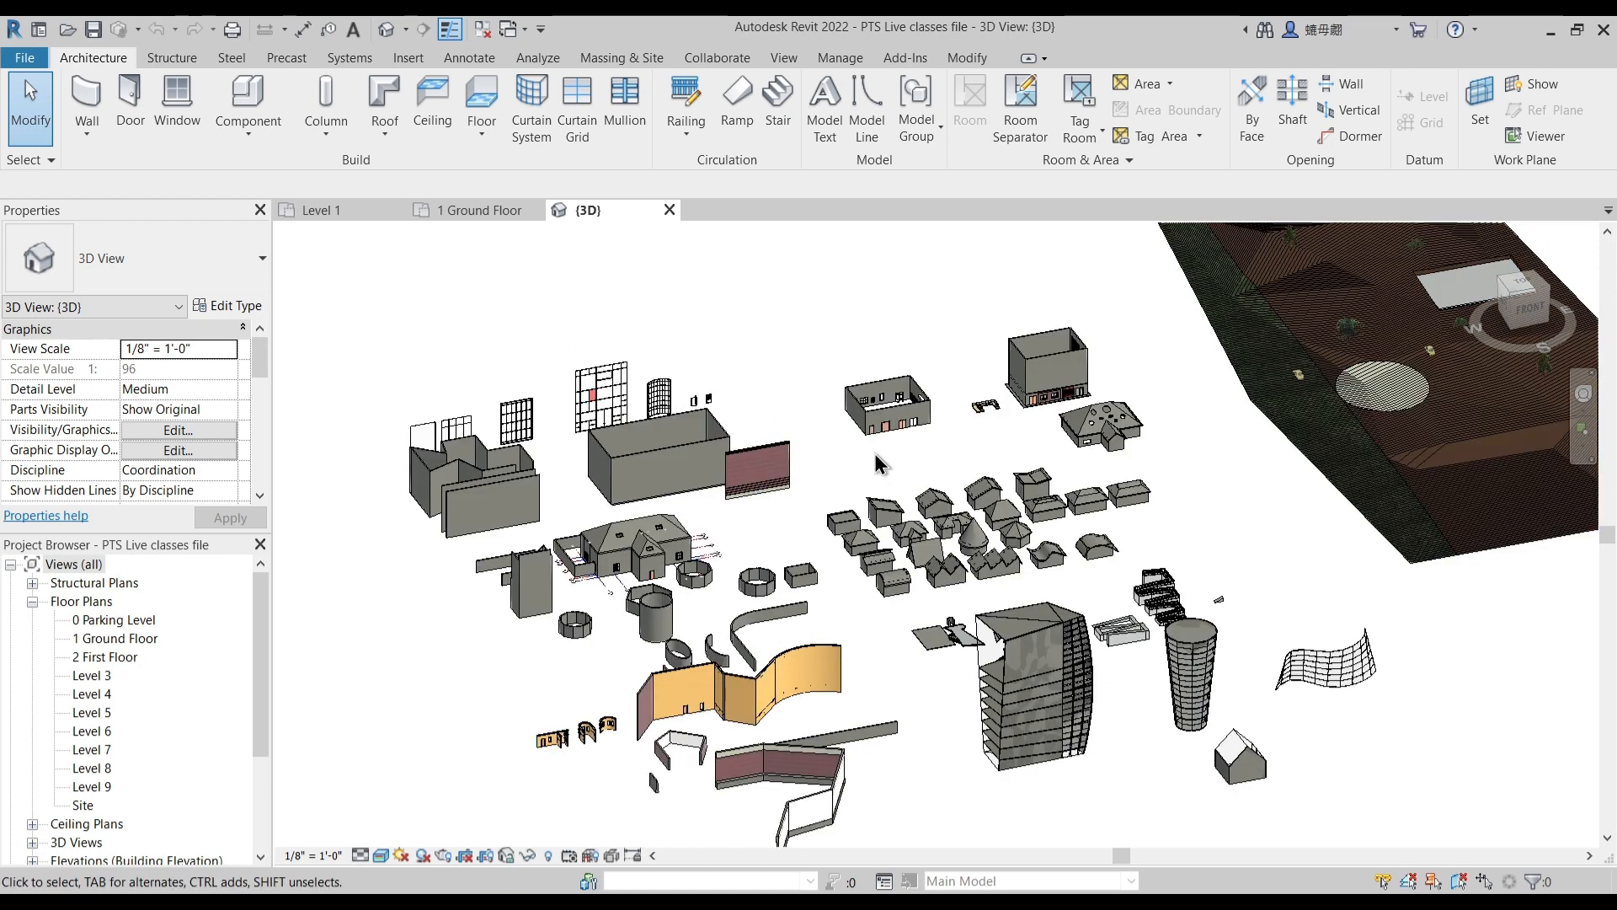
# - Open the 1 Ground Floor plan and look over the elements drawn in it
pyautogui.moveTo(913, 479); pyautogui.dragTo(913, 482, button='middle')
pyautogui.click(497, 215)
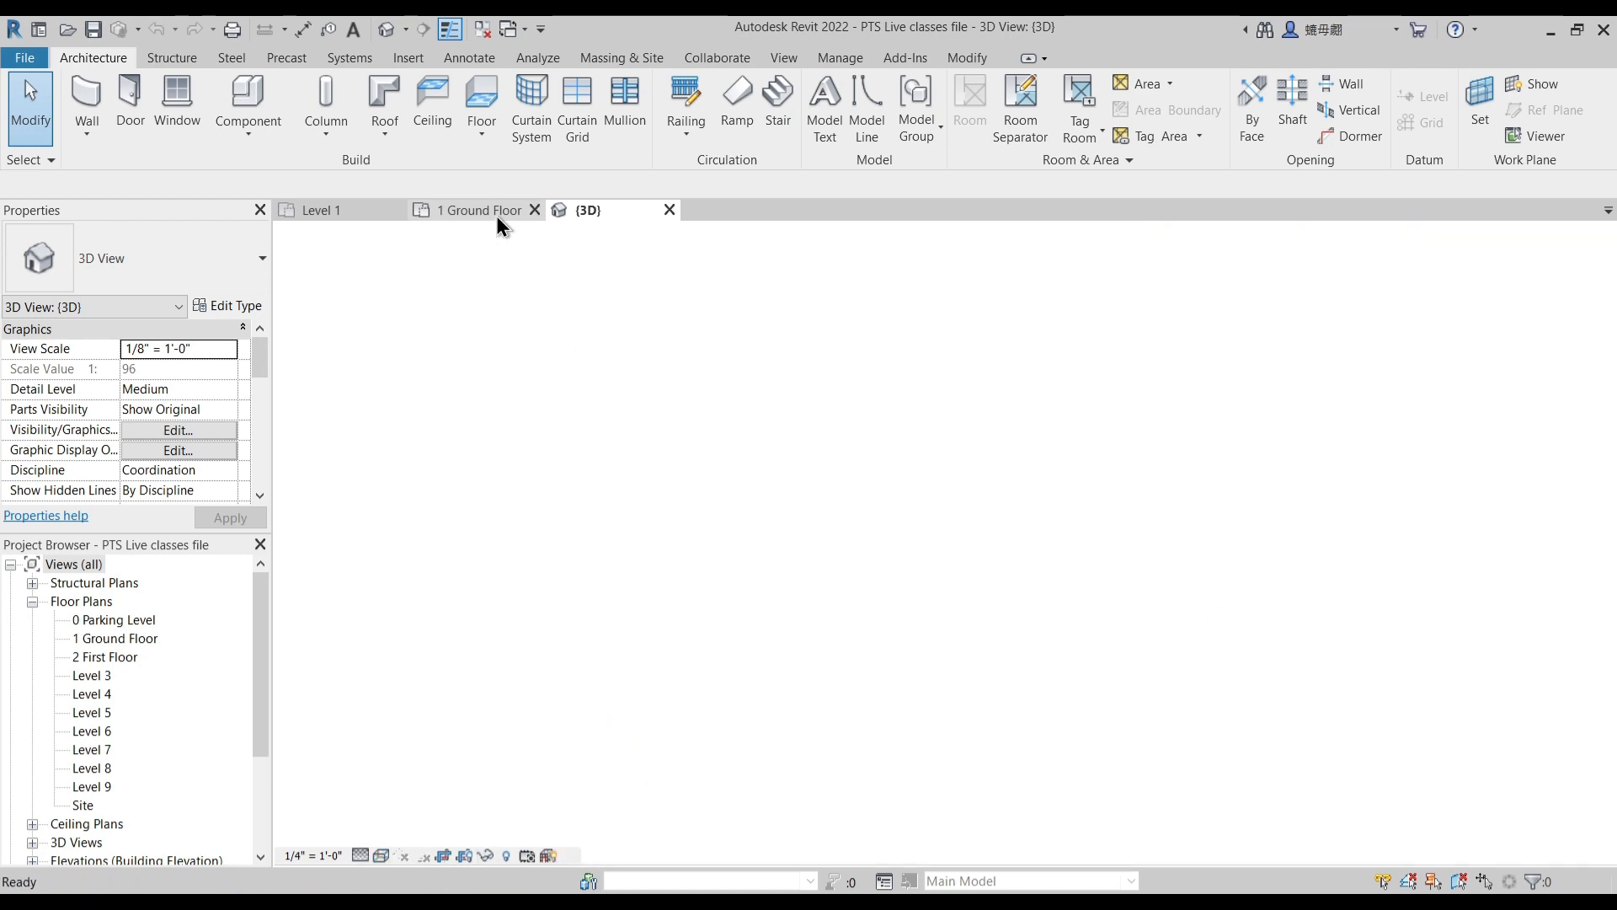
pyautogui.scroll(3, 977, 598)
pyautogui.moveTo(927, 375); pyautogui.dragTo(914, 419, button='middle')
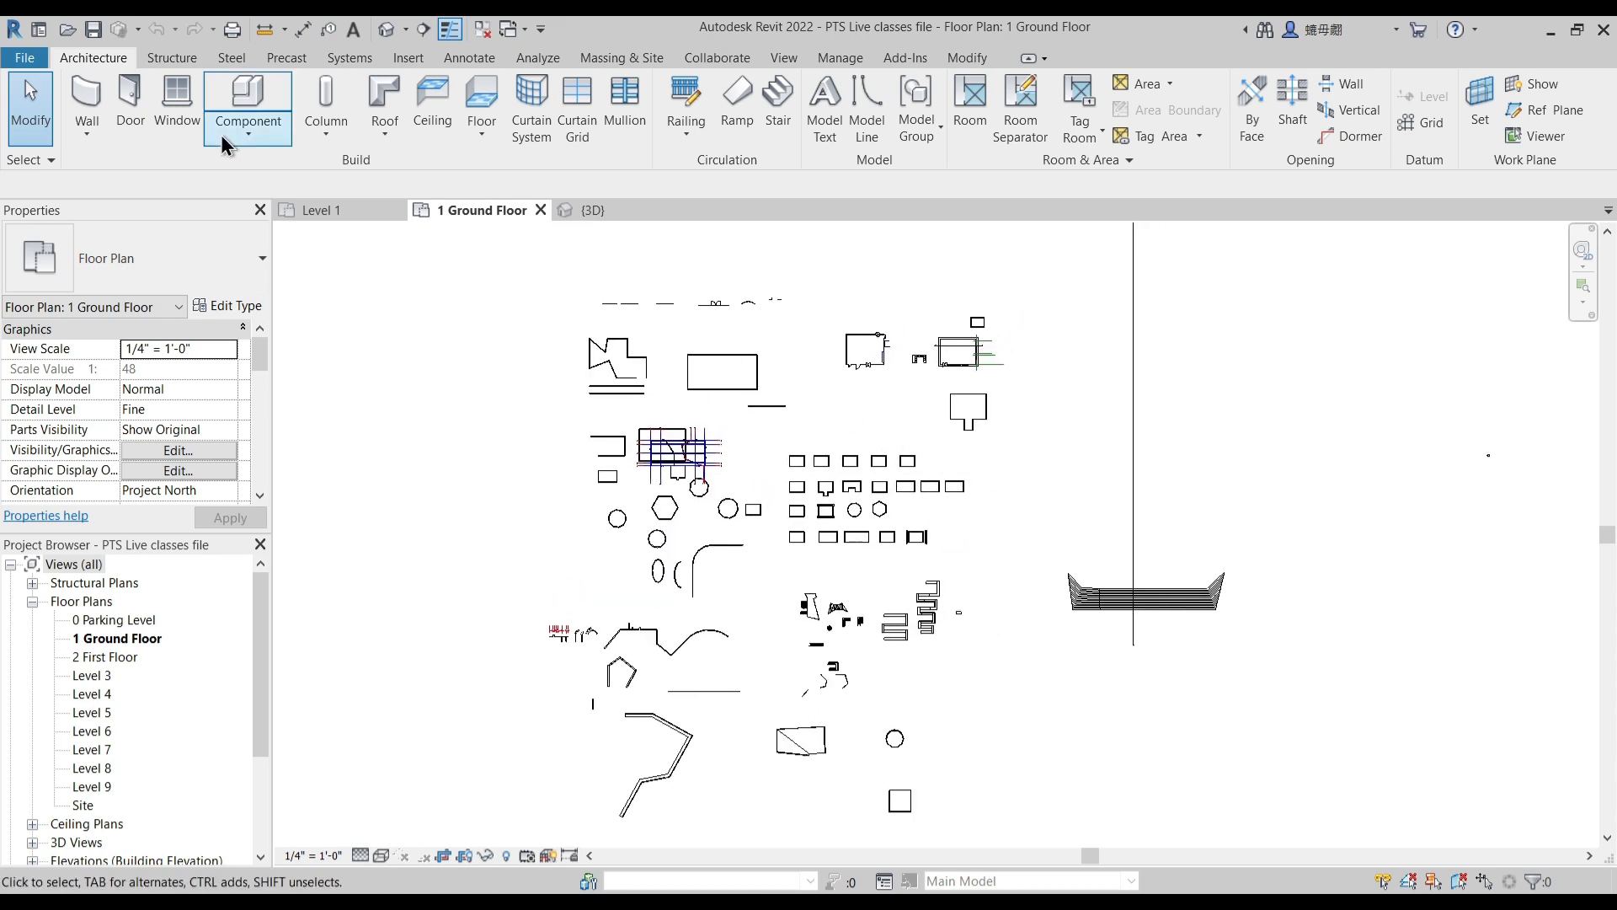
pyautogui.click(481, 62)
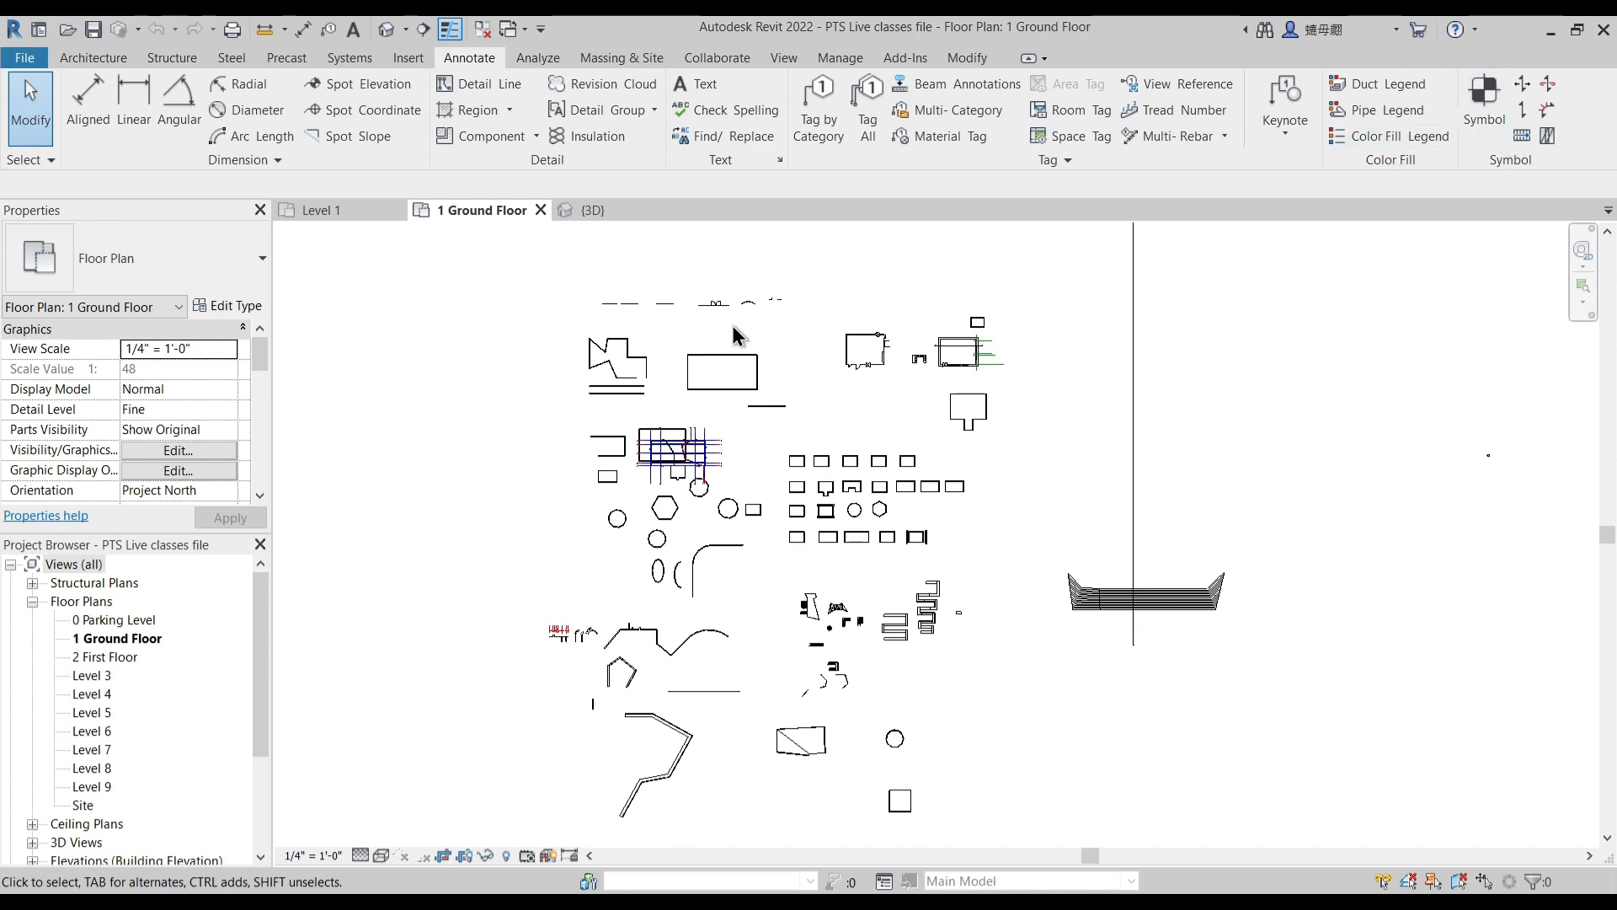
pyautogui.moveTo(780, 393); pyautogui.dragTo(790, 377, button='middle')
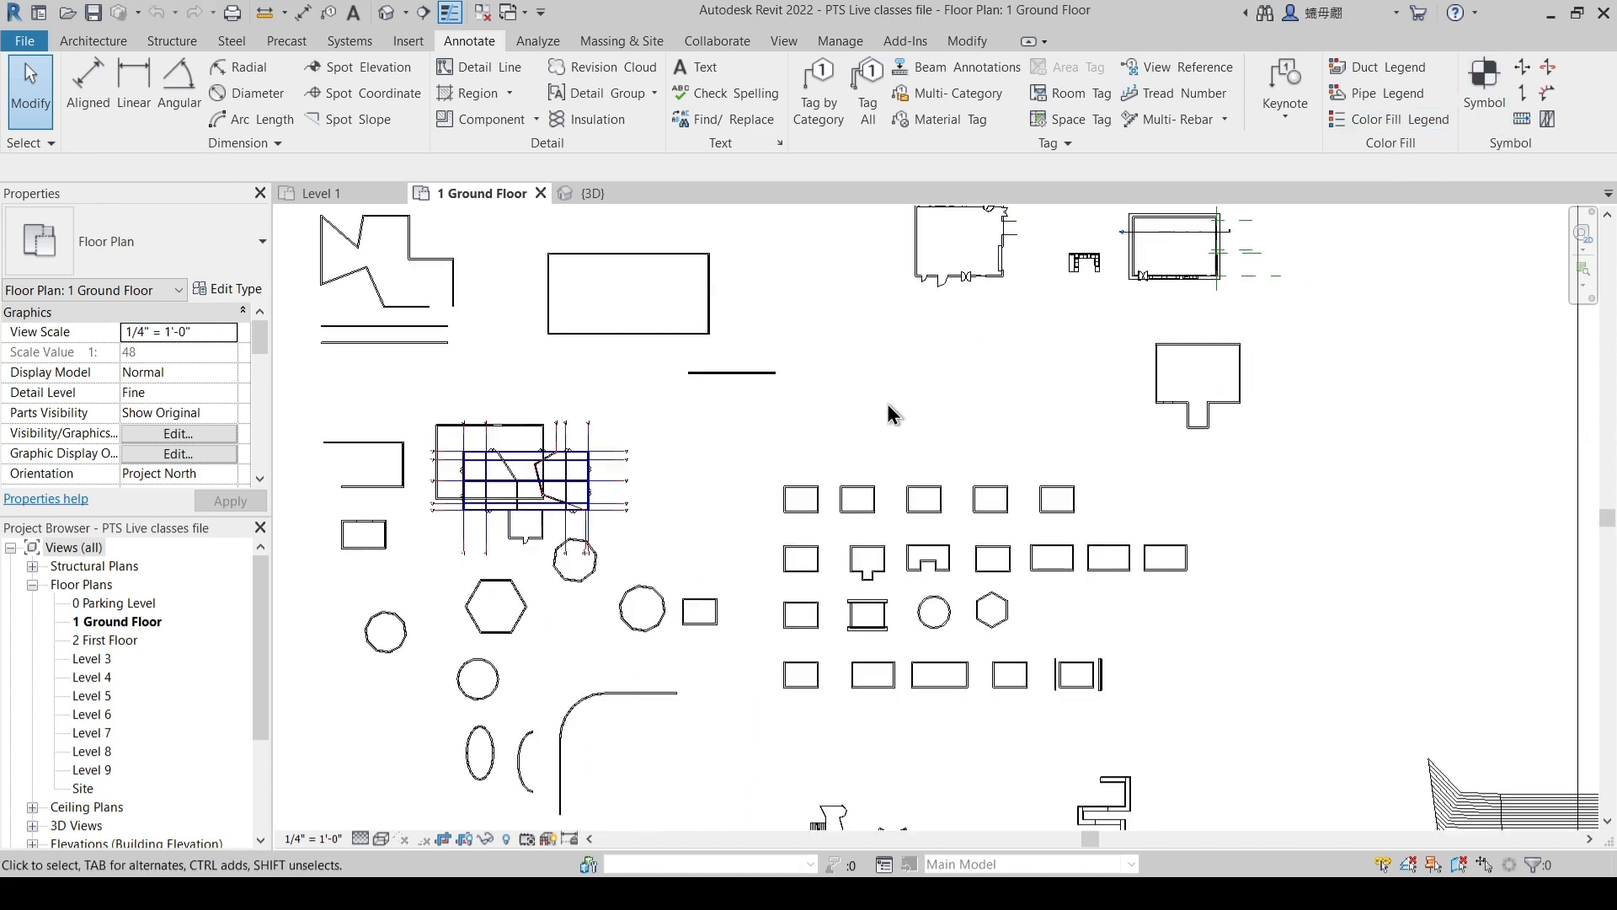
pyautogui.scroll(-1, 887, 402)
pyautogui.moveTo(908, 405); pyautogui.dragTo(911, 428, button='middle')
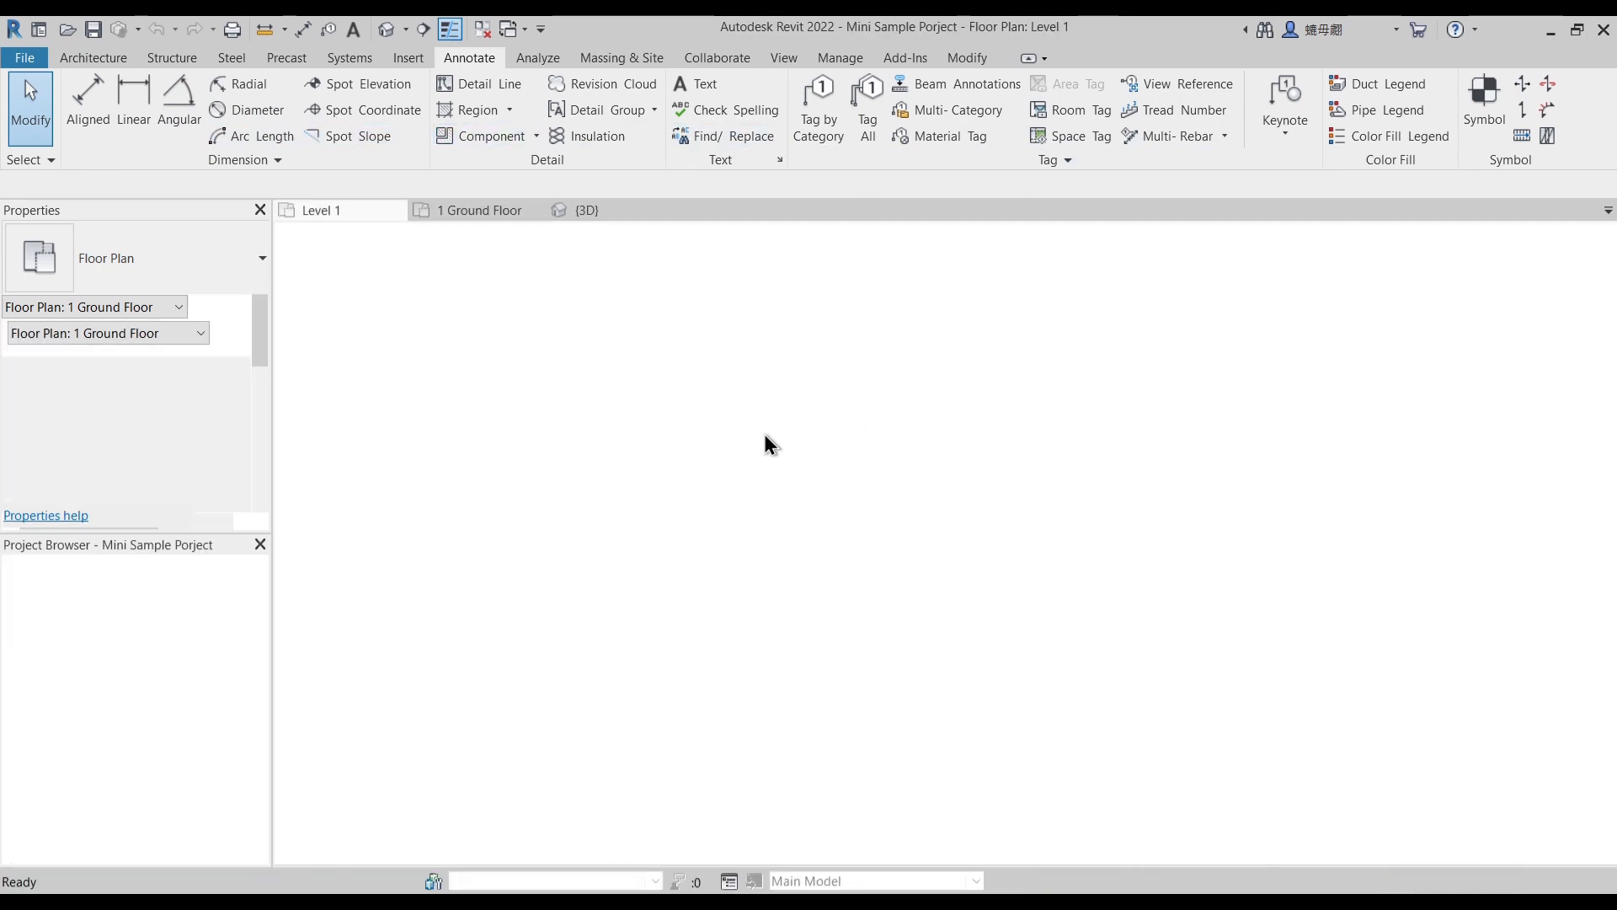
# - Switch to the Level 1 plan of the Mini Sample project and close the 1 Ground Floor and 3D views
pyautogui.moveTo(875, 590); pyautogui.dragTo(879, 525, button='middle')
pyautogui.scroll(-1, 856, 524)
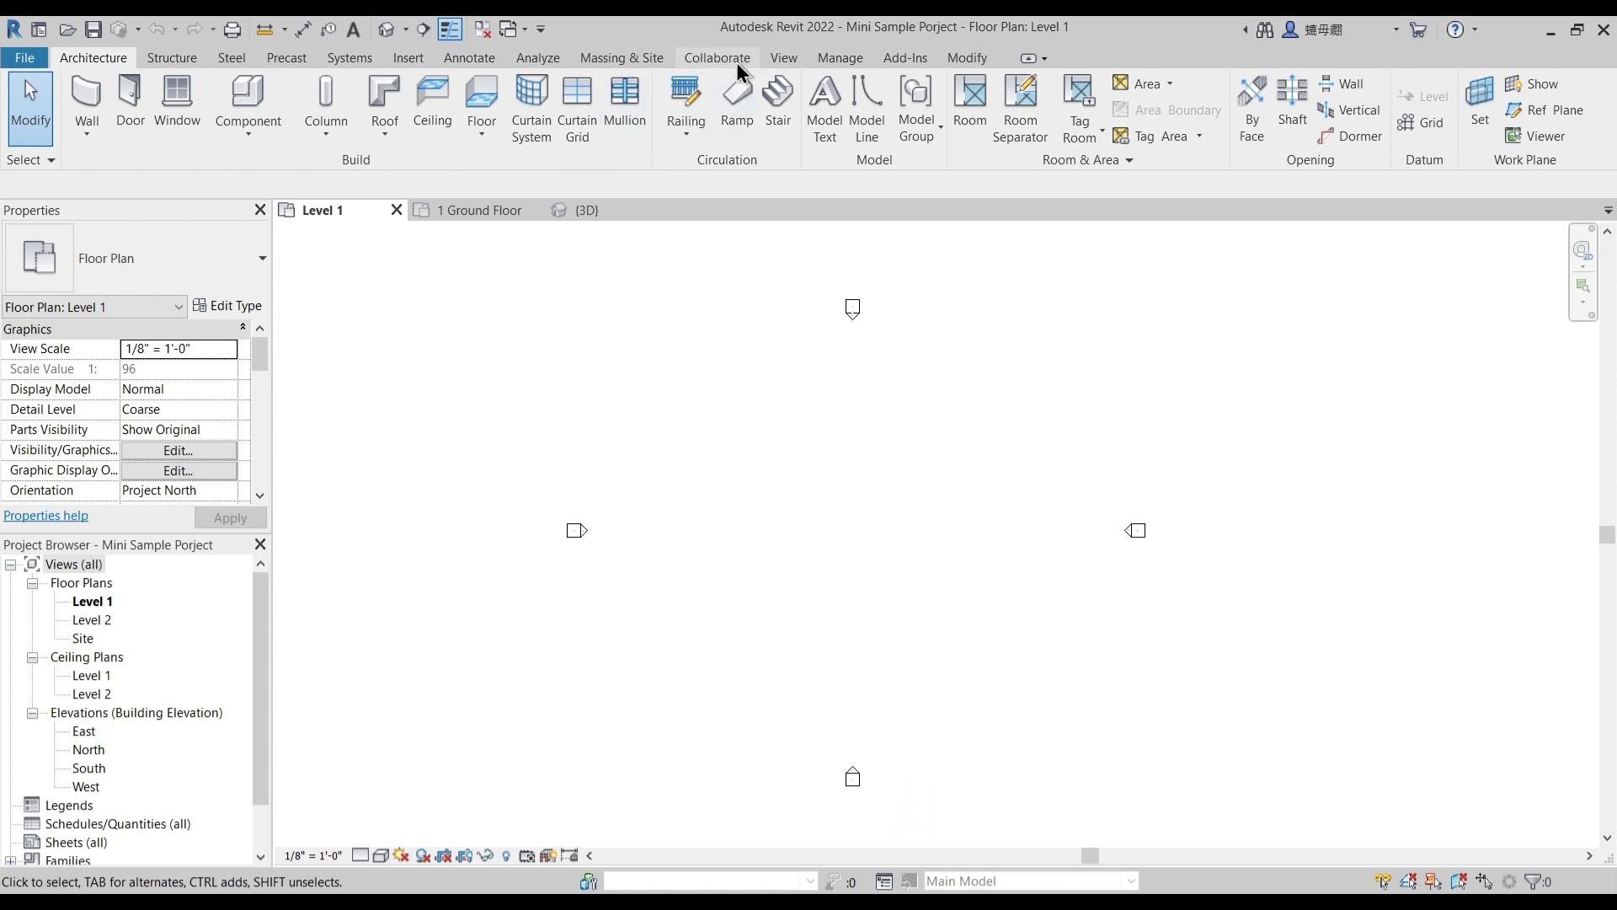
pyautogui.click(488, 60)
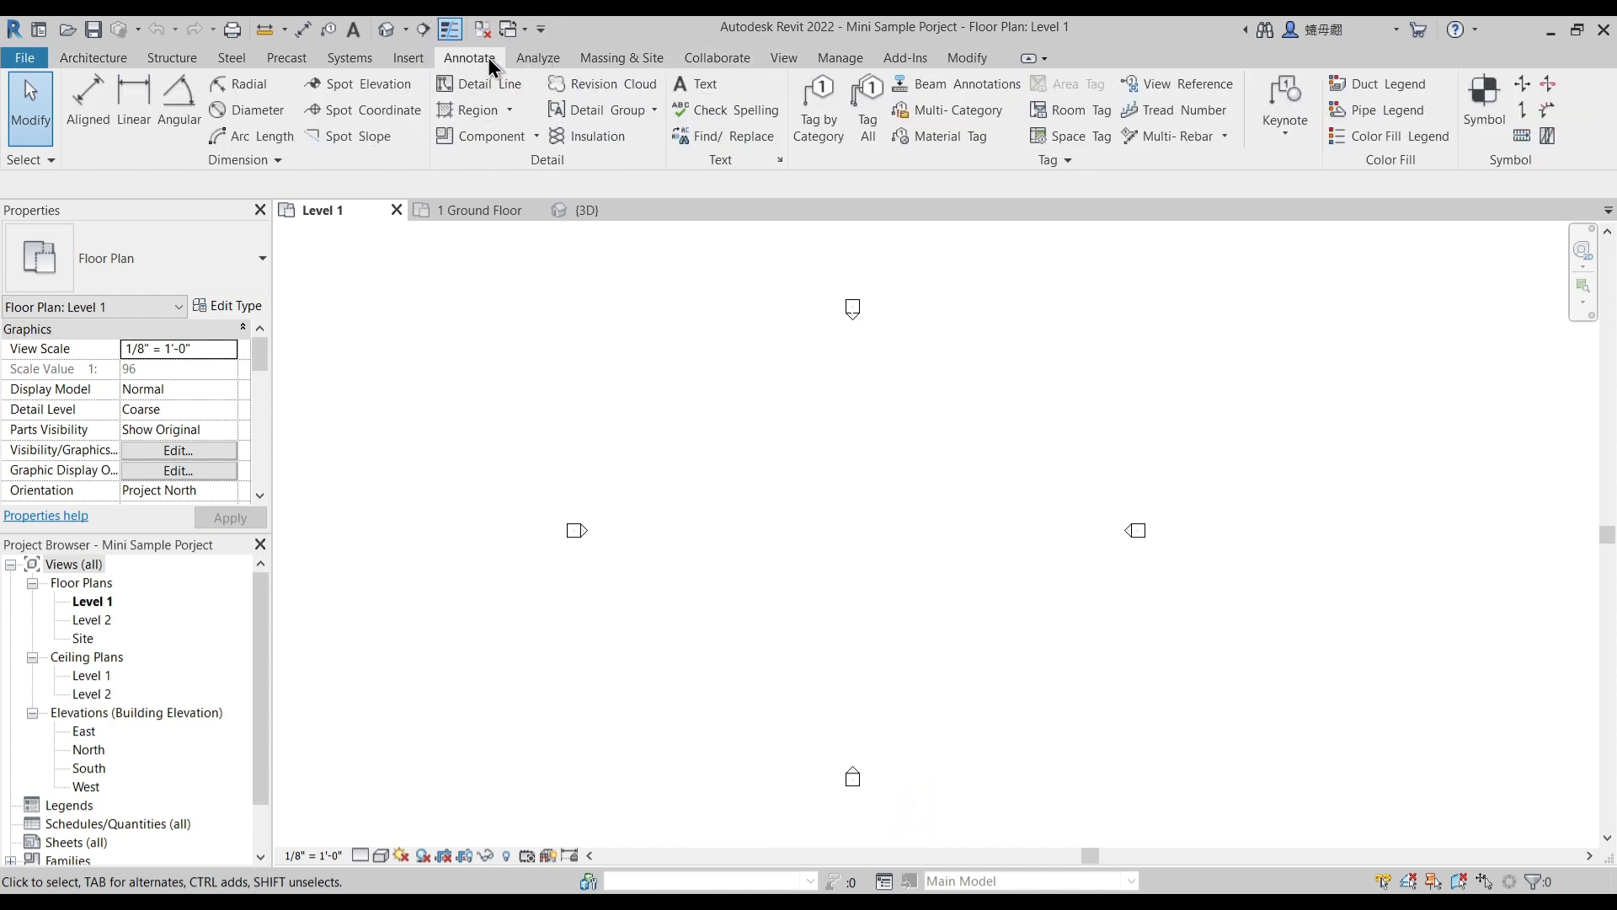
pyautogui.click(536, 210)
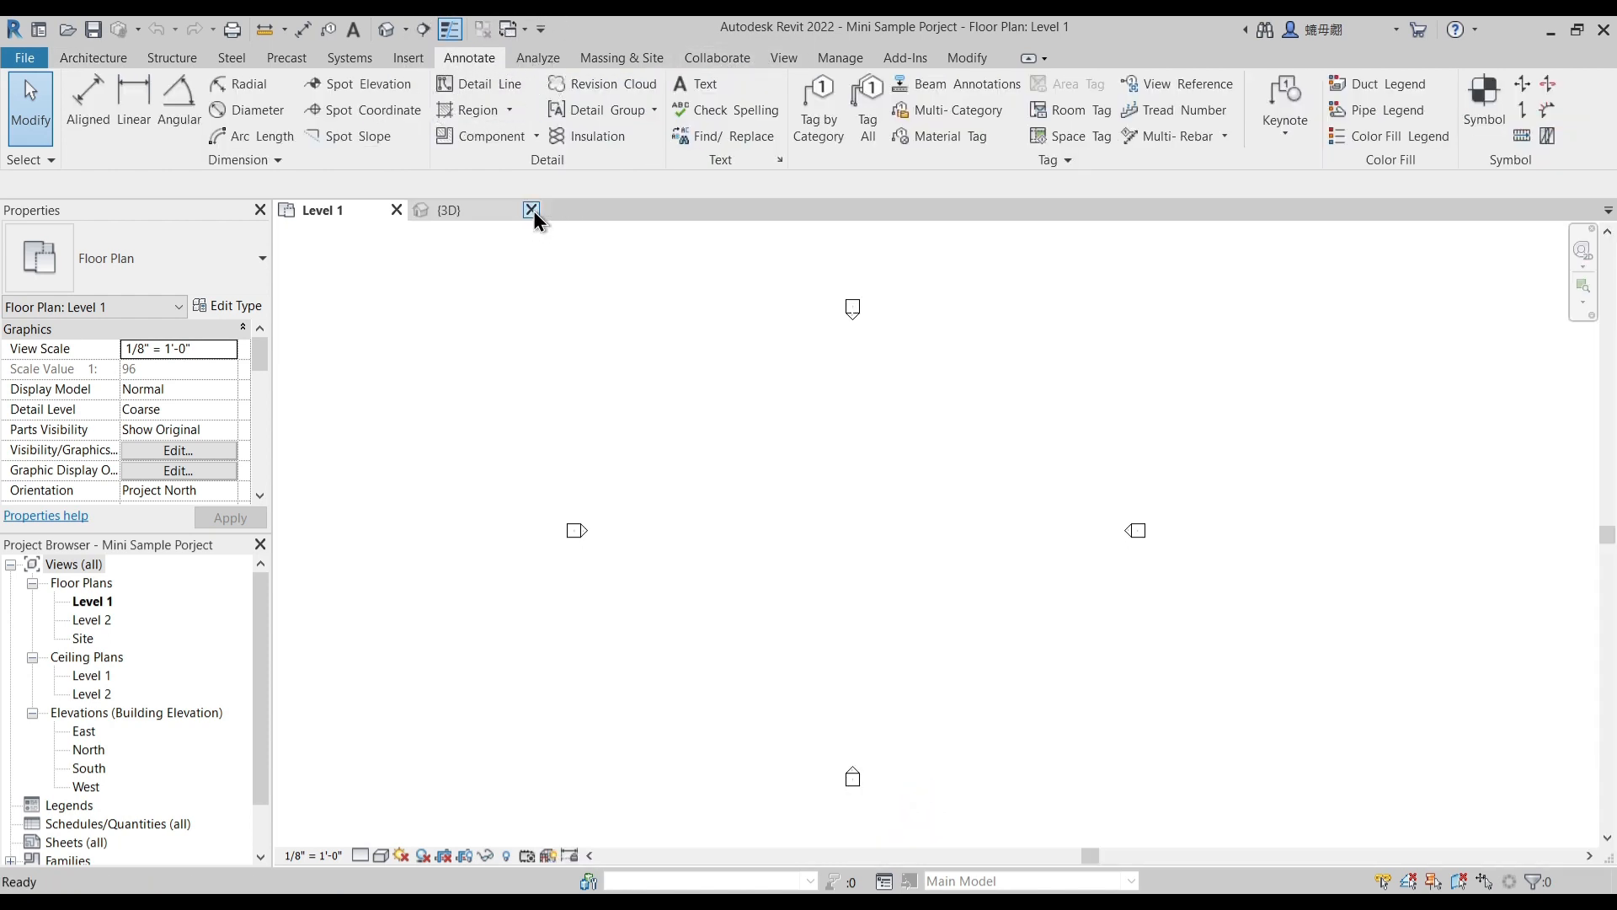
pyautogui.click(534, 210)
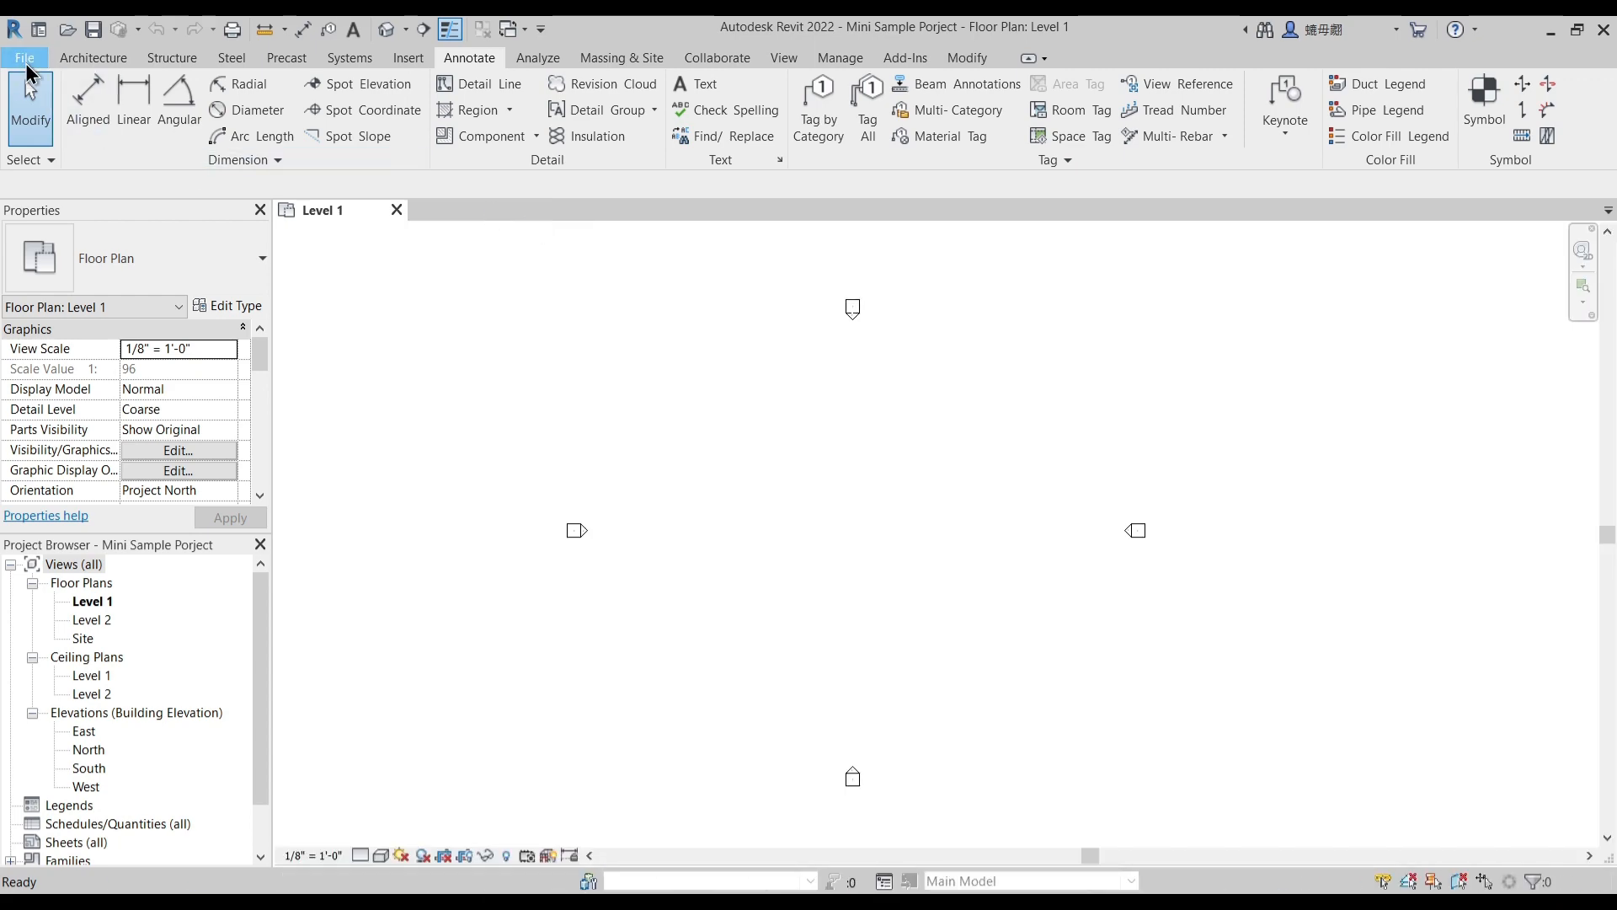
# - Start a CAD import and choose Sample Mini Project.dwg from the Live Classes folder
pyautogui.click(26, 62)
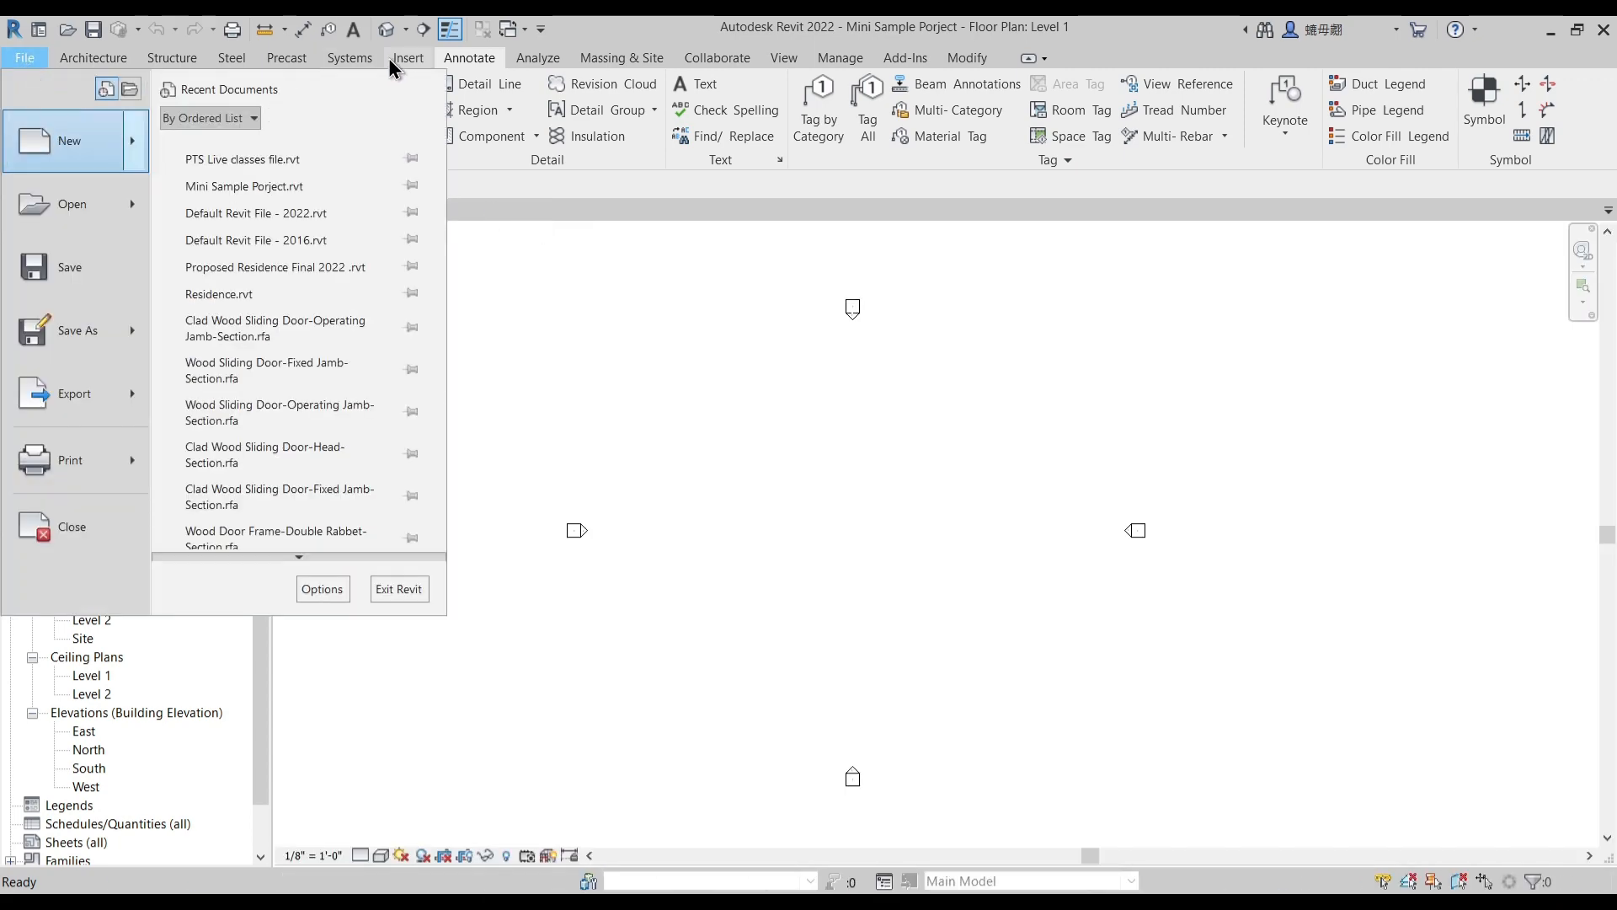
pyautogui.click(401, 58)
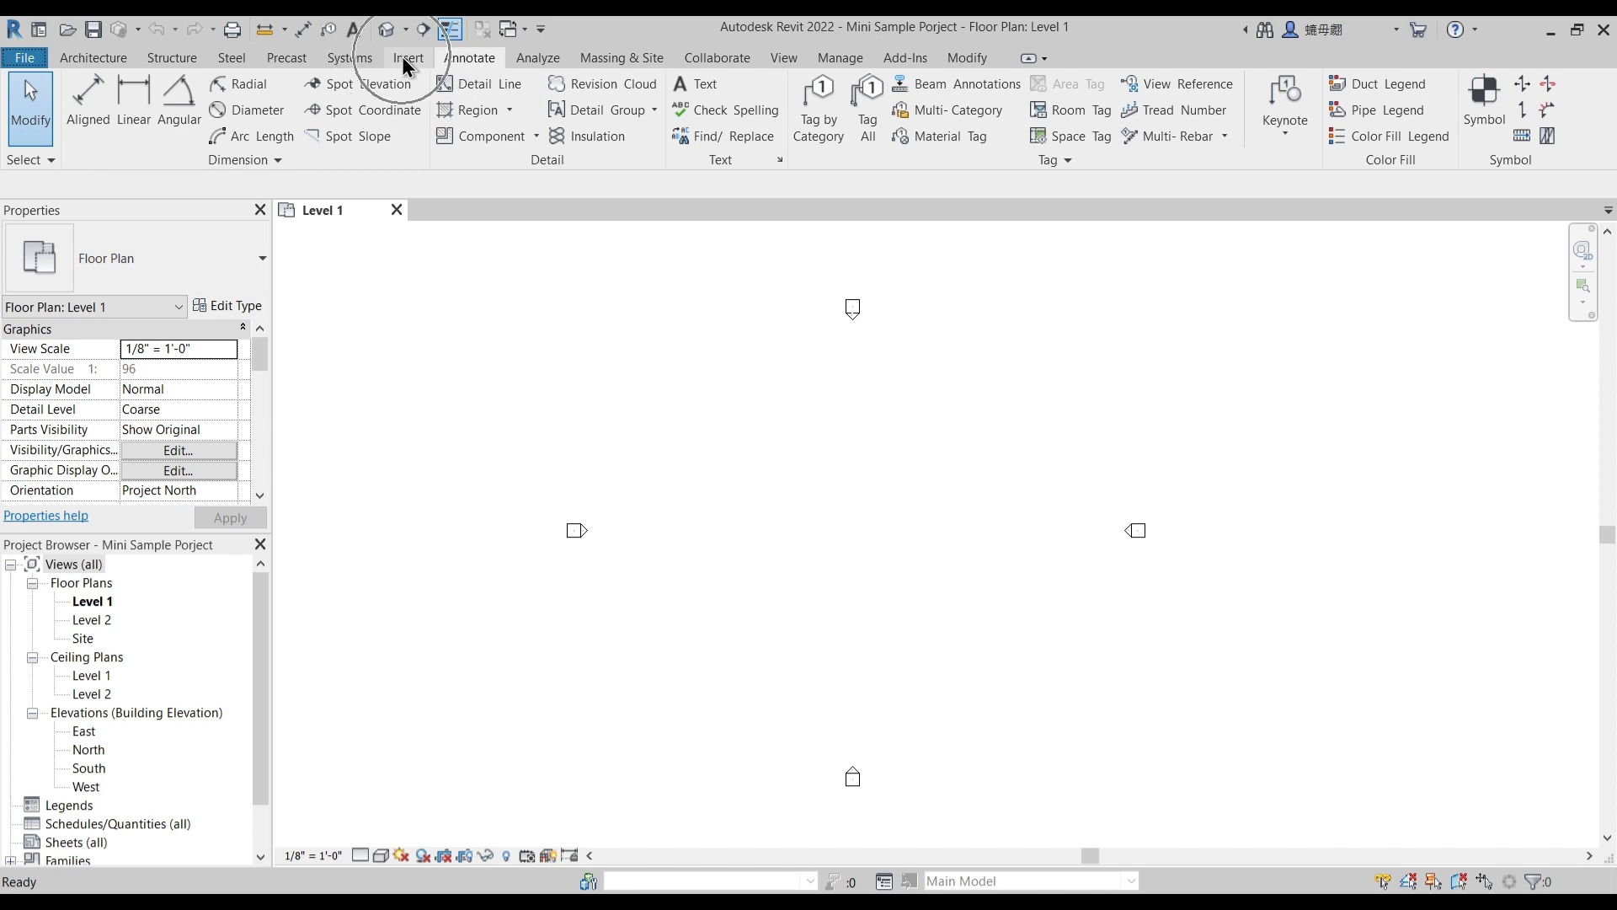
pyautogui.click(401, 58)
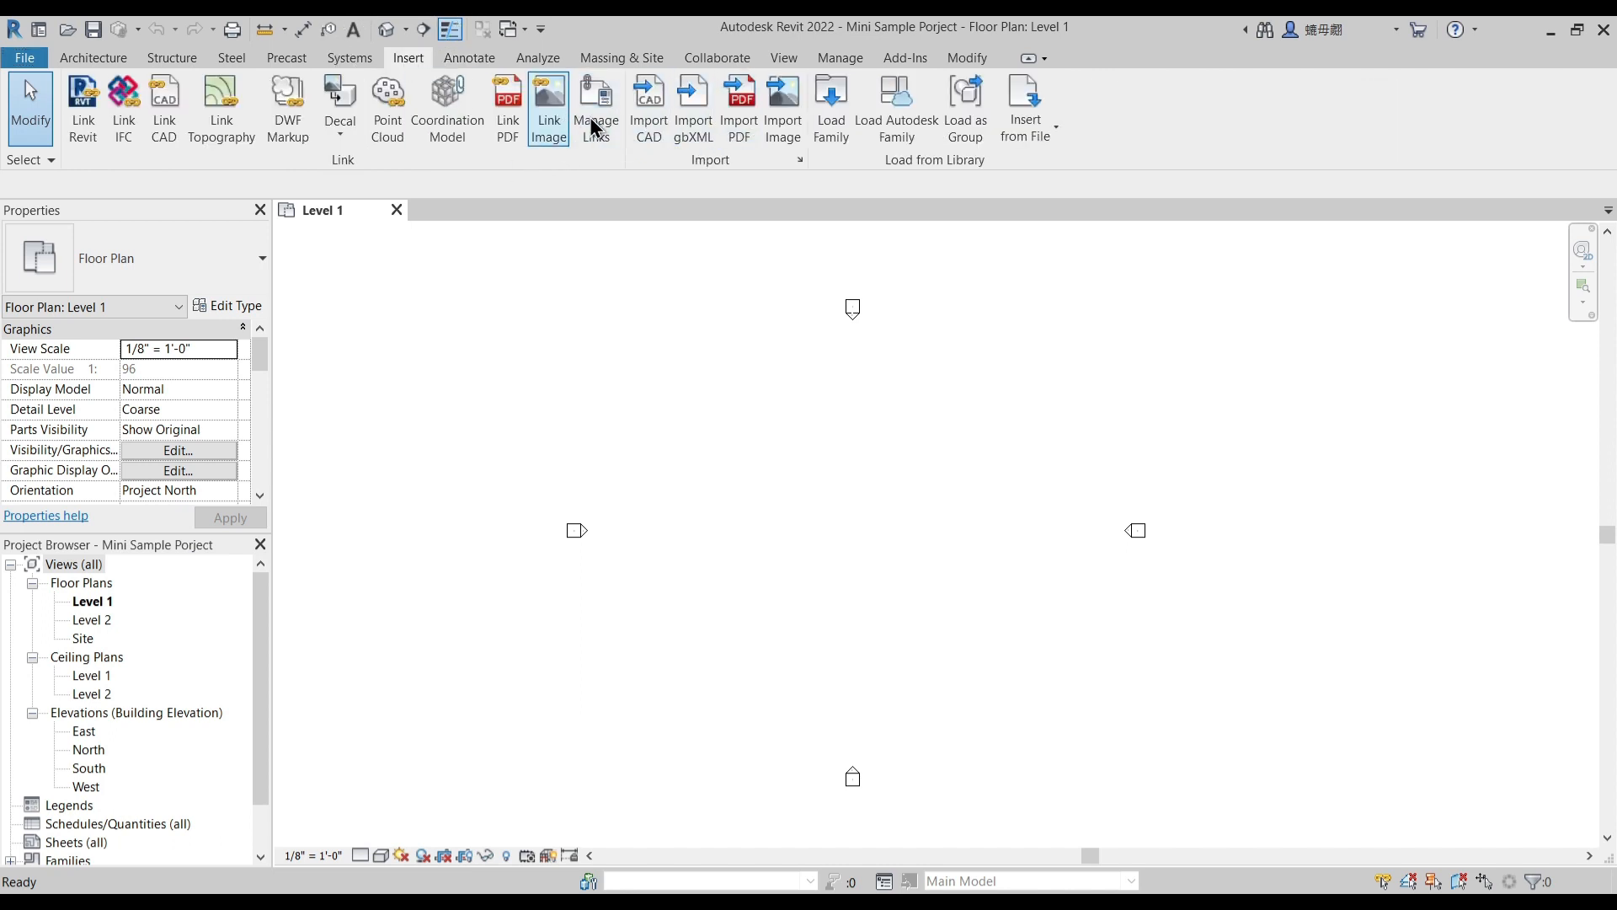
pyautogui.click(651, 125)
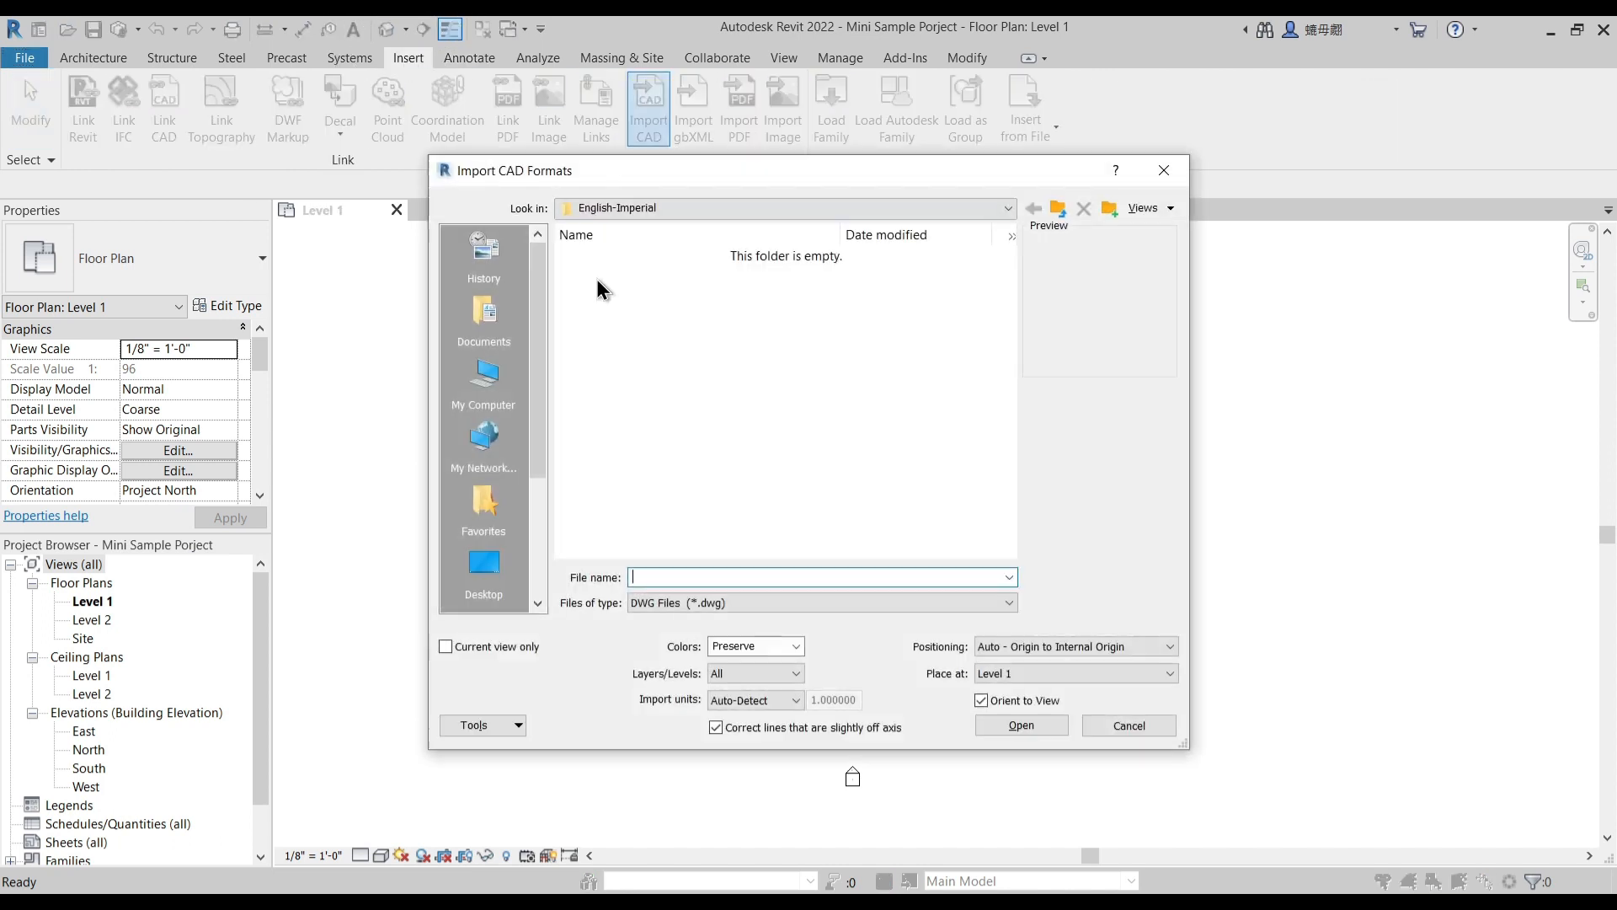
pyautogui.click(618, 207)
pyautogui.scroll(3, 623, 221)
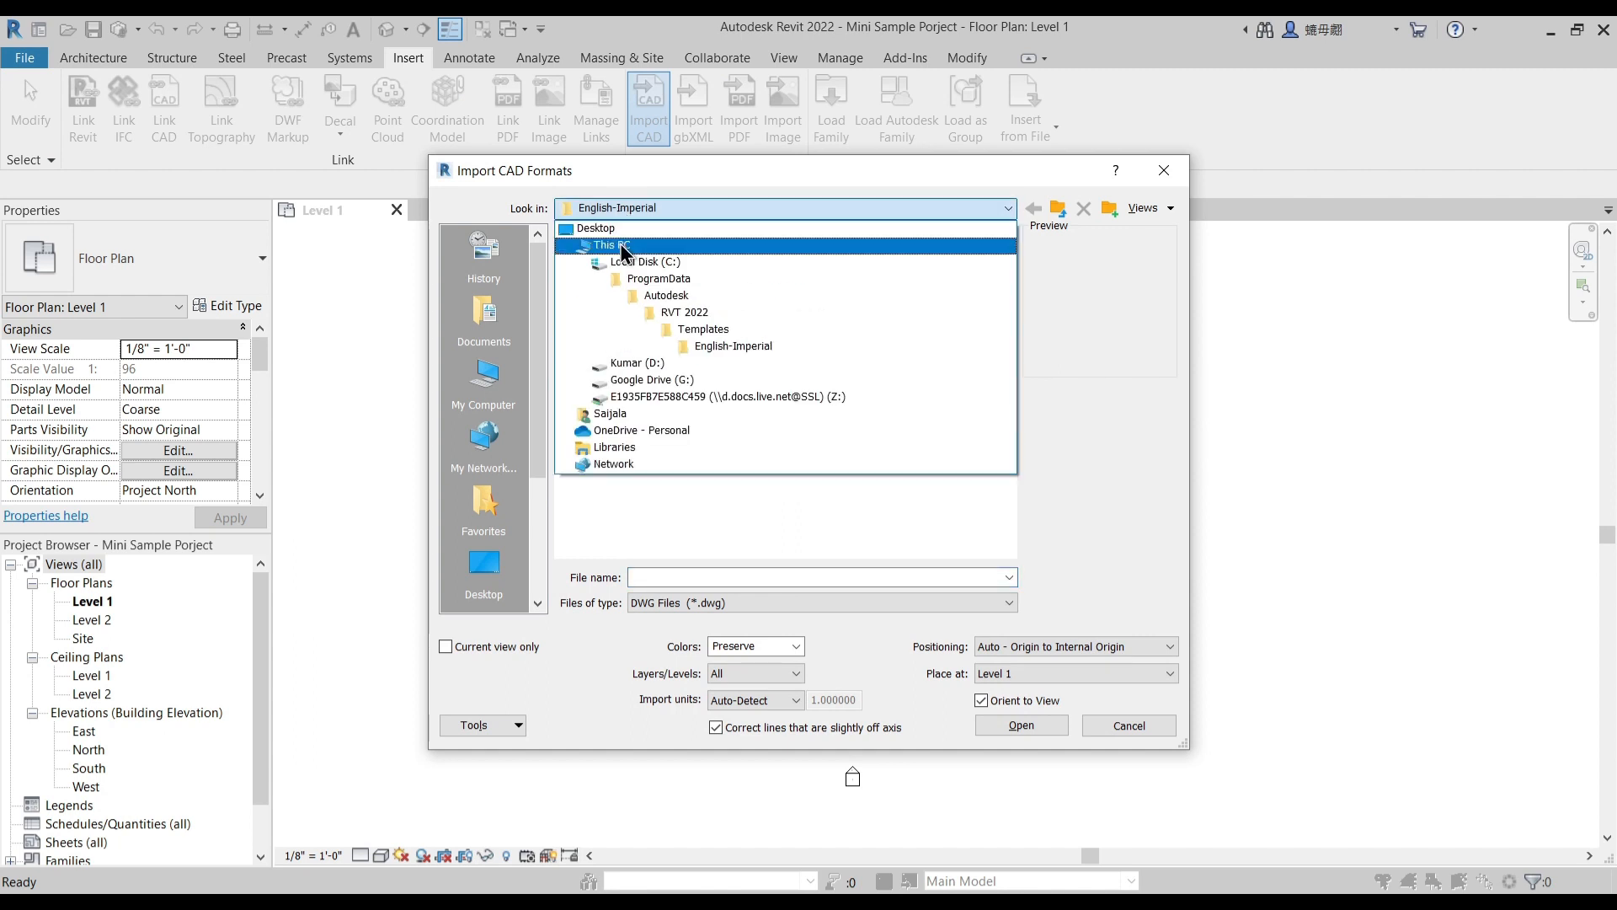
pyautogui.click(624, 223)
pyautogui.click(640, 507)
pyautogui.click(649, 507)
pyautogui.doubleClick(639, 511)
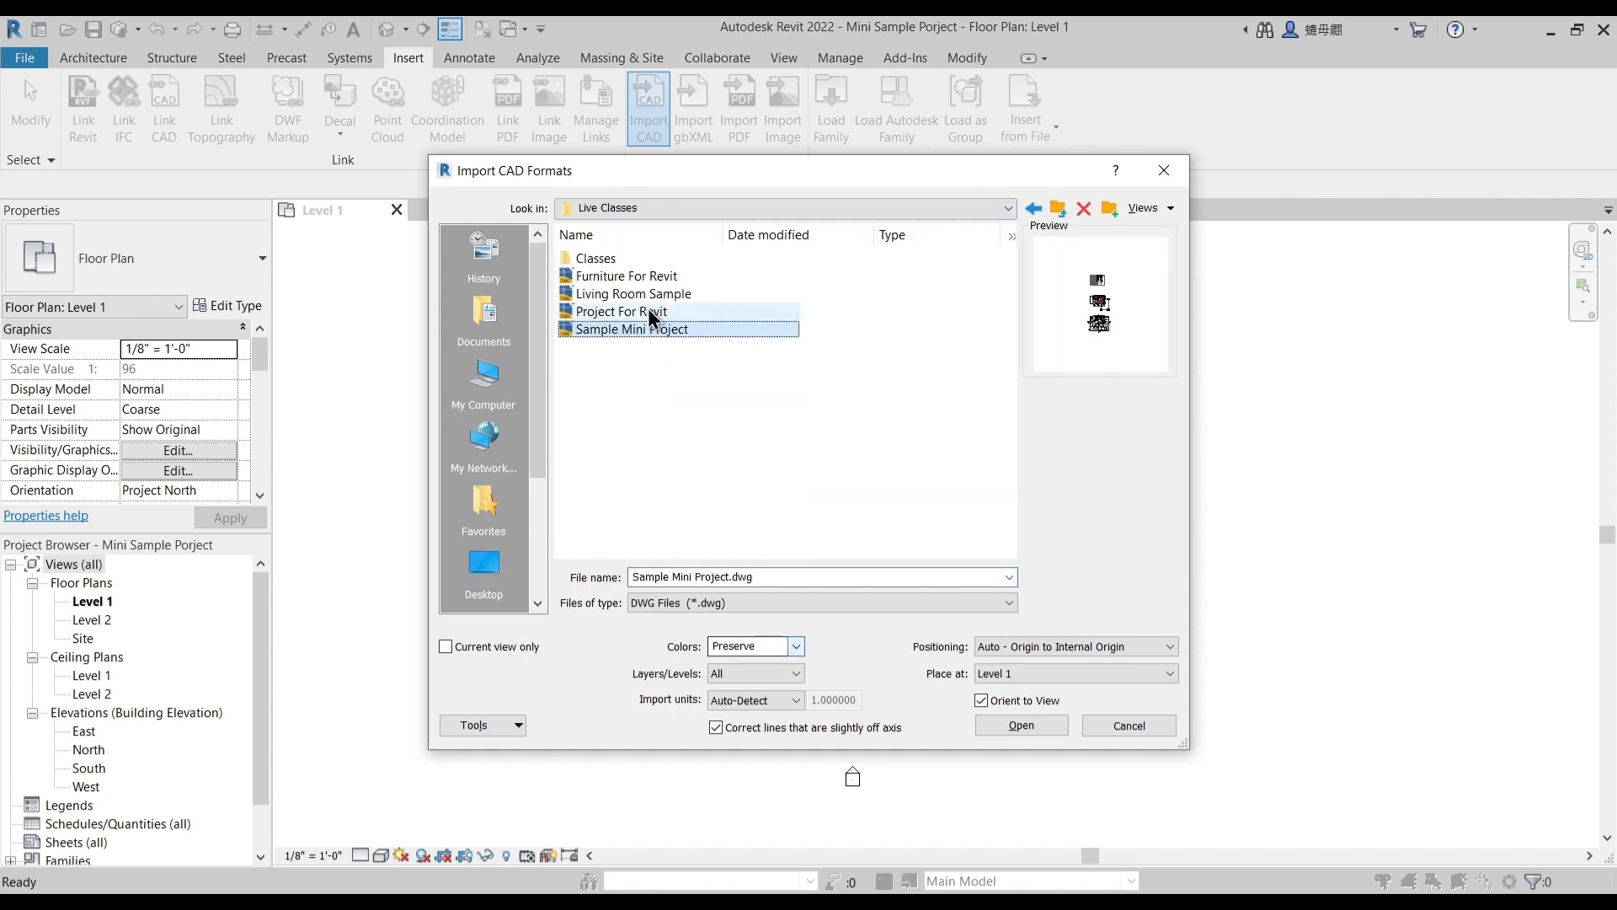
# - Import the drawing with units set to inch and manual positioning, placing it in the middle of the elevation markers
pyautogui.click(799, 644)
pyautogui.click(798, 644)
pyautogui.click(792, 695)
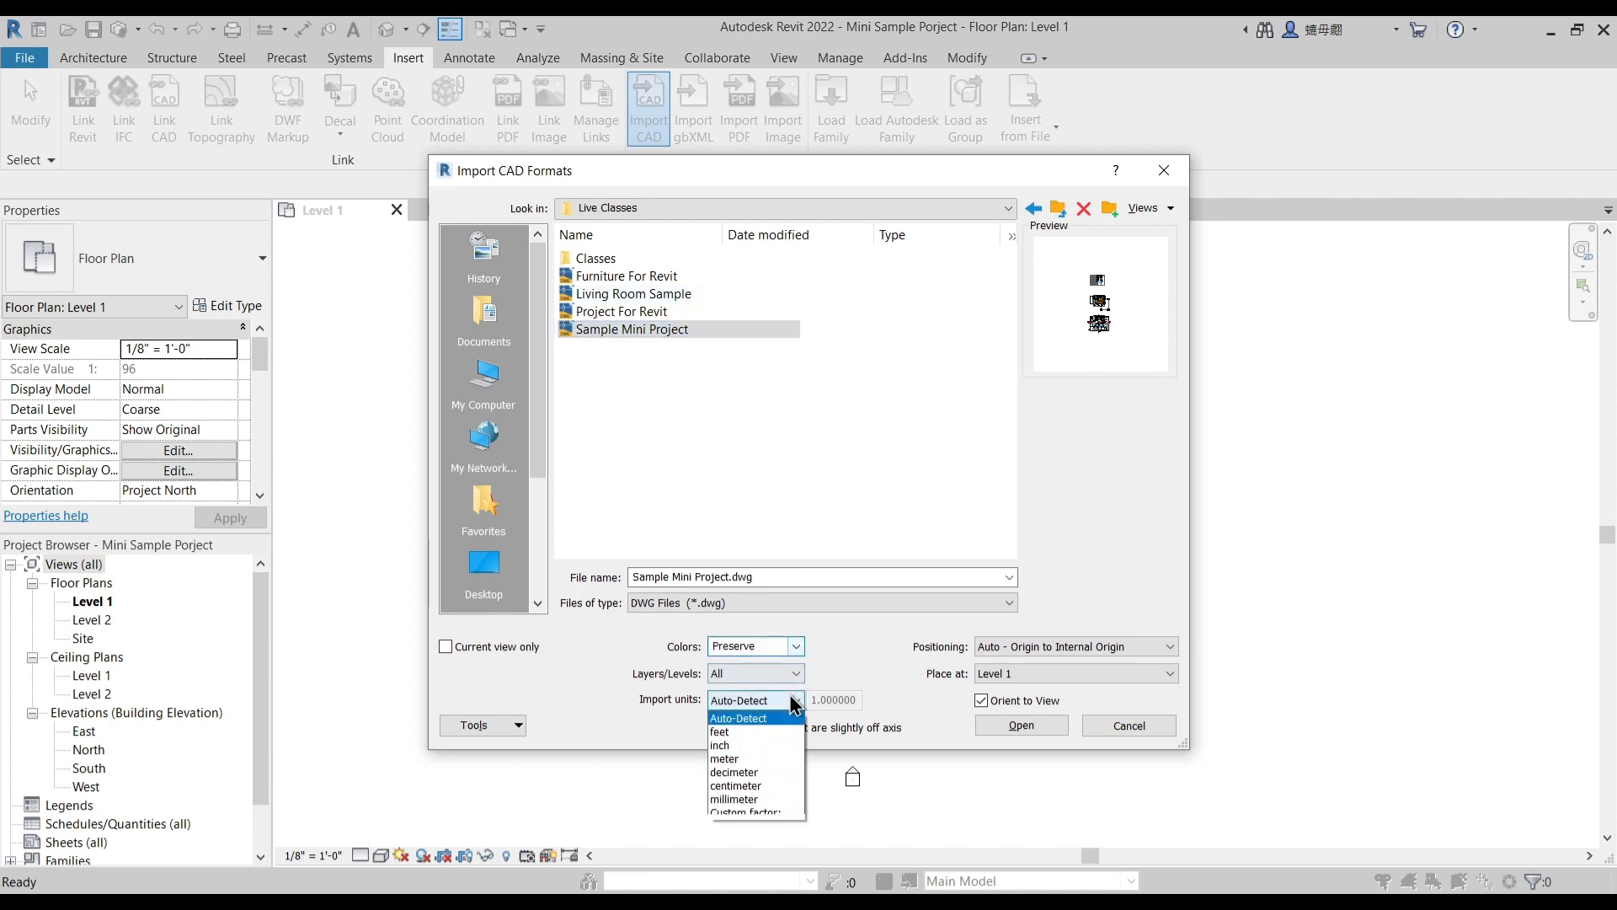
pyautogui.click(733, 746)
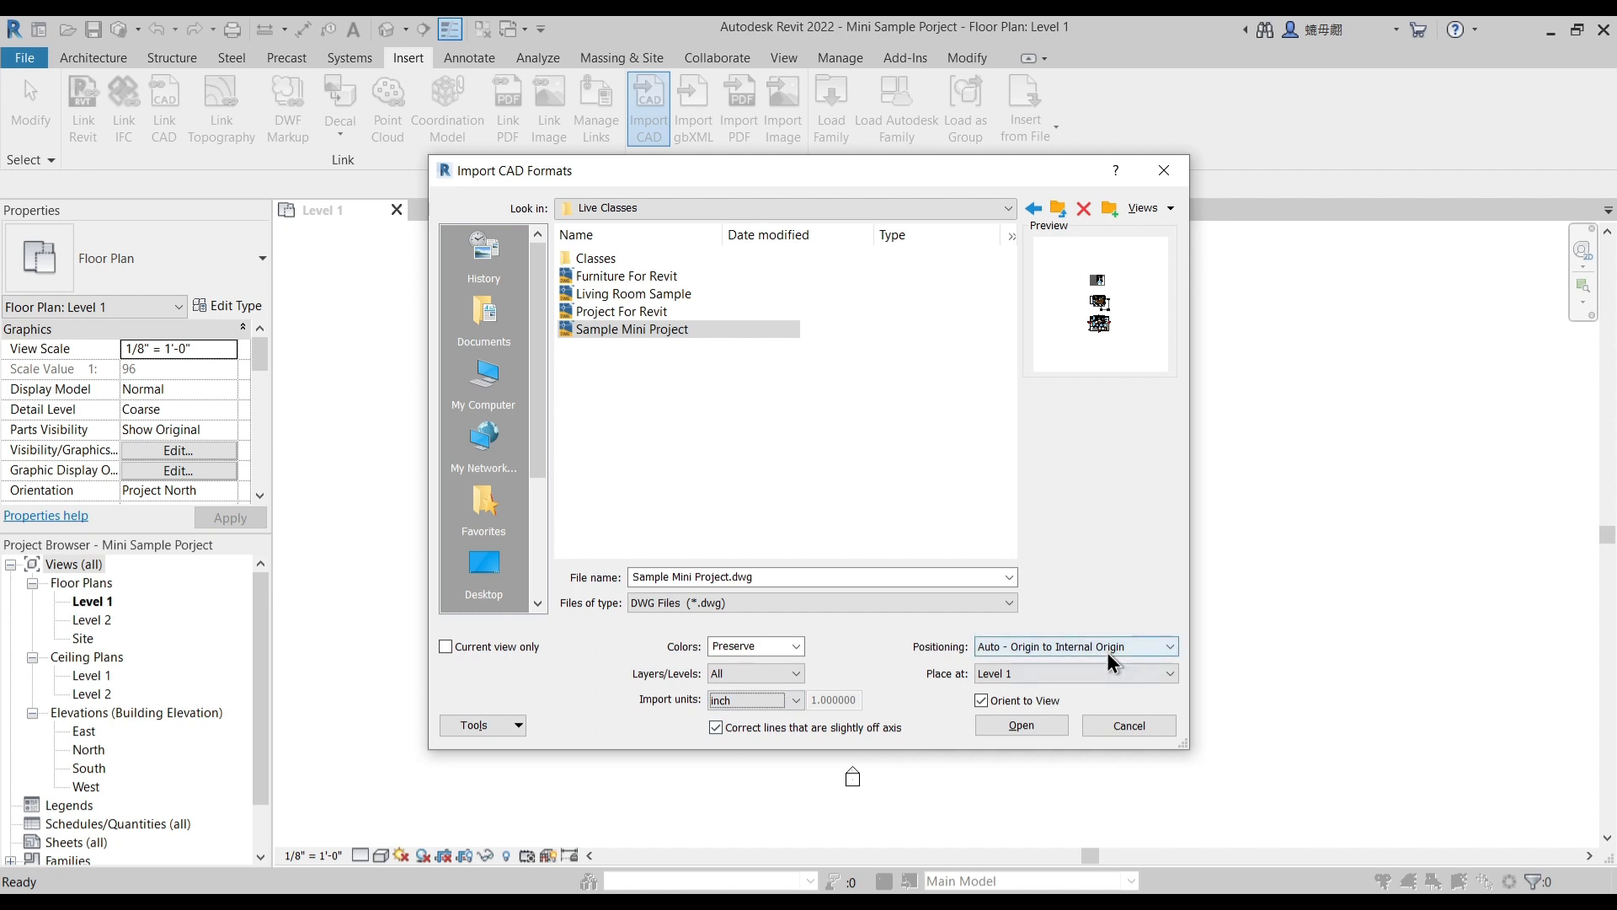
pyautogui.click(1075, 643)
pyautogui.click(1043, 704)
pyautogui.click(1039, 724)
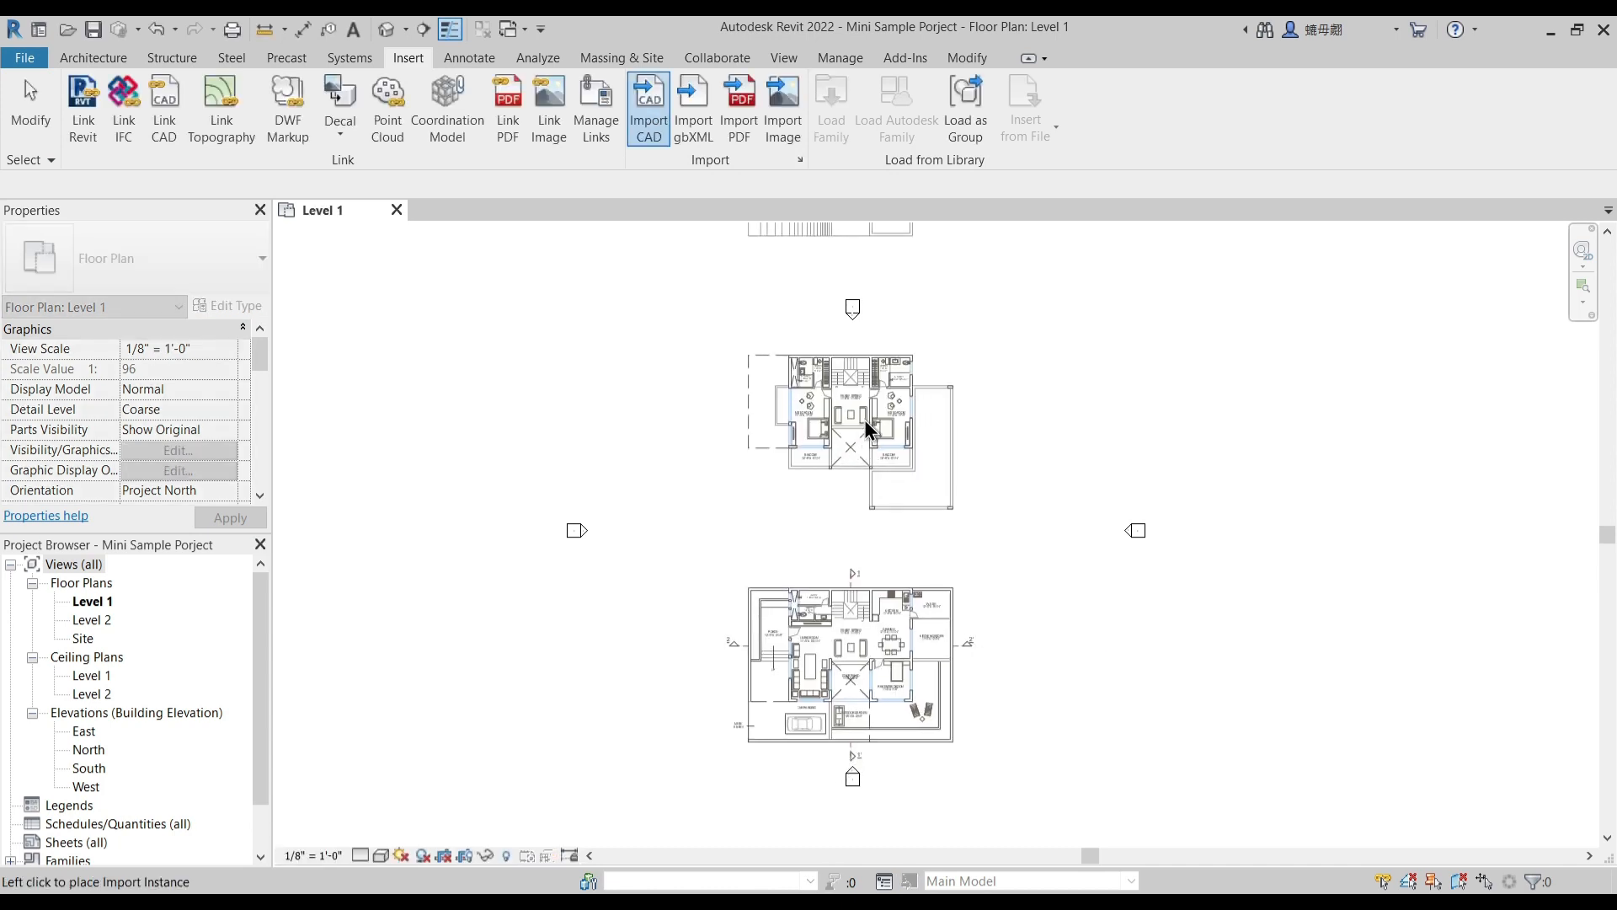
pyautogui.click(855, 447)
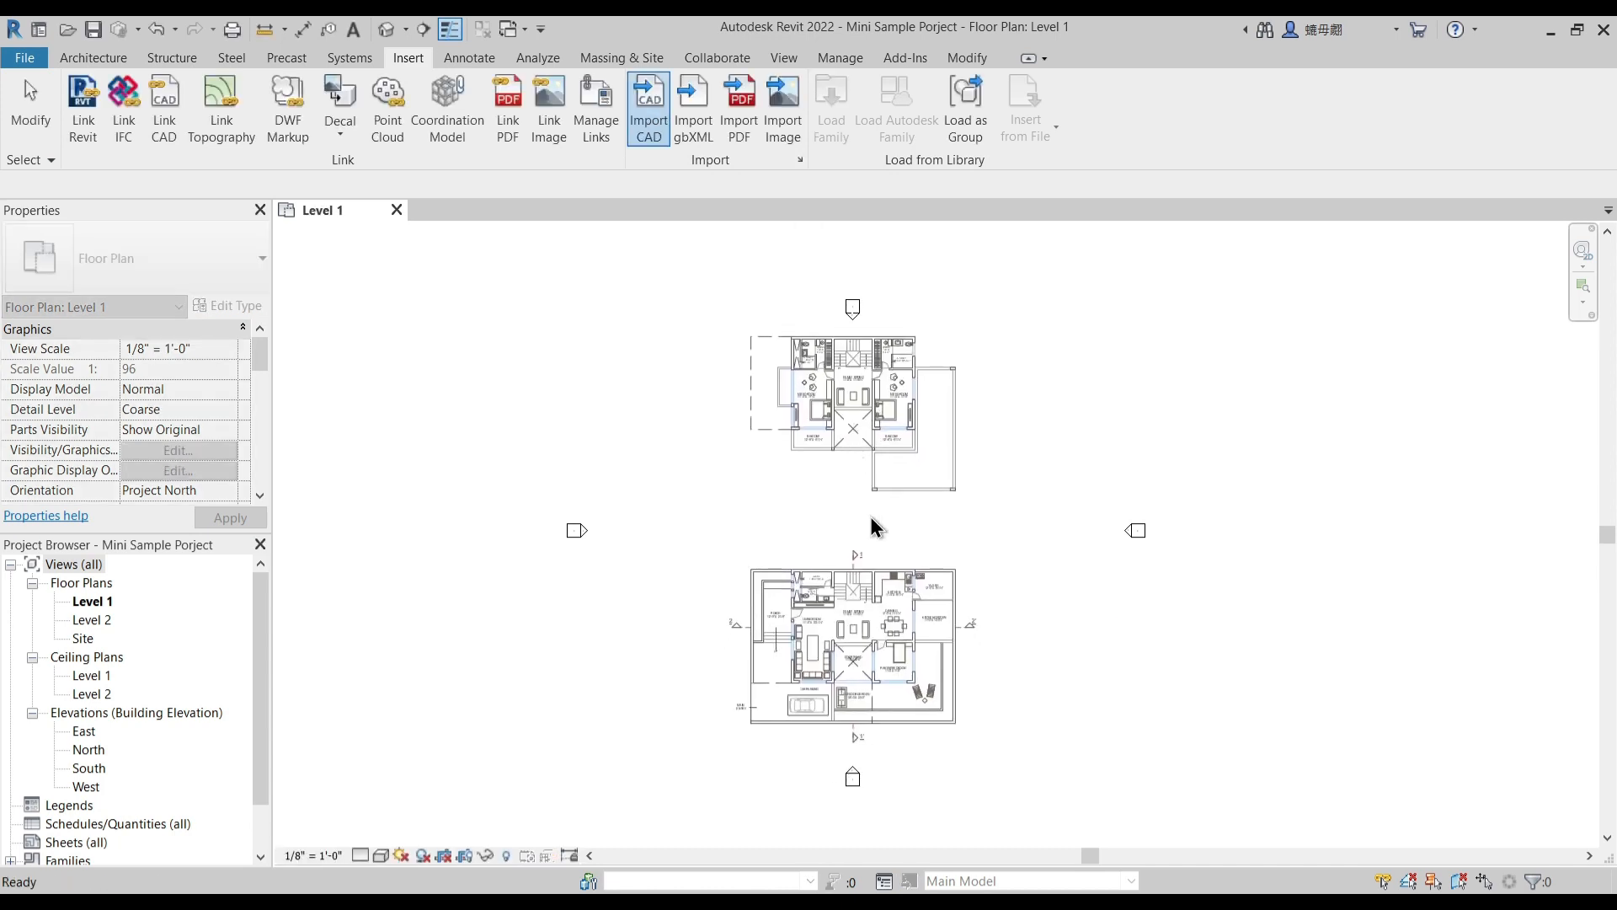
# - Move the imported drawing up so its ground floor plan sits centrally between the elevation markers
pyautogui.scroll(-1, 870, 518)
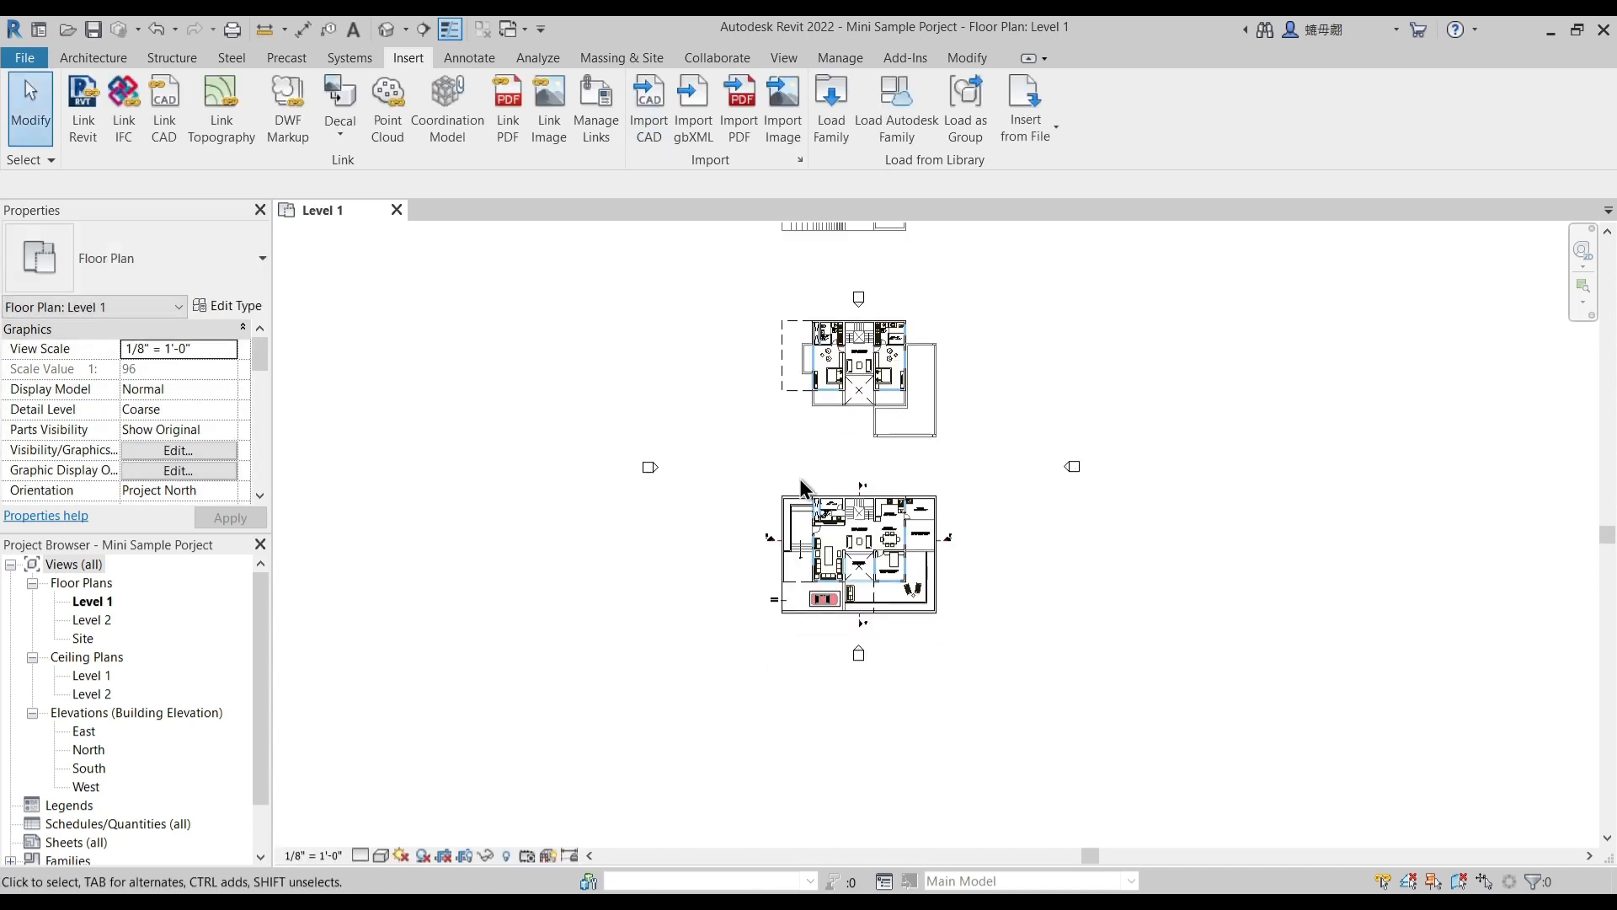
pyautogui.scroll(3, 801, 485)
pyautogui.moveTo(825, 529); pyautogui.dragTo(824, 392)
pyautogui.press('Escape')
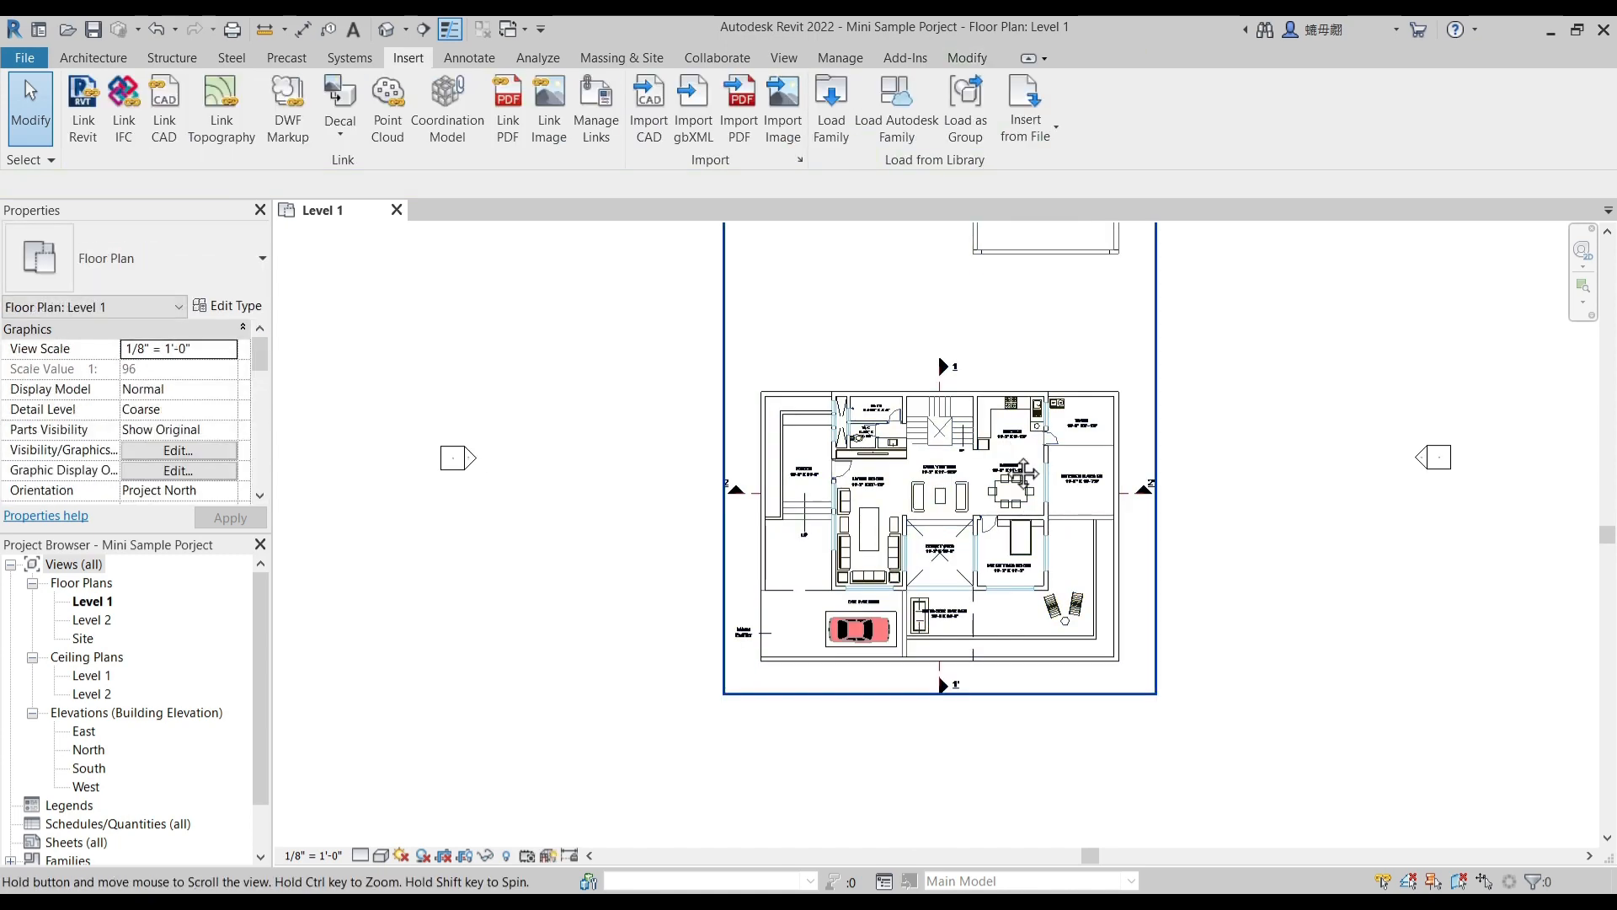
# - Turn on halftone for Imports in Families and Sample Mini Project.dwg in the Level 1 view's visibility overrides
pyautogui.moveTo(975, 285); pyautogui.dragTo(949, 327, button='middle')
pyautogui.click(92, 57)
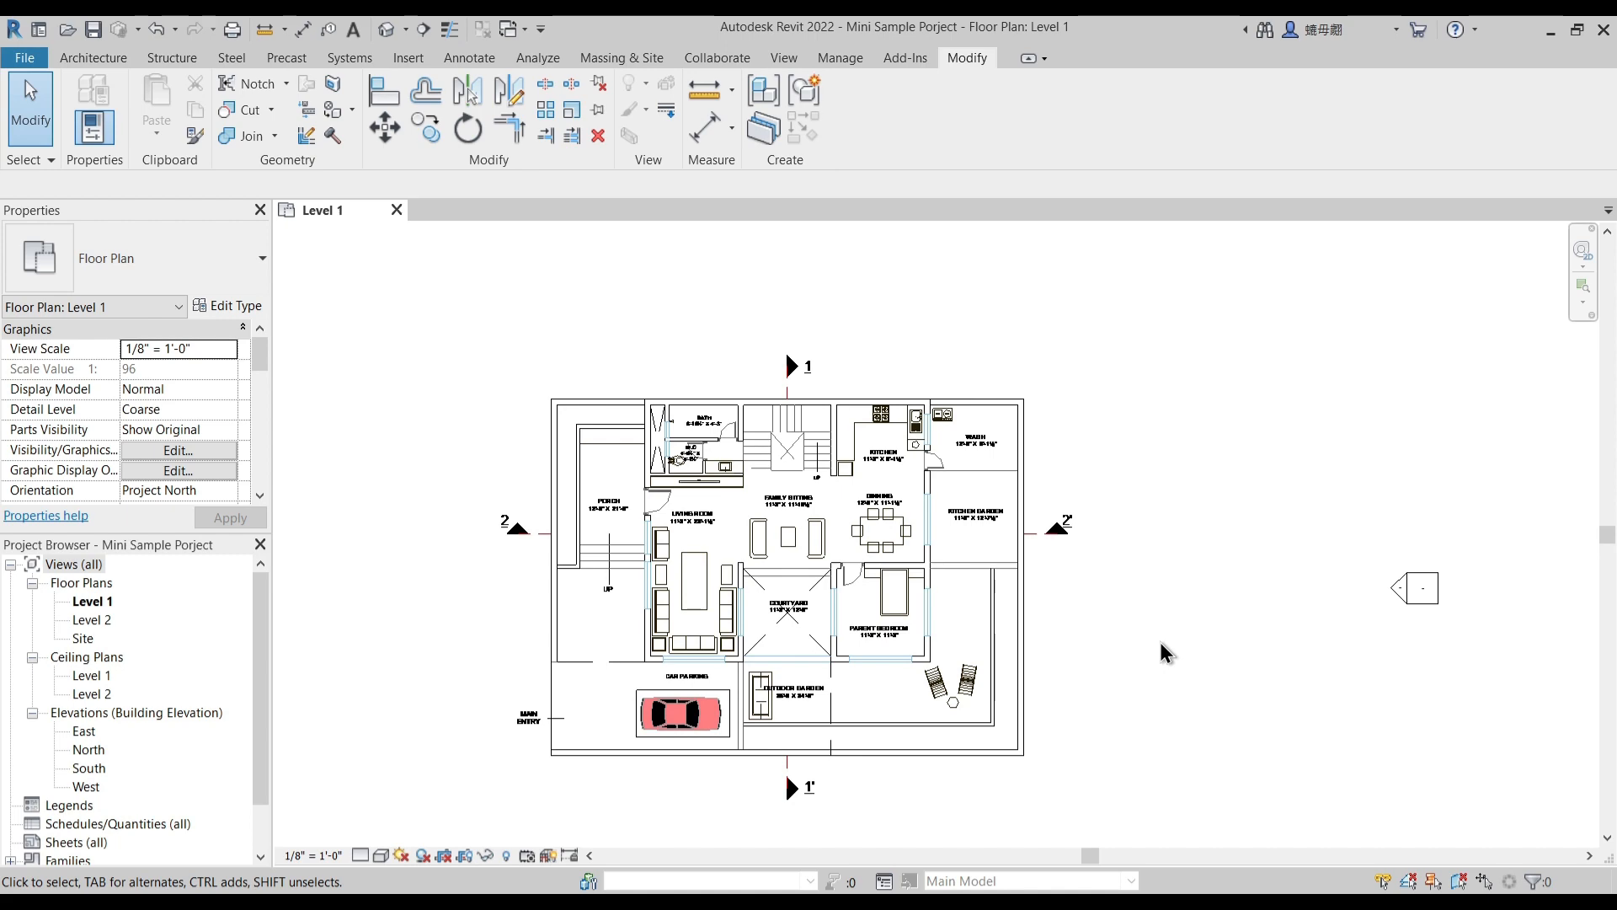
pyautogui.moveTo(1161, 416); pyautogui.dragTo(1166, 435, button='middle')
pyautogui.press('v')
pyautogui.press('v')
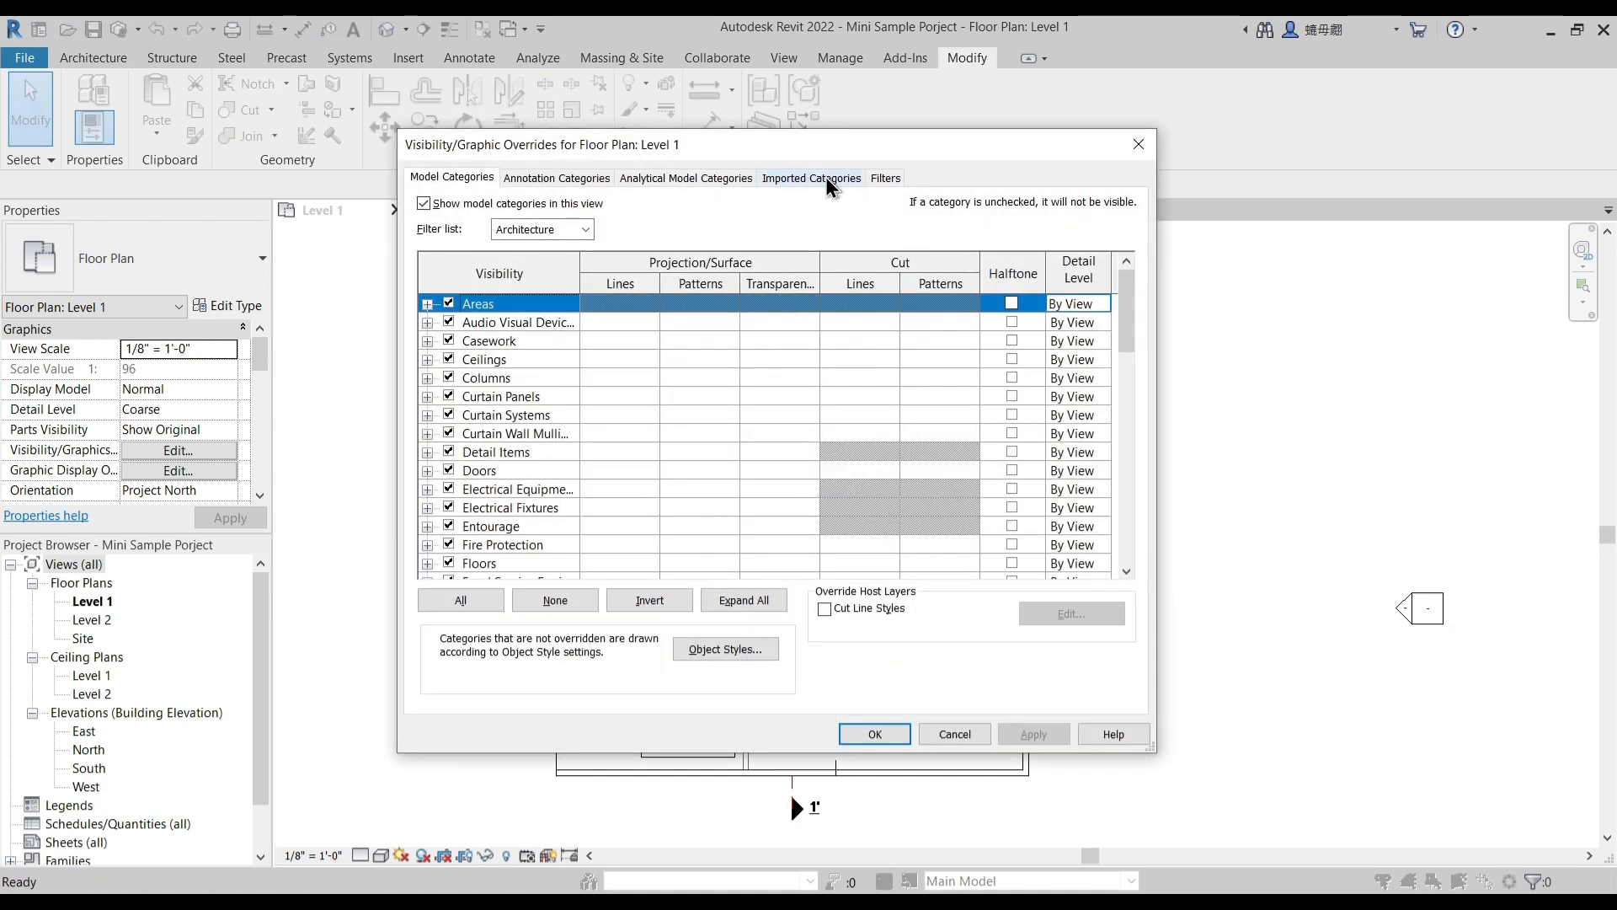
pyautogui.click(811, 178)
pyautogui.click(827, 270)
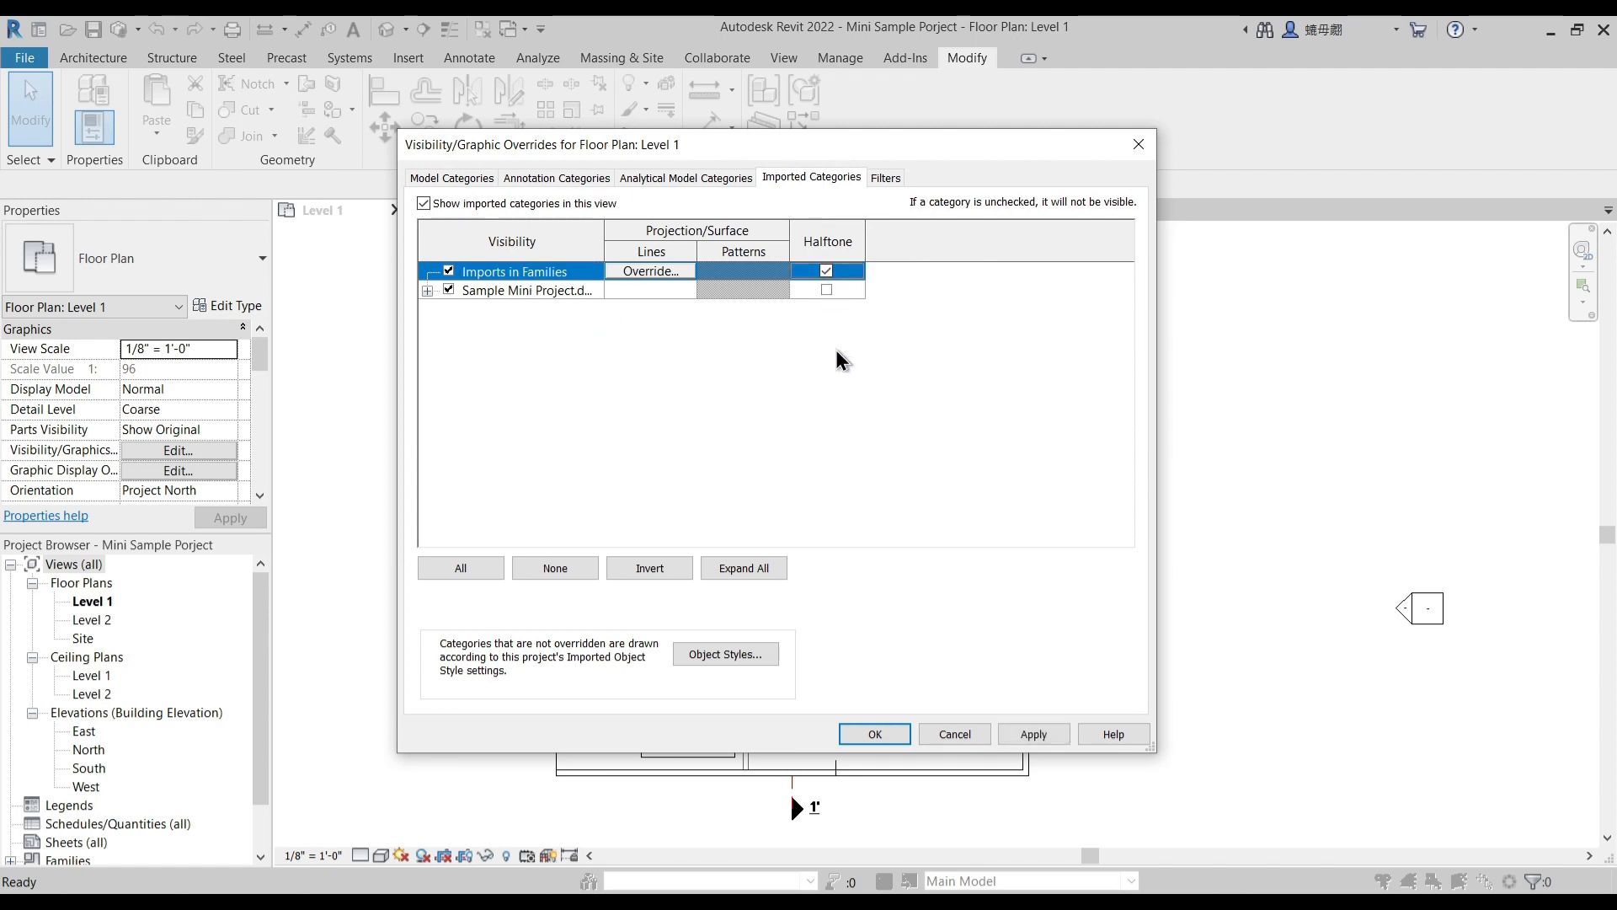
pyautogui.click(826, 290)
pyautogui.click(1011, 736)
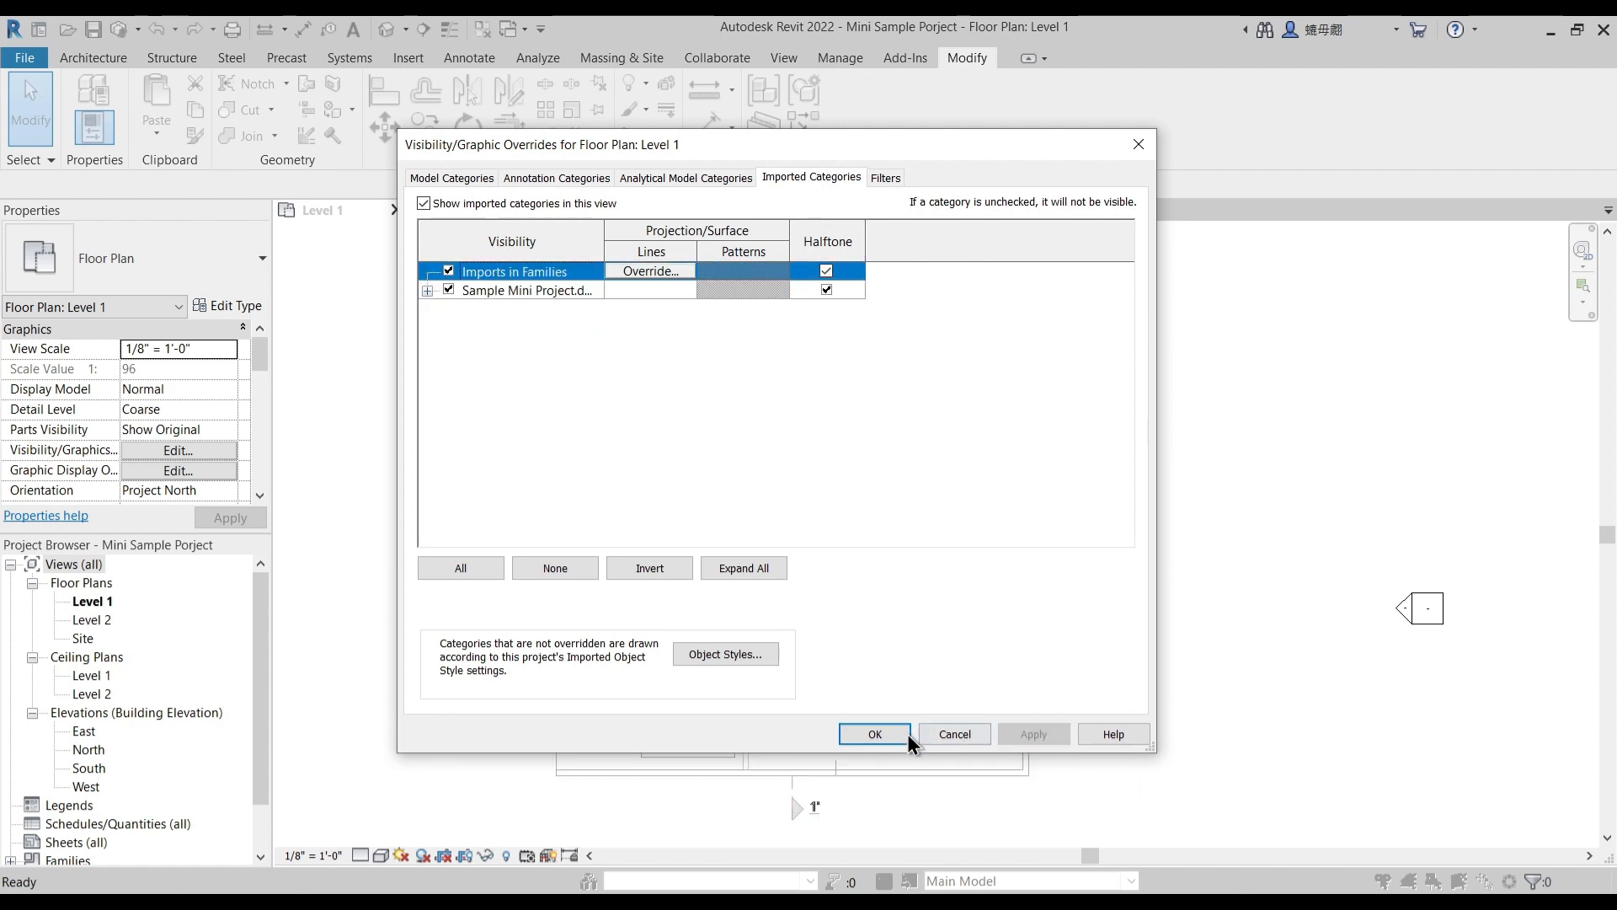
pyautogui.click(897, 736)
# - Examine the halftone drawing in Level 1, checking the room layout and labels of the ground floor plan
pyautogui.scroll(-1, 1083, 586)
pyautogui.moveTo(1104, 496); pyautogui.dragTo(1067, 631, button='middle')
pyautogui.scroll(-4, 988, 542)
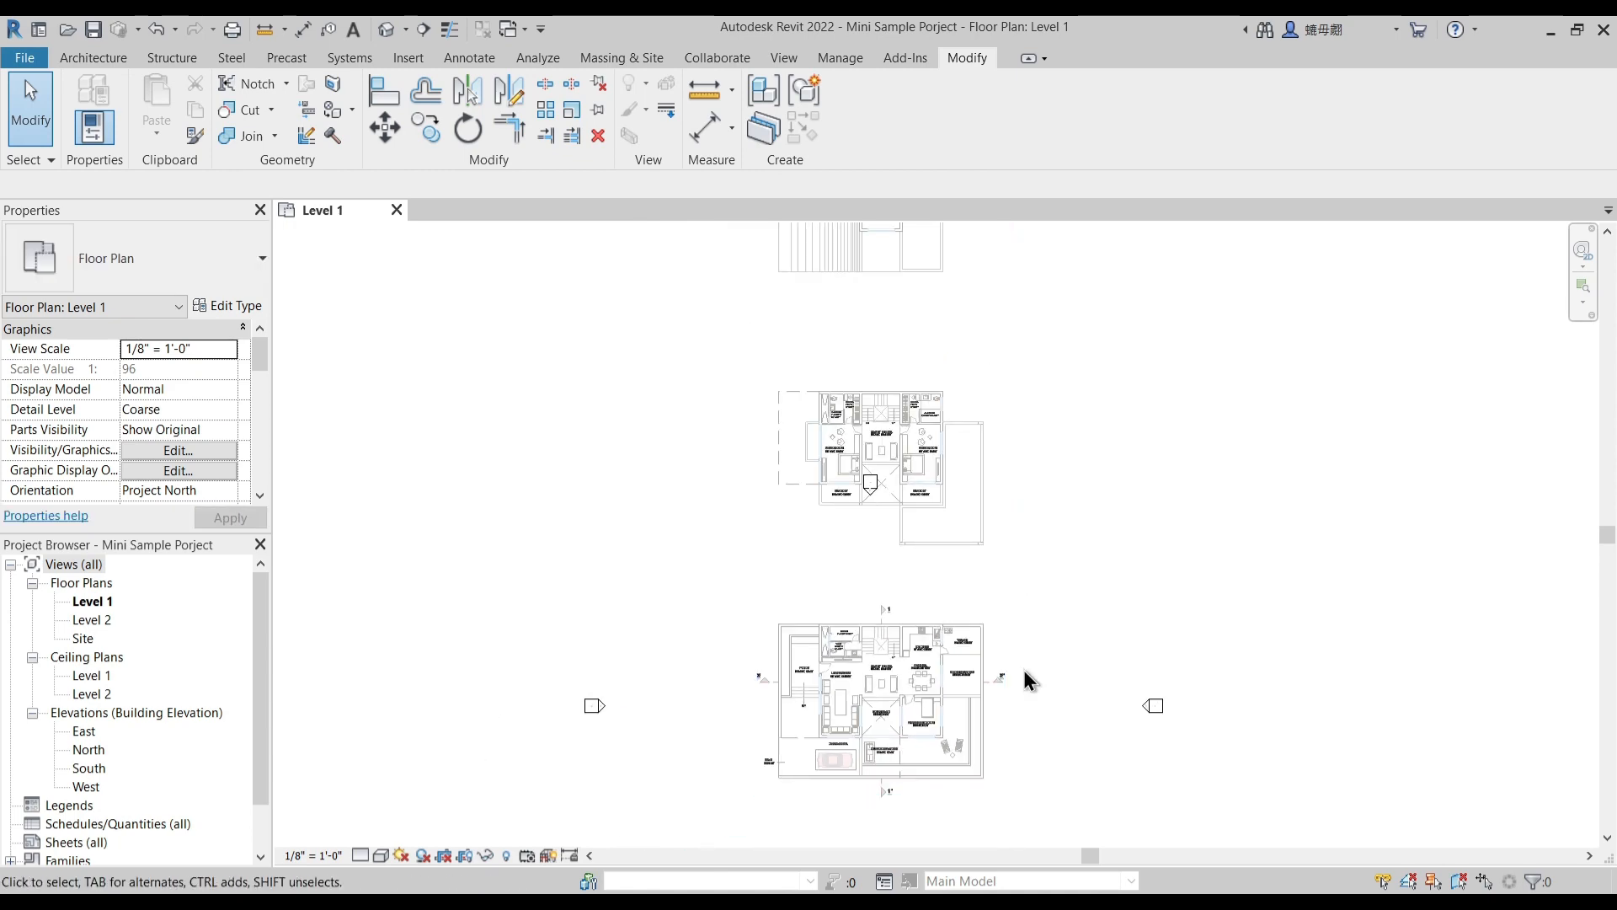
pyautogui.moveTo(1025, 672); pyautogui.dragTo(935, 563, button='middle')
pyautogui.scroll(4, 982, 604)
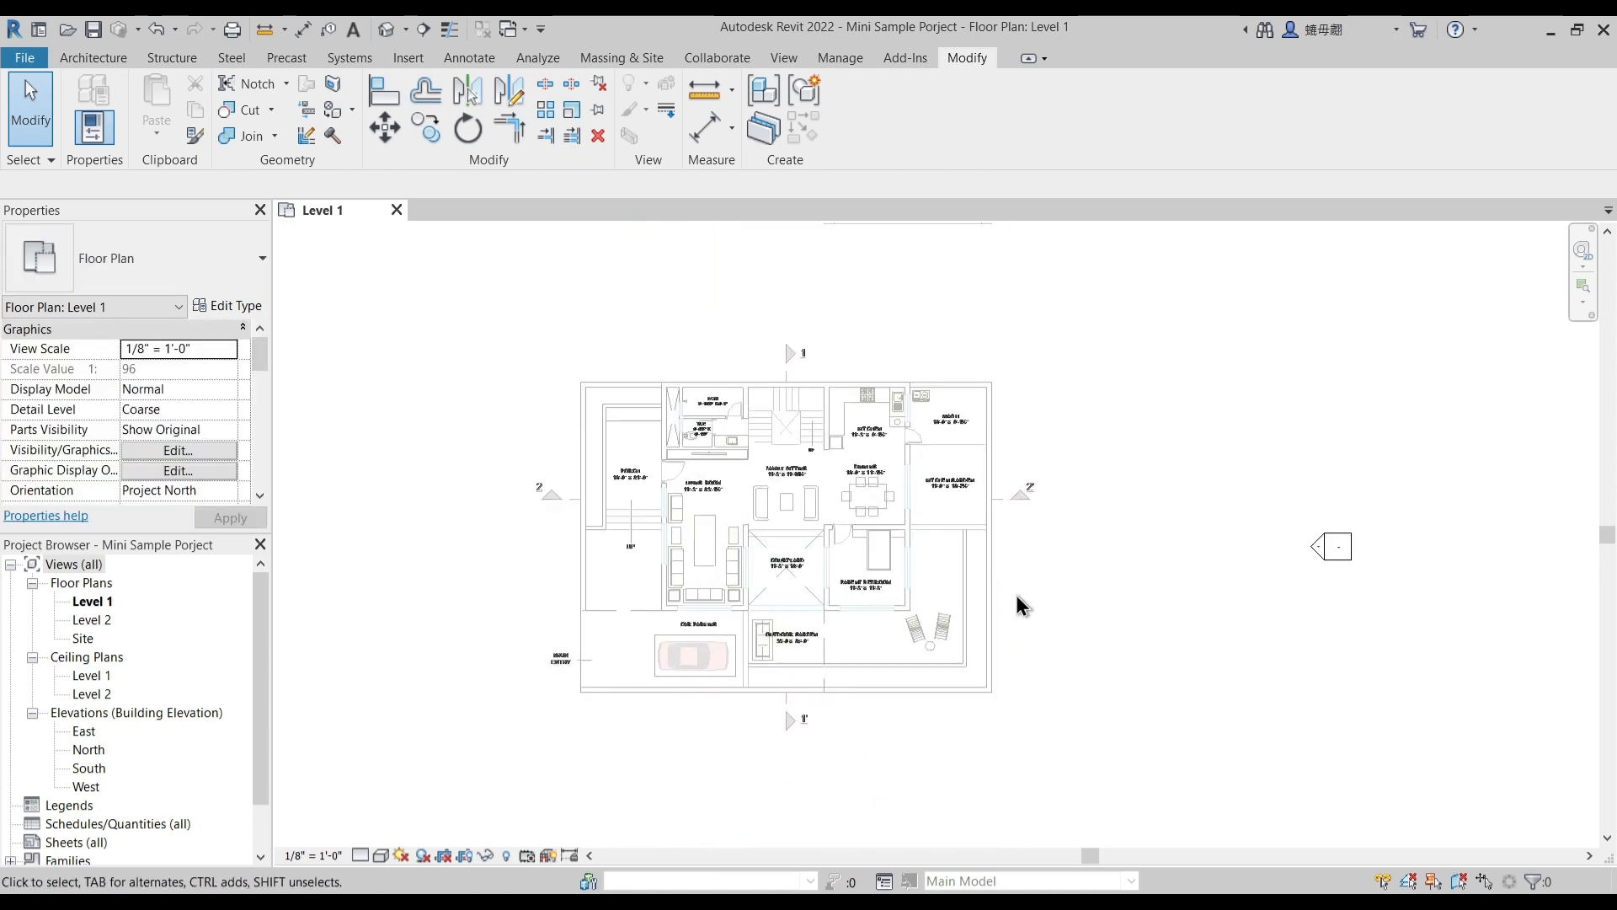
pyautogui.moveTo(1093, 595); pyautogui.dragTo(1093, 618, button='middle')
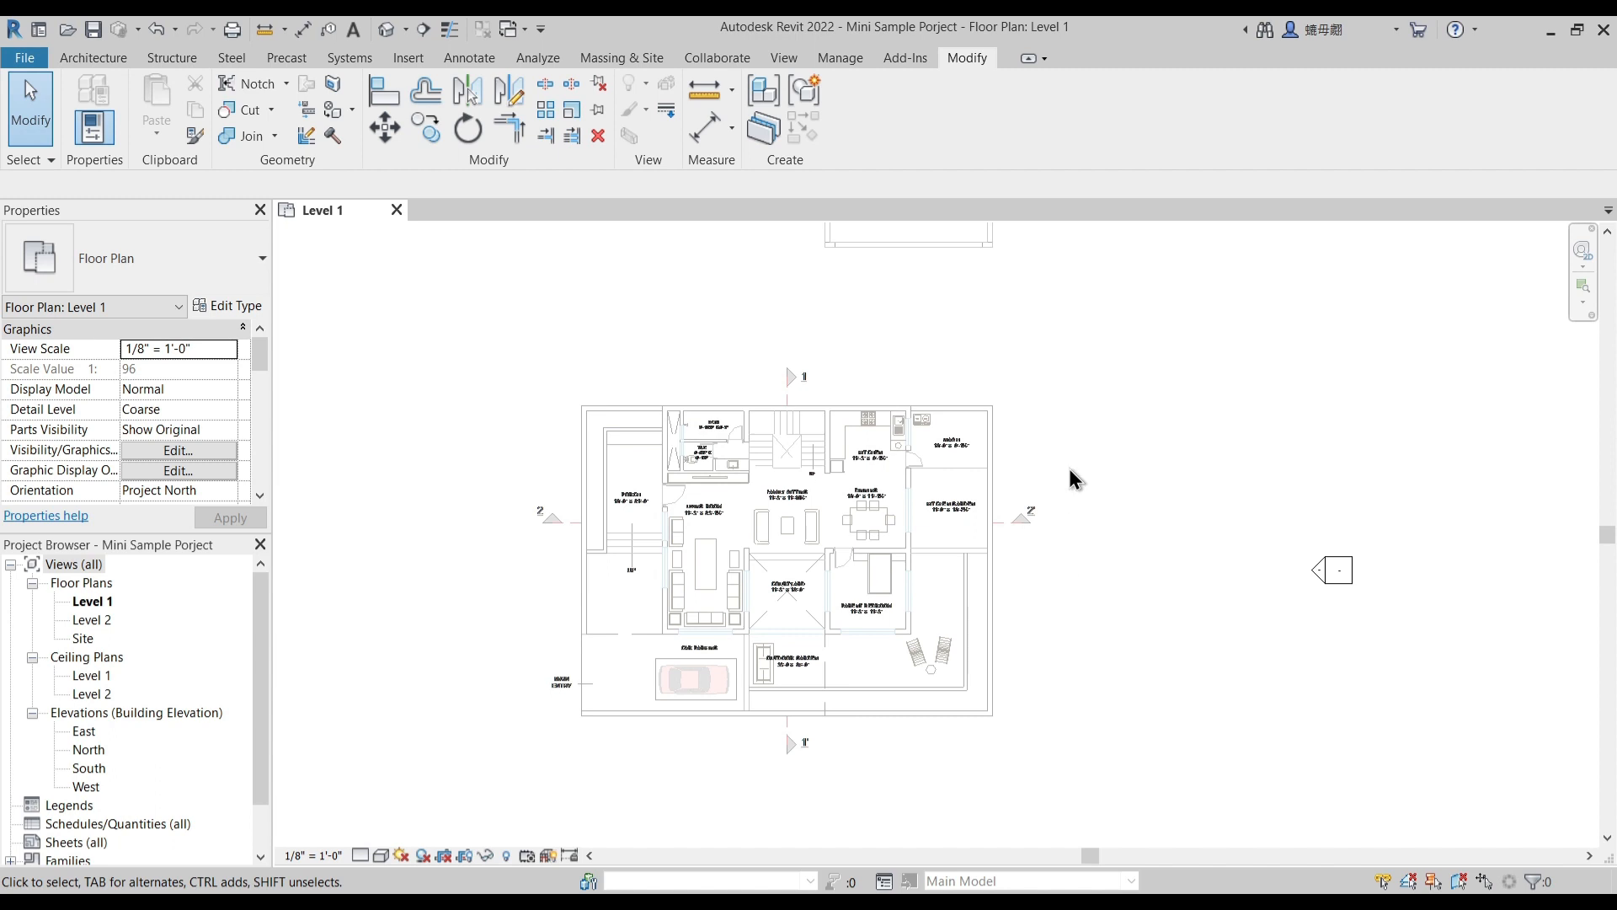
pyautogui.moveTo(1069, 468); pyautogui.dragTo(1089, 437, button='middle')
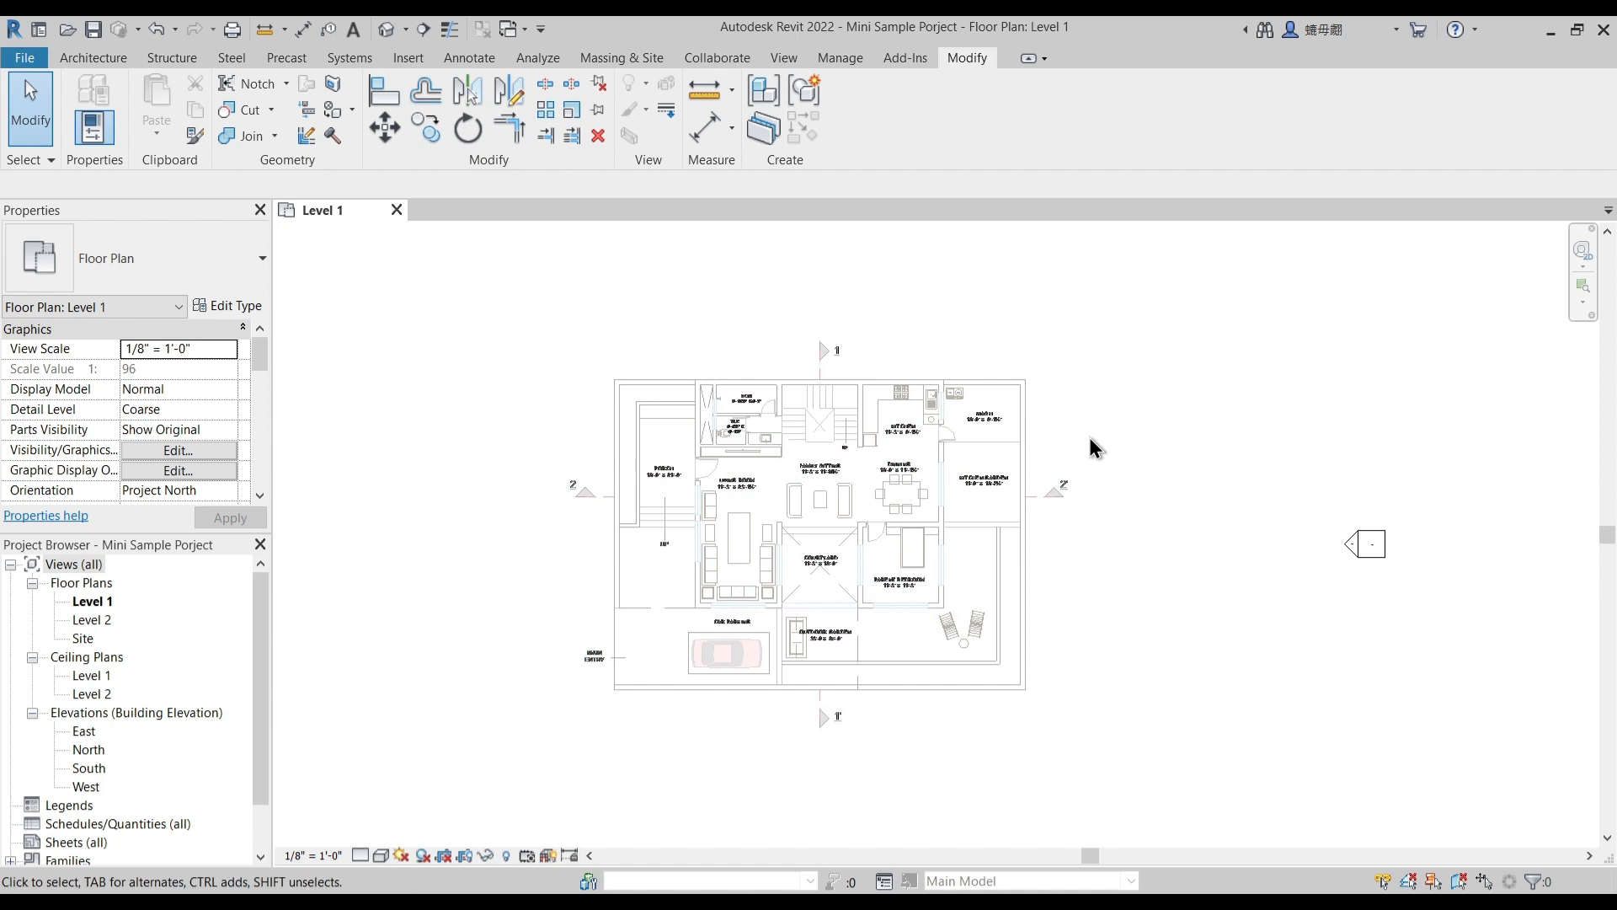
pyautogui.moveTo(1089, 437); pyautogui.dragTo(1096, 453, button='middle')
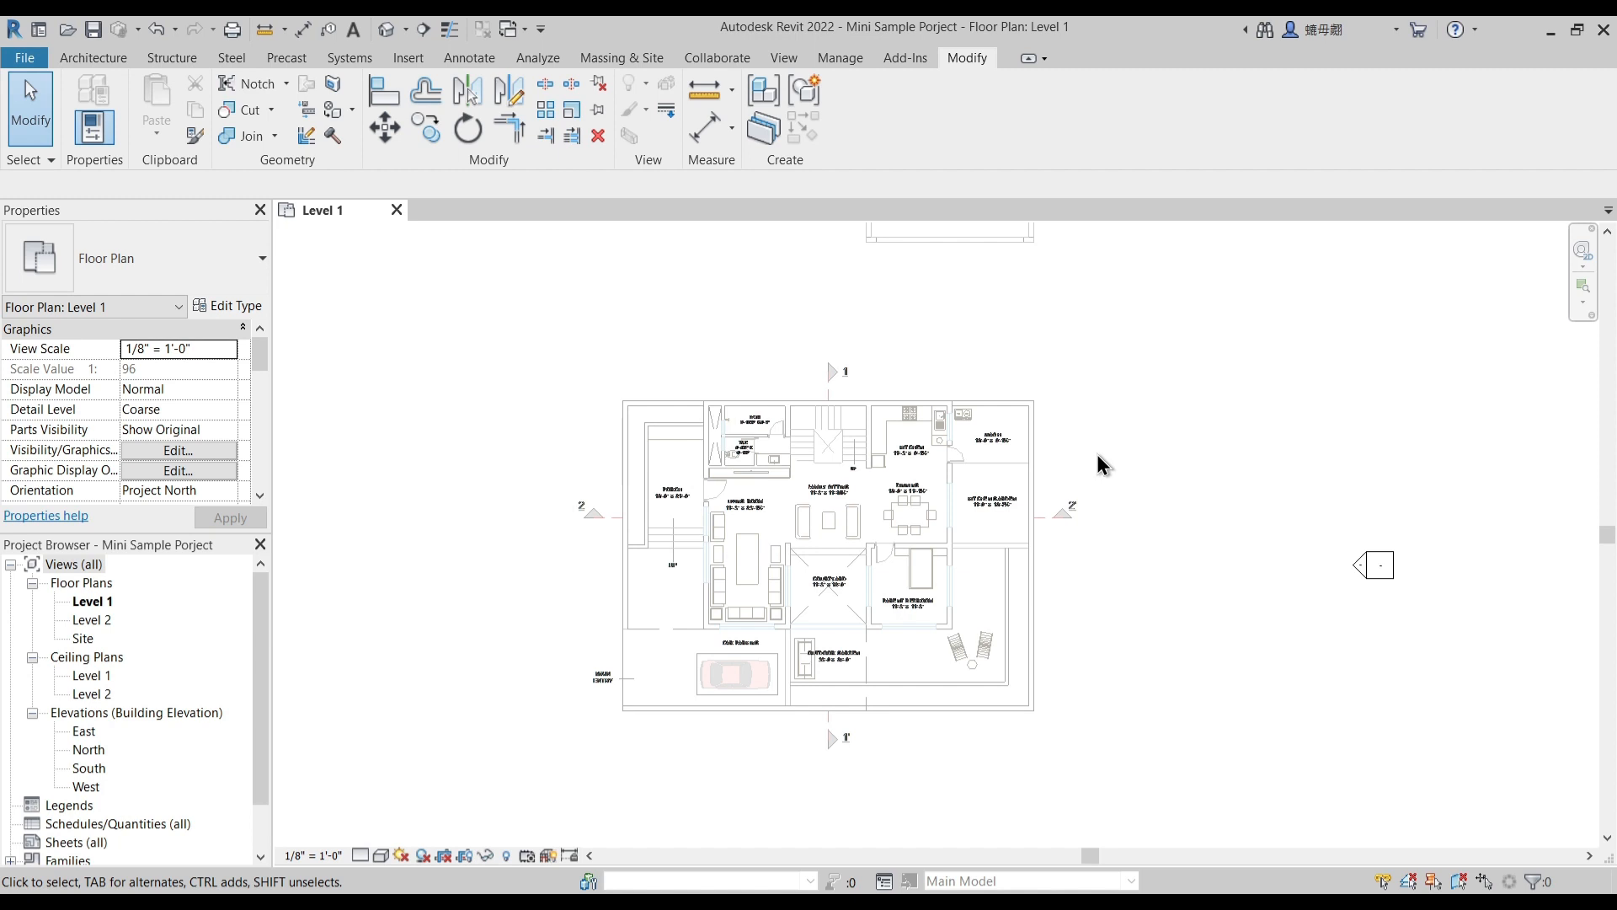
pyautogui.scroll(2, 967, 512)
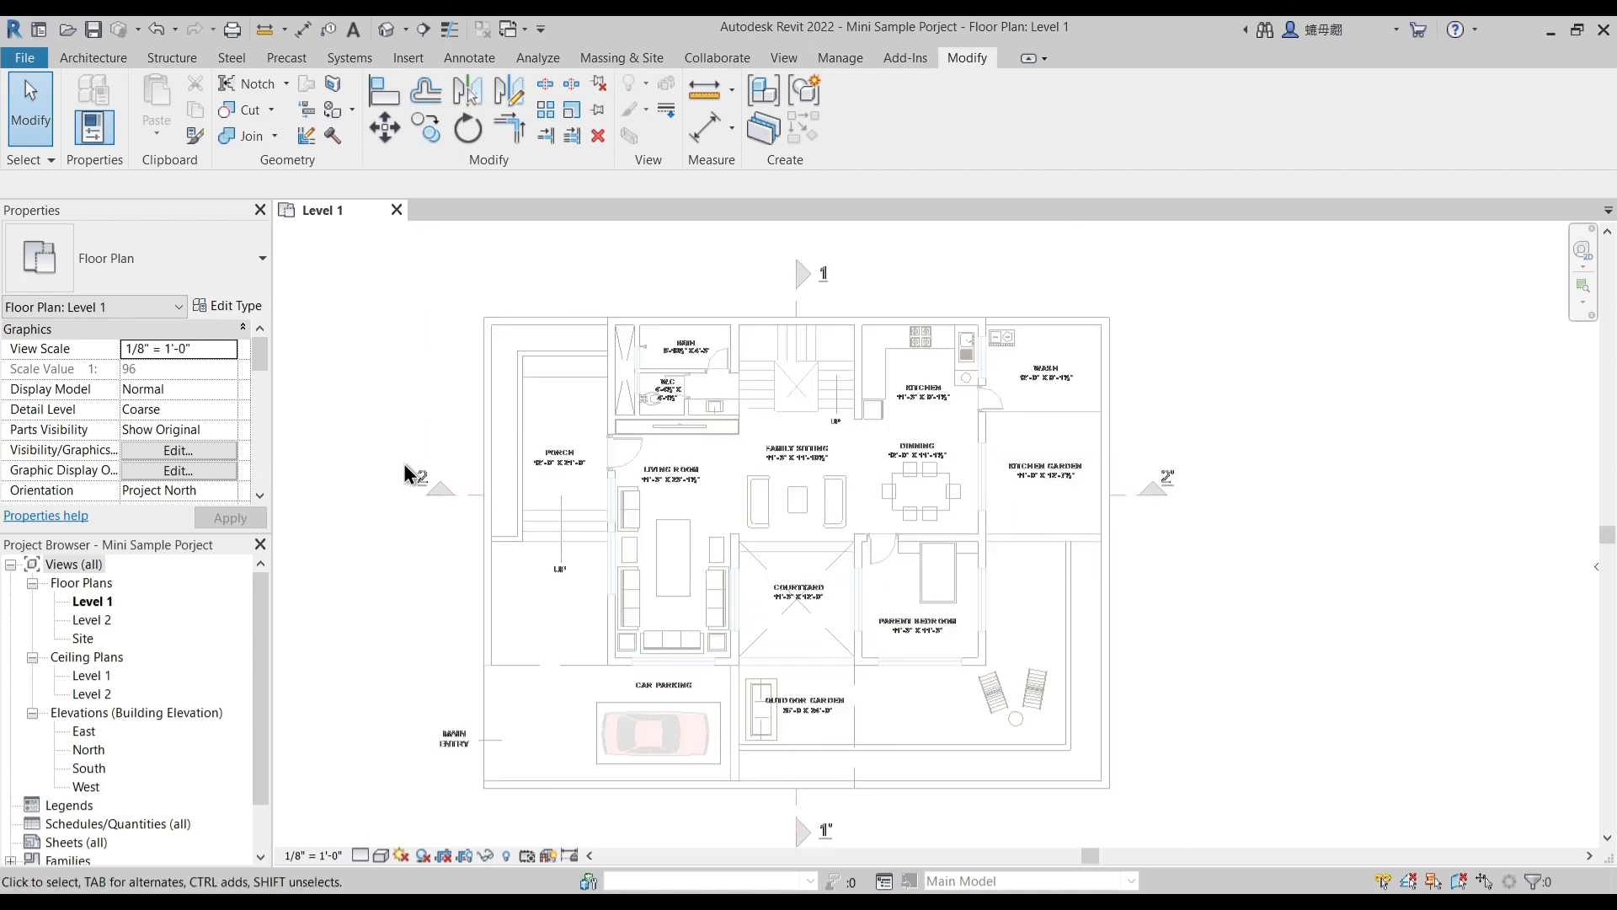
pyautogui.scroll(1, 861, 460)
pyautogui.scroll(-2, 1176, 390)
pyautogui.moveTo(1177, 390); pyautogui.dragTo(1180, 408, button='middle')
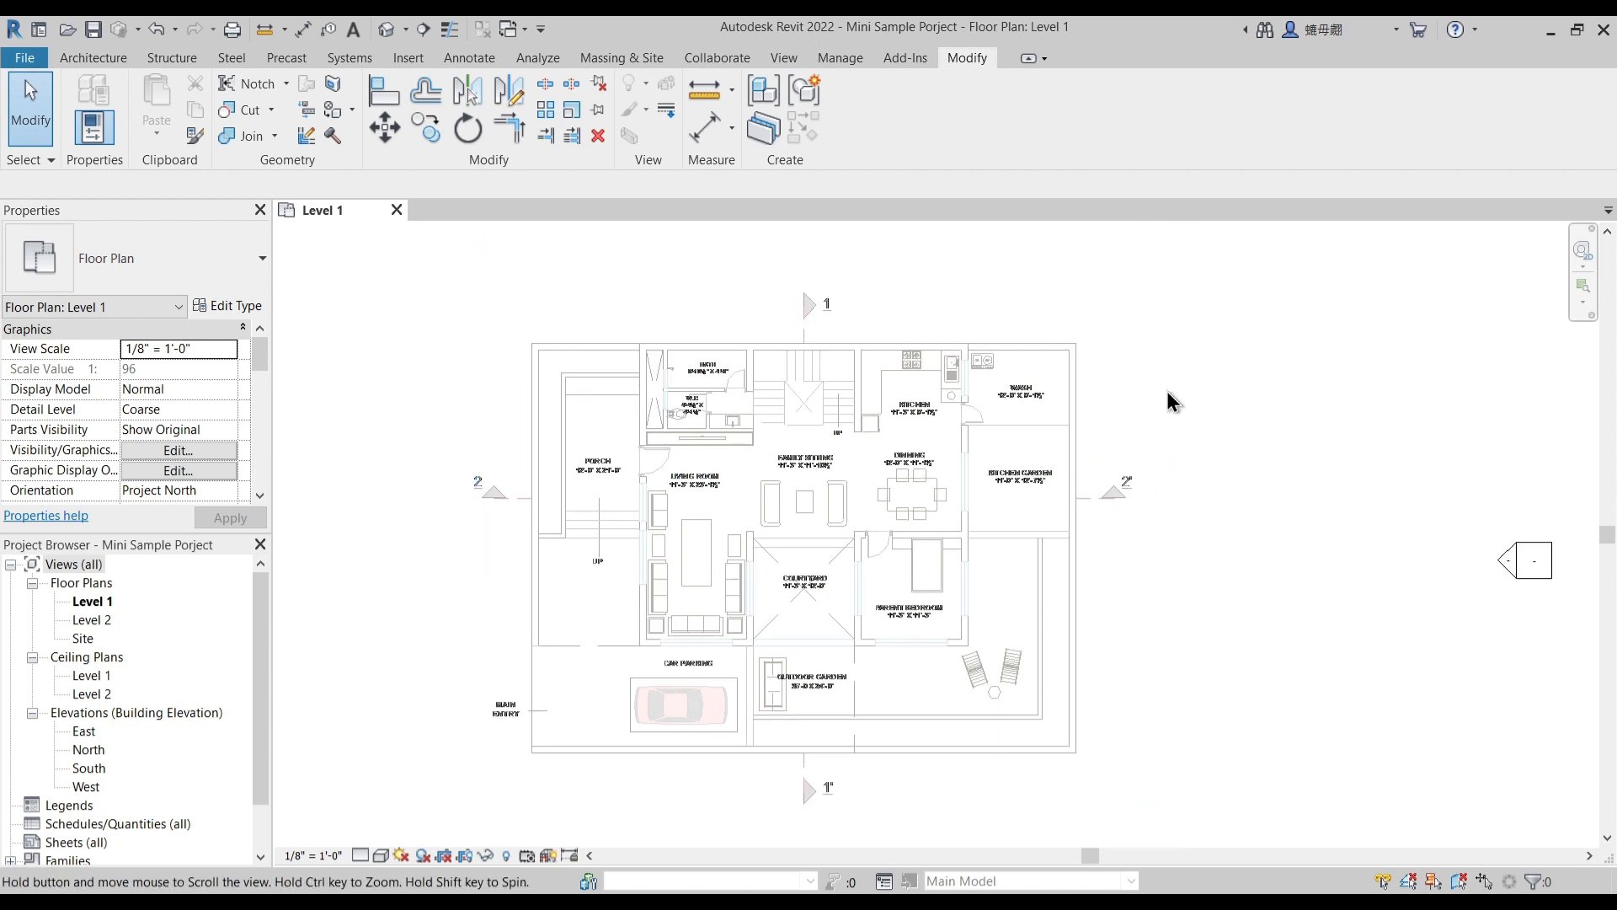
pyautogui.moveTo(462, 472); pyautogui.dragTo(457, 446, button='middle')
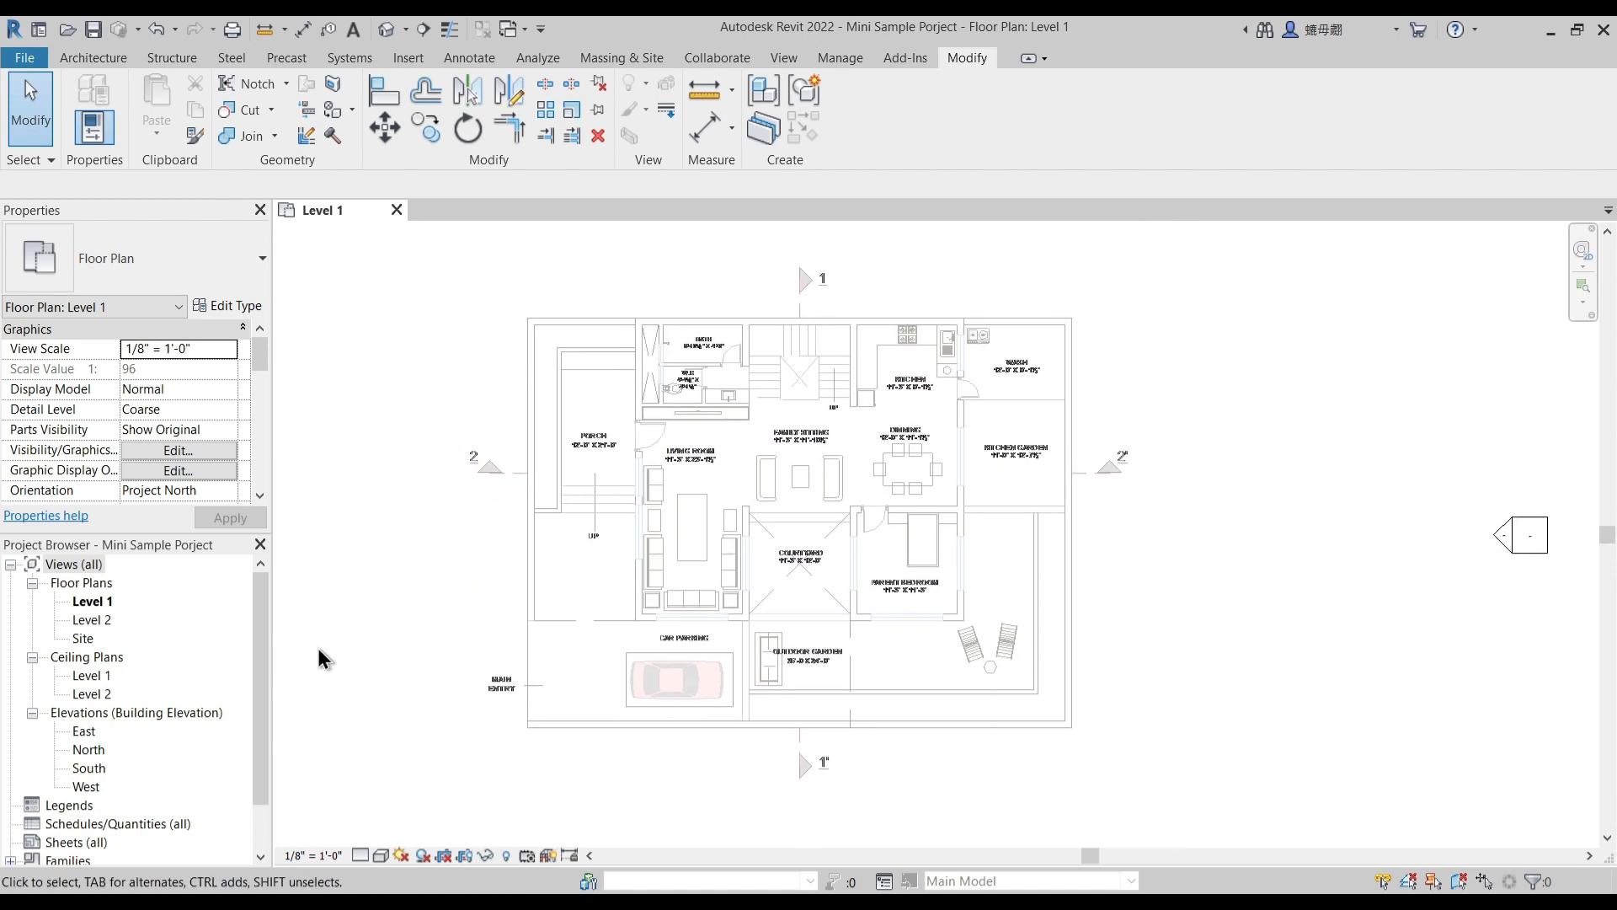
# - View the levels in the South elevation and return to the Level 1 floor plan
pyautogui.doubleClick(94, 770)
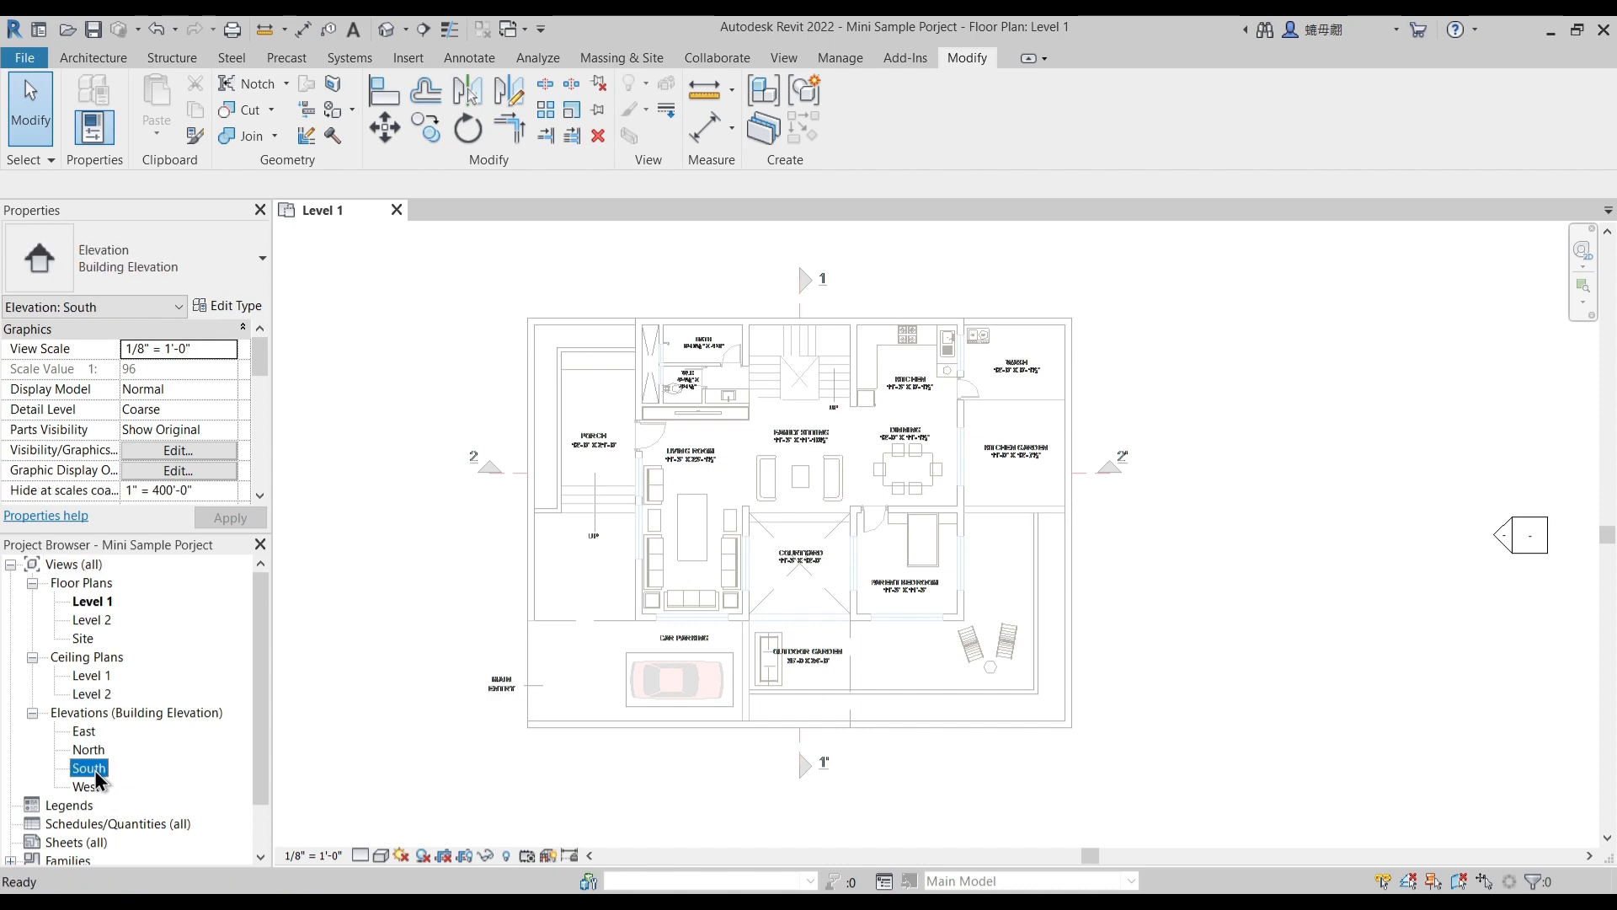
pyautogui.click(344, 209)
pyautogui.scroll(3, 751, 684)
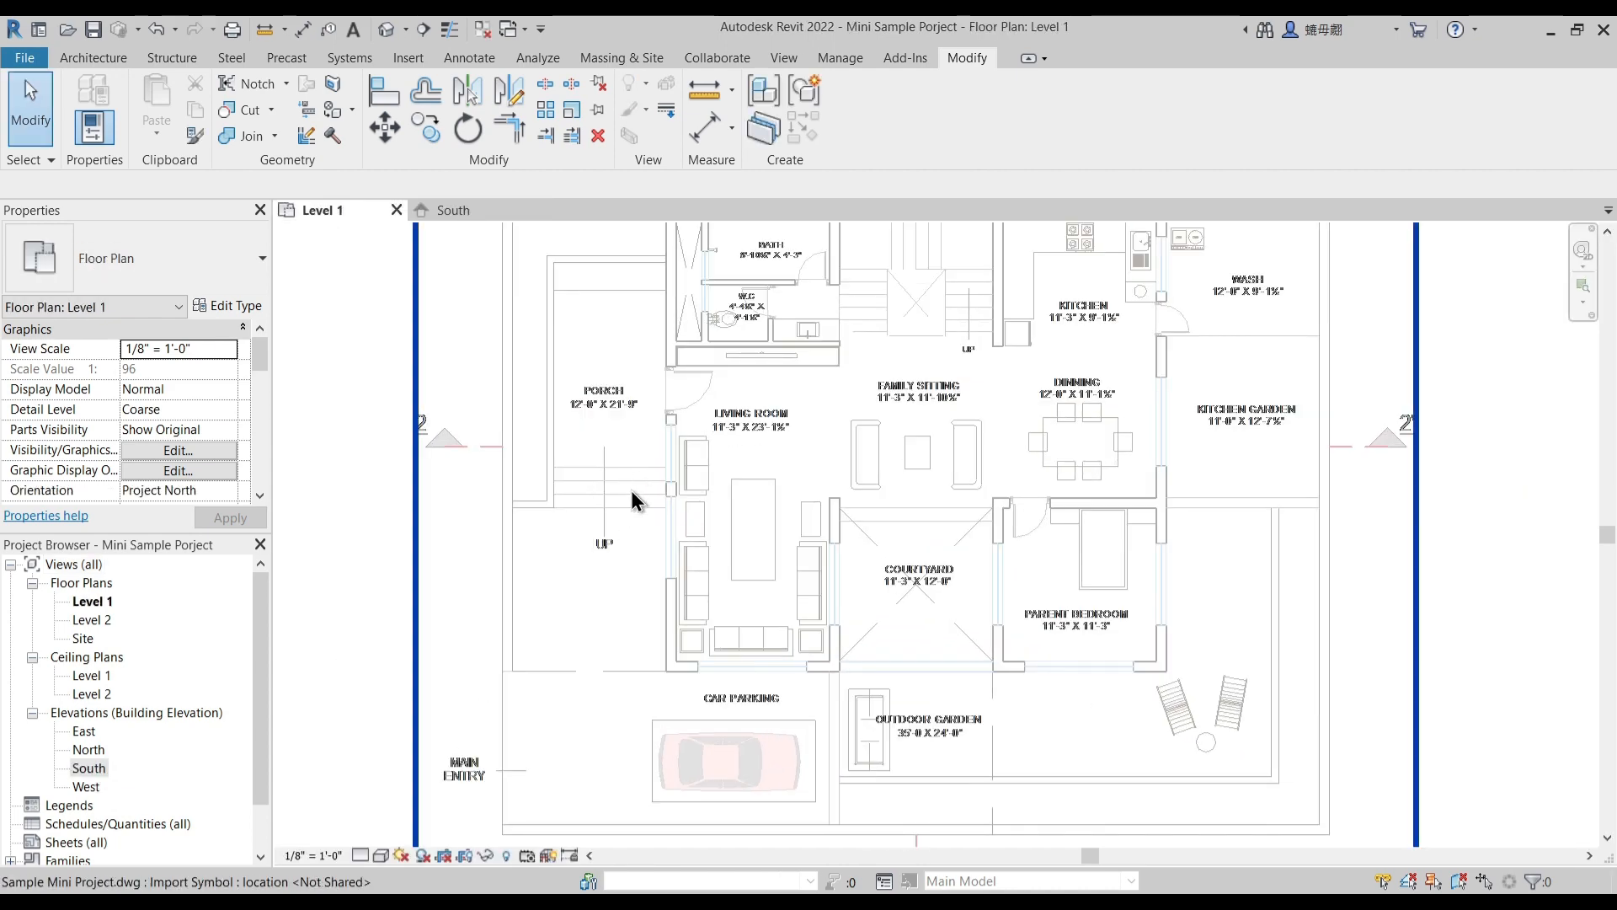
pyautogui.scroll(-1, 633, 487)
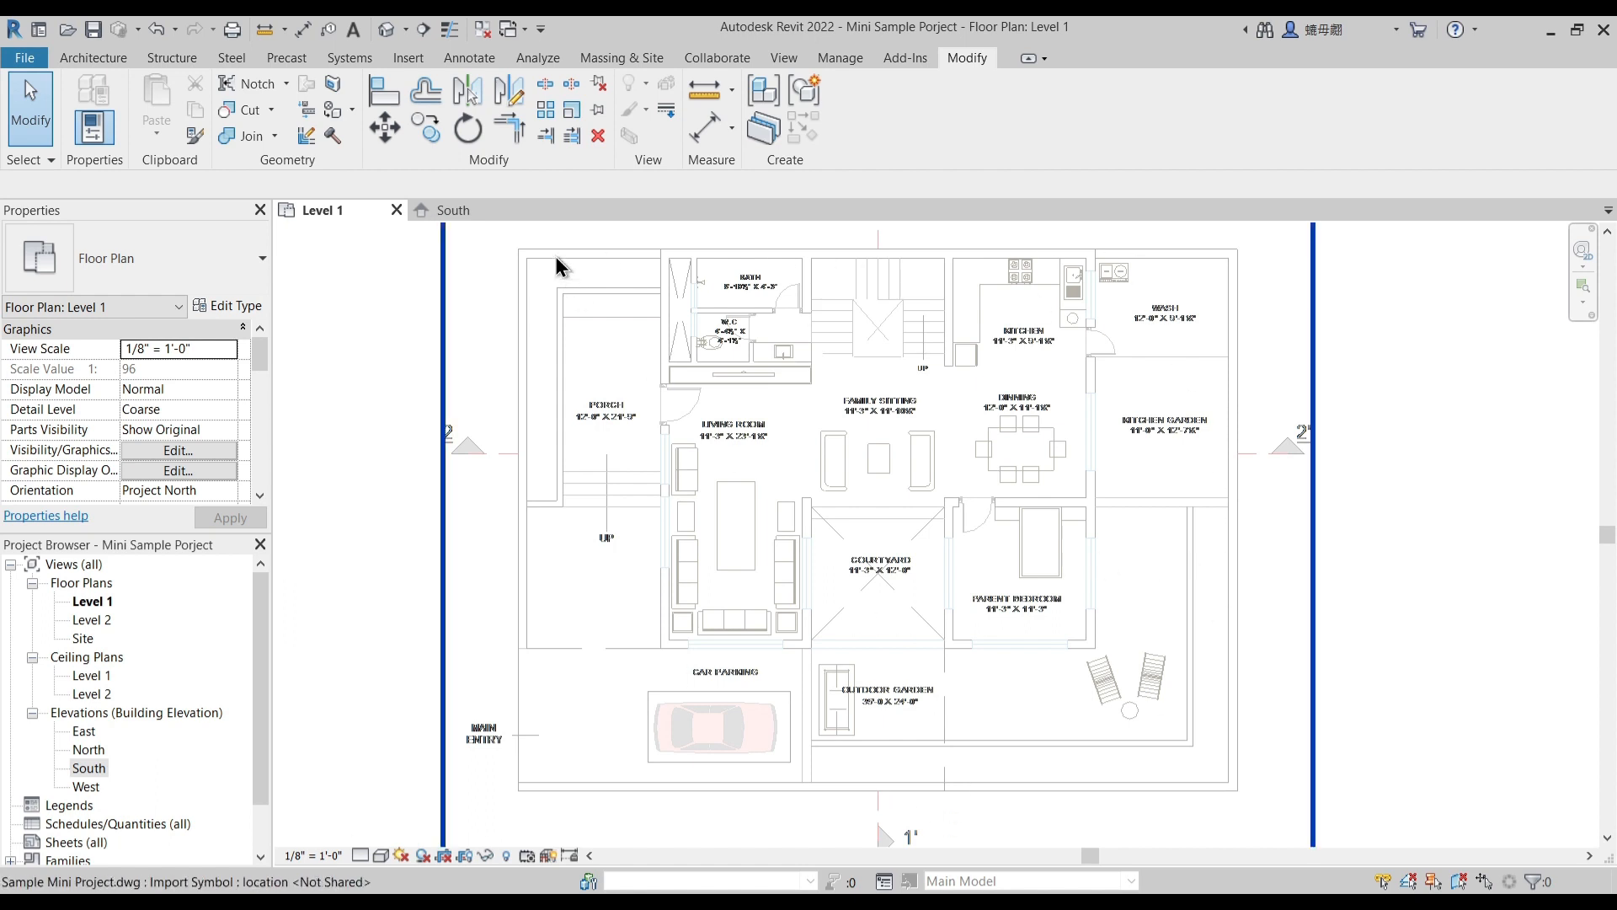
# - In the South elevation, rename Level 1 as "0 Ground Floor layout" together with its corresponding views
pyautogui.click(462, 210)
pyautogui.moveTo(1182, 580); pyautogui.dragTo(722, 535, button='middle')
pyautogui.scroll(3, 848, 497)
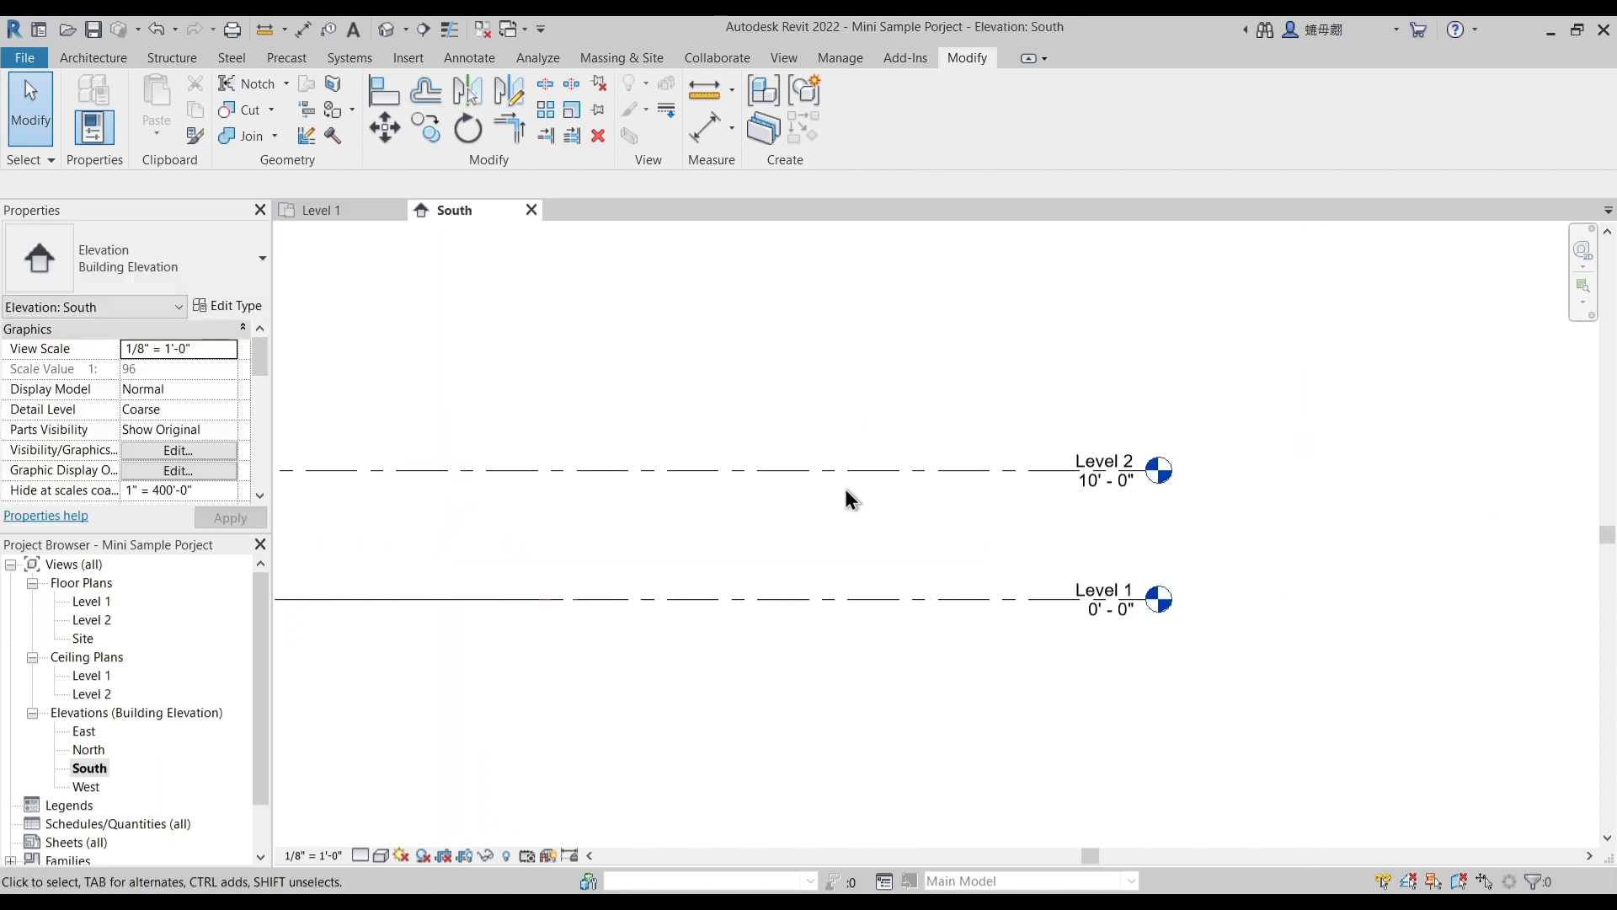
pyautogui.scroll(2, 1041, 585)
pyautogui.click(1137, 594)
pyautogui.click(1143, 589)
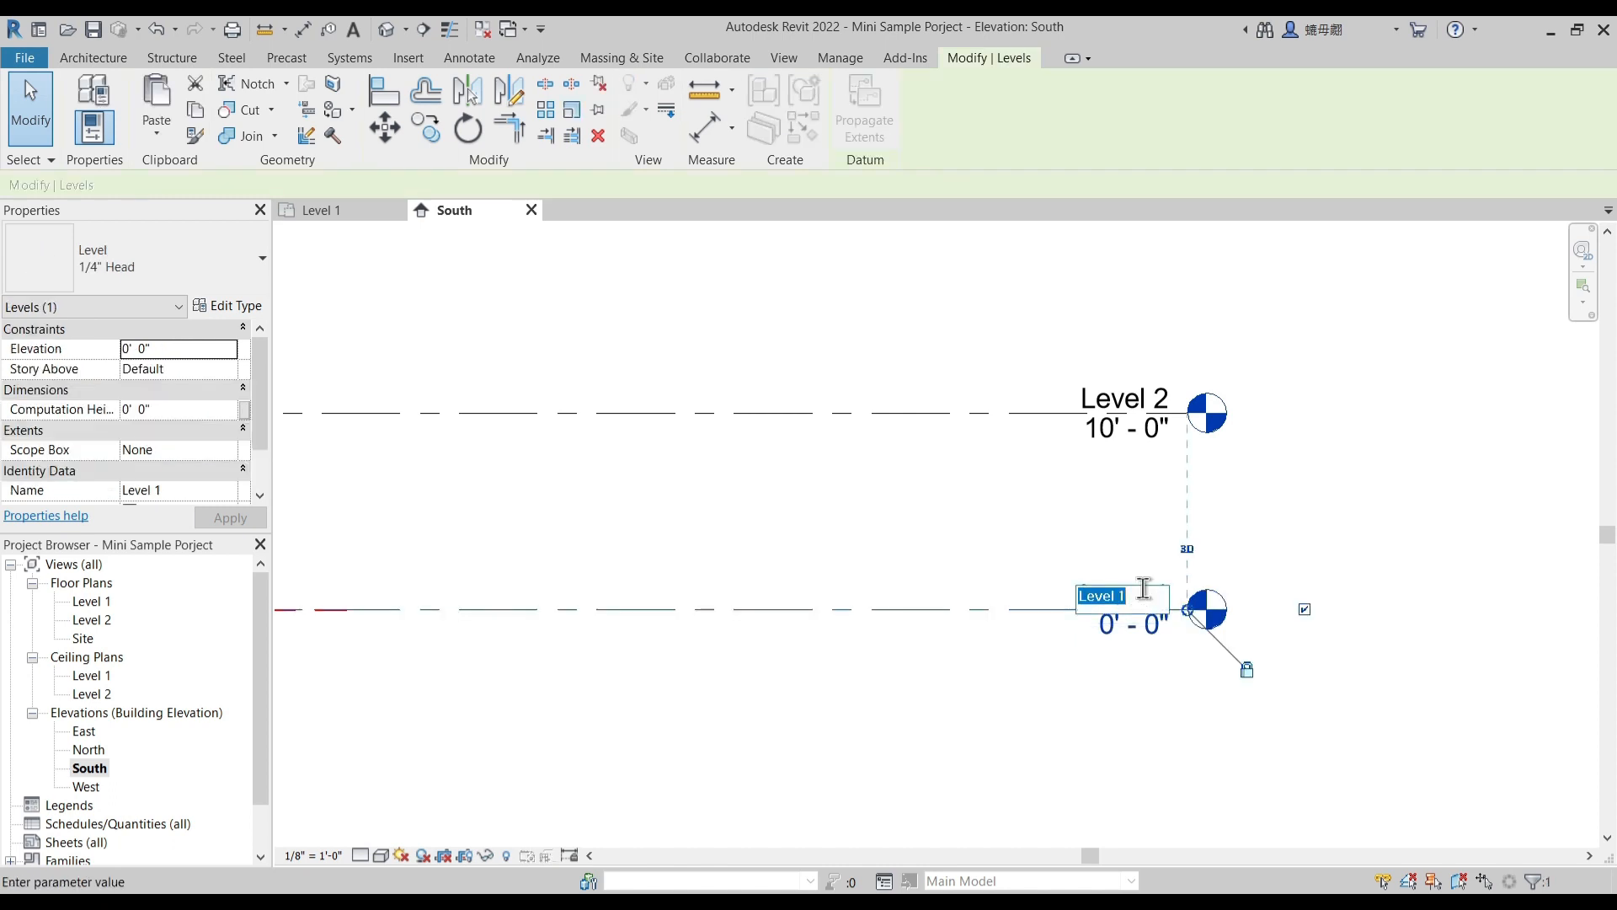
pyautogui.write('0 Ground Floor layu')
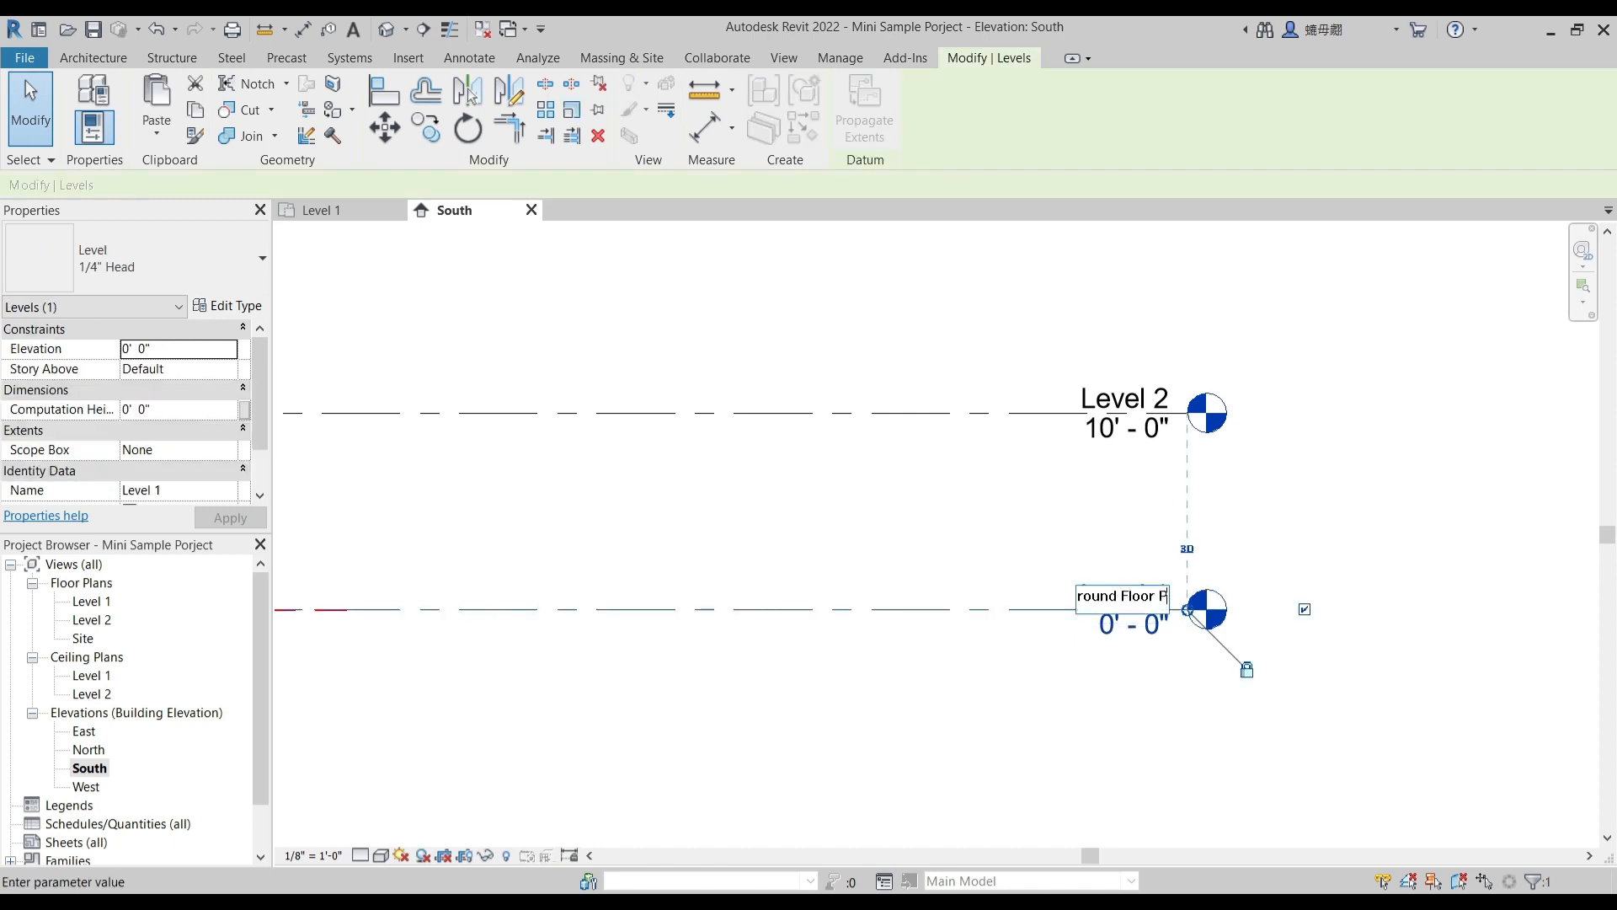
pyautogui.write('ut')
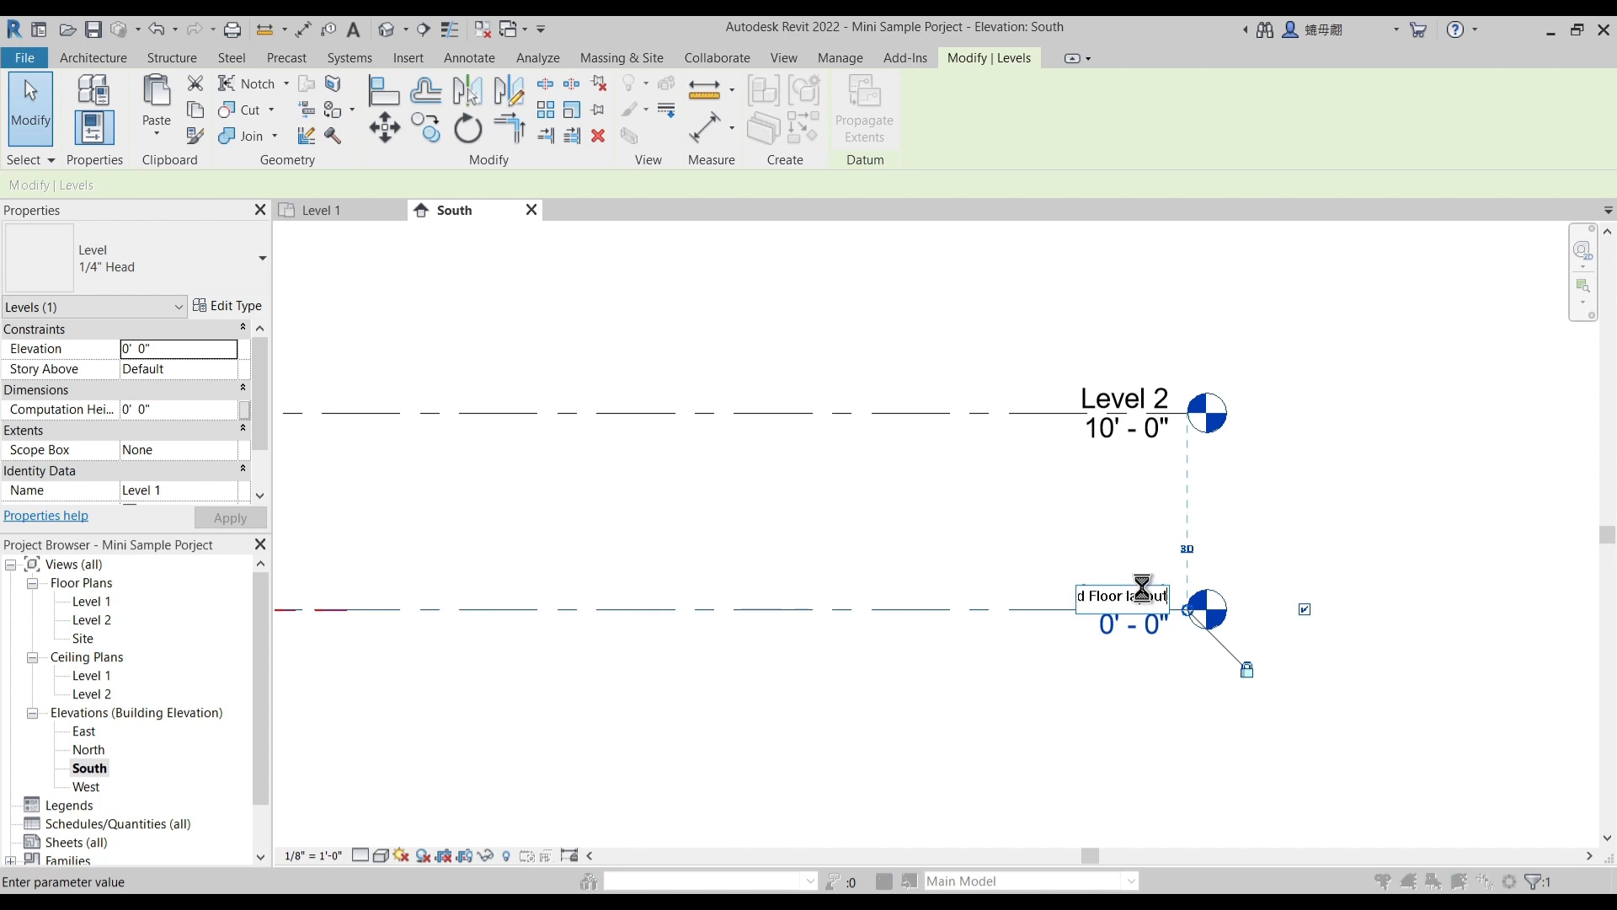
pyautogui.press('Return')
pyautogui.click(888, 468)
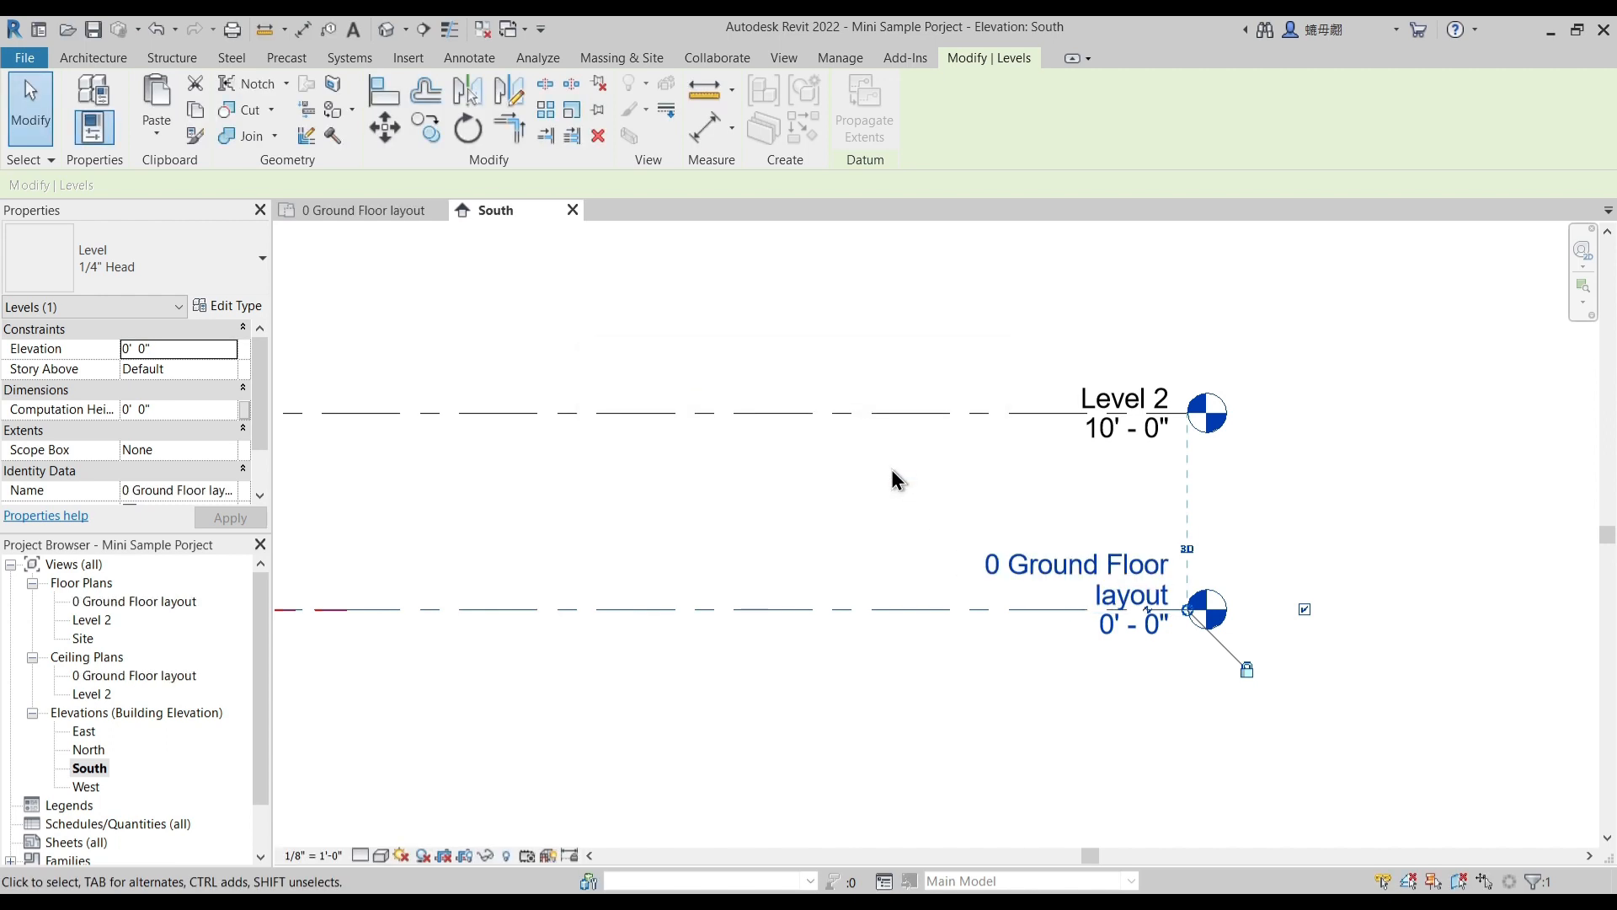
# - Rename Level 2 as "1 Plinth level" together with its corresponding views
pyautogui.click(891, 468)
pyautogui.click(1129, 398)
pyautogui.click(1127, 397)
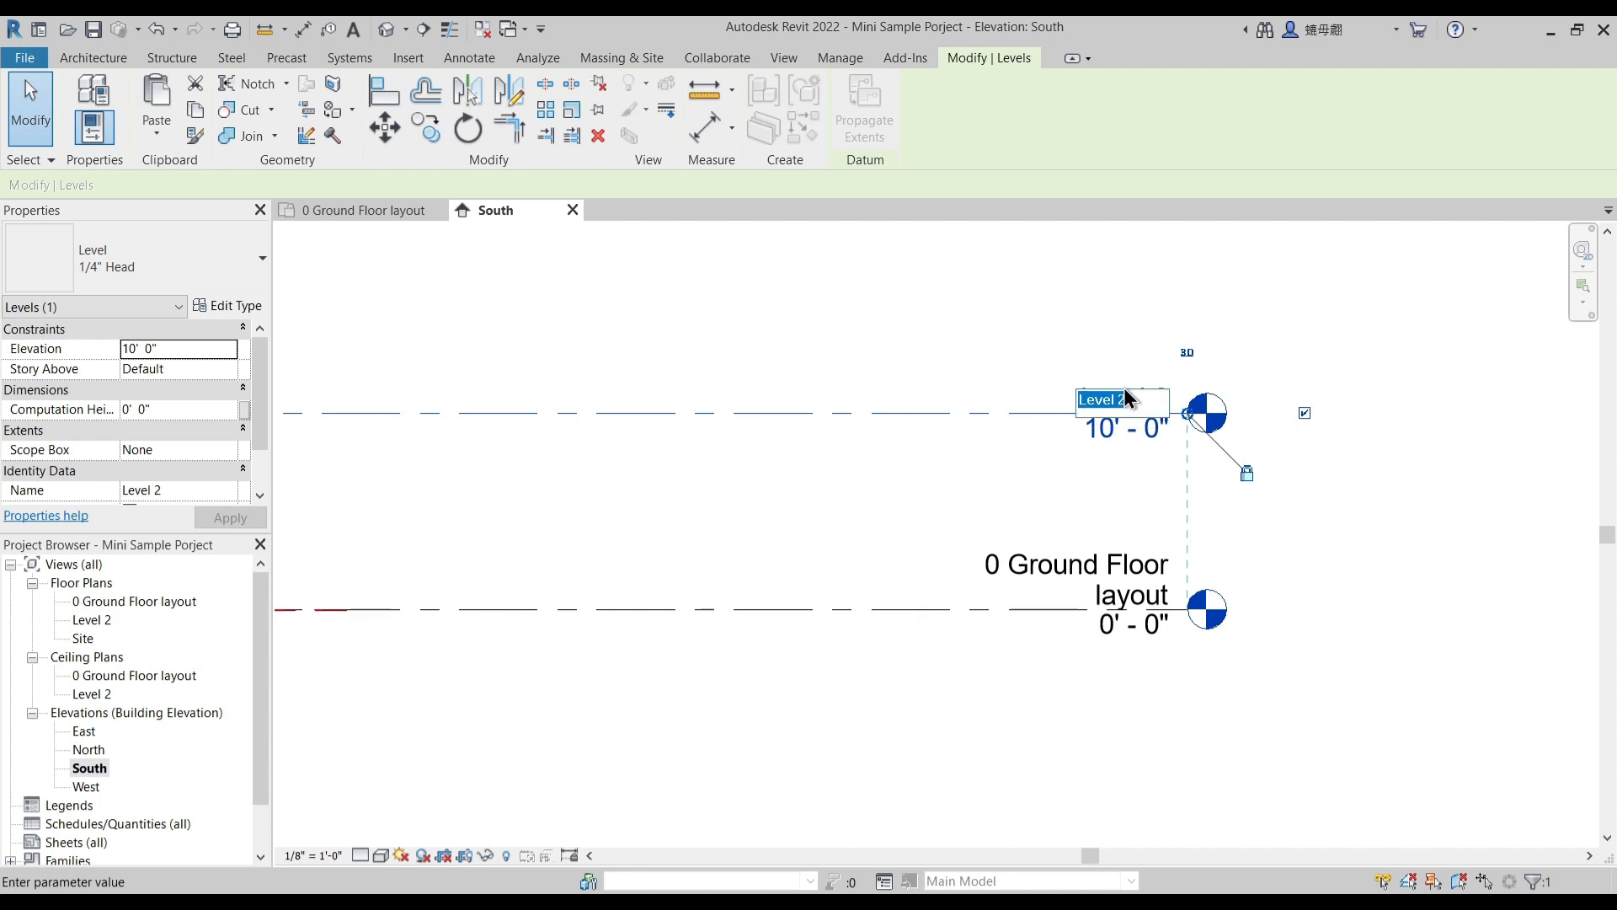
pyautogui.write('1 Plinth l')
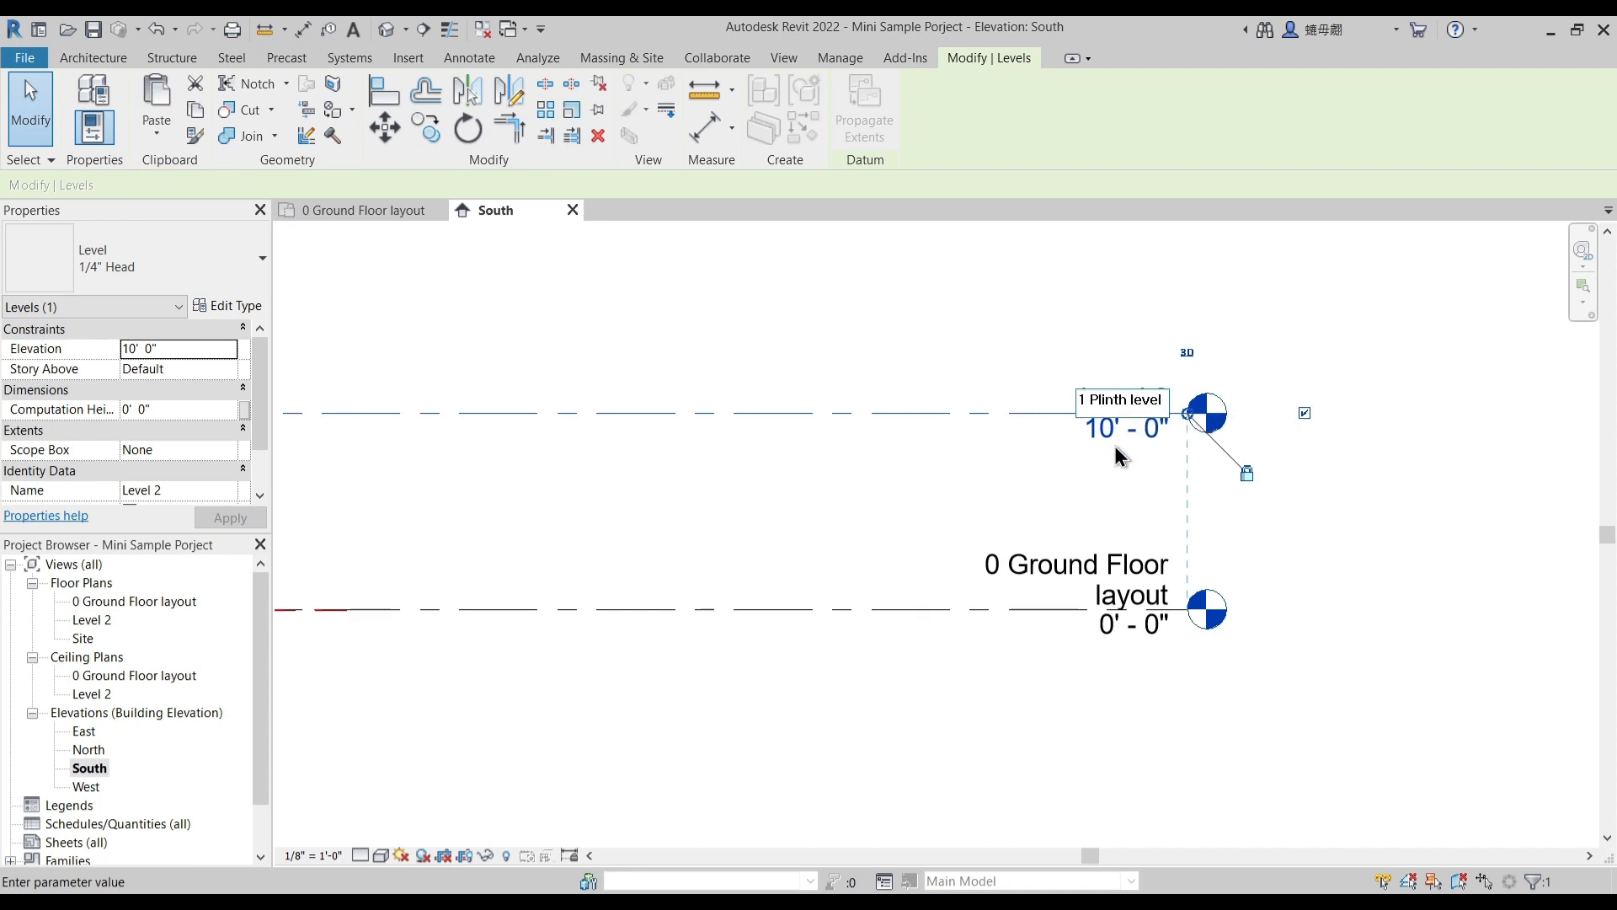
pyautogui.press('Return')
pyautogui.click(887, 468)
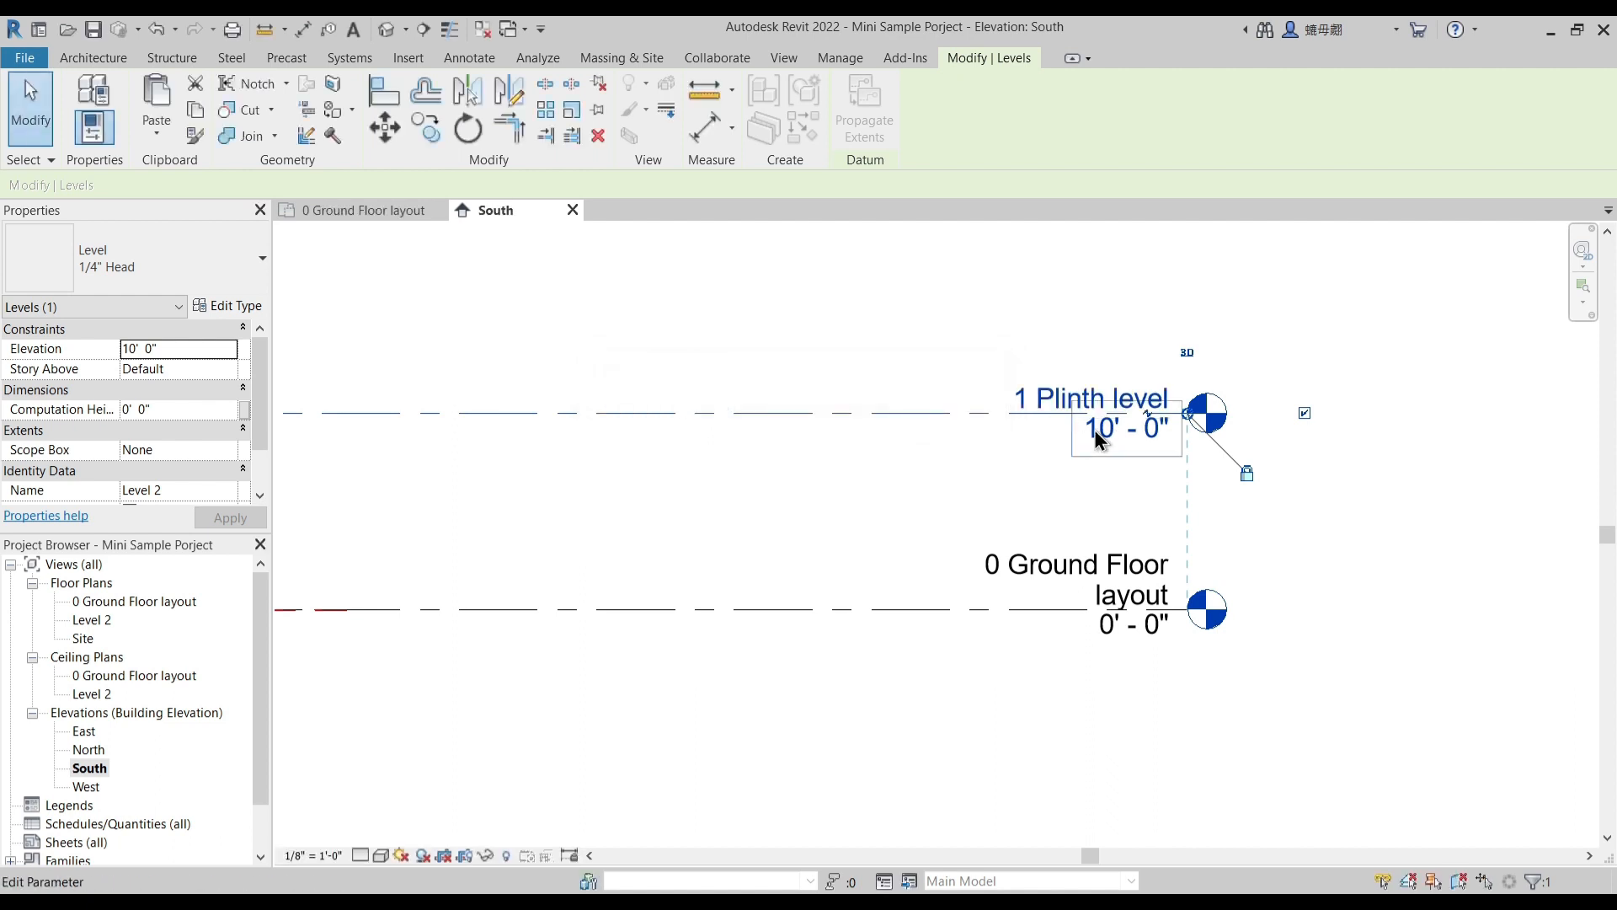
# - Set the elevation of 1 Plinth level to 2' 6"
pyautogui.click(1093, 429)
pyautogui.write("2'6")
pyautogui.press('Return')
pyautogui.click(932, 406)
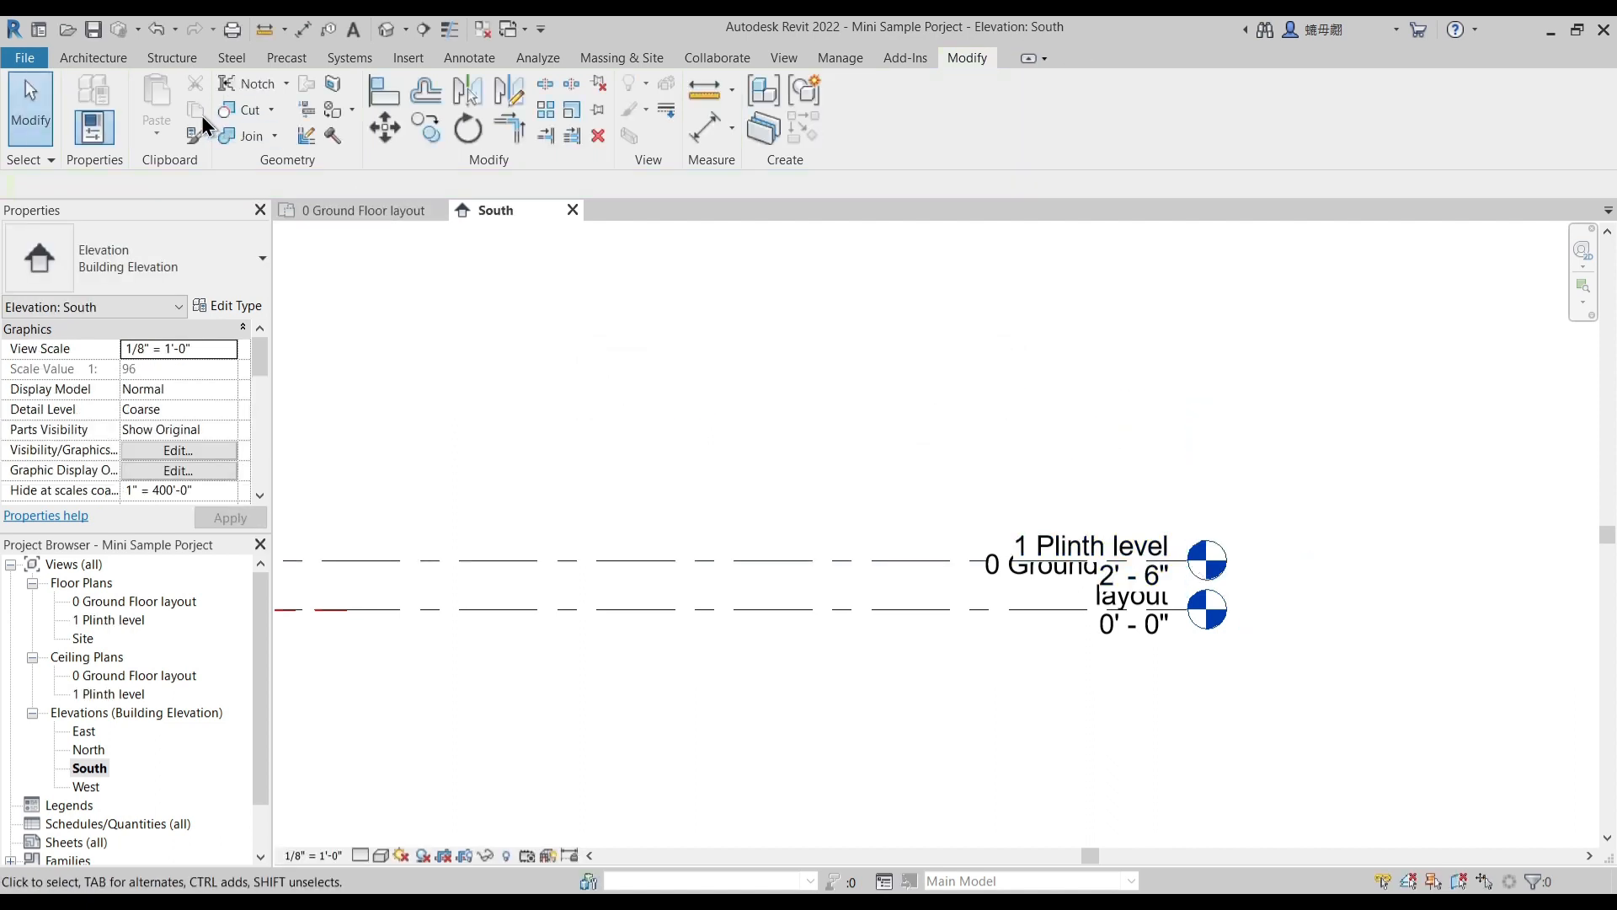
# - Draw a new level 10' 0" above 1 Plinth level, ending in line with the existing level heads
pyautogui.press('l')
pyautogui.press('l')
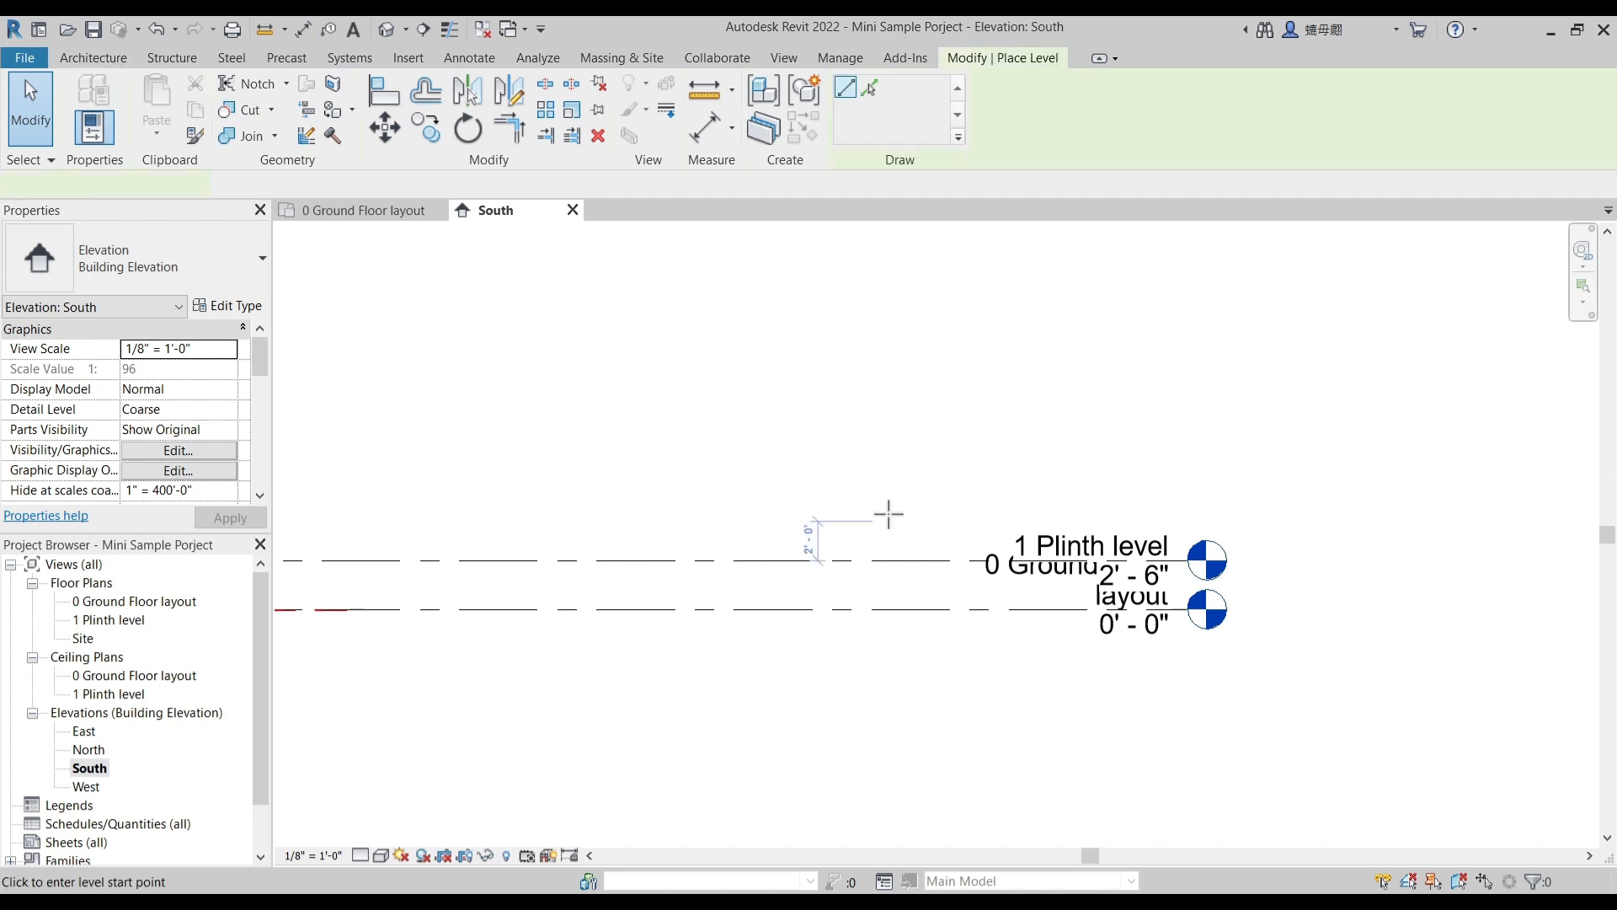
pyautogui.click(861, 363)
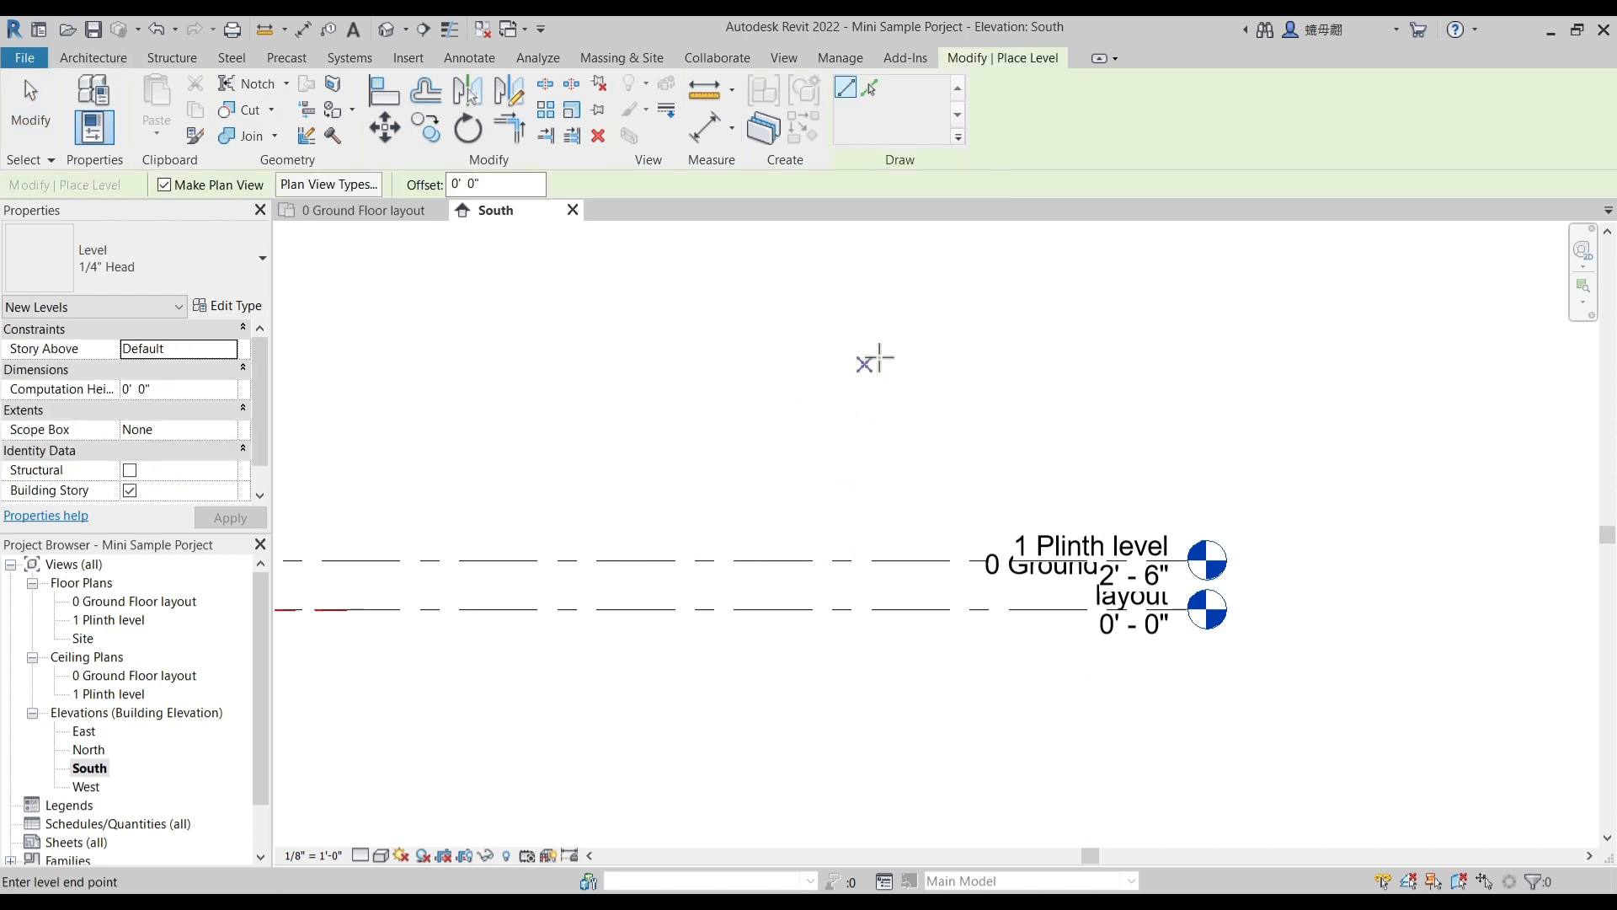
pyautogui.click(1188, 363)
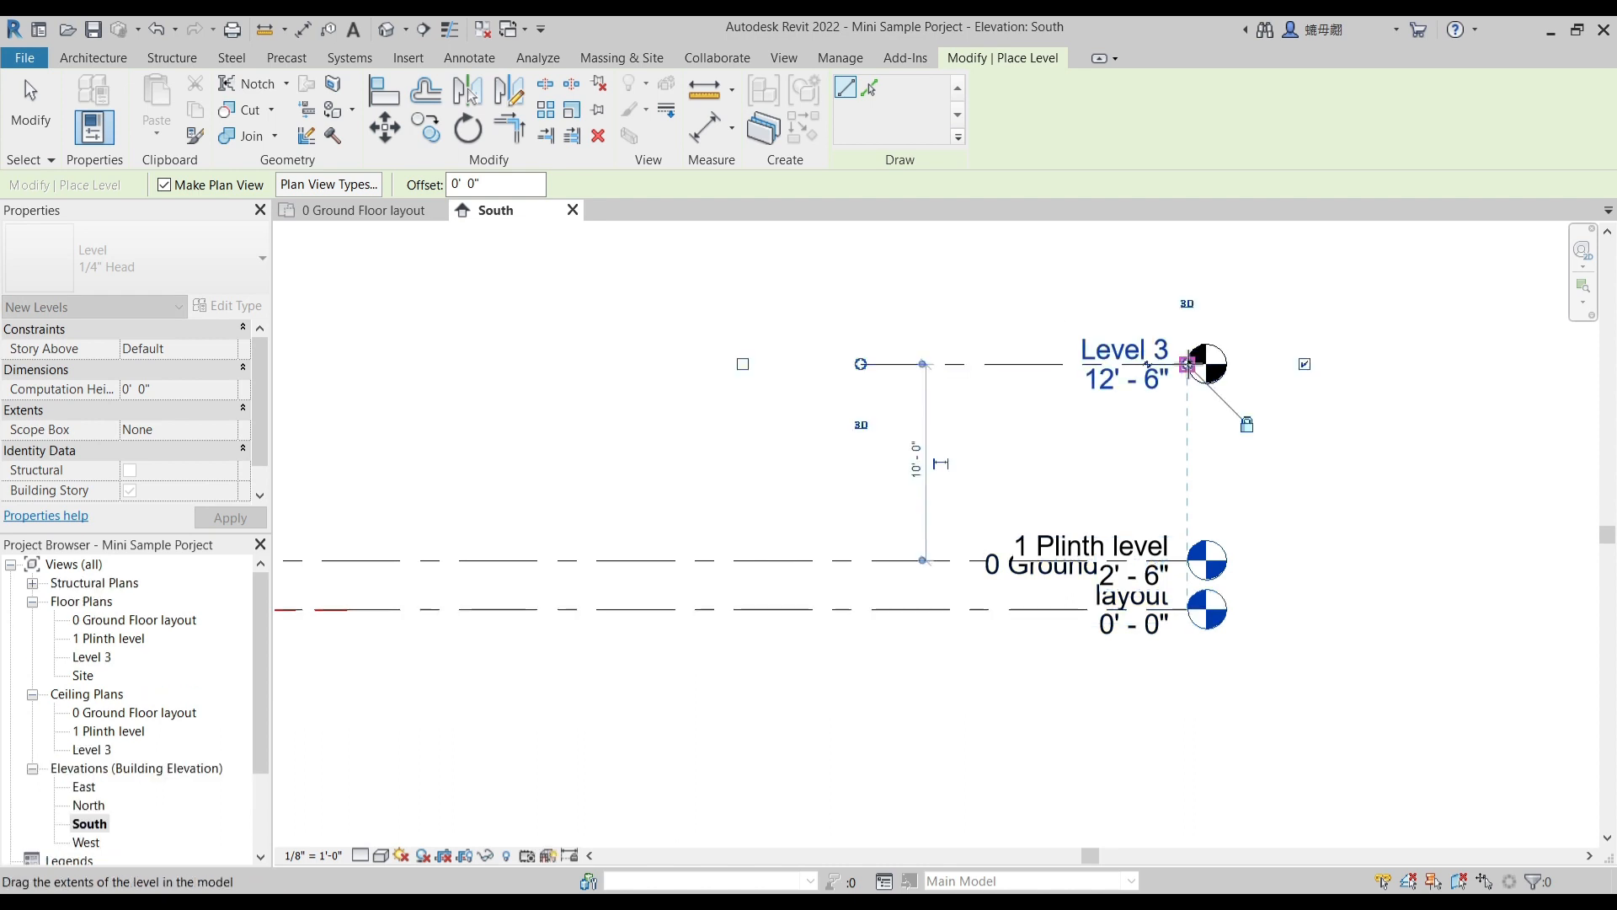
pyautogui.moveTo(949, 318); pyautogui.dragTo(874, 510, button='middle')
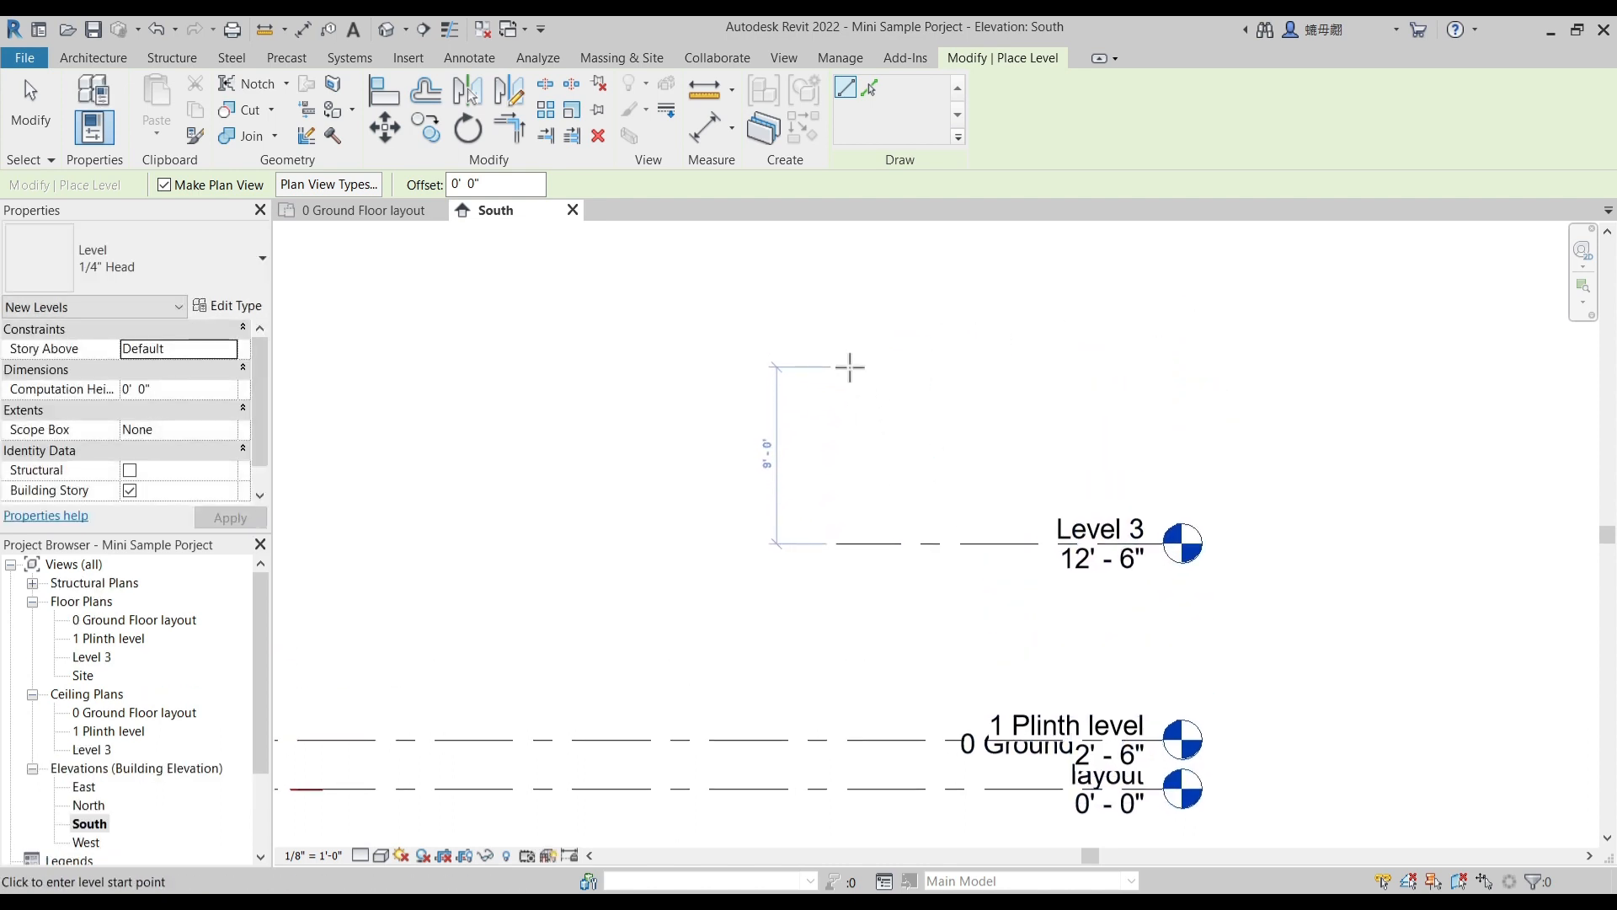
pyautogui.press('Escape')
pyautogui.press('Escape')
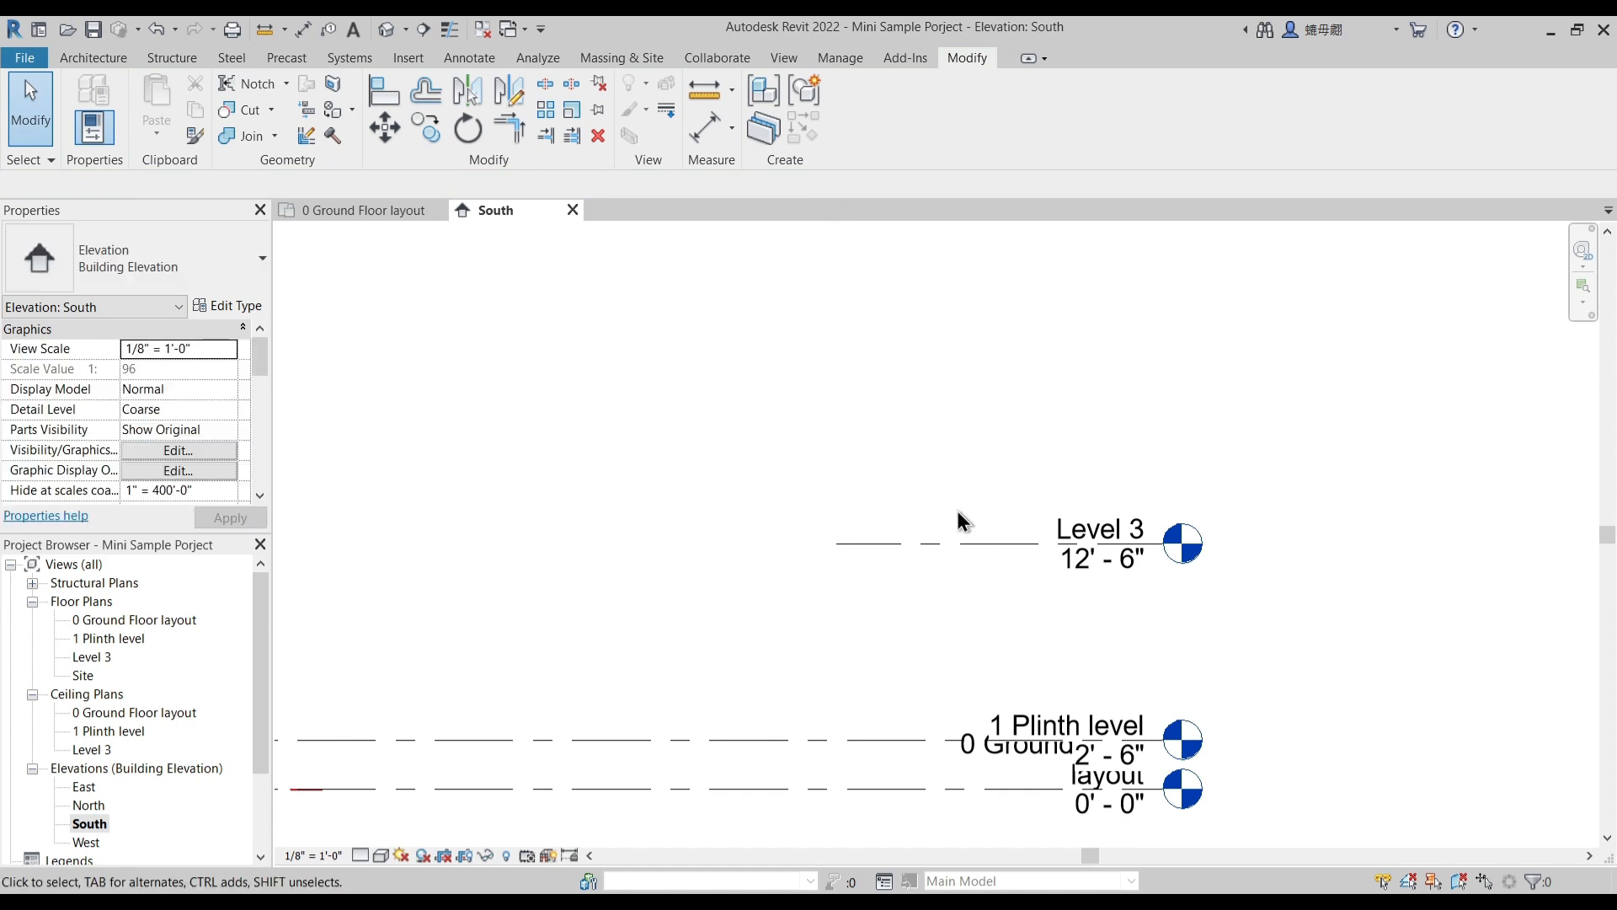
# - Create another level by picking the Level 3 line with an upward offset of 10' 0"
pyautogui.press('l')
pyautogui.press('l')
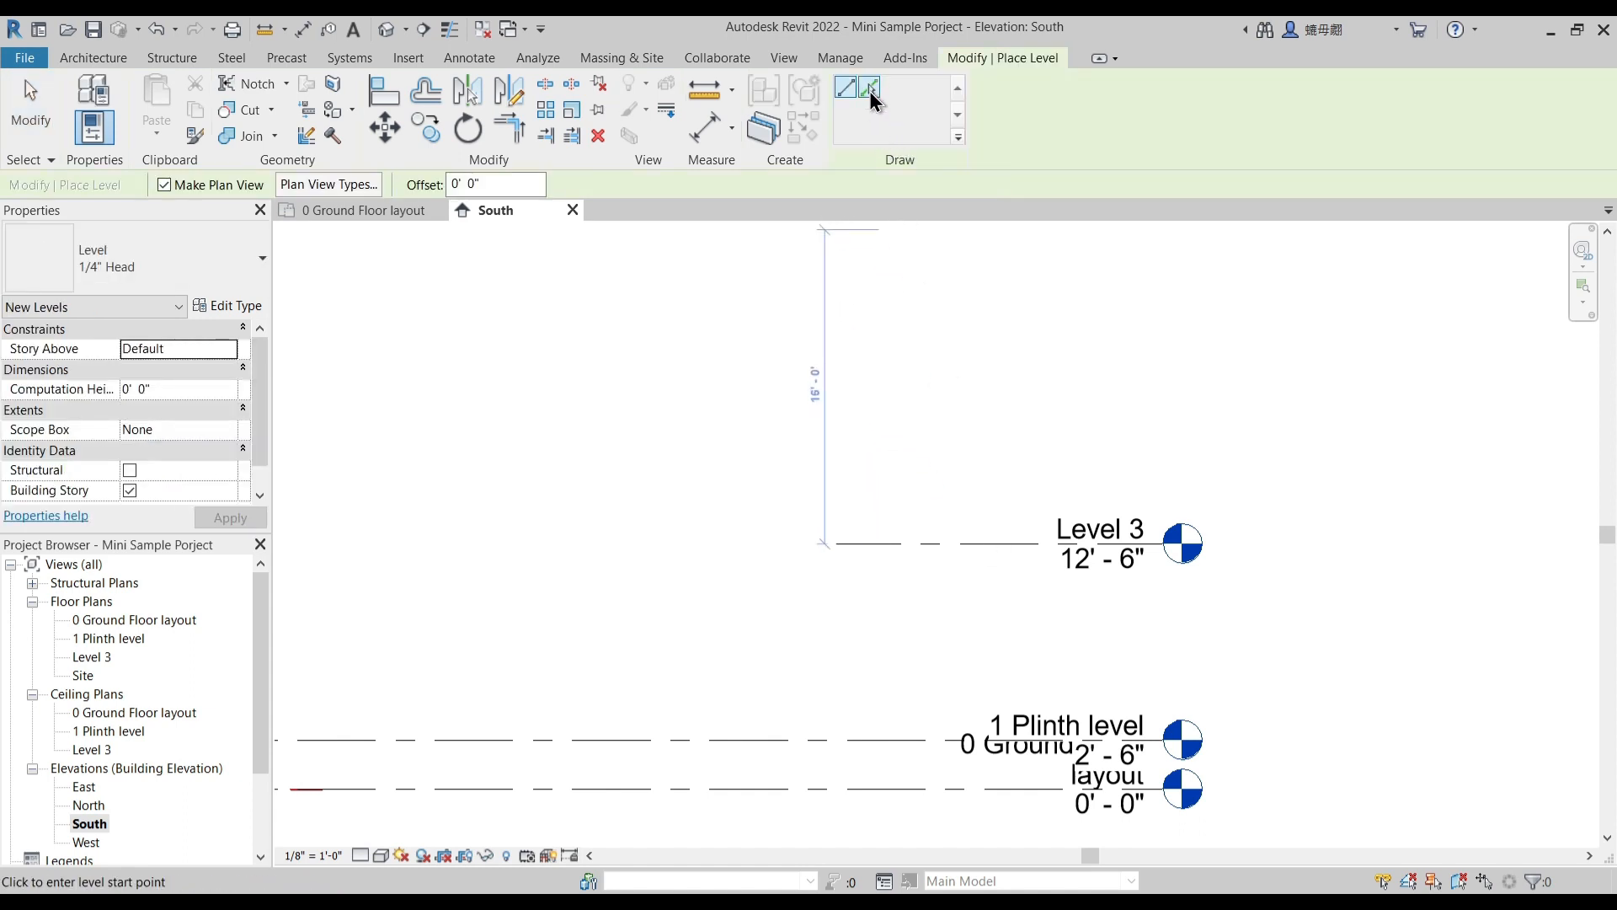
pyautogui.click(869, 91)
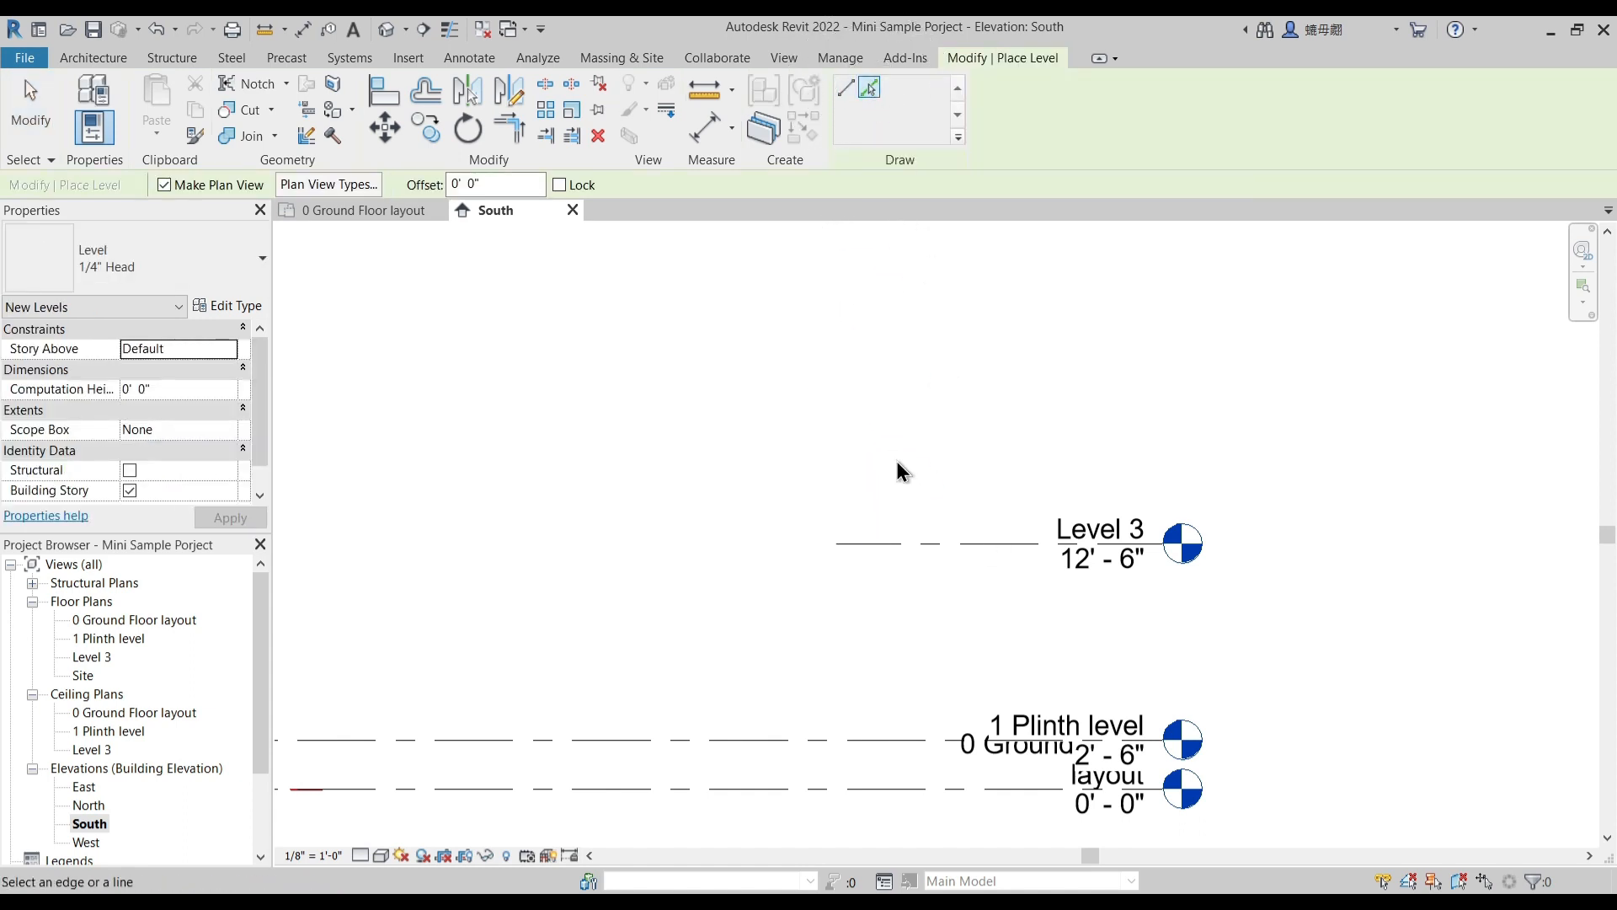
pyautogui.moveTo(502, 184); pyautogui.dragTo(399, 199)
pyautogui.write('10')
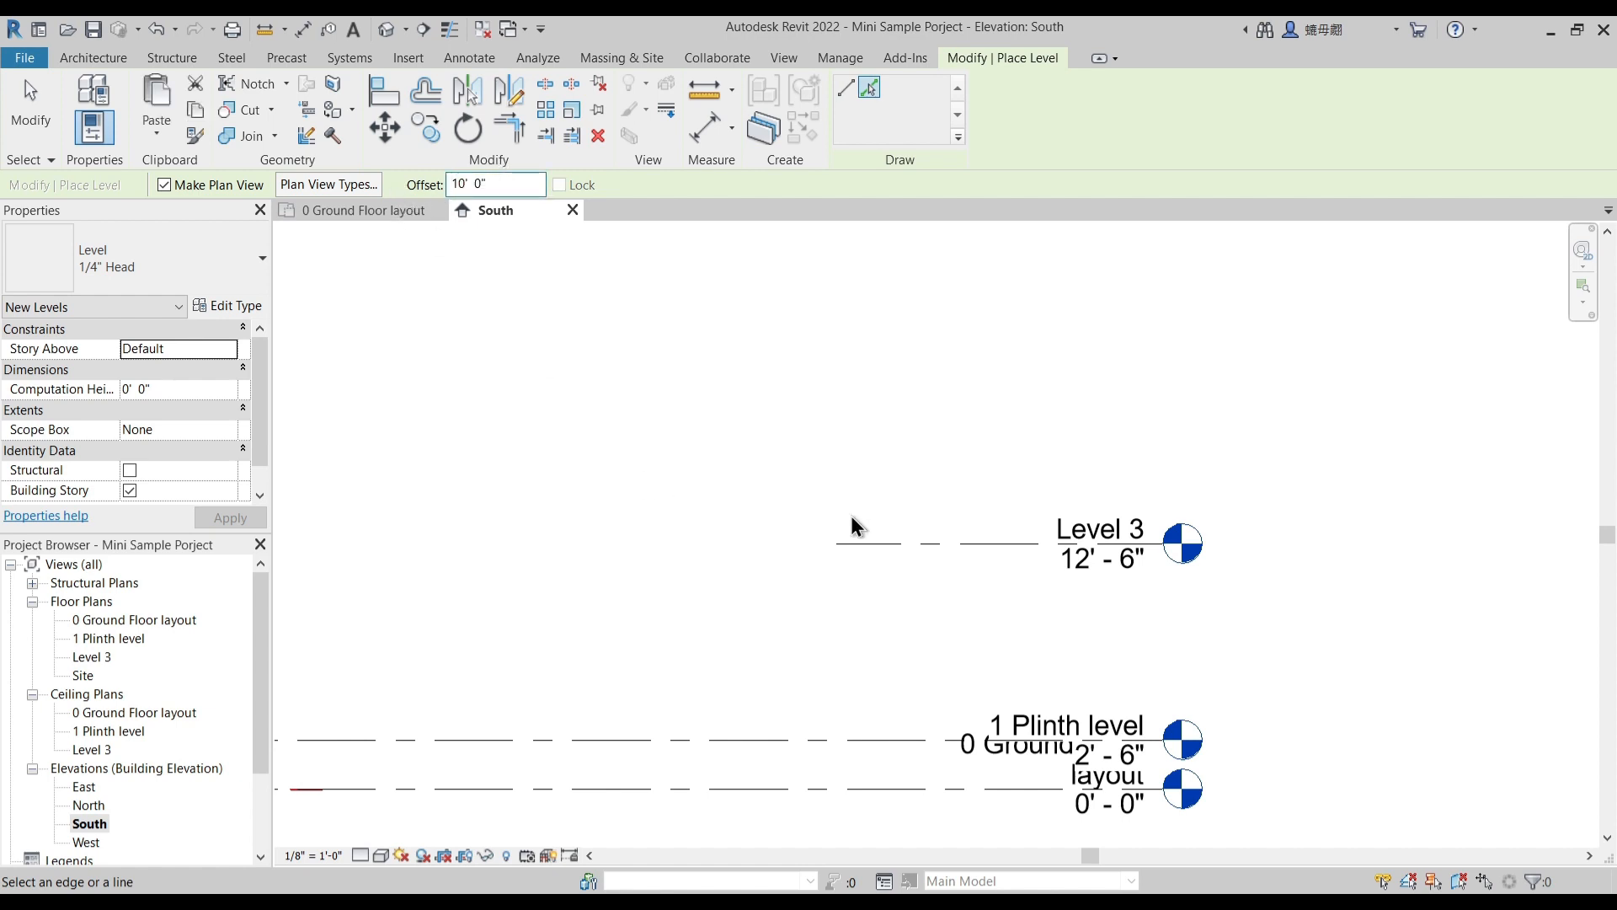
pyautogui.click(936, 543)
# - Create a further level by picking the Level 4 line with an upward offset of 8' 6"
pyautogui.moveTo(489, 185); pyautogui.dragTo(411, 197)
pyautogui.write('8')
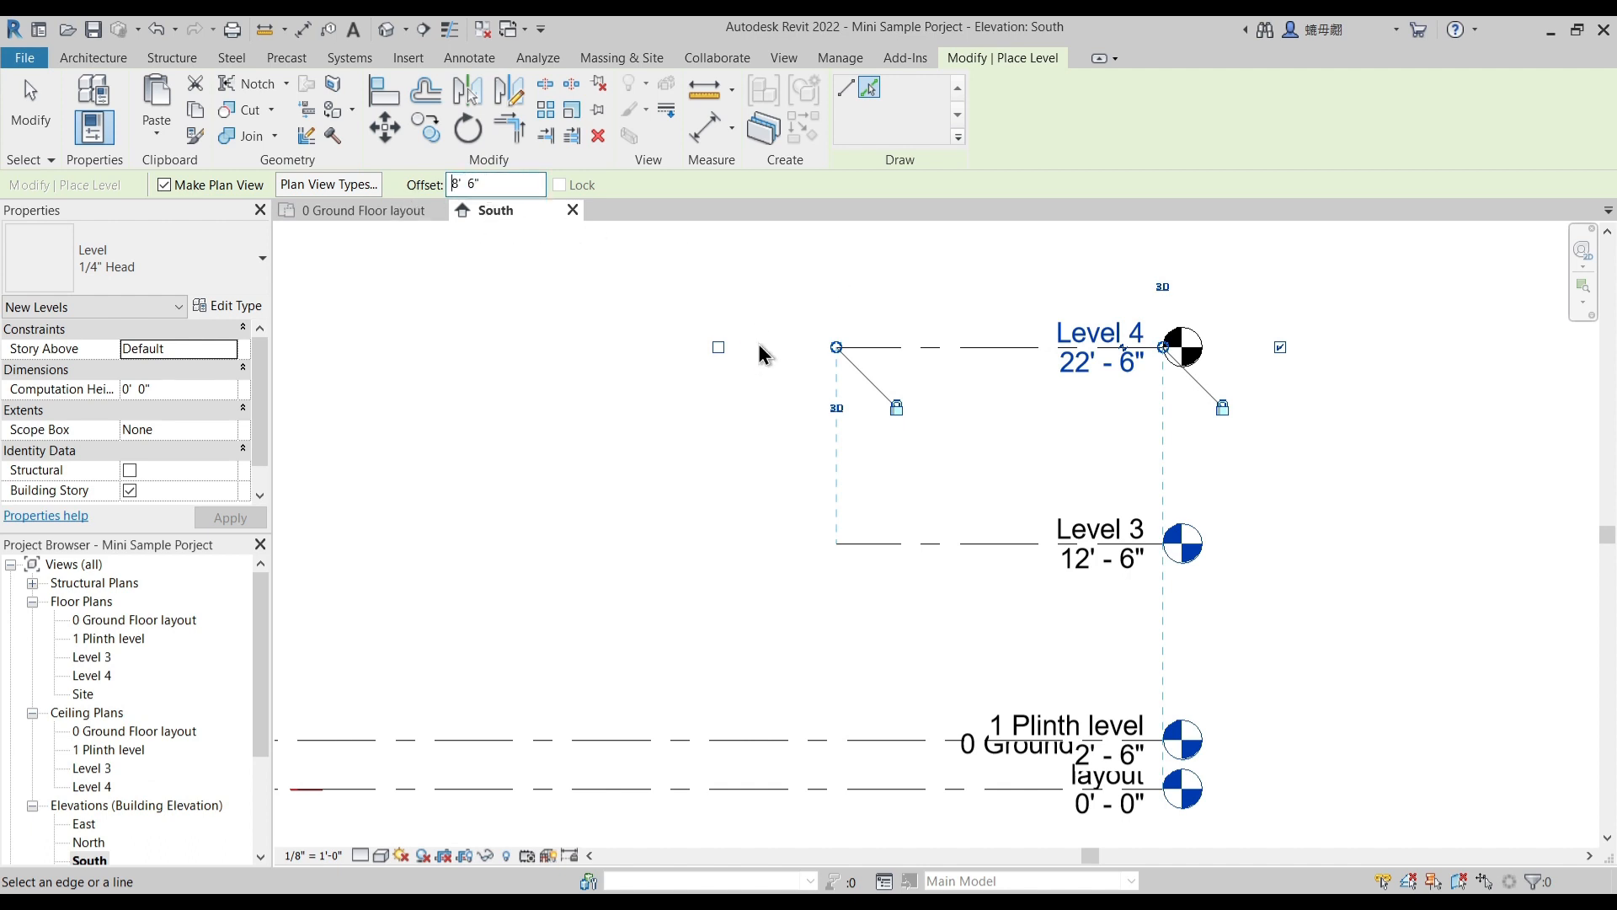
pyautogui.moveTo(741, 324); pyautogui.dragTo(730, 499, button='middle')
pyautogui.click(900, 521)
pyautogui.press('Escape')
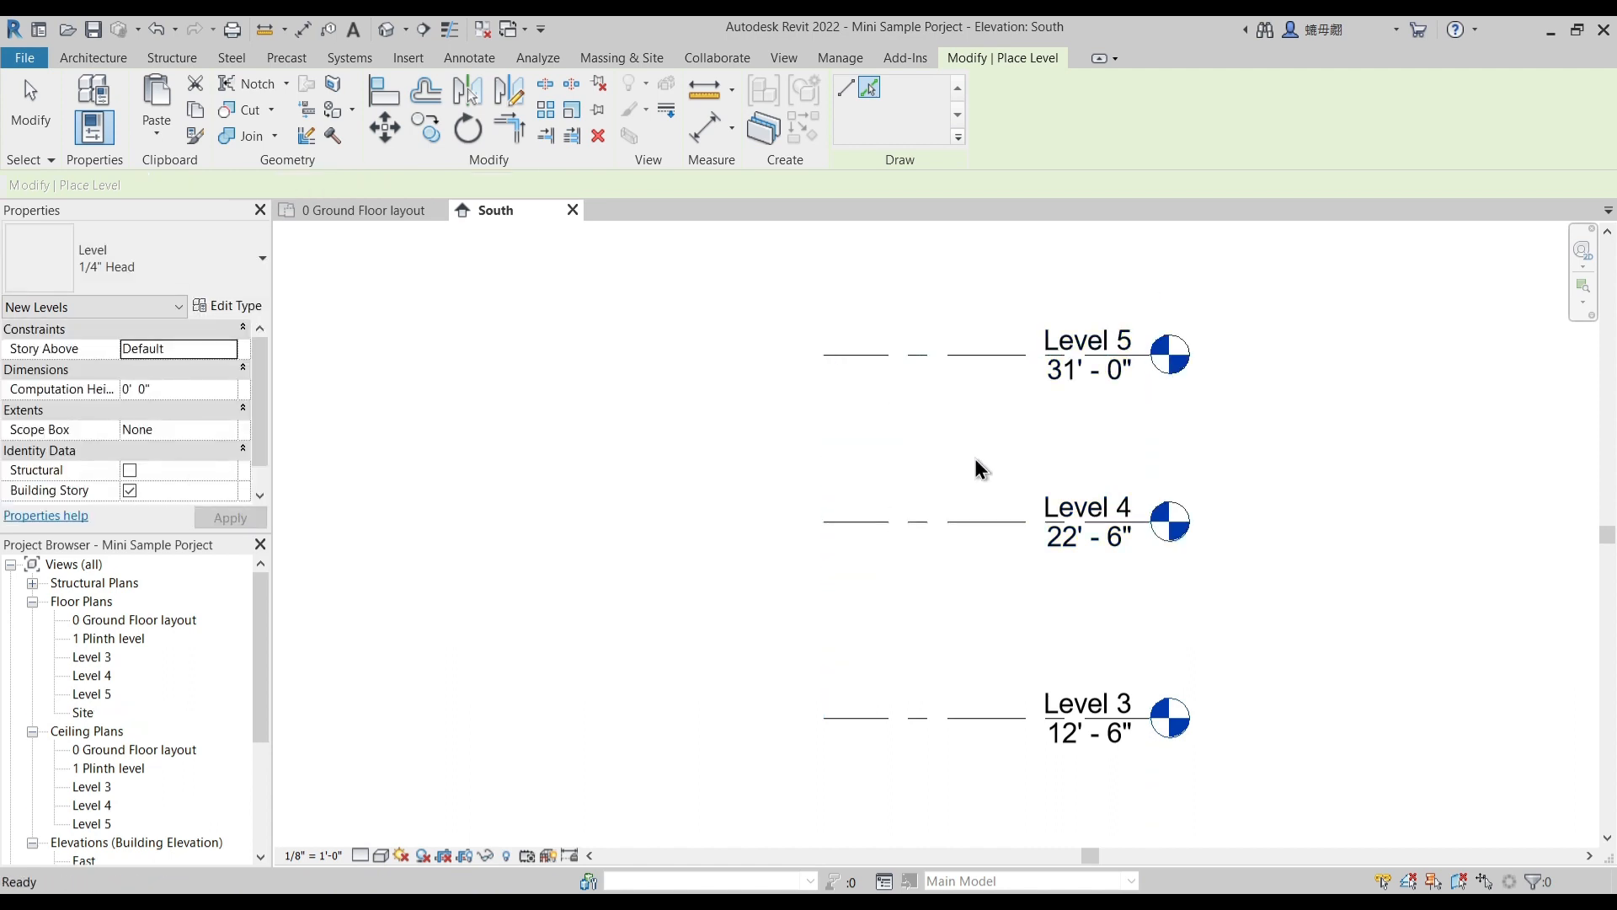
pyautogui.press('Escape')
# - Rename Level 3 as "2 First Floor" together with its corresponding views
pyautogui.moveTo(1011, 631); pyautogui.dragTo(1031, 513, button='middle')
pyautogui.click(1082, 581)
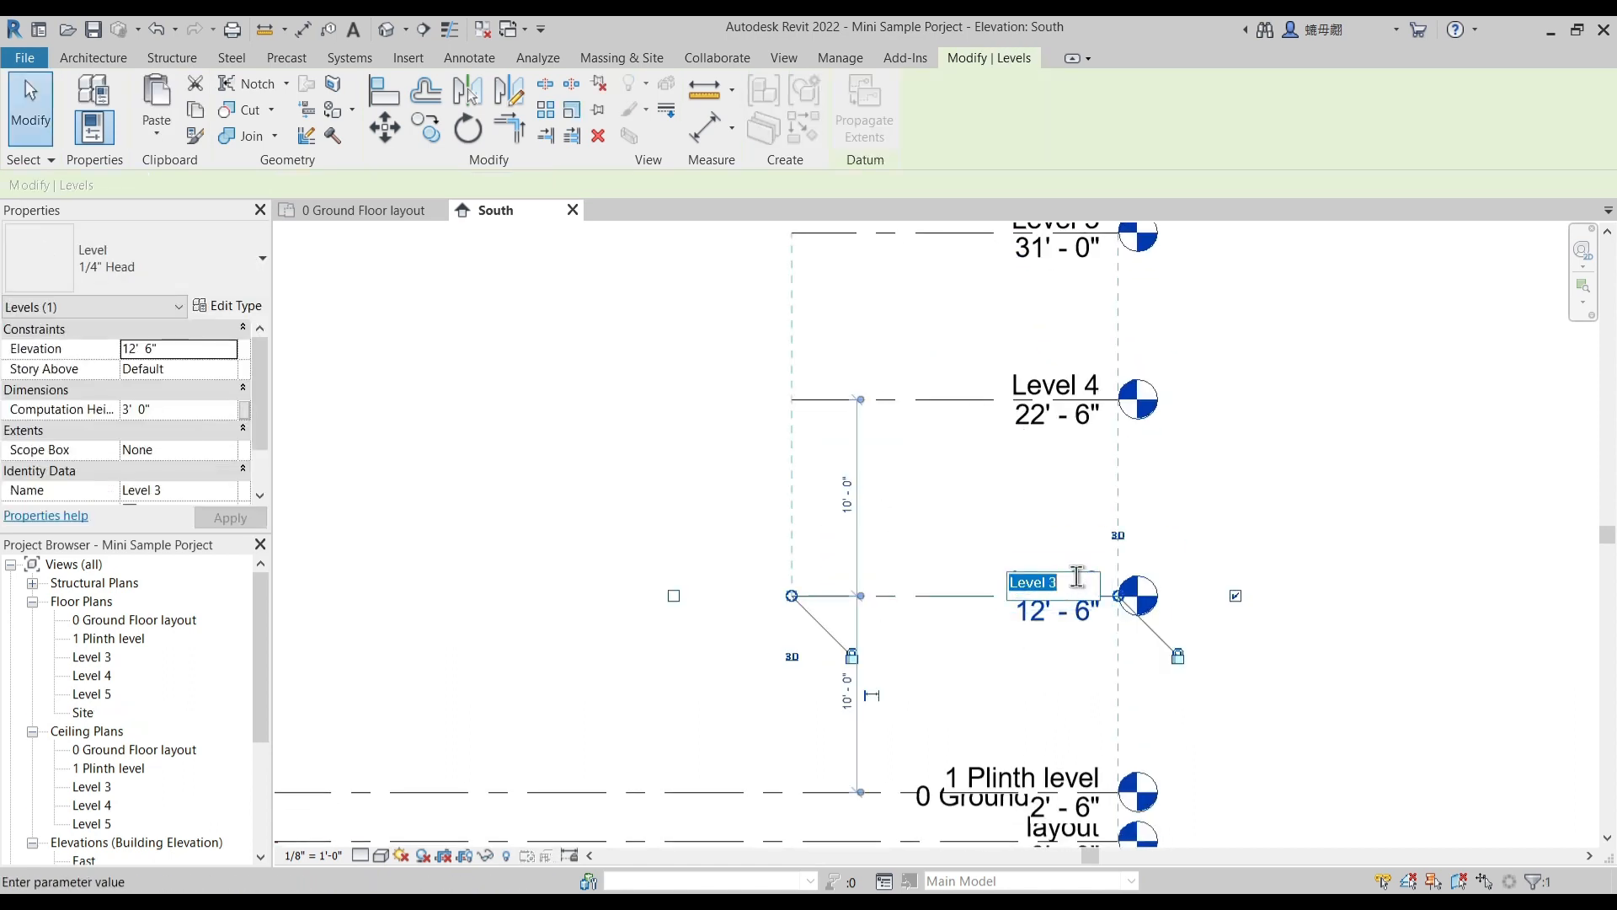
pyautogui.write('2 Level')
pyautogui.press('BackSpace')
pyautogui.press('BackSpace')
pyautogui.press('BackSpace')
pyautogui.press('BackSpace')
pyautogui.write('irst Floor')
pyautogui.press('Return')
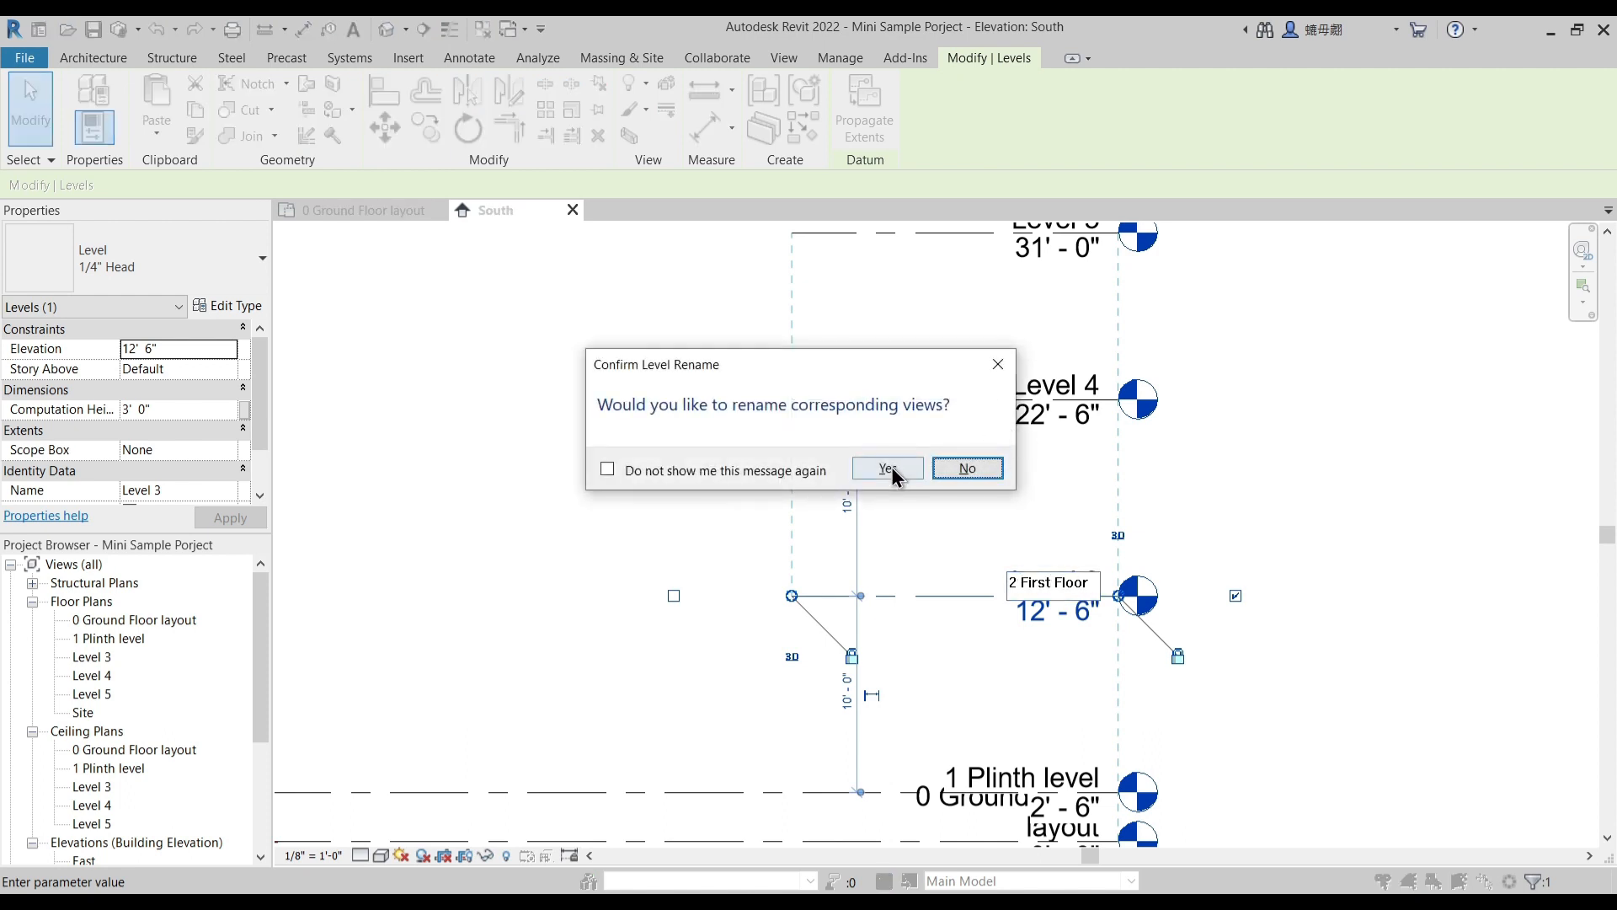
pyautogui.click(889, 468)
# - Rename Level 4 as "3 Terrace Floor" together with its corresponding views
pyautogui.doubleClick(1037, 383)
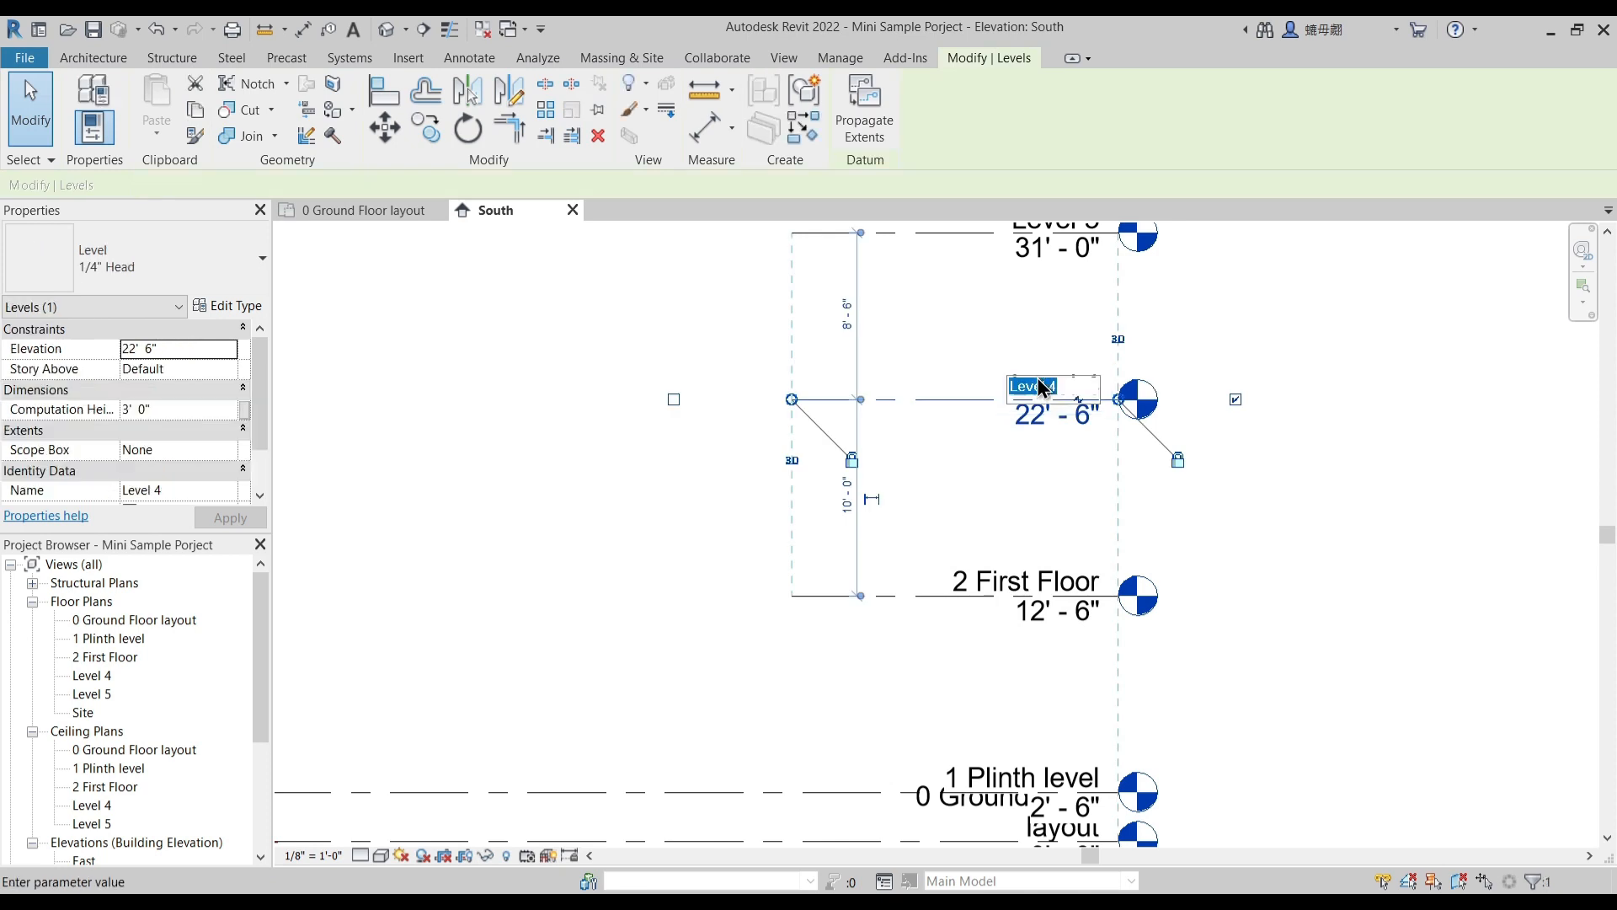
pyautogui.write('3 Sec')
pyautogui.press('BackSpace')
pyautogui.press('BackSpace')
pyautogui.press('BackSpace')
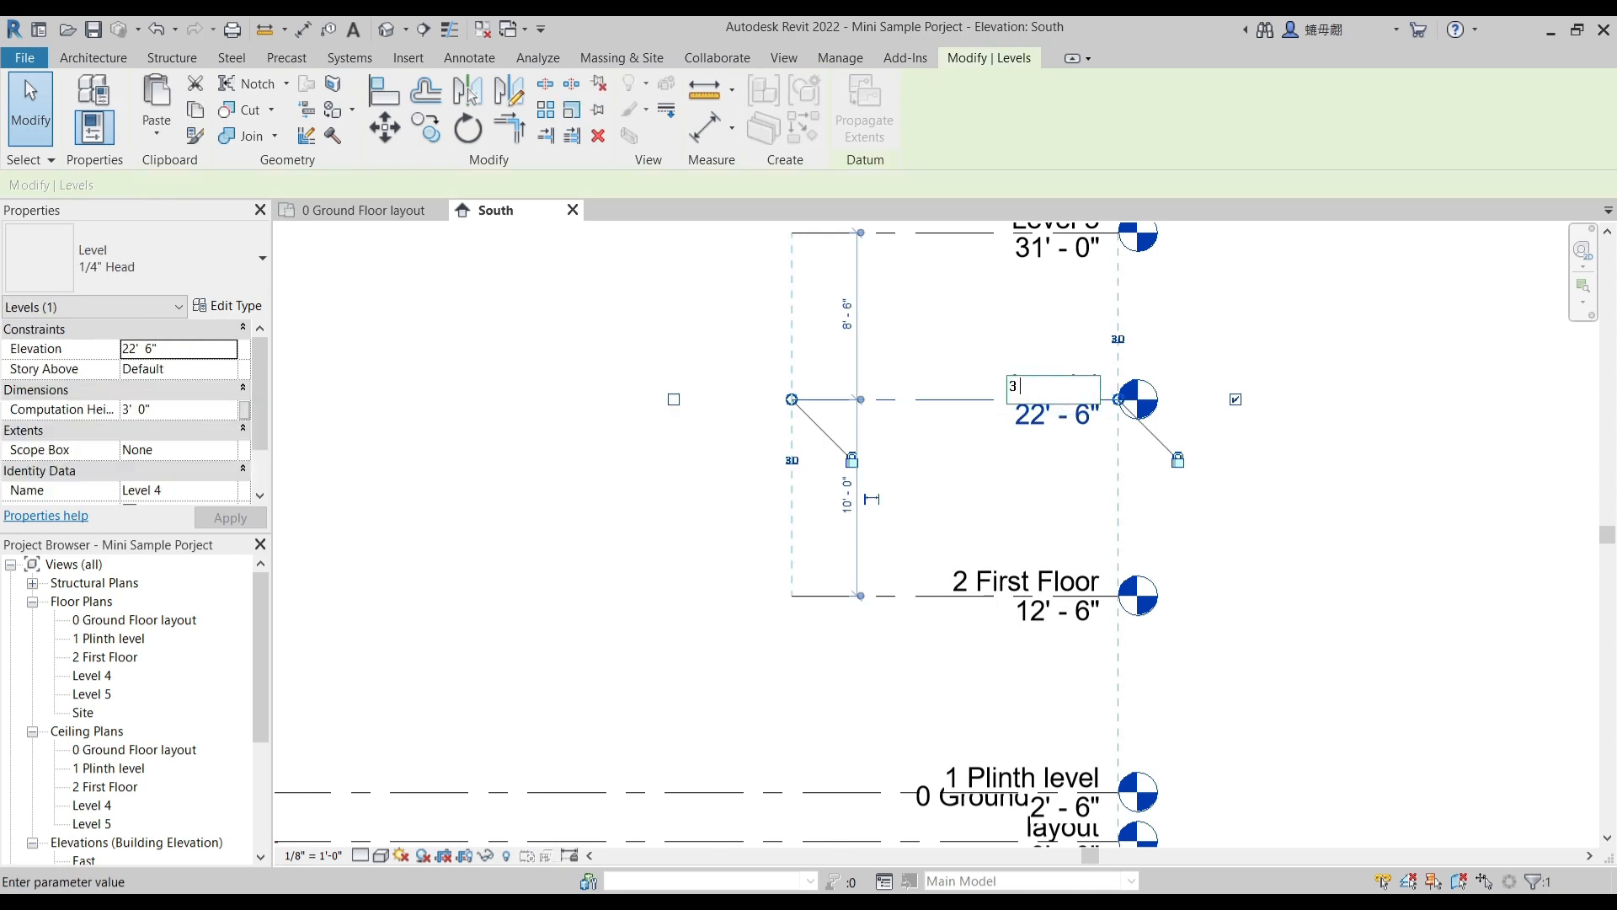
pyautogui.write('Terrace Floor')
pyautogui.press('Return')
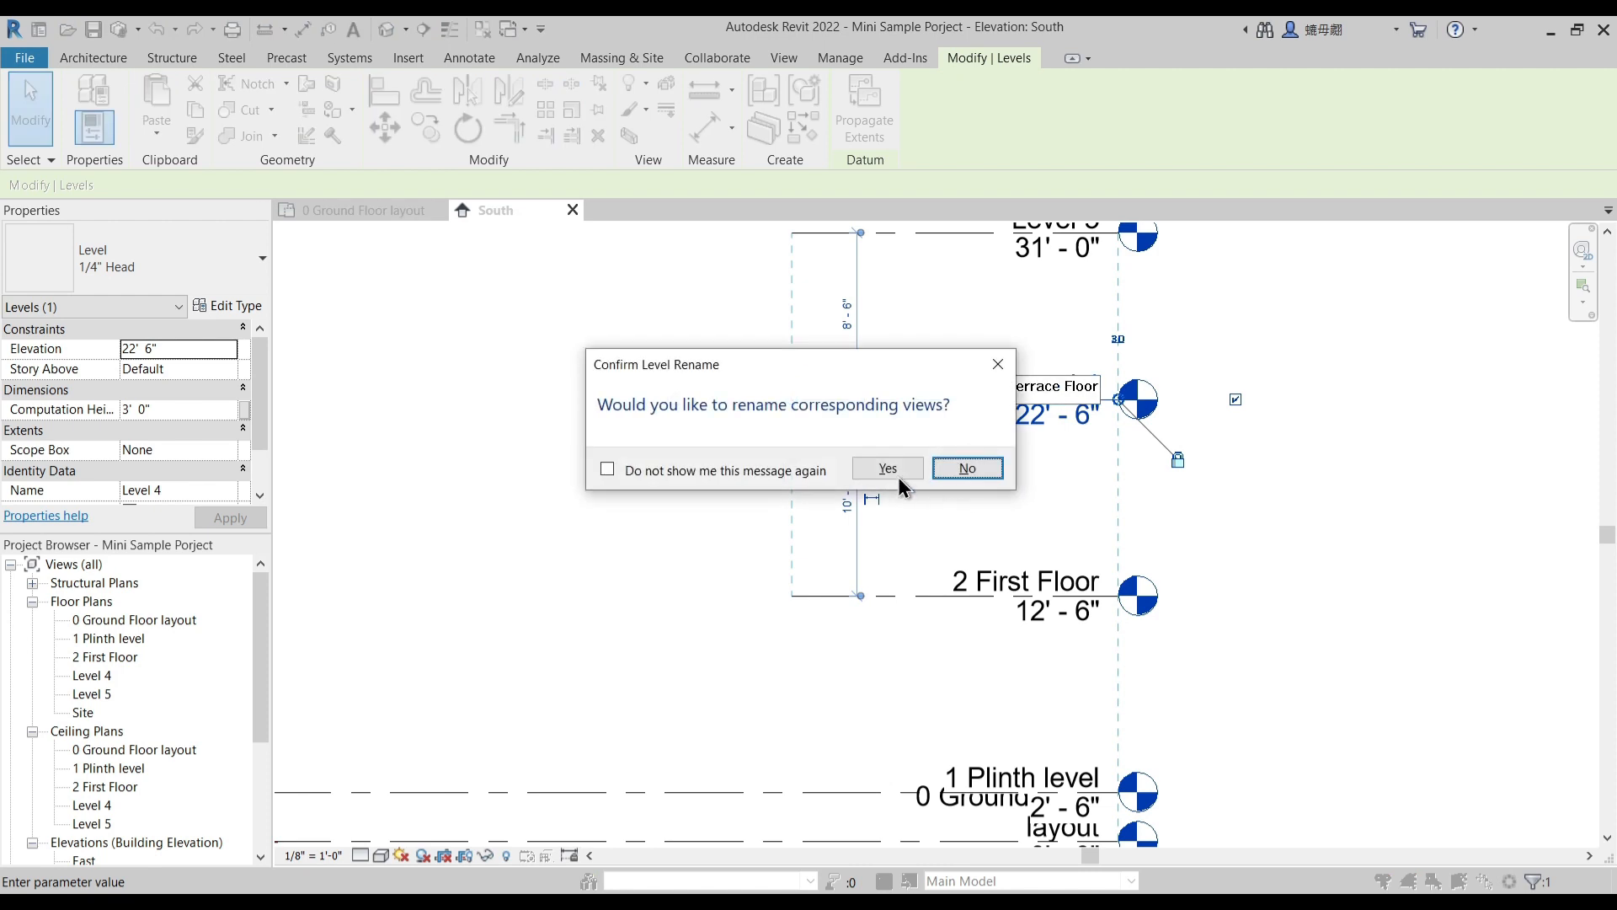
pyautogui.click(898, 463)
# - Rename Level 5 as "4 Slab Top" together with its corresponding views
pyautogui.moveTo(1017, 260); pyautogui.dragTo(1010, 373, button='middle')
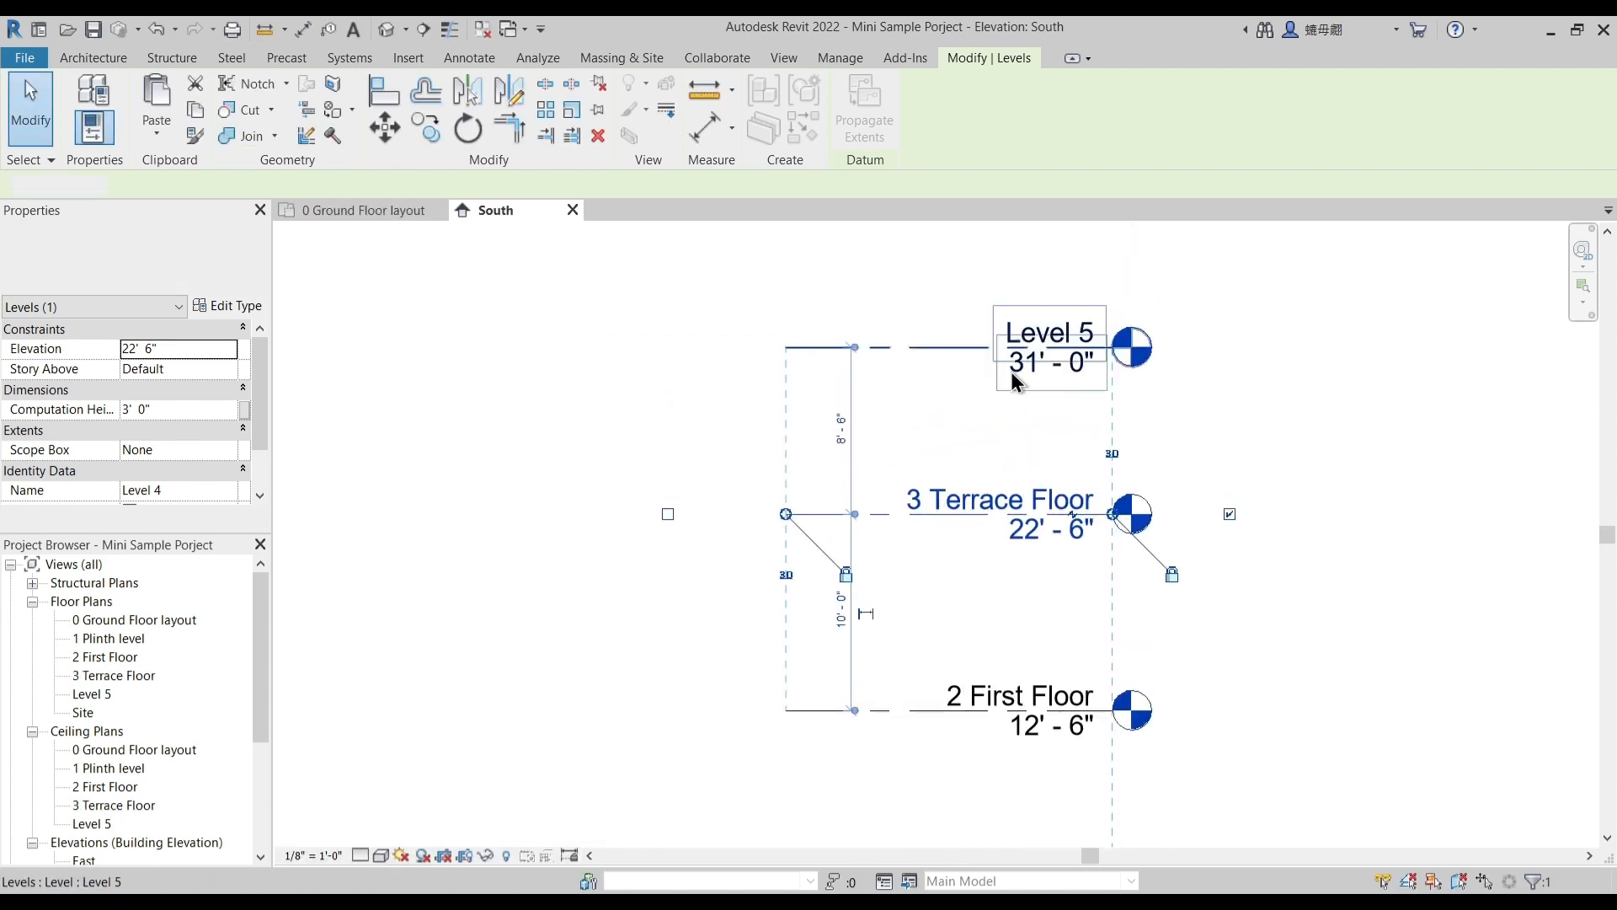
pyautogui.press('Escape')
pyautogui.click(1023, 322)
pyautogui.click(1020, 330)
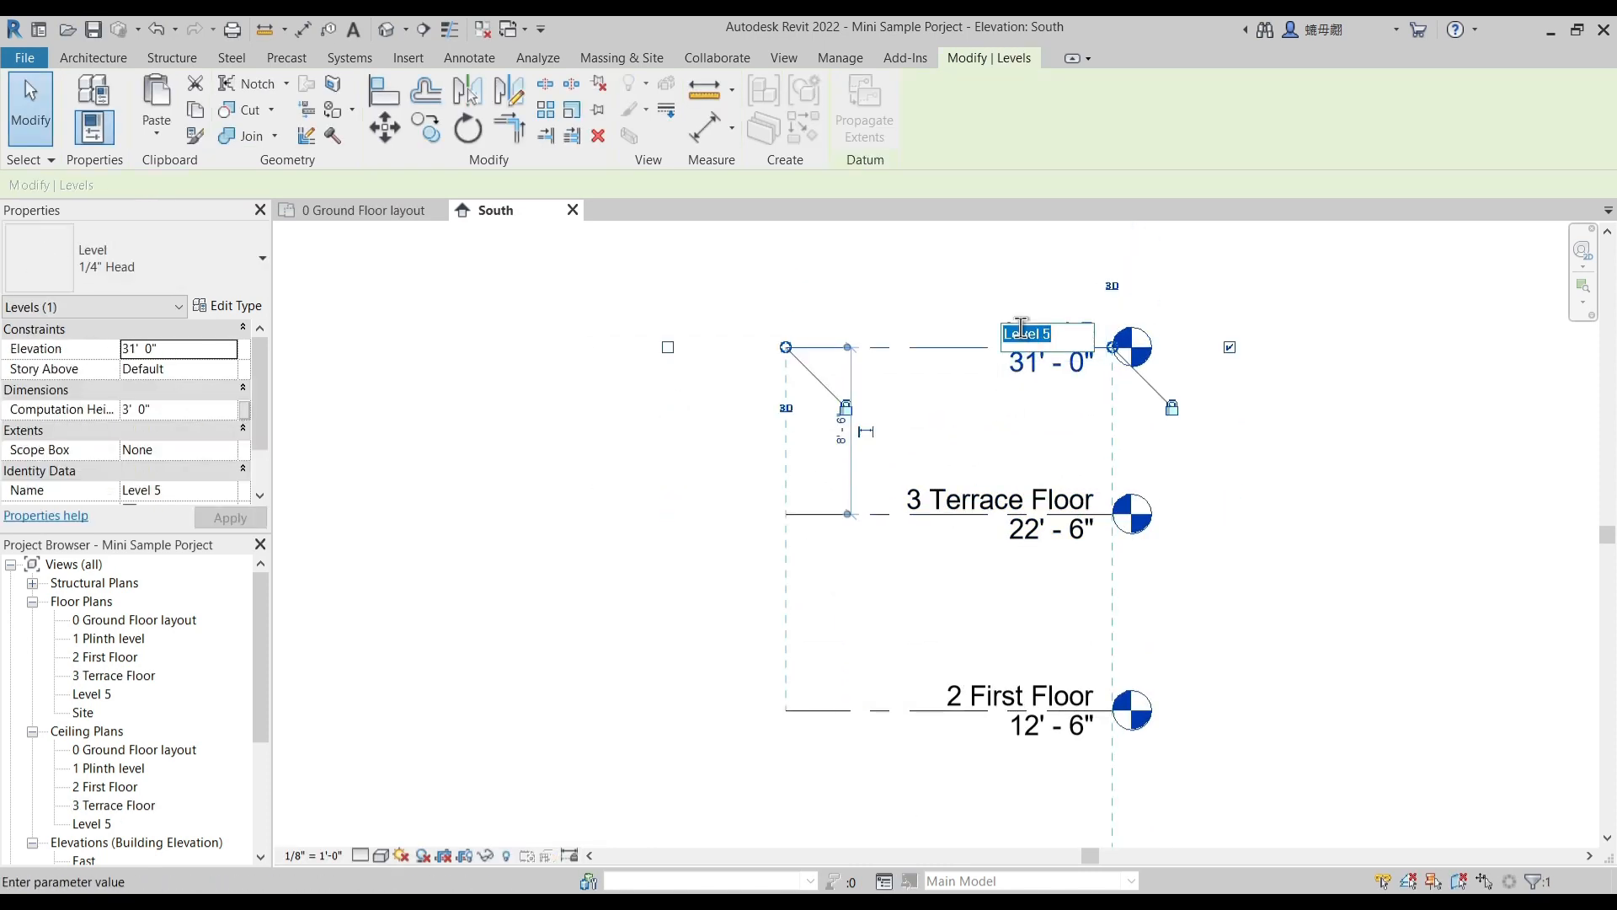
pyautogui.write('4 Slab Top')
pyautogui.press('Return')
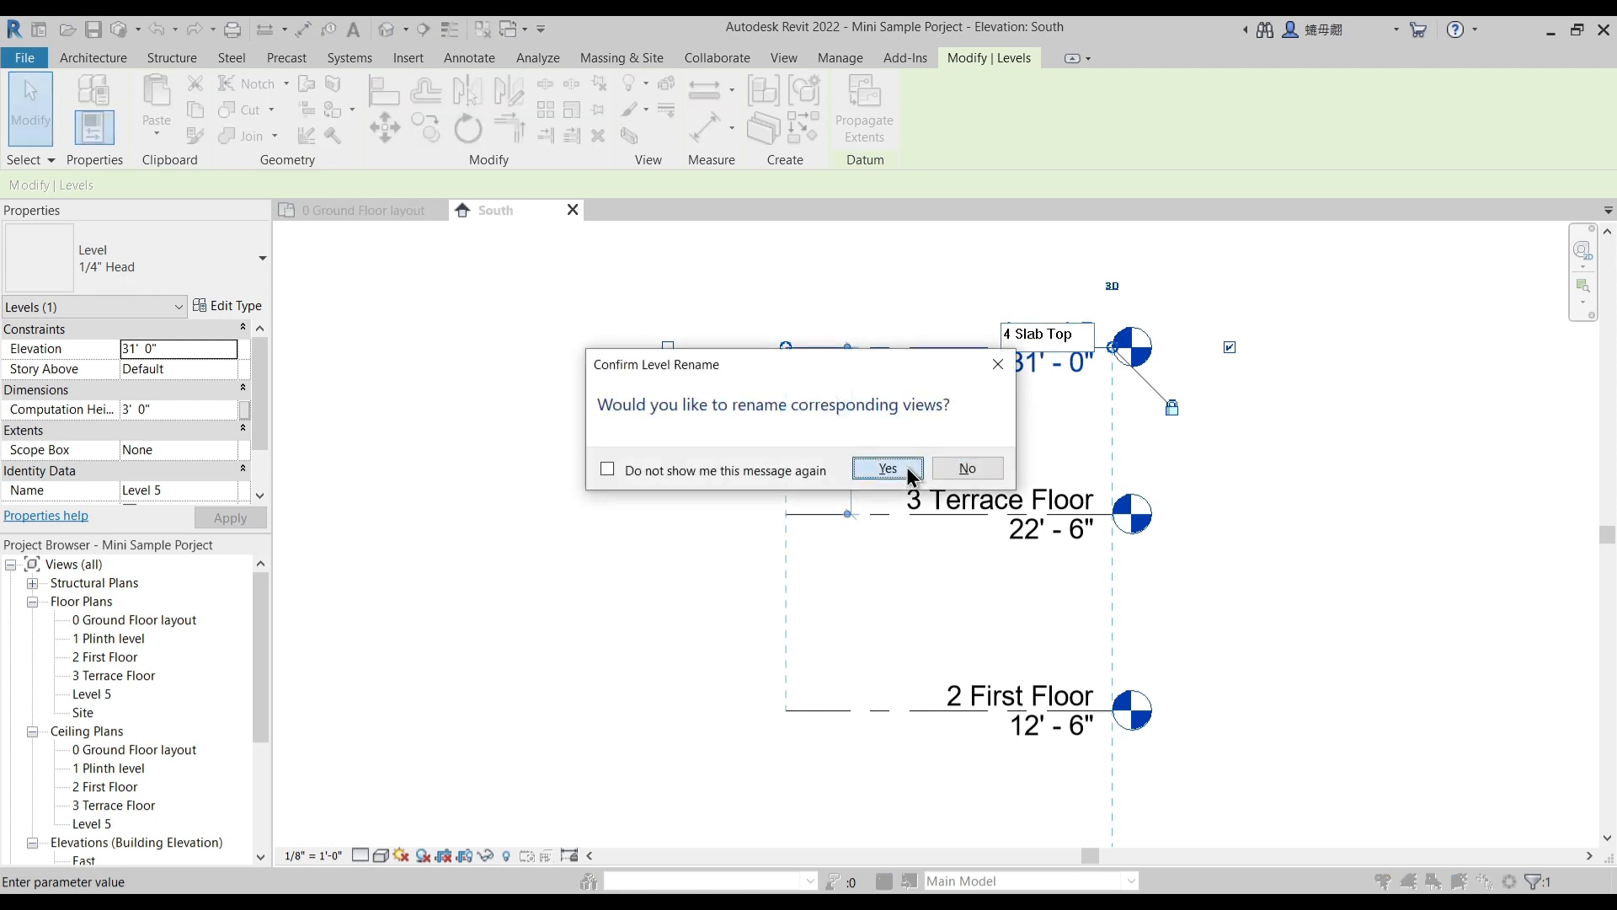
pyautogui.click(887, 468)
# - Extend the left ends of the three upper level lines to align with those of the two lower levels
pyautogui.moveTo(912, 374); pyautogui.dragTo(369, 391)
pyautogui.scroll(-3, 912, 374)
pyautogui.scroll(-2, 722, 381)
pyautogui.scroll(-3, 507, 381)
pyautogui.click(472, 307)
pyautogui.moveTo(468, 305); pyautogui.dragTo(588, 365, button='middle')
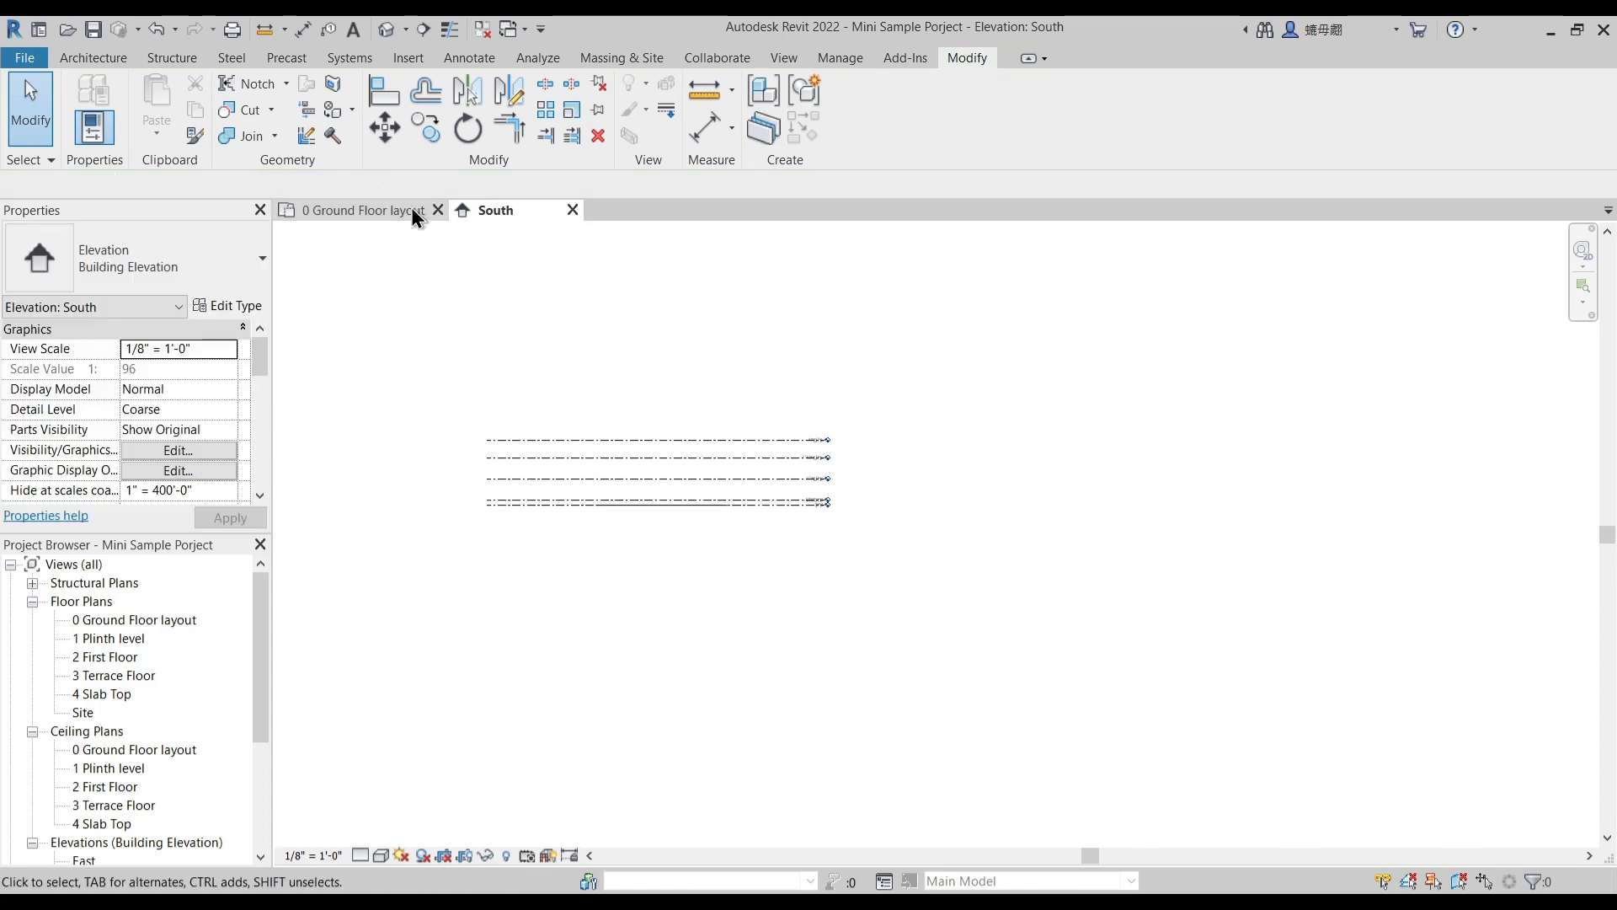
# - Start an architectural wall in the 0 Ground Floor layout plan with an unconnected height of 5' 6"
pyautogui.click(364, 210)
pyautogui.scroll(-2, 610, 472)
pyautogui.moveTo(815, 616); pyautogui.dragTo(808, 583, button='middle')
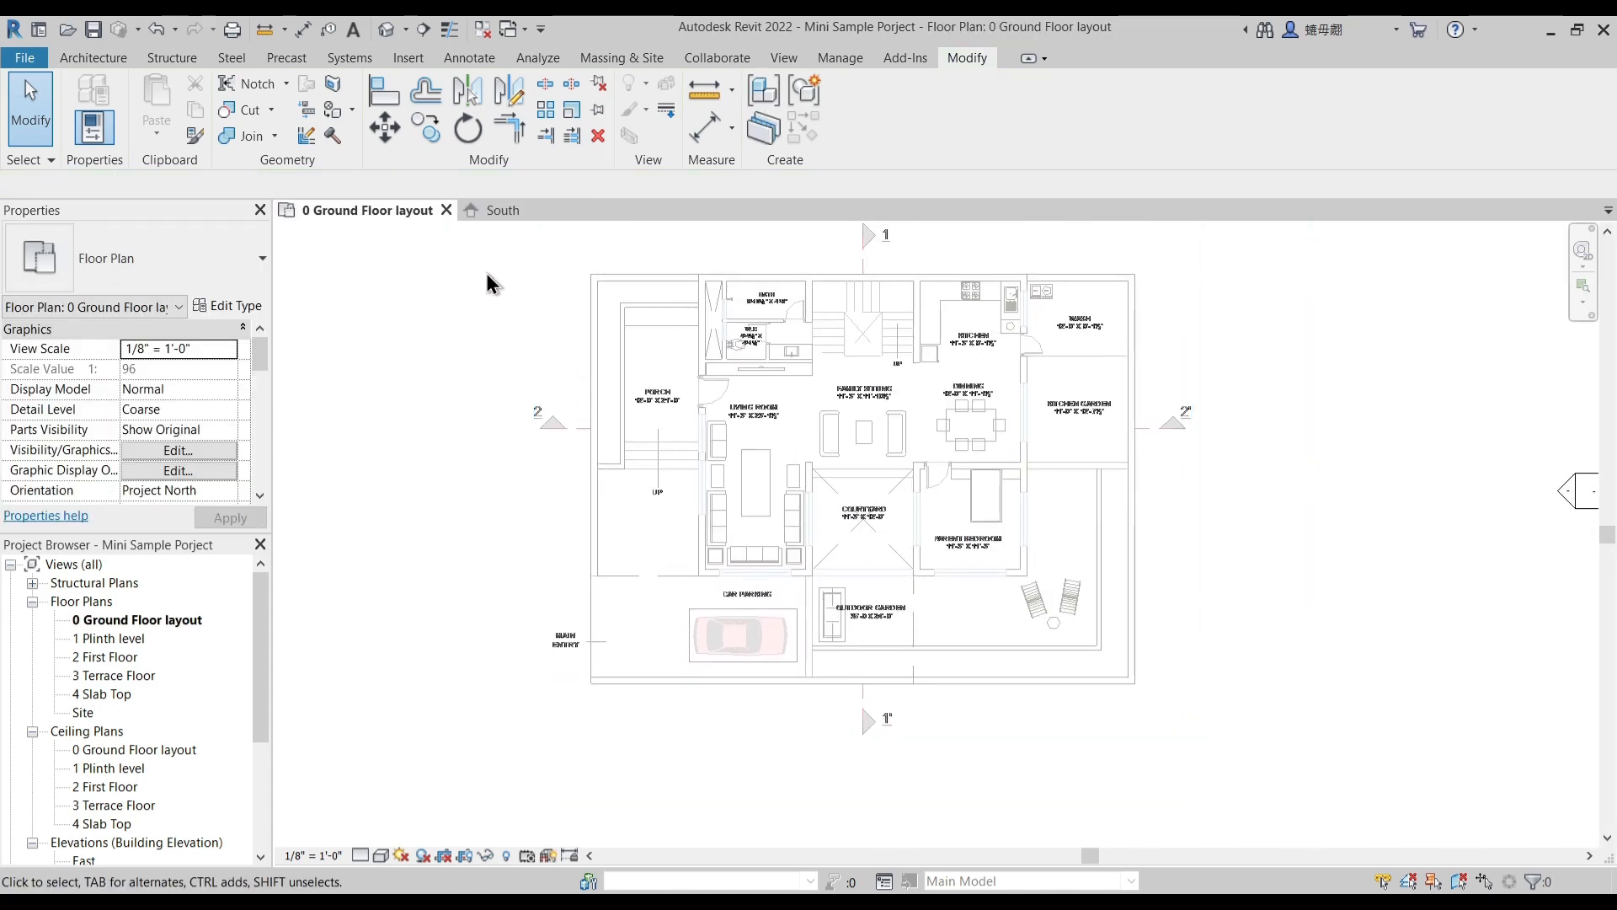
pyautogui.click(93, 57)
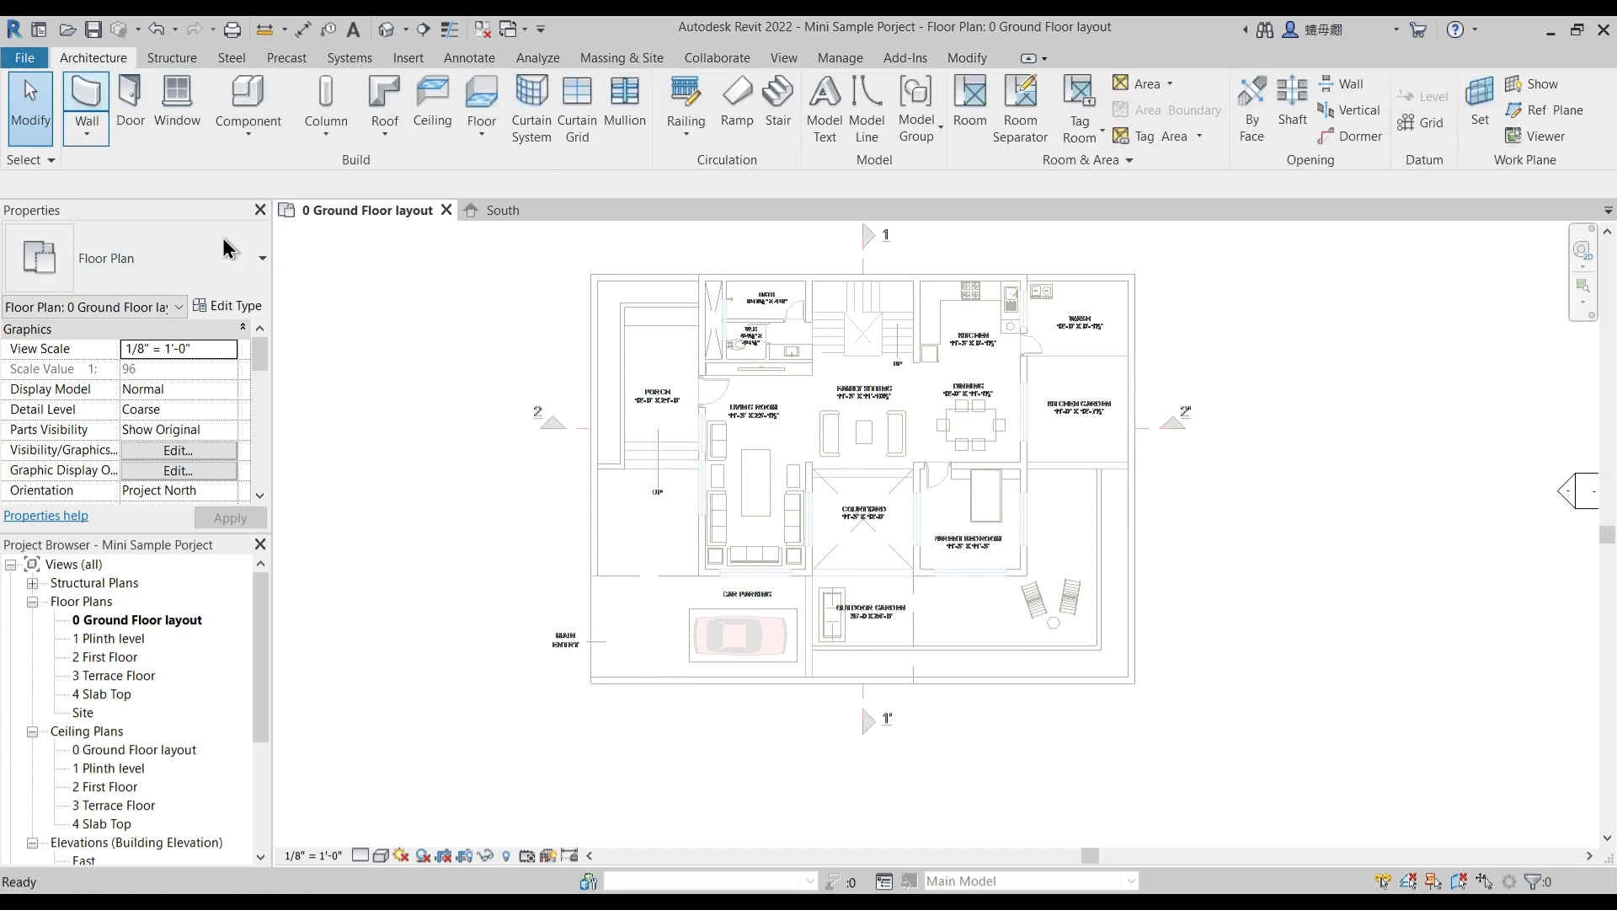
pyautogui.press('w')
pyautogui.press('a')
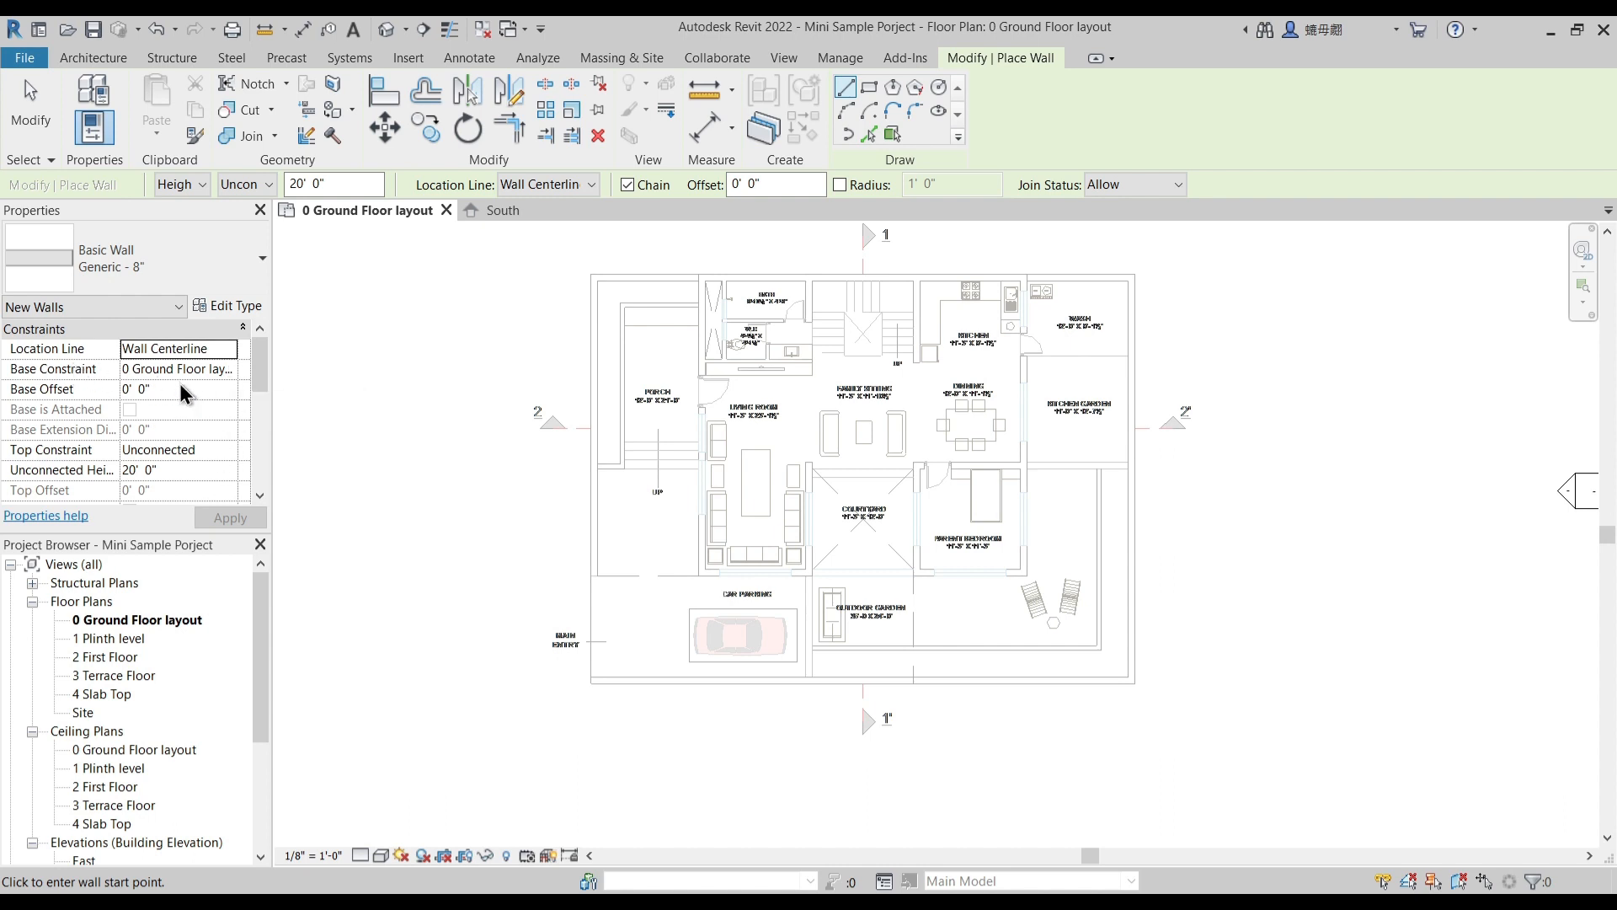
pyautogui.click(212, 443)
pyautogui.click(181, 468)
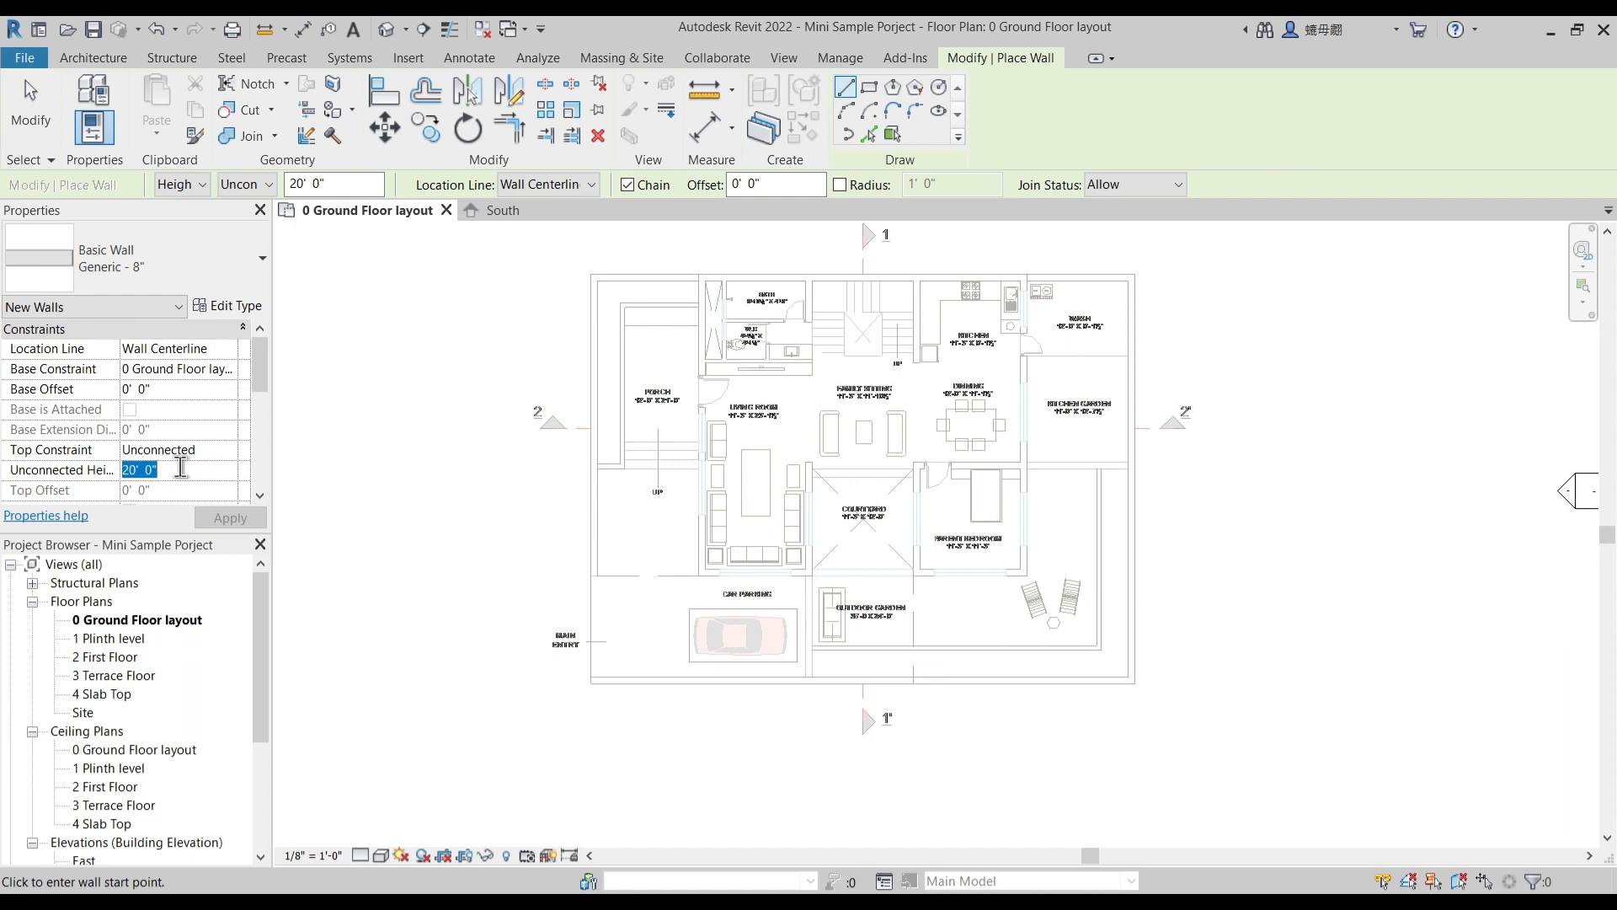
pyautogui.write("5'6")
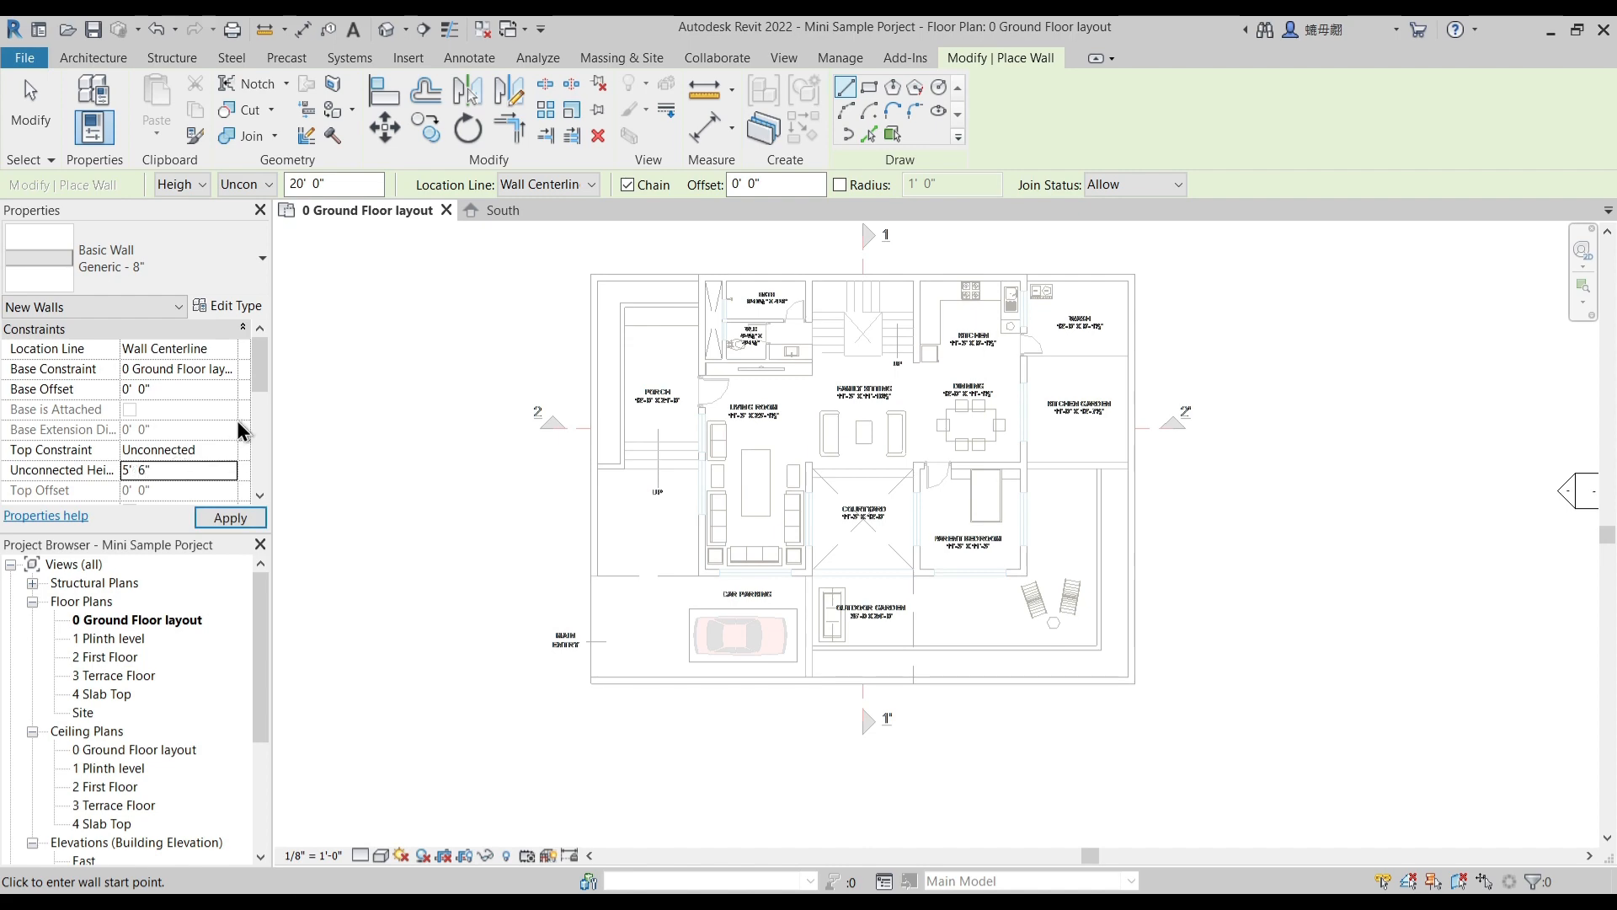
# - Open the Generic - 8" wall type's layer assembly and set its structure layer thickness to 9"
pyautogui.click(221, 306)
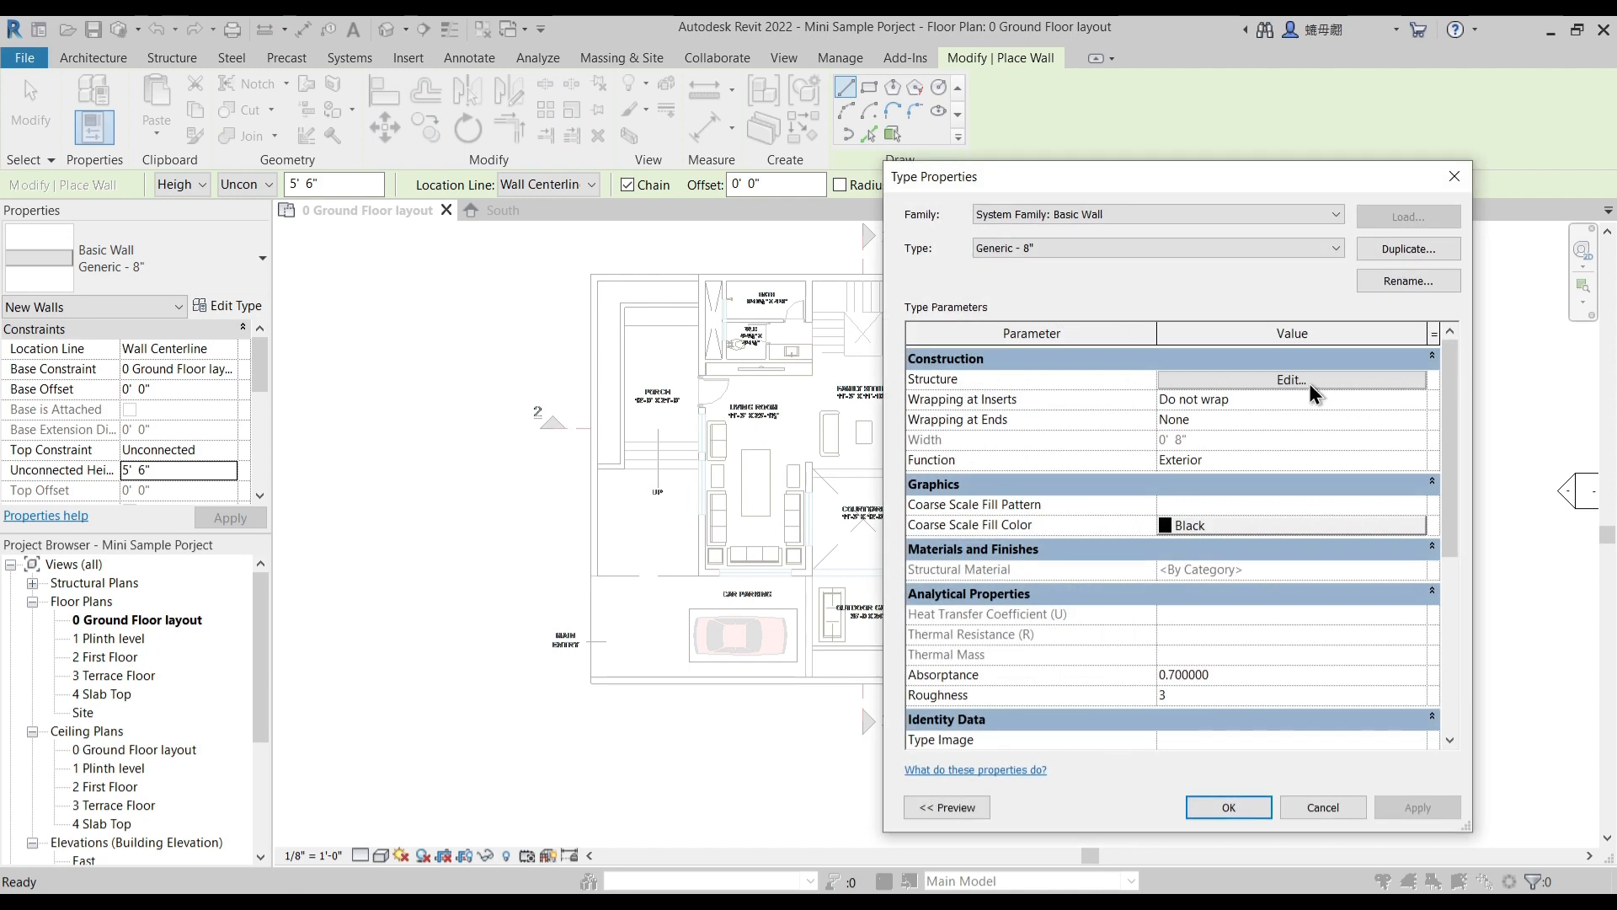
pyautogui.click(1308, 380)
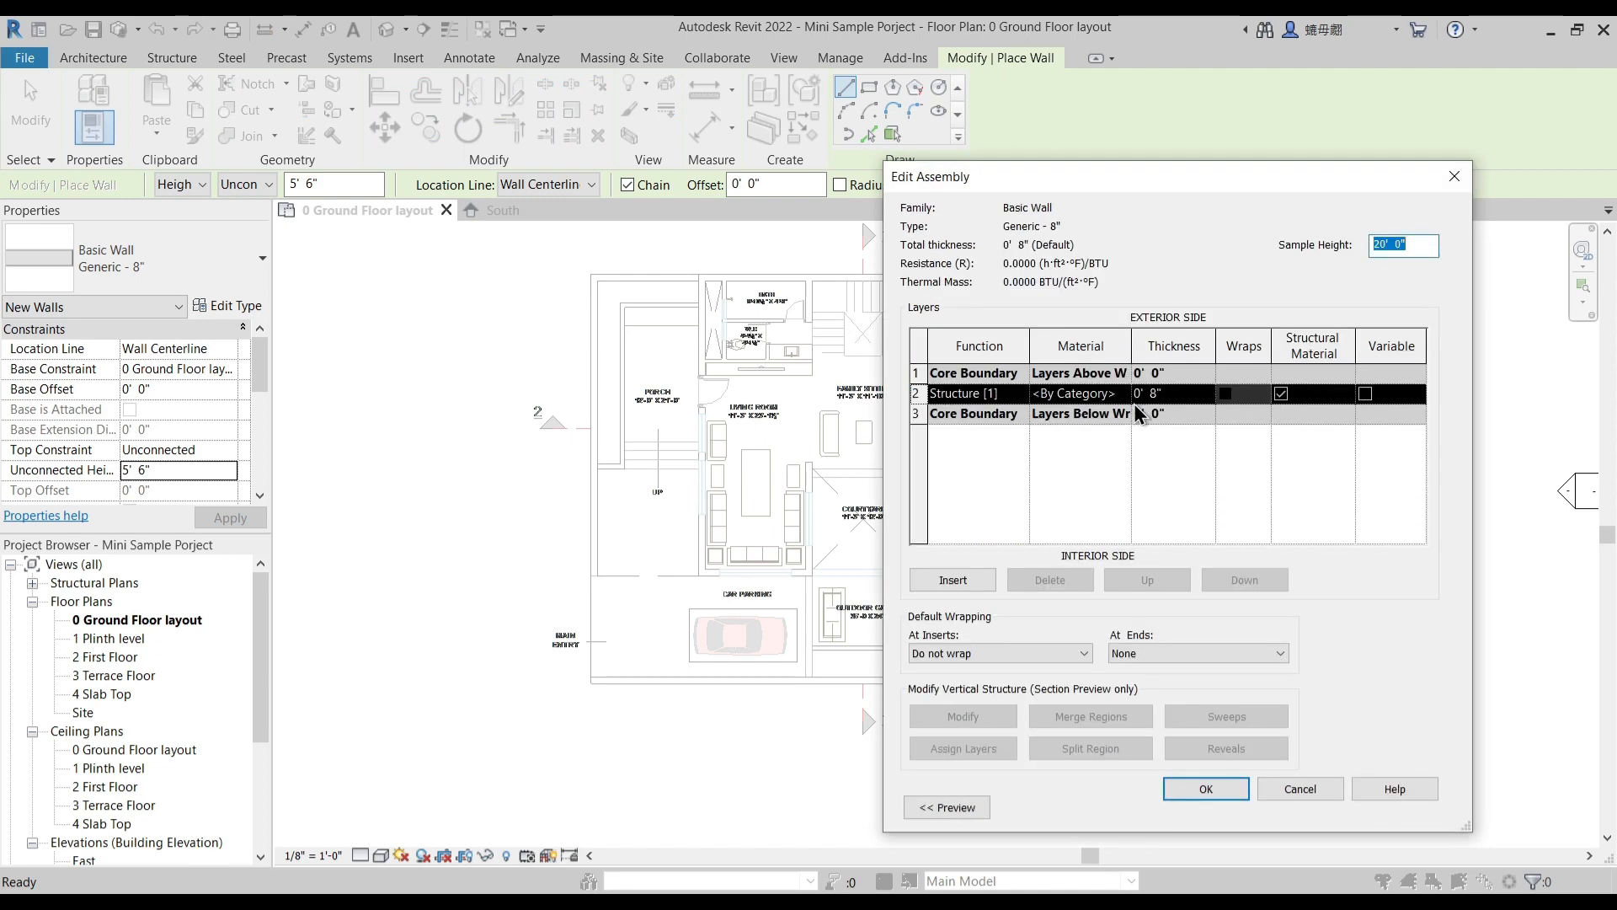
pyautogui.click(1171, 392)
pyautogui.moveTo(1171, 393); pyautogui.dragTo(1104, 394)
pyautogui.write('9"')
pyautogui.press('Return')
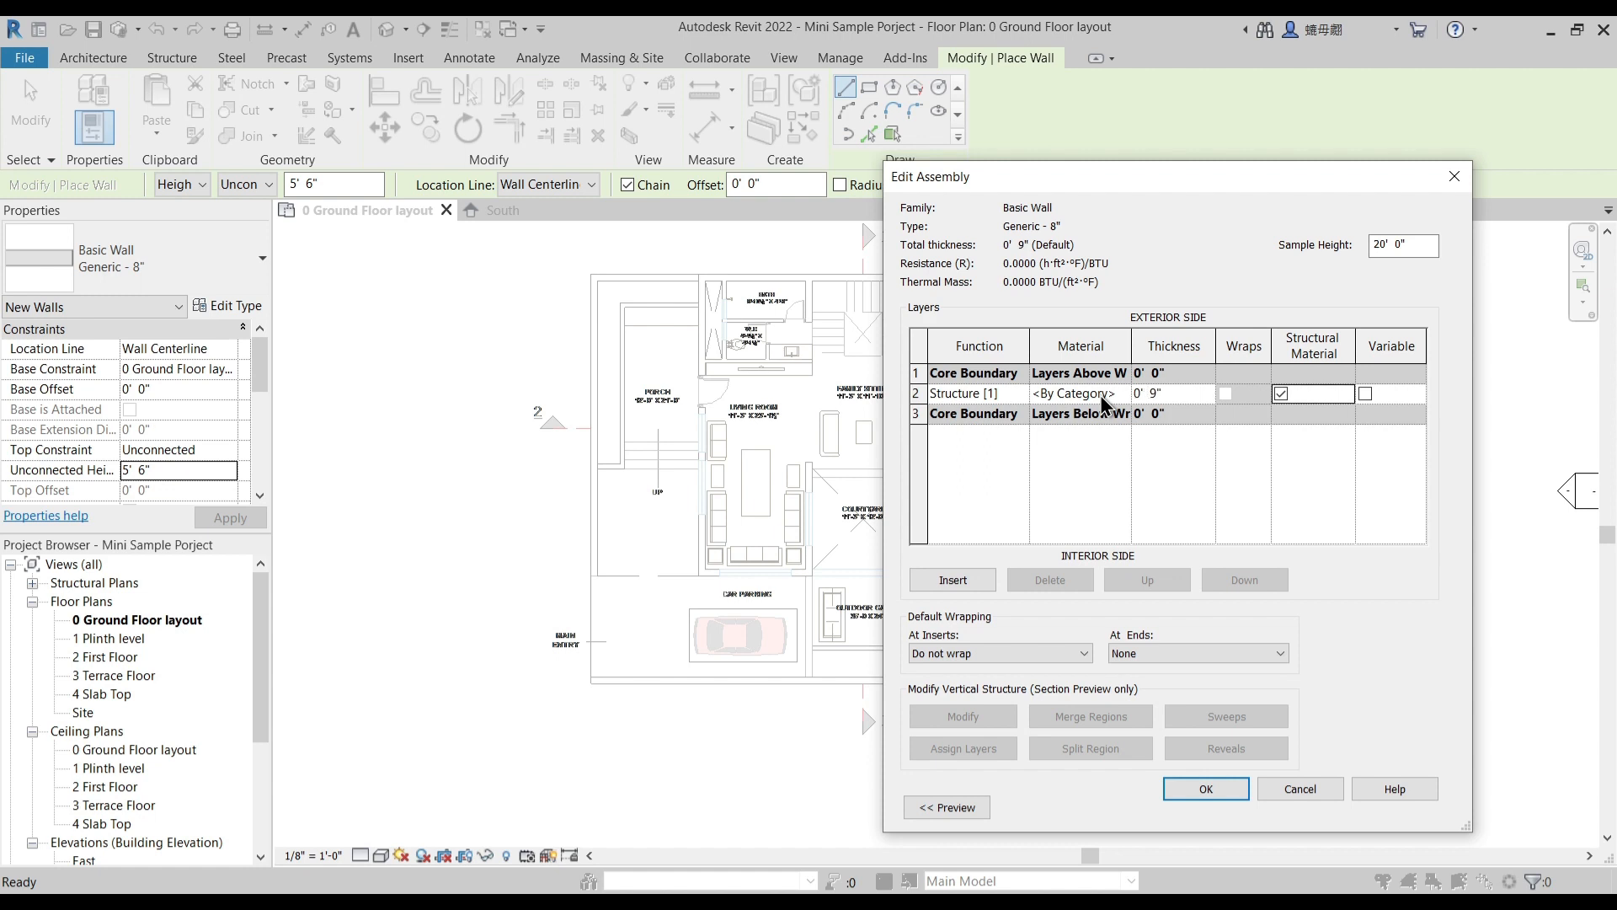
# - Insert one layer outside the exterior core boundary and another outside the interior core boundary
pyautogui.click(918, 392)
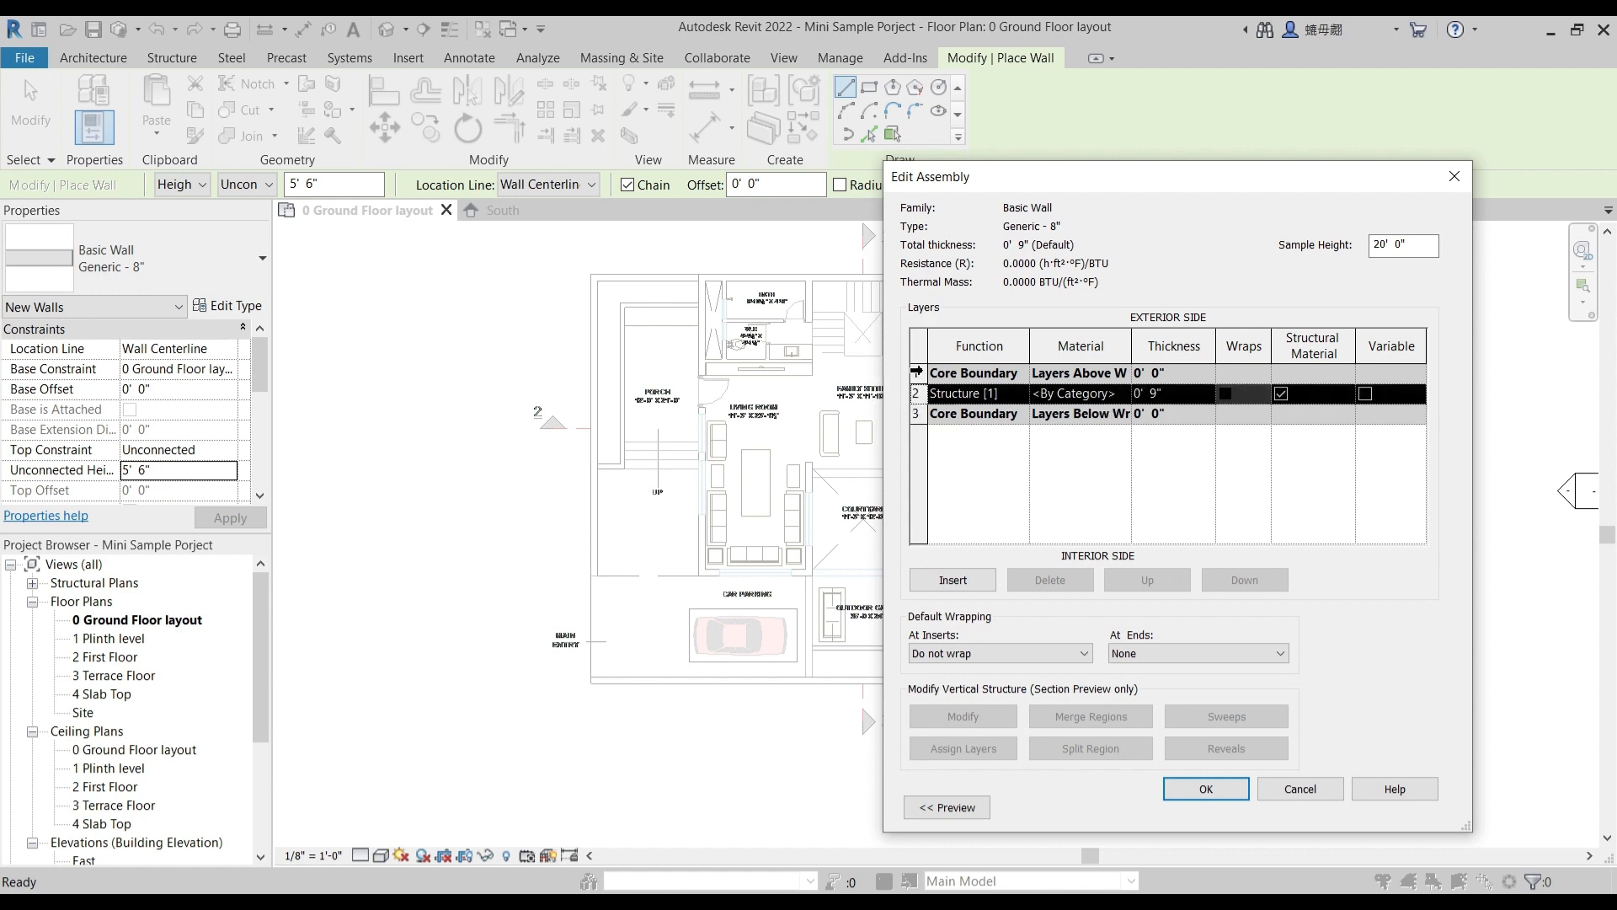
pyautogui.click(917, 372)
pyautogui.click(967, 581)
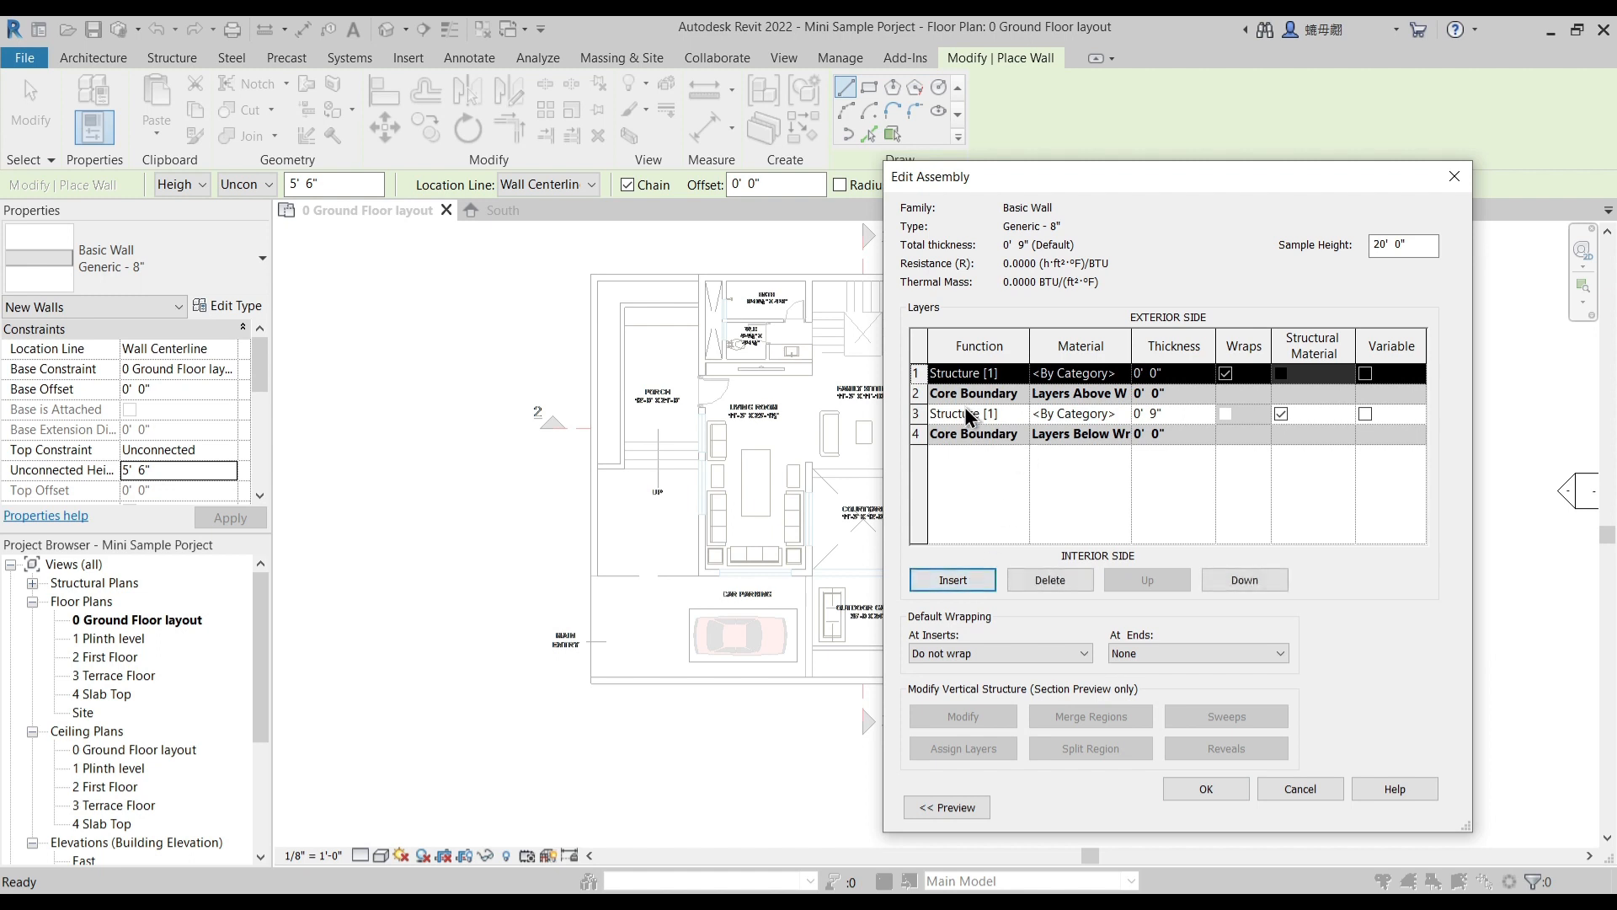
pyautogui.click(930, 442)
pyautogui.click(962, 579)
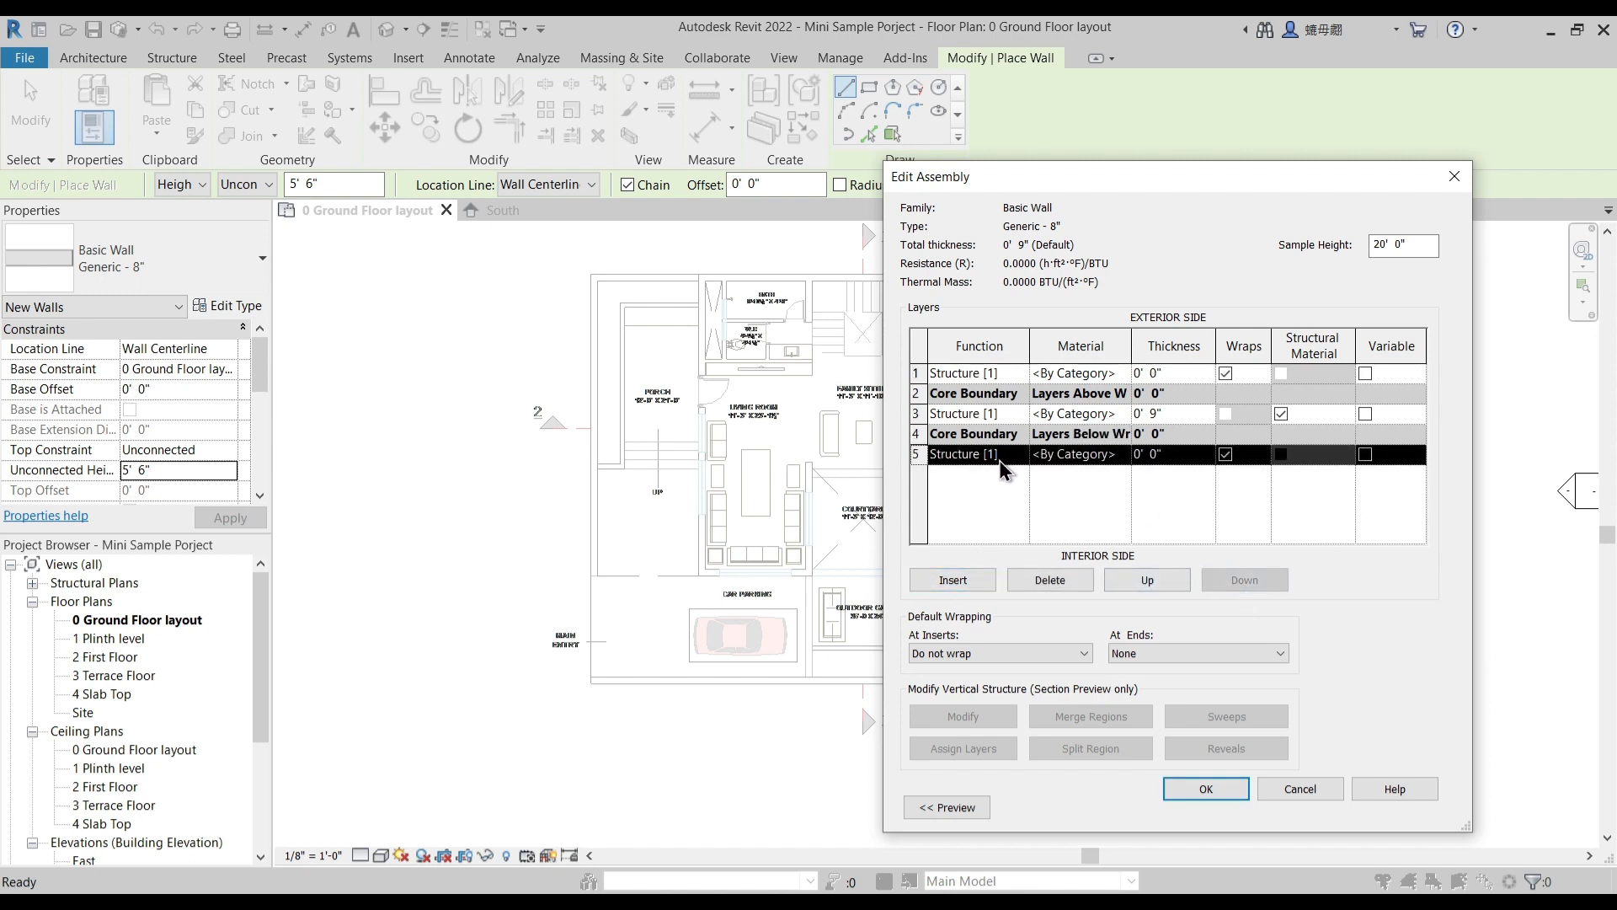
# - Set the interior layer's function to Finish 2 [5] and the exterior layer's function to Finish 1 [4]
pyautogui.click(1022, 457)
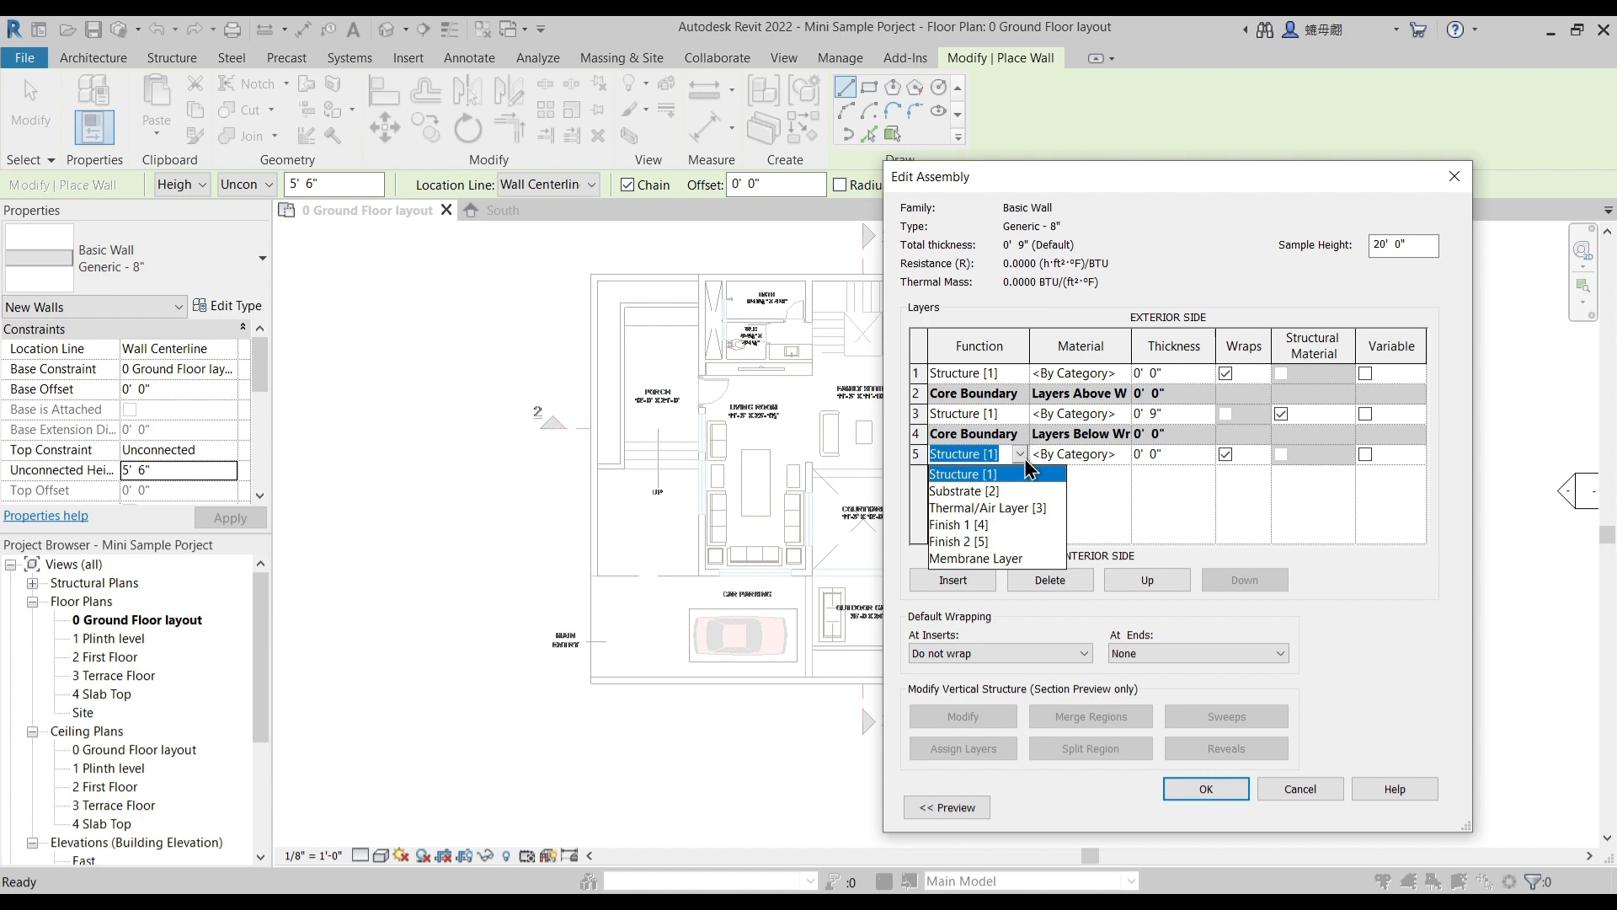
pyautogui.click(964, 541)
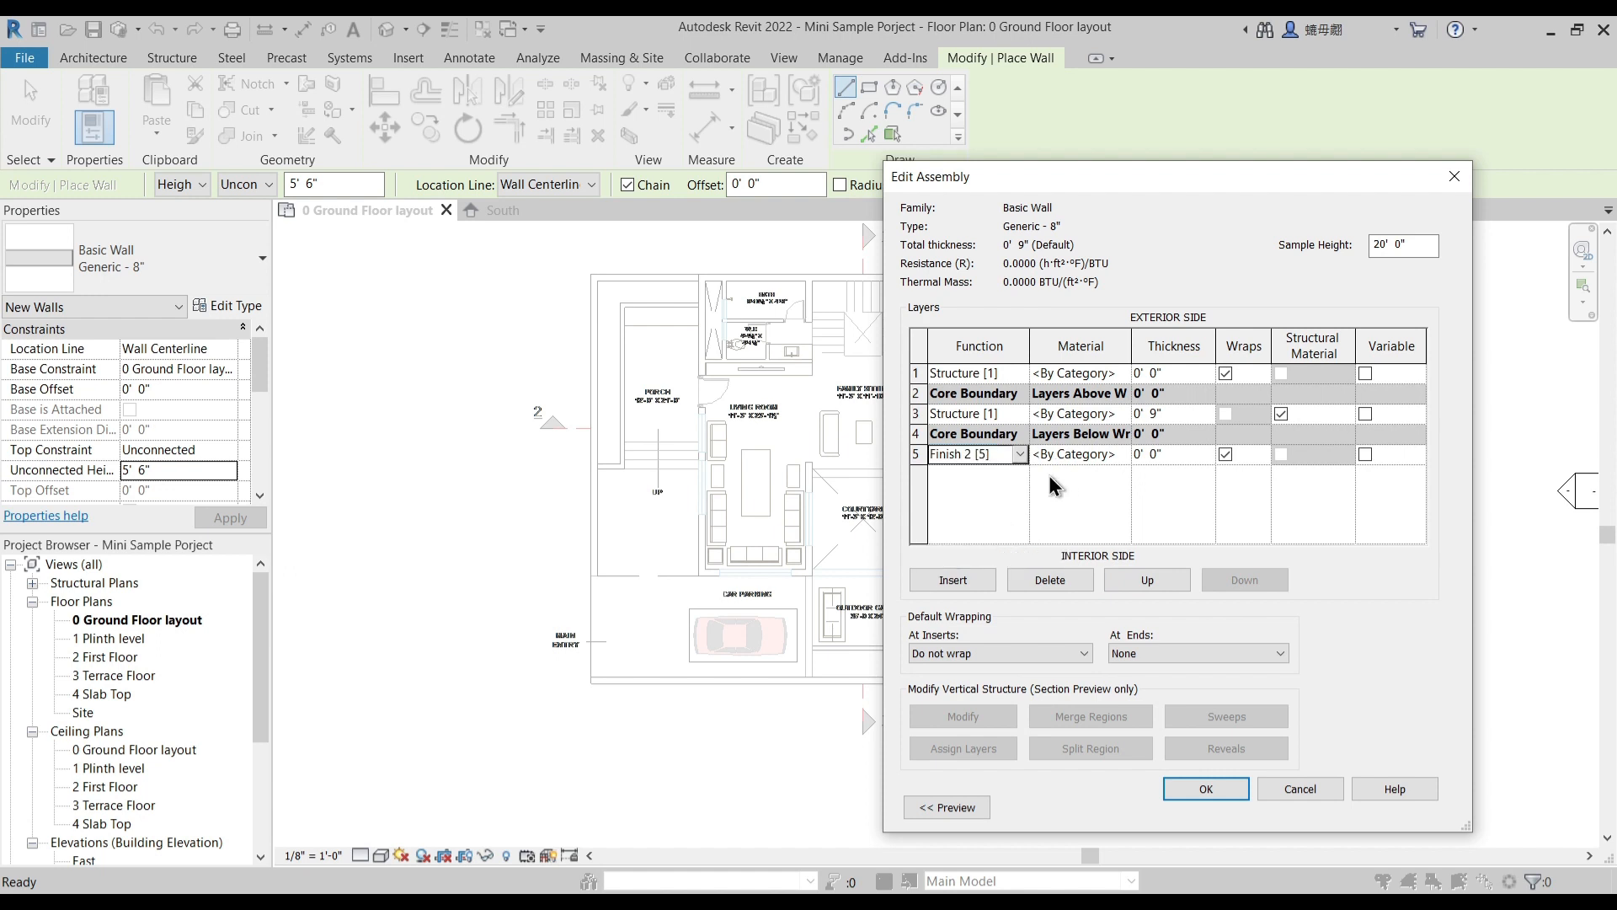
pyautogui.click(1023, 372)
pyautogui.click(986, 446)
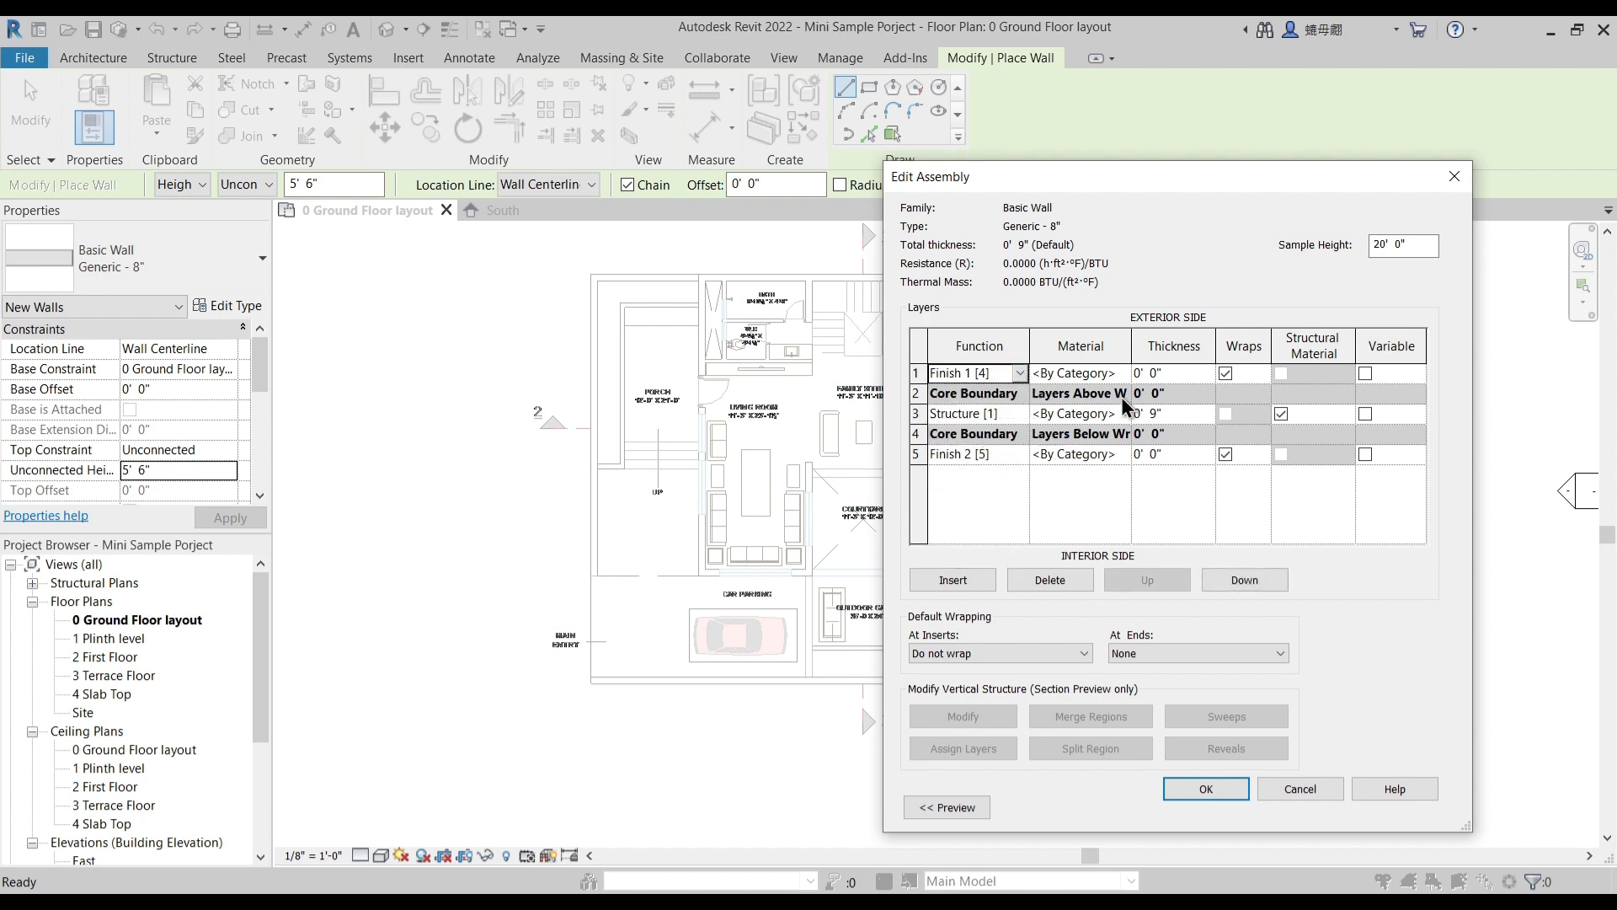
# - Set the thickness of the exterior Finish 1 layer to 0' 0 3/4"
pyautogui.click(1177, 372)
pyautogui.write('0 1/2')
pyautogui.press('Tab')
pyautogui.click(1176, 373)
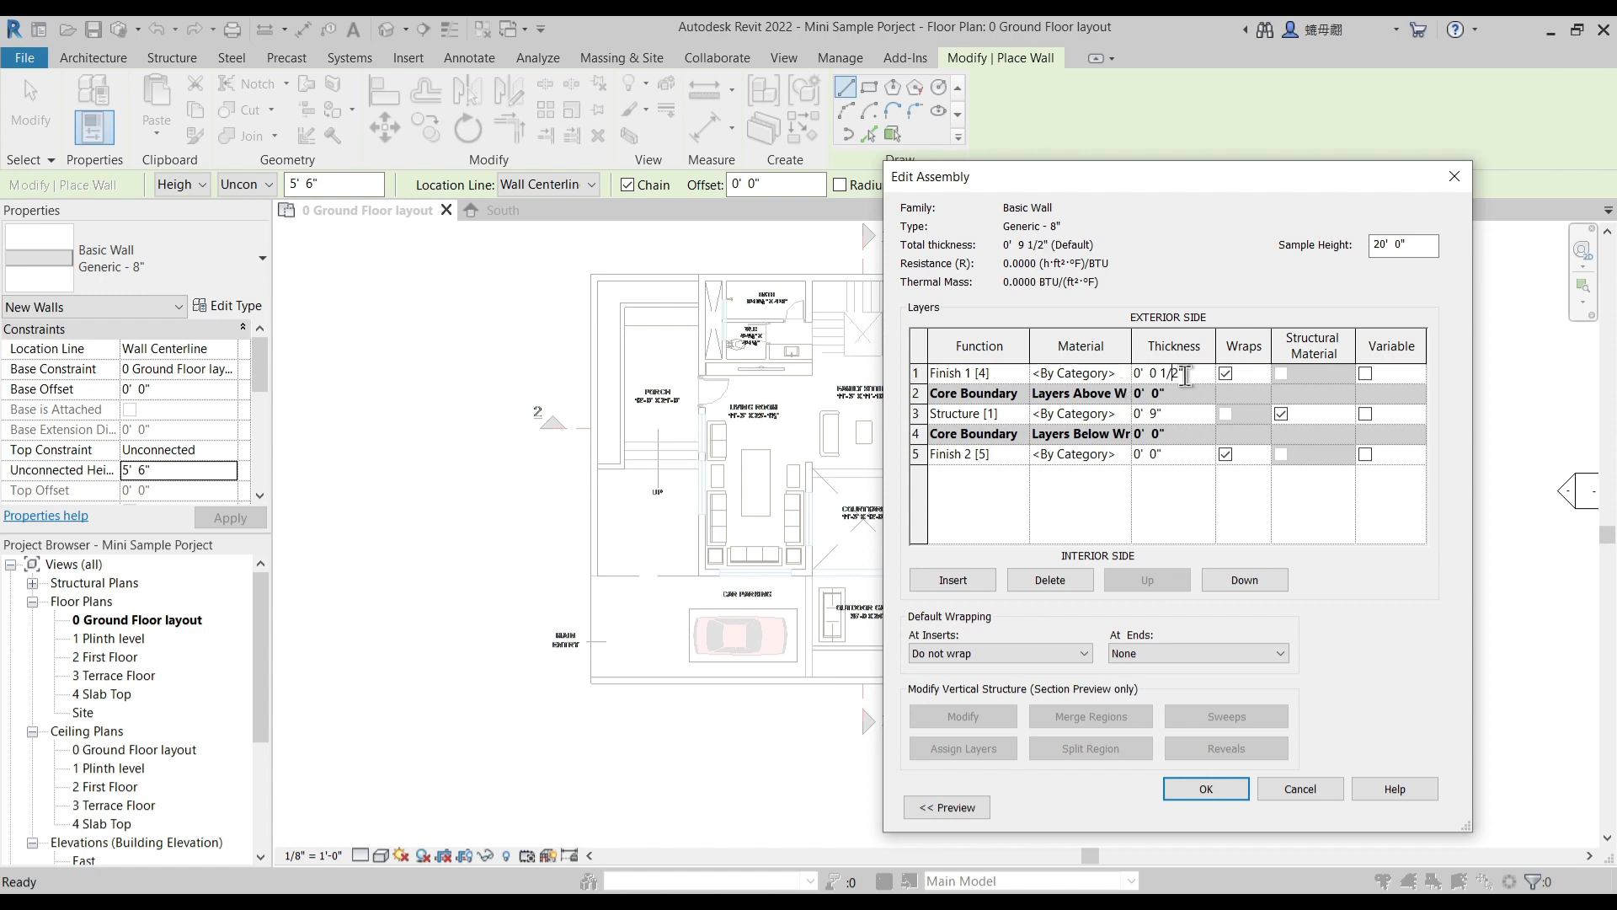
pyautogui.press('BackSpace')
pyautogui.write('0 3/4')
pyautogui.press('Tab')
# - Set the thickness of the interior Finish 2 layer to 0' 0 1/2"
pyautogui.click(1171, 455)
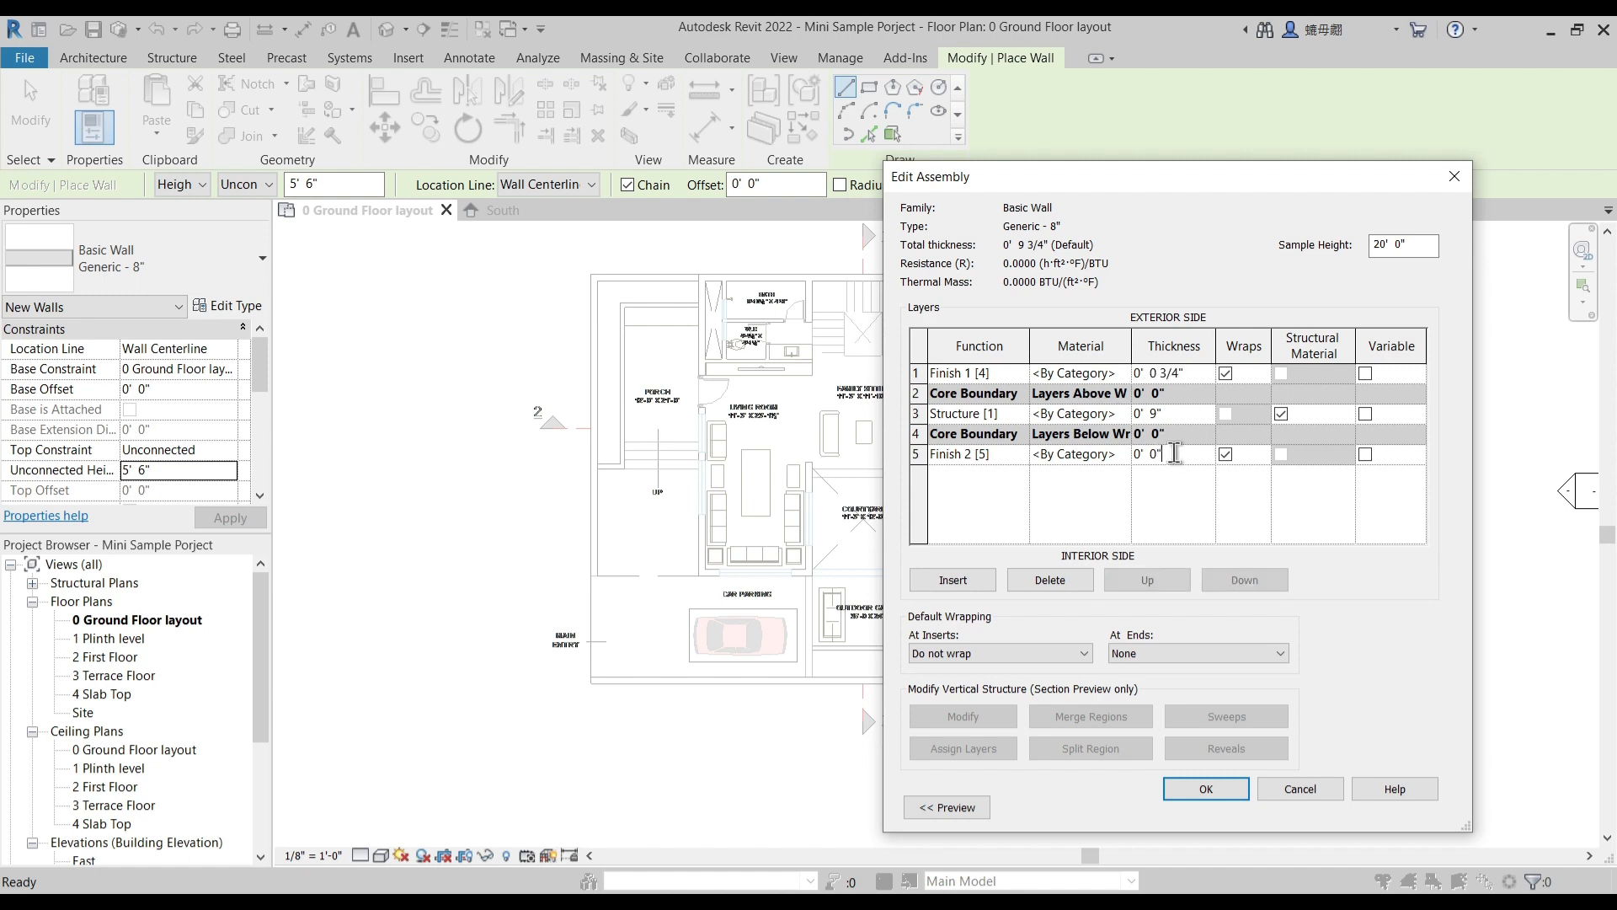
pyautogui.write('.5')
pyautogui.press('Tab')
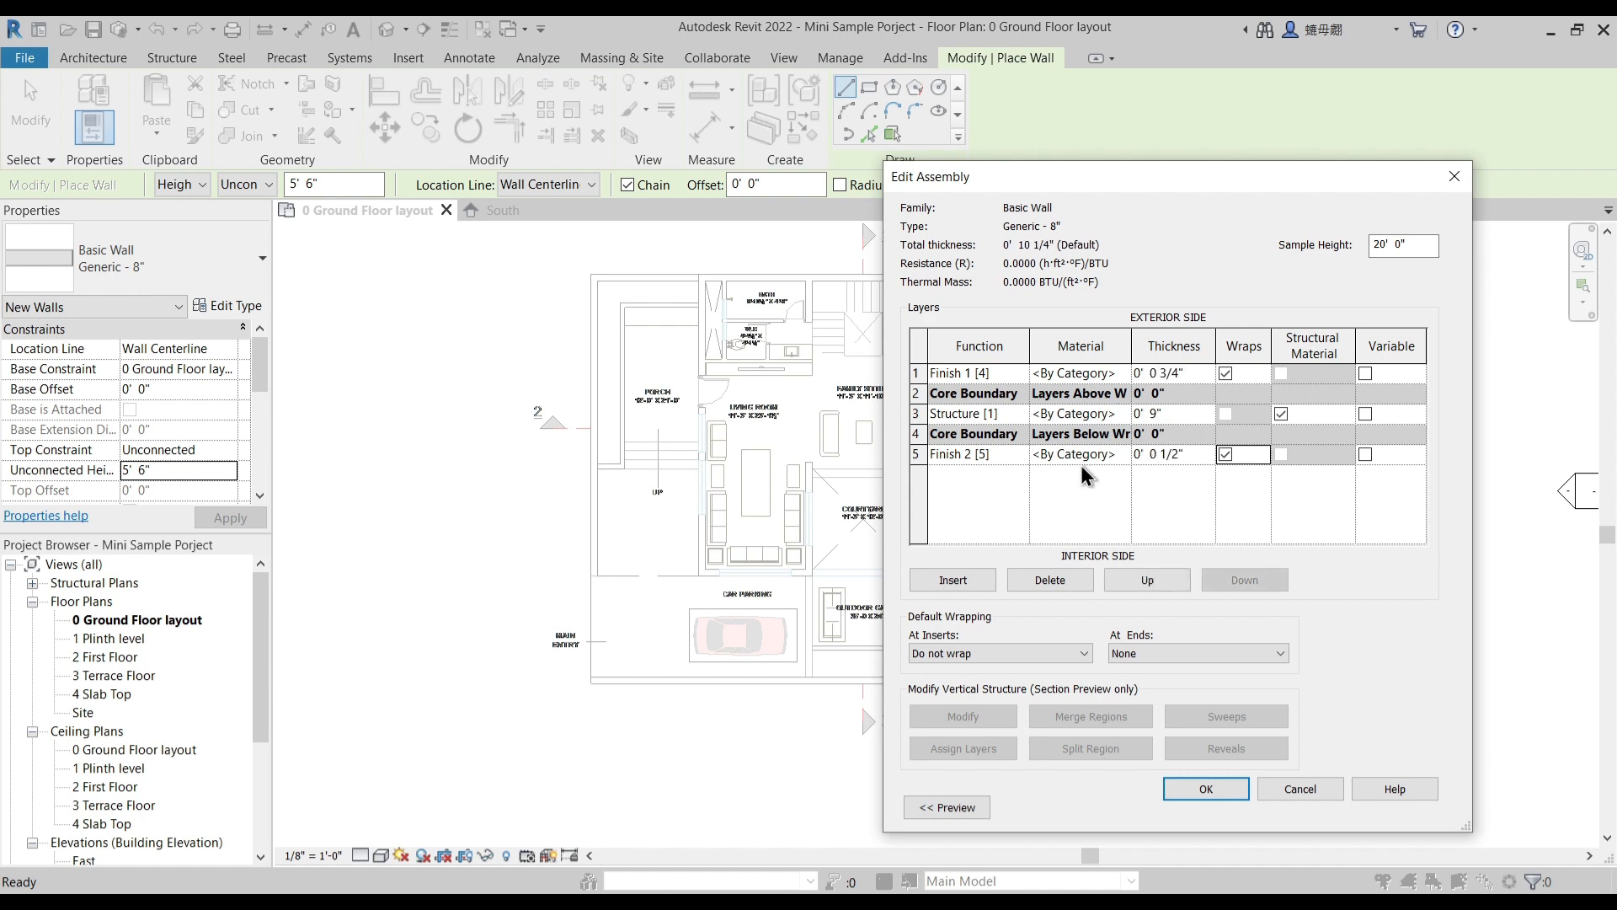
# - Create a new material for the exterior Finish 1 layer and rename it "1 Compound Wall"
pyautogui.click(1116, 377)
pyautogui.click(1124, 373)
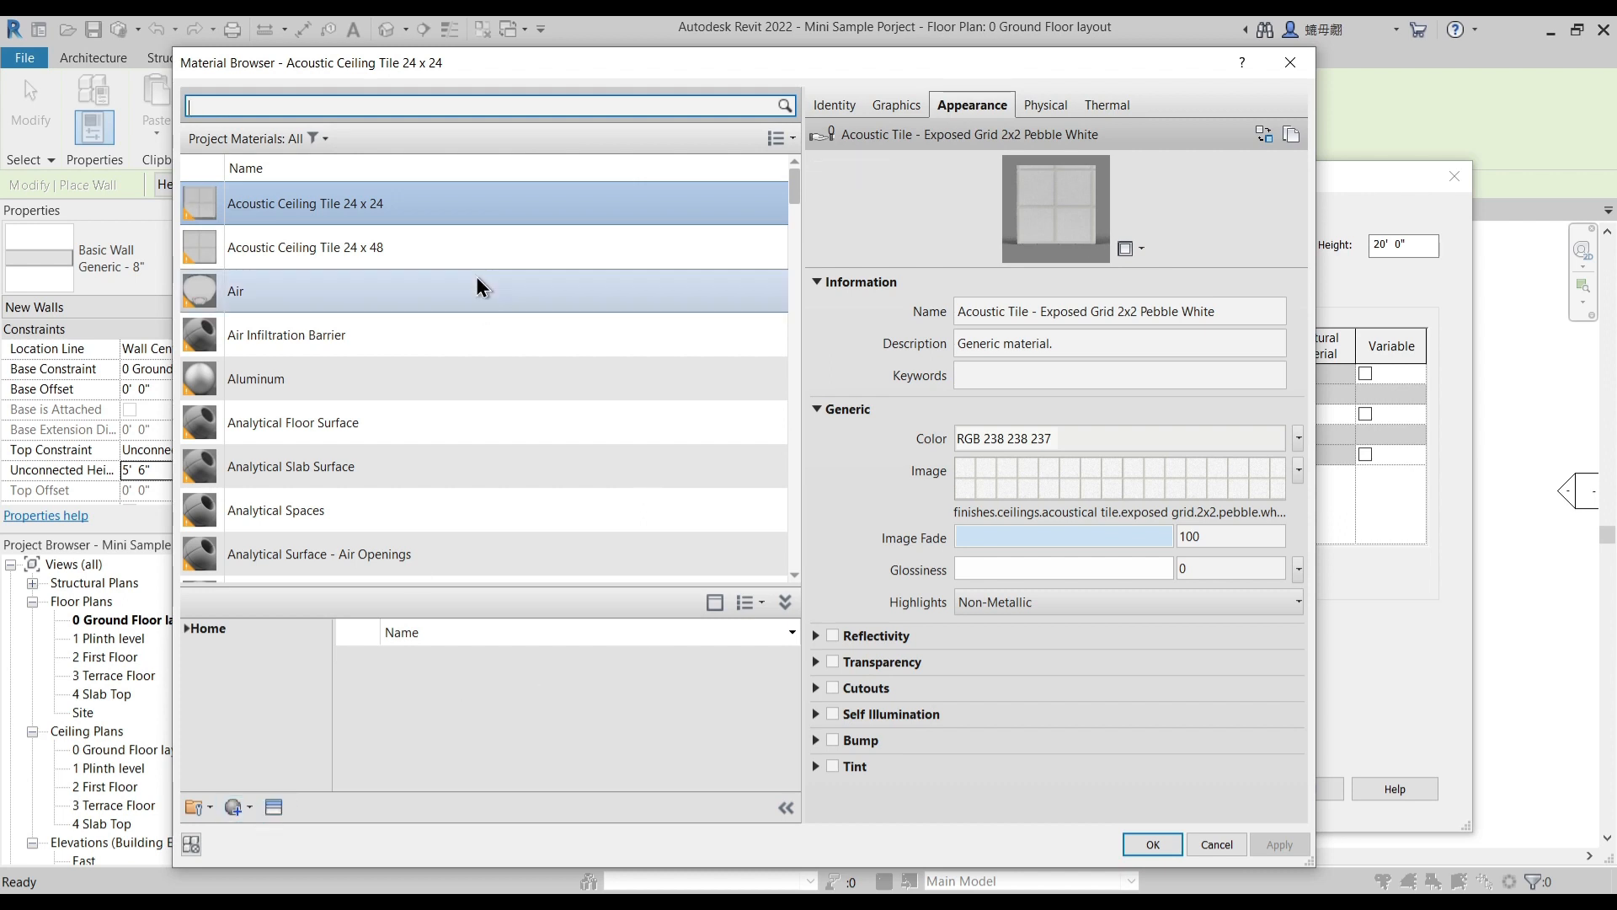
pyautogui.click(233, 807)
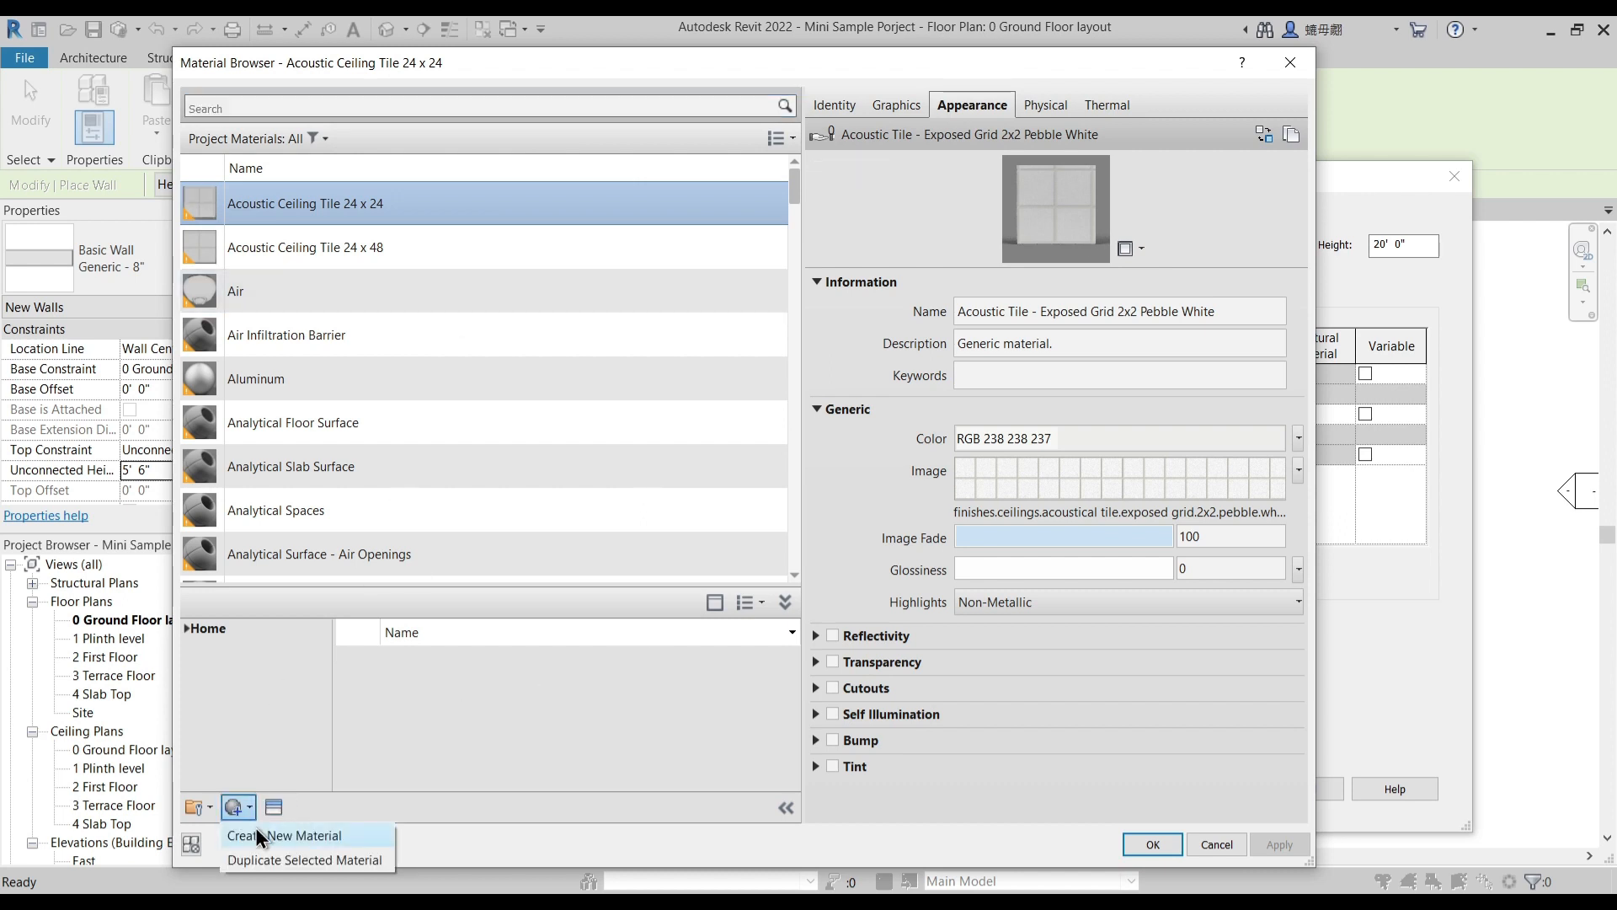
pyautogui.click(255, 827)
pyautogui.rightClick(331, 382)
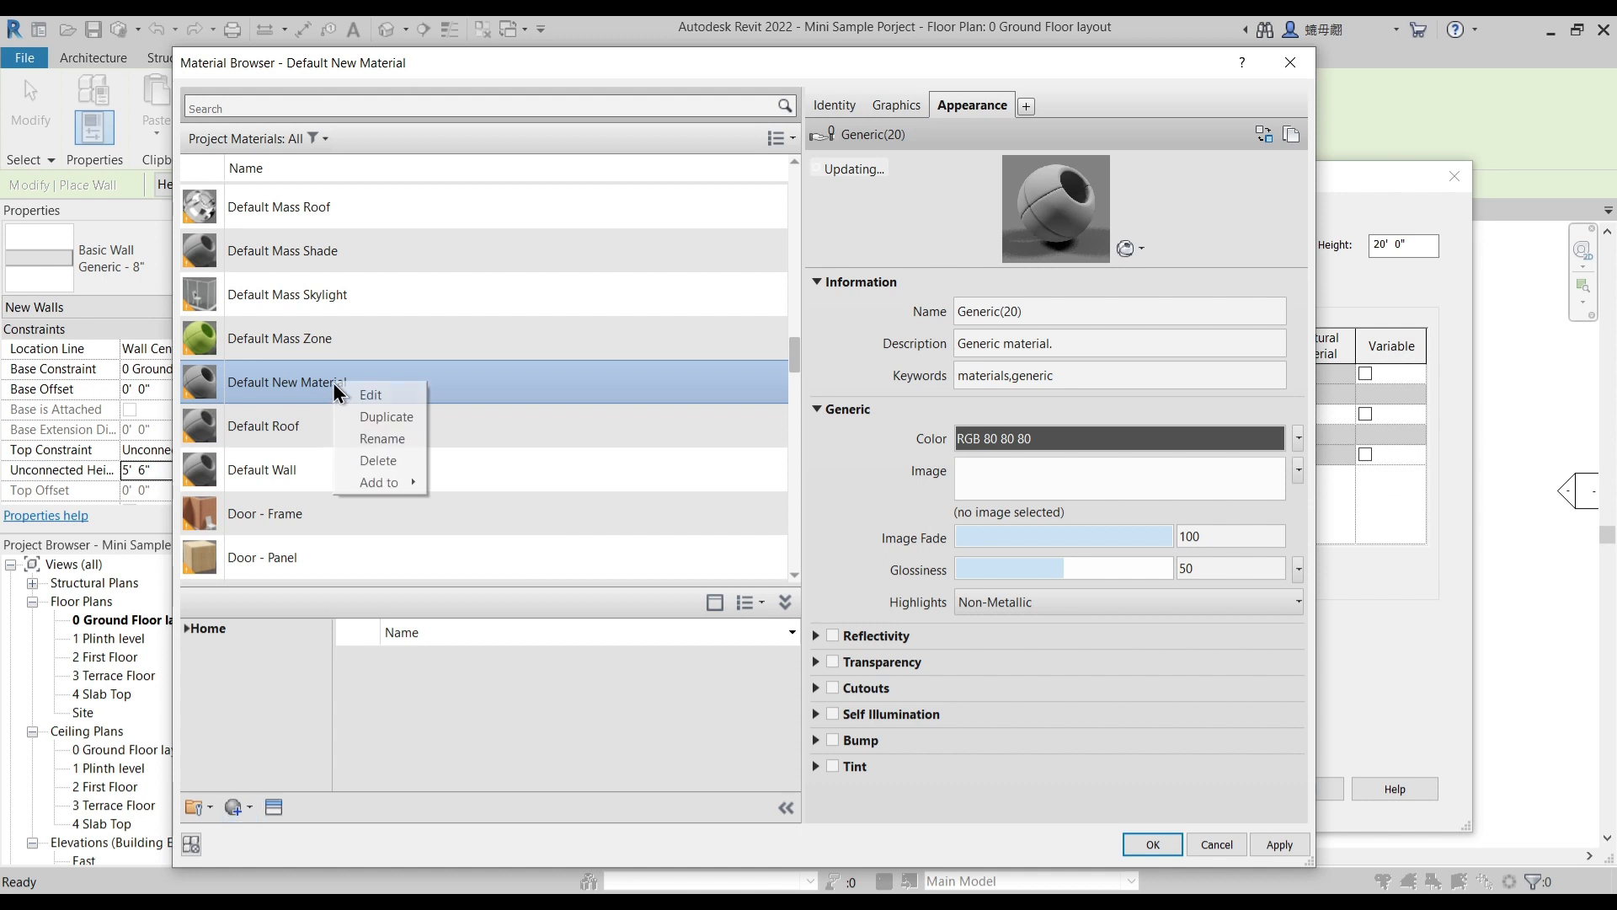
pyautogui.click(308, 383)
pyautogui.rightClick(306, 381)
pyautogui.click(367, 419)
pyautogui.write('1 ')
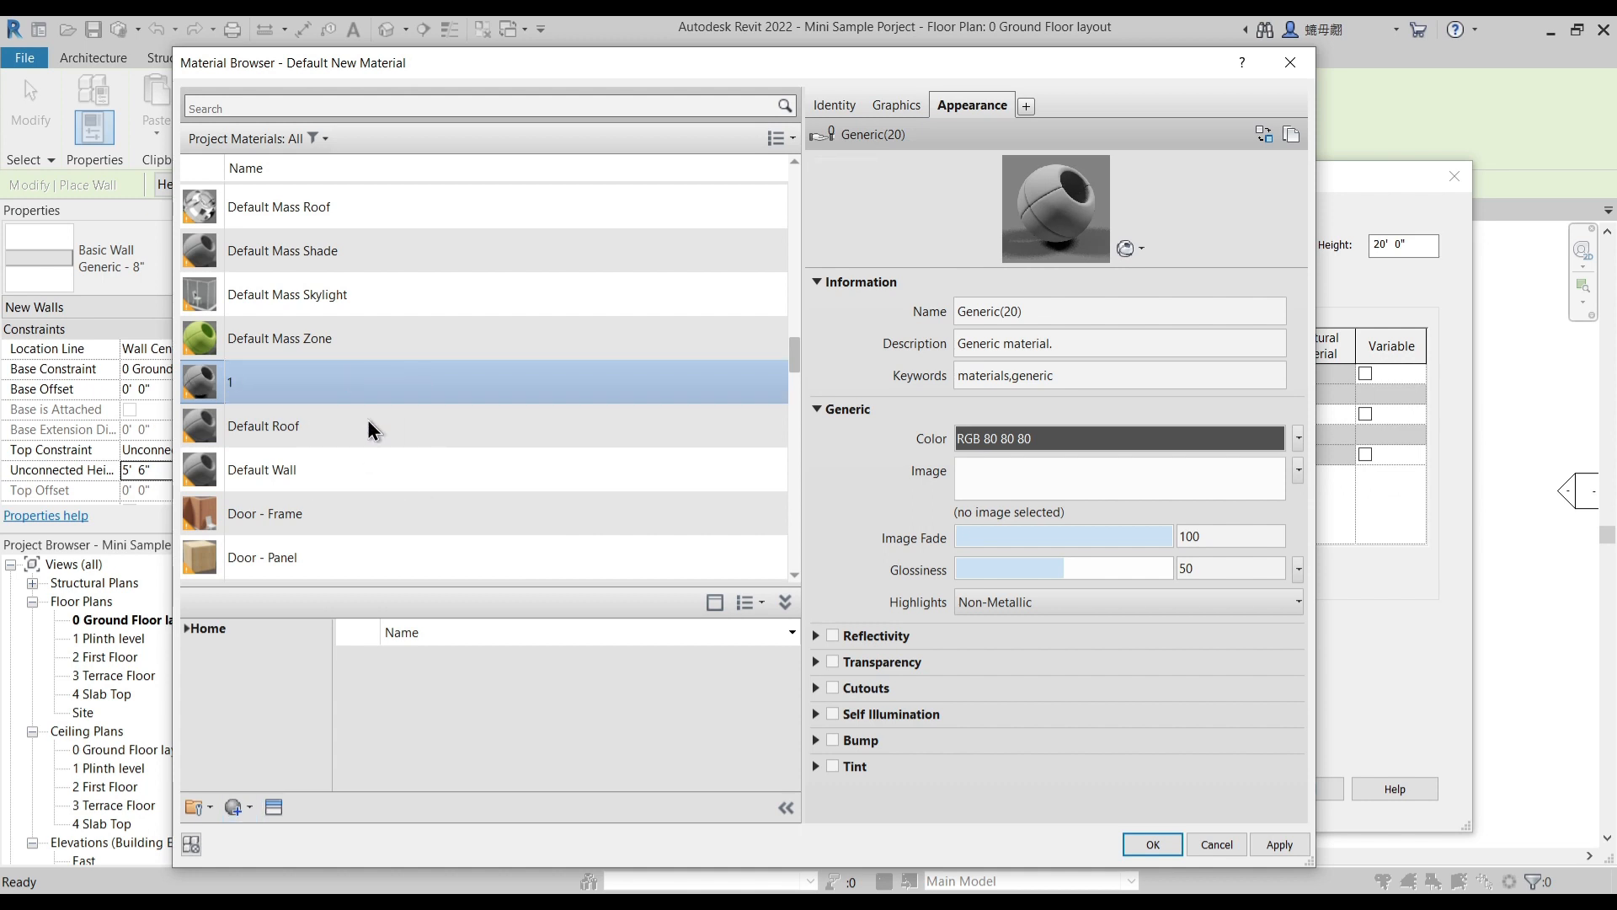
pyautogui.write('Compound Wall')
pyautogui.press('Return')
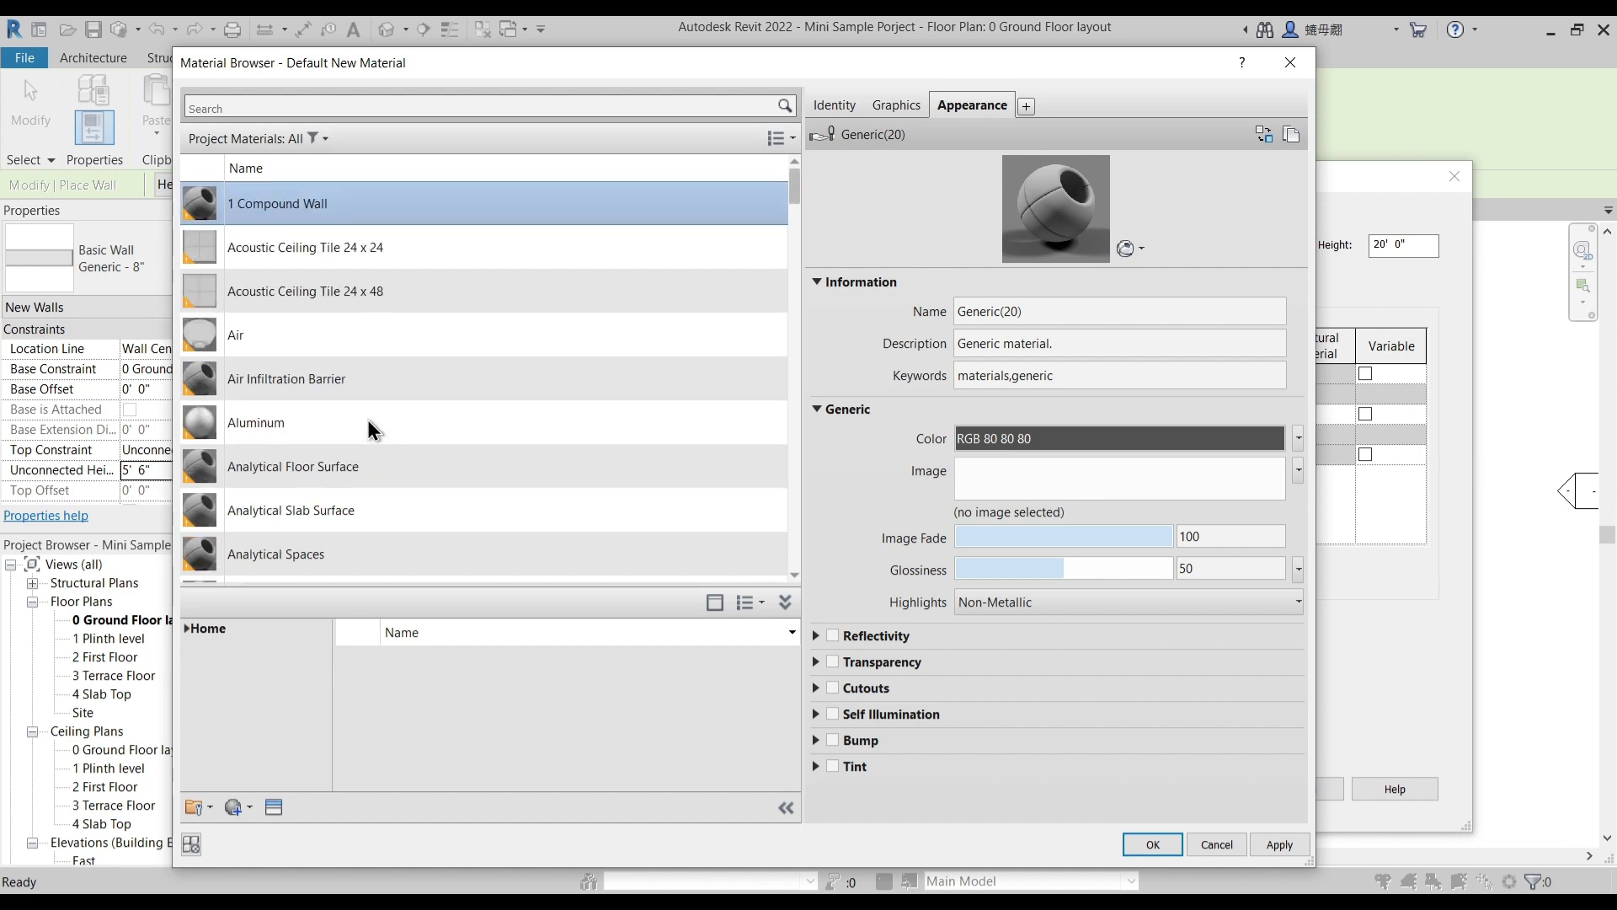
# - Duplicate the new material's generic appearance asset and name the copy "1 Compund Wall"
pyautogui.rightClick(983, 99)
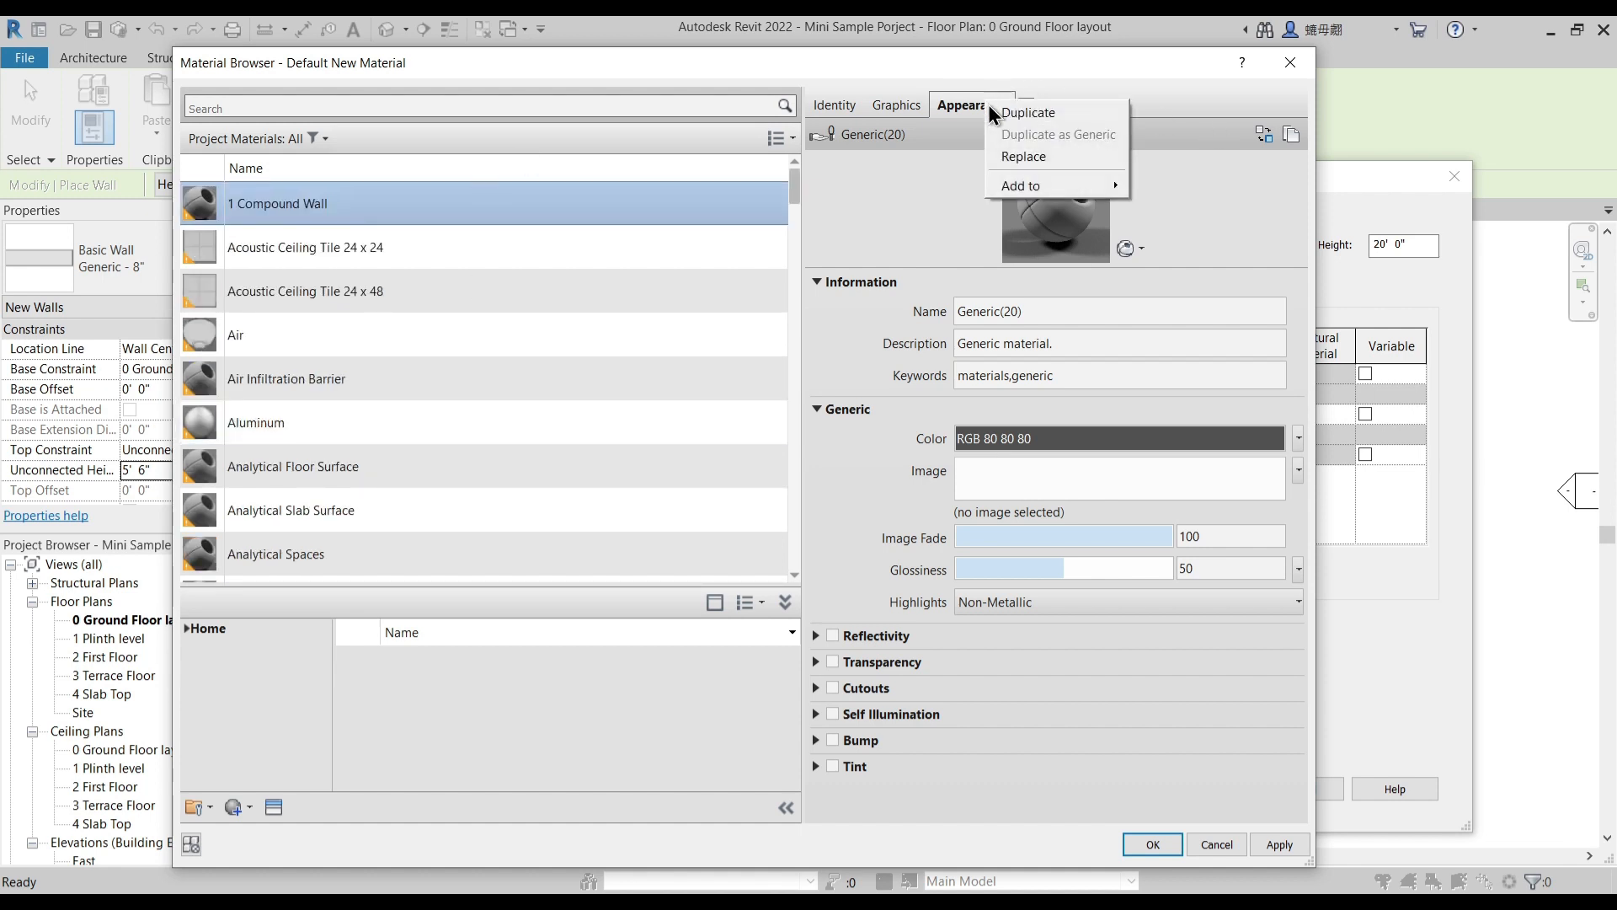
pyautogui.click(1016, 118)
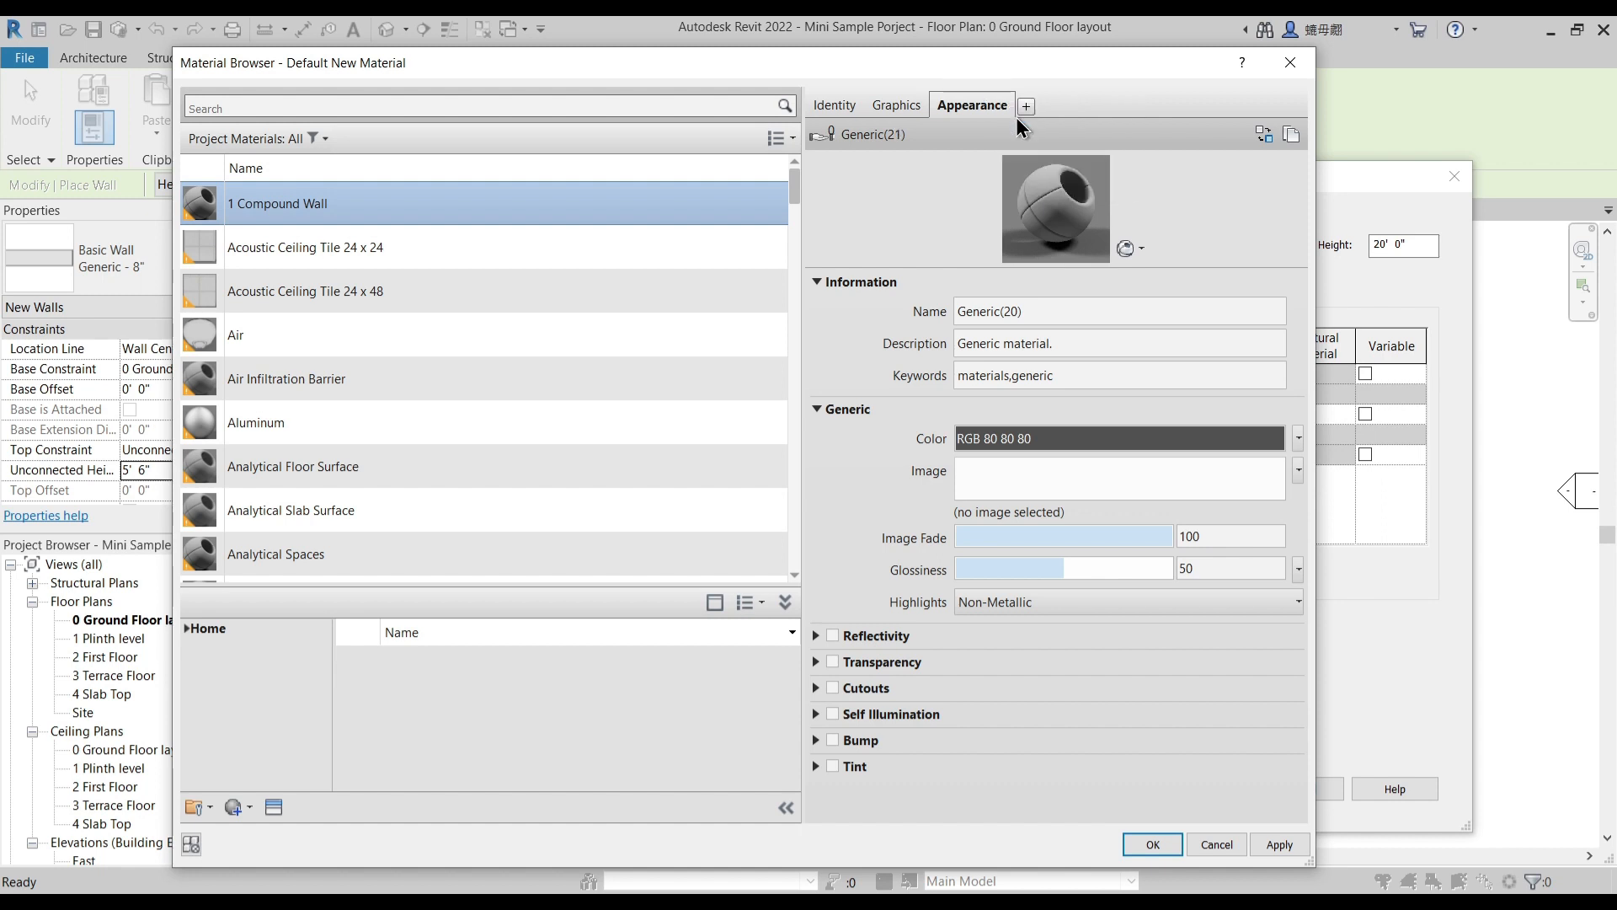
pyautogui.click(1026, 314)
pyautogui.moveTo(1022, 312); pyautogui.dragTo(944, 315)
pyautogui.write('1 Co')
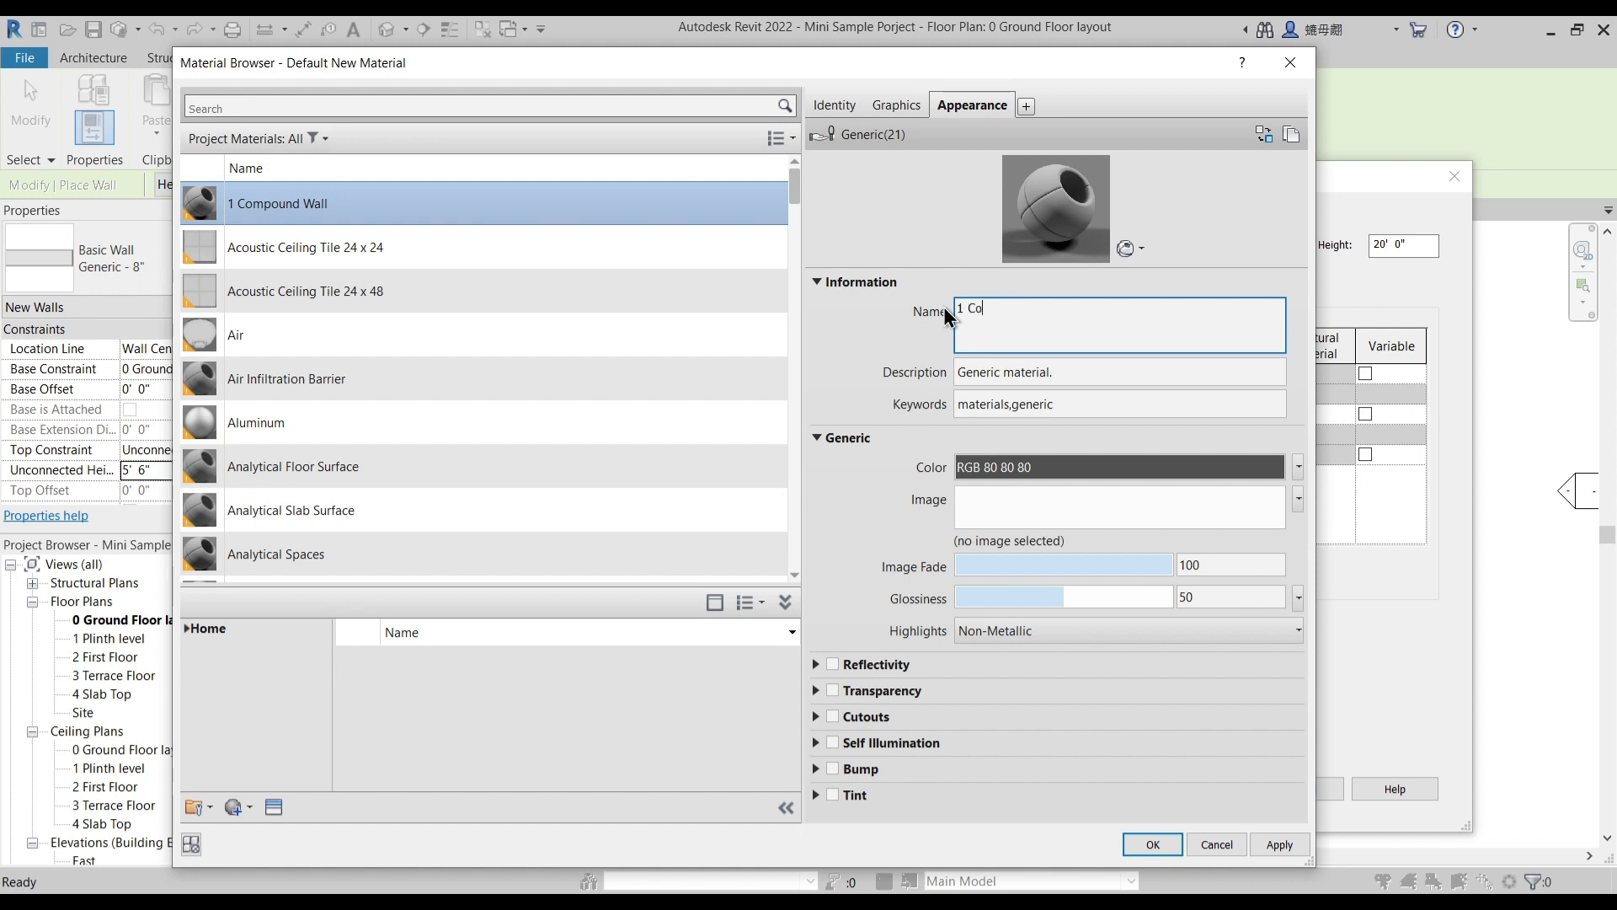
pyautogui.write('mpund Wall')
pyautogui.click(877, 317)
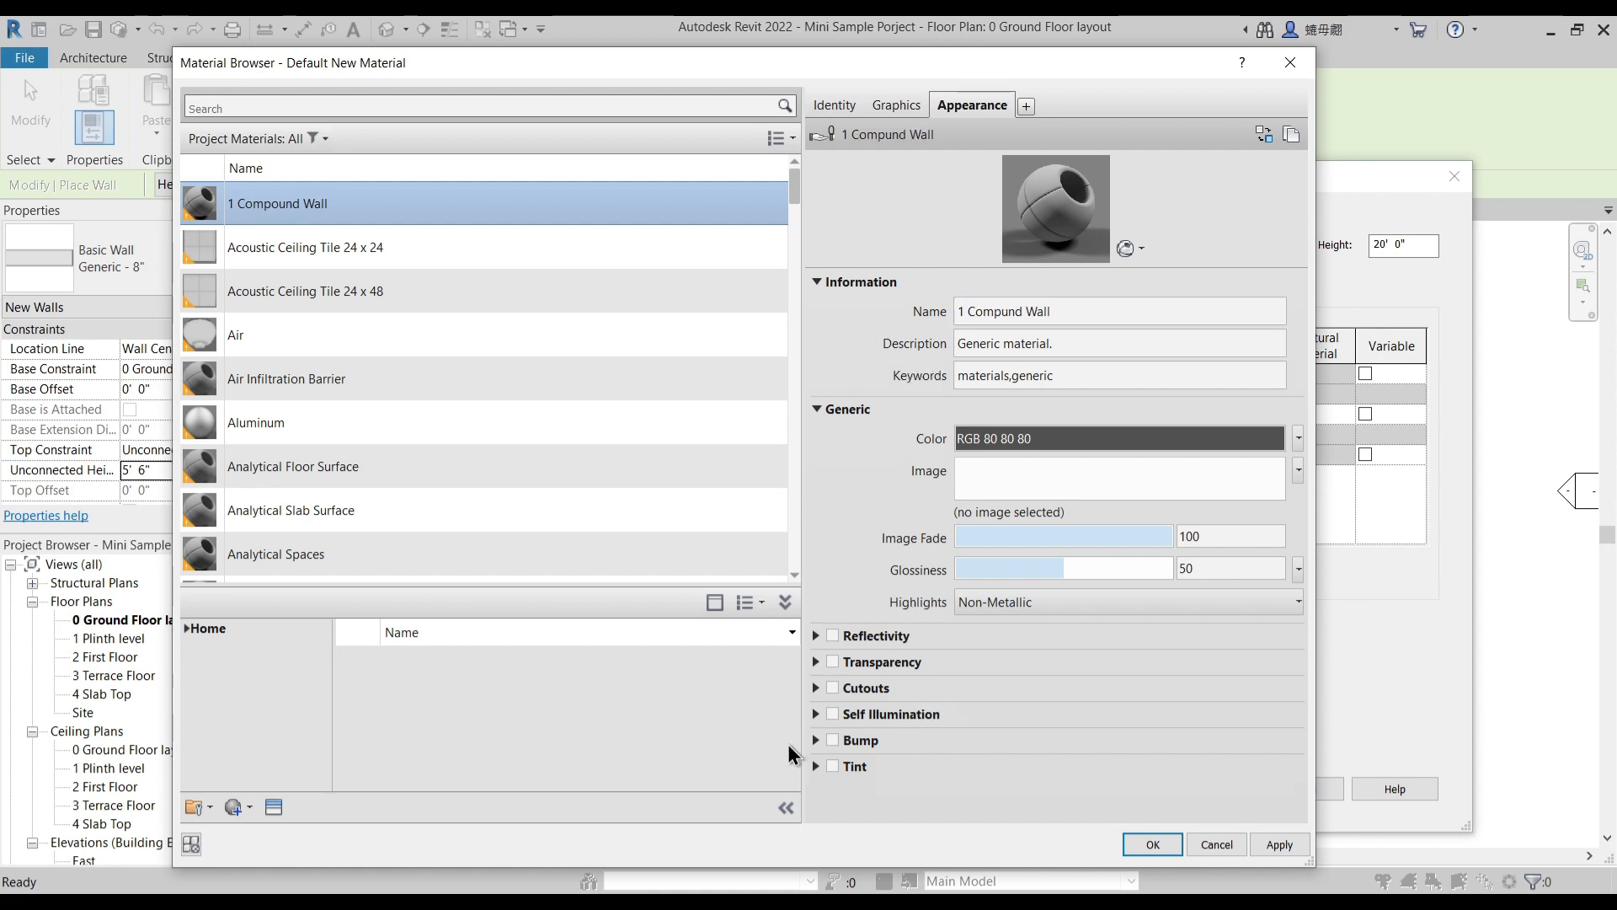
# - Replace the material's appearance with Small Uneven Rectanguler Stones - Brown from the Stone category of the Appearance Library
pyautogui.click(275, 806)
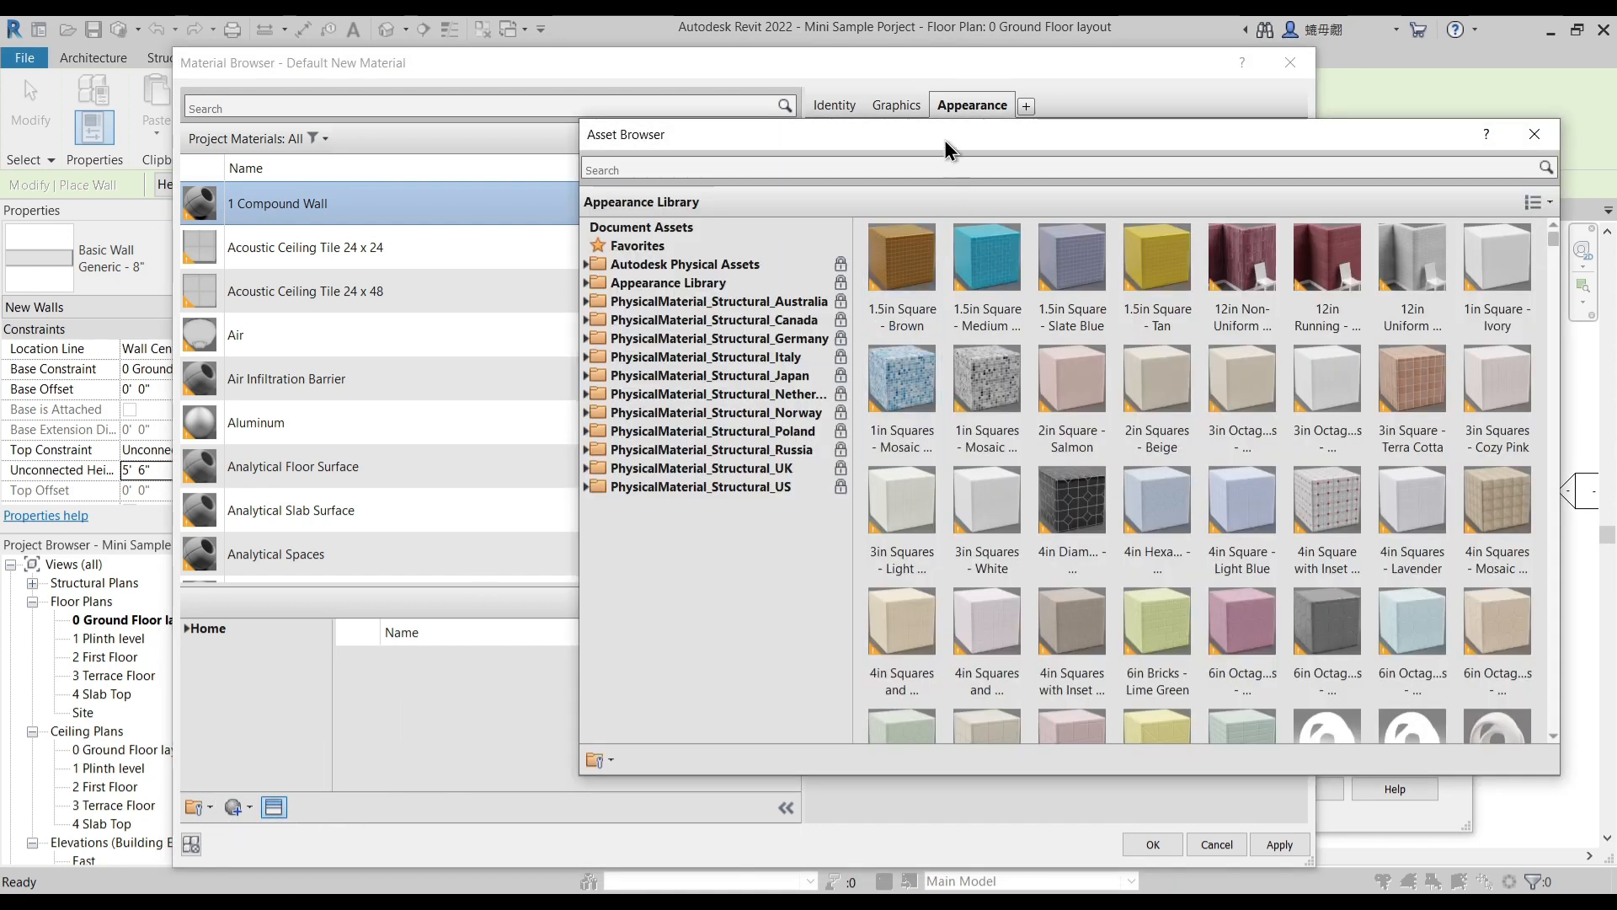
pyautogui.moveTo(943, 140); pyautogui.dragTo(1084, 128)
pyautogui.click(726, 271)
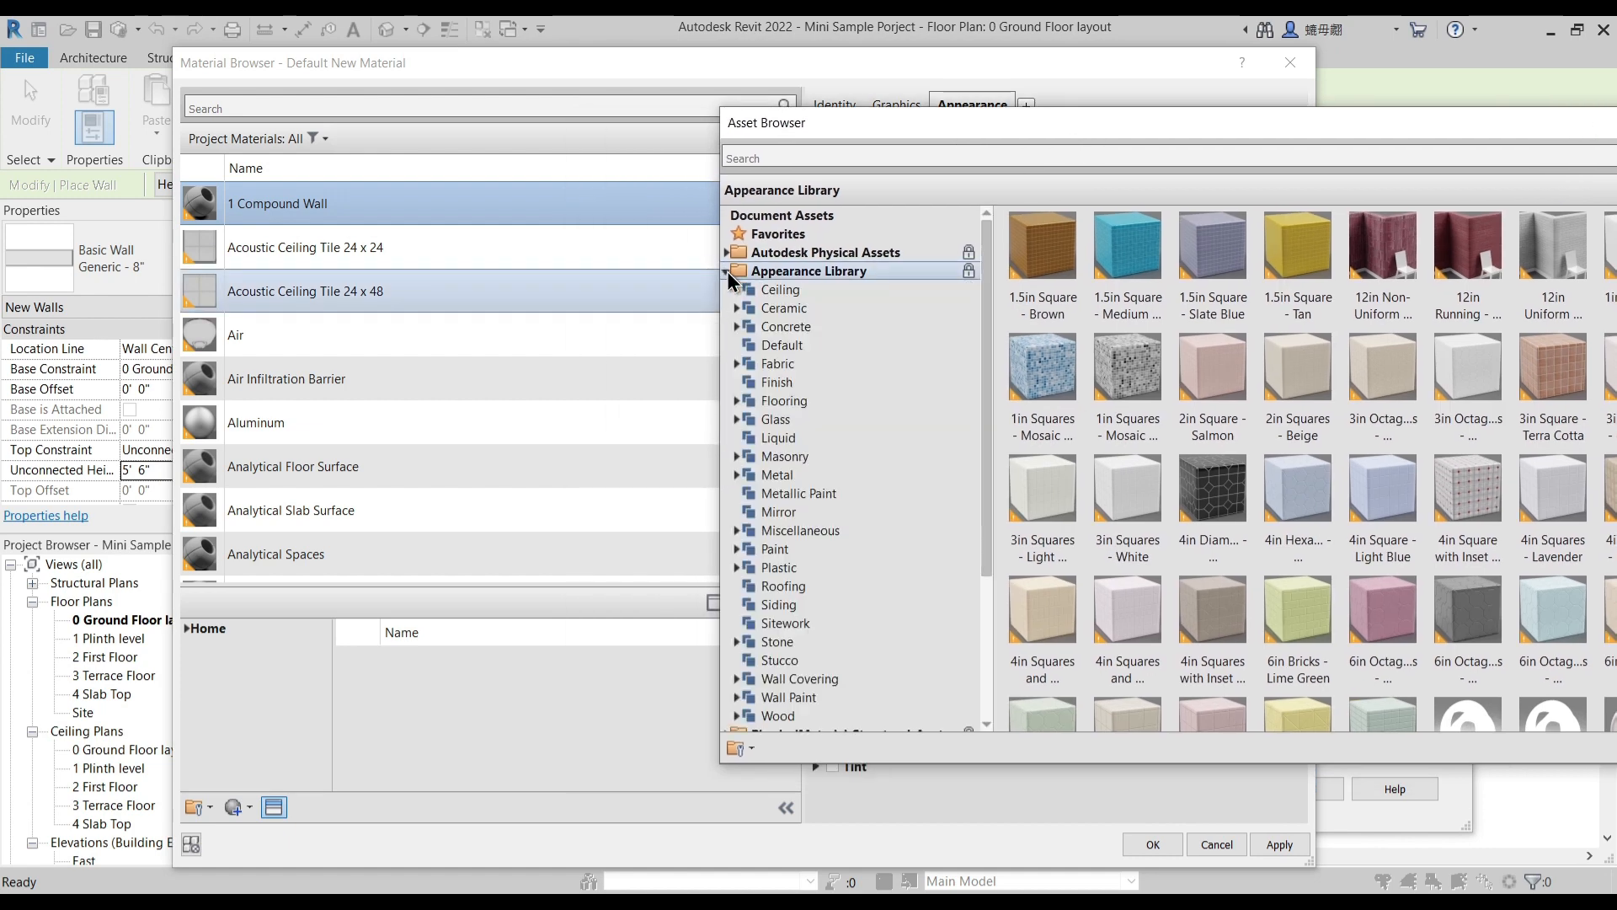
pyautogui.click(769, 642)
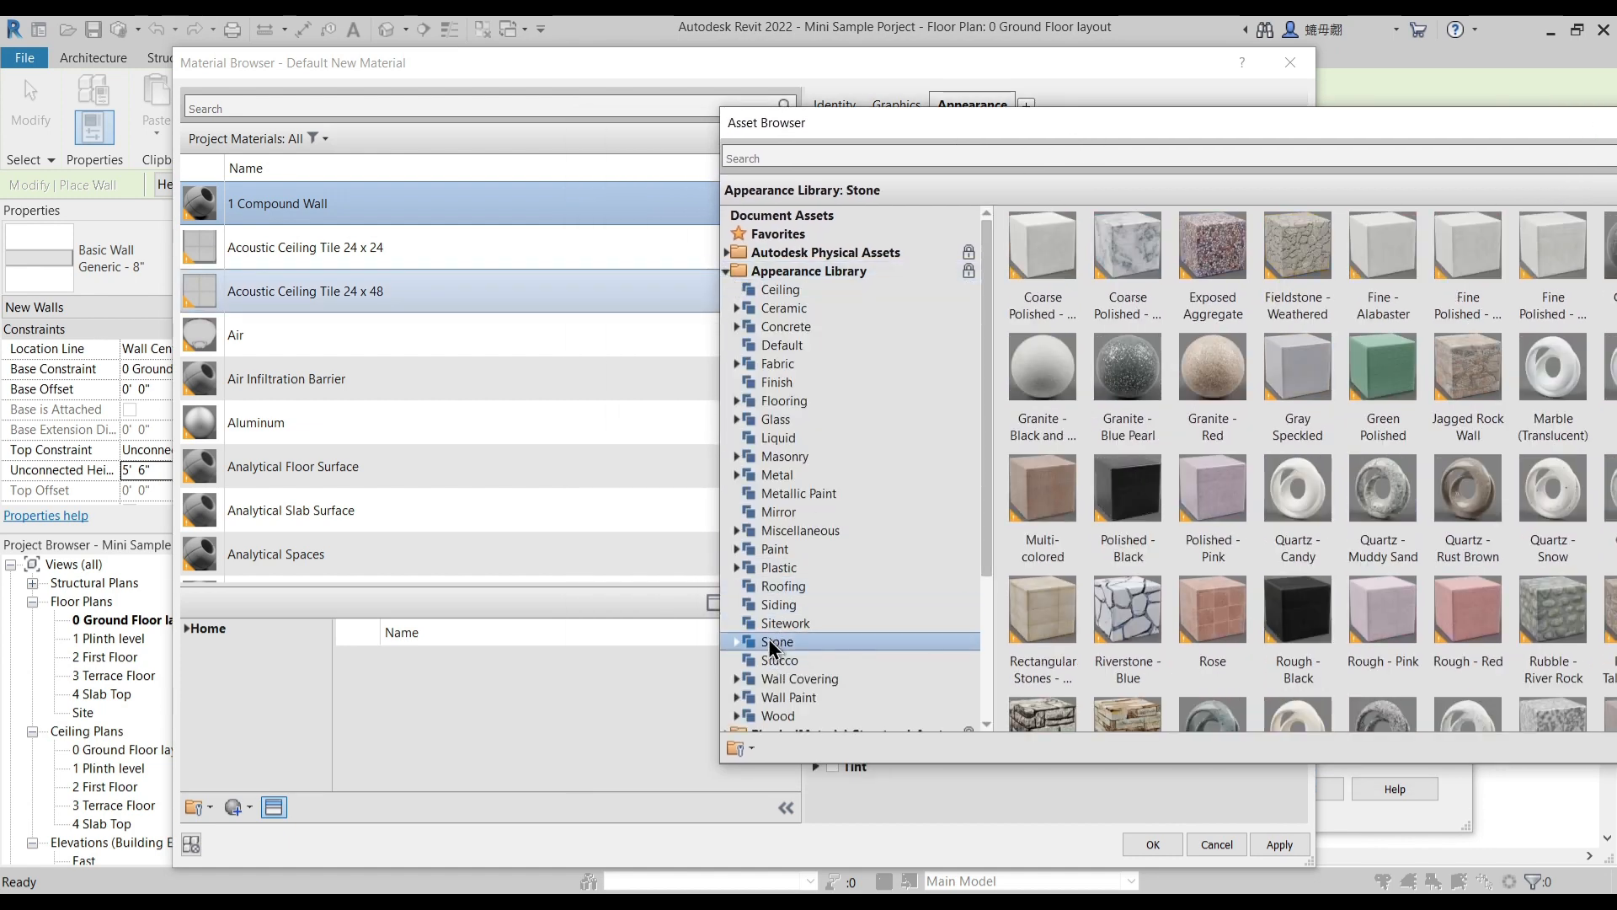
pyautogui.scroll(-3, 1151, 647)
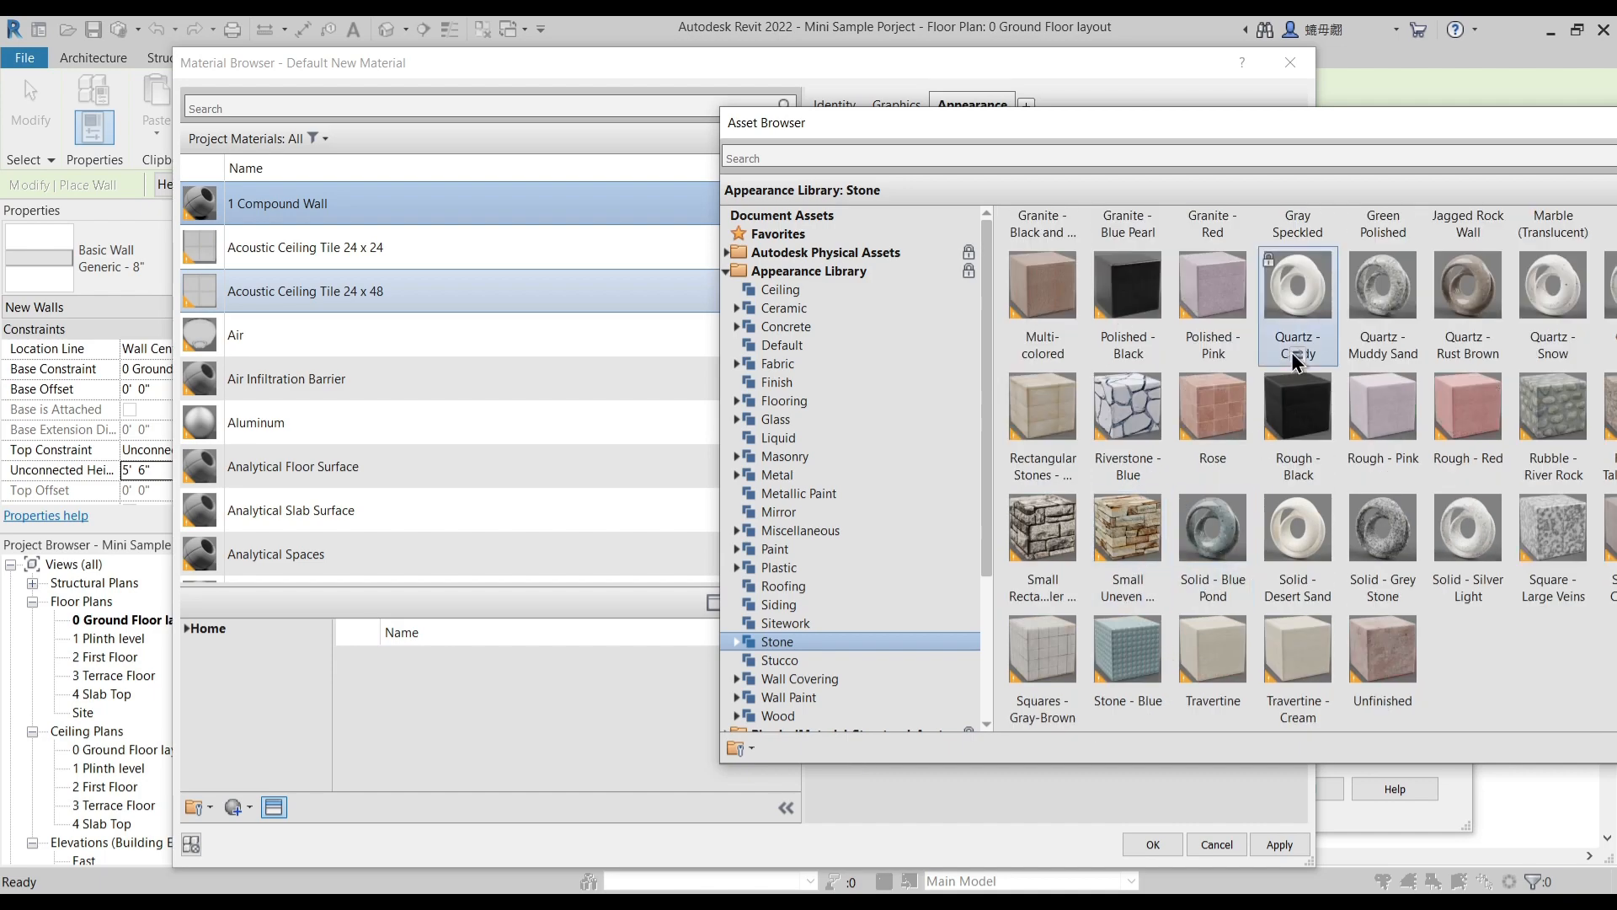
pyautogui.moveTo(1457, 123); pyautogui.dragTo(935, 139)
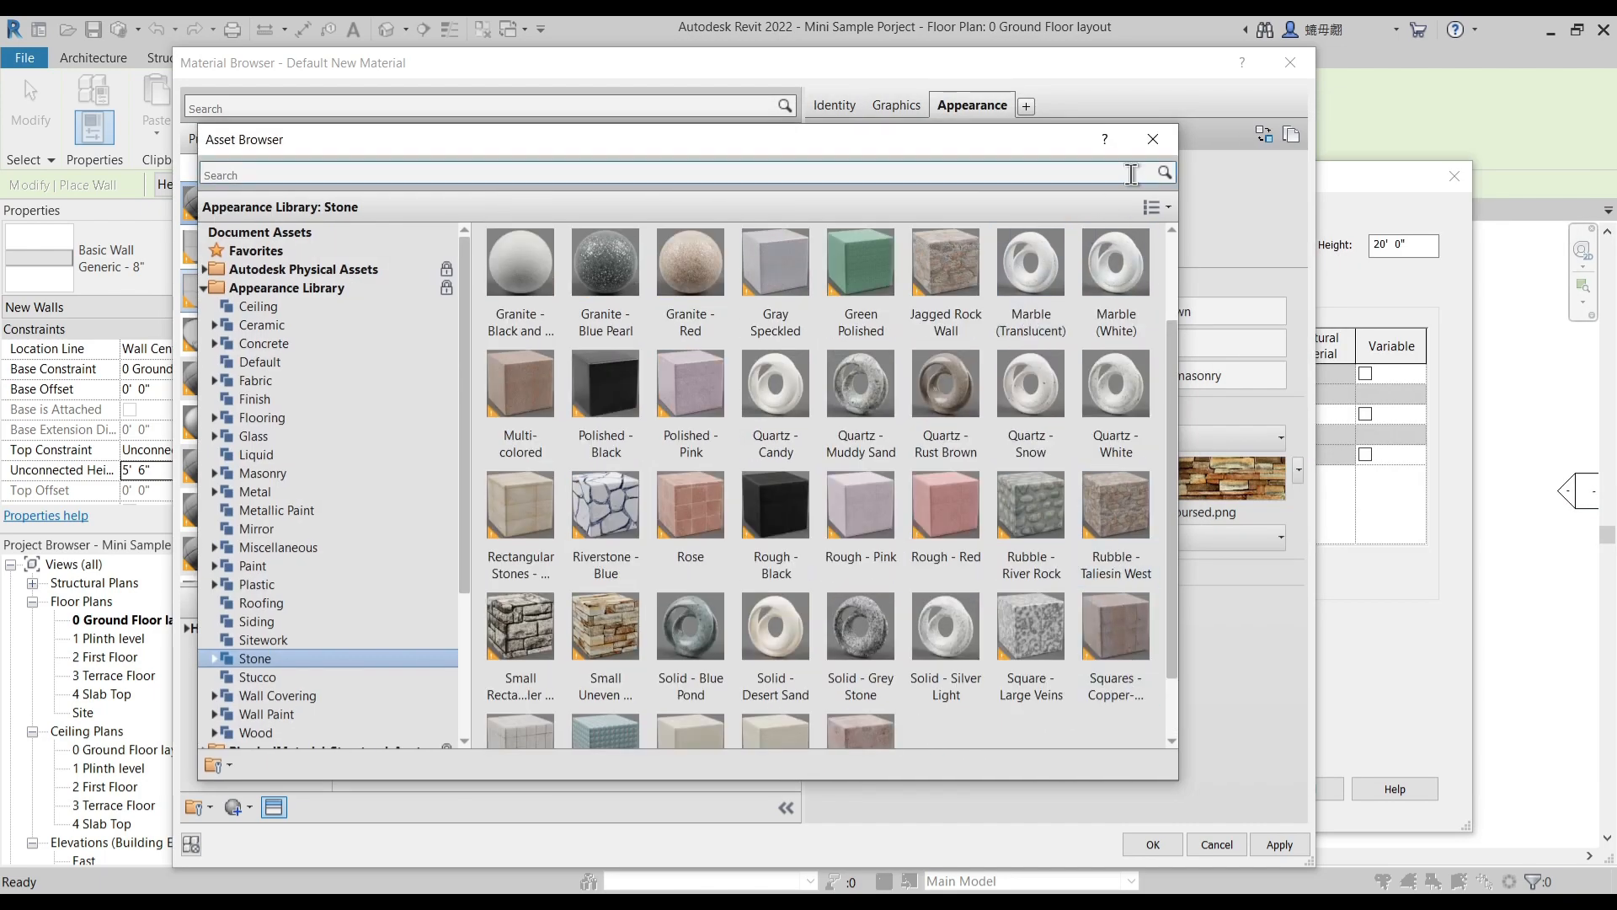
pyautogui.click(1152, 139)
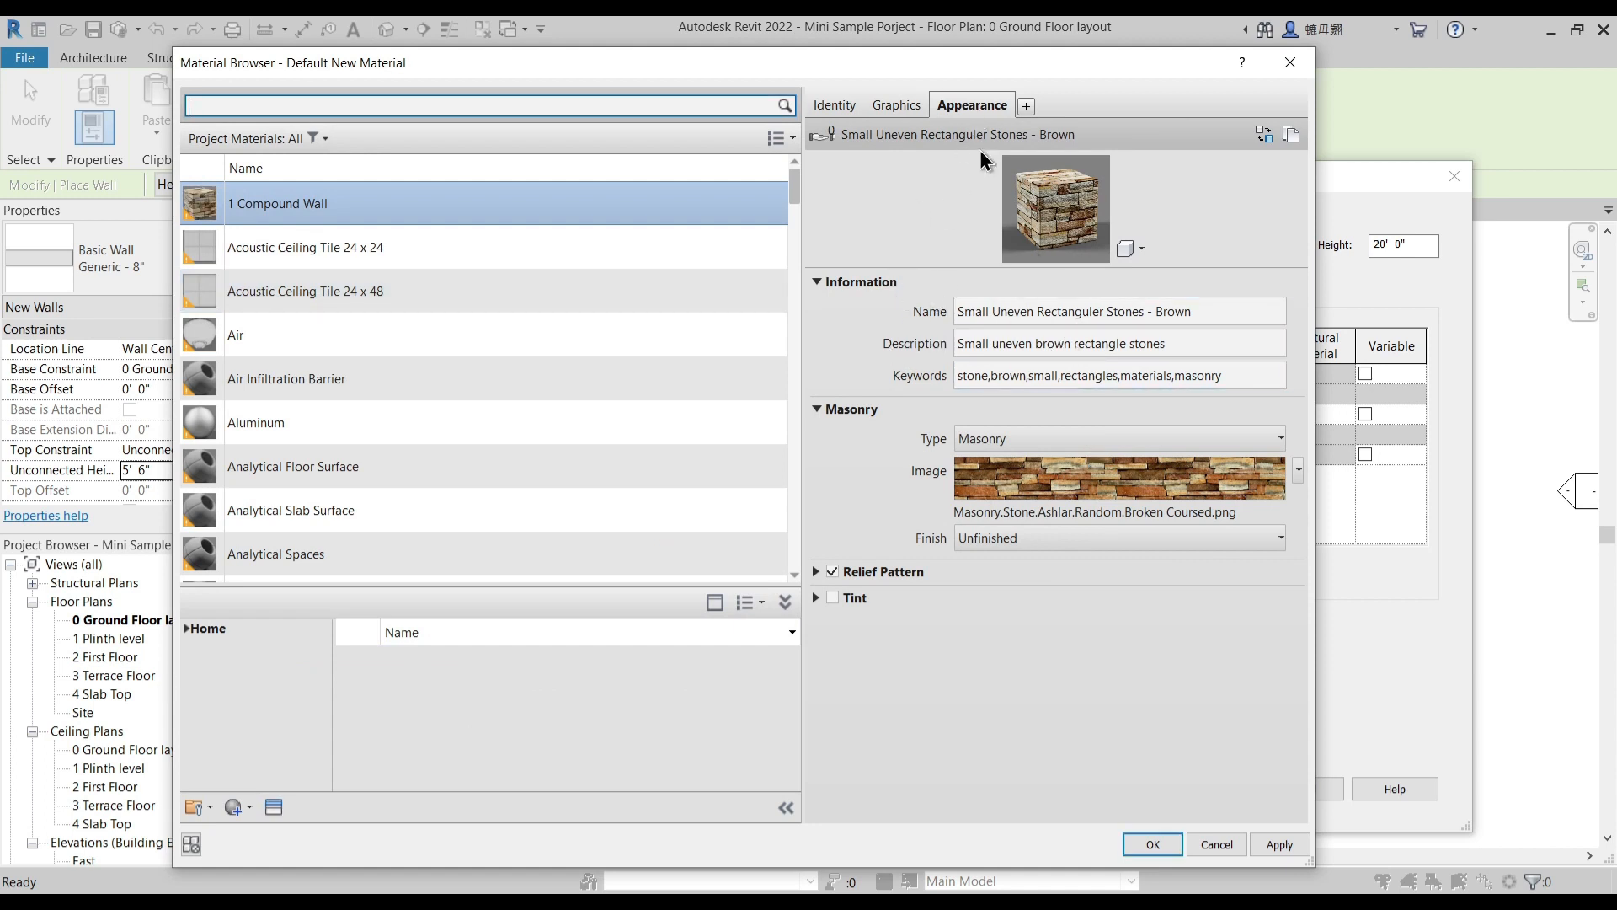
# - Duplicate the brown stone appearance asset and name the copy "1 Compound Wall"
pyautogui.rightClick(974, 116)
pyautogui.click(1018, 118)
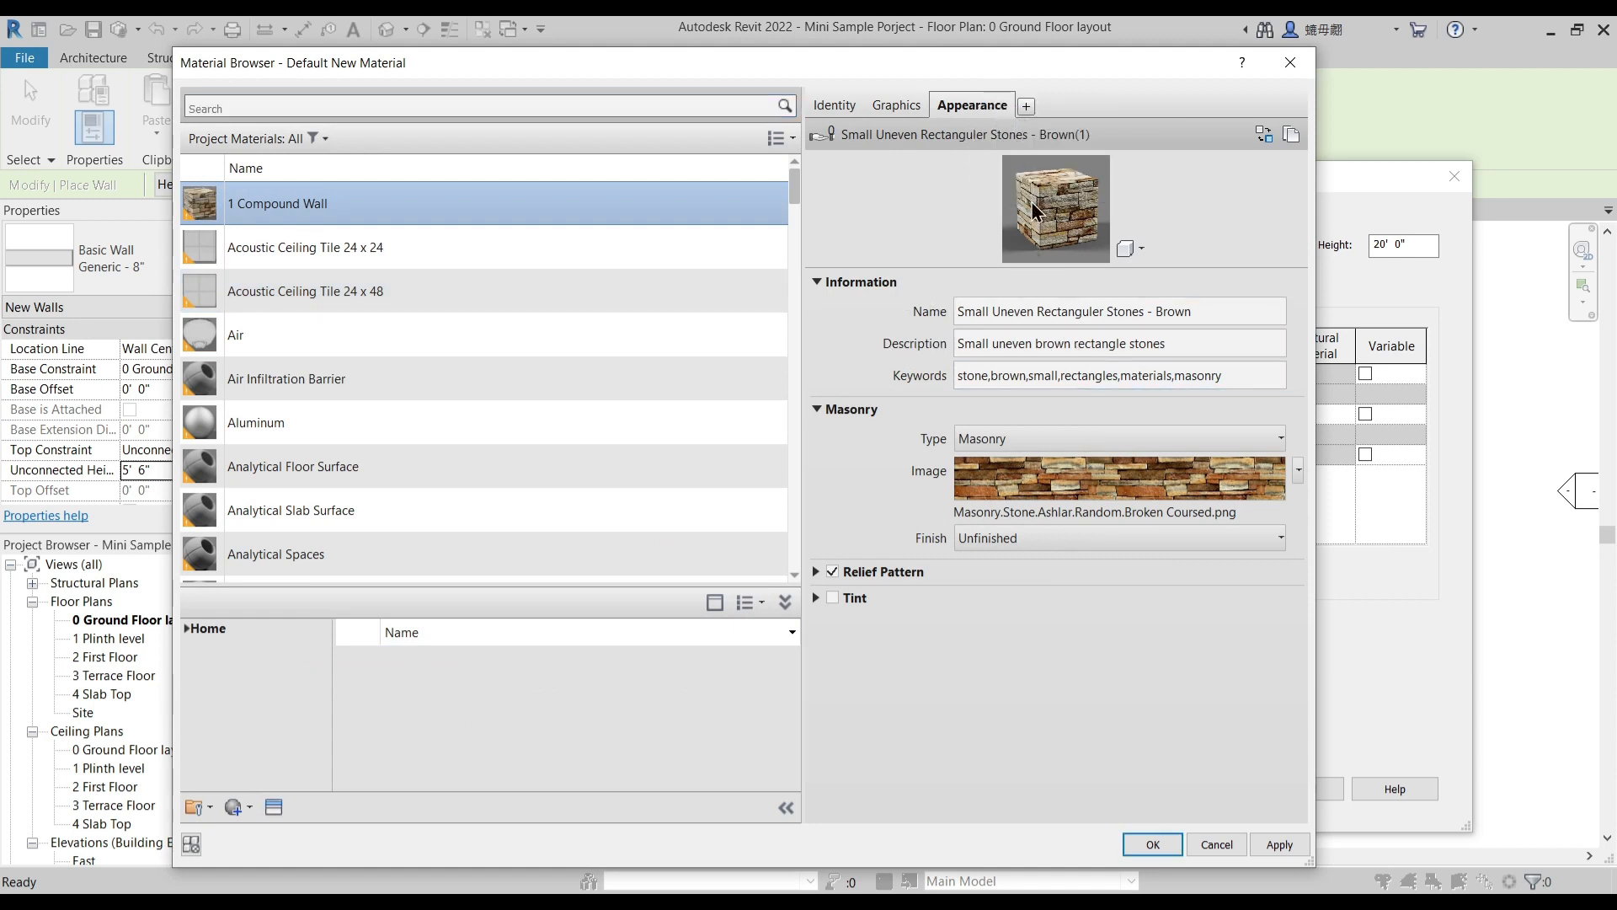
pyautogui.click(1059, 316)
pyautogui.moveTo(1212, 310); pyautogui.dragTo(838, 283)
pyautogui.write('1')
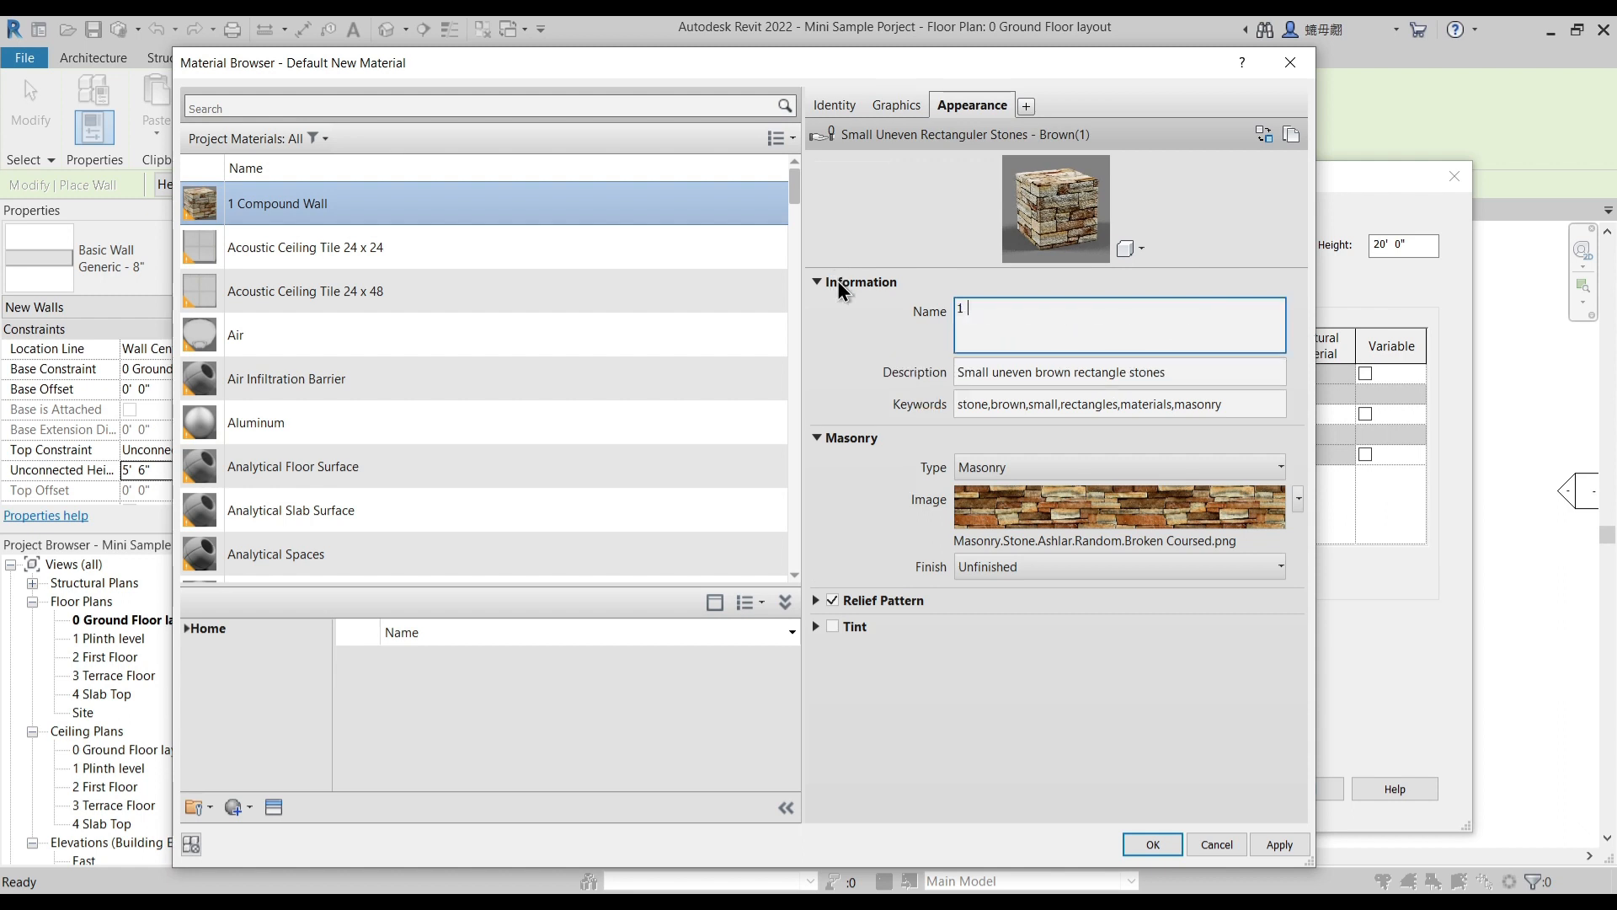
pyautogui.write(' Compound Wall')
pyautogui.click(898, 319)
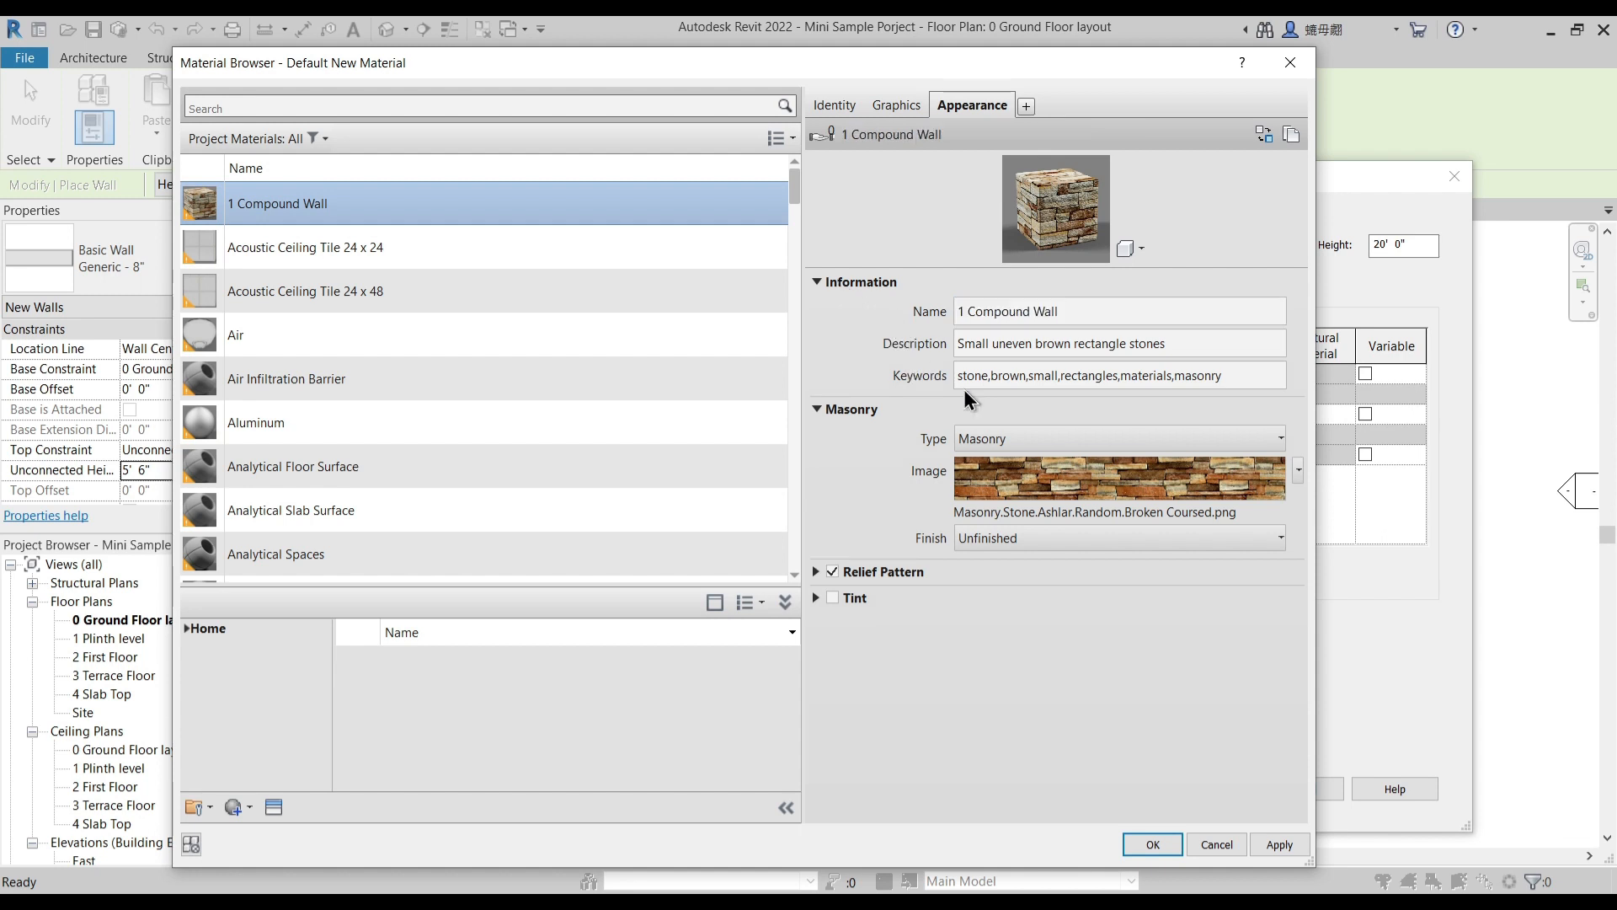
# - Review the stone texture's image settings and assign the 1 Compound Wall material to the exterior Finish 1 layer
pyautogui.click(1036, 477)
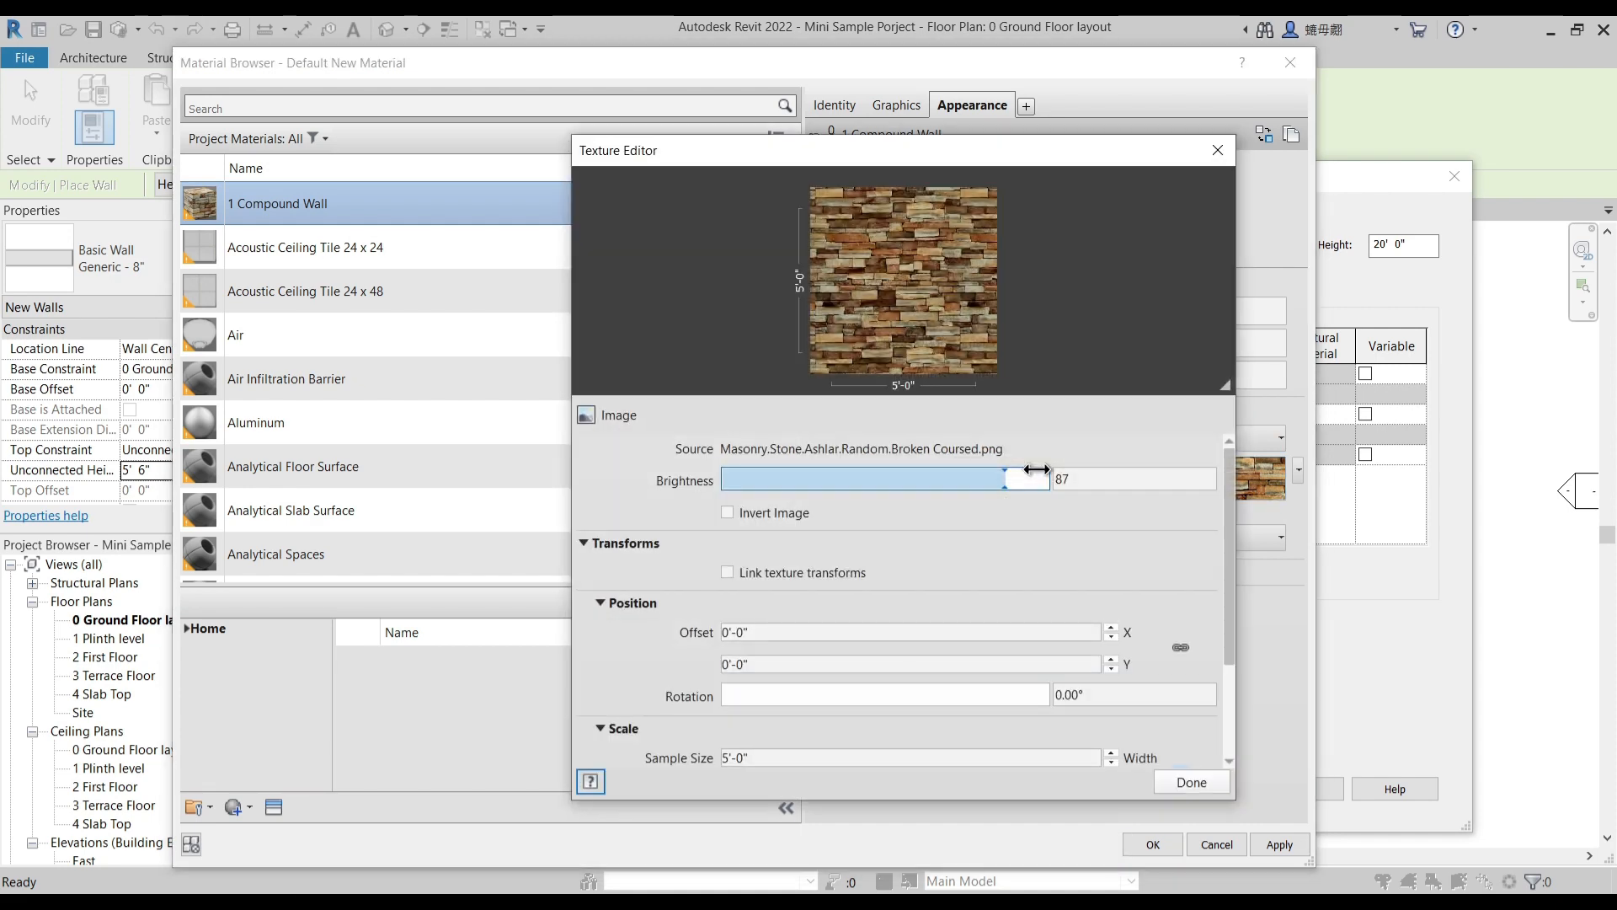
pyautogui.scroll(-3, 603, 655)
pyautogui.click(1191, 781)
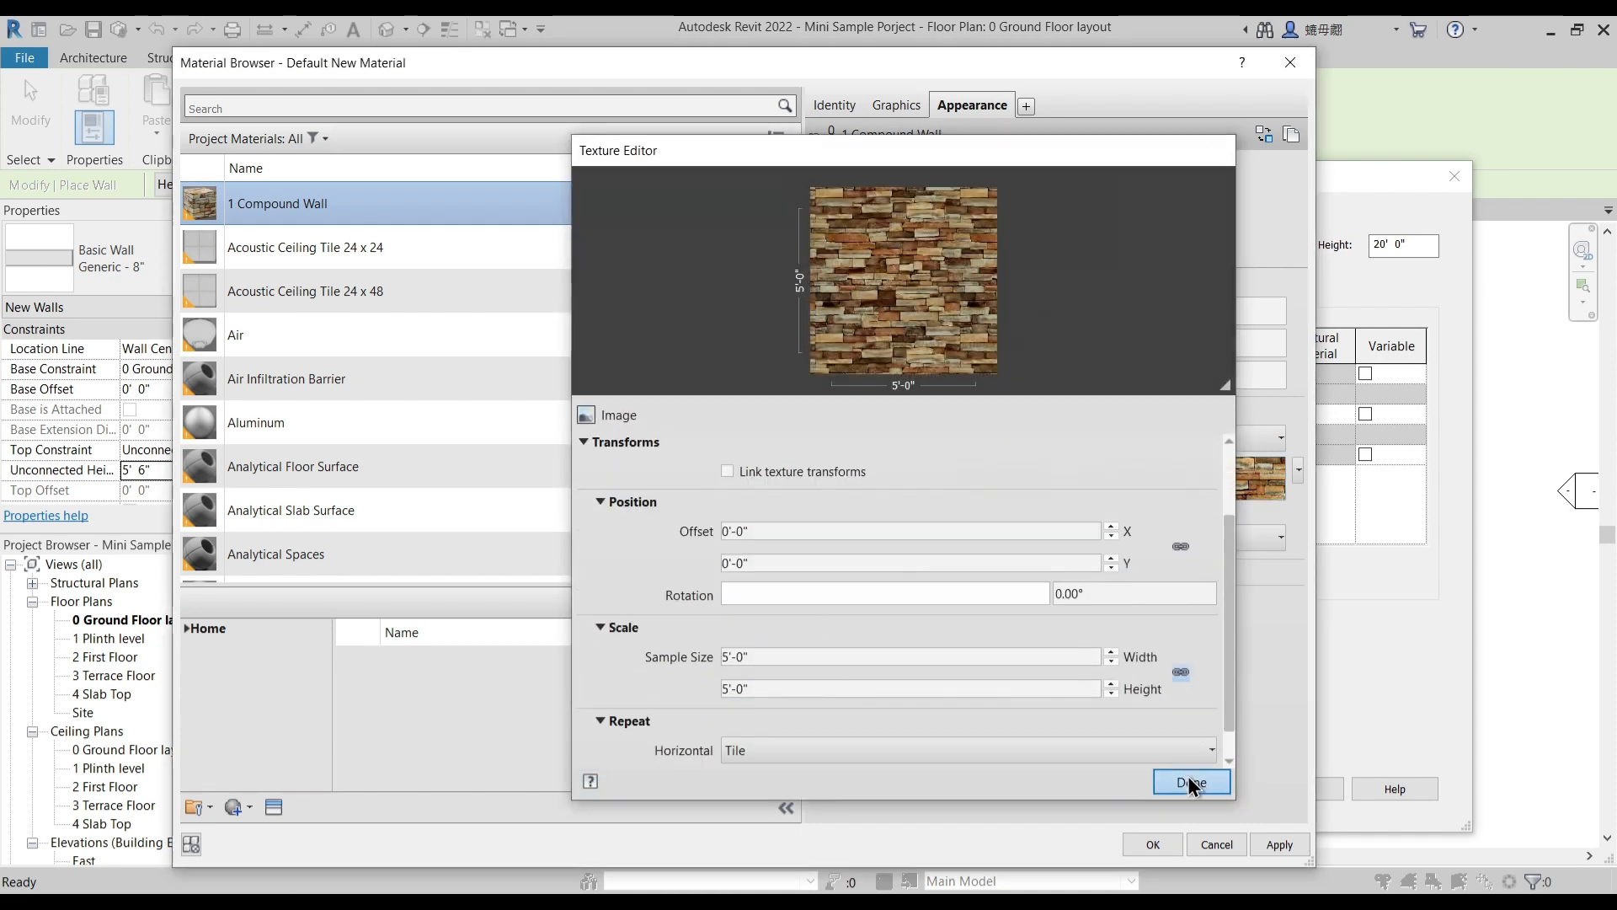
pyautogui.click(1276, 844)
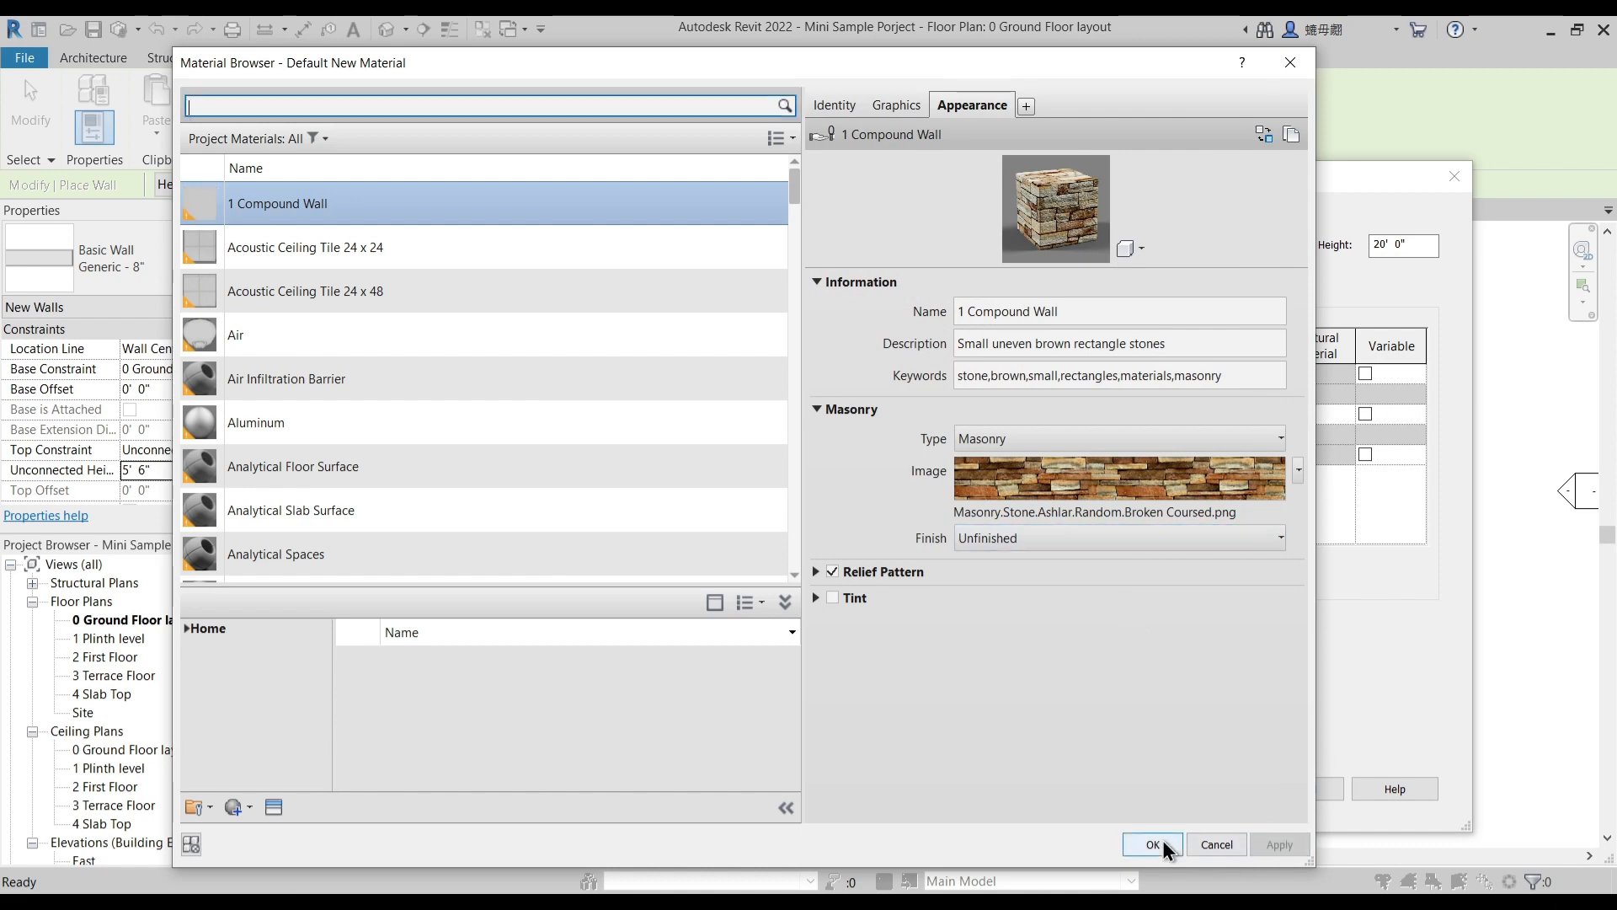
pyautogui.click(1155, 841)
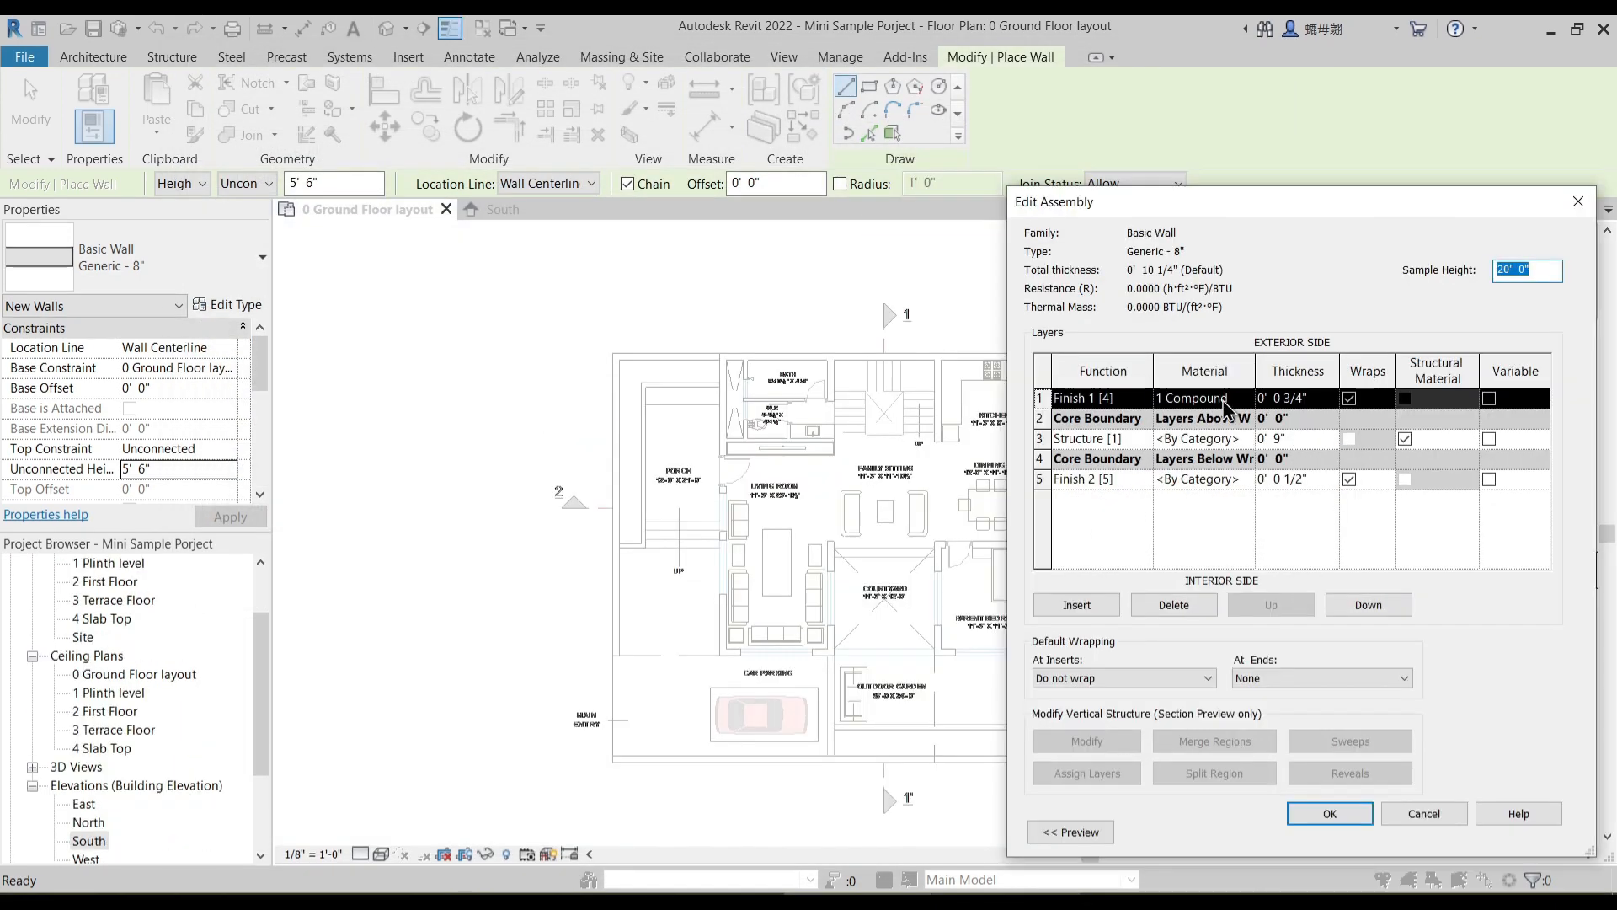
# - Assign the 1 Compound Wall material to the Structure and Finish 2 layers and accept the wall assembly
pyautogui.click(1228, 404)
pyautogui.click(1226, 397)
pyautogui.hotkey('ctrl', 'c')
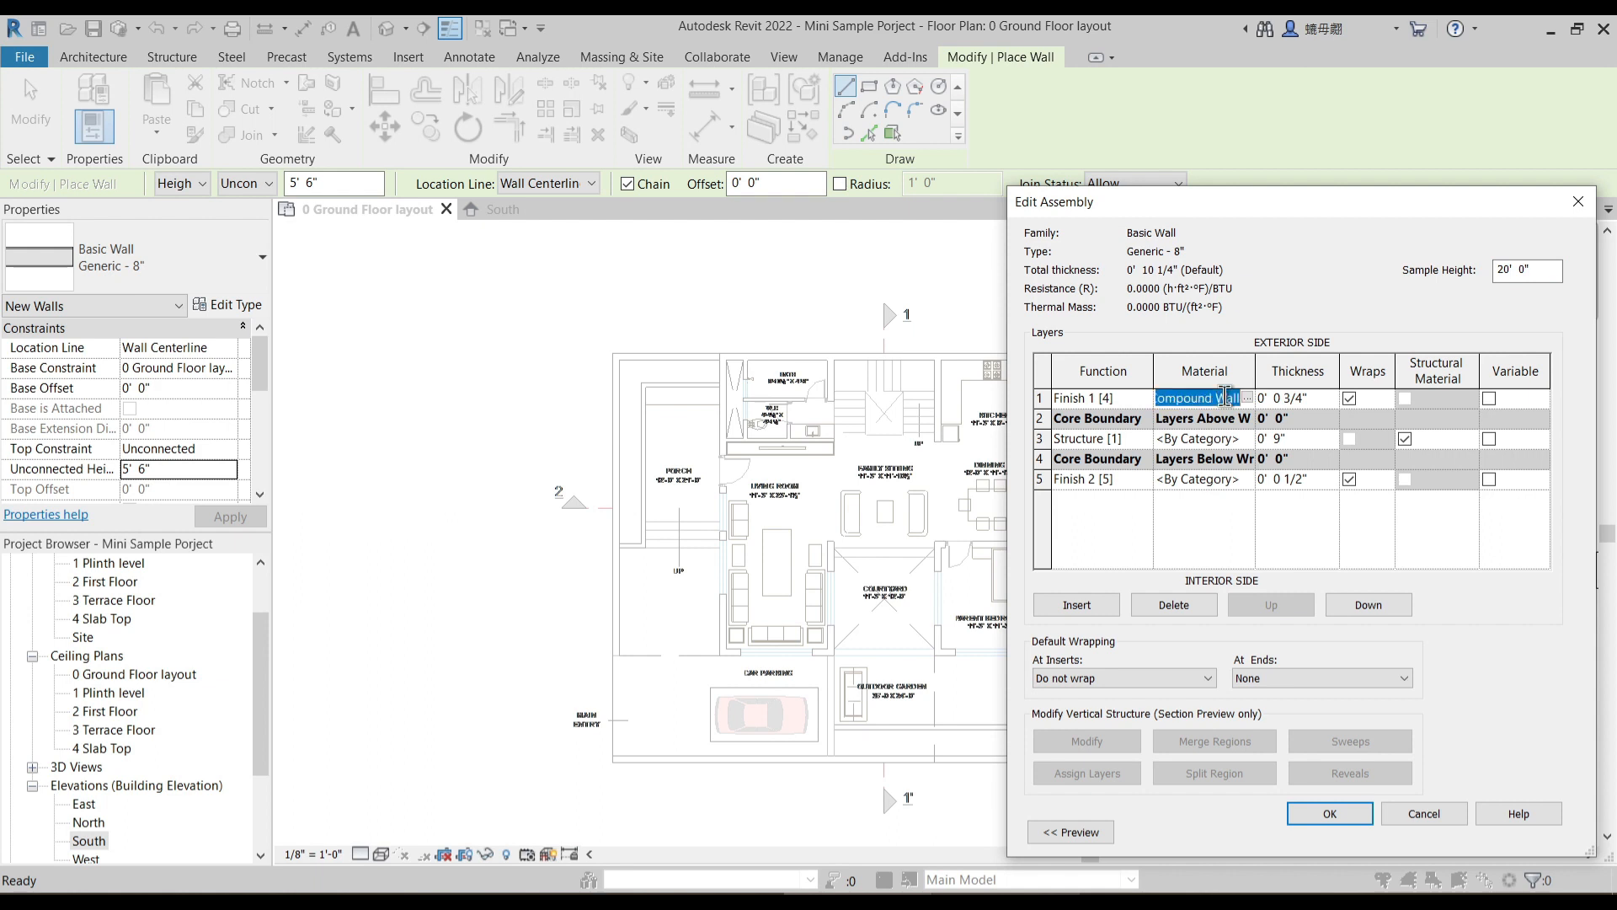
pyautogui.click(1206, 438)
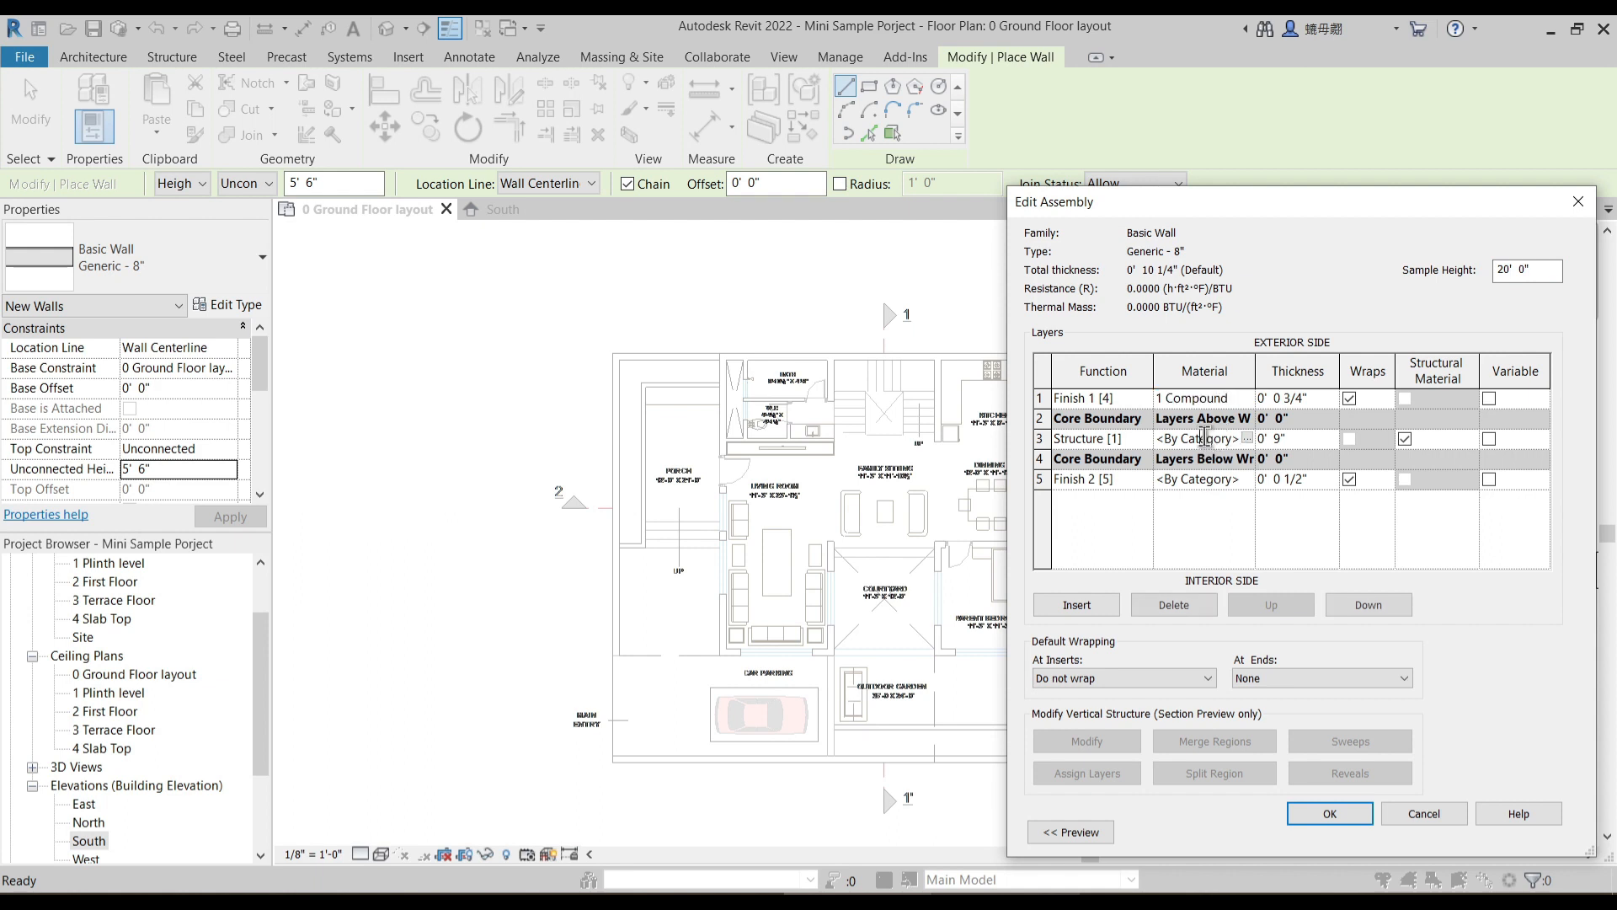
pyautogui.click(1206, 438)
pyautogui.hotkey('ctrl', 'v')
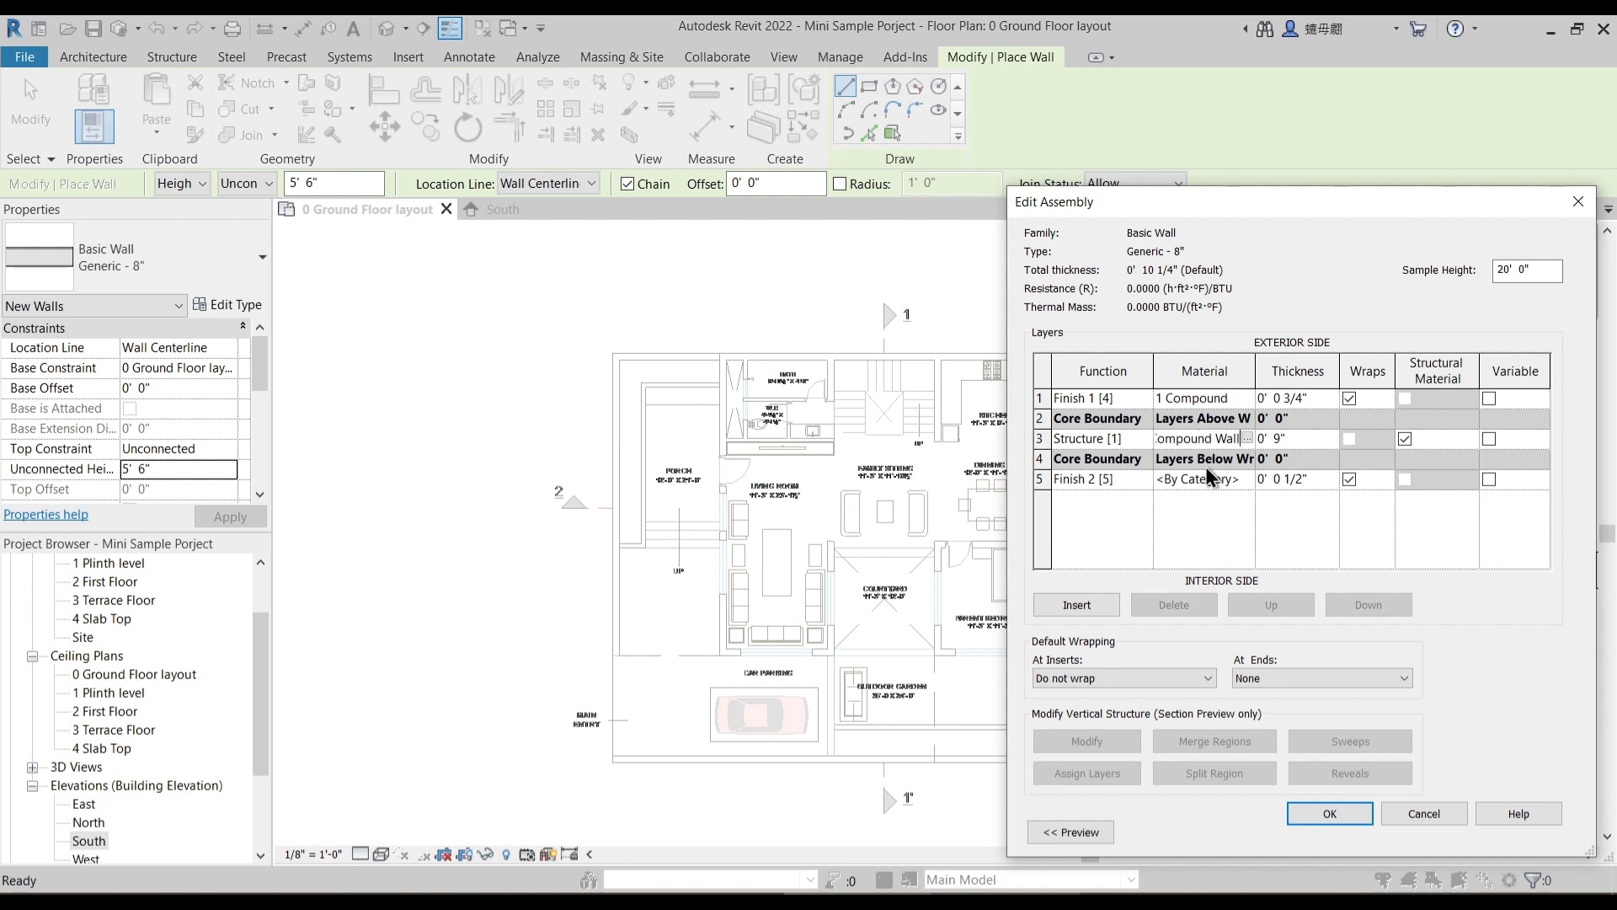
pyautogui.hotkey('ctrl', 'a')
pyautogui.hotkey('ctrl', 'c')
pyautogui.click(1191, 478)
pyautogui.click(1191, 478)
pyautogui.hotkey('ctrl', 'v')
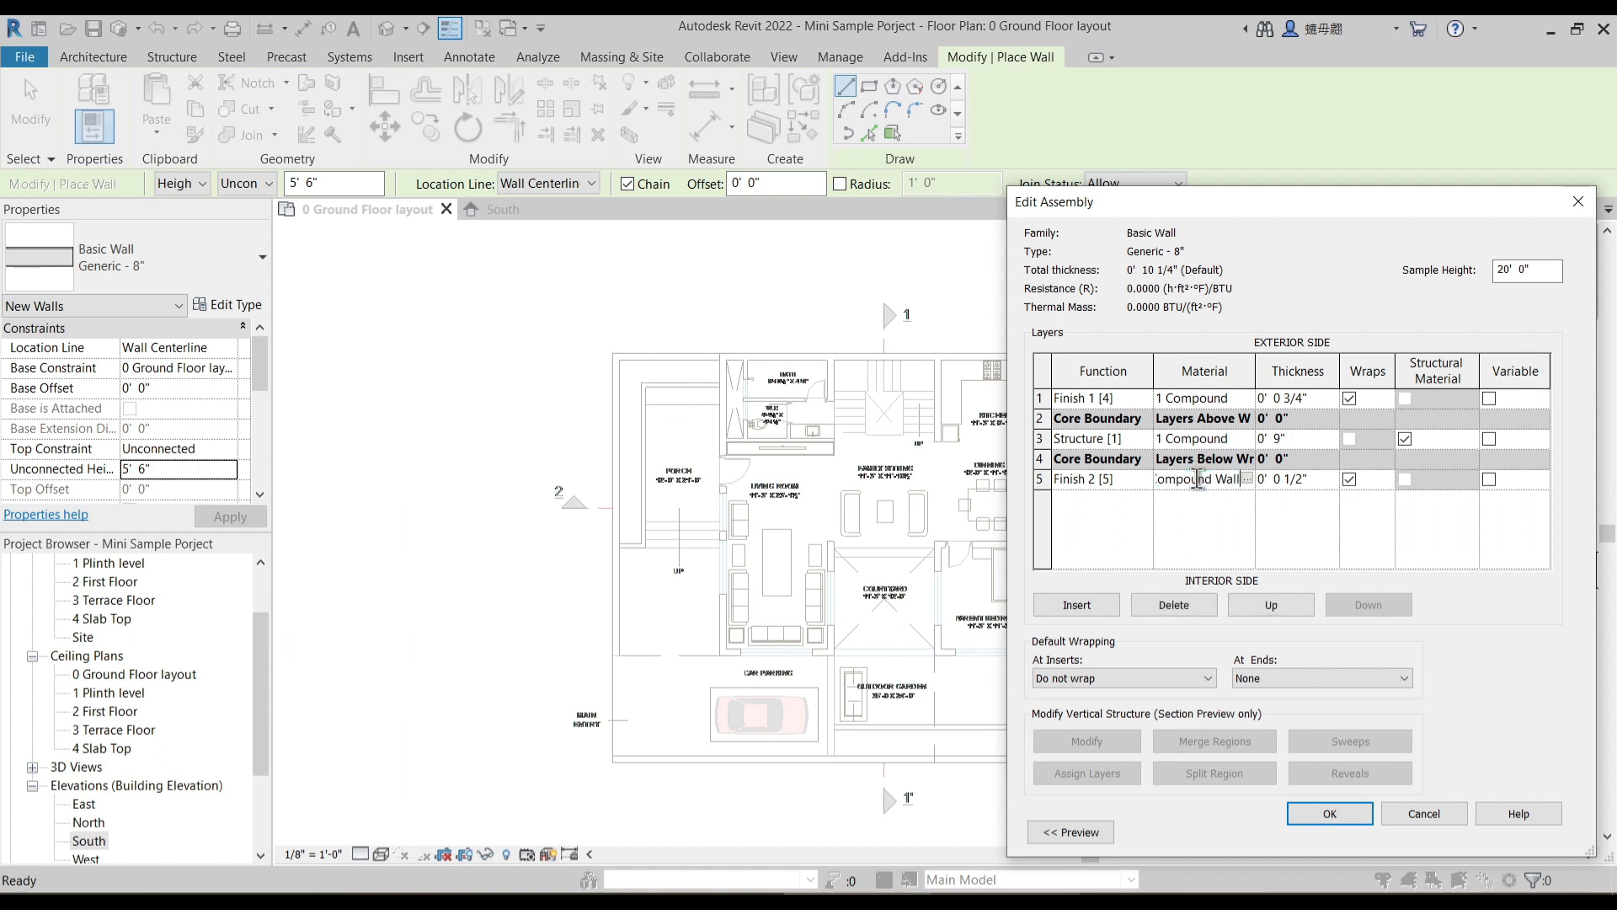
pyautogui.click(1225, 524)
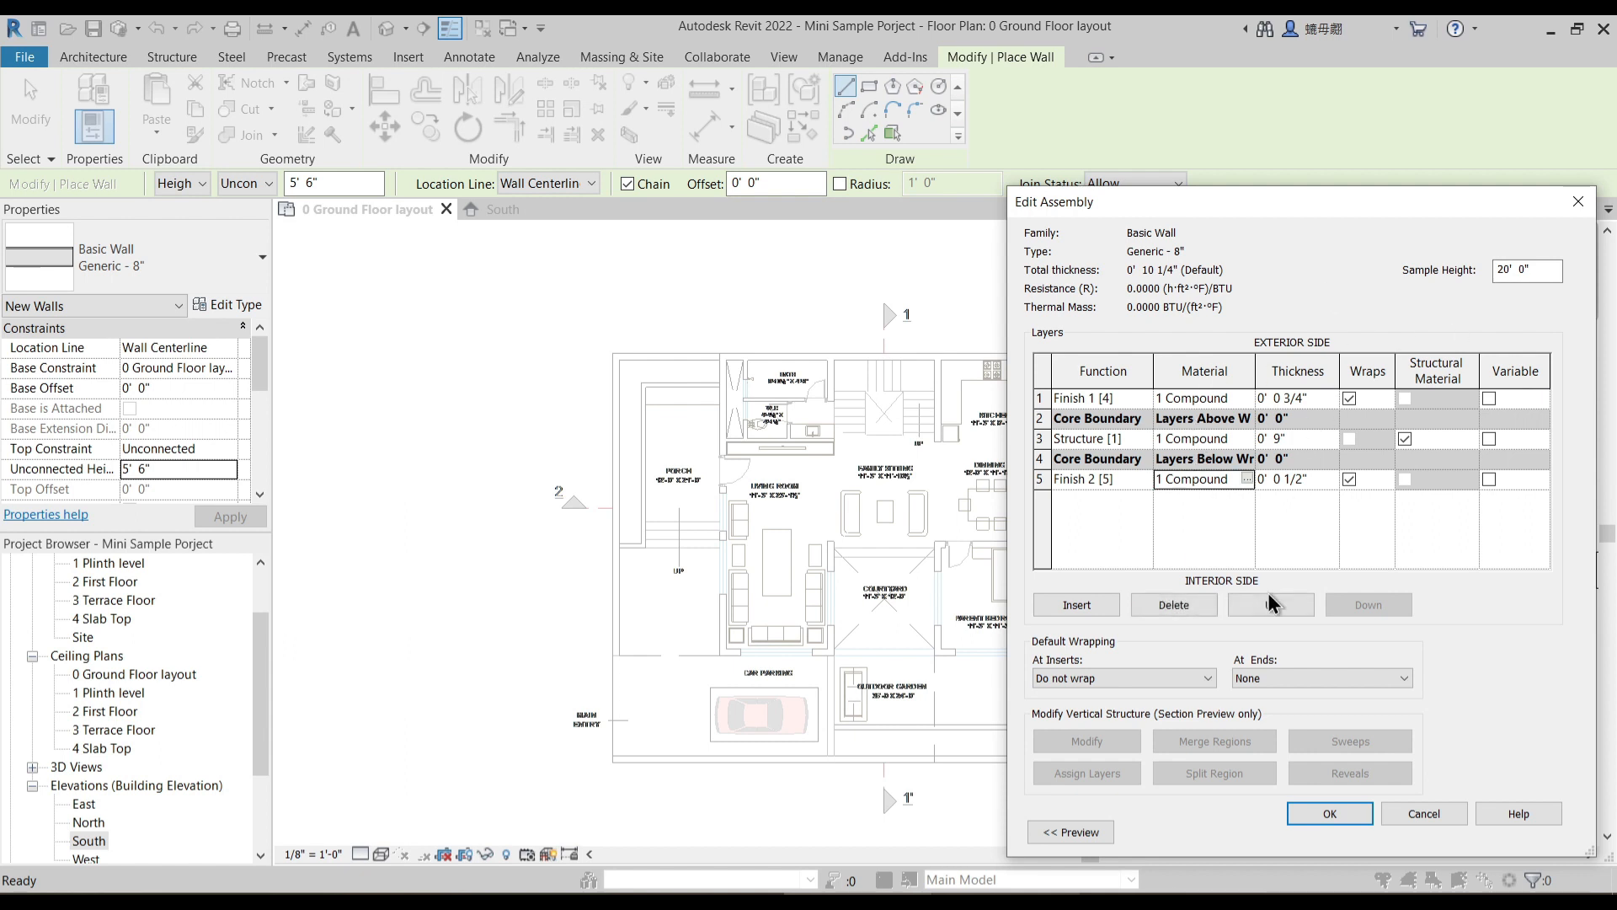
pyautogui.click(1329, 812)
# - Duplicate the wall type under the name "1 Compound Wall" and accept its type properties
pyautogui.click(1508, 274)
pyautogui.write('1')
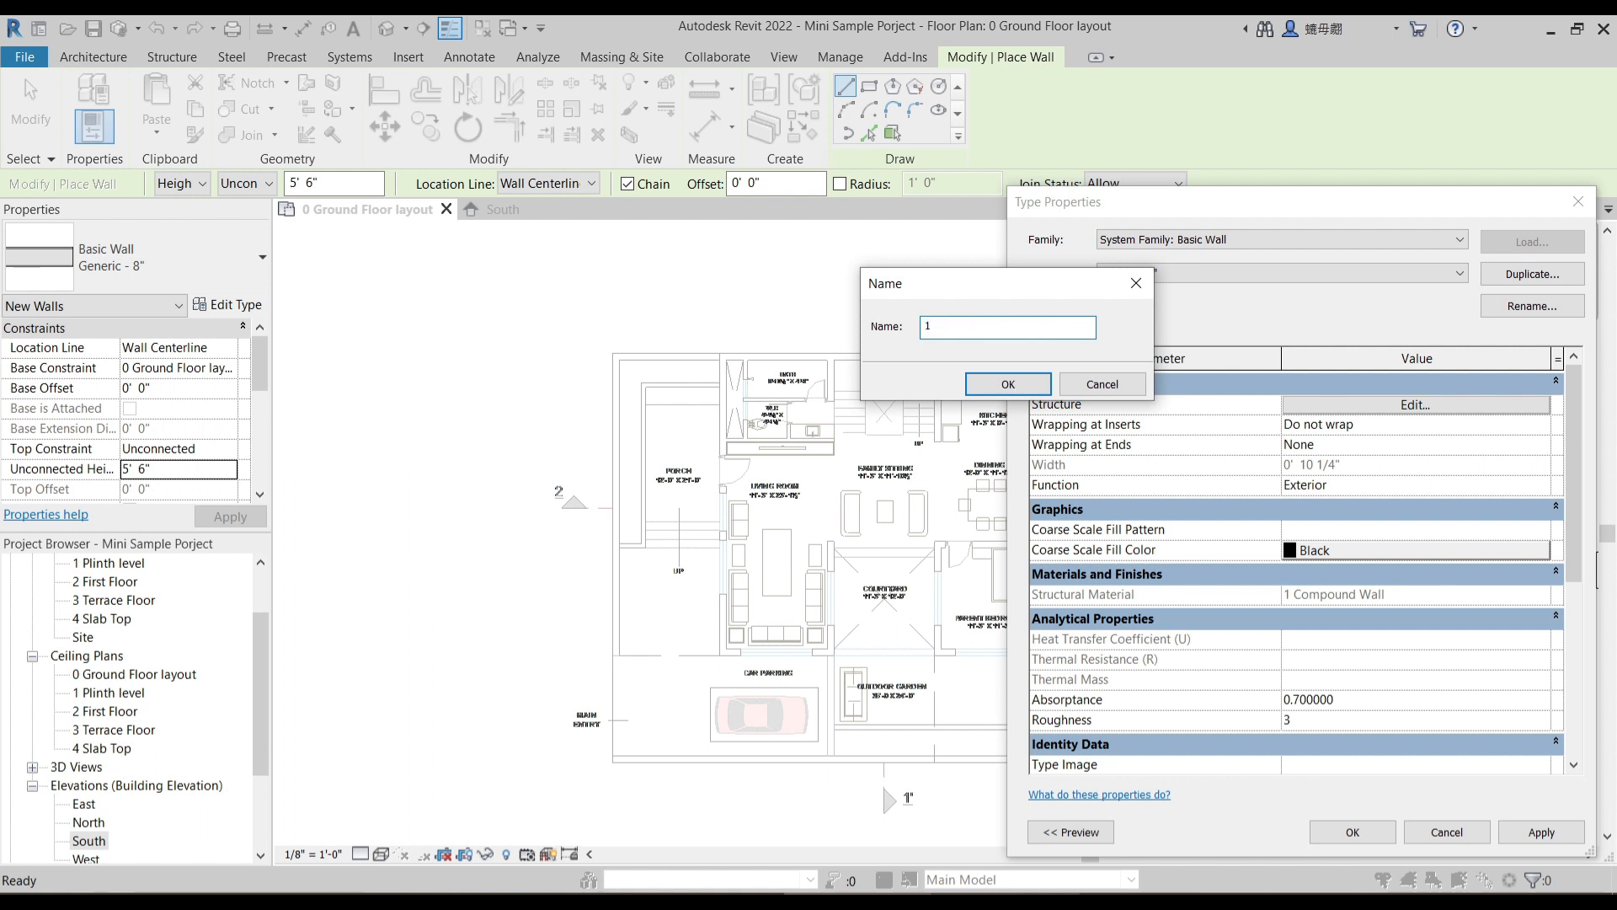
pyautogui.write('Com')
pyautogui.press('Return')
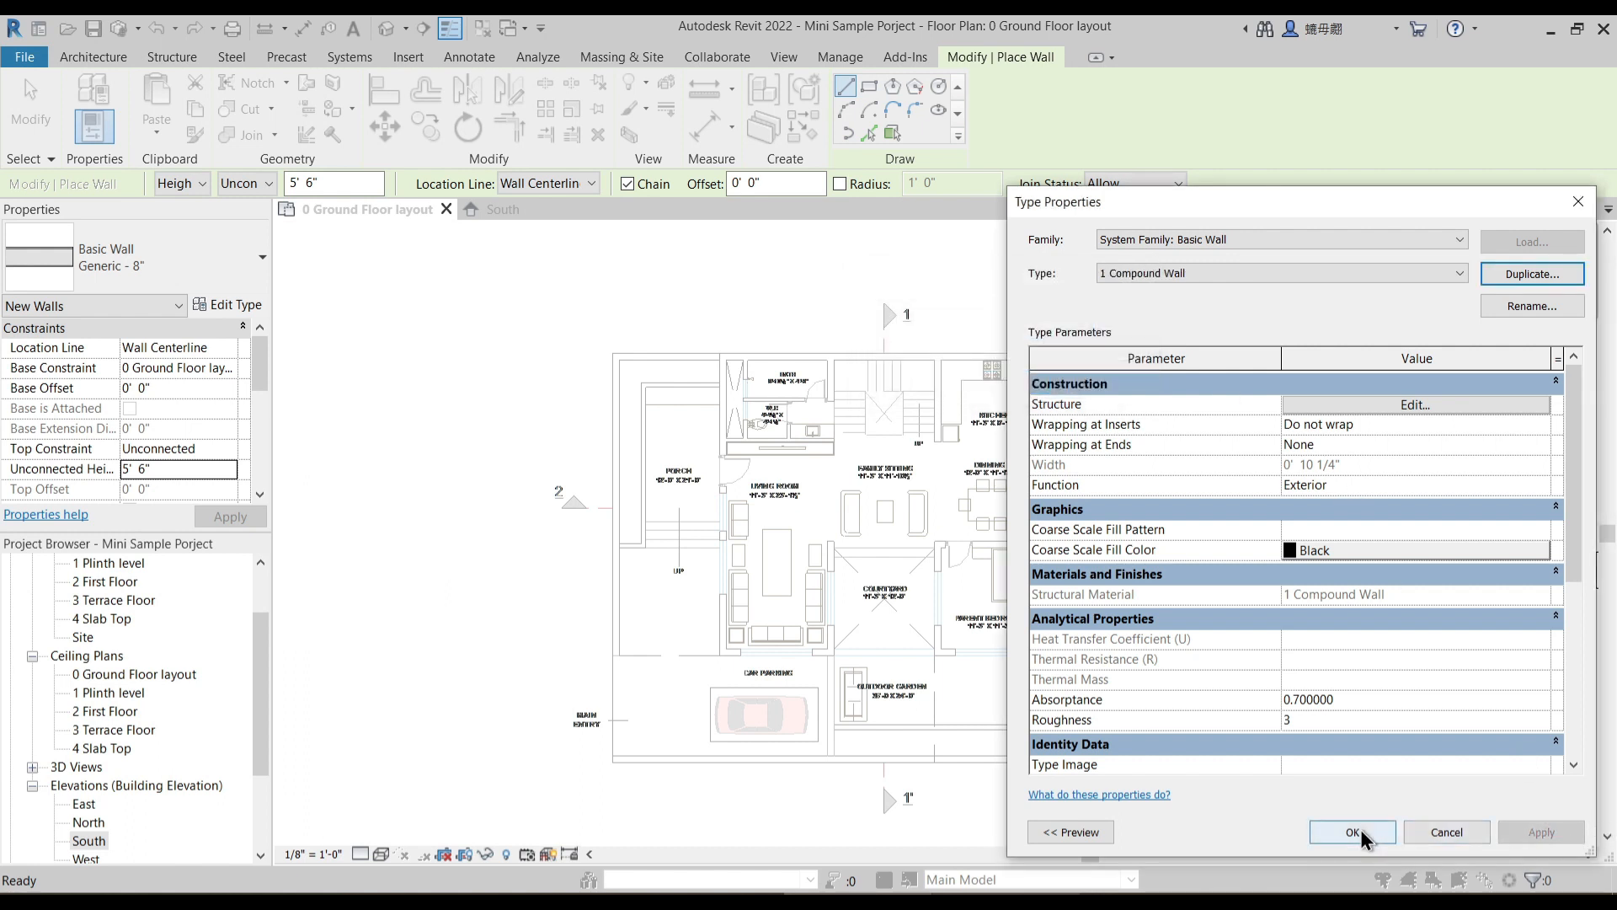
pyautogui.click(1353, 832)
pyautogui.moveTo(418, 449); pyautogui.dragTo(462, 450, button='middle')
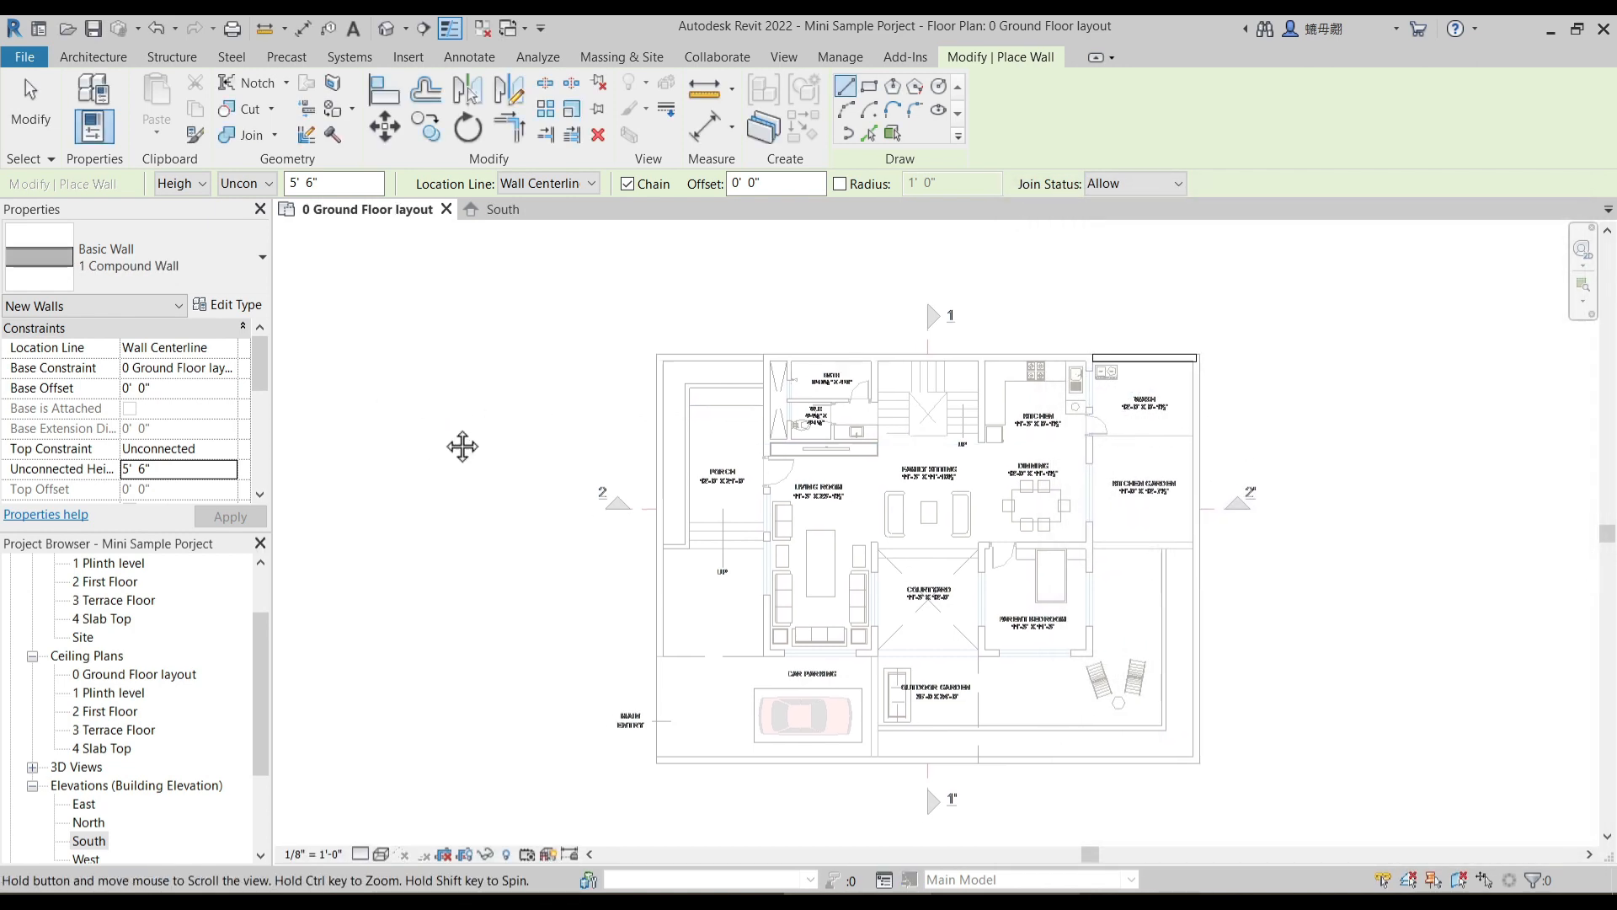
pyautogui.scroll(2, 619, 362)
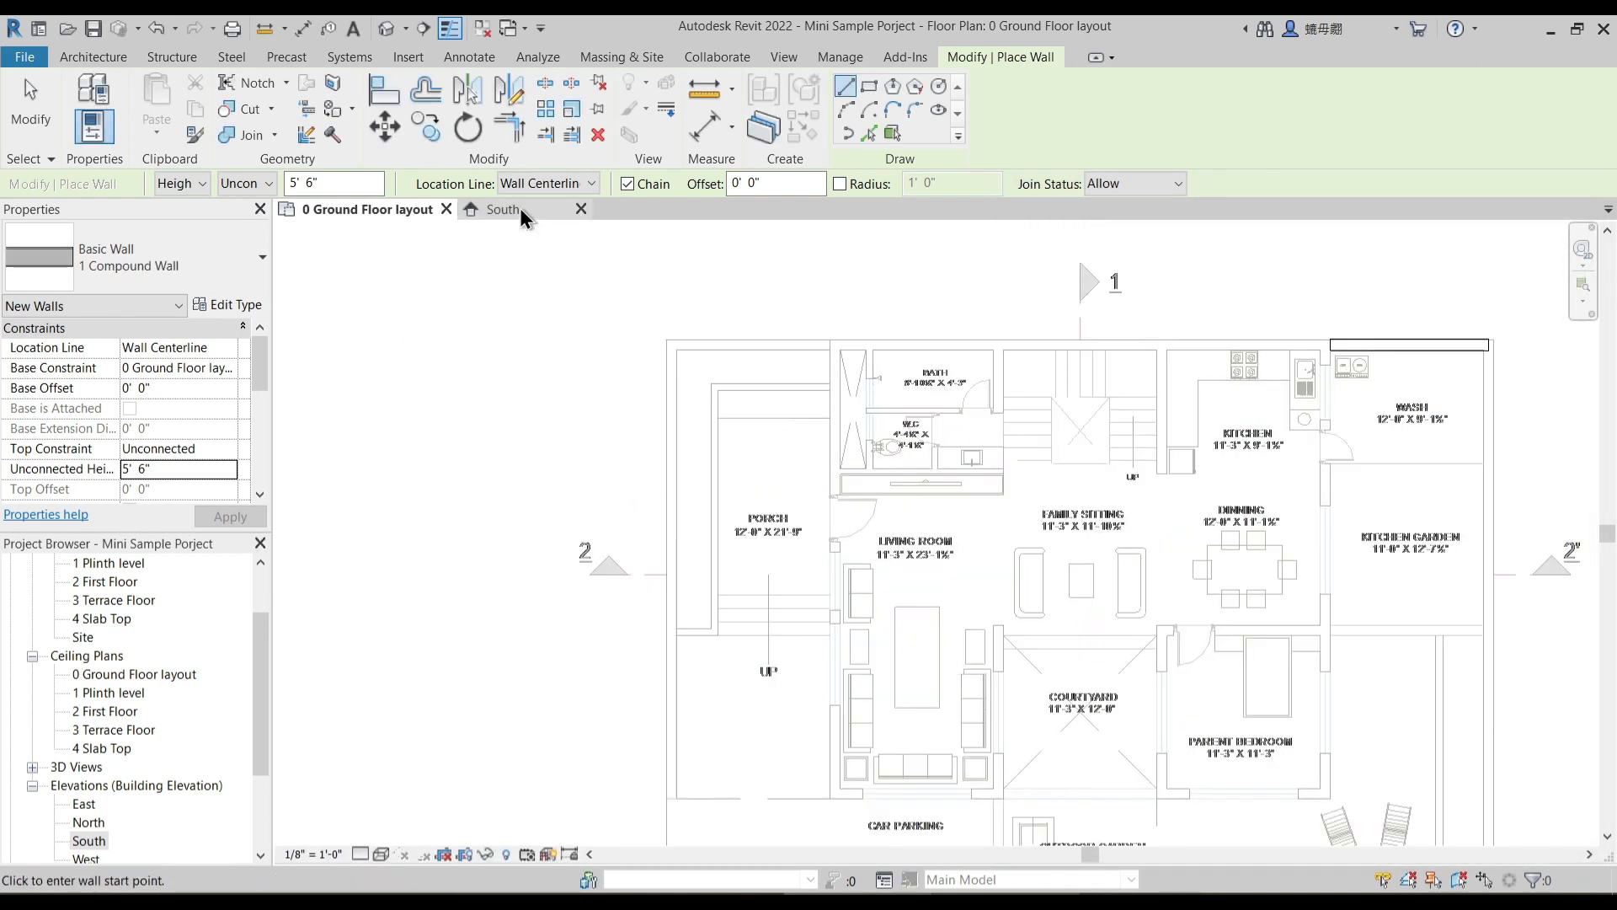
pyautogui.scroll(6, 650, 707)
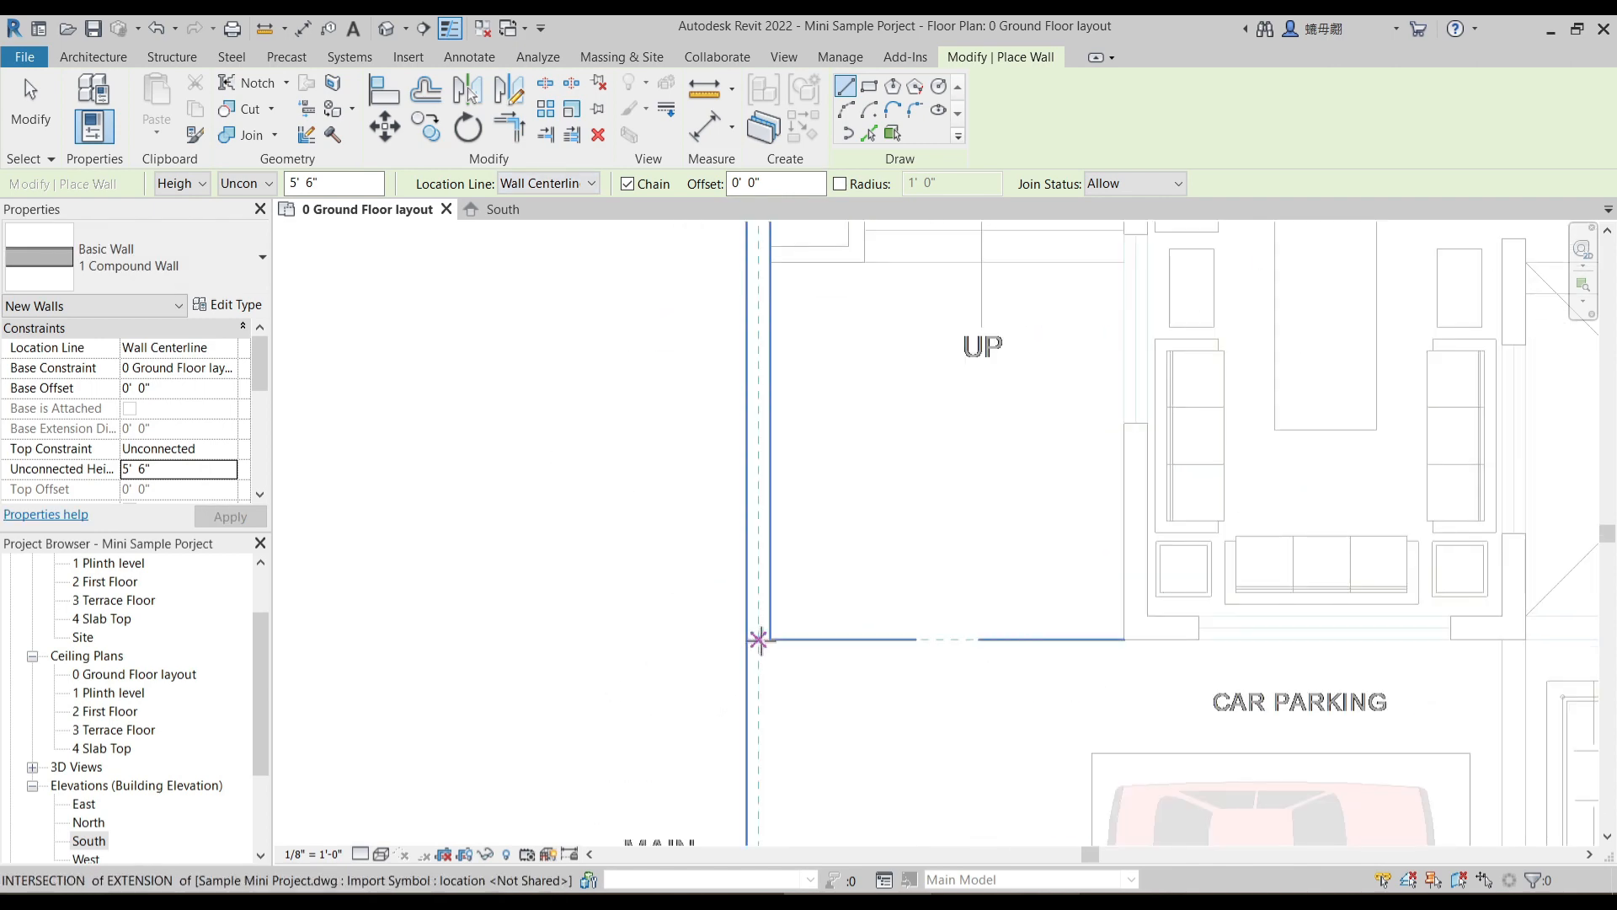
pyautogui.scroll(2, 747, 627)
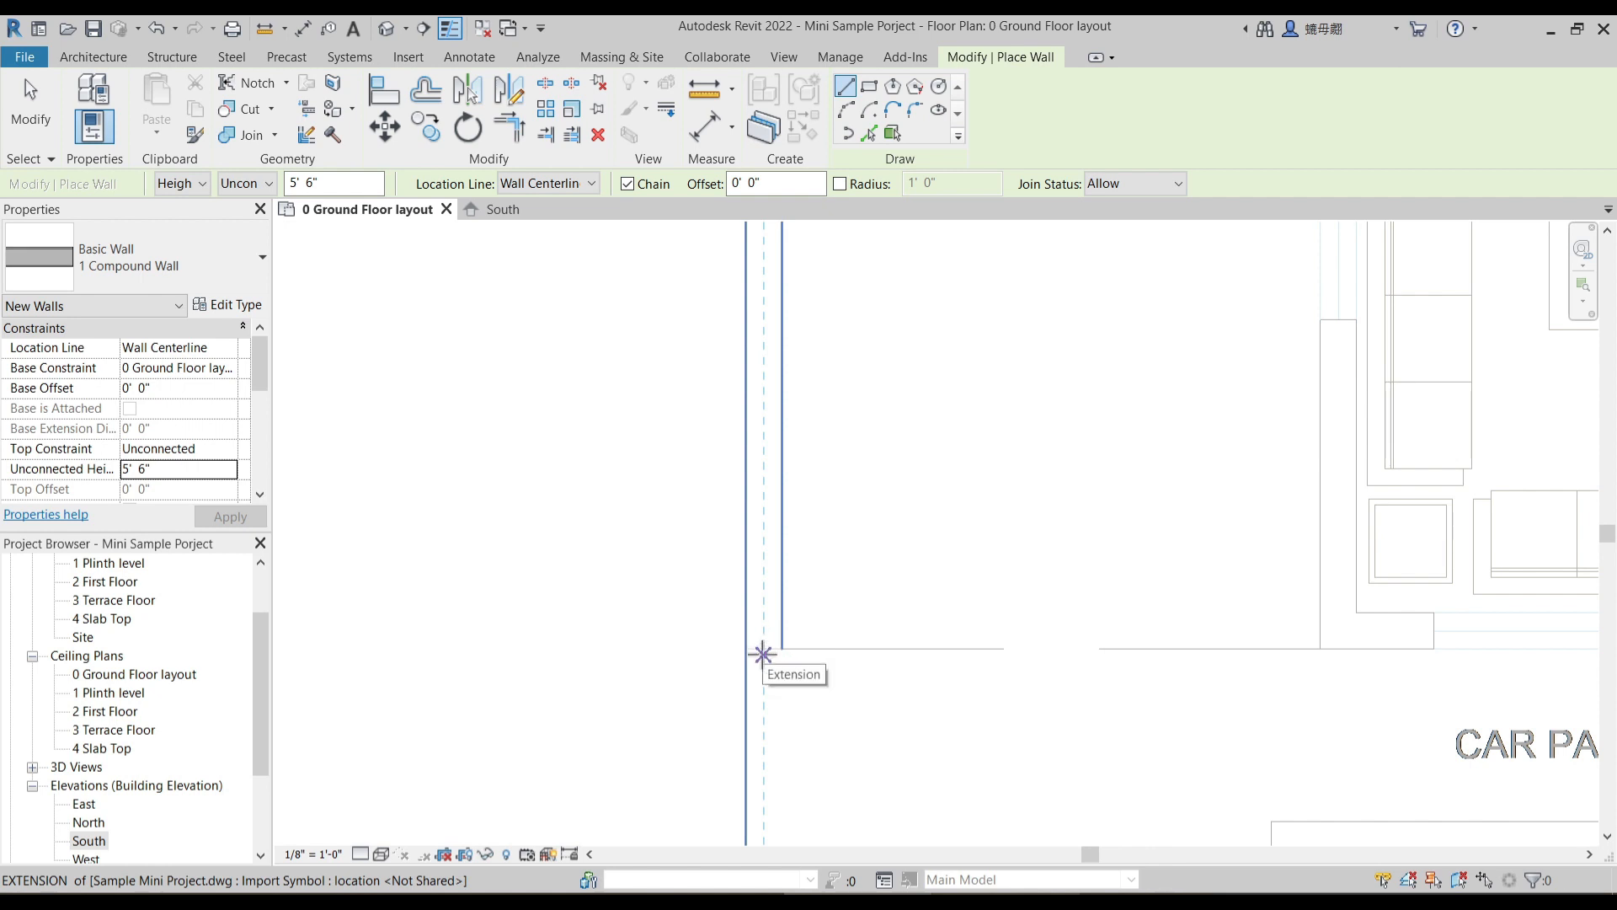
pyautogui.click(763, 649)
pyautogui.scroll(-3, 824, 362)
pyautogui.scroll(4, 784, 625)
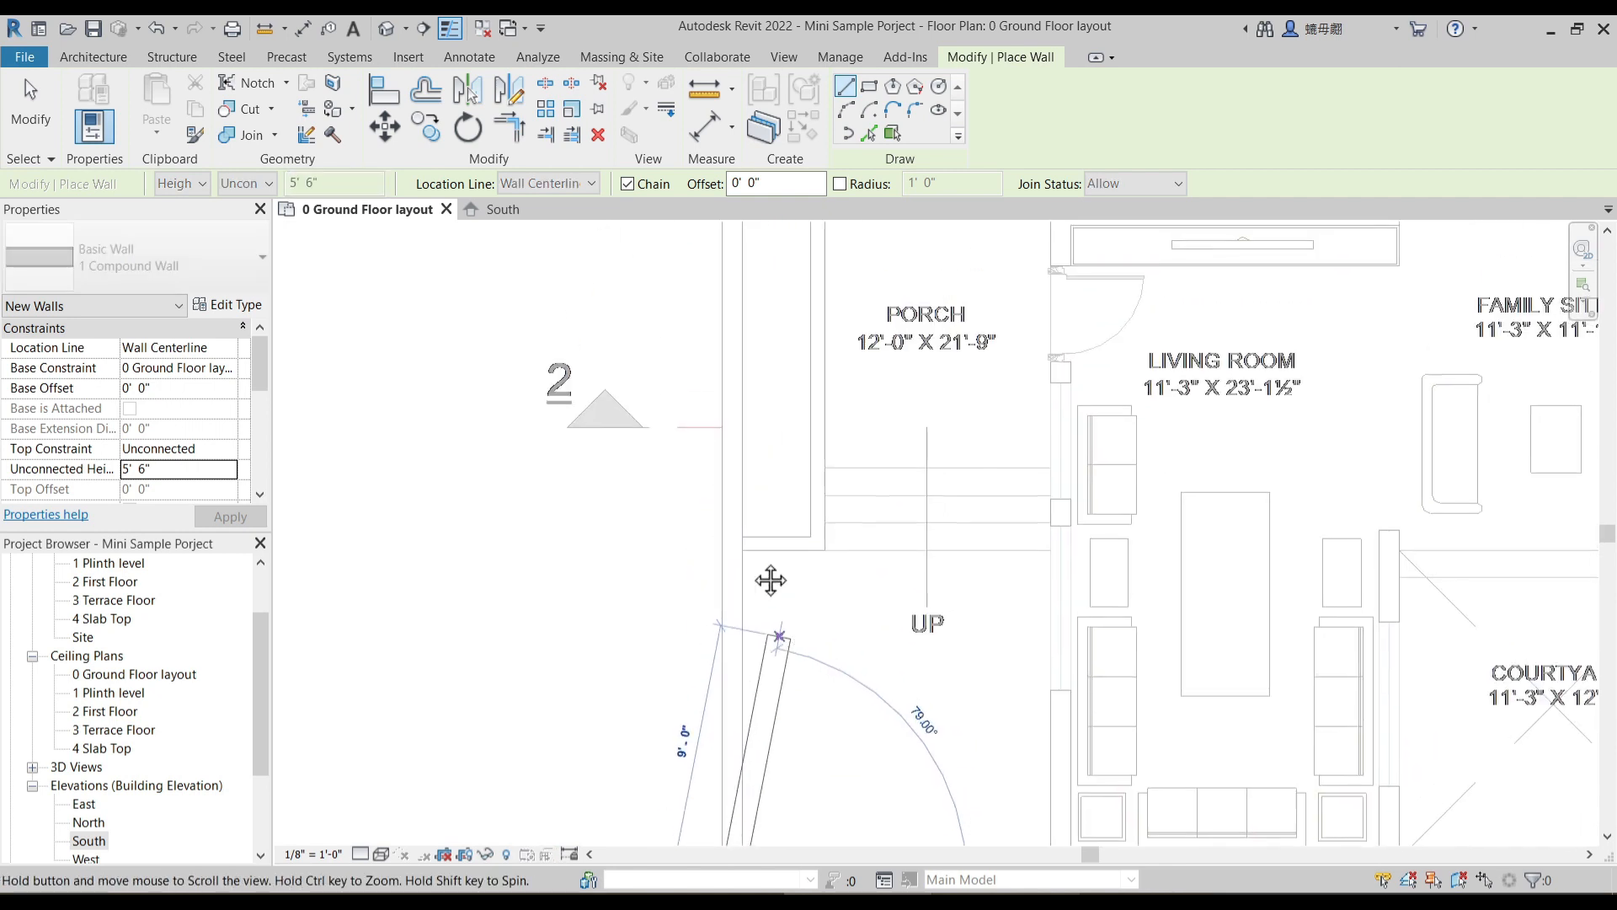
pyautogui.moveTo(731, 358); pyautogui.dragTo(699, 589, button='middle')
pyautogui.scroll(2, 692, 508)
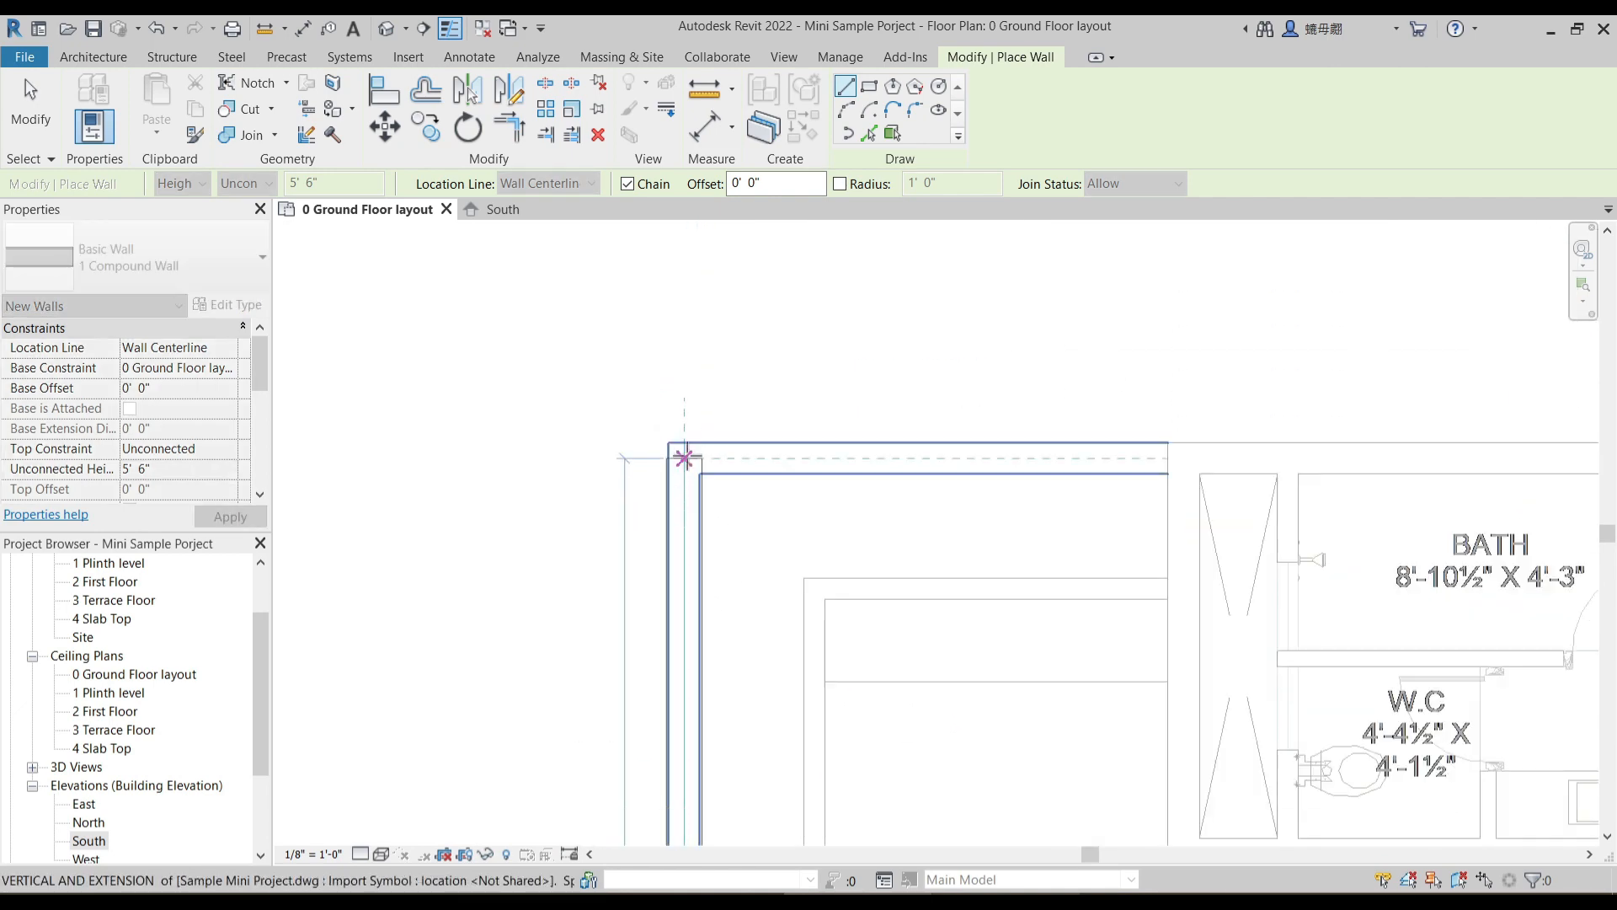
pyautogui.scroll(3, 686, 451)
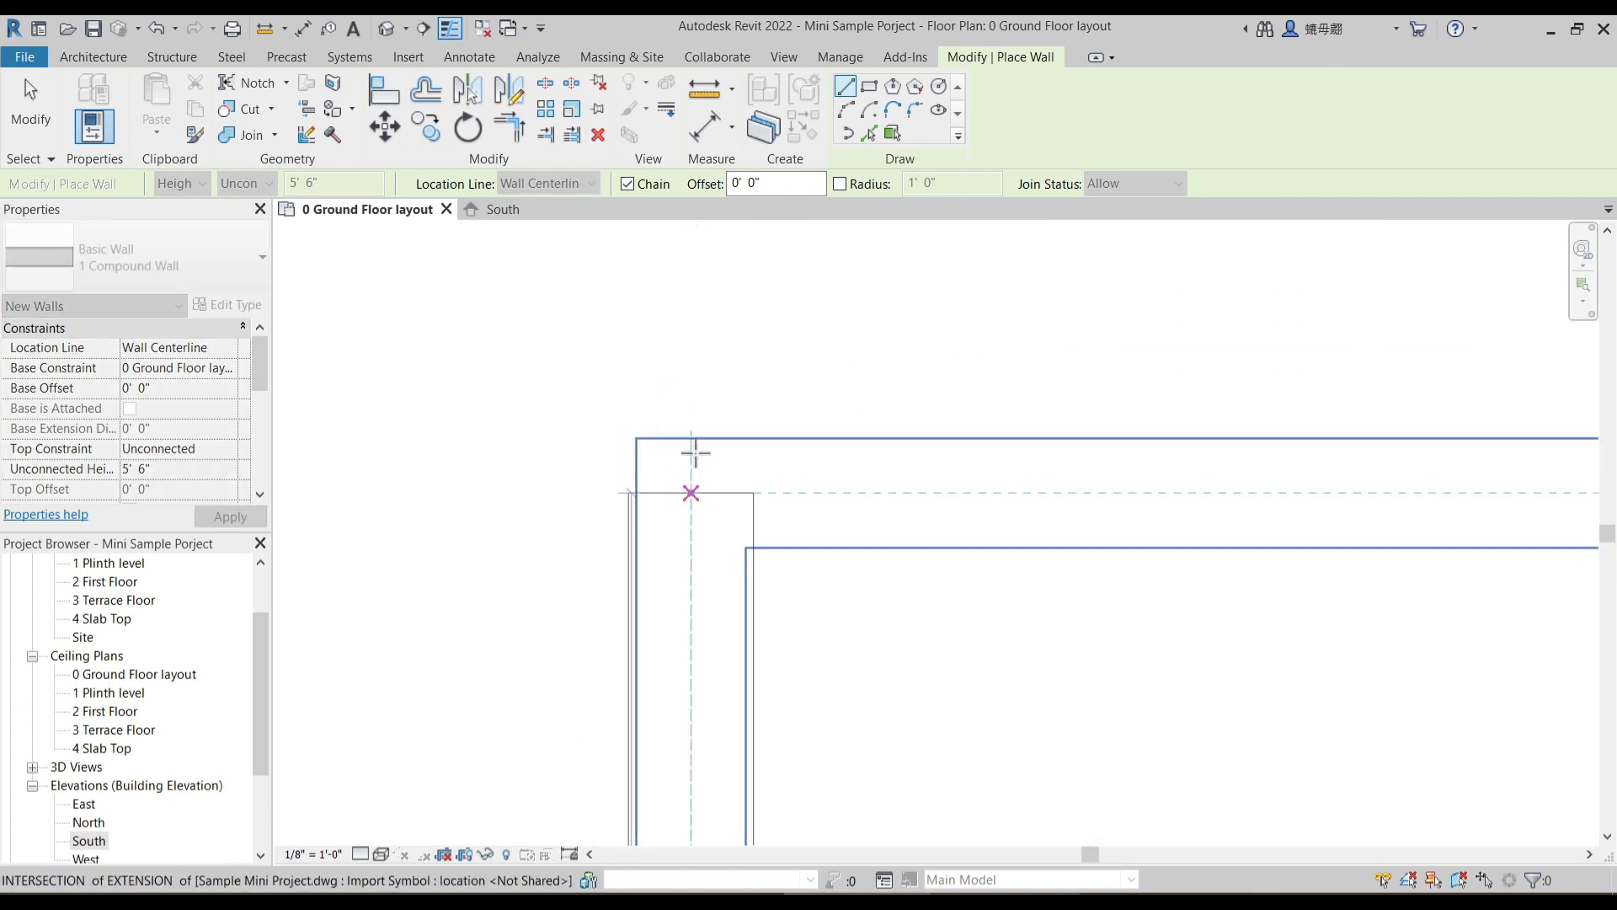
pyautogui.press('Escape')
pyautogui.scroll(-3, 626, 231)
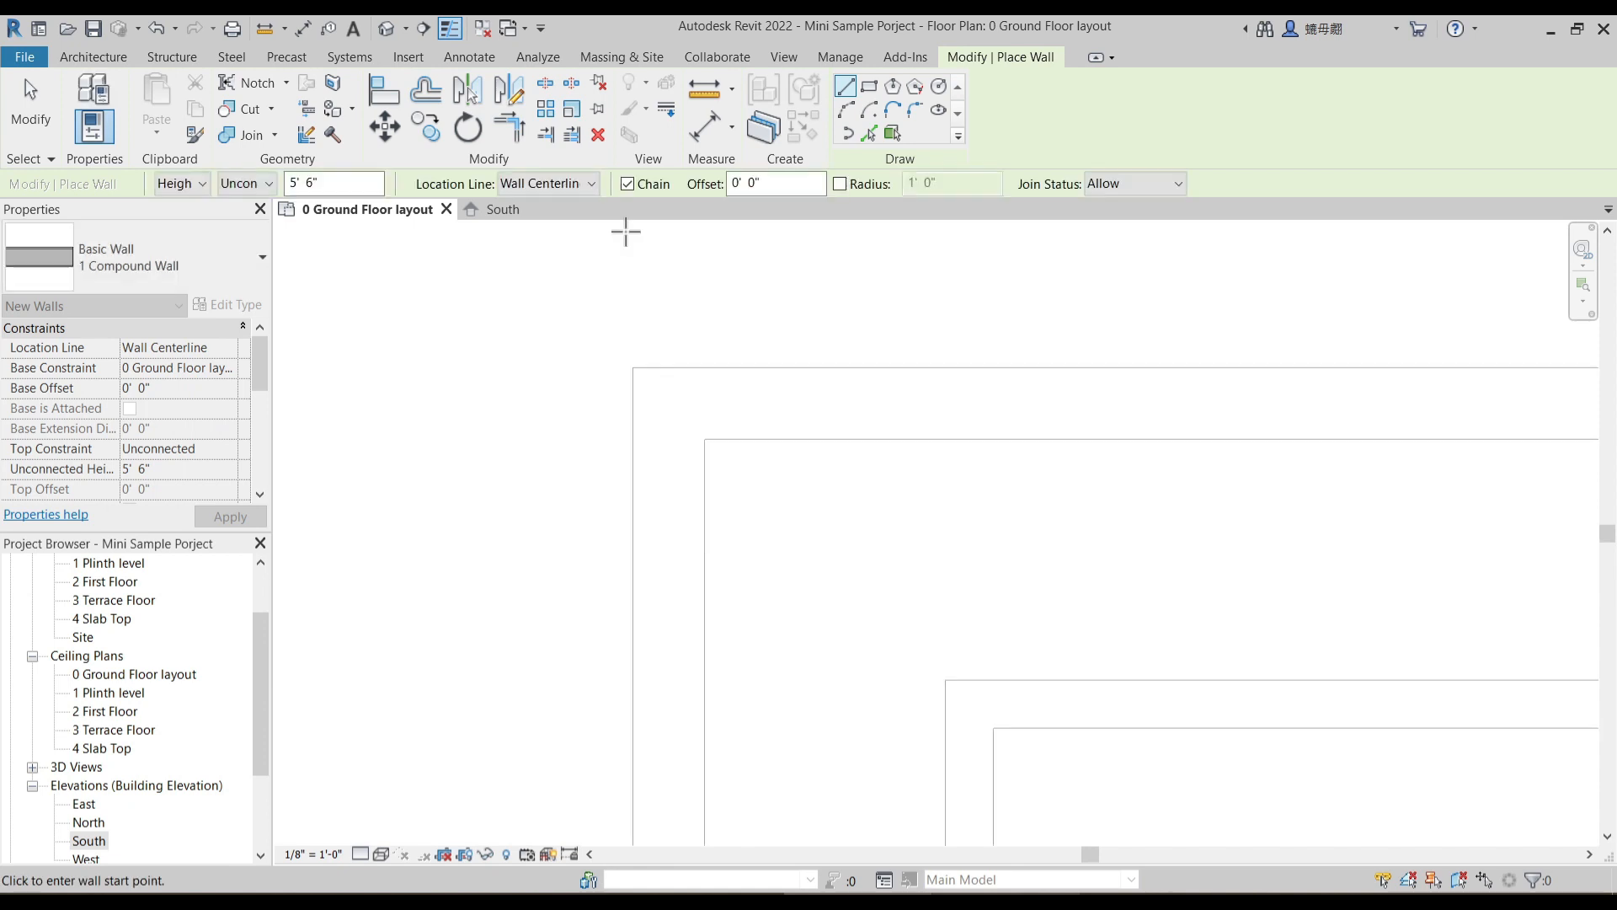
# - Set the wall location line to Core Face: Exterior and draw the west compound wall from the car parking line to the porch's outer upper corner
pyautogui.click(582, 184)
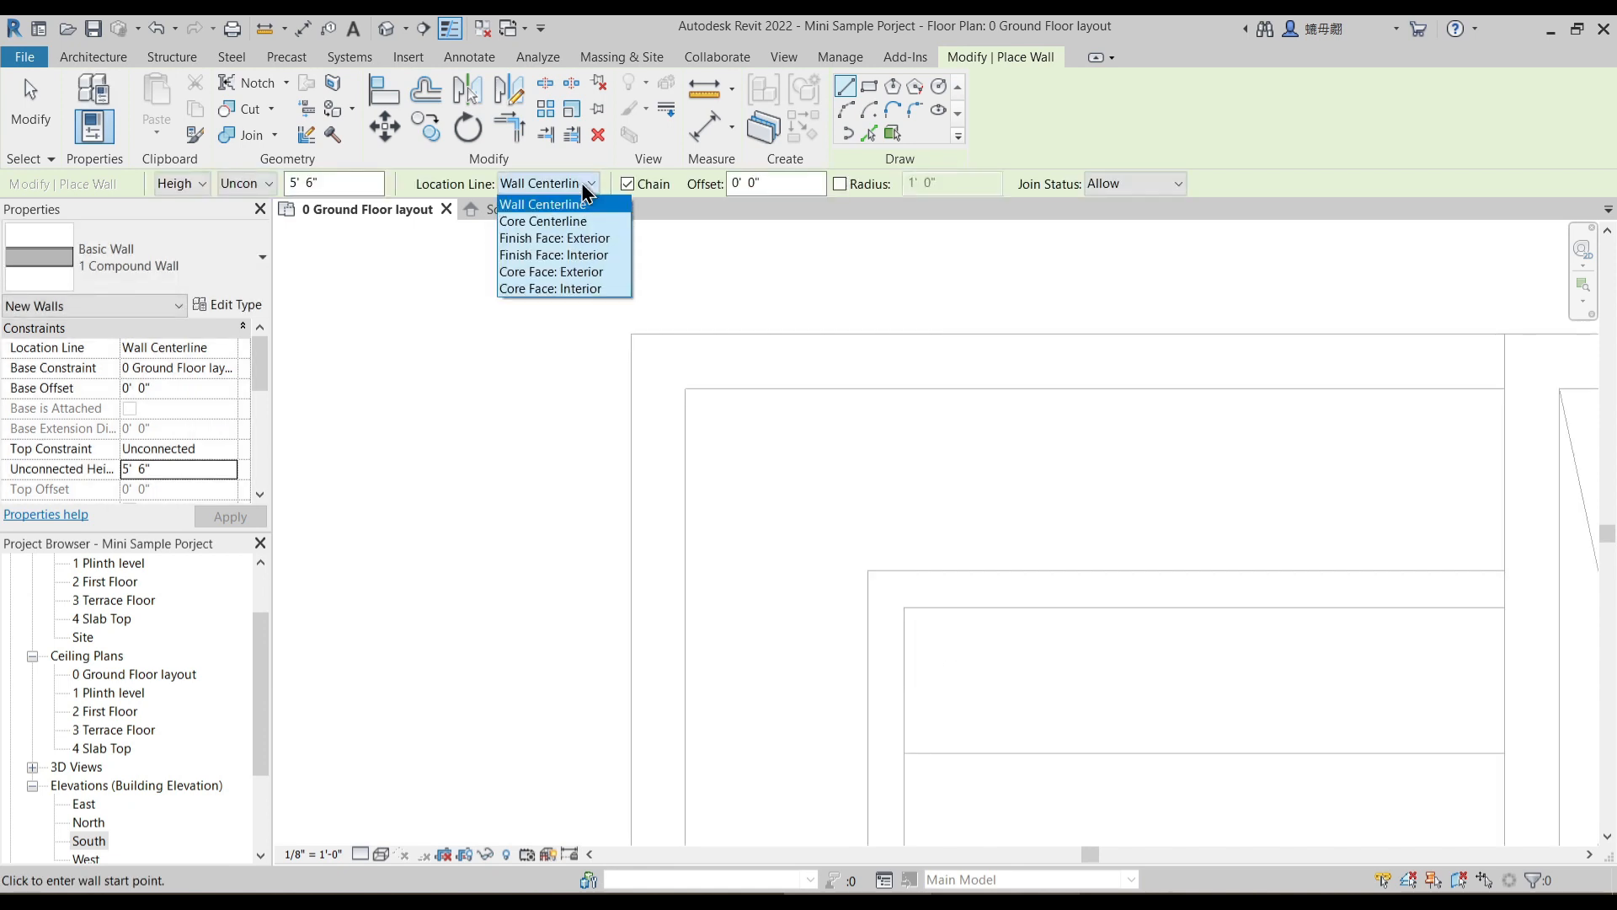
pyautogui.click(559, 276)
pyautogui.scroll(-5, 691, 440)
pyautogui.moveTo(659, 775); pyautogui.dragTo(704, 371, button='middle')
pyautogui.scroll(2, 684, 687)
pyautogui.moveTo(709, 832); pyautogui.dragTo(705, 536, button='middle')
pyautogui.scroll(1, 675, 606)
pyautogui.scroll(1, 665, 592)
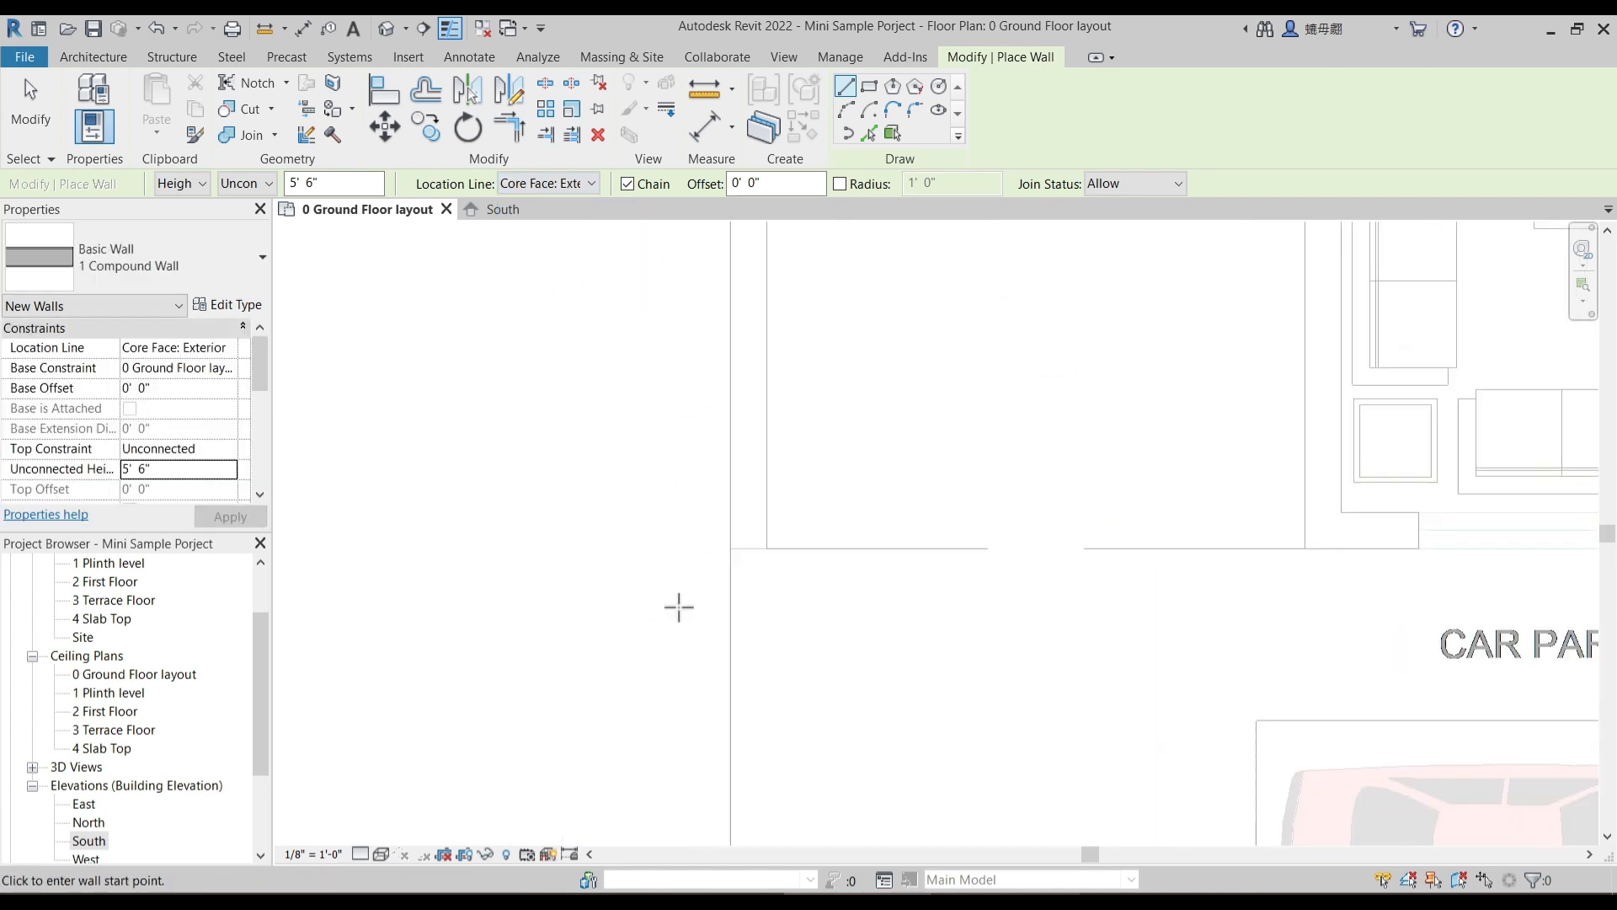
pyautogui.click(733, 548)
pyautogui.scroll(-1, 733, 403)
pyautogui.scroll(-5, 733, 403)
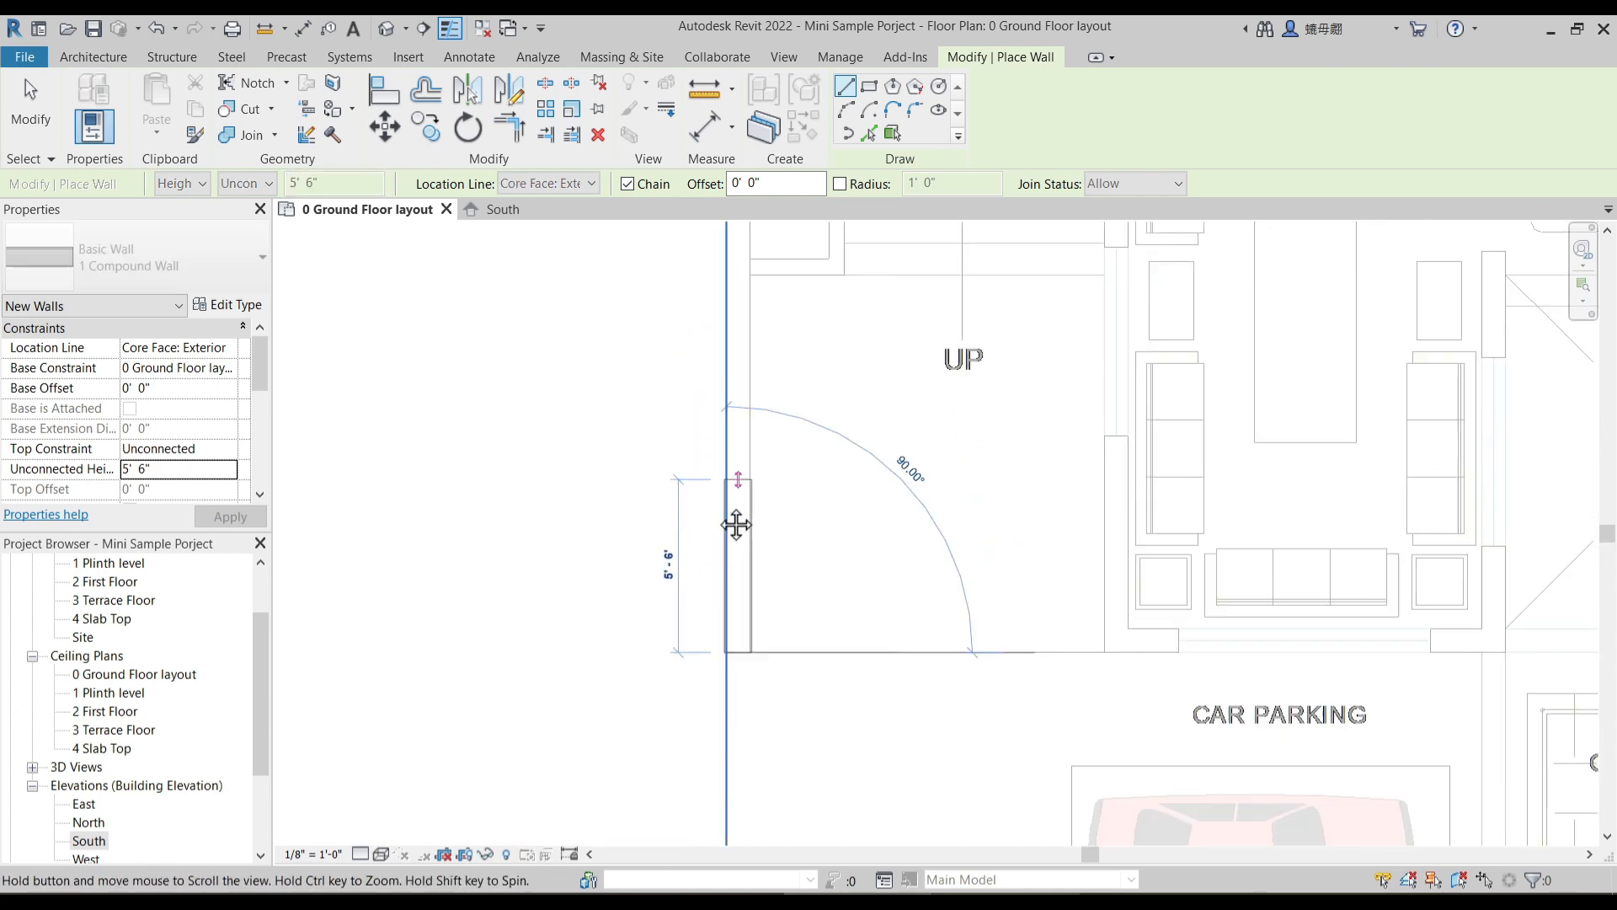
pyautogui.scroll(6, 689, 380)
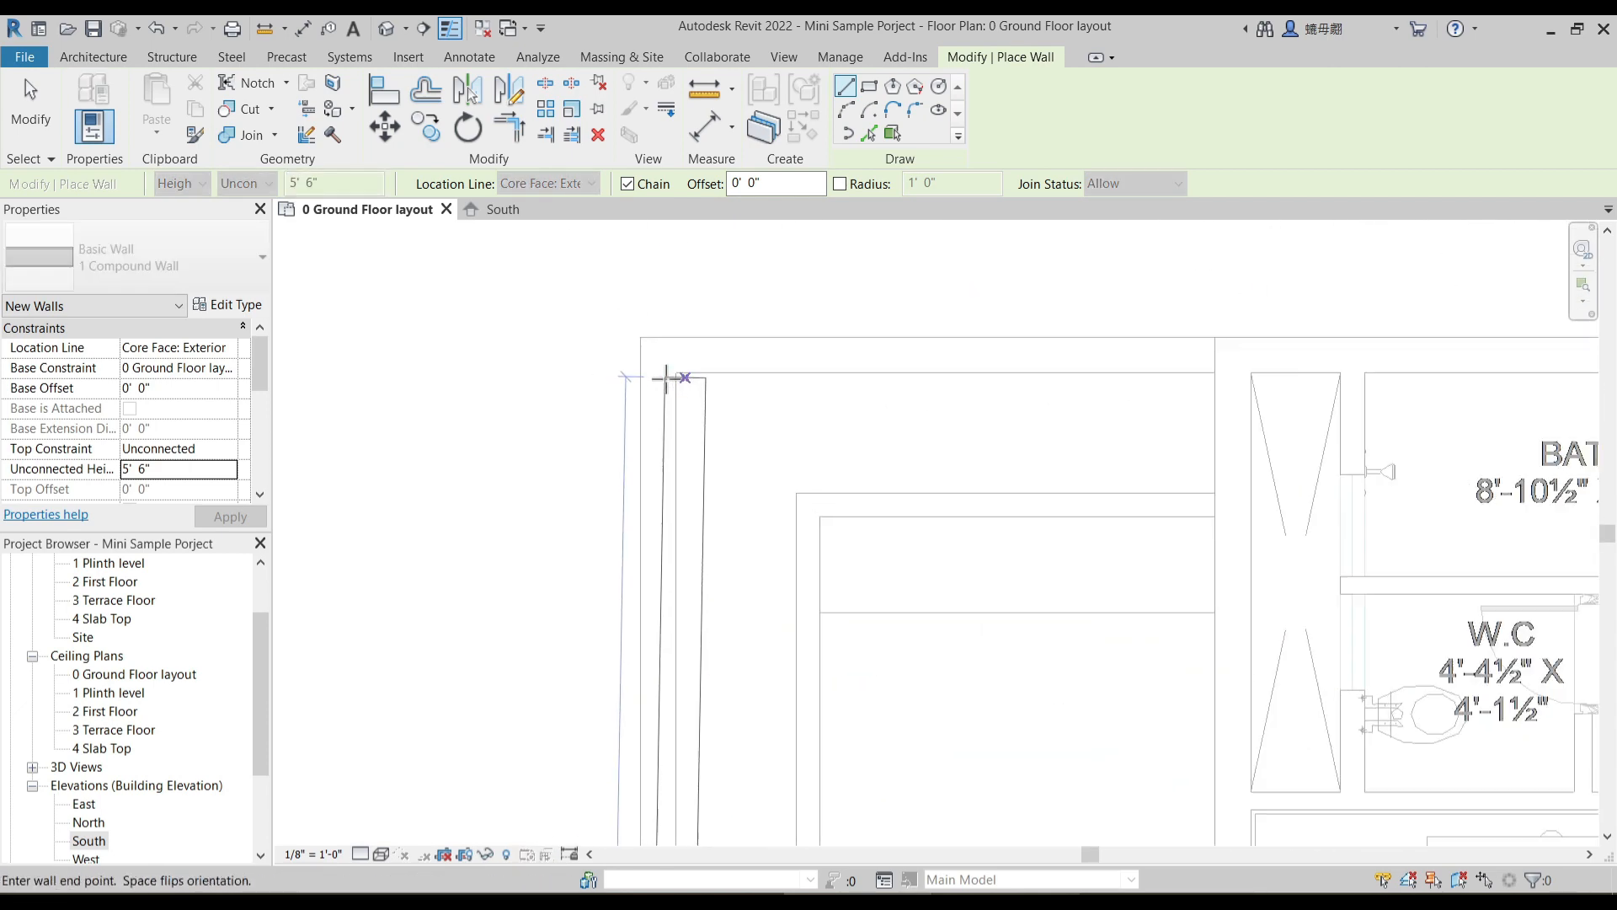
pyautogui.scroll(3, 664, 385)
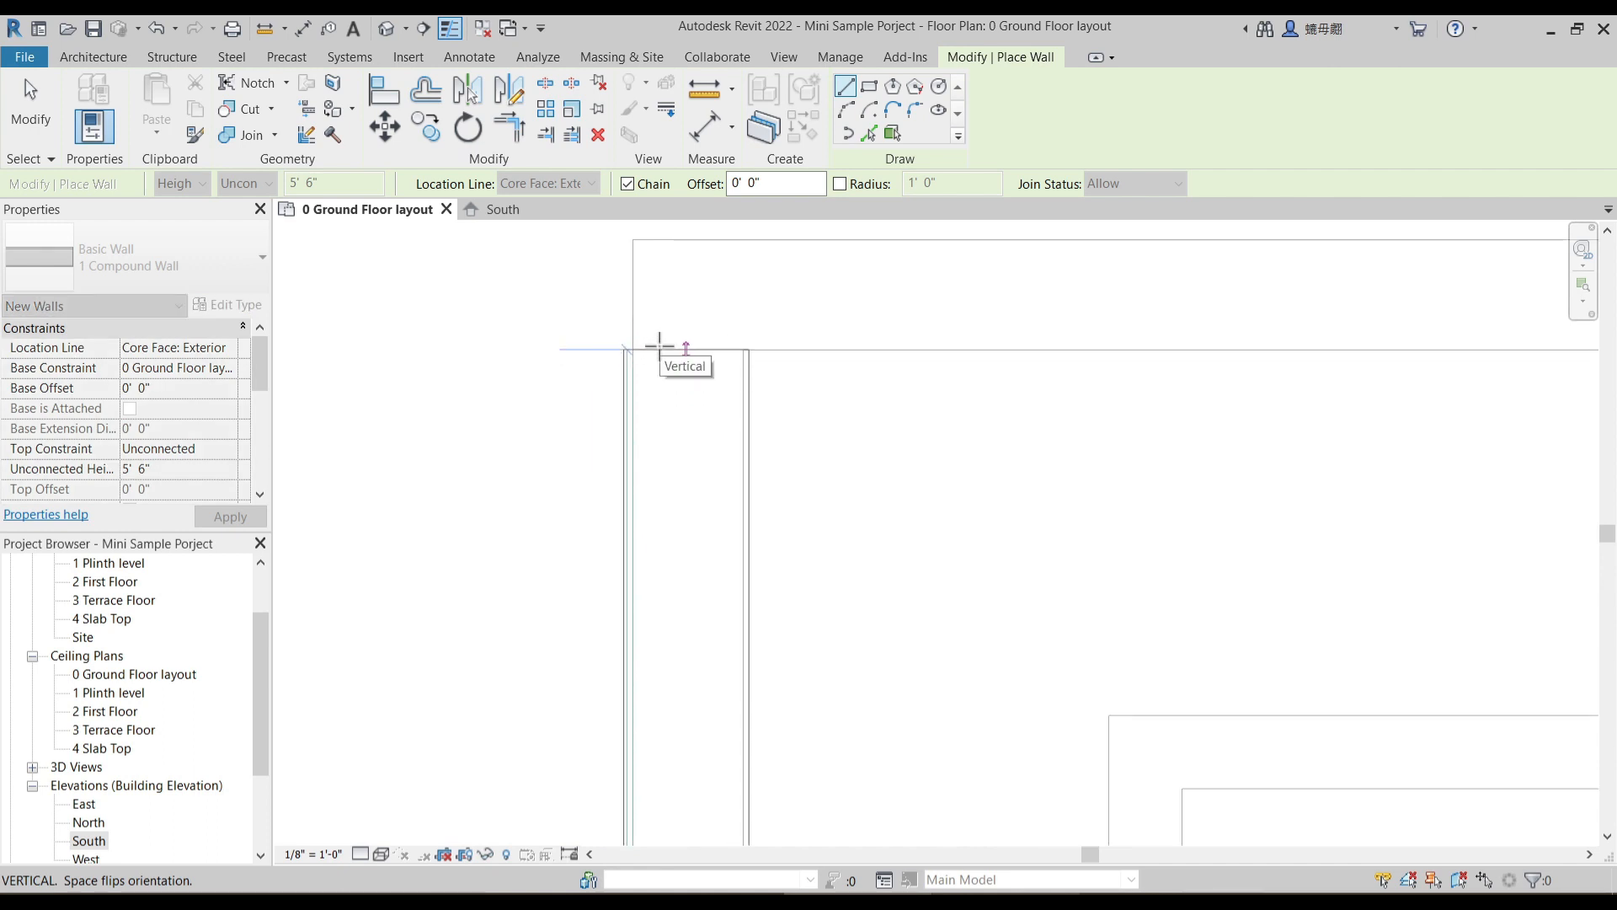
pyautogui.moveTo(664, 320); pyautogui.dragTo(666, 348, button='middle')
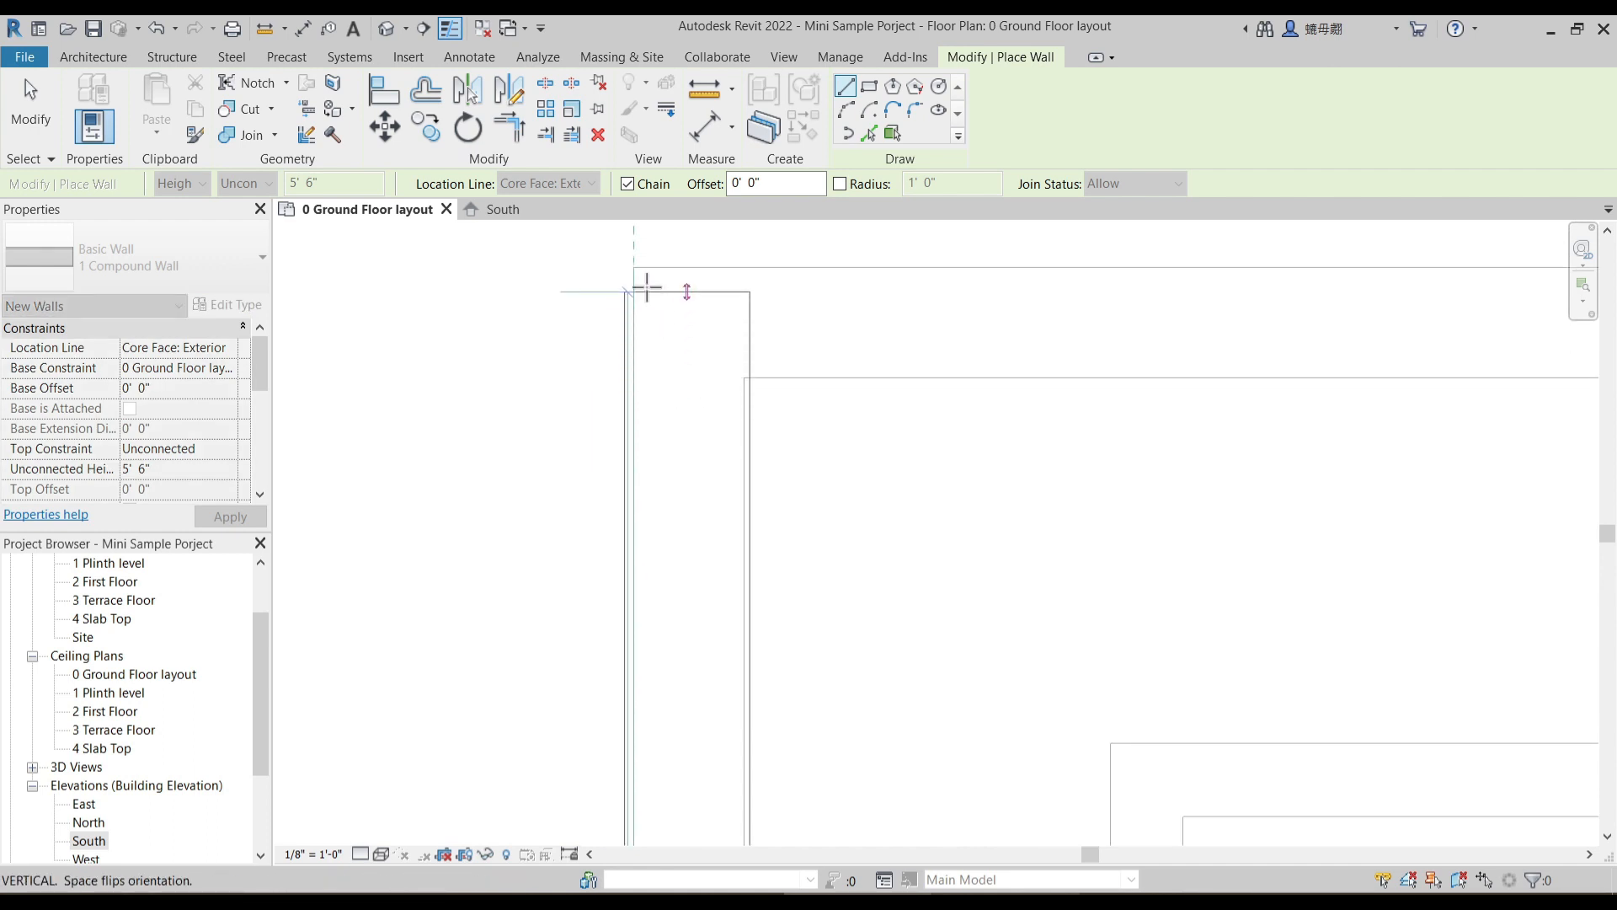
pyautogui.click(635, 266)
# - Continue the compound wall 12'-0" along the porch's upper boundary and end it where the house wall begins
pyautogui.scroll(-1, 847, 300)
pyautogui.moveTo(1470, 336); pyautogui.dragTo(715, 375, button='middle')
pyautogui.scroll(-1, 716, 374)
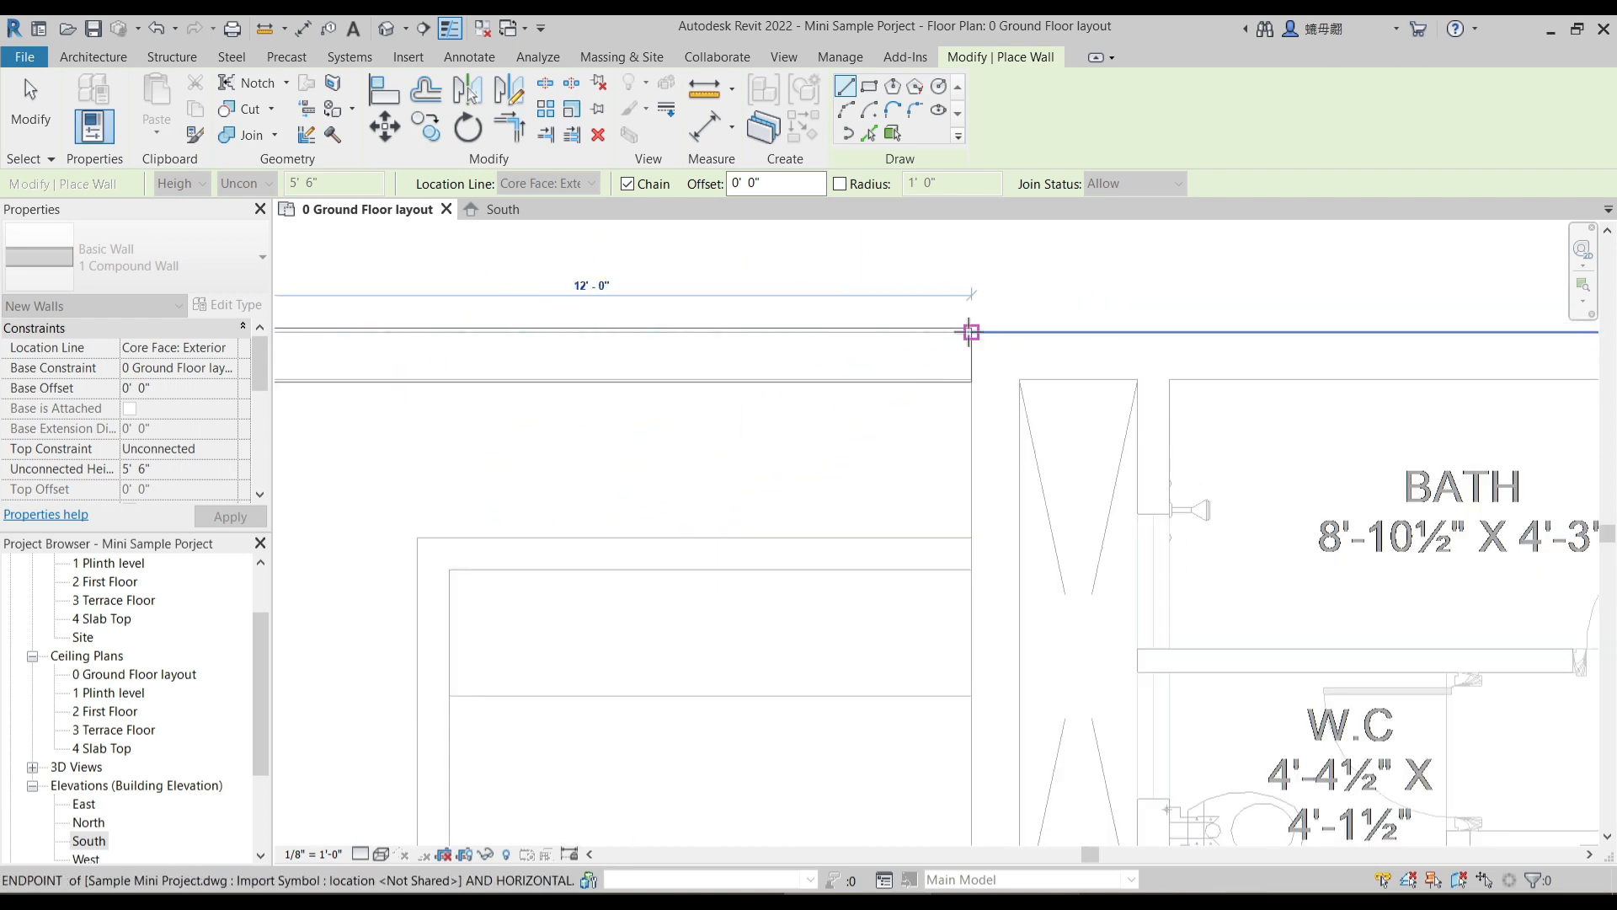
pyautogui.scroll(-1, 732, 347)
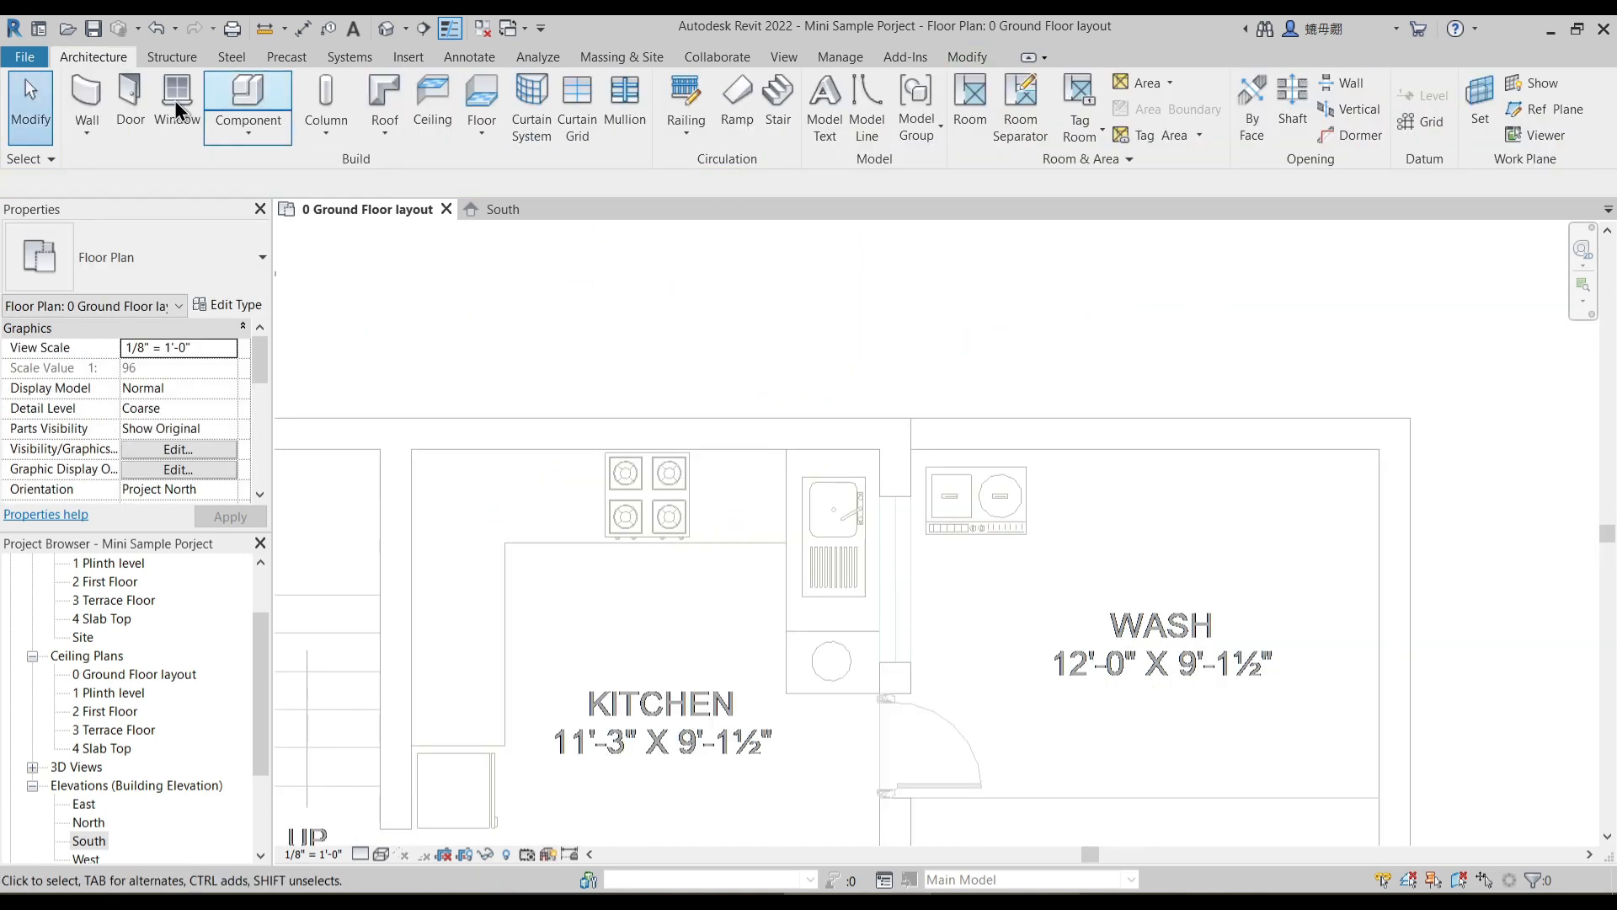
# - Draw a compound wall along the wash area's upper boundary and down the plot's east boundary to its lower corner
pyautogui.click(87, 97)
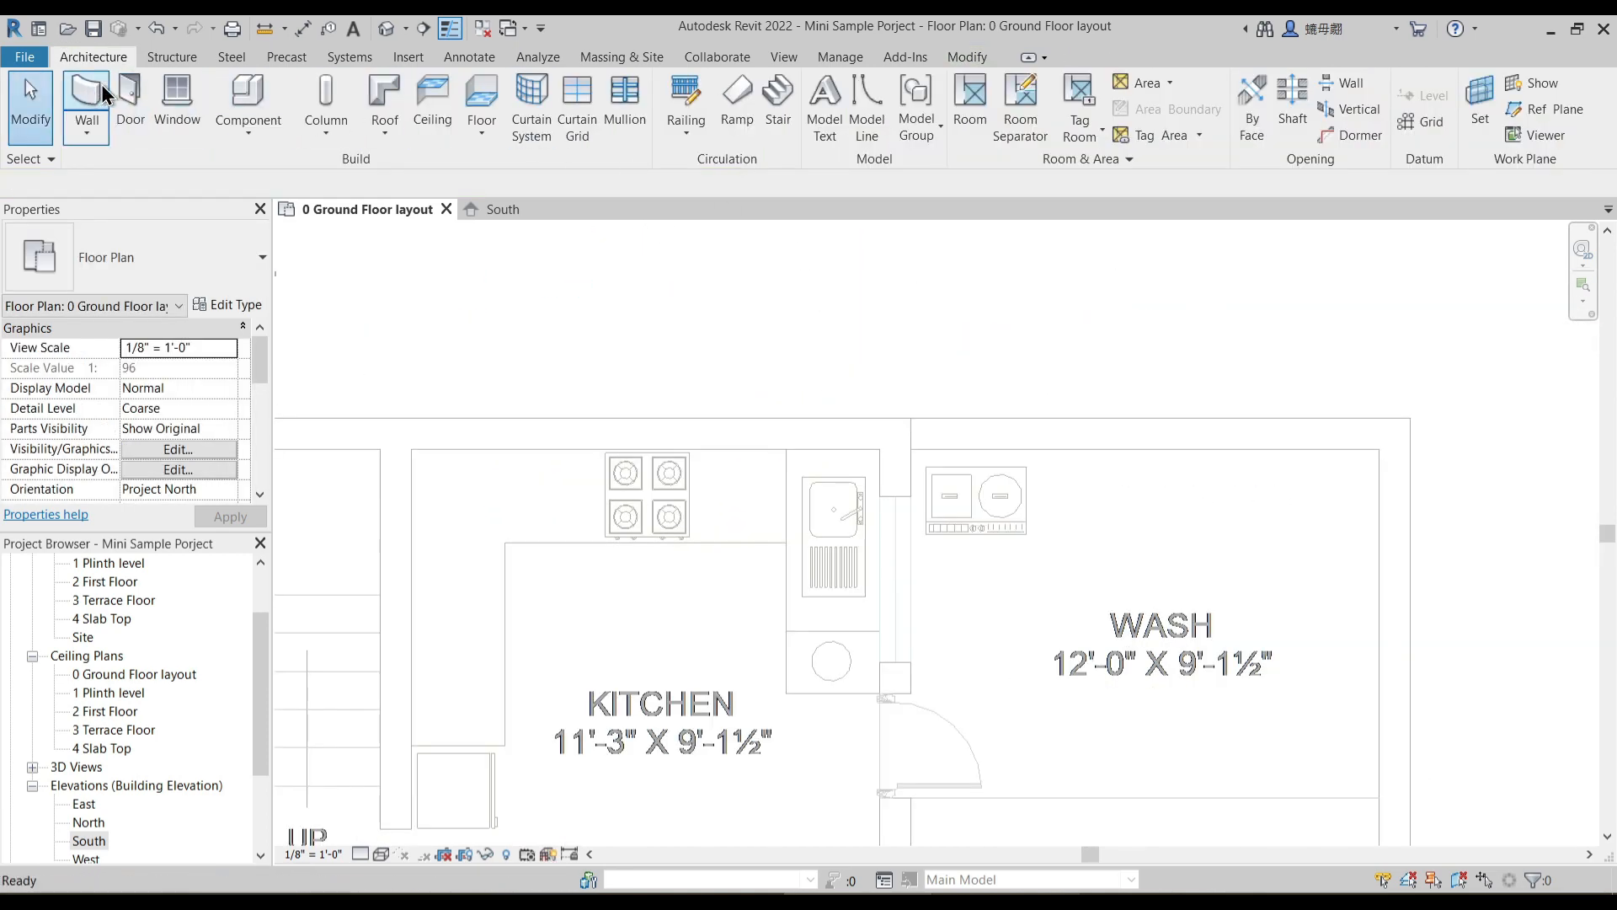
pyautogui.click(914, 416)
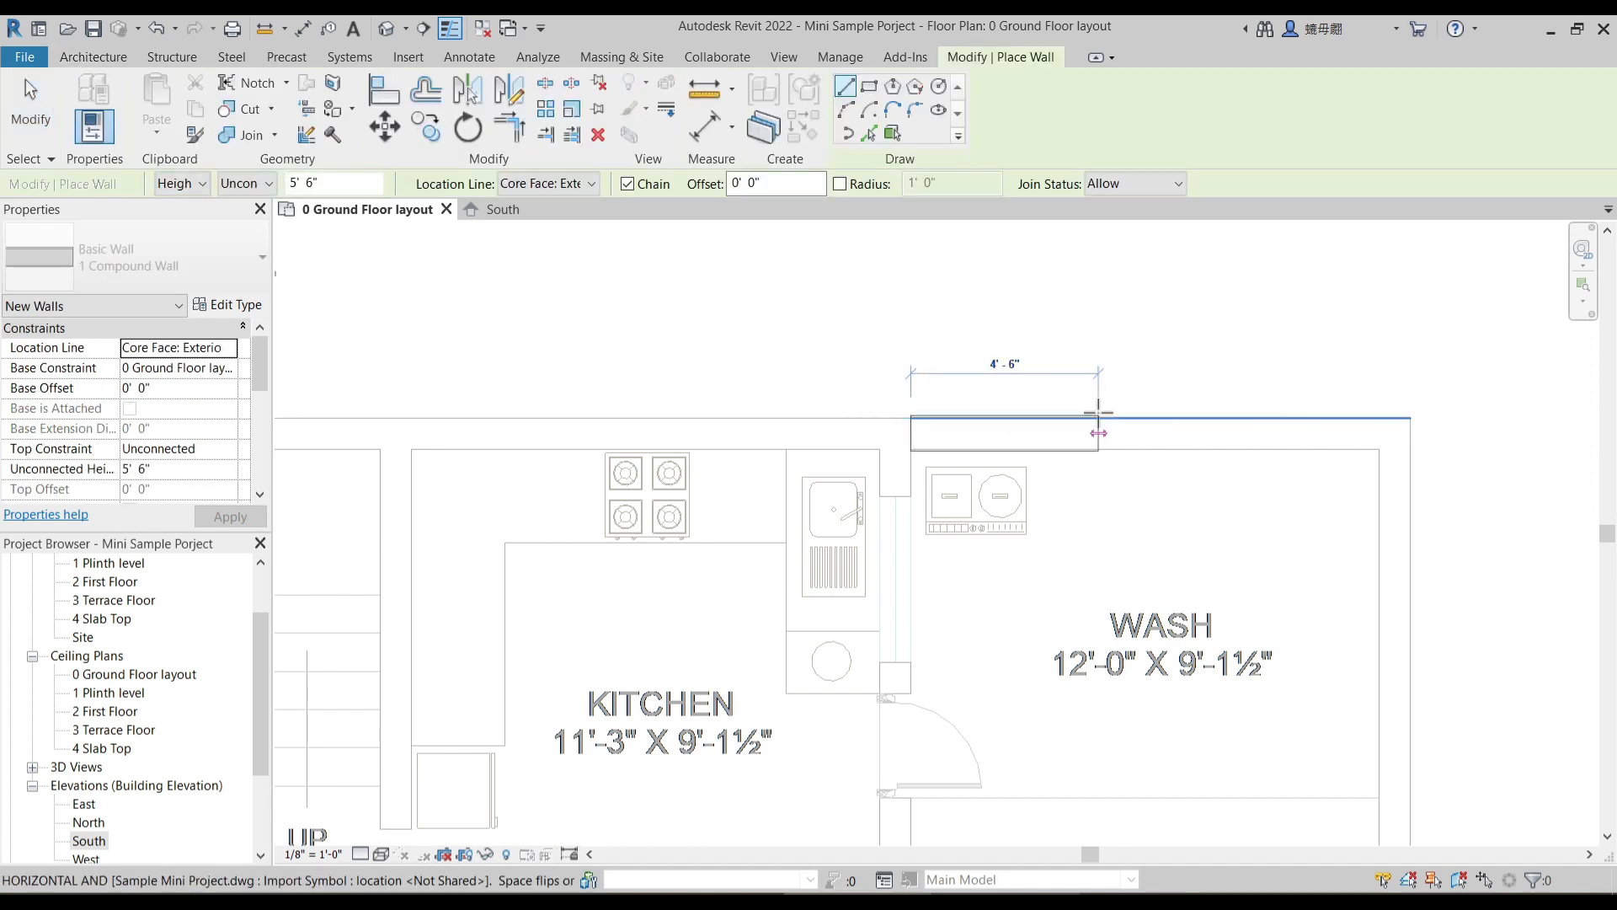
pyautogui.click(1404, 419)
pyautogui.scroll(-2, 1376, 416)
pyautogui.moveTo(1385, 733); pyautogui.dragTo(1332, 275, button='middle')
pyautogui.moveTo(1349, 769); pyautogui.dragTo(1339, 235, button='middle')
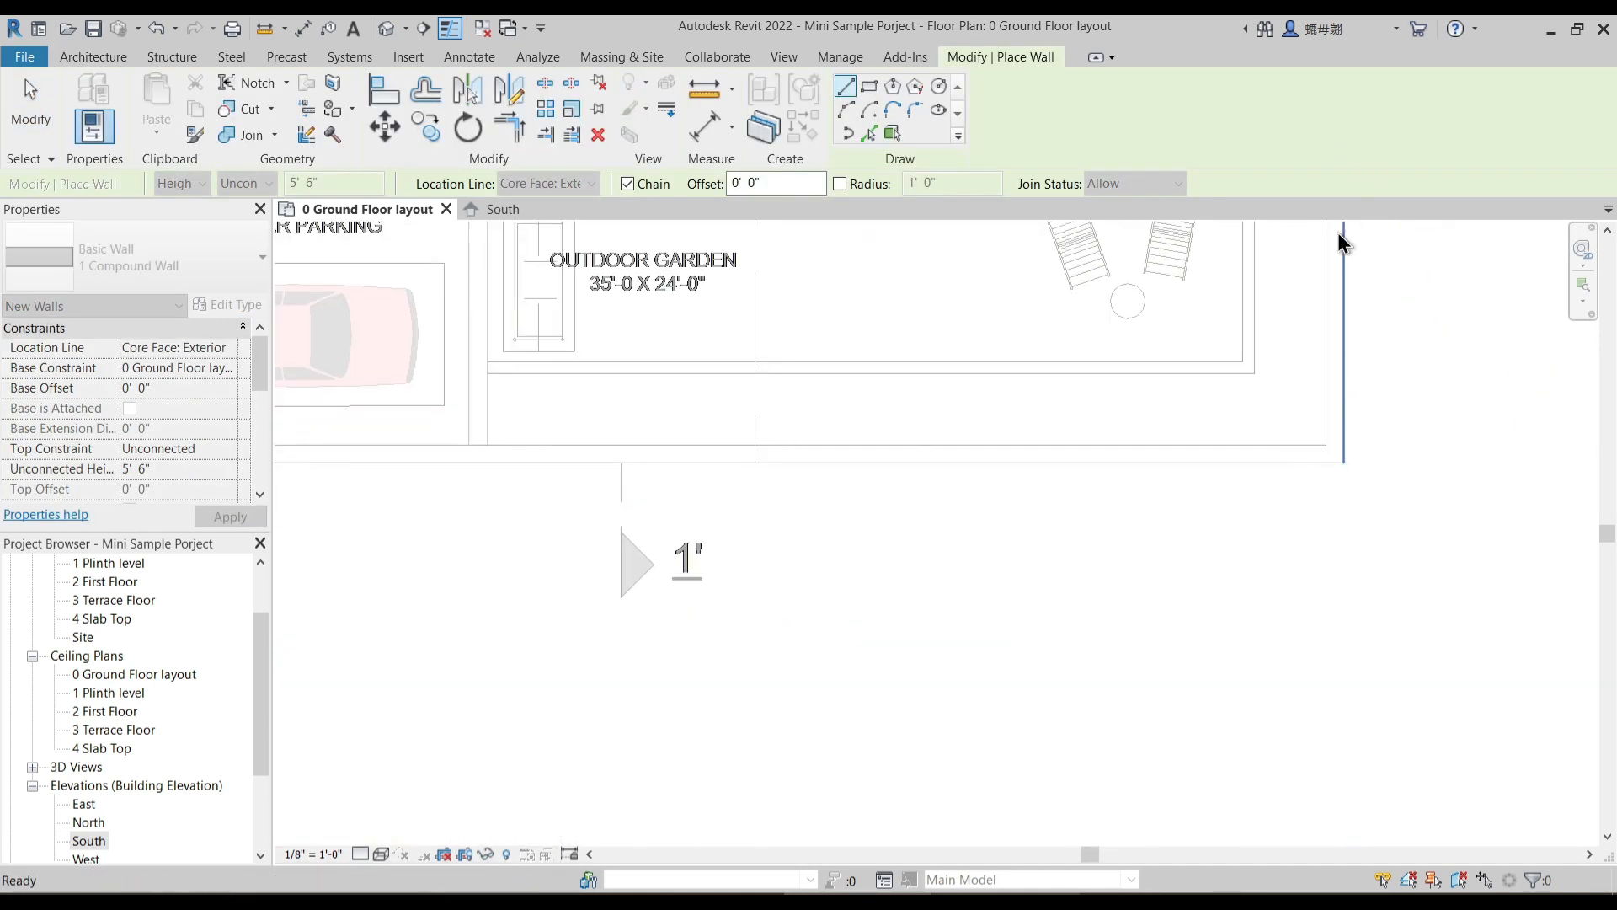
pyautogui.click(1343, 458)
# - Continue the compound wall 60'-9" along the plot's lower boundary to the corner near the main entry and finish the wall command
pyautogui.moveTo(468, 496); pyautogui.dragTo(1034, 513, button='middle')
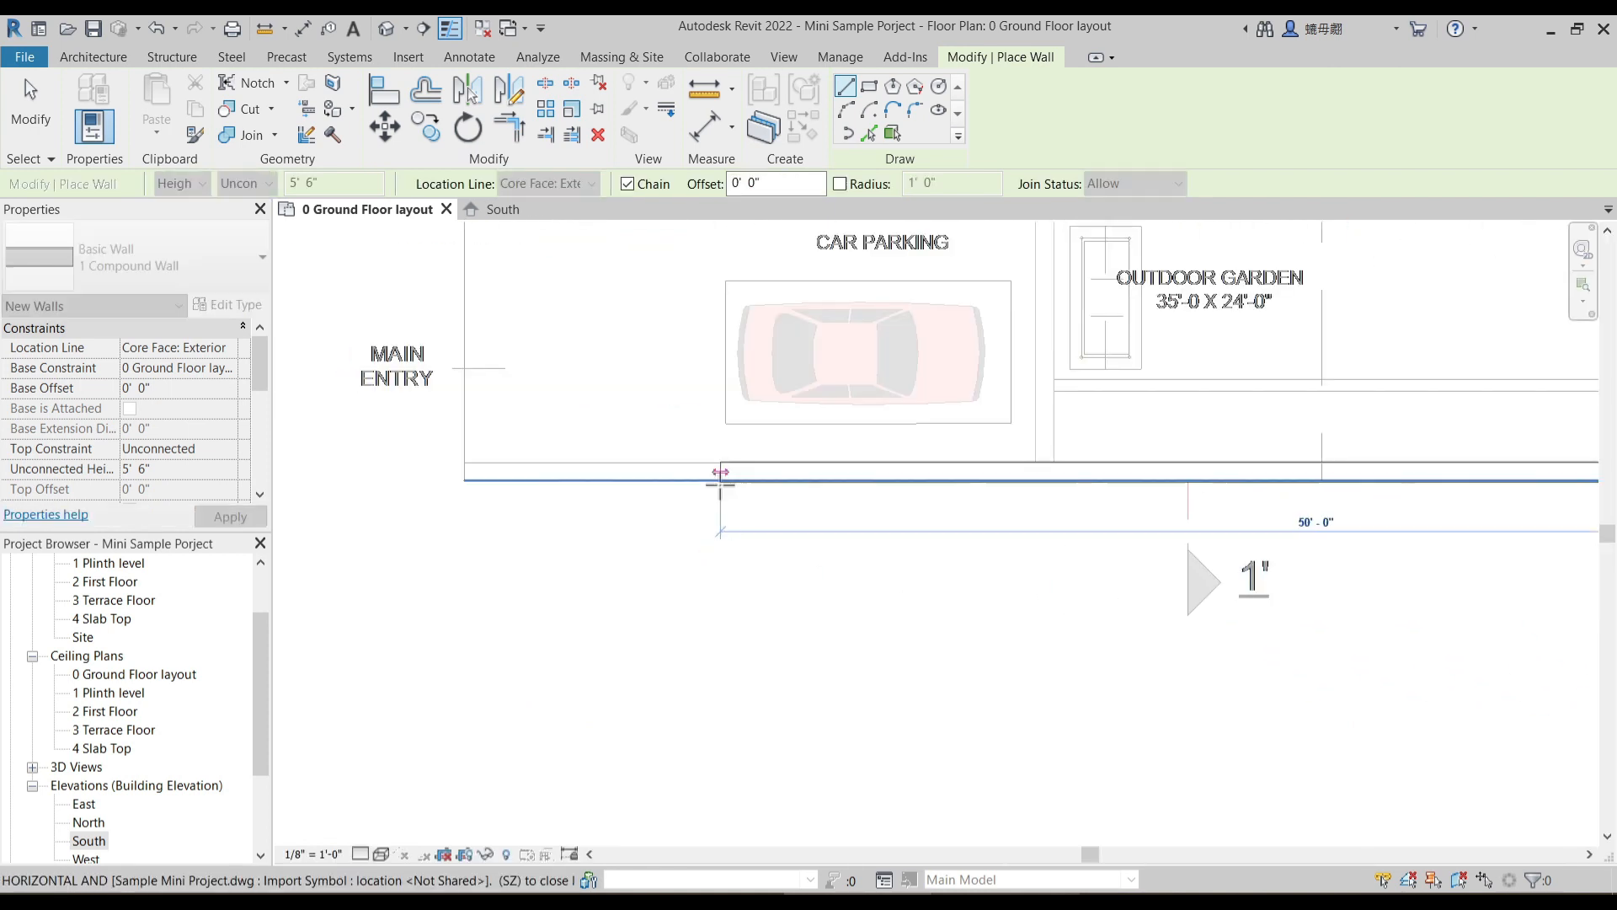
pyautogui.click(458, 476)
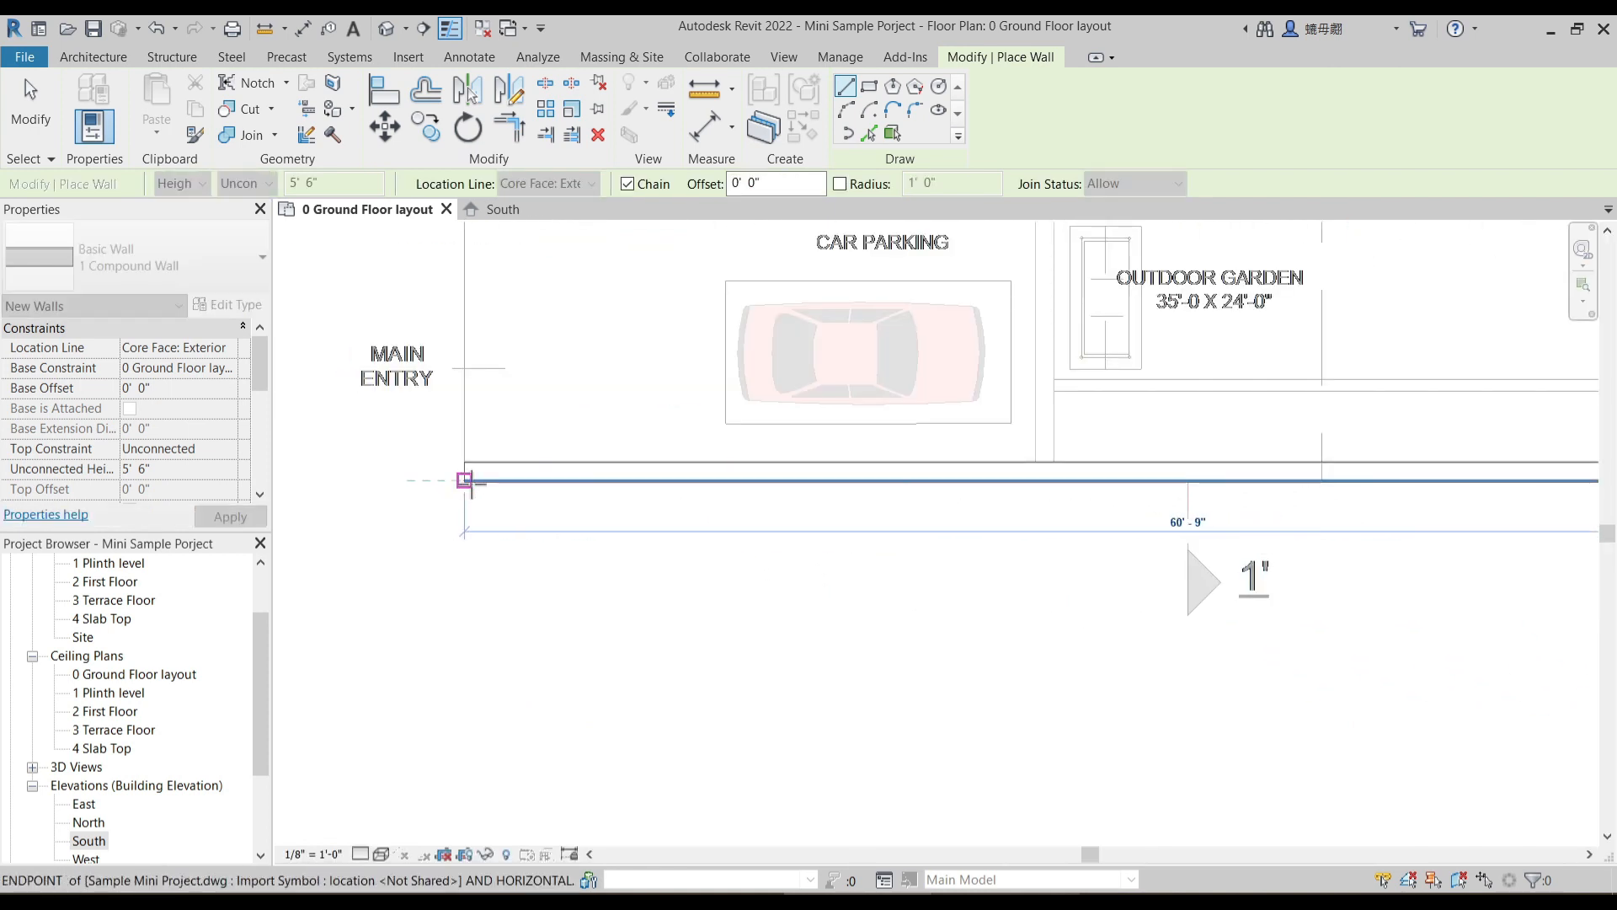
pyautogui.press('Escape')
pyautogui.press('Escape')
pyautogui.press('Escape')
pyautogui.scroll(-6, 679, 592)
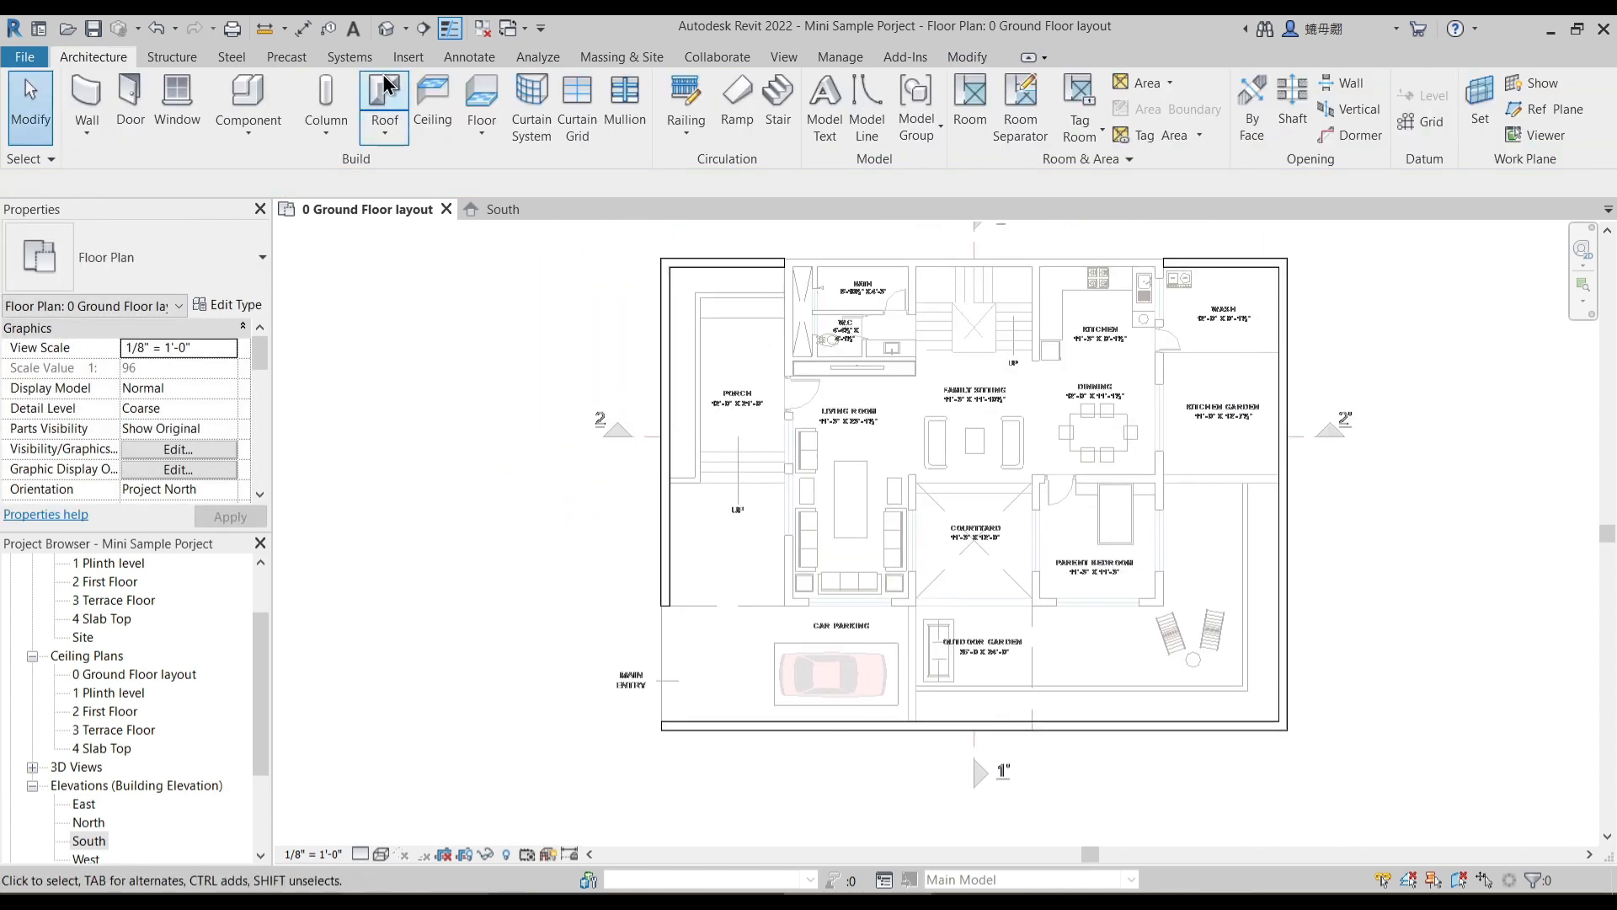
# - Open the default 3D view, set the visual style to Realistic, and inspect the stone compound walls
pyautogui.click(388, 30)
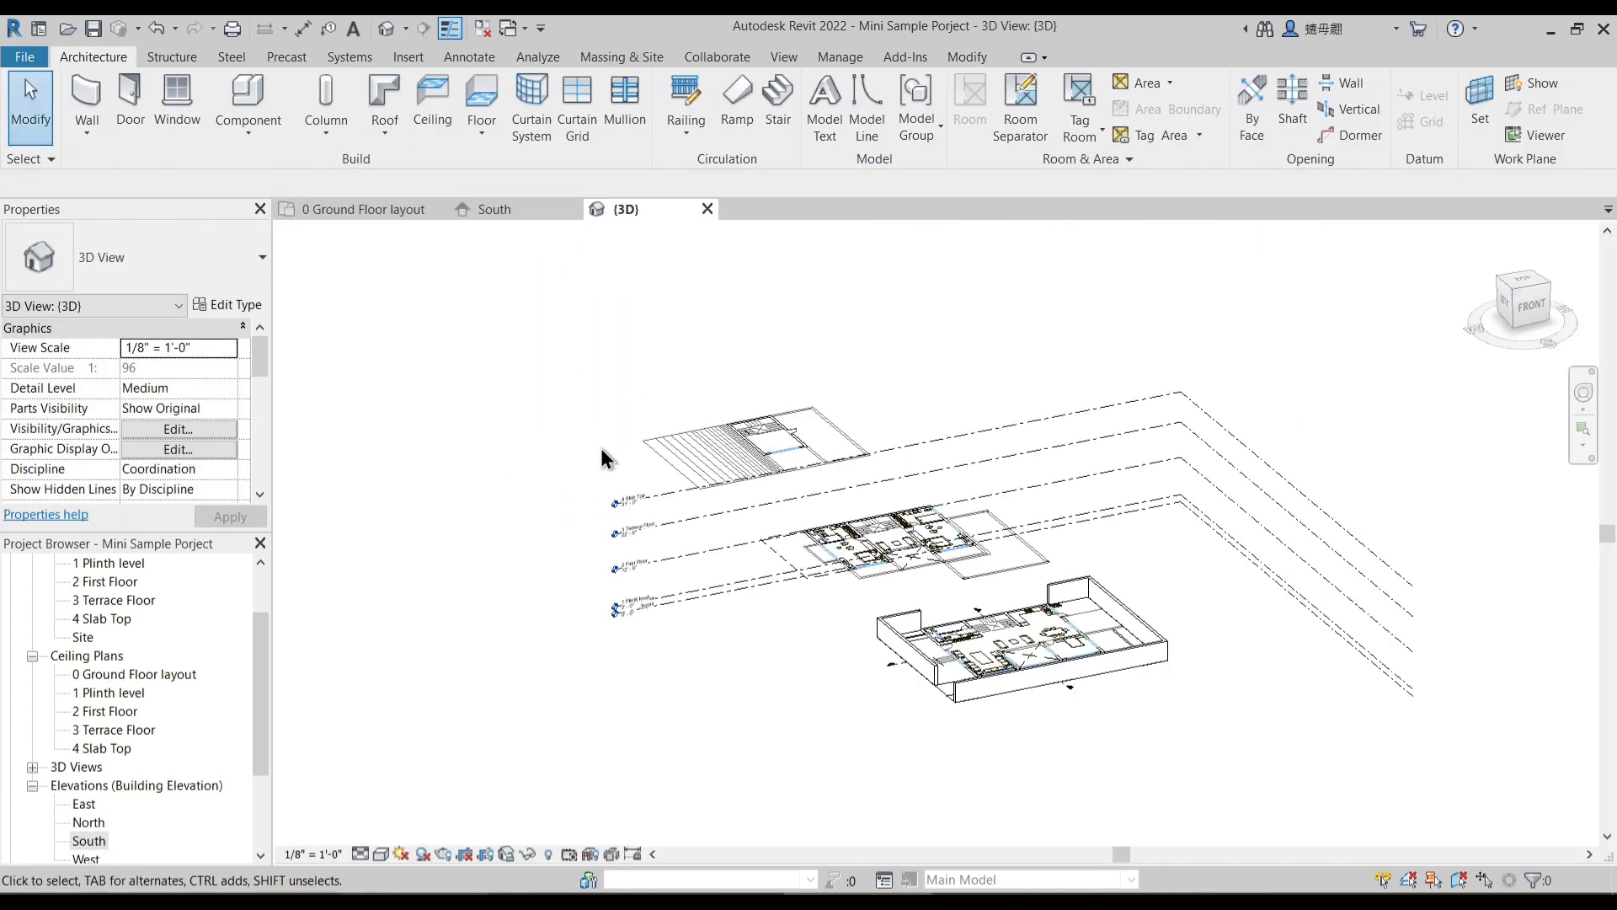
pyautogui.moveTo(902, 729); pyautogui.dragTo(819, 681, button='middle')
pyautogui.scroll(2, 833, 675)
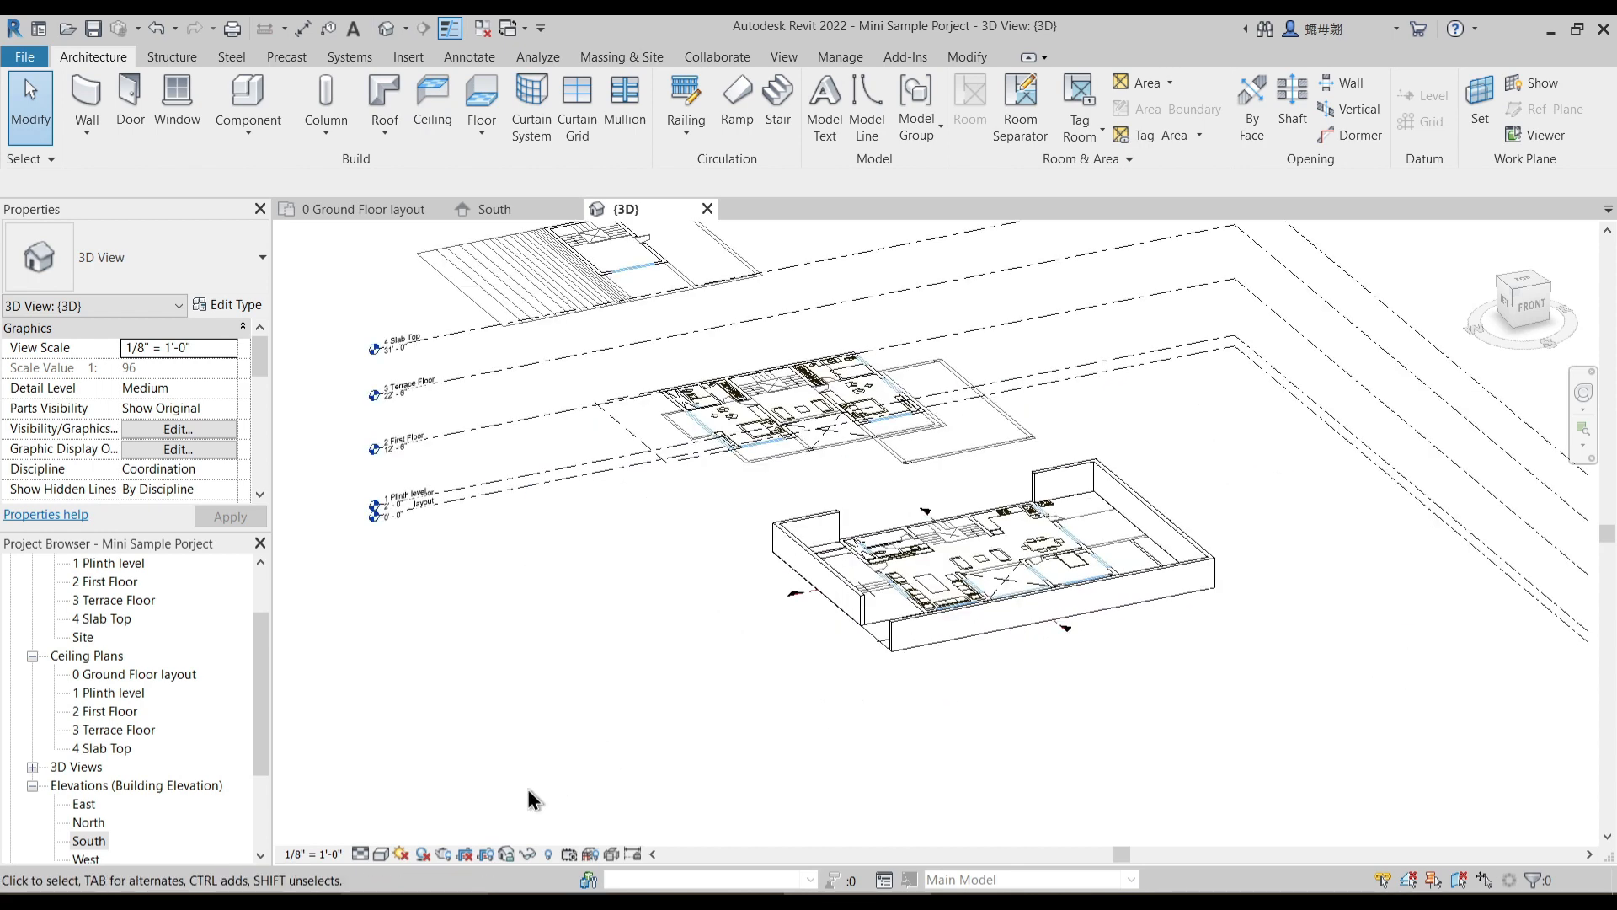
pyautogui.click(400, 854)
pyautogui.click(421, 830)
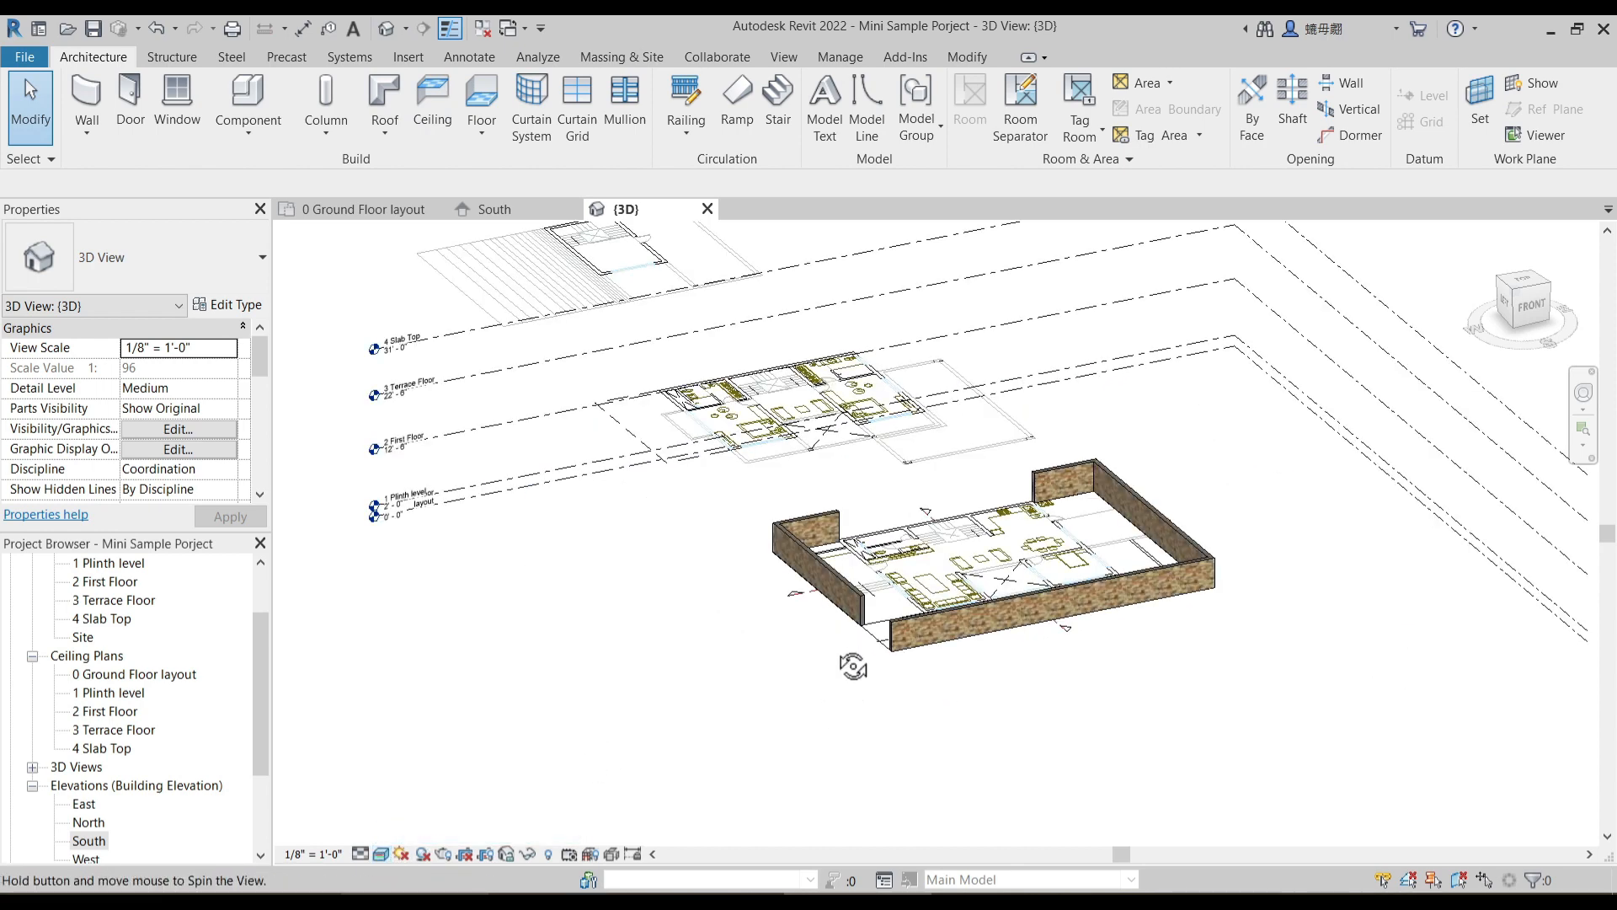
pyautogui.scroll(4, 899, 585)
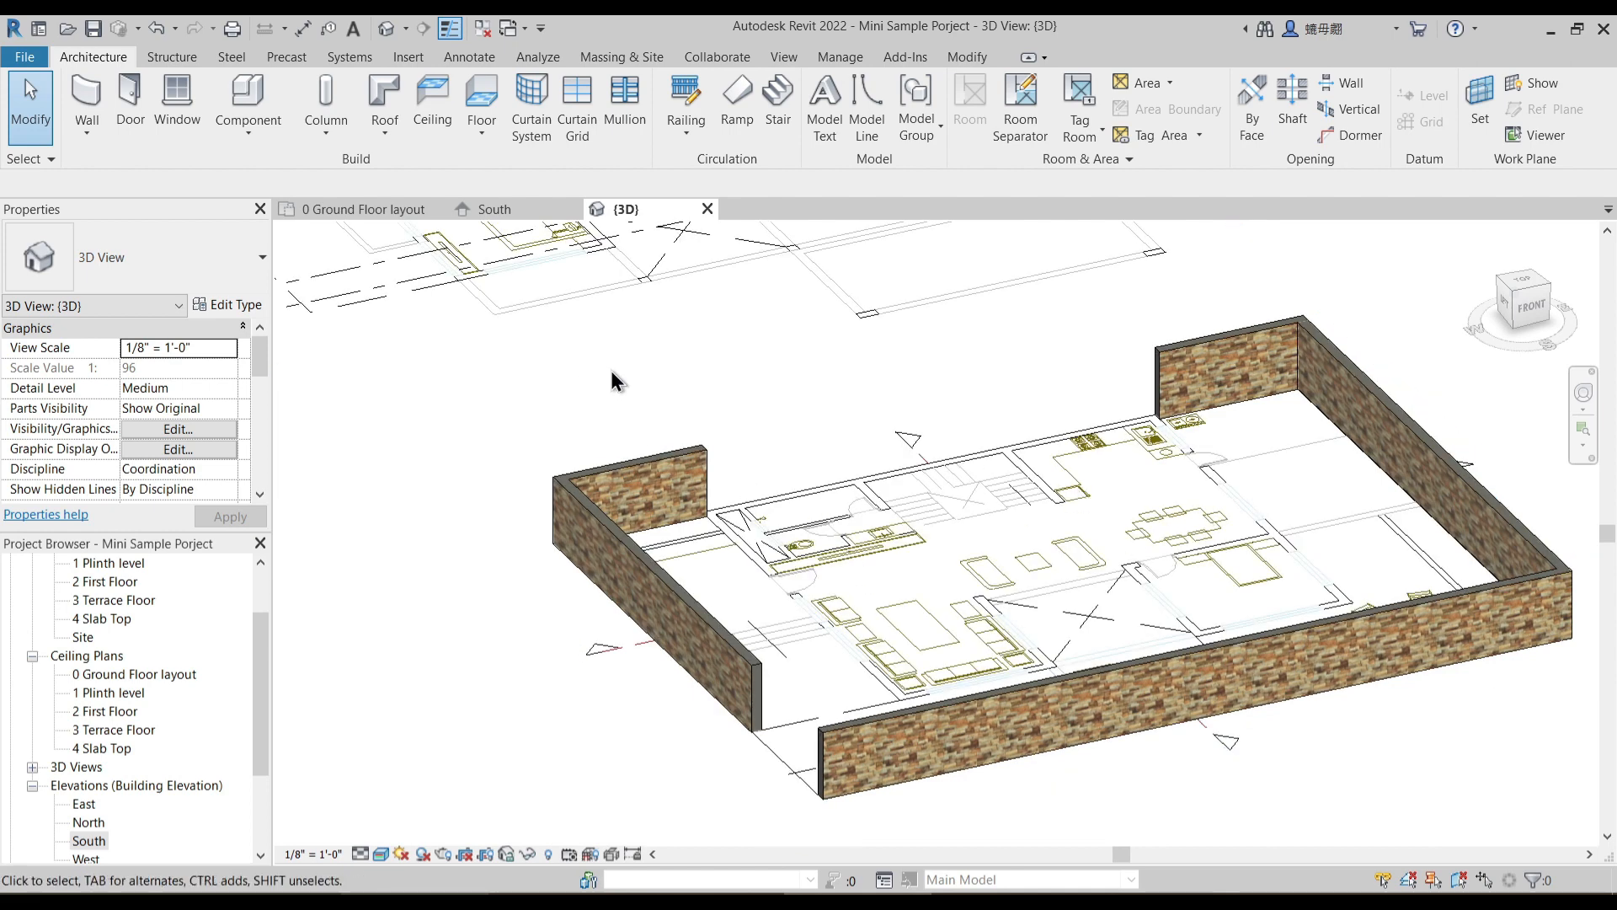
pyautogui.scroll(-2, 880, 480)
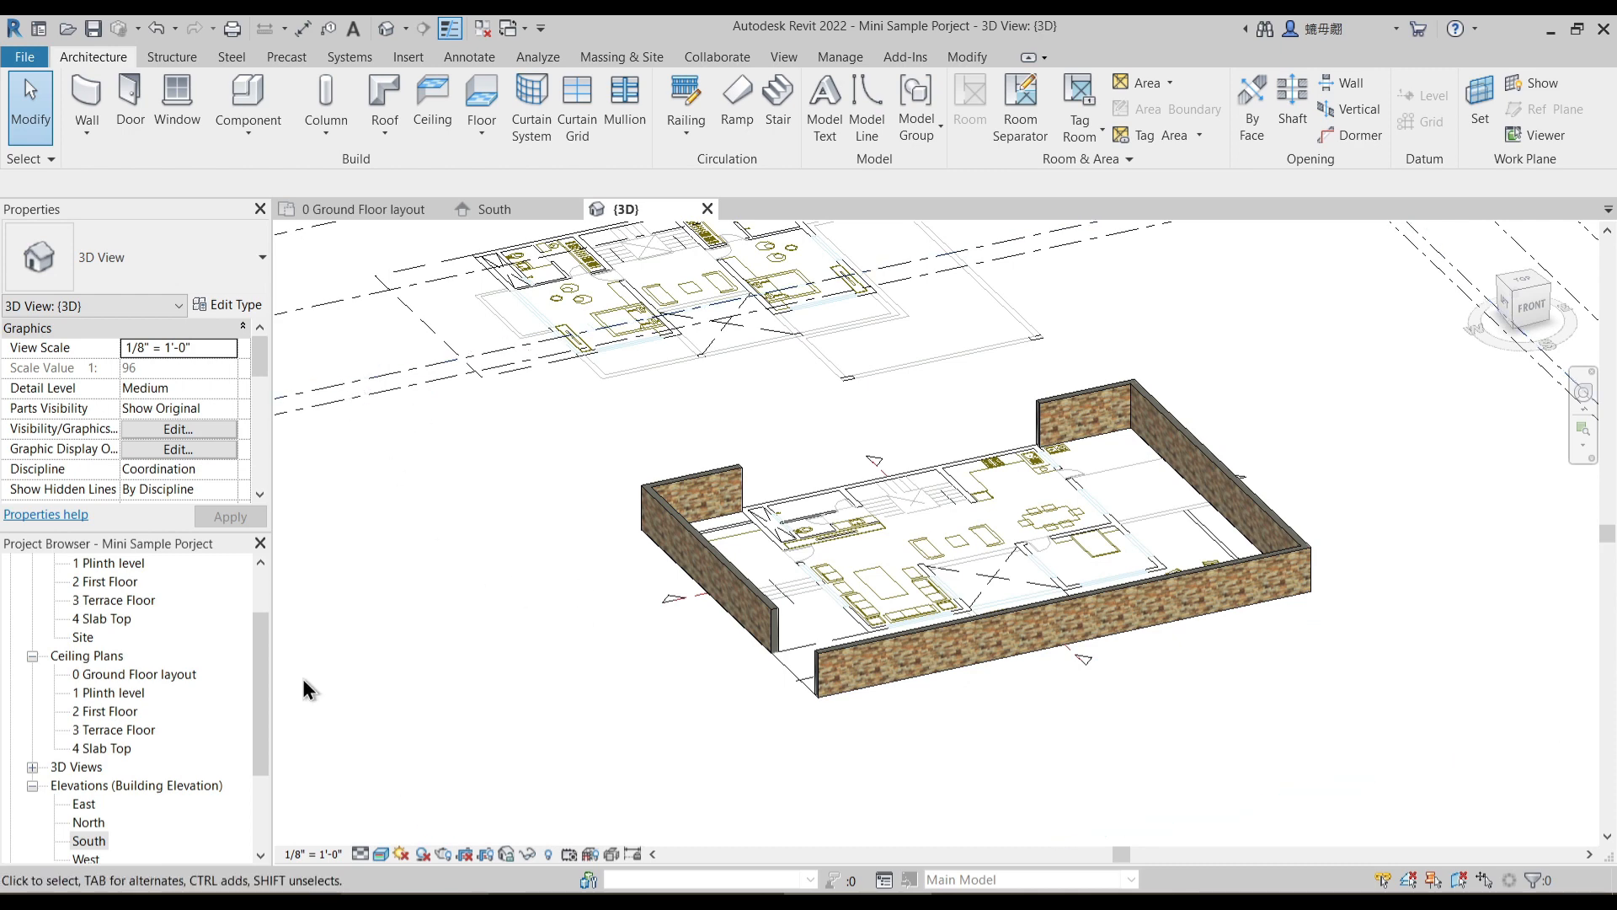
# - Return to the 0 Ground Floor layout floor plan and focus on the porch and living room area
pyautogui.doubleClick(109, 583)
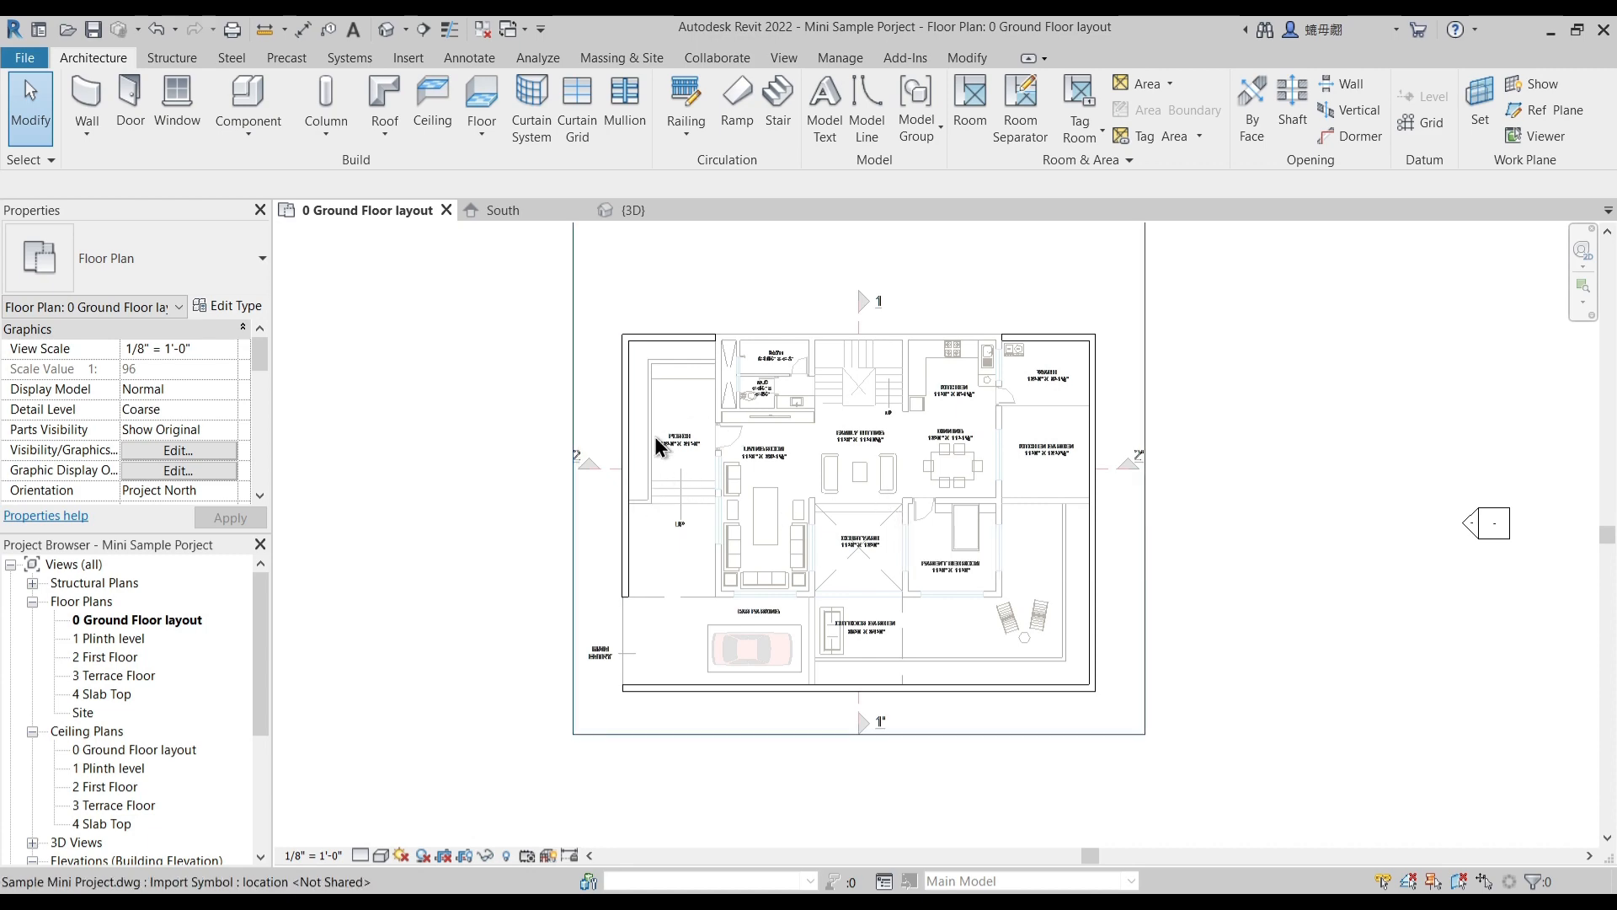
pyautogui.scroll(2, 684, 503)
pyautogui.scroll(2, 684, 504)
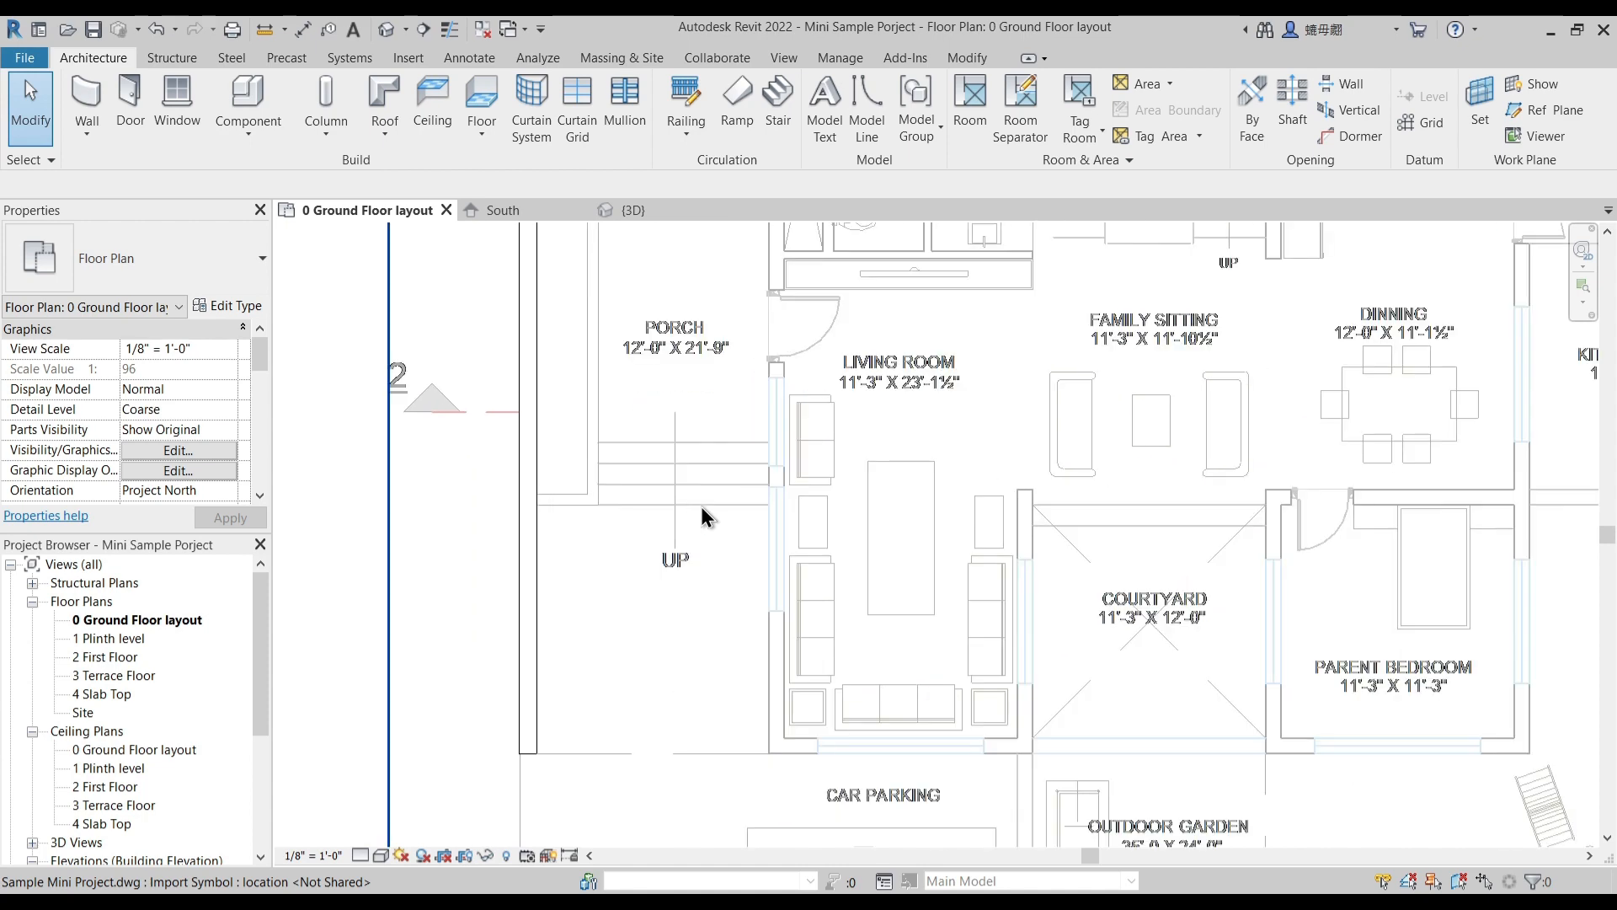
# - Create an in-place model component in the Generic Models category and name it 1 Plinth
pyautogui.scroll(-1, 685, 411)
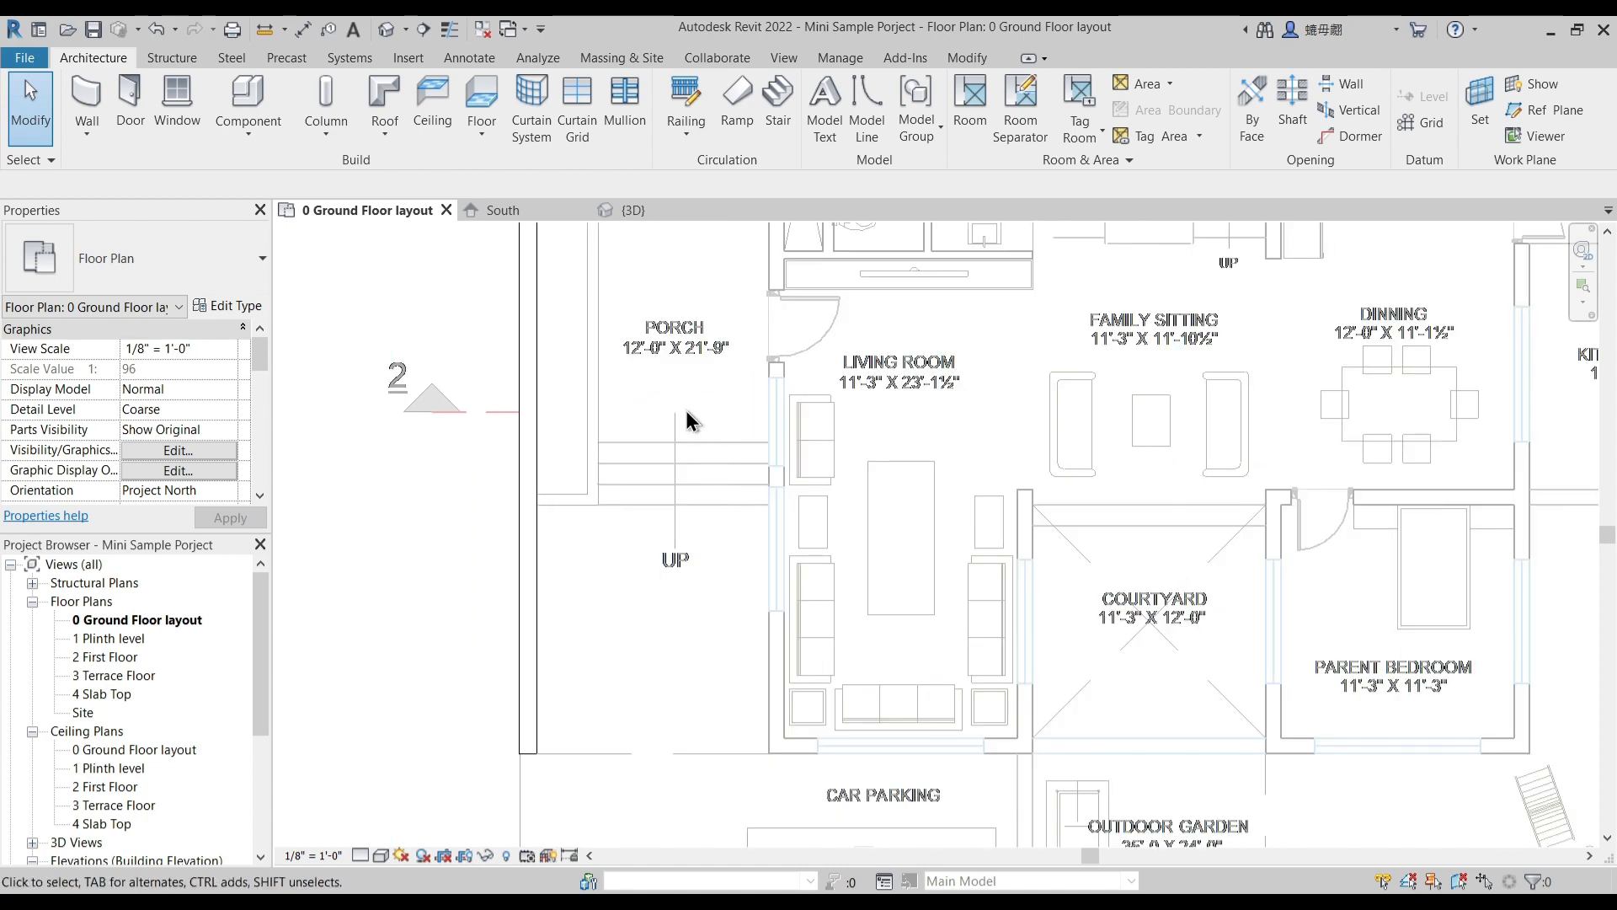
pyautogui.scroll(-2, 685, 407)
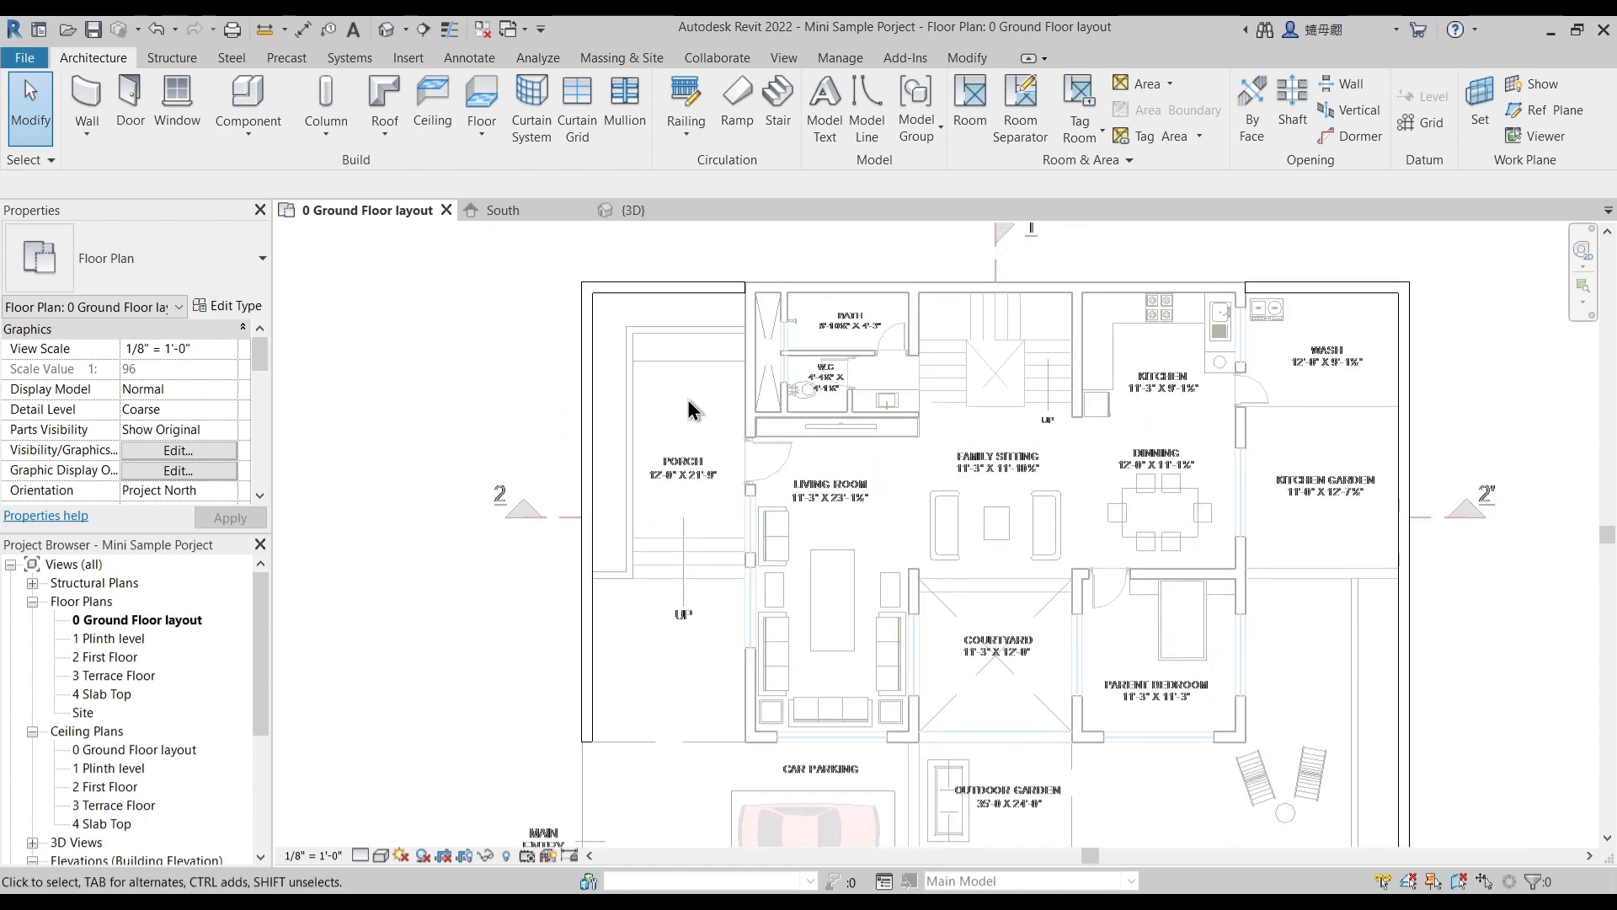
pyautogui.moveTo(703, 447); pyautogui.dragTo(706, 401, button='middle')
pyautogui.moveTo(469, 292); pyautogui.dragTo(459, 375, button='middle')
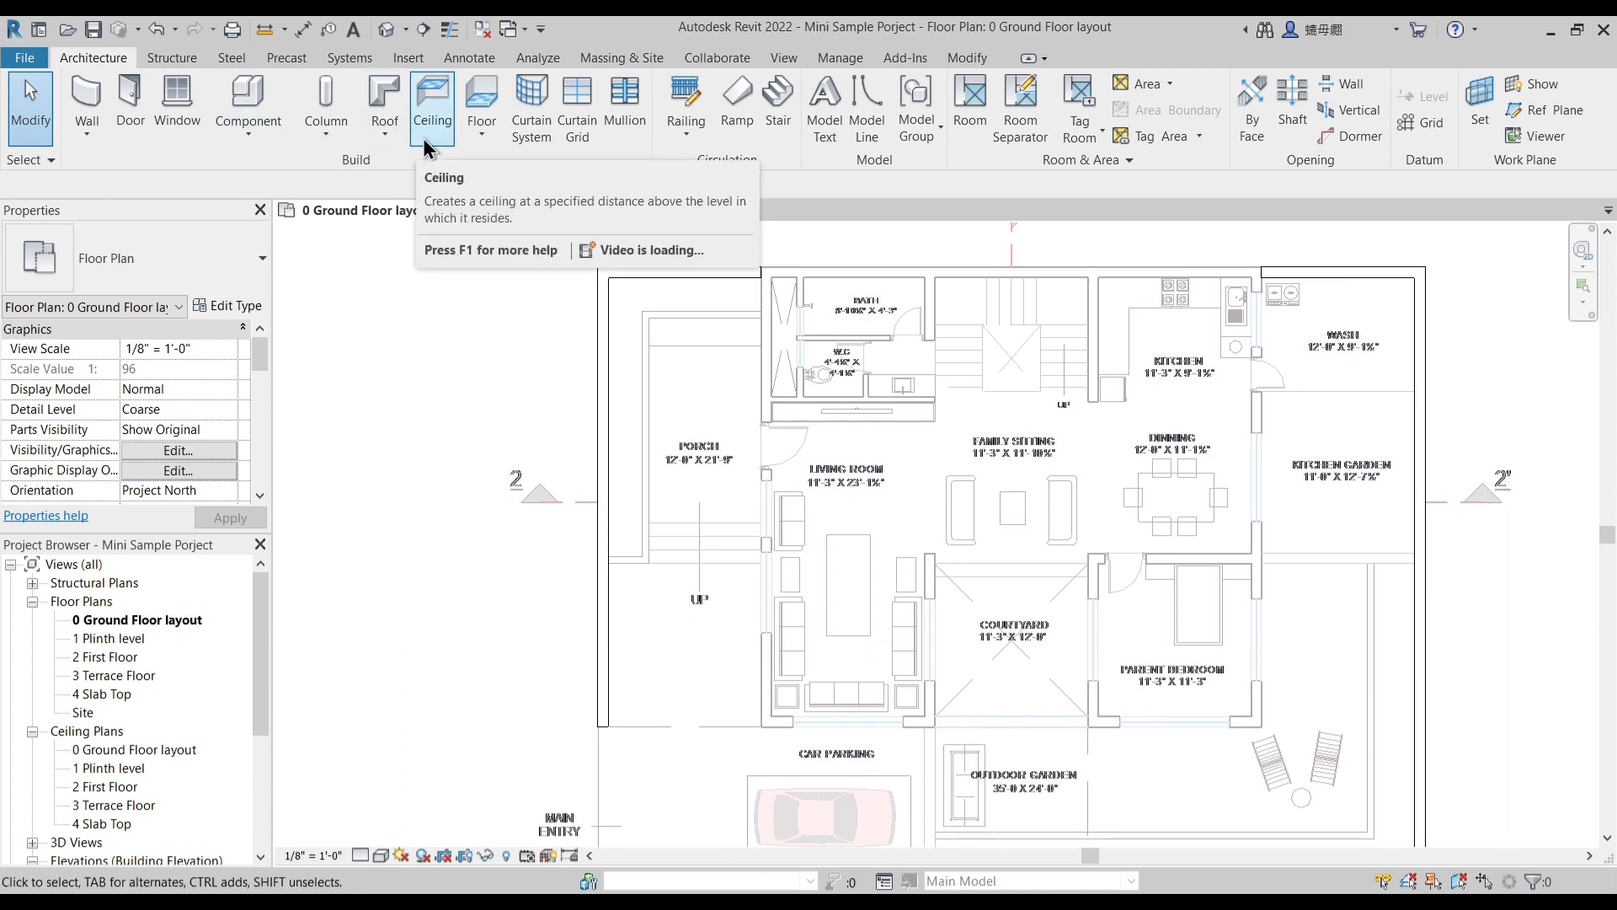
pyautogui.scroll(-2, 674, 353)
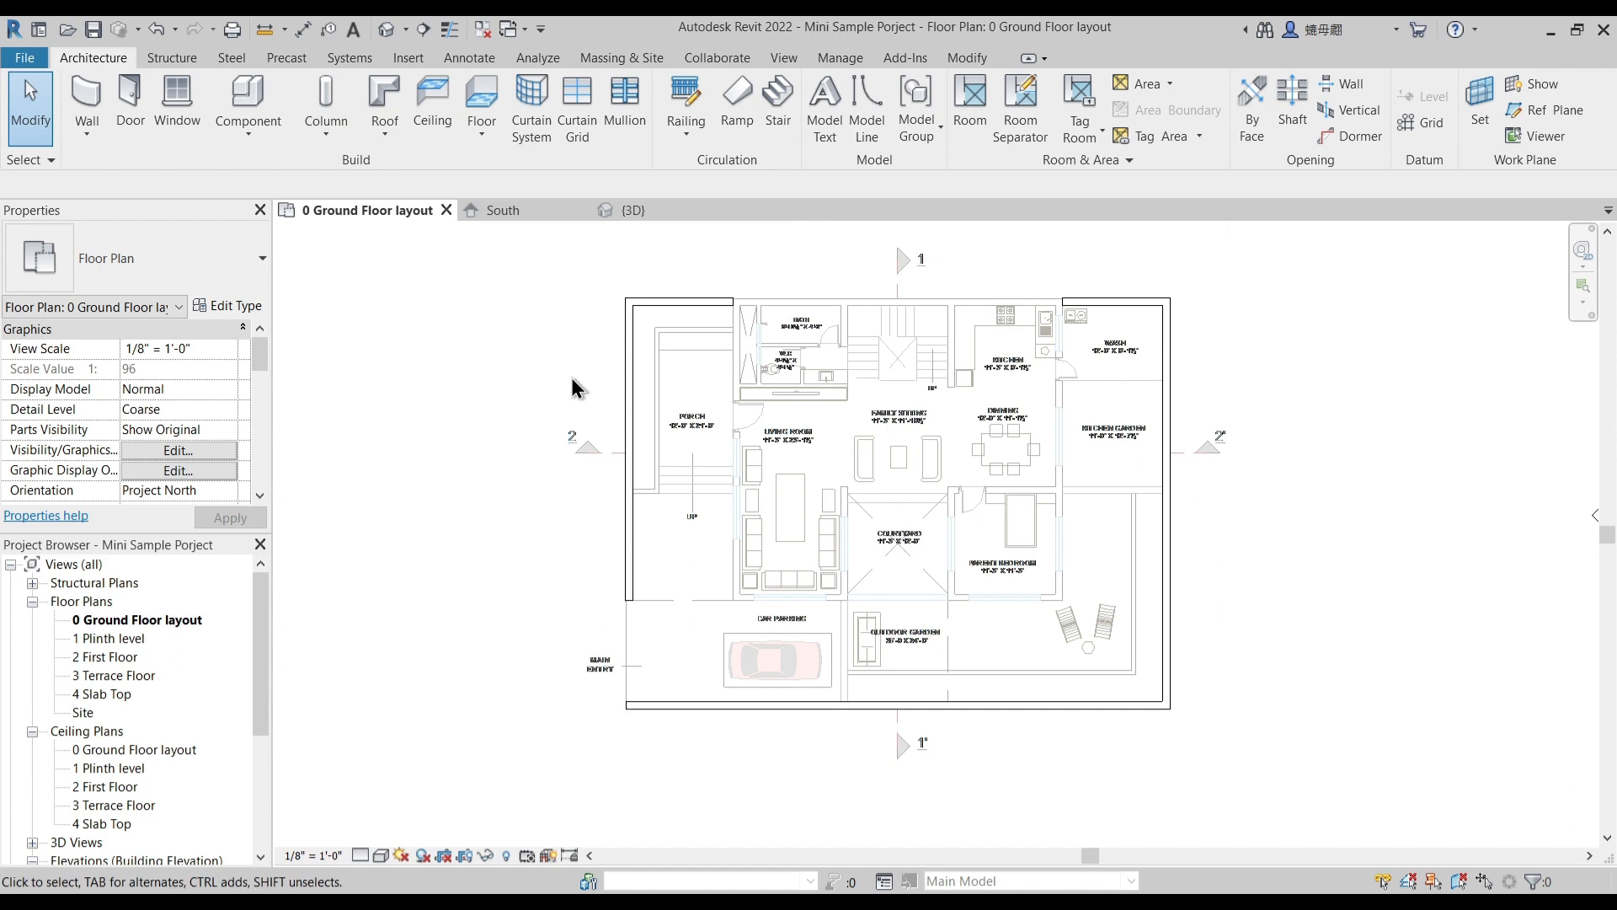
pyautogui.click(261, 130)
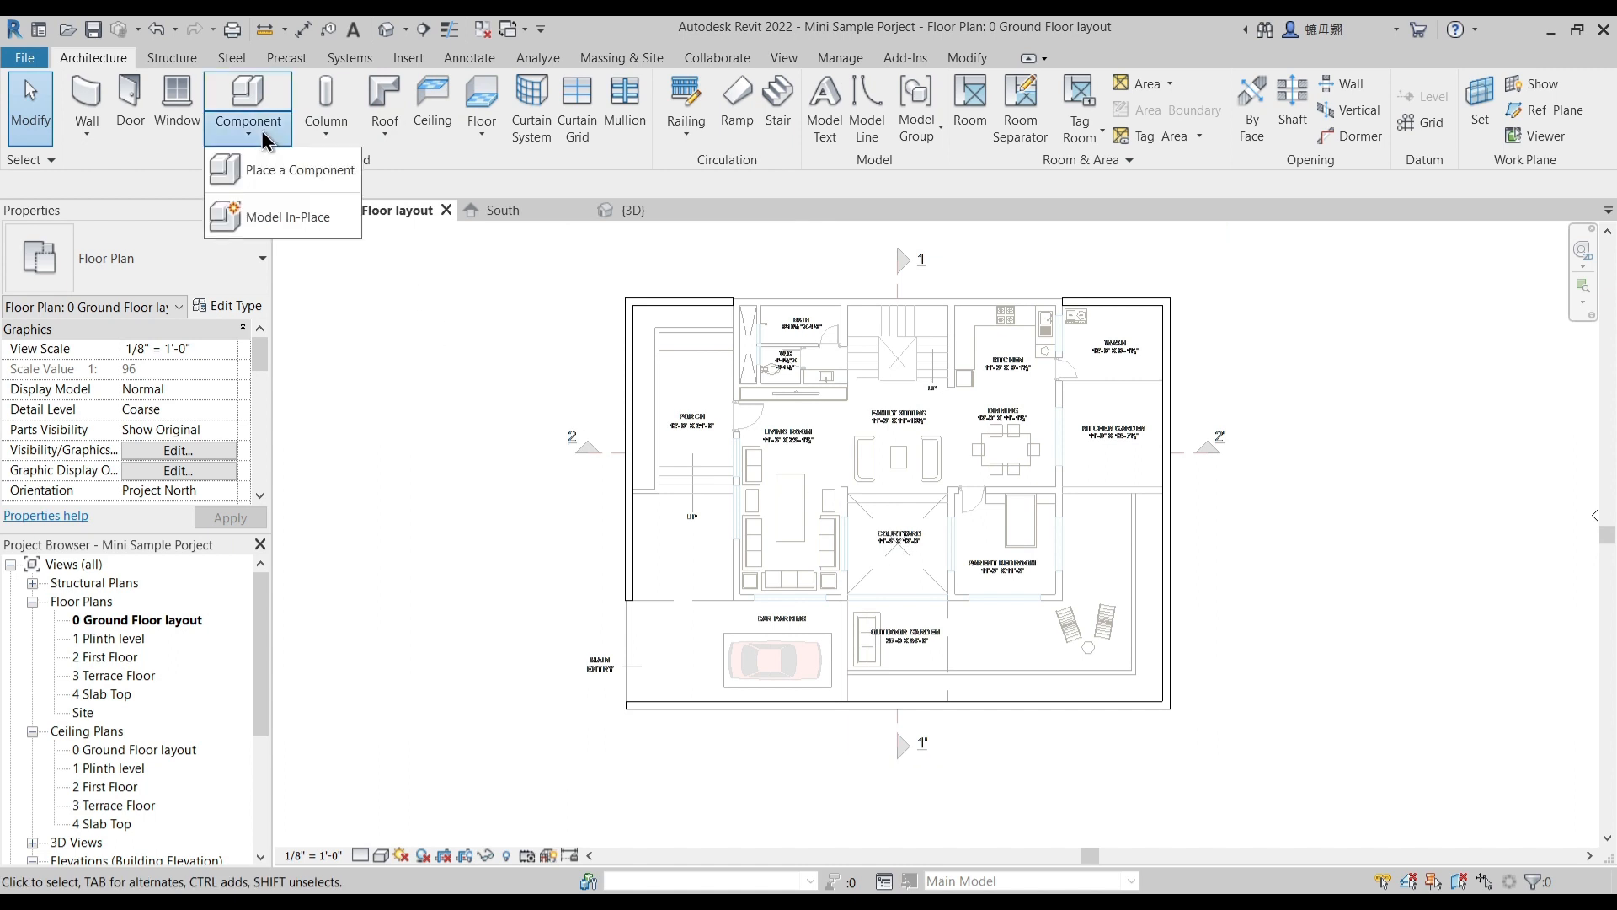
pyautogui.click(285, 217)
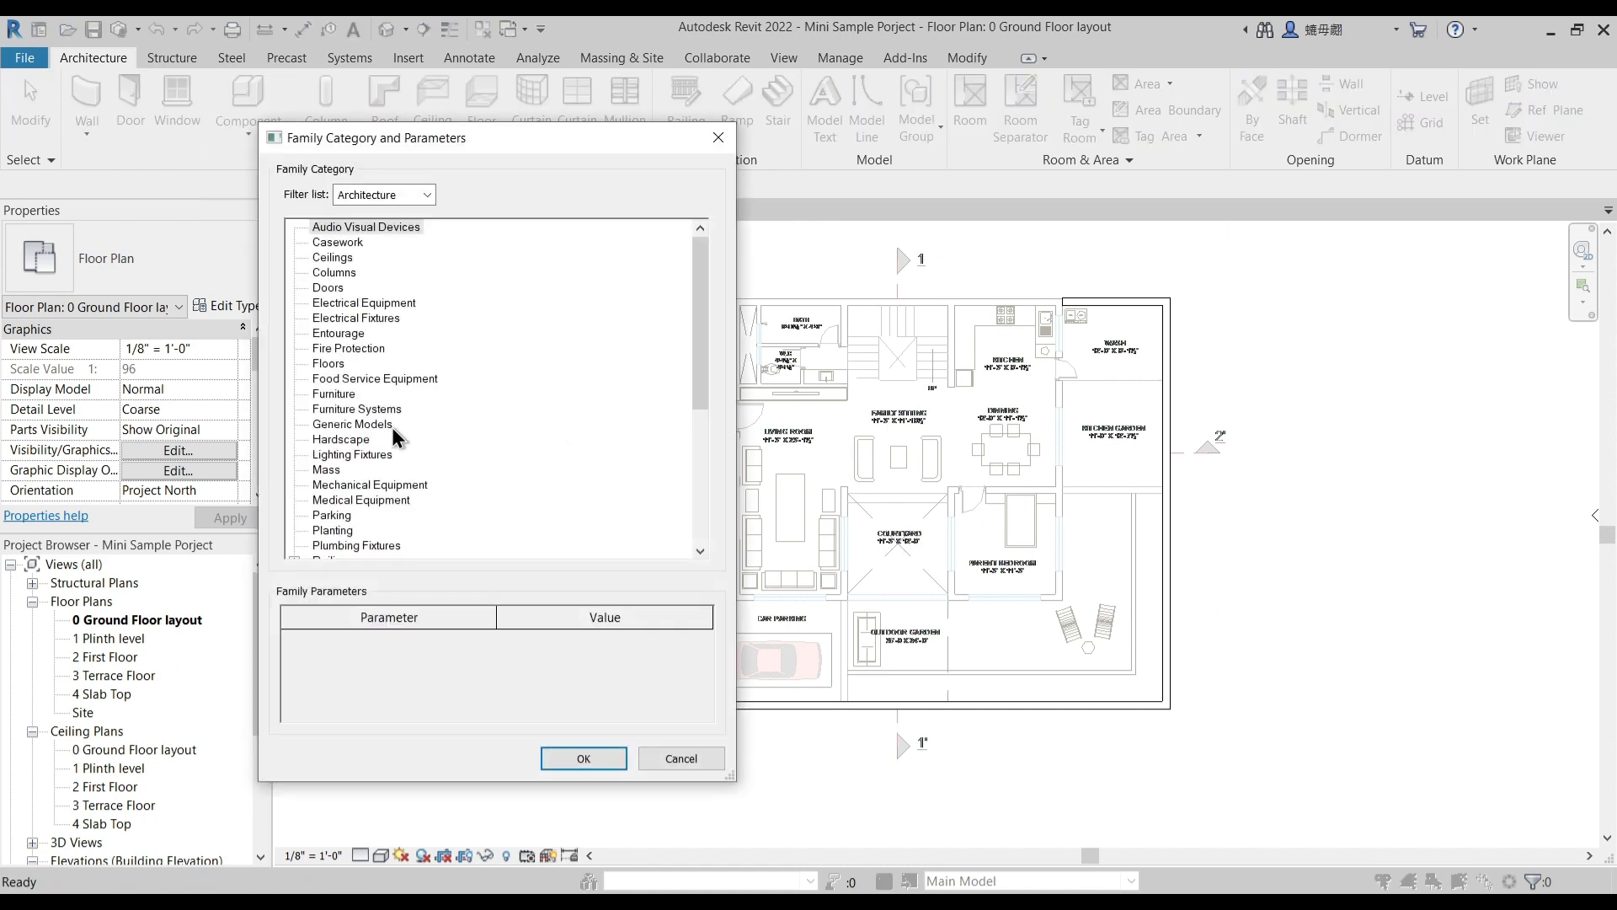
pyautogui.click(364, 409)
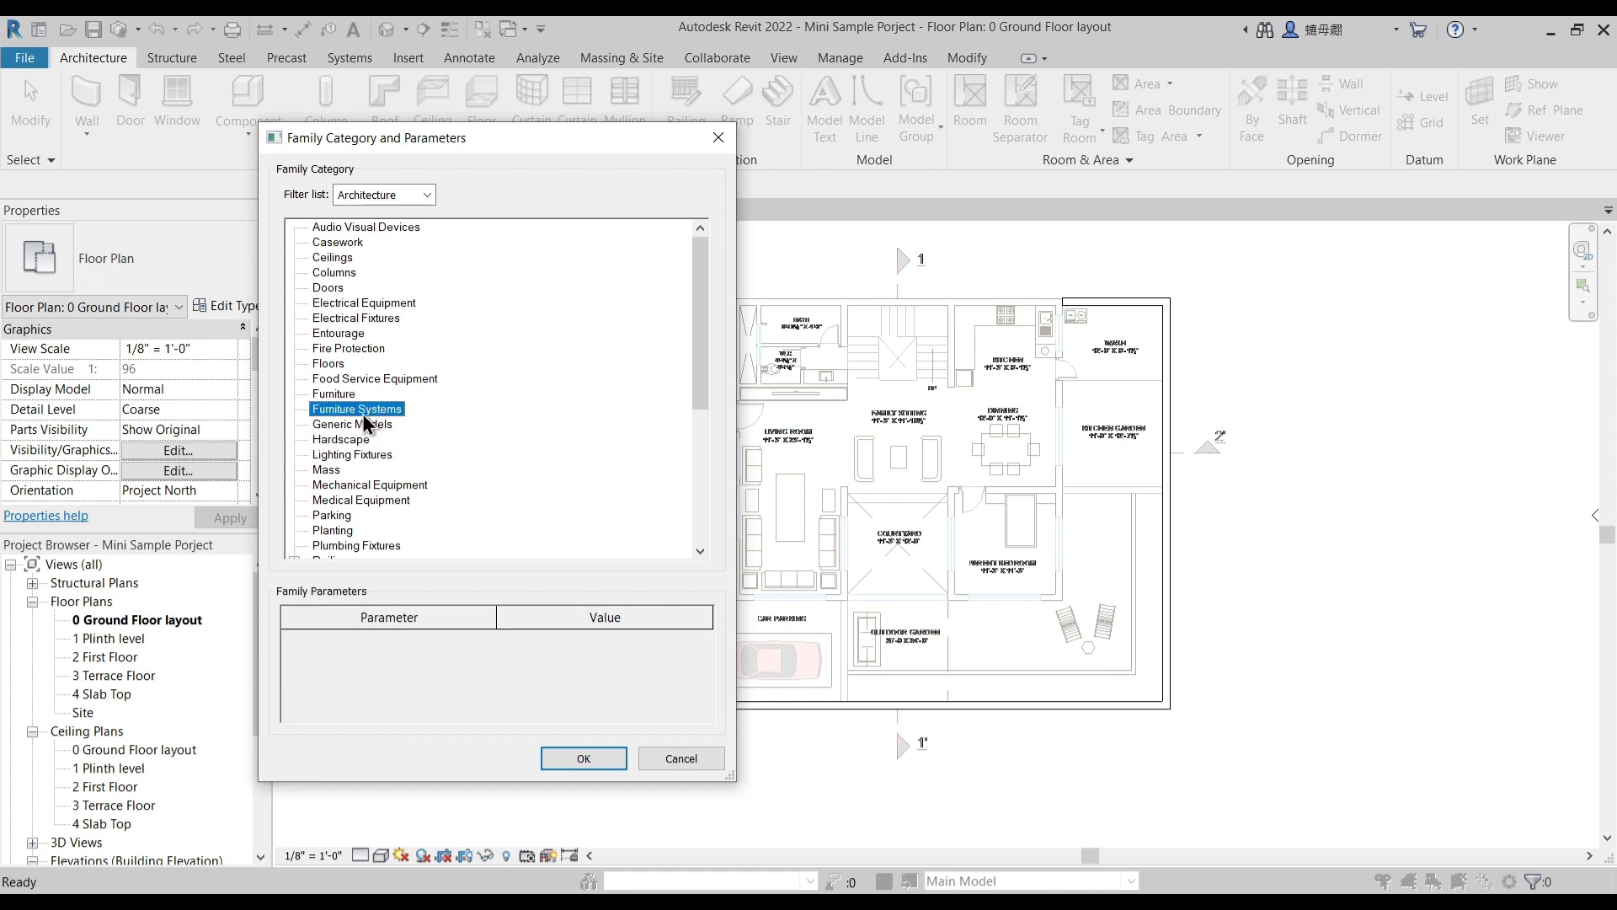
pyautogui.click(364, 423)
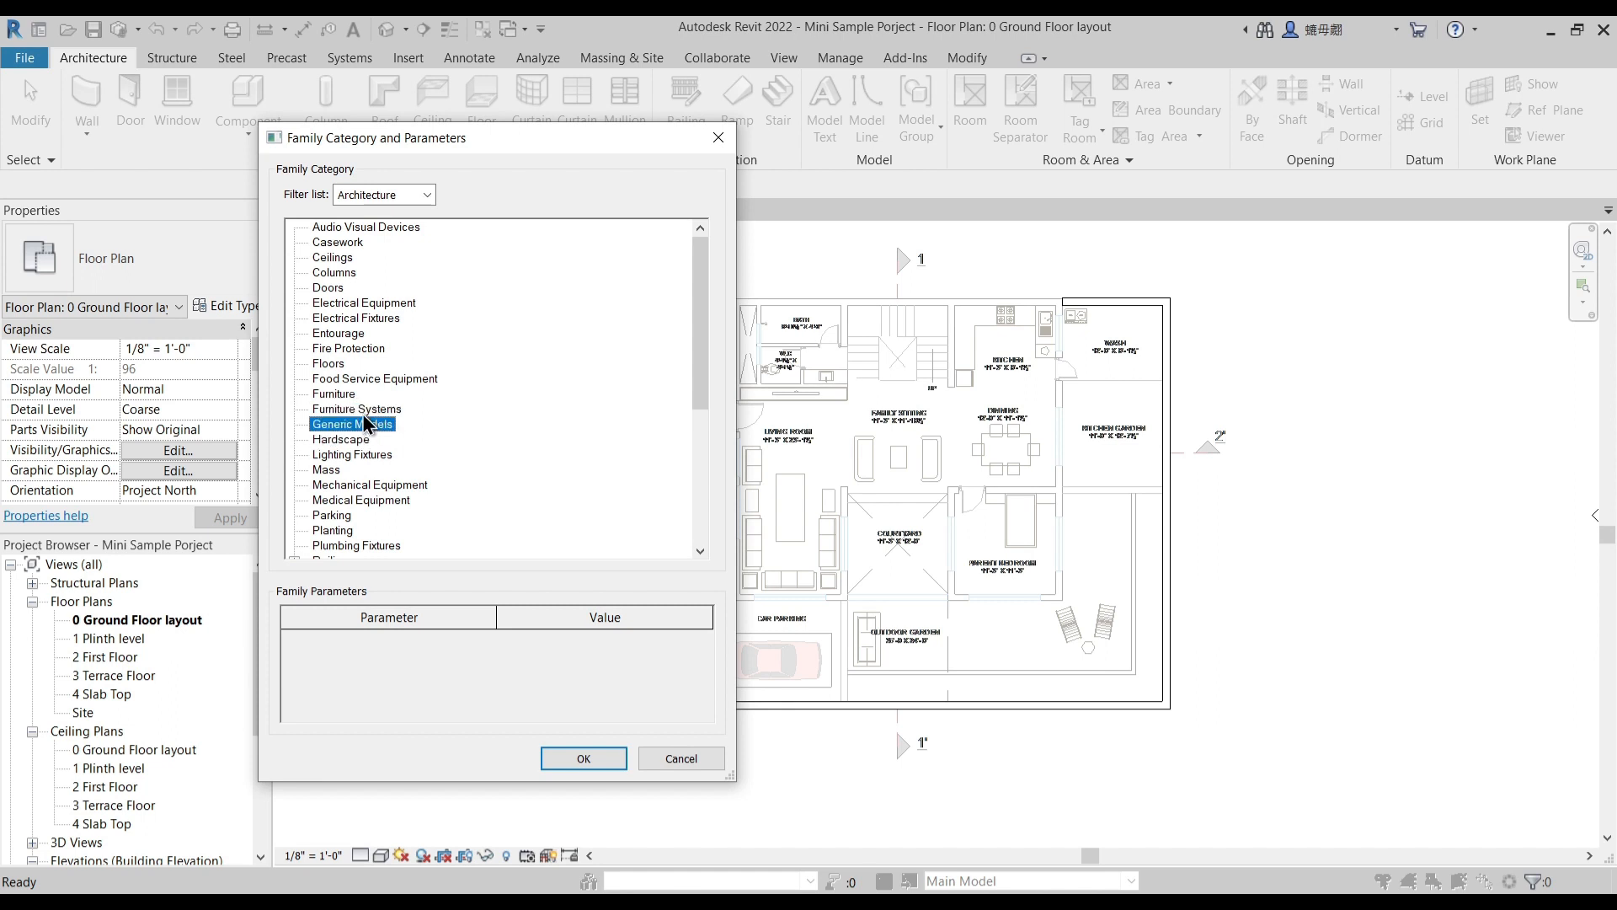
pyautogui.click(580, 759)
pyautogui.write('P')
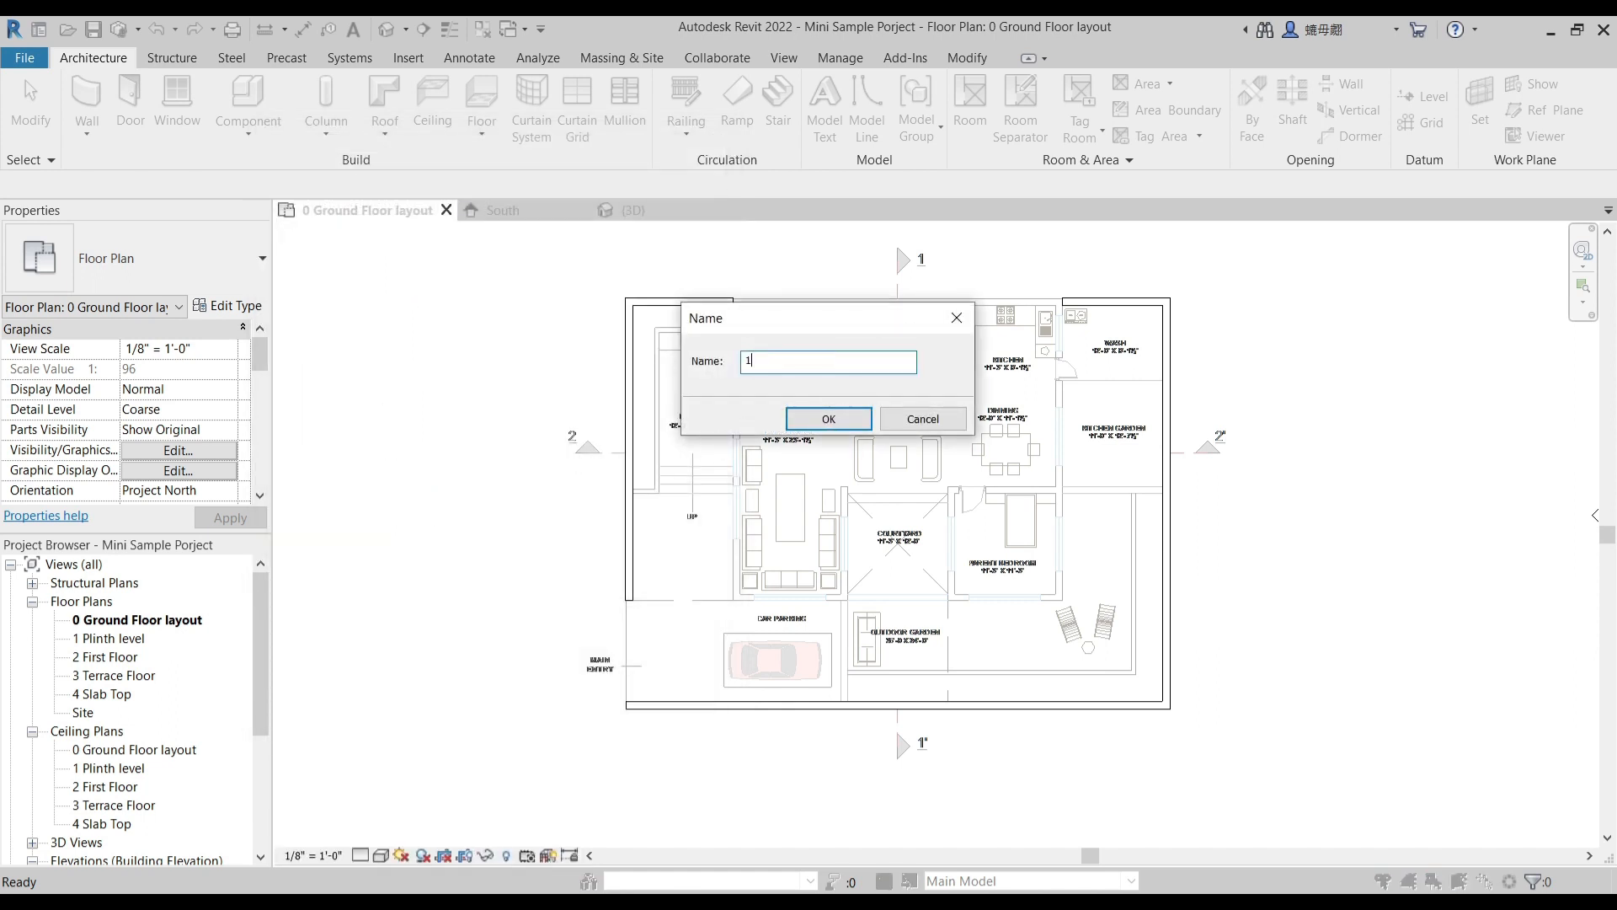
pyautogui.write('linth')
pyautogui.press('Return')
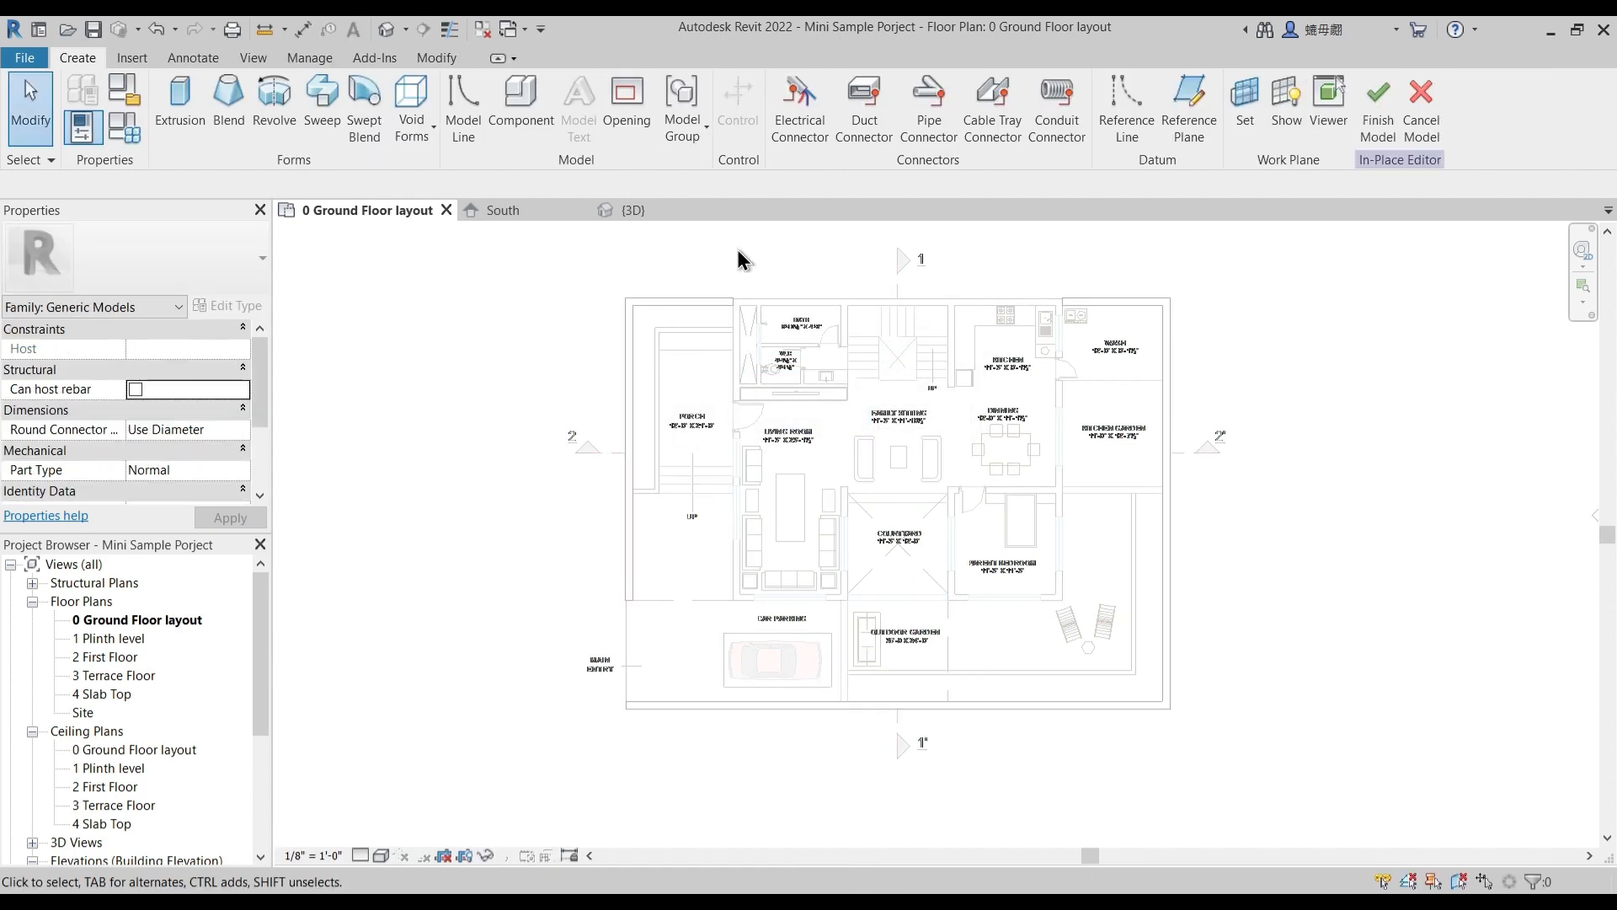
# - Start an extrusion and sketch a rectangle from the bath-side outer house corner to the compound wall's inner corner beyond the outdoor garden
pyautogui.click(179, 113)
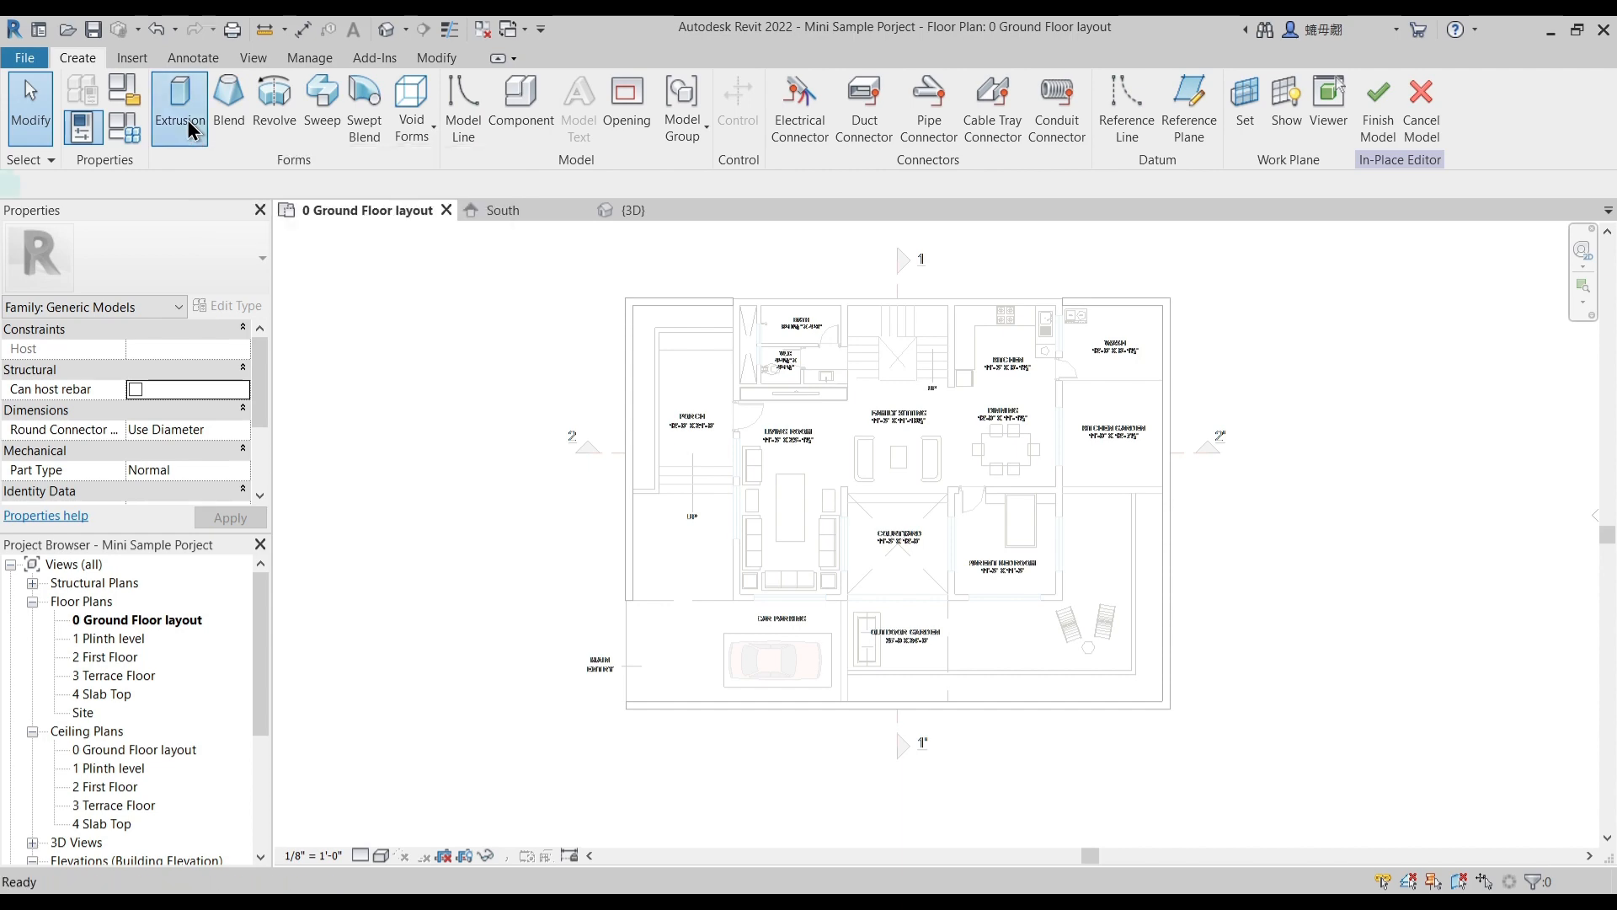
pyautogui.click(791, 88)
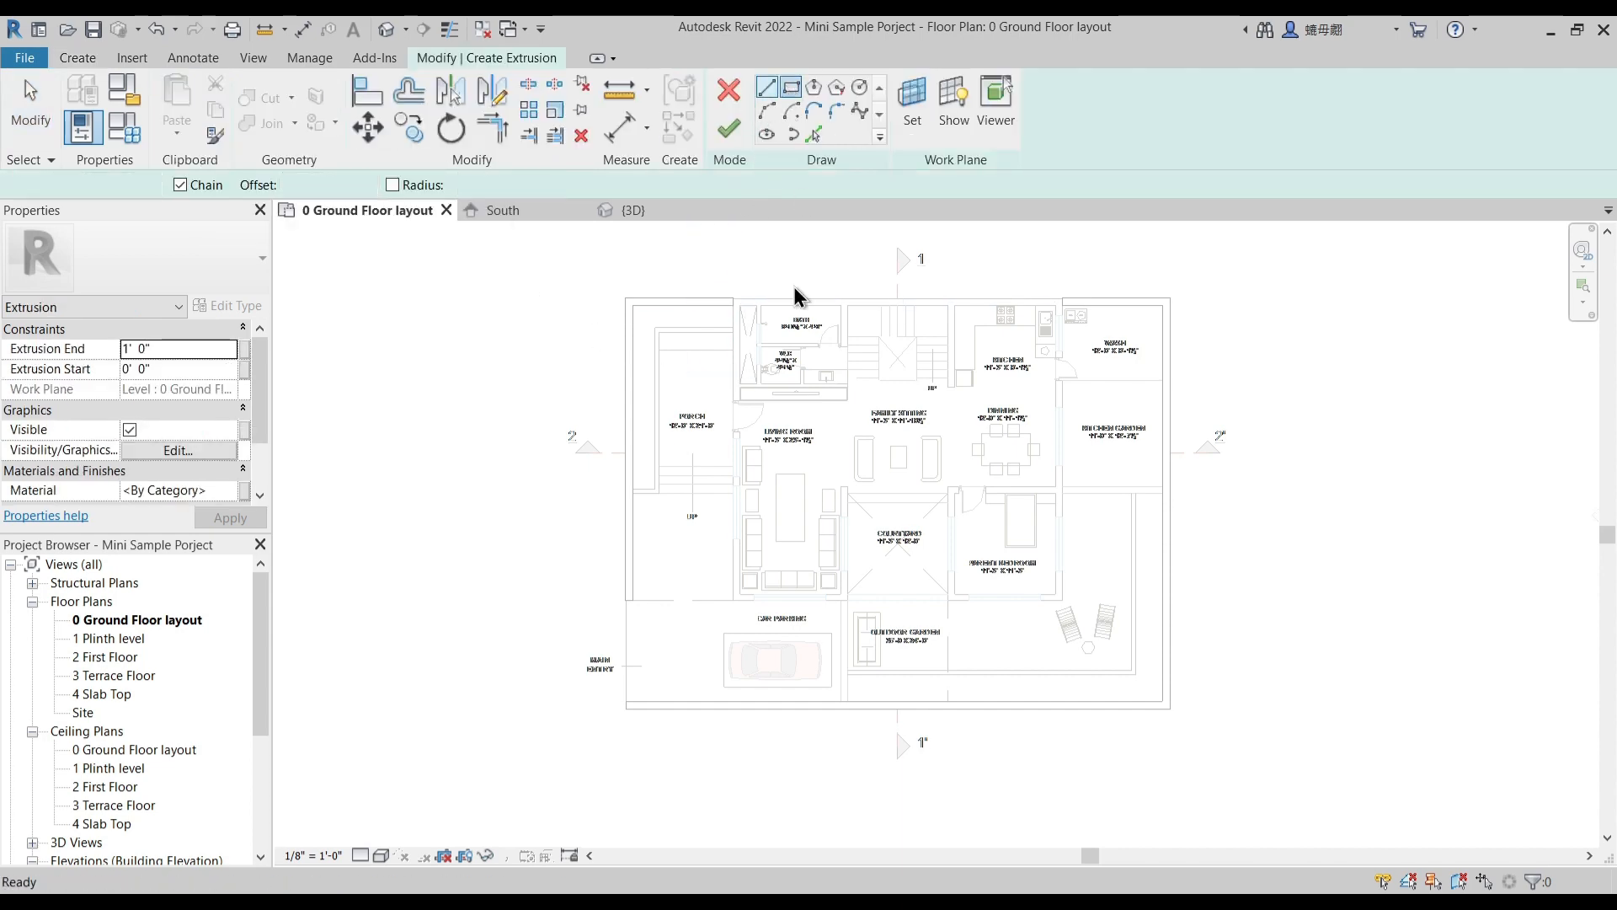
pyautogui.scroll(2, 737, 379)
pyautogui.click(734, 258)
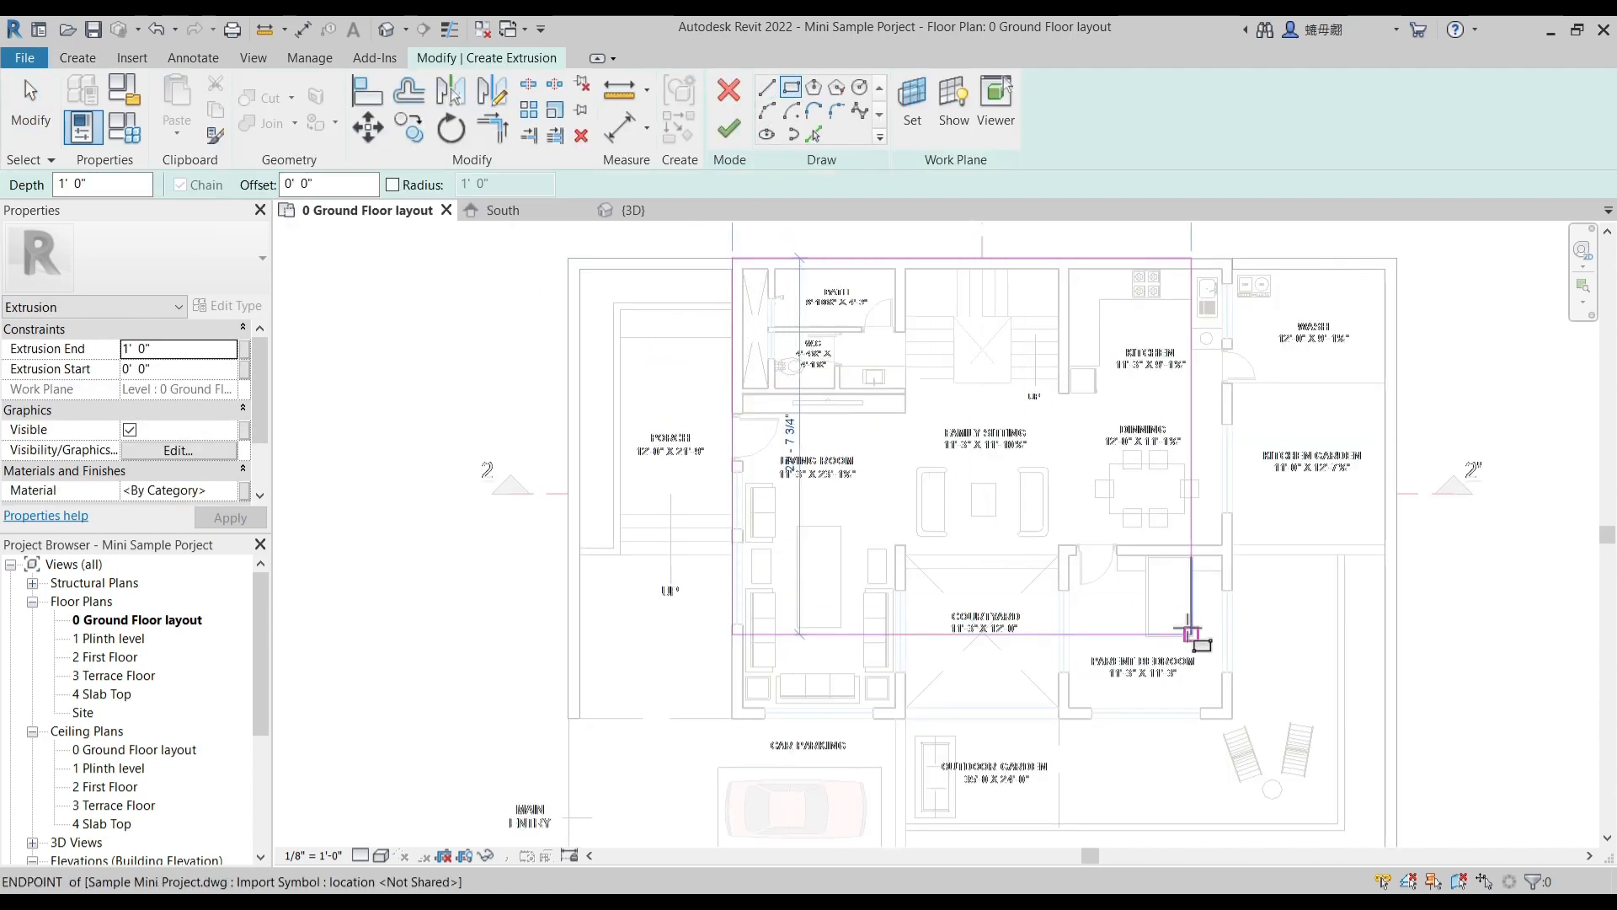
pyautogui.moveTo(1192, 633); pyautogui.dragTo(1050, 386, button='middle')
pyautogui.click(1243, 624)
# - Sketch a second rectangle over the porch, from the compound wall's inner corner to the house wall at the first step line
pyautogui.moveTo(615, 576); pyautogui.dragTo(772, 704, button='middle')
pyautogui.moveTo(697, 523); pyautogui.dragTo(736, 761, button='middle')
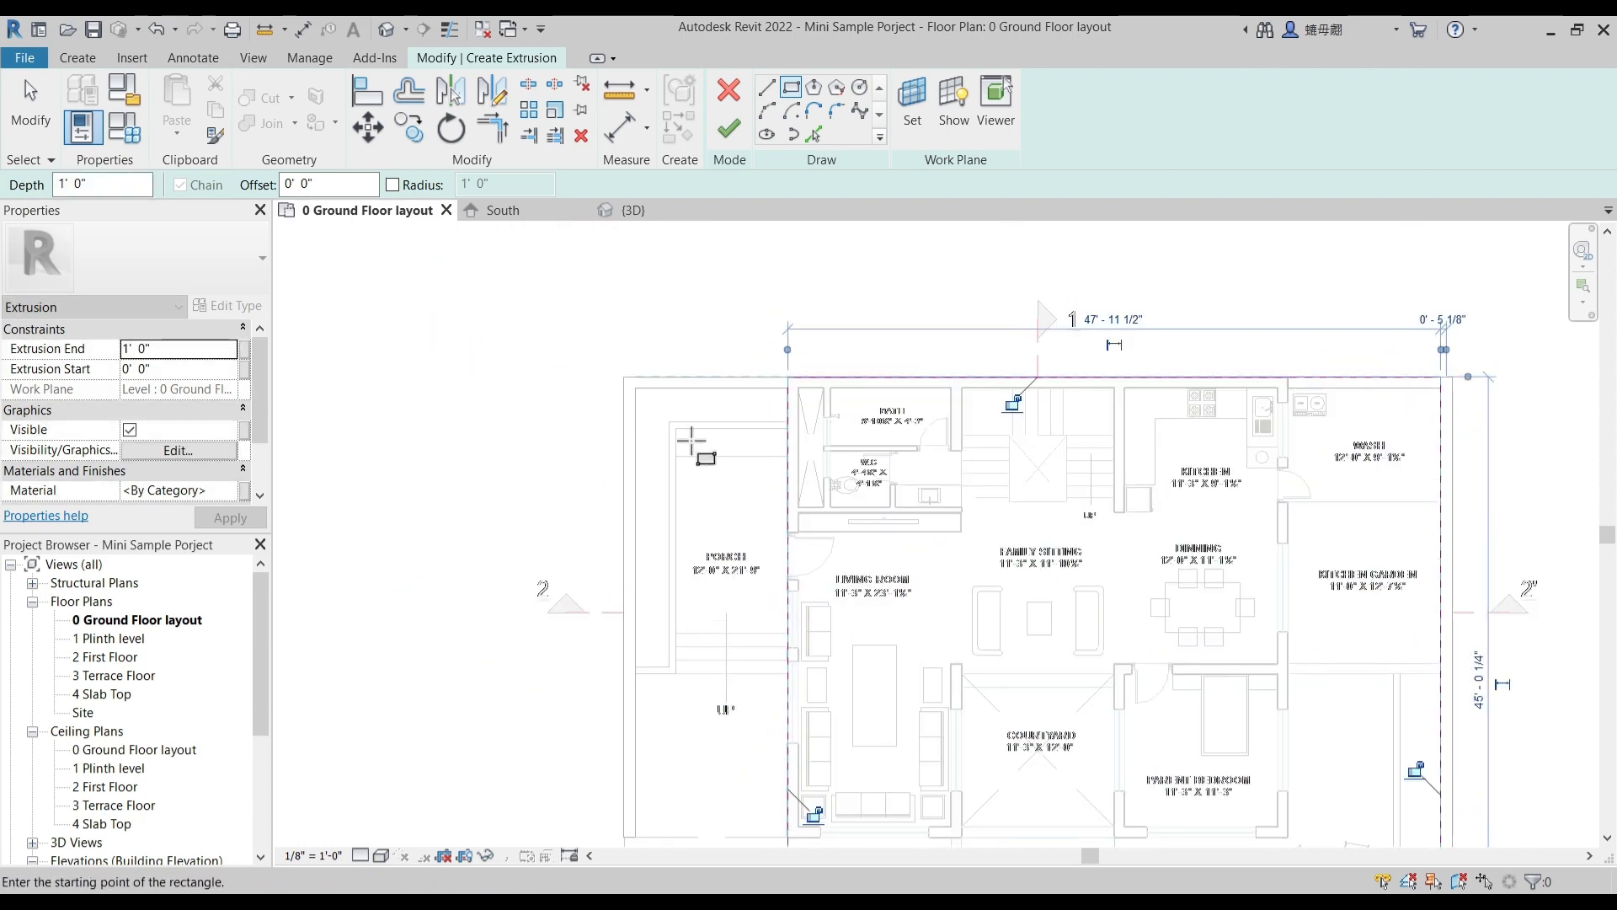
pyautogui.click(635, 388)
pyautogui.click(751, 606)
pyautogui.moveTo(772, 627); pyautogui.dragTo(778, 642, button='middle')
pyautogui.scroll(3, 778, 641)
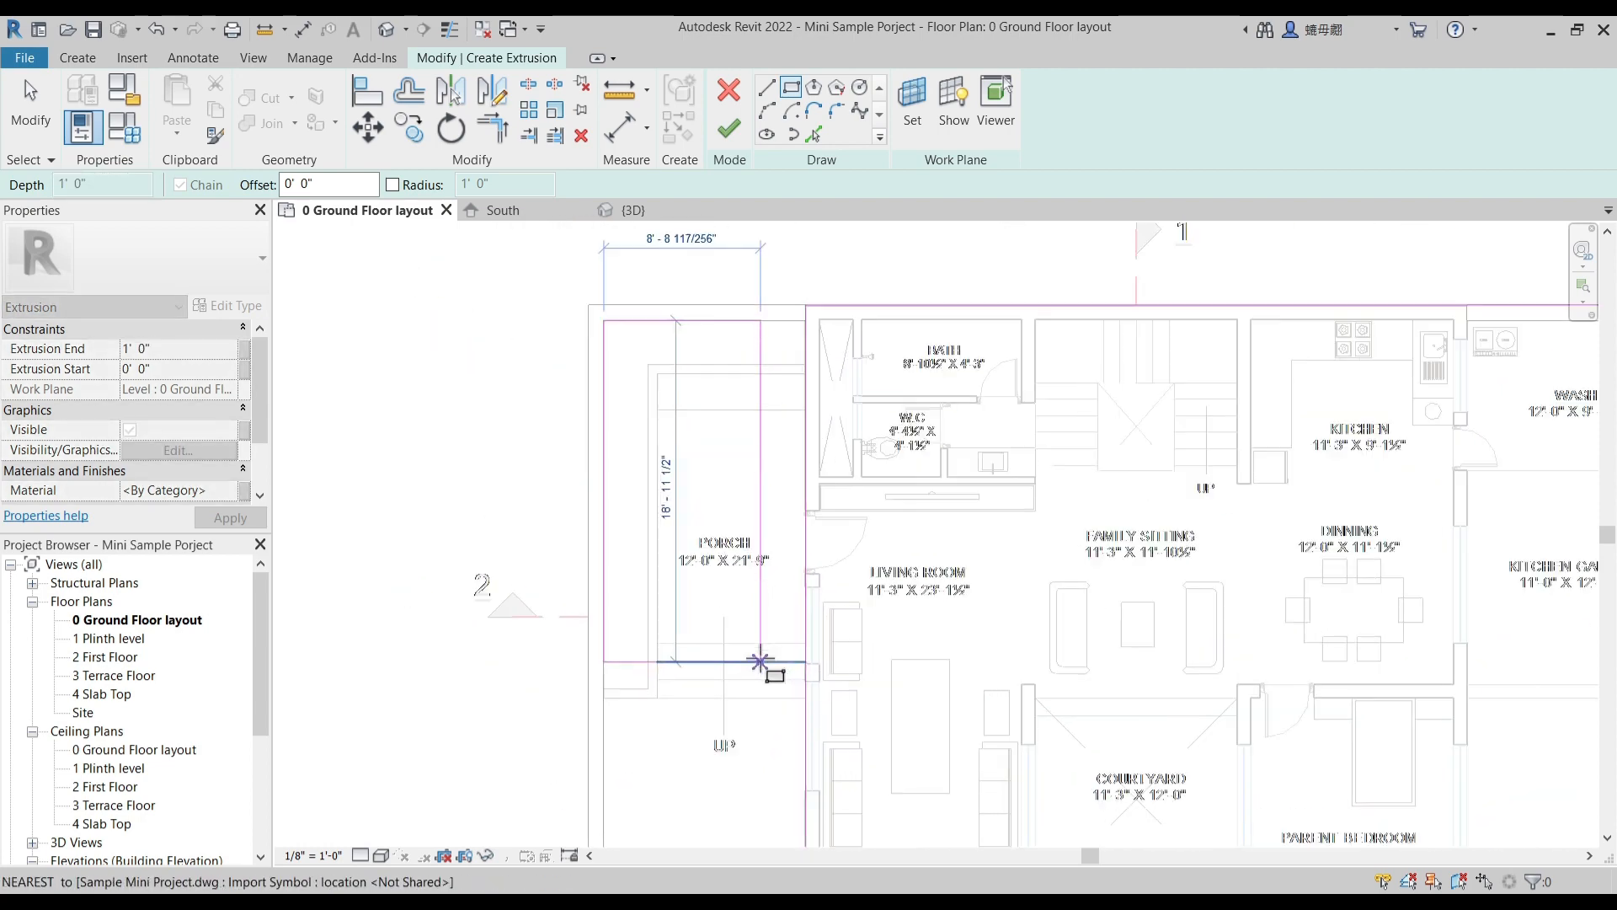
pyautogui.click(813, 641)
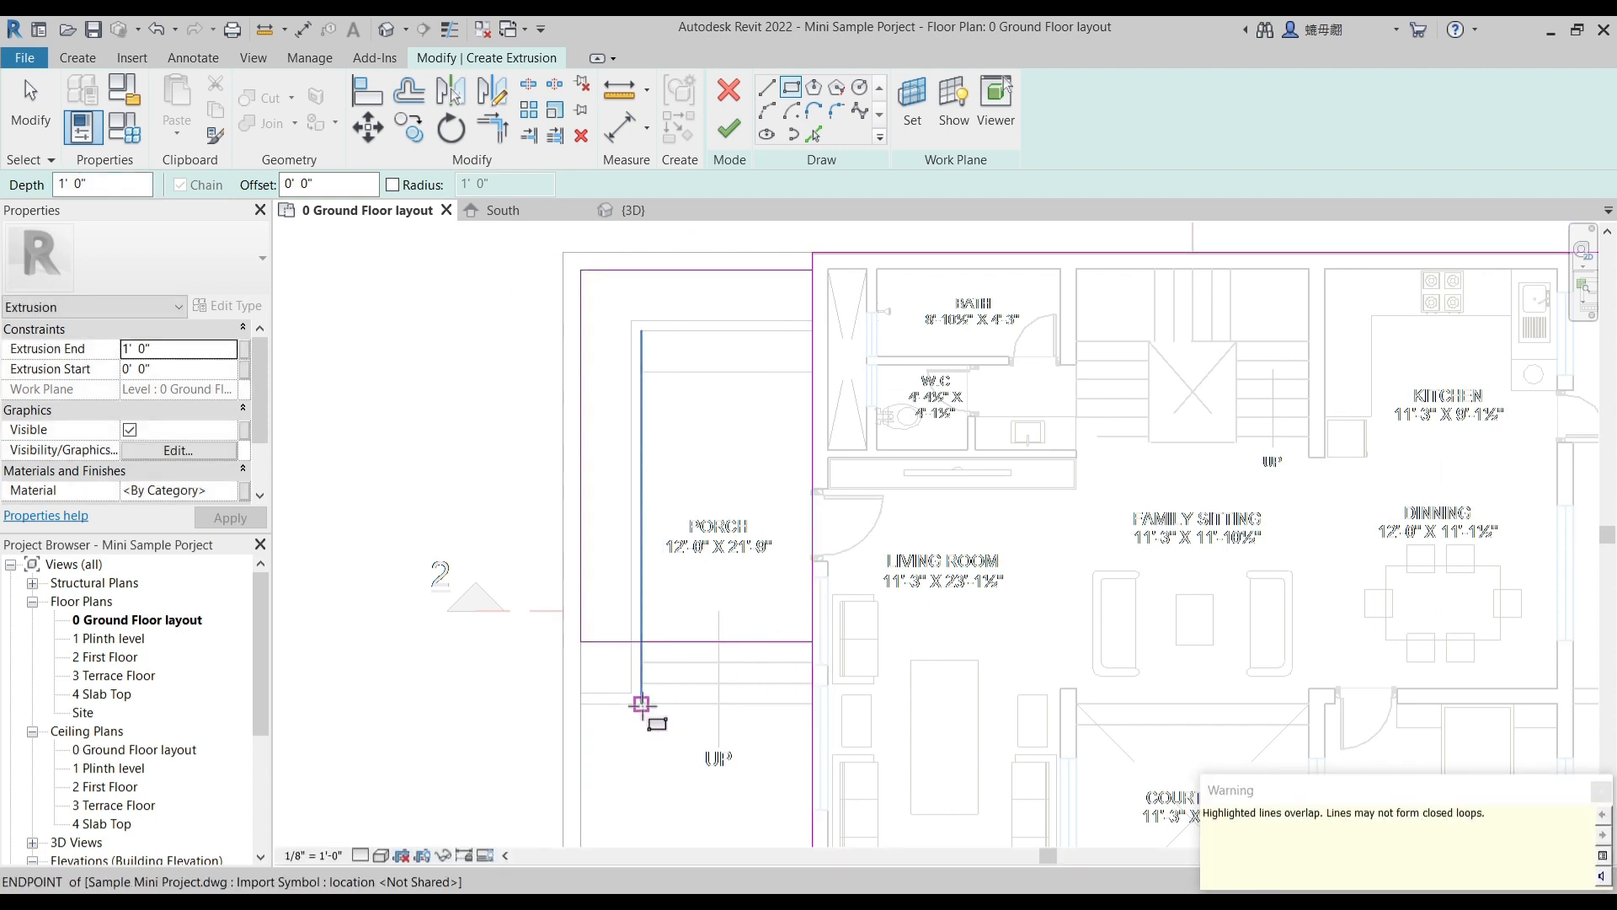
# - Sketch a small rectangle between the compound wall and the porch steps, adjoining the porch rectangle, and finish the rectangle command
pyautogui.click(642, 703)
pyautogui.click(581, 641)
pyautogui.scroll(-3, 712, 469)
pyautogui.moveTo(712, 699); pyautogui.dragTo(707, 447, button='middle')
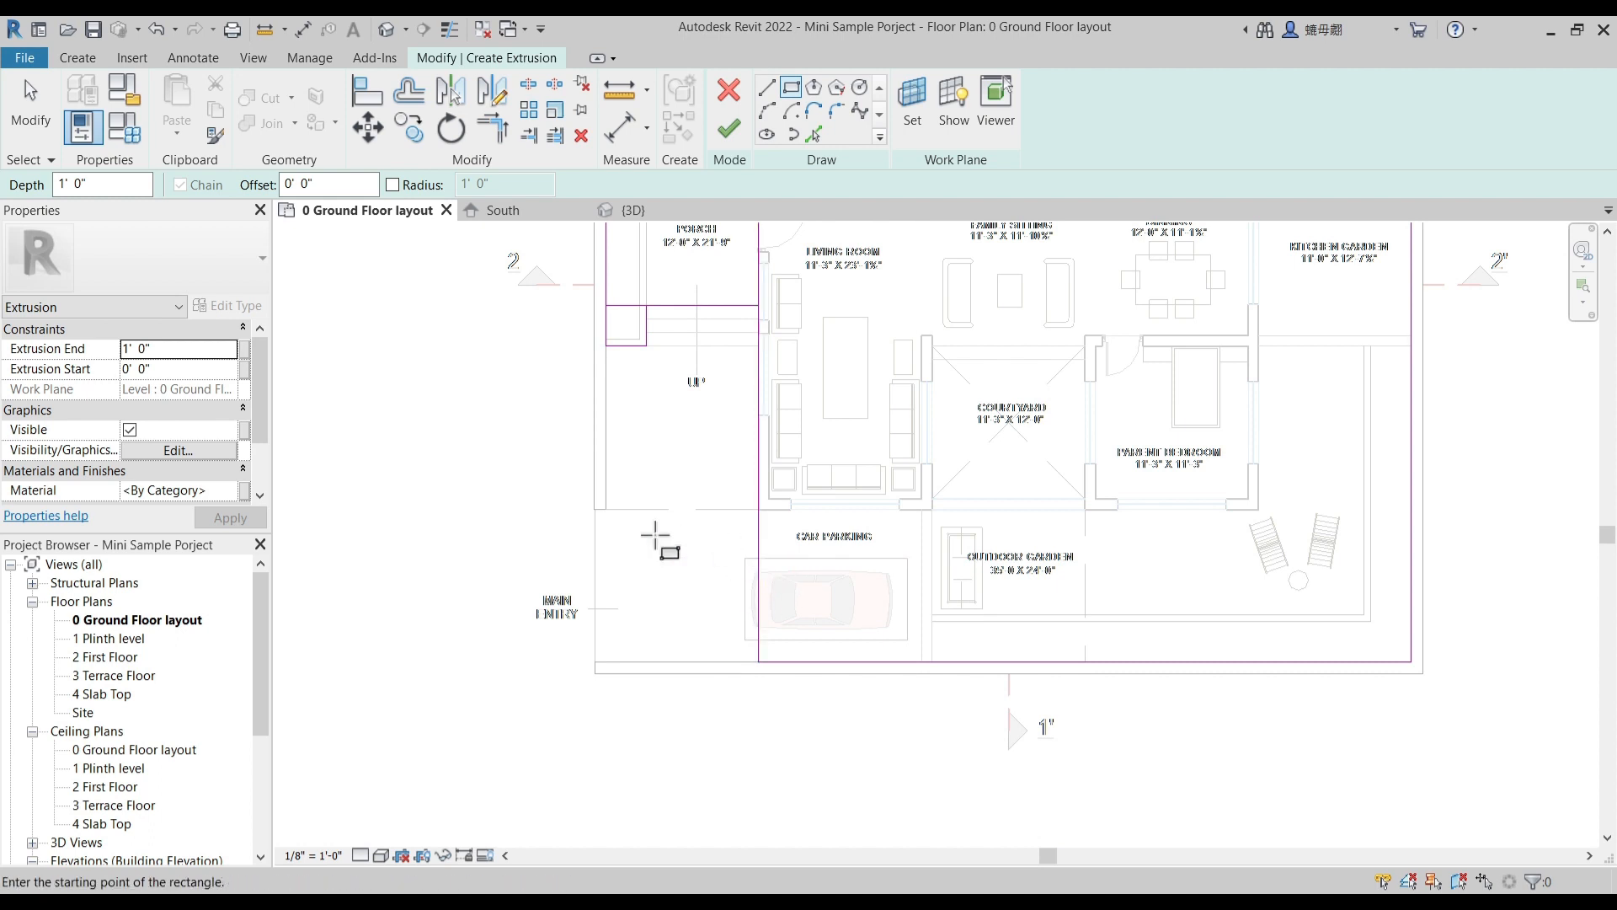
pyautogui.click(923, 513)
pyautogui.press('Escape')
pyautogui.press('Escape')
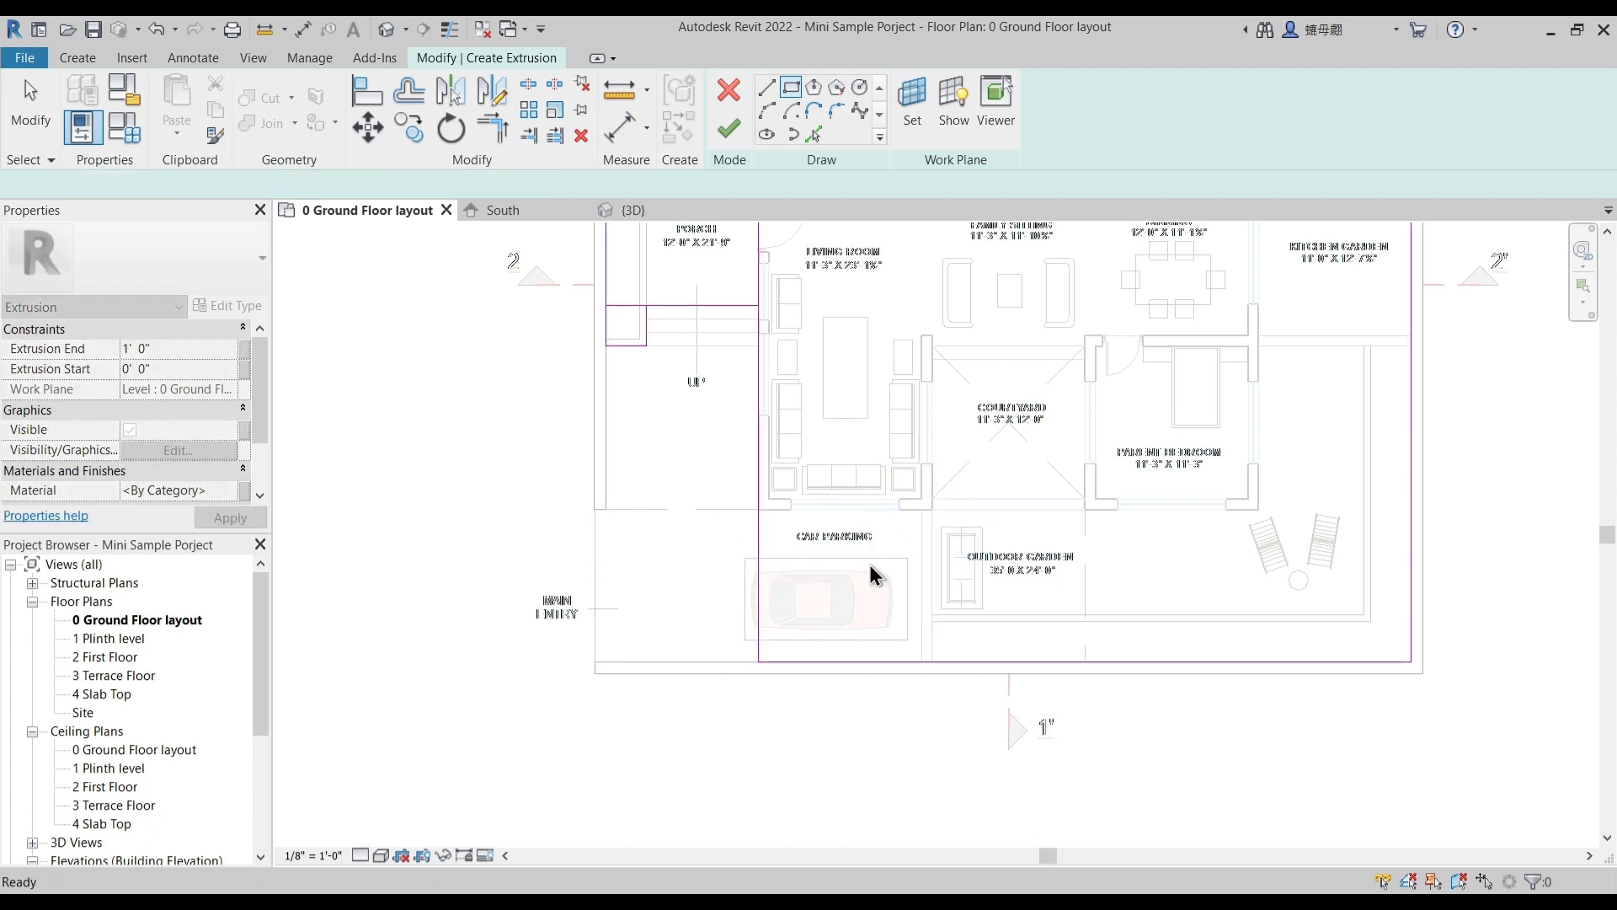
# - Delete the small rectangle's edge that overlaps the porch rectangle's lower edge
pyautogui.scroll(-2, 876, 578)
pyautogui.scroll(-2, 776, 660)
pyautogui.moveTo(775, 576); pyautogui.dragTo(725, 463, button='middle')
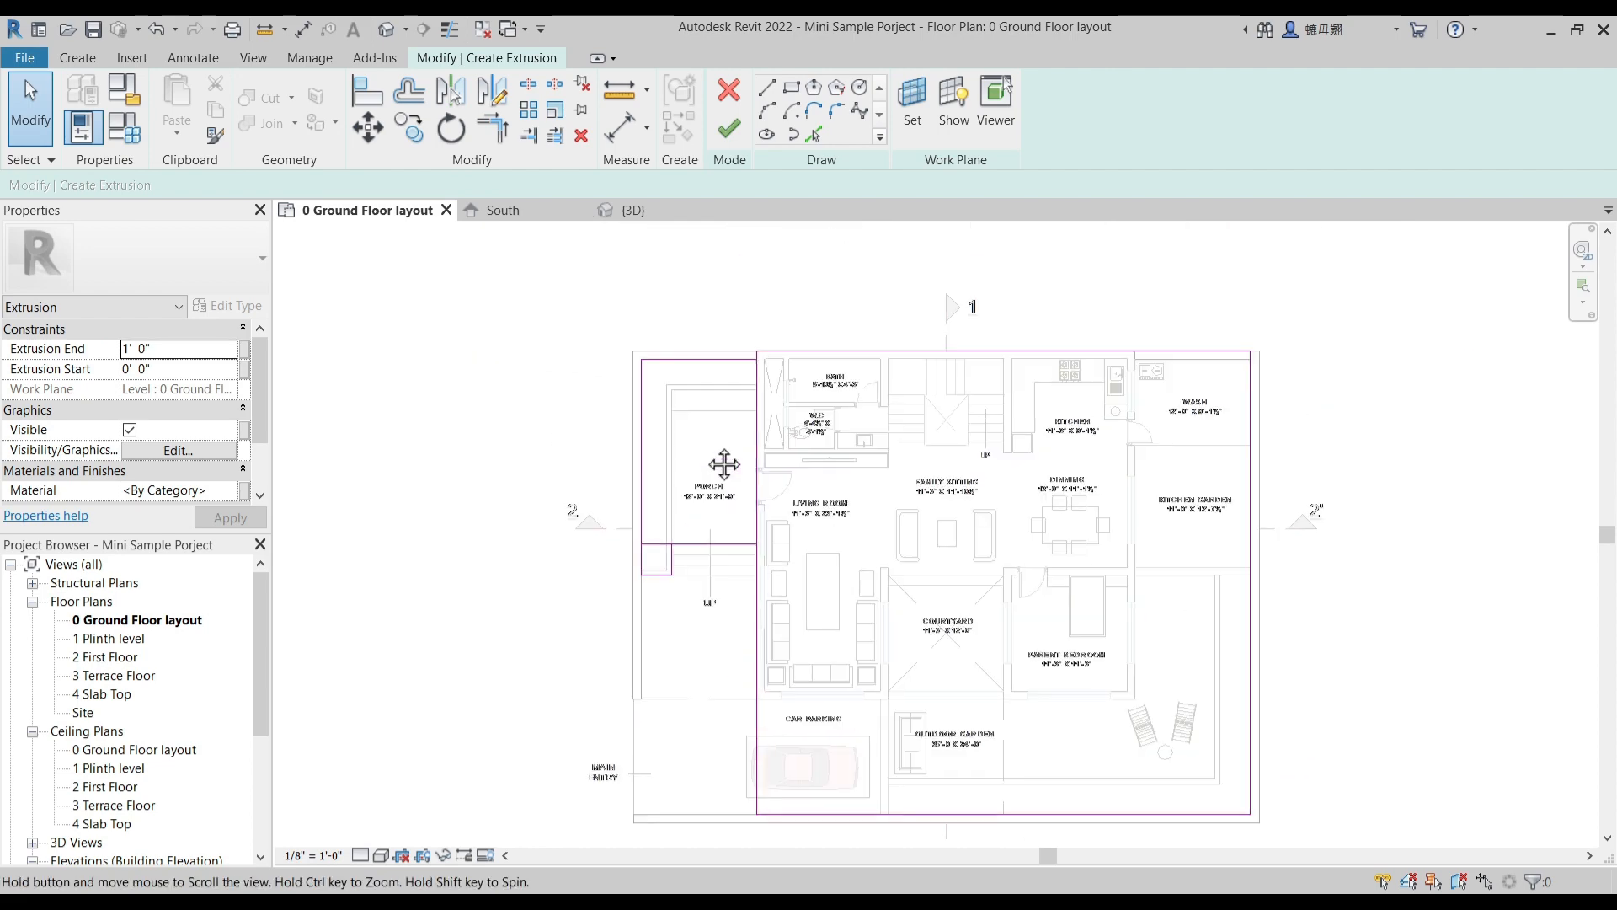
pyautogui.scroll(2, 669, 542)
pyautogui.press('t')
pyautogui.press('r')
pyautogui.press('Escape')
pyautogui.click(665, 557)
pyautogui.press('Delete')
# - Trim the porch outline's lower edge to the small rectangle's edge beside the steps so the two shapes join
pyautogui.press('t')
pyautogui.click(674, 571)
pyautogui.press('Escape')
pyautogui.press('t')
pyautogui.press('r')
pyautogui.click(679, 562)
pyautogui.click(692, 550)
pyautogui.press('Escape')
pyautogui.scroll(-2, 690, 579)
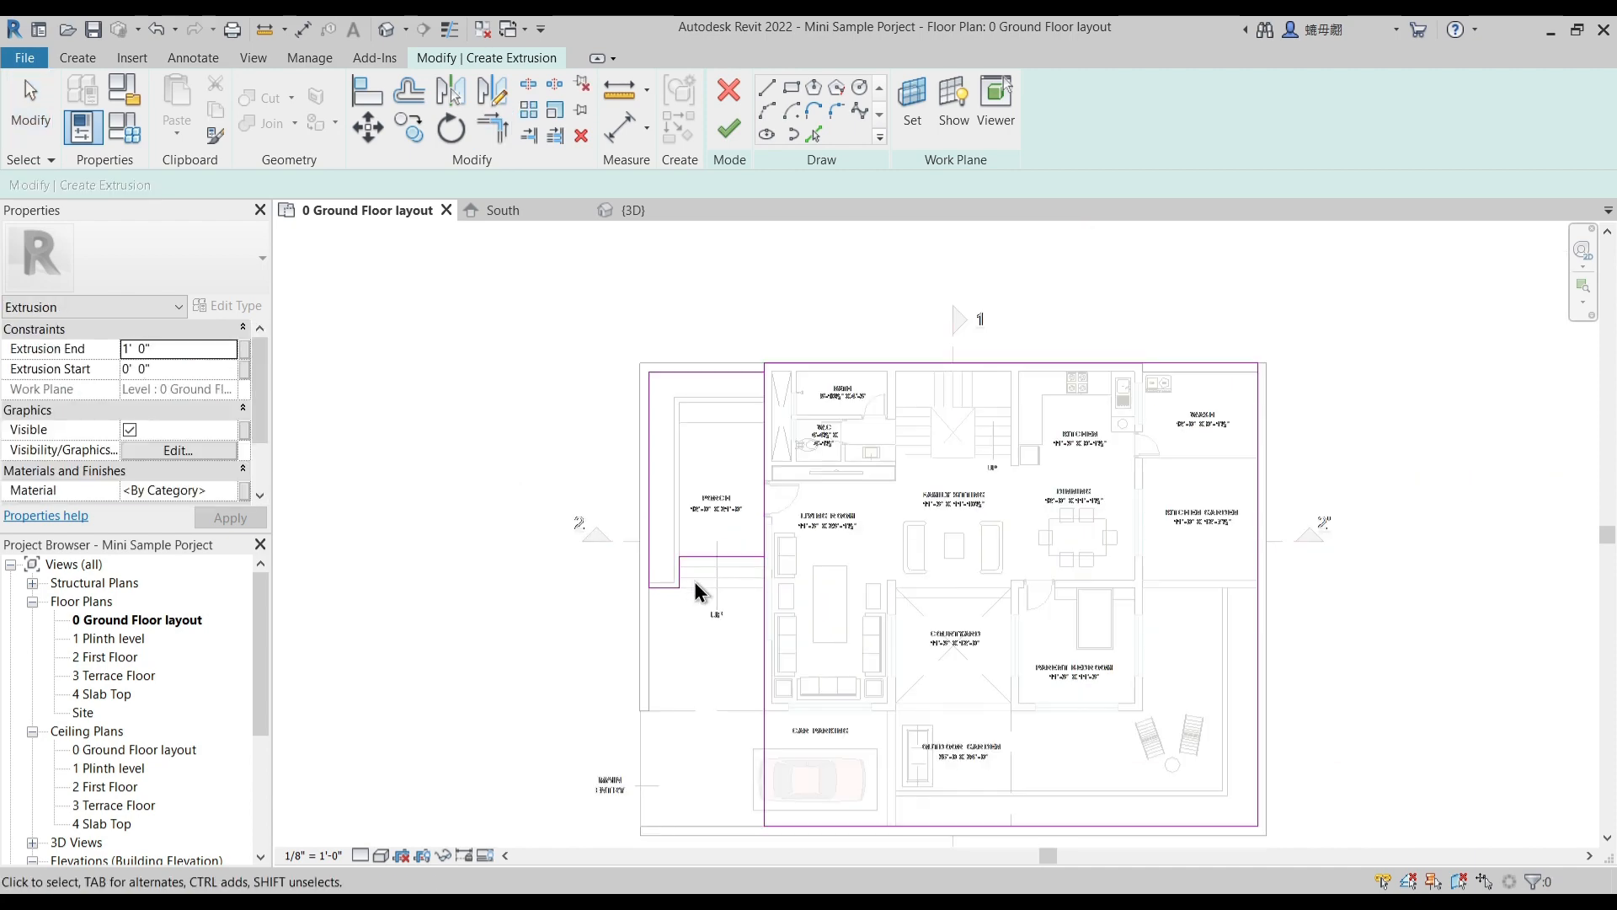
# - Trim the large rectangle's porch-side edge at the porch outline's upper edge, removing its length past the living room and car parking
pyautogui.scroll(4, 750, 375)
pyautogui.press('t')
pyautogui.press('r')
pyautogui.click(763, 379)
pyautogui.click(779, 375)
pyautogui.scroll(3, 783, 372)
pyautogui.scroll(-2, 792, 379)
pyautogui.scroll(-3, 789, 374)
pyautogui.moveTo(1362, 410); pyautogui.dragTo(1031, 414, button='middle')
pyautogui.scroll(2, 1031, 413)
pyautogui.scroll(-3, 989, 393)
pyautogui.moveTo(1032, 633); pyautogui.dragTo(1020, 464, button='middle')
pyautogui.press('Escape')
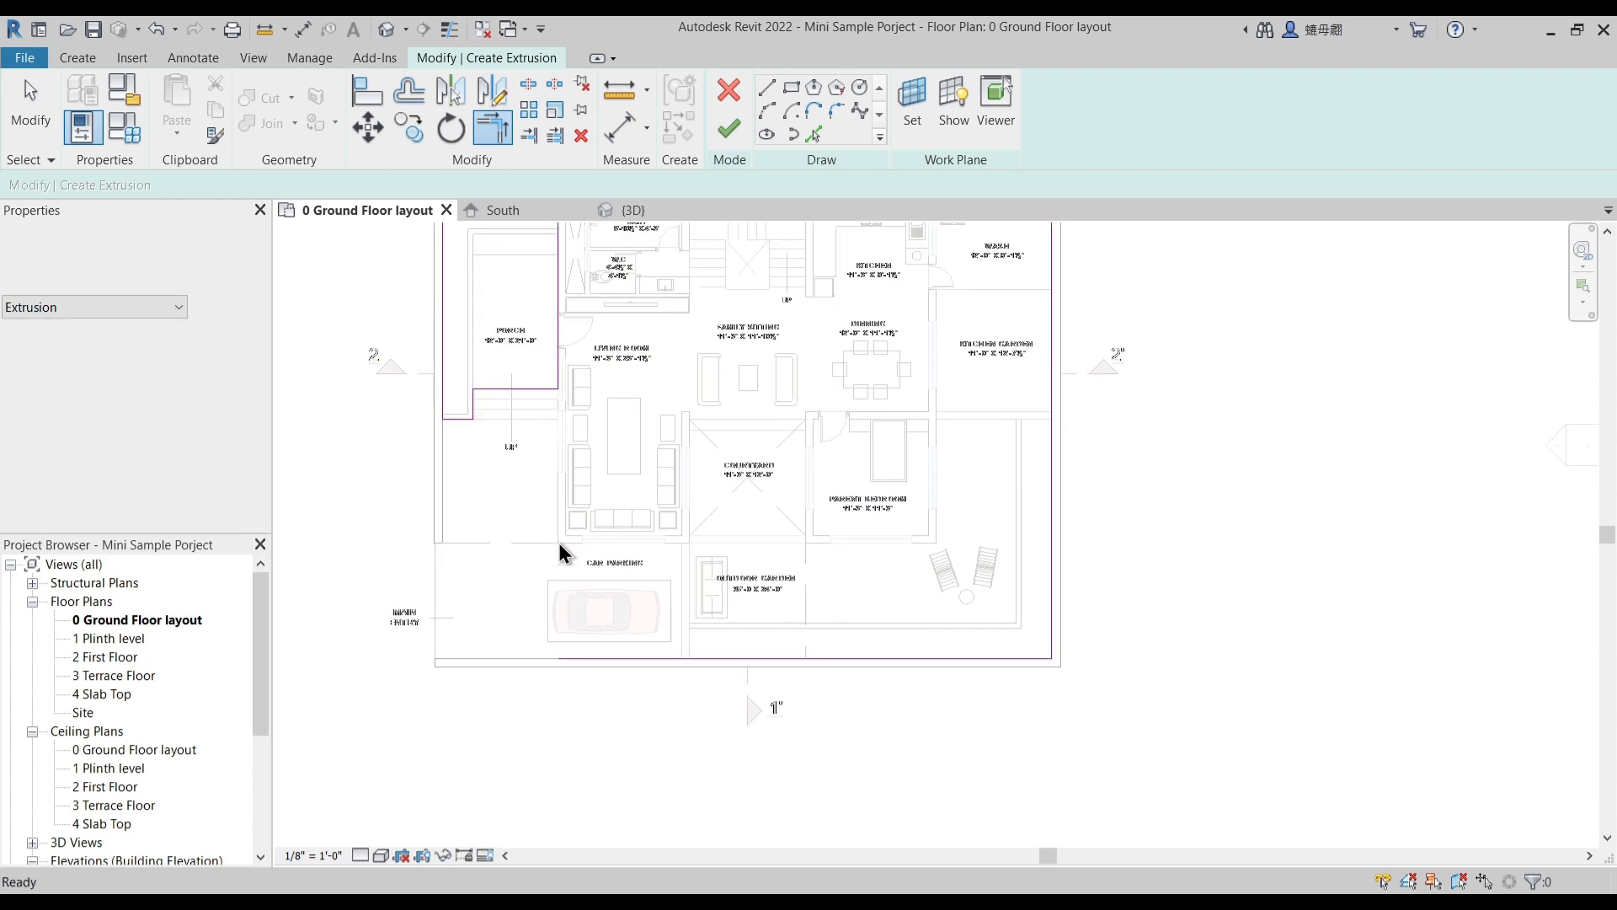
# - Pick the car parking and outdoor garden dividing line and the living room's two outer wall lines into the sketch
pyautogui.scroll(3, 588, 558)
pyautogui.moveTo(629, 603); pyautogui.dragTo(693, 671, button='middle')
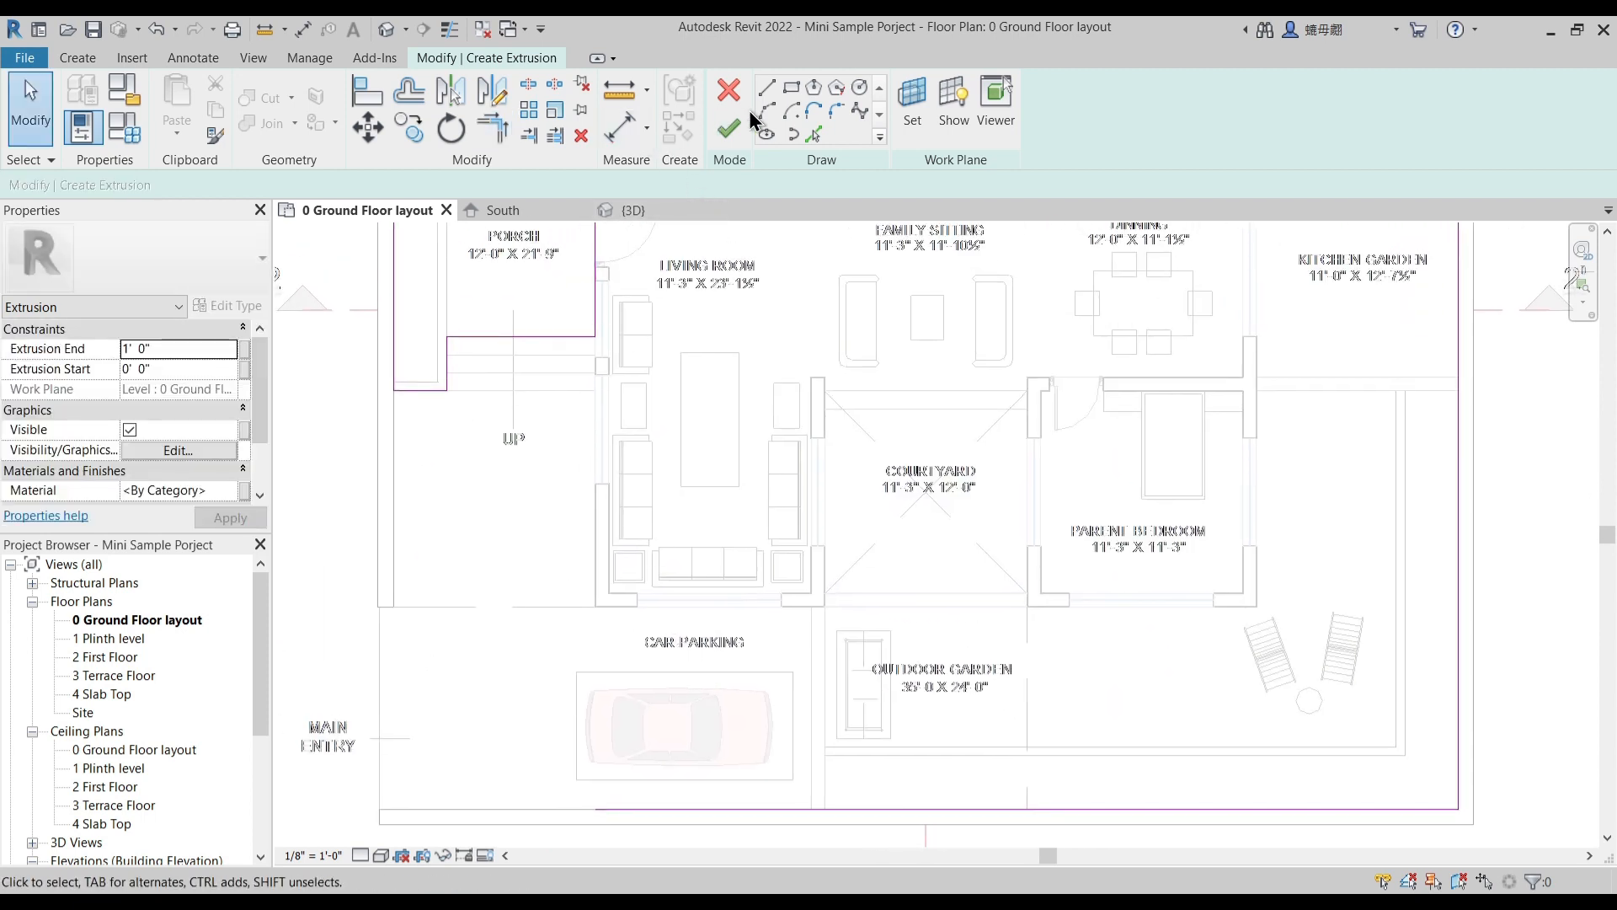
pyautogui.click(766, 88)
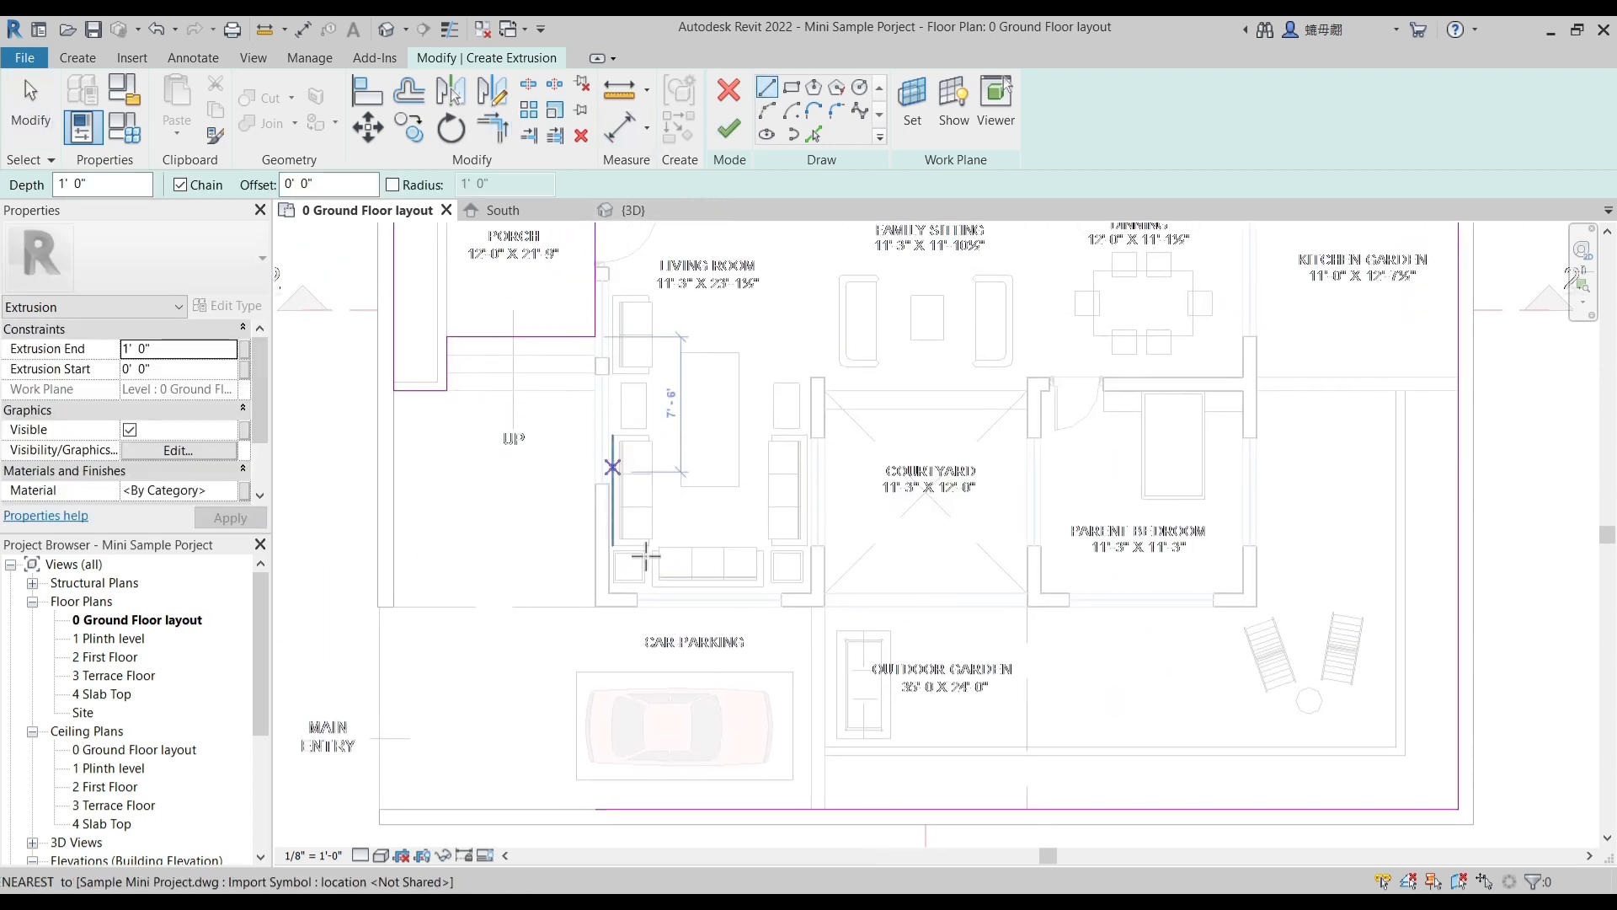
pyautogui.press('Escape')
pyautogui.click(813, 133)
pyautogui.click(811, 699)
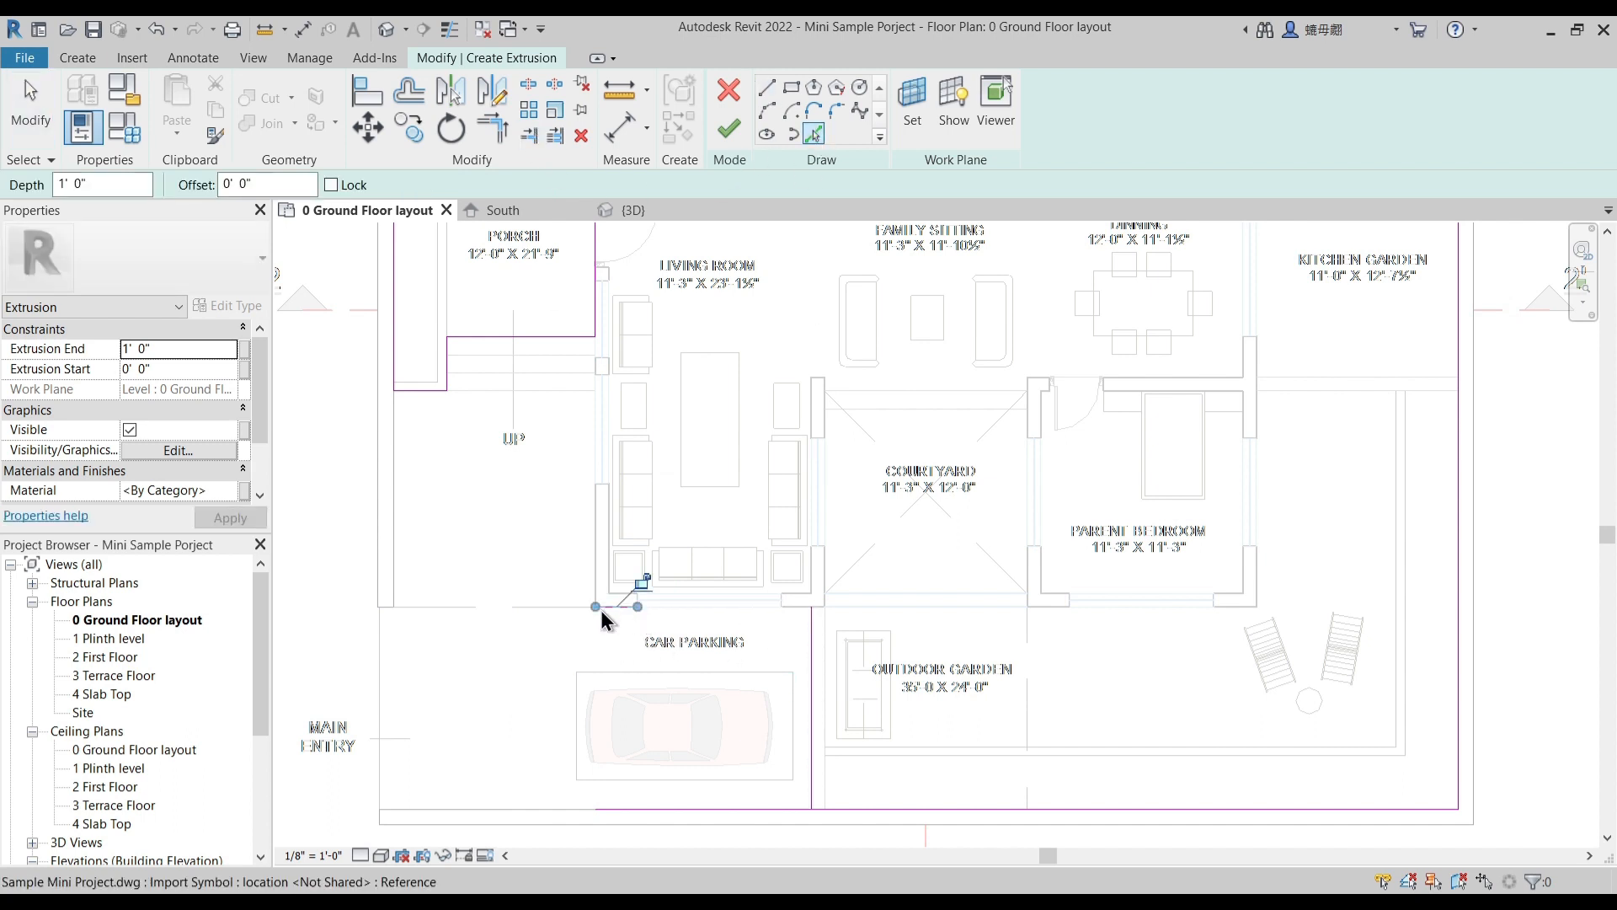
pyautogui.click(596, 533)
# - Extend the living room's outer wall line to meet the porch outline's lower edge in a corner
pyautogui.press('t')
pyautogui.press('r')
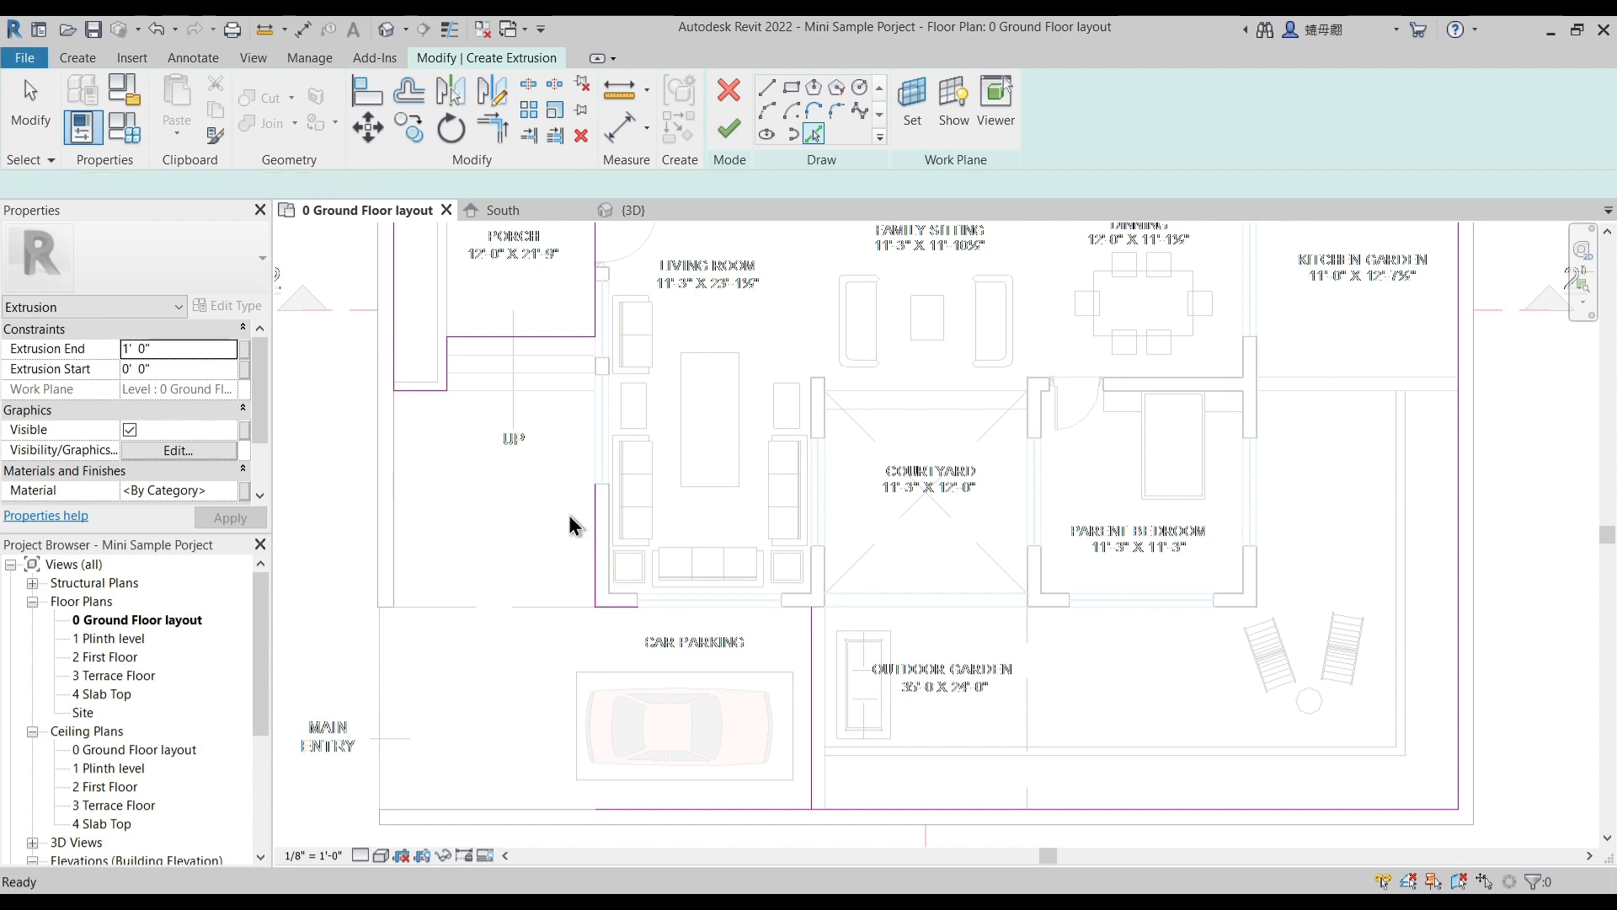
pyautogui.click(596, 506)
pyautogui.click(574, 338)
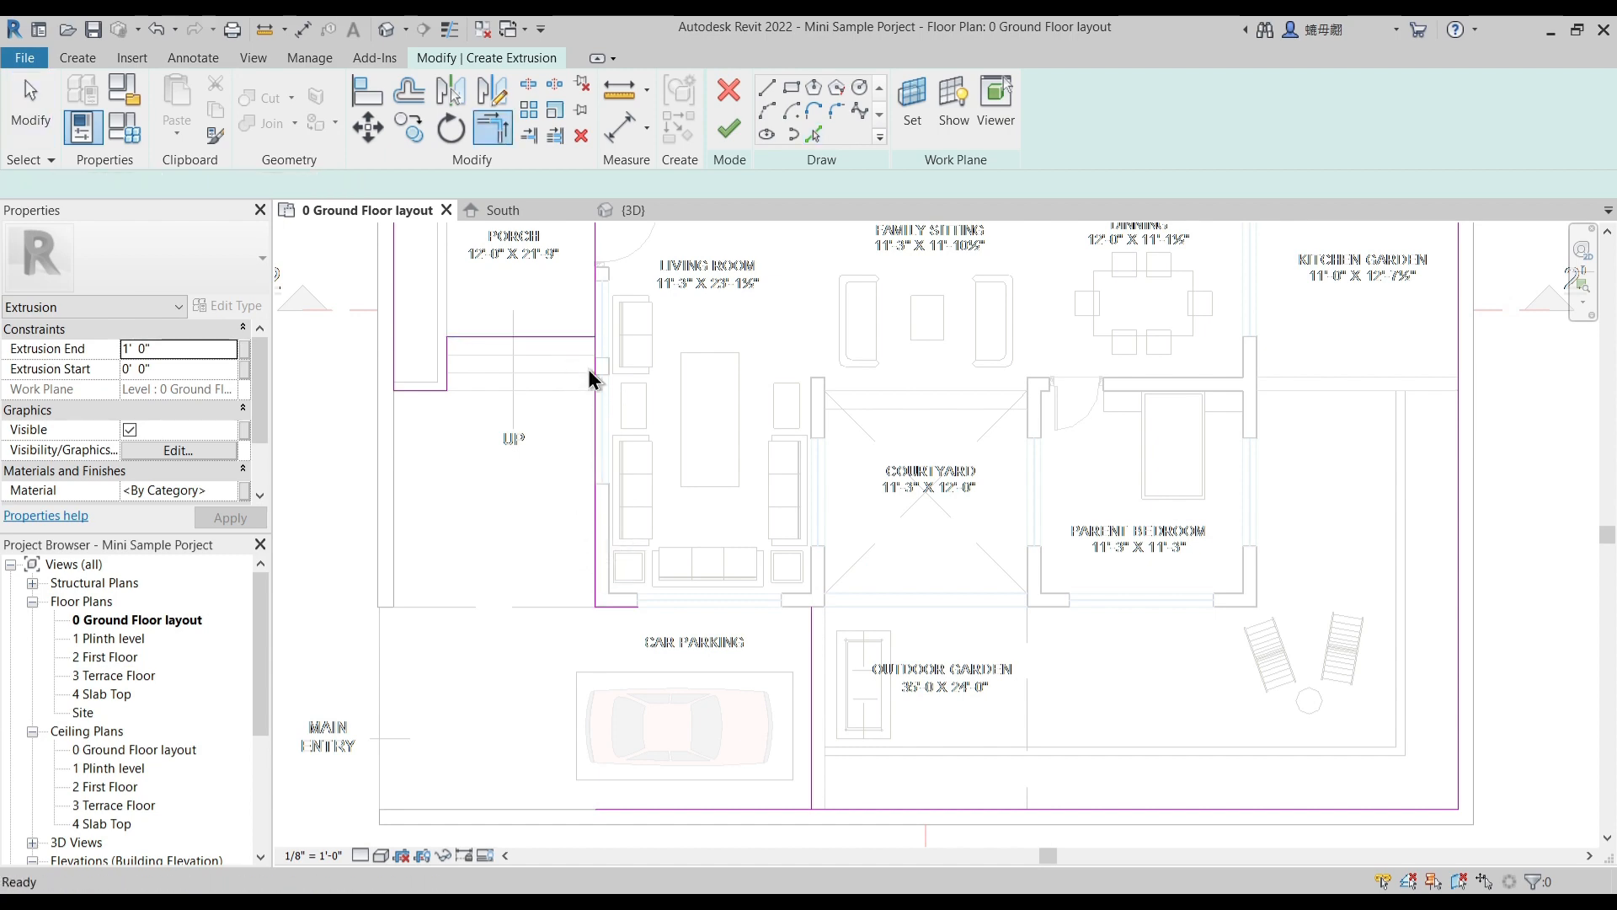
# - Join the porch's upper edge to the house outline and delete the leftover line separating the porch from the house
pyautogui.scroll(-6, 641, 538)
pyautogui.scroll(3, 630, 413)
pyautogui.press('t')
pyautogui.press('r')
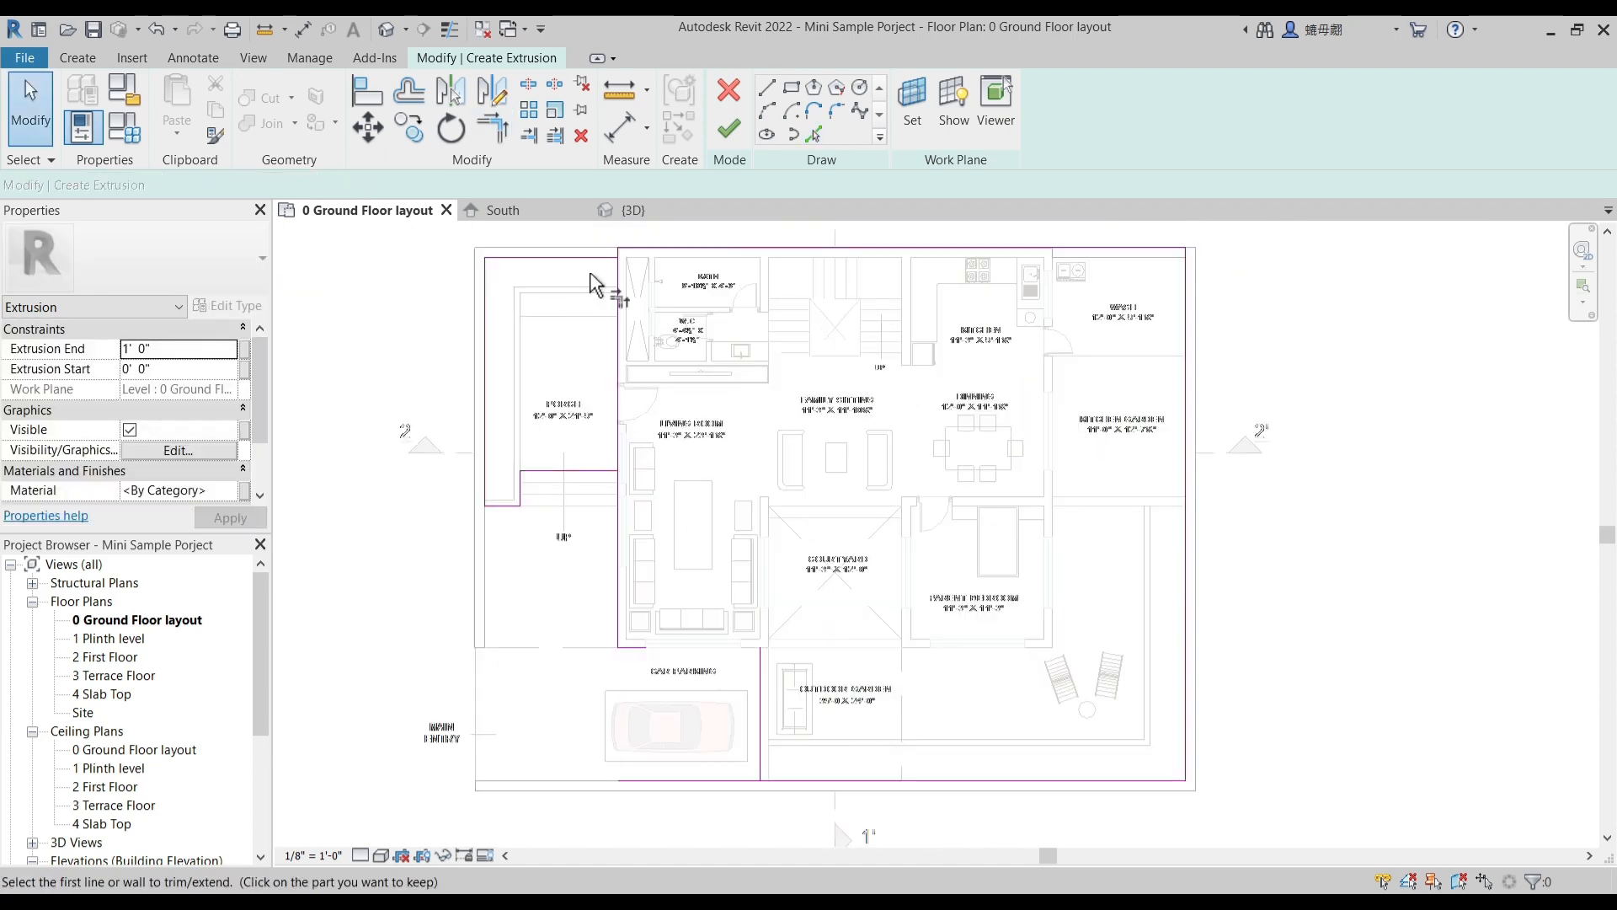
pyautogui.click(595, 258)
pyautogui.scroll(2, 597, 259)
pyautogui.click(622, 282)
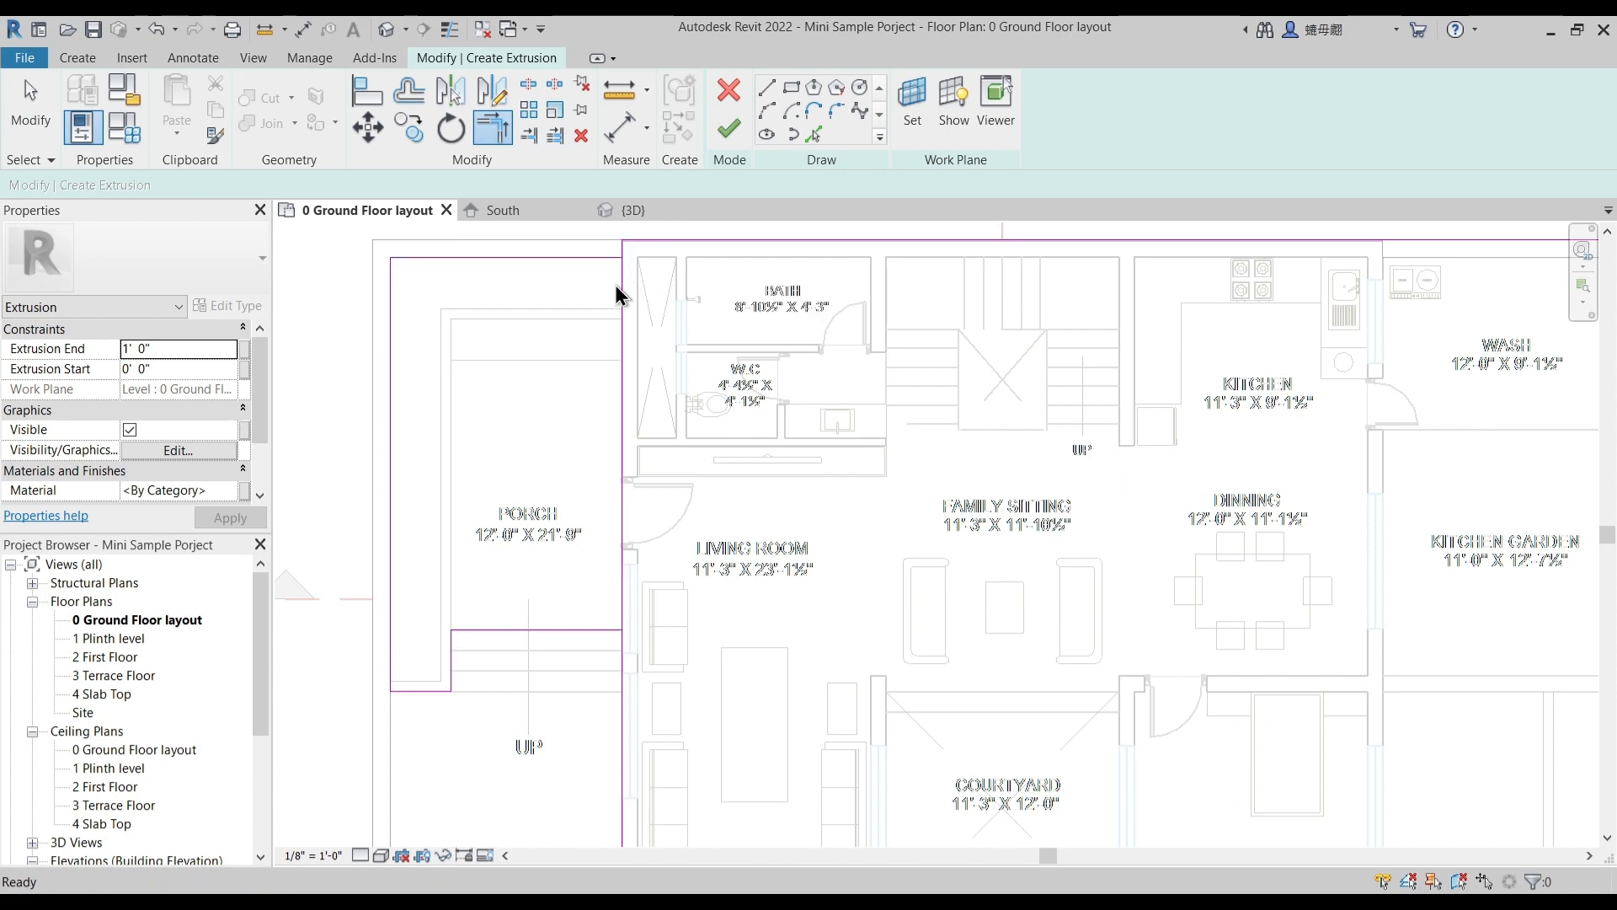
pyautogui.press('Escape')
pyautogui.click(619, 301)
pyautogui.press('Delete')
# - Trim the living room's lower wall line, the car parking divider and the plot's lower edge into a closed outline
pyautogui.moveTo(811, 671); pyautogui.dragTo(757, 319, button='middle')
pyautogui.click(642, 593)
pyautogui.press('t')
pyautogui.press('r')
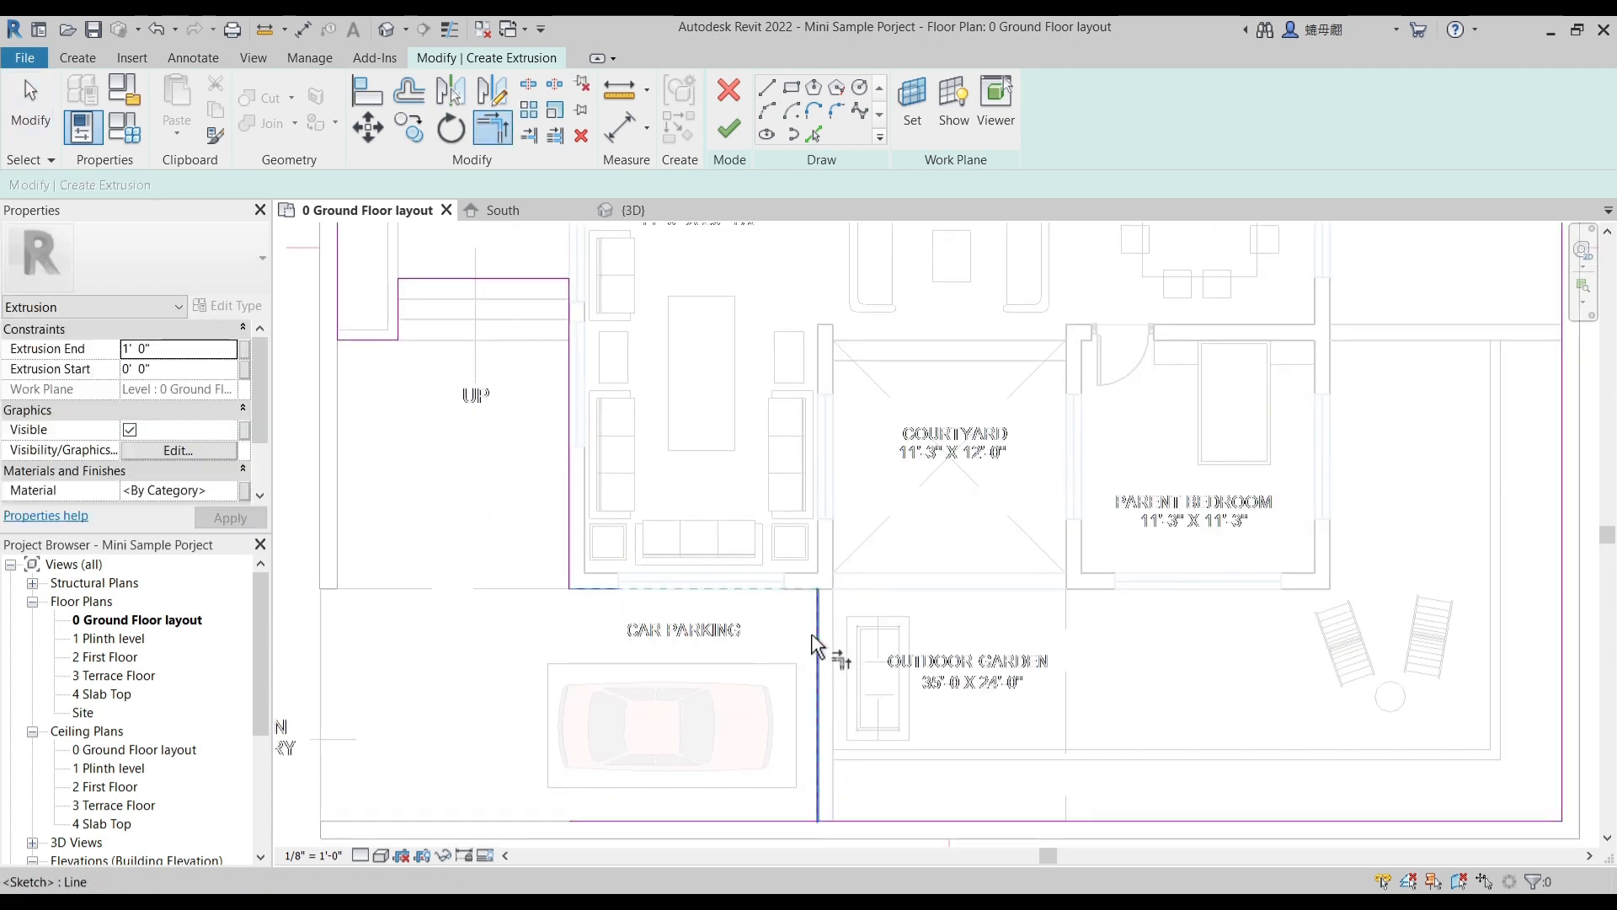
pyautogui.scroll(-2, 706, 583)
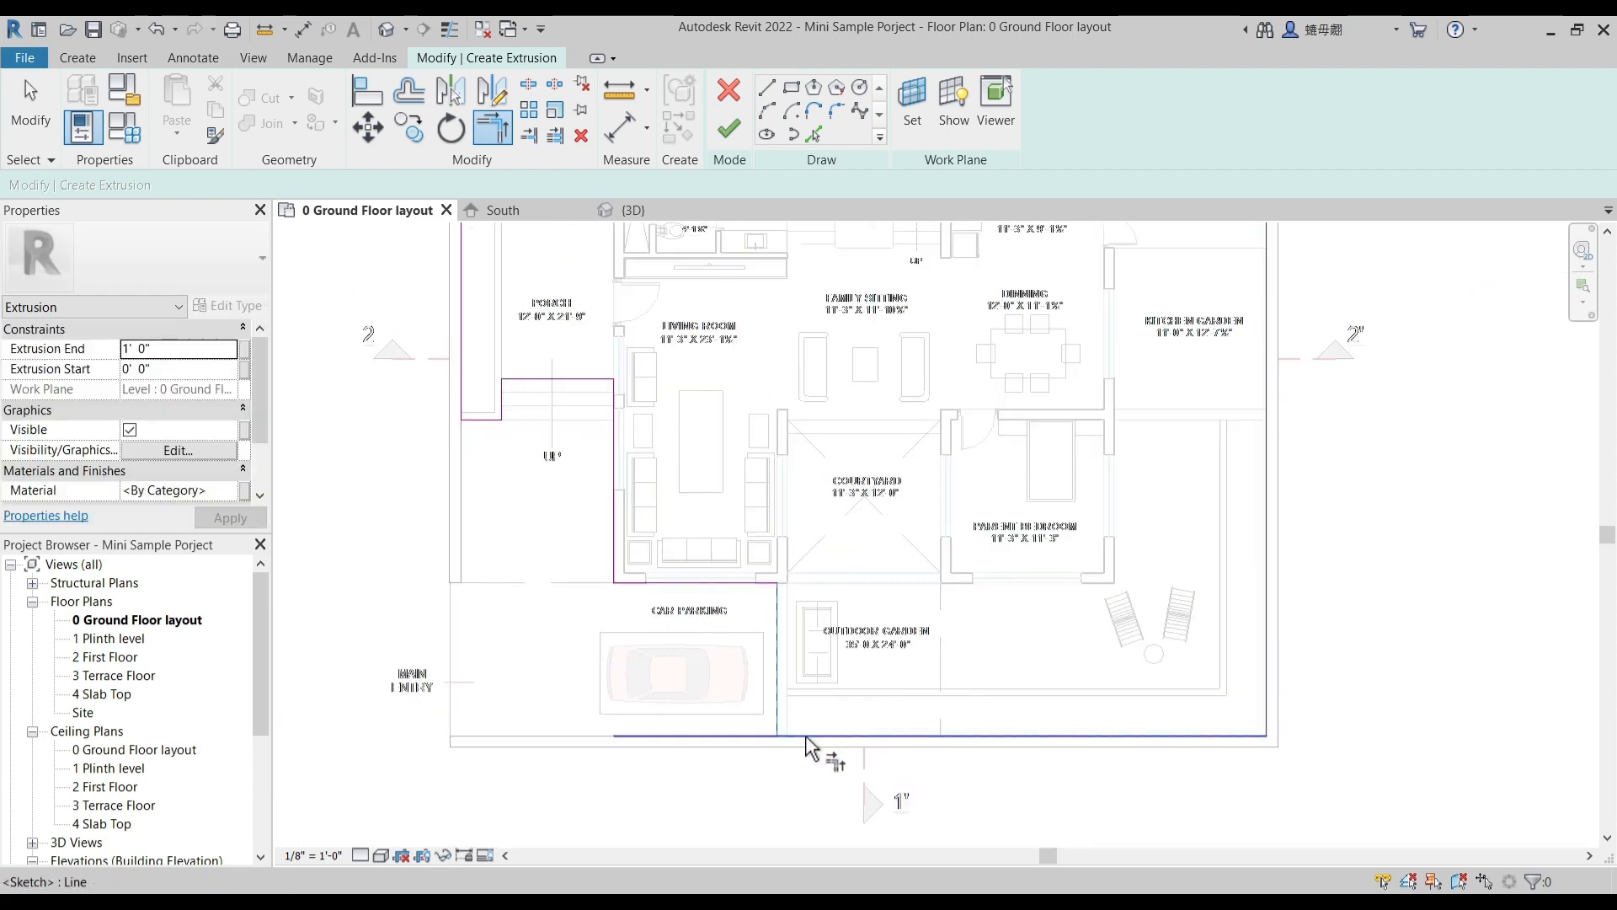
pyautogui.scroll(-3, 842, 539)
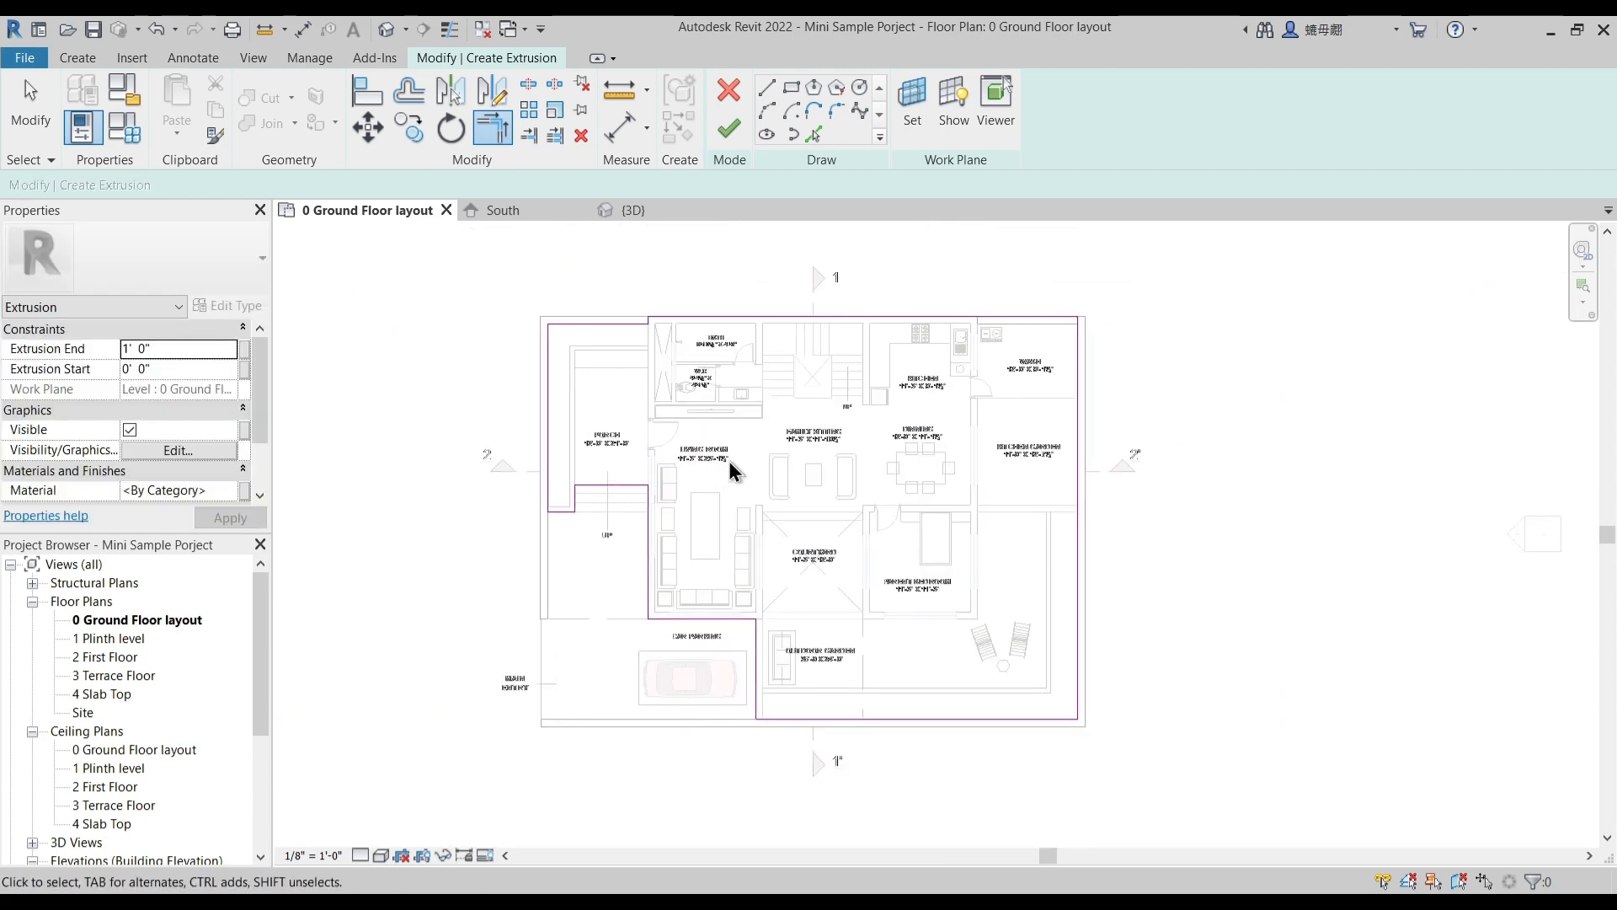
pyautogui.press('Escape')
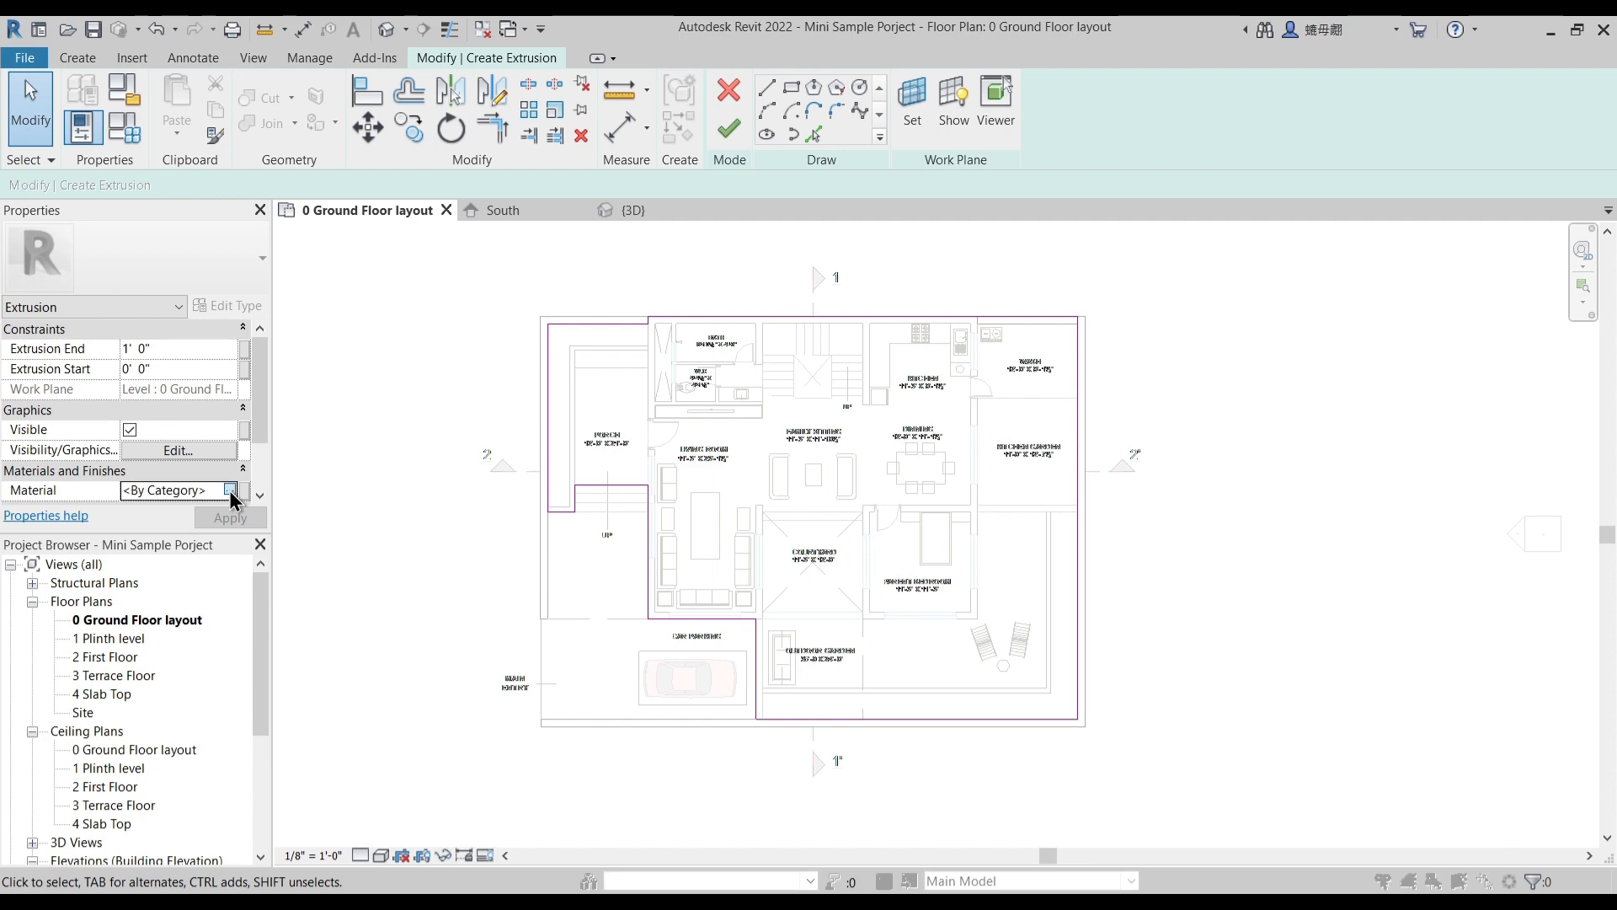
# - Duplicate the 1 Compound Wall material for the extrusion and name the copy 1 Plinth Material
pyautogui.click(241, 490)
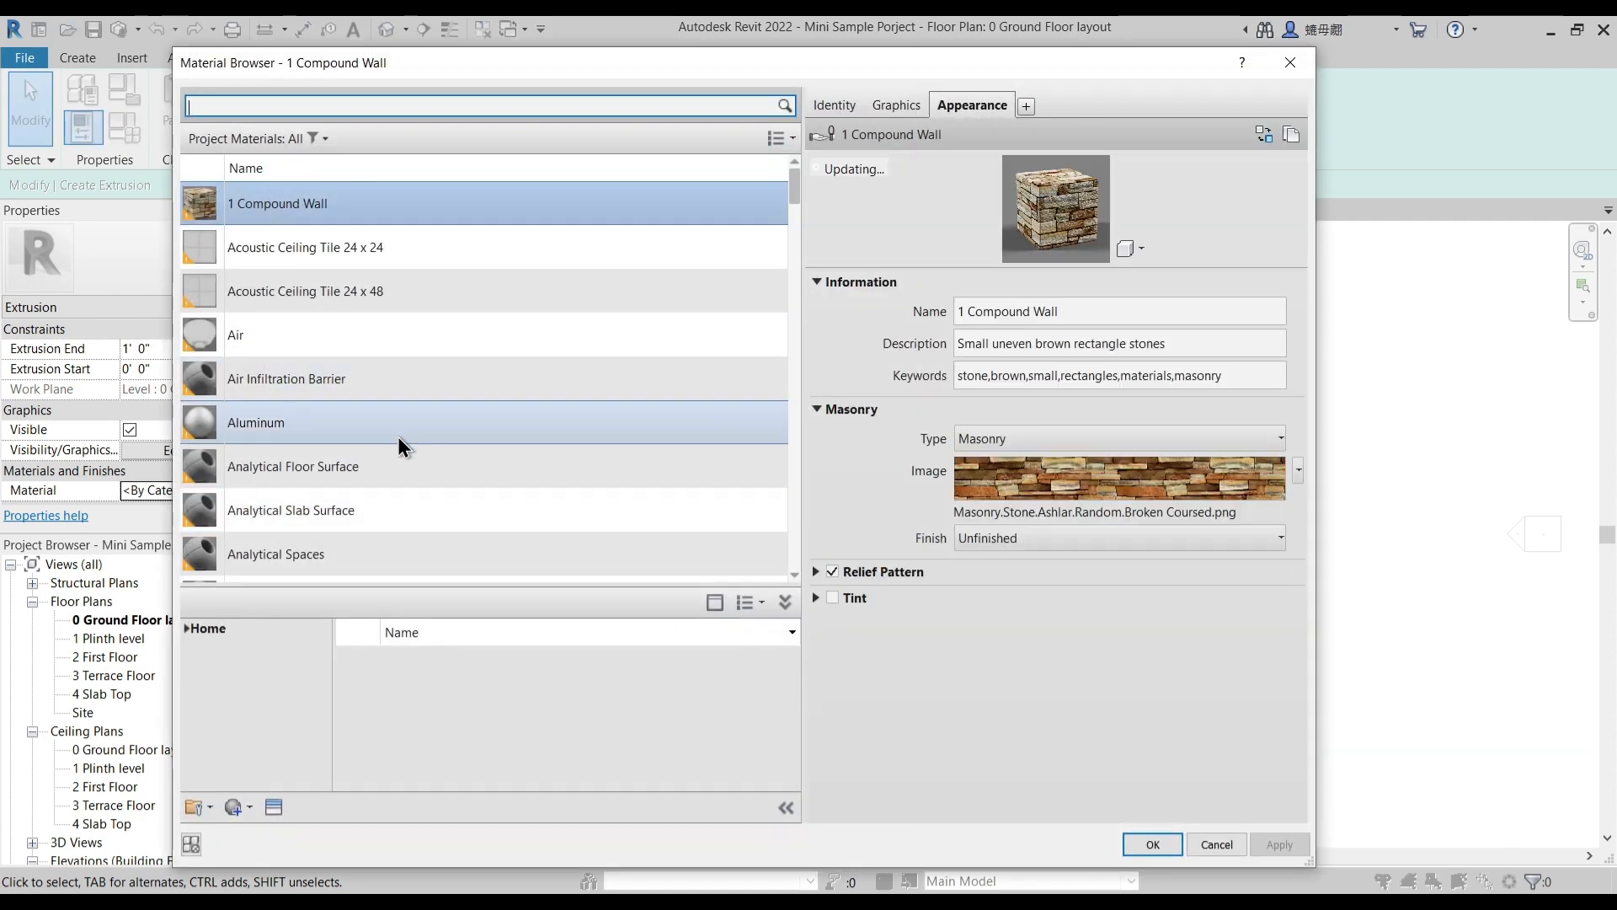
pyautogui.rightClick(298, 202)
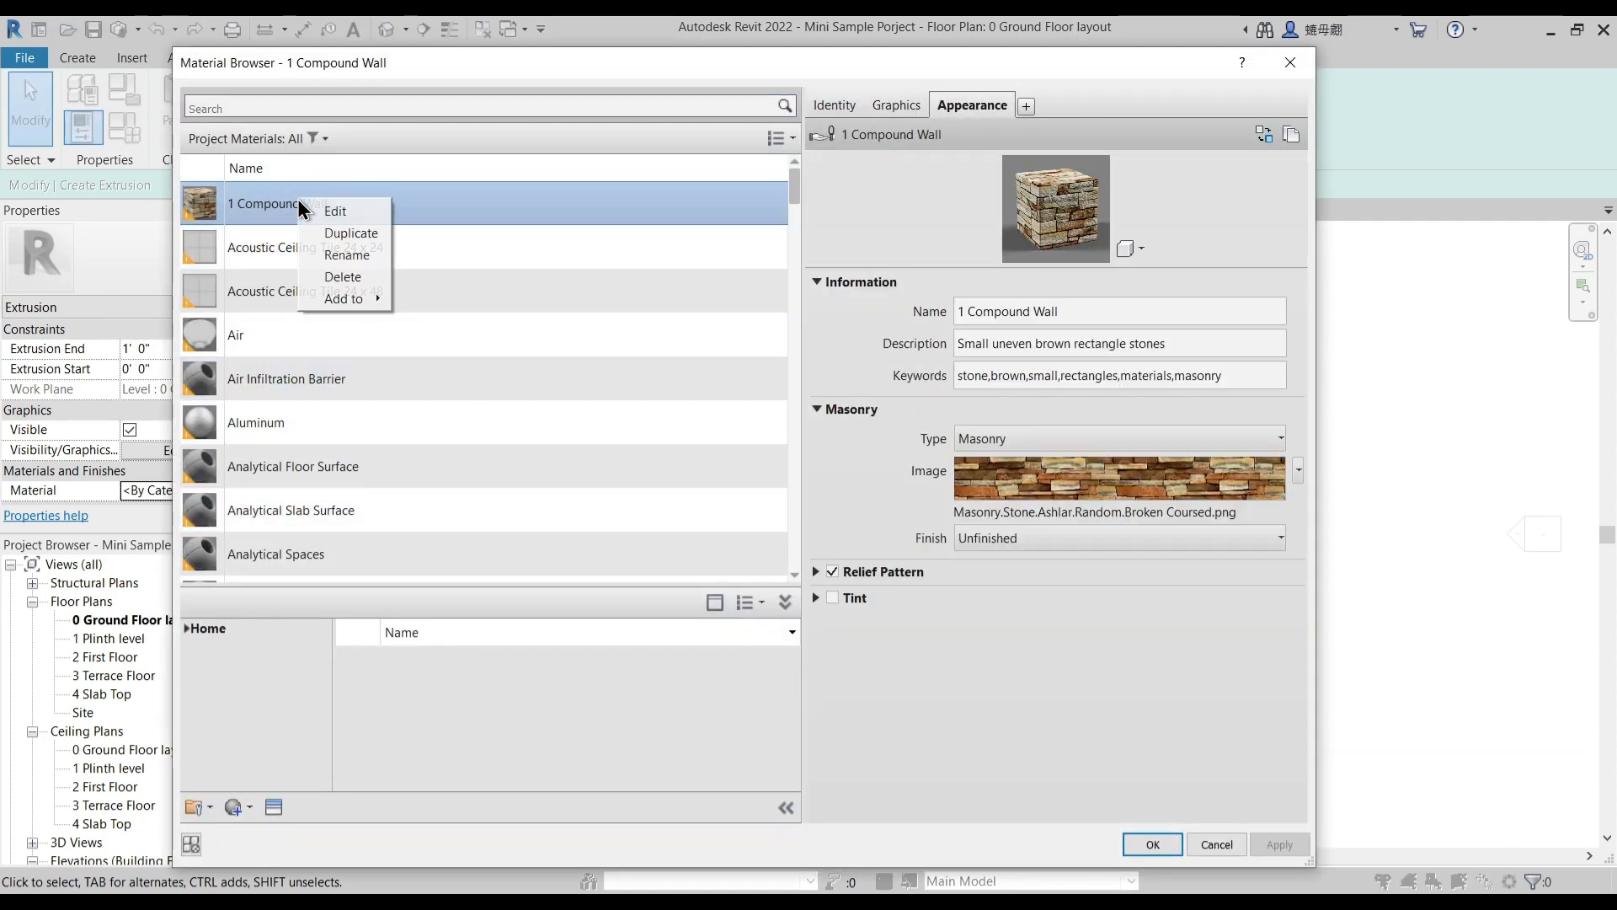
pyautogui.click(353, 232)
pyautogui.write('1 Plint M')
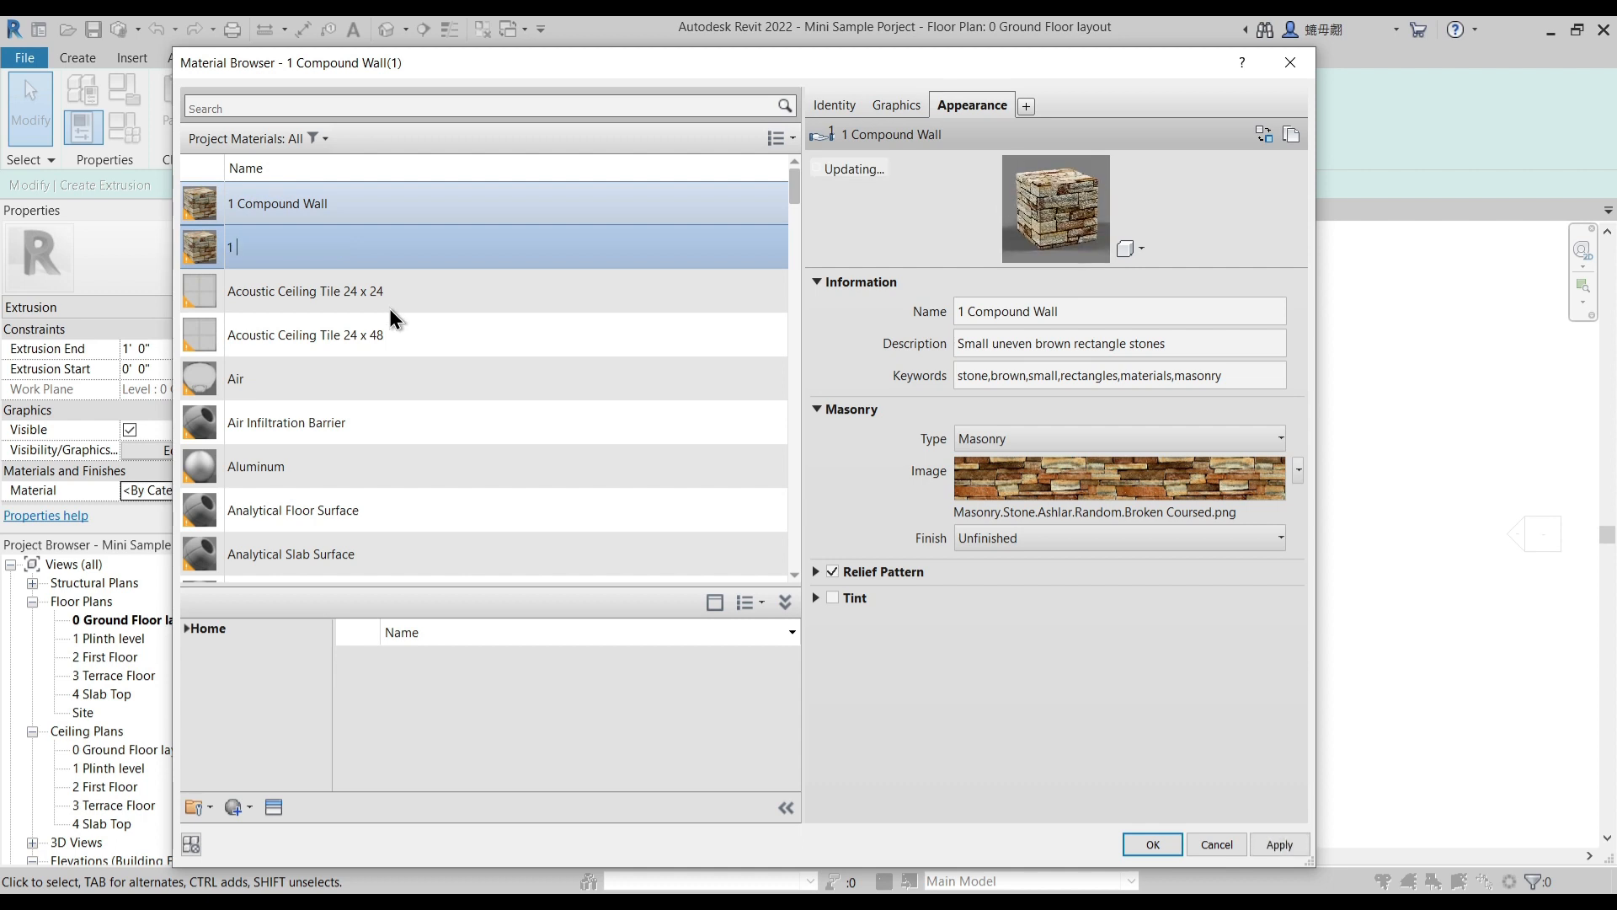
pyautogui.press('BackSpace')
pyautogui.press('BackSpace')
pyautogui.write('h Material')
pyautogui.press('Return')
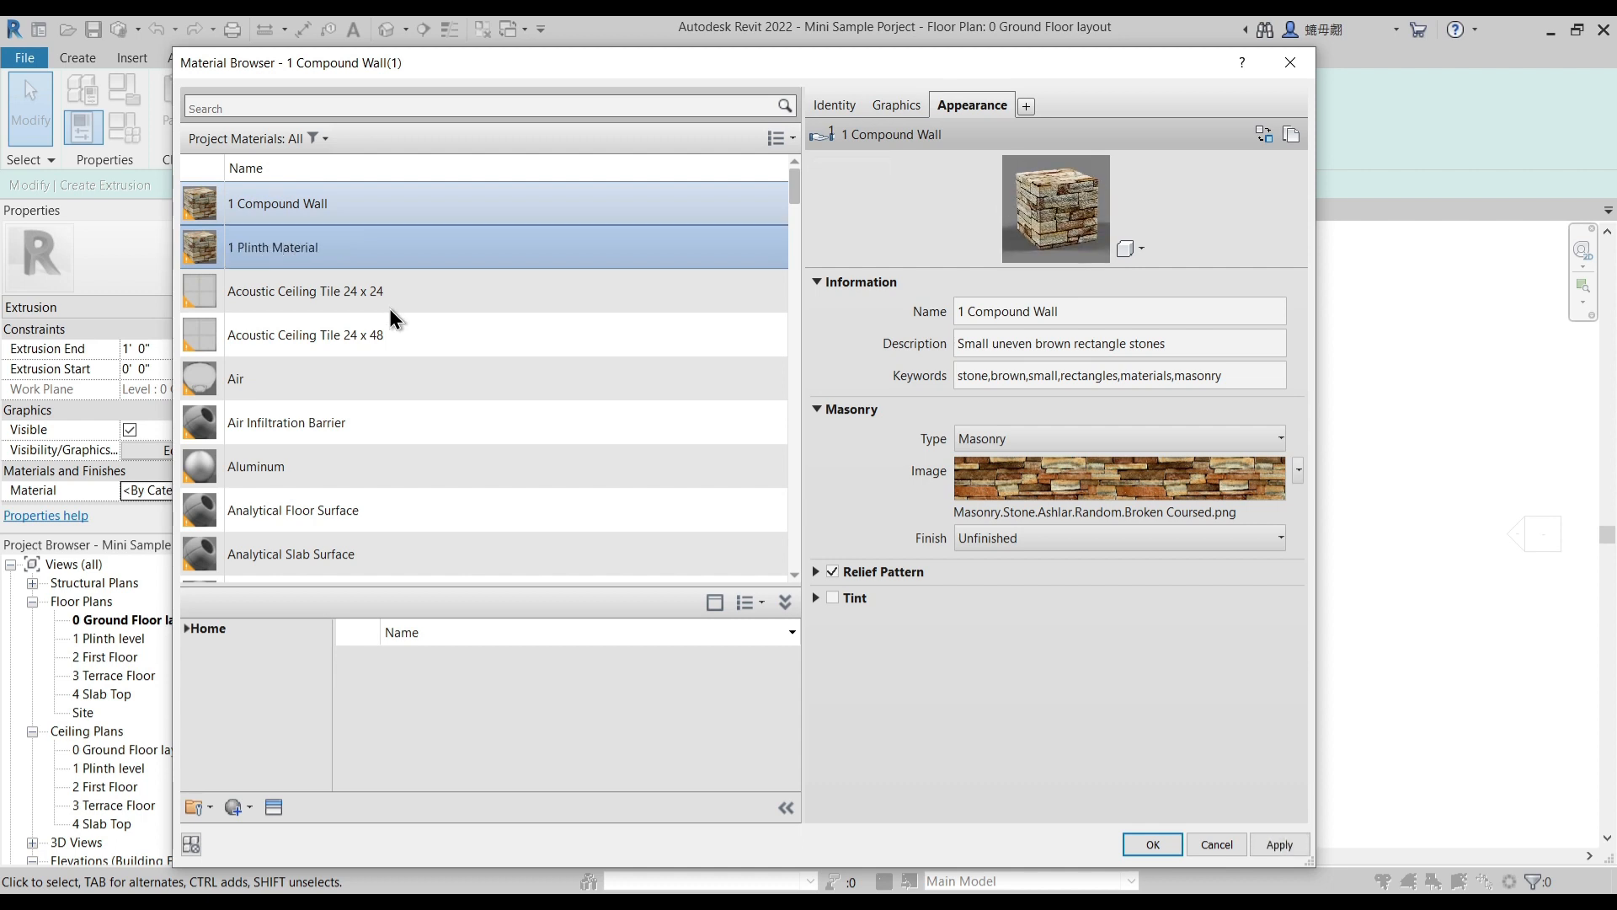
# - Duplicate the new material's appearance asset and rename the asset 1 Plinth Material
pyautogui.rightClick(990, 116)
pyautogui.click(1019, 120)
pyautogui.click(1082, 316)
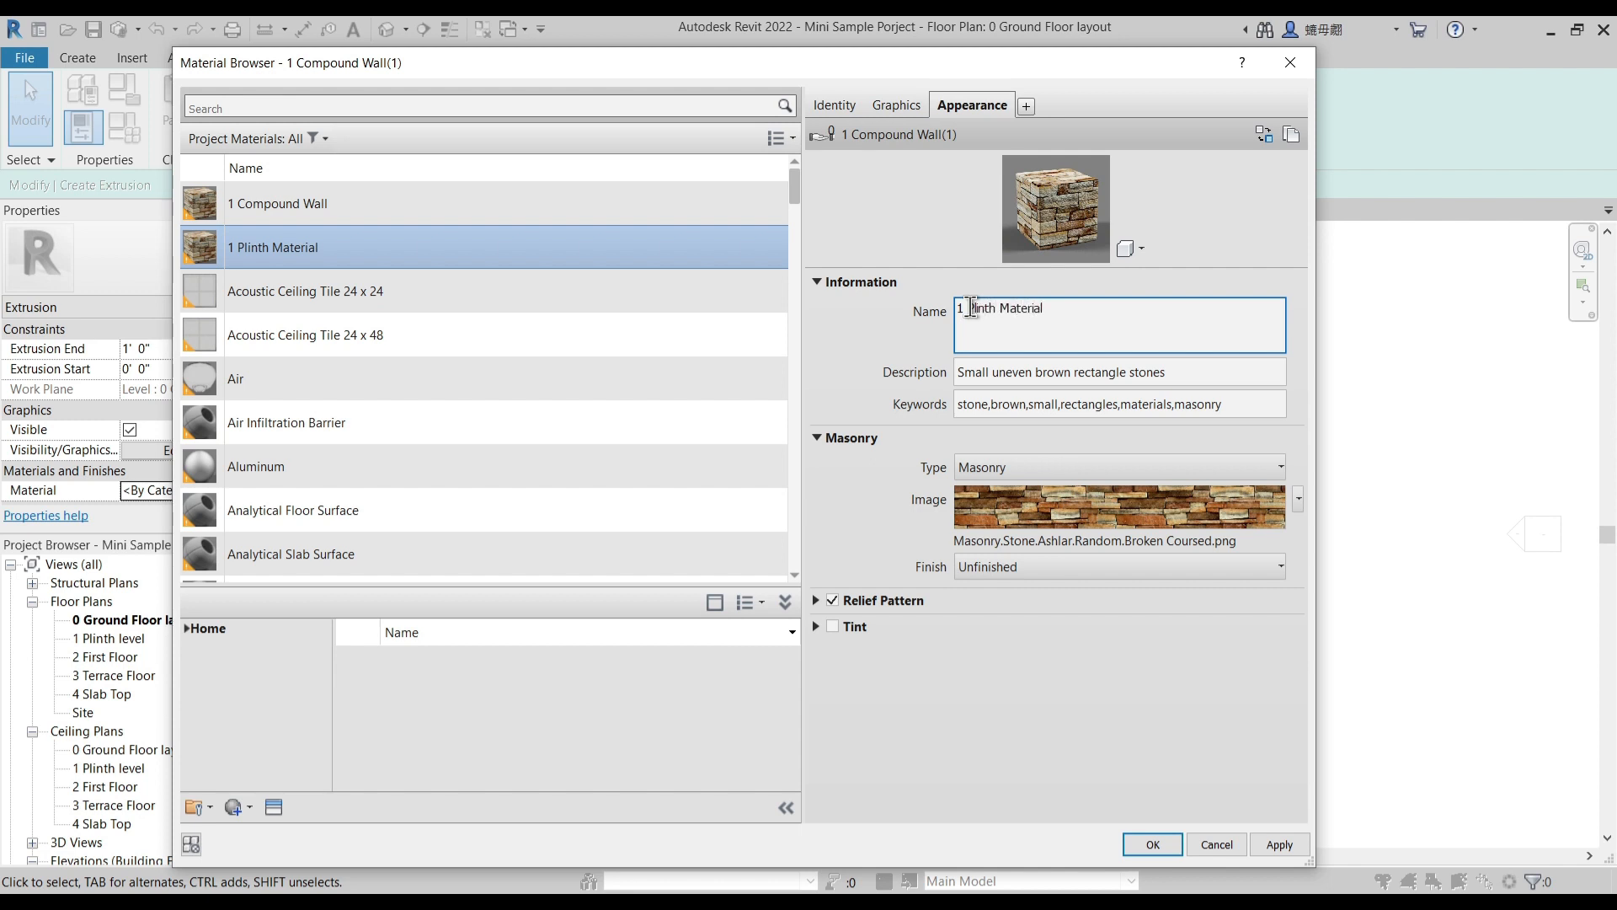
pyautogui.press('Return')
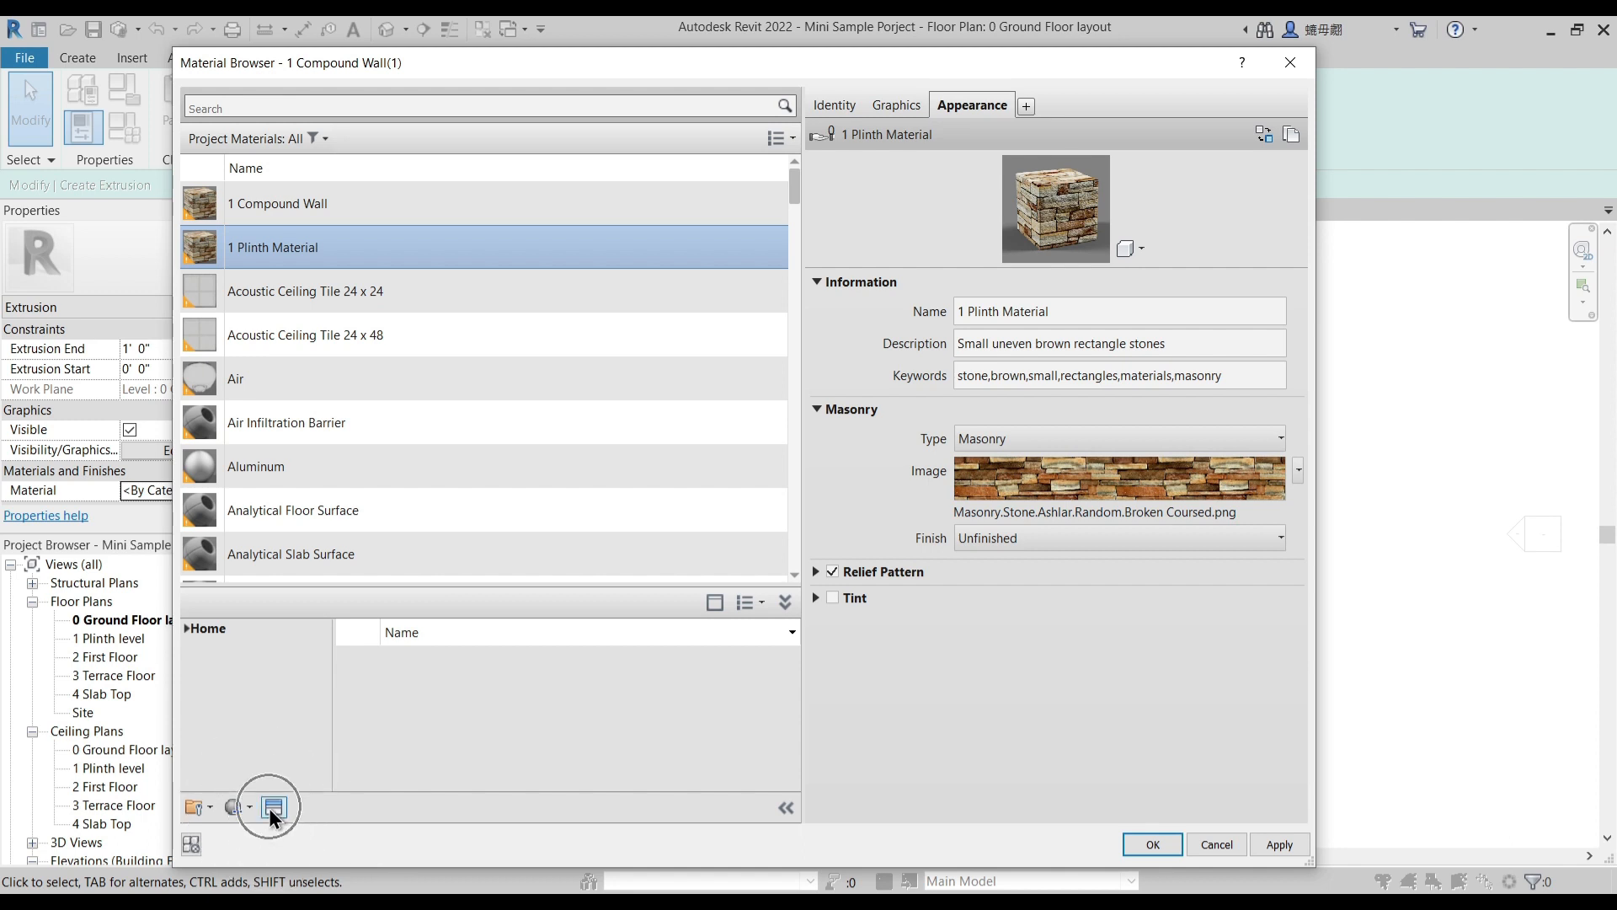
# - Open the file selection for the masonry image and display the Mats folder's textures as thumbnails
pyautogui.click(1088, 512)
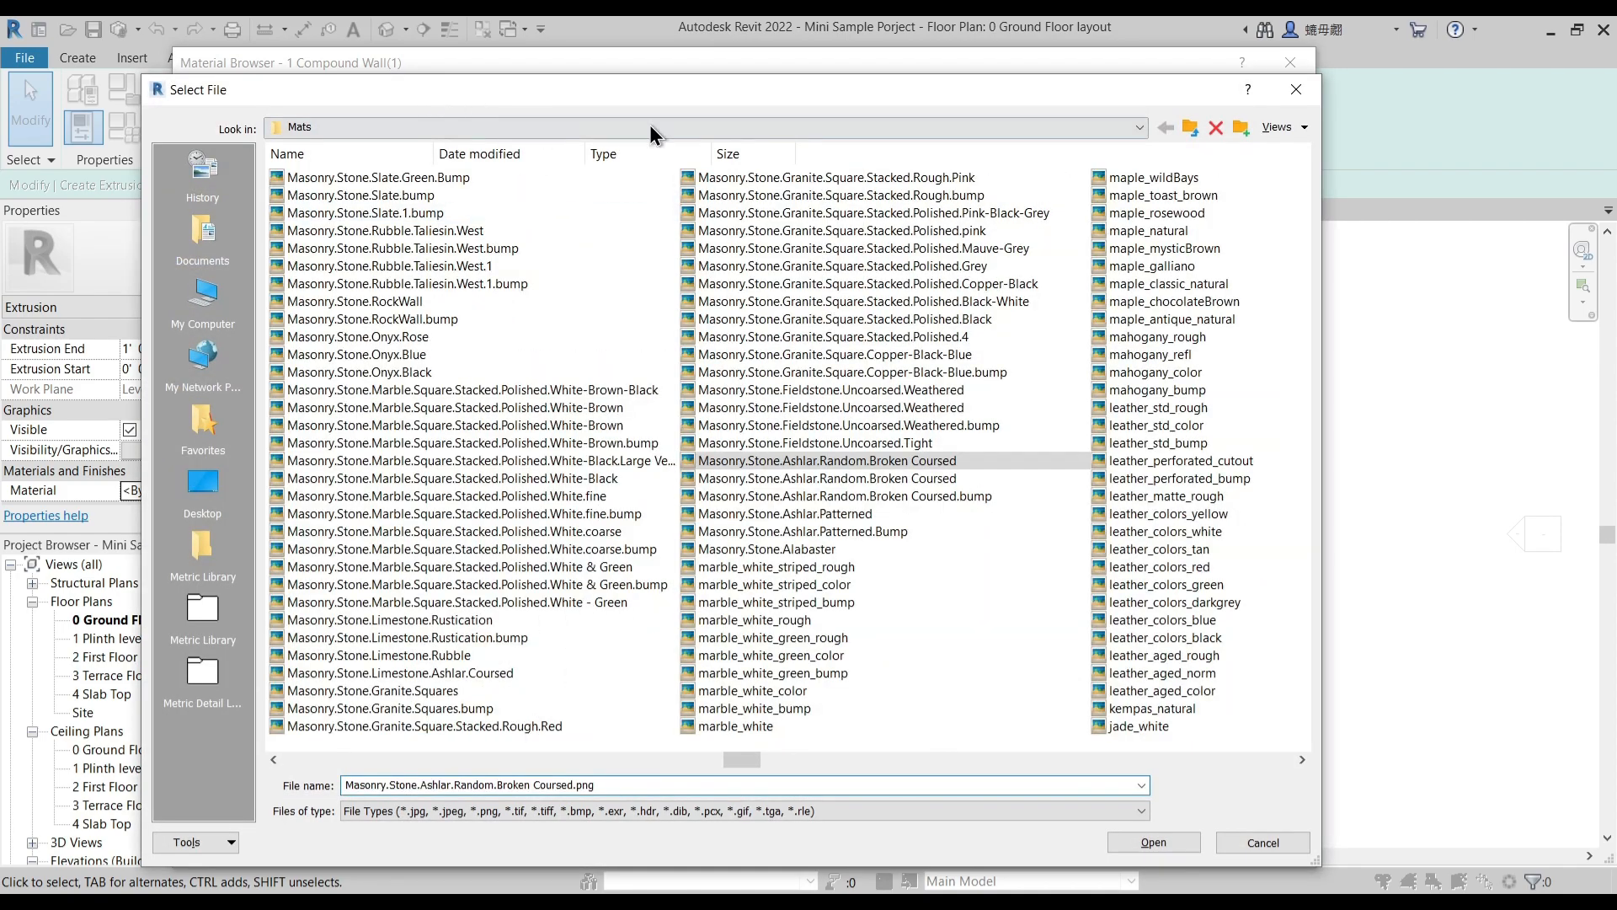
pyautogui.click(1286, 133)
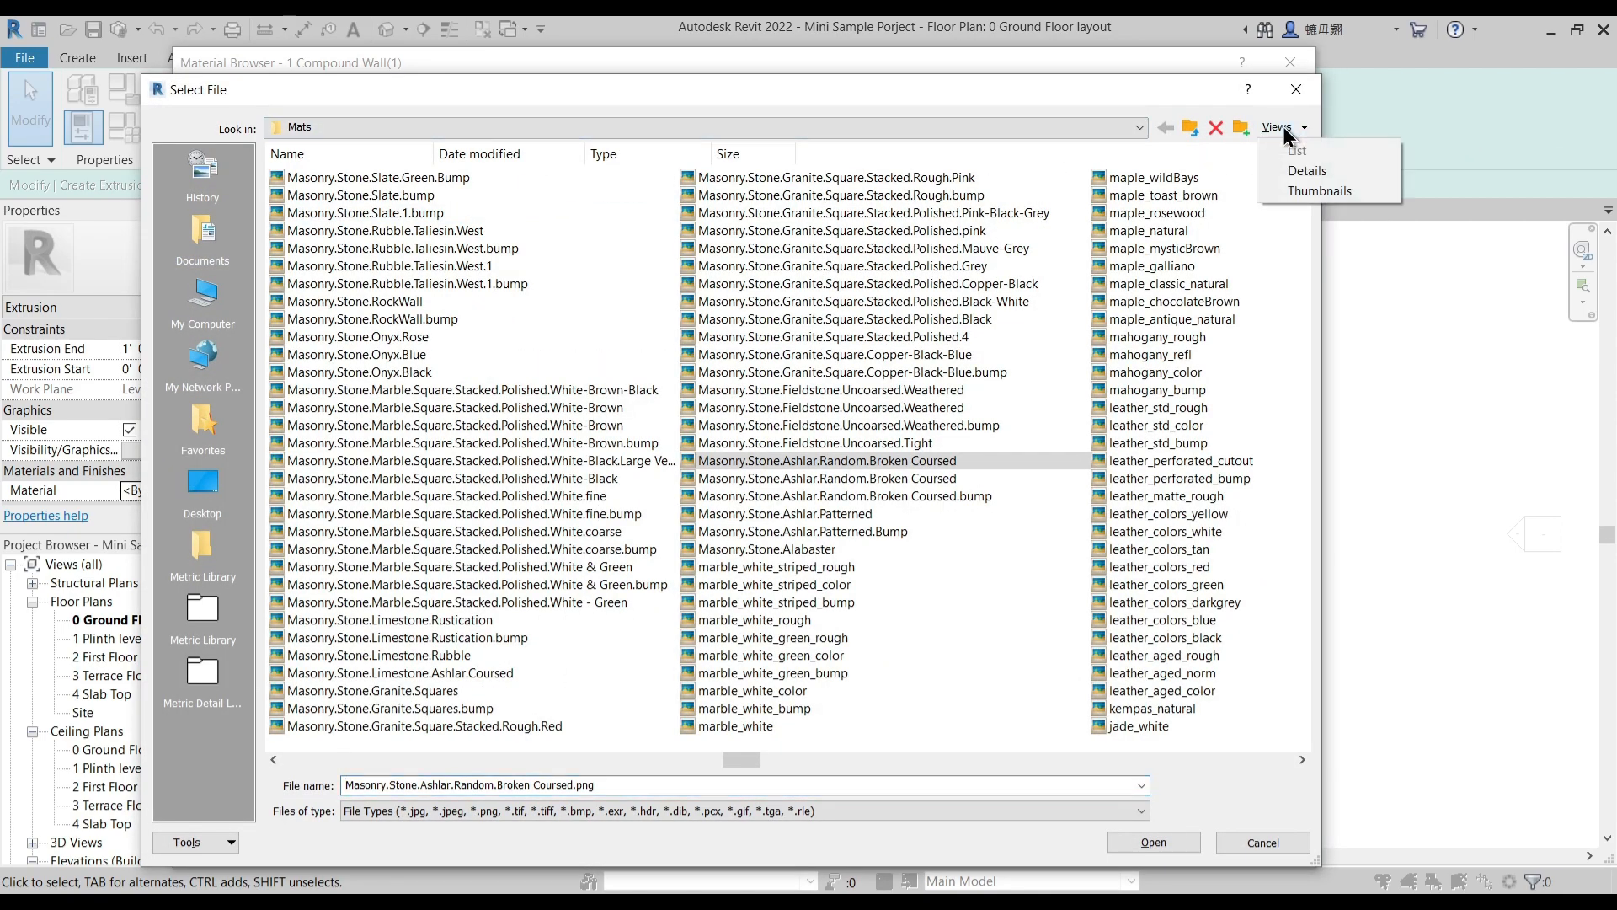
pyautogui.click(1310, 172)
pyautogui.click(1280, 127)
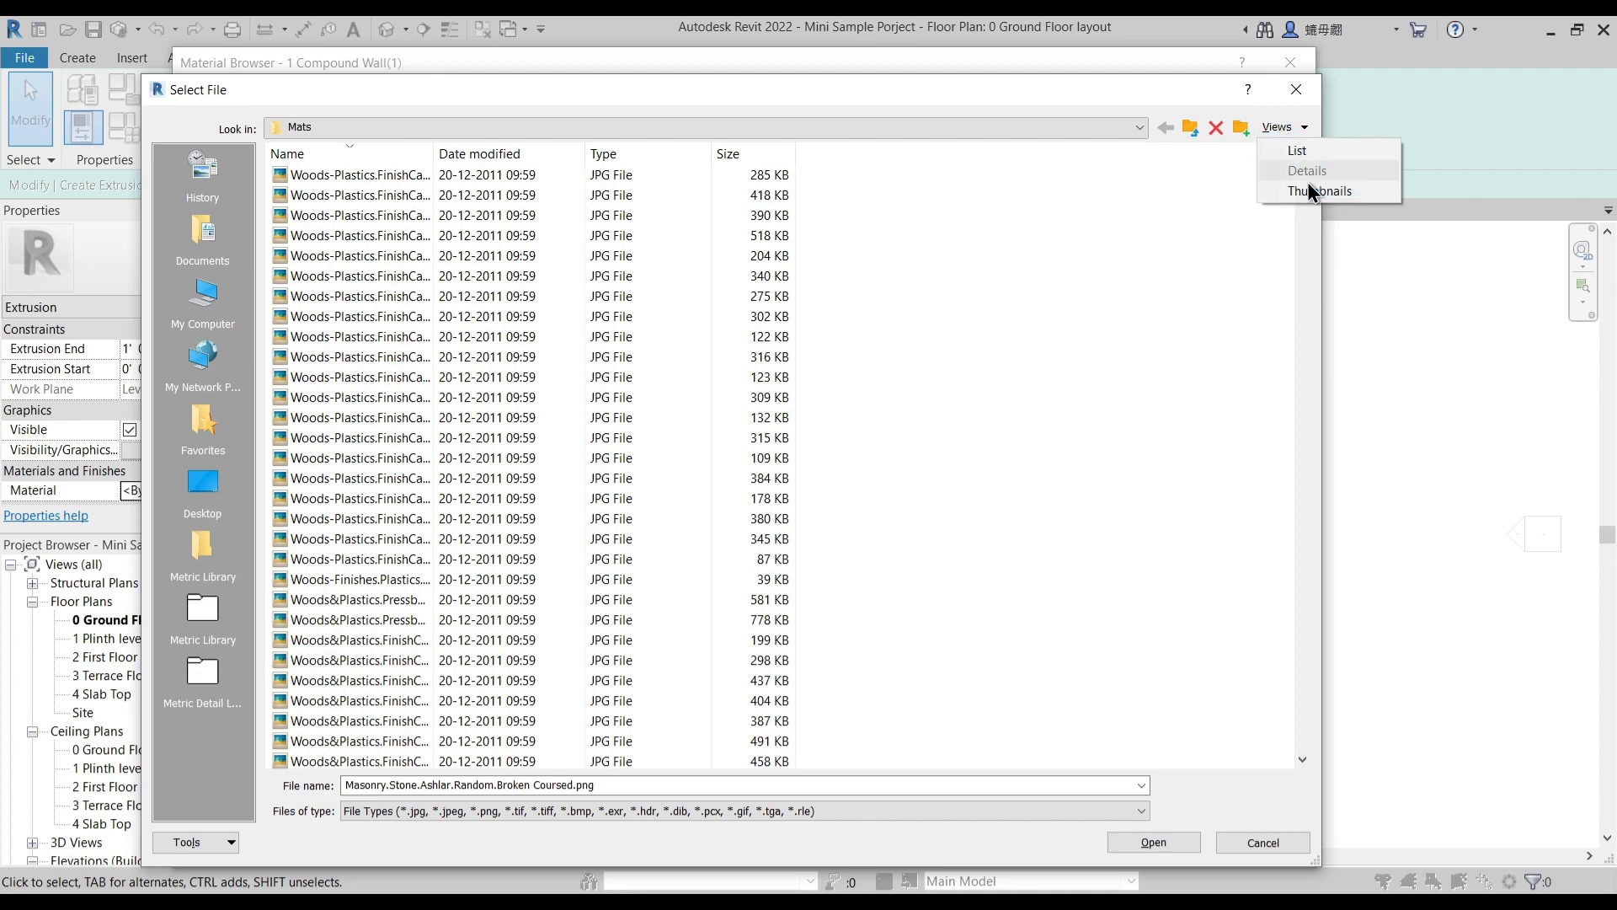
pyautogui.click(1308, 190)
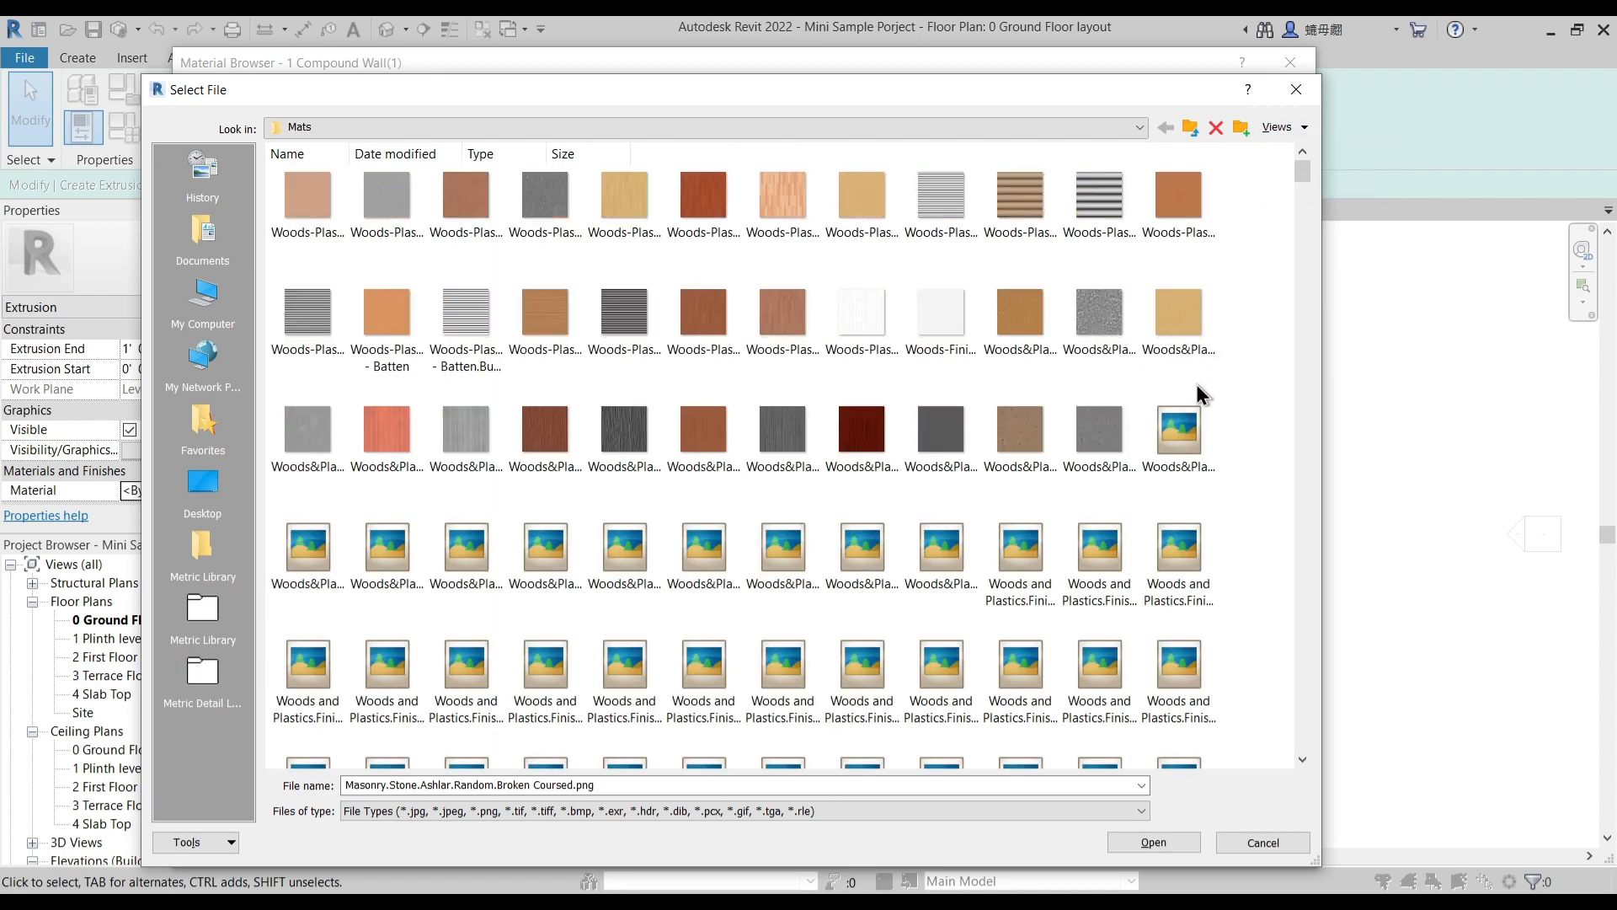
# - Browse the texture thumbnails and replace the masonry image with Sitework.Paving - Surfacing.Pavers.4.jpg
pyautogui.scroll(-10, 1068, 472)
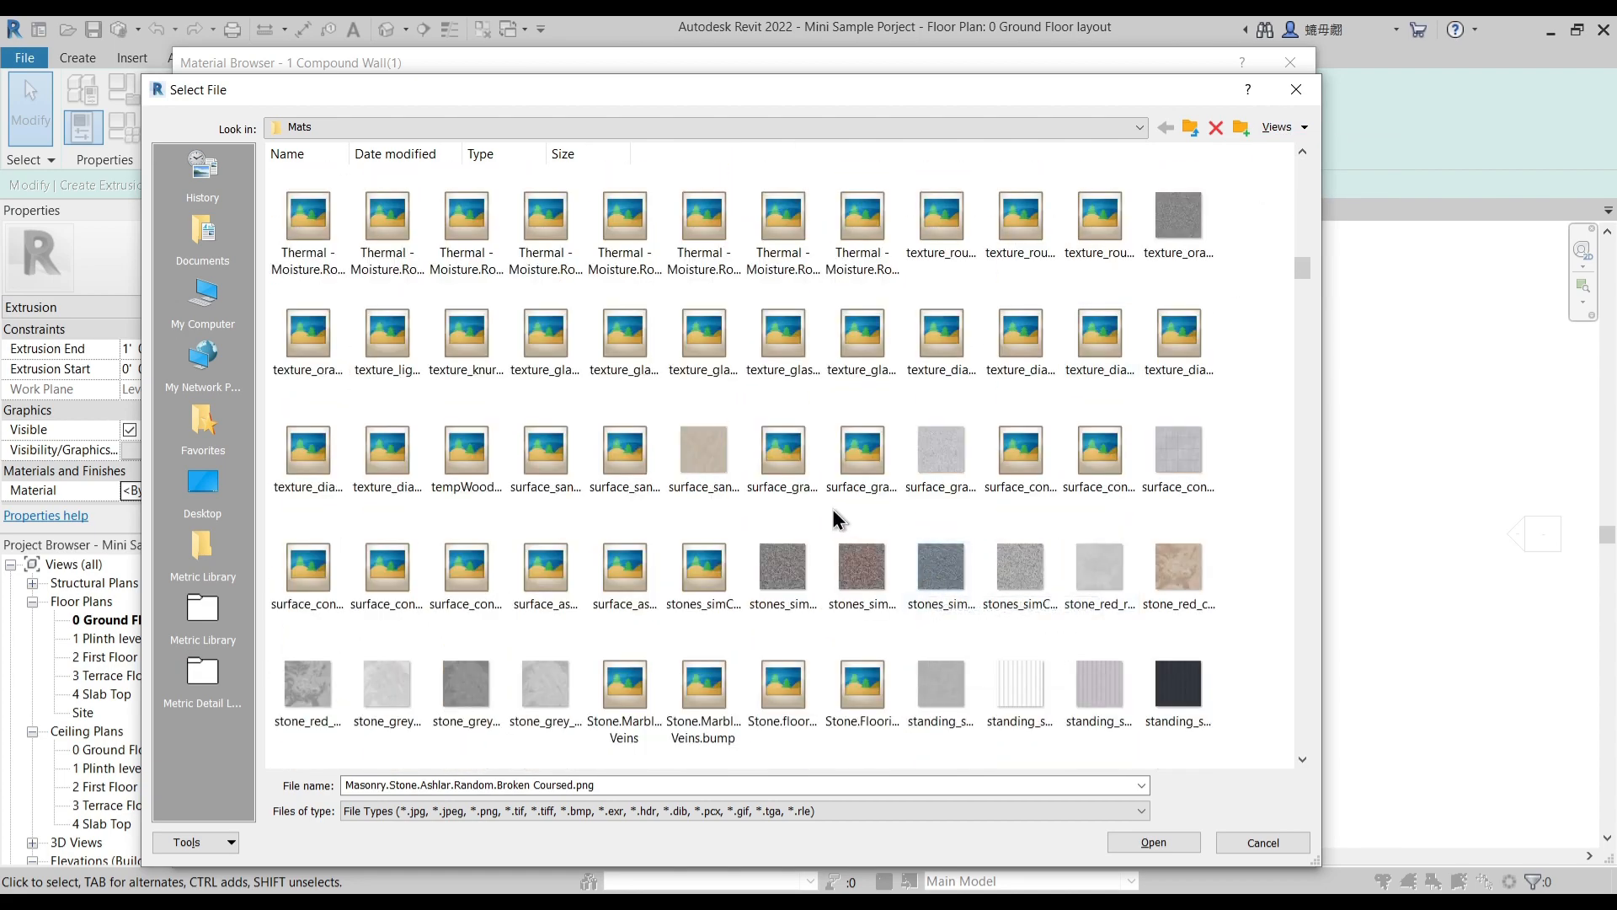
pyautogui.click(859, 573)
pyautogui.click(938, 583)
pyautogui.scroll(-6, 938, 583)
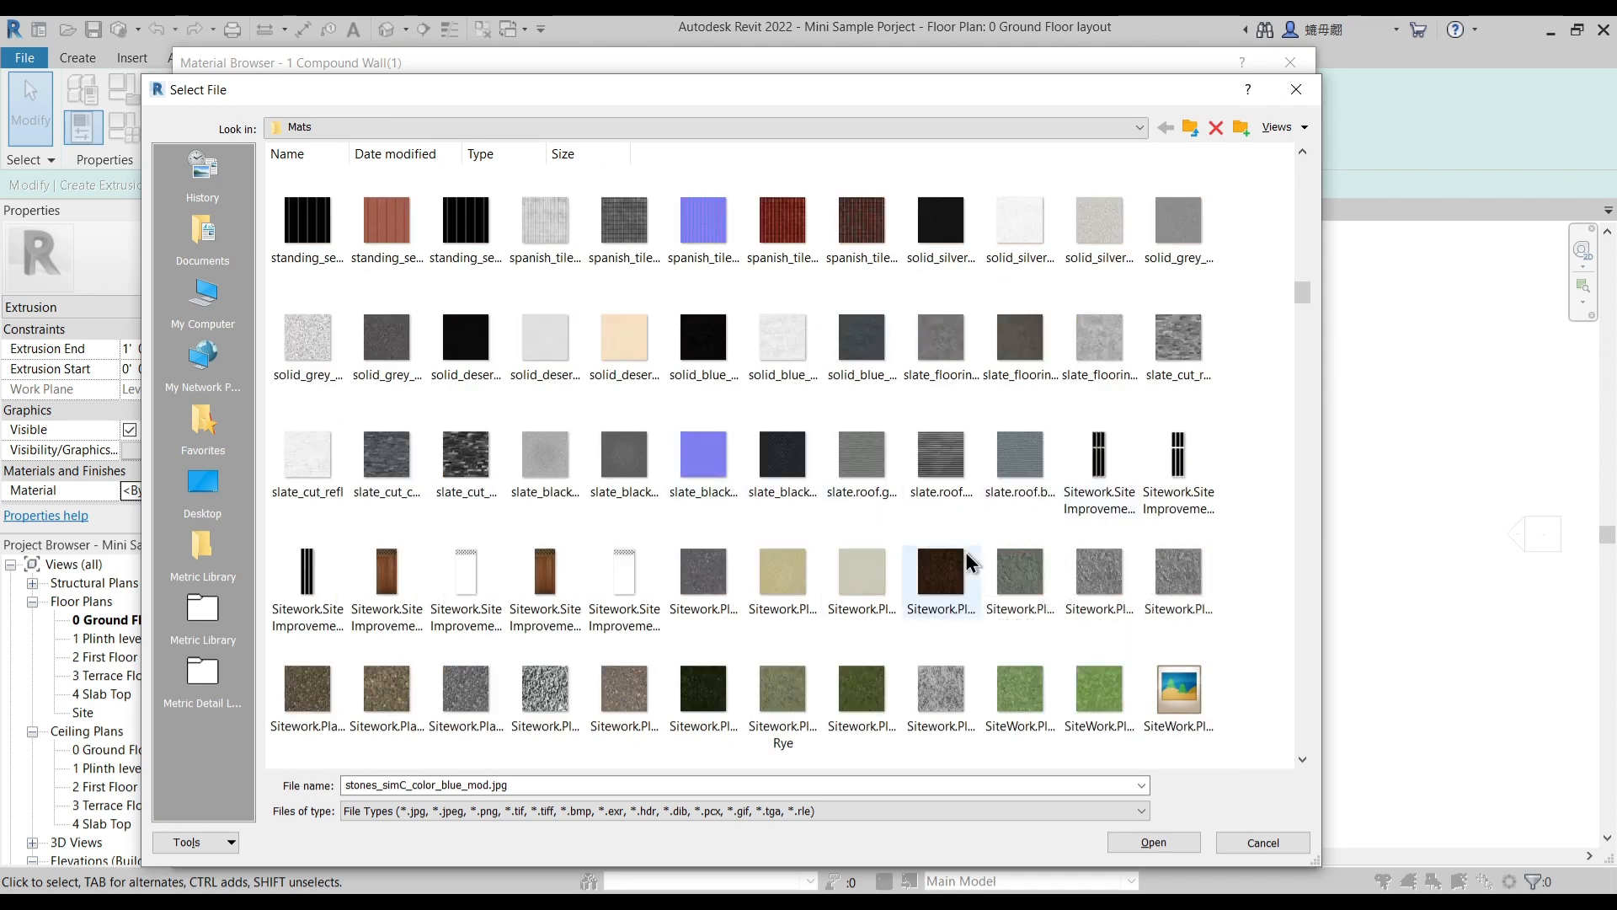
pyautogui.scroll(-2, 981, 560)
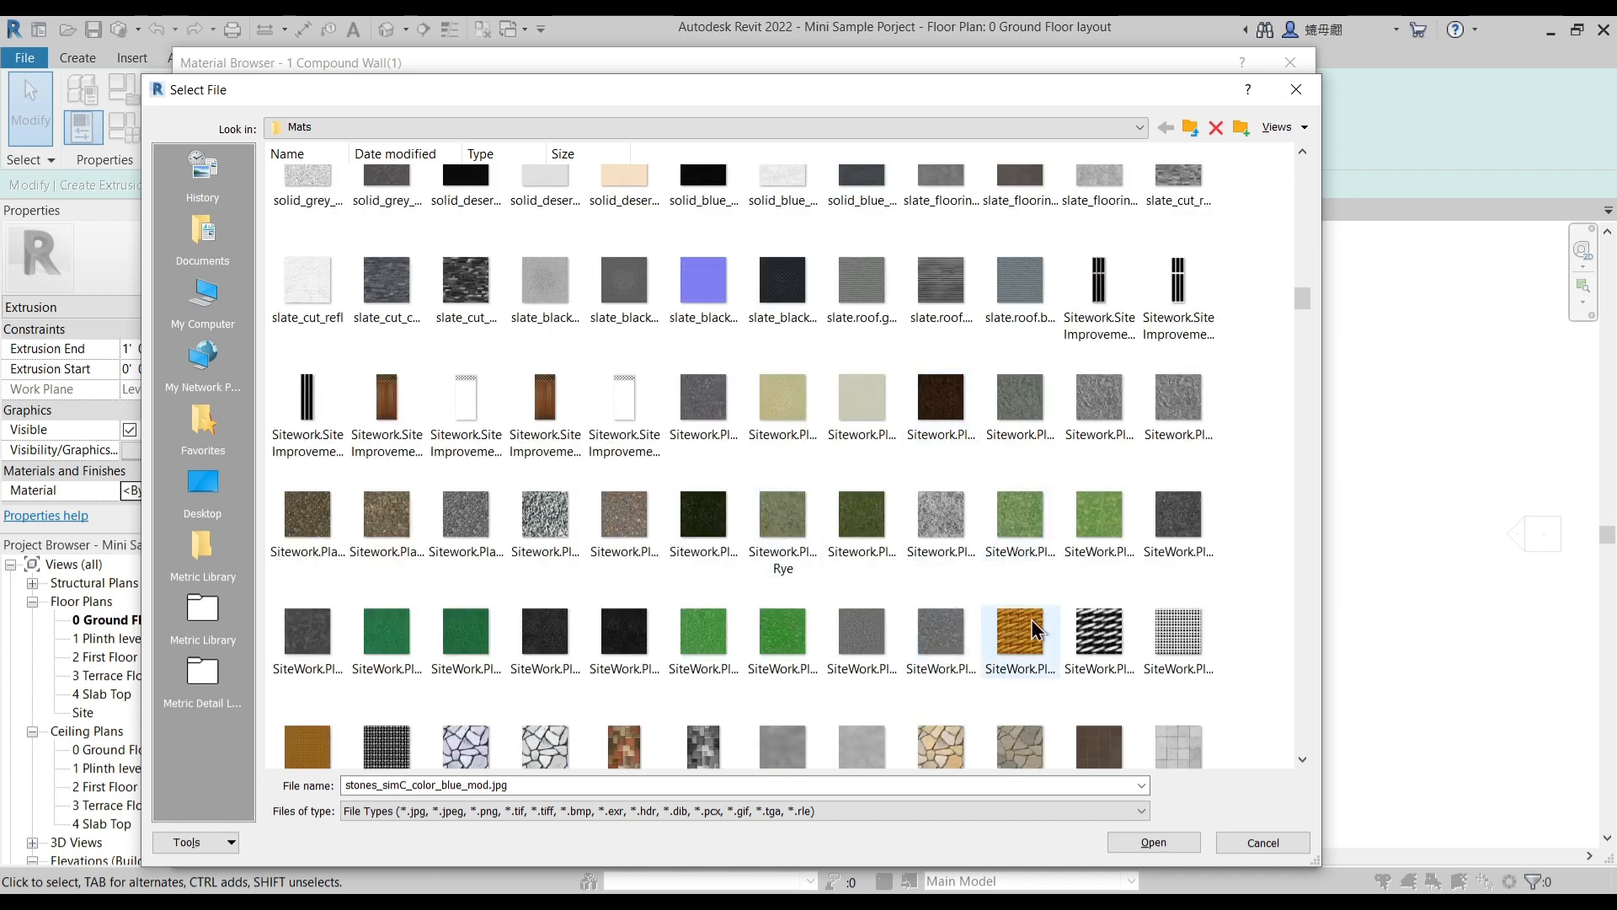
pyautogui.scroll(-2, 750, 668)
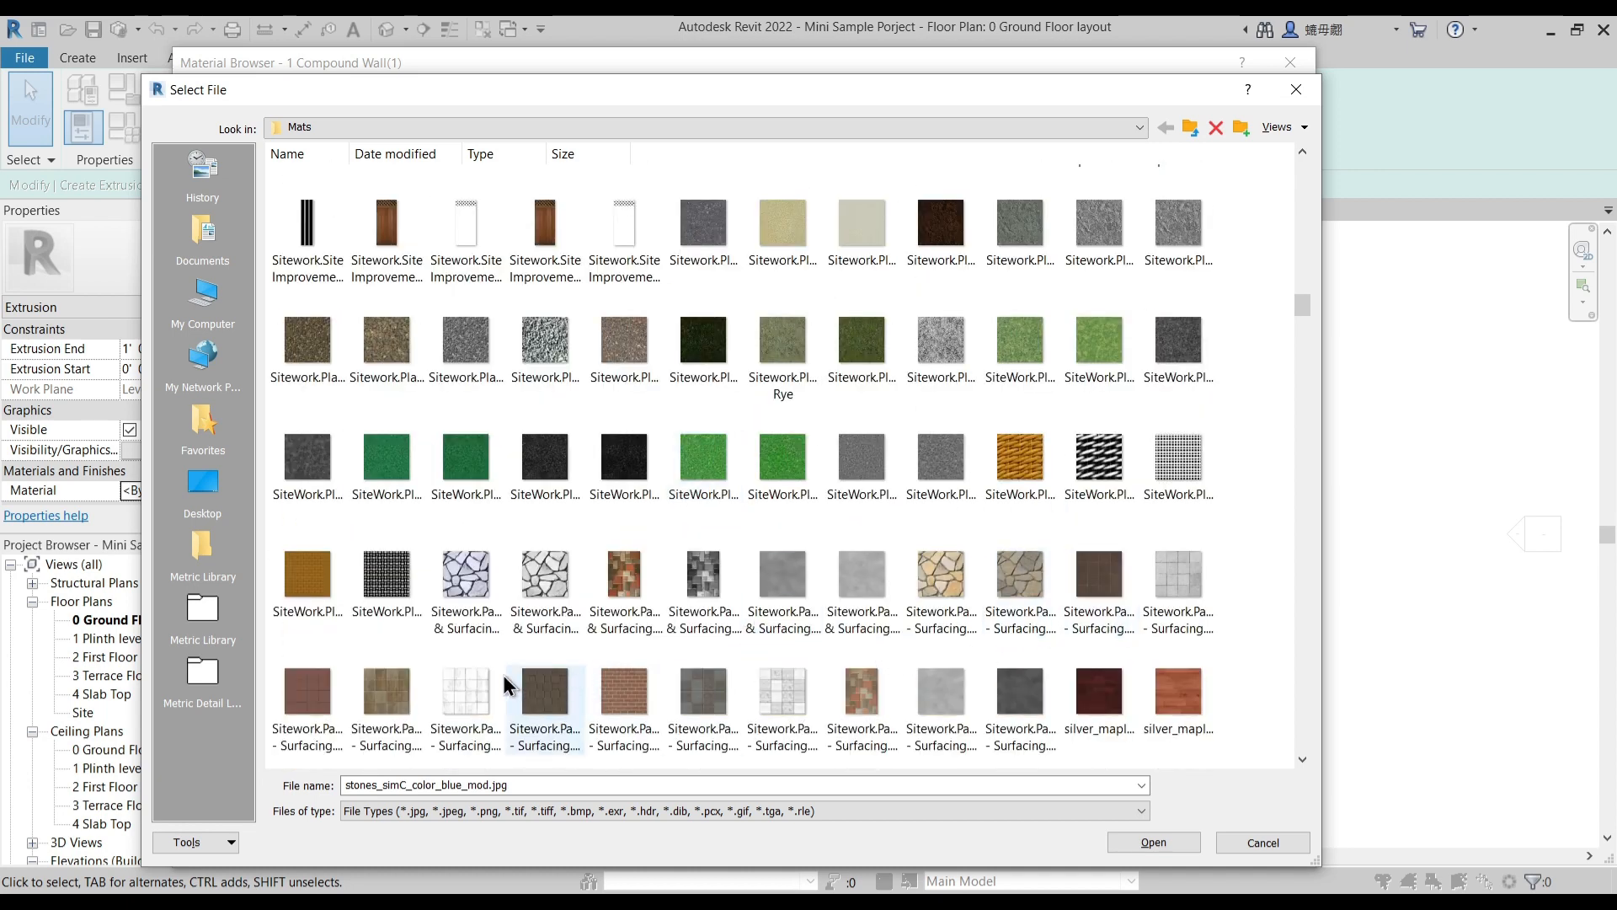
pyautogui.click(383, 688)
pyautogui.click(1139, 842)
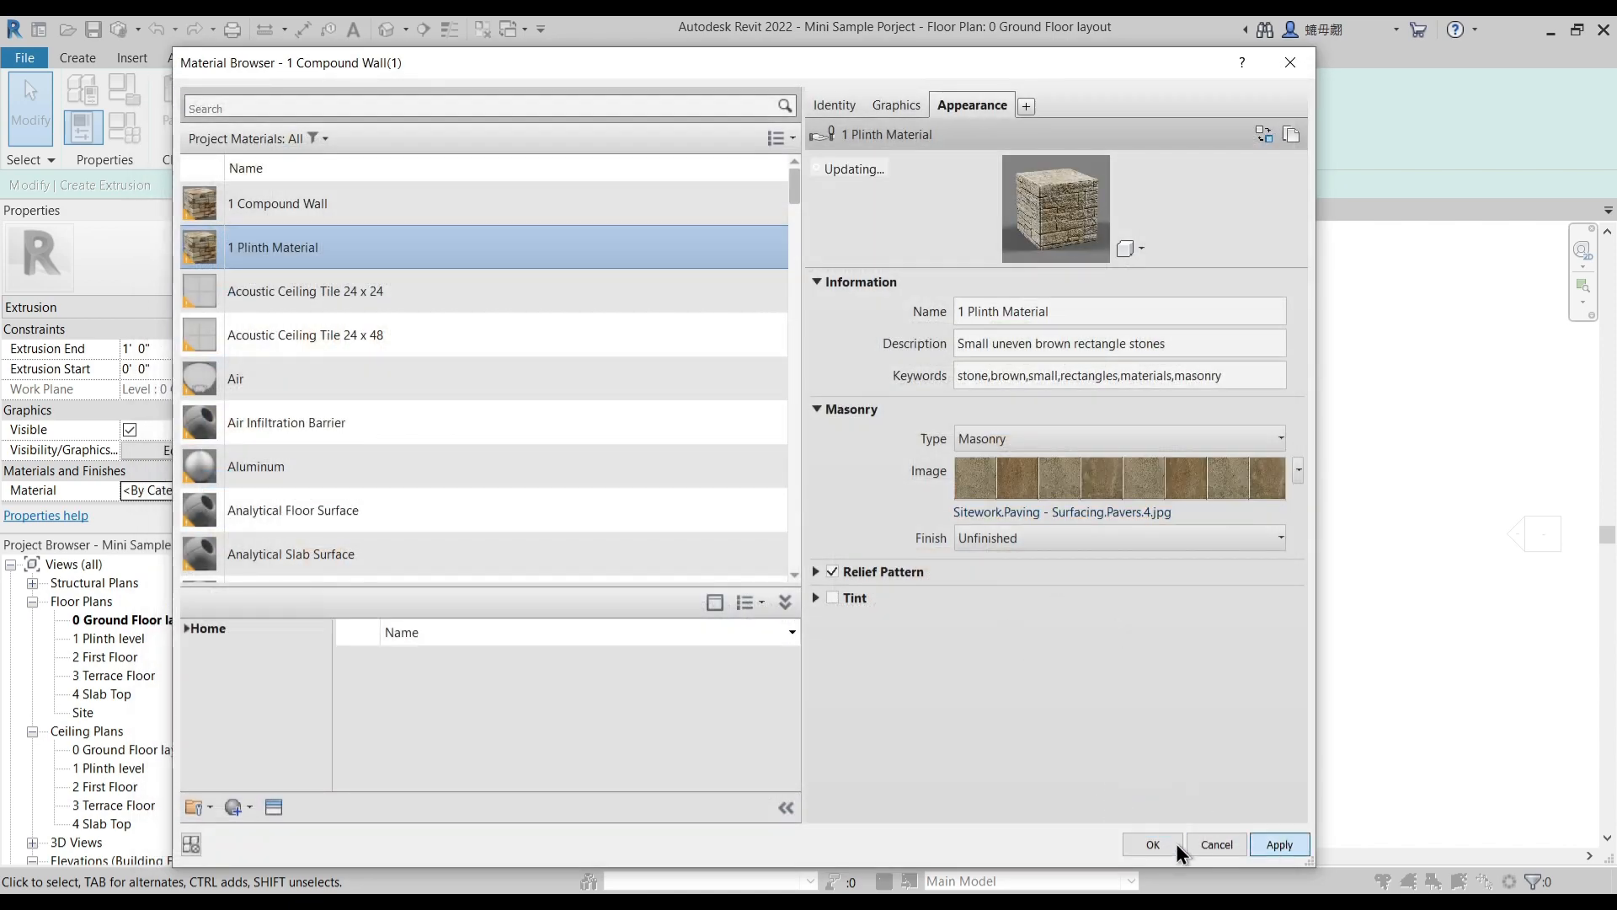
# - Assign 1 Plinth Material to the plinth extrusion and finish its sketch
pyautogui.click(1150, 844)
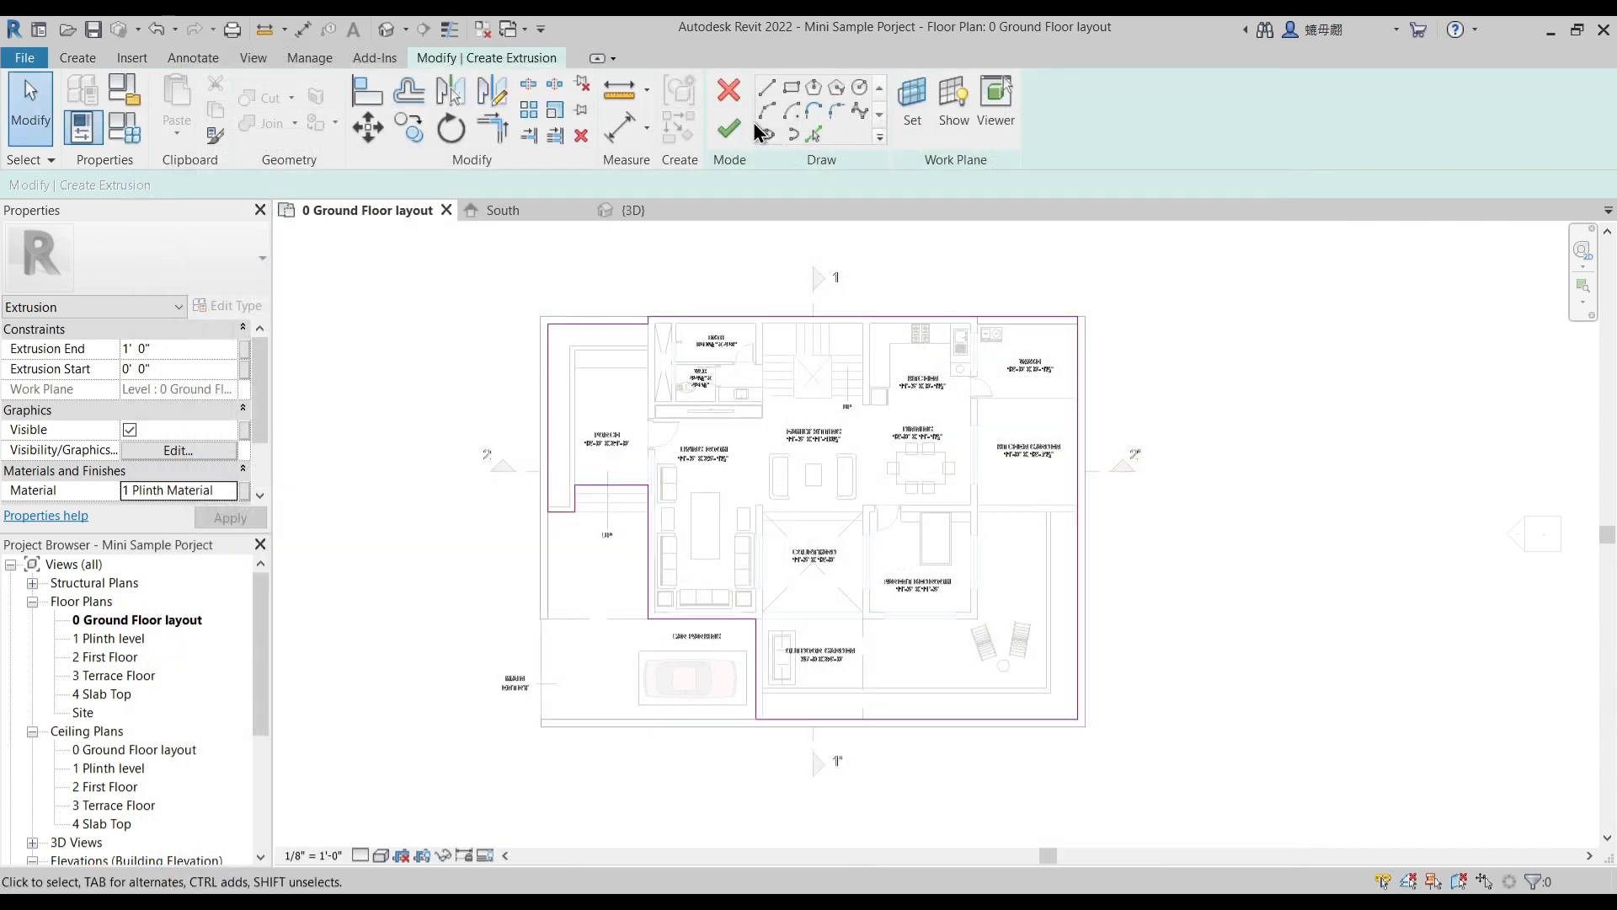
pyautogui.click(729, 130)
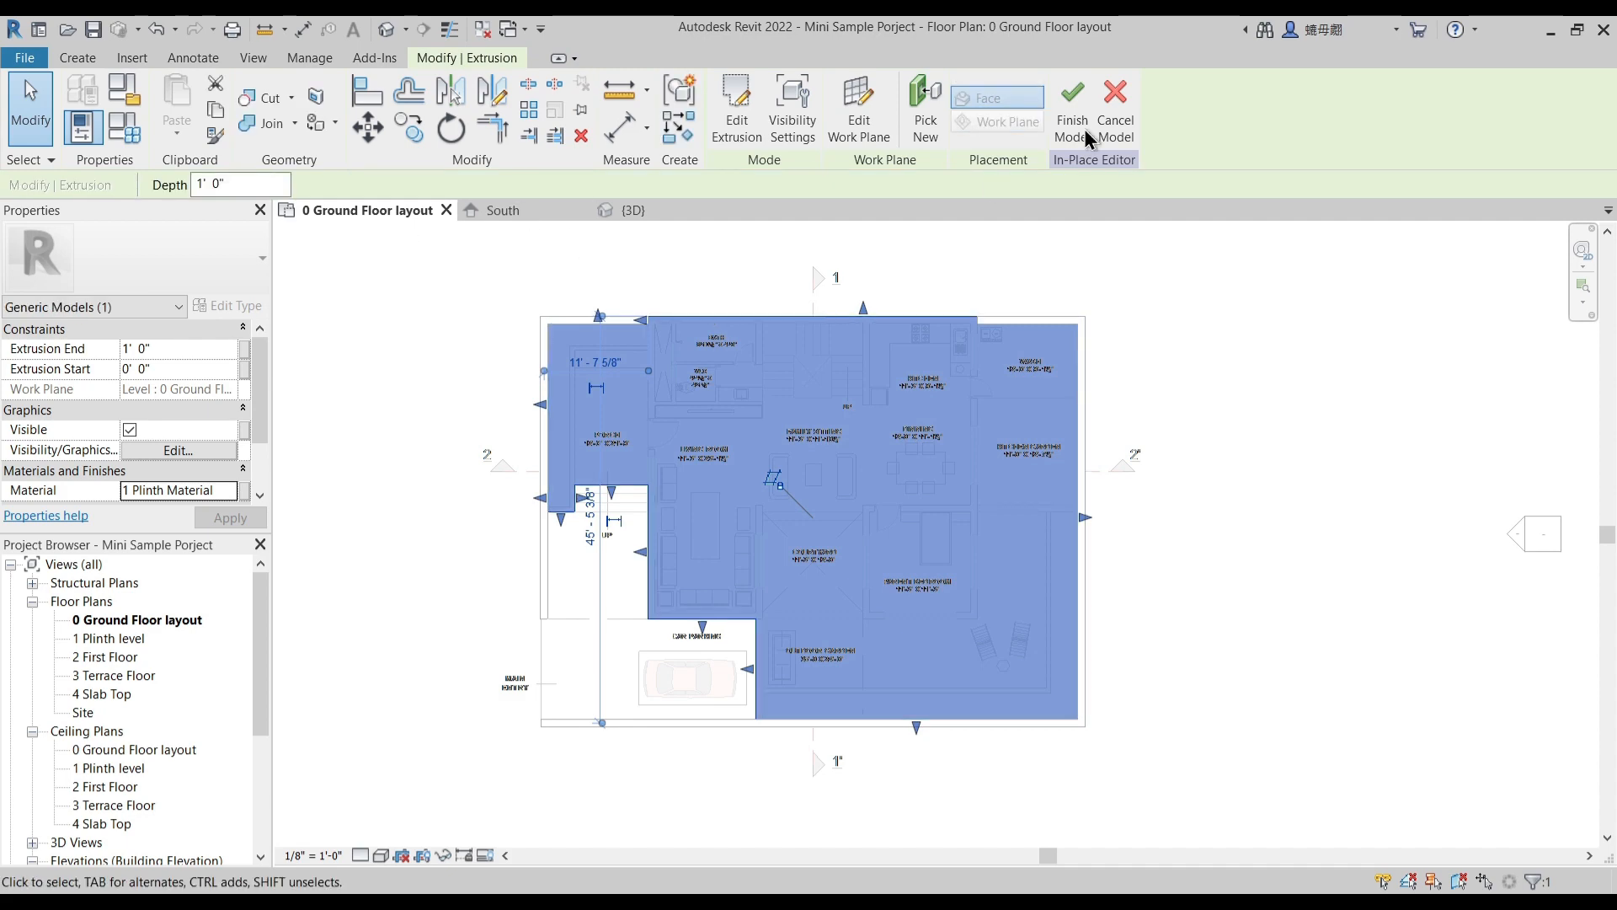
pyautogui.click(455, 337)
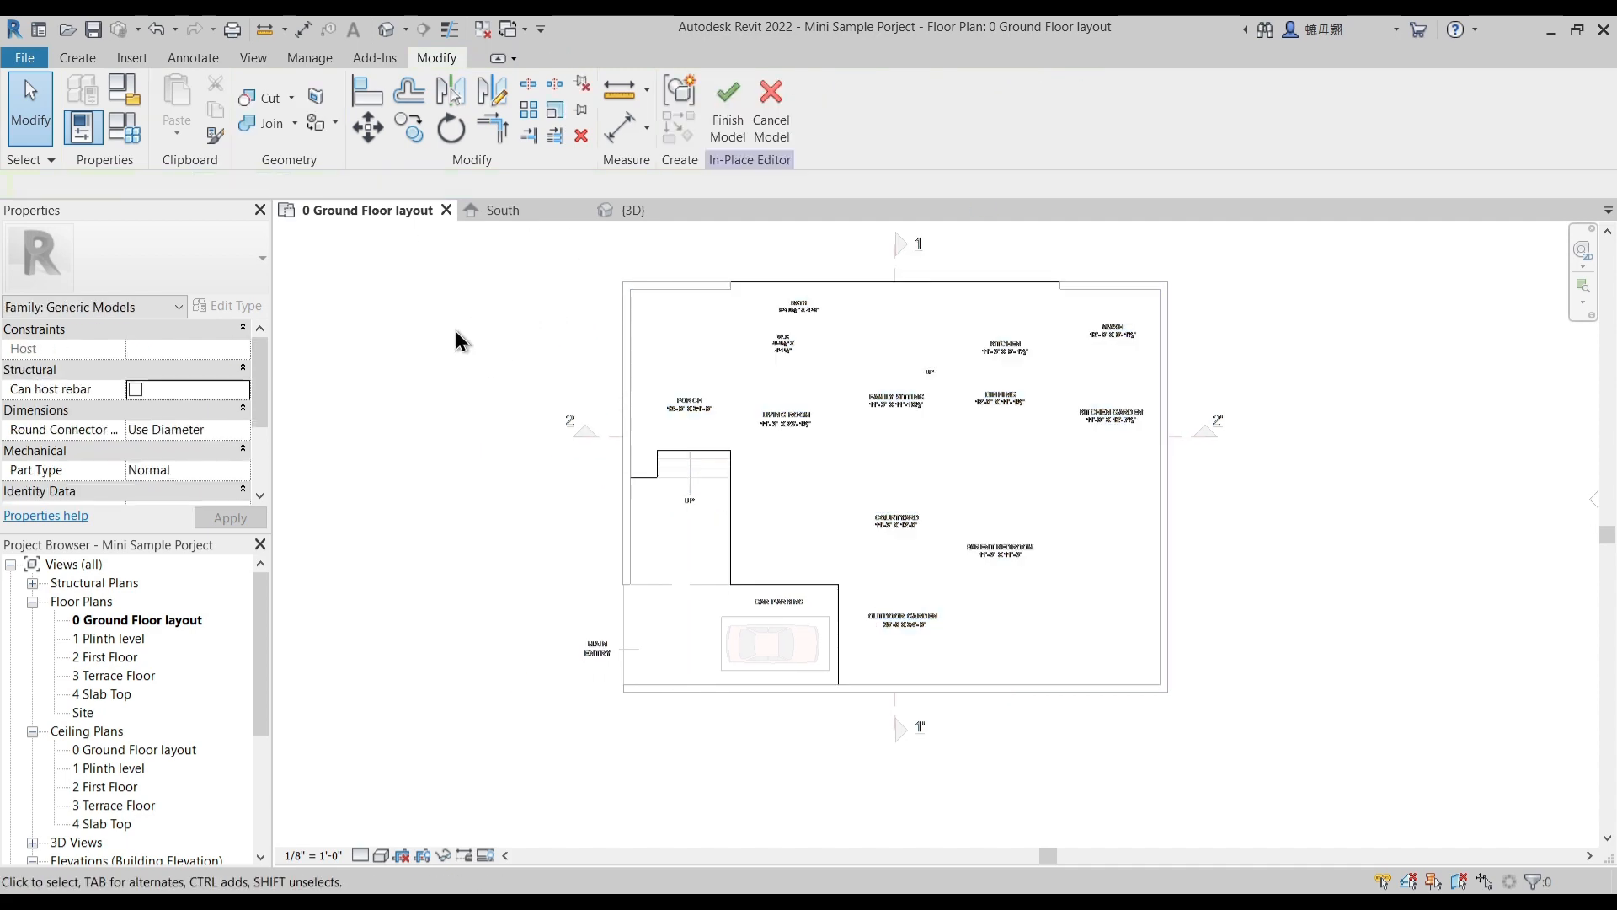
# - Start another extrusion at the porch entry steps with a rectangular sketch profile
pyautogui.scroll(5, 665, 442)
pyautogui.scroll(2, 746, 539)
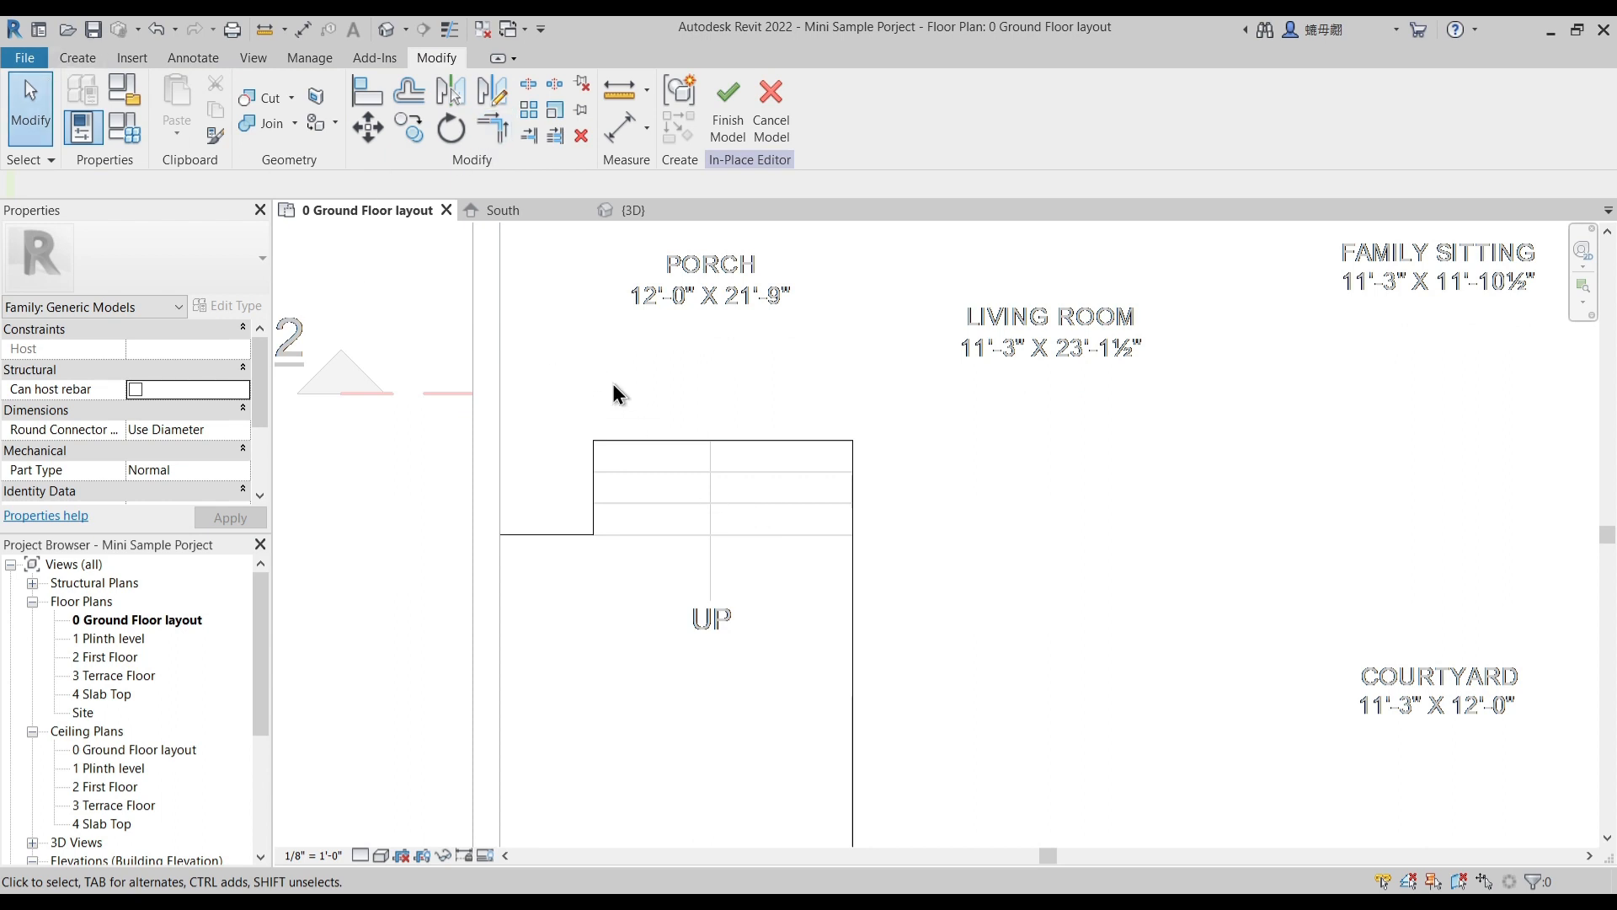
pyautogui.click(79, 57)
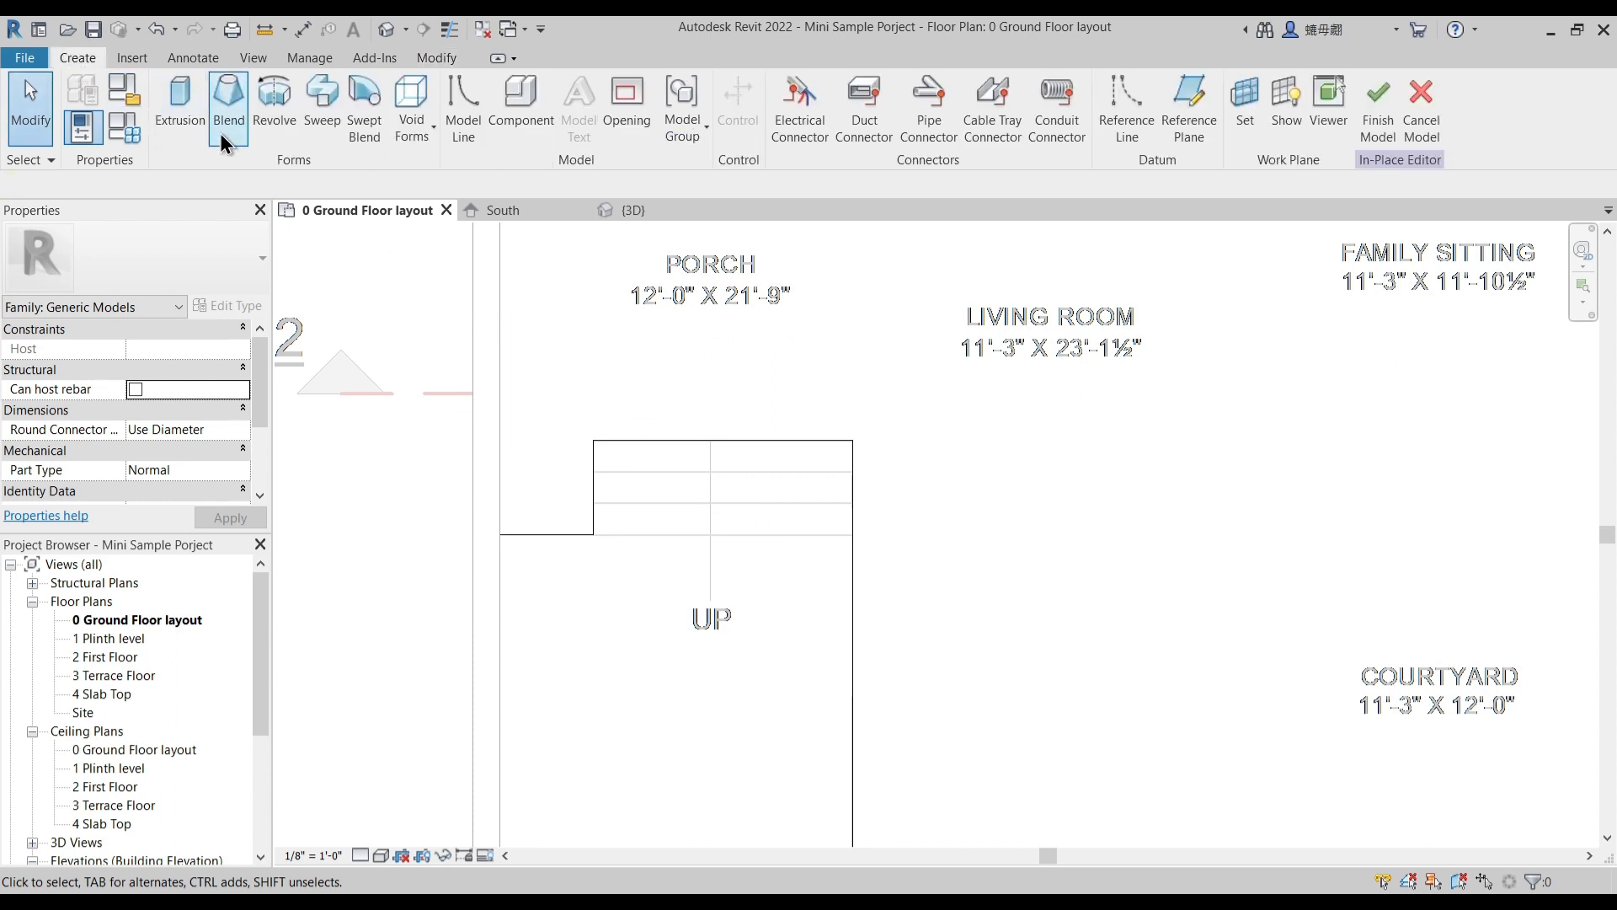
pyautogui.click(177, 94)
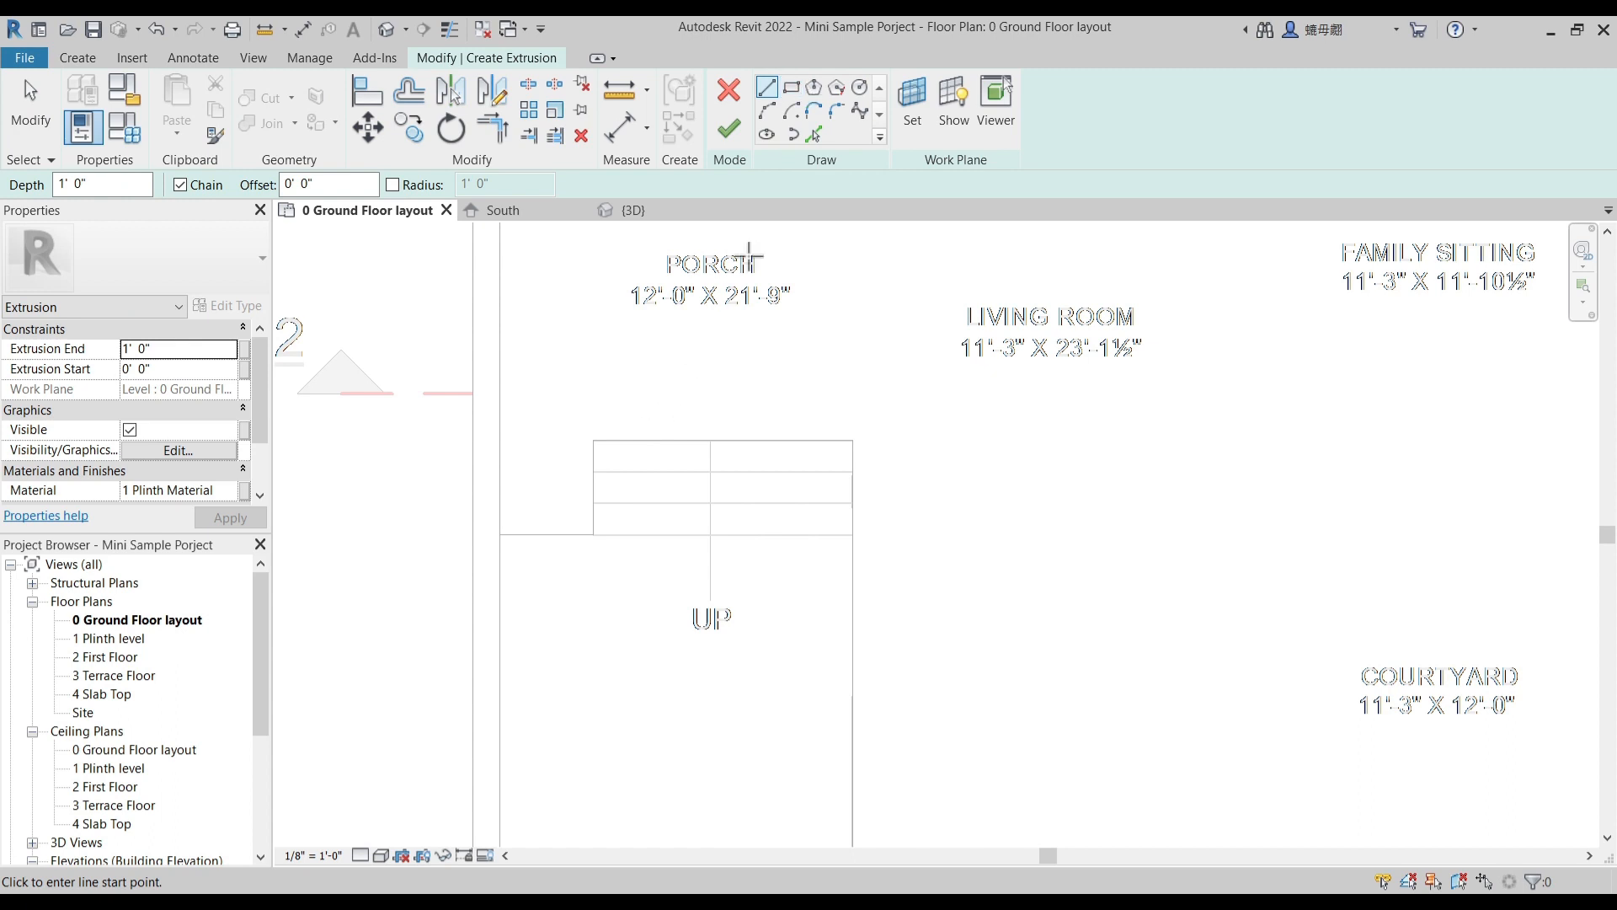
pyautogui.click(792, 87)
pyautogui.scroll(2, 589, 510)
pyautogui.click(567, 491)
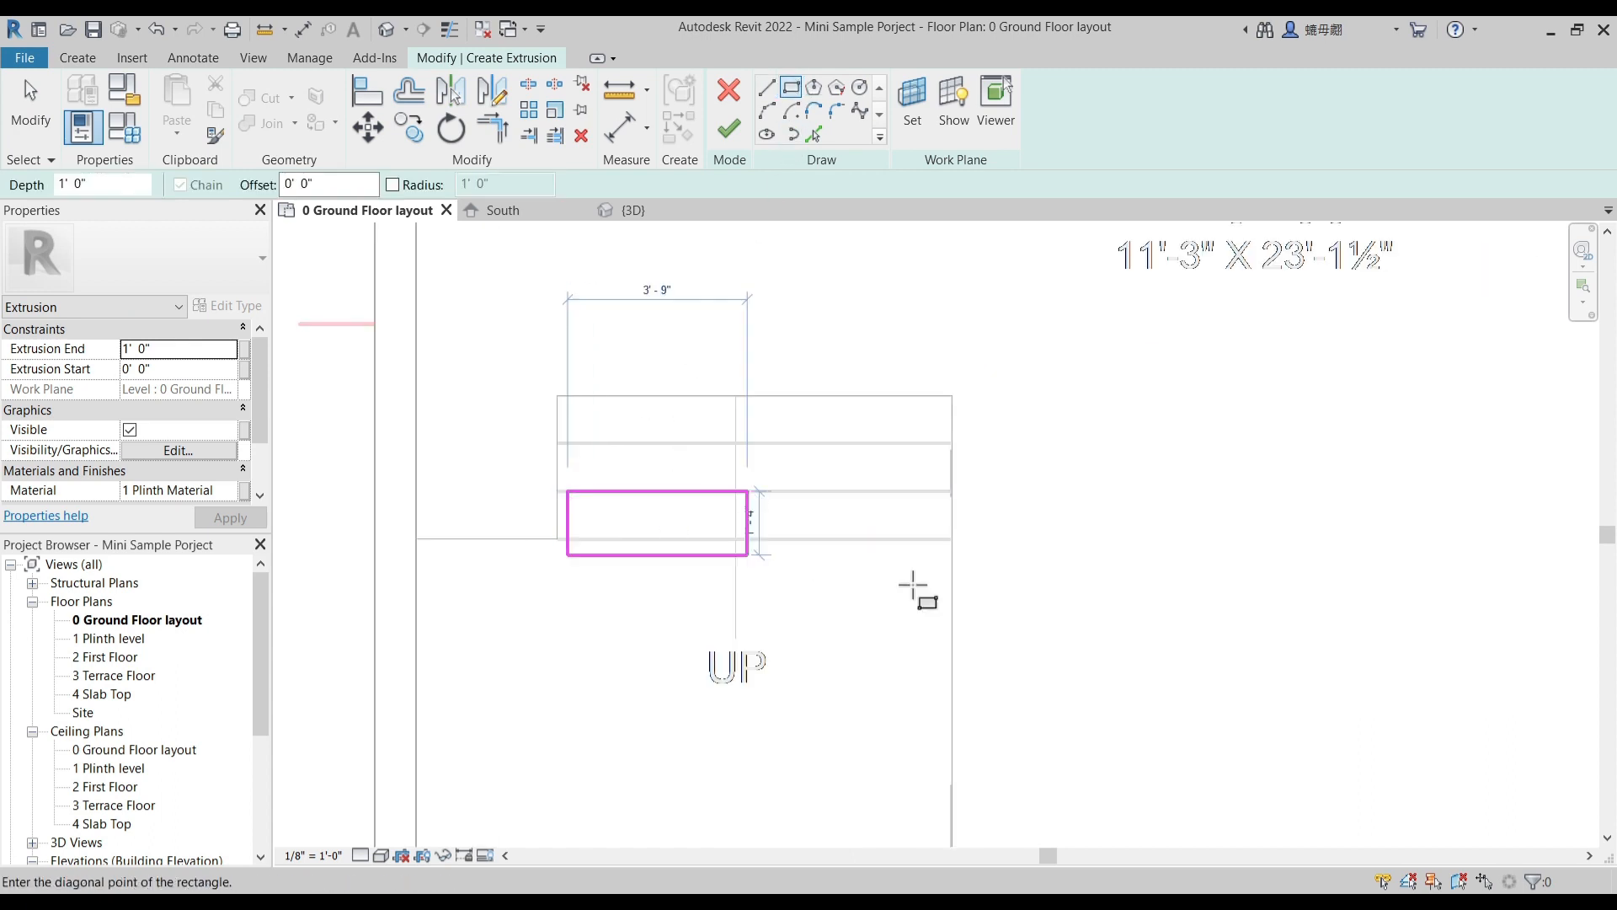
pyautogui.press('Escape')
pyautogui.press('Escape')
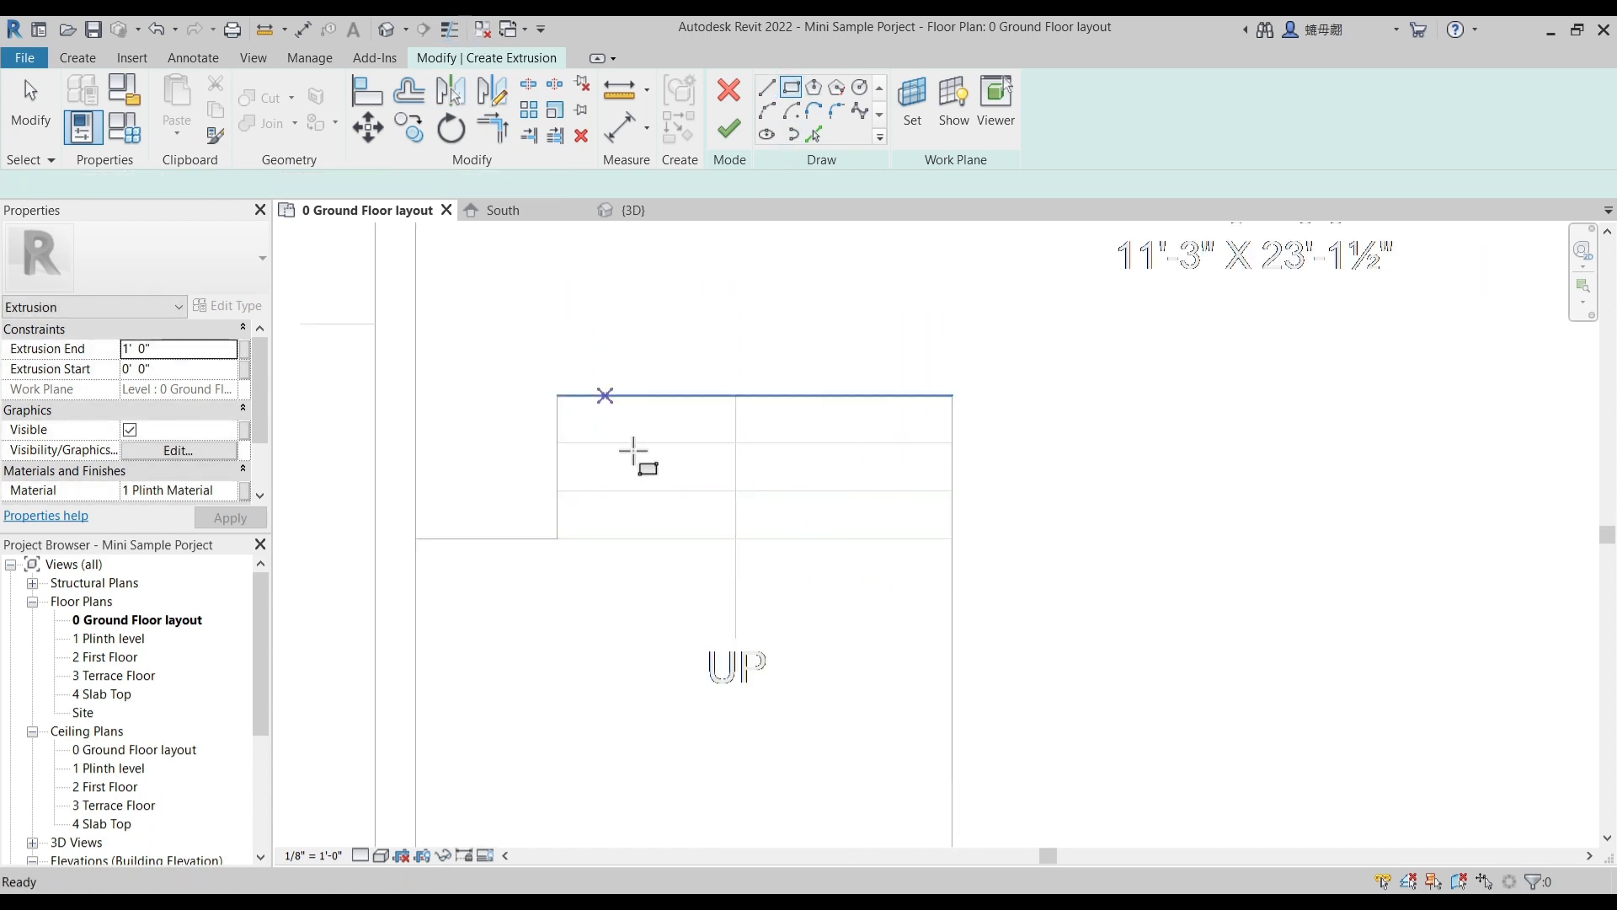
# - Sketch an 8'-3" by 1'-0" rectangle over the lowest entry step and finish it with an extrusion end of 0' 6"
pyautogui.click(557, 491)
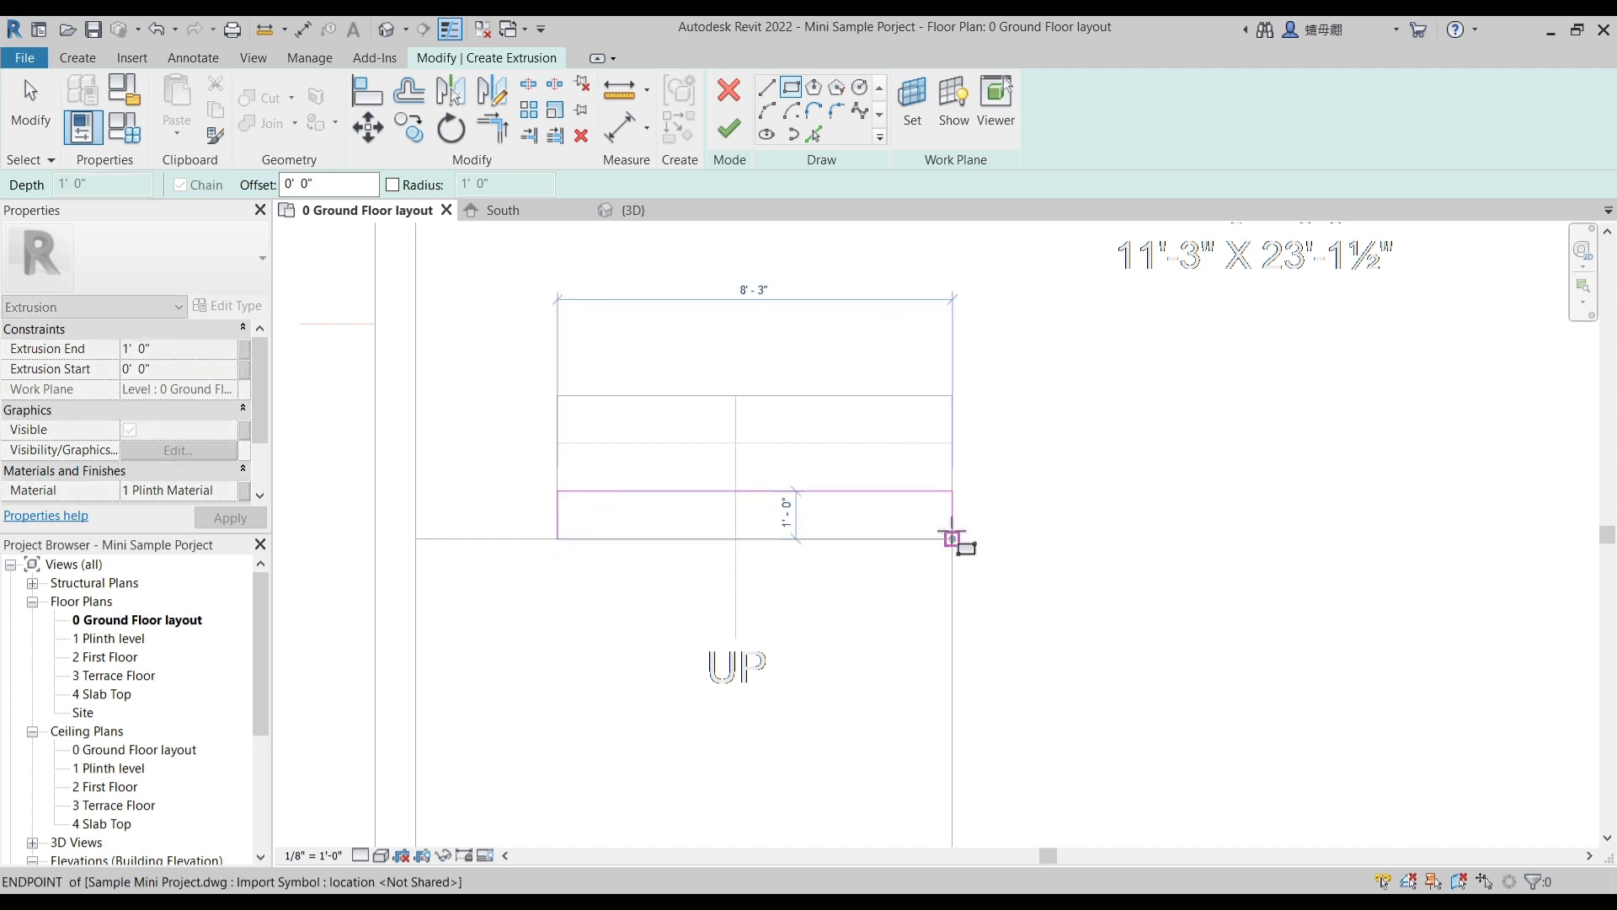
pyautogui.click(952, 539)
pyautogui.click(201, 346)
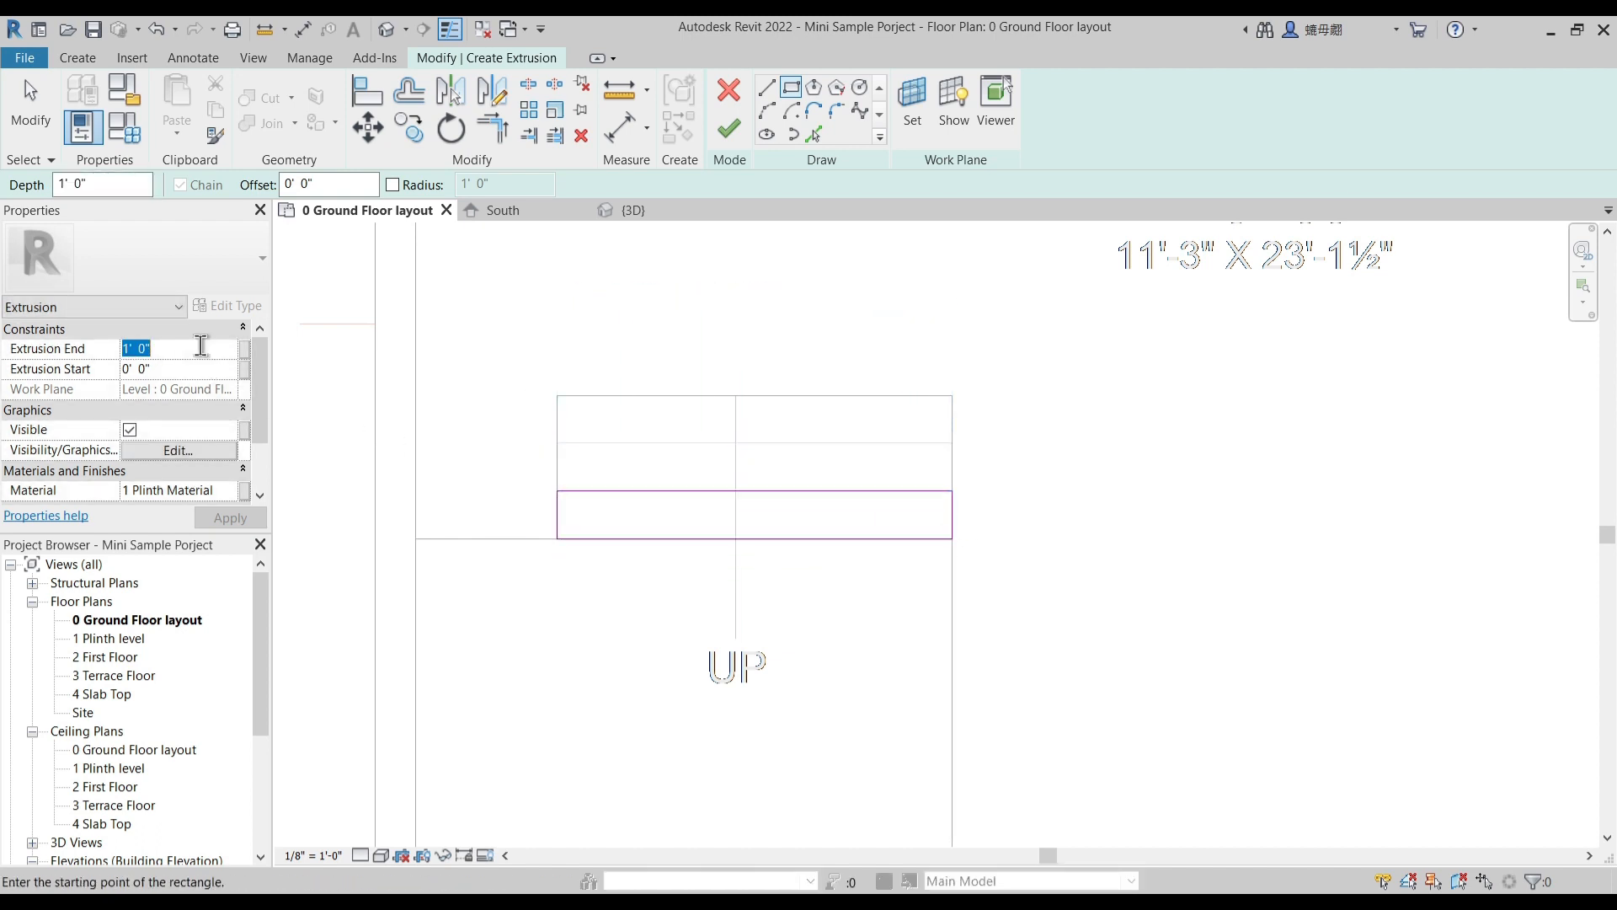
pyautogui.write('6')
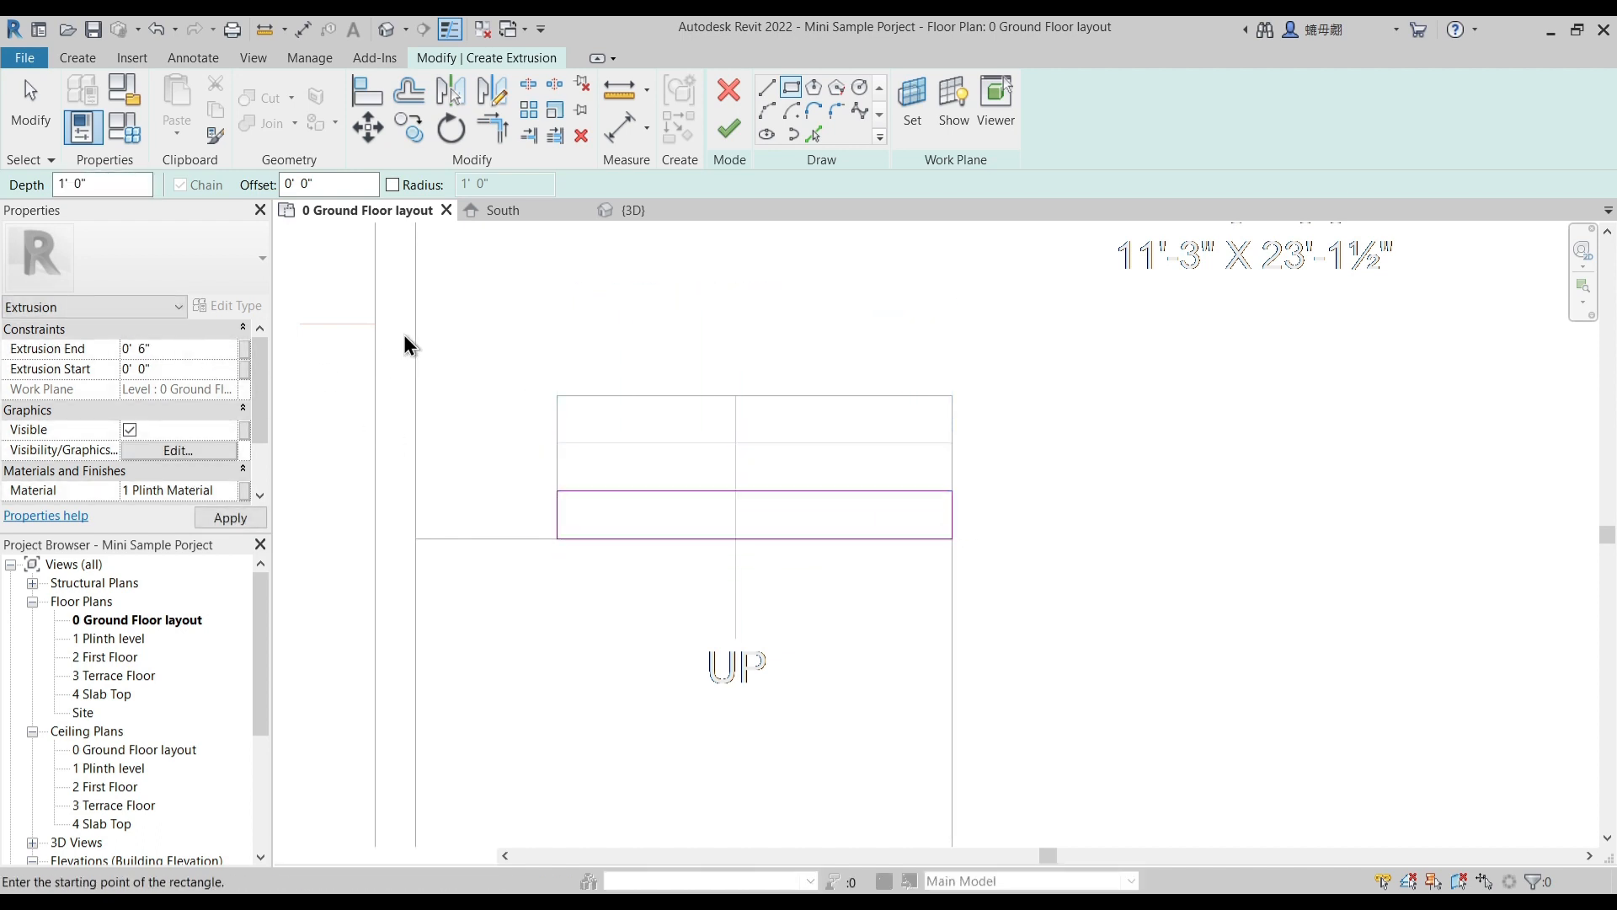
pyautogui.click(730, 128)
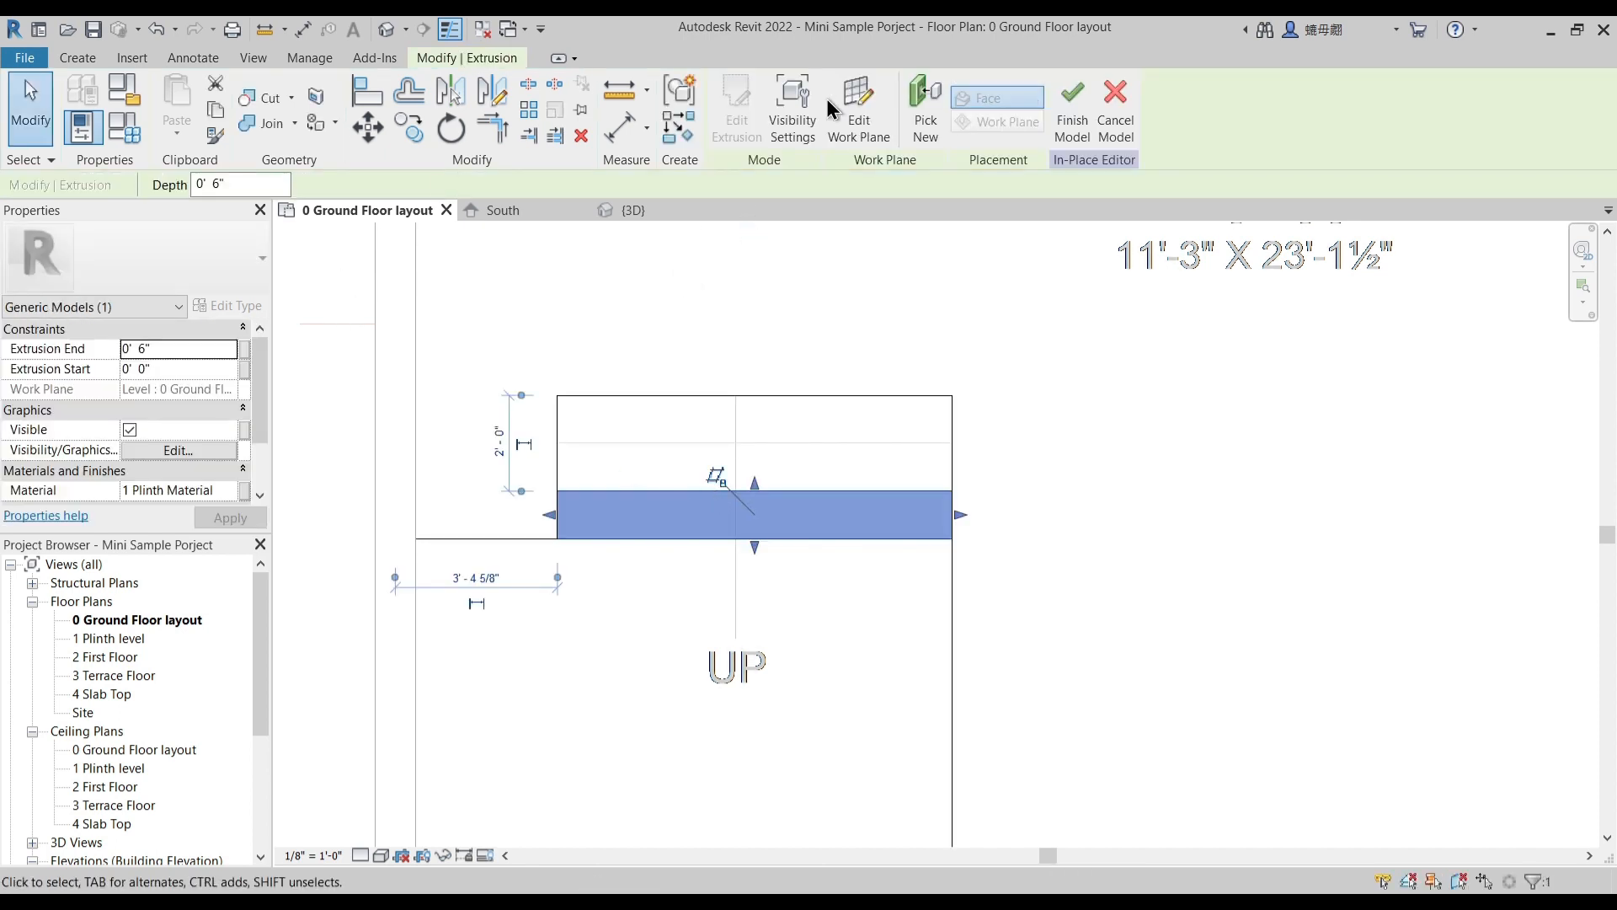
# - Create an extrusion from an 8'-3" by 1'-0" rectangle over the middle entry step, with an extrusion end of 1' 0"
pyautogui.click(85, 61)
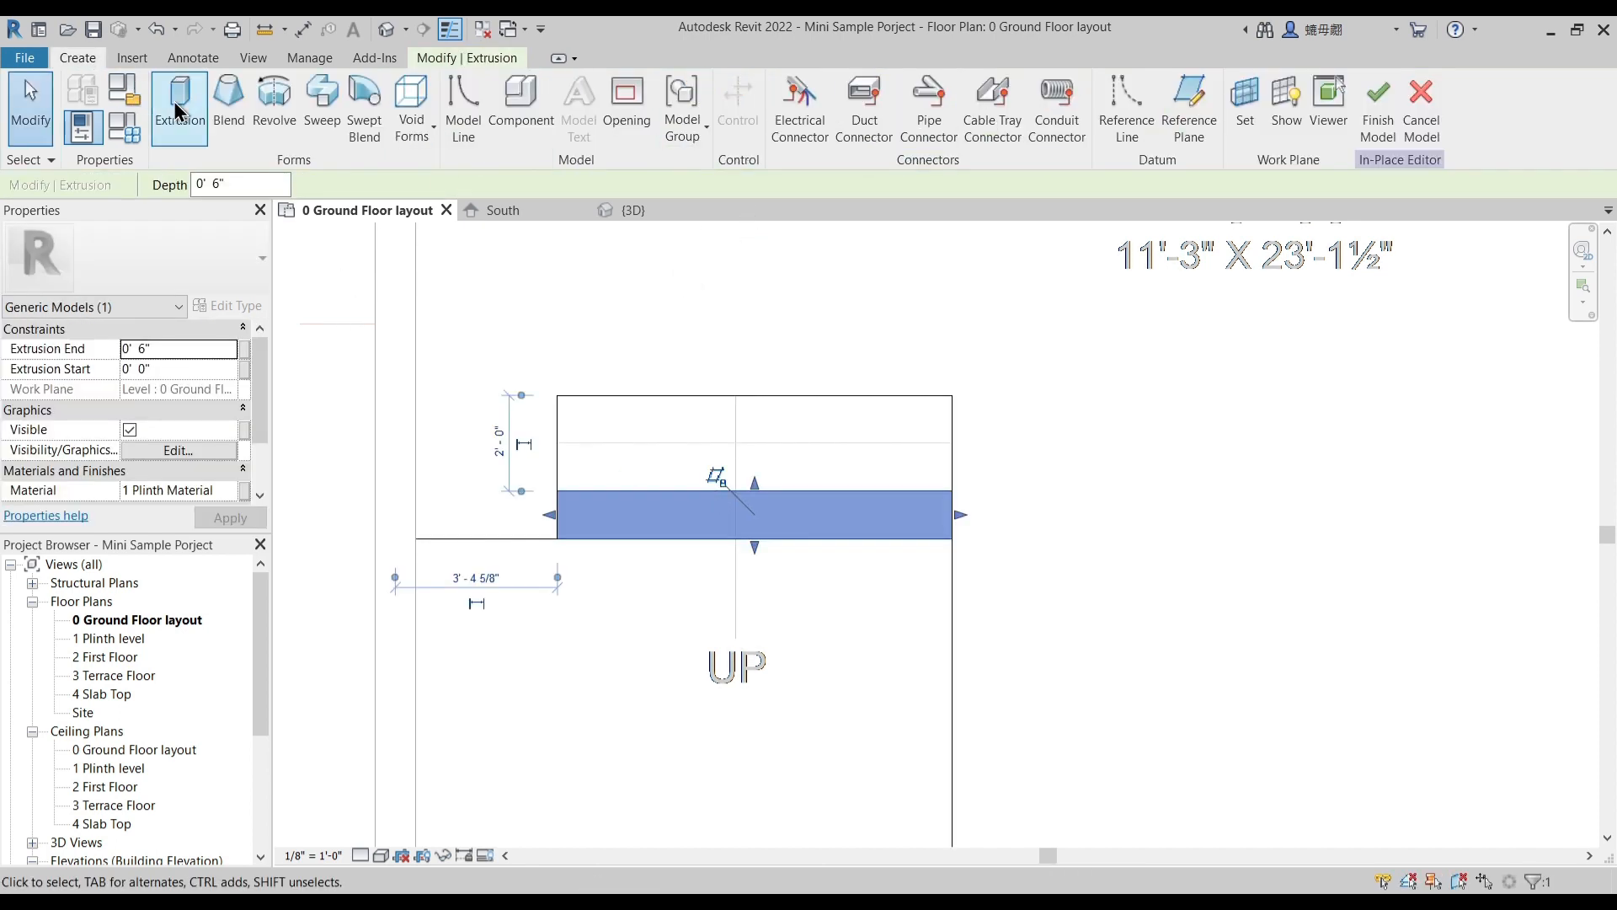
pyautogui.click(25, 84)
pyautogui.click(789, 91)
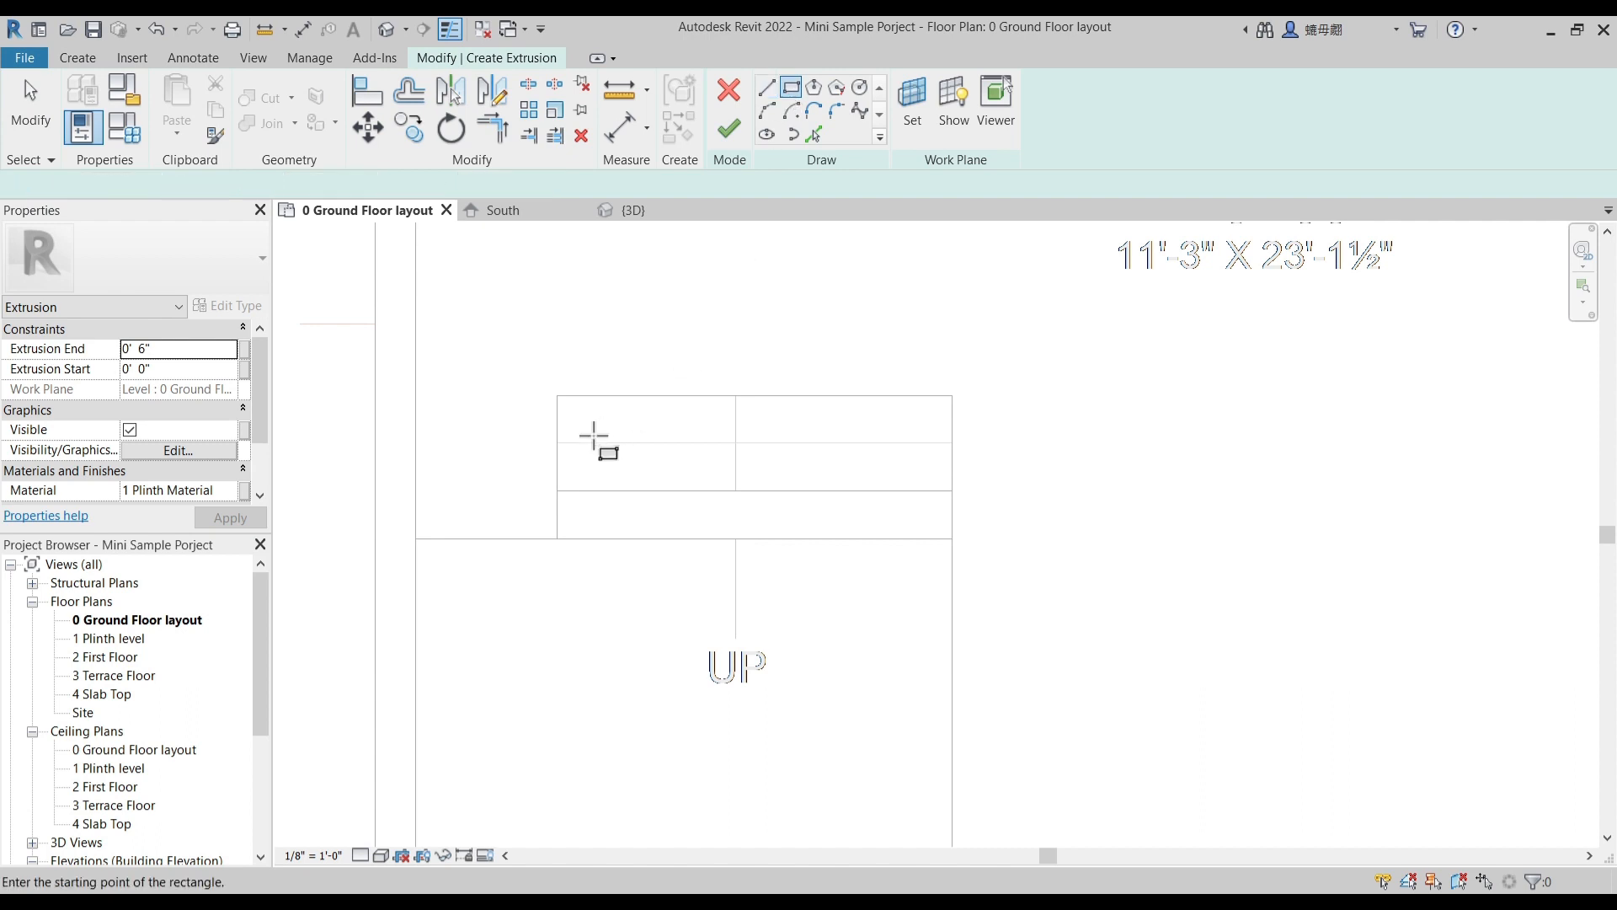
pyautogui.click(558, 443)
pyautogui.click(952, 491)
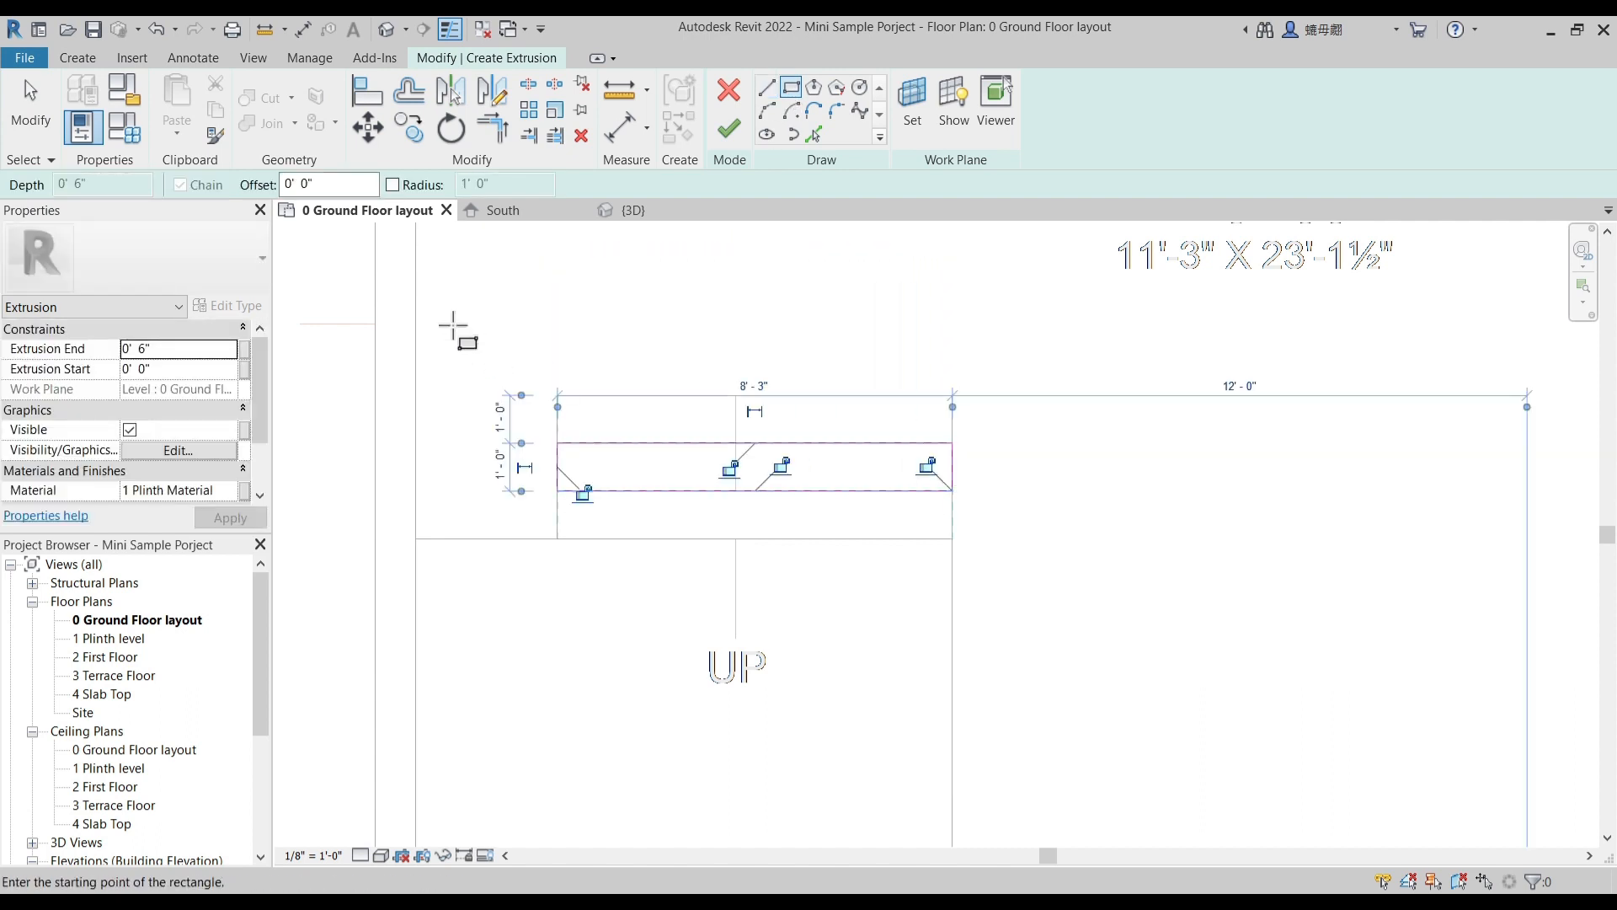
pyautogui.click(194, 335)
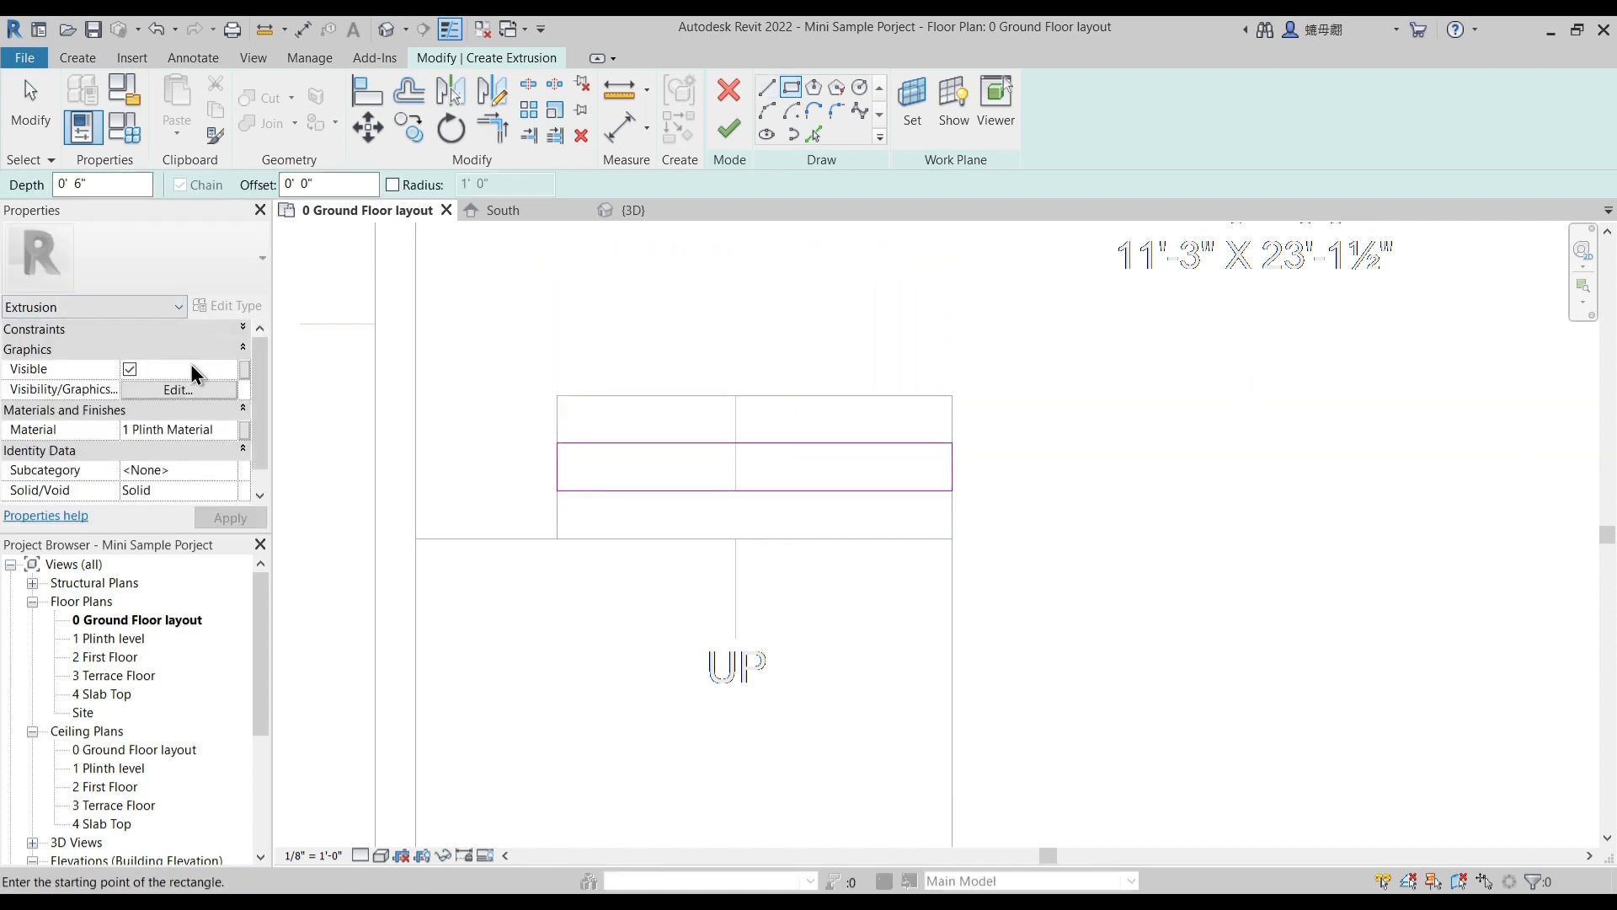
pyautogui.click(251, 330)
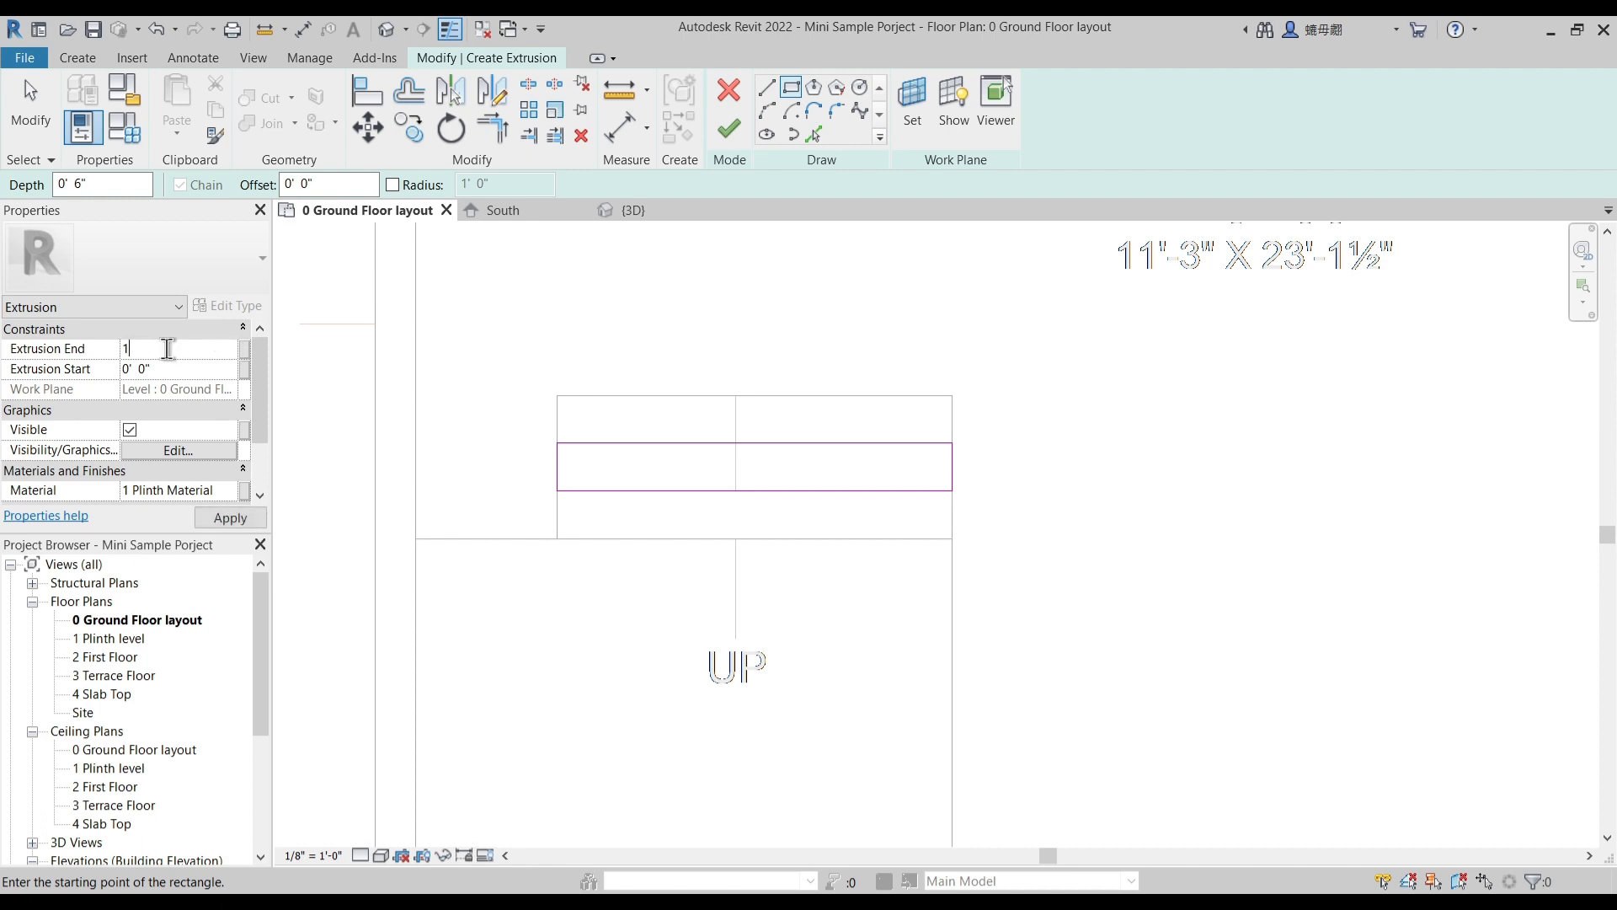
pyautogui.click(729, 128)
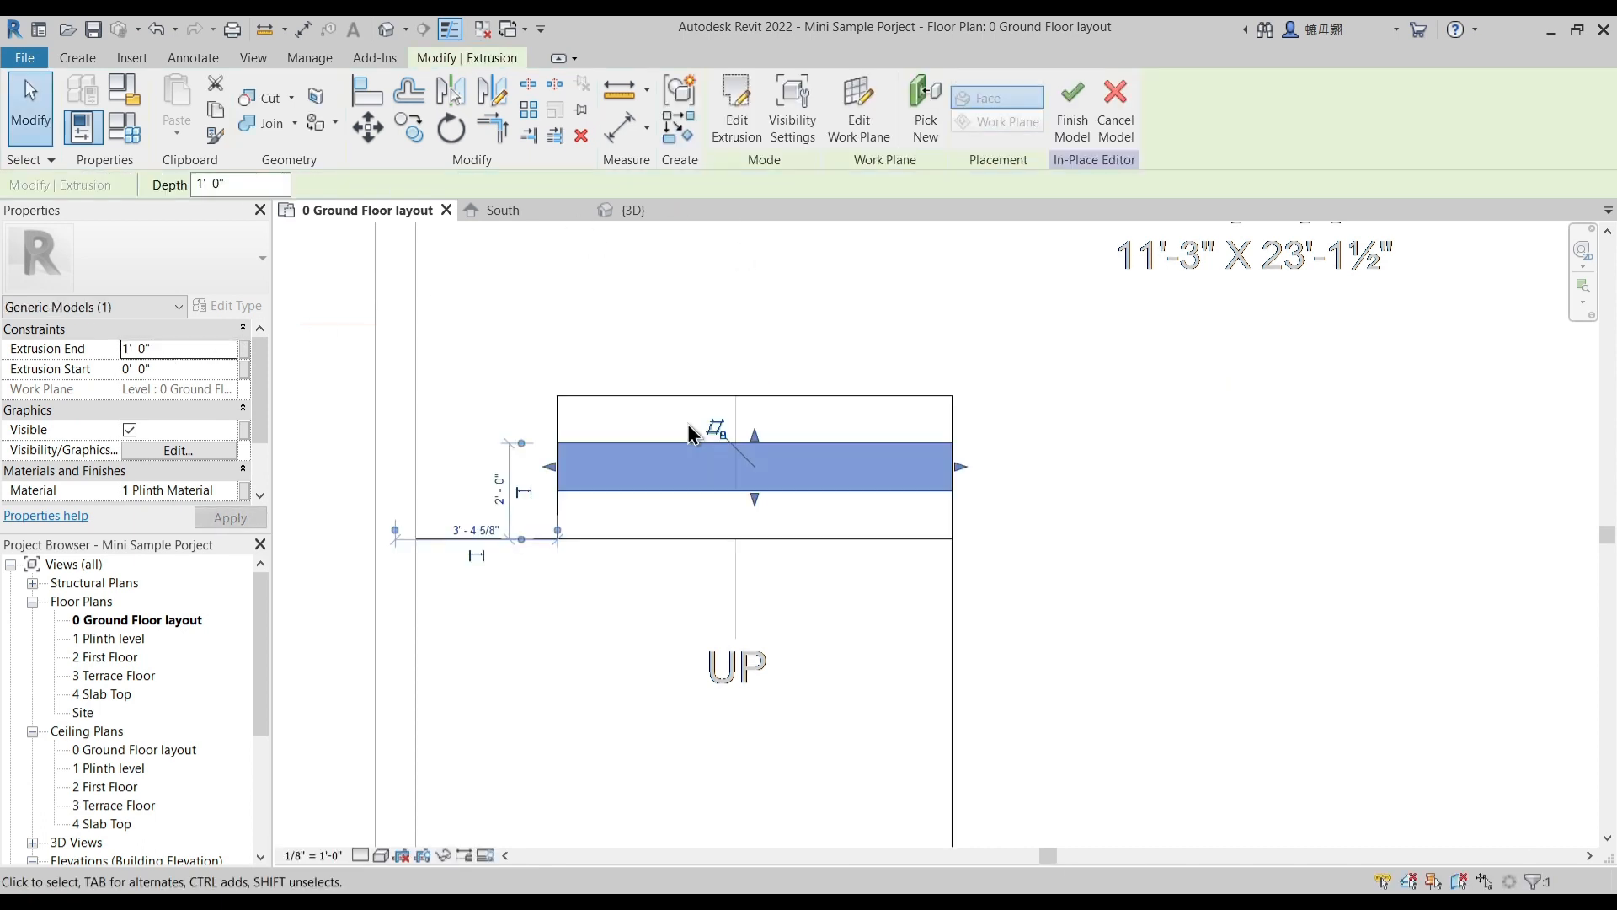
# - Create an extrusion from an 8'-3" by 1'-0" rectangle over the highest entry step, with an extrusion end of 1' 6"
pyautogui.click(72, 56)
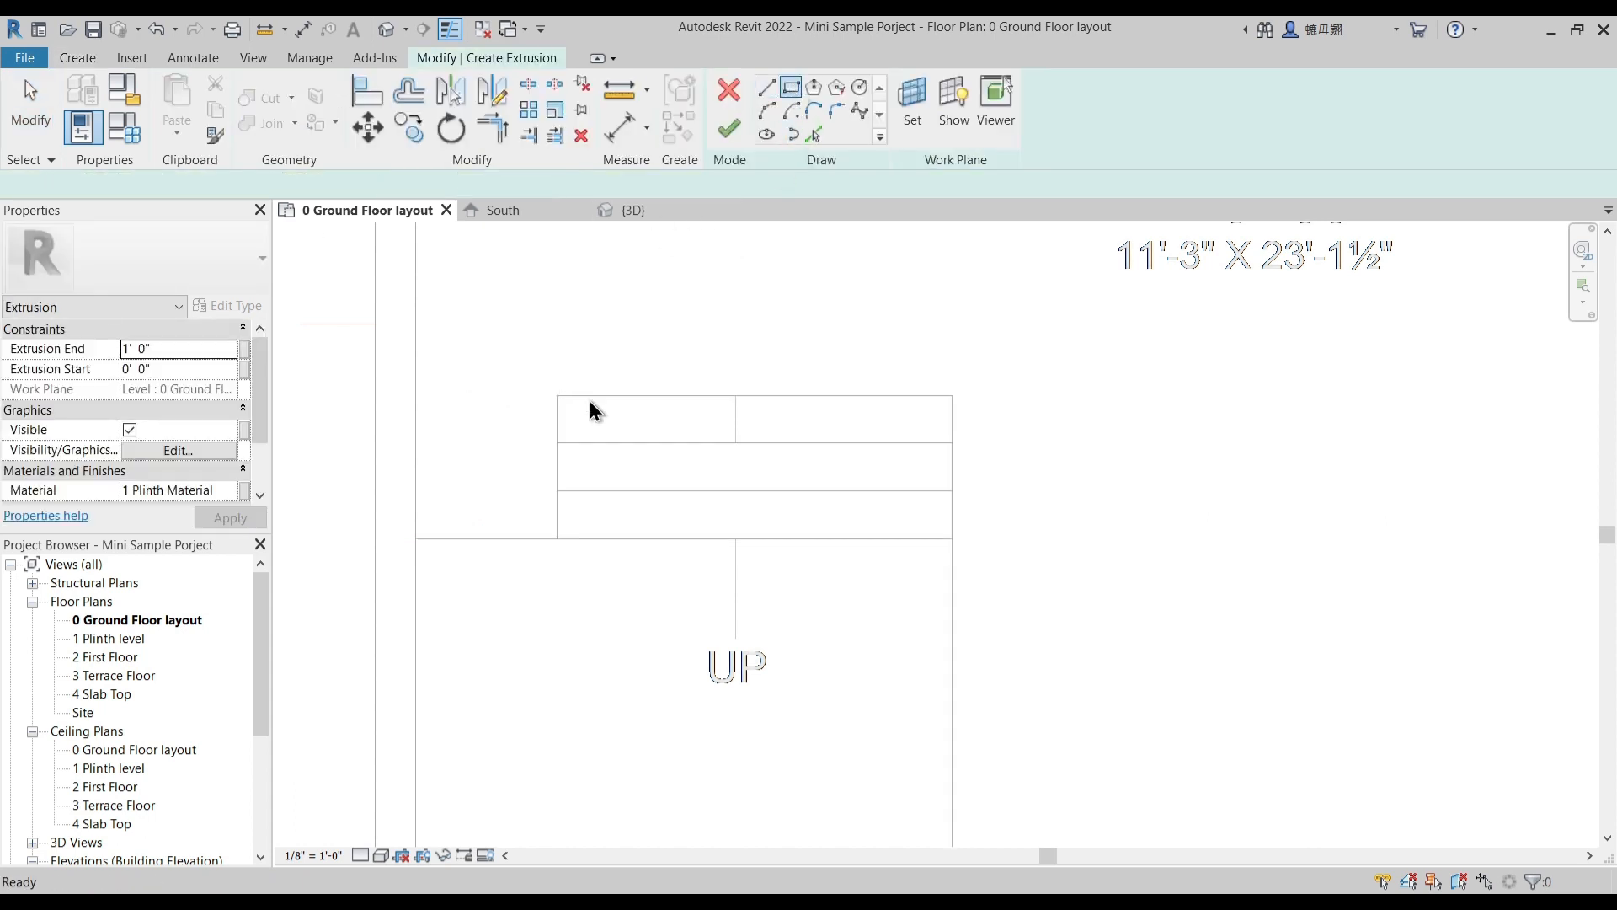
pyautogui.click(557, 395)
pyautogui.click(952, 442)
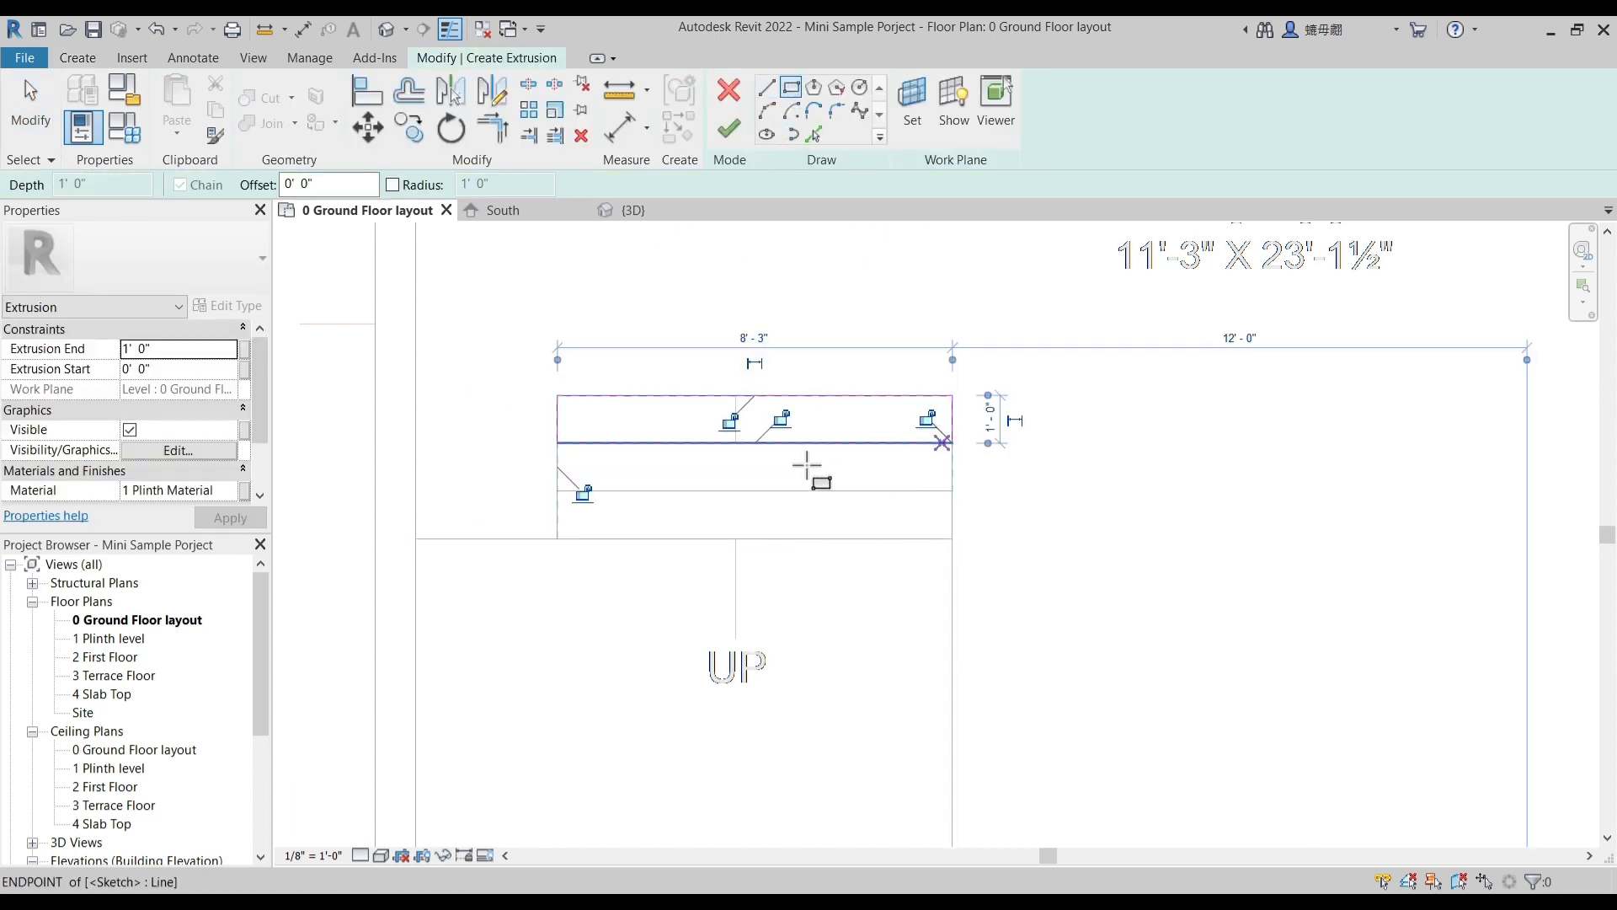
pyautogui.click(193, 346)
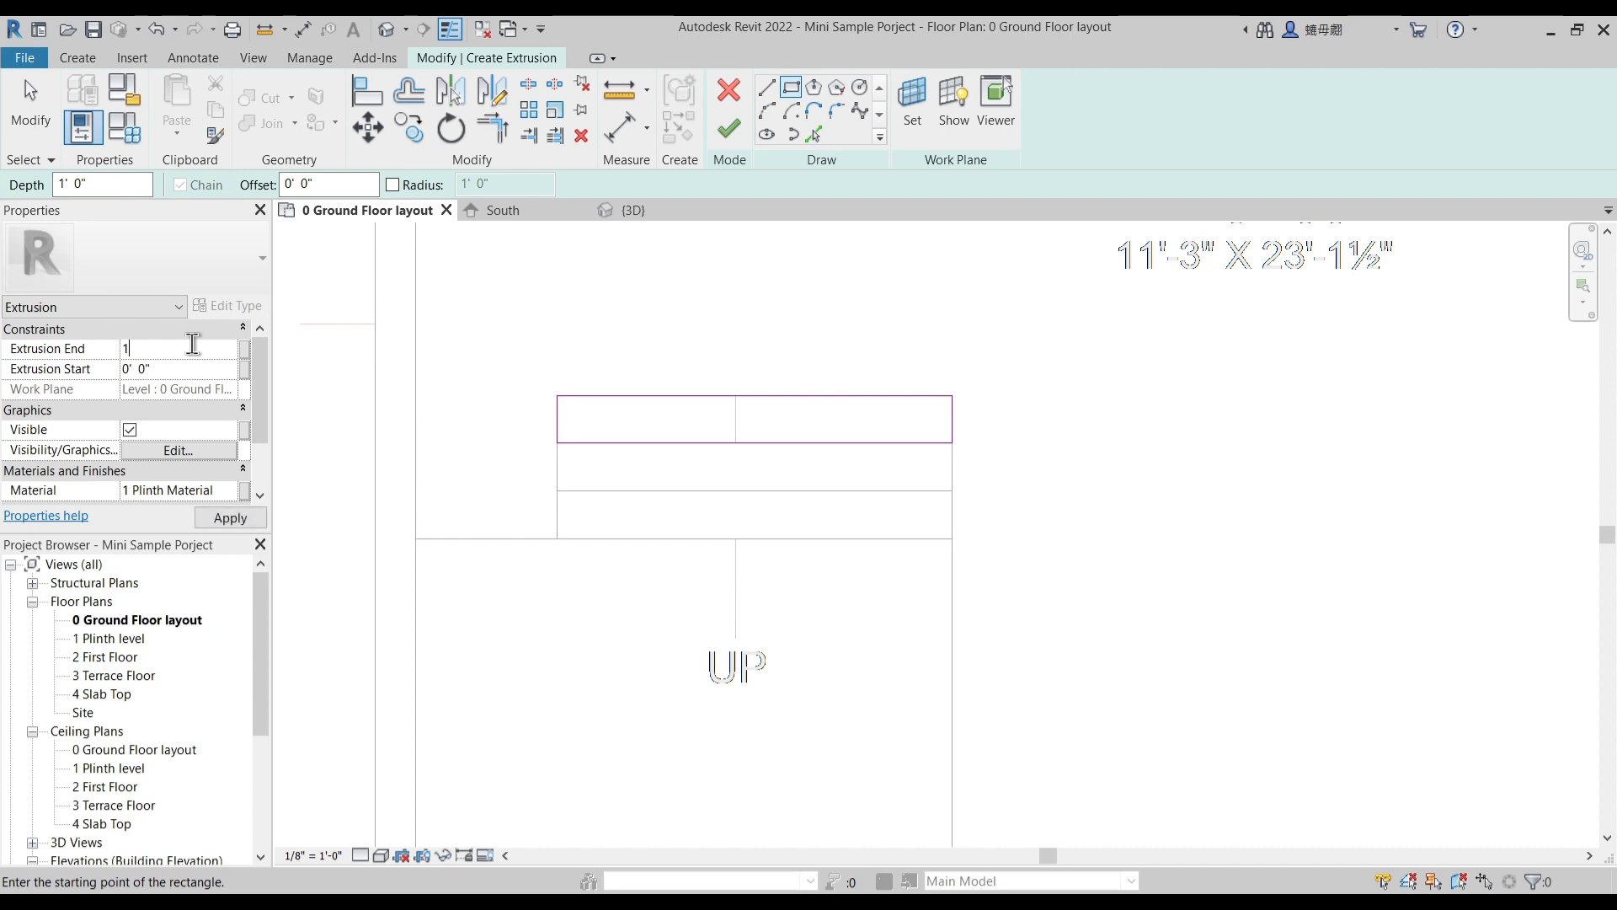
pyautogui.click(729, 128)
pyautogui.scroll(-2, 686, 350)
pyautogui.scroll(-5, 758, 534)
pyautogui.press('Escape')
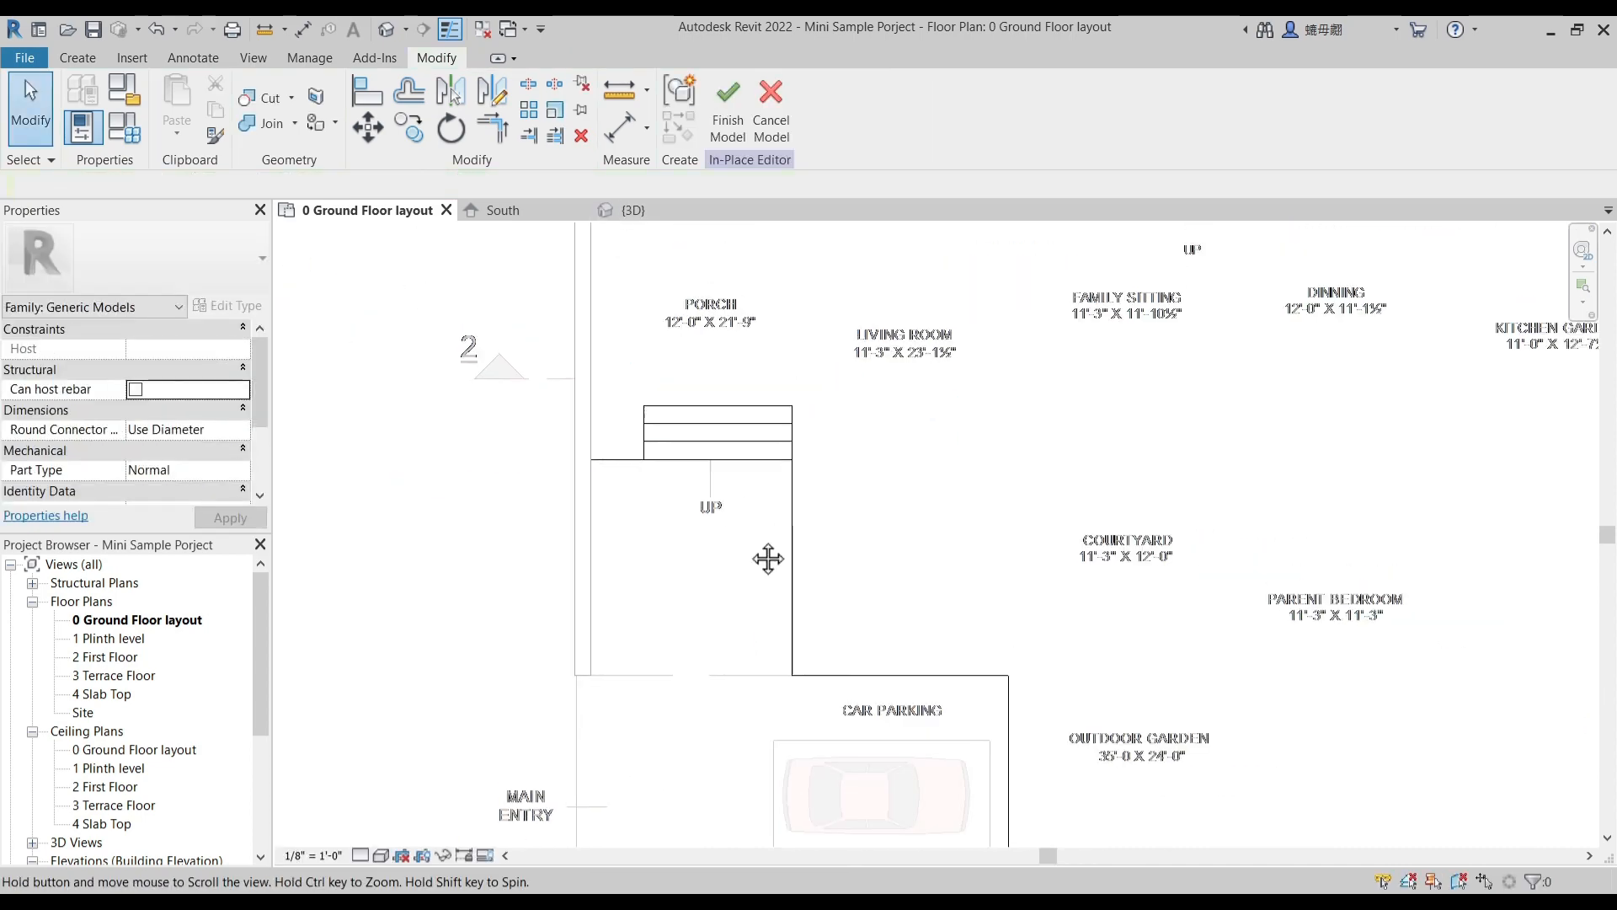
# - Set the plinth extrusion's end to 2' 0" and finish the in-place model
pyautogui.click(780, 581)
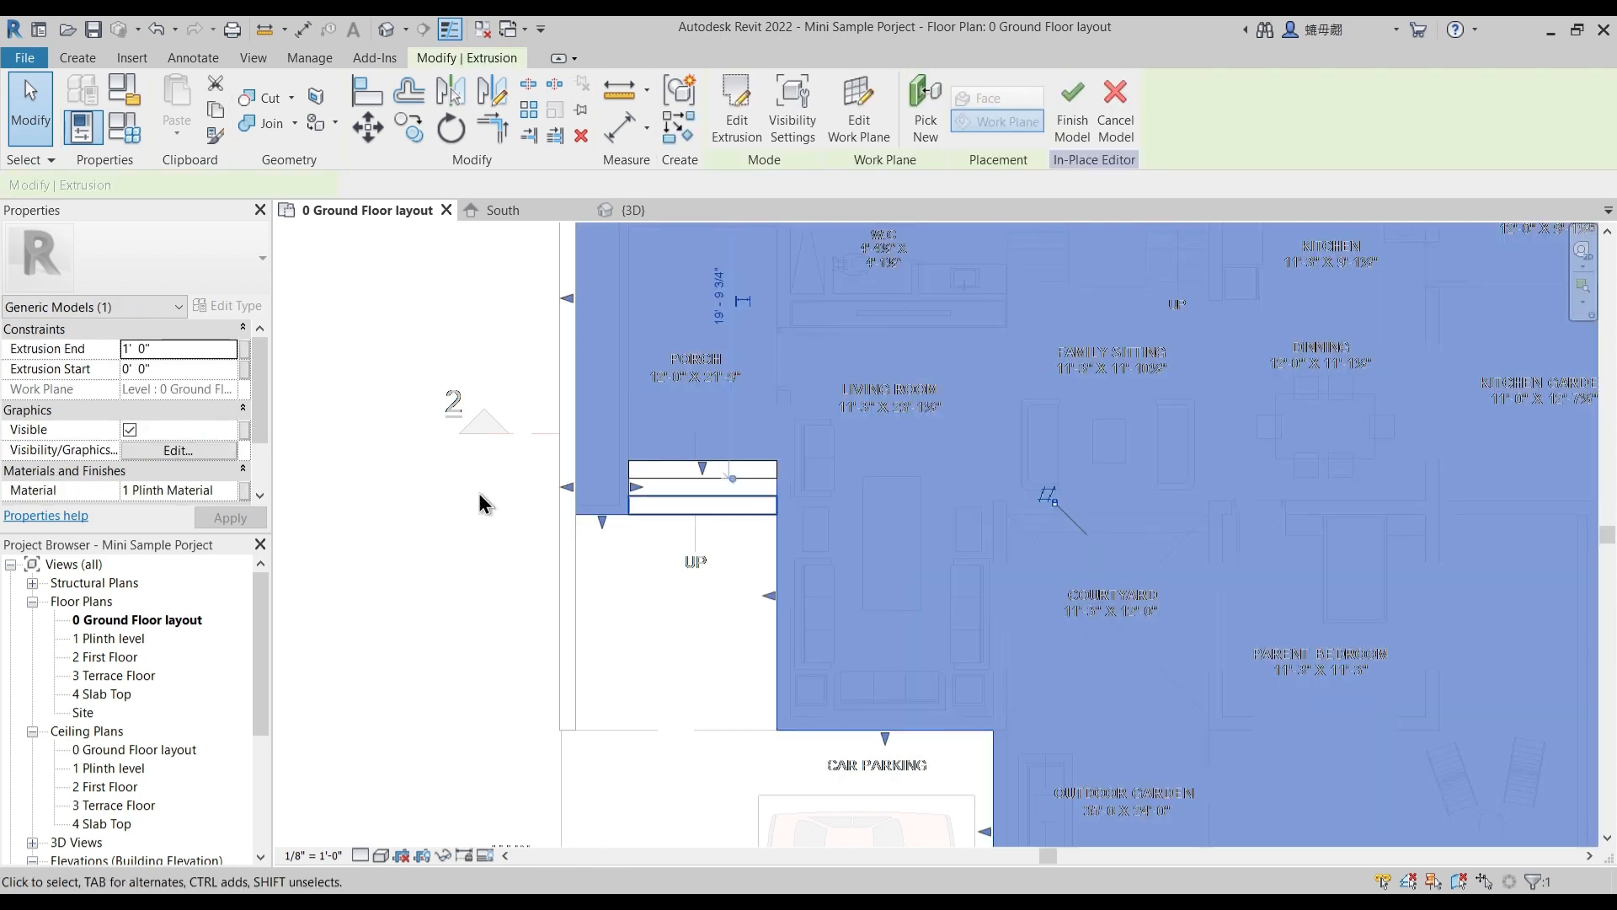
pyautogui.click(179, 350)
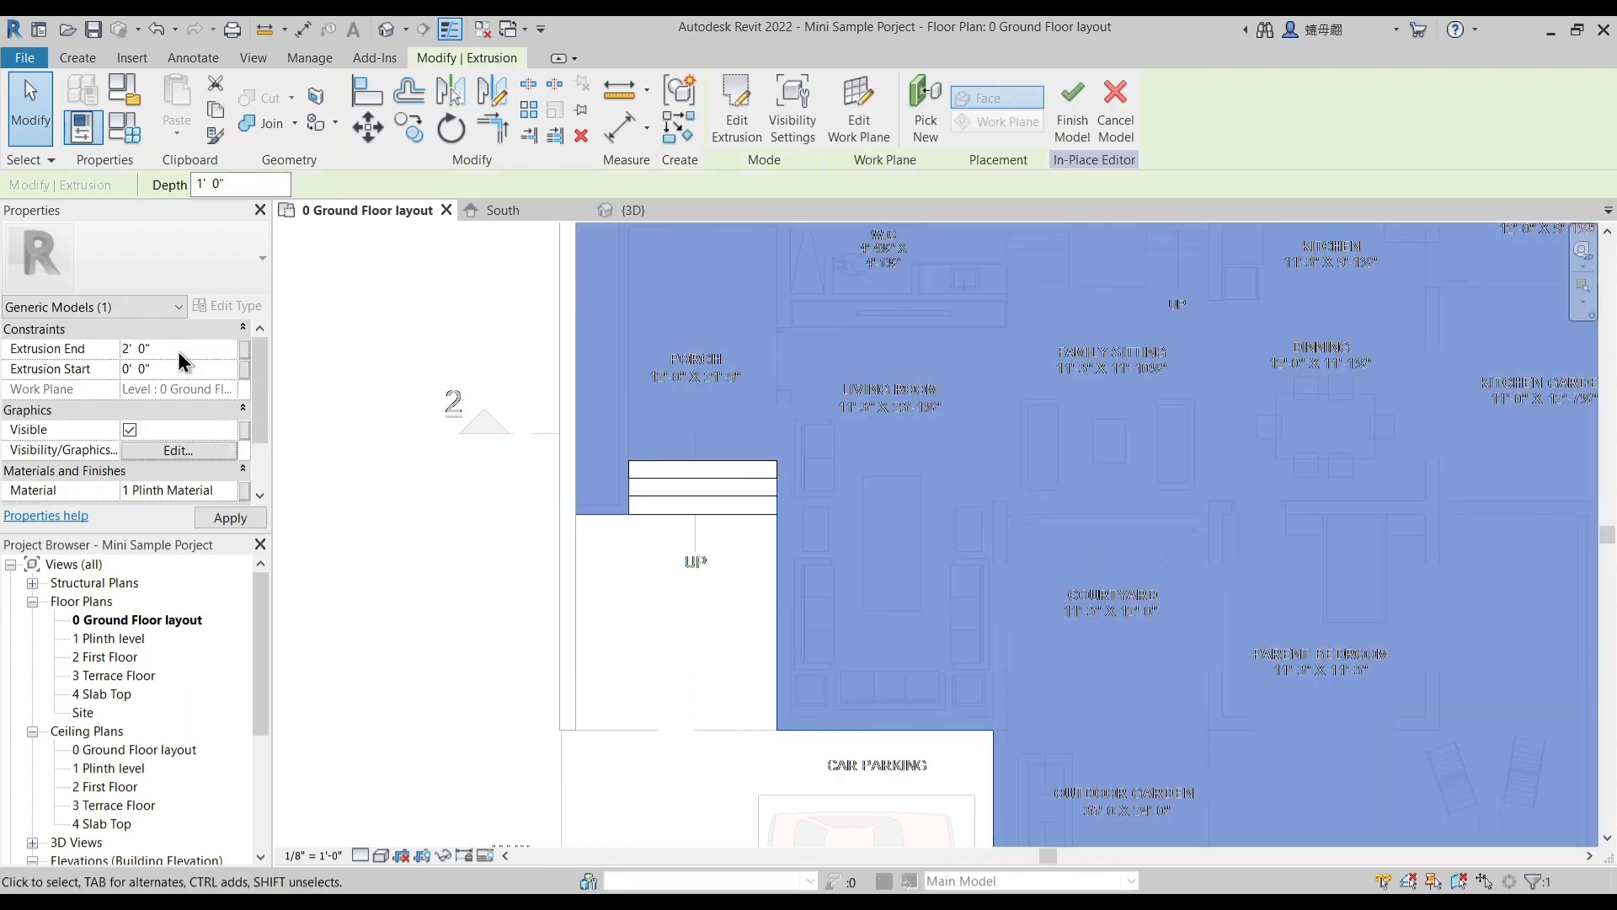
pyautogui.click(1072, 110)
pyautogui.scroll(-2, 800, 429)
pyautogui.scroll(-2, 800, 431)
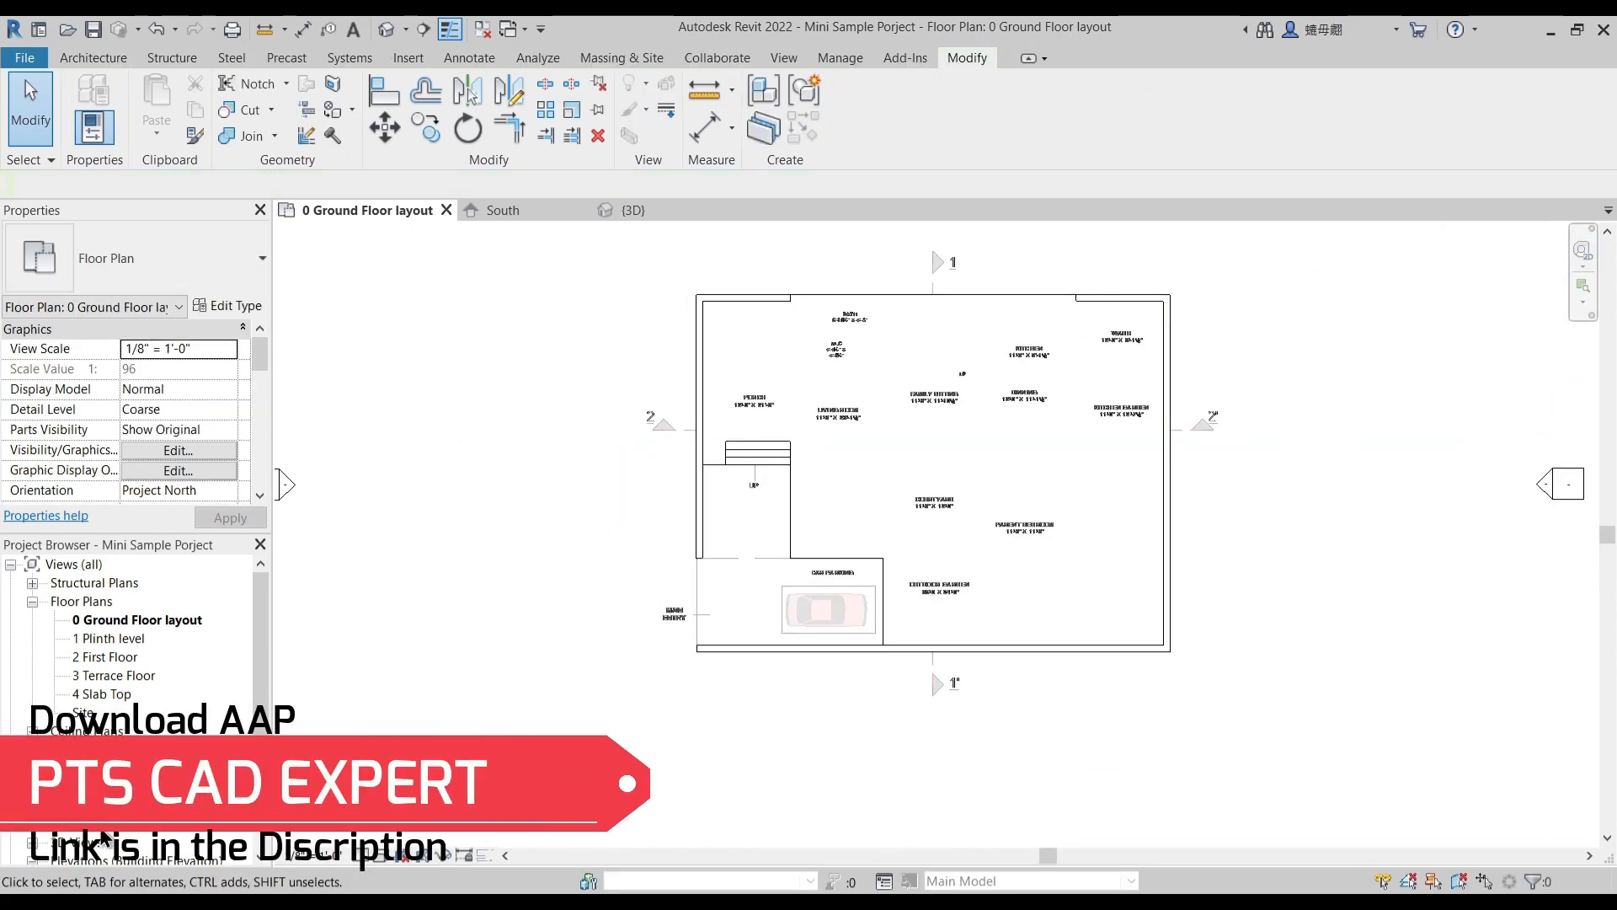
# - In the South elevation, set the elevation of the 1 Plinth level to 2' 0"
pyautogui.scroll(-1, 143, 758)
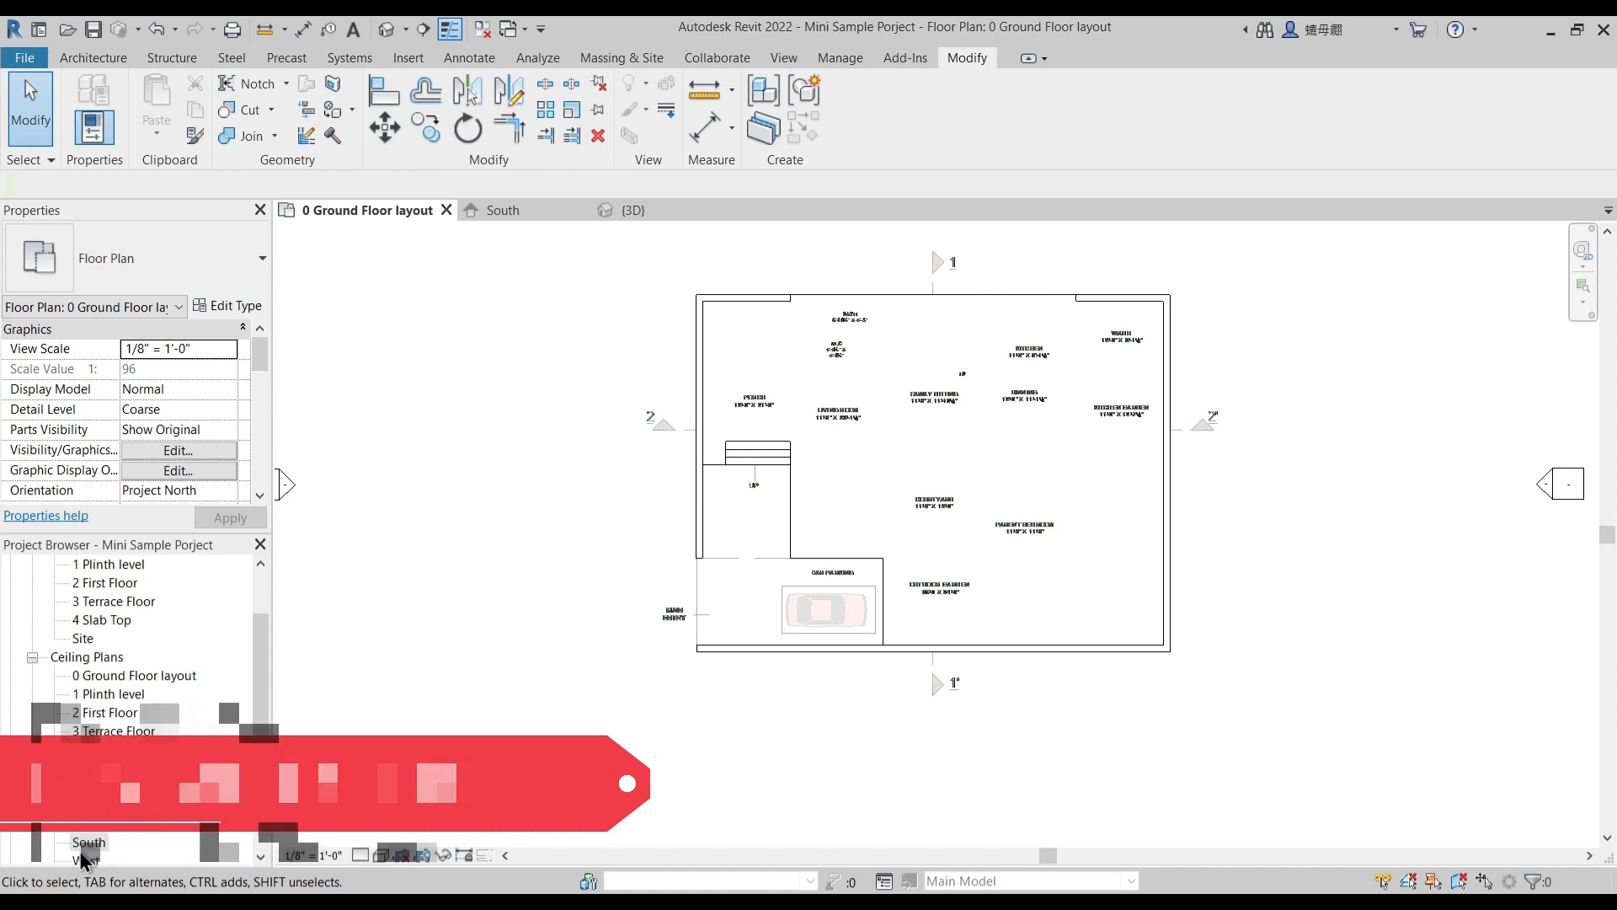
pyautogui.scroll(-1, 85, 849)
pyautogui.doubleClick(88, 842)
pyautogui.scroll(5, 833, 508)
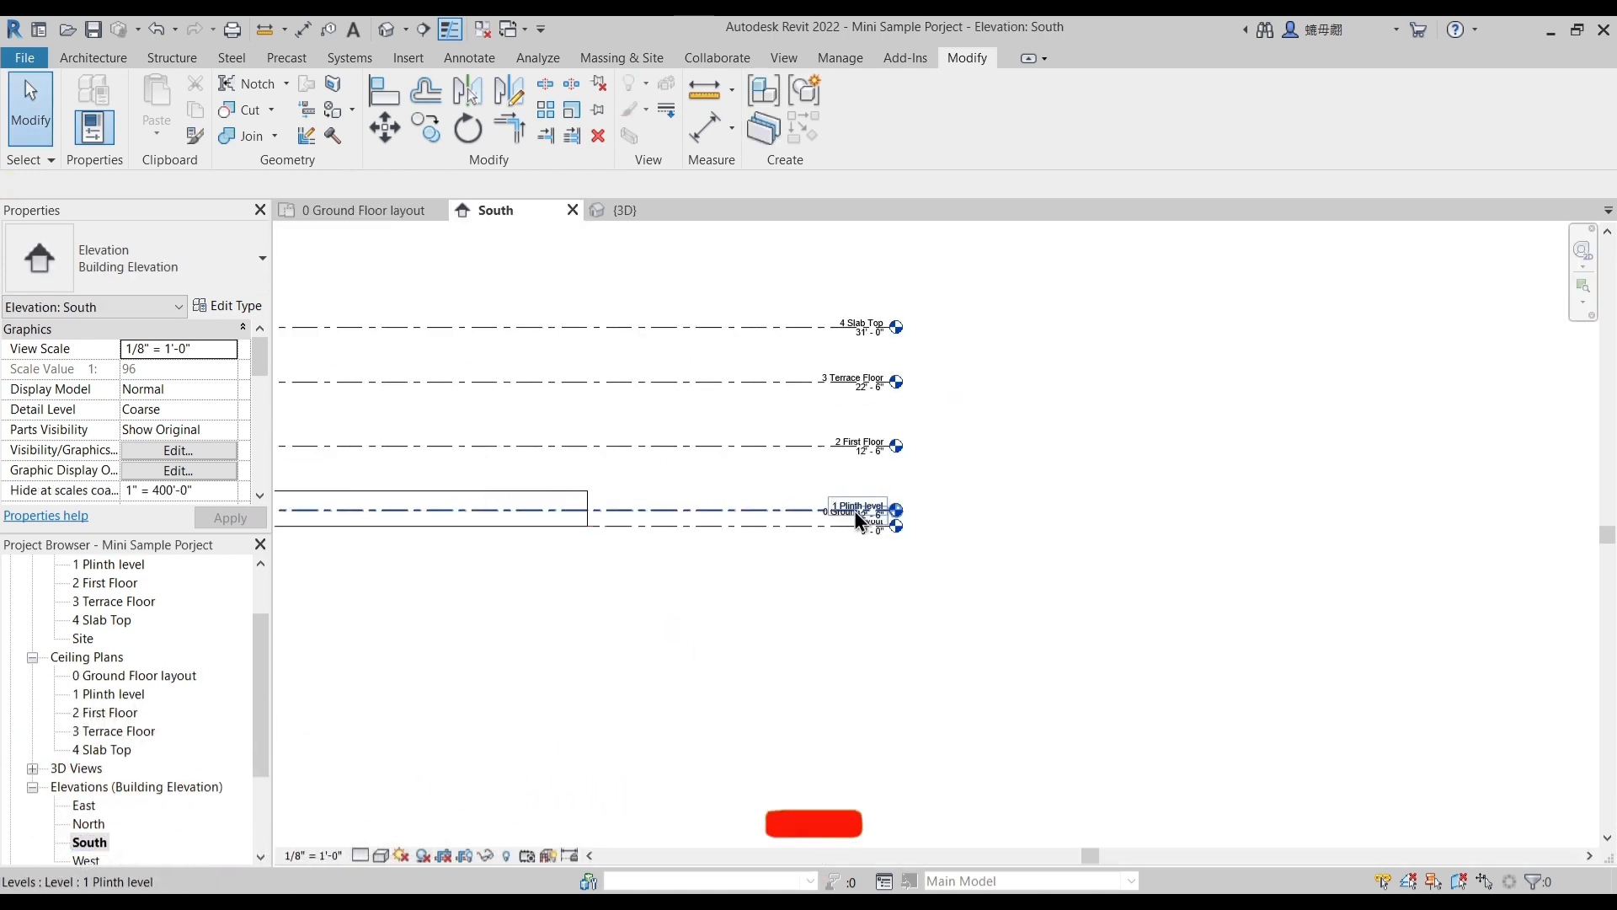
pyautogui.click(910, 537)
pyautogui.click(914, 536)
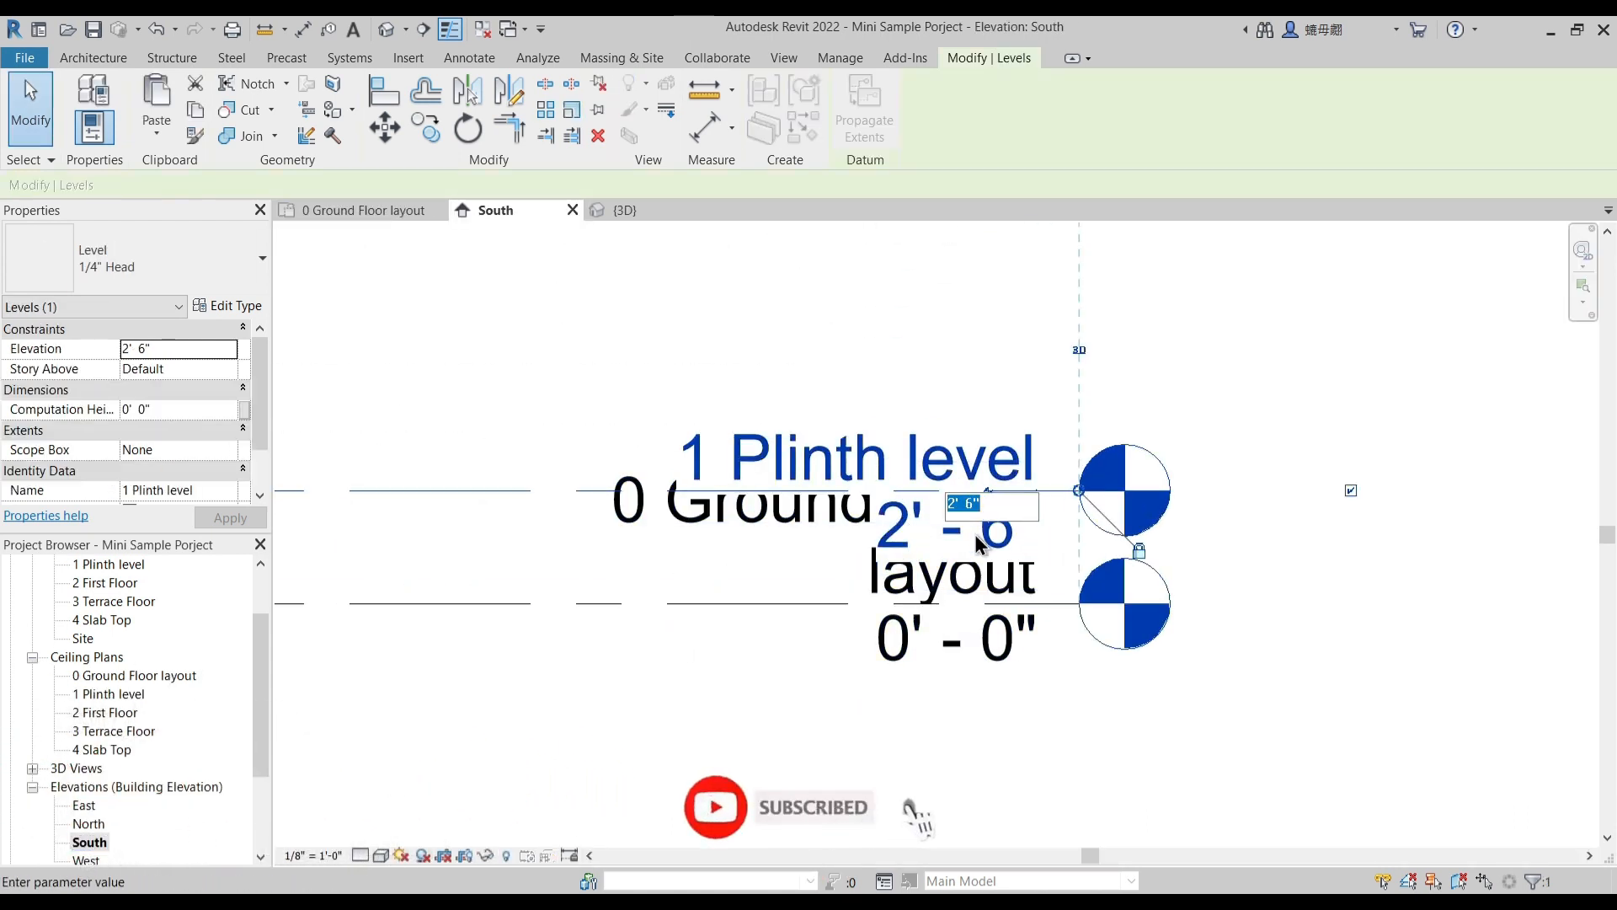
pyautogui.write('2')
pyautogui.press('Return')
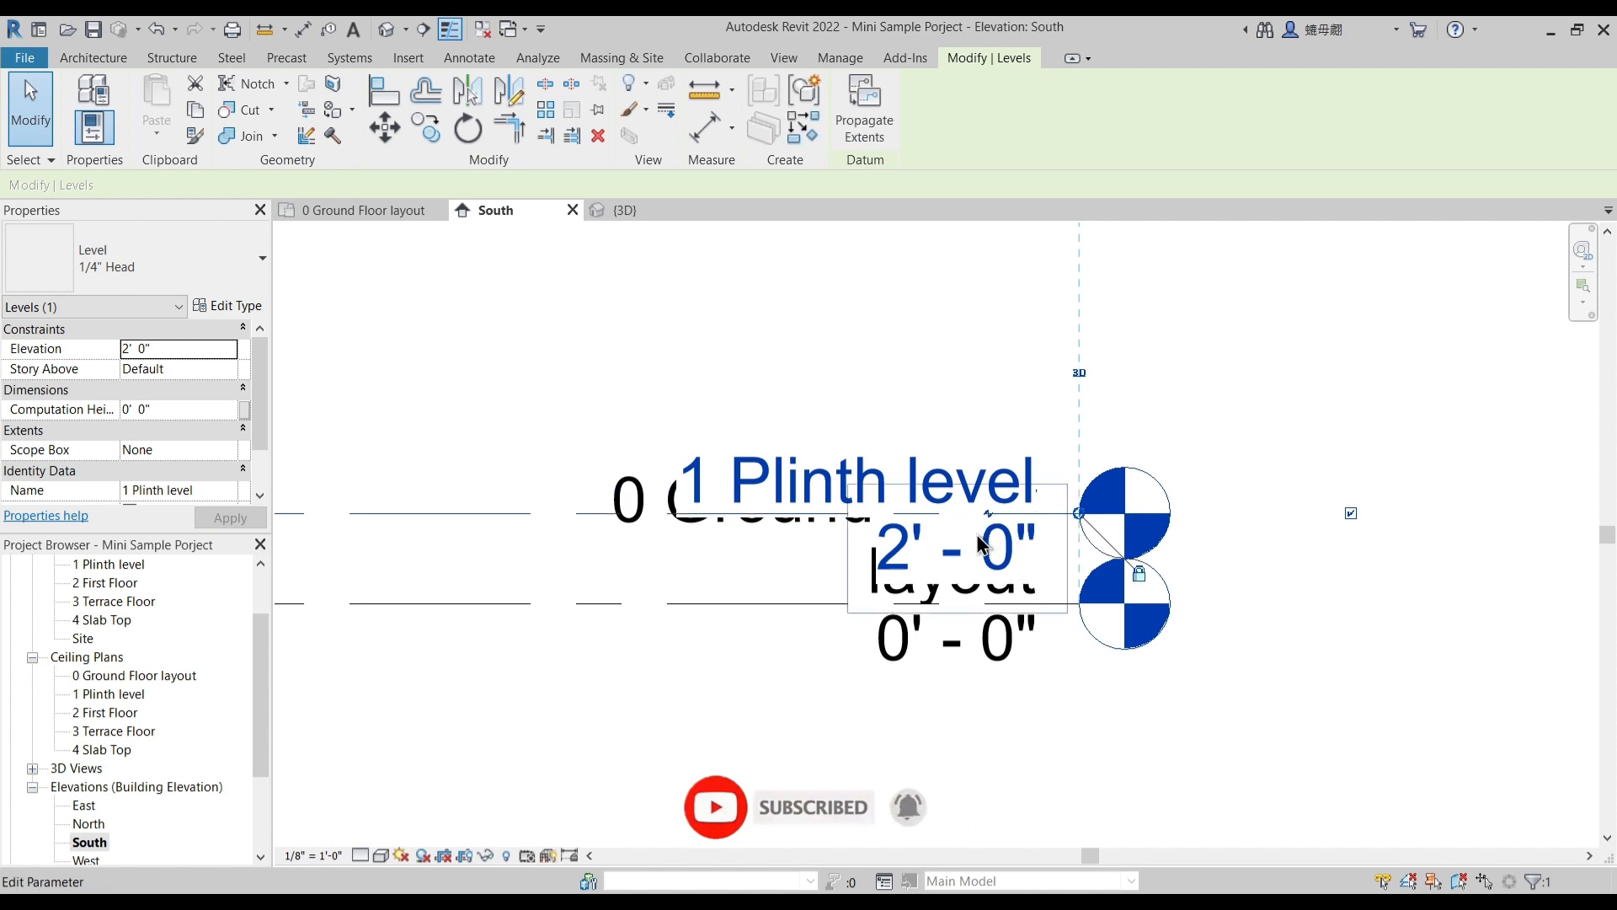
pyautogui.click(817, 347)
# - Show the ground floor plan in the Realistic visual style and inspect the plinth and entry steps in 3D
pyautogui.click(389, 211)
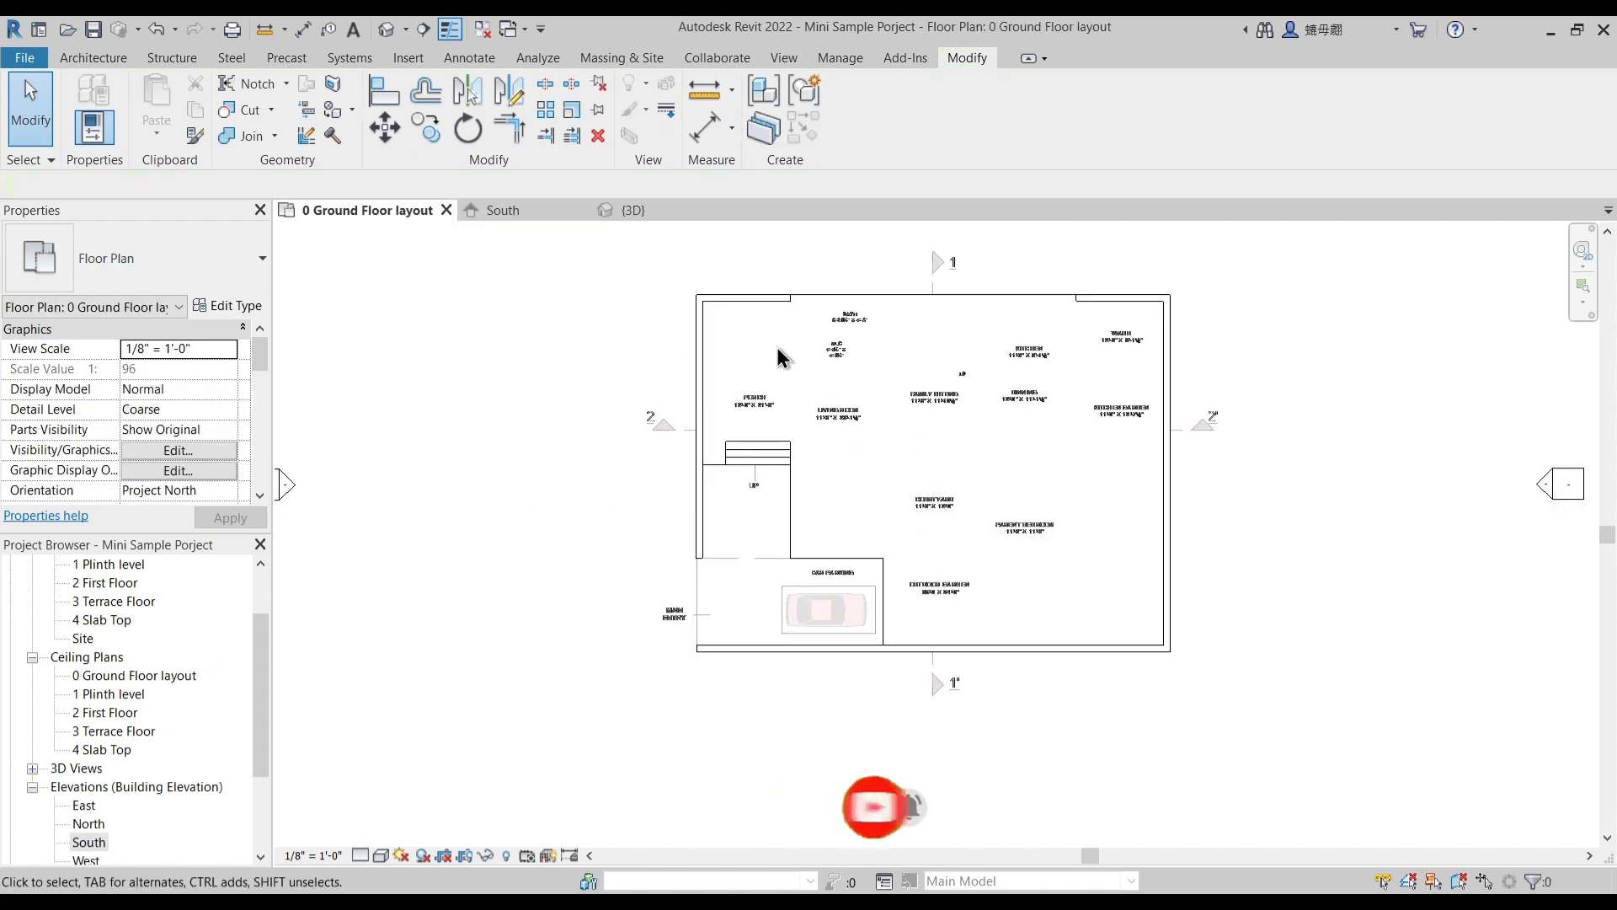
pyautogui.click(380, 857)
pyautogui.click(419, 832)
pyautogui.moveTo(454, 649); pyautogui.dragTo(530, 638, button='middle')
pyautogui.scroll(2, 539, 632)
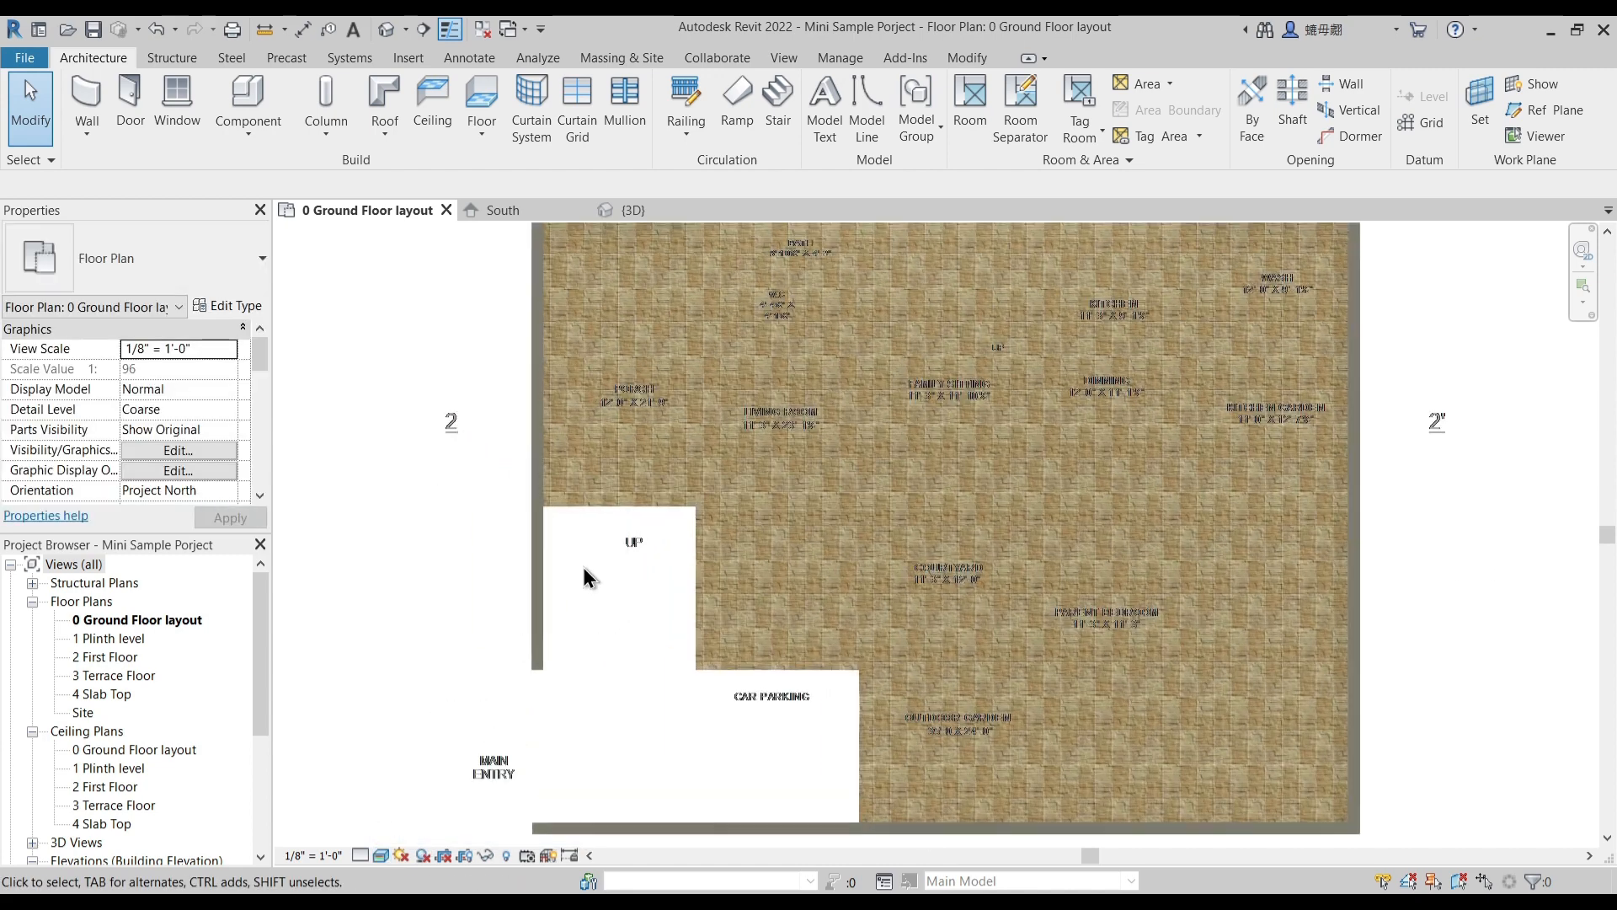
pyautogui.scroll(-1, 631, 610)
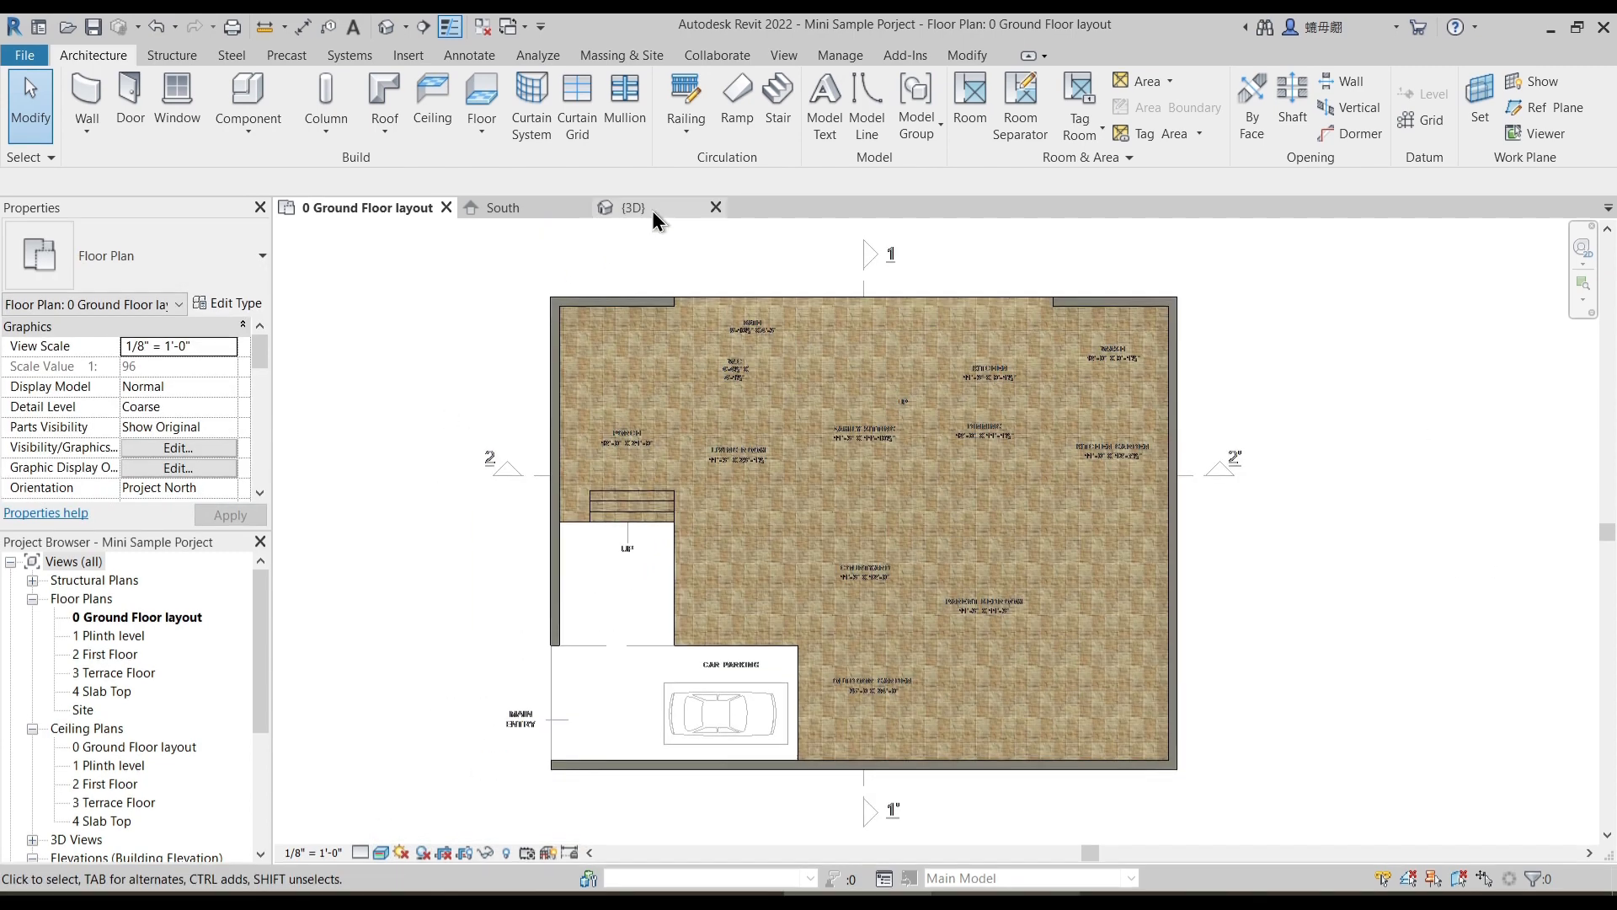
pyautogui.click(653, 210)
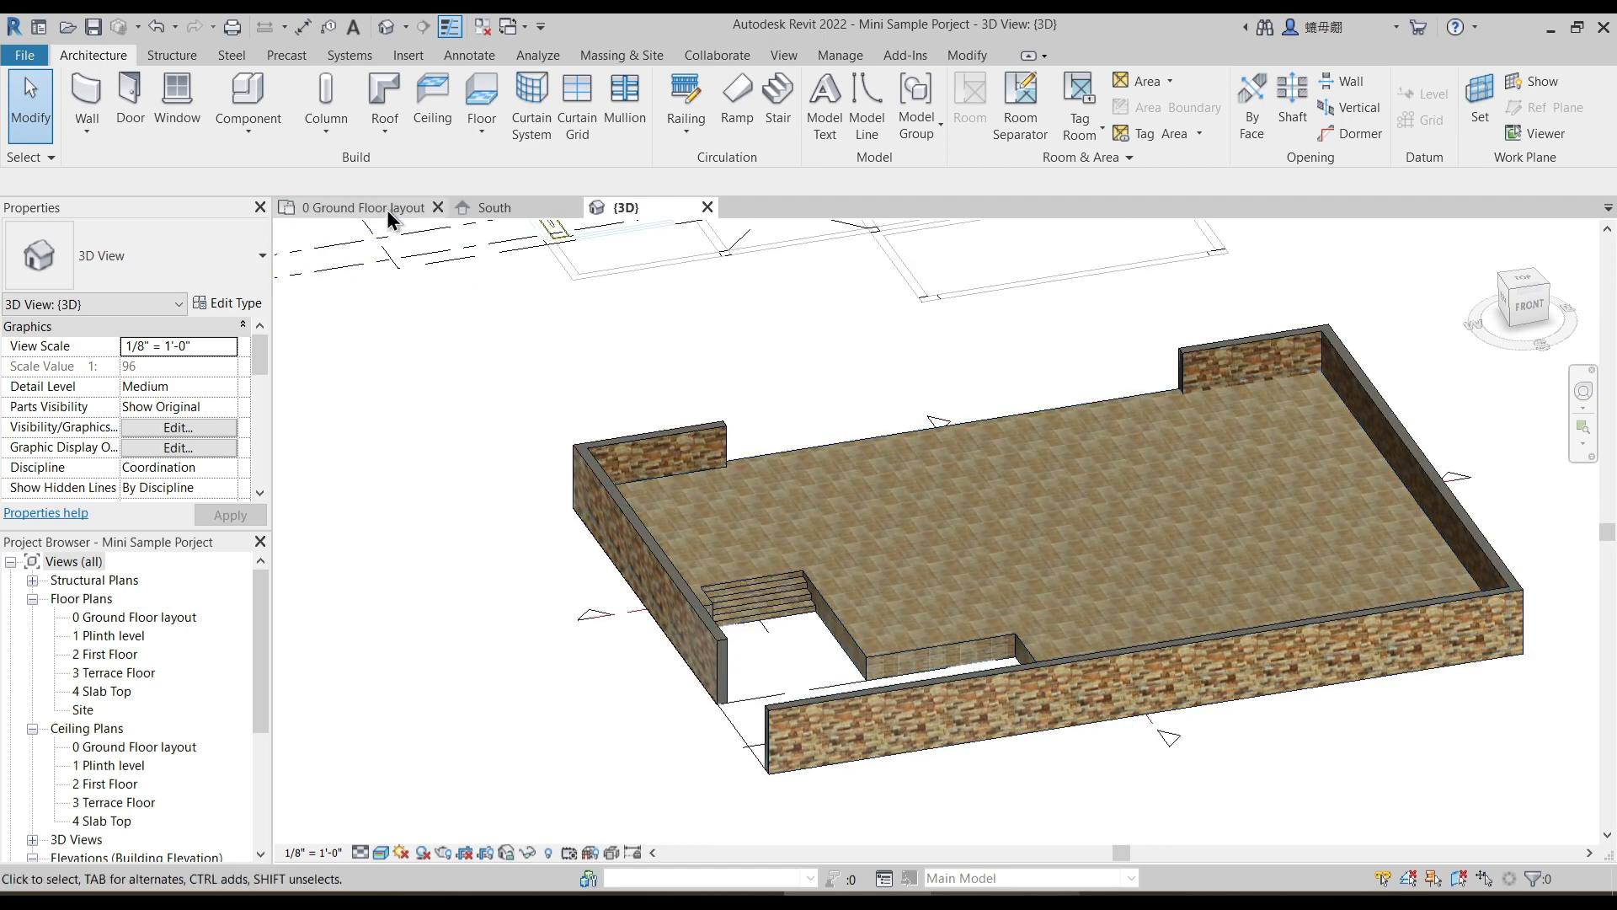
# - Return to the ground floor plan and set its visual style to Wireframe
pyautogui.click(362, 208)
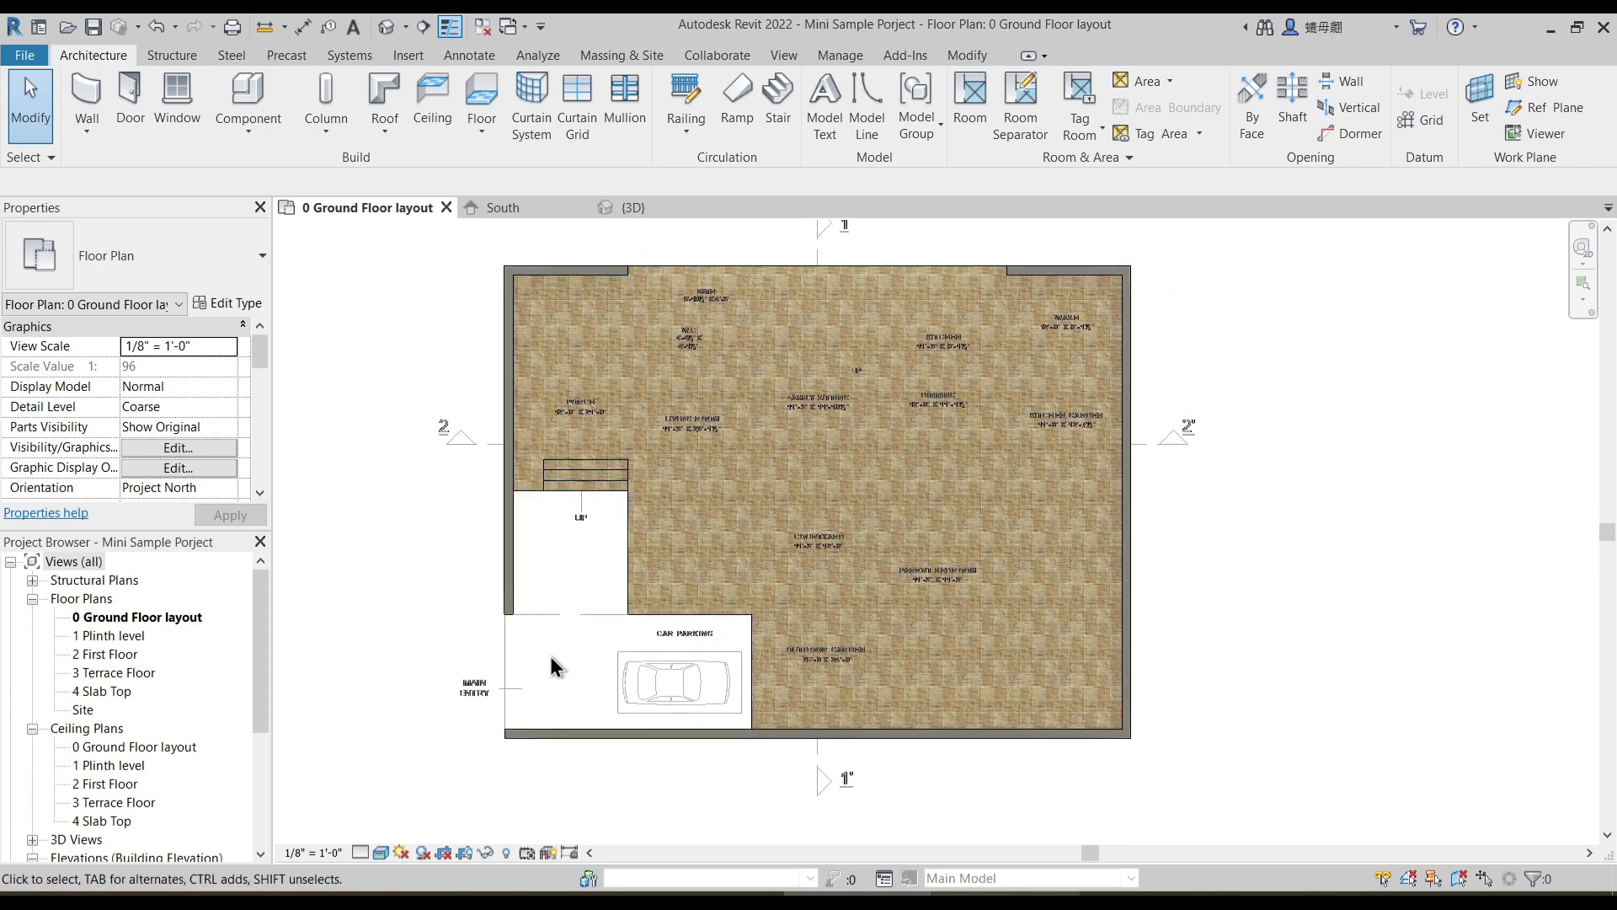
pyautogui.click(381, 852)
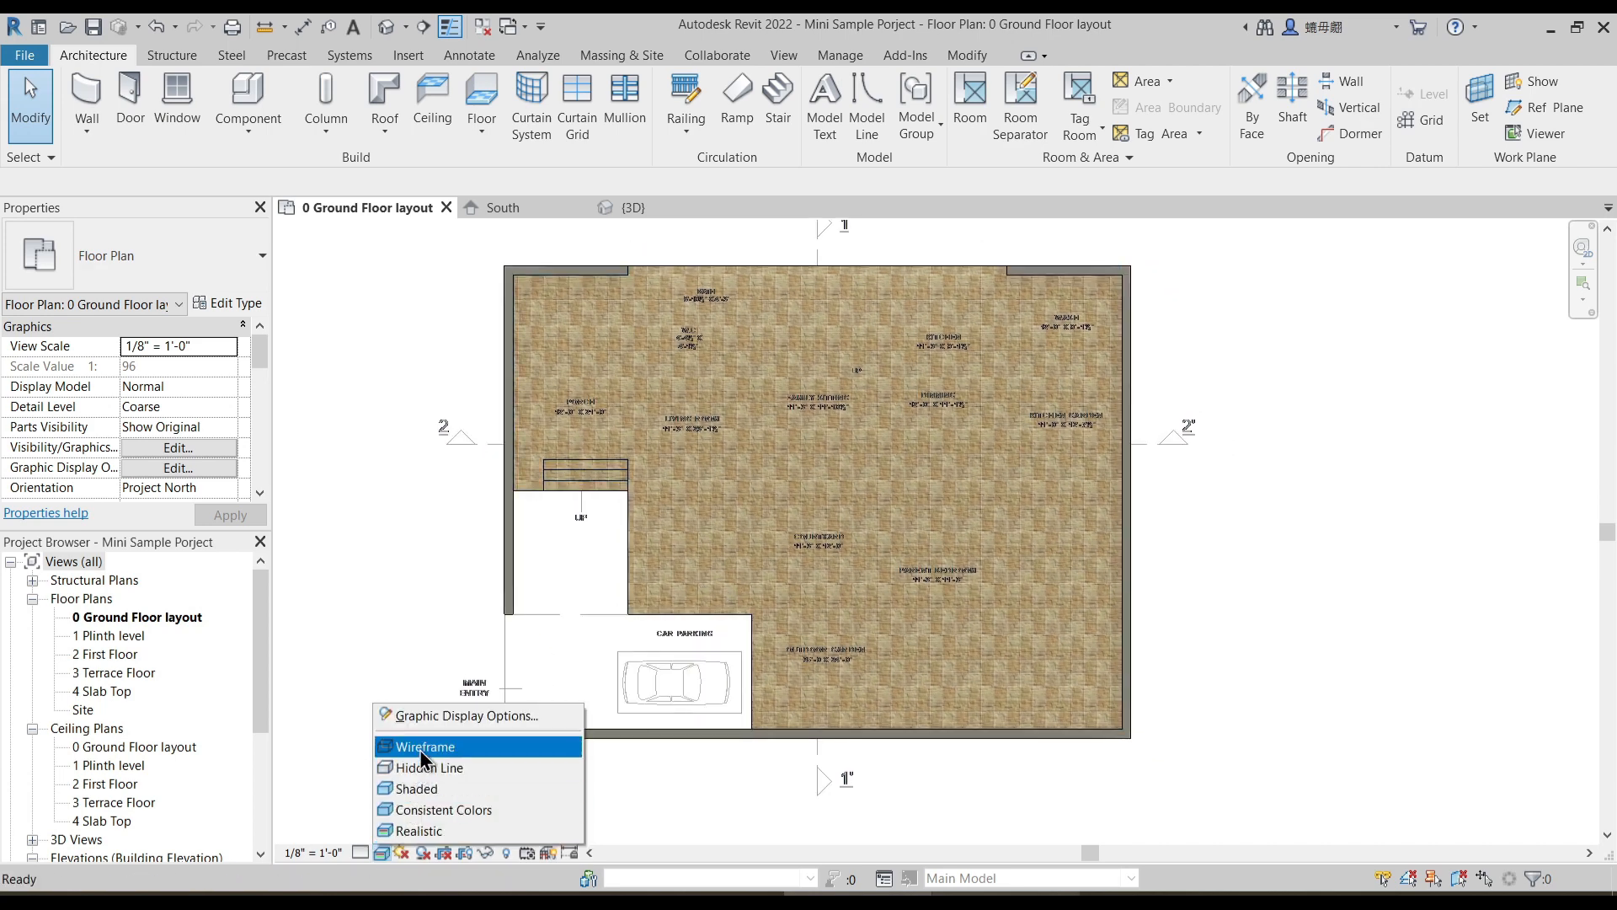
pyautogui.click(429, 753)
pyautogui.moveTo(597, 609); pyautogui.dragTo(653, 548, button='middle')
pyautogui.scroll(3, 652, 548)
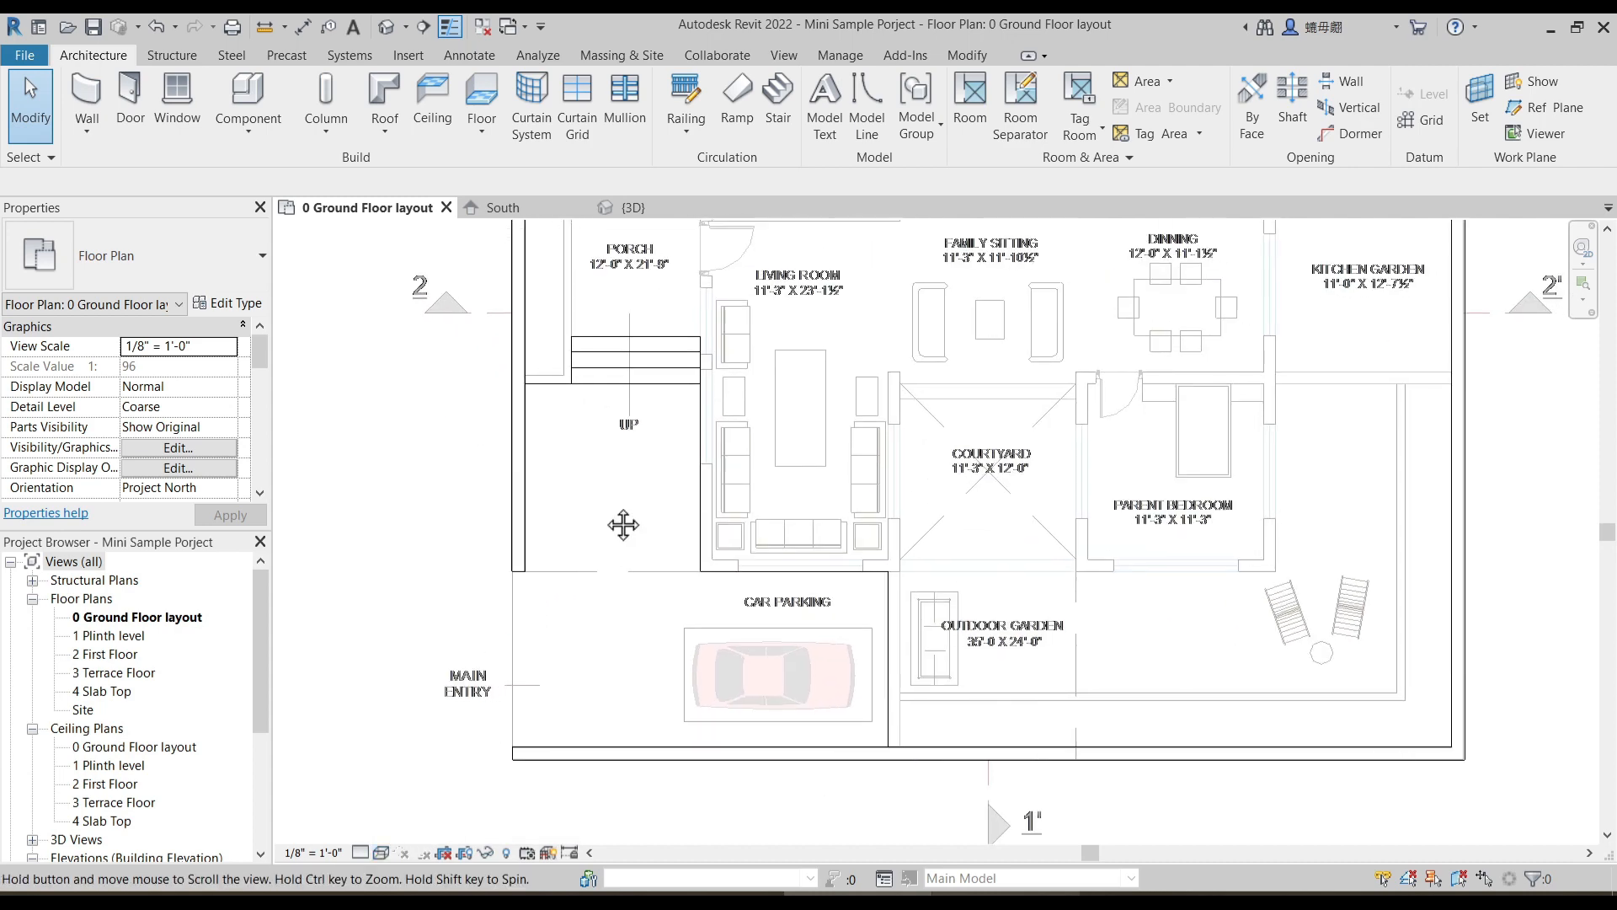
pyautogui.moveTo(549, 480); pyautogui.dragTo(560, 524, button='middle')
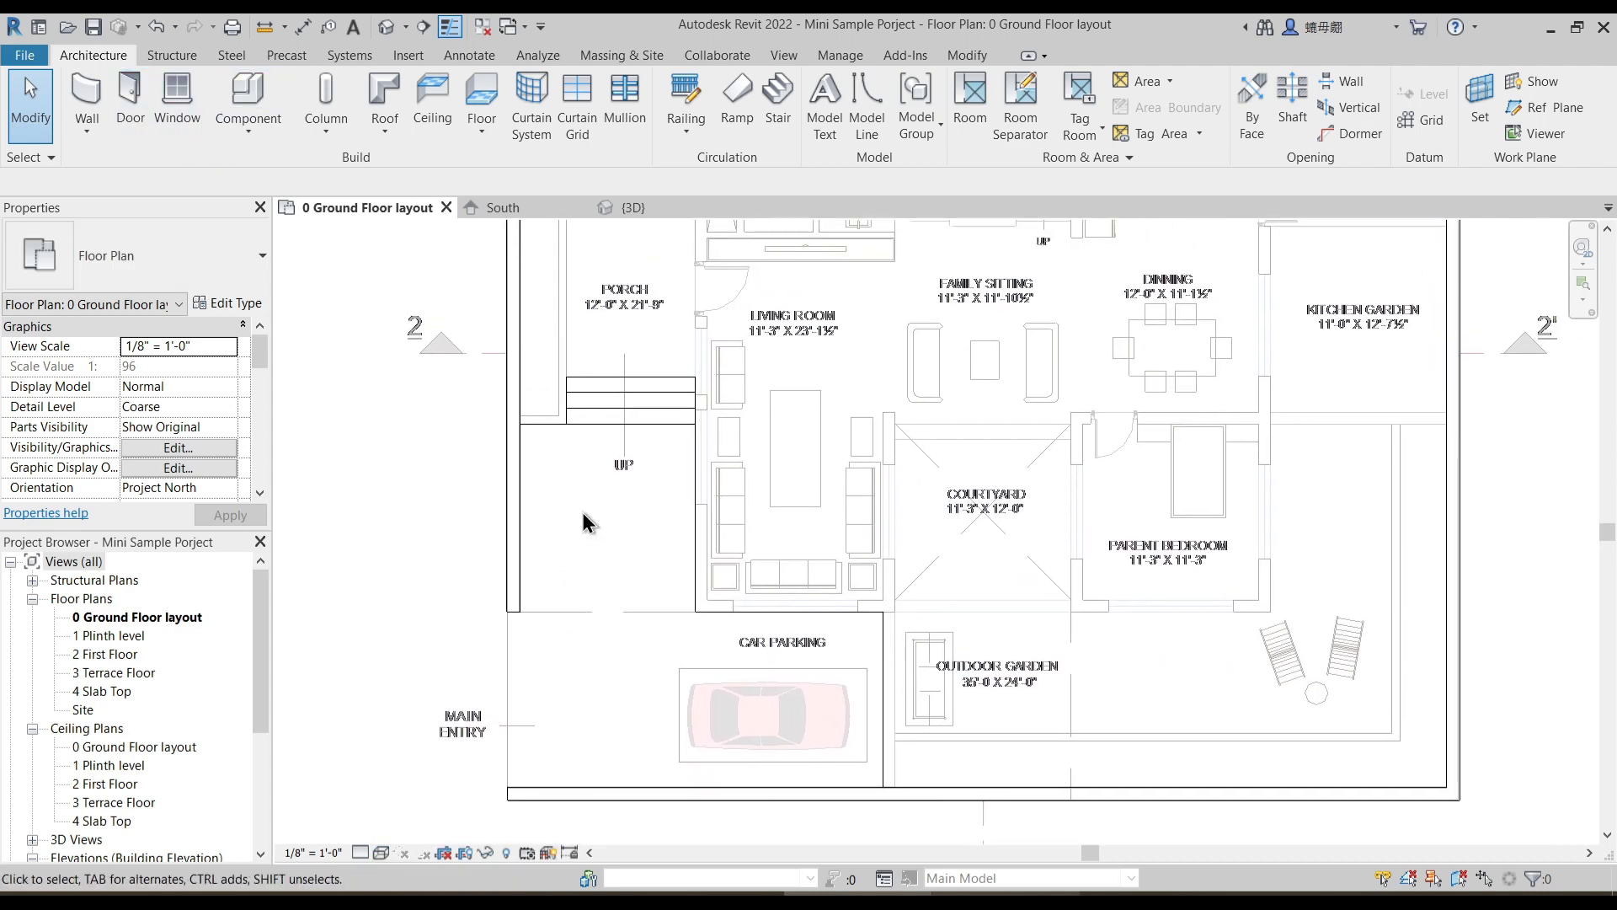
# - Open the in-place plinth model for editing from the ground floor plan
pyautogui.click(882, 661)
pyautogui.scroll(2, 899, 715)
pyautogui.moveTo(866, 688); pyautogui.dragTo(890, 684)
pyautogui.click(758, 577)
pyautogui.scroll(-3, 566, 603)
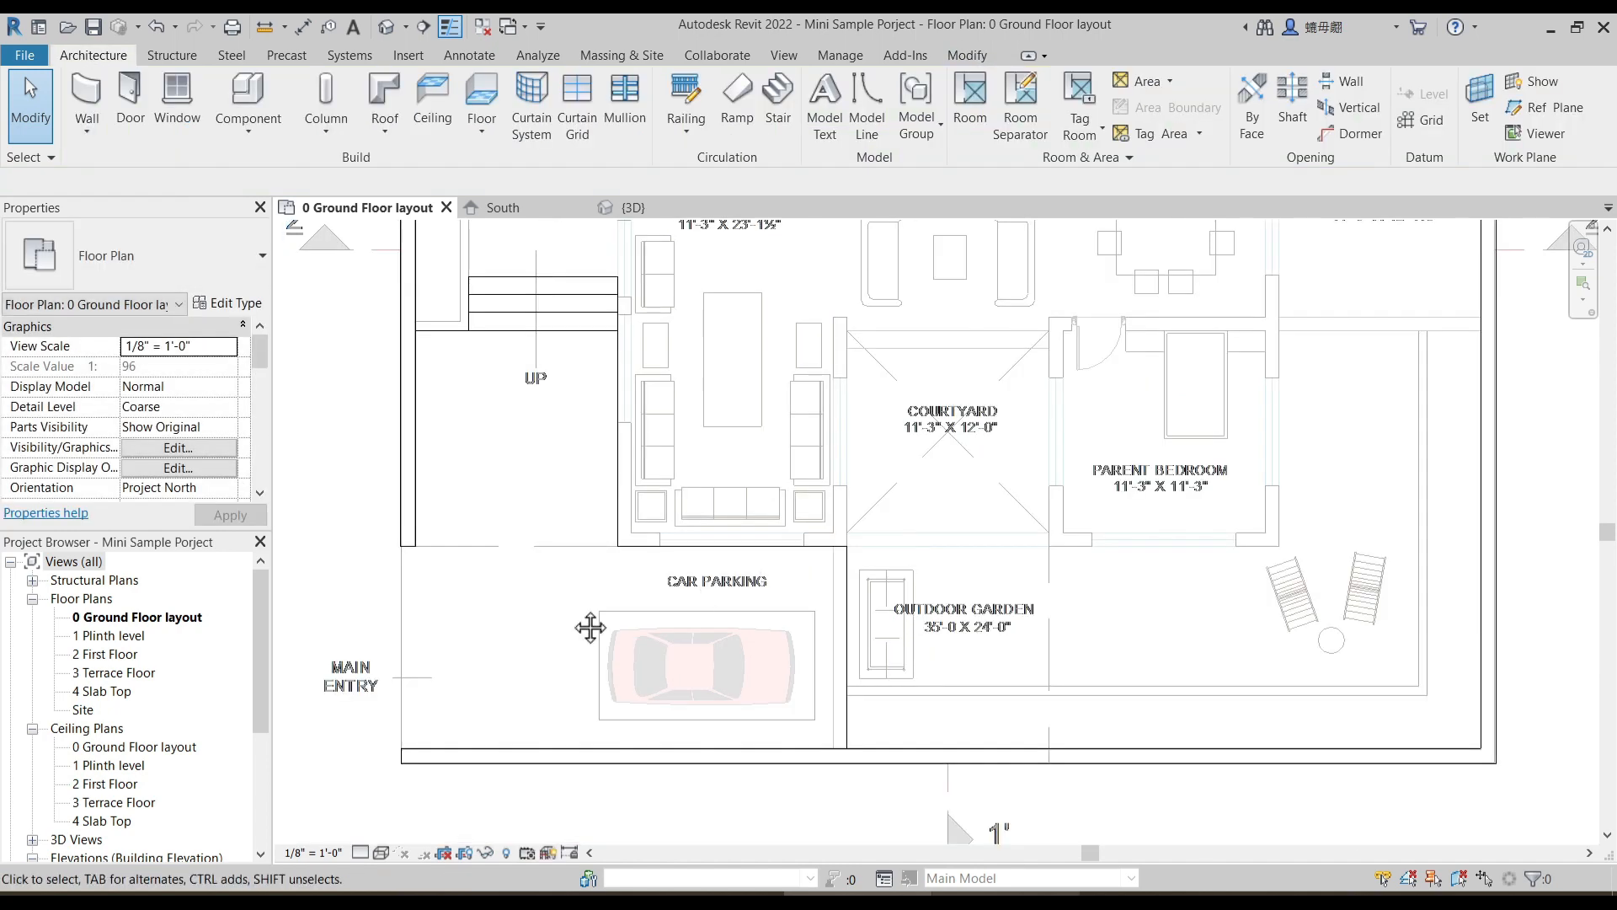
pyautogui.moveTo(596, 486); pyautogui.dragTo(619, 444, button='middle')
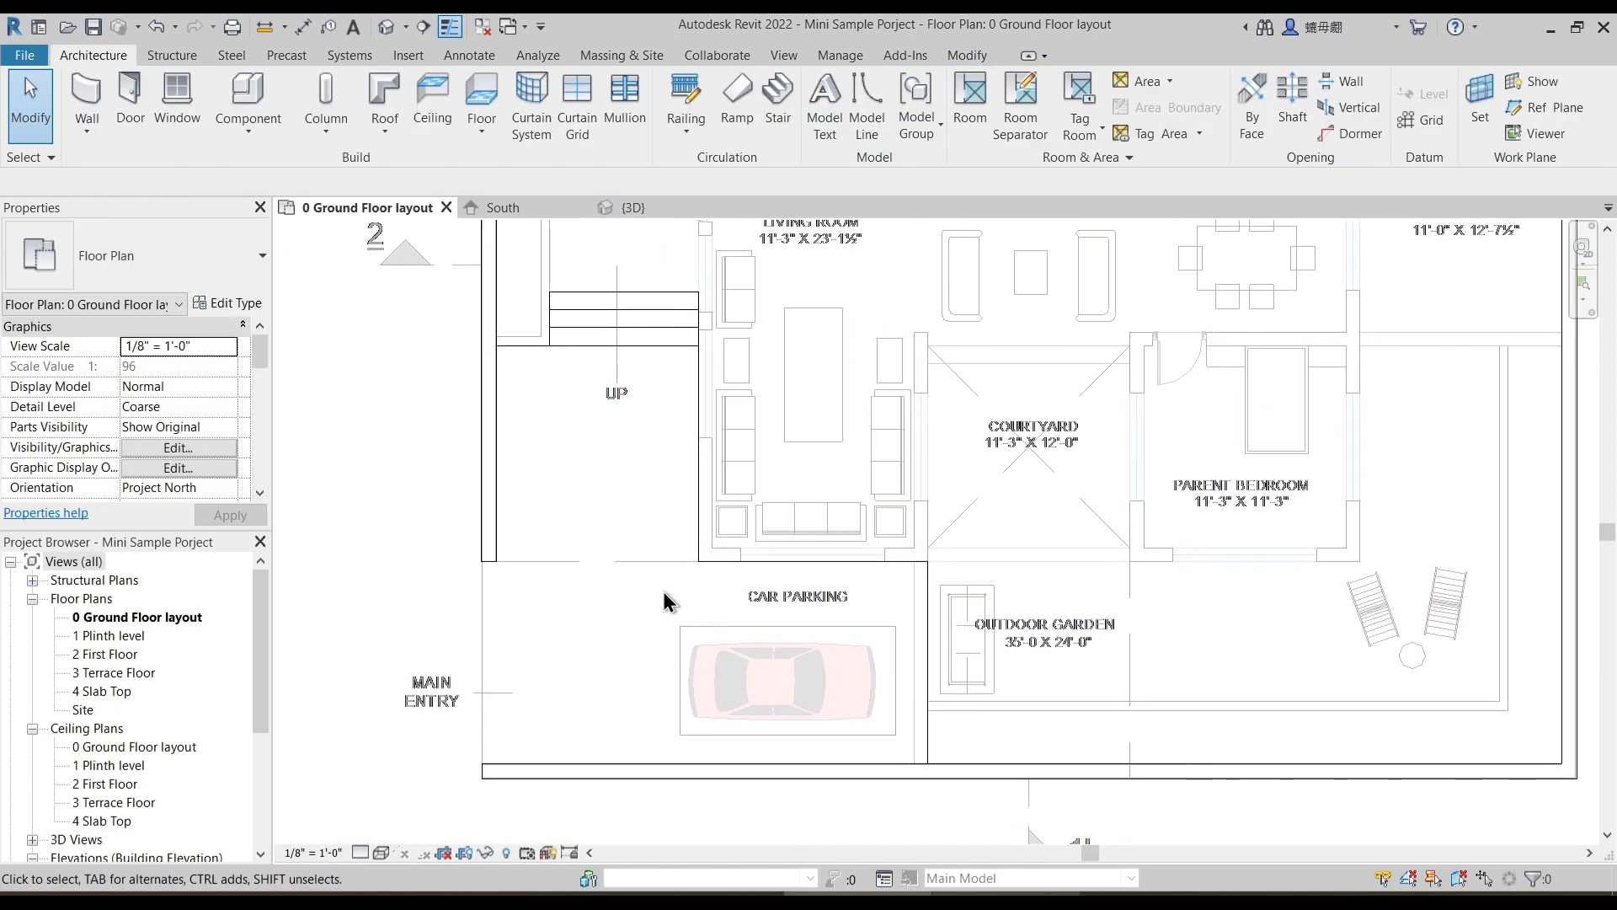
pyautogui.click(247, 127)
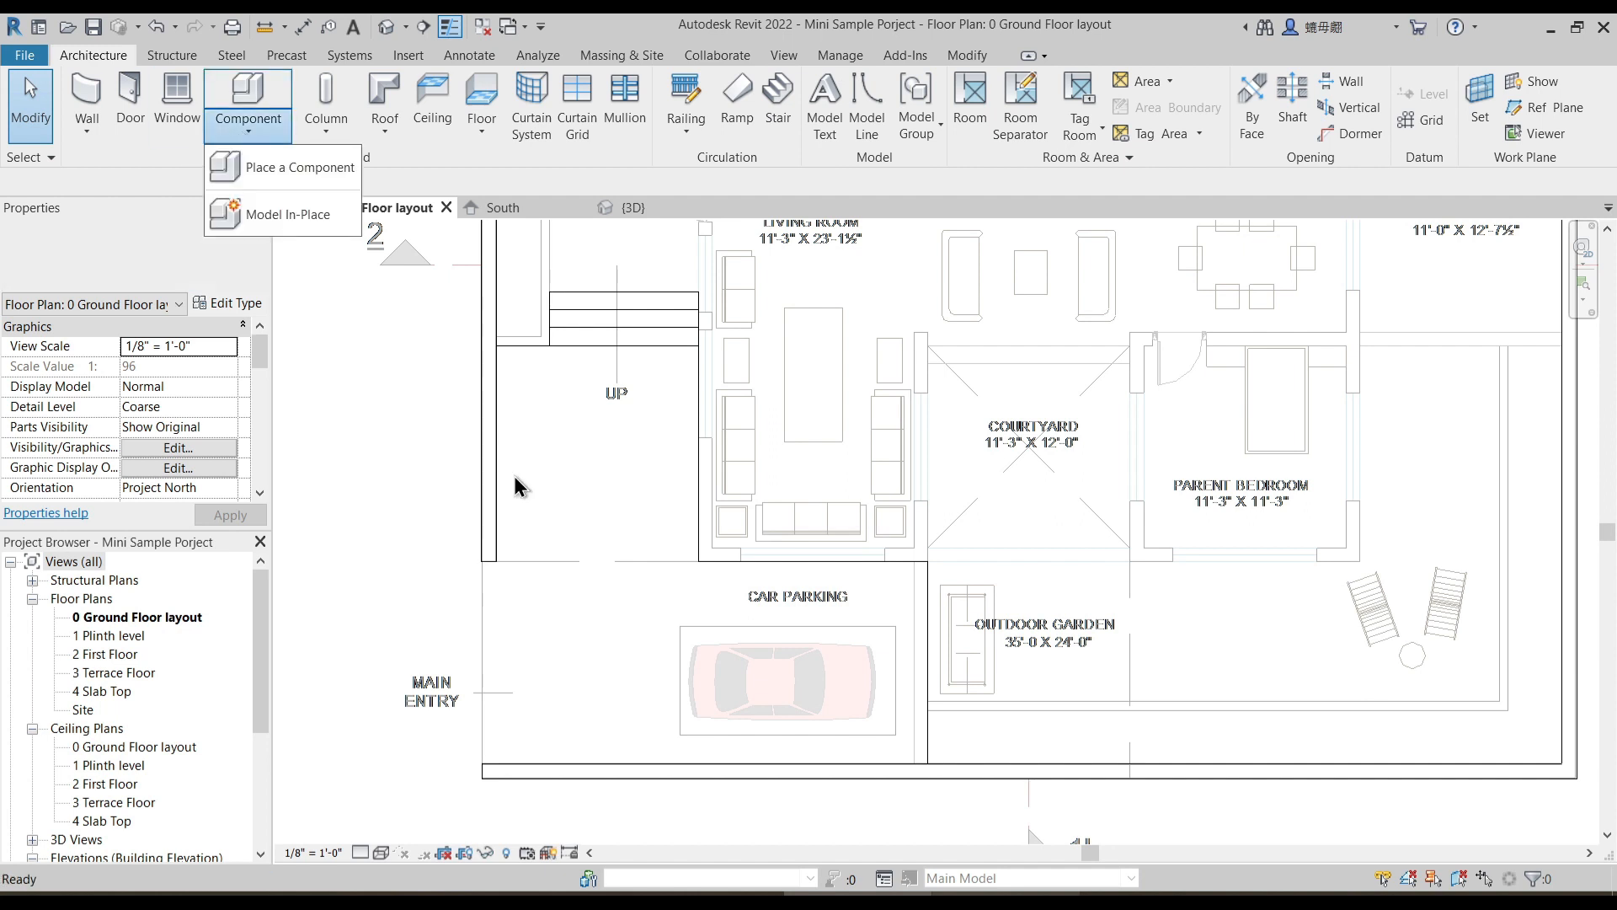
pyautogui.click(710, 398)
pyautogui.click(857, 109)
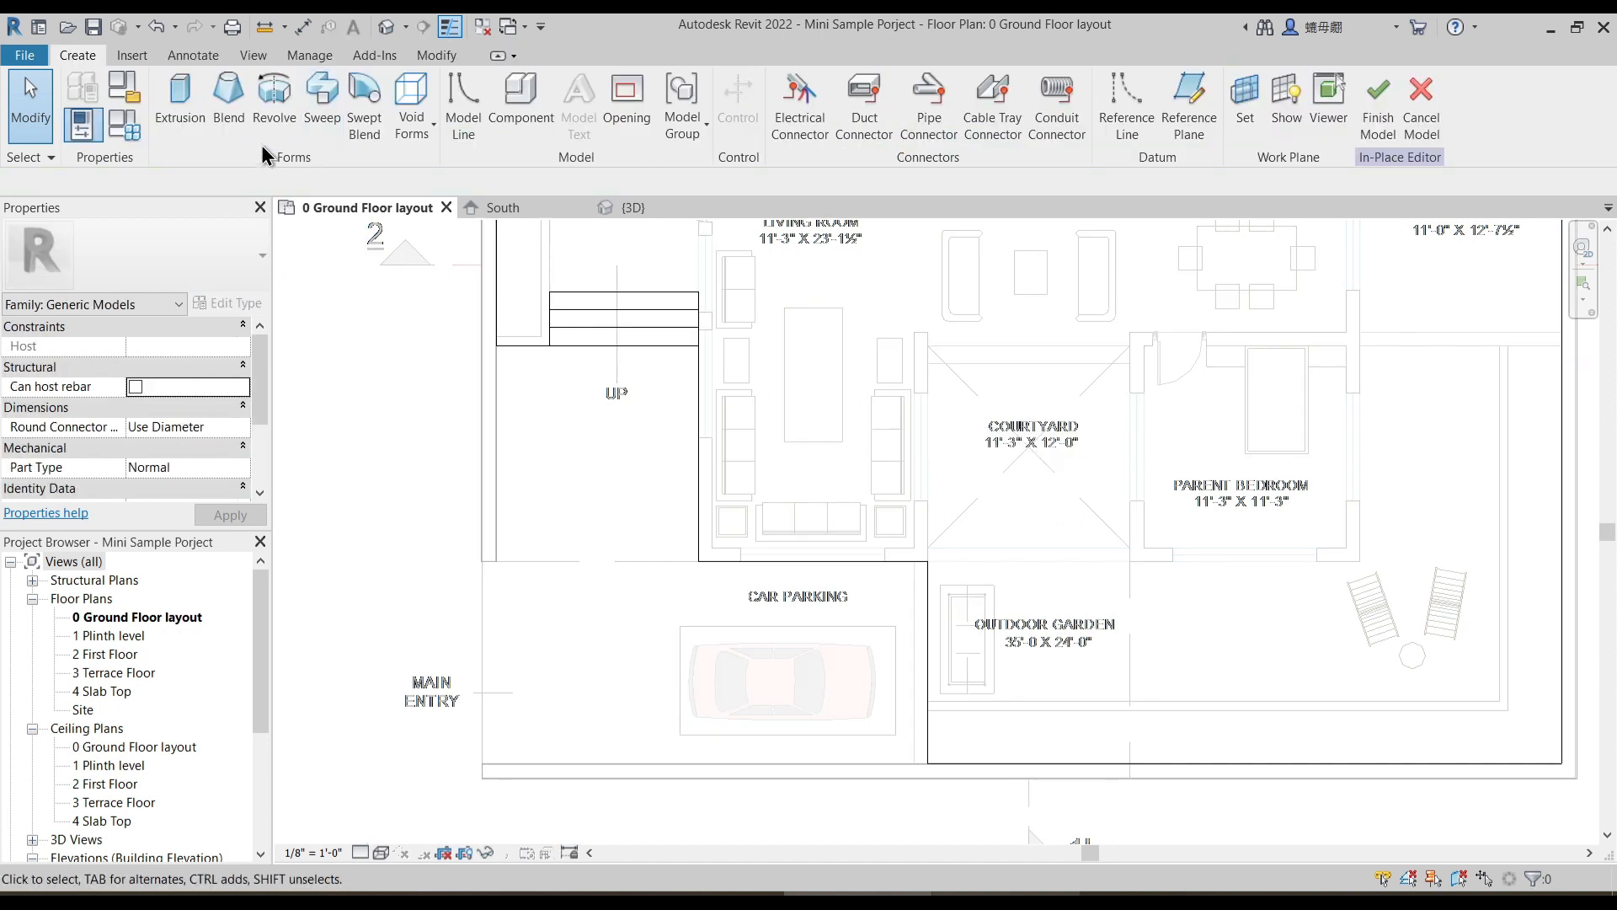
# - Start an extrusion with an 11'-2 1/2" by 12'-0" rectangle below the steps and an 11'-2 1/2" deep one over car parking, deleting their overlapping line
pyautogui.click(192, 103)
pyautogui.click(792, 86)
pyautogui.click(497, 346)
pyautogui.click(699, 561)
pyautogui.click(914, 762)
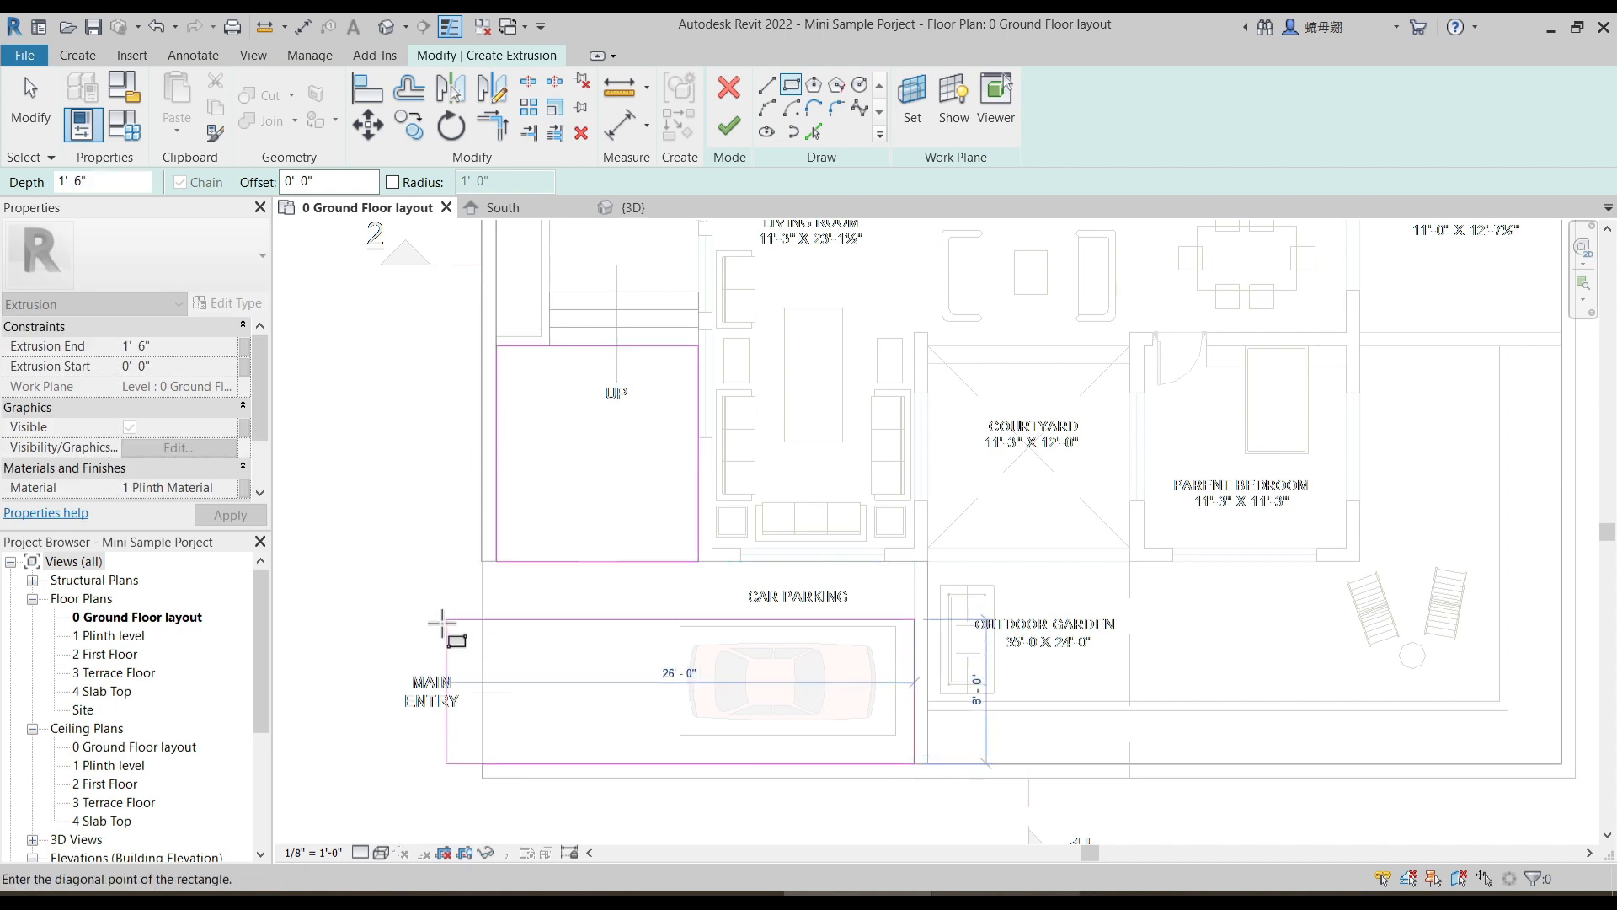
pyautogui.click(481, 561)
pyautogui.press('Escape')
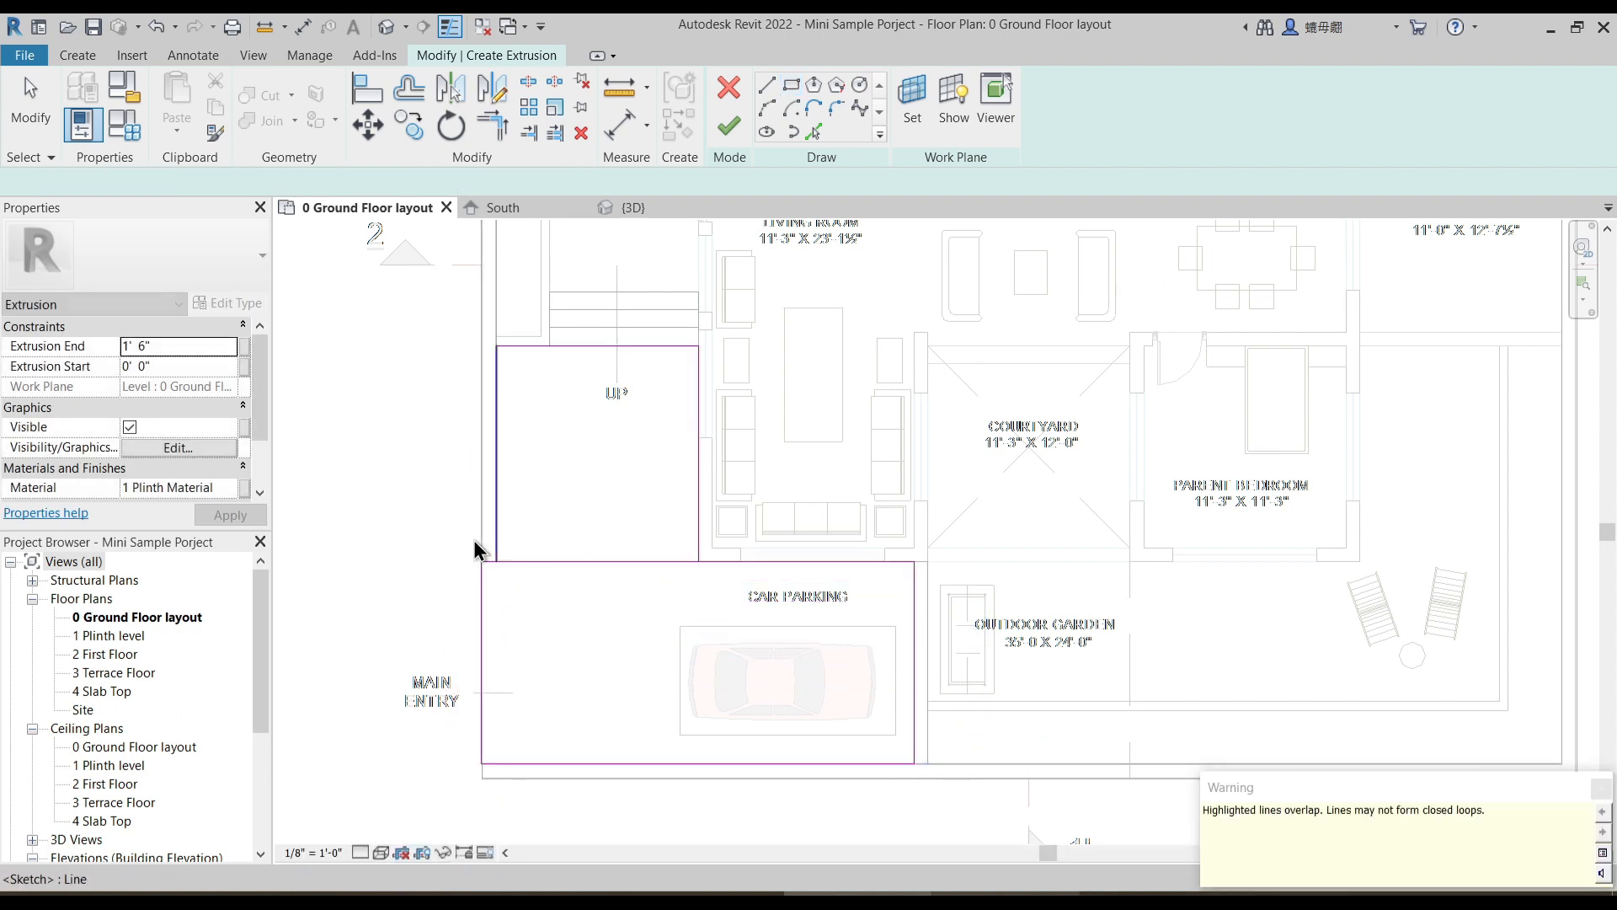
pyautogui.click(741, 616)
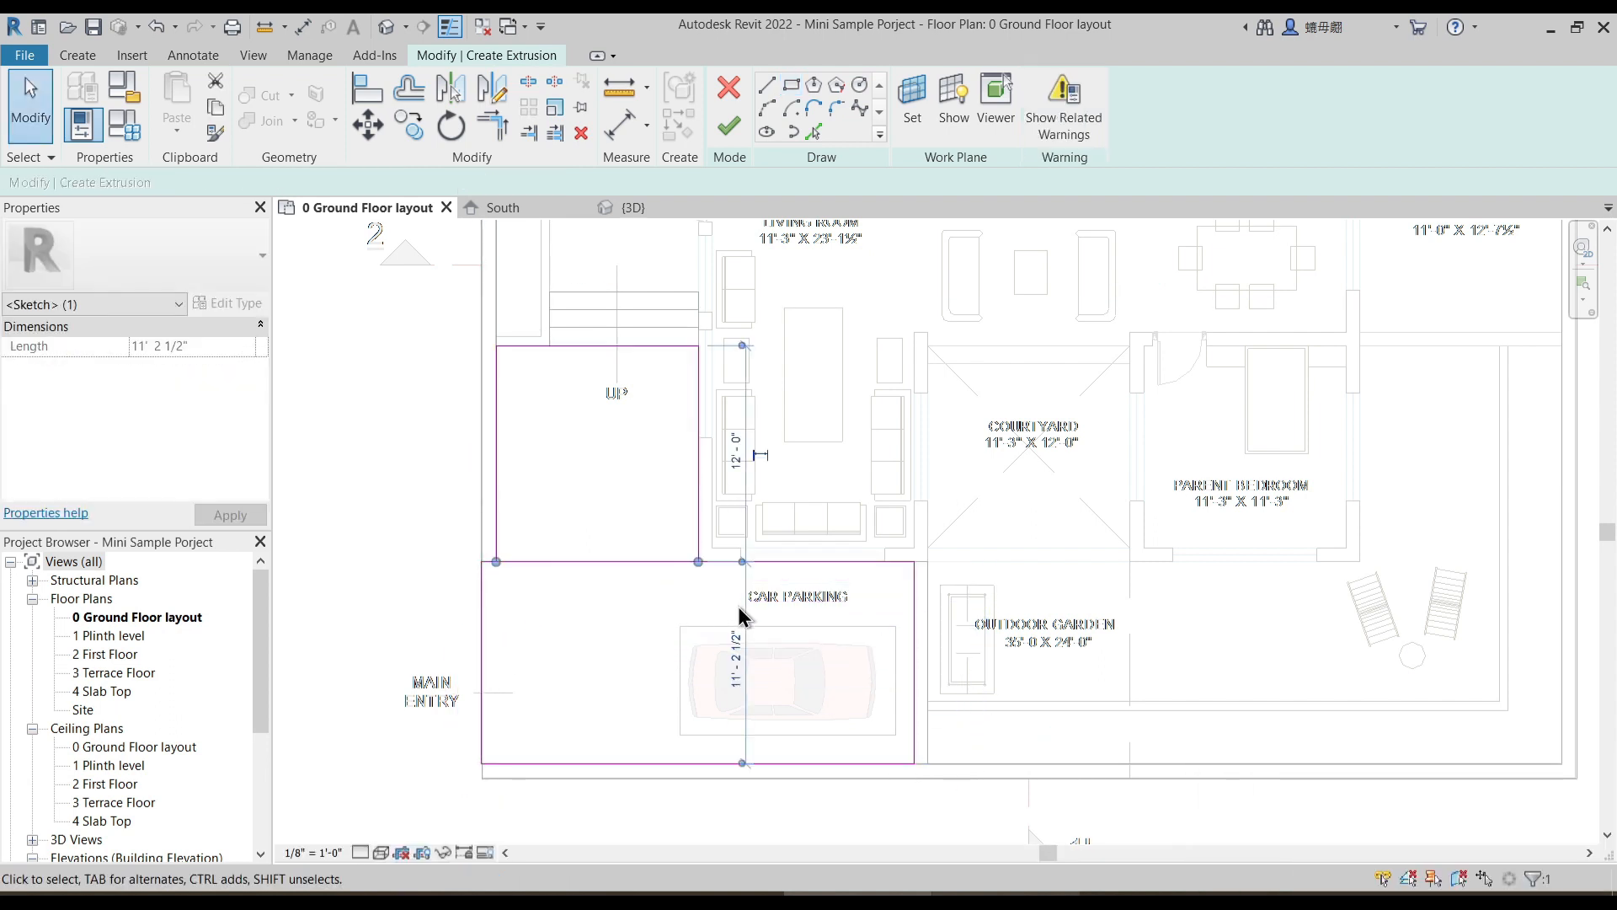
pyautogui.press('Escape')
# - Try to trim the car parking rectangle's upper edge to the side line of the entry area, unjoining the elements
pyautogui.scroll(3, 454, 563)
pyautogui.press('t')
pyautogui.press('r')
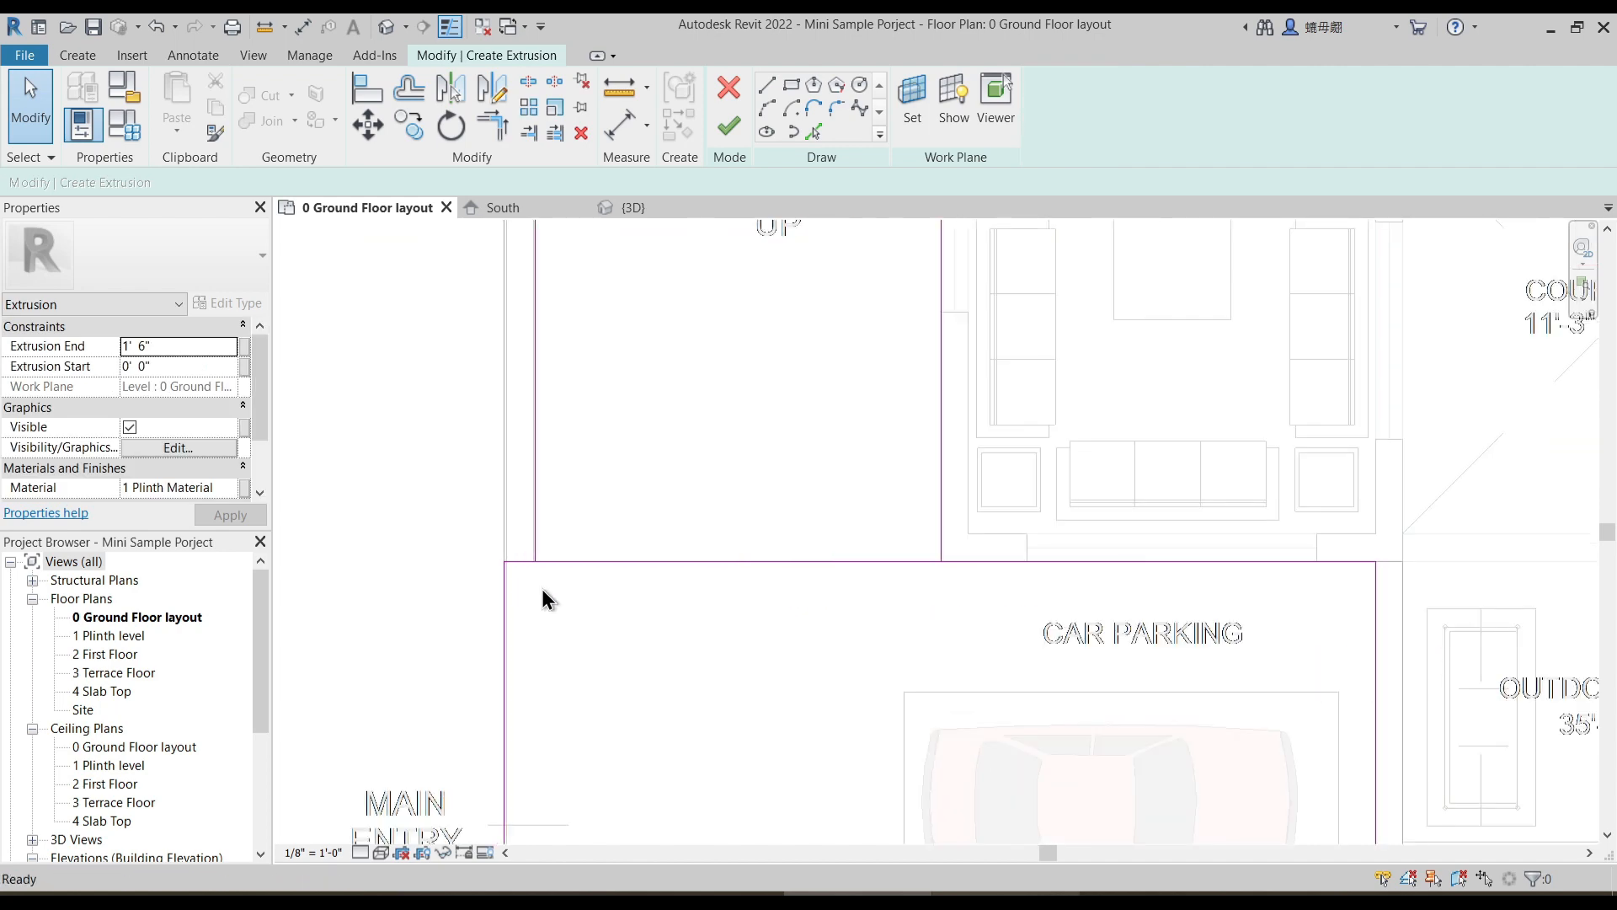
pyautogui.click(524, 566)
pyautogui.click(539, 532)
pyautogui.scroll(-3, 636, 502)
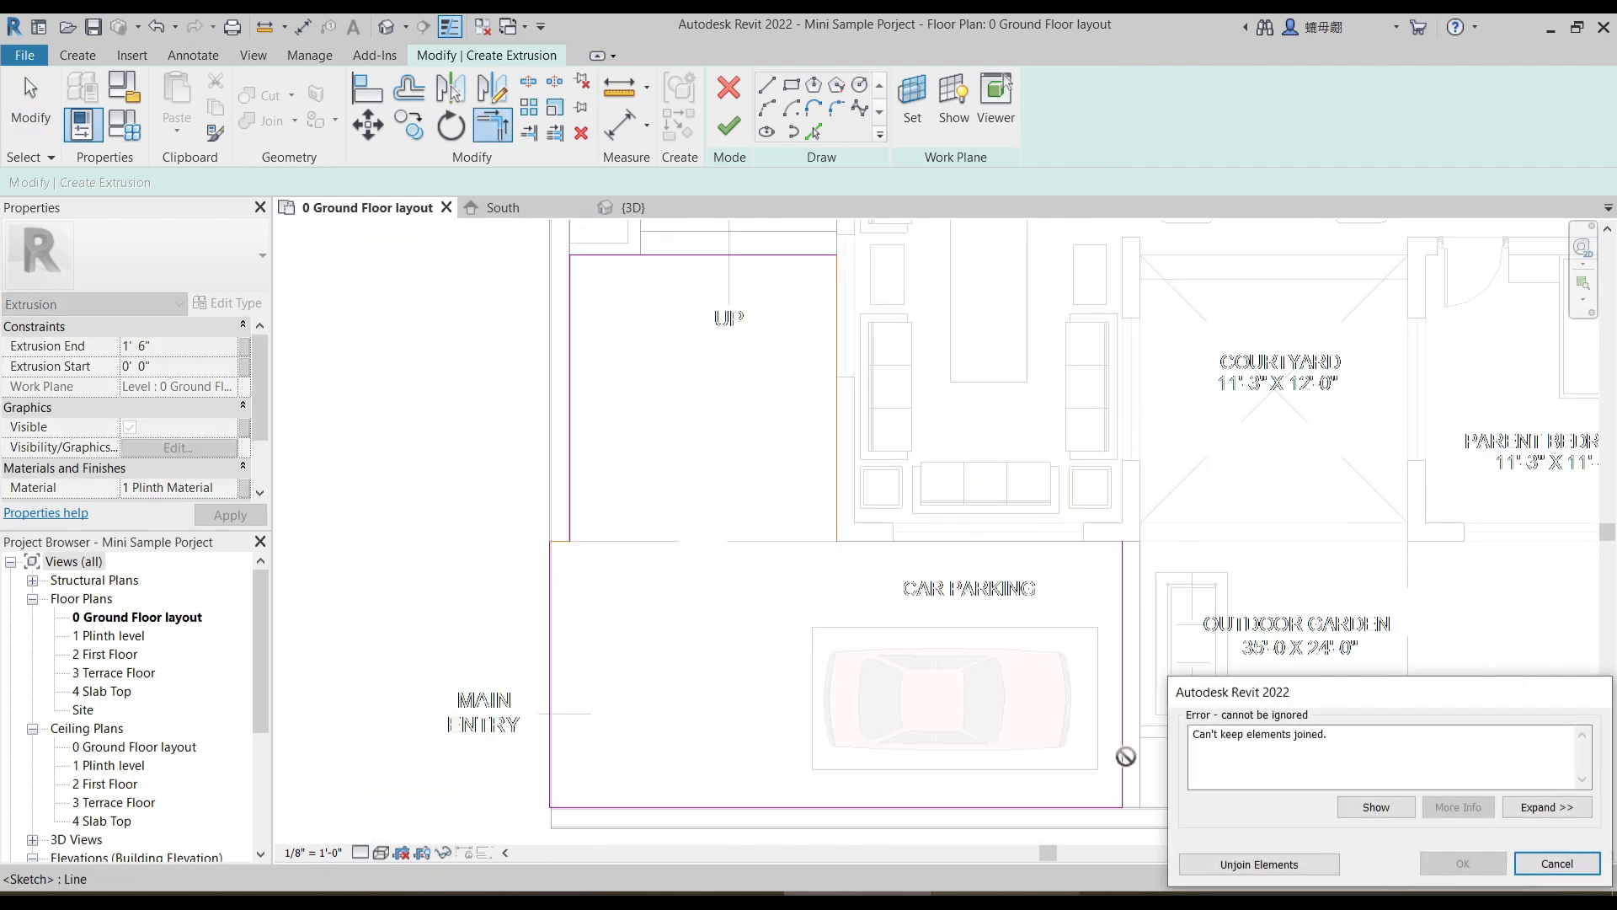
pyautogui.click(1246, 860)
# - Split the car parking rectangle's upper edge and trim both pieces to the entry area's side lines, forming one closed outline
pyautogui.click(528, 82)
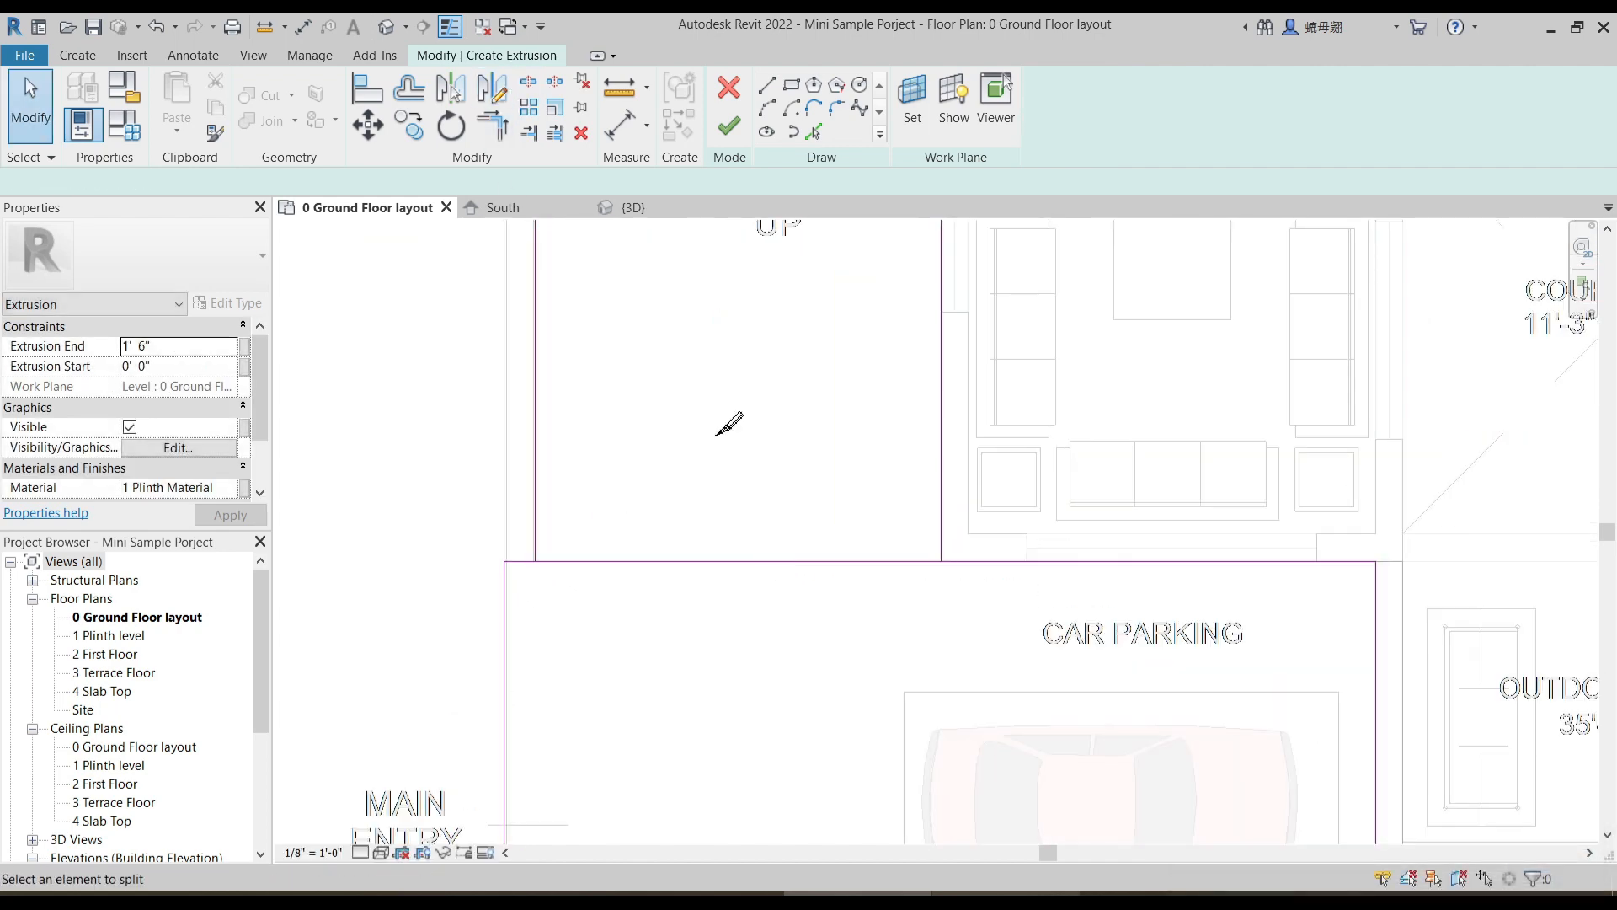
pyautogui.click(740, 561)
pyautogui.press('t')
pyautogui.press('r')
pyautogui.press('Escape')
pyautogui.press('t')
pyautogui.press('r')
pyautogui.scroll(-2, 661, 502)
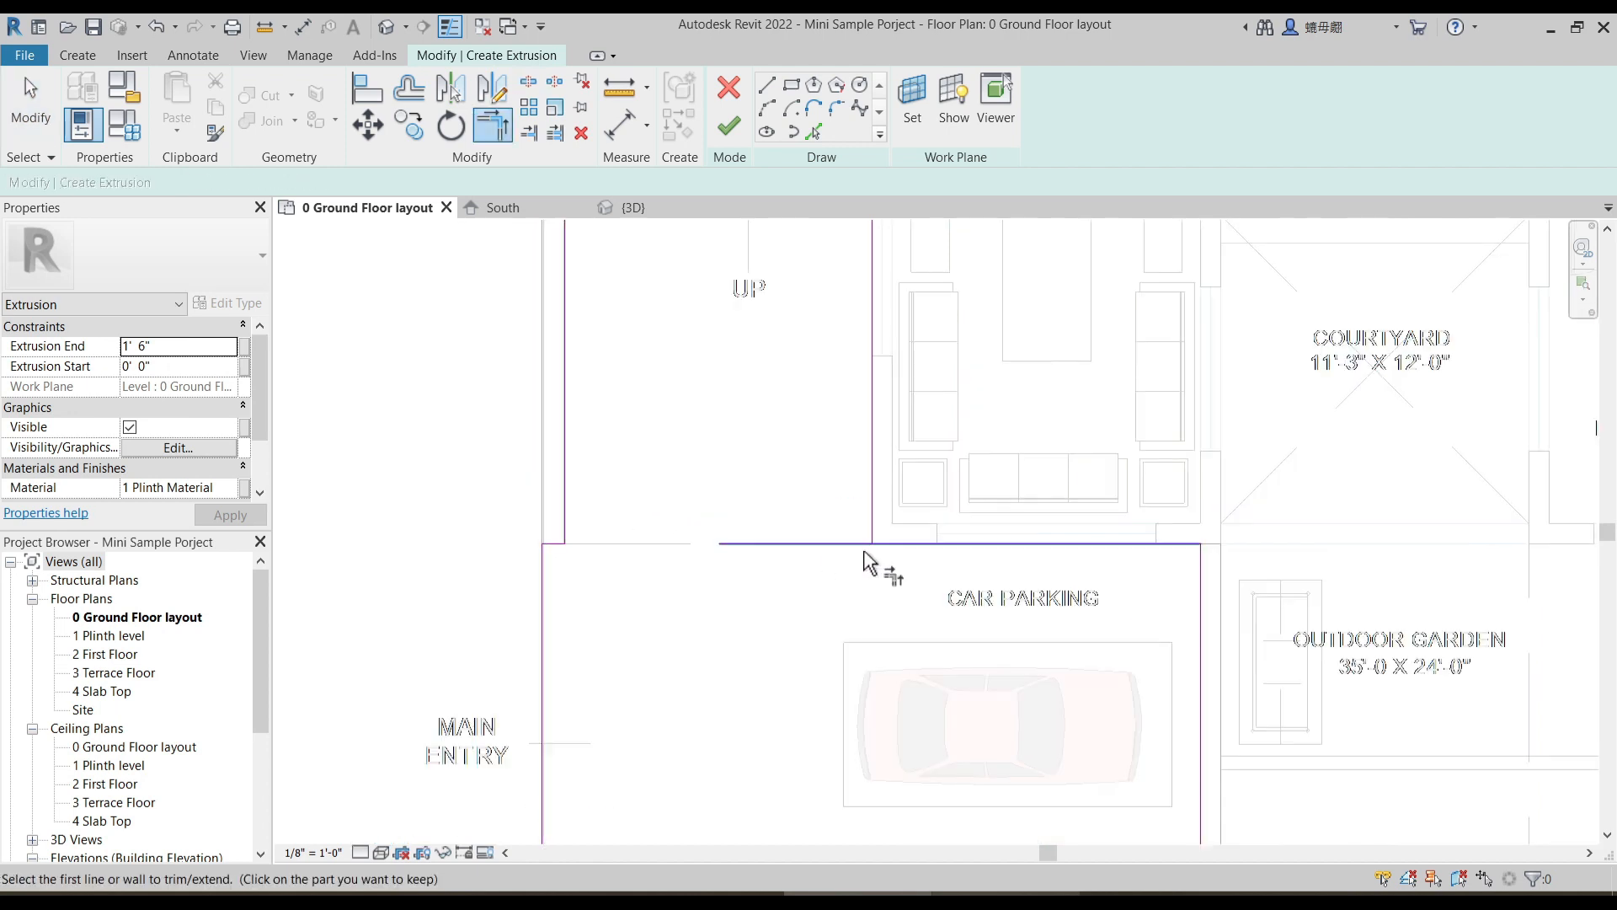
pyautogui.scroll(-3, 801, 480)
pyautogui.press('Escape')
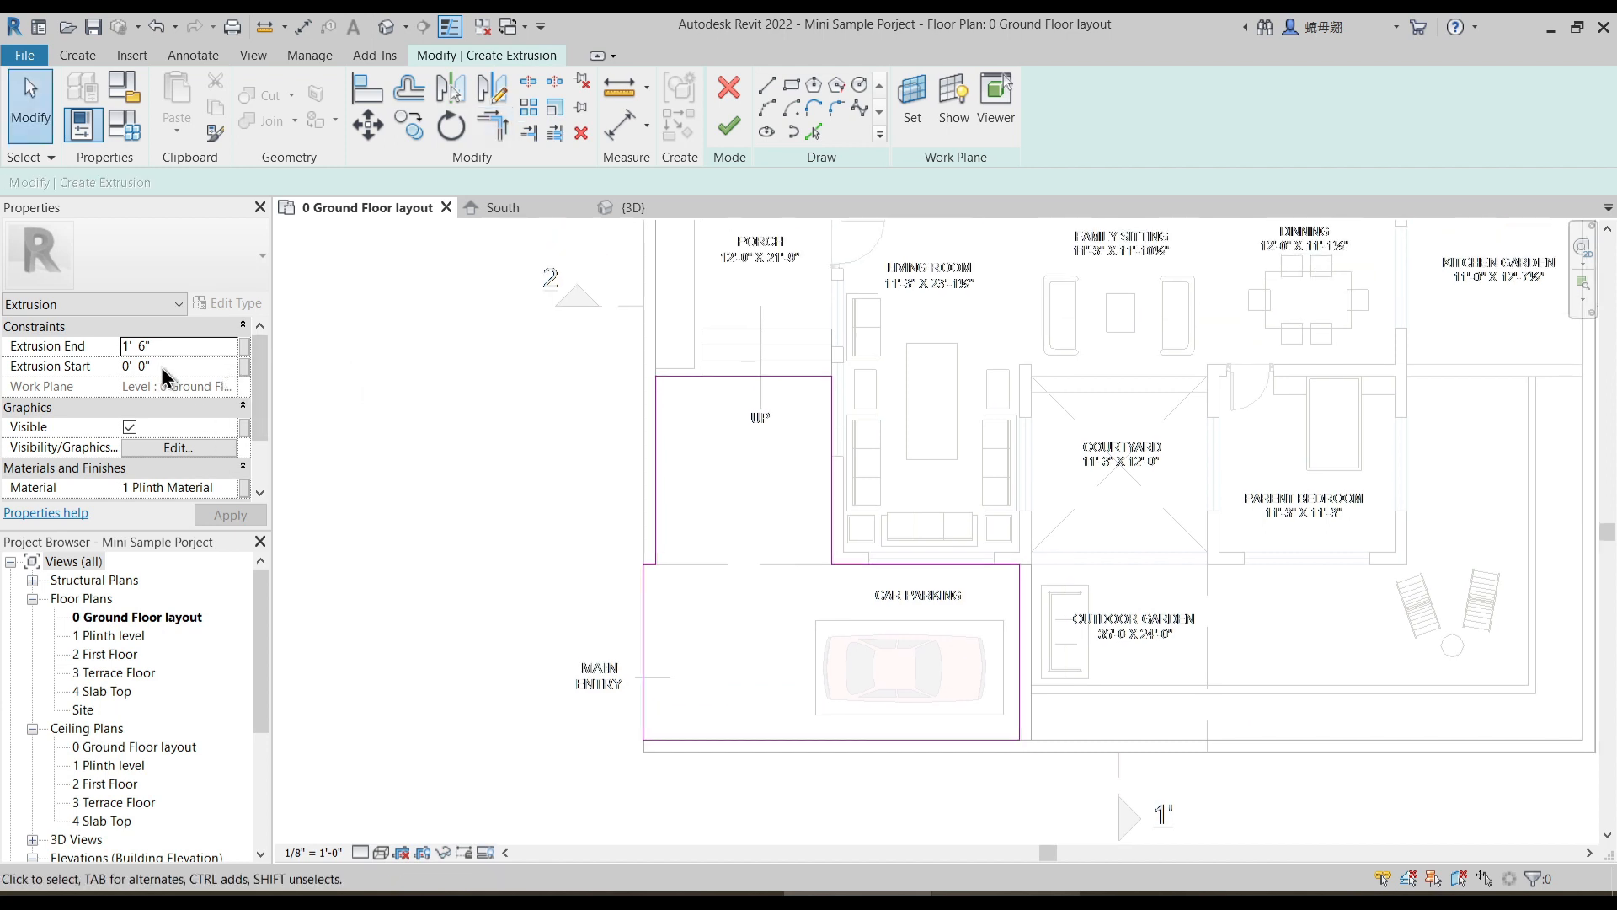
# - Set the new extrusion's end to 0' 3" and duplicate 1 Plinth Material, giving the copy a new name
pyautogui.click(177, 345)
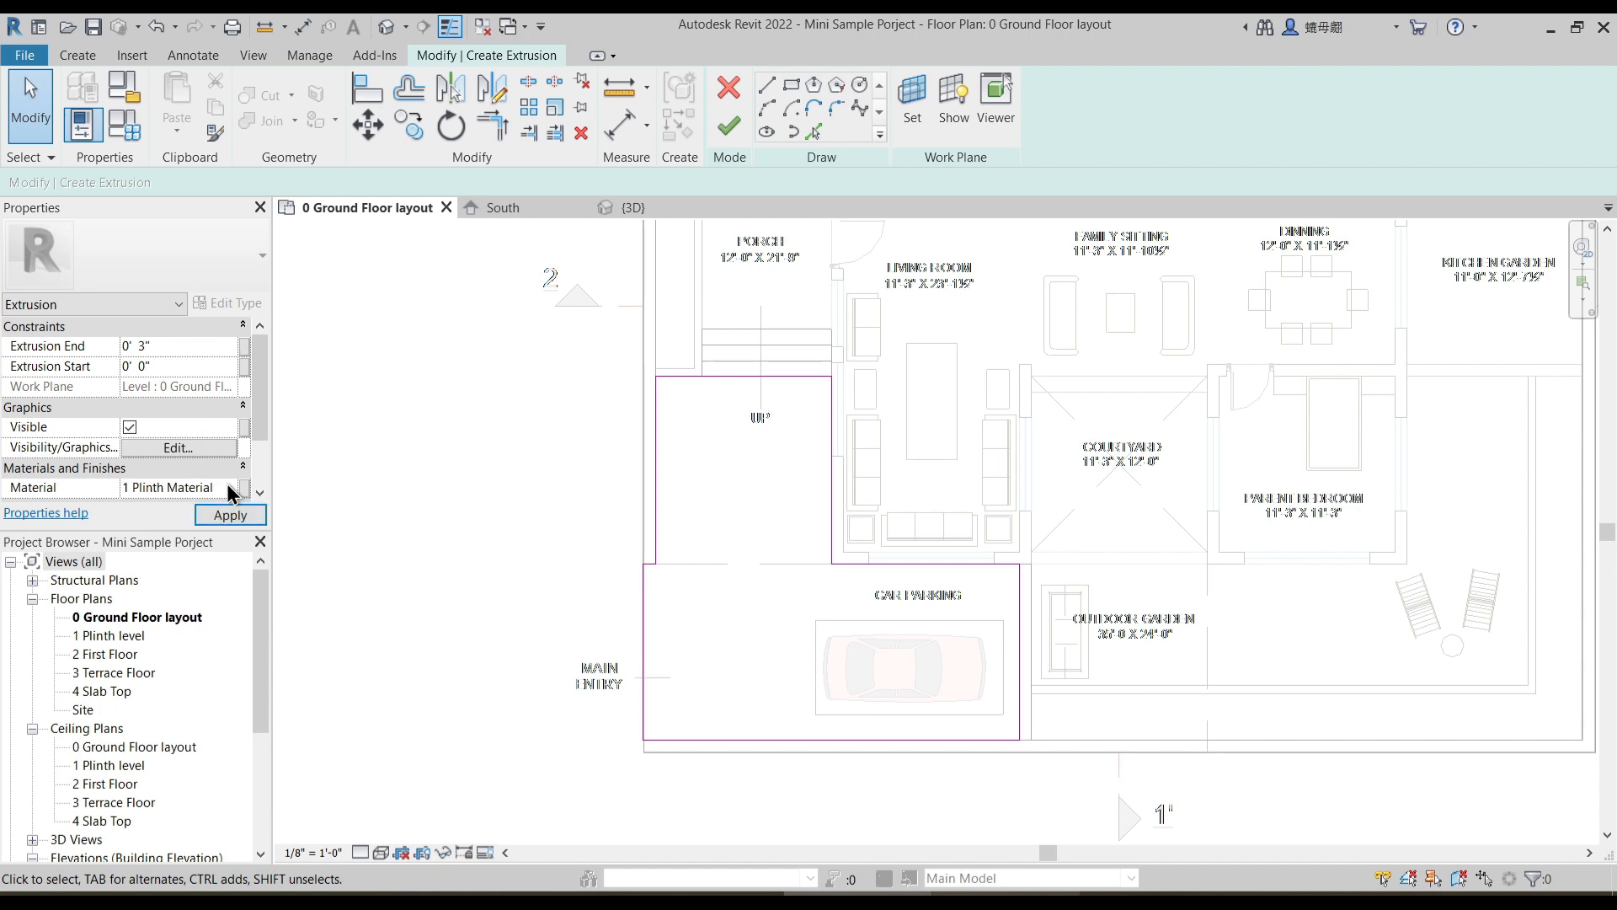
pyautogui.click(228, 488)
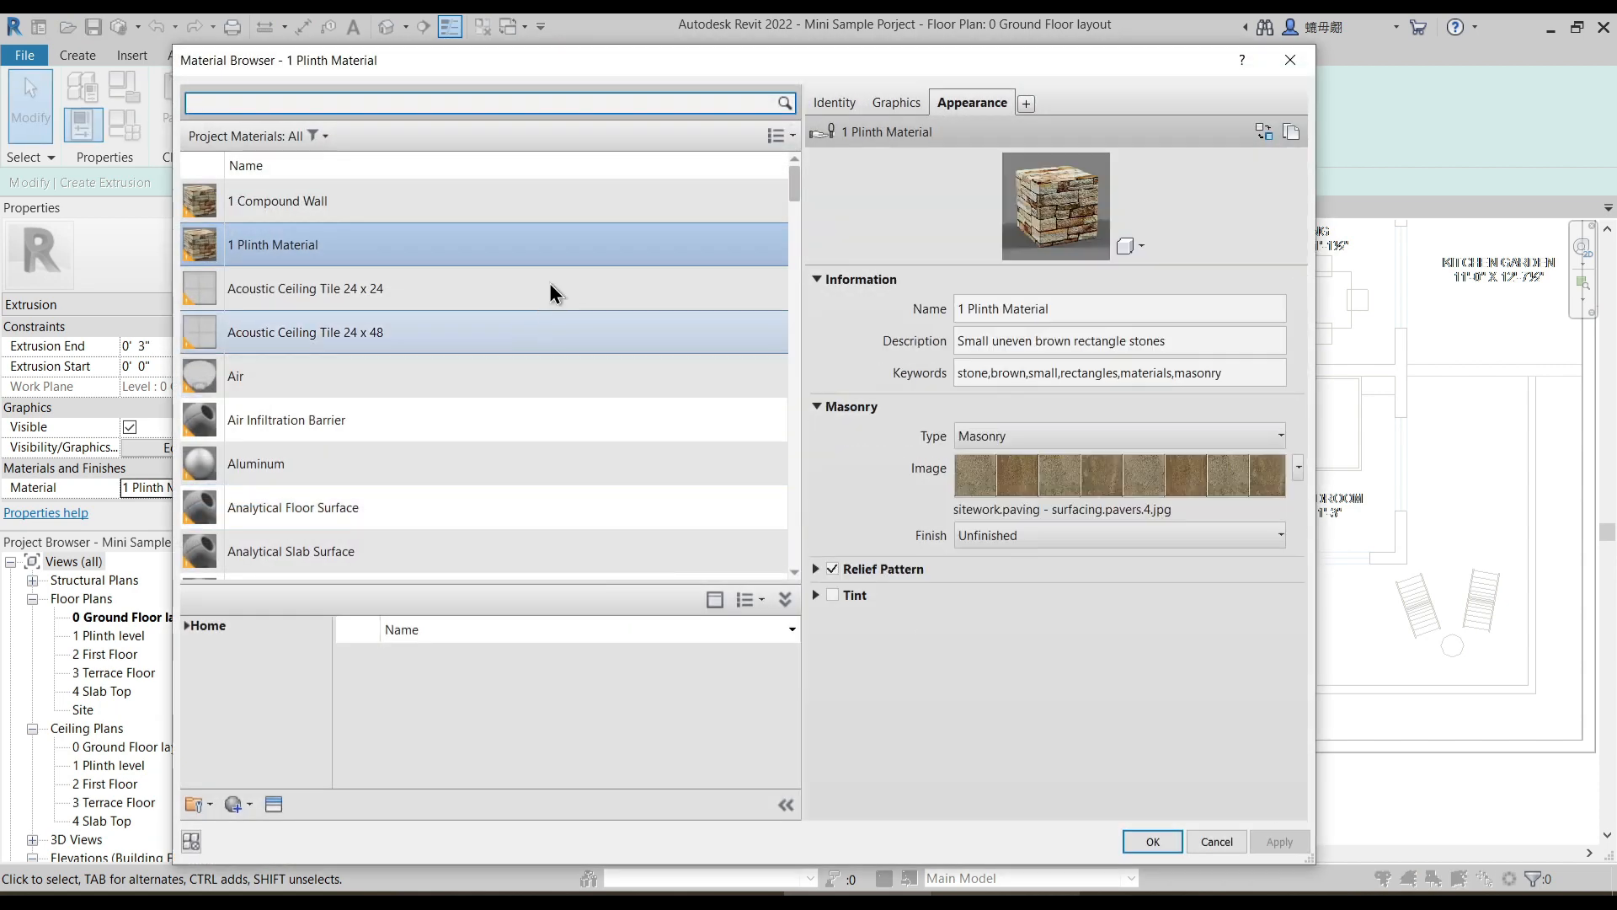
pyautogui.rightClick(342, 244)
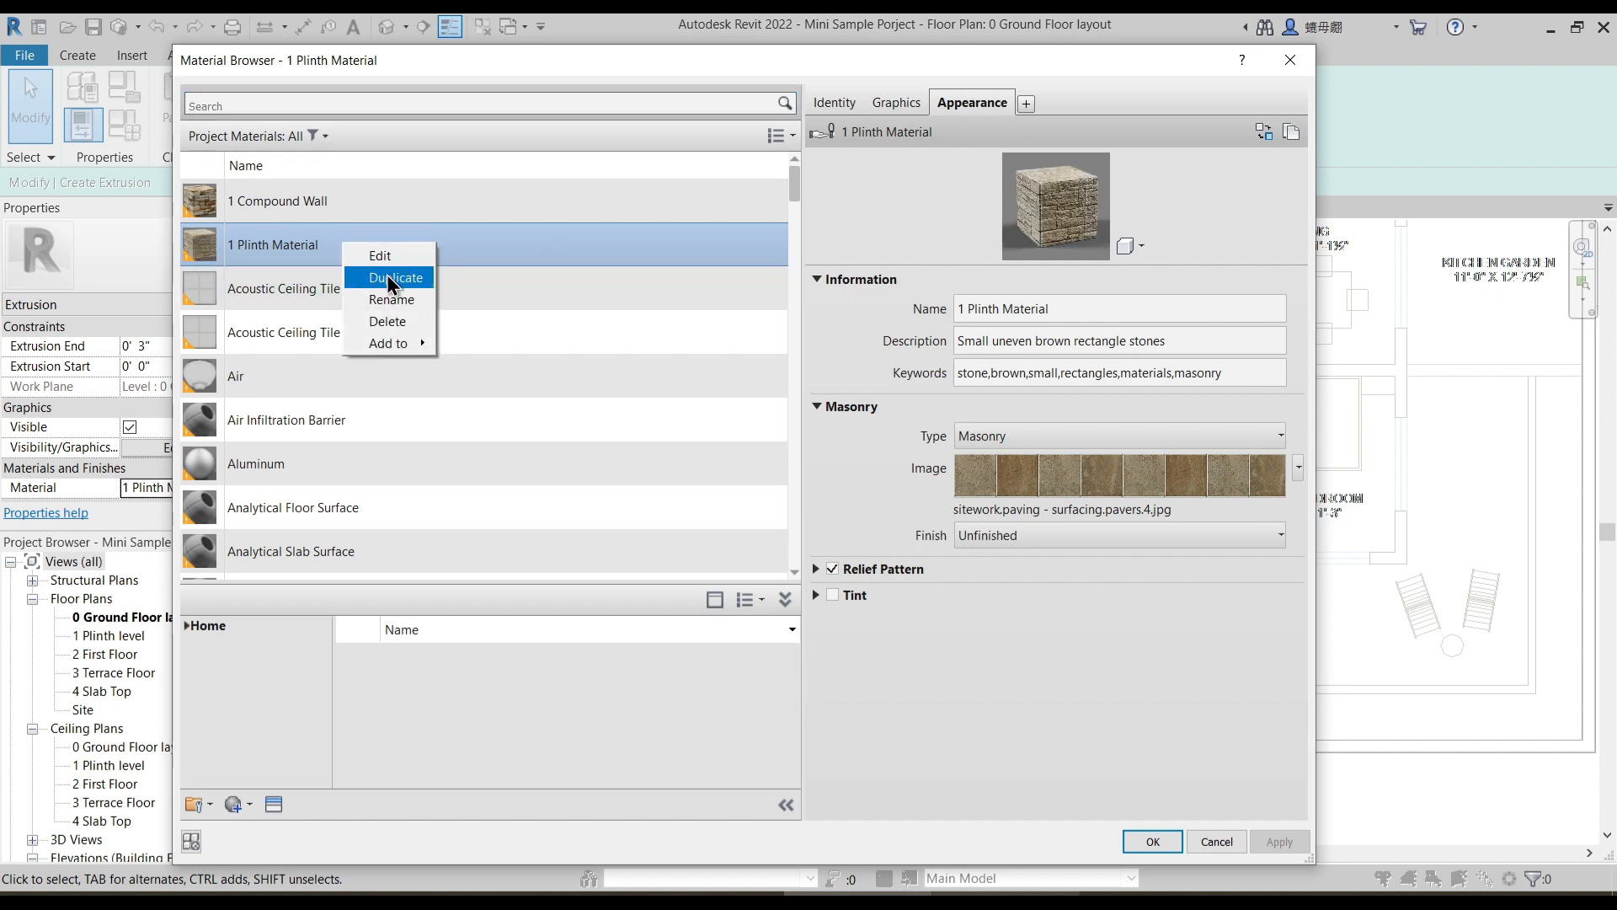
pyautogui.click(416, 285)
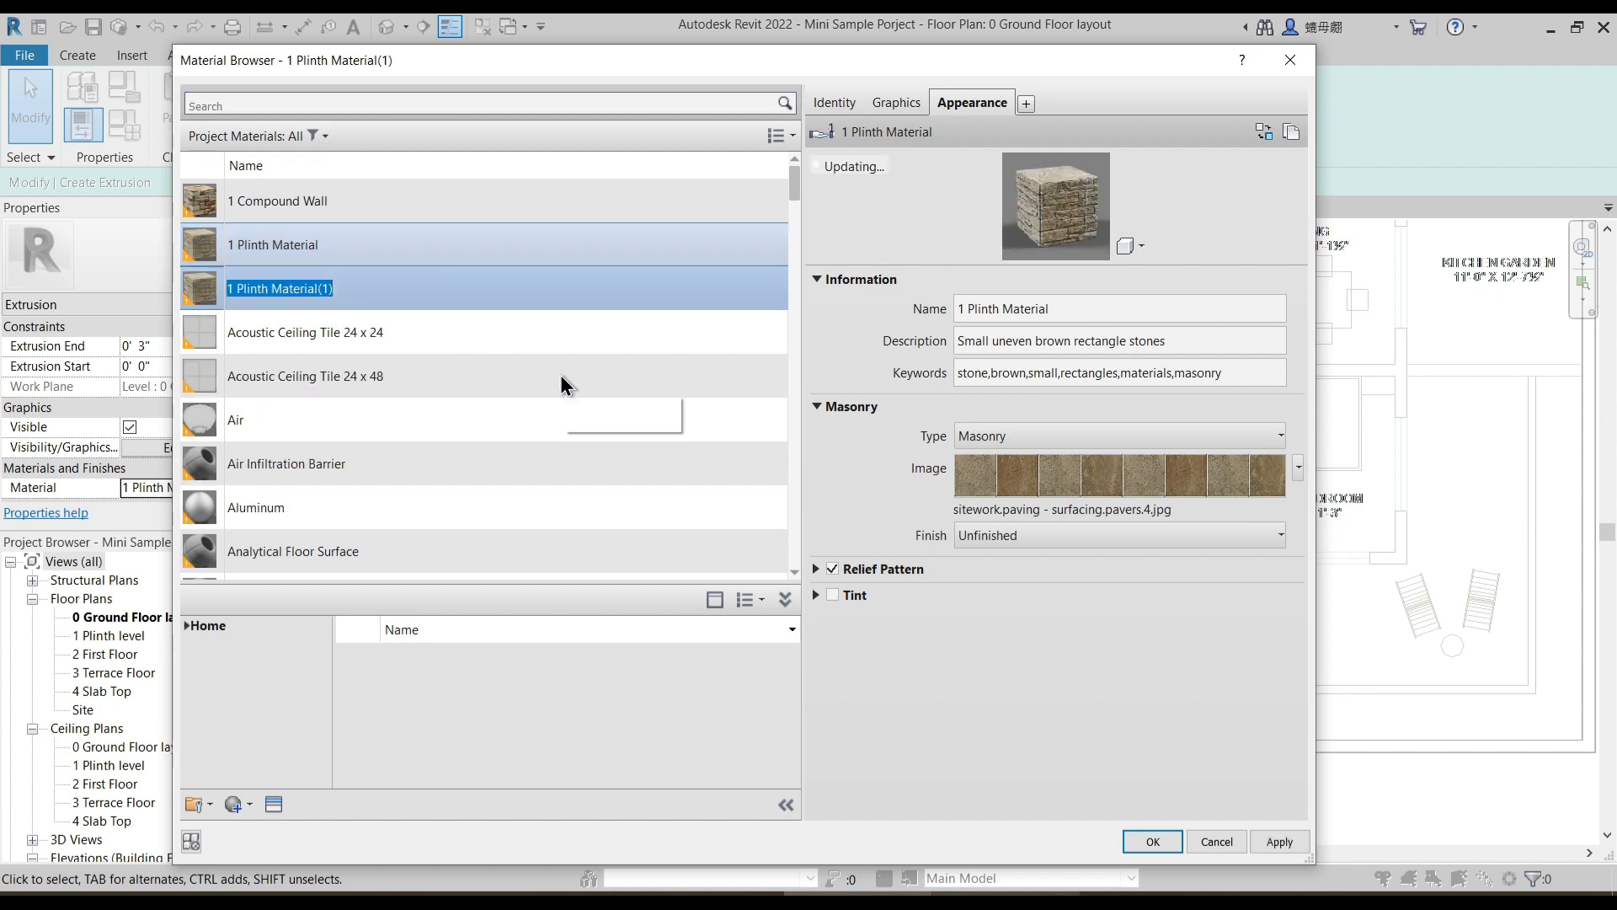
pyautogui.write('1')
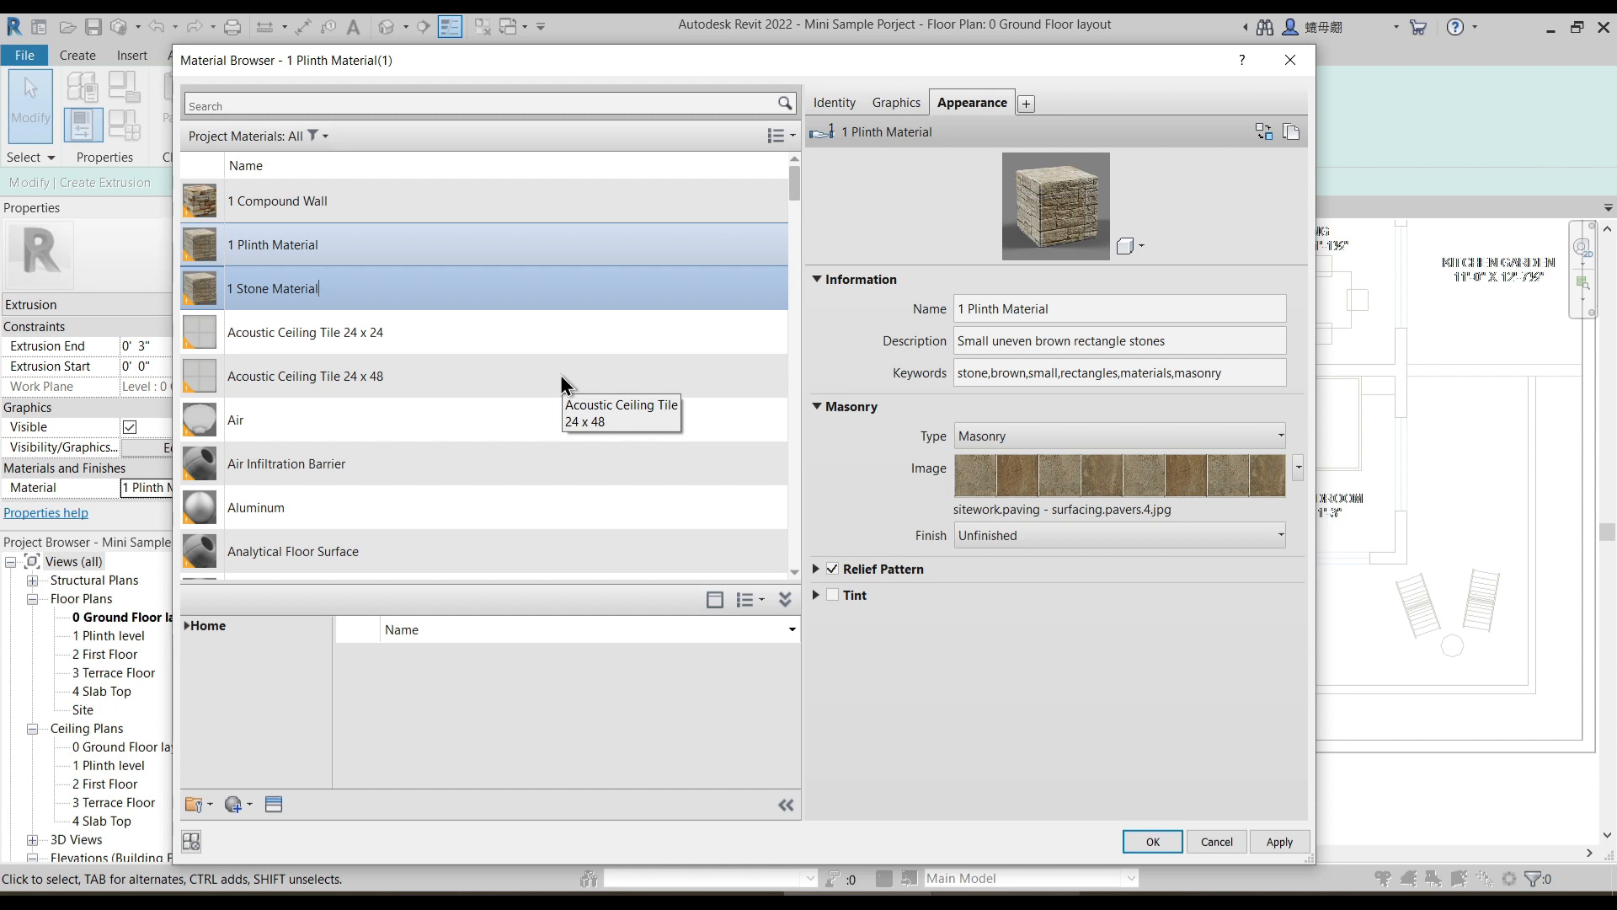
# - Duplicate the material's appearance asset and name the copy 1 Stone Material
pyautogui.rightClick(982, 101)
pyautogui.click(1020, 116)
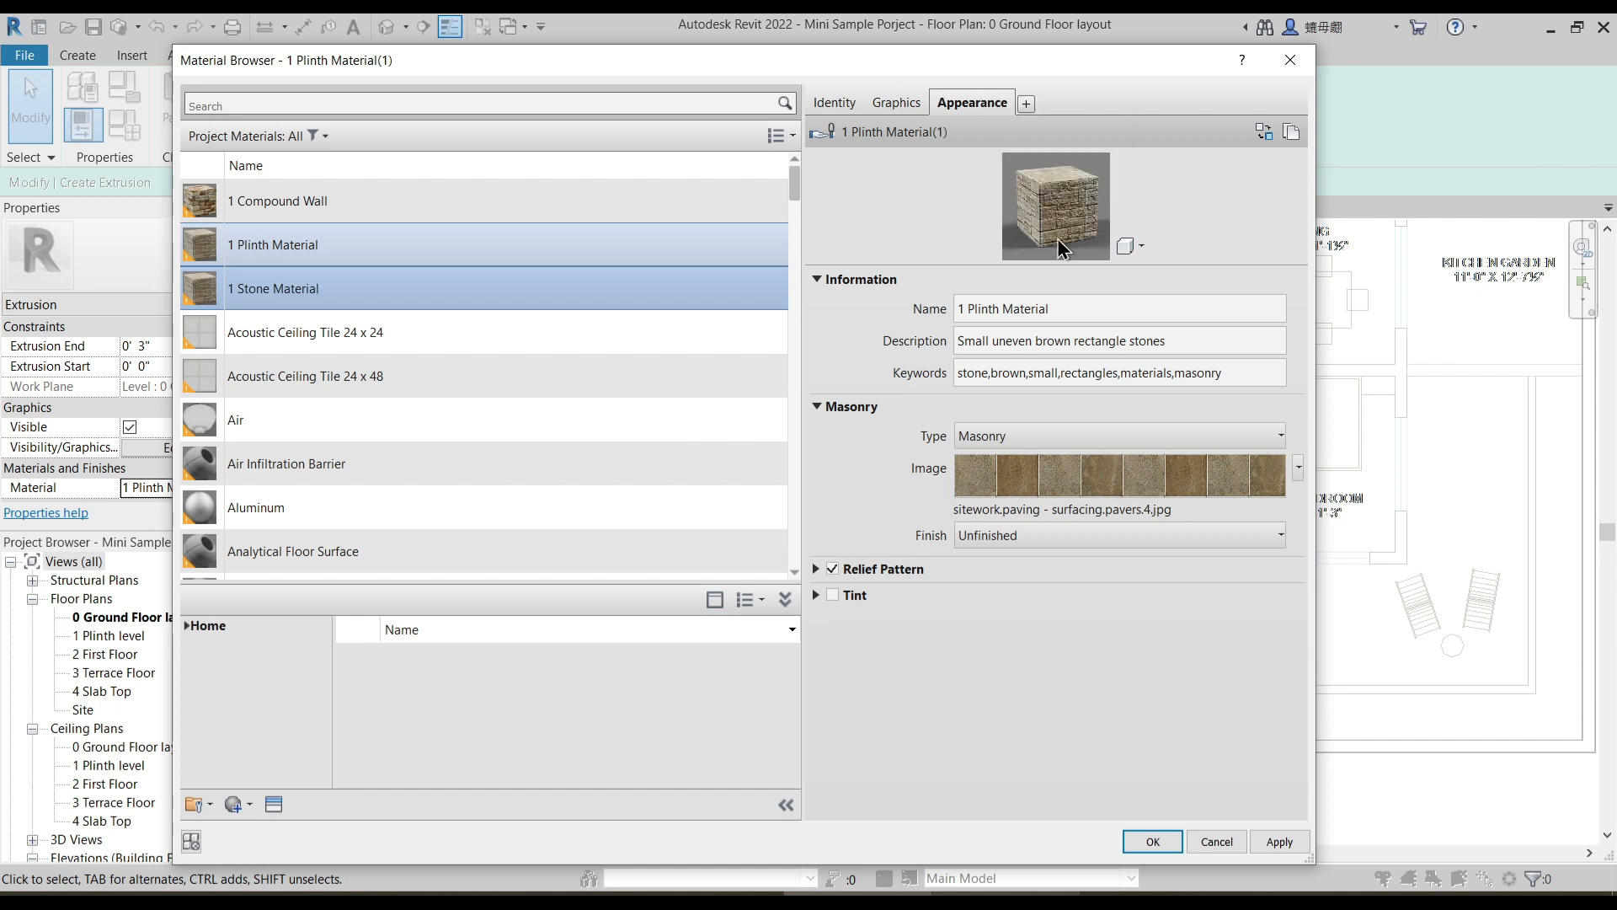
pyautogui.click(1082, 308)
pyautogui.write('1')
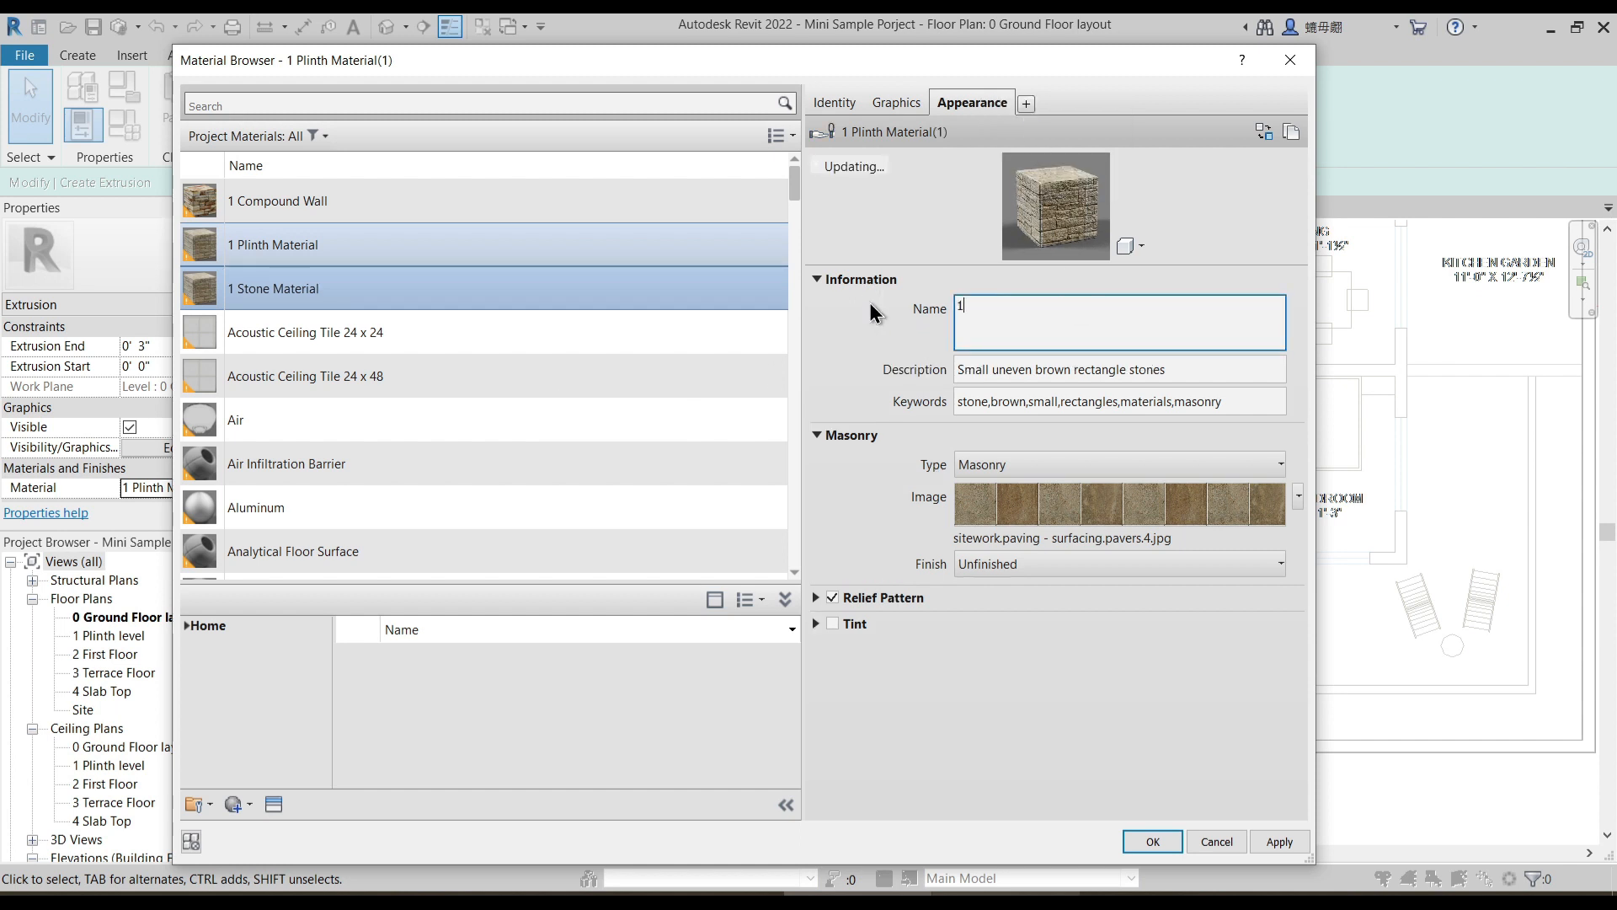
pyautogui.write(' Stone Materia')
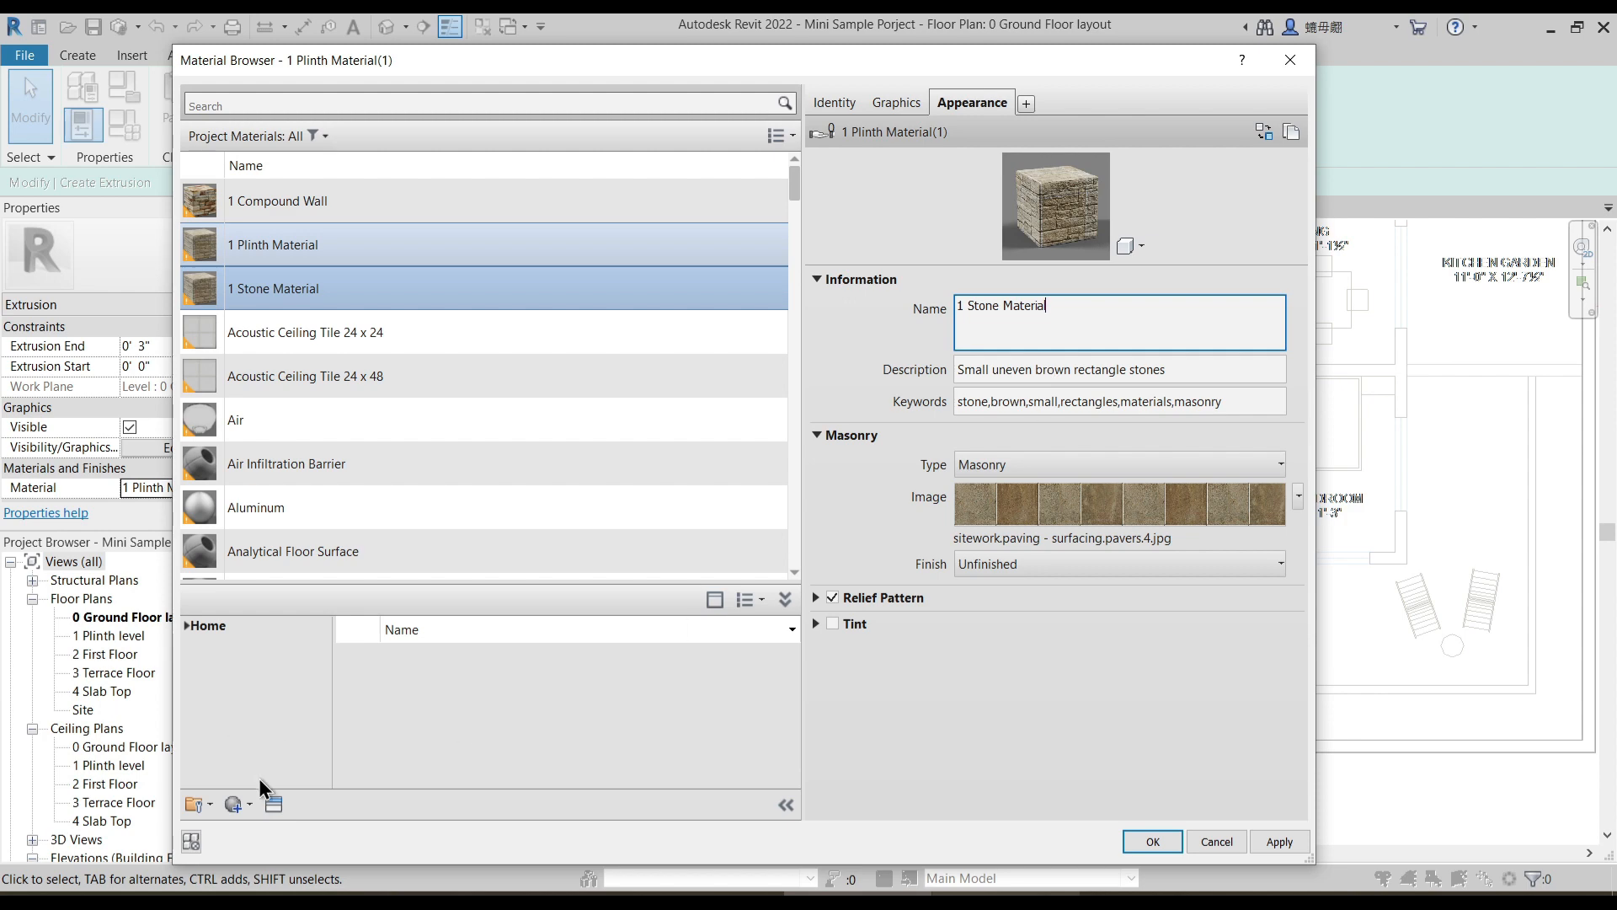
# - Browse the Sitework, Stucco and Stone categories of the appearance library for a suitable stone texture
pyautogui.click(274, 804)
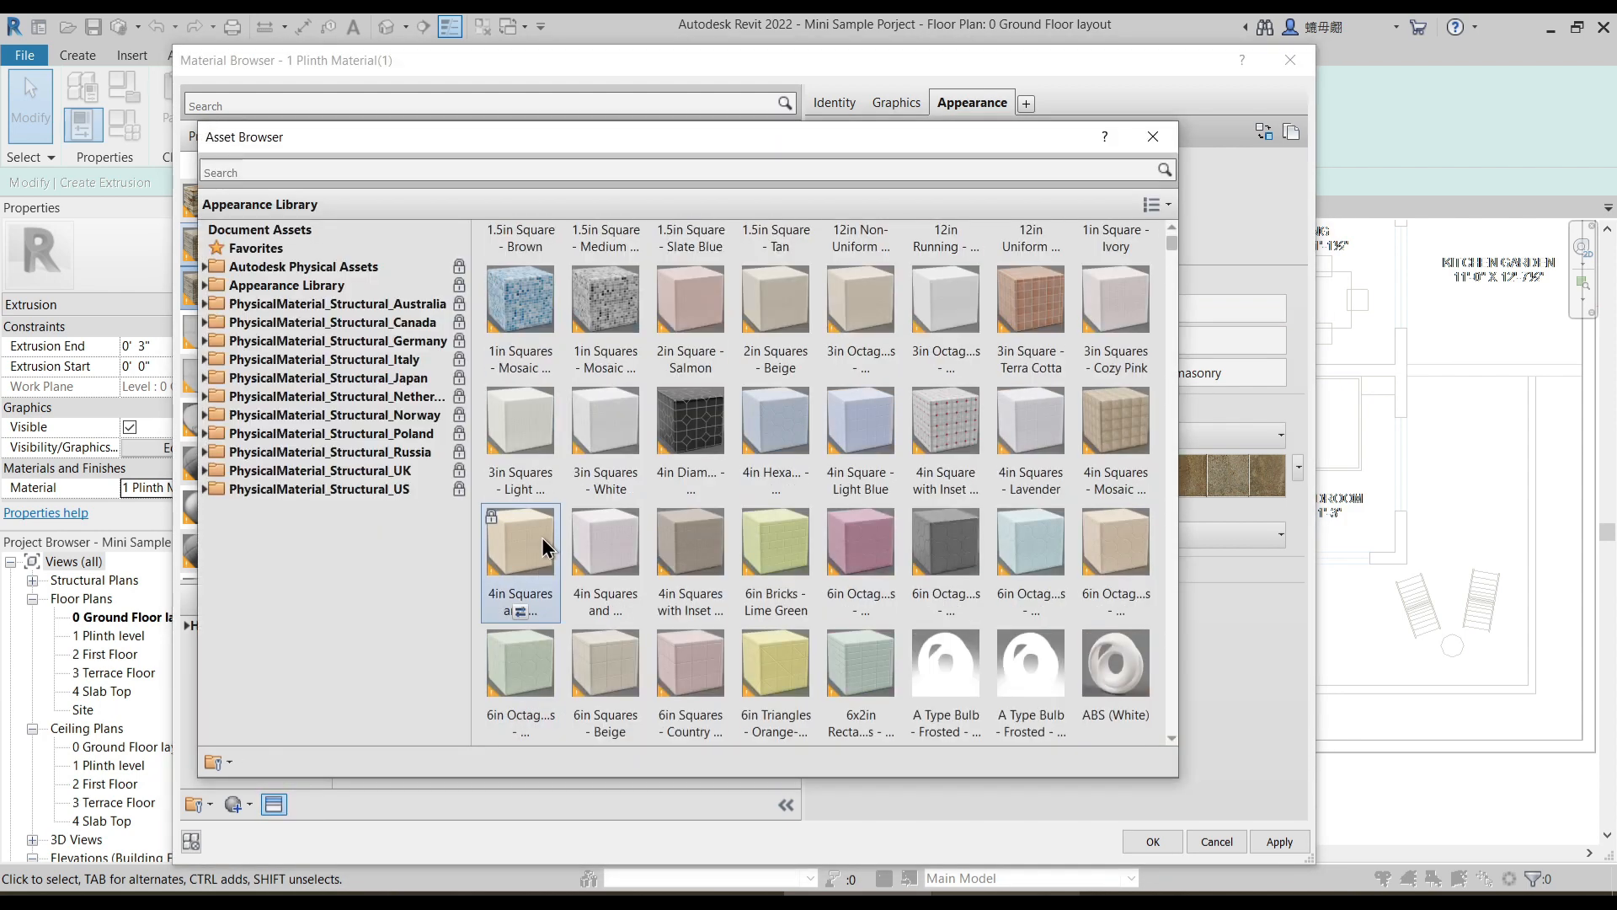
pyautogui.click(204, 286)
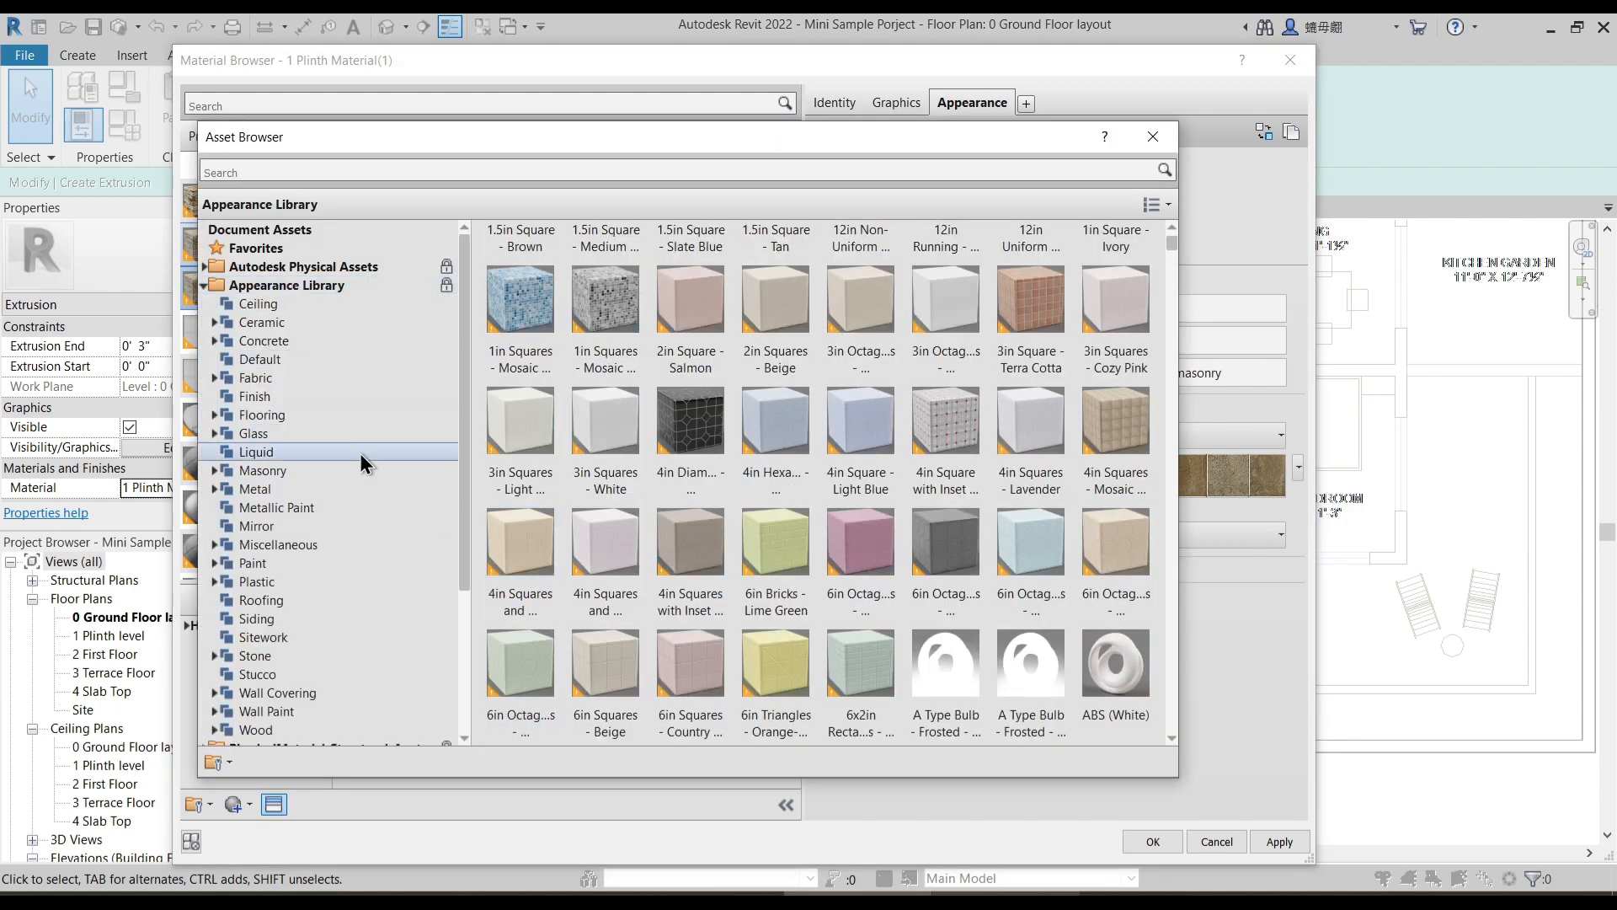
pyautogui.click(288, 640)
pyautogui.click(257, 673)
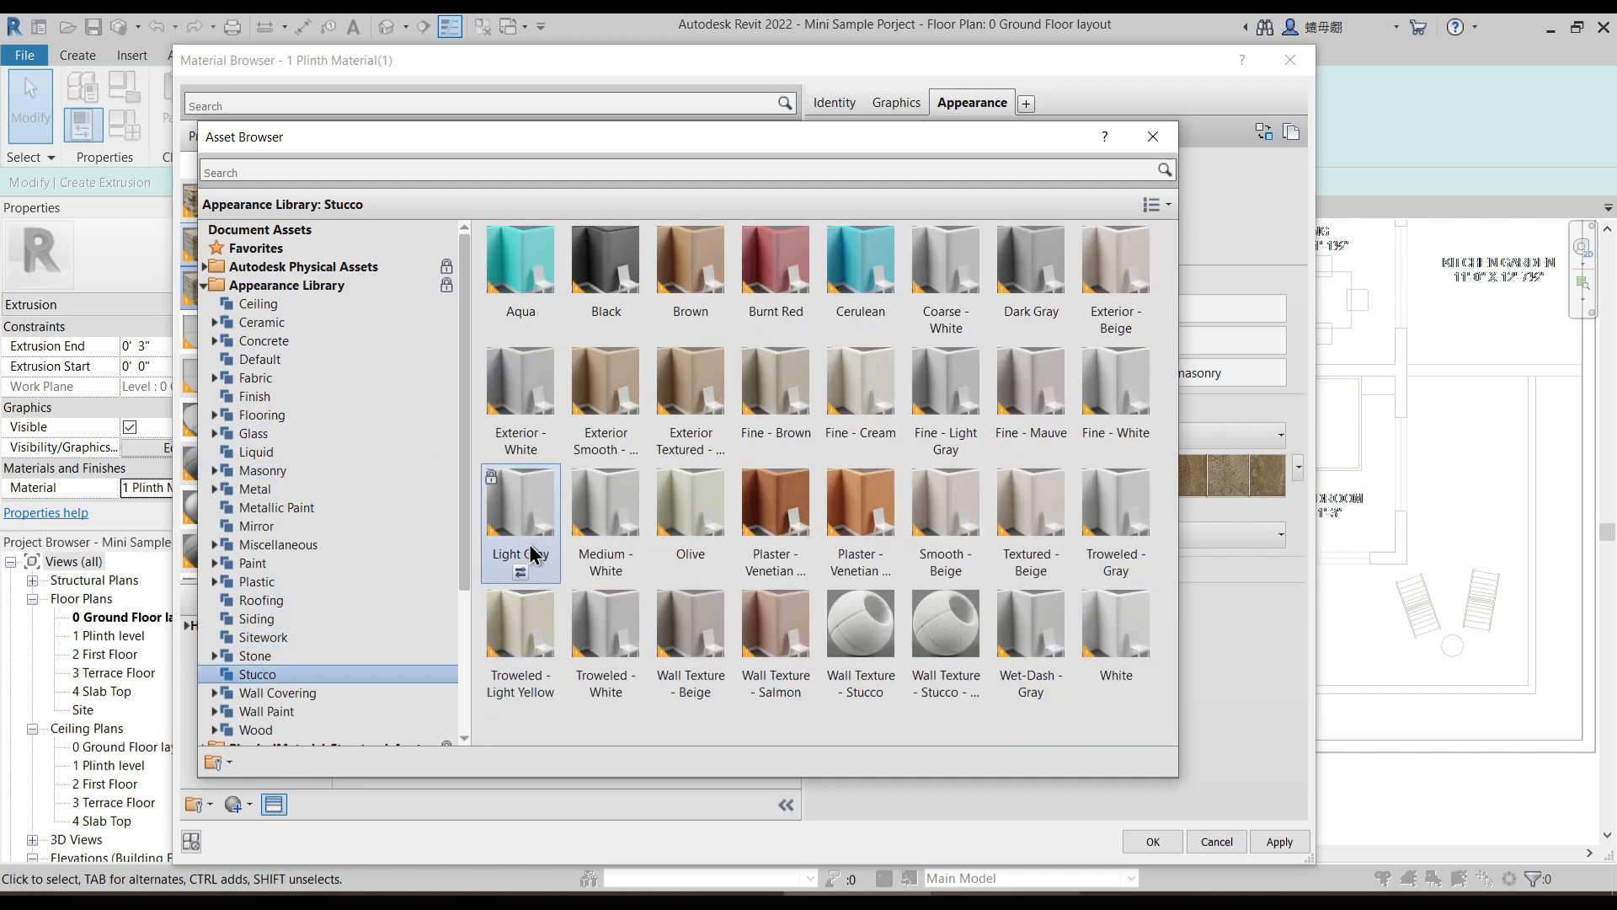
pyautogui.click(257, 655)
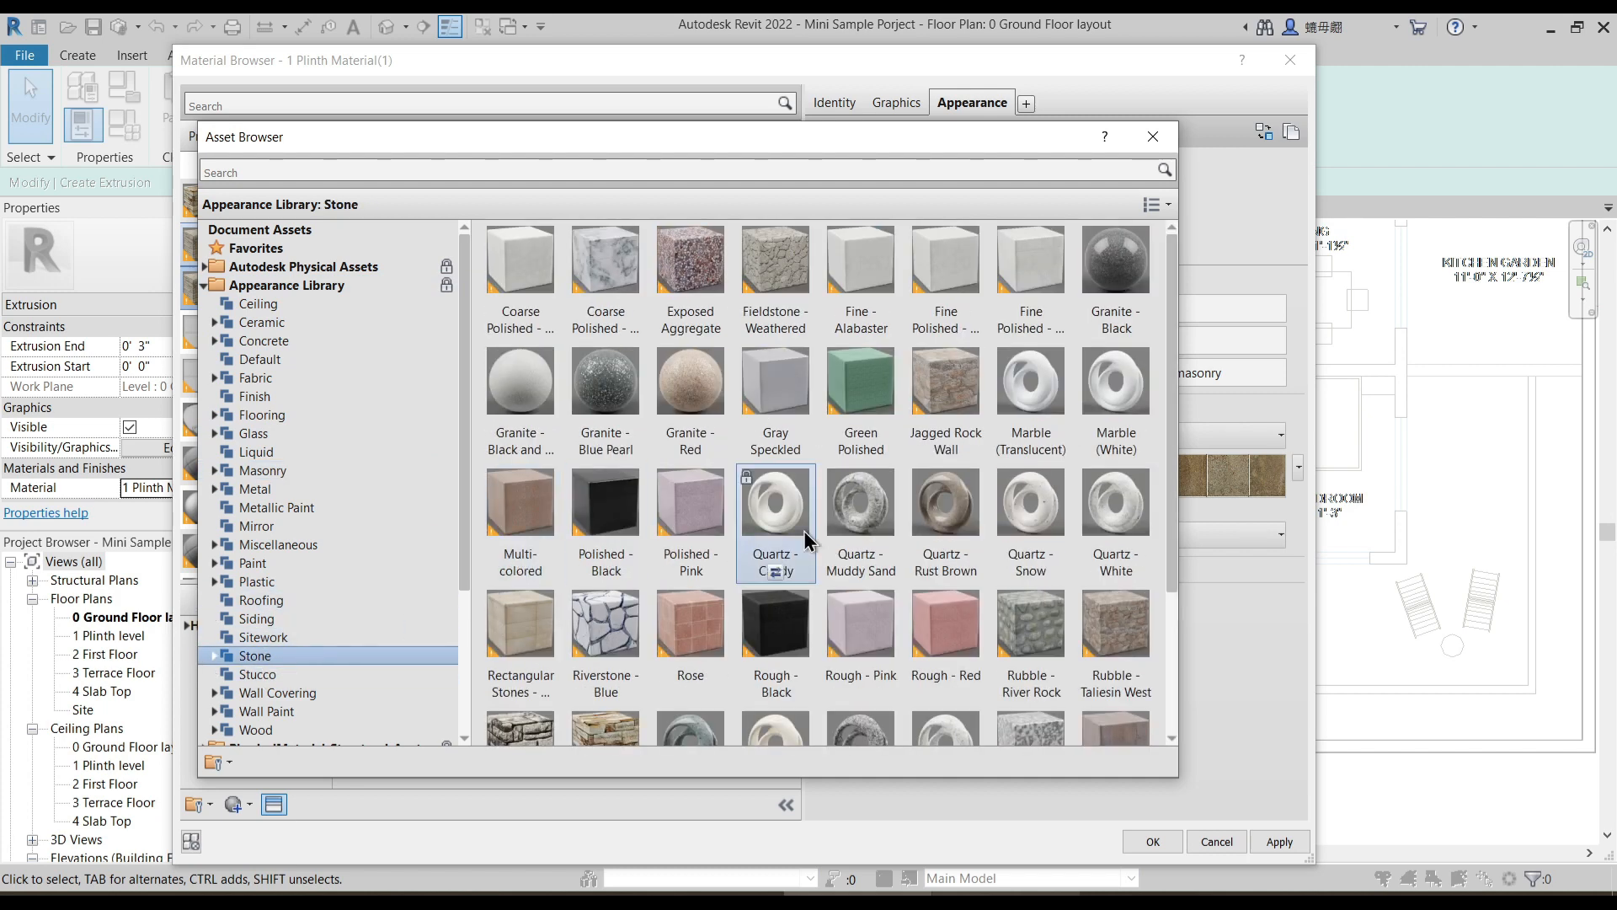
pyautogui.scroll(-3, 806, 538)
pyautogui.press('Escape')
# - Set the stone appearance's image to Sitework.Paving - Surfacing.Riverstone.jpg and assign 1 Stone Material to the extrusion
pyautogui.click(1098, 503)
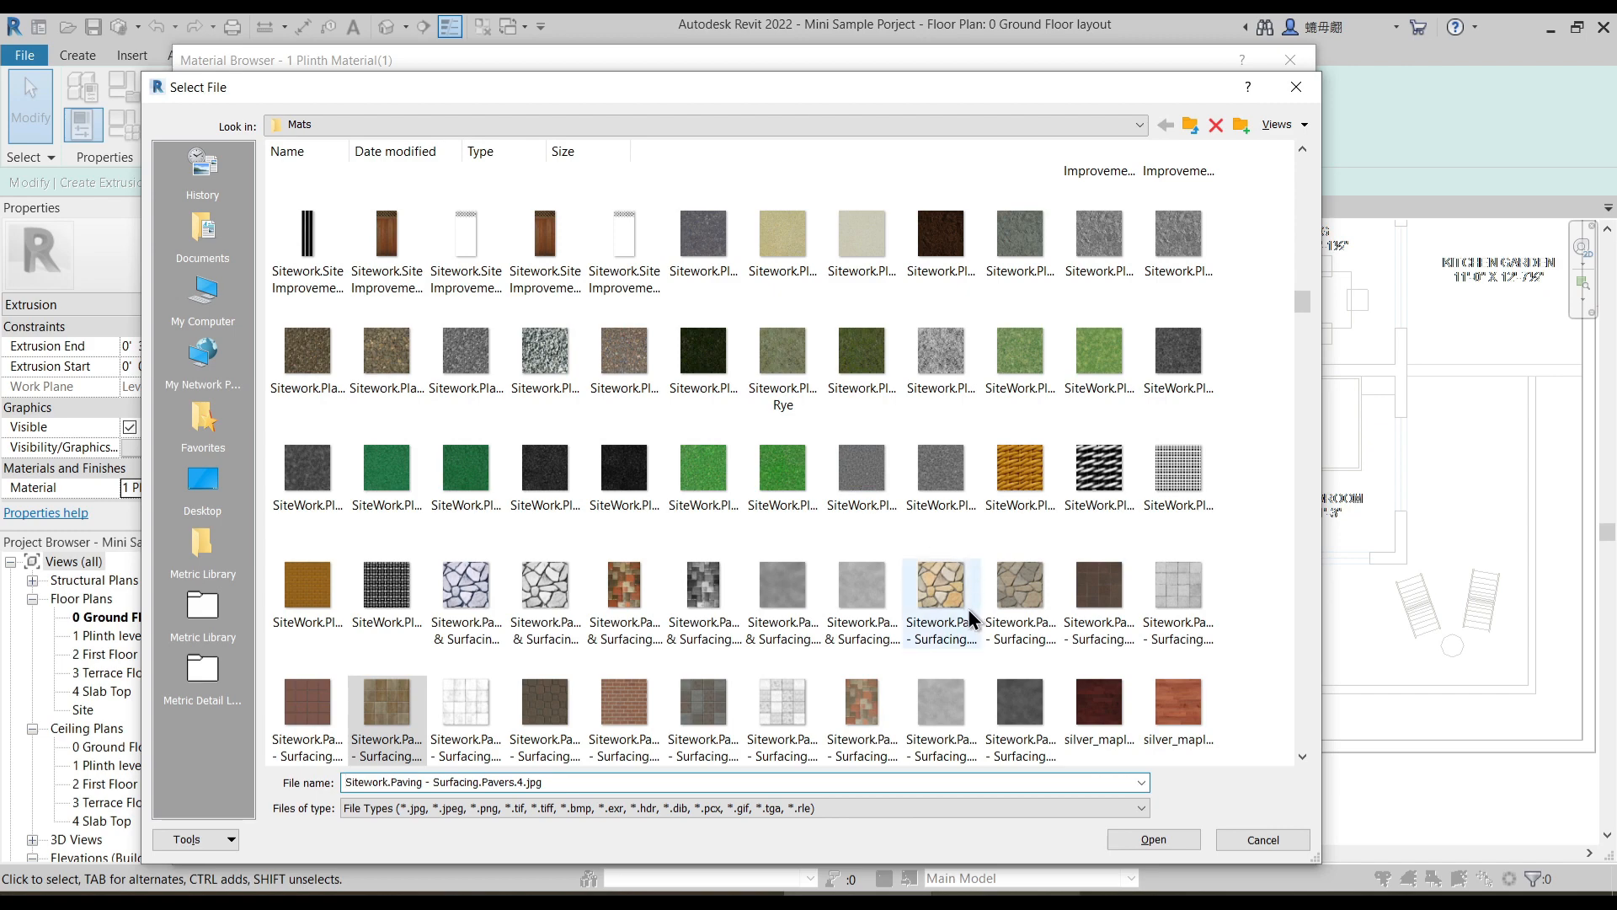
pyautogui.click(949, 598)
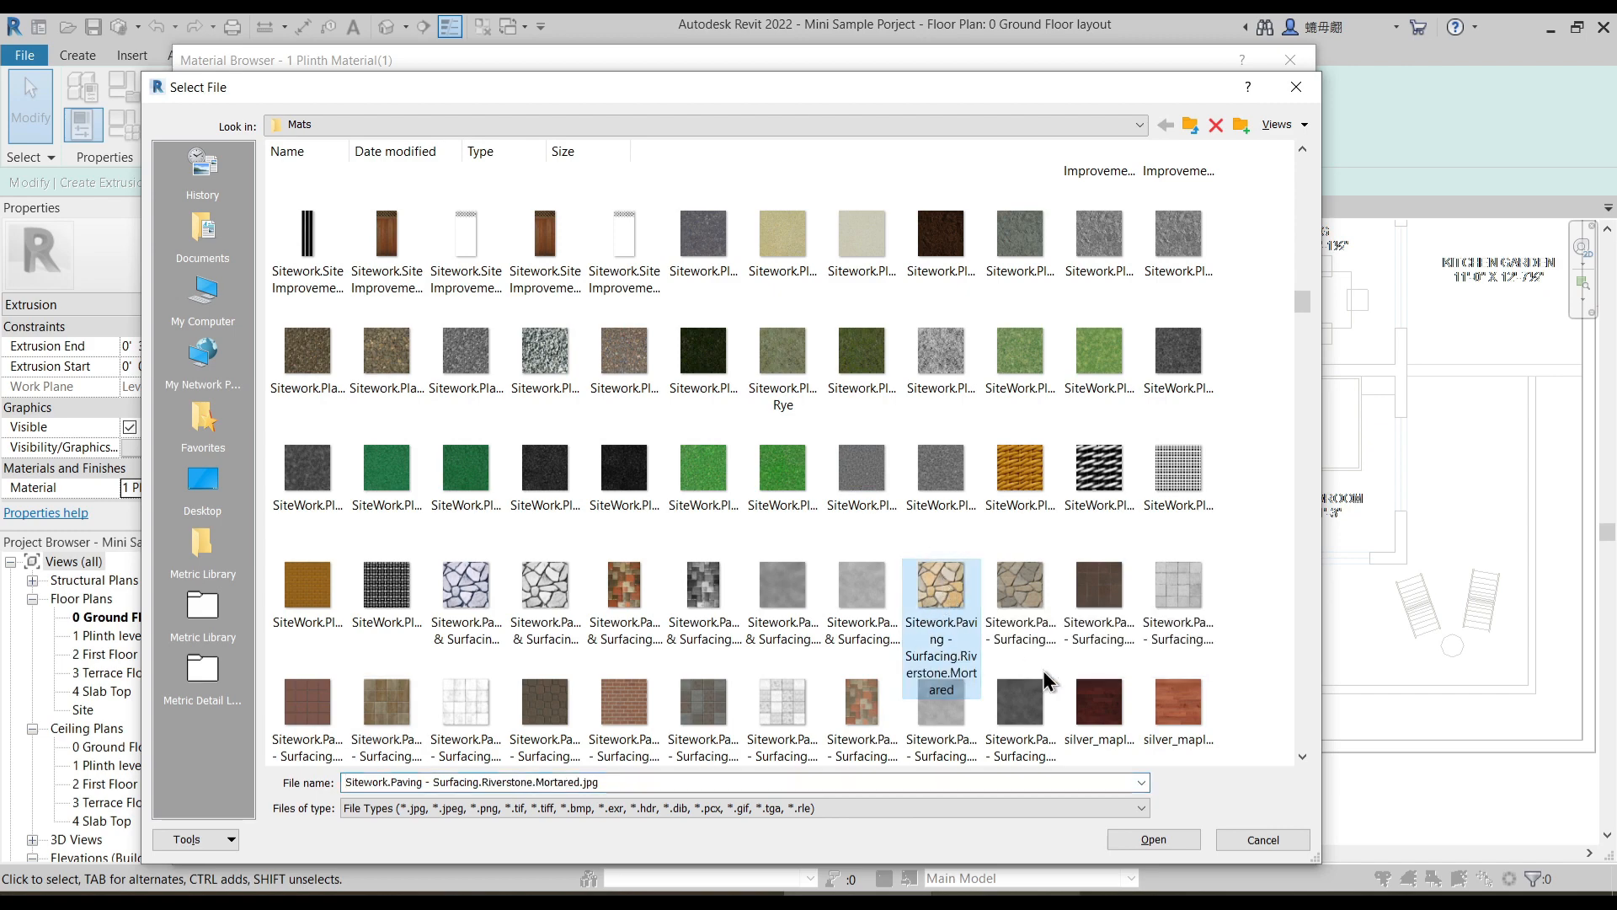
pyautogui.click(1041, 611)
pyautogui.click(1179, 837)
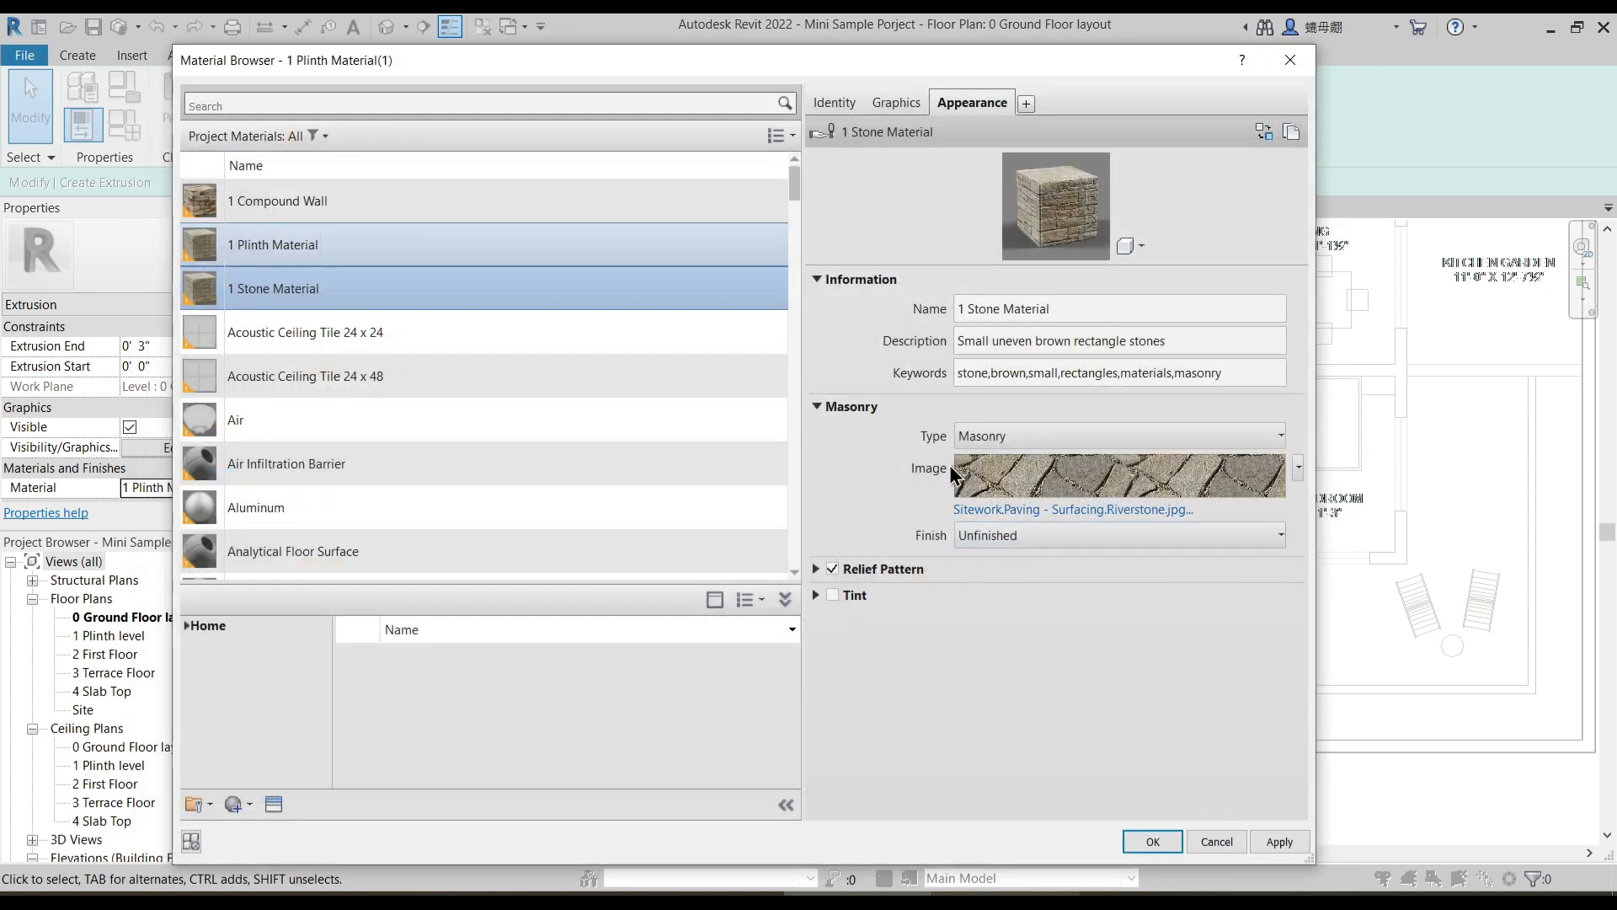
pyautogui.click(1138, 477)
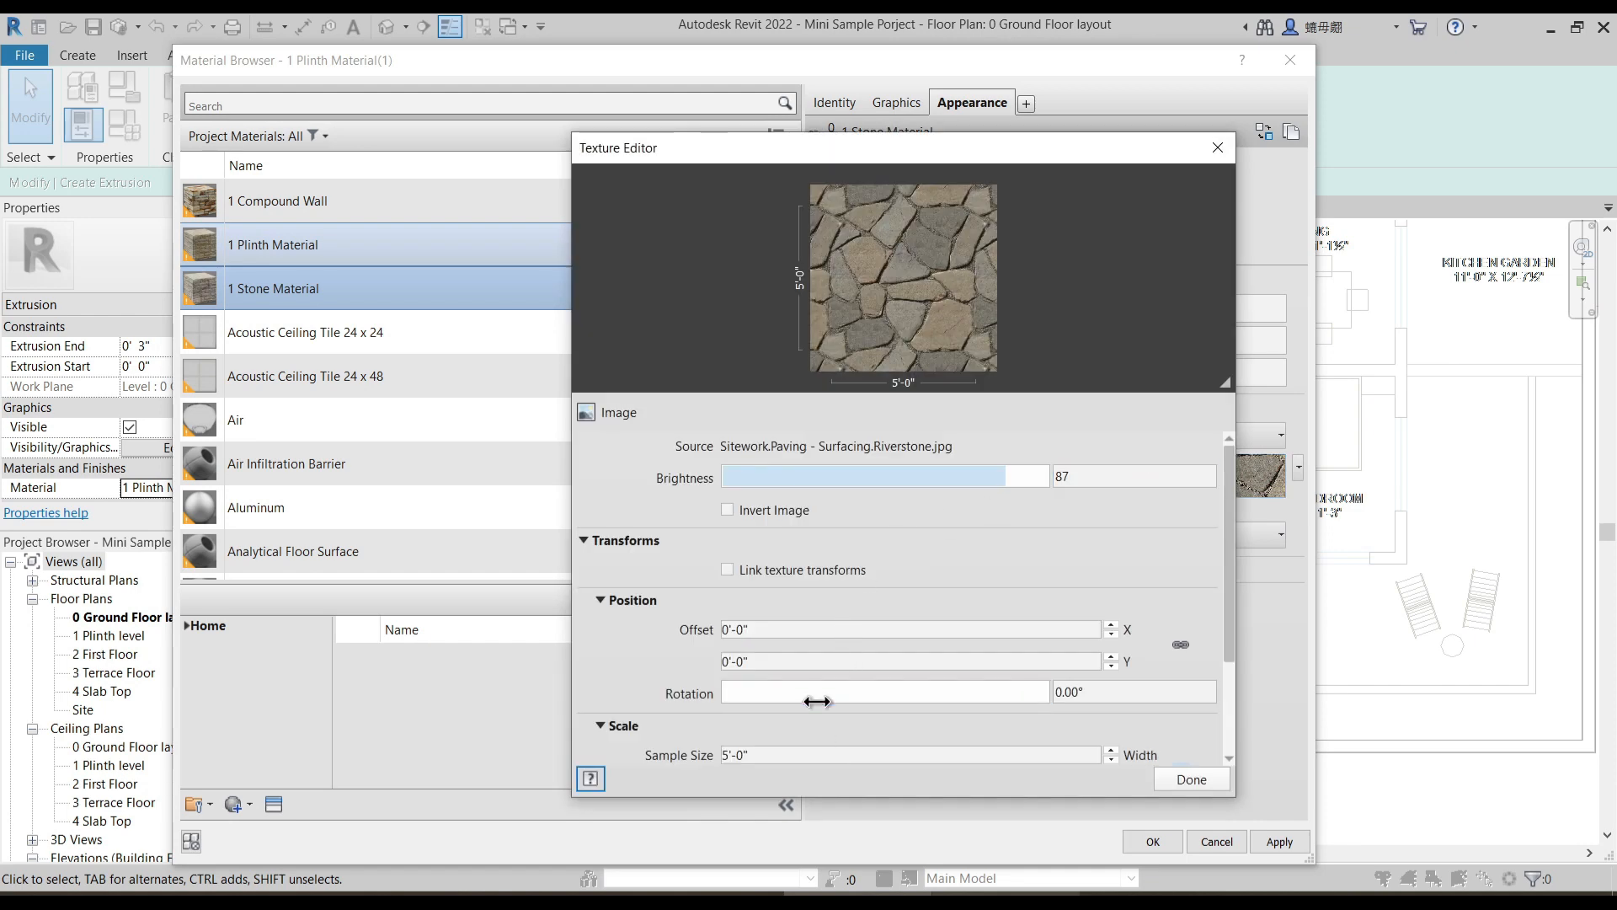
pyautogui.click(1191, 779)
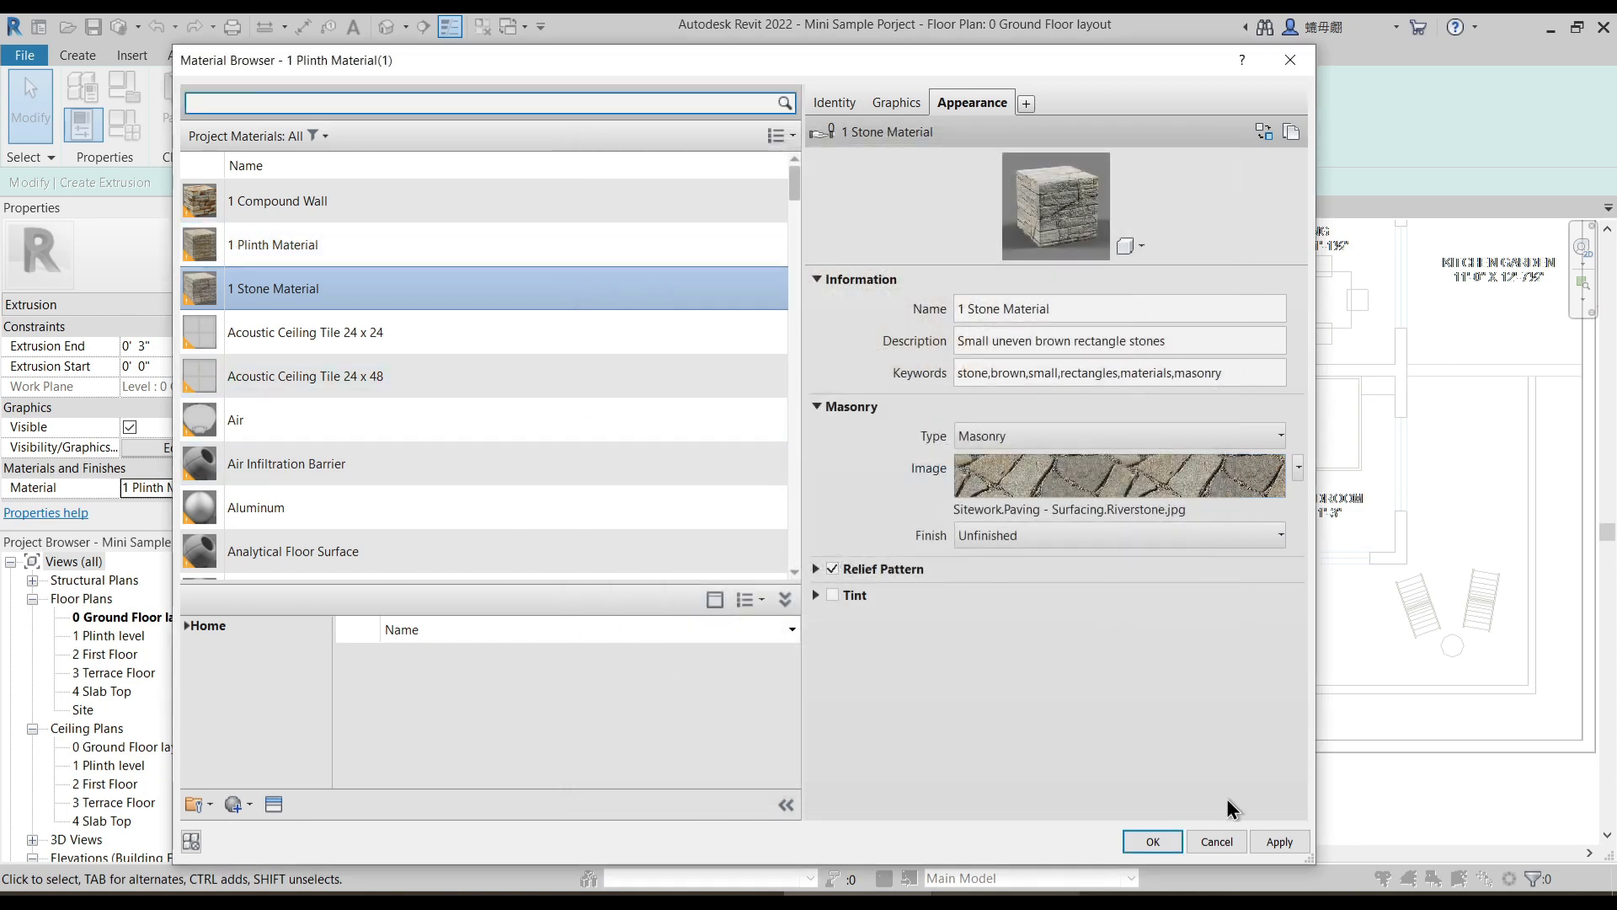
pyautogui.click(1149, 840)
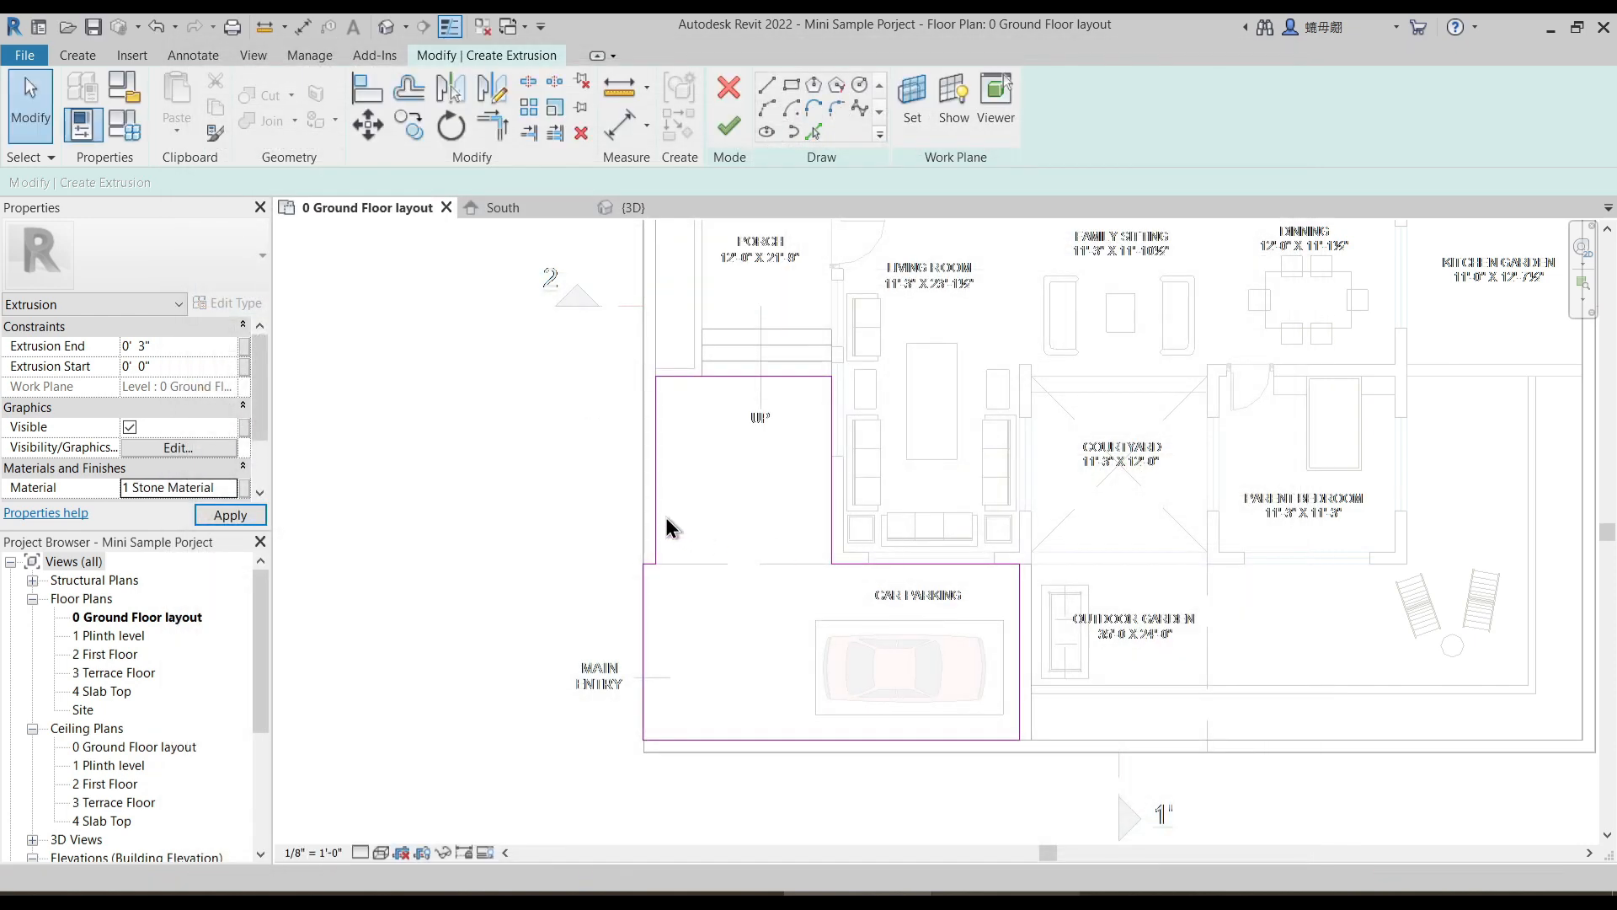
# - Finish the car parking extrusion and its in-place model, and display the plan in the Realistic visual style
pyautogui.click(730, 126)
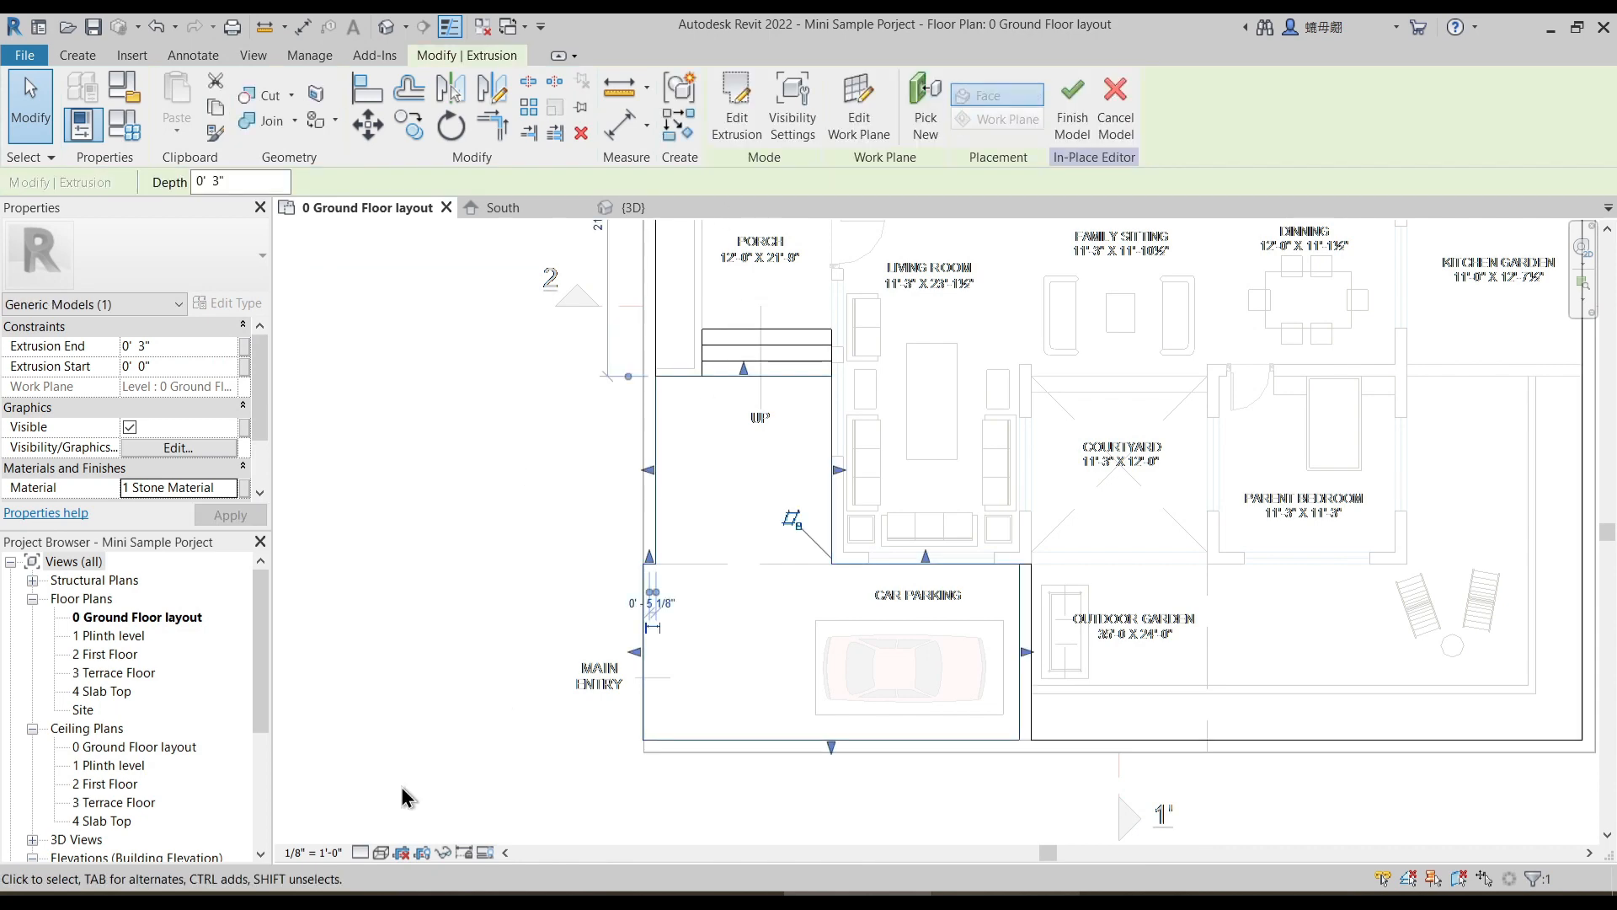
pyautogui.click(381, 853)
pyautogui.click(412, 829)
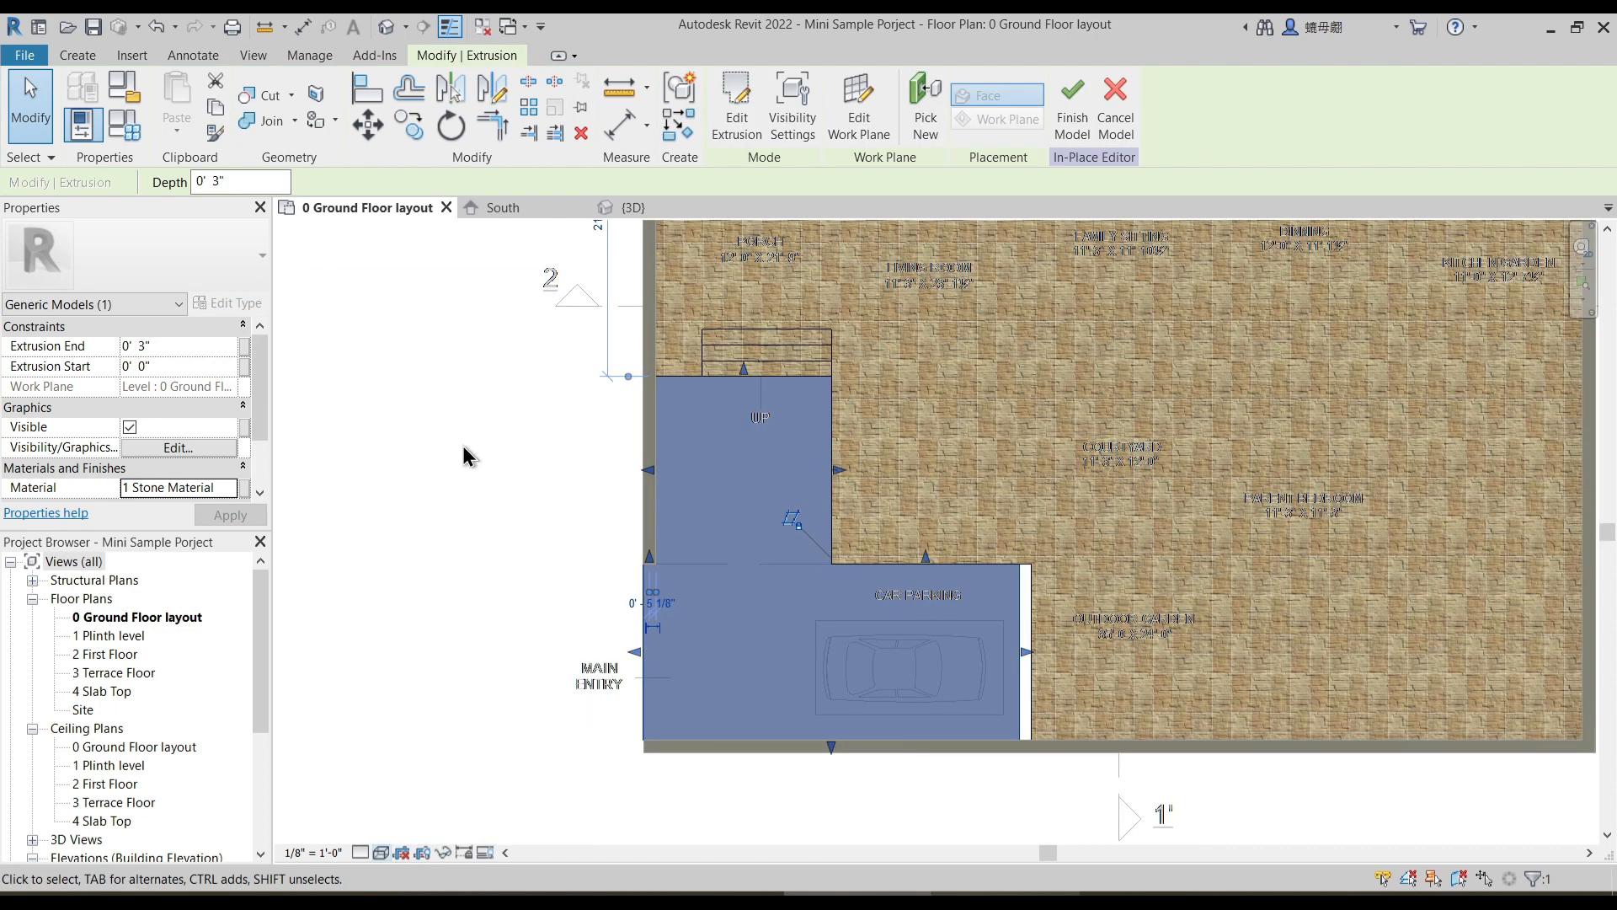
pyautogui.moveTo(462, 449); pyautogui.dragTo(454, 486, button='middle')
pyautogui.click(453, 472)
pyautogui.scroll(-2, 665, 513)
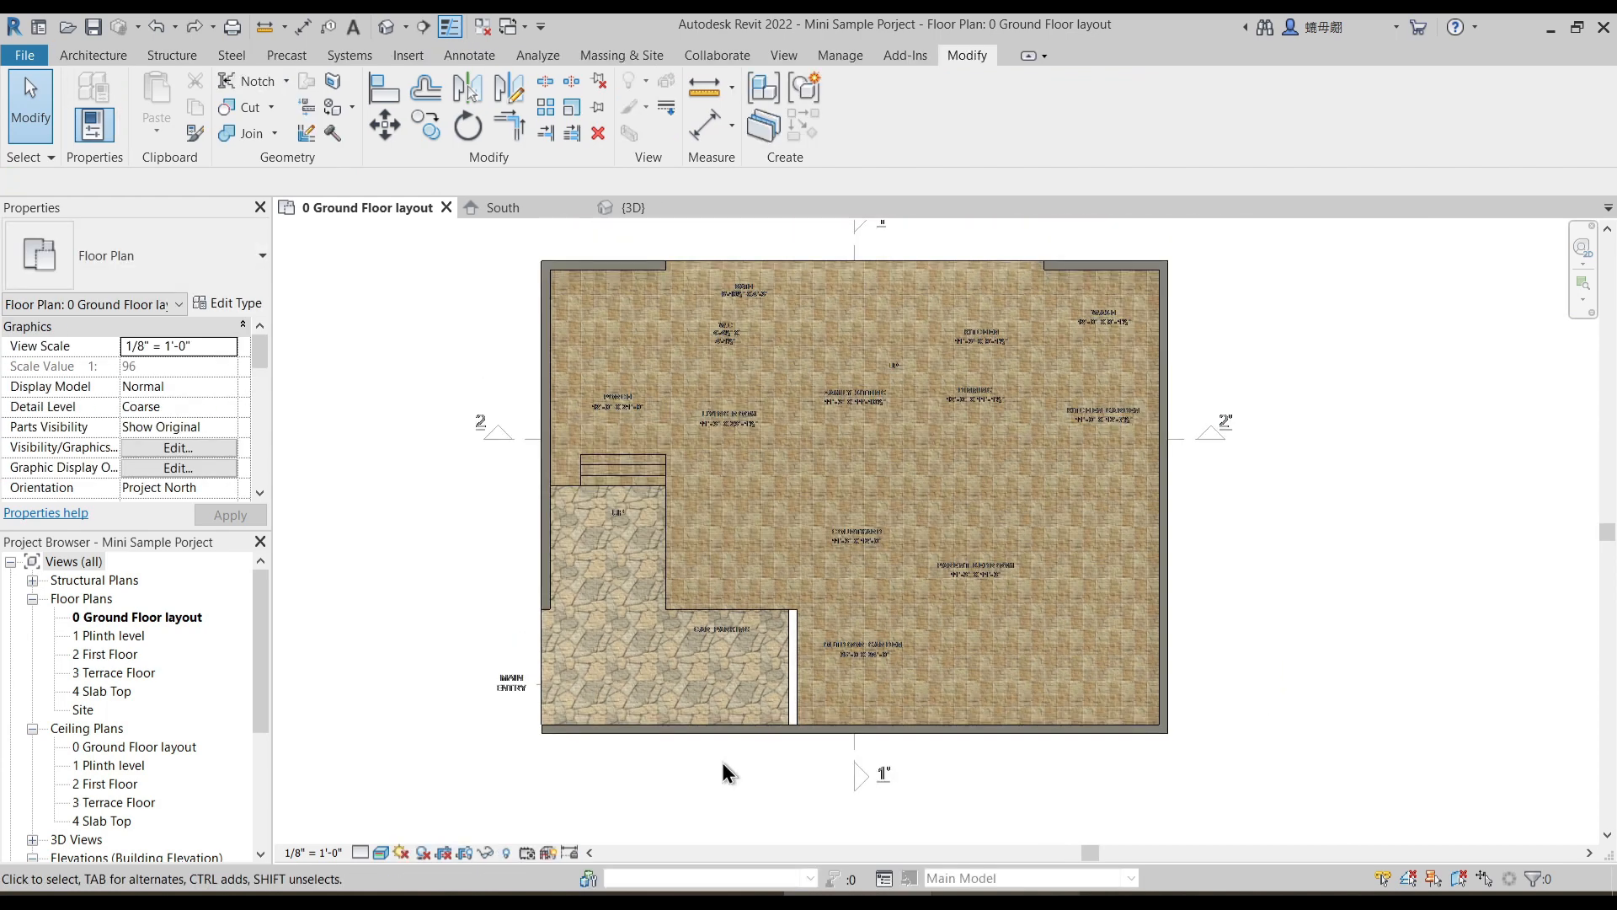
pyautogui.scroll(-1, 721, 769)
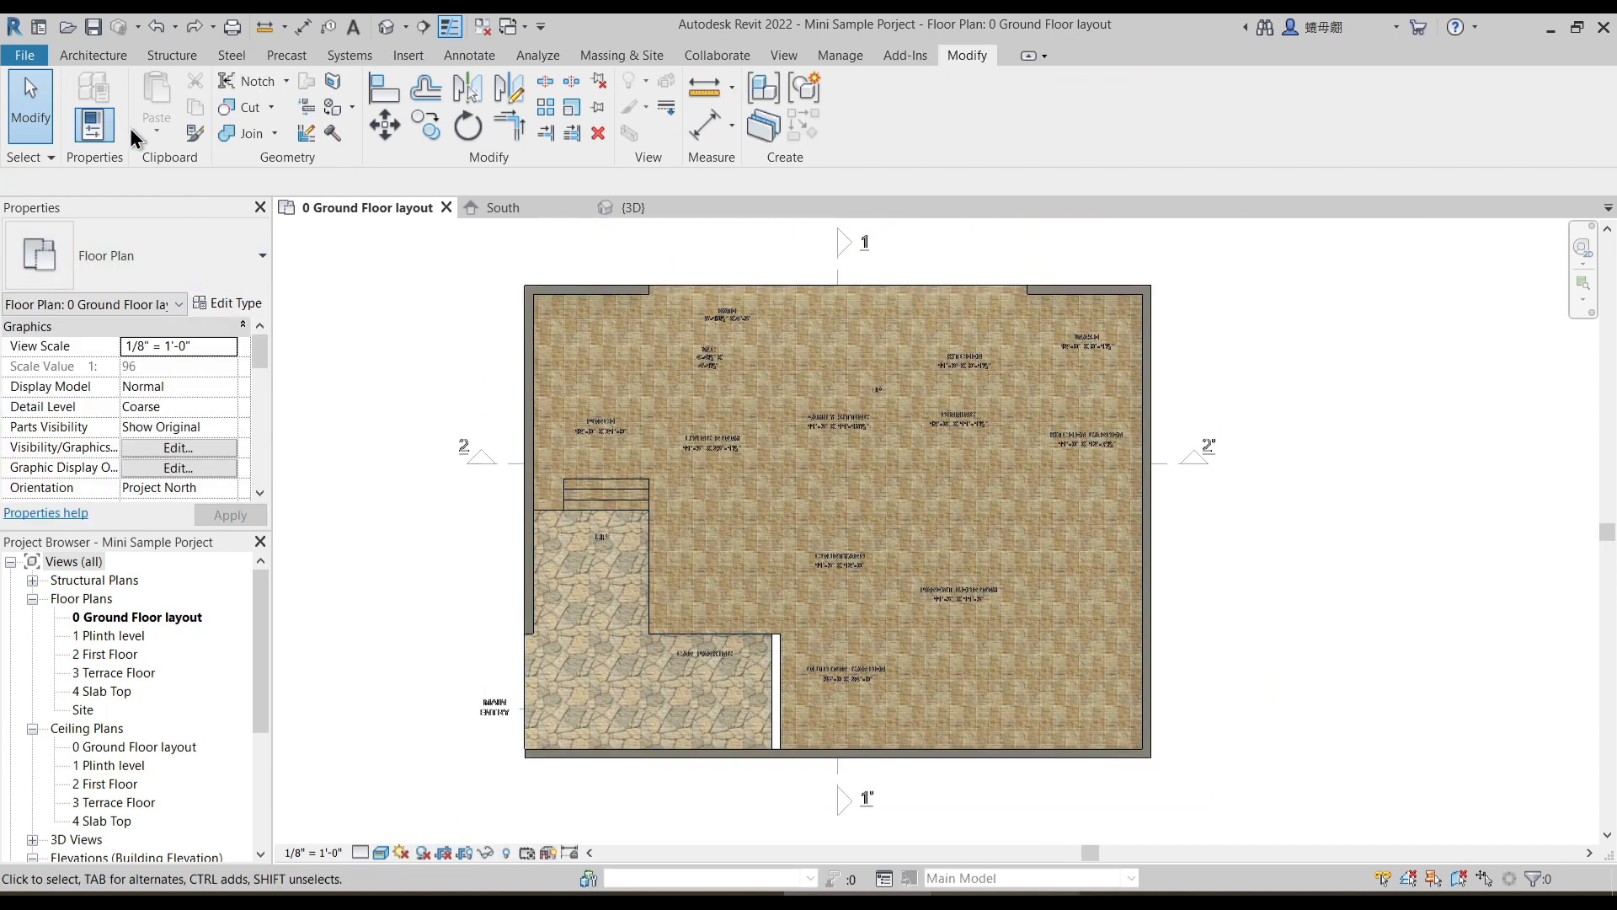
# - Draw a Compound Wall 5' 6" high and 11'-2 1/2" long in the gap between car parking and outdoor garden
pyautogui.click(118, 55)
pyautogui.click(105, 93)
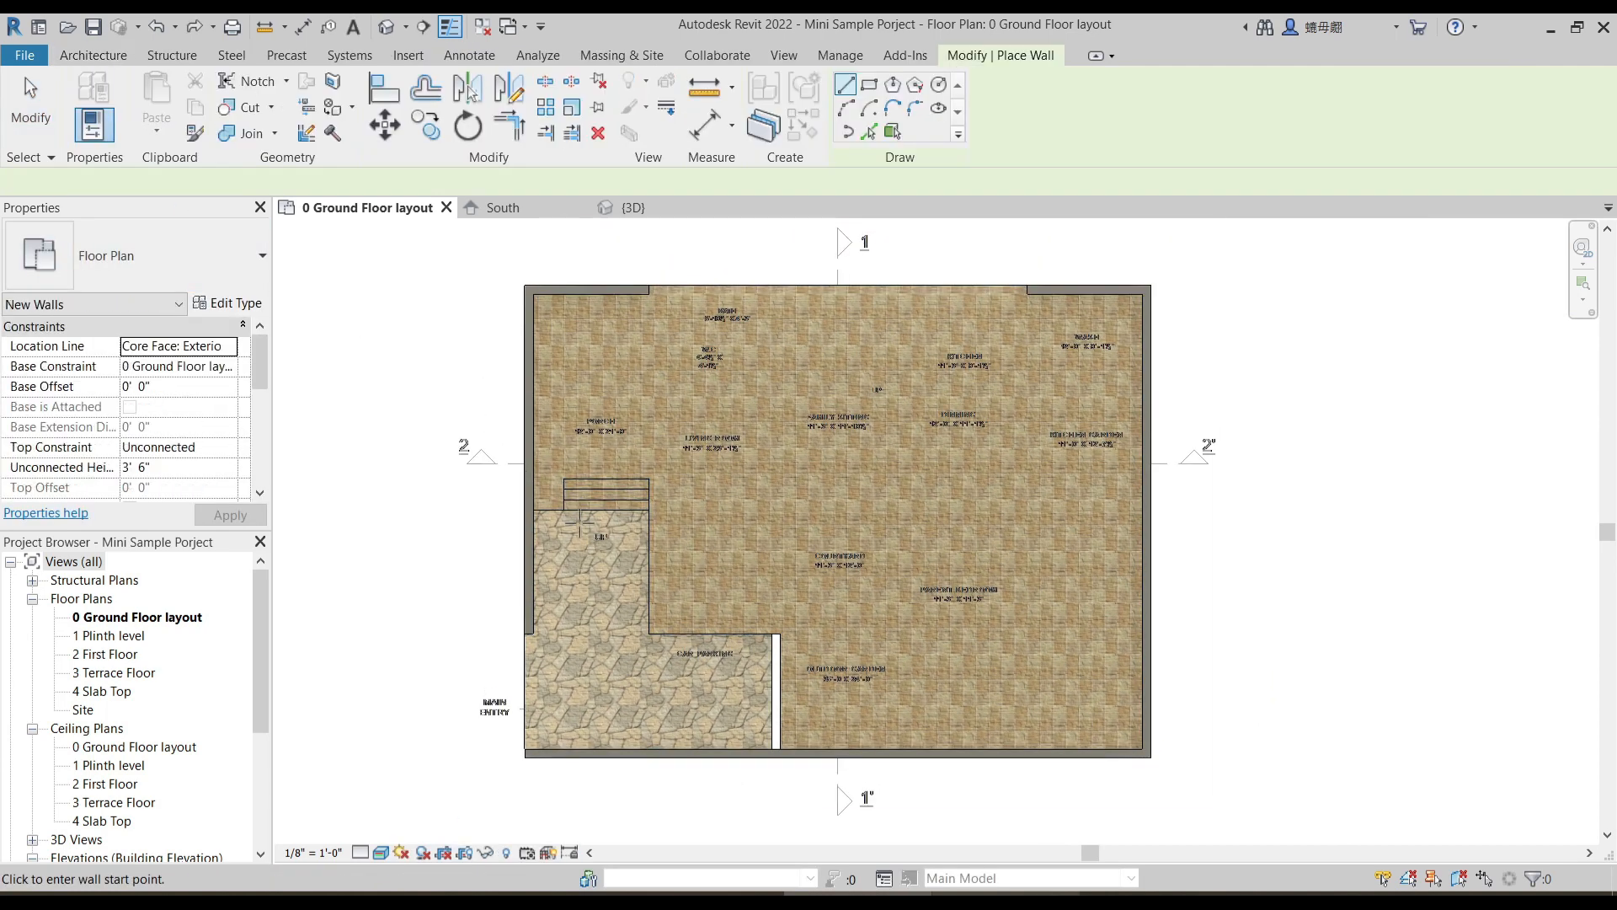
pyautogui.click(168, 257)
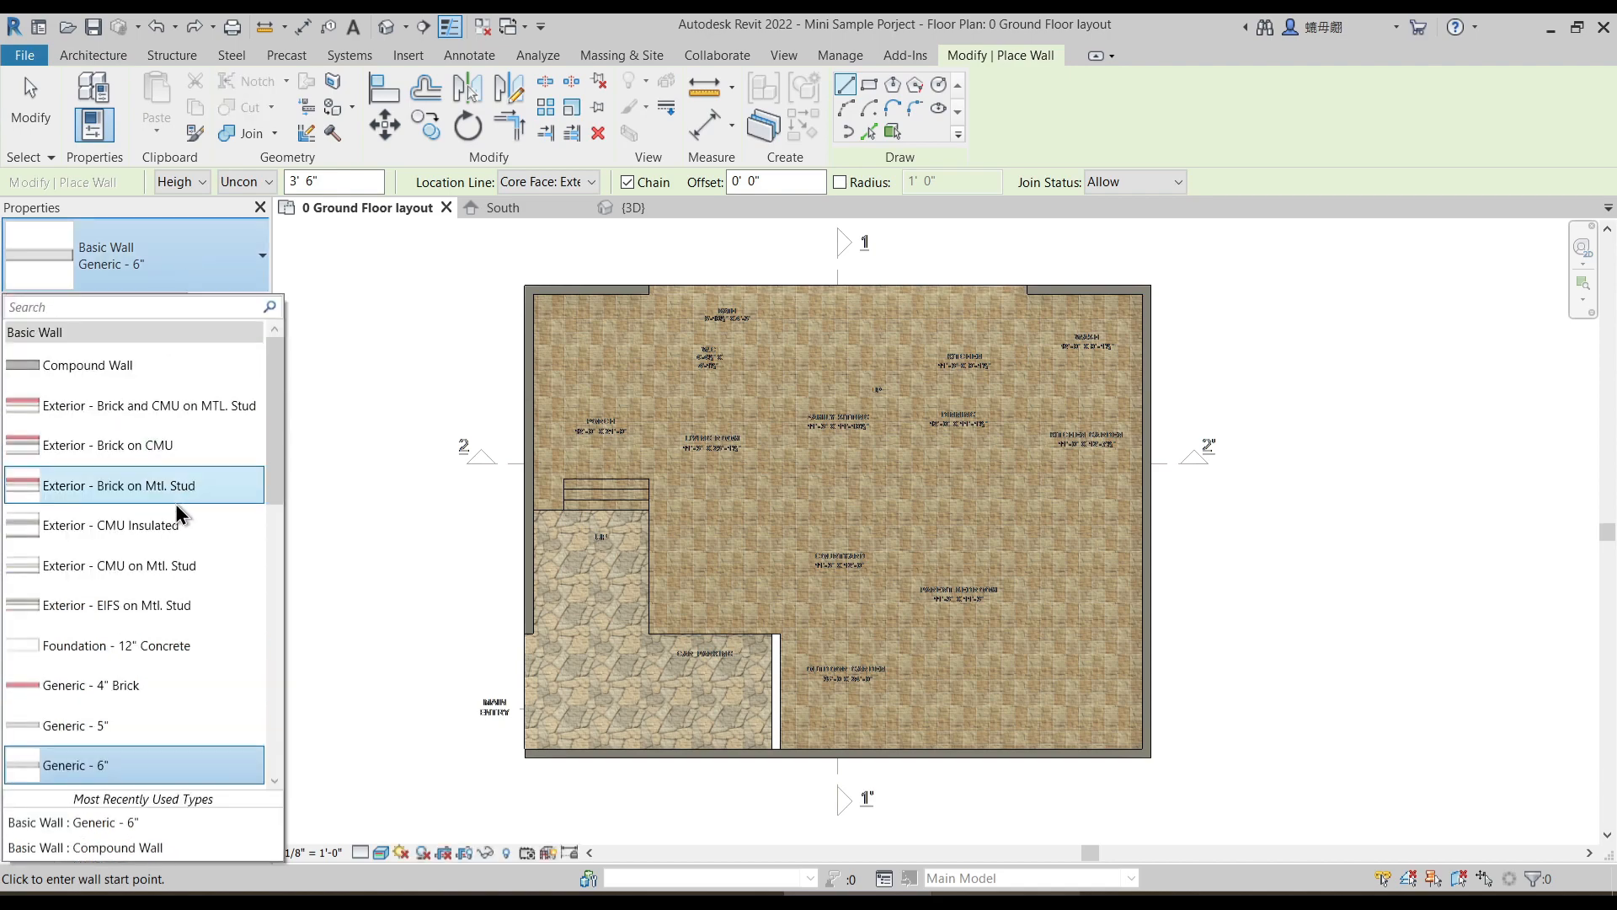
pyautogui.click(121, 365)
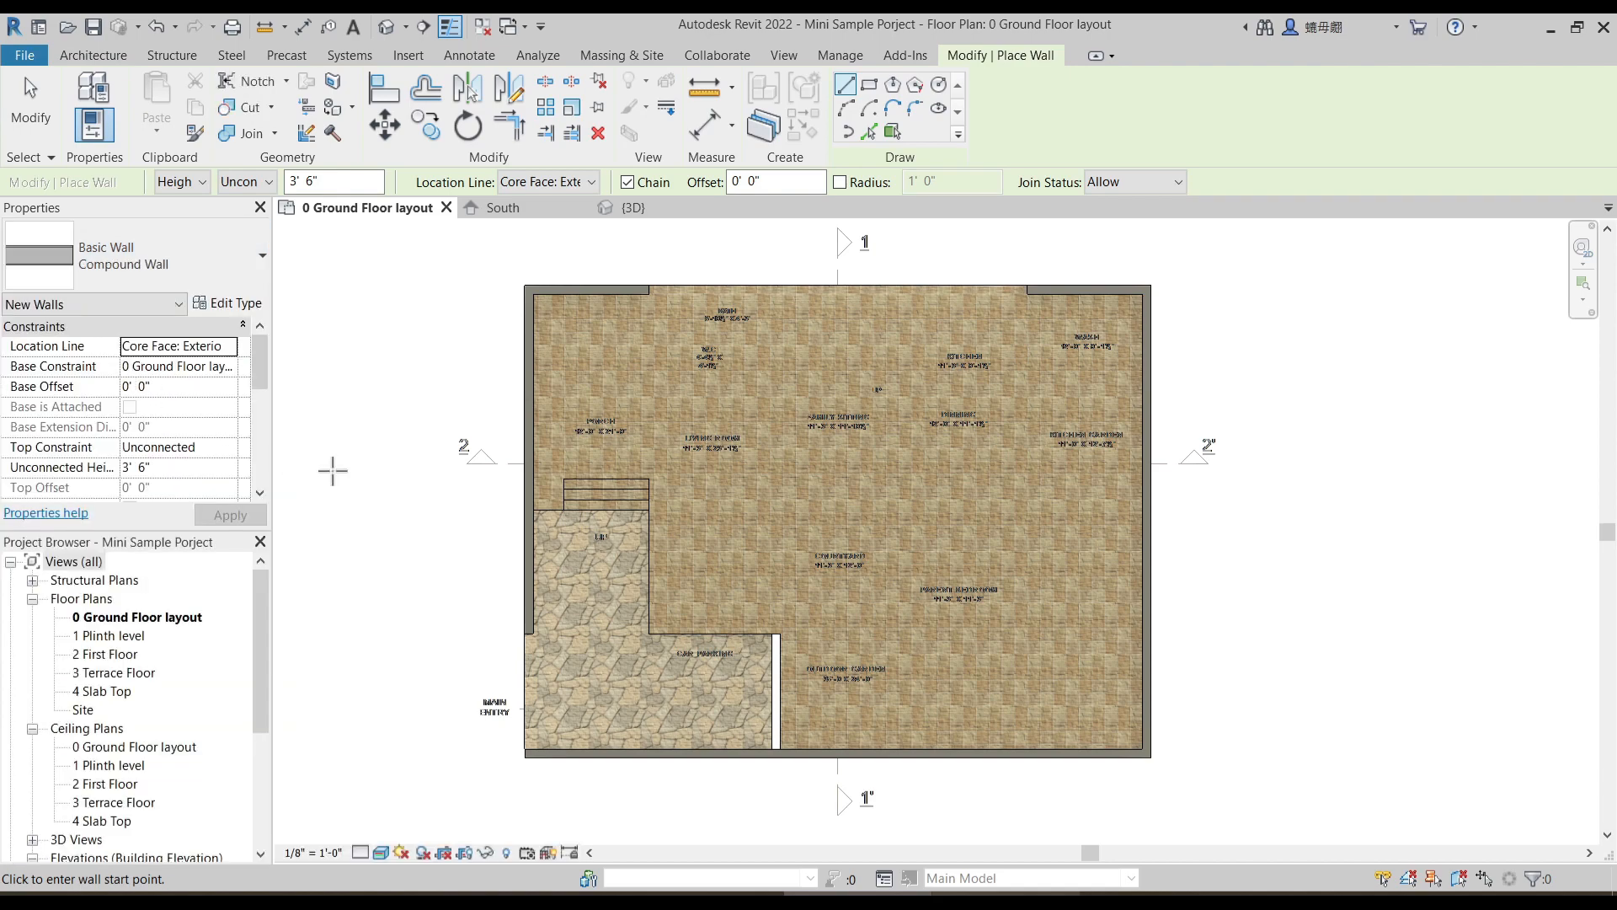
pyautogui.scroll(5, 741, 739)
pyautogui.click(184, 468)
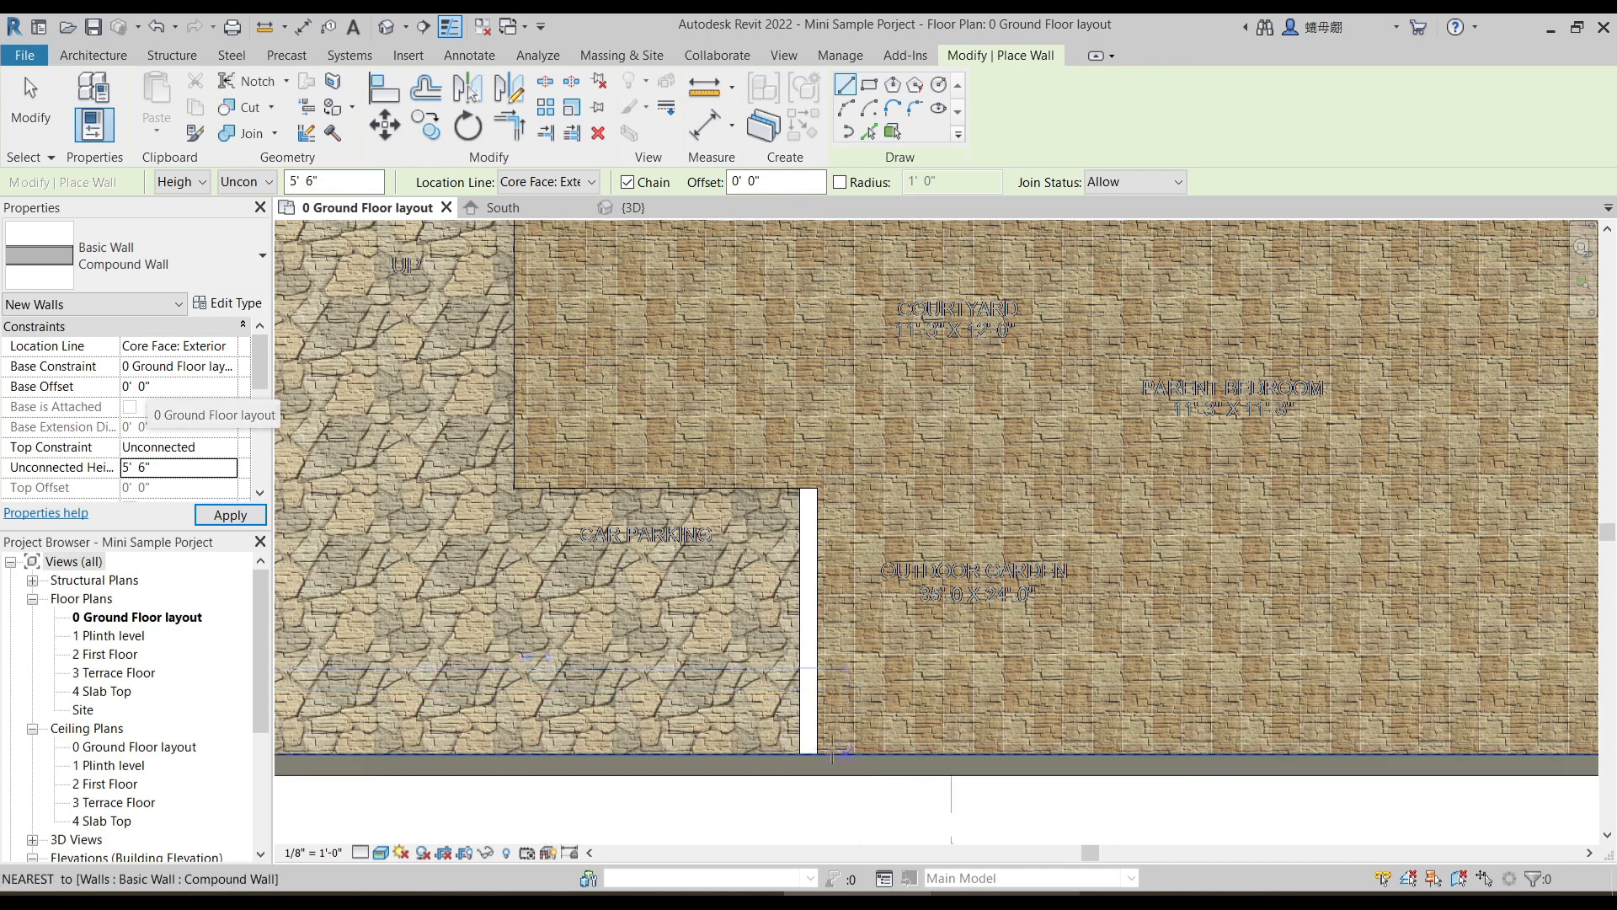
pyautogui.scroll(2, 804, 628)
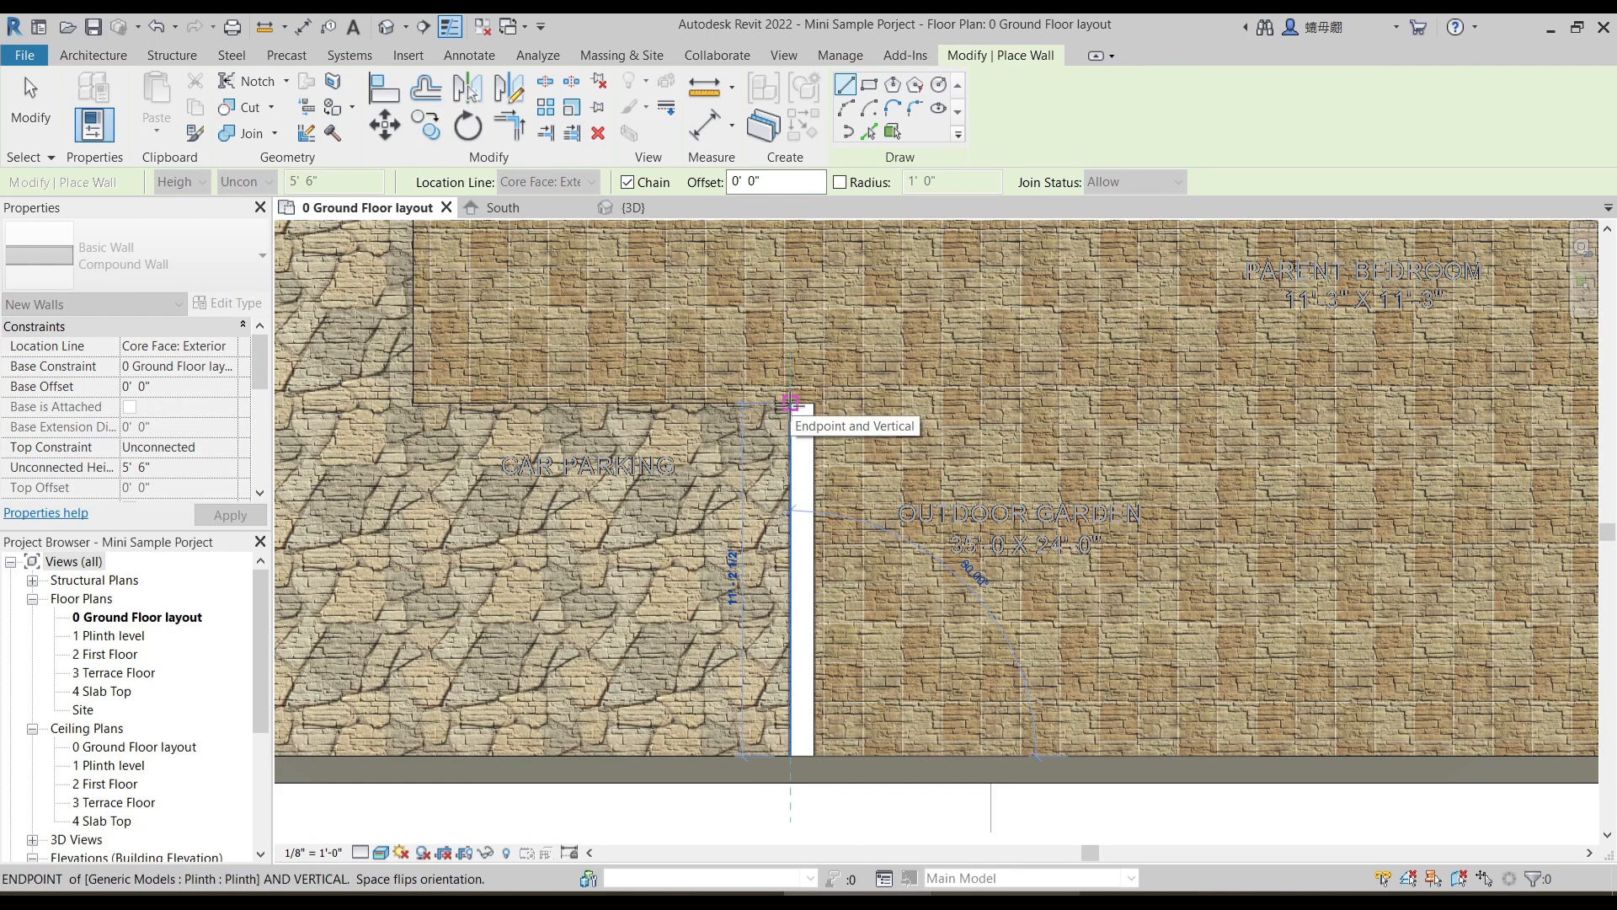
pyautogui.click(790, 401)
pyautogui.scroll(-4, 826, 643)
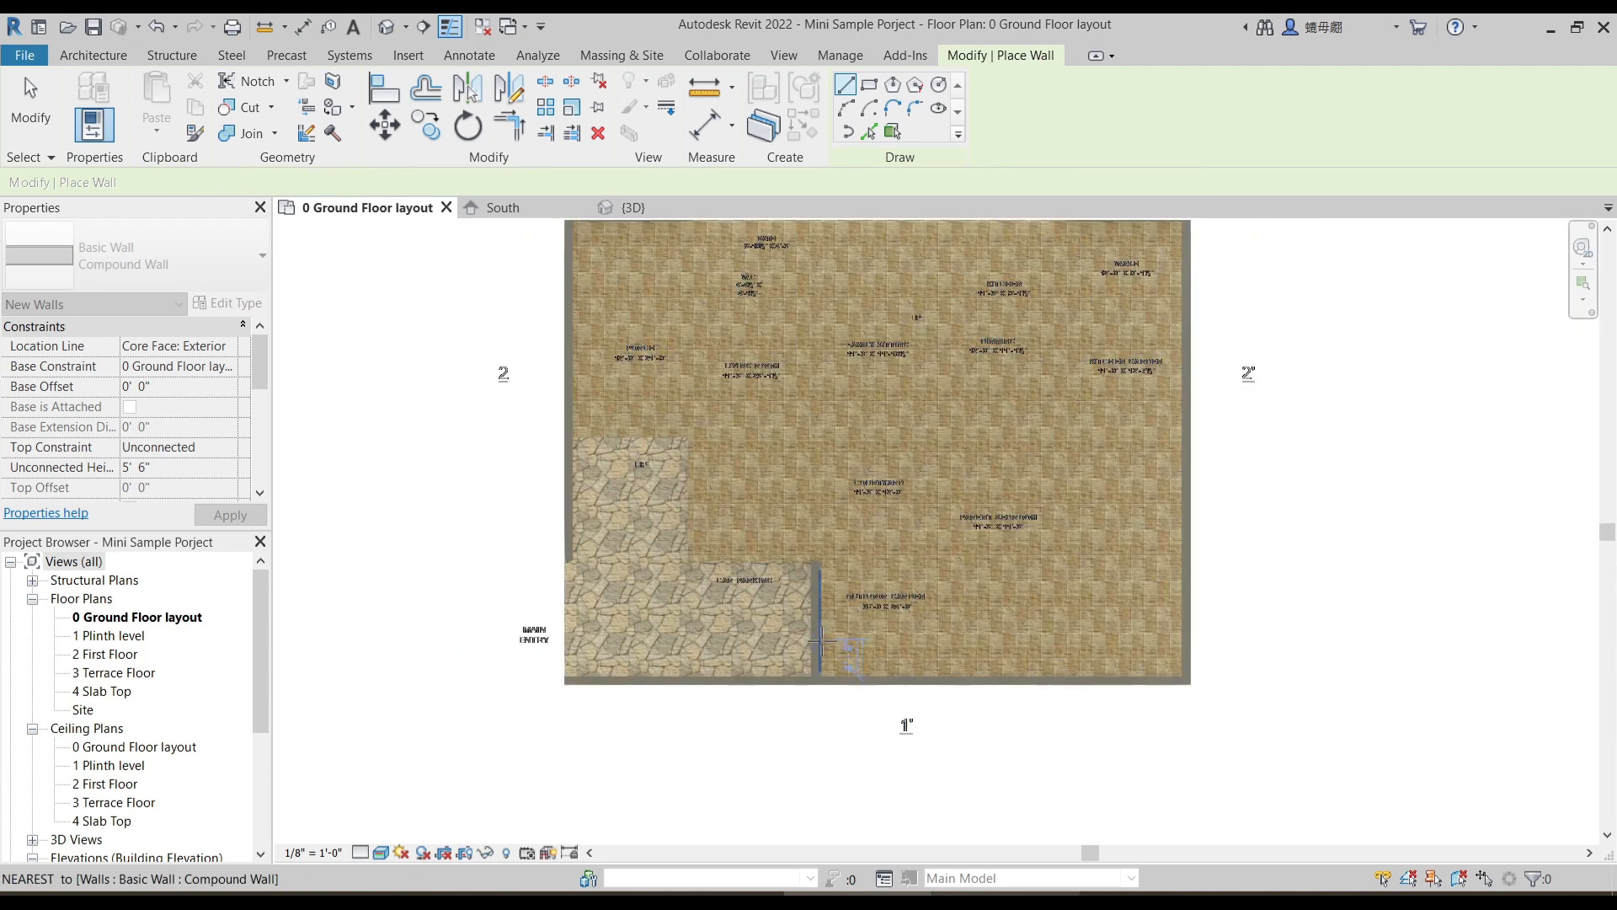
pyautogui.scroll(-3, 985, 620)
pyautogui.press('Escape')
# - Switch the plan to Wireframe and draw a Compound Wall about 11' long along the kitchen garden's lower edge
pyautogui.click(382, 852)
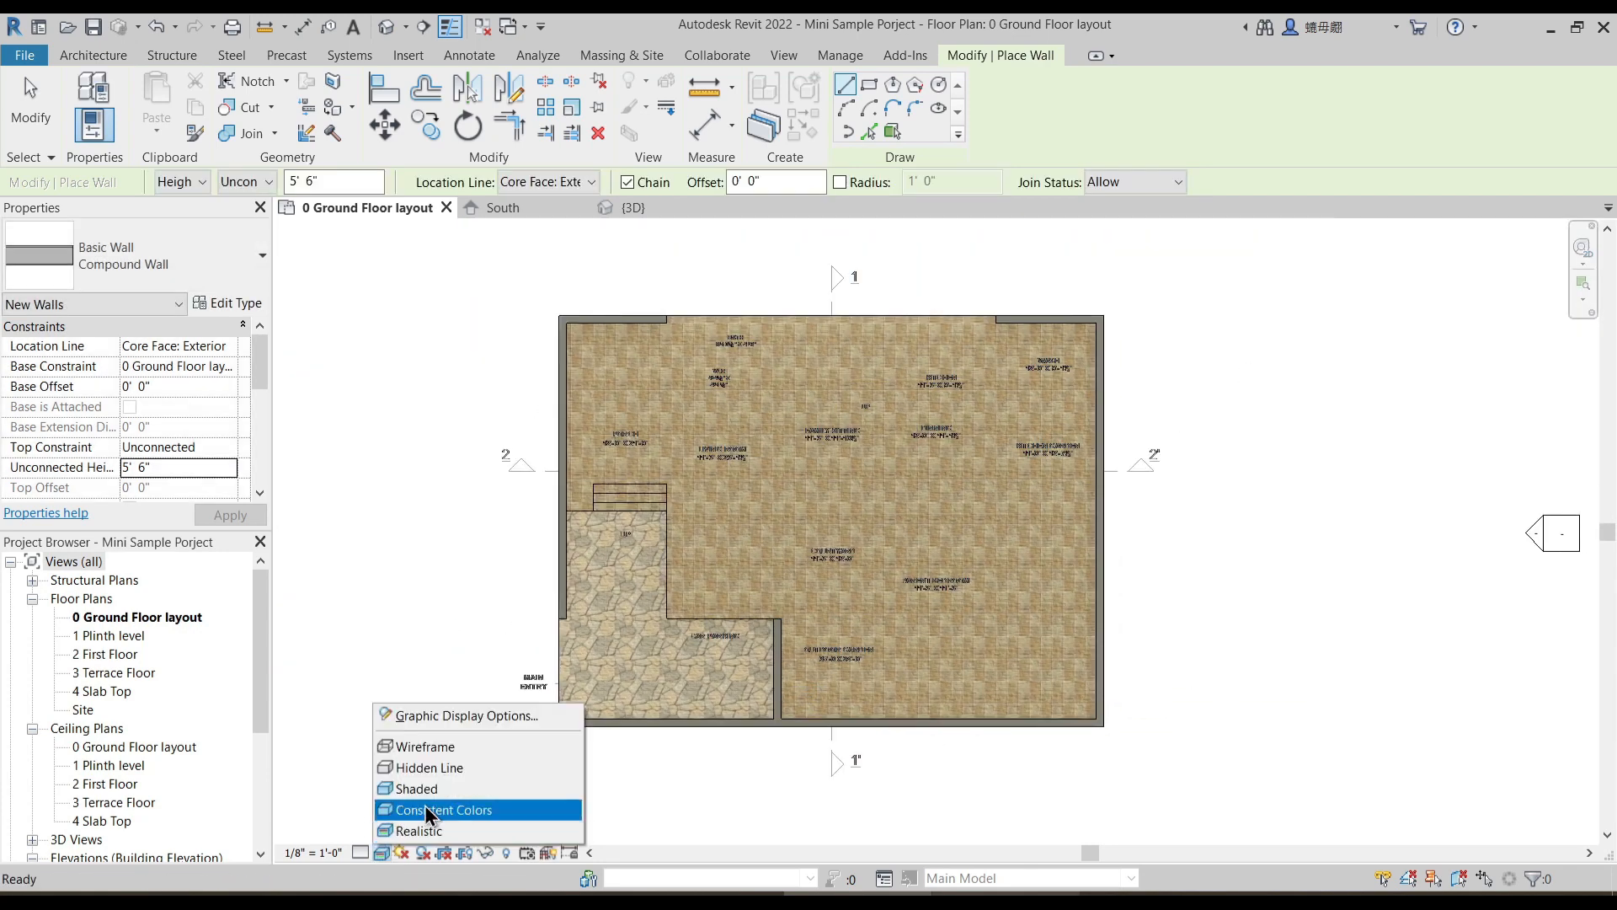
pyautogui.click(421, 746)
pyautogui.scroll(6, 1077, 497)
pyautogui.scroll(1, 1078, 497)
pyautogui.moveTo(895, 545); pyautogui.dragTo(967, 557, button='middle')
pyautogui.scroll(-3, 1100, 556)
pyautogui.moveTo(1065, 607); pyautogui.dragTo(1128, 599, button='middle')
pyautogui.scroll(-4, 1103, 568)
pyautogui.scroll(5, 1176, 564)
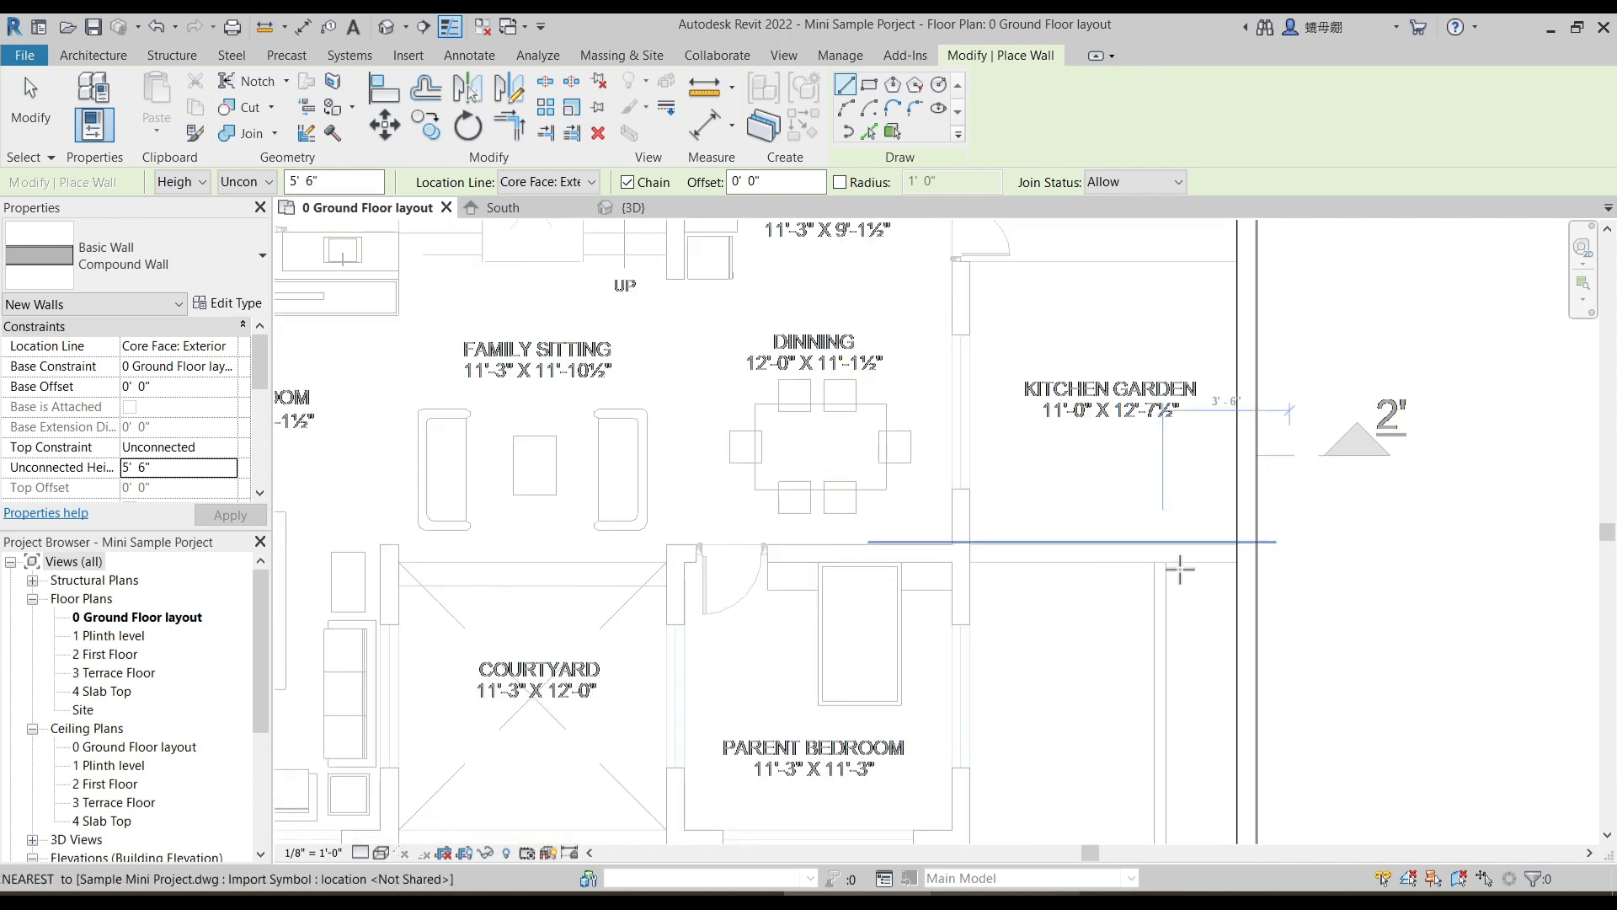
pyautogui.scroll(2, 1176, 565)
pyautogui.click(1274, 570)
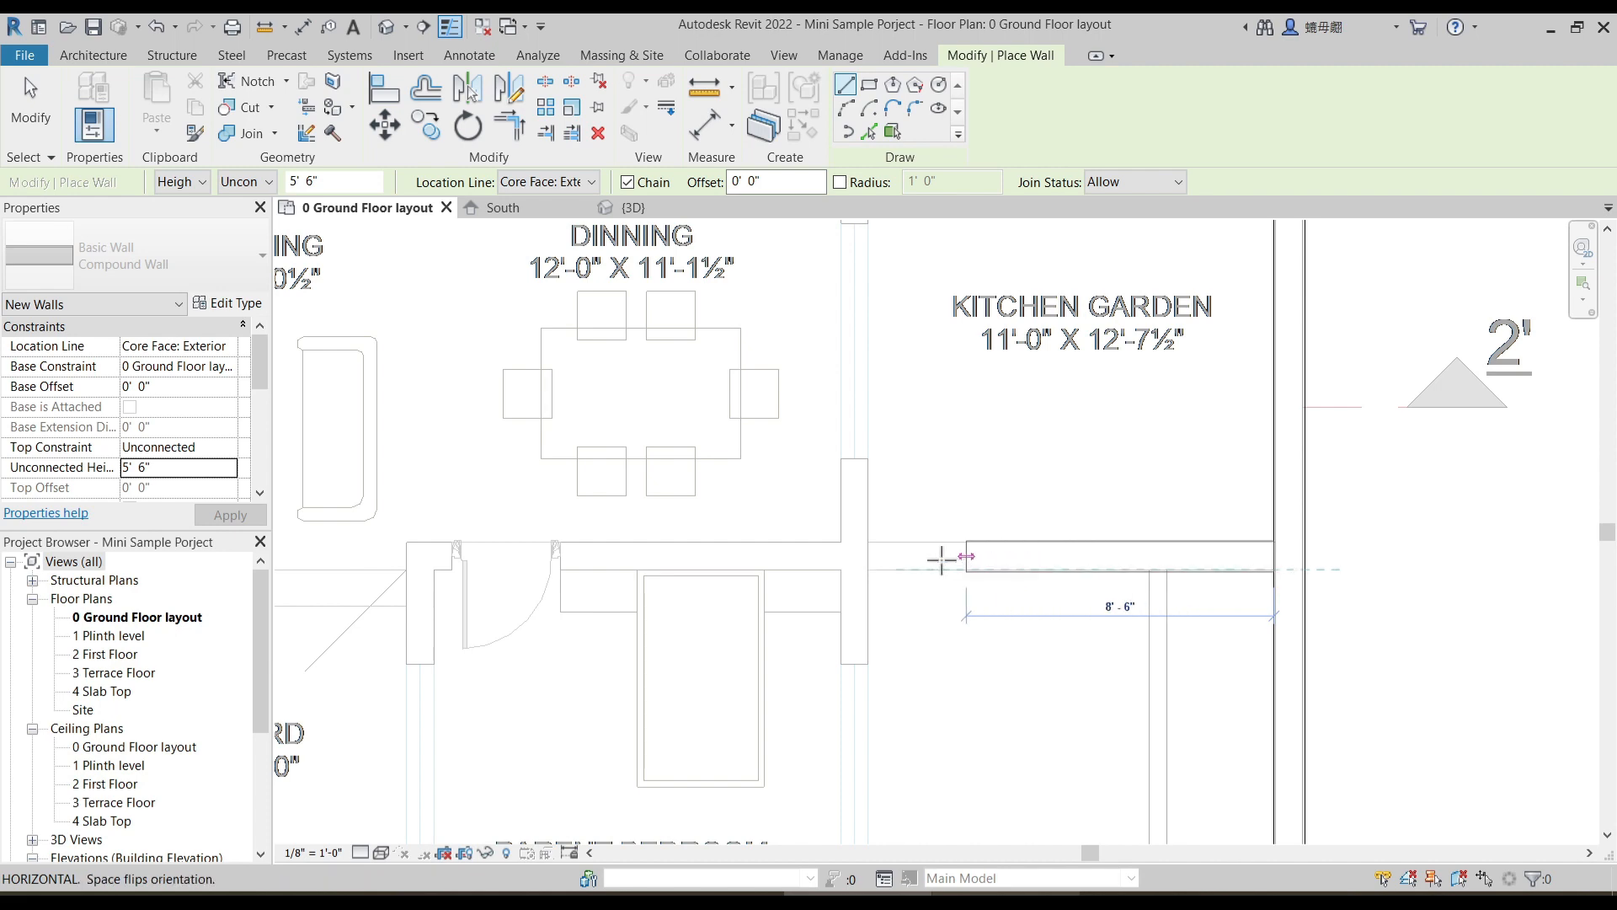
pyautogui.click(867, 566)
pyautogui.press('Escape')
pyautogui.press('Escape')
# - Set the kitchen garden wall's base constraint to 1 Plinth level and its unconnected height to 3' 6"
pyautogui.click(954, 544)
pyautogui.click(229, 368)
pyautogui.click(229, 366)
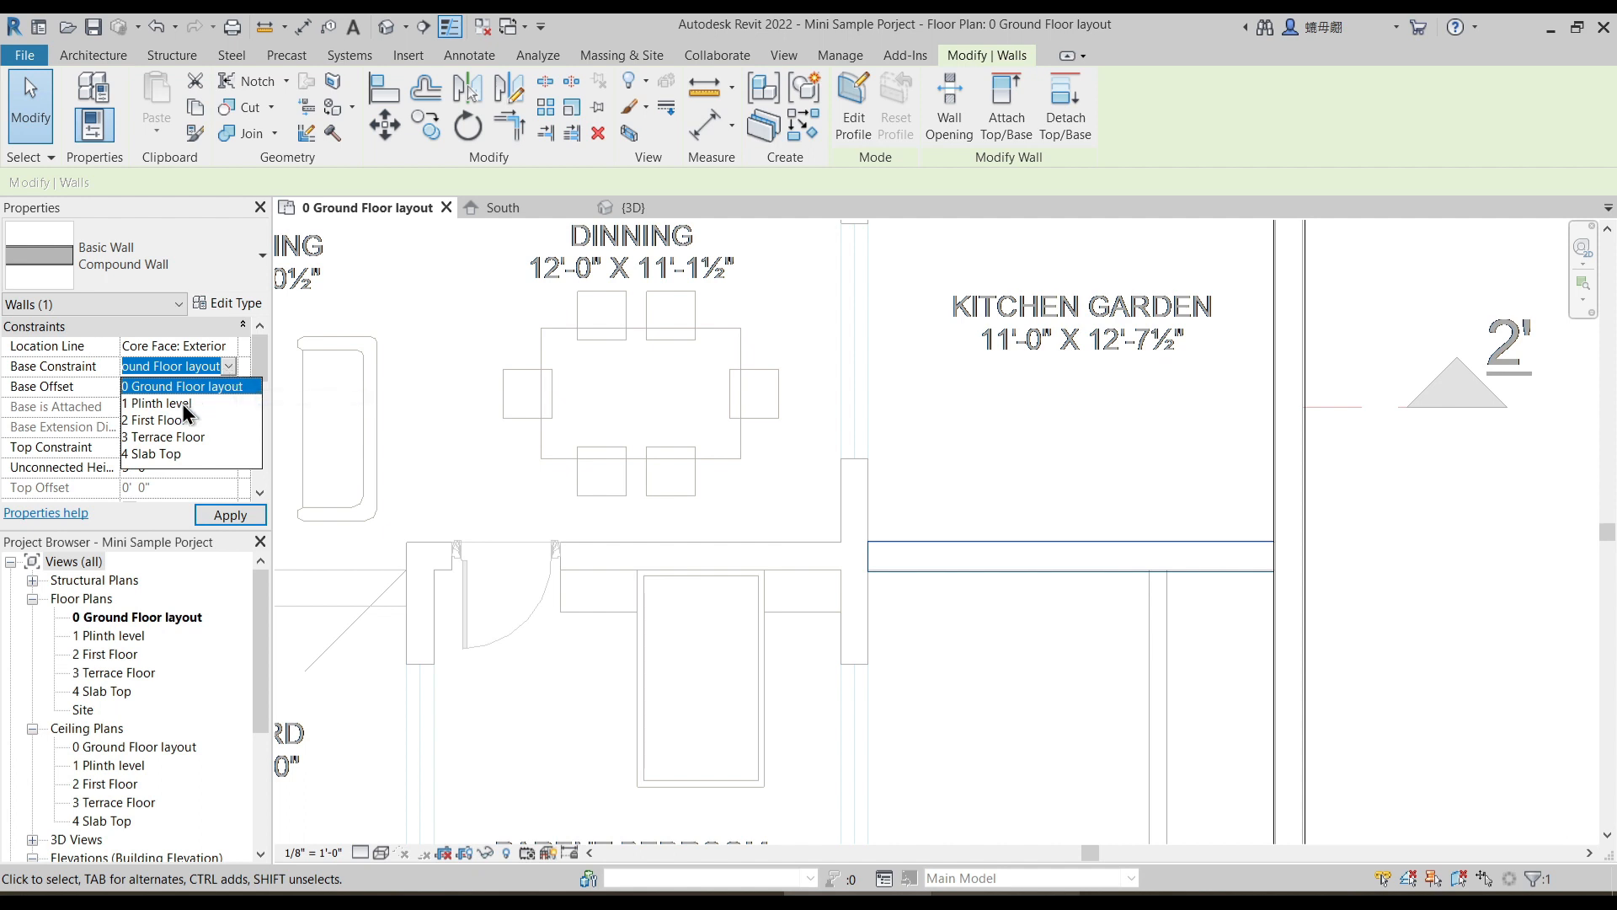
pyautogui.click(183, 405)
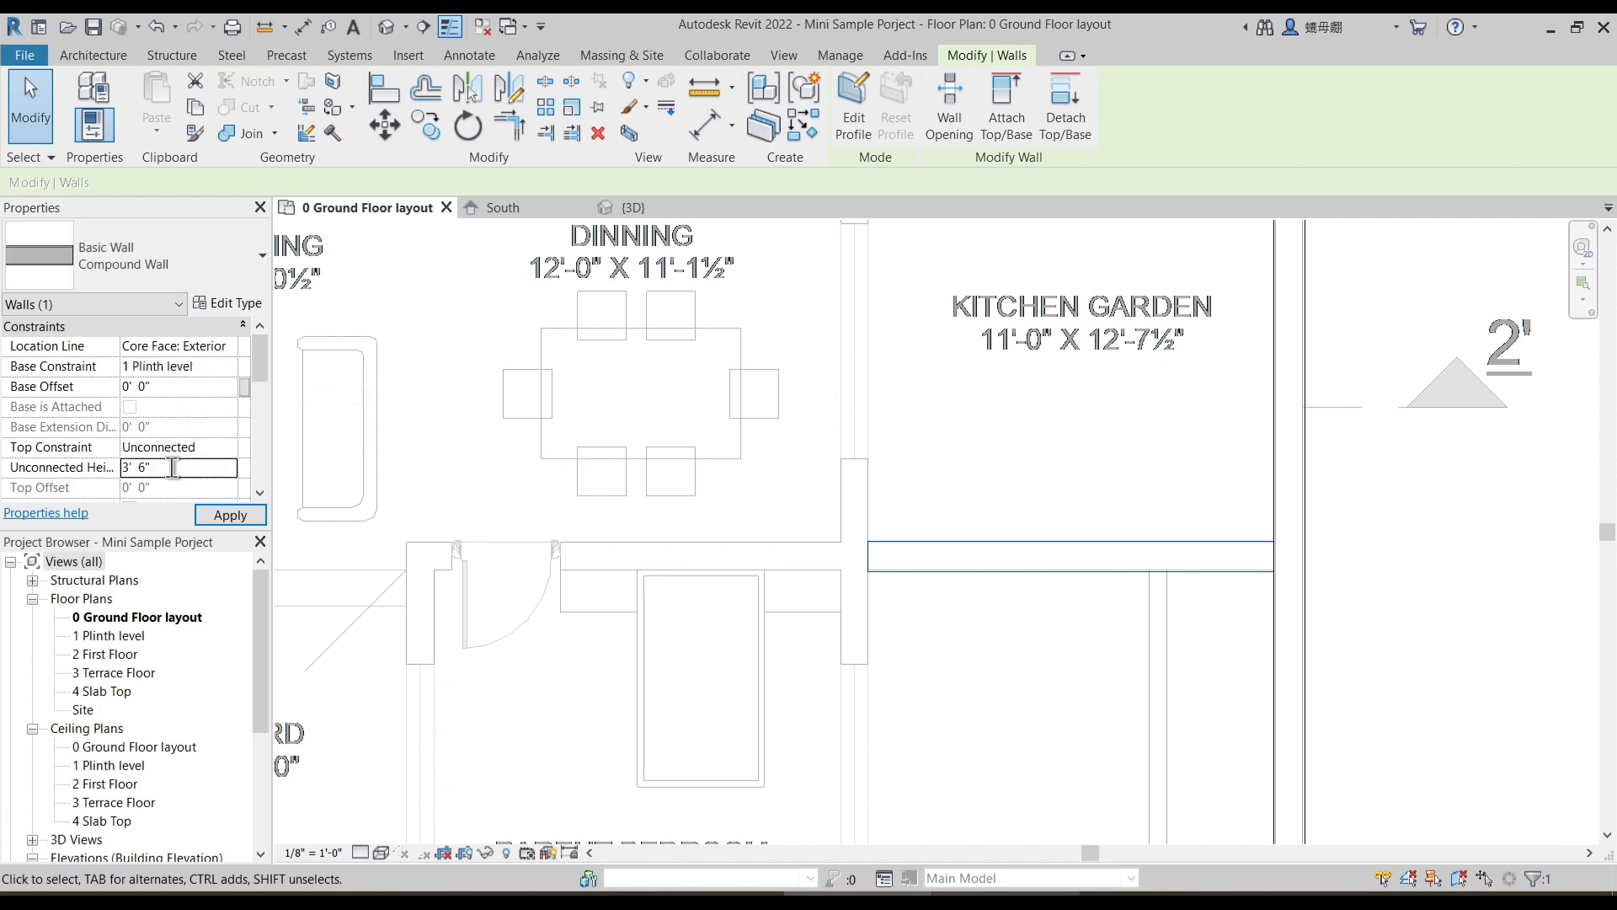
pyautogui.scroll(-5, 791, 469)
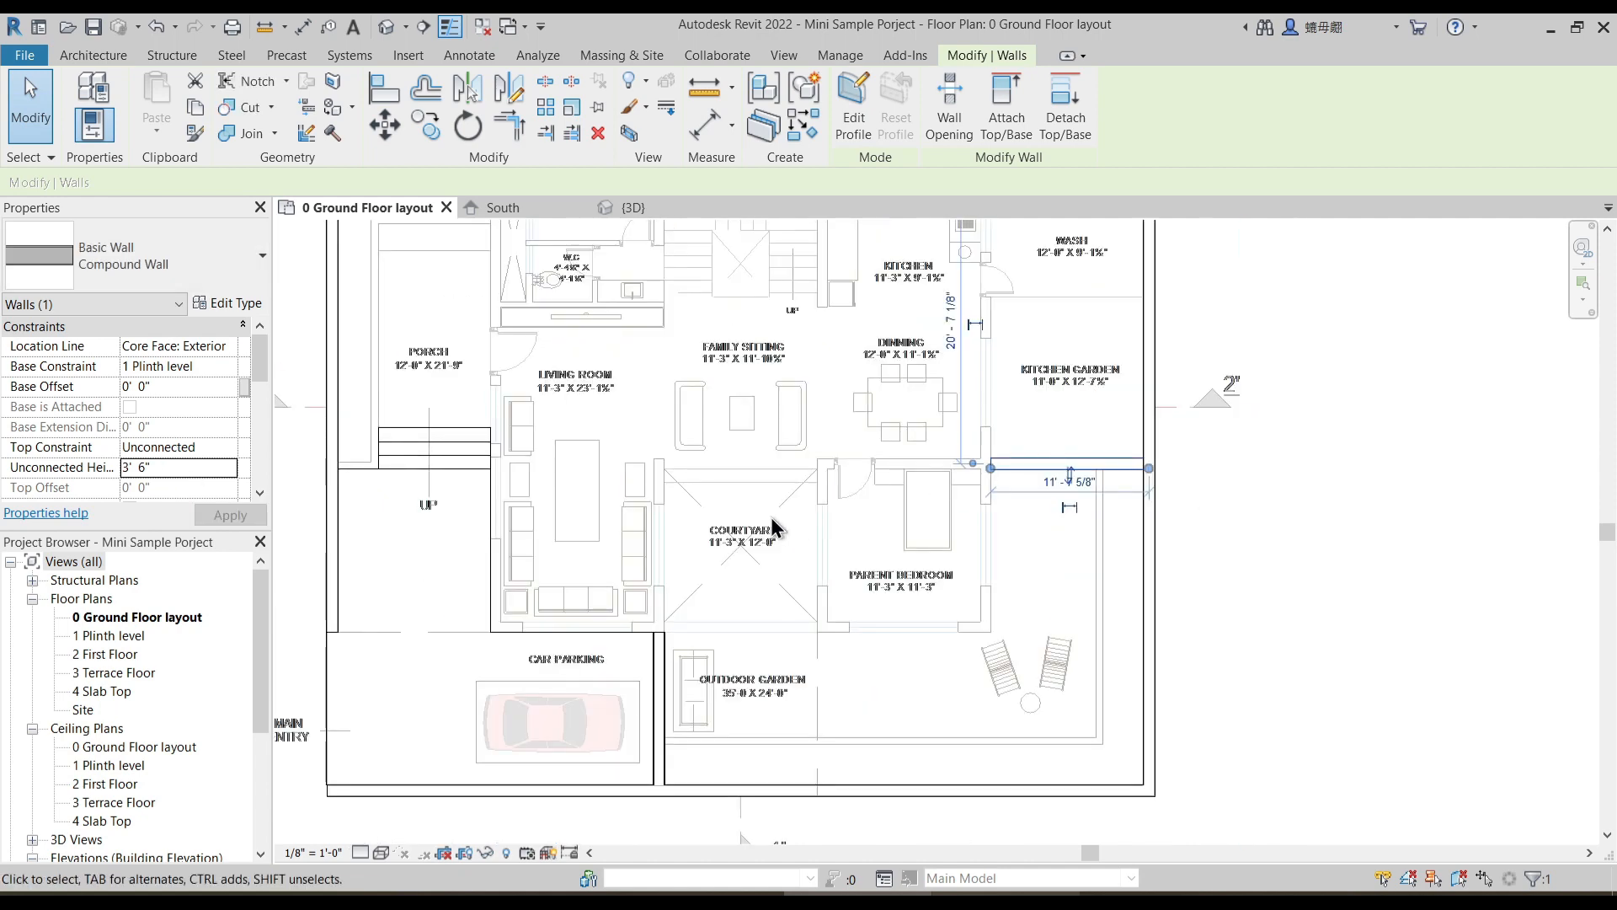
pyautogui.moveTo(653, 595); pyautogui.dragTo(724, 640, button='middle')
pyautogui.click(523, 600)
# - Duplicate the Compound Wall type as Compound Wall 2 and set its structure layer's thickness to 6"
pyautogui.click(87, 108)
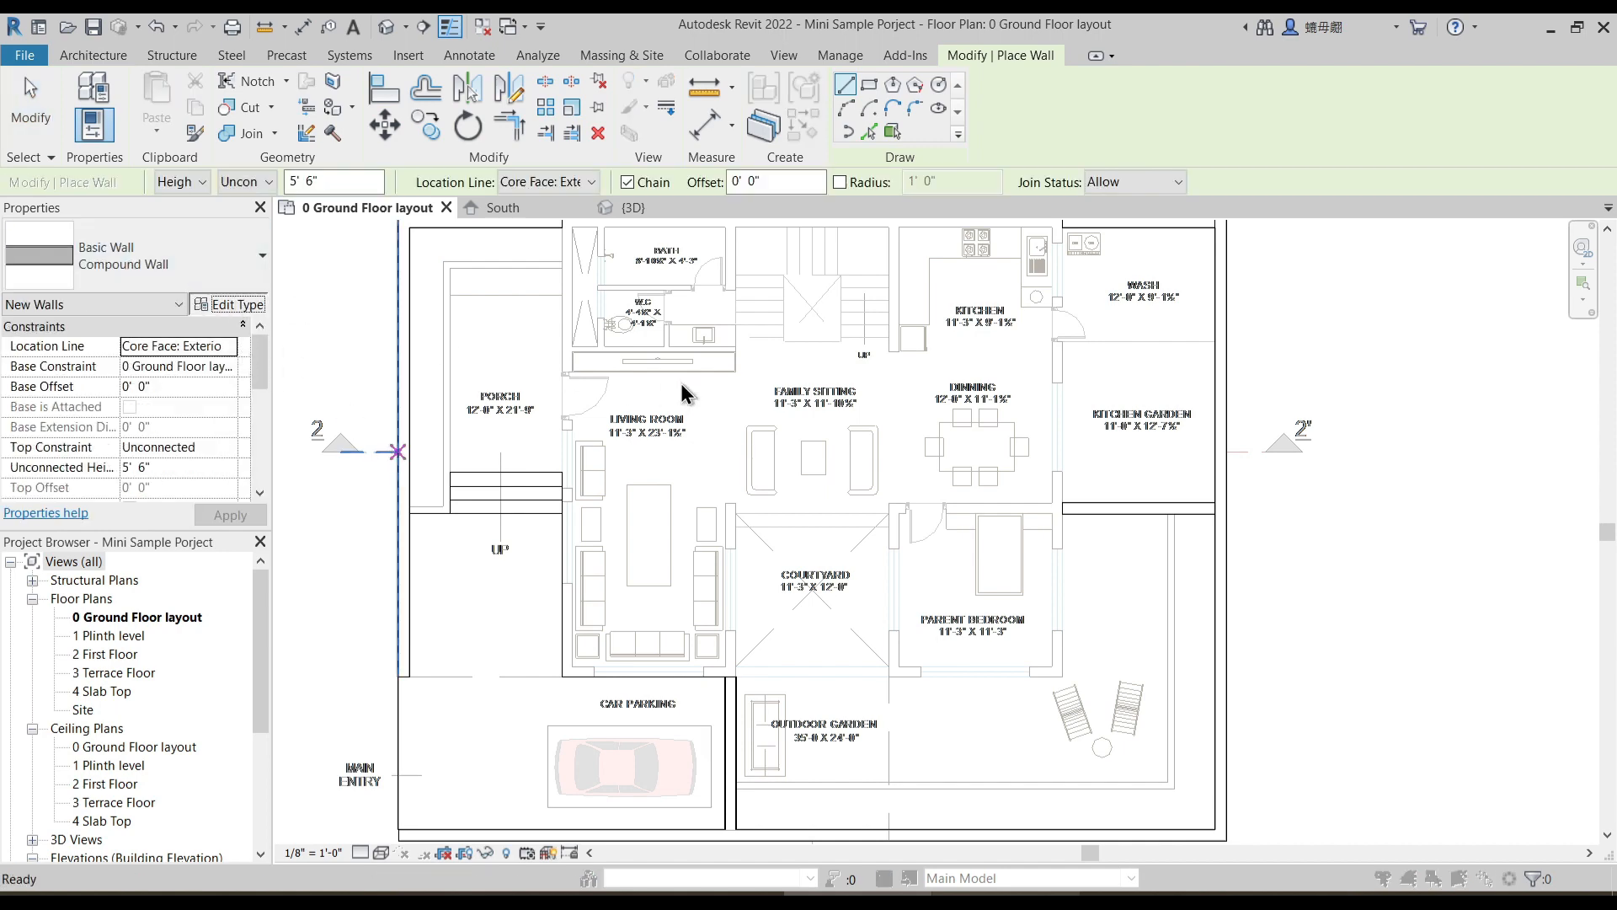
pyautogui.click(1274, 272)
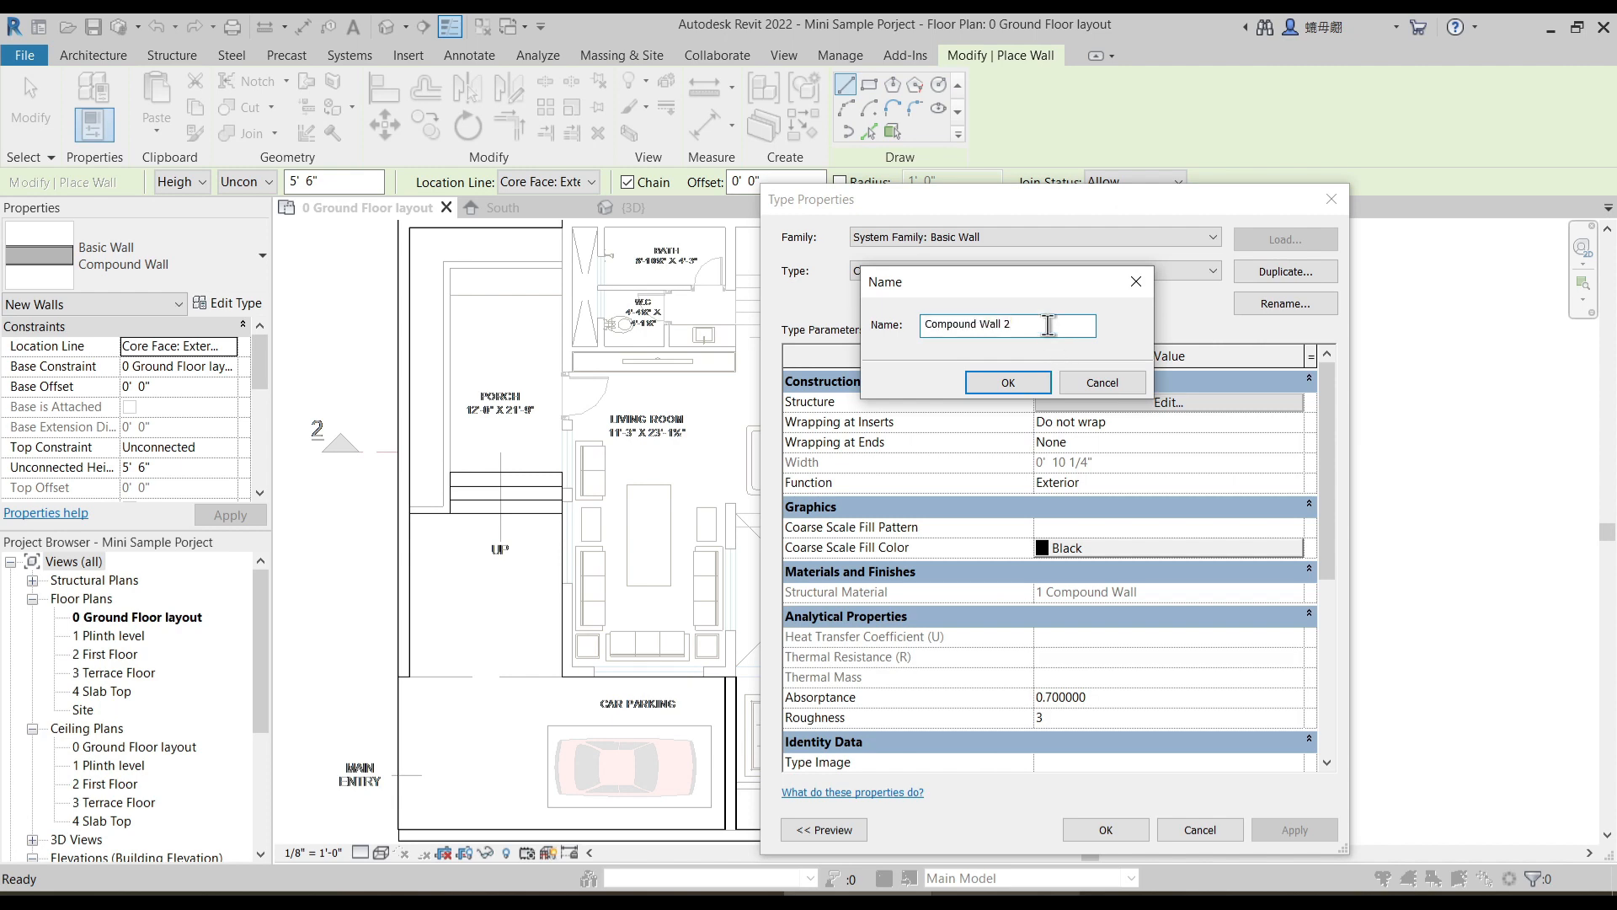
pyautogui.click(1011, 384)
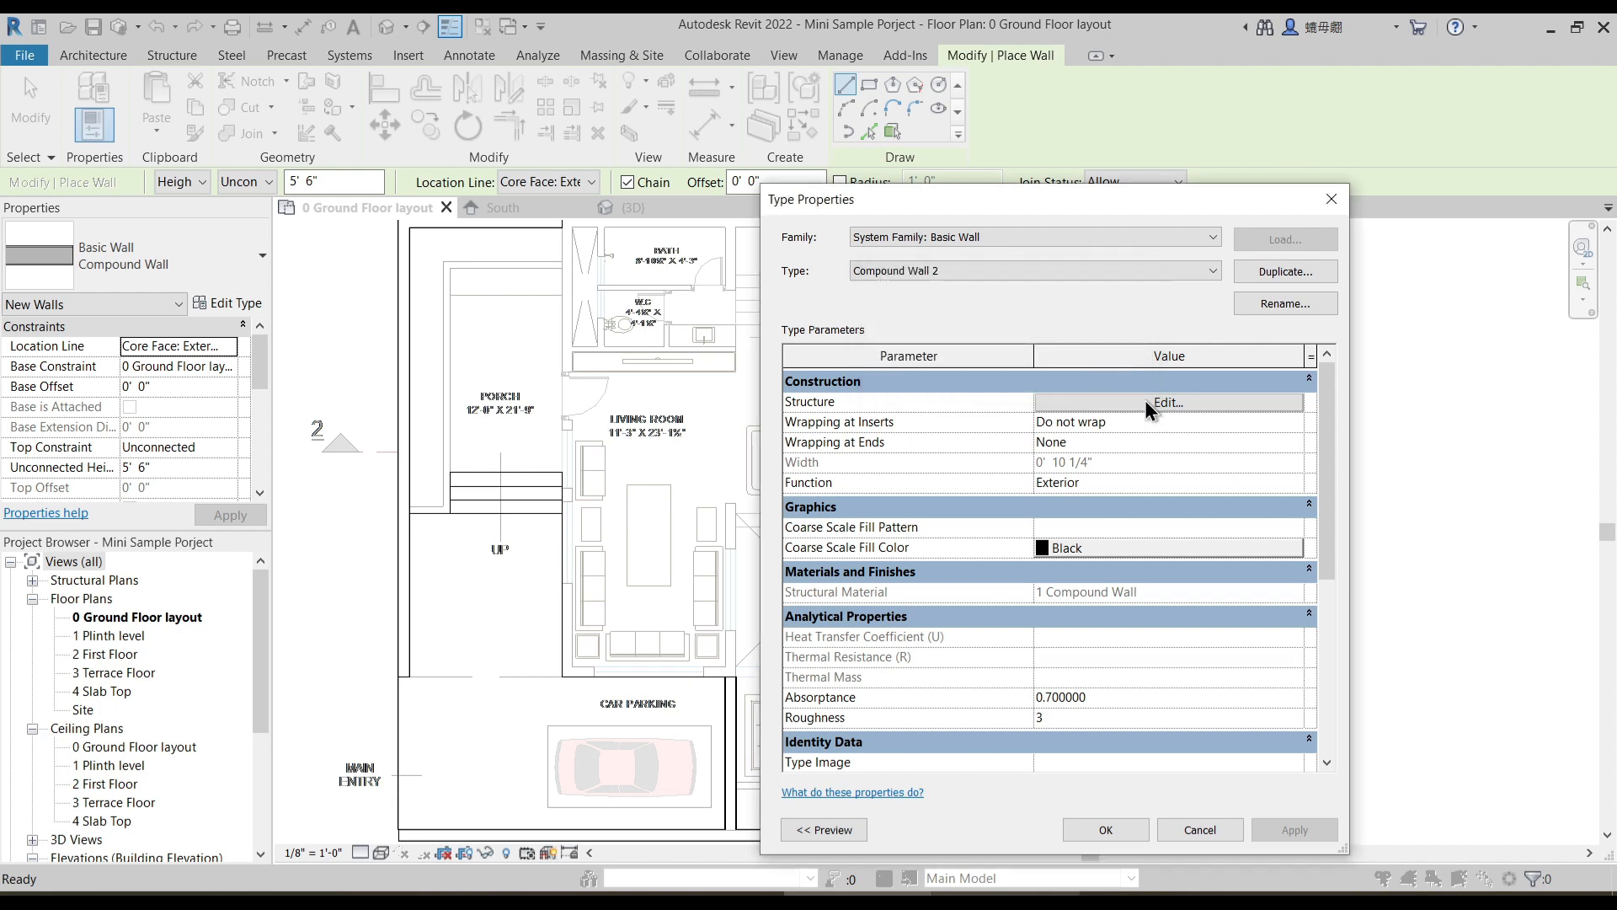
pyautogui.click(1156, 404)
pyautogui.click(1055, 437)
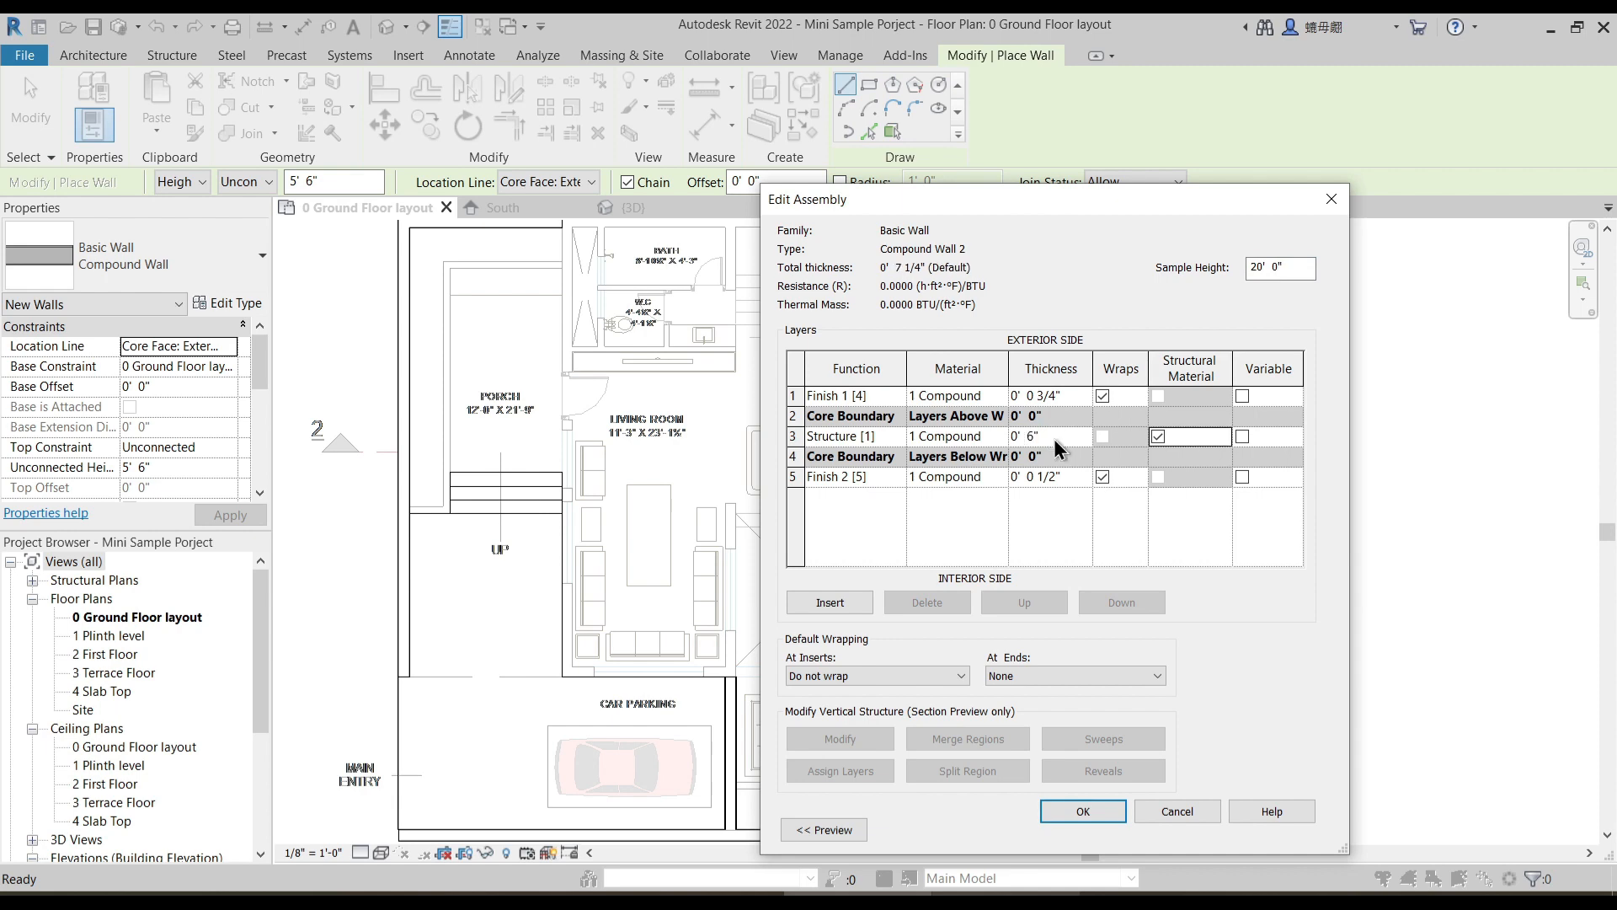
pyautogui.click(1083, 811)
pyautogui.click(1106, 829)
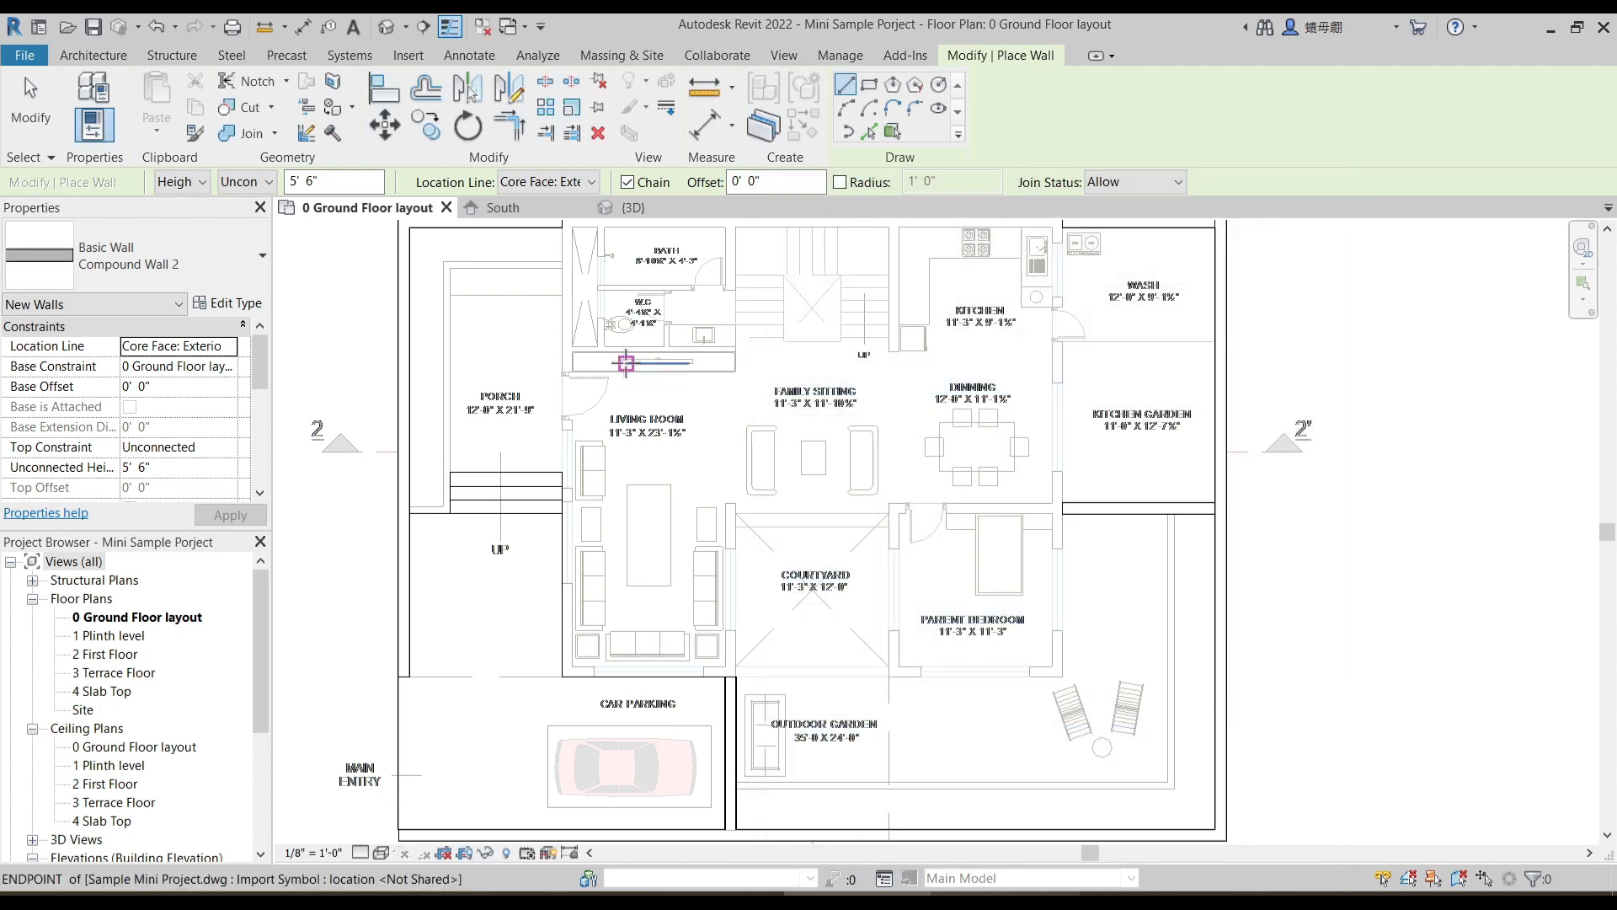
# - Draw Compound Wall 2 segments, 5' 6" high, around the porch's outer edge, ending with a 2'-11 1/2" return to the compound wall
pyautogui.scroll(5, 581, 404)
pyautogui.click(638, 323)
pyautogui.scroll(3, 469, 330)
pyautogui.click(423, 306)
pyautogui.moveTo(460, 664); pyautogui.dragTo(553, 273, button='middle')
pyautogui.scroll(-1, 457, 581)
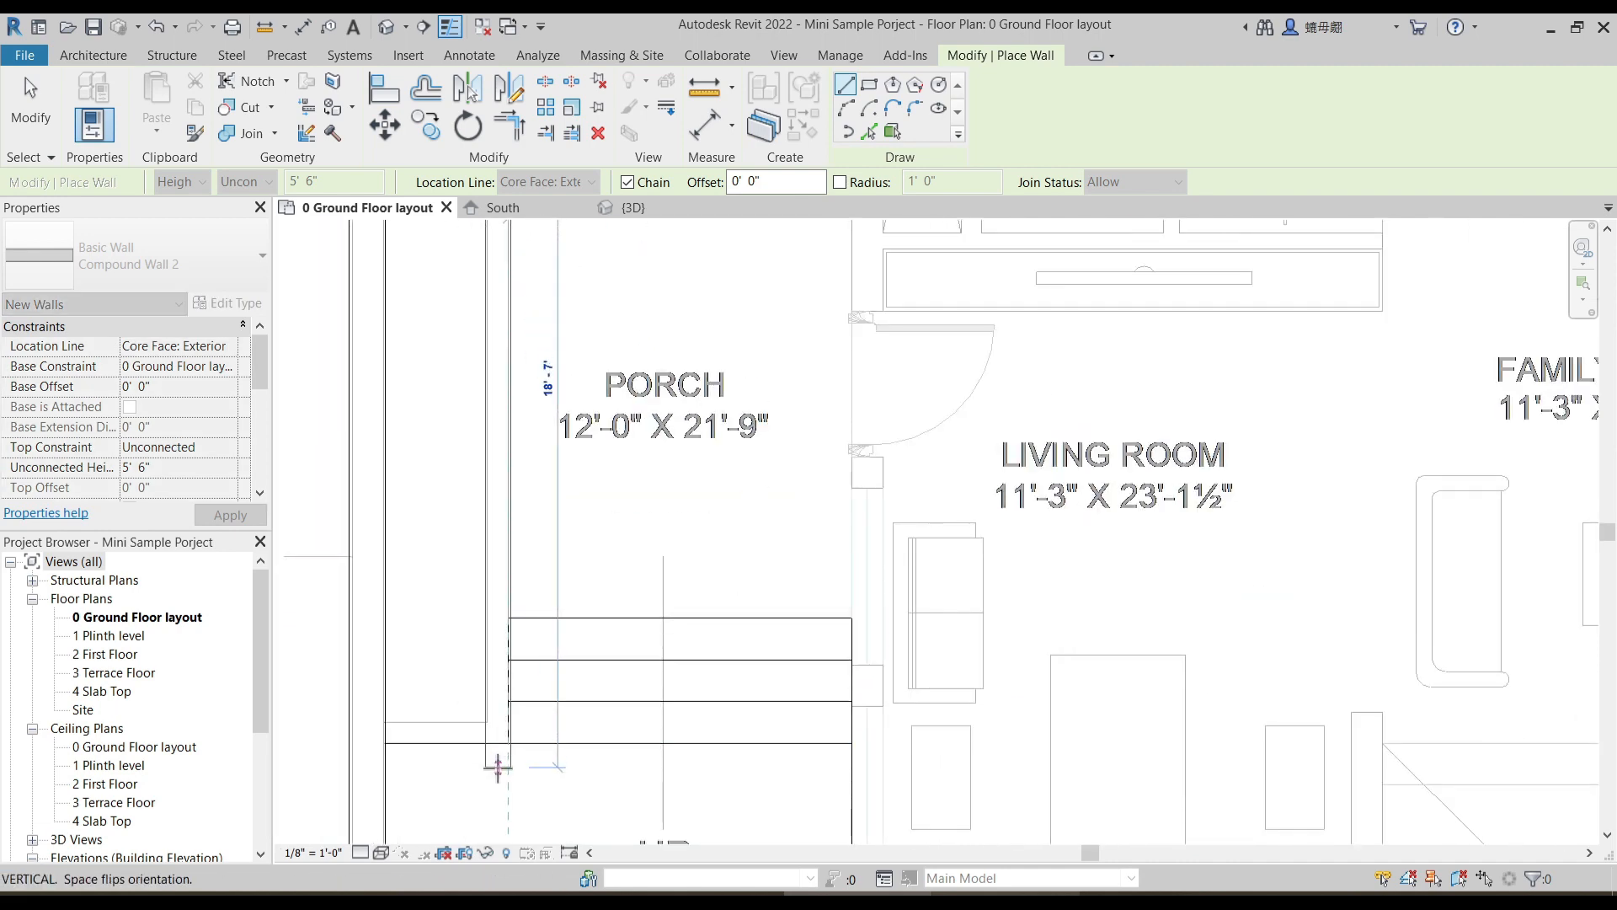
pyautogui.click(509, 741)
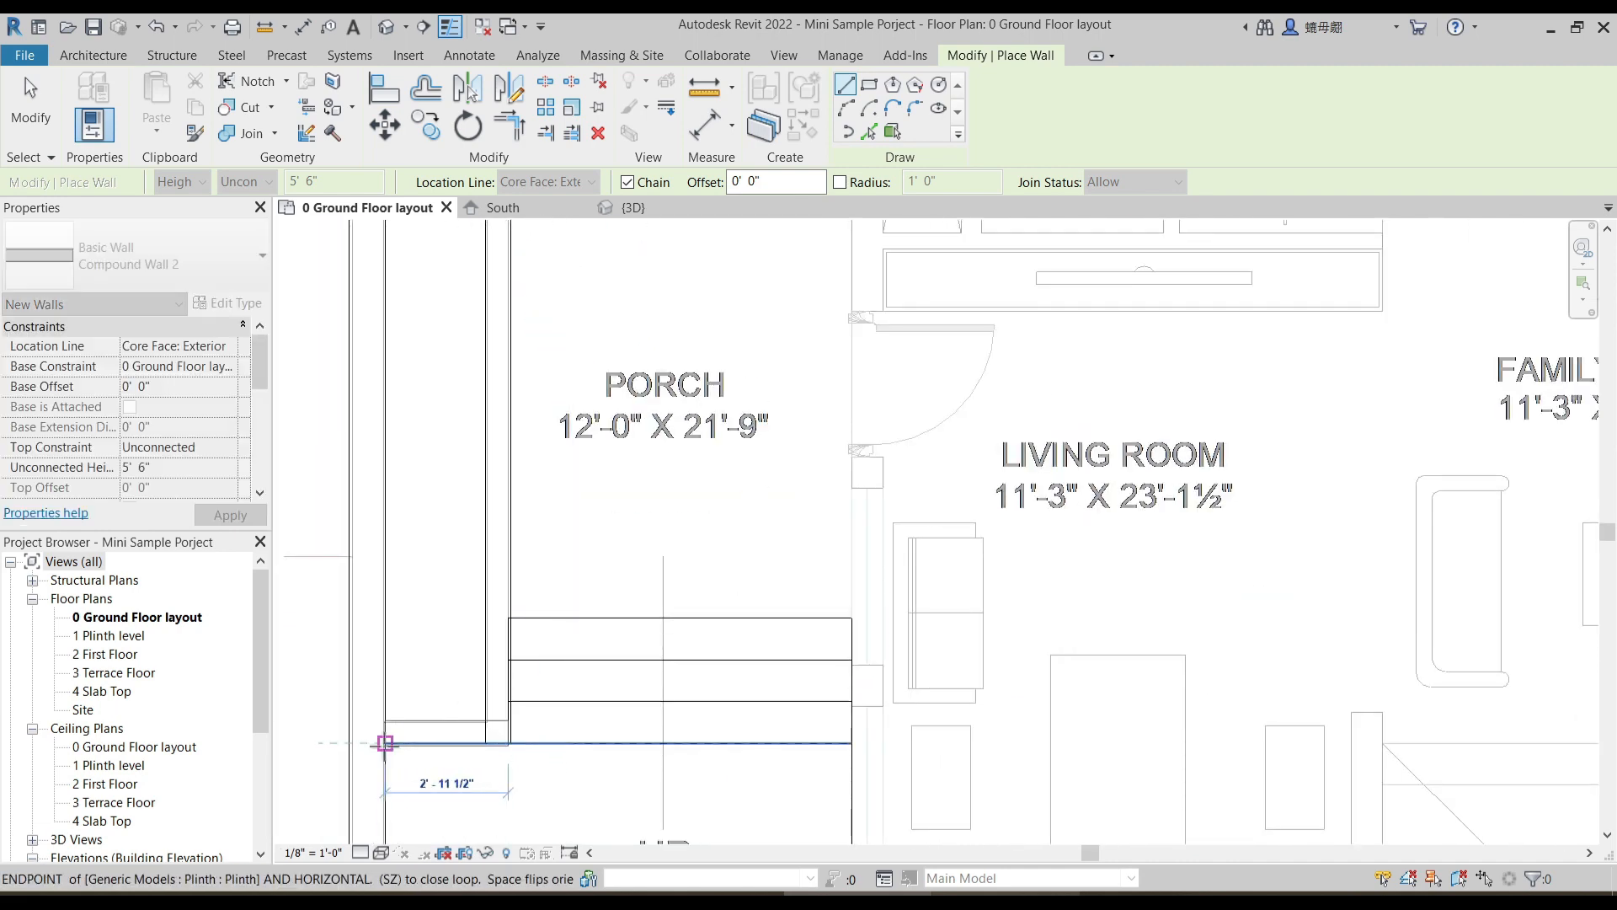
pyautogui.click(385, 743)
pyautogui.press('Escape')
# - Draw Compound Wall 2 segments, 5' 6" high, along the outdoor garden's lower and right edges up to the kitchen garden wall
pyautogui.scroll(-3, 870, 617)
pyautogui.moveTo(1111, 834); pyautogui.dragTo(815, 496, button='middle')
pyautogui.scroll(2, 732, 706)
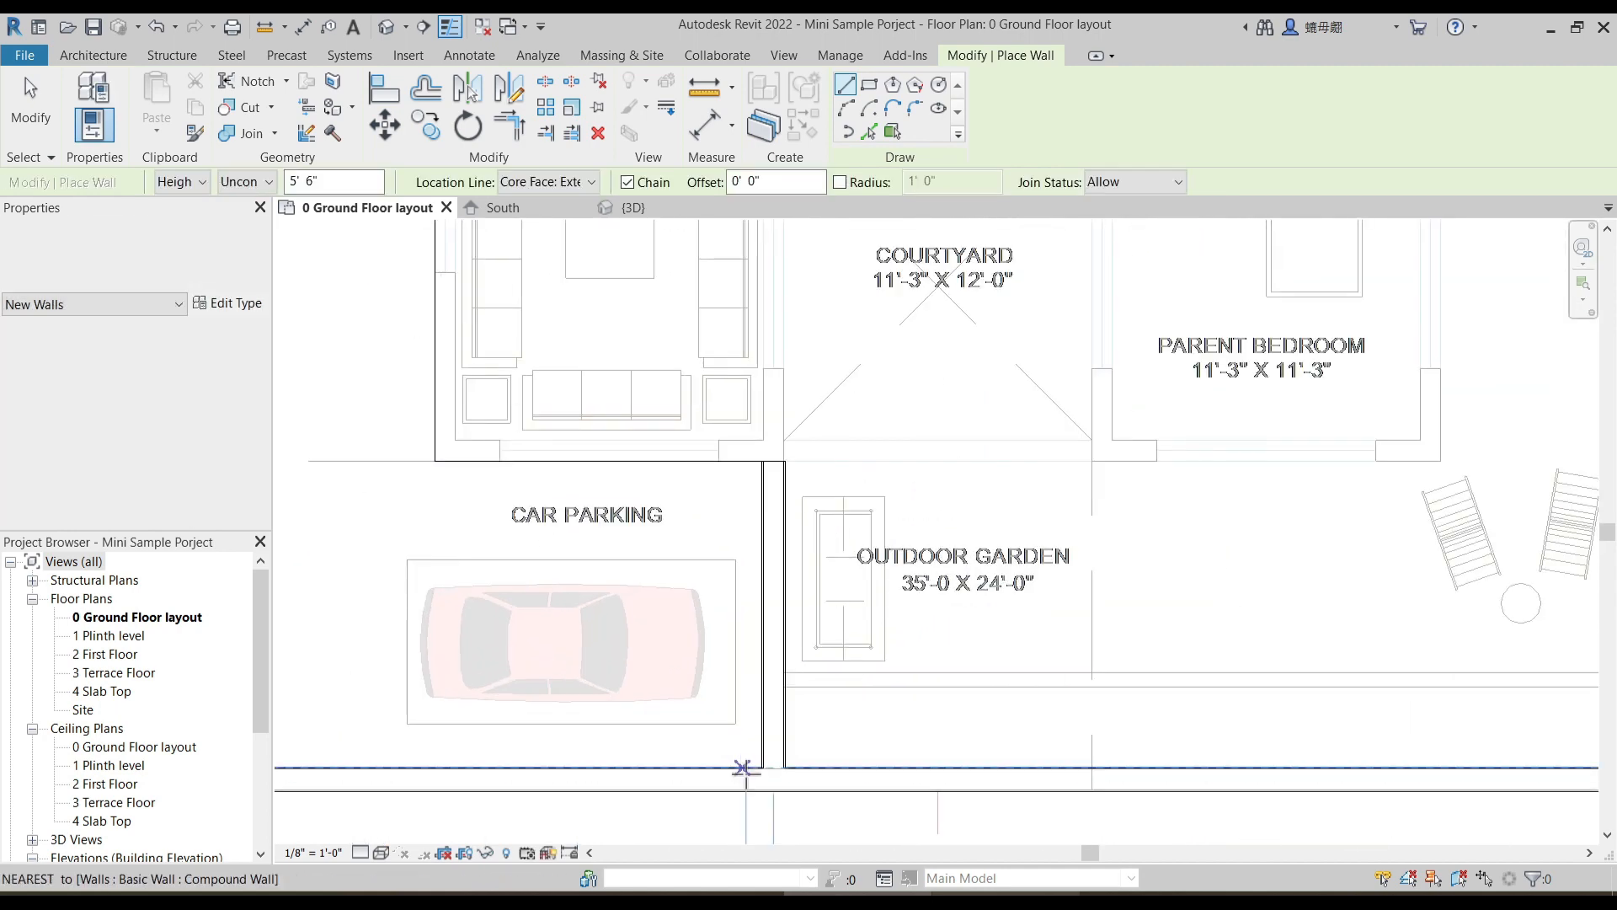
pyautogui.click(784, 685)
pyautogui.scroll(-2, 869, 691)
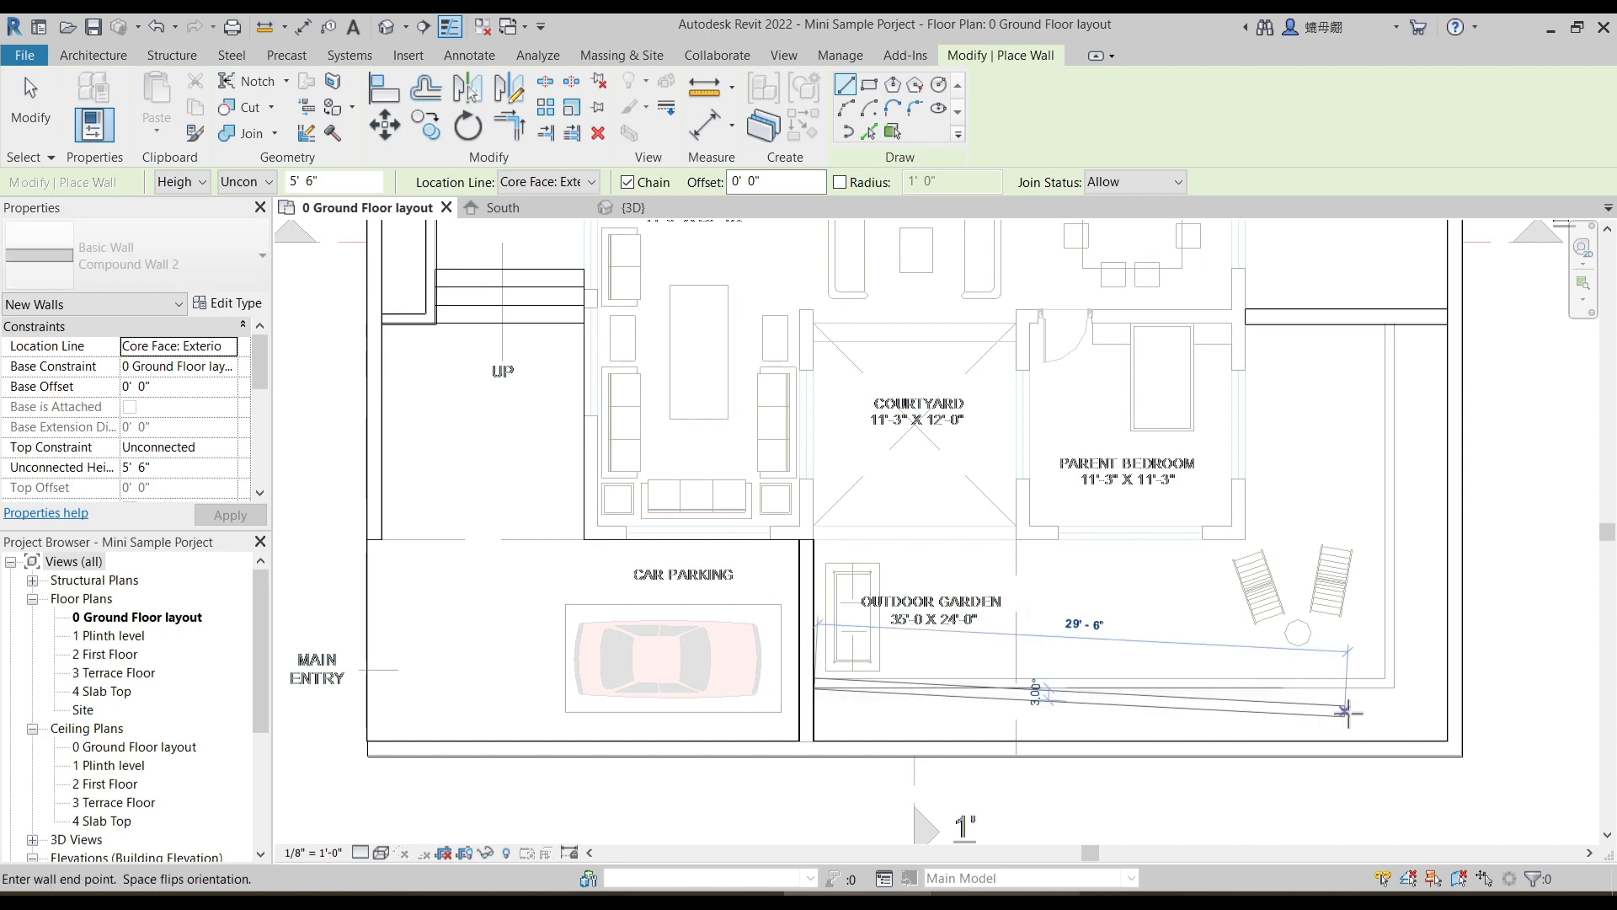
pyautogui.click(1394, 688)
pyautogui.scroll(2, 1399, 357)
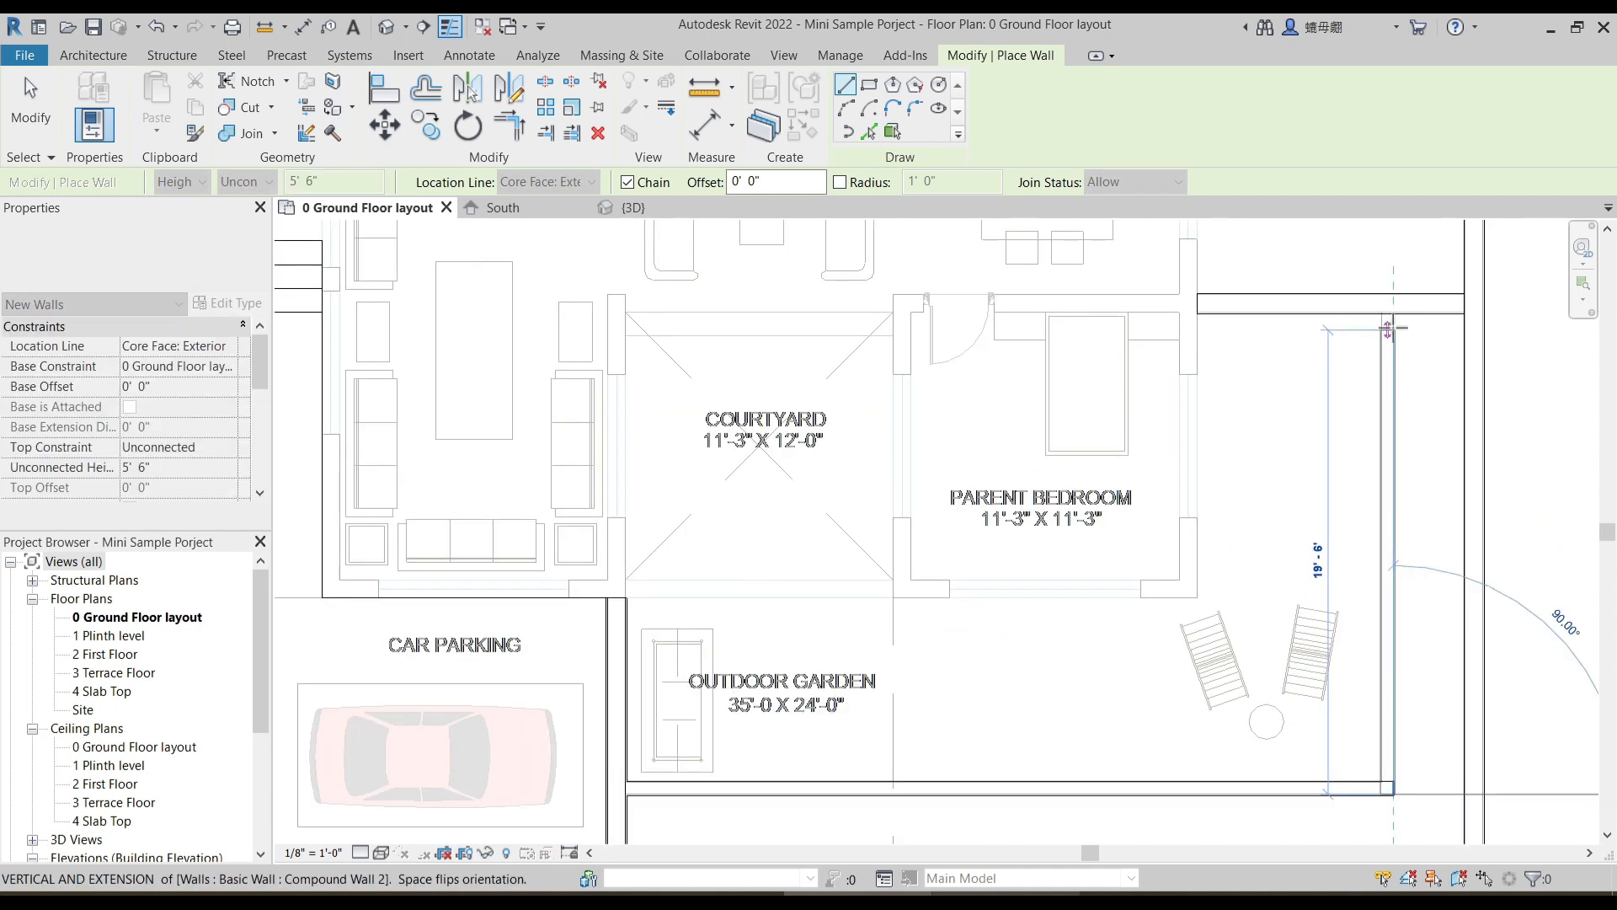
pyautogui.click(1395, 315)
pyautogui.press('Escape')
pyautogui.scroll(-3, 1256, 472)
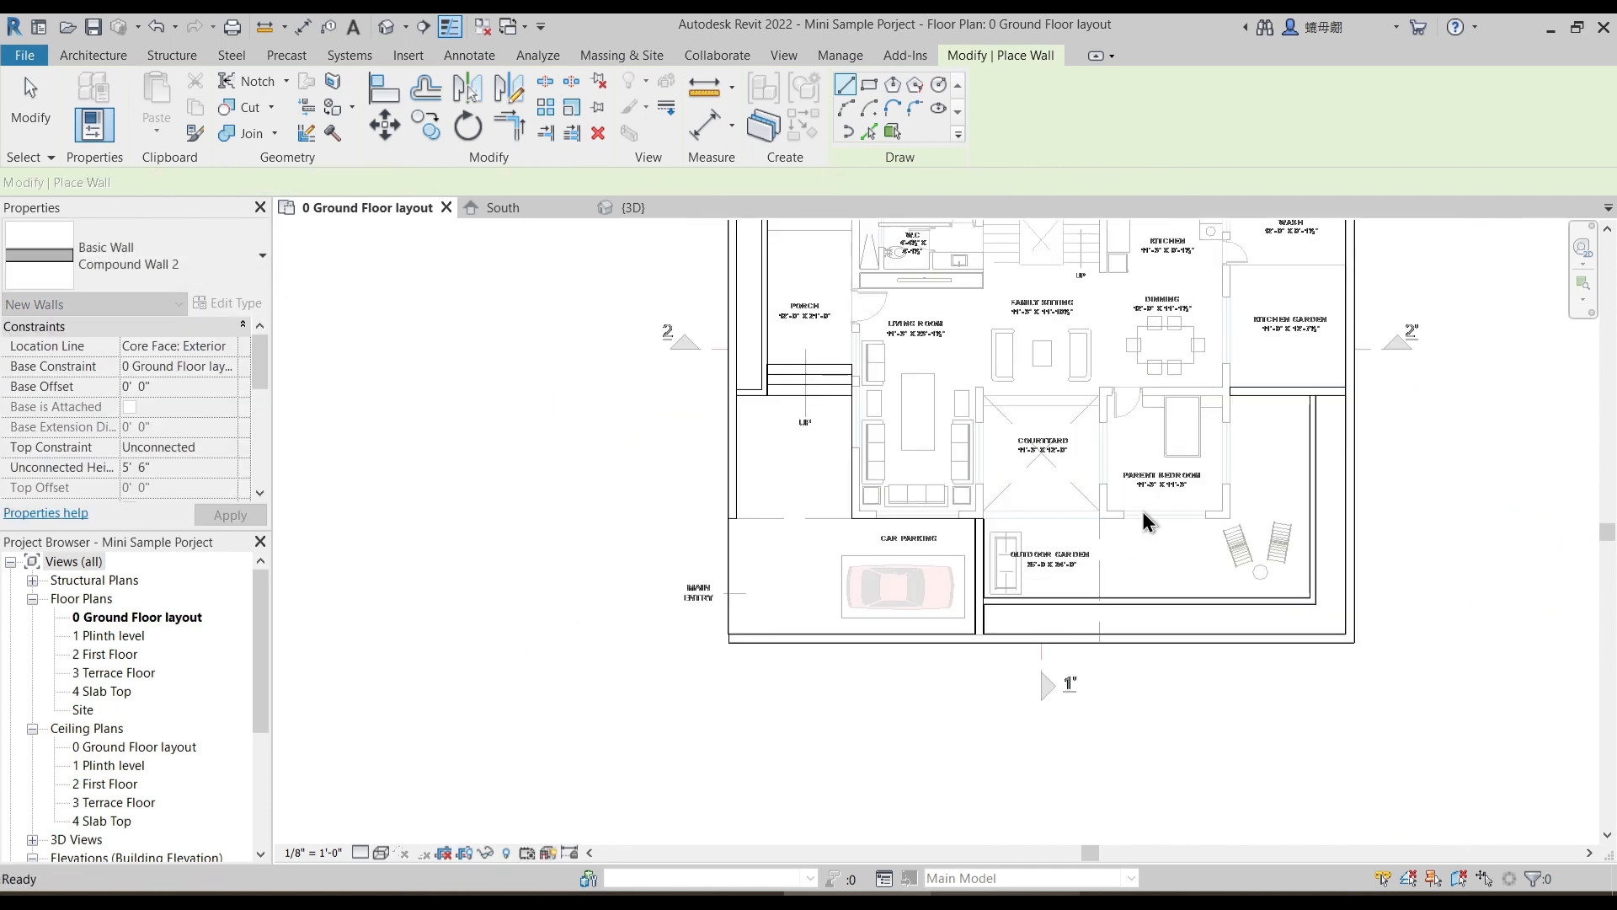
# - Open the Plinth generic model for in-place editing from the ground floor plan
pyautogui.moveTo(837, 516); pyautogui.dragTo(646, 583, button='middle')
pyautogui.scroll(1, 765, 389)
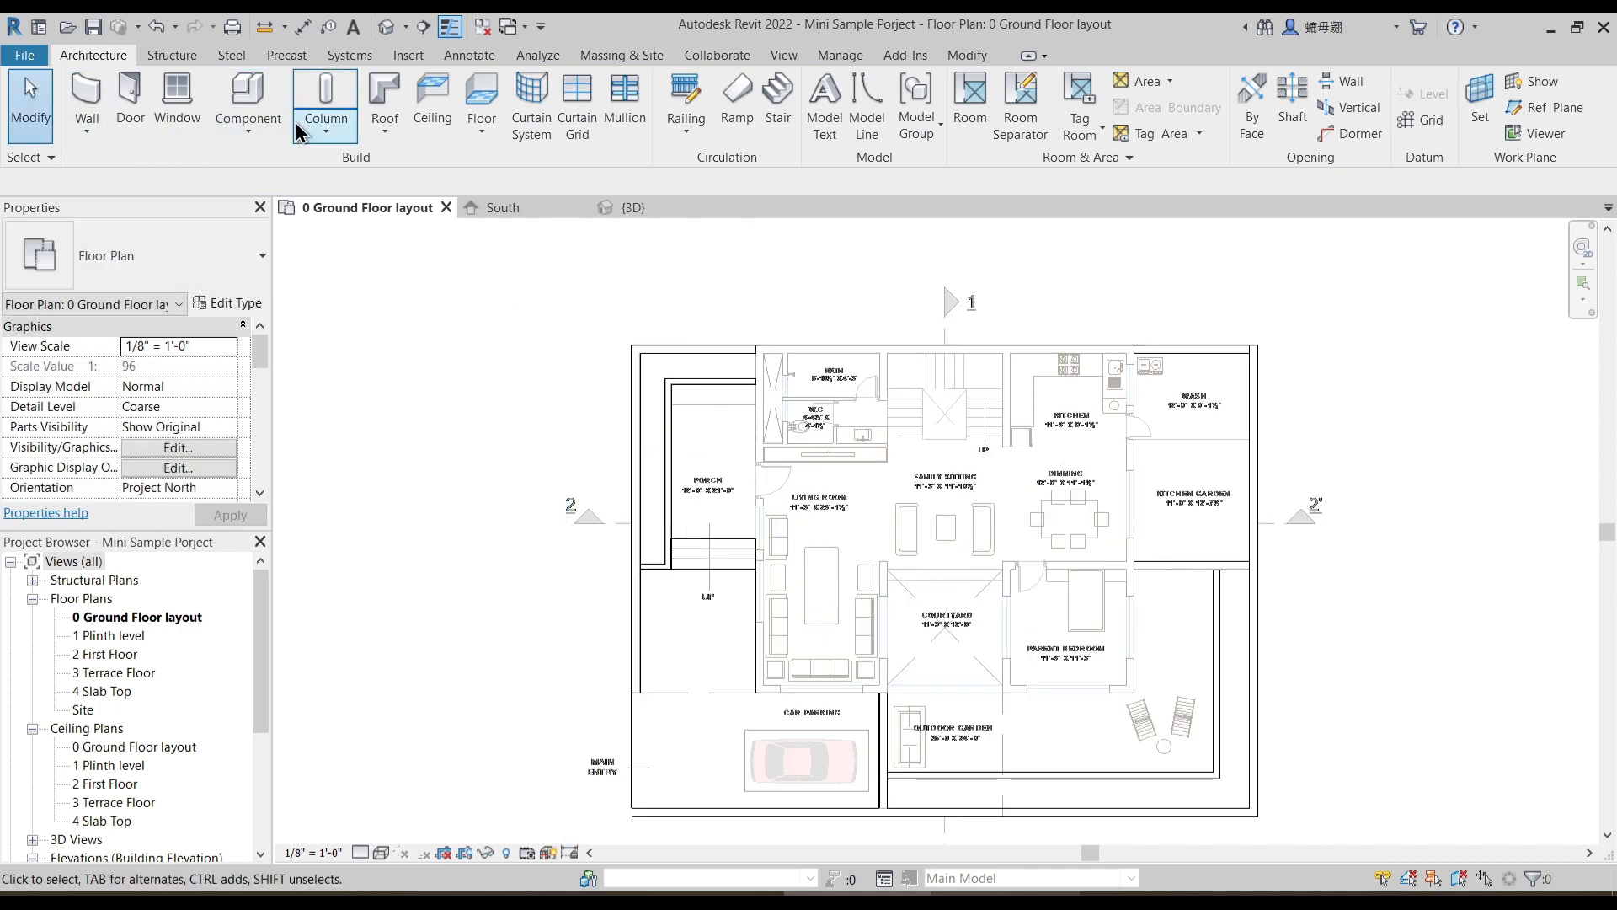
pyautogui.click(258, 135)
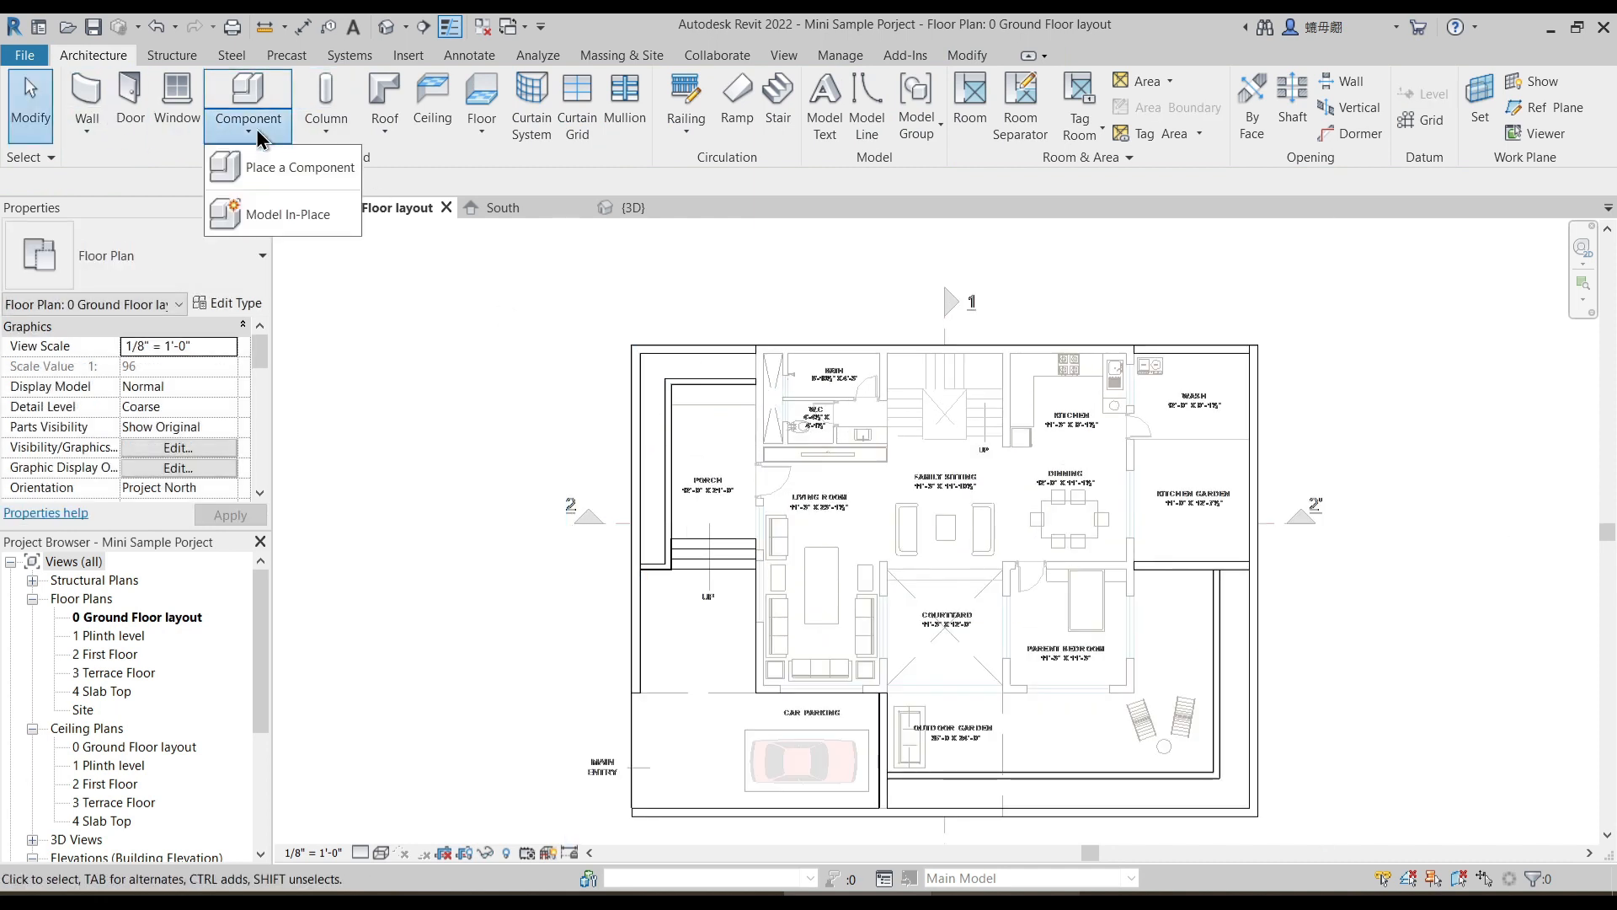
pyautogui.click(797, 696)
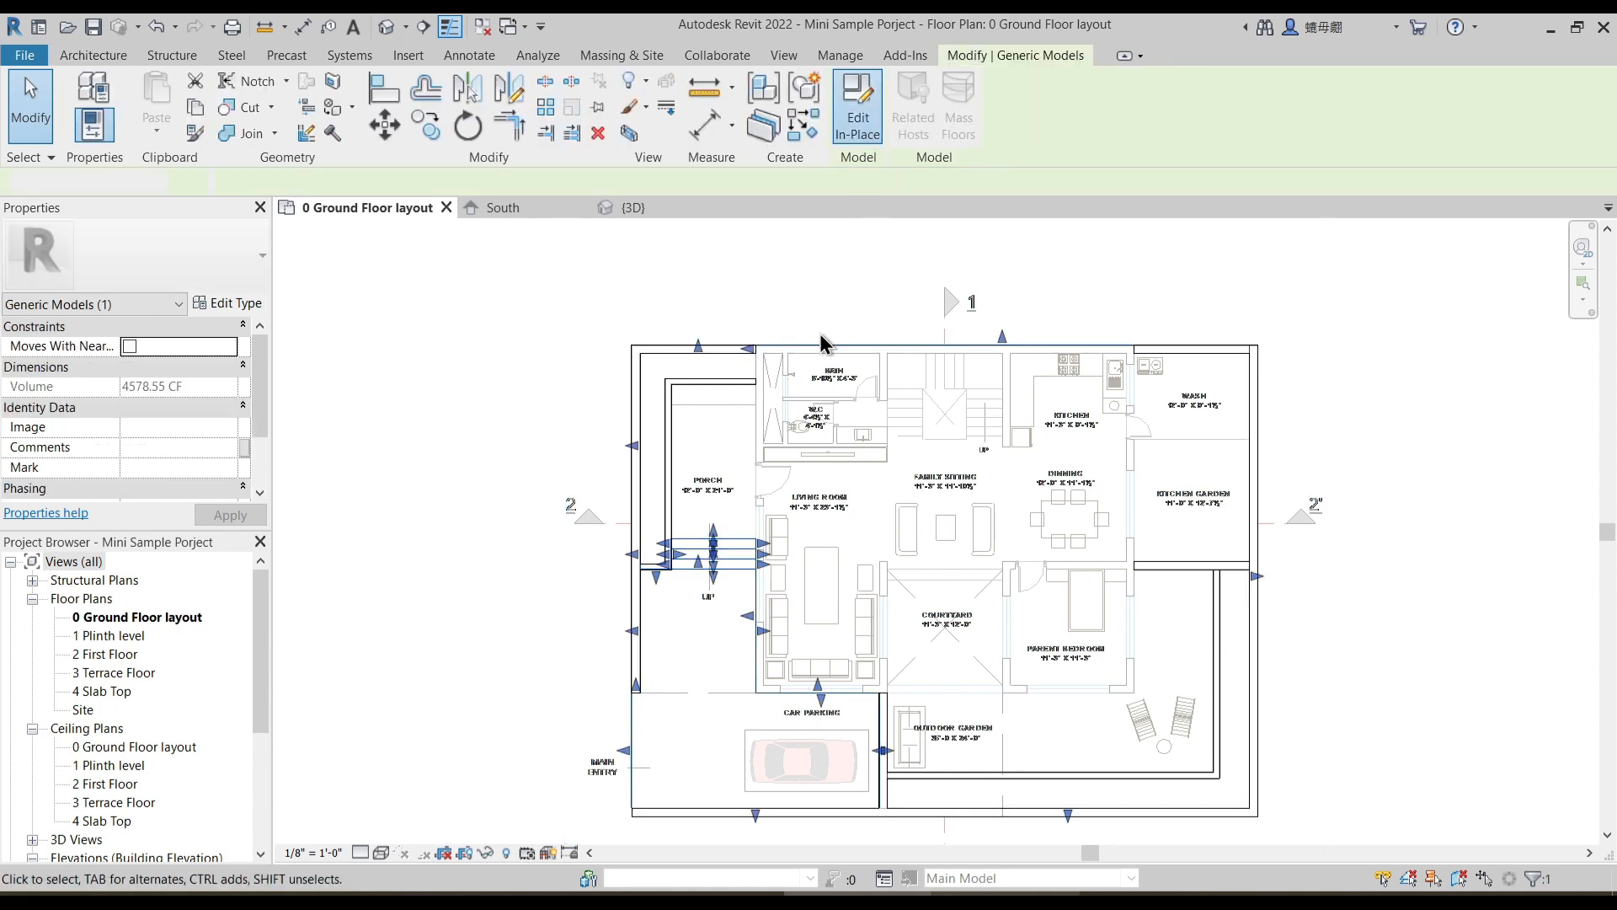
pyautogui.doubleClick(760, 530)
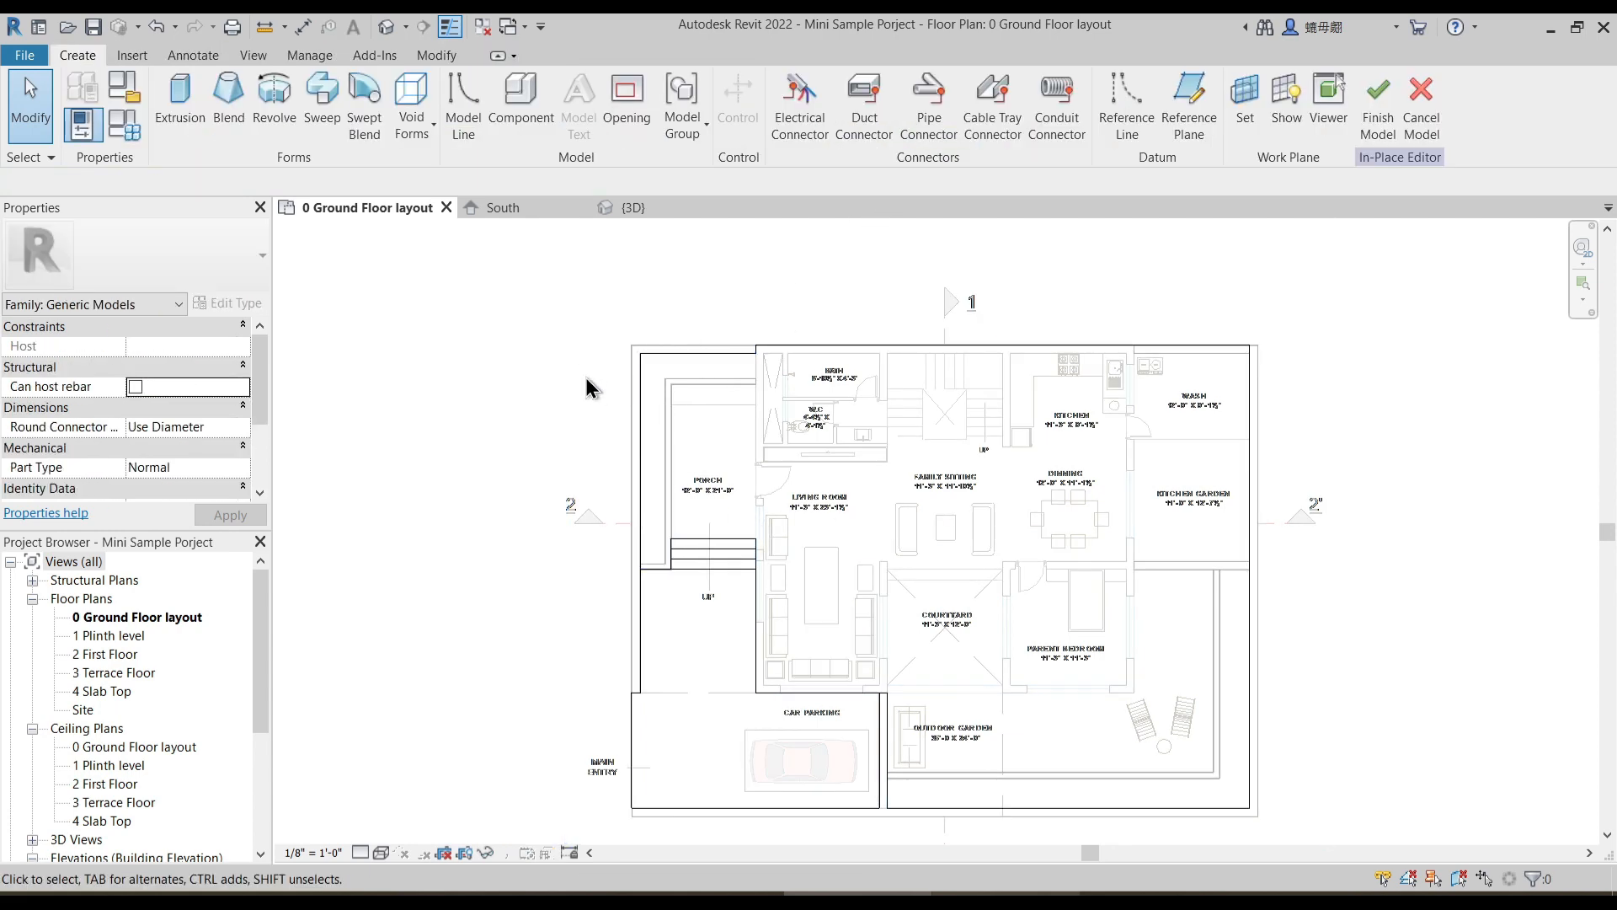
# - Start a new extrusion and sketch two rectangles filling the strip between the porch walls and the outer compound wall
pyautogui.click(179, 108)
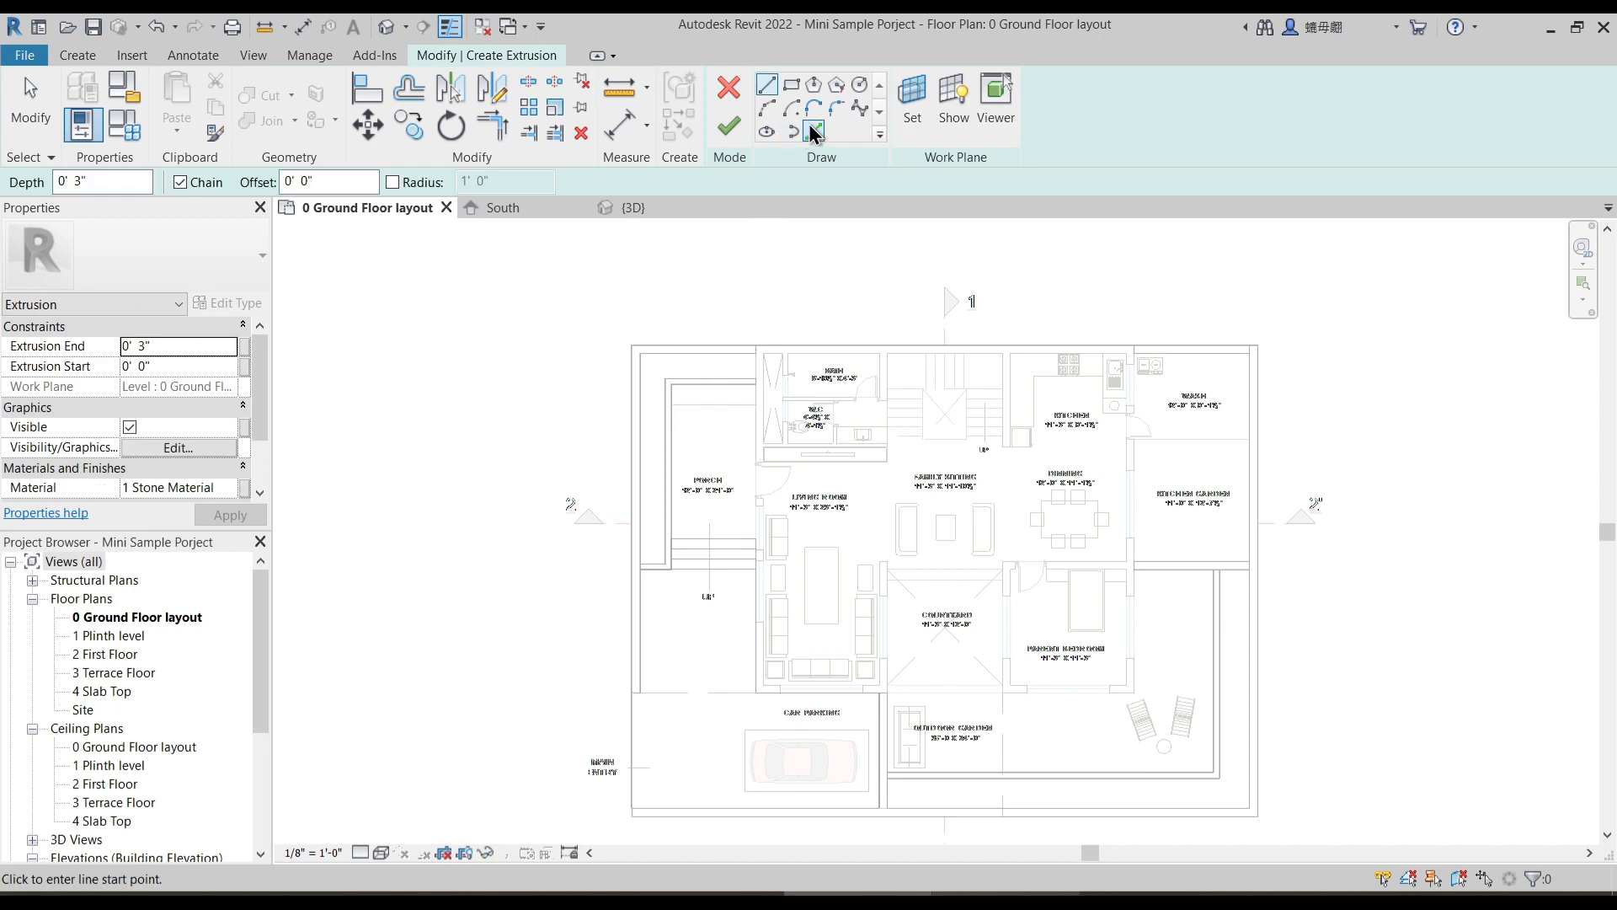
pyautogui.scroll(5, 721, 355)
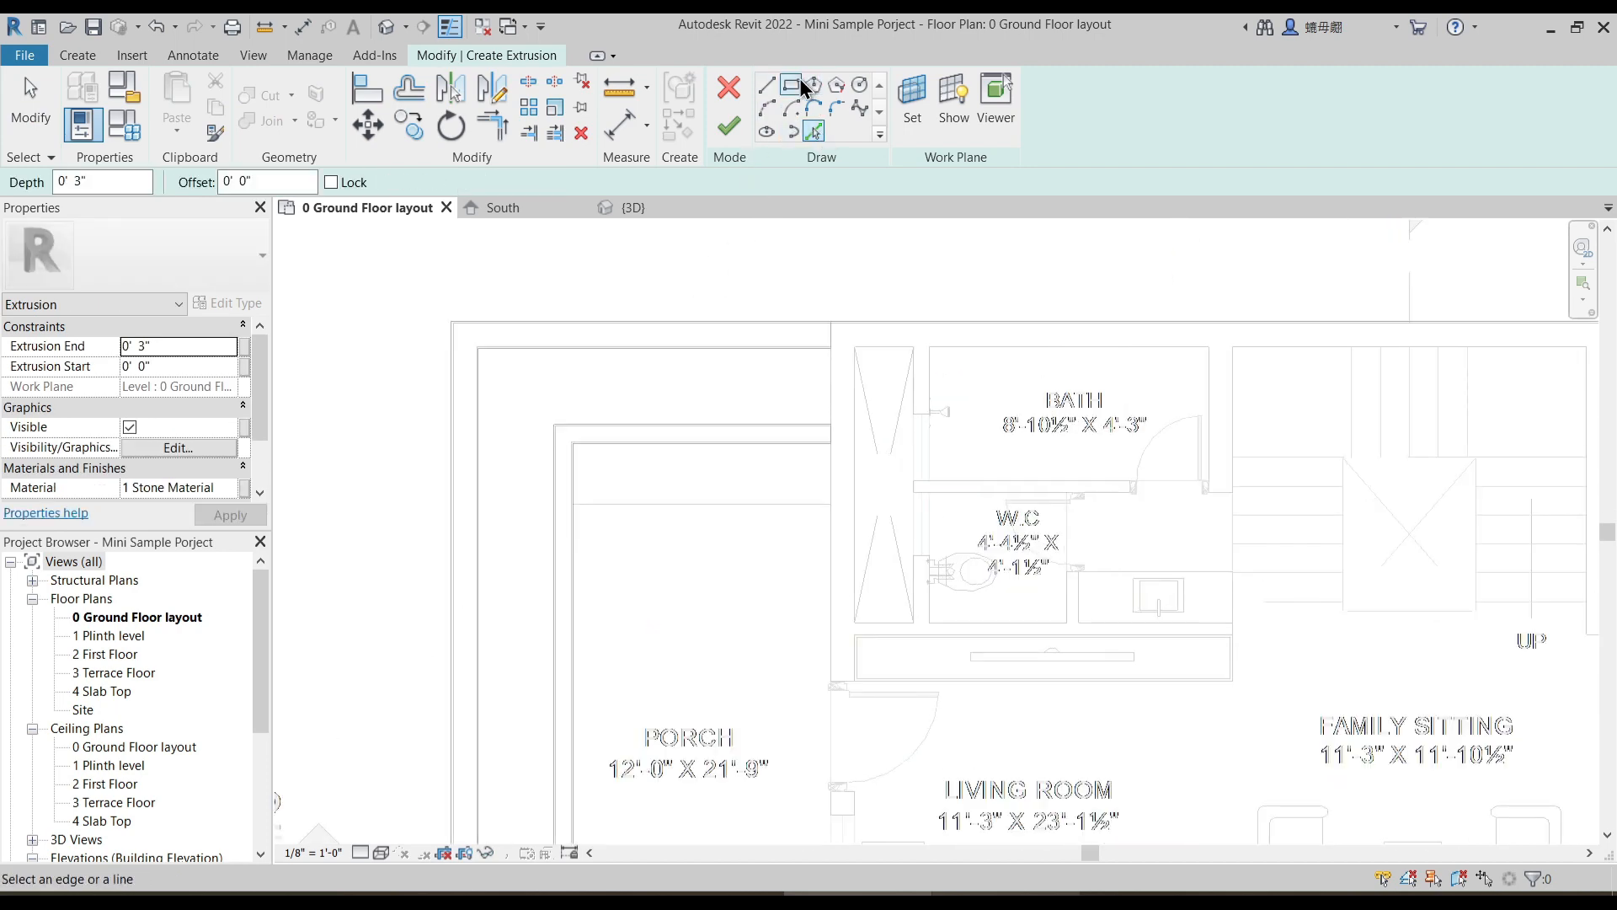
pyautogui.click(800, 86)
pyautogui.click(831, 423)
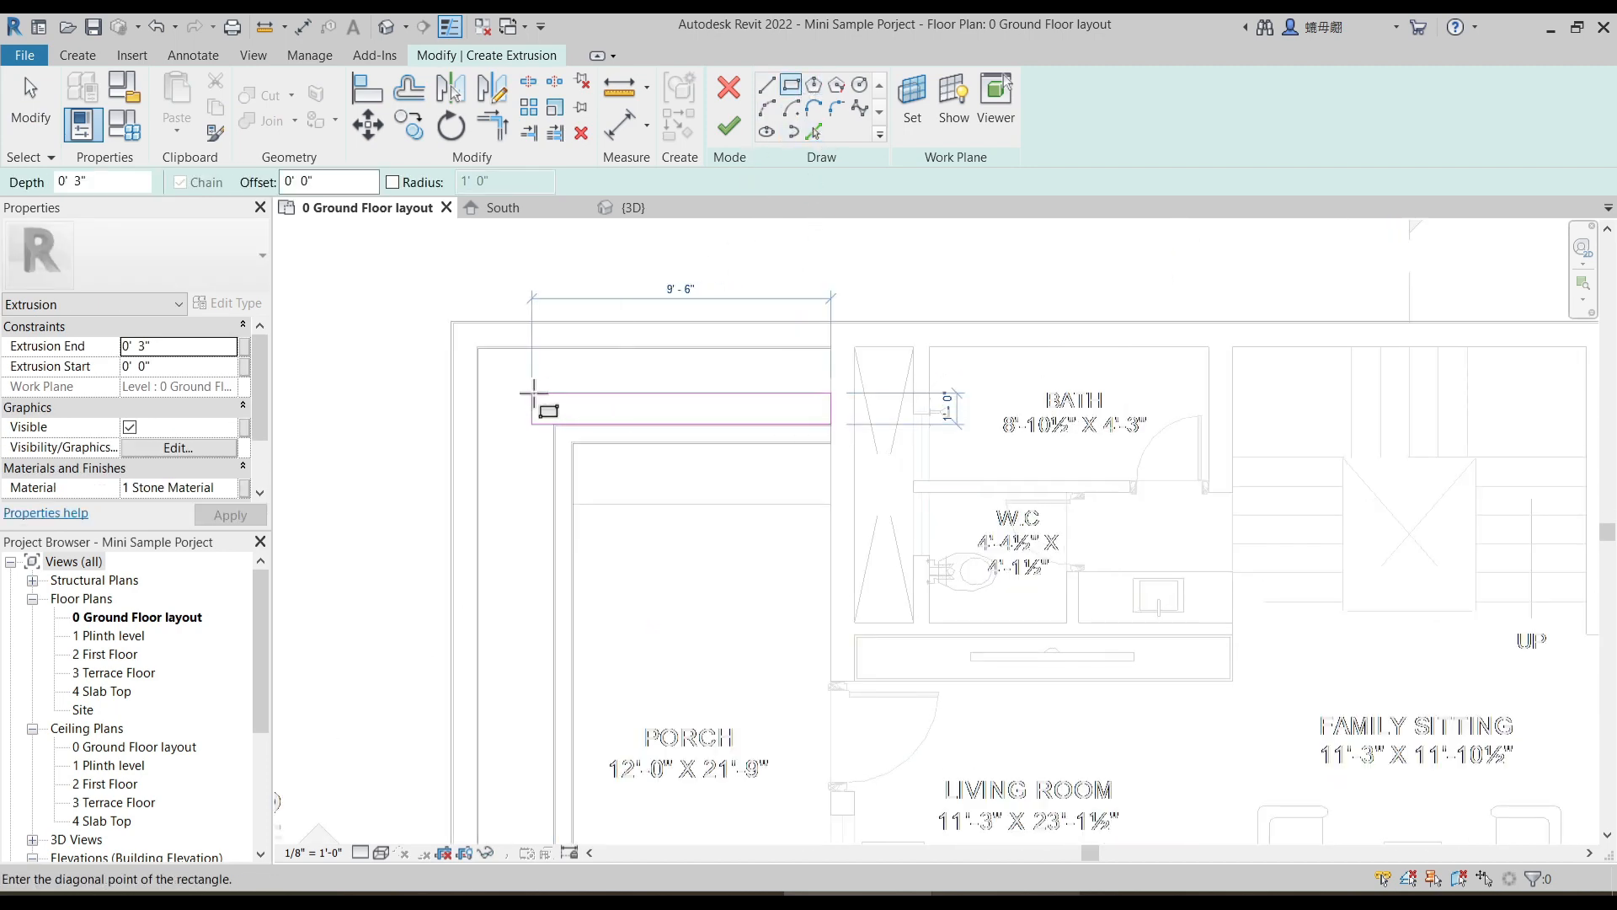
pyautogui.click(477, 348)
pyautogui.click(556, 424)
pyautogui.moveTo(489, 712); pyautogui.dragTo(546, 273, button='middle')
pyautogui.click(532, 551)
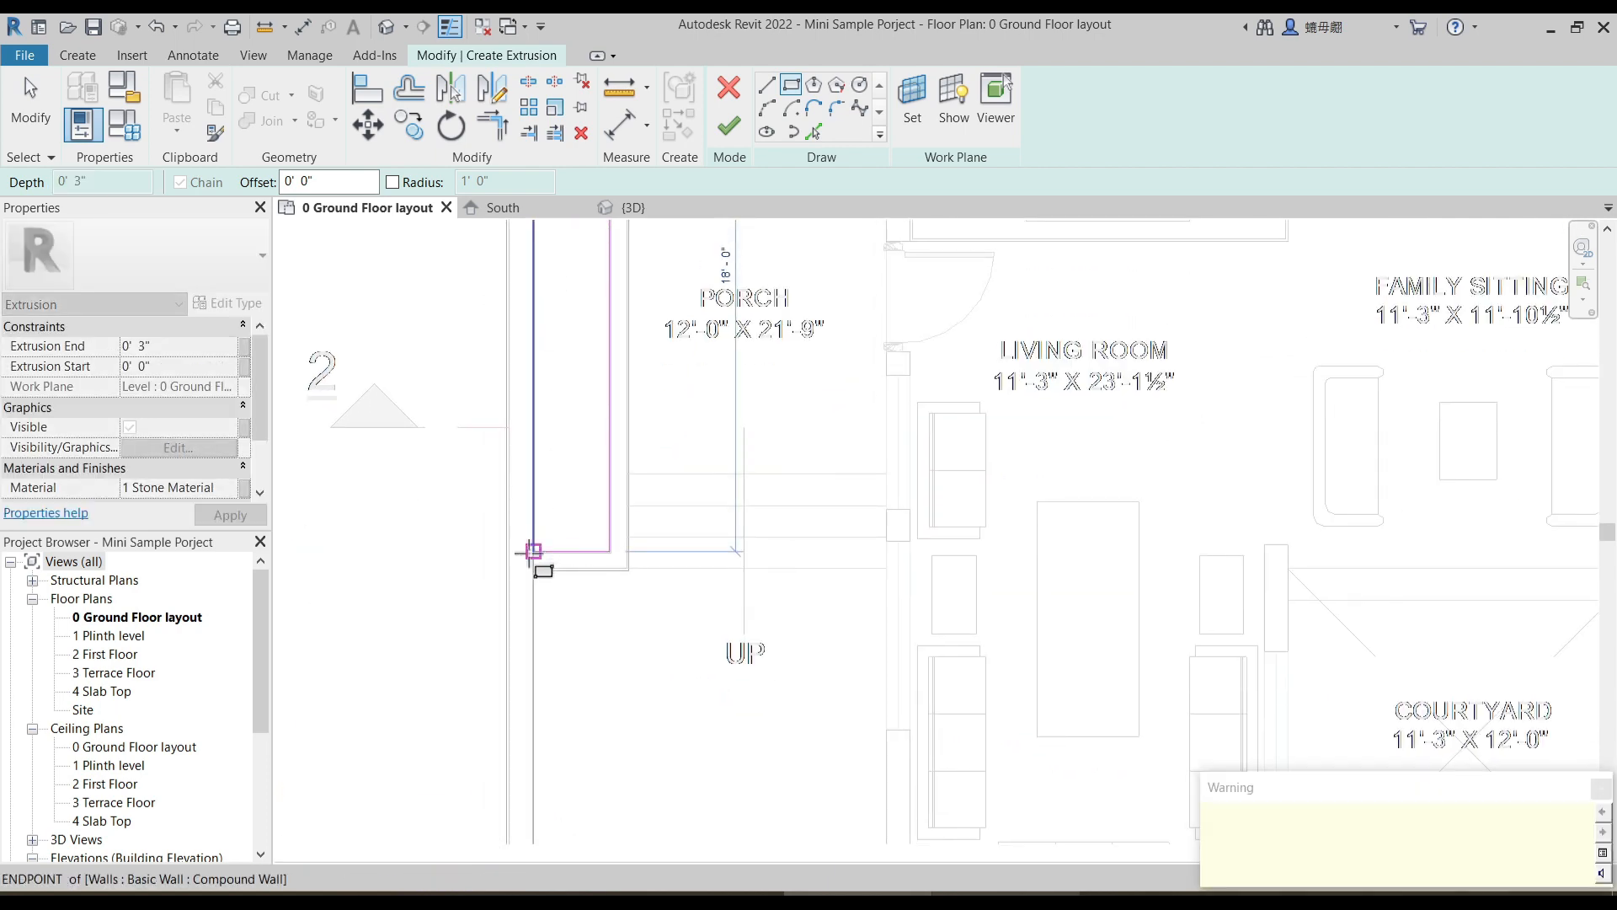
pyautogui.scroll(-5, 556, 611)
pyautogui.press('Escape')
# - Trim the two porch strip rectangles into one L-shaped outline and delete the leftover line at the corner
pyautogui.scroll(4, 558, 339)
pyautogui.moveTo(467, 267); pyautogui.dragTo(672, 346)
pyautogui.click(667, 347)
pyautogui.moveTo(667, 346); pyautogui.dragTo(665, 455, button='middle')
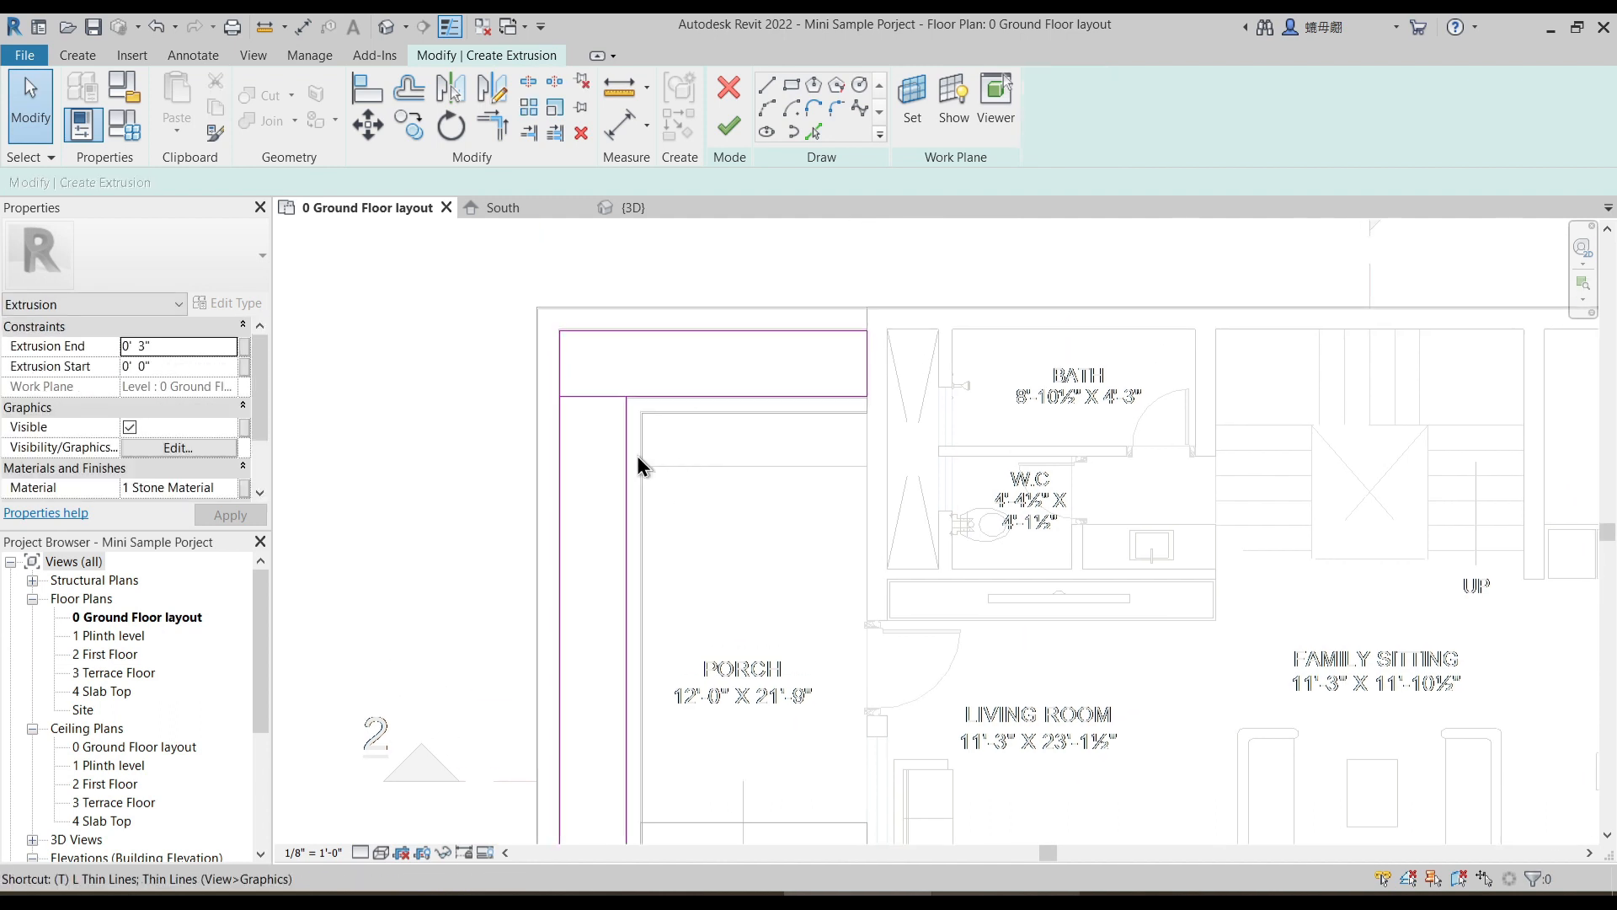
pyautogui.press('t')
pyautogui.press('r')
pyautogui.click(627, 442)
pyautogui.click(647, 397)
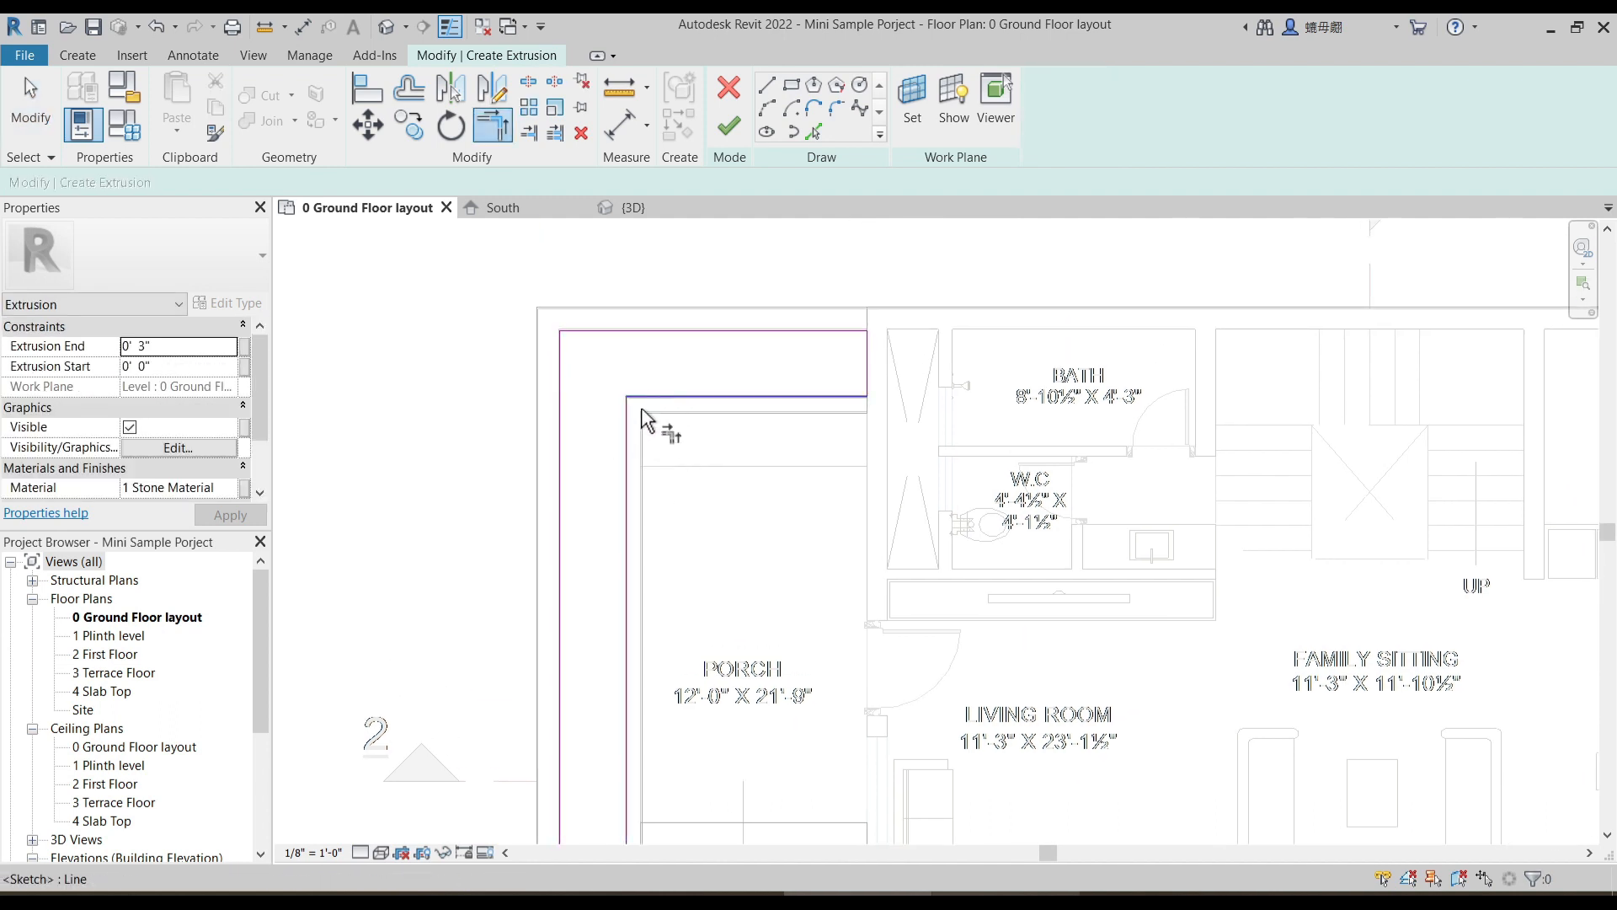
pyautogui.press('Escape')
pyautogui.click(560, 360)
pyautogui.press('Delete')
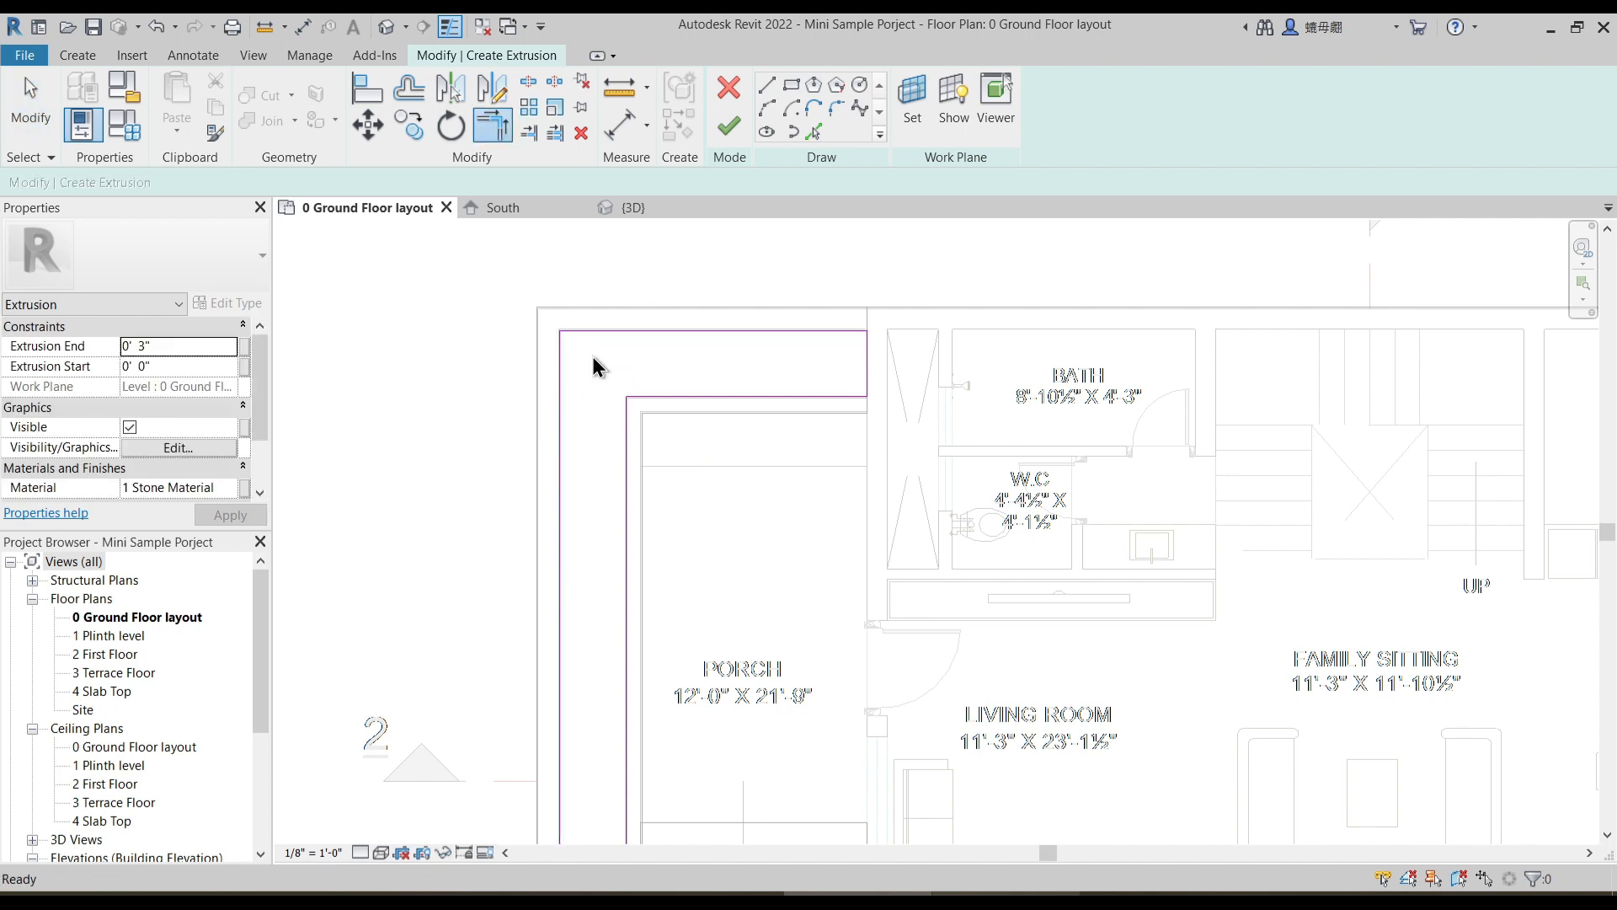
# - Sketch two rectangles filling the strips between the outdoor garden walls and the compound wall, below and right of the garden
pyautogui.scroll(-4, 592, 358)
pyautogui.moveTo(884, 604); pyautogui.dragTo(815, 455, button='middle')
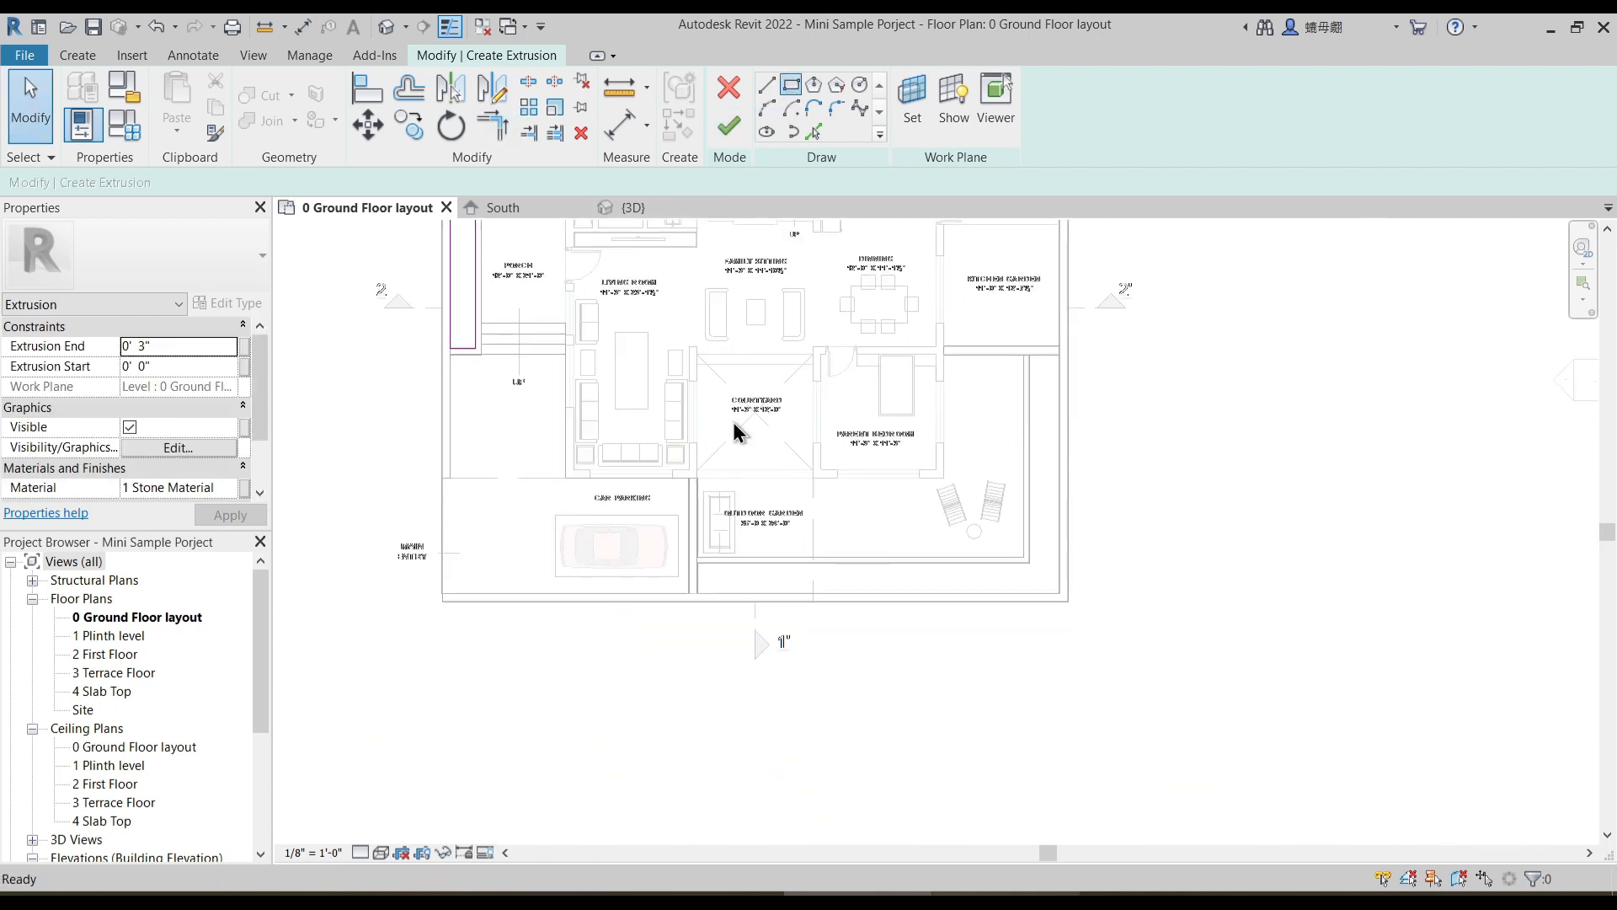
pyautogui.scroll(5, 701, 668)
pyautogui.click(681, 495)
pyautogui.moveTo(1295, 467)
pyautogui.mouseDown(button='middle')
pyautogui.moveTo(1103, 548)
pyautogui.moveTo(667, 628)
pyautogui.mouseUp(button='middle')
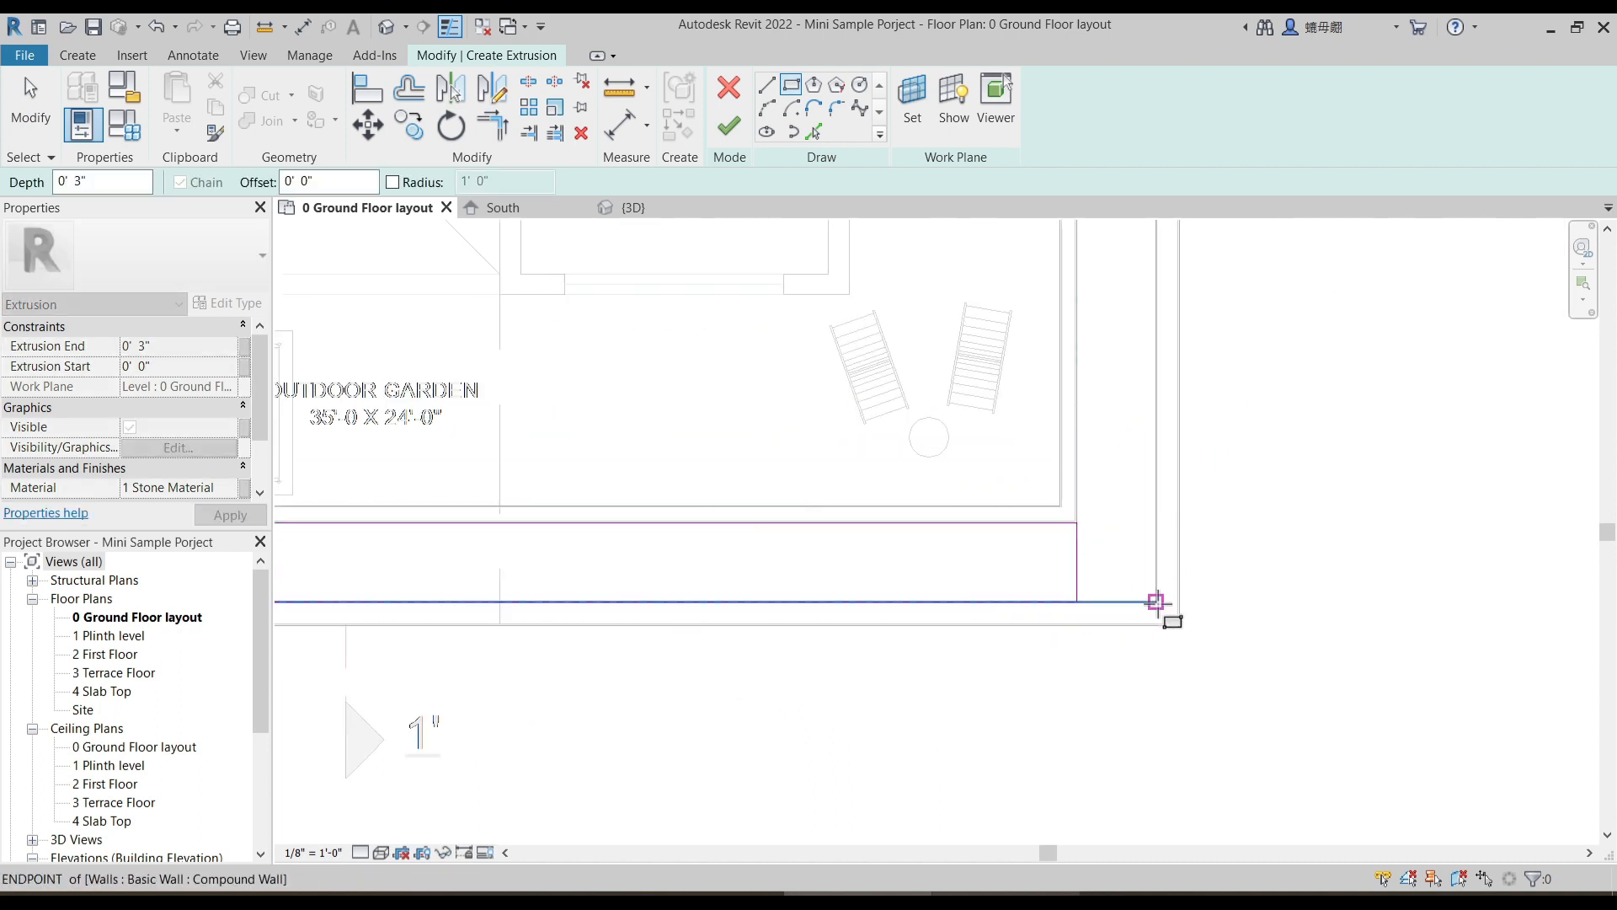
pyautogui.doubleClick(1155, 601)
pyautogui.moveTo(1058, 342); pyautogui.dragTo(1047, 650, button='middle')
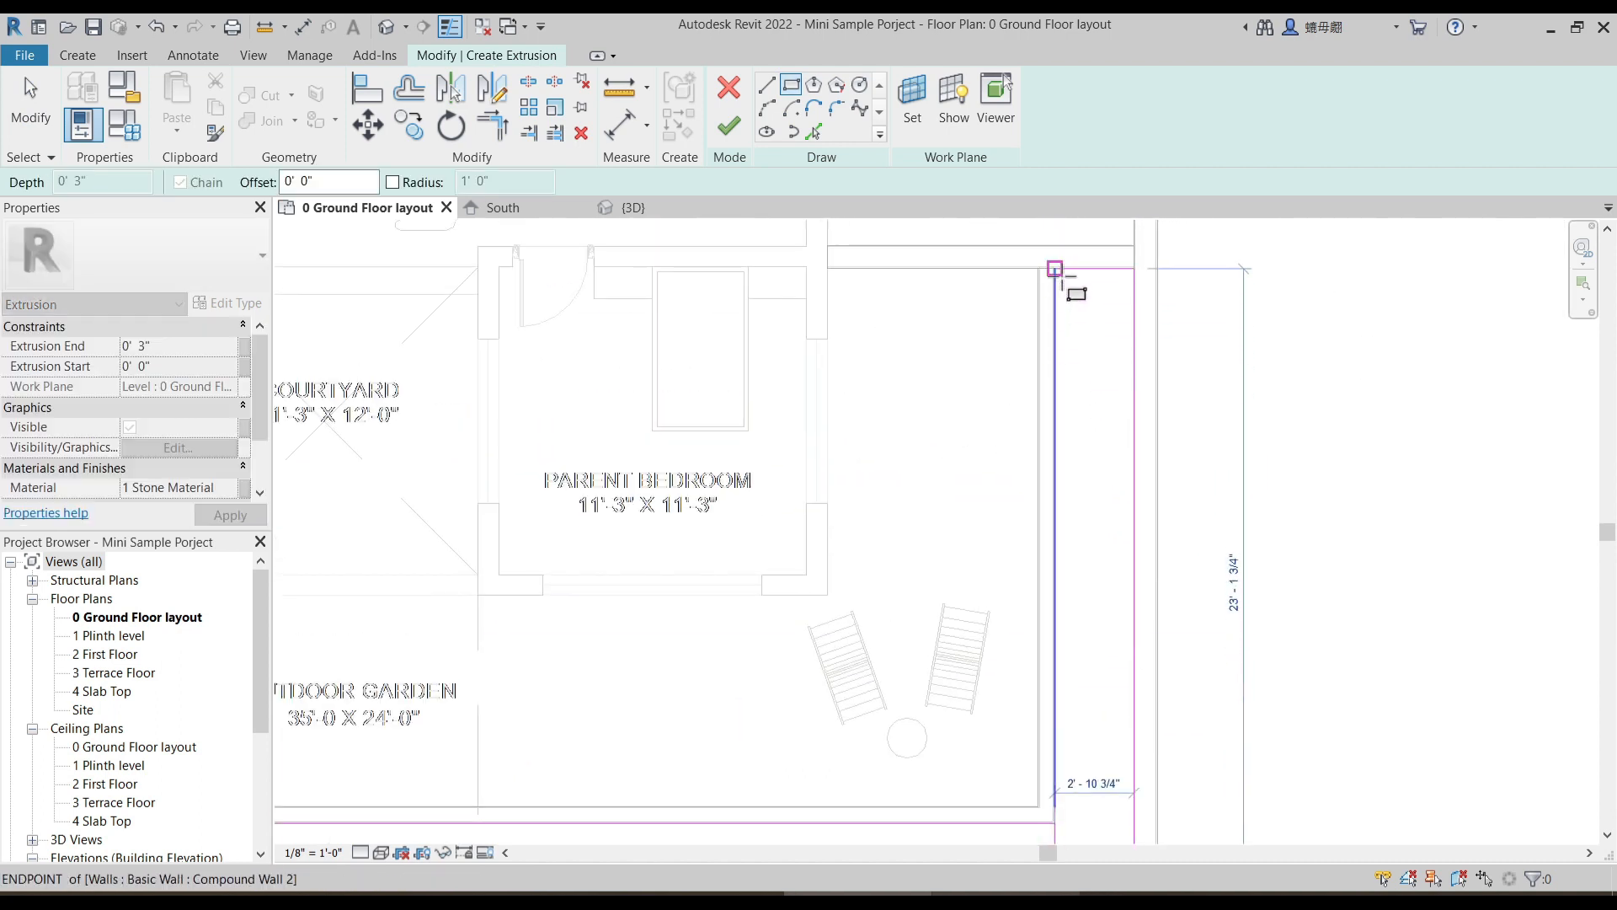
pyautogui.click(1055, 268)
pyautogui.scroll(-3, 1121, 405)
pyautogui.press('Escape')
pyautogui.press('Escape')
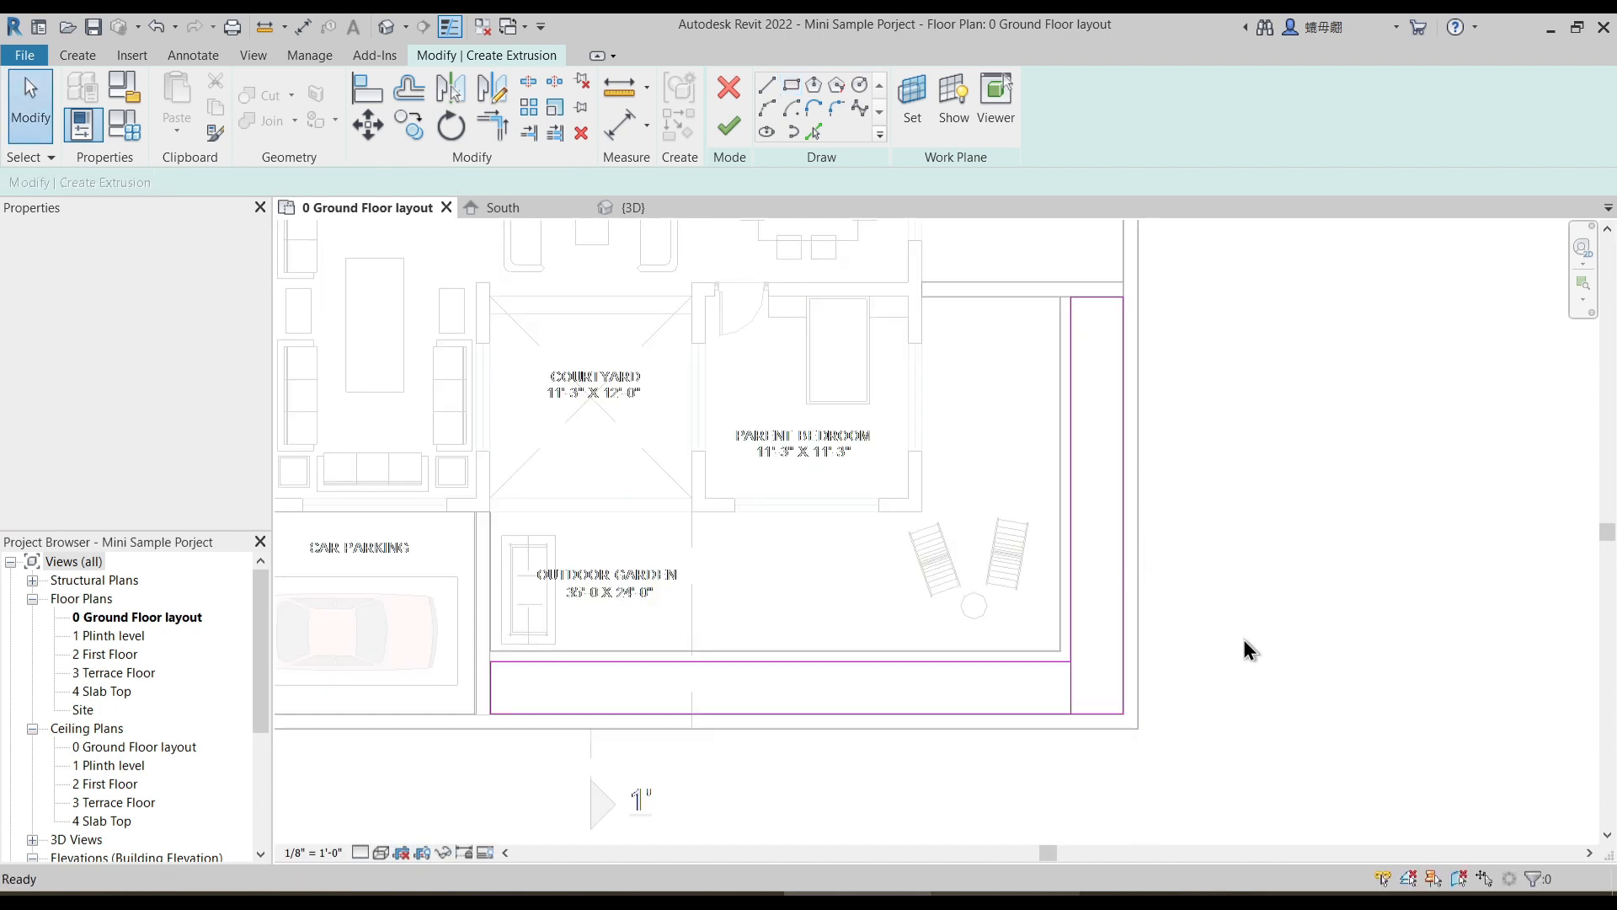
# - Trim the outdoor garden strip rectangles into a single L-shaped outline
pyautogui.scroll(2, 1051, 630)
pyautogui.moveTo(1051, 630)
pyautogui.mouseDown()
pyautogui.moveTo(1209, 786)
pyautogui.moveTo(1253, 782)
pyautogui.mouseUp()
pyautogui.click(1263, 772)
pyautogui.press('t')
pyautogui.press('r')
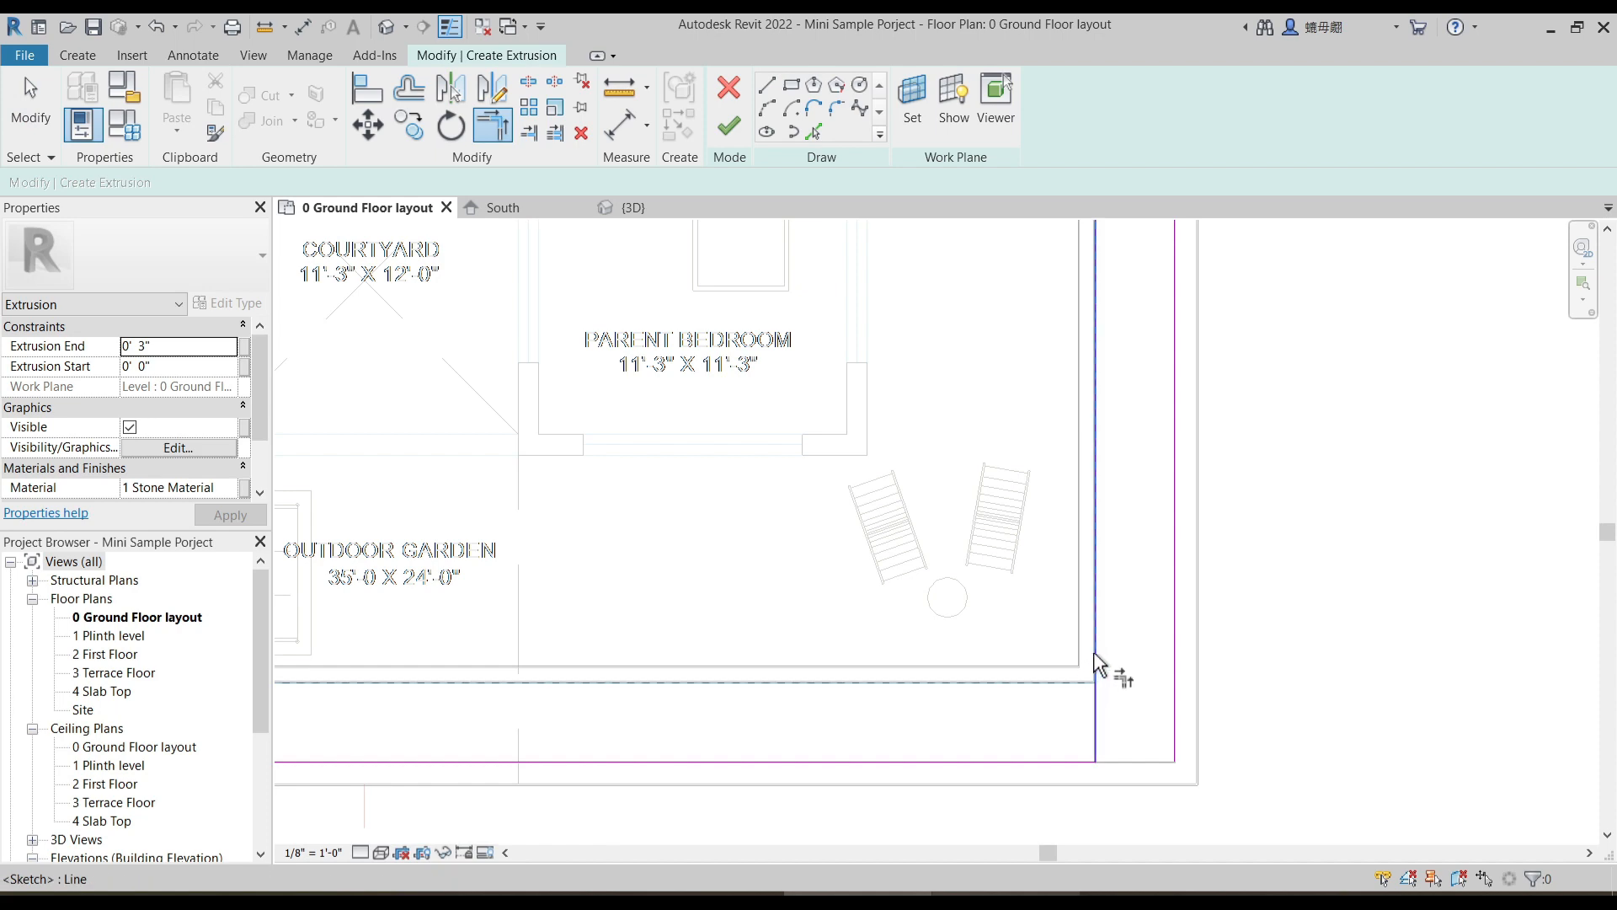
pyautogui.scroll(-2, 1264, 631)
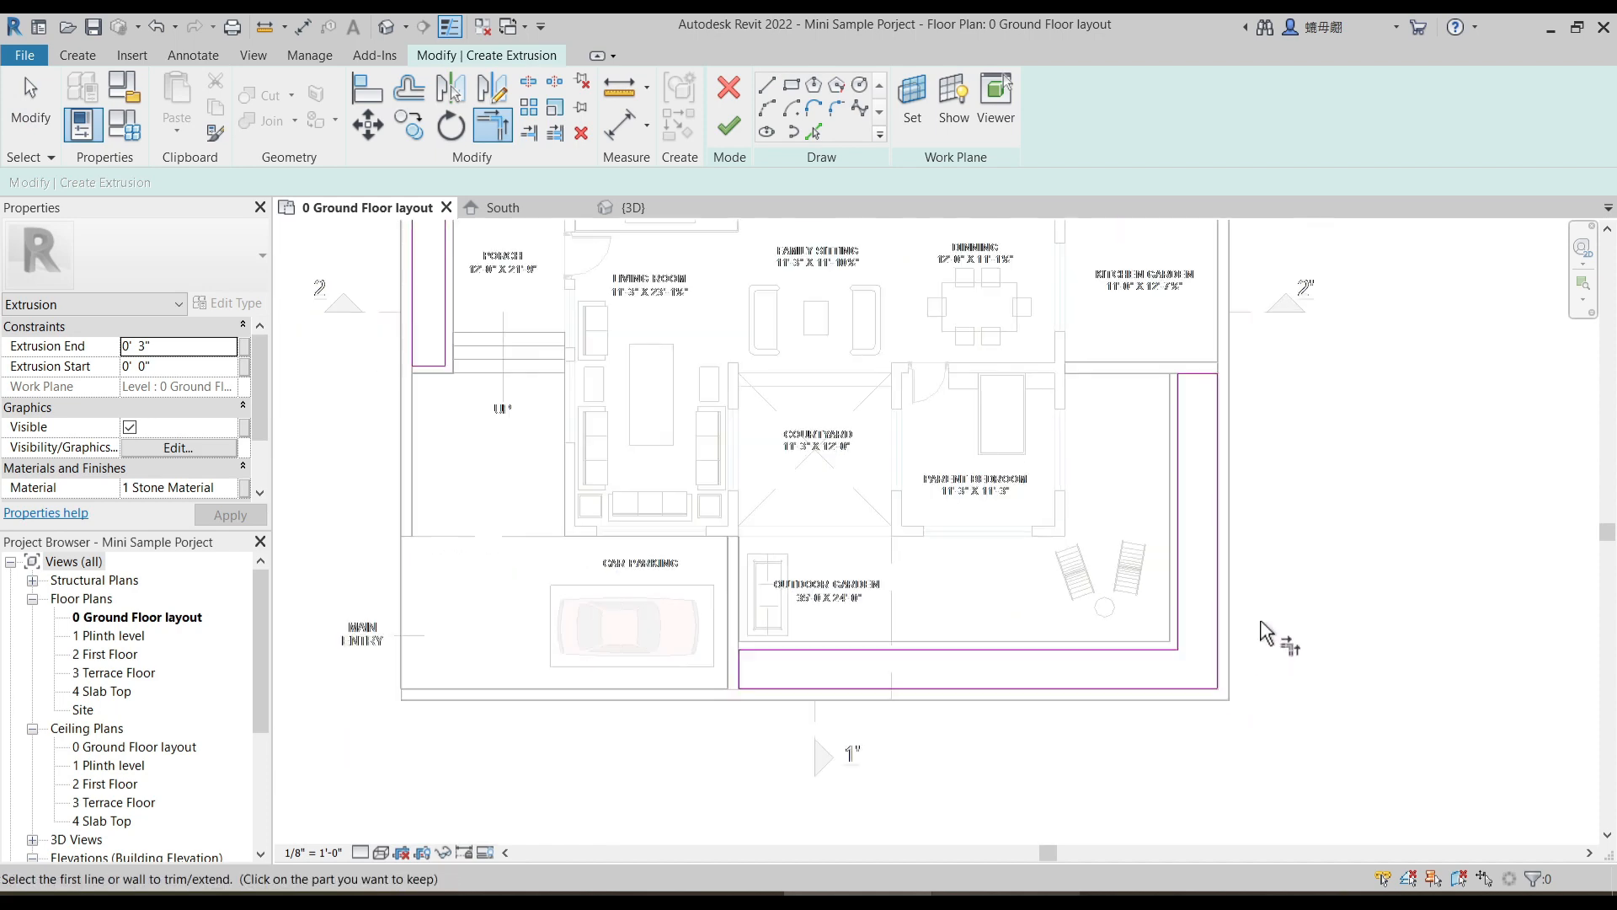
# - Set the extrusion to start at 2' 6" and end at 3' 0", assign the Grass material, and finish the extrusion and model
pyautogui.scroll(-1, 1264, 632)
pyautogui.click(183, 367)
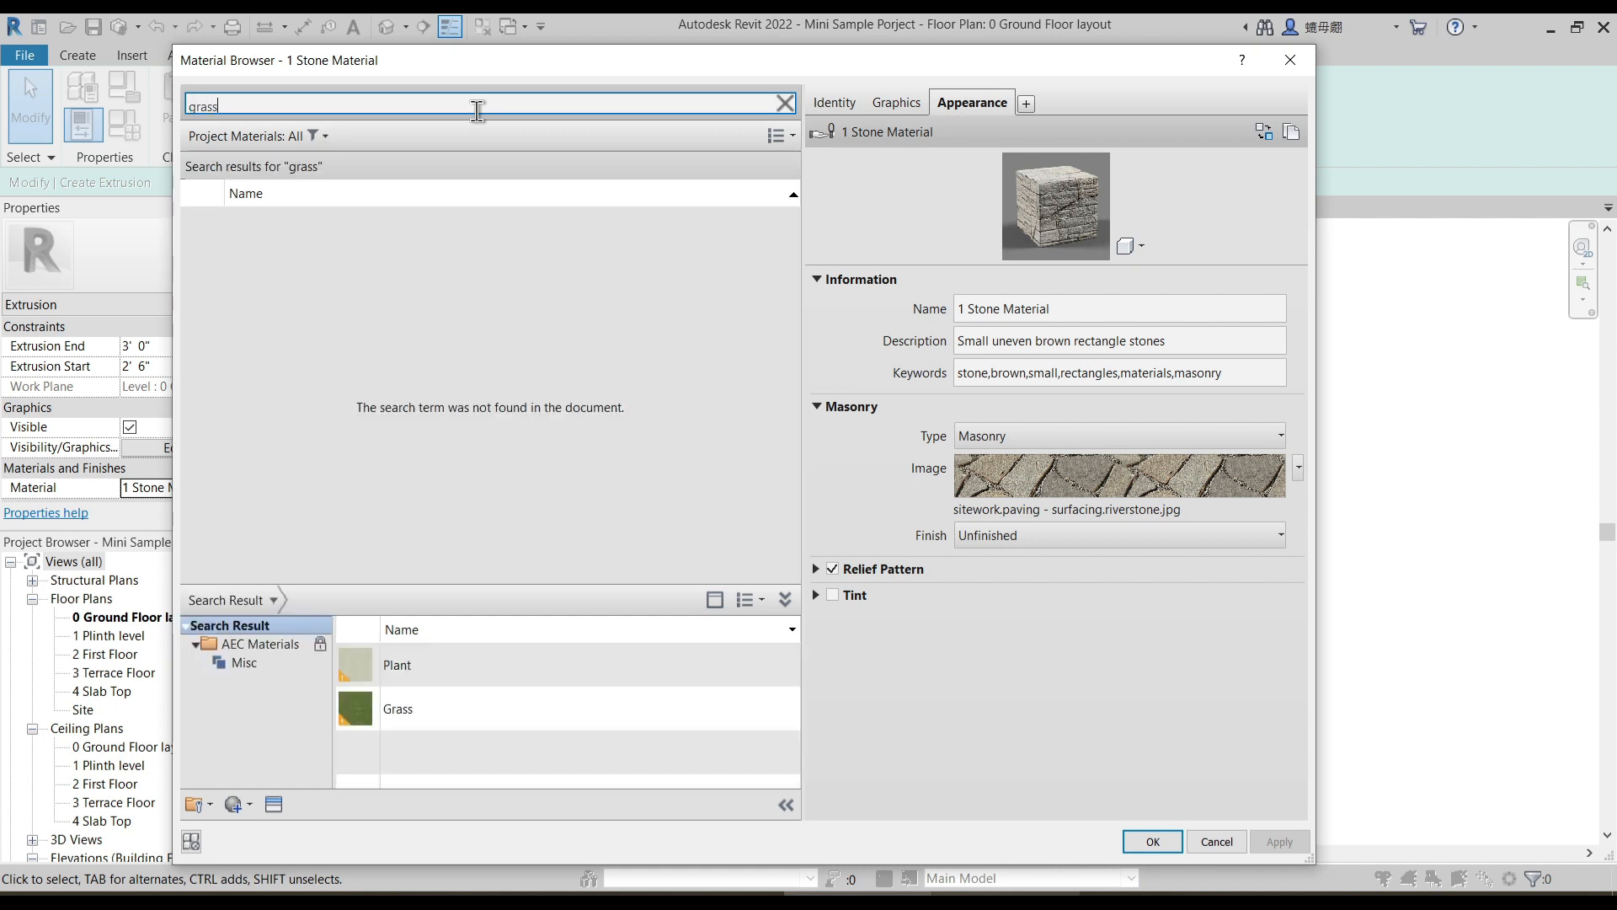
pyautogui.click(768, 707)
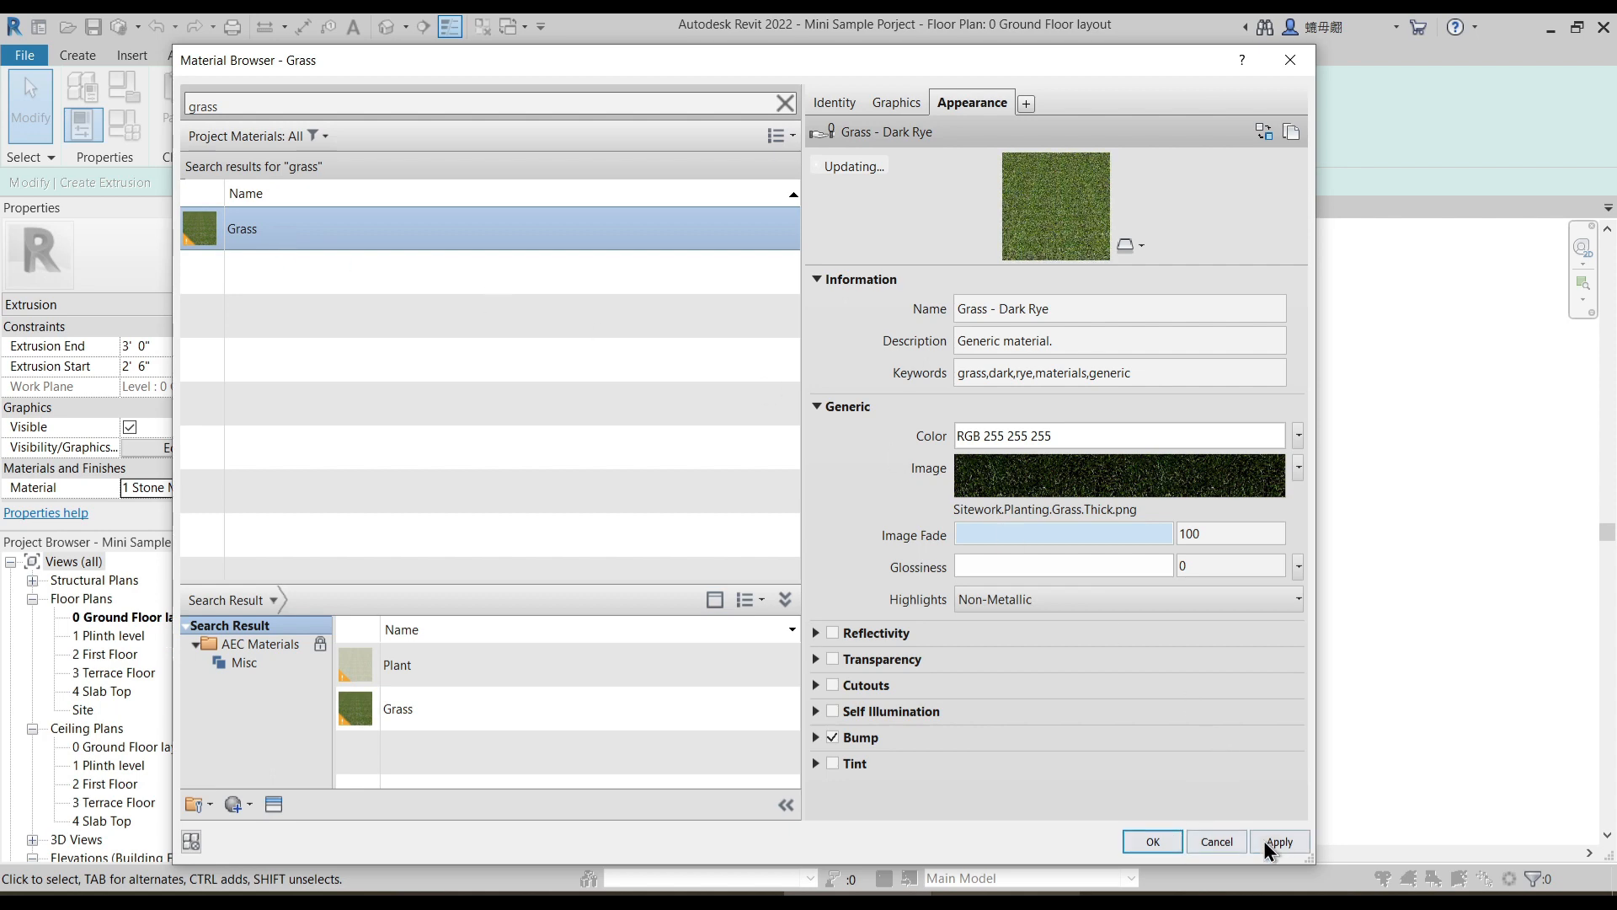
pyautogui.click(1162, 841)
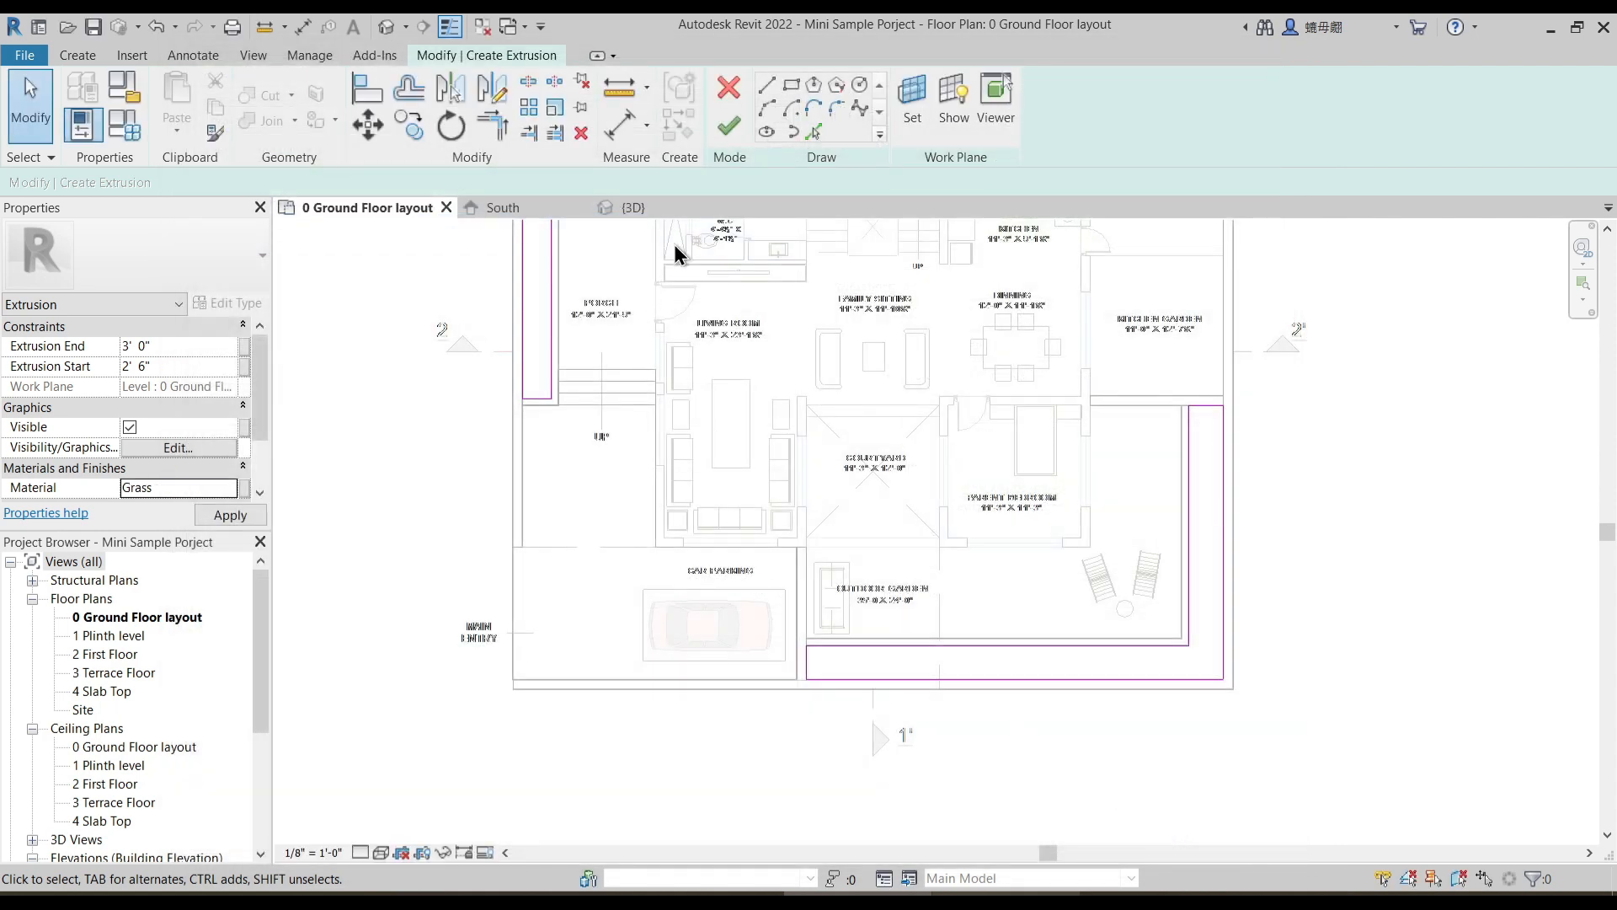
pyautogui.click(723, 132)
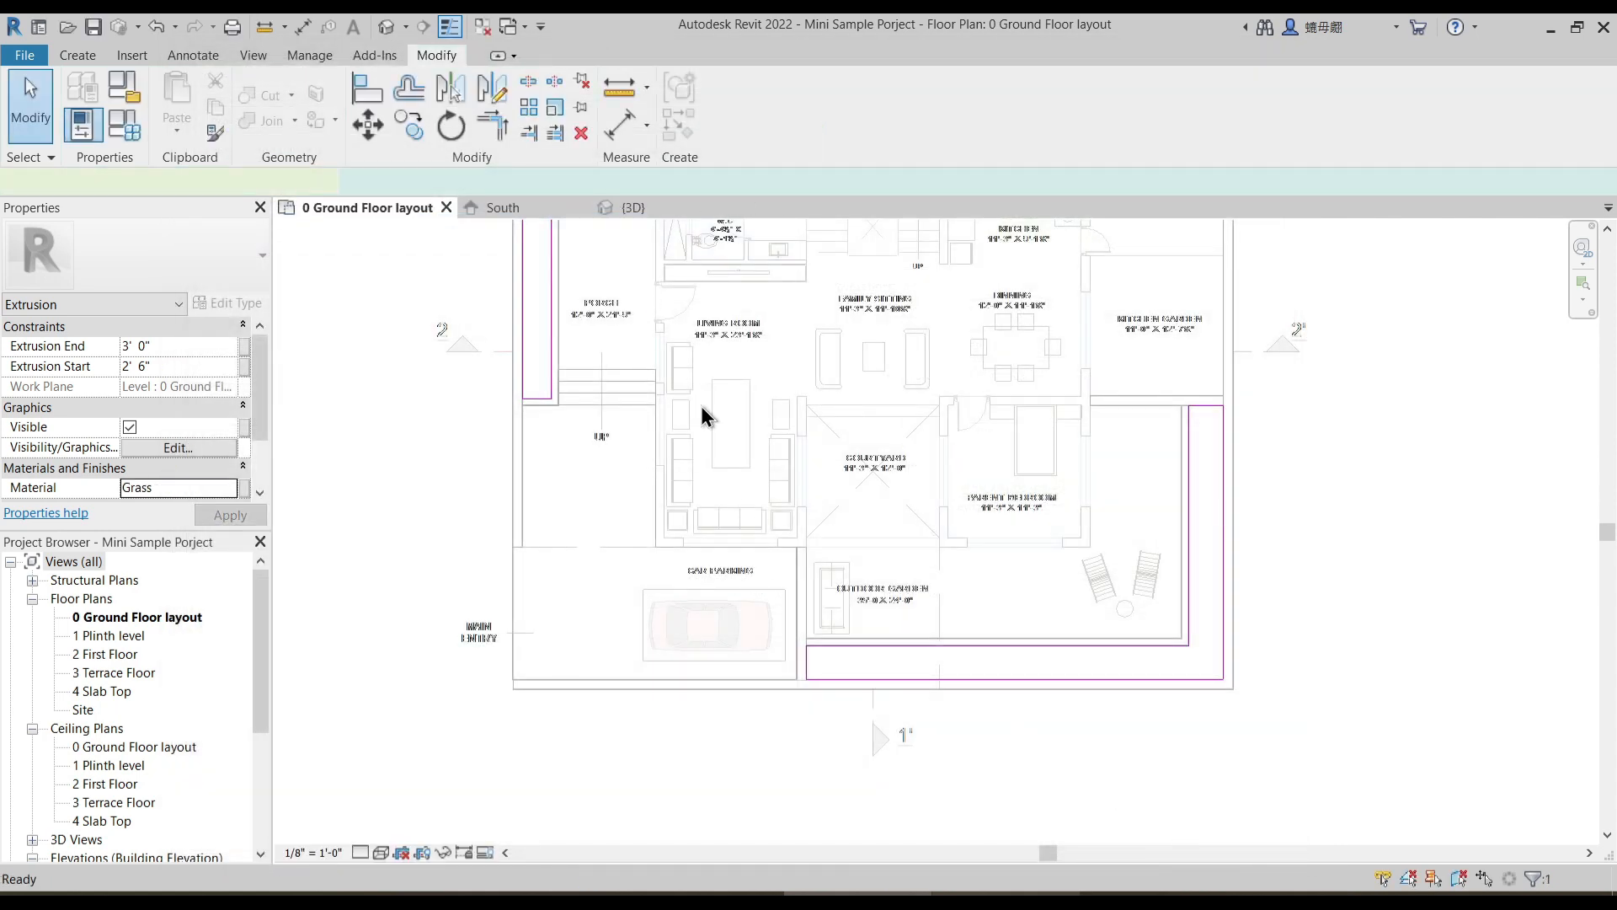
pyautogui.click(458, 482)
pyautogui.click(724, 127)
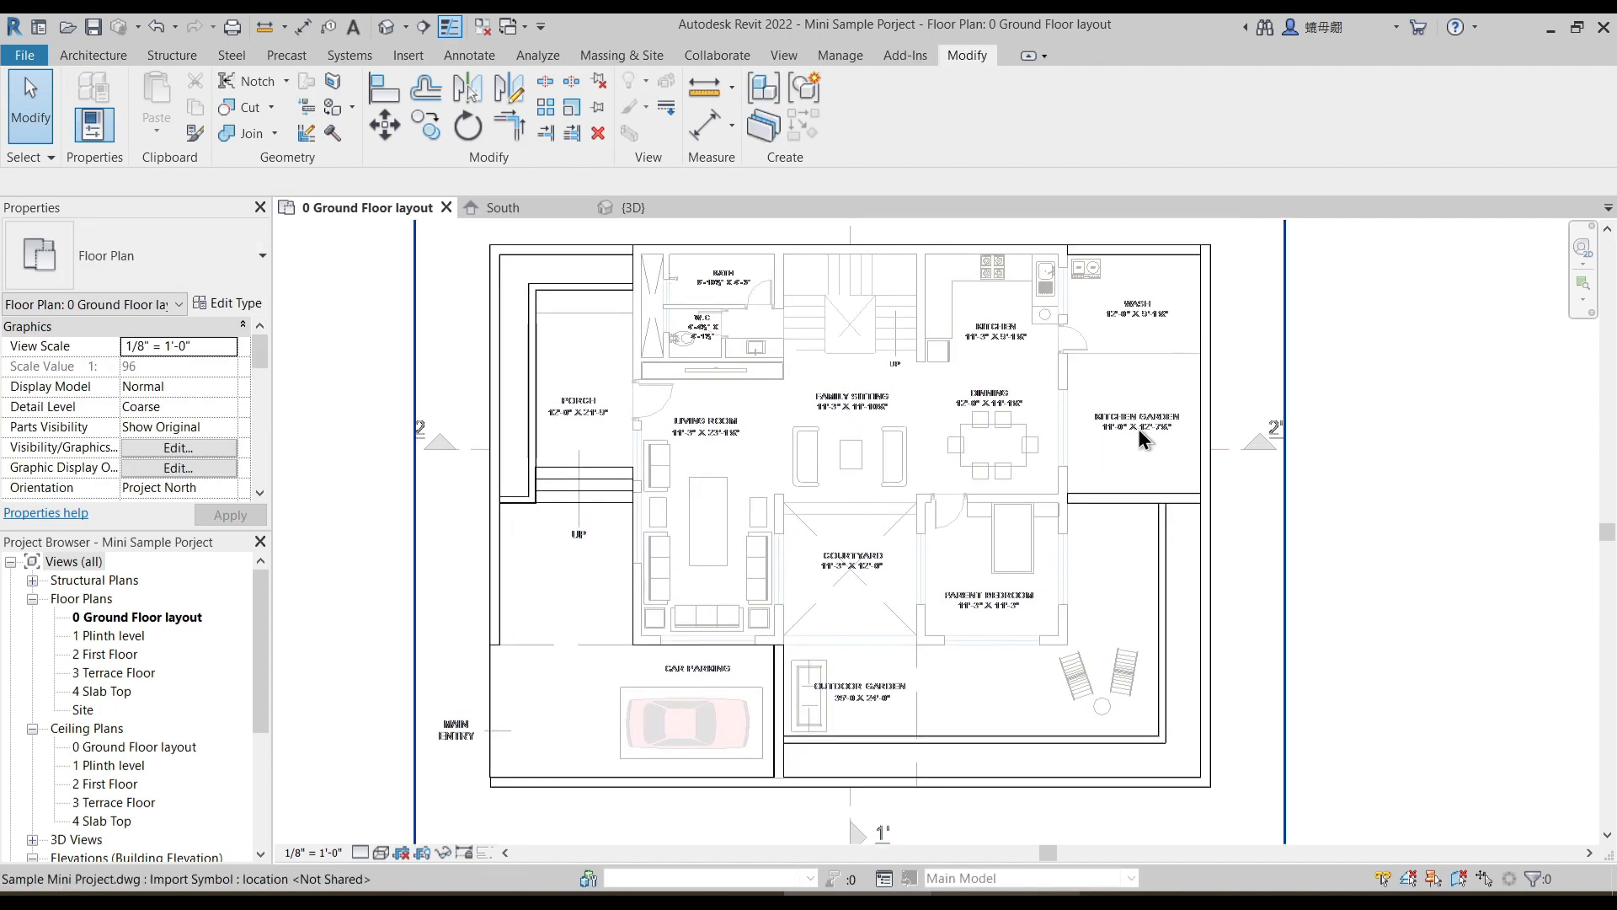
# - Switch to the 3D view and open the plinth model for in-place editing
pyautogui.click(387, 34)
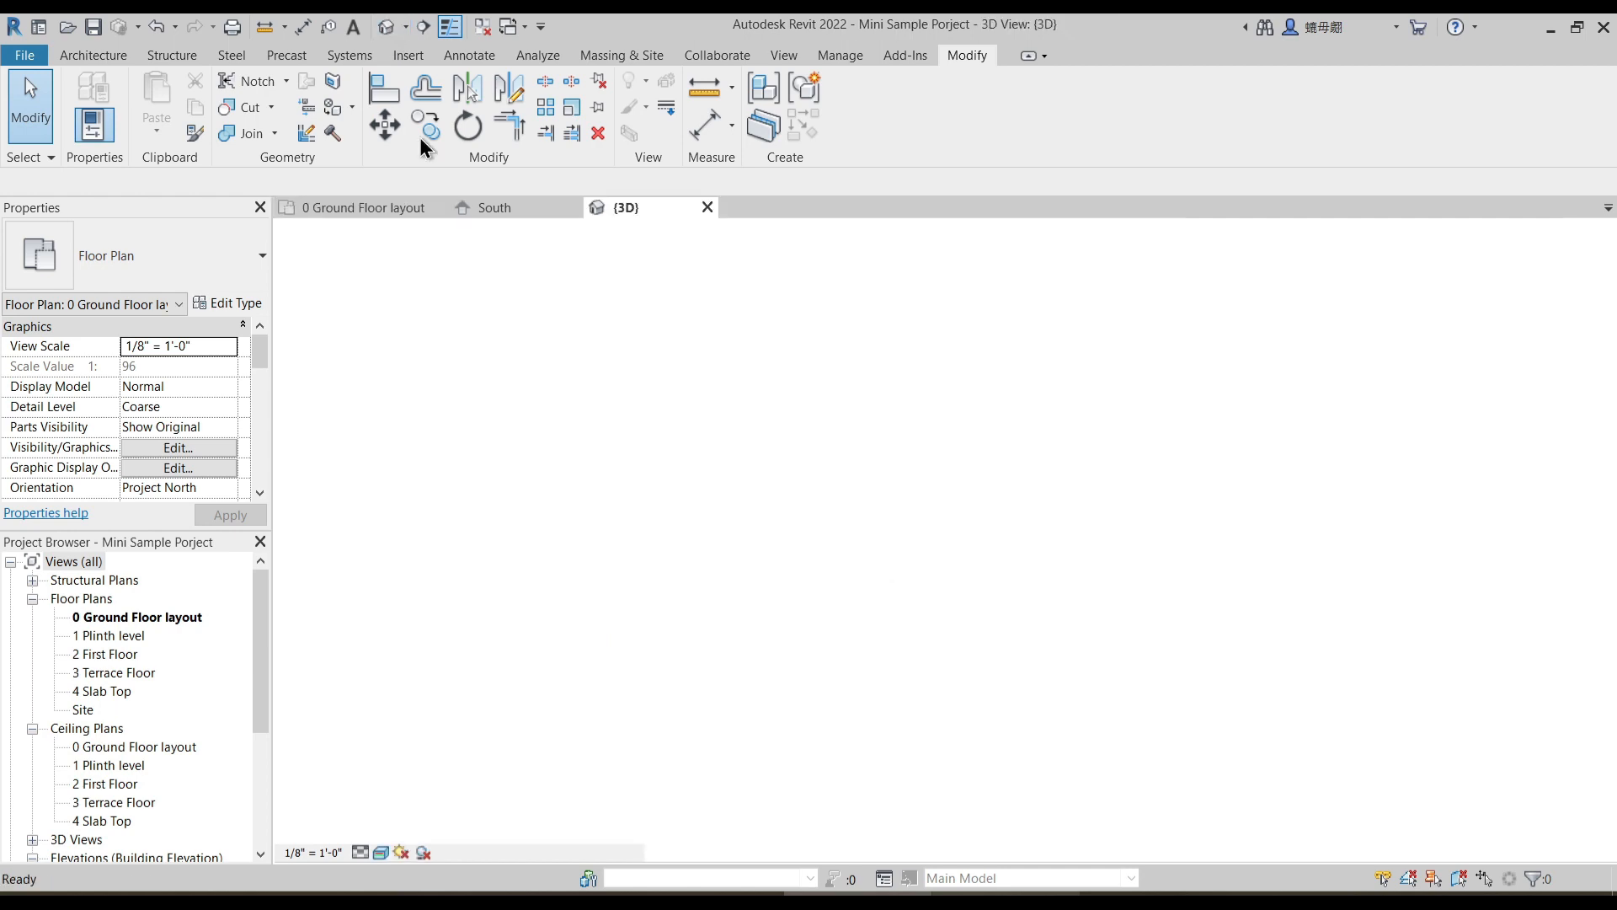
pyautogui.scroll(3, 888, 559)
pyautogui.scroll(-2, 873, 596)
pyautogui.keyDown('shift'); pyautogui.moveTo(1231, 588); pyautogui.dragTo(1066, 611, button='middle'); pyautogui.keyUp('shift')
pyautogui.scroll(2, 520, 410)
pyautogui.scroll(-1, 521, 412)
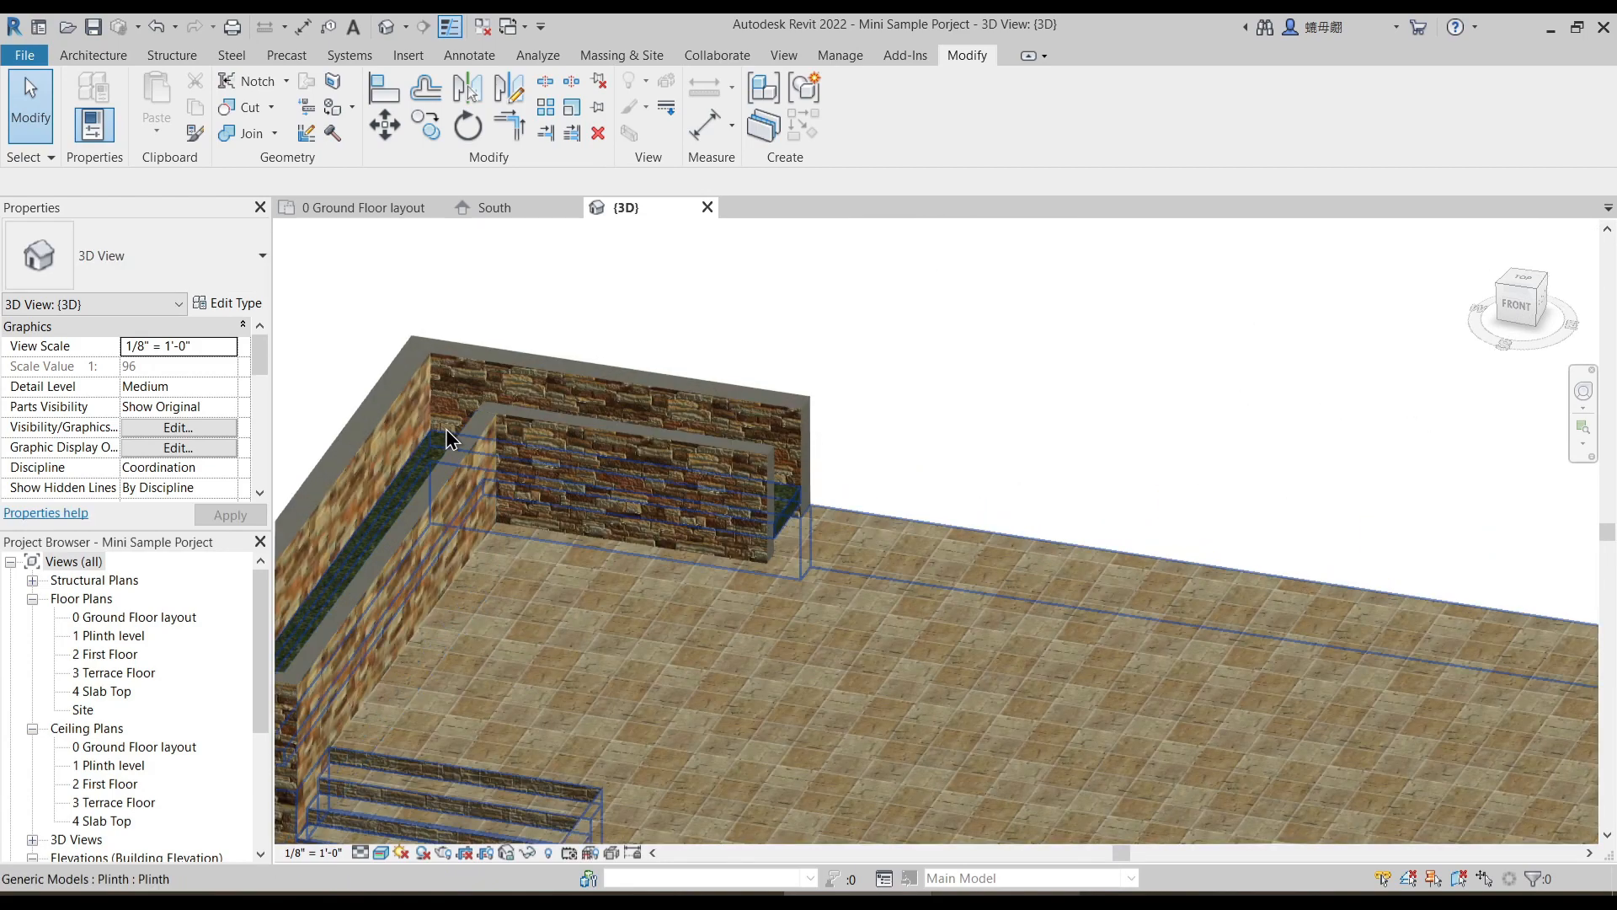
pyautogui.click(543, 401)
pyautogui.click(858, 106)
# - Raise the grass extrusion by setting its start to 4' 6" and its end to 5' 0"
pyautogui.scroll(2, 700, 457)
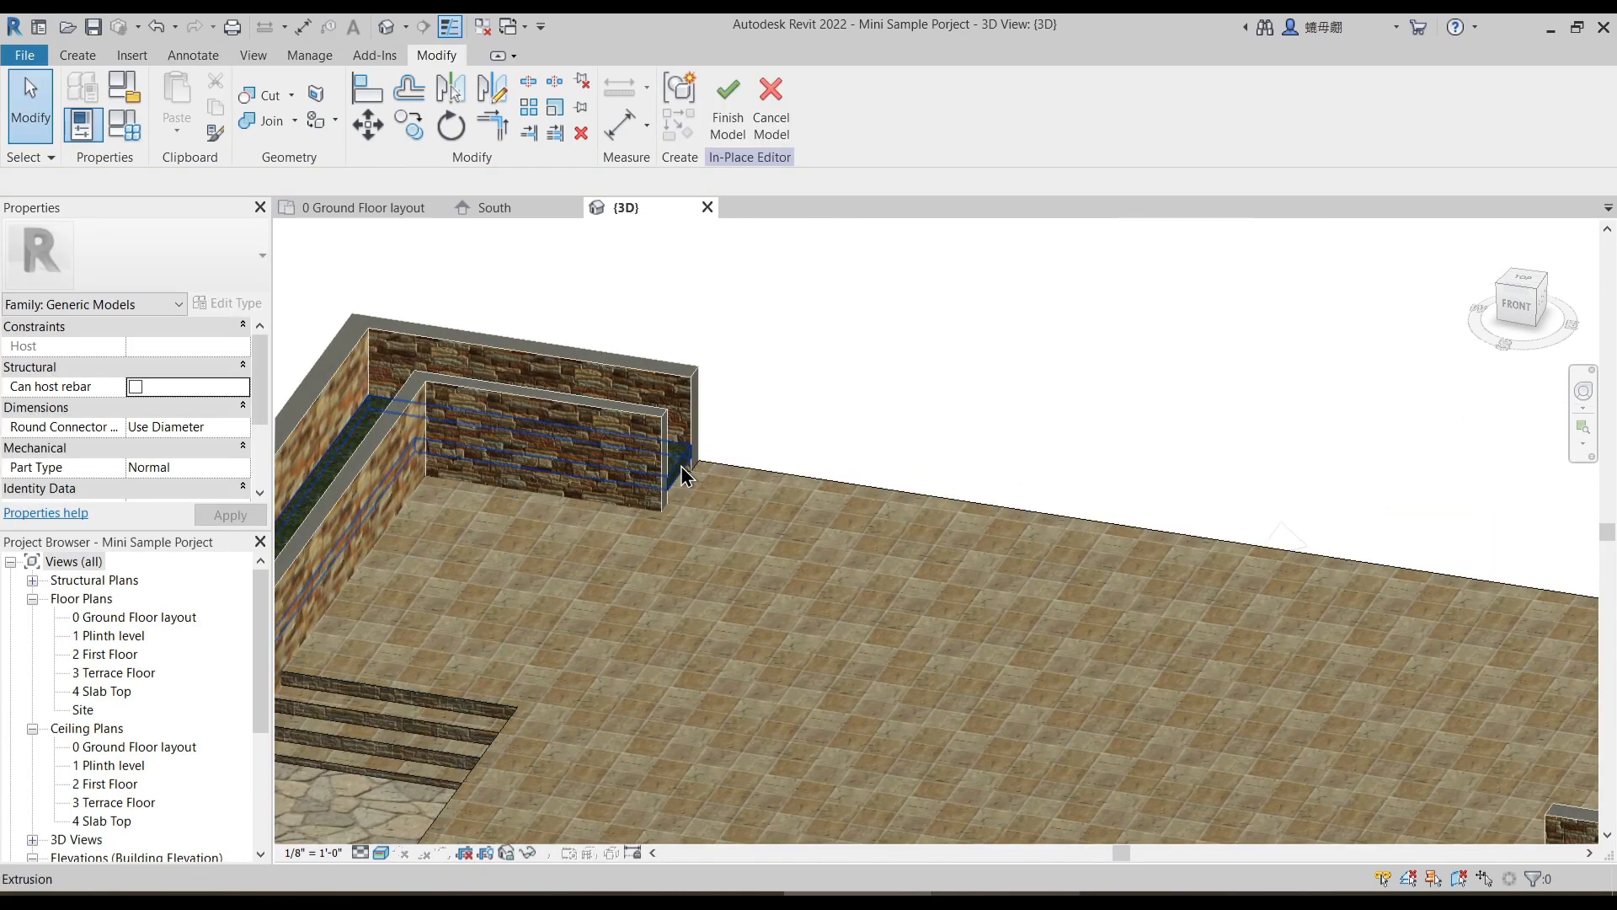
pyautogui.click(680, 465)
pyautogui.scroll(-2, 779, 380)
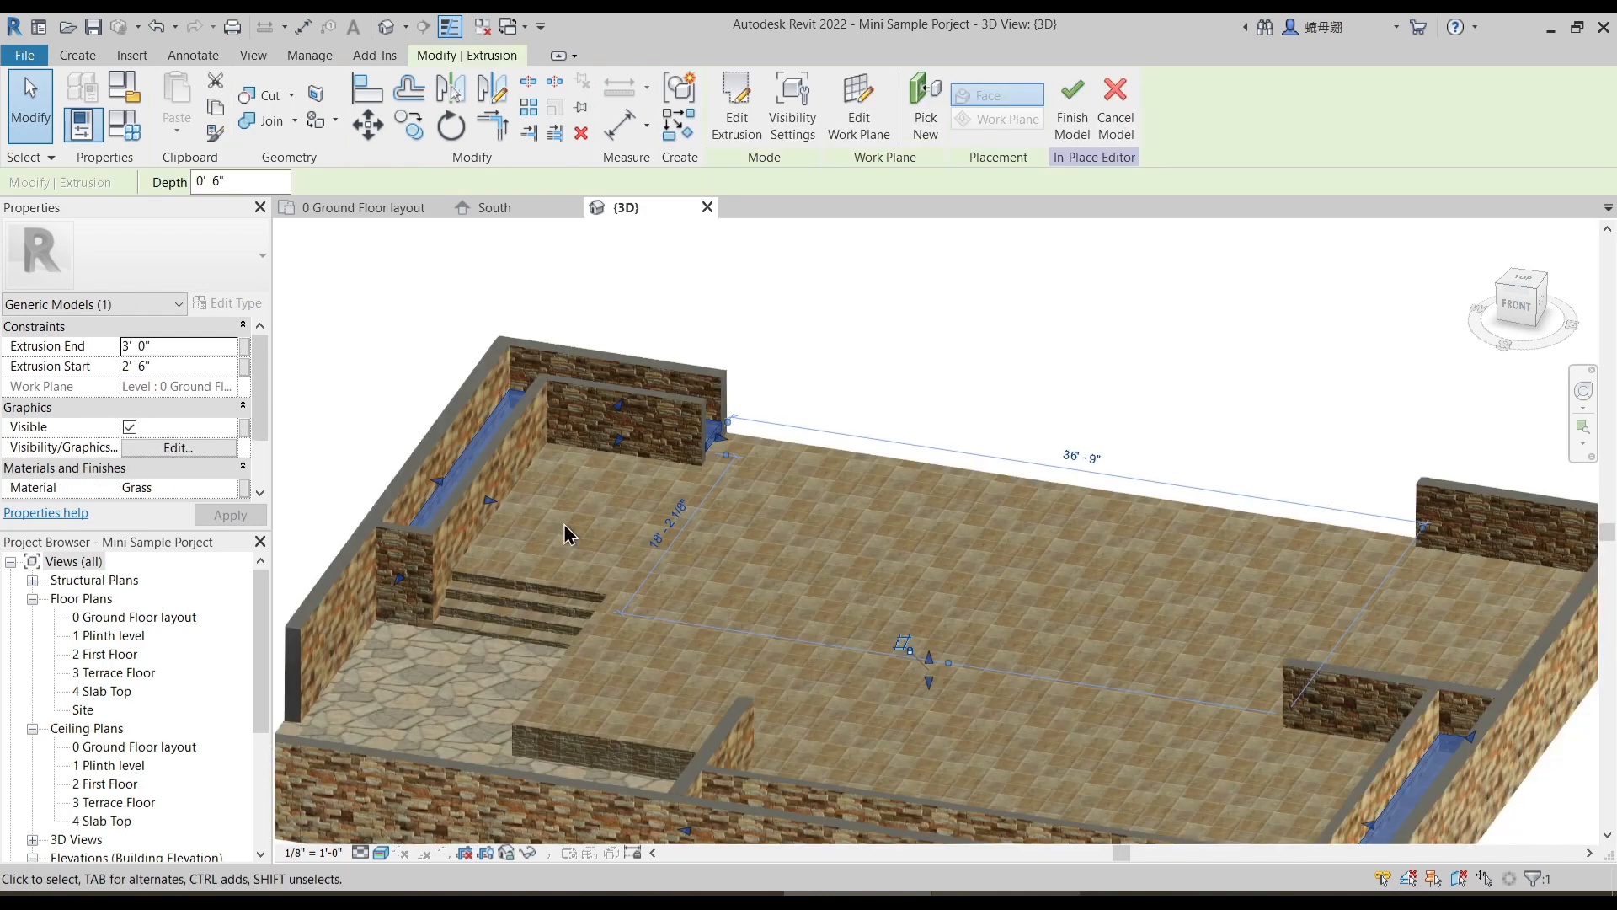
pyautogui.click(193, 365)
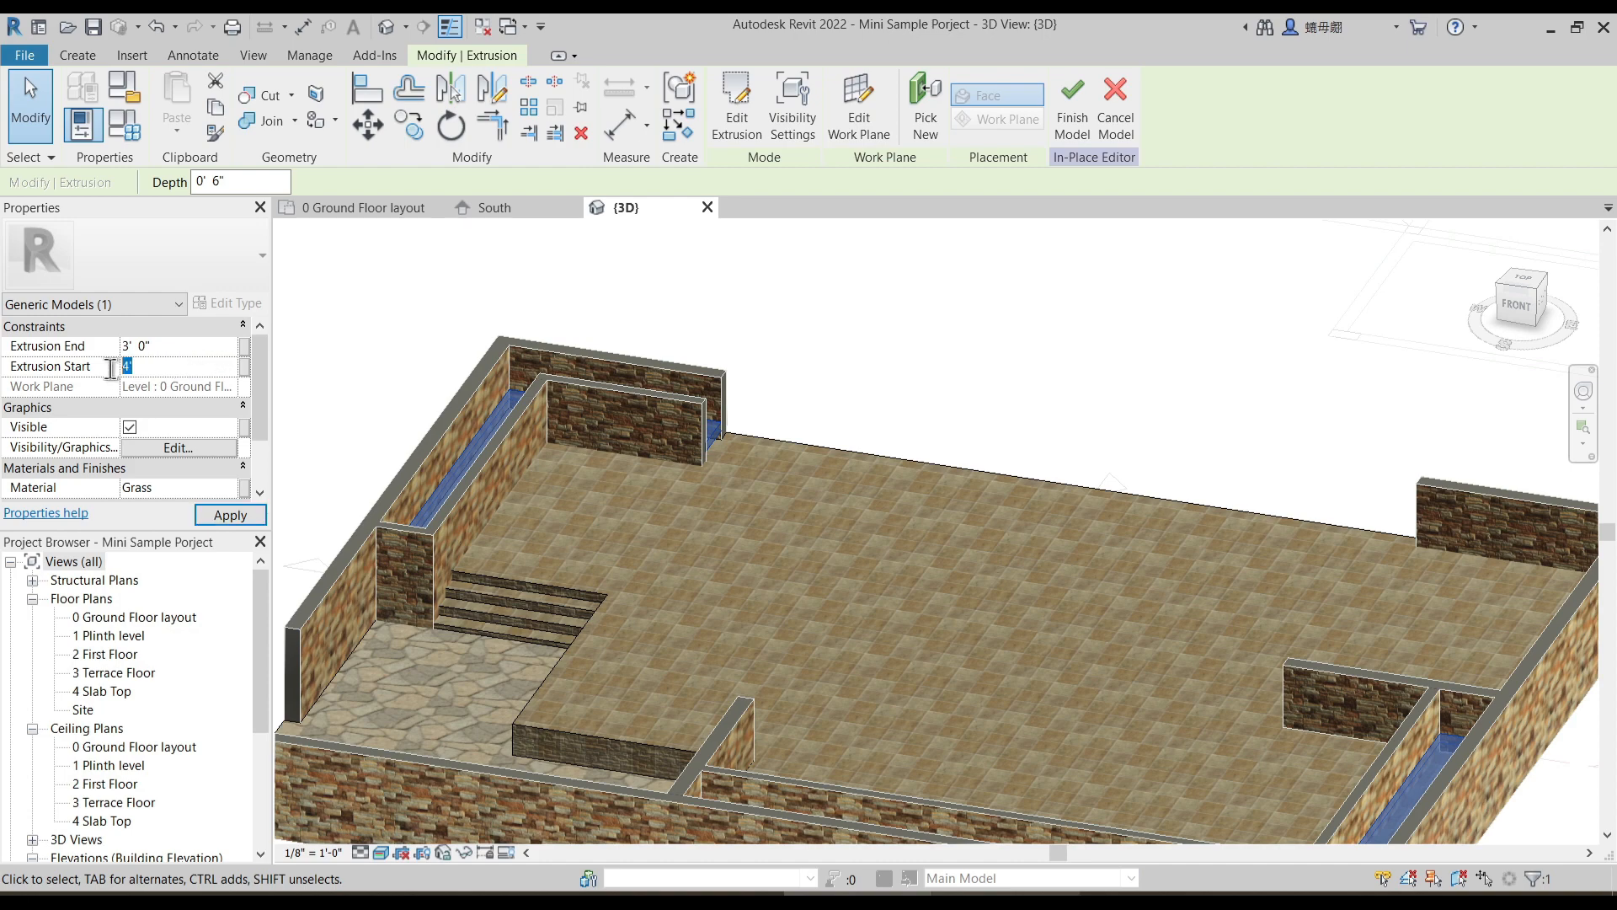
pyautogui.write('6')
pyautogui.press('Return')
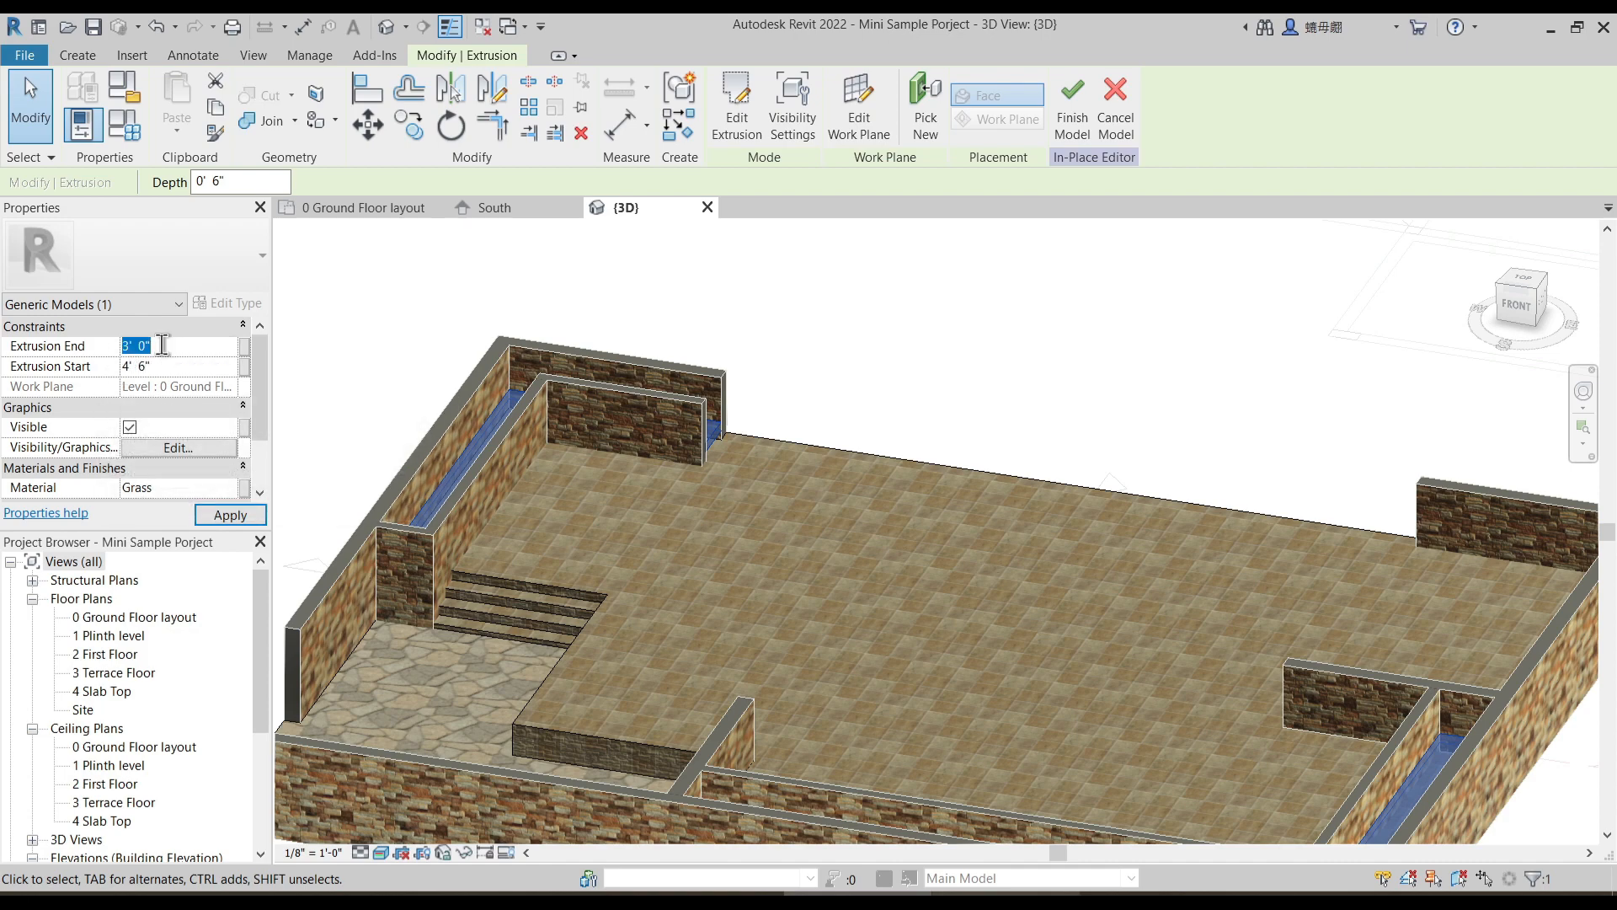
pyautogui.click(962, 352)
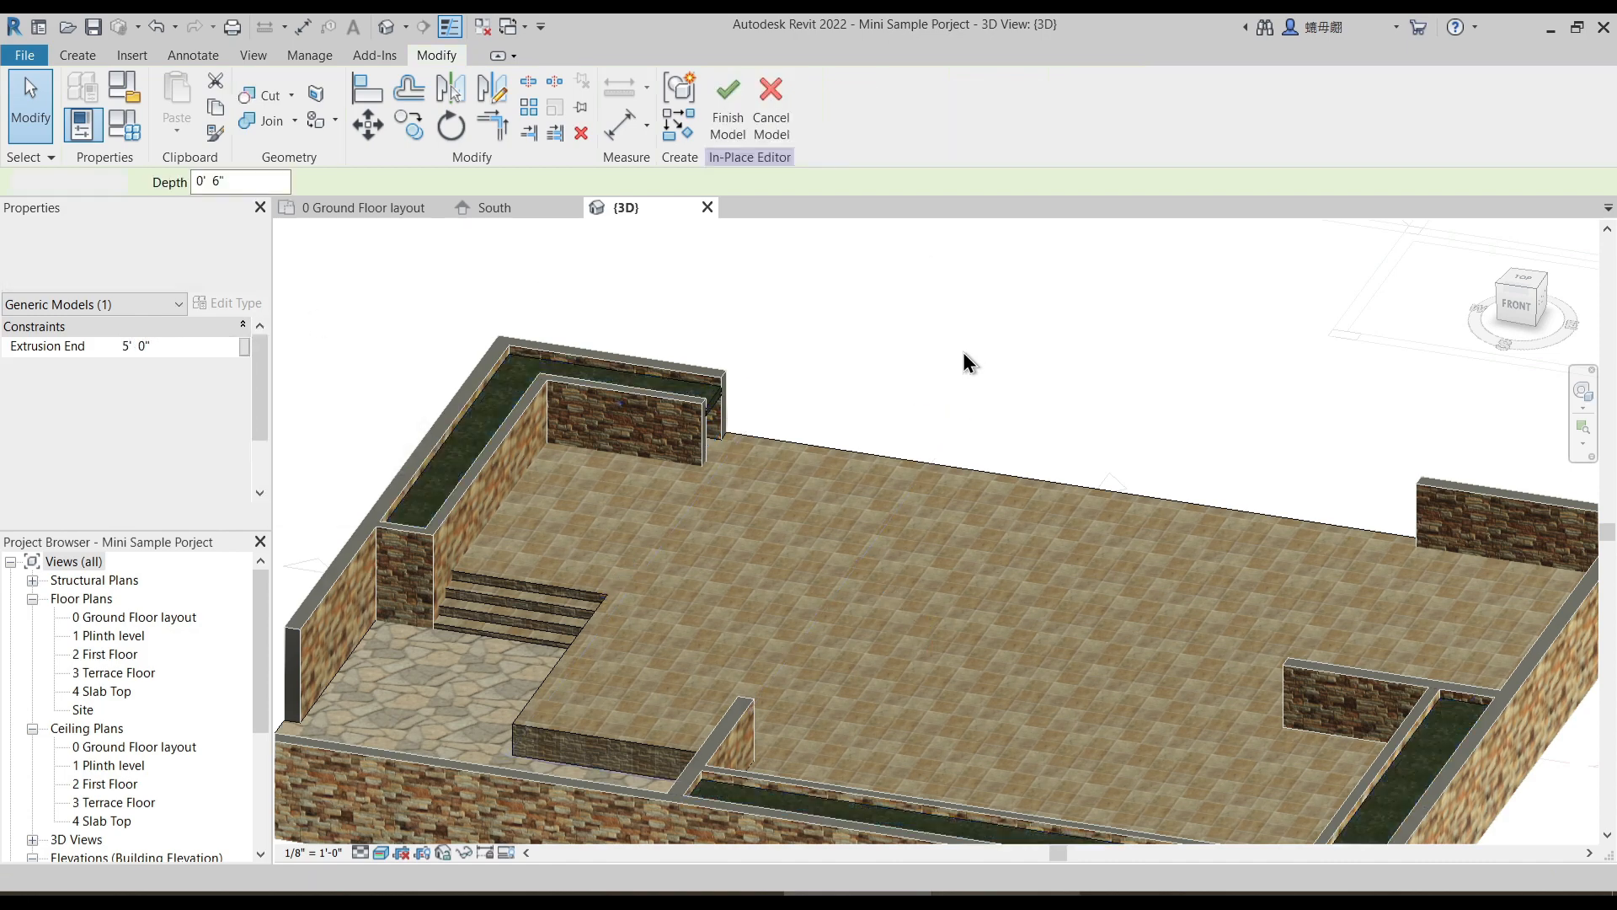
# - Examine the raised grass strips, plinth and surrounding walls from several angles in the 3D view
pyautogui.moveTo(934, 498); pyautogui.dragTo(841, 370, button='middle')
pyautogui.scroll(-3, 841, 371)
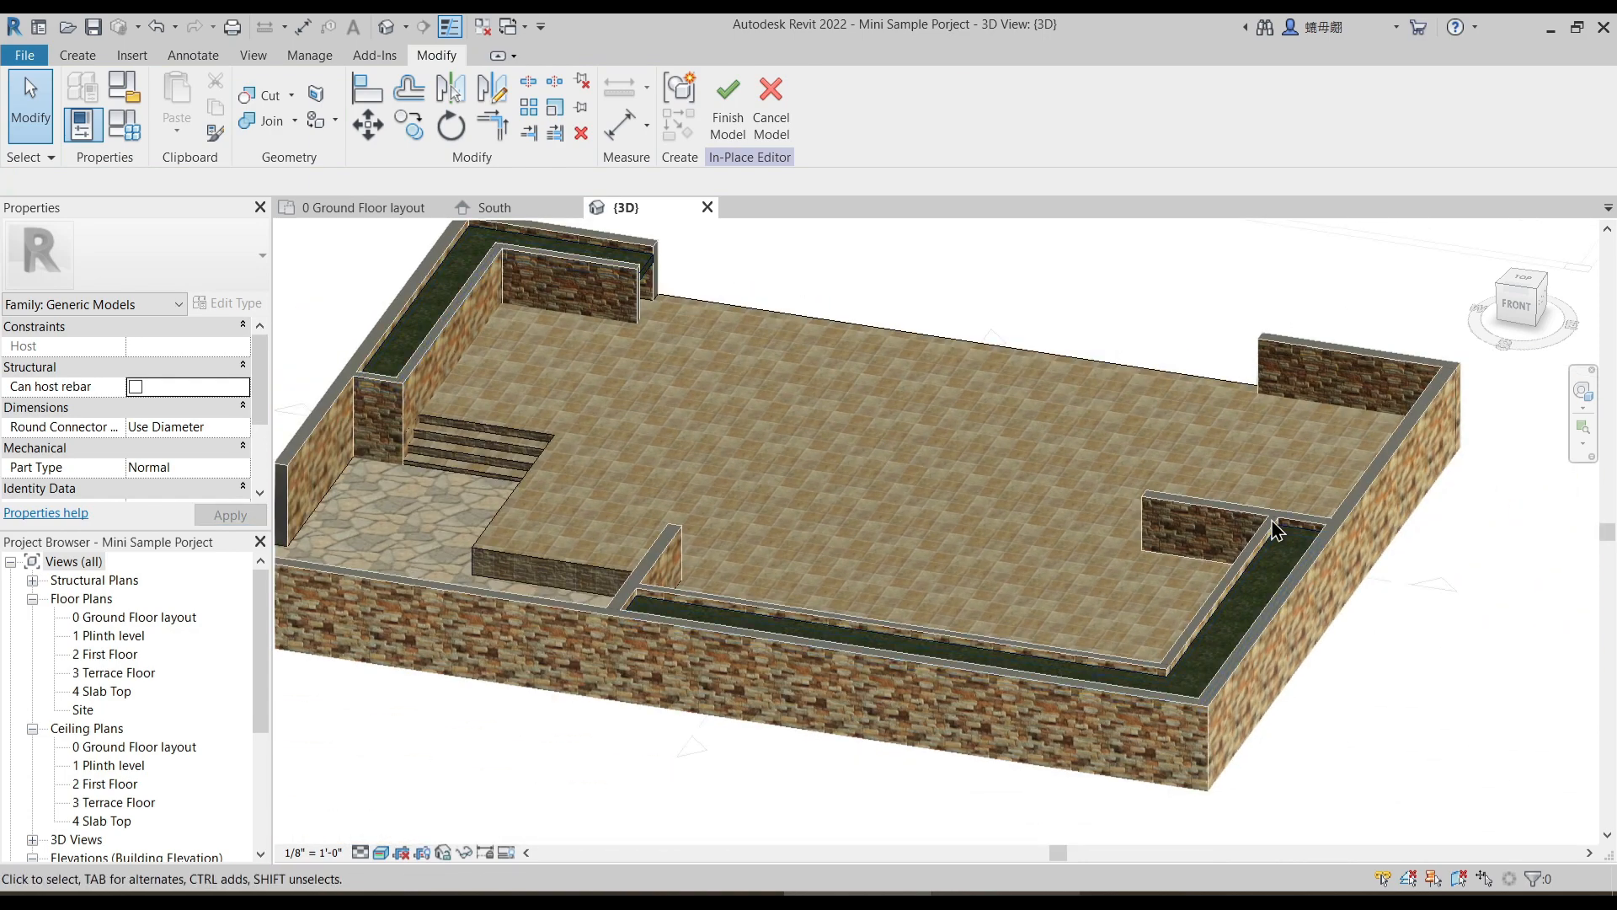
pyautogui.keyDown('shift'); pyautogui.moveTo(1281, 534); pyautogui.dragTo(915, 691, button='middle'); pyautogui.keyUp('shift')
pyautogui.scroll(-2, 958, 590)
pyautogui.keyDown('shift'); pyautogui.moveTo(957, 593); pyautogui.dragTo(1063, 593, button='middle'); pyautogui.keyUp('shift')
pyautogui.moveTo(1063, 592); pyautogui.dragTo(954, 549, button='middle')
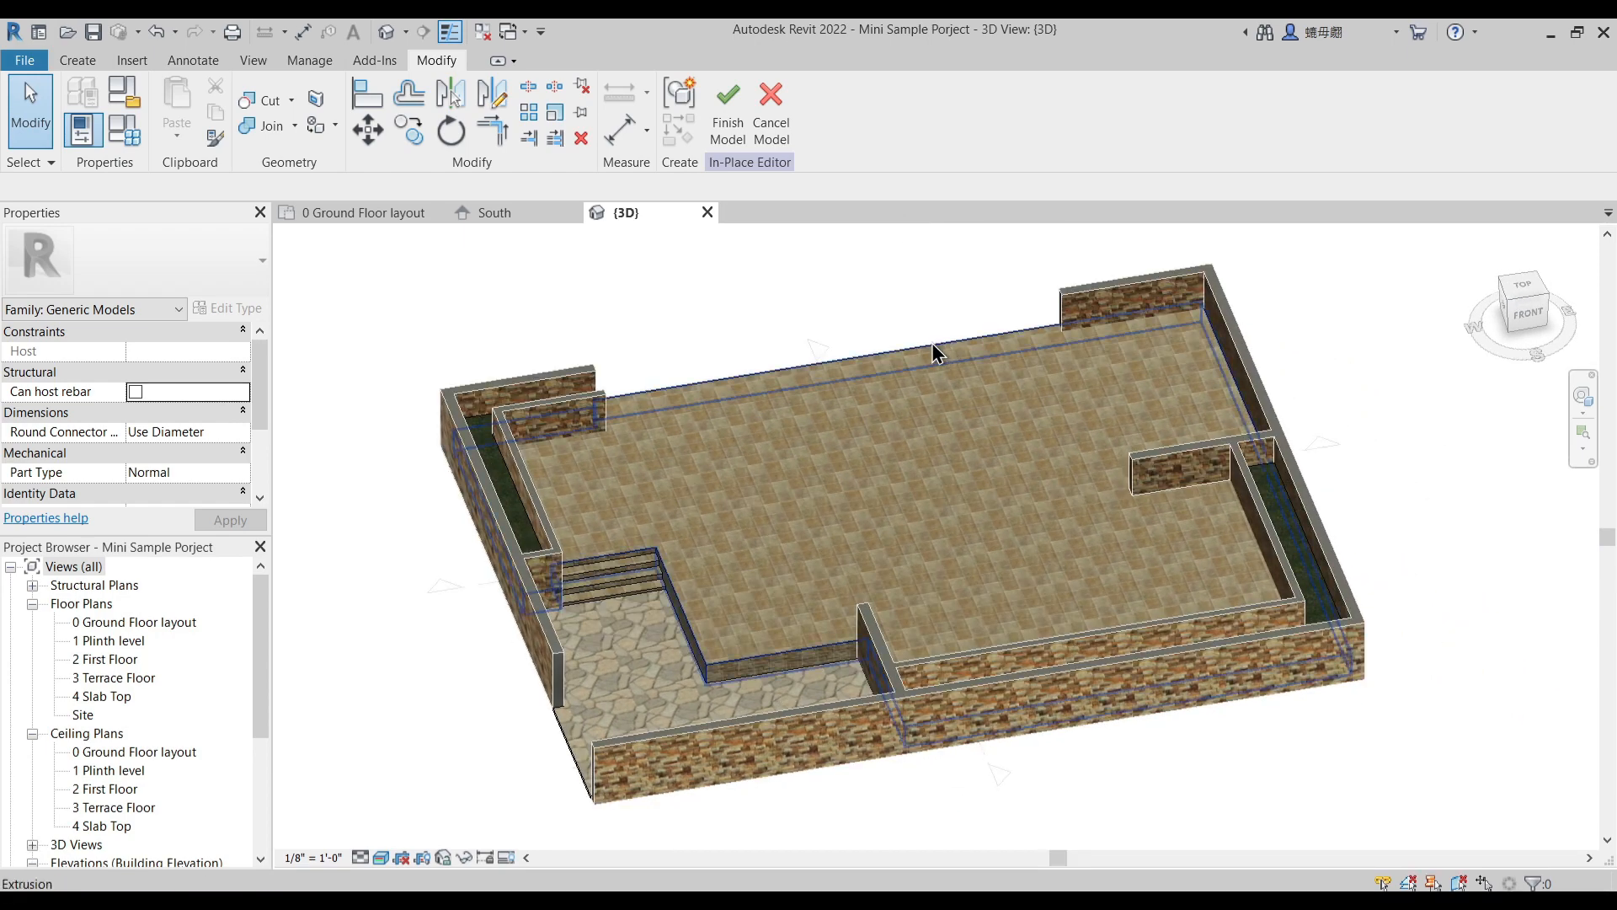
pyautogui.keyDown('shift'); pyautogui.moveTo(940, 342); pyautogui.dragTo(896, 361, button='middle'); pyautogui.keyUp('shift')
pyautogui.click(908, 342)
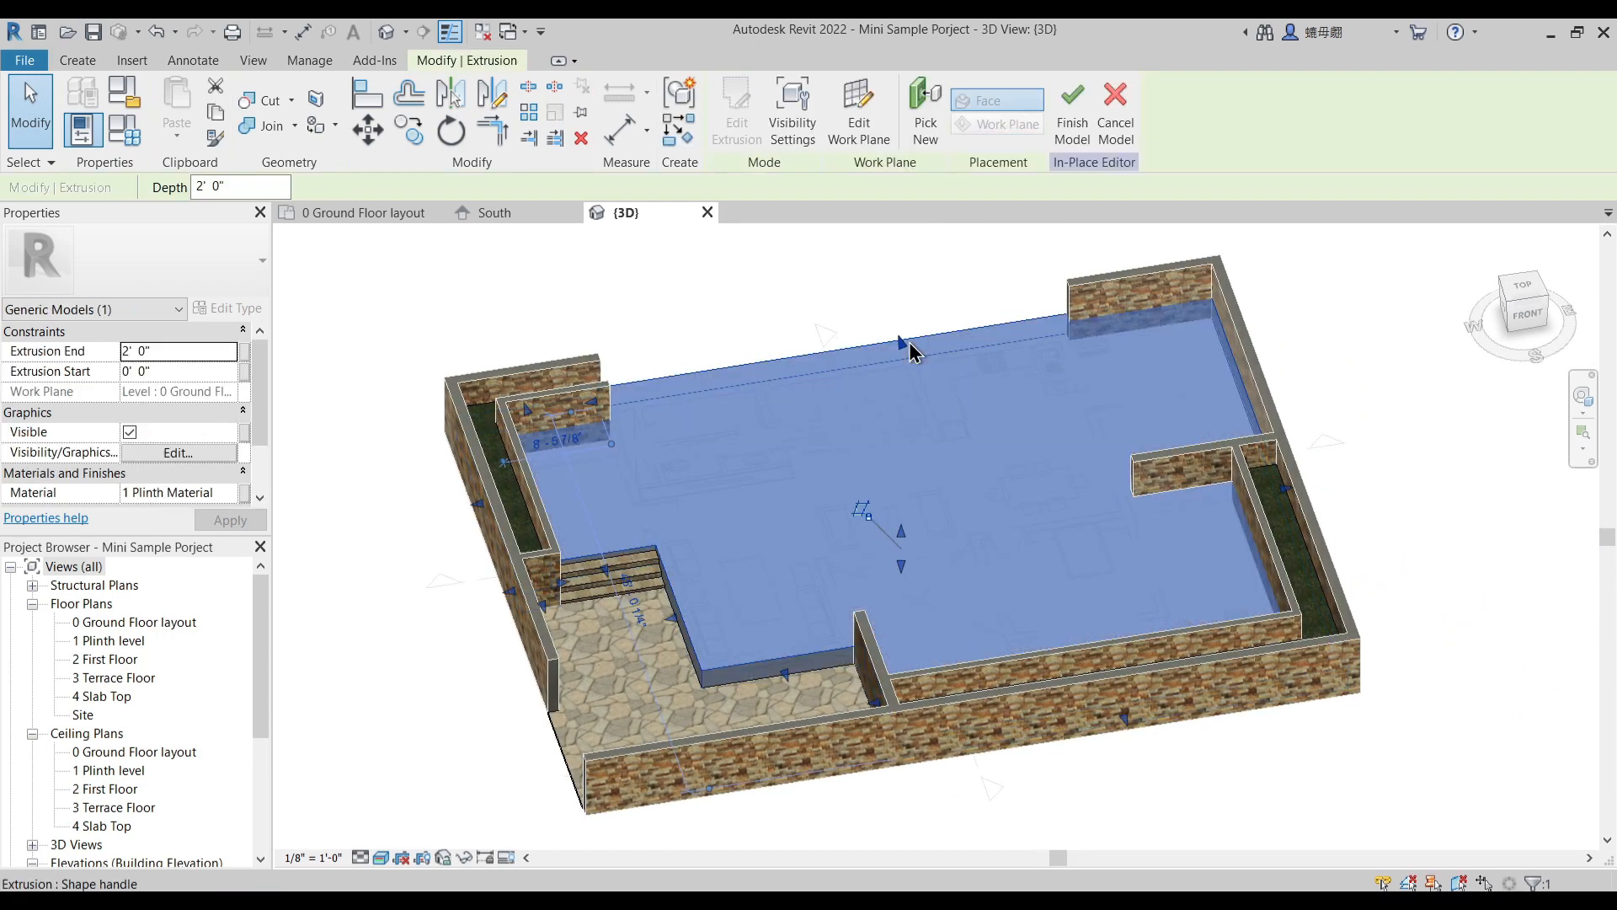
pyautogui.press('Escape')
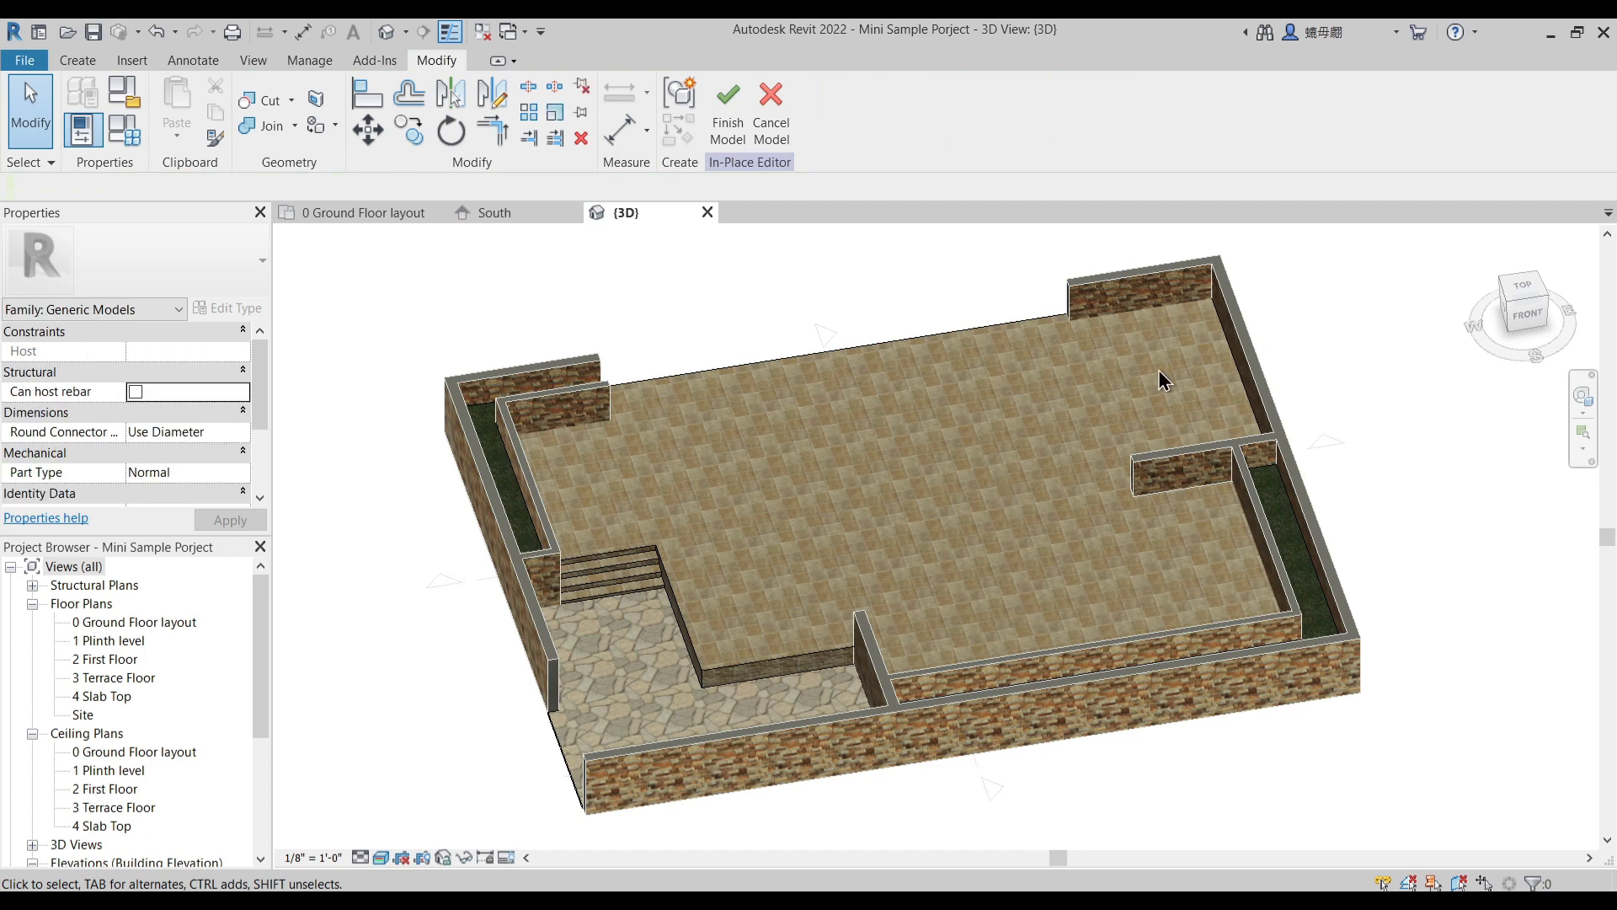
# - In the ground floor plan, extrude a rectangle about 11' 2 1/2" by 7' 8 1/2" over the outdoor garden seating, from 2' 6" to 2' 6 1/2"
pyautogui.click(354, 213)
pyautogui.moveTo(783, 384); pyautogui.dragTo(757, 344, button='middle')
pyautogui.click(77, 60)
pyautogui.click(179, 109)
pyautogui.click(789, 89)
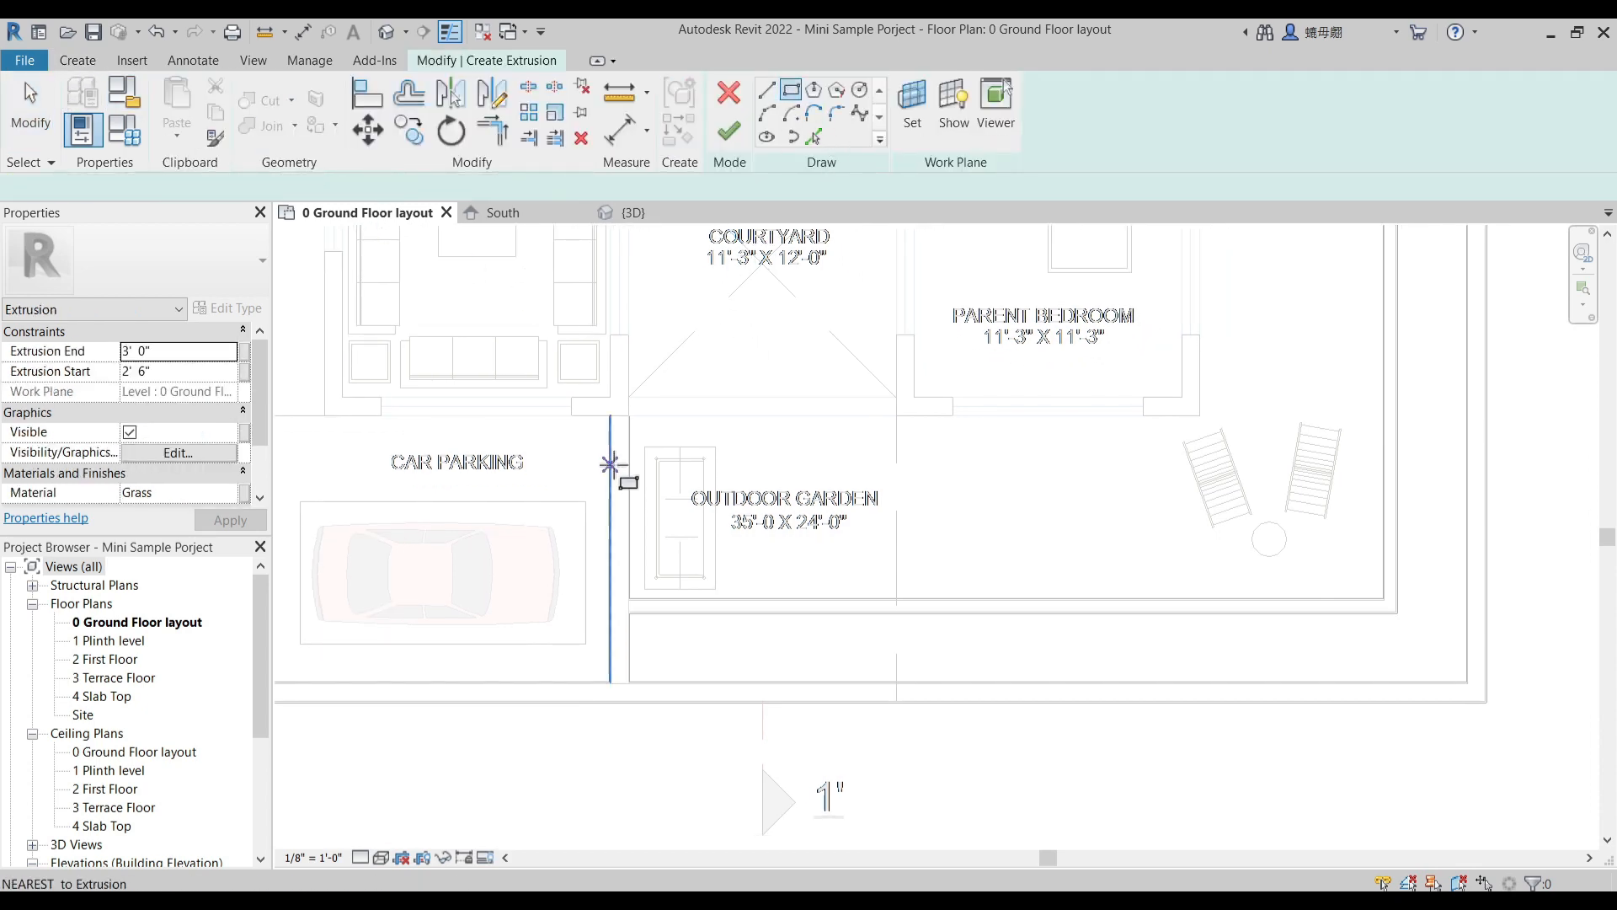
pyautogui.scroll(2, 611, 462)
pyautogui.click(636, 401)
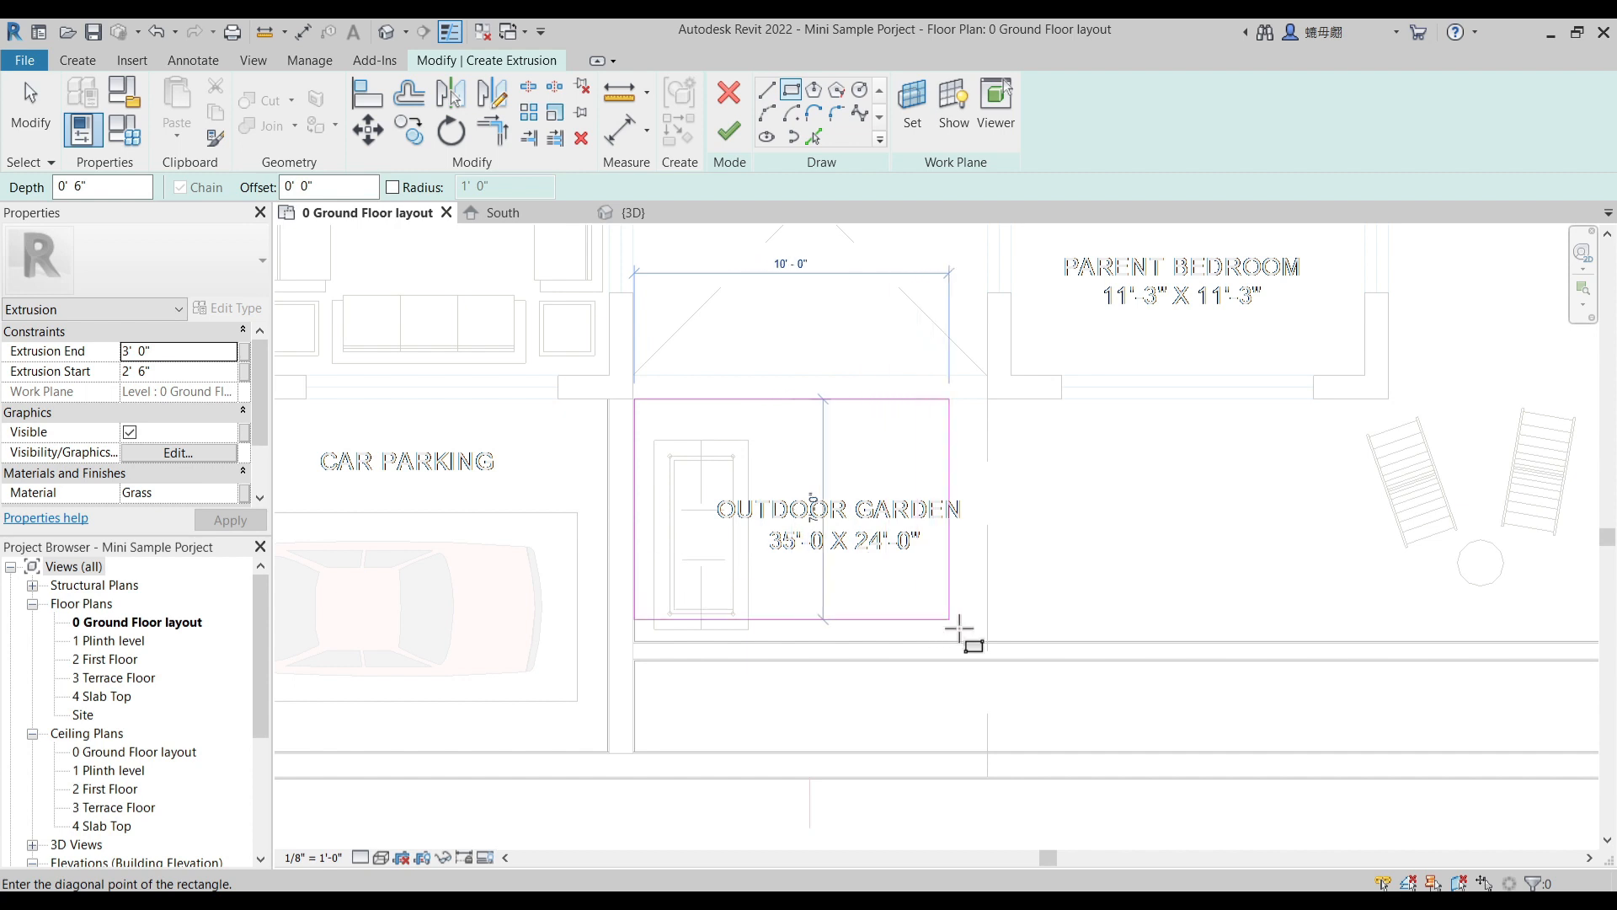
pyautogui.click(987, 641)
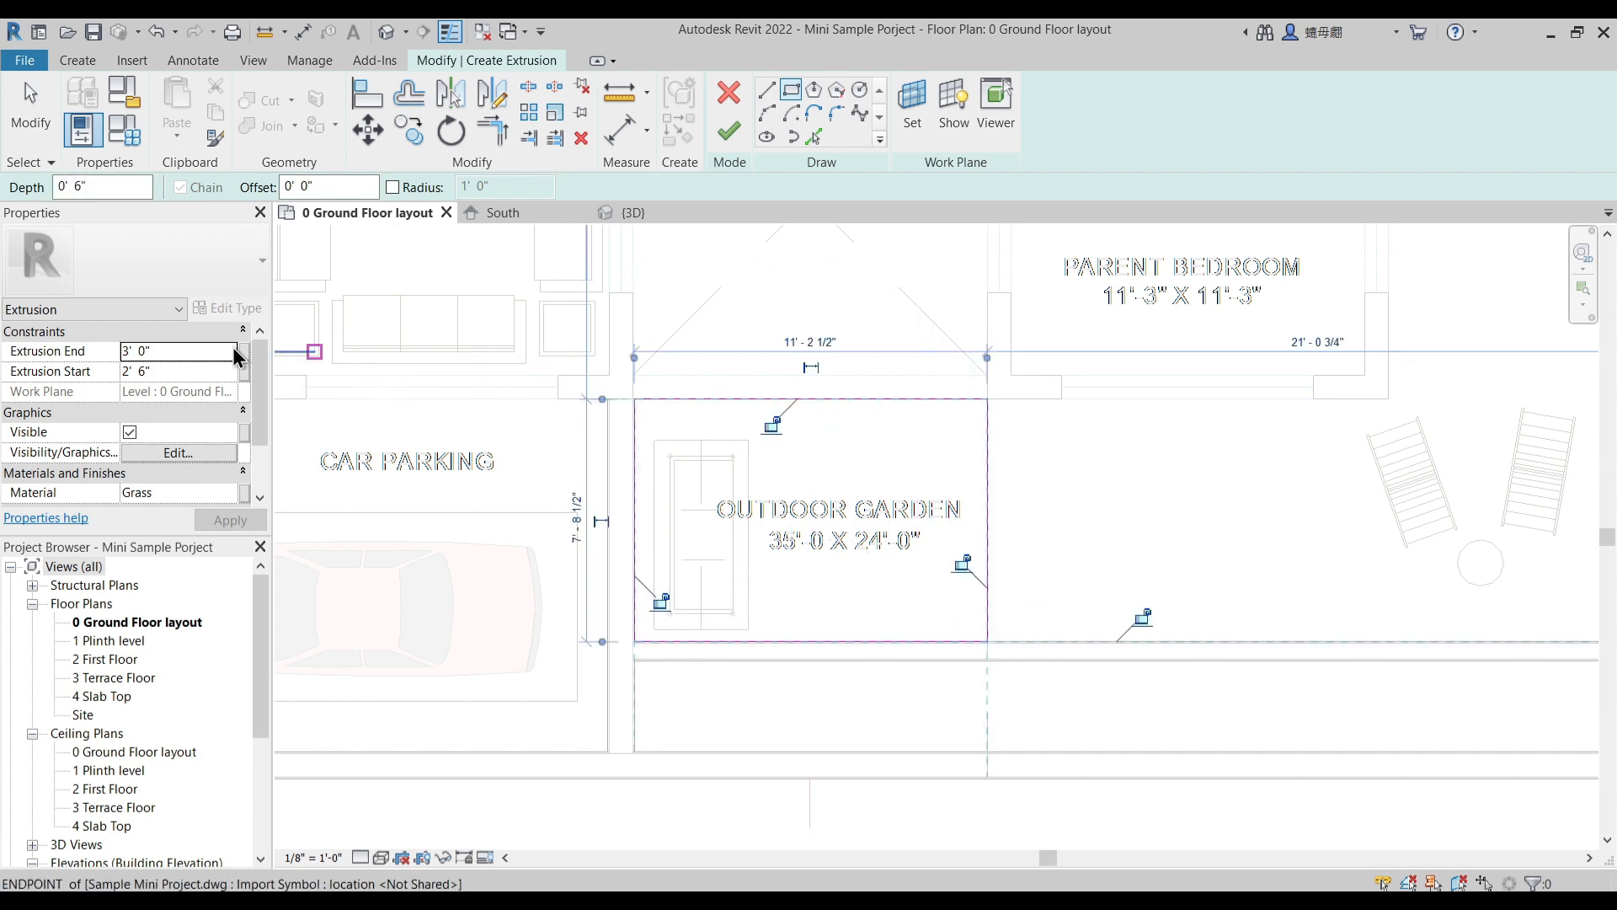
pyautogui.click(191, 371)
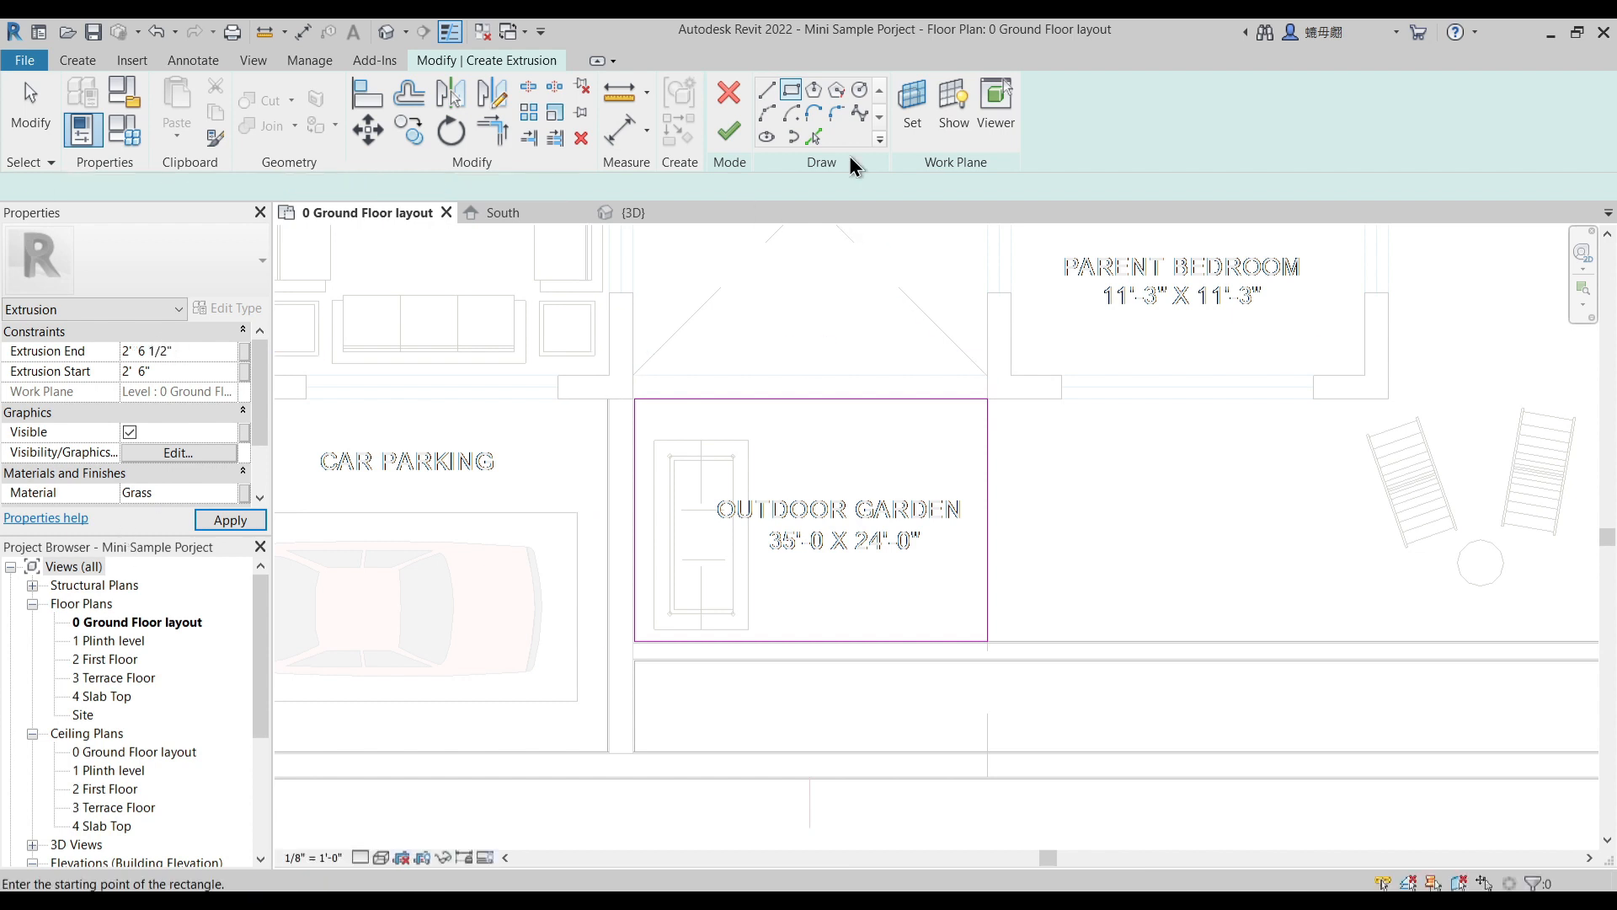
pyautogui.click(728, 131)
# - Start another extrusion outline along the parent bedroom's two outer sides and the wall below the kitchen garden, ending at the inner garden wall
pyautogui.scroll(-2, 908, 548)
pyautogui.moveTo(1035, 498); pyautogui.dragTo(816, 582, button='middle')
pyautogui.scroll(-2, 849, 559)
pyautogui.moveTo(1041, 437); pyautogui.dragTo(965, 469, button='middle')
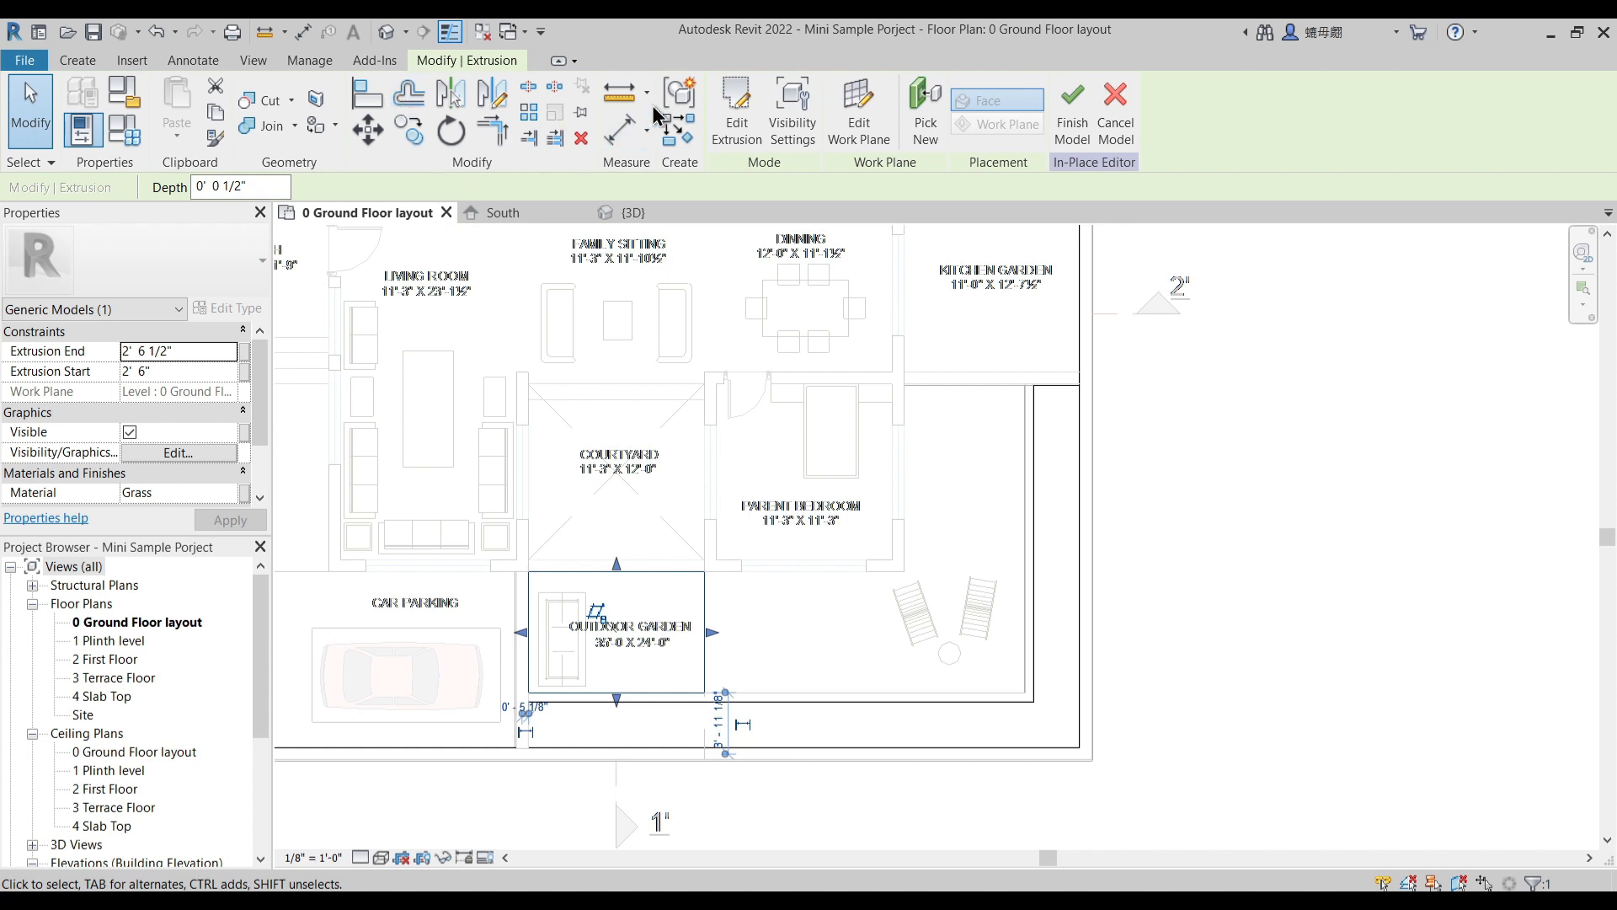
pyautogui.click(76, 60)
pyautogui.click(172, 105)
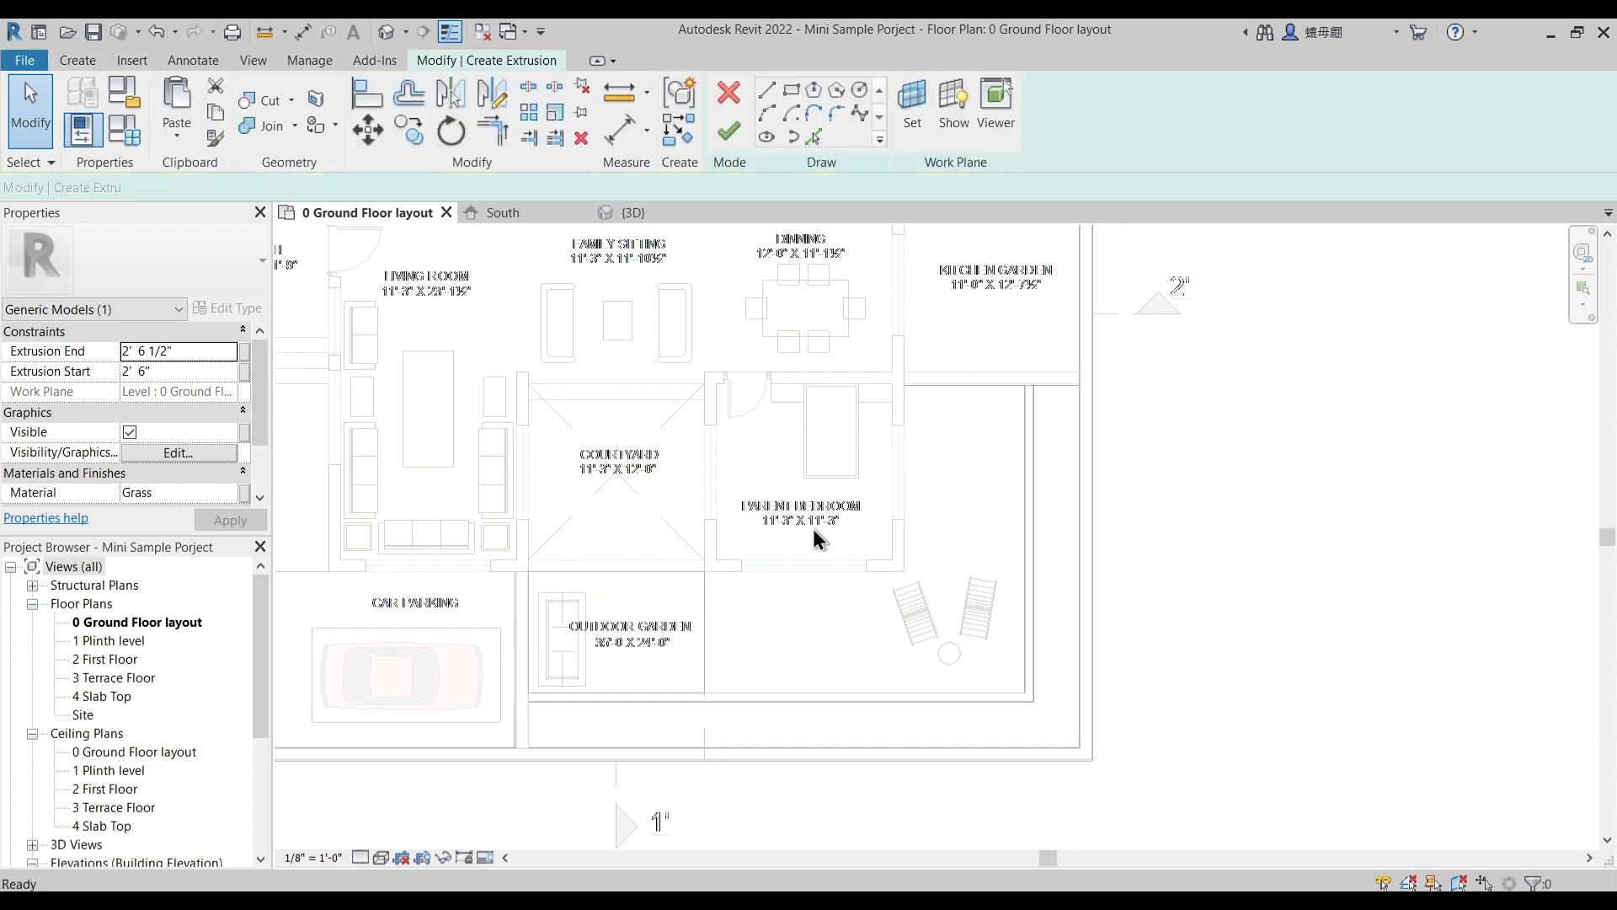
pyautogui.scroll(1, 719, 588)
pyautogui.click(704, 571)
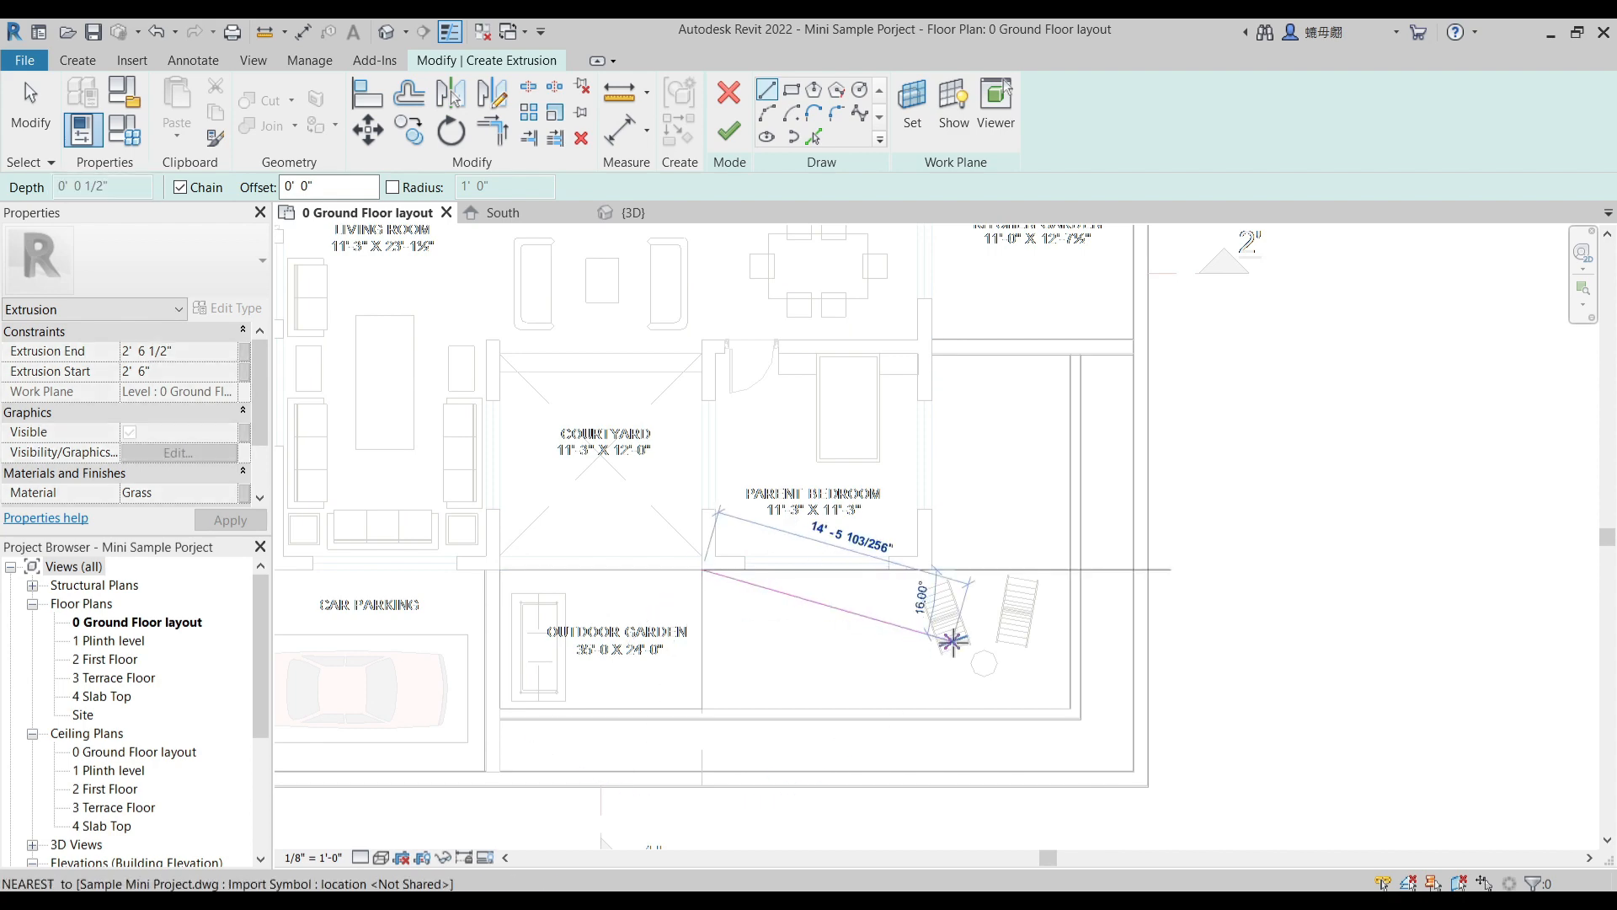
pyautogui.click(931, 570)
pyautogui.click(931, 342)
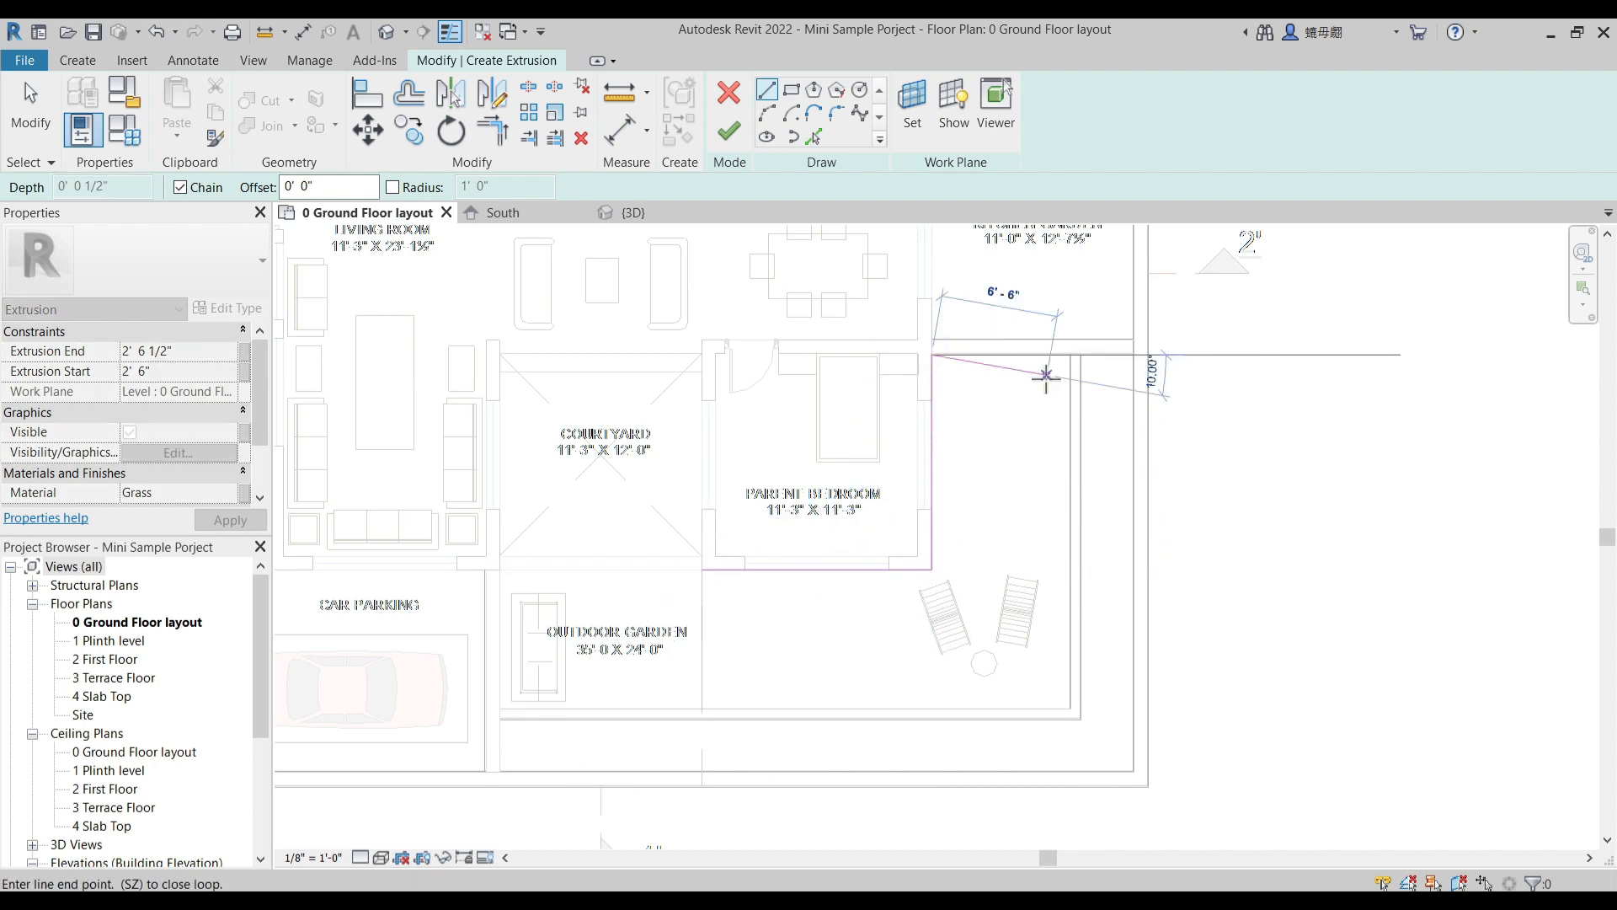
pyautogui.scroll(1, 1057, 350)
pyautogui.click(1083, 343)
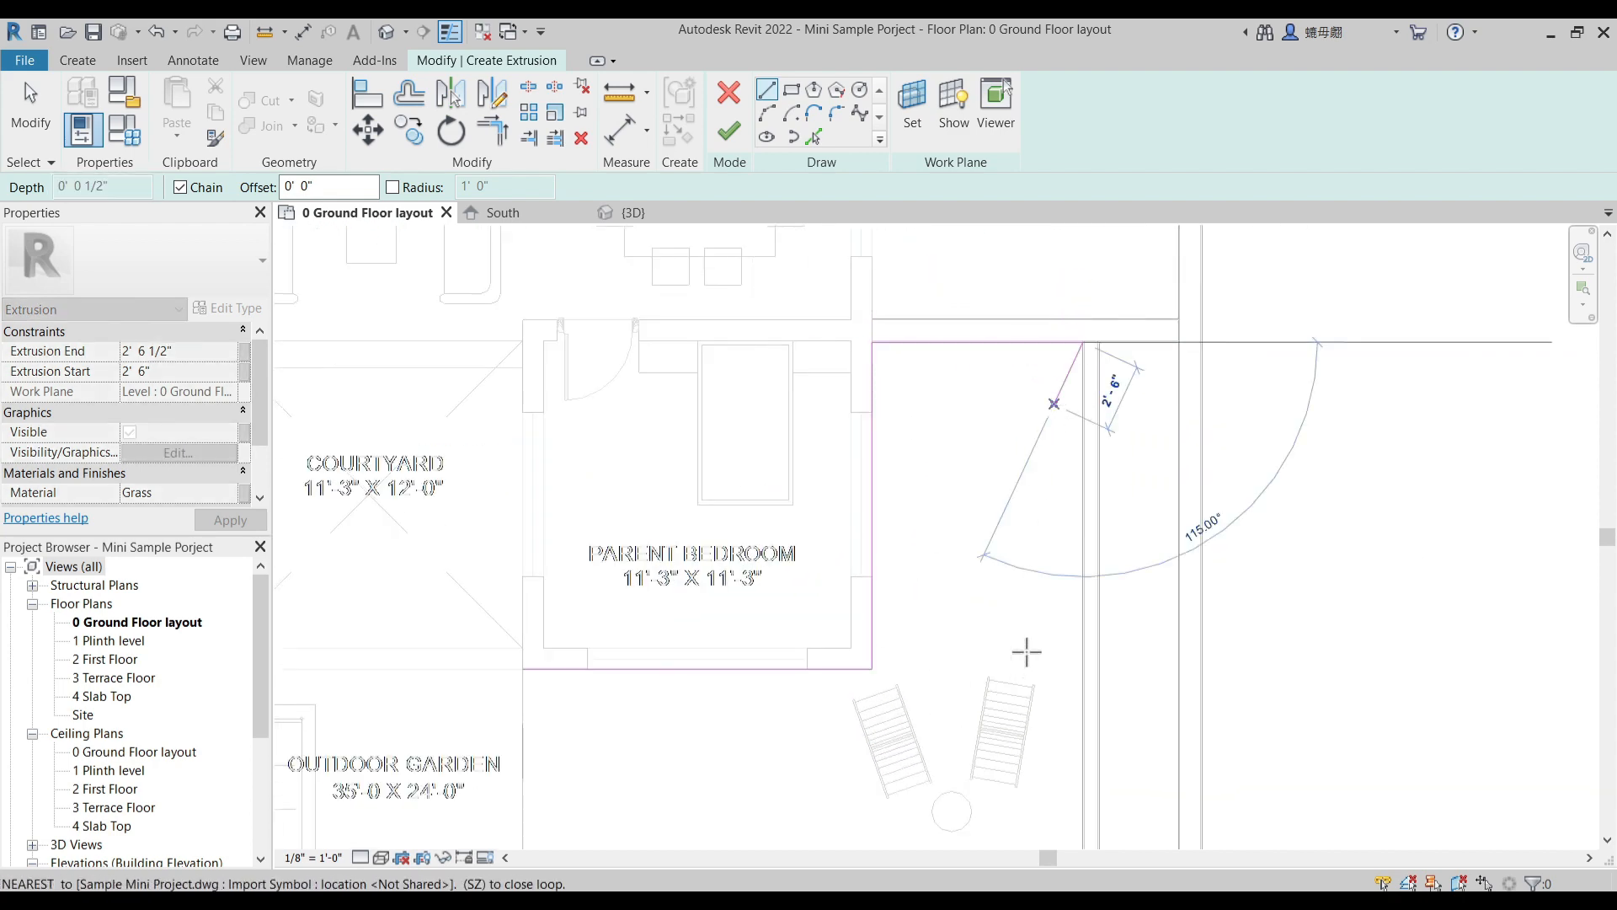
# - Close the outline along the inner garden wall and back to the courtyard corner, and finish the extrusion
pyautogui.scroll(-1, 1029, 724)
pyautogui.moveTo(1029, 724); pyautogui.dragTo(1074, 487, button='middle')
pyautogui.click(1115, 603)
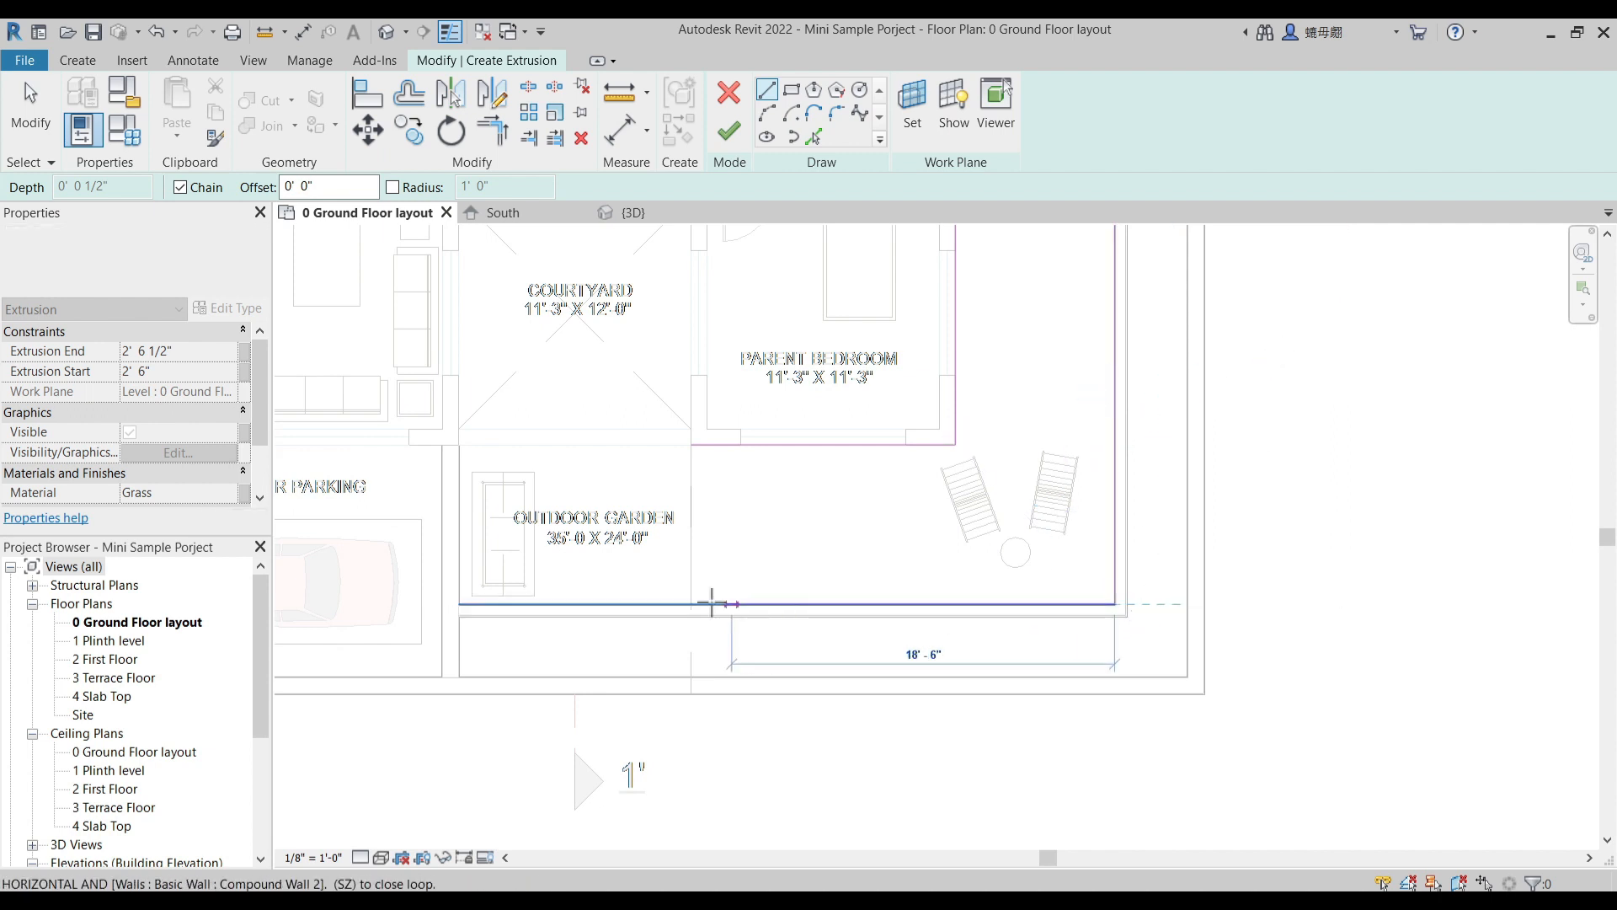
pyautogui.click(691, 603)
pyautogui.click(691, 445)
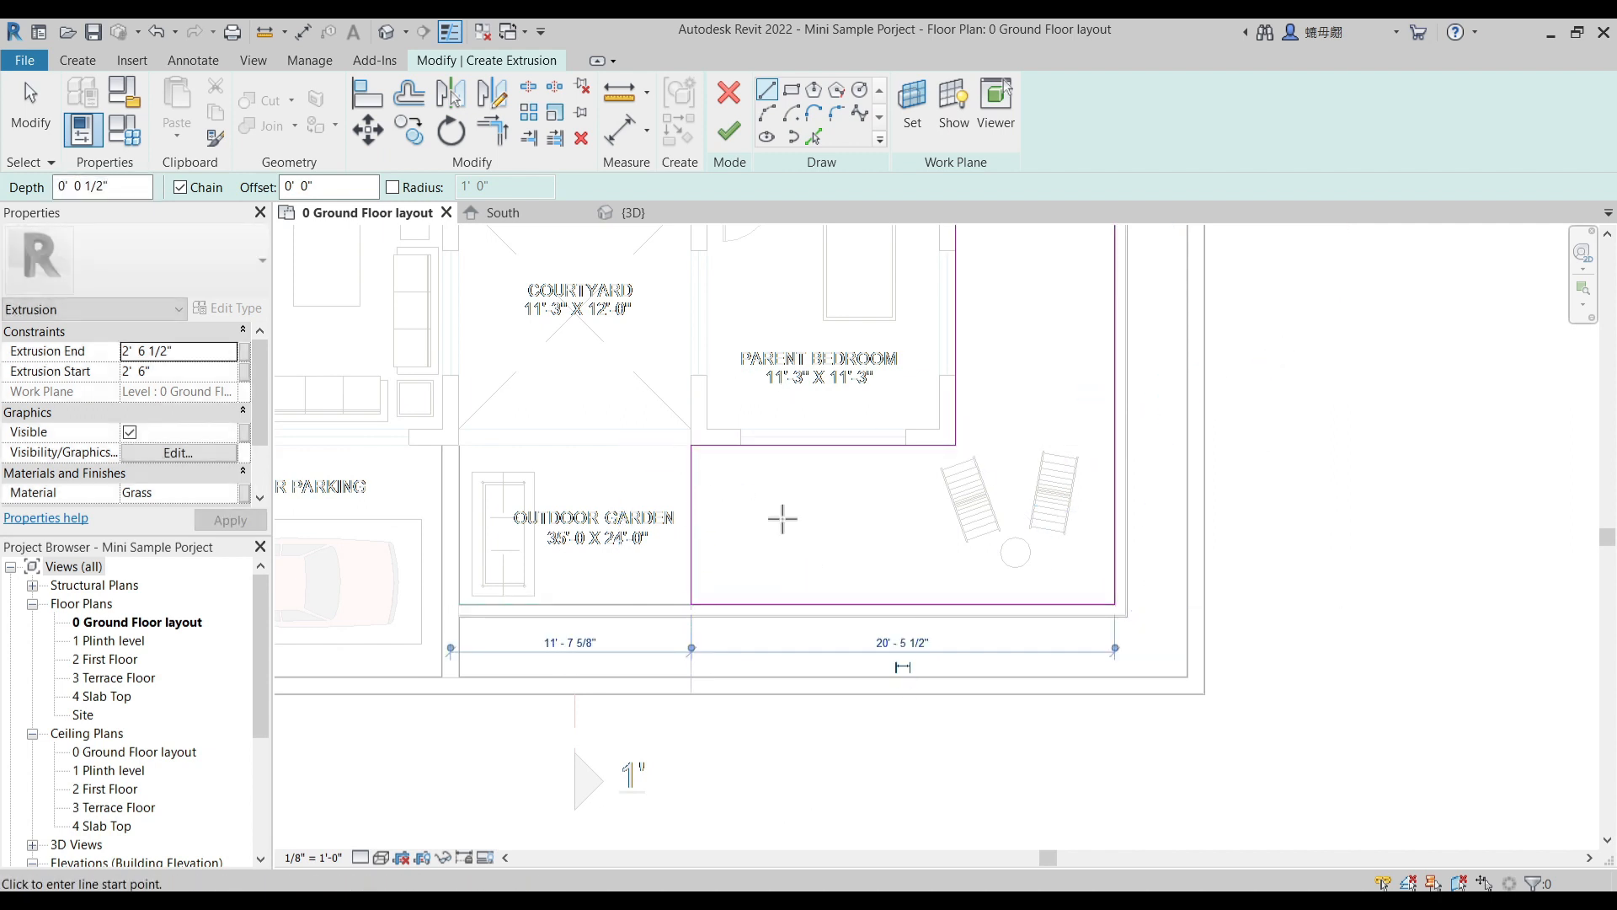
pyautogui.click(729, 130)
# - Create a rectangular extrusion covering the kitchen garden from the house wall to the compound wall
pyautogui.moveTo(1041, 481)
pyautogui.mouseDown(button='middle')
pyautogui.moveTo(1032, 654)
pyautogui.moveTo(999, 795)
pyautogui.mouseUp(button='middle')
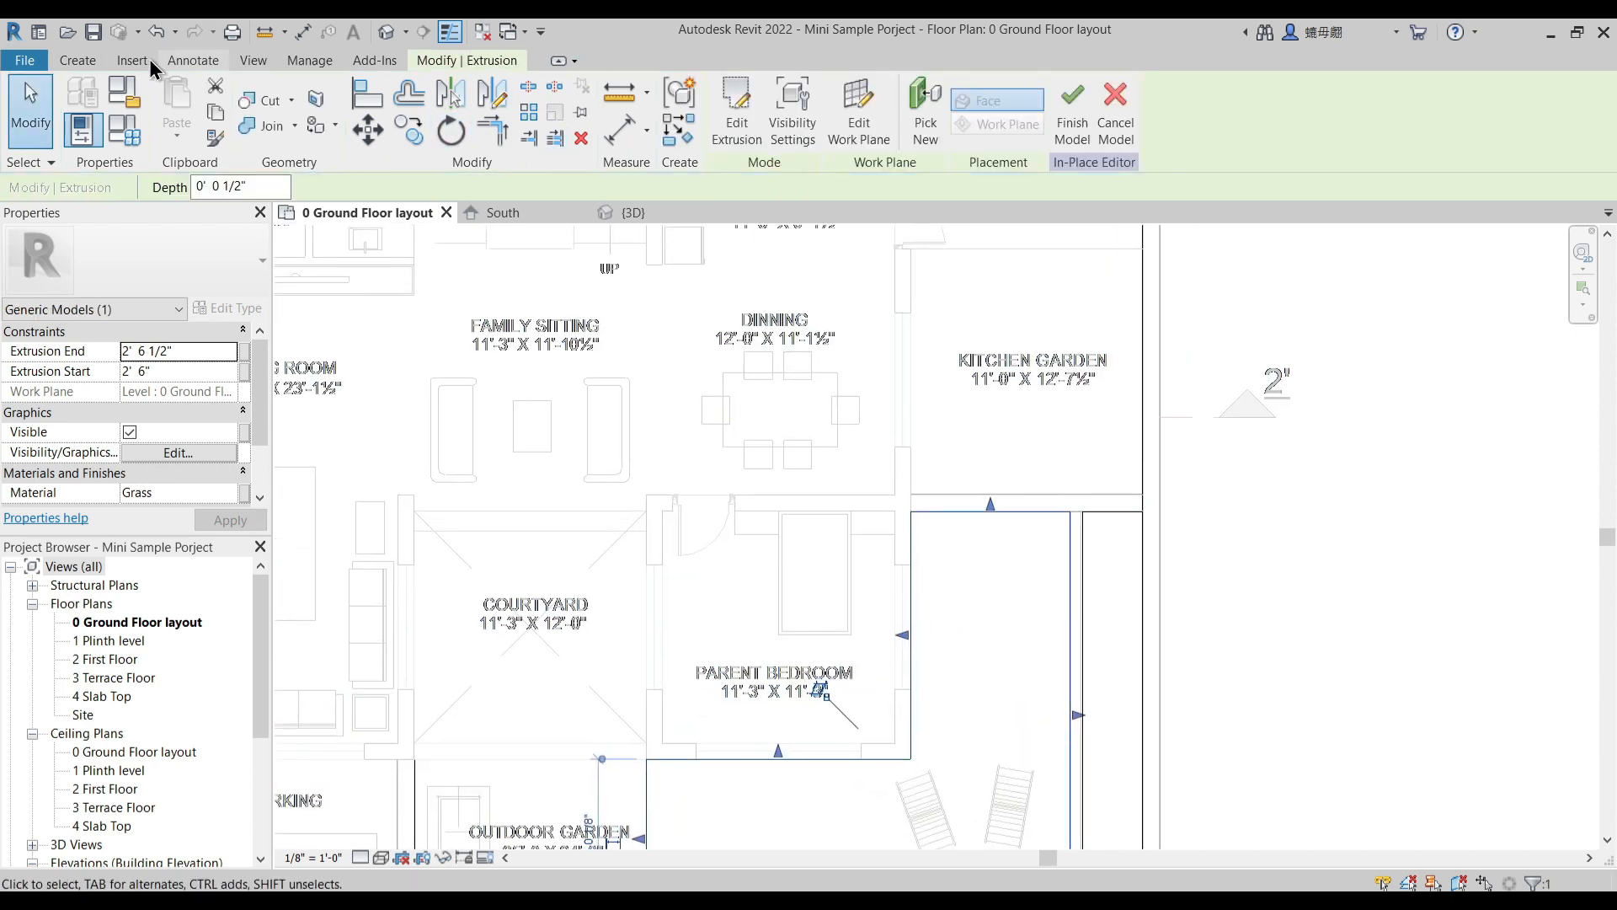
pyautogui.click(77, 60)
pyautogui.click(163, 104)
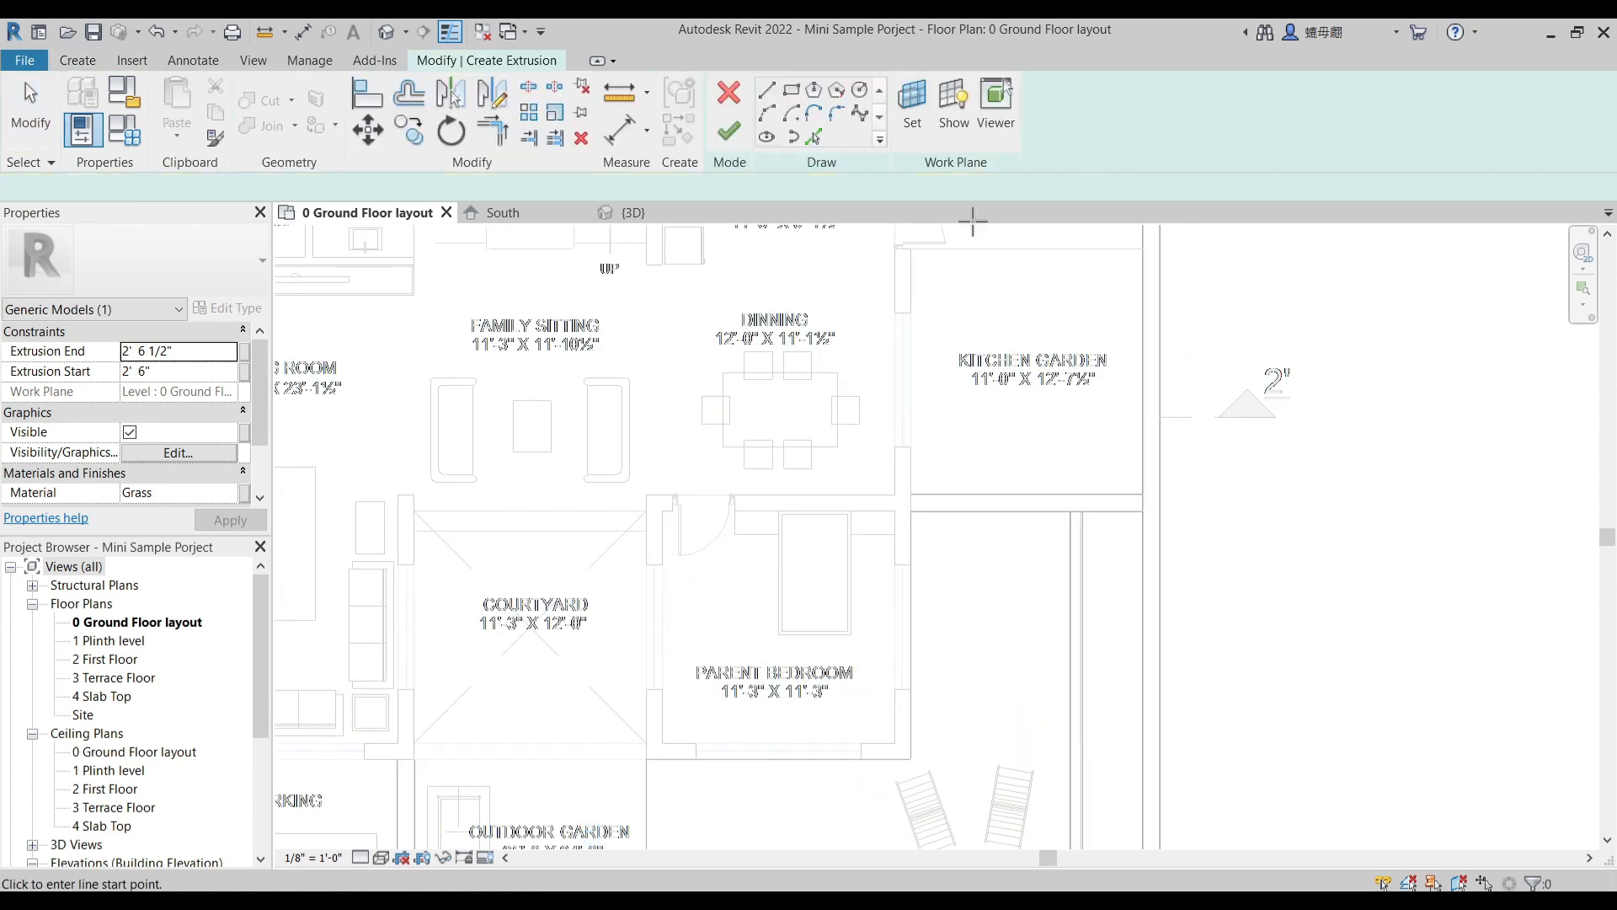
pyautogui.click(792, 91)
pyautogui.click(911, 250)
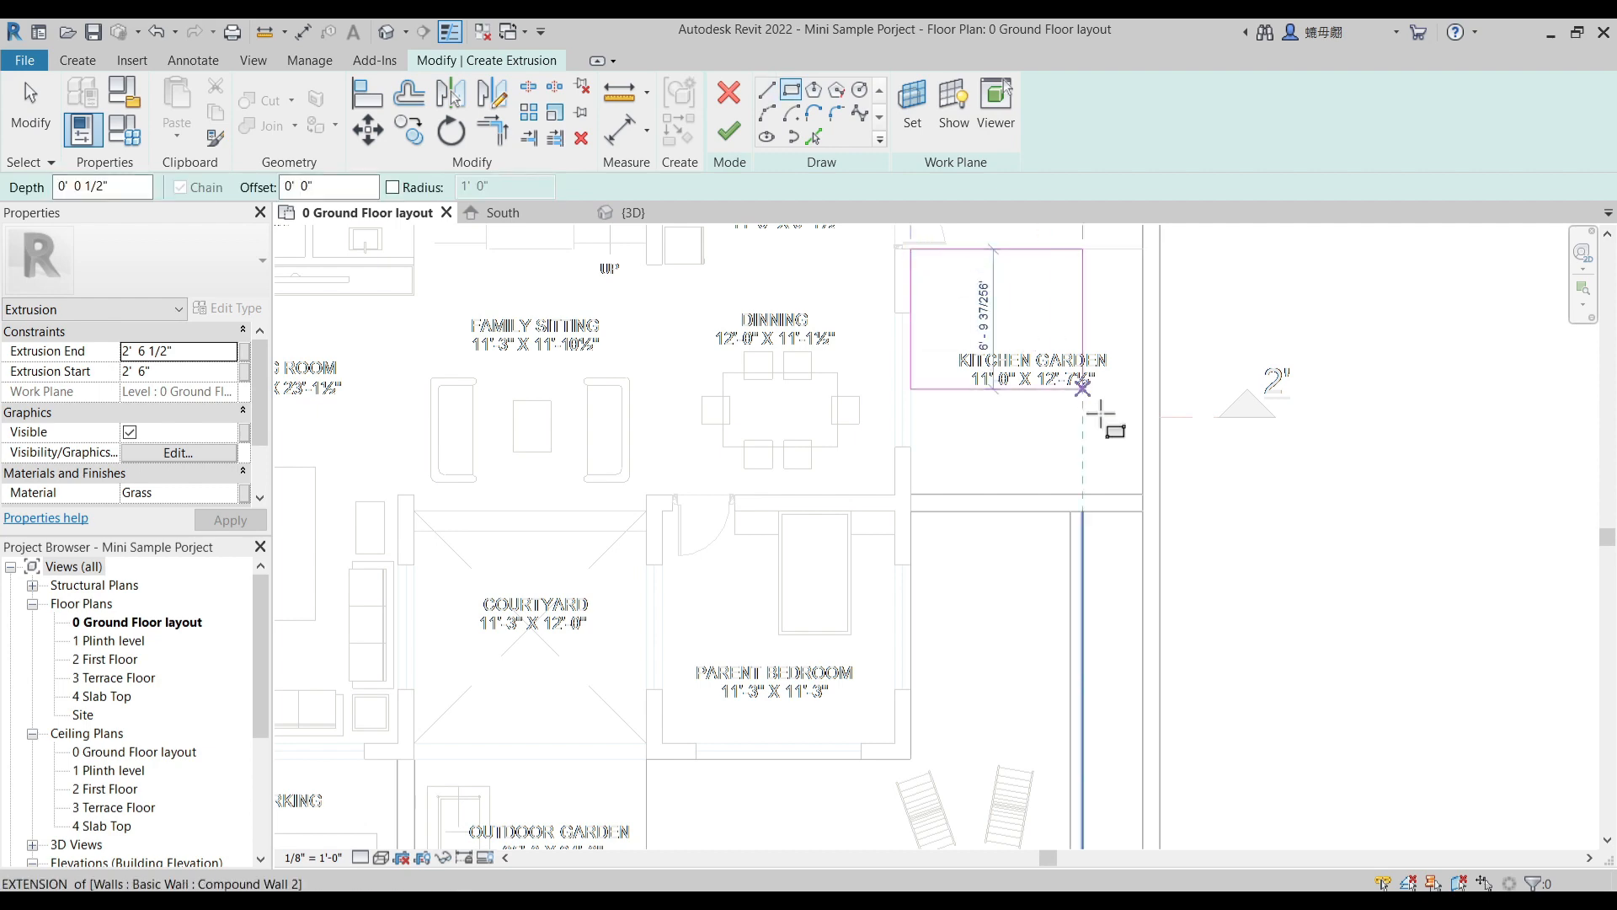
pyautogui.click(1142, 494)
pyautogui.click(729, 132)
# - Create a rectangular extrusion covering the wash area between the kitchen garden and the compound wall
pyautogui.moveTo(1035, 431); pyautogui.dragTo(966, 675, button='middle')
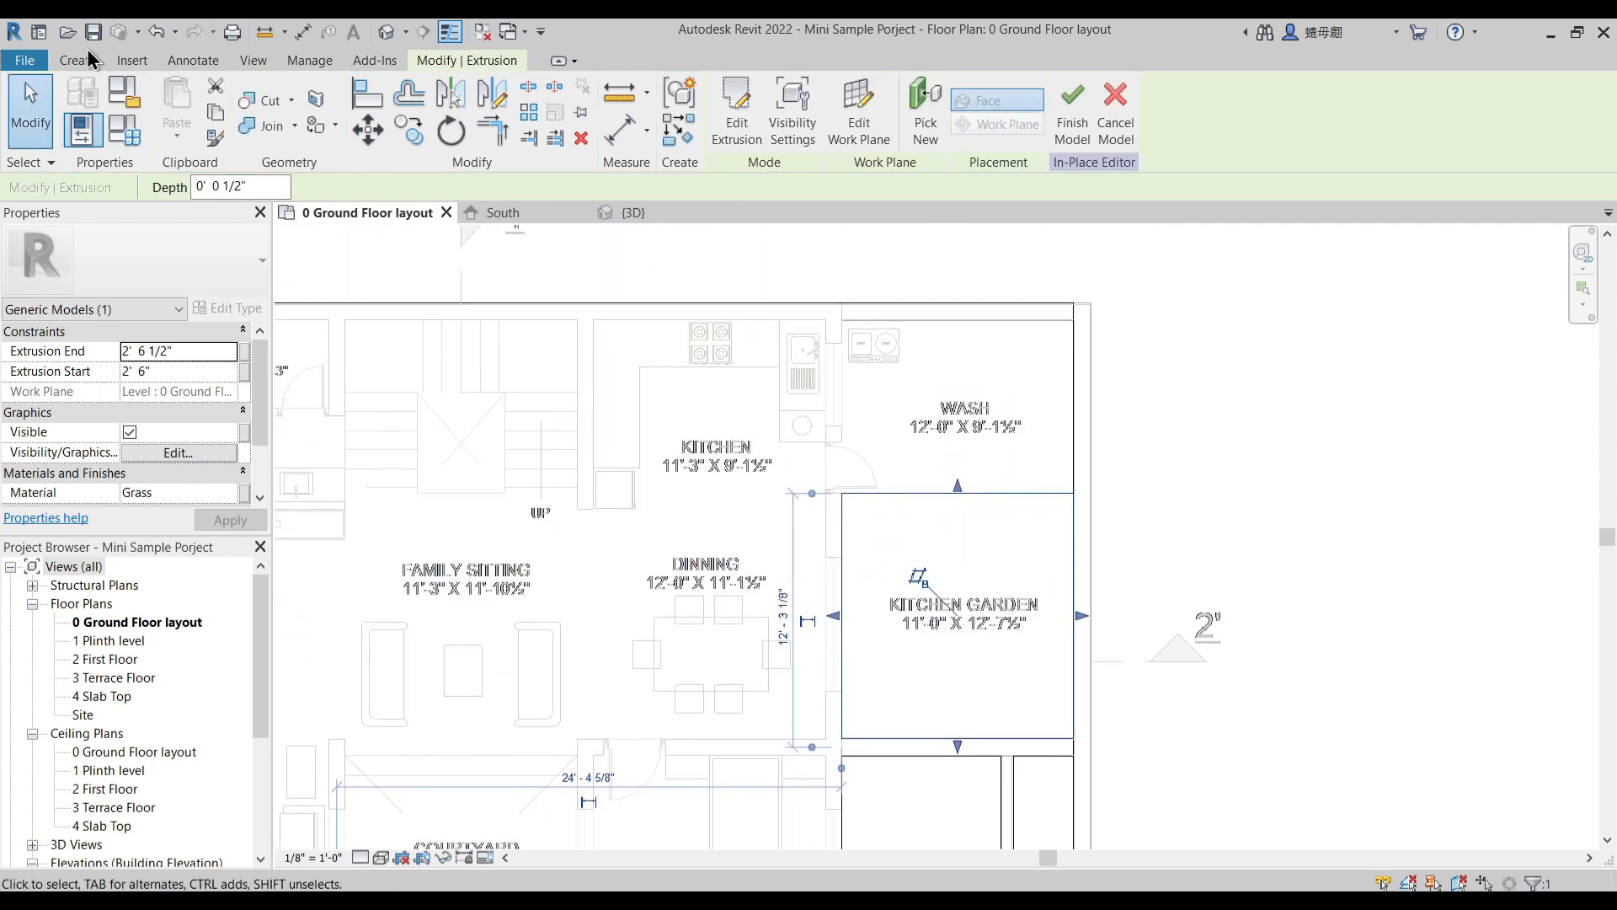
pyautogui.click(81, 60)
pyautogui.click(180, 109)
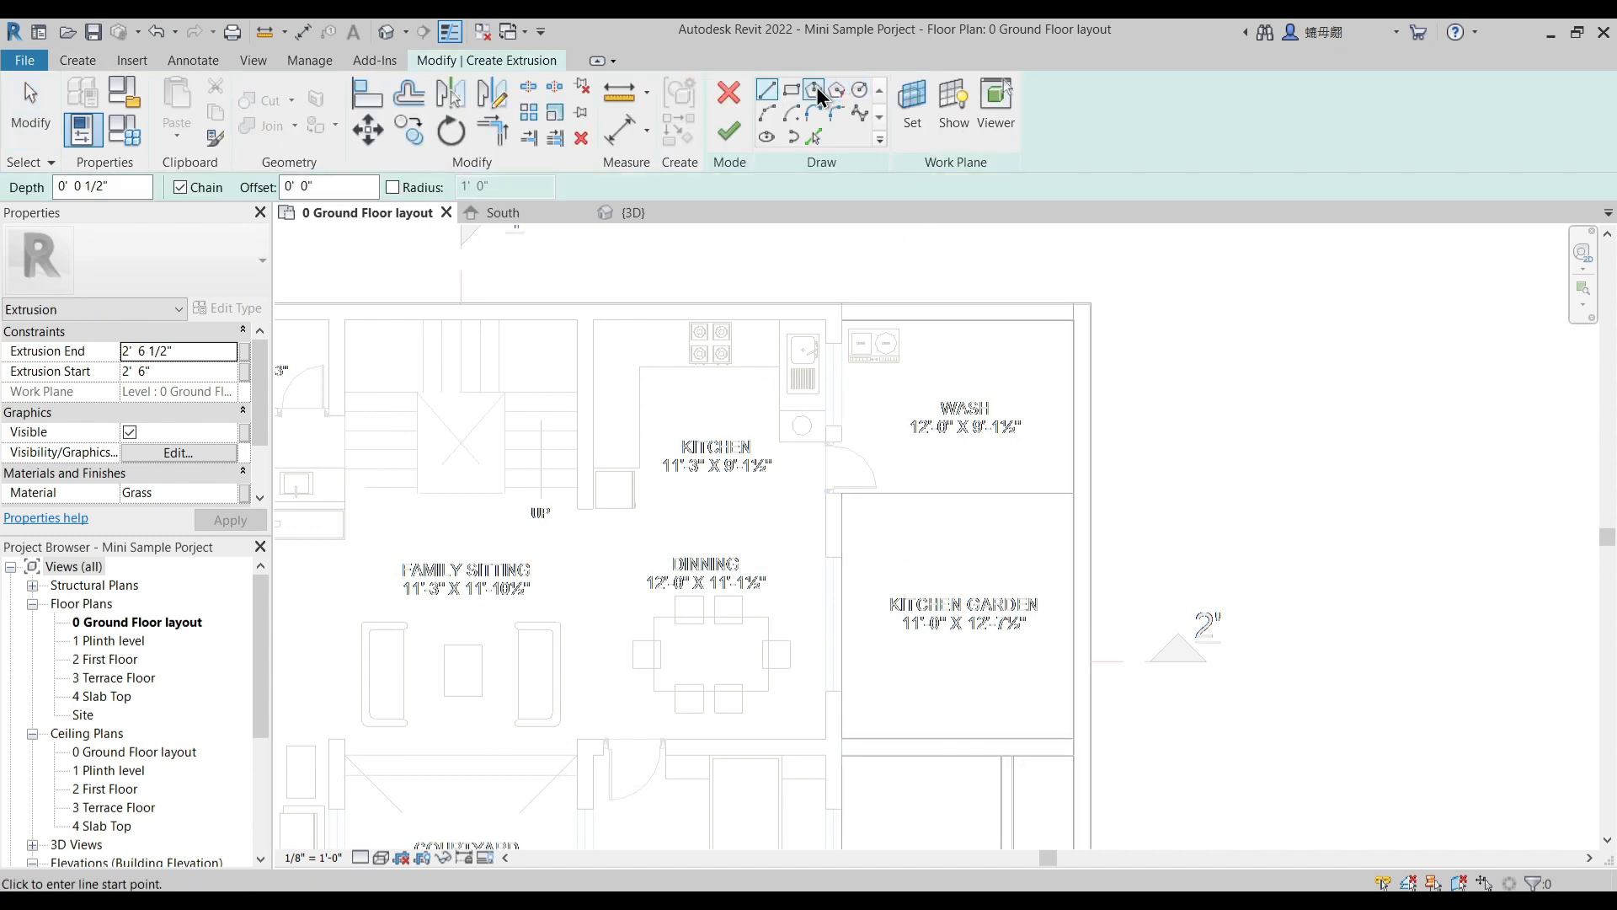
pyautogui.click(791, 89)
pyautogui.click(843, 493)
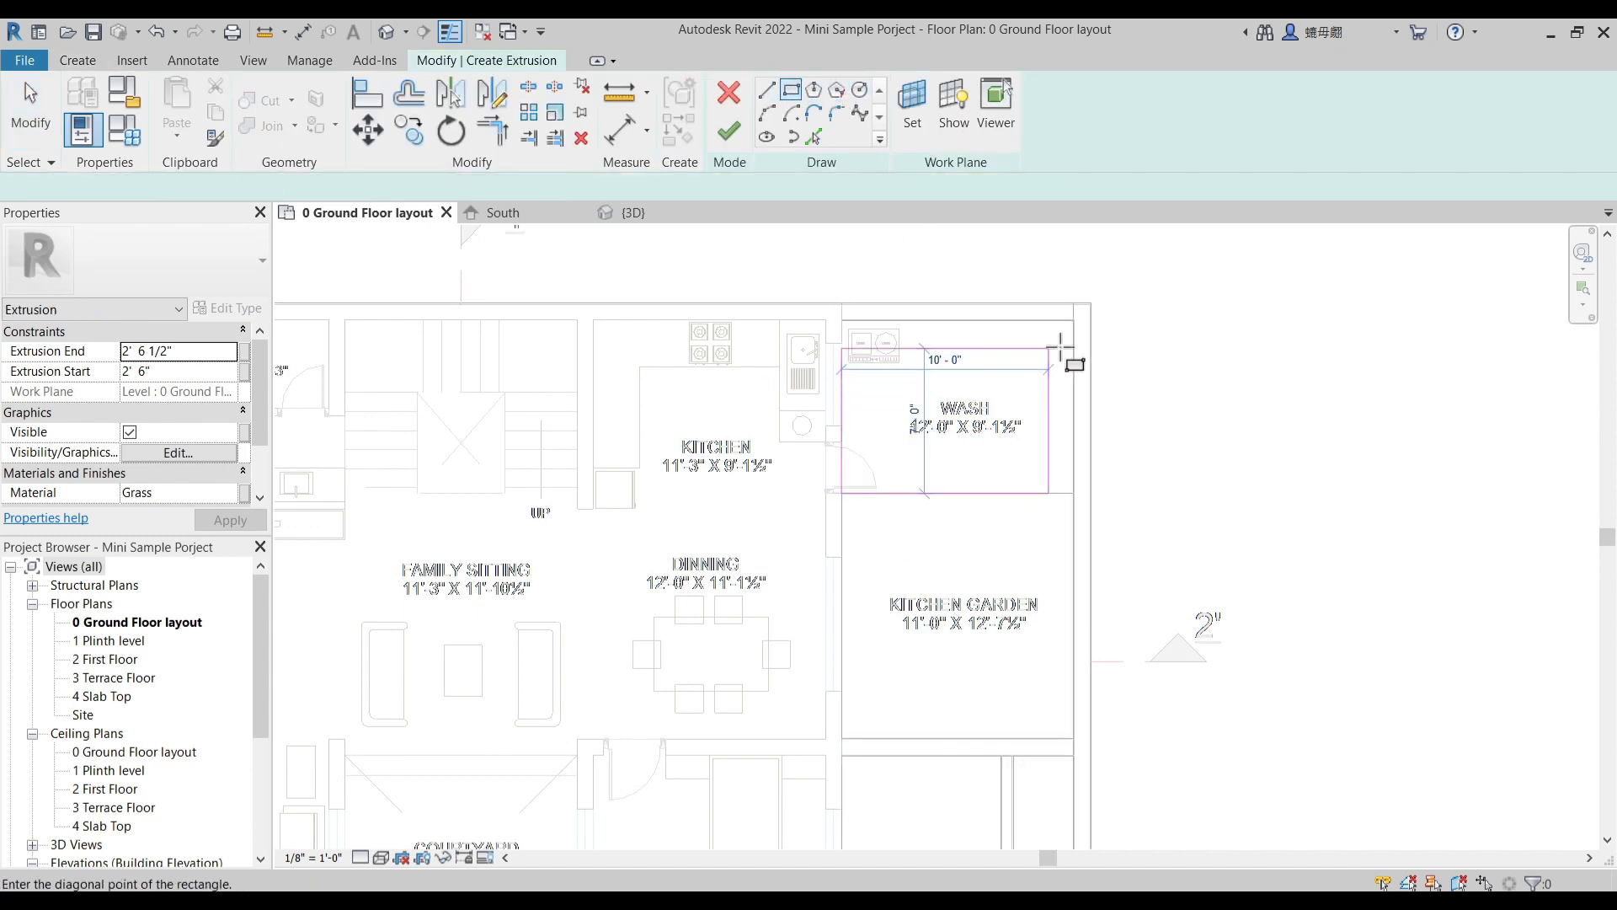
pyautogui.click(1073, 320)
pyautogui.click(729, 131)
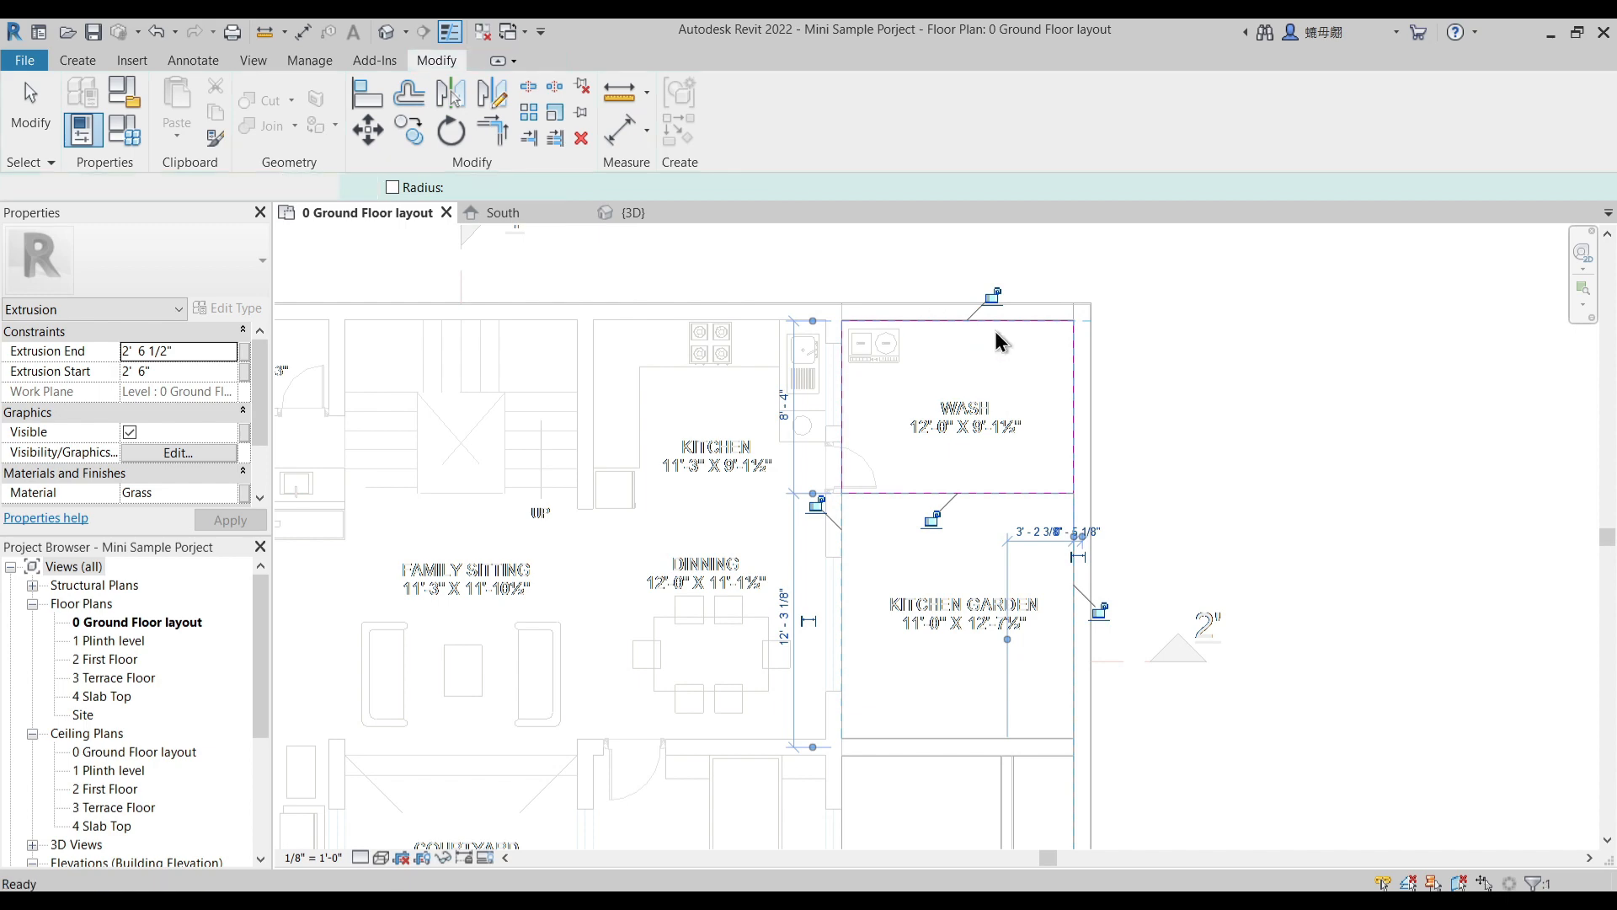
# - Create a rectangular extrusion over the whole house interior, from the kitchen and wash corner to the living room's corner by the car parking
pyautogui.scroll(-2, 1002, 340)
pyautogui.scroll(-1, 1002, 340)
pyautogui.hotkey('ctrl', 'z')
pyautogui.hotkey('ctrl', 'z')
pyautogui.moveTo(770, 421); pyautogui.dragTo(850, 378, button='middle')
pyautogui.click(790, 90)
pyautogui.scroll(1, 972, 290)
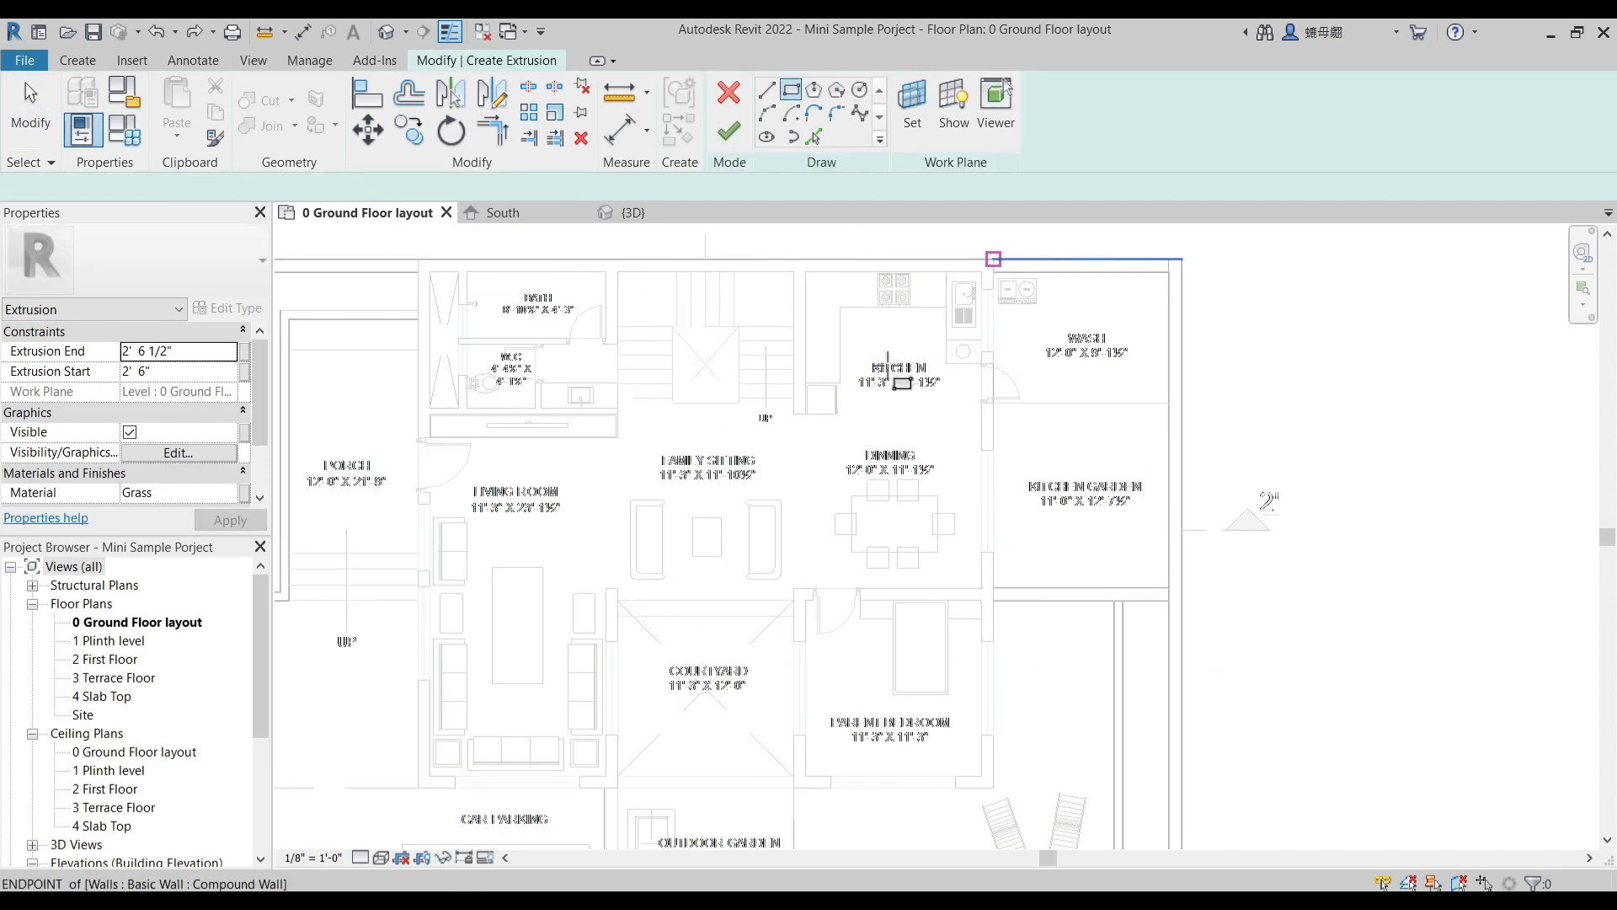
pyautogui.click(993, 259)
pyautogui.moveTo(761, 514); pyautogui.dragTo(906, 354, button='middle')
pyautogui.scroll(-1, 706, 521)
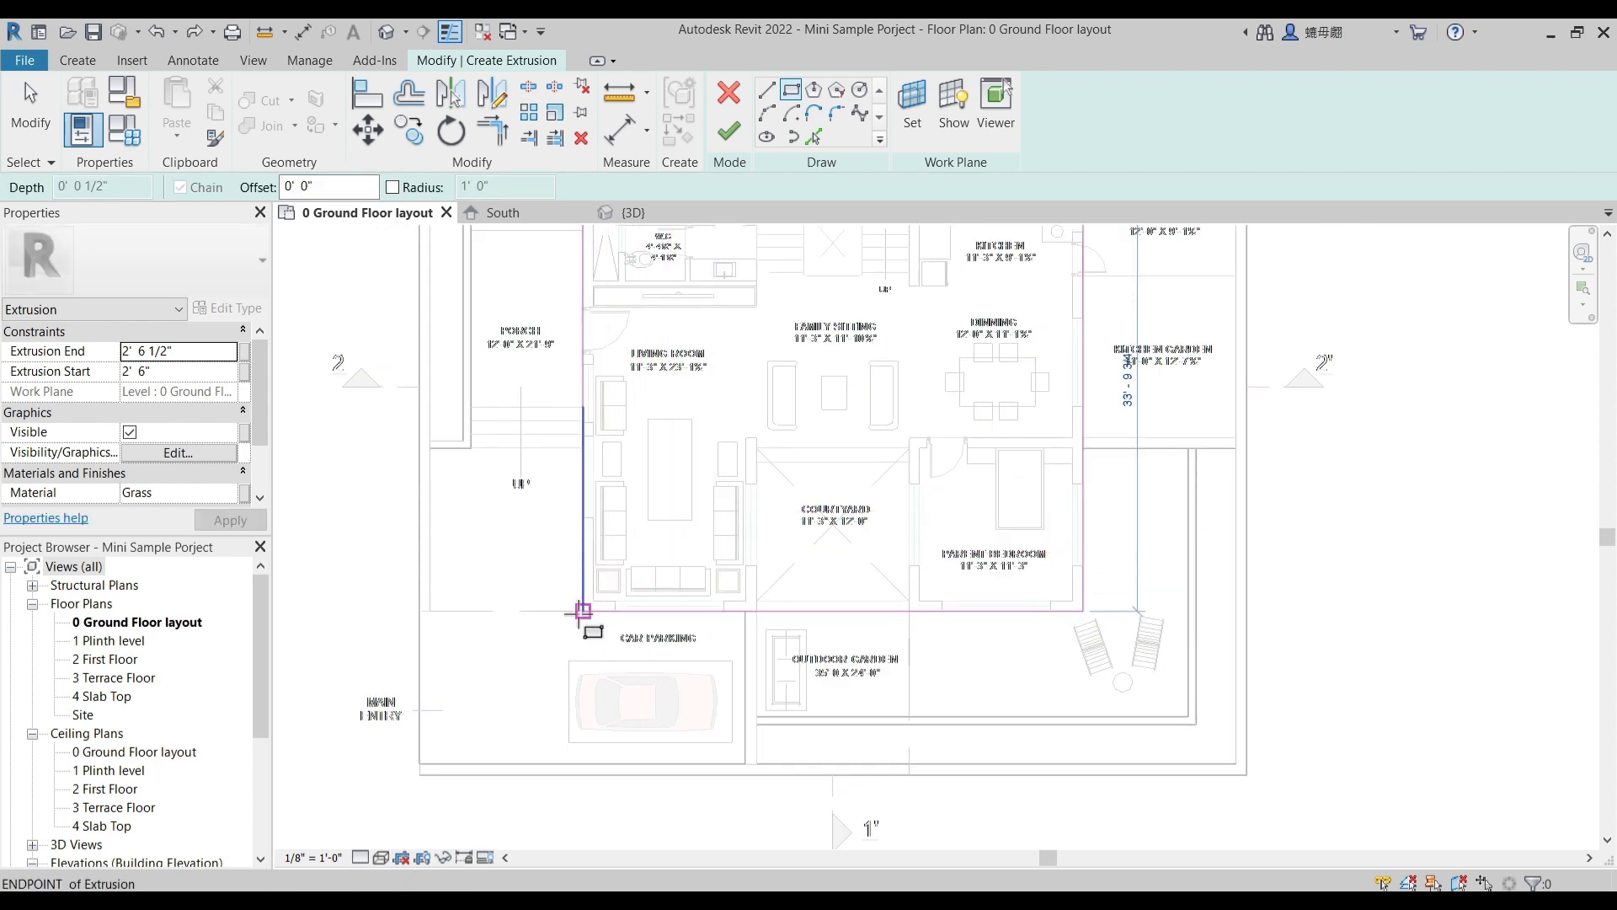
pyautogui.click(583, 610)
pyautogui.scroll(-1, 792, 505)
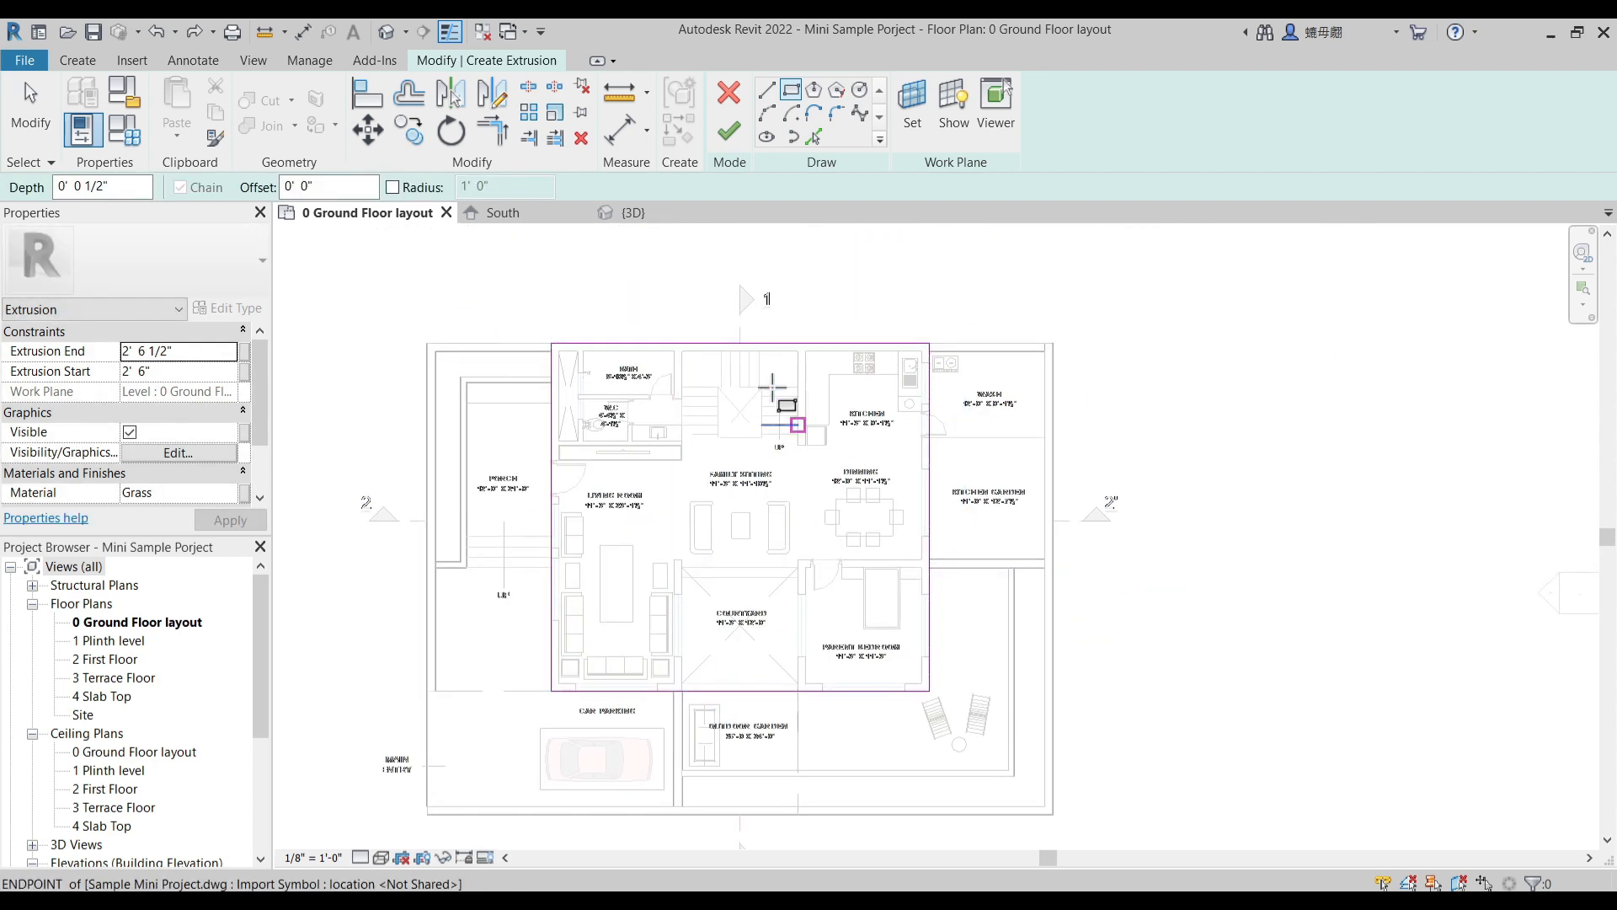
pyautogui.click(730, 132)
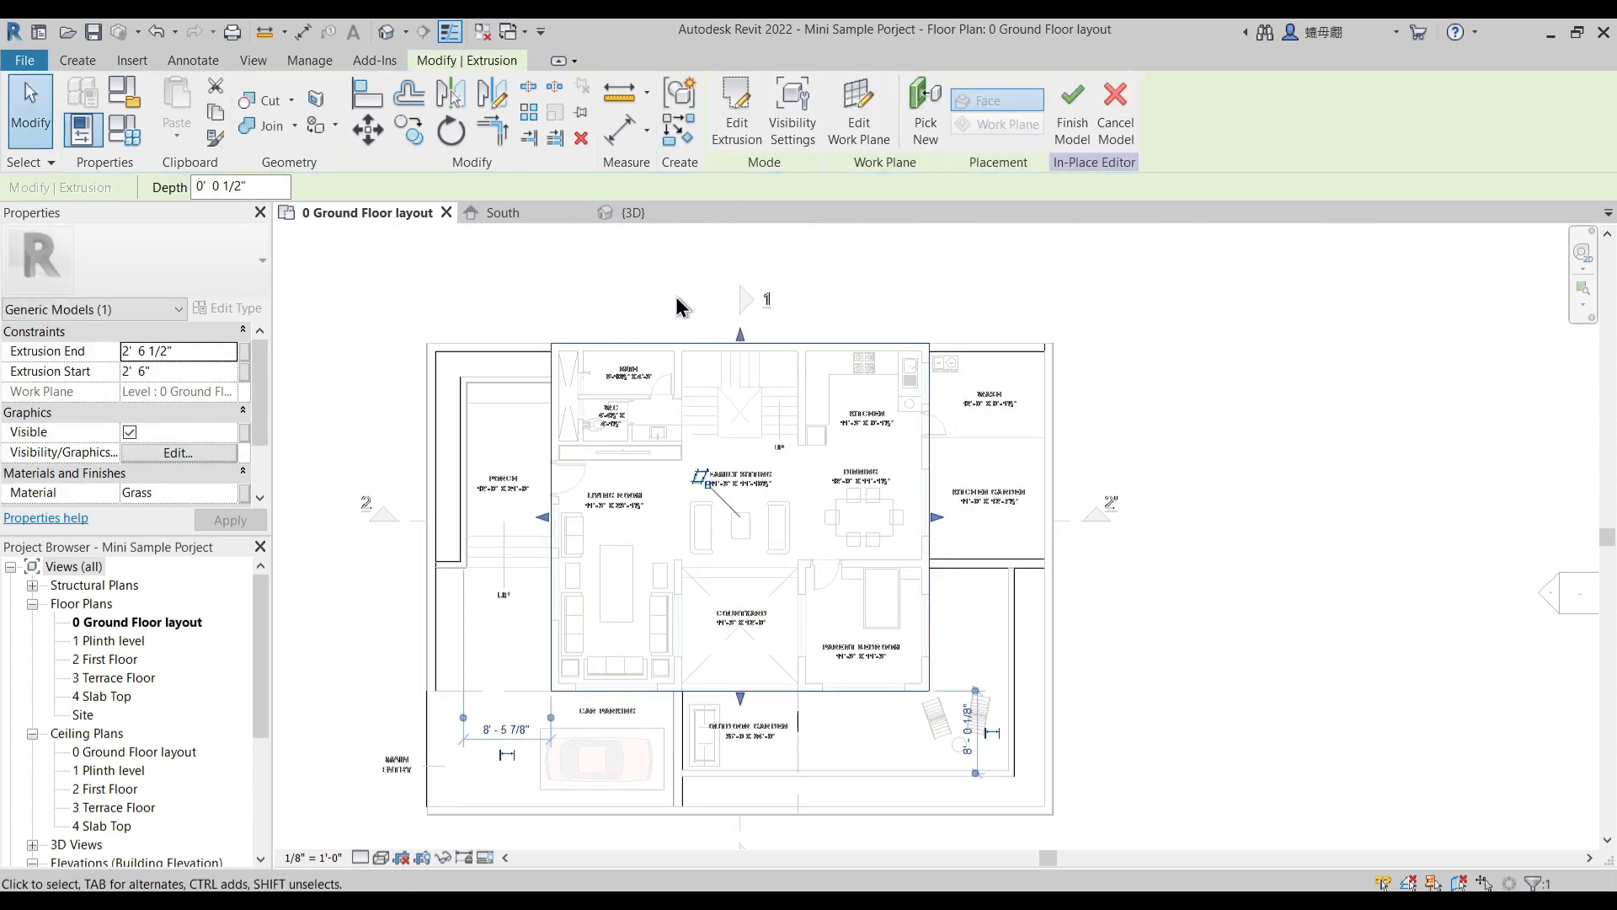
pyautogui.click(577, 253)
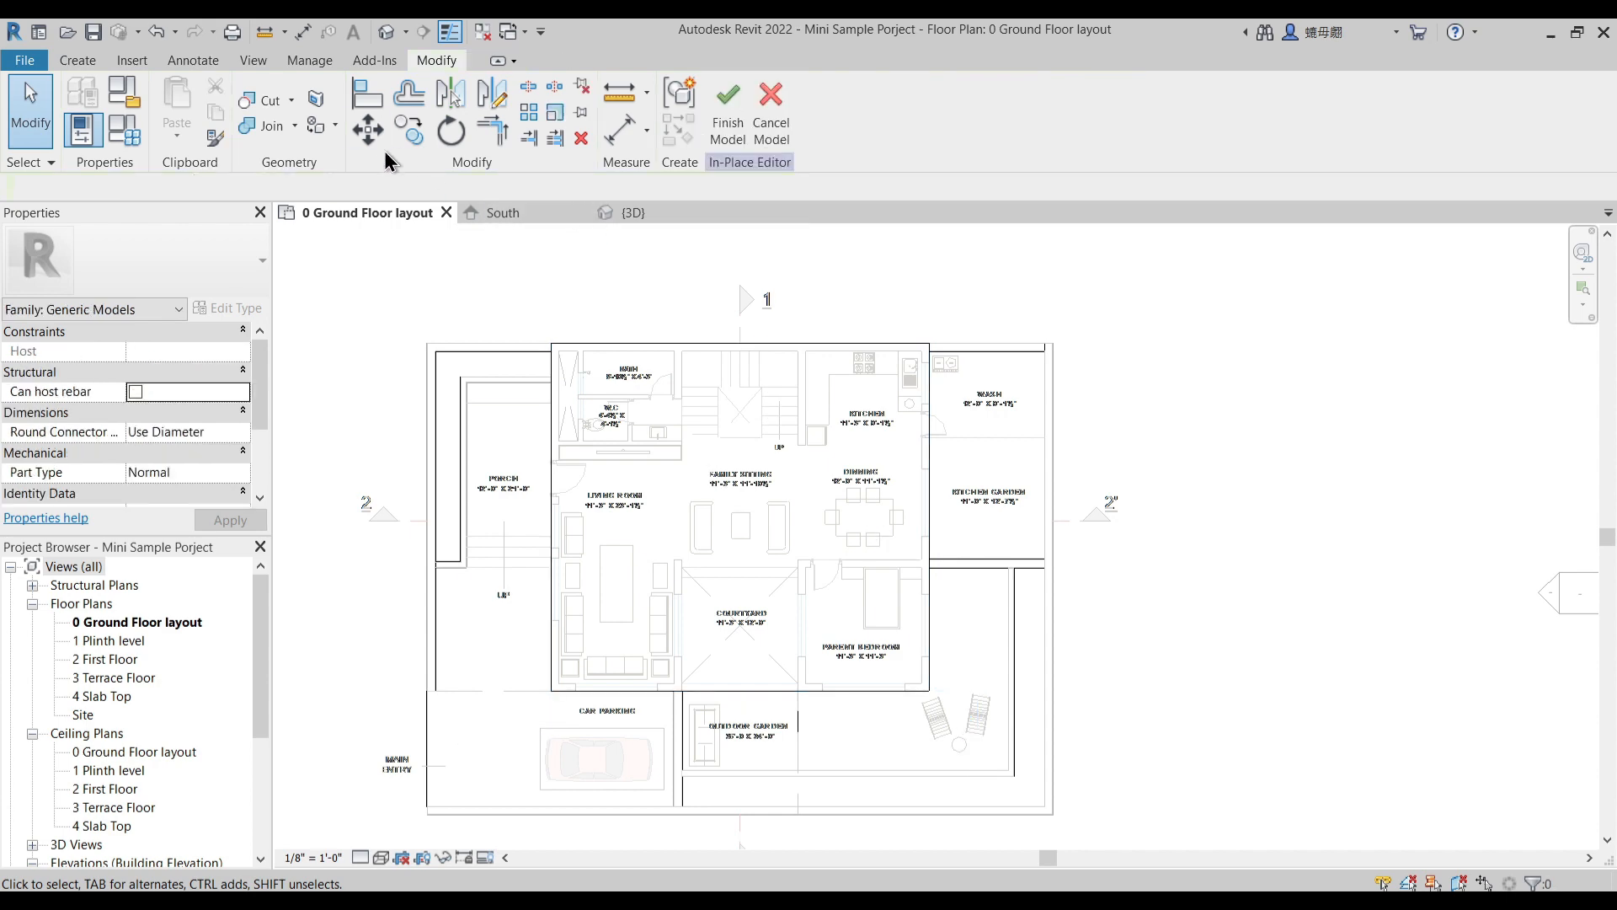
# - Duplicate the project material 1 Plinth Material and name the copy 1 Default Flooring Material
pyautogui.click(317, 61)
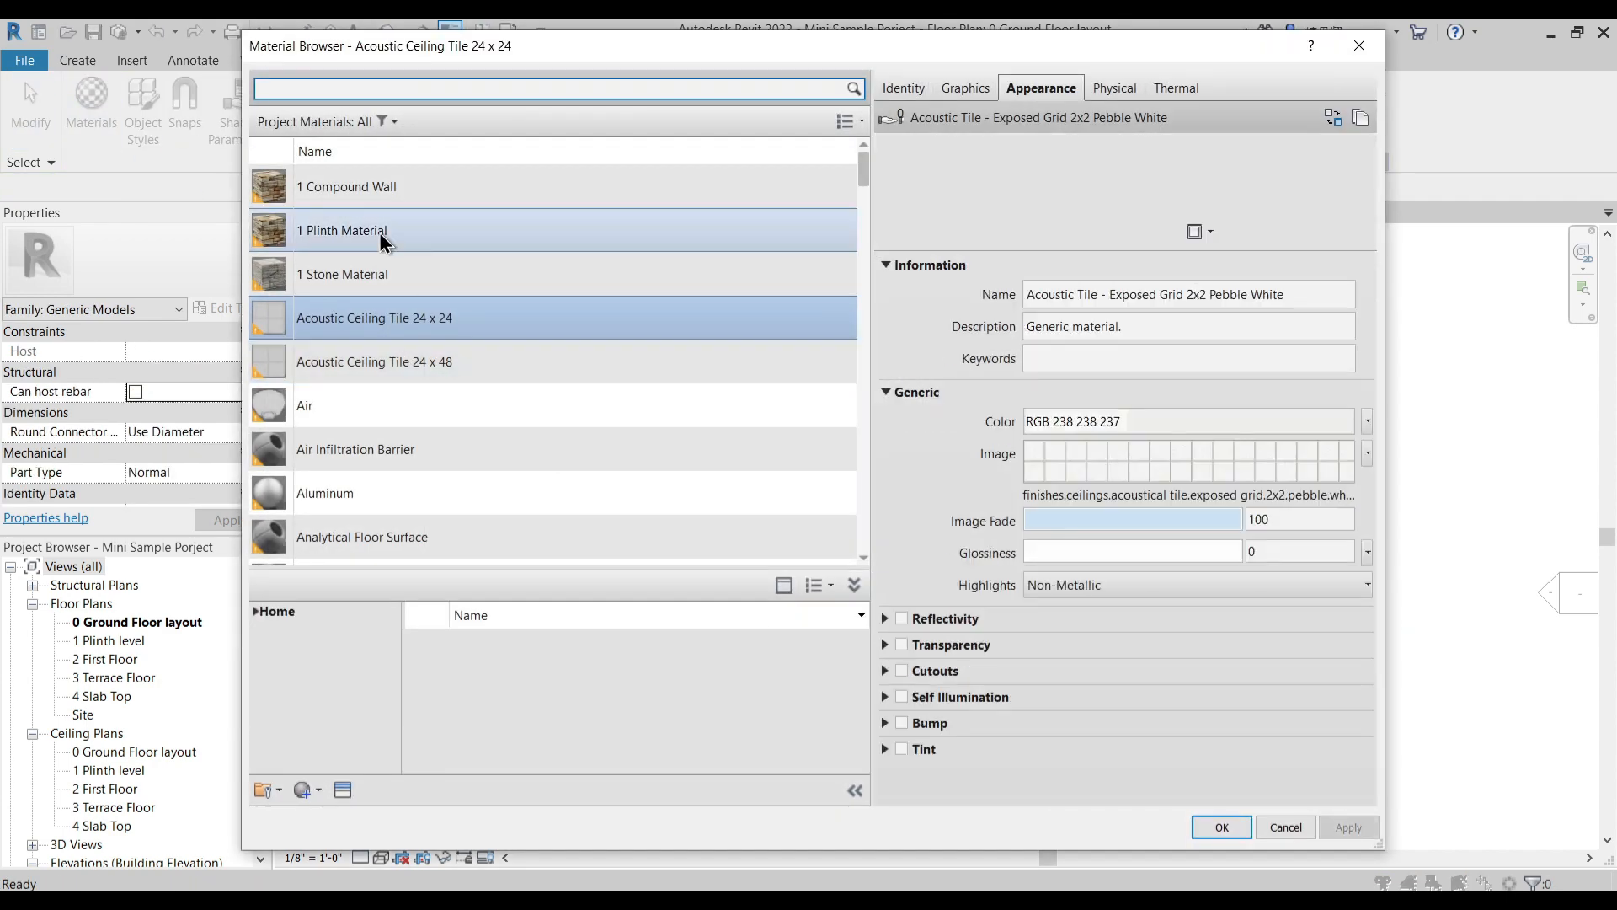
pyautogui.click(379, 233)
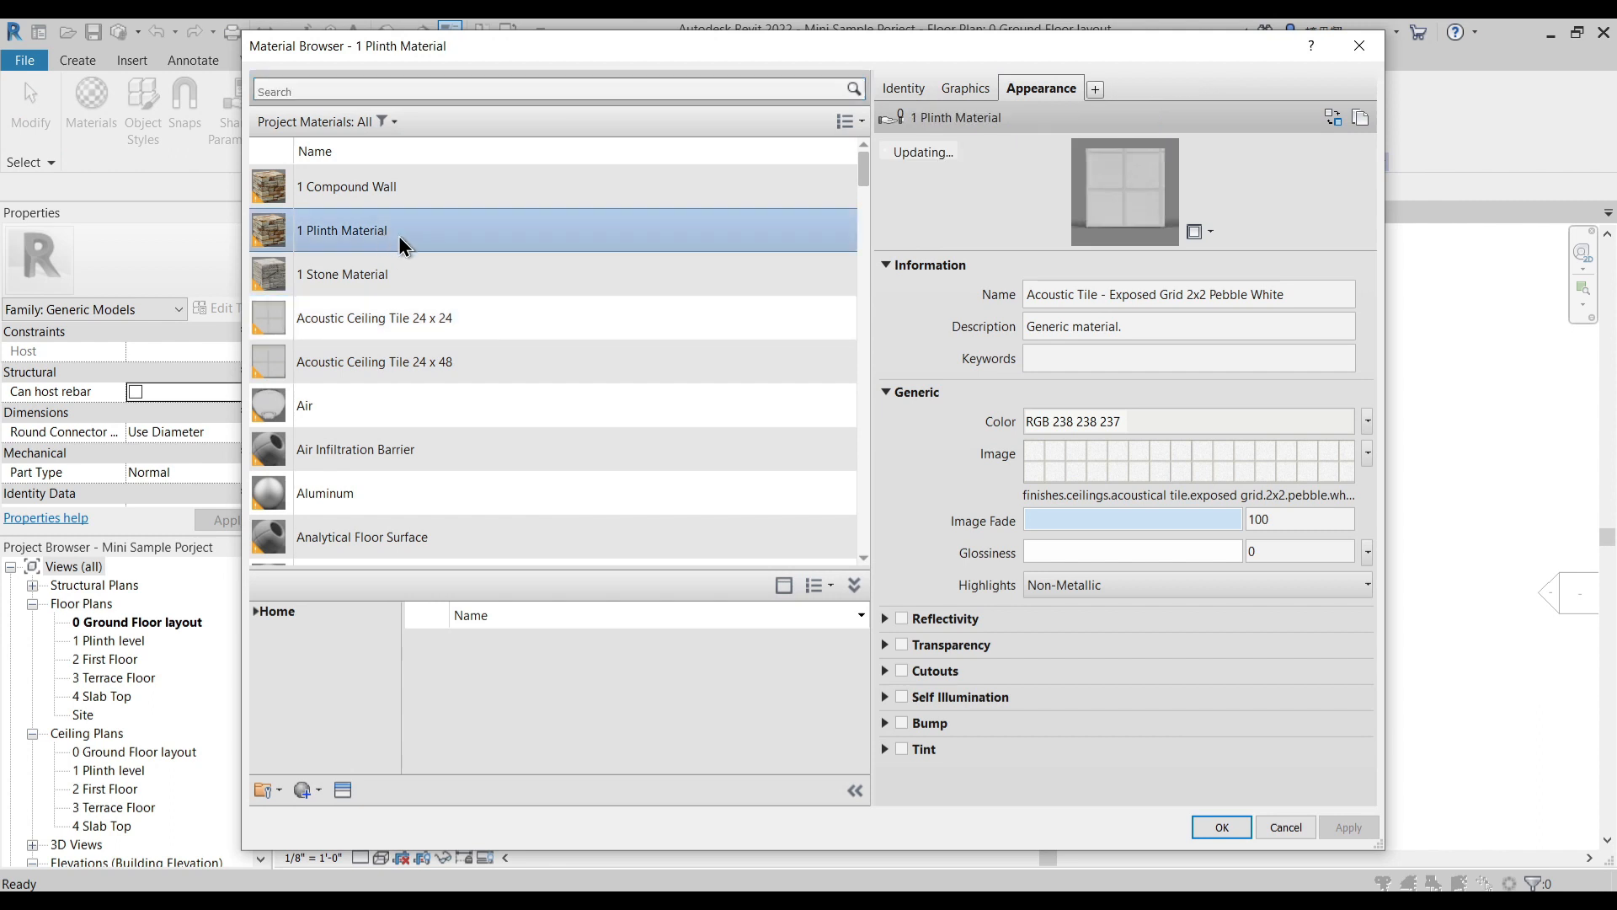
pyautogui.rightClick(382, 235)
pyautogui.click(431, 265)
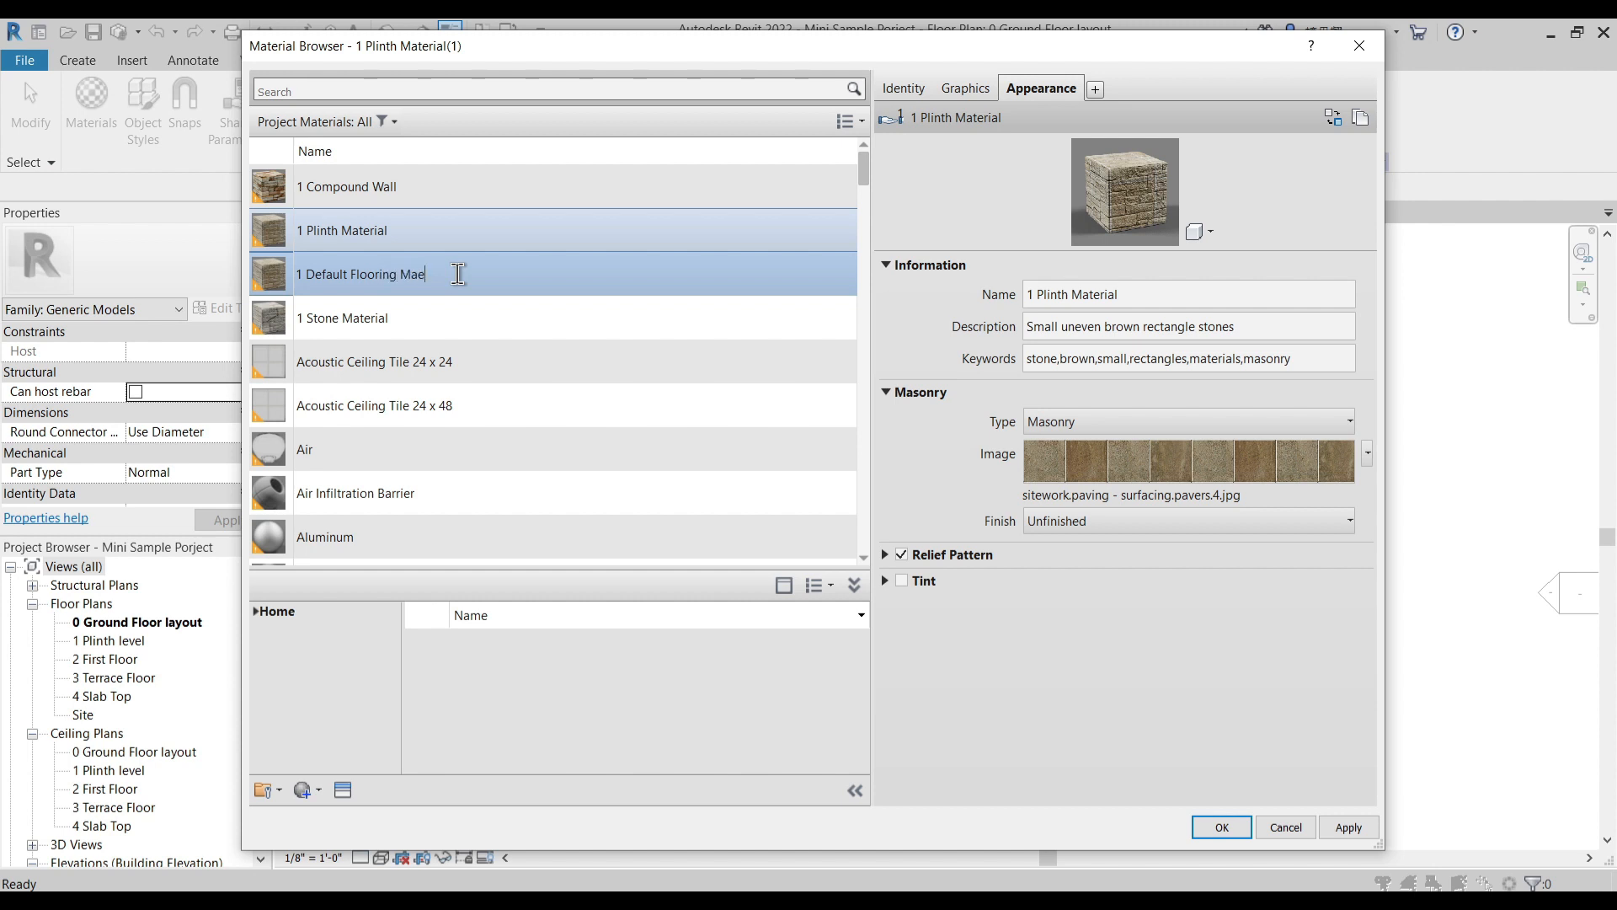
pyautogui.hotkey('ctrl', 'a')
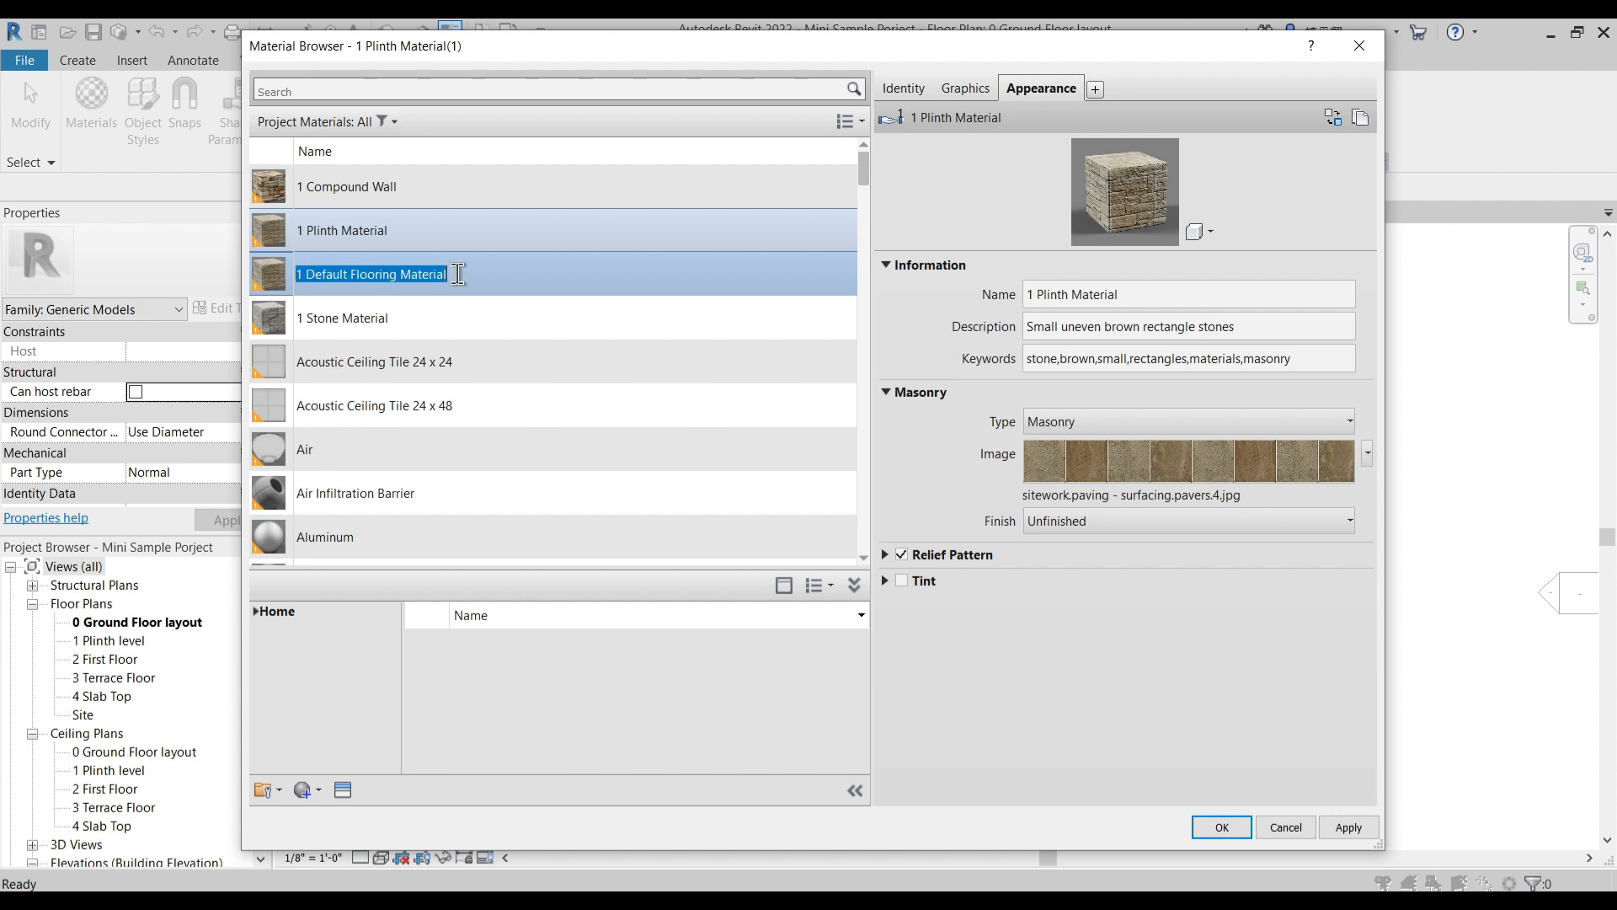
# - Duplicate the new material's appearance asset and rename it 1 Default Flooring Material
pyautogui.rightClick(1059, 95)
pyautogui.click(1092, 99)
pyautogui.click(1149, 295)
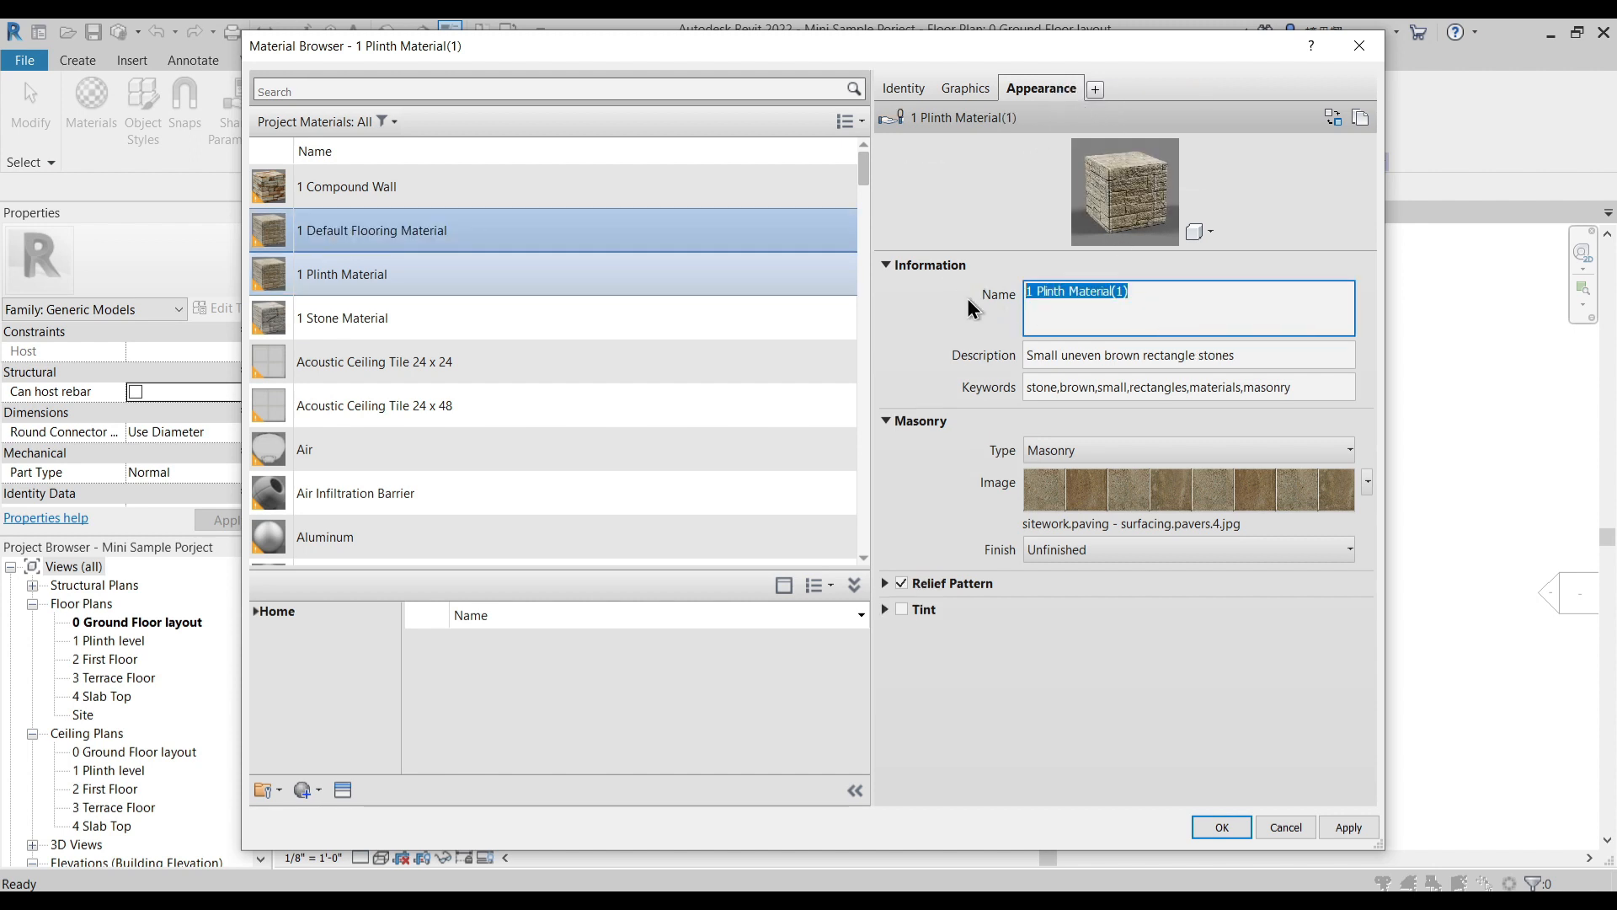
pyautogui.click(962, 330)
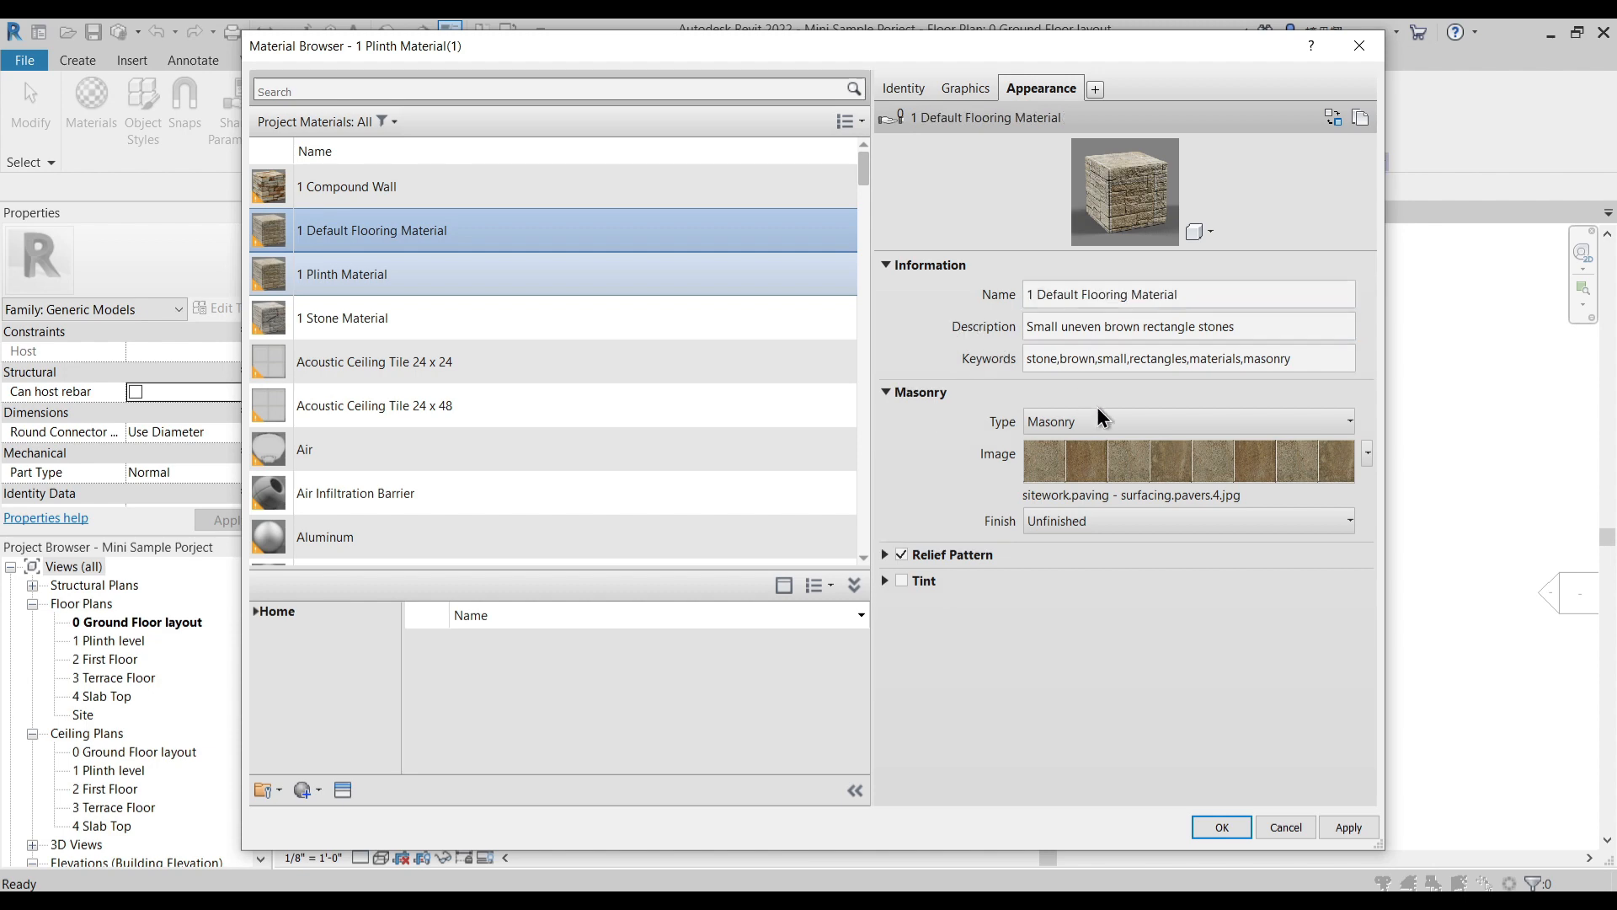
# - Replace the 1 Default Flooring Material appearance image with Masonry.Stone.Travertine.Cream.png from the Mats folder
pyautogui.click(1147, 495)
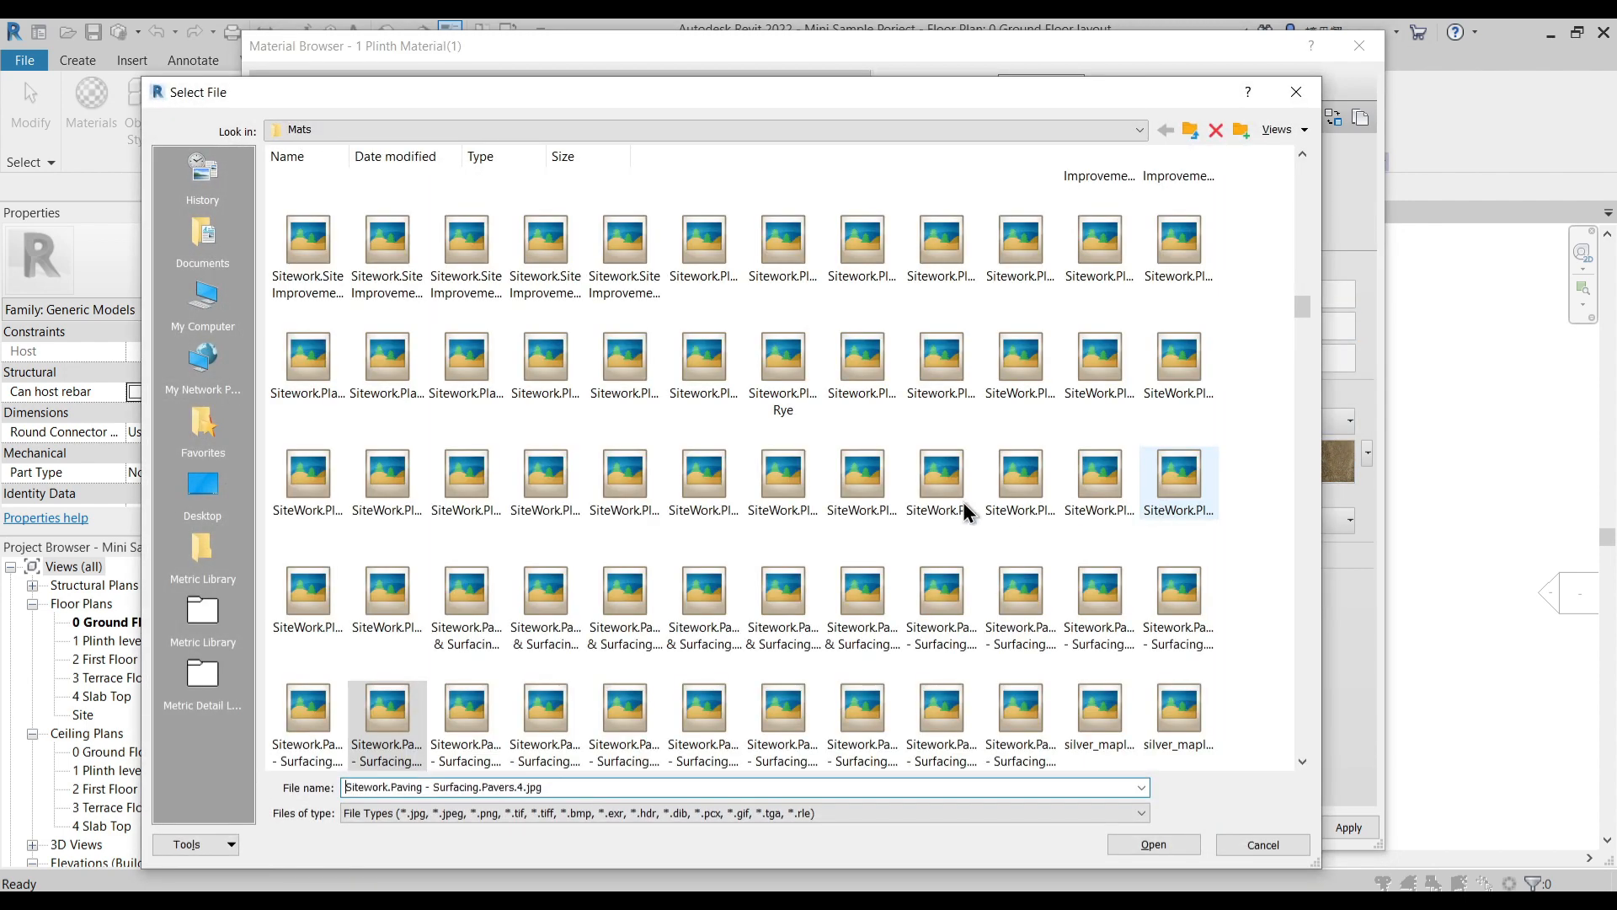
pyautogui.click(873, 563)
pyautogui.press('m')
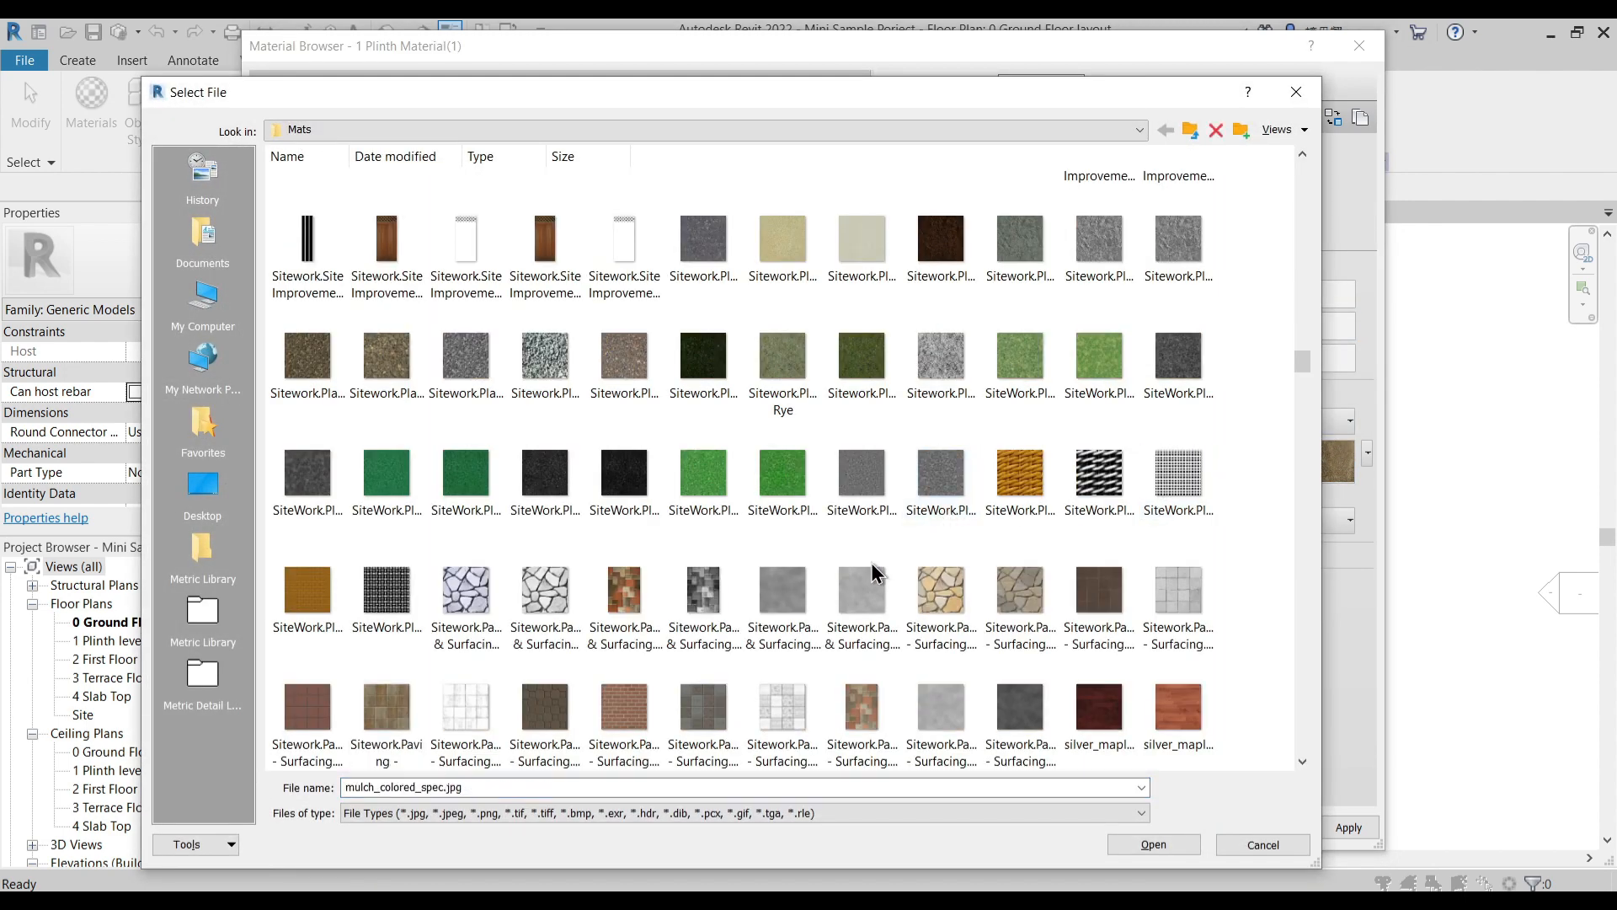
pyautogui.scroll(-4, 873, 564)
pyautogui.scroll(-6, 876, 573)
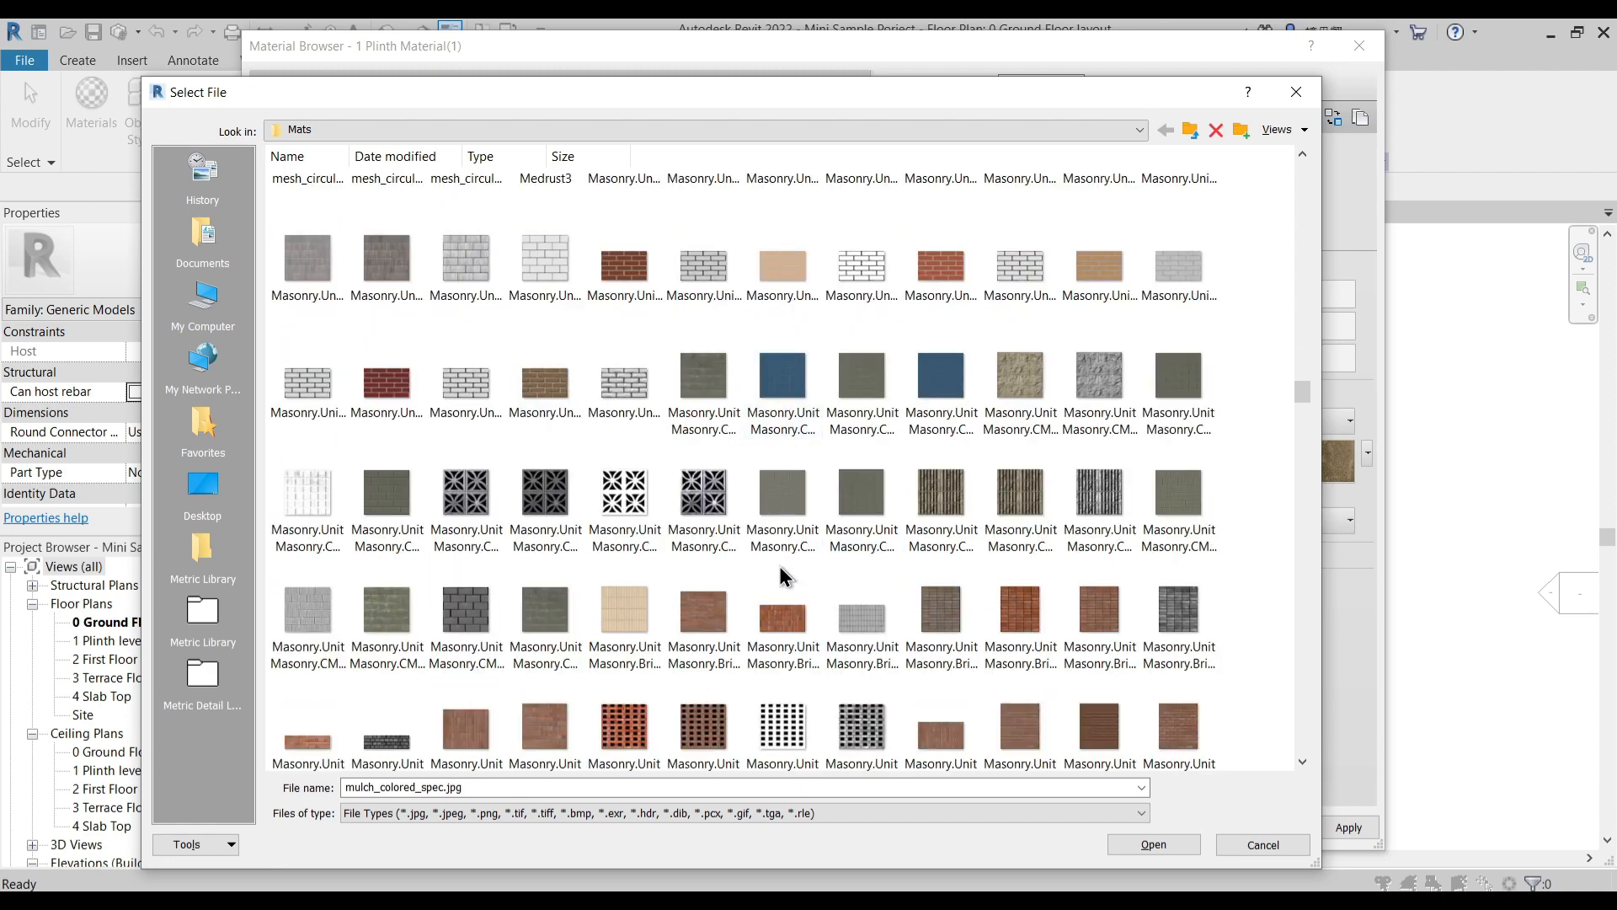
pyautogui.scroll(-12, 791, 571)
pyautogui.scroll(-2, 782, 571)
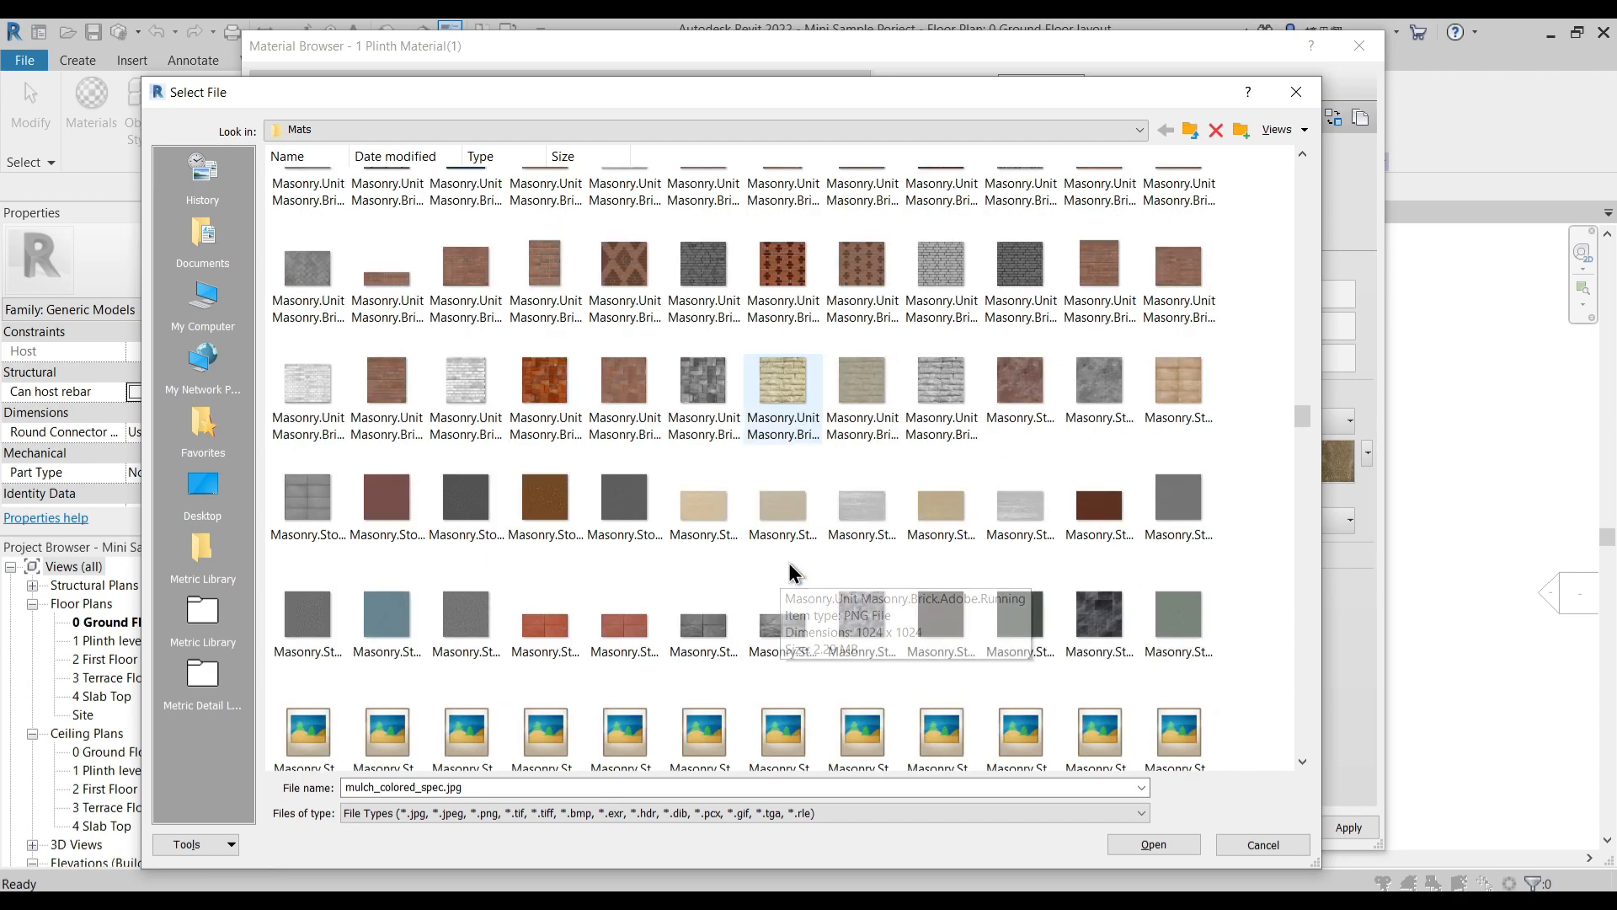
pyautogui.click(704, 518)
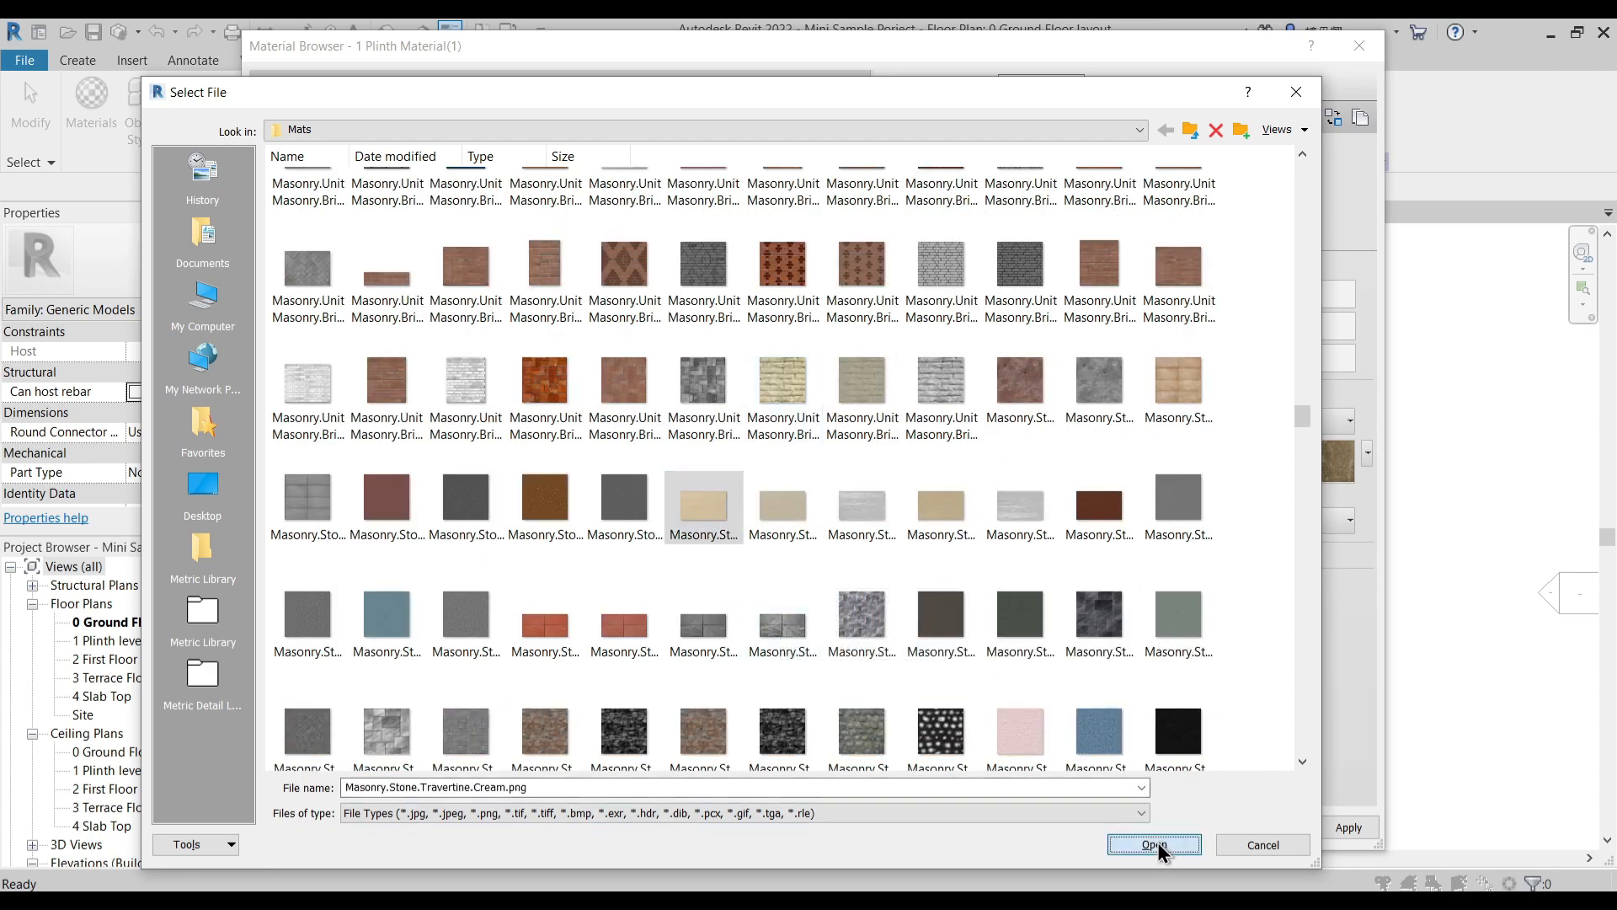
pyautogui.click(1161, 848)
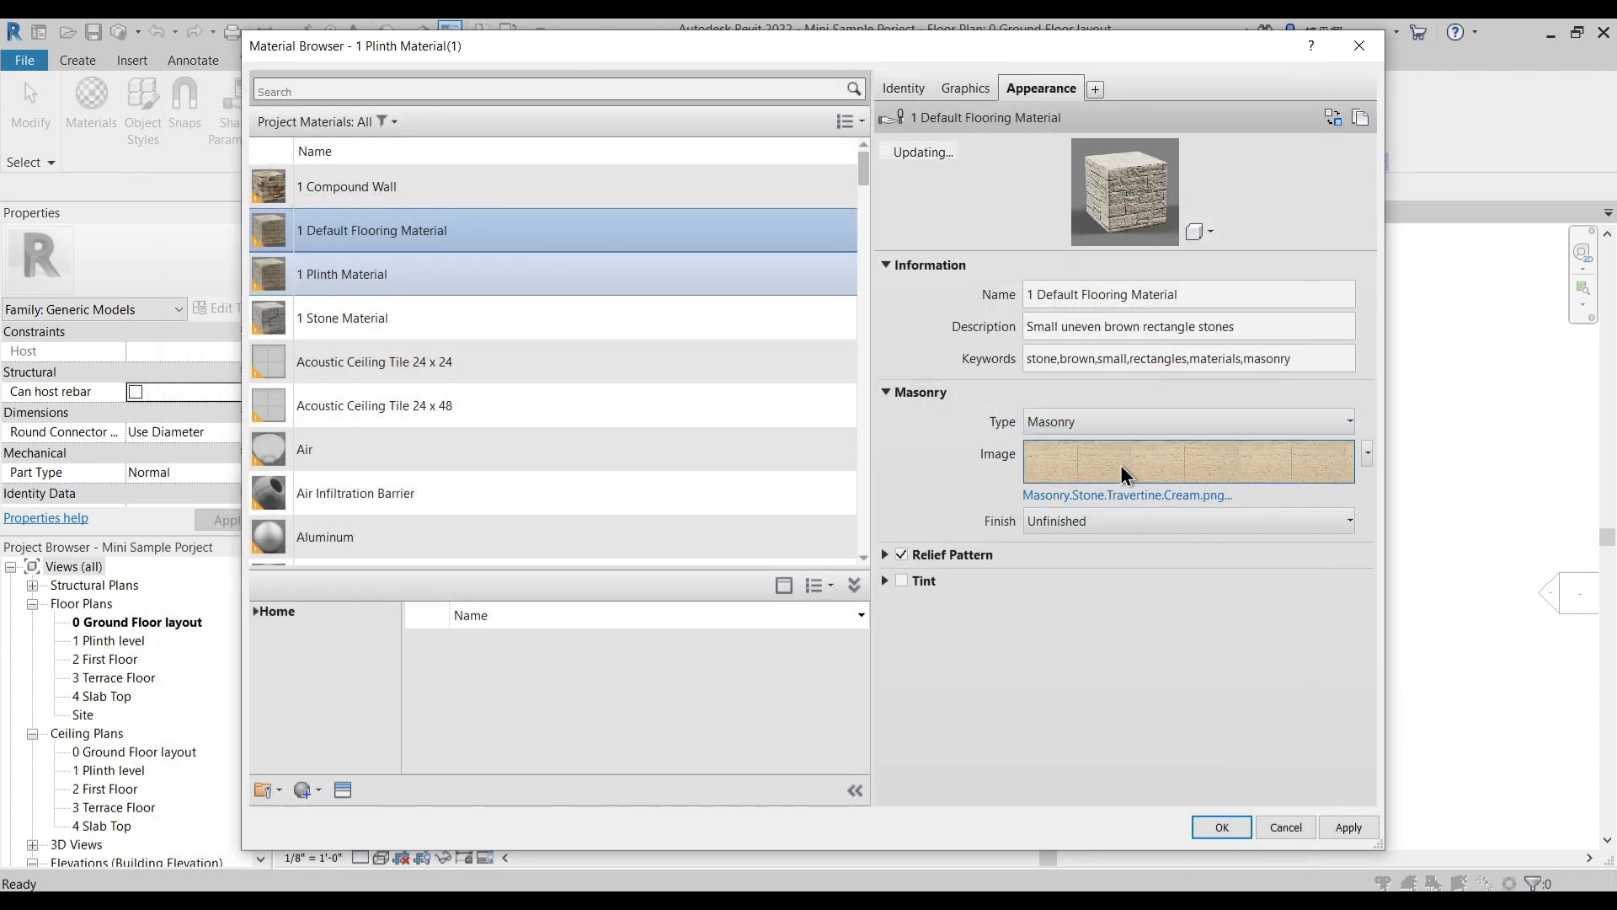
# - Duplicate the project material 1 Default Flooring Material and name the copy 1Wooden Deck
pyautogui.rightClick(384, 244)
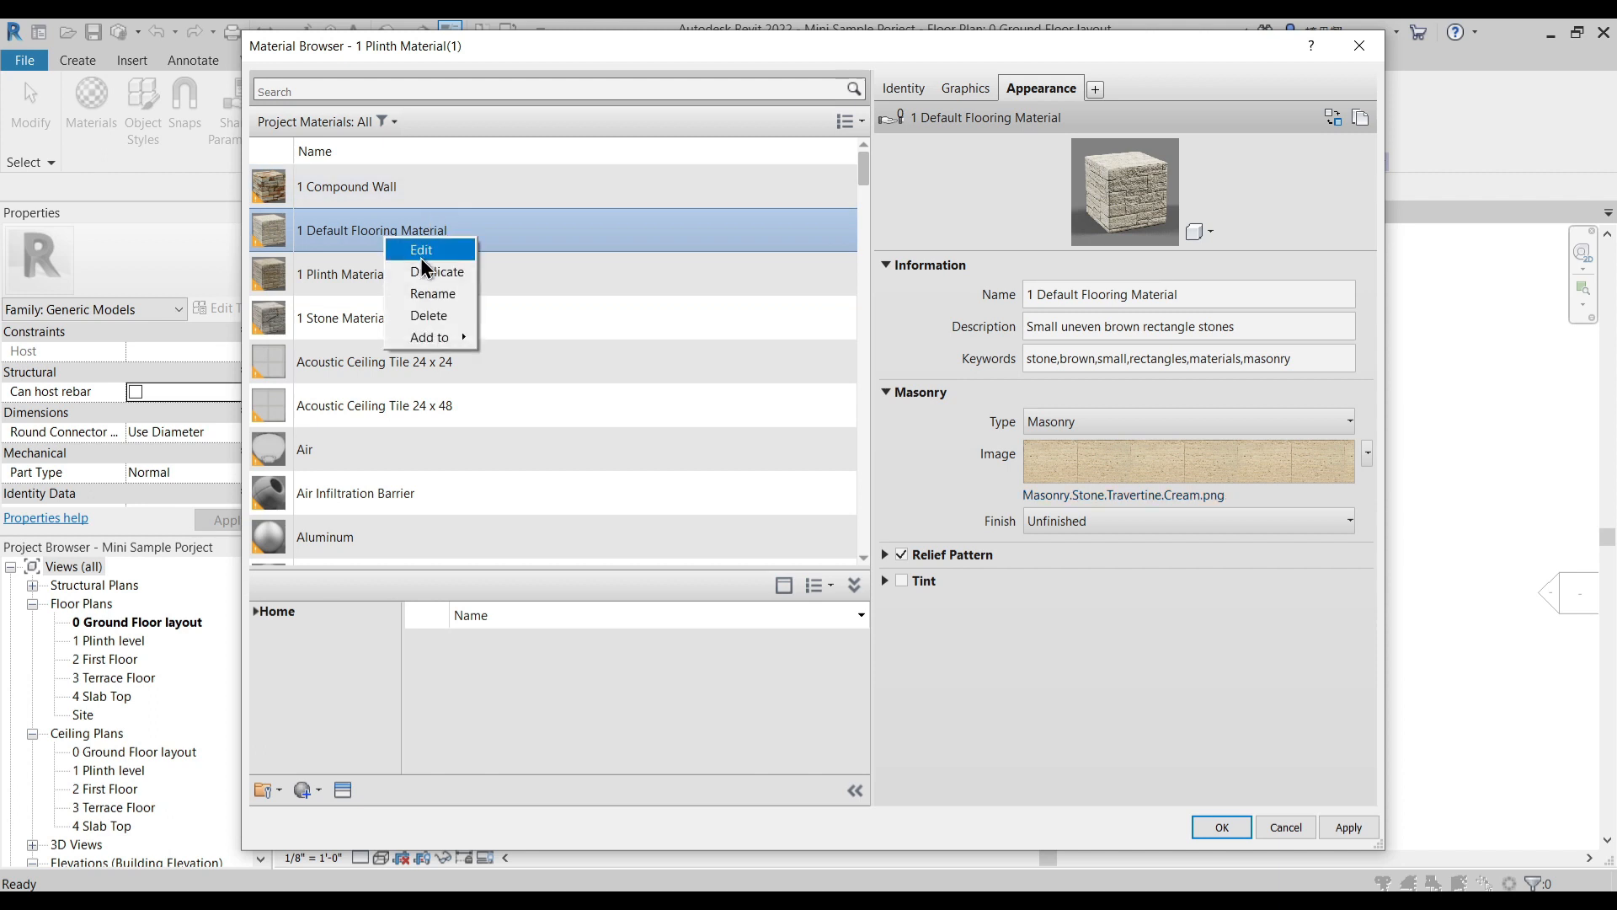
pyautogui.click(430, 269)
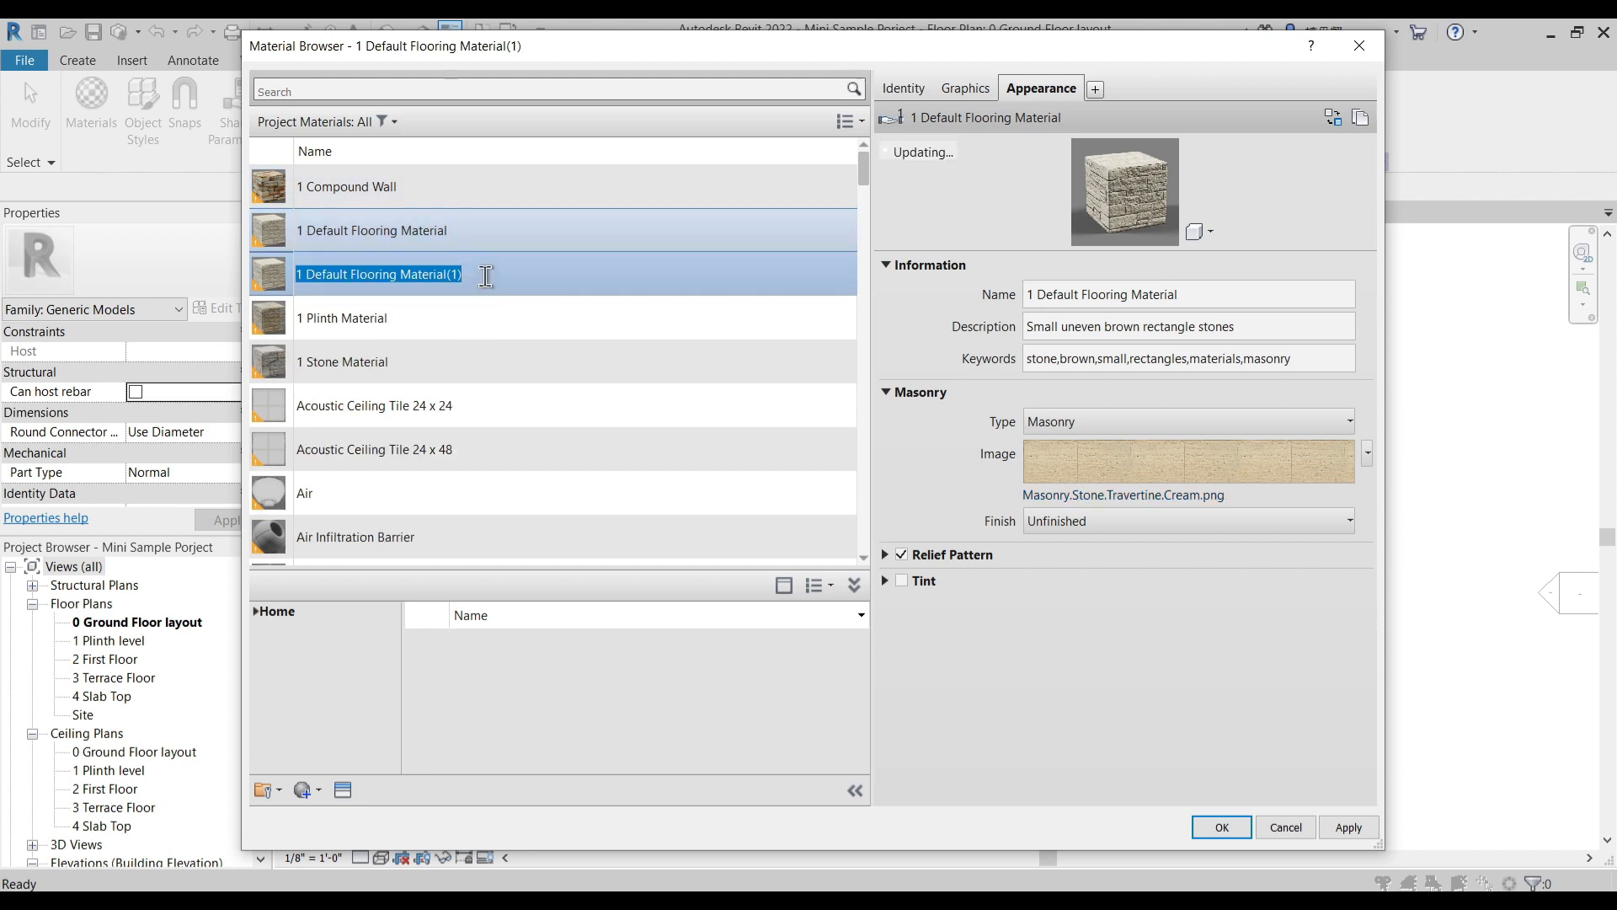
pyautogui.write('M')
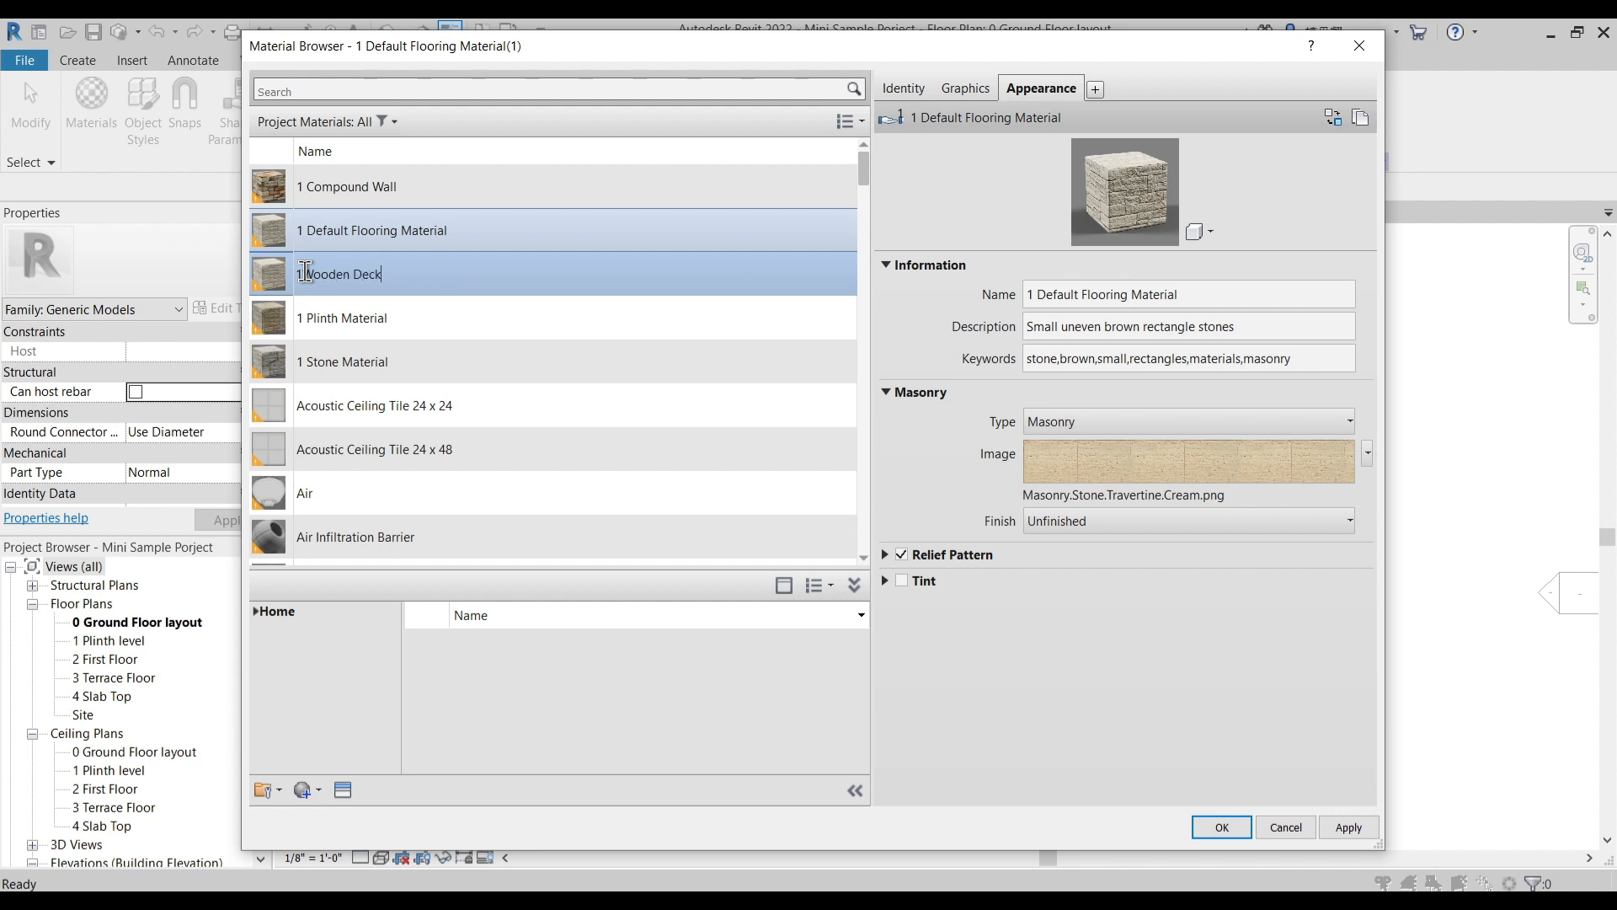
# - Duplicate the 1Wooden Deck material's appearance asset and rename the asset 1Wooden Deck
pyautogui.rightClick(1044, 91)
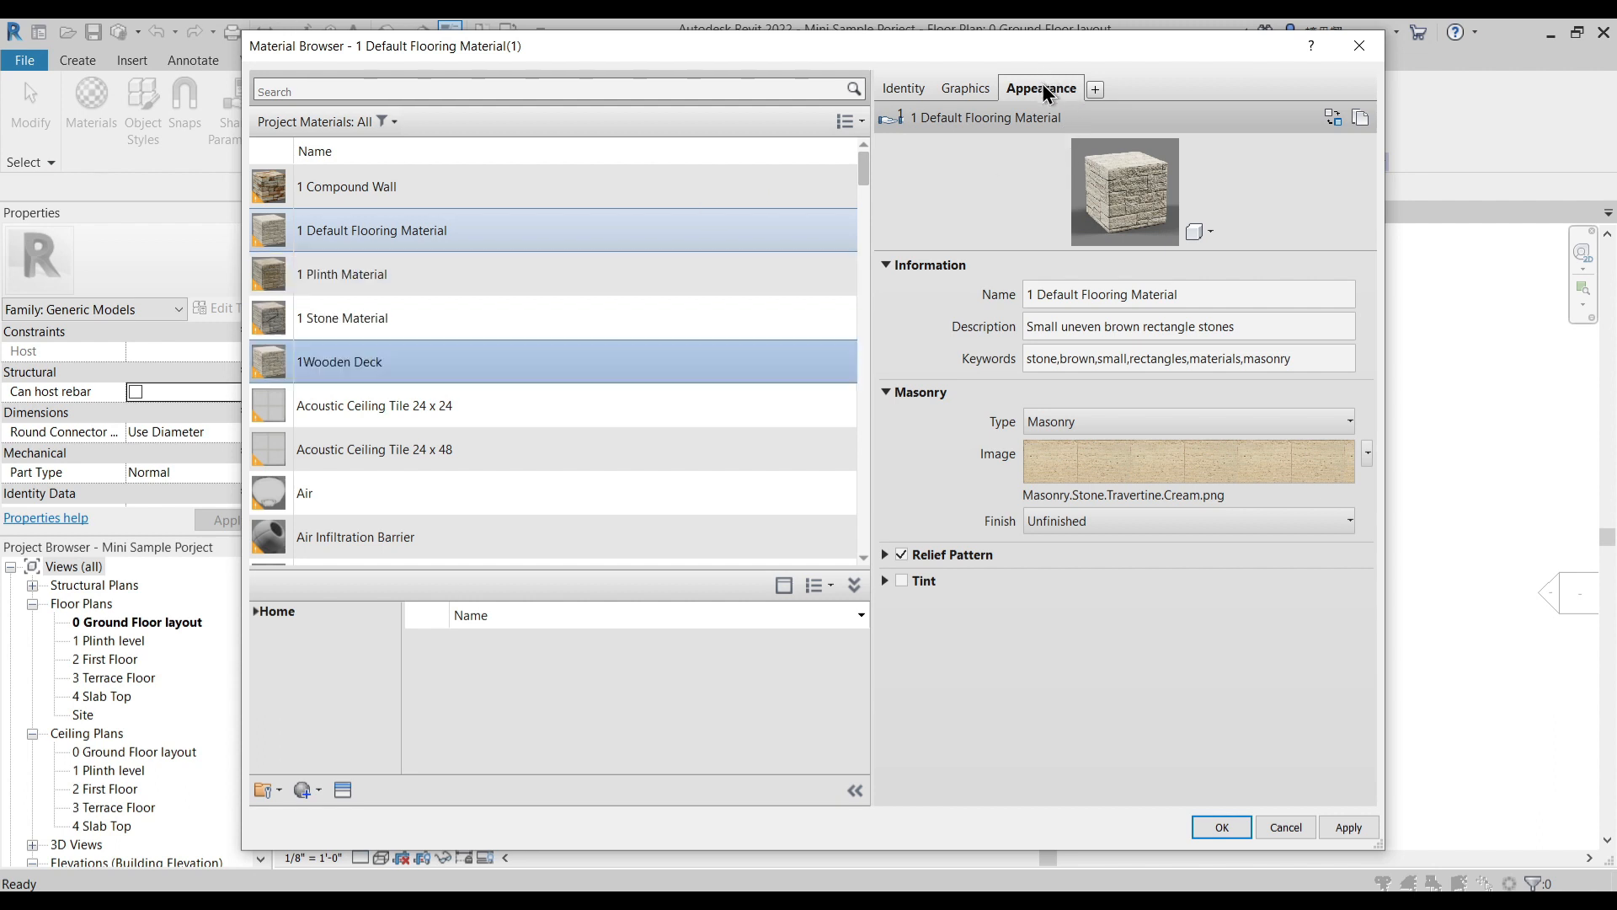
pyautogui.click(1087, 99)
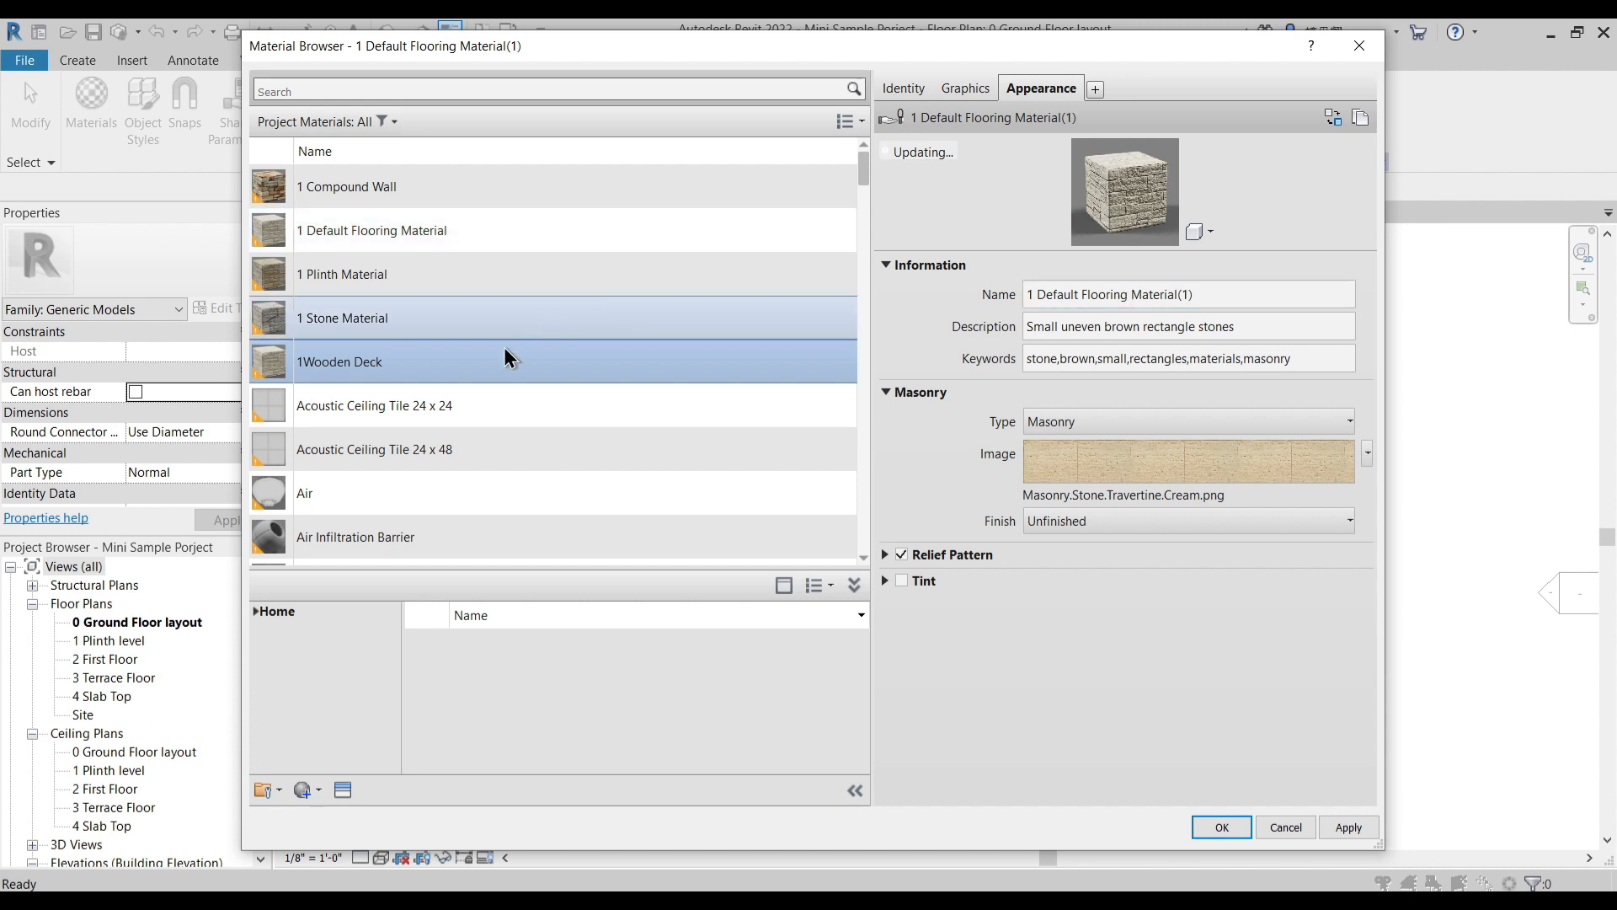
pyautogui.rightClick(383, 364)
pyautogui.click(431, 417)
pyautogui.hotkey('ctrl', 'c')
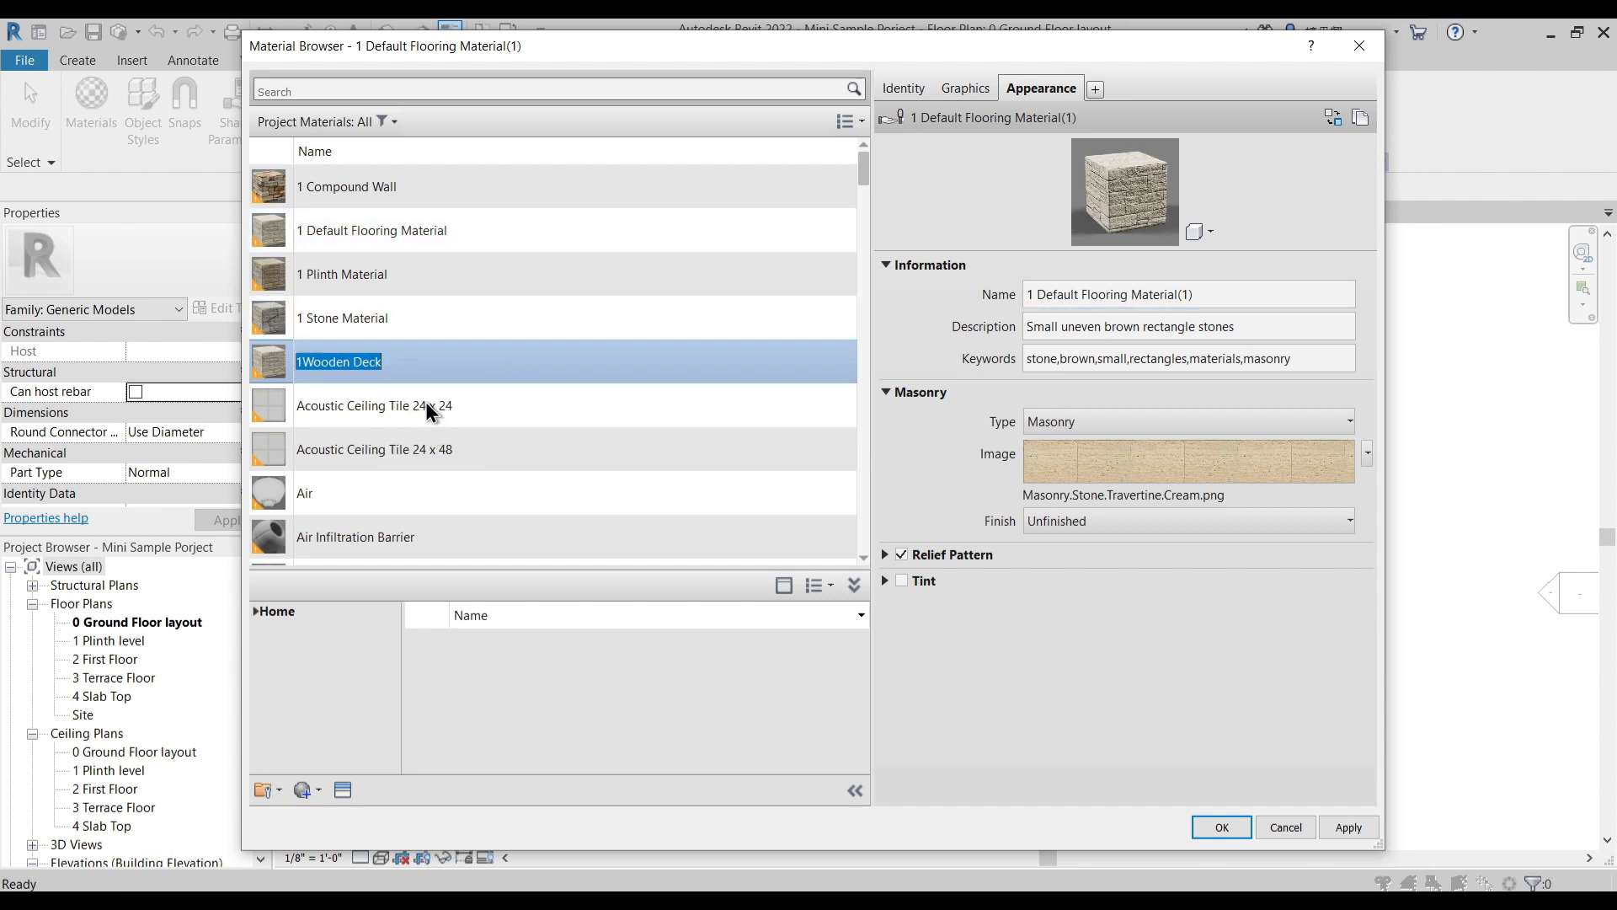
pyautogui.click(1194, 293)
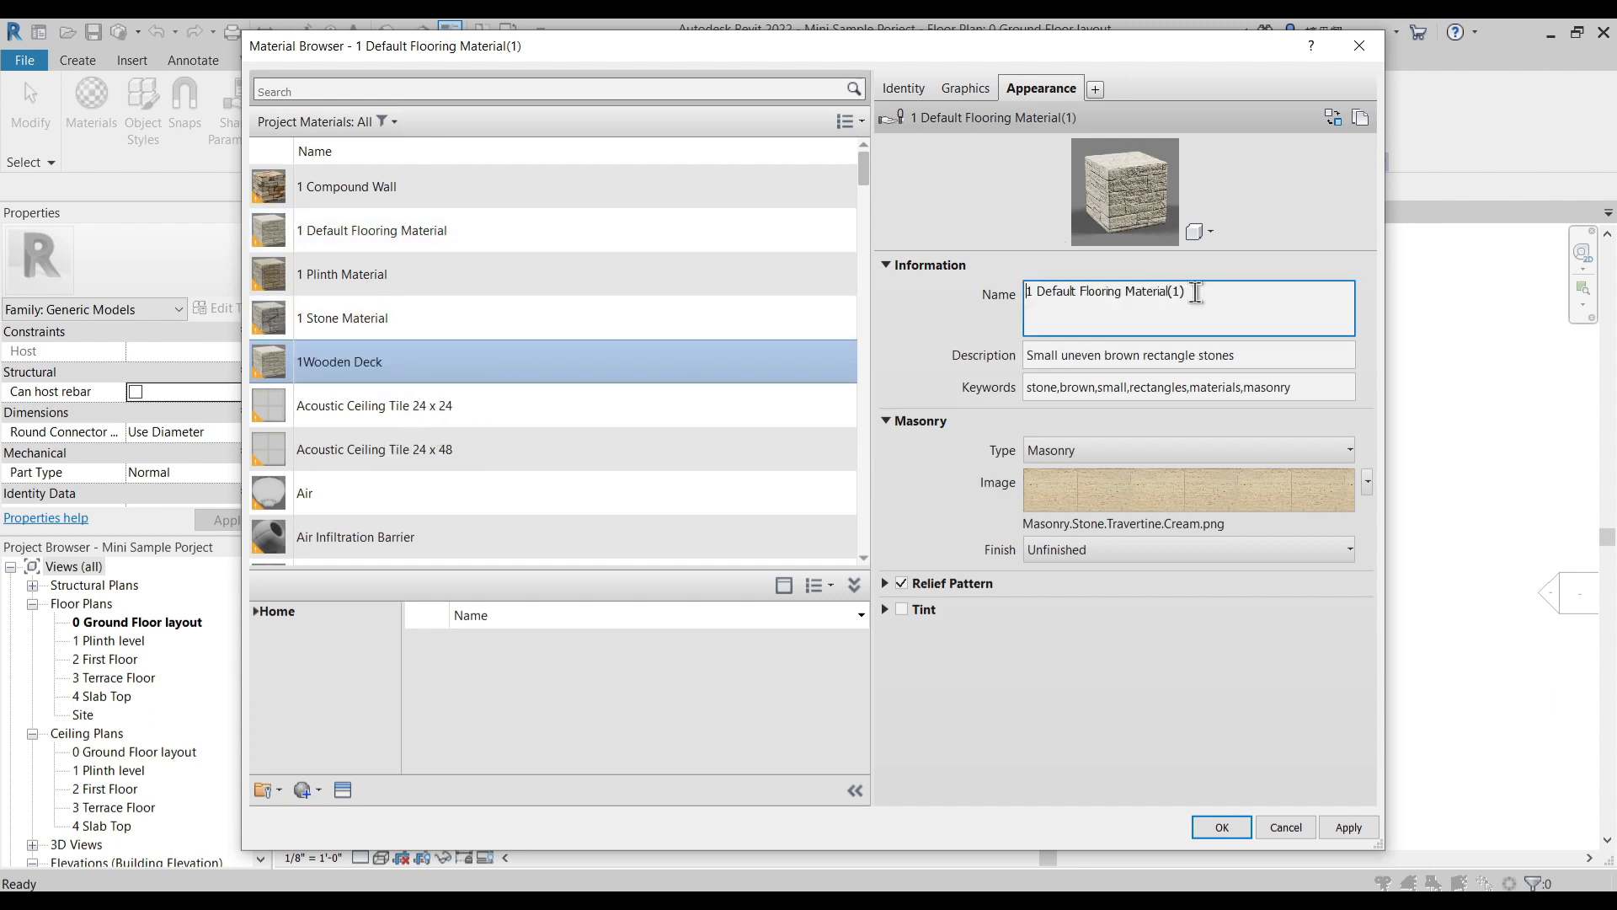
pyautogui.hotkey('ctrl', 'v')
pyautogui.click(958, 324)
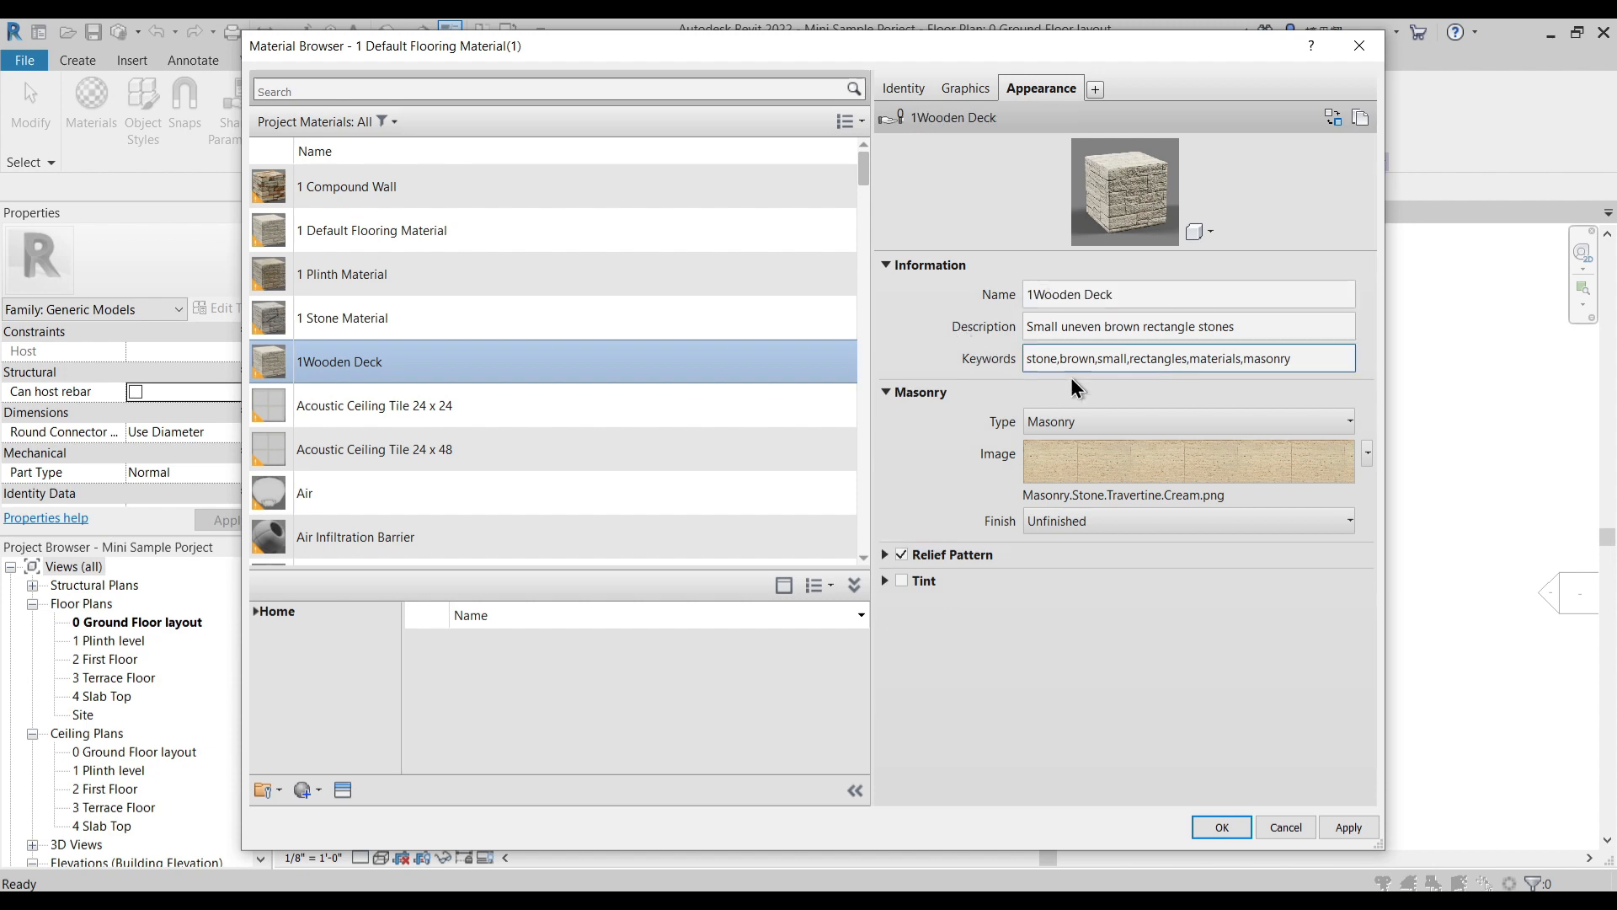
# - Set the 1Wooden Deck appearance image to Thermal - Moisture.Roofing - Siding Panels.Wood Batten.New.jpg and apply the material changes
pyautogui.click(1117, 433)
pyautogui.click(1113, 460)
pyautogui.click(1116, 470)
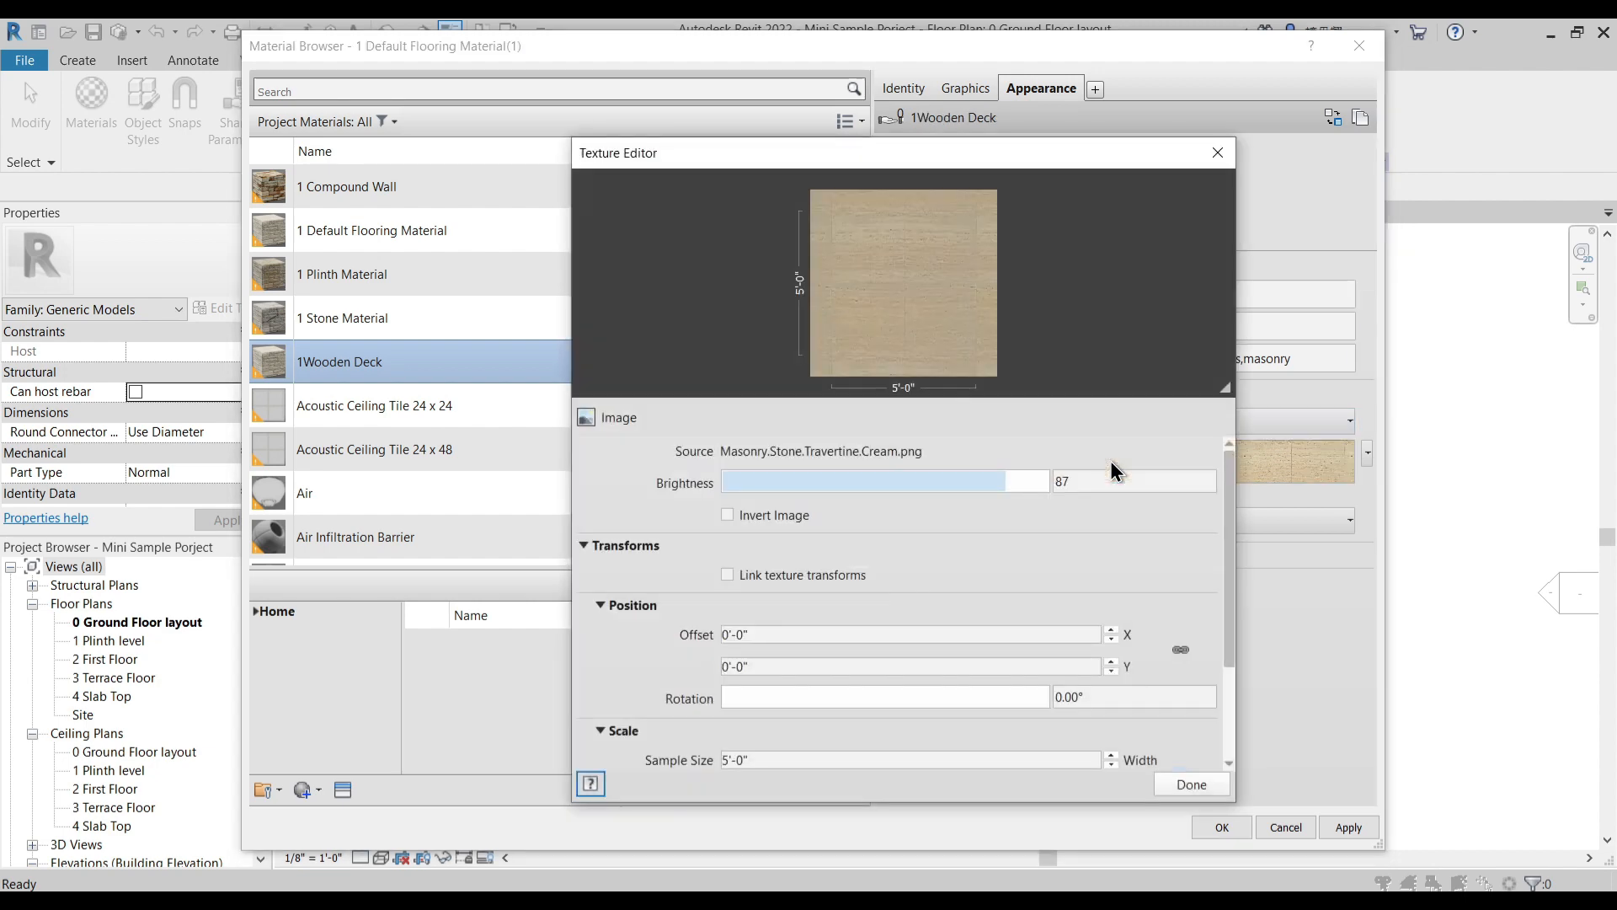
pyautogui.click(1201, 478)
pyautogui.click(1180, 495)
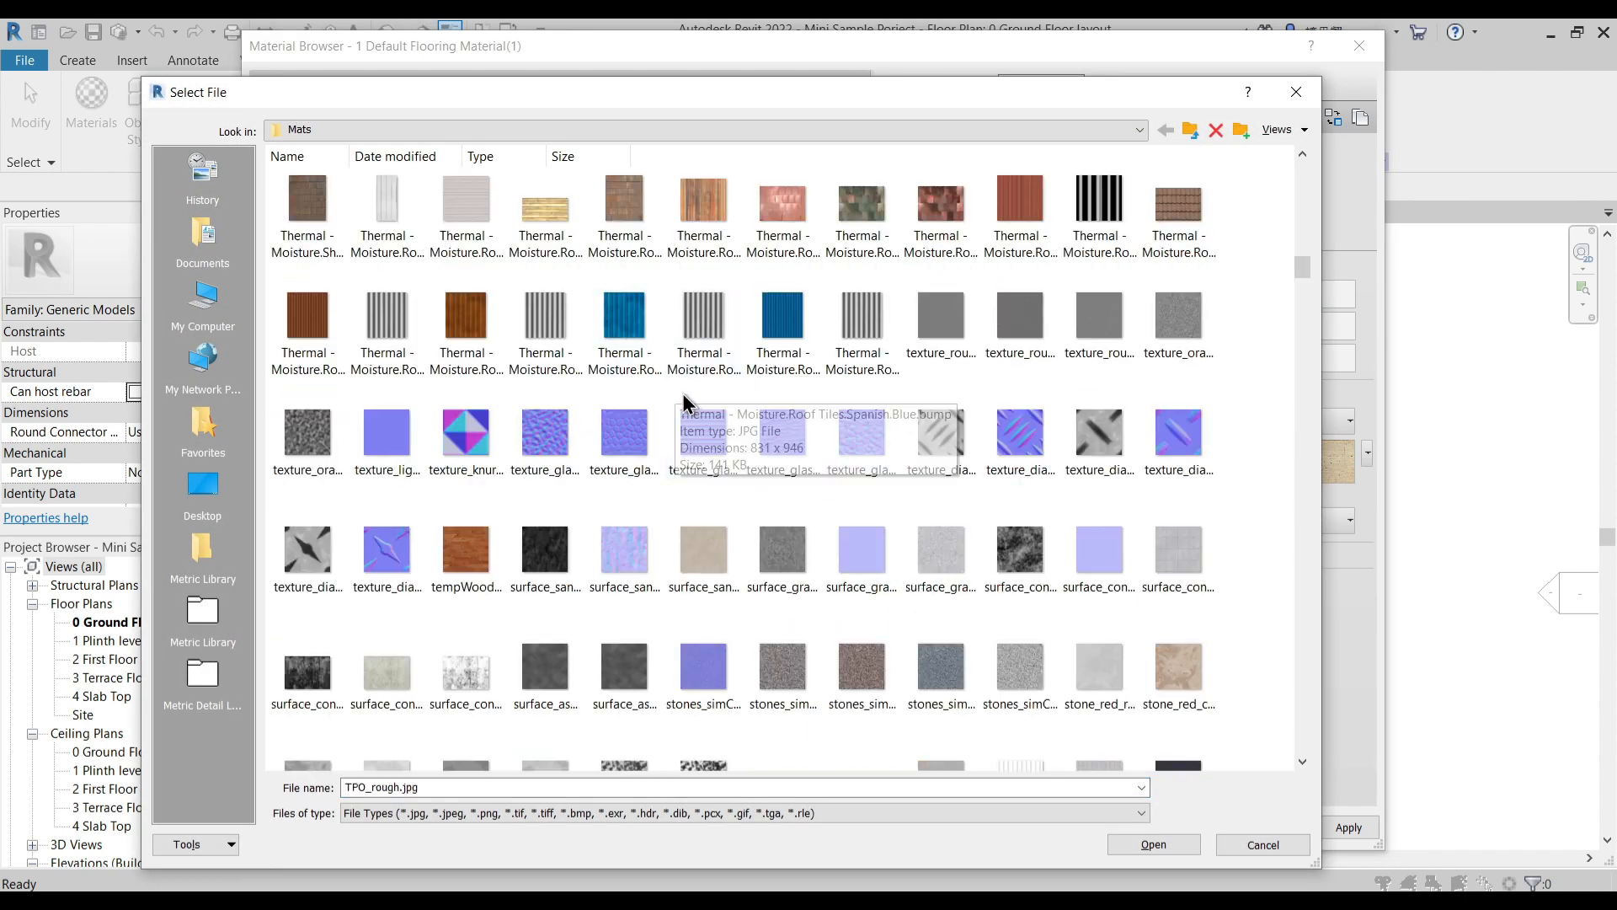
pyautogui.scroll(1, 686, 403)
pyautogui.scroll(1, 790, 463)
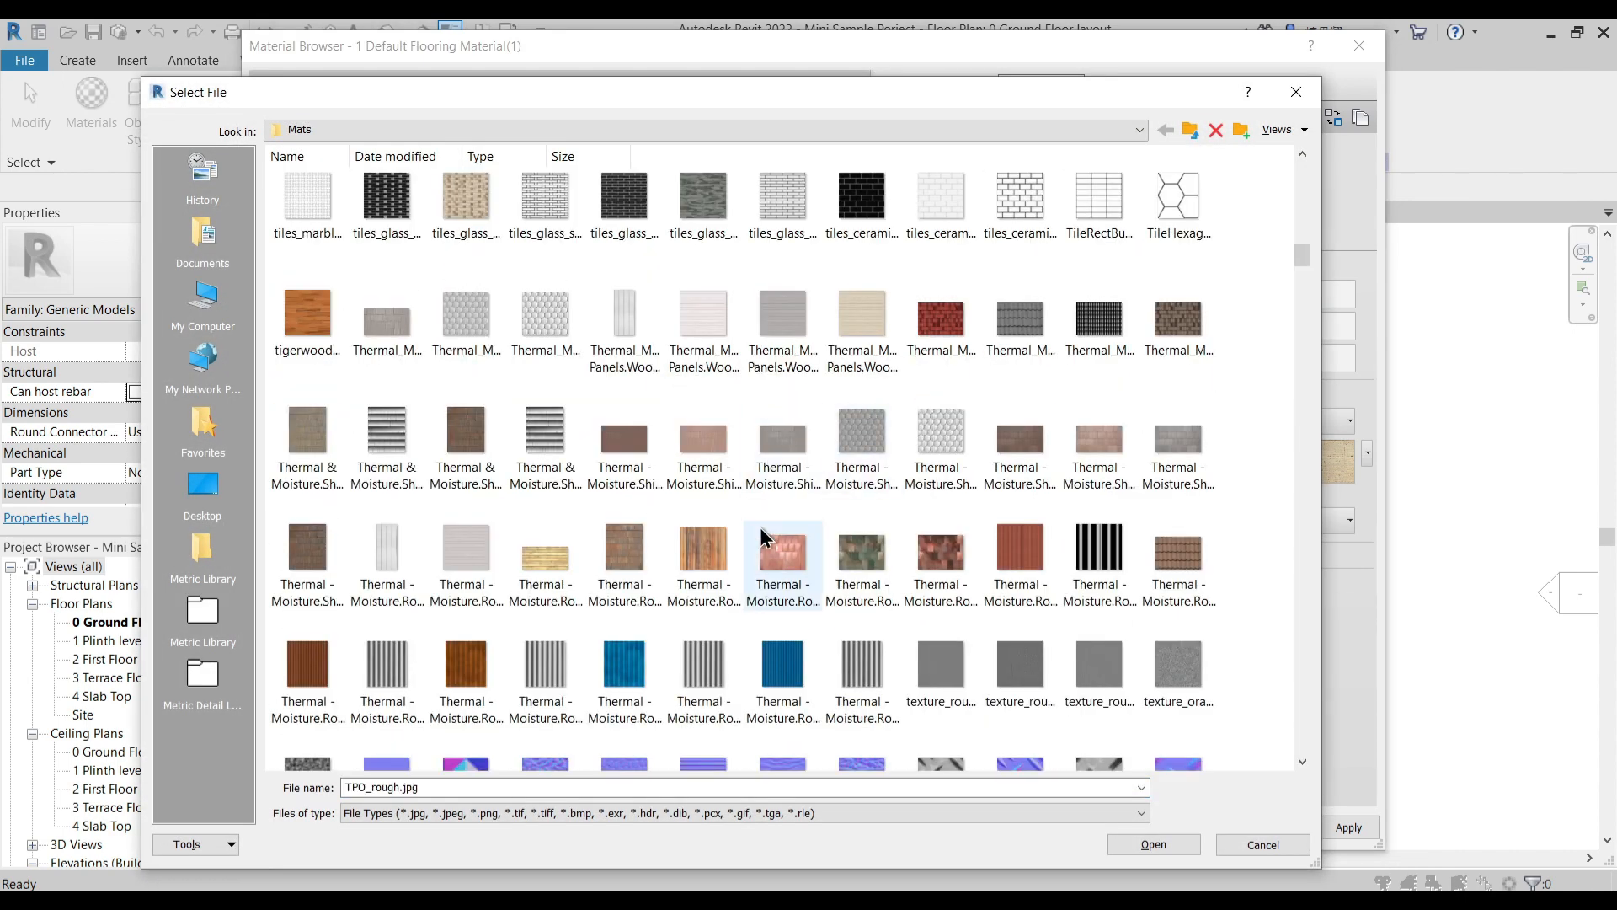
pyautogui.click(703, 552)
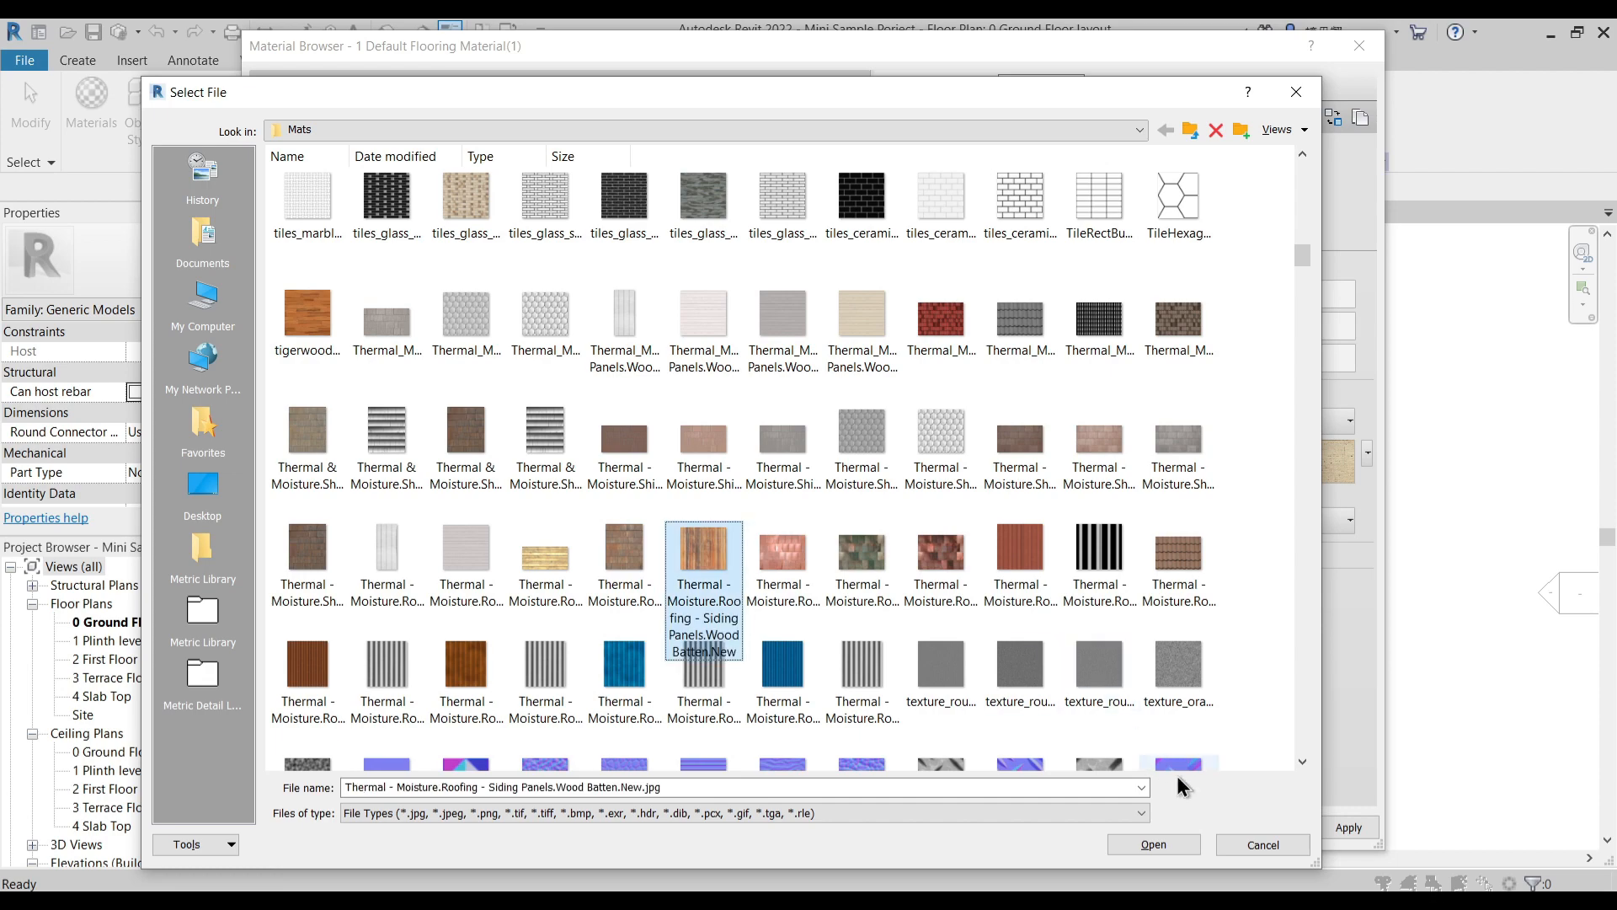
pyautogui.click(1168, 847)
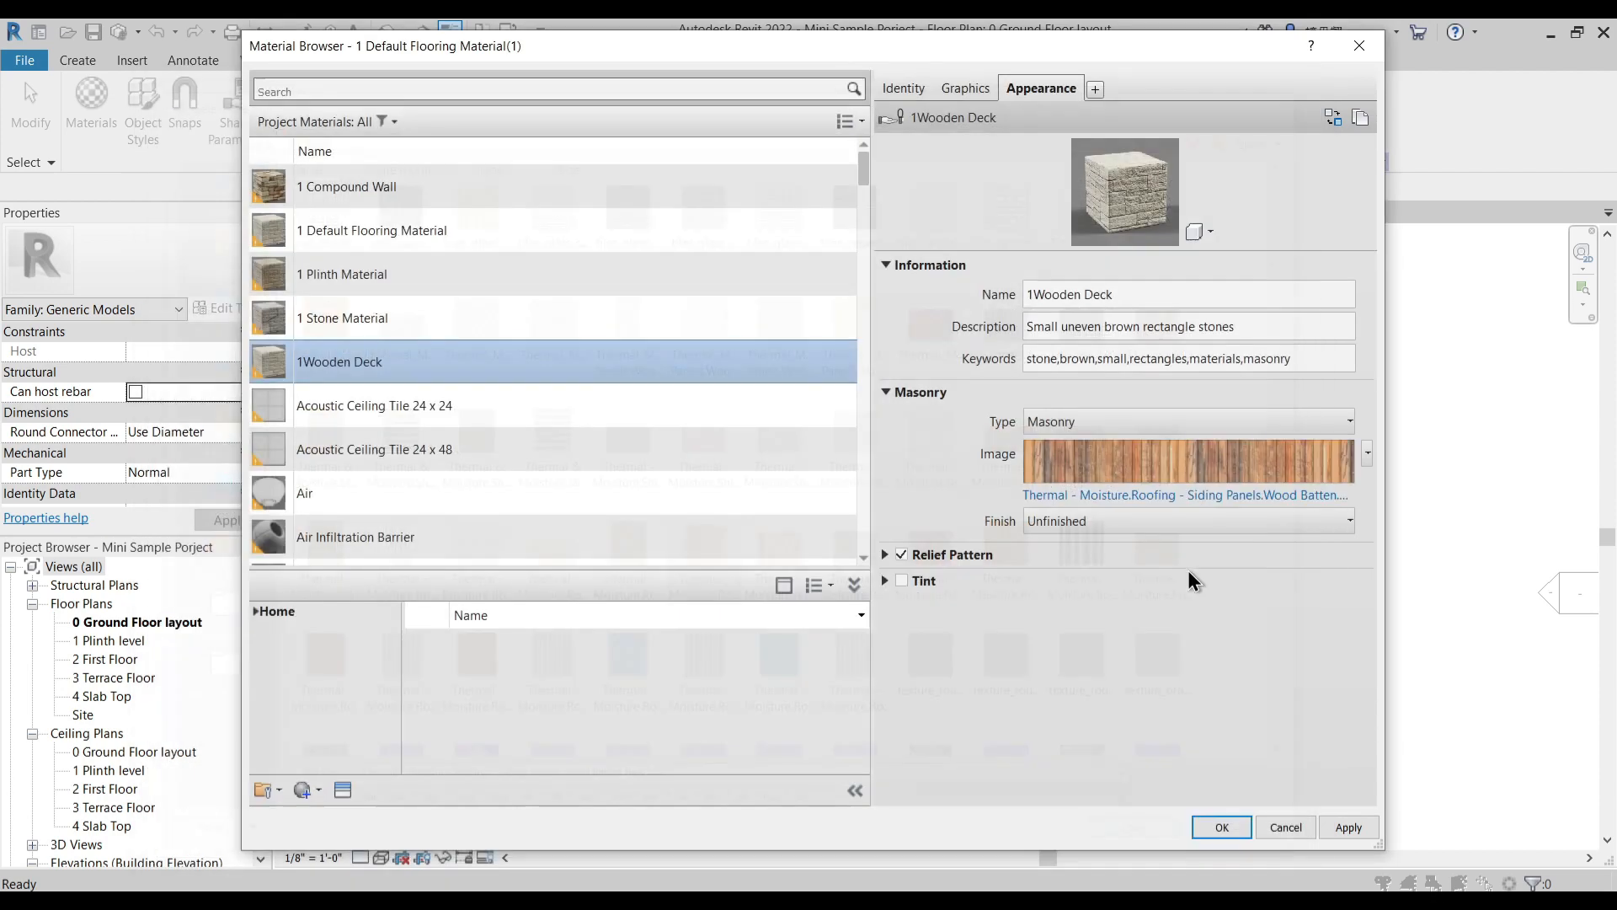
pyautogui.click(1346, 830)
pyautogui.click(1225, 829)
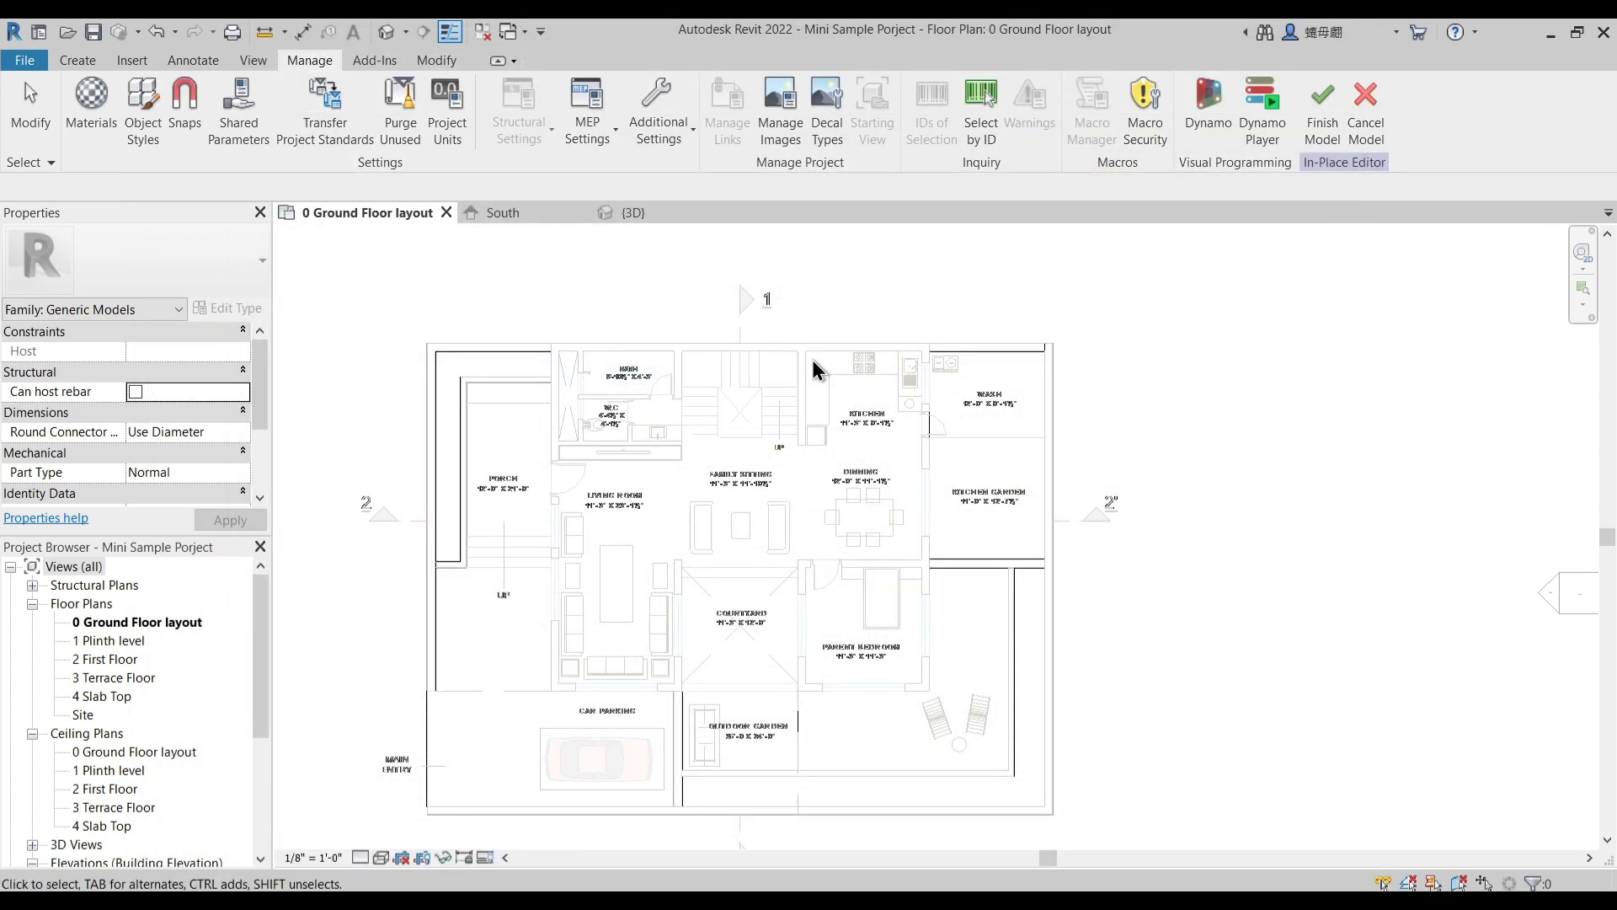
# - In the default 3D view, assign 1 Default Flooring Material to the floor extrusion over the whole house interior
pyautogui.moveTo(717, 346); pyautogui.dragTo(766, 257, button='middle')
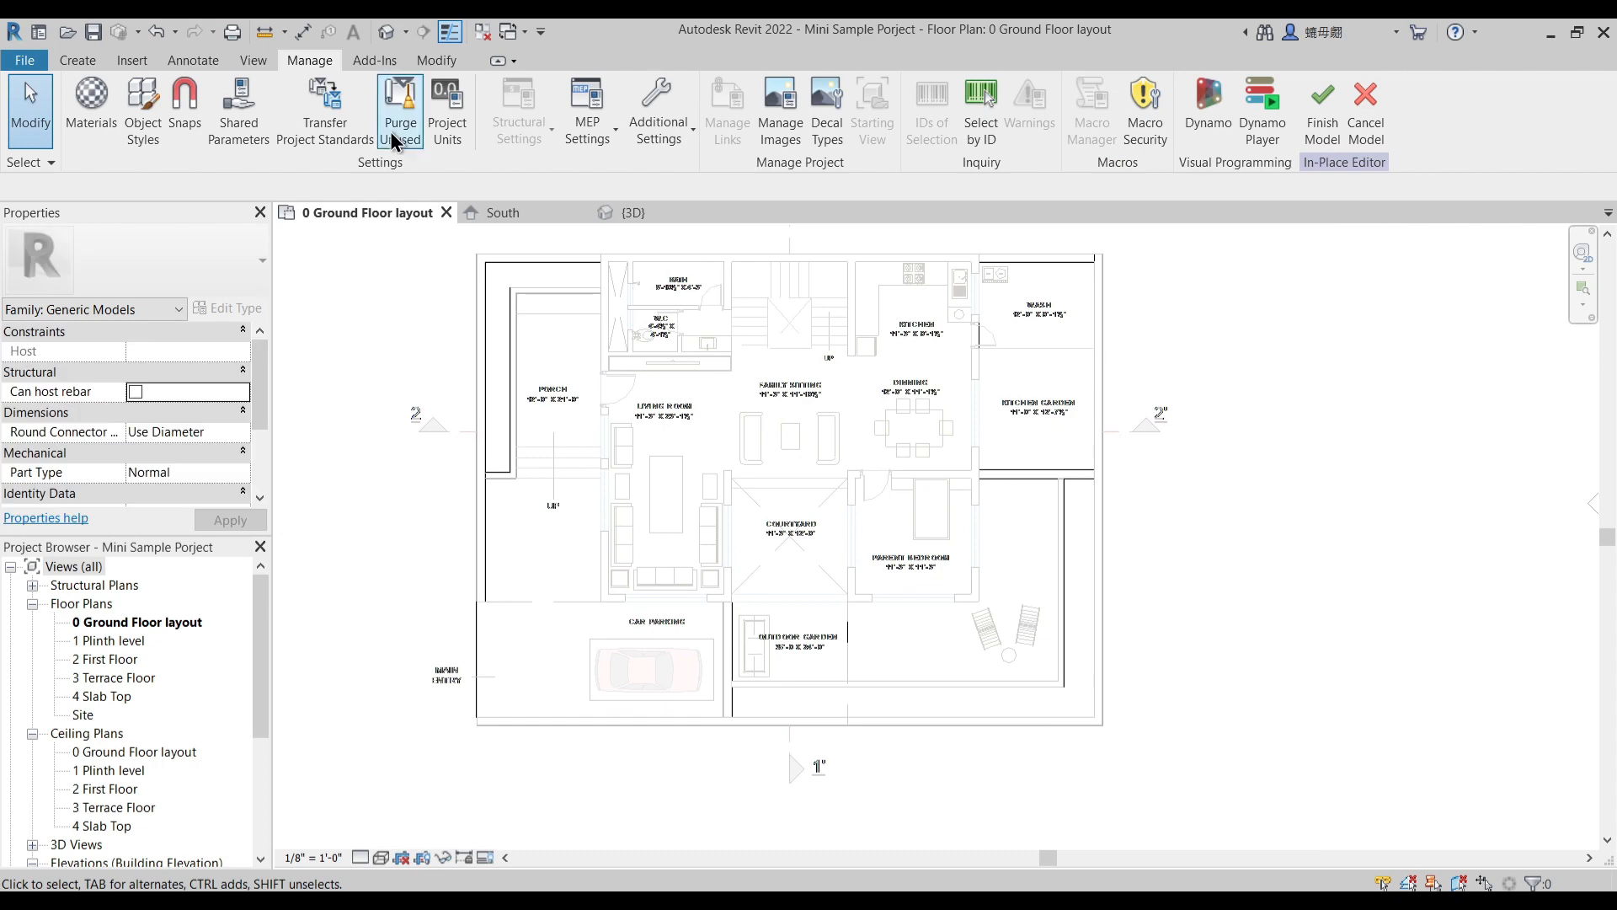
pyautogui.click(386, 33)
pyautogui.keyDown('shift'); pyautogui.moveTo(918, 550); pyautogui.dragTo(848, 364, button='middle'); pyautogui.keyUp('shift')
pyautogui.click(848, 365)
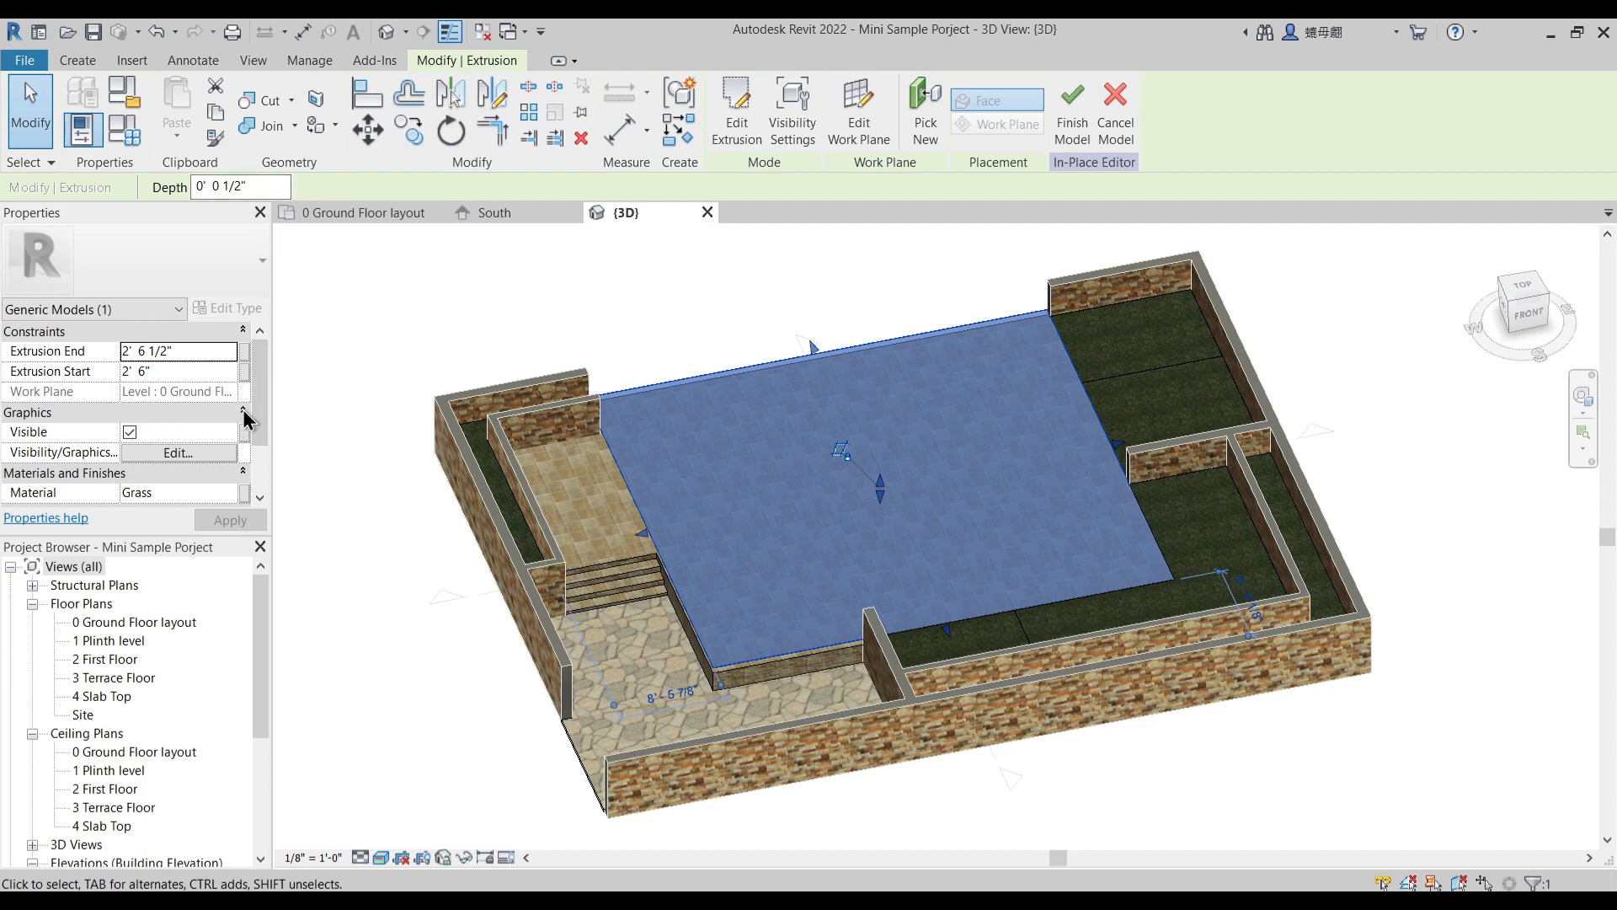
pyautogui.click(234, 496)
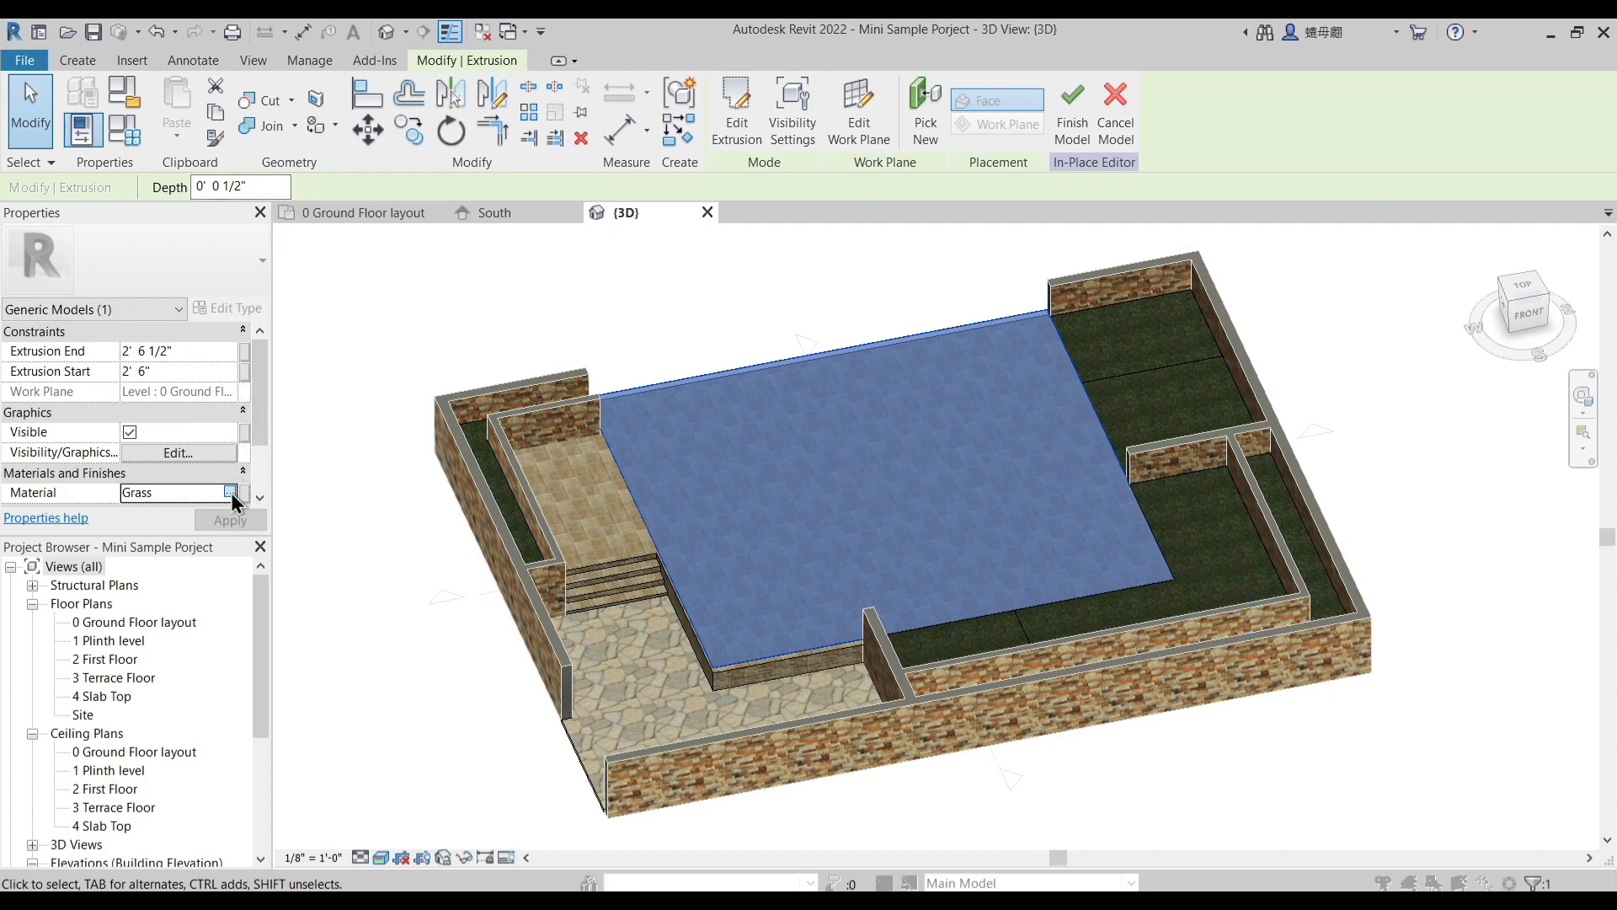
pyautogui.click(230, 493)
pyautogui.scroll(5, 367, 300)
pyautogui.scroll(10, 368, 300)
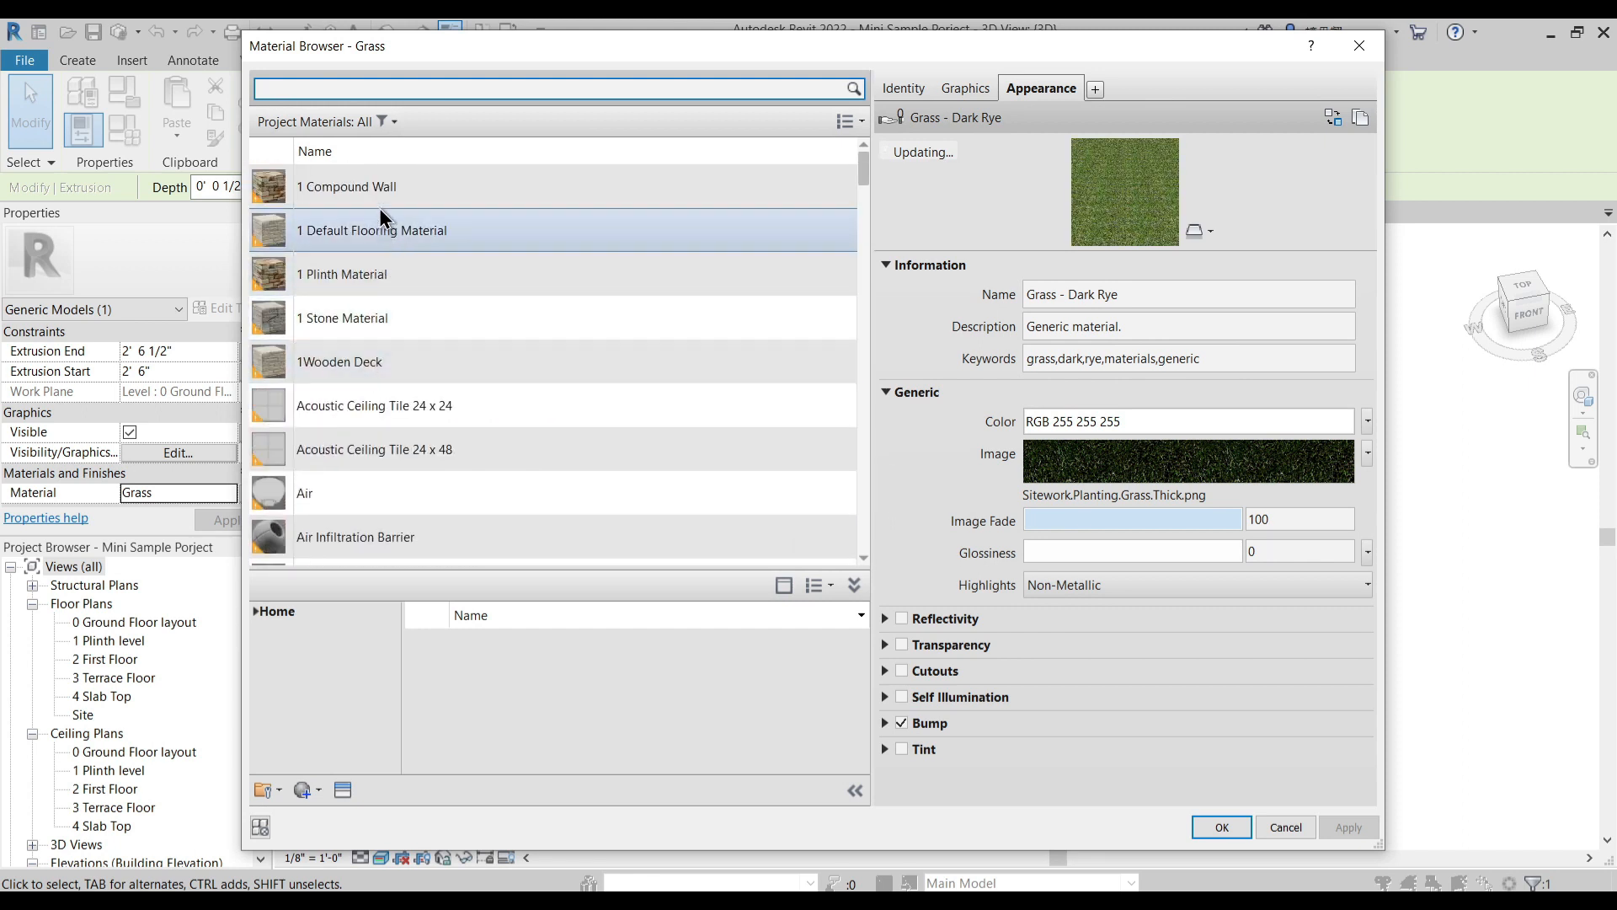
pyautogui.click(382, 230)
pyautogui.click(1221, 827)
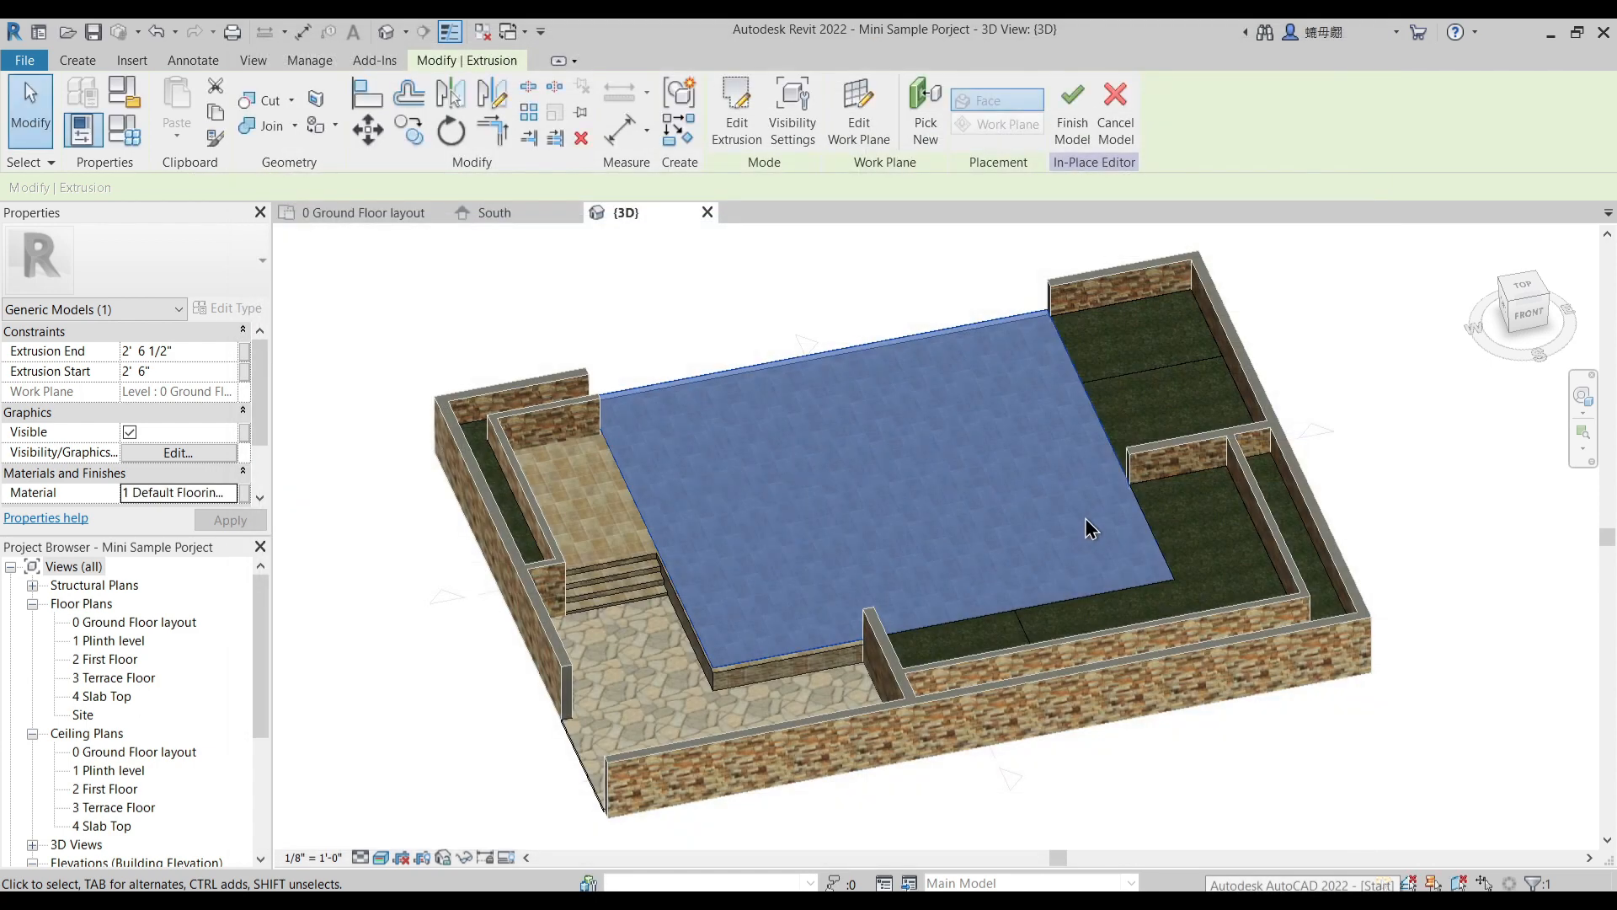
pyautogui.click(897, 253)
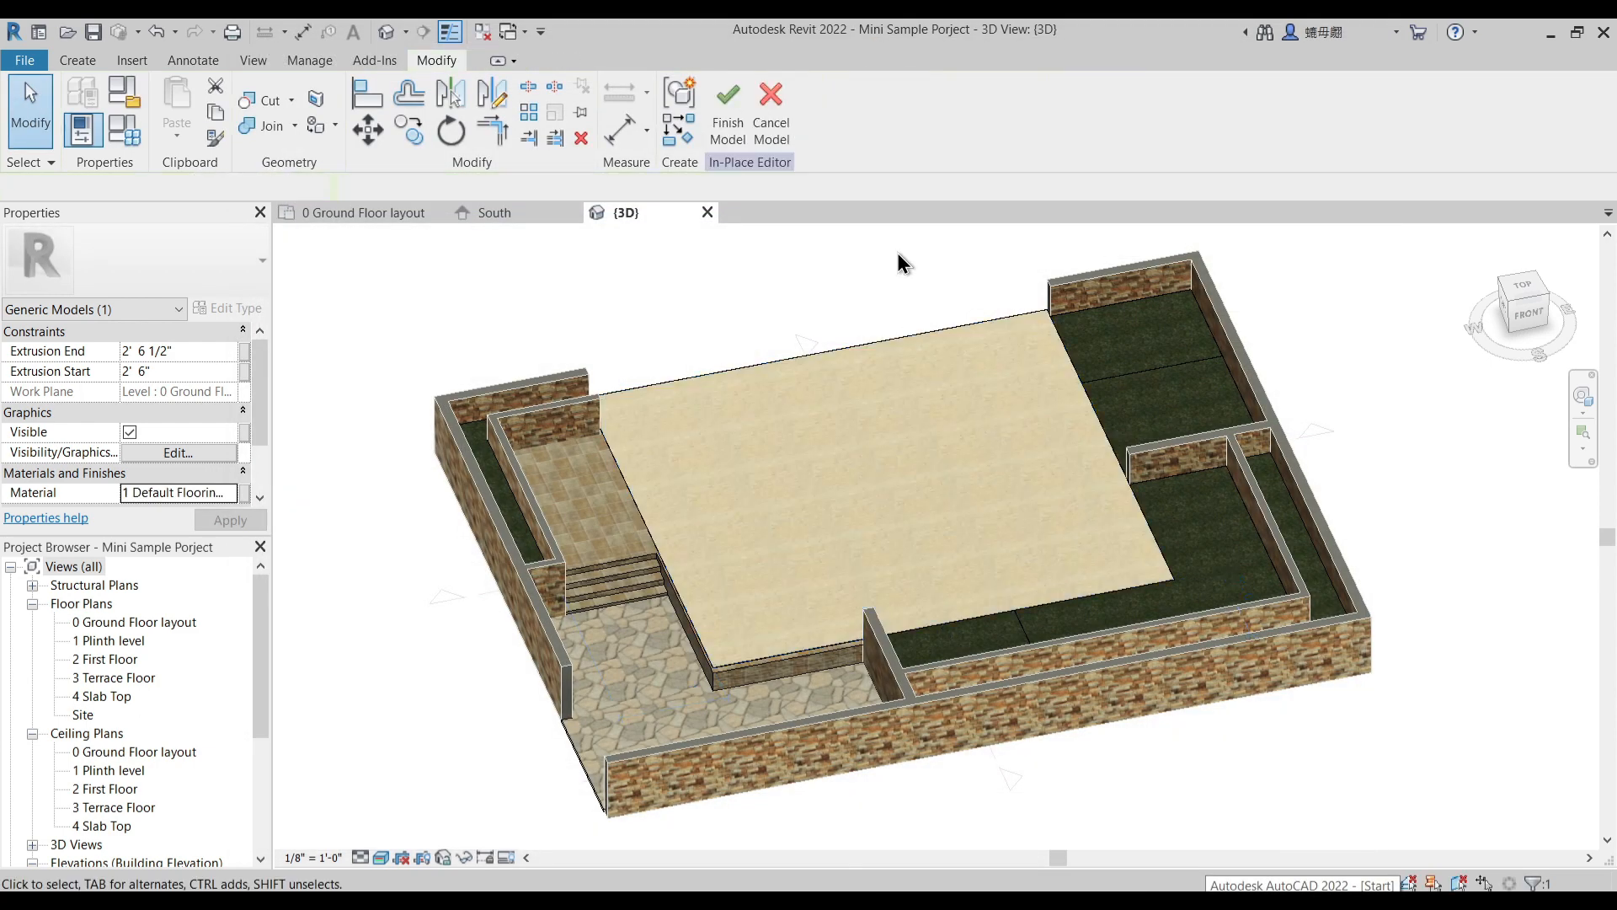
# - Search the materials for "tile" and choose Acoustic Ceiling Tile 24 x 24 for the wash area extrusion
pyautogui.click(1136, 320)
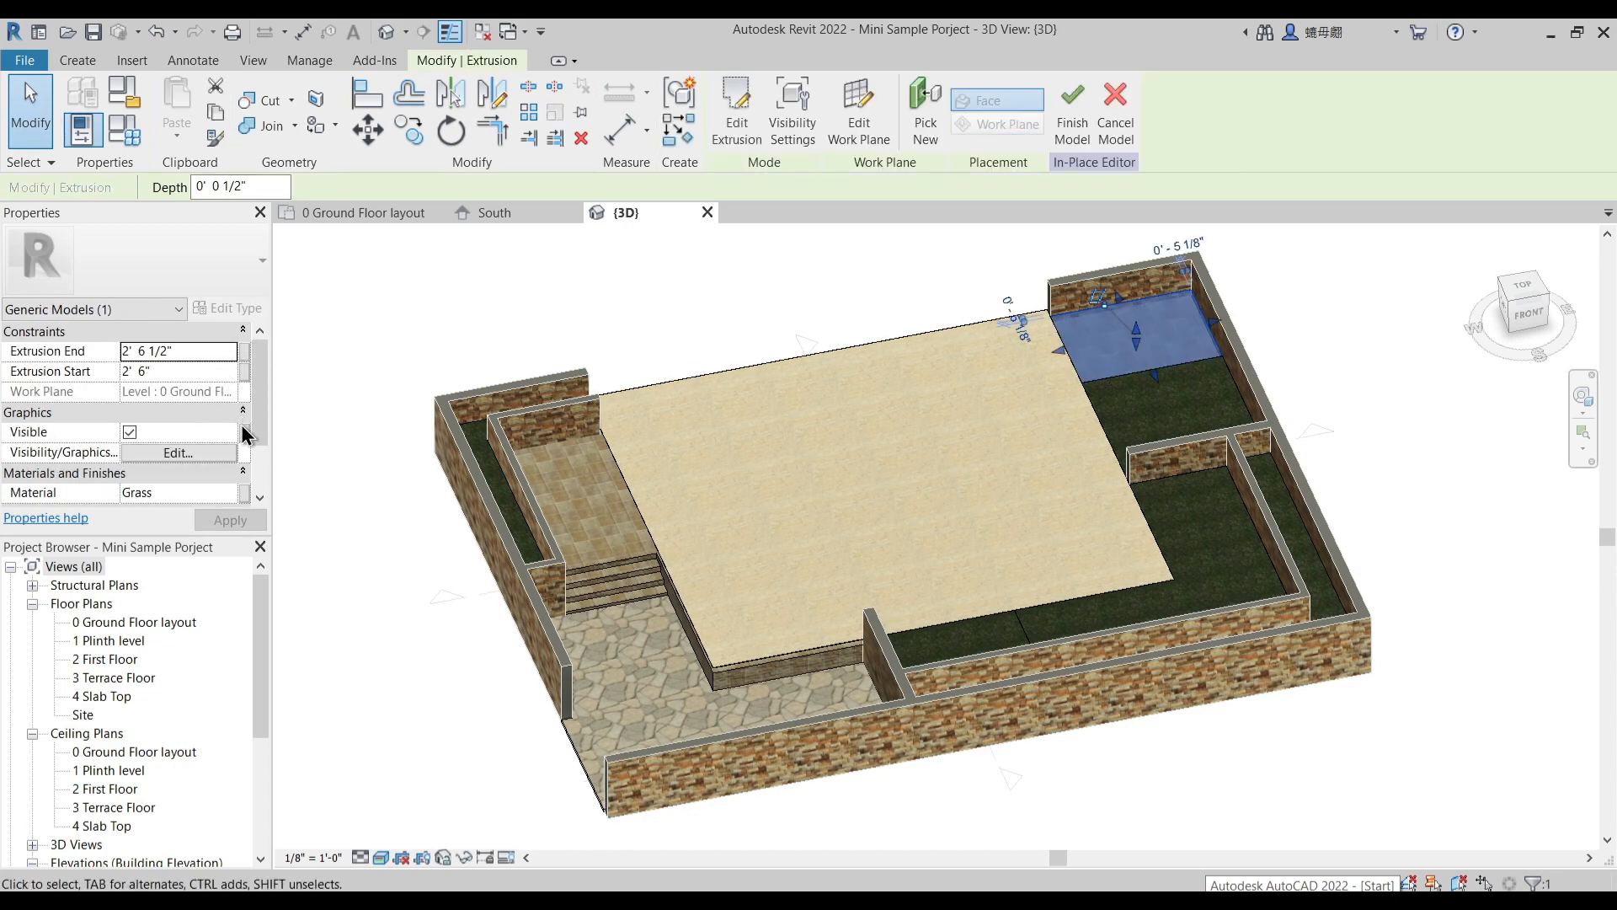
pyautogui.click(237, 498)
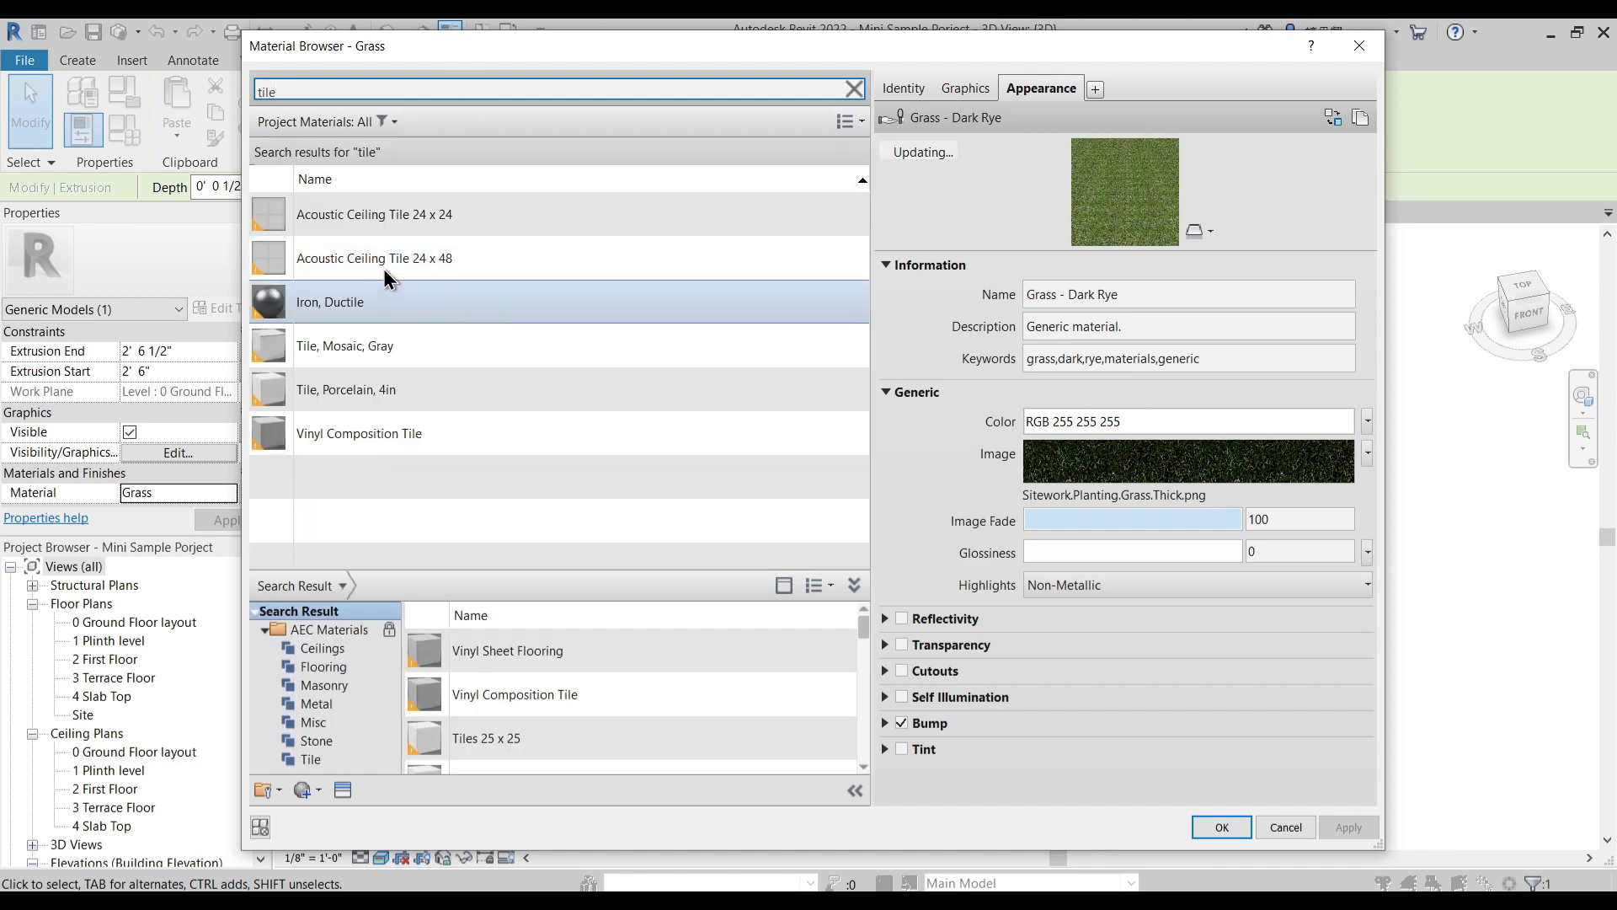
pyautogui.click(404, 217)
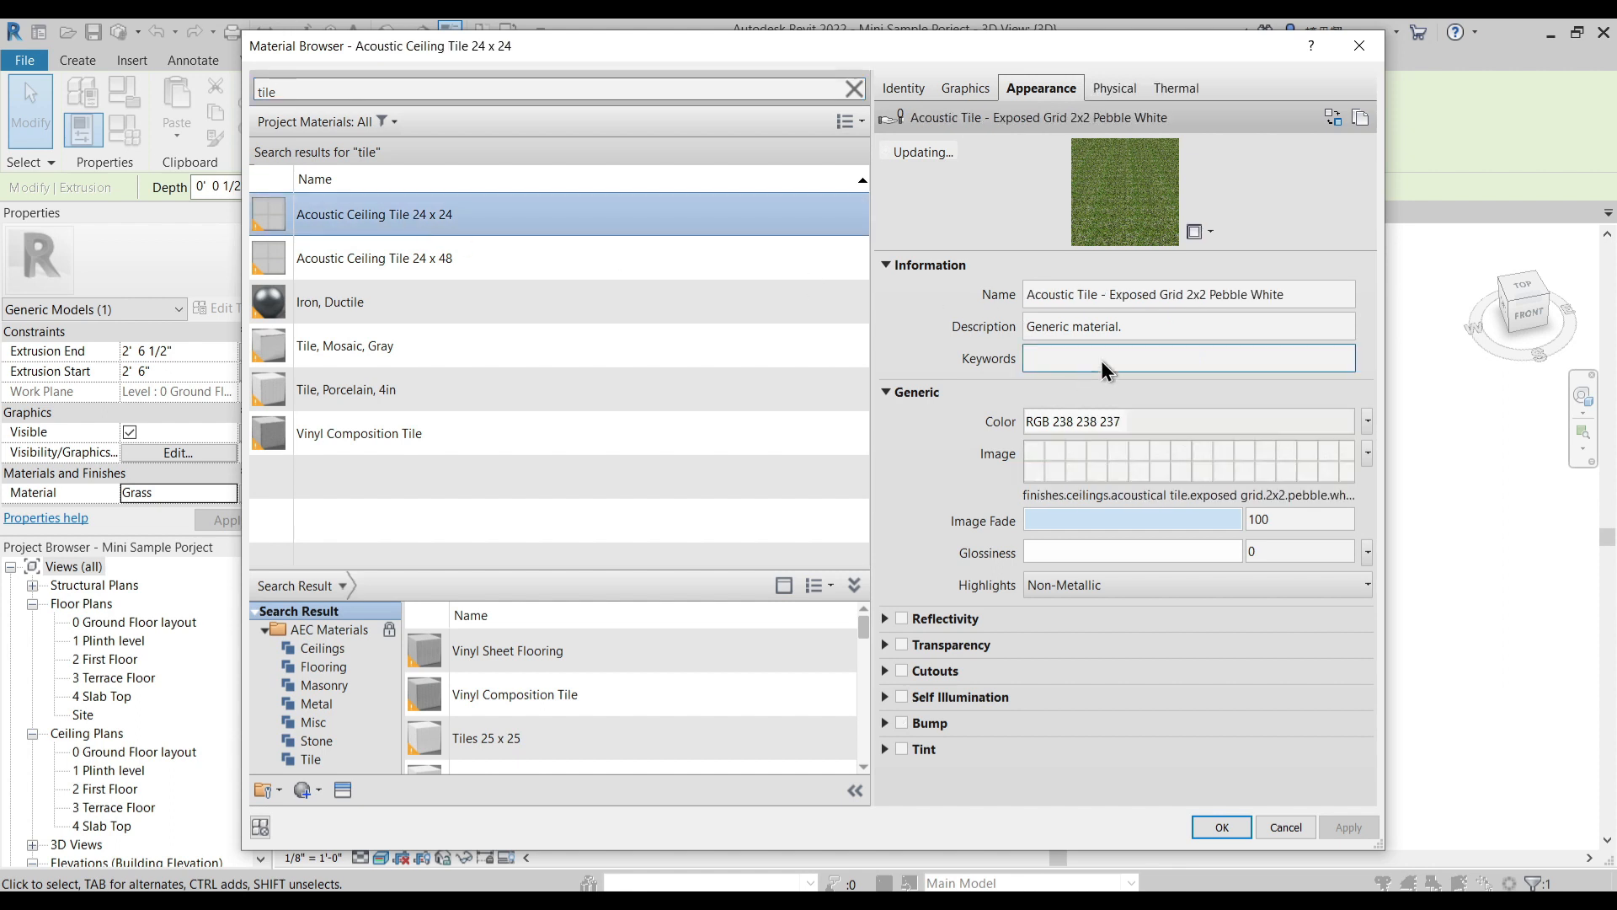
# - Set the tile image's sample size to 4'-0" by 4'-0" and apply the material to the wash area floor
pyautogui.click(1250, 482)
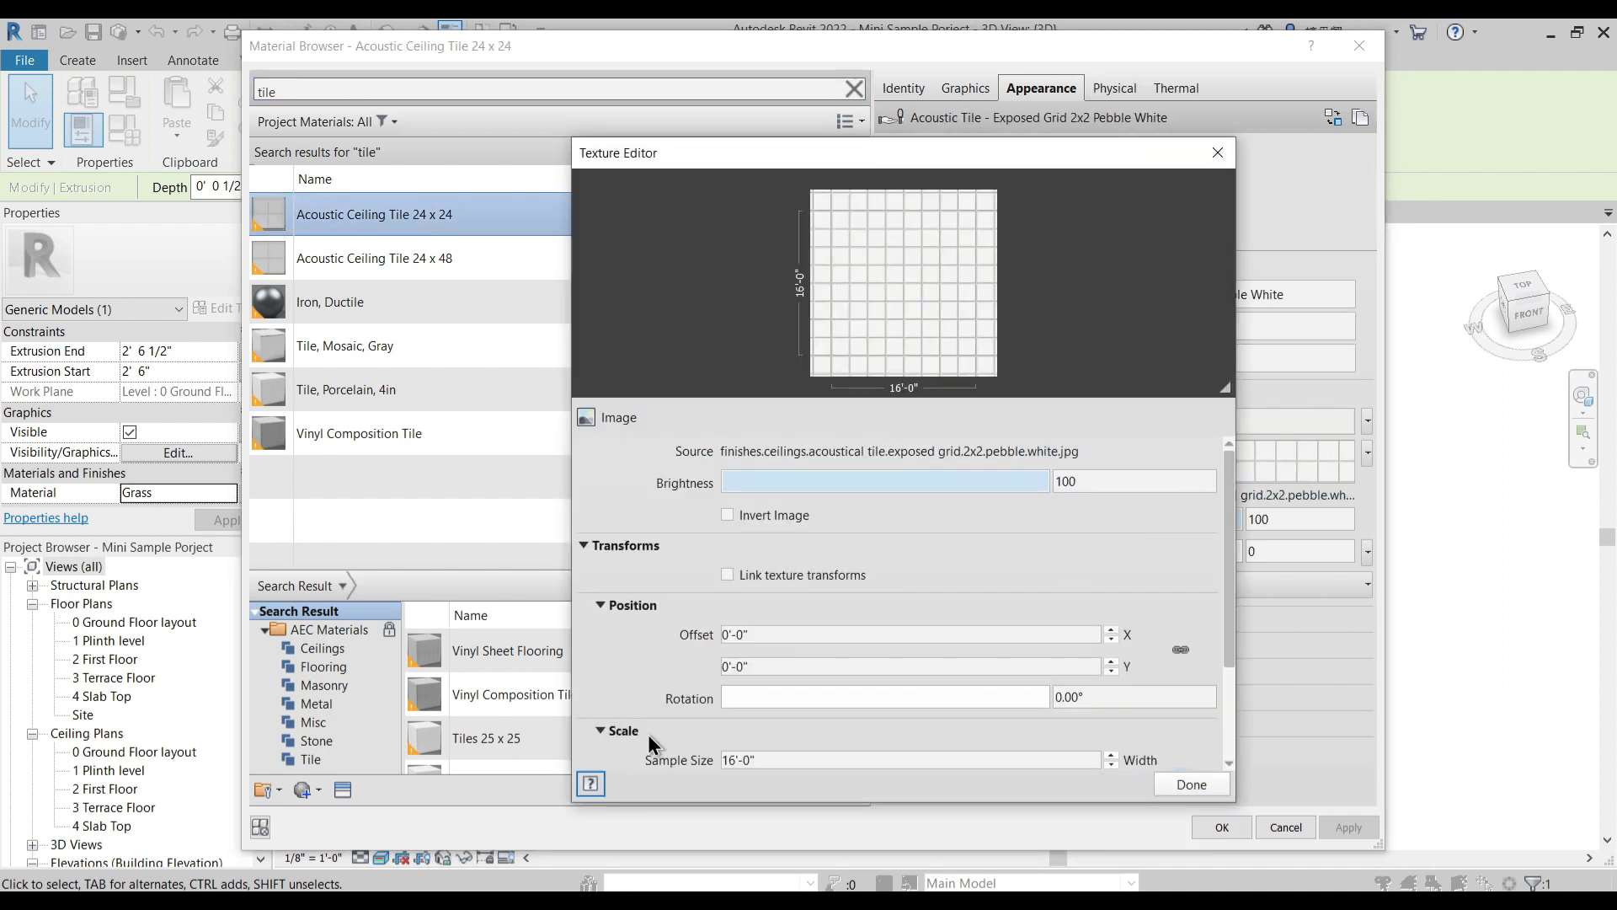
pyautogui.click(769, 759)
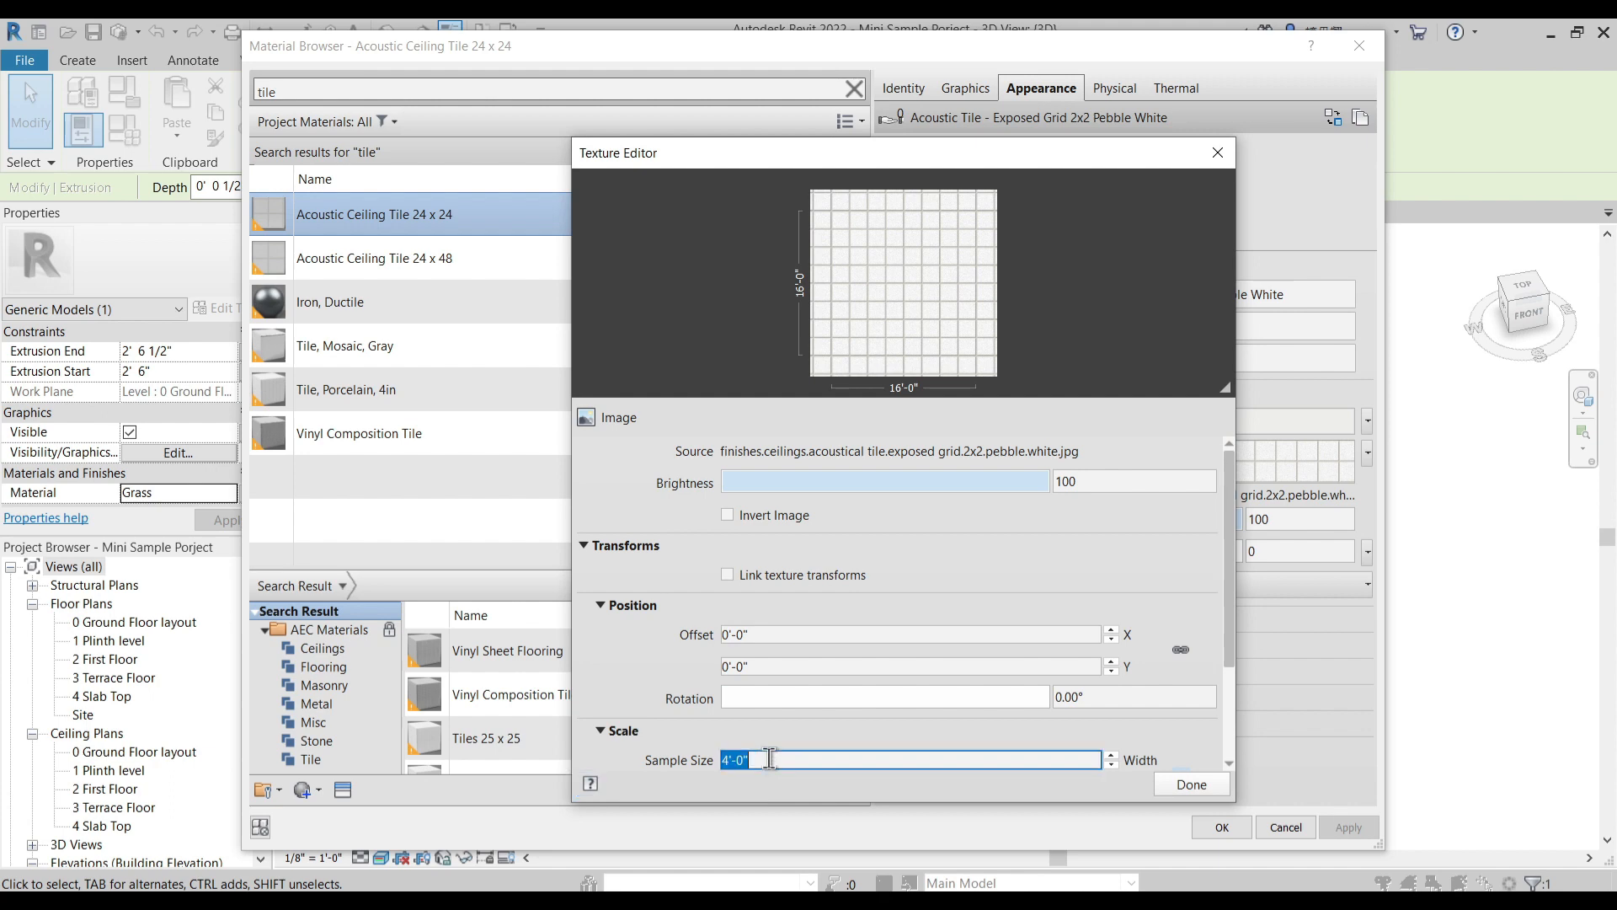
pyautogui.scroll(-1, 761, 733)
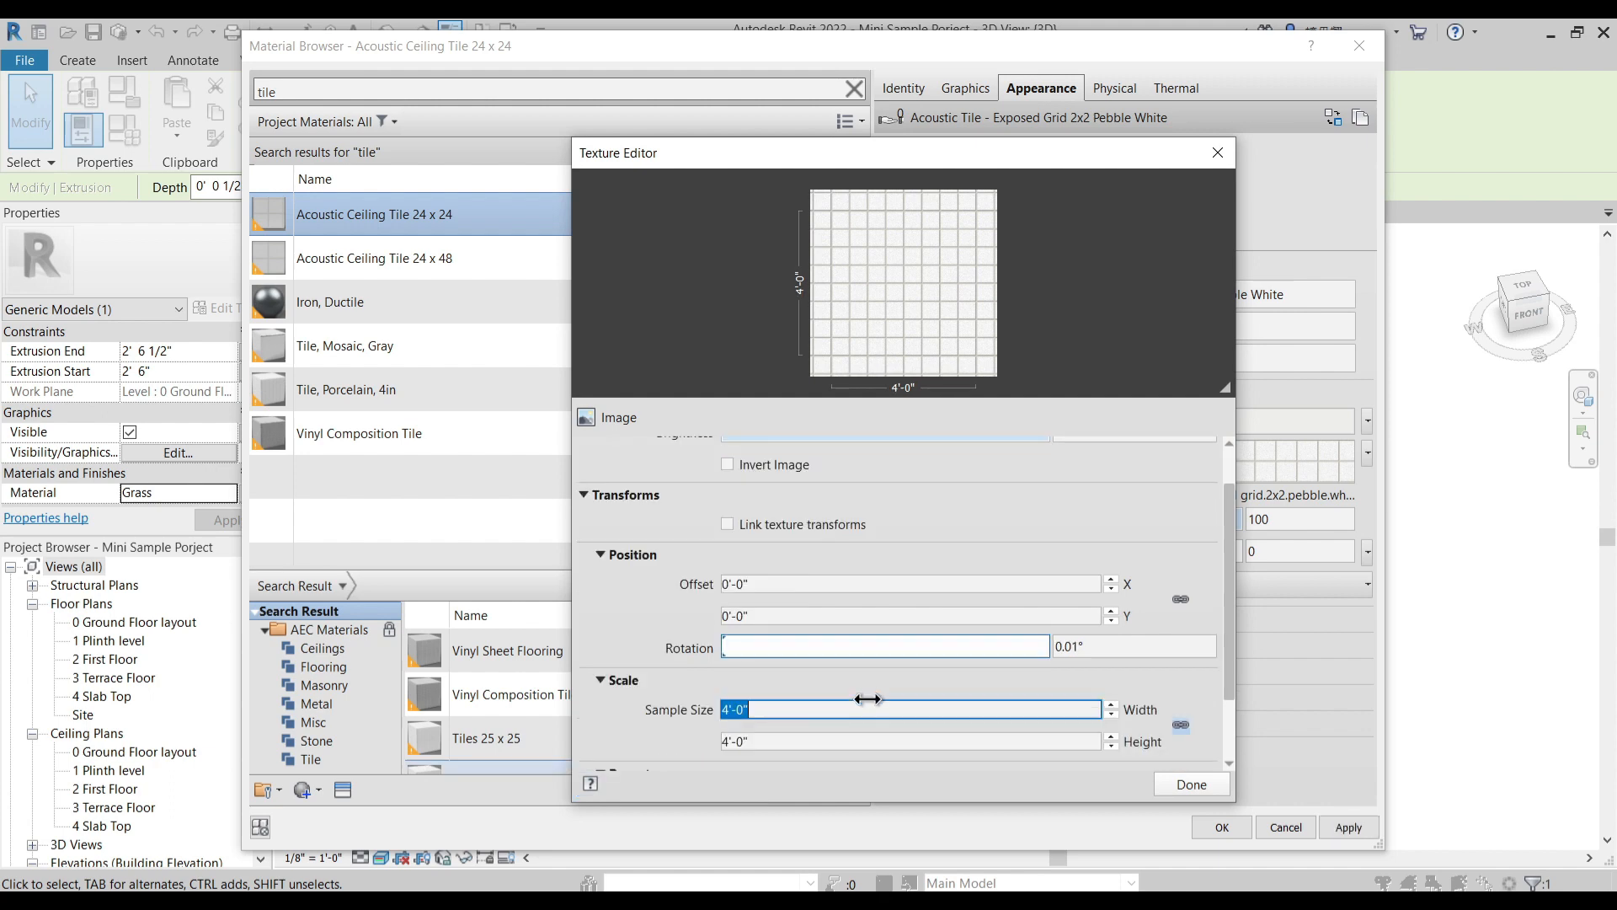
pyautogui.click(1192, 785)
pyautogui.click(1220, 826)
pyautogui.click(1223, 828)
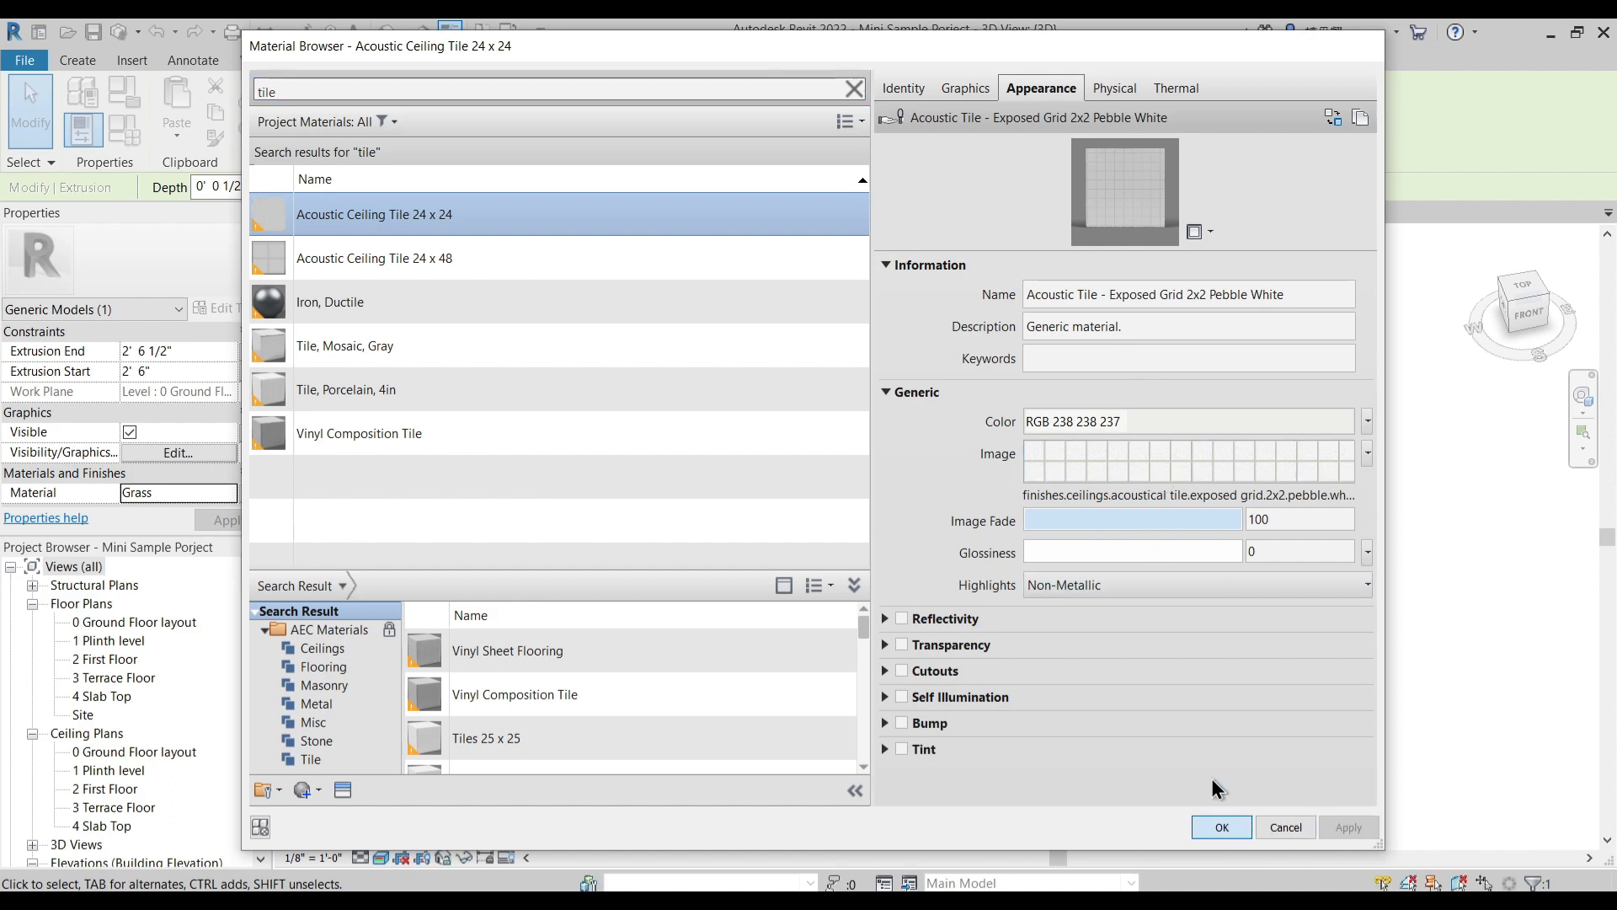
pyautogui.click(947, 296)
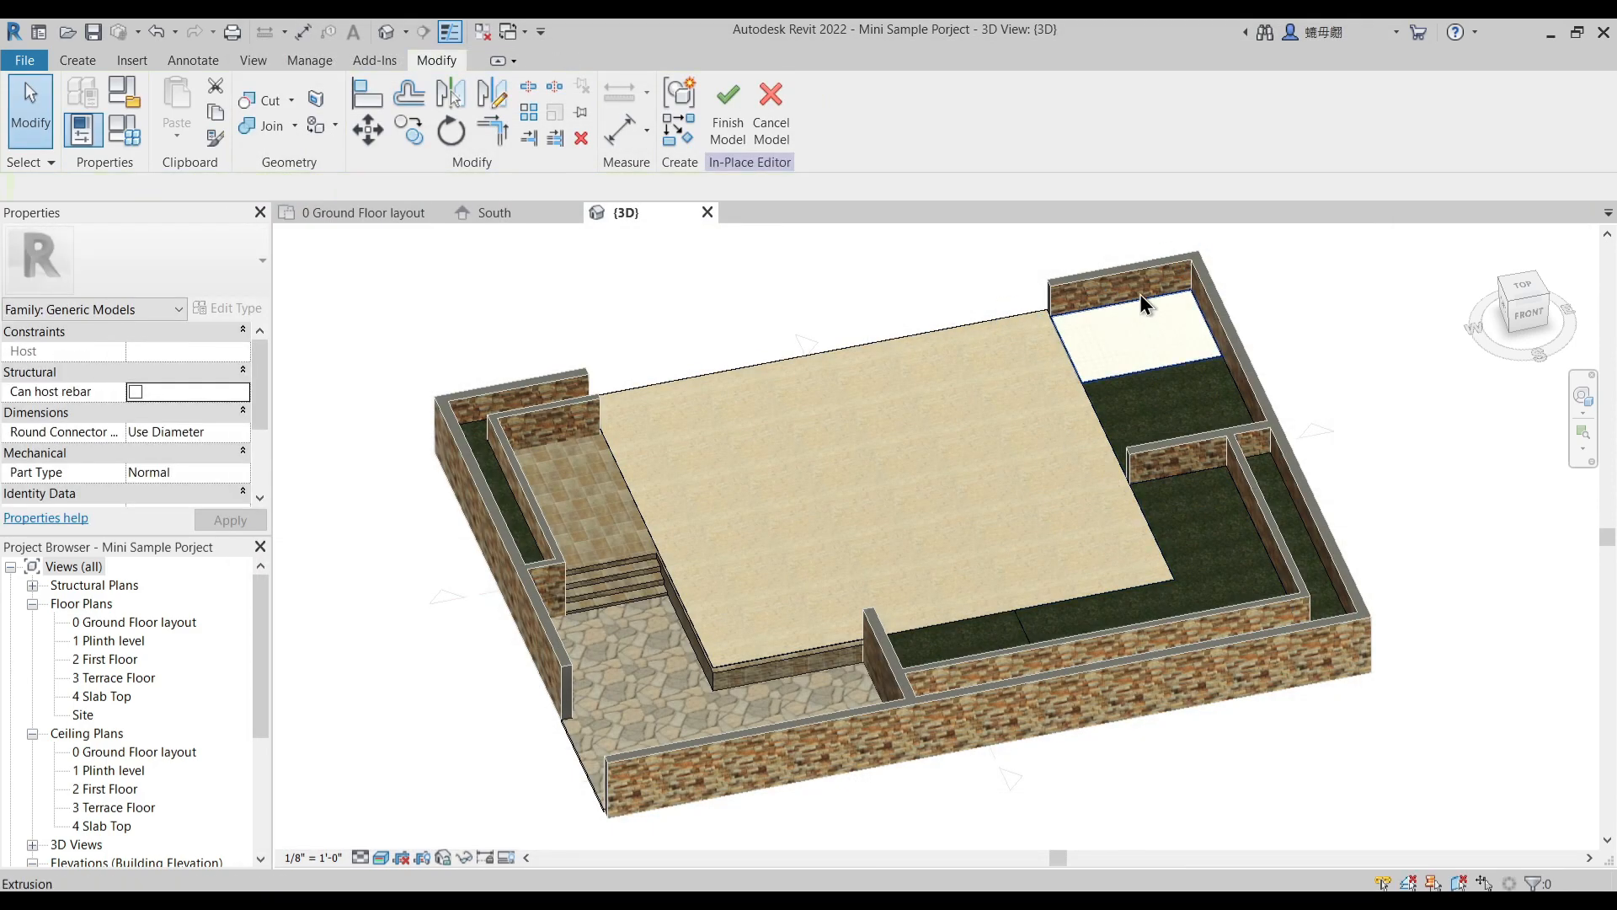
pyautogui.scroll(3, 1142, 380)
pyautogui.scroll(-2, 1181, 366)
pyautogui.moveTo(1174, 589); pyautogui.dragTo(1158, 501, button='middle')
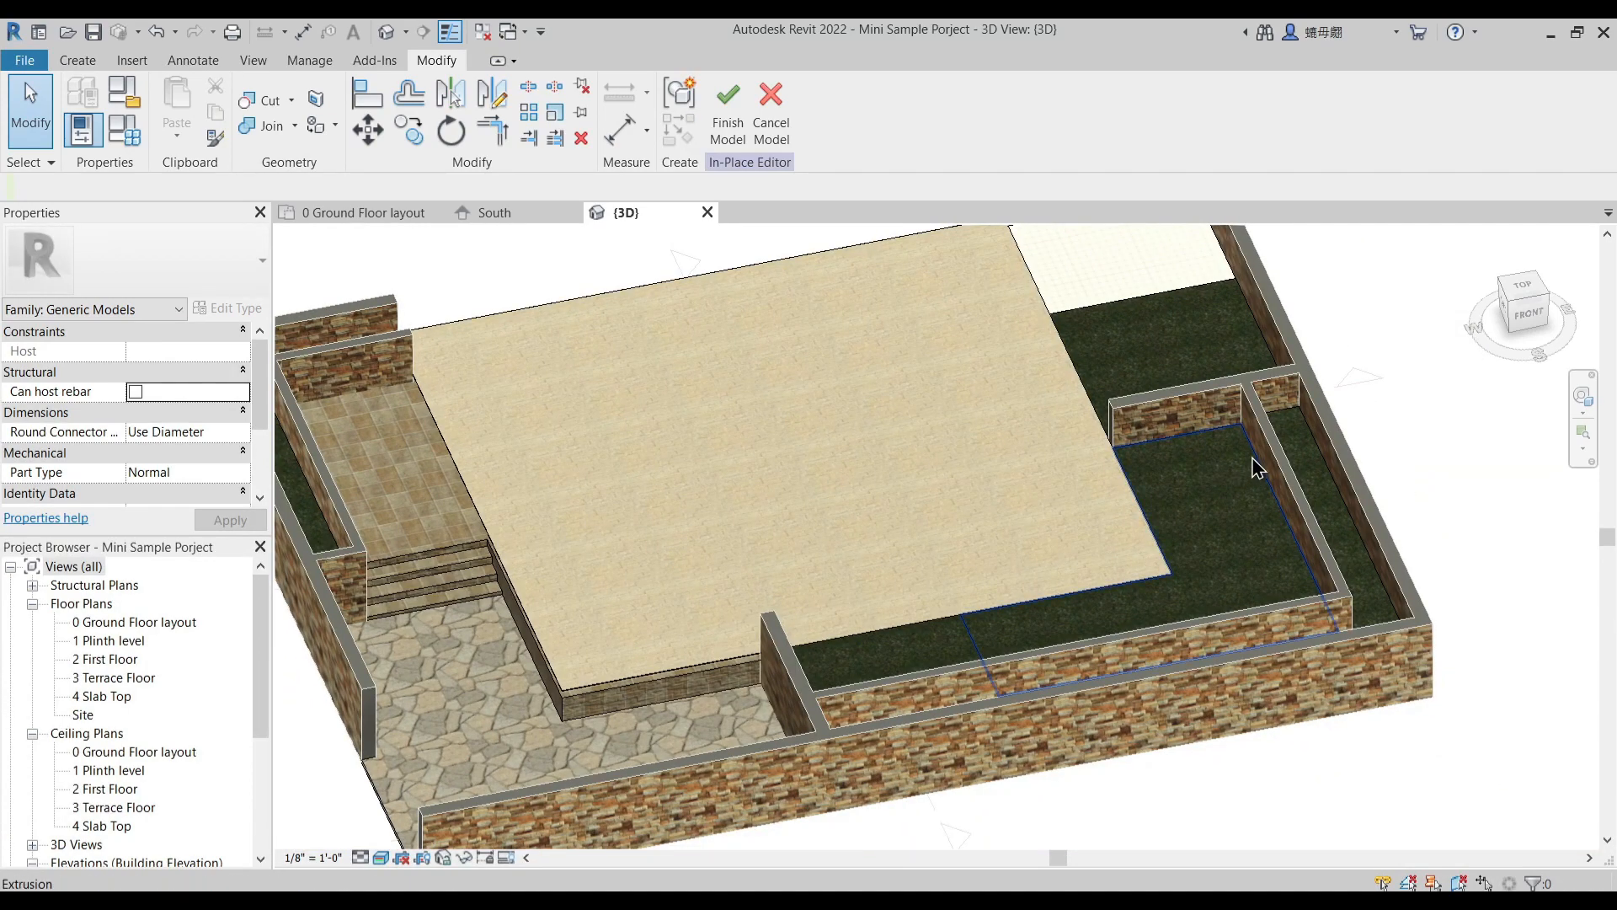
# - Assign the 1Wooden Deck material to the L-shaped outdoor garden extrusion beside the house floor
pyautogui.click(1231, 503)
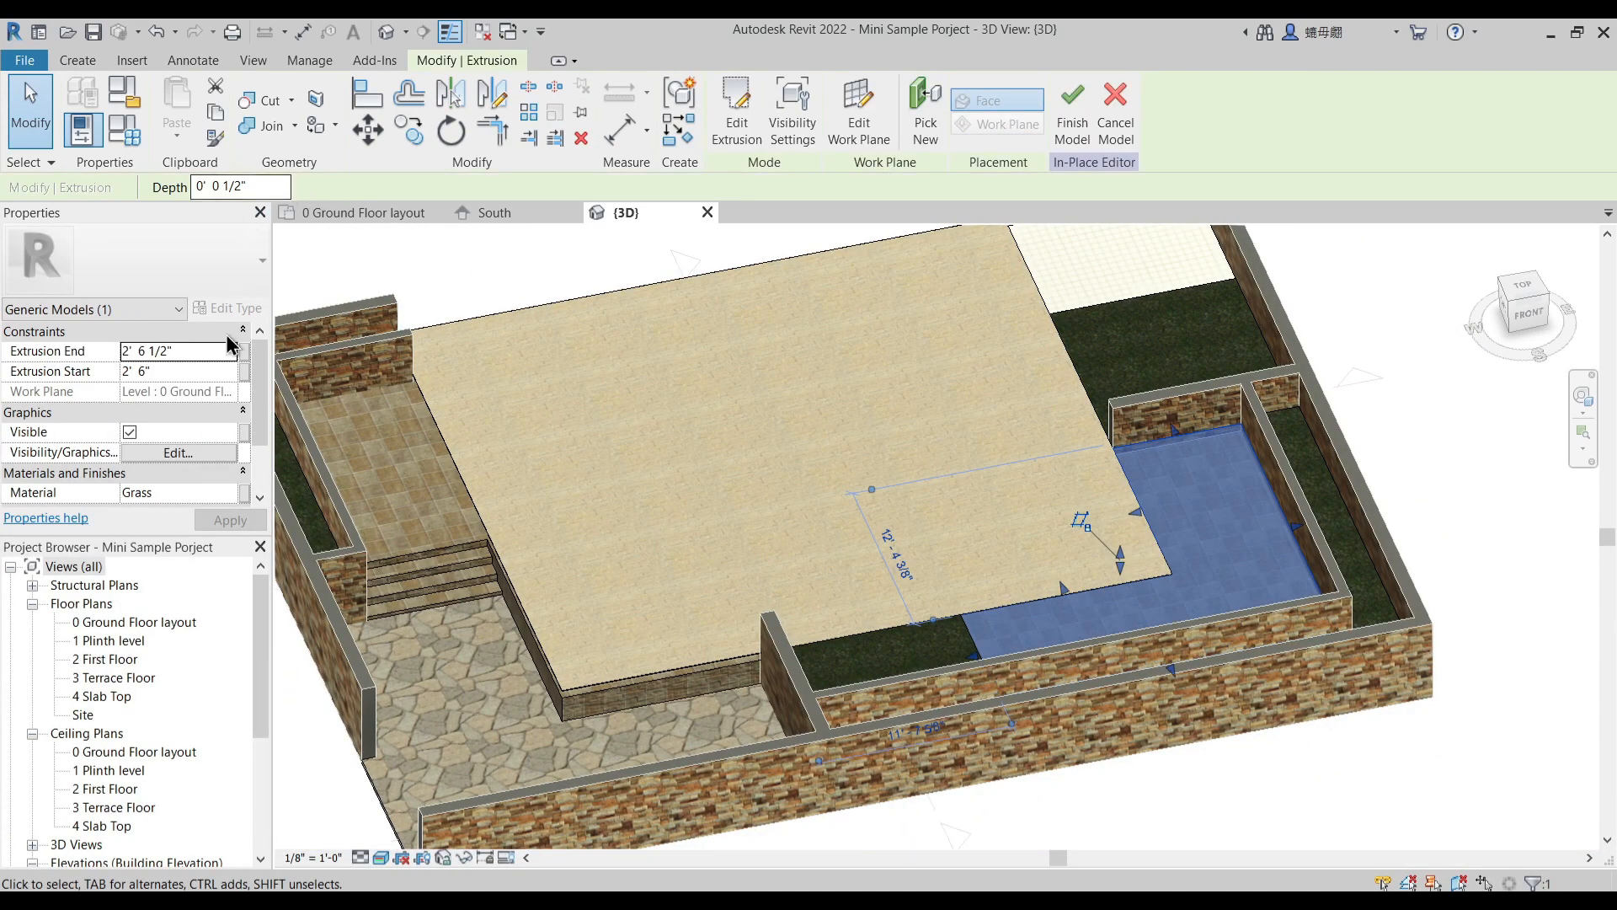
pyautogui.click(194, 492)
pyautogui.click(231, 492)
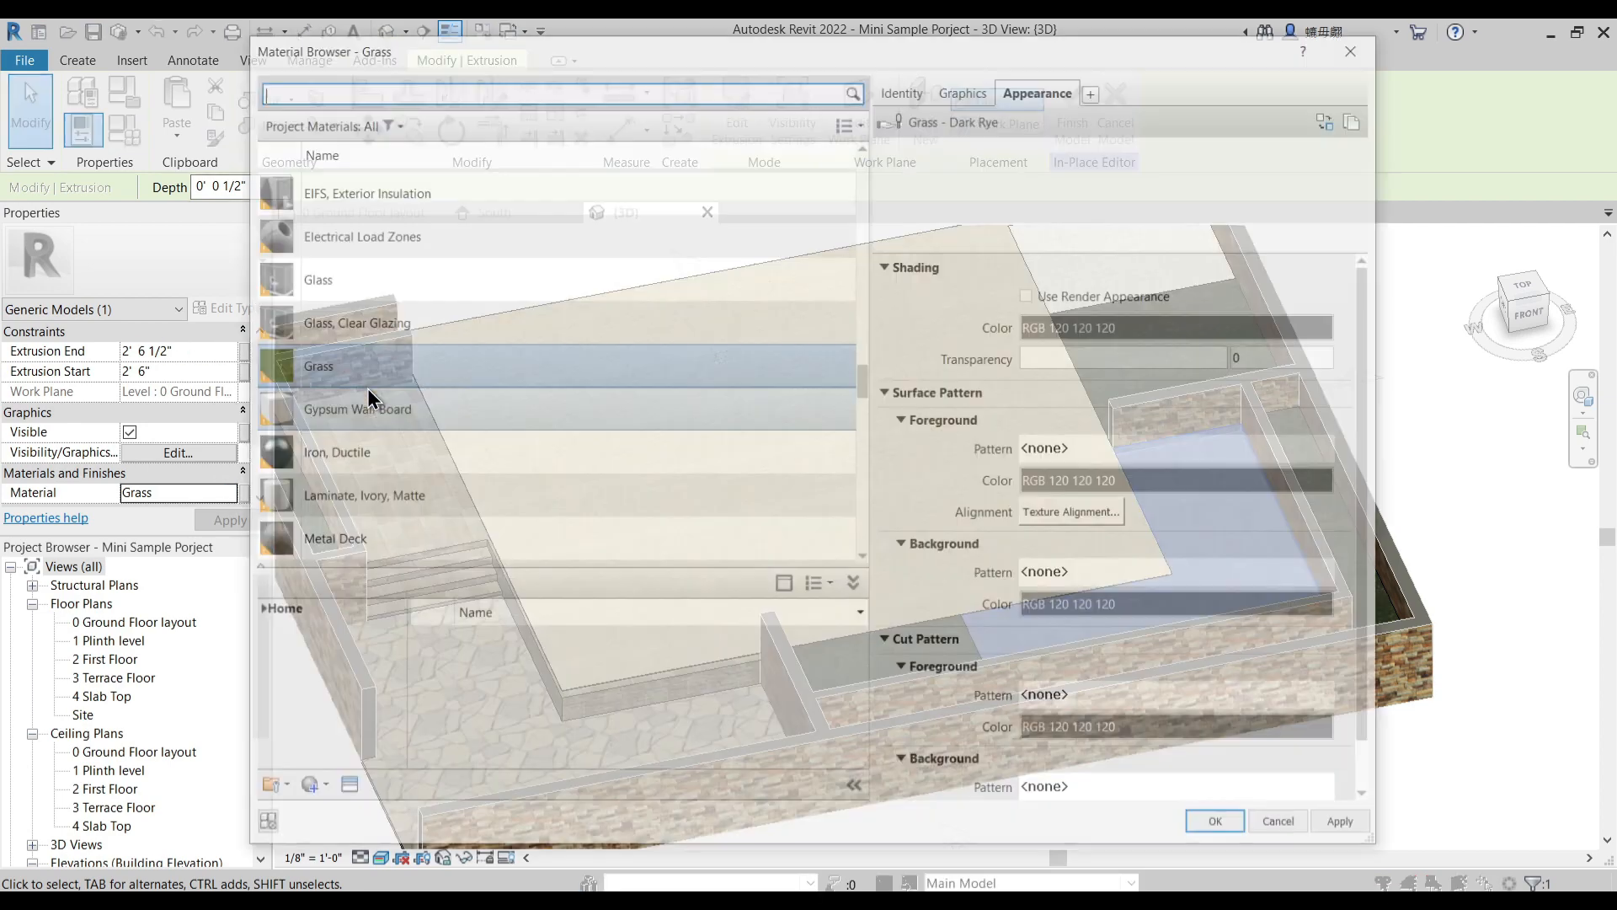
pyautogui.scroll(8, 423, 271)
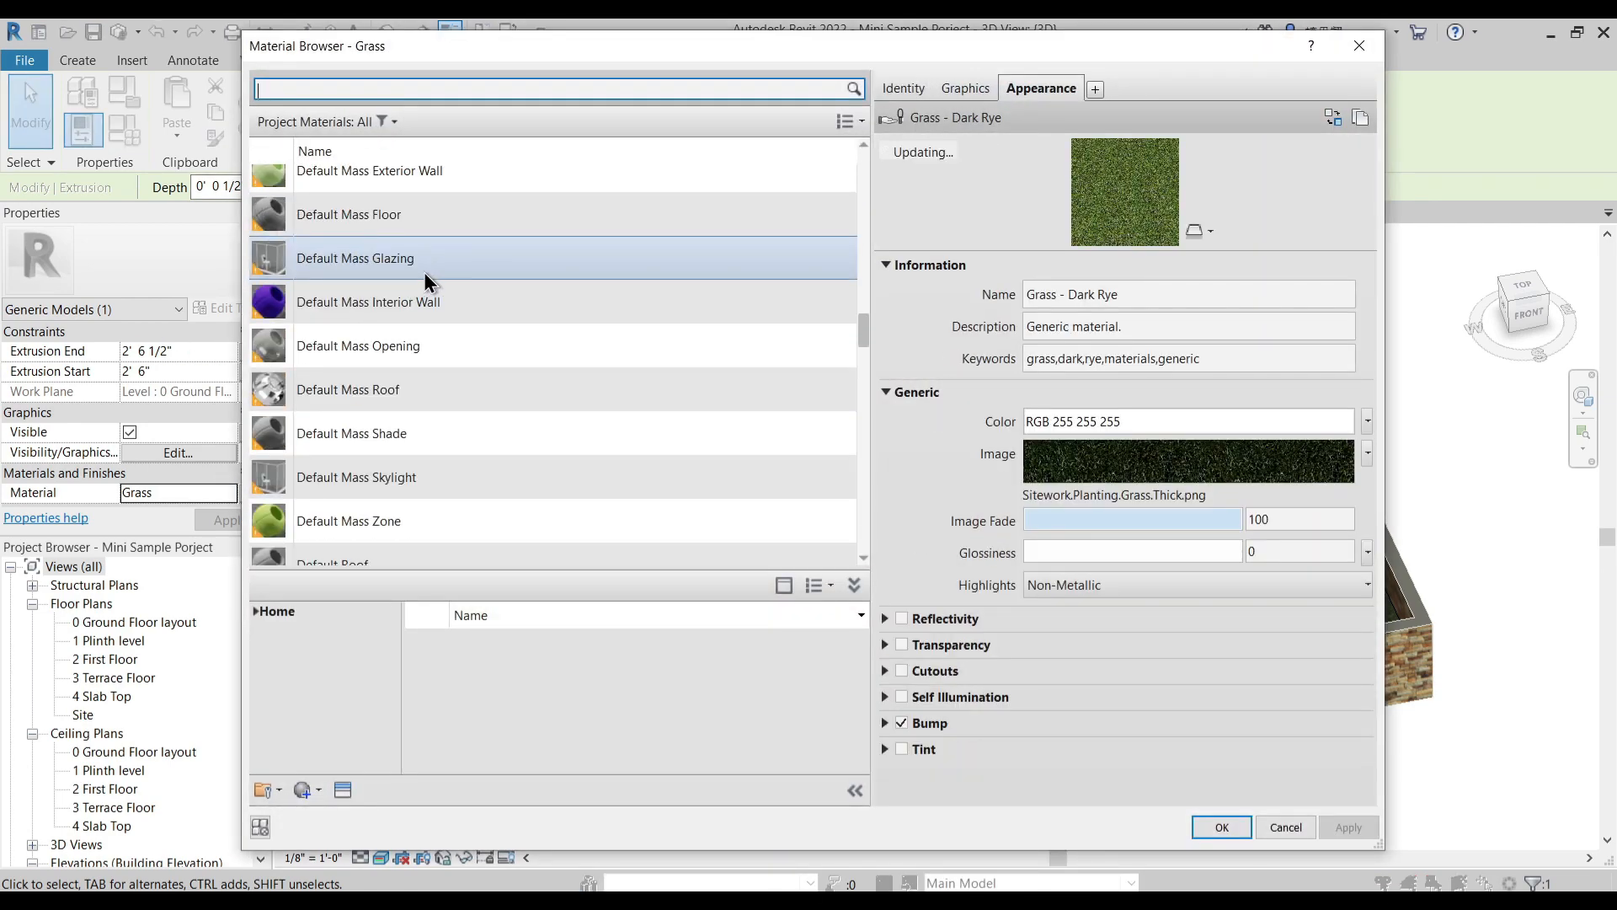
pyautogui.moveTo(866, 286); pyautogui.dragTo(871, 153)
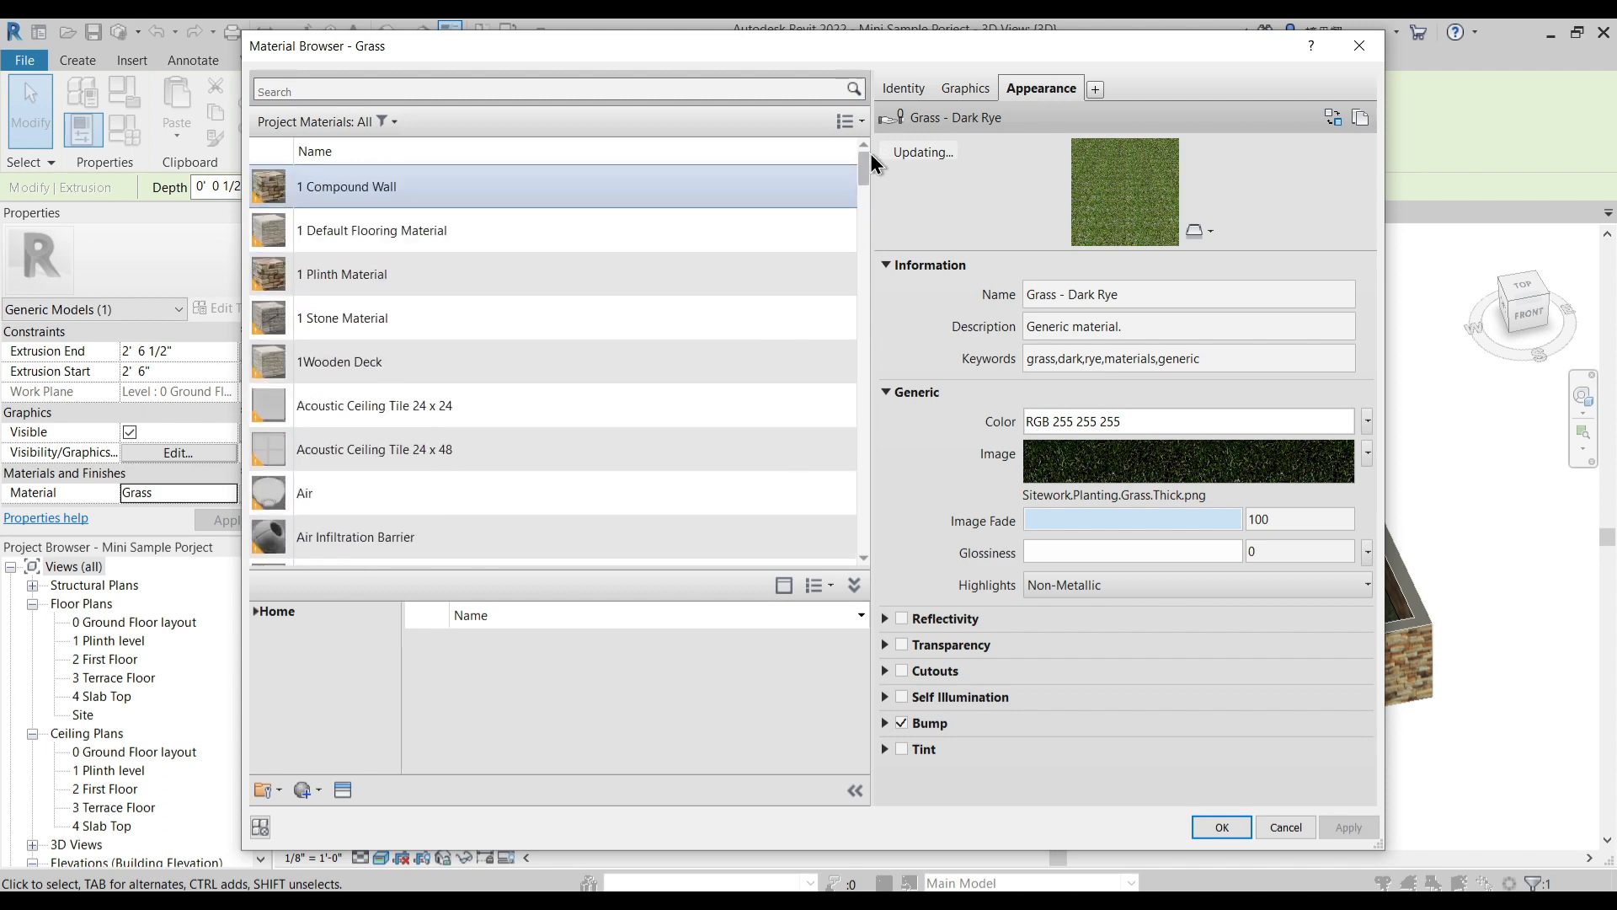
pyautogui.click(358, 369)
pyautogui.click(1221, 827)
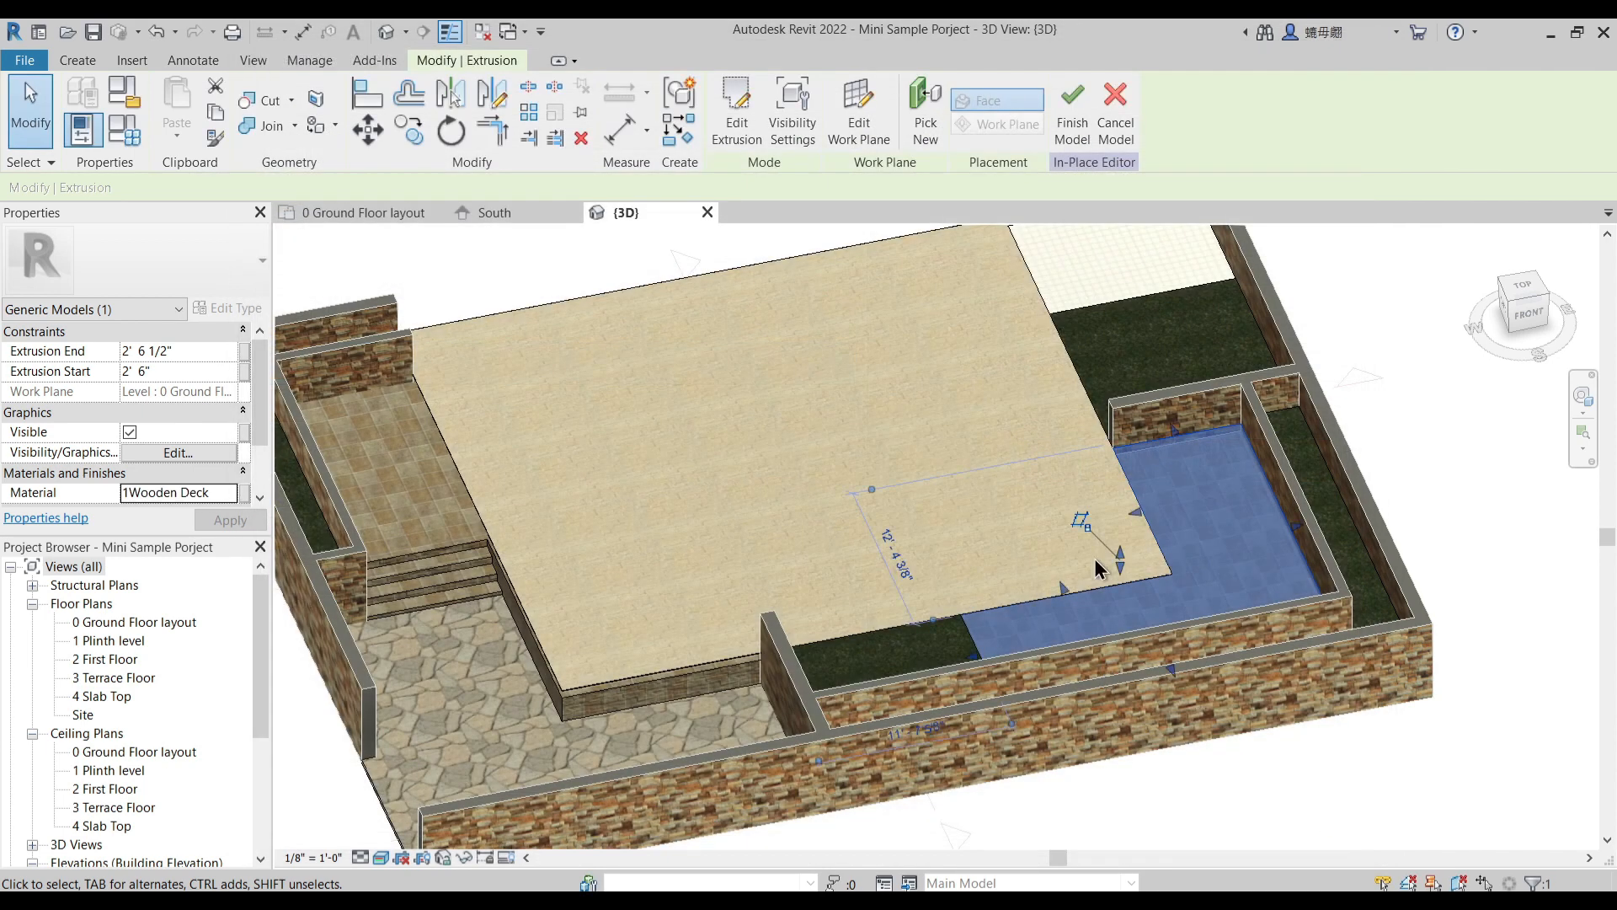
pyautogui.keyDown('shift'); pyautogui.moveTo(979, 455); pyautogui.dragTo(1114, 464, button='middle'); pyautogui.keyUp('shift')
pyautogui.click(1381, 529)
pyautogui.keyDown('shift'); pyautogui.moveTo(1255, 628); pyautogui.dragTo(1415, 630, button='middle'); pyautogui.keyUp('shift')
pyautogui.keyDown('shift'); pyautogui.moveTo(753, 539); pyautogui.dragTo(704, 455, button='middle'); pyautogui.keyUp('shift')
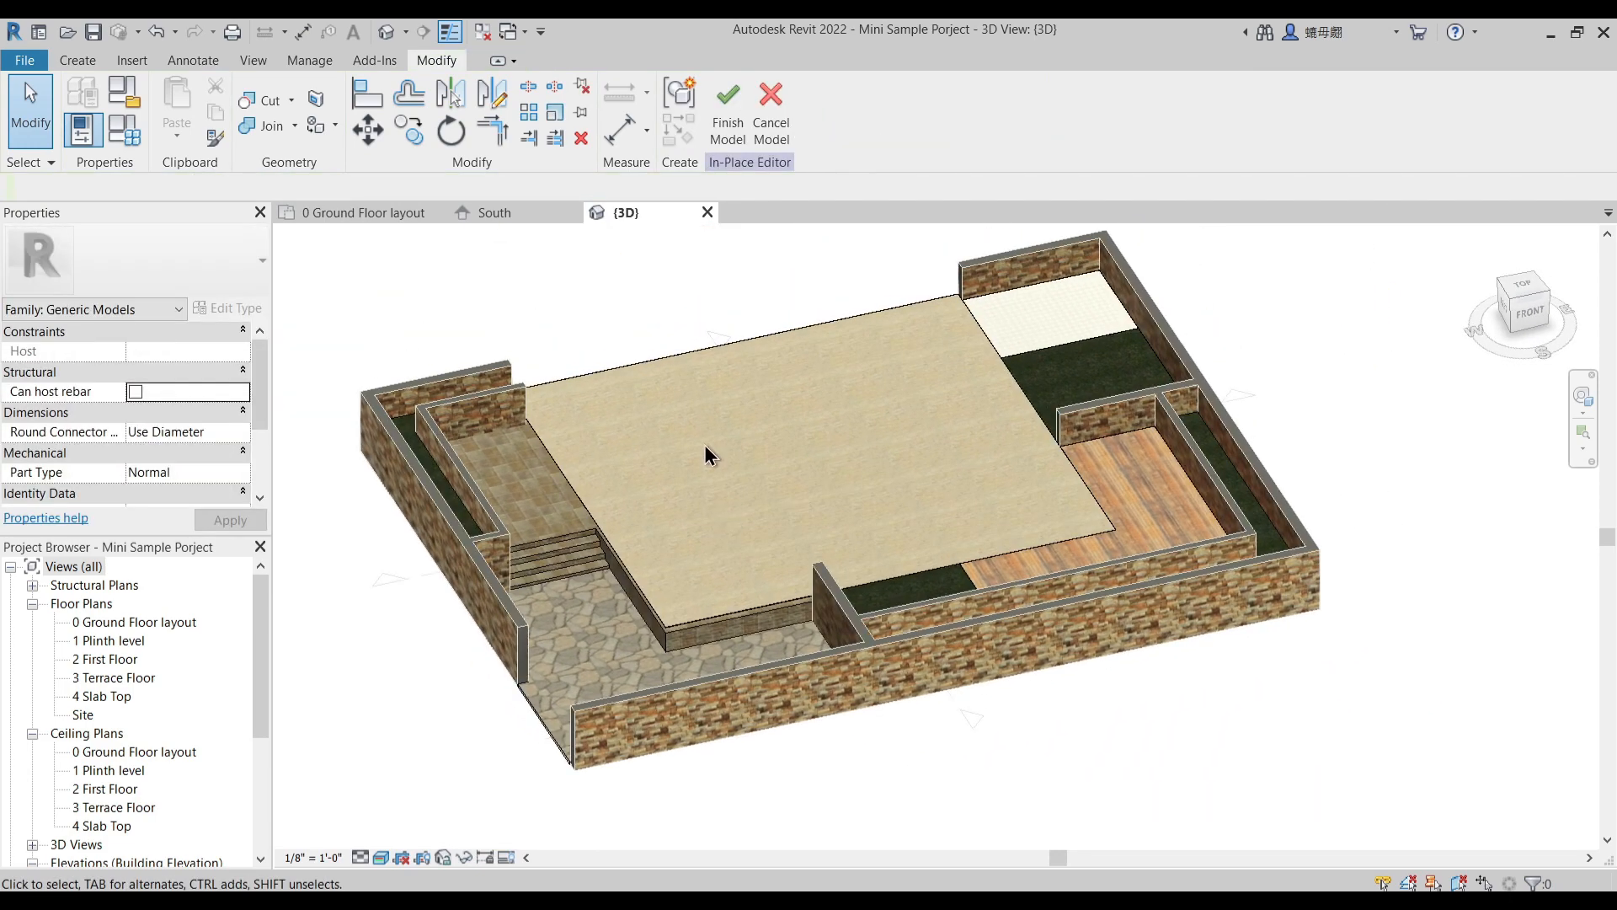
# - Set Extrusion Start to 2' 0" and Extrusion End to 2' 0 1/2" for the house floor, deck, wash area and two adjoining grass extrusions
pyautogui.keyDown('shift'); pyautogui.moveTo(959, 487); pyautogui.dragTo(893, 590, button='middle'); pyautogui.keyUp('shift')
pyautogui.scroll(4, 793, 556)
pyautogui.scroll(-5, 845, 534)
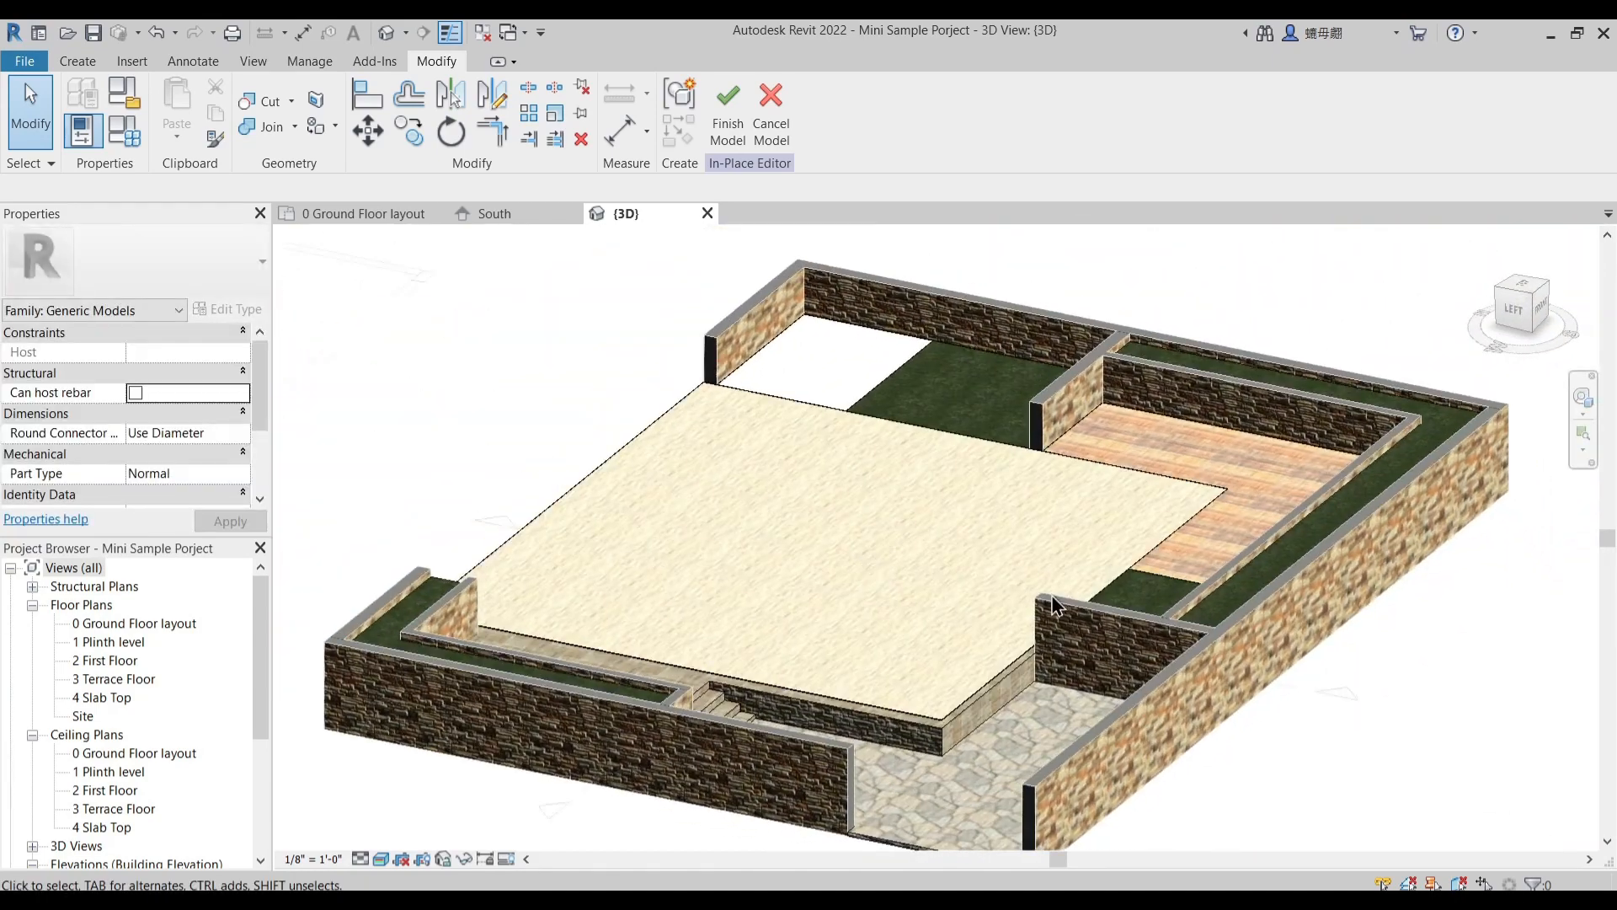
pyautogui.click(1124, 585)
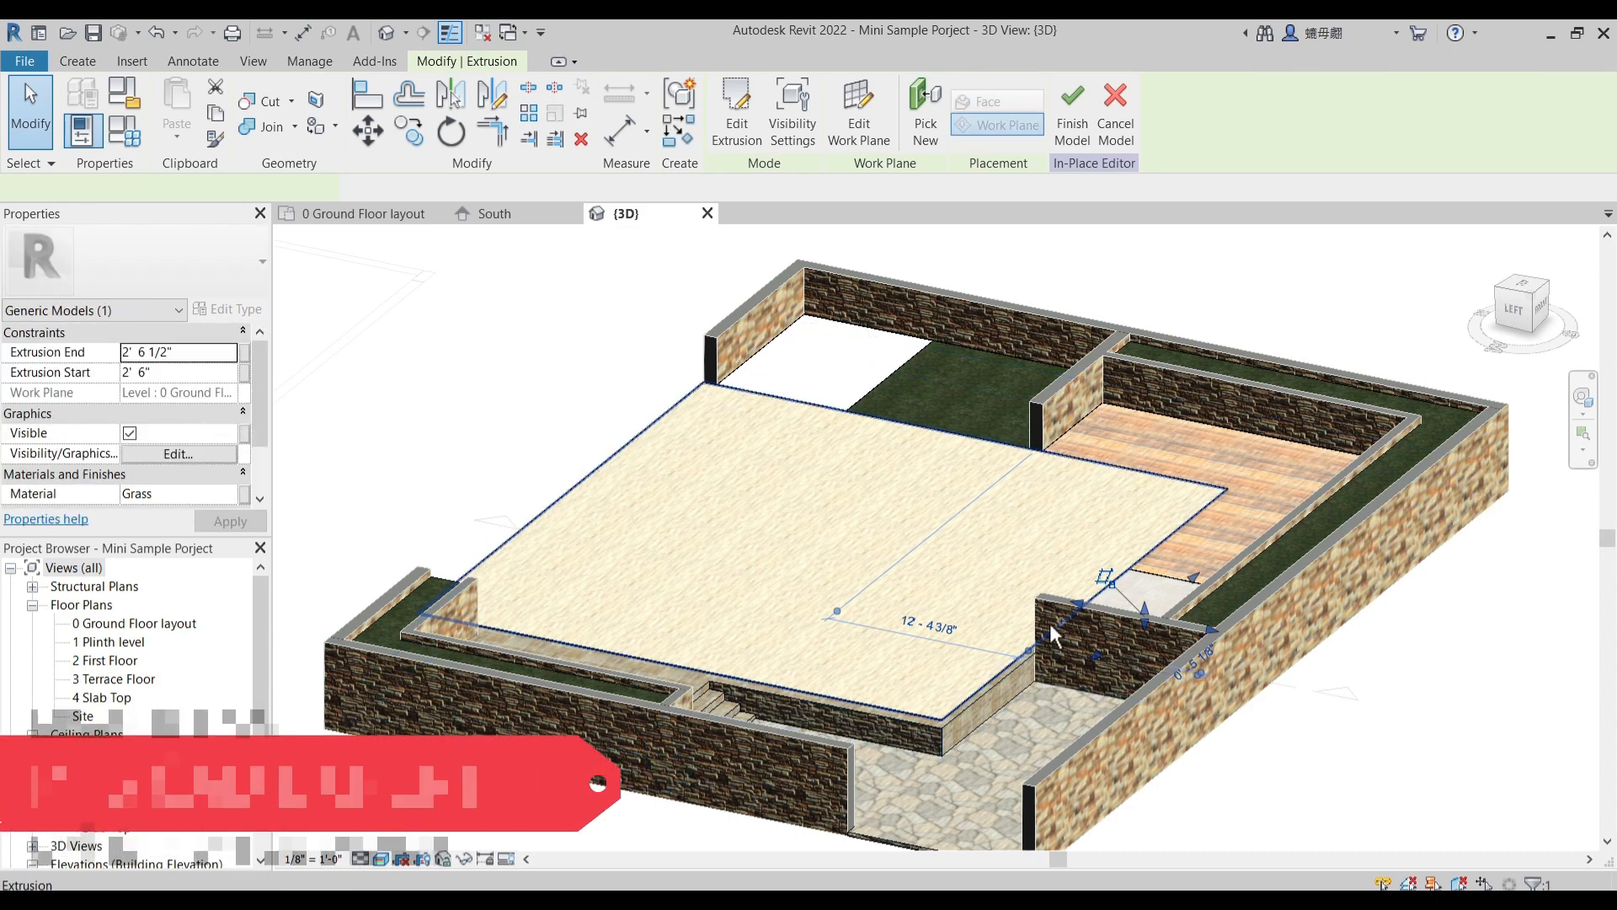
pyautogui.keyDown('ctrl'); pyautogui.click(1145, 419); pyautogui.keyUp('ctrl')
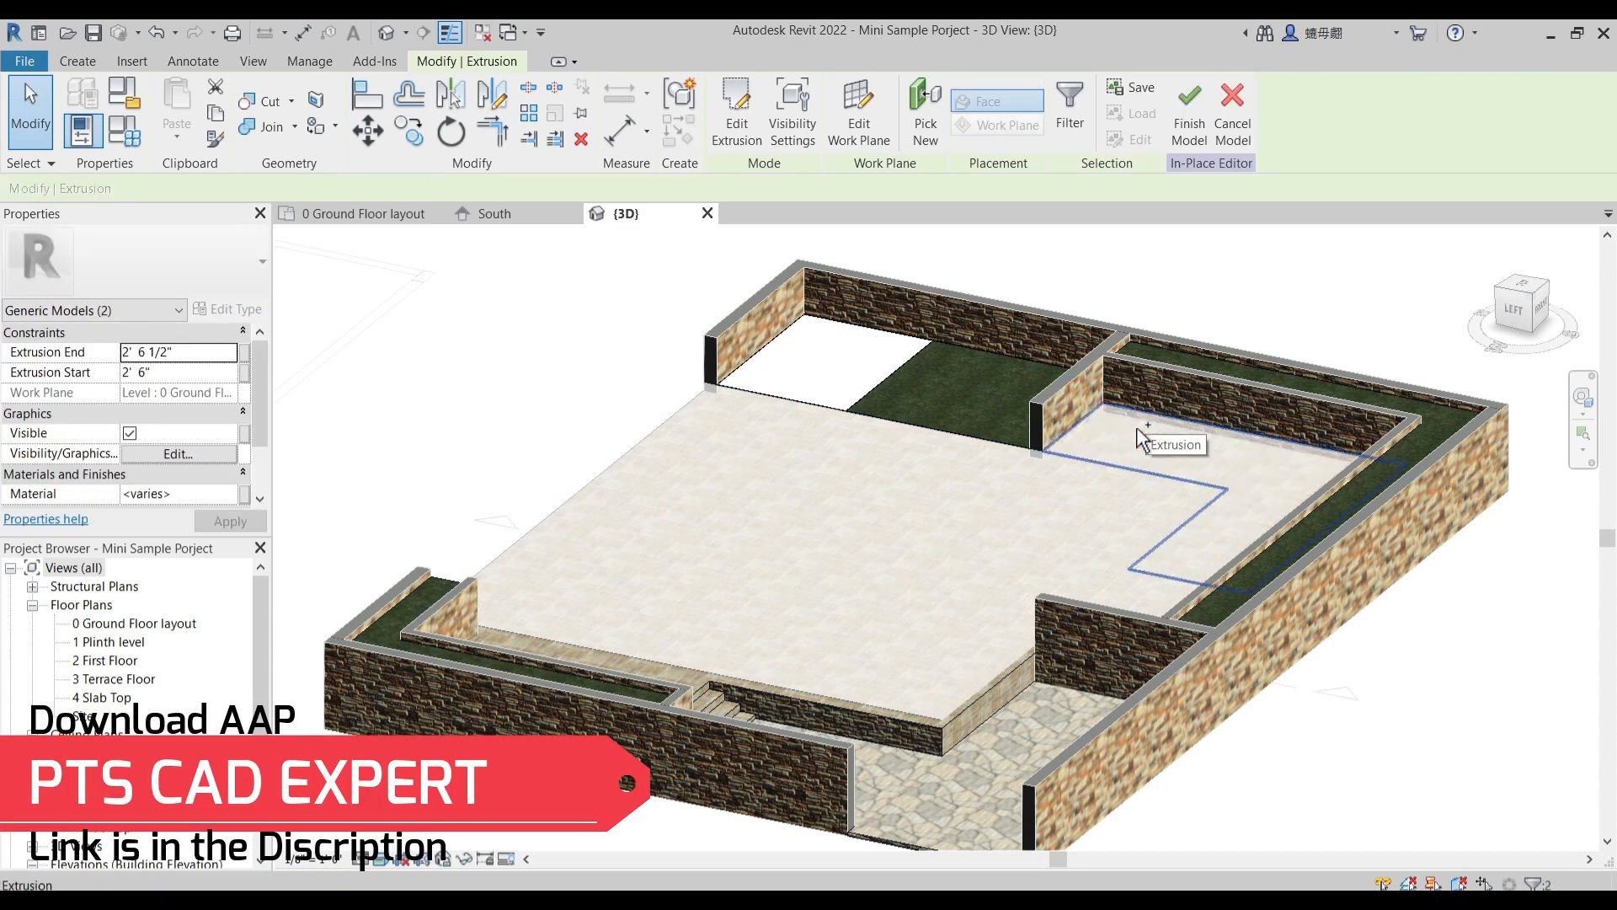
pyautogui.keyDown('ctrl'); pyautogui.click(876, 358); pyautogui.keyUp('ctrl')
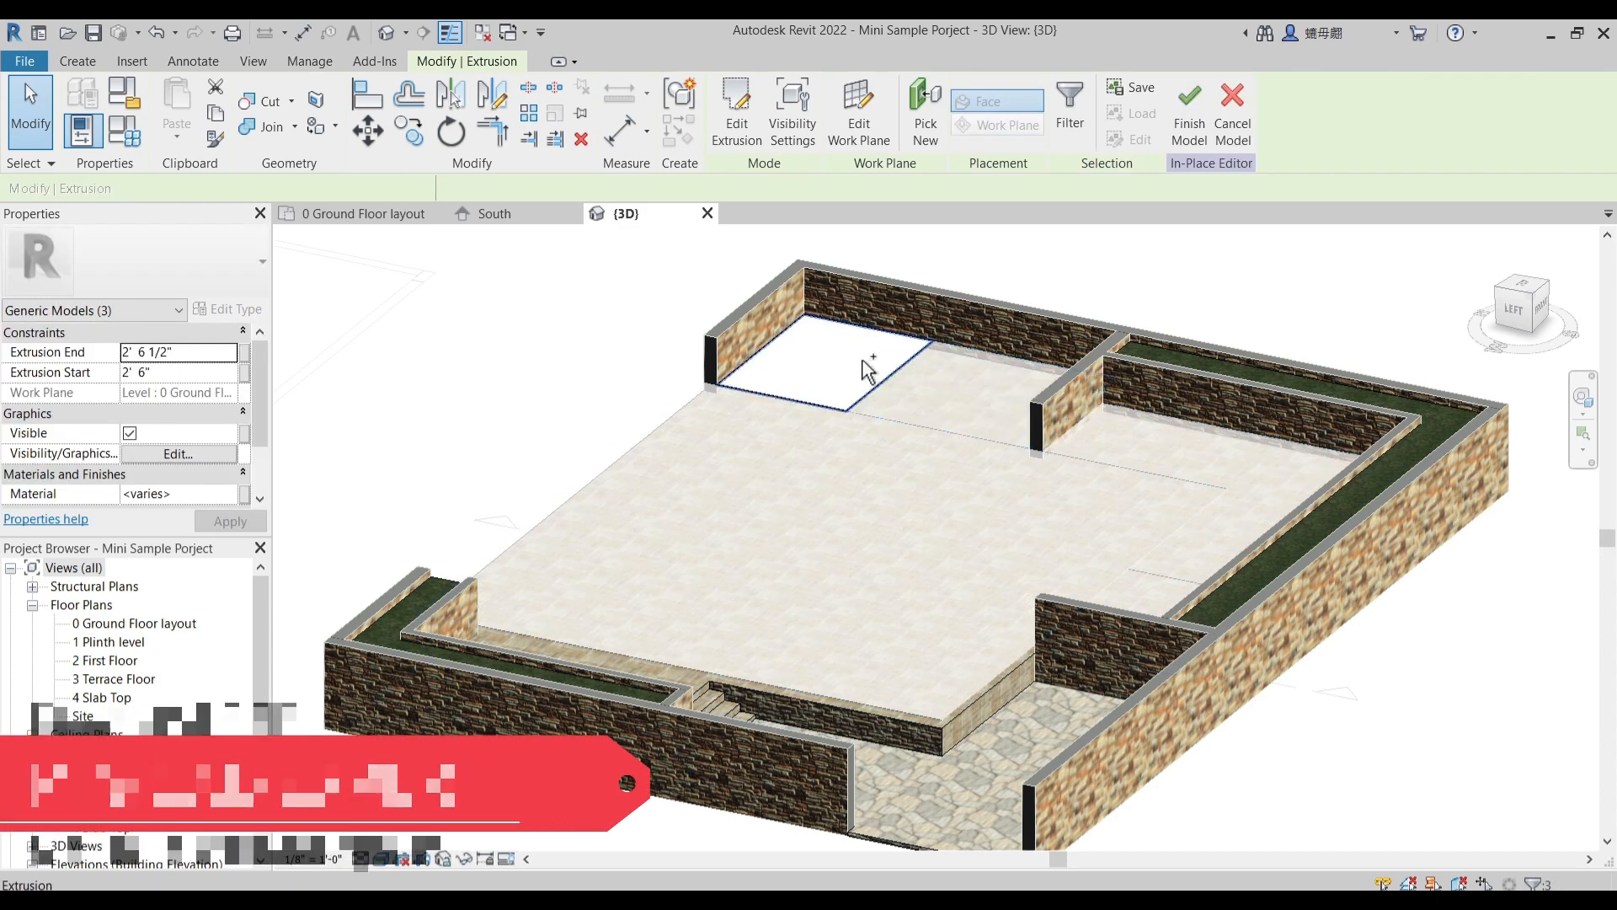
pyautogui.keyDown('ctrl'); pyautogui.click(798, 334); pyautogui.keyUp('ctrl')
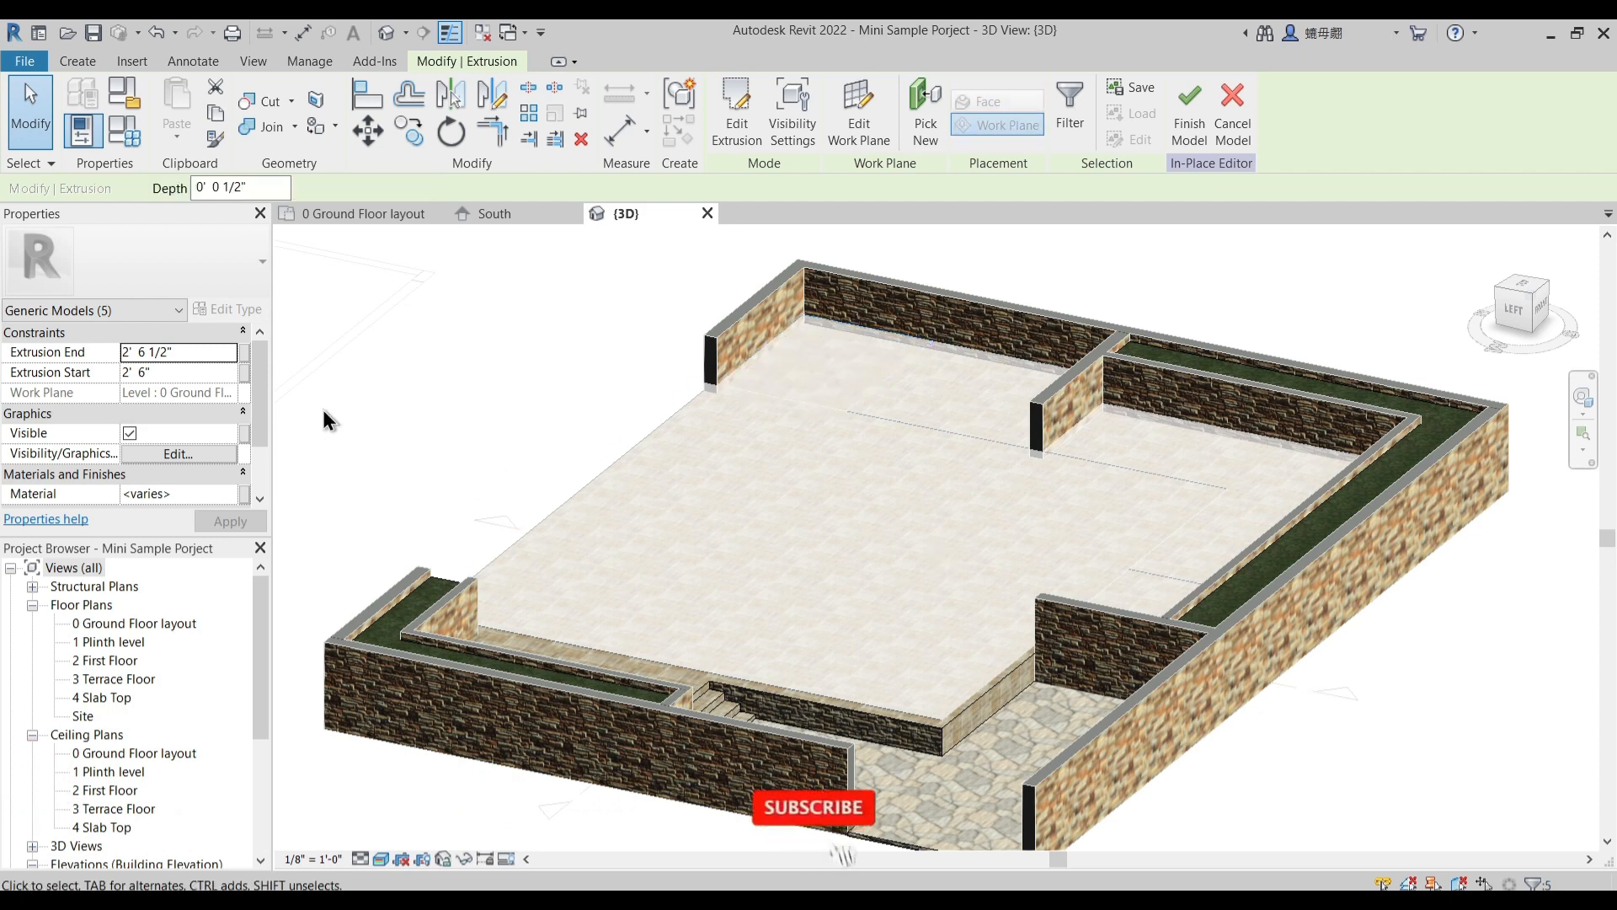
pyautogui.click(145, 373)
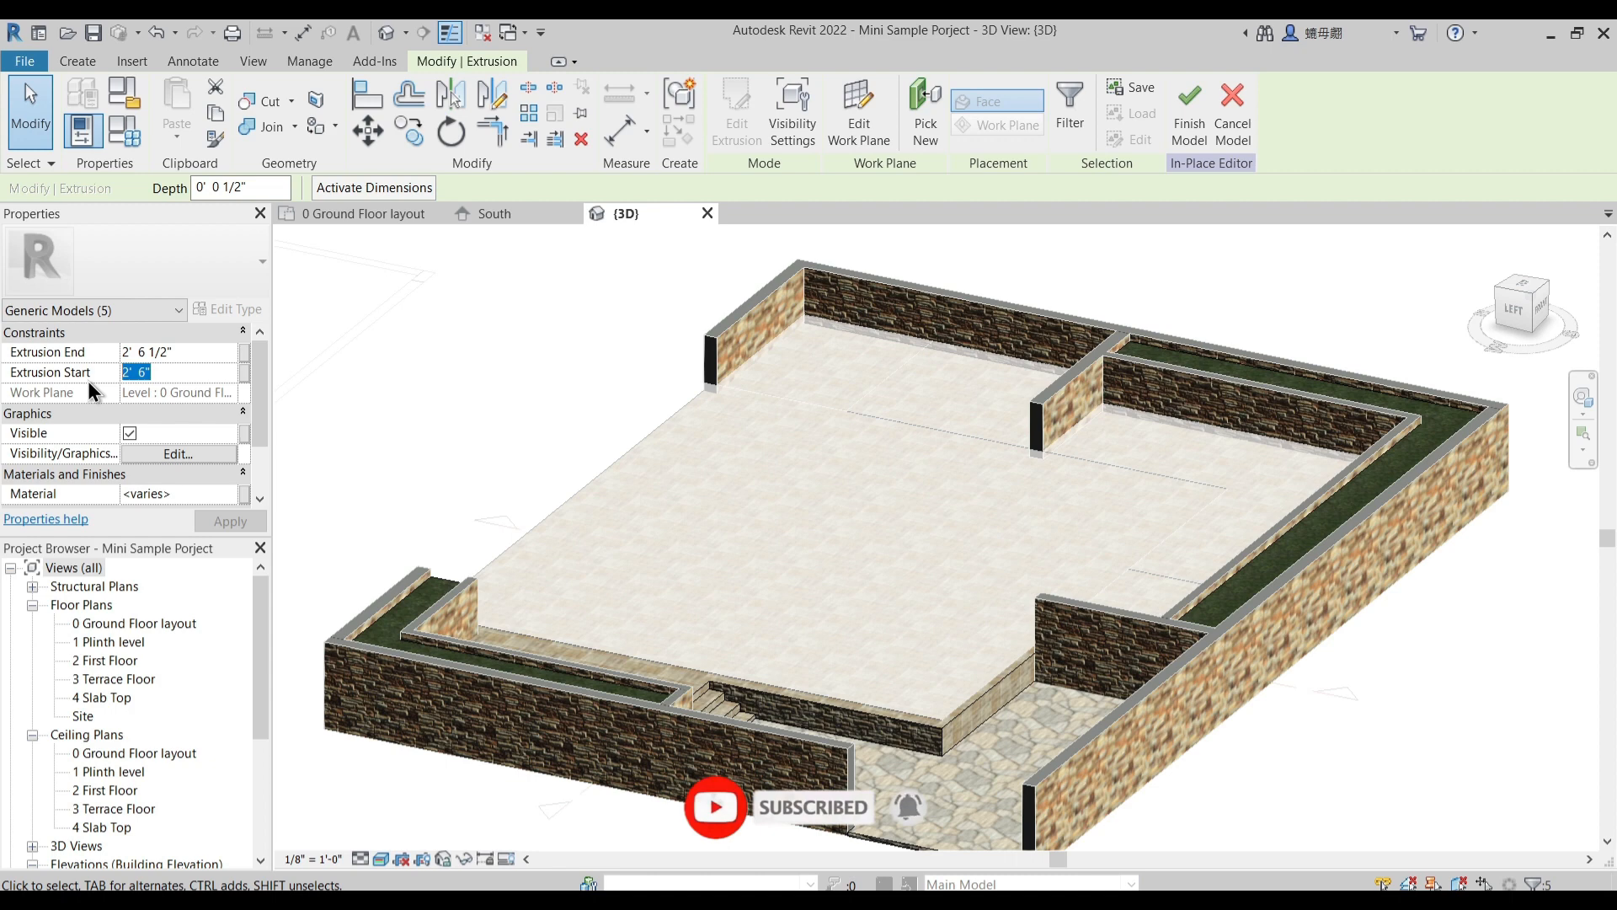
pyautogui.write('1\' 0"')
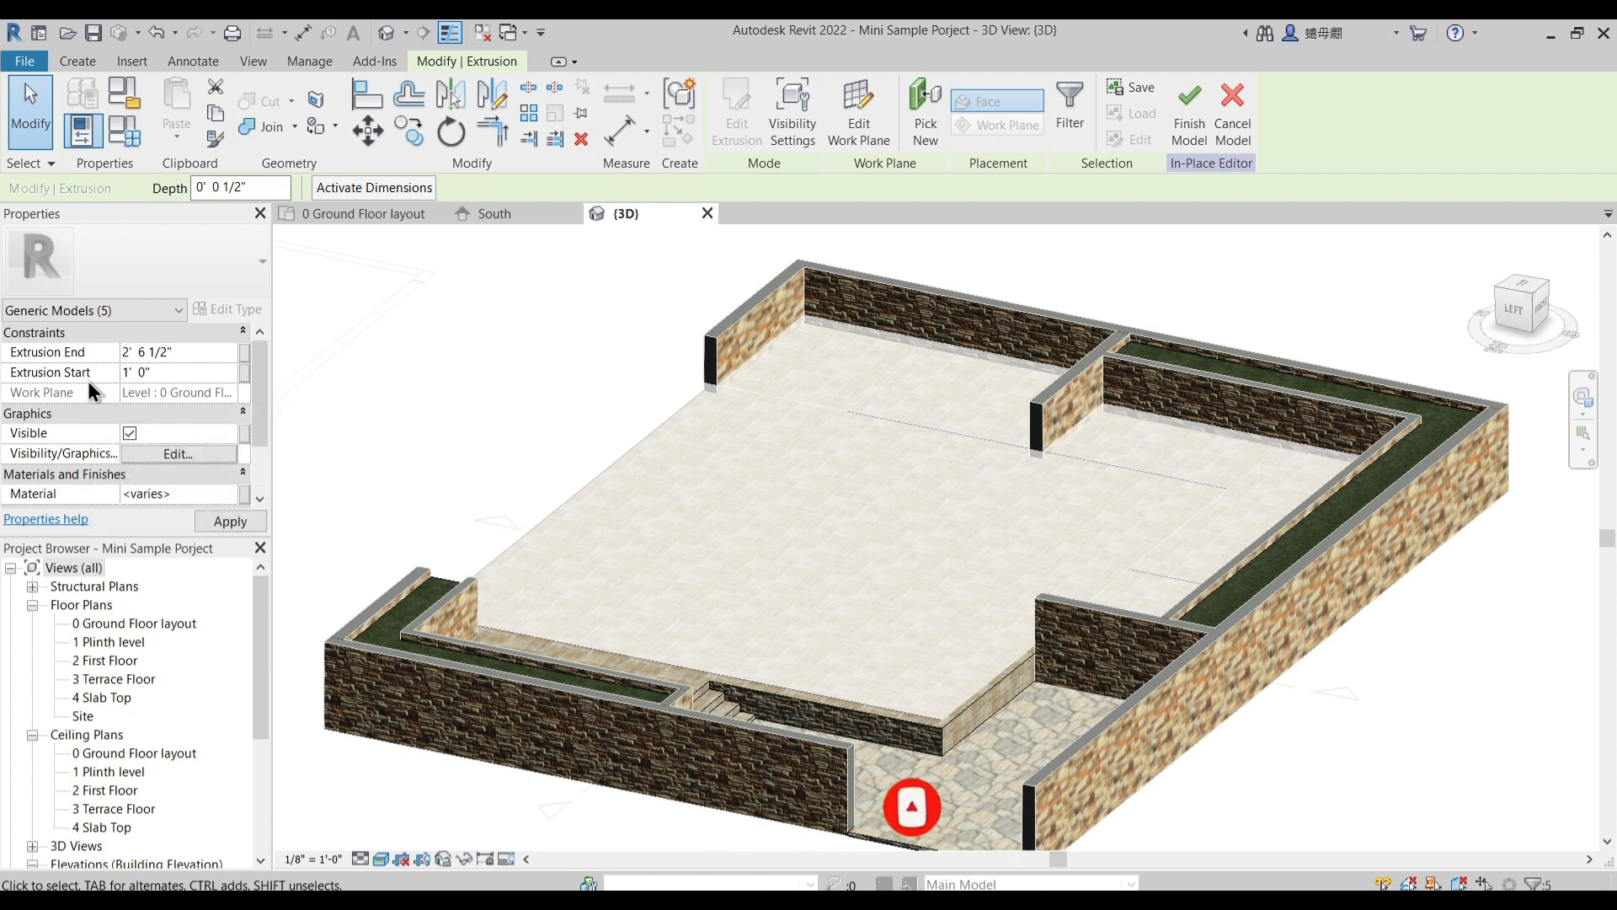
pyautogui.doubleClick(142, 373)
pyautogui.write('2\' 0"')
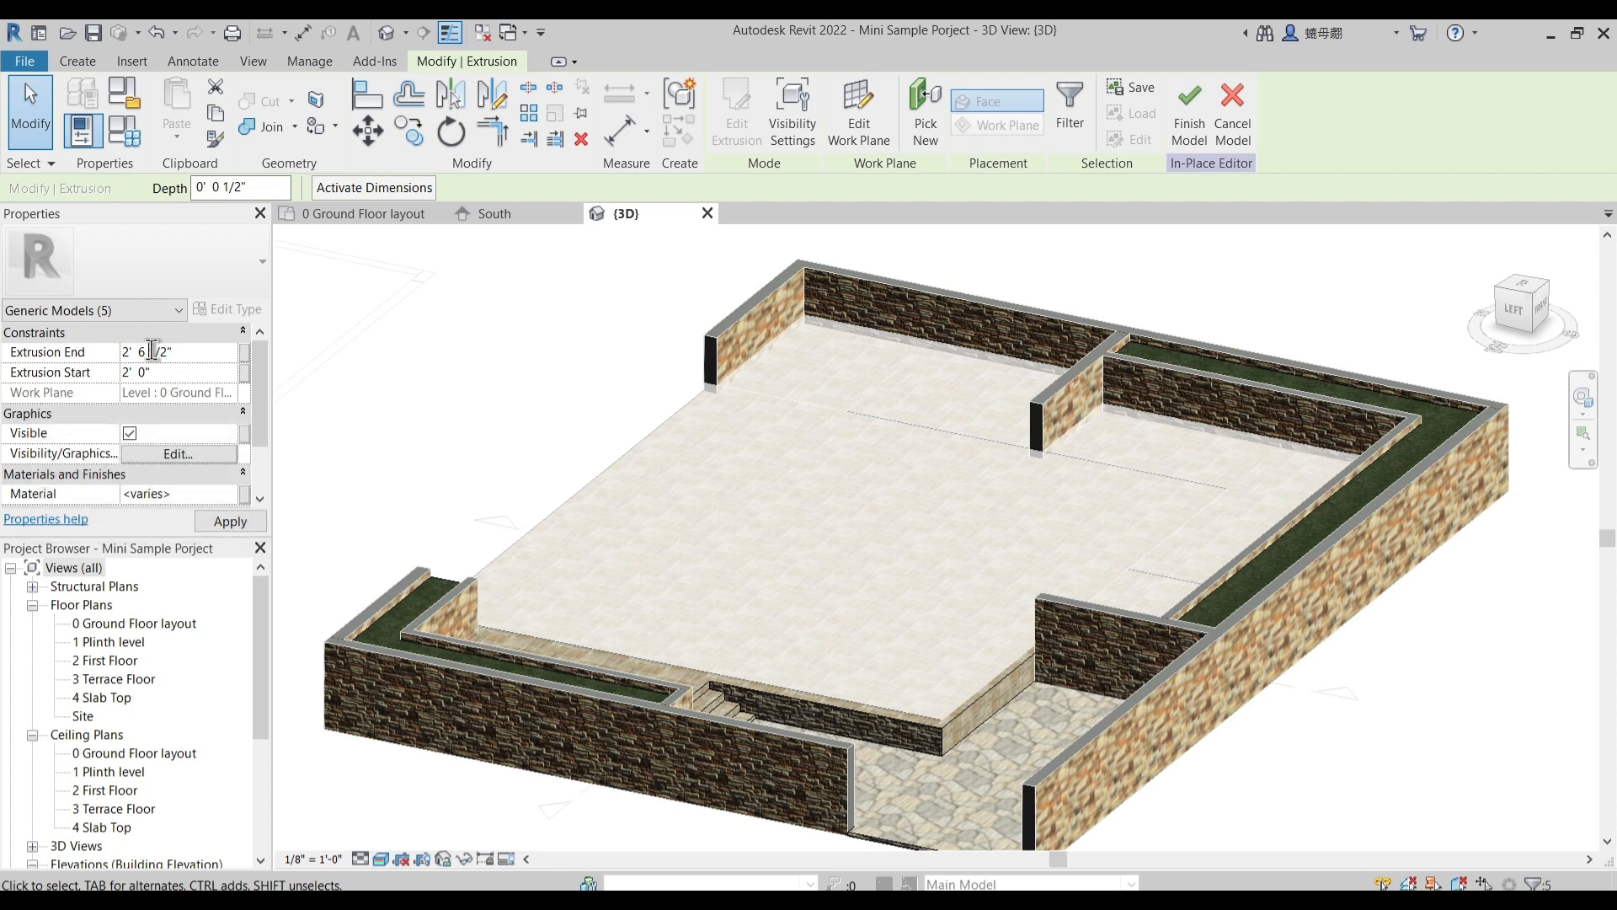
pyautogui.click(539, 406)
# - Open the house interior floor extrusion's sketch for editing in the 0 Ground Floor layout plan
pyautogui.keyDown('shift'); pyautogui.moveTo(717, 554); pyautogui.dragTo(717, 578, button='middle'); pyautogui.keyUp('shift')
pyautogui.scroll(2, 798, 546)
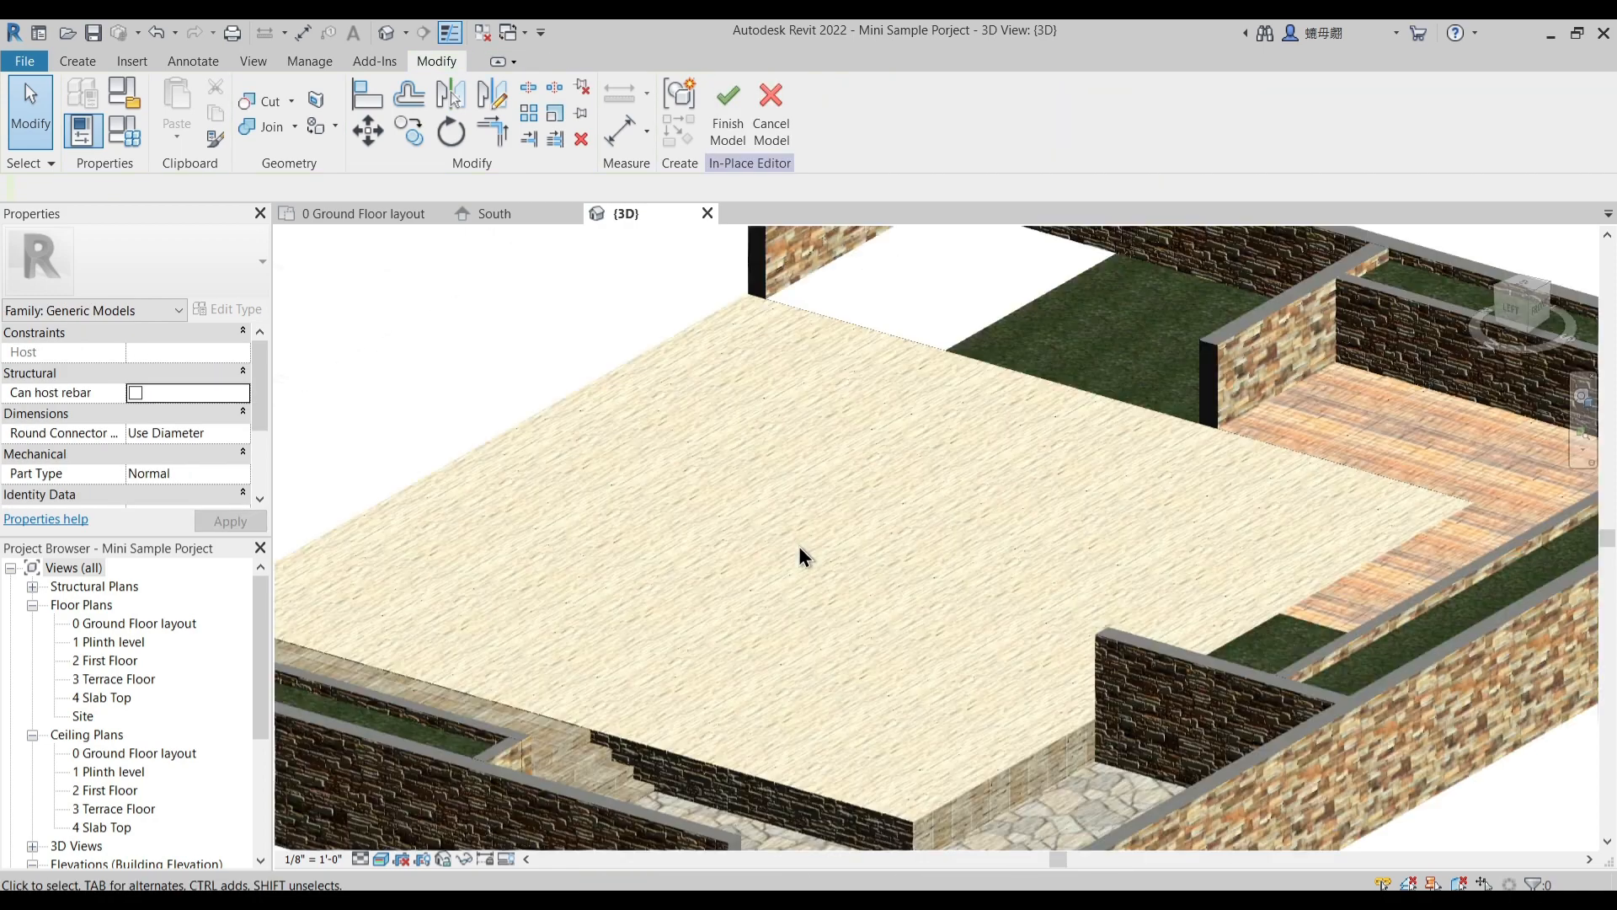
pyautogui.scroll(-2, 824, 550)
pyautogui.keyDown('shift'); pyautogui.moveTo(906, 625); pyautogui.dragTo(975, 613, button='middle'); pyautogui.keyUp('shift')
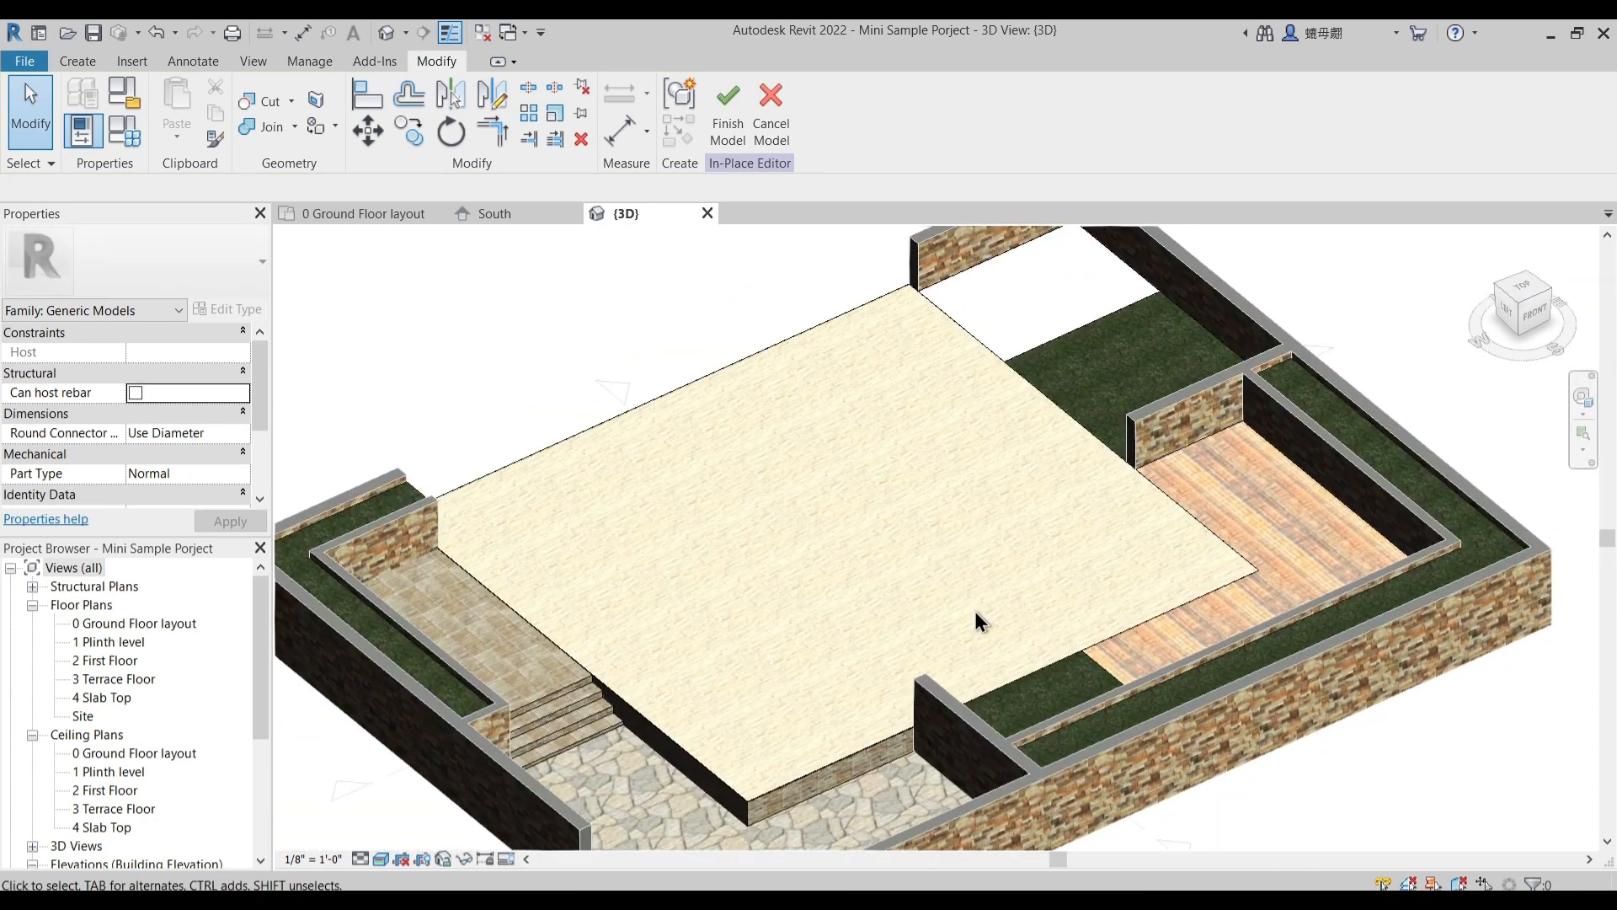
pyautogui.click(368, 214)
pyautogui.moveTo(846, 633); pyautogui.dragTo(820, 568, button='middle')
pyautogui.scroll(2, 787, 433)
pyautogui.moveTo(795, 489); pyautogui.dragTo(815, 532, button='middle')
pyautogui.scroll(-1, 843, 472)
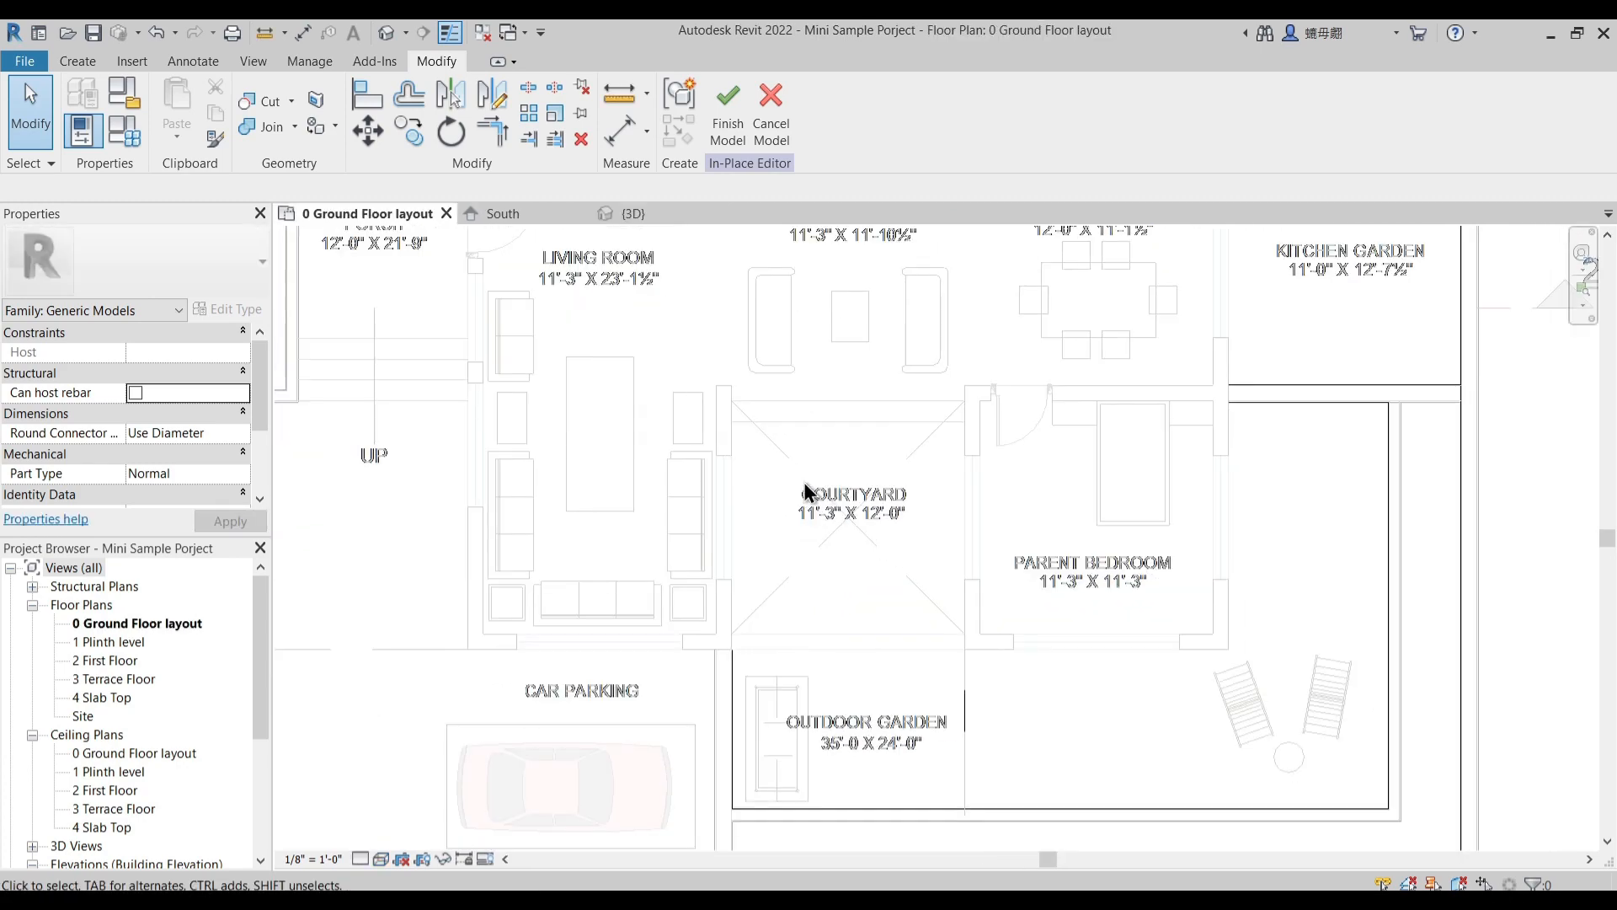
pyautogui.scroll(-1, 834, 539)
pyautogui.moveTo(845, 522); pyautogui.dragTo(828, 582, button='middle')
pyautogui.scroll(-1, 707, 459)
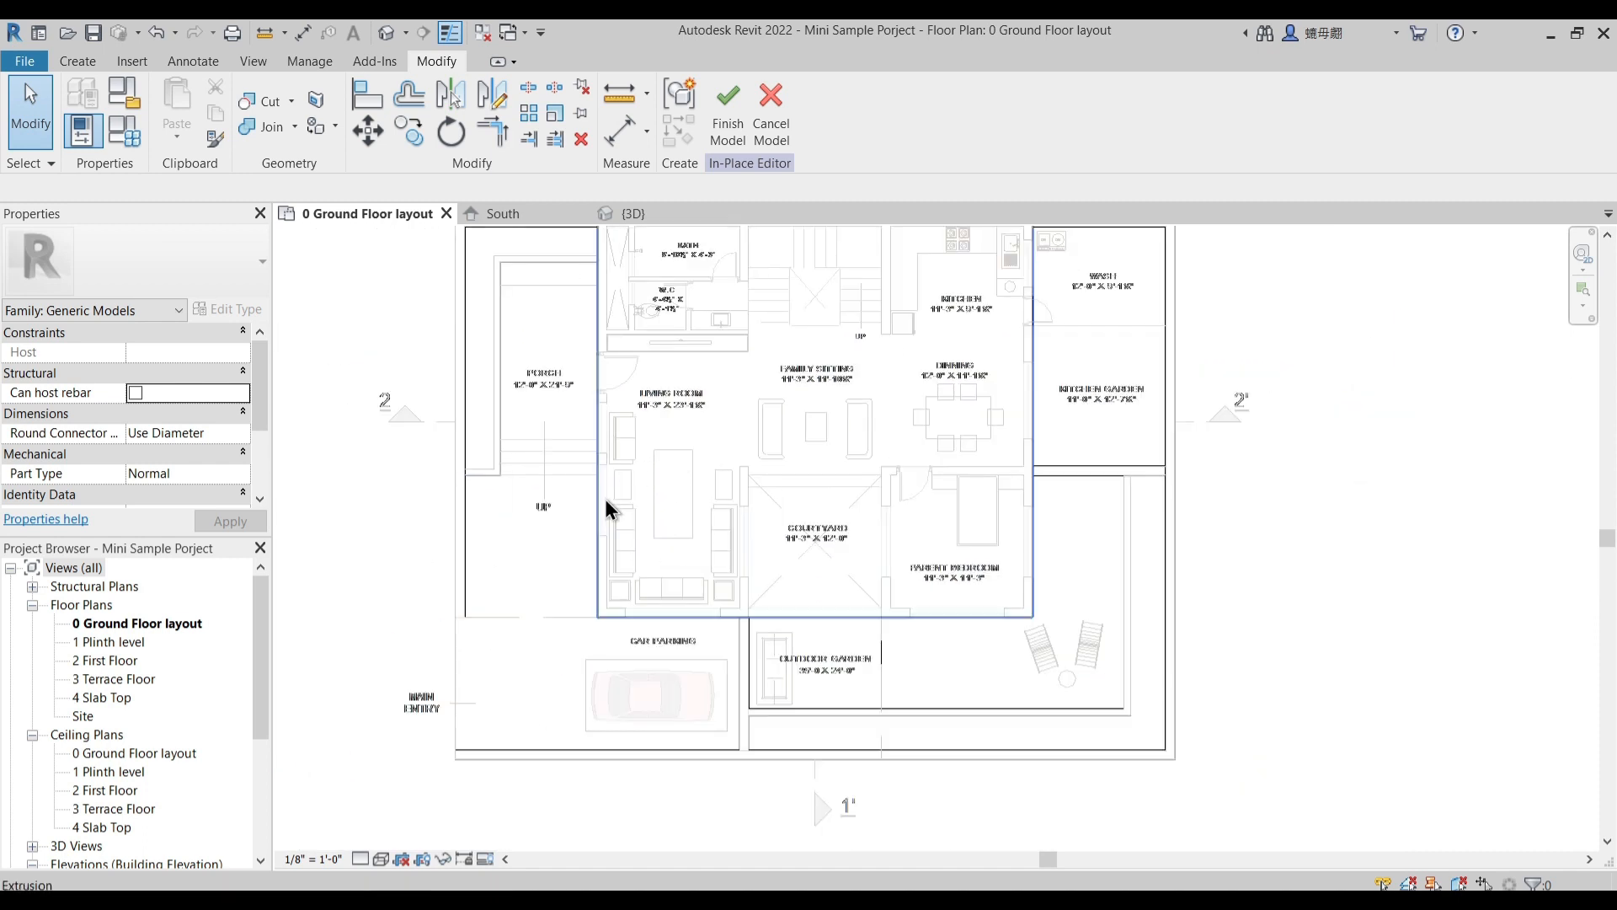
pyautogui.click(619, 498)
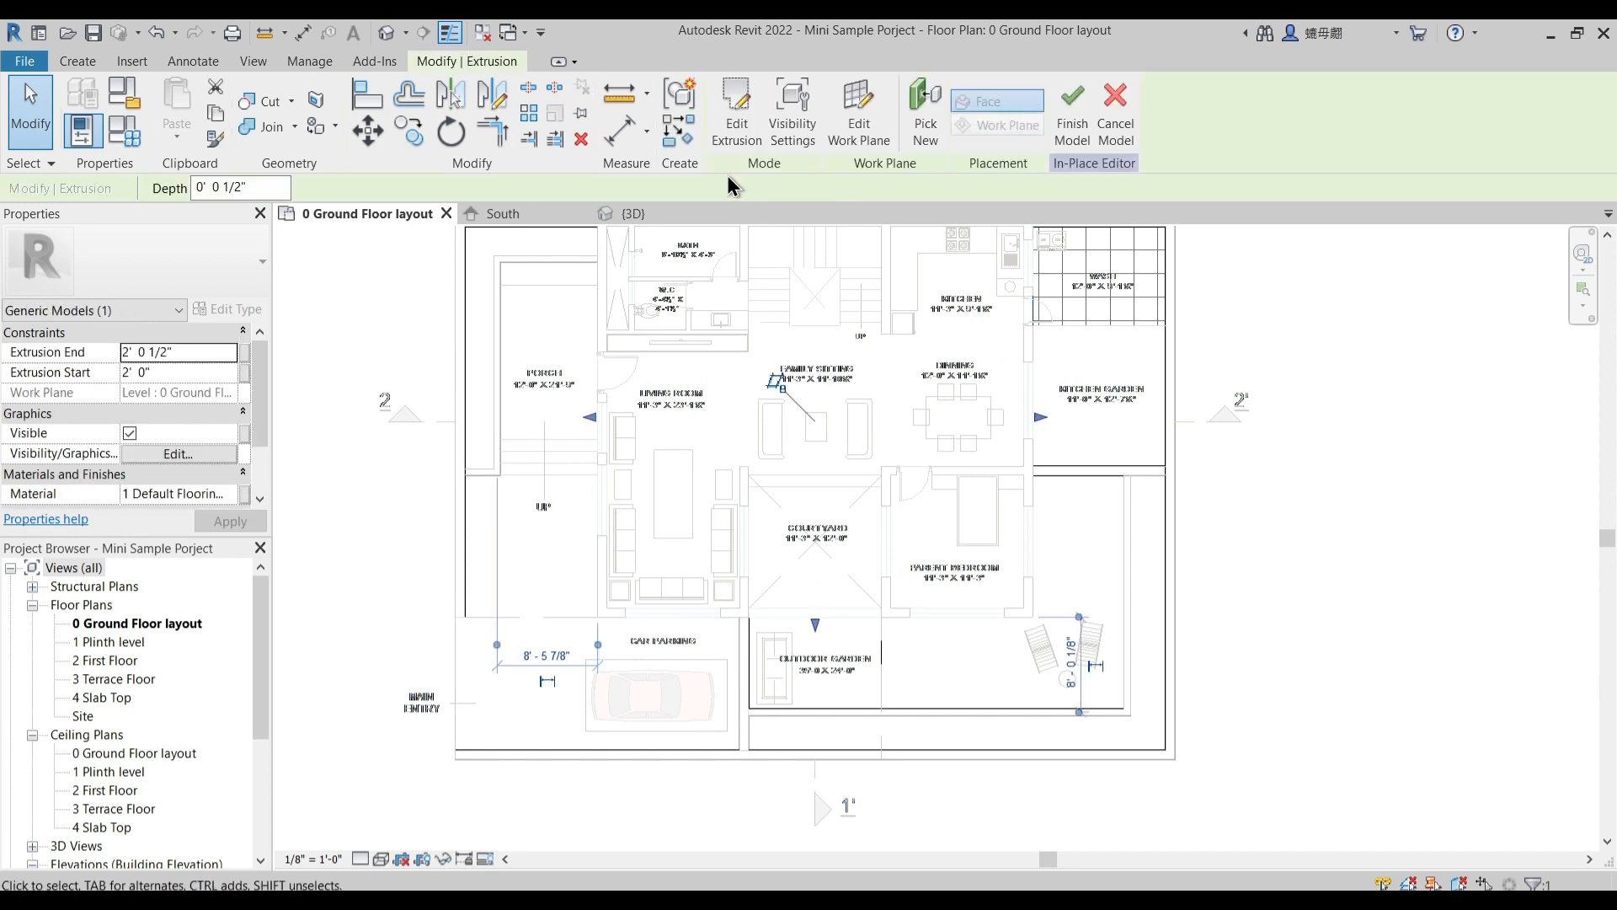
pyautogui.click(737, 114)
# - Pick the underlay lines along the courtyard's back and two sides as new boundary lines in the floor sketch
pyautogui.scroll(4, 814, 586)
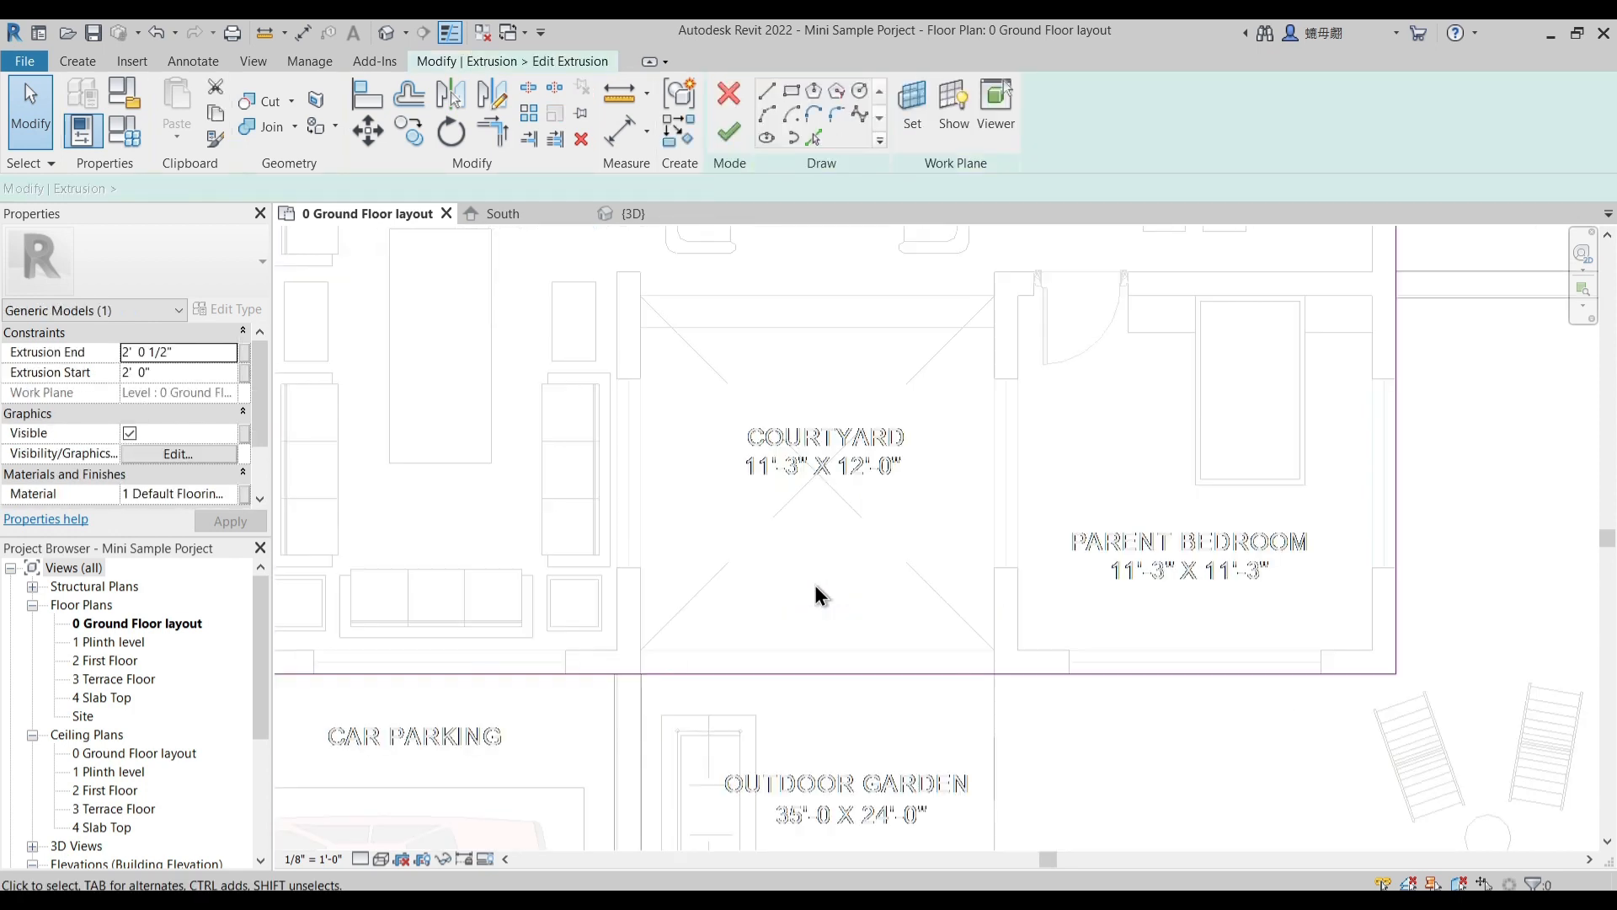
pyautogui.click(816, 137)
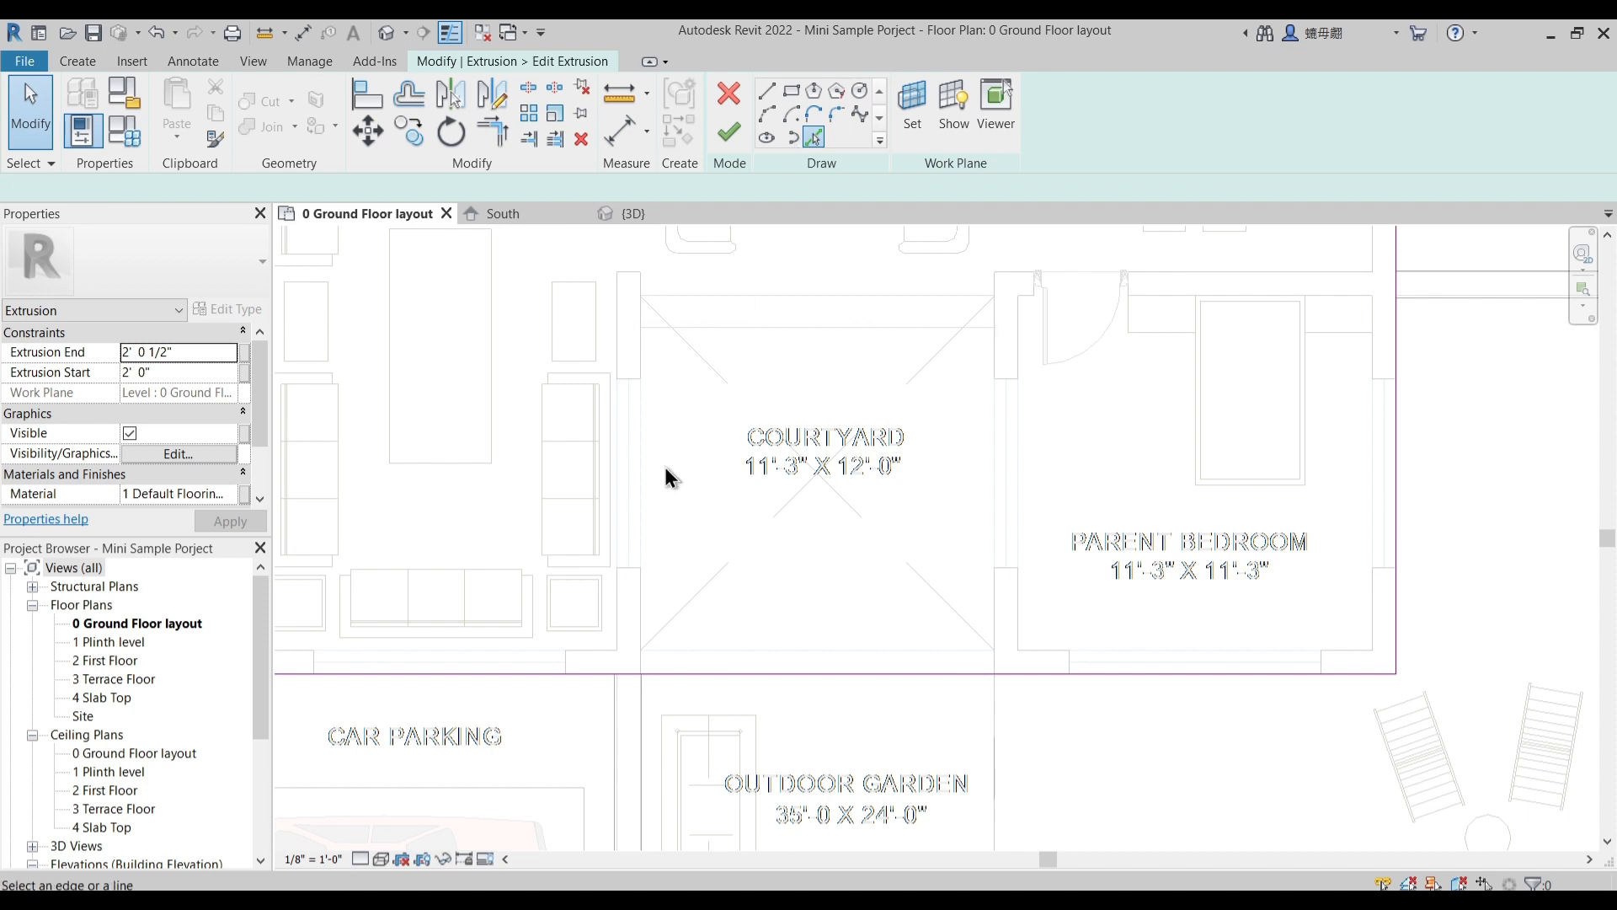
pyautogui.click(737, 299)
pyautogui.click(995, 352)
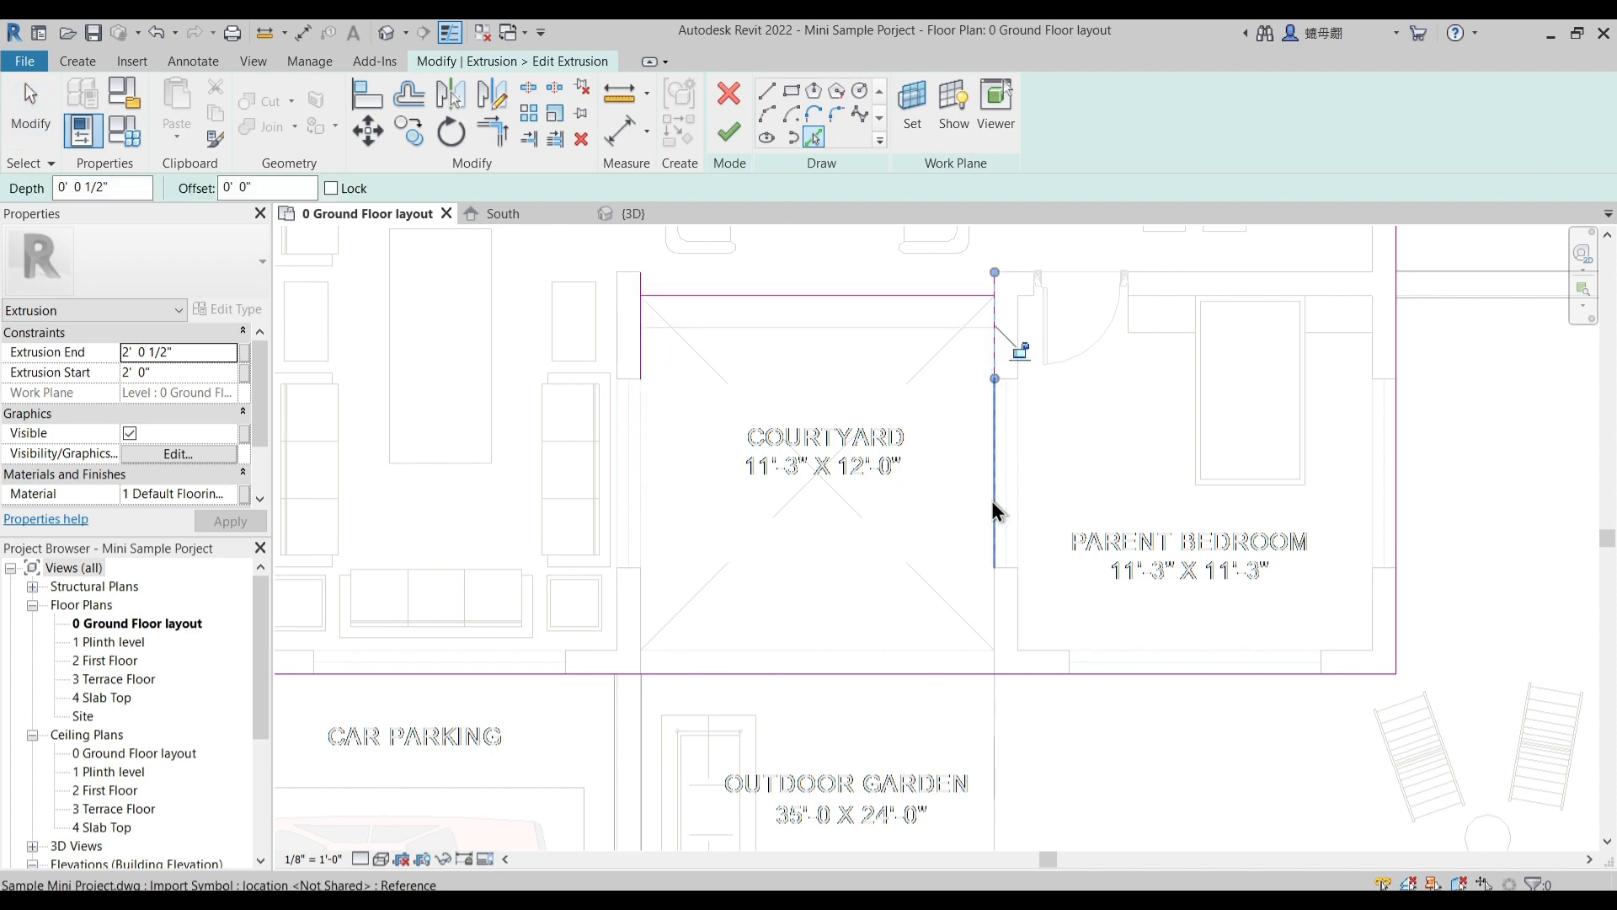
pyautogui.click(995, 623)
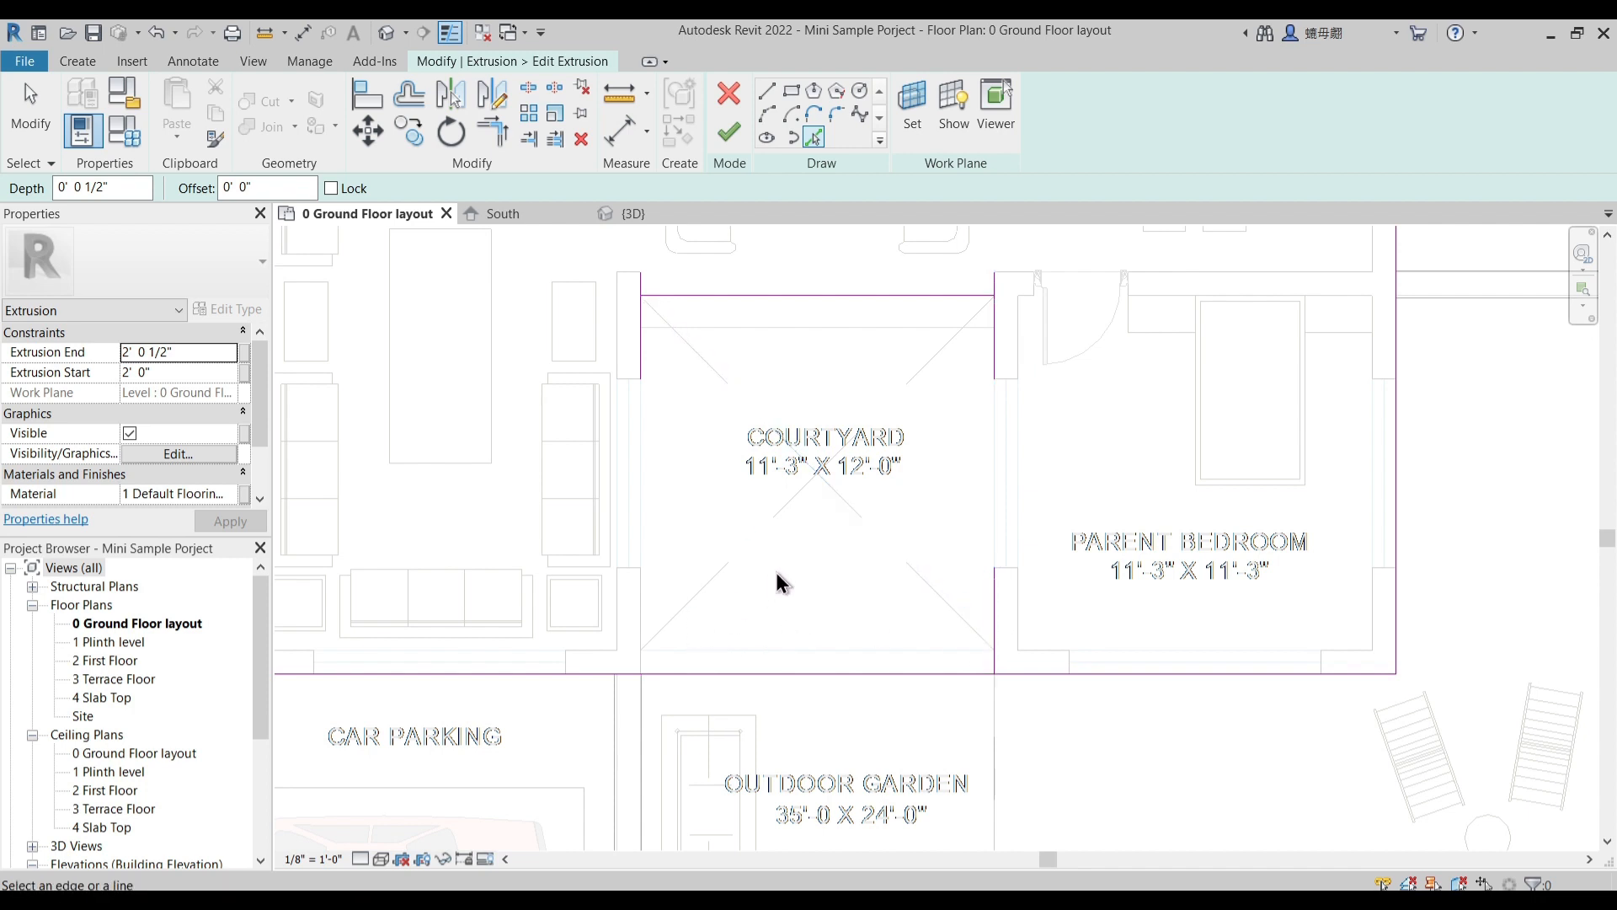
pyautogui.press('Escape')
# - Split the floor sketch's front edge at the courtyard and trim its two parts to the courtyard's side lines
pyautogui.click(534, 90)
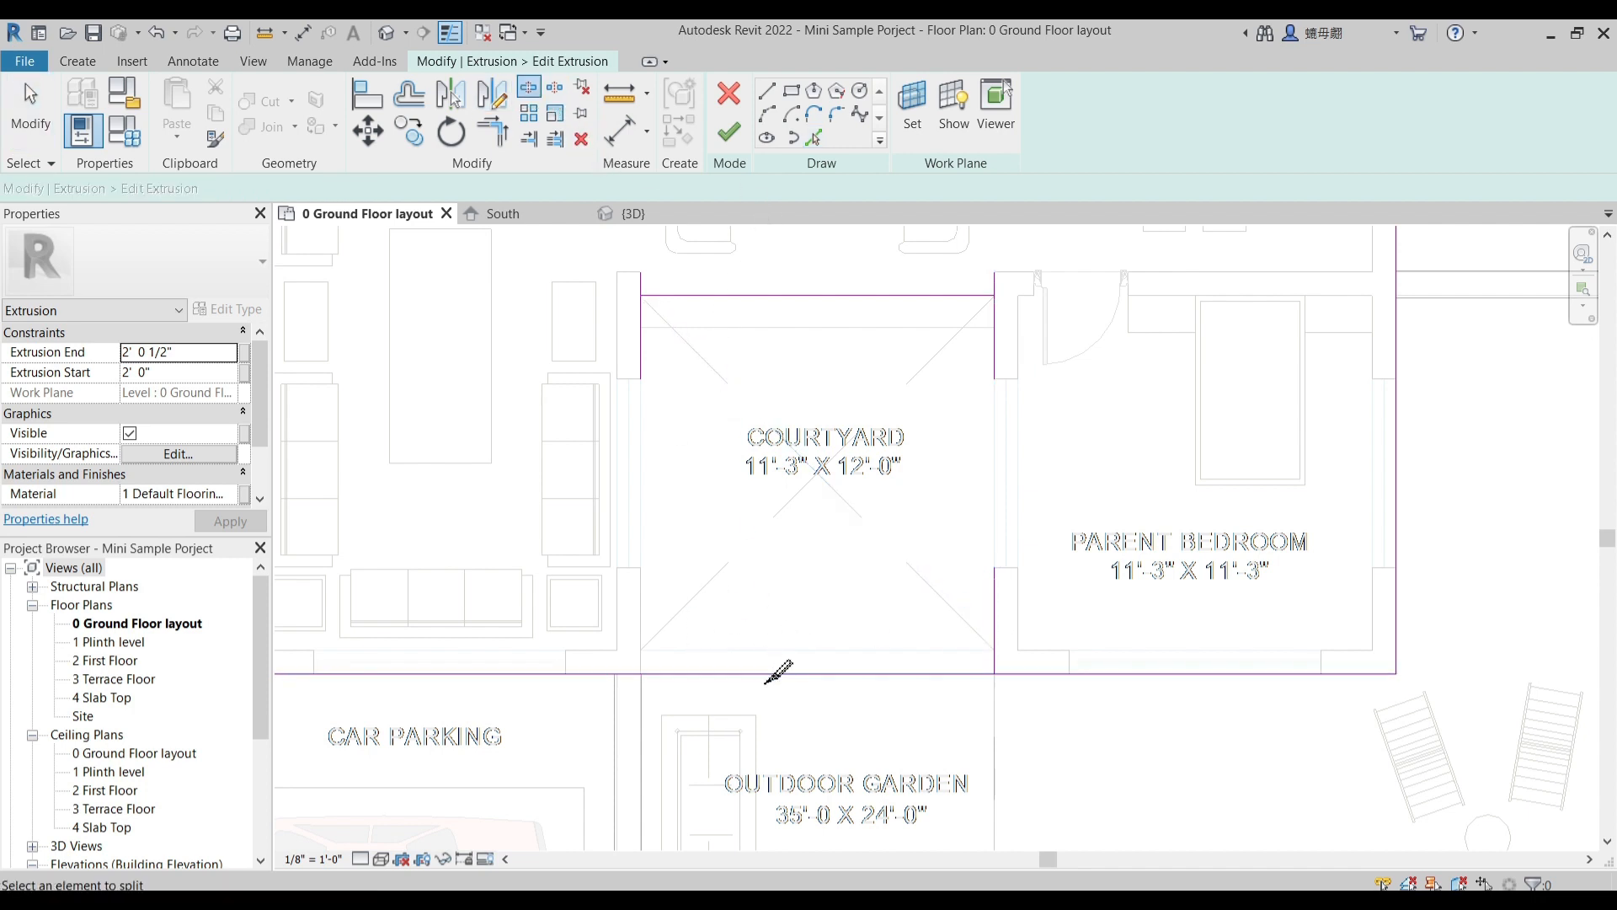
pyautogui.click(598, 676)
pyautogui.click(642, 358)
pyautogui.click(915, 298)
pyautogui.click(995, 342)
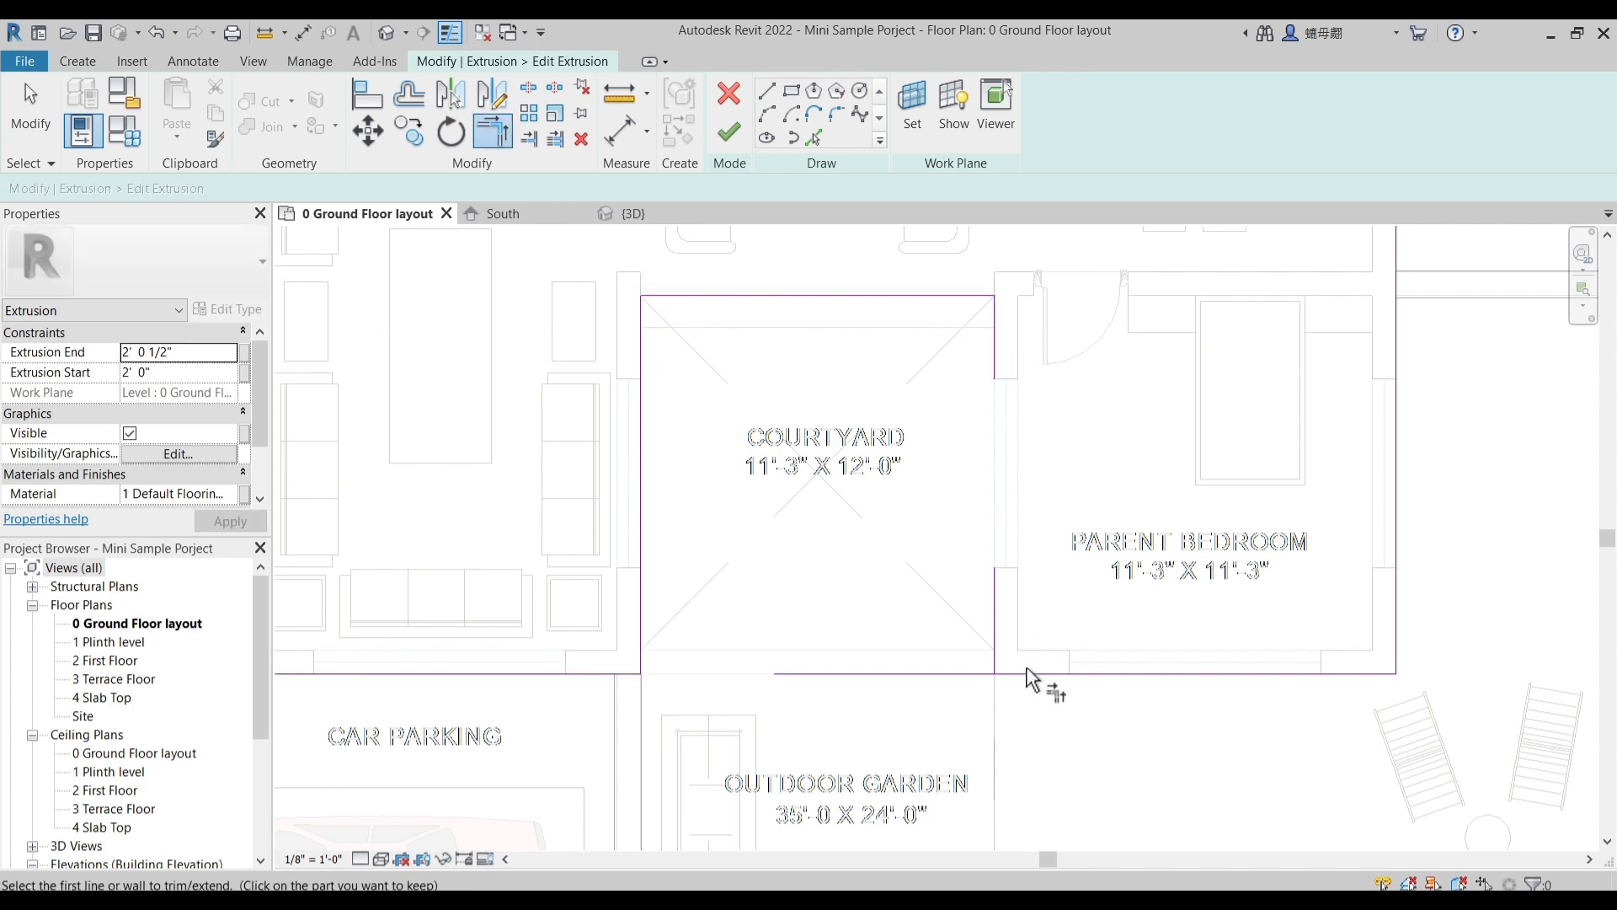
pyautogui.click(994, 614)
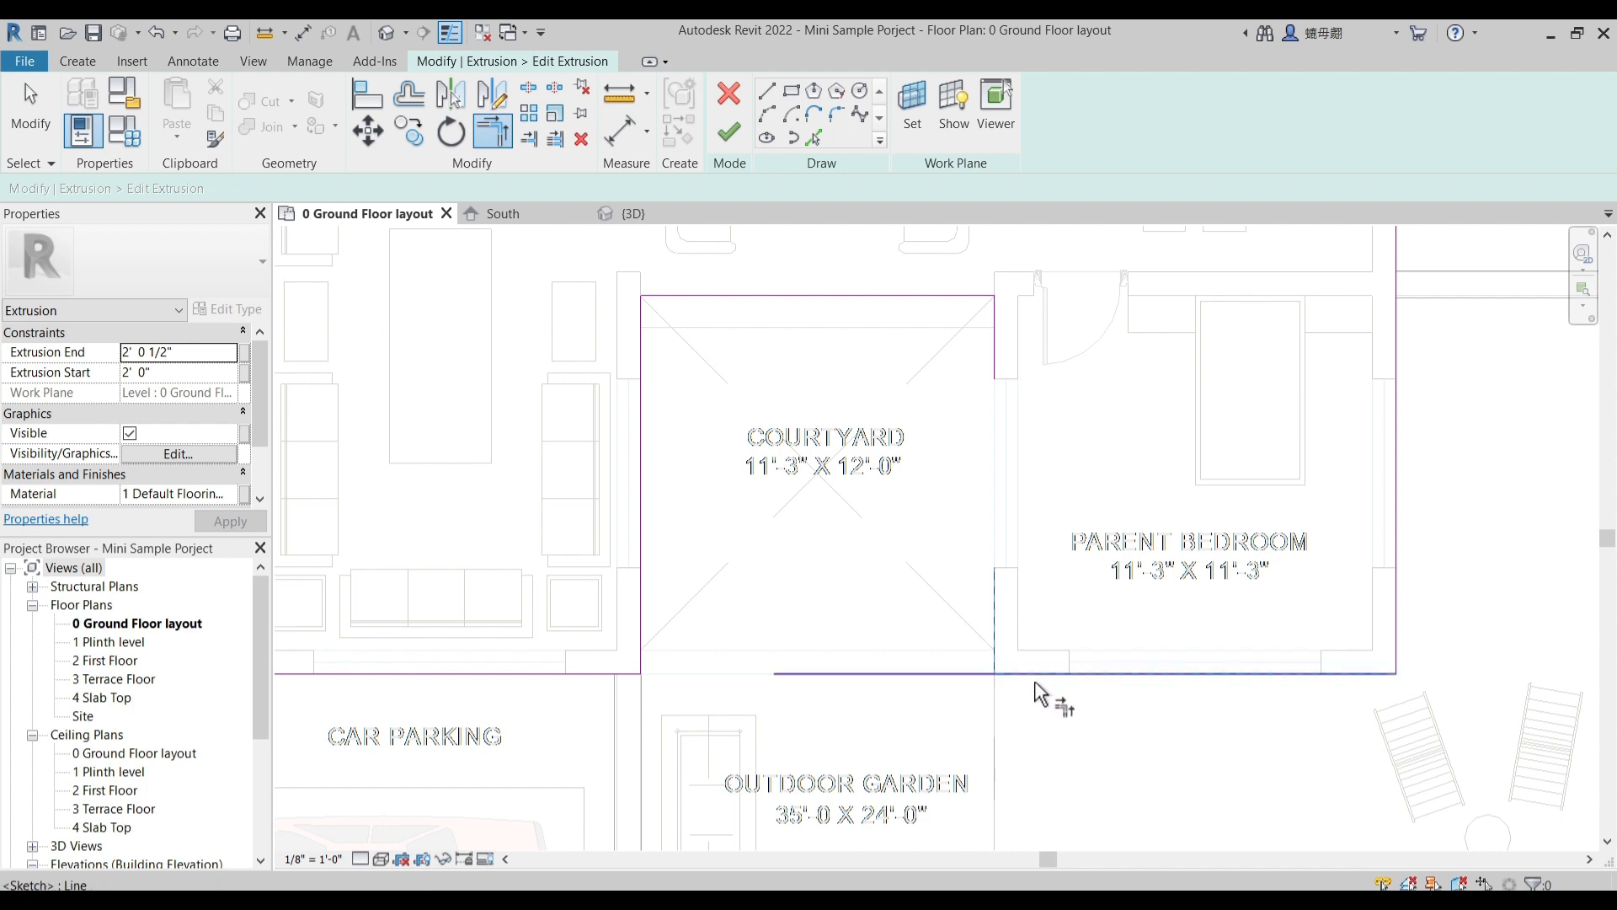
pyautogui.click(1009, 671)
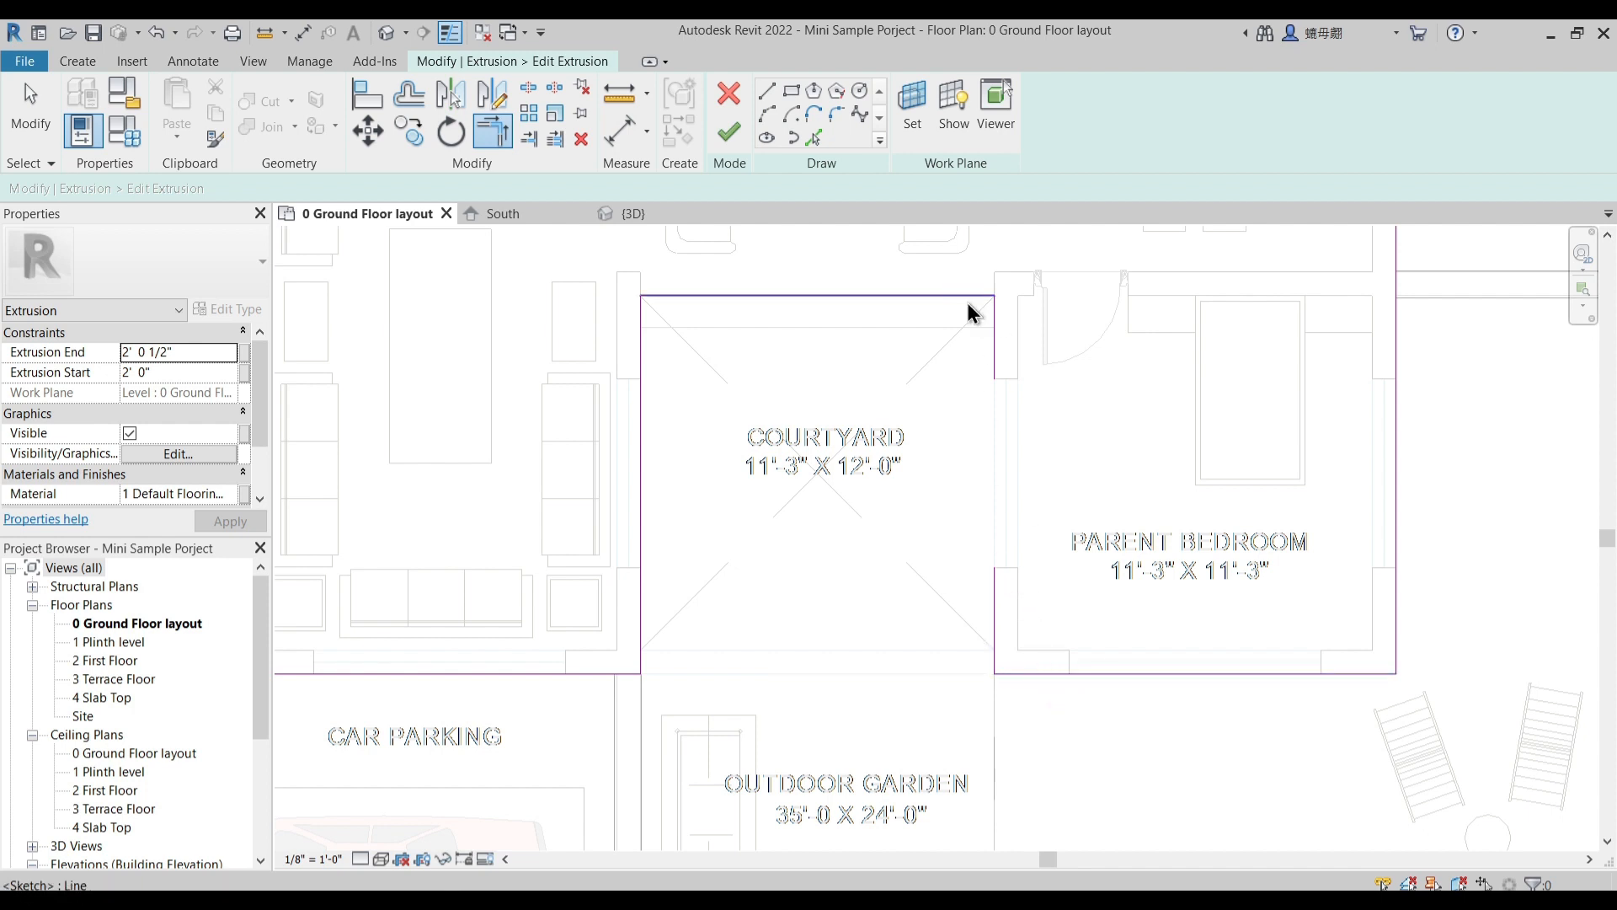
pyautogui.press('Escape')
pyautogui.press('Escape')
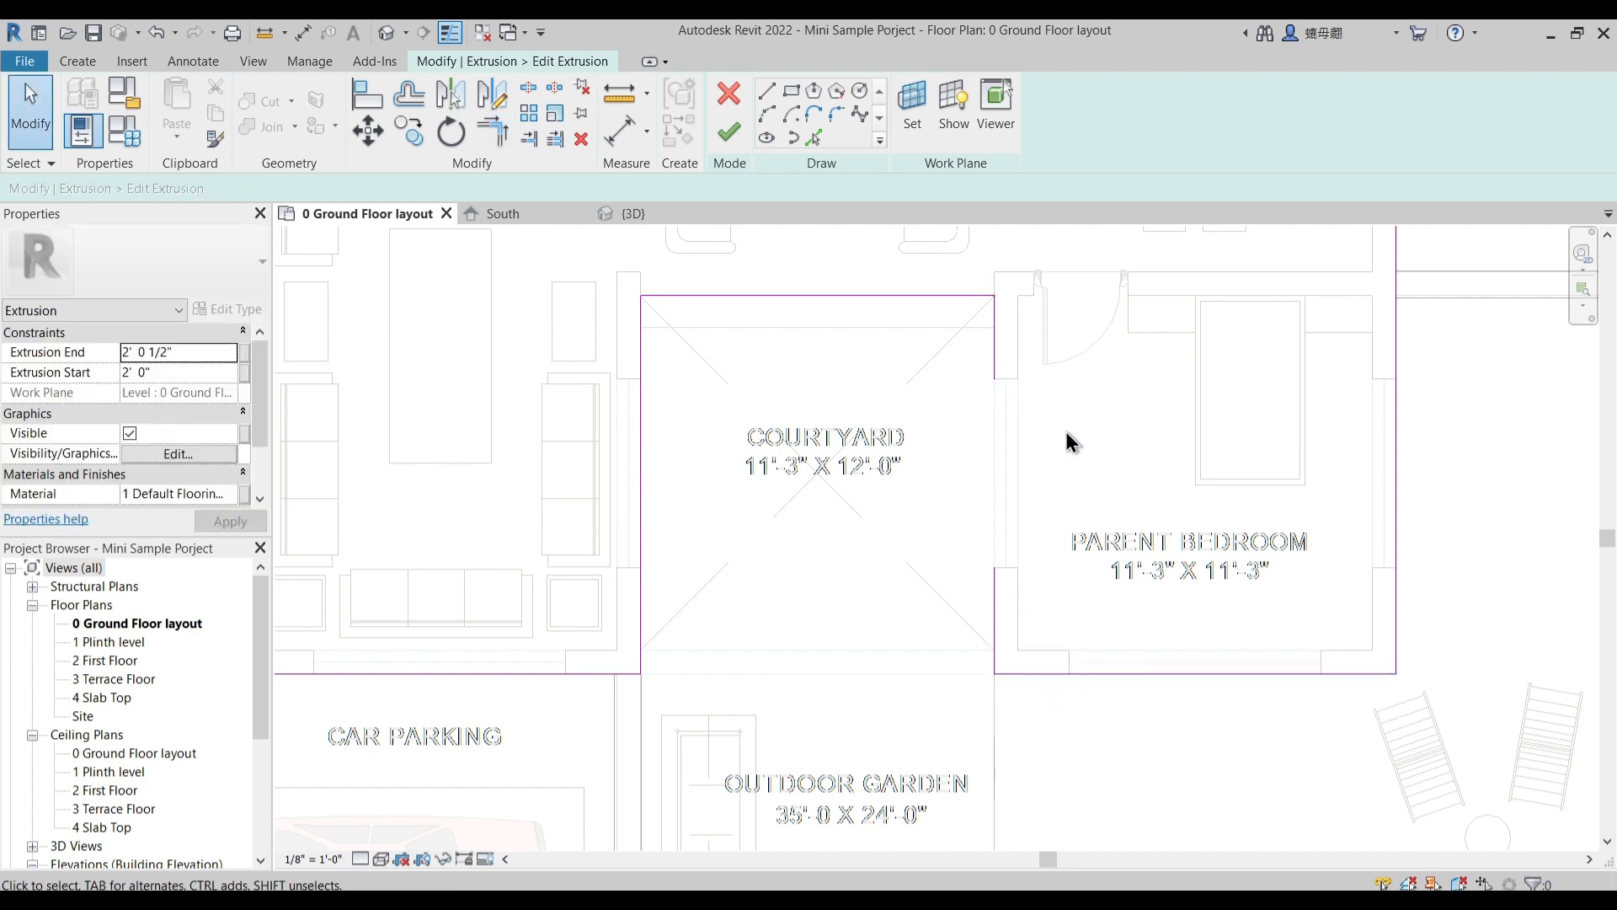
# - Remove the short leftover line beside the parent bedroom, trim the courtyard's remaining back corner closed, and finish the floor sketch
pyautogui.click(997, 340)
pyautogui.press('Escape')
pyautogui.press('t')
pyautogui.press('r')
pyautogui.click(982, 299)
pyautogui.click(1002, 577)
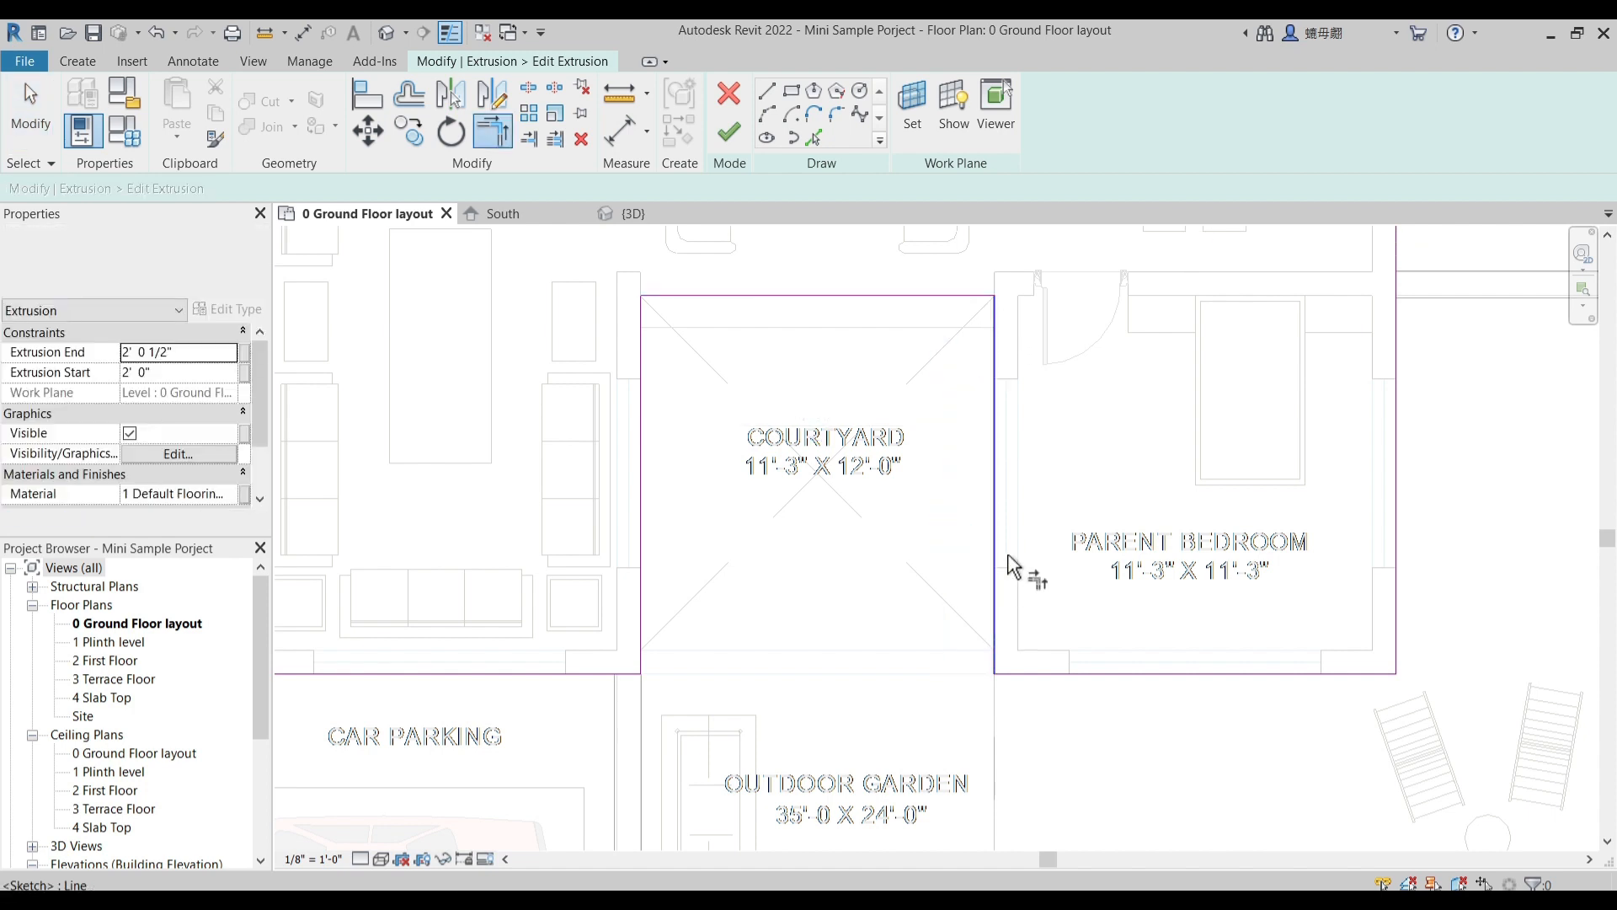
pyautogui.click(725, 136)
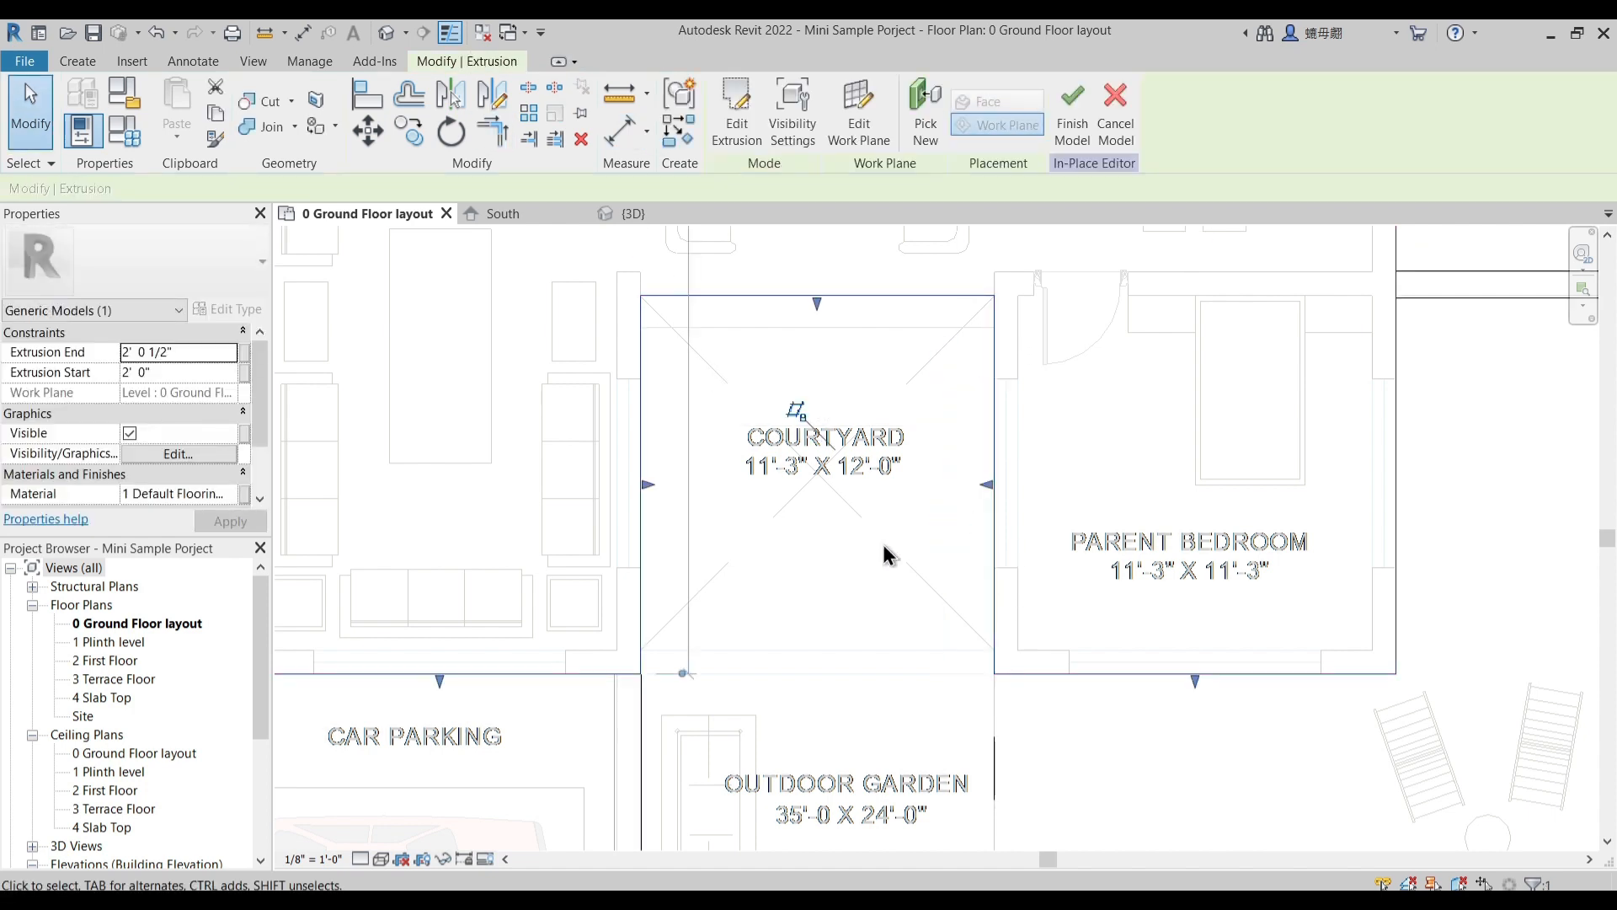
pyautogui.scroll(-2, 883, 544)
pyautogui.press('Escape')
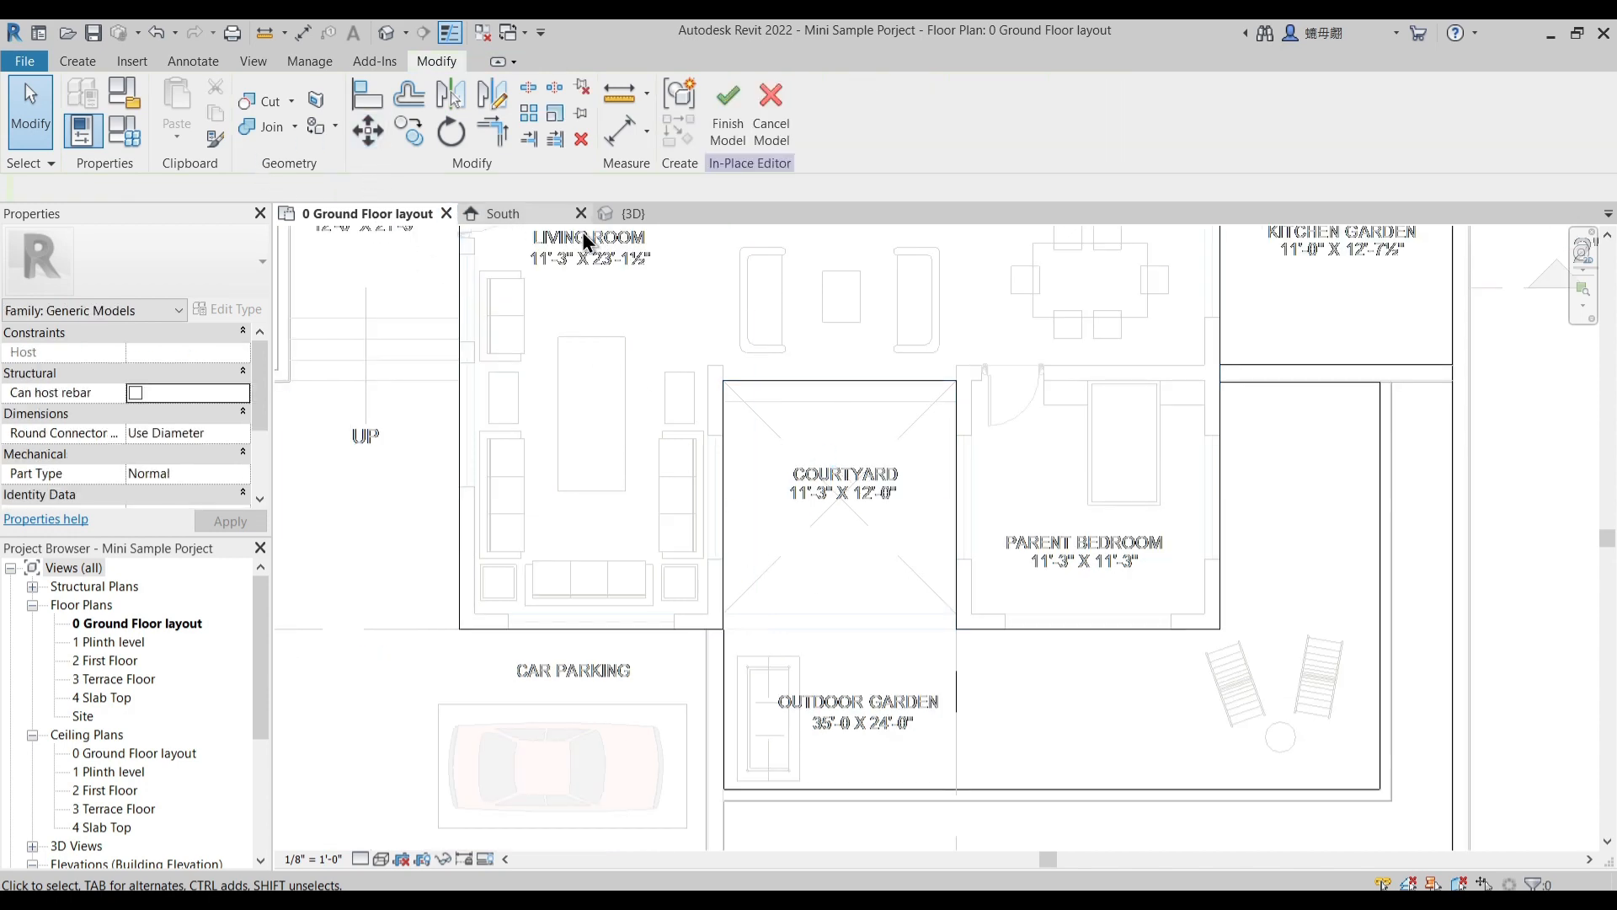
# - Inspect the courtyard opening in the house floor and the surrounding extrusions in the default 3D view
pyautogui.click(638, 215)
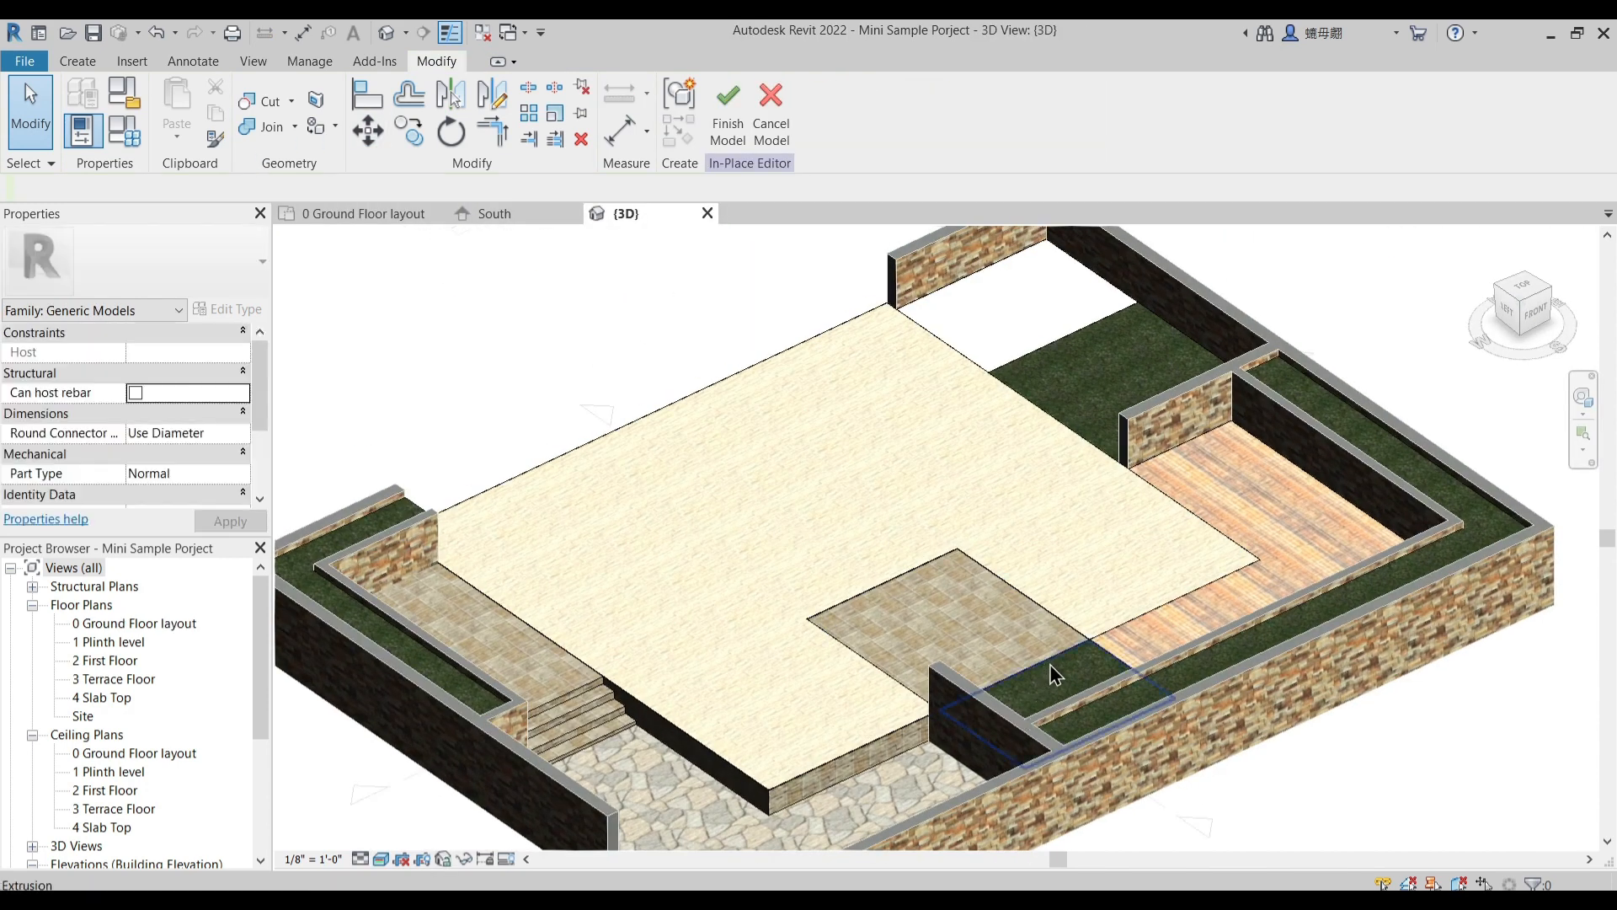
pyautogui.scroll(2, 1056, 674)
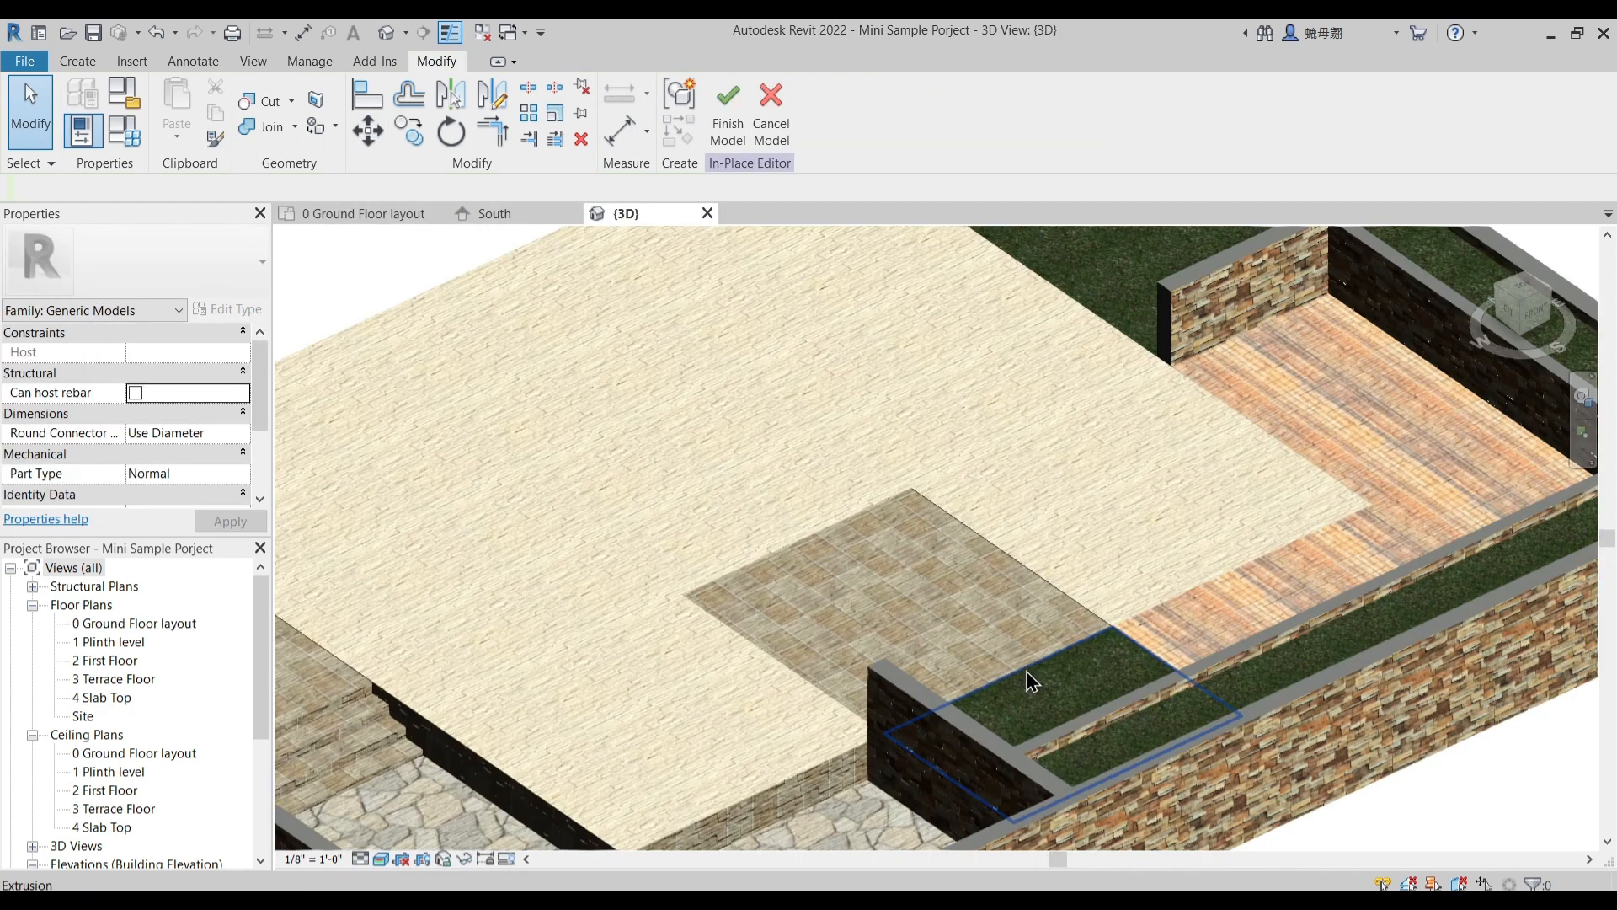
pyautogui.click(853, 790)
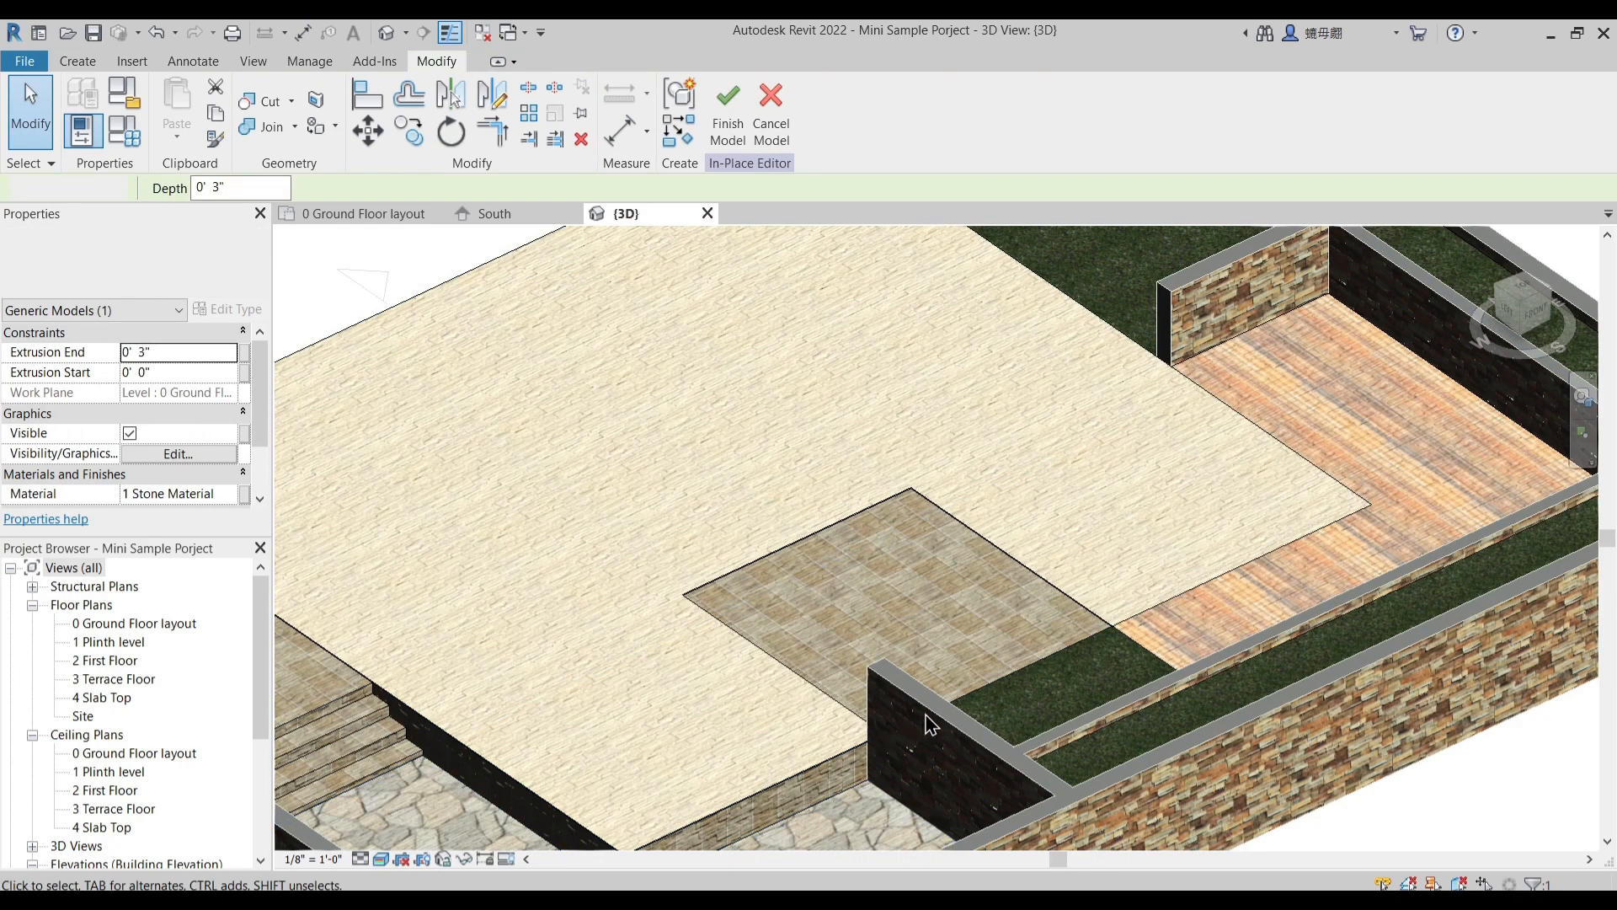
pyautogui.scroll(-1, 847, 574)
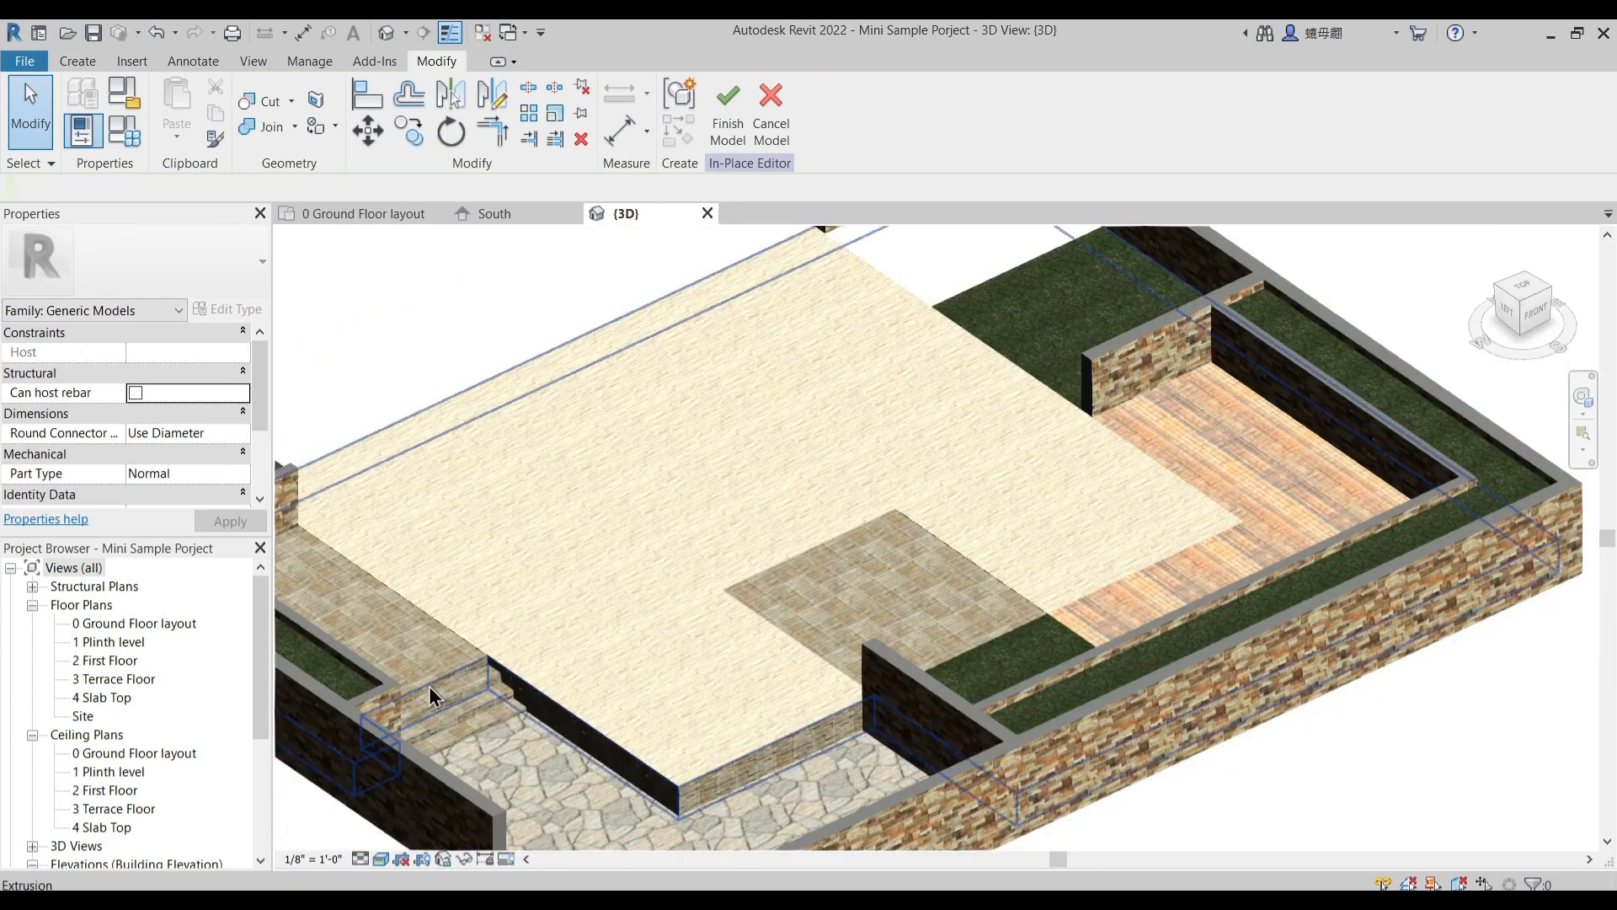
# - In the ground floor plan, start a void extrusion and sketch an 11' 3" by 11' 3" rectangle over the courtyard
pyautogui.click(587, 755)
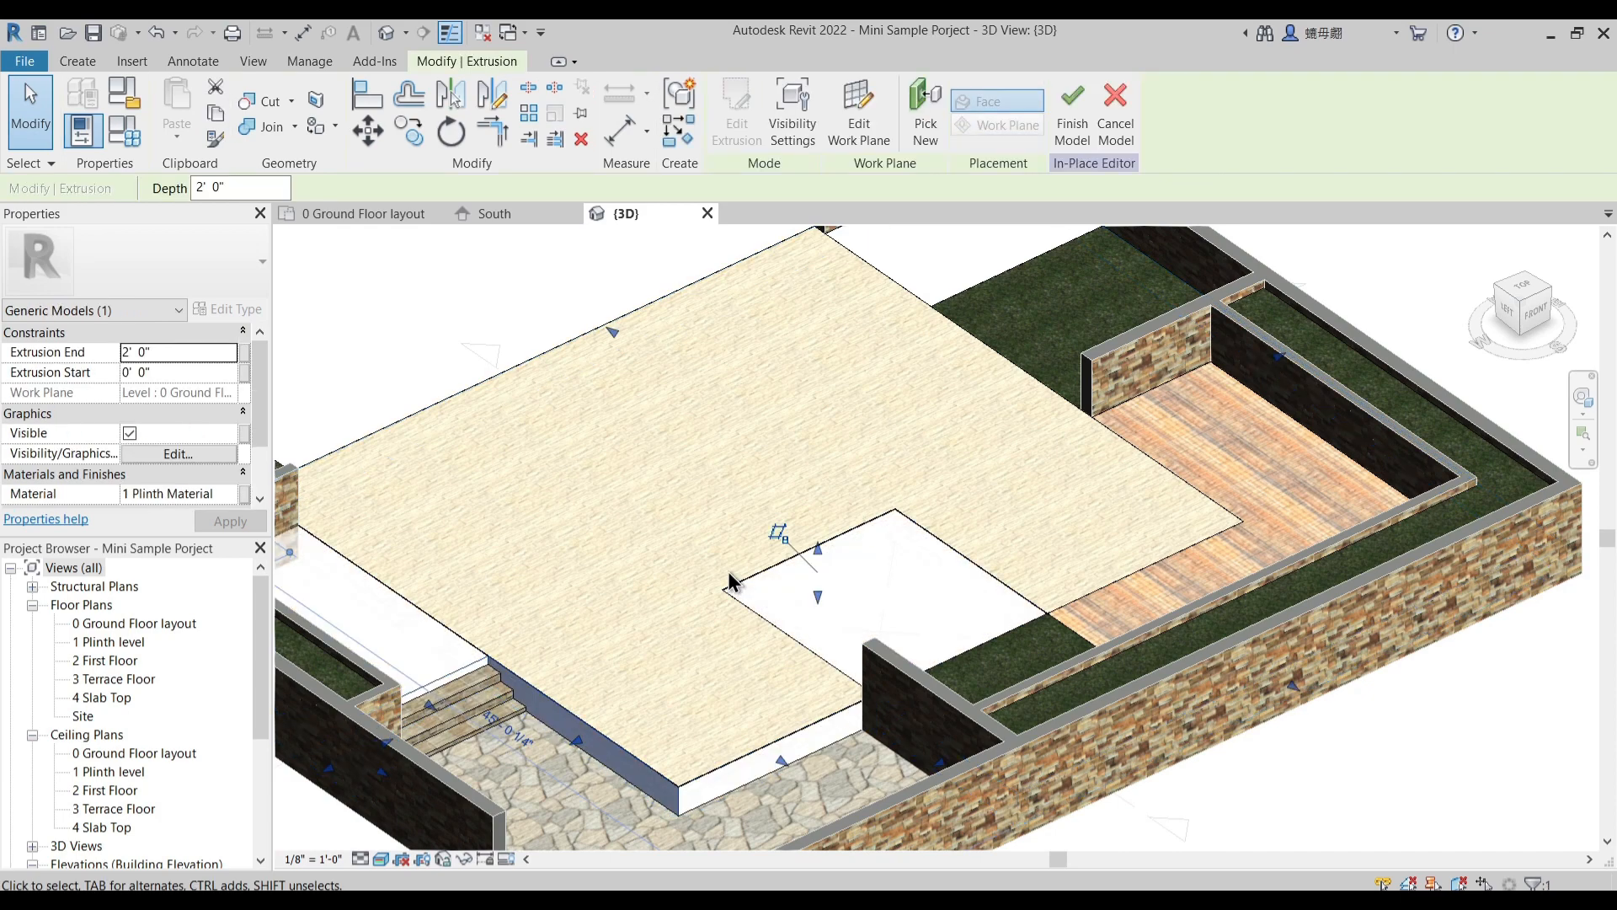
pyautogui.scroll(3, 831, 625)
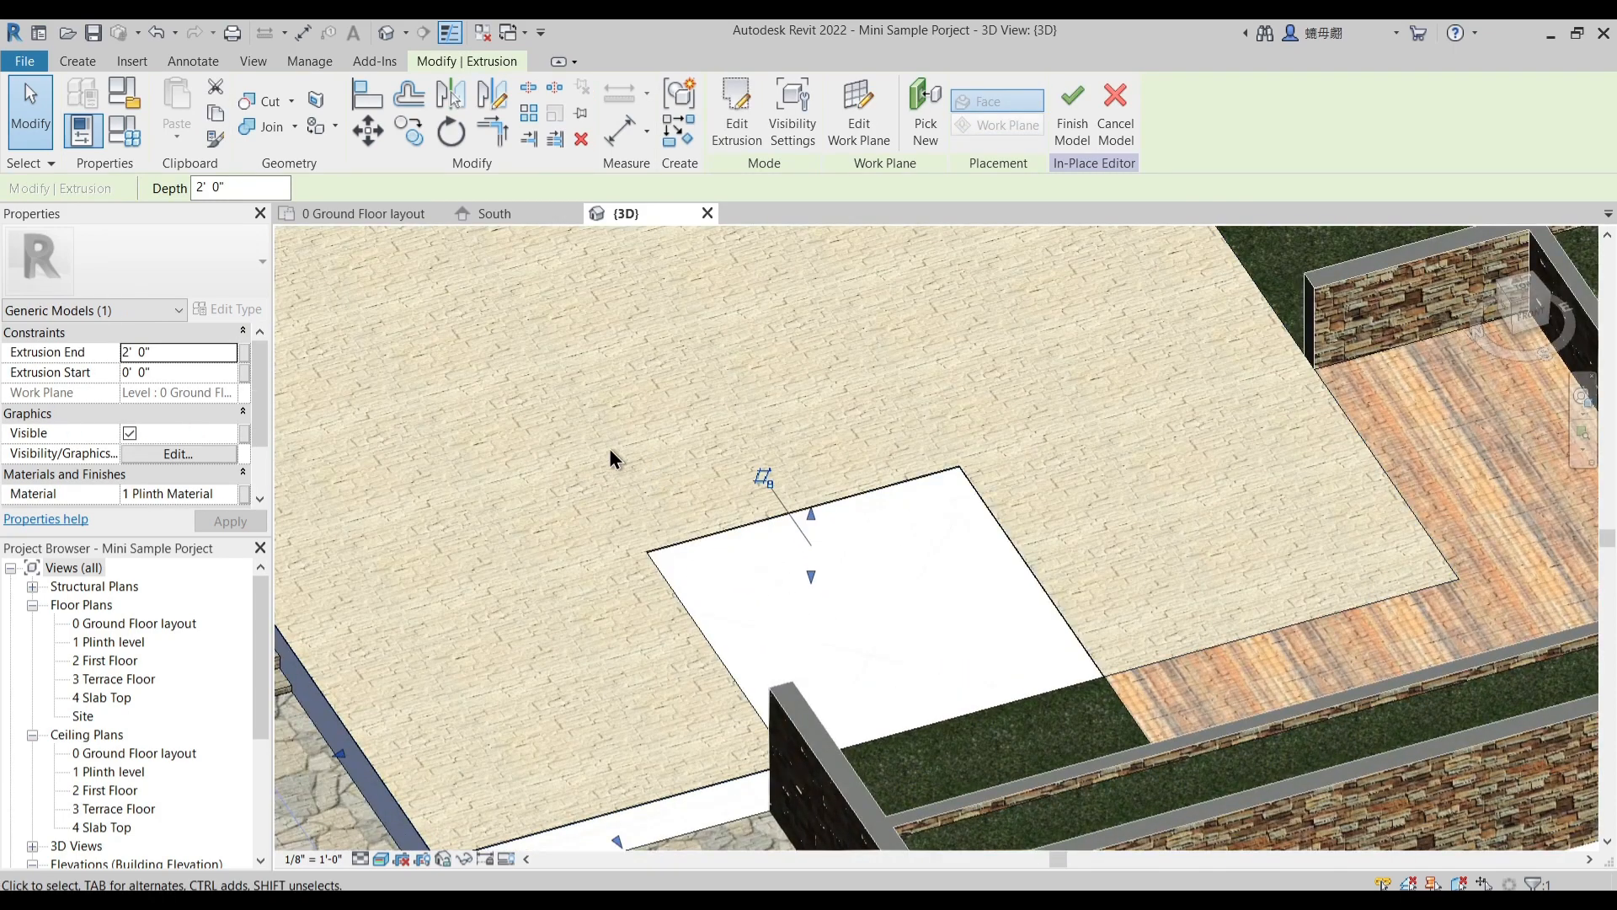
pyautogui.moveTo(642, 456); pyautogui.dragTo(679, 409, button='middle')
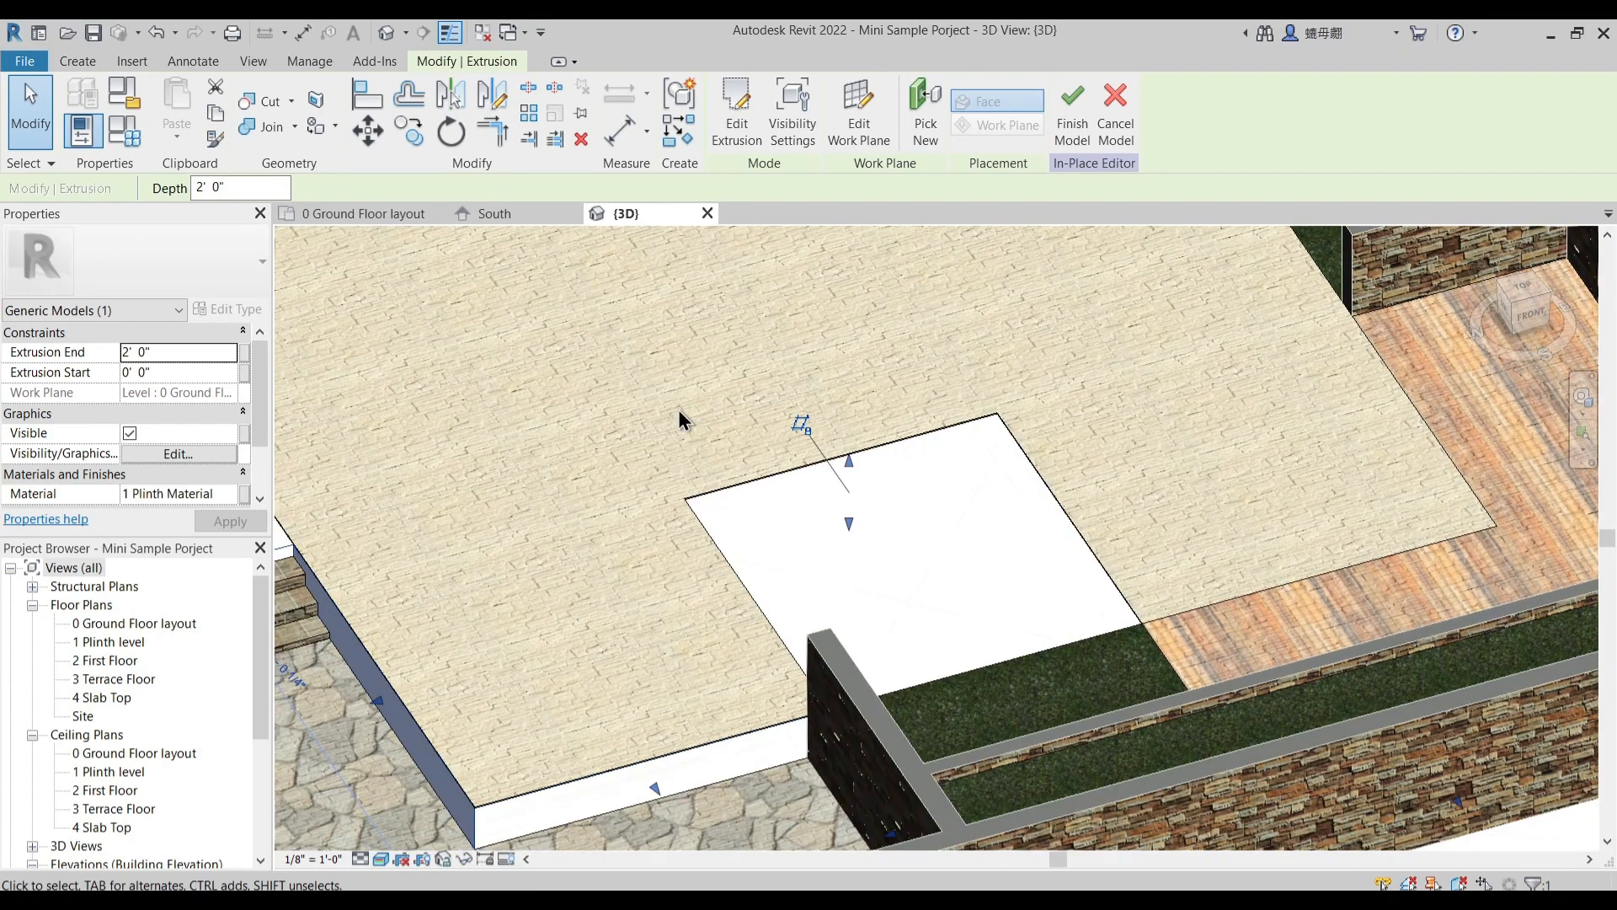
pyautogui.scroll(-2, 679, 410)
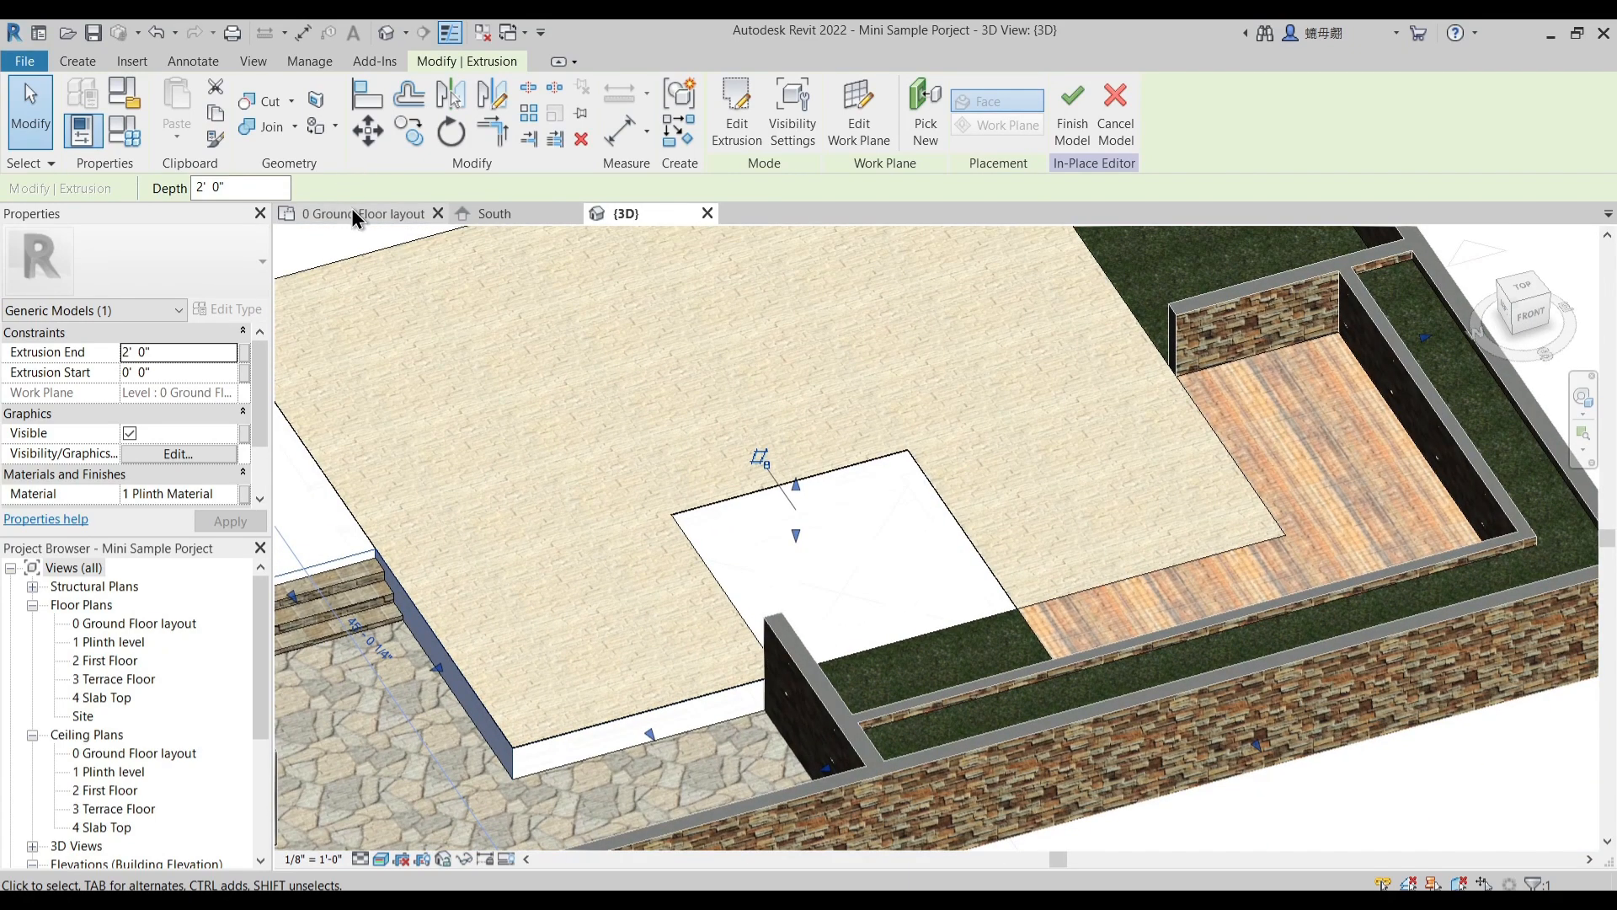
pyautogui.click(354, 216)
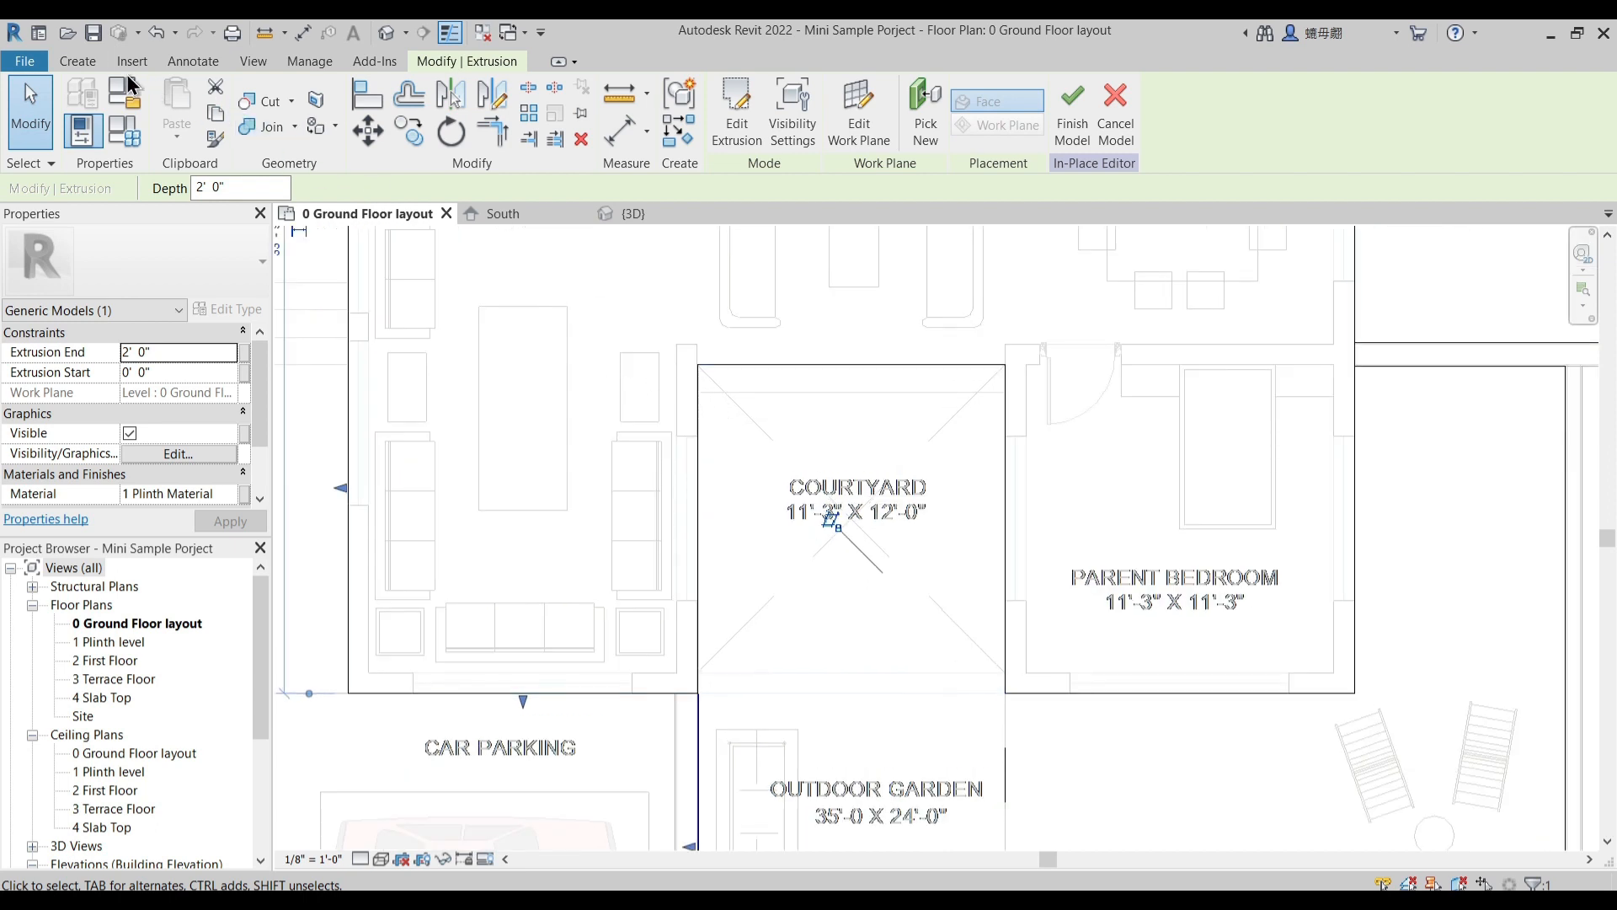
pyautogui.click(75, 61)
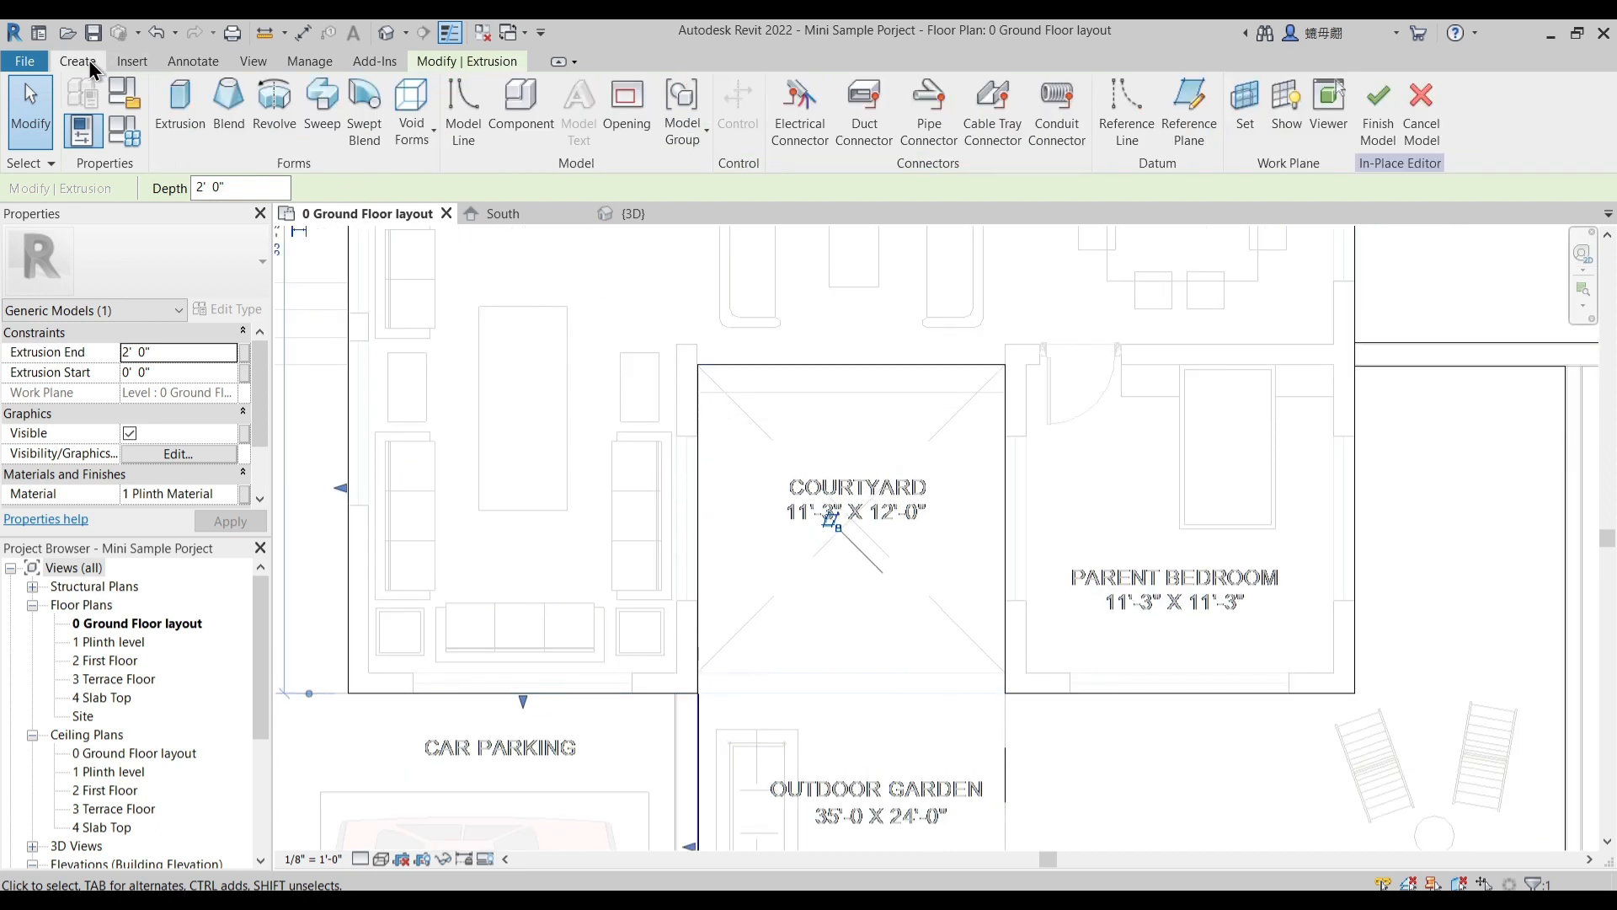
pyautogui.click(412, 144)
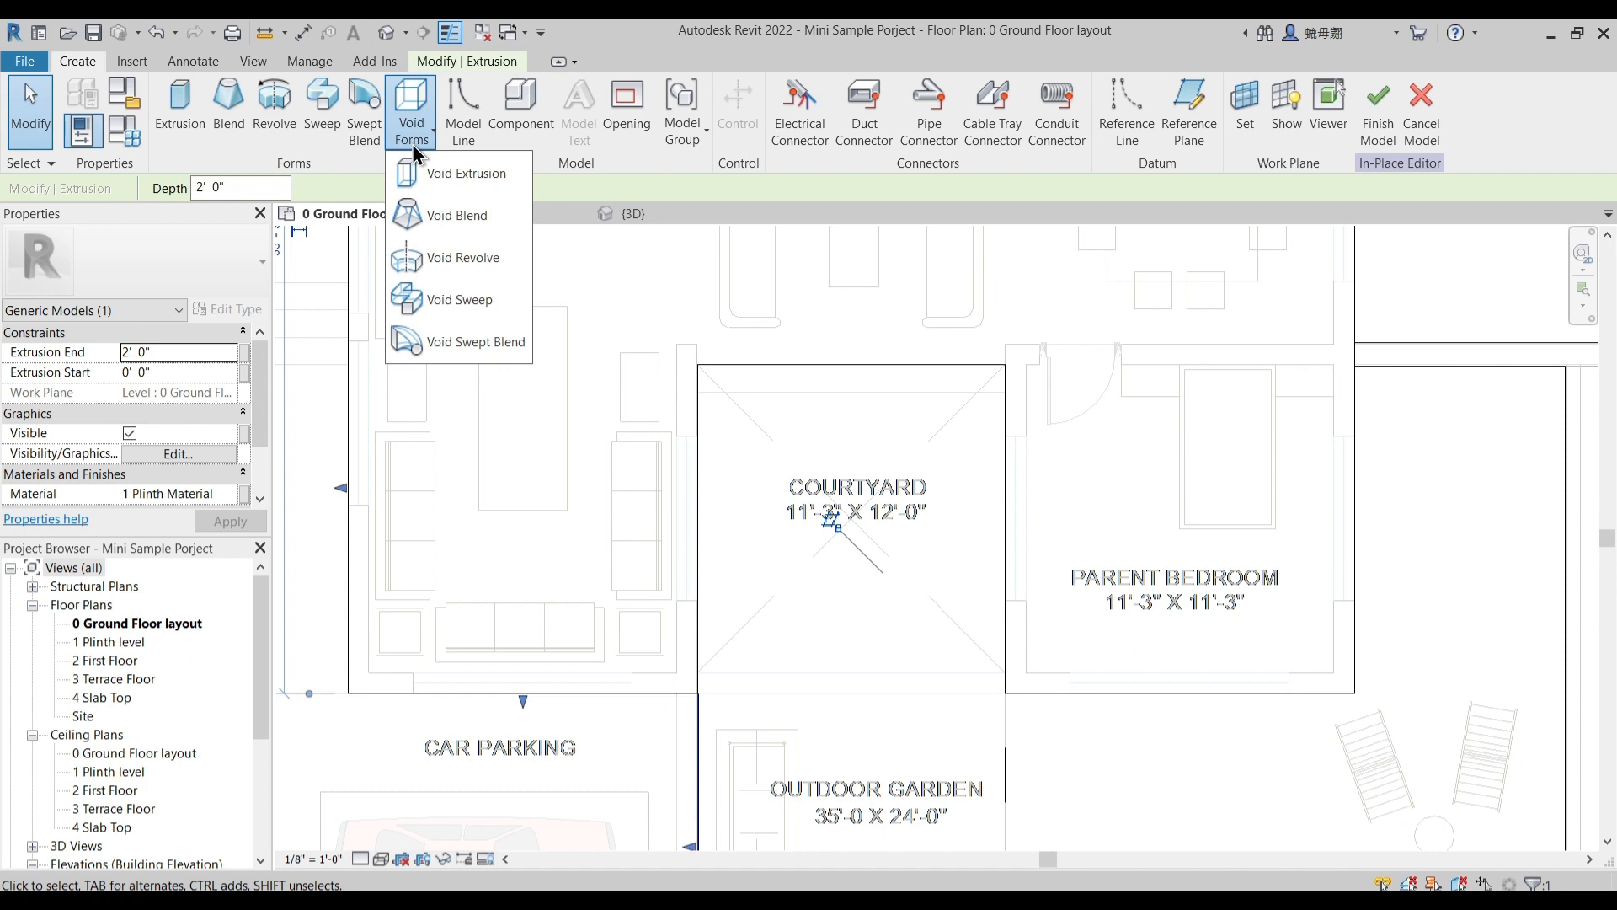
pyautogui.click(452, 173)
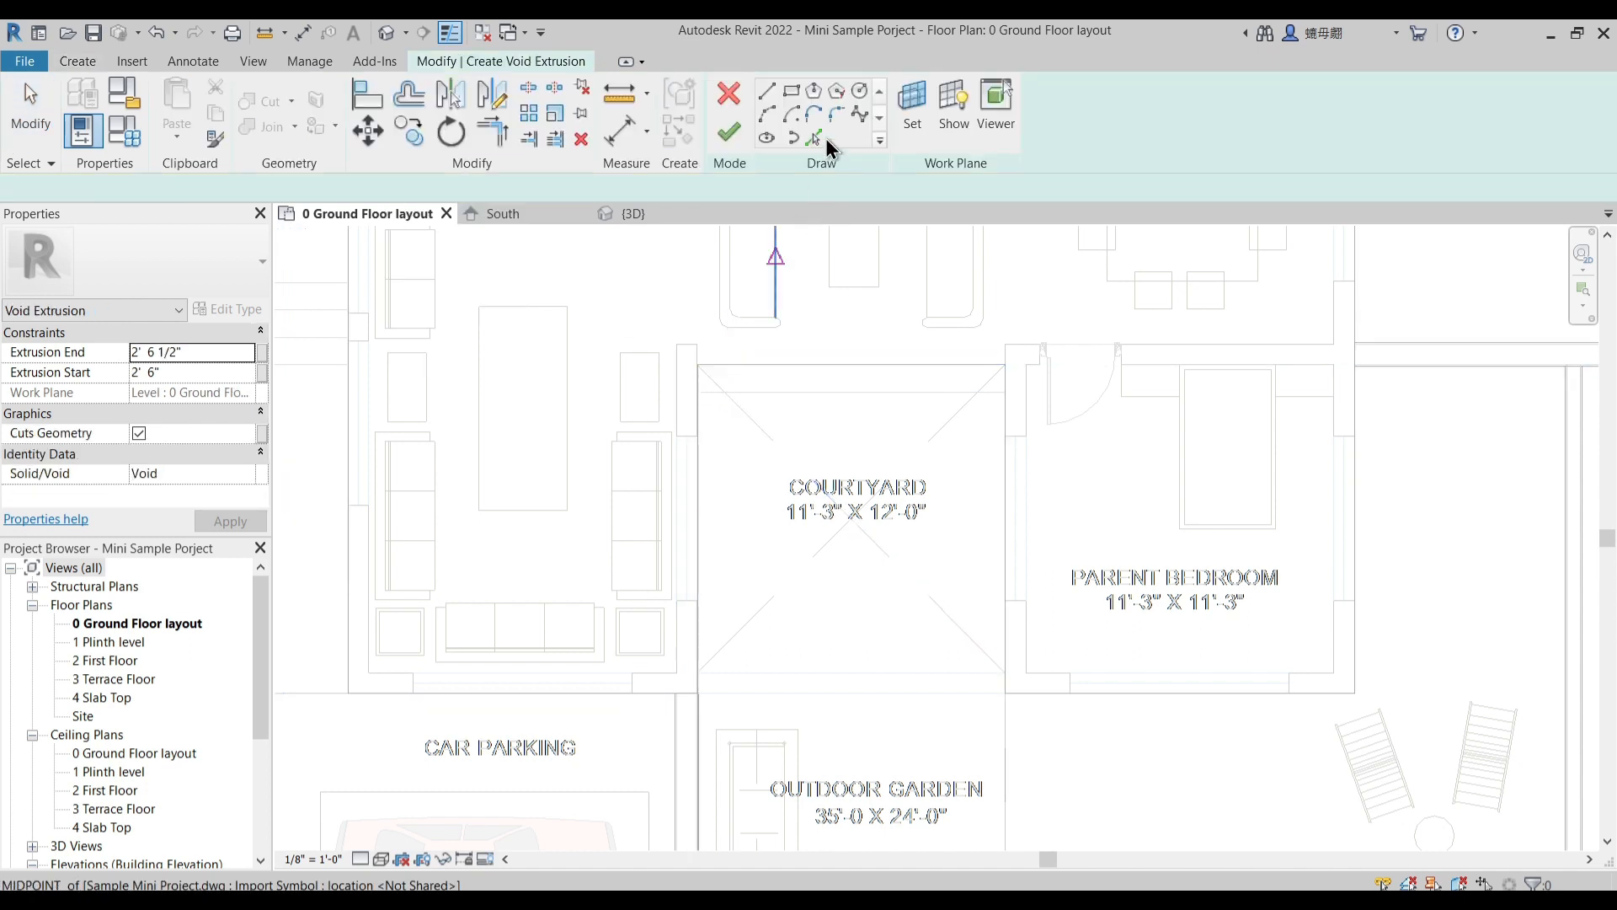
pyautogui.click(790, 92)
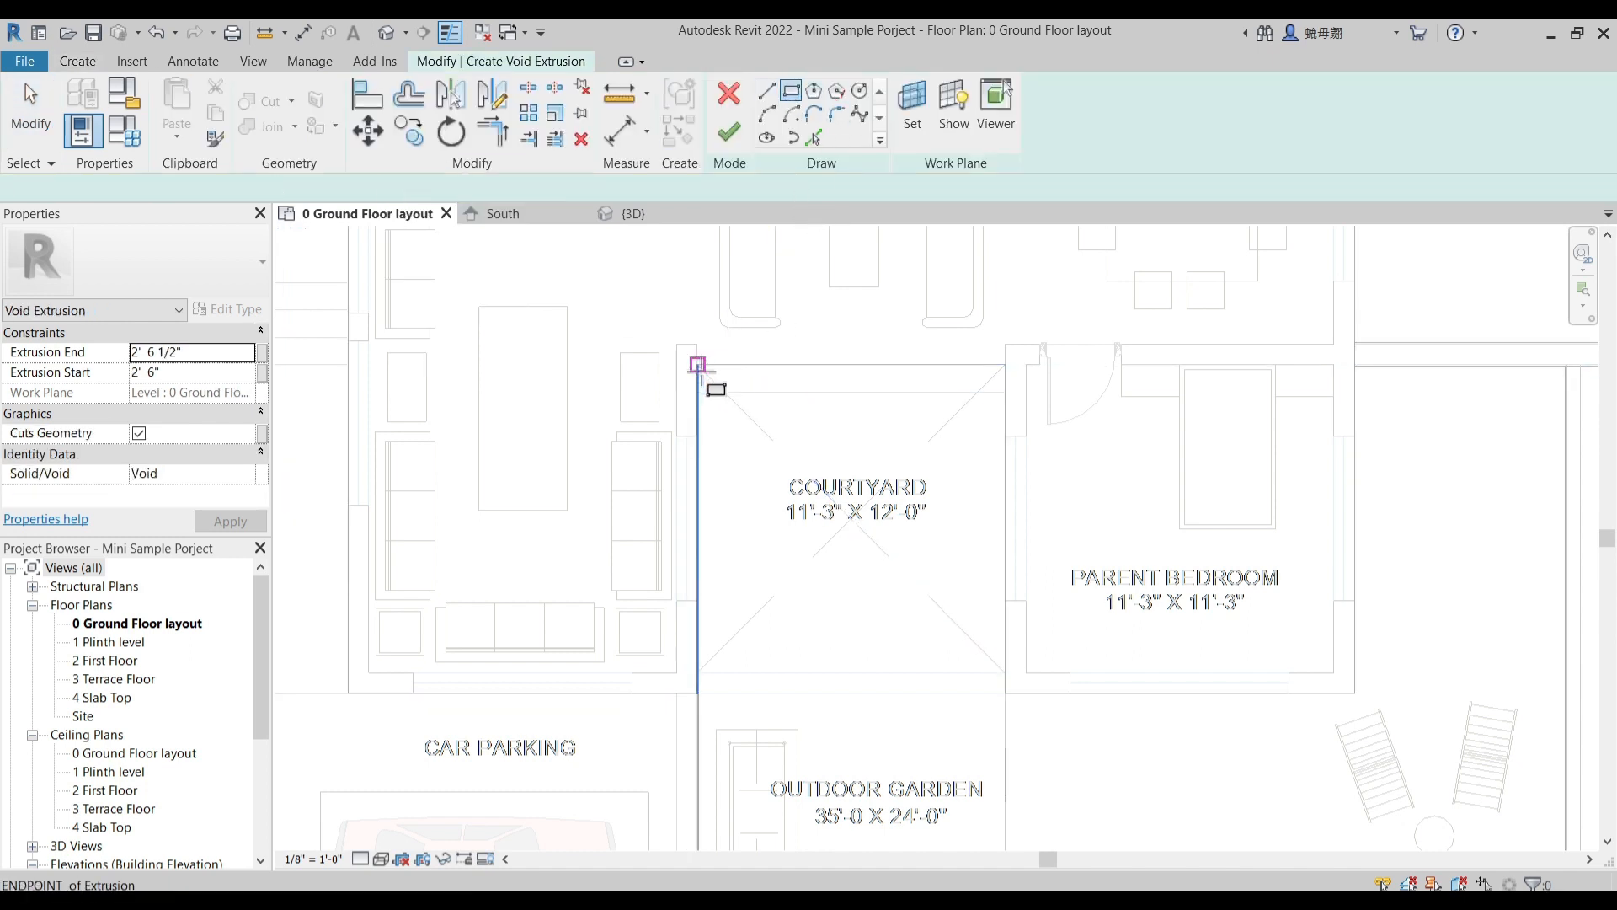
pyautogui.click(697, 365)
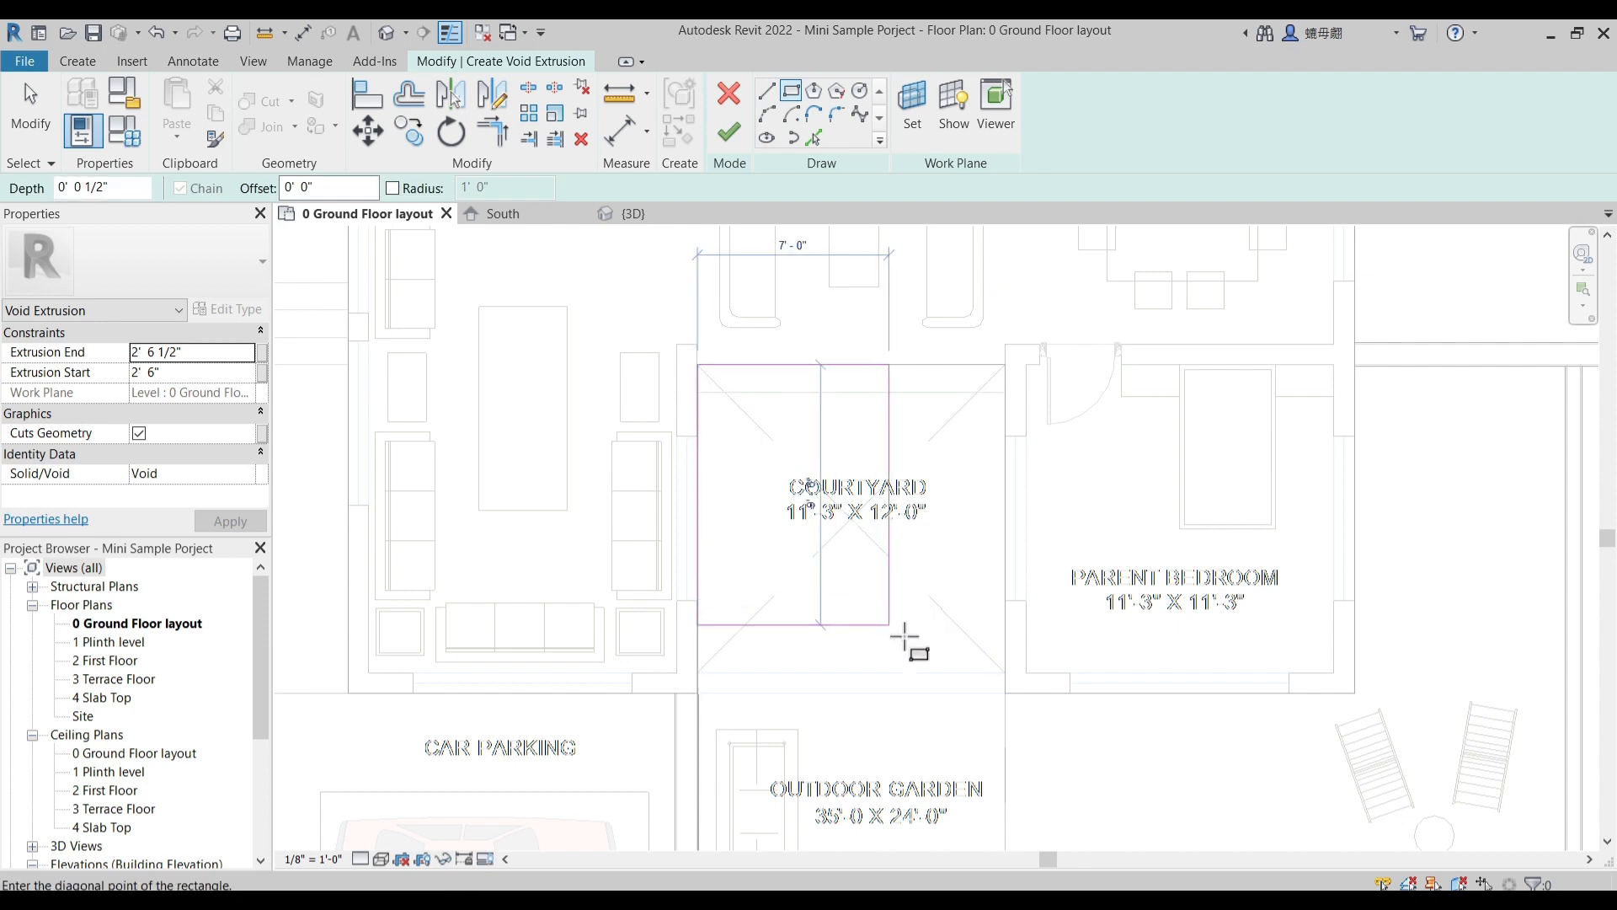
pyautogui.click(1005, 672)
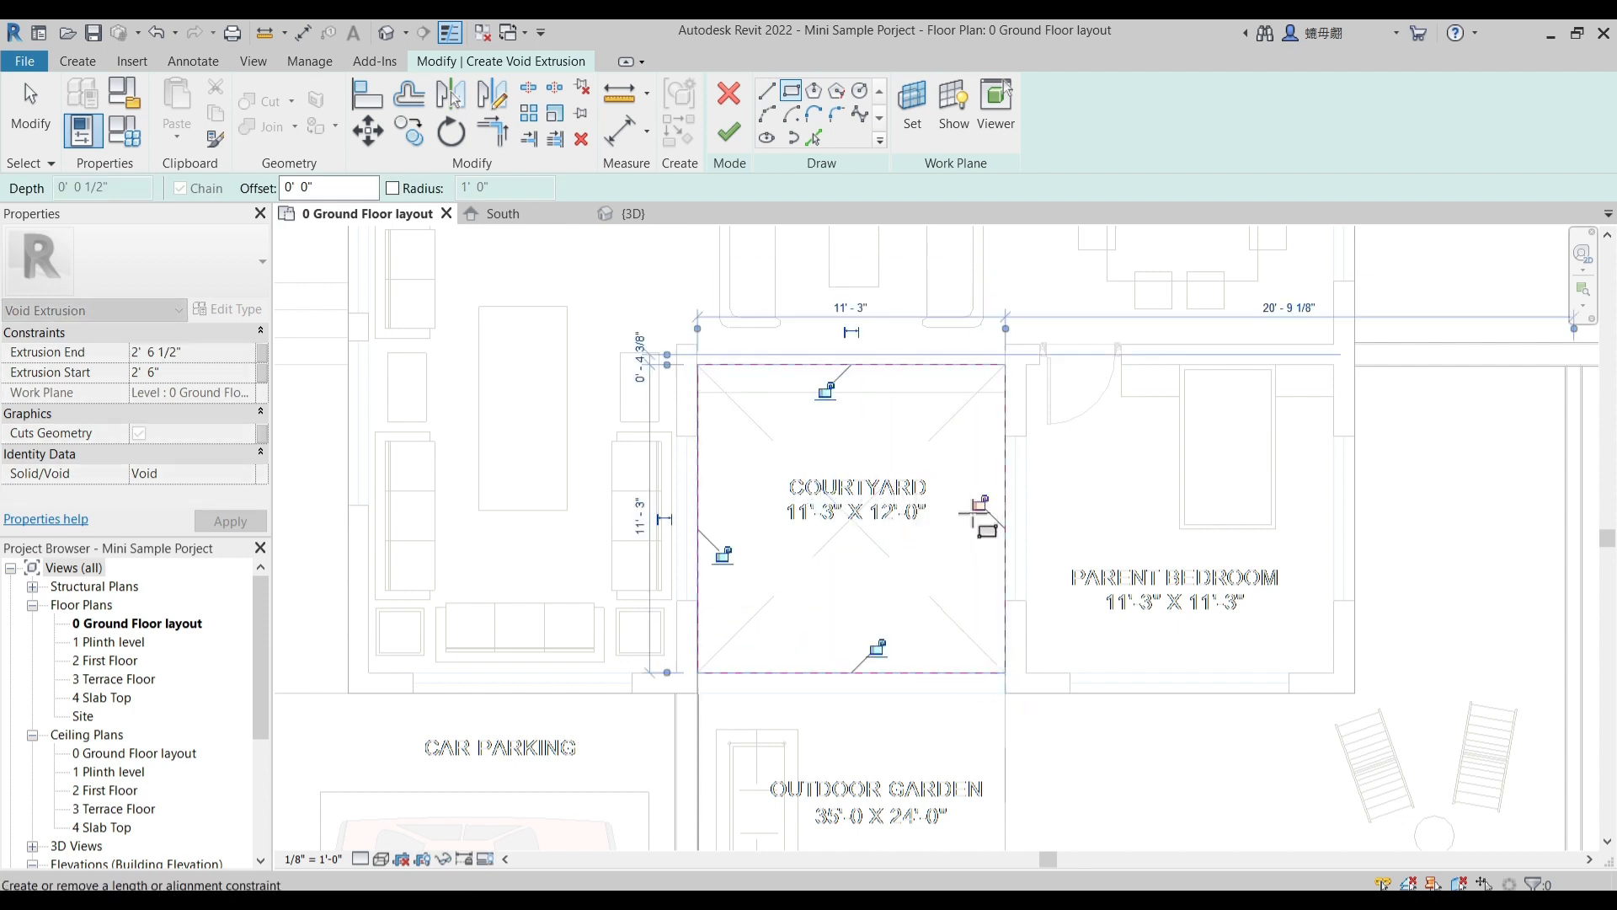
# - Set the courtyard void's extrusion start to 1' 6" and its end to 2' 3", and finish its sketch
pyautogui.click(194, 372)
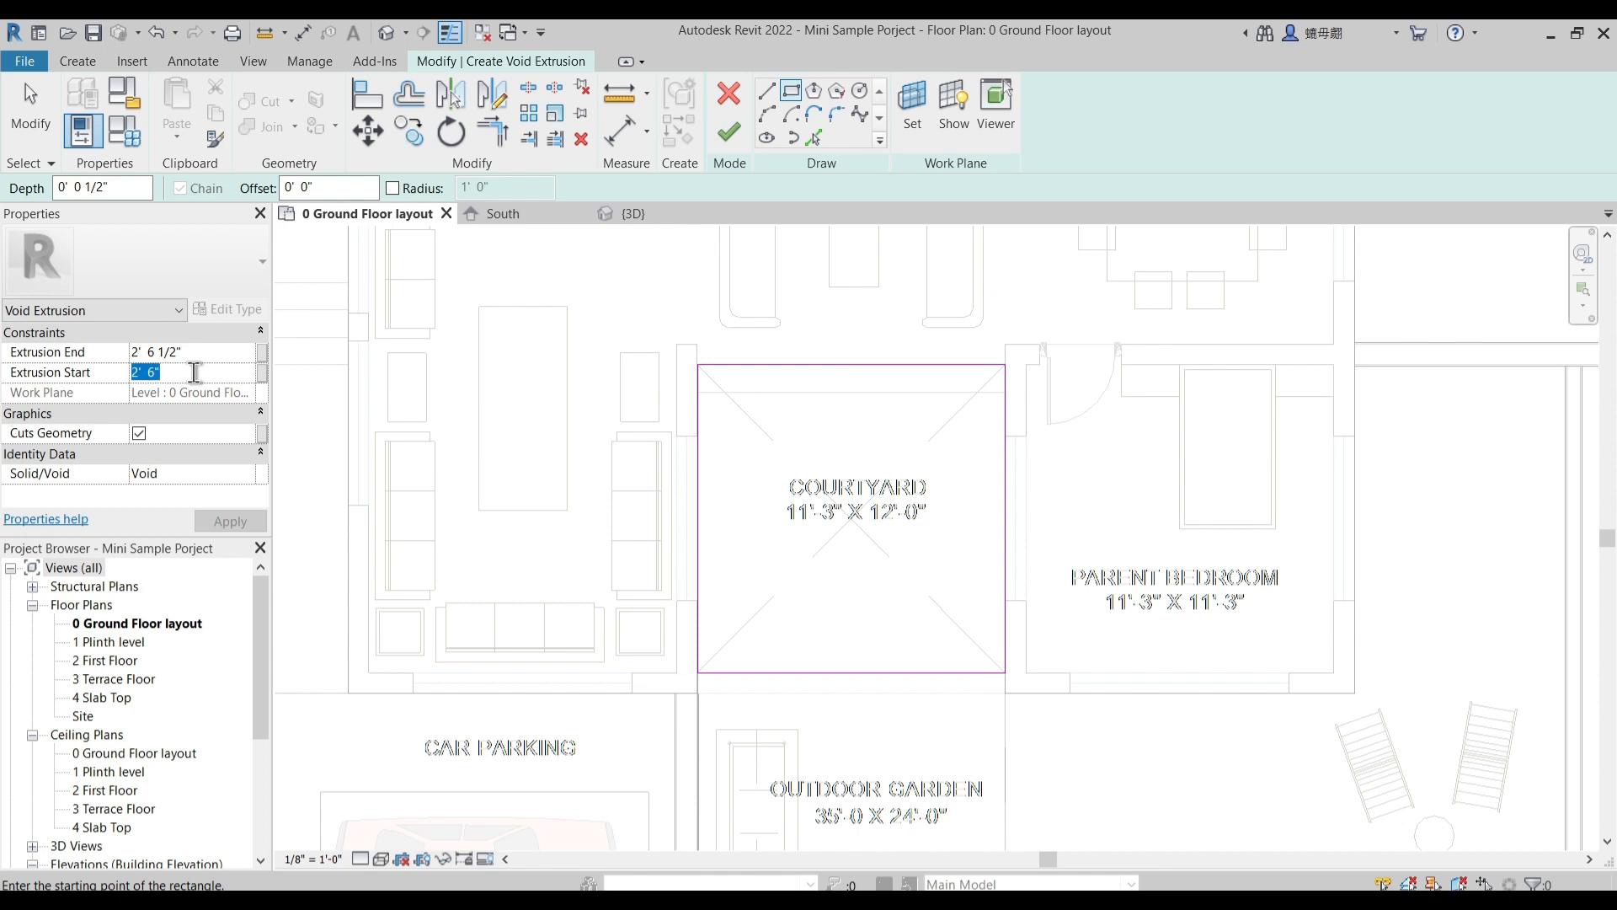
pyautogui.write('1')
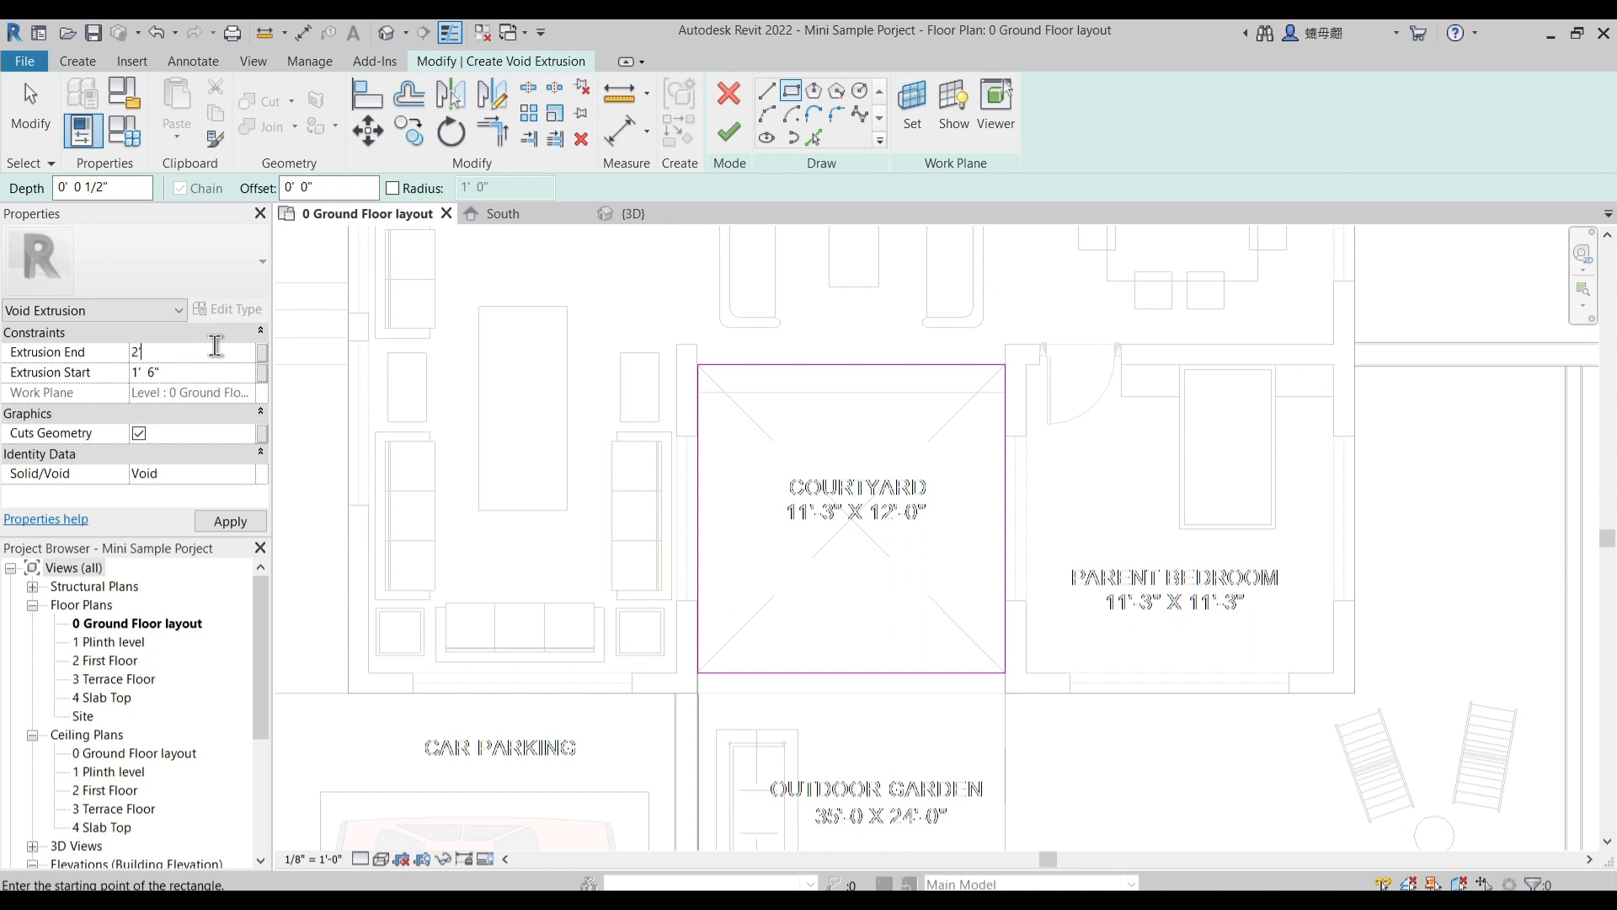
pyautogui.click(730, 131)
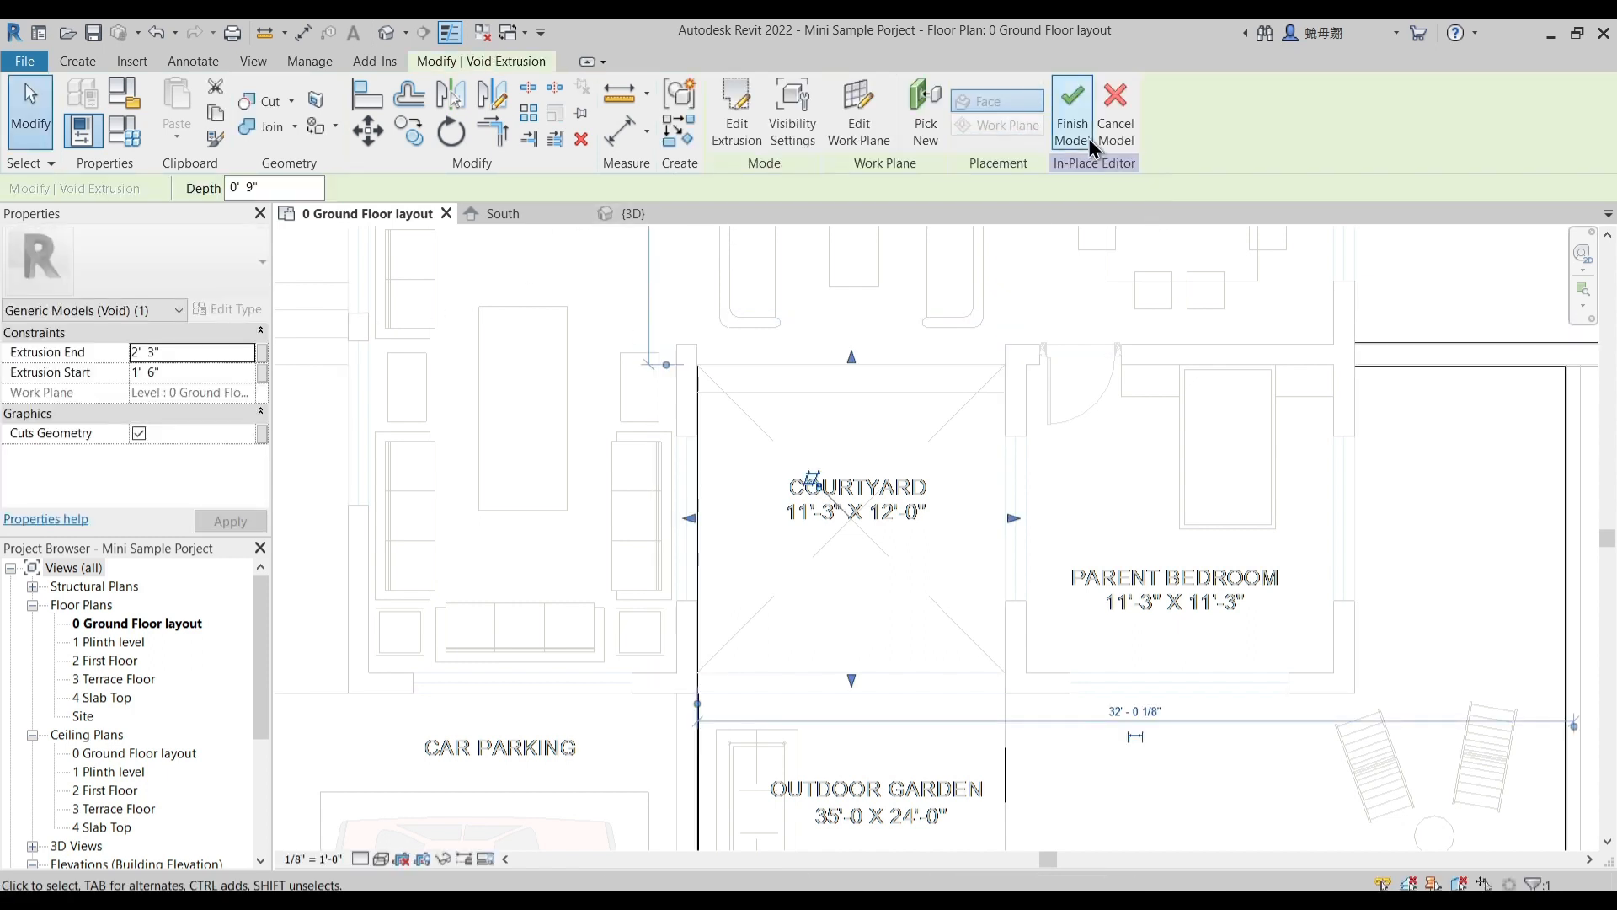
# - Paint the recessed courtyard floor face with 1 Stone Material in the 3D view
pyautogui.click(386, 33)
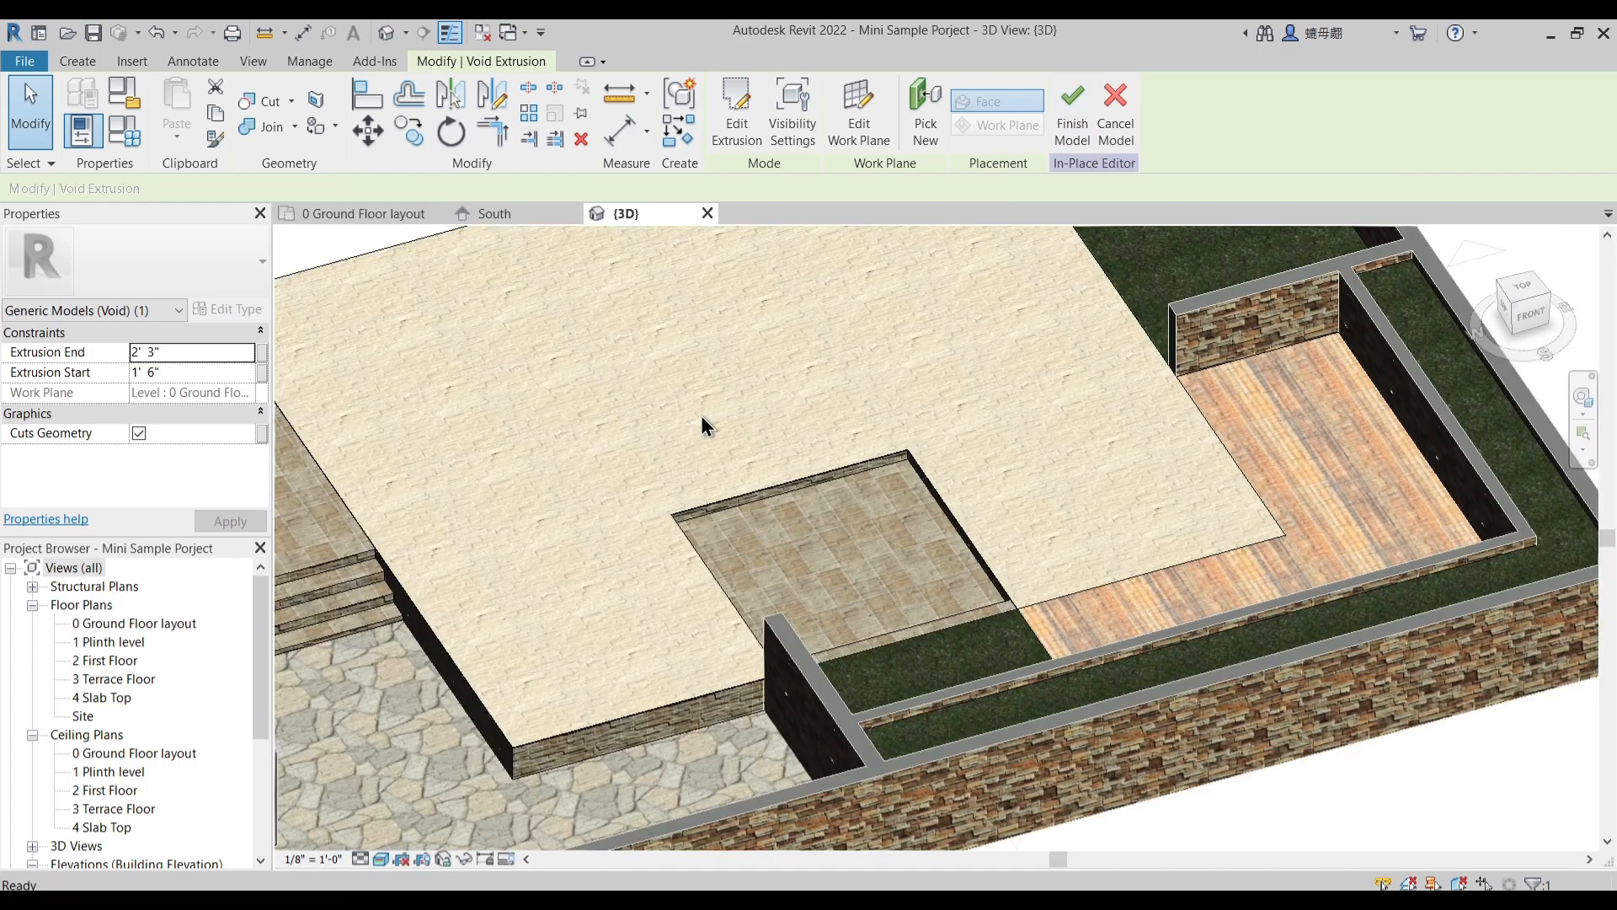
pyautogui.click(825, 539)
pyautogui.scroll(2, 826, 539)
pyautogui.keyDown('shift'); pyautogui.moveTo(818, 536); pyautogui.dragTo(664, 472, button='middle'); pyautogui.keyUp('shift')
pyautogui.scroll(3, 664, 472)
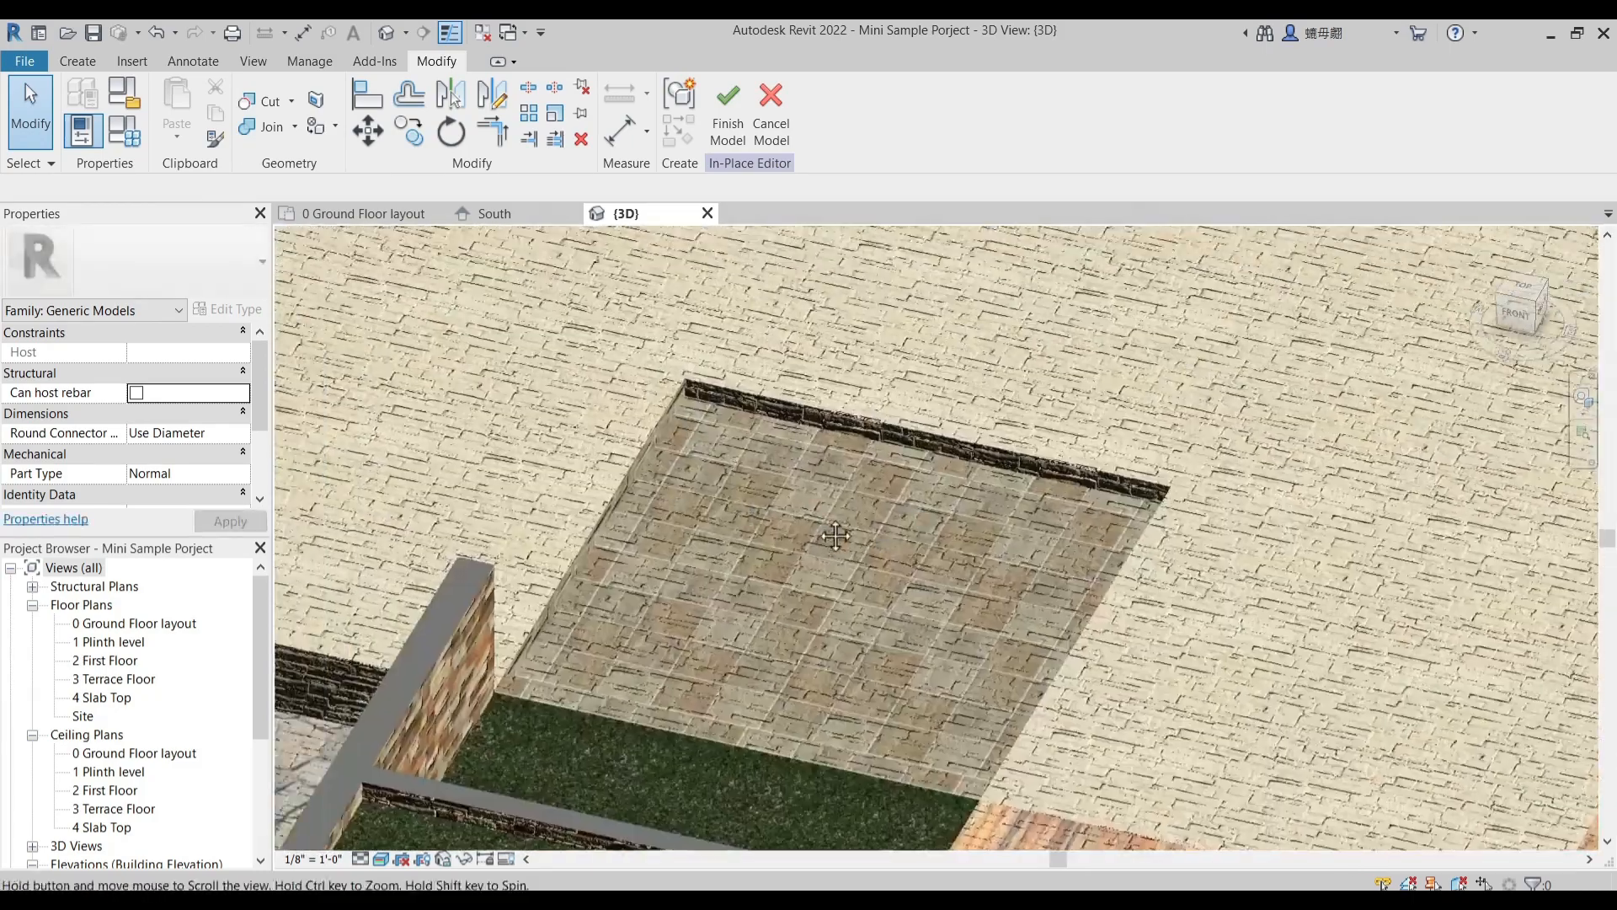
pyautogui.click(335, 128)
pyautogui.click(316, 128)
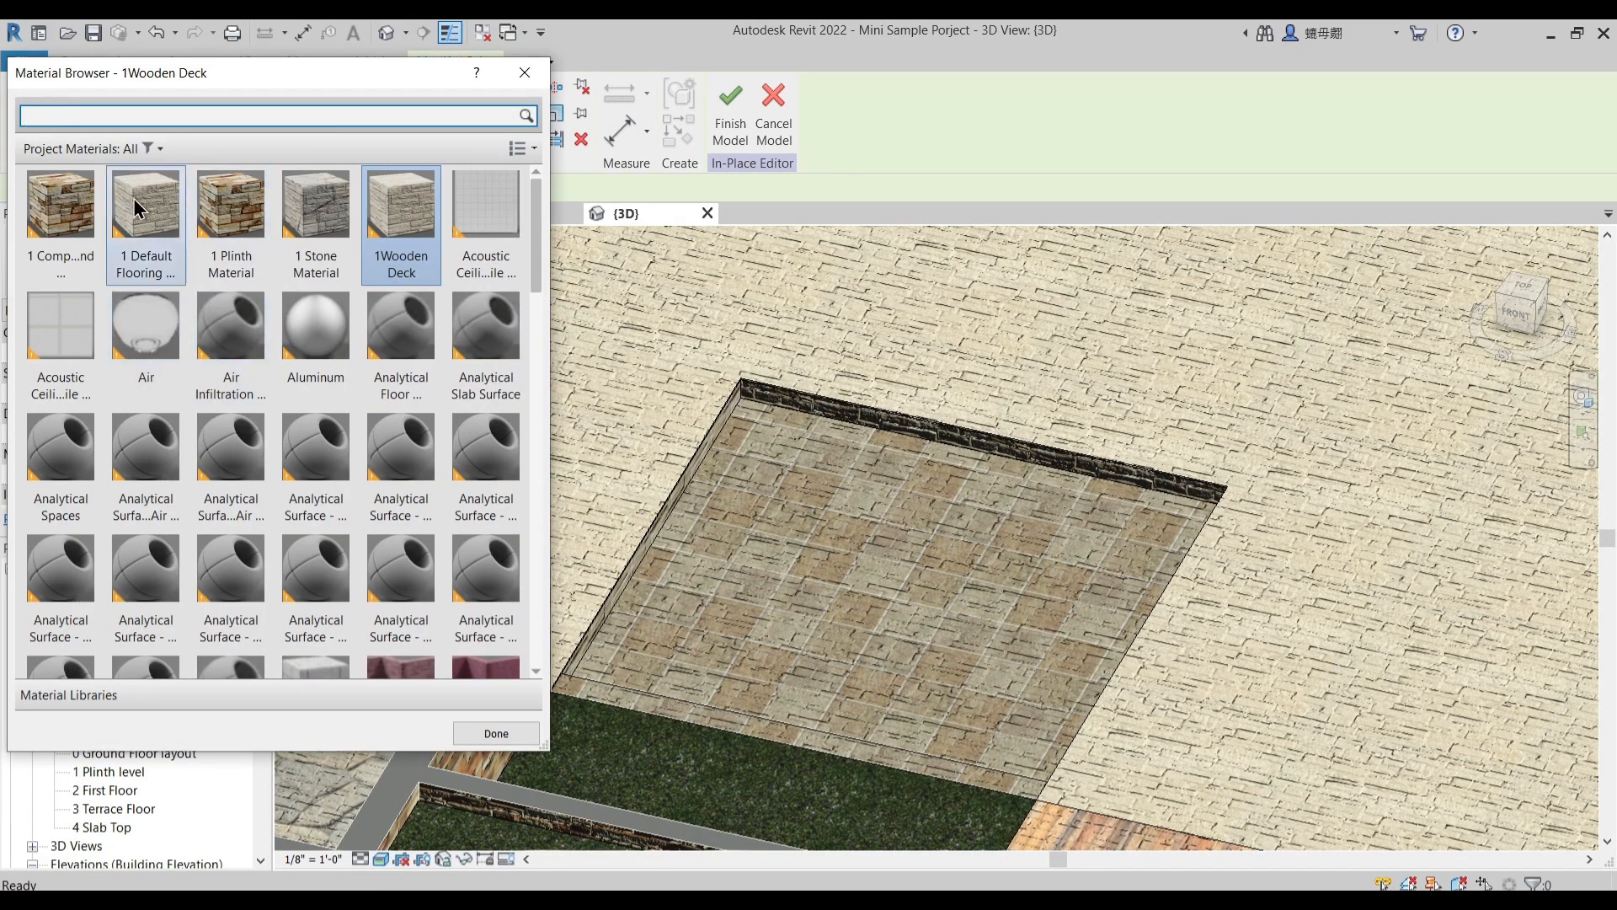
pyautogui.click(330, 214)
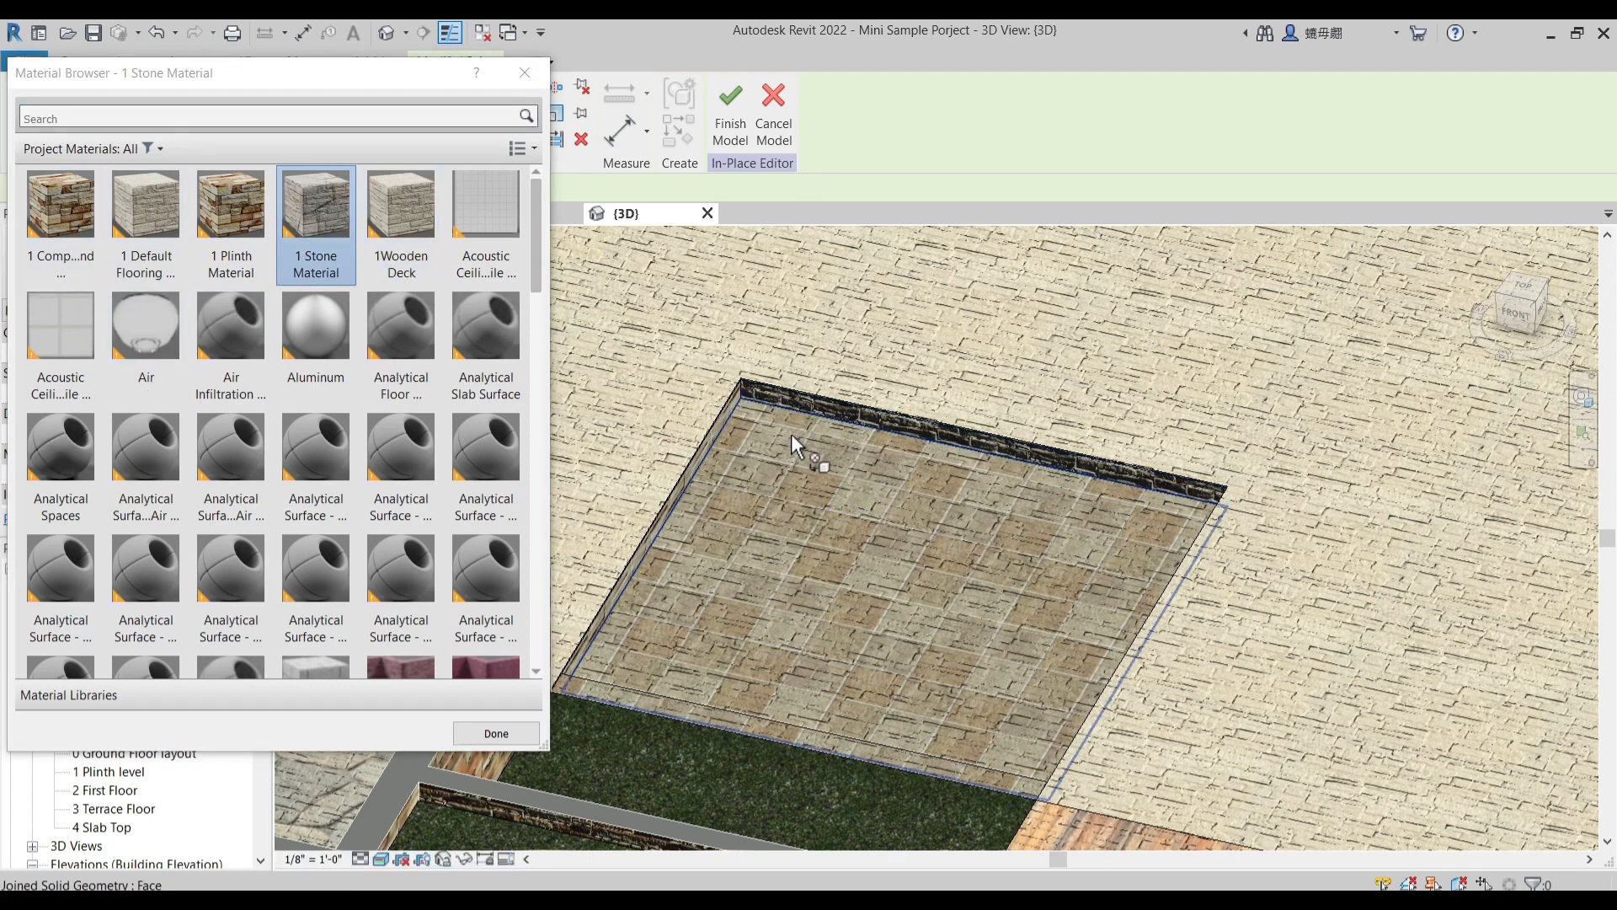
pyautogui.click(831, 503)
pyautogui.press('Escape')
pyautogui.scroll(-1, 905, 564)
pyautogui.moveTo(760, 599)
pyautogui.keyDown('shift'); pyautogui.mouseDown(button='middle')
pyautogui.moveTo(927, 621)
pyautogui.moveTo(953, 571)
pyautogui.moveTo(904, 583)
pyautogui.moveTo(945, 606)
pyautogui.moveTo(927, 598)
pyautogui.mouseUp(button='middle'); pyautogui.keyUp('shift')
pyautogui.scroll(-1, 953, 571)
pyautogui.scroll(-2, 953, 571)
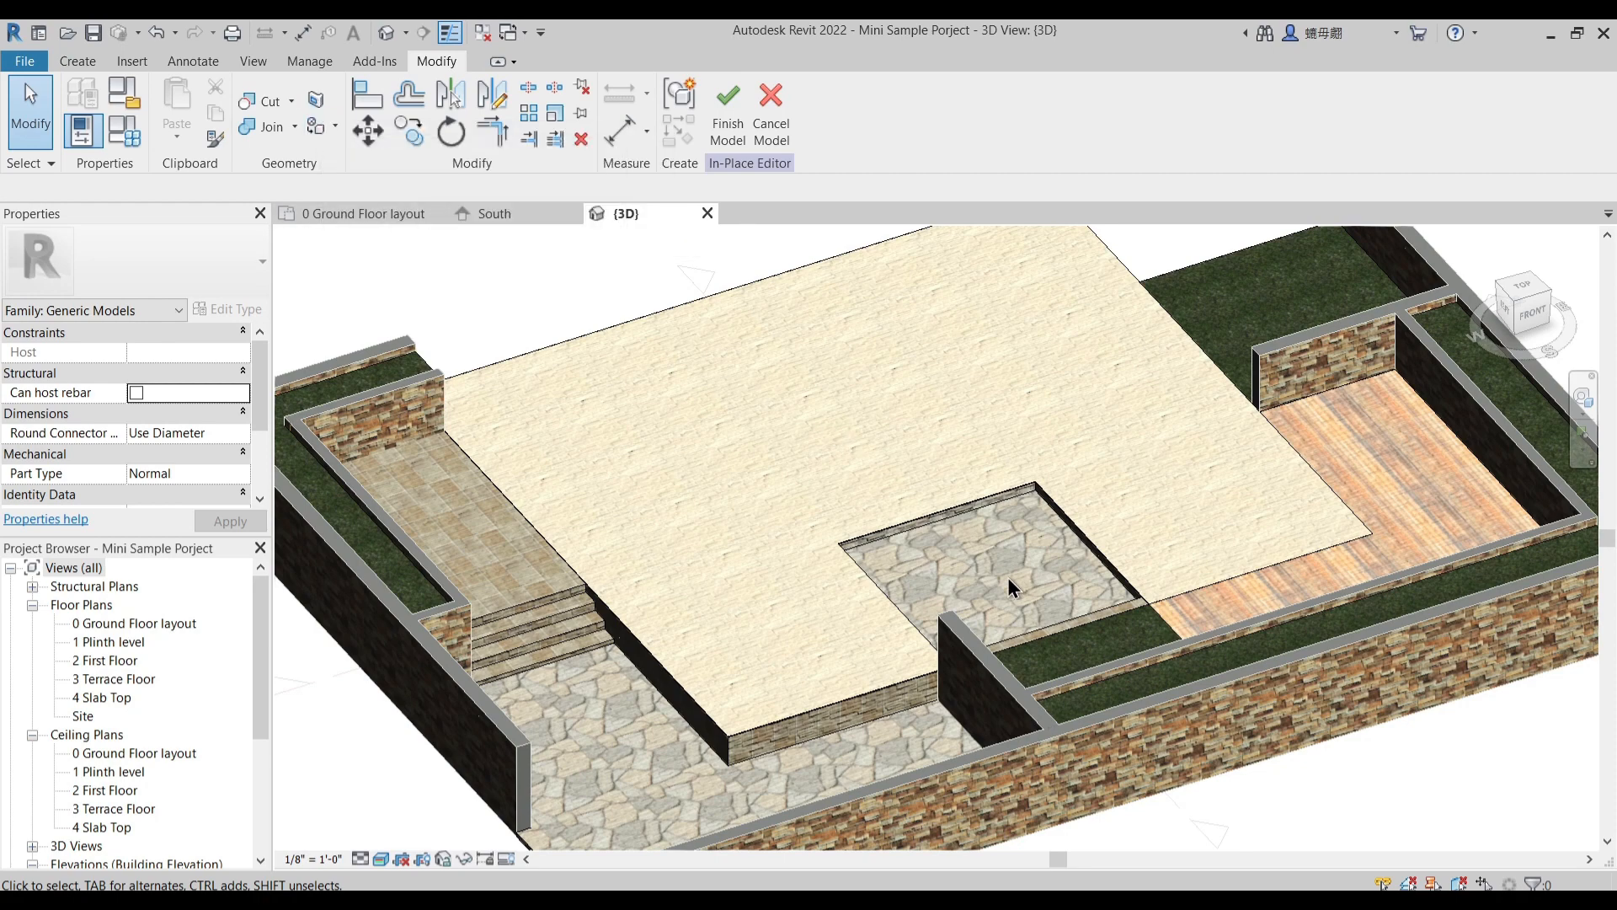
pyautogui.keyDown('shift'); pyautogui.moveTo(925, 559); pyautogui.dragTo(942, 560, button='middle'); pyautogui.keyUp('shift')
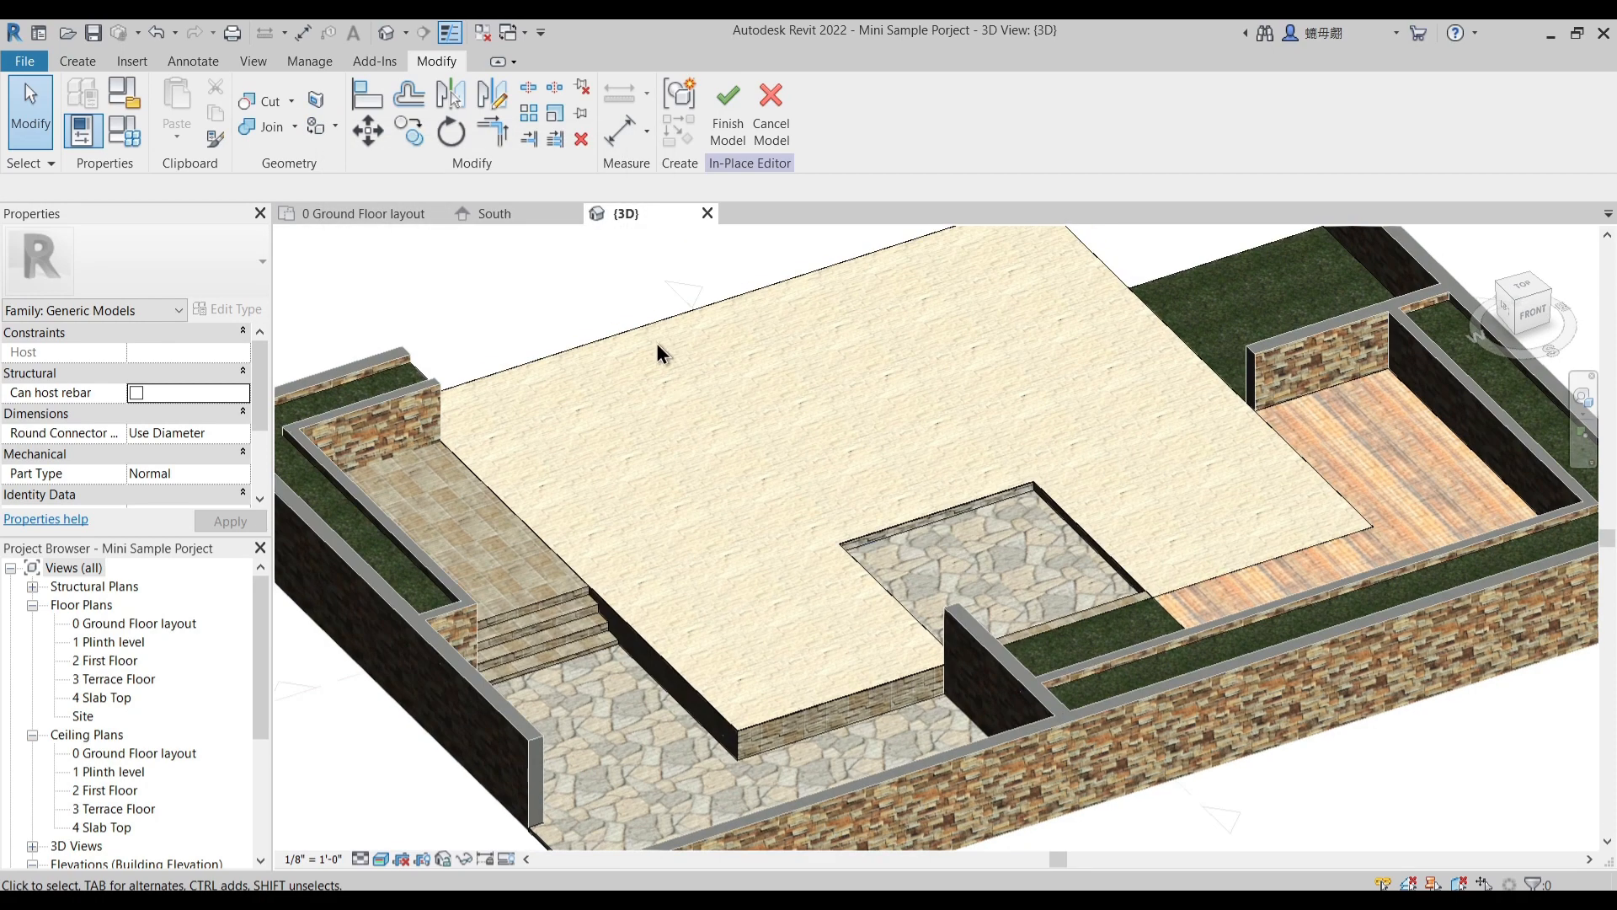
# - Temporarily hide the house floor extrusion and reset the temporary hide in the 3D view
pyautogui.click(816, 465)
pyautogui.press('Escape')
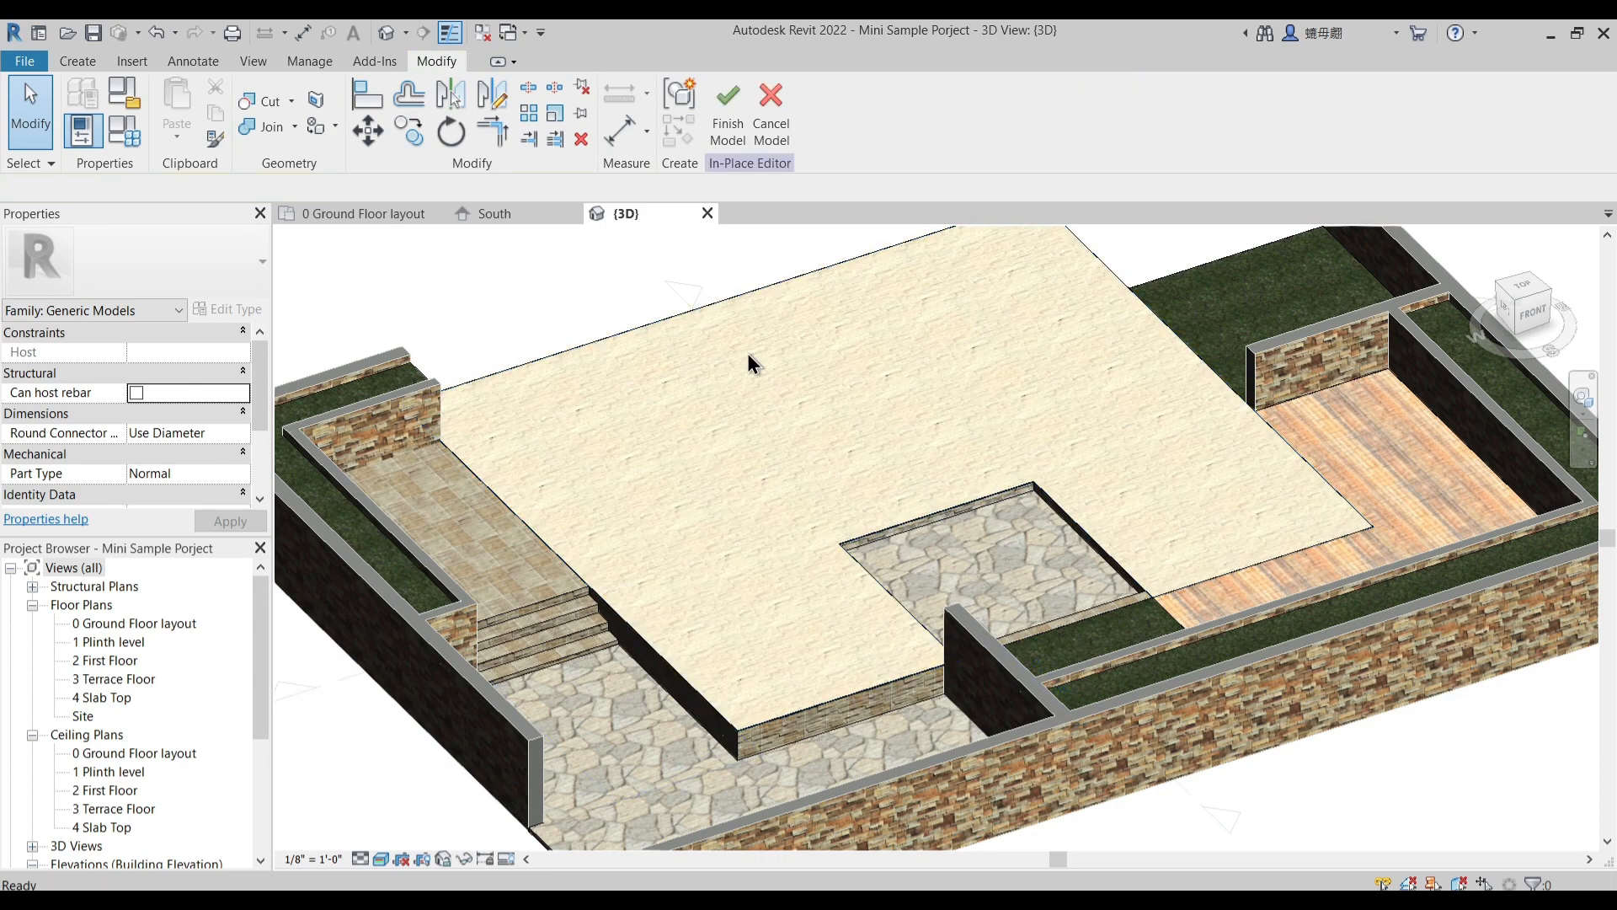
pyautogui.click(736, 319)
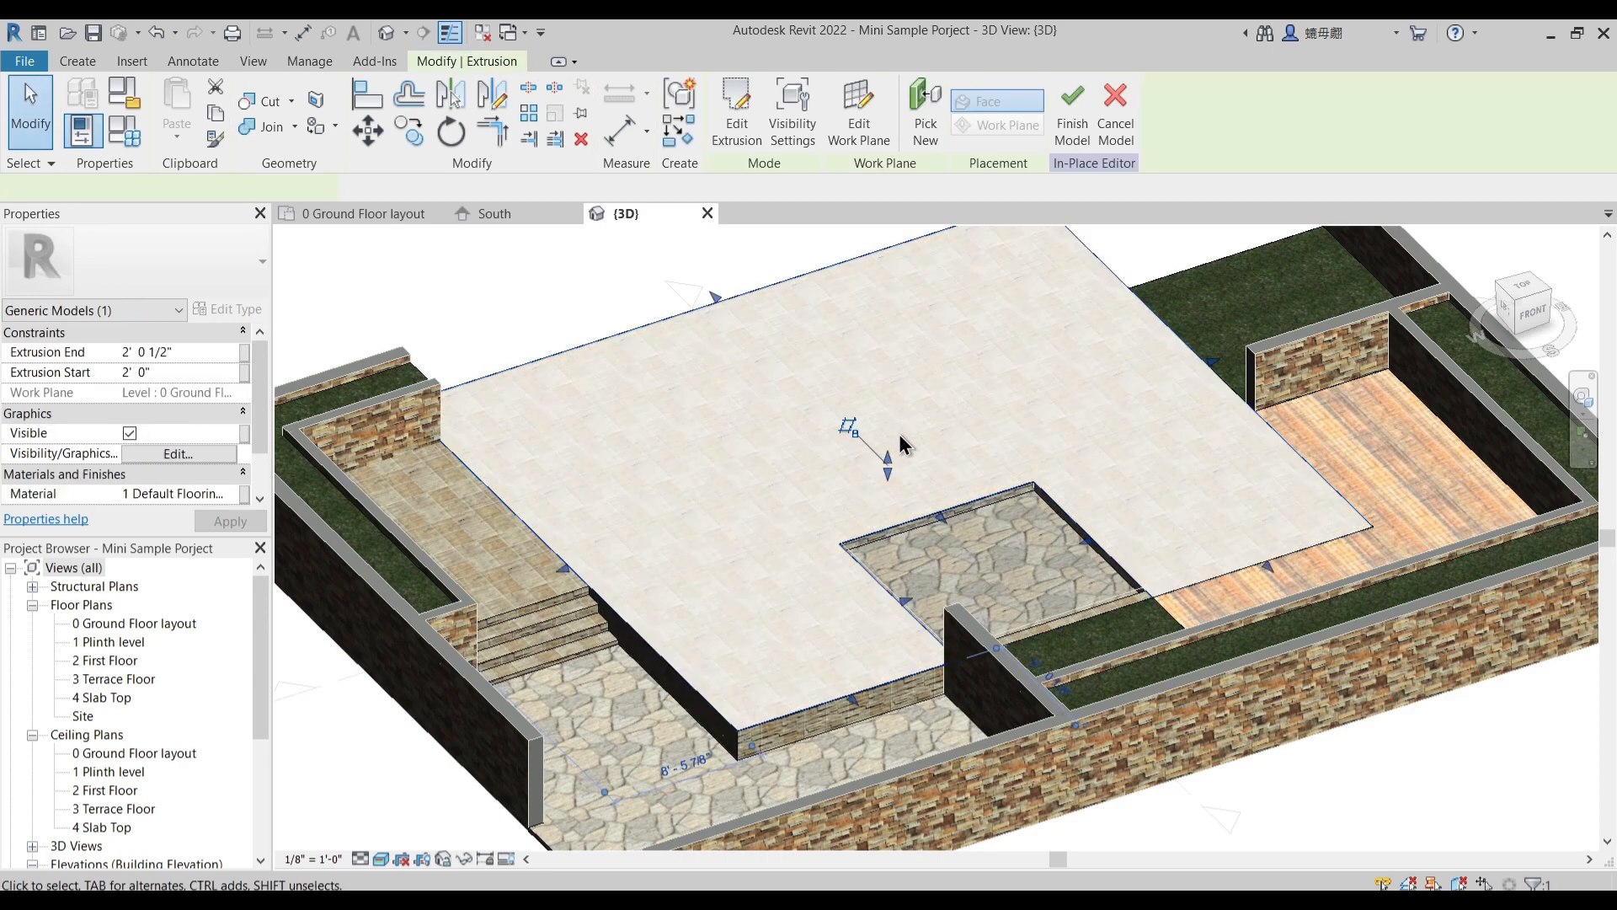
pyautogui.press('Escape')
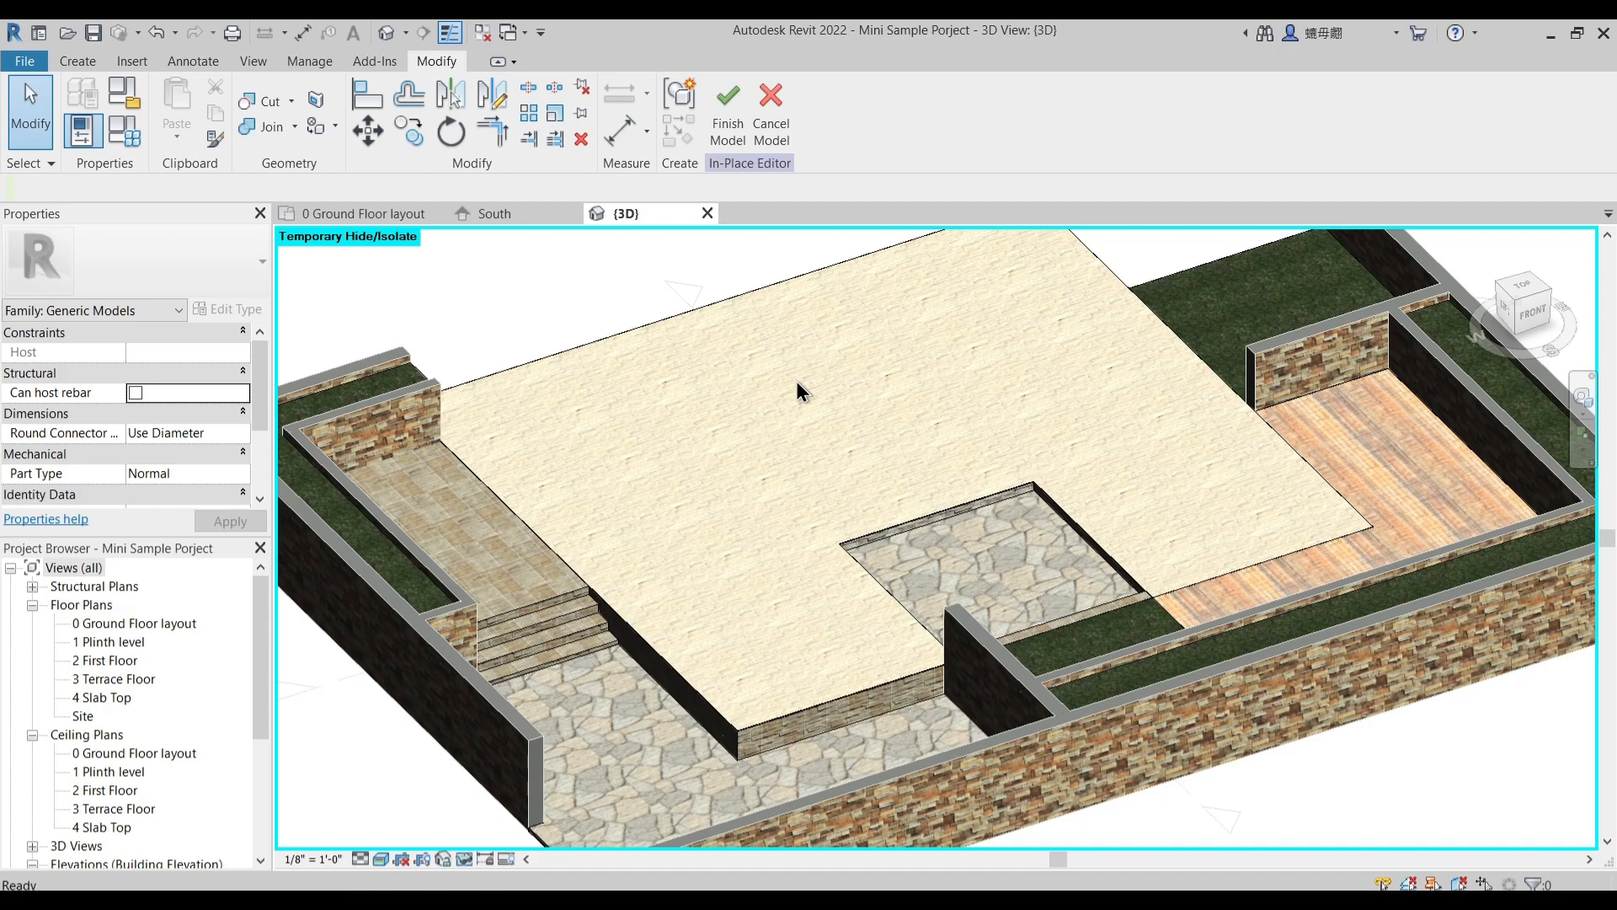
pyautogui.press('h')
pyautogui.press('r')
# - Check the courtyard recess and the surrounding floors from several angles, and finish the in-place model
pyautogui.keyDown('shift'); pyautogui.moveTo(828, 511); pyautogui.dragTo(1306, 286, button='middle'); pyautogui.keyUp('shift')
pyautogui.scroll(5, 1162, 383)
pyautogui.scroll(-5, 1162, 382)
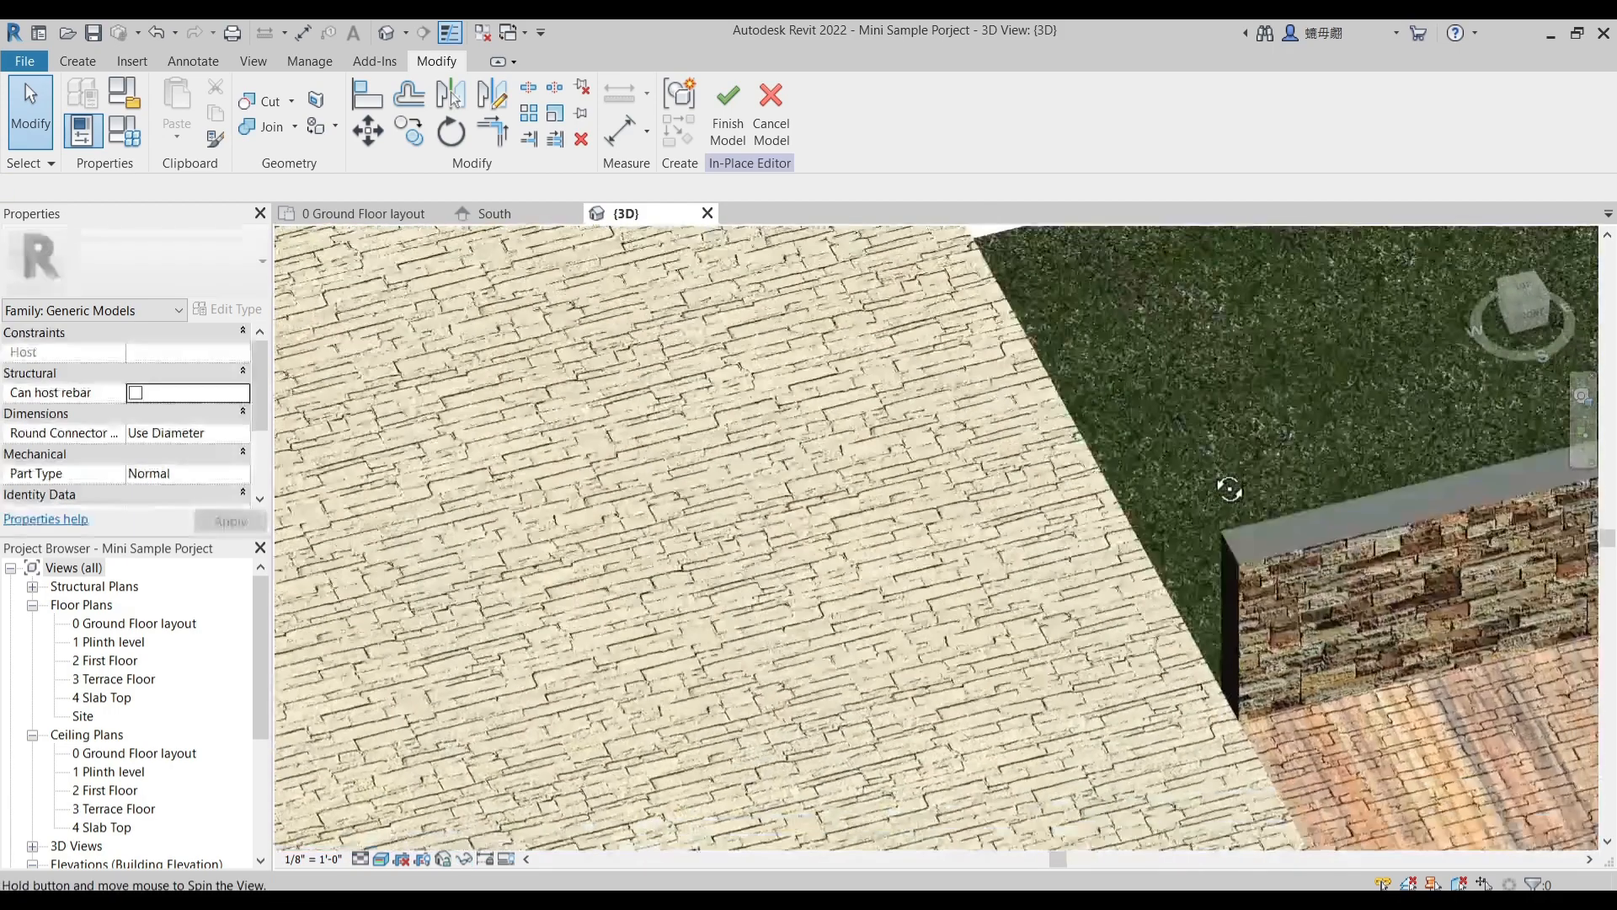
pyautogui.keyDown('shift'); pyautogui.moveTo(1162, 383); pyautogui.dragTo(894, 593, button='middle'); pyautogui.keyUp('shift')
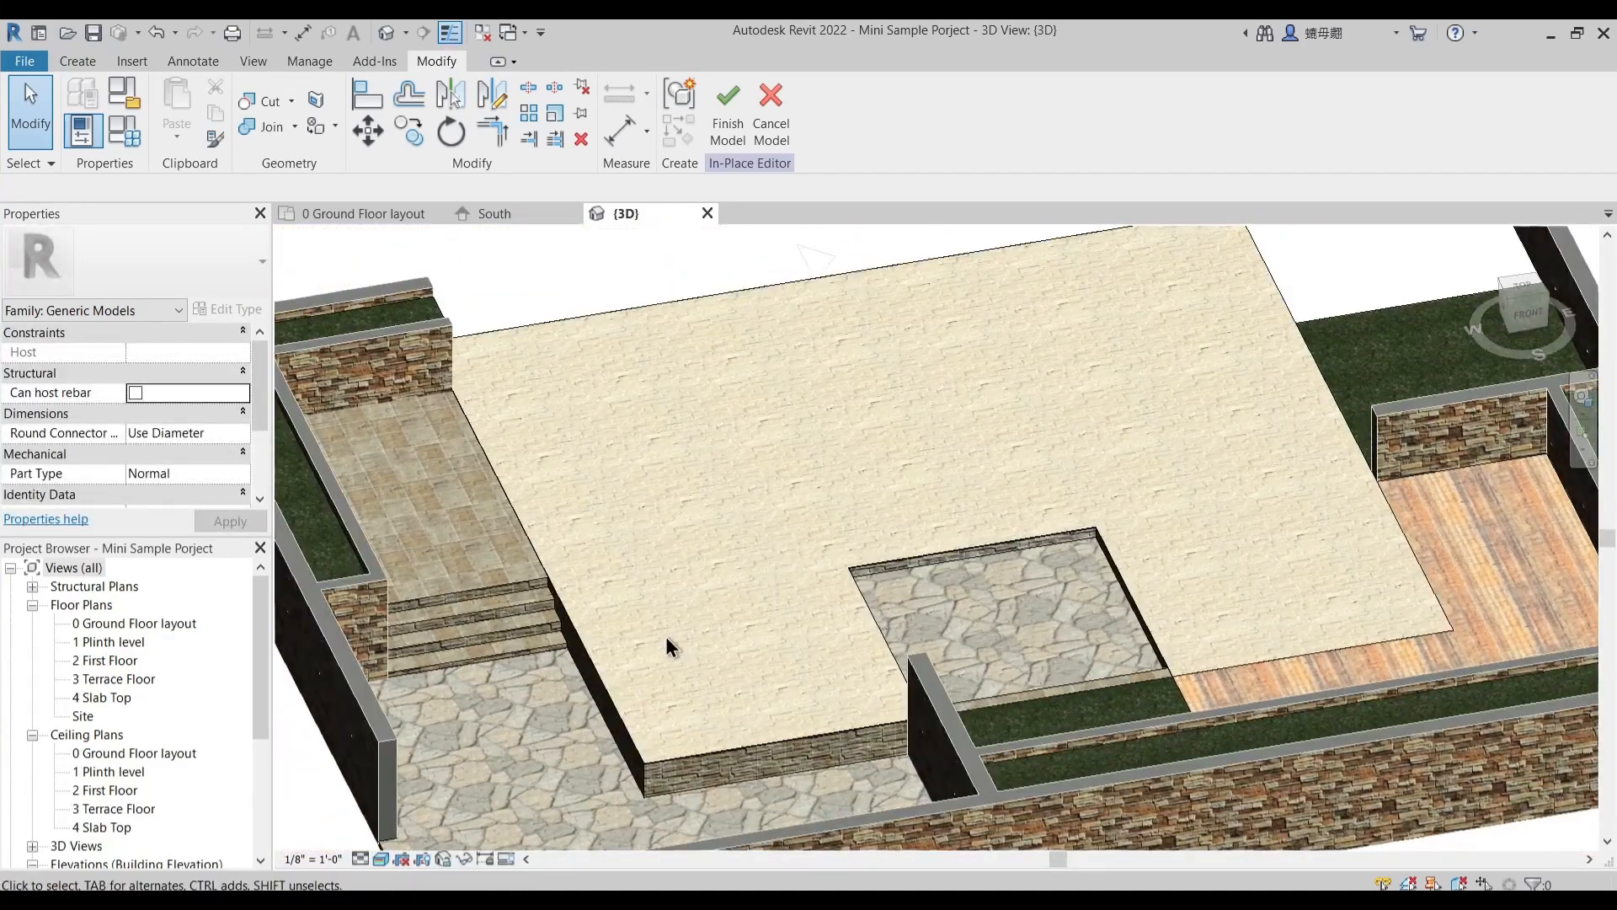
pyautogui.scroll(-3, 1166, 649)
pyautogui.keyDown('shift'); pyautogui.moveTo(1268, 566); pyautogui.dragTo(930, 480, button='middle'); pyautogui.keyUp('shift')
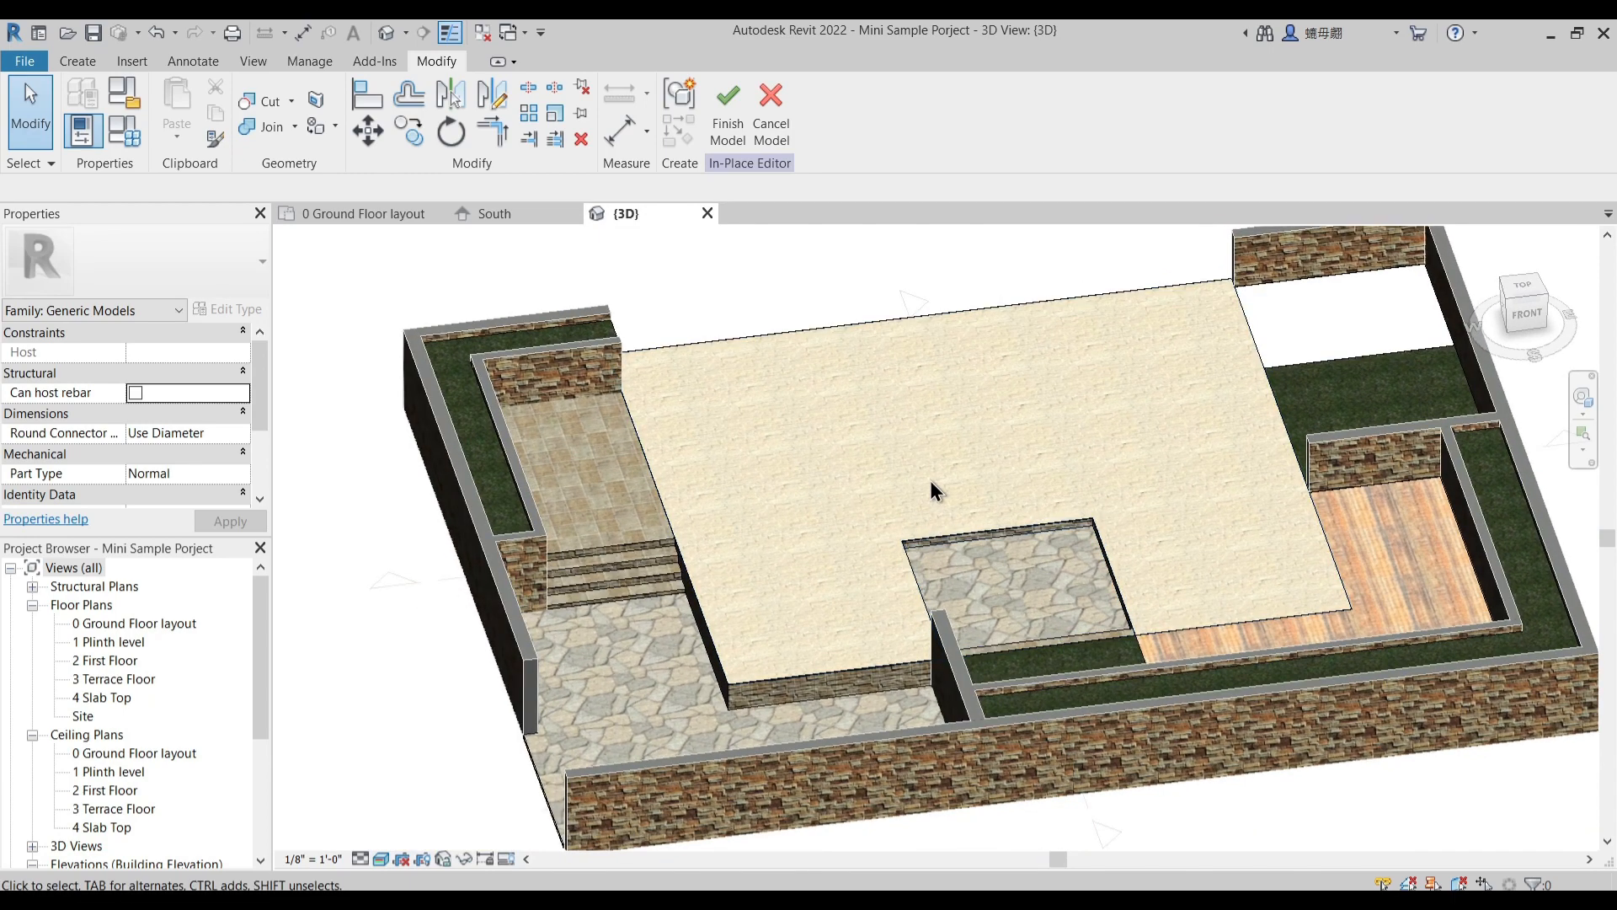
pyautogui.click(732, 140)
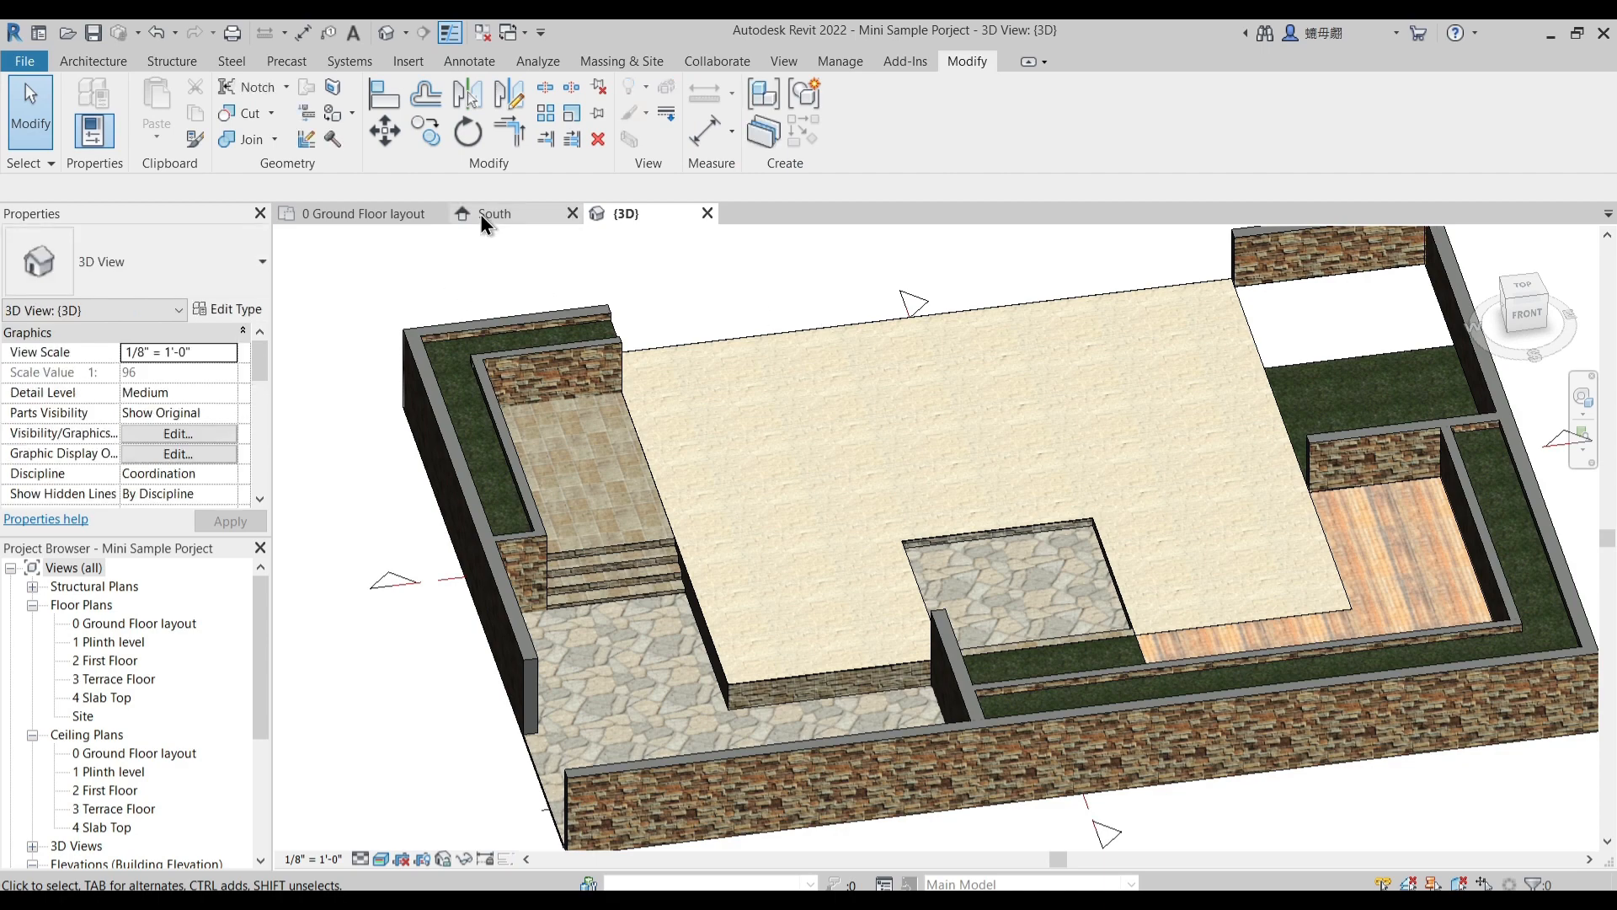
# - Open the 1 Plinth level floor plan and close the 0 Ground Floor layout view
pyautogui.click(372, 215)
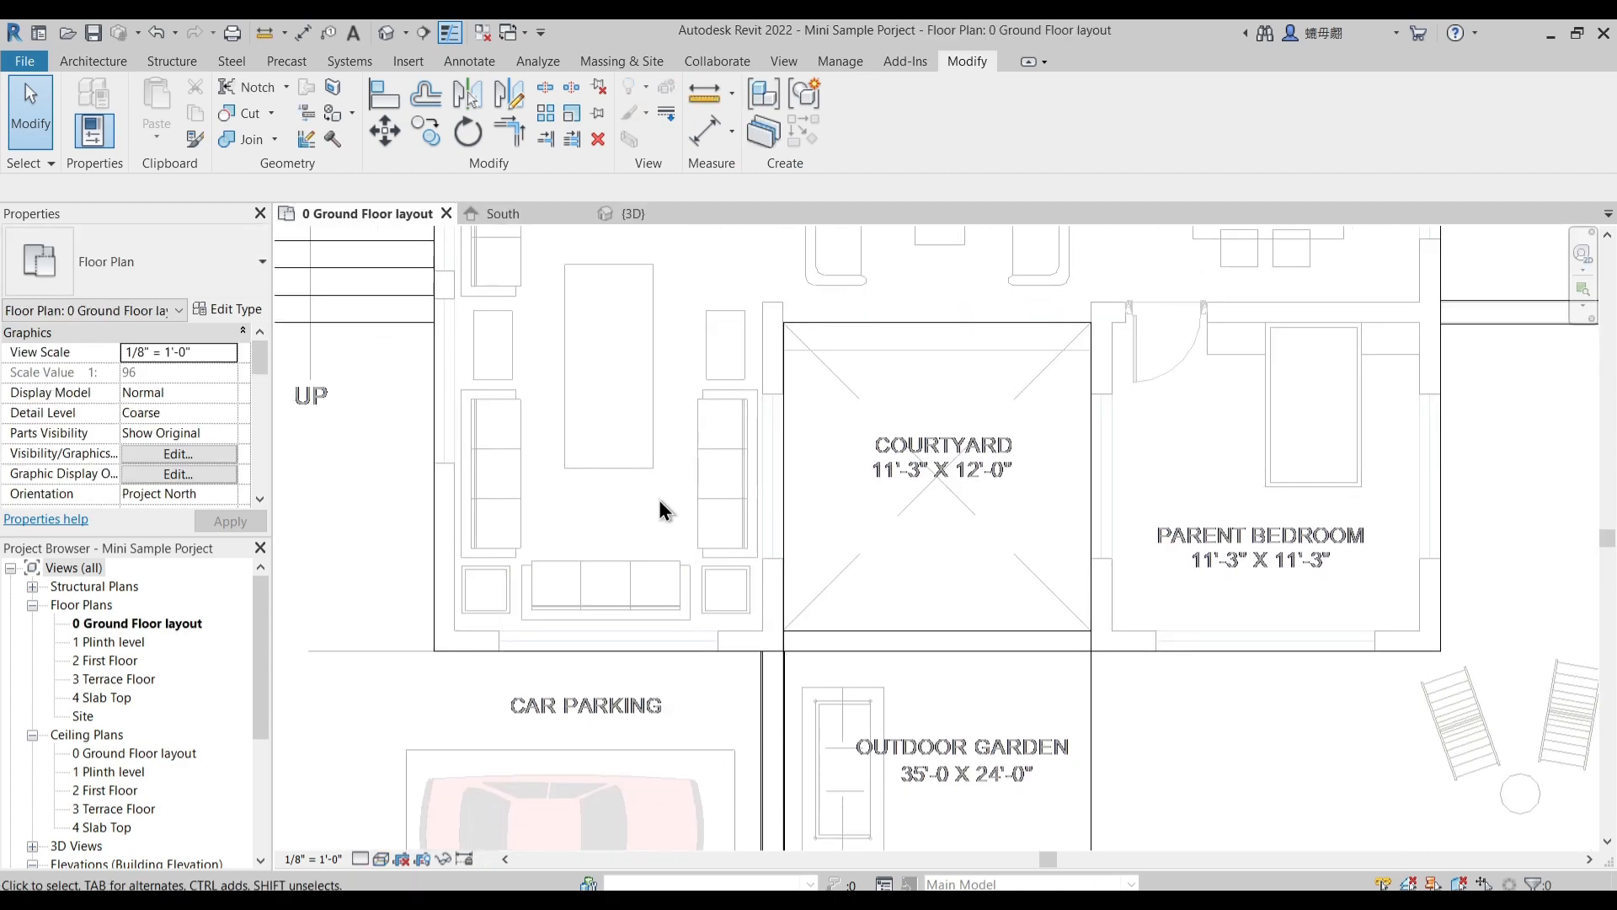
pyautogui.scroll(-3, 659, 505)
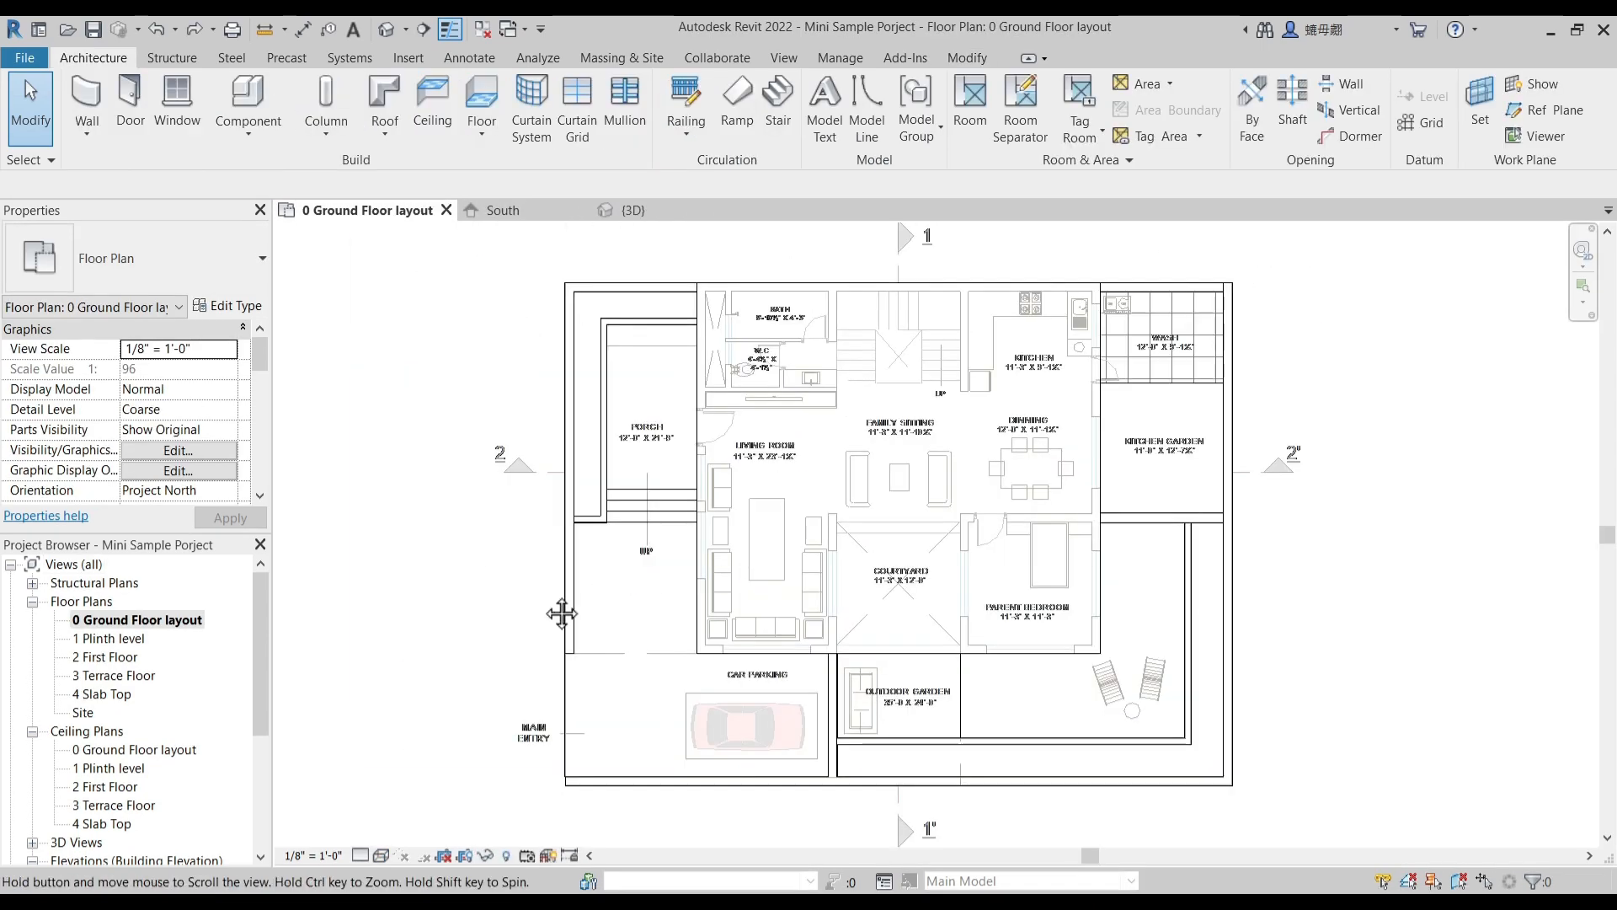
pyautogui.moveTo(559, 613); pyautogui.dragTo(539, 554, button='middle')
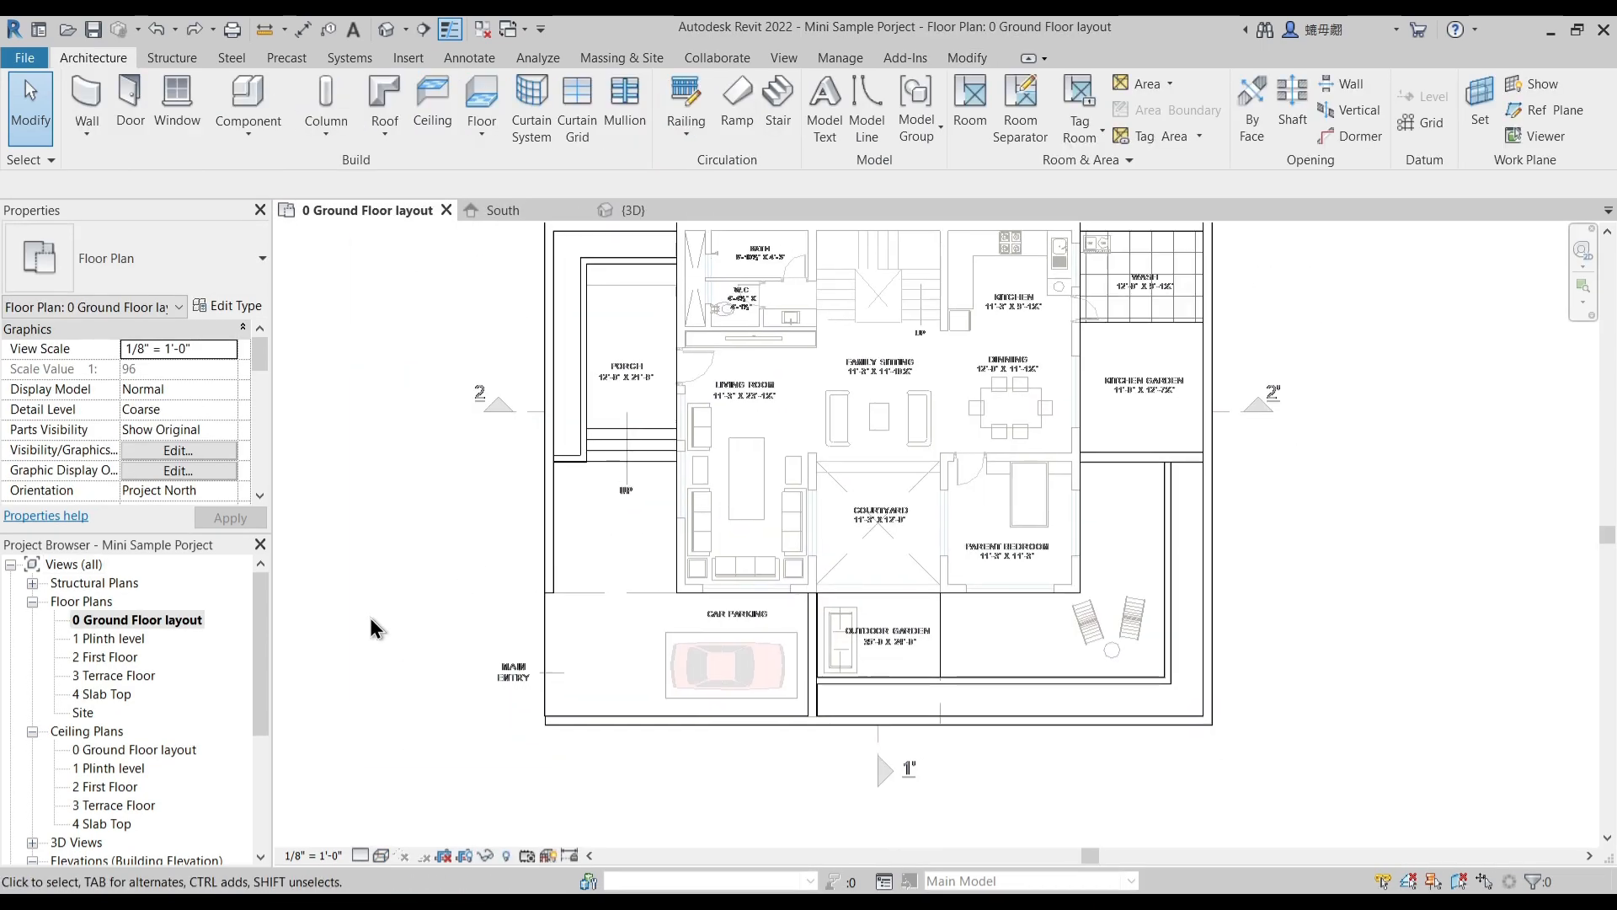
pyautogui.doubleClick(118, 638)
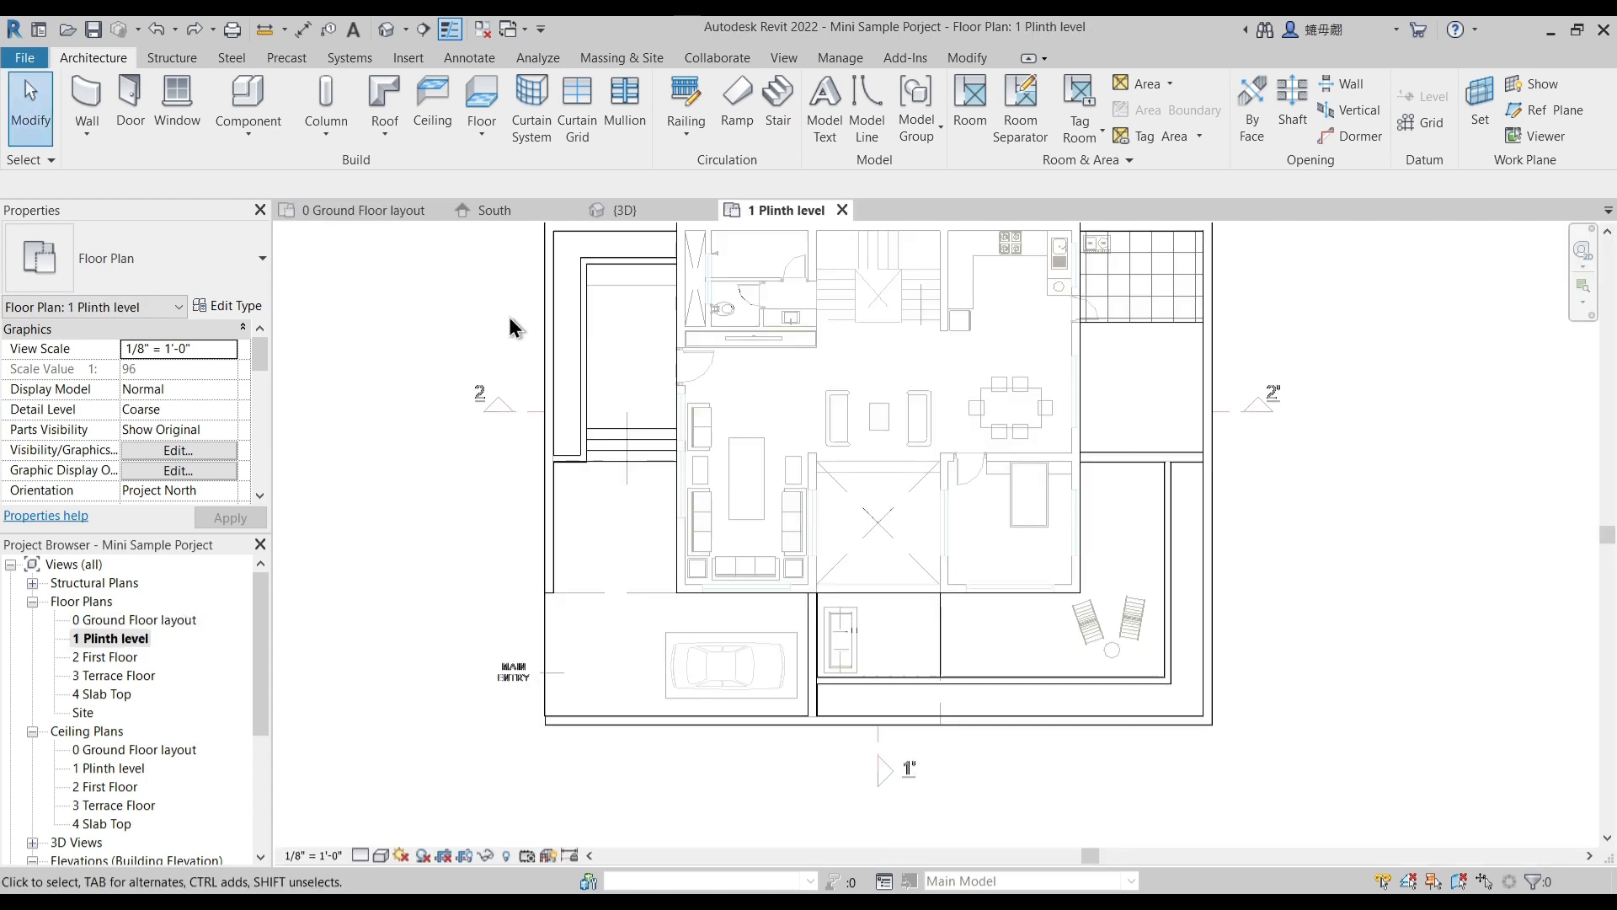
pyautogui.click(438, 210)
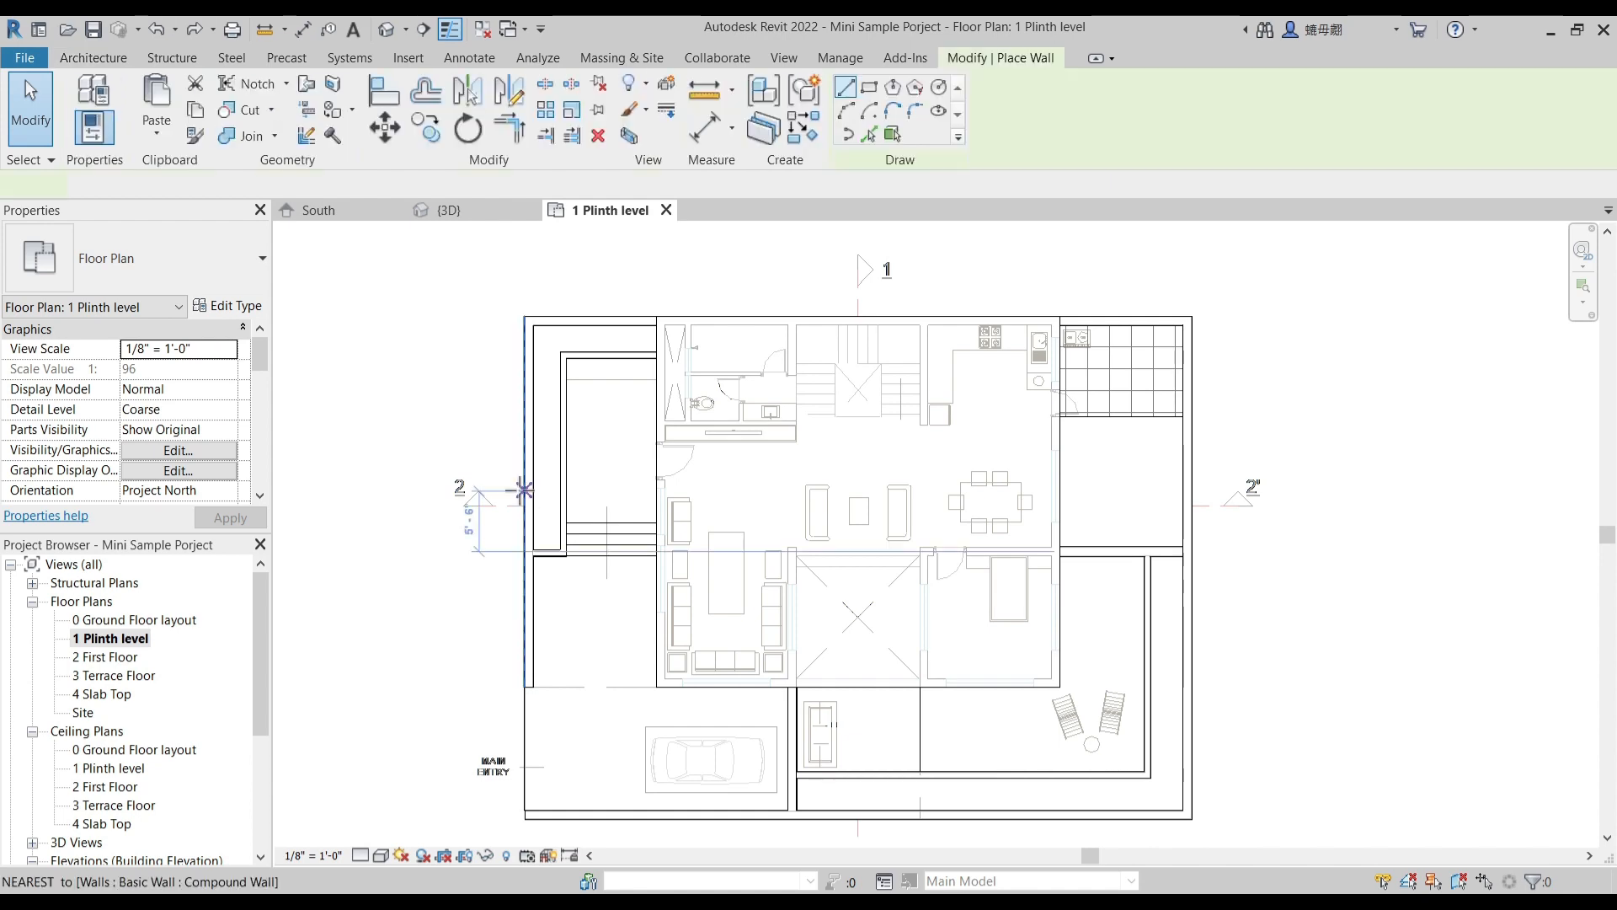
# - Duplicate the Compound Wall 2 wall type under the name 1 Main Wall
pyautogui.click(251, 308)
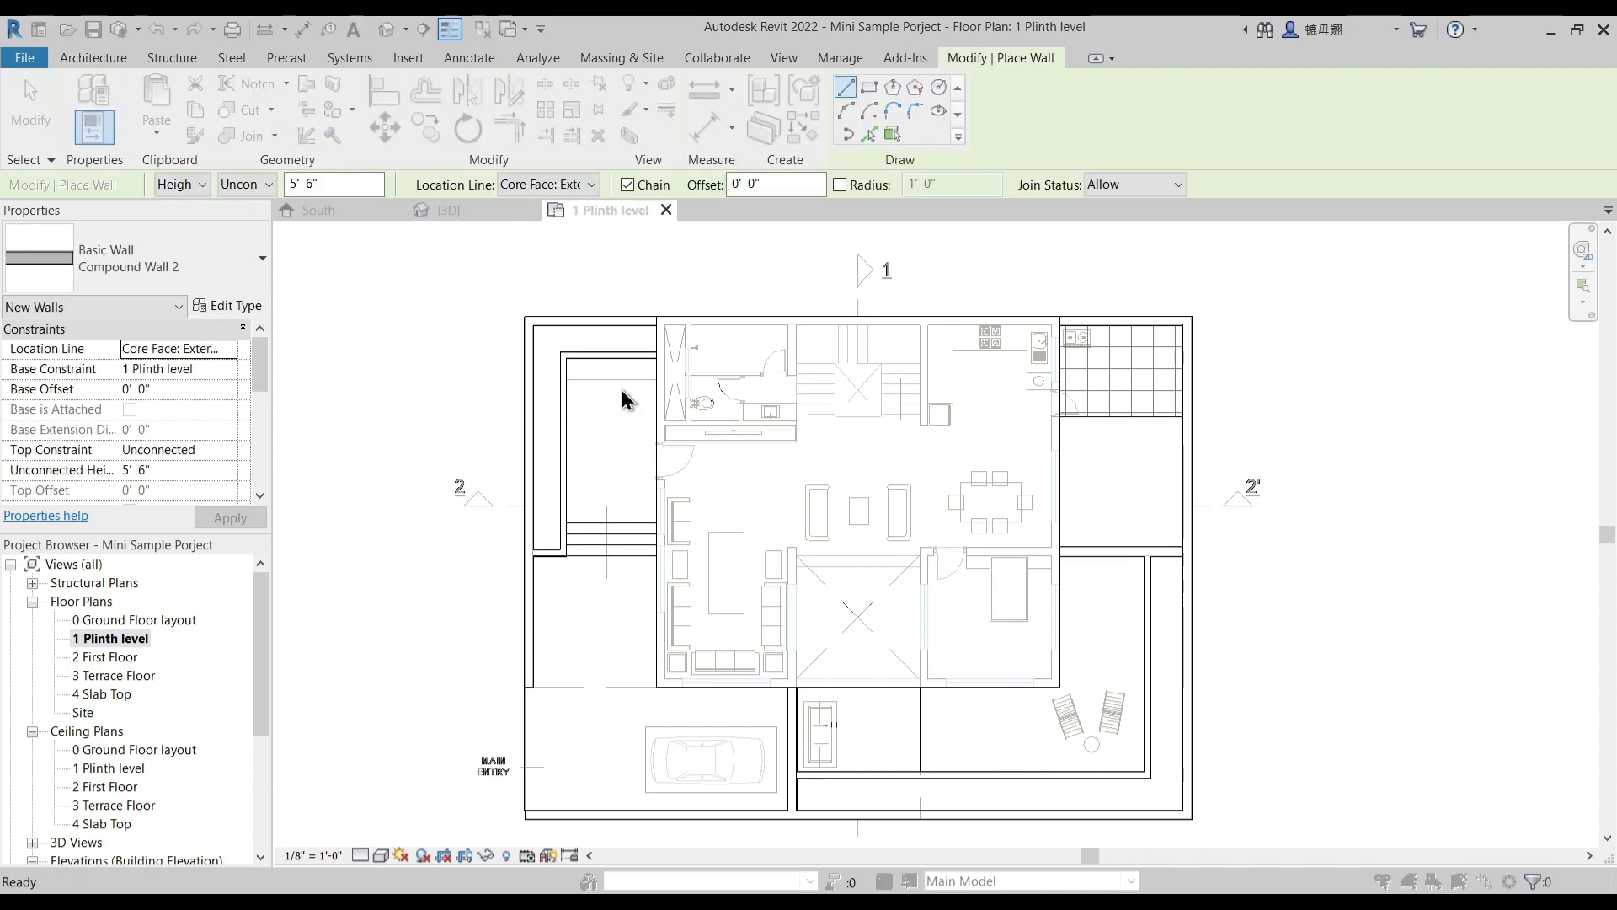
pyautogui.click(1278, 275)
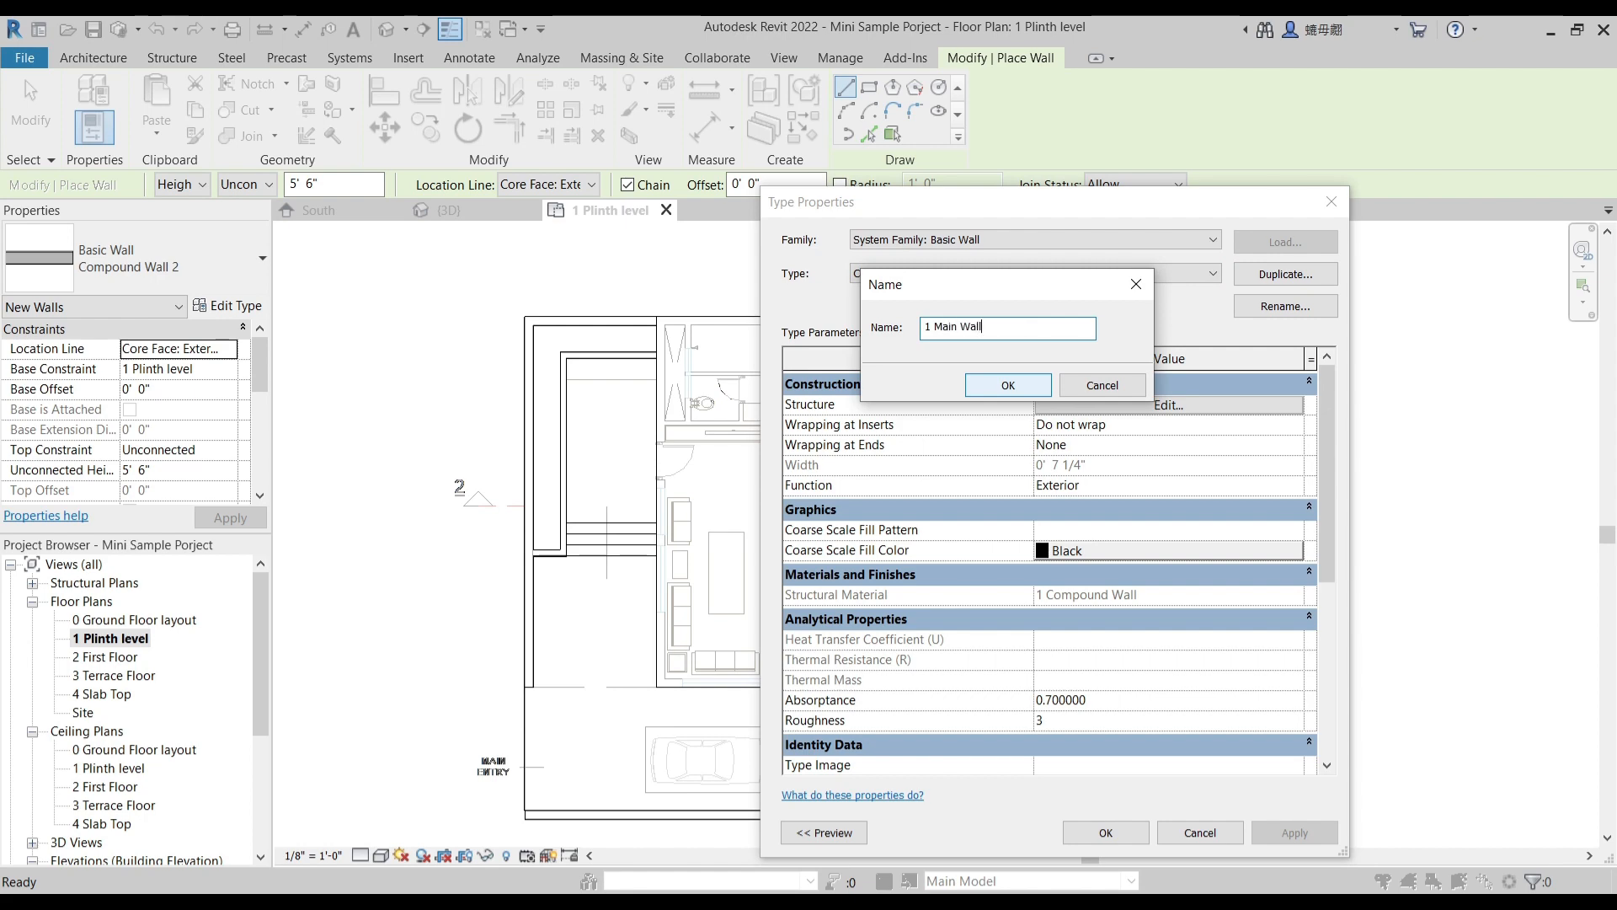
pyautogui.press('Return')
# - Set the 1 Main Wall assembly's structure layer to 9" thick and its Finish 1 layer to 1/2"
pyautogui.click(1135, 410)
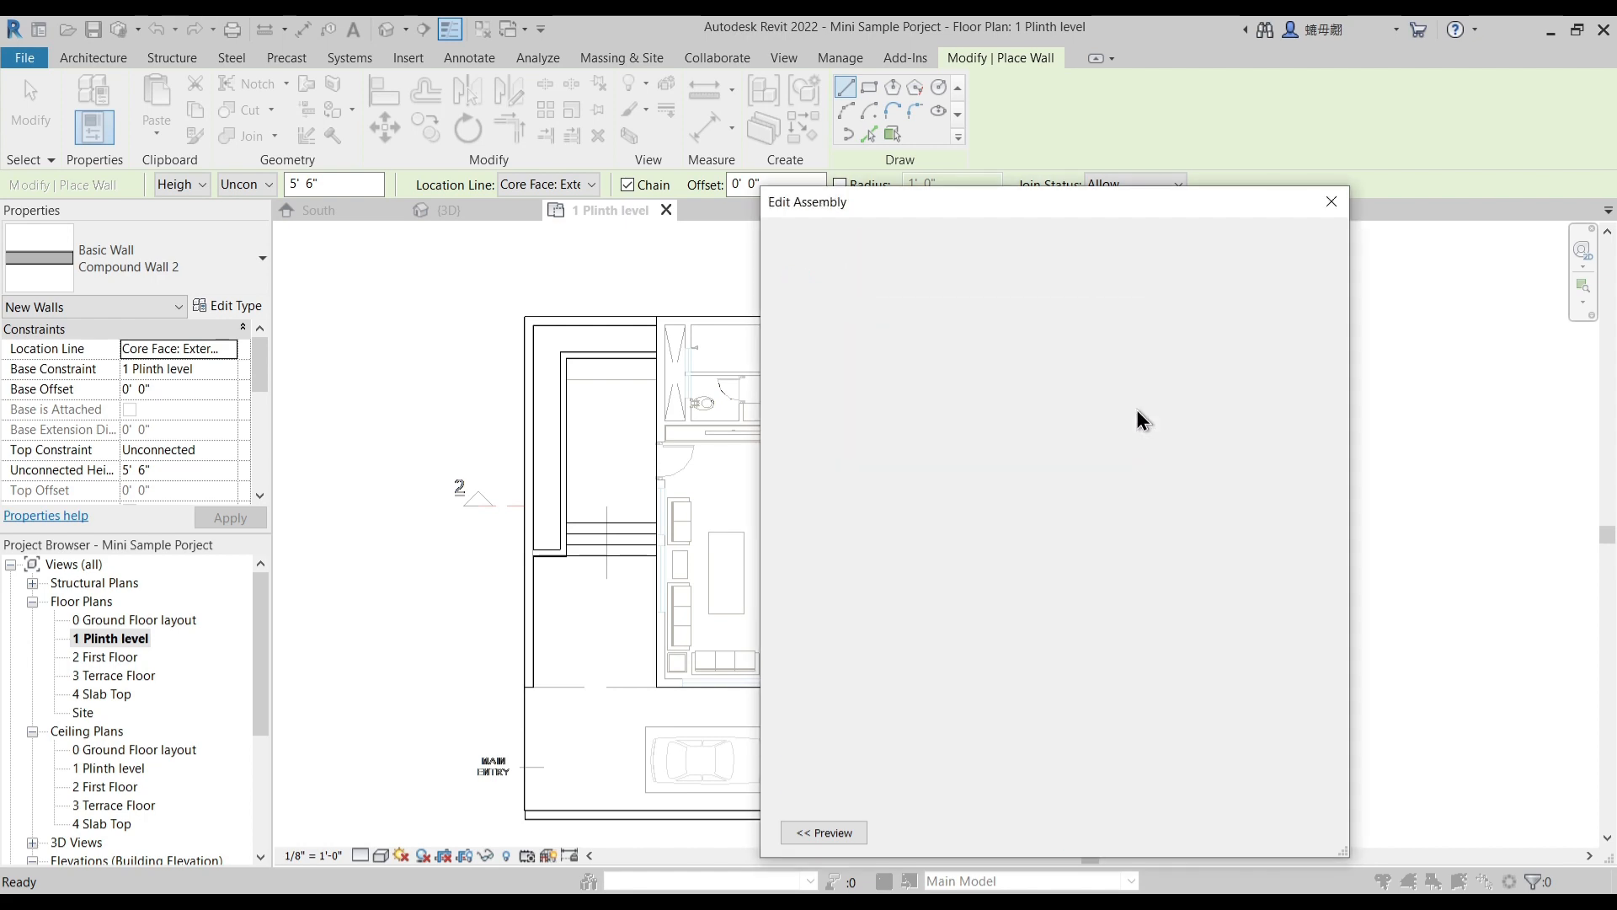
pyautogui.click(1048, 438)
pyautogui.moveTo(1047, 438); pyautogui.dragTo(982, 418)
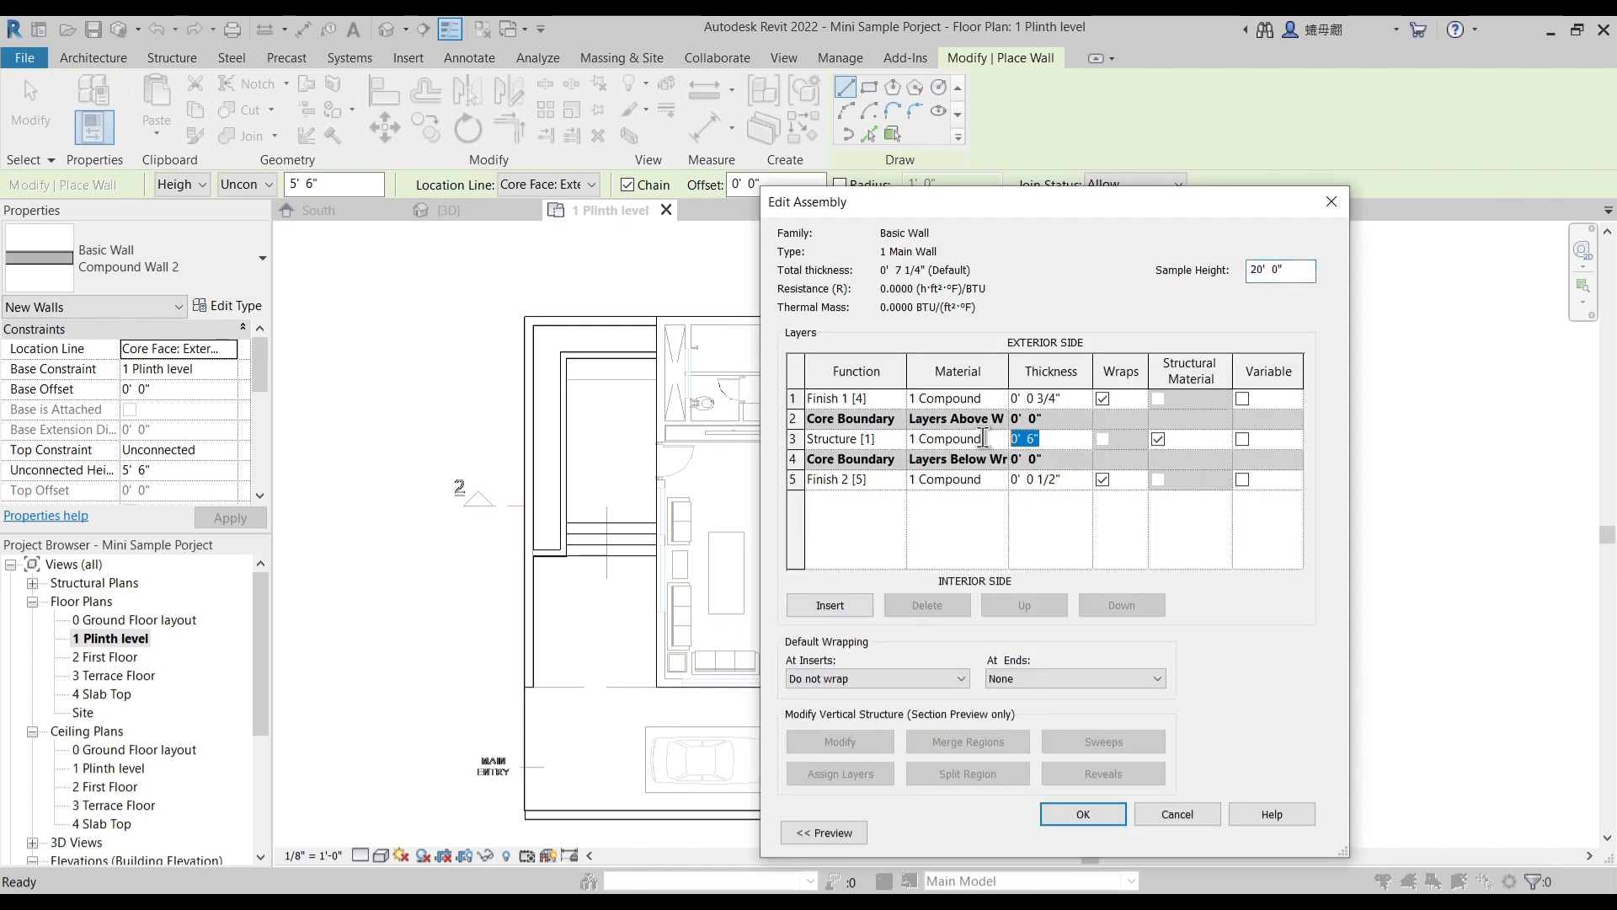
pyautogui.write('9"')
pyautogui.press('Return')
pyautogui.click(1038, 399)
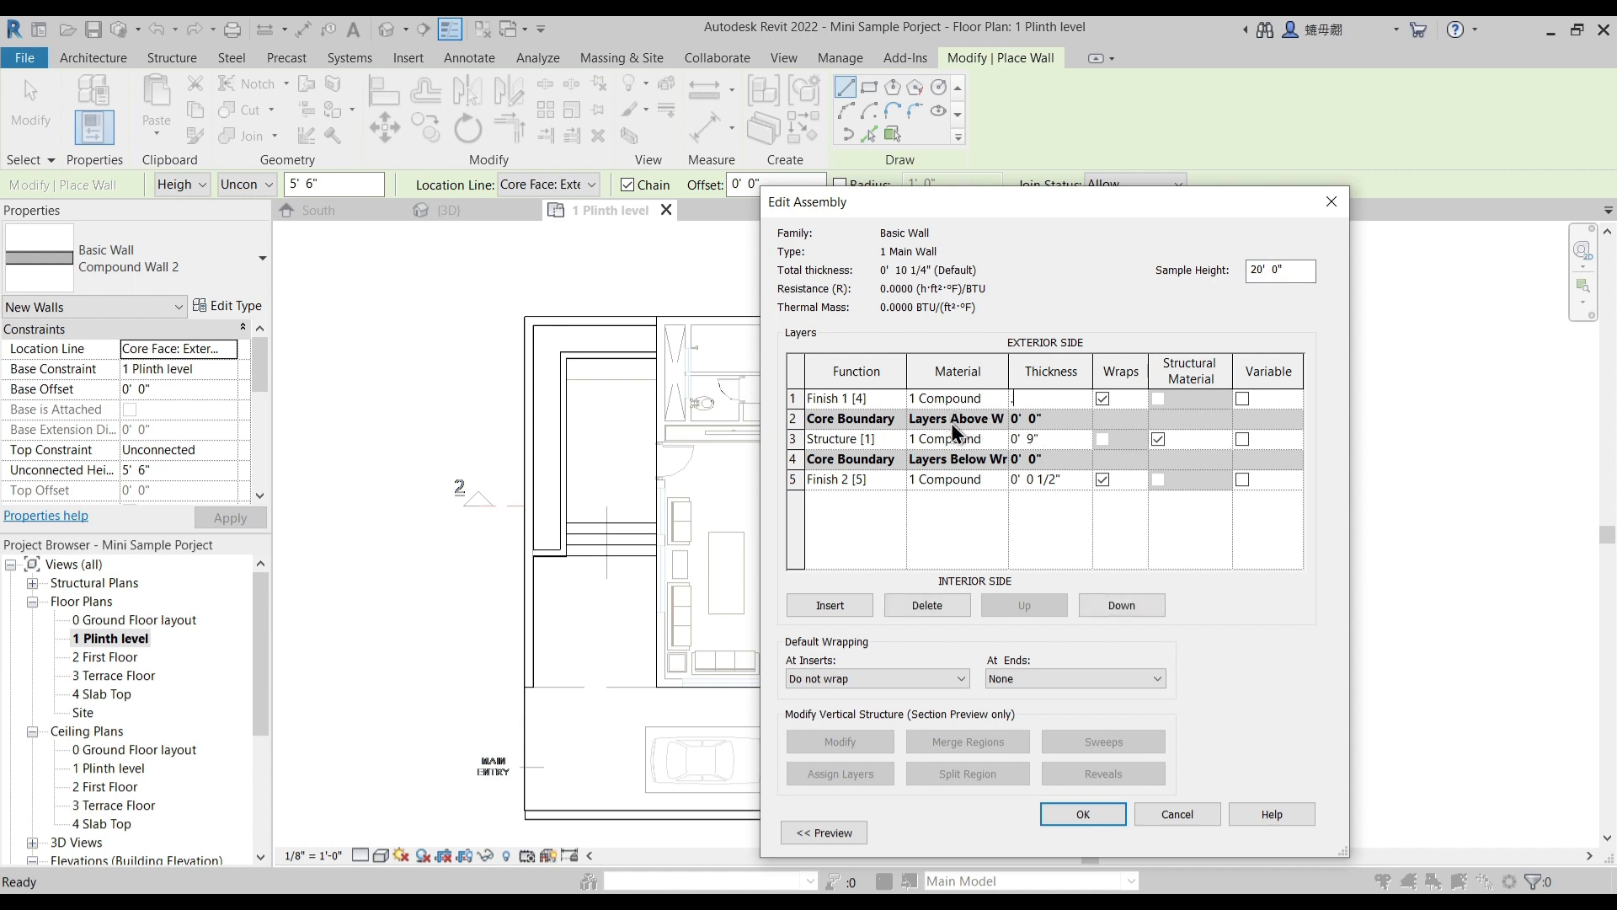
# - Create a material for the Finish 1 layer by duplicating Default New Material under the name 1 Main Wall
pyautogui.click(1002, 397)
pyautogui.click(1002, 397)
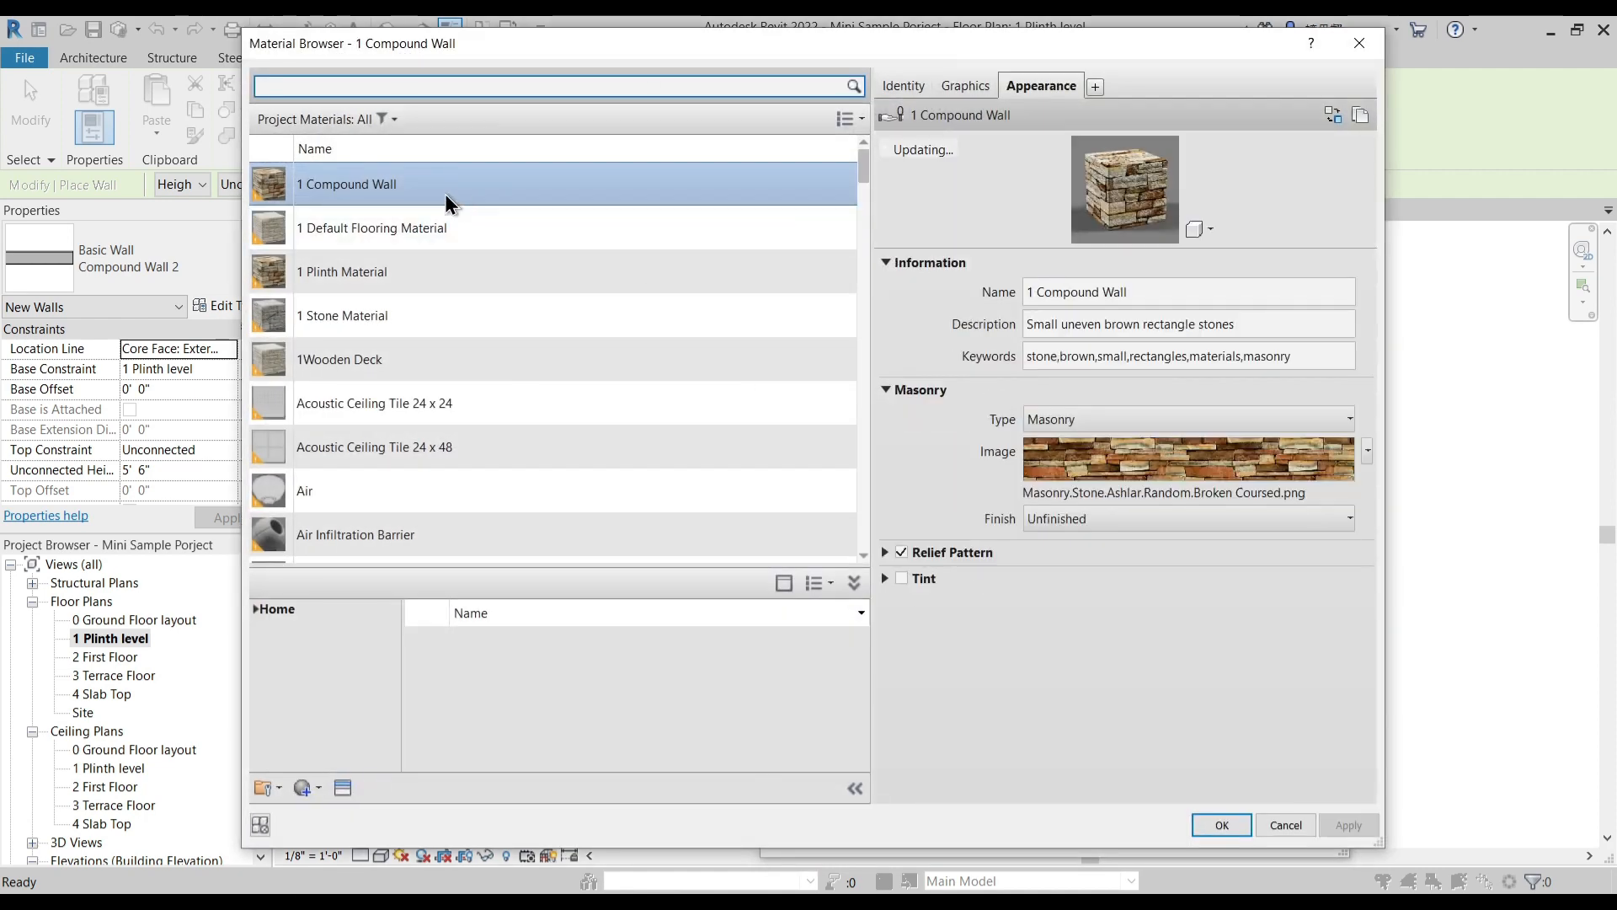
pyautogui.click(301, 788)
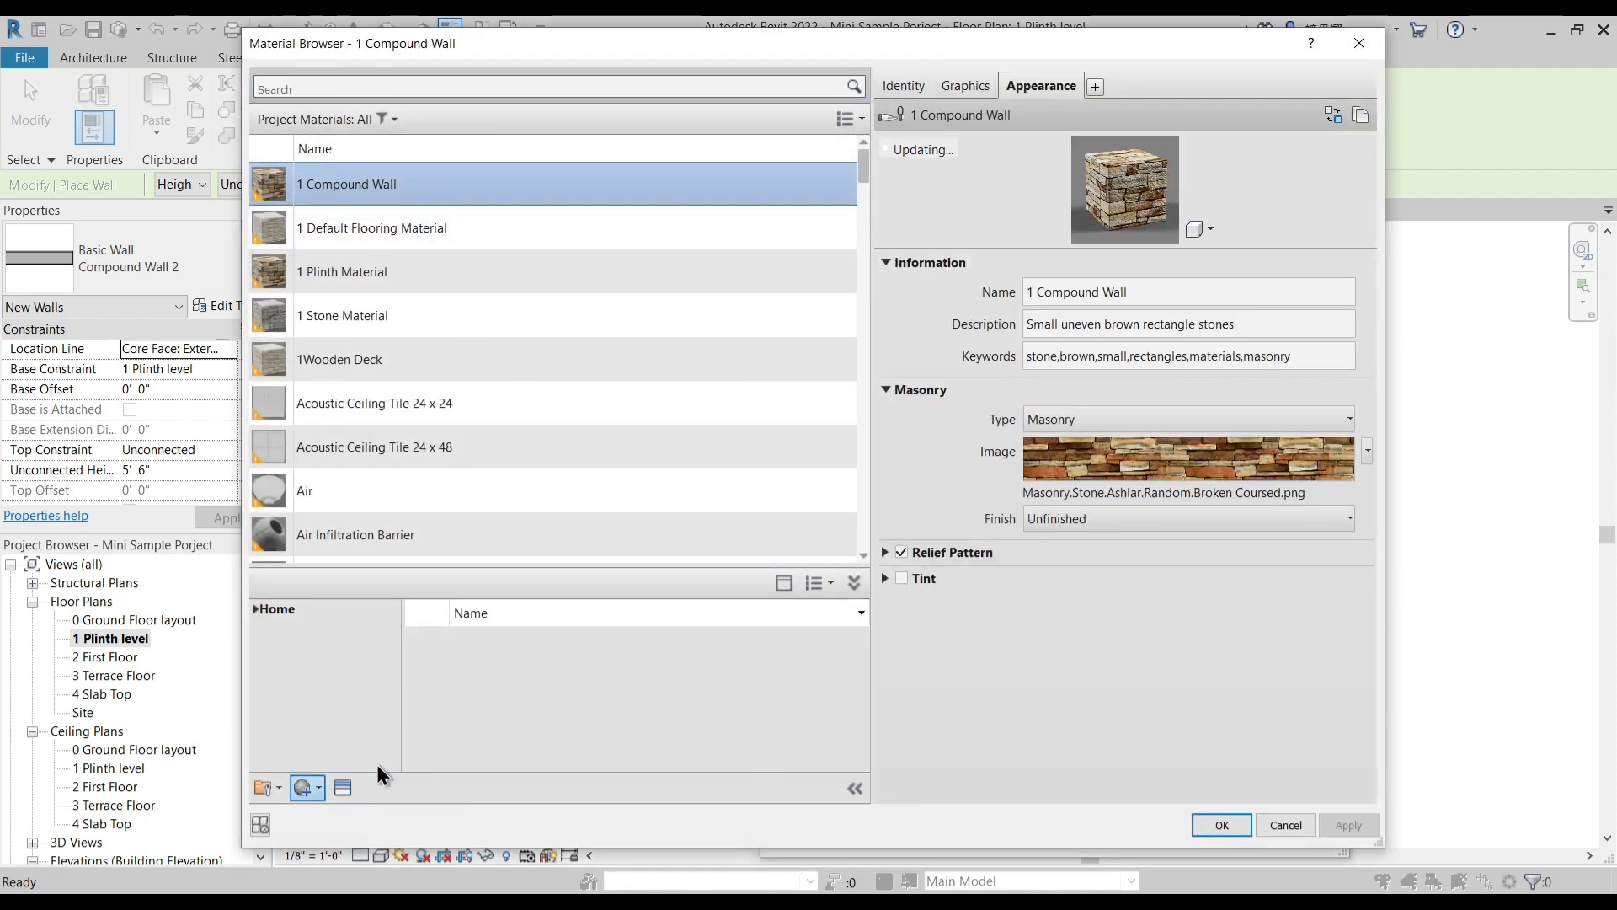
pyautogui.rightClick(406, 371)
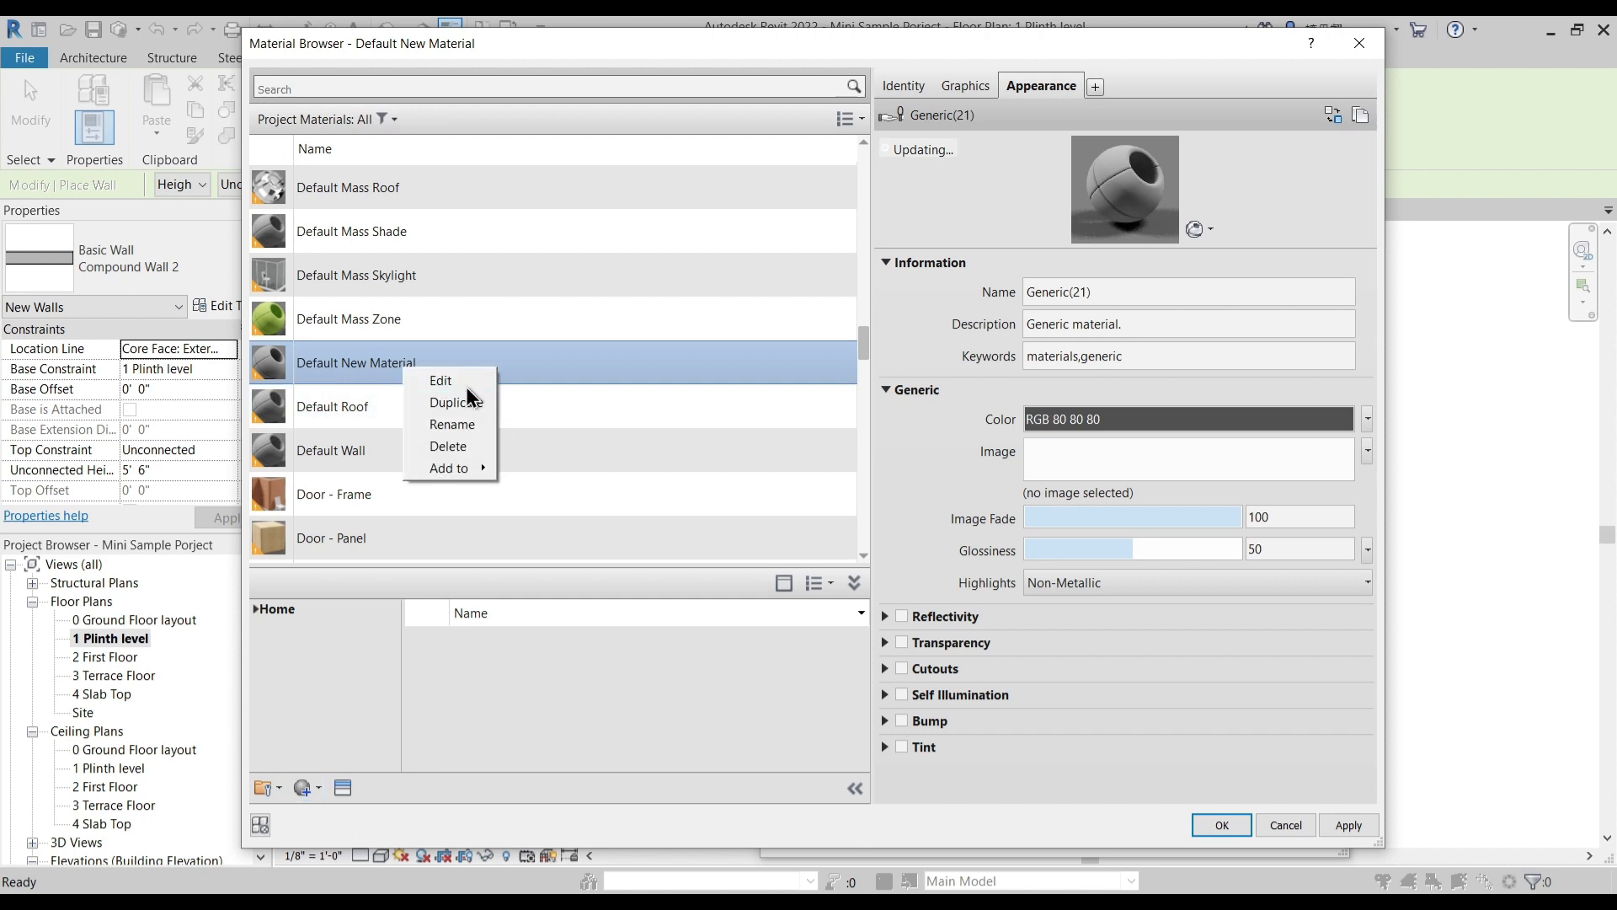
pyautogui.click(465, 403)
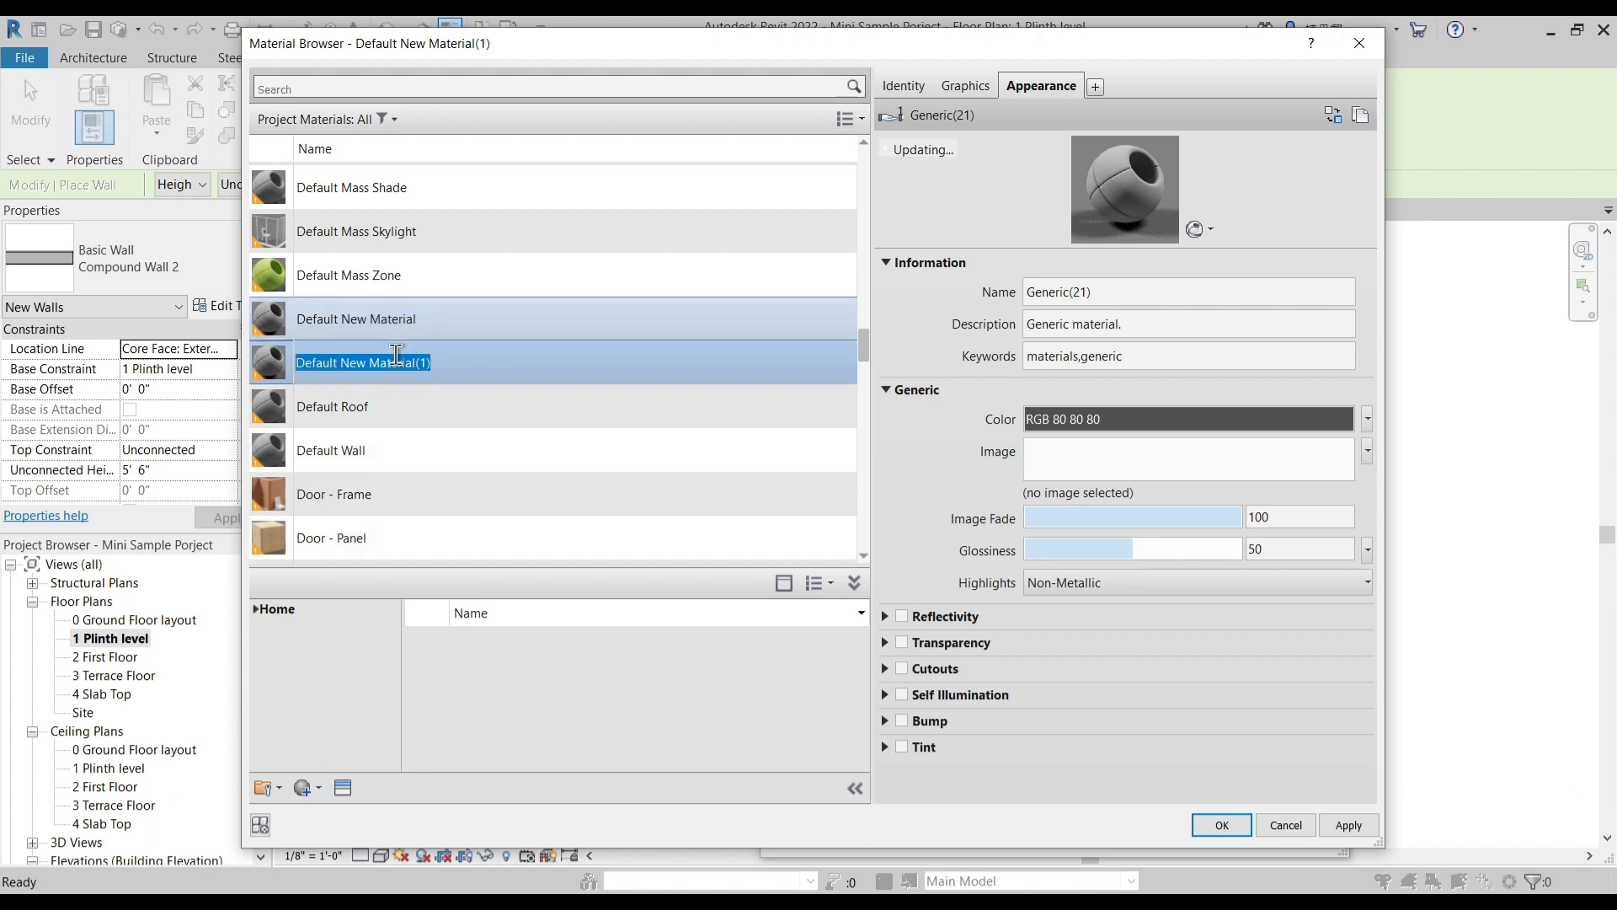
pyautogui.write('1 Main Wall')
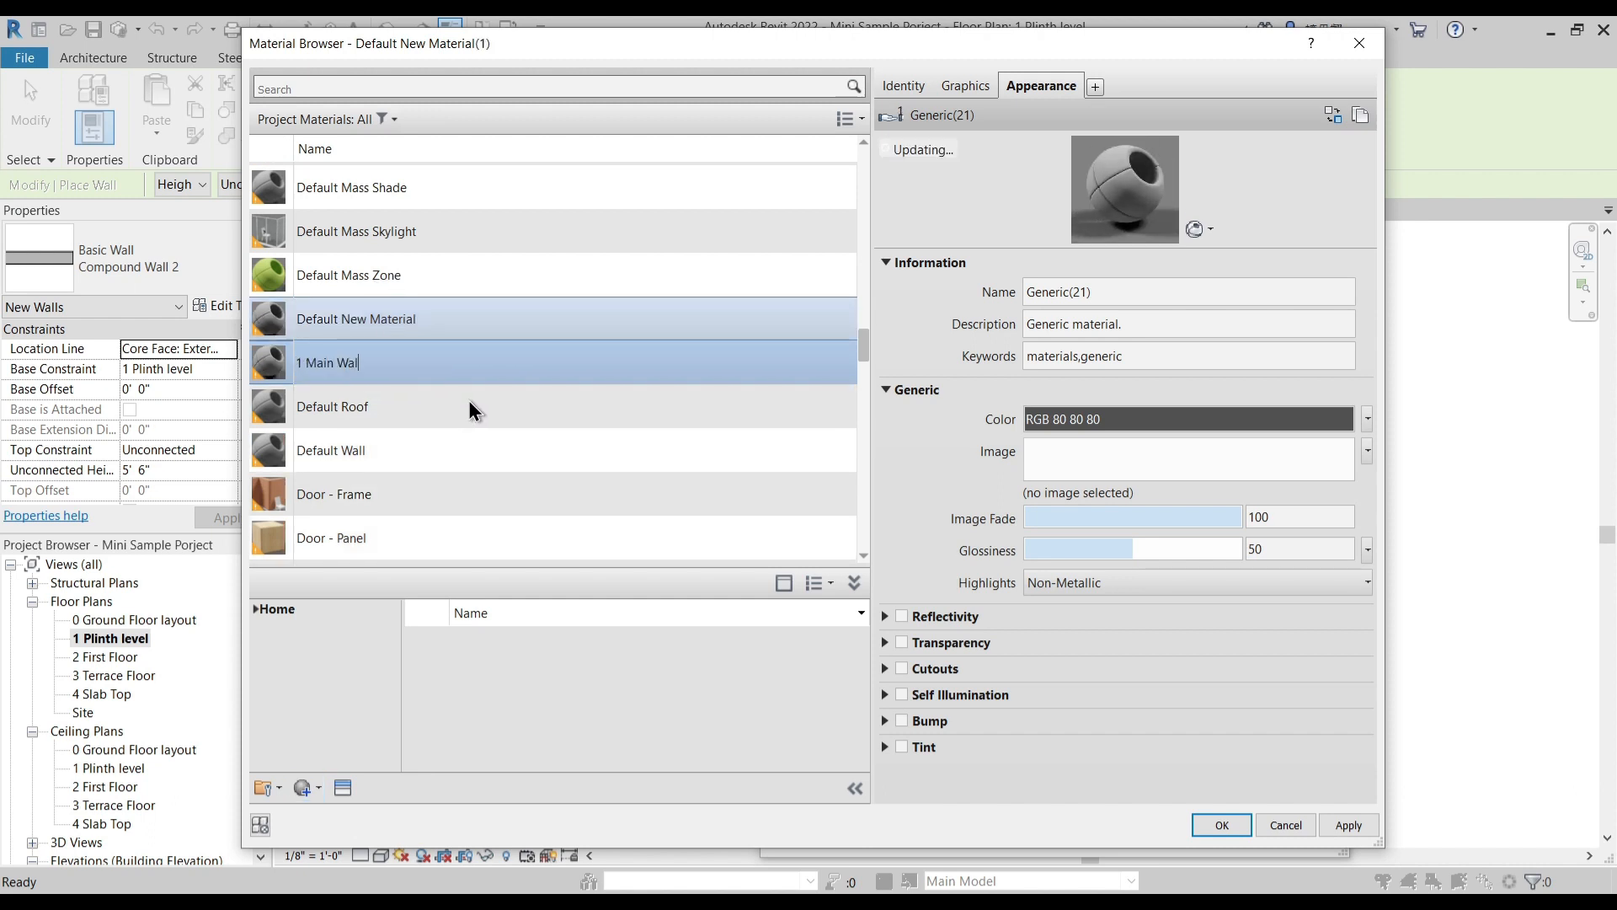
pyautogui.press('Return')
# - Duplicate the new material's appearance asset and name it 1 Main Wall
pyautogui.rightClick(1042, 86)
pyautogui.click(1095, 88)
pyautogui.click(1115, 290)
pyautogui.write('1 Main Wall')
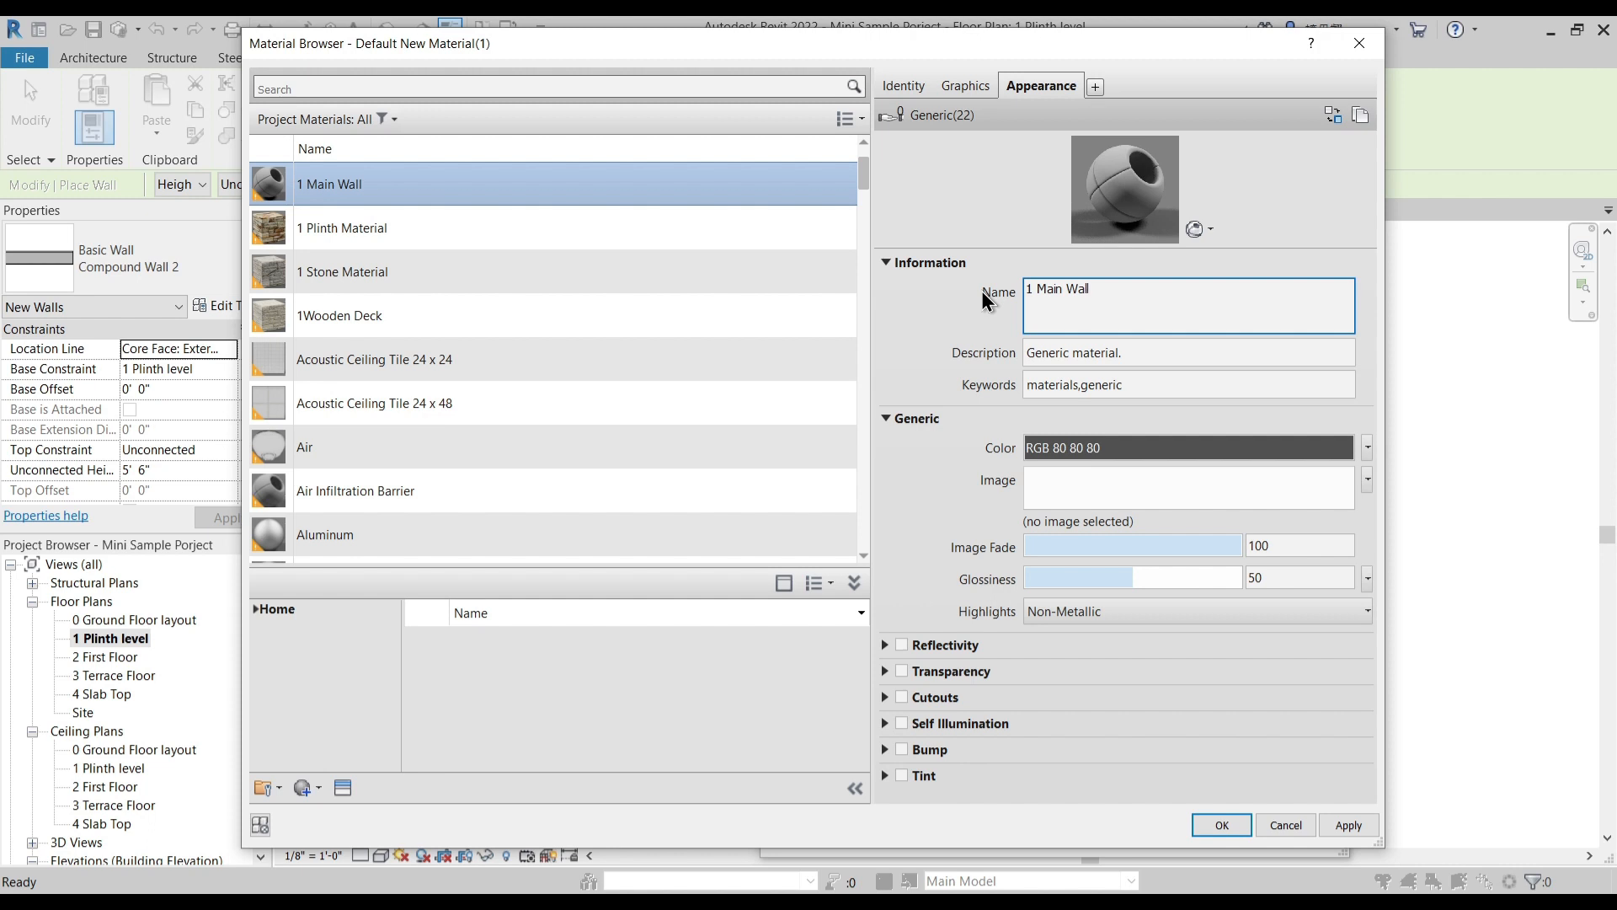
pyautogui.write(';')
# - Set the appearance color to white (RGB 255 255 255), assign the material to the Finish 1 layer and accept the wall type
pyautogui.click(1133, 443)
pyautogui.click(608, 488)
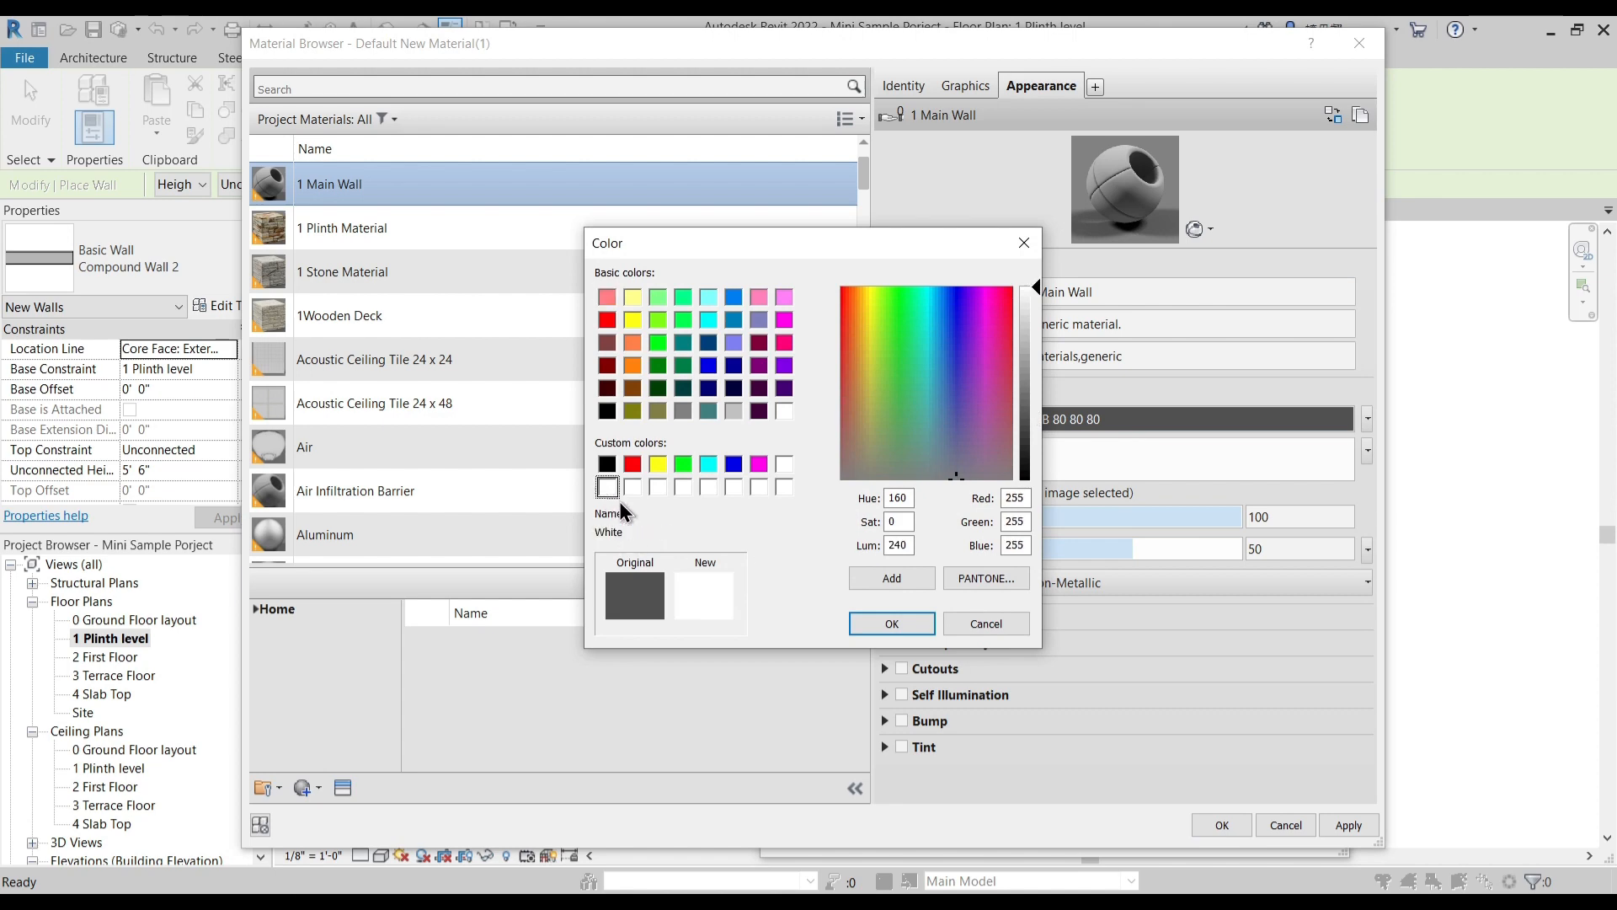
pyautogui.click(892, 624)
pyautogui.click(1349, 823)
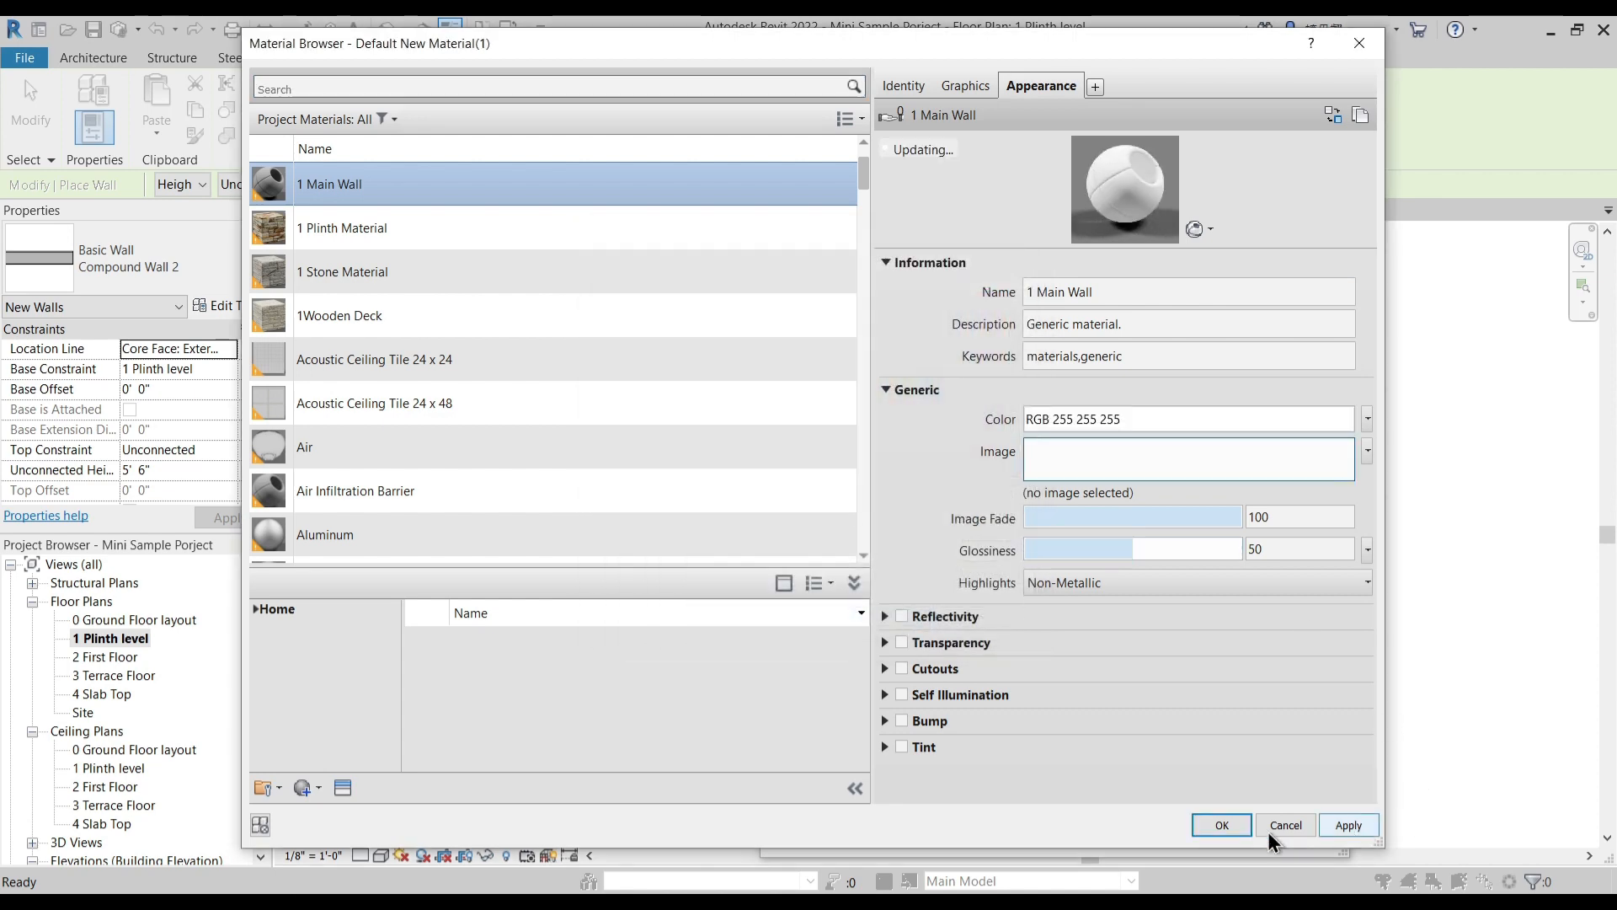
pyautogui.click(1221, 825)
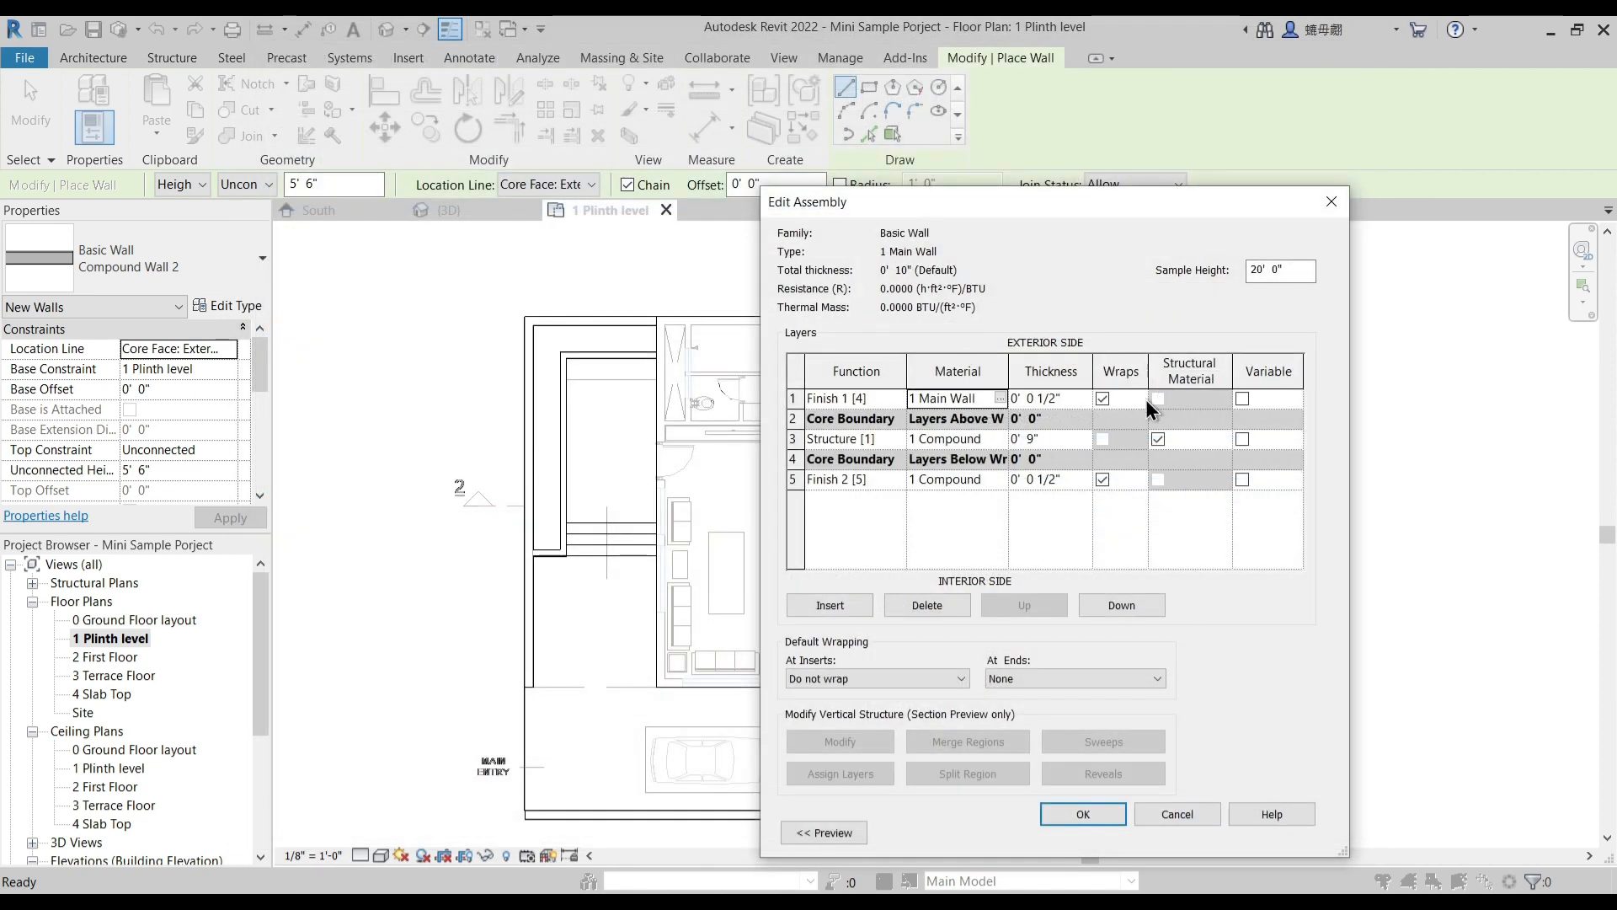
pyautogui.click(1084, 810)
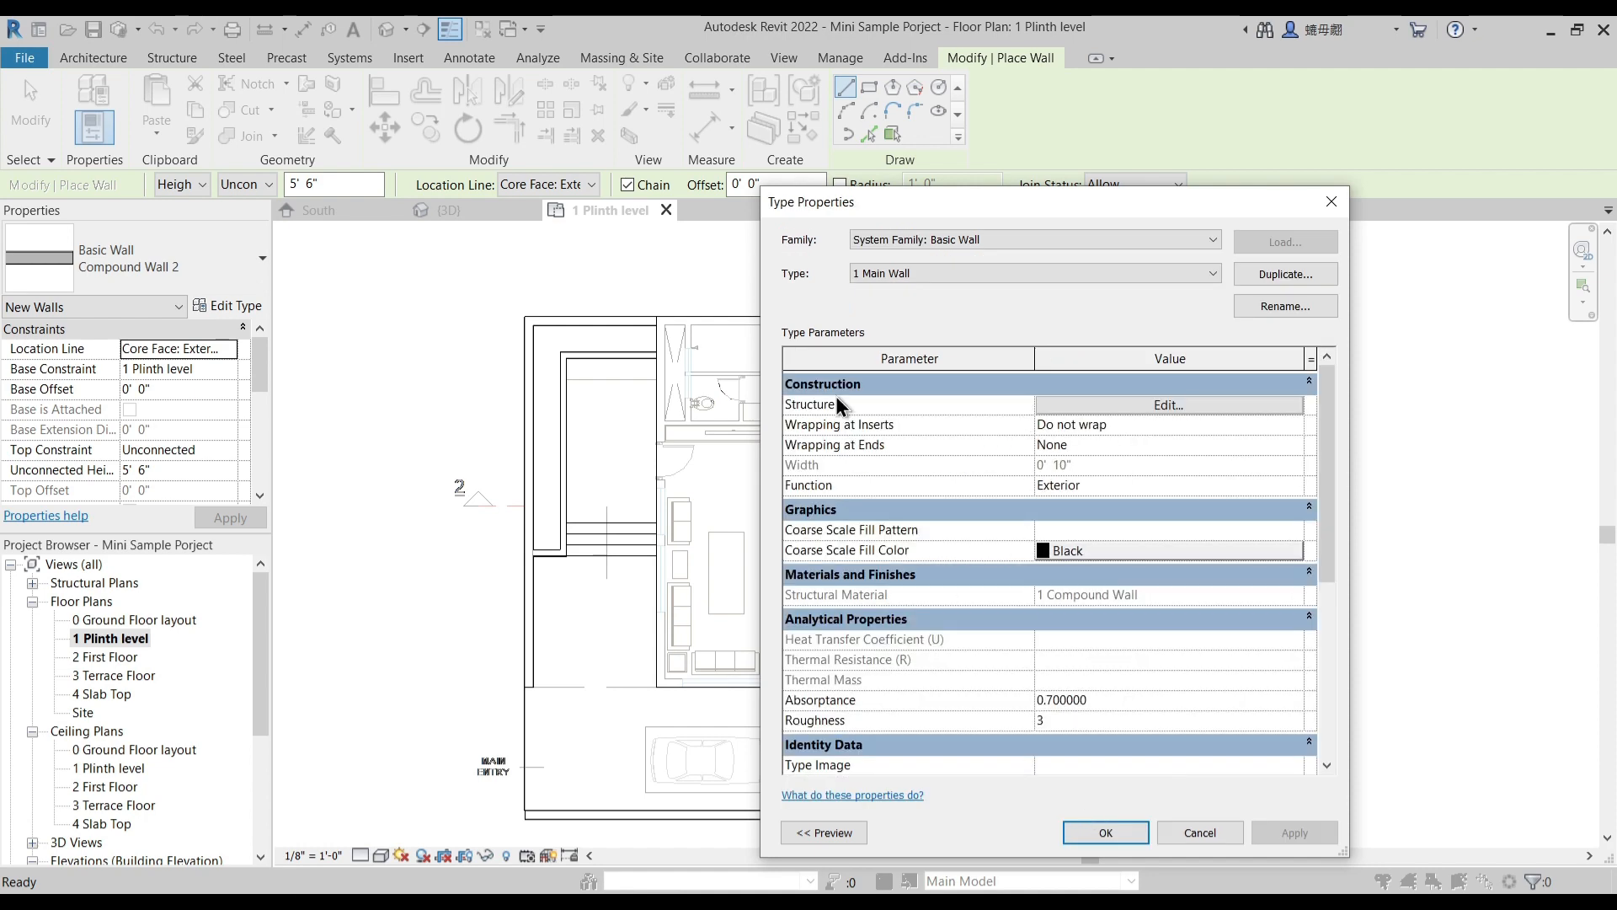
pyautogui.click(1105, 832)
# - Set the new walls to start at 1 Plinth level and extend up to level 2 First Floor
pyautogui.moveTo(352, 326); pyautogui.dragTo(428, 284, button='middle')
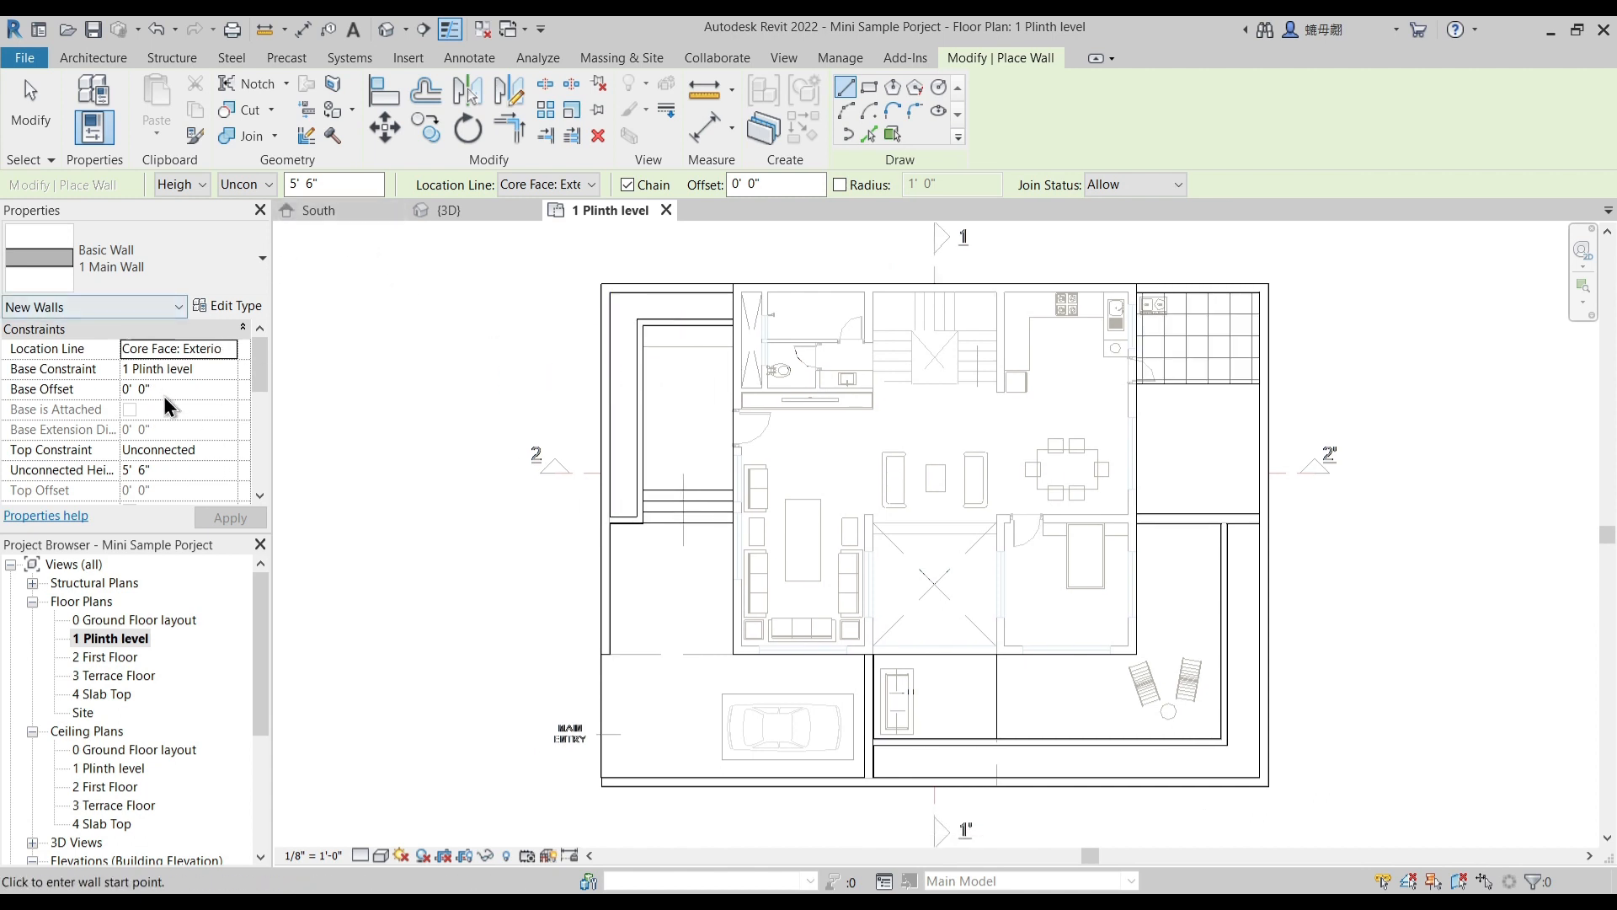
pyautogui.click(218, 371)
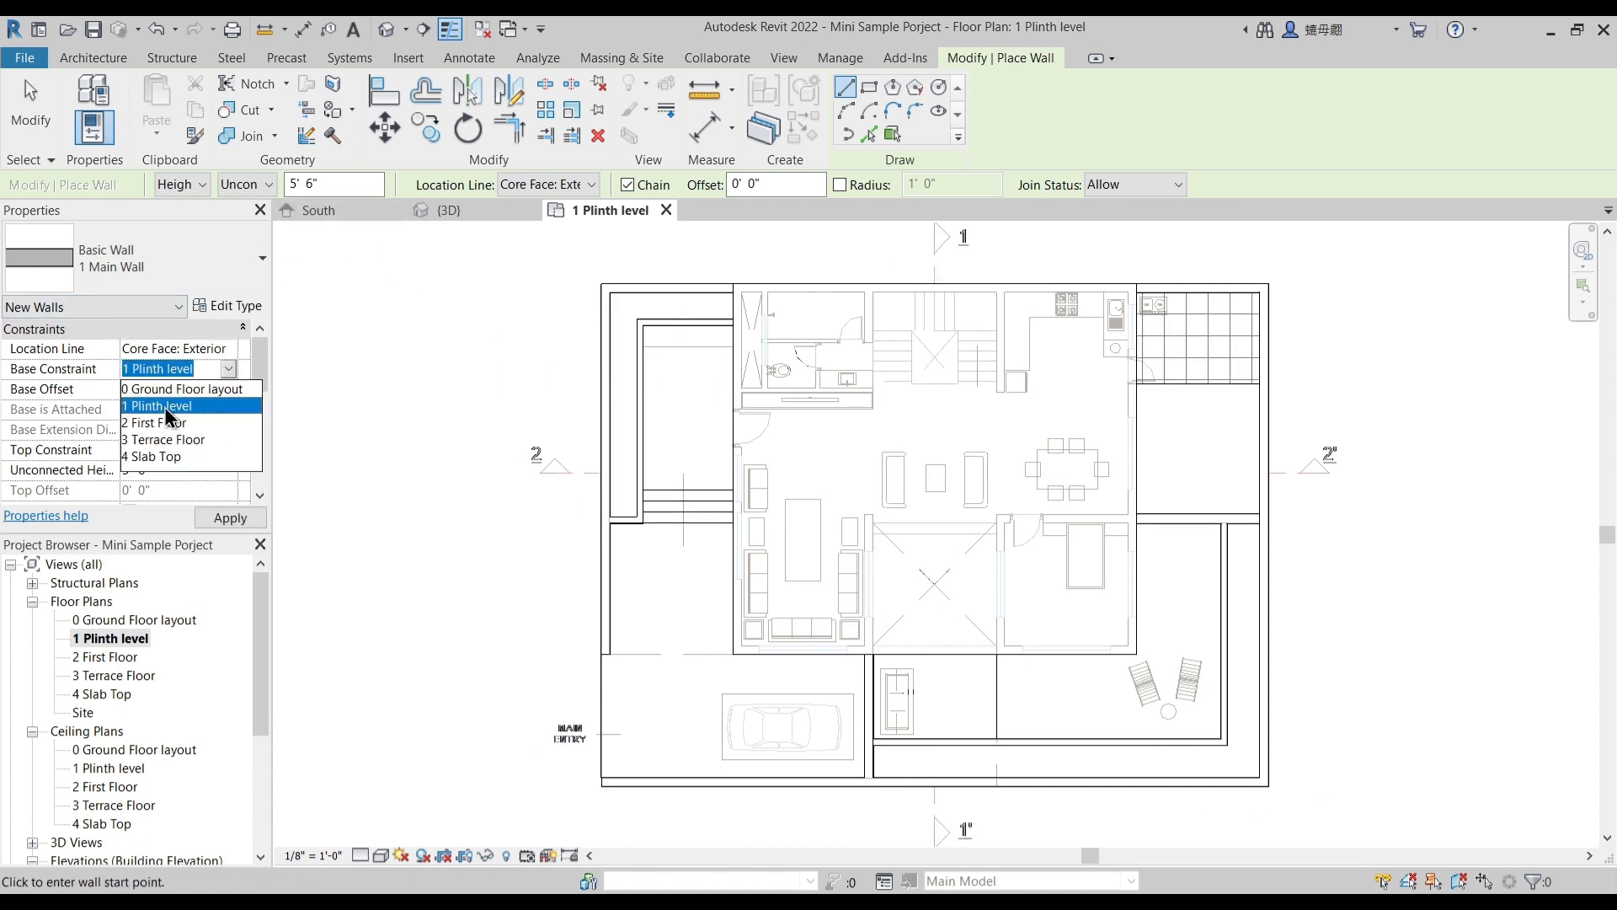
pyautogui.click(229, 449)
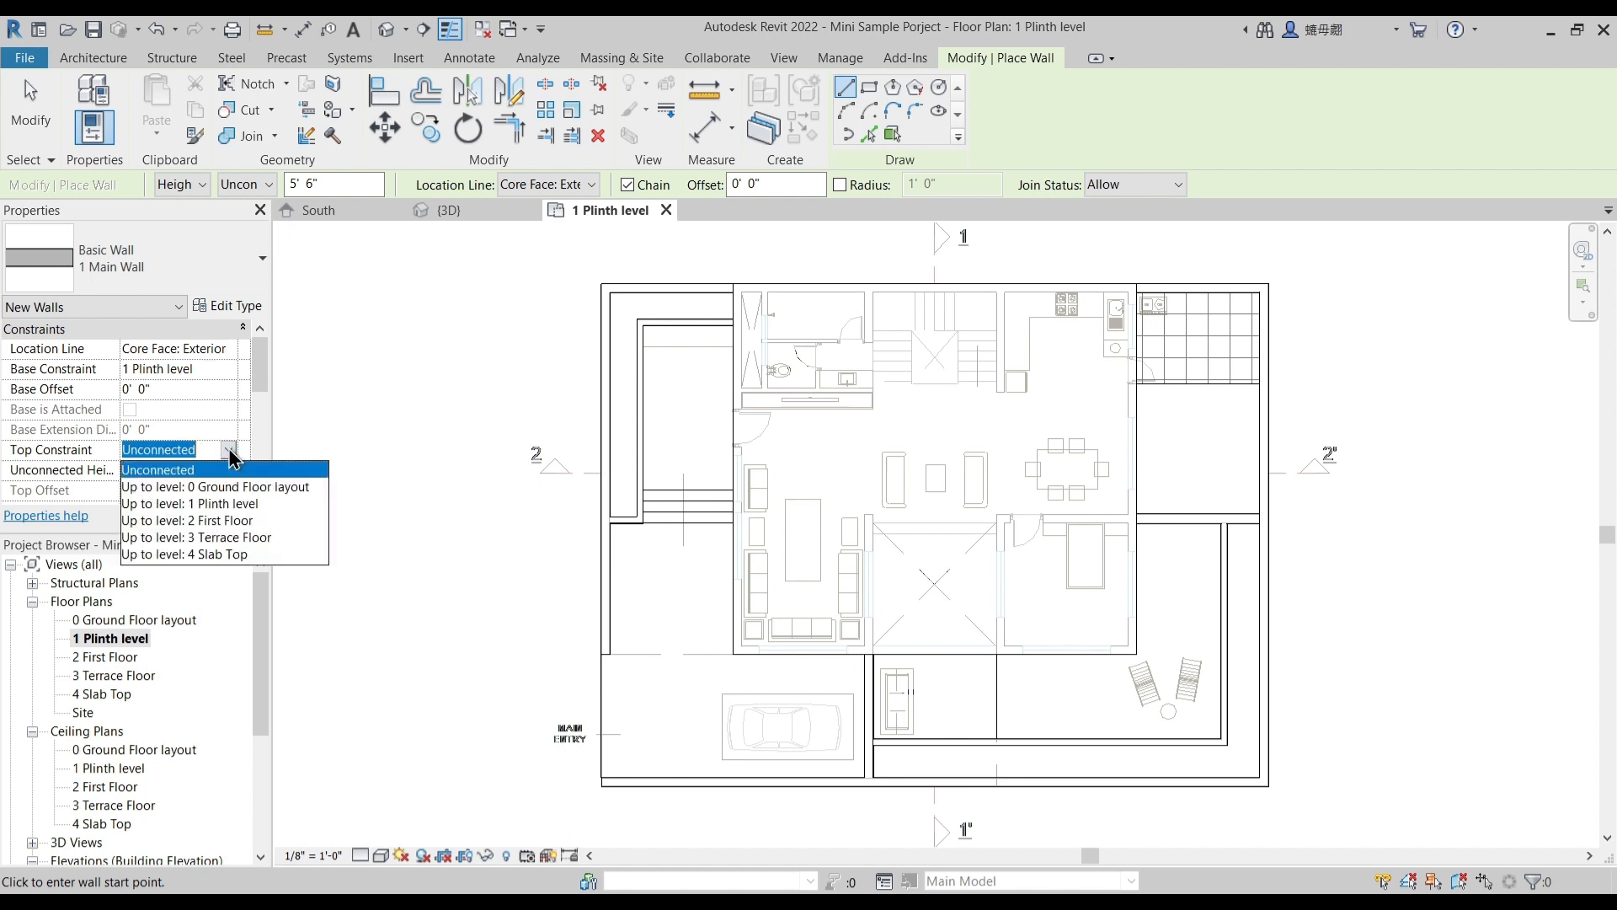
pyautogui.click(224, 521)
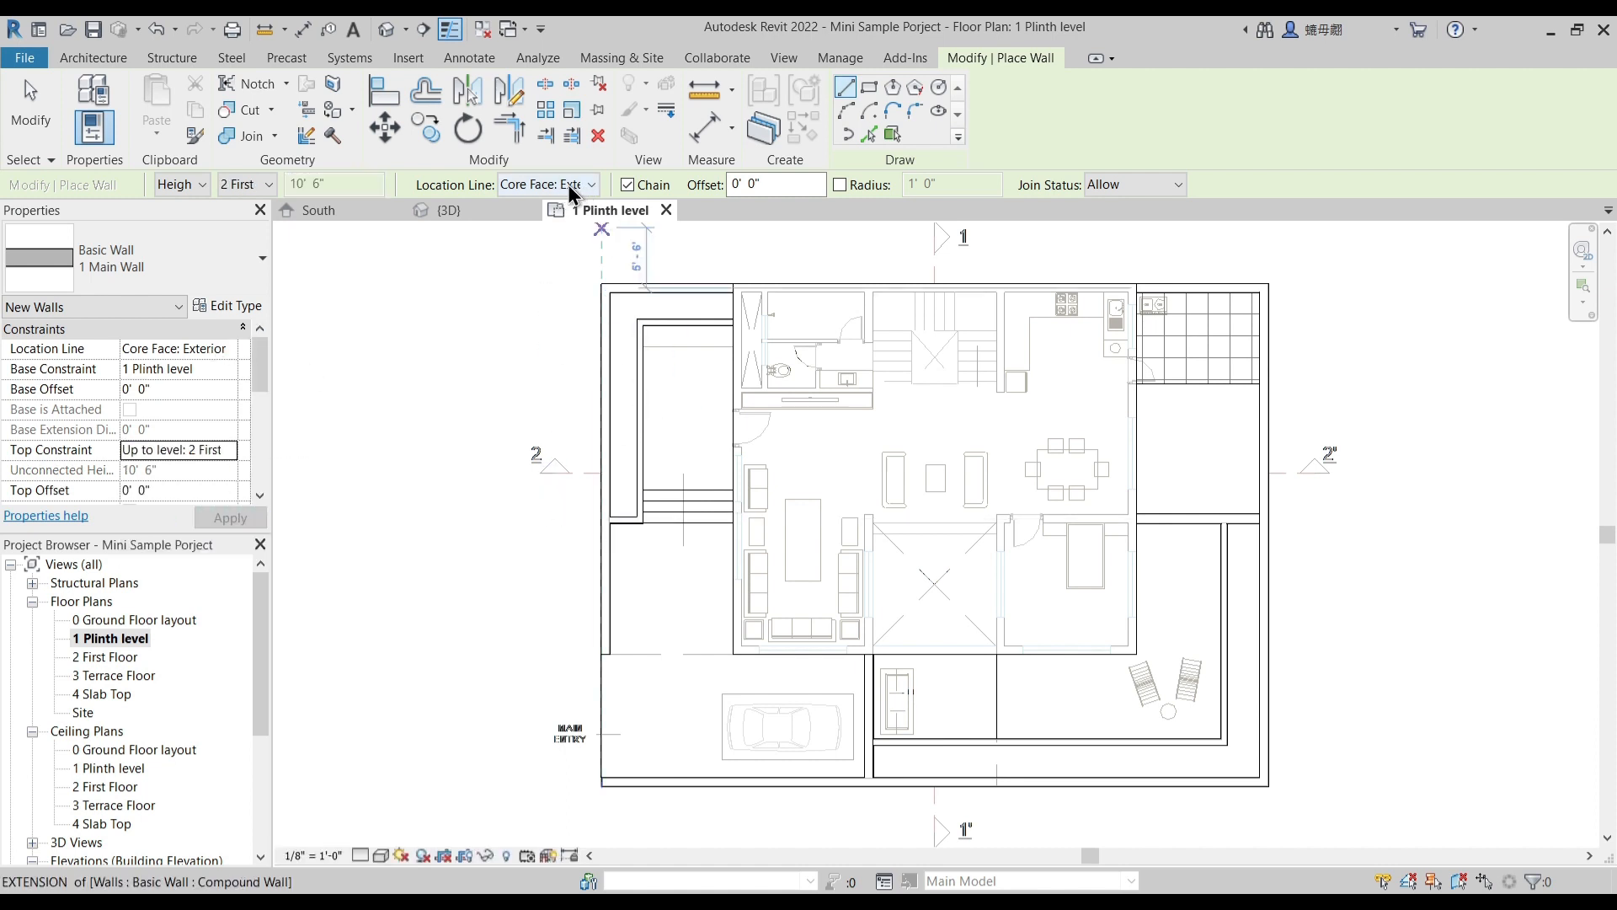
pyautogui.scroll(5, 707, 683)
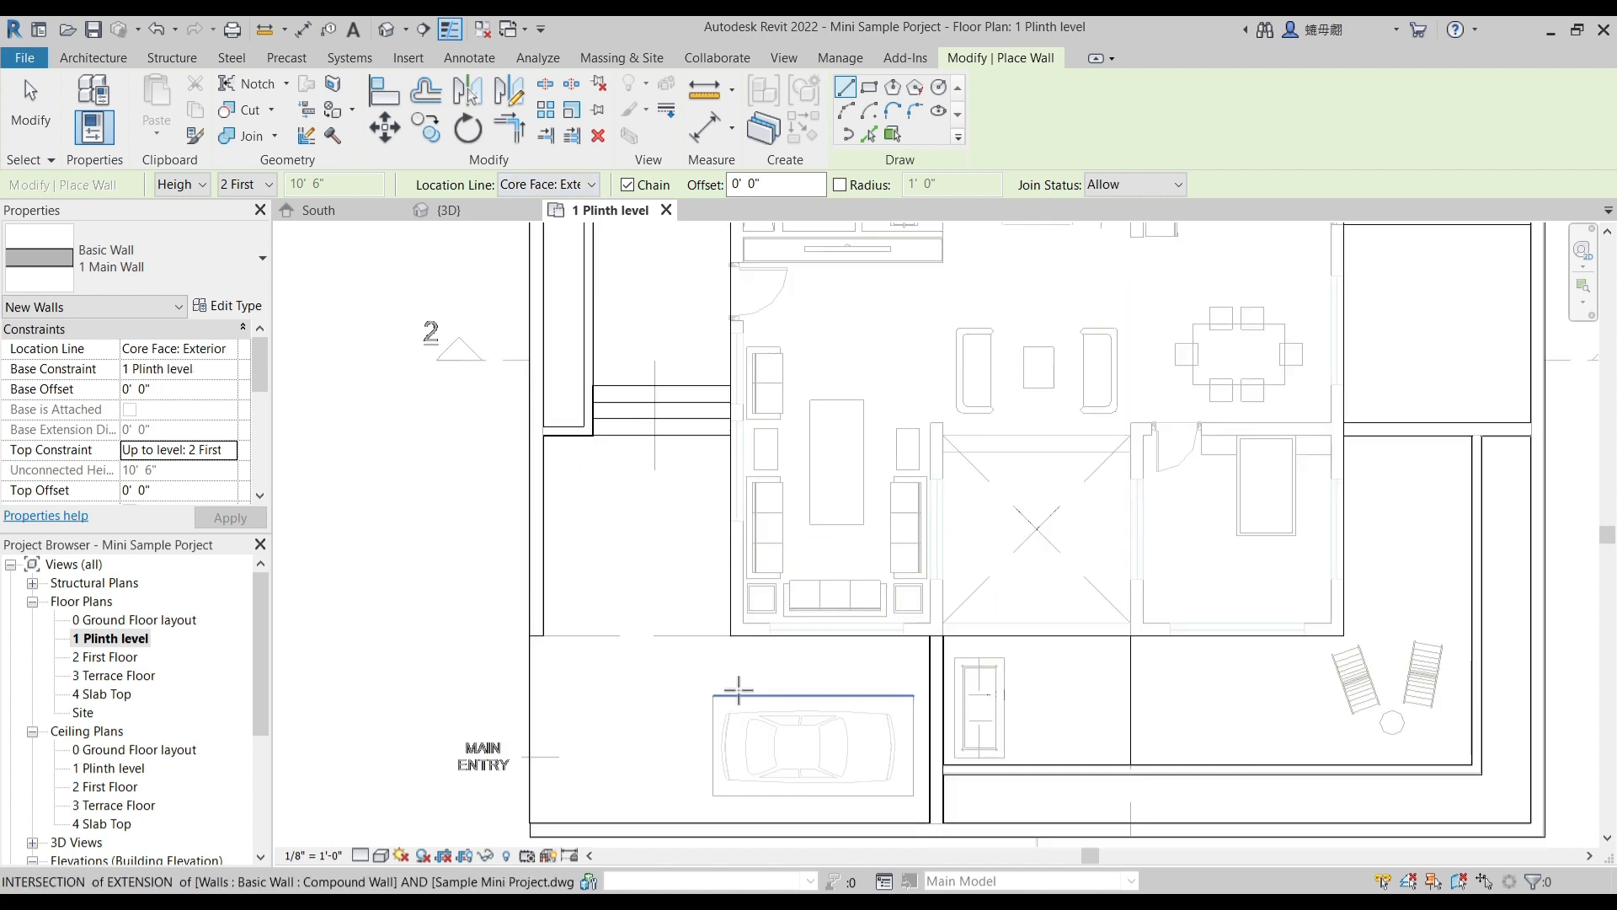
pyautogui.click(720, 570)
pyautogui.scroll(-3, 756, 691)
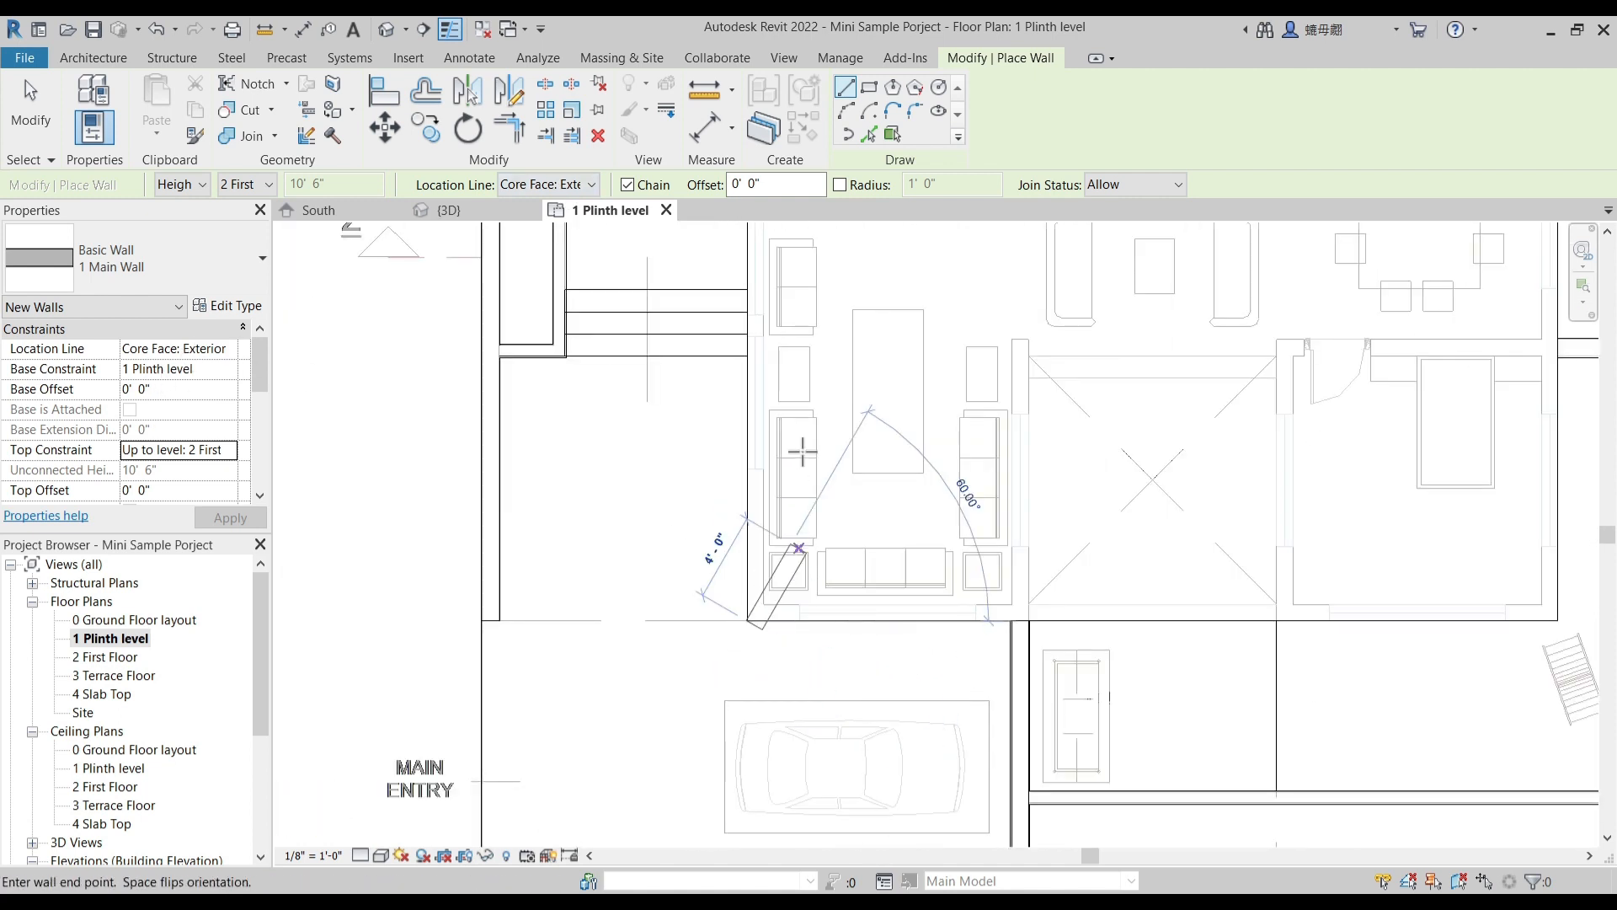
# - Set the plan view's visual style to Wireframe and its detail level to Fine
pyautogui.click(382, 855)
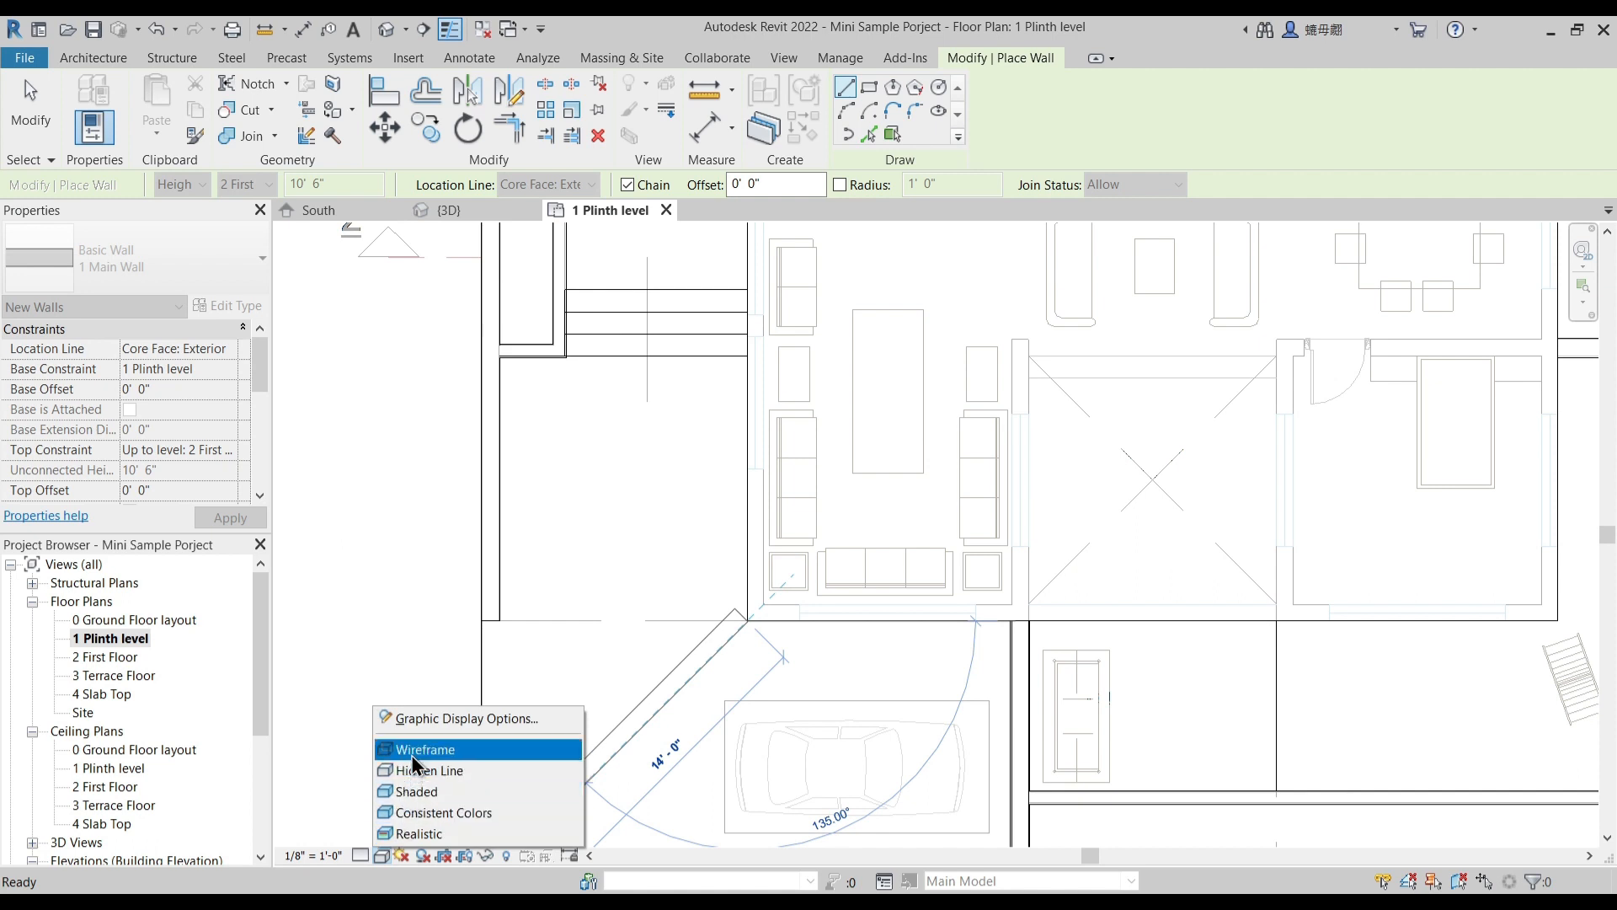
pyautogui.click(417, 749)
pyautogui.click(361, 855)
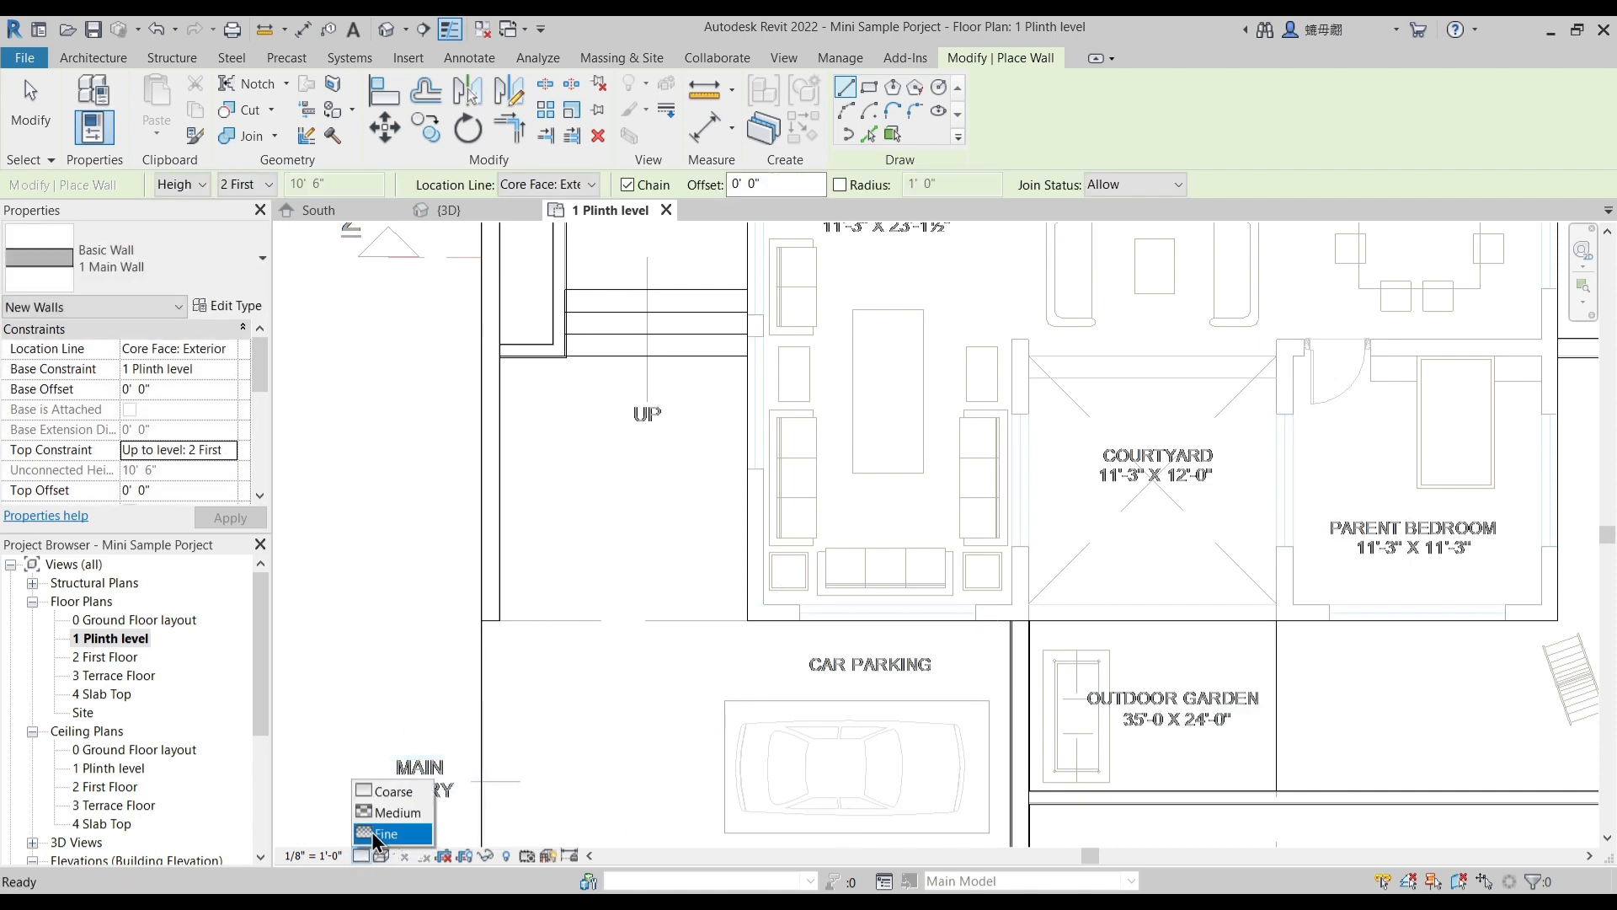
pyautogui.click(373, 834)
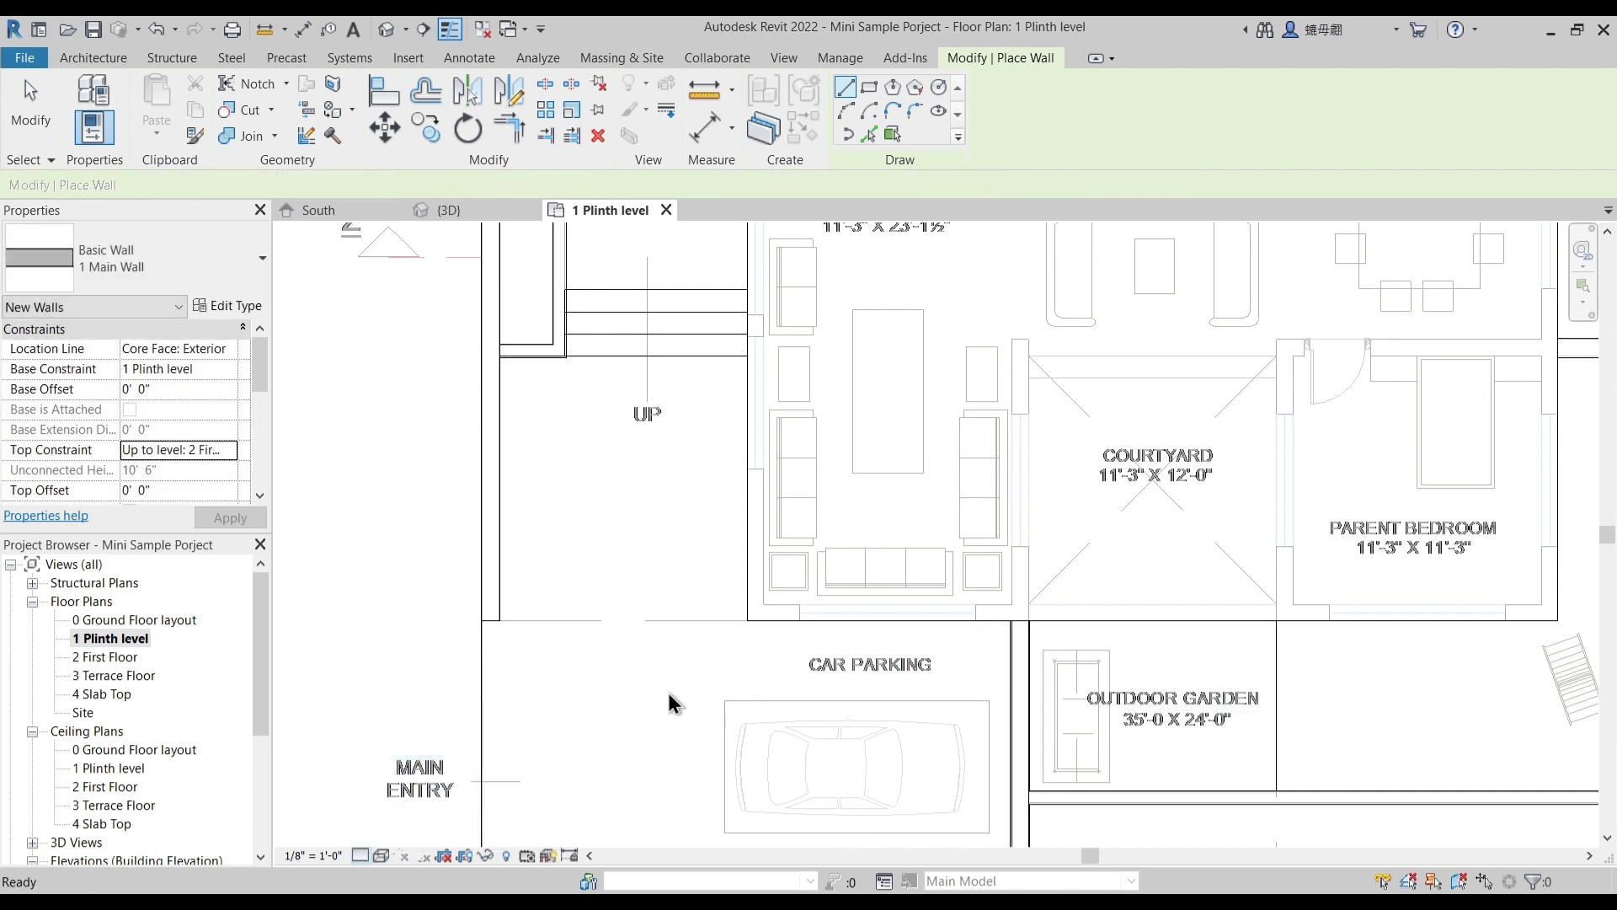
# - Draw the main wall along the porch side, from the plinth corner at the car parking to the corner beside the bath
pyautogui.click(747, 621)
pyautogui.scroll(-2, 803, 727)
pyautogui.moveTo(796, 264); pyautogui.dragTo(745, 719, button='middle')
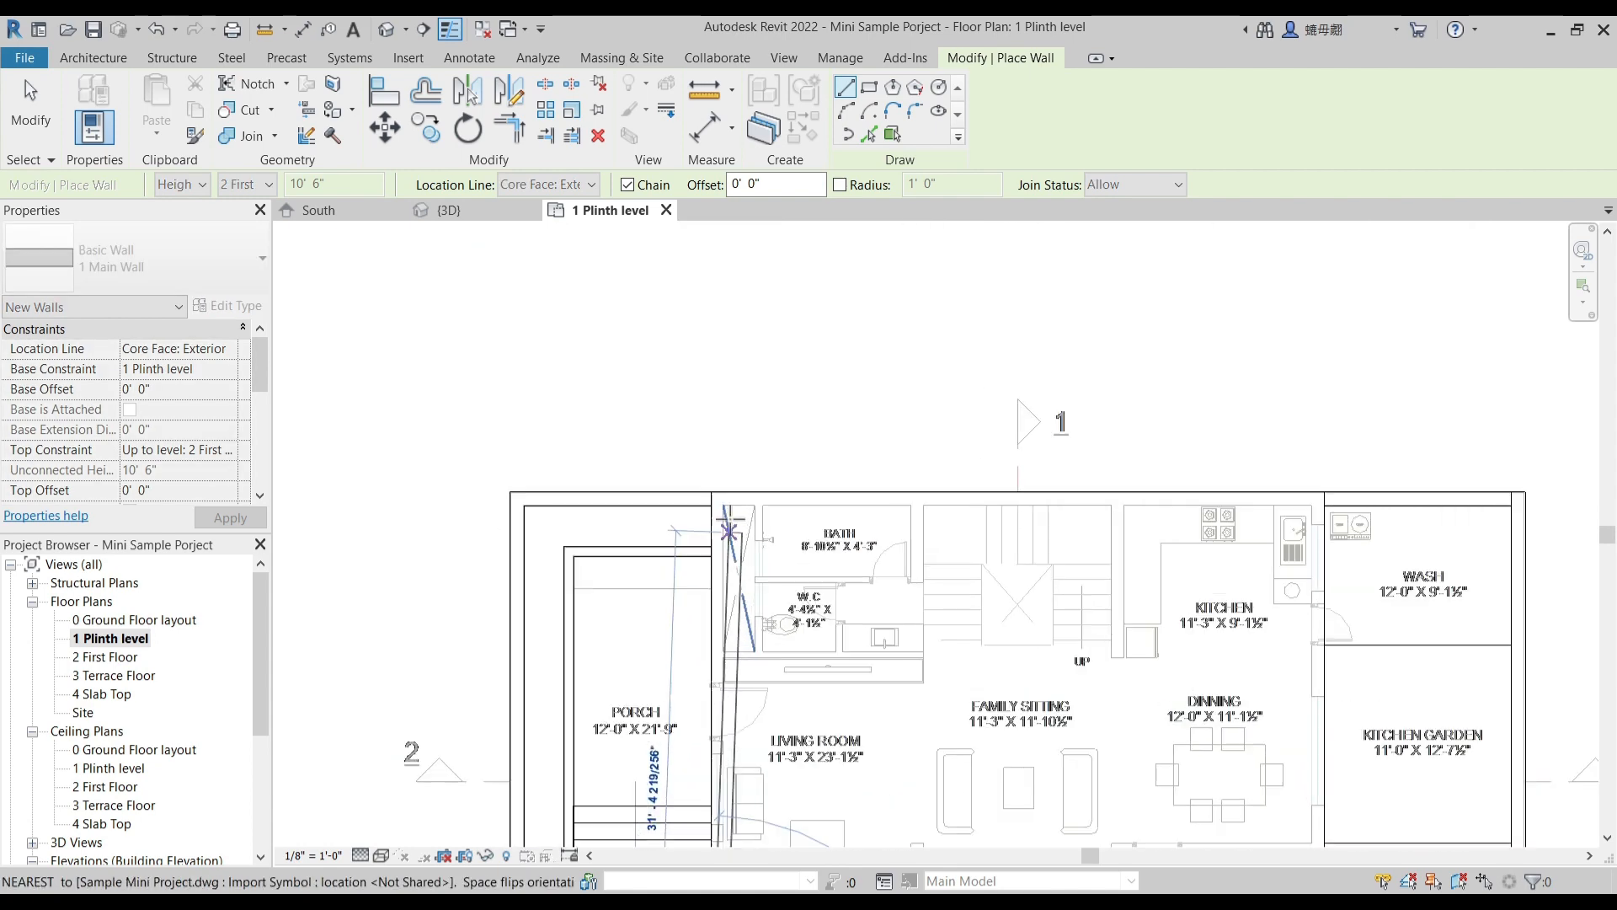
pyautogui.scroll(6, 726, 513)
pyautogui.click(614, 399)
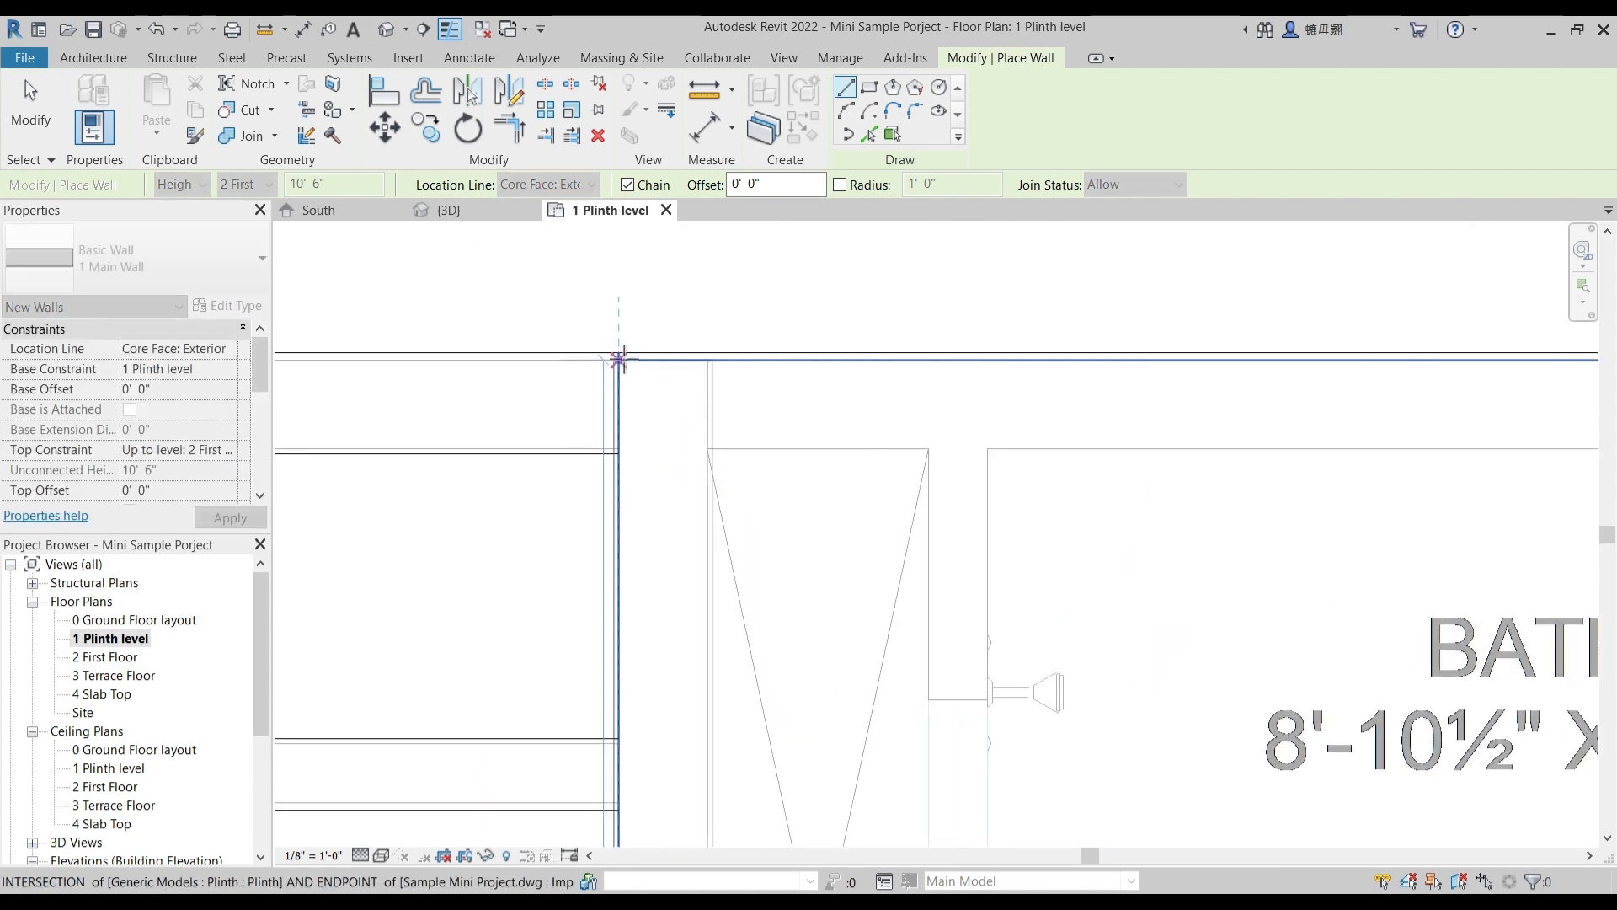
# - Continue the main wall along the bath, staircase and kitchen edge to the plinth corner at the wash area
pyautogui.scroll(-2, 810, 352)
pyautogui.scroll(-2, 842, 363)
pyautogui.moveTo(1319, 443); pyautogui.dragTo(941, 458, button='middle')
pyautogui.moveTo(1343, 387); pyautogui.dragTo(557, 430, button='middle')
pyautogui.scroll(2, 1123, 411)
pyautogui.click(1165, 410)
# - Continue the main wall past the dining area and parent bedroom, around the bedroom's outer corner to the courtyard edge
pyautogui.moveTo(1154, 783); pyautogui.dragTo(1109, 299, button='middle')
pyautogui.scroll(-2, 1109, 299)
pyautogui.moveTo(1111, 754); pyautogui.dragTo(1076, 309, button='middle')
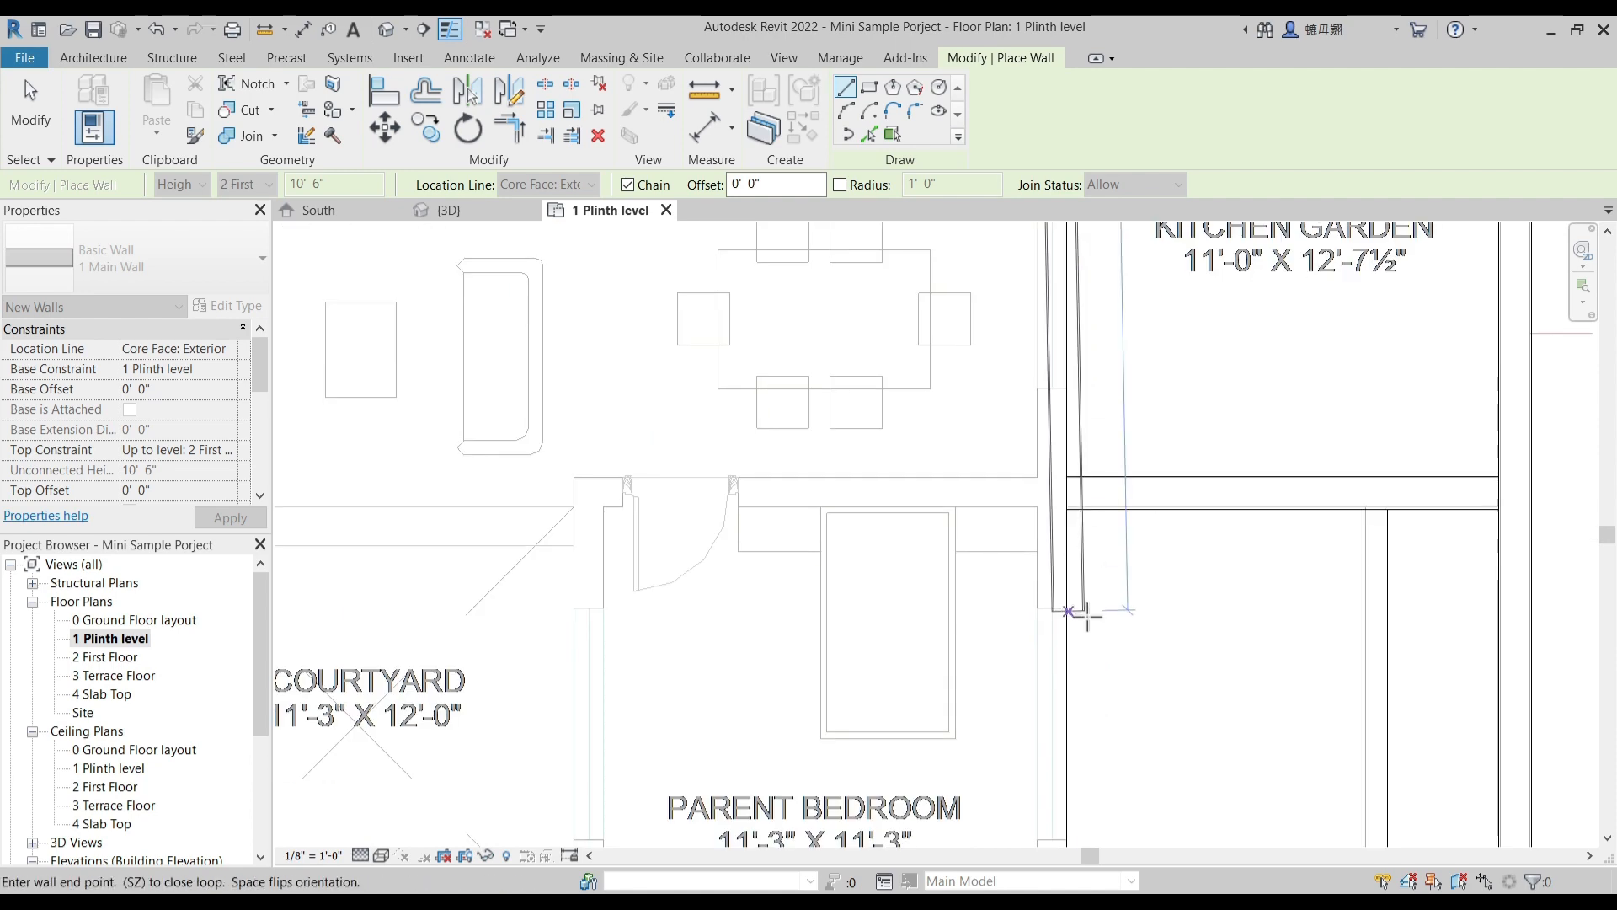
pyautogui.scroll(1, 1047, 552)
pyautogui.scroll(-2, 1047, 559)
pyautogui.moveTo(1067, 747); pyautogui.dragTo(1083, 454, button='middle')
pyautogui.scroll(2, 1063, 690)
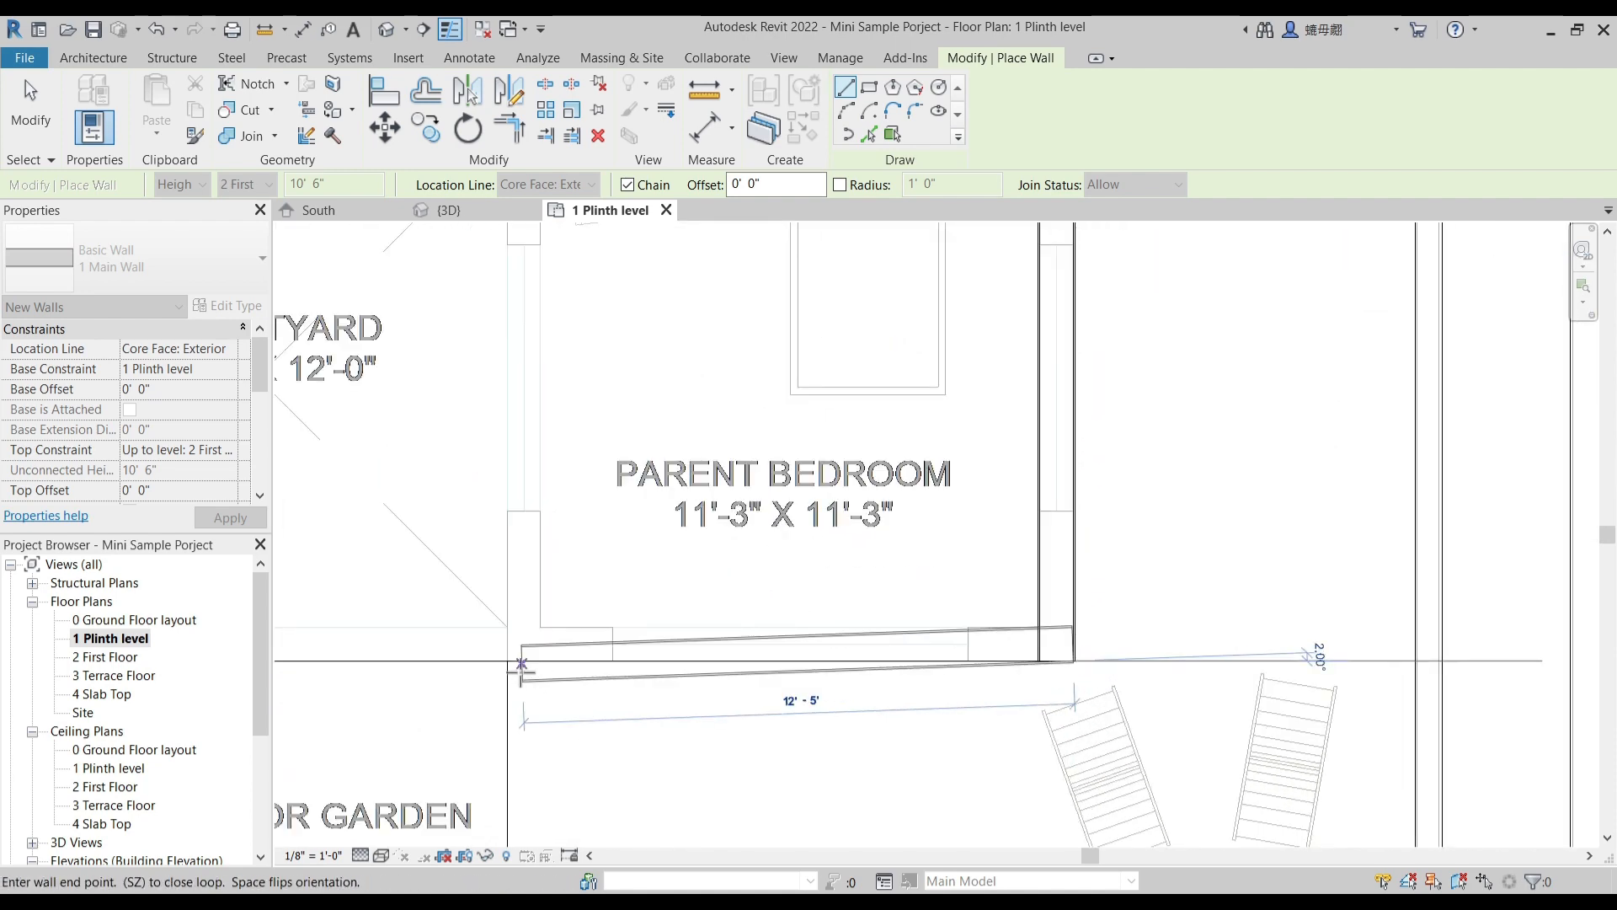
pyautogui.click(505, 660)
# - Continue the main wall between the courtyard and parent bedroom, and along the courtyard's family sitting side to the living room
pyautogui.moveTo(581, 335); pyautogui.dragTo(859, 533, button='middle')
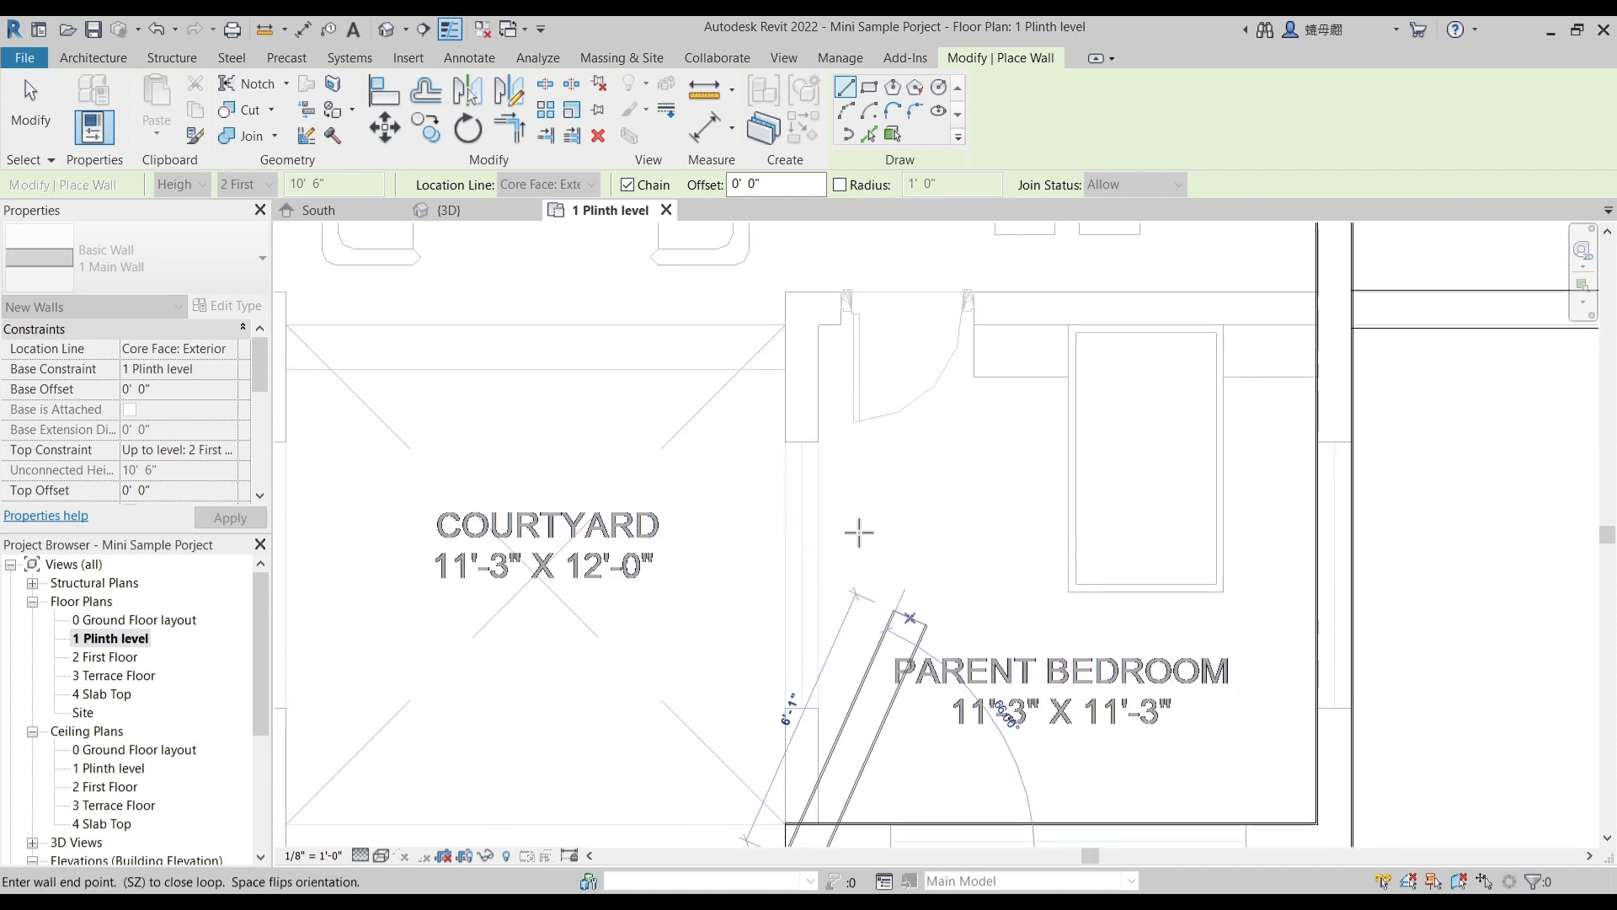
pyautogui.click(786, 290)
pyautogui.moveTo(373, 341); pyautogui.dragTo(870, 345, button='middle')
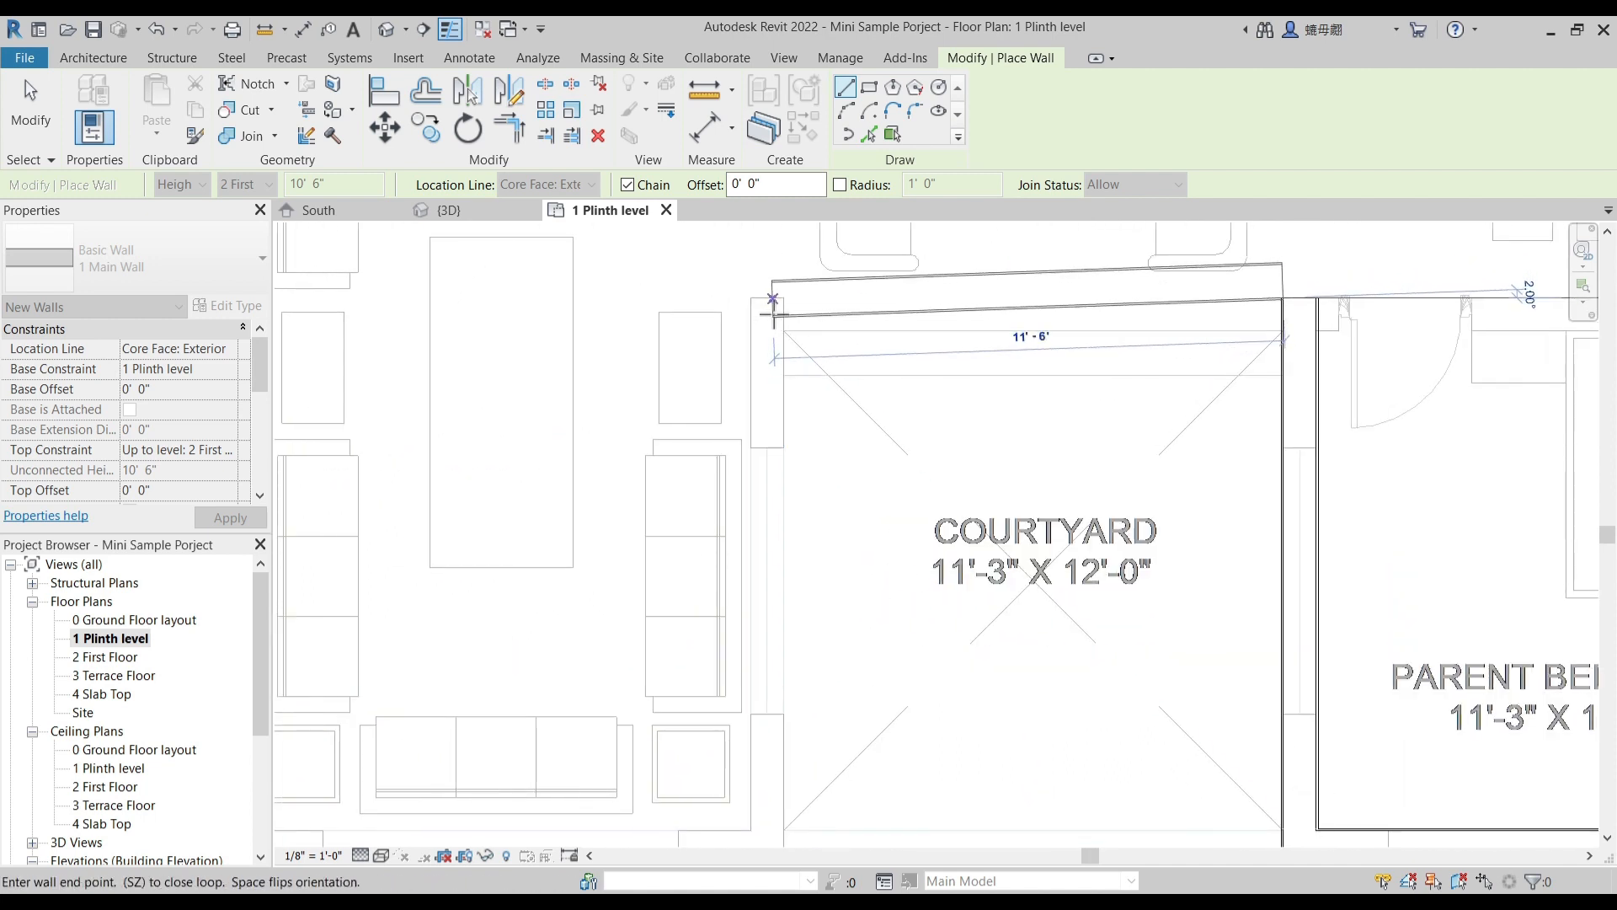
pyautogui.click(749, 299)
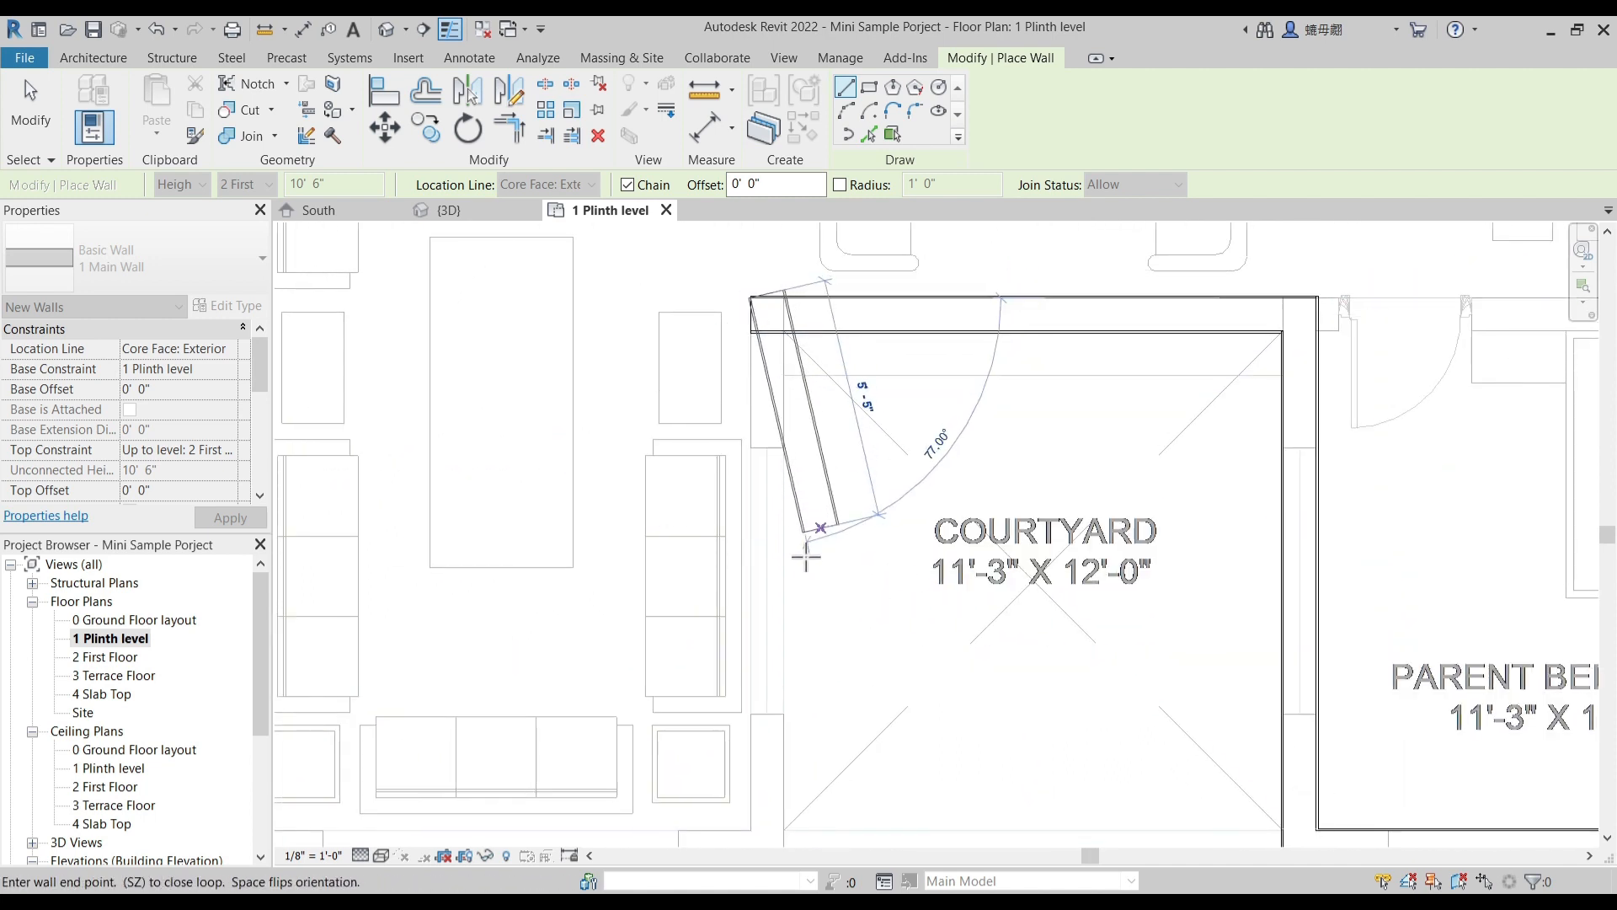
# - Draw the wall between courtyard and living room, and close the wall loop along the car parking side at the porch wall
pyautogui.moveTo(809, 549); pyautogui.dragTo(779, 275, button='middle')
pyautogui.scroll(3, 721, 605)
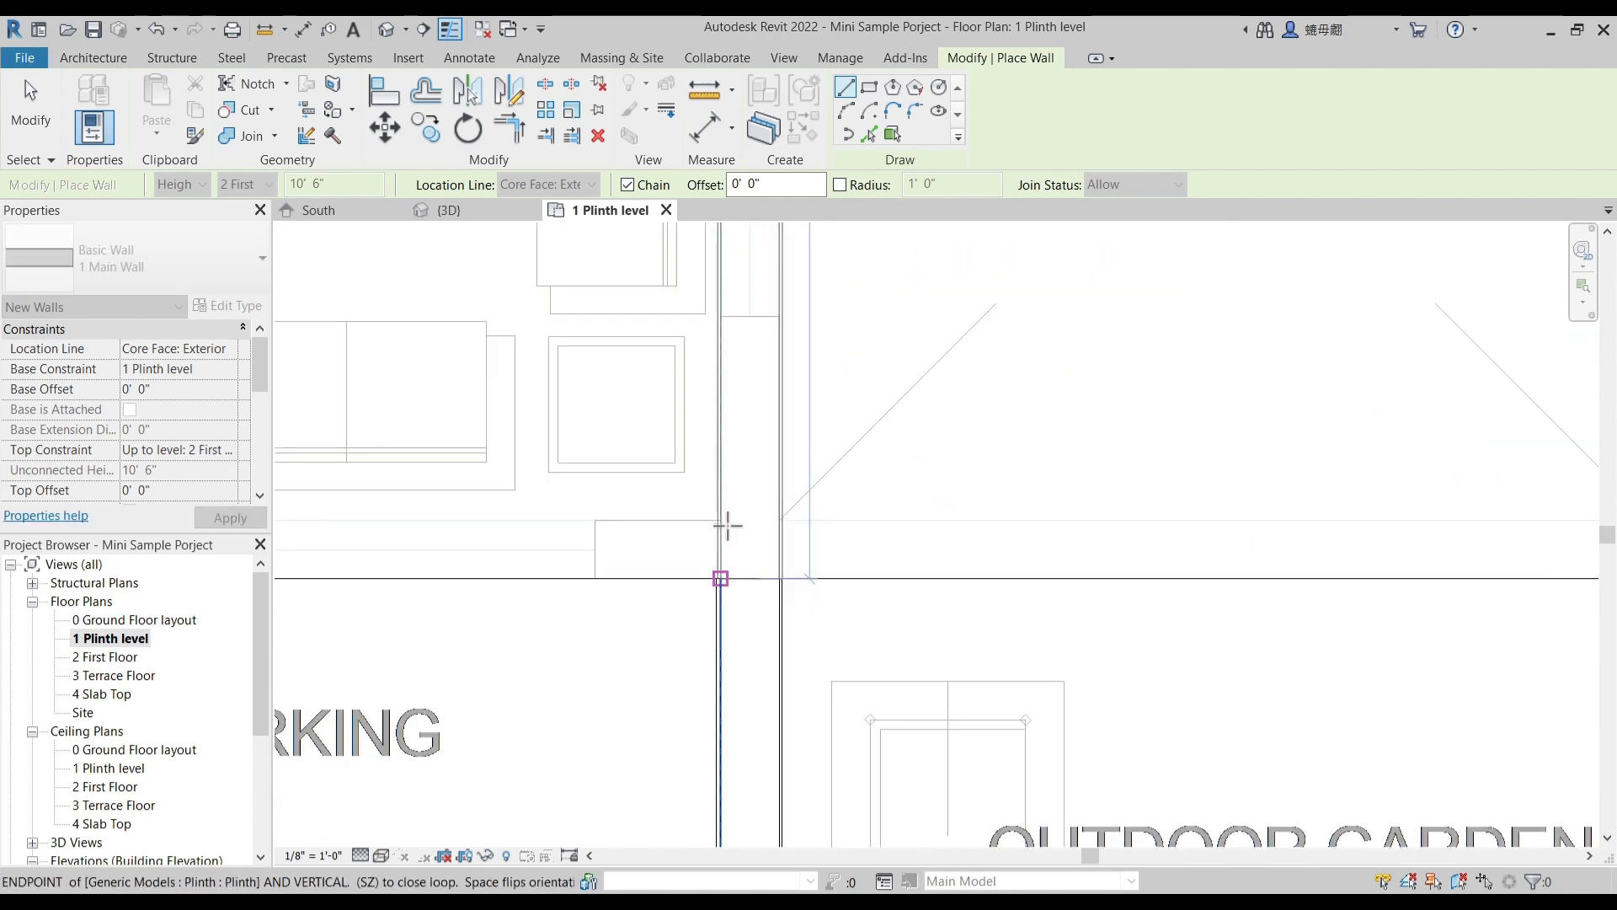
pyautogui.click(720, 590)
pyautogui.scroll(-4, 630, 583)
pyautogui.moveTo(632, 596); pyautogui.dragTo(705, 619, button='middle')
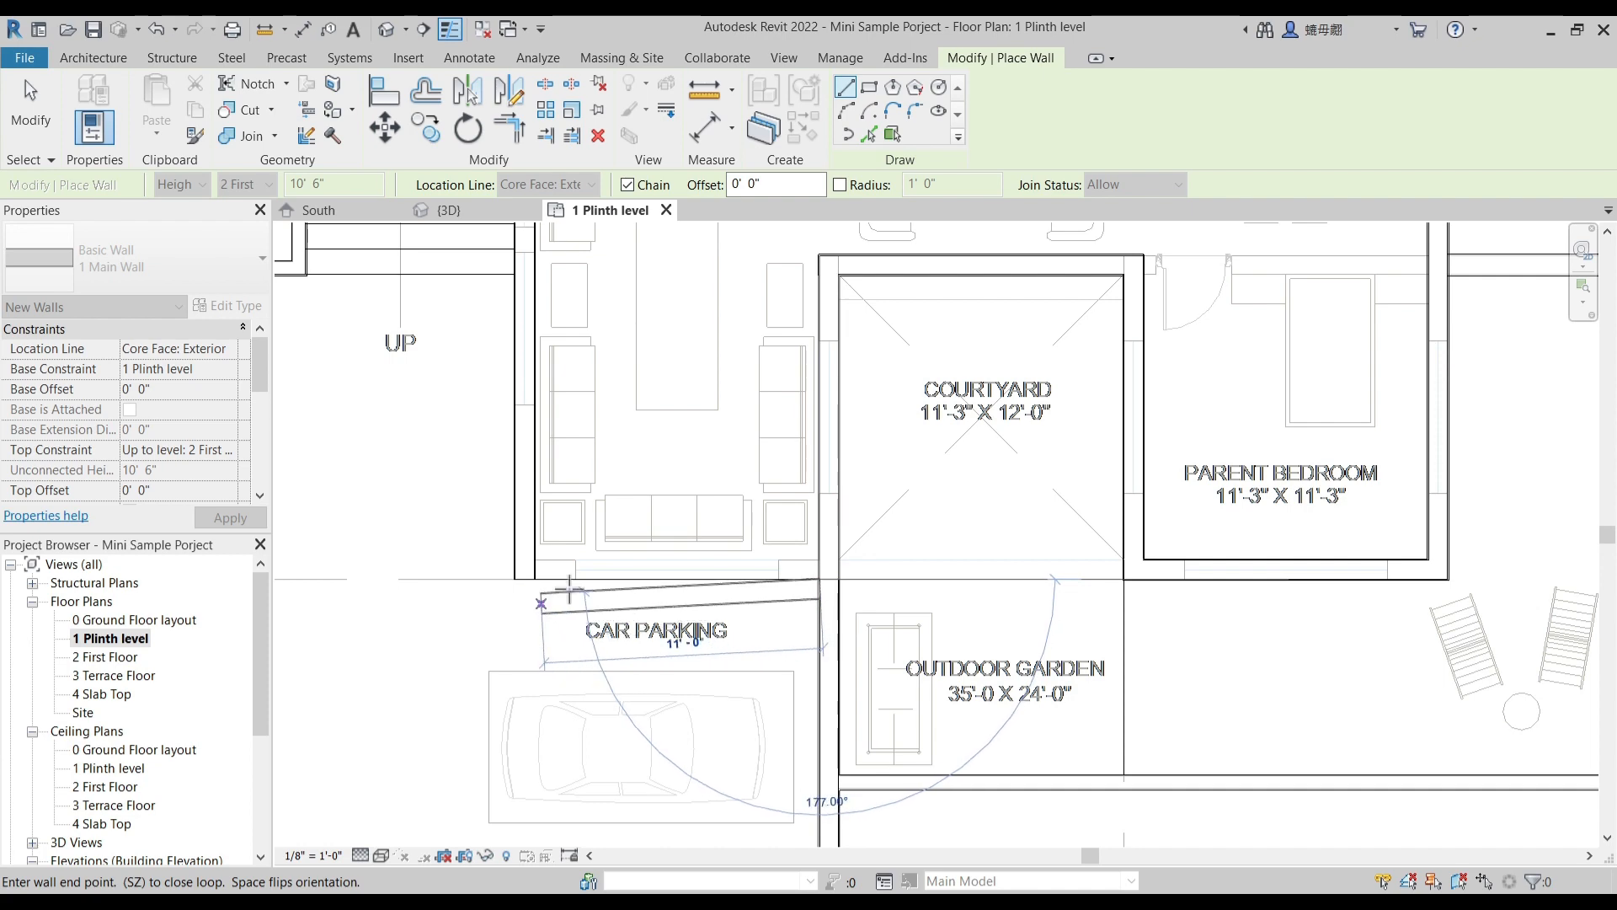
pyautogui.scroll(3, 582, 603)
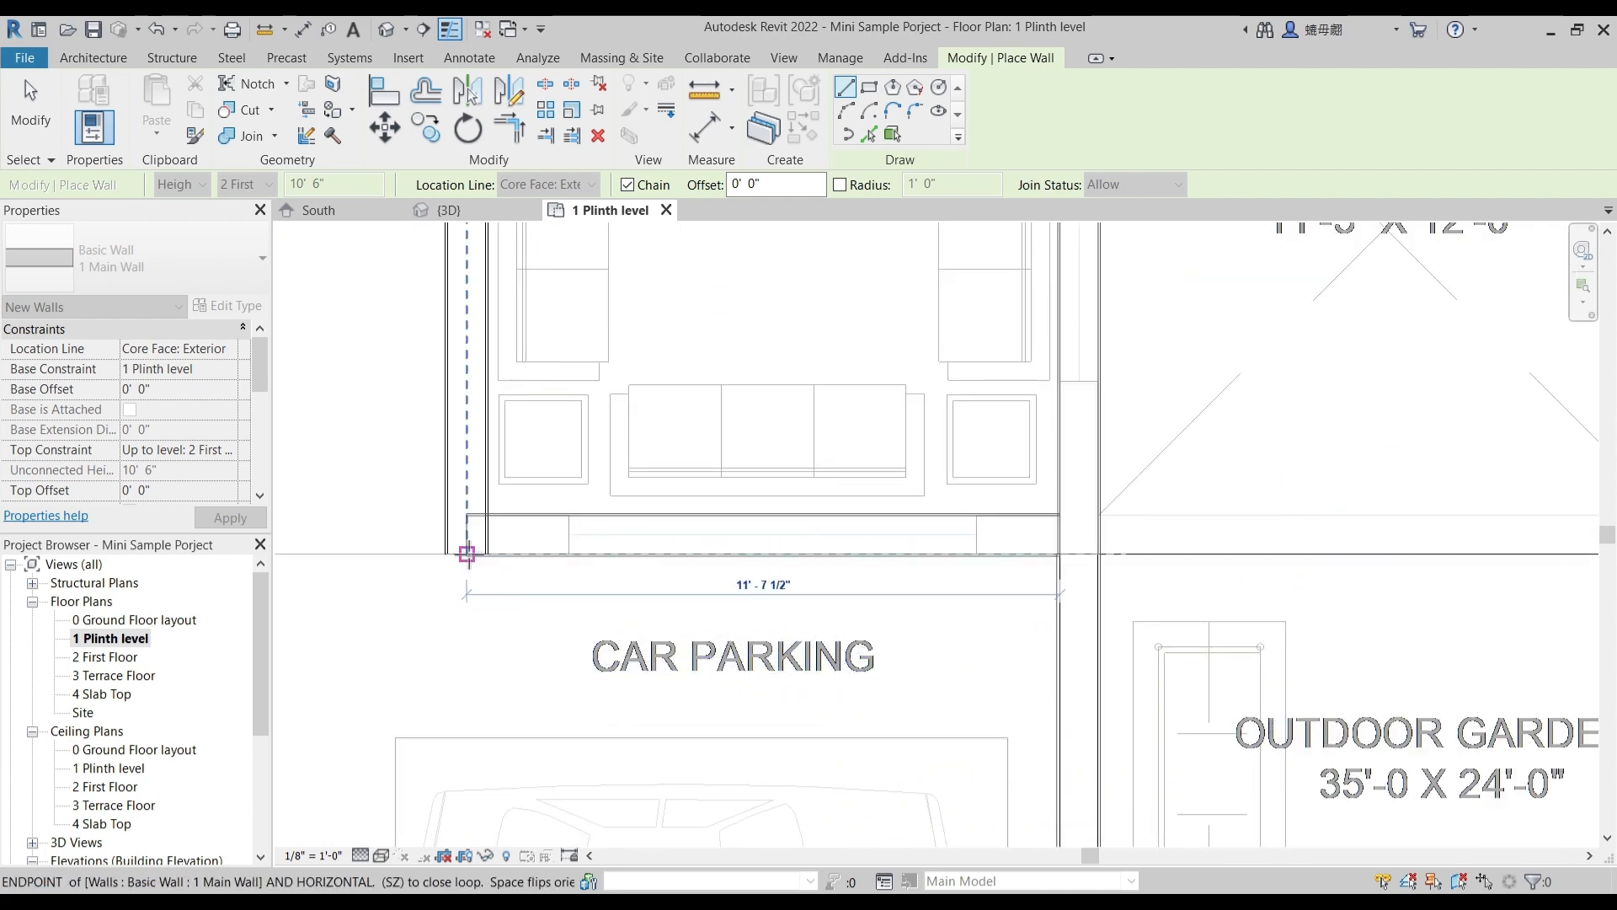
pyautogui.click(466, 554)
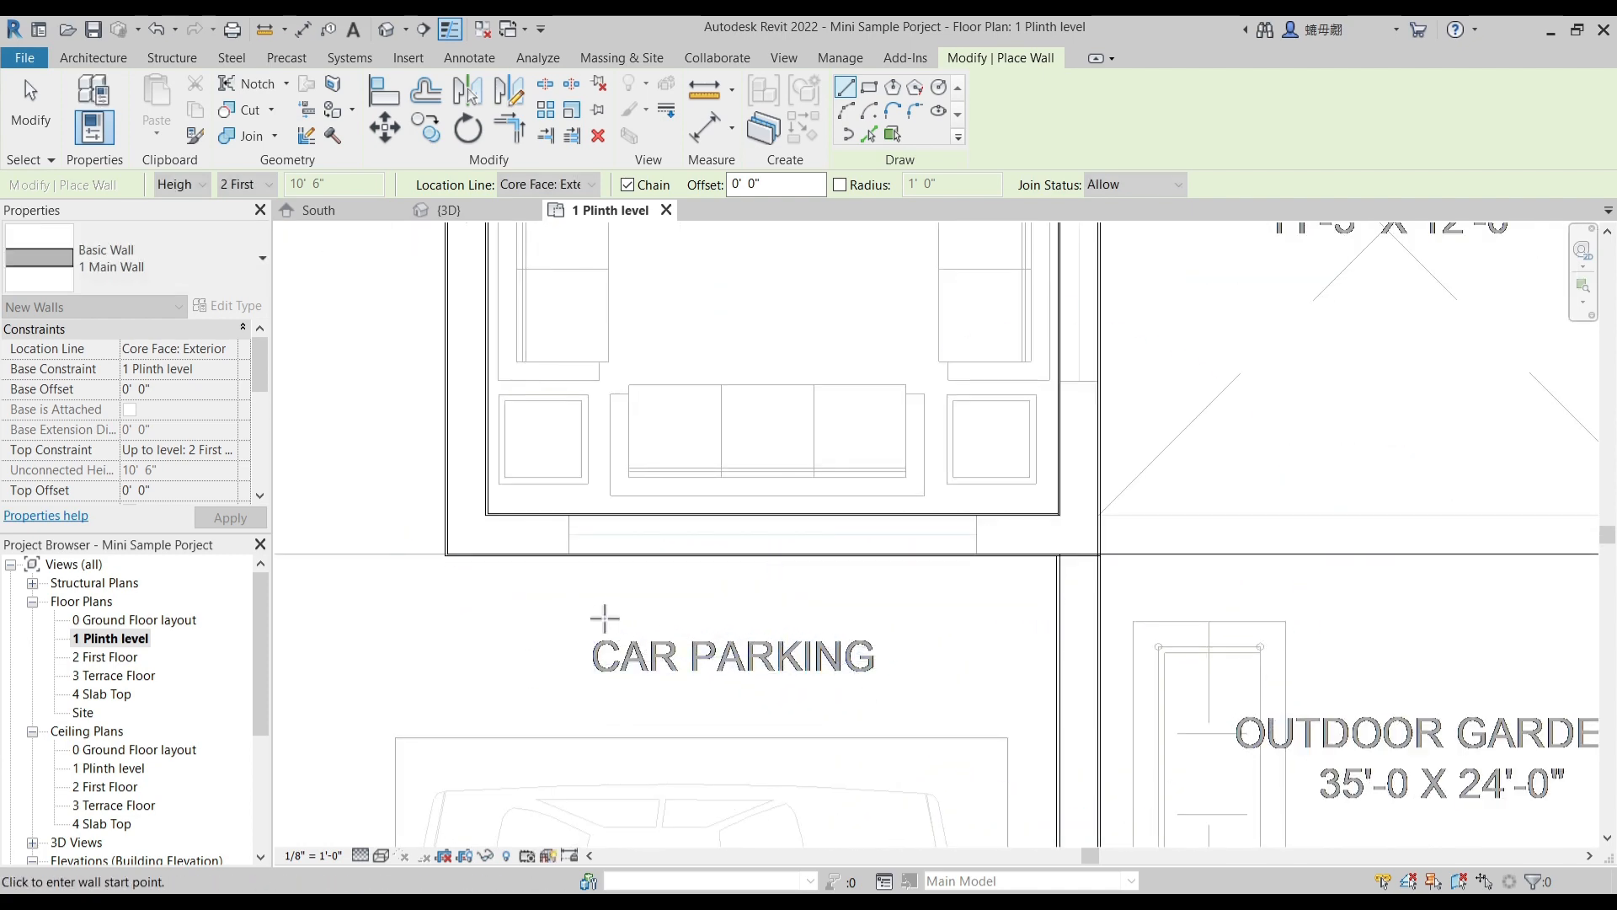
pyautogui.scroll(-5, 605, 619)
pyautogui.scroll(-2, 604, 619)
pyautogui.press('Escape')
# - Move the main wall along the bath, staircase and kitchen edge outward so its end meets the plinth wall corner on the porch side
pyautogui.scroll(6, 461, 347)
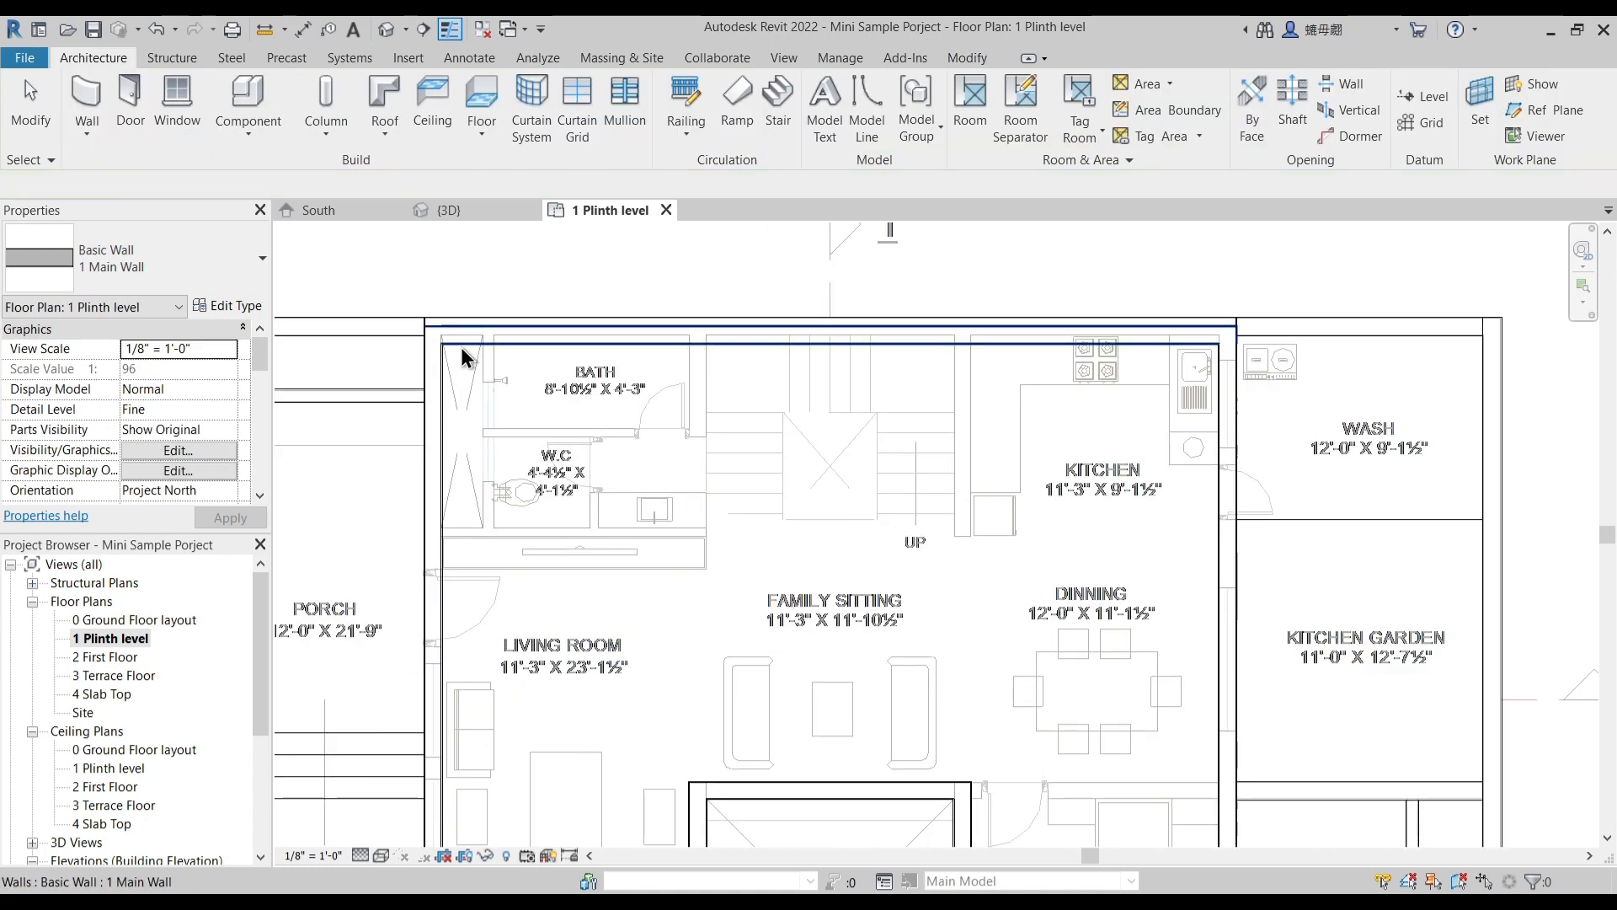
pyautogui.scroll(4, 638, 562)
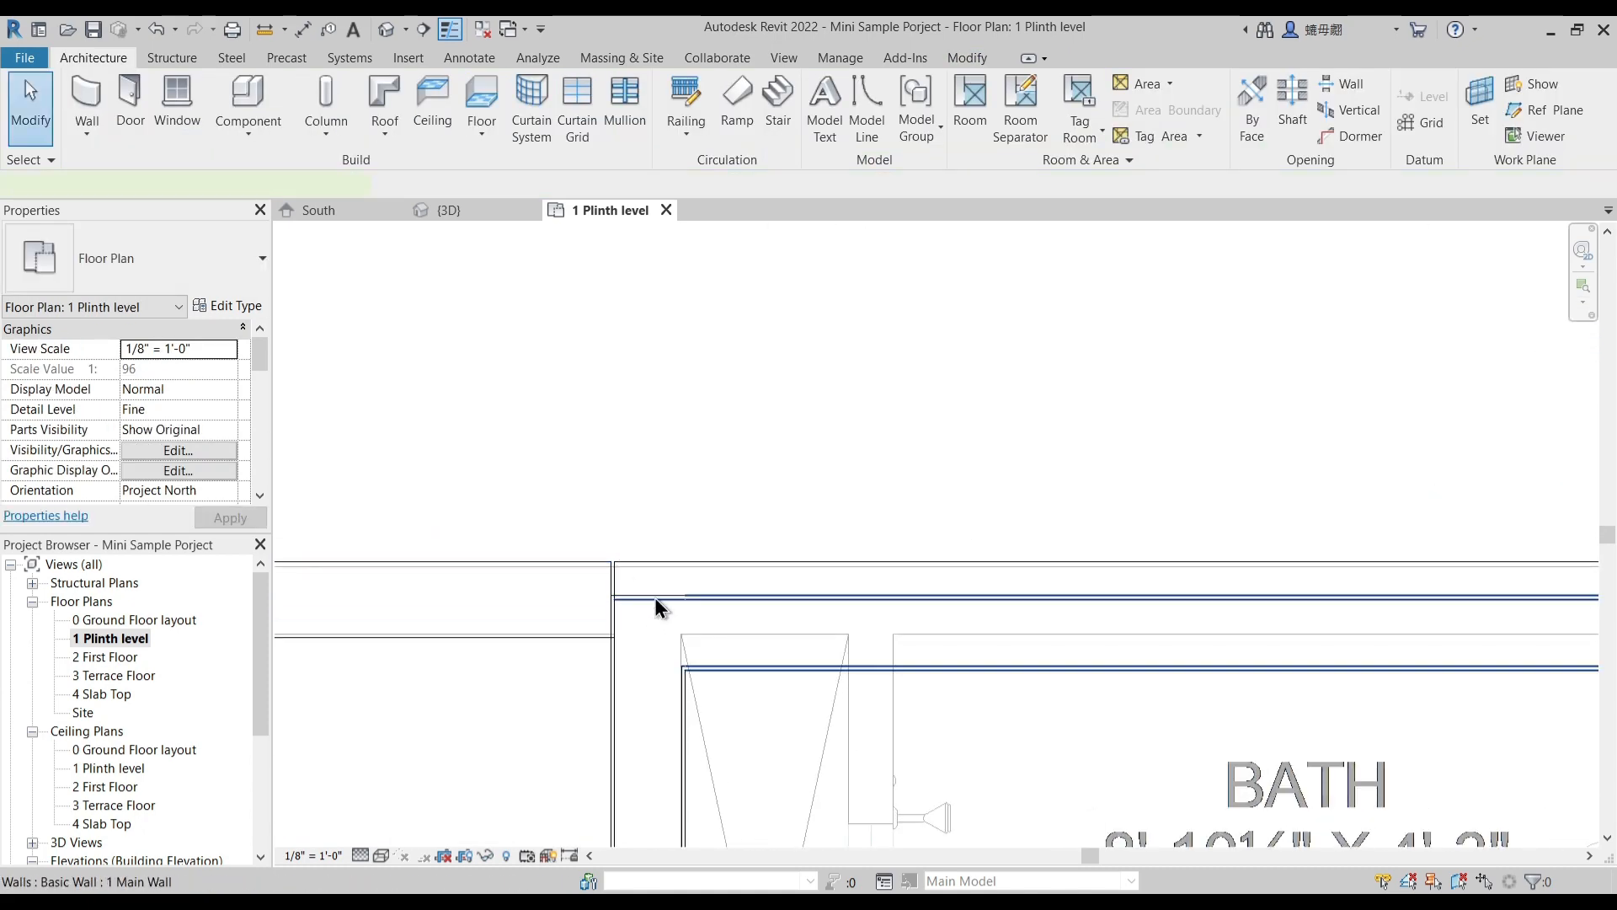
pyautogui.click(655, 598)
pyautogui.press('m')
pyautogui.press('v')
pyautogui.scroll(2, 621, 605)
pyautogui.click(621, 598)
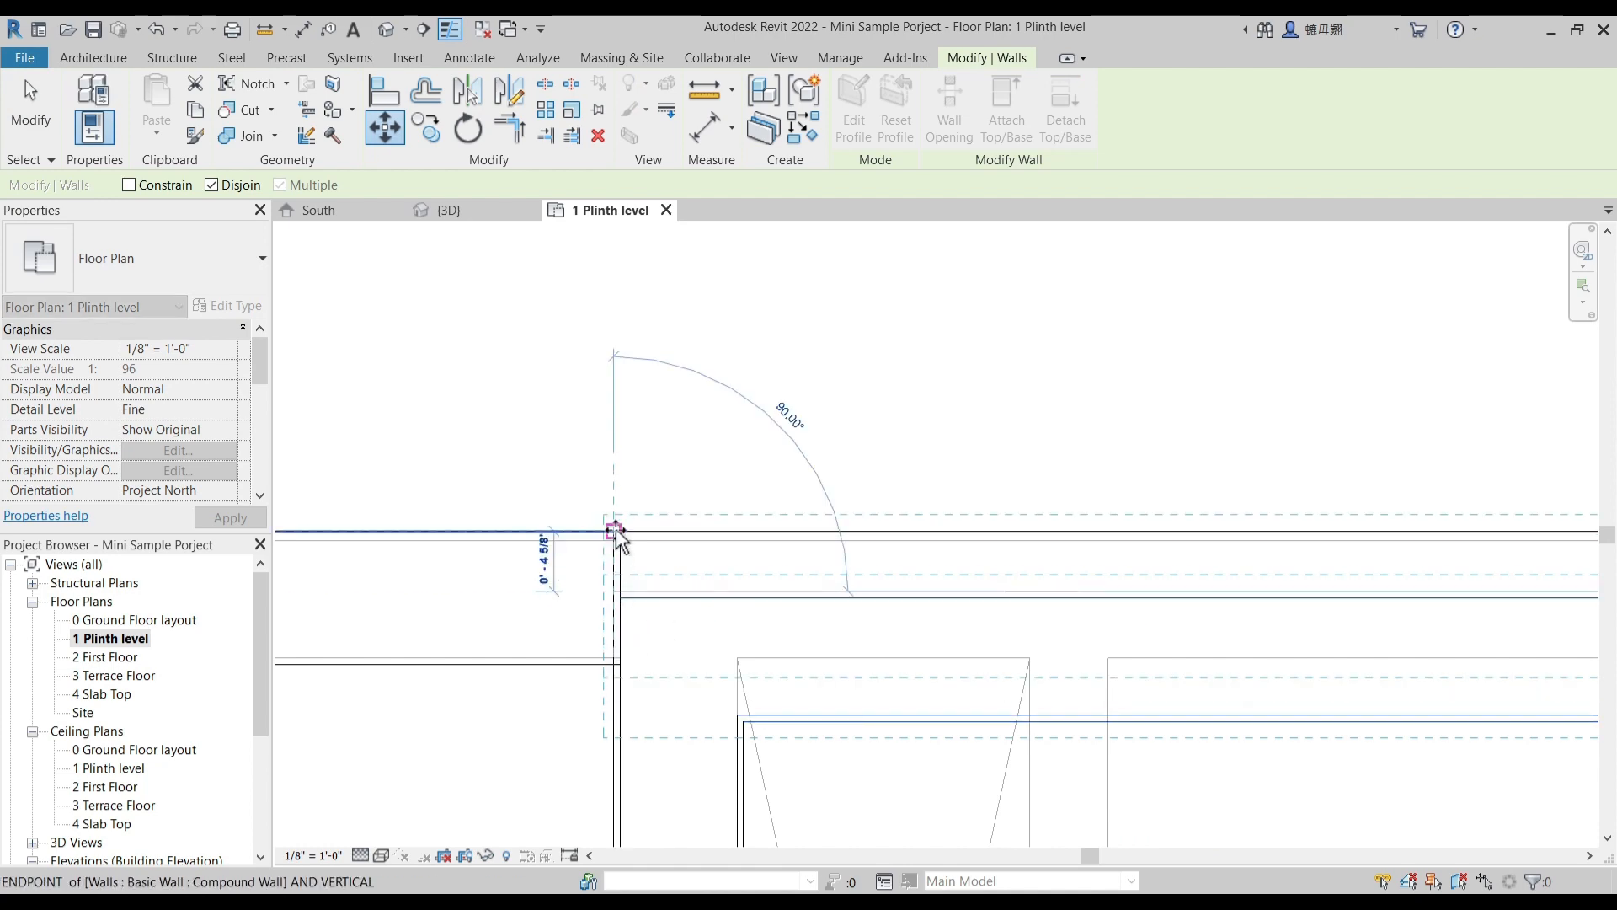
pyautogui.click(615, 536)
pyautogui.click(644, 441)
pyautogui.scroll(-5, 646, 447)
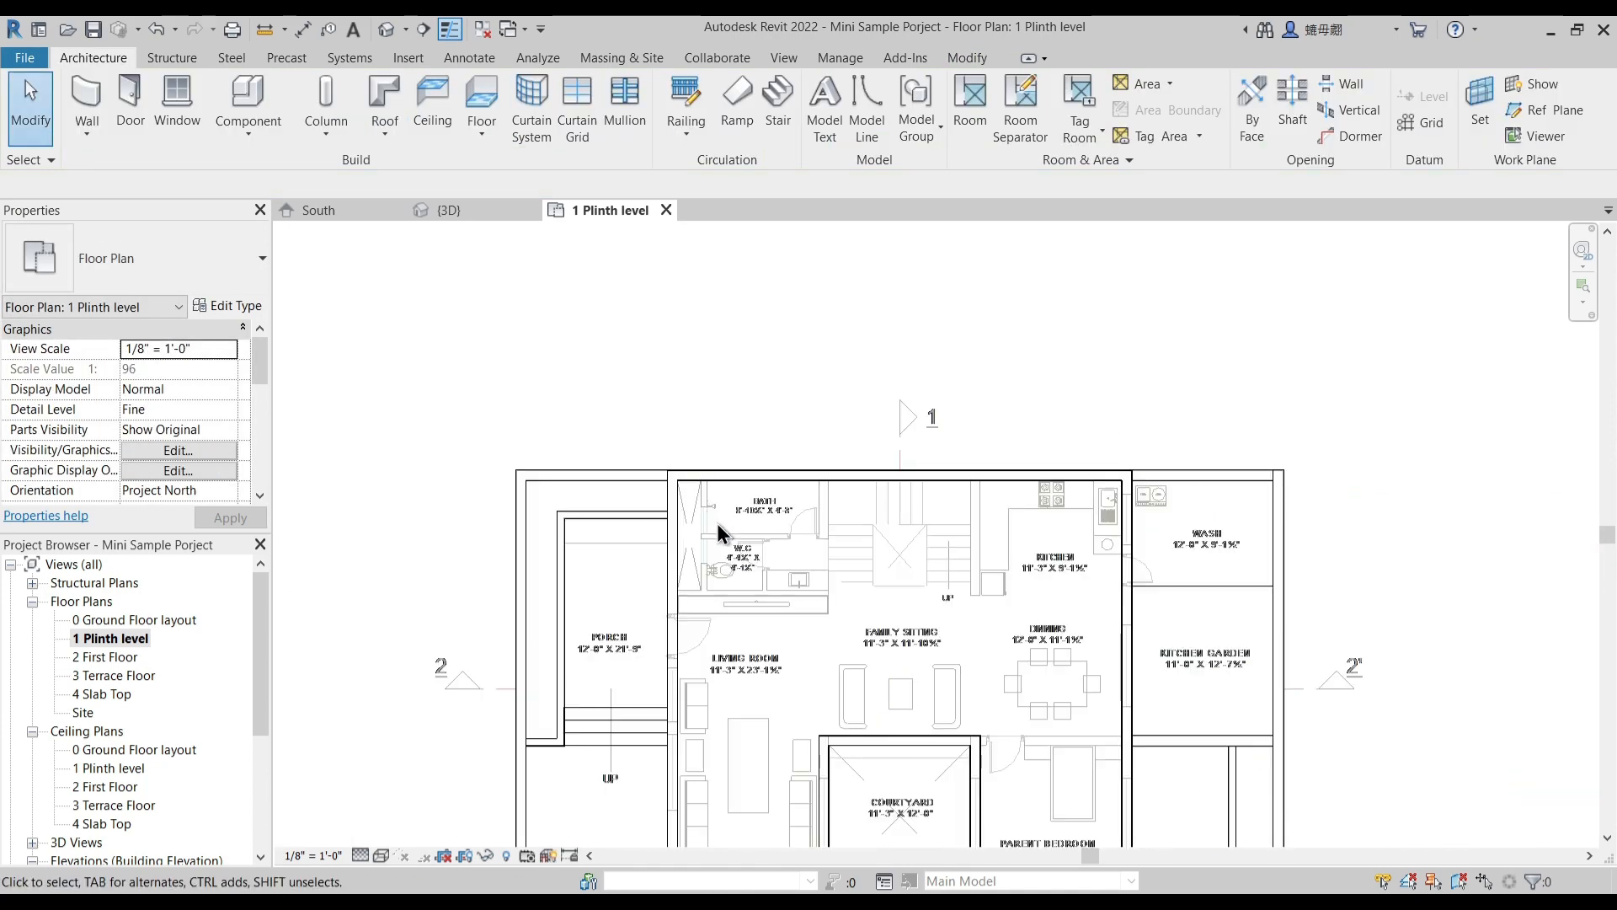
pyautogui.scroll(5, 934, 463)
pyautogui.scroll(-4, 937, 473)
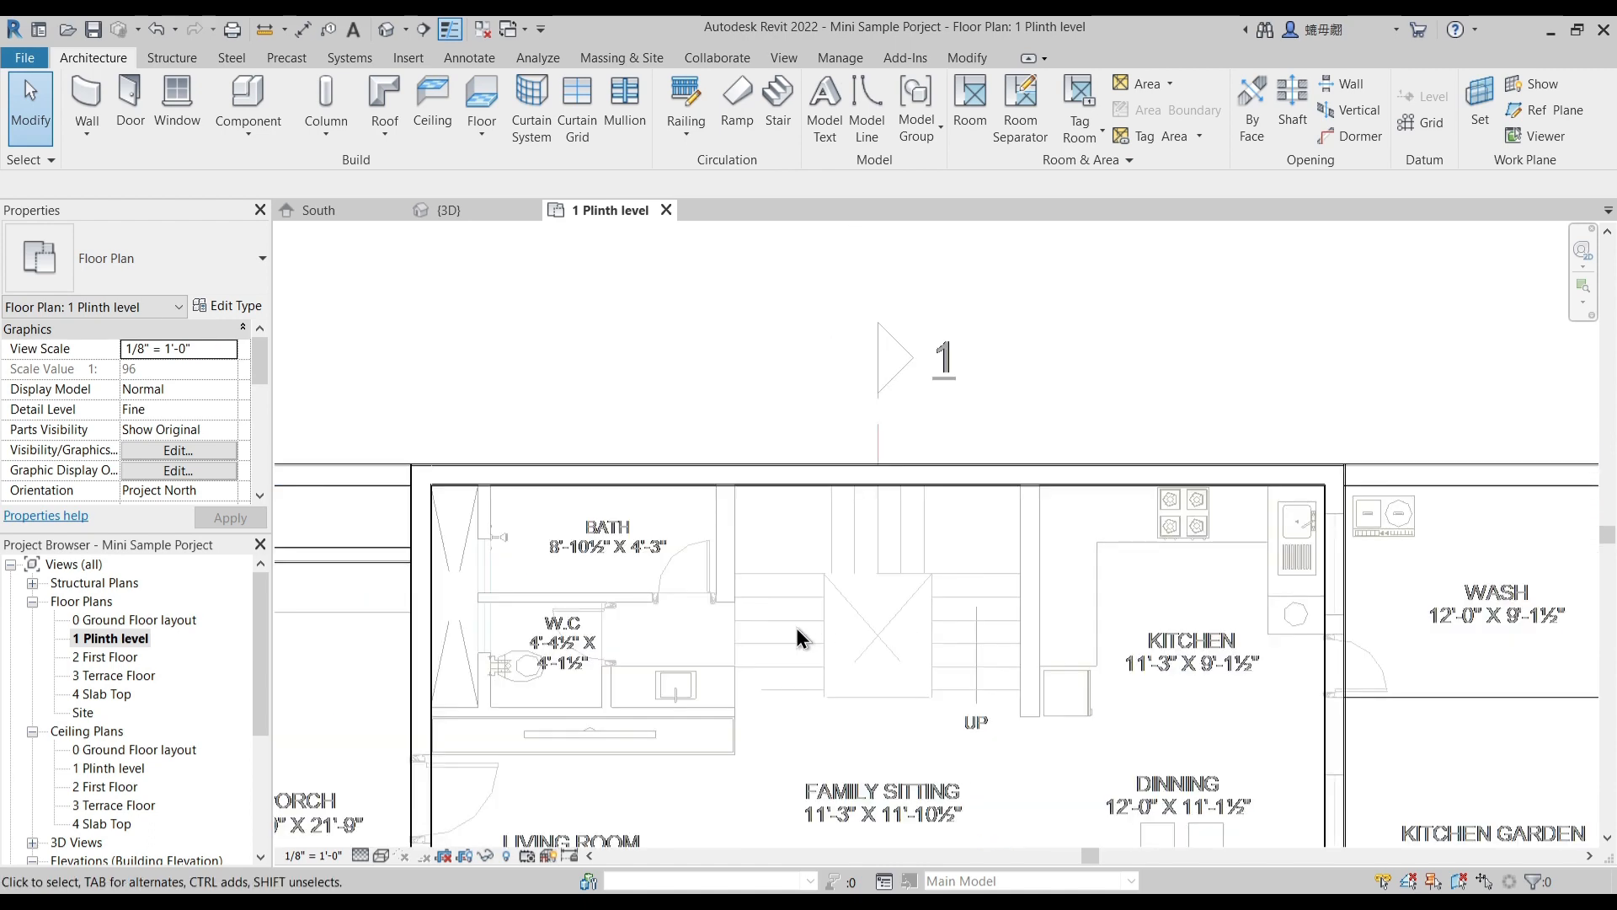
pyautogui.scroll(2, 842, 473)
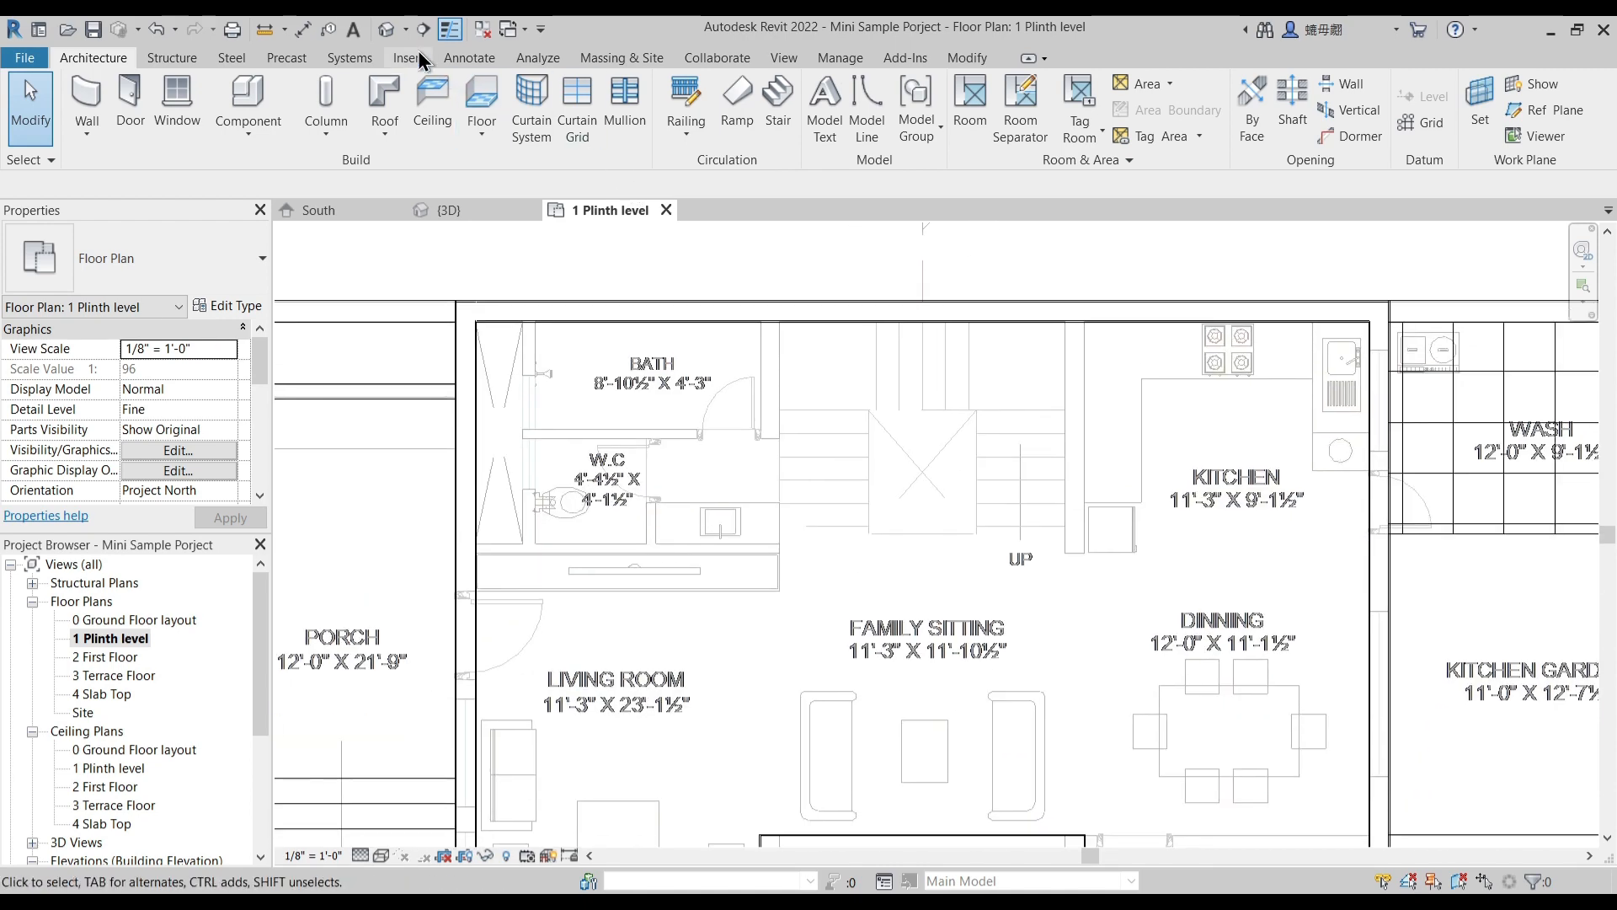
# - In the 3D view, set the Structure and Finish 2 layers of the 1 Main Wall type to the 1 Main Wall material
pyautogui.click(397, 39)
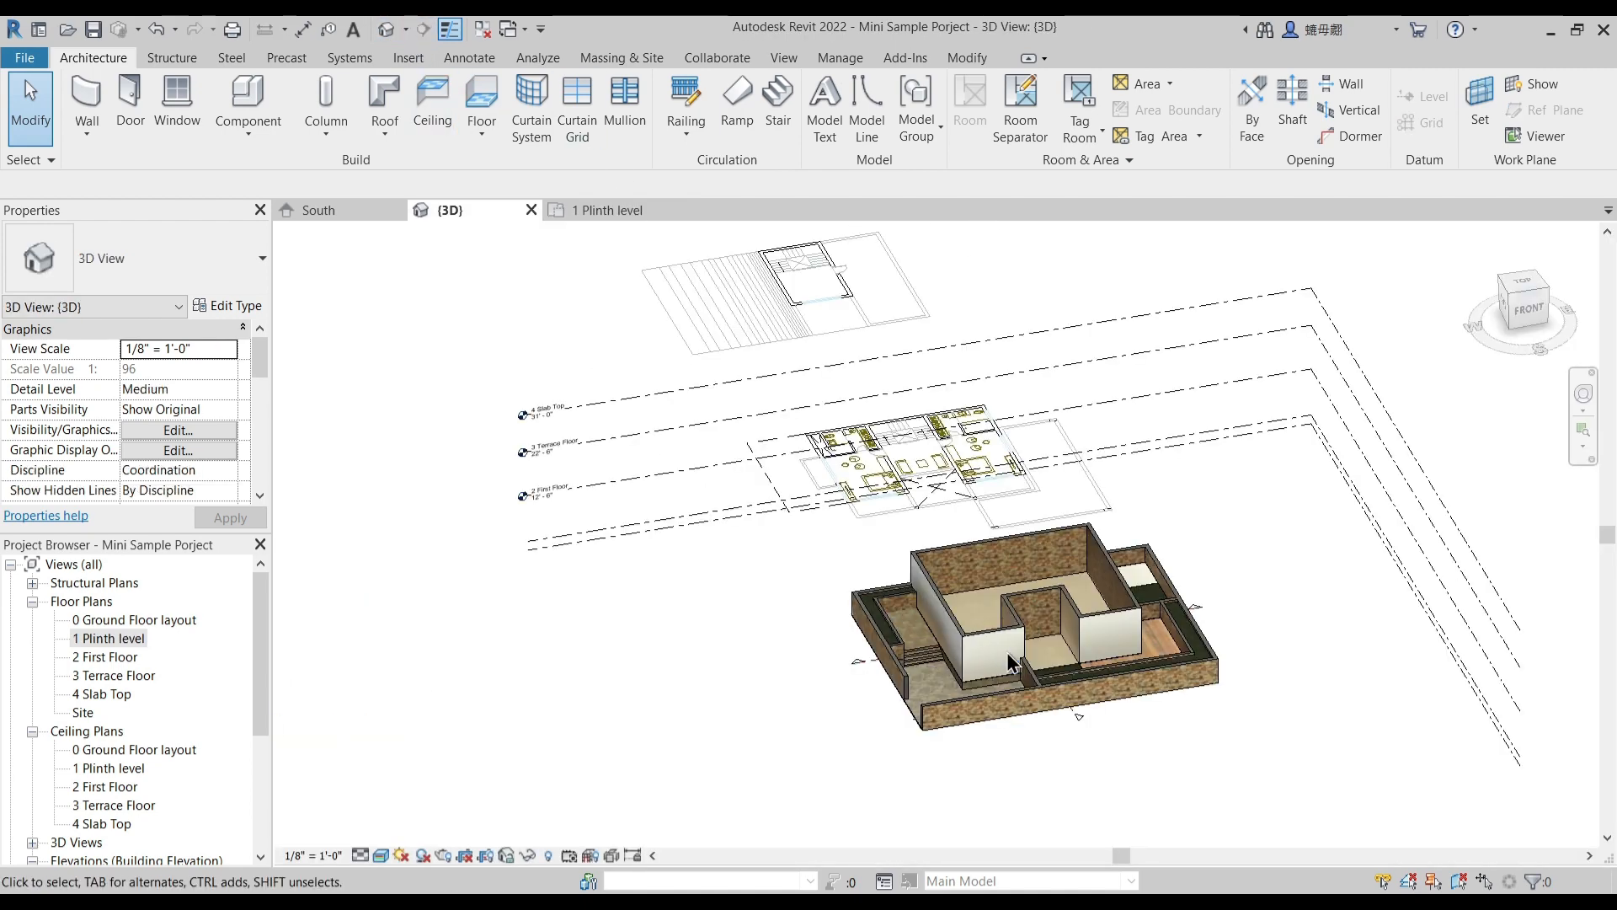
pyautogui.scroll(3, 1137, 548)
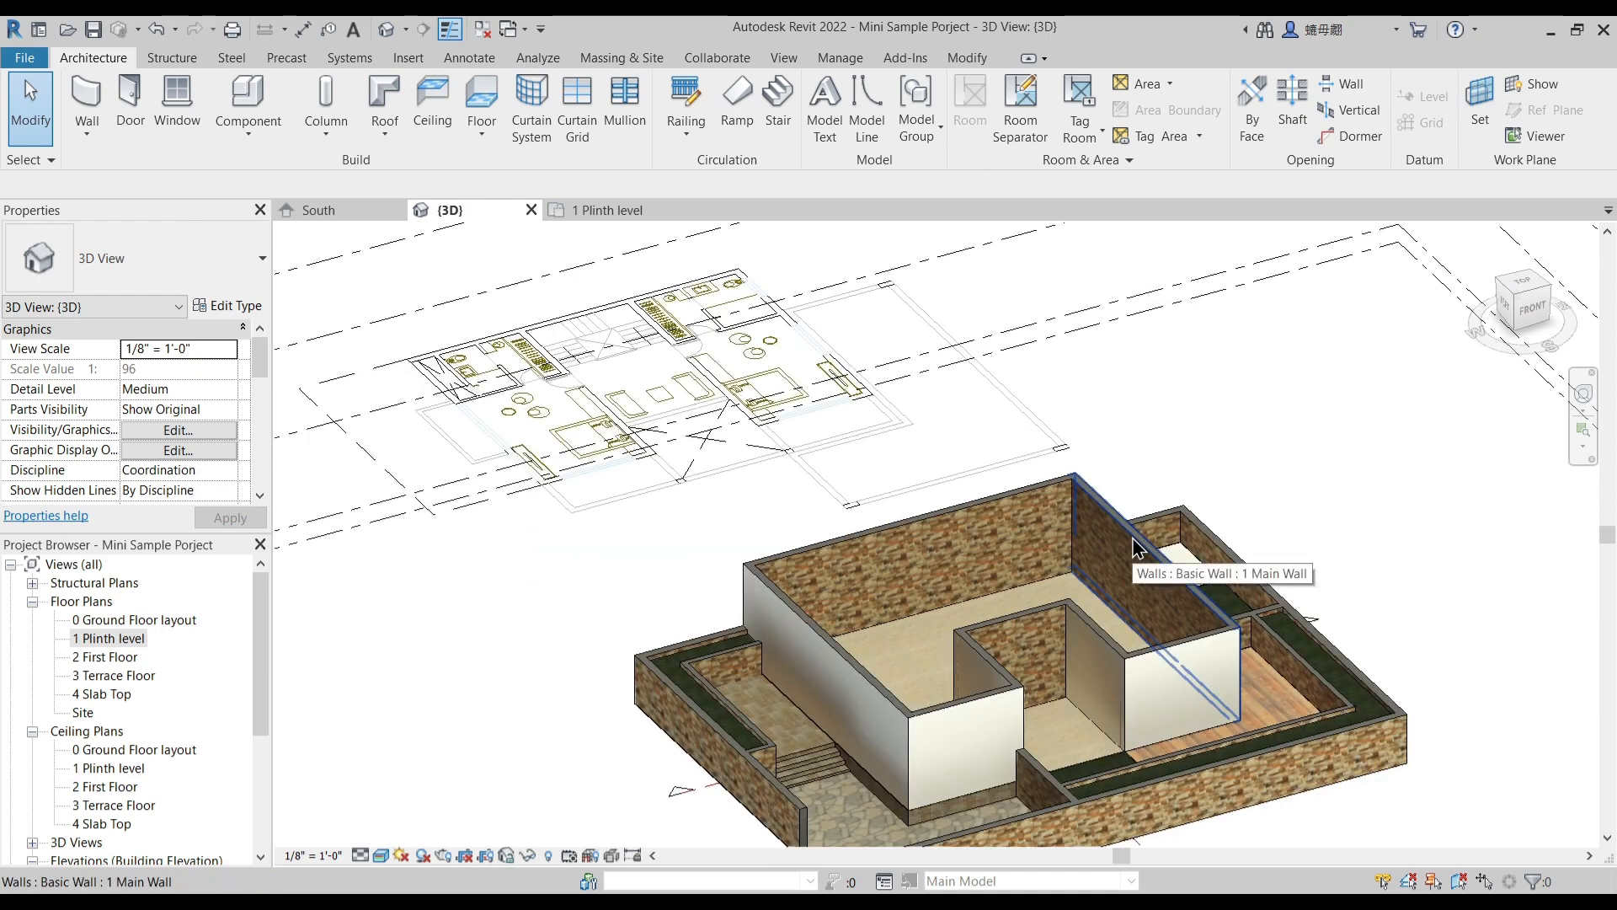
pyautogui.click(1137, 547)
pyautogui.click(229, 307)
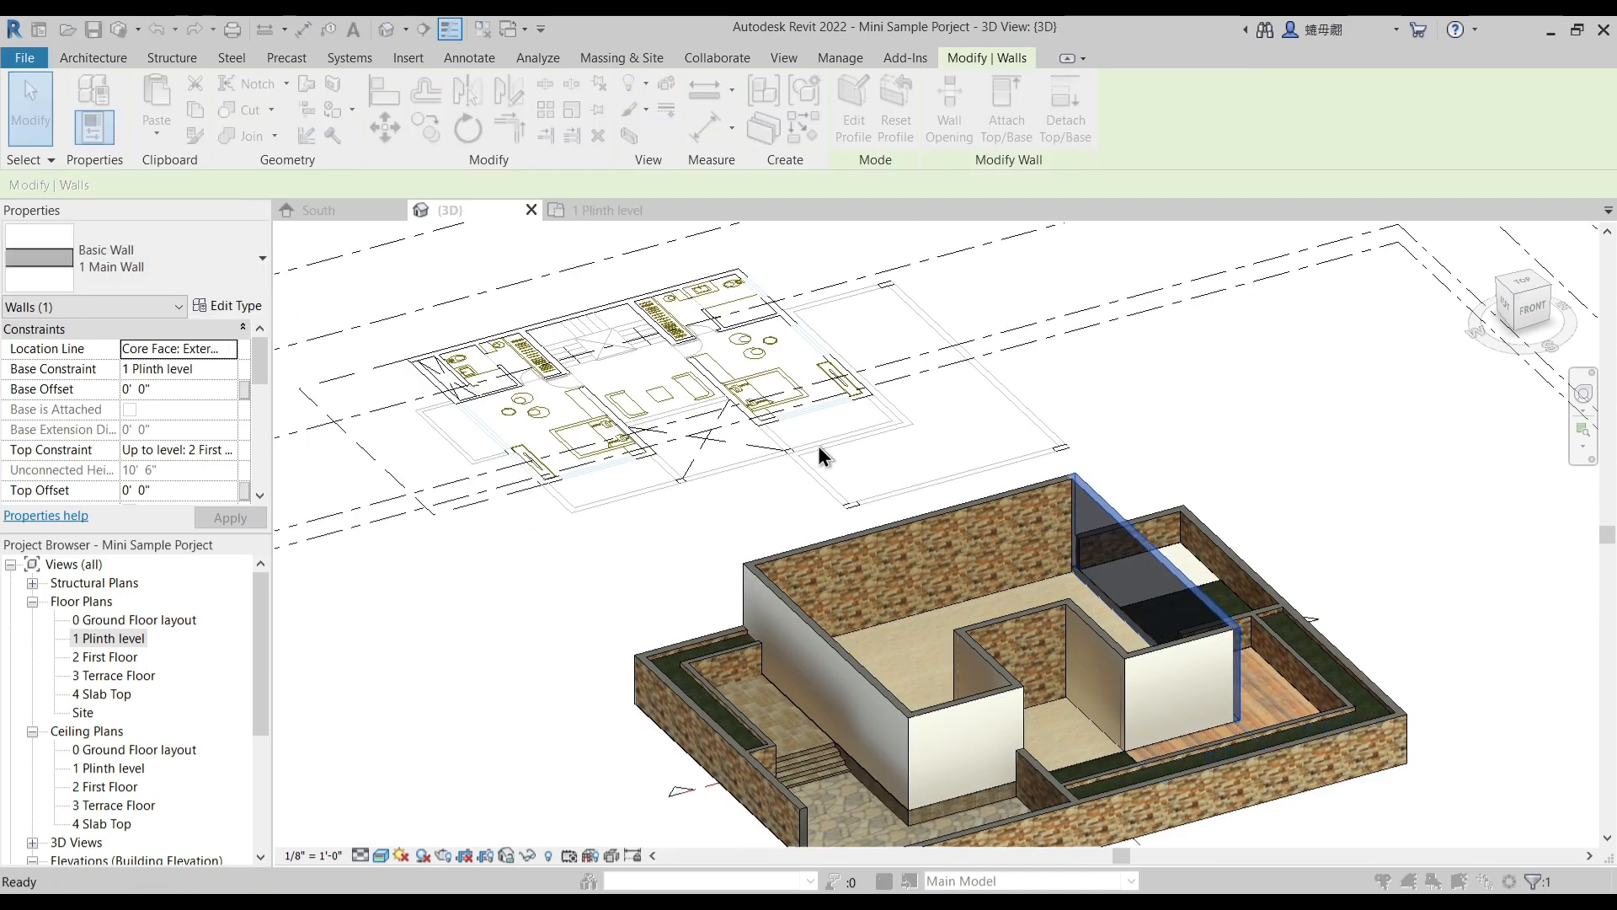
pyautogui.click(1135, 401)
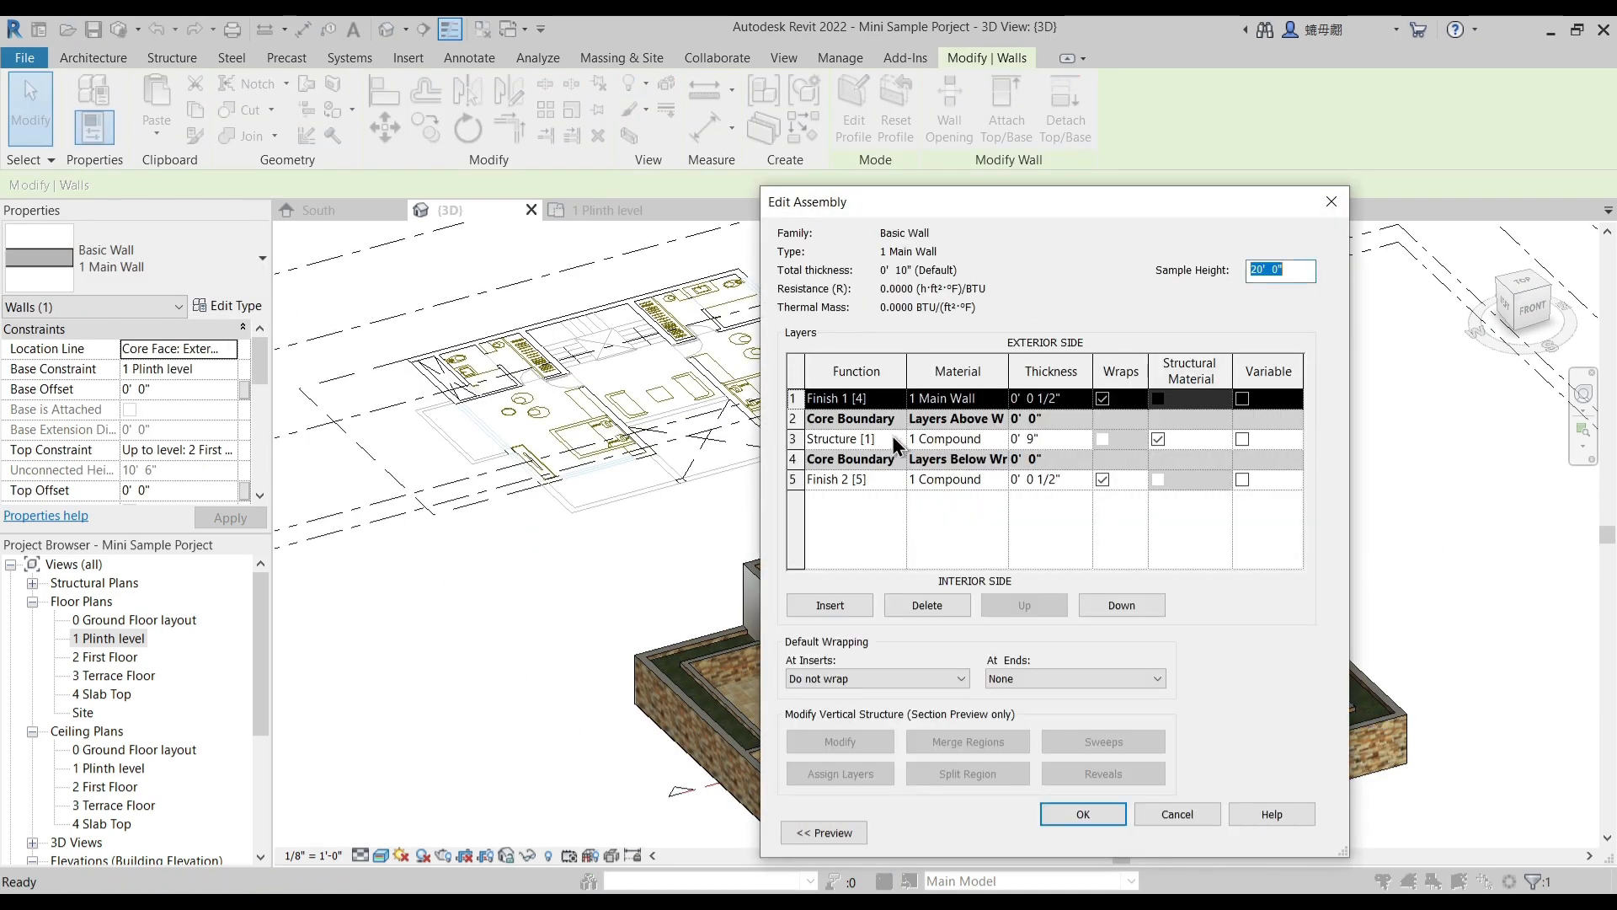
pyautogui.click(983, 400)
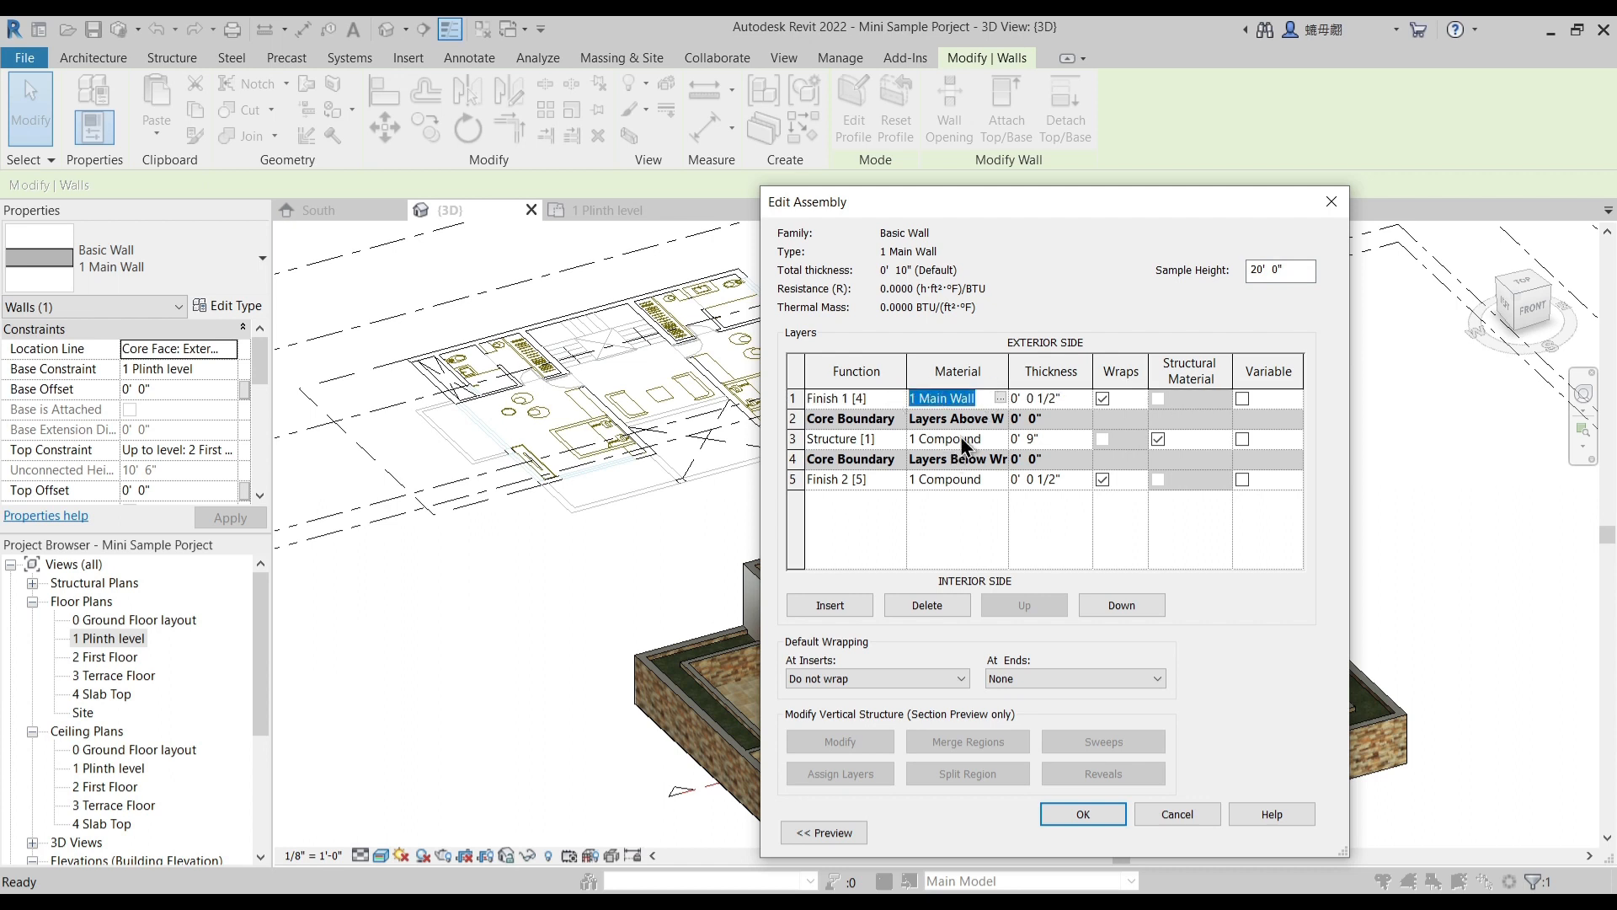
pyautogui.click(981, 439)
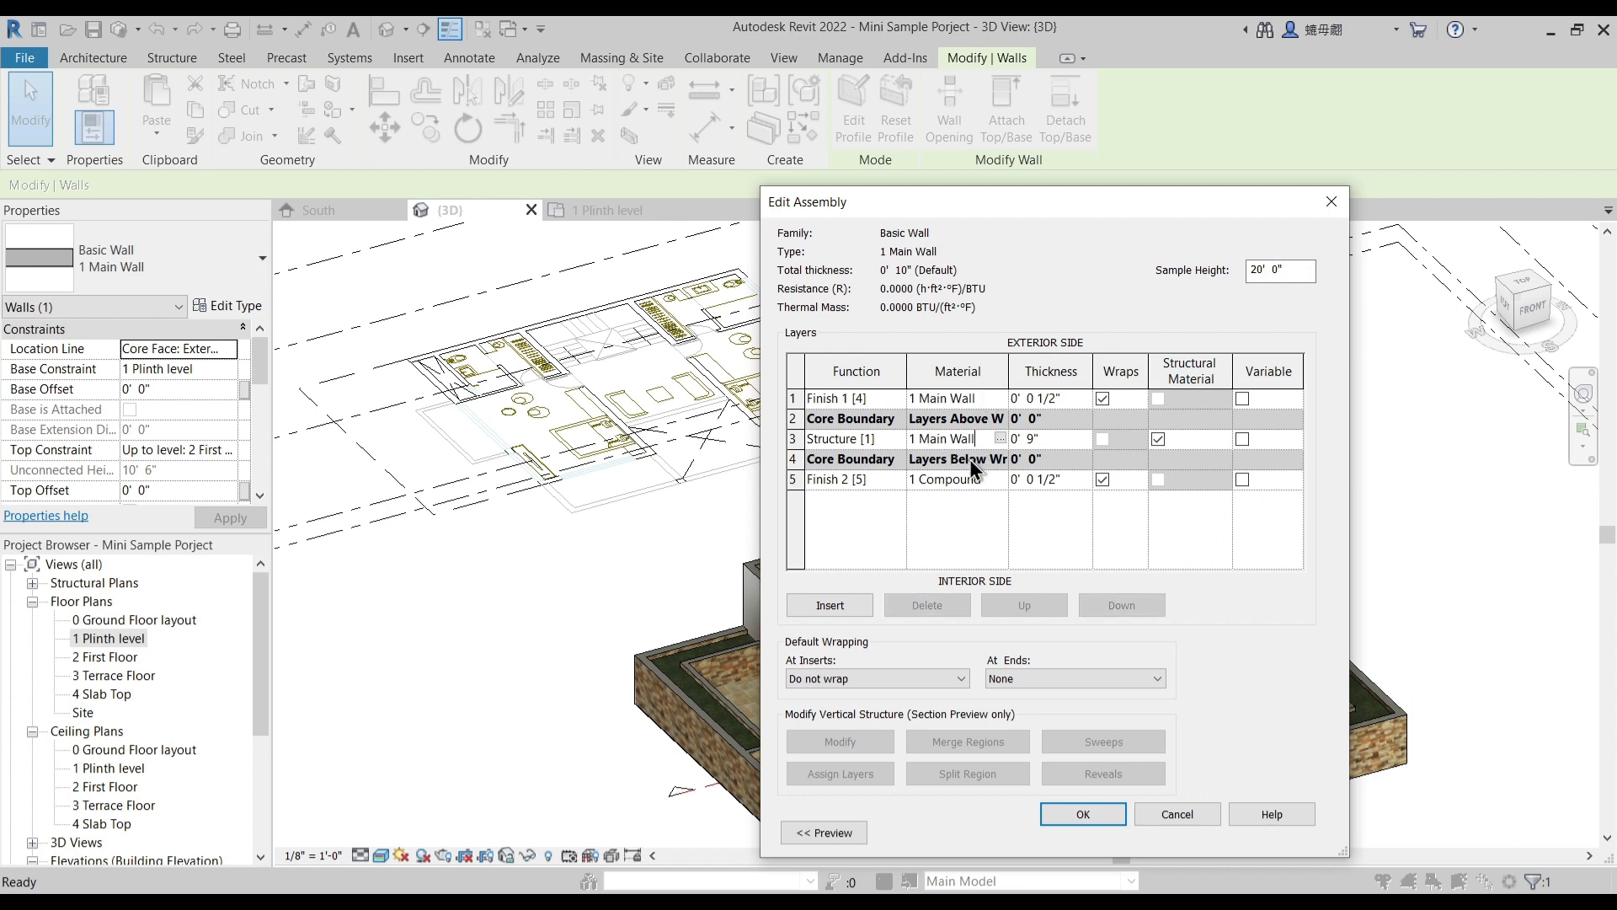
pyautogui.click(983, 480)
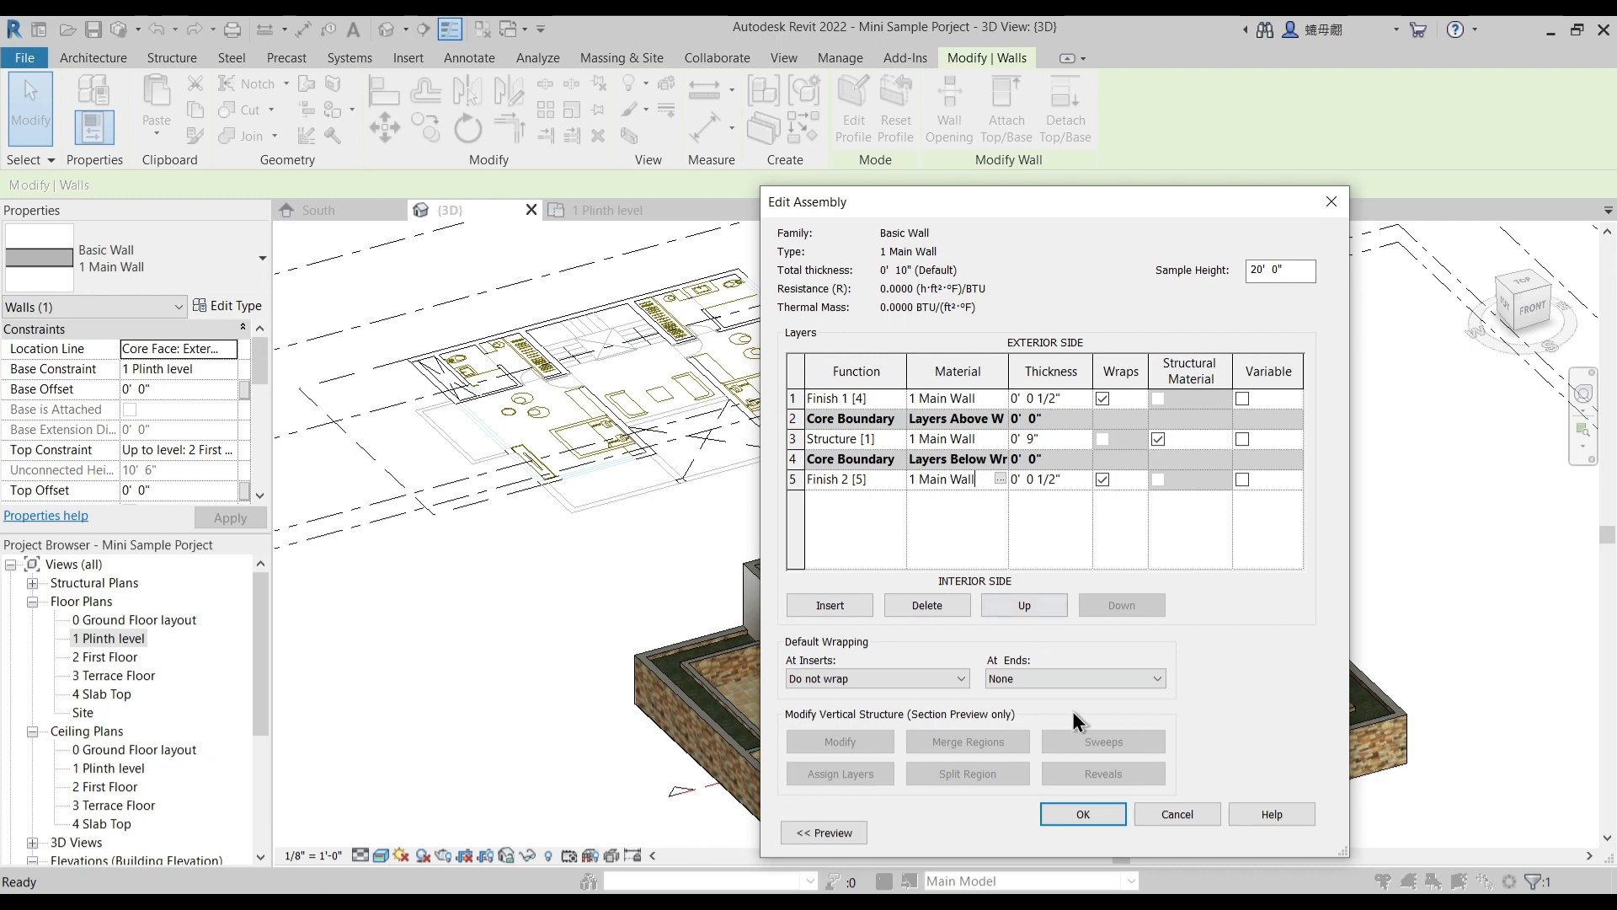
pyautogui.click(1098, 821)
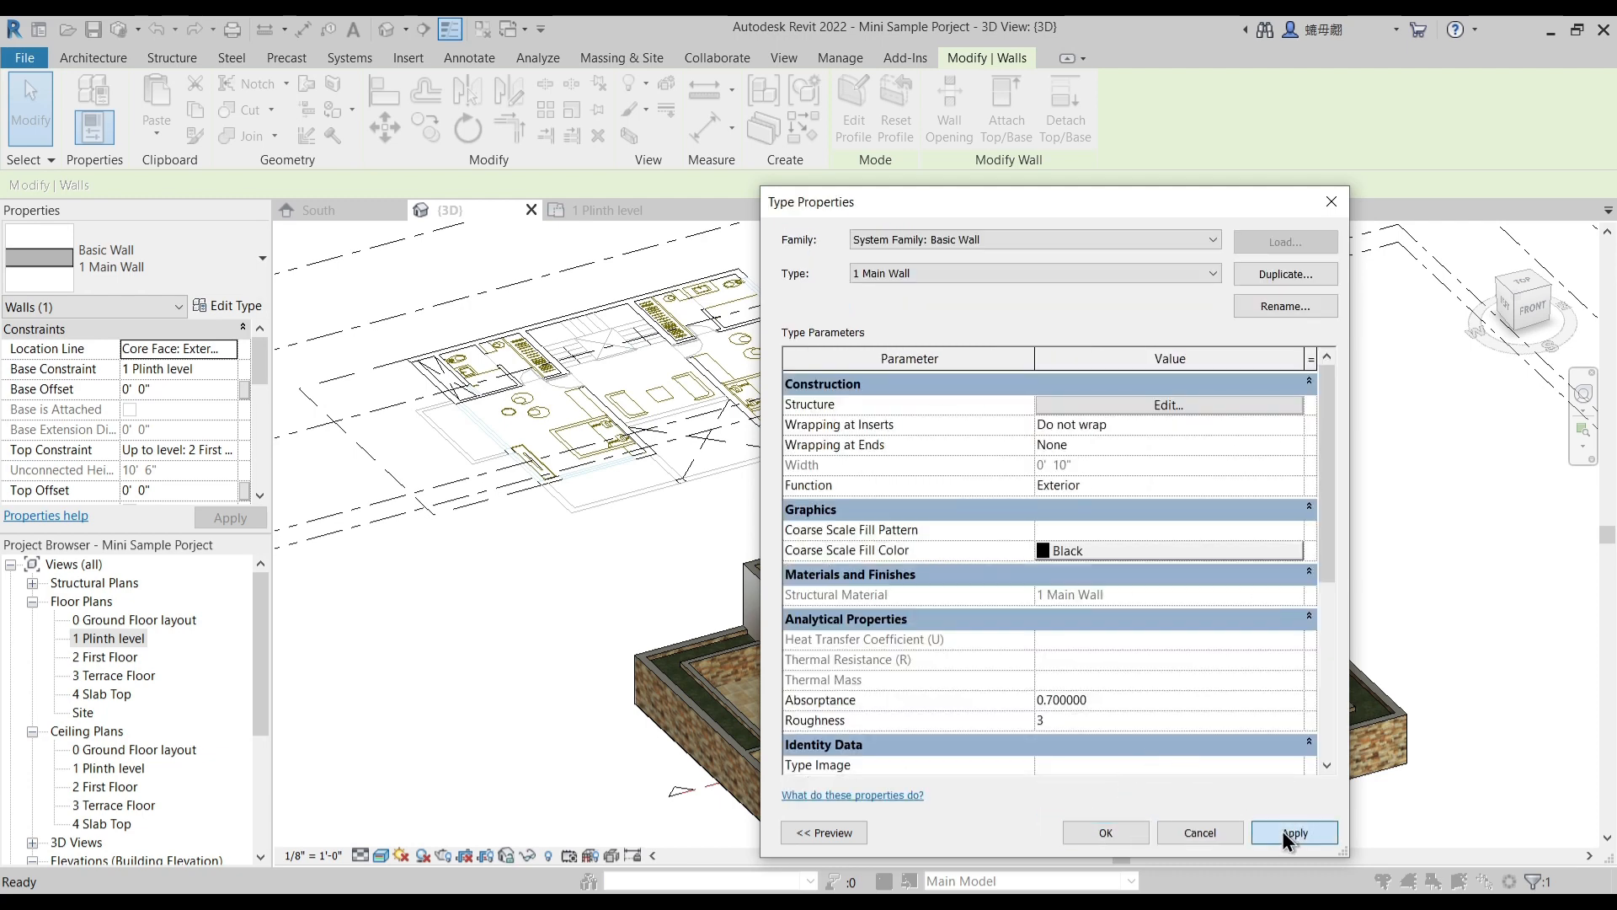
pyautogui.click(1105, 834)
pyautogui.click(1188, 444)
pyautogui.keyDown('shift'); pyautogui.moveTo(1128, 564); pyautogui.dragTo(864, 577, button='middle'); pyautogui.keyUp('shift')
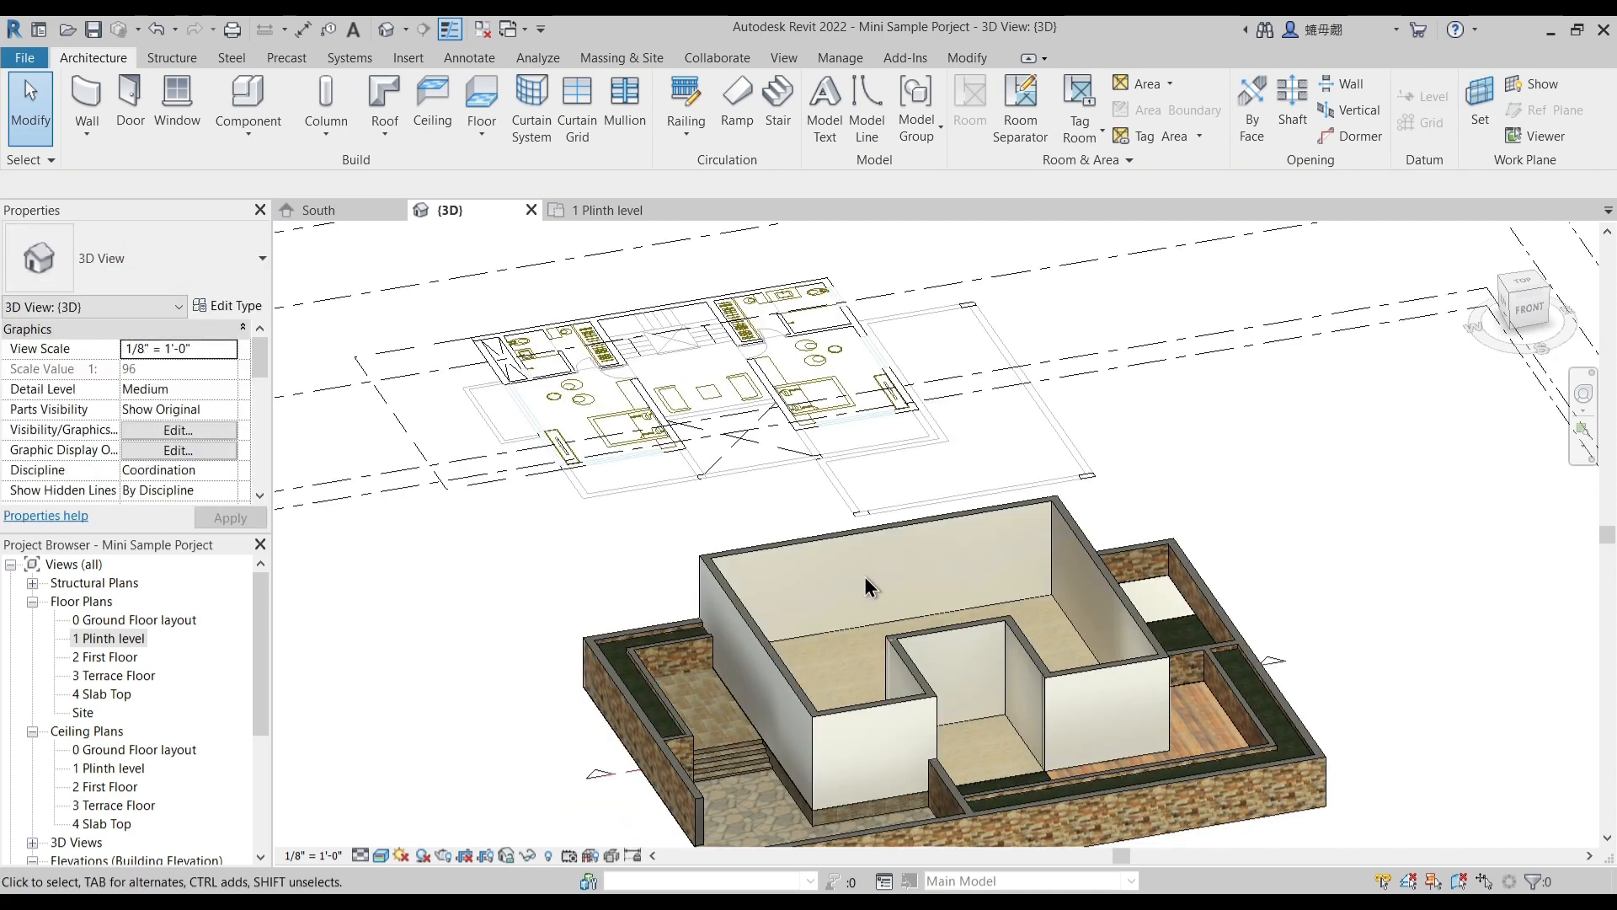
pyautogui.scroll(2, 876, 653)
pyautogui.scroll(2, 901, 640)
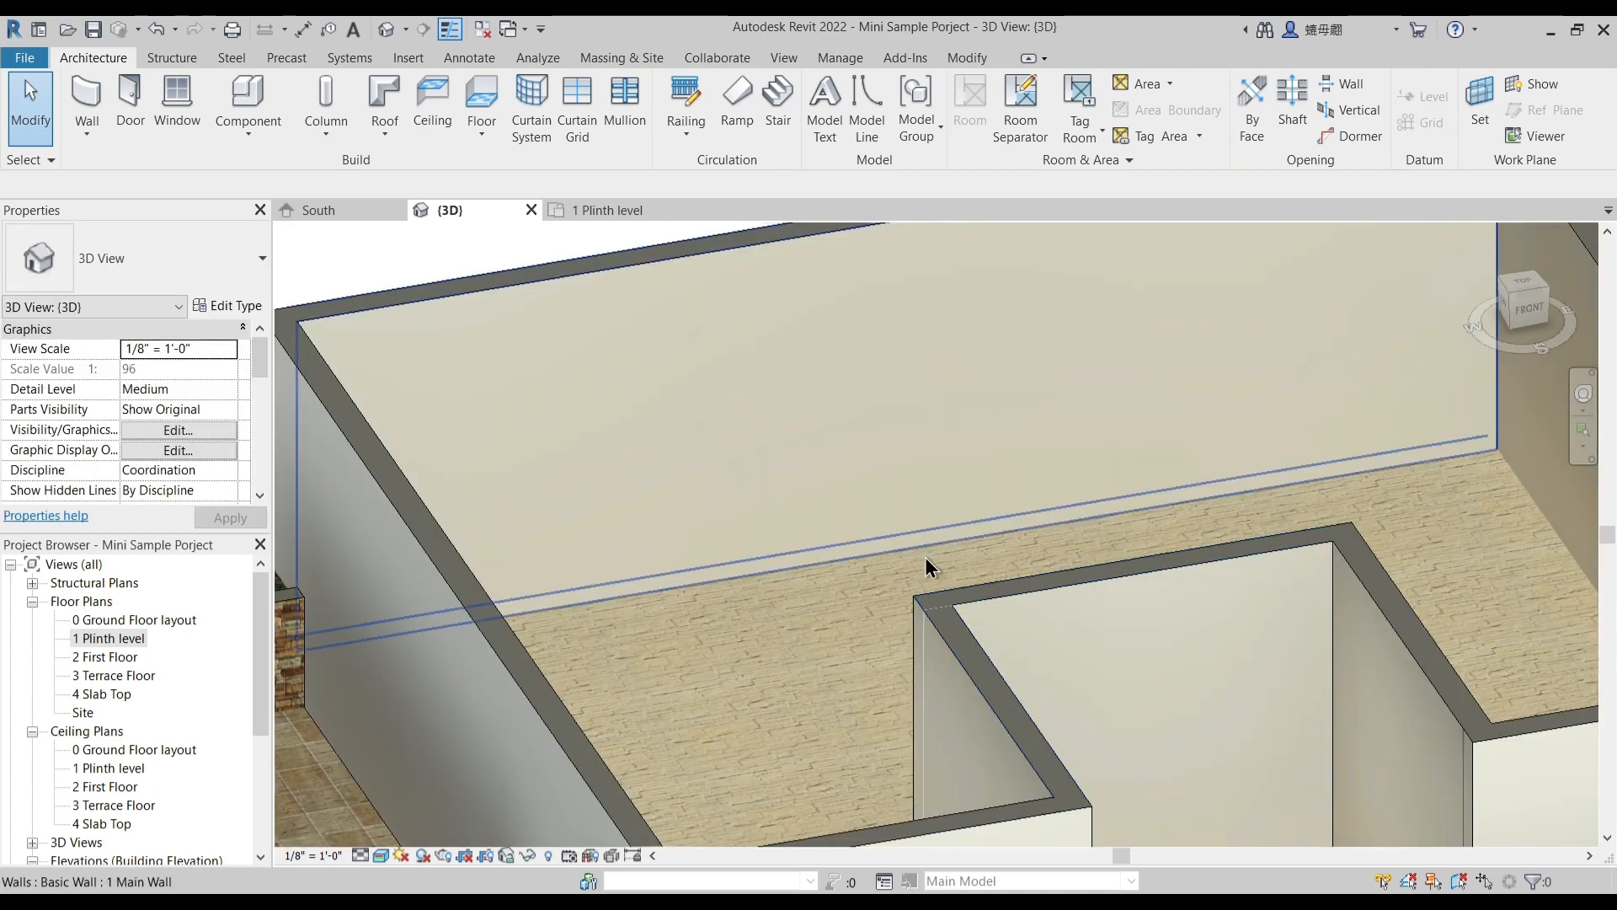
pyautogui.scroll(-3, 927, 559)
# - In the 1 Plinth level plan, draw a main wall between the staircase and kitchen, from the outer wall to the underlay wall's end
pyautogui.click(600, 211)
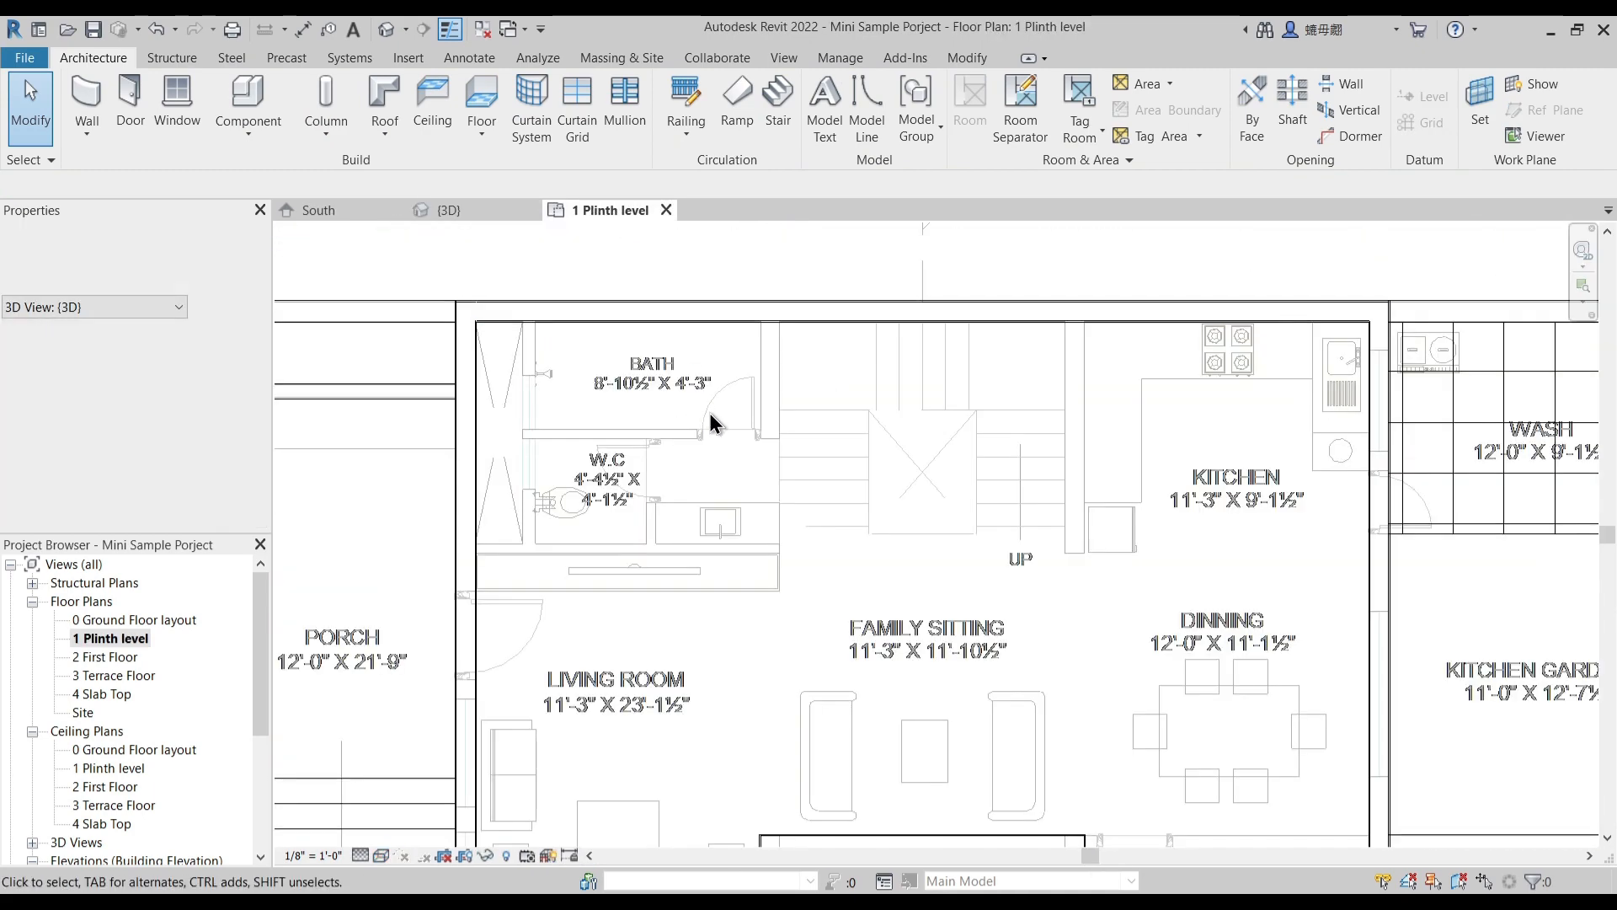
pyautogui.scroll(1, 761, 506)
pyautogui.scroll(-2, 762, 478)
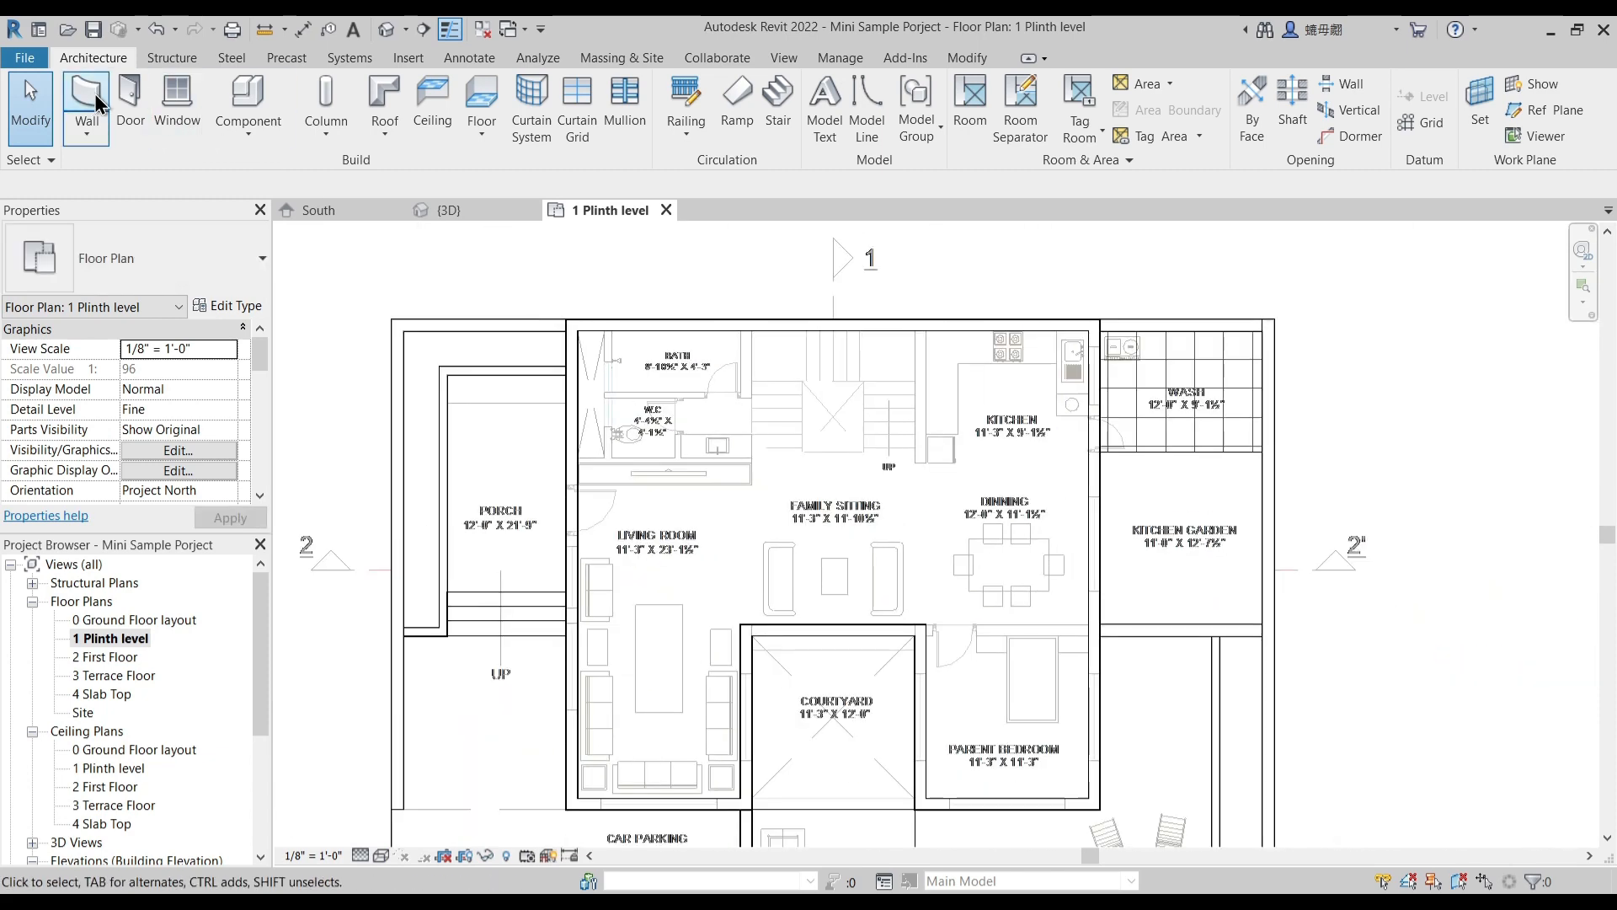
pyautogui.scroll(3, 880, 363)
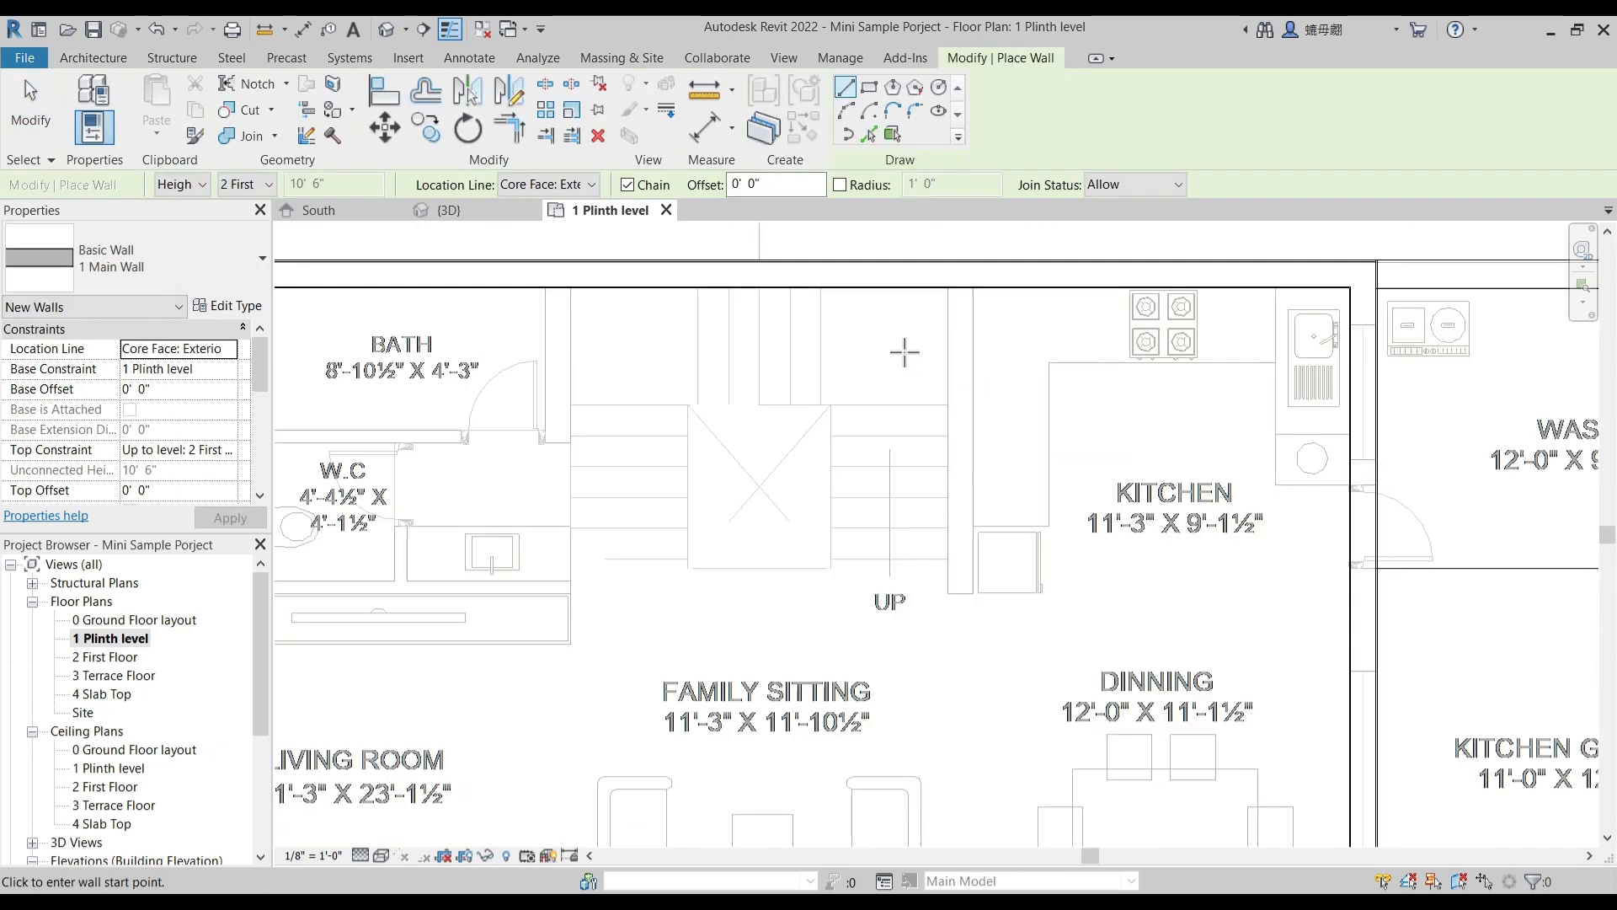
pyautogui.click(946, 291)
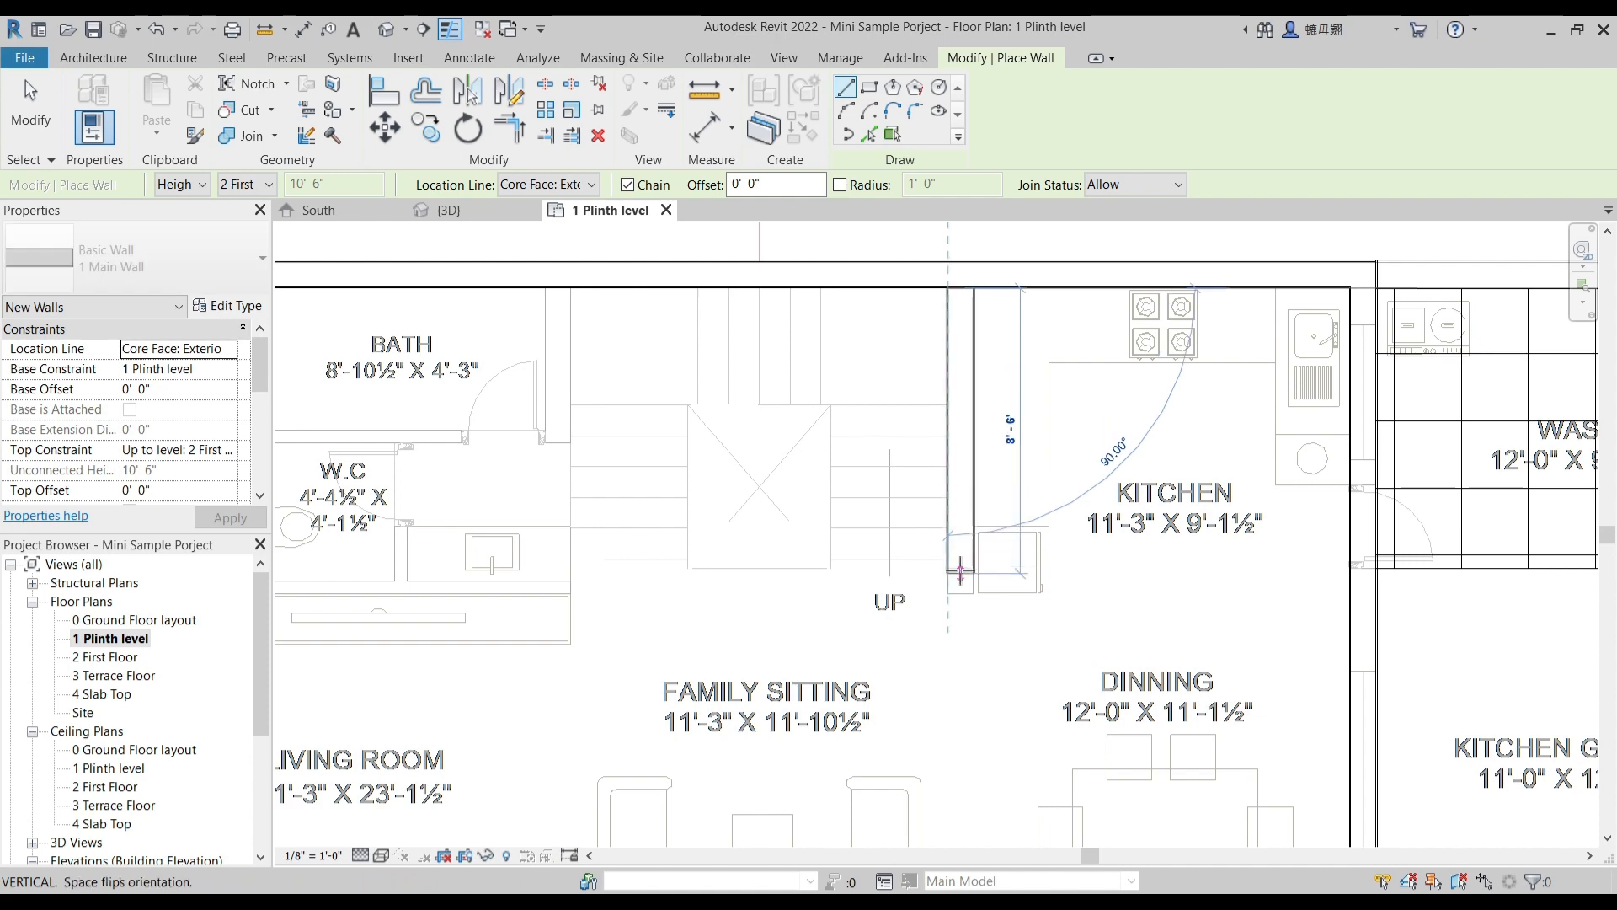
pyautogui.click(947, 594)
pyautogui.press('Escape')
pyautogui.press('Escape')
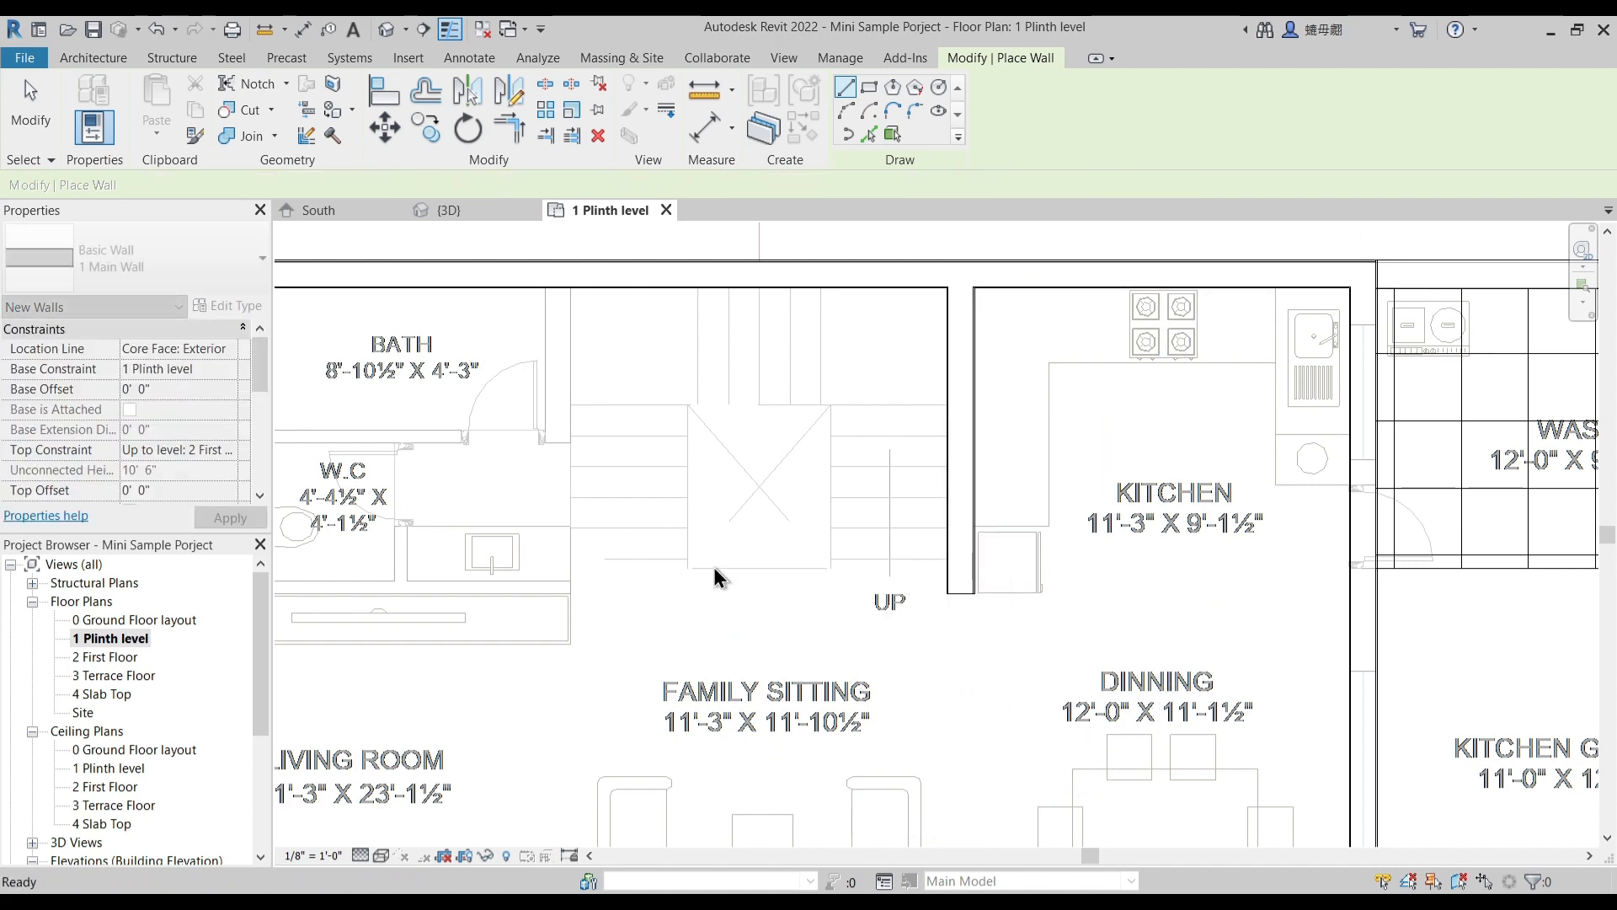
# - Draw a main wall between the bath and staircase, from the outer wall to the bath door opening's edge
pyautogui.click(545, 287)
pyautogui.scroll(2, 548, 290)
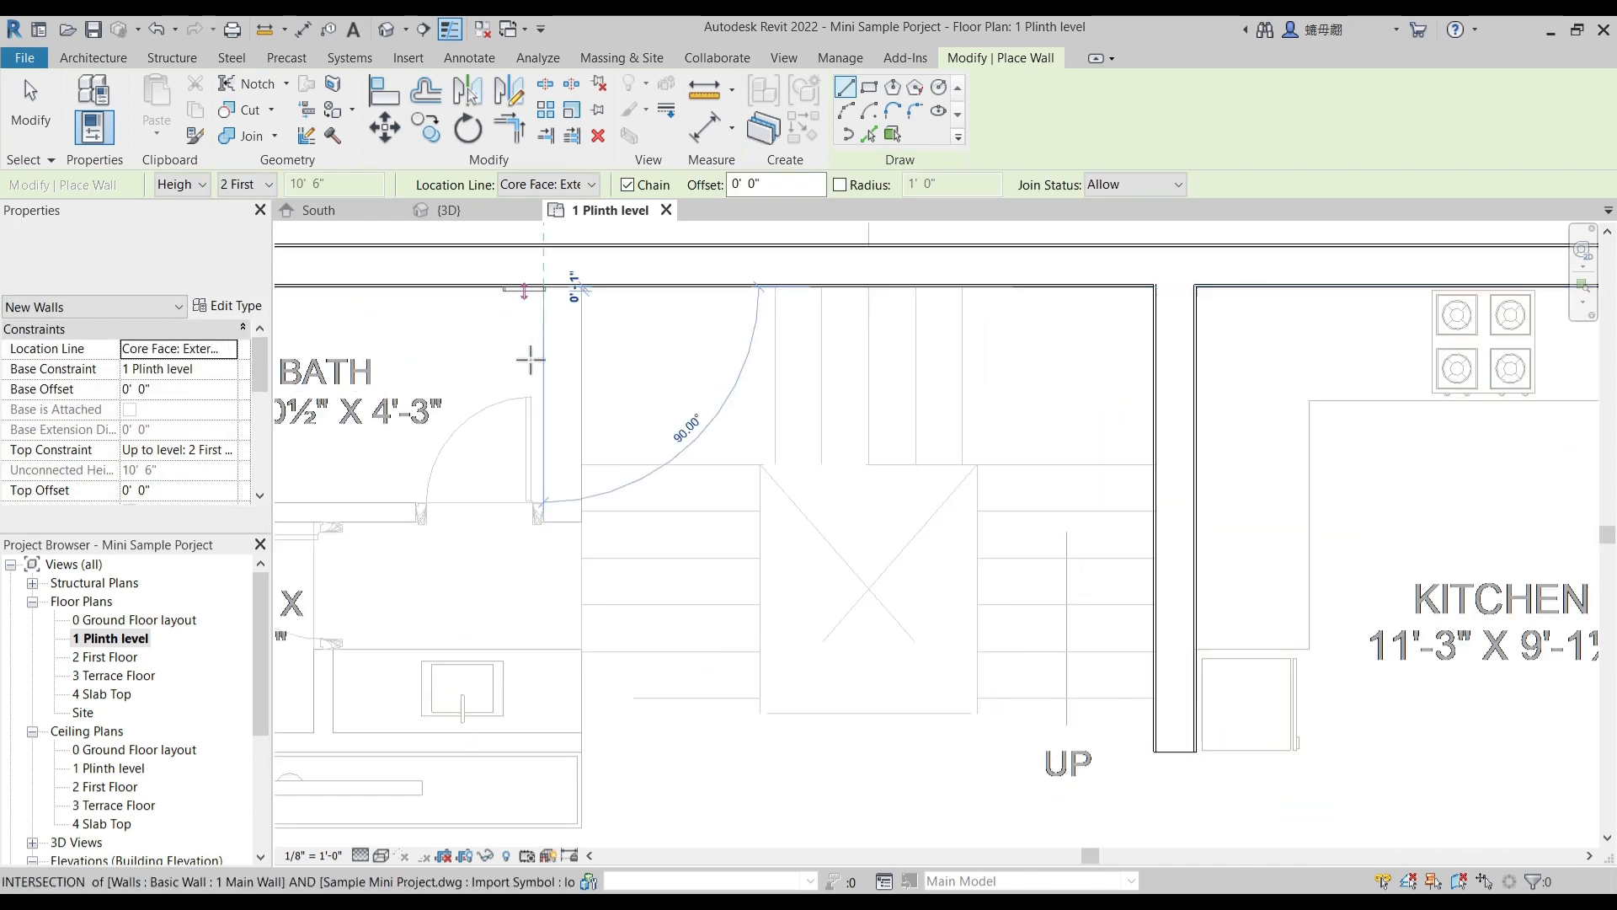
pyautogui.scroll(4, 543, 518)
pyautogui.click(541, 504)
pyautogui.press('Escape')
pyautogui.scroll(-4, 800, 429)
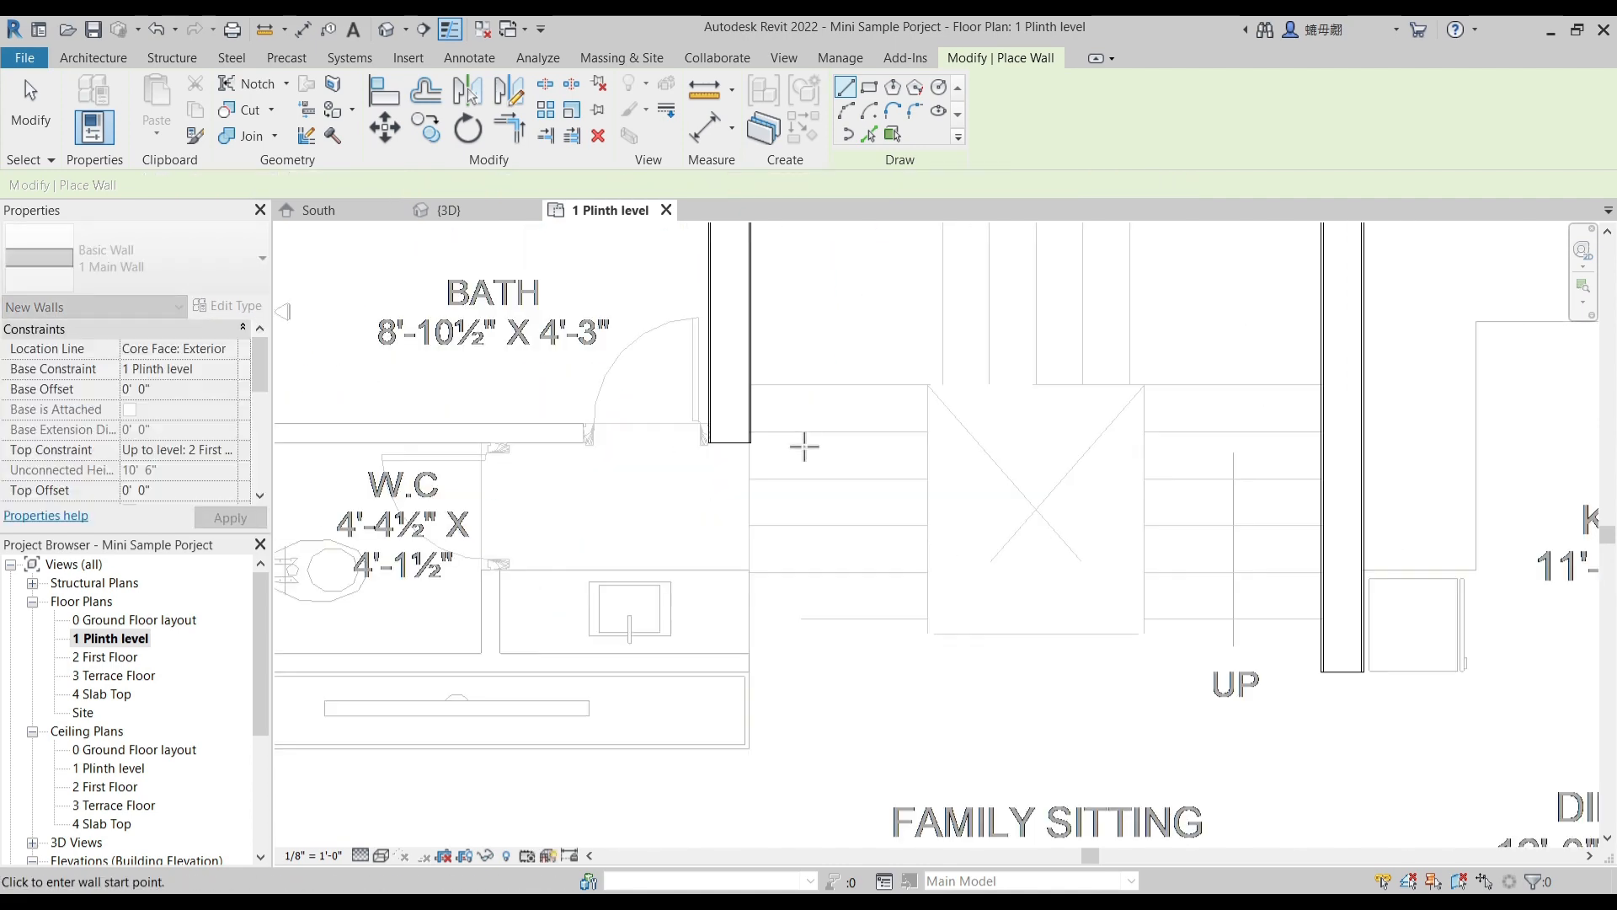
pyautogui.scroll(-5, 825, 505)
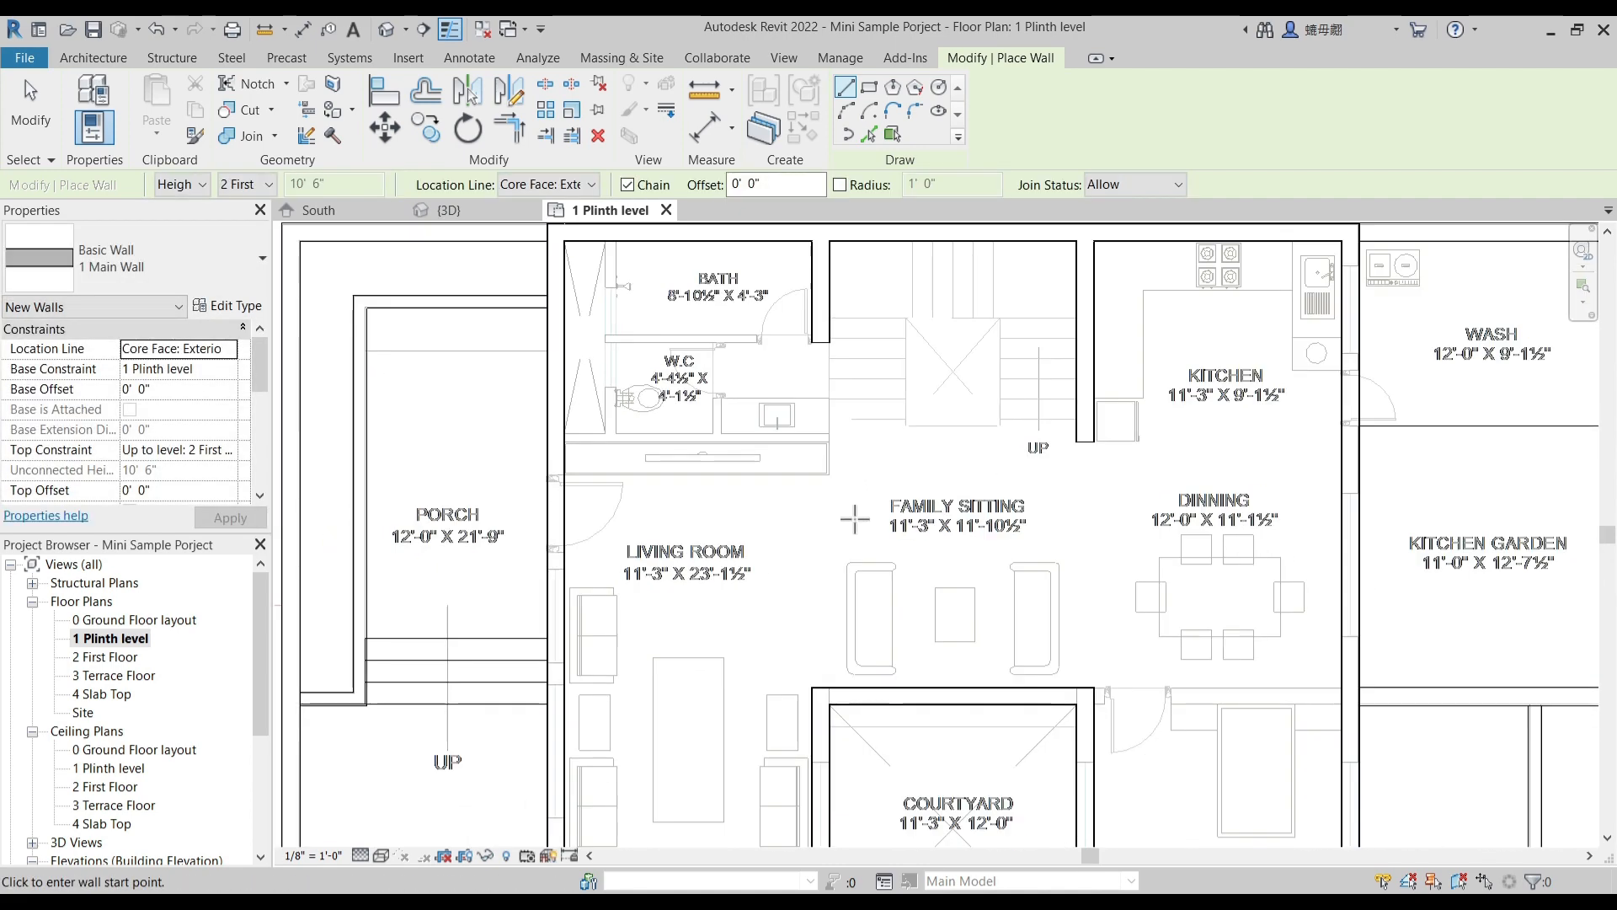
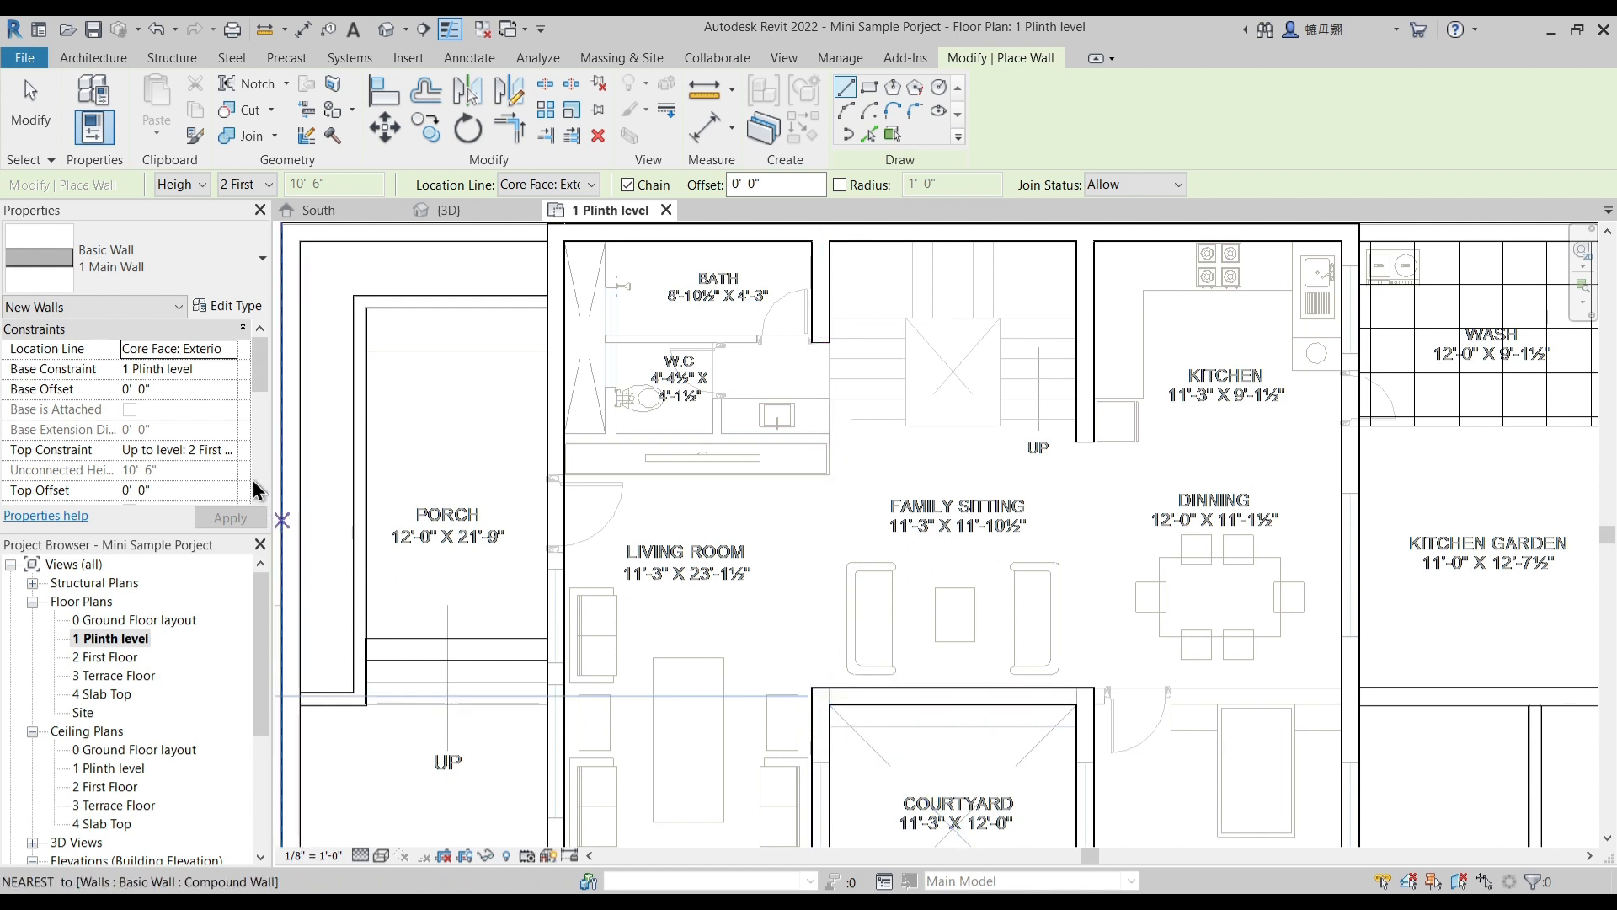
# - Open the 1 Plinth level ceiling plan, set its detail level to Fine and adjust its visual style
pyautogui.doubleClick(113, 768)
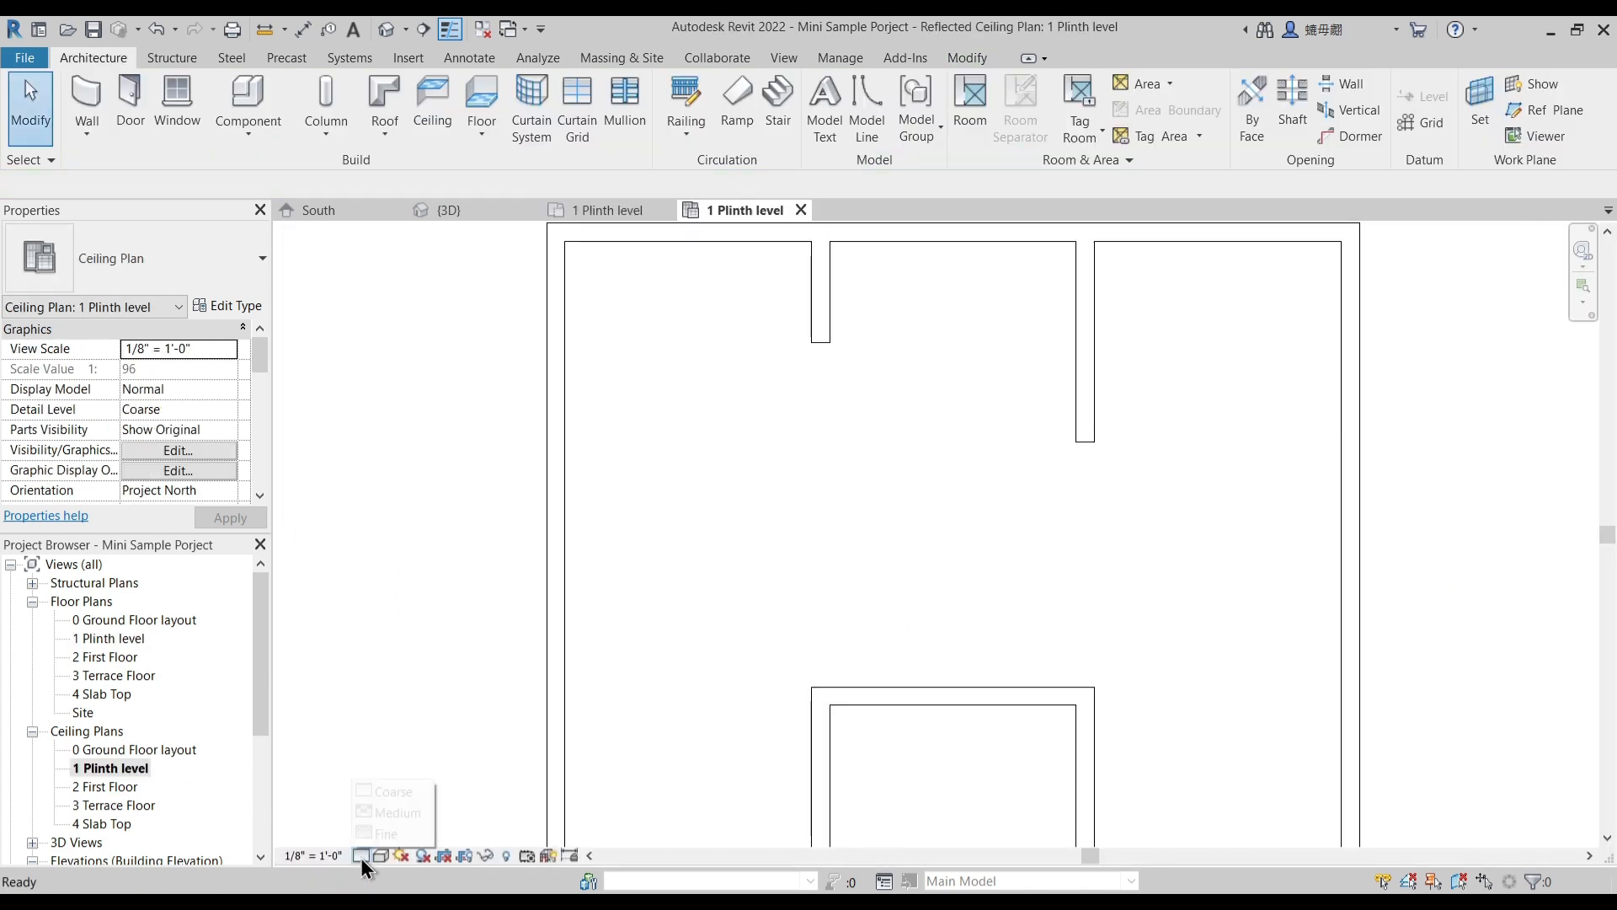
pyautogui.click(391, 834)
pyautogui.click(380, 855)
pyautogui.click(425, 749)
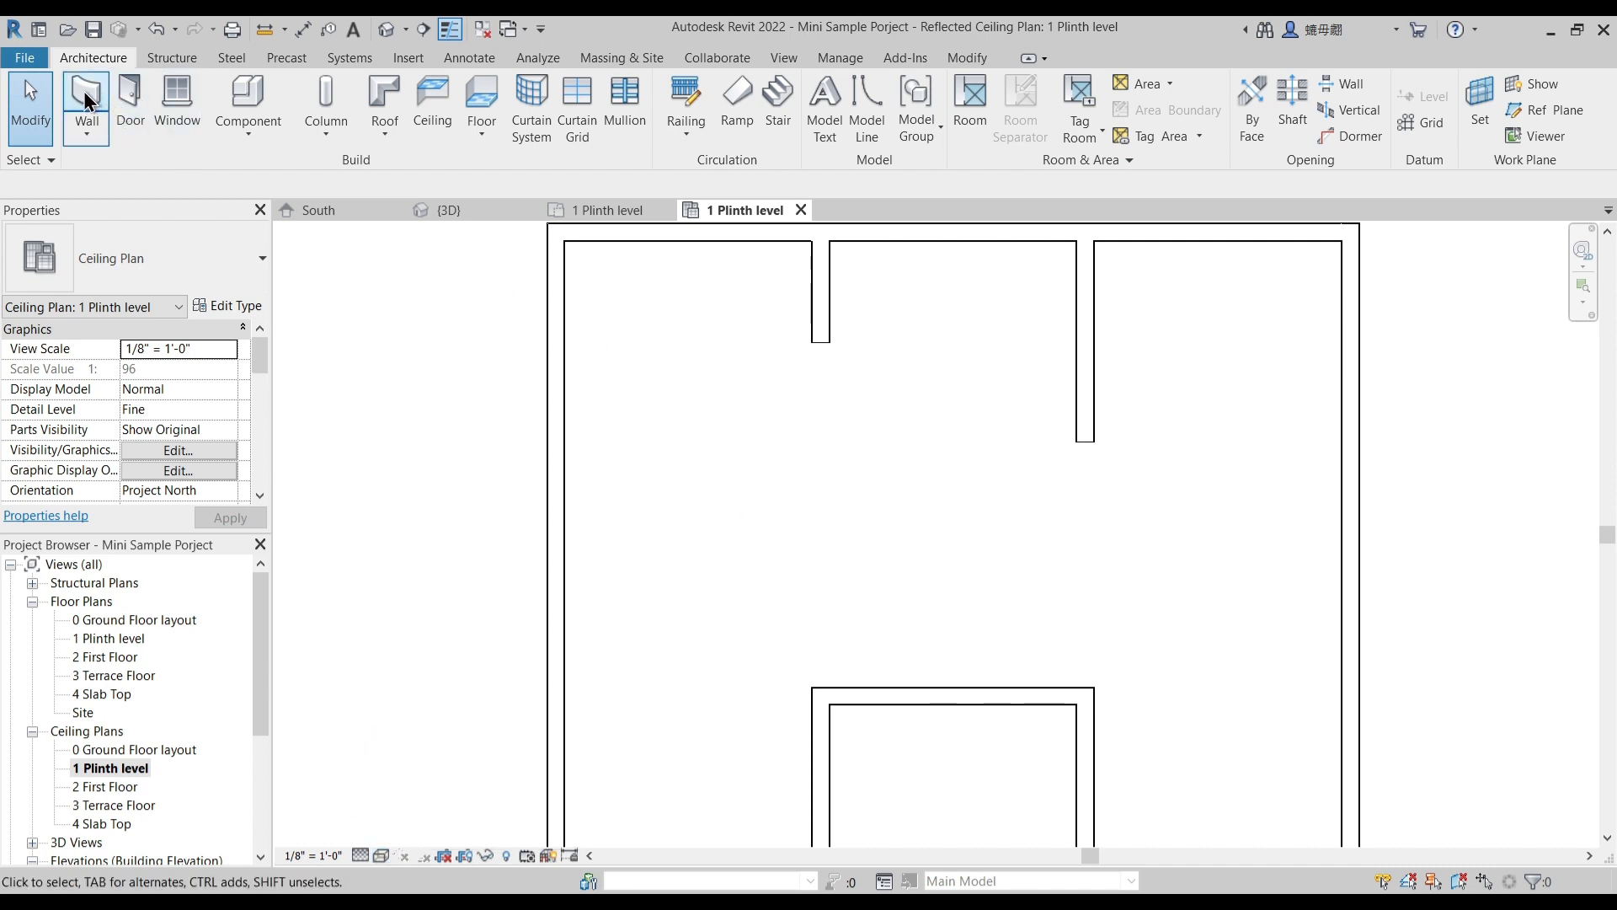
# - Draw a 1 Main Wall with an 8' 6" base offset from the bath-staircase wall's end to the facing courtyard wall corner
pyautogui.press('w')
pyautogui.press('a')
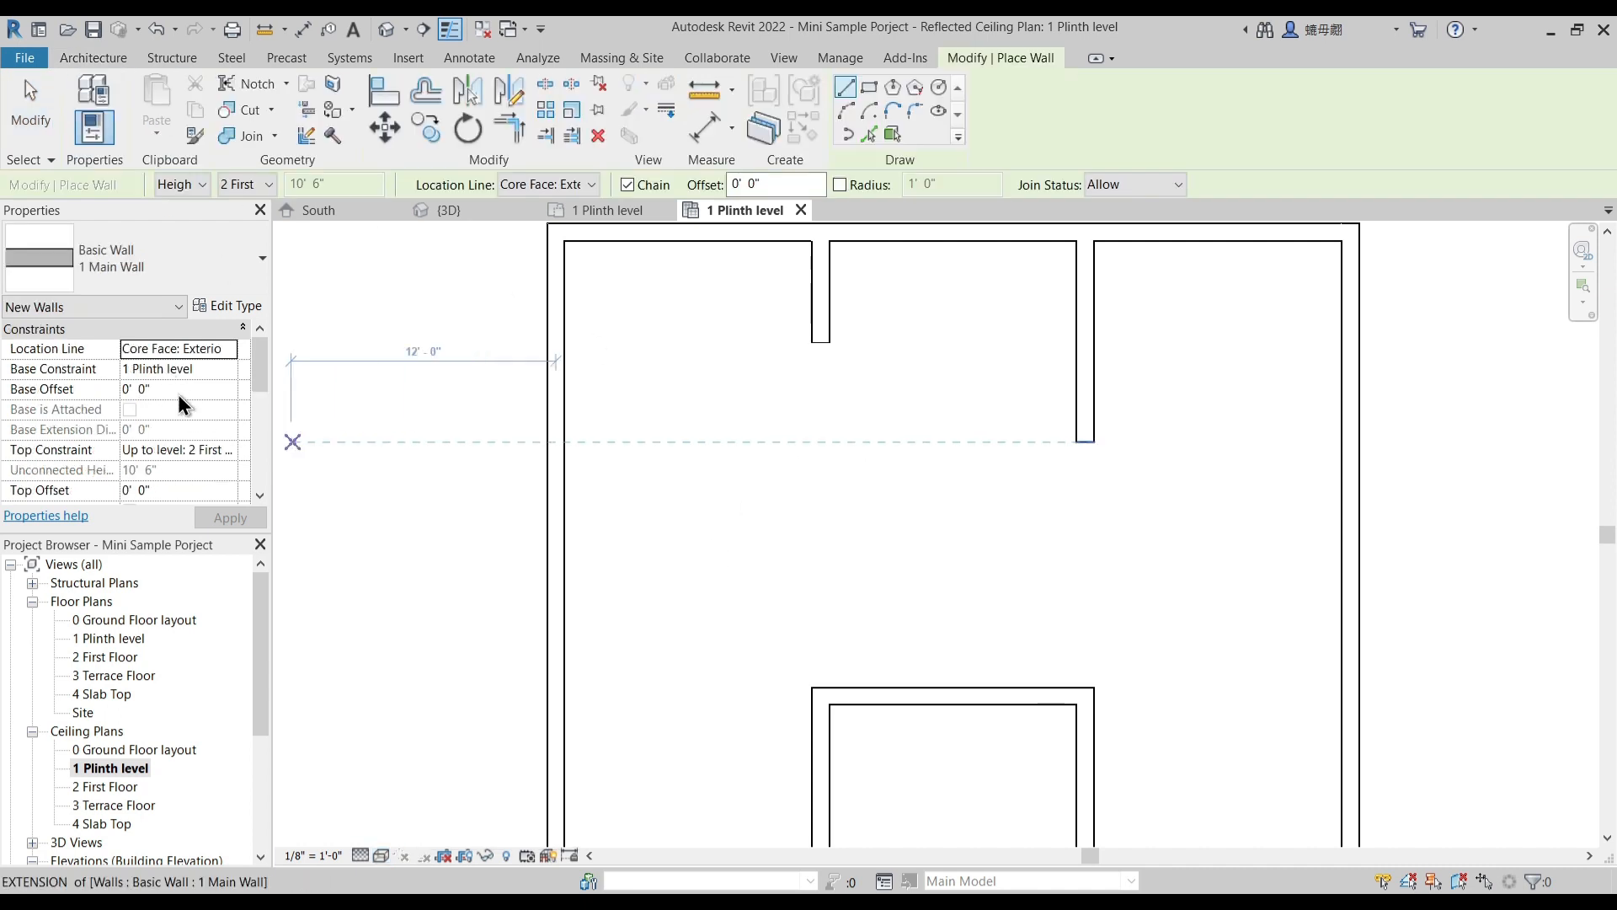
pyautogui.click(167, 389)
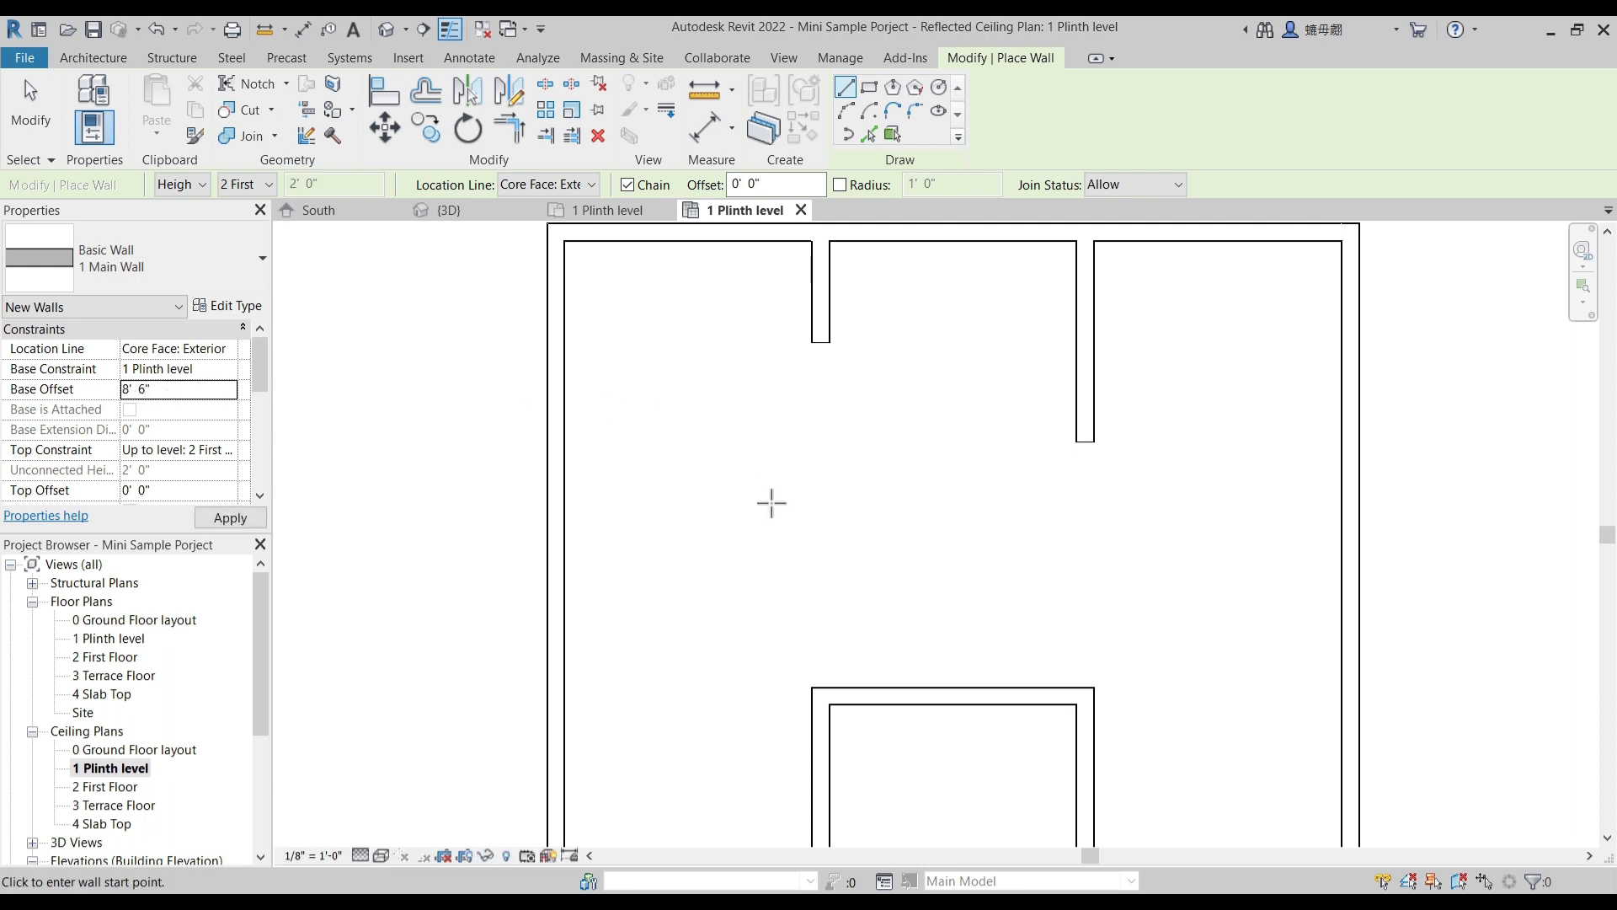
pyautogui.click(812, 687)
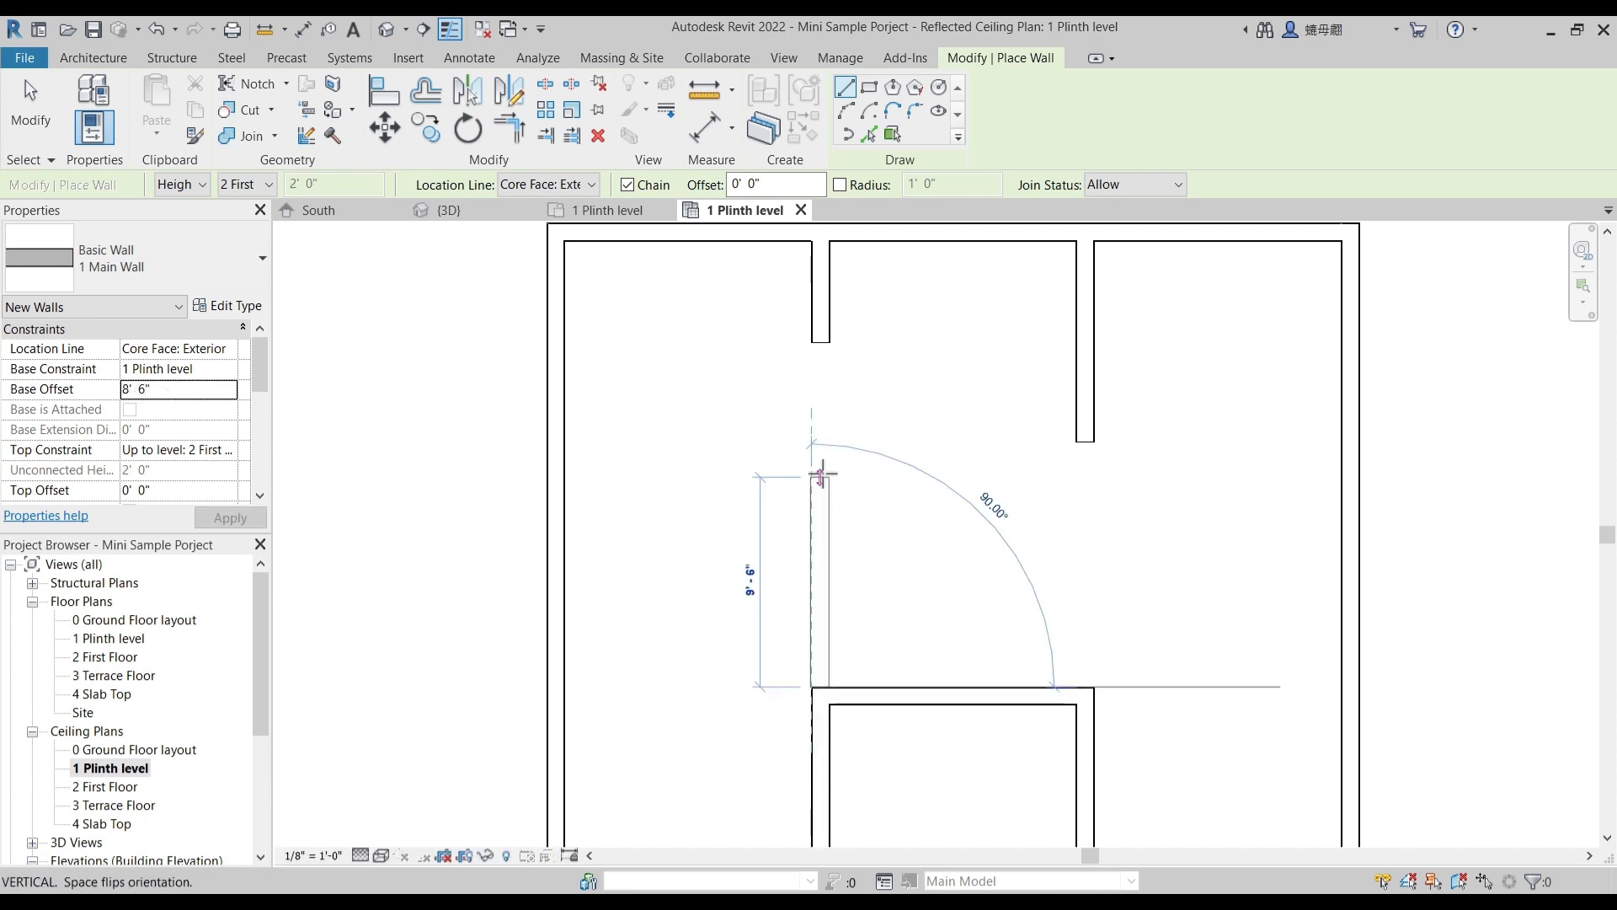
pyautogui.scroll(4, 797, 336)
pyautogui.click(801, 320)
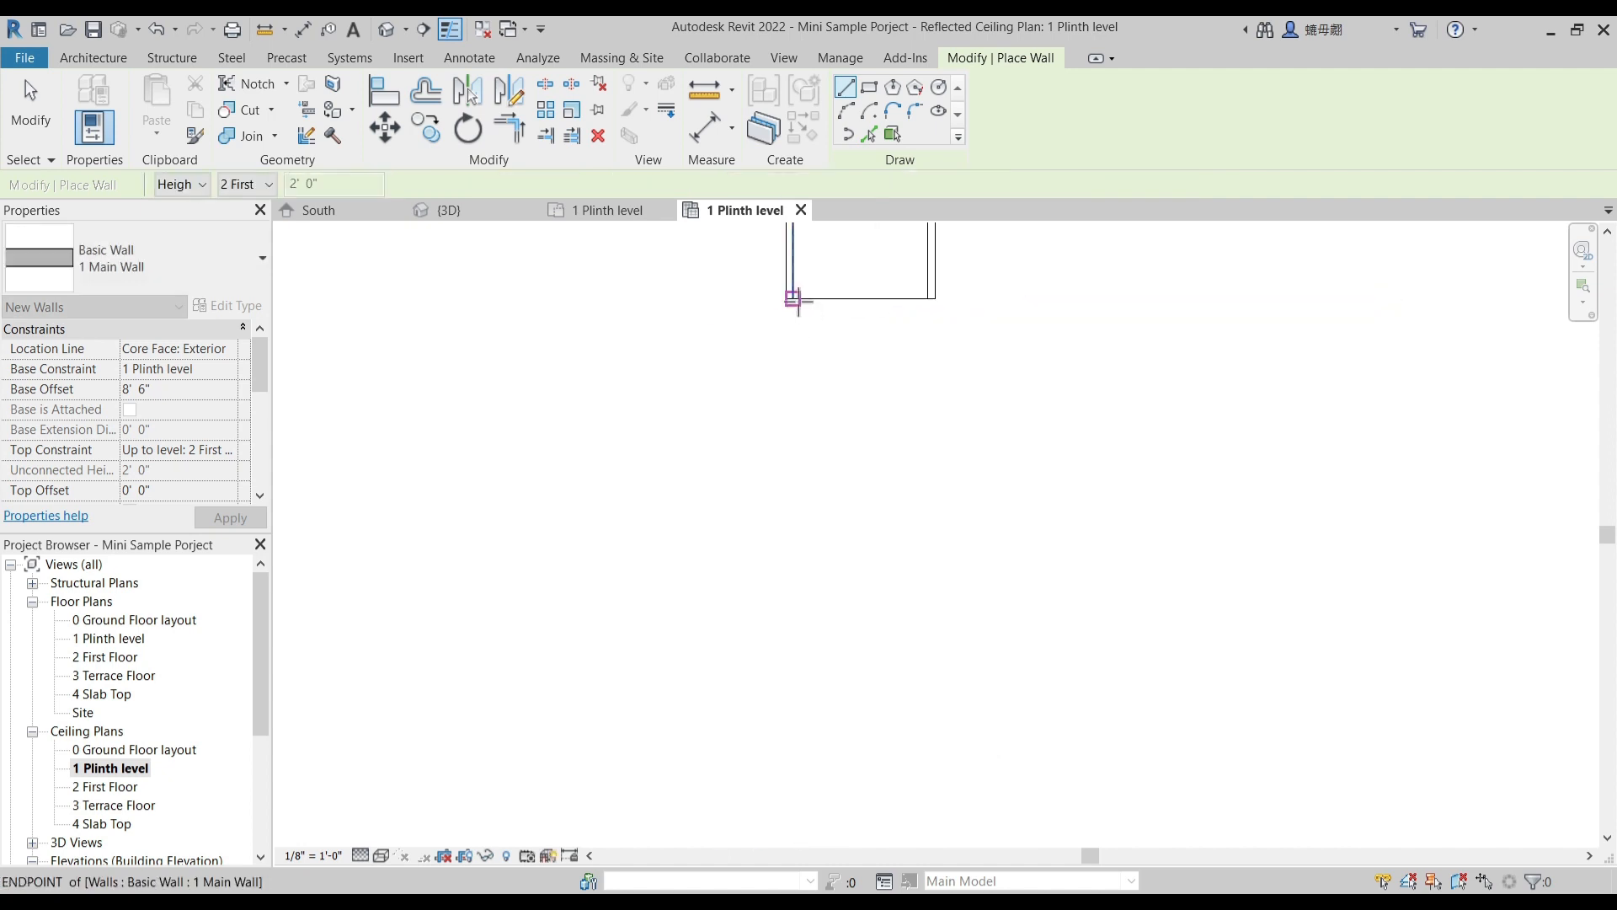
pyautogui.scroll(-3, 798, 472)
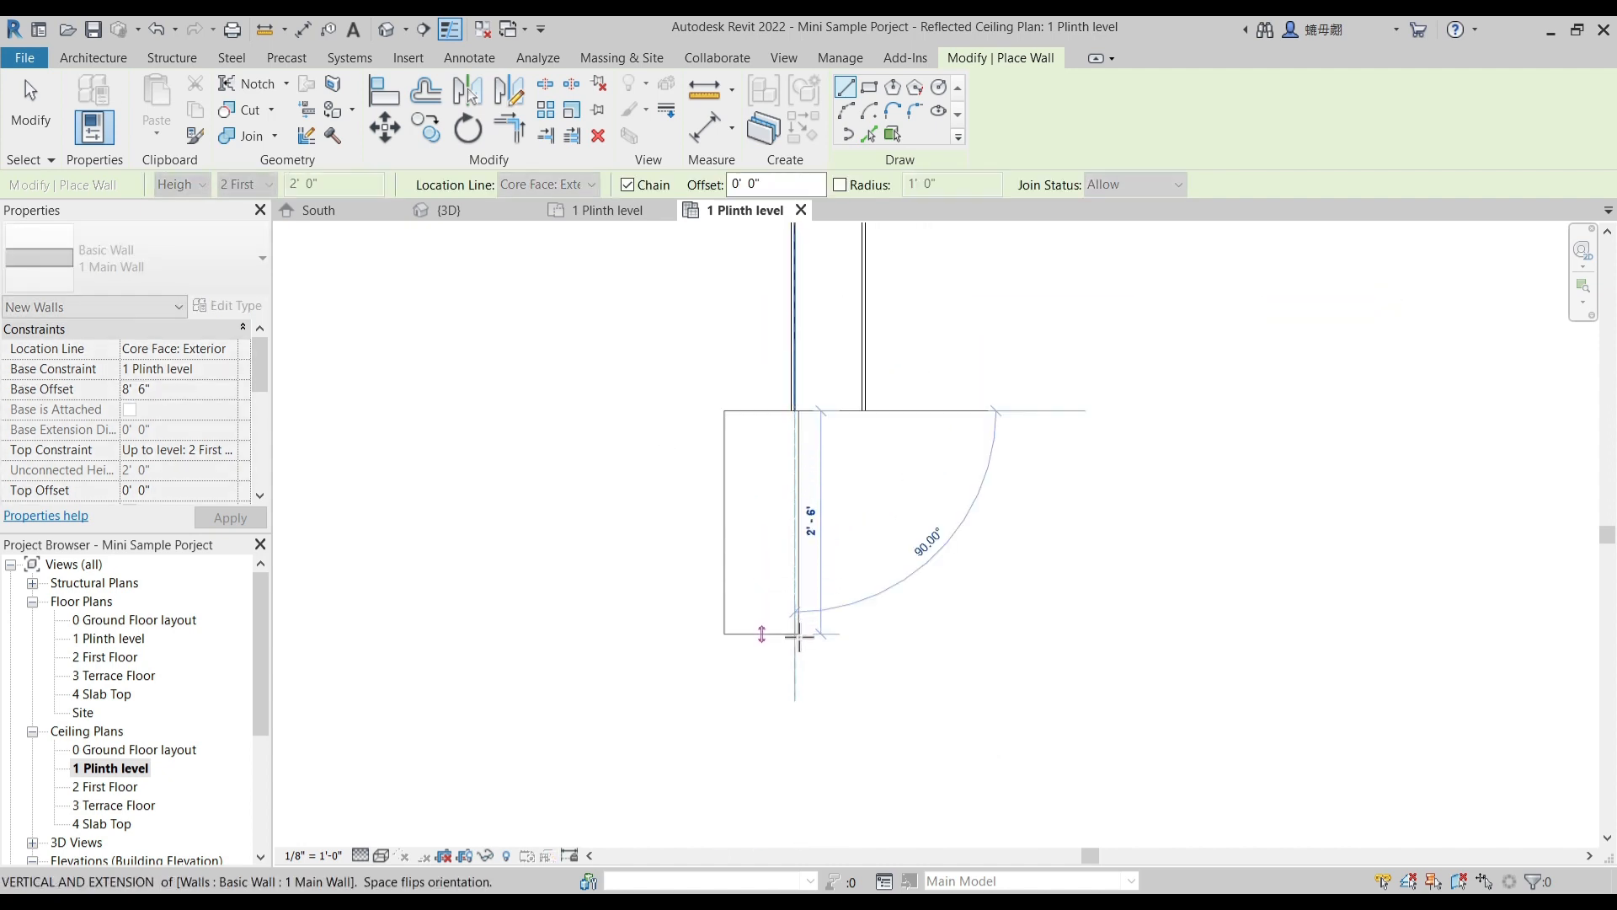
pyautogui.moveTo(814, 662); pyautogui.dragTo(806, 493, button='middle')
pyautogui.scroll(-2, 797, 512)
pyautogui.press('space')
pyautogui.moveTo(797, 561); pyautogui.dragTo(782, 265, button='middle')
pyautogui.moveTo(747, 704); pyautogui.dragTo(783, 379, button='middle')
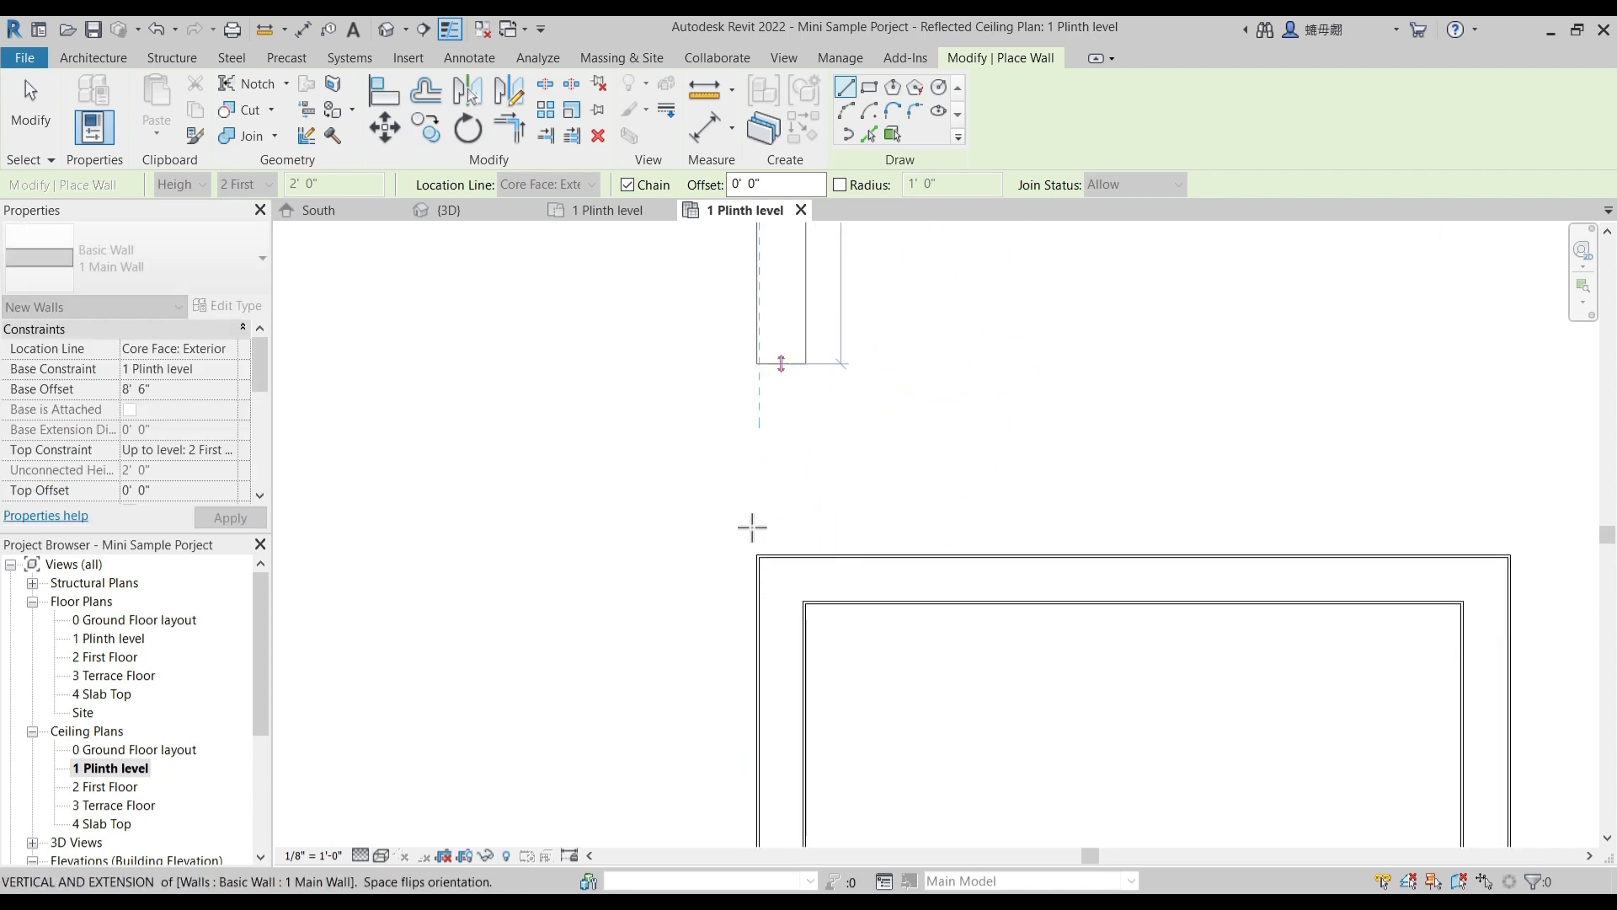
pyautogui.scroll(2, 757, 559)
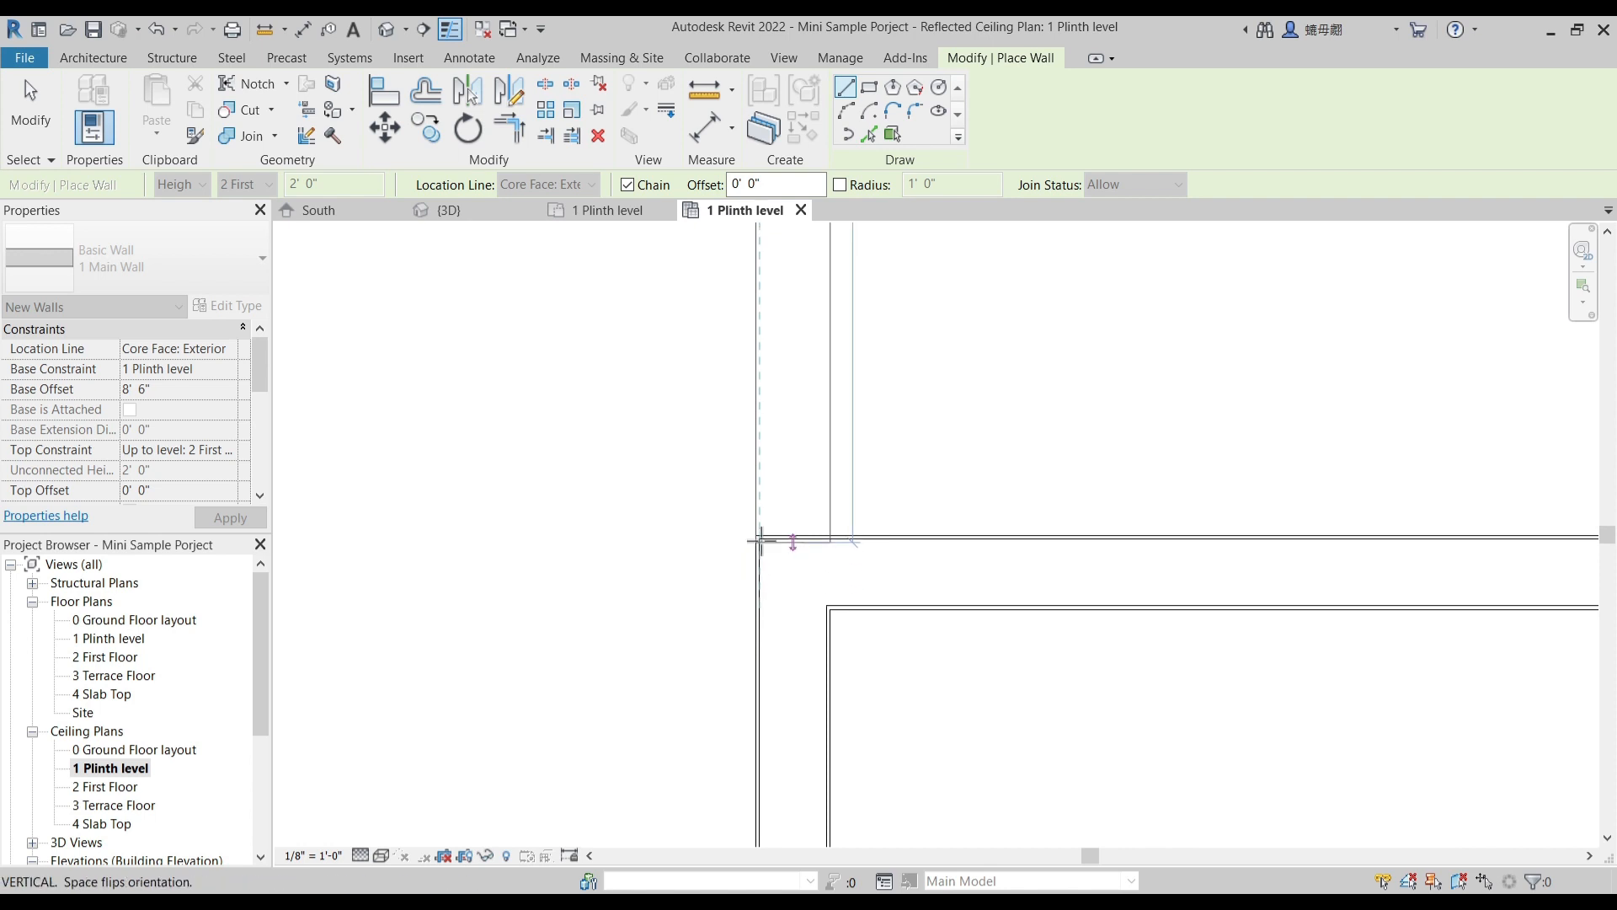
pyautogui.press('Escape')
pyautogui.press('Escape')
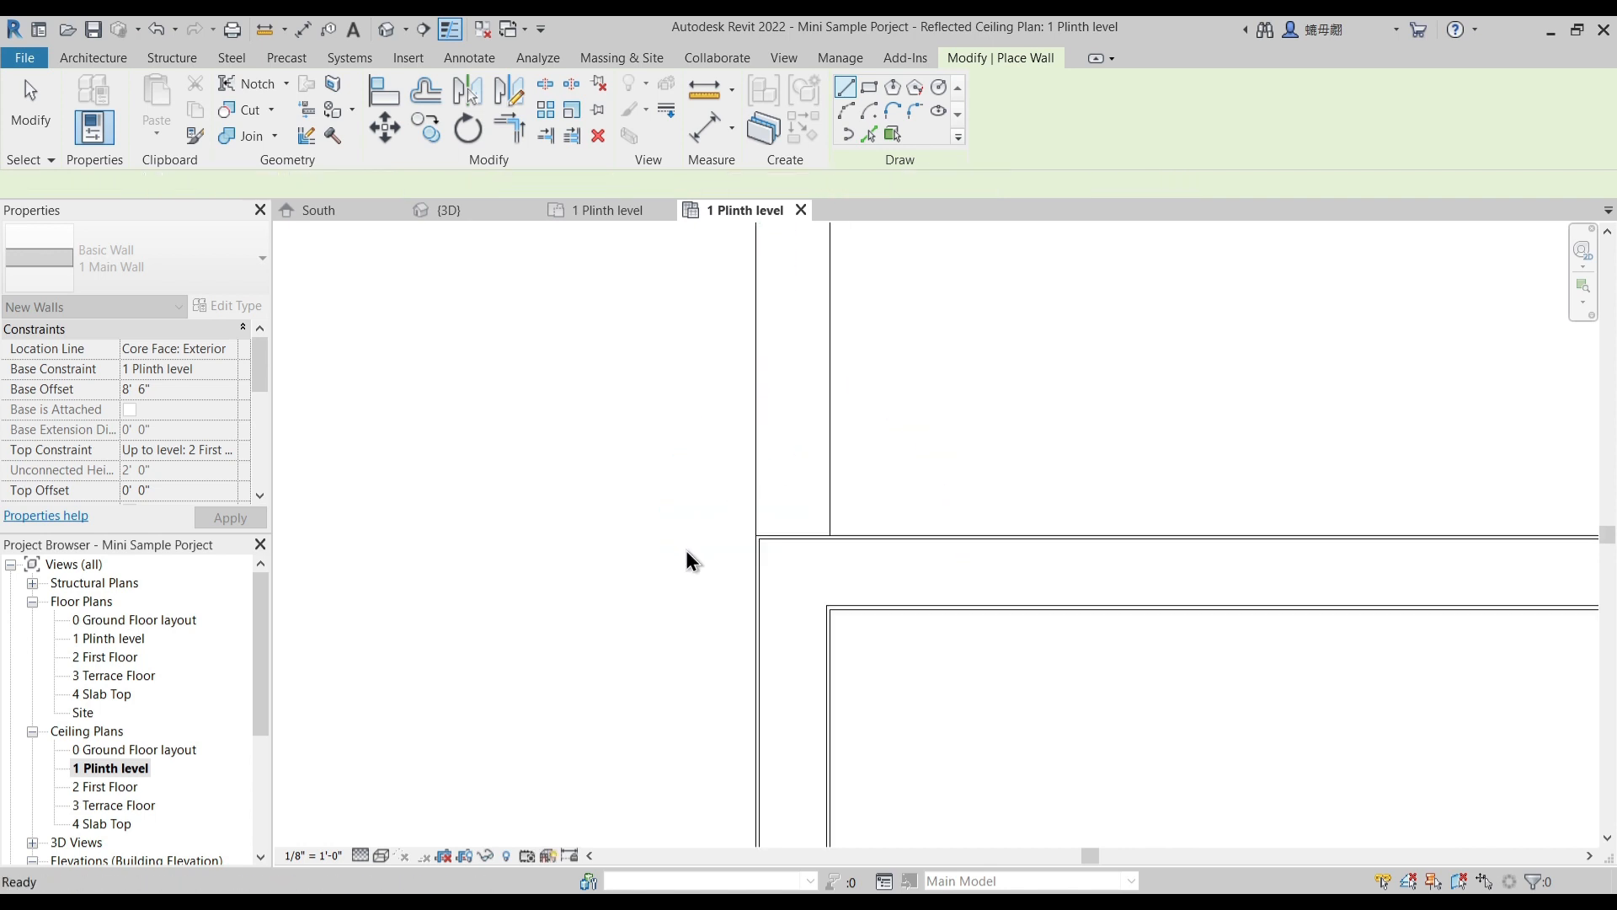
# - Draw a matching raised main wall from the staircase-kitchen wall's end to the courtyard wall's other corner
pyautogui.scroll(-6, 686, 549)
pyautogui.moveTo(987, 468); pyautogui.dragTo(970, 614, button='middle')
pyautogui.scroll(4, 877, 529)
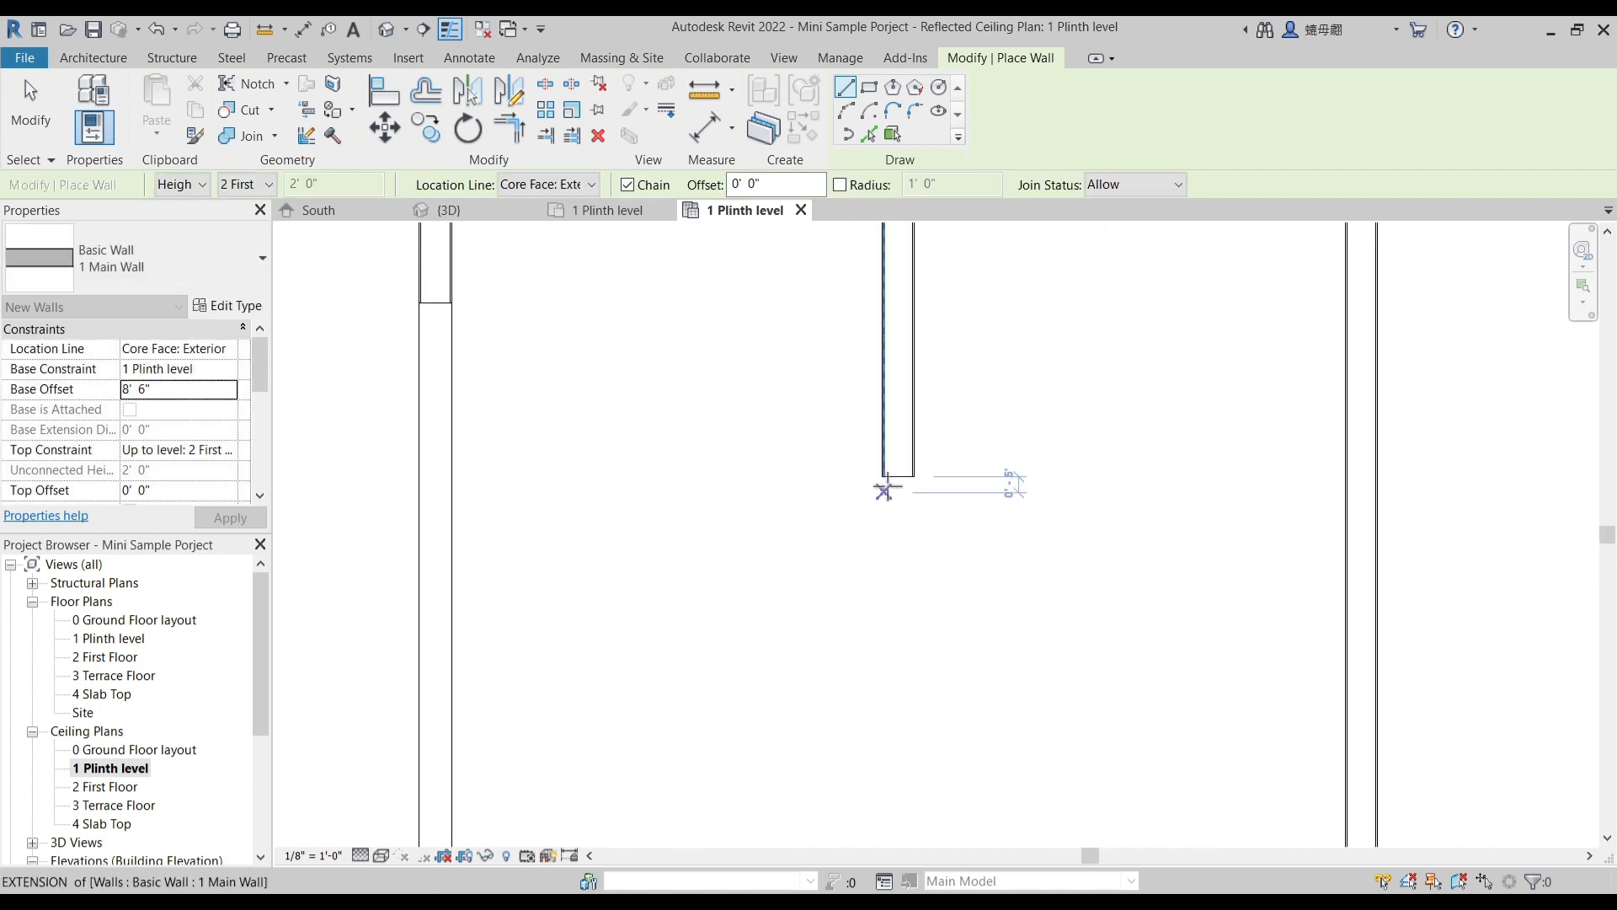
pyautogui.scroll(3, 905, 486)
pyautogui.click(902, 437)
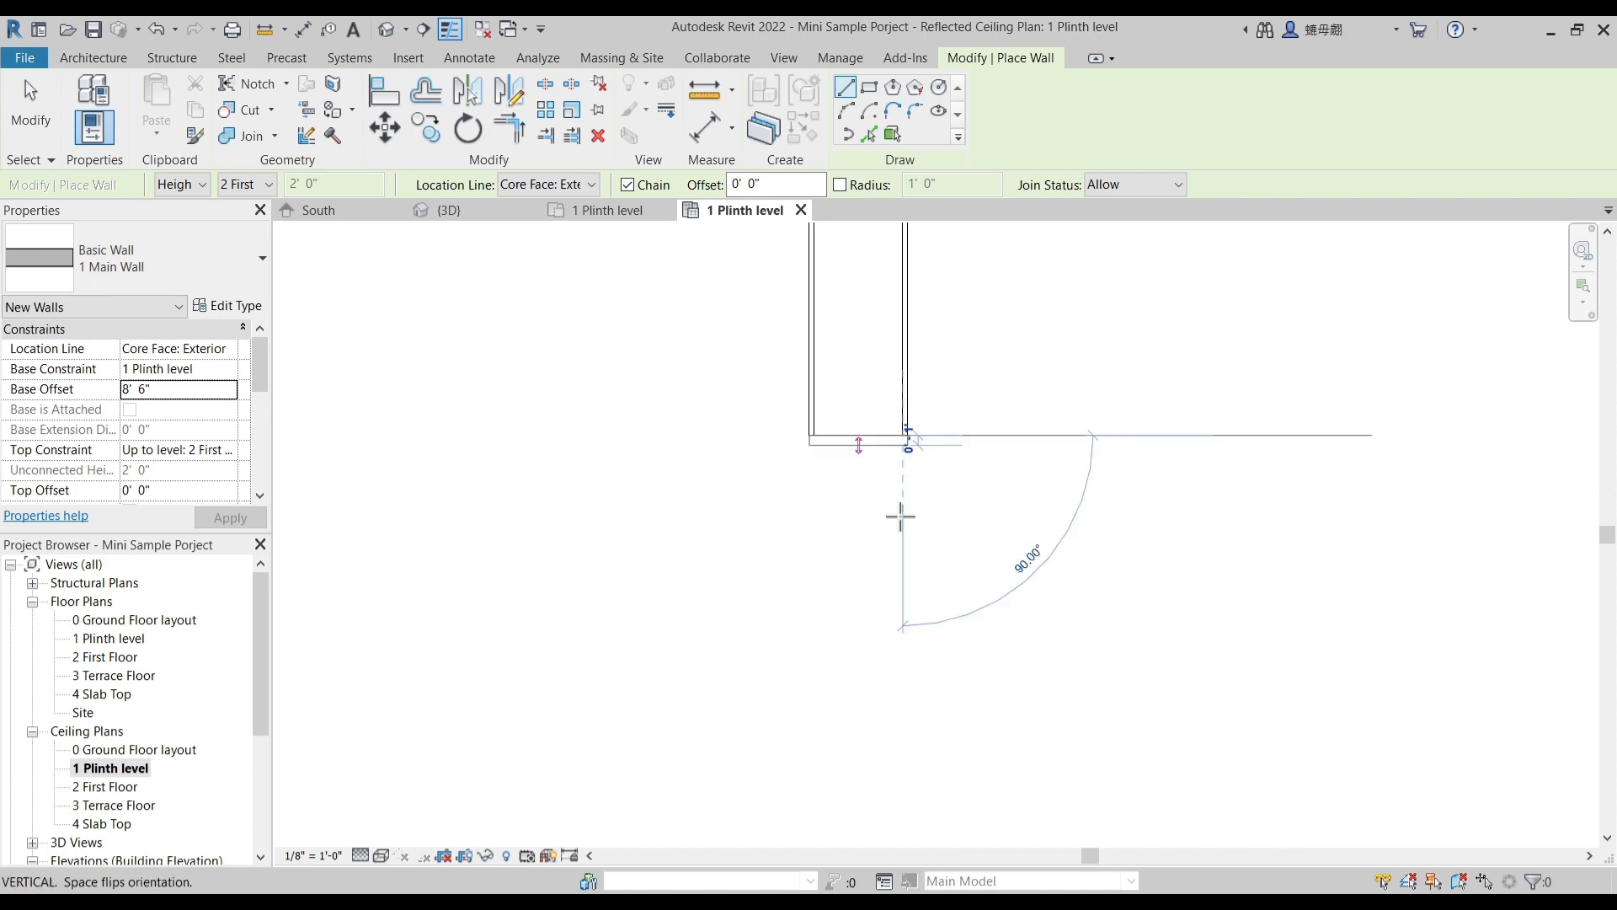
pyautogui.scroll(-3, 899, 614)
pyautogui.moveTo(904, 779); pyautogui.dragTo(860, 426, button='middle')
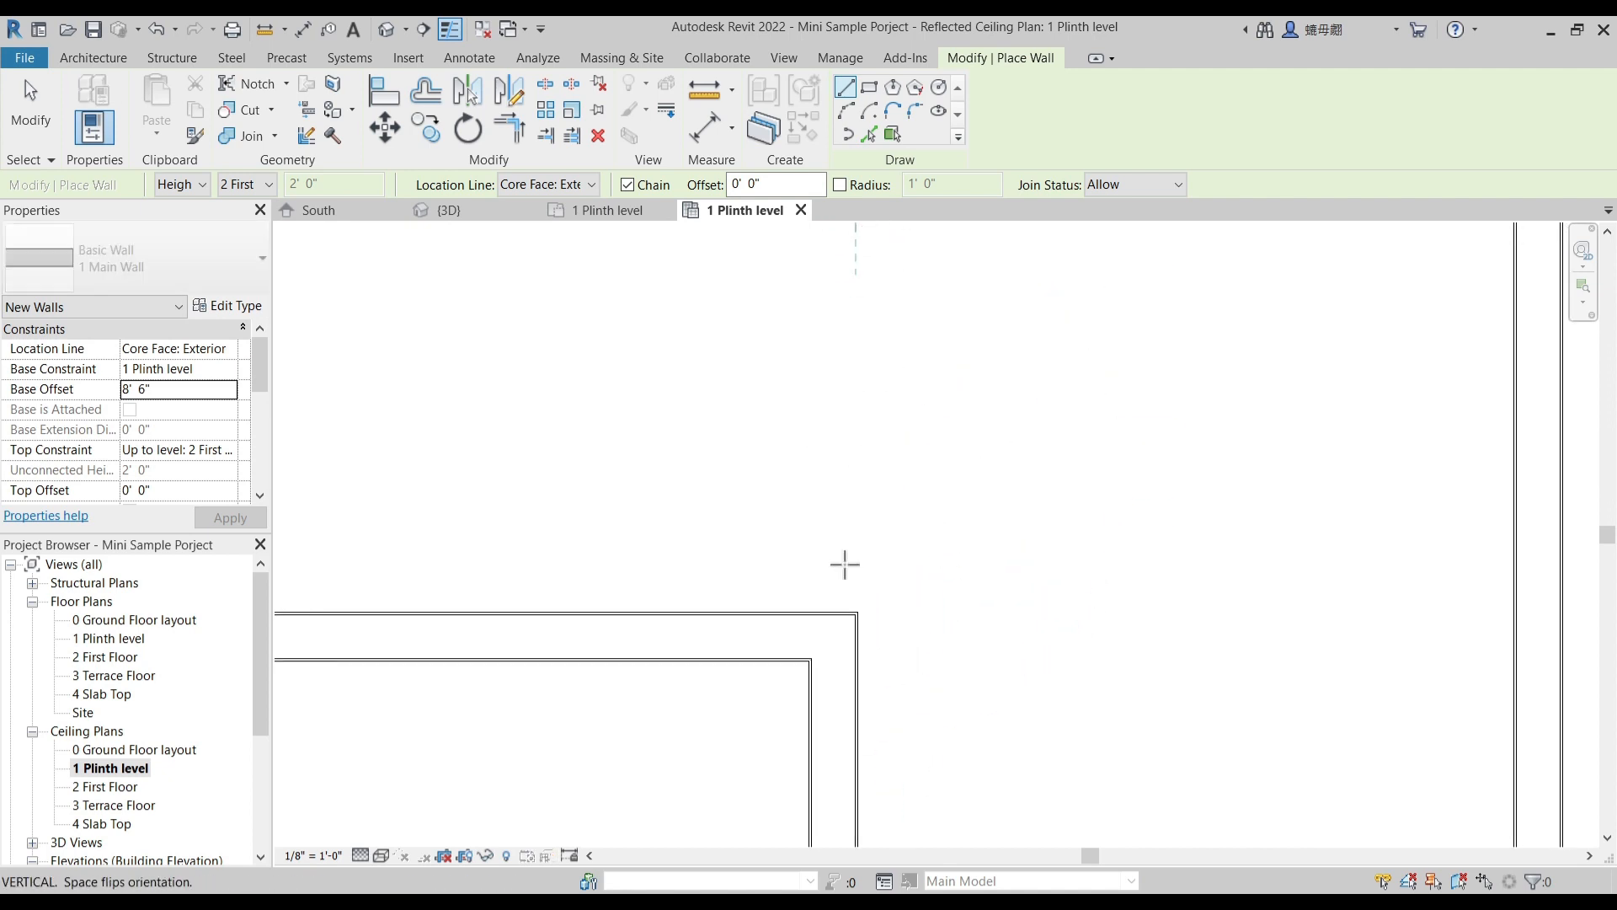
pyautogui.click(855, 613)
pyautogui.press('Escape')
pyautogui.press('Escape')
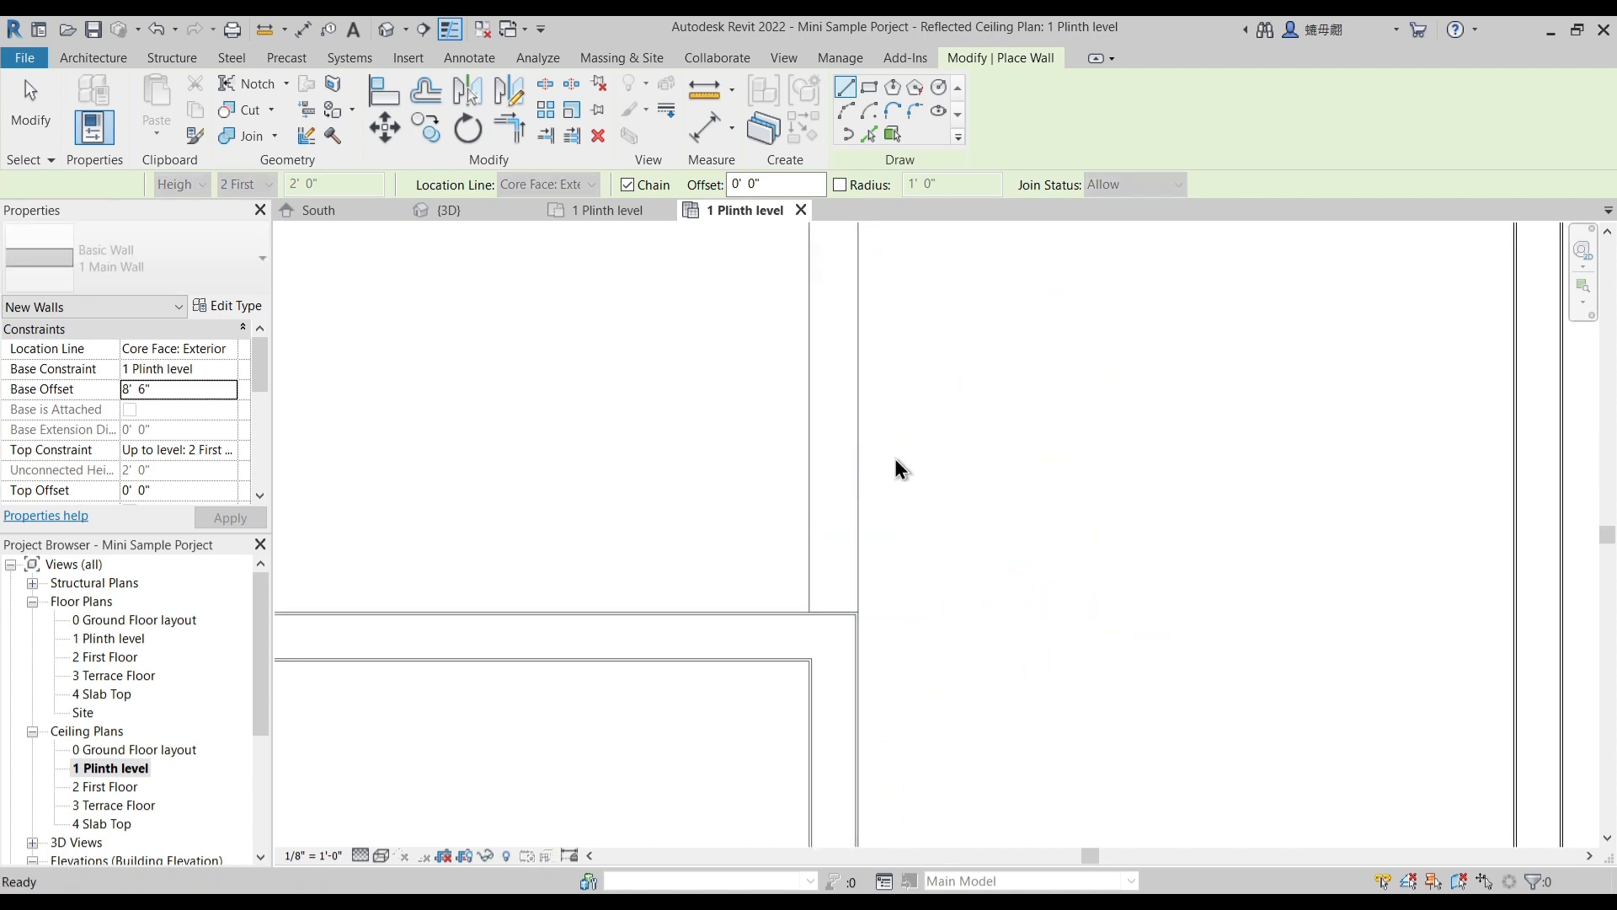
# - Examine the raised walls between the staircase area and the courtyard in the 3D view
pyautogui.scroll(-2, 895, 465)
pyautogui.click(501, 211)
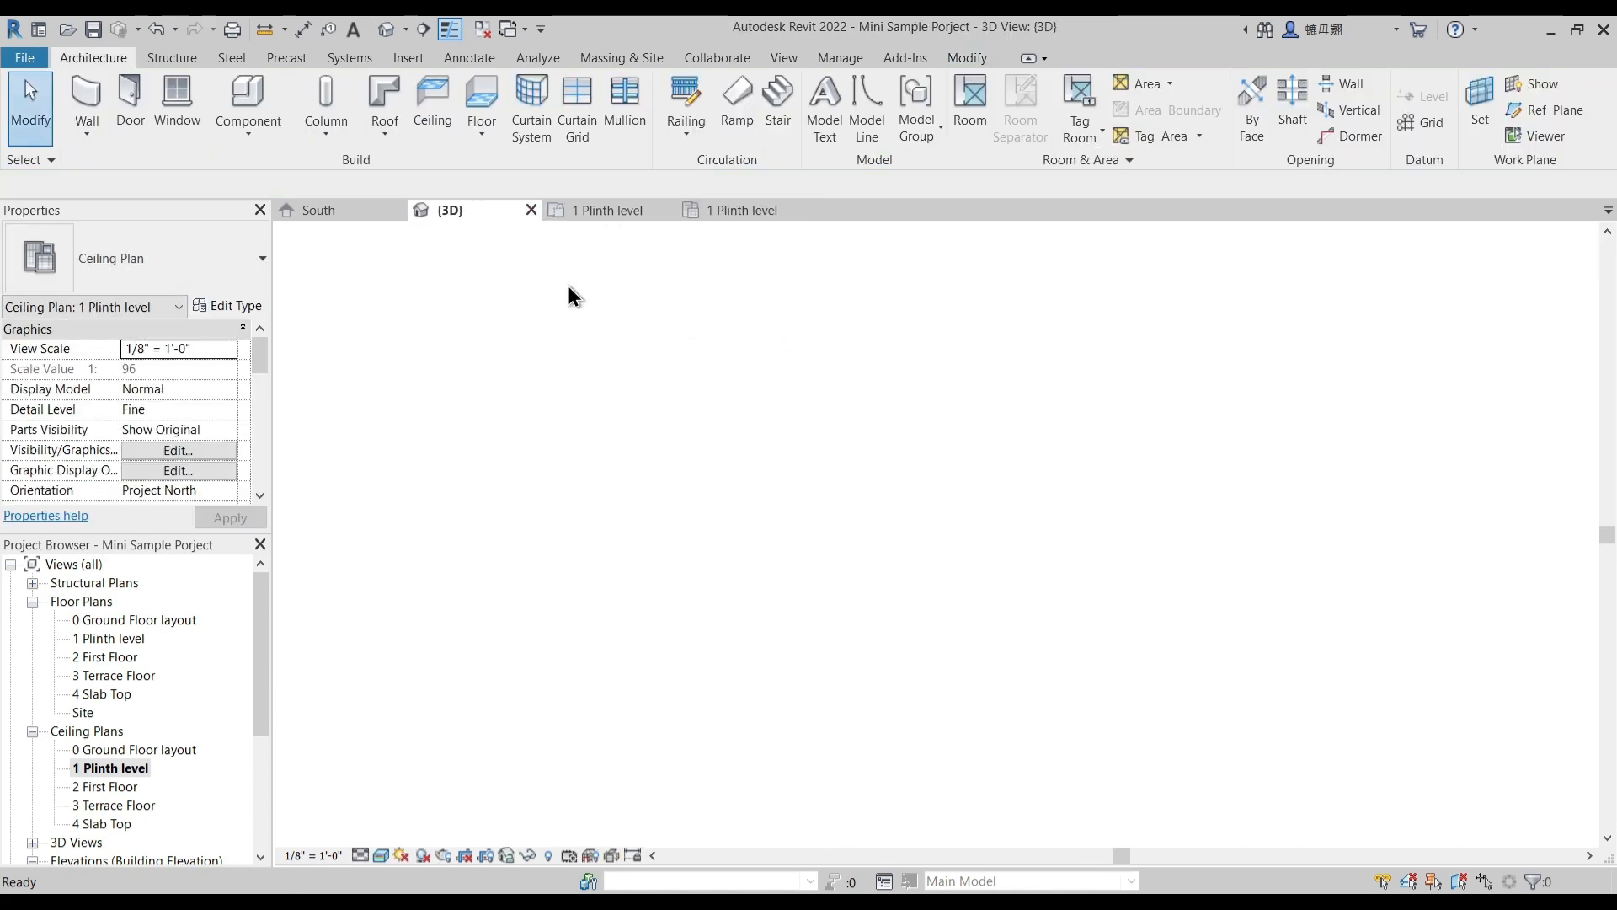
pyautogui.scroll(2, 916, 534)
pyautogui.keyDown('shift'); pyautogui.moveTo(916, 534); pyautogui.dragTo(1053, 560, button='middle'); pyautogui.keyUp('shift')
pyautogui.moveTo(1052, 560); pyautogui.dragTo(936, 636, button='middle')
pyautogui.scroll(-2, 1104, 510)
pyautogui.keyDown('shift'); pyautogui.moveTo(1078, 534); pyautogui.dragTo(916, 546, button='middle'); pyautogui.keyUp('shift')
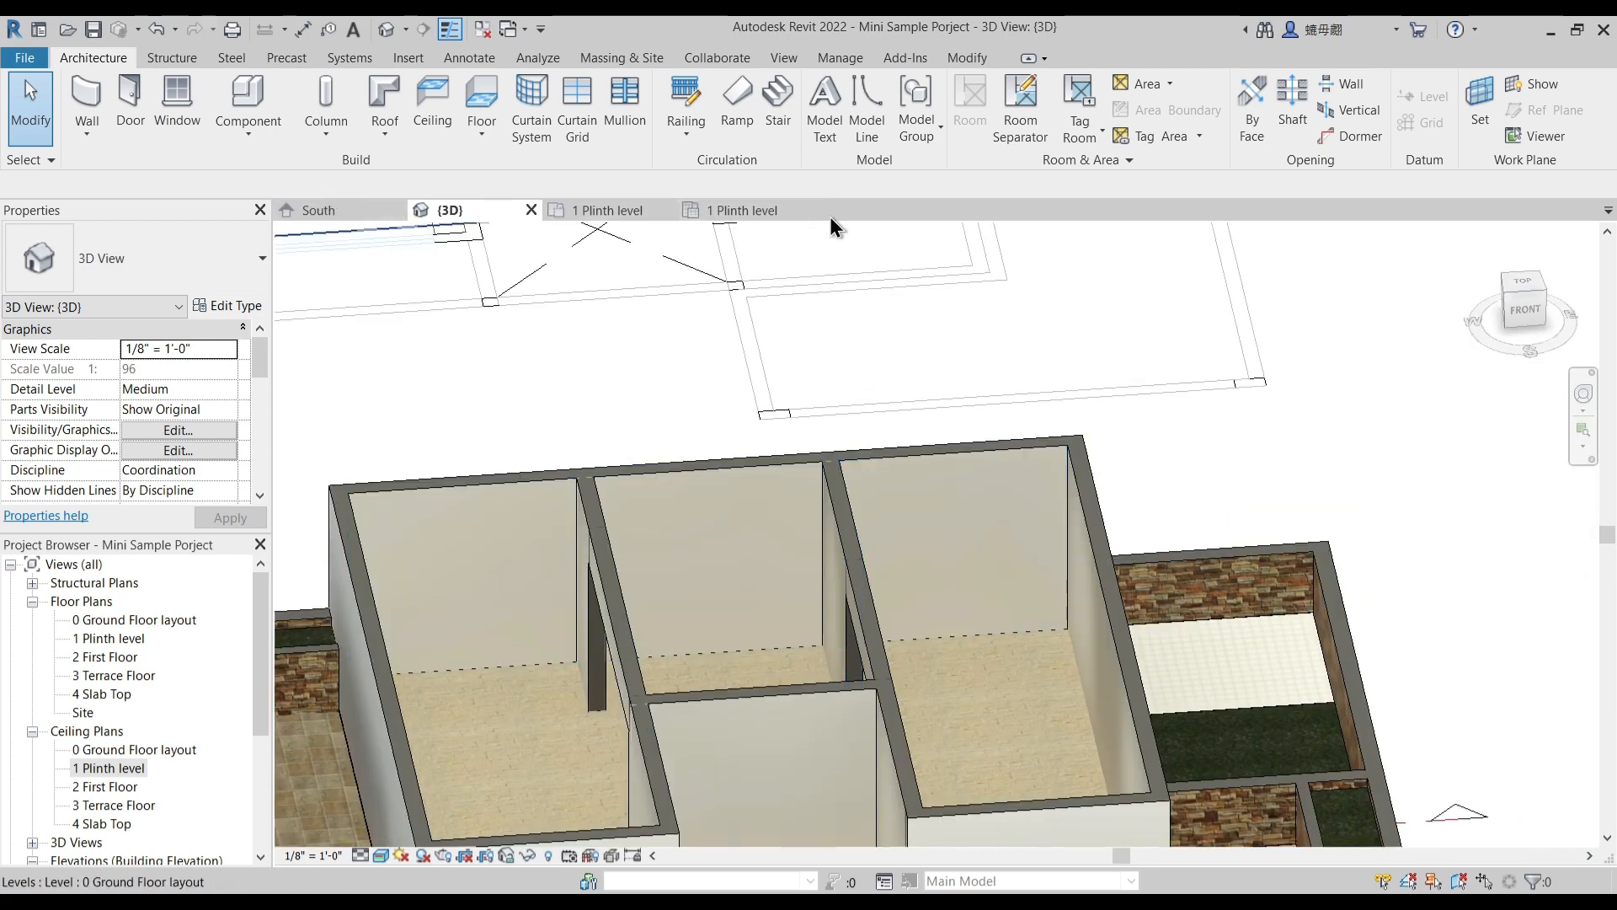
# - Close the 1 Plinth level ceiling plan and return to the 1 Plinth level floor plan
pyautogui.click(756, 212)
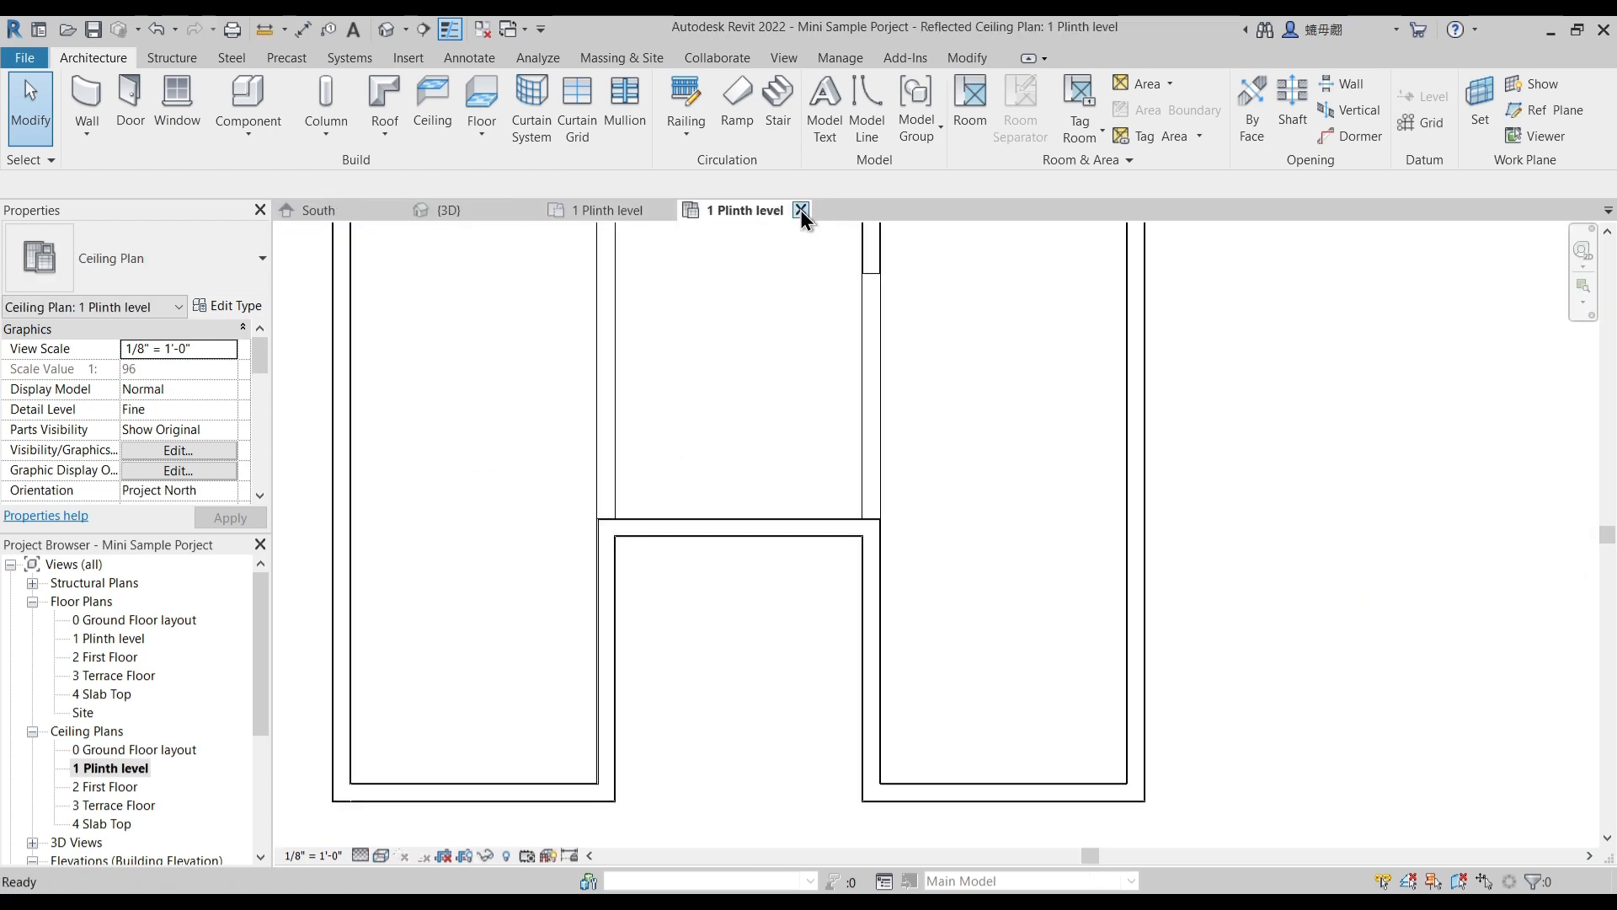
pyautogui.click(801, 210)
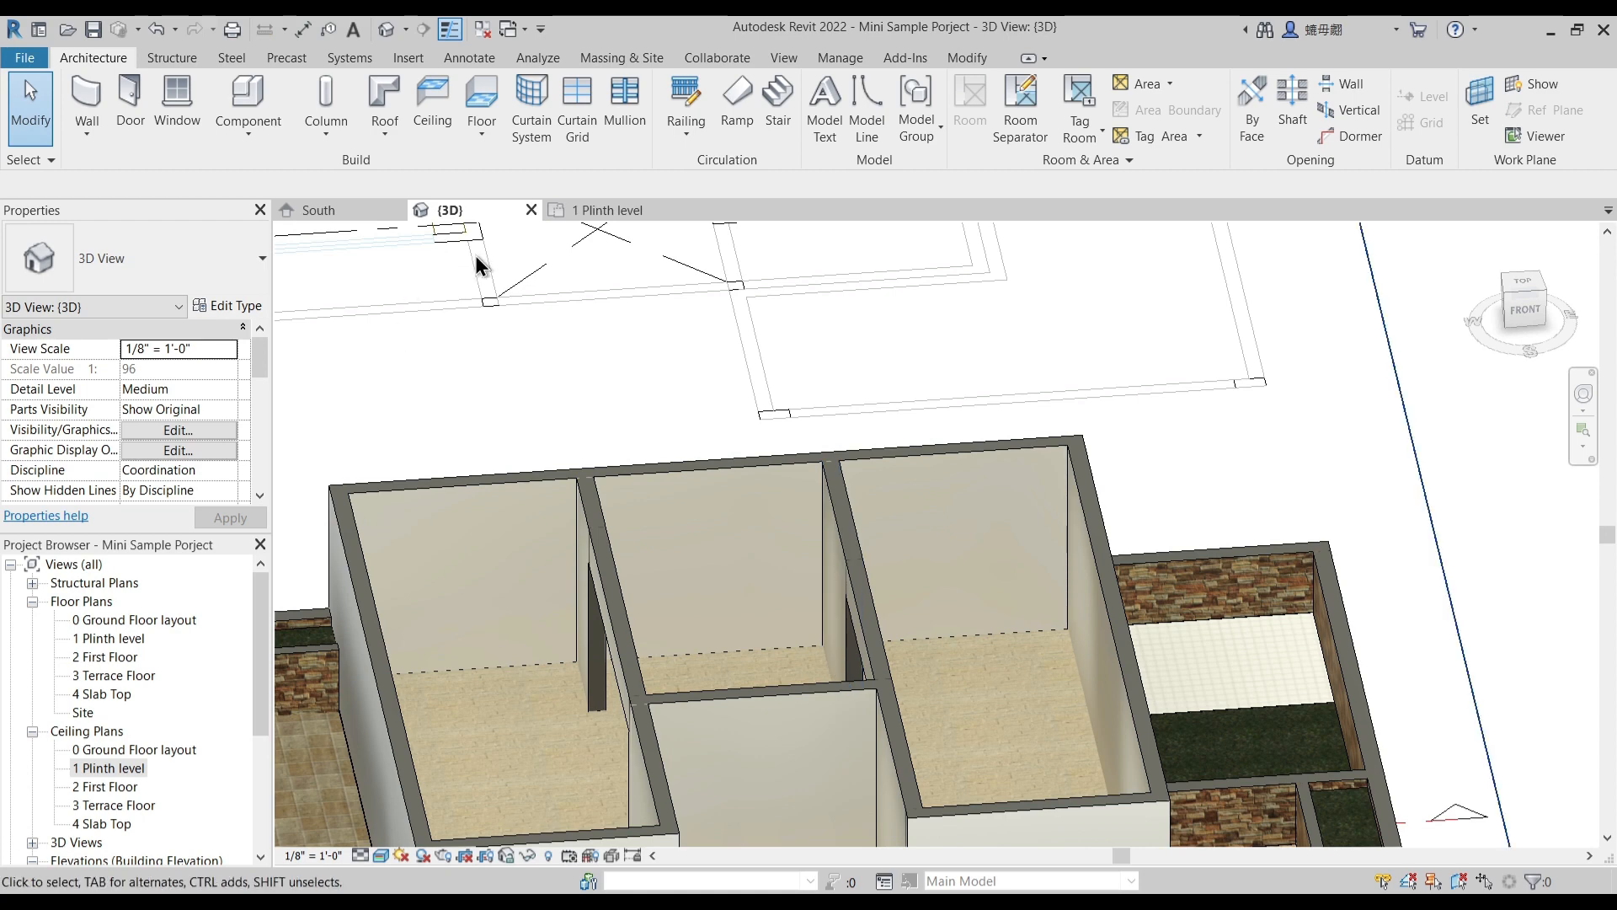
pyautogui.click(600, 211)
pyautogui.moveTo(839, 461); pyautogui.dragTo(731, 467, button='middle')
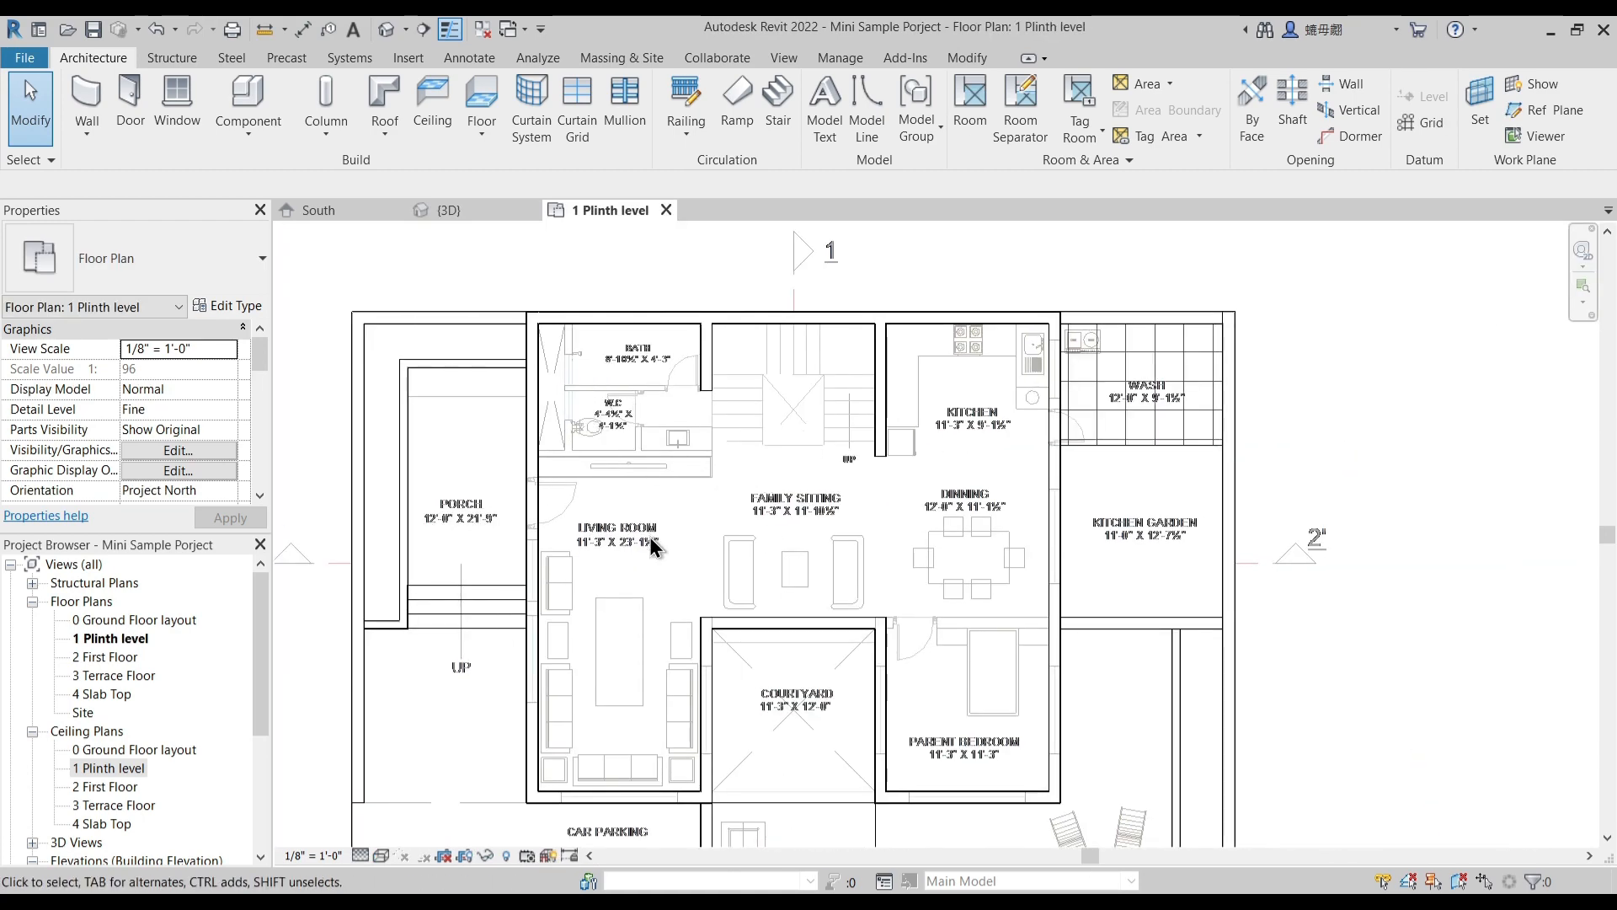
pyautogui.moveTo(658, 547); pyautogui.dragTo(671, 502, button='middle')
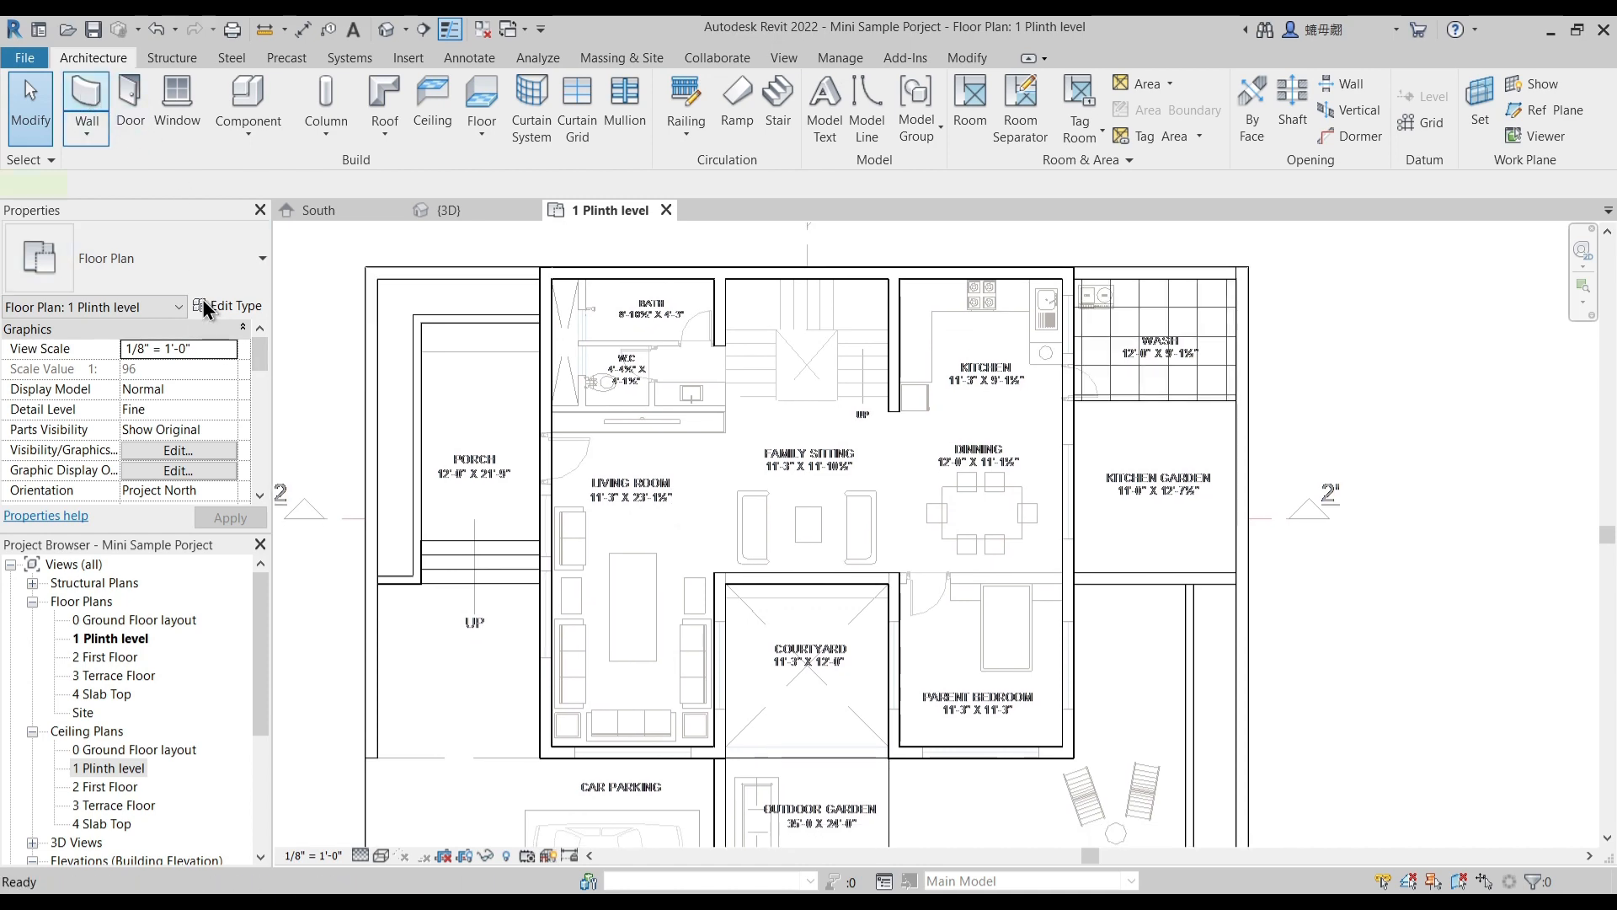
# - Duplicate the 1 Main Wall type as a new wall type named 1 Main Wall 4.5"
pyautogui.press('w')
pyautogui.press('a')
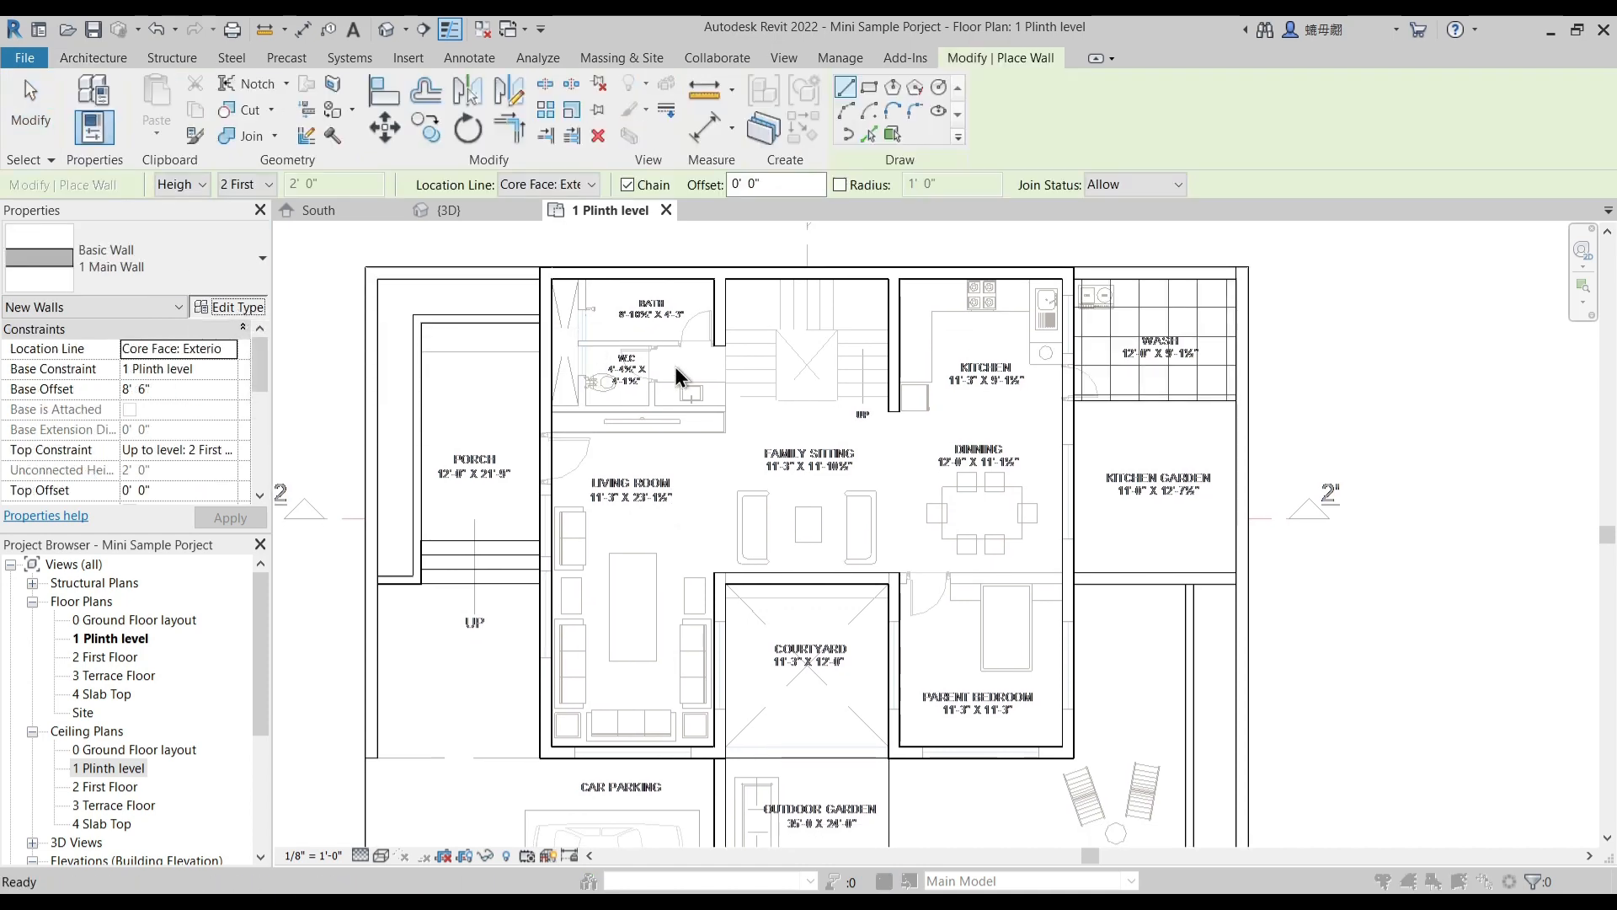
pyautogui.click(1266, 272)
pyautogui.click(1014, 320)
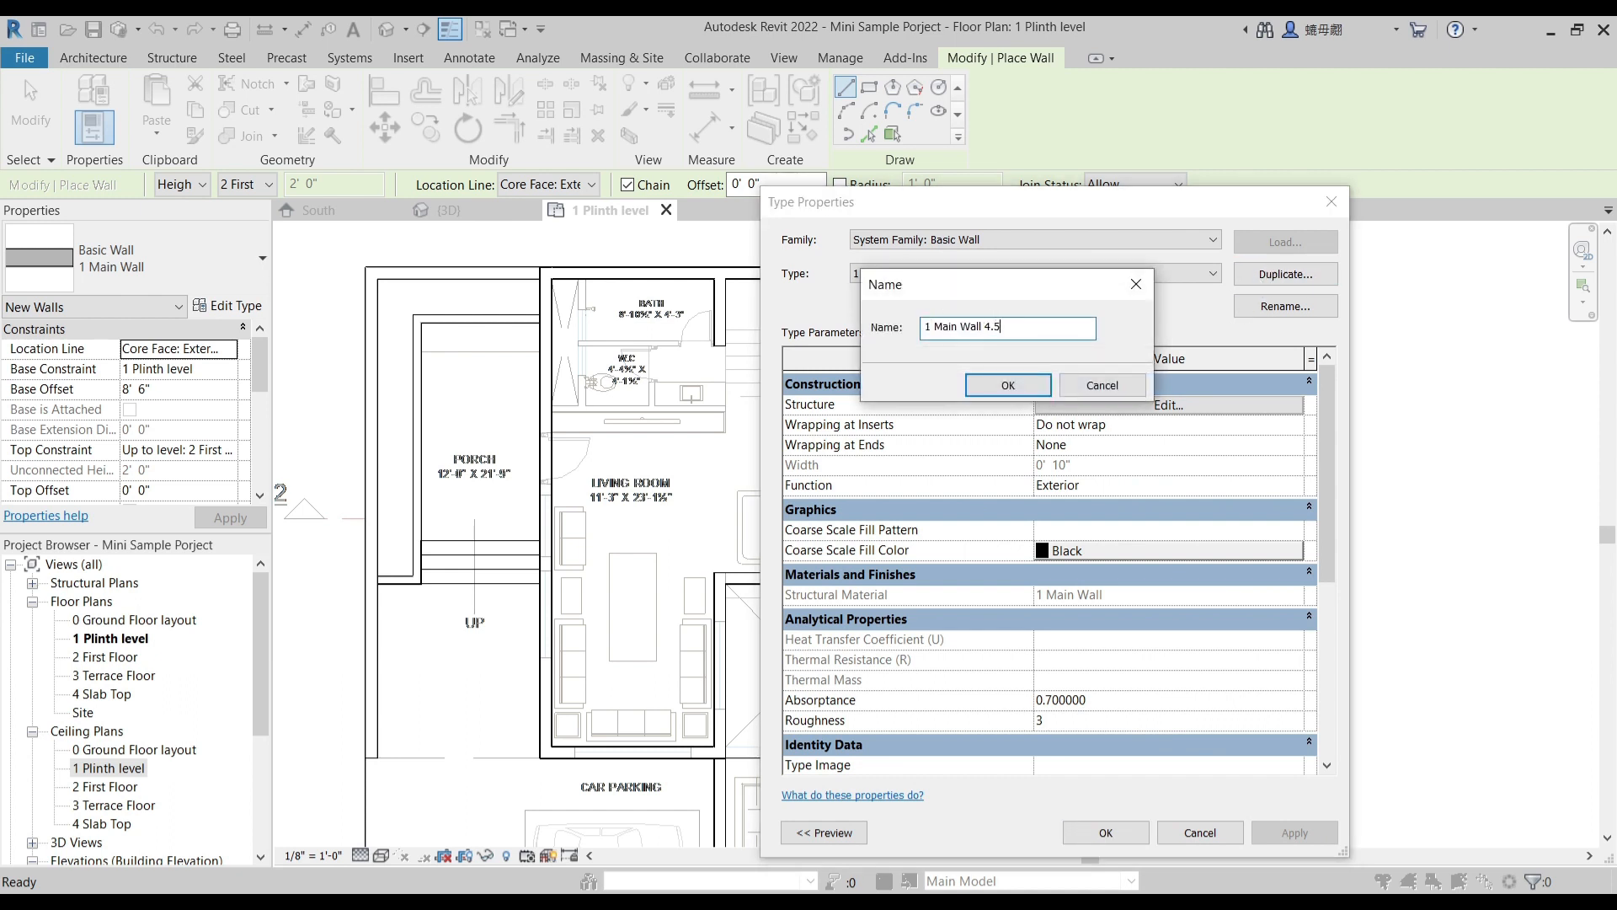
pyautogui.press('Escape')
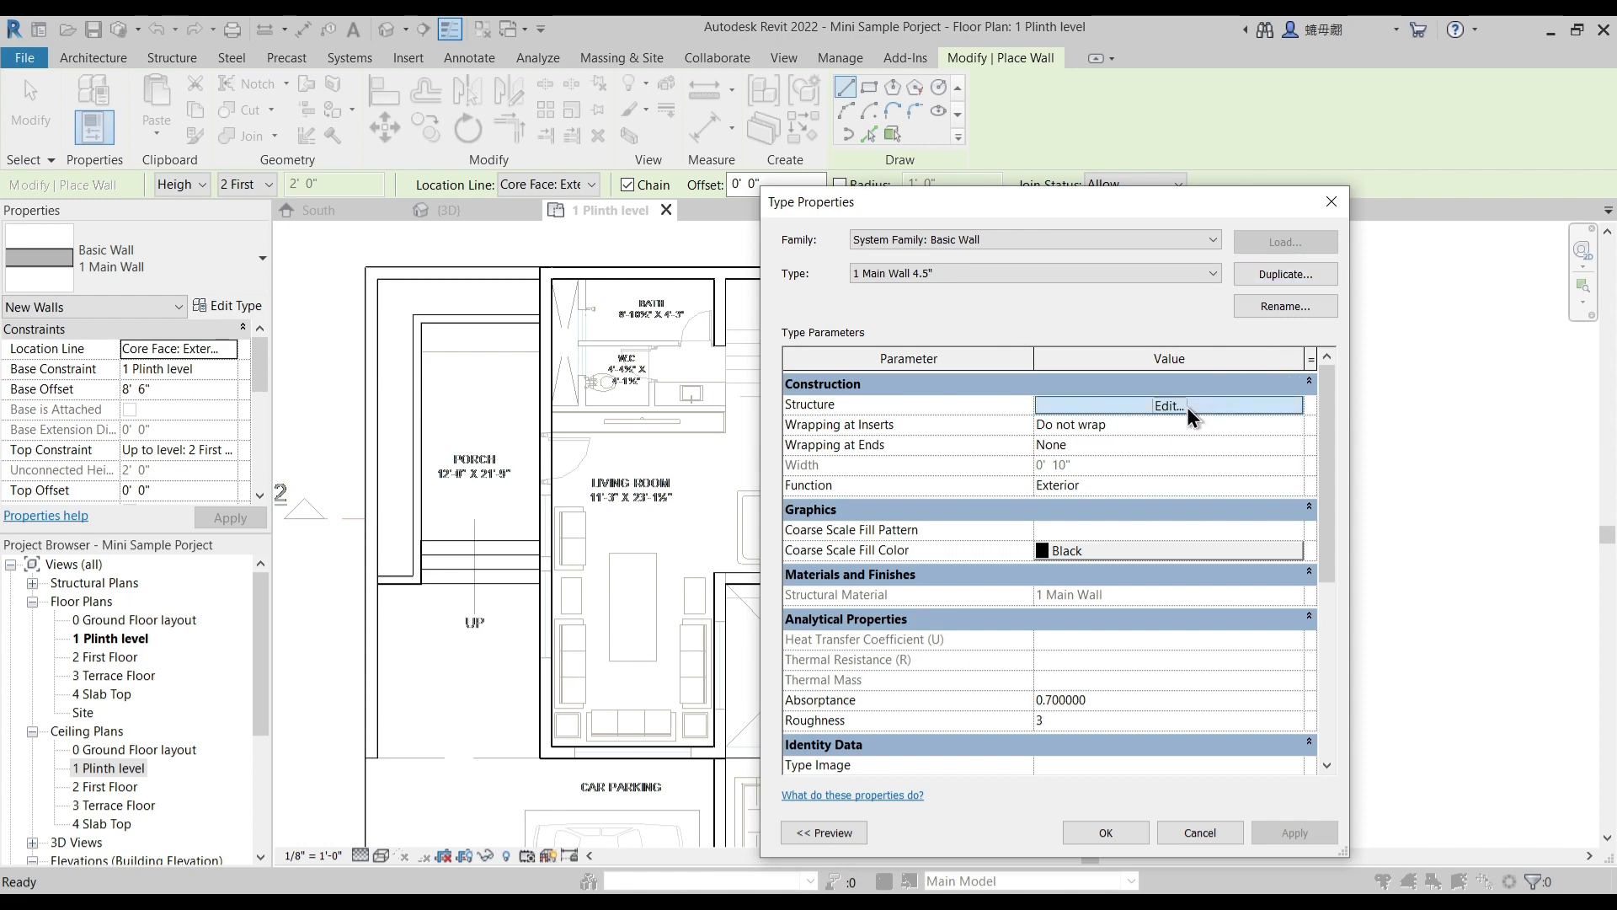
# - Set the Structure layer thickness of the 1 Main Wall 4.5" type to 0' 4 1/2"
pyautogui.click(1186, 406)
pyautogui.click(1065, 439)
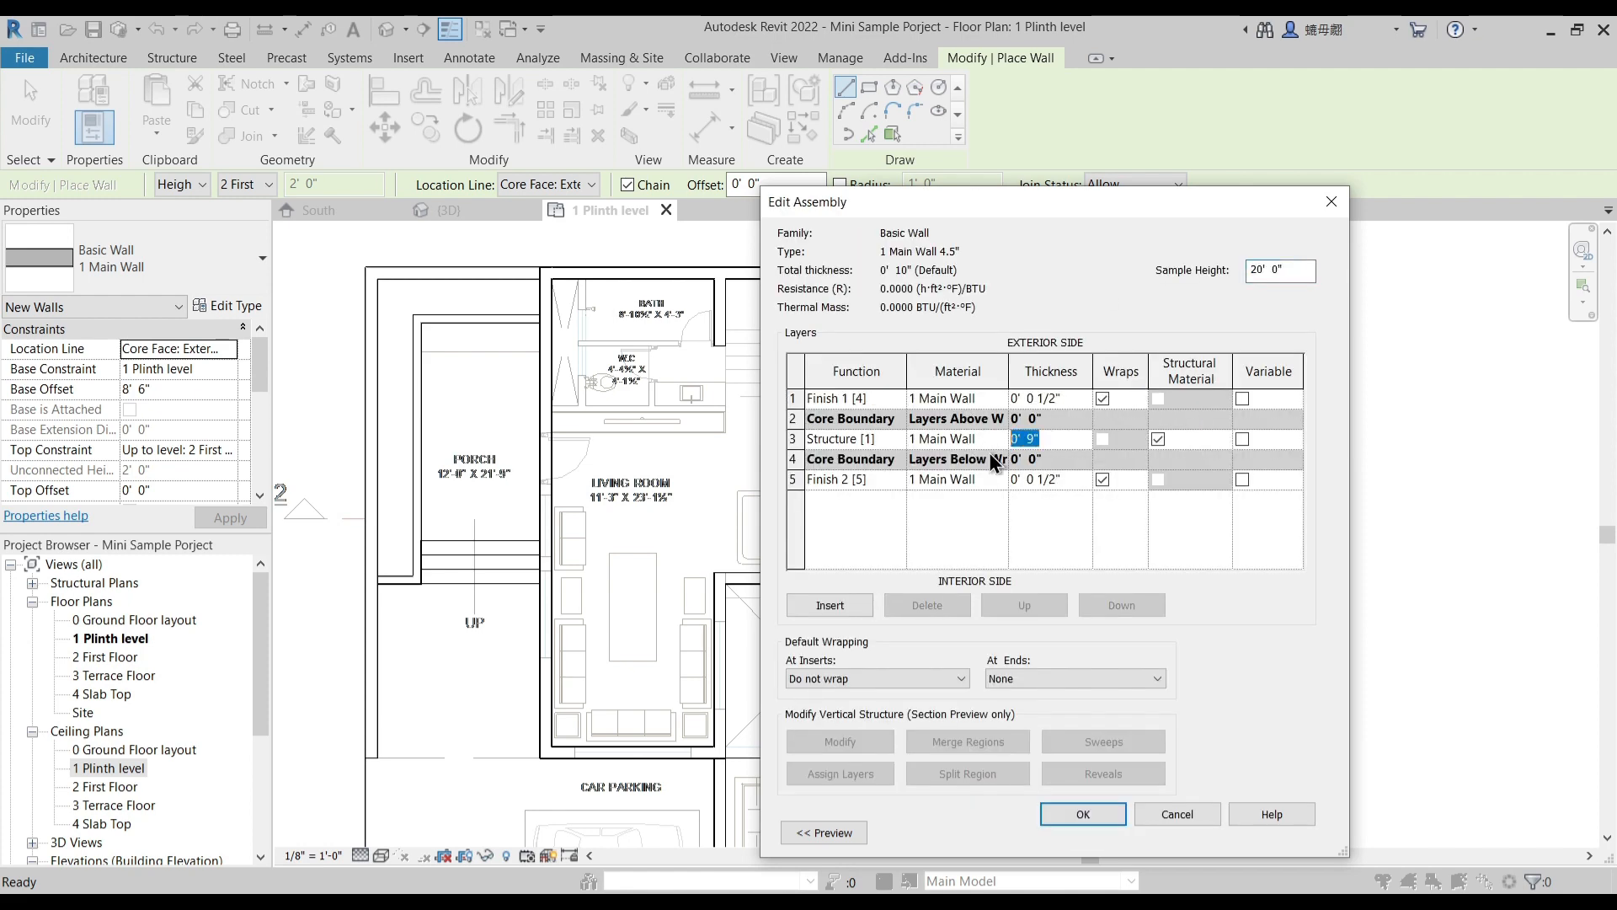
pyautogui.press('Tab')
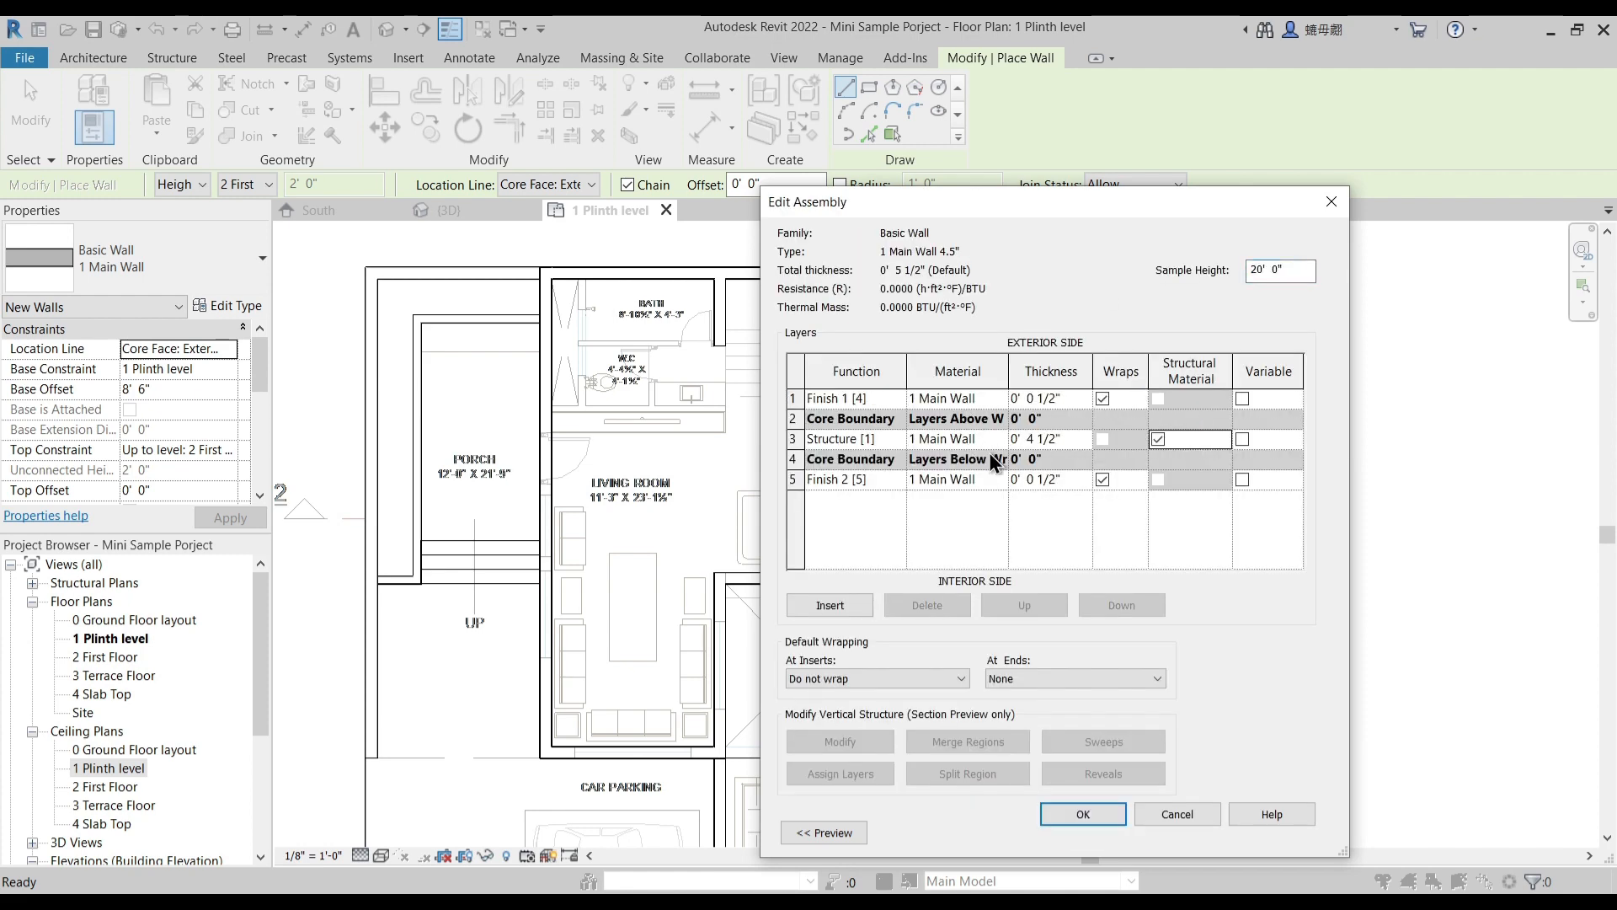
pyautogui.click(1085, 813)
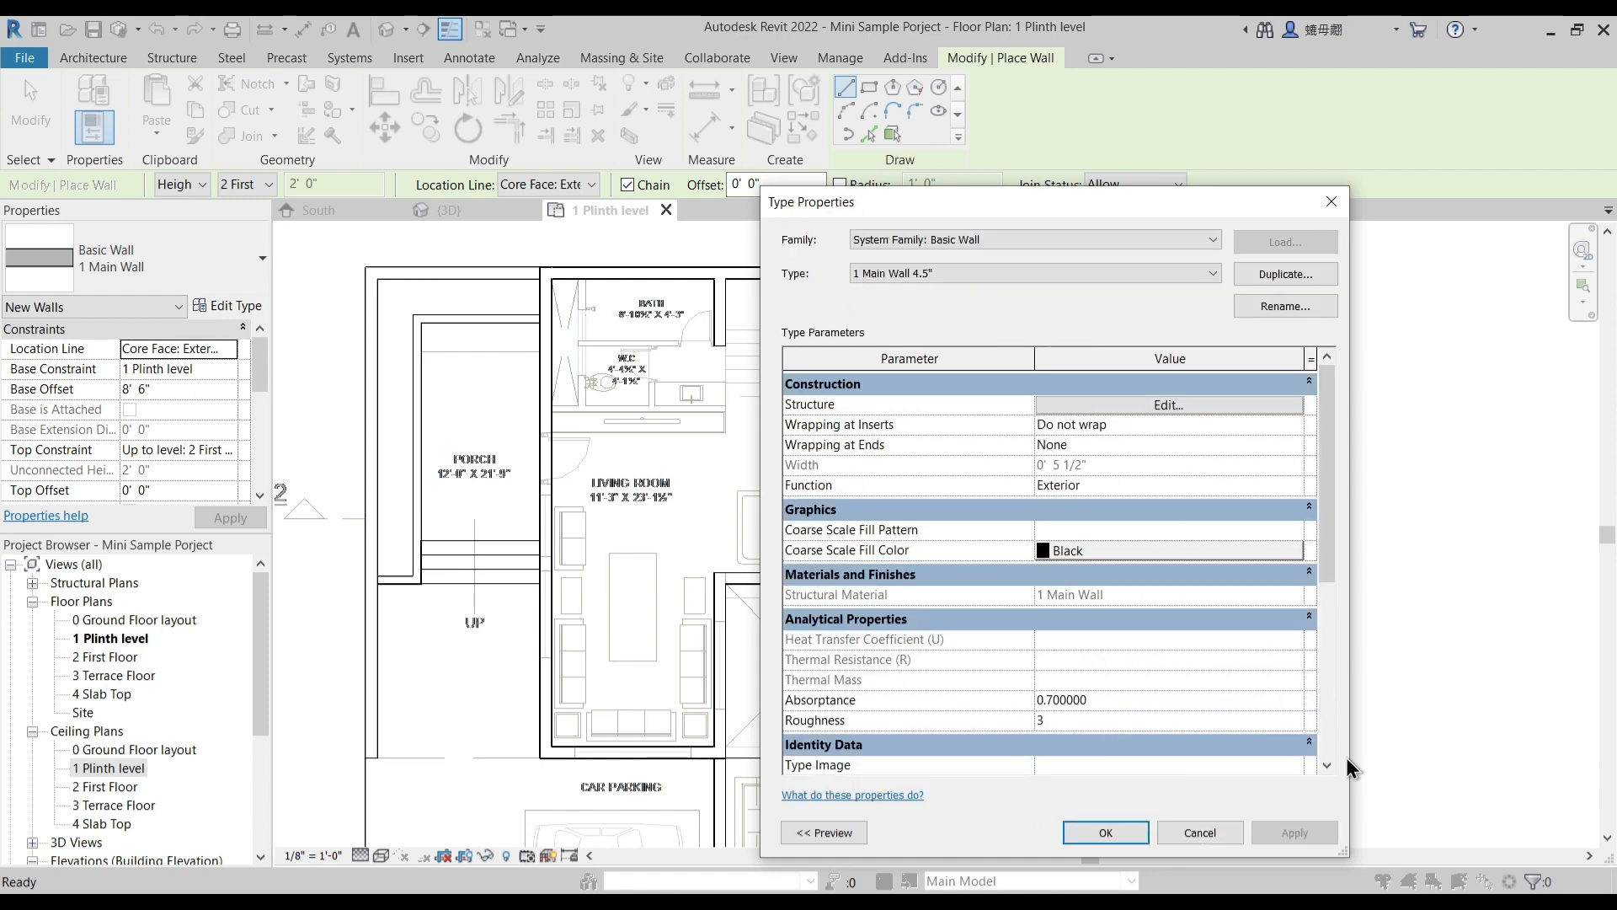
pyautogui.click(1104, 832)
pyautogui.scroll(5, 566, 427)
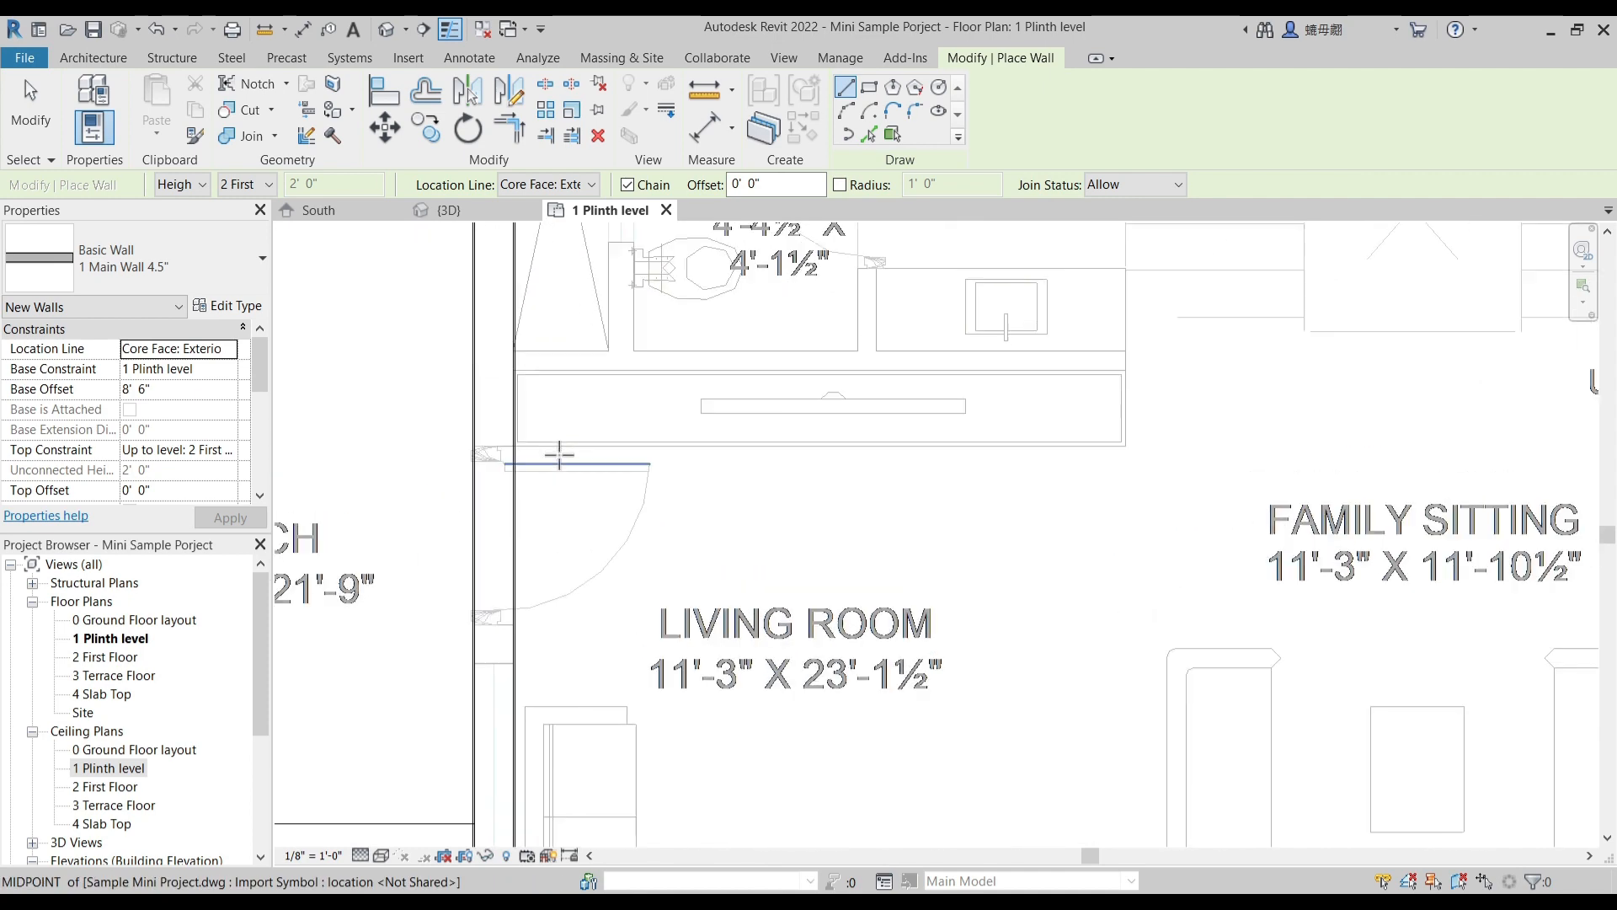
pyautogui.click(529, 376)
pyautogui.scroll(3, 539, 371)
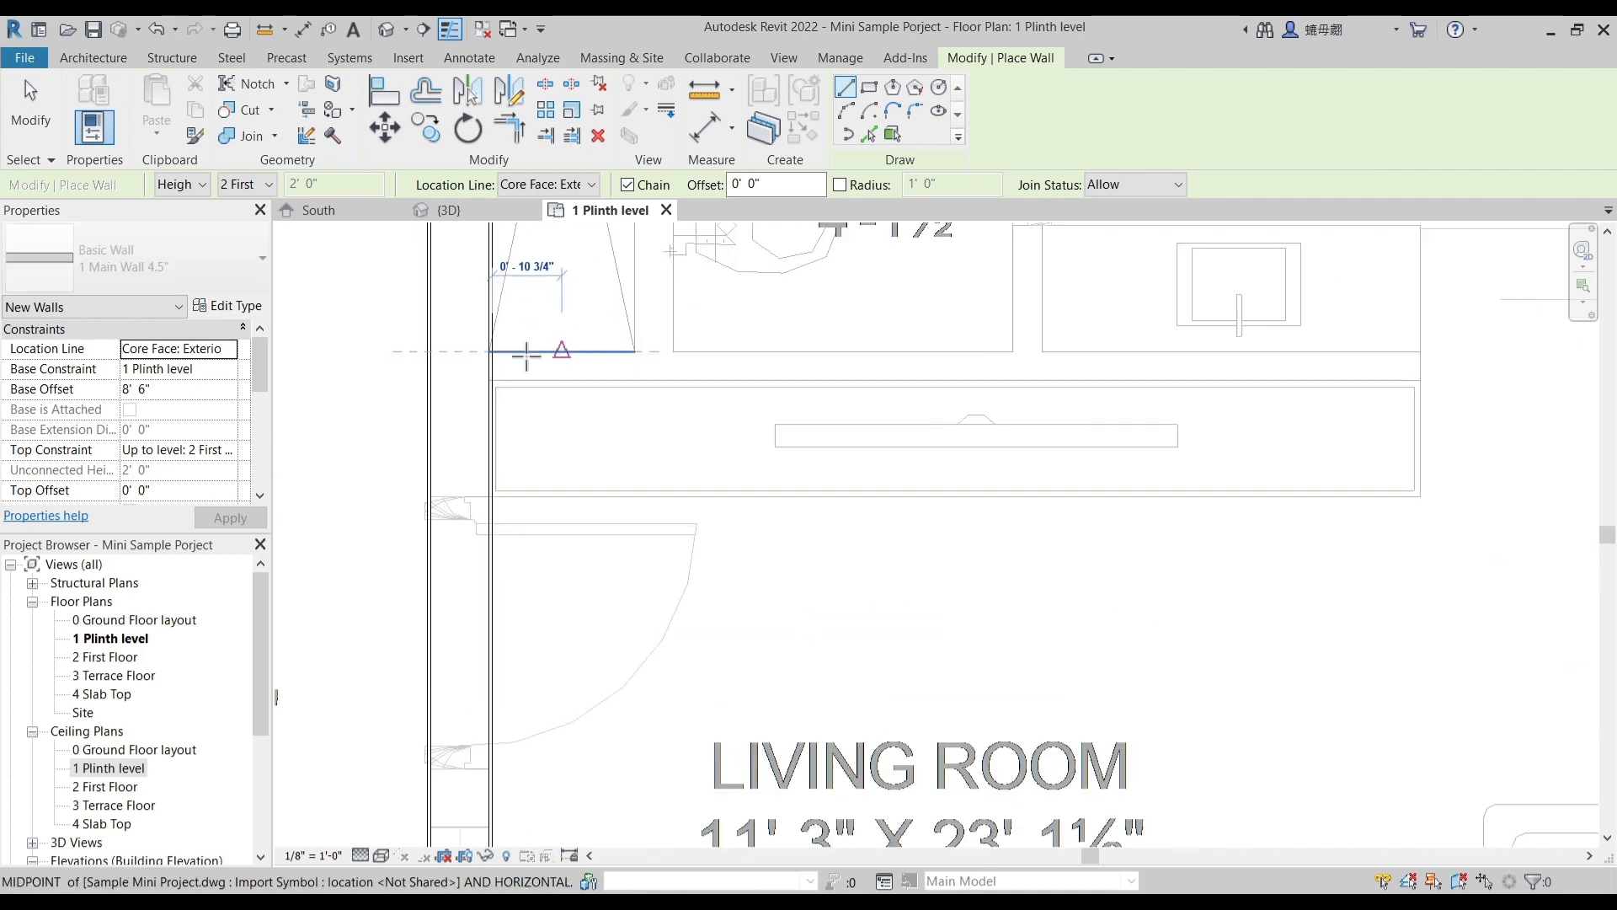
pyautogui.press('Escape')
pyautogui.press('Escape')
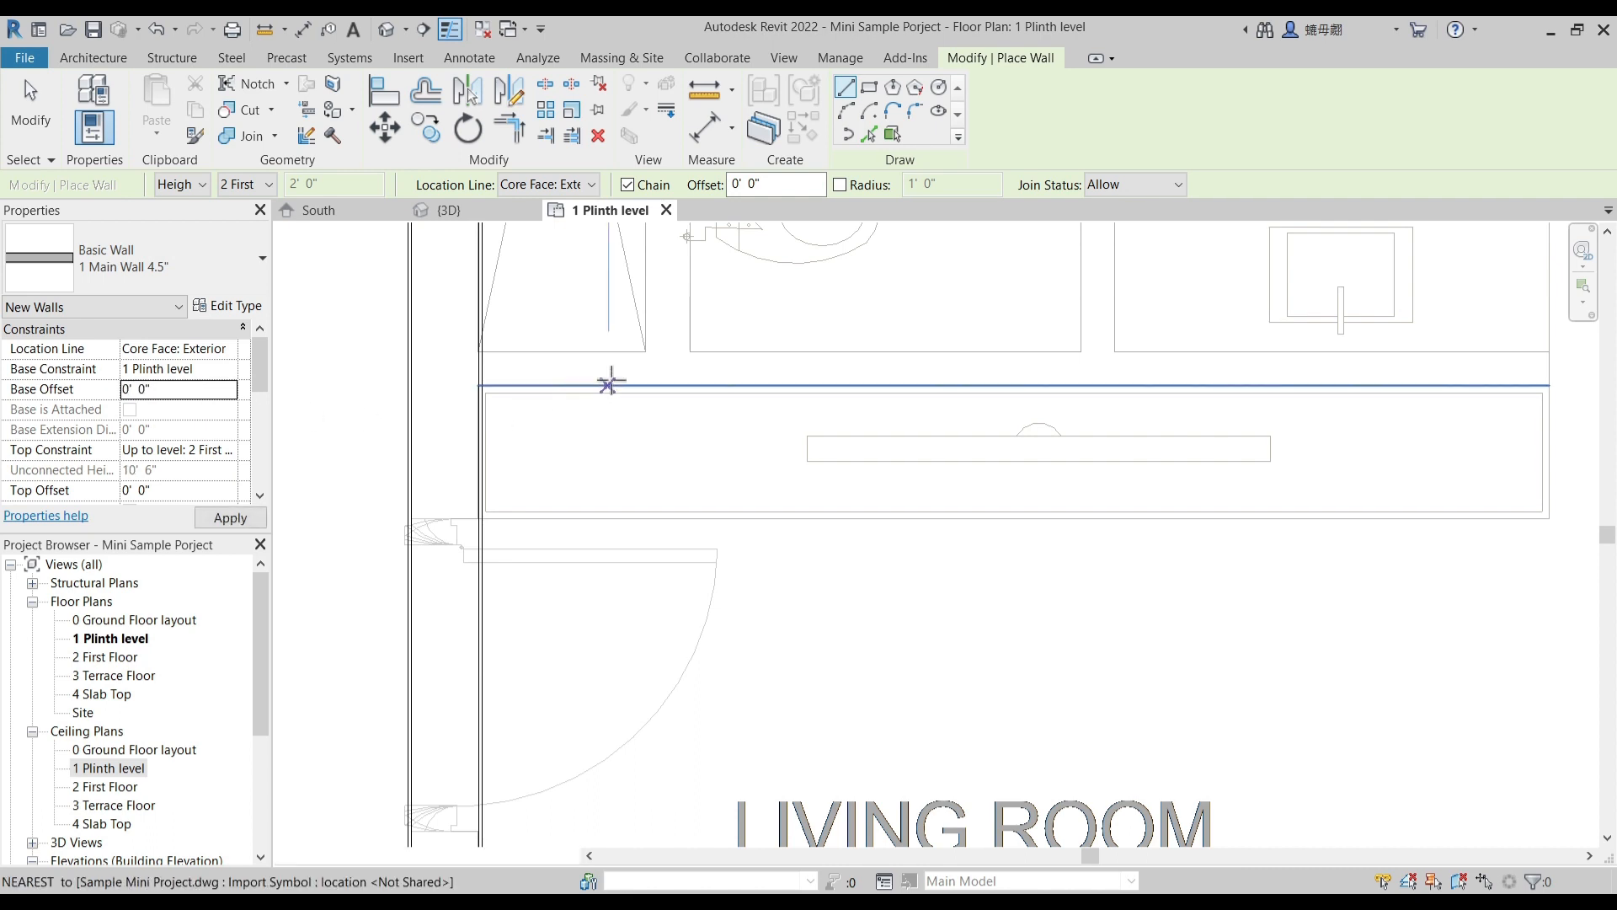
# - Draw a 4.5" wall with 0' 0" base offset between the W.C. and living room, from the porch-side main wall to the bath-staircase wall's line
pyautogui.scroll(3, 487, 379)
pyautogui.click(476, 350)
pyautogui.scroll(4, 741, 354)
pyautogui.scroll(-4, 892, 368)
pyautogui.scroll(5, 877, 530)
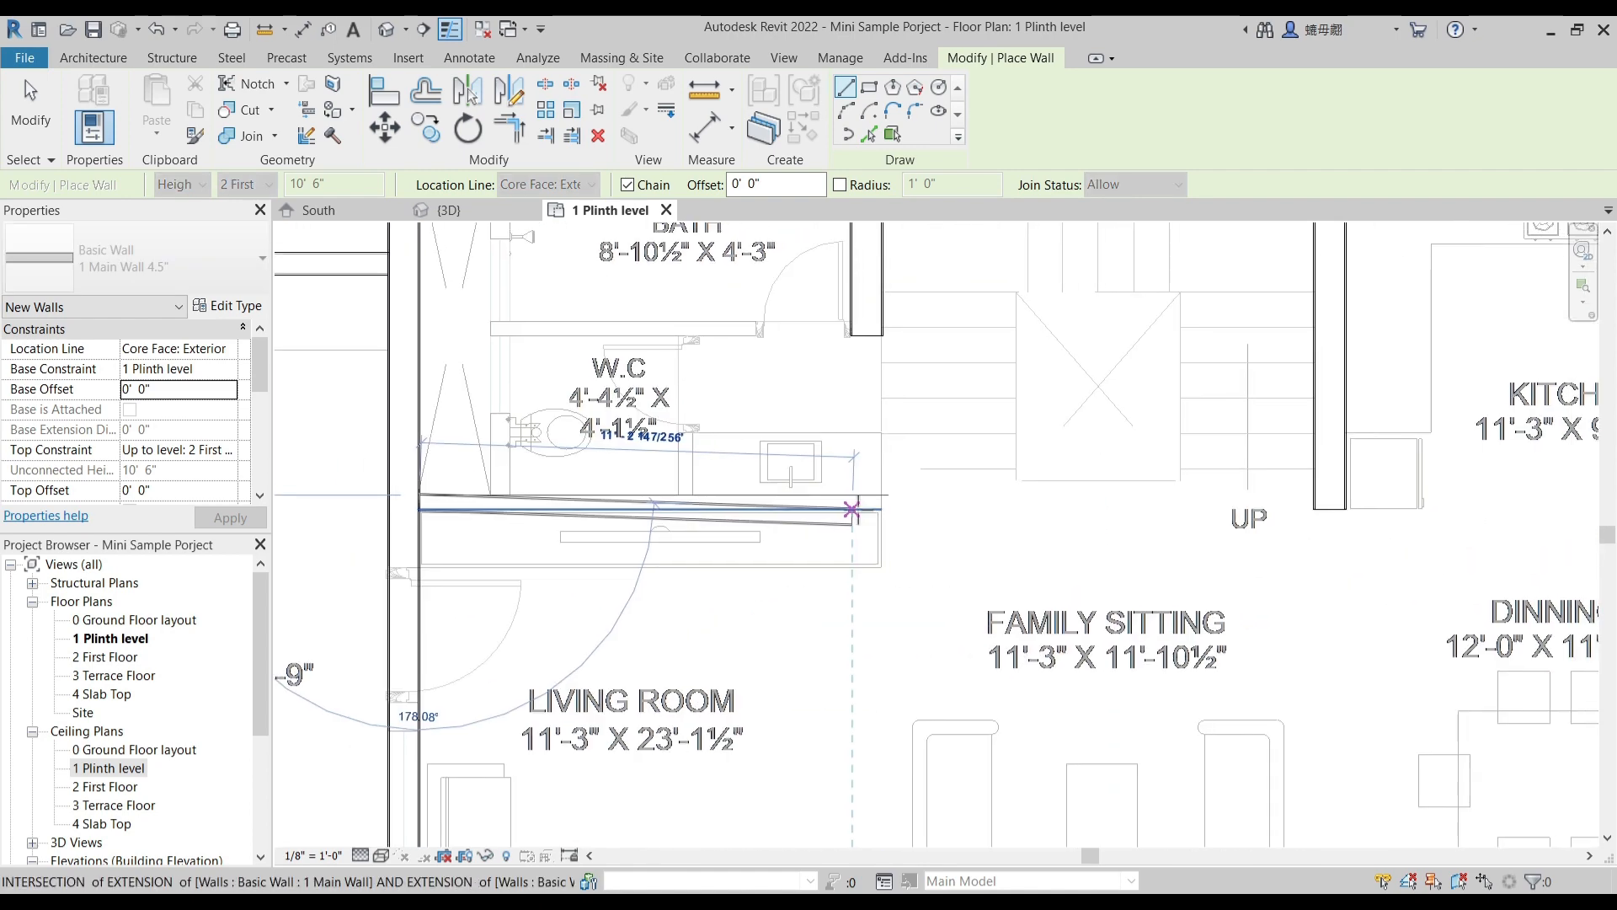
pyautogui.click(932, 476)
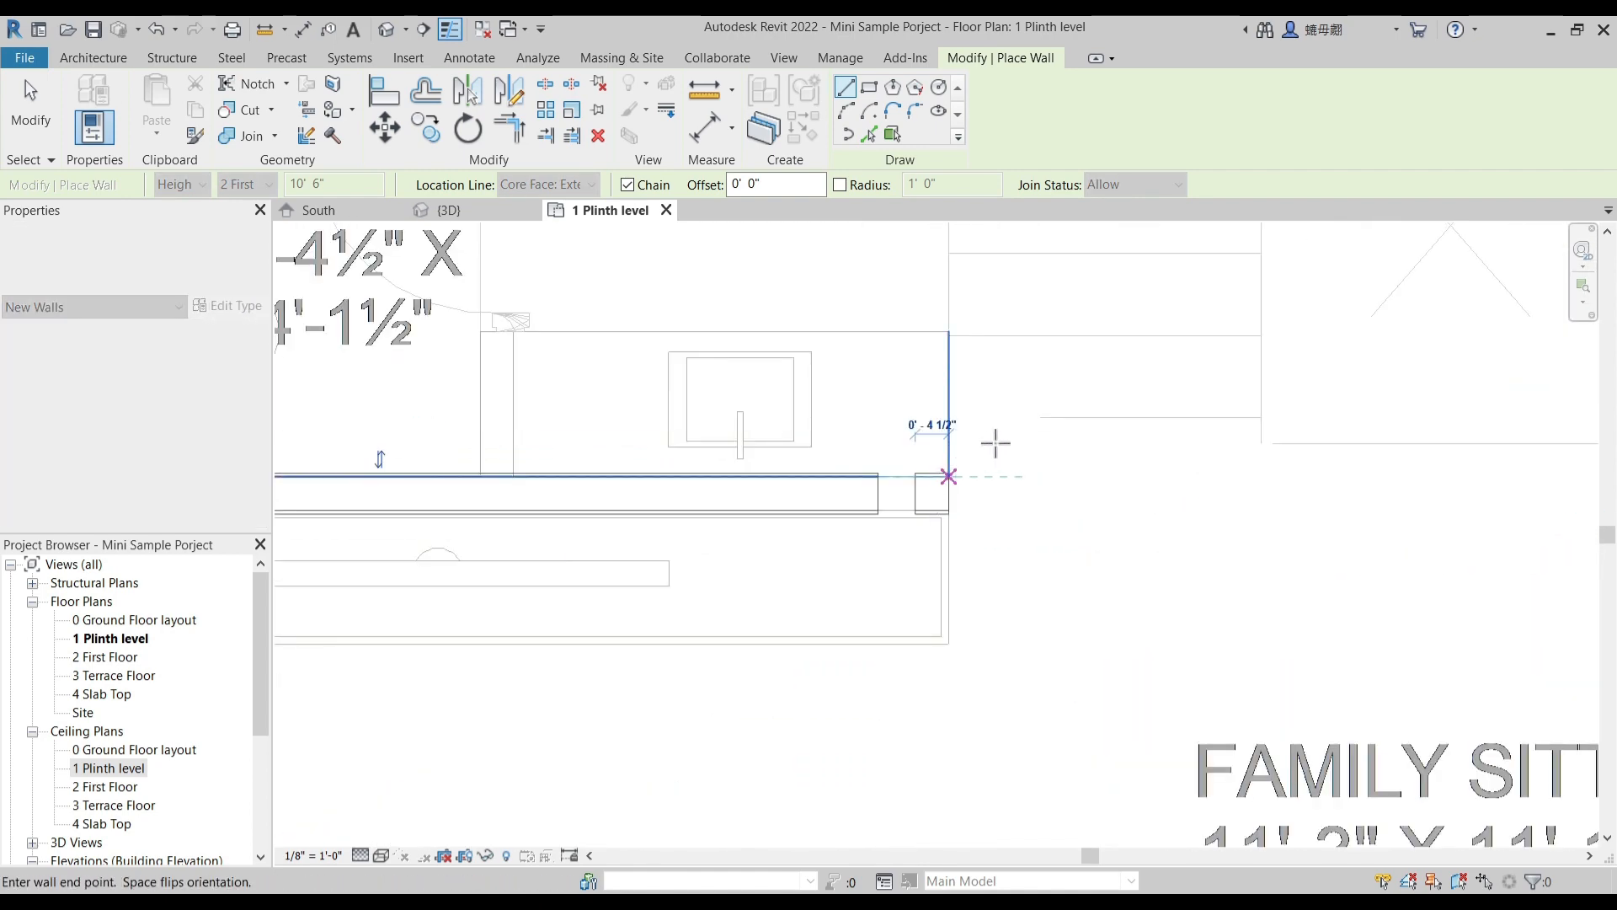
pyautogui.press('Escape')
pyautogui.press('Escape')
# - Draw a 4.5" wall between the W.C. and the washbasin, from the living room partition to the underlay bath partition
pyautogui.scroll(-3, 831, 567)
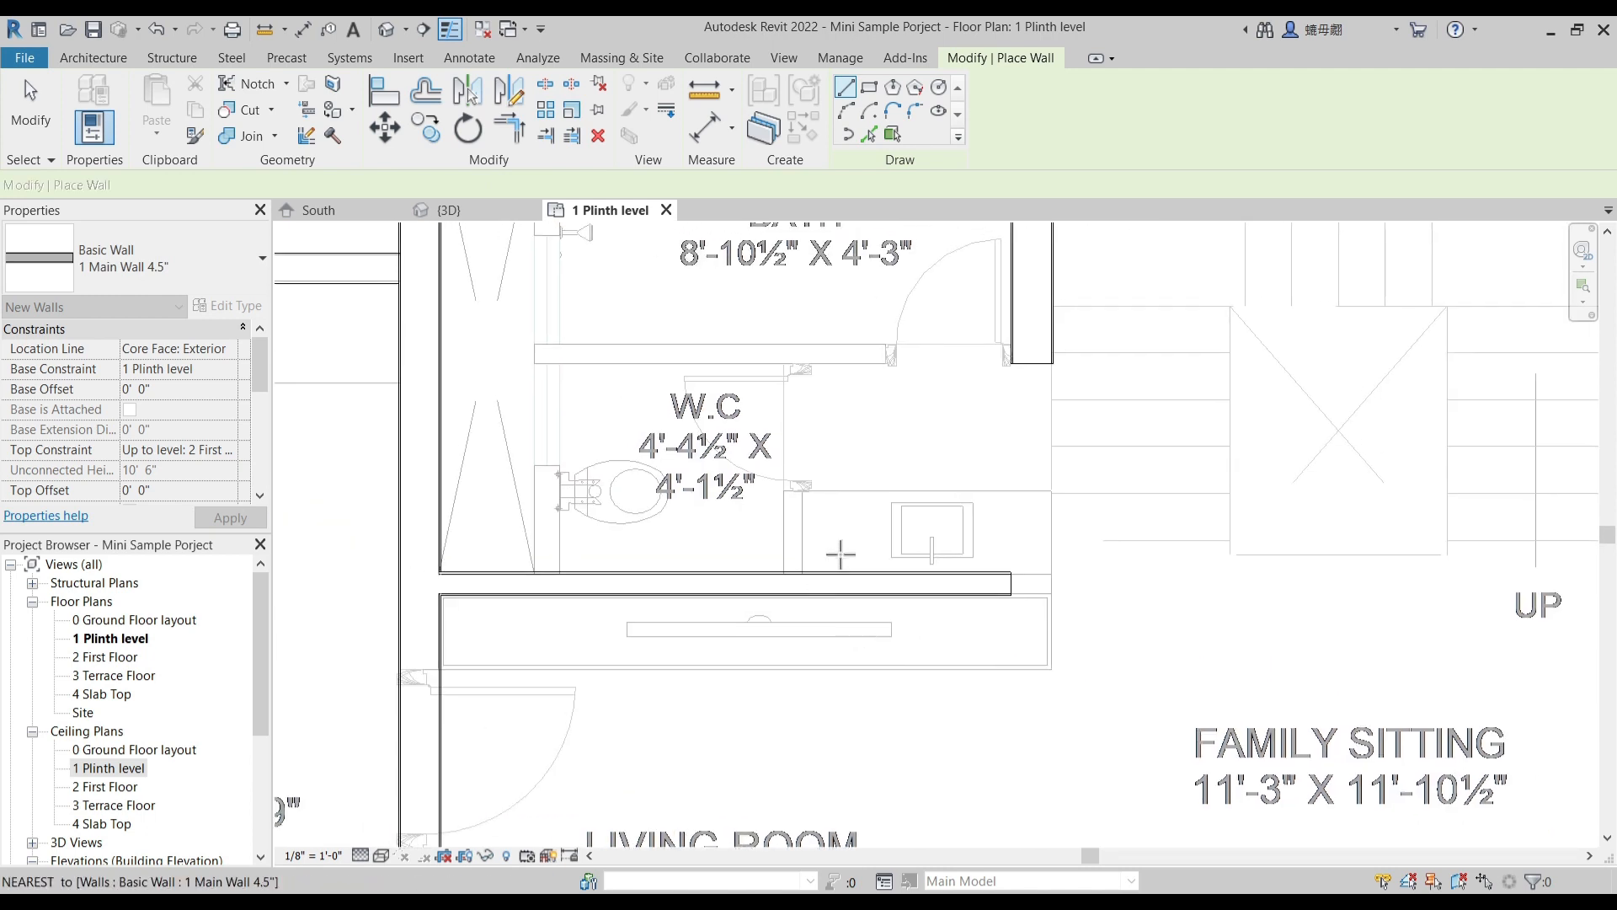
pyautogui.click(787, 573)
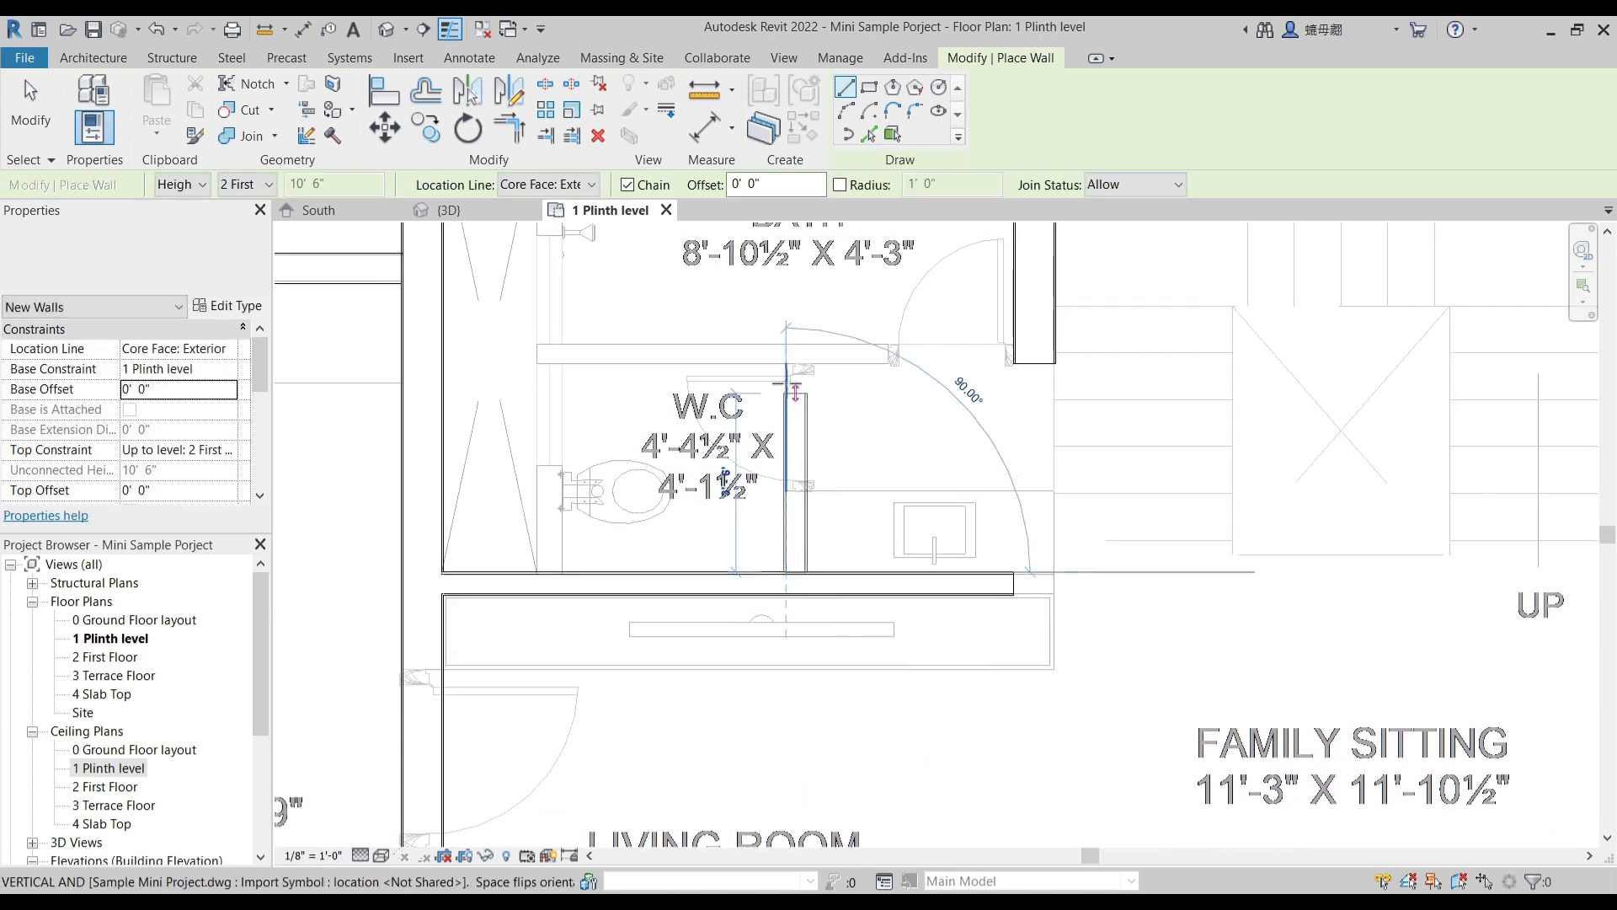
pyautogui.click(786, 365)
pyautogui.press('Escape')
pyautogui.press('Escape')
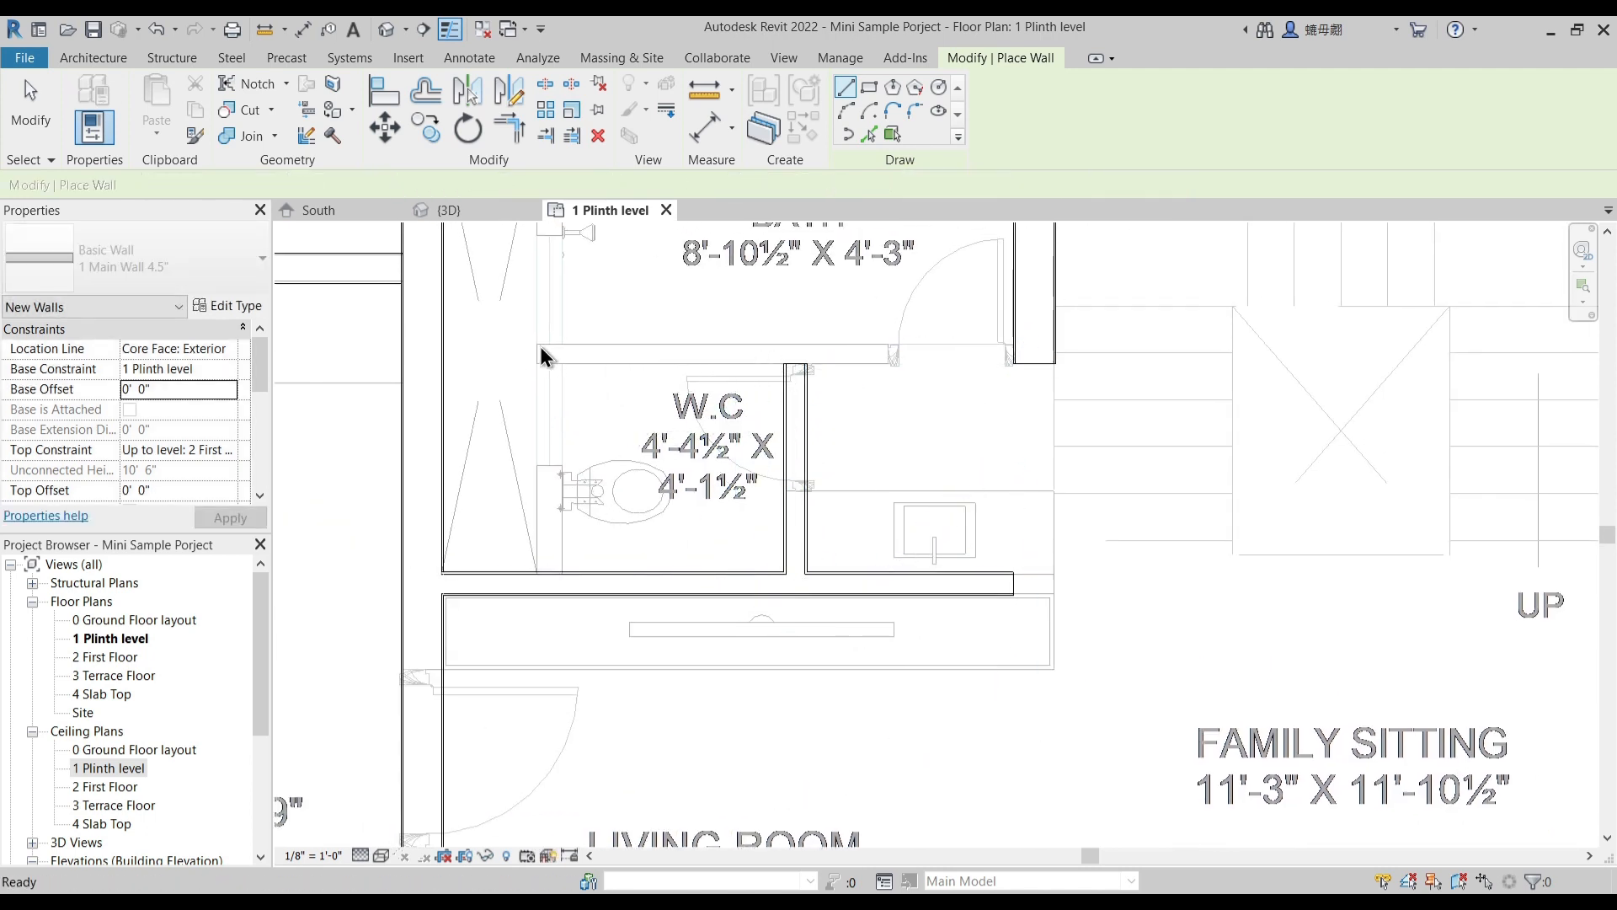
# - Draw a 4.5" wall between the duct and the W.C. and bath, from the living room partition to the outer main wall beyond the bath
pyautogui.click(537, 575)
pyautogui.moveTo(581, 363); pyautogui.dragTo(577, 538, button='middle')
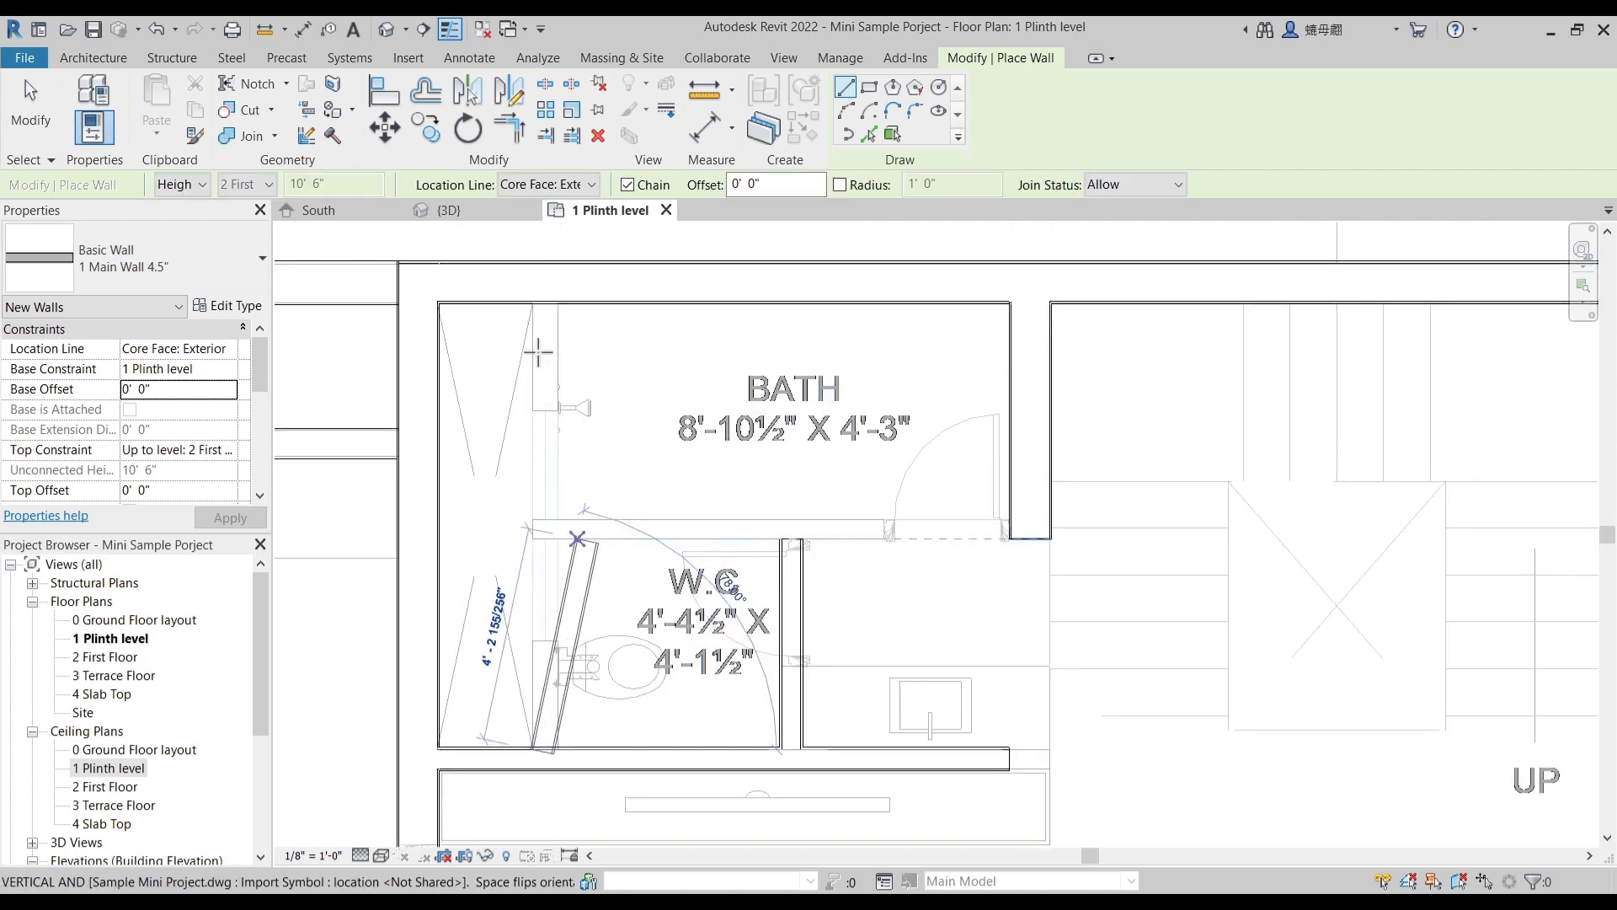
pyautogui.press('Escape')
pyautogui.press('Escape')
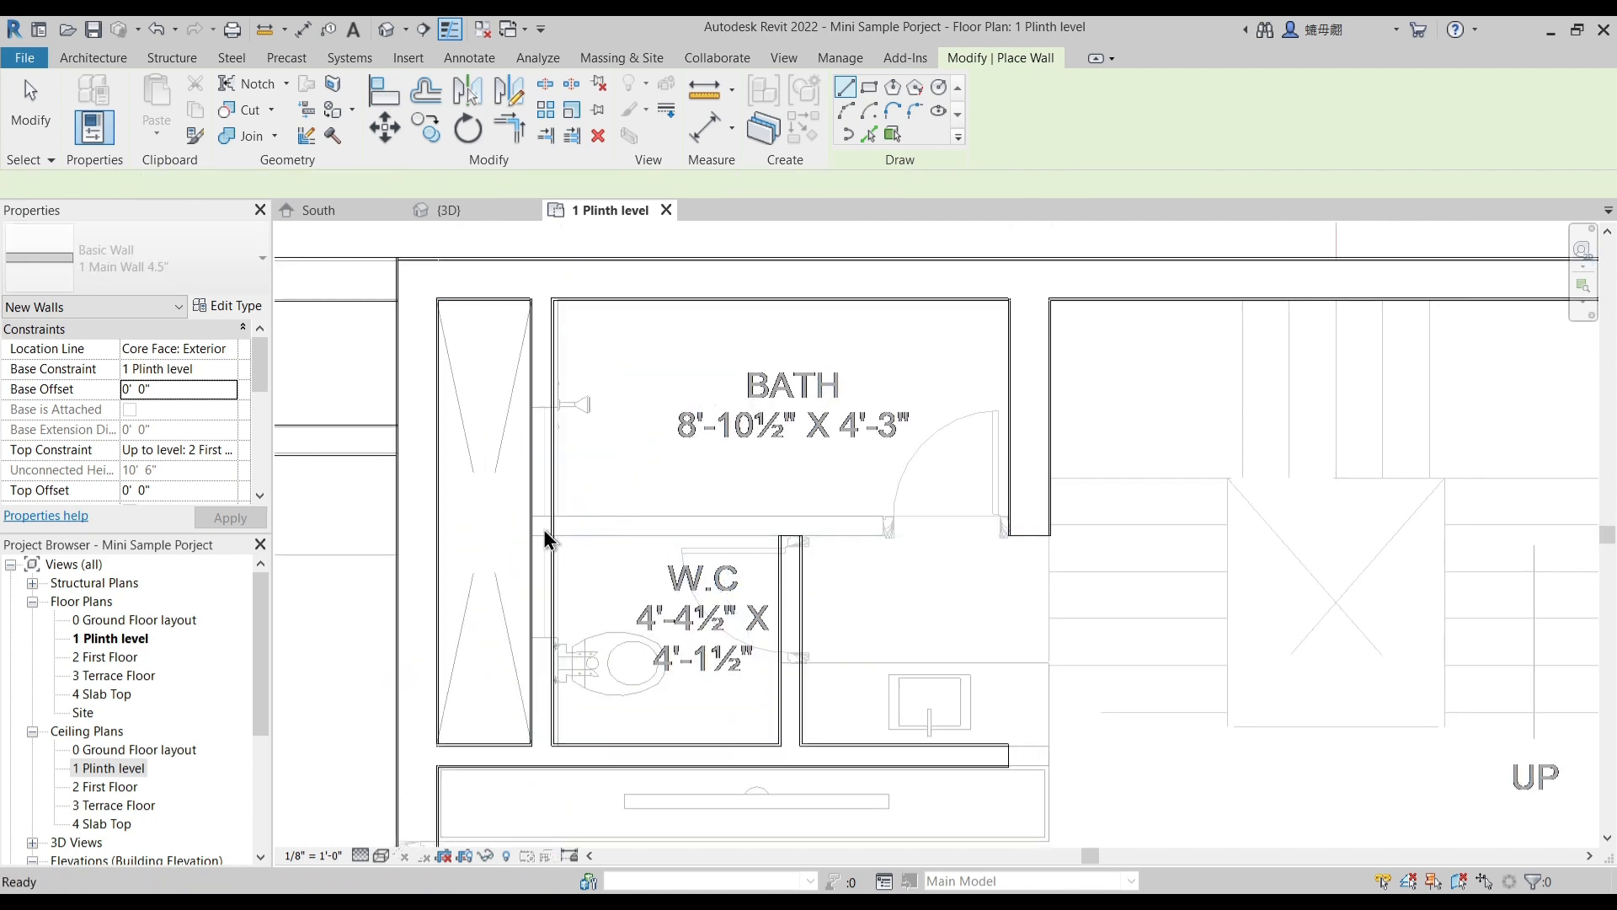
# - Draw a 4.5" wall about 9' 4 1/2" long between the bath and W.C., from the duct wall to the bath-staircase main wall
pyautogui.click(533, 515)
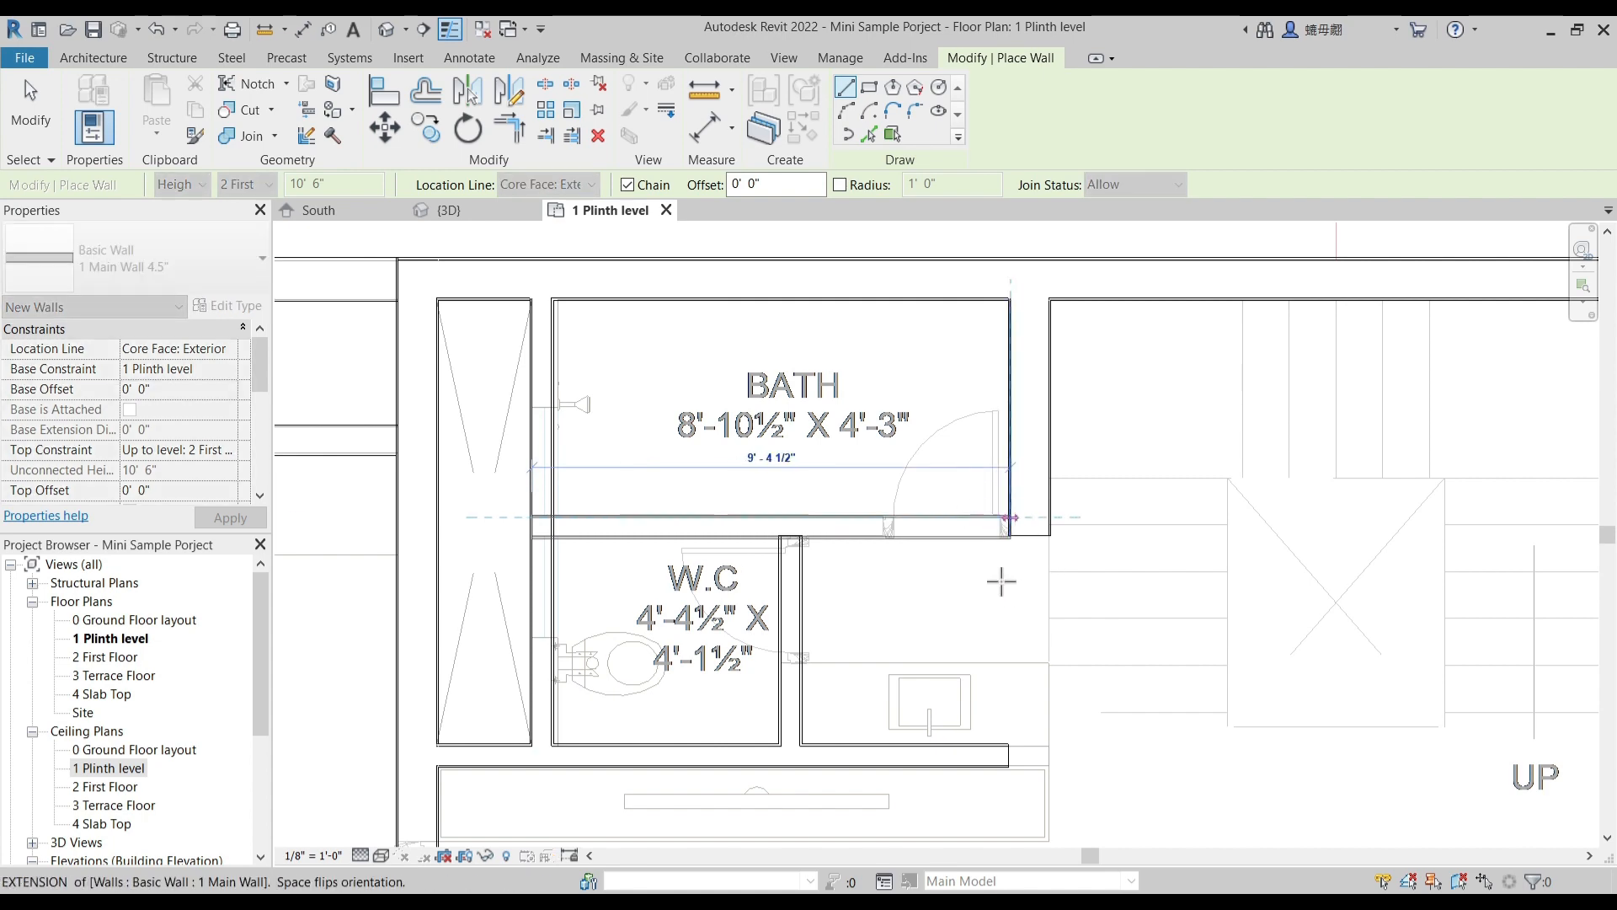
pyautogui.press('Escape')
pyautogui.press('Escape')
pyautogui.scroll(-3, 809, 553)
pyautogui.scroll(3, 907, 610)
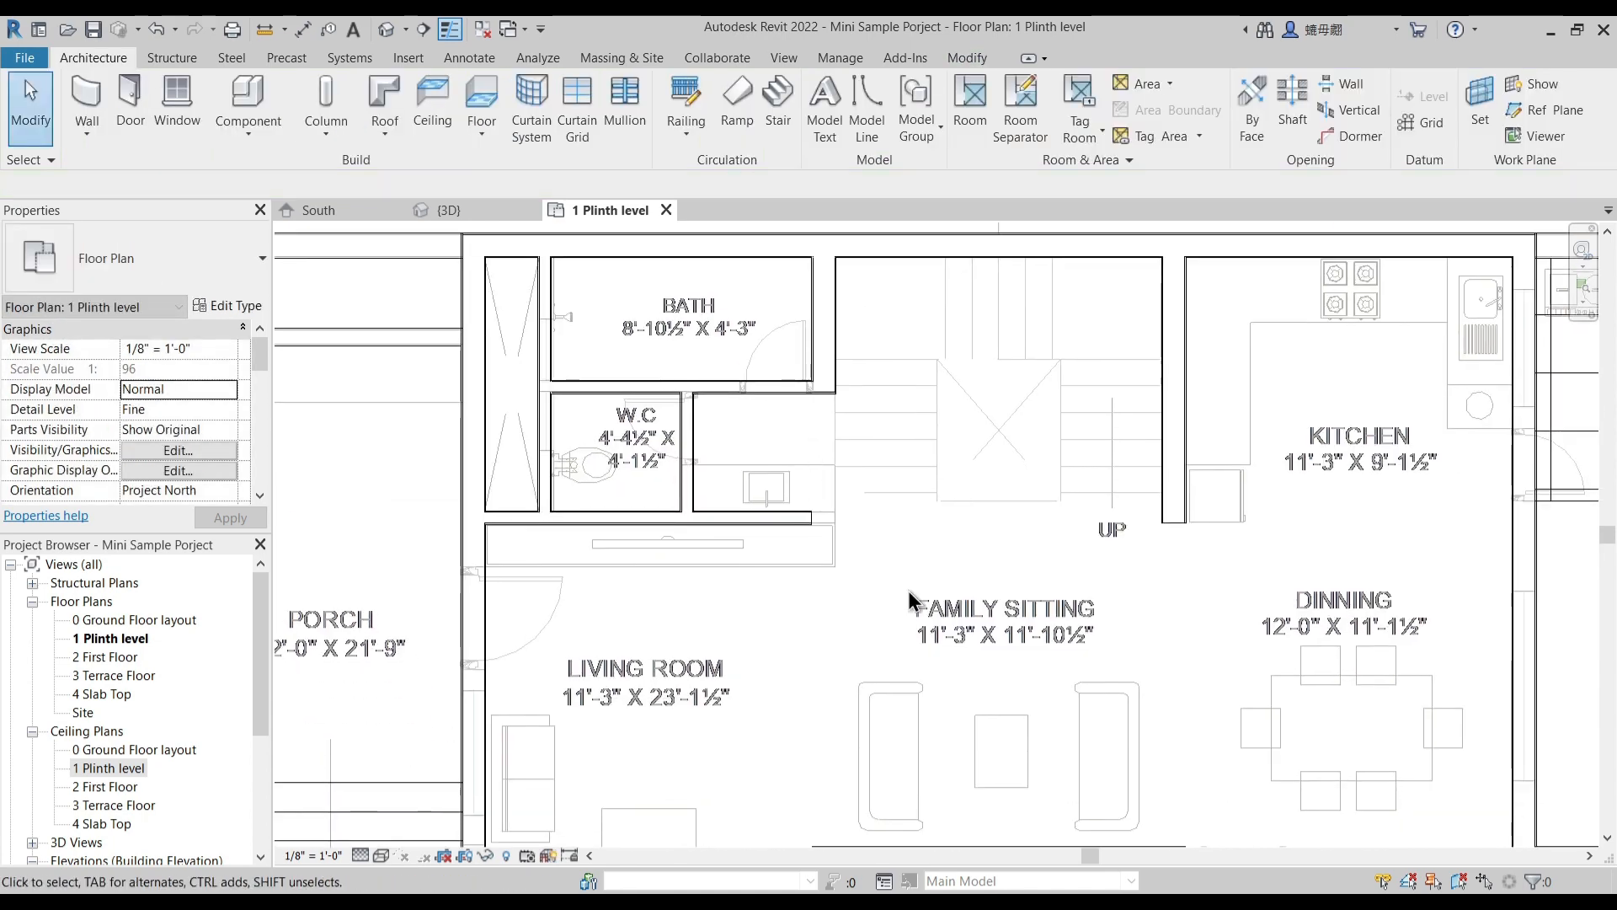
# - Draw a 1 Main Wall about 11' 3" long between the dining area and parent bedroom, from the kitchen garden side wall to the courtyard wall
pyautogui.scroll(-4, 906, 584)
pyautogui.scroll(-4, 828, 578)
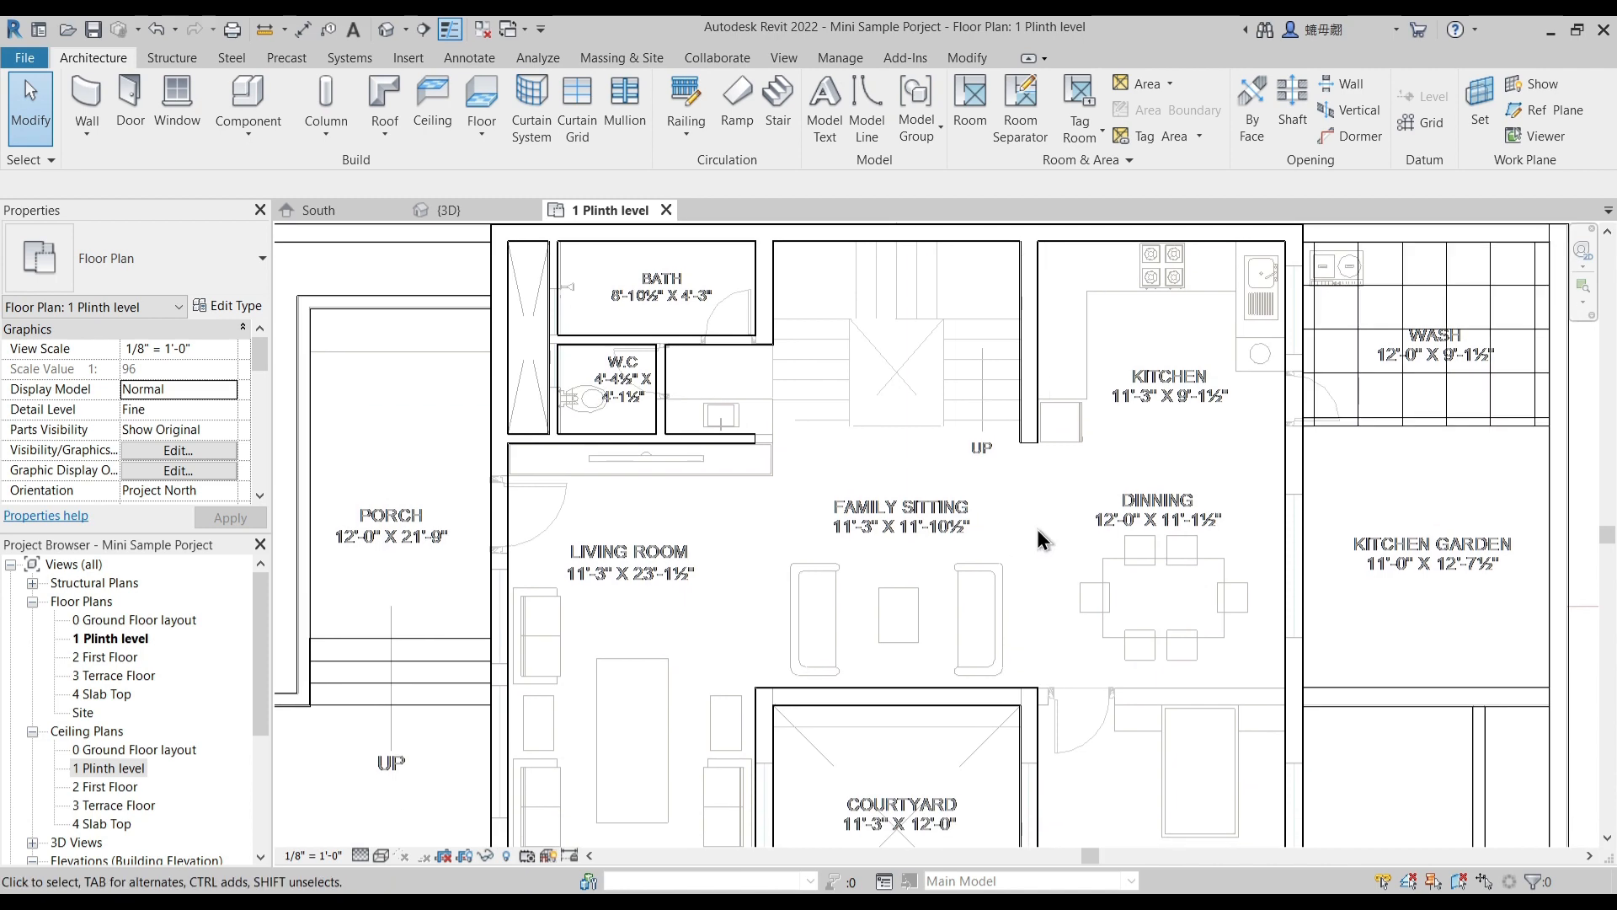
pyautogui.scroll(5, 1042, 619)
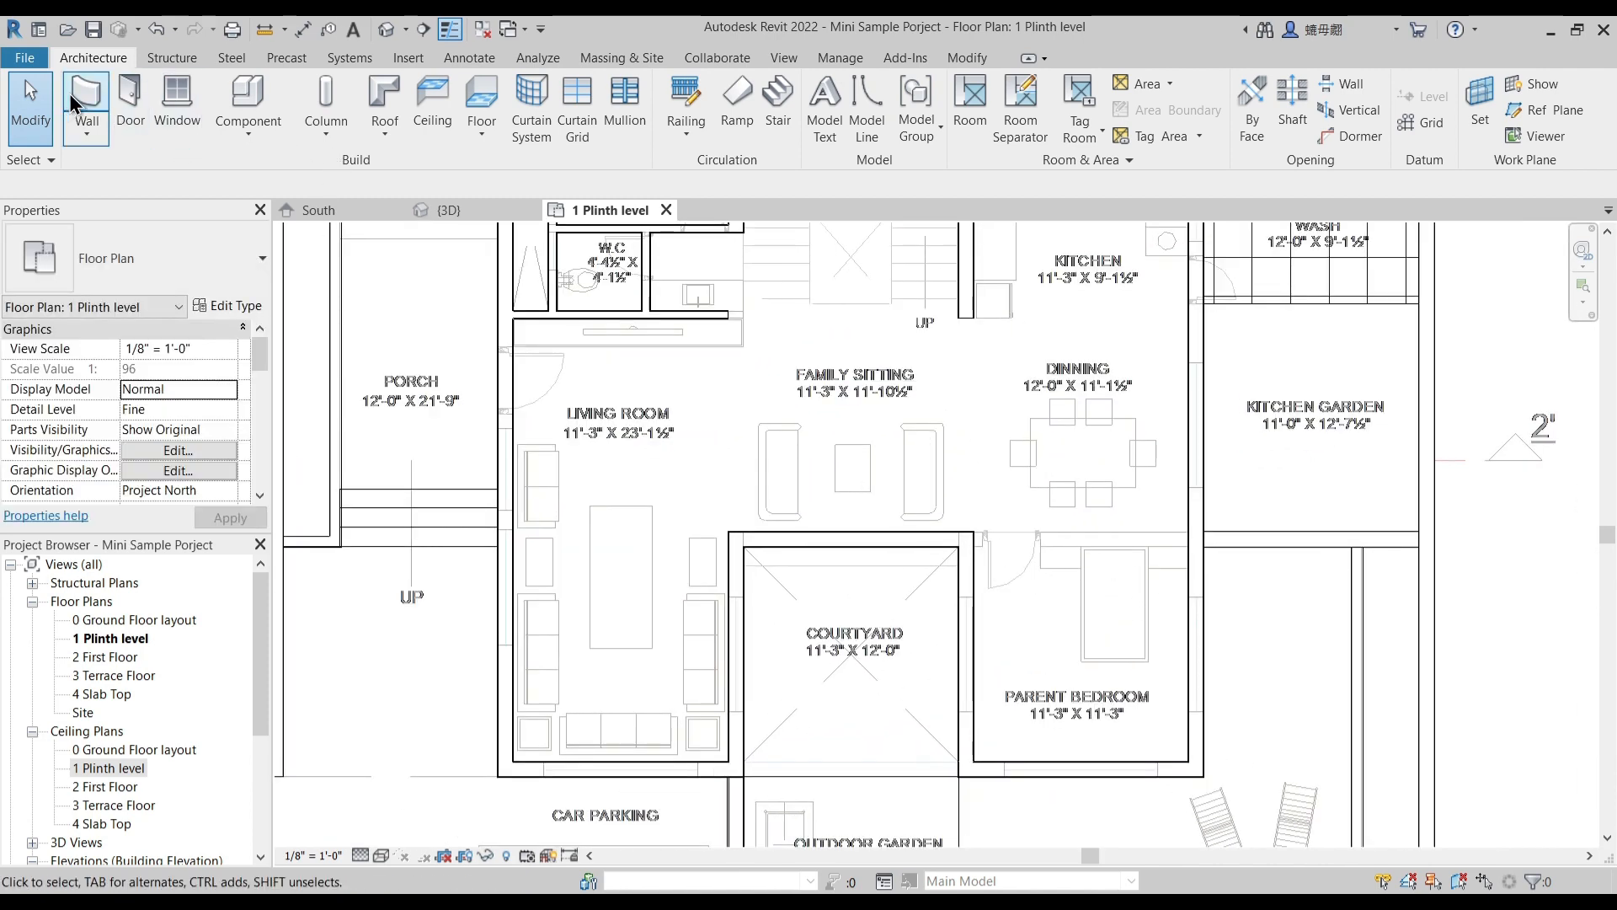
pyautogui.press('w')
pyautogui.press('a')
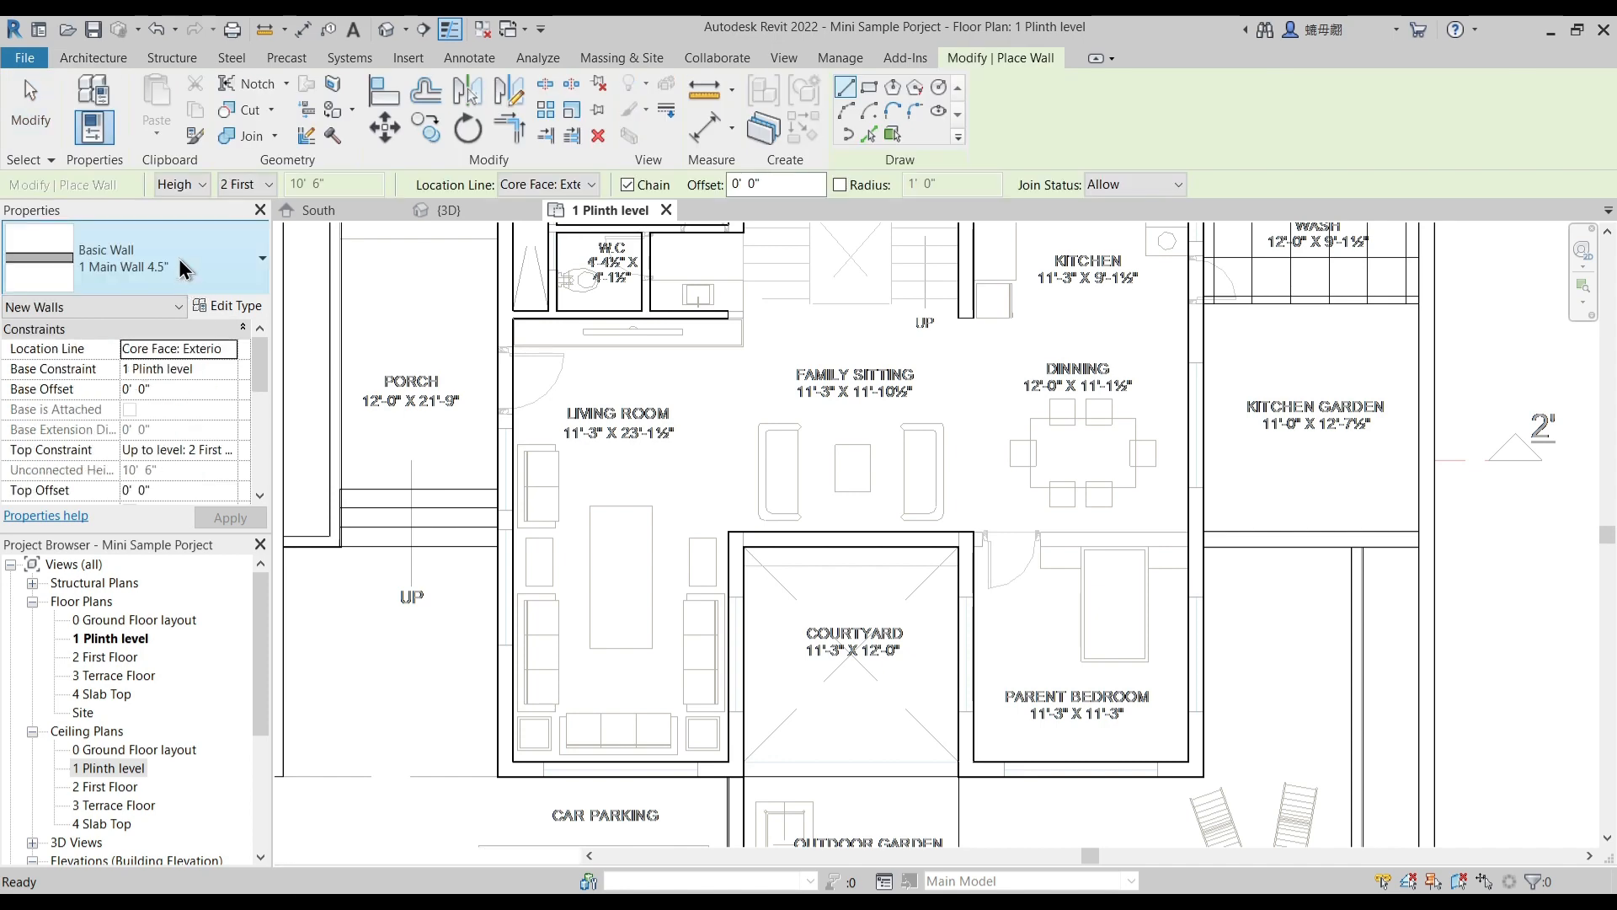
pyautogui.click(182, 268)
pyautogui.click(145, 372)
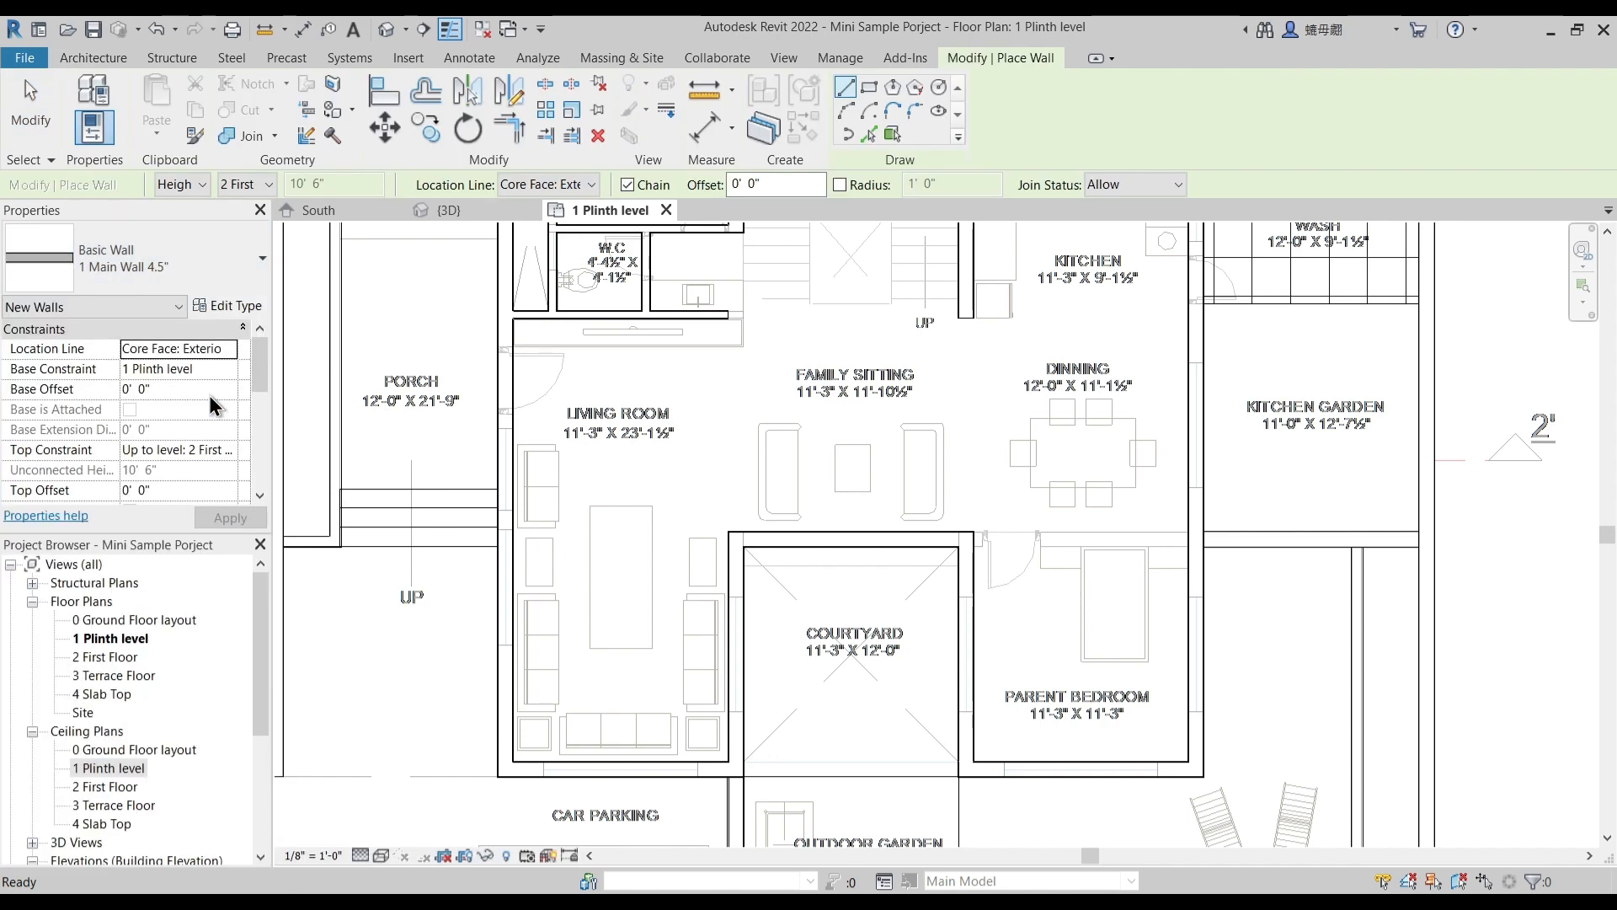
pyautogui.scroll(5, 1211, 516)
pyautogui.click(1247, 477)
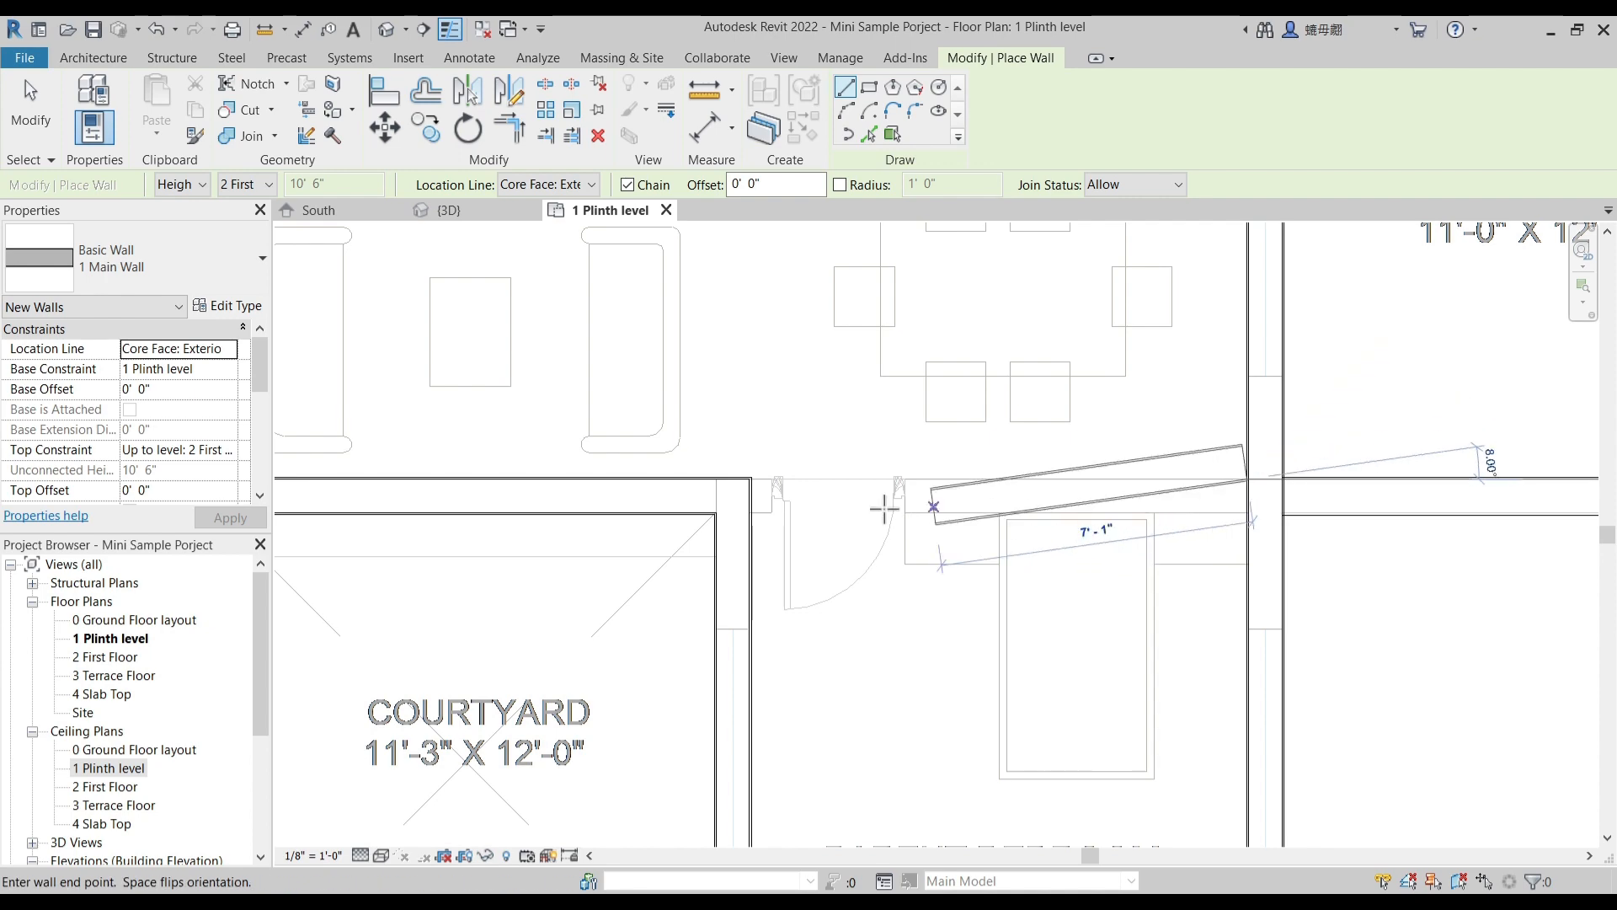
pyautogui.click(762, 477)
pyautogui.scroll(-5, 946, 523)
pyautogui.press('Escape')
# - Disallow the wall join at the free end of the 4.5" living room partition beside the washbasin
pyautogui.moveTo(722, 513); pyautogui.dragTo(760, 592, button='middle')
pyautogui.scroll(2, 813, 496)
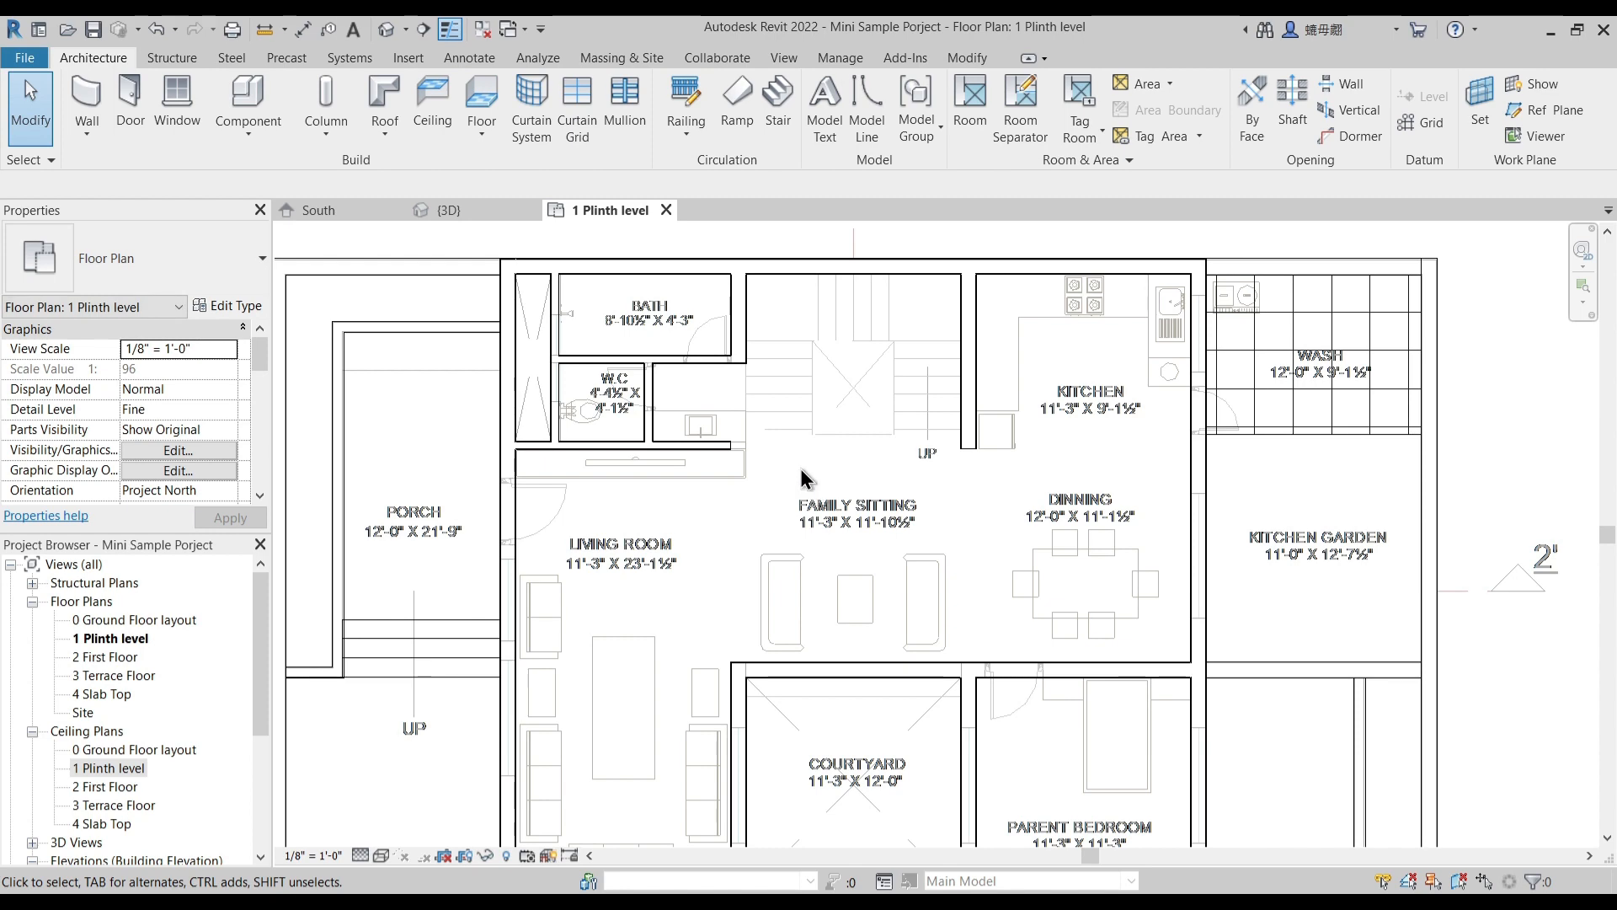
pyautogui.scroll(3, 813, 491)
pyautogui.click(740, 478)
pyautogui.scroll(2, 791, 473)
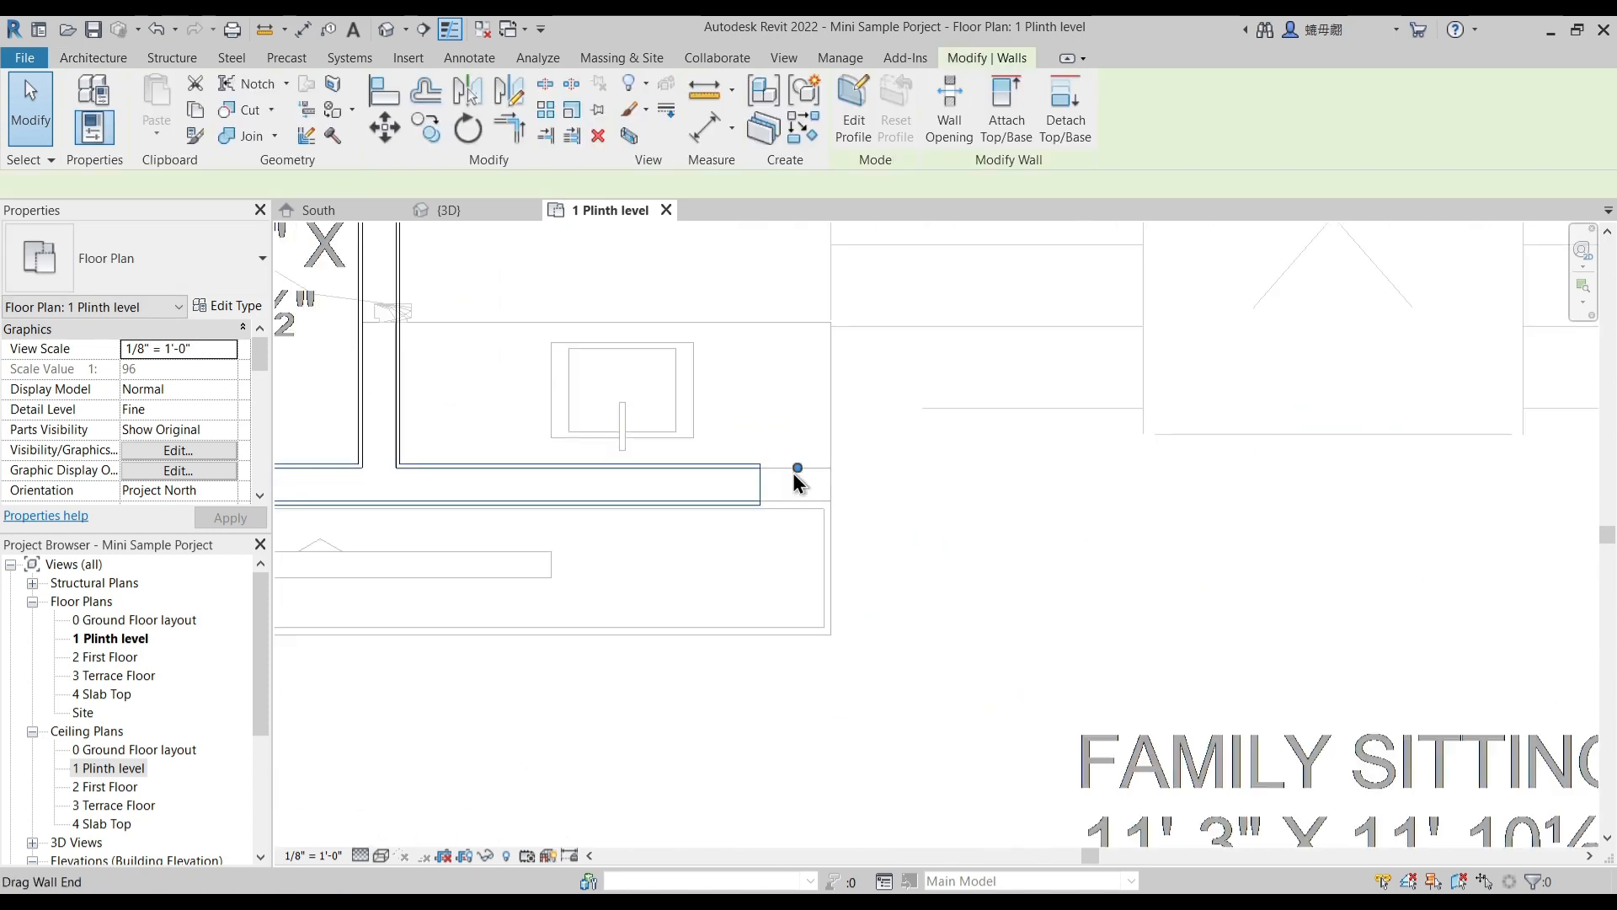
pyautogui.scroll(-2, 783, 512)
pyautogui.scroll(2, 787, 497)
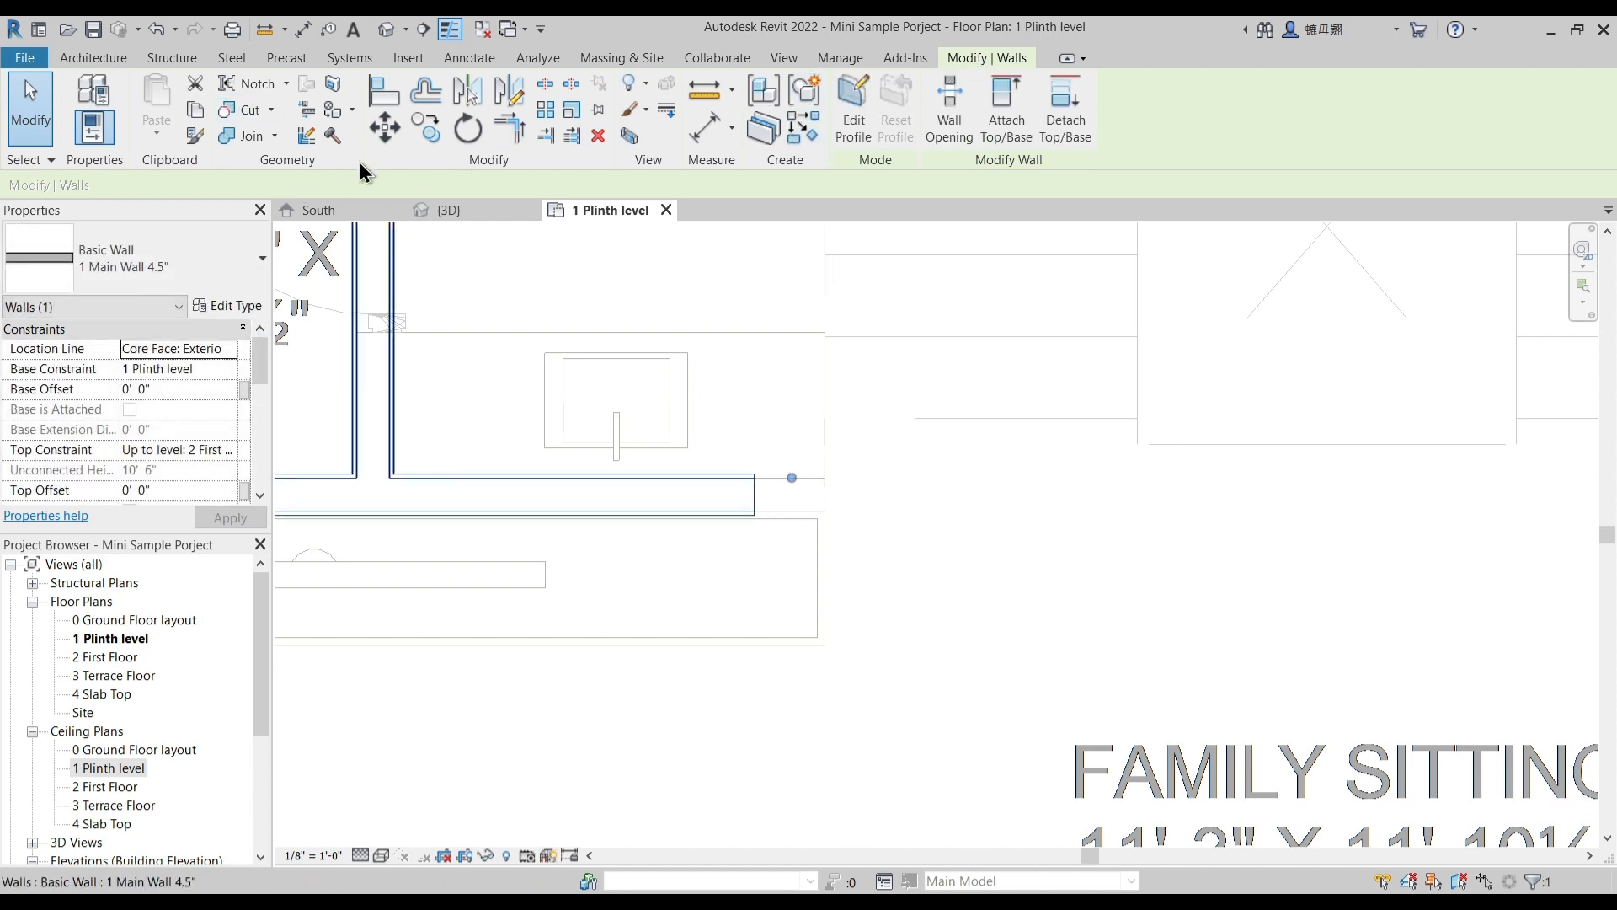
pyautogui.click(318, 137)
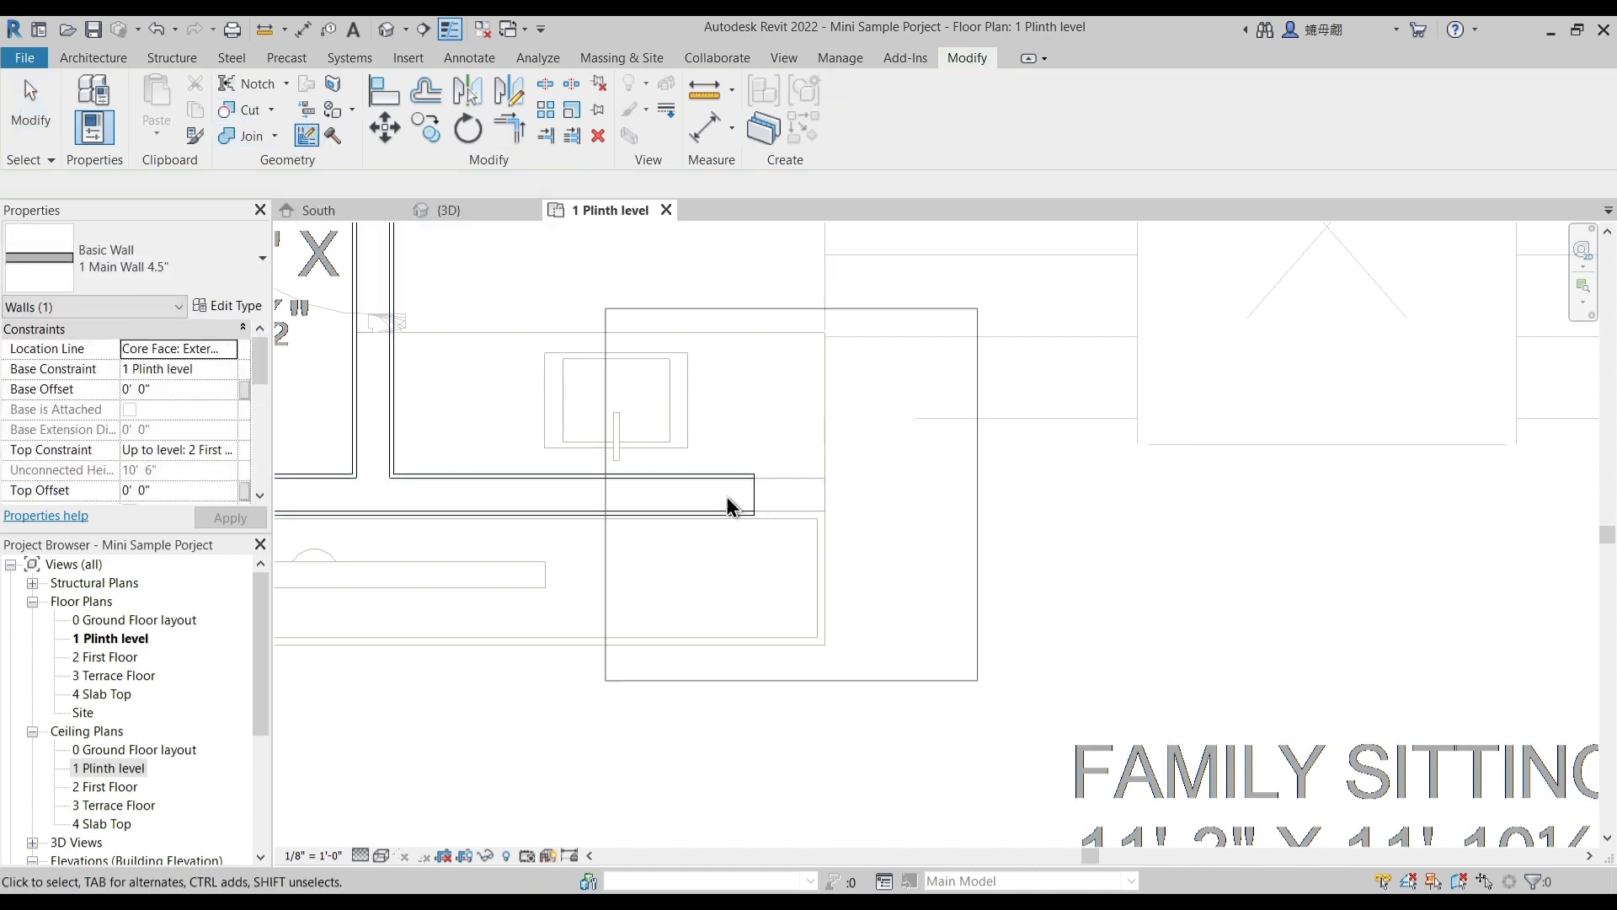
pyautogui.click(758, 514)
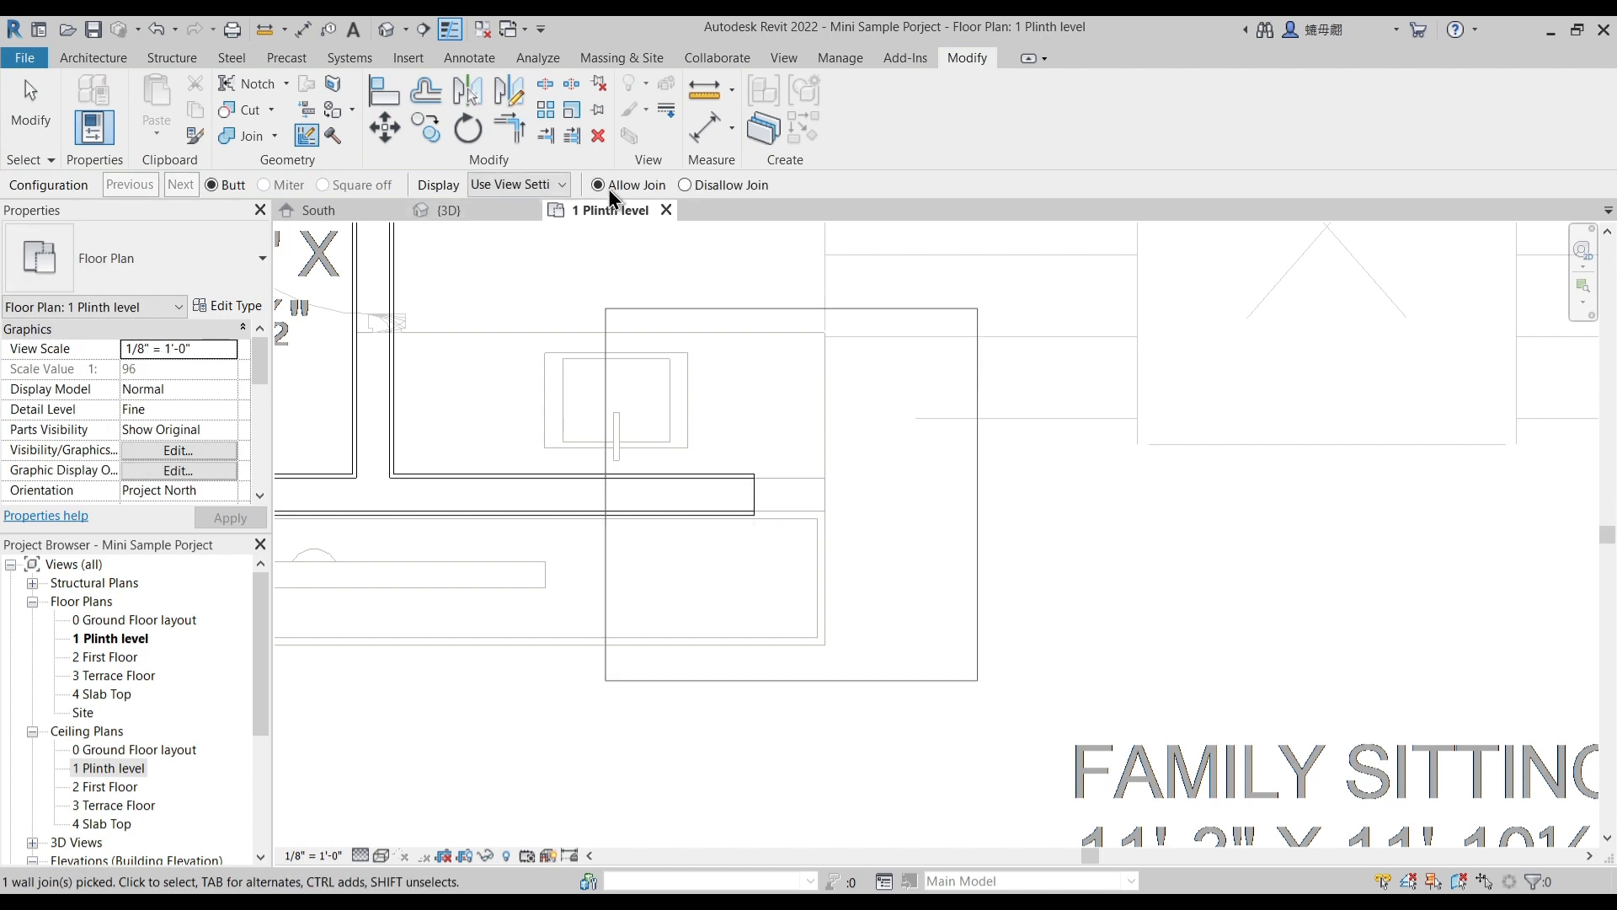
pyautogui.click(688, 184)
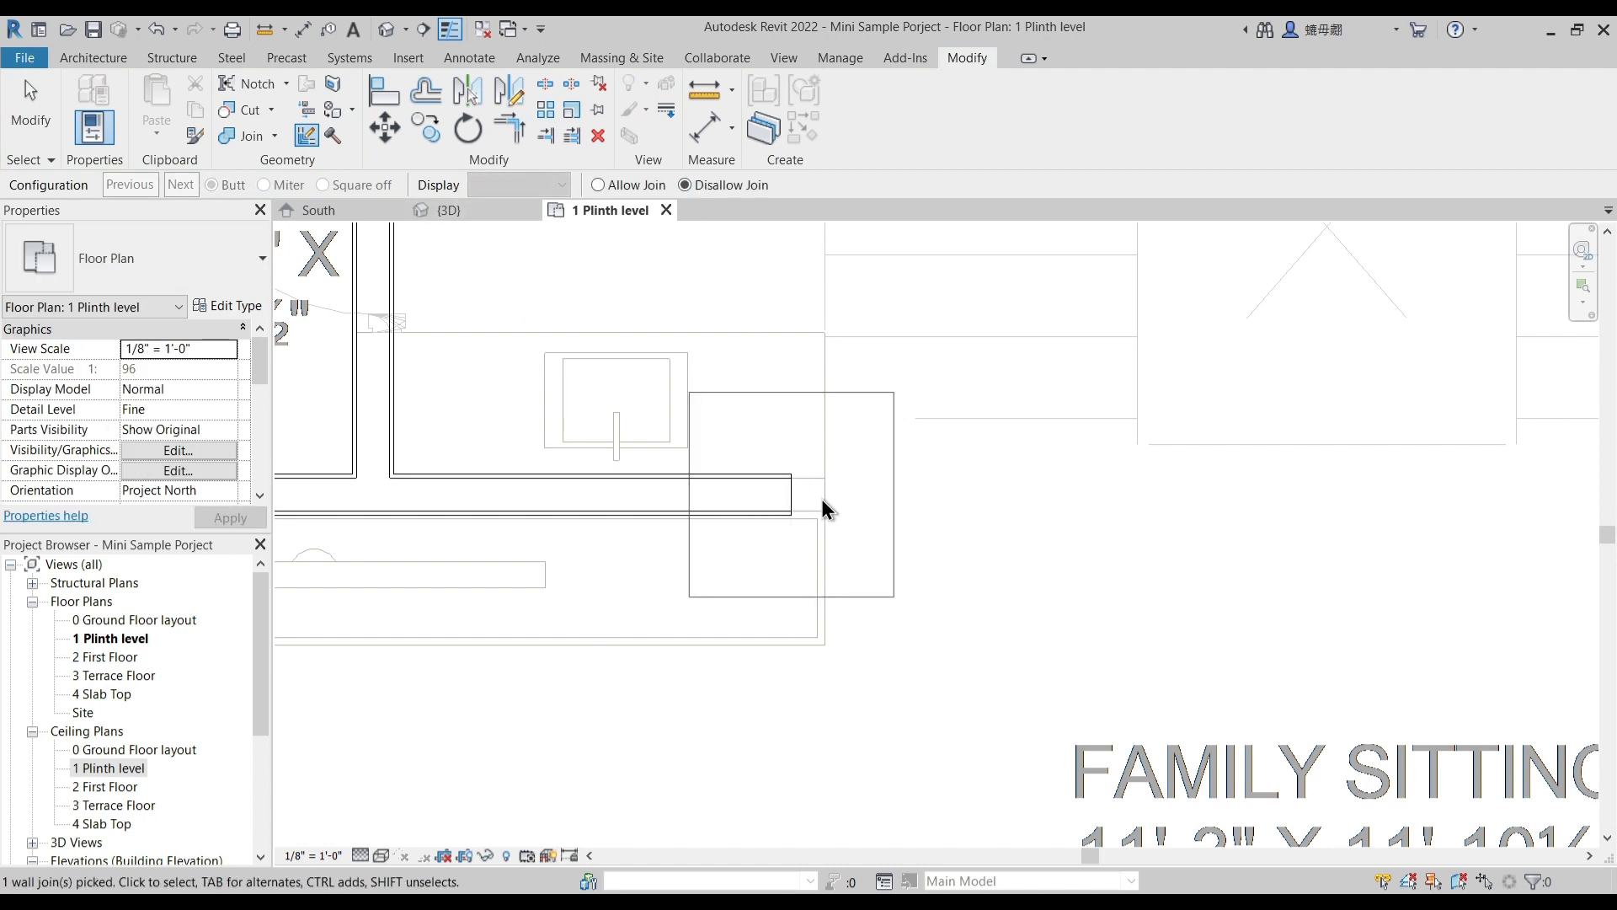
pyautogui.press('Escape')
# - Extend the free end of the living room partition to the partition end shown in the underlay
pyautogui.click(795, 488)
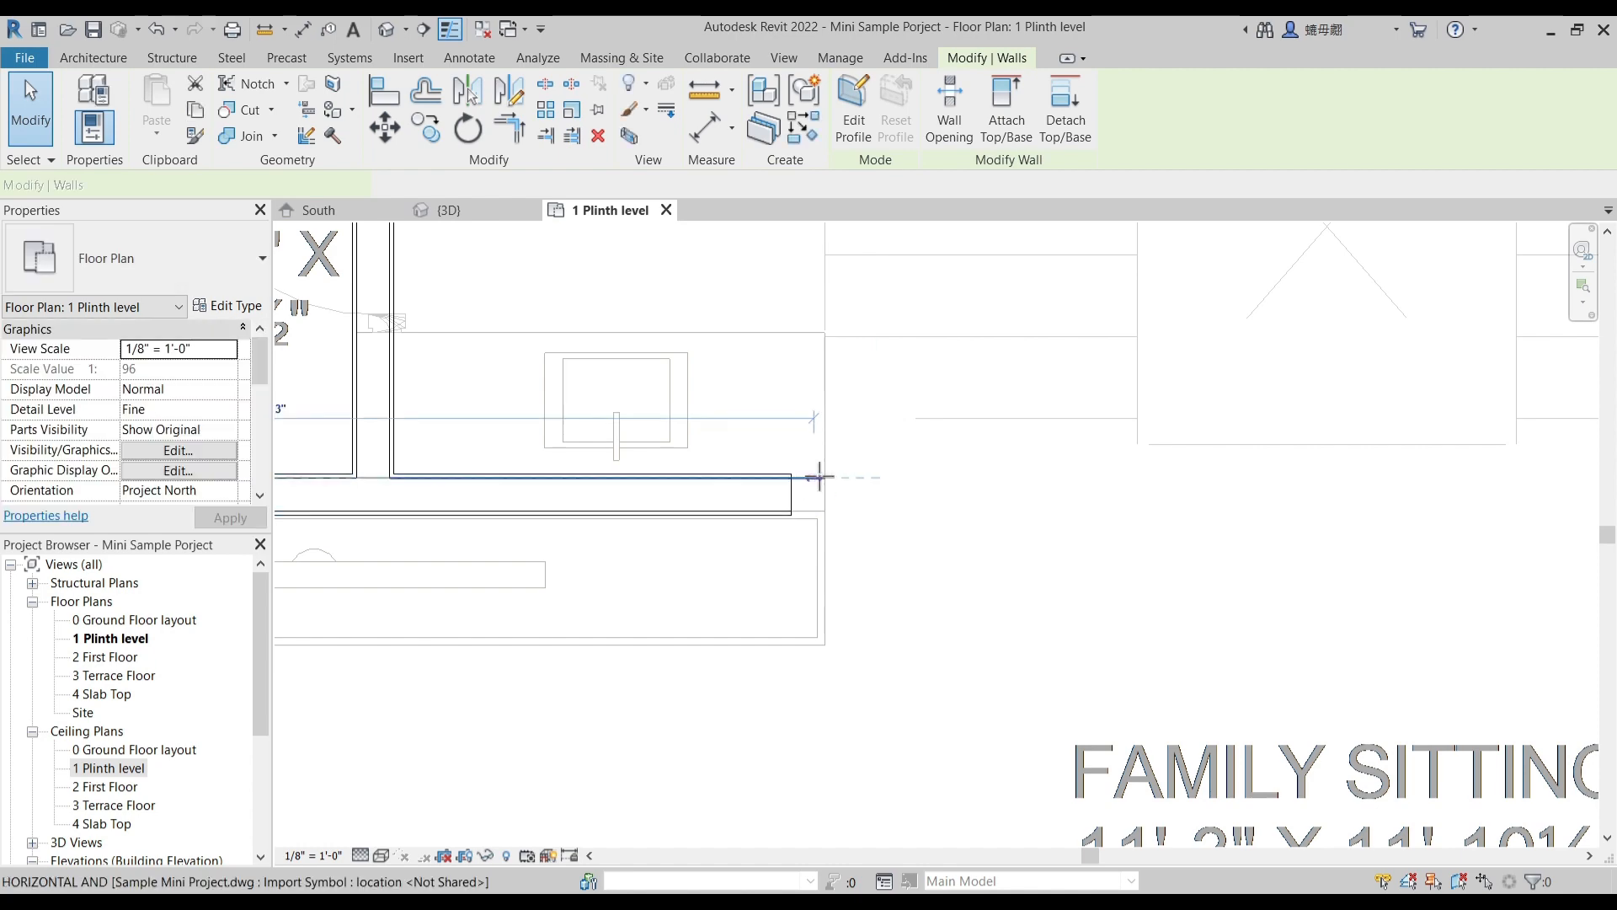
pyautogui.click(870, 503)
pyautogui.scroll(-3, 834, 481)
pyautogui.scroll(-5, 821, 469)
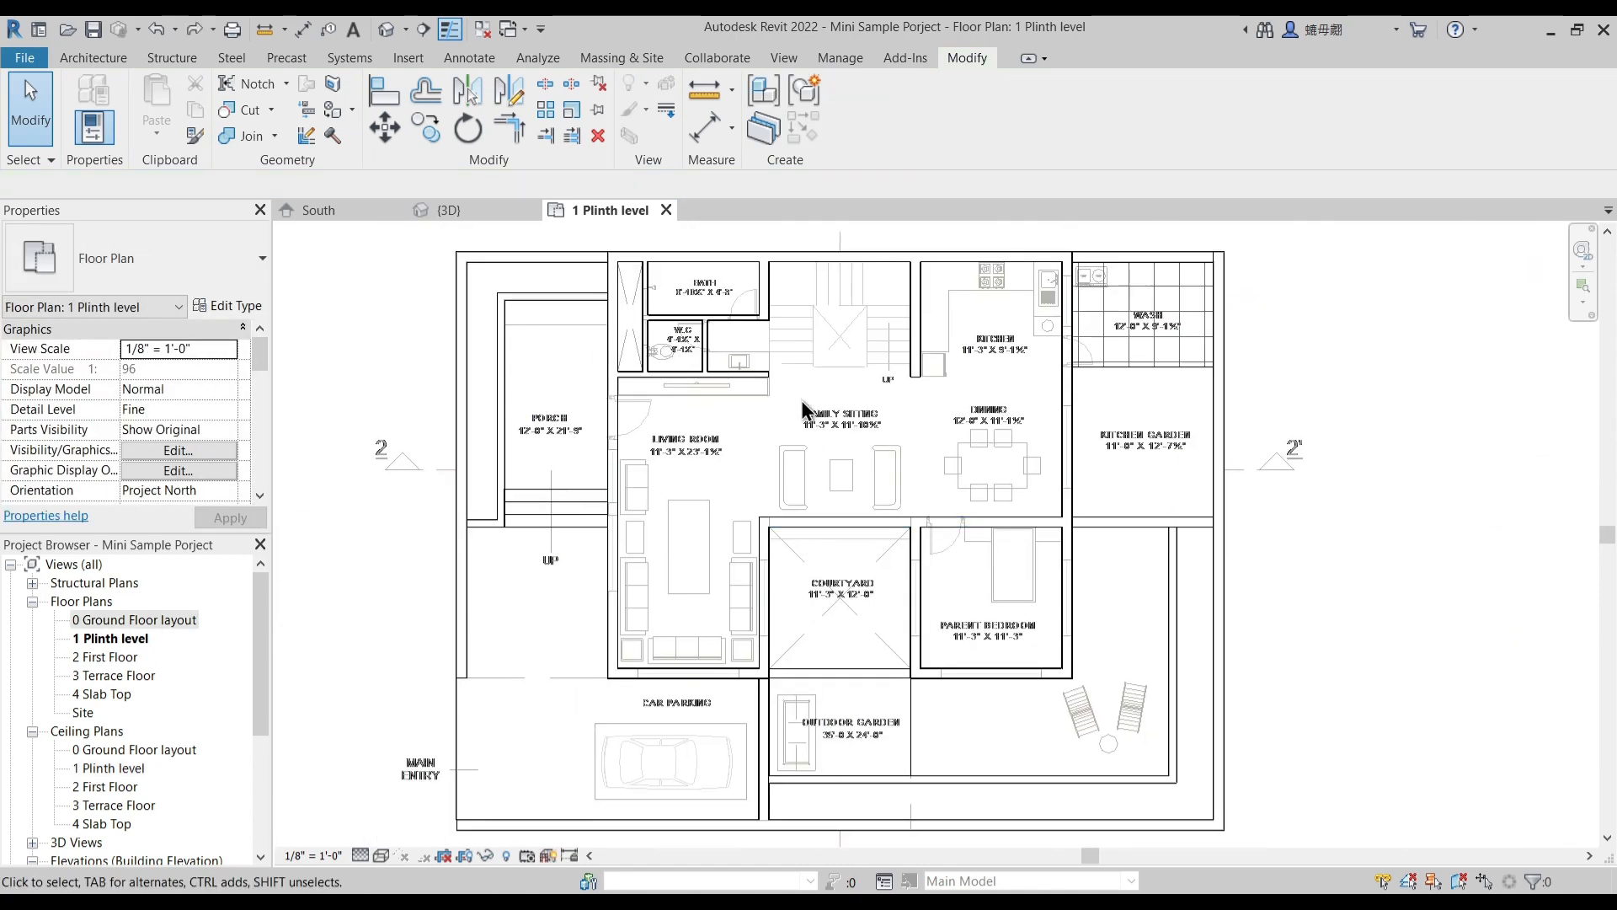
# - Measure the underlay door opening between the porch and the living room with an aligned dimension
pyautogui.scroll(5, 802, 410)
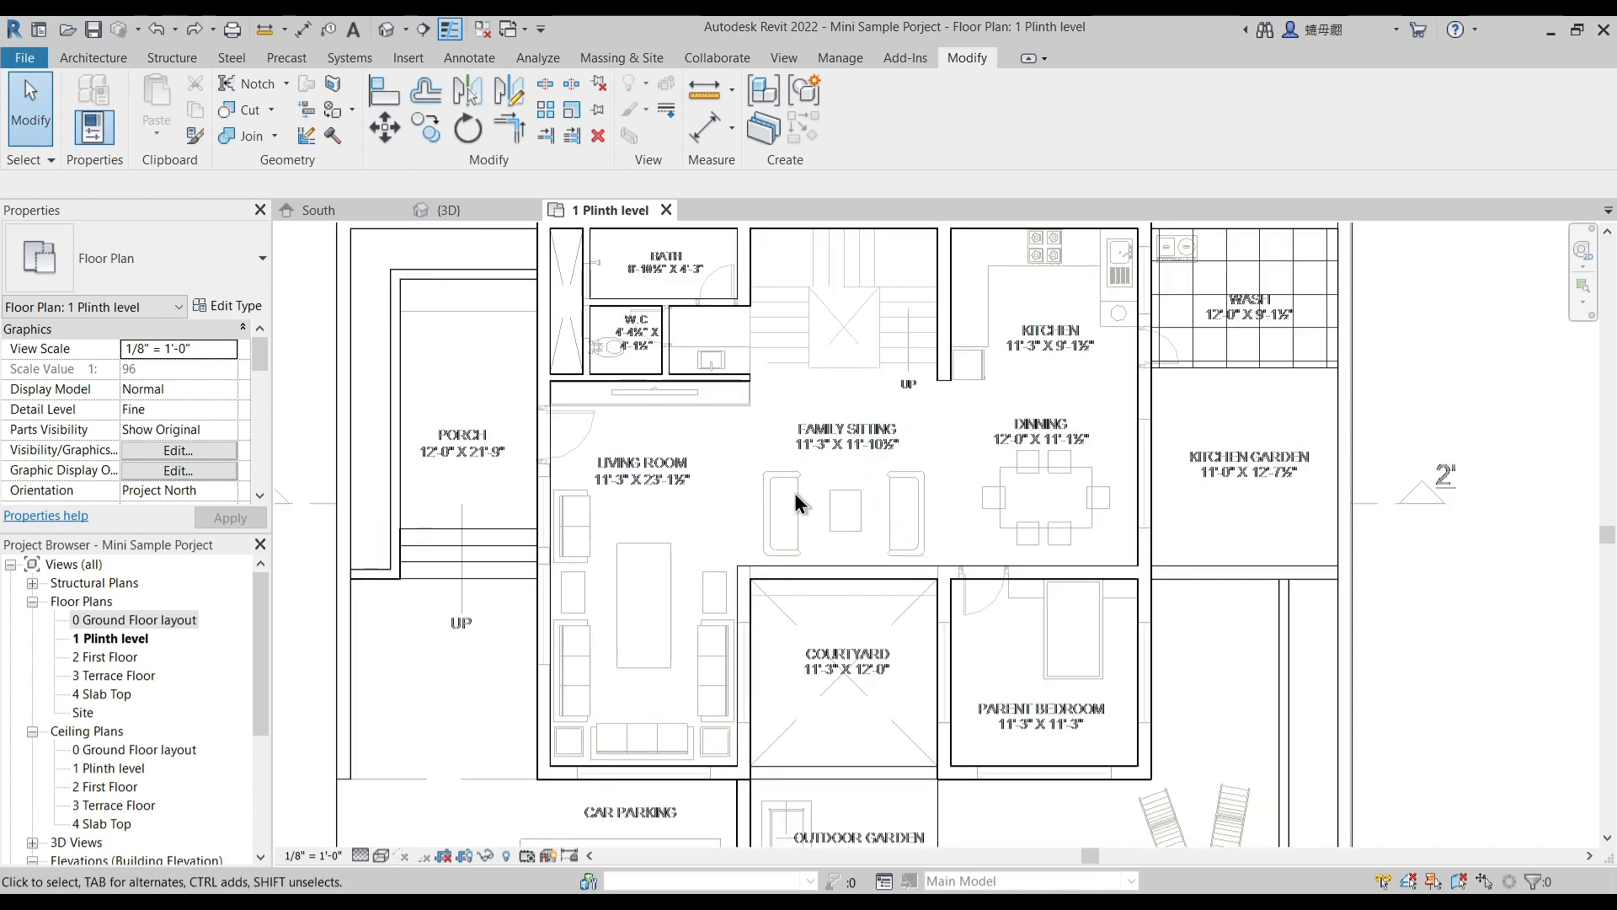
pyautogui.scroll(3, 637, 420)
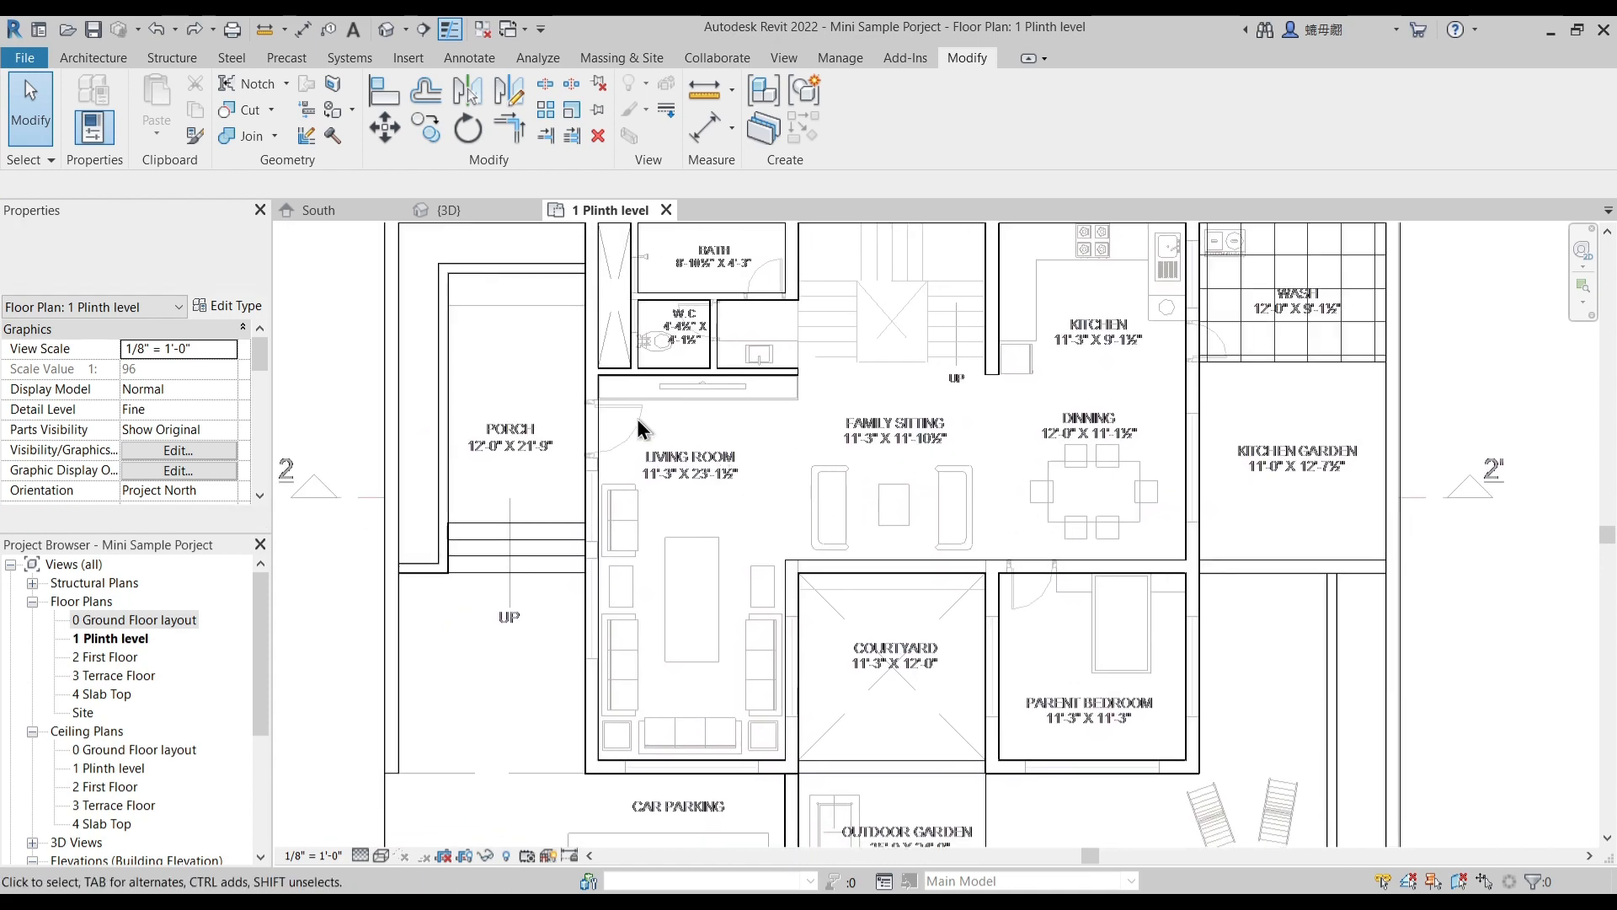
pyautogui.press('d')
pyautogui.press('i')
pyautogui.scroll(4, 573, 446)
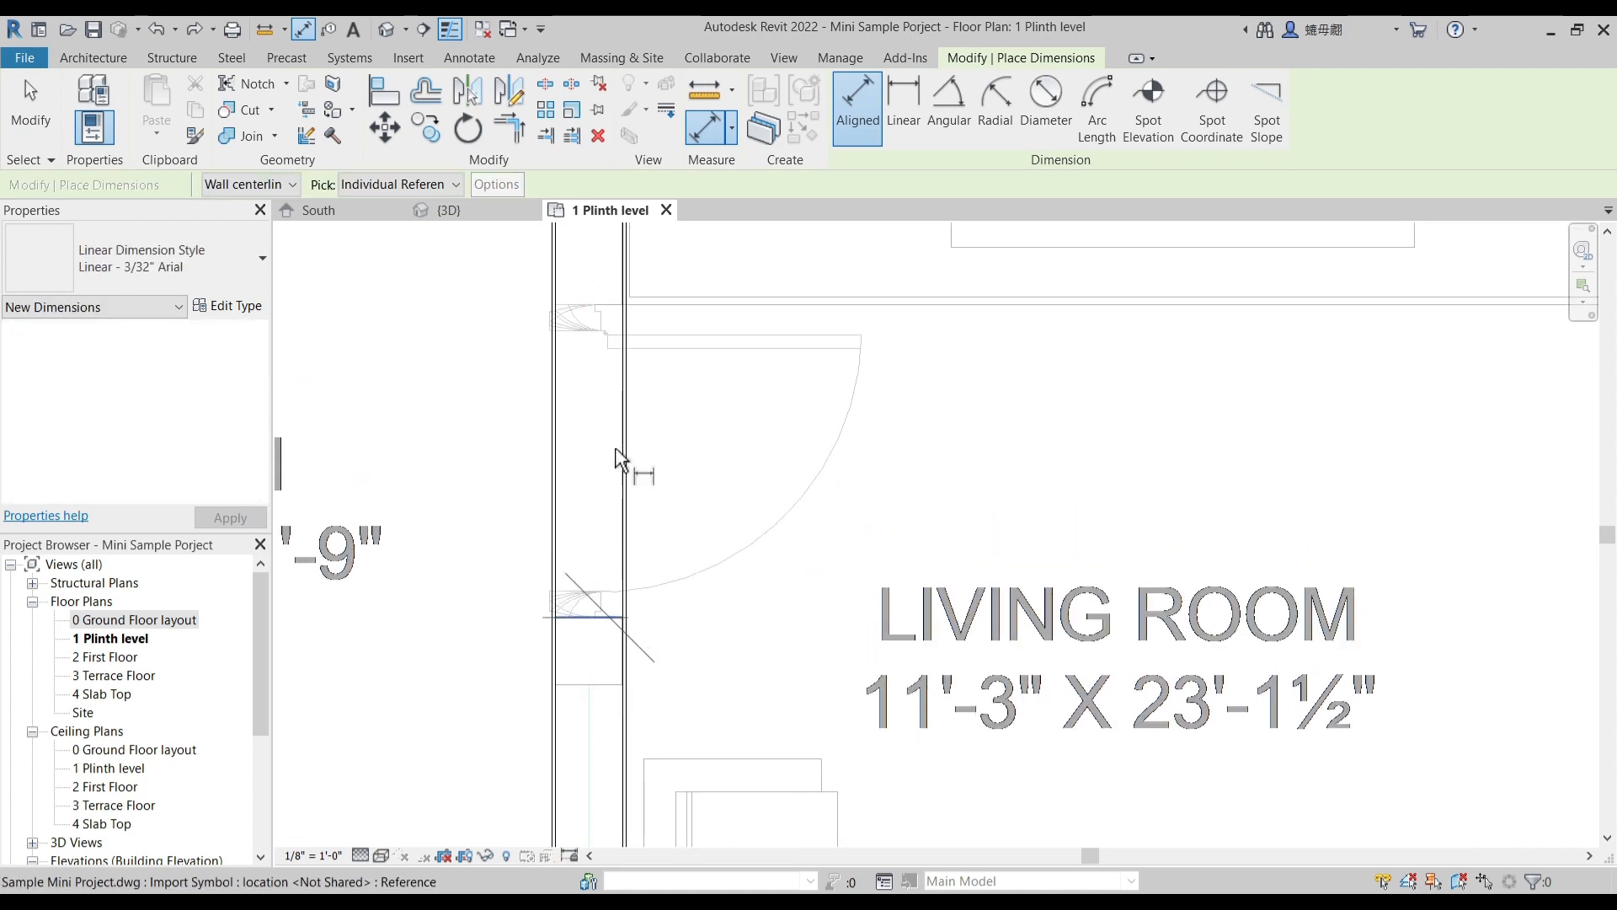
pyautogui.click(613, 311)
pyautogui.press('Escape')
pyautogui.press('Escape')
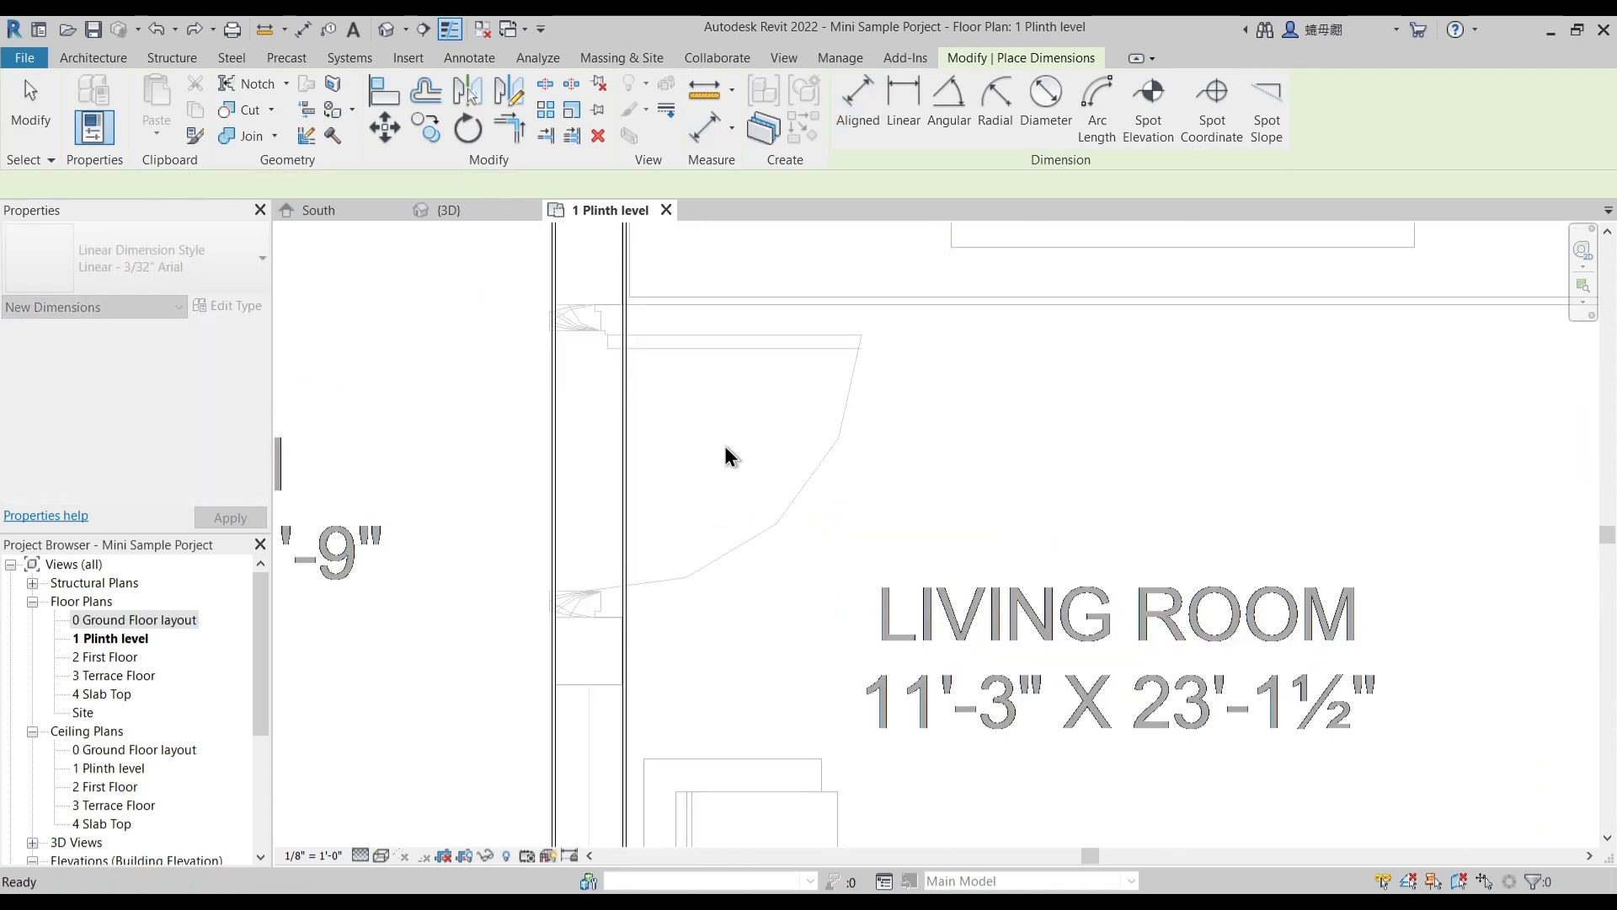
# - Measure the width of the bath door opening, including its frames, in the underlay
pyautogui.moveTo(887, 431); pyautogui.dragTo(674, 718, button='middle')
pyautogui.scroll(-3, 682, 573)
pyautogui.scroll(3, 969, 356)
pyautogui.moveTo(963, 335); pyautogui.dragTo(825, 567, button='middle')
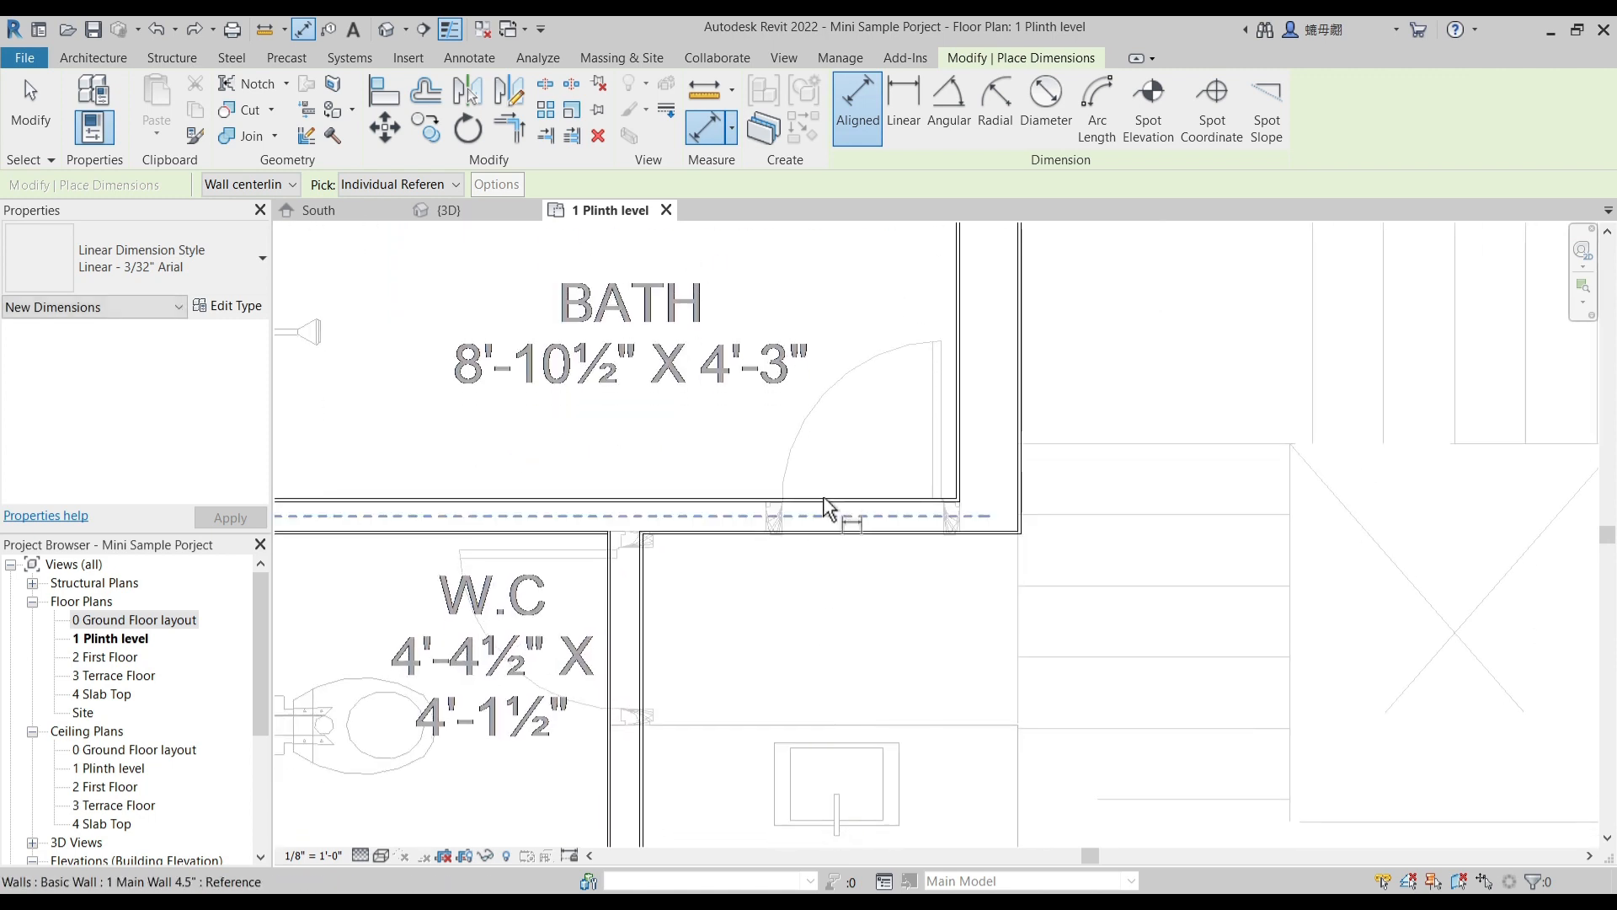
pyautogui.scroll(4, 830, 506)
pyautogui.click(691, 497)
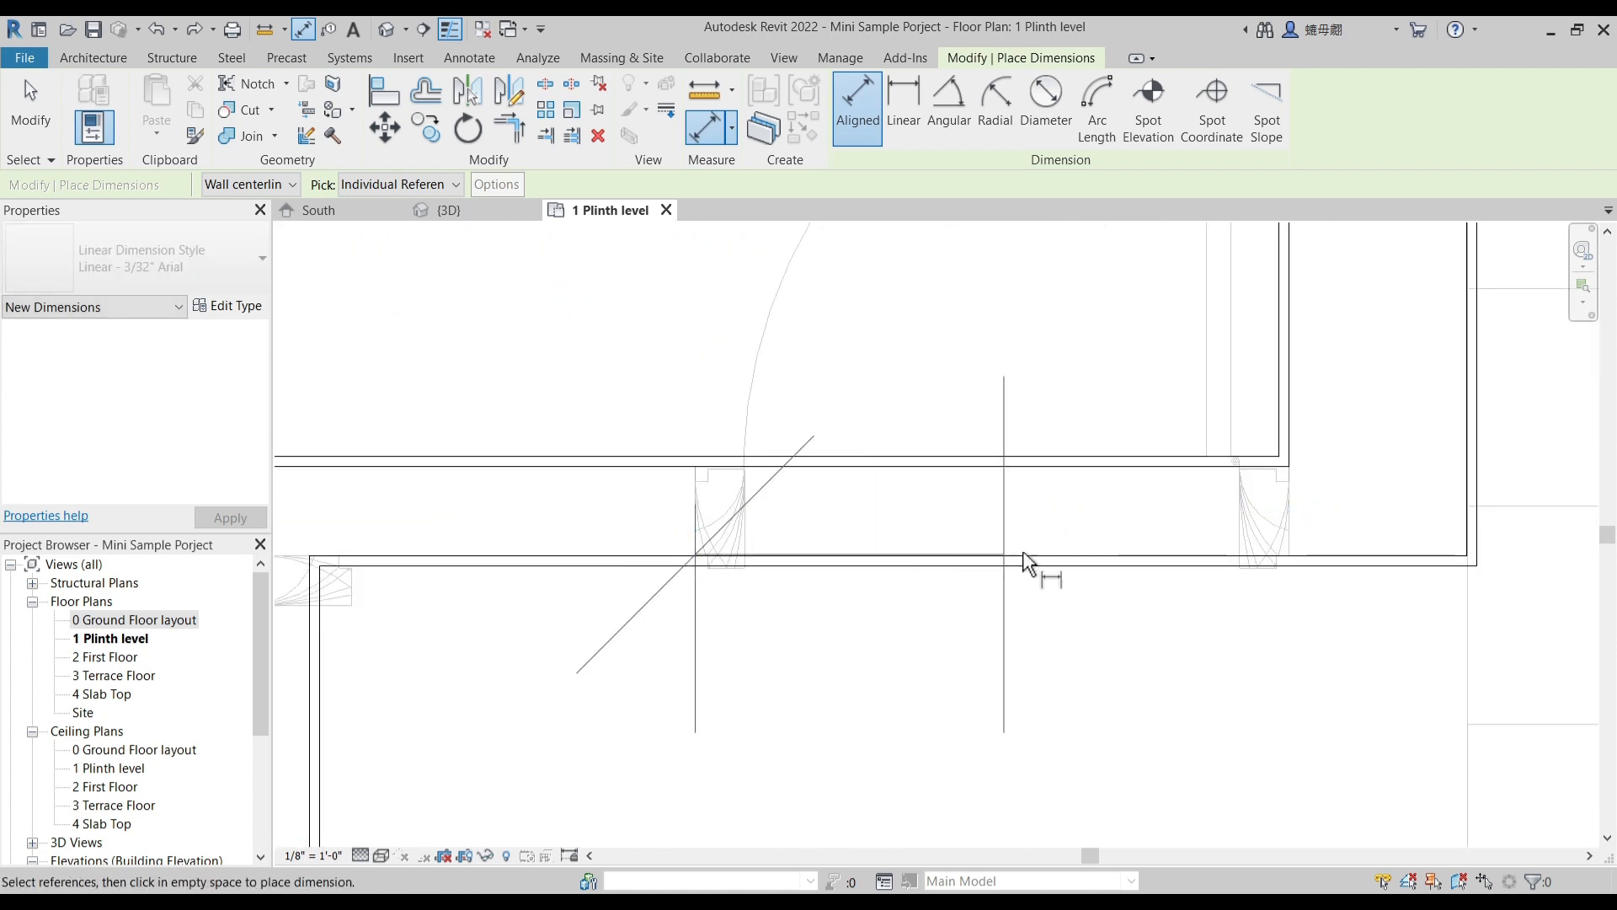
pyautogui.click(1290, 515)
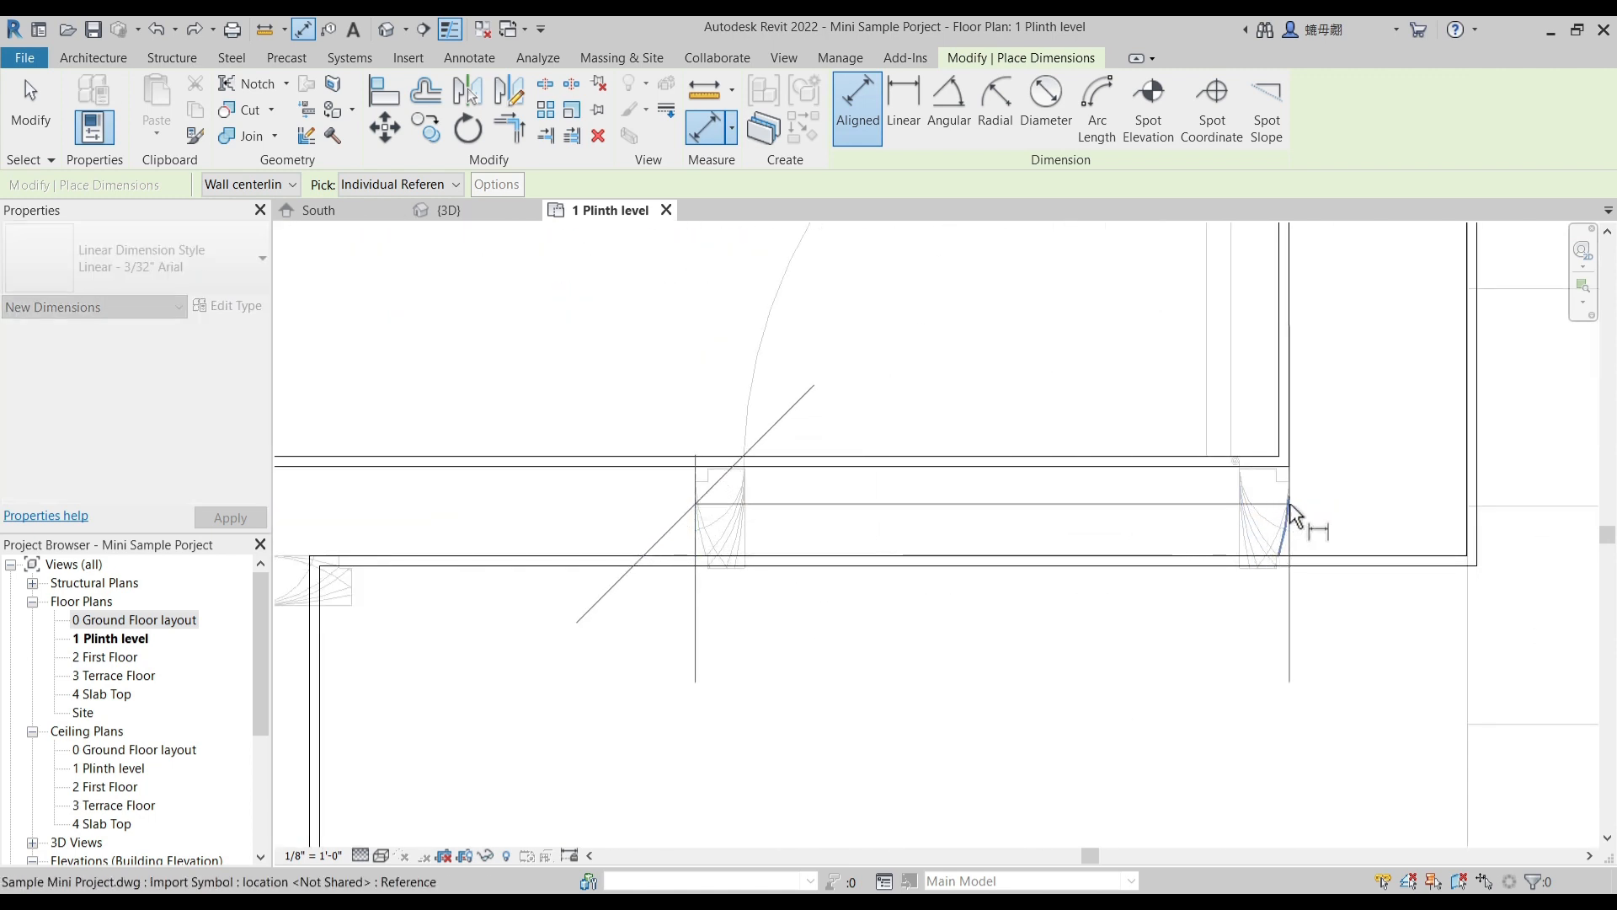
pyautogui.click(1293, 455)
pyautogui.press('Escape')
pyautogui.scroll(-5, 806, 482)
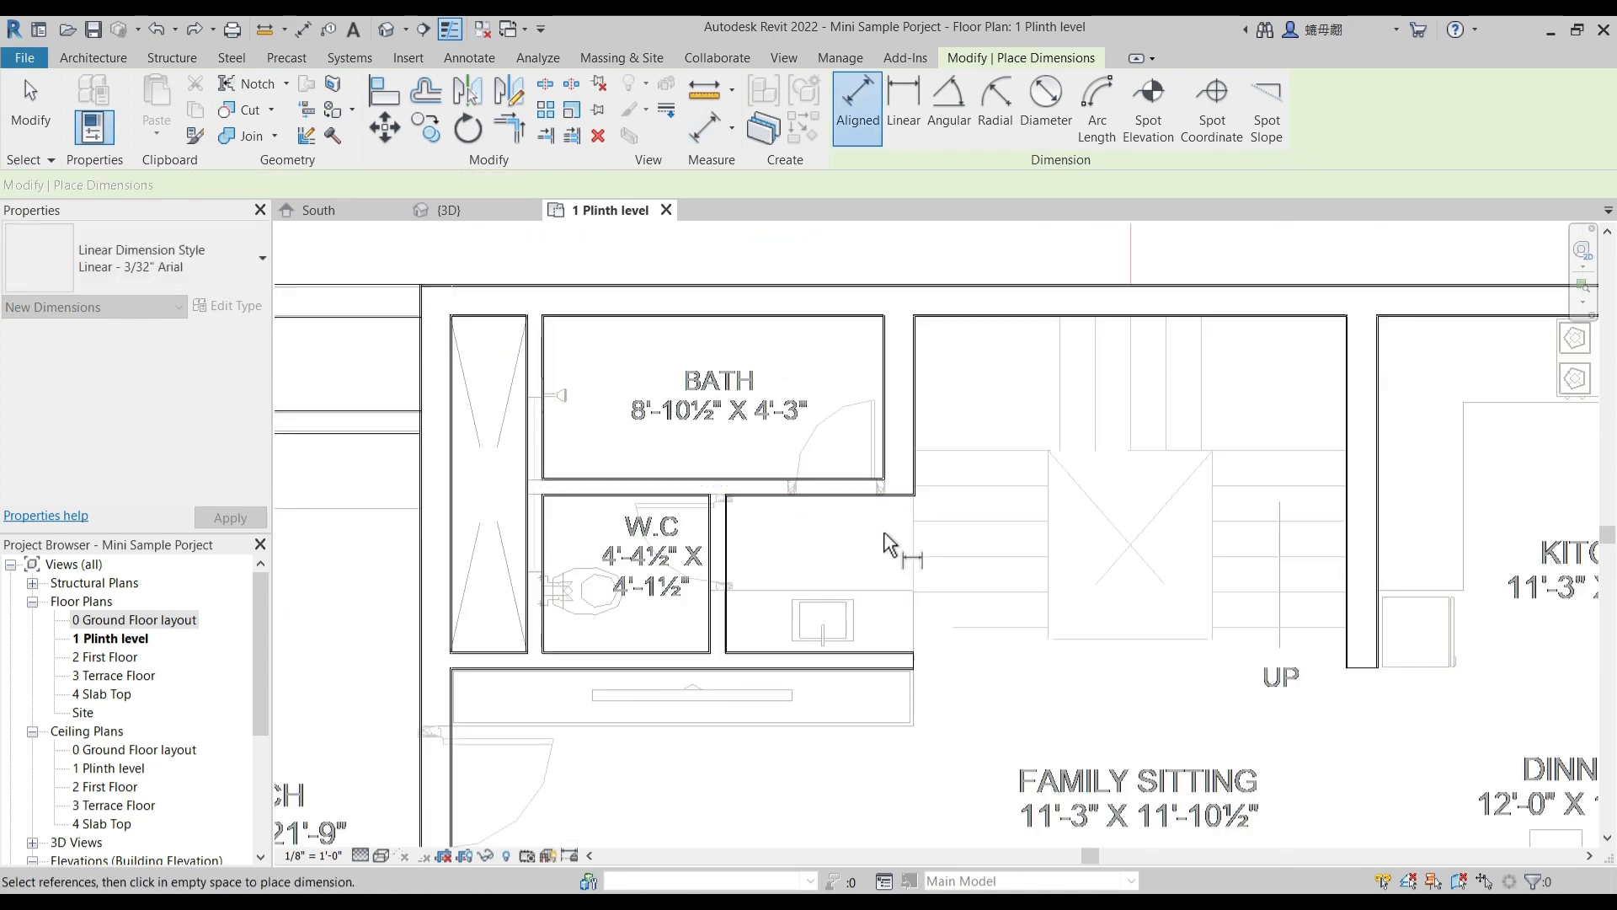
# - Measure the width of the parent bedroom door opening in the underlay
pyautogui.moveTo(1198, 761); pyautogui.dragTo(818, 428, button='middle')
pyautogui.scroll(-3, 1112, 426)
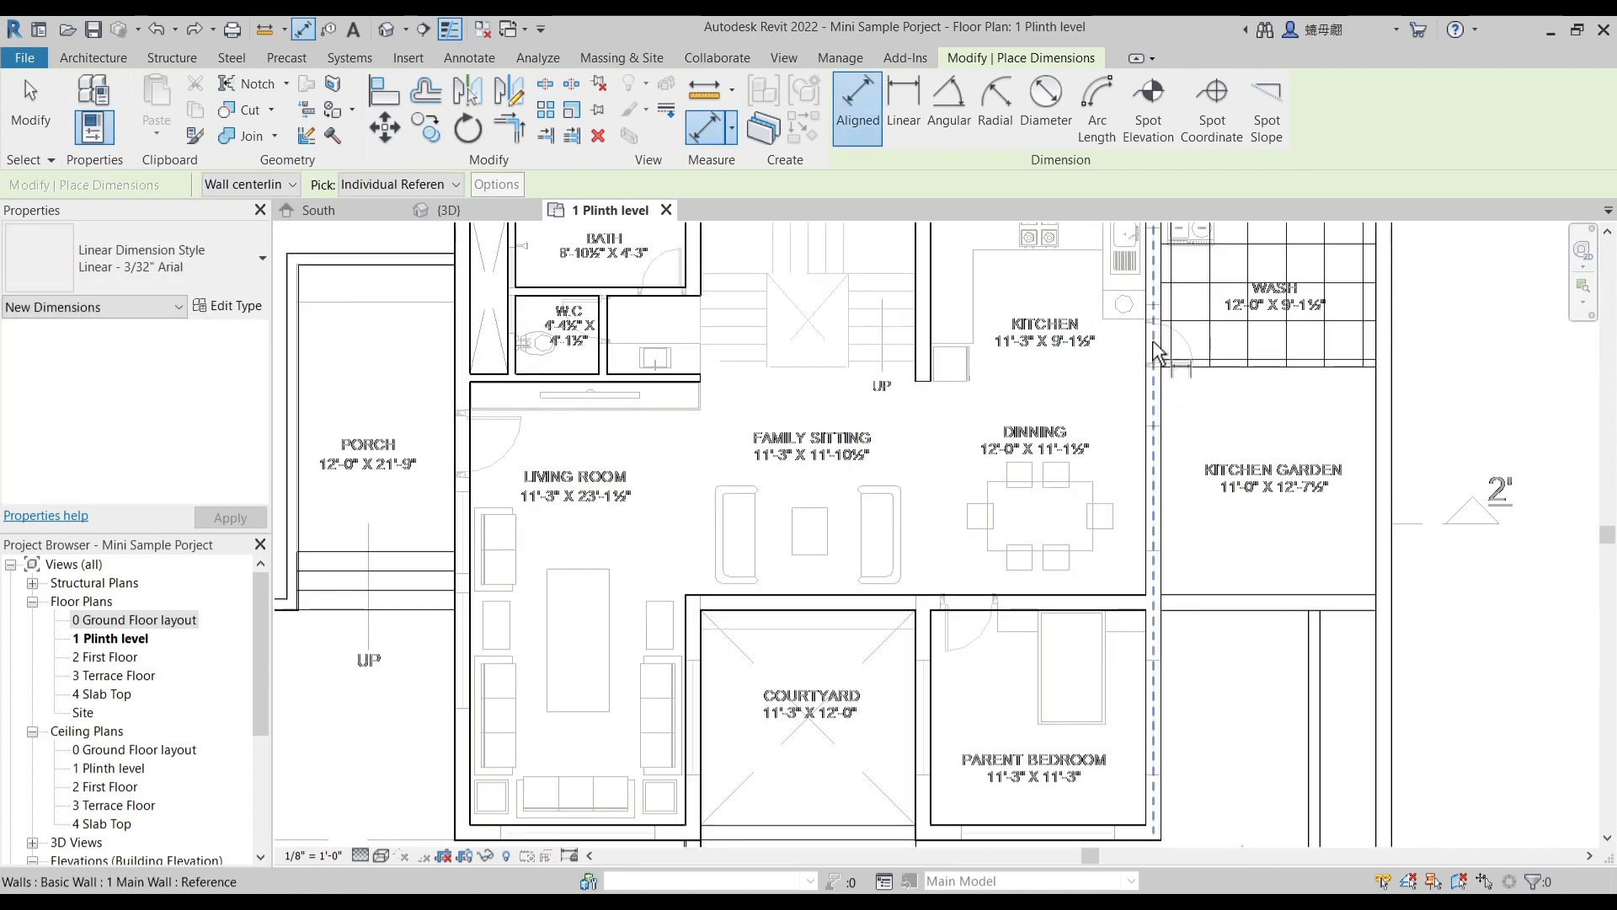
pyautogui.scroll(5, 927, 665)
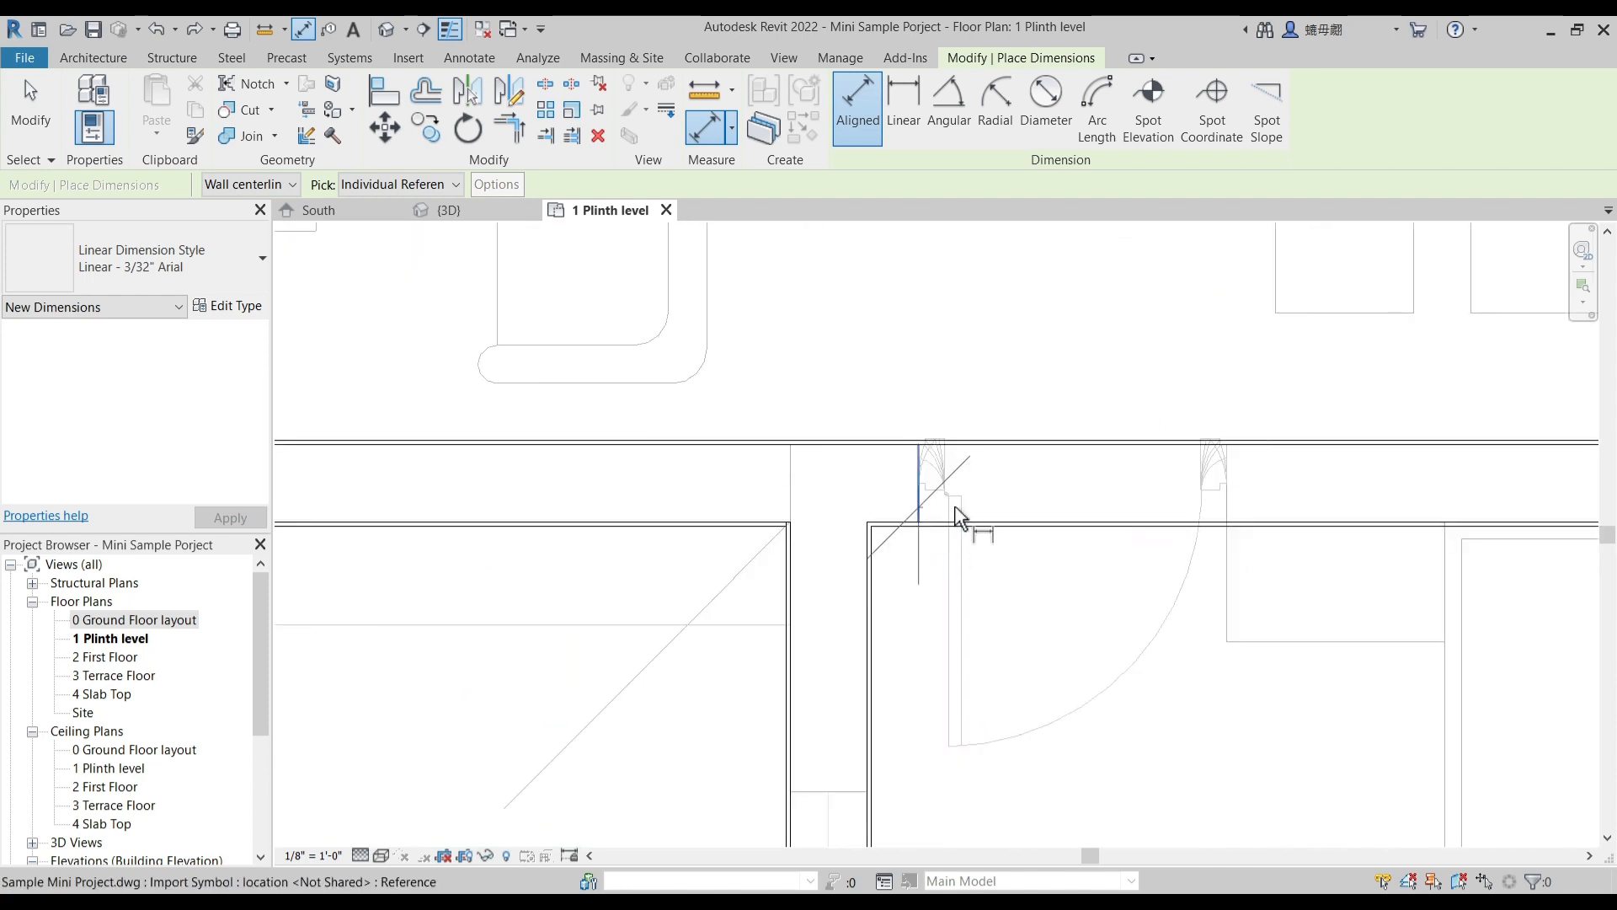
pyautogui.click(1251, 527)
pyautogui.scroll(-5, 1141, 589)
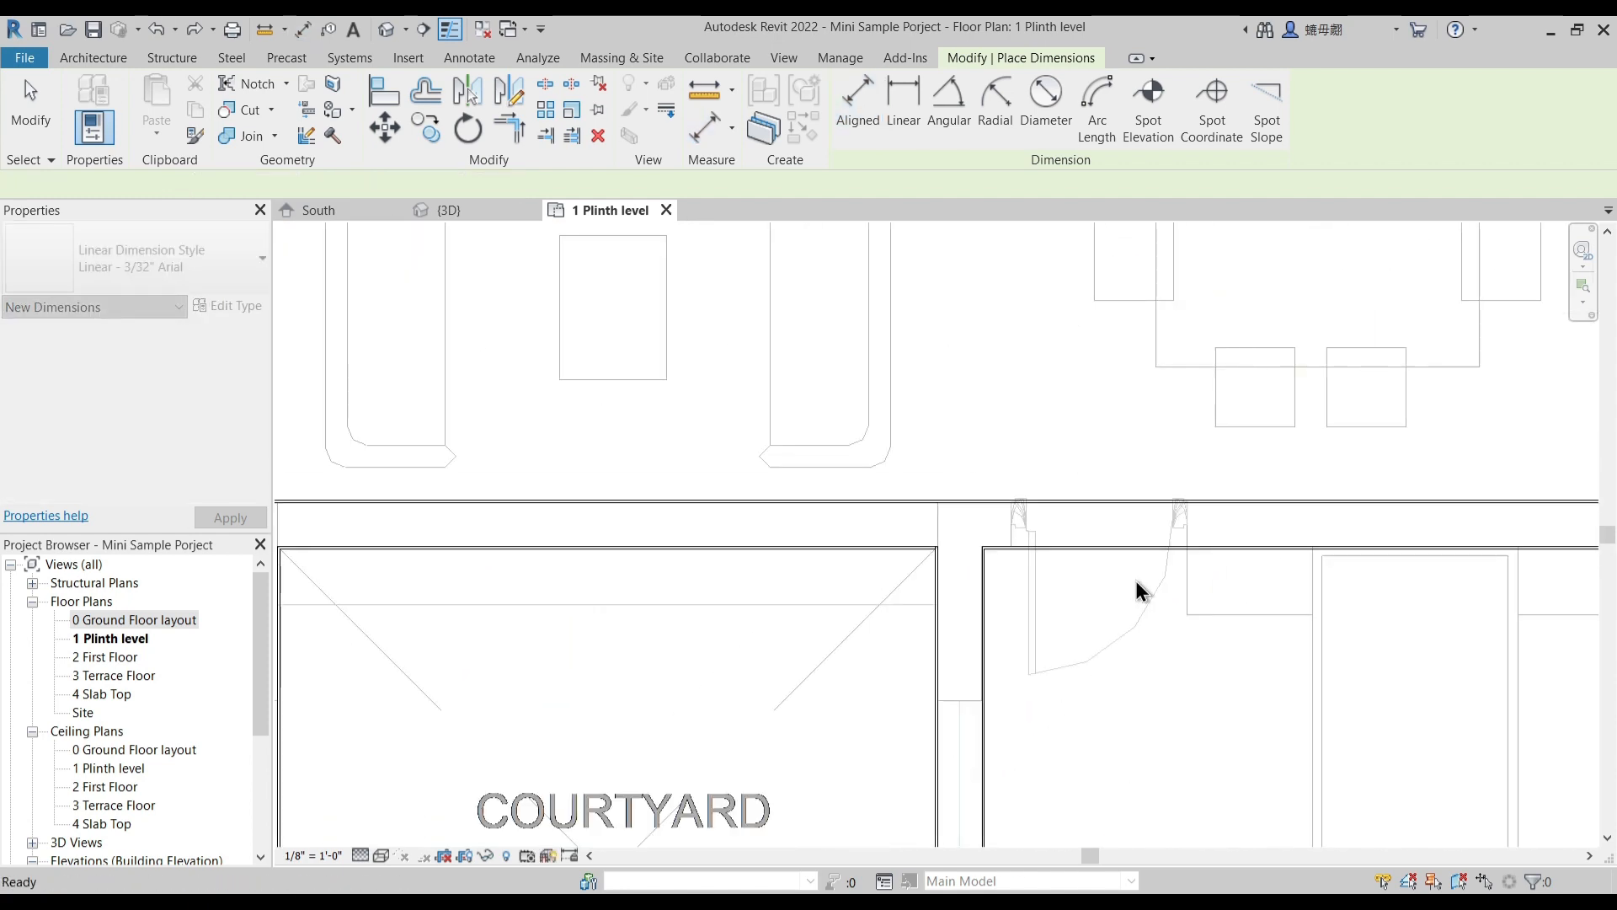
pyautogui.press('Escape')
pyautogui.press('Escape')
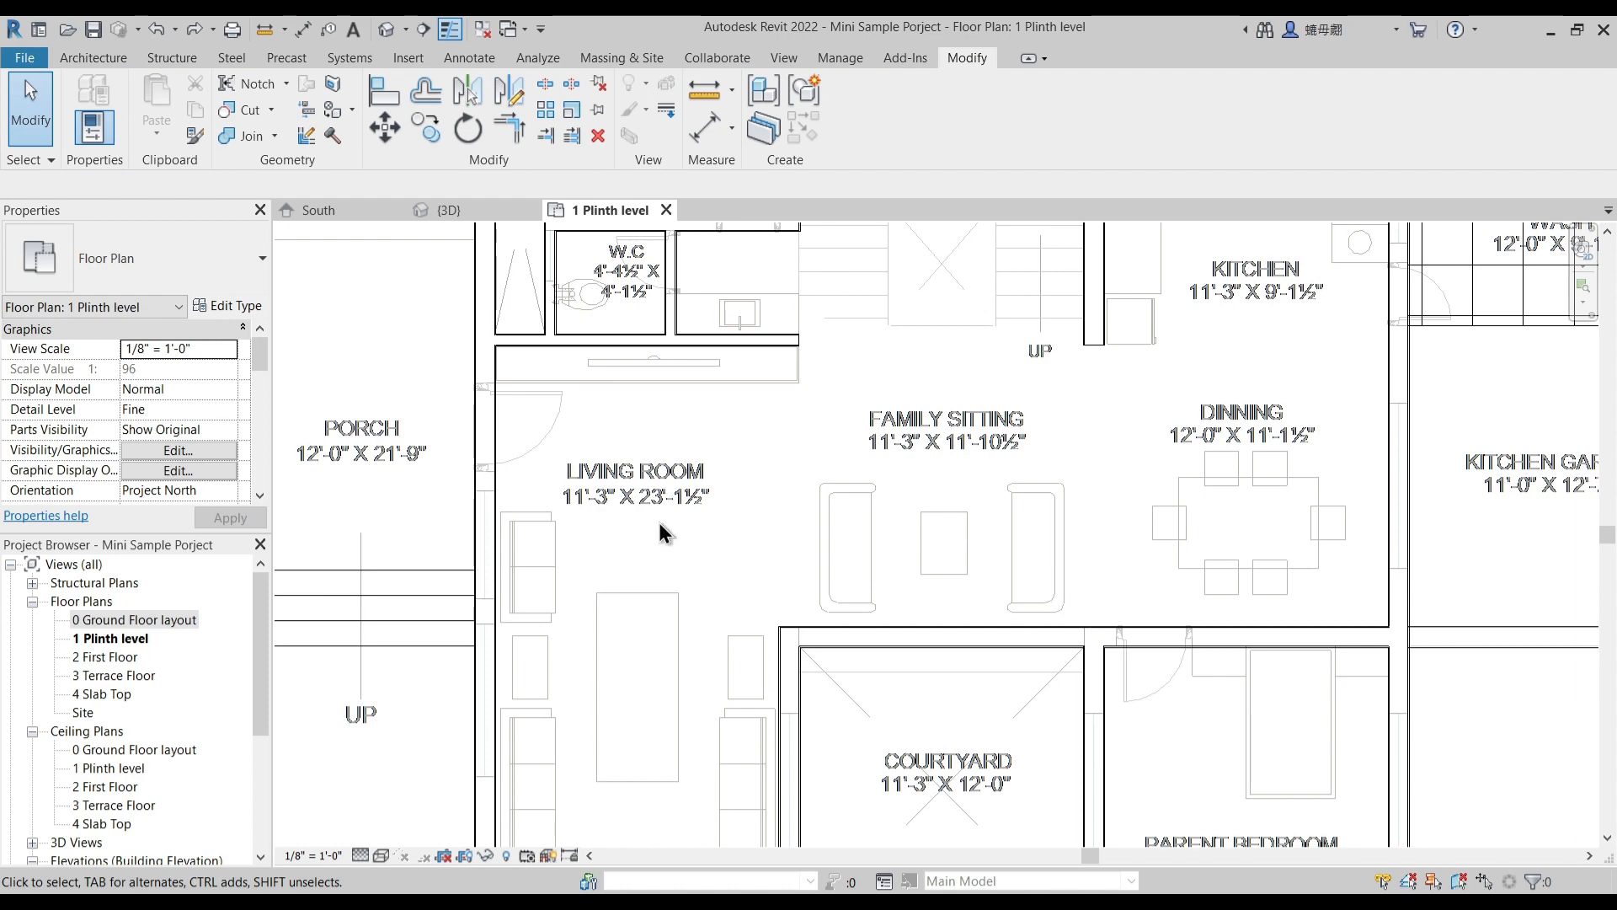
# - Place a Single-Flush 36" x 84" door in the bath partition near the underlay door, swinging into the bath, and select it
pyautogui.moveTo(808, 268); pyautogui.dragTo(768, 396, button='middle')
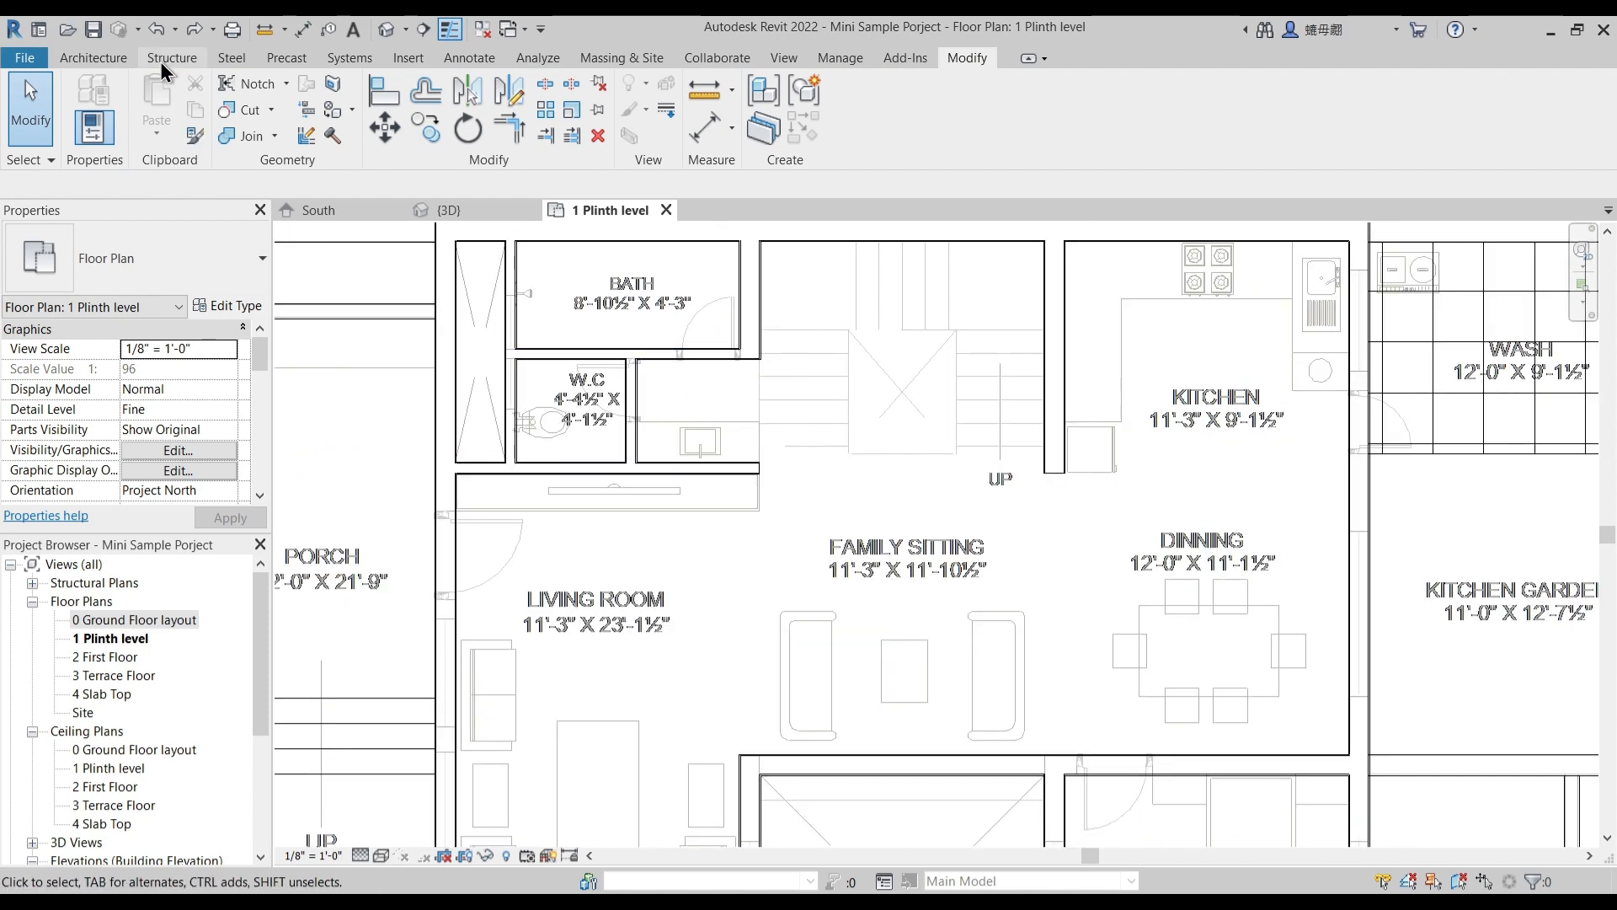
pyautogui.click(87, 58)
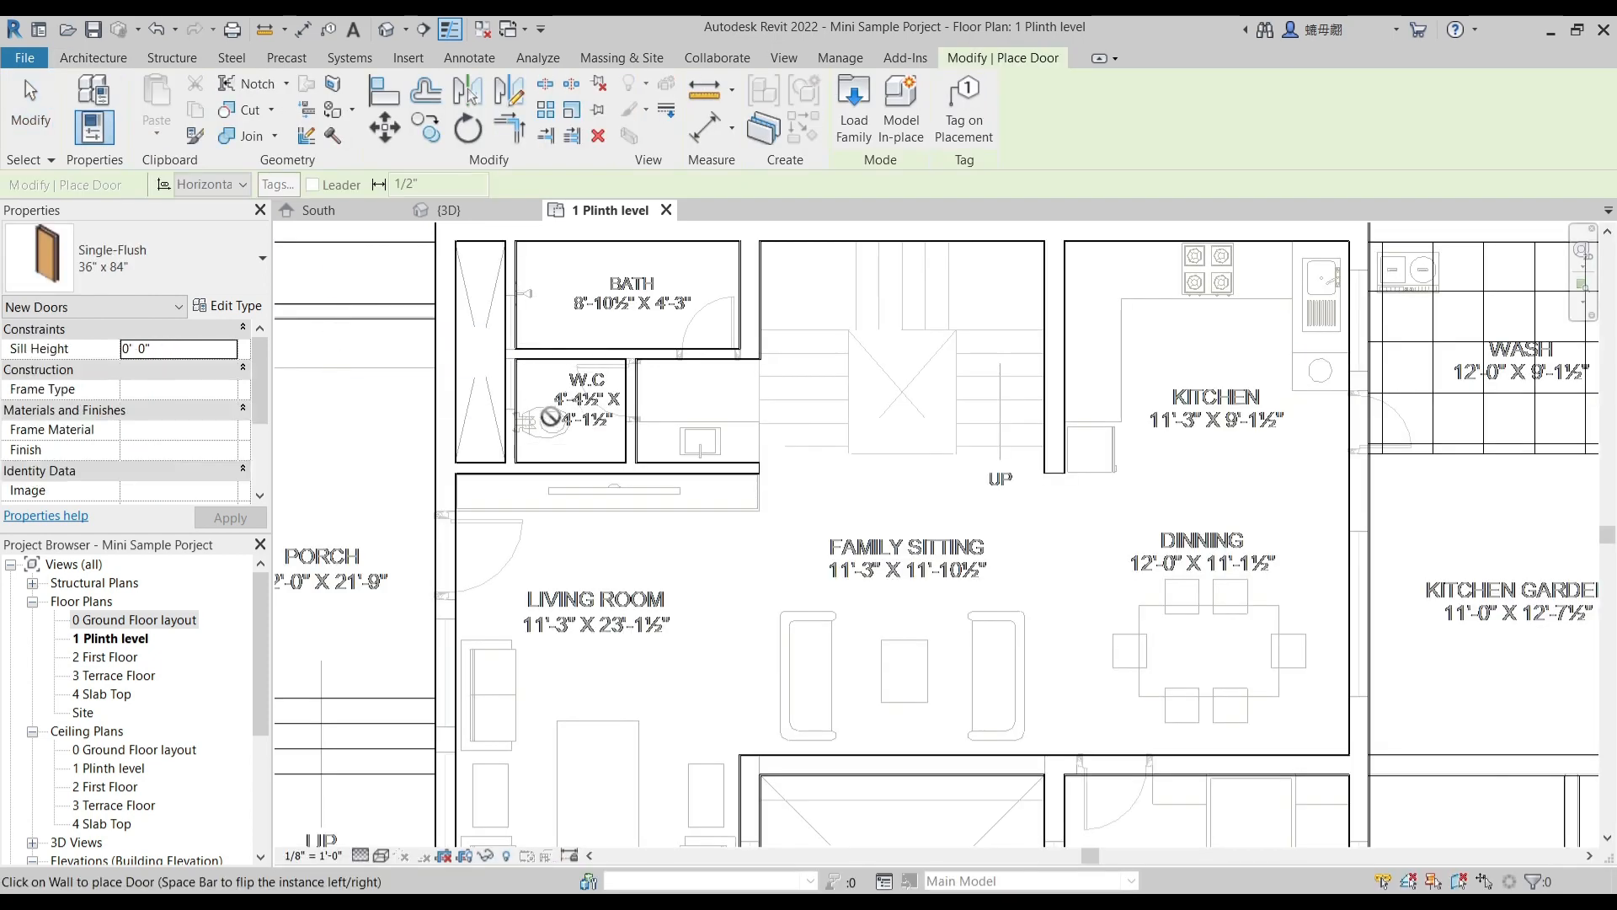
pyautogui.moveTo(596, 530); pyautogui.dragTo(596, 530, button='middle')
pyautogui.moveTo(717, 474); pyautogui.dragTo(792, 560, button='middle')
pyautogui.moveTo(774, 506); pyautogui.dragTo(715, 560, button='middle')
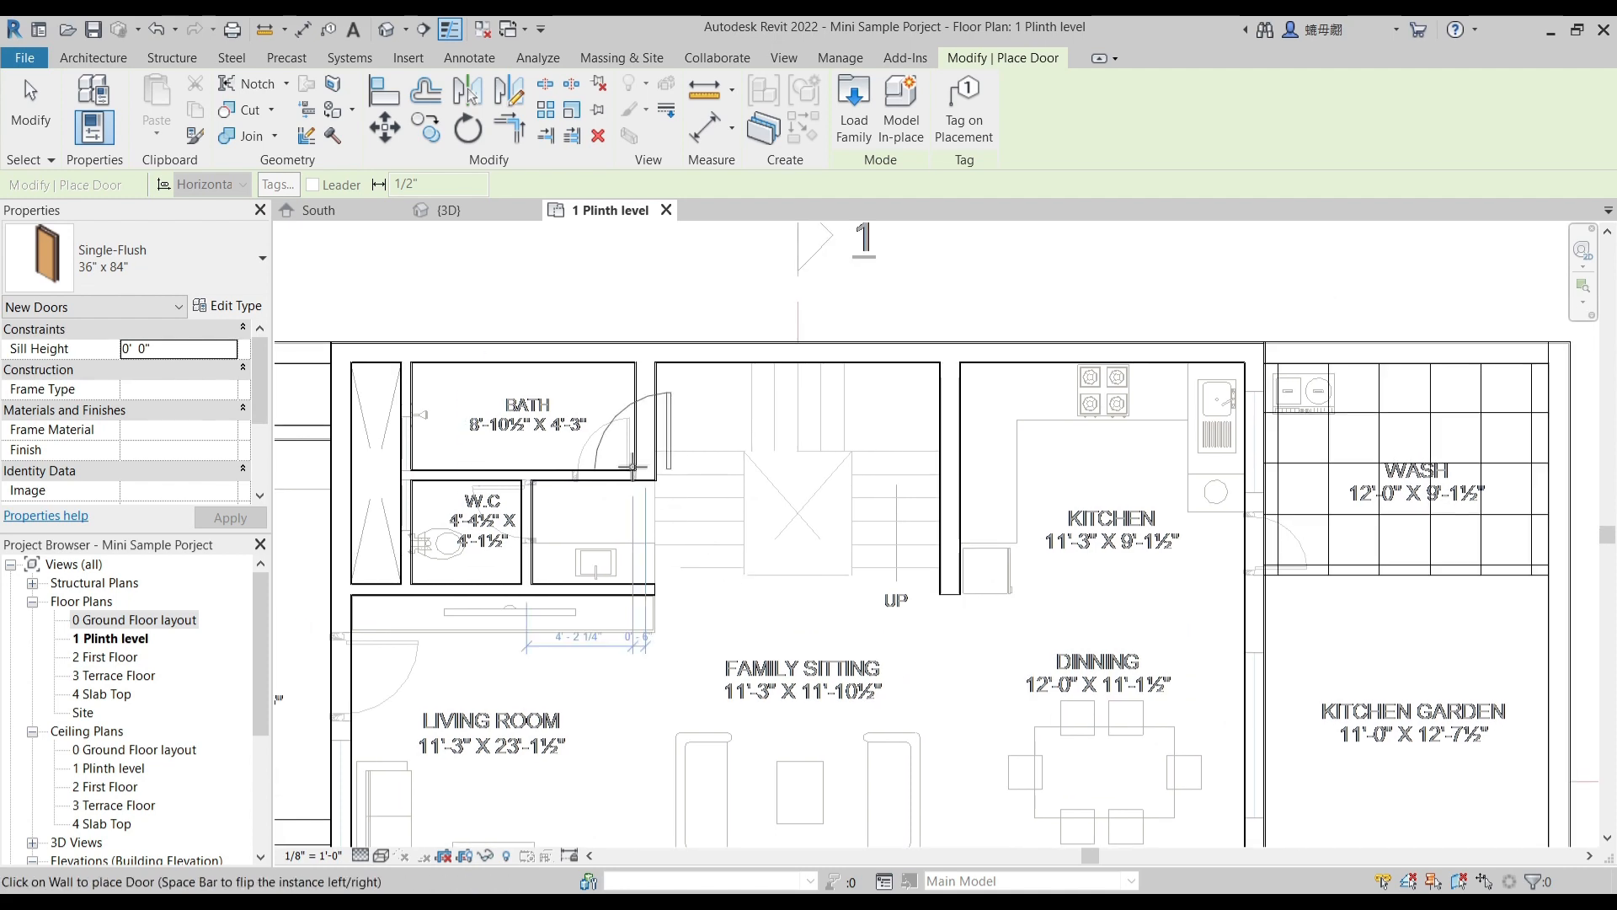
pyautogui.scroll(4, 584, 466)
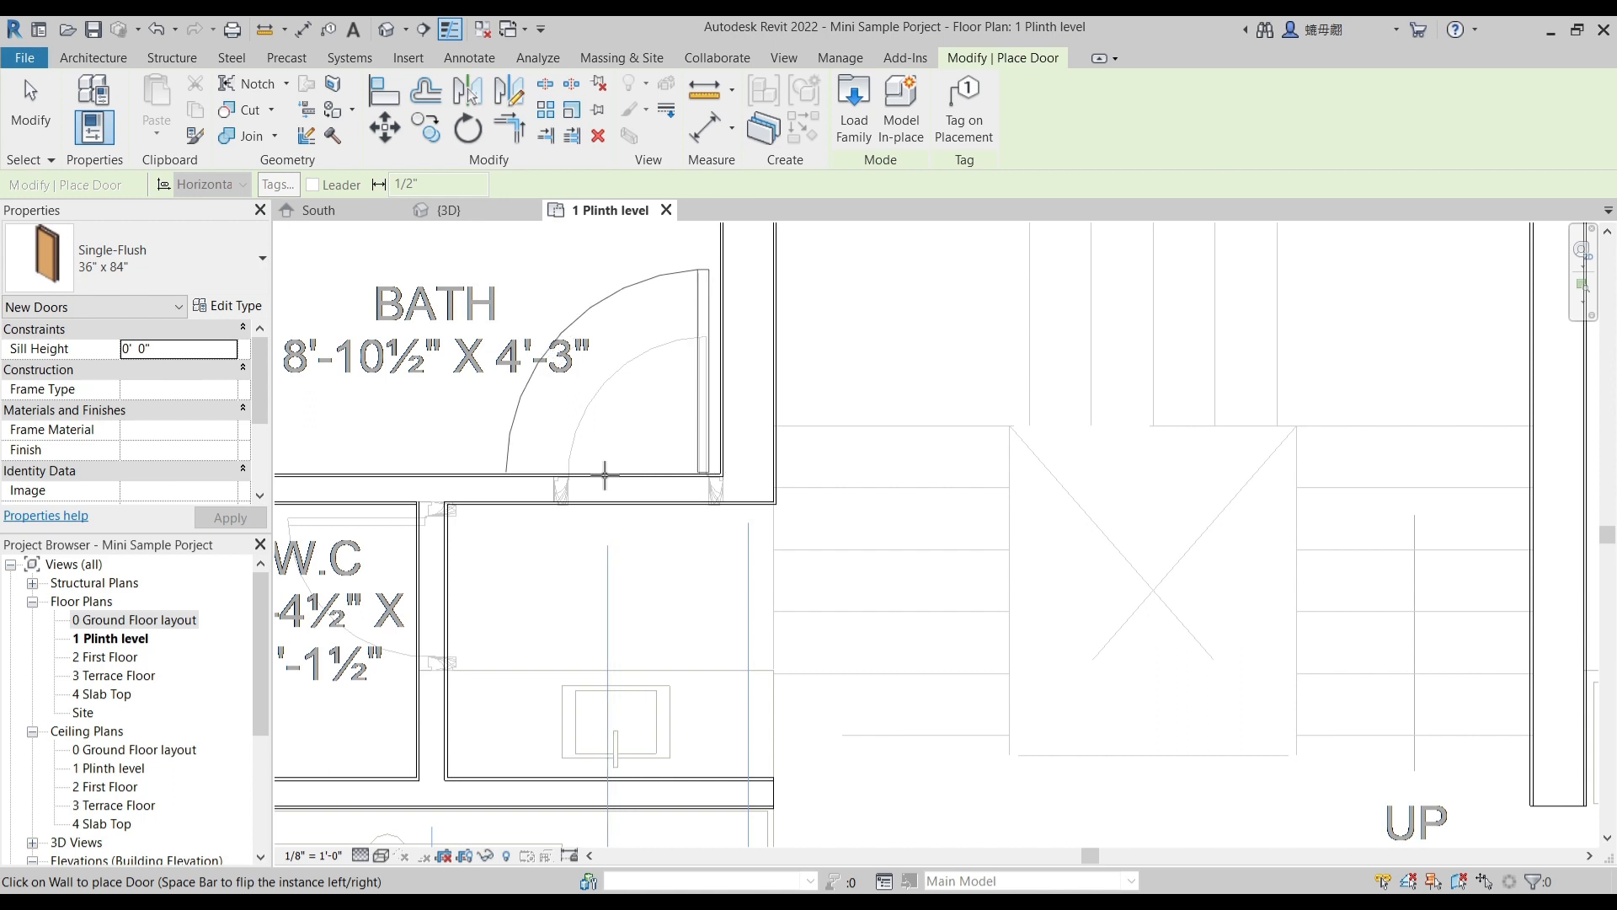
pyautogui.click(658, 438)
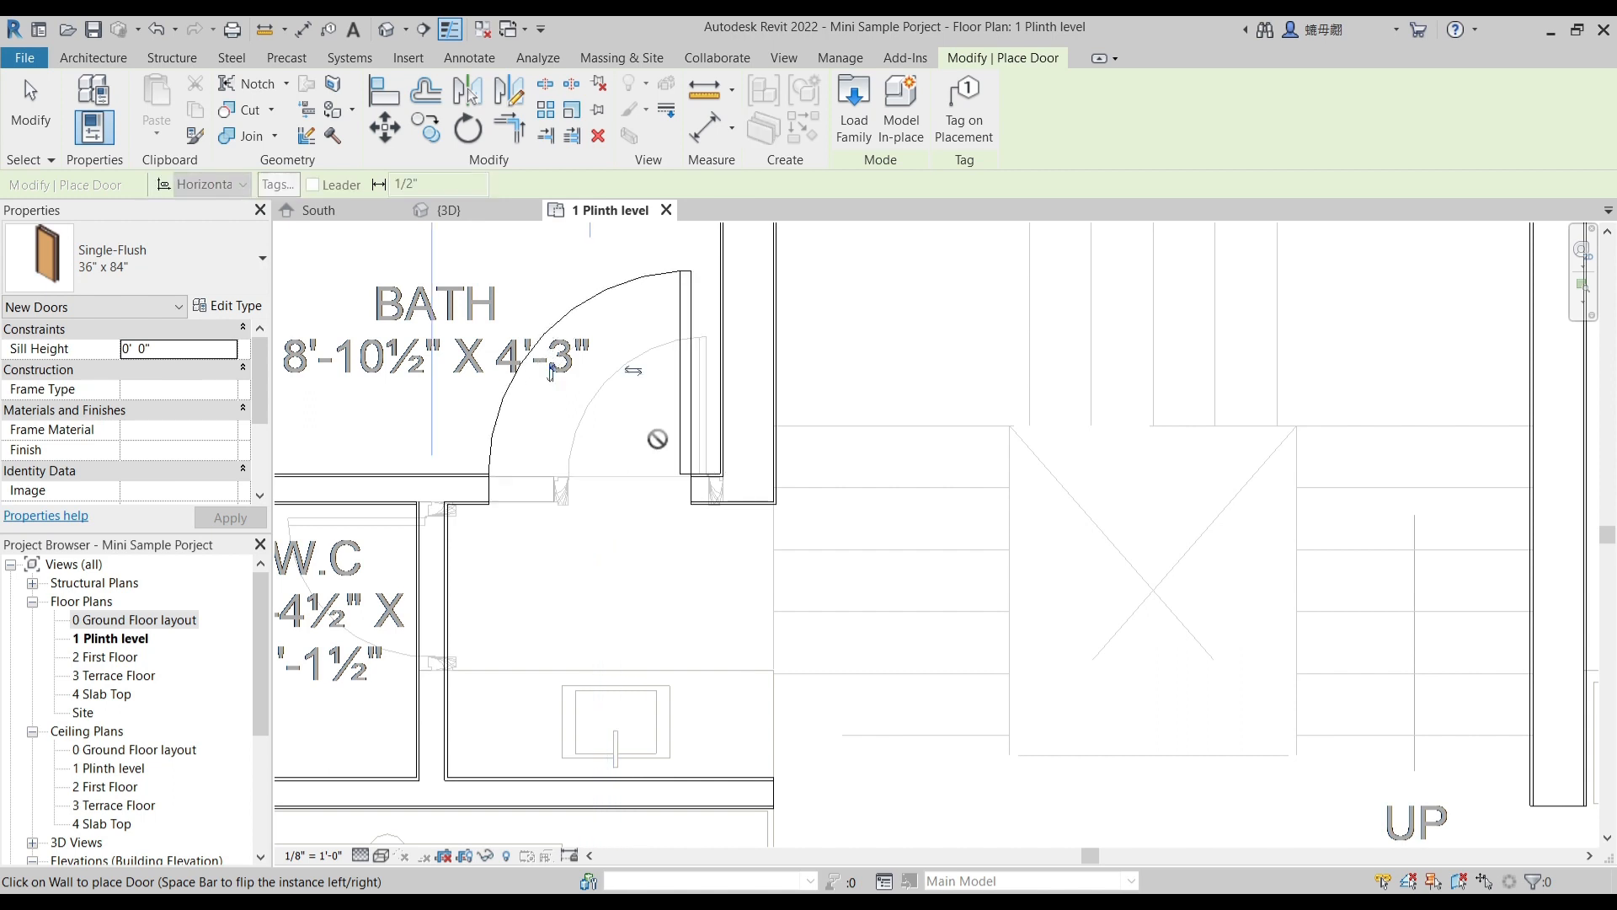
pyautogui.press('Escape')
pyautogui.press('Escape')
pyautogui.click(684, 400)
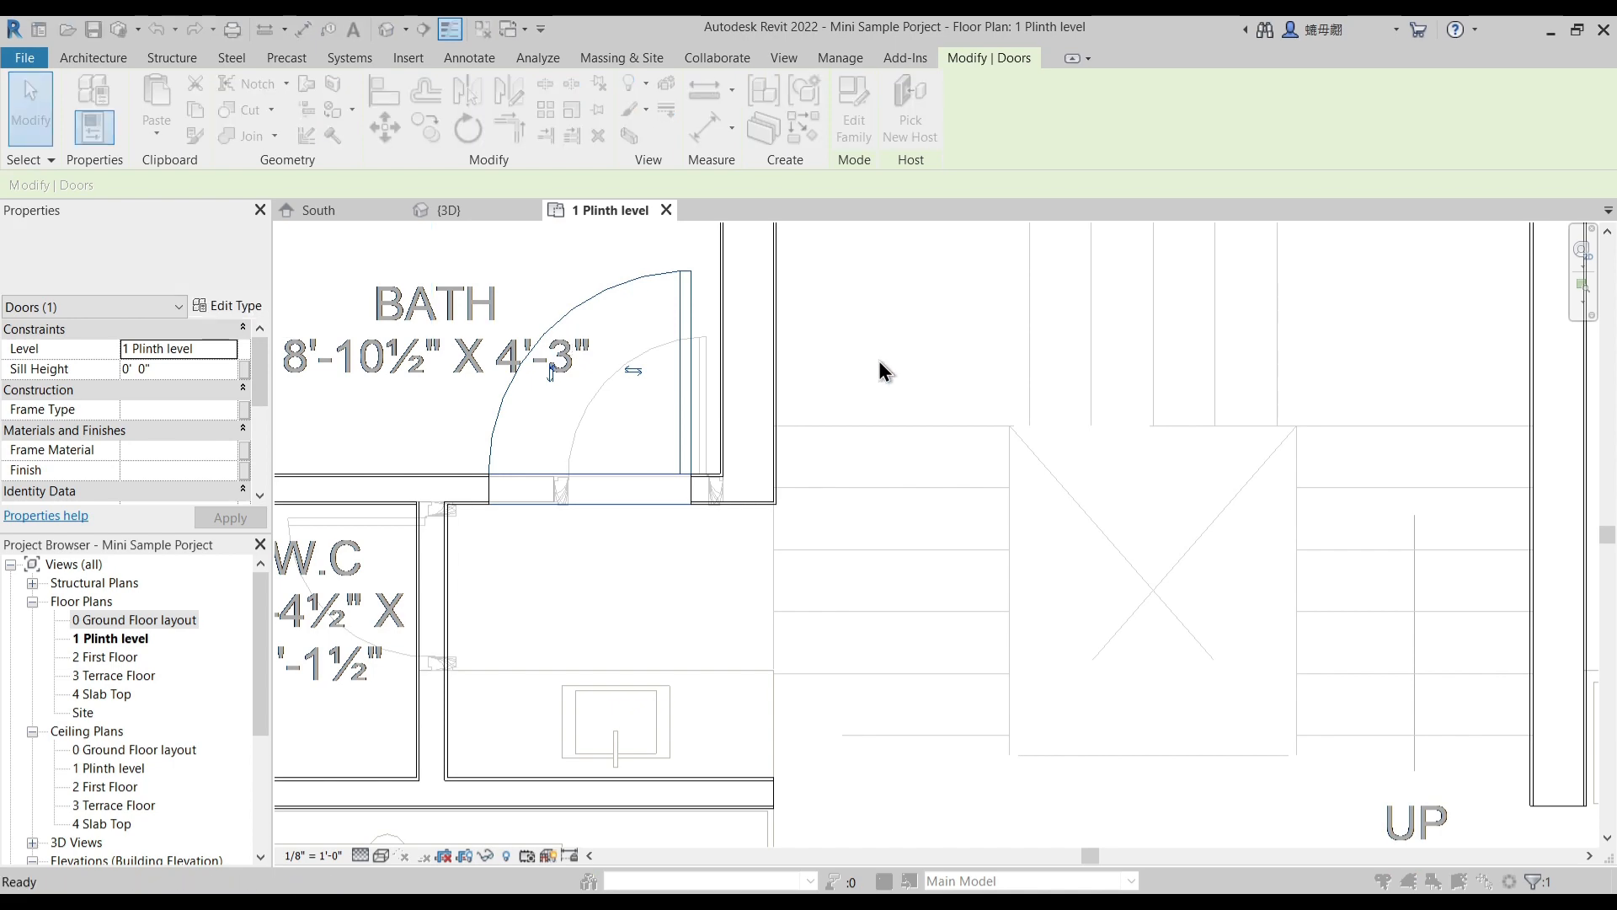
# - Duplicate the selected bath door's Single-Flush type under the name 2'-6"
pyautogui.click(1275, 278)
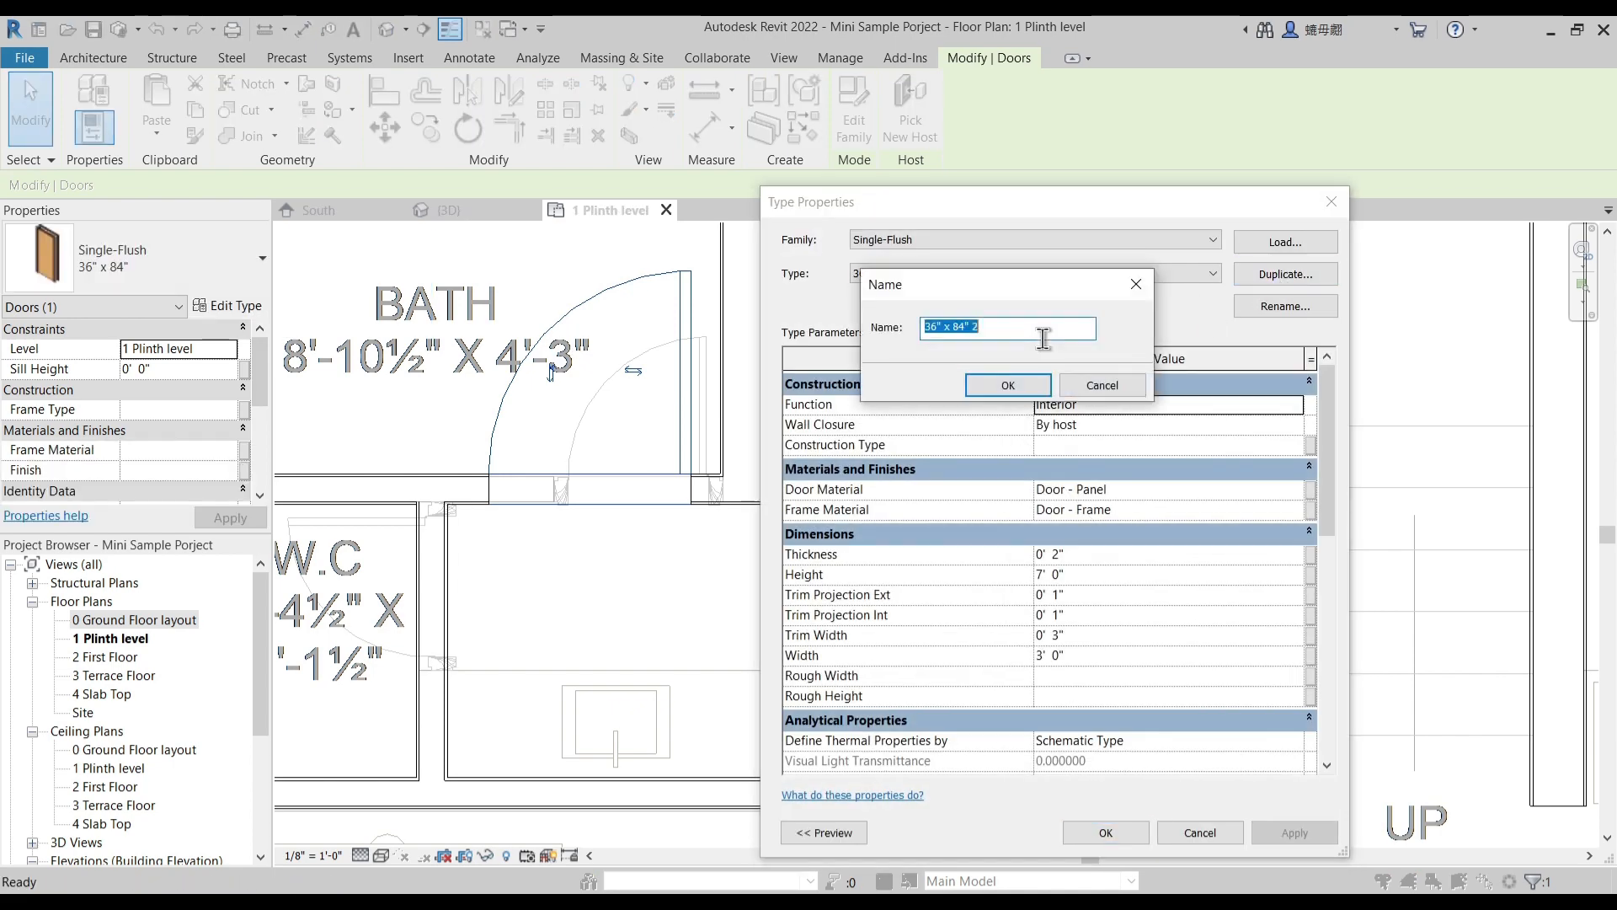
pyautogui.write('2\'-6"')
pyautogui.press('Return')
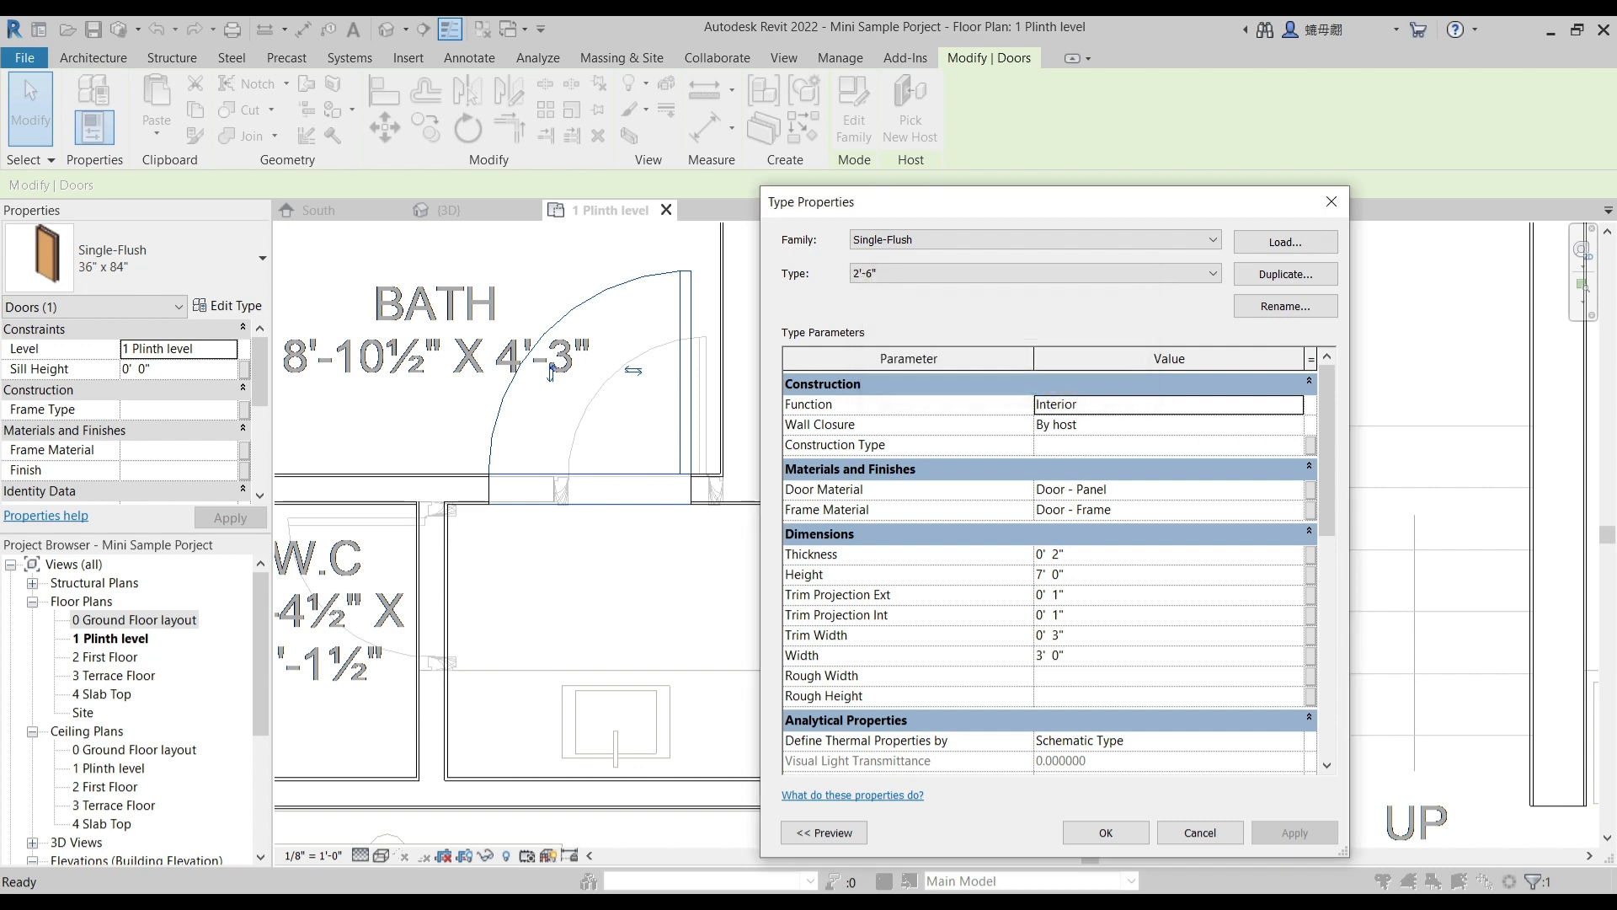
# - Set the width of the 2'-6" door type to 2' 6" and apply the type to the bath door
pyautogui.click(1084, 648)
pyautogui.click(1062, 655)
pyautogui.moveTo(1063, 655); pyautogui.dragTo(983, 669)
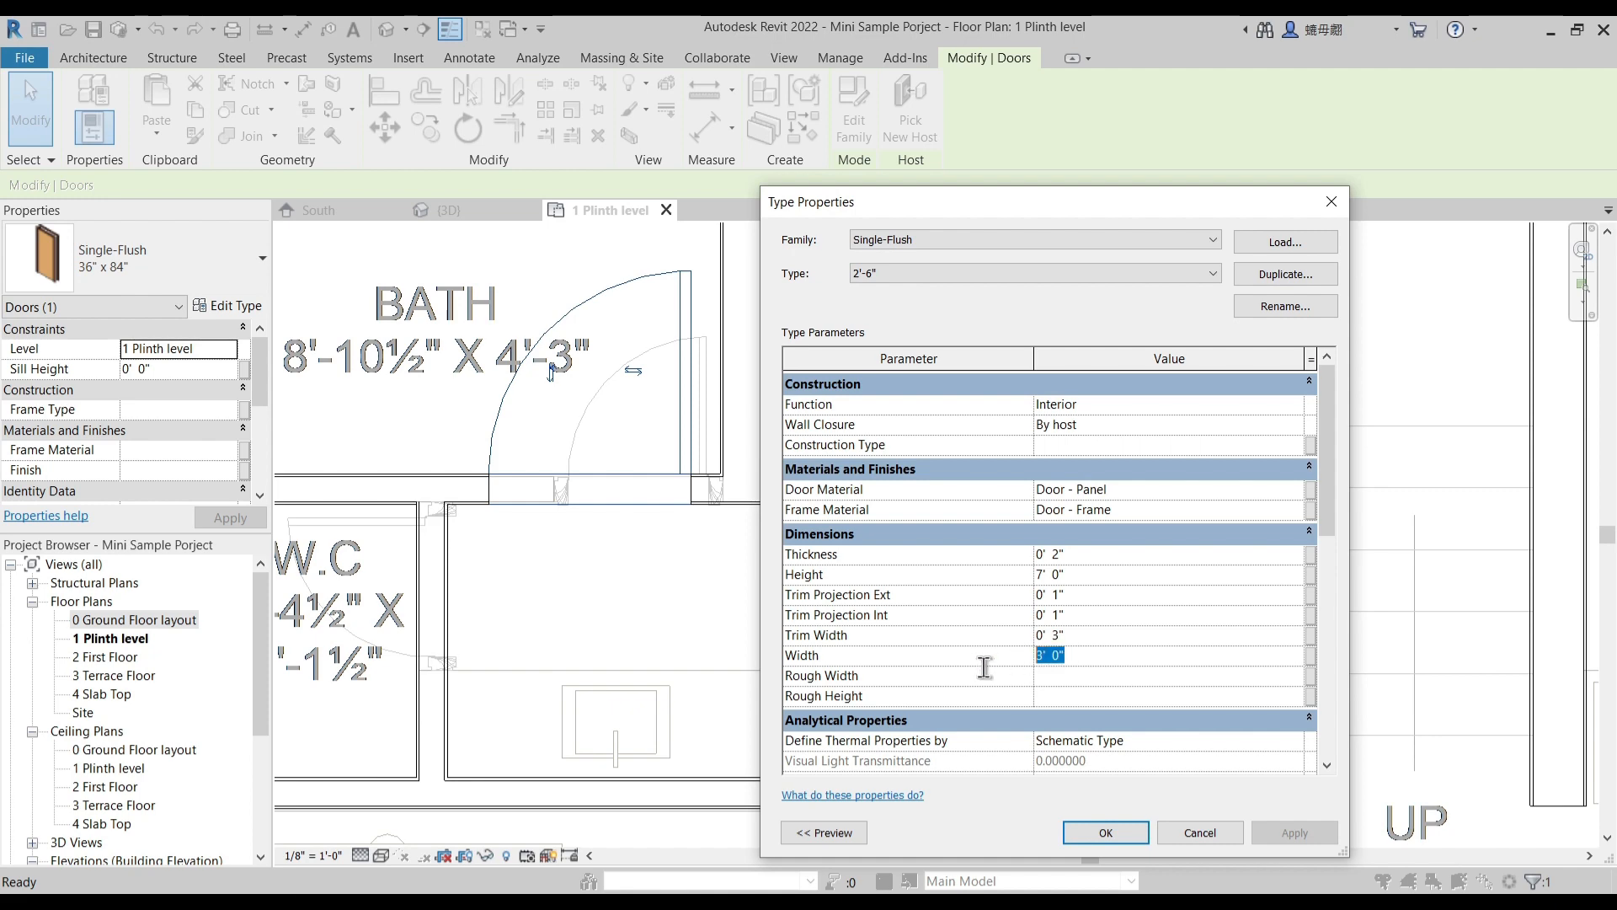
pyautogui.write('2\' 6"')
pyautogui.press('Return')
pyautogui.click(1107, 836)
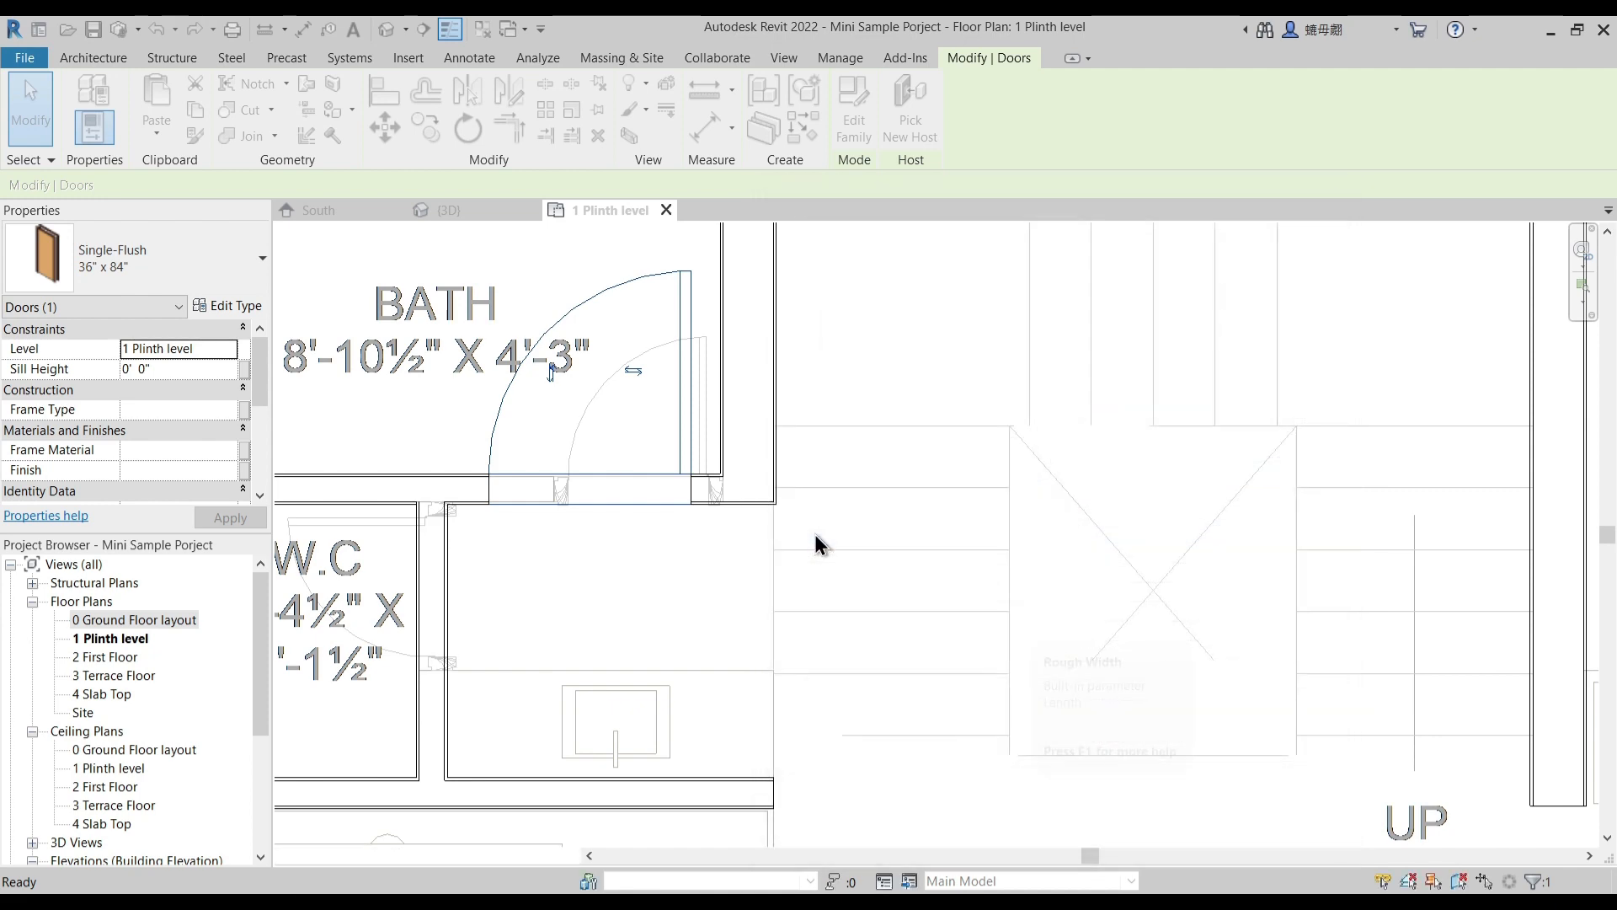
# - Align the hinge side of the bath door with the inner face of the adjacent main wall beside the stairs
pyautogui.moveTo(647, 469); pyautogui.dragTo(729, 477, button='middle')
pyautogui.click(681, 593)
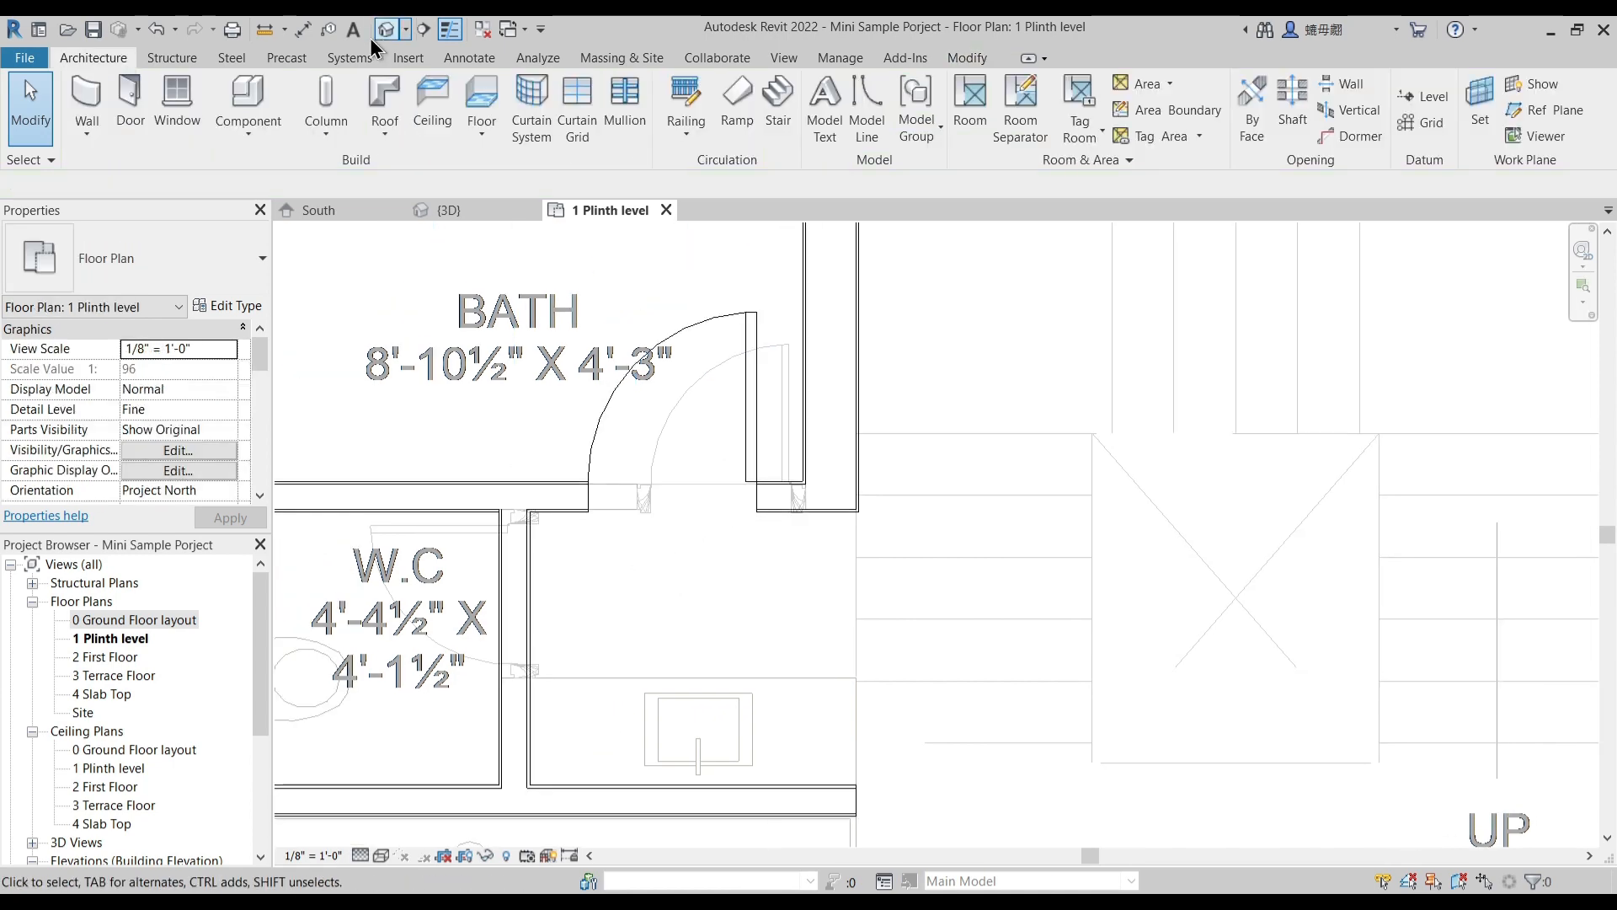
pyautogui.click(386, 90)
pyautogui.scroll(2, 798, 434)
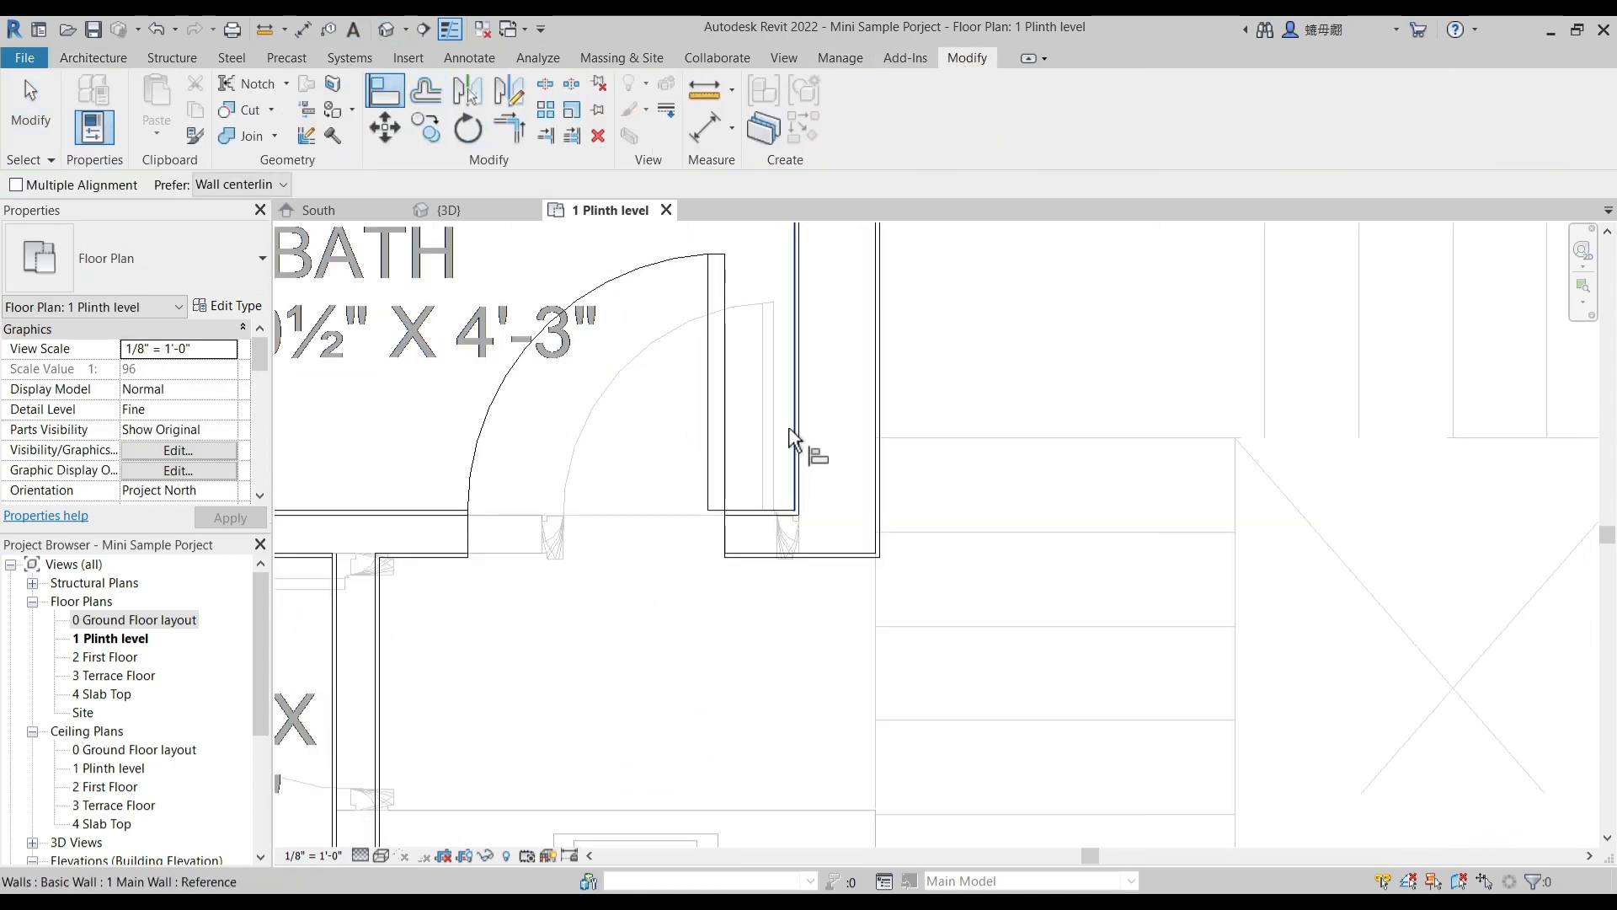
pyautogui.click(799, 433)
pyautogui.click(766, 463)
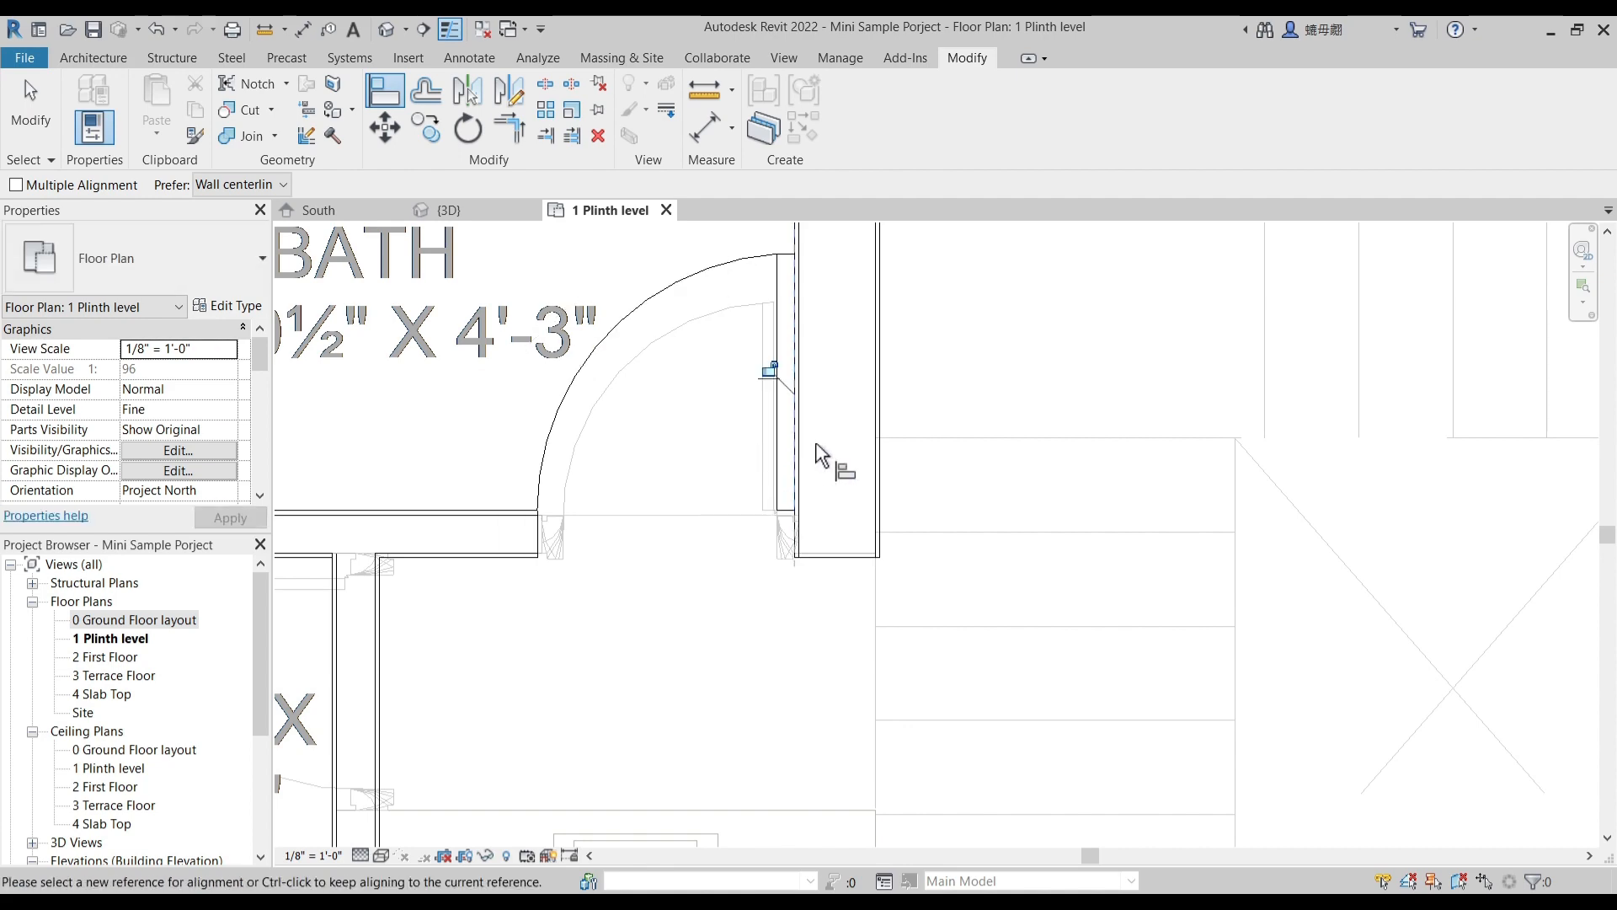
pyautogui.scroll(-2, 826, 458)
pyautogui.press('Escape')
pyautogui.scroll(-2, 640, 420)
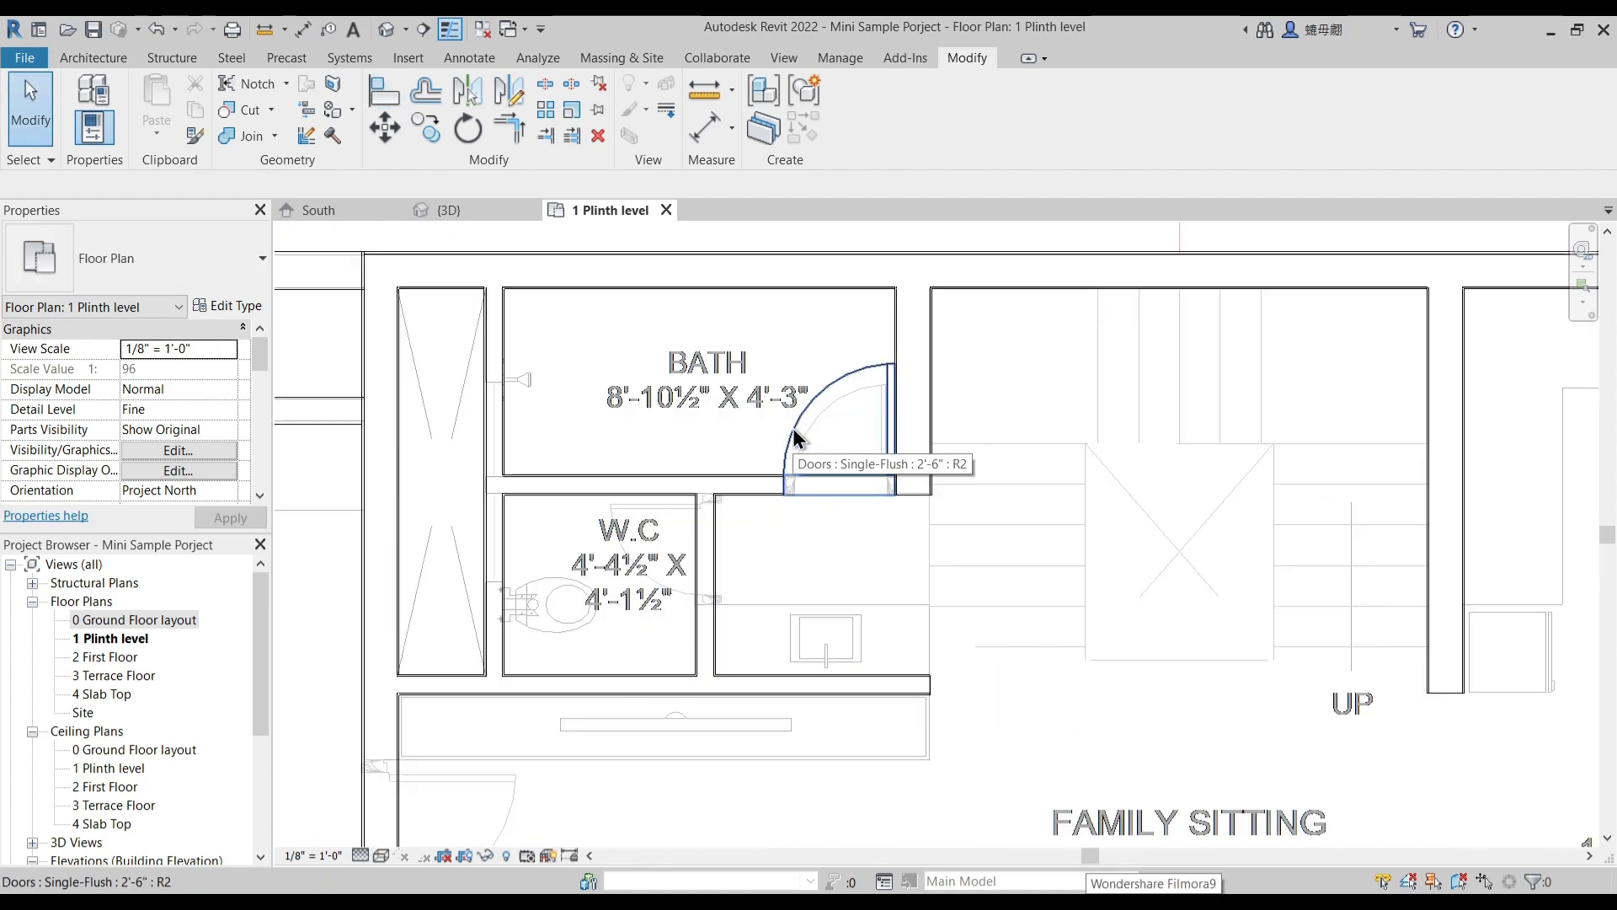
# - Create a similar Single-Flush 2'-6" door in the W.C partition facing the washbasin, swinging into the W.C
pyautogui.click(793, 432)
pyautogui.rightClick(794, 435)
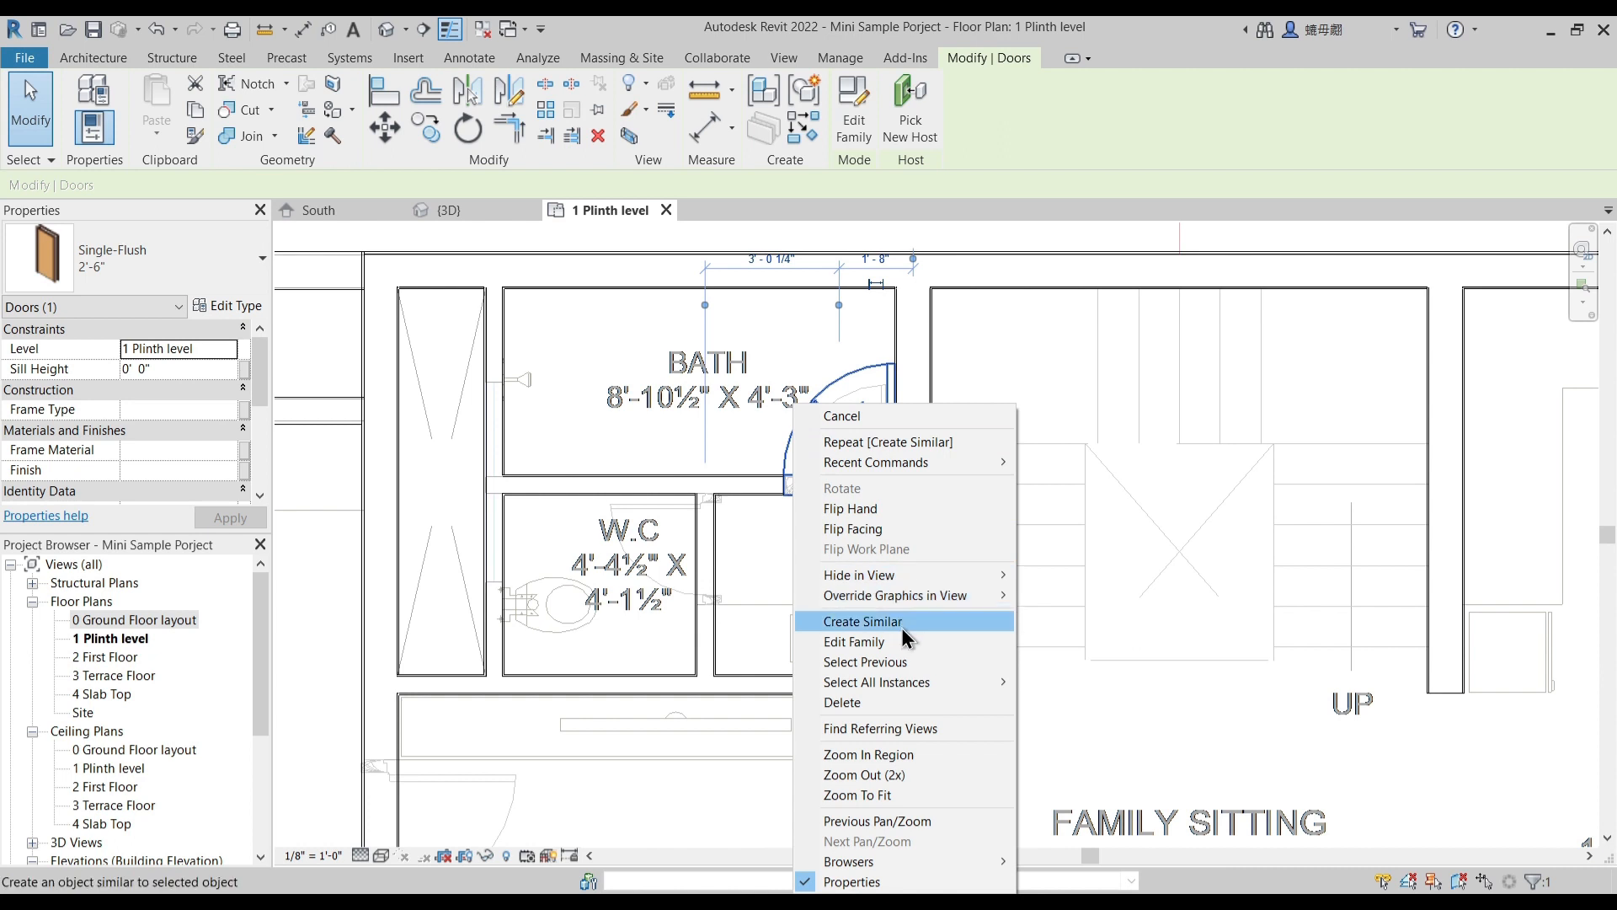
pyautogui.press('Escape')
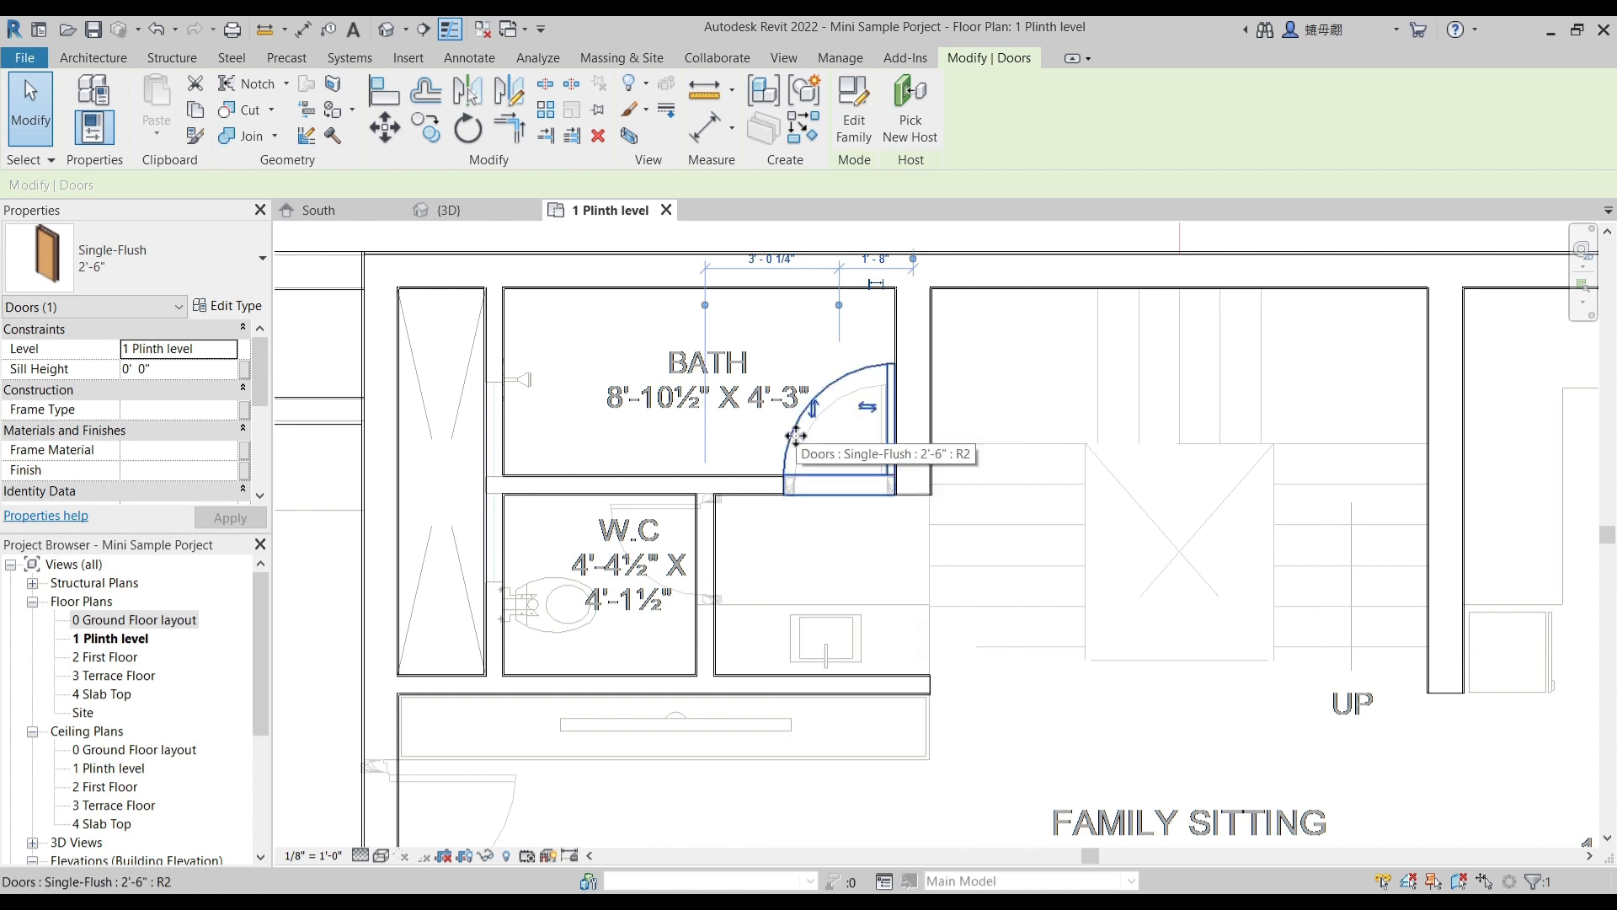
pyautogui.press('c')
pyautogui.press('s')
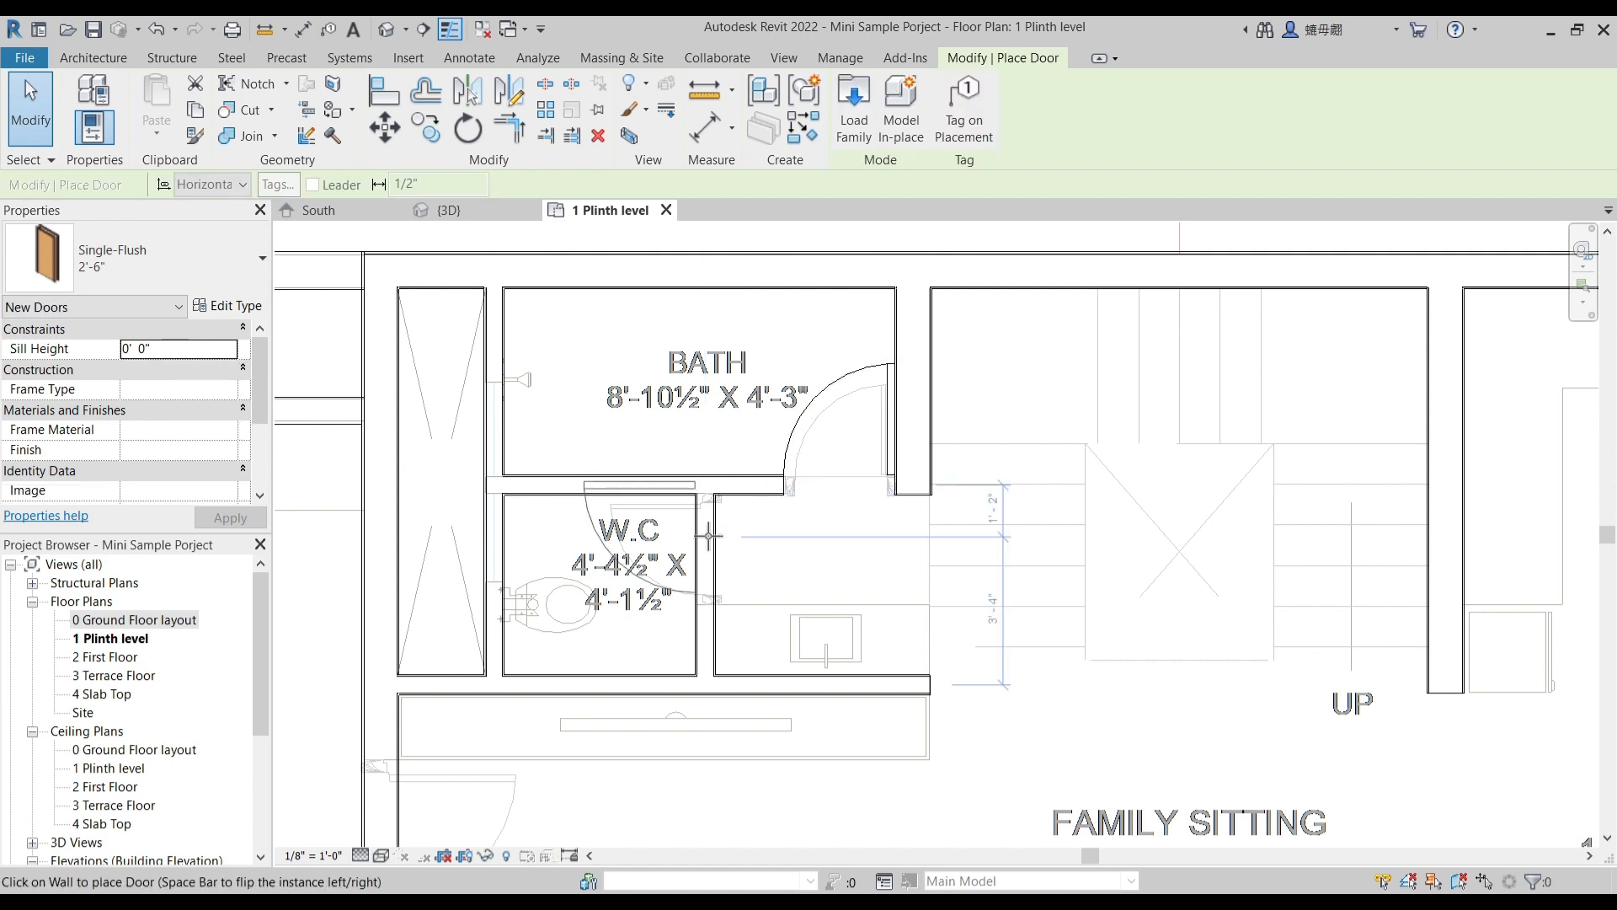
pyautogui.scroll(1, 695, 548)
pyautogui.click(692, 573)
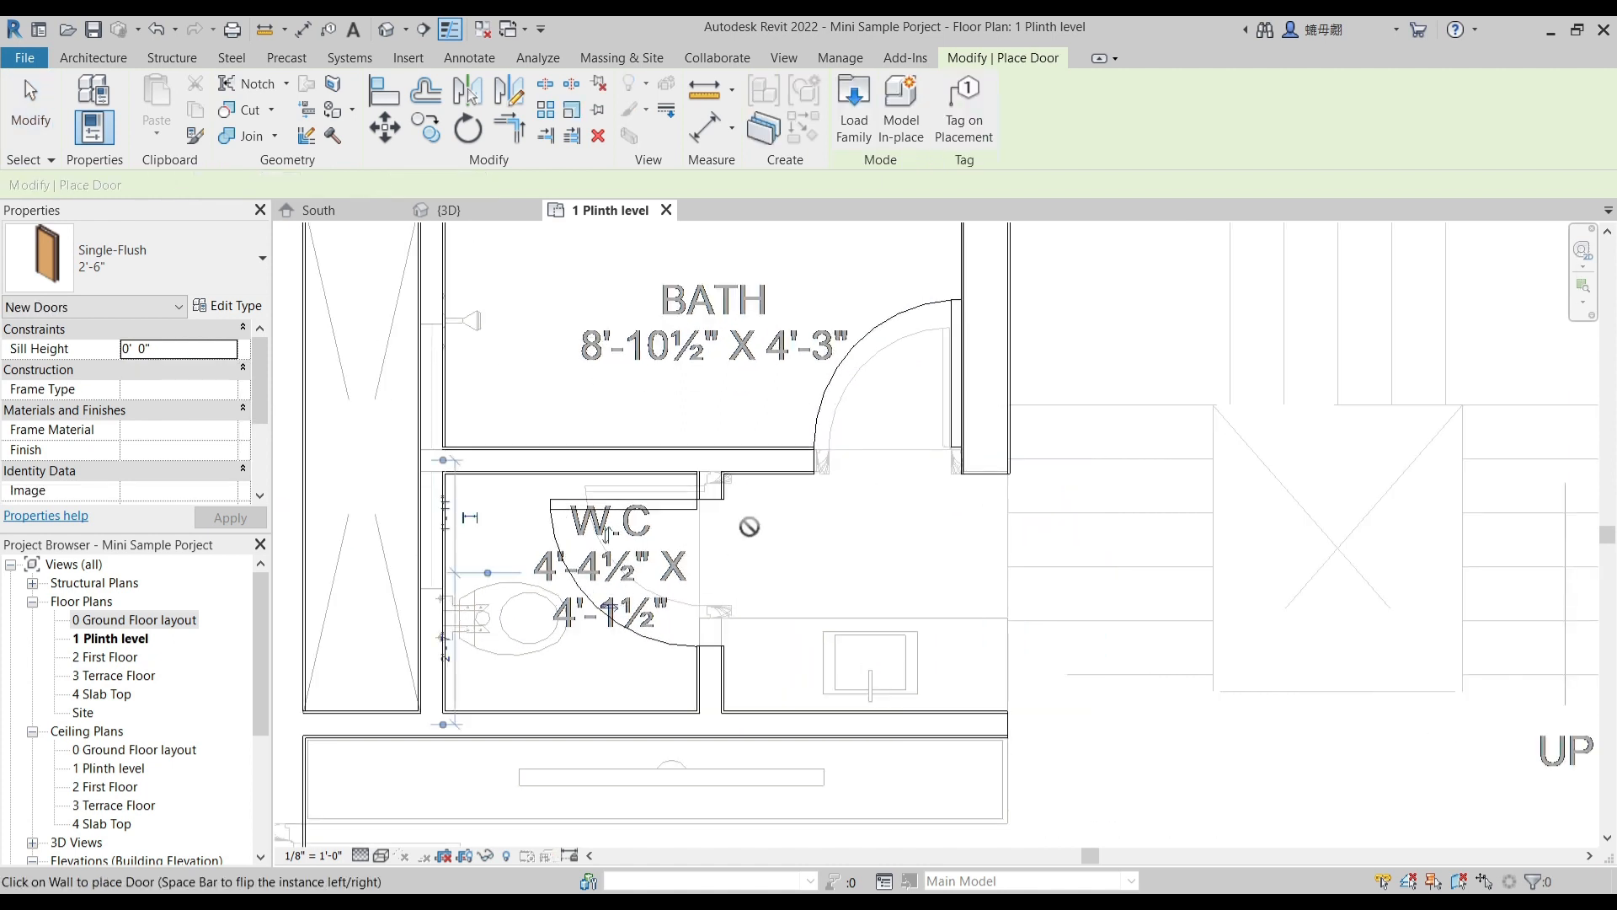
pyautogui.click(402, 82)
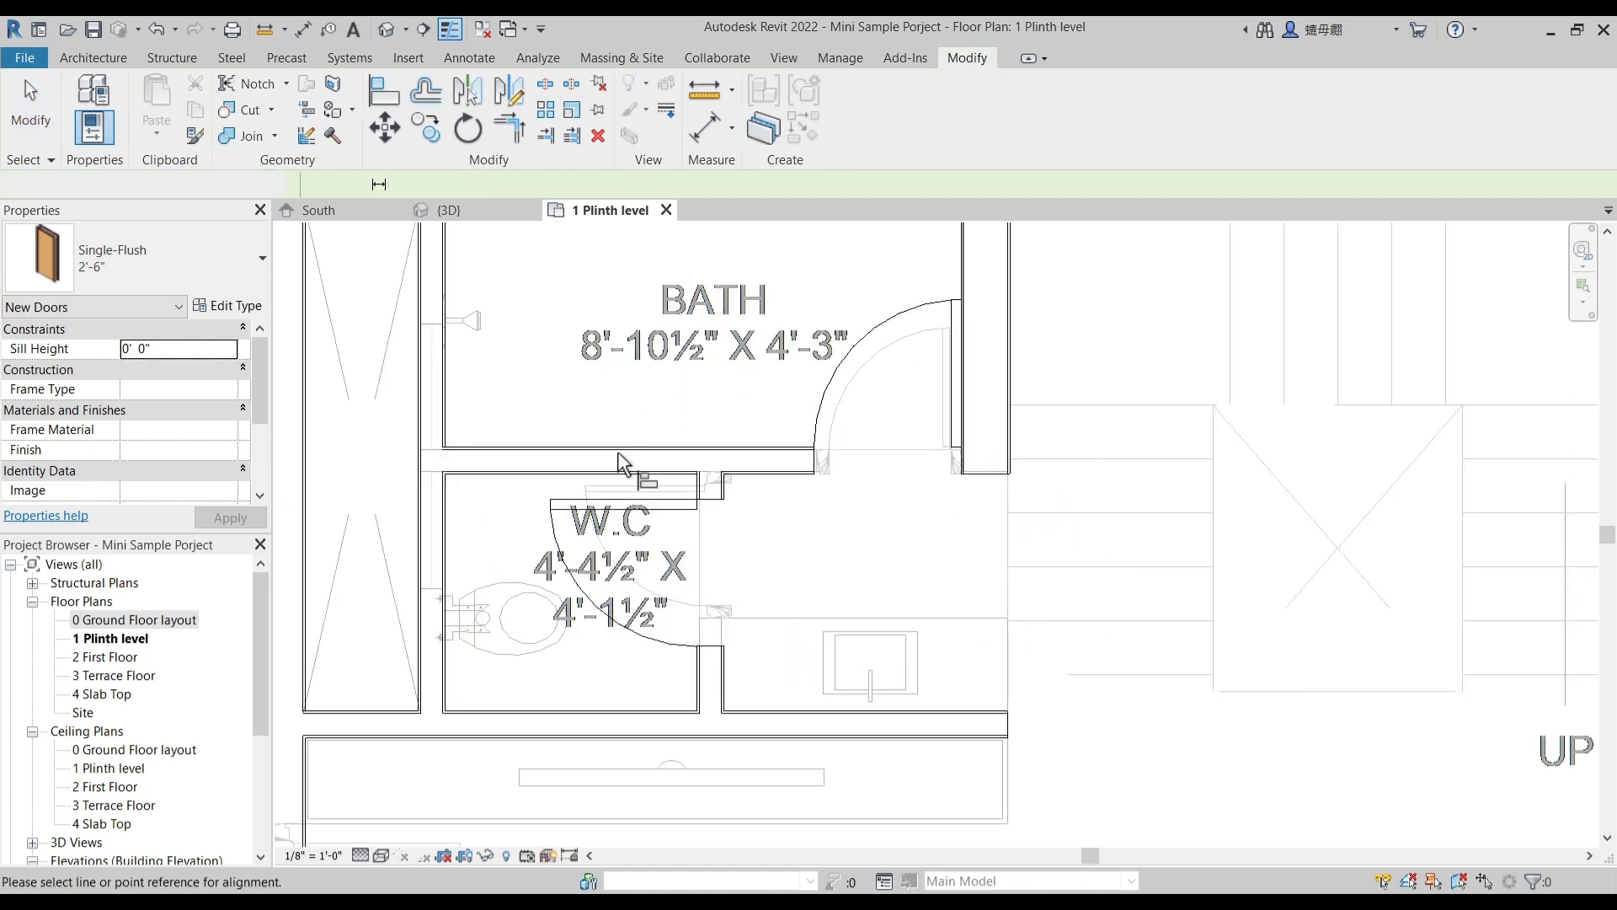
pyautogui.scroll(2, 670, 530)
pyautogui.scroll(1, 663, 434)
pyautogui.click(682, 436)
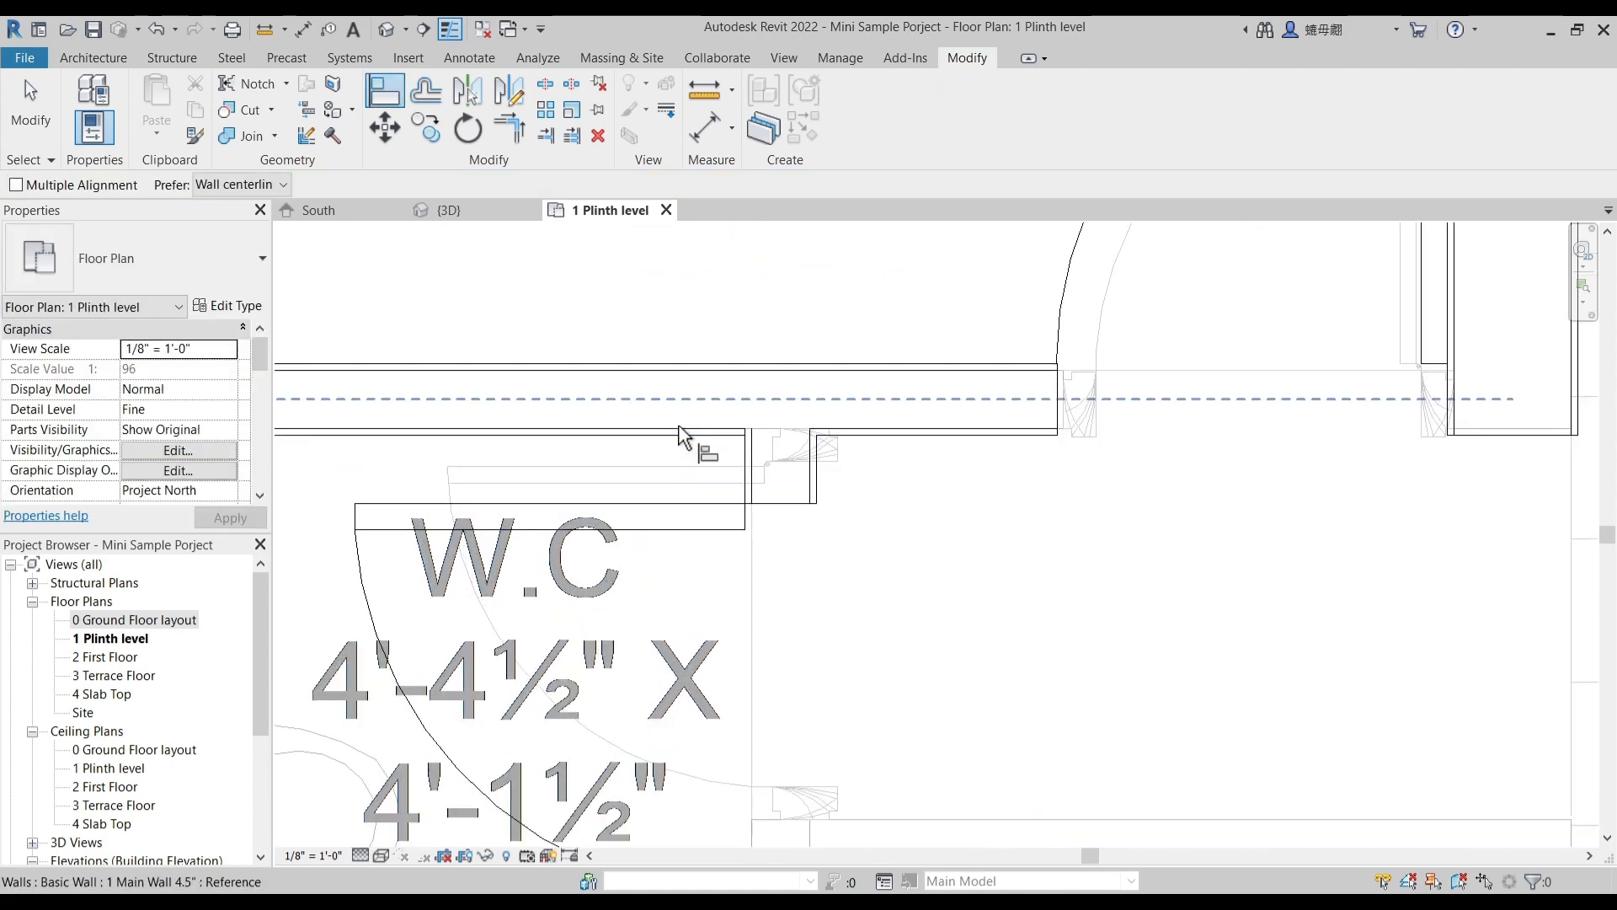
pyautogui.press('Escape')
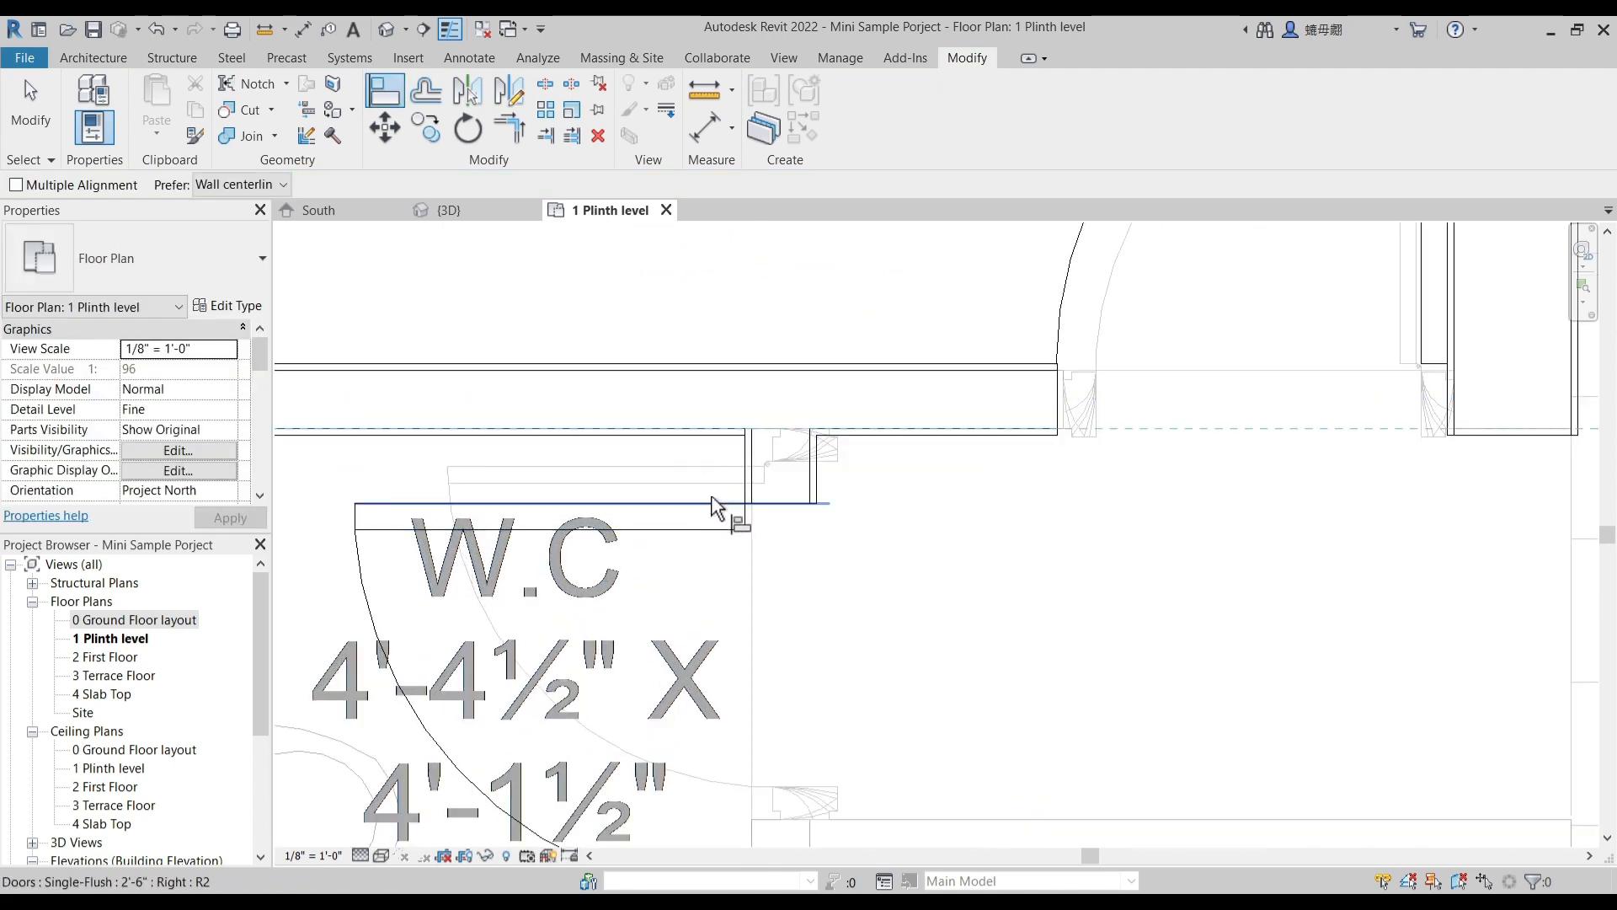
pyautogui.press('Escape')
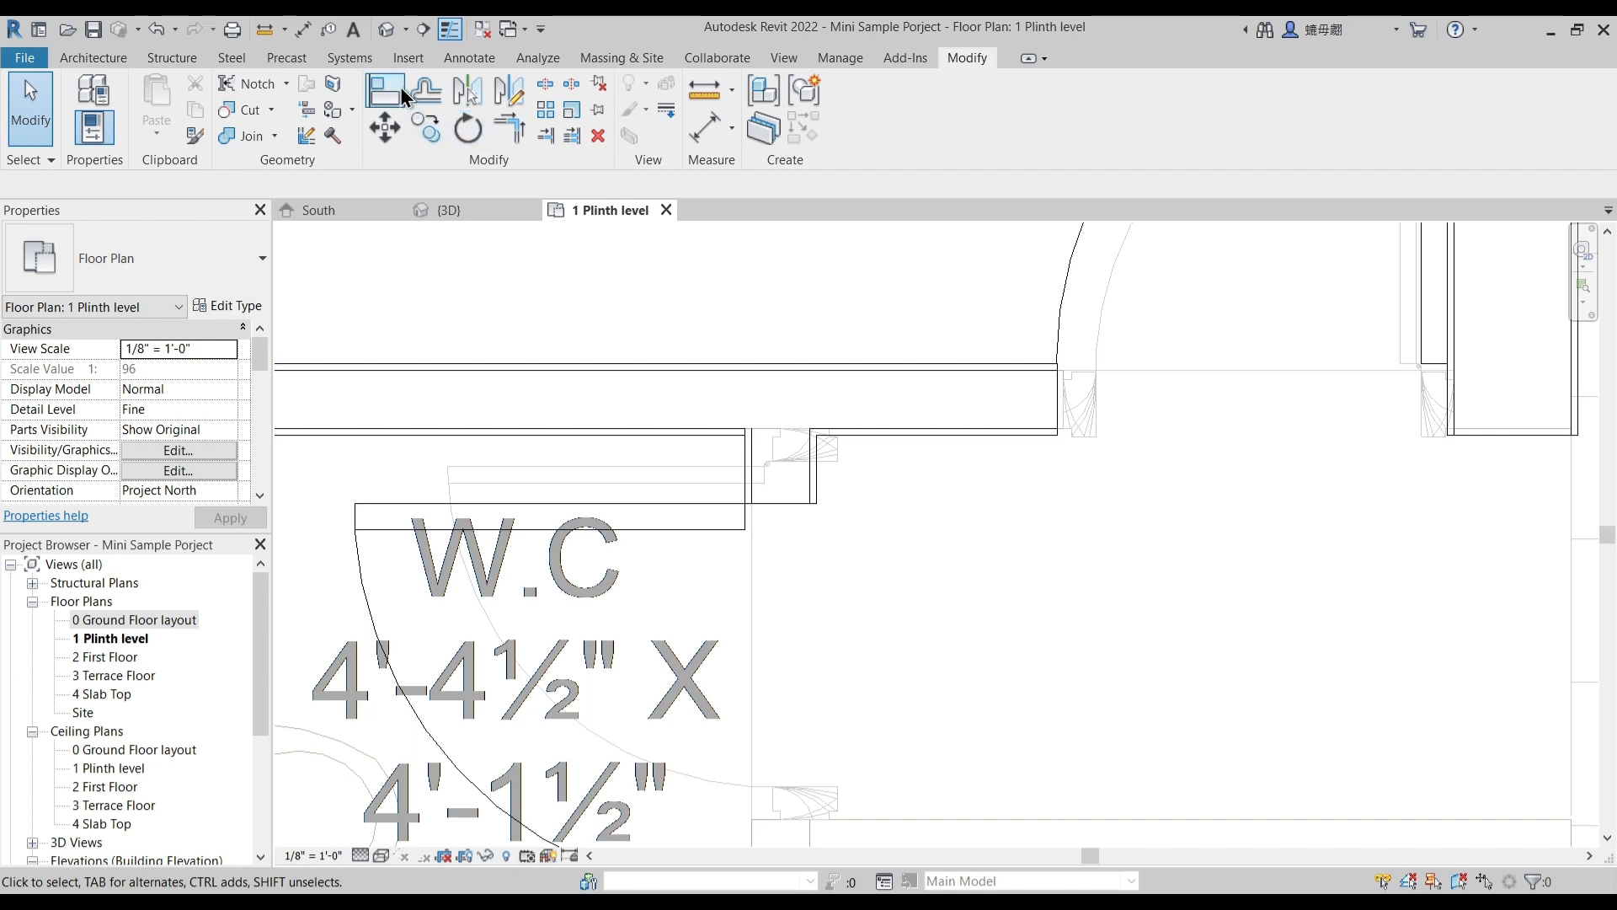
# - Align the hinge side of the W.C door with the W.C-side face of the bath partition wall
pyautogui.press('a')
pyautogui.press('l')
pyautogui.click(690, 450)
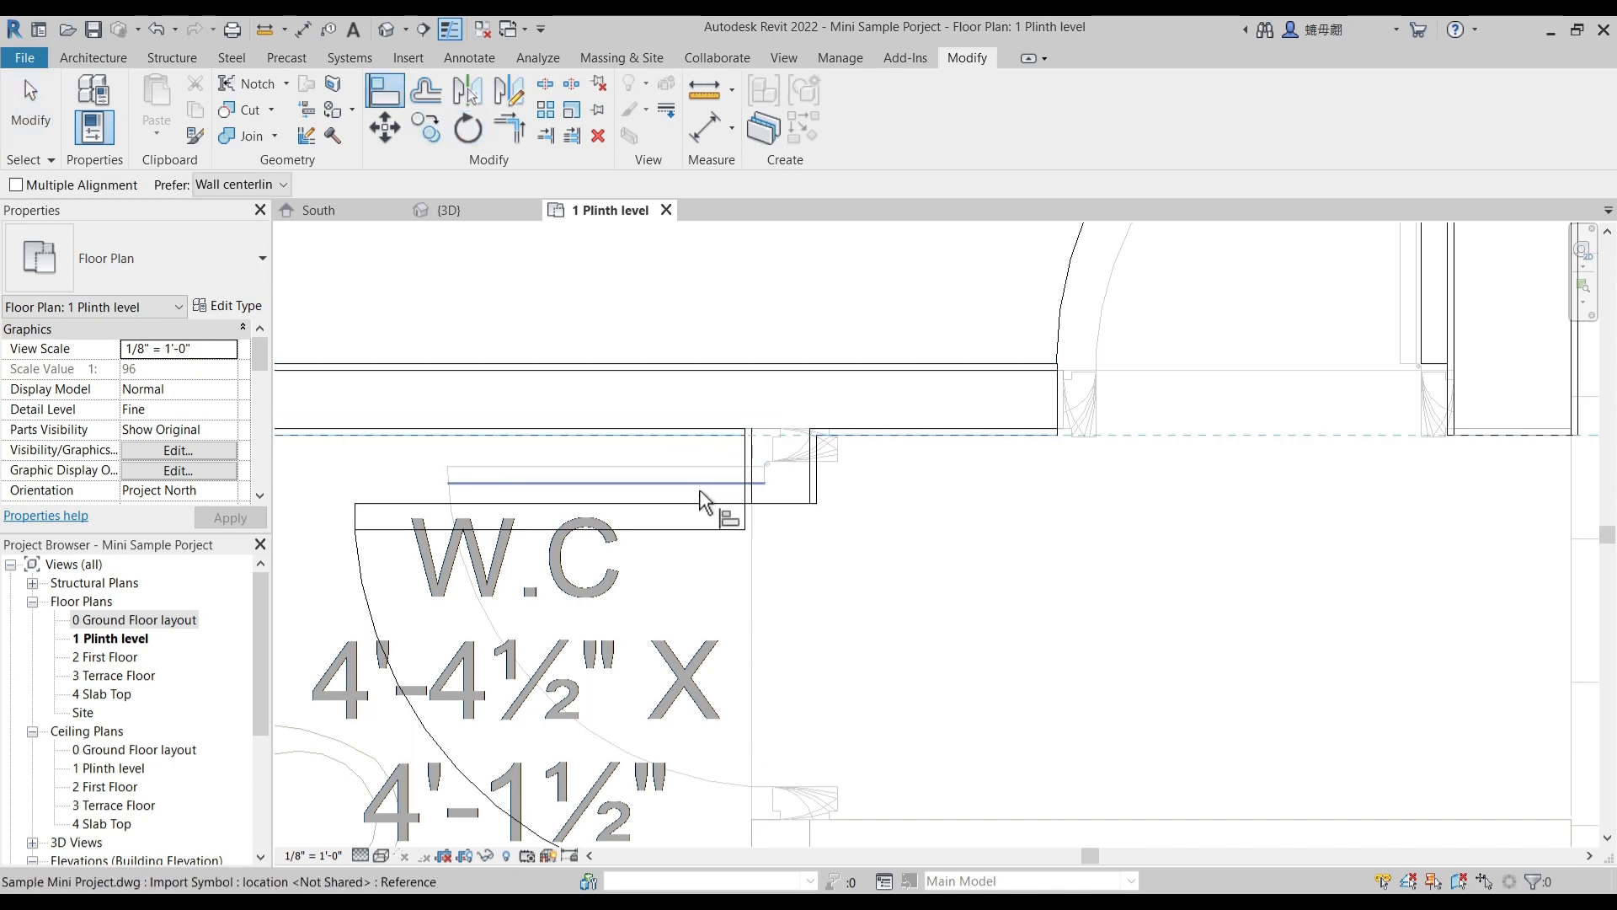
pyautogui.scroll(-6, 831, 505)
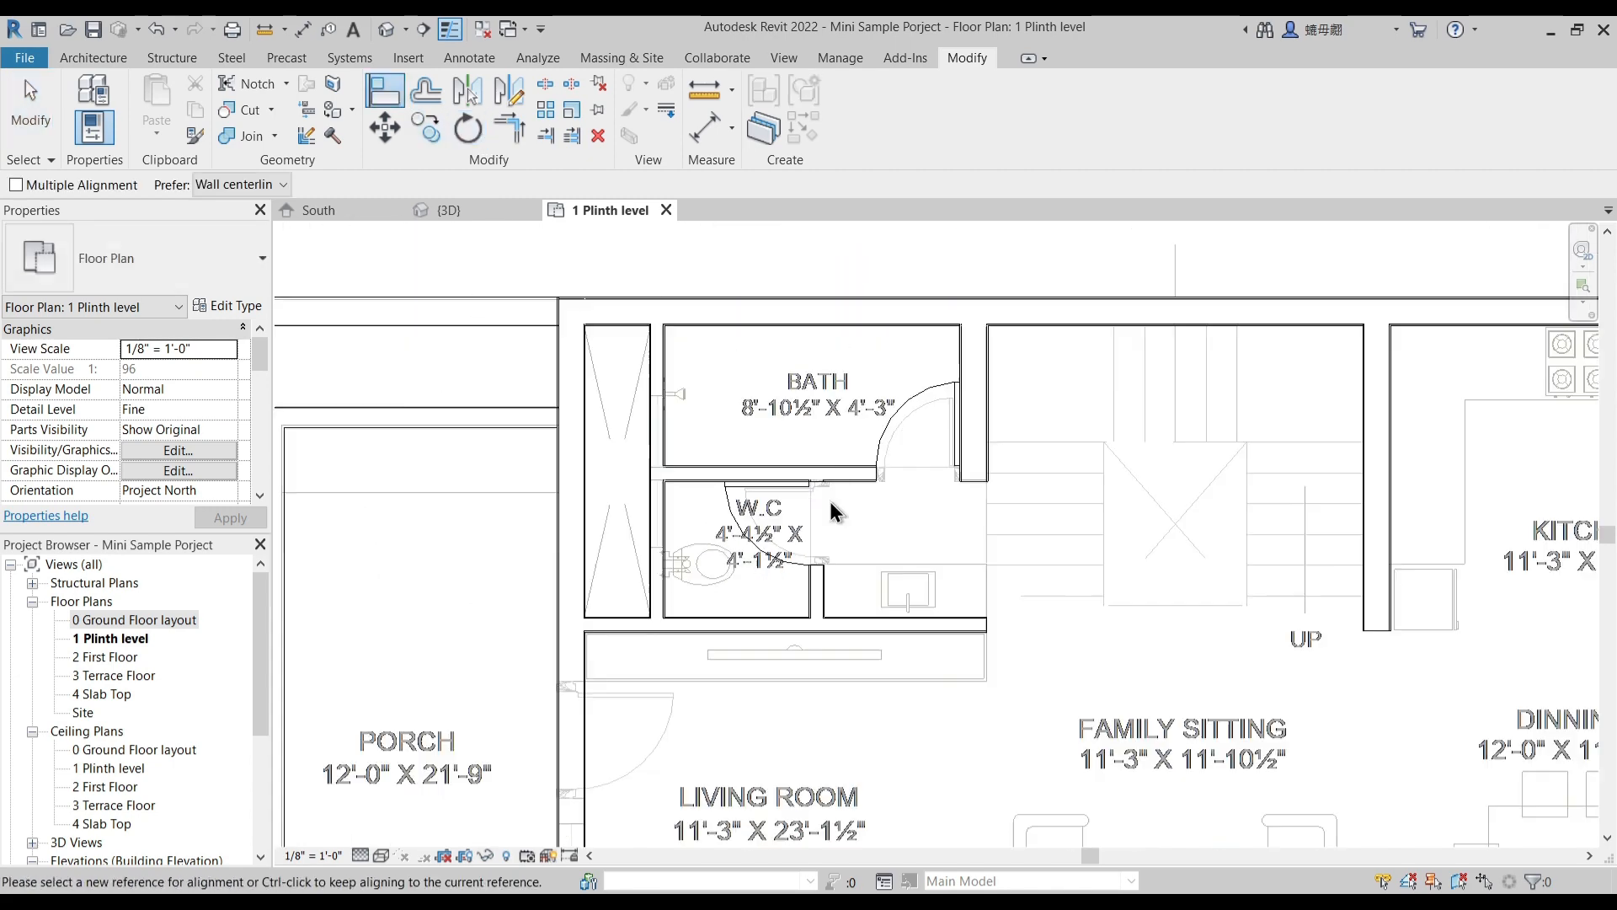
pyautogui.press('Escape')
pyautogui.press('Escape')
# - Place a Single-Flush 2'-6" door in the wall between the kitchen and the wash area, swinging into the wash area
pyautogui.scroll(-3, 832, 505)
pyautogui.moveTo(919, 576); pyautogui.dragTo(654, 583, button='middle')
pyautogui.scroll(-2, 971, 539)
pyautogui.moveTo(1029, 579); pyautogui.dragTo(958, 443, button='middle')
pyautogui.scroll(2, 589, 328)
pyautogui.click(653, 340)
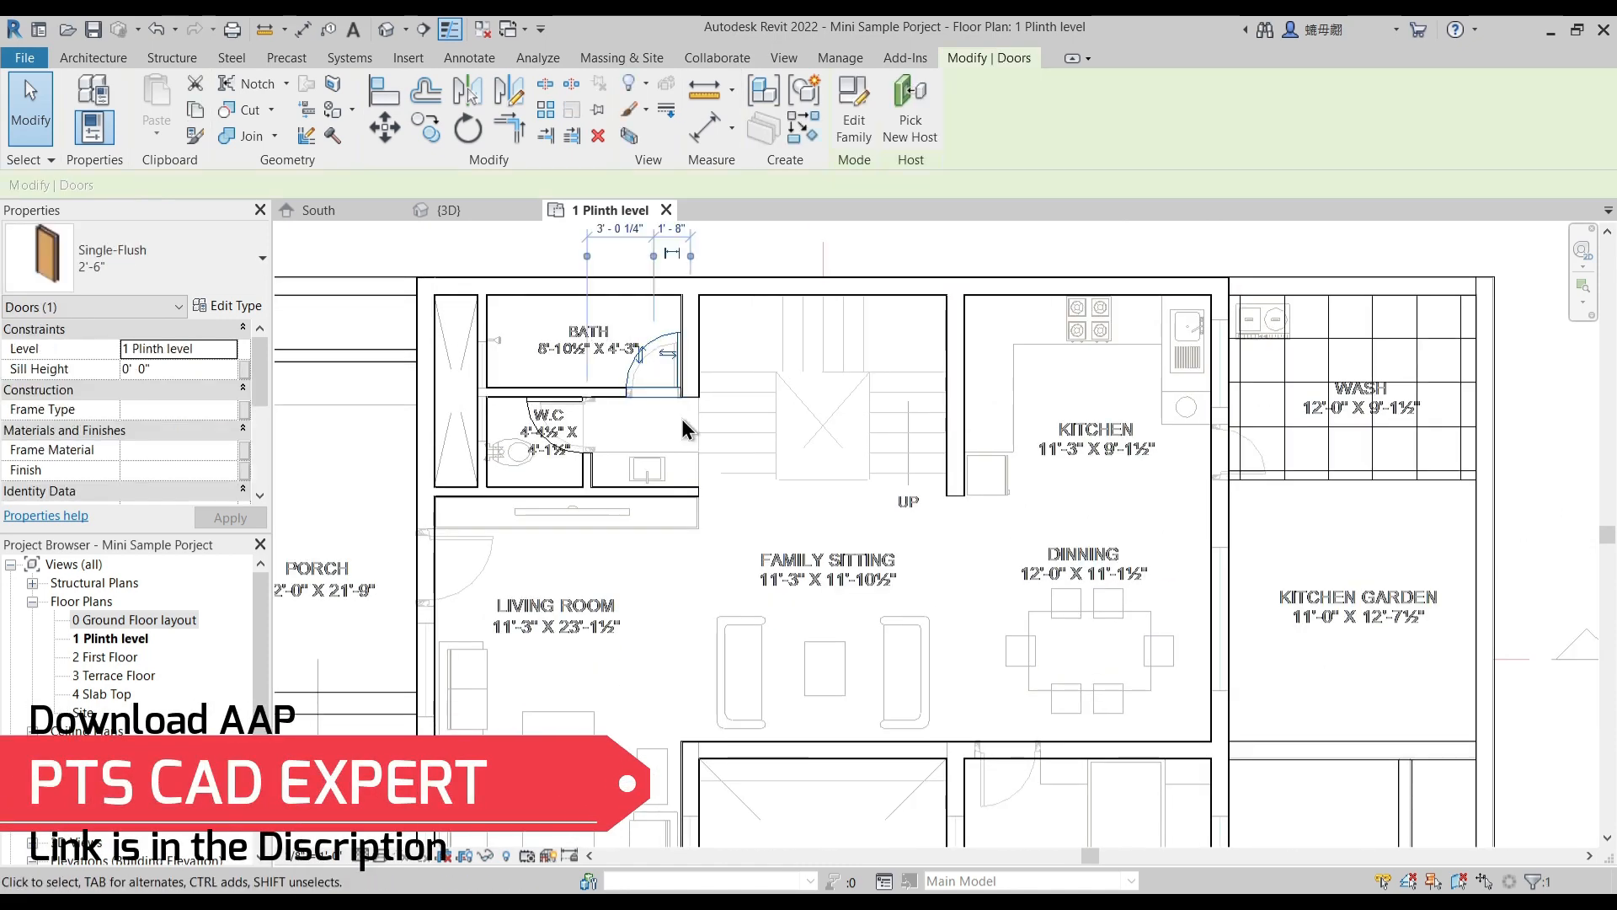
pyautogui.press('d')
pyautogui.press('r')
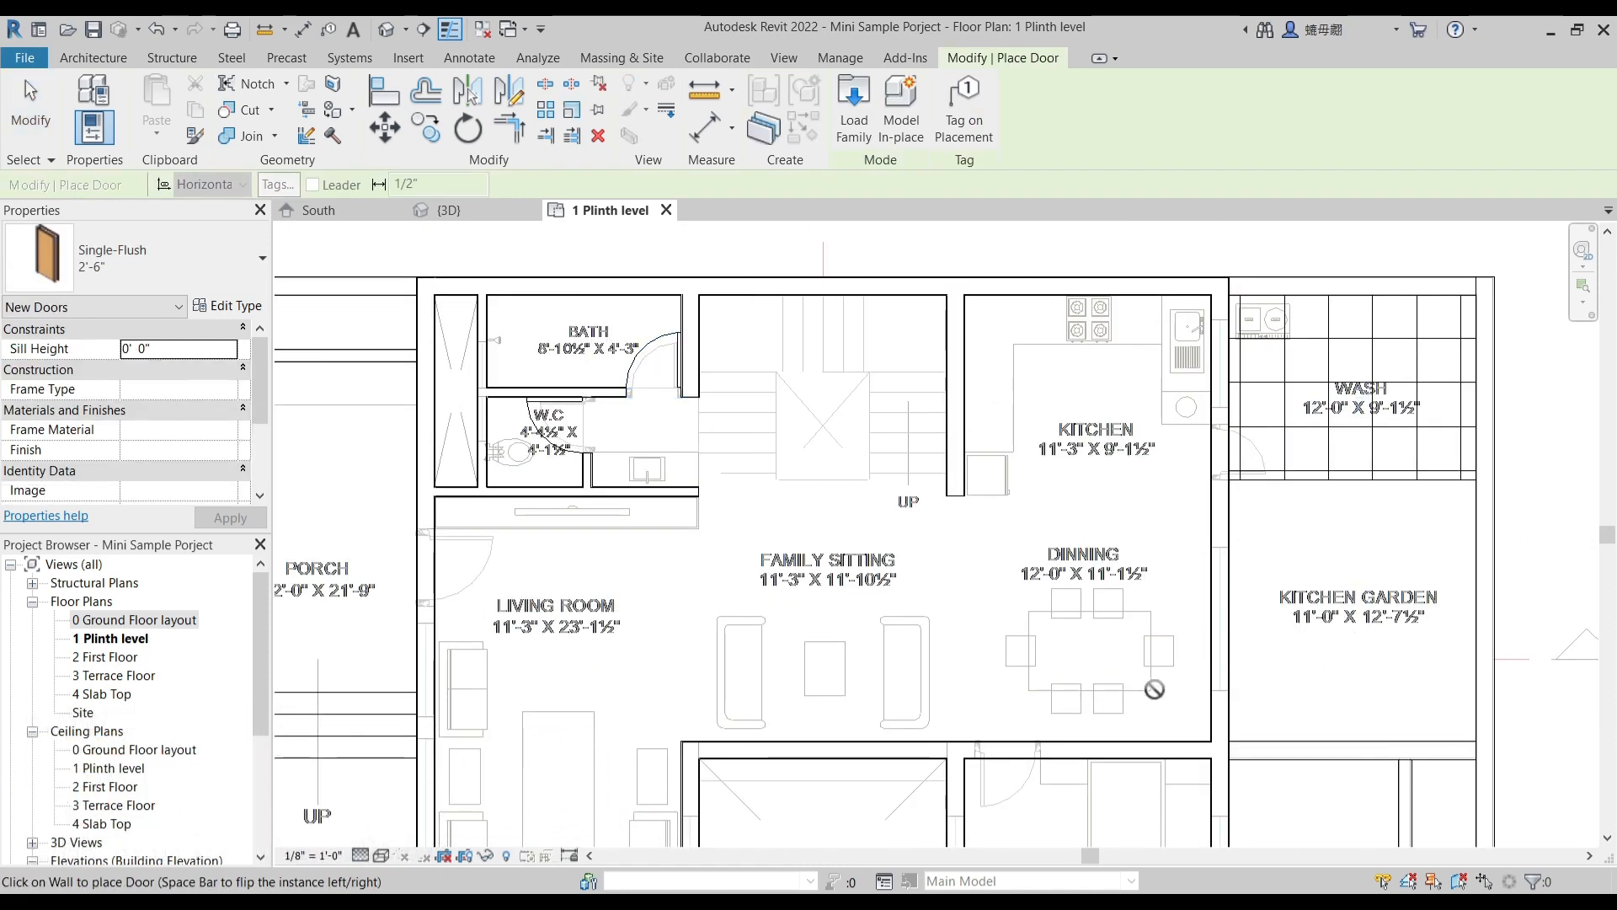
pyautogui.moveTo(1263, 460); pyautogui.dragTo(1204, 375, button='middle')
pyautogui.scroll(2, 1204, 375)
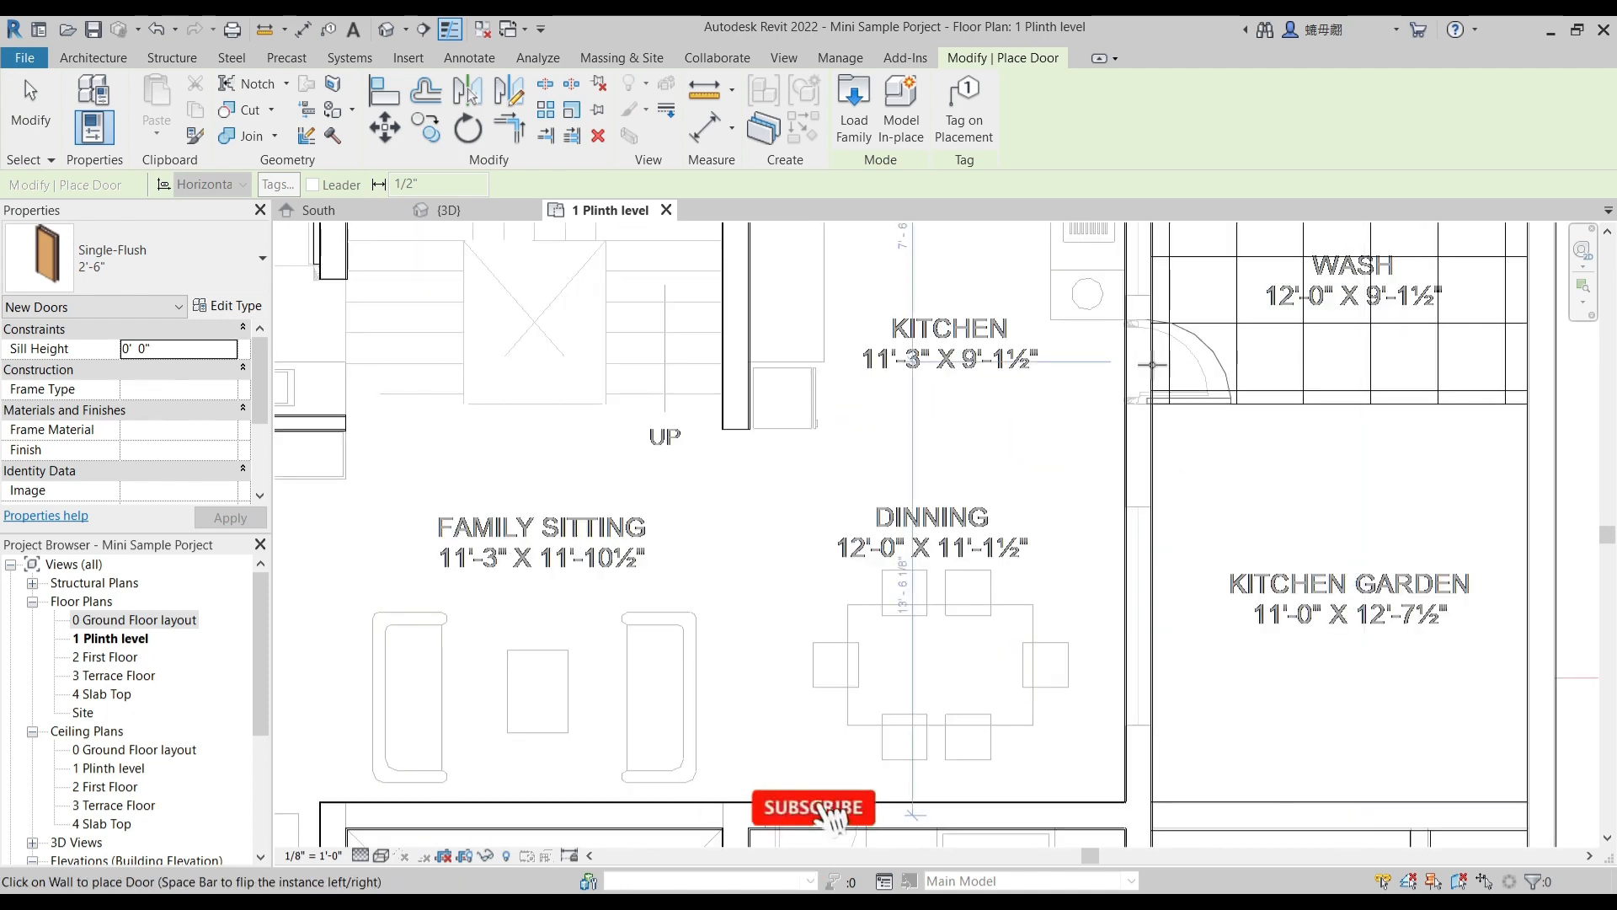
pyautogui.click(1157, 363)
pyautogui.scroll(2, 1202, 334)
pyautogui.press('Escape')
pyautogui.press('Escape')
# - Align the hinge side of the kitchen door with the edge of the wash area nearest the kitchen garden
pyautogui.scroll(1, 1143, 446)
pyautogui.moveTo(1140, 445); pyautogui.dragTo(1076, 676, button='middle')
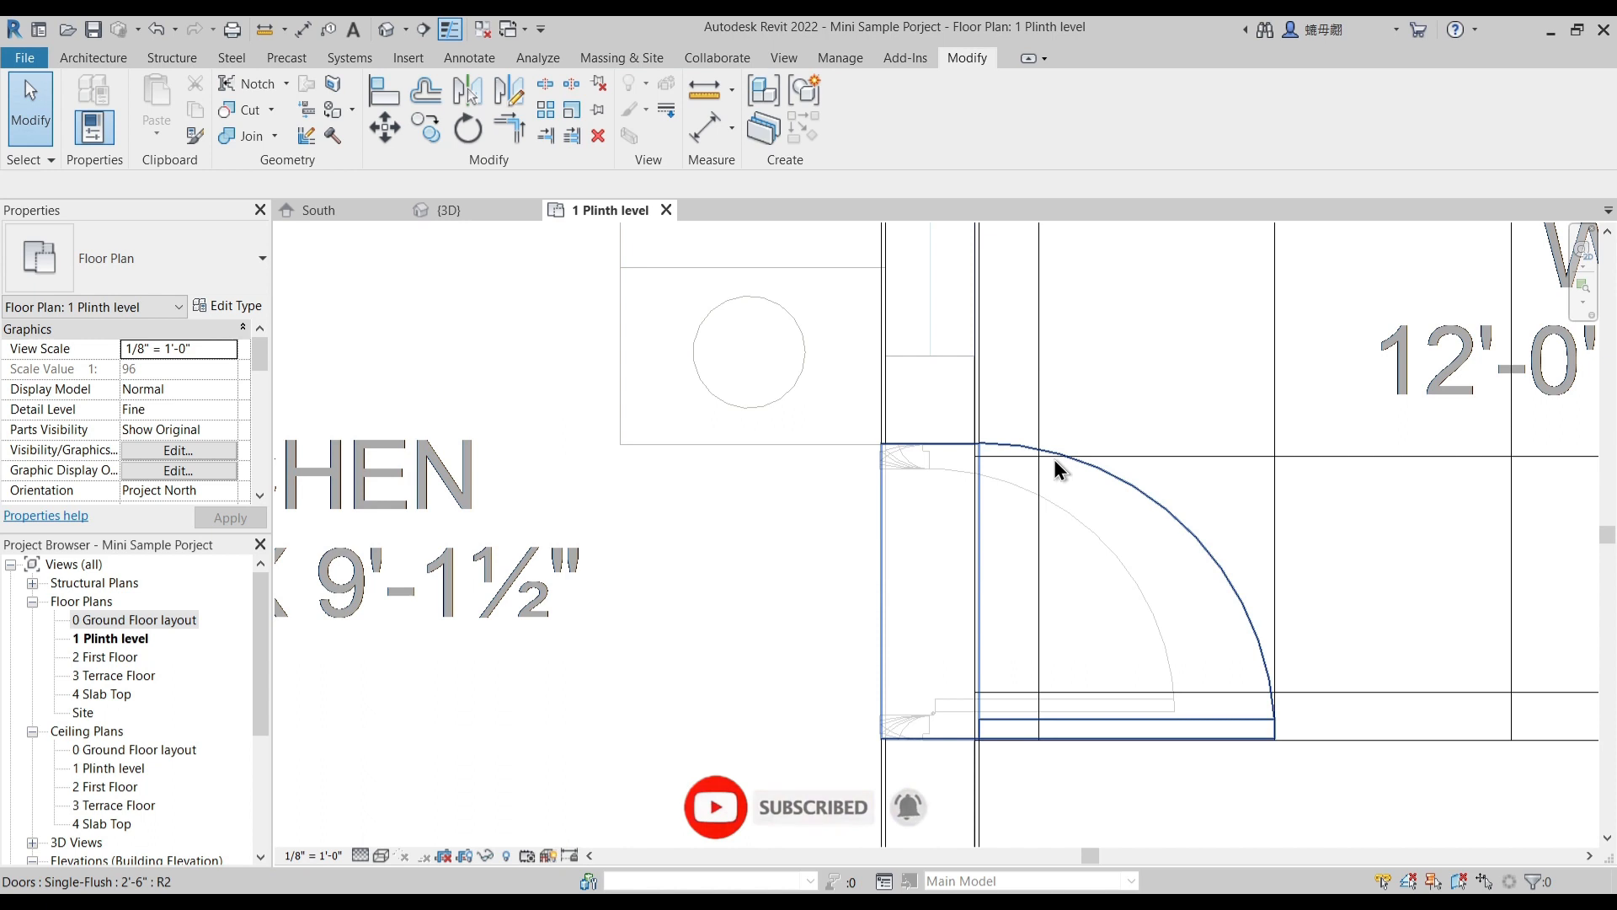
pyautogui.moveTo(1032, 616); pyautogui.dragTo(1008, 514, button='middle')
pyautogui.moveTo(1058, 371); pyautogui.dragTo(1063, 292)
pyautogui.press('Escape')
pyautogui.moveTo(896, 508); pyautogui.dragTo(888, 424, button='middle')
pyautogui.click(390, 94)
pyautogui.scroll(1, 924, 585)
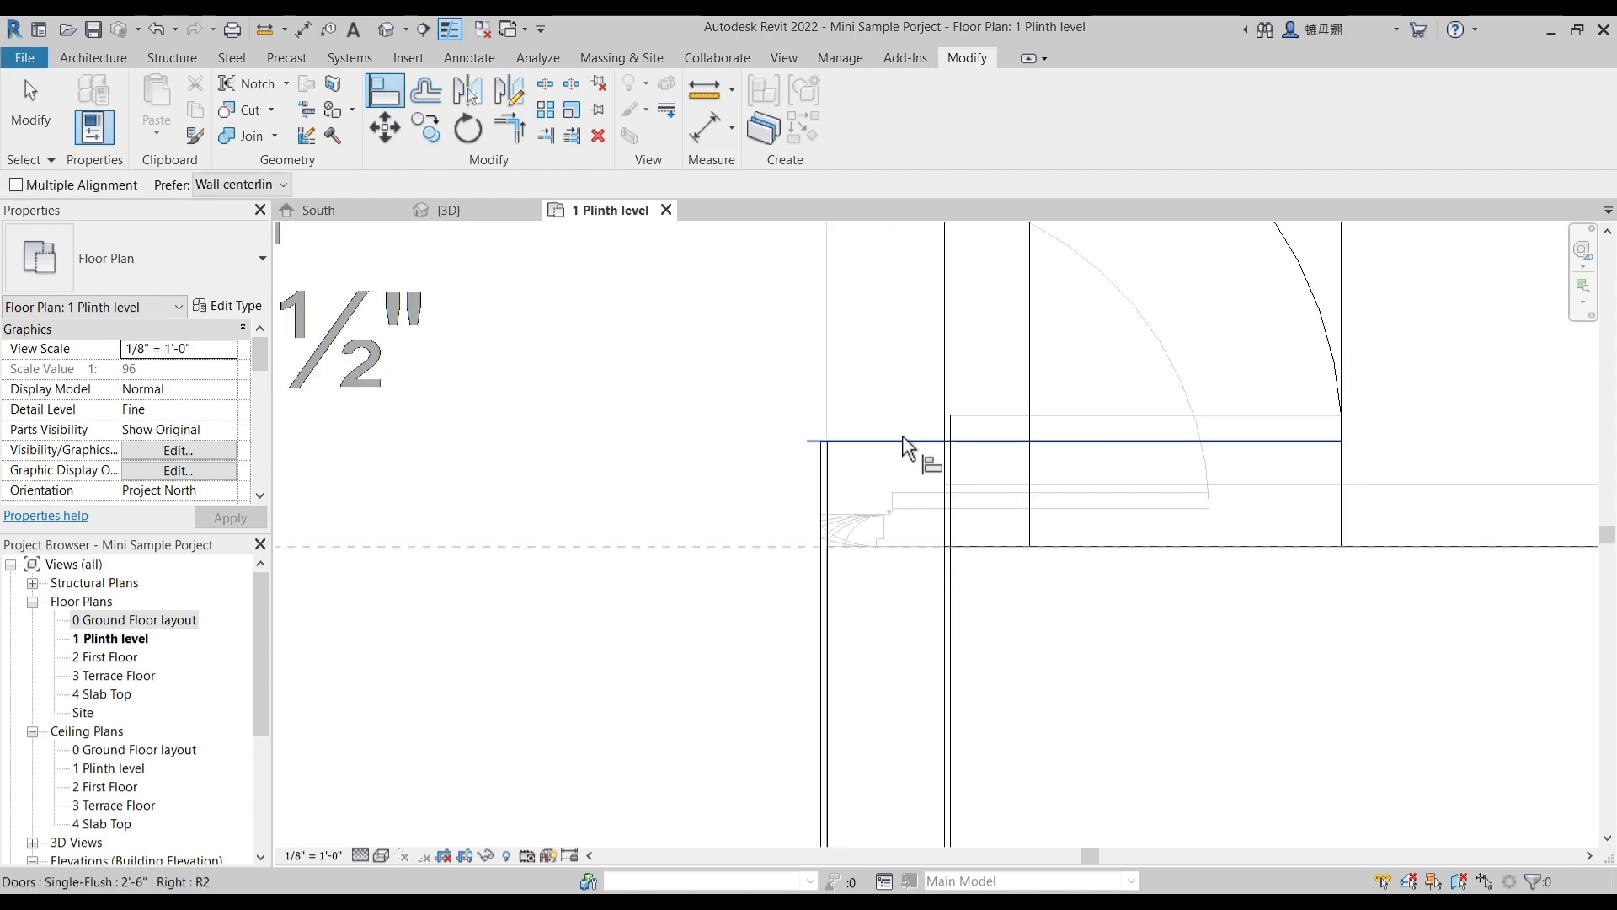
pyautogui.scroll(-2, 1022, 459)
pyautogui.press('Escape')
pyautogui.scroll(-2, 867, 494)
# - Create a similar Single-Flush 2'-6" door in the wall between the dining area and the parent bedroom, swinging into the bedroom
pyautogui.click(1072, 406)
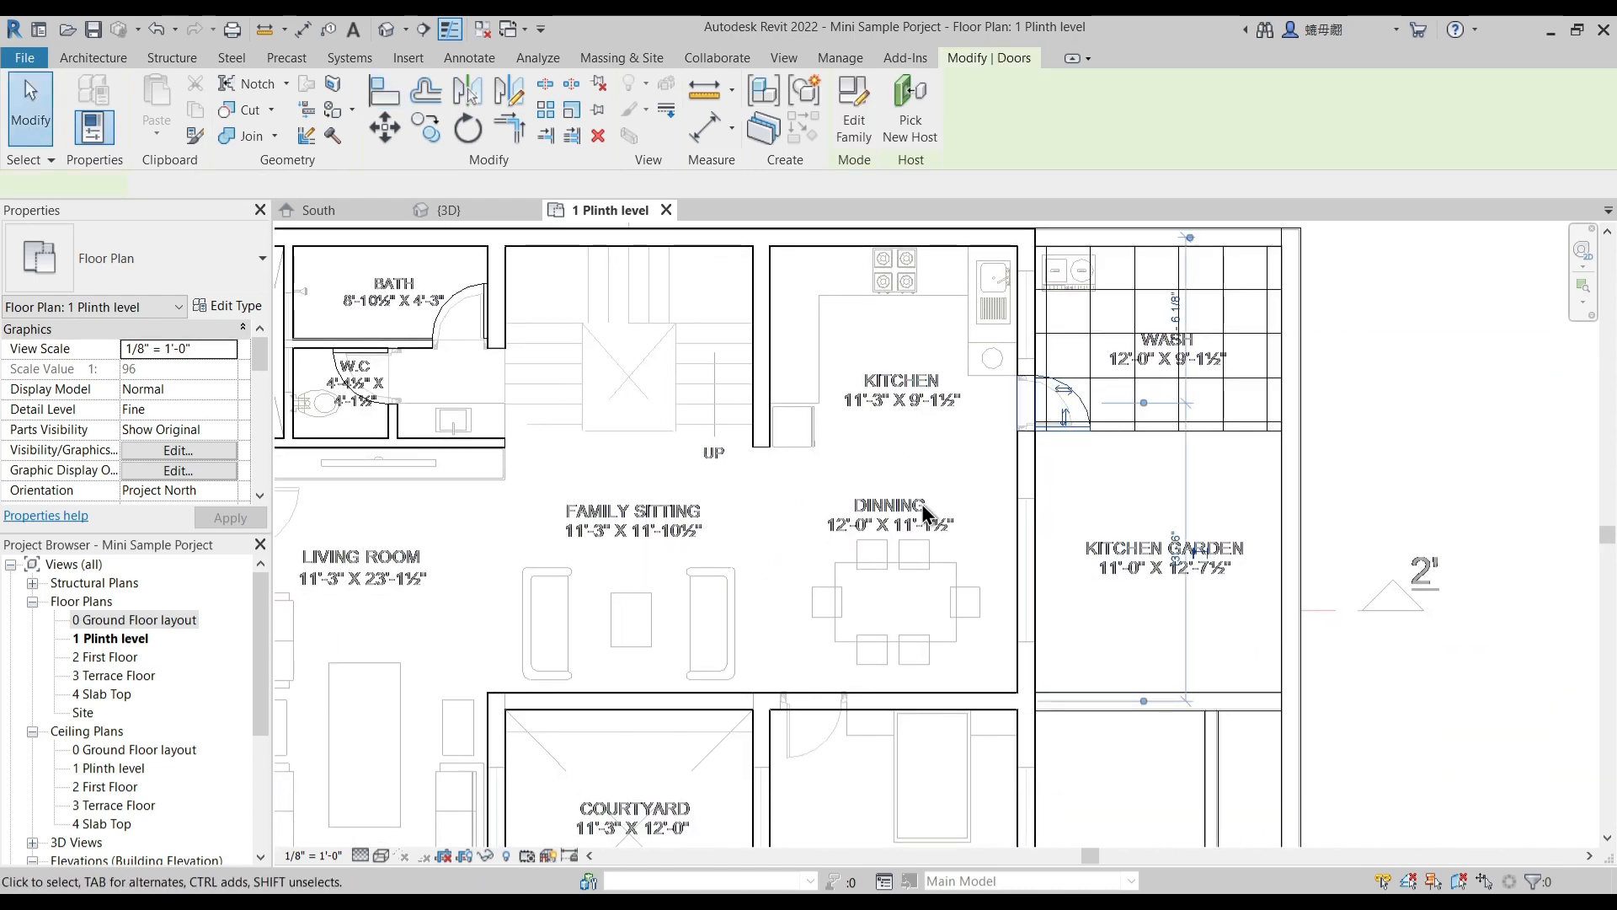
pyautogui.press('c')
pyautogui.press('s')
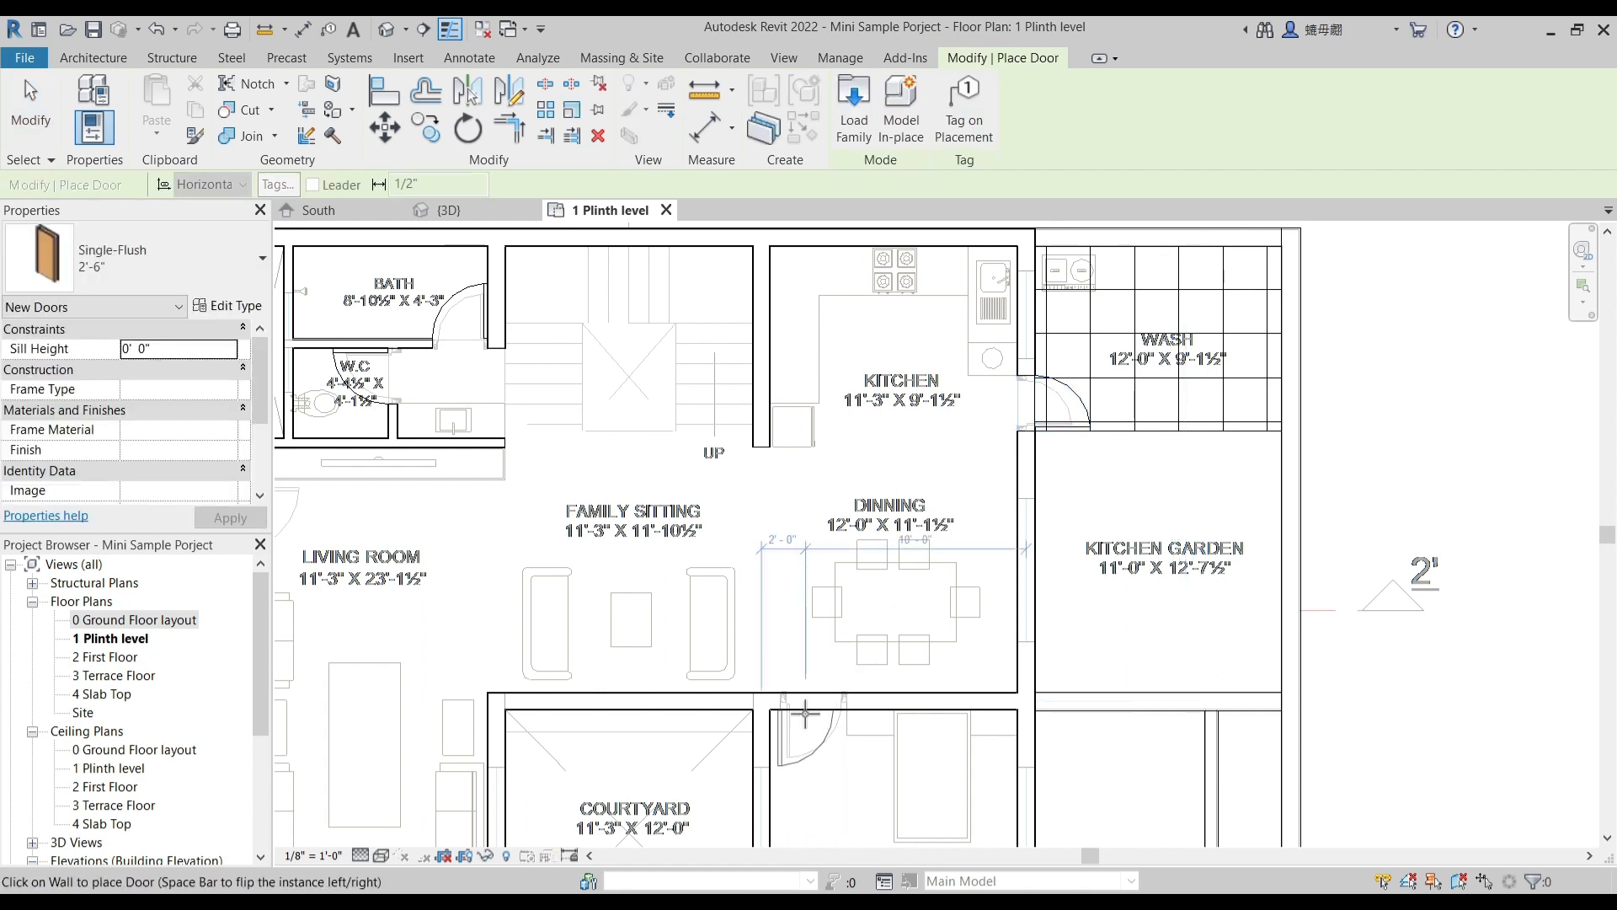
pyautogui.click(827, 716)
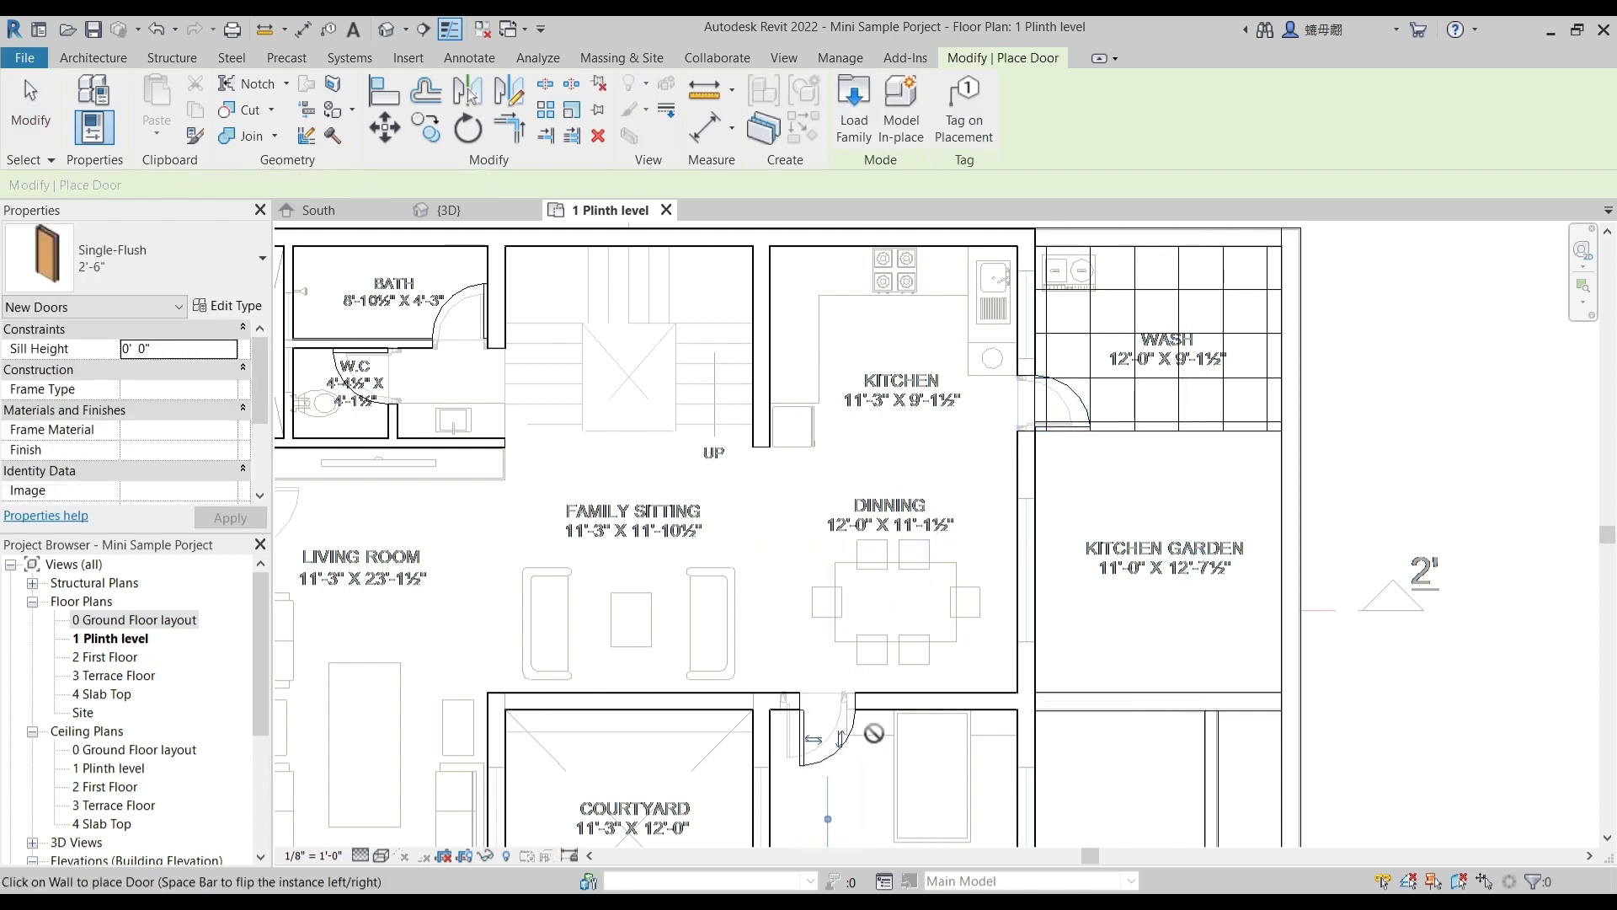
pyautogui.press('Escape')
# - Duplicate the parent bedroom door's Single-Flush type under the name 3'-0"
pyautogui.click(830, 755)
pyautogui.click(235, 305)
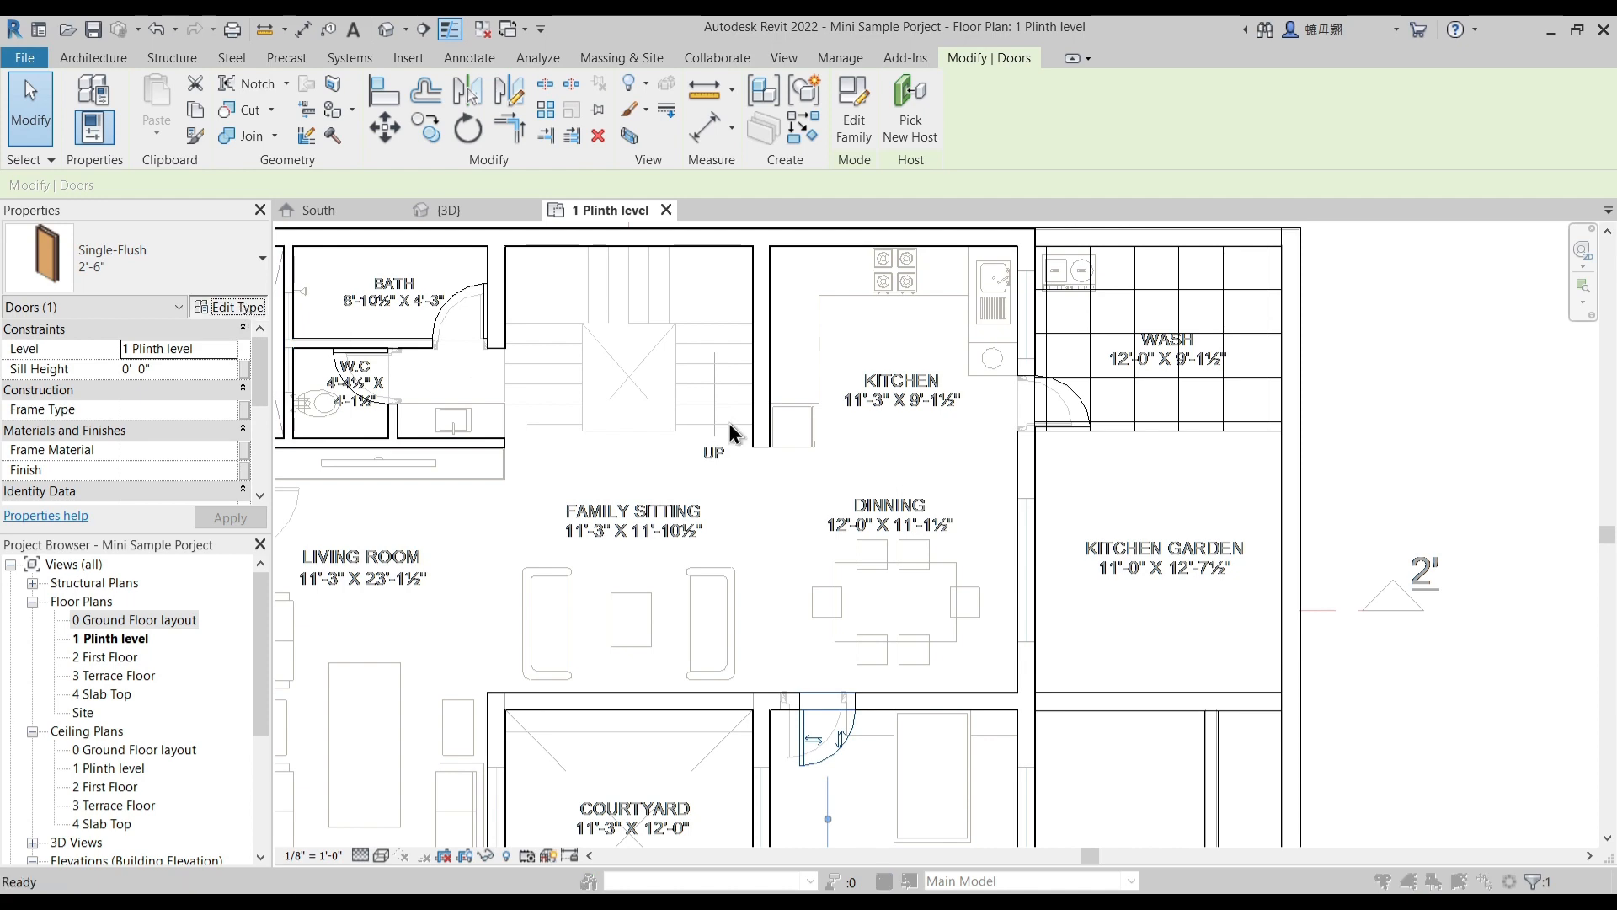
pyautogui.click(1264, 274)
pyautogui.press('Escape')
pyautogui.click(1277, 273)
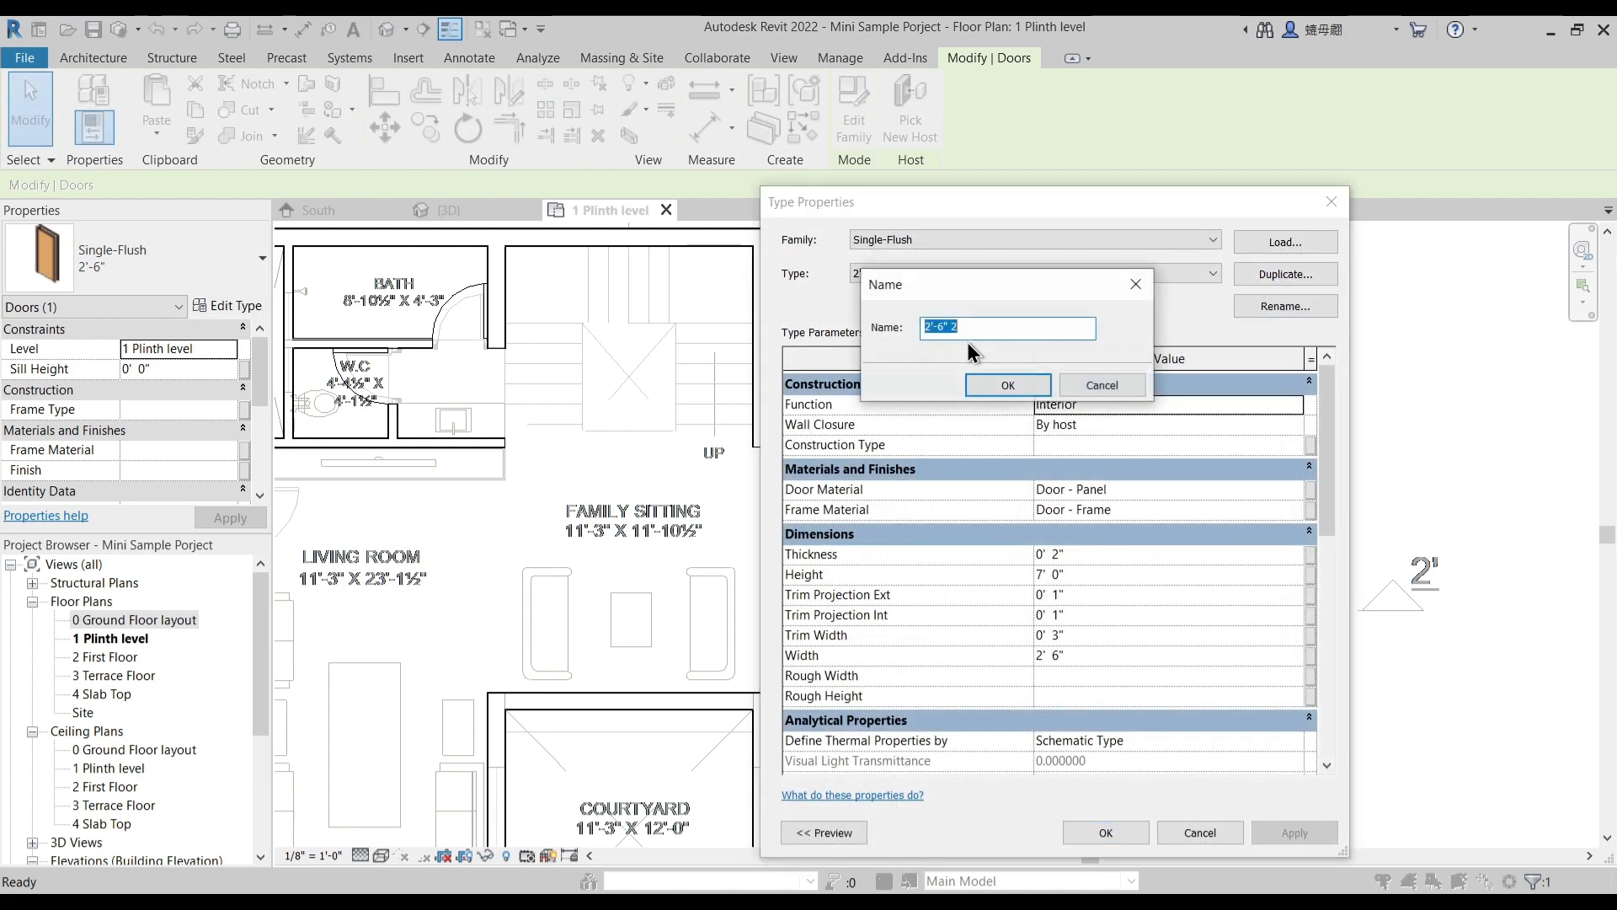
pyautogui.write("3'-0")
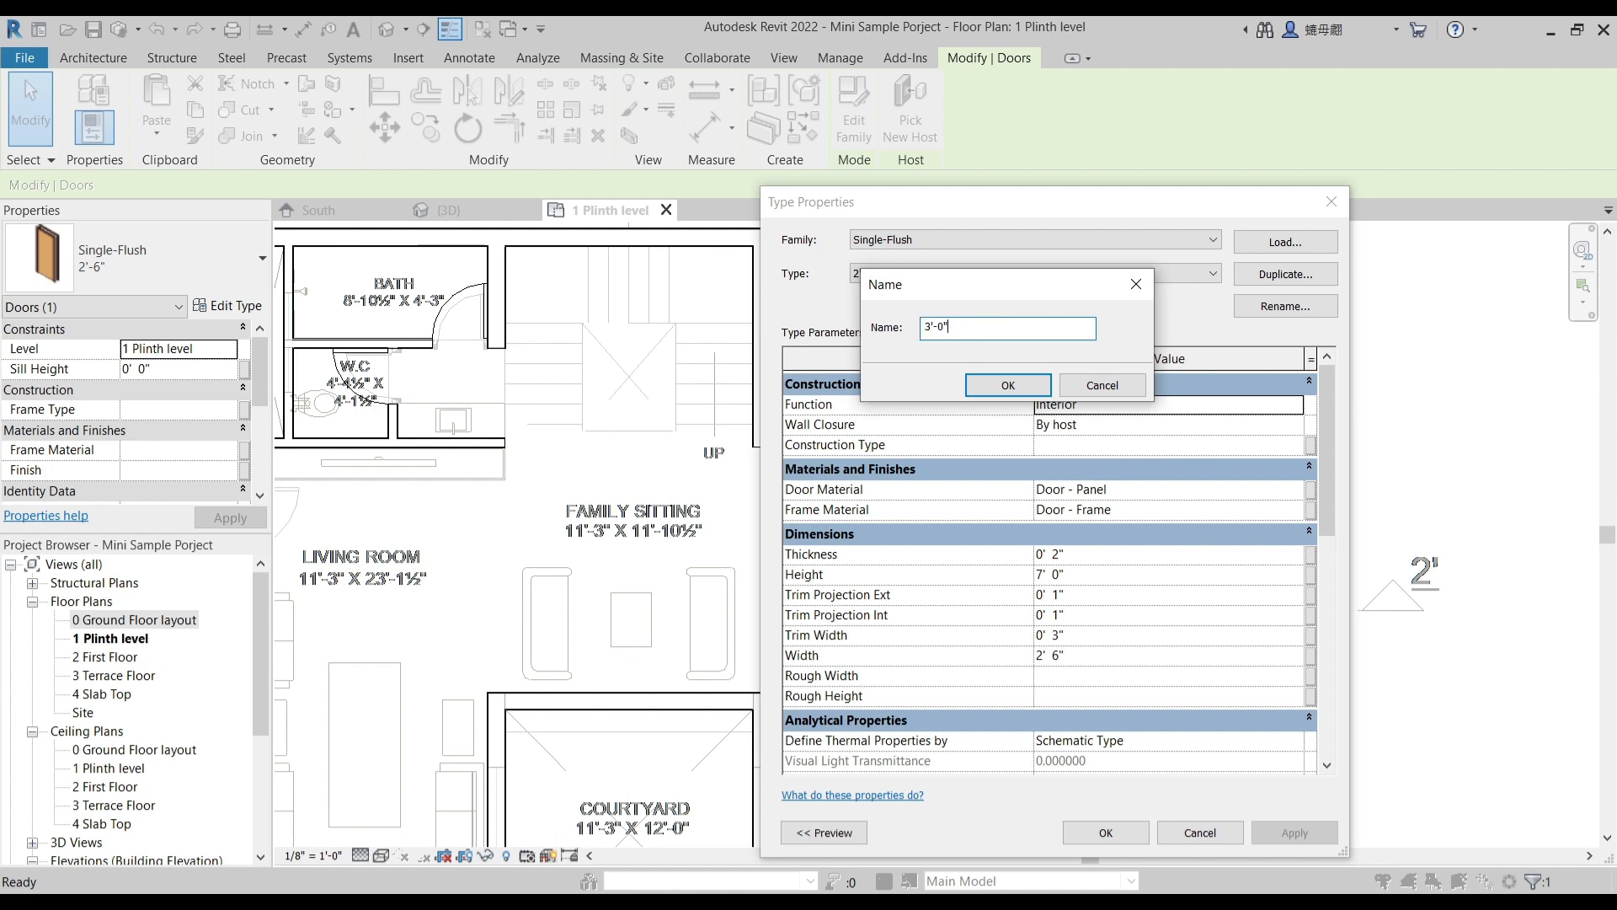
pyautogui.click(1009, 386)
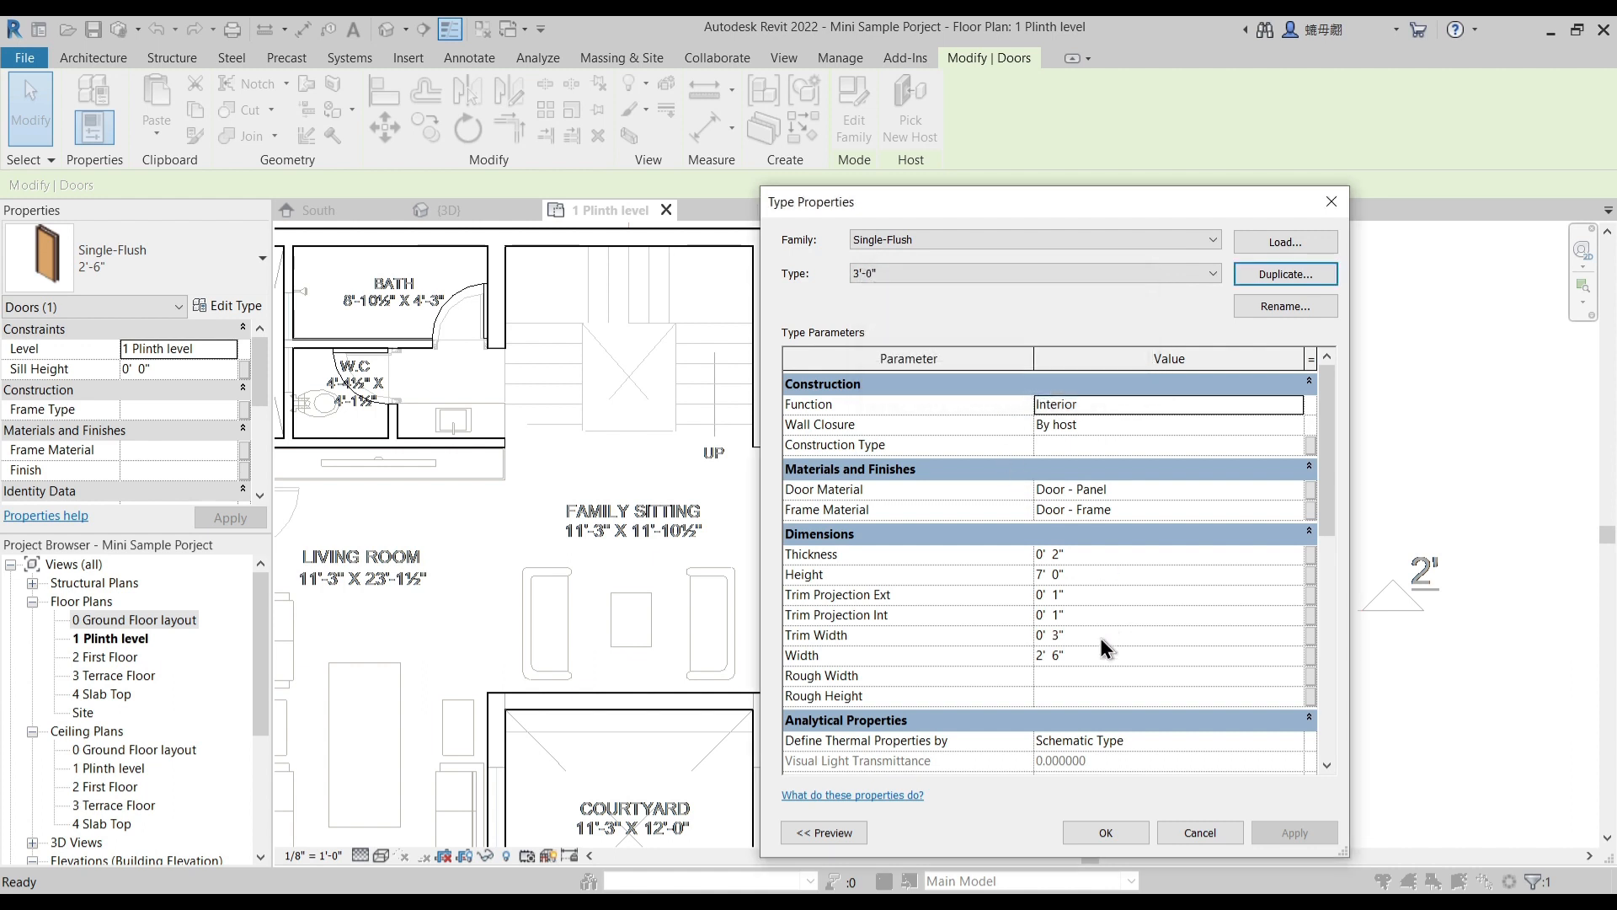
# - Set the width of the 3'-0" door type to 3' 0" and apply the type to the parent bedroom door
pyautogui.click(1068, 657)
pyautogui.write('3')
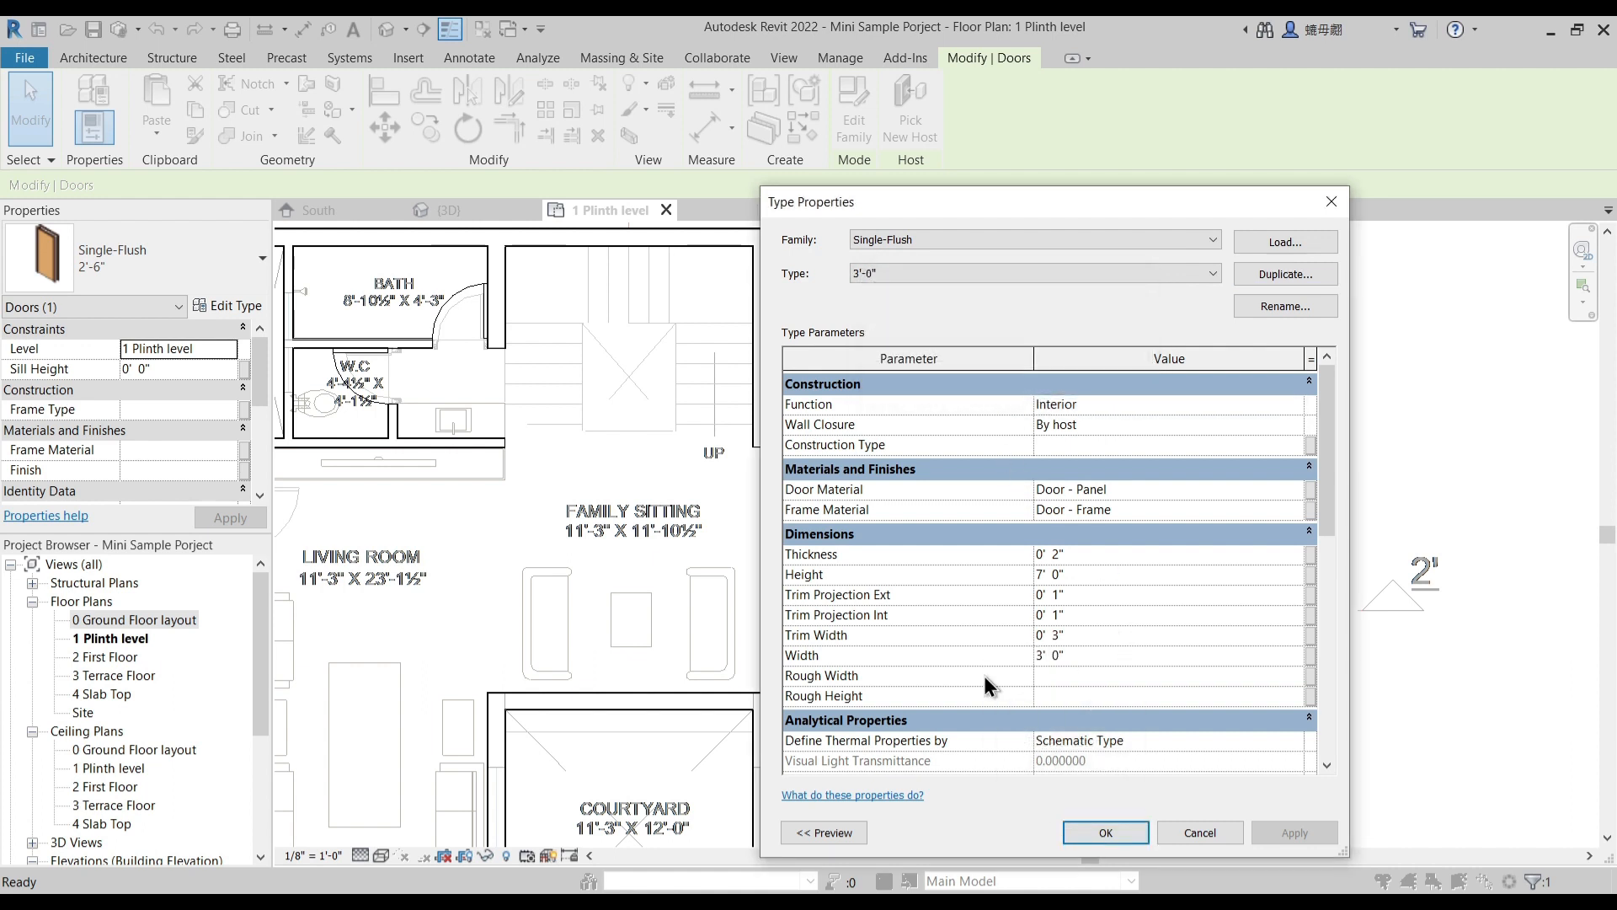
pyautogui.click(1121, 834)
# - Align the hinge side of the parent bedroom door with the matching edge of the underlay door opening
pyautogui.scroll(3, 845, 693)
pyautogui.scroll(2, 845, 693)
pyautogui.click(761, 678)
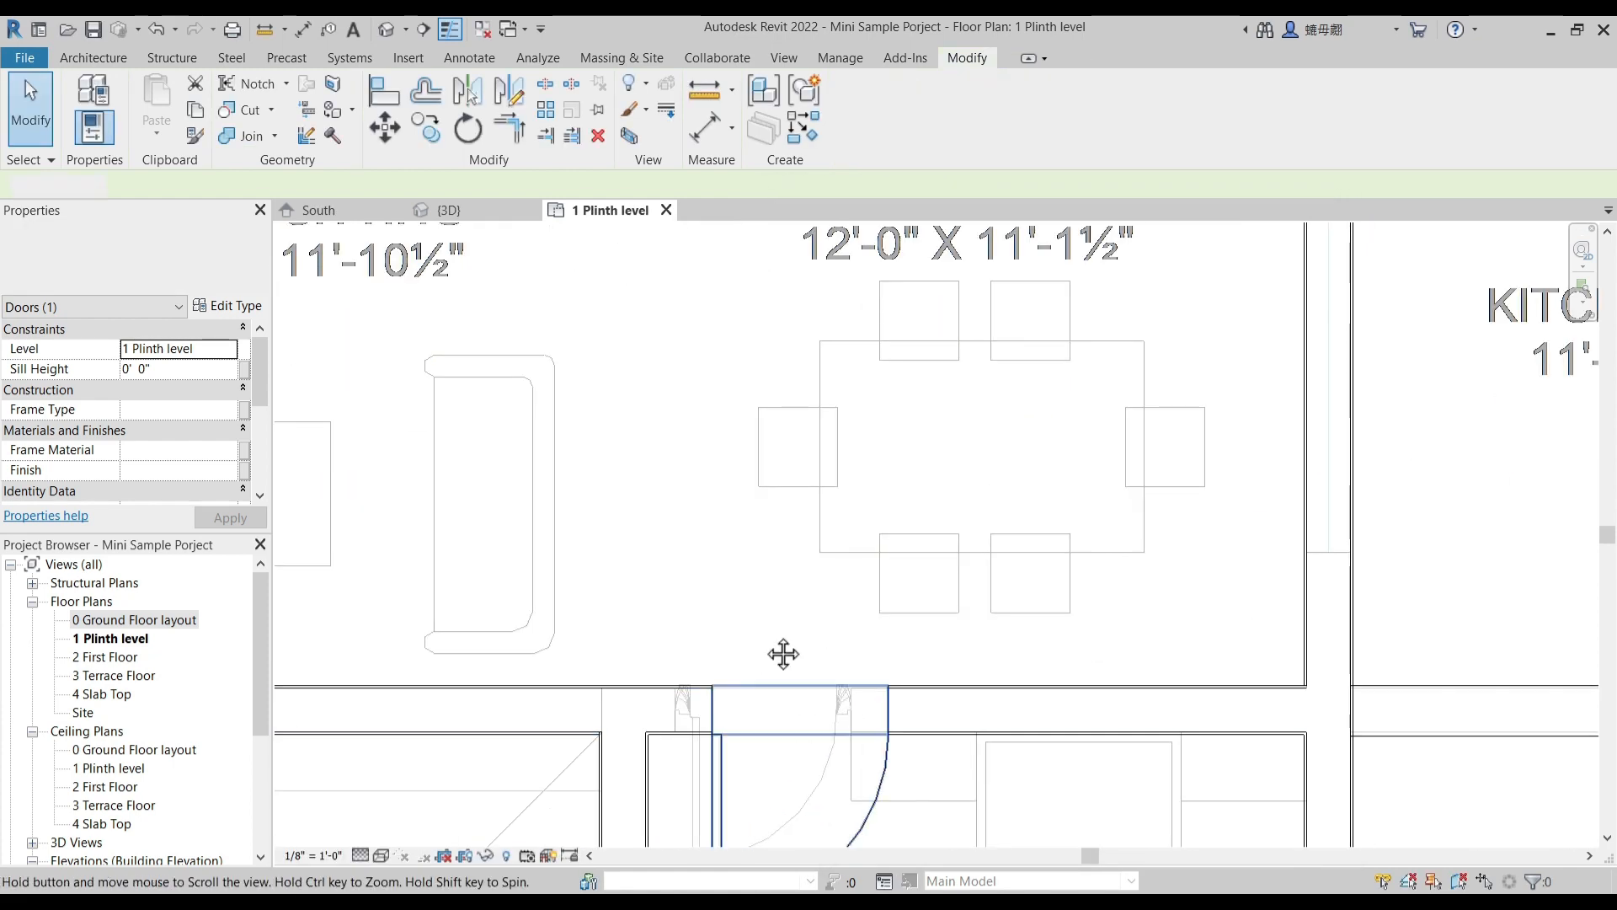
pyautogui.moveTo(764, 683); pyautogui.dragTo(793, 523, button='middle')
pyautogui.click(384, 94)
pyautogui.scroll(4, 704, 606)
pyautogui.click(800, 484)
pyautogui.scroll(-5, 958, 514)
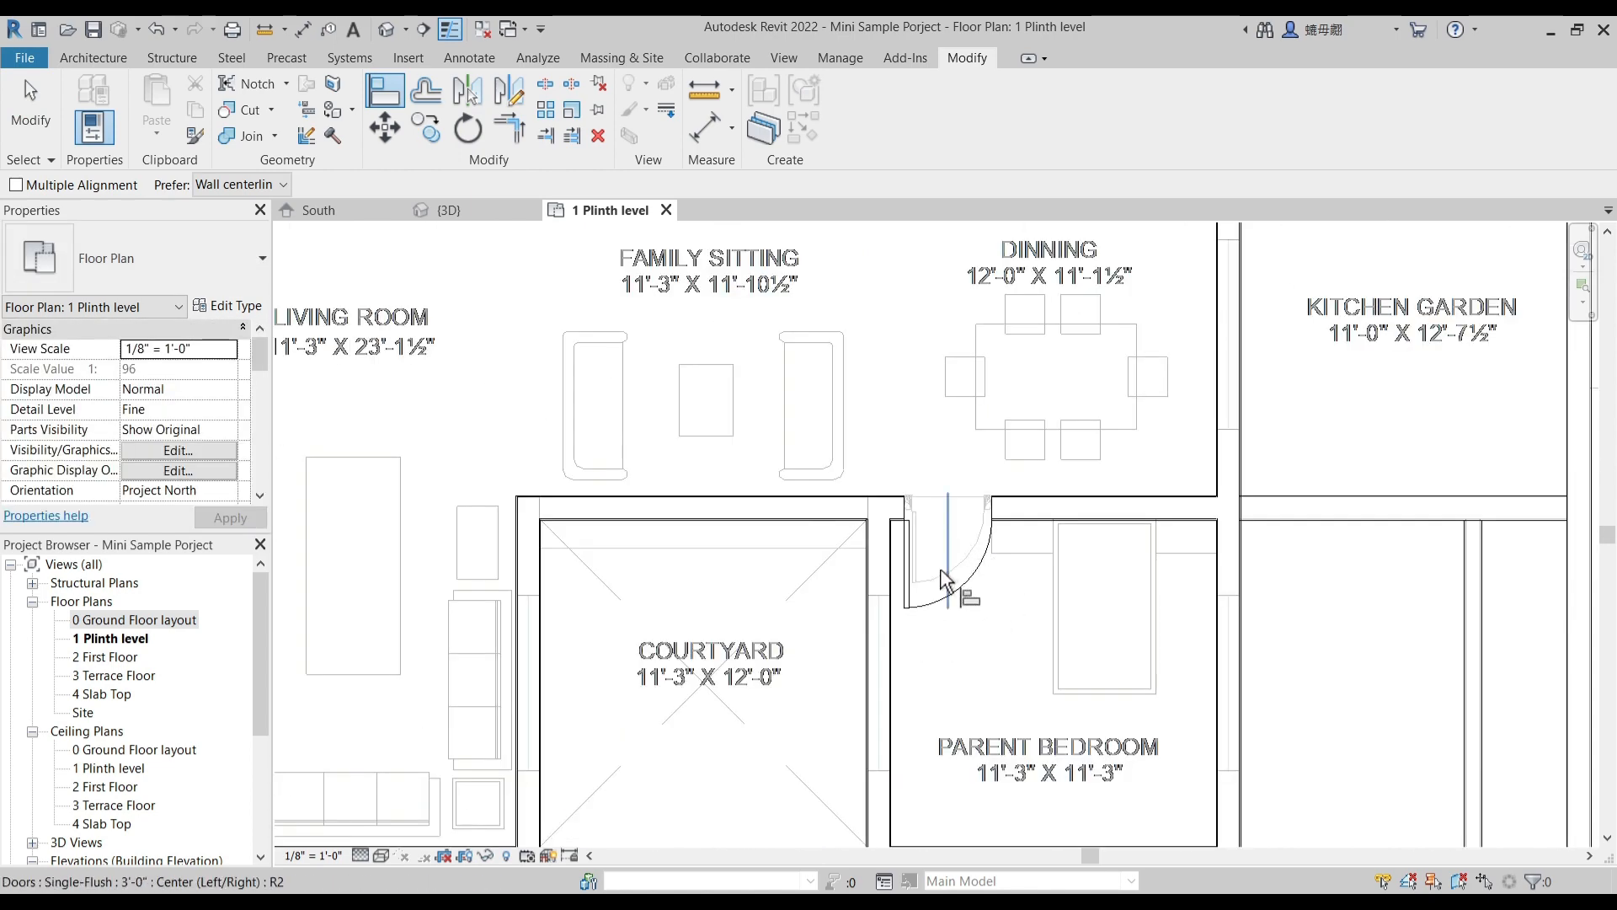
pyautogui.scroll(-5, 943, 581)
pyautogui.press('Escape')
pyautogui.scroll(5, 797, 569)
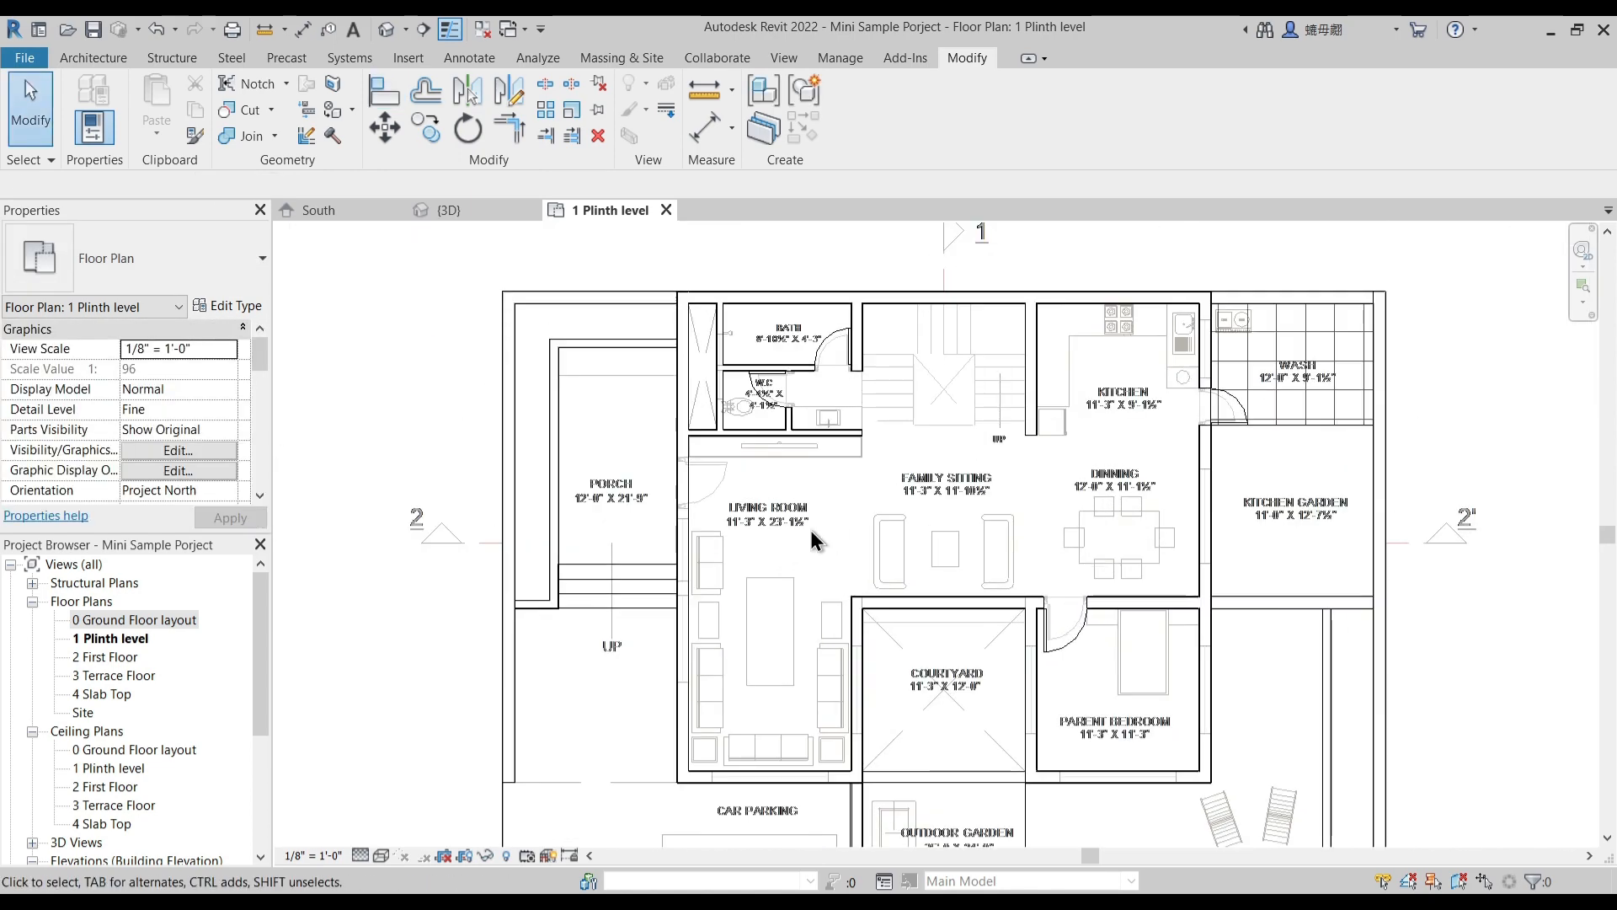
pyautogui.moveTo(812, 534); pyautogui.dragTo(785, 506, button='middle')
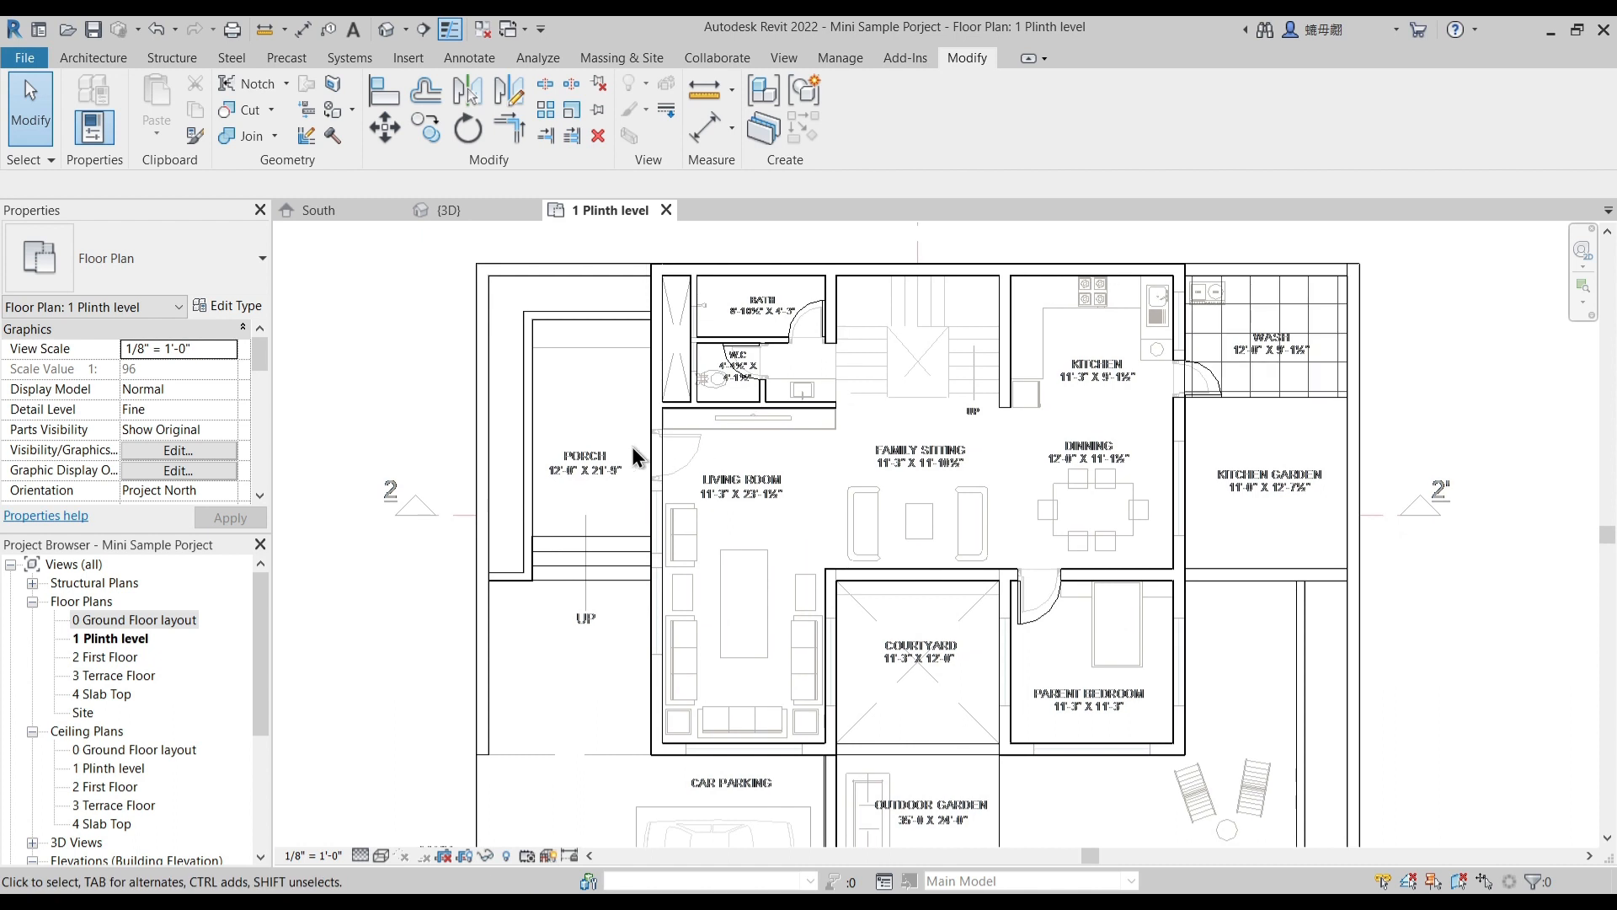
# - Start loading another door family and browse the library to the English-Imperial > Doors > Residential folder
pyautogui.click(104, 57)
pyautogui.click(130, 99)
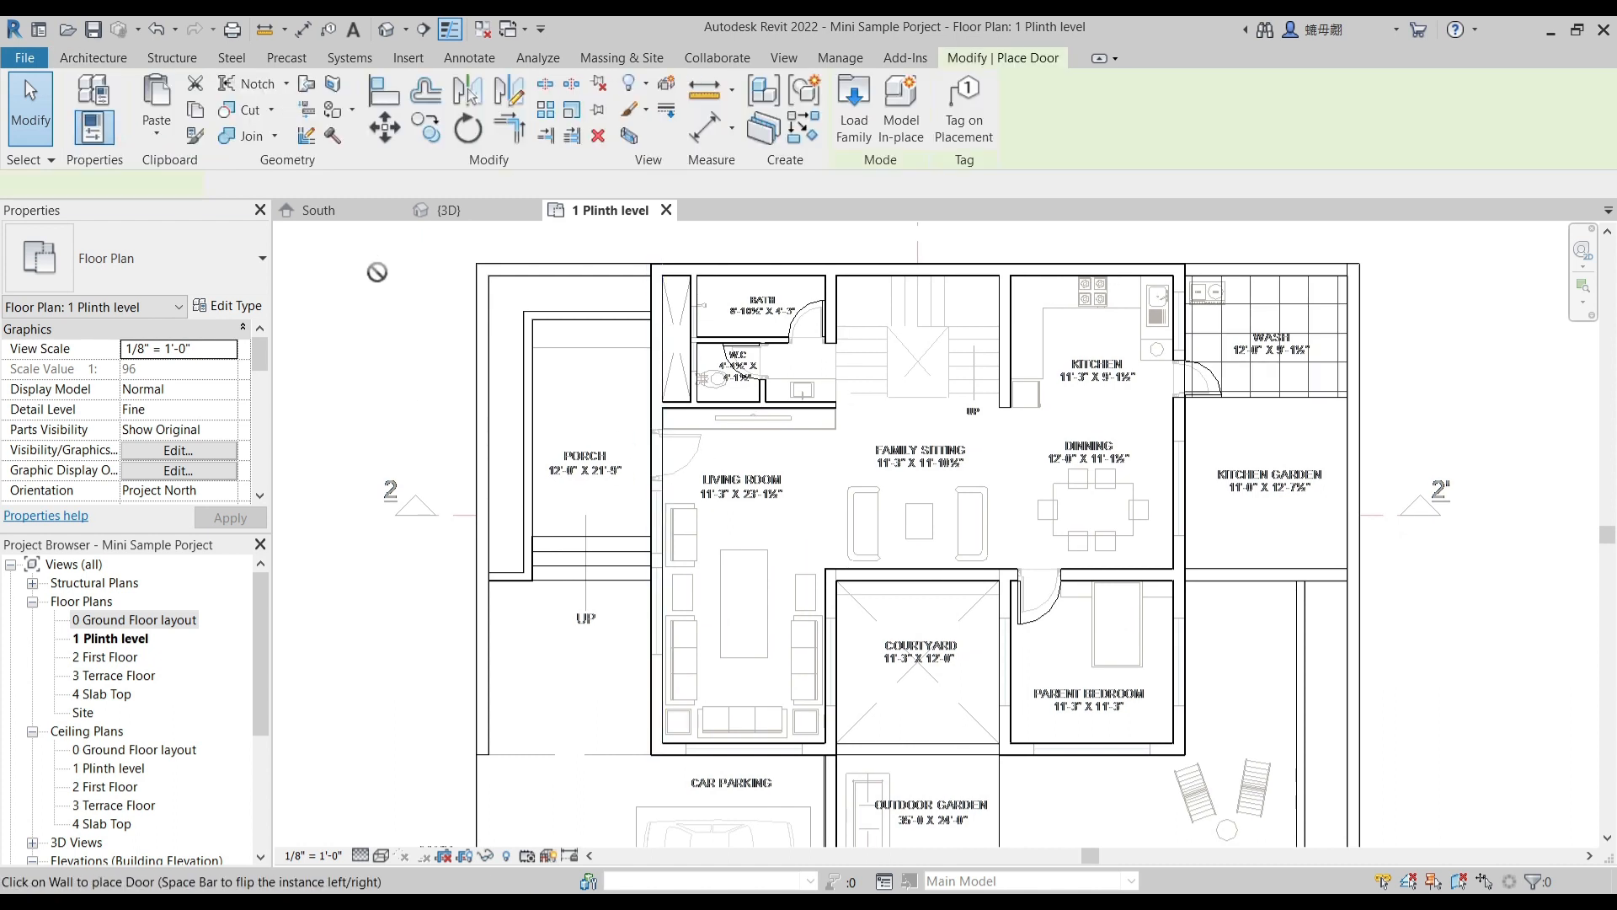
pyautogui.click(859, 133)
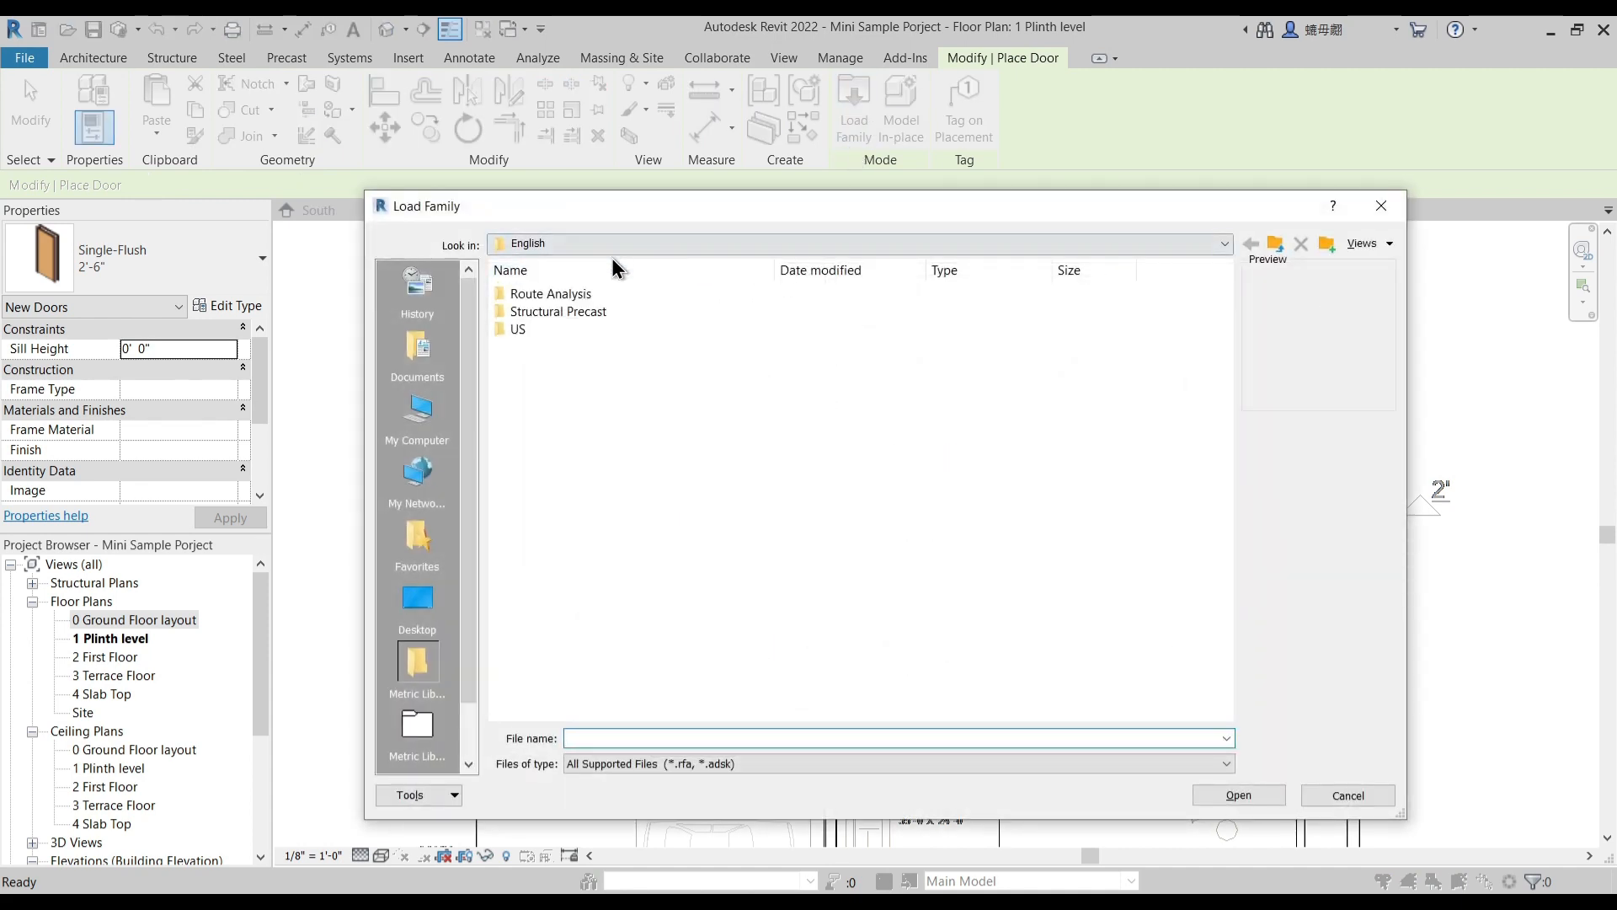
pyautogui.click(615, 244)
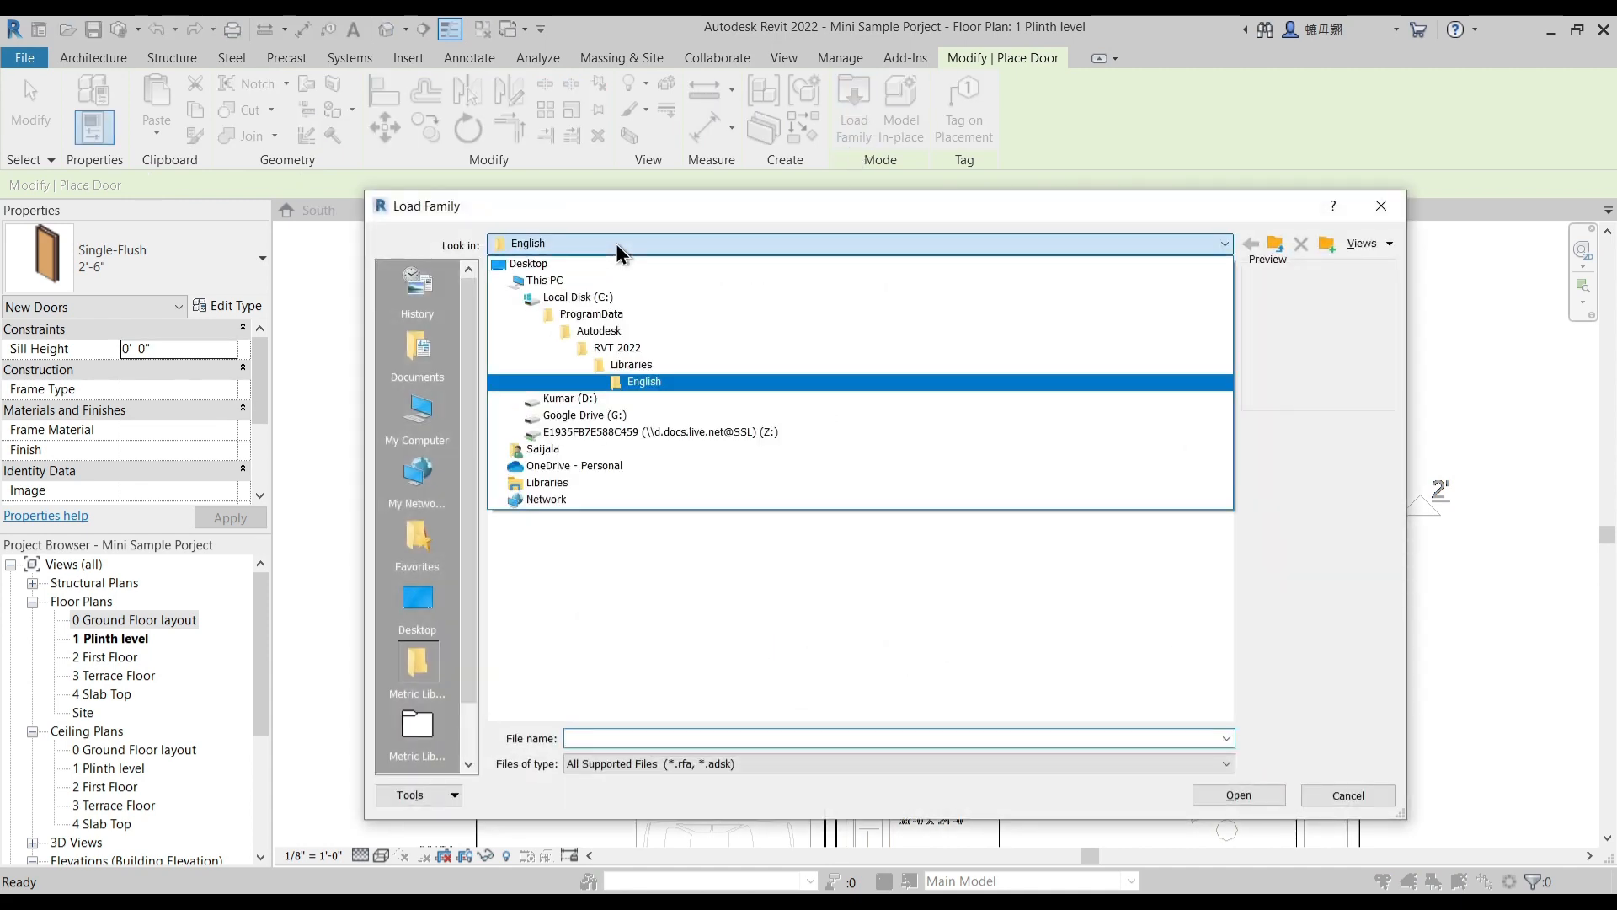
pyautogui.click(633, 364)
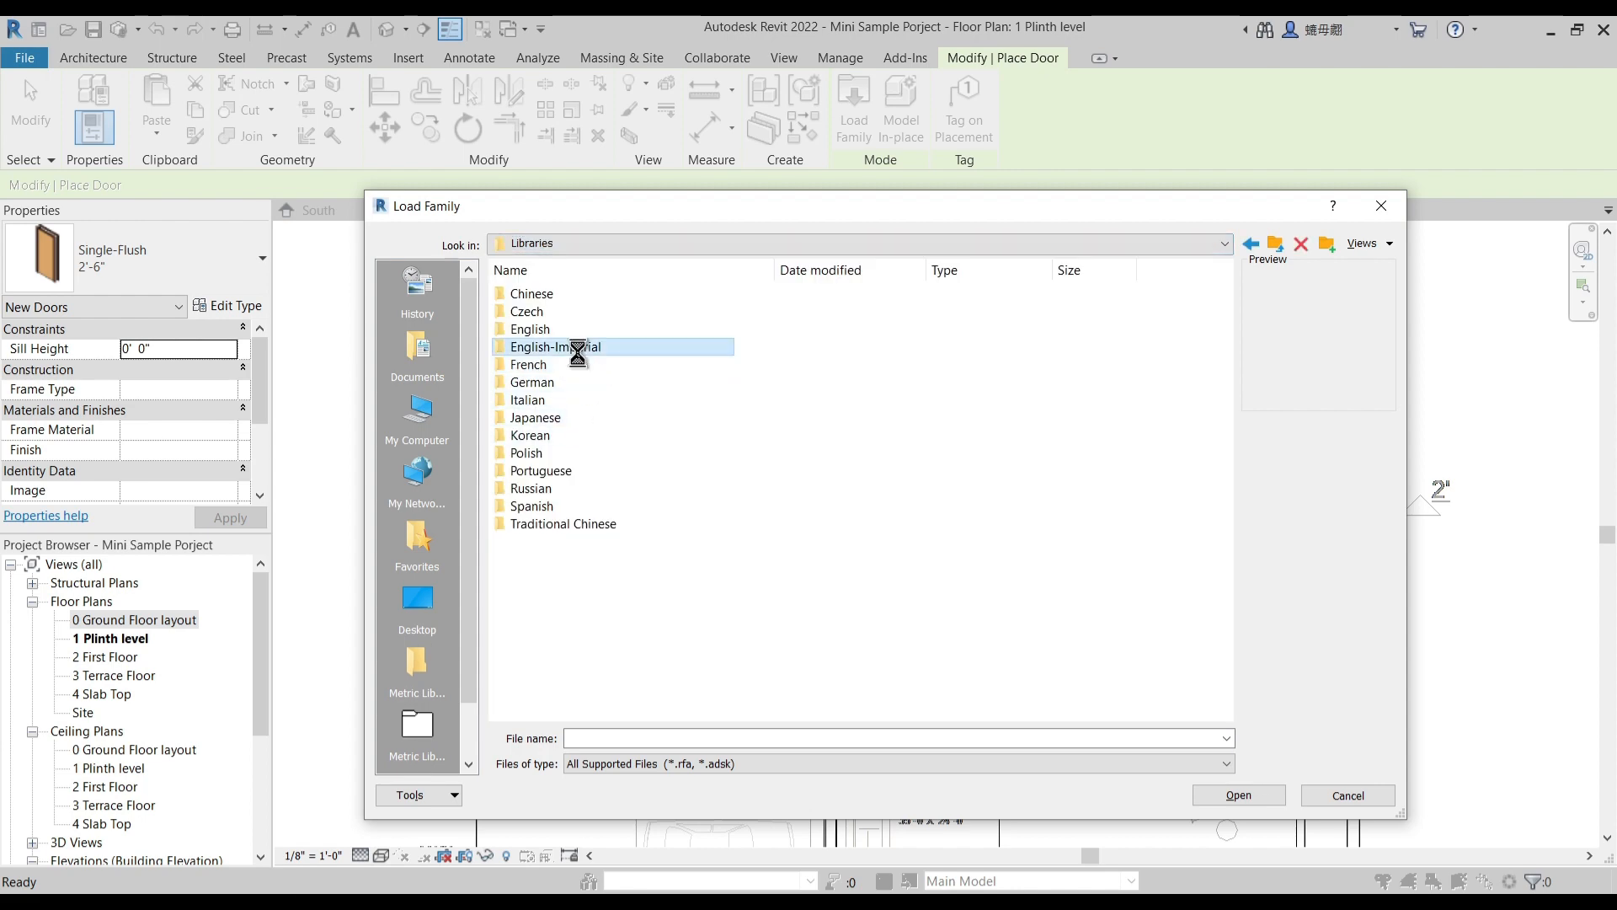
pyautogui.doubleClick(577, 347)
pyautogui.click(529, 455)
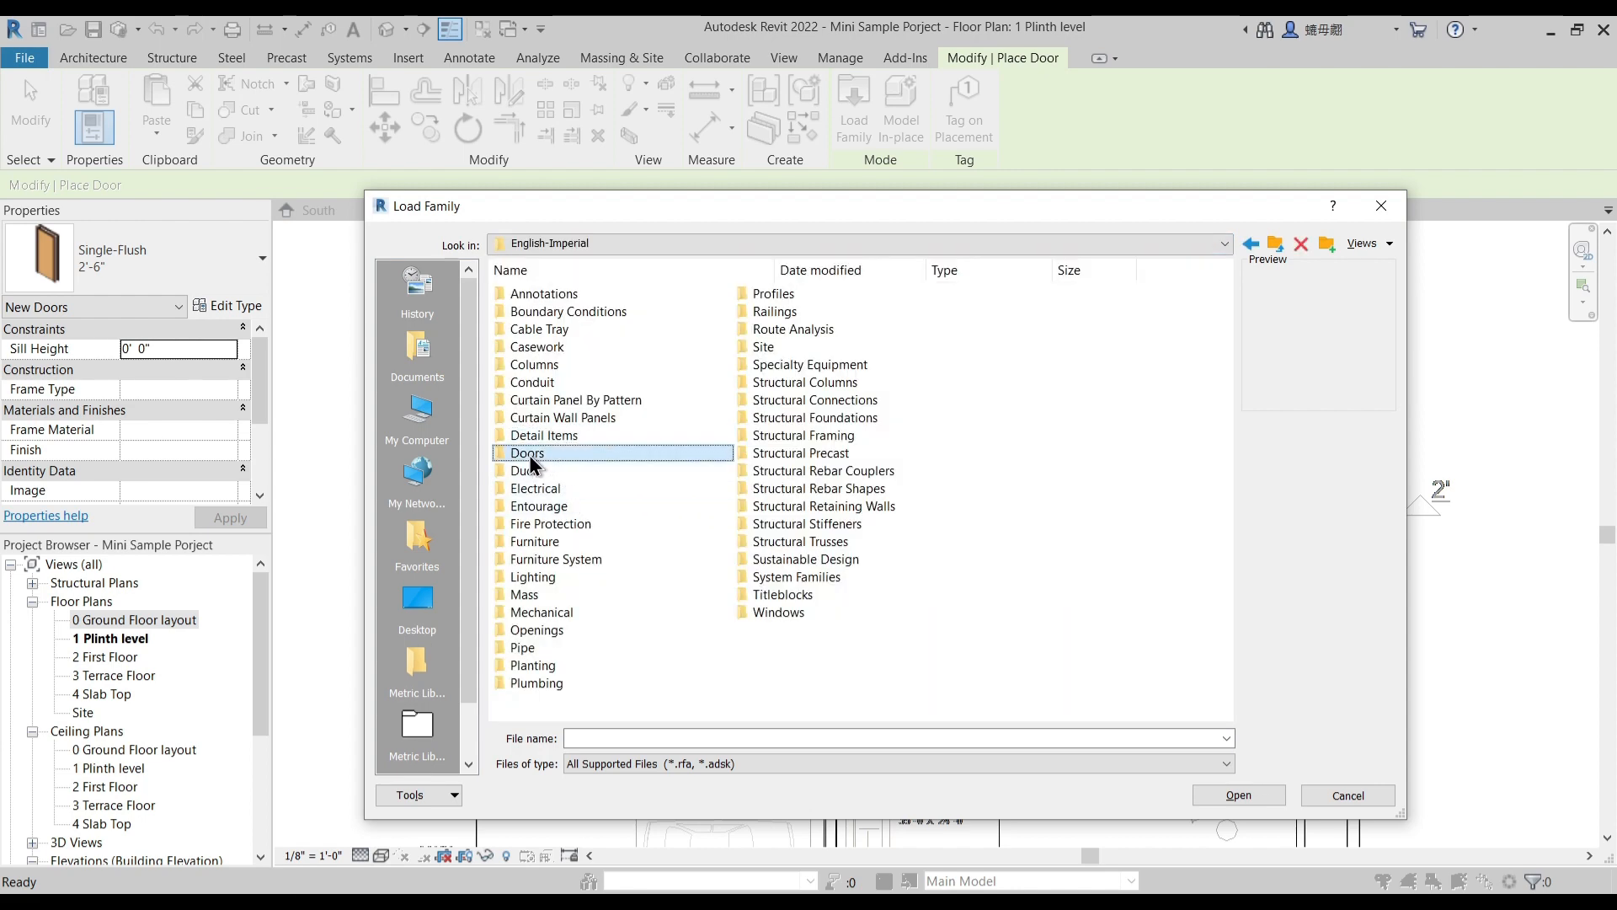
pyautogui.doubleClick(529, 455)
pyautogui.doubleClick(551, 330)
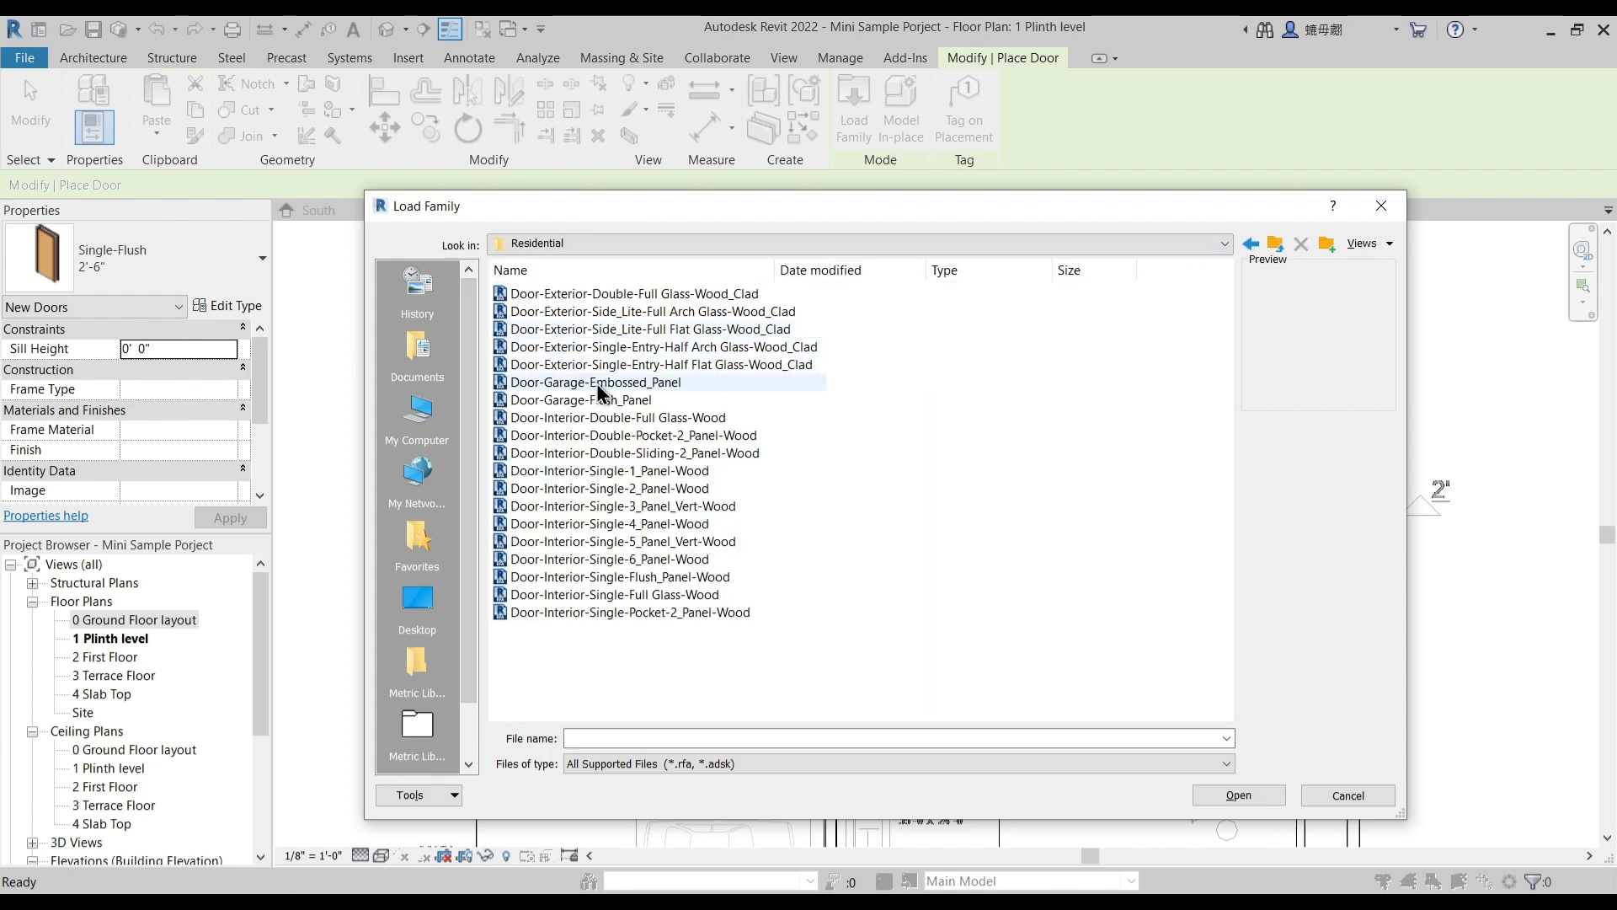
# - Preview the residential exterior, garage and interior door families to compare their designs for the main entrance
pyautogui.click(608, 383)
pyautogui.click(616, 364)
pyautogui.click(619, 346)
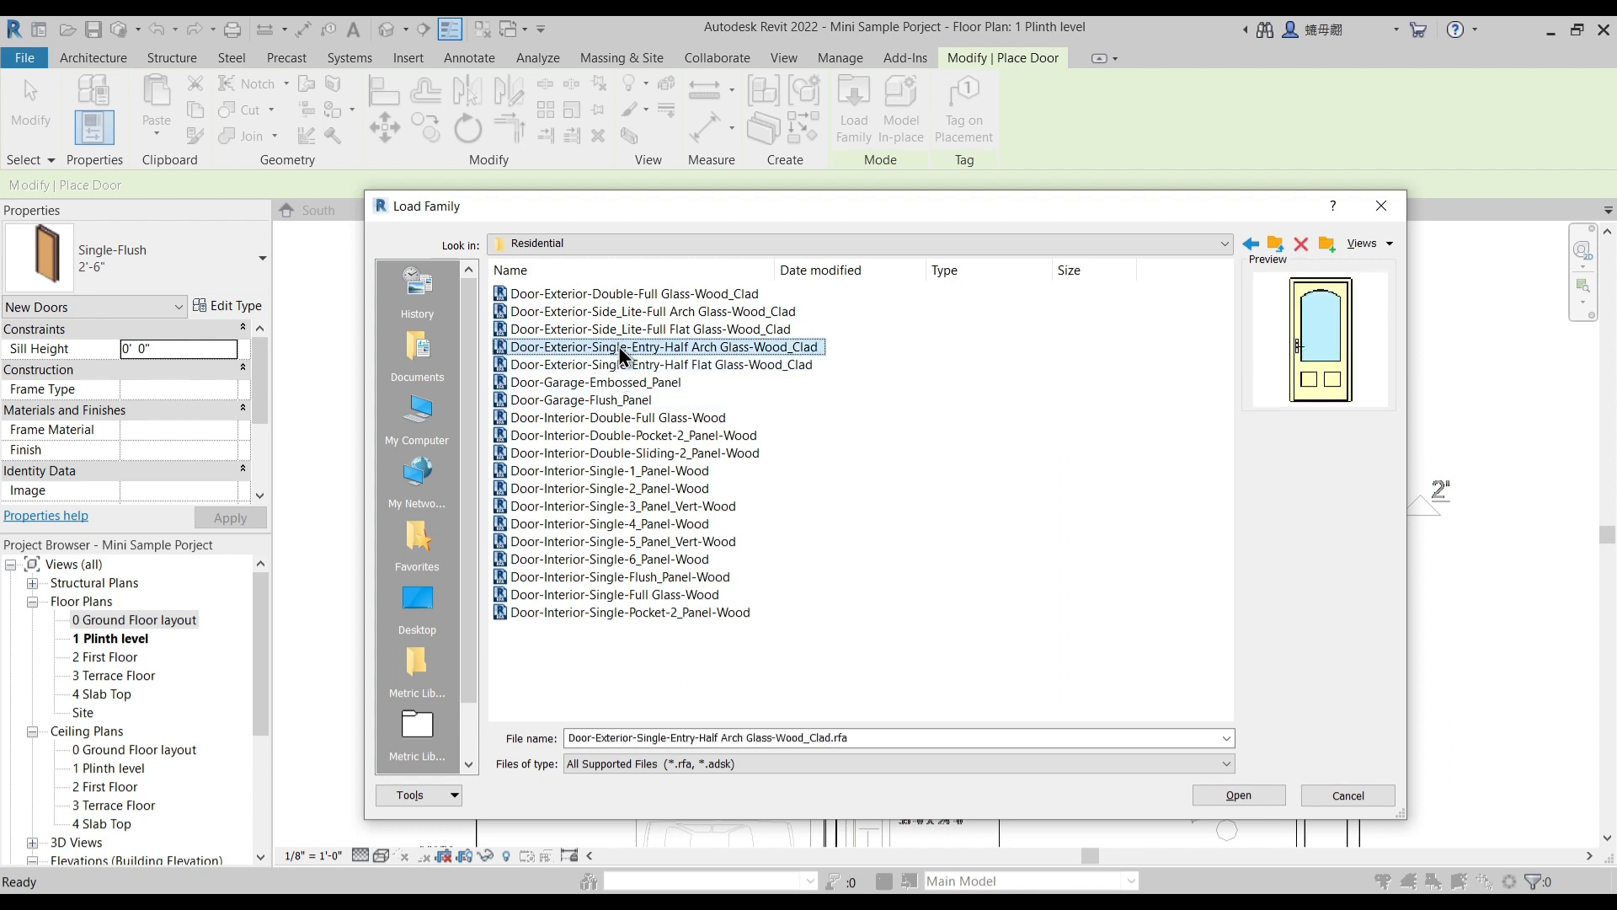
pyautogui.click(653, 327)
pyautogui.click(652, 346)
pyautogui.click(637, 419)
pyautogui.click(641, 436)
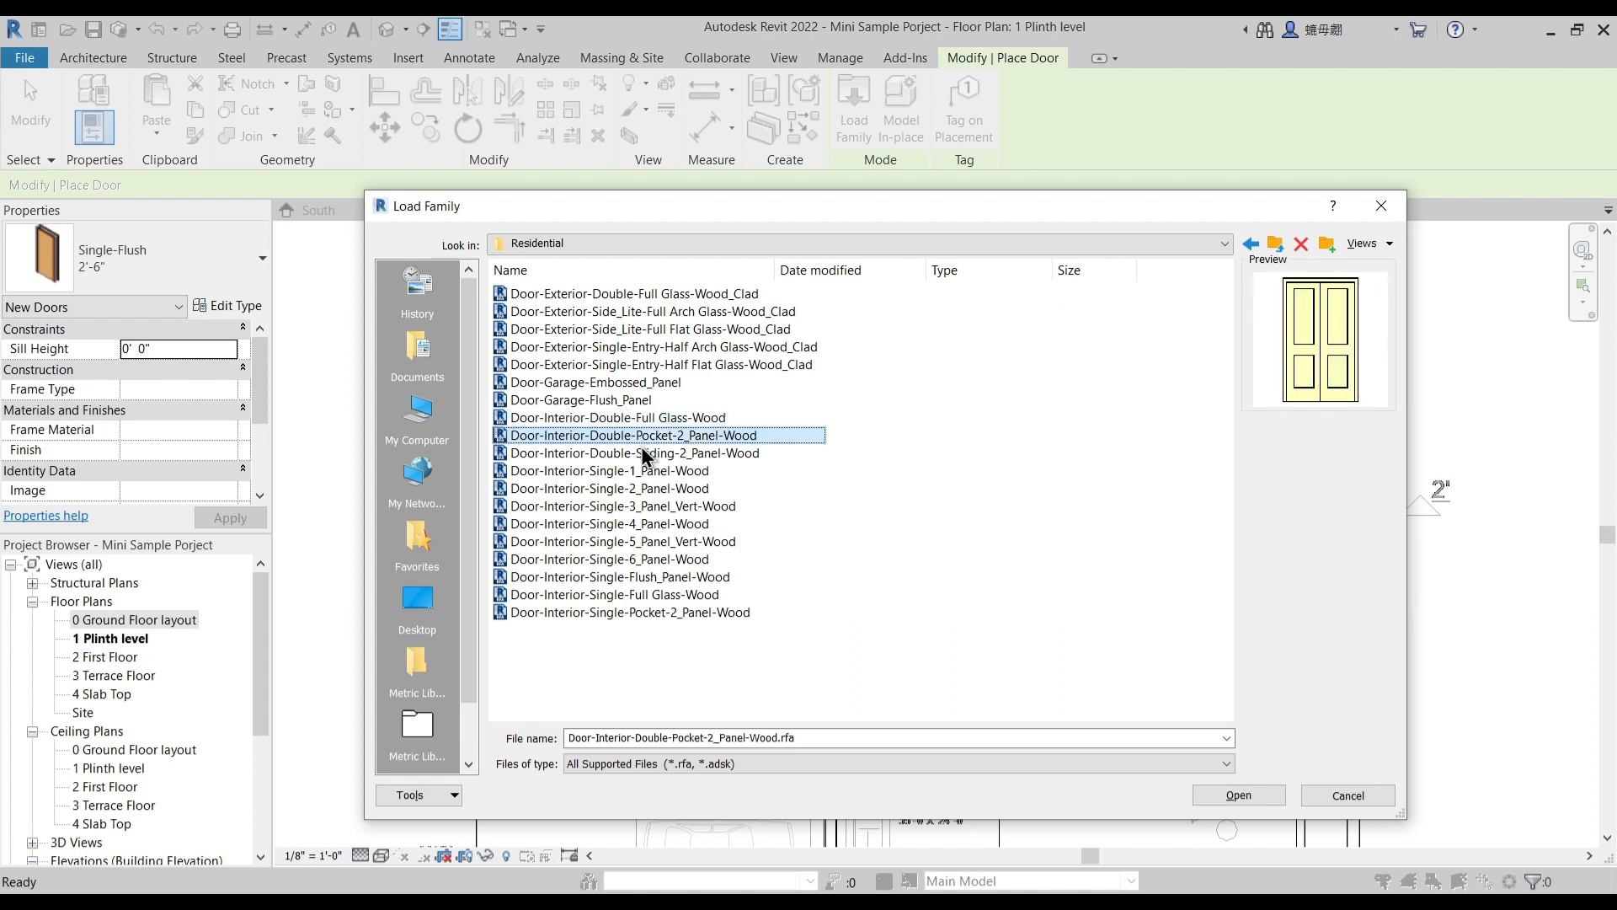
pyautogui.click(638, 454)
pyautogui.click(636, 470)
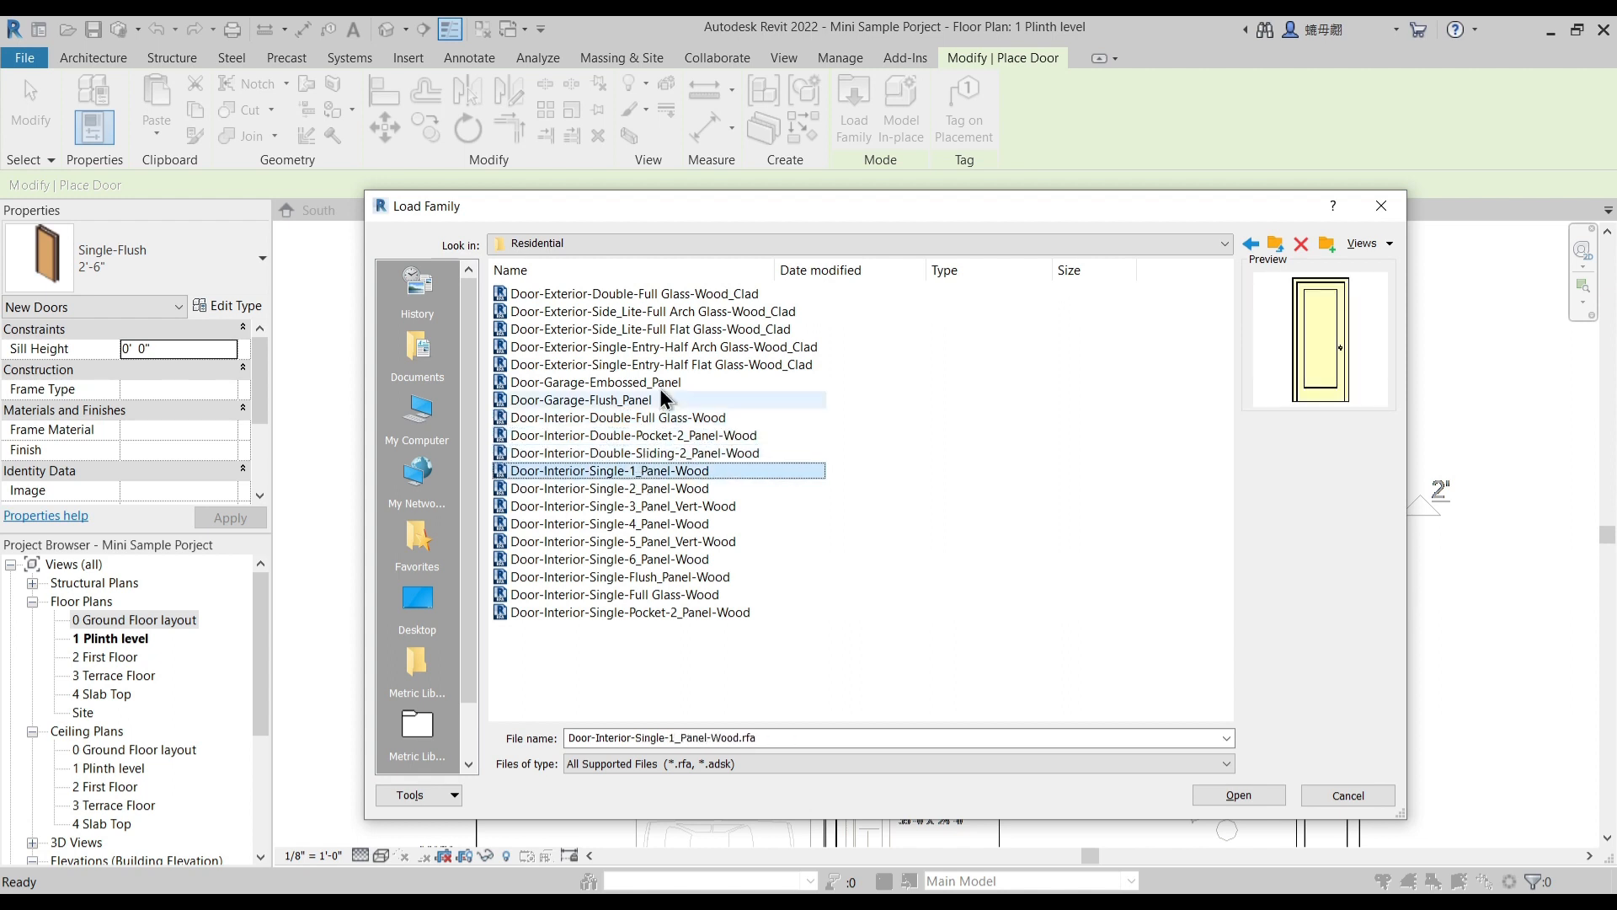
# - Load the family Door-Exterior-Single-Entry-Half Flat Glass-Wood_Clad with its 36" x 84" type
pyautogui.click(624, 368)
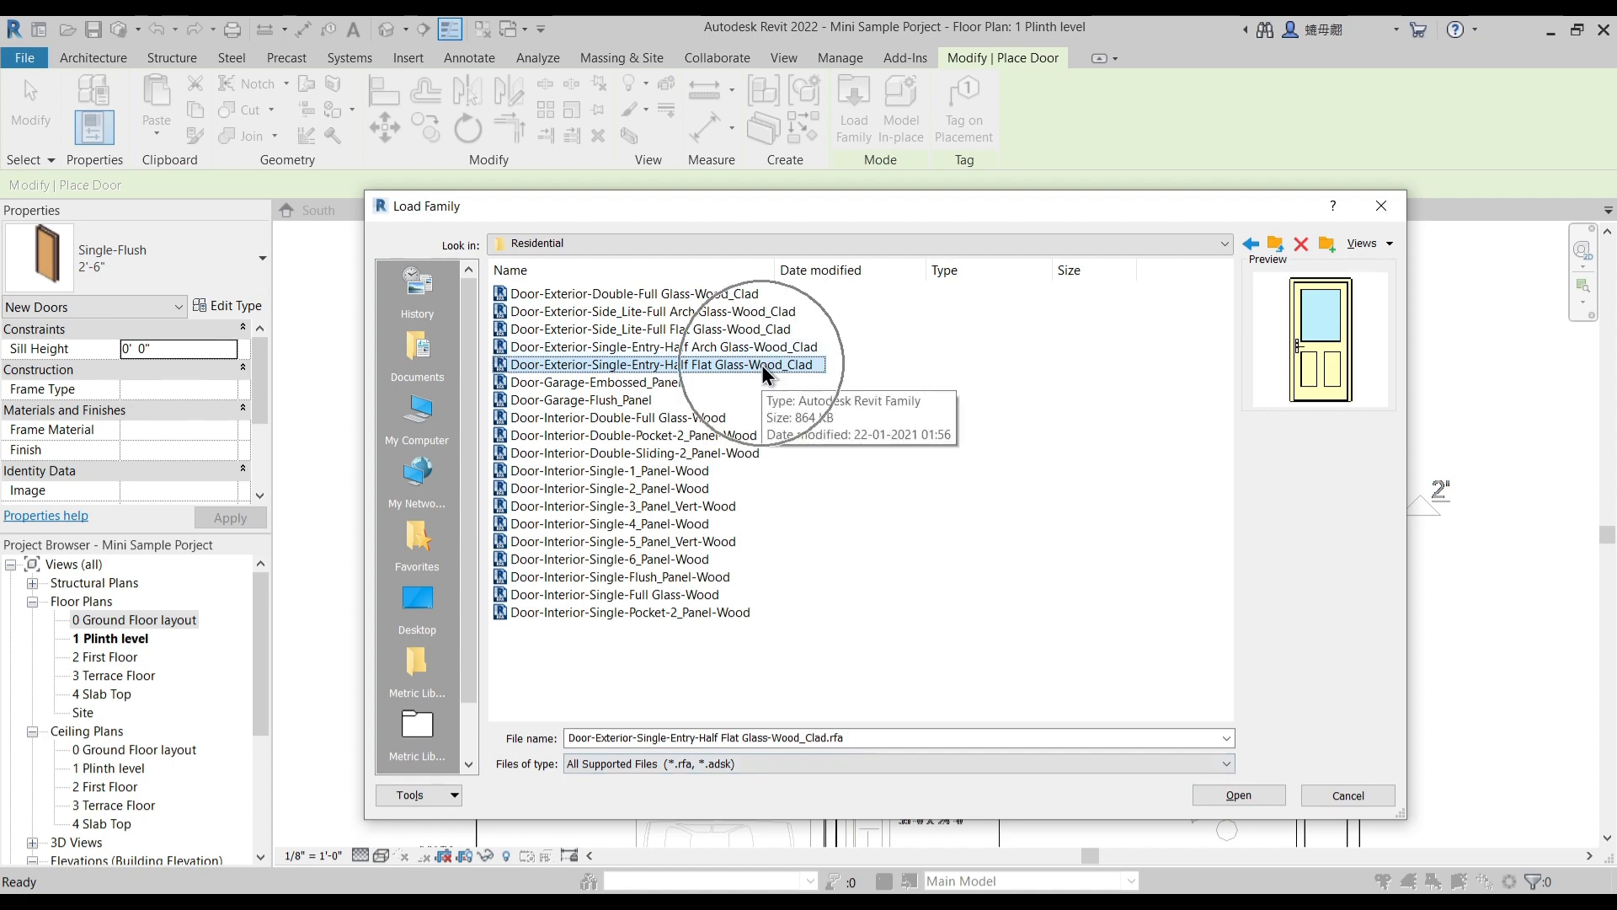
pyautogui.click(1222, 796)
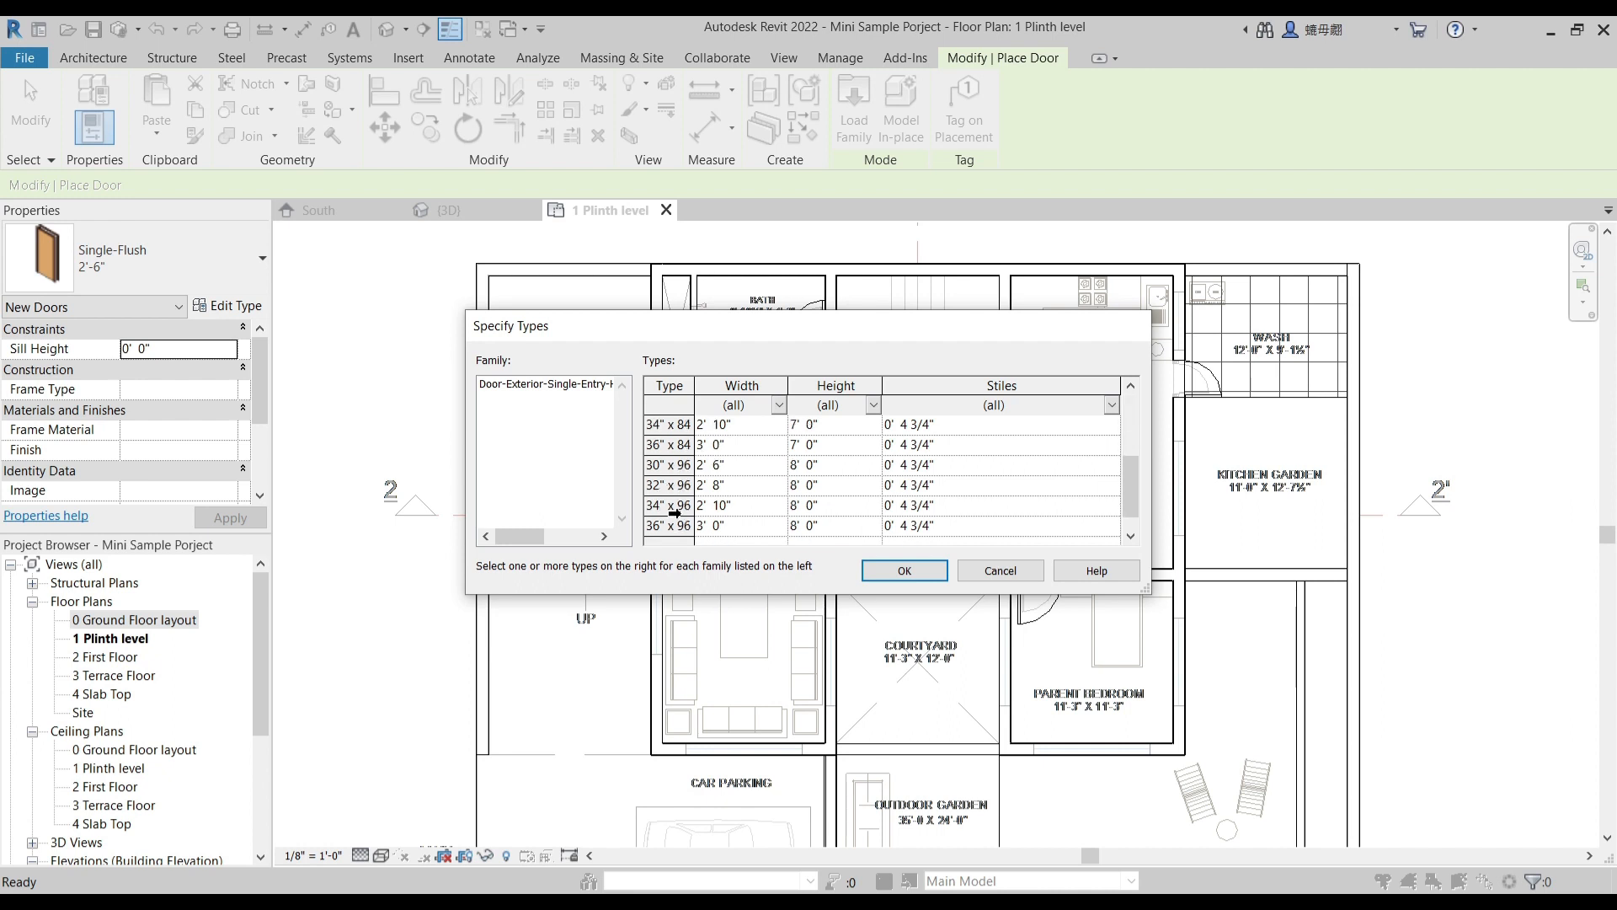
pyautogui.click(681, 447)
pyautogui.click(923, 569)
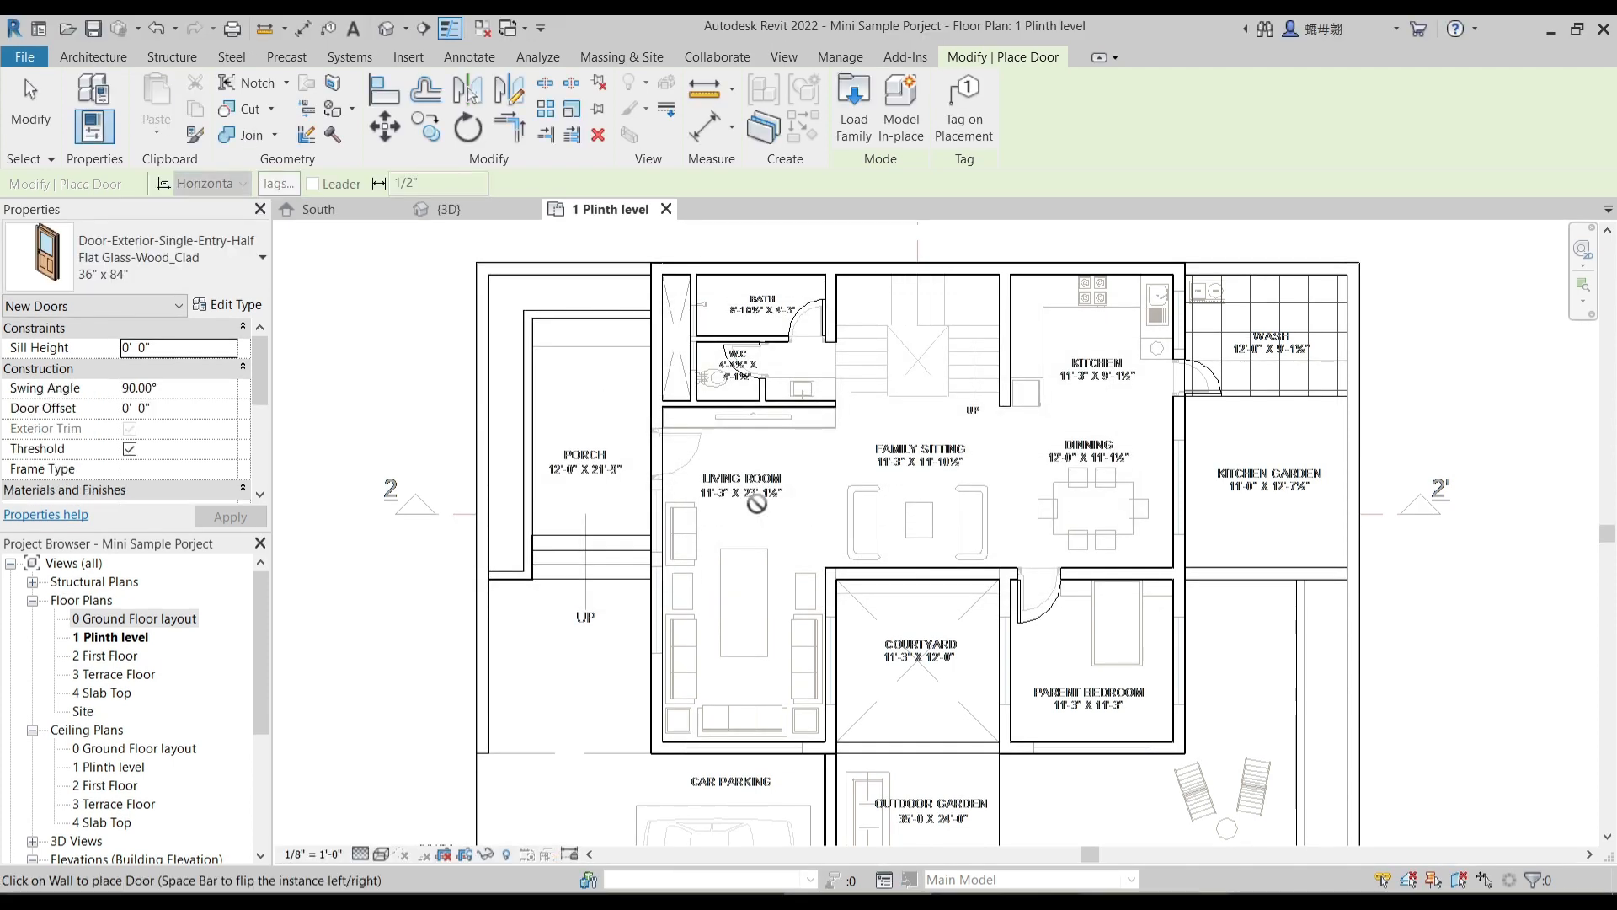
# - Place the 36" x 84" exterior door in the wall between the porch and living room, swinging into the living room
pyautogui.scroll(3, 725, 489)
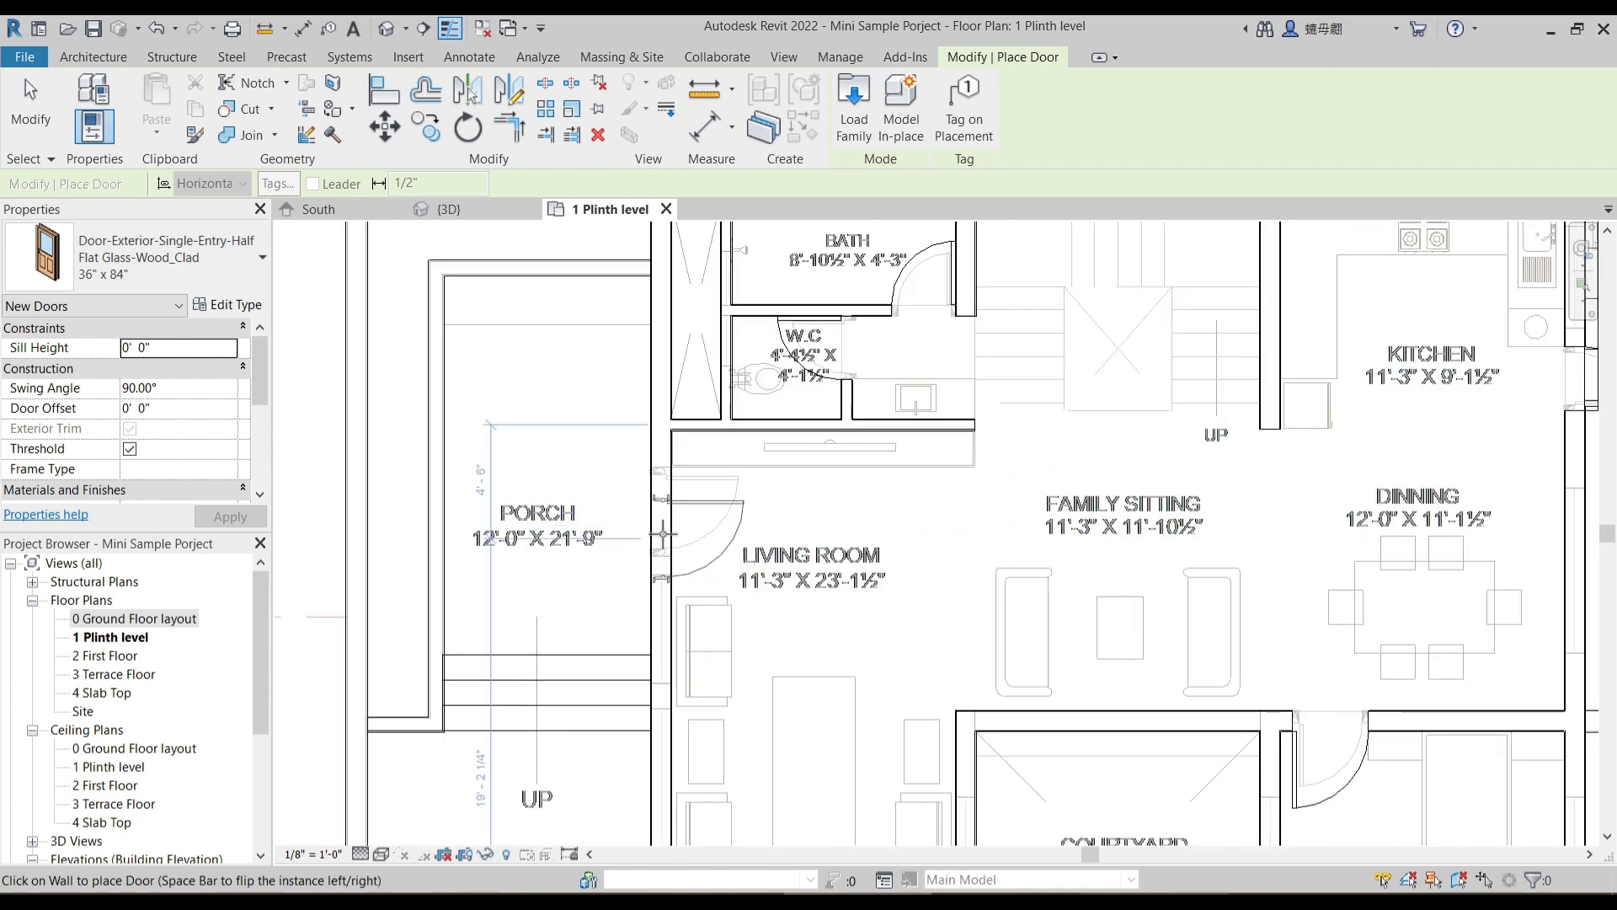
pyautogui.click(688, 523)
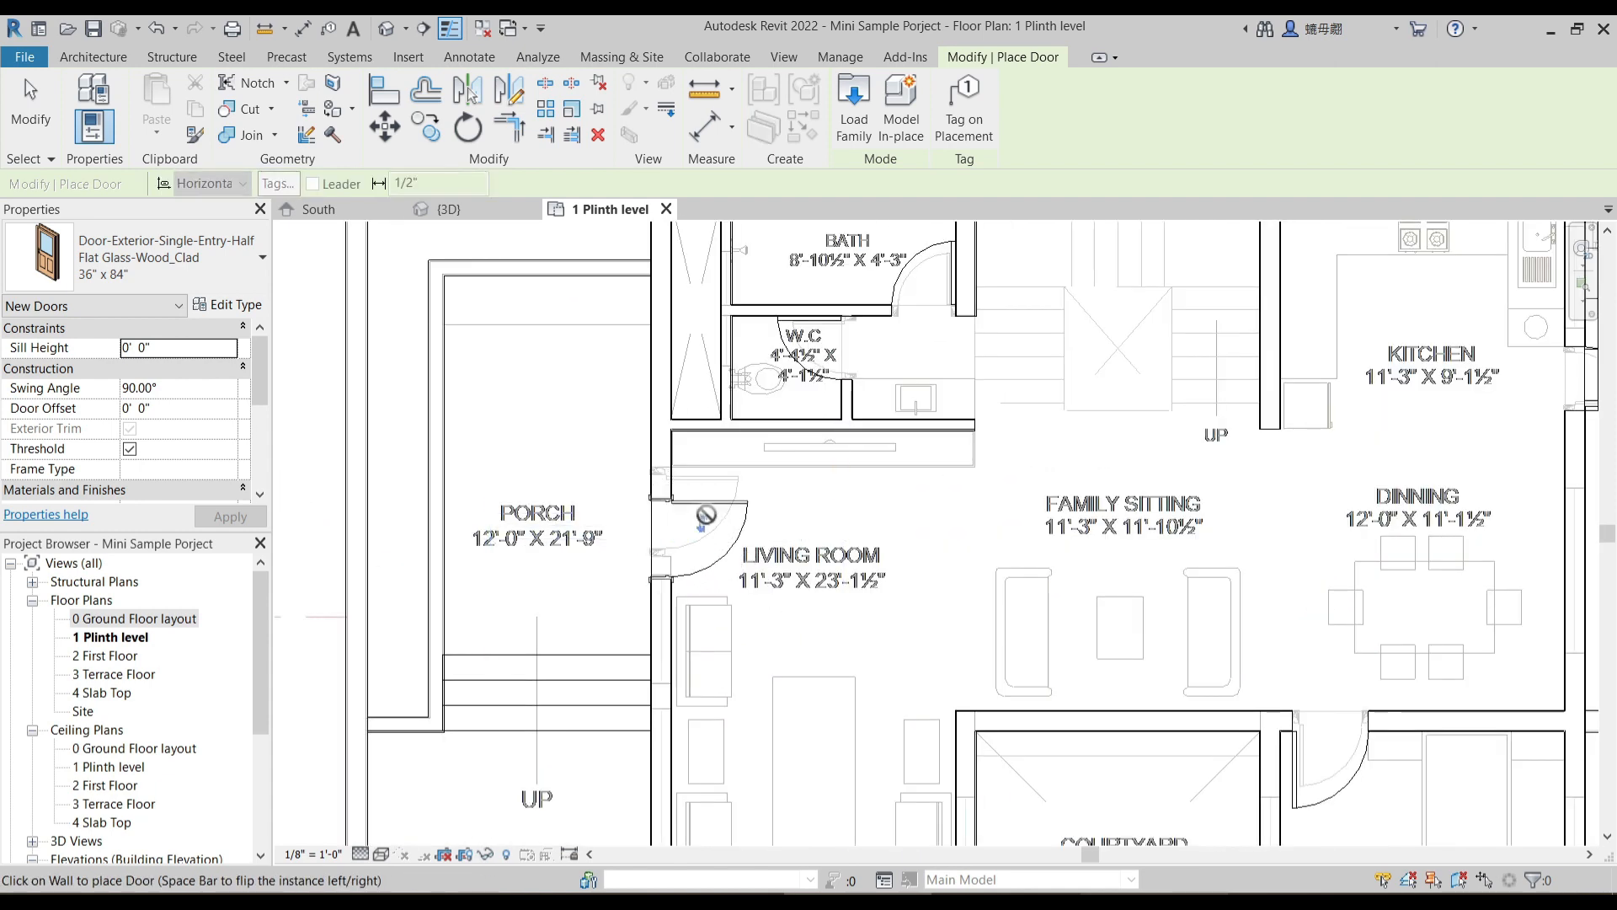
pyautogui.press('Escape')
pyautogui.press('Escape')
# - Duplicate the type of the door between porch and living room under the name 3'-6" Main Door
pyautogui.scroll(4, 680, 514)
pyautogui.click(688, 479)
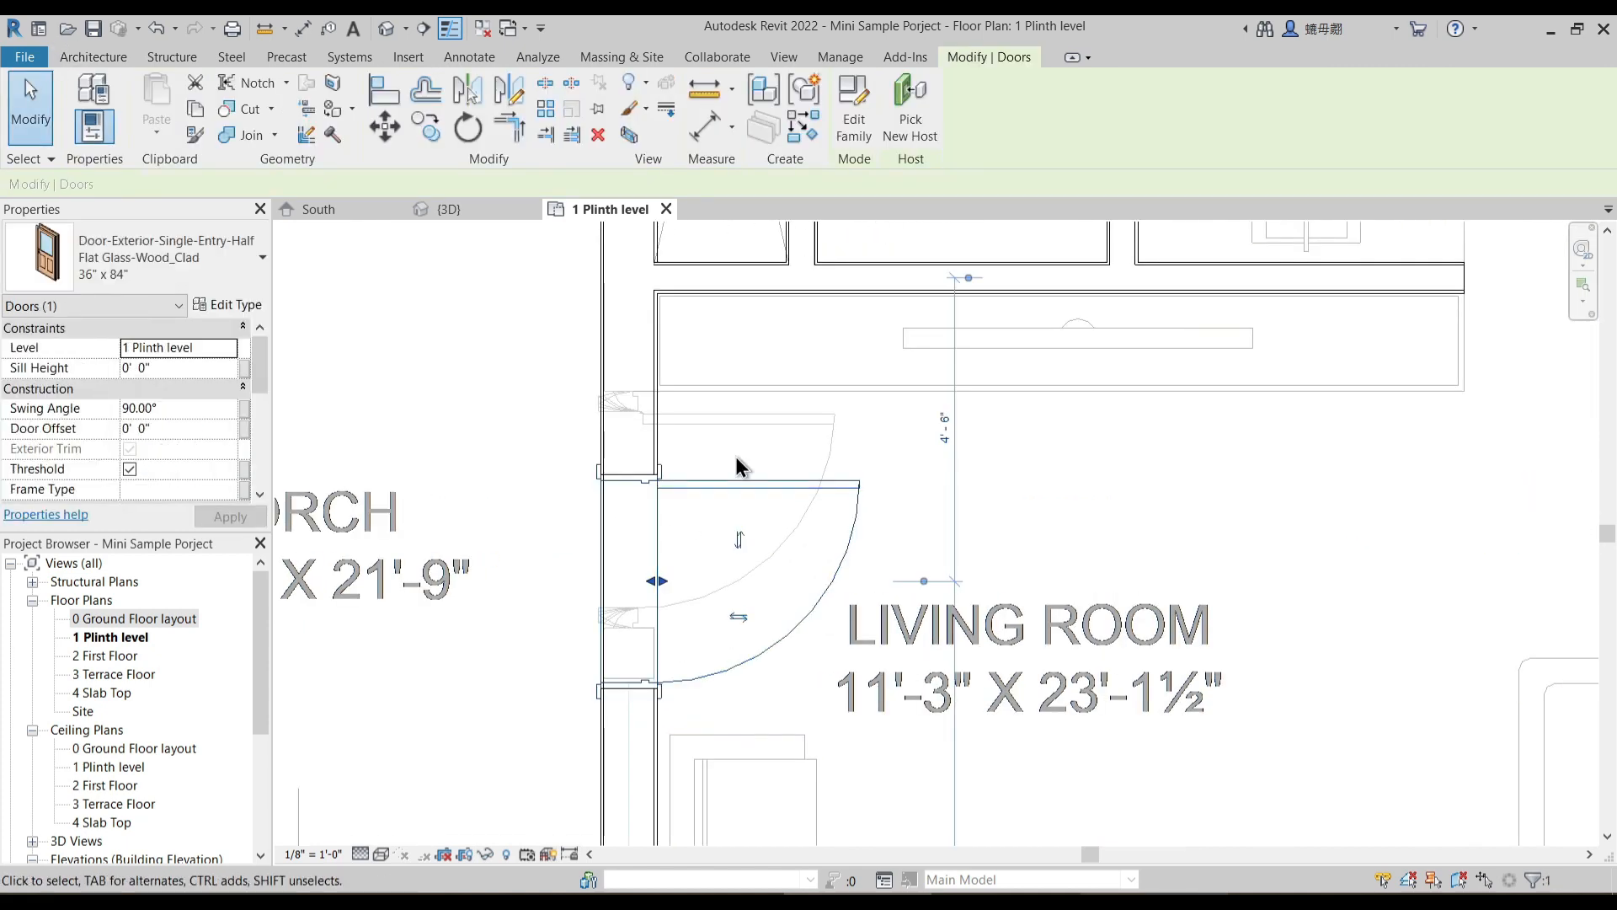
pyautogui.click(231, 308)
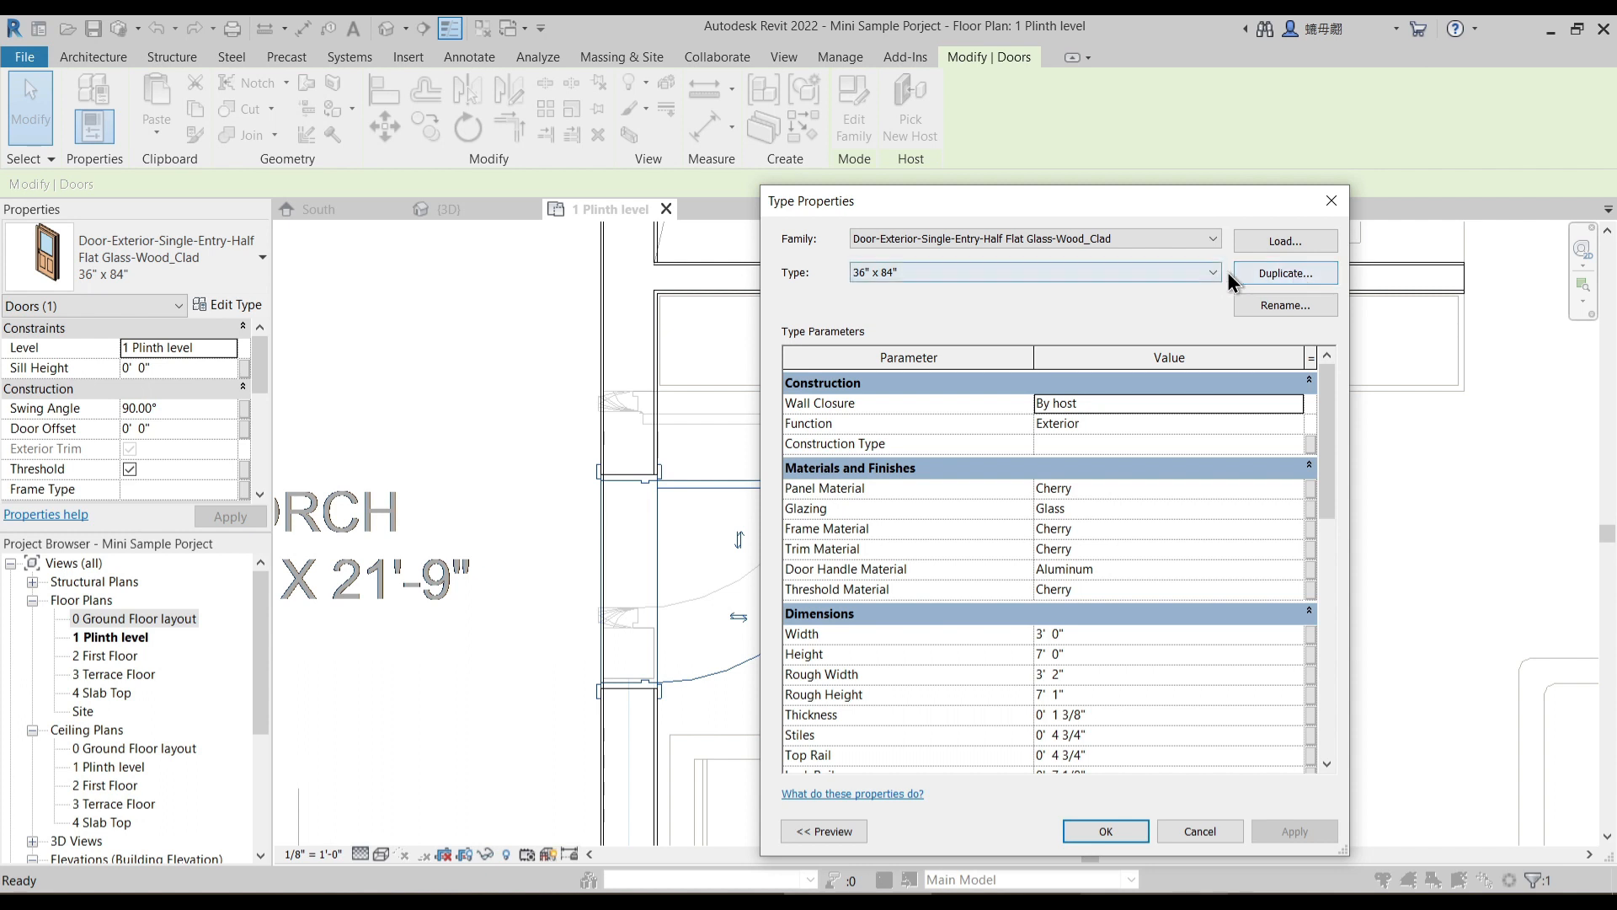
pyautogui.click(1273, 274)
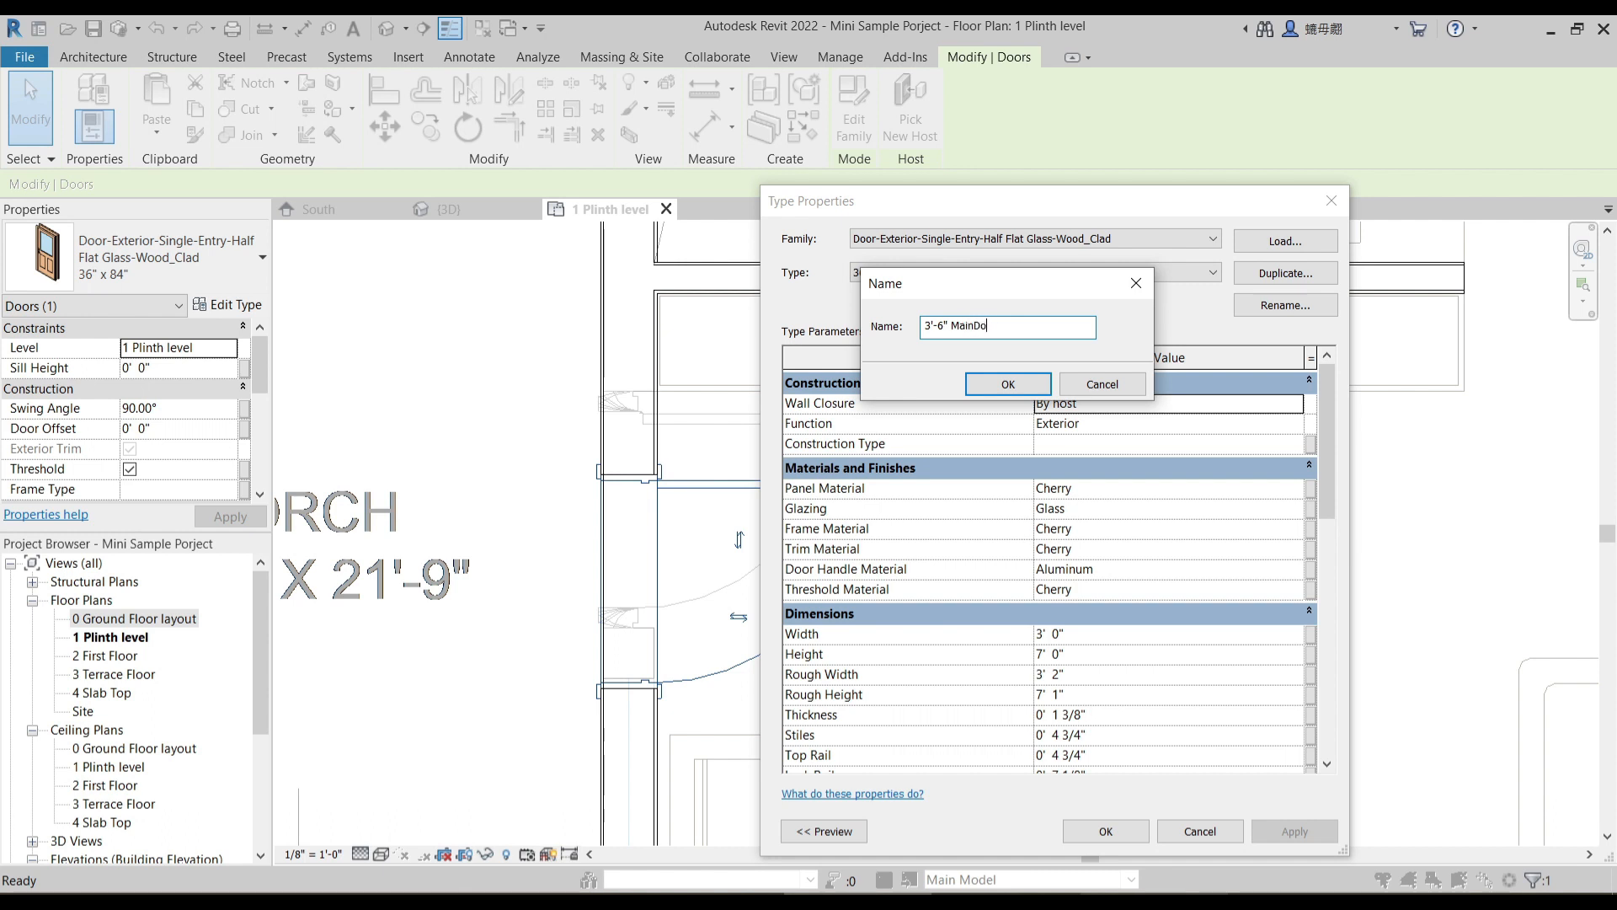
pyautogui.press('Return')
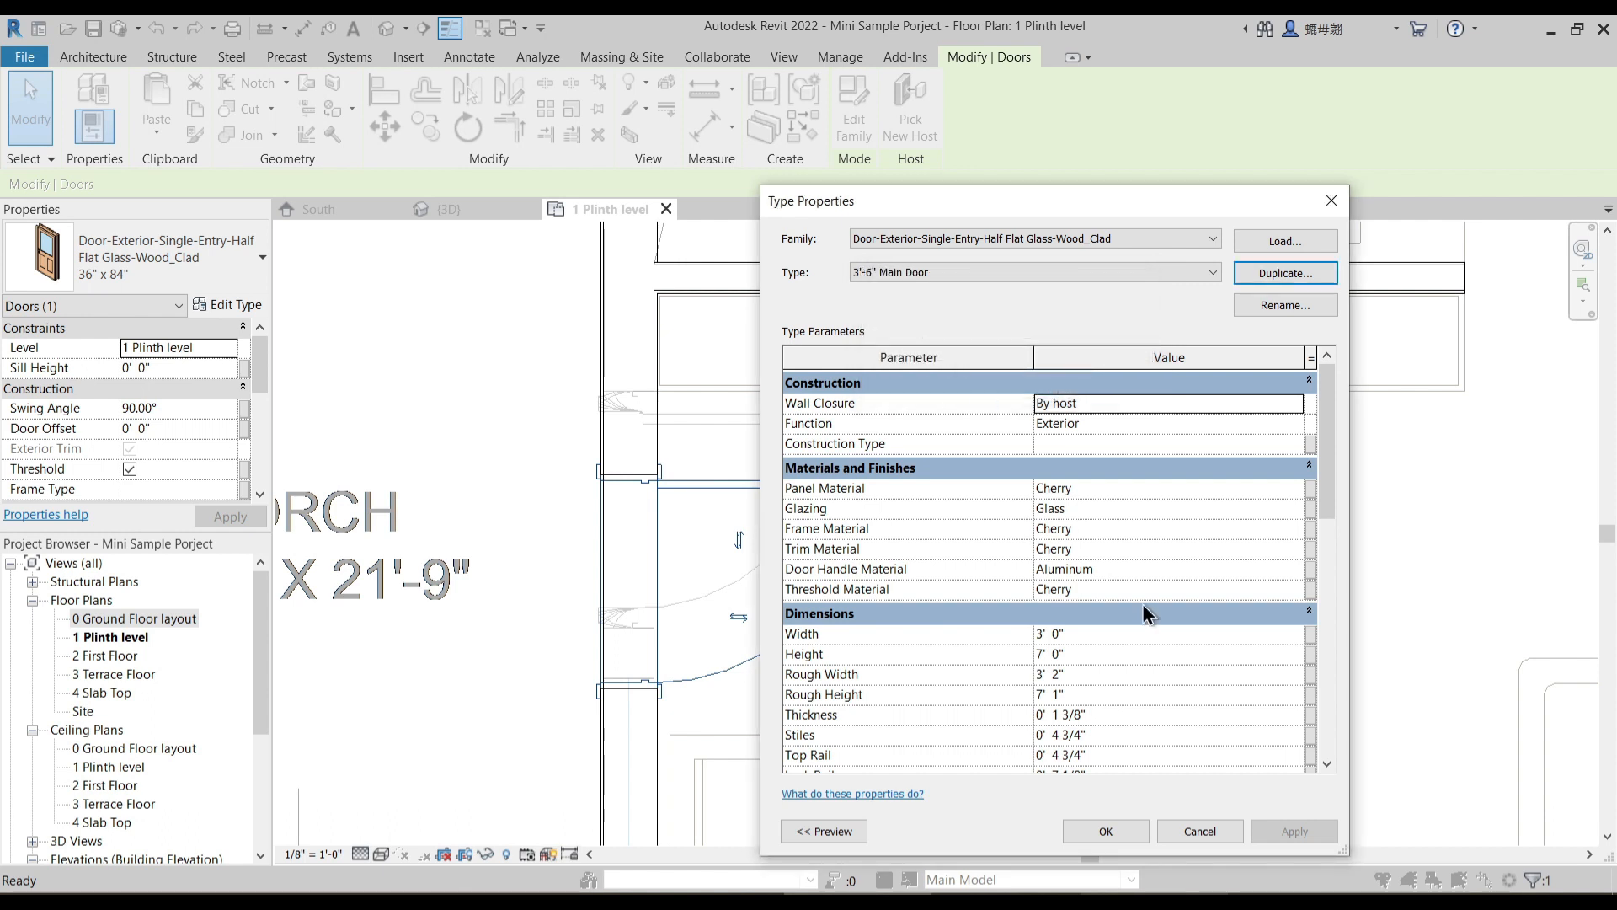
# - Set the width of the 3'-6" Main Door type to 3' 6" and apply it to the entrance door
pyautogui.scroll(-2, 1185, 631)
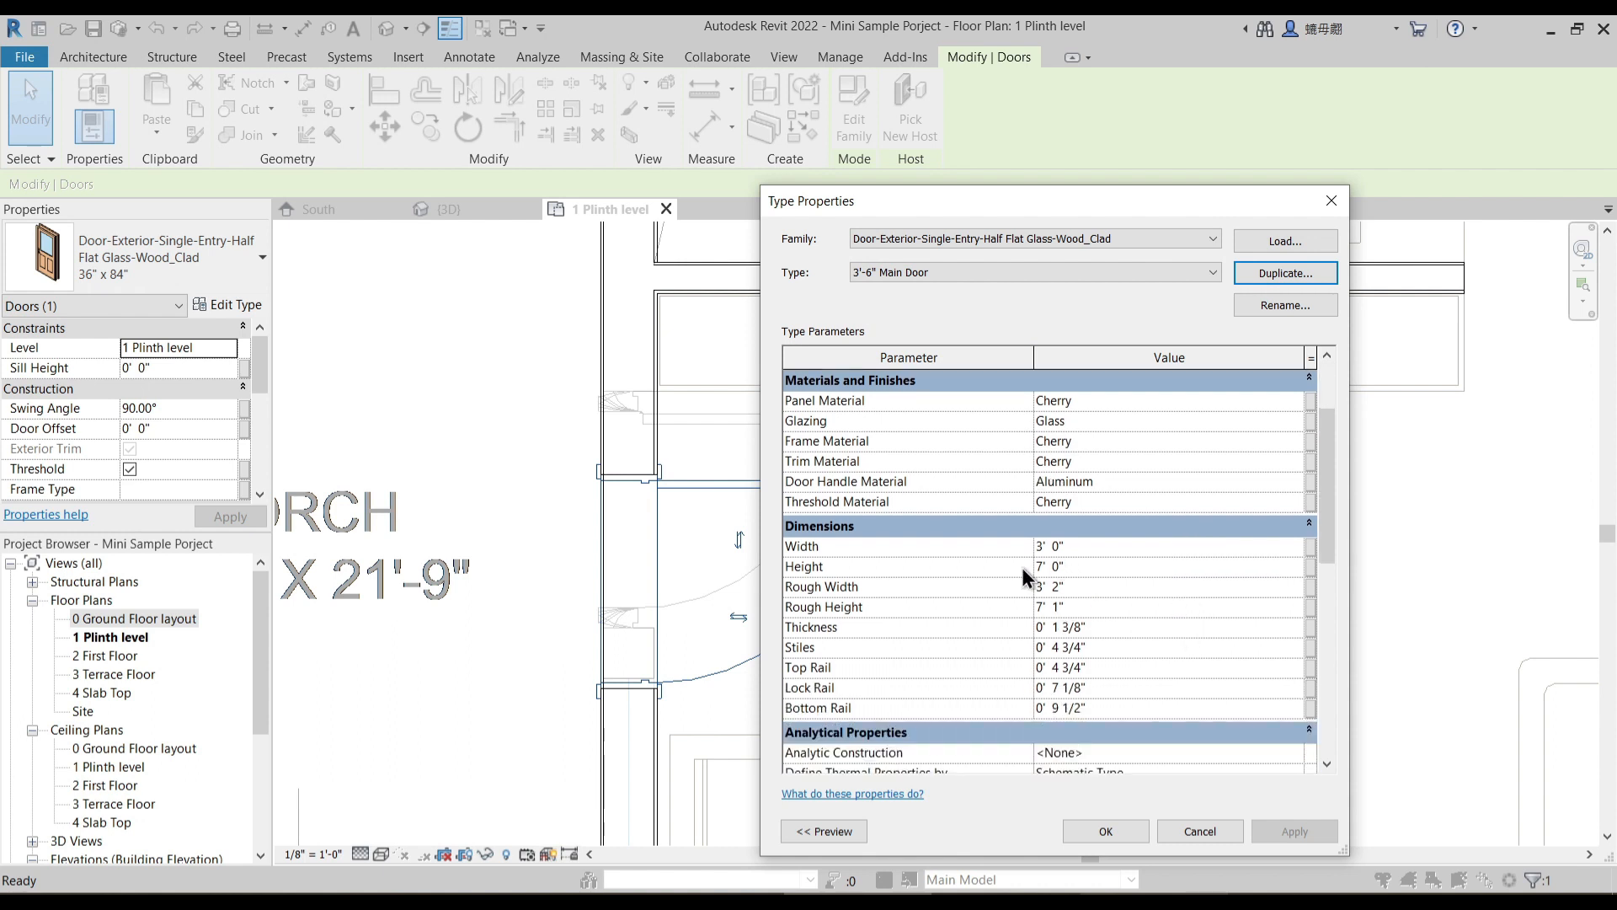
pyautogui.click(1068, 547)
pyautogui.write('3')
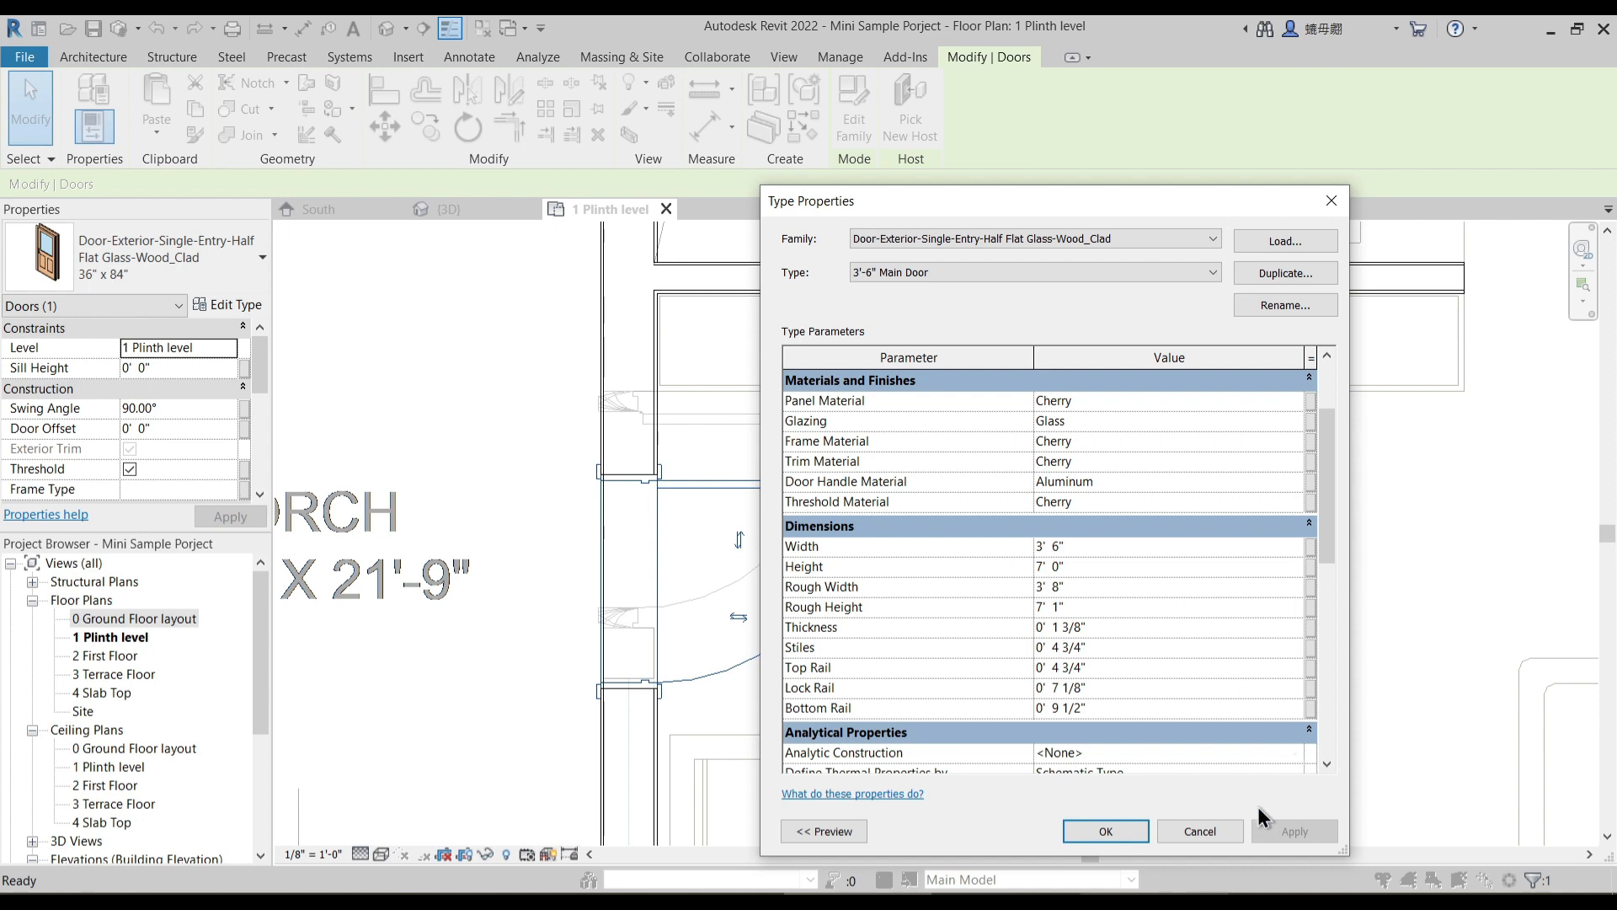
pyautogui.click(1134, 827)
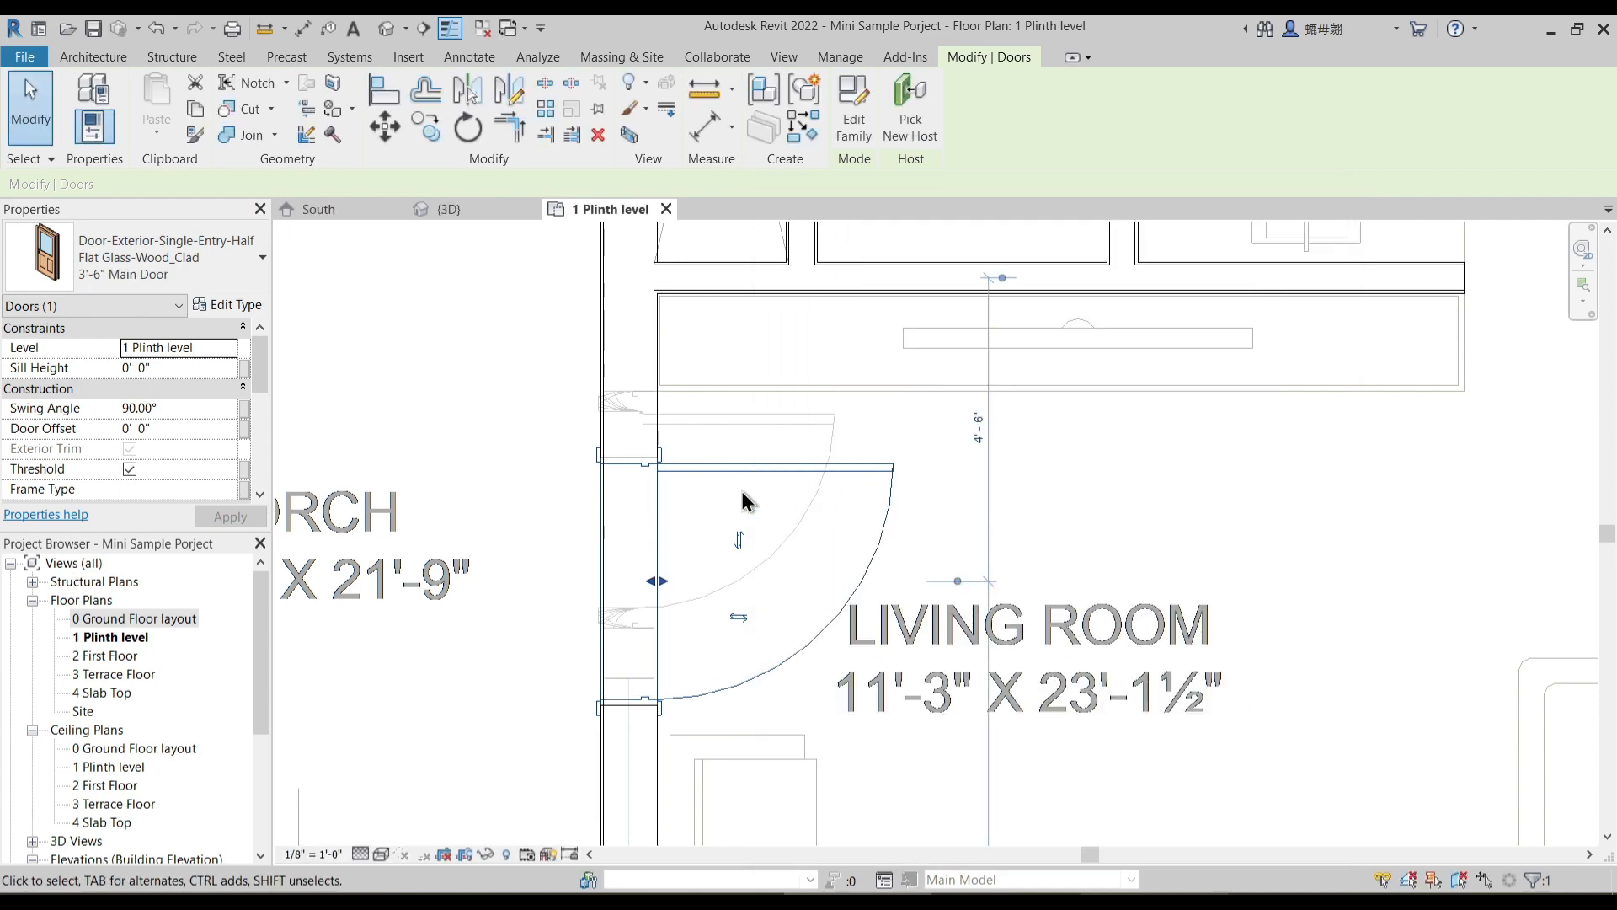
# - Align the hinge side of the main door with the matching edge of the underlay's entrance opening
pyautogui.moveTo(708, 488); pyautogui.dragTo(747, 462, button='middle')
pyautogui.click(386, 93)
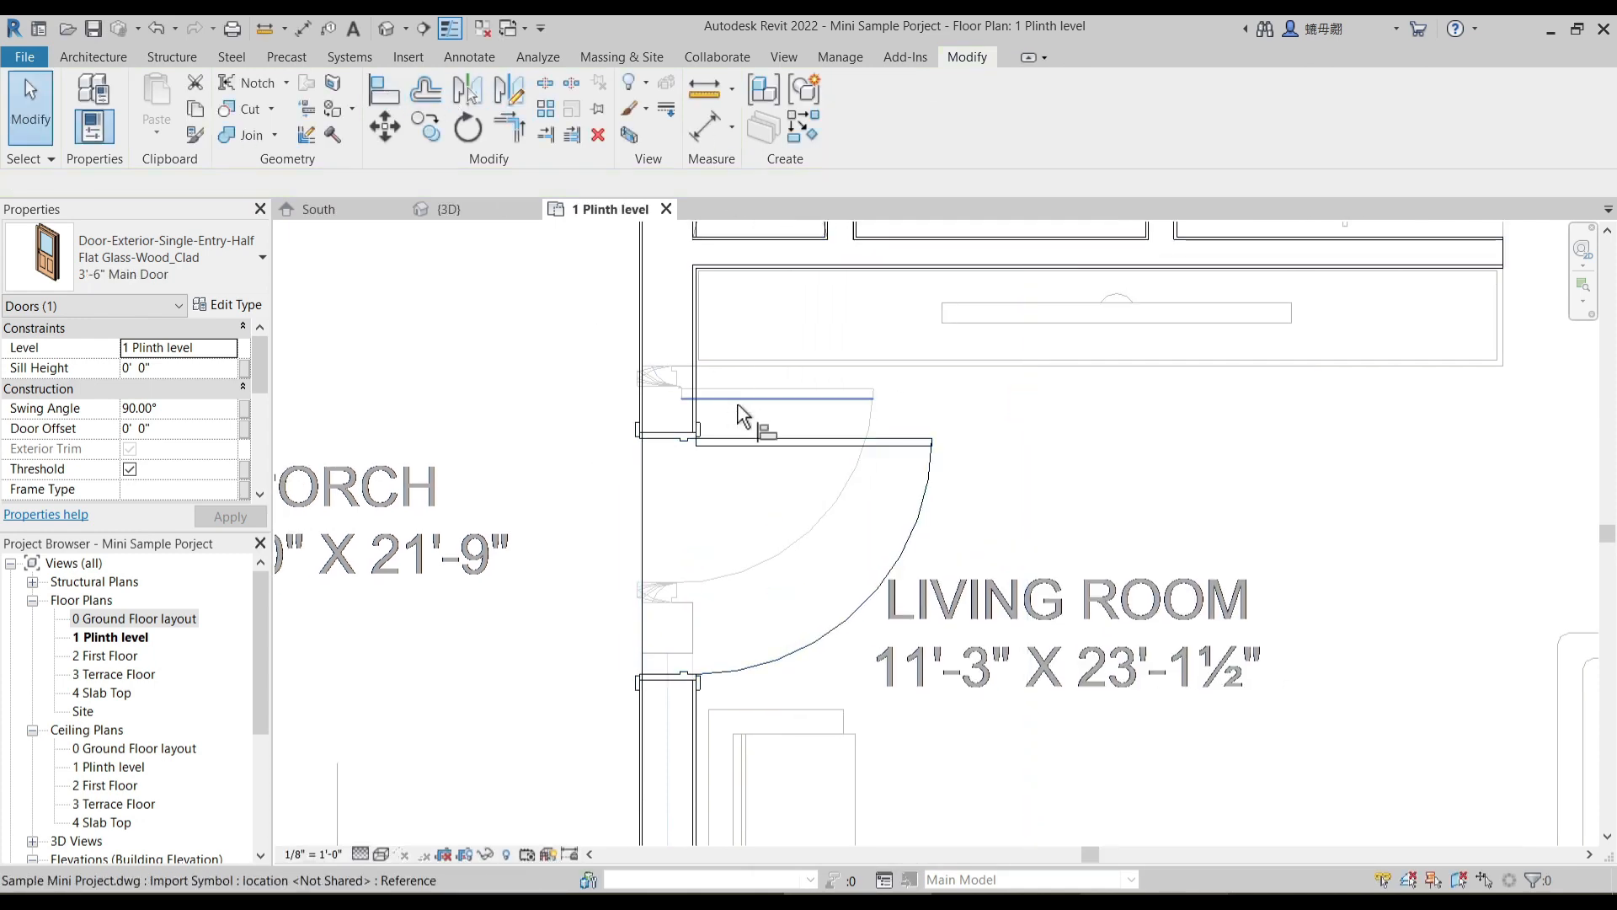
pyautogui.scroll(3, 737, 413)
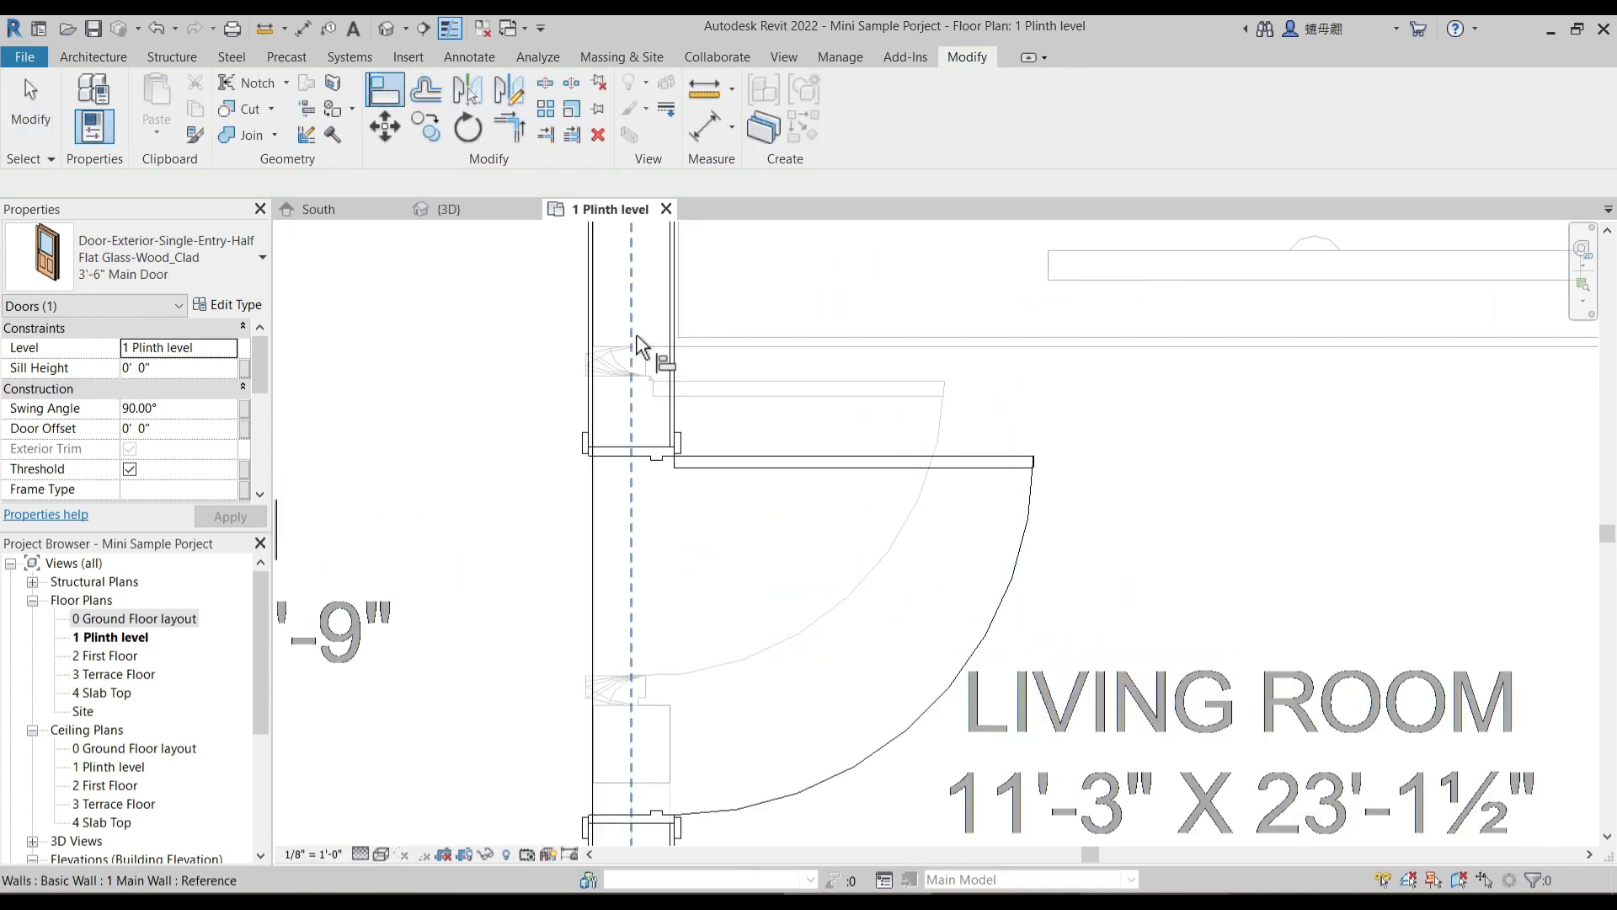
pyautogui.click(661, 445)
pyautogui.scroll(-5, 731, 484)
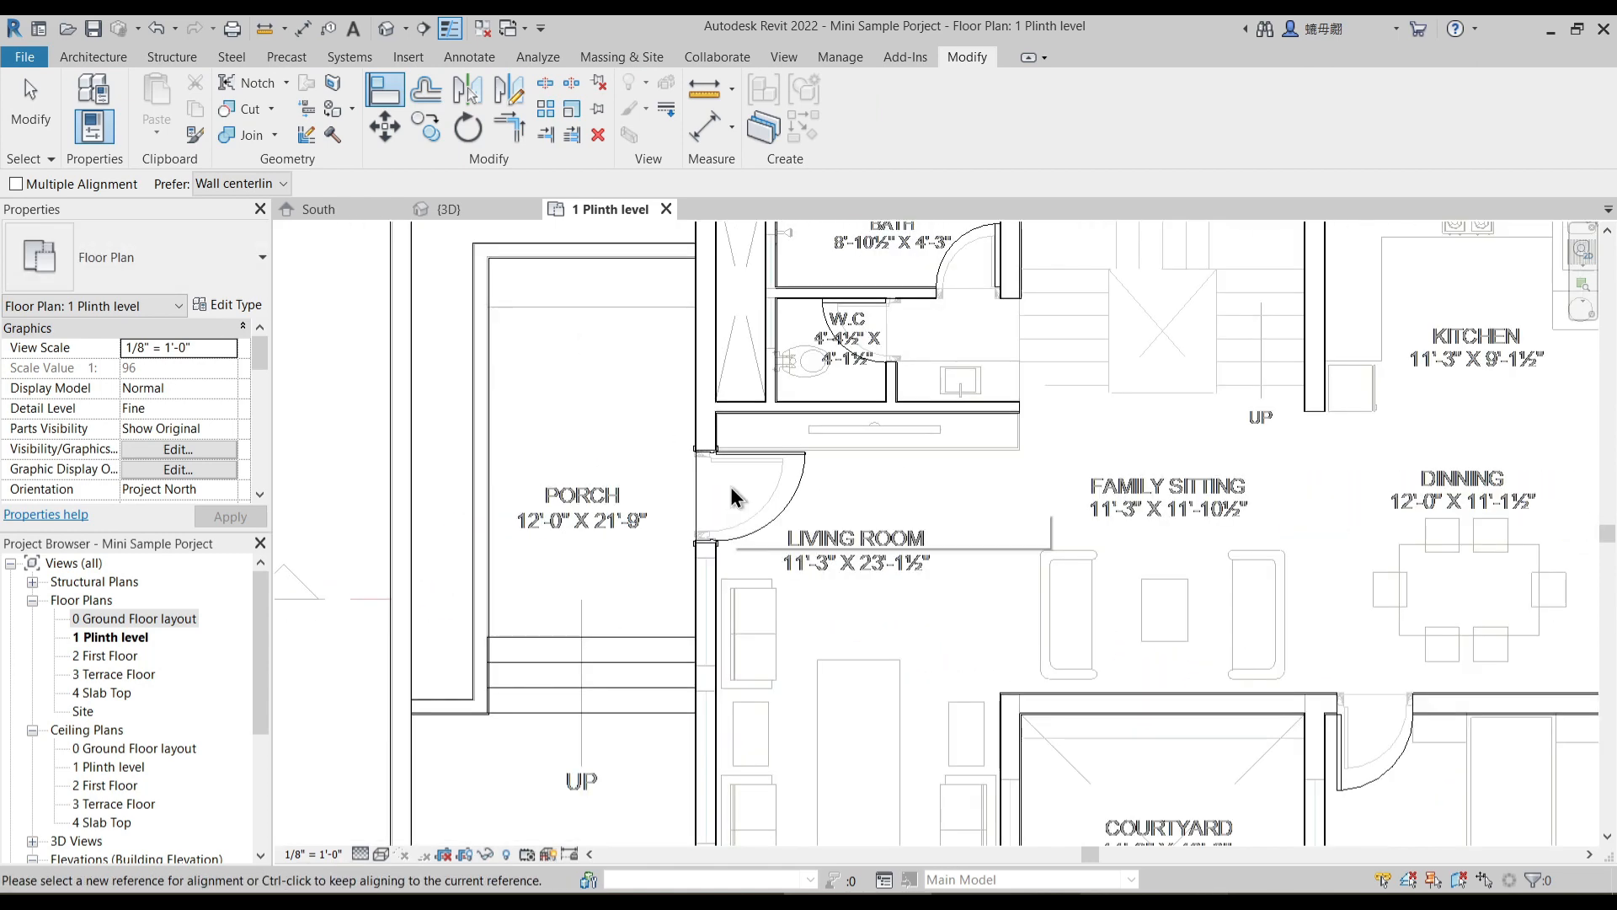
pyautogui.press('Escape')
pyautogui.press('Escape')
# - Measure the width of the underlay window opening in the living room wall facing the car parking
pyautogui.scroll(-2, 743, 499)
pyautogui.moveTo(1020, 615); pyautogui.dragTo(872, 593, button='middle')
pyautogui.moveTo(852, 539); pyautogui.dragTo(794, 487, button='middle')
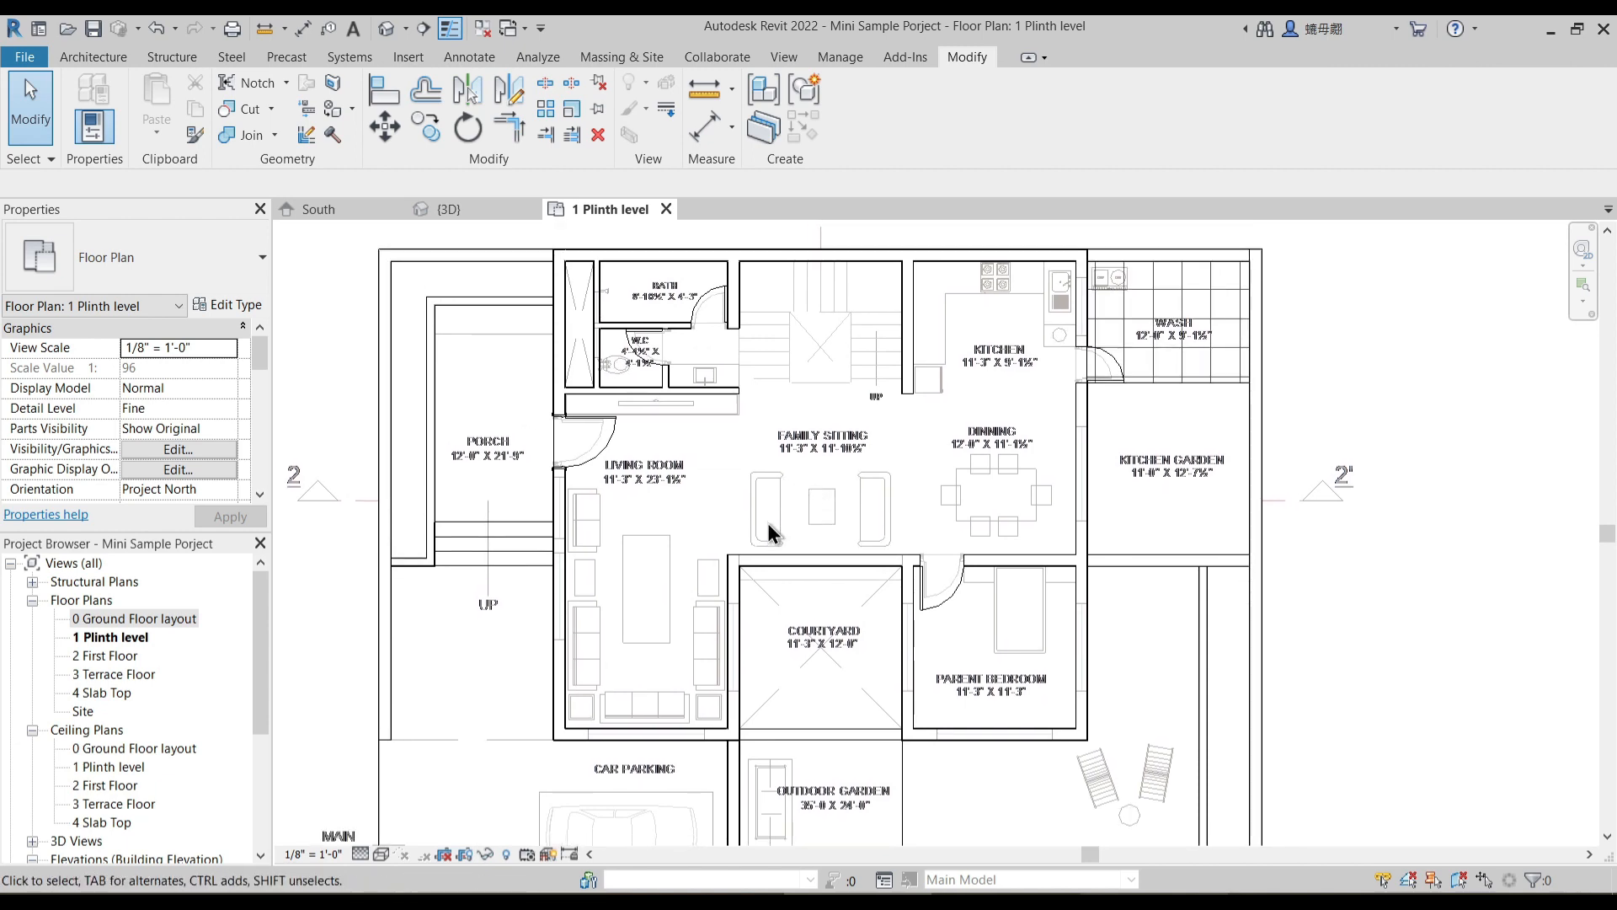
pyautogui.scroll(3, 660, 598)
pyautogui.scroll(4, 619, 323)
pyautogui.moveTo(960, 659); pyautogui.dragTo(851, 508, button='middle')
pyautogui.scroll(-3, 864, 514)
pyautogui.moveTo(814, 707); pyautogui.dragTo(754, 478, button='middle')
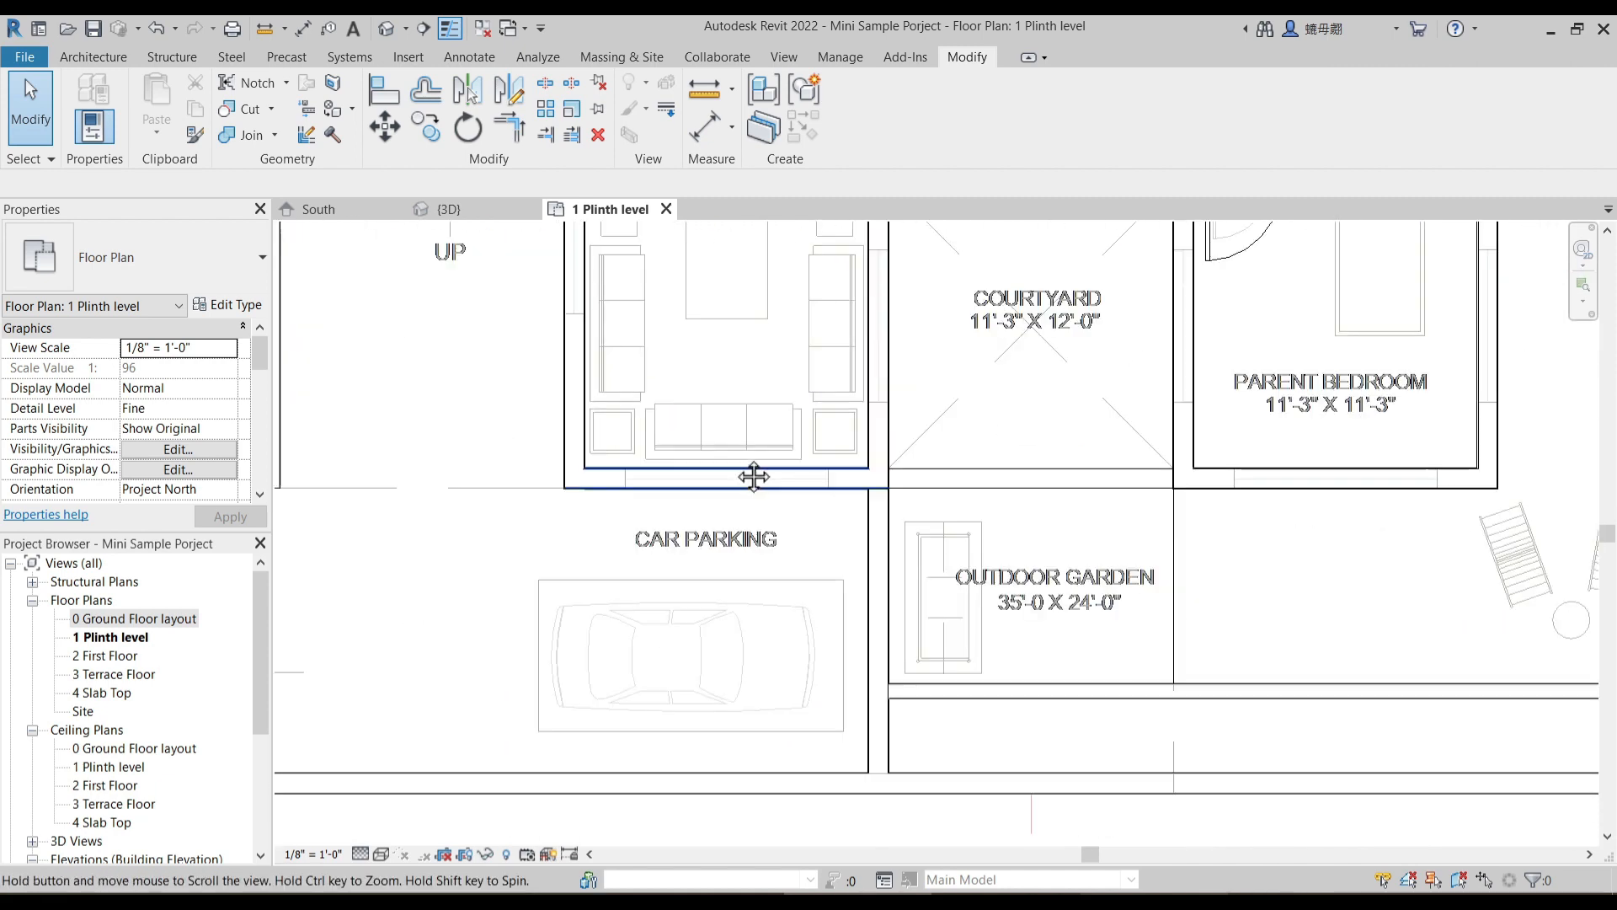
pyautogui.click(707, 128)
pyautogui.scroll(3, 643, 487)
pyautogui.click(581, 458)
pyautogui.click(1052, 457)
pyautogui.press('Escape')
pyautogui.press('Escape')
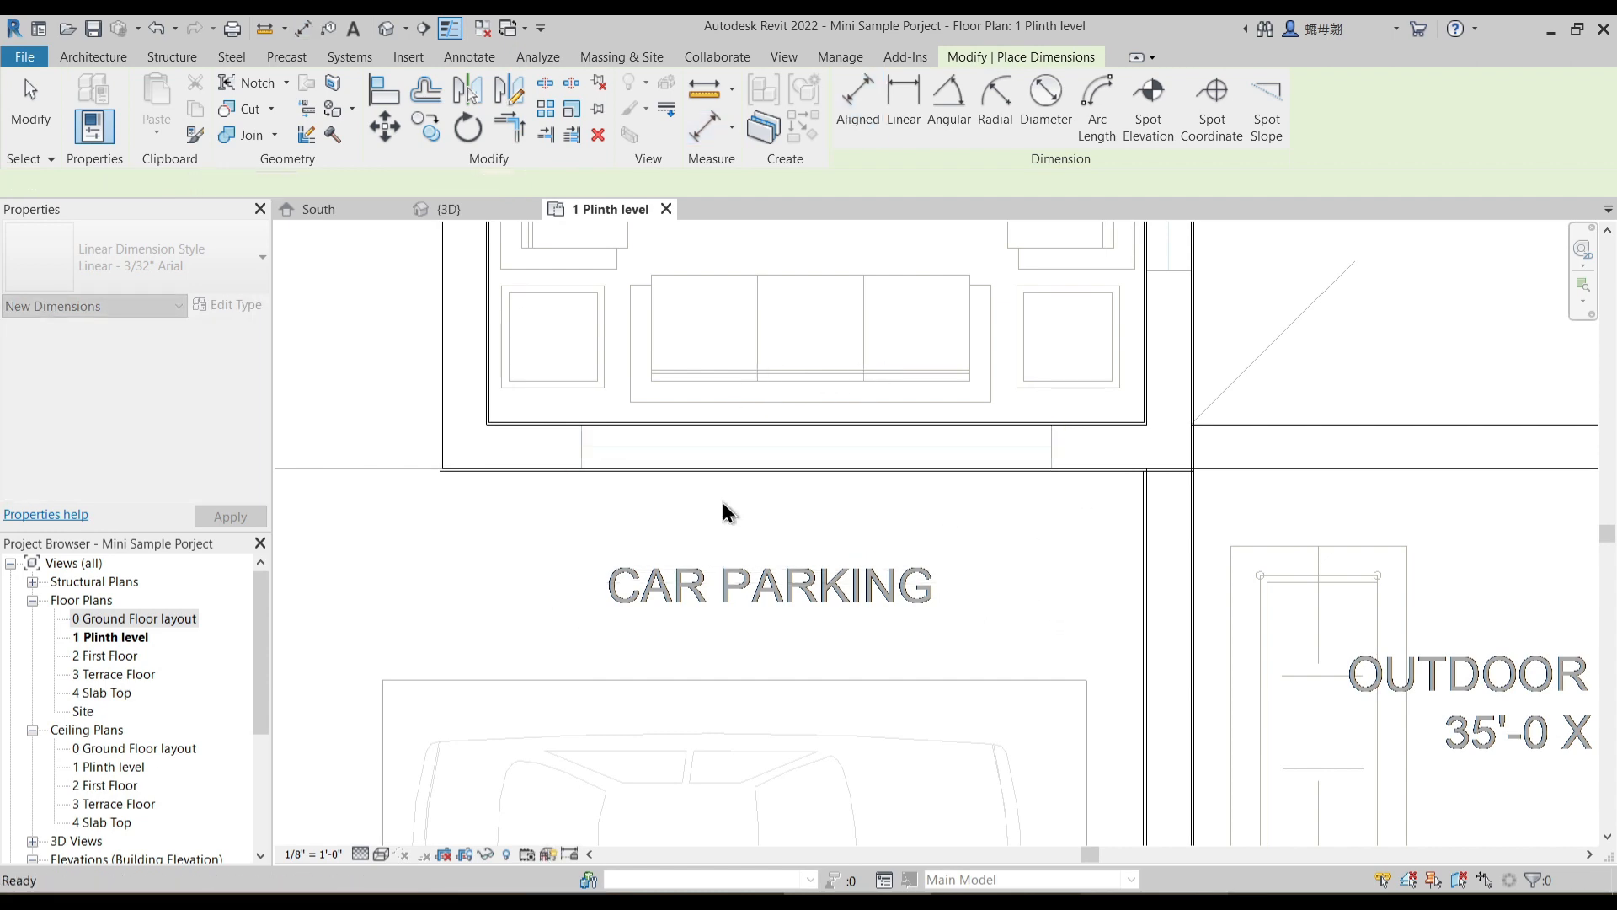
# - Measure the width of the underlay window opening in the parent bedroom wall facing the outdoor garden
pyautogui.press('d')
pyautogui.press('i')
pyautogui.scroll(-3, 859, 523)
pyautogui.scroll(4, 964, 585)
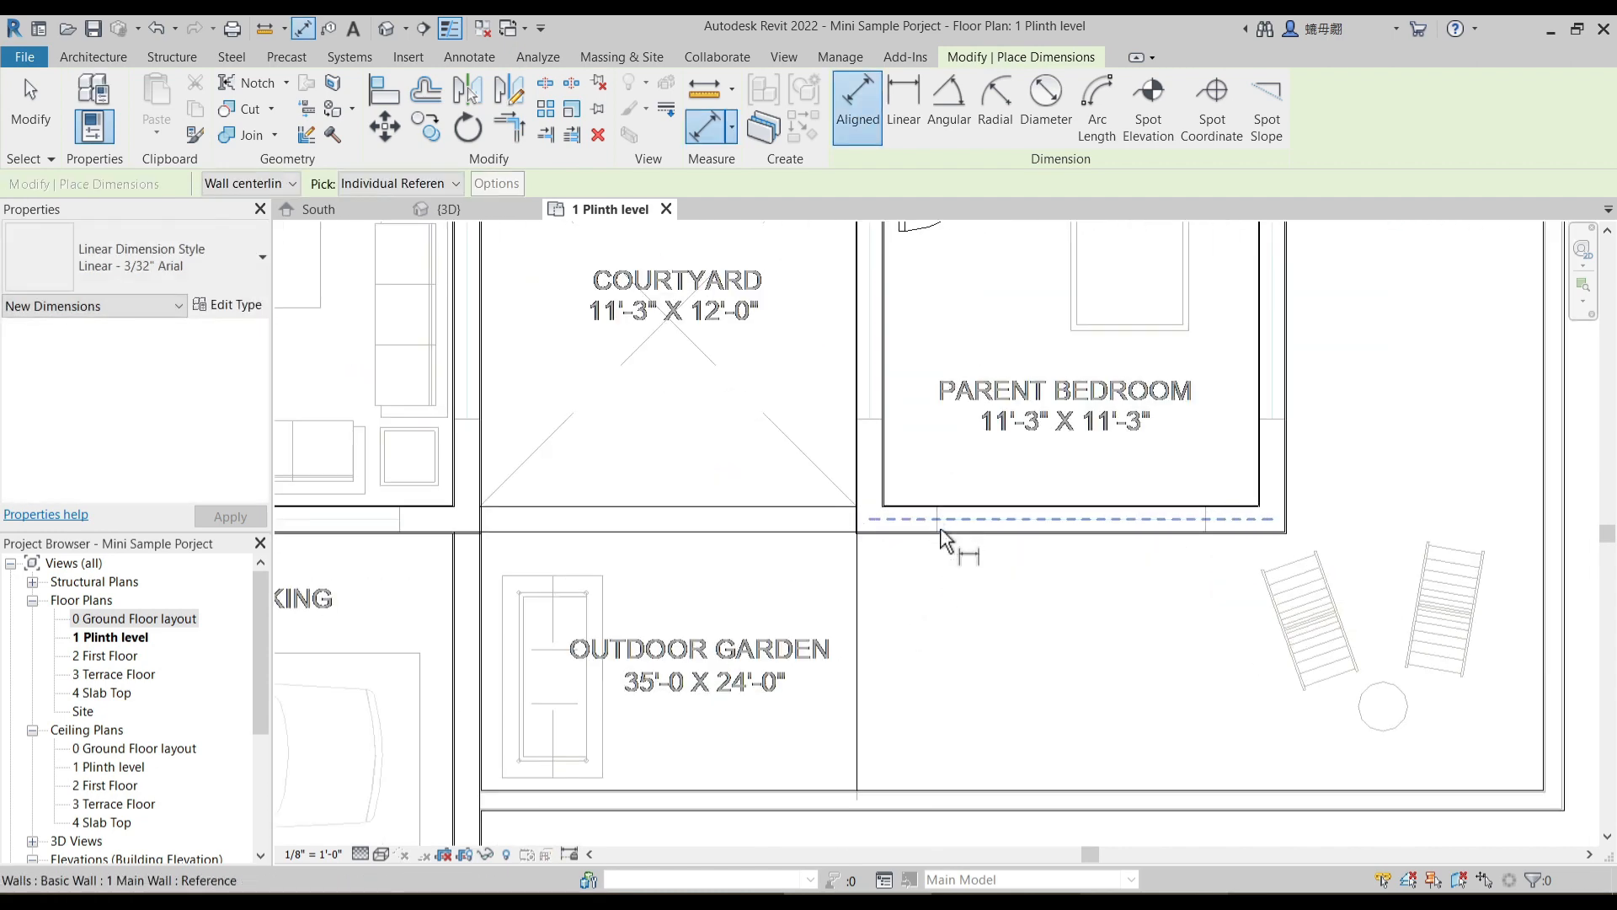
pyautogui.scroll(2, 943, 539)
pyautogui.click(942, 515)
pyautogui.click(1345, 515)
pyautogui.press('Escape')
pyautogui.press('Escape')
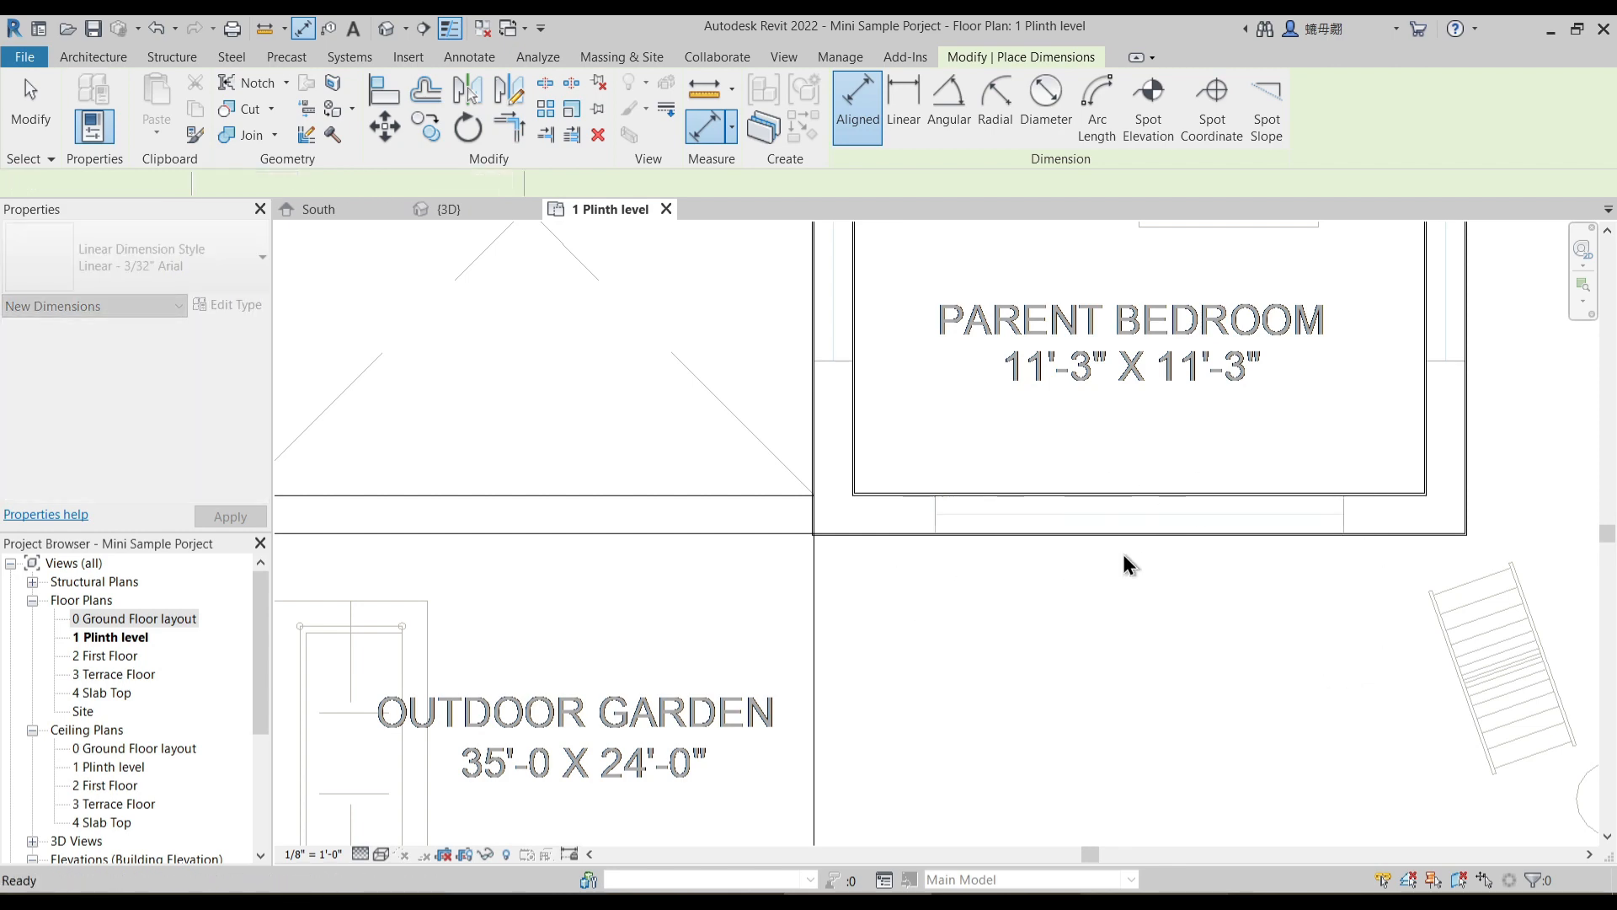
pyautogui.scroll(-4, 1166, 568)
pyautogui.press('Escape')
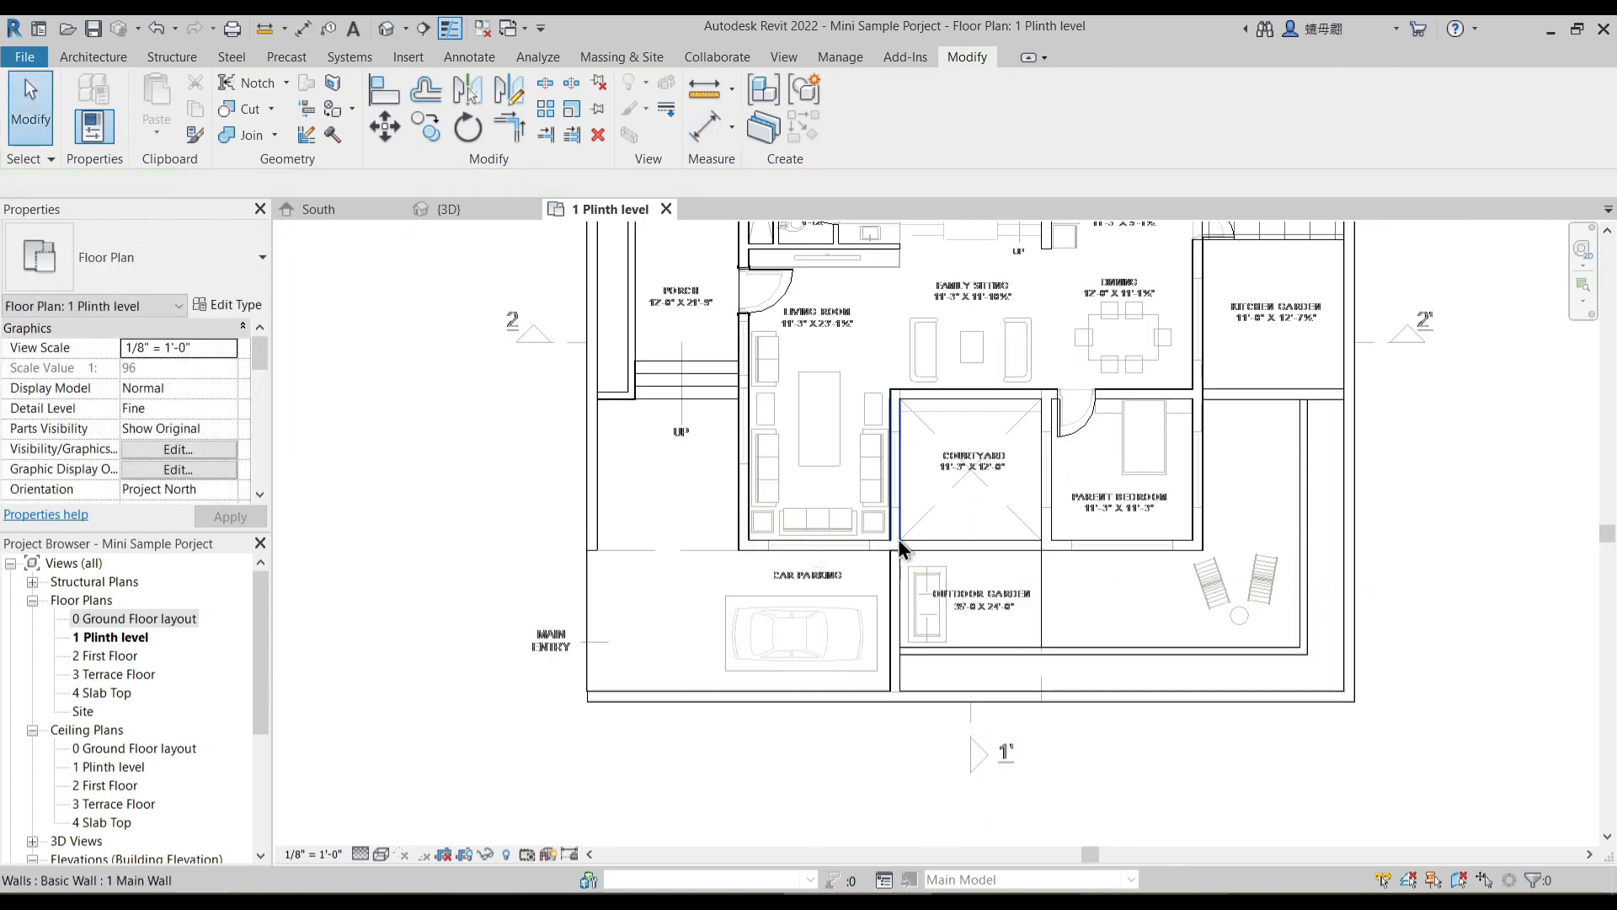
# - Start window placement and browse to the Windows folder of the English-Imperial library to load a family
pyautogui.scroll(2, 898, 543)
pyautogui.moveTo(1010, 505); pyautogui.dragTo(991, 571, button='middle')
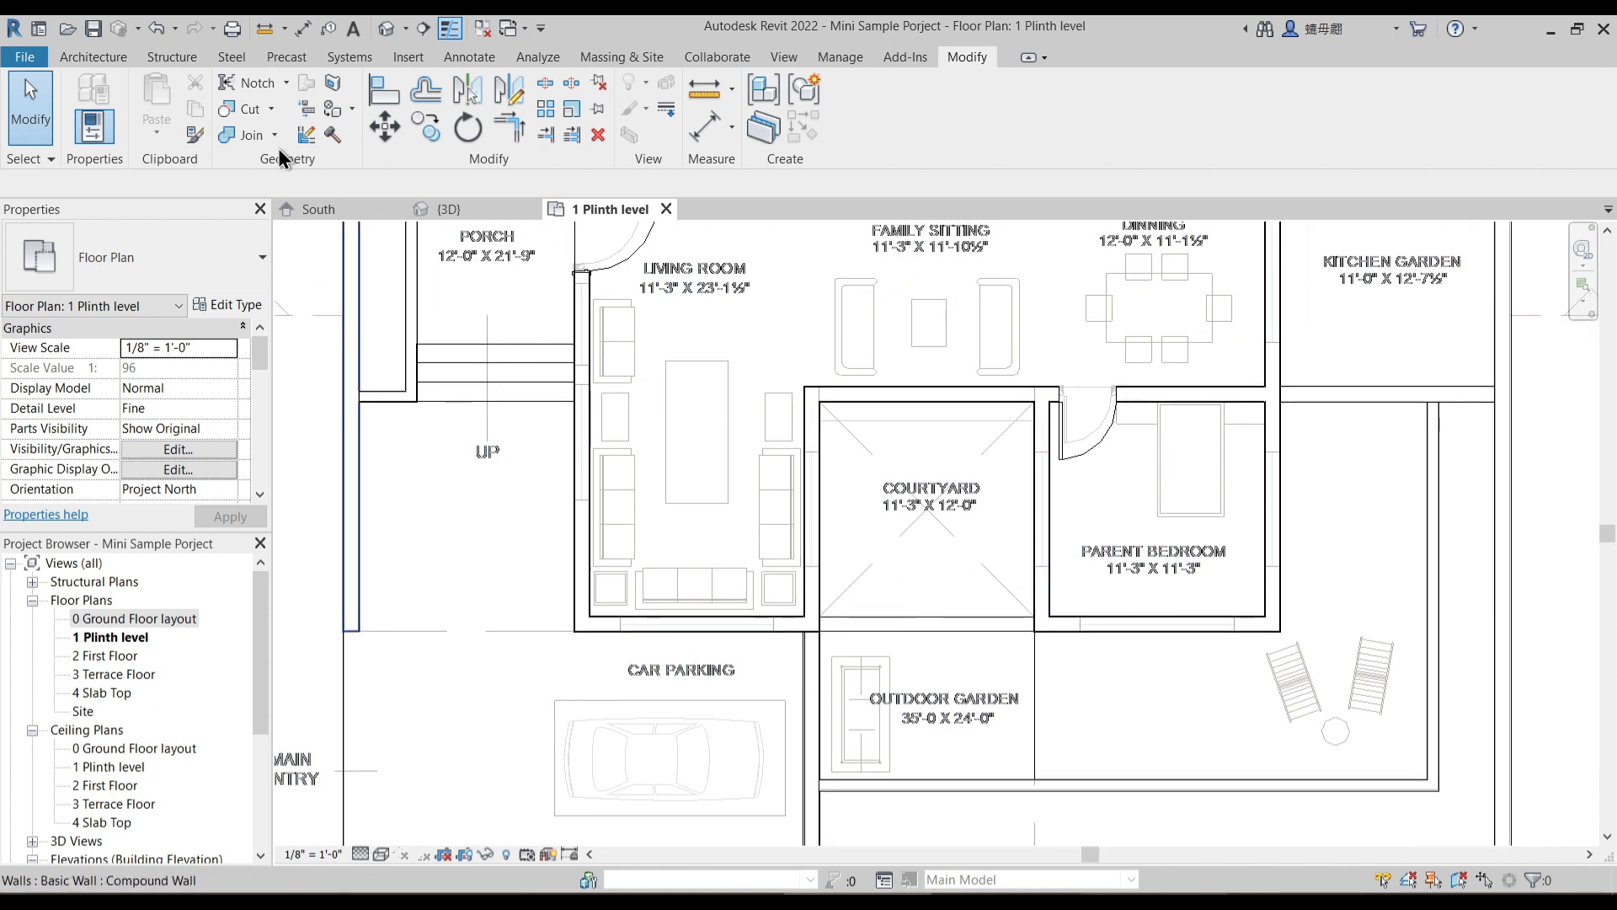
pyautogui.click(99, 56)
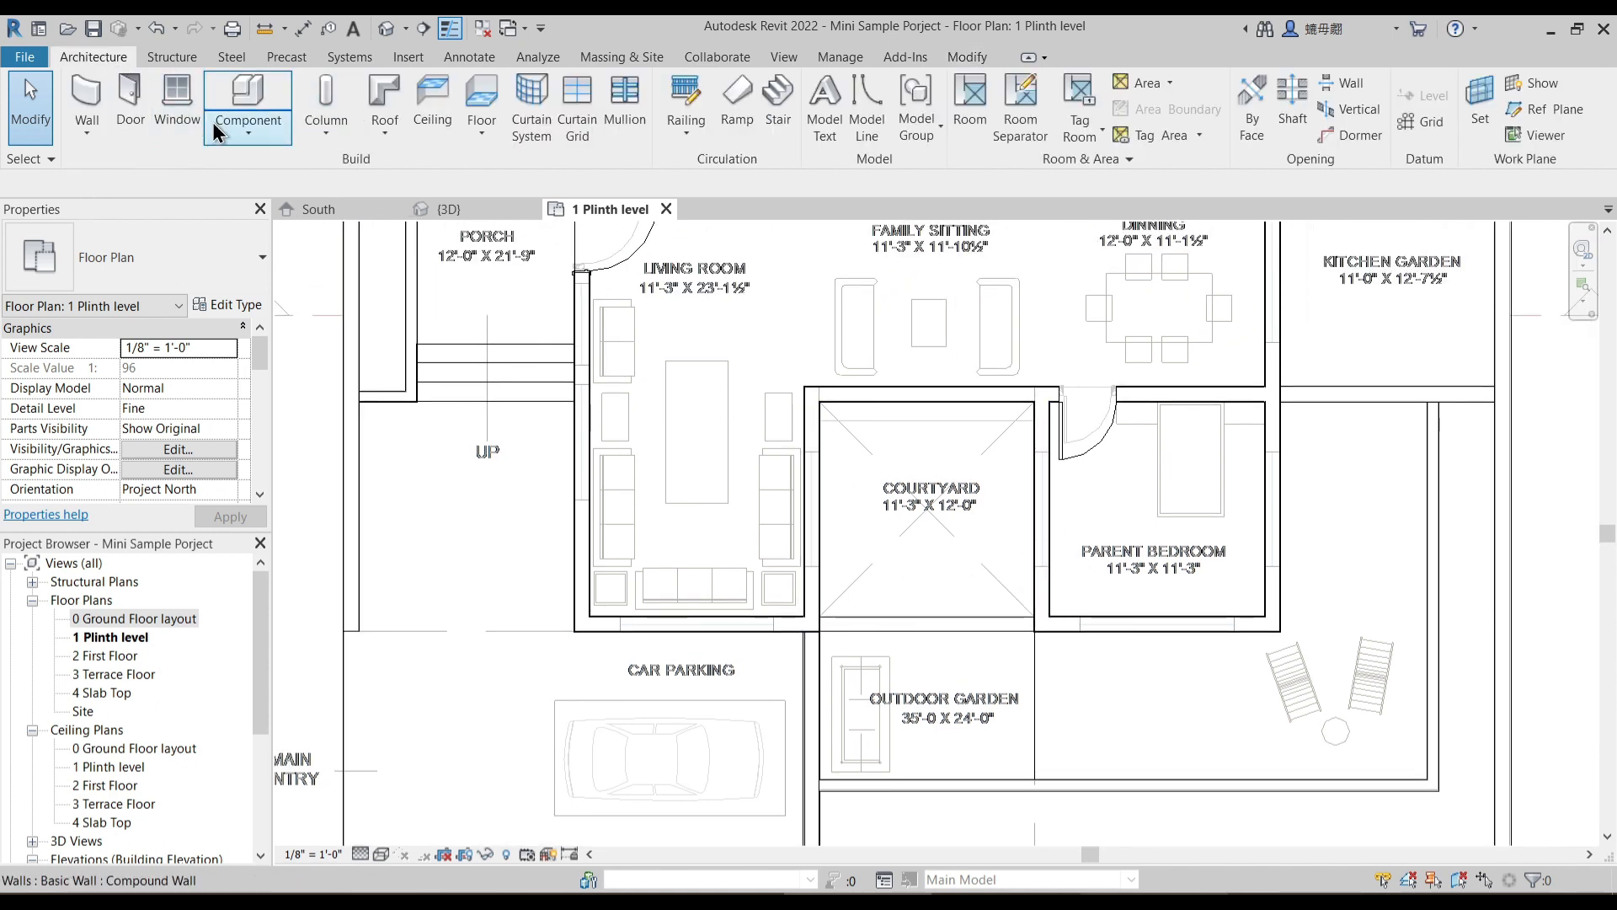
pyautogui.click(180, 108)
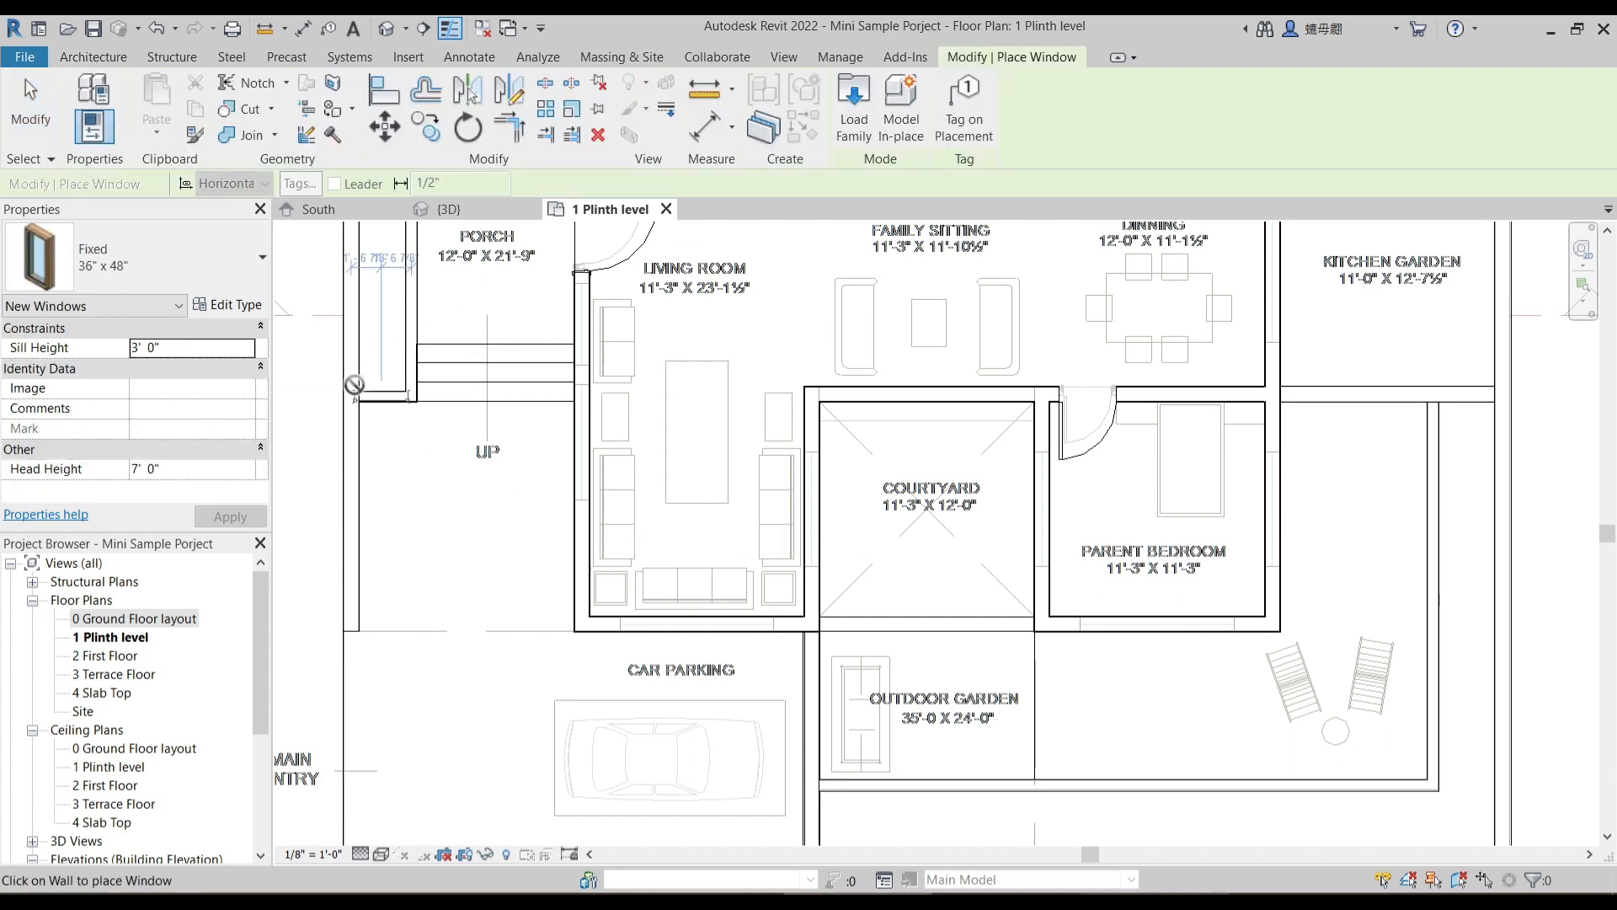
pyautogui.click(854, 118)
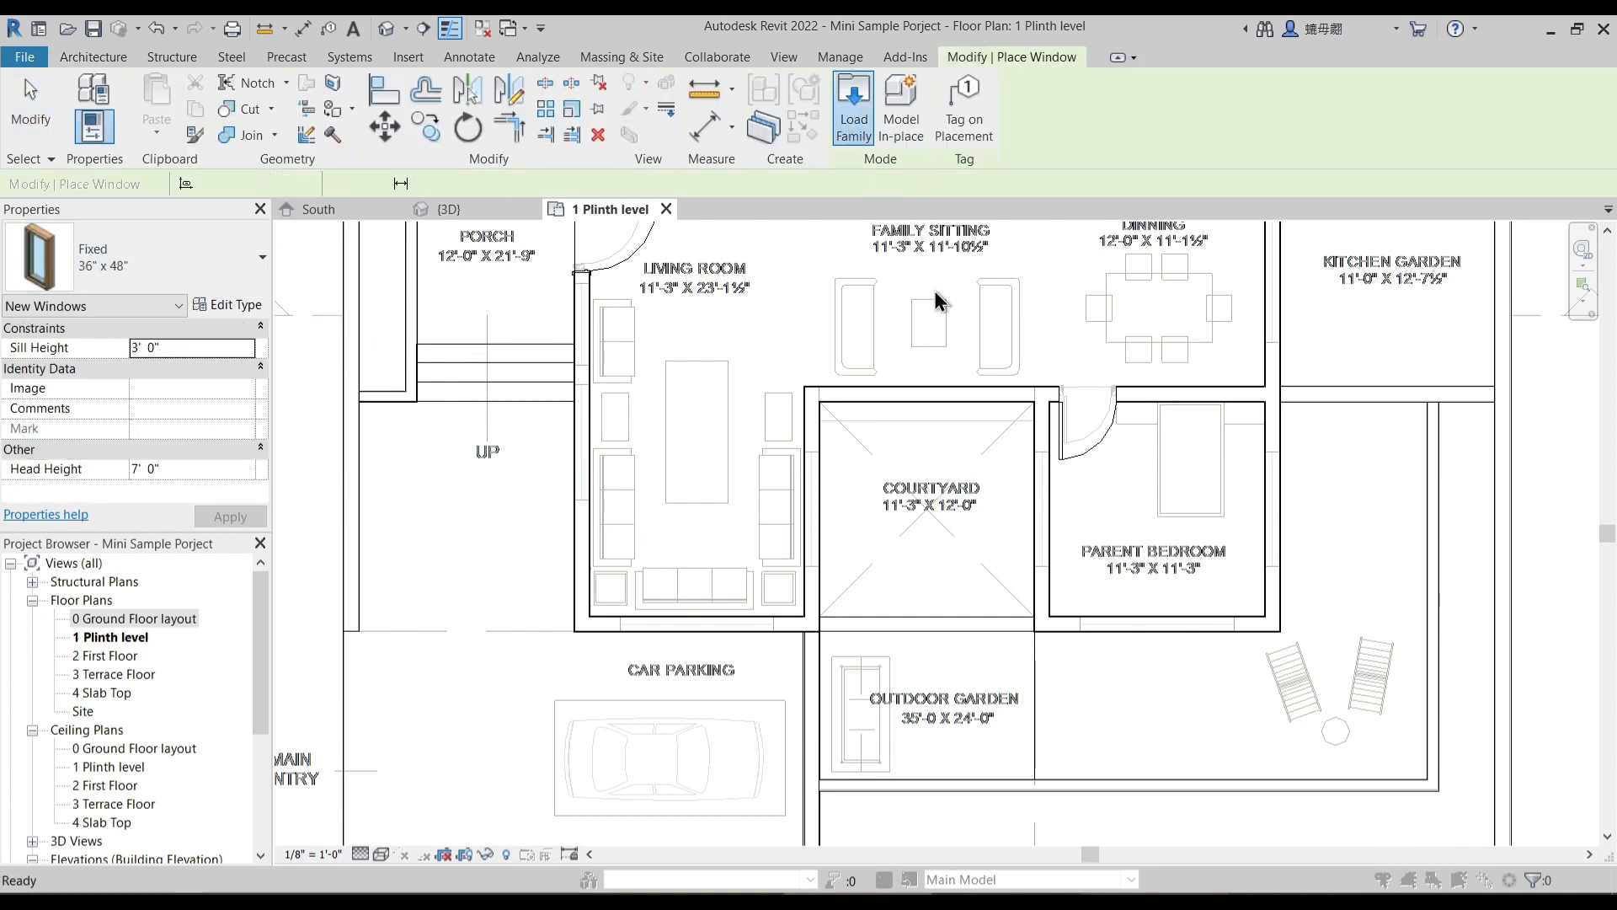
pyautogui.click(705, 241)
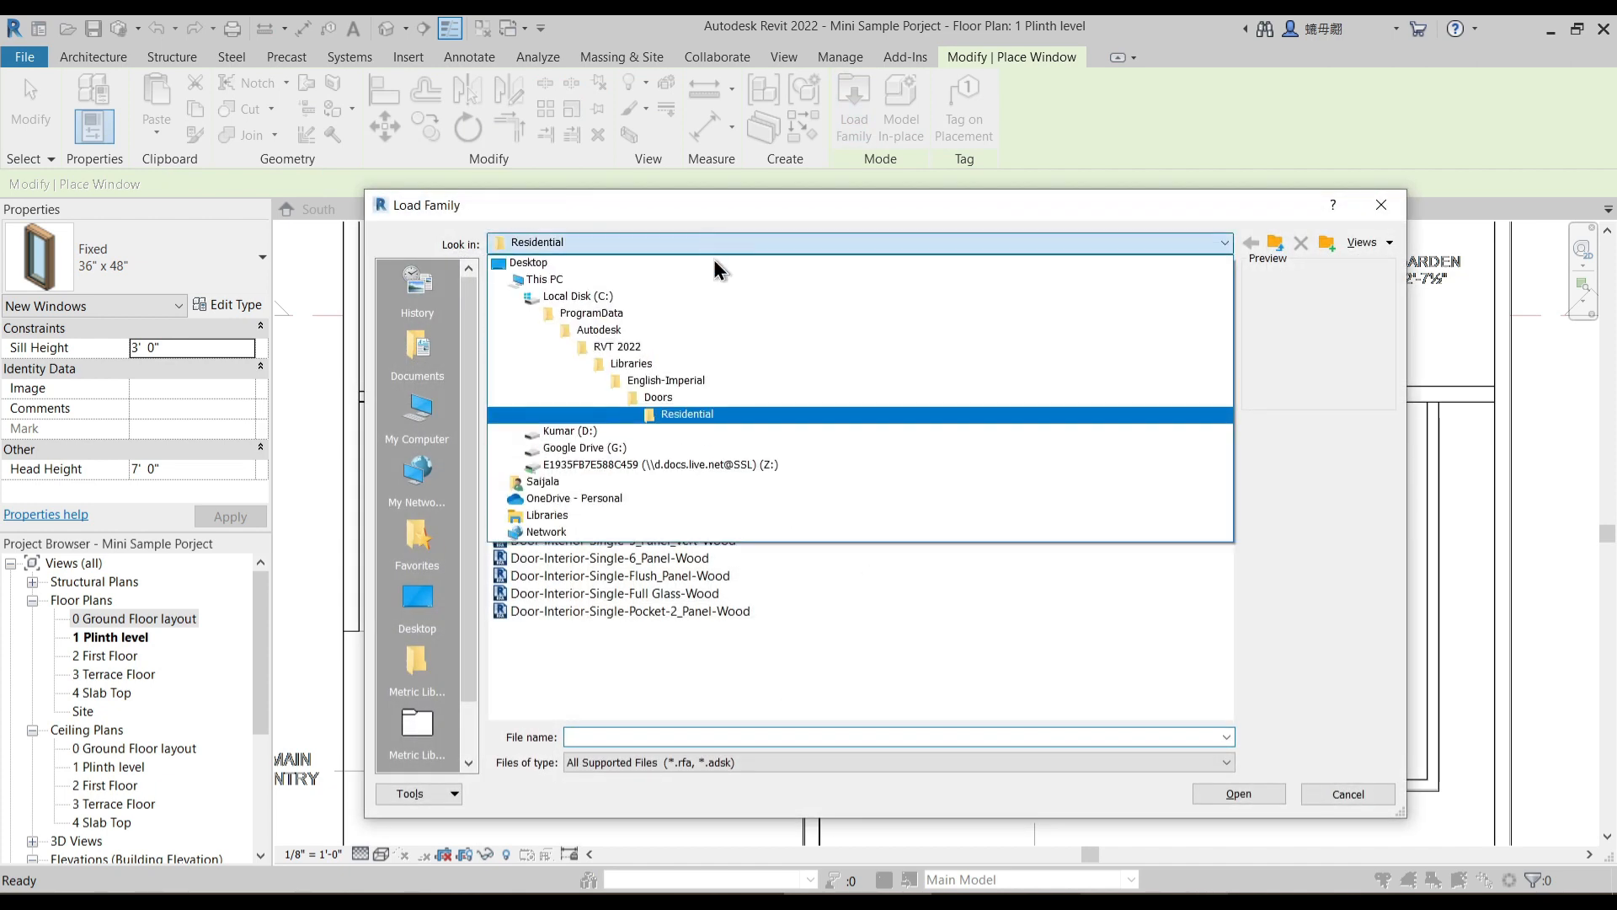
pyautogui.click(698, 386)
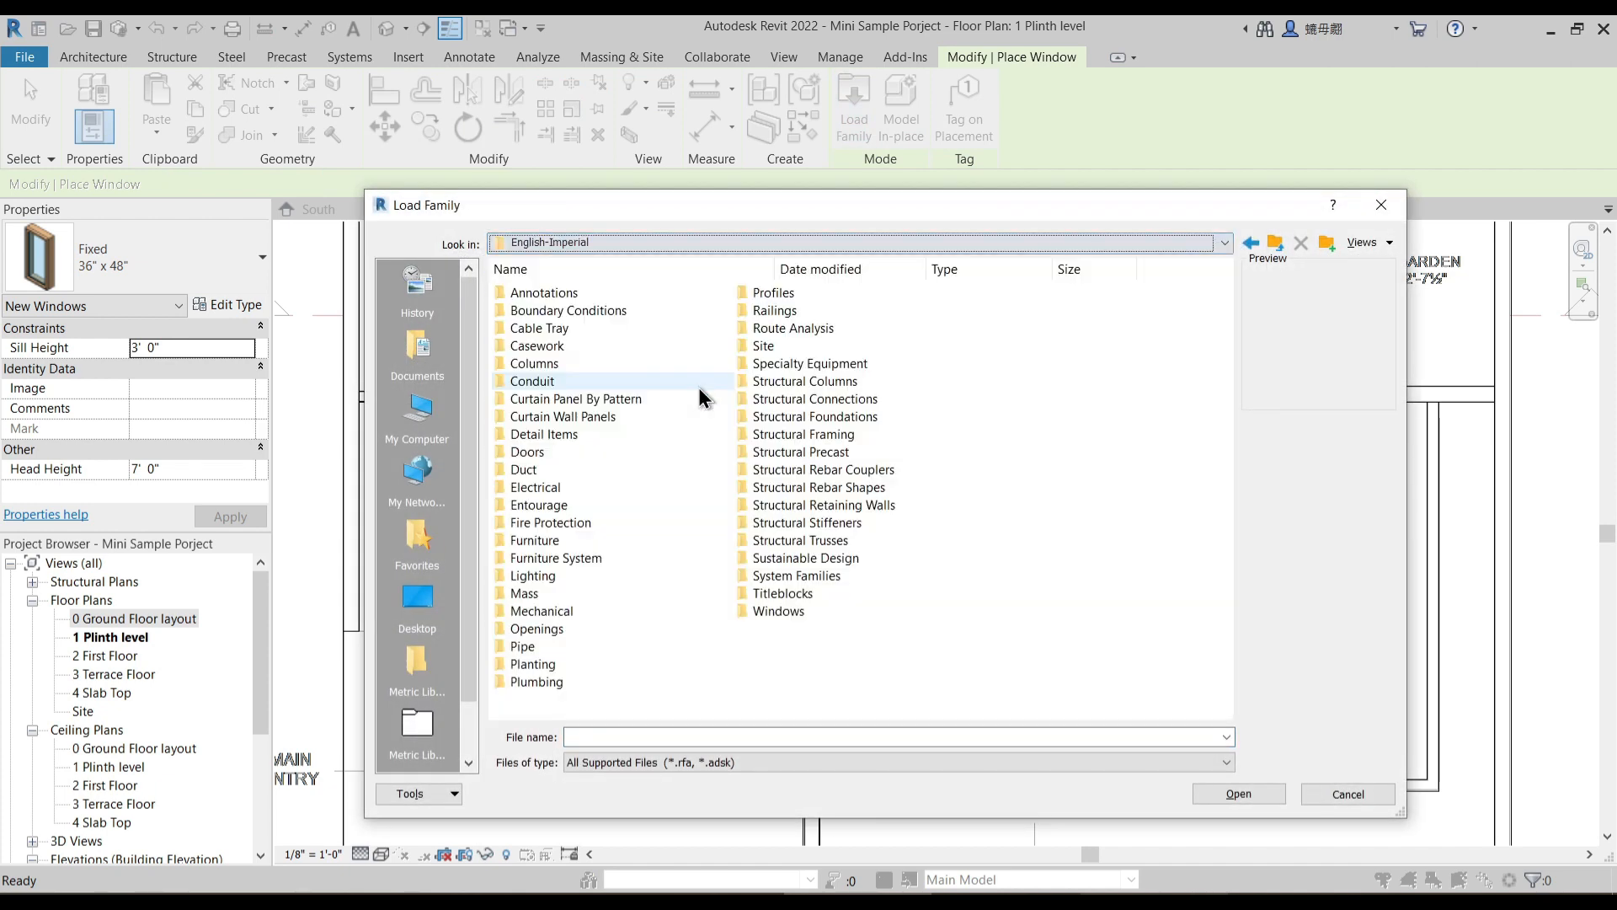
pyautogui.doubleClick(782, 604)
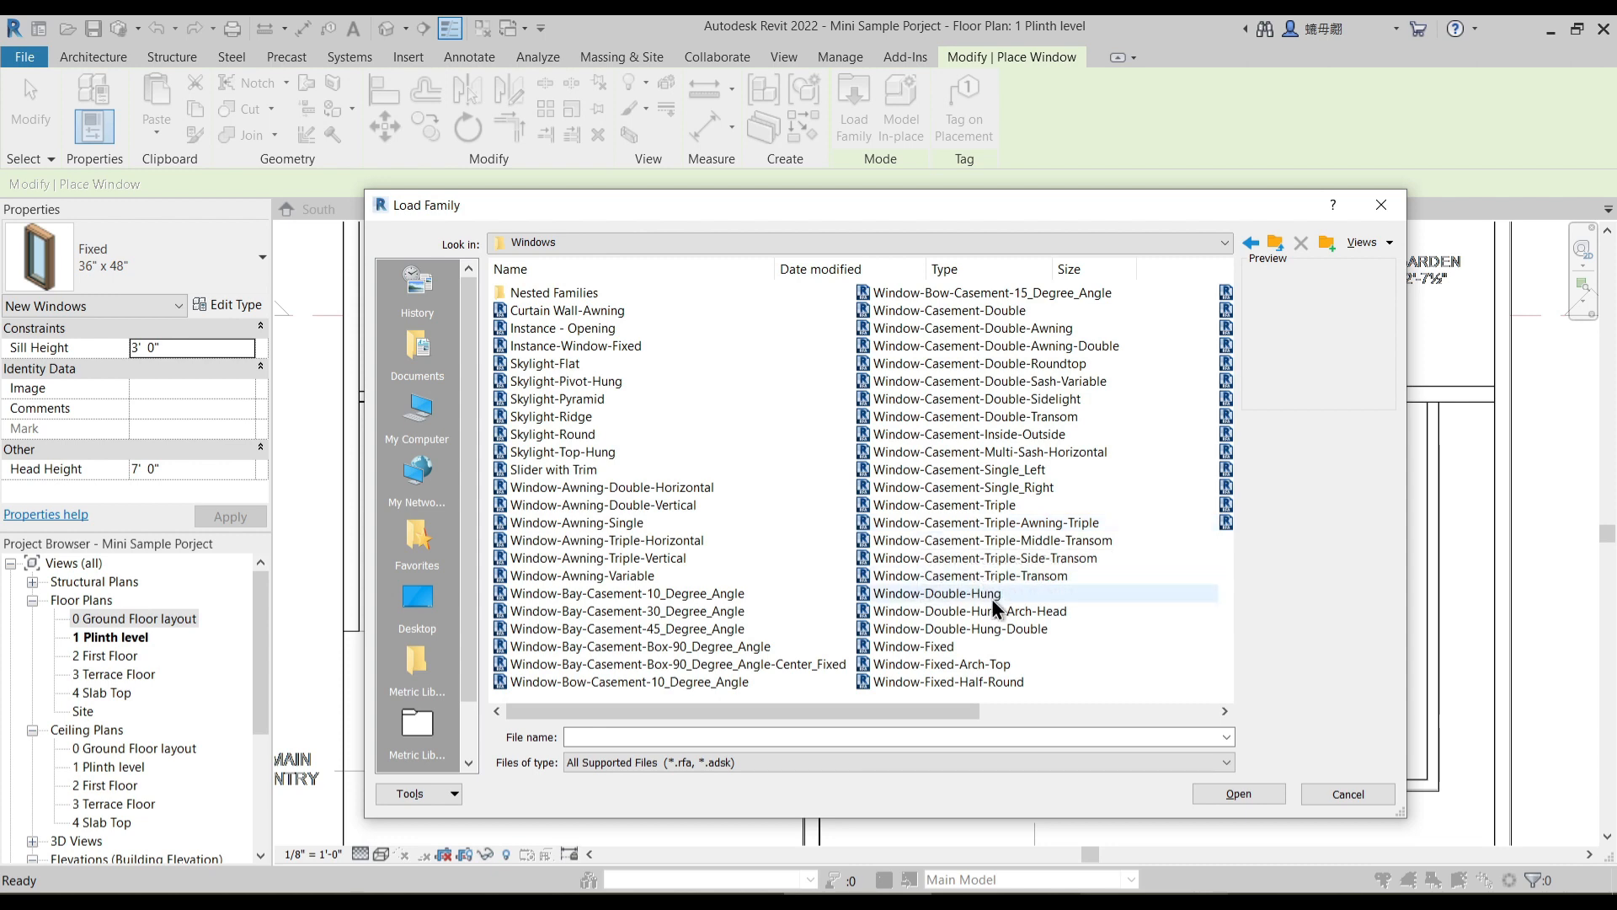
# - Look through the window families and load the Slider with Trim family into the project
pyautogui.scroll(-1, 994, 586)
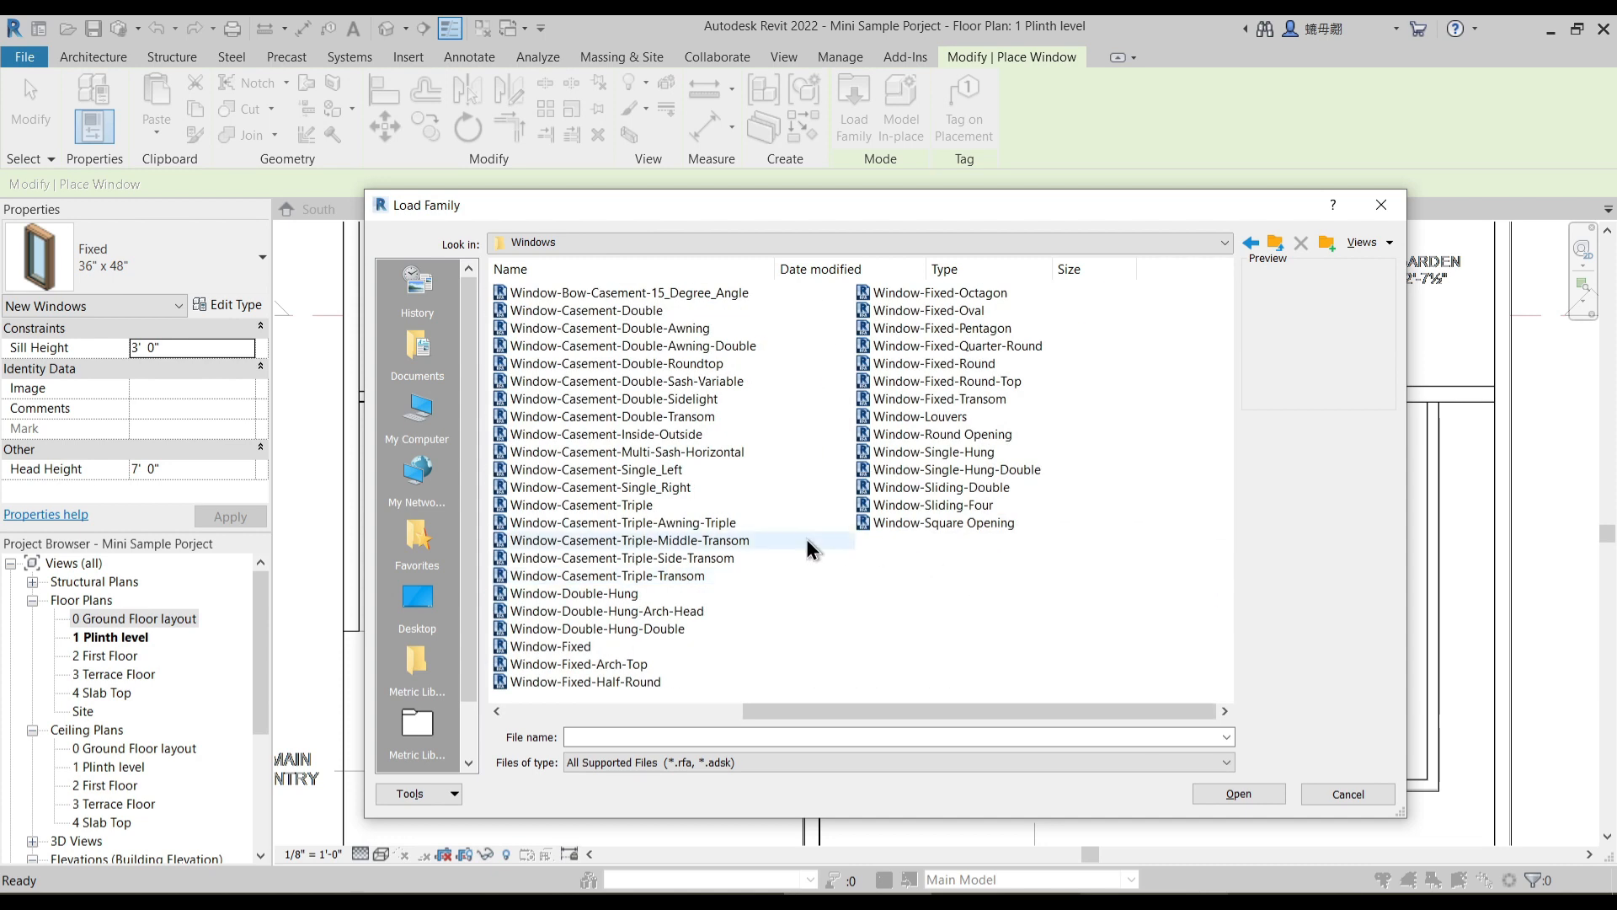
pyautogui.scroll(1, 806, 538)
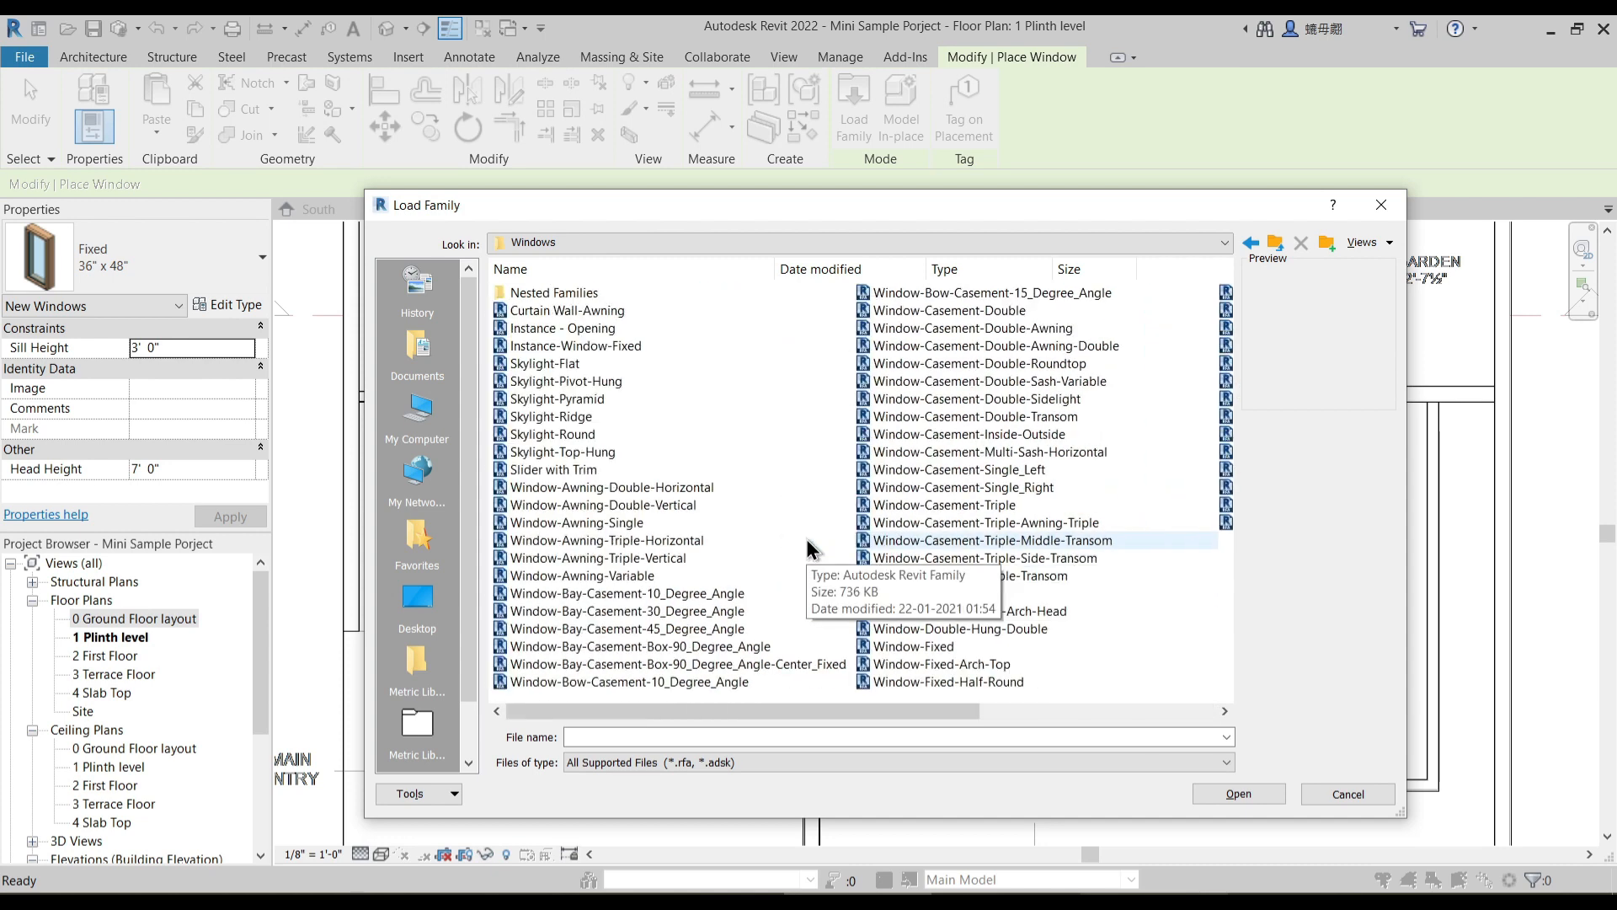
pyautogui.click(549, 472)
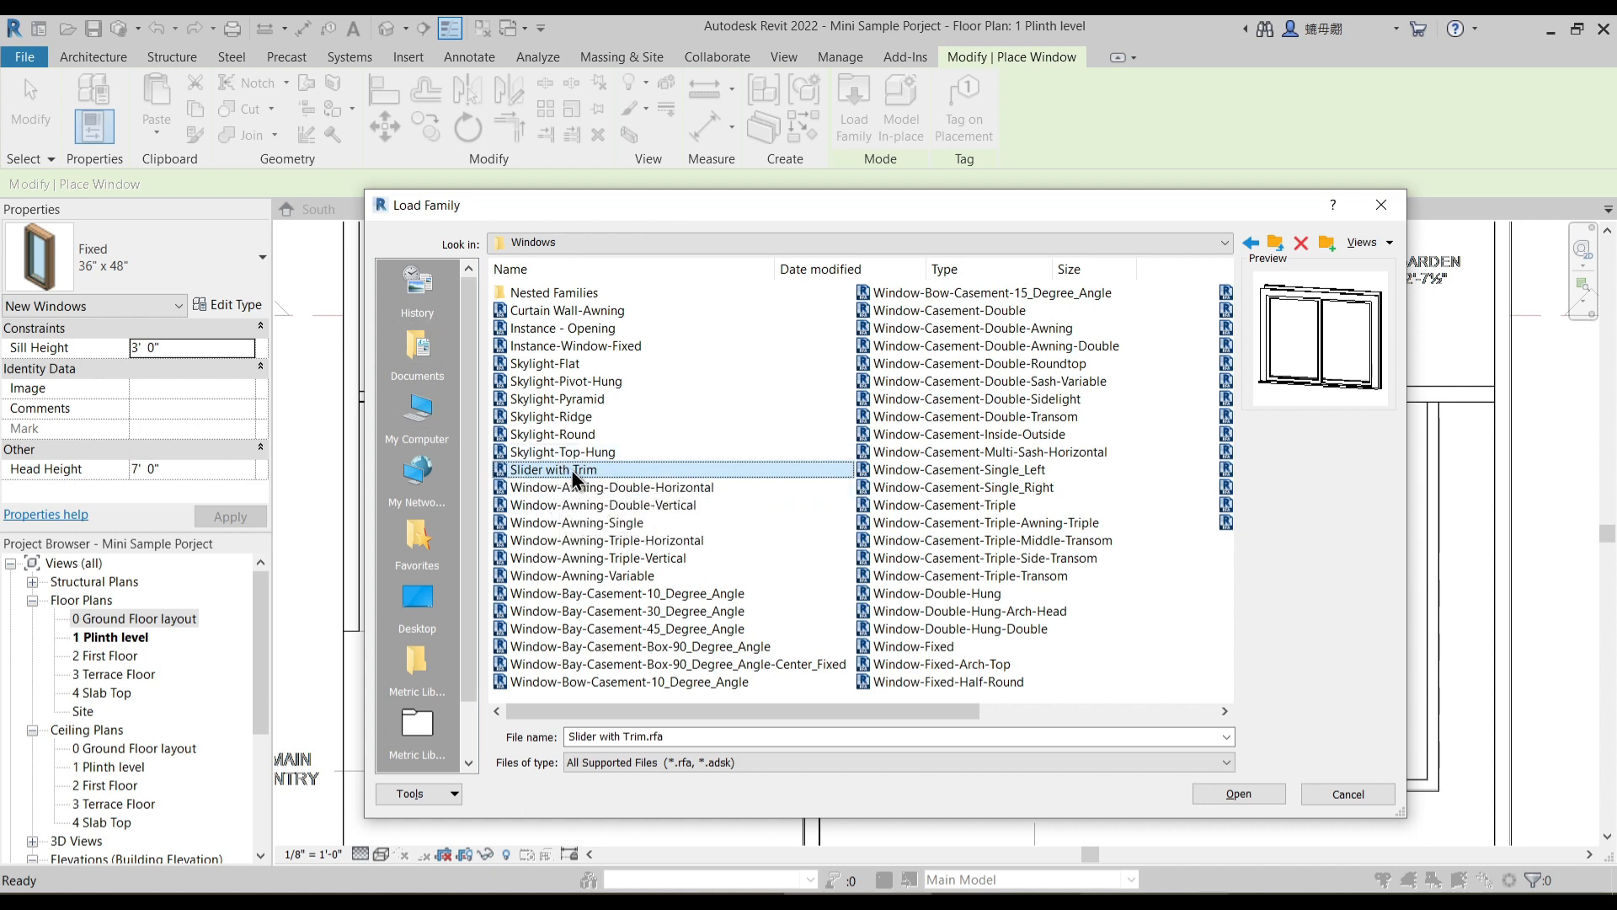
pyautogui.click(566, 246)
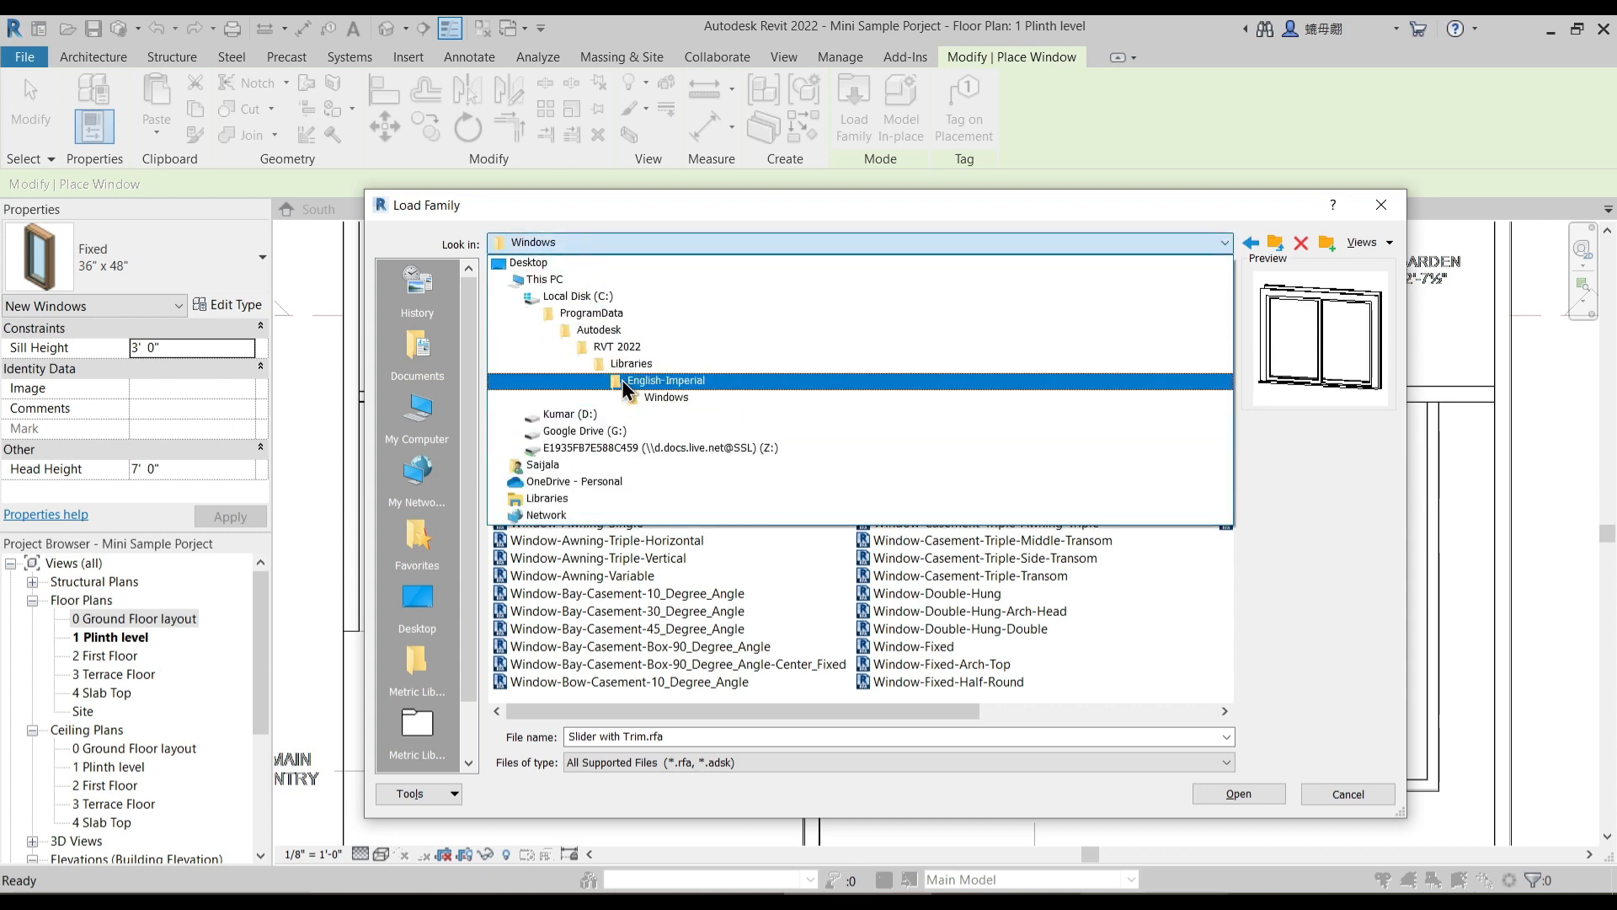
pyautogui.click(628, 397)
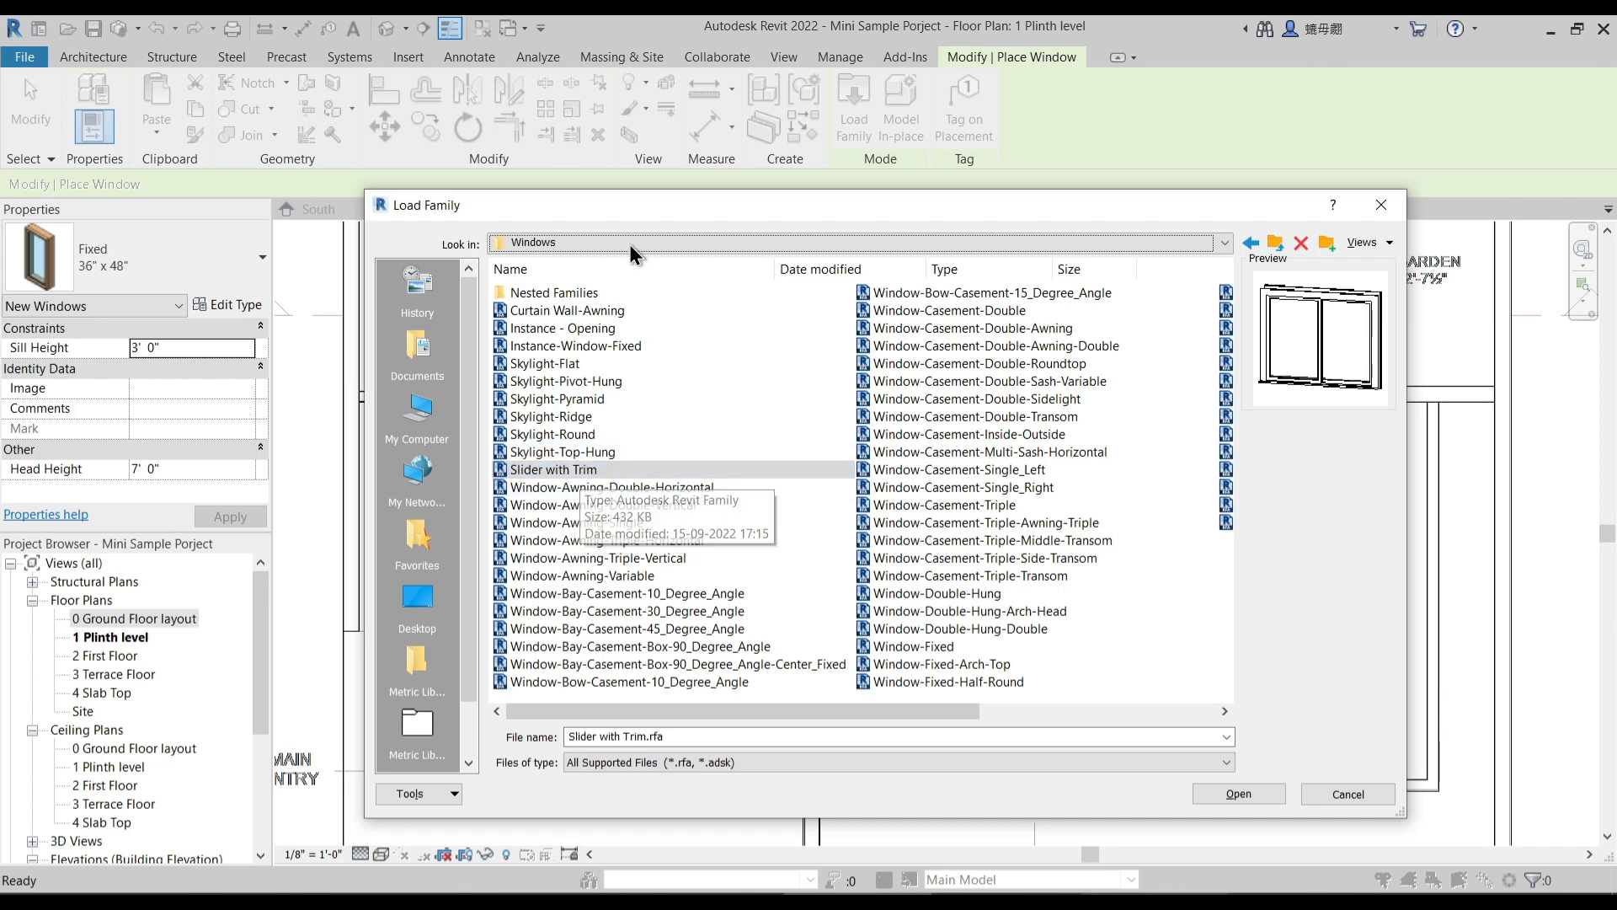
pyautogui.click(1238, 793)
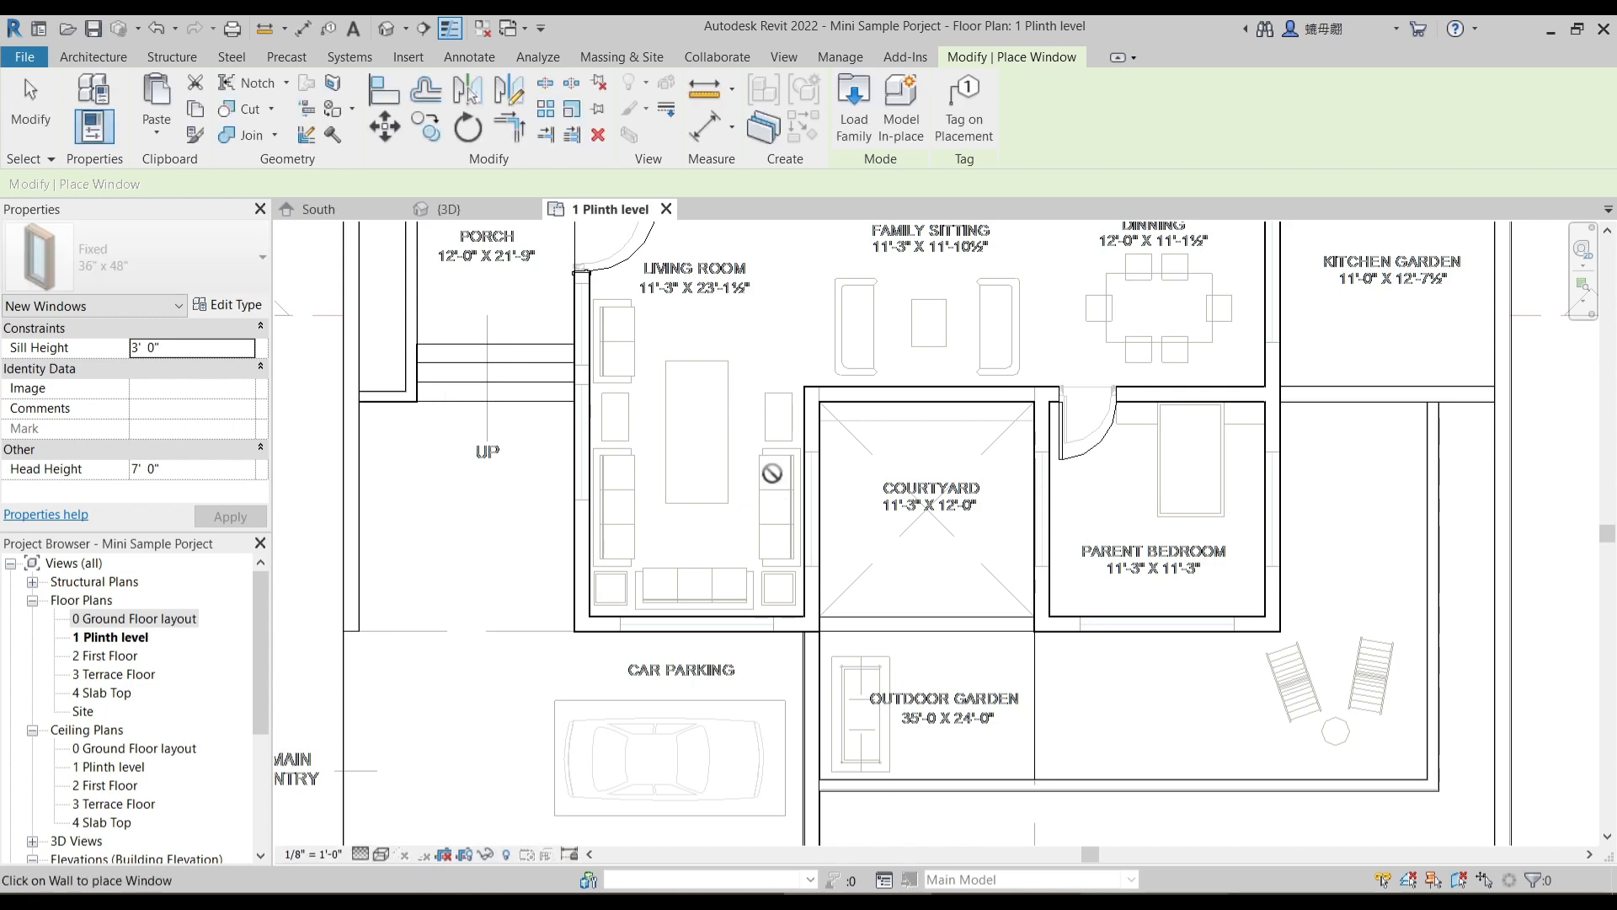
# - Duplicate the 36" x 48" Slider with Trim type as a new type named 8'-0"
pyautogui.click(231, 305)
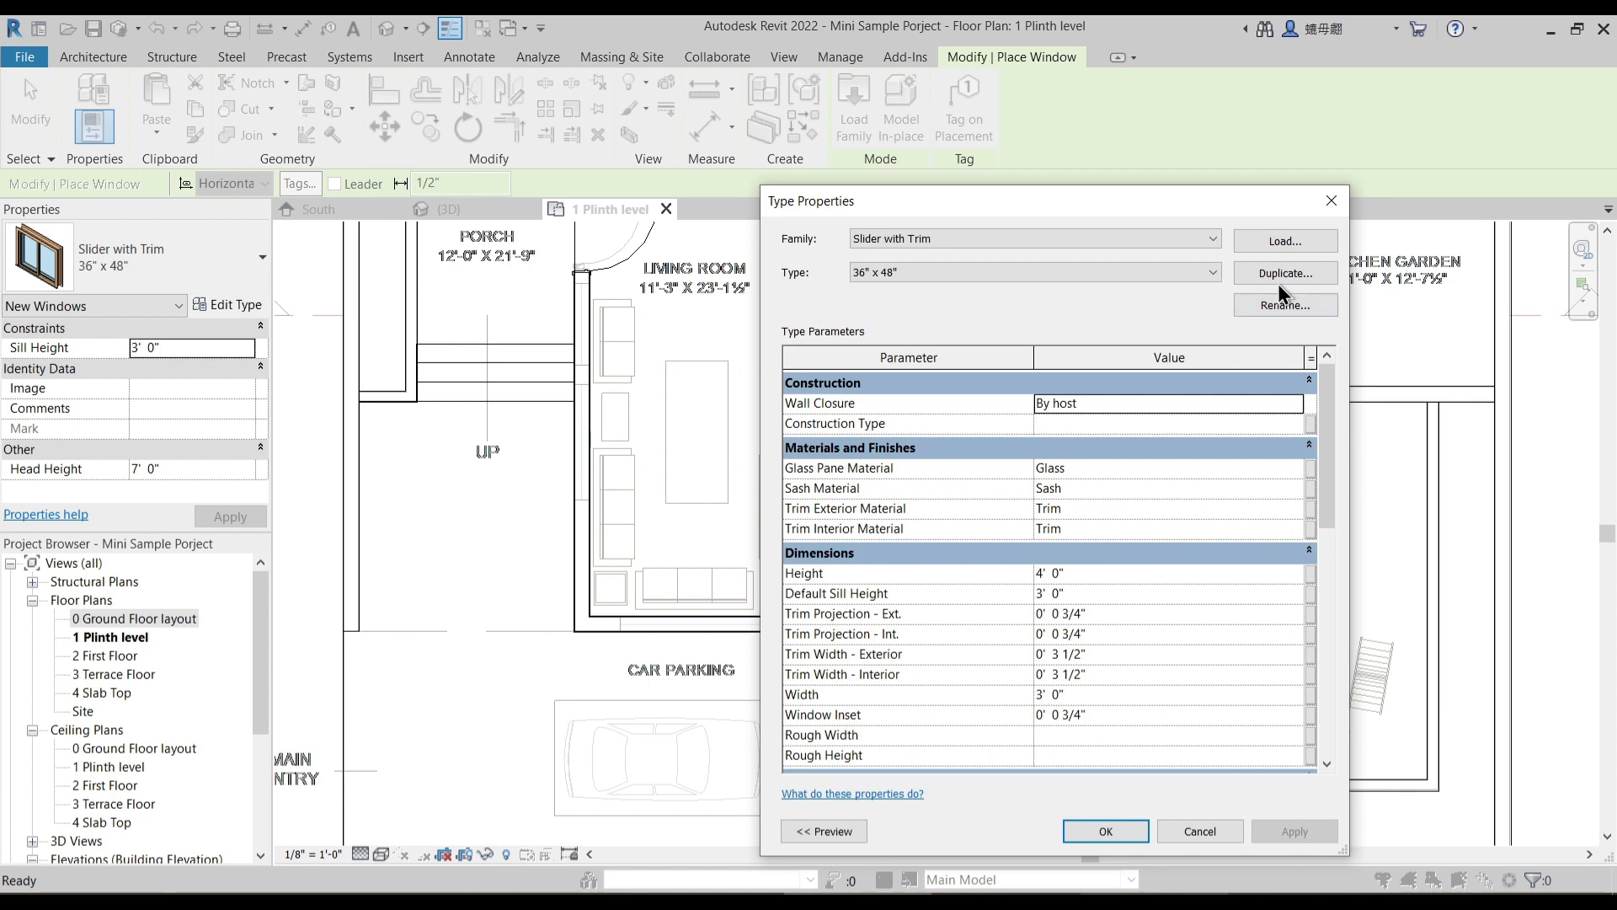
pyautogui.click(1281, 274)
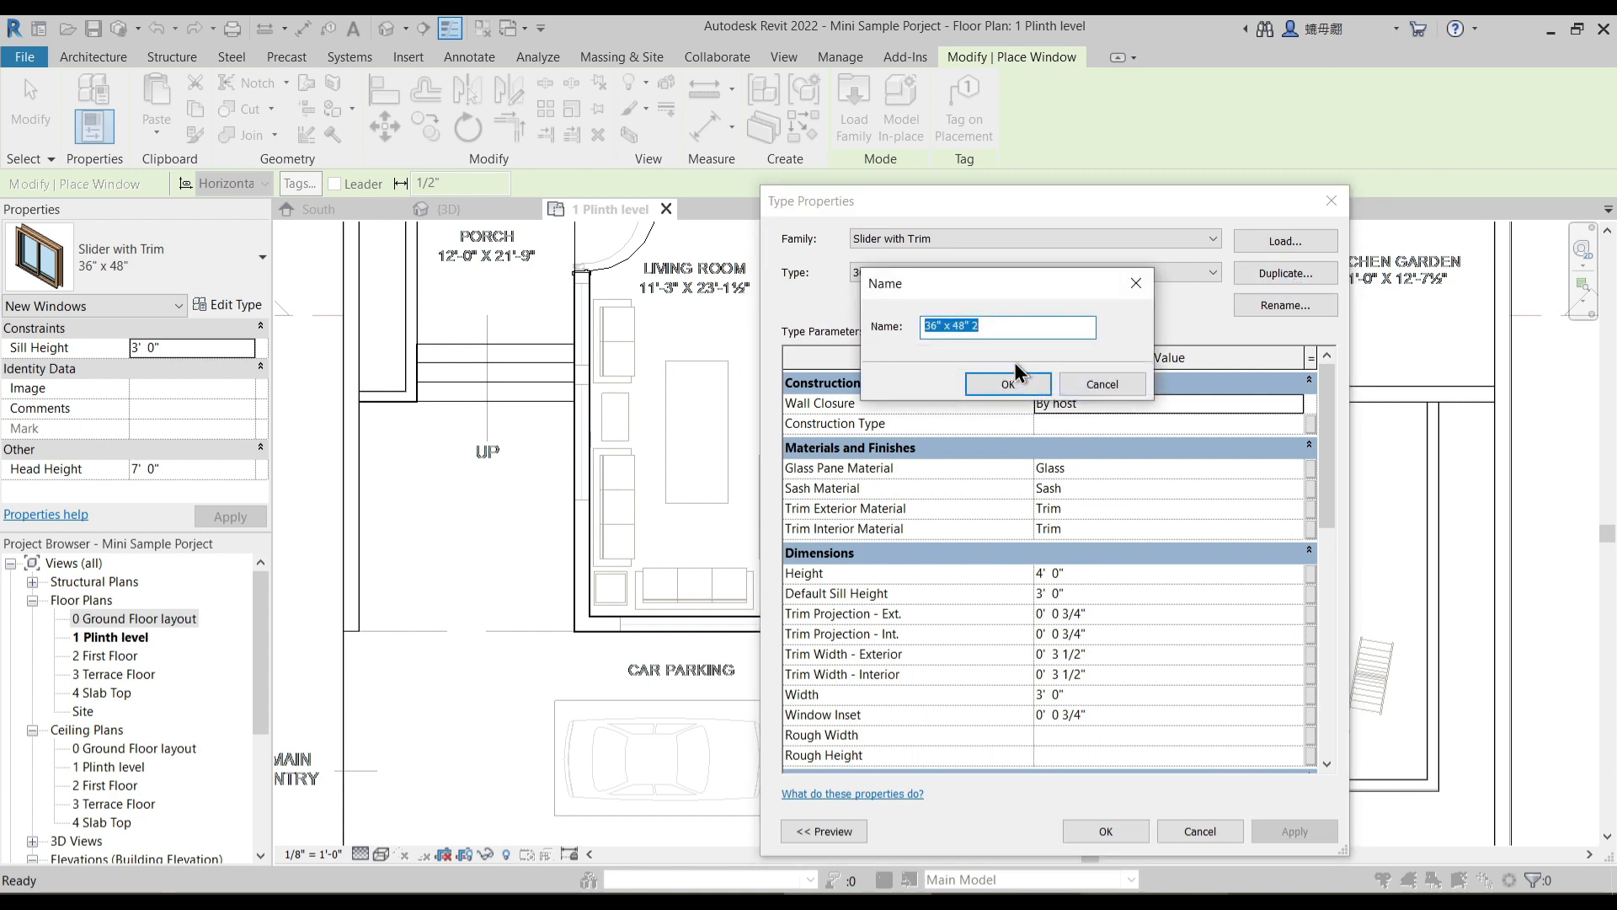
pyautogui.write('8\'-0"')
pyautogui.press('Return')
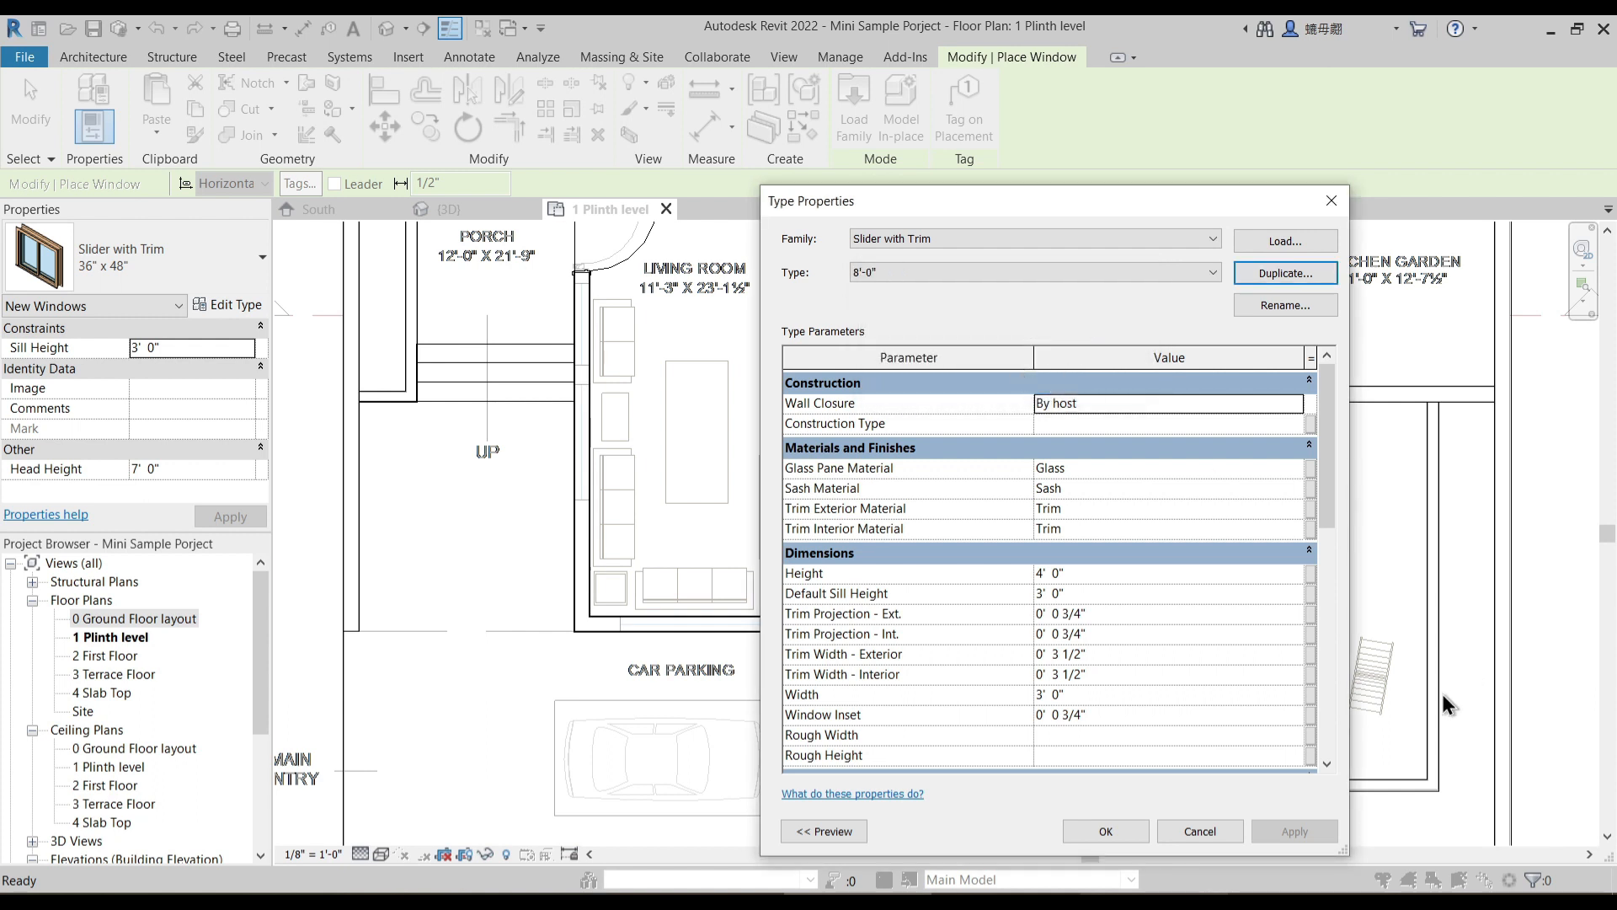
# - Set the 8'-0" slider type's height to 6' 6" and its width to 8' 0"
pyautogui.click(1083, 573)
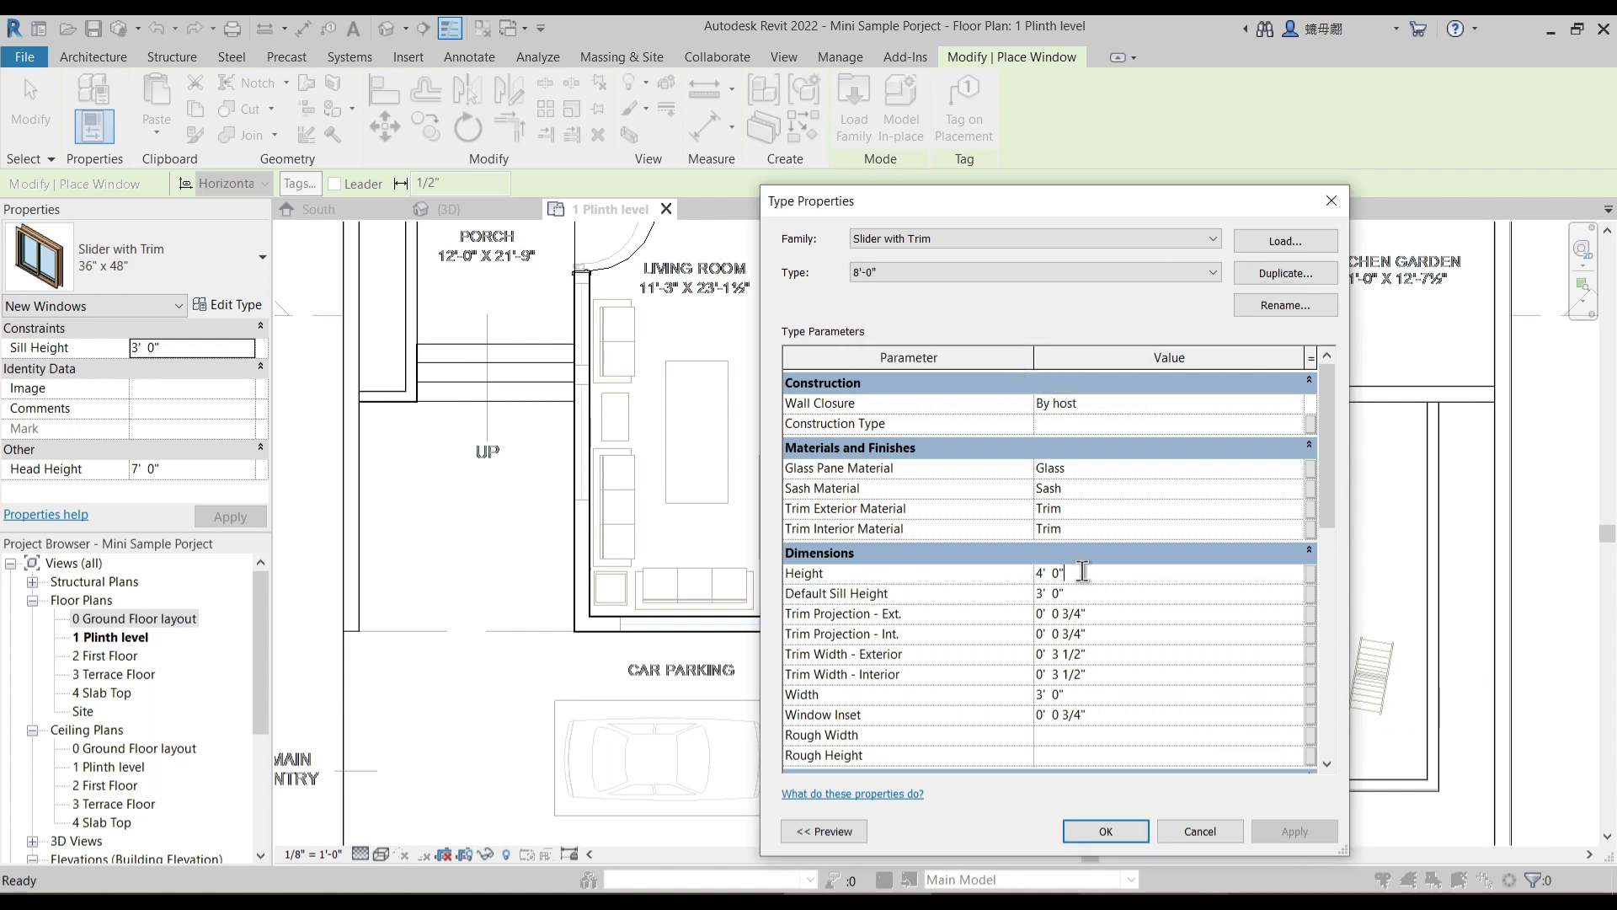
pyautogui.click(1075, 694)
pyautogui.write('0')
pyautogui.moveTo(1052, 696); pyautogui.dragTo(1028, 694)
pyautogui.click(1084, 580)
pyautogui.moveTo(1084, 580); pyautogui.dragTo(1006, 580)
pyautogui.write('8')
pyautogui.write('6"')
pyautogui.click(1056, 697)
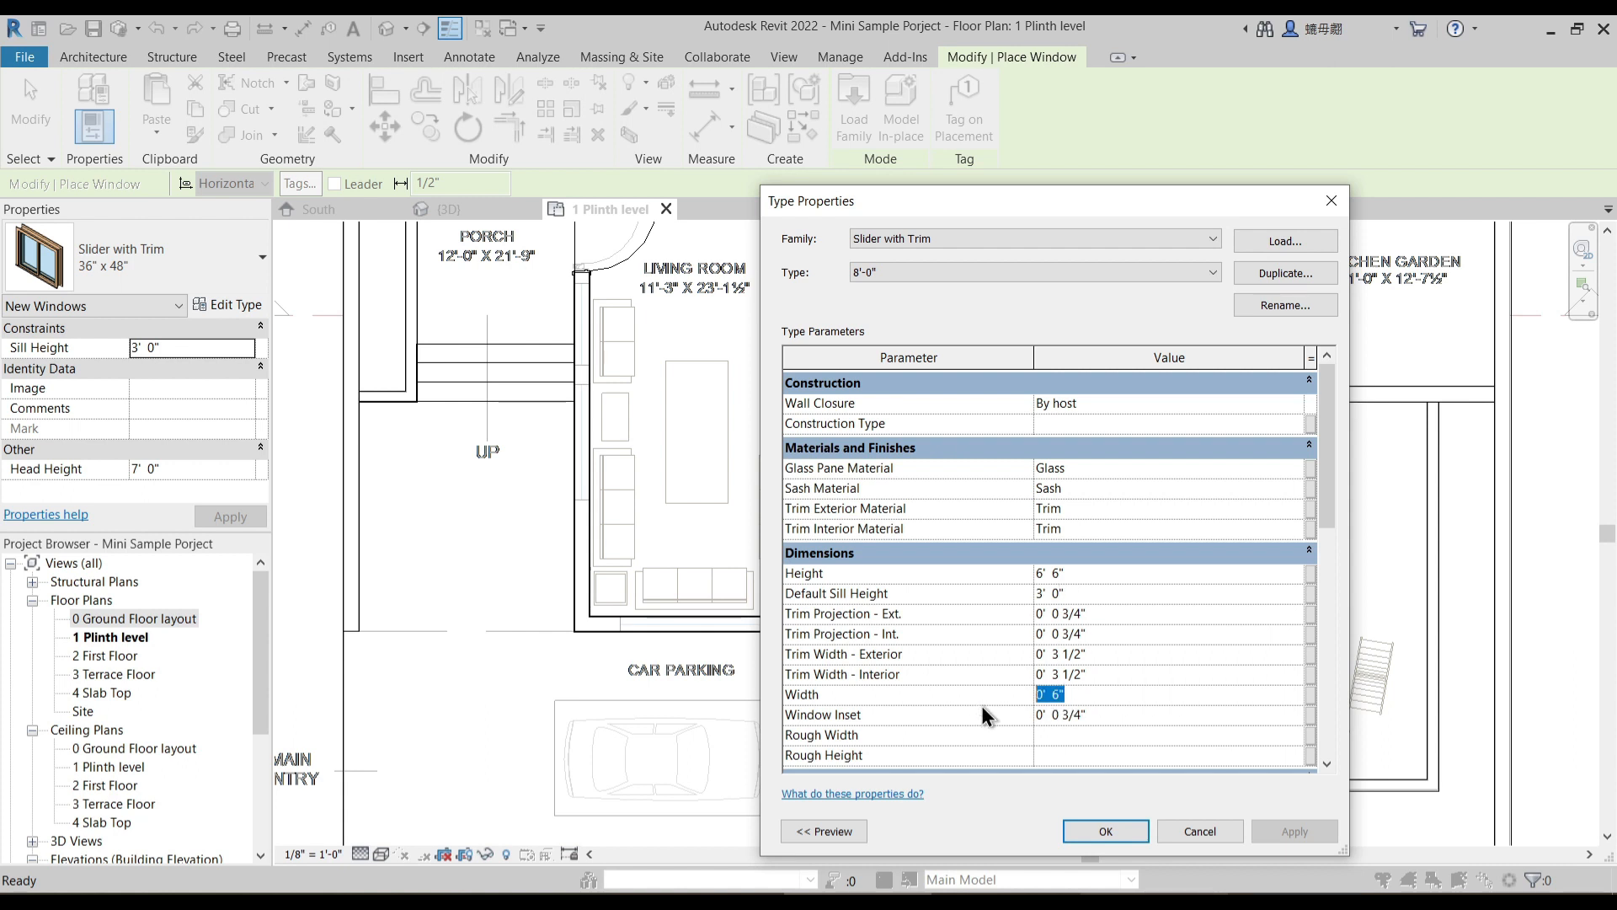
pyautogui.write('8\' 0"')
# - Set the 8'-0" slider type's default sill height to 0' 6" and accept the type properties
pyautogui.click(989, 597)
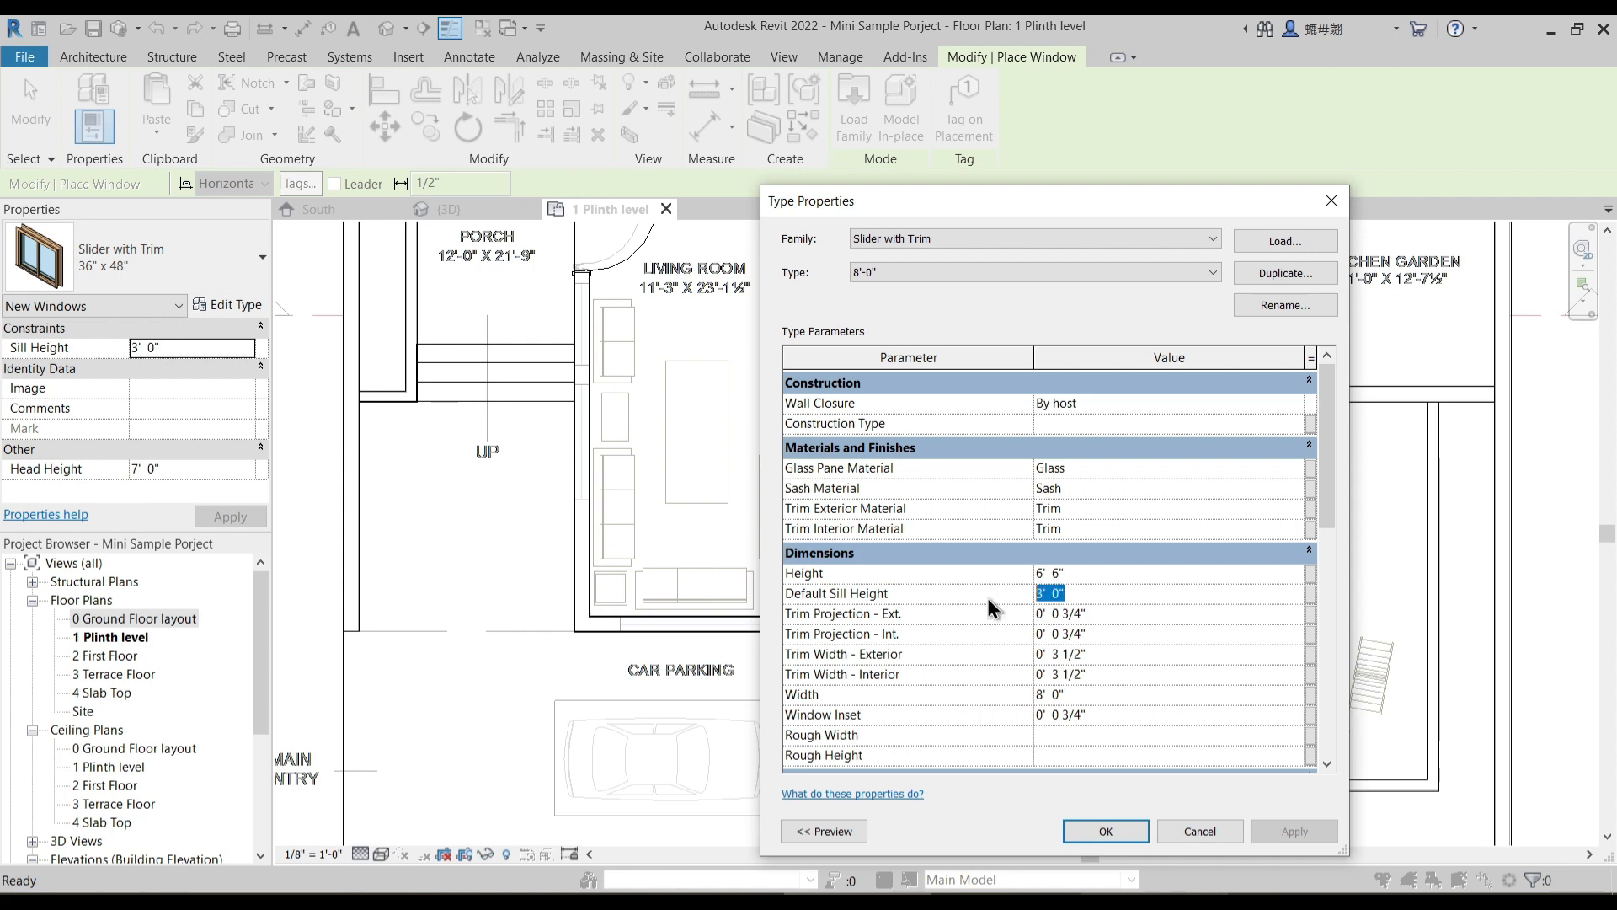
pyautogui.write('0\' 6"')
pyautogui.click(1105, 831)
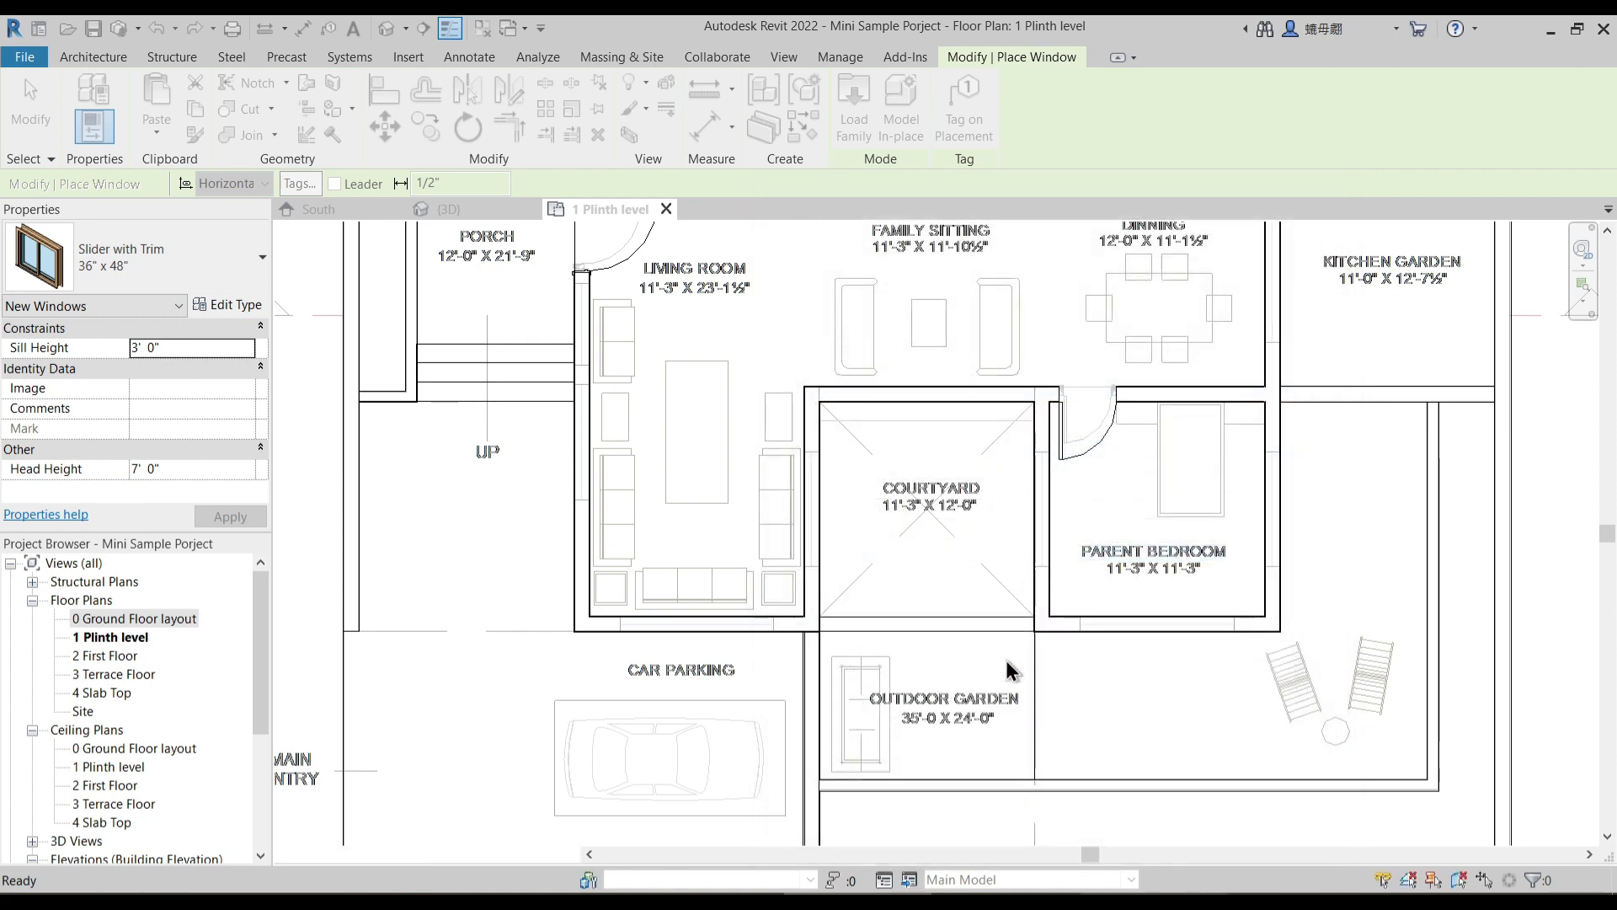
# - Place 8'-0" sliders in the living room's car parking wall and the parent bedroom's garden wall, flipping the bedroom window to face outward
pyautogui.scroll(5, 684, 630)
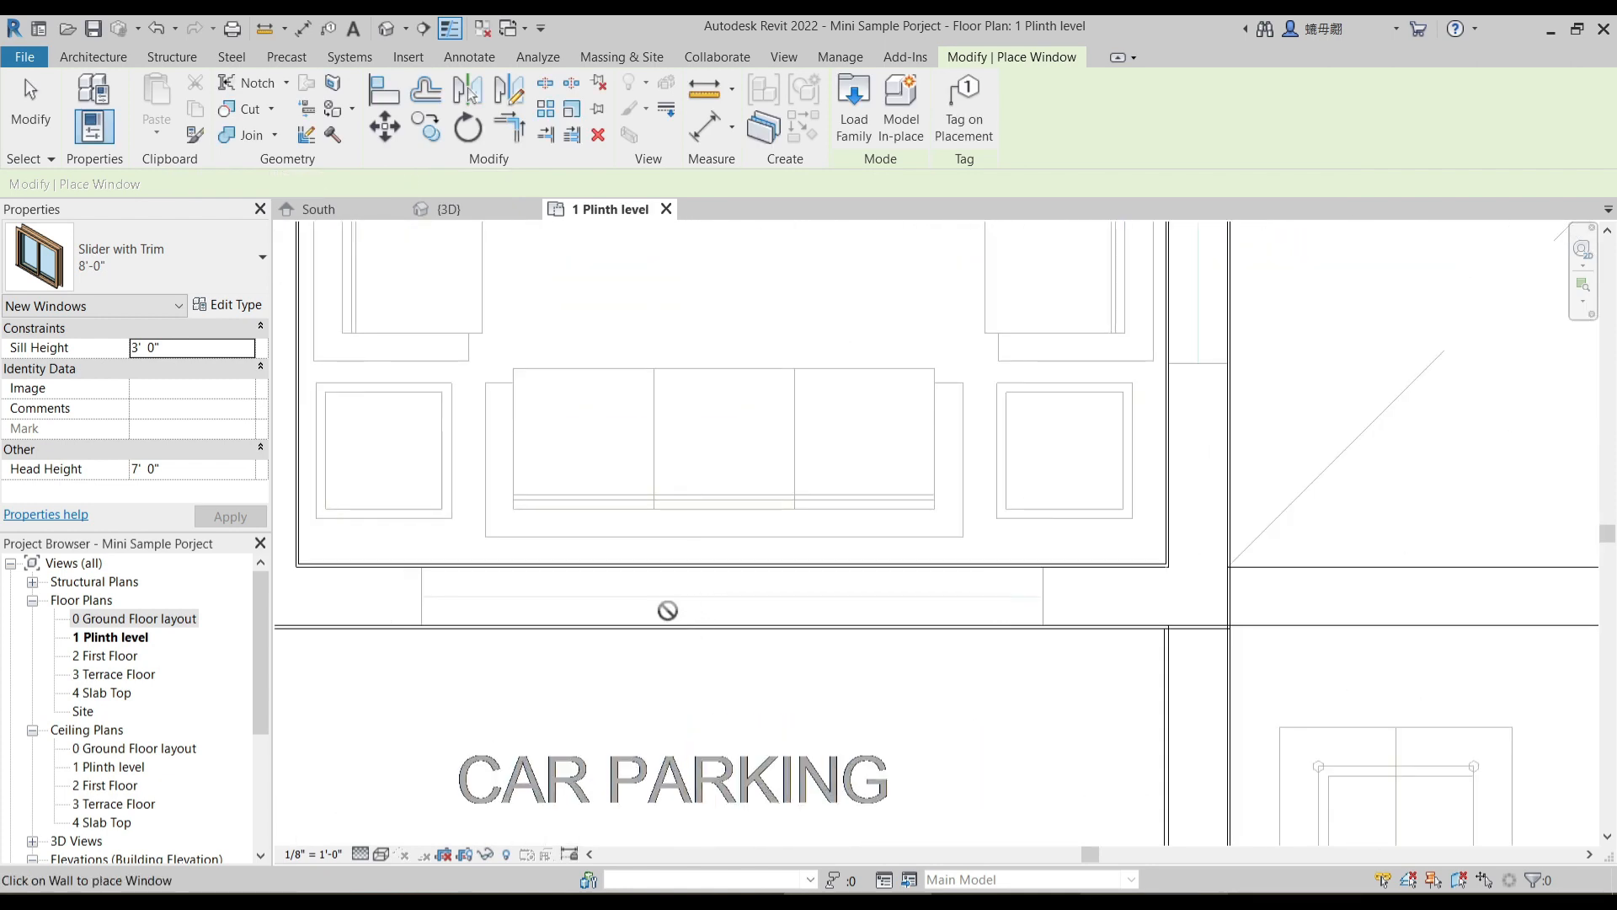
pyautogui.scroll(-4, 663, 599)
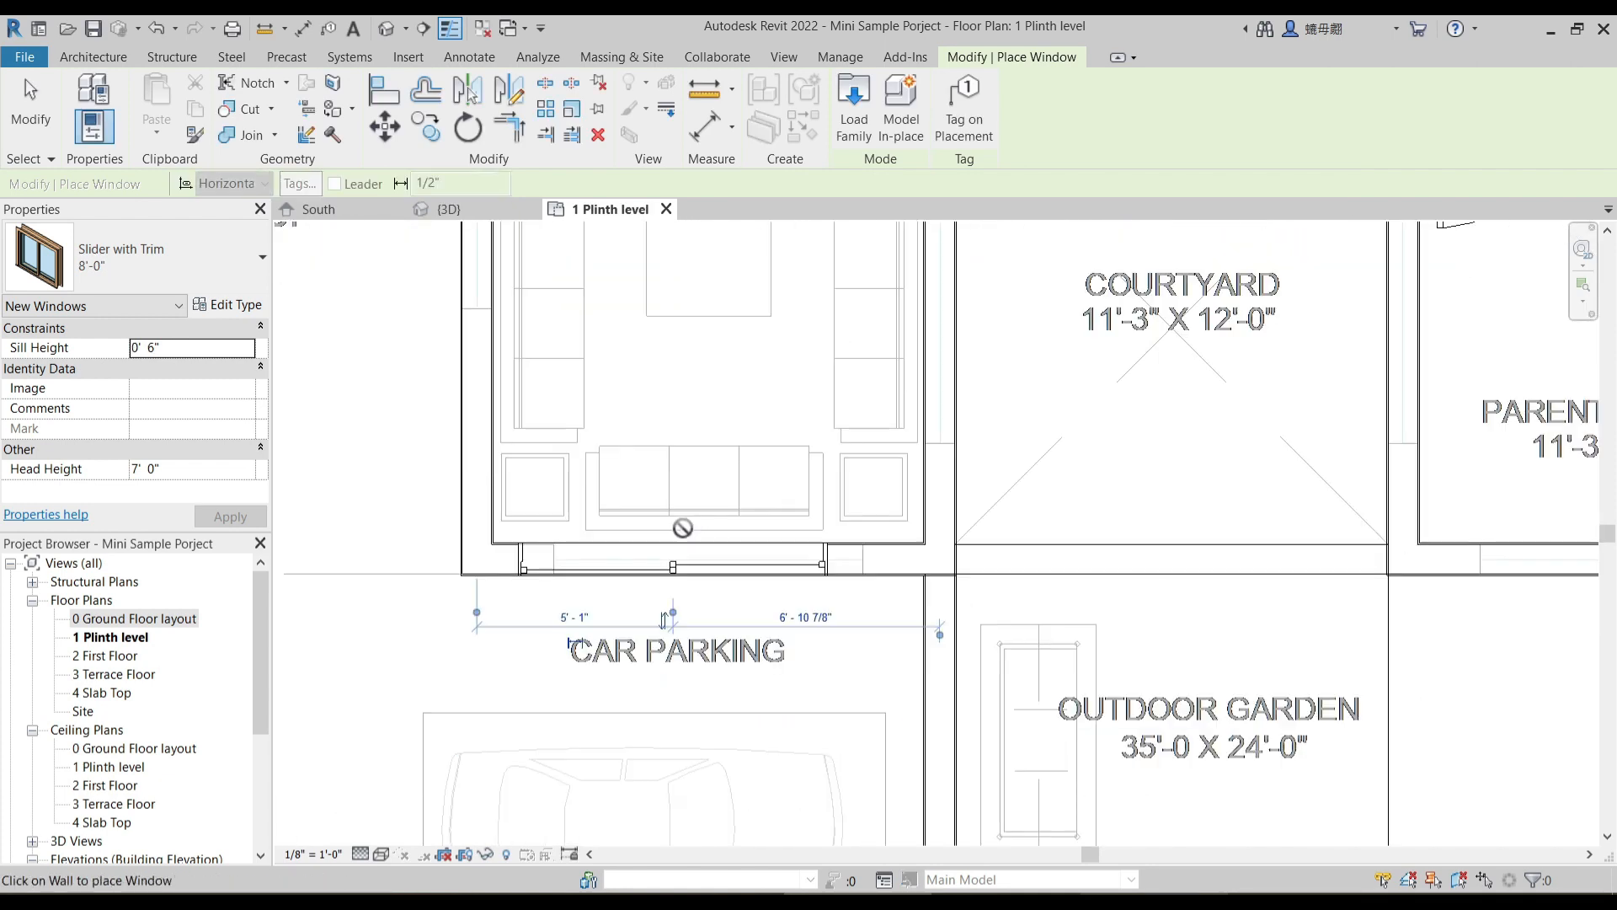
pyautogui.scroll(1, 384, 598)
pyautogui.scroll(2, 1228, 590)
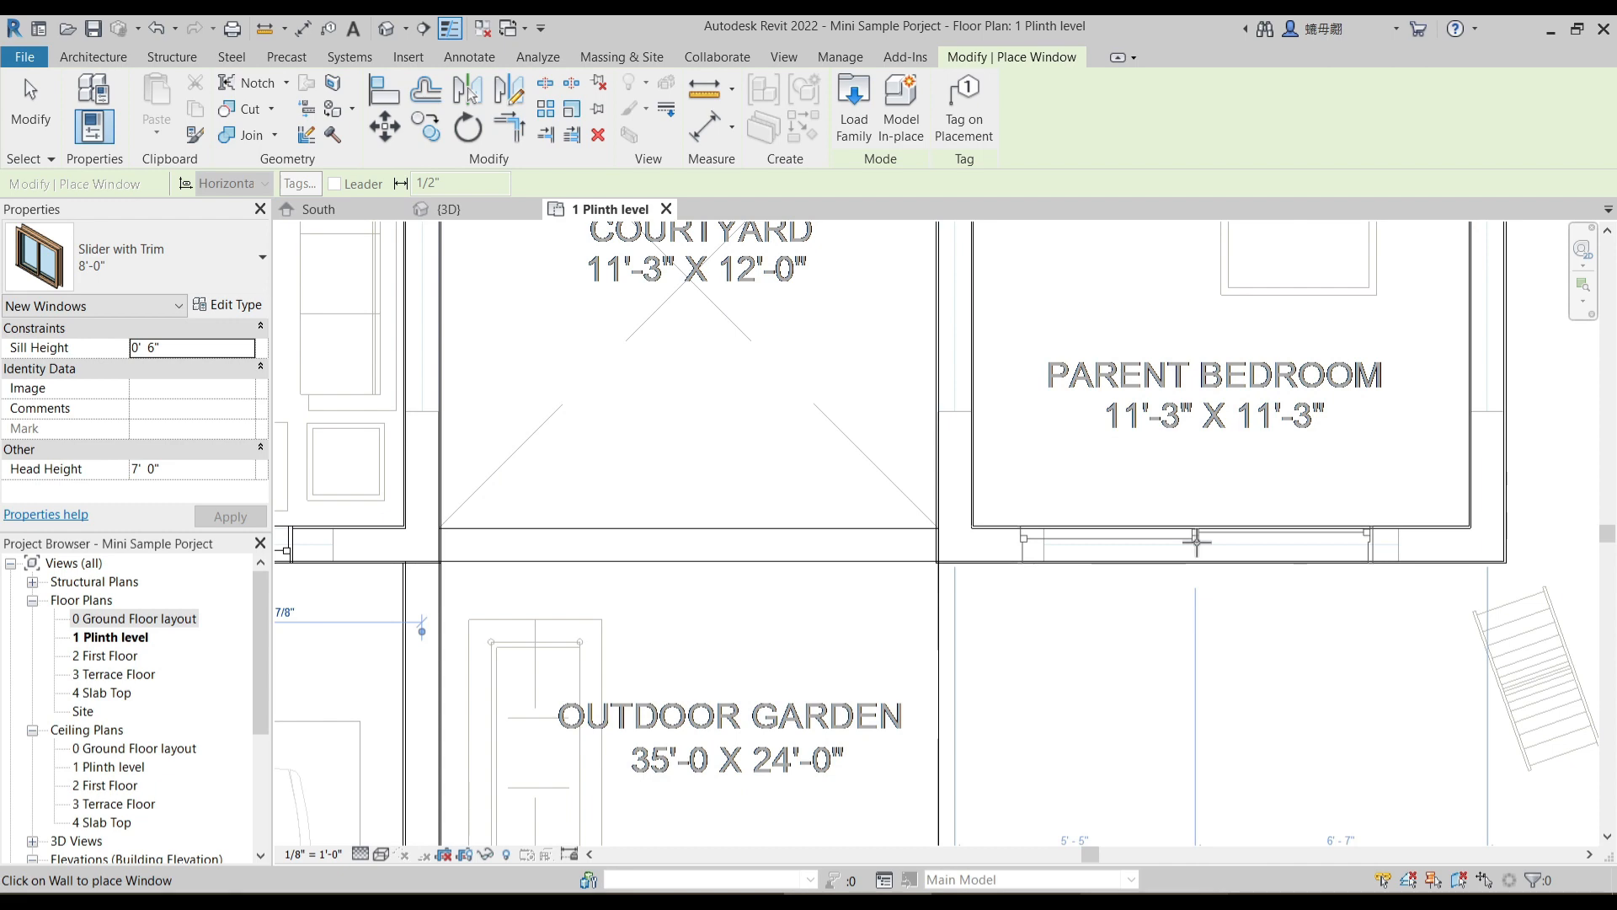
pyautogui.click(1196, 551)
pyautogui.scroll(-1, 1183, 563)
pyautogui.press('Escape')
pyautogui.press('Escape')
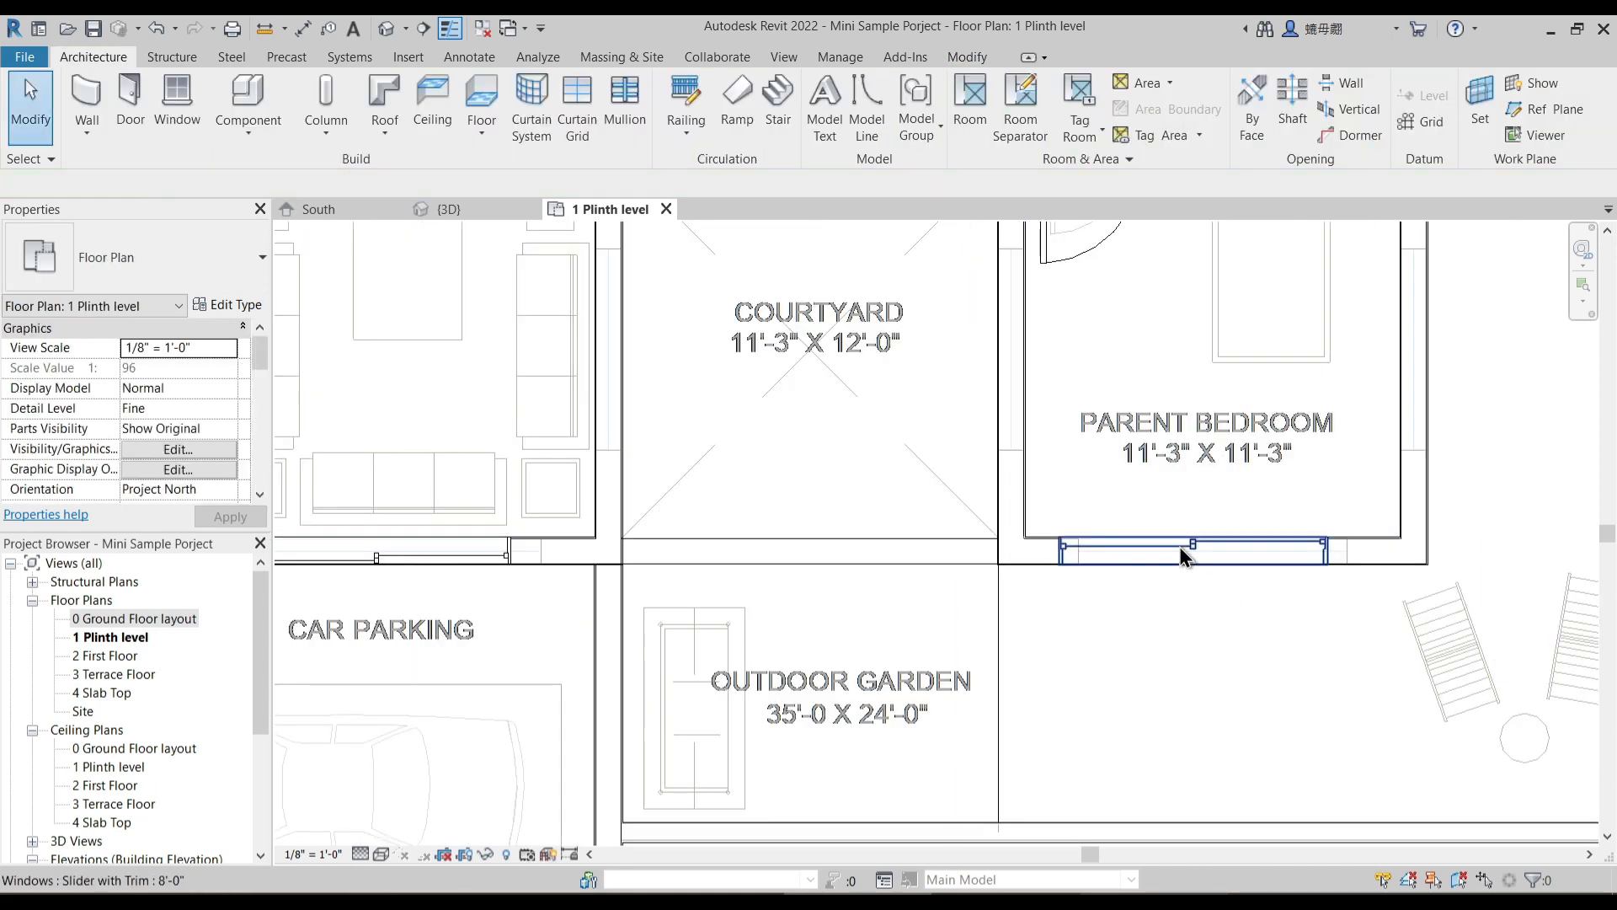
pyautogui.click(1194, 546)
pyautogui.click(1209, 649)
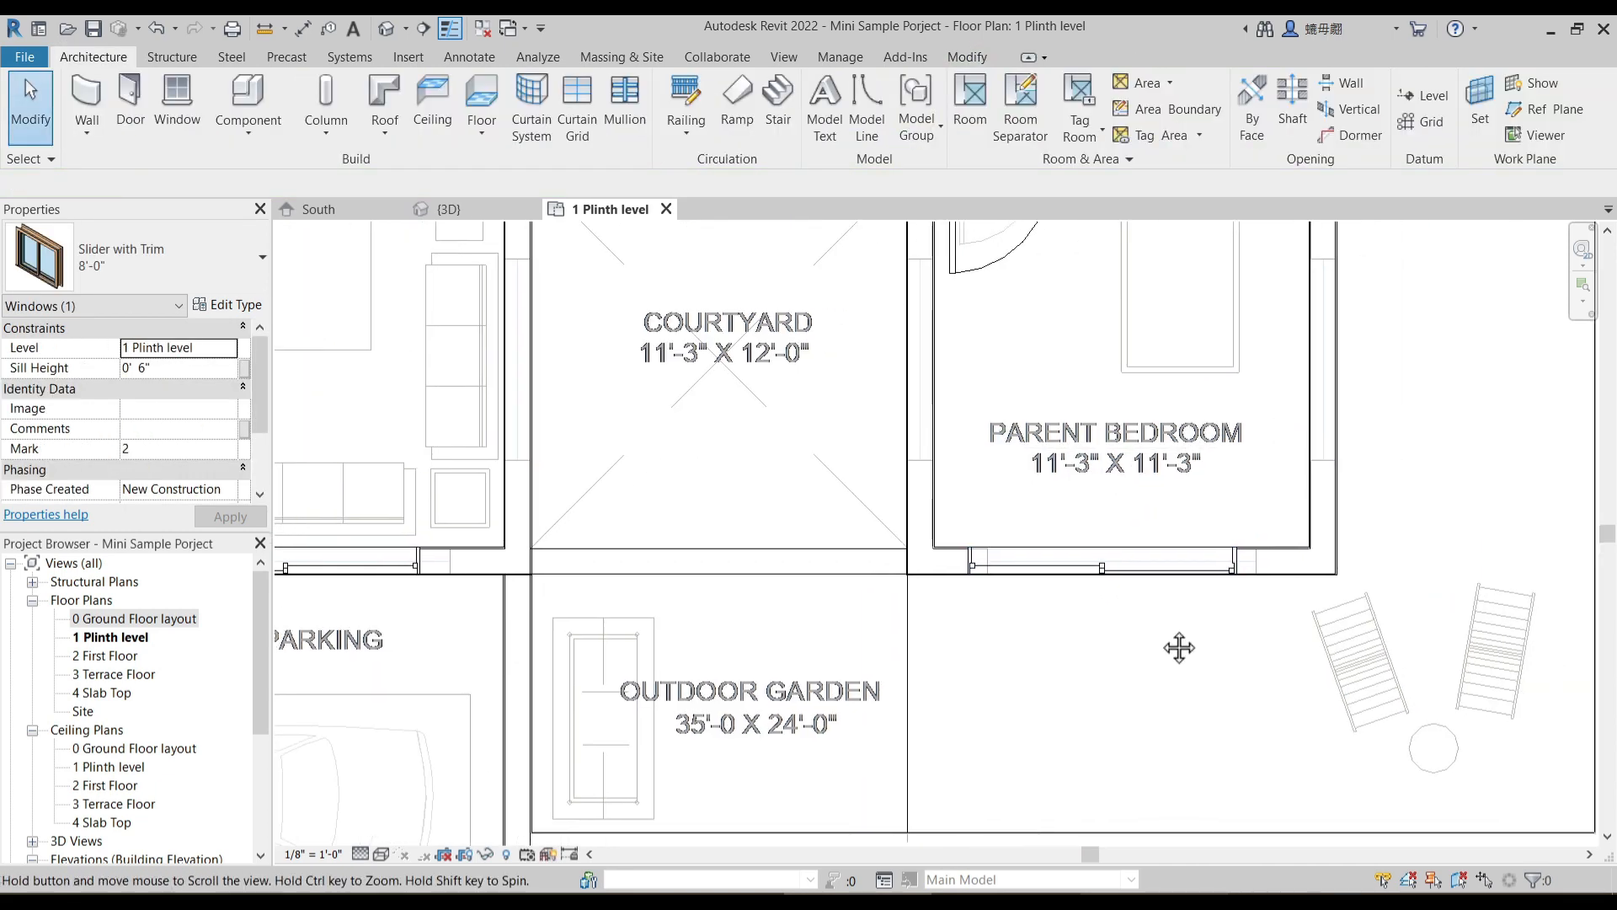
# - Align the side edge of the parent bedroom window with the matching edge of the underlay opening
pyautogui.scroll(3, 1154, 614)
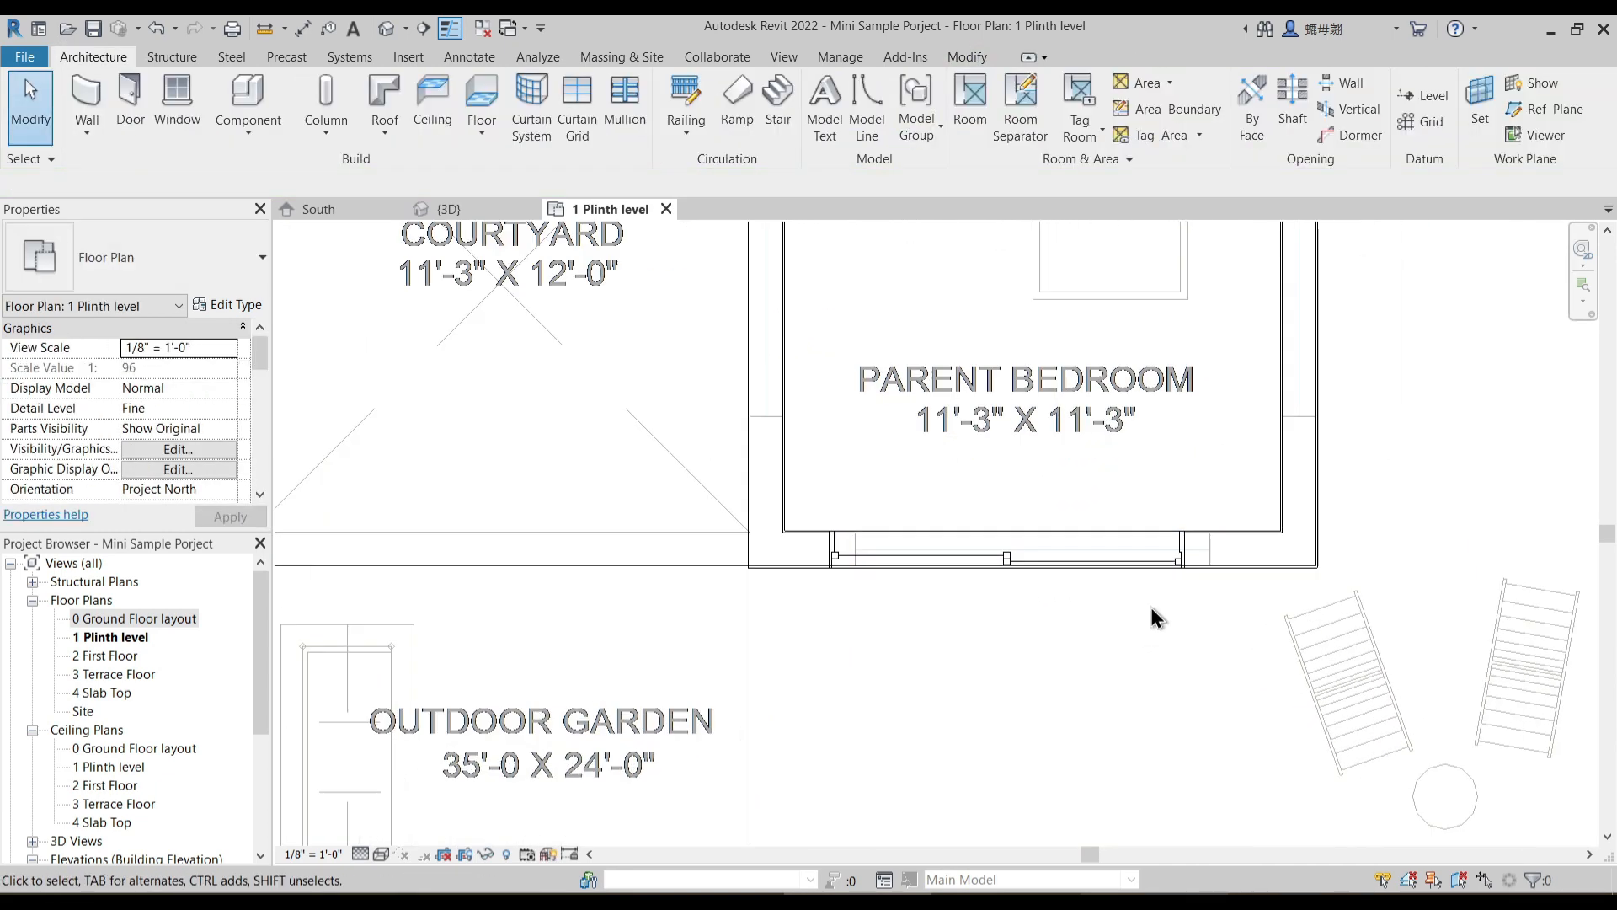
pyautogui.click(966, 56)
pyautogui.click(399, 104)
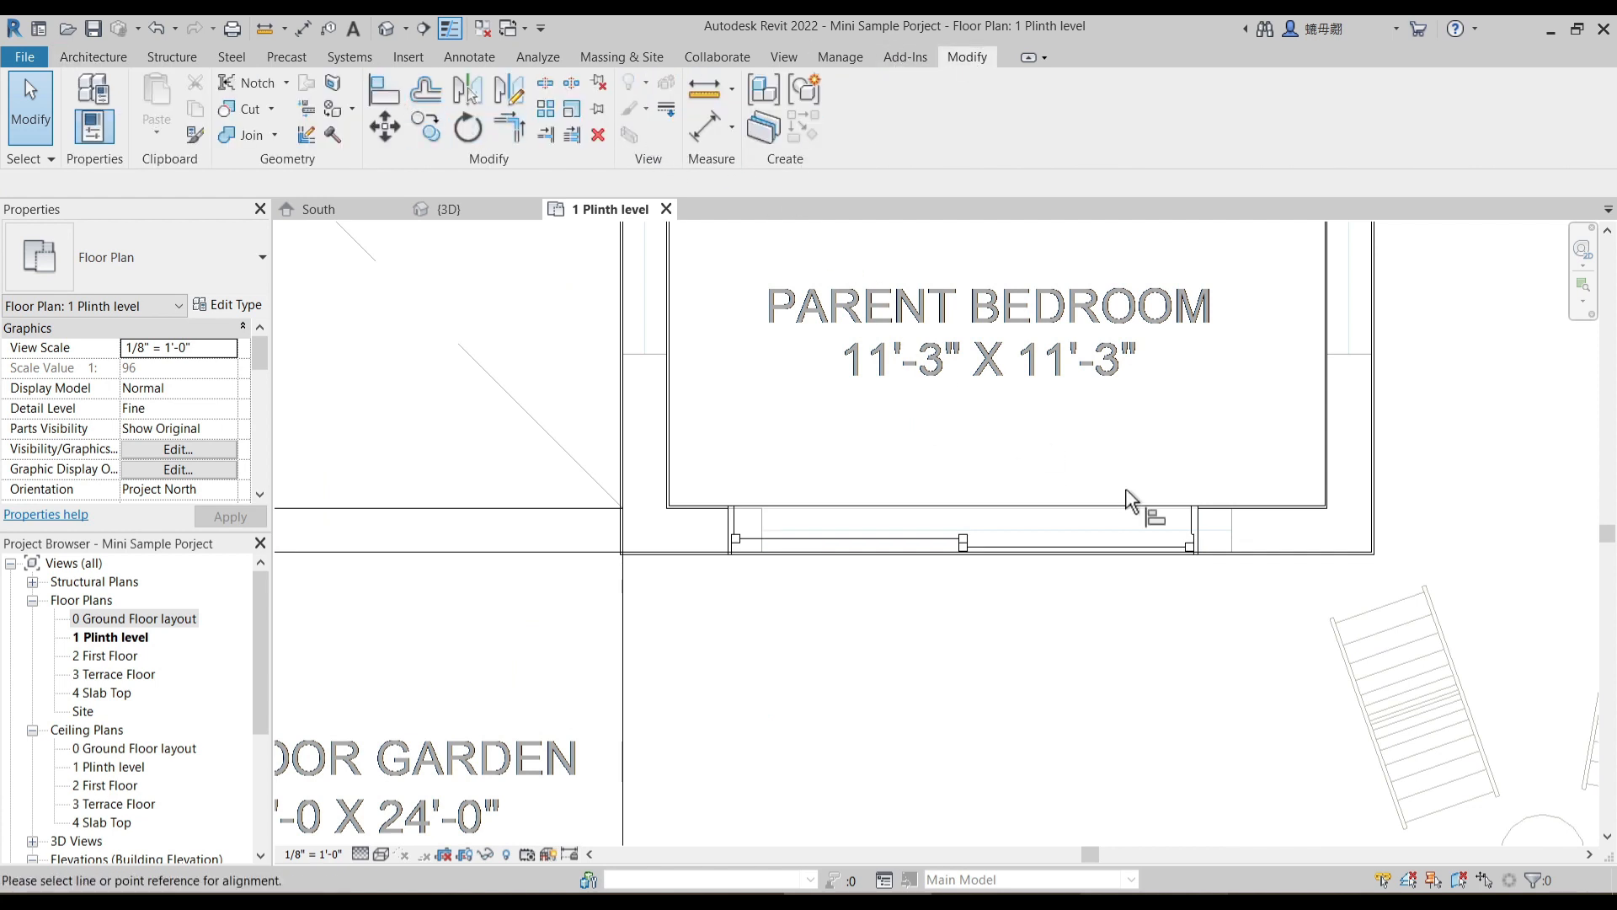
pyautogui.scroll(2, 1238, 524)
pyautogui.click(1229, 517)
pyautogui.click(1167, 524)
# - Align the side edge of the living room window facing the car parking with the matching underlay opening edge
pyautogui.scroll(-4, 1244, 592)
pyautogui.moveTo(573, 657); pyautogui.dragTo(1476, 632, button='middle')
pyautogui.scroll(-3, 1326, 619)
pyautogui.scroll(3, 941, 578)
pyautogui.click(937, 534)
pyautogui.click(863, 532)
pyautogui.scroll(-6, 885, 602)
pyautogui.moveTo(1010, 513); pyautogui.dragTo(885, 636, button='middle')
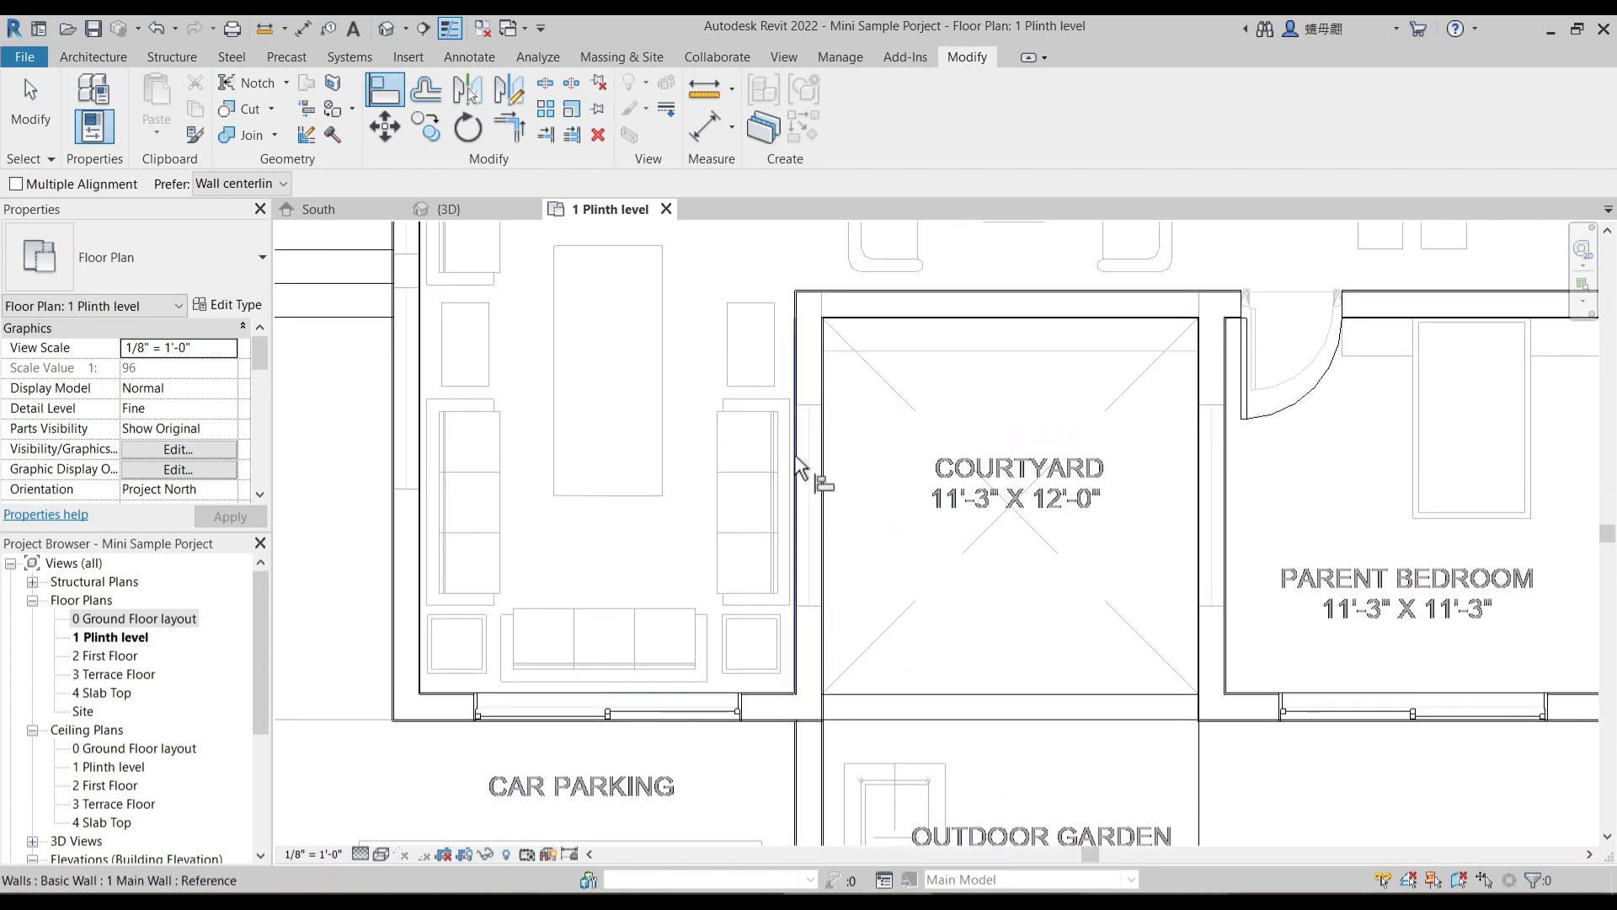
pyautogui.press('Escape')
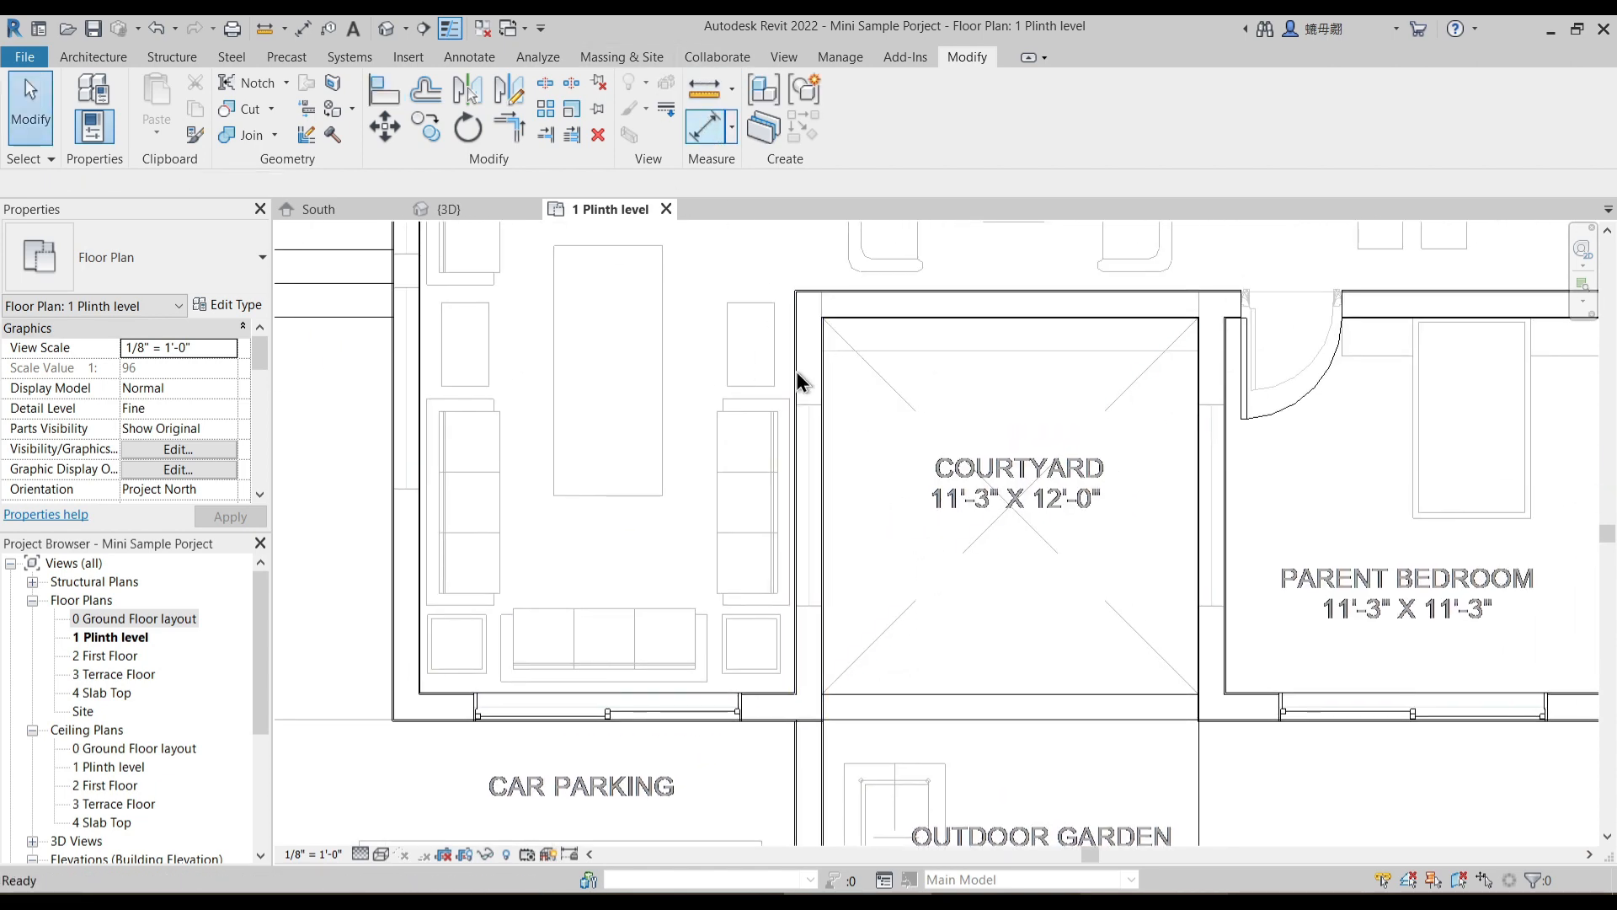
# - Measure the width of the underlay window opening in the wall between the living room and the courtyard
pyautogui.press('d')
pyautogui.press('i')
pyautogui.scroll(2, 822, 505)
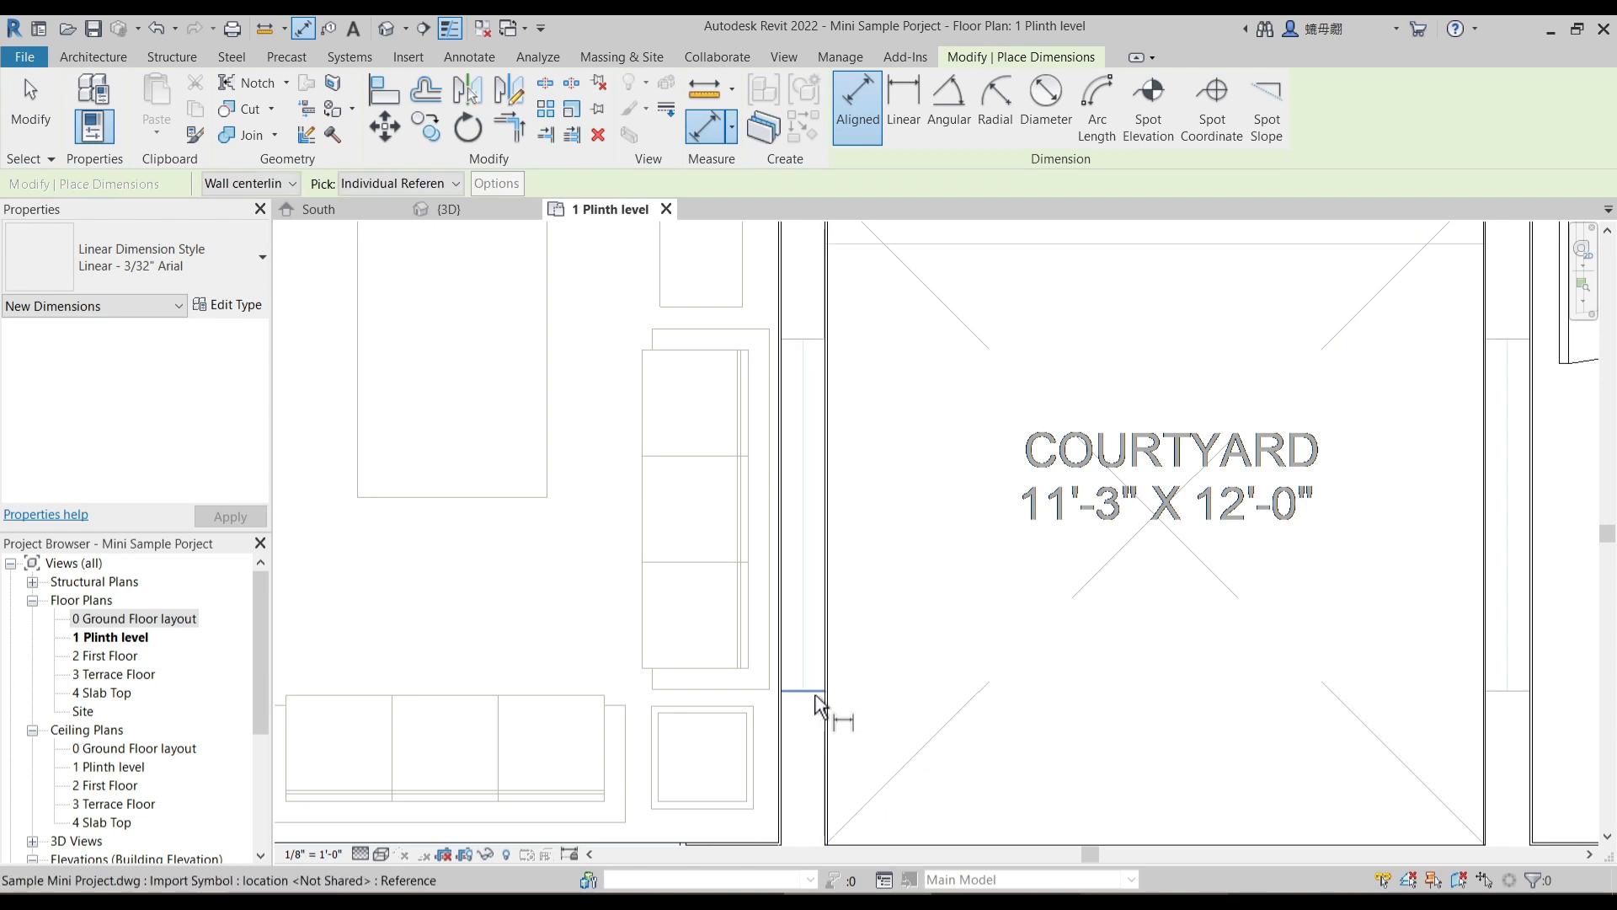
pyautogui.click(819, 340)
pyautogui.press('Escape')
pyautogui.scroll(-1, 856, 476)
pyautogui.press('Escape')
pyautogui.press('Escape')
# - Place a similar 8'-0" slider window in the wall between the living room and the courtyard
pyautogui.click(654, 753)
pyautogui.press('c')
pyautogui.press('s')
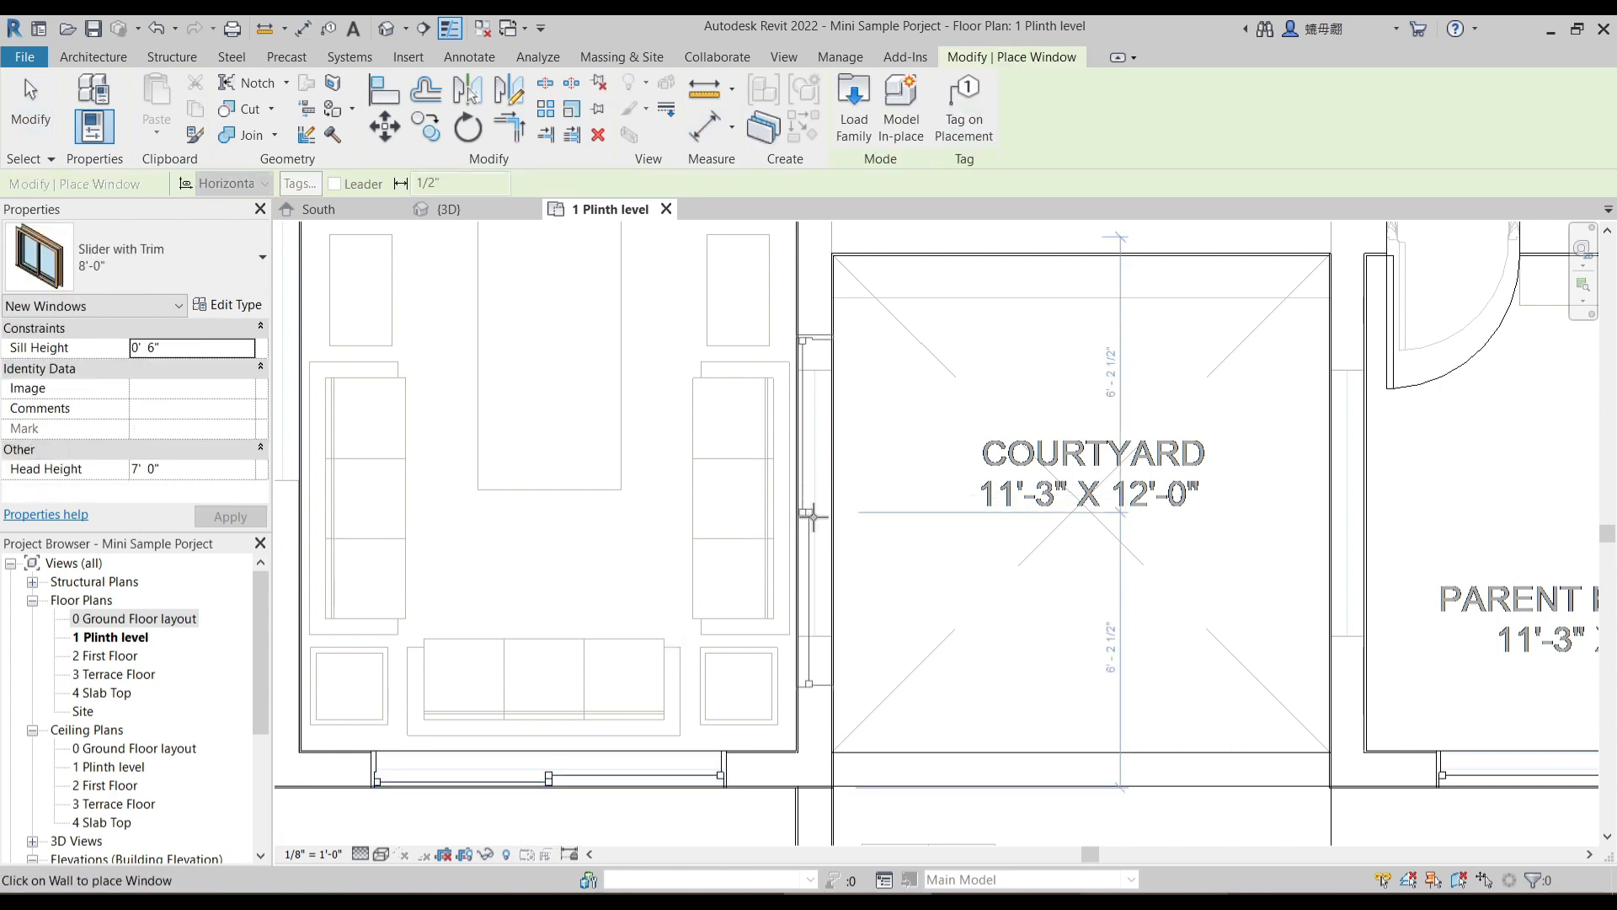
pyautogui.click(812, 527)
pyautogui.press('Escape')
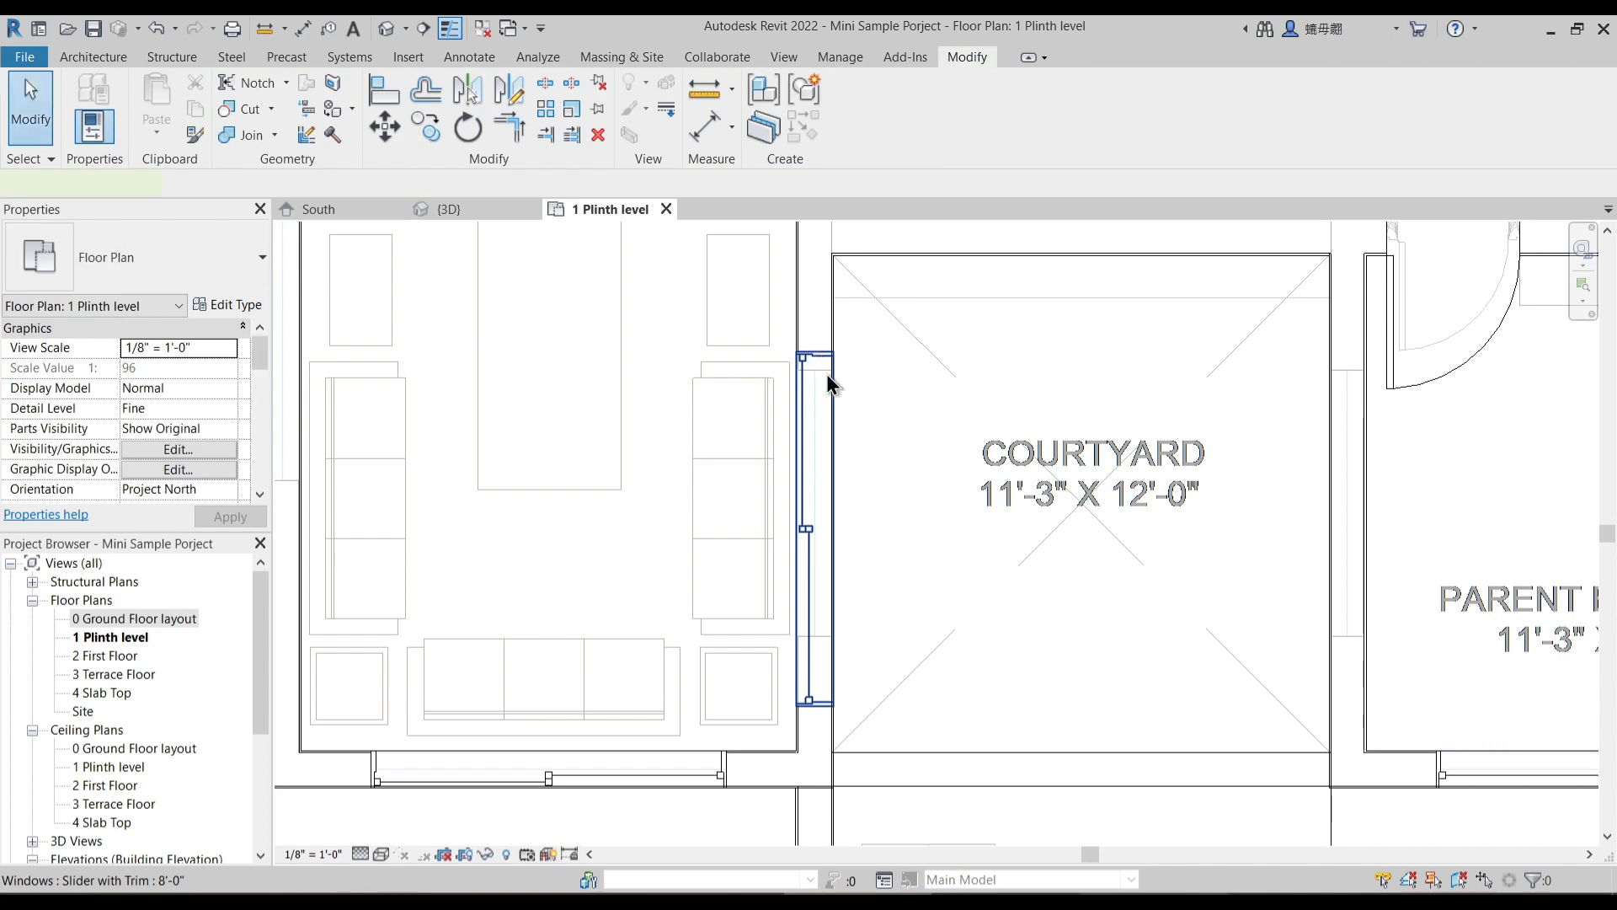
# - Duplicate the type of the window between the living room and courtyard as a new type named 6'0"
pyautogui.click(821, 362)
pyautogui.click(229, 306)
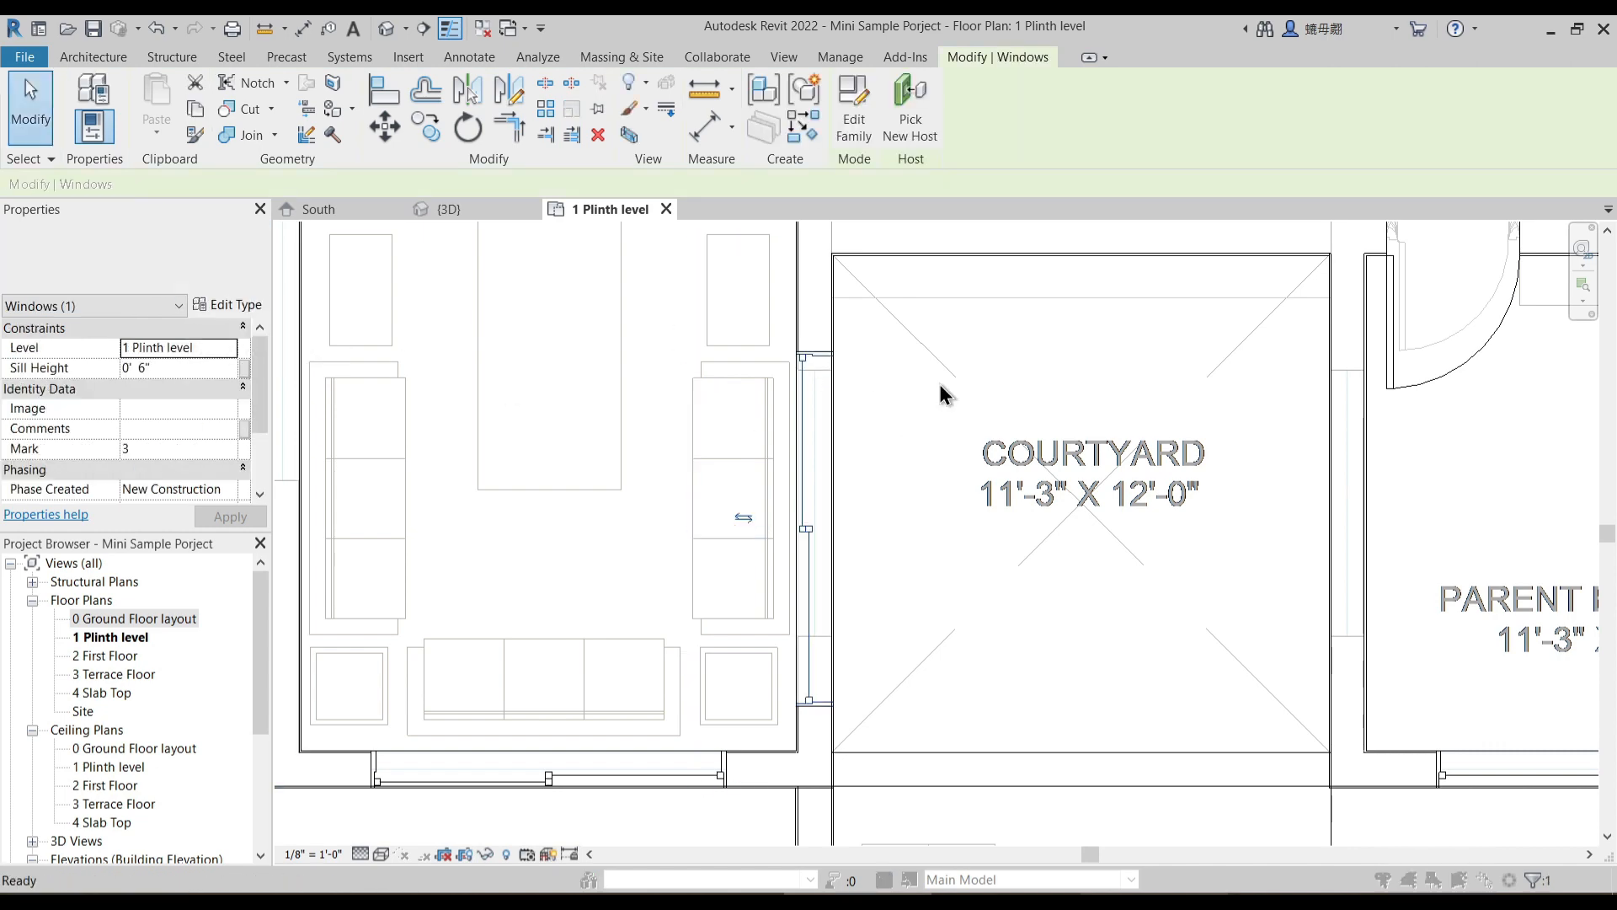
pyautogui.click(1263, 273)
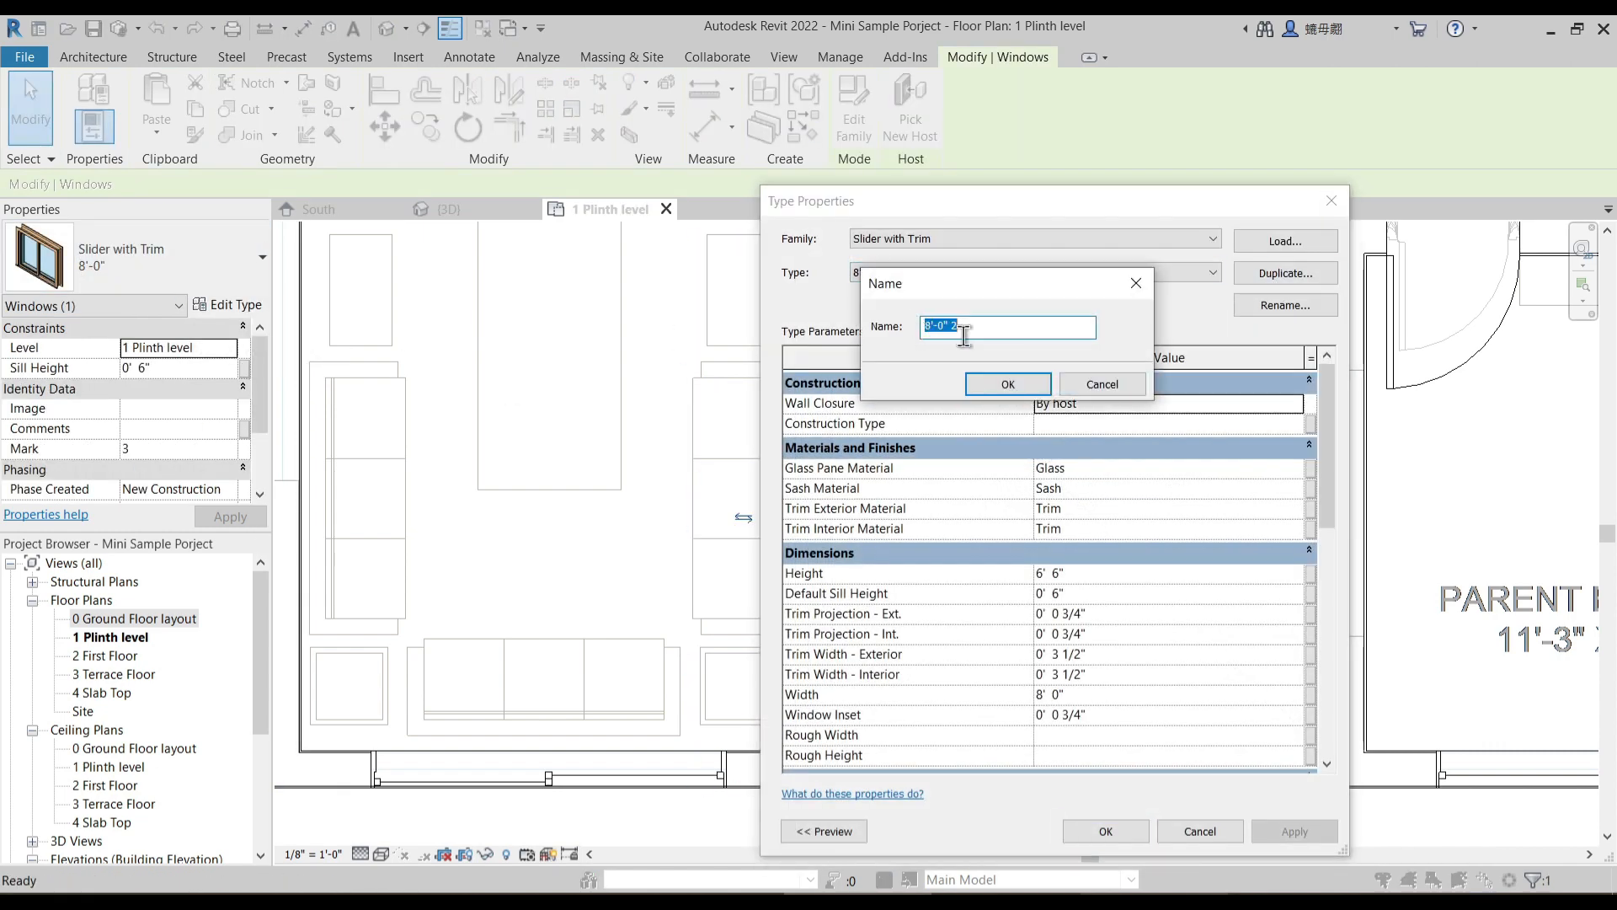
pyautogui.write('6\'0"')
pyautogui.press('Return')
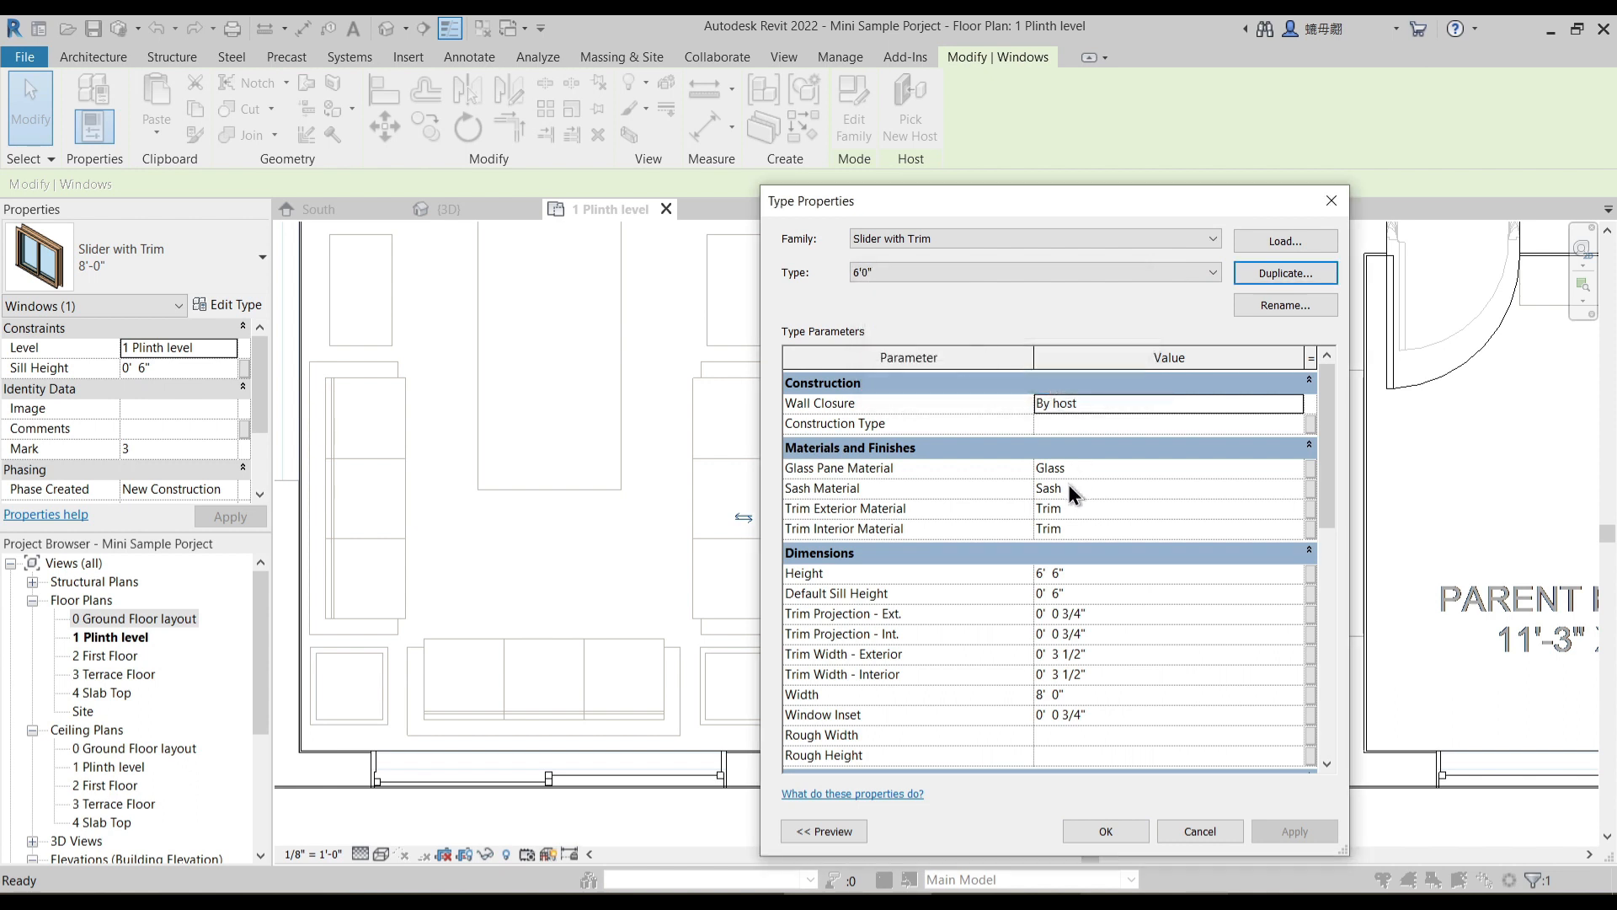
# - Set the 6'0" window type's height to 4' 0", default sill height to 3' 0" and width to 6' 0", and apply it
pyautogui.click(1079, 593)
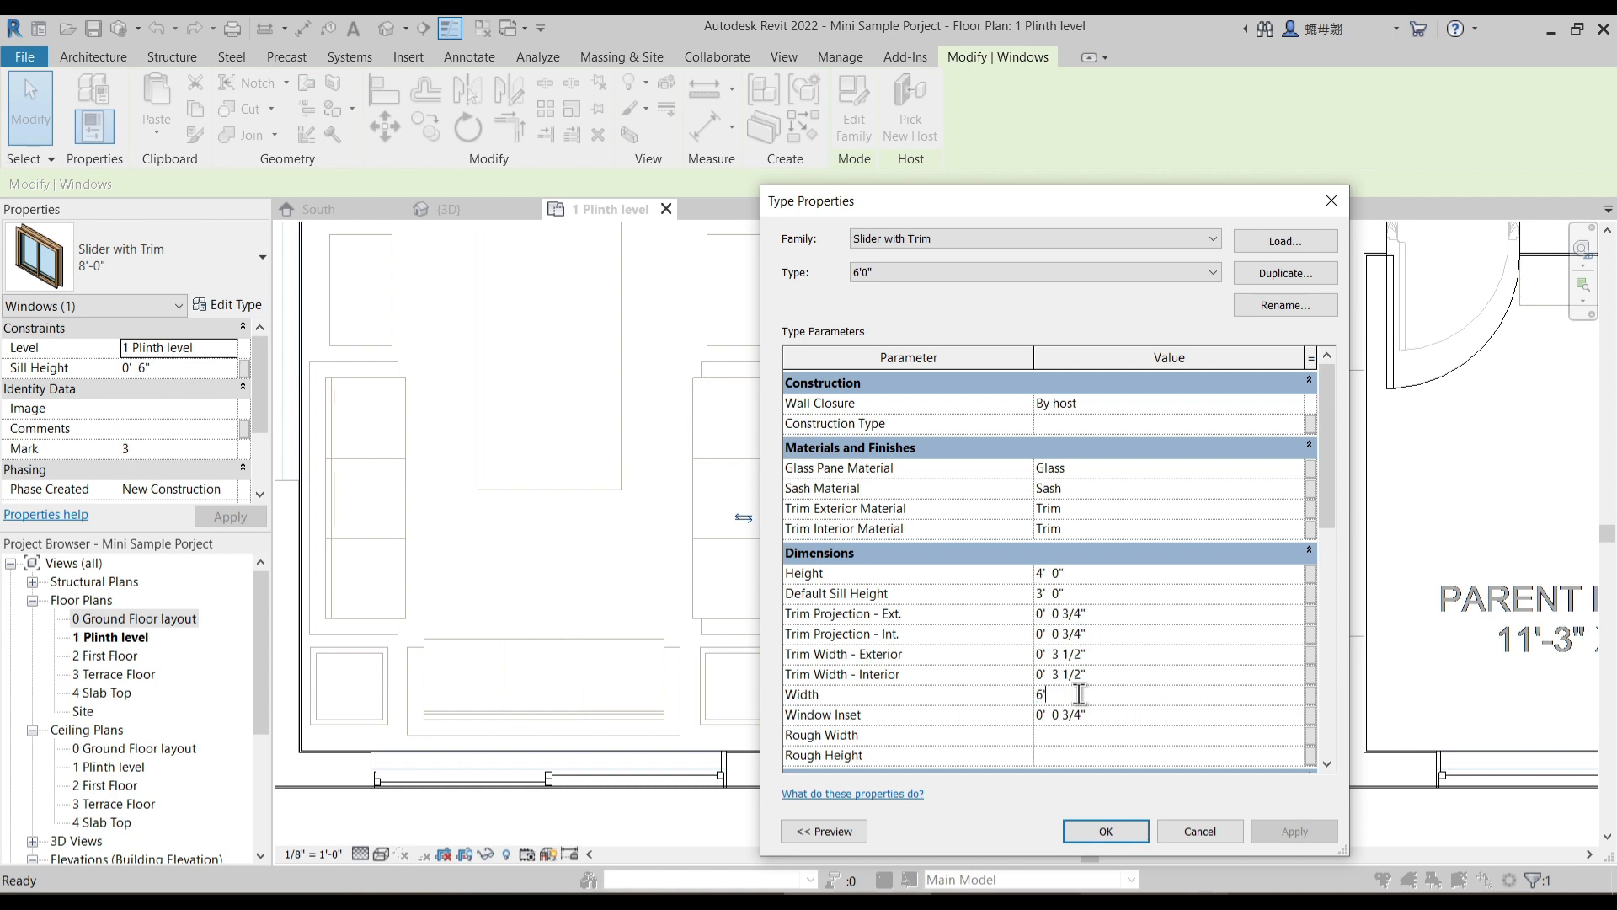
pyautogui.click(1107, 830)
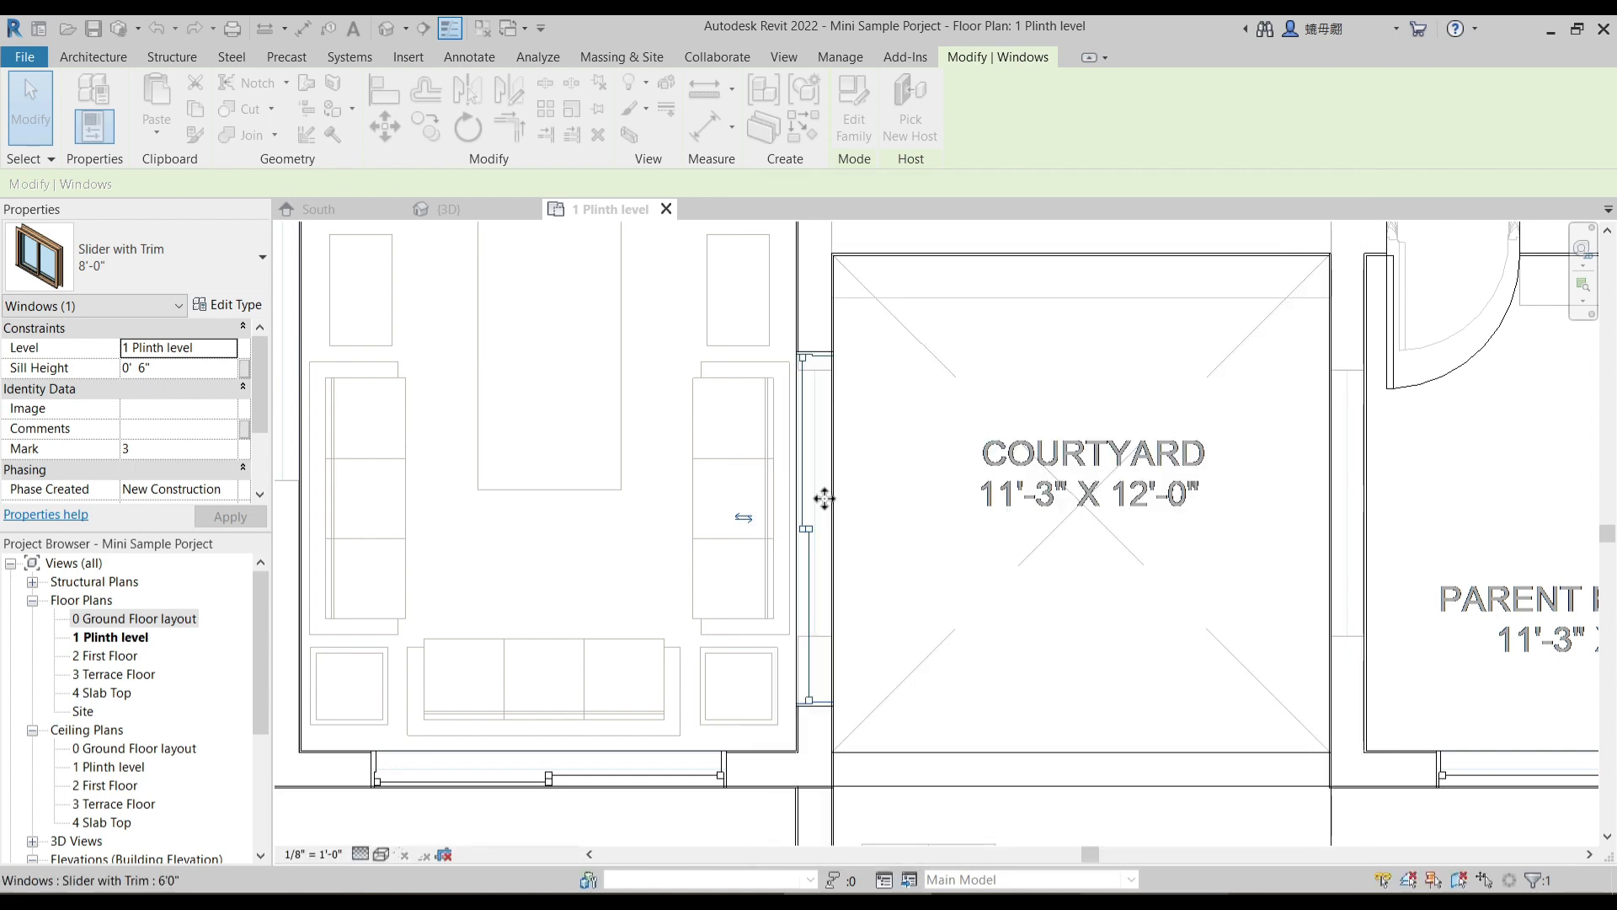
# - Align the upper edge of the window between the living room and courtyard with the edge of its underlay opening
pyautogui.scroll(2, 839, 432)
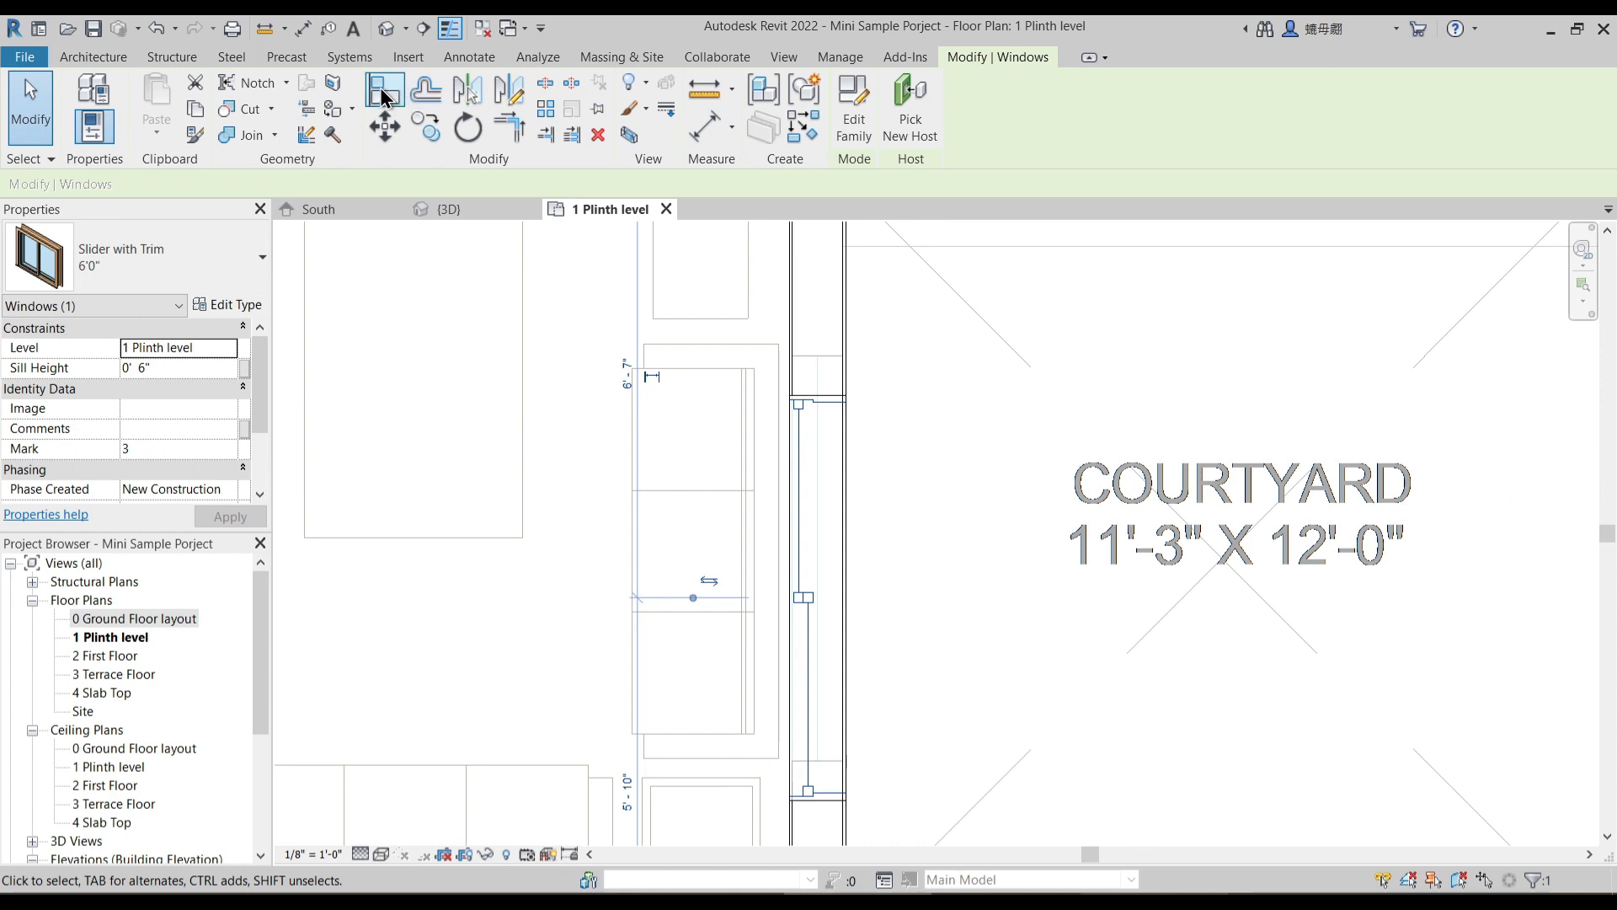
pyautogui.press('Escape')
pyautogui.press('a')
pyautogui.press('l')
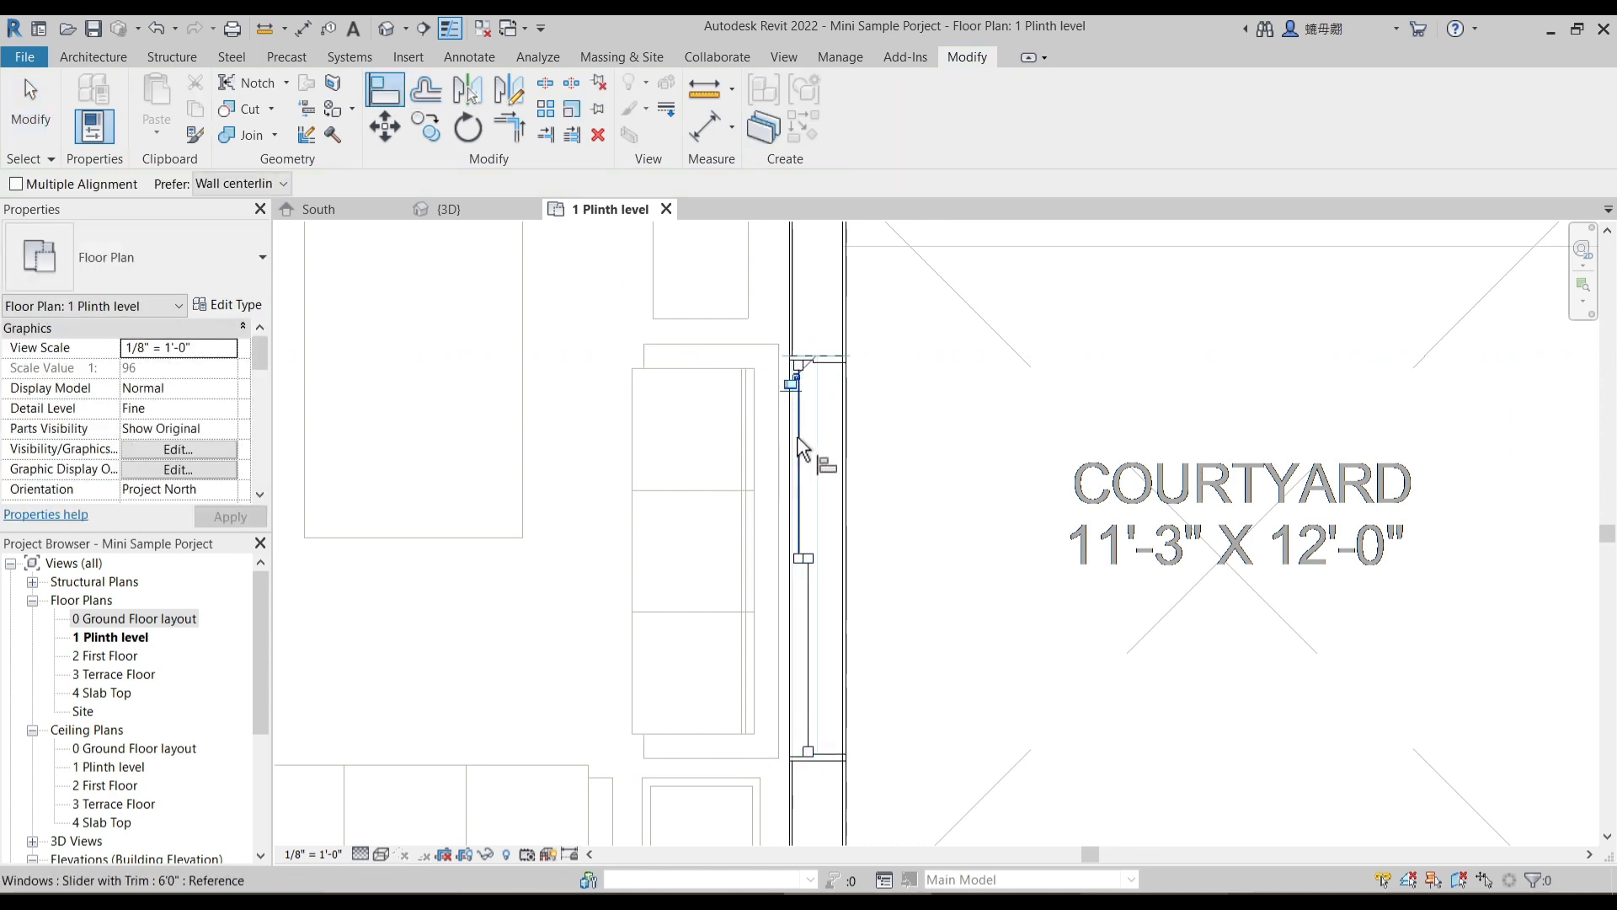
pyautogui.scroll(-1, 811, 455)
pyautogui.press('Escape')
# - Place a similar 6'0" slider window in the wall between the courtyard and the parent bedroom
pyautogui.click(801, 517)
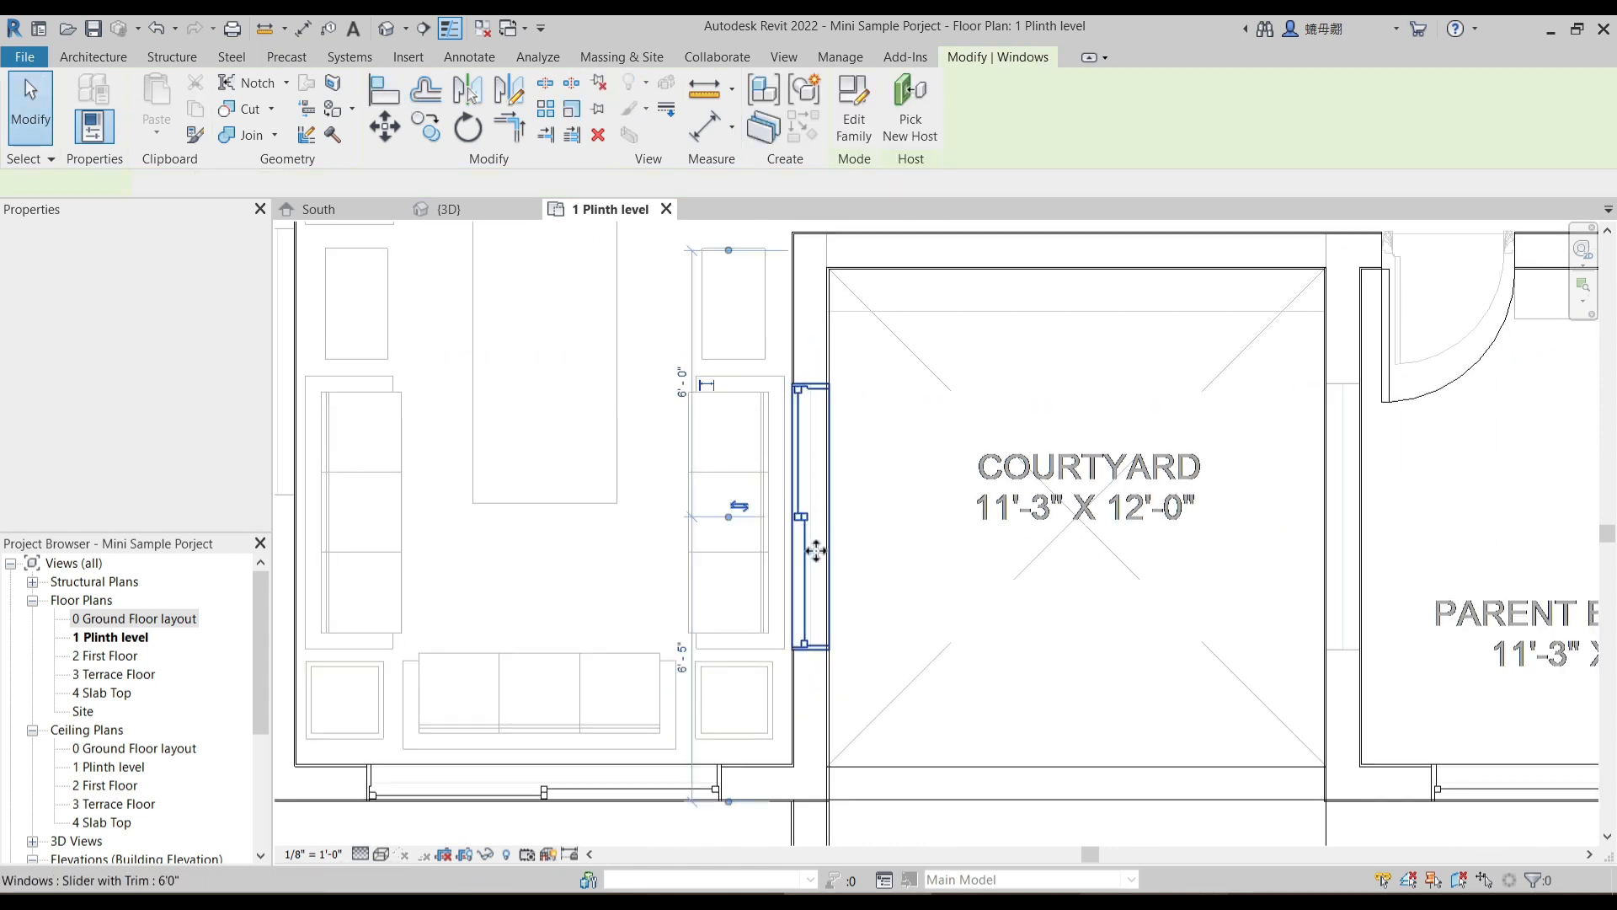
pyautogui.moveTo(729, 517); pyautogui.dragTo(922, 526)
pyautogui.moveTo(1011, 596); pyautogui.dragTo(758, 548, button='middle')
pyautogui.press('c')
pyautogui.press('s')
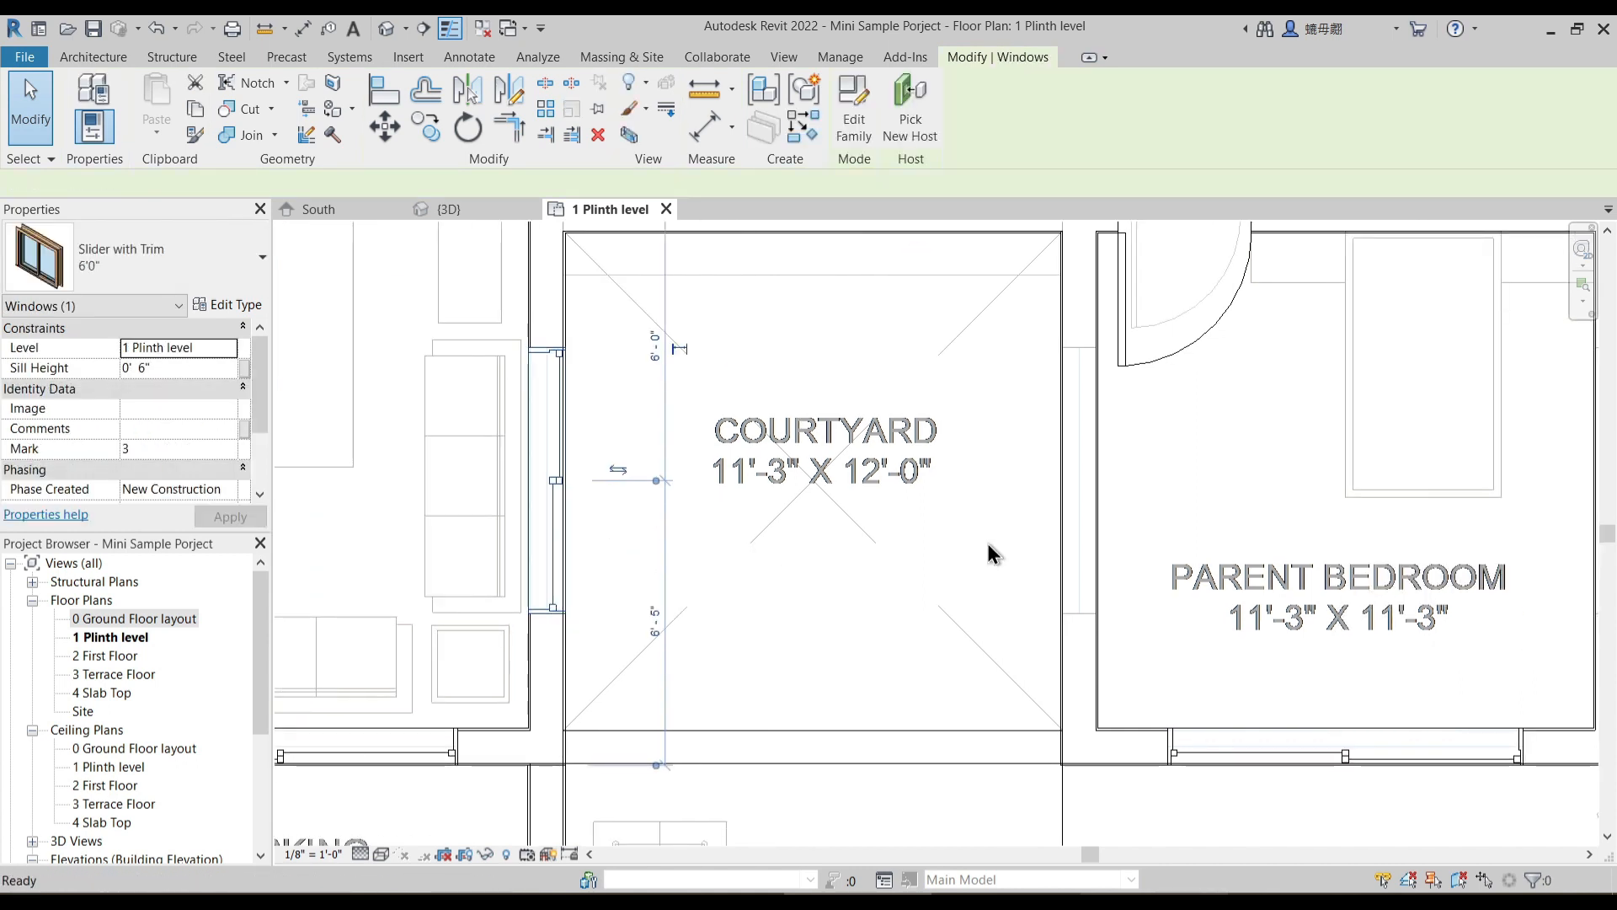
pyautogui.click(1088, 517)
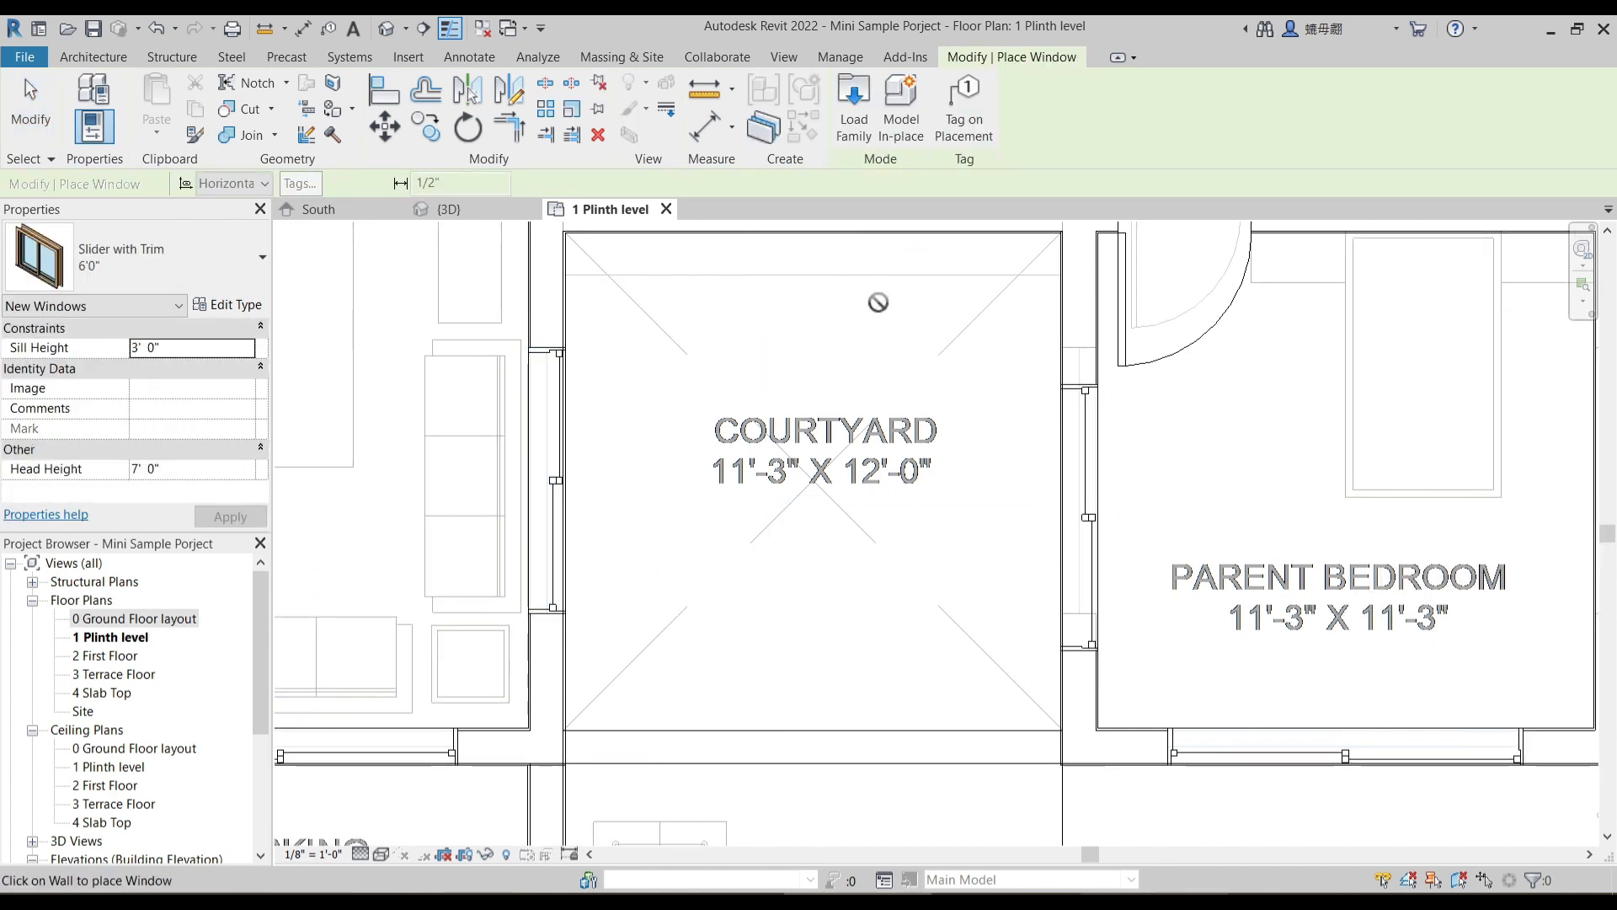
# - Align the upper edge of the window between the courtyard and parent bedroom with its underlay opening edge
pyautogui.click(384, 89)
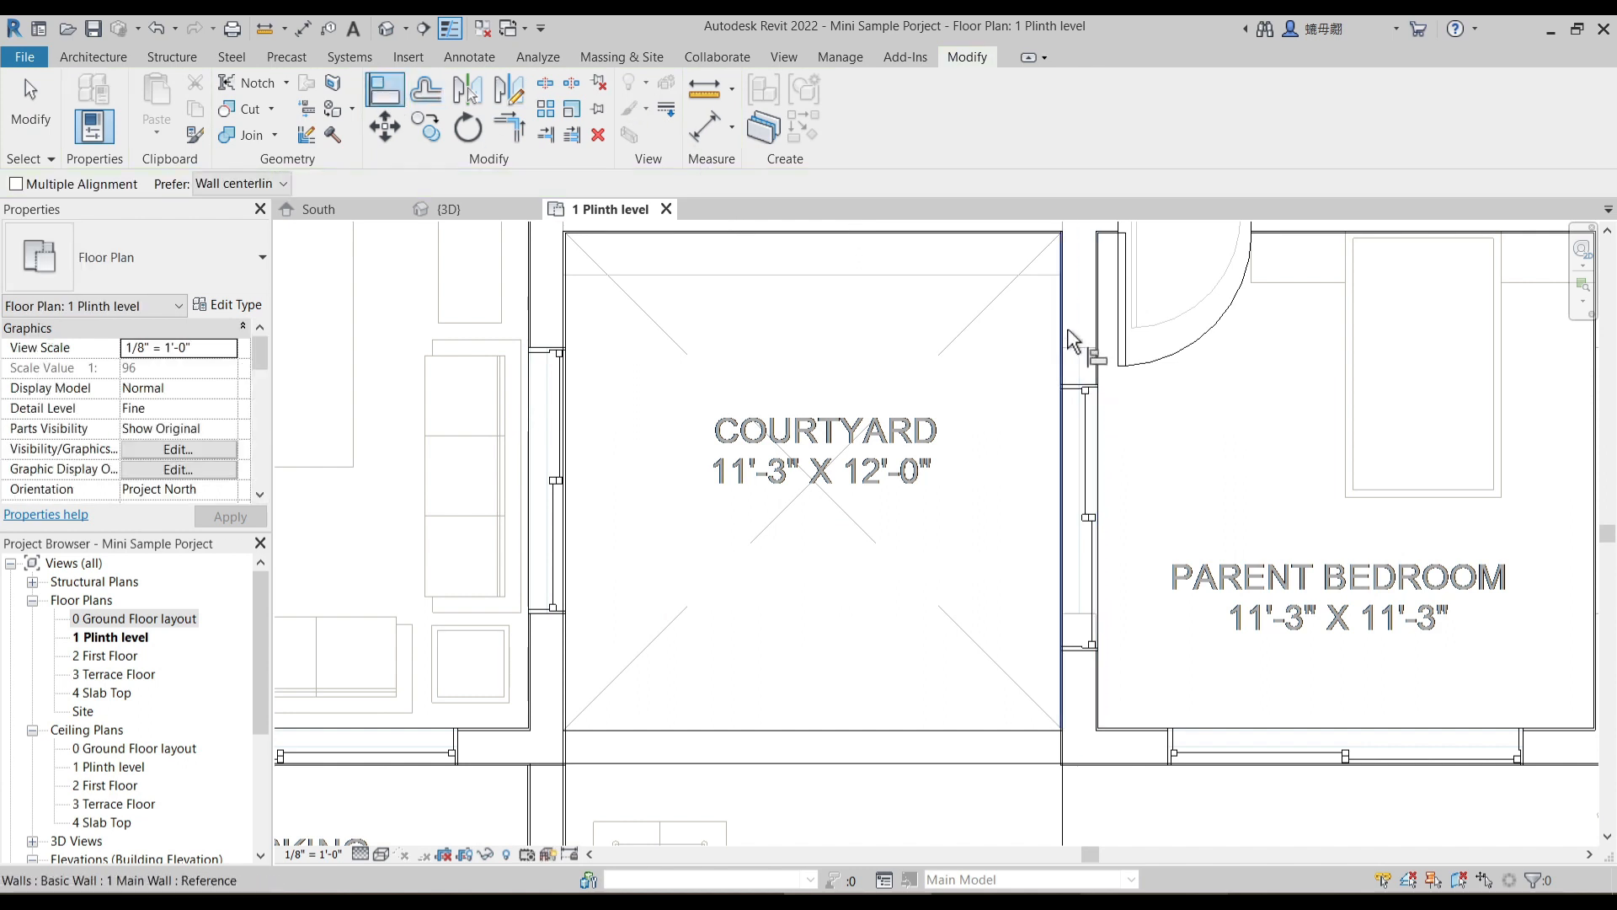
pyautogui.scroll(3, 1078, 358)
pyautogui.click(1072, 343)
pyautogui.click(1081, 424)
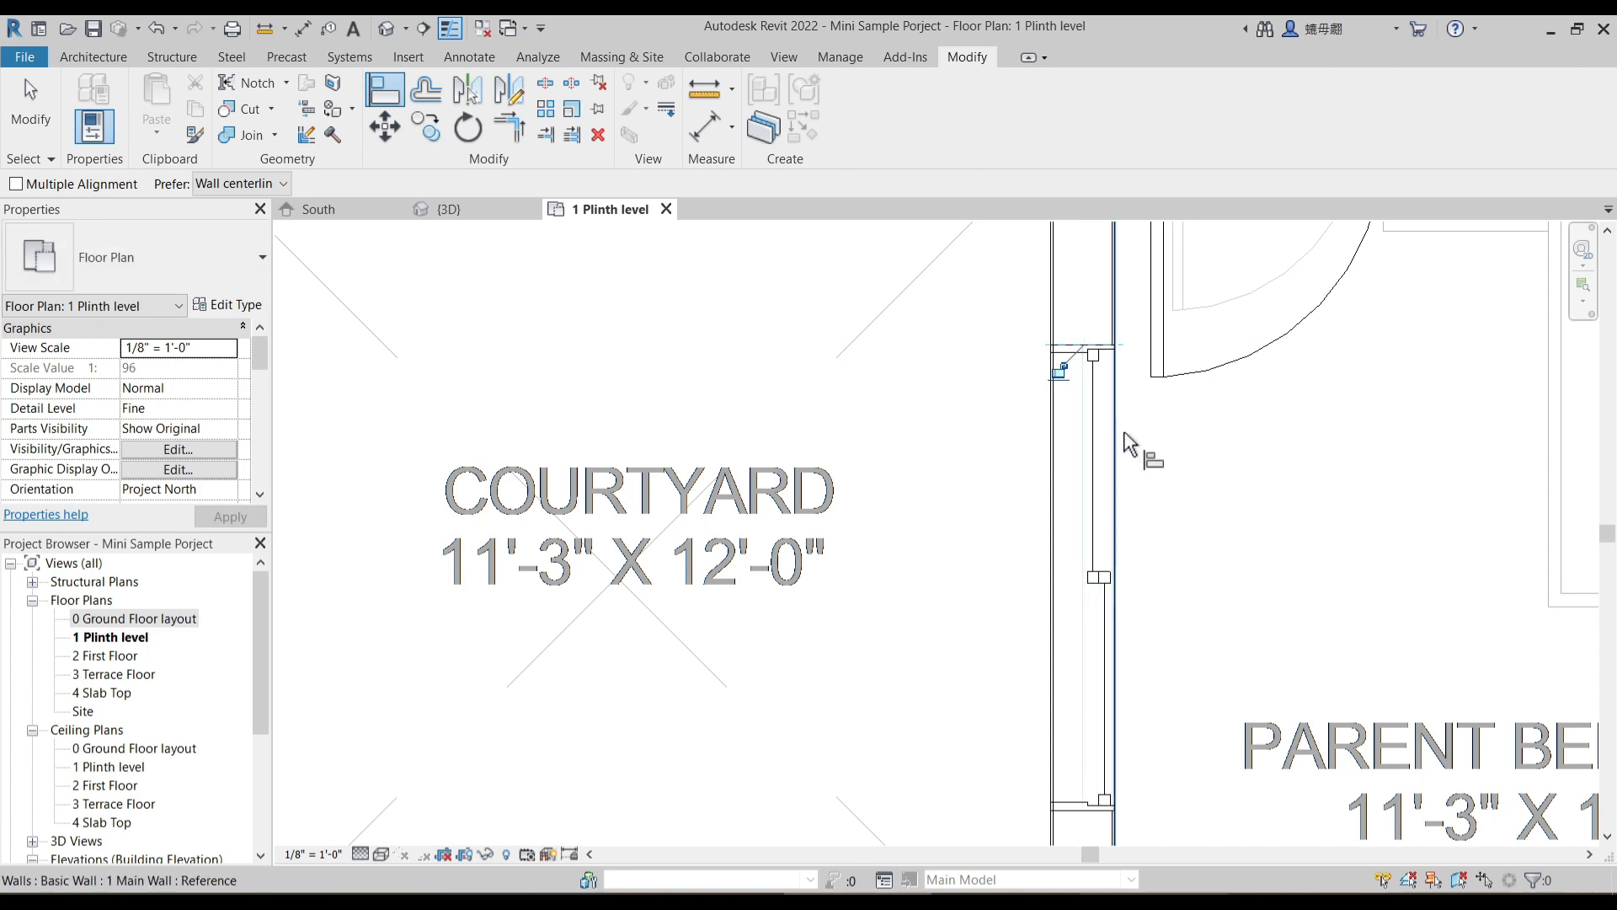
pyautogui.scroll(-3, 1129, 432)
pyautogui.press('Escape')
# - Measure the longer, lower underlay window opening in the living room wall beside the entry steps
pyautogui.scroll(-3, 1124, 549)
pyautogui.moveTo(943, 573); pyautogui.dragTo(842, 513, button='middle')
pyautogui.scroll(-1, 952, 553)
pyautogui.moveTo(1073, 562); pyautogui.dragTo(1032, 575, button='middle')
pyautogui.scroll(2, 409, 297)
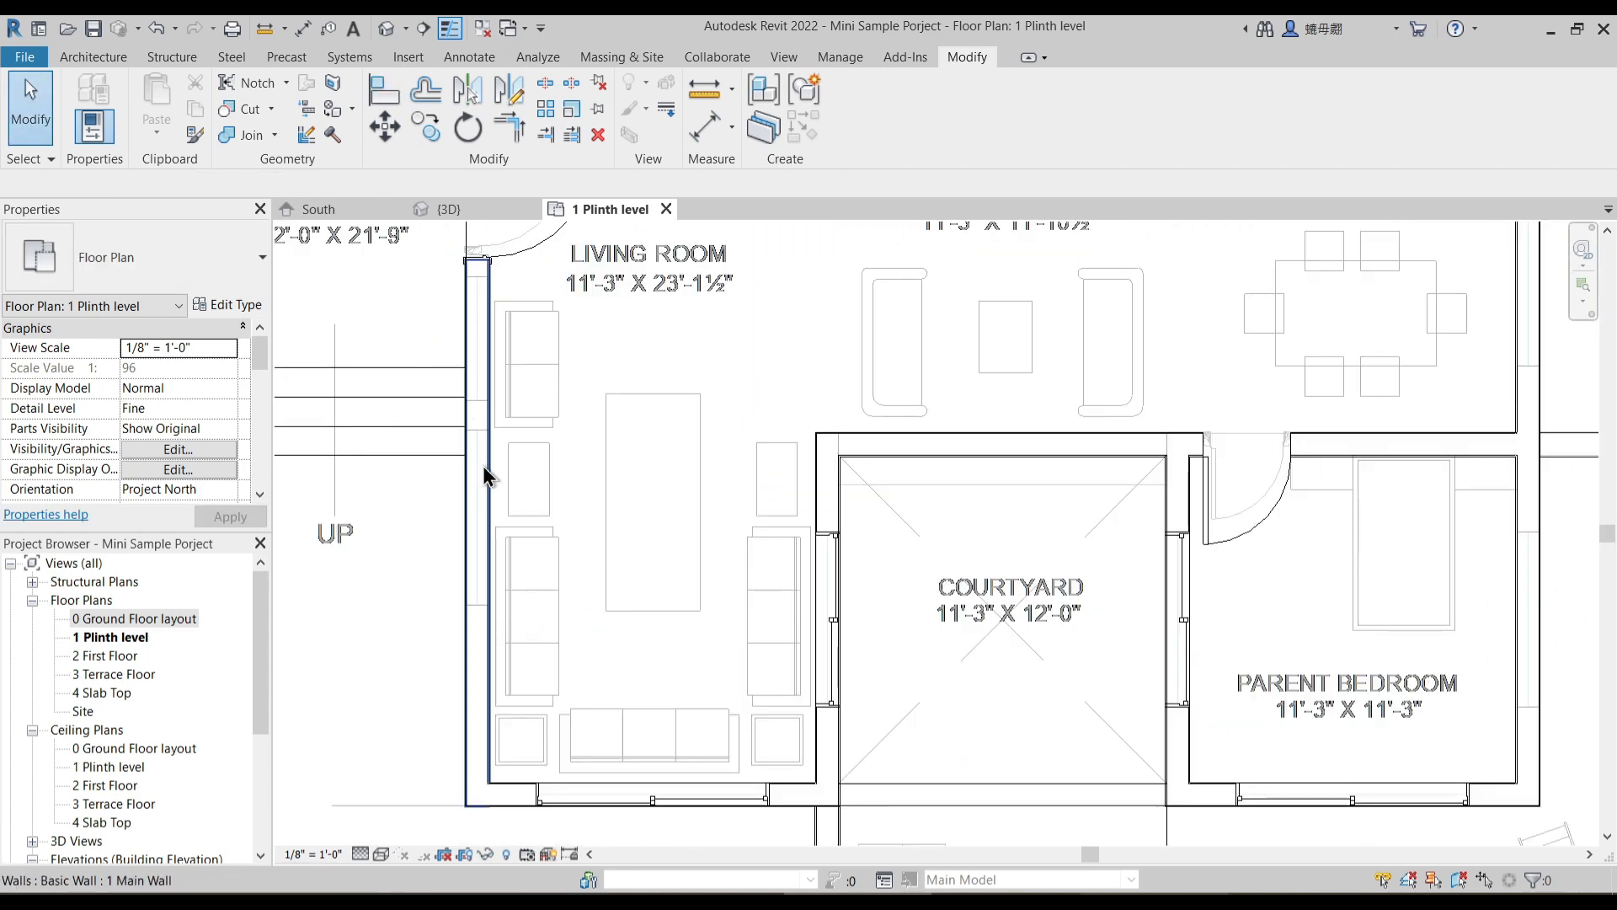
pyautogui.moveTo(409, 298); pyautogui.dragTo(487, 241, button='middle')
pyautogui.click(706, 126)
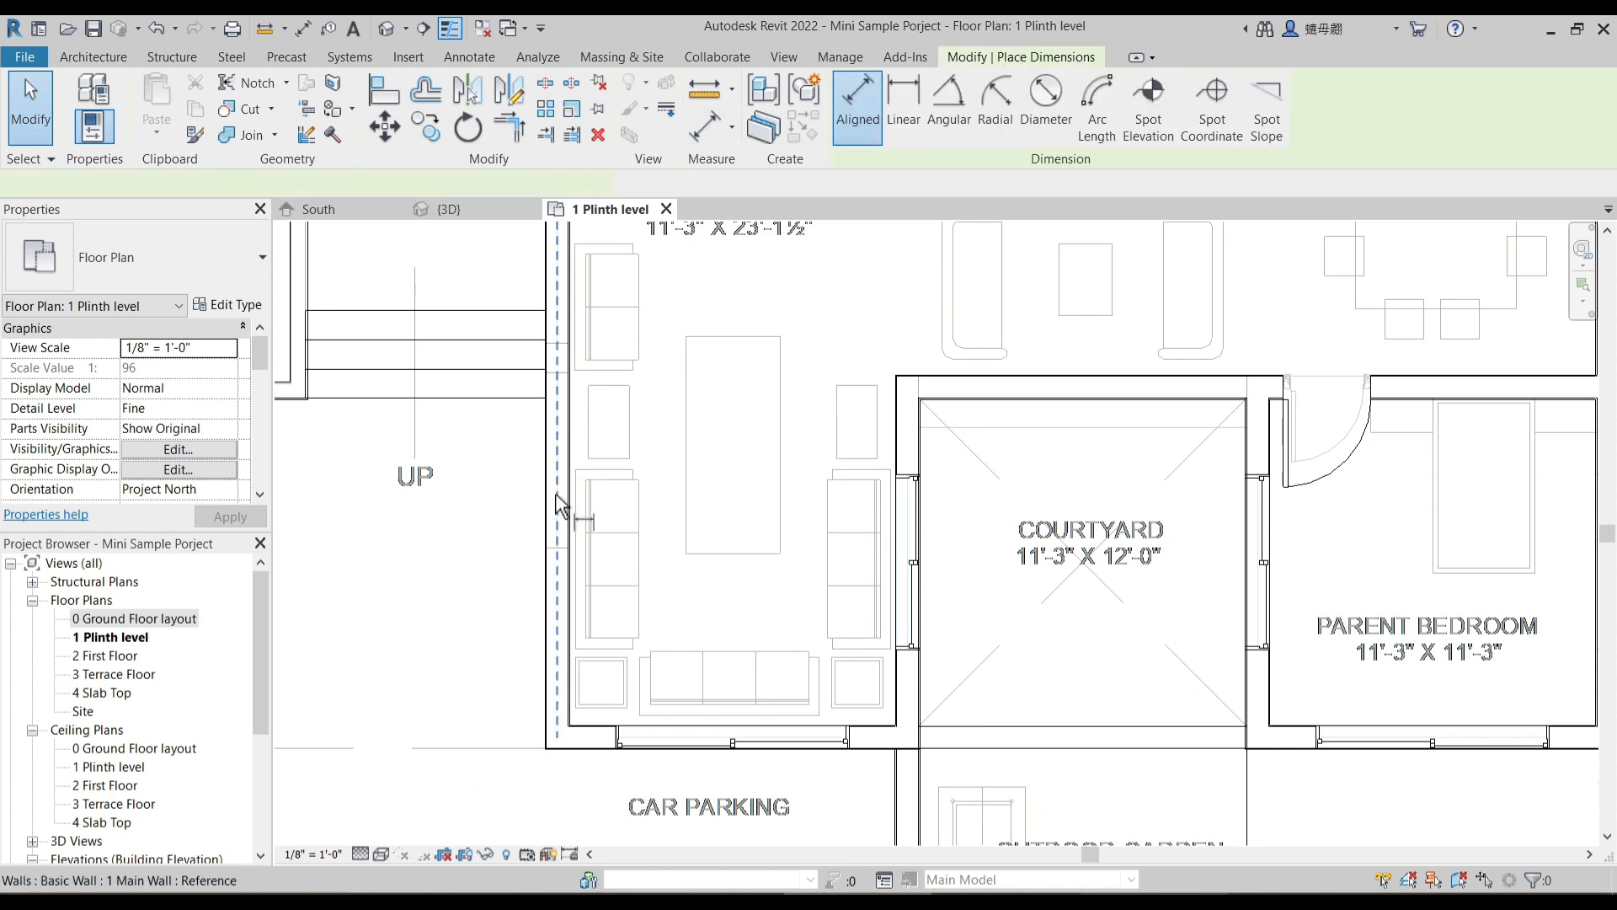
pyautogui.scroll(2, 556, 597)
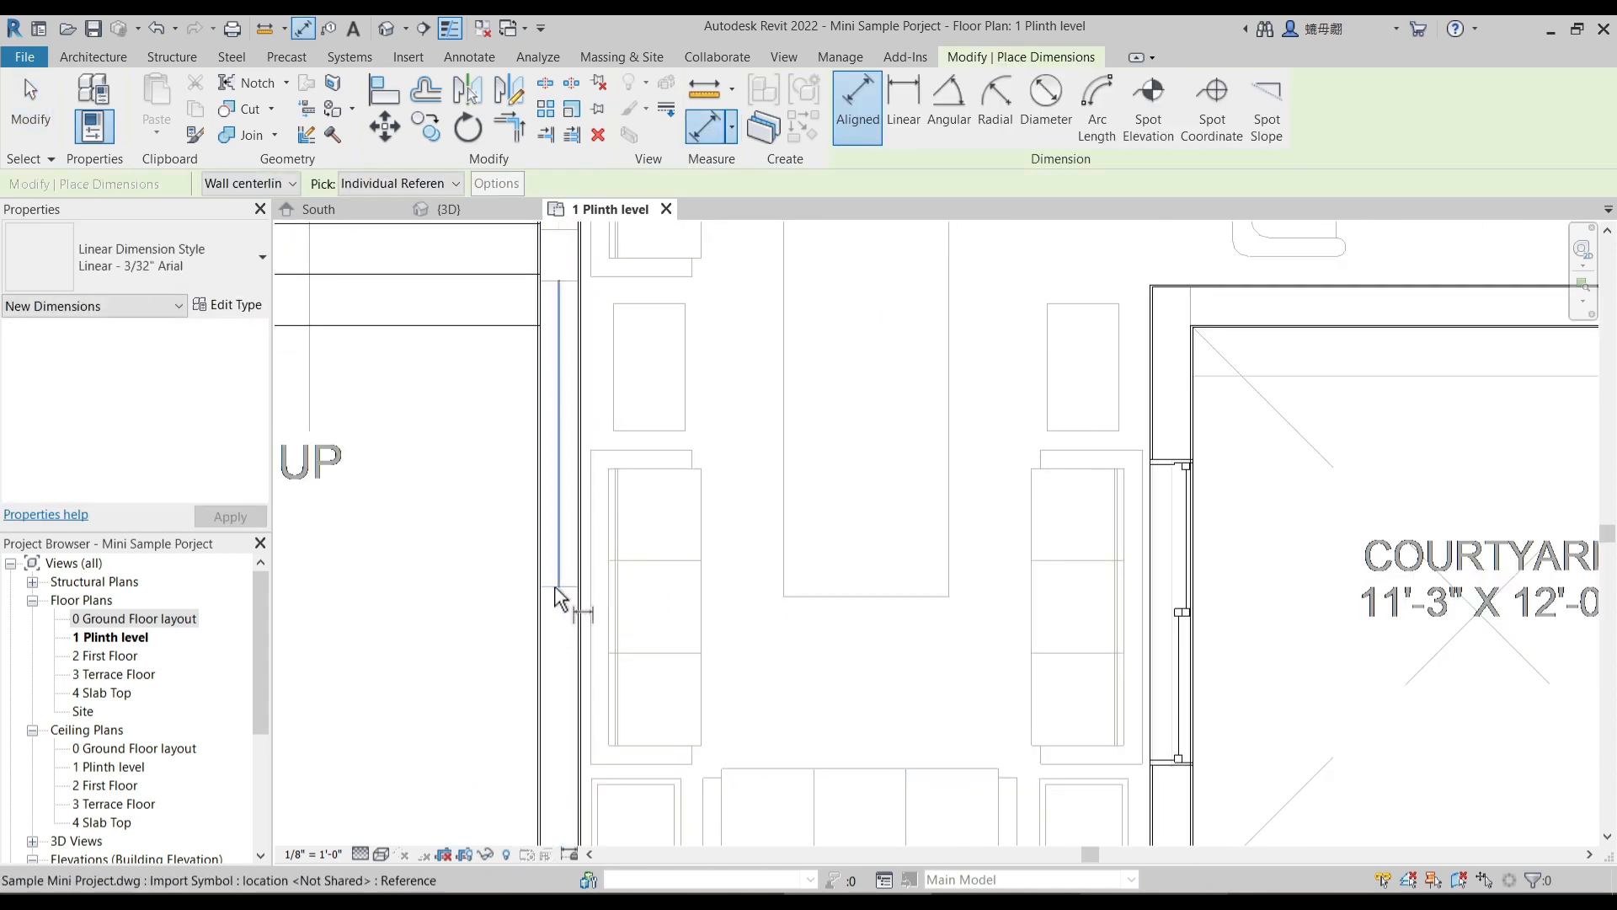
pyautogui.click(557, 282)
pyautogui.press('Escape')
pyautogui.scroll(-1, 527, 444)
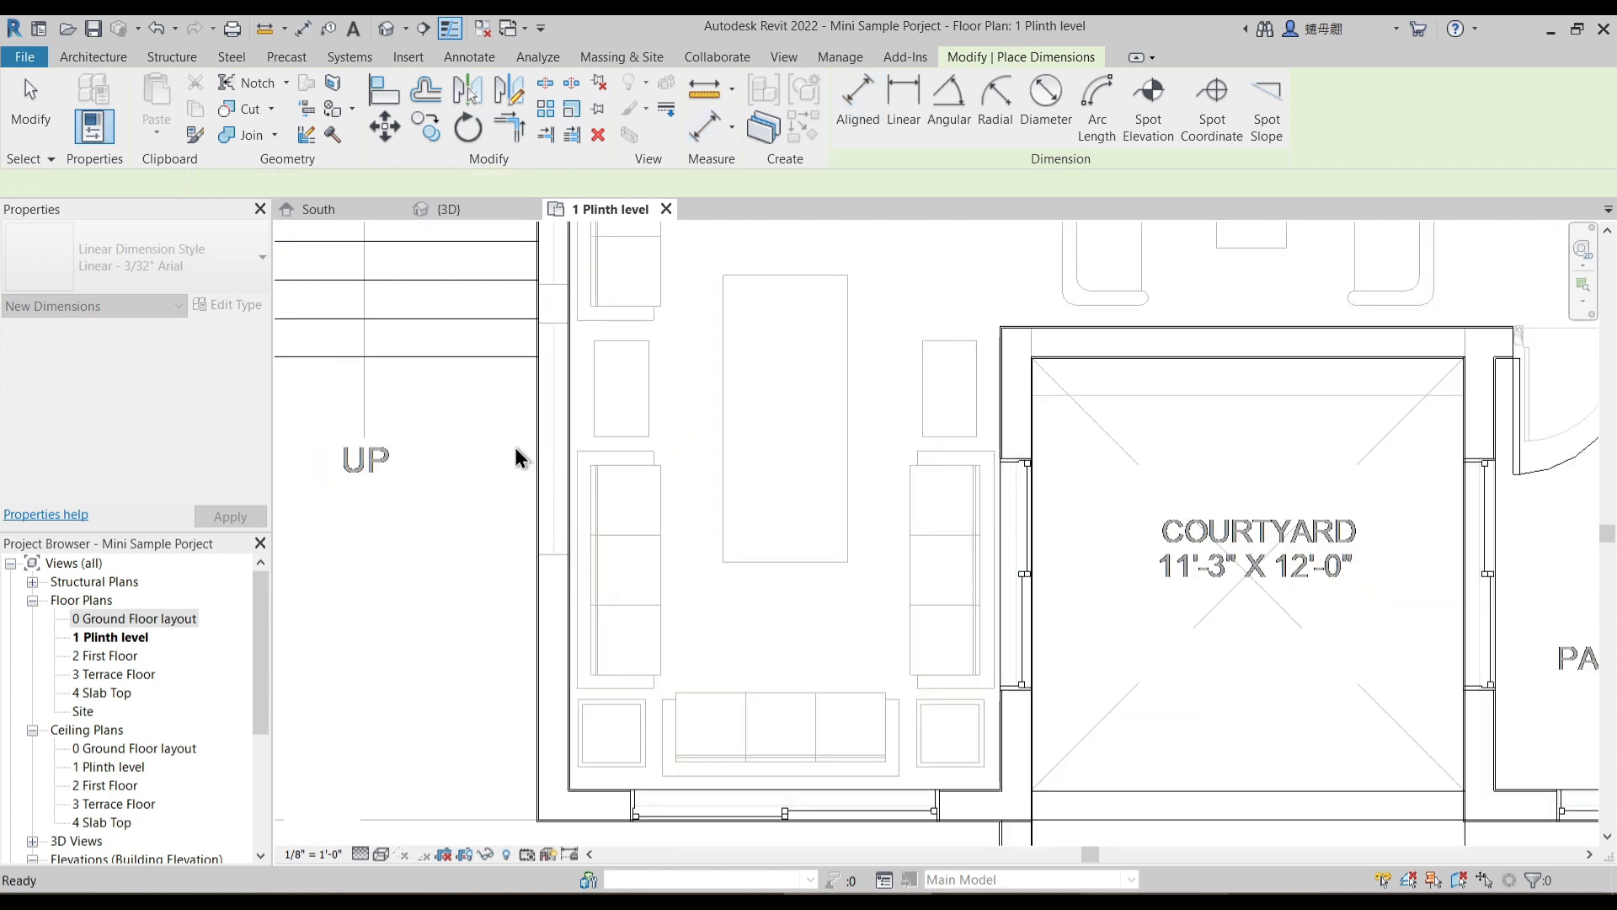
pyautogui.press('Escape')
# - Measure the shorter underlay window opening next to the main door in the living room wall beside the entry steps
pyautogui.moveTo(498, 430); pyautogui.dragTo(532, 478, button='middle')
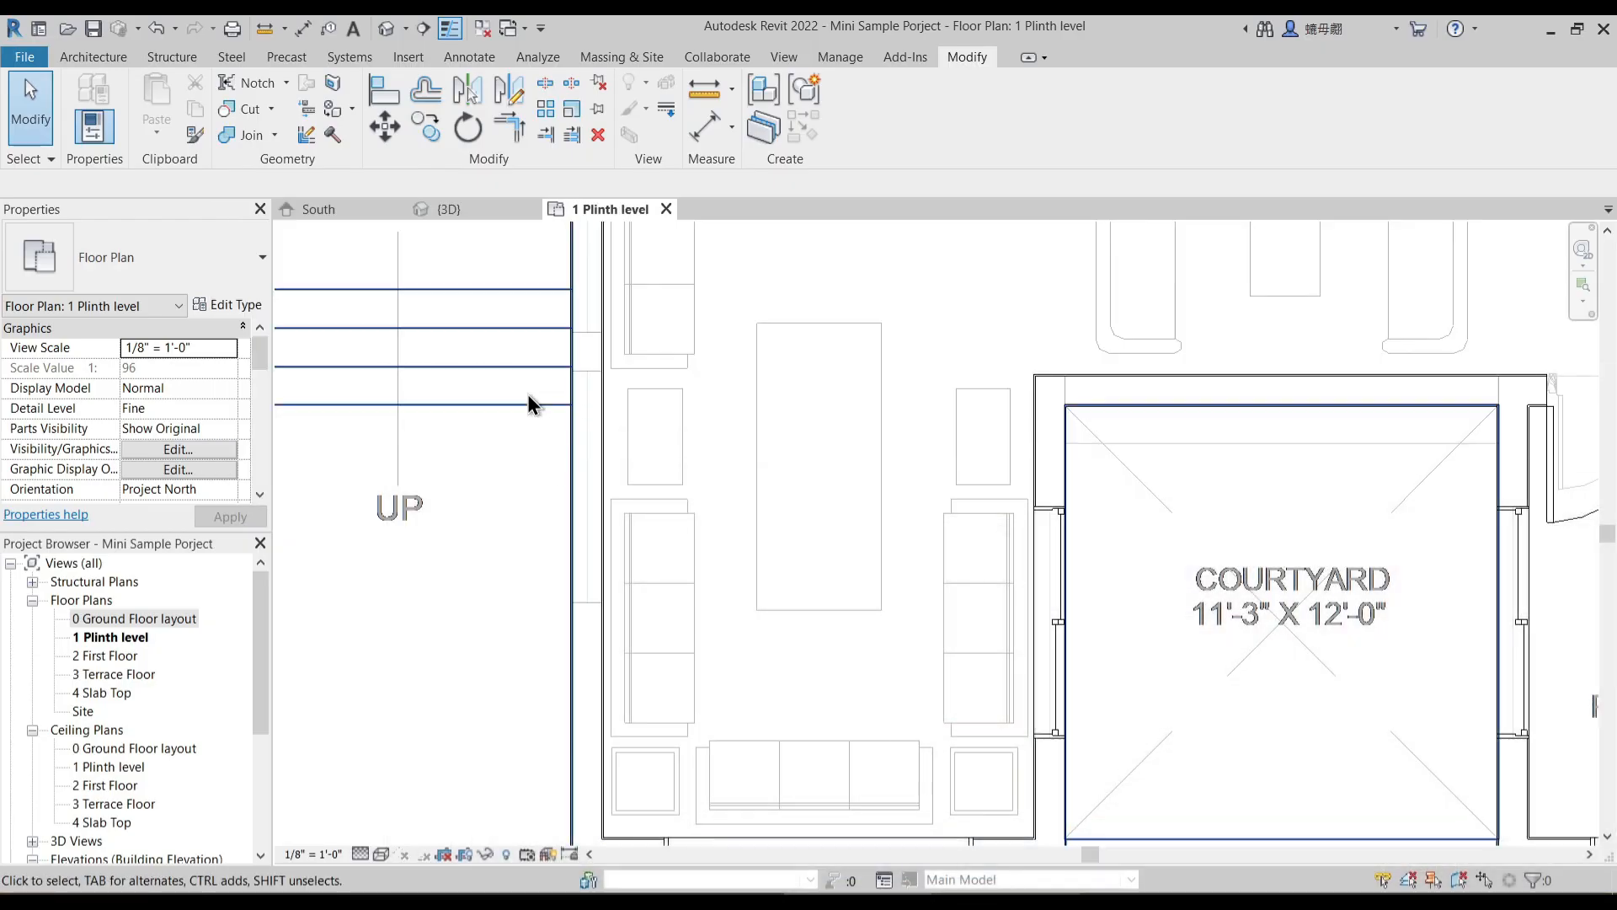
pyautogui.moveTo(559, 388); pyautogui.dragTo(564, 549, button='middle')
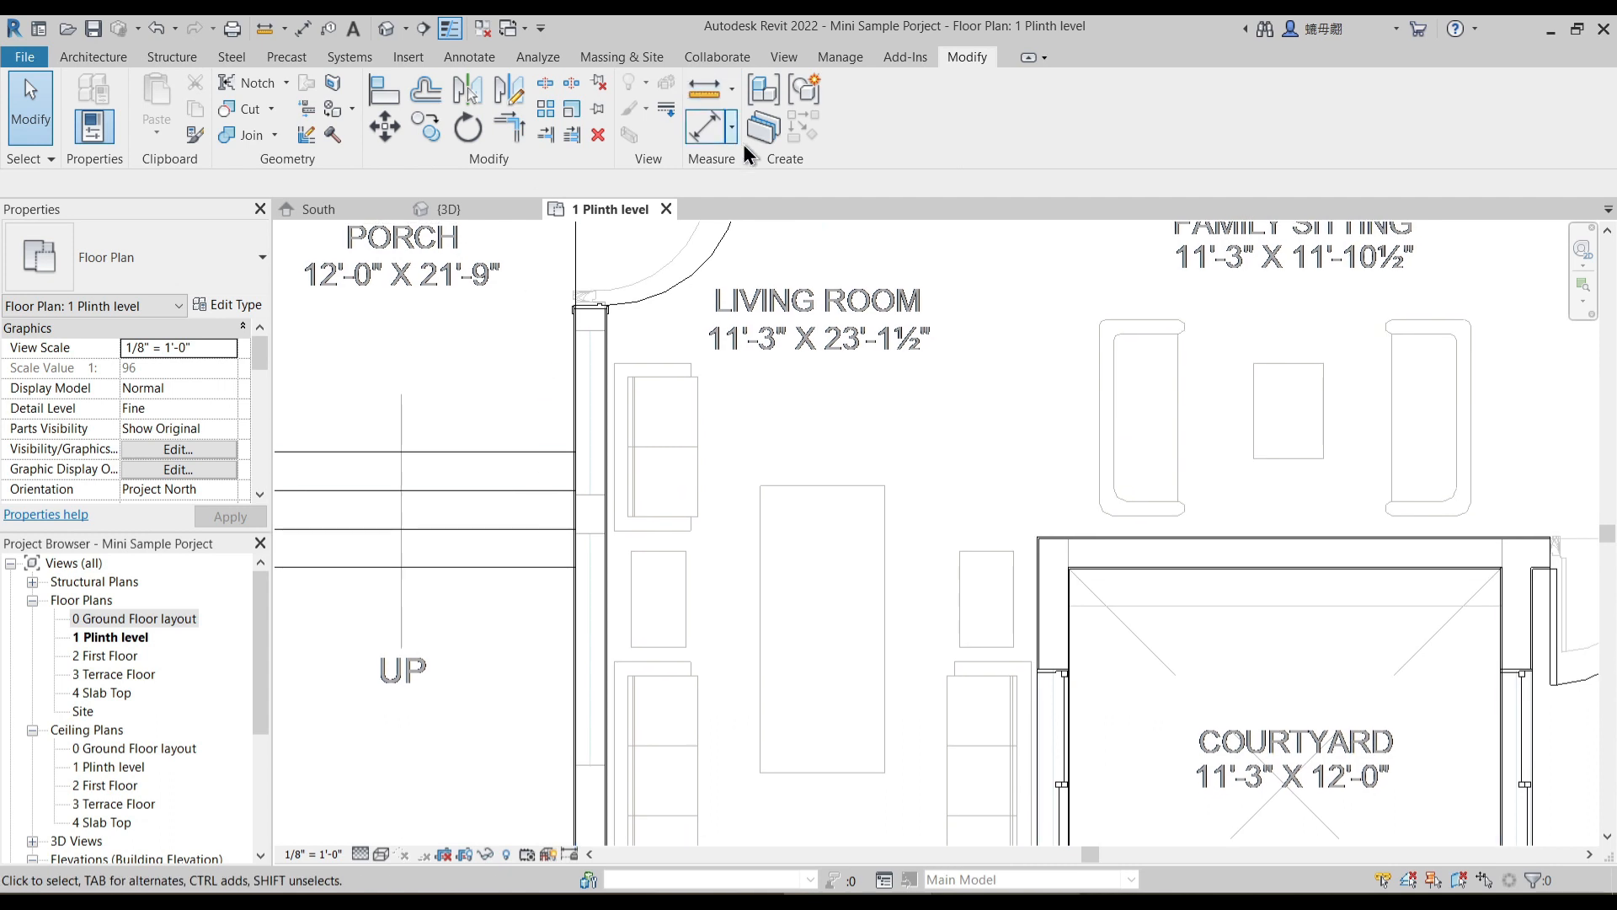
pyautogui.click(716, 132)
pyautogui.scroll(3, 549, 468)
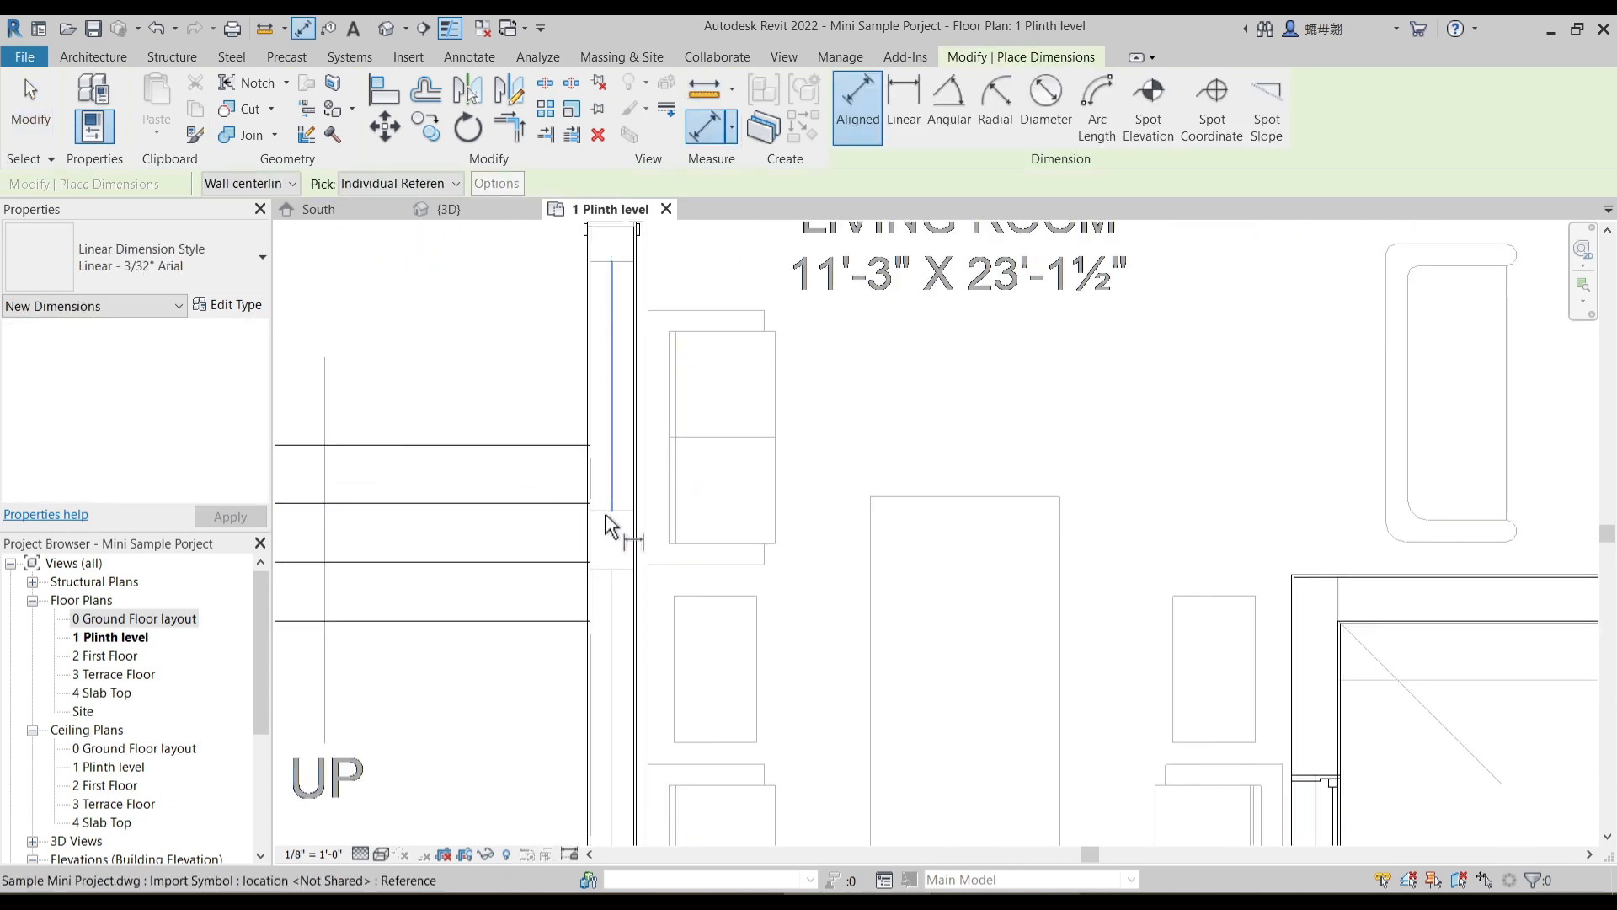
pyautogui.click(606, 286)
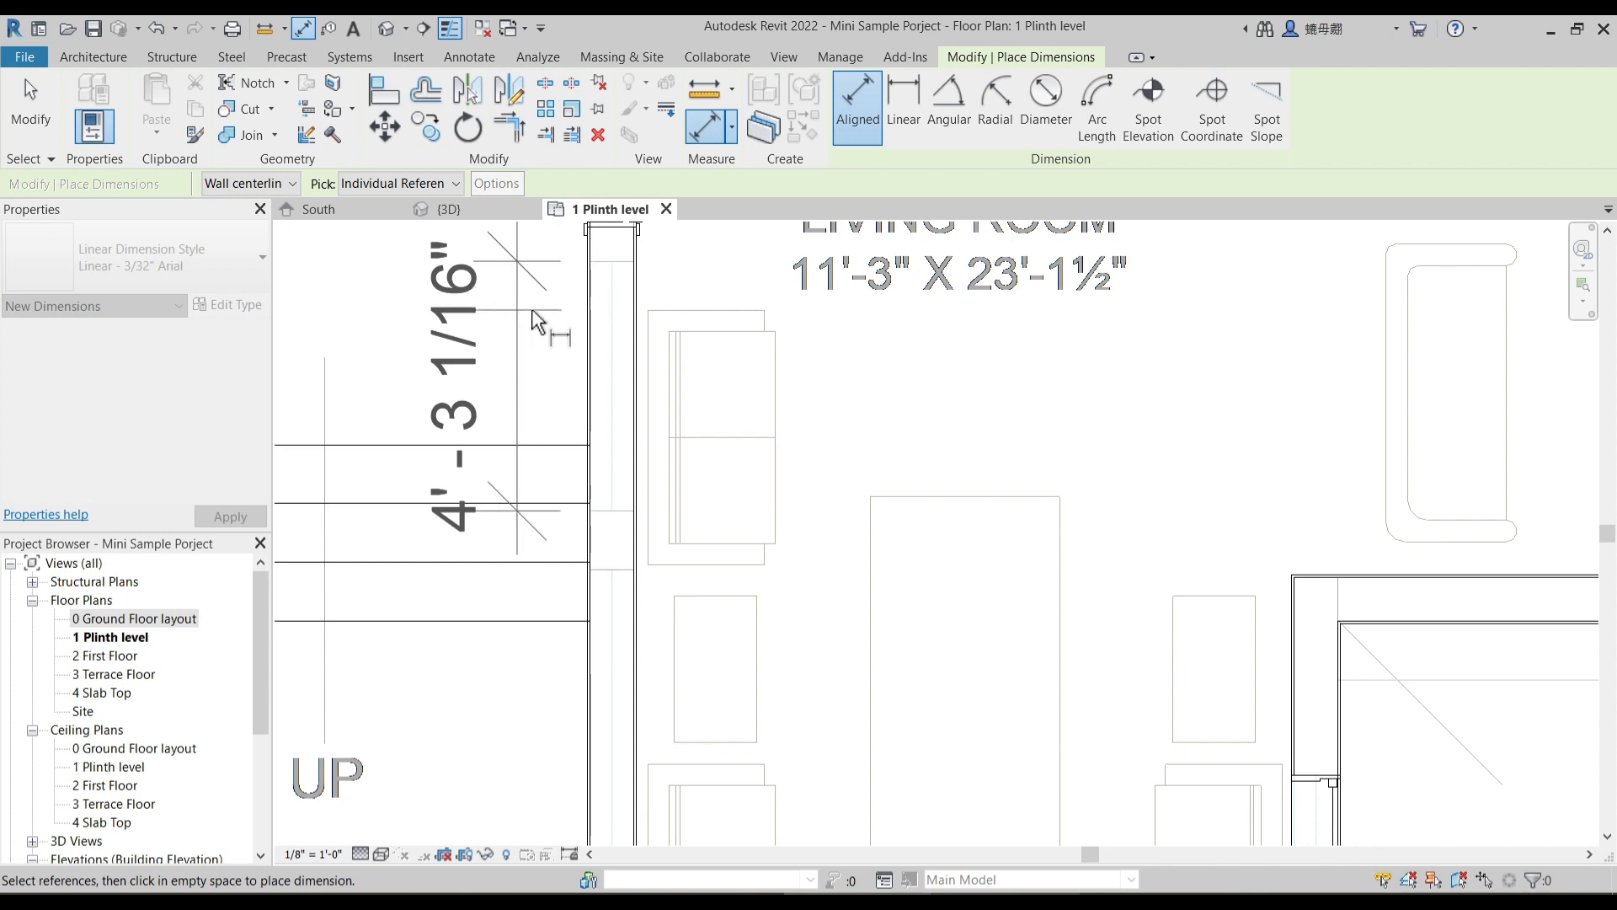
pyautogui.press('Escape')
pyautogui.press('Escape')
pyautogui.scroll(-3, 705, 411)
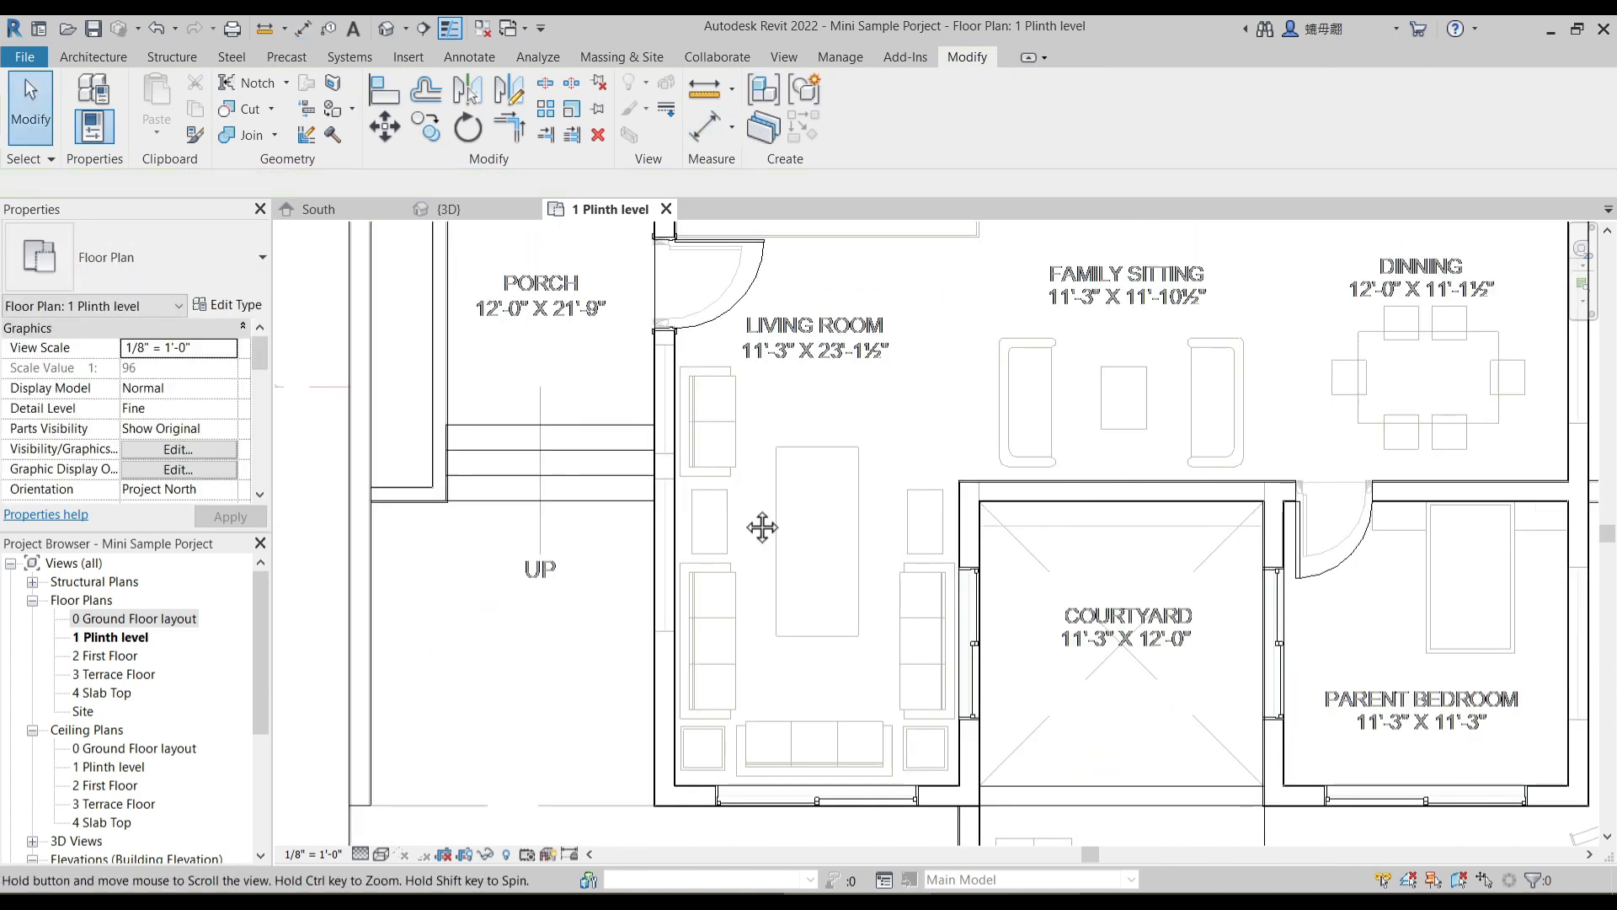
# - Place two similar 6'0" slider windows in the living room wall beside the entry steps, one near each underlay opening
pyautogui.scroll(1, 759, 538)
pyautogui.click(886, 767)
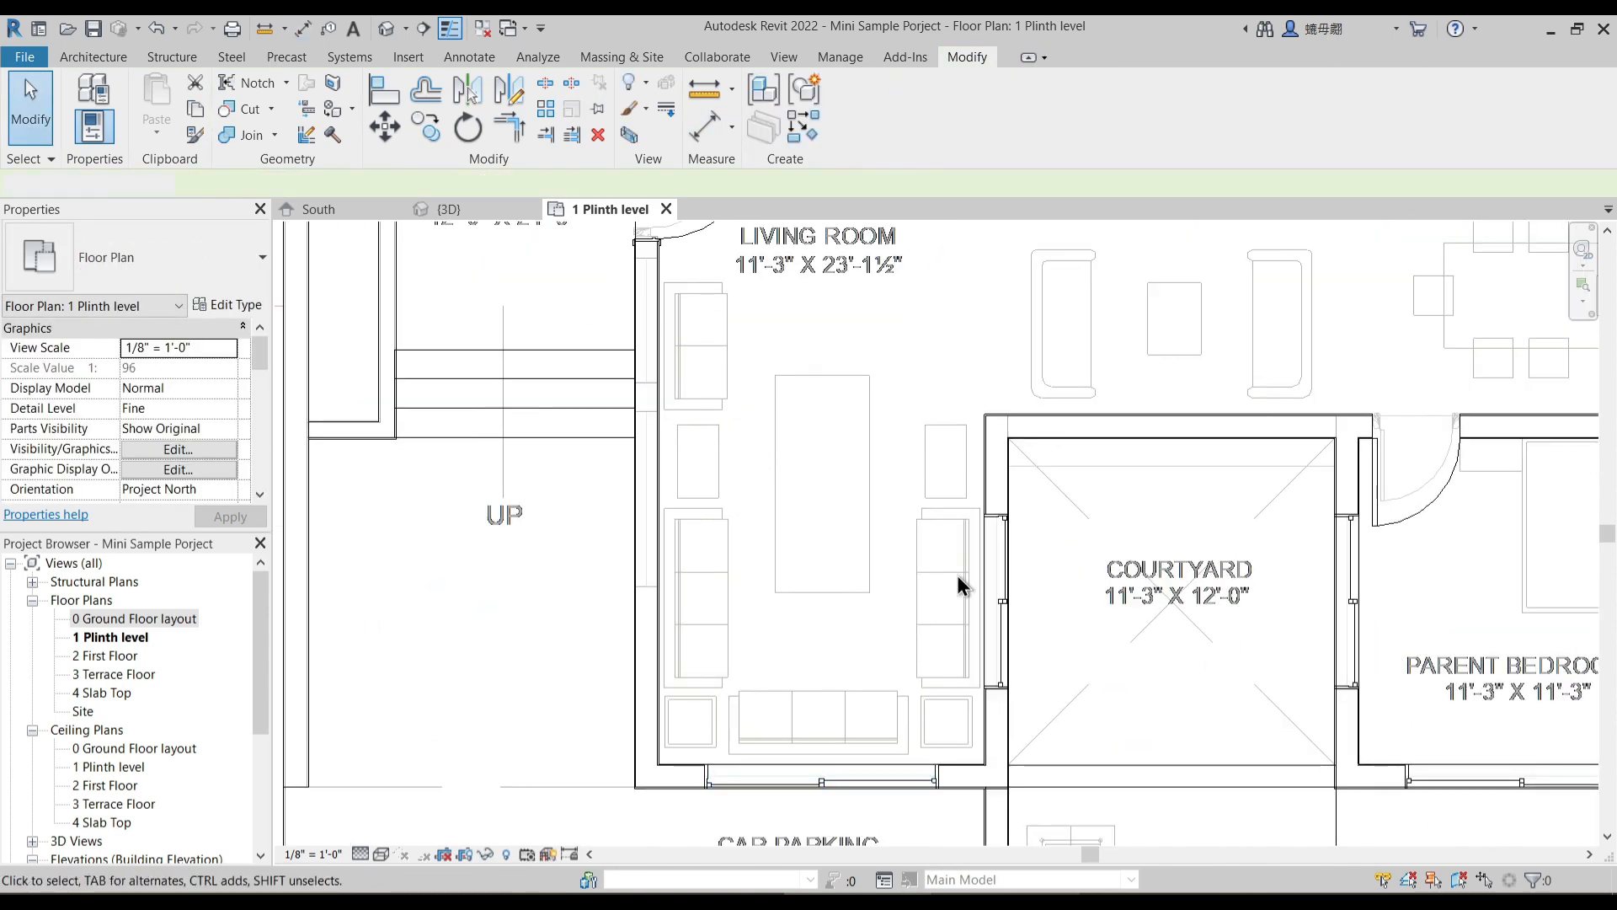
pyautogui.click(998, 561)
pyautogui.press('c')
pyautogui.press('s')
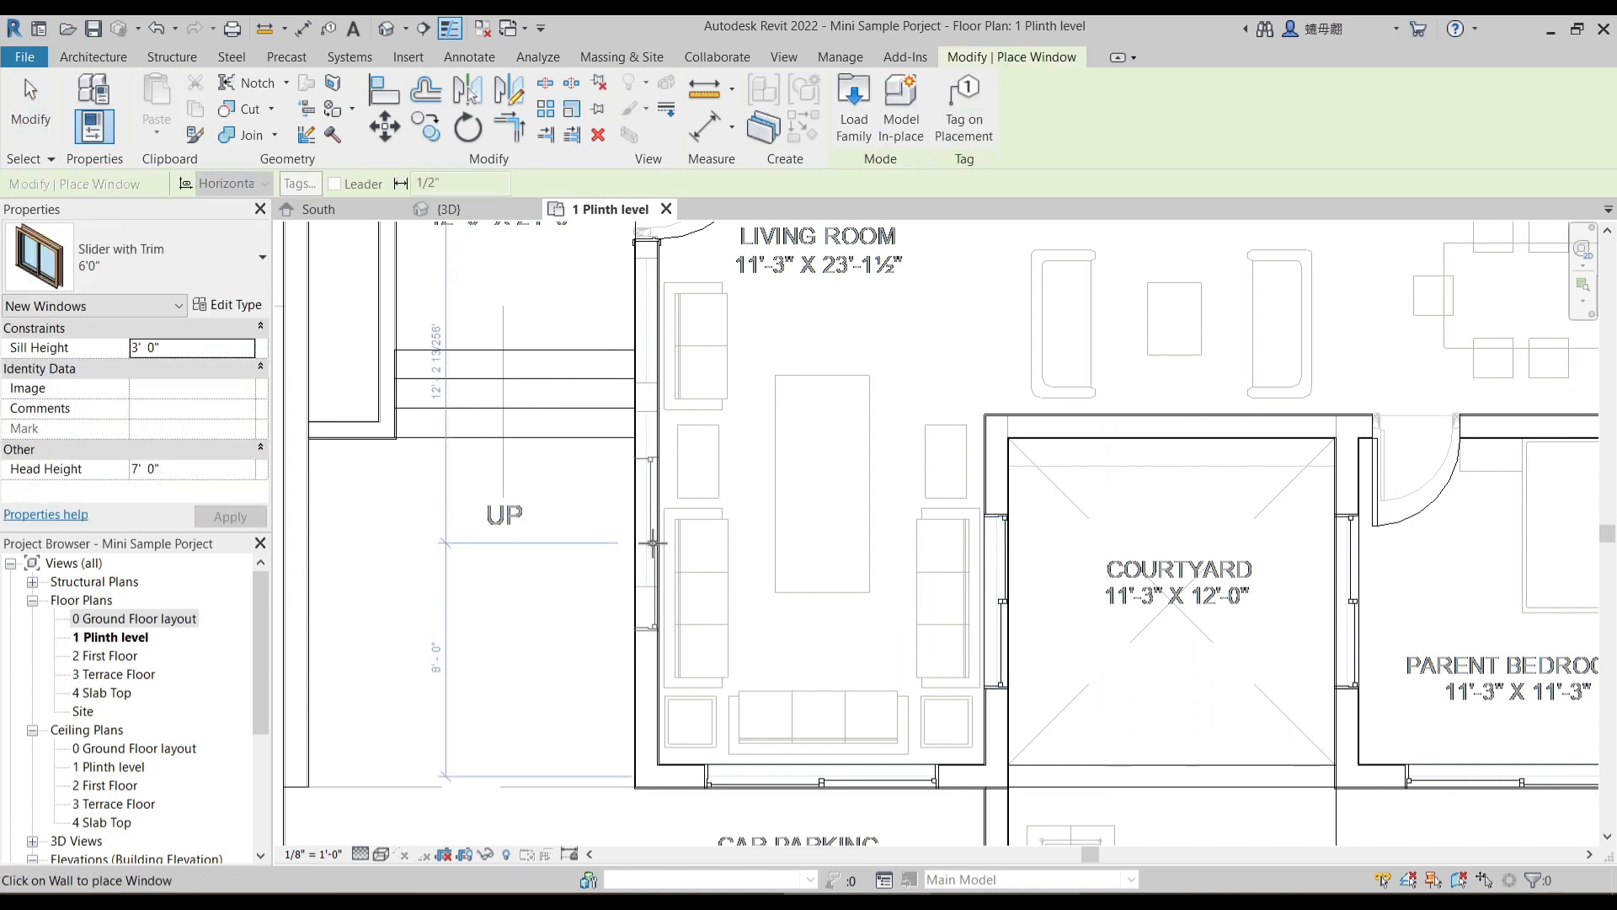
pyautogui.click(653, 345)
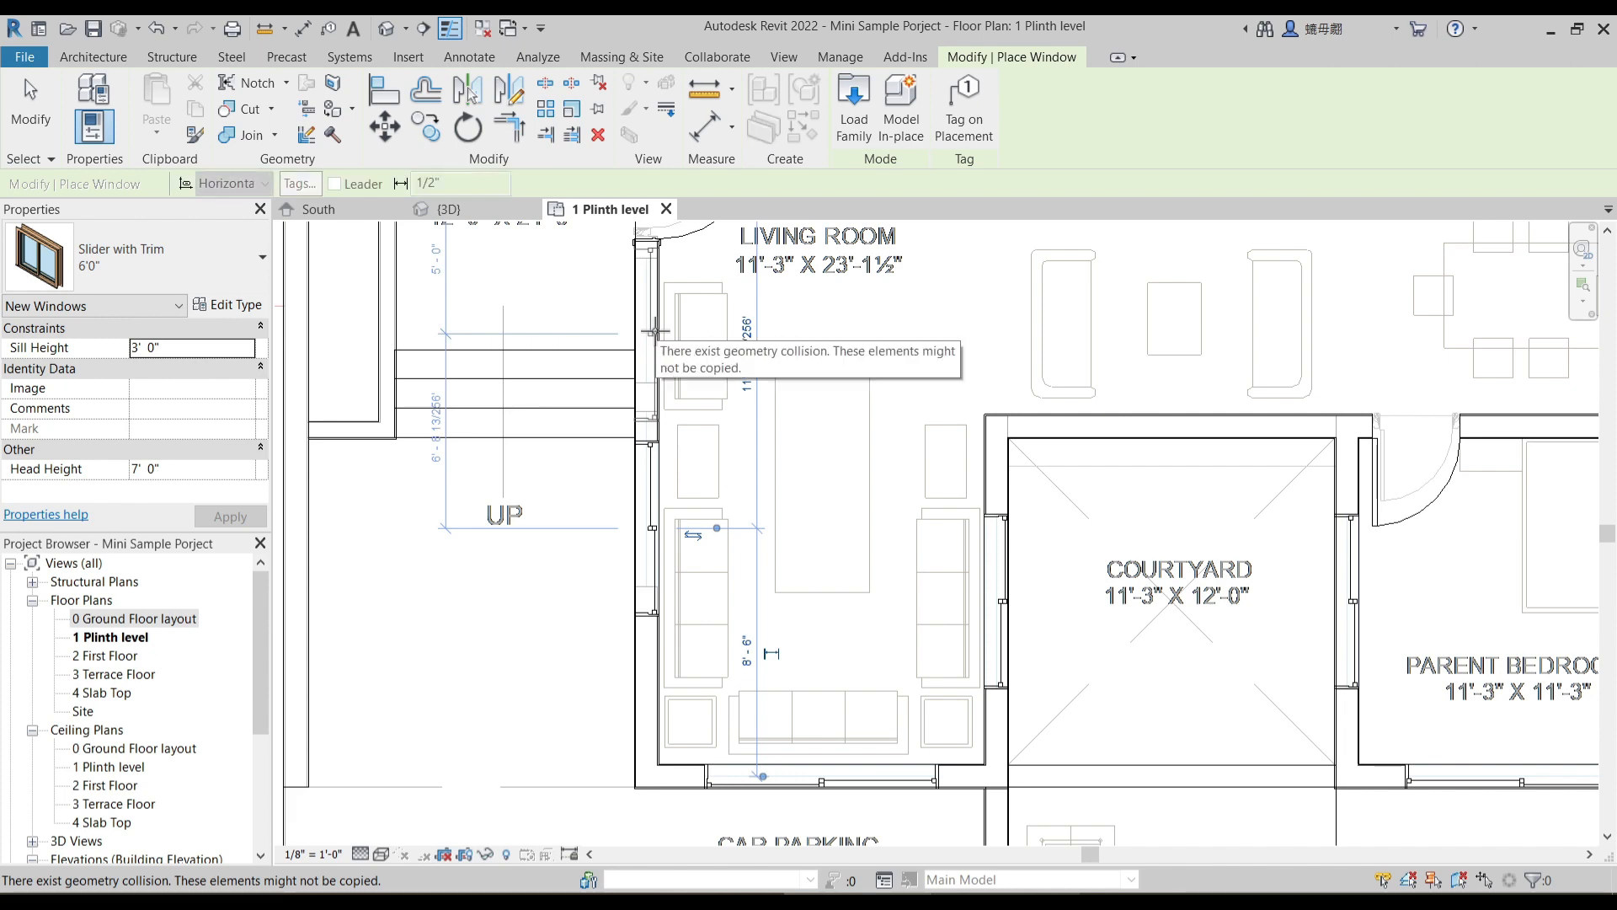
pyautogui.press('Escape')
pyautogui.press('Escape')
# - Select the upper 6'0" slider window next to the main door in the living room wall
pyautogui.scroll(2, 642, 371)
pyautogui.click(663, 308)
pyautogui.moveTo(799, 475); pyautogui.dragTo(774, 582, button='middle')
pyautogui.click(625, 442)
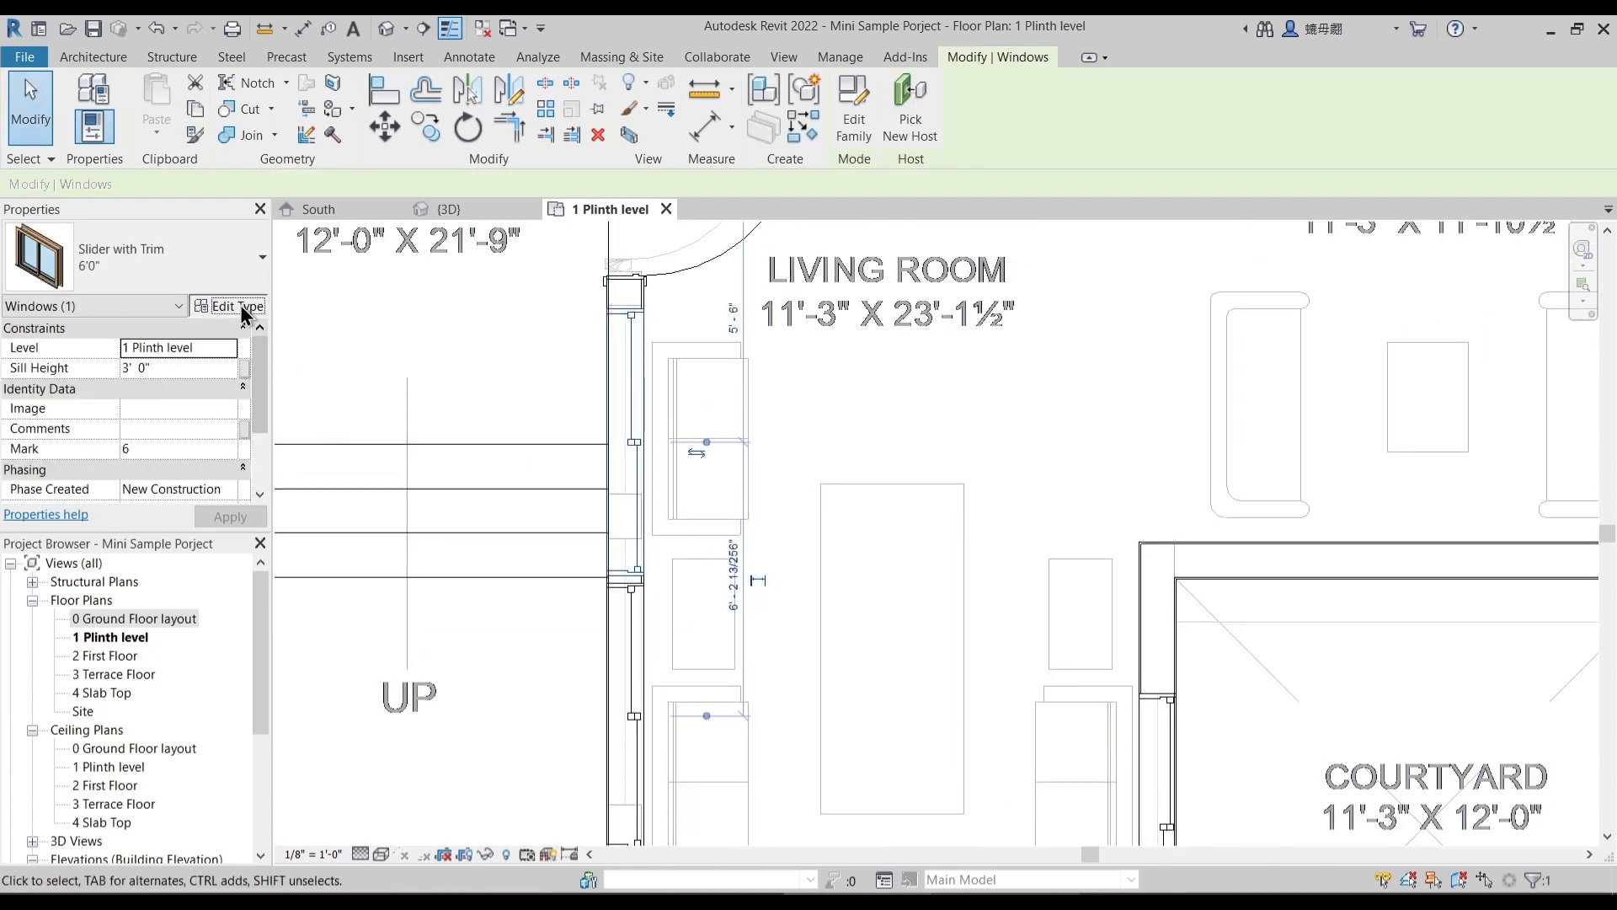
pyautogui.click(228, 304)
pyautogui.click(1263, 274)
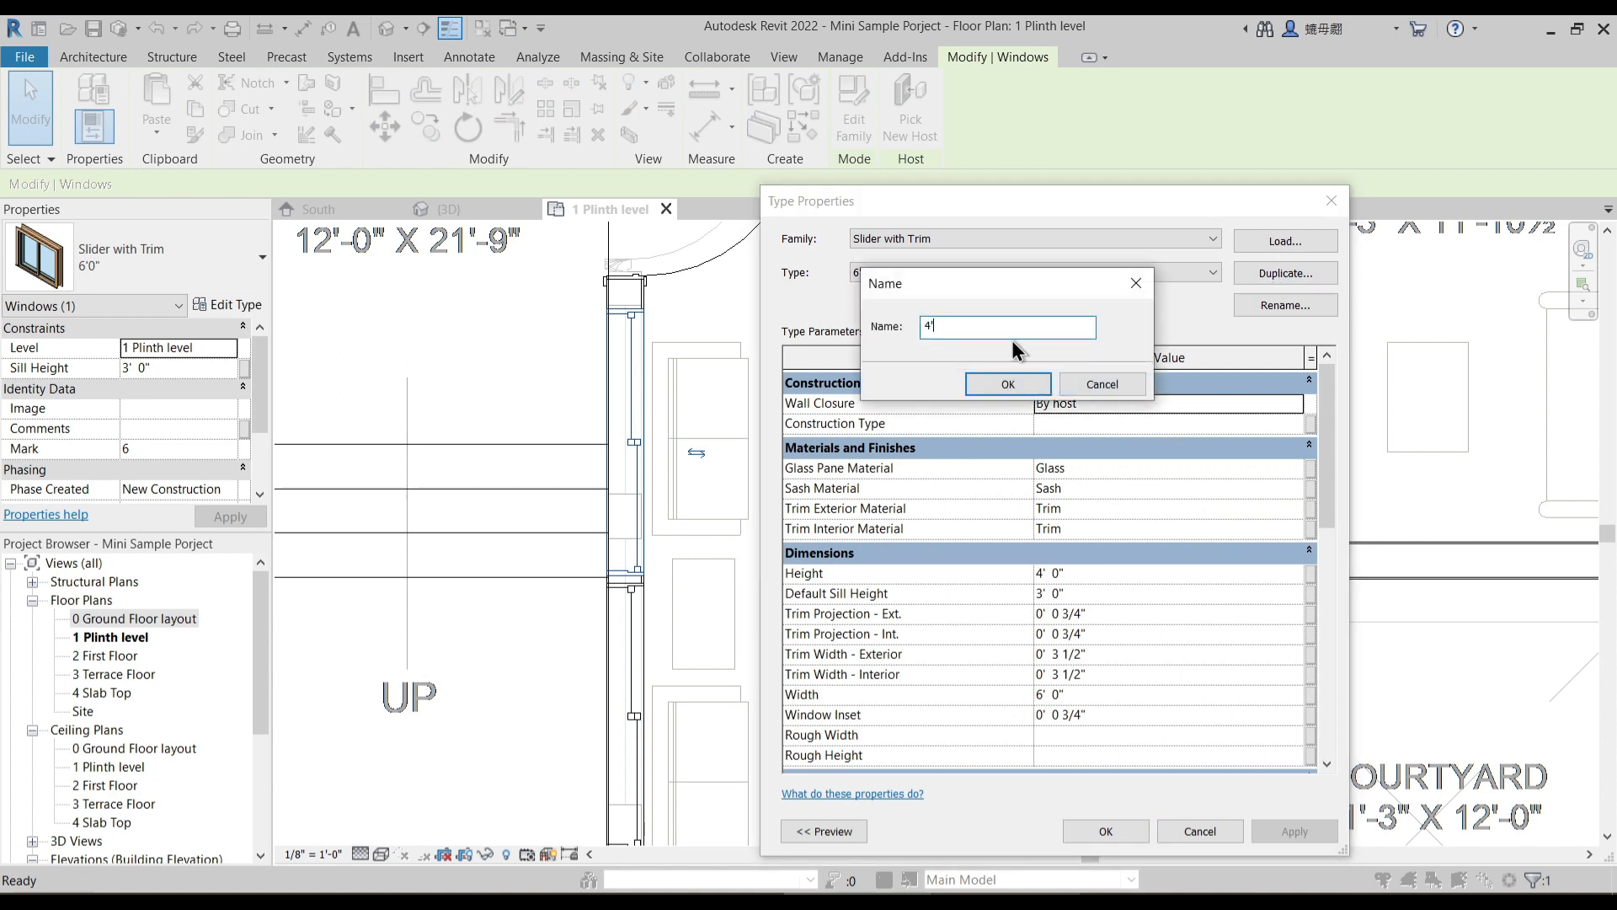
pyautogui.press('Return')
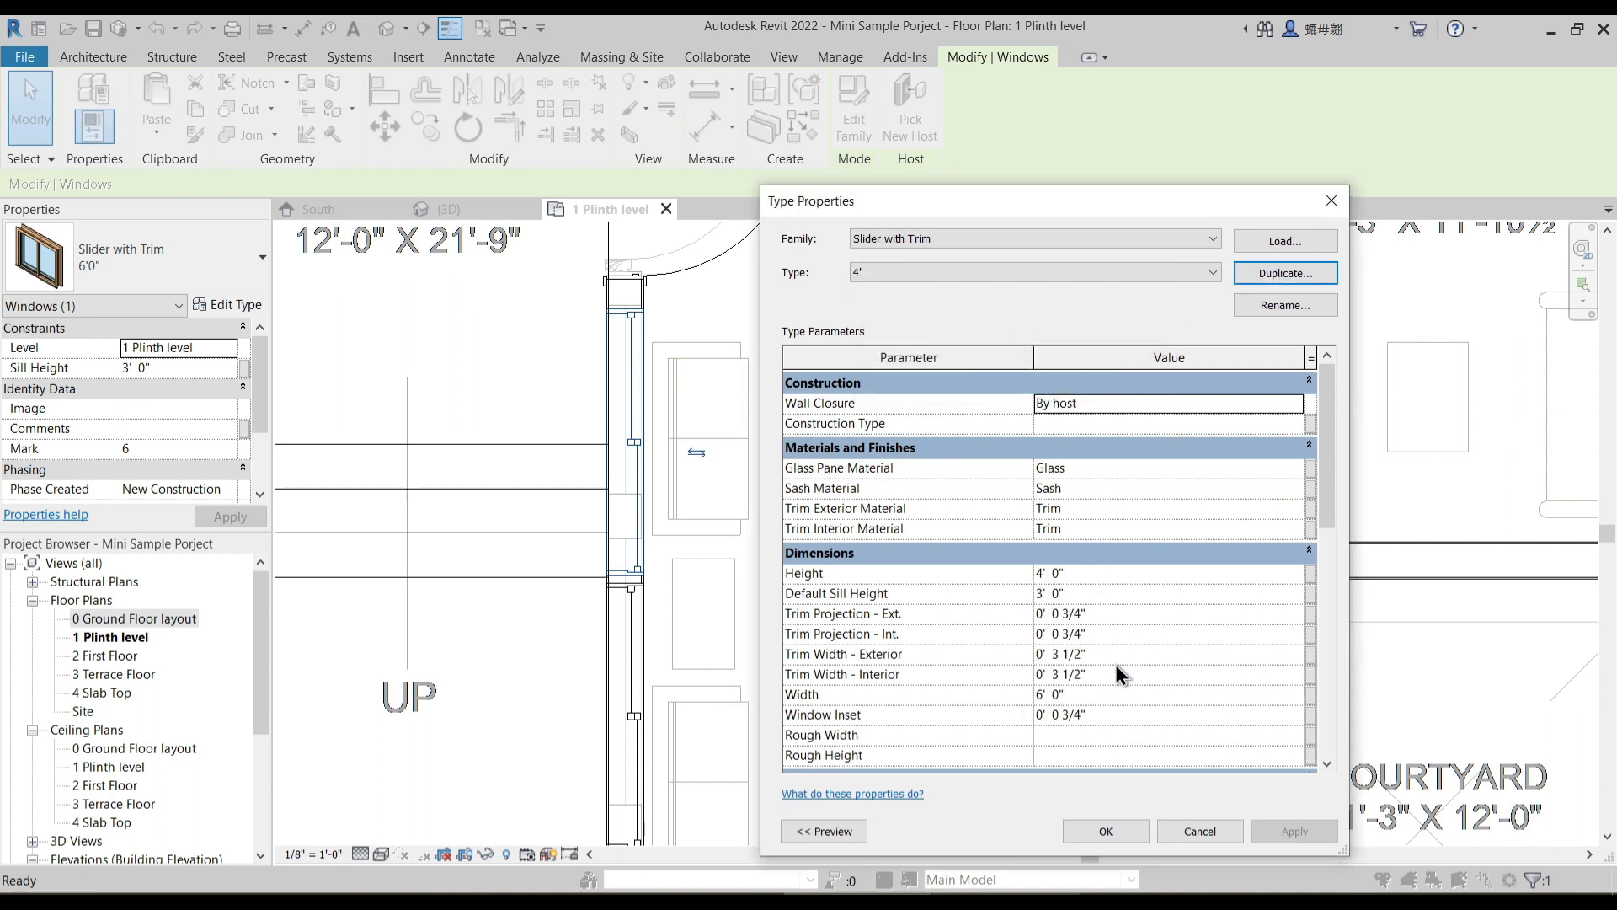
pyautogui.press('Escape')
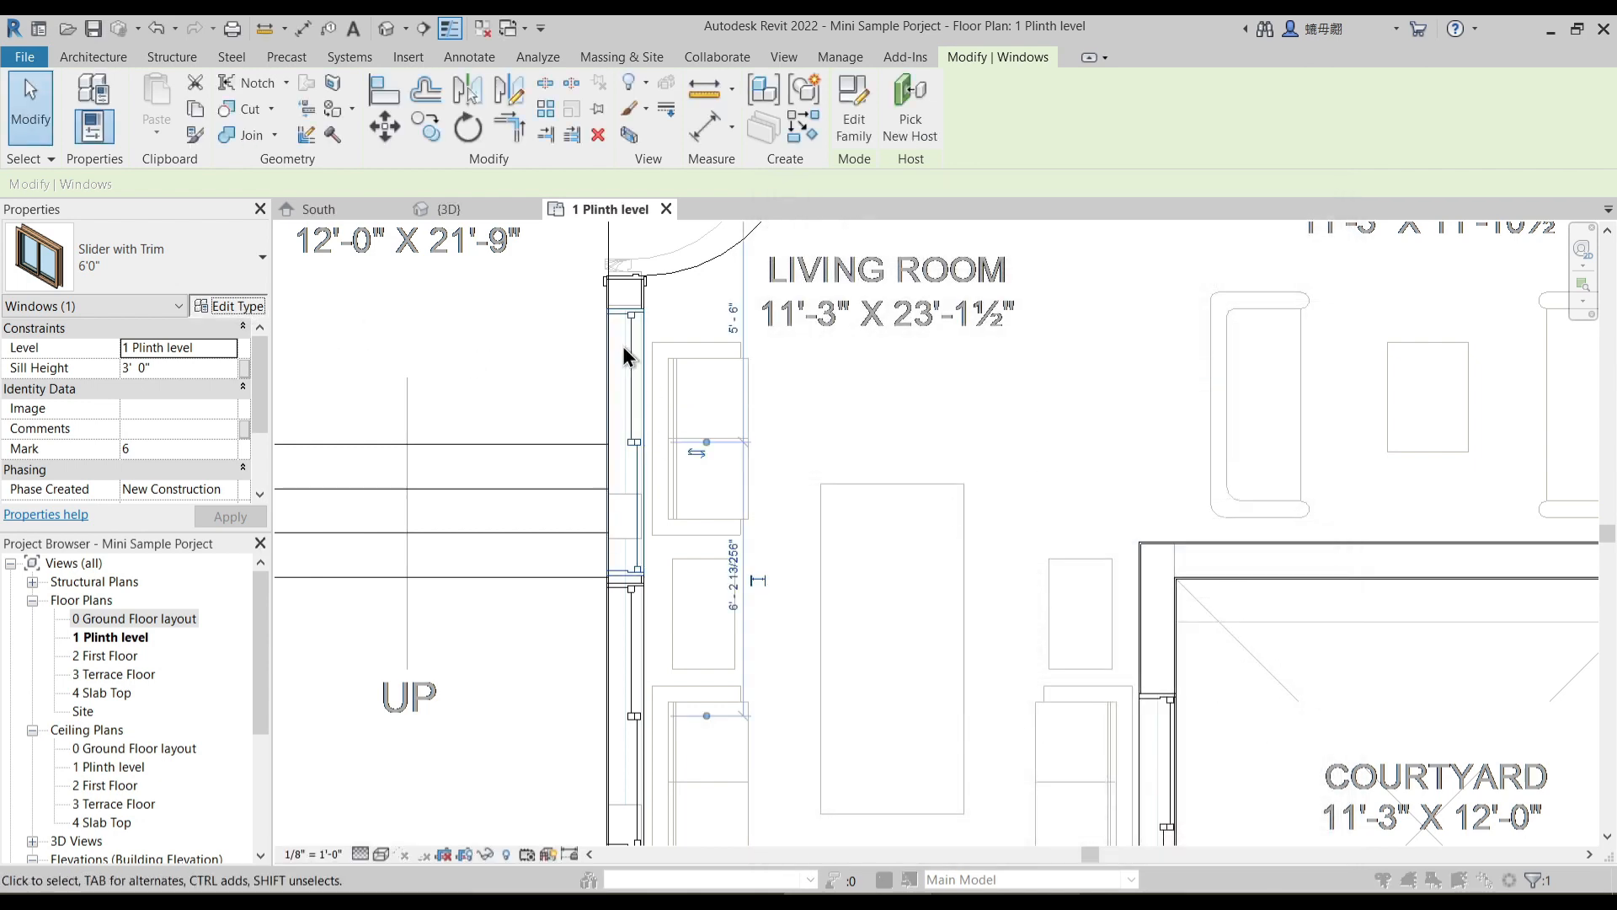
# - Duplicate the selected window's type as a new type named 4' and set its width to 4' 0"
pyautogui.click(1276, 270)
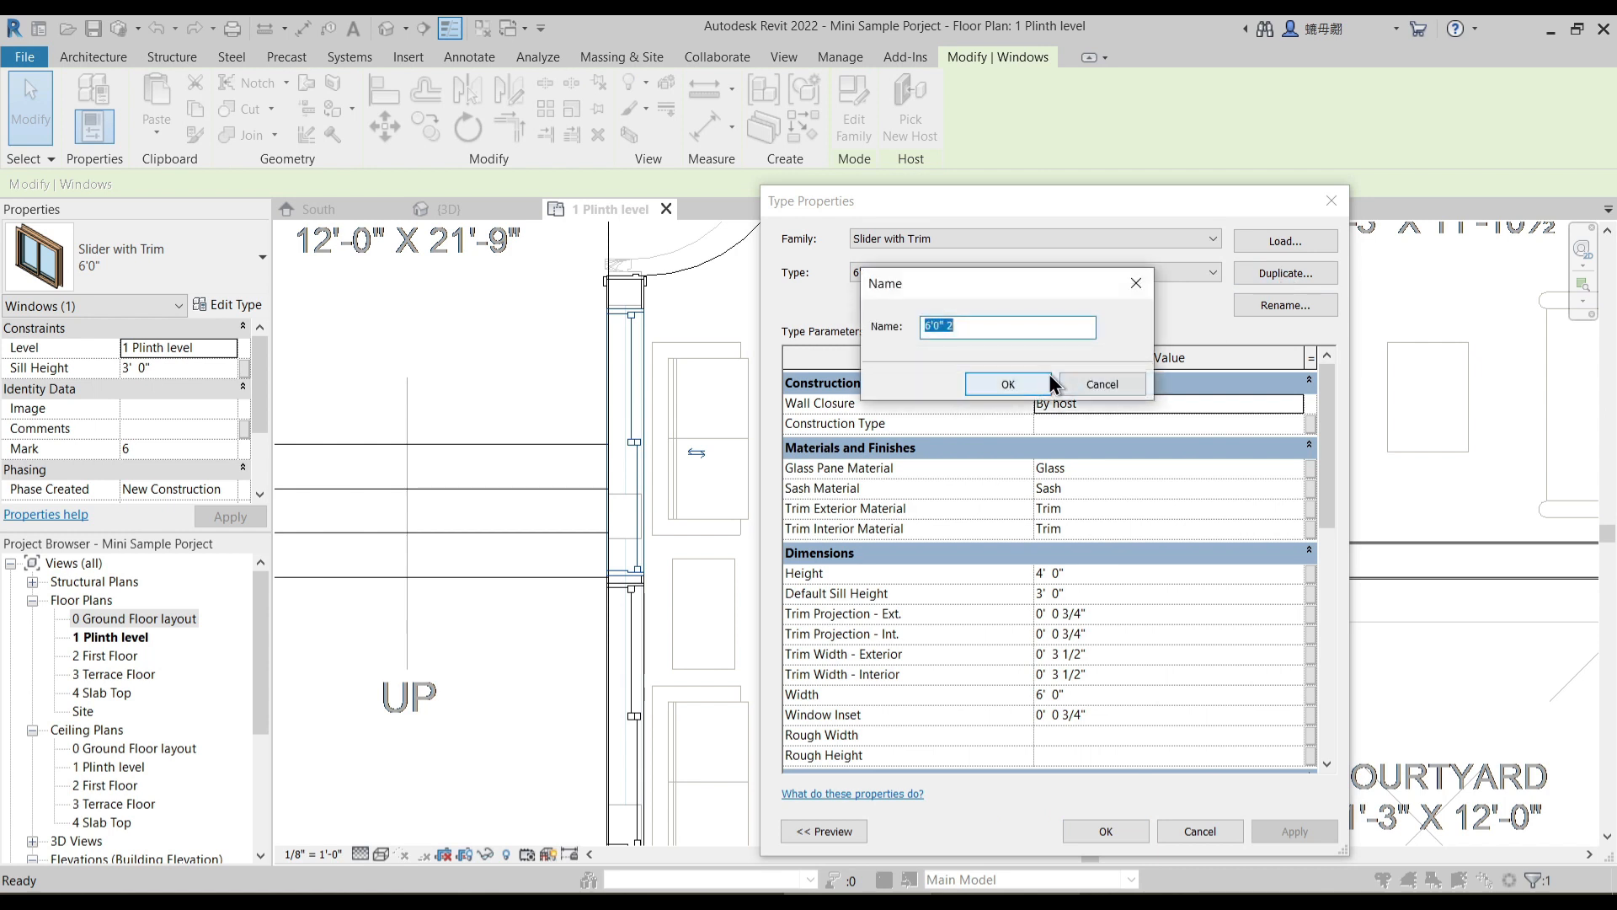
pyautogui.write("4'")
pyautogui.press('Return')
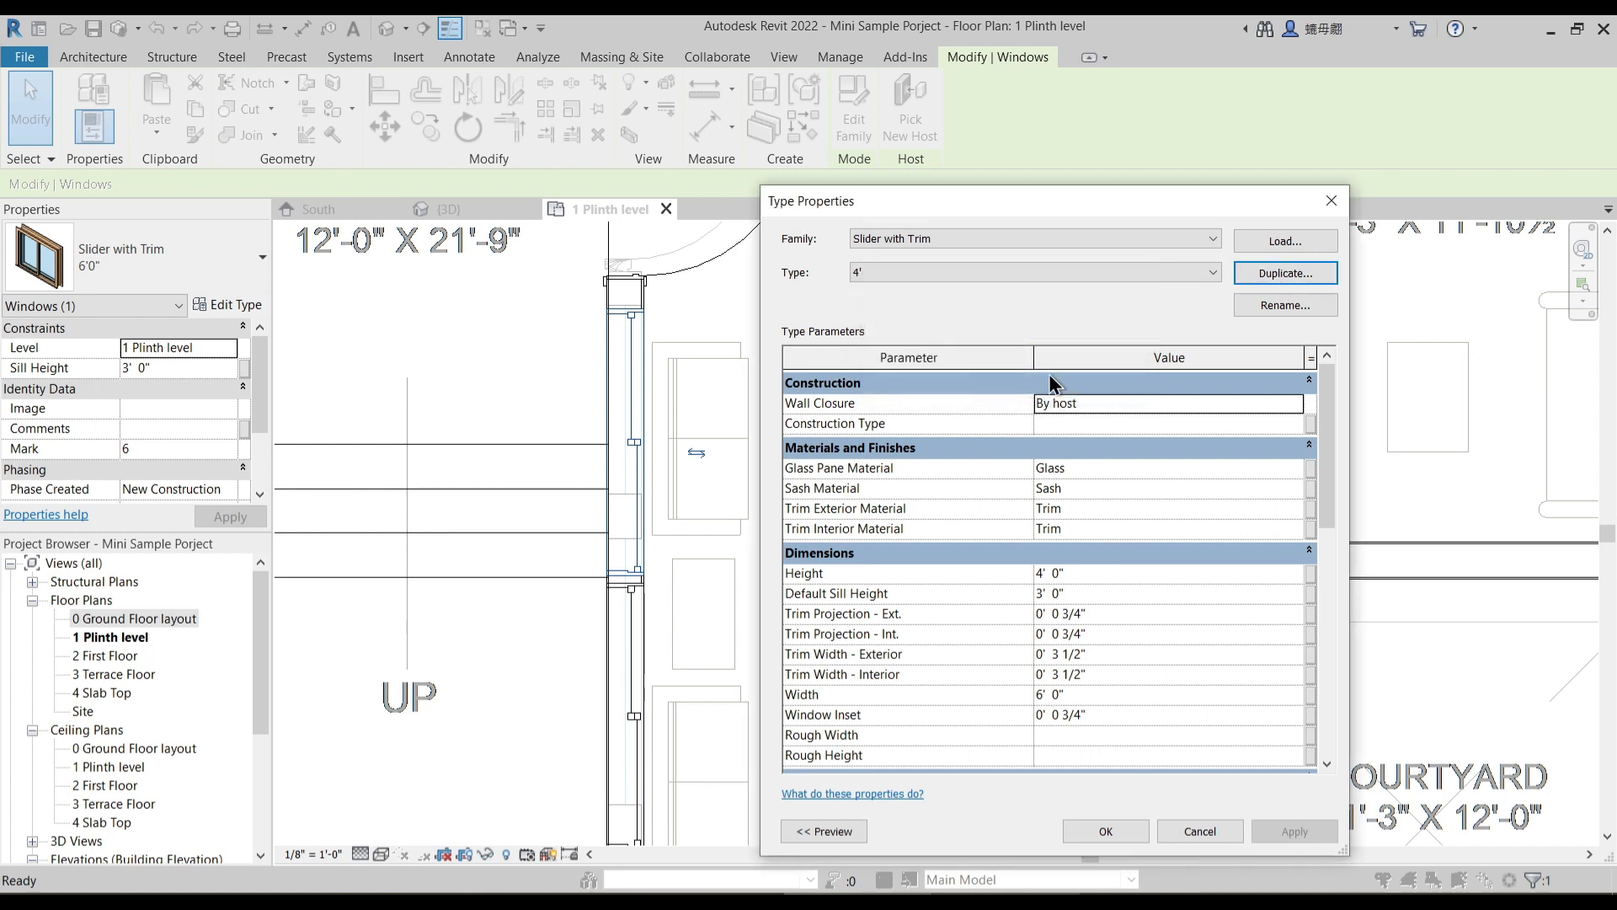
pyautogui.click(1083, 695)
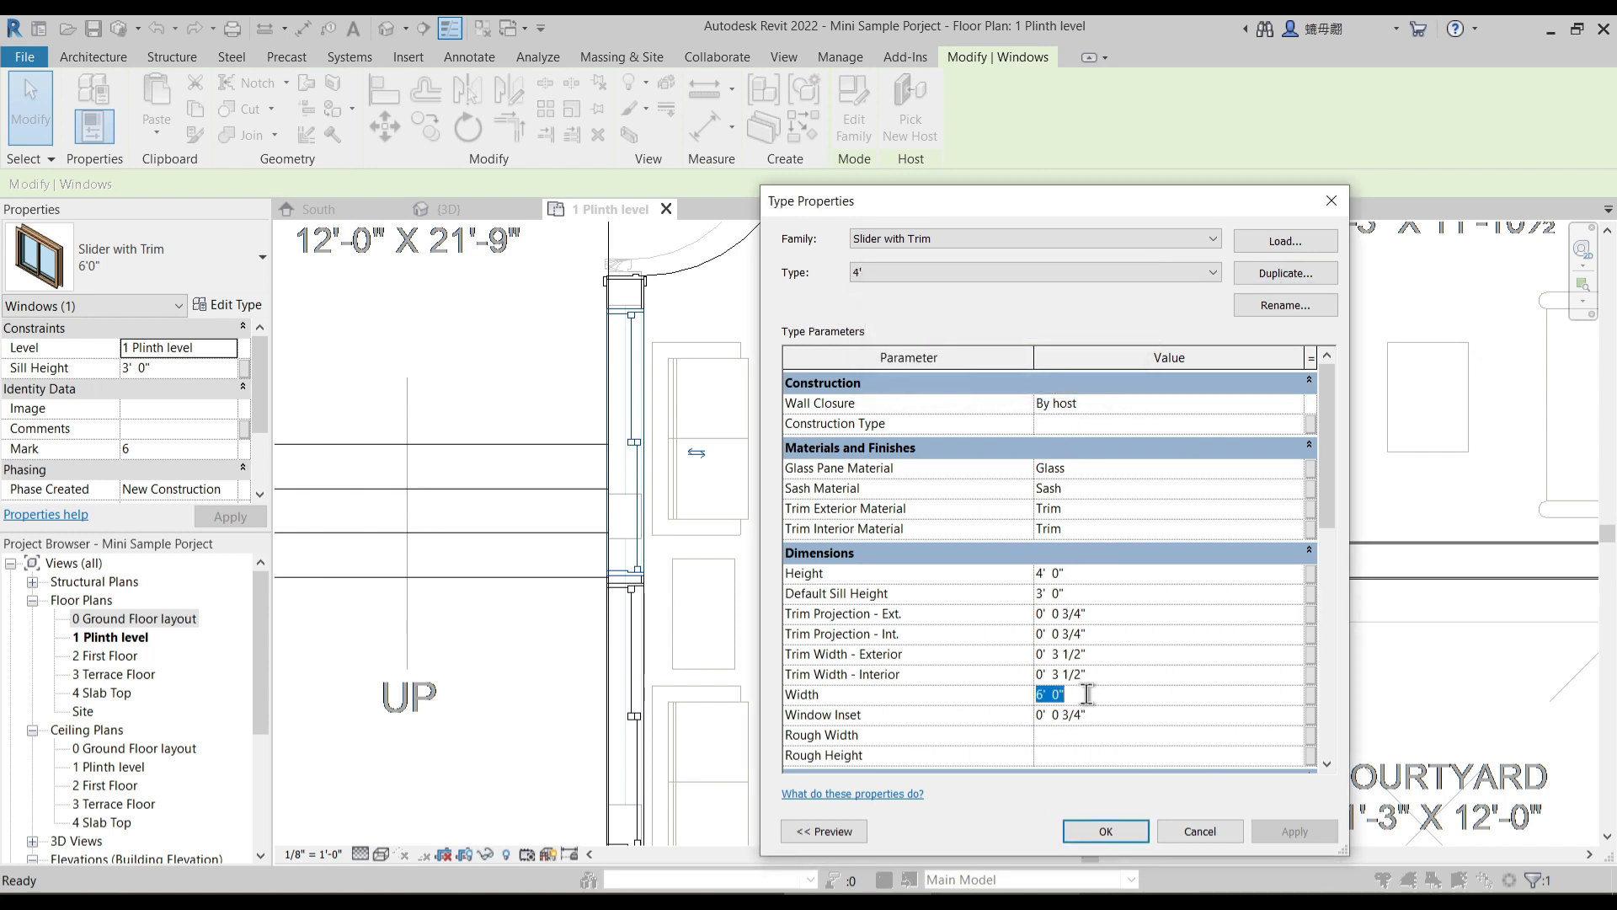
pyautogui.click(1110, 830)
pyautogui.press('Escape')
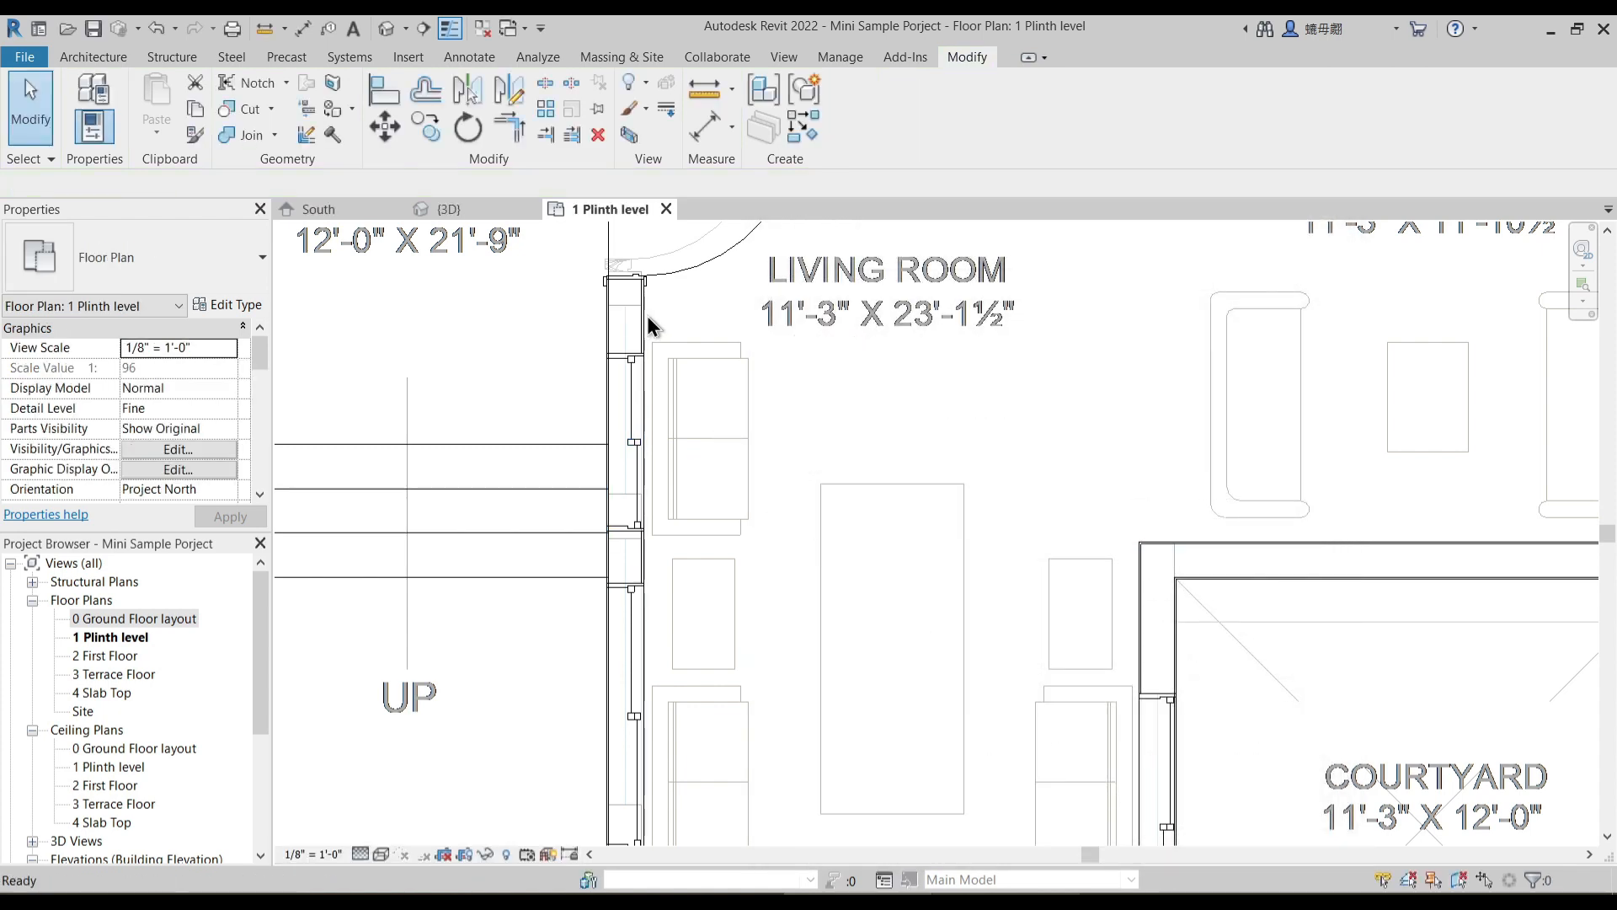
# - Align the upper edge of the 4' window next to the main door with the matching underlay opening edge
pyautogui.scroll(4, 646, 315)
pyautogui.scroll(-1, 722, 335)
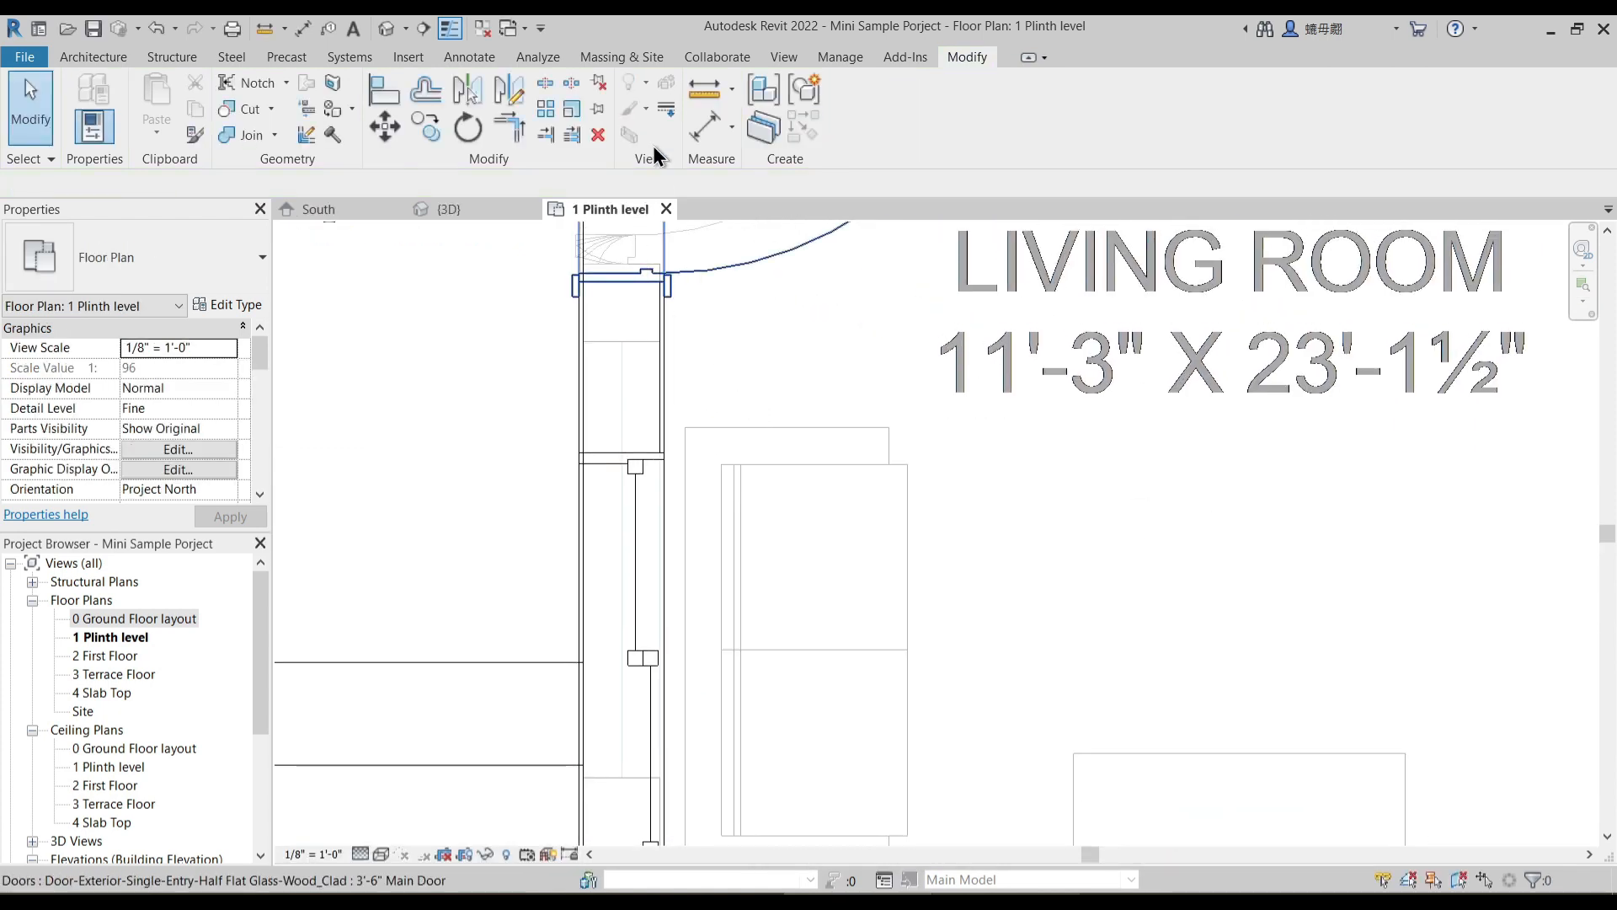
pyautogui.click(400, 101)
pyautogui.click(654, 342)
pyautogui.click(648, 452)
pyautogui.scroll(-2, 786, 372)
pyautogui.moveTo(782, 738); pyautogui.dragTo(755, 399, button='middle')
pyautogui.press('Escape')
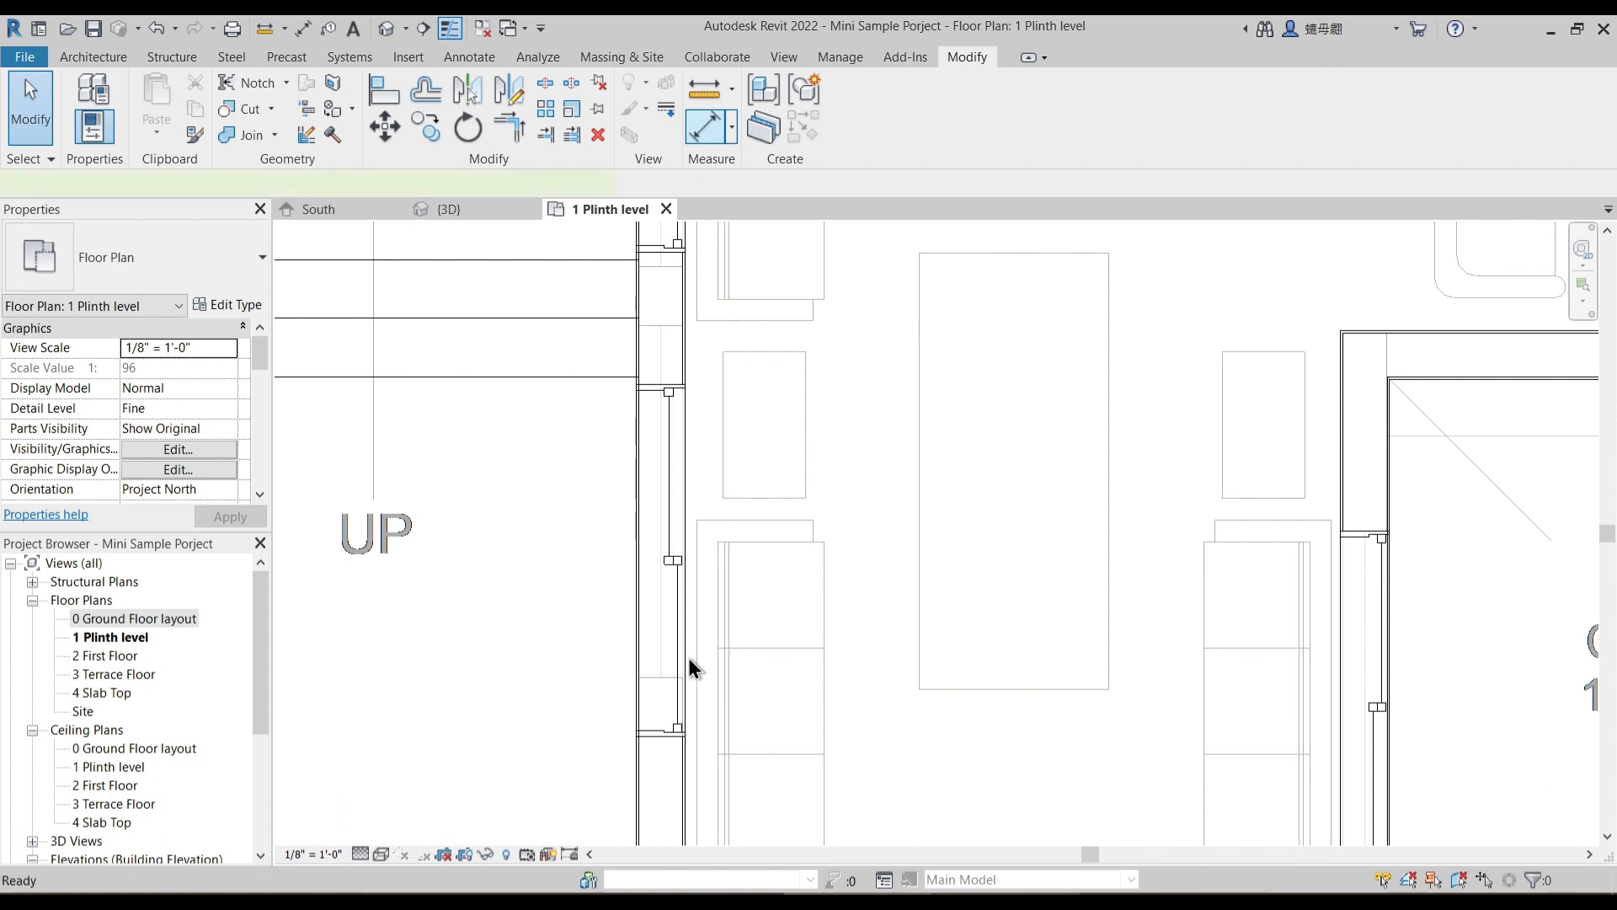
# - Recheck the width of the underlay opening at the lower 6'0" window beside the entry steps
pyautogui.press('d')
pyautogui.press('i')
pyautogui.click(668, 336)
pyautogui.press('Escape')
pyautogui.press('Escape')
# - Align the upper edge of the lower 6'0" window beside the entry steps with its underlay opening edge
pyautogui.click(662, 389)
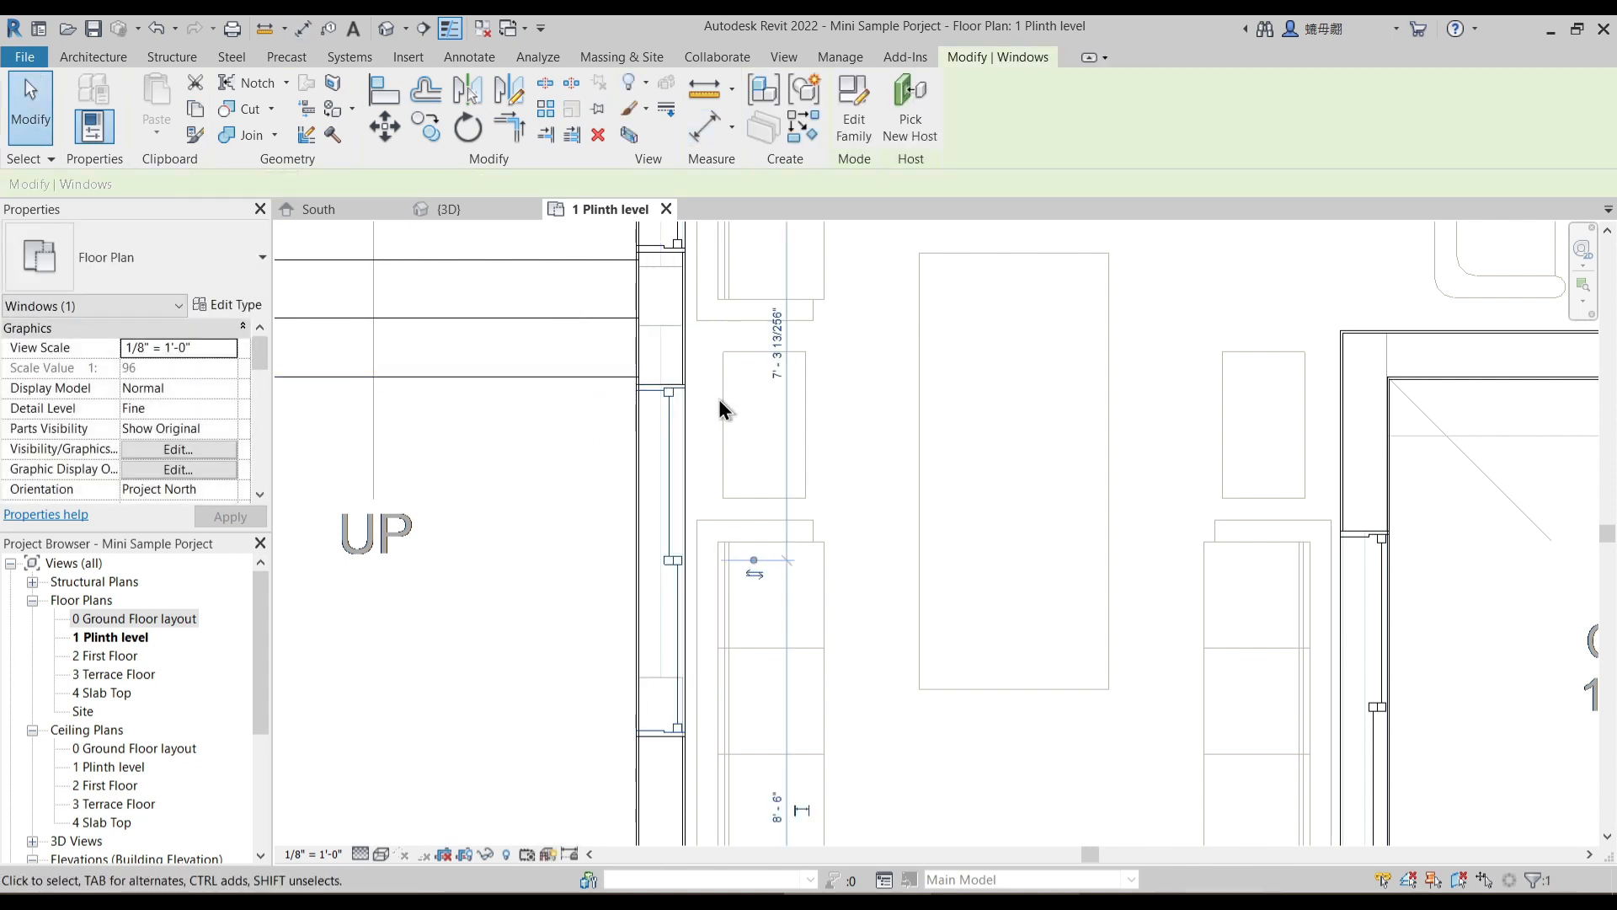
pyautogui.scroll(2, 672, 388)
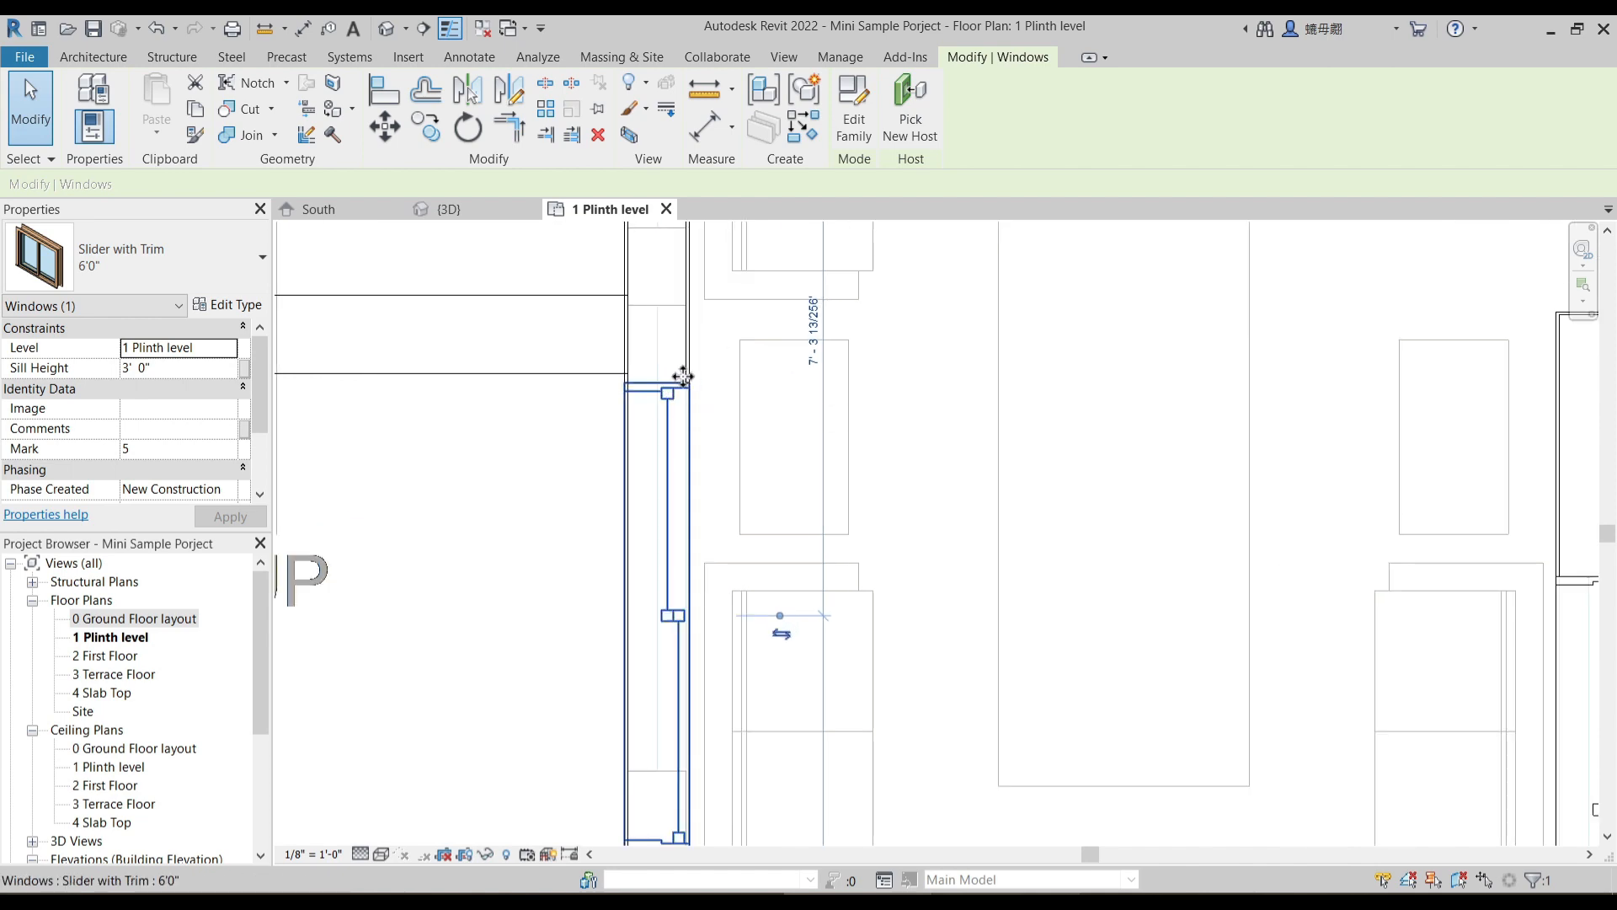
pyautogui.moveTo(686, 379); pyautogui.dragTo(689, 427, button='middle')
pyautogui.press('Escape')
pyautogui.press('a')
pyautogui.press('l')
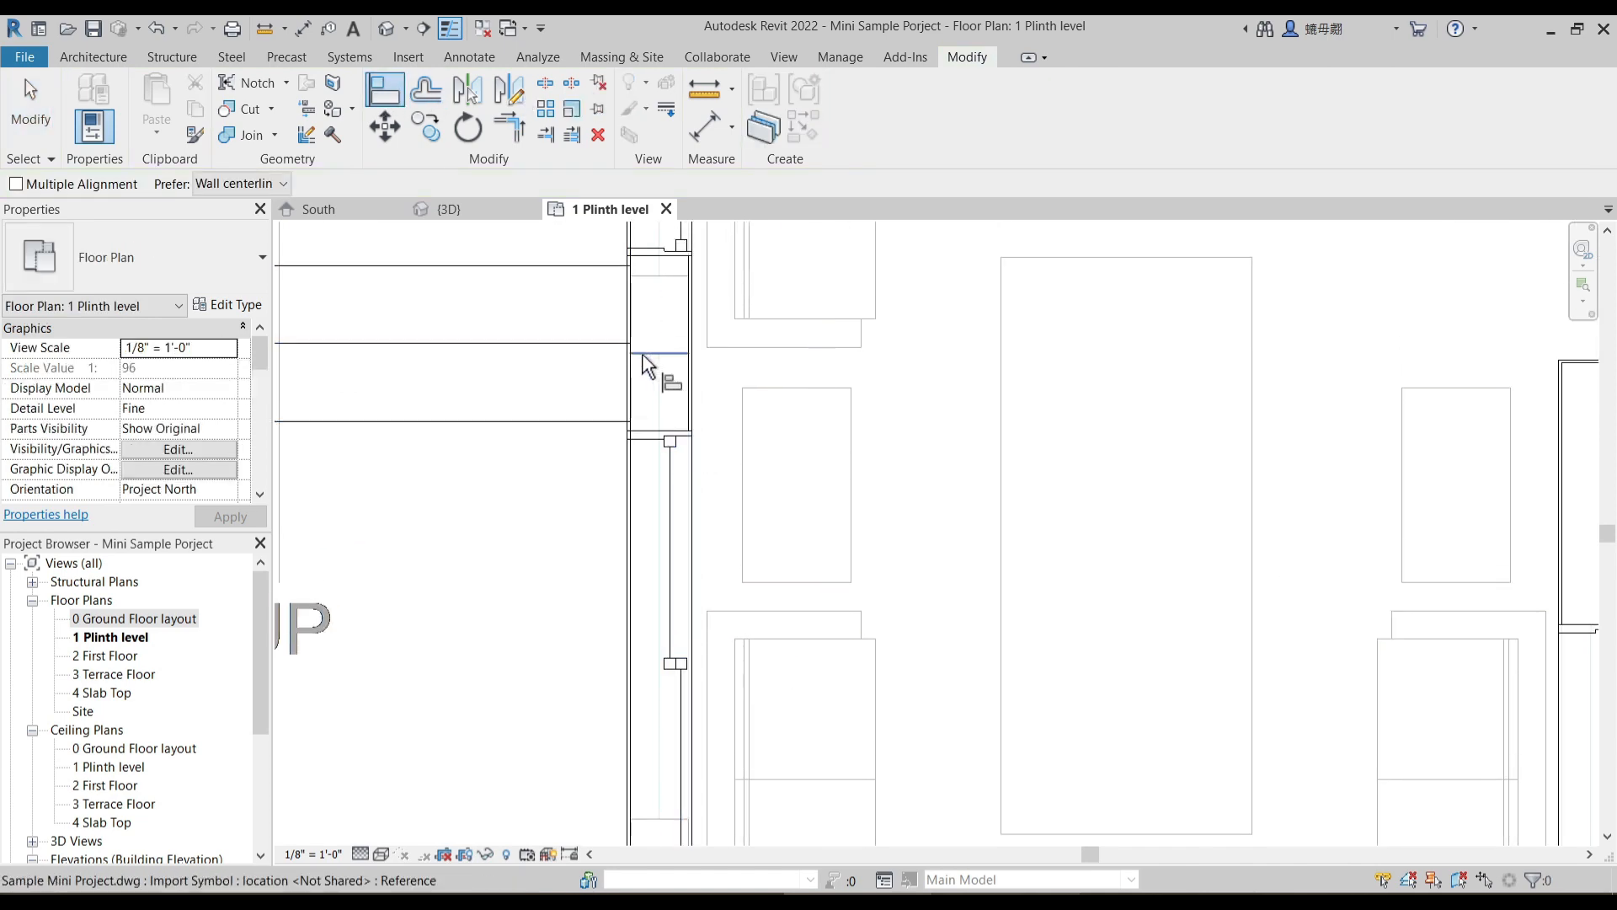
pyautogui.scroll(-5, 737, 400)
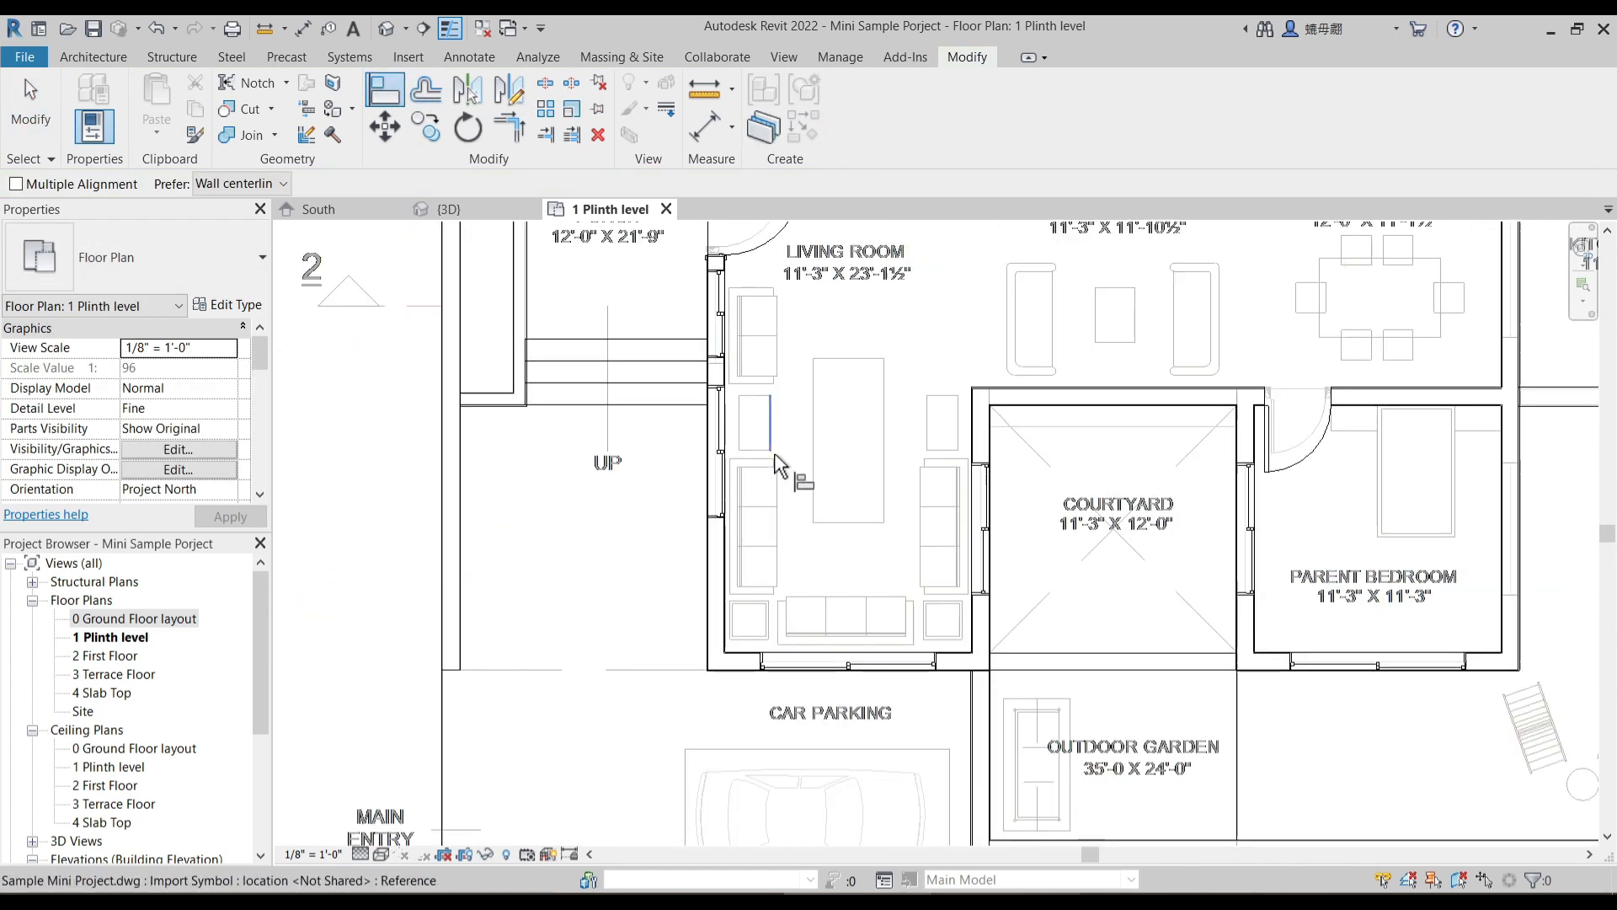
# - Place a window matching the 6'0" slider between courtyard and parent bedroom in the parent bedroom's opposite outer wall
pyautogui.scroll(-1, 775, 452)
pyautogui.moveTo(1016, 604); pyautogui.dragTo(733, 612, button='middle')
pyautogui.press('Escape')
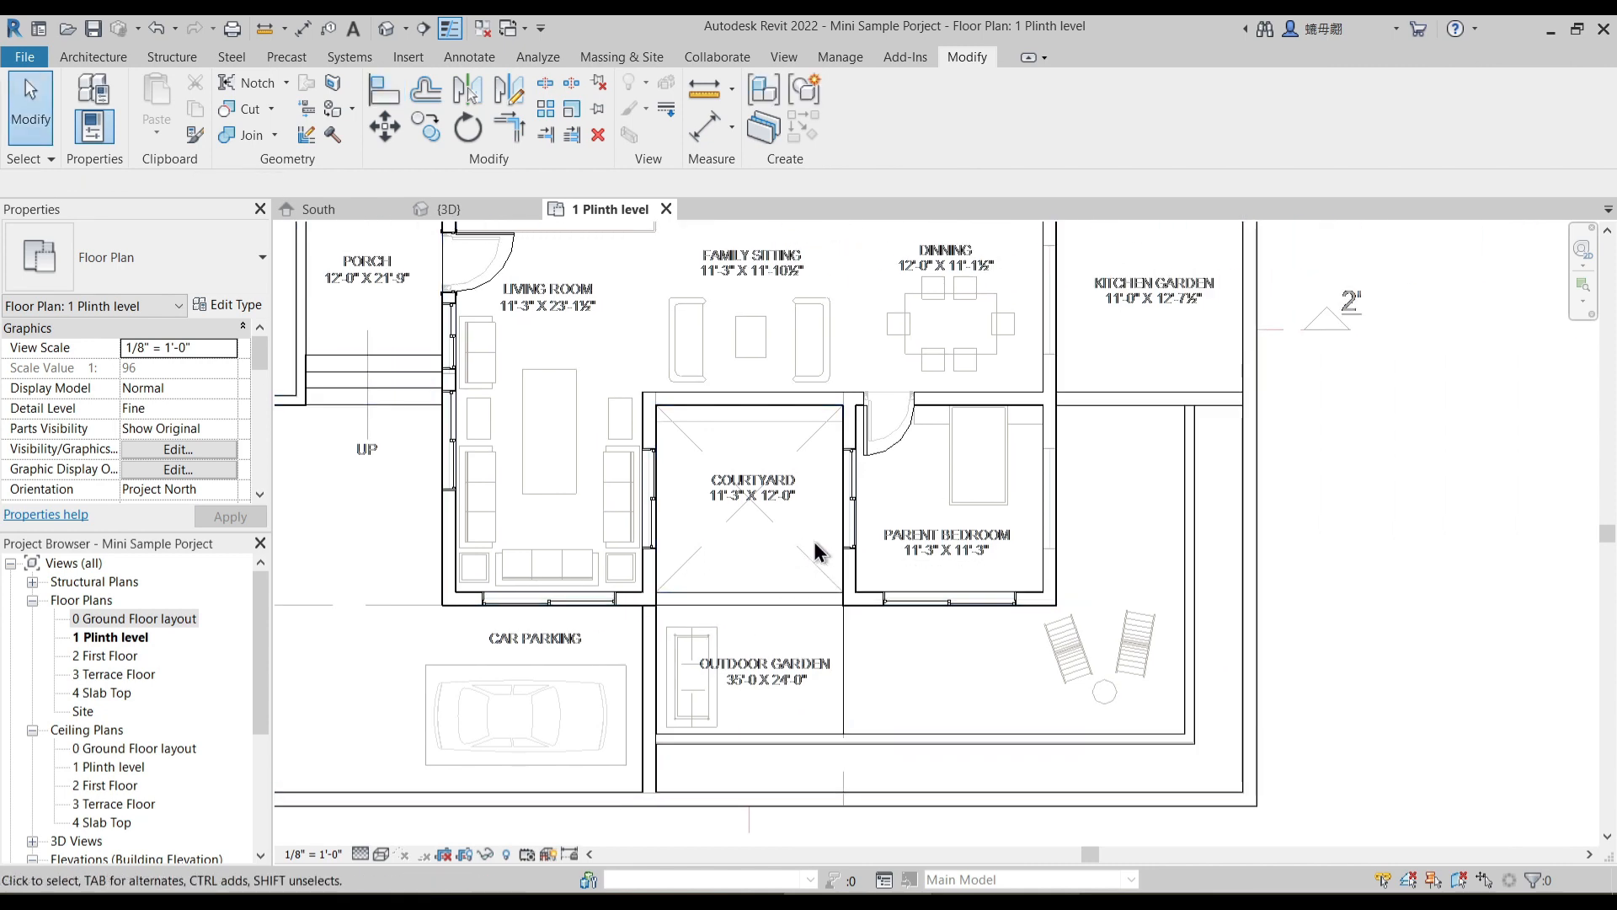
pyautogui.moveTo(922, 493); pyautogui.dragTo(787, 545, button='middle')
pyautogui.moveTo(898, 448); pyautogui.dragTo(882, 498, button='middle')
pyautogui.scroll(2, 889, 610)
pyautogui.moveTo(887, 613); pyautogui.dragTo(862, 532, button='middle')
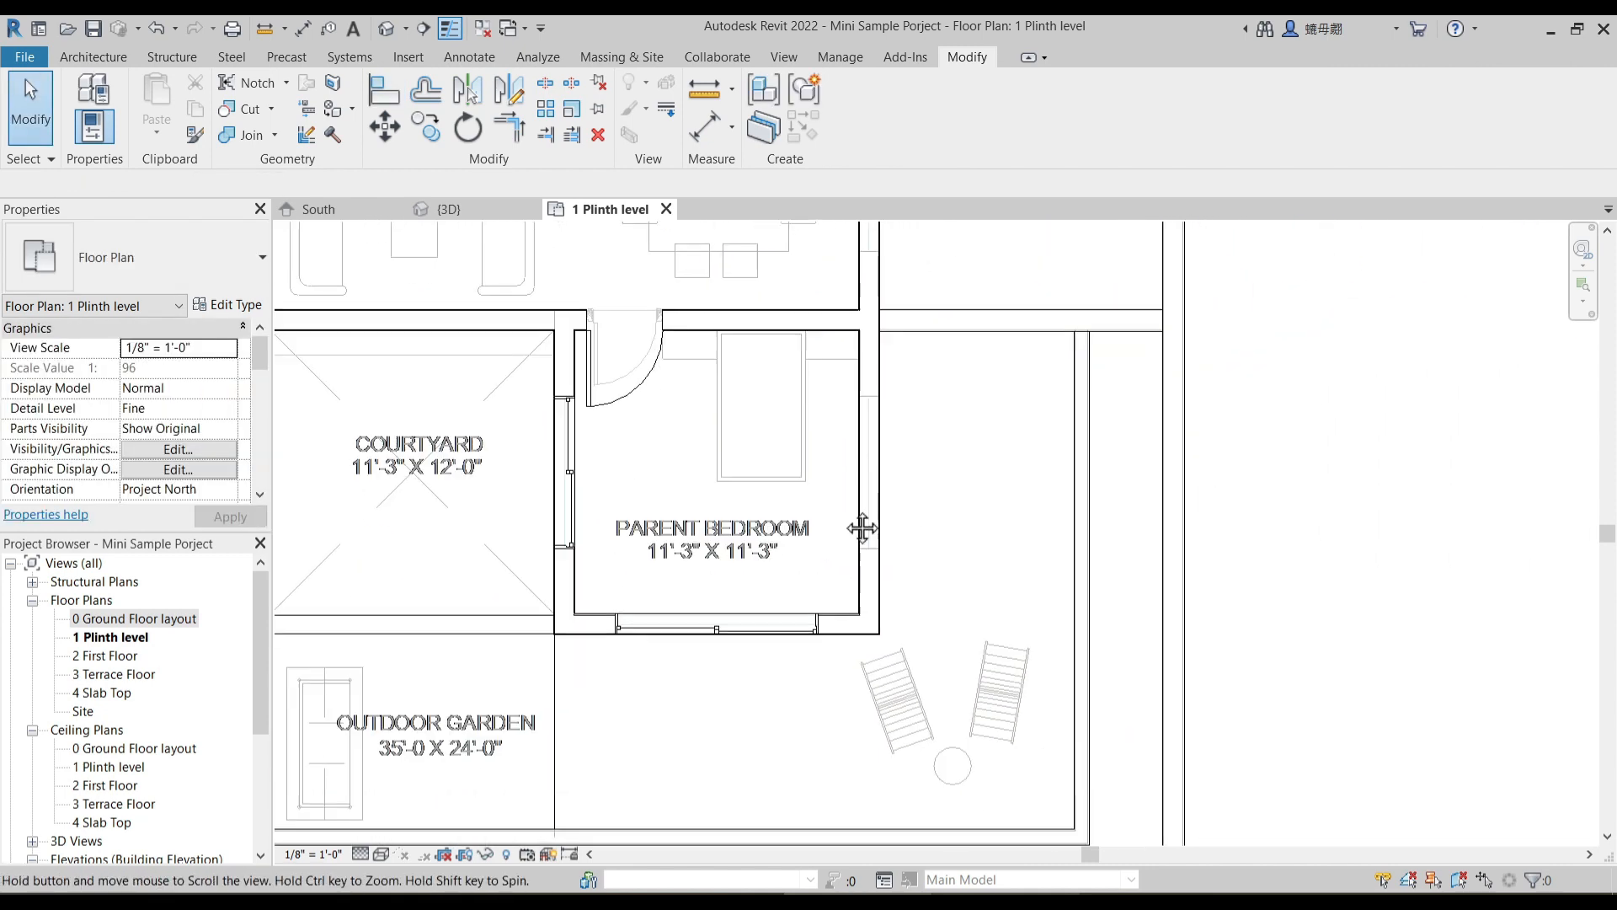
pyautogui.click(577, 447)
pyautogui.scroll(2, 585, 431)
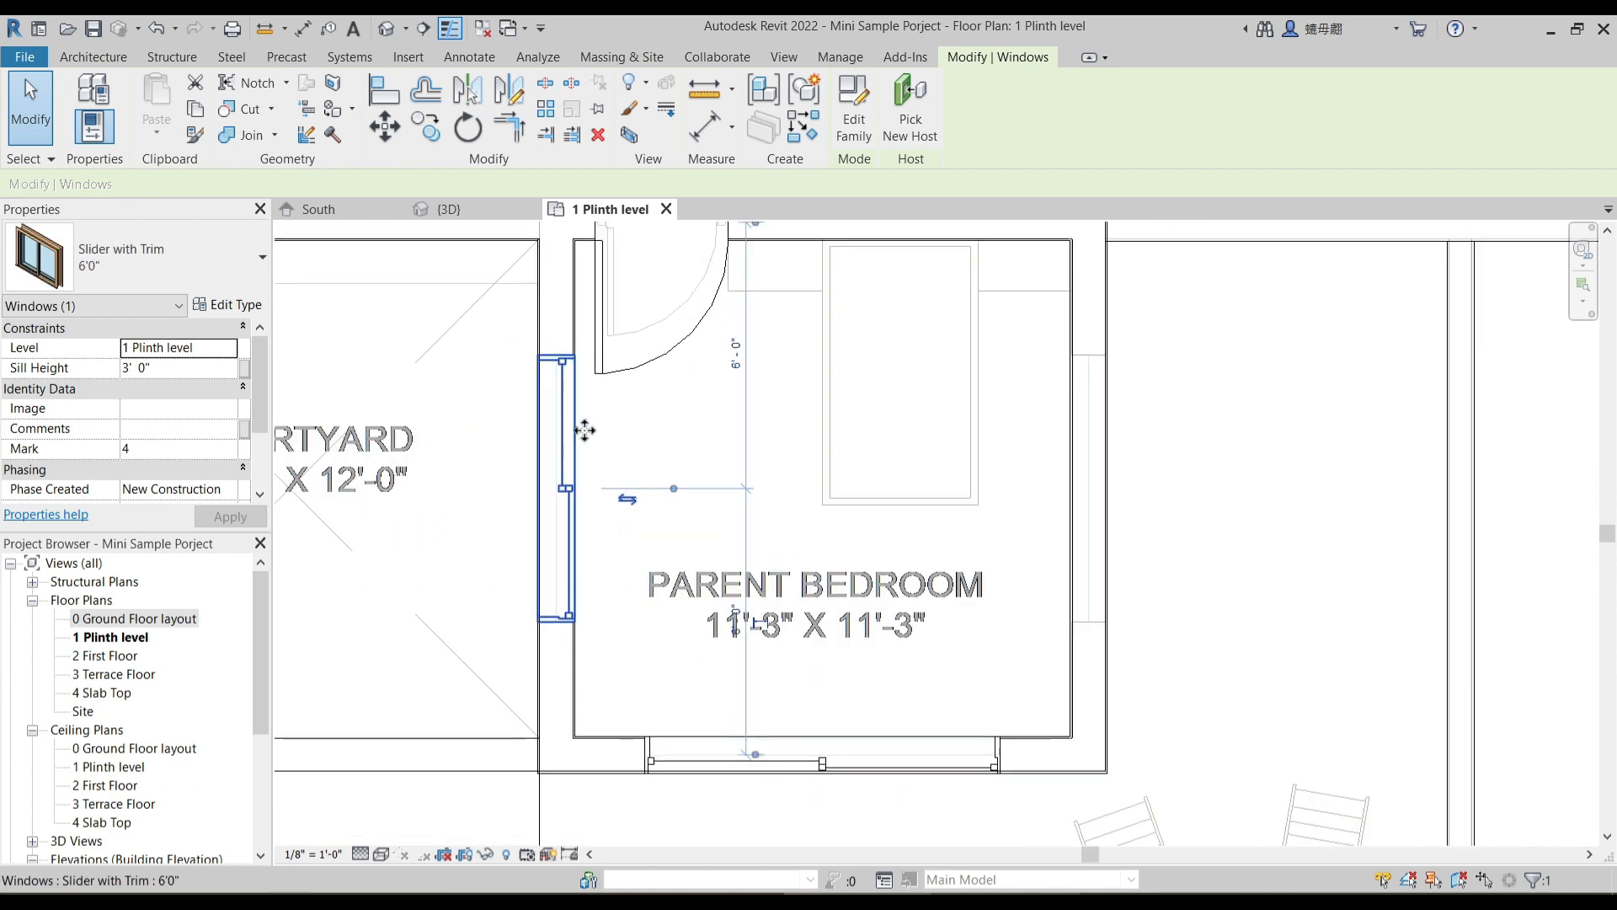
pyautogui.press('s')
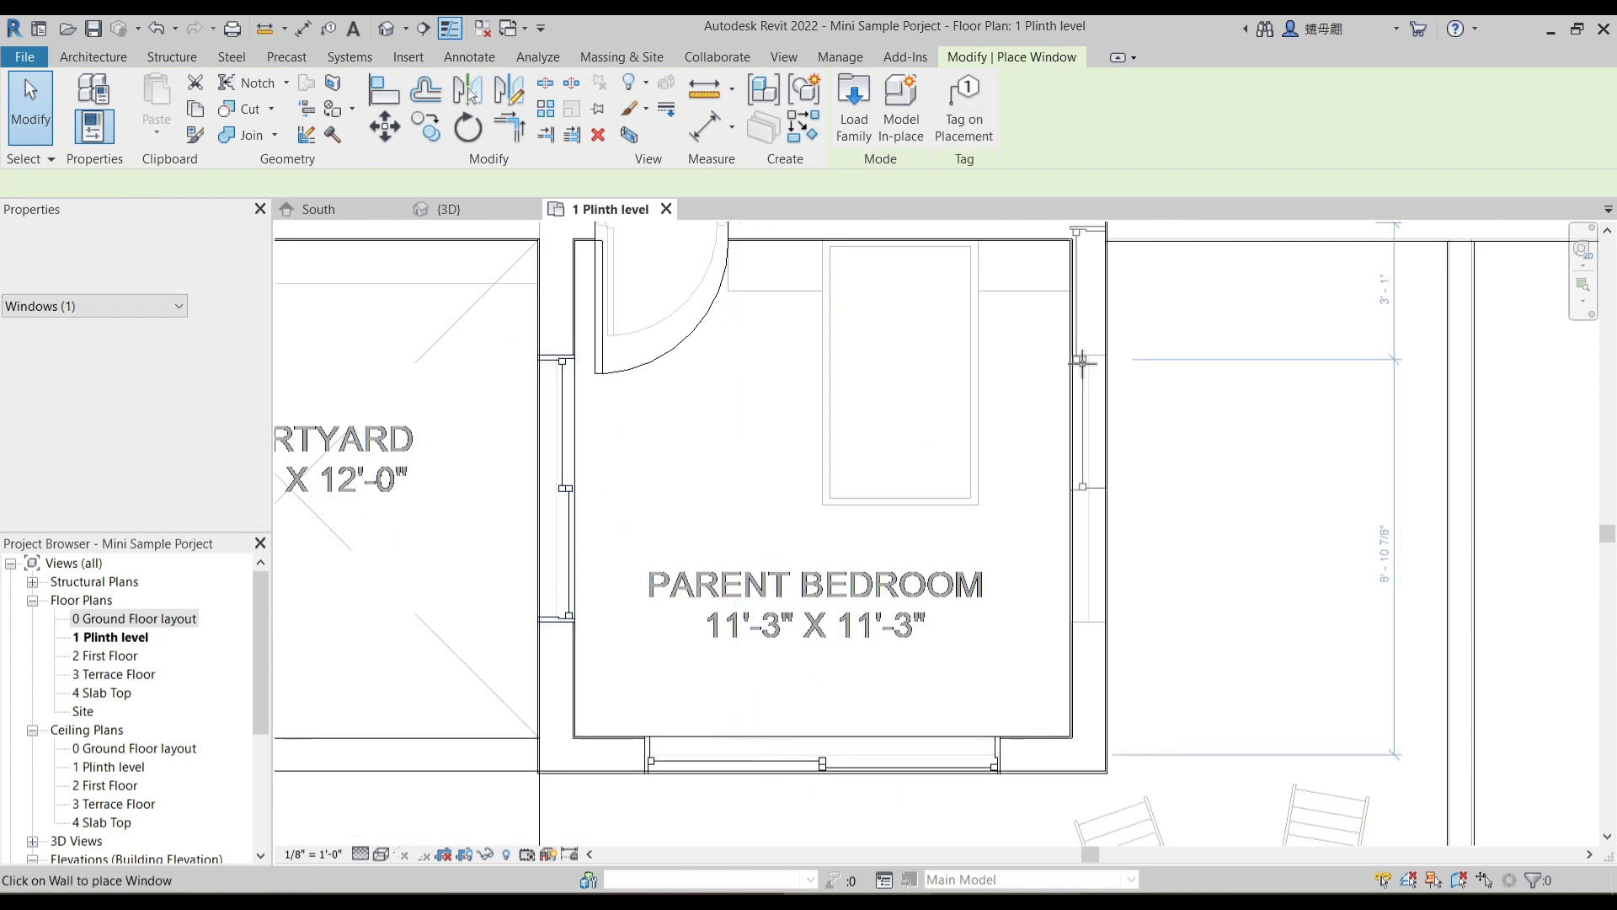
pyautogui.click(1092, 506)
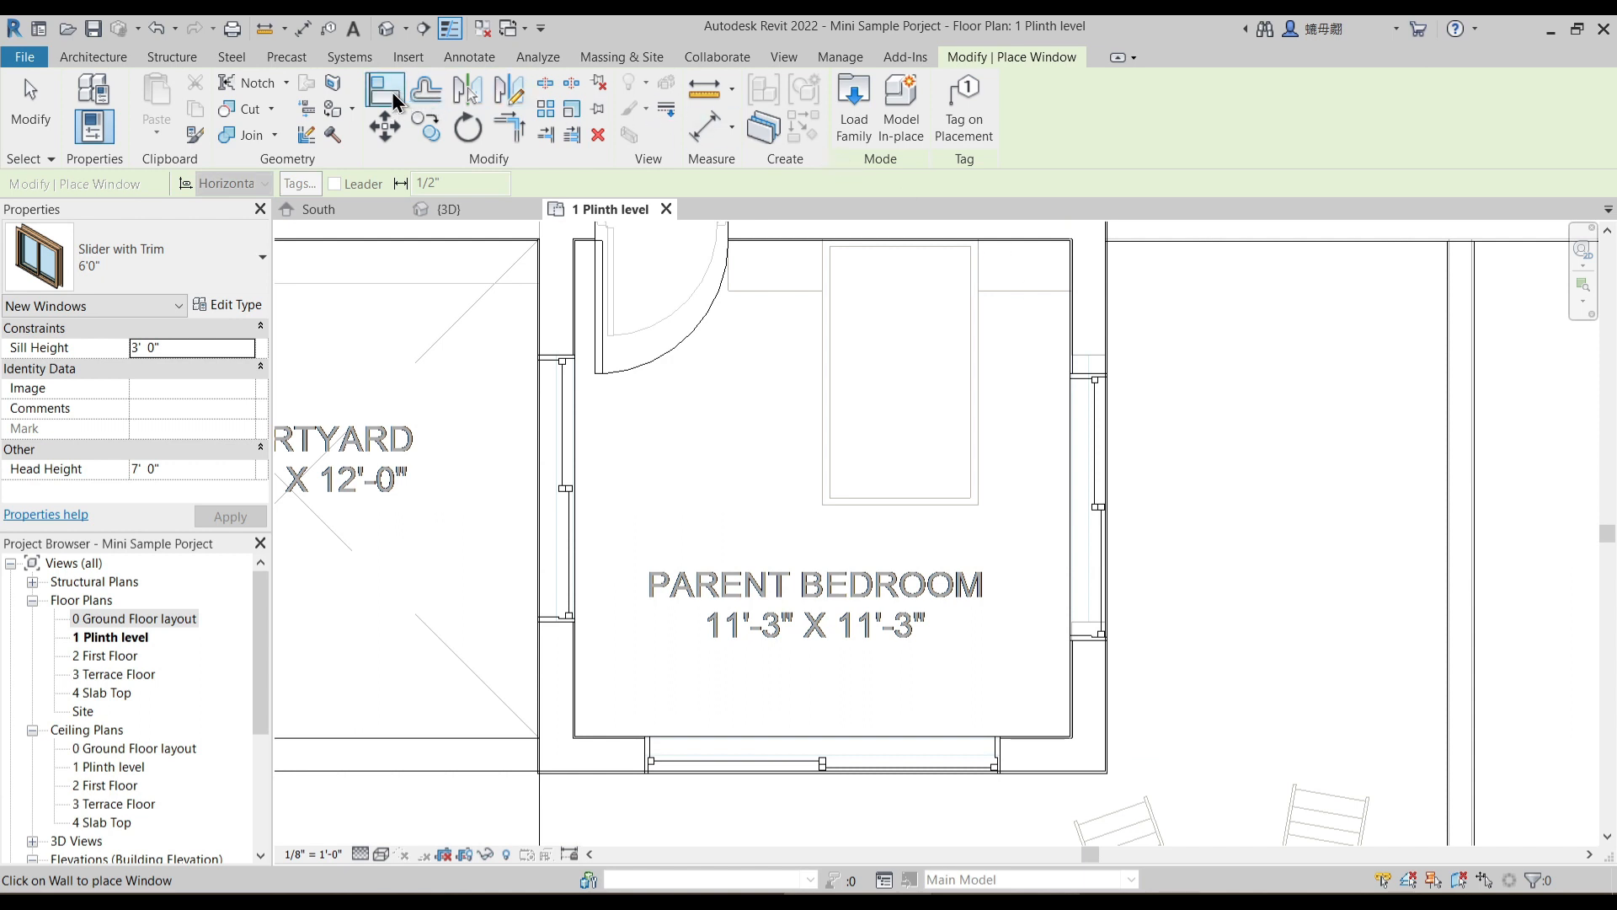
# - Align the upper edge of the parent bedroom's new outer-wall window with the underlay opening edge
pyautogui.scroll(3, 1112, 363)
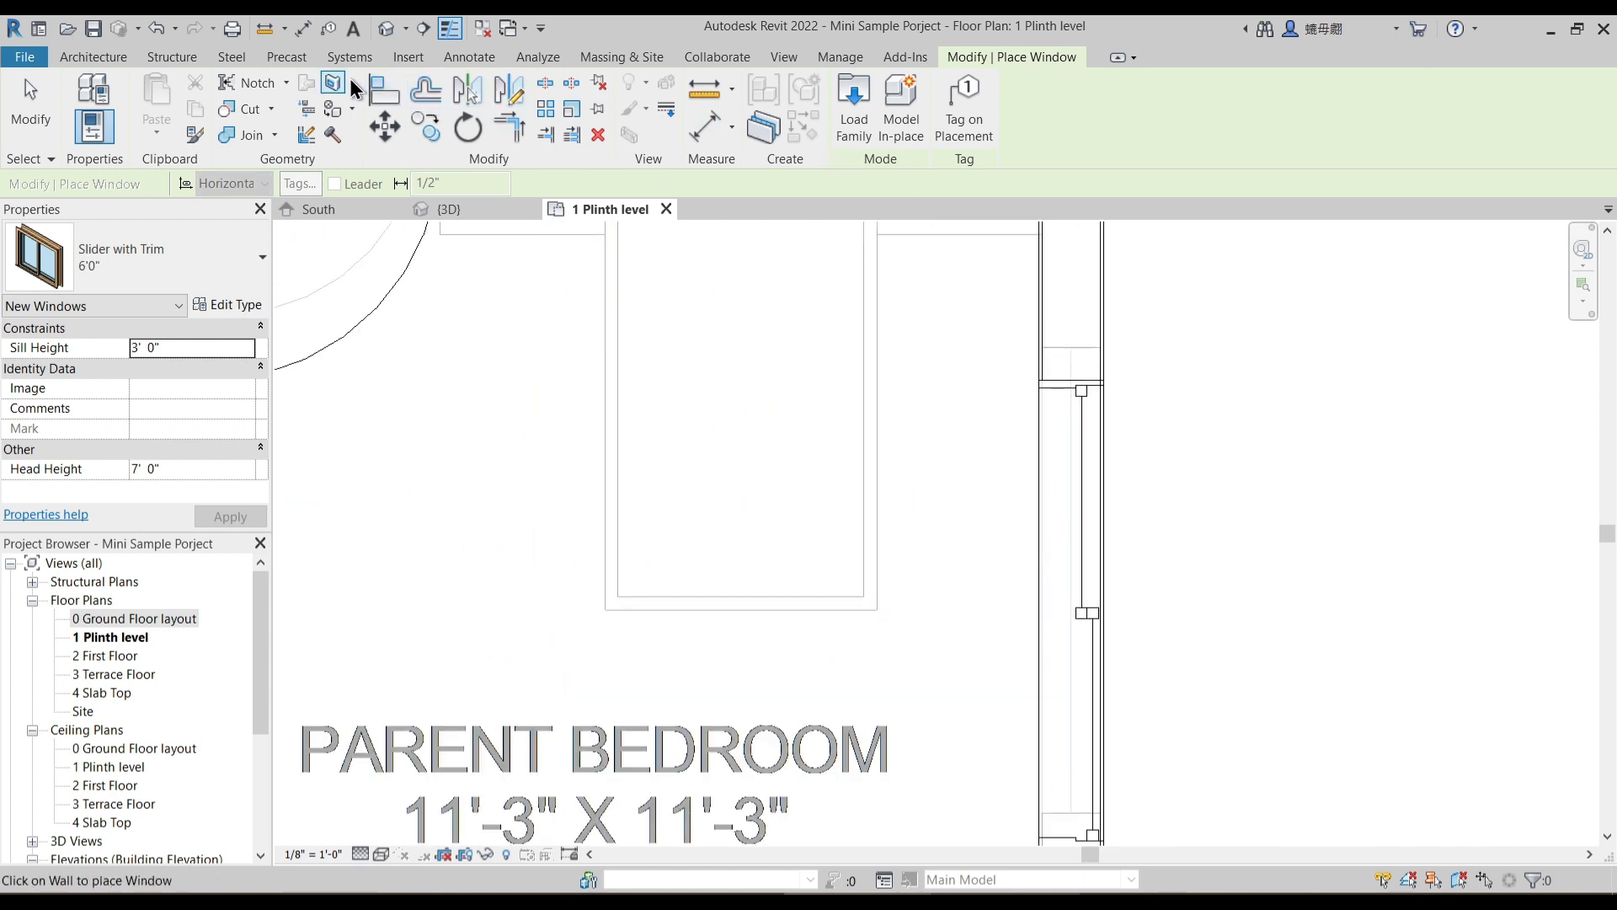
pyautogui.click(1088, 349)
pyautogui.click(1069, 381)
pyautogui.scroll(-4, 1152, 538)
pyautogui.moveTo(1251, 467); pyautogui.dragTo(1186, 722, button='middle')
pyautogui.press('Escape')
# - Place another matching 6'0" slider window in the dining wall facing the kitchen garden
pyautogui.moveTo(1133, 397); pyautogui.dragTo(1081, 517, button='middle')
pyautogui.moveTo(1036, 573); pyautogui.dragTo(1006, 442, button='middle')
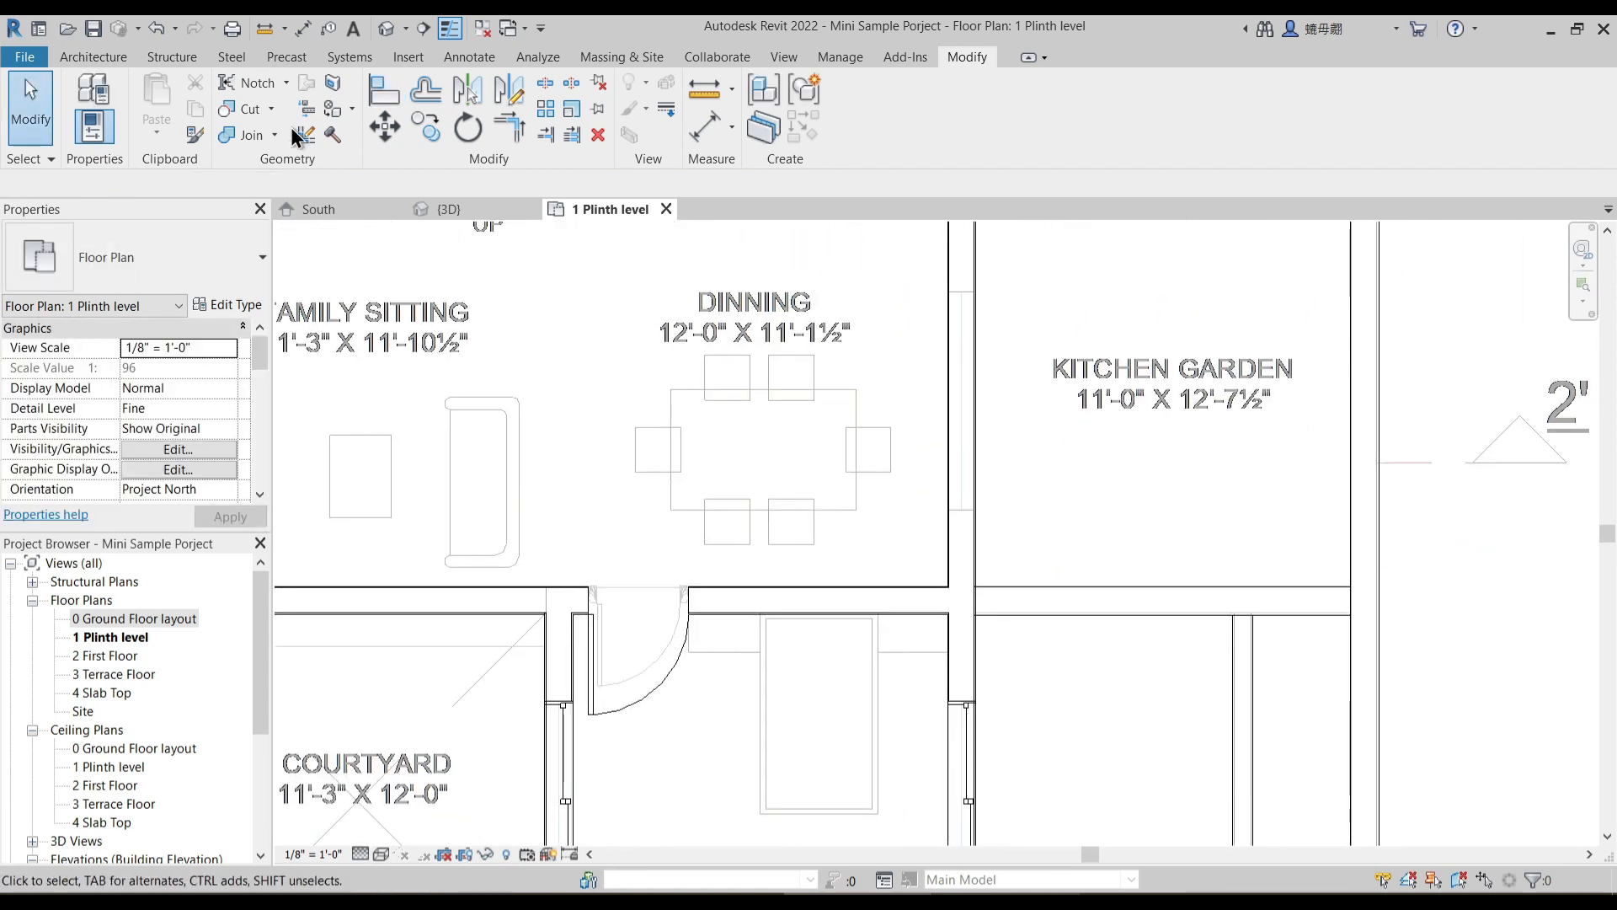
pyautogui.moveTo(937, 617); pyautogui.dragTo(929, 533, button='middle')
pyautogui.click(959, 662)
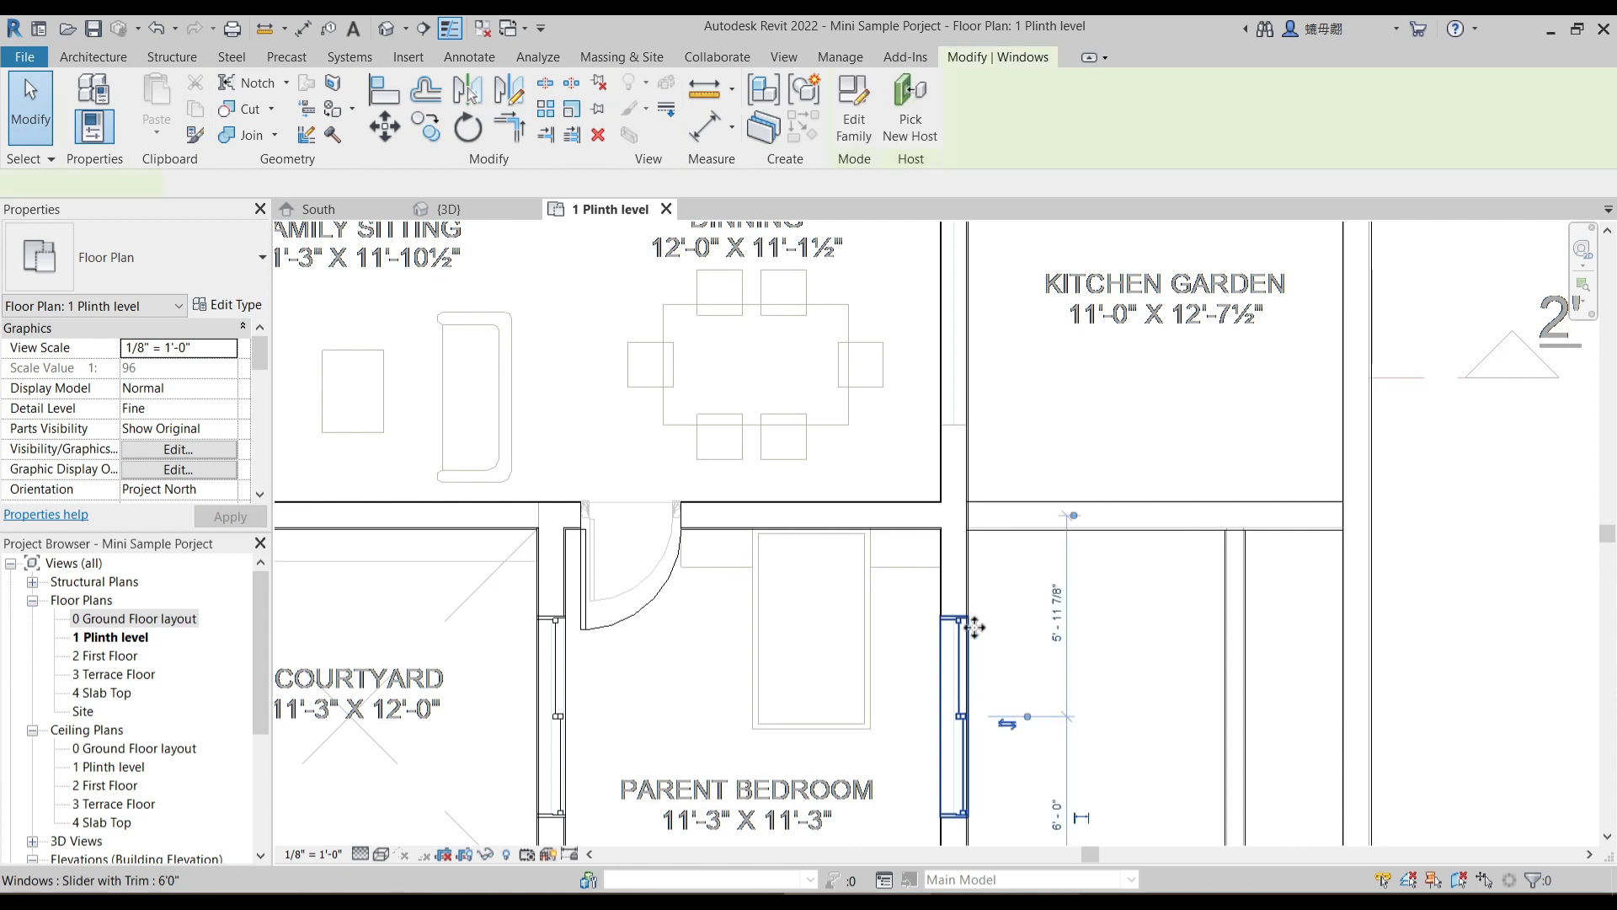
pyautogui.press('c')
pyautogui.press('s')
pyautogui.moveTo(999, 433); pyautogui.dragTo(982, 585, button='middle')
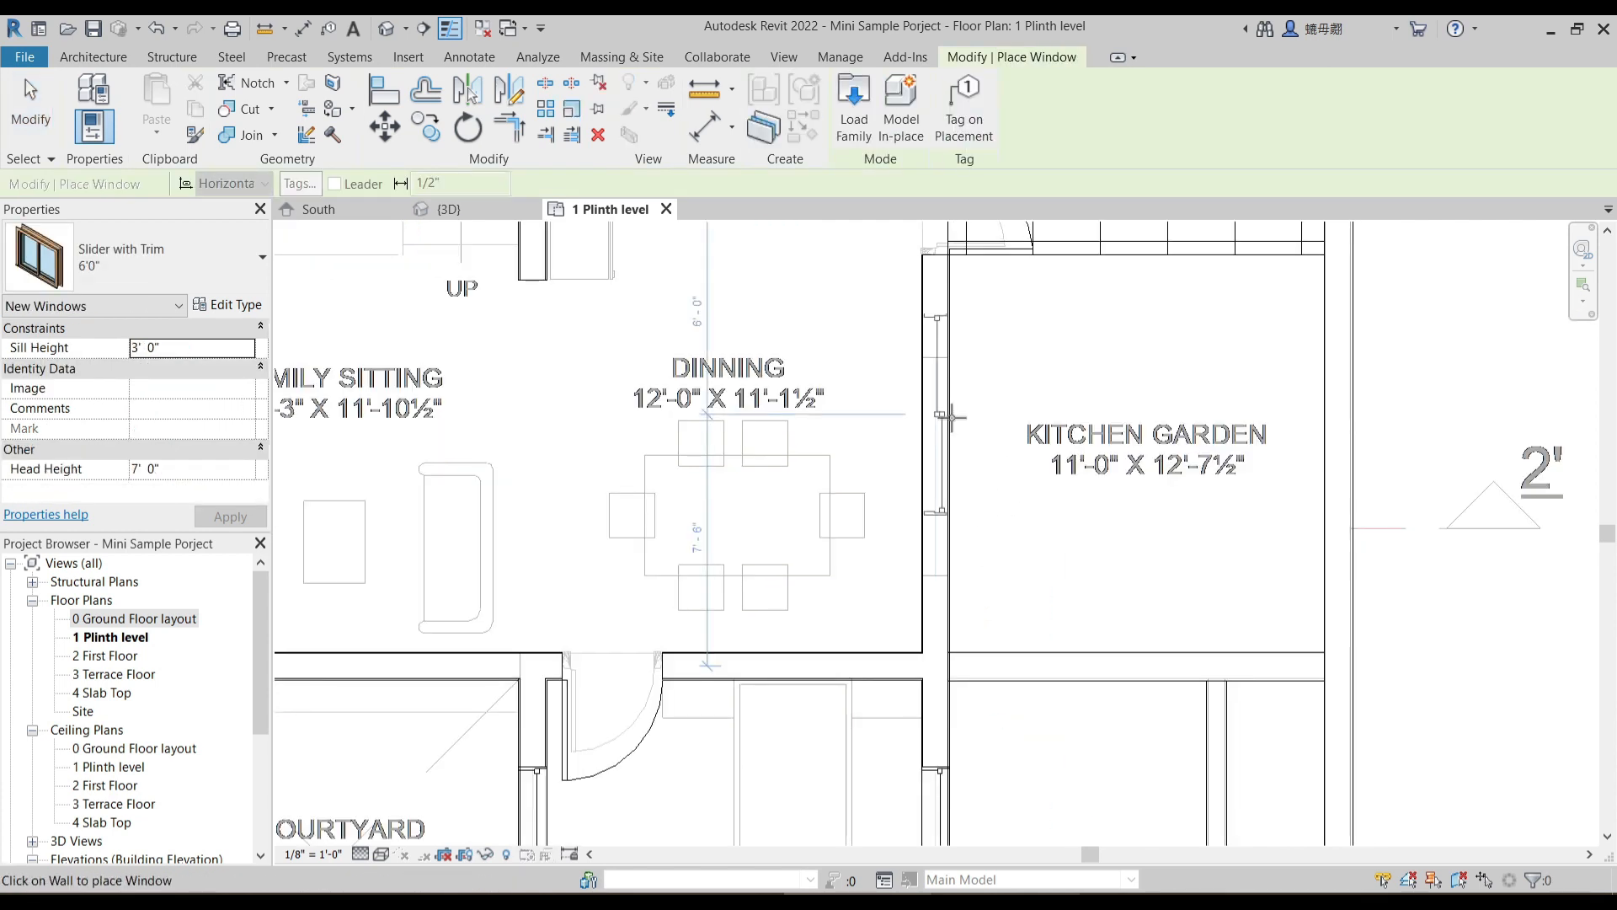
pyautogui.click(949, 455)
pyautogui.press('Escape')
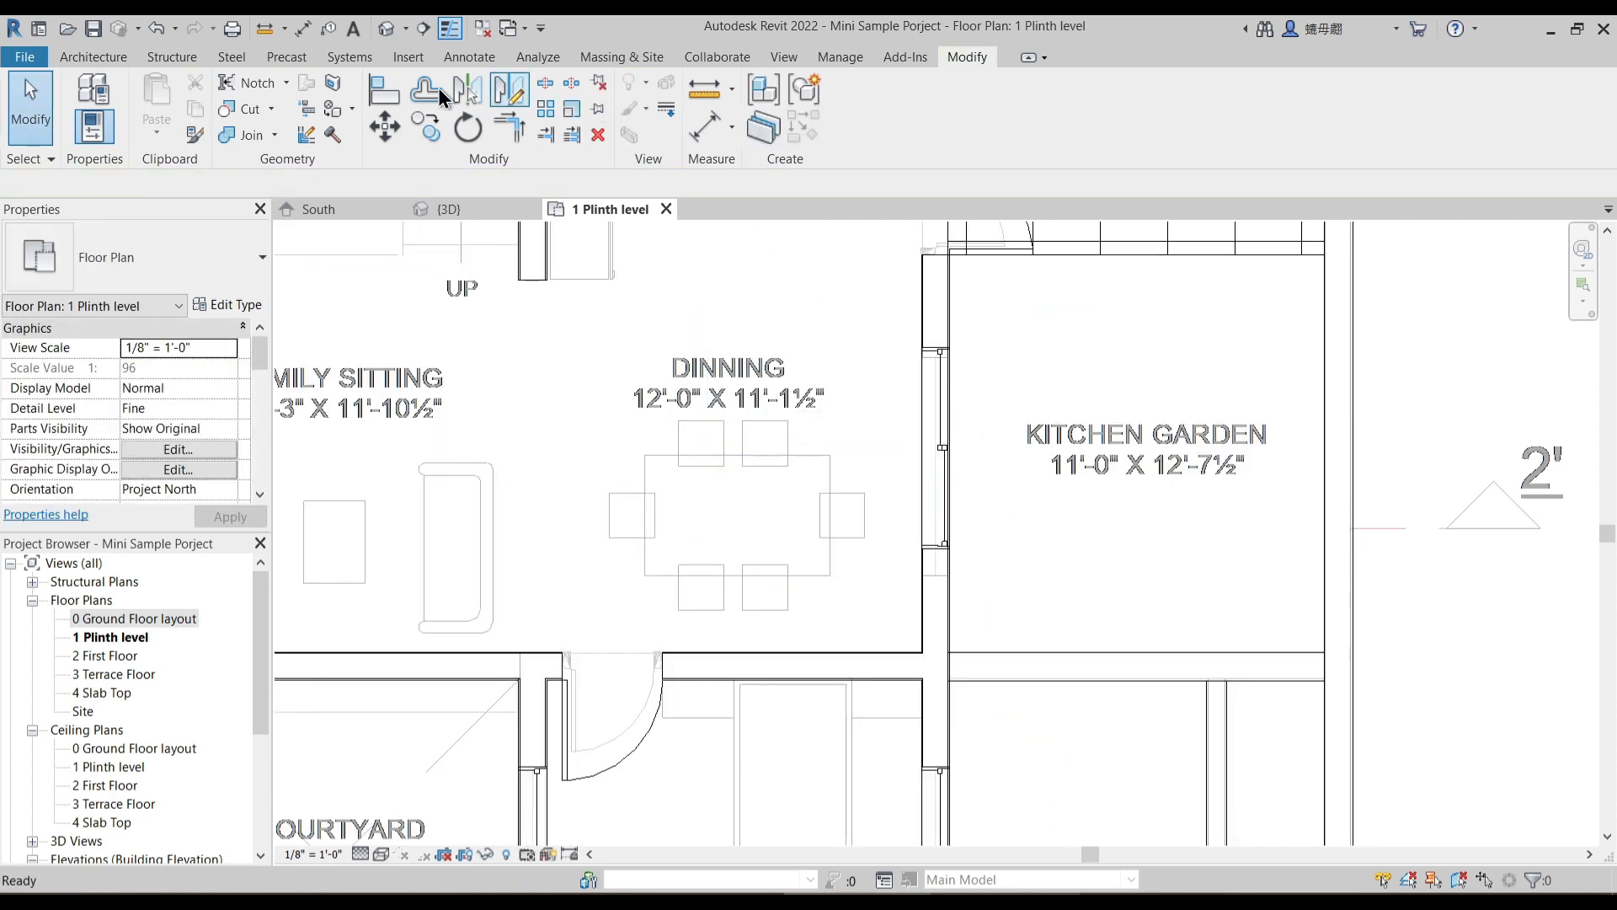
# - Align the upper edge of the dining window with its underlay opening edge
pyautogui.click(380, 93)
pyautogui.scroll(4, 921, 379)
pyautogui.click(961, 335)
pyautogui.click(962, 310)
pyautogui.scroll(-5, 1092, 493)
pyautogui.moveTo(1044, 421); pyautogui.dragTo(1006, 484, button='middle')
pyautogui.scroll(-2, 1005, 484)
pyautogui.press('Escape')
pyautogui.scroll(4, 1002, 505)
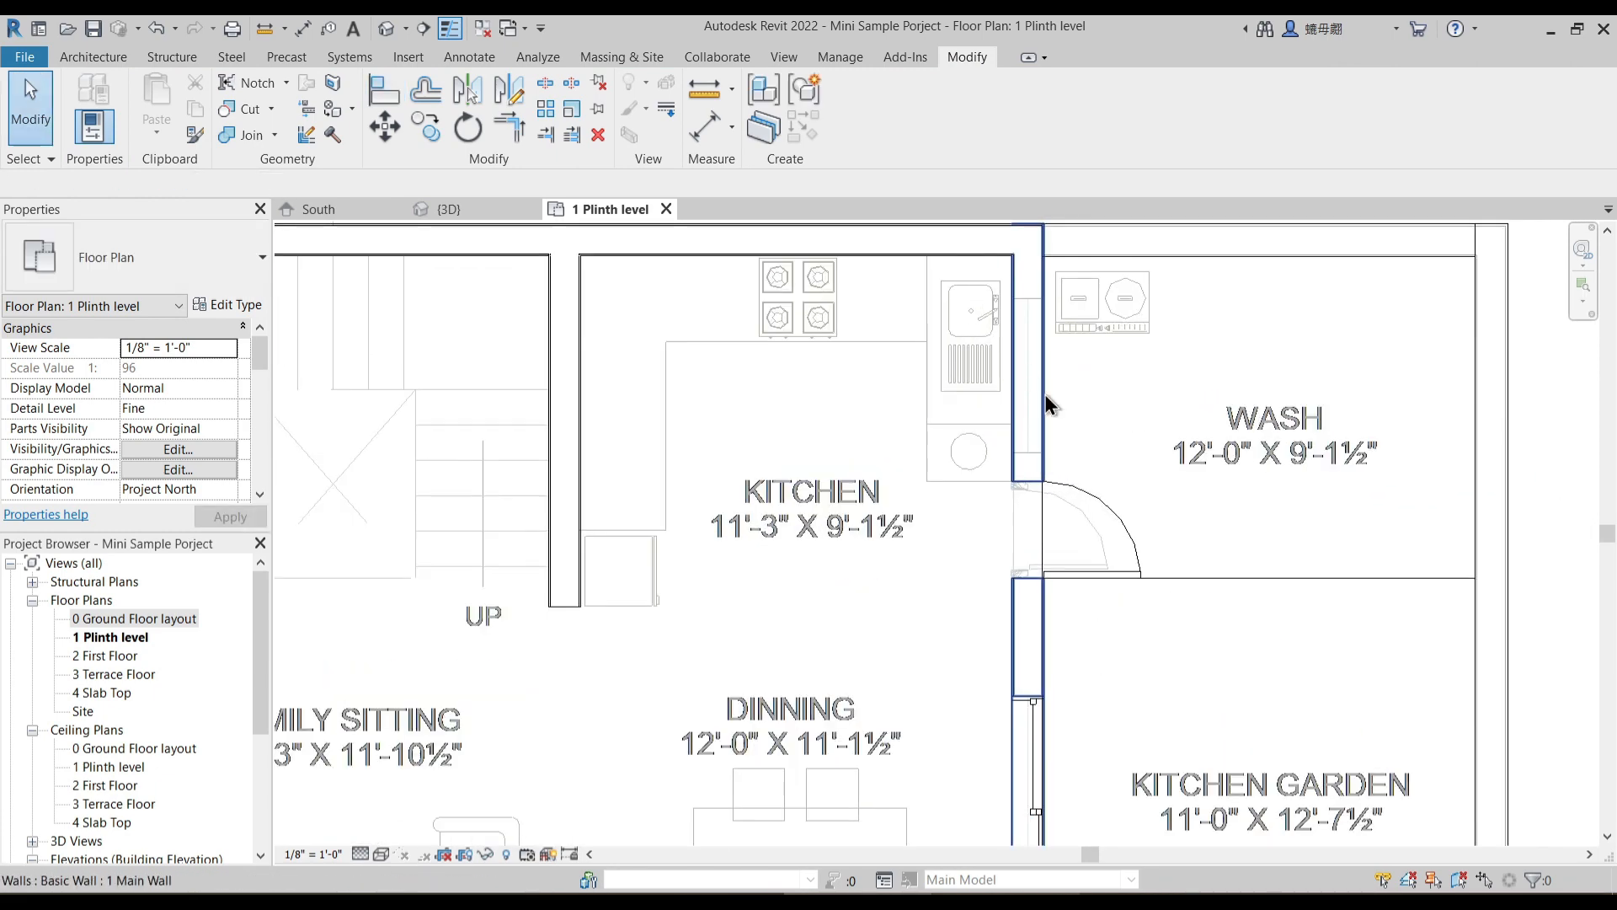
pyautogui.moveTo(996, 635); pyautogui.dragTo(851, 552, button='middle')
pyautogui.click(874, 527)
pyautogui.moveTo(935, 423); pyautogui.dragTo(938, 615, button='middle')
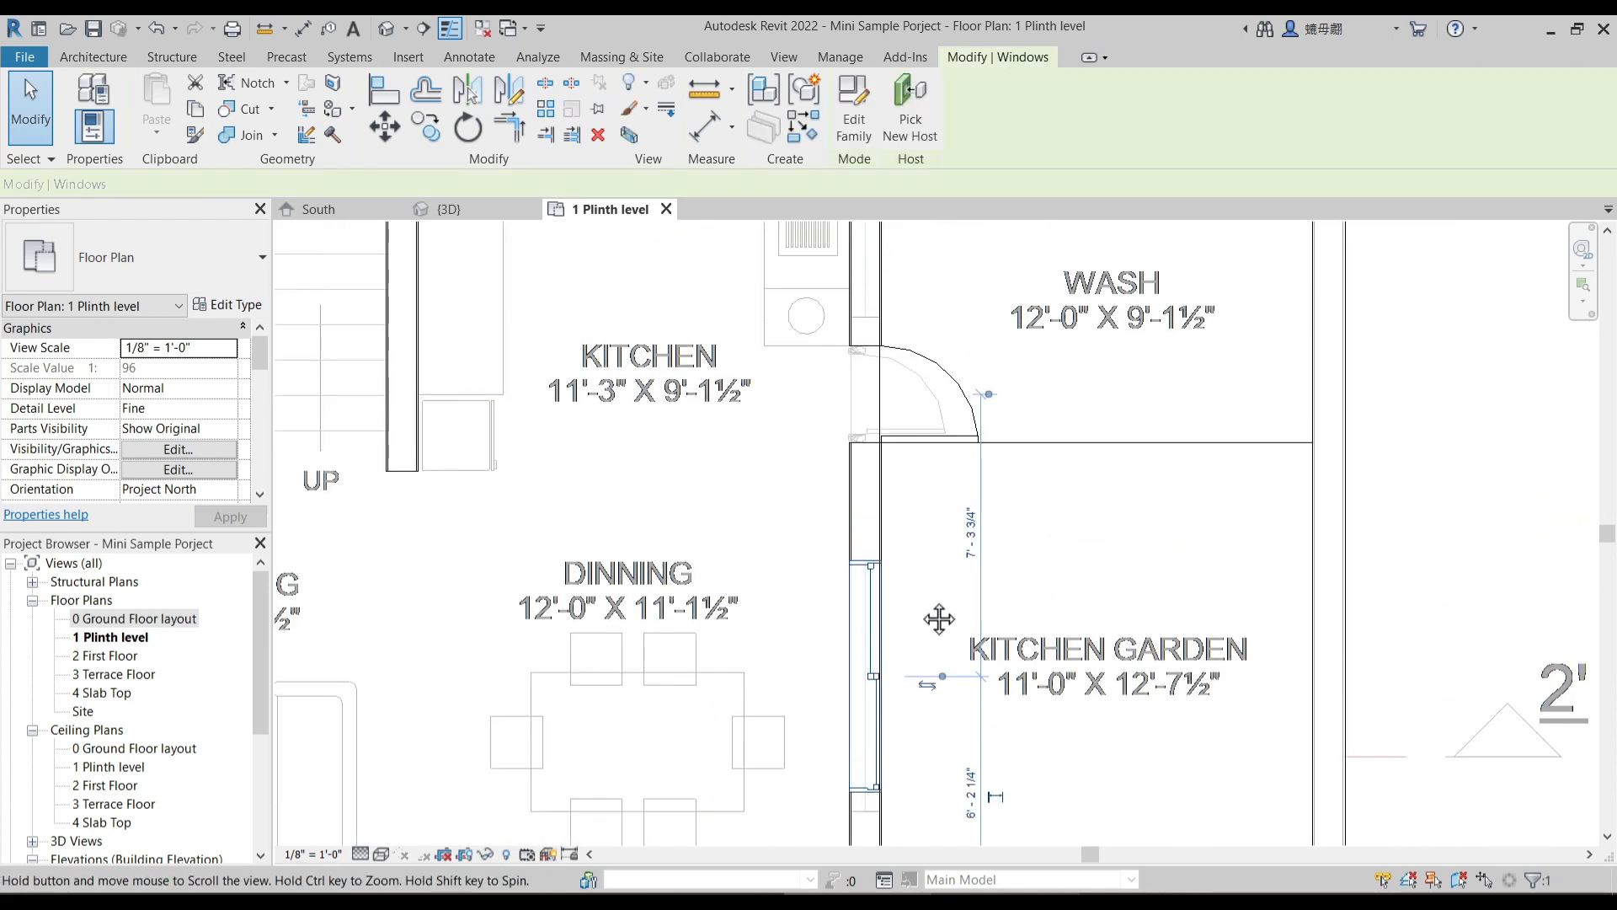
pyautogui.click(927, 589)
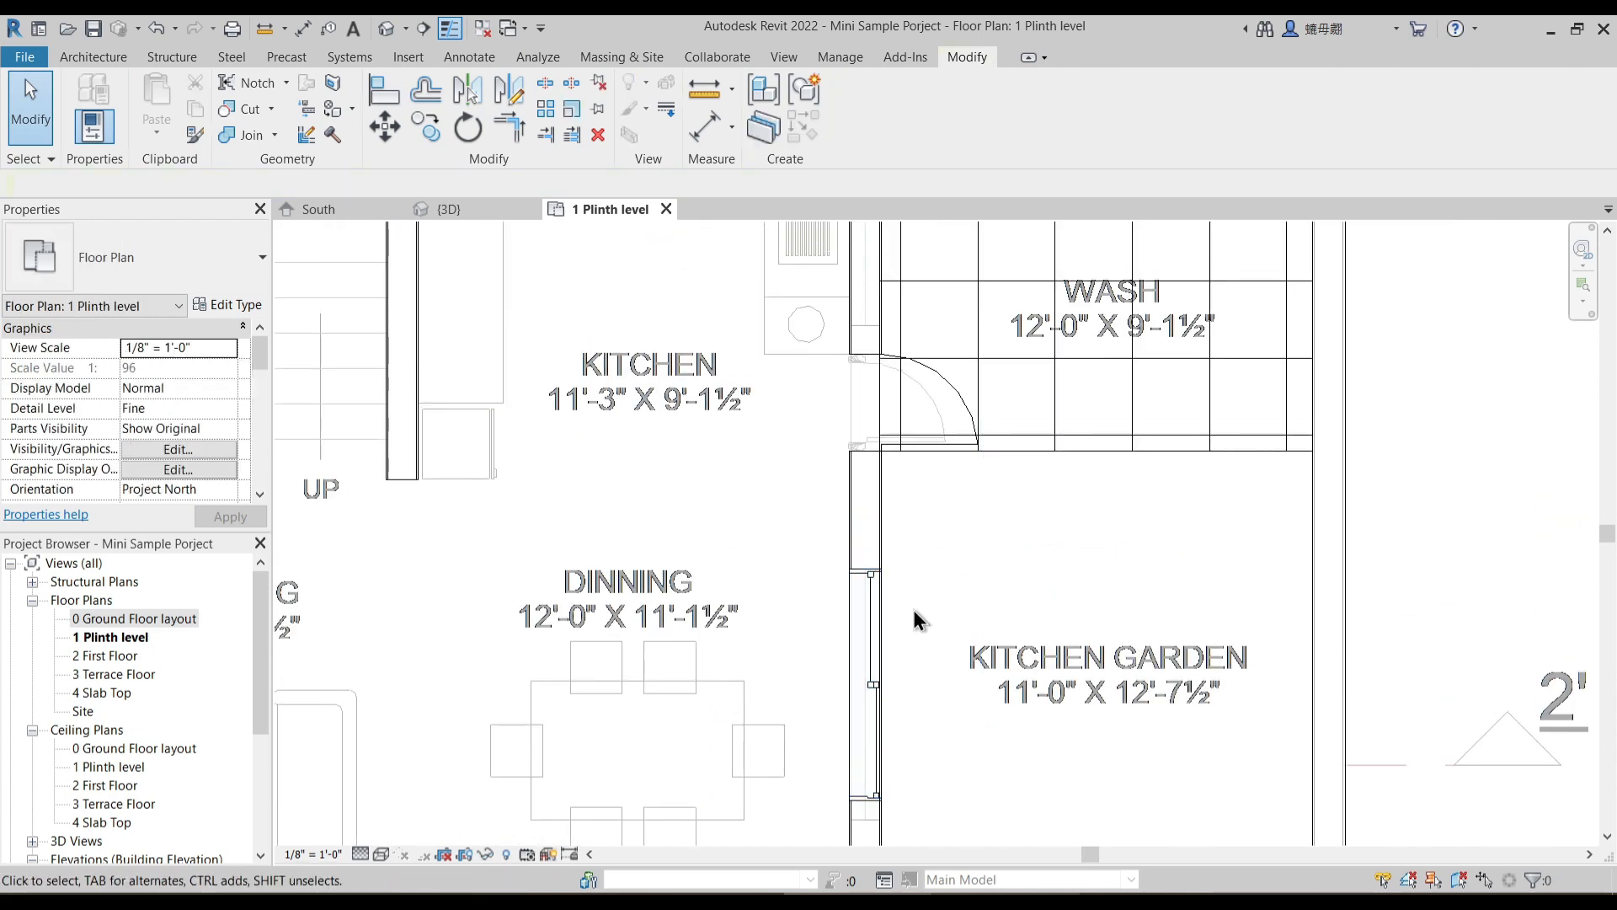
pyautogui.click(880, 622)
pyautogui.press('c')
pyautogui.press('s')
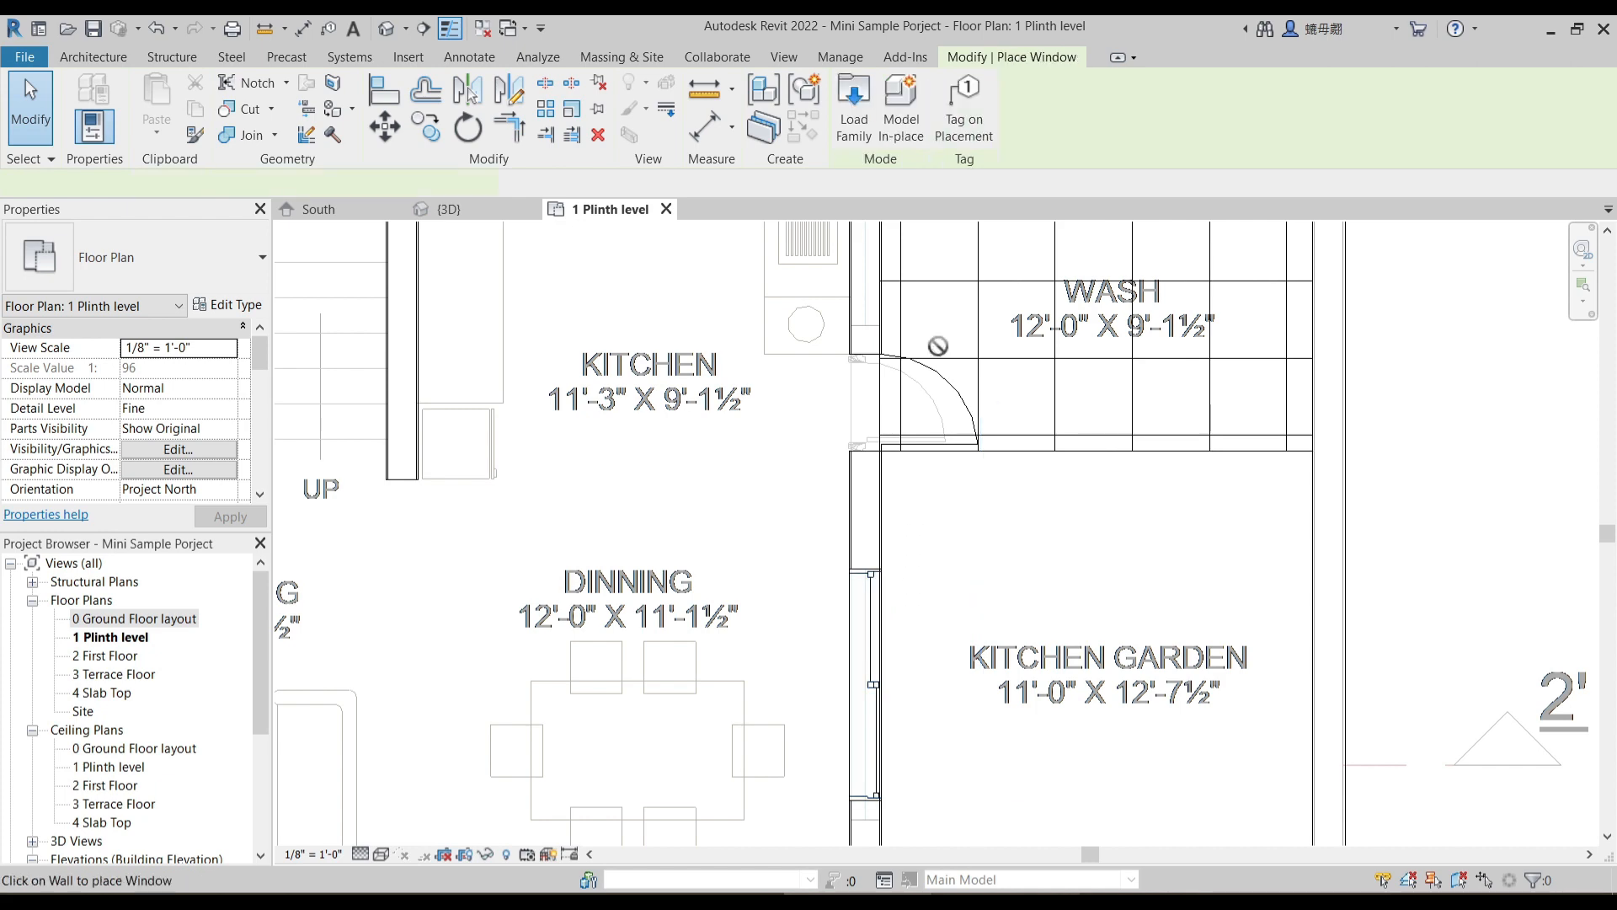
pyautogui.moveTo(937, 408); pyautogui.dragTo(925, 549, button='middle')
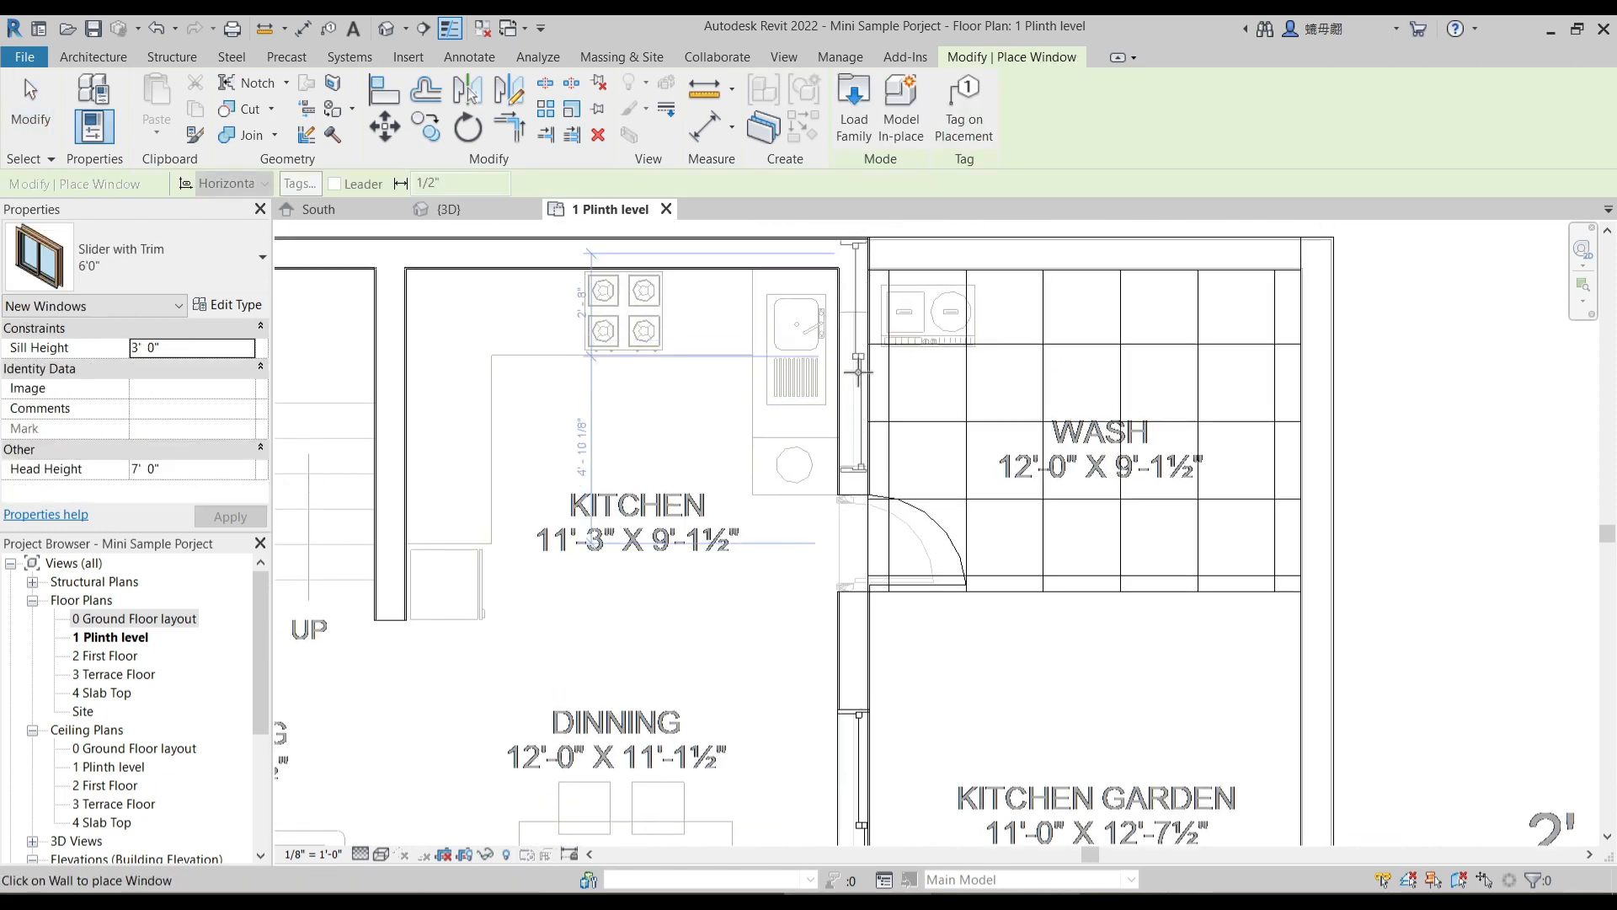
pyautogui.click(916, 377)
pyautogui.press('Escape')
pyautogui.press('Escape')
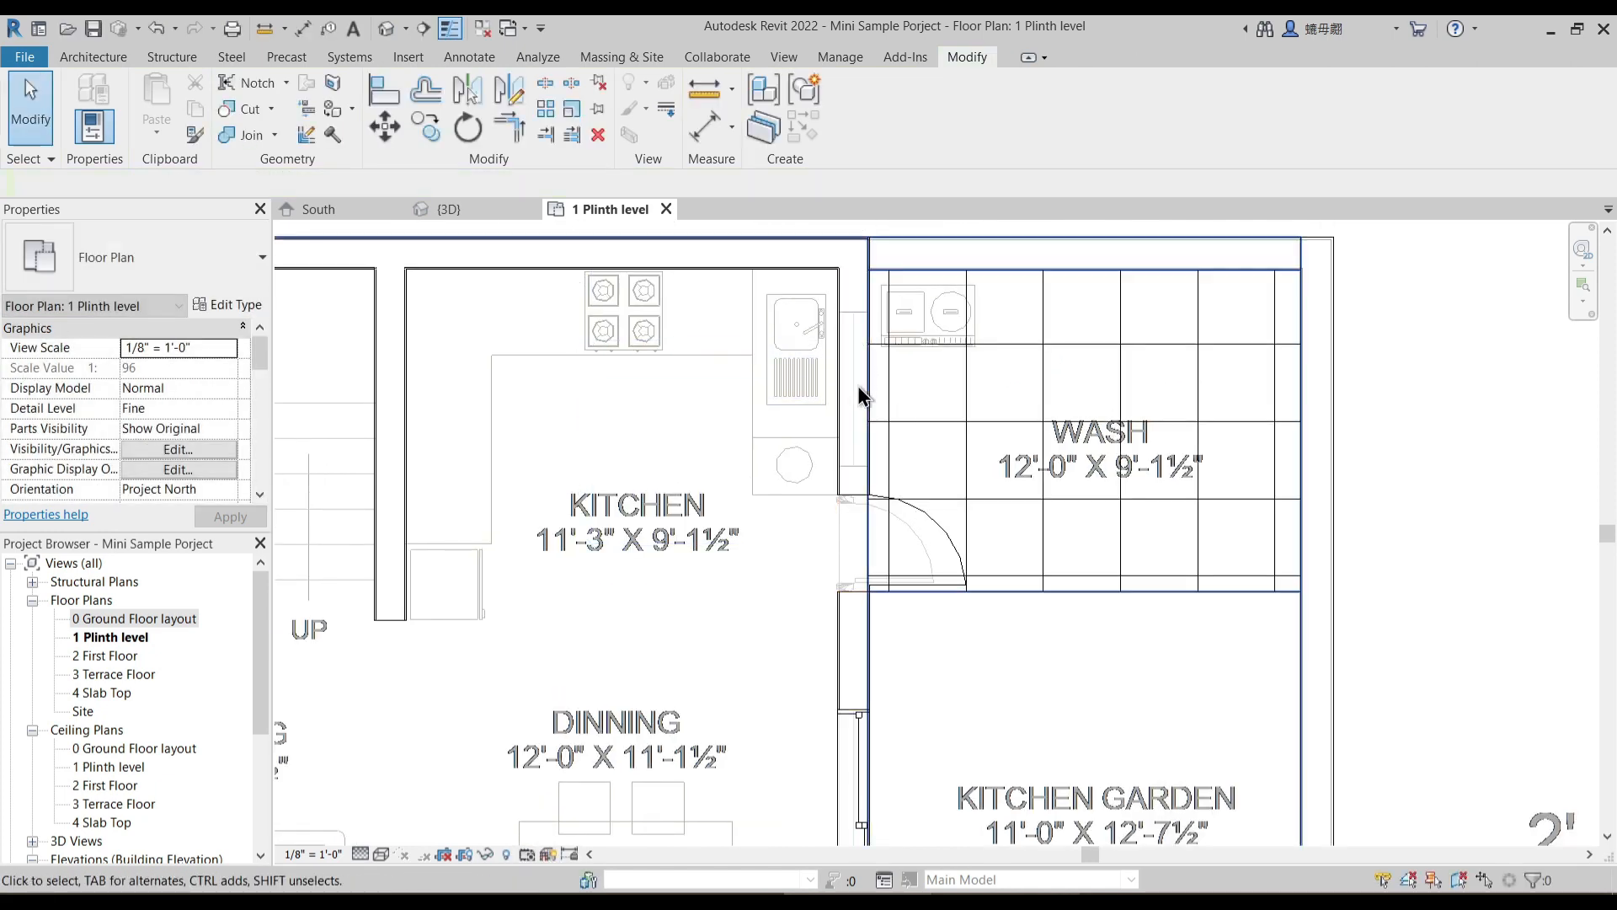
# - Measure the underlay window opening in the kitchen wall facing the wash area
pyautogui.click(710, 129)
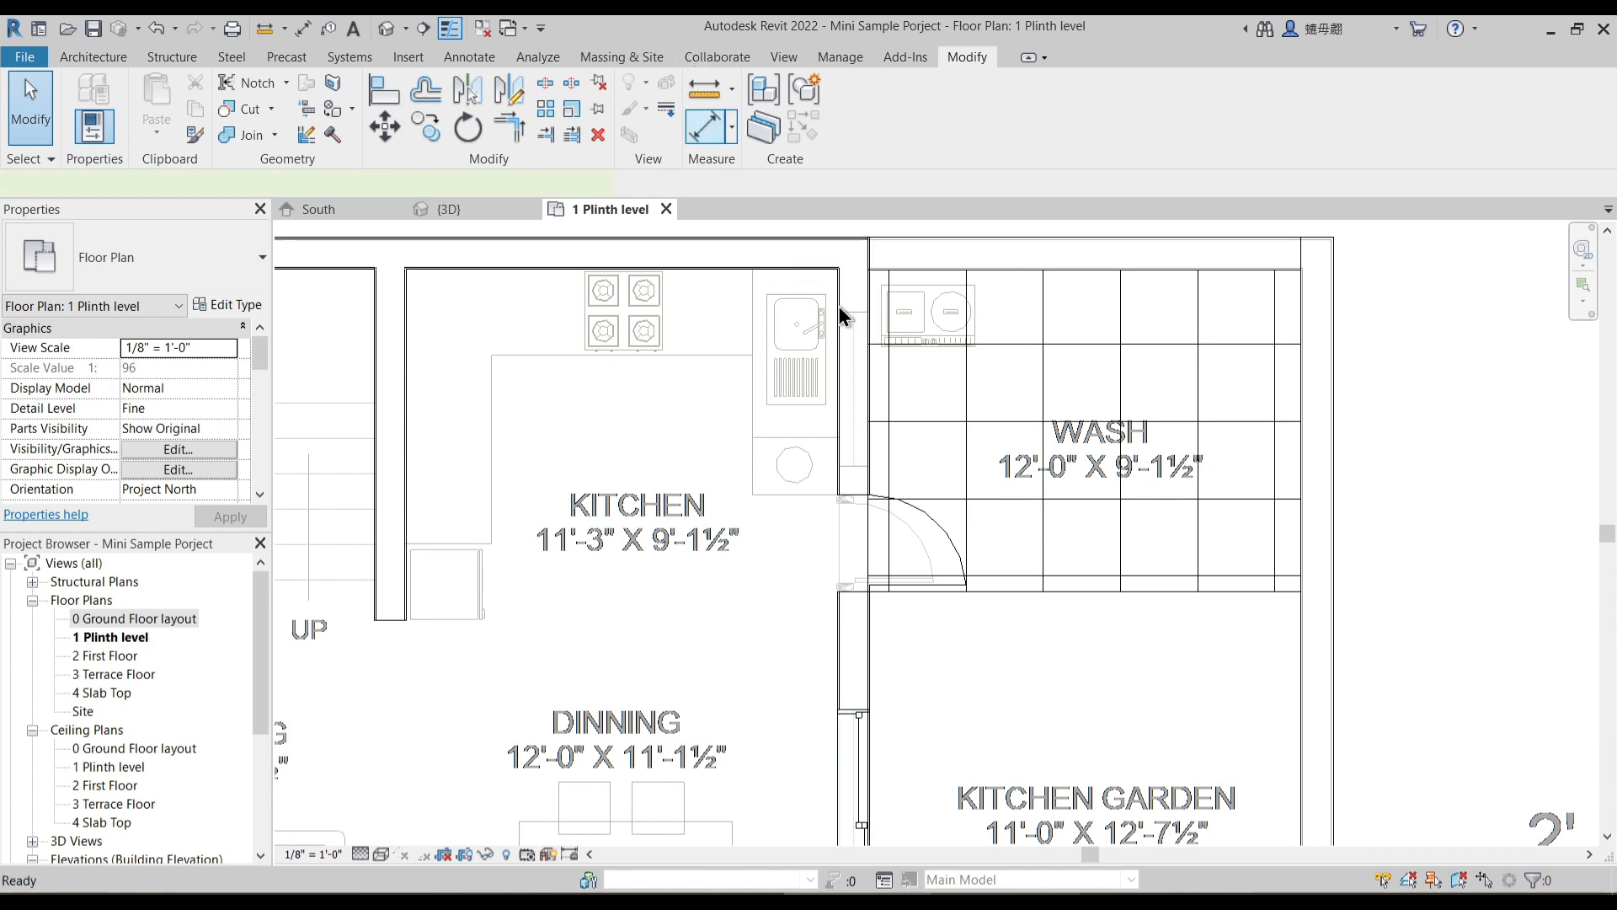
pyautogui.scroll(2, 841, 316)
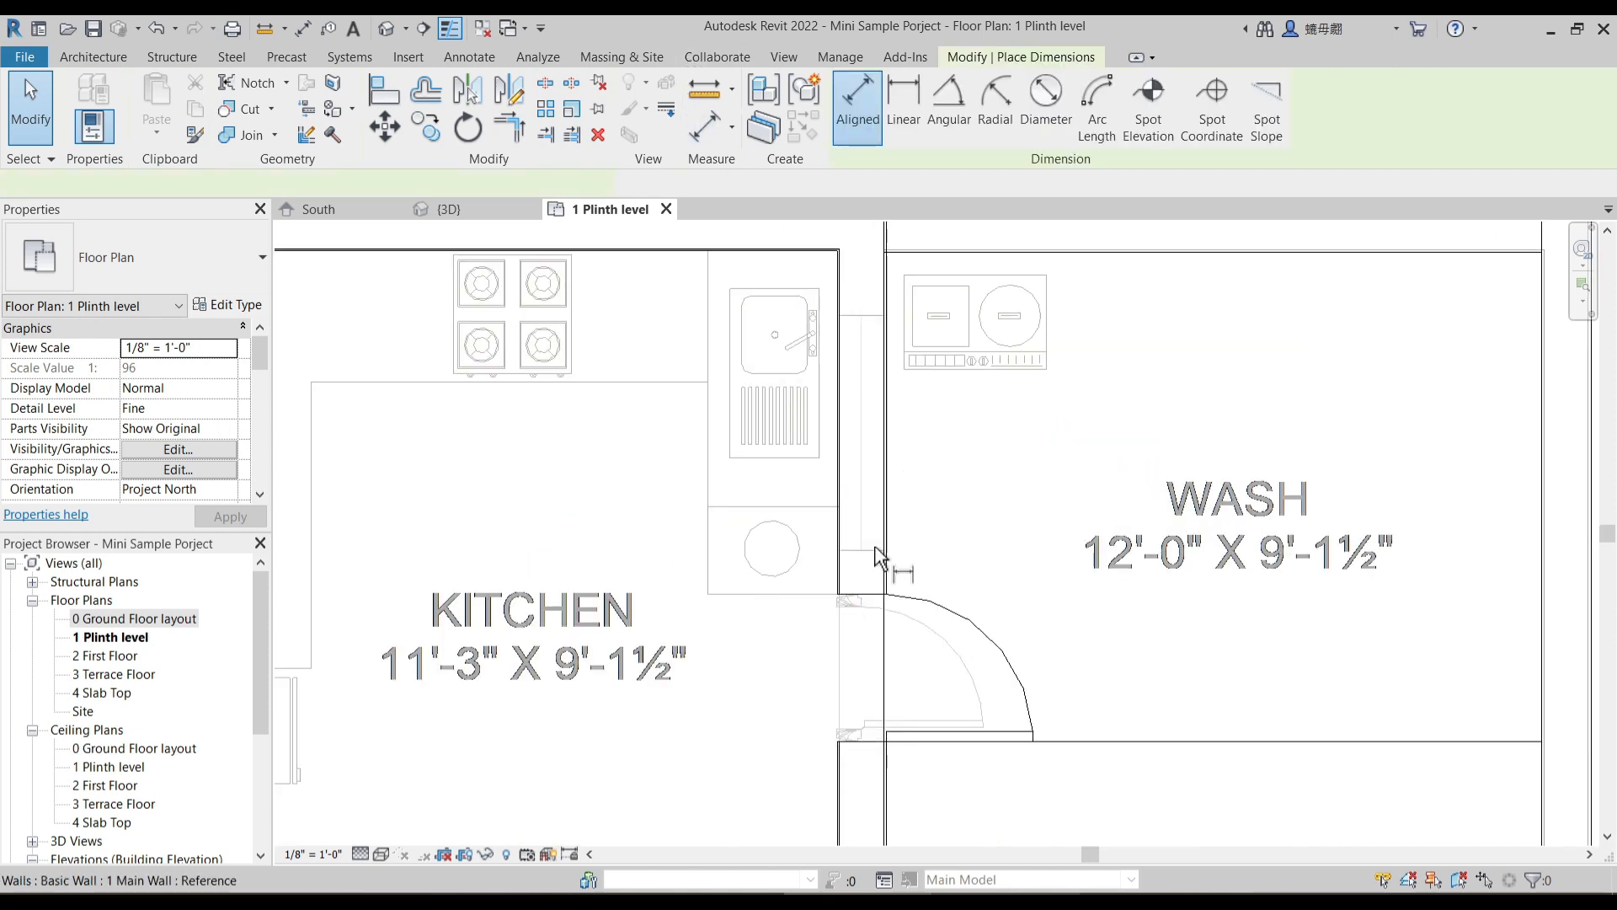
pyautogui.click(871, 317)
pyautogui.press('Escape')
pyautogui.scroll(-2, 782, 369)
pyautogui.scroll(-3, 756, 520)
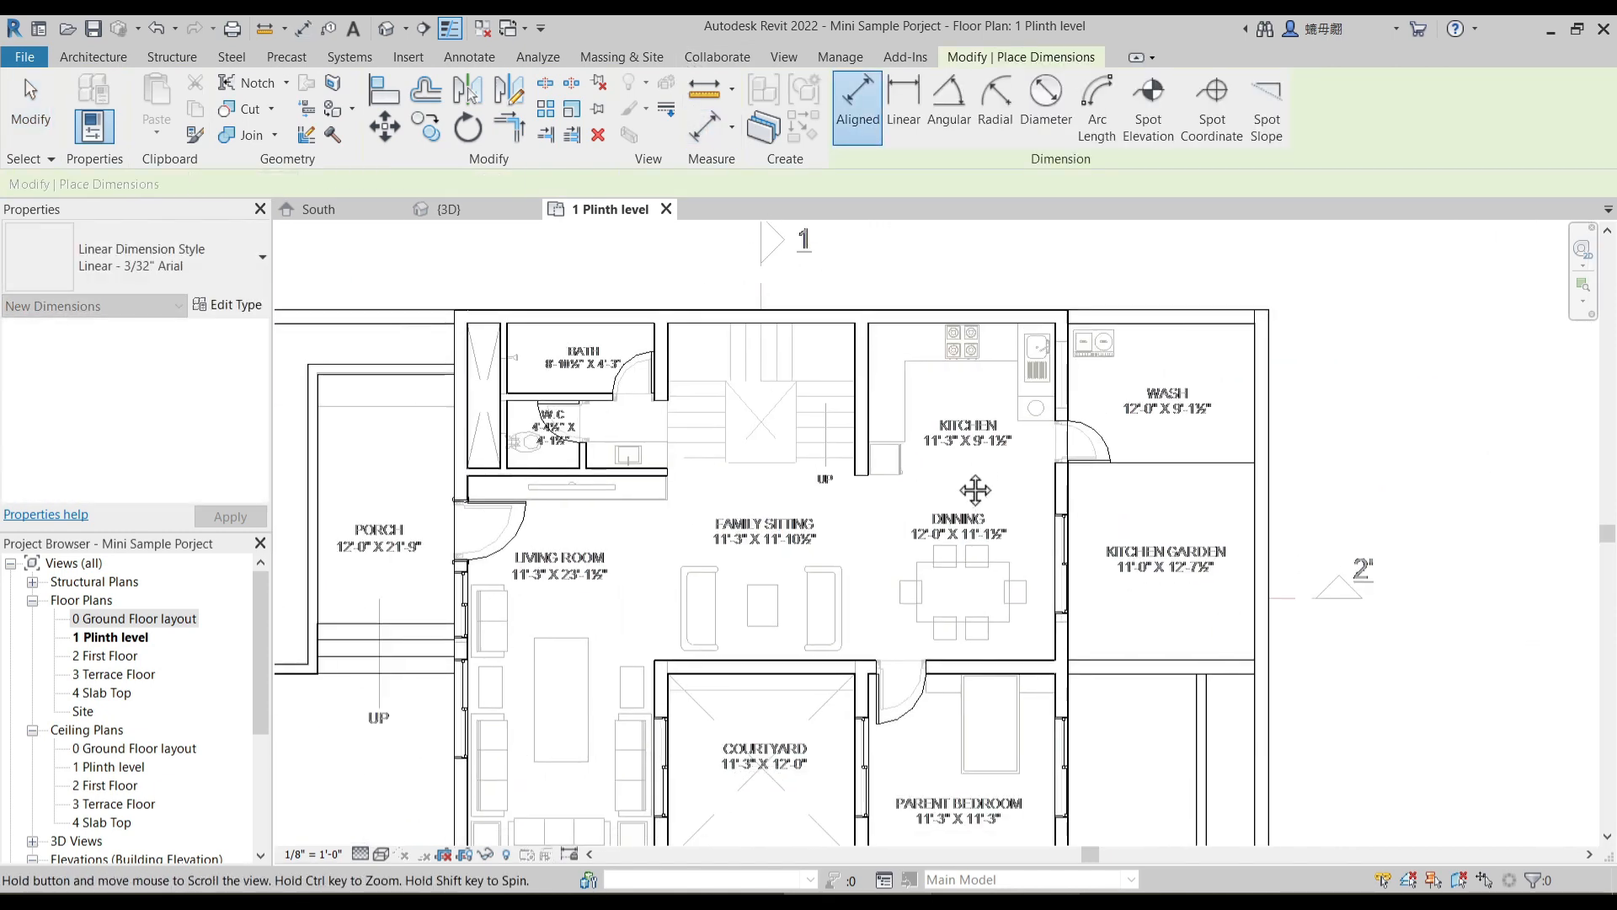
pyautogui.press('Escape')
pyautogui.press('Escape')
# - Place a 4' Slider with Trim window in the kitchen wall facing the wash area
pyautogui.scroll(4, 468, 579)
pyautogui.click(460, 623)
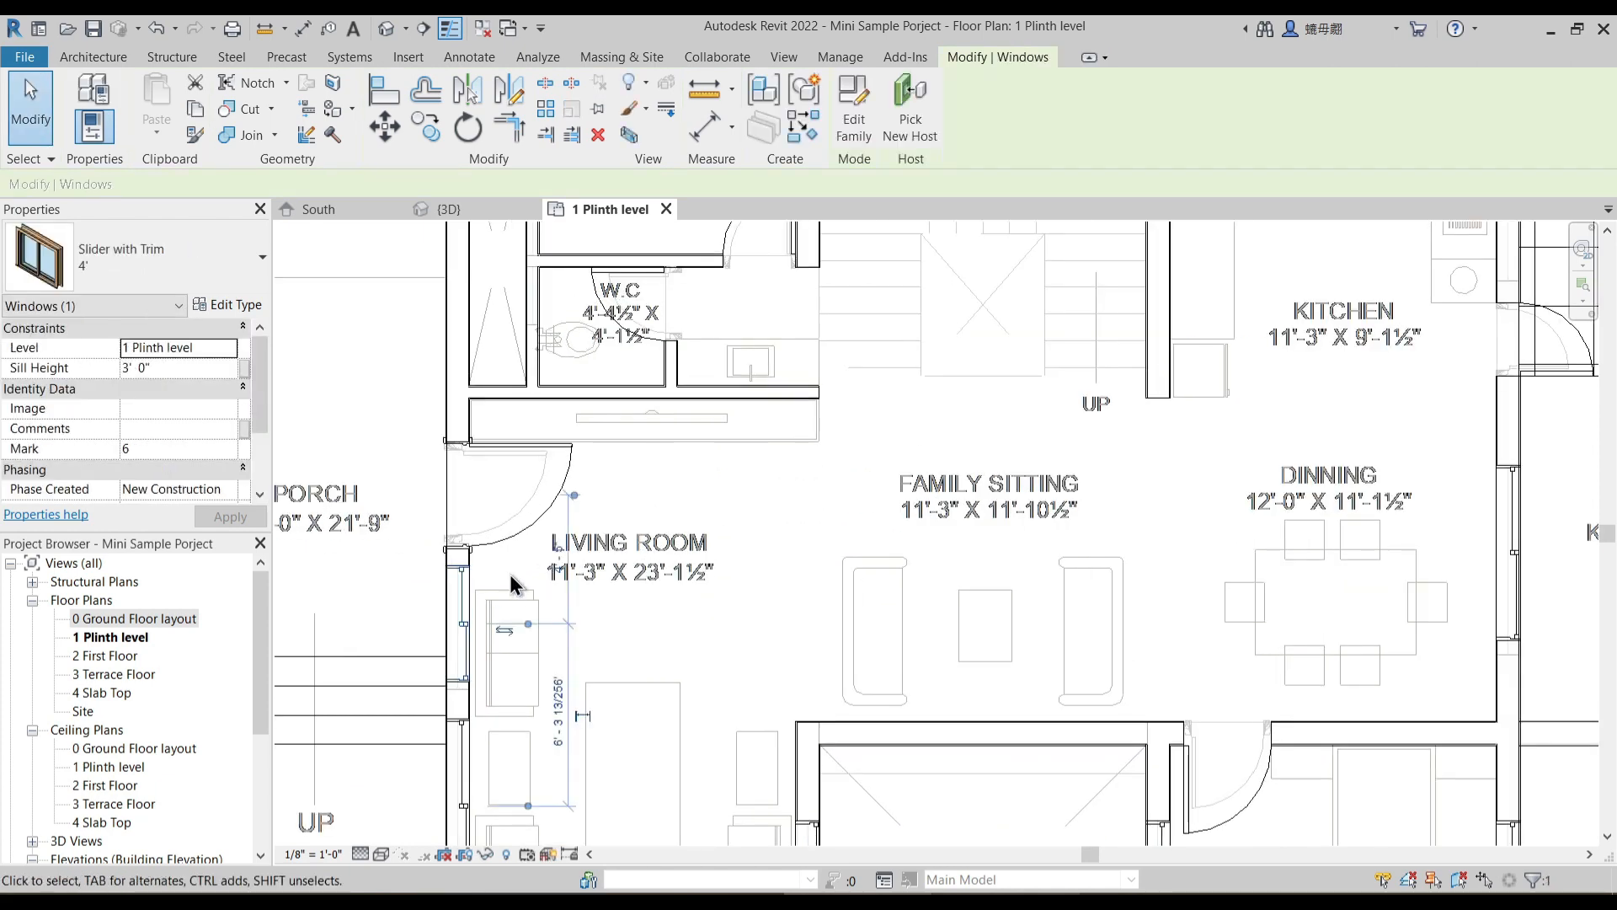
pyautogui.moveTo(926, 527); pyautogui.dragTo(537, 716, button='middle')
pyautogui.press('w')
pyautogui.press('n')
pyautogui.scroll(2, 1113, 406)
pyautogui.click(1117, 376)
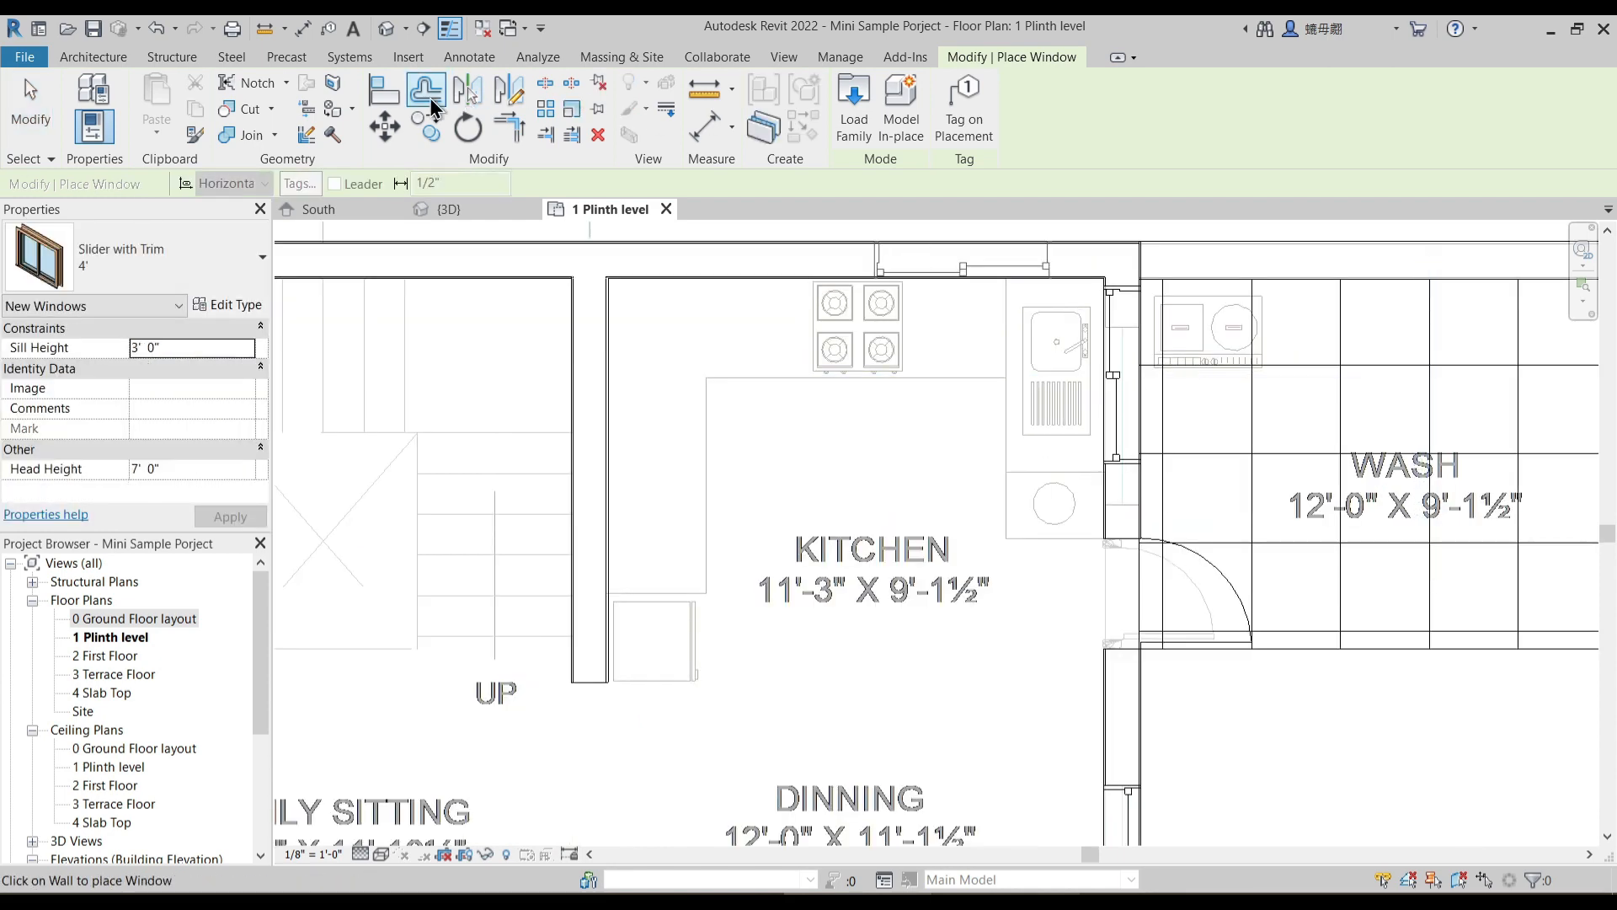
# - Align the upper edge of the kitchen's 4' window with its underlay opening edge
pyautogui.click(383, 99)
pyautogui.scroll(2, 1130, 350)
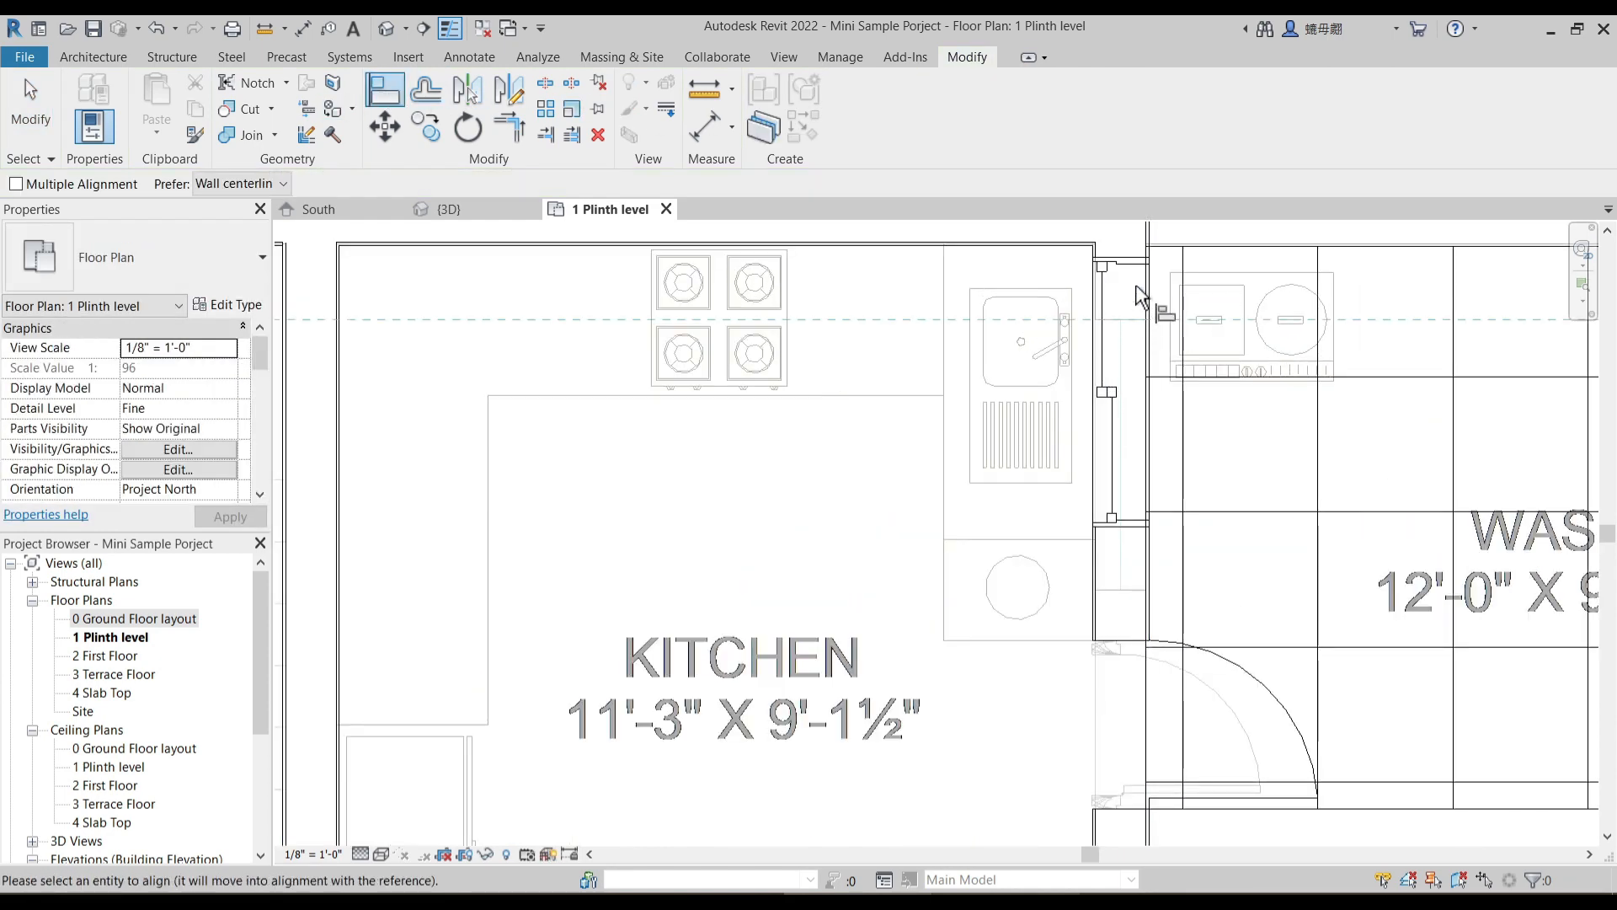
pyautogui.scroll(-6, 932, 596)
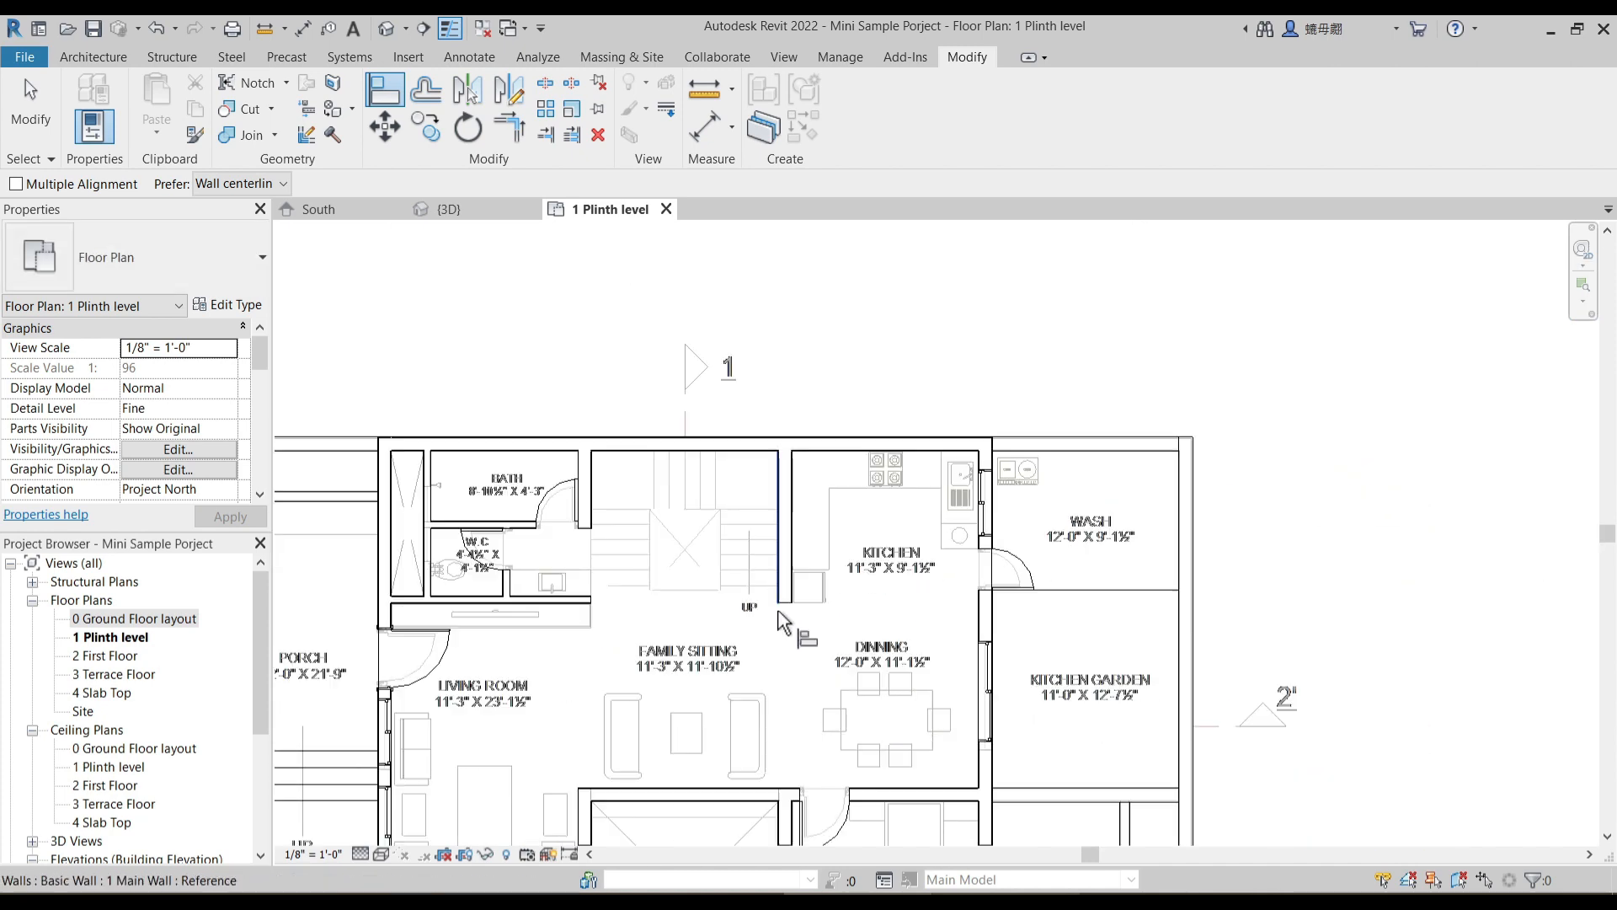
pyautogui.press('Escape')
# - Review the placed windows across the plan, including the living room's 8'-0" slider, and the wall between courtyard and family sitting
pyautogui.moveTo(713, 569); pyautogui.dragTo(770, 519, button='middle')
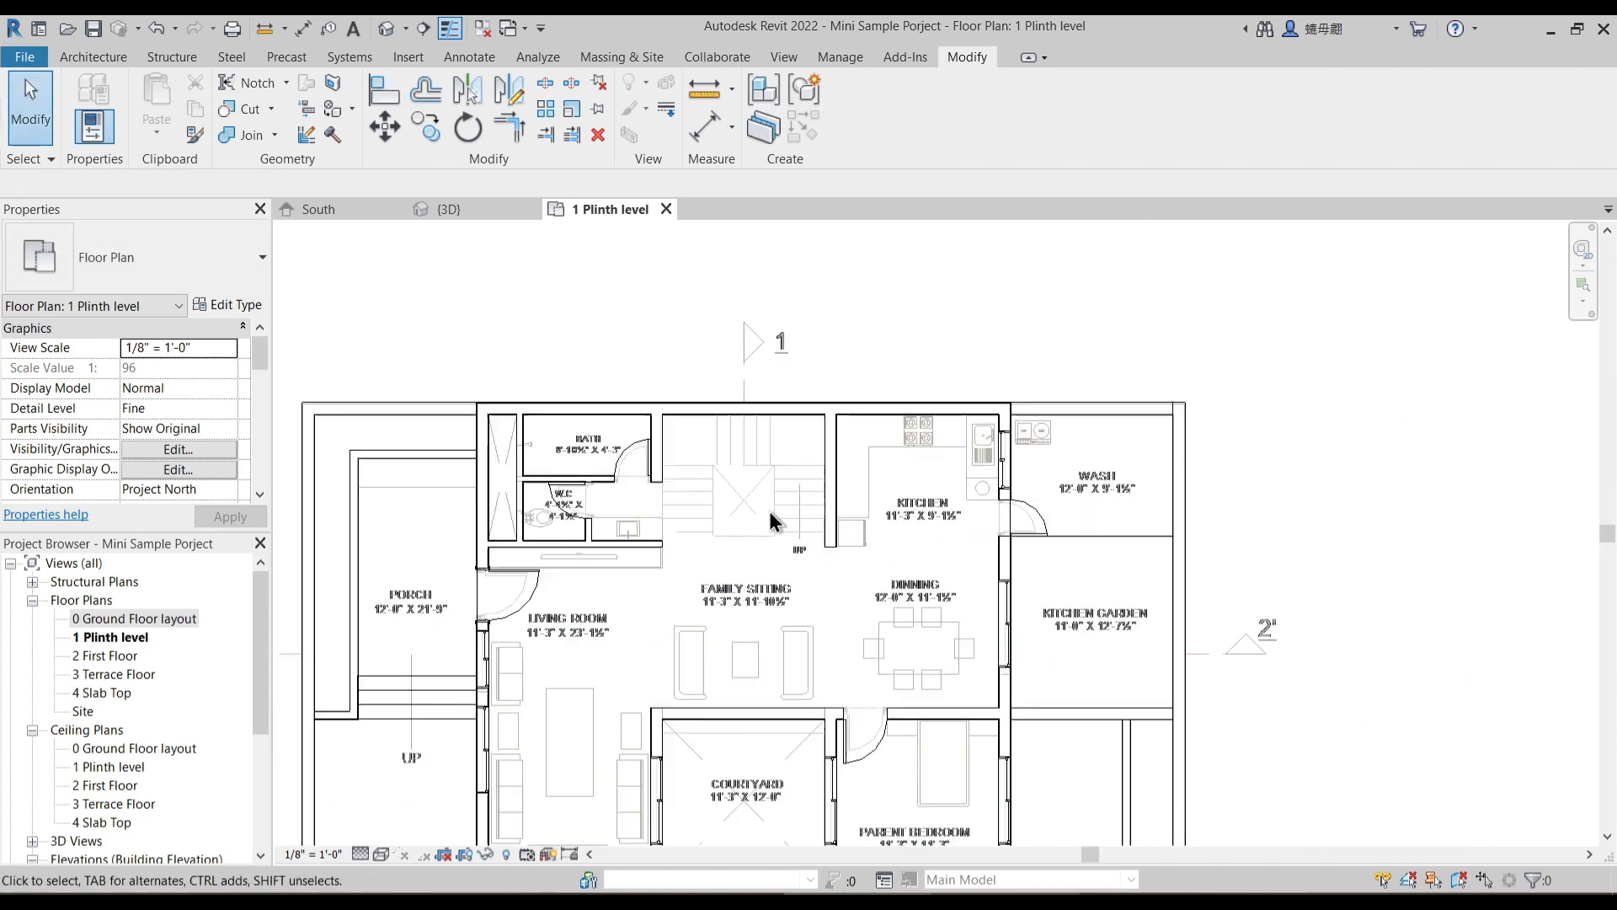
pyautogui.scroll(-2, 769, 522)
pyautogui.moveTo(774, 633); pyautogui.dragTo(814, 517, button='middle')
pyautogui.scroll(2, 801, 557)
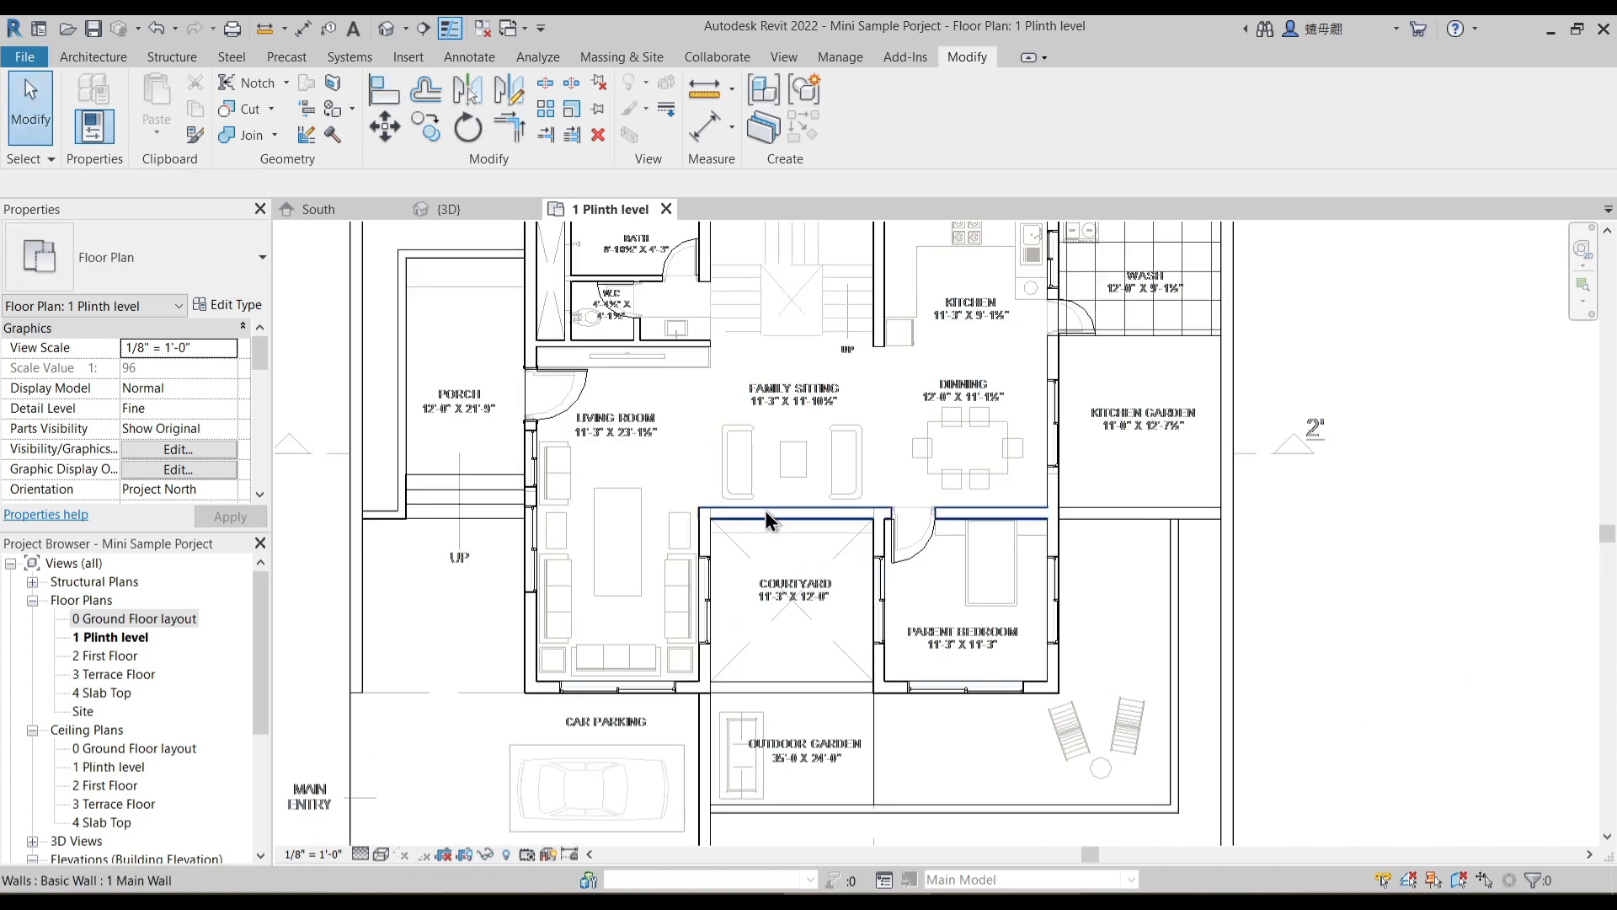
pyautogui.scroll(2, 805, 551)
pyautogui.moveTo(820, 459); pyautogui.dragTo(804, 392, button='middle')
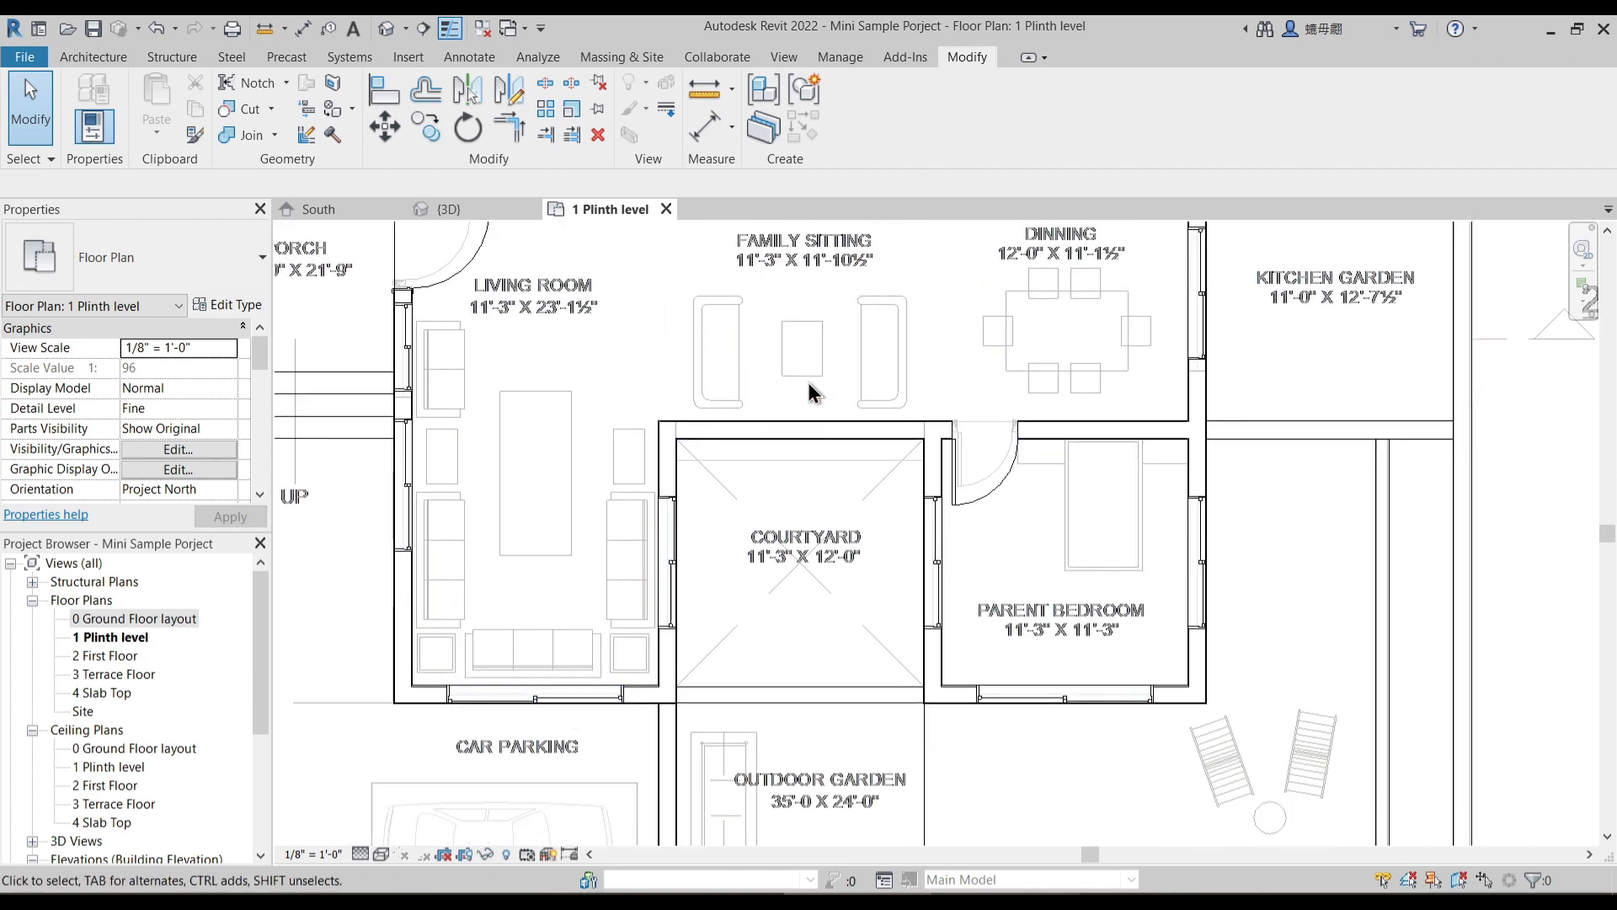
pyautogui.click(549, 689)
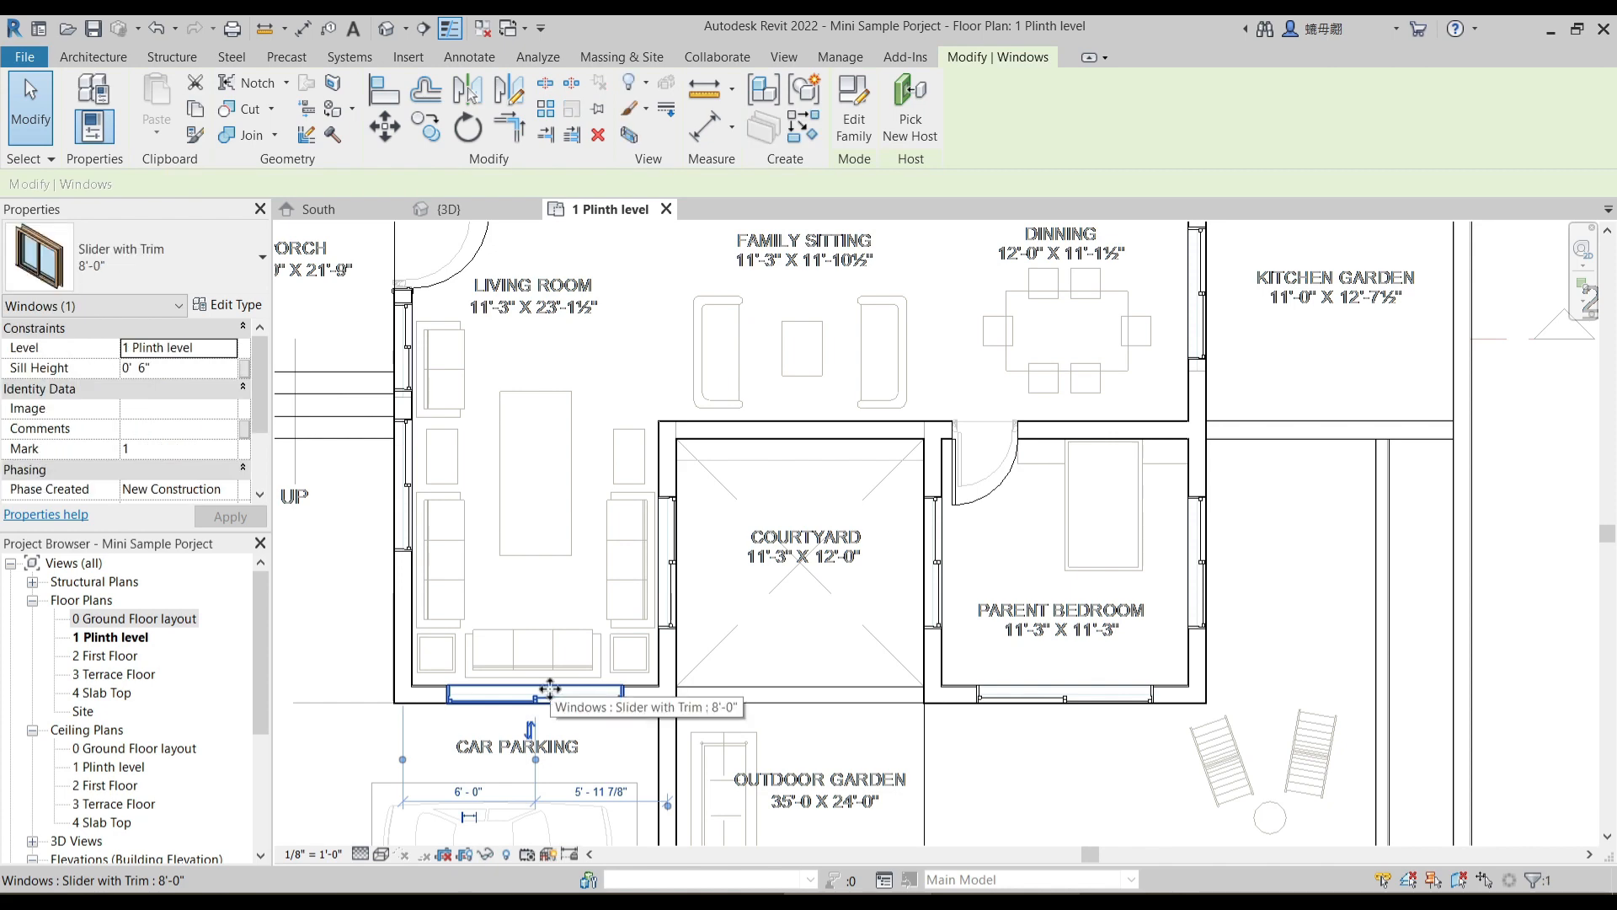
pyautogui.click(748, 453)
pyautogui.scroll(3, 747, 453)
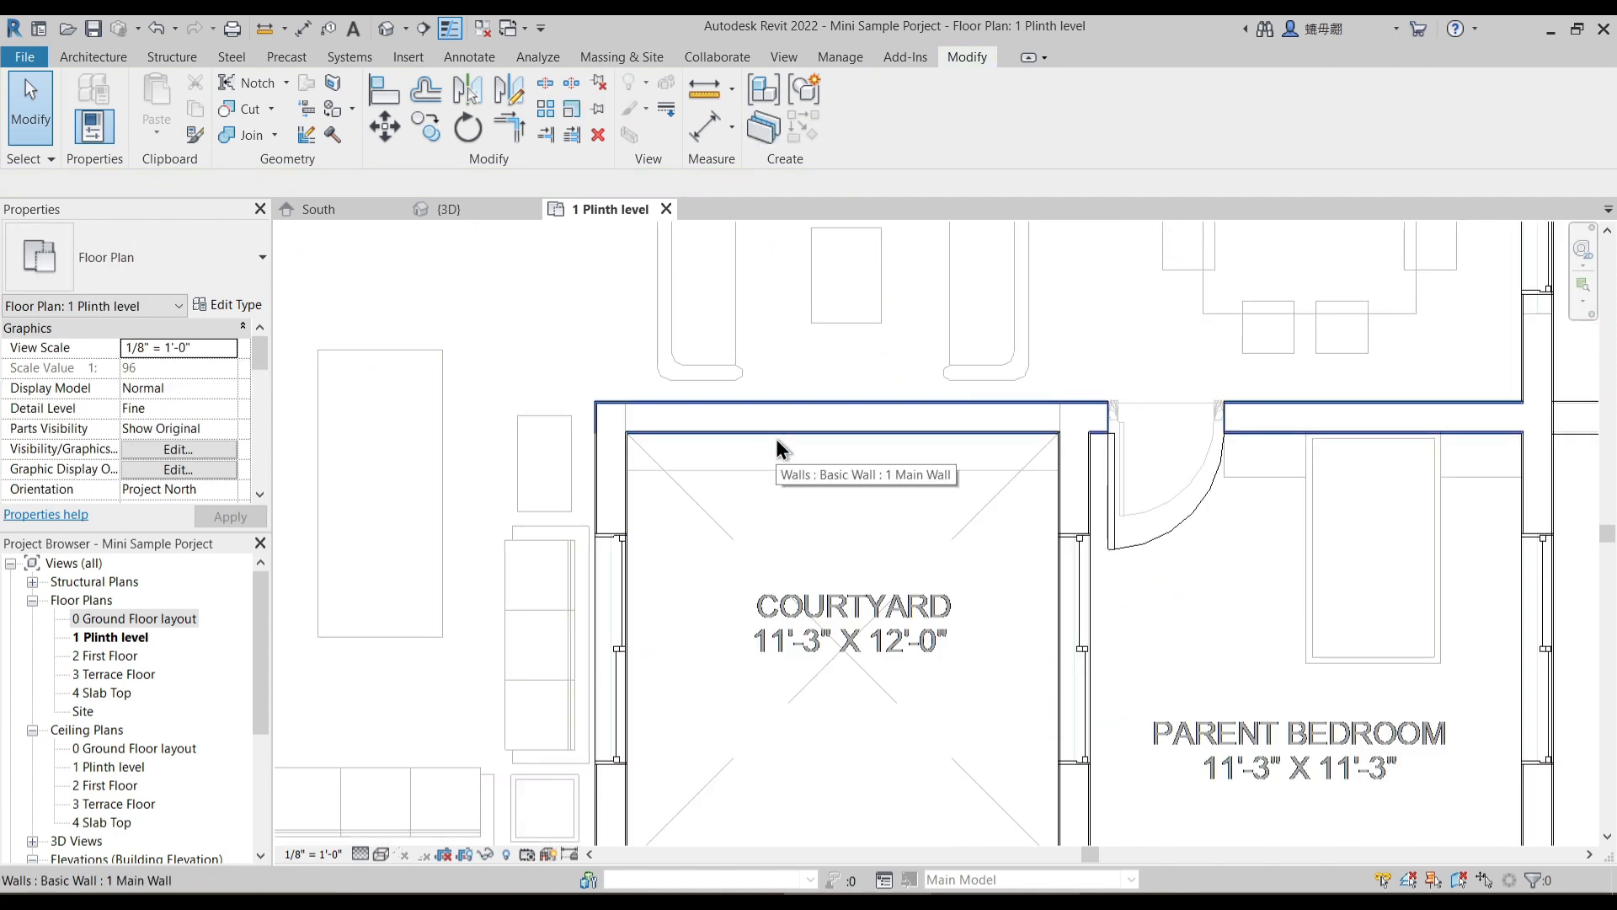
pyautogui.click(776, 432)
pyautogui.click(856, 466)
pyautogui.scroll(-4, 856, 466)
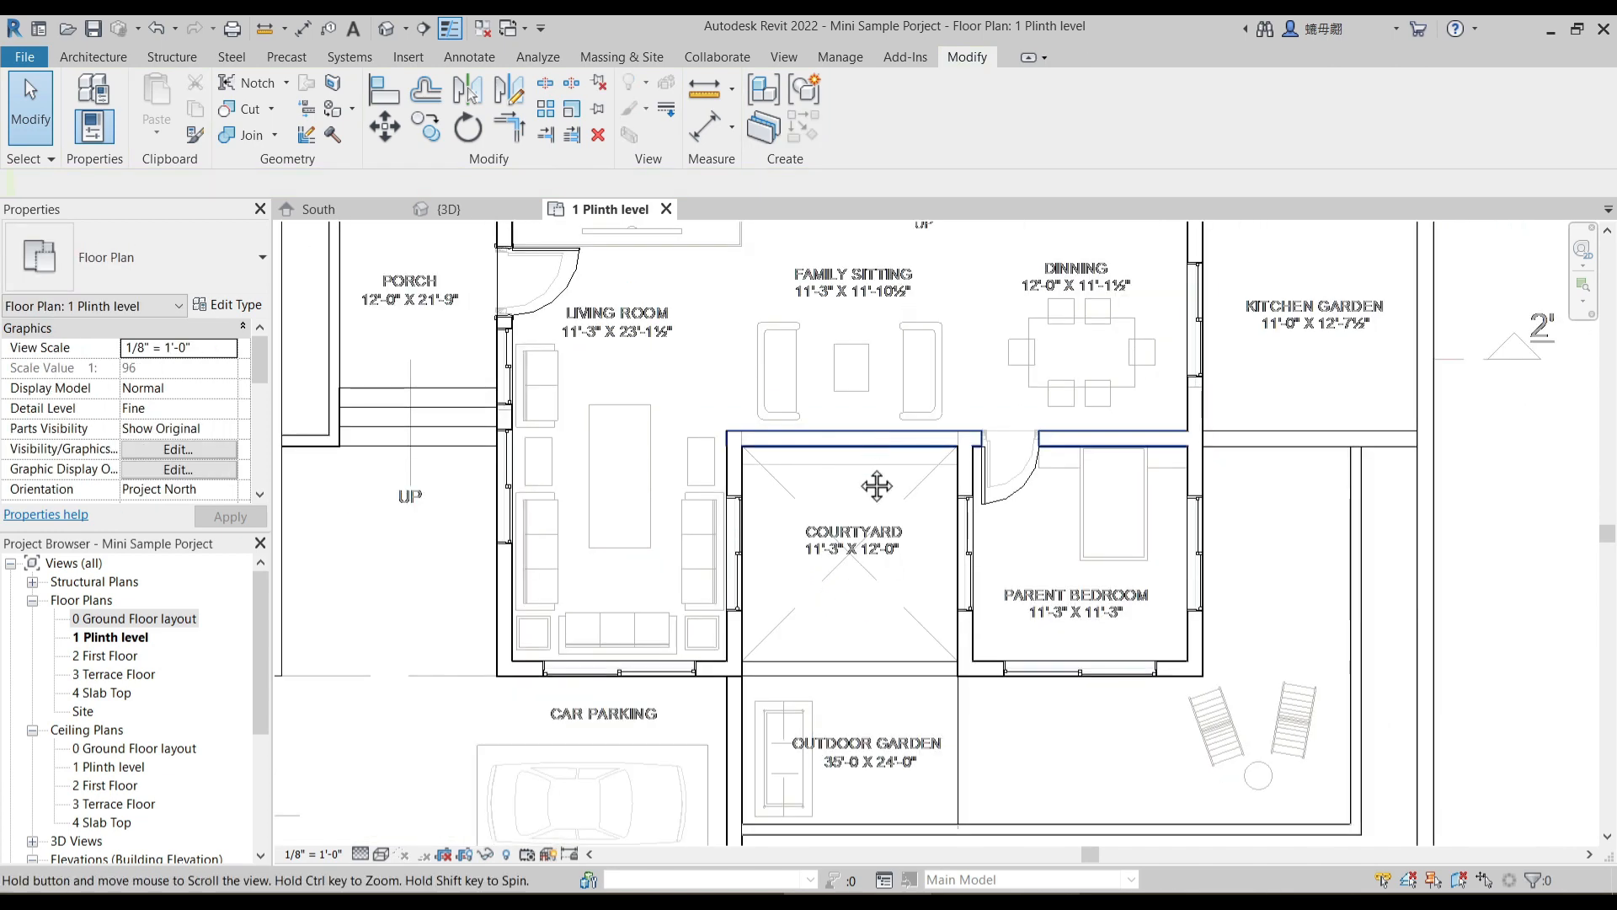
pyautogui.moveTo(887, 466); pyautogui.dragTo(842, 557, button='middle')
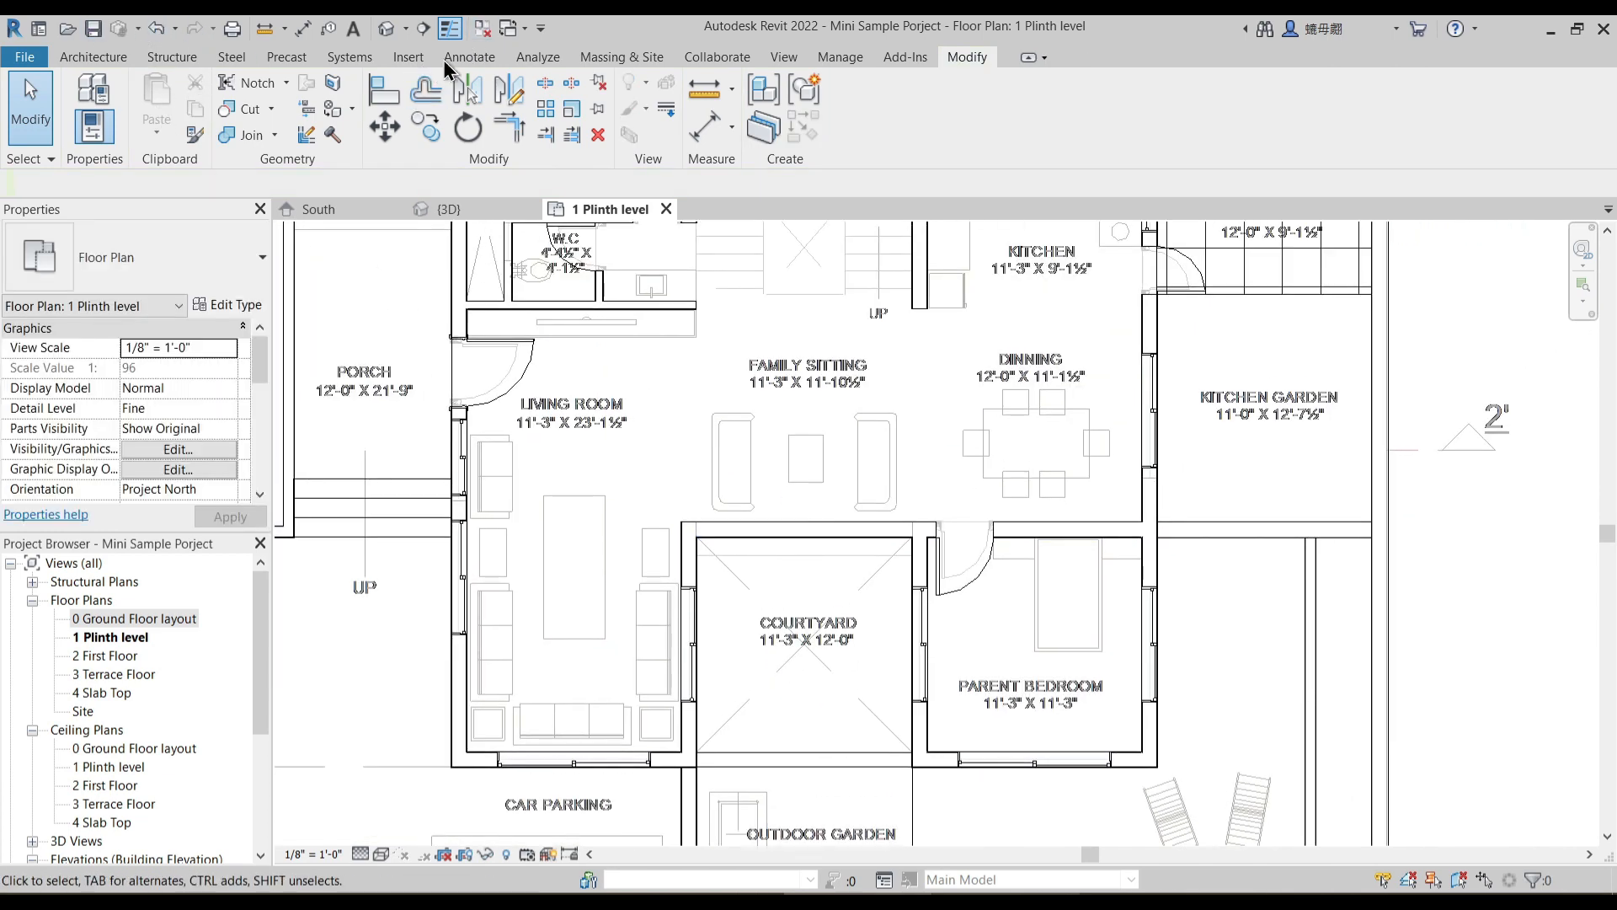
# - Try a horizontal reference plane just above the wall between family sitting and courtyard, and delete it
pyautogui.click(118, 59)
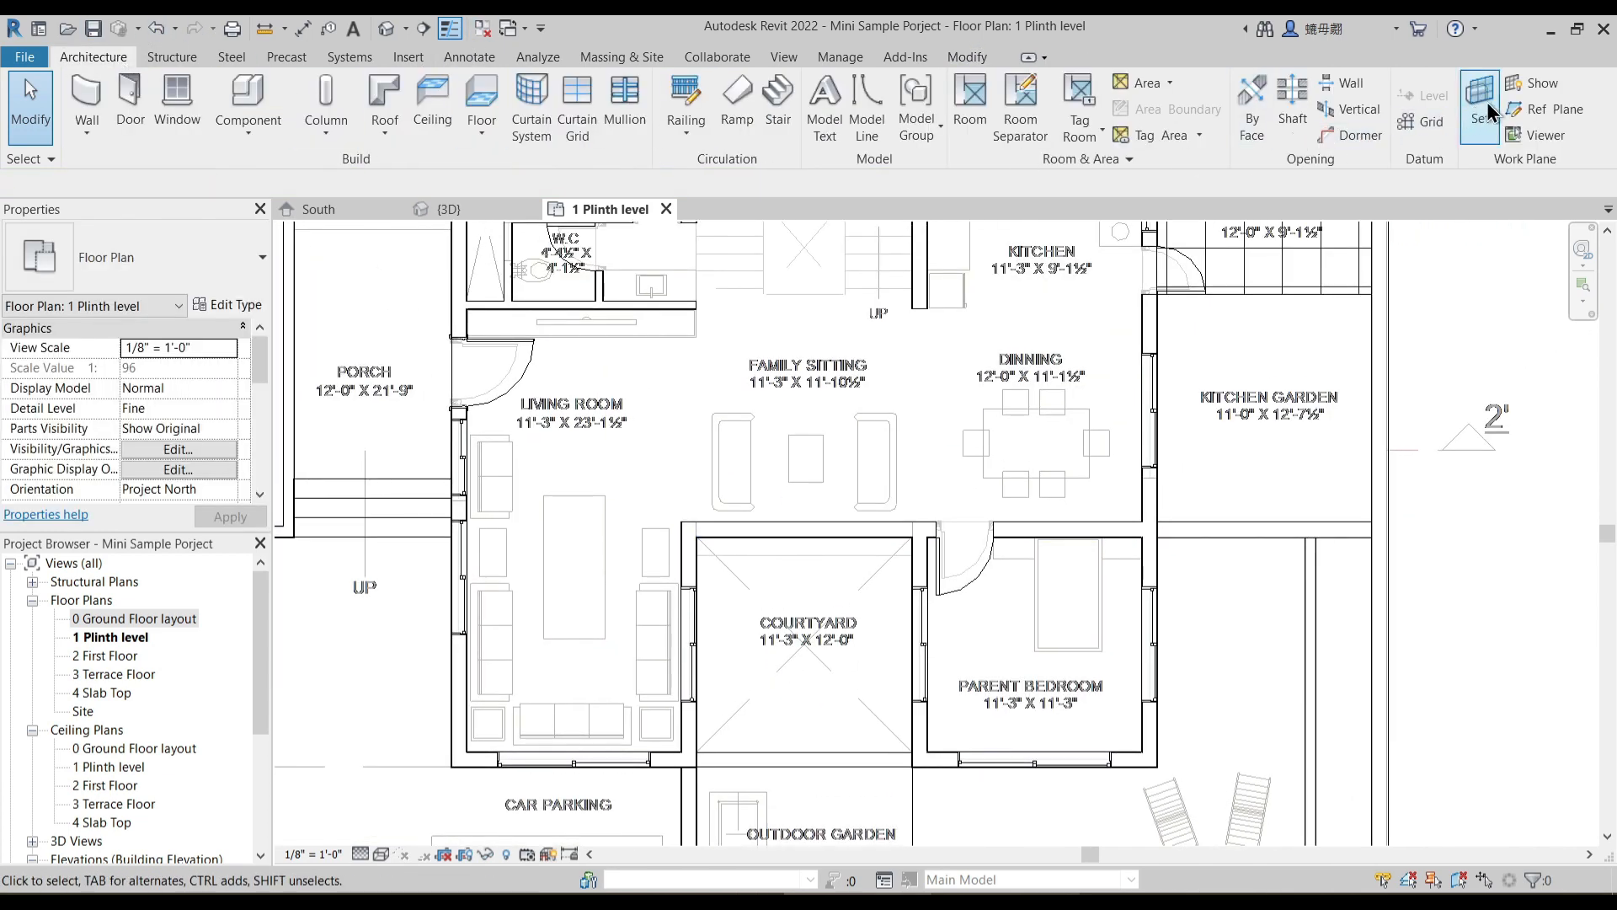
pyautogui.scroll(2, 768, 512)
pyautogui.click(763, 515)
pyautogui.click(1085, 504)
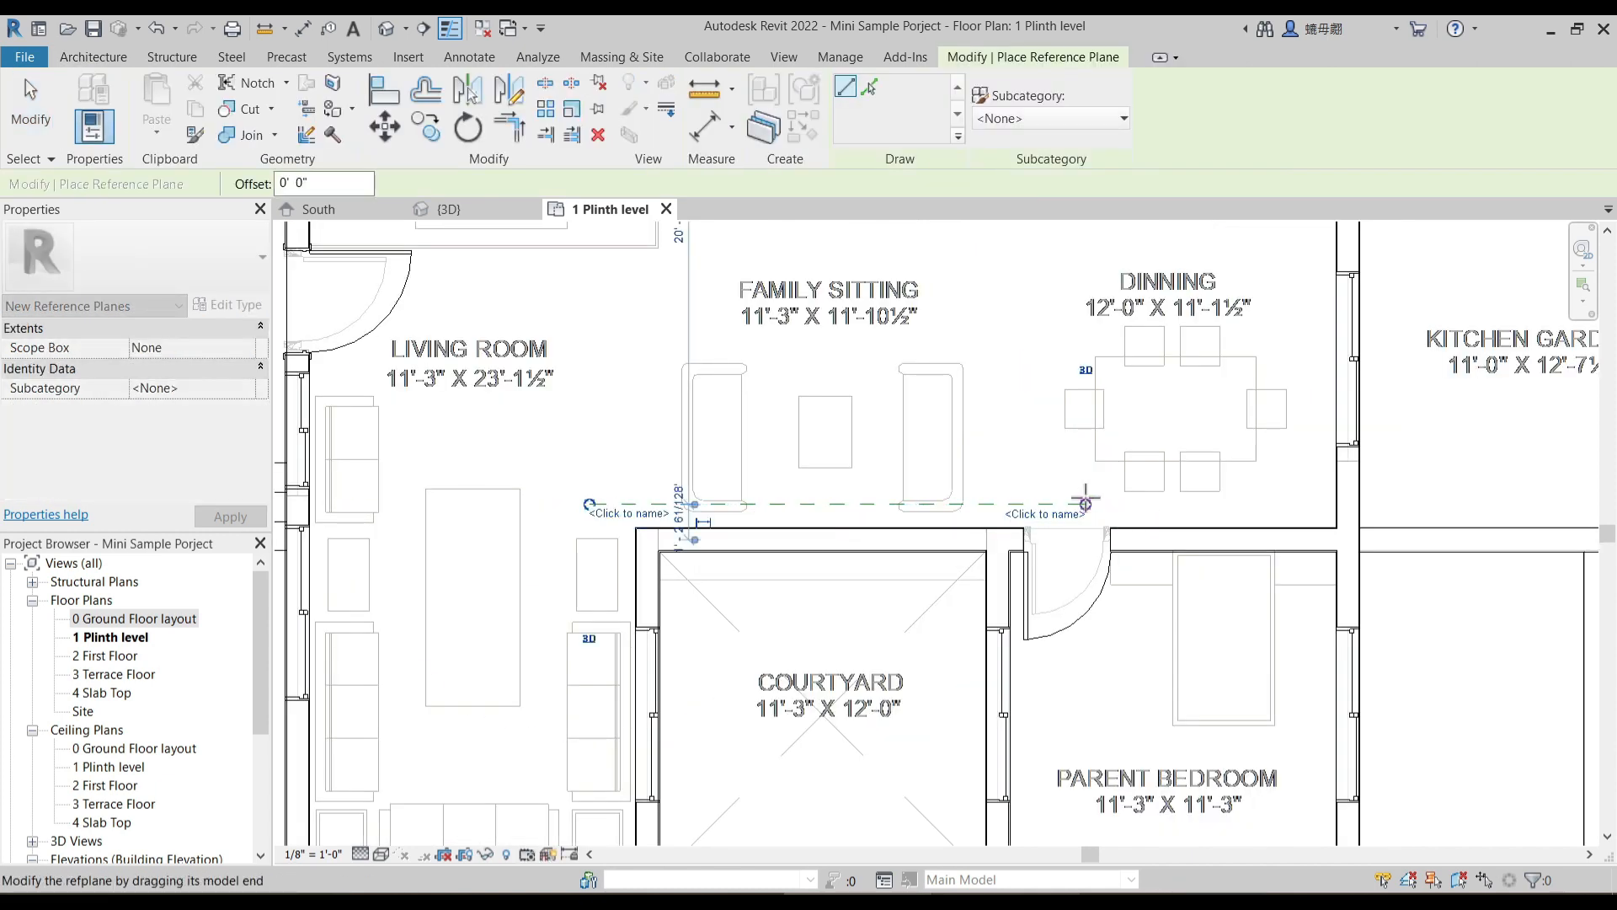
pyautogui.press('Escape')
pyautogui.press('Escape')
pyautogui.click(791, 507)
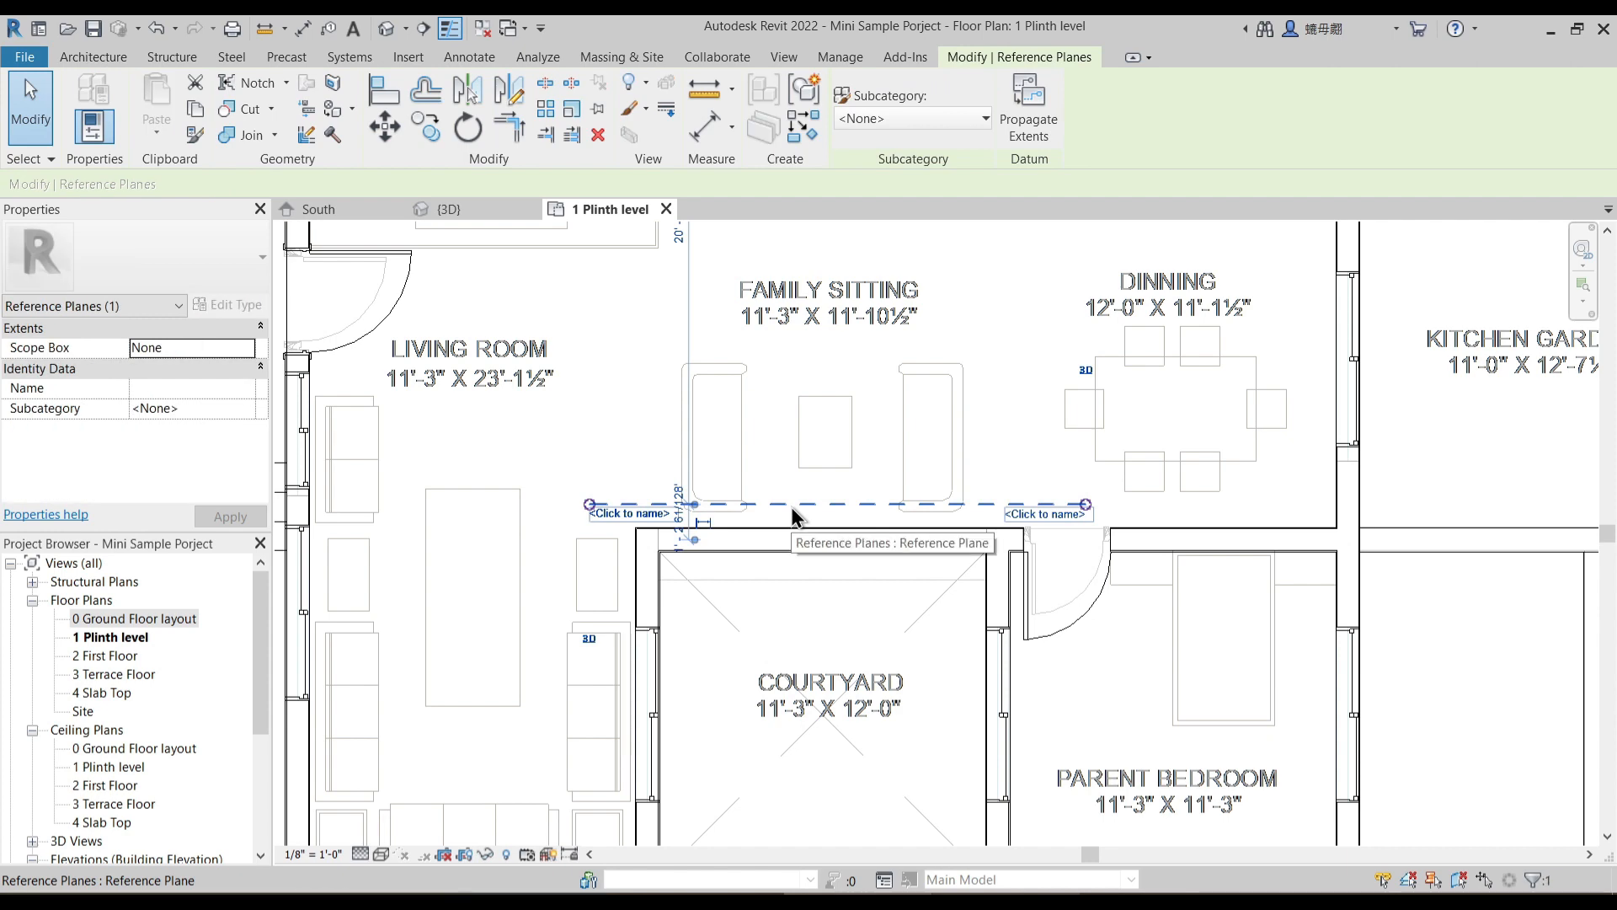
pyautogui.press('Delete')
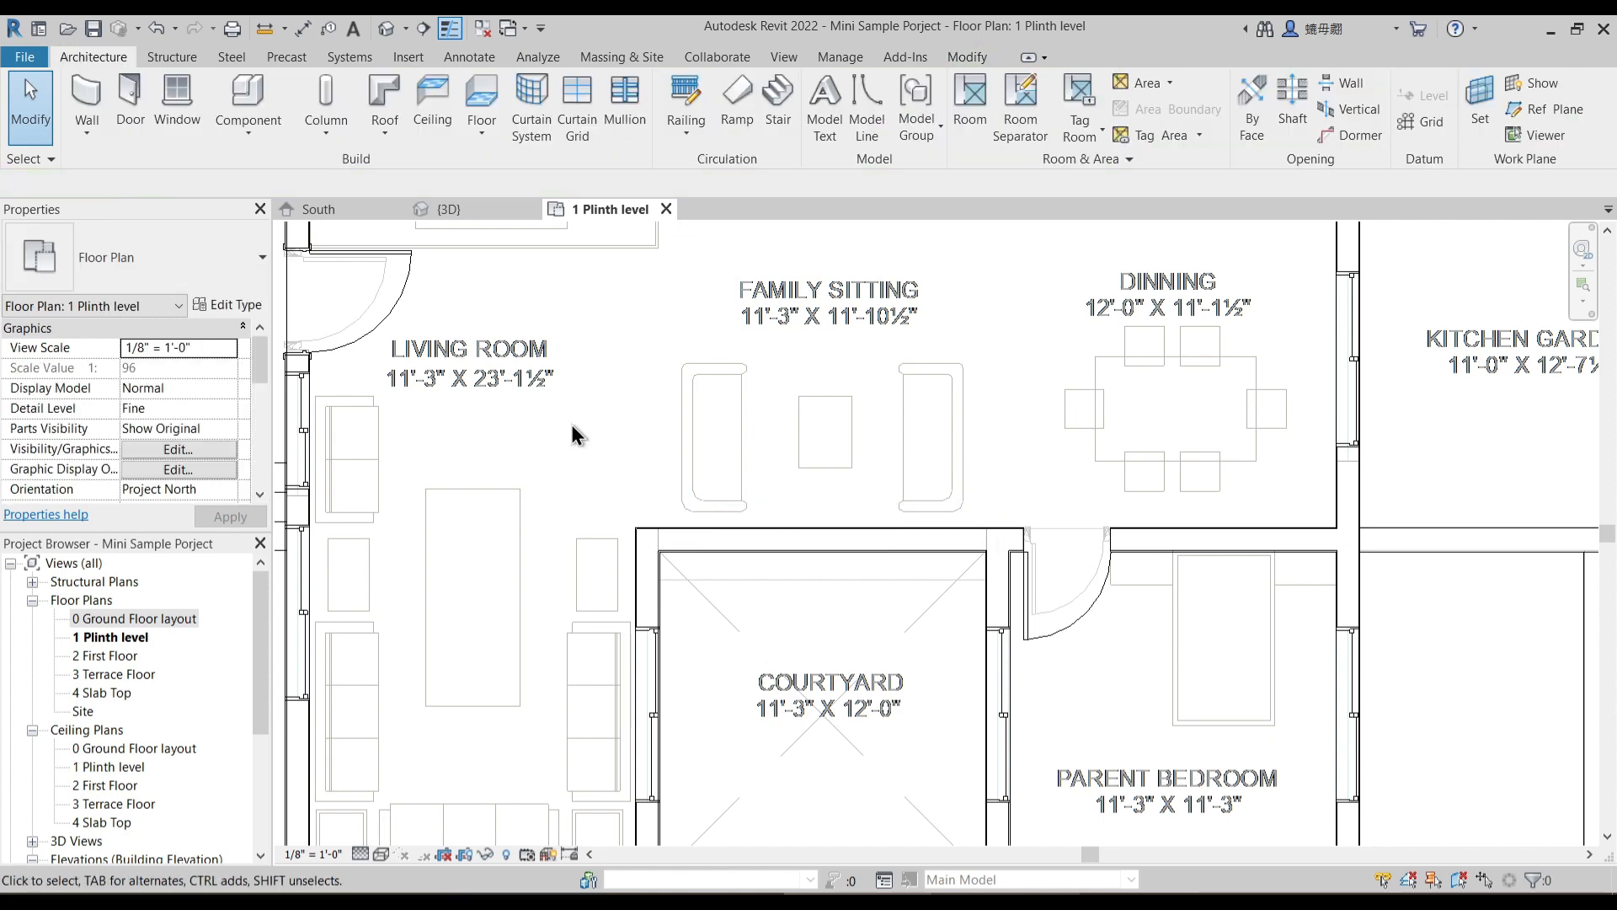
# - Draw a horizontal reference plane along the family sitting side of the courtyard wall, extending past both ends of the wall
pyautogui.click(1531, 114)
pyautogui.scroll(3, 628, 519)
pyautogui.click(643, 487)
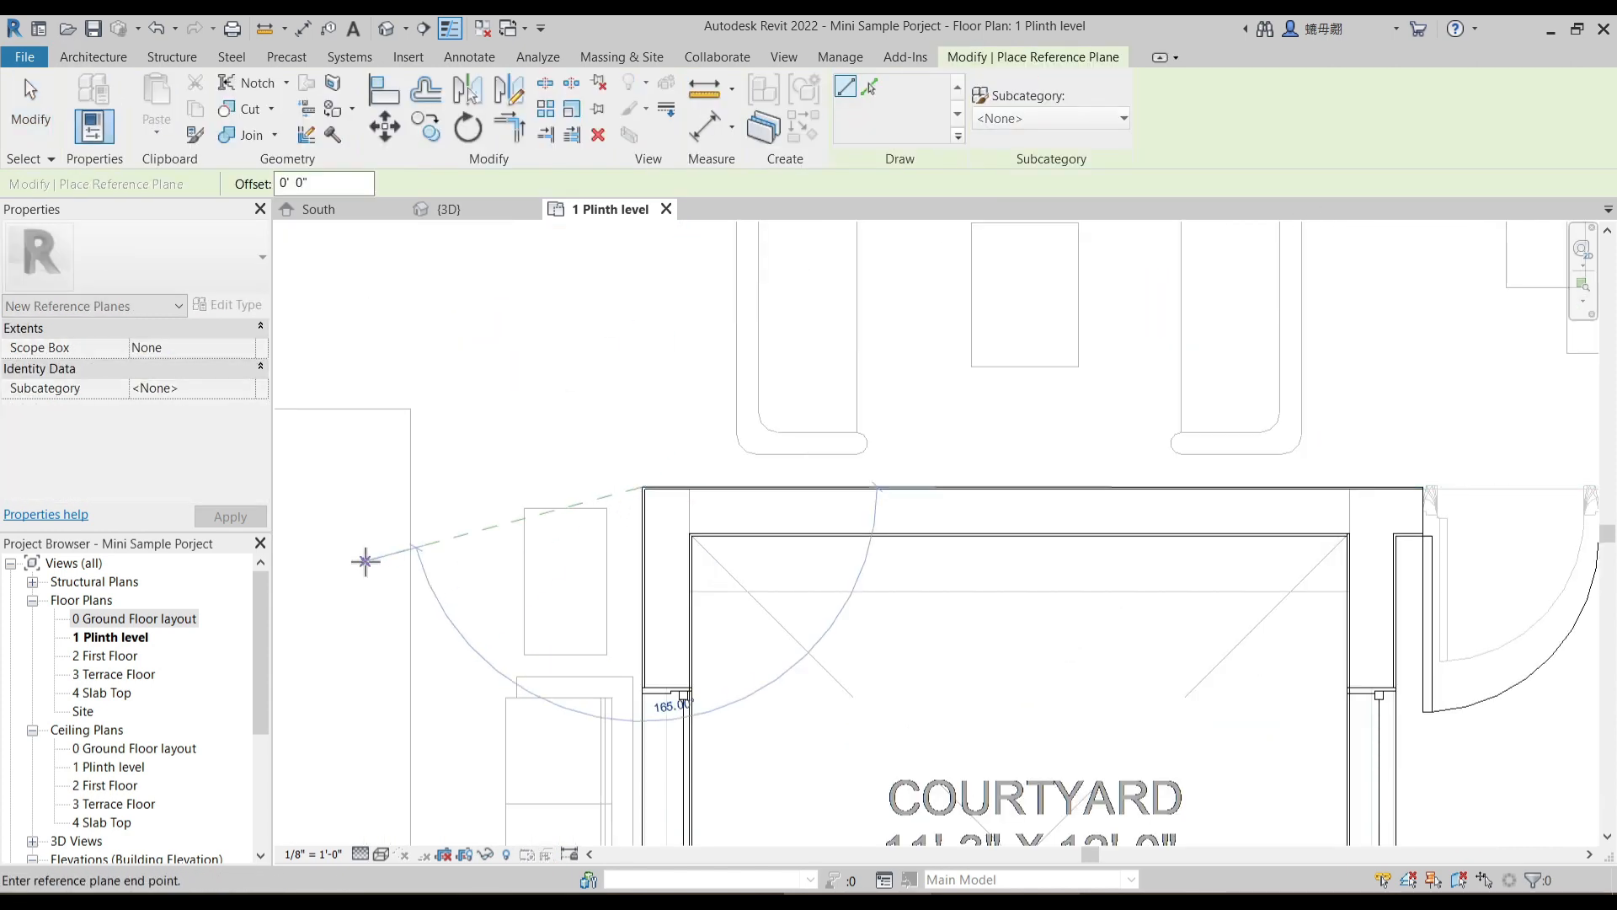
pyautogui.scroll(-2, 365, 561)
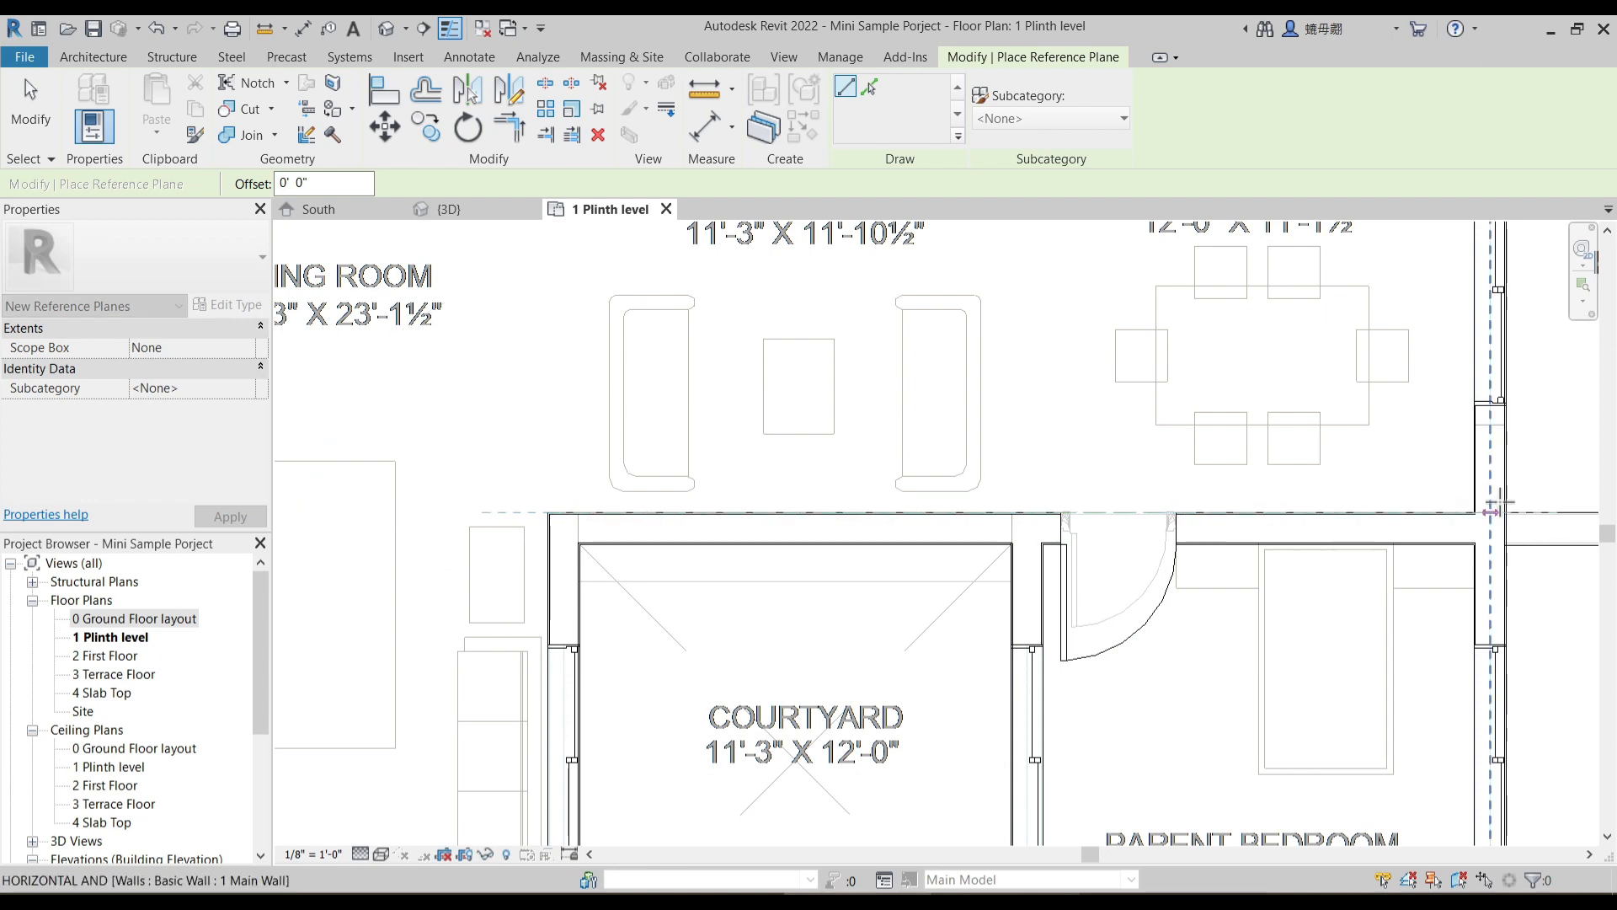
pyautogui.scroll(-3, 817, 578)
pyautogui.click(1507, 541)
pyautogui.press('Escape')
pyautogui.press('Escape')
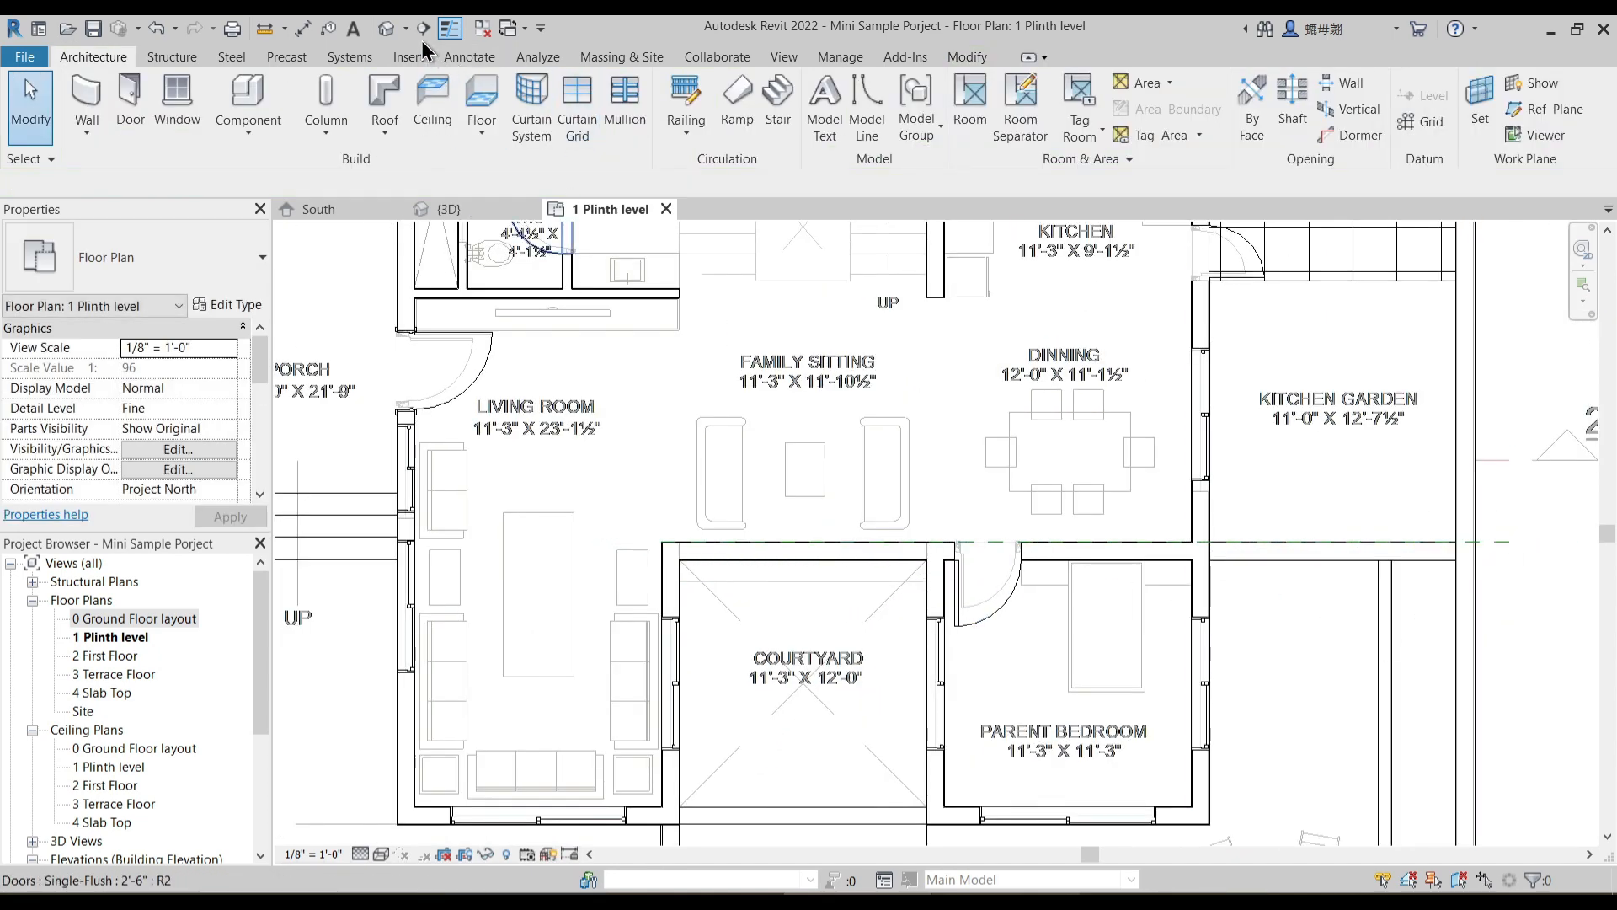
# - Cut a building section from the living room to the dining table and flip it to face the courtyard wall
pyautogui.click(601, 496)
pyautogui.click(993, 496)
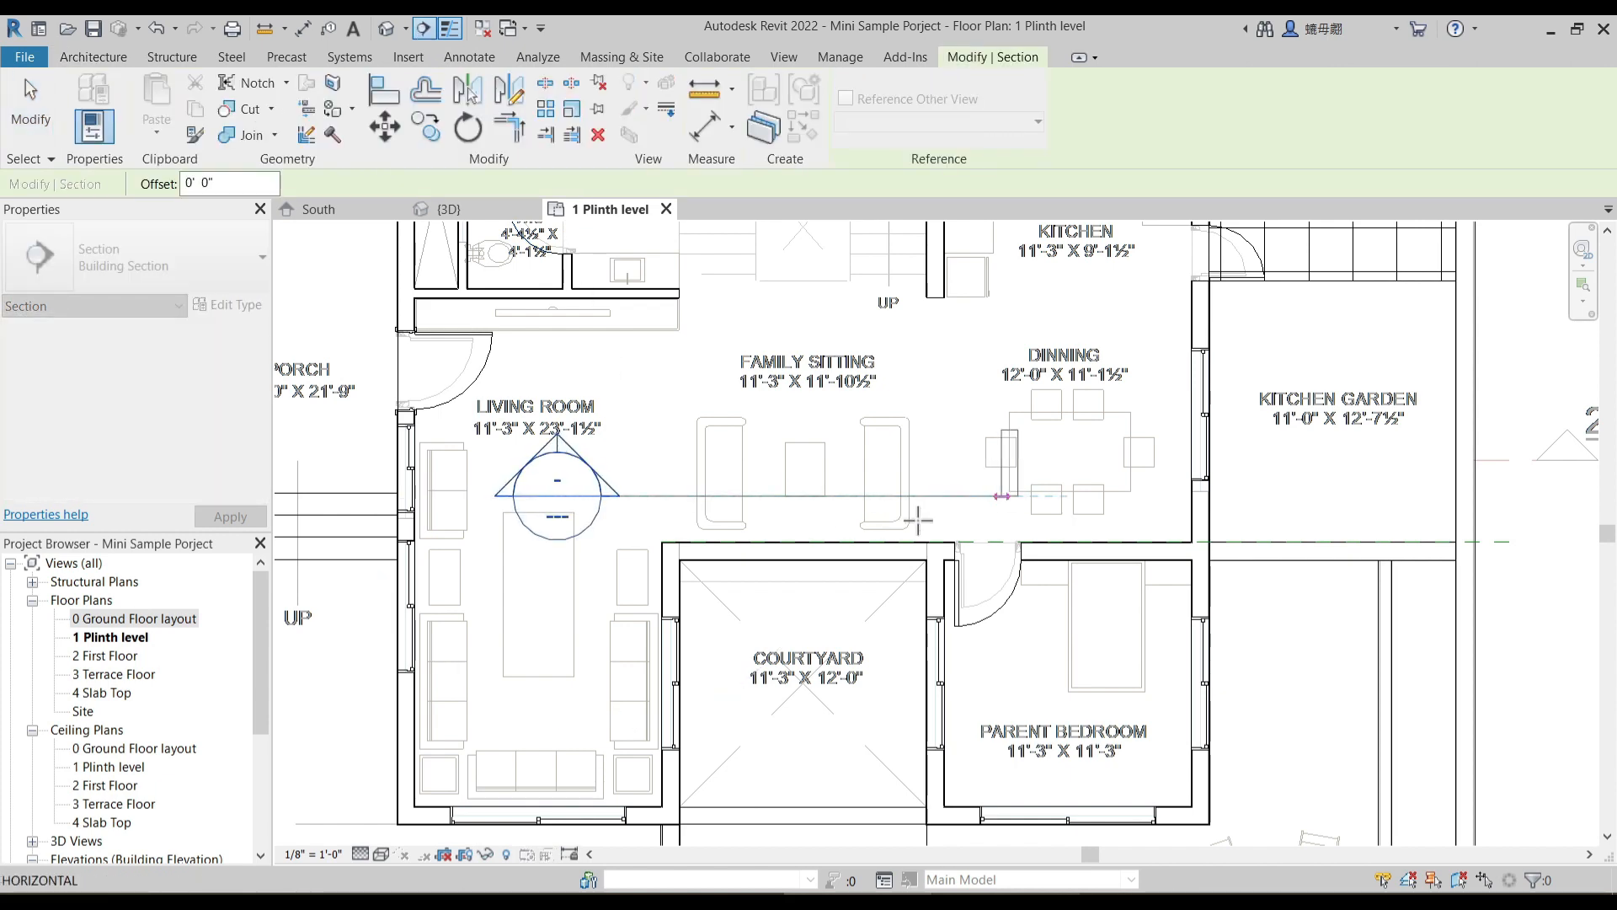
pyautogui.press('Escape')
pyautogui.press('Escape')
pyautogui.click(653, 502)
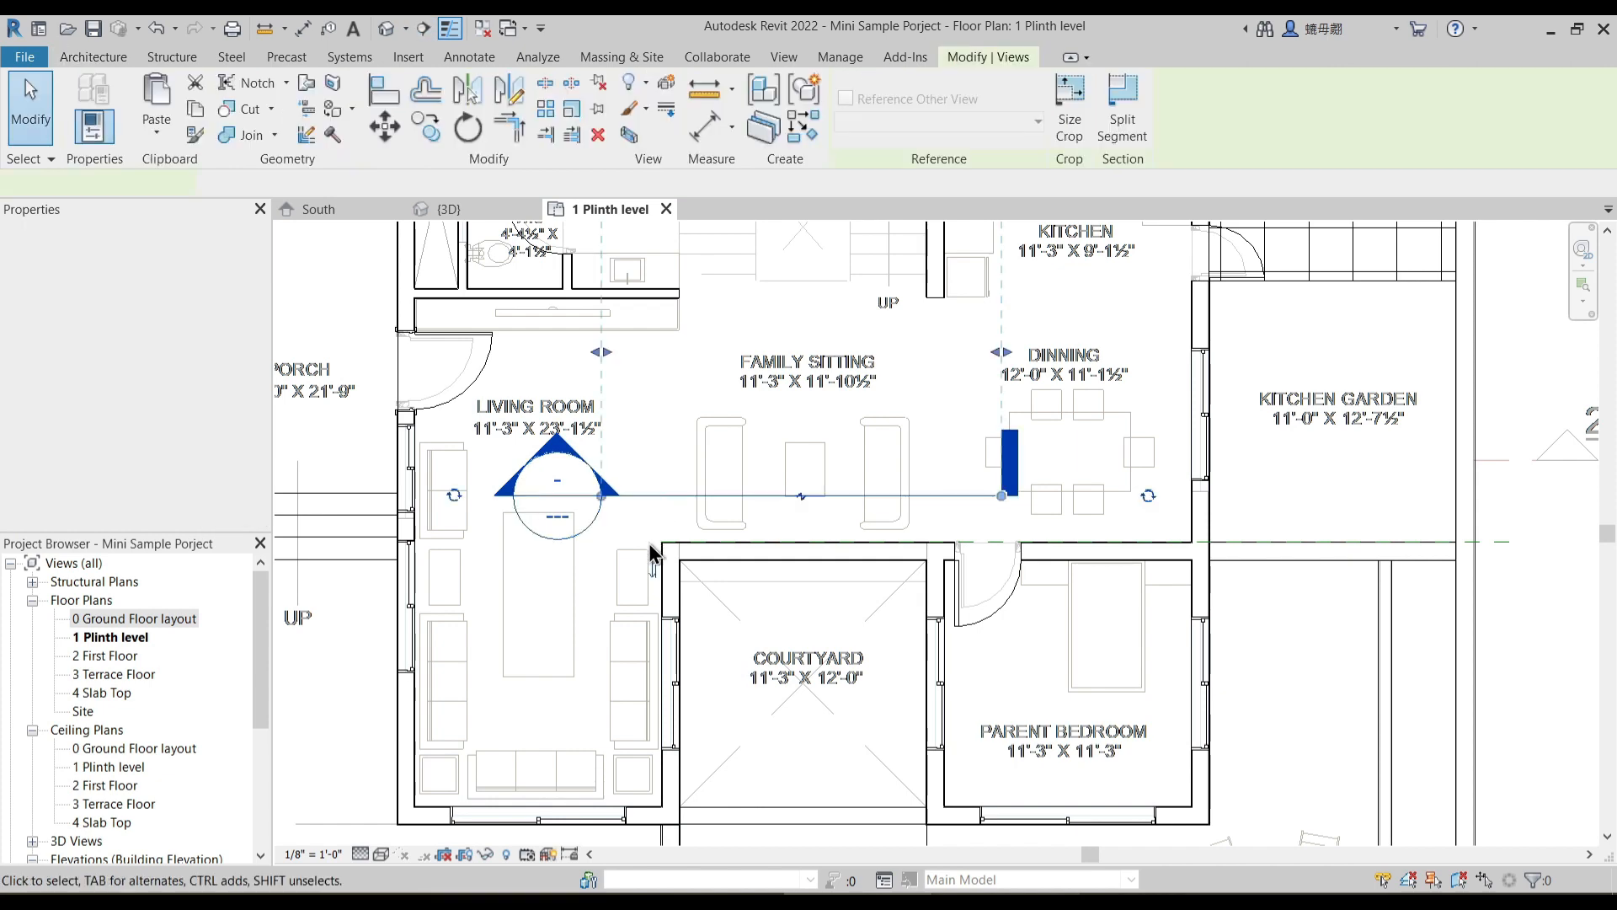
pyautogui.click(656, 572)
pyautogui.press('Escape')
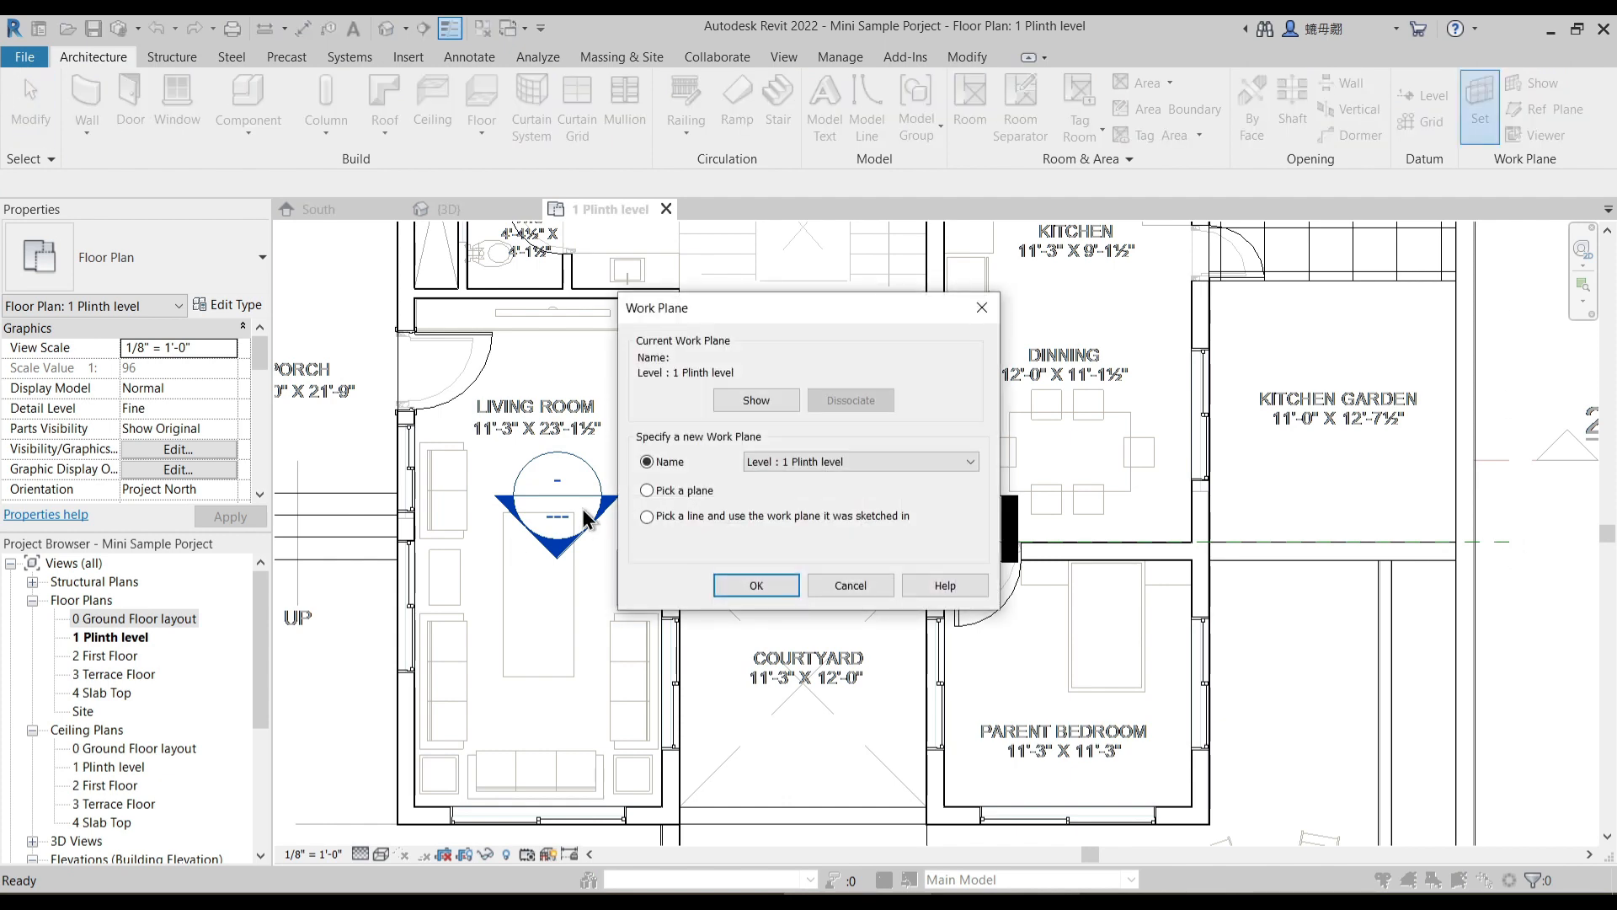
# - Set the work plane by picking the reference plane at the courtyard wall, and open Section 1 as its view
pyautogui.click(752, 584)
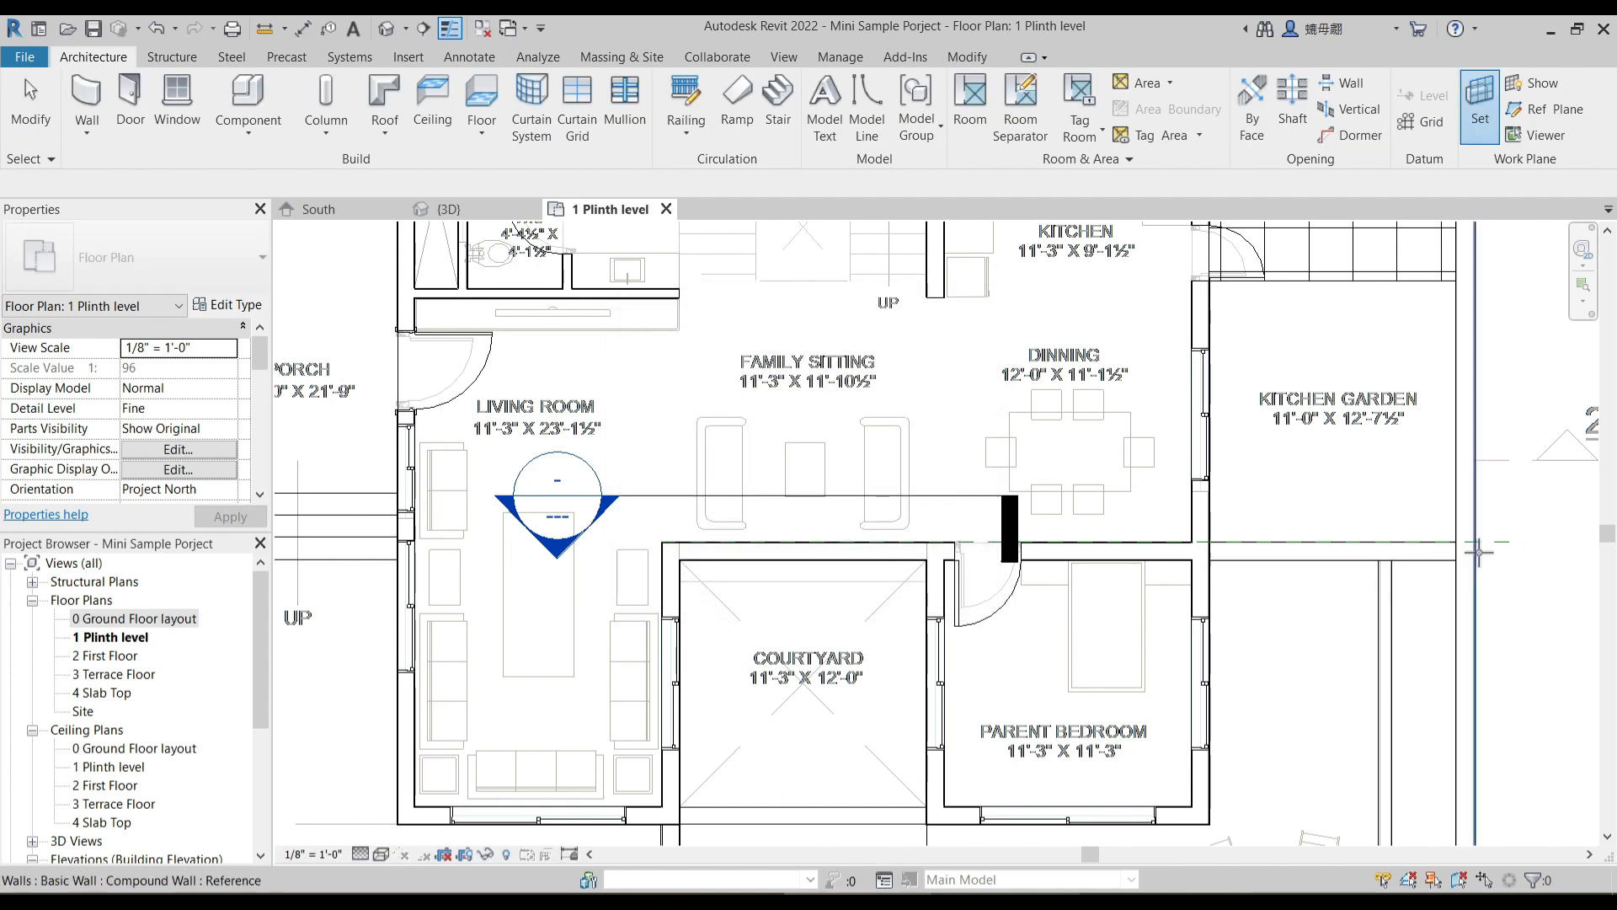
pyautogui.click(839, 516)
pyautogui.click(473, 318)
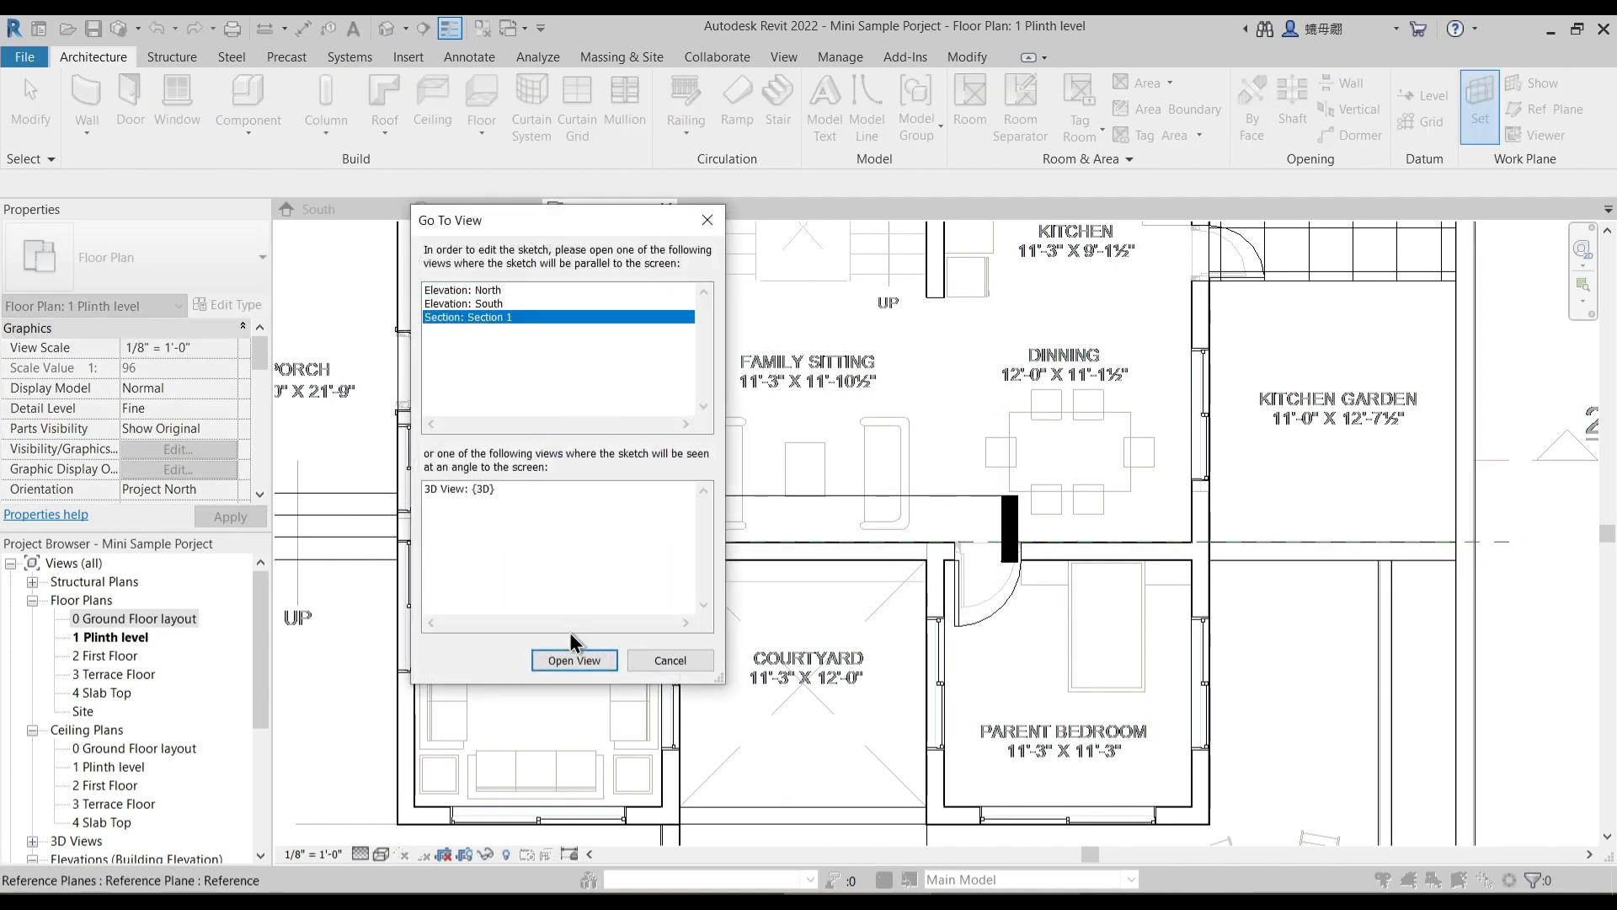
pyautogui.click(573, 660)
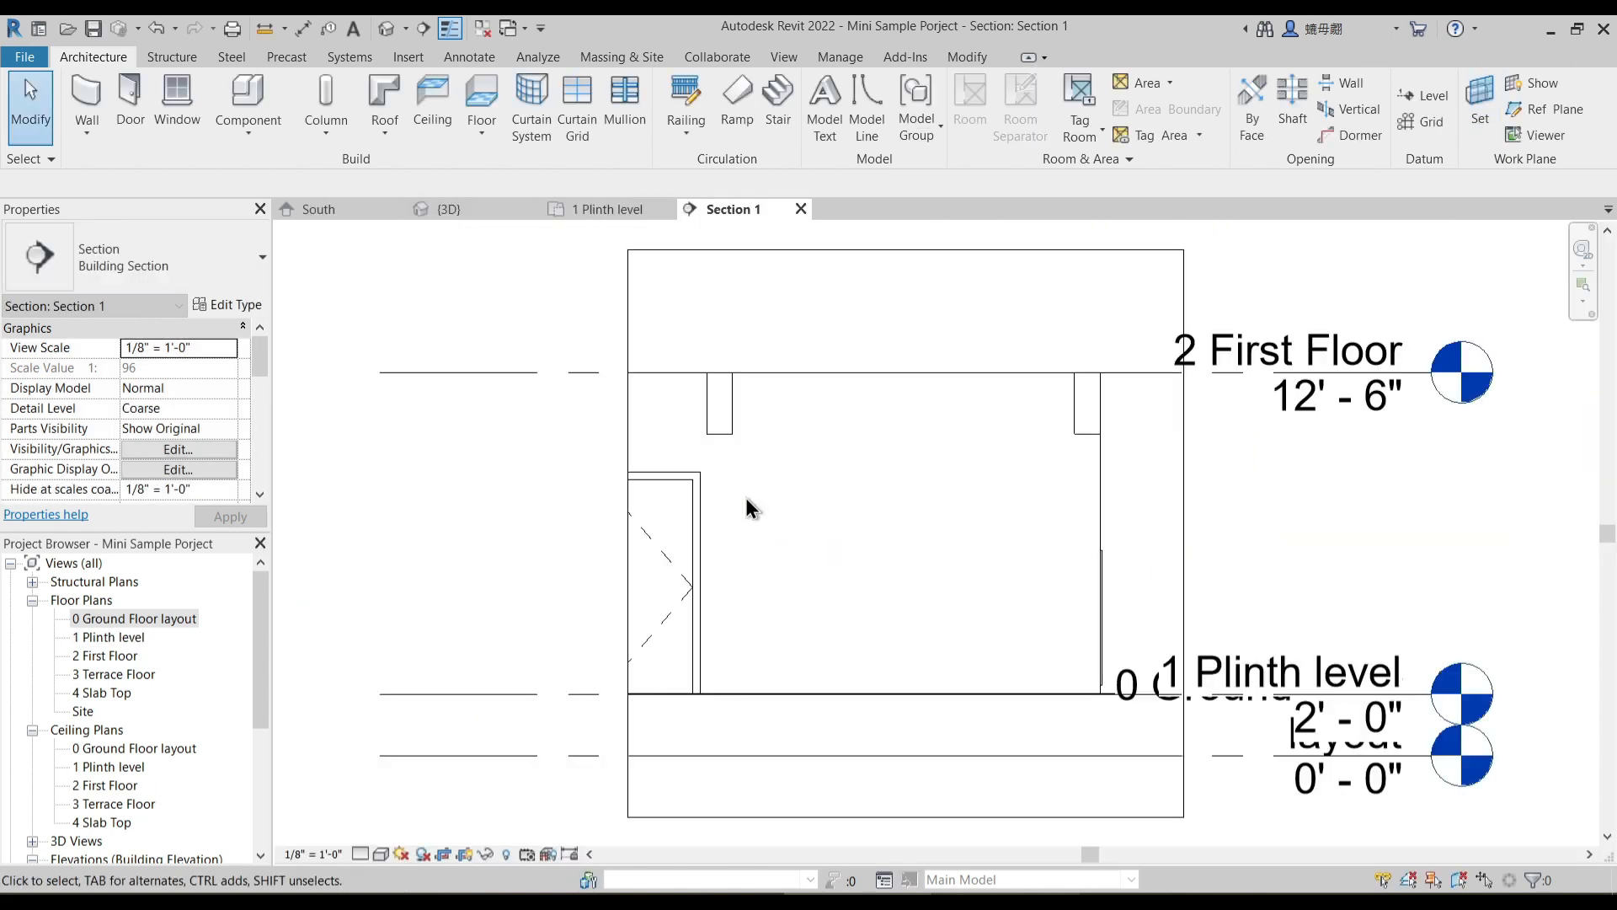
# - Select the wall between family sitting and courtyard in the plinth level plan and open its profile for editing in Section 1
pyautogui.click(583, 208)
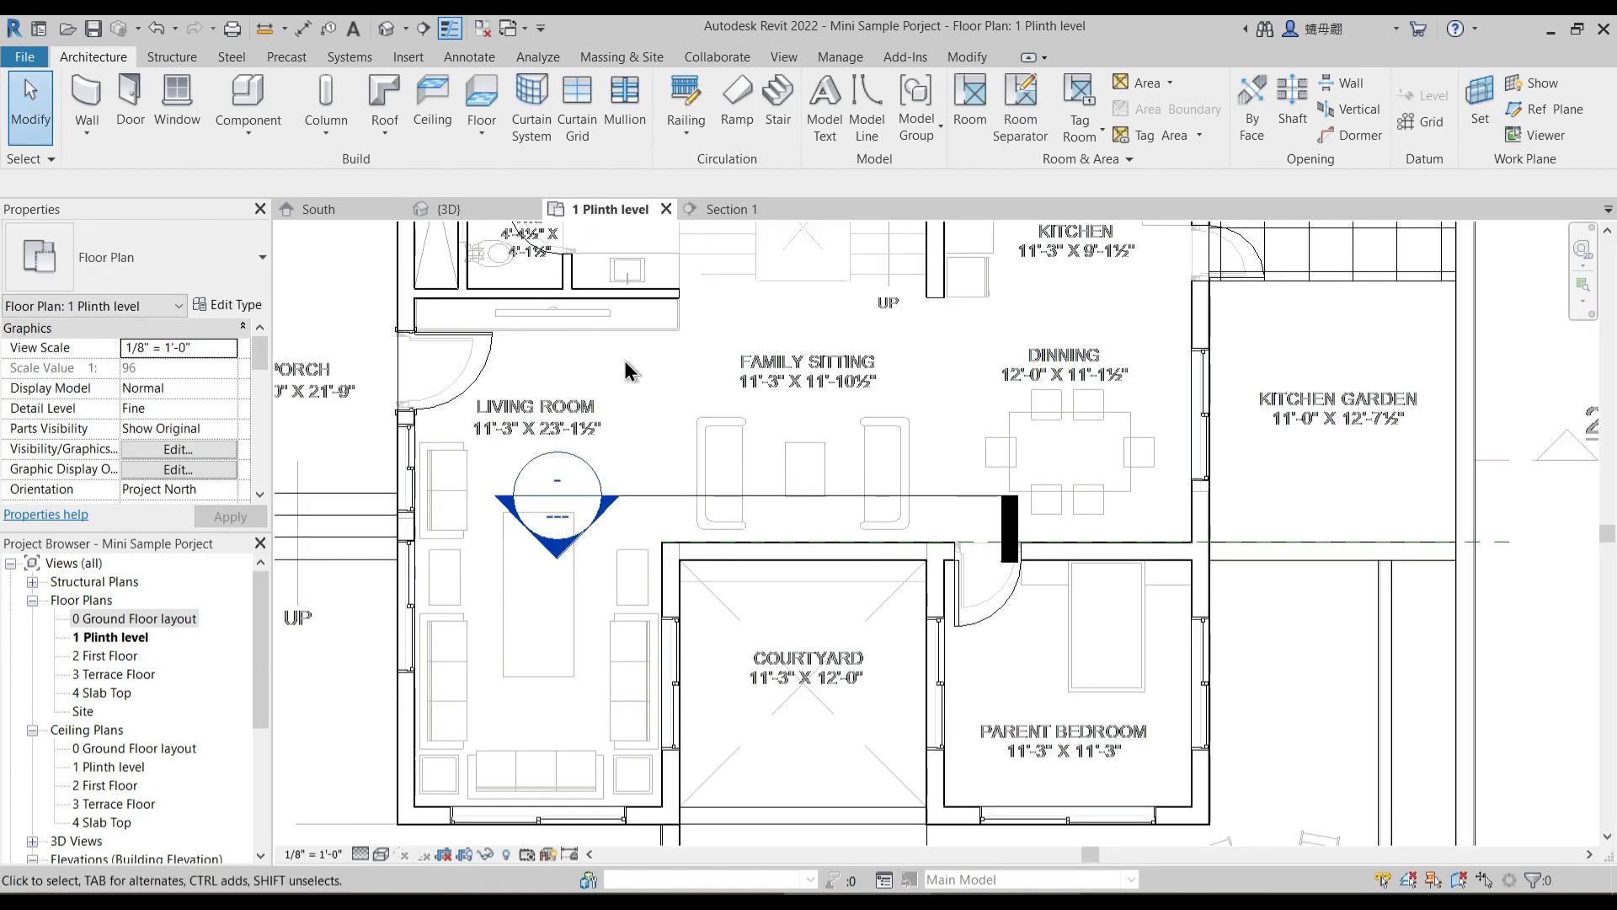
pyautogui.click(817, 558)
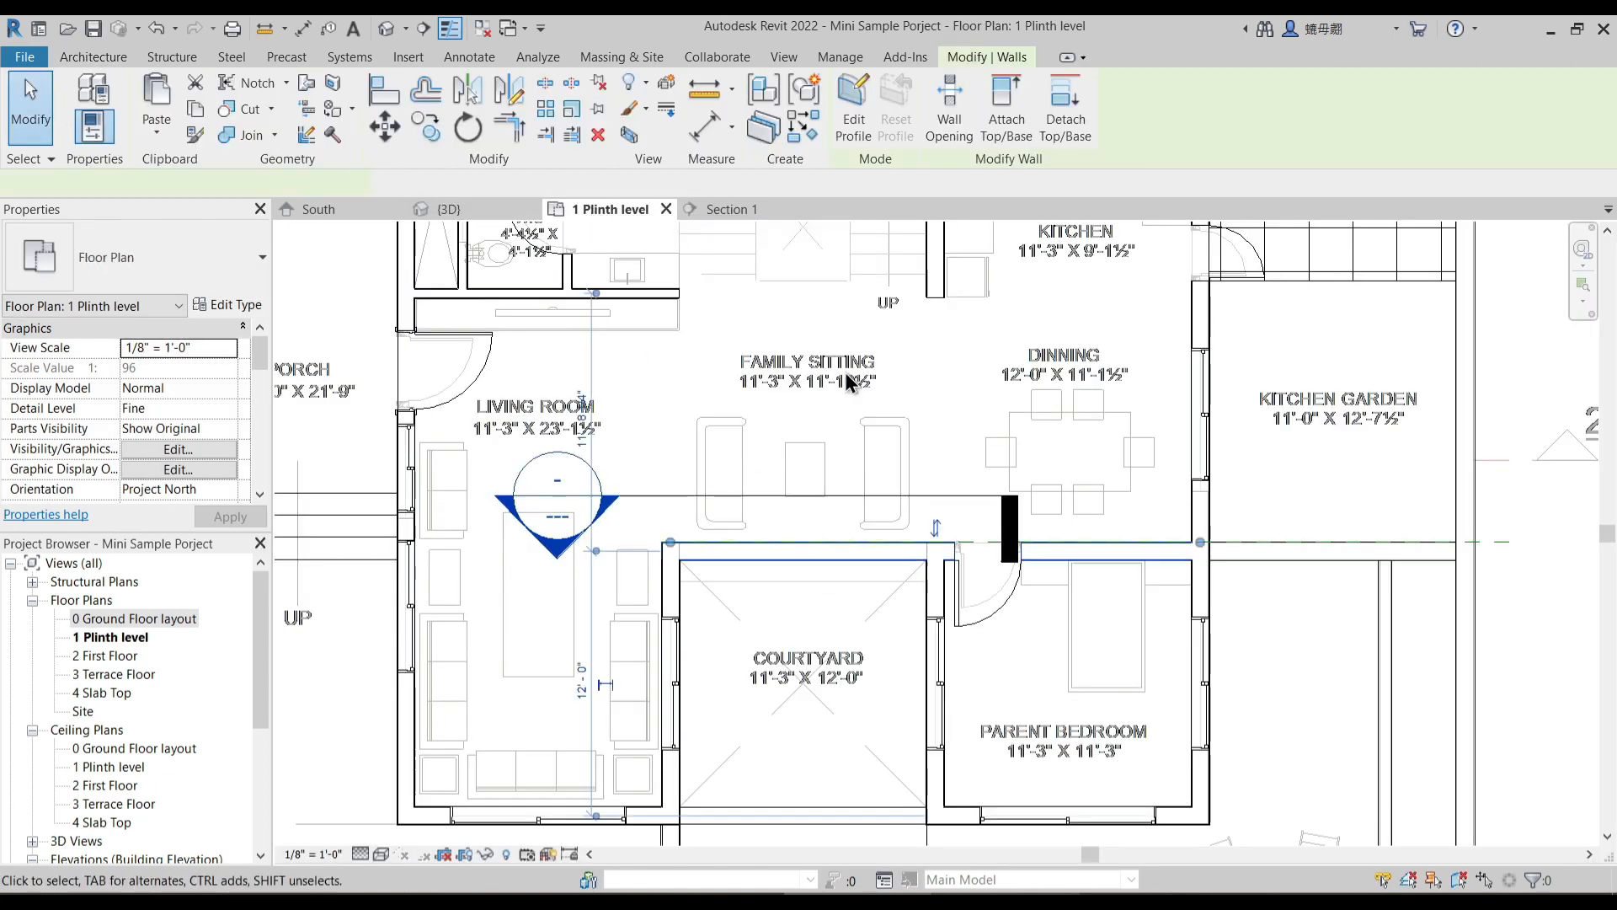
pyautogui.click(737, 208)
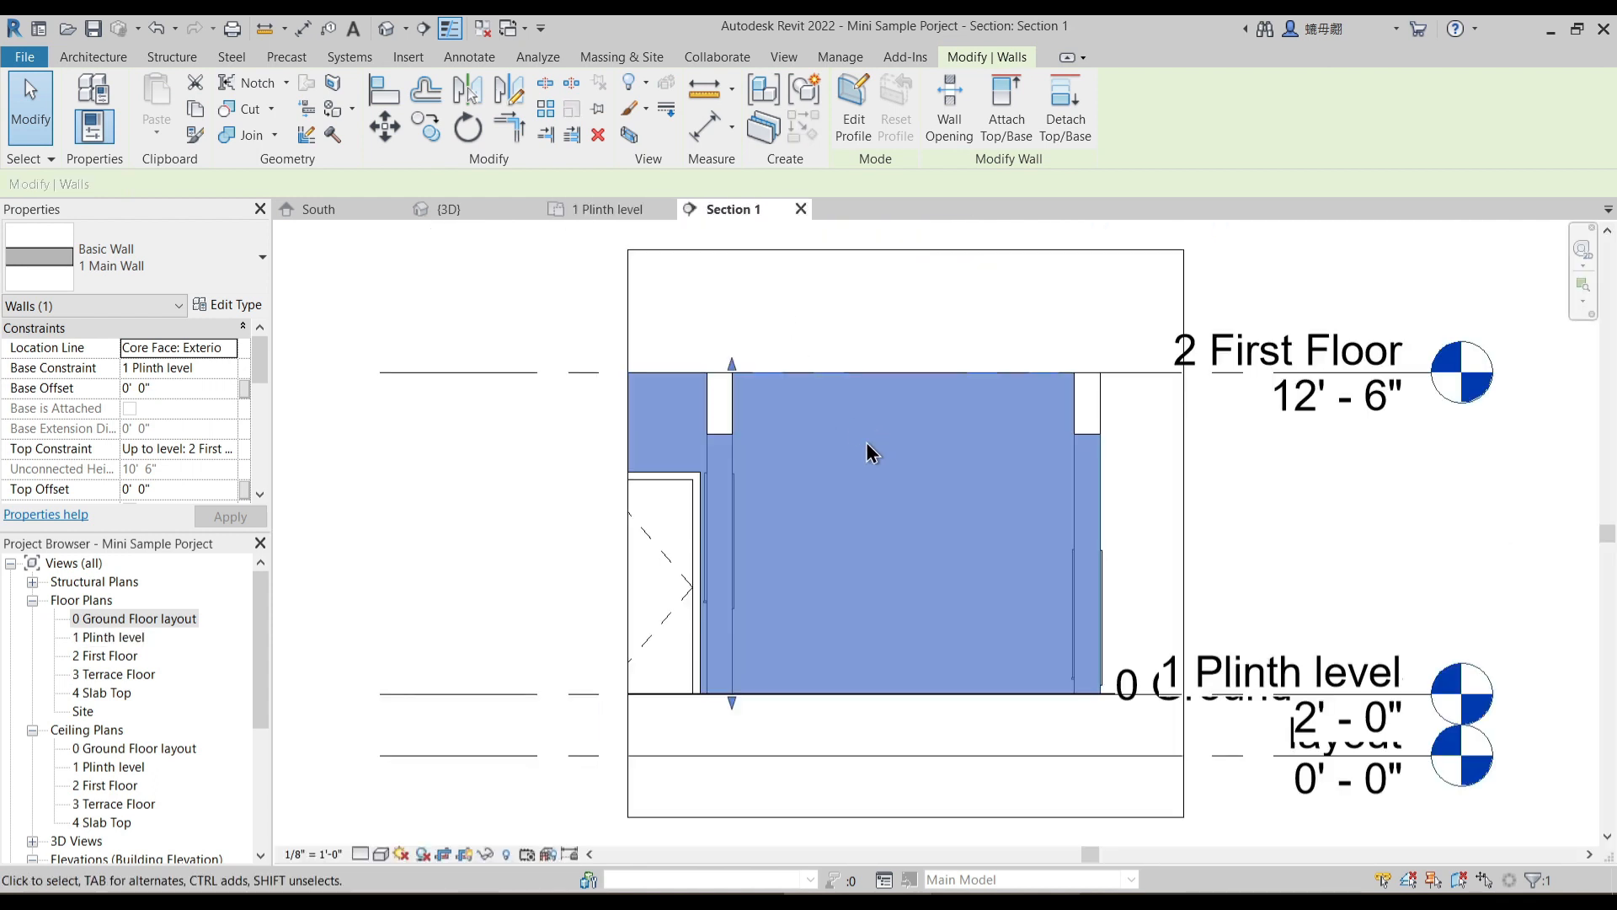
pyautogui.click(855, 126)
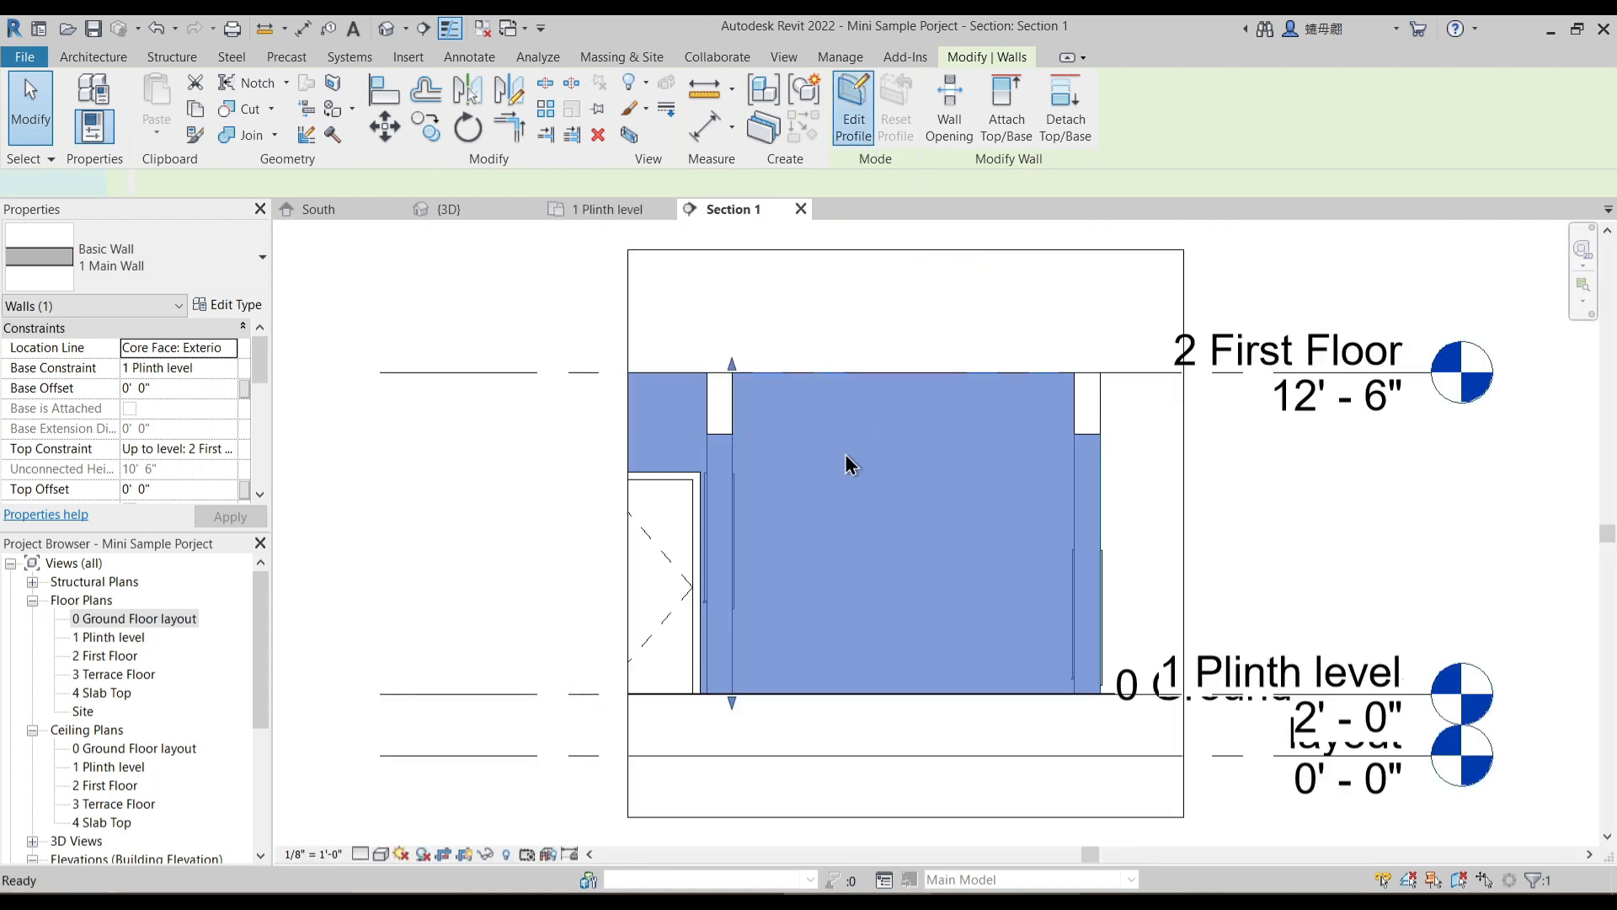
pyautogui.moveTo(824, 532); pyautogui.dragTo(799, 531, button='middle')
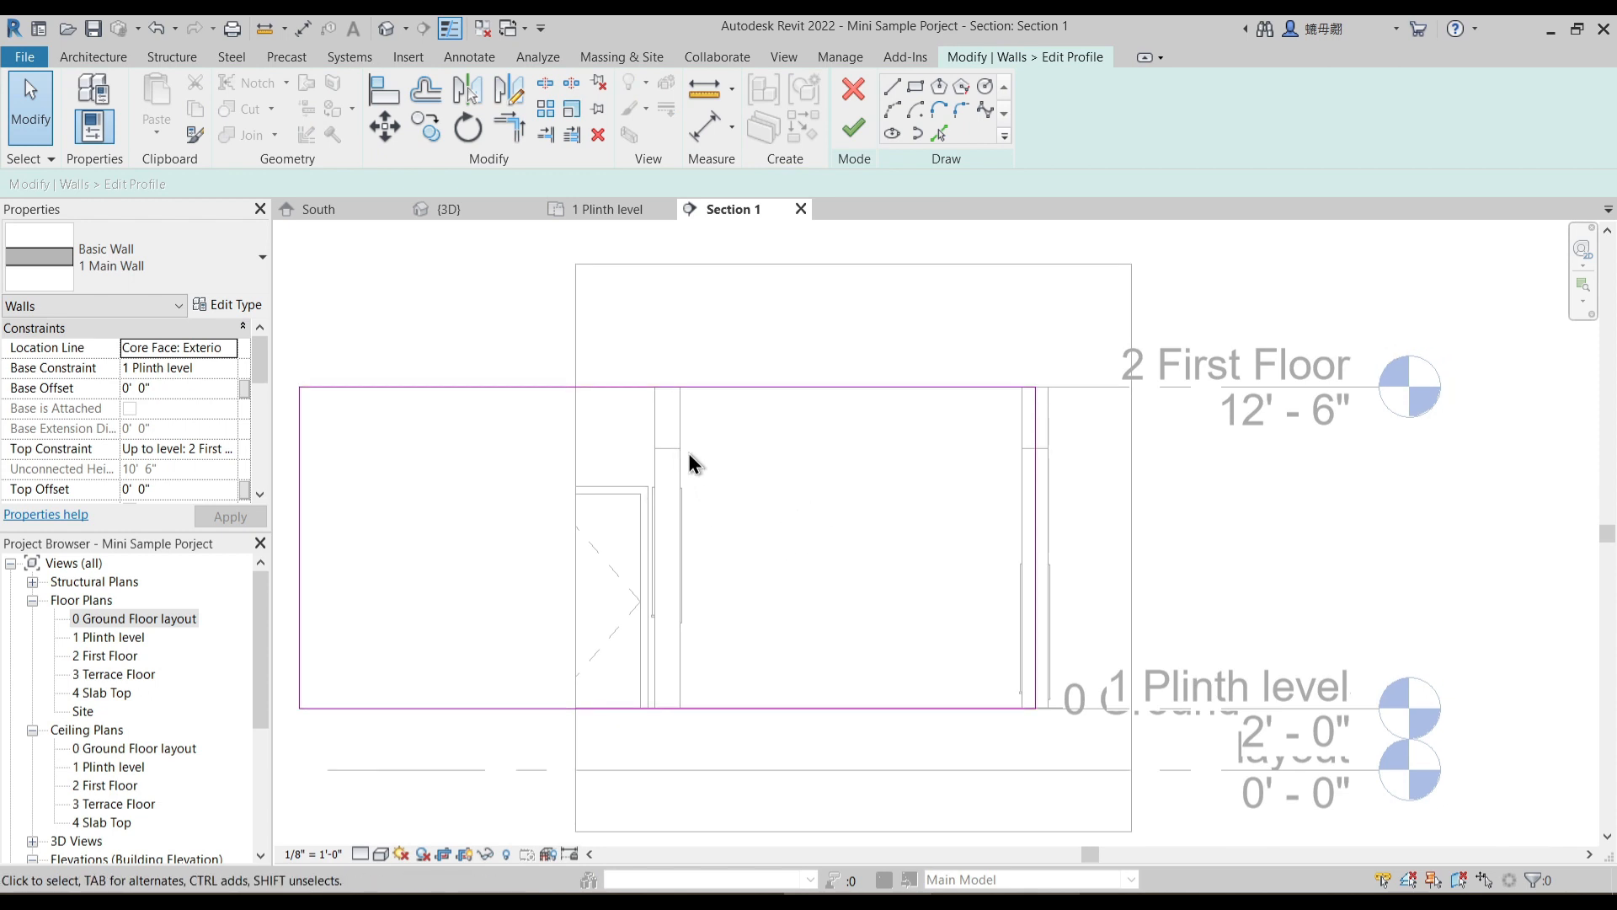
# - Sketch a horizontal line about 11'-2" long between the two courtyard side walls, level with the underside of their beams
pyautogui.click(892, 86)
pyautogui.click(680, 447)
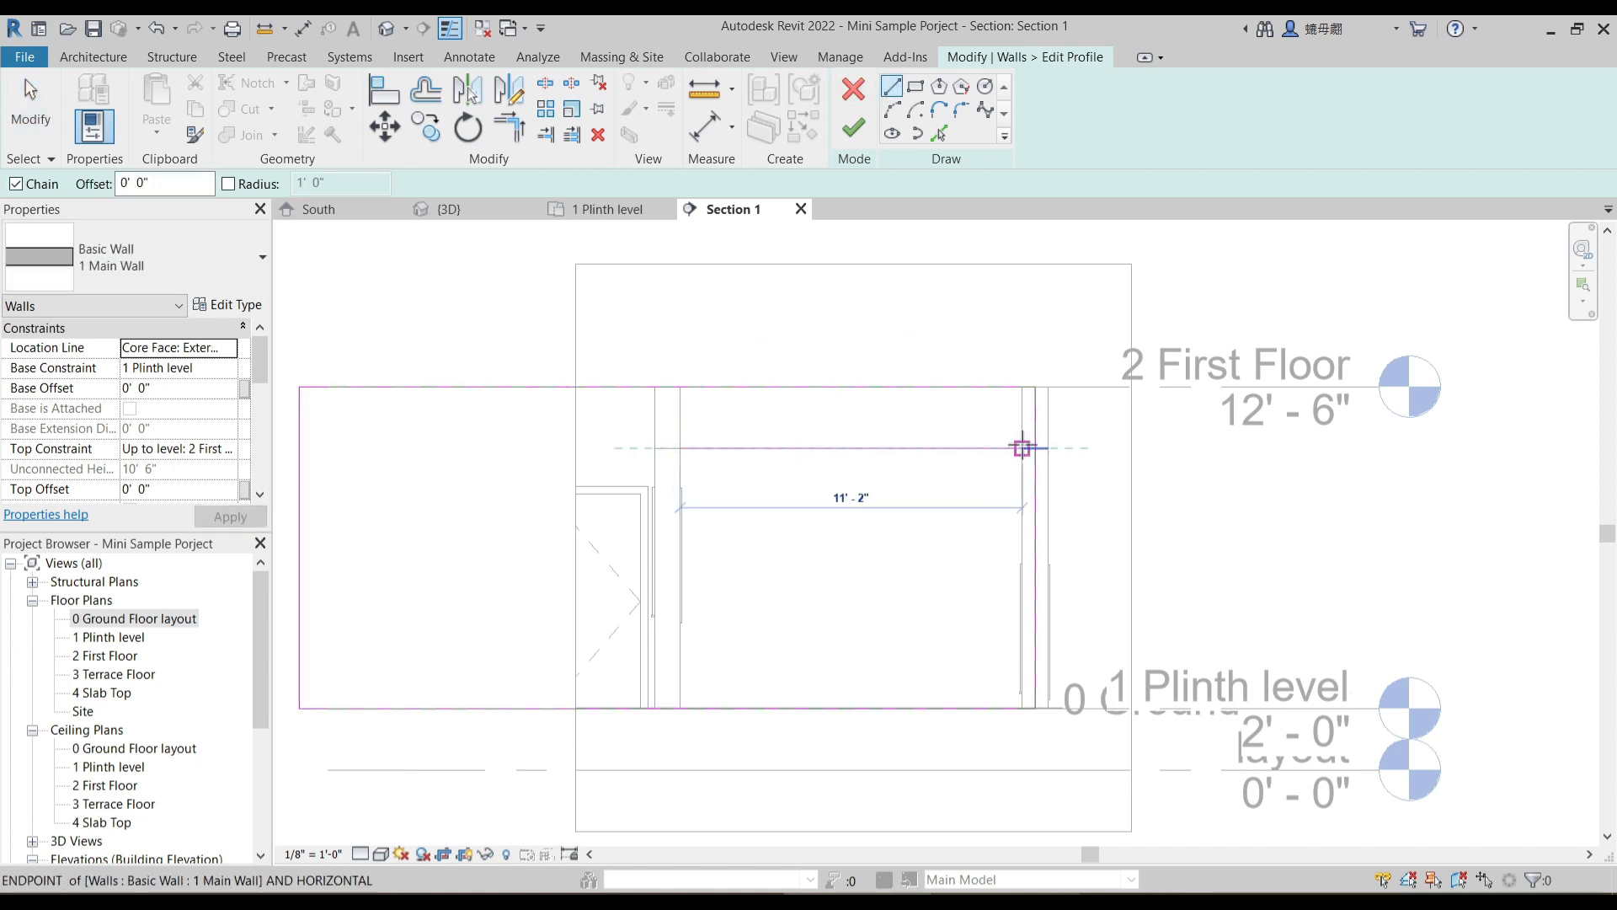
pyautogui.click(1021, 447)
pyautogui.press('Escape')
pyautogui.press('Escape')
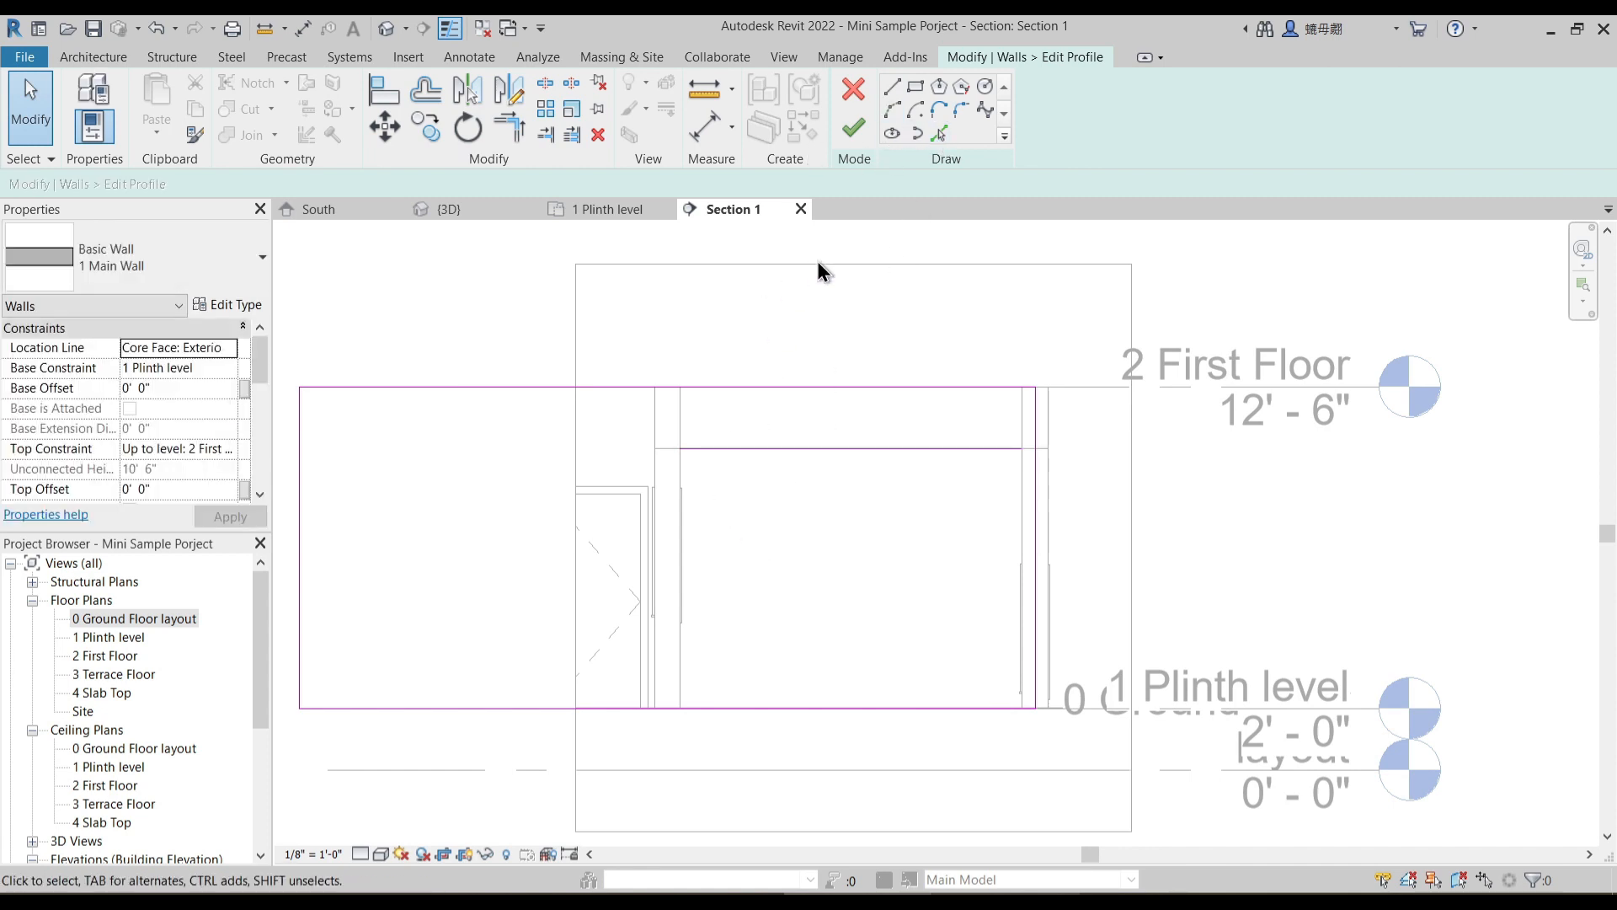
# - Split the bottom line of the wall profile between the courtyard side walls
pyautogui.click(545, 88)
pyautogui.press('t')
pyautogui.press('r')
pyautogui.click(642, 707)
pyautogui.press('Escape')
pyautogui.press('Escape')
# - Sketch the opening's two vertical sides between the wall profile's bottom line and the ends of the horizontal header line
pyautogui.moveTo(752, 383); pyautogui.dragTo(756, 360, button='middle')
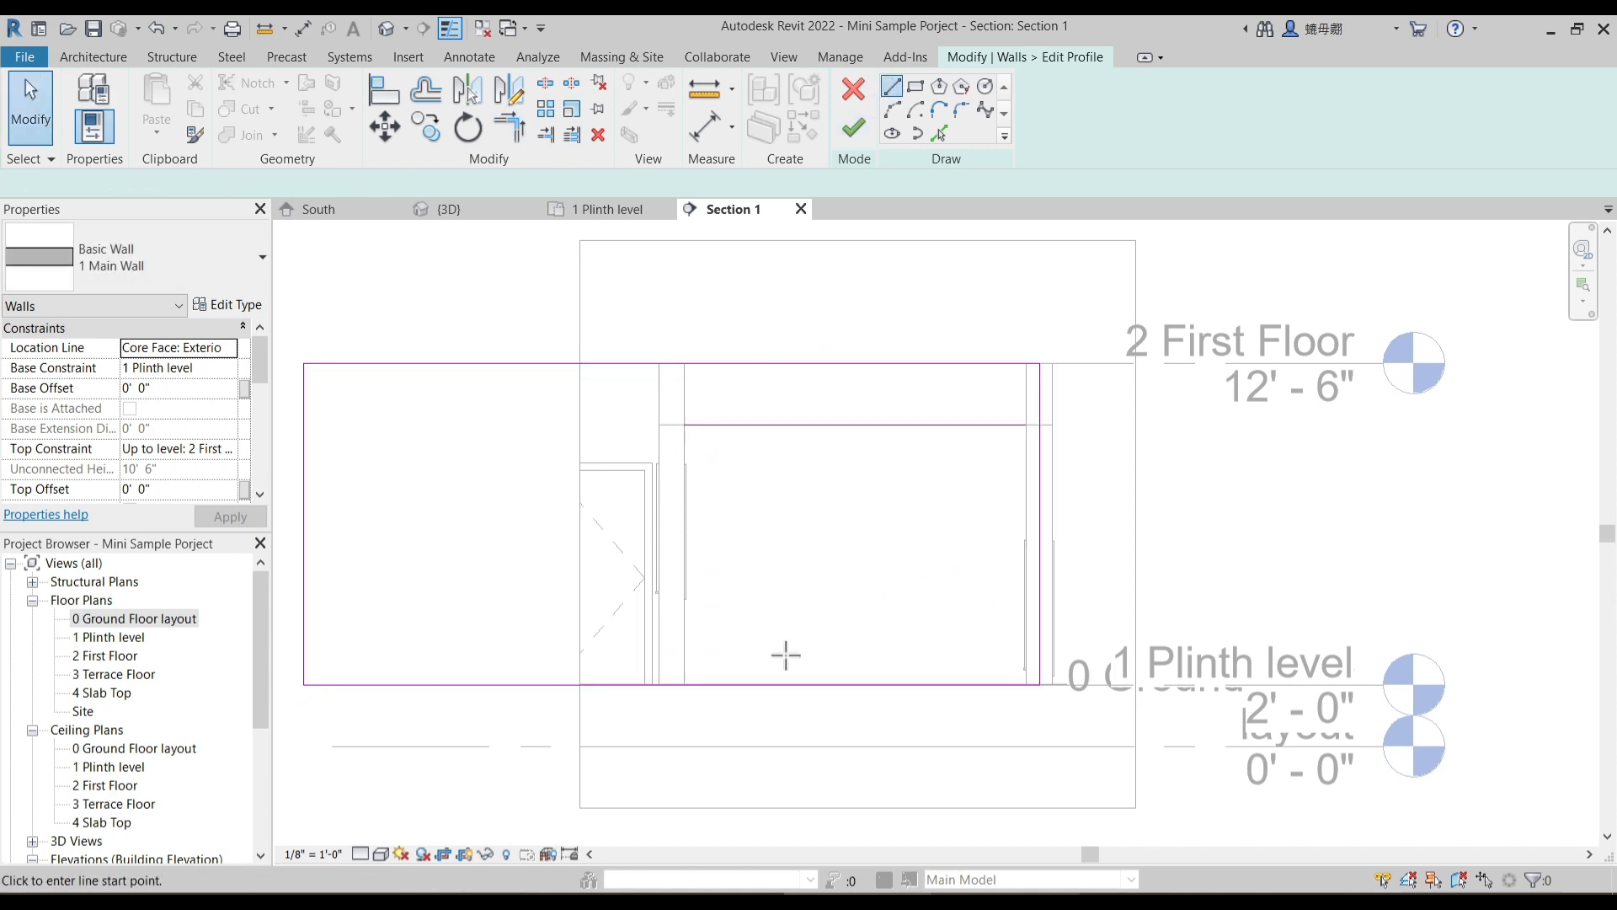
pyautogui.click(684, 685)
pyautogui.click(683, 425)
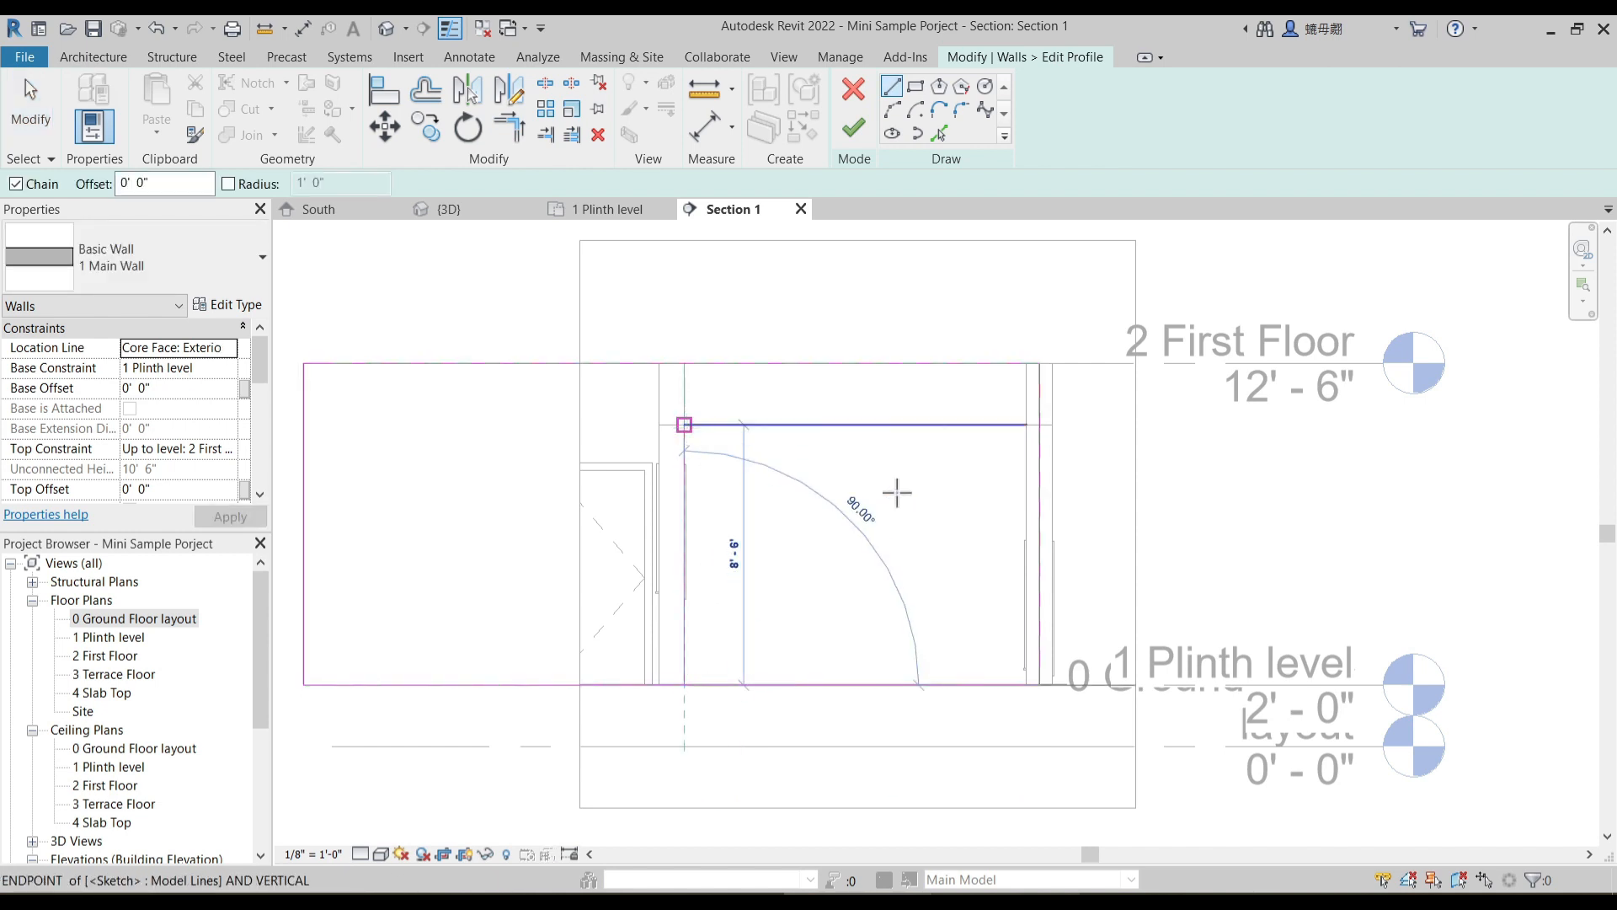
pyautogui.click(1026, 424)
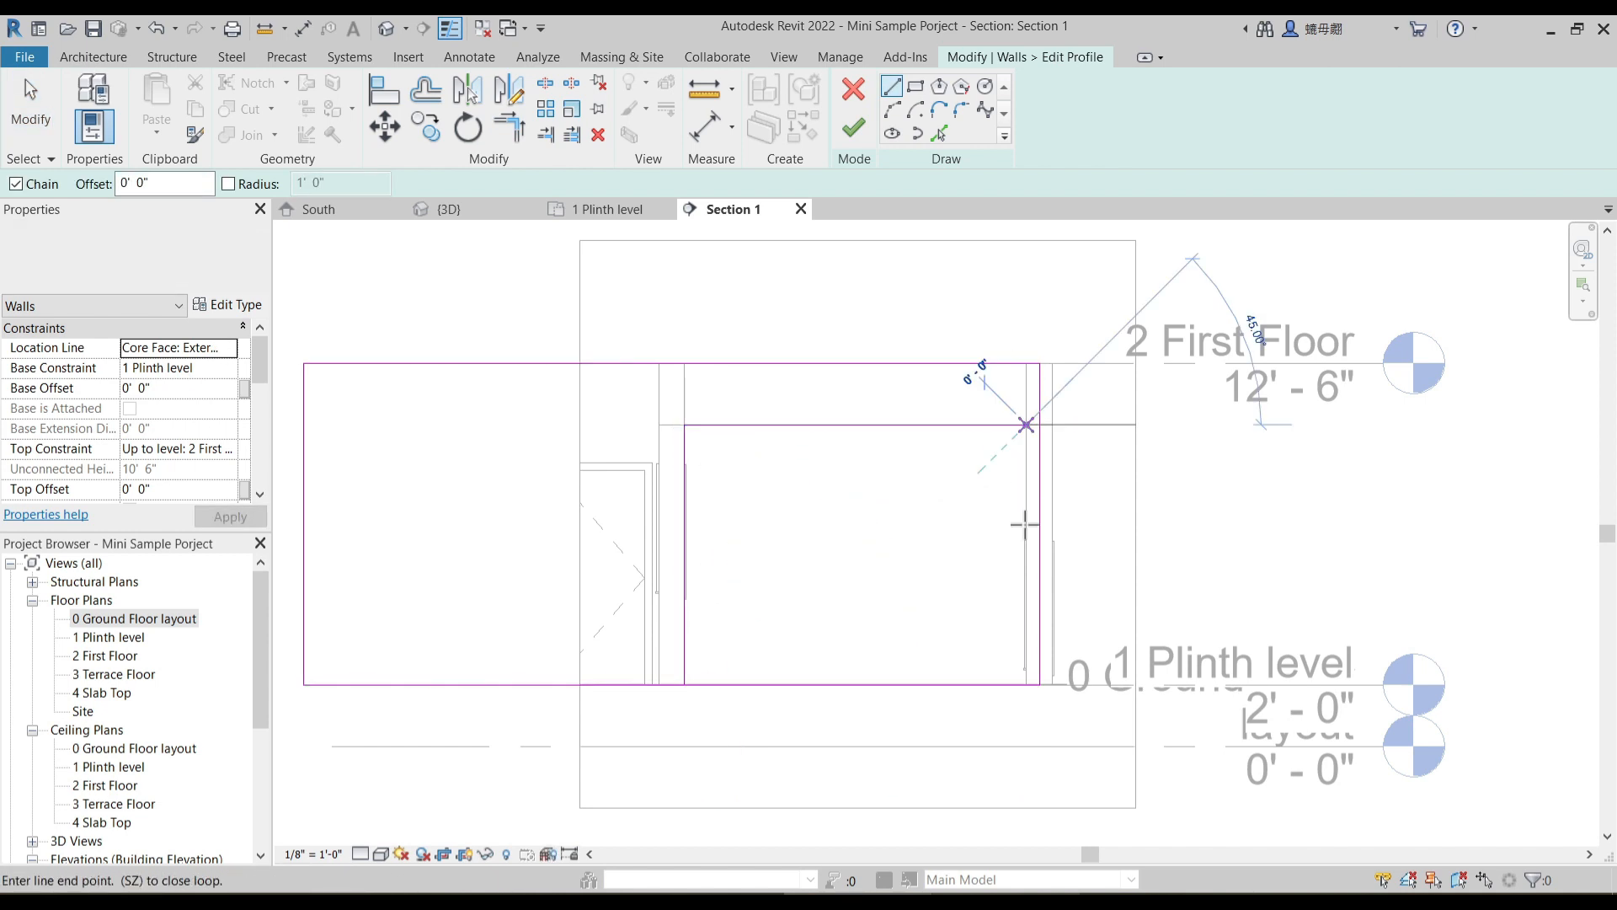
pyautogui.click(1028, 682)
pyautogui.press('Escape')
pyautogui.press('Escape')
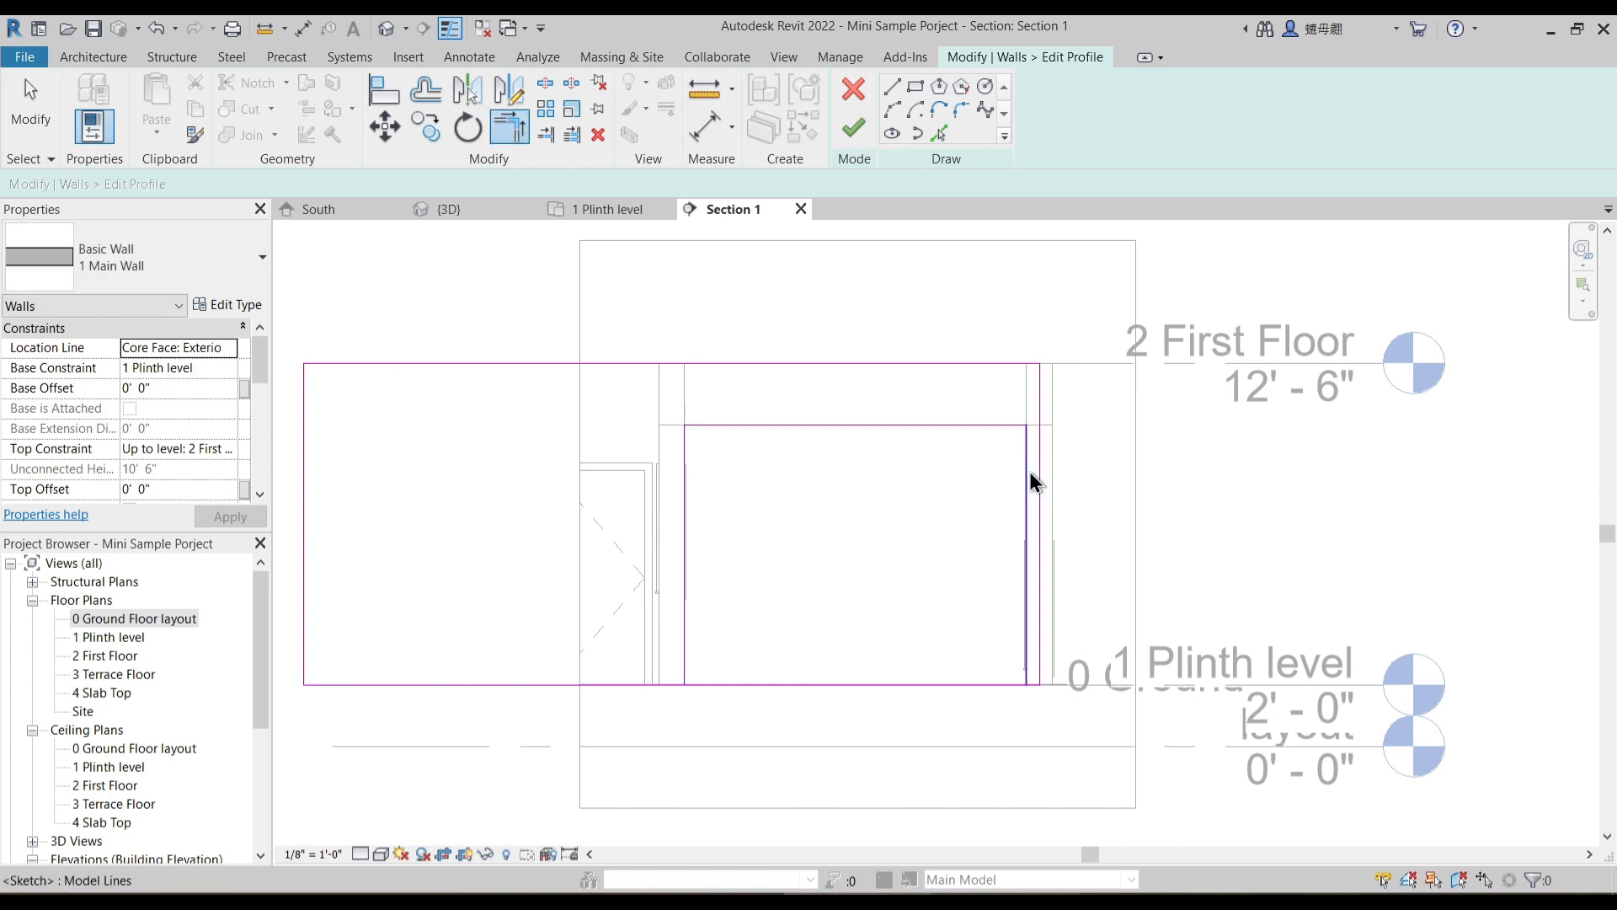
# - Try to finish the edited wall profile
pyautogui.scroll(2, 1028, 465)
pyautogui.press('Escape')
pyautogui.scroll(-1, 741, 532)
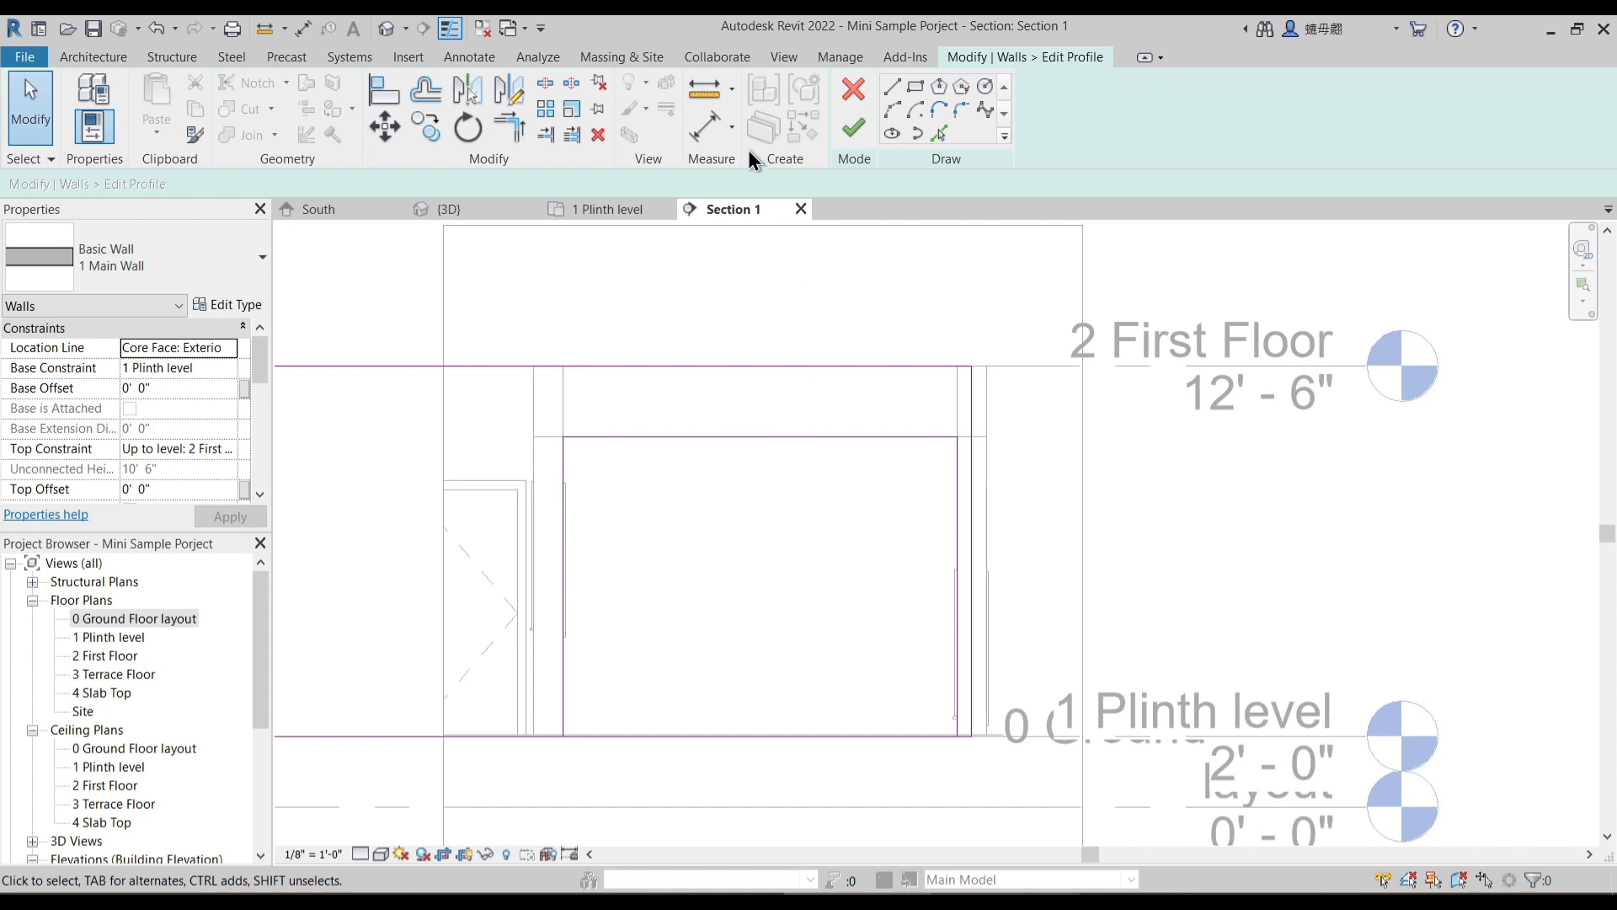
pyautogui.click(855, 143)
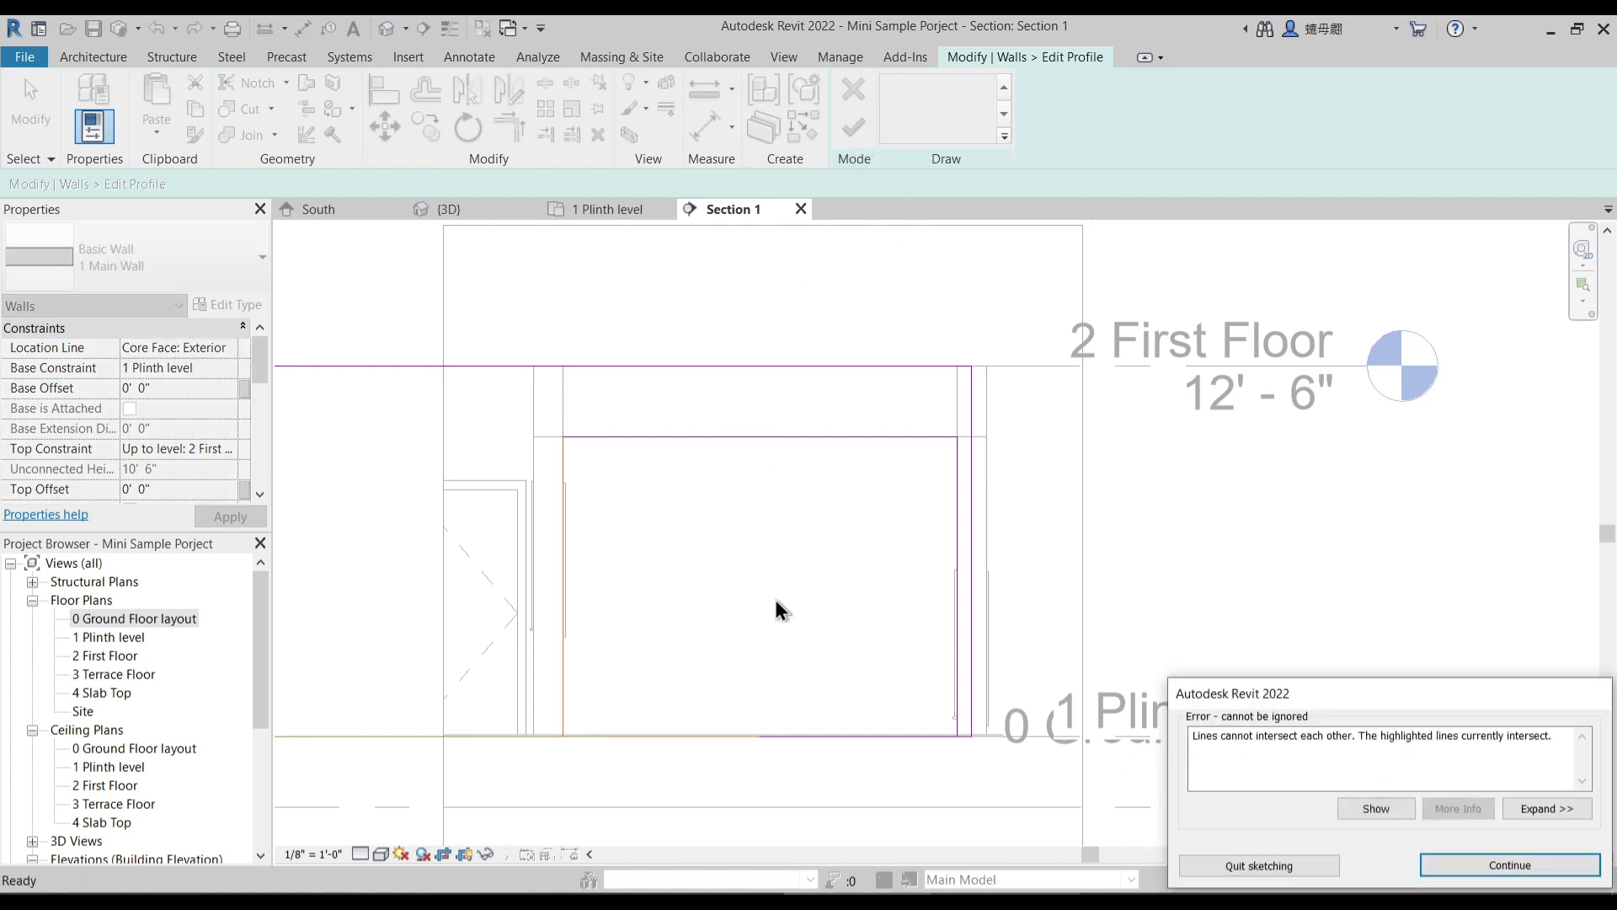
pyautogui.press('Return')
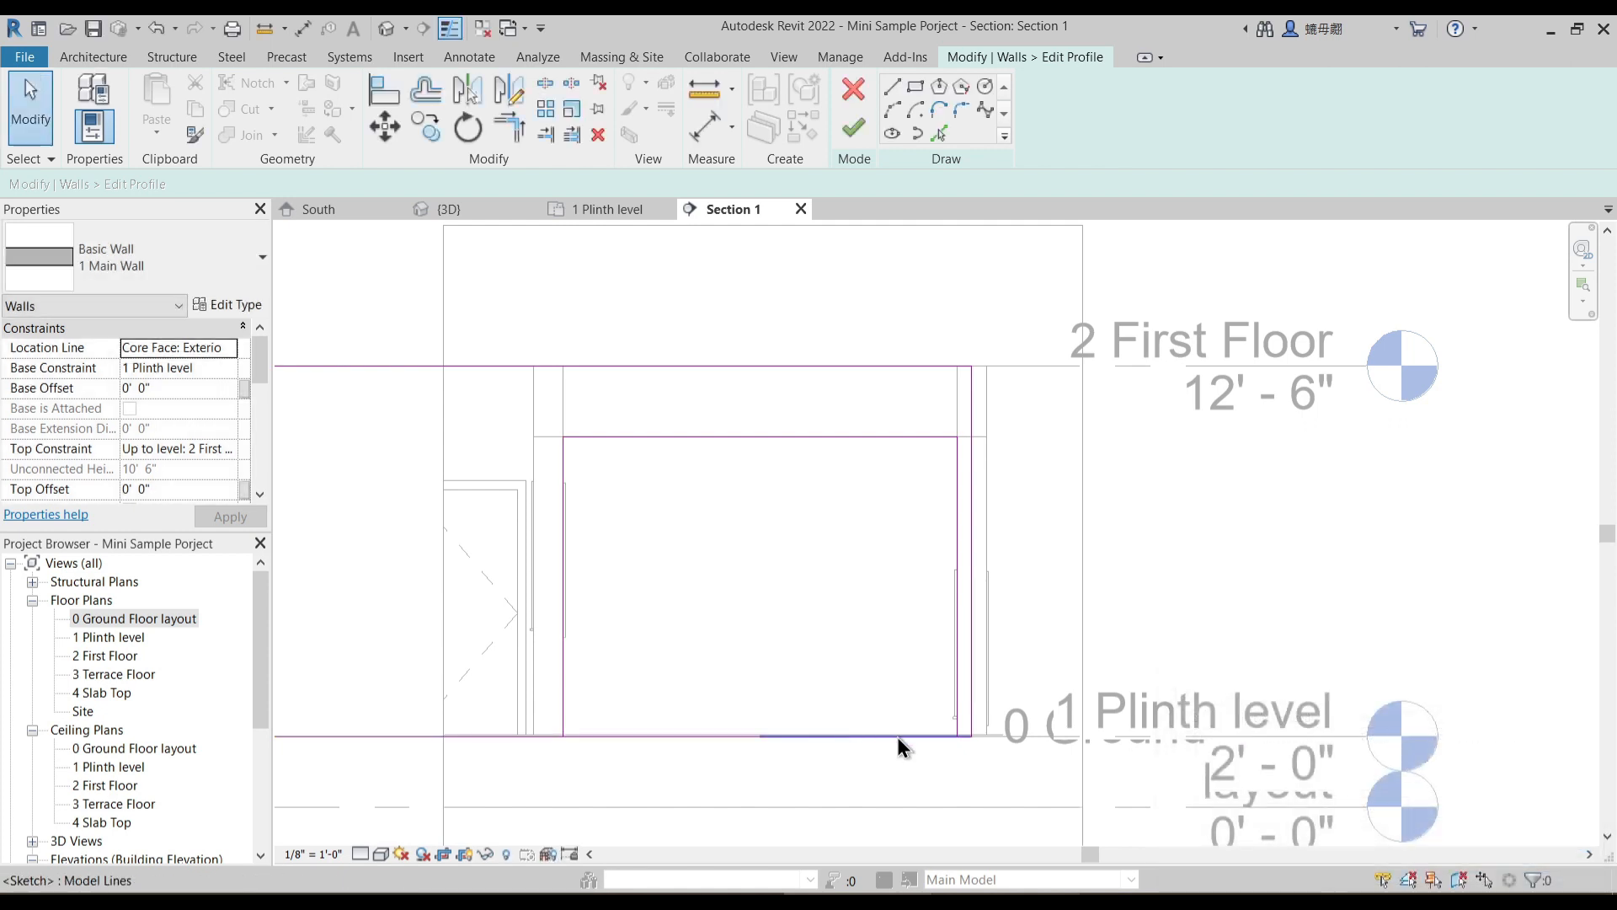
# - Trim the profile's bottom line to both sides of the courtyard opening and finish the wall profile
pyautogui.press('t')
pyautogui.press('r')
pyautogui.scroll(2, 963, 739)
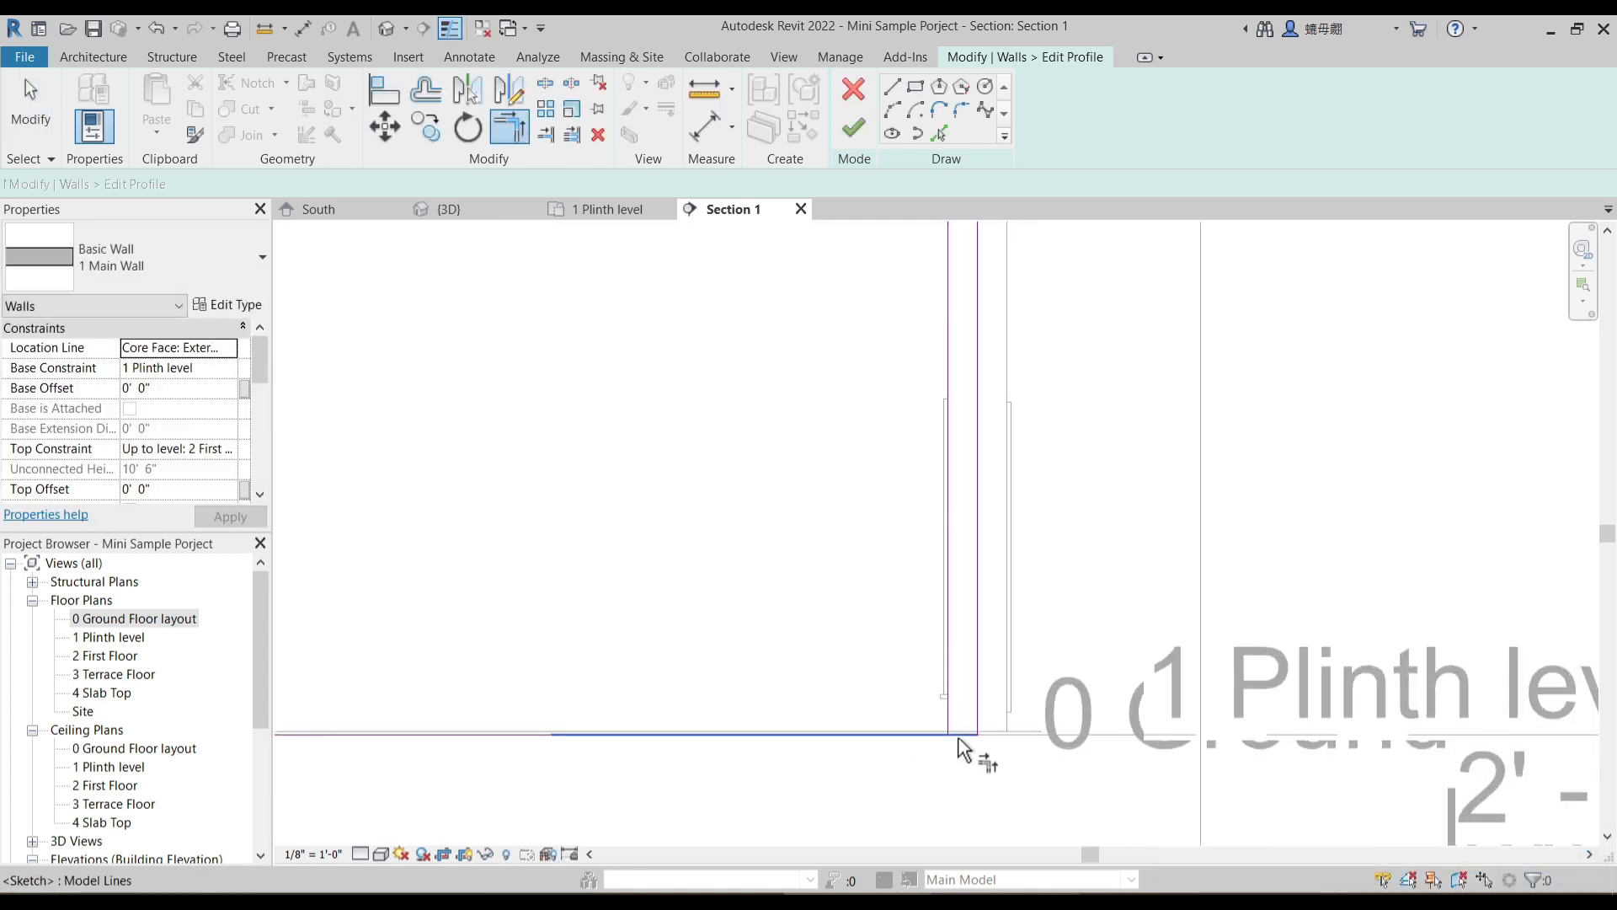
pyautogui.scroll(-2, 966, 663)
pyautogui.scroll(2, 649, 662)
pyautogui.click(649, 662)
pyautogui.click(665, 621)
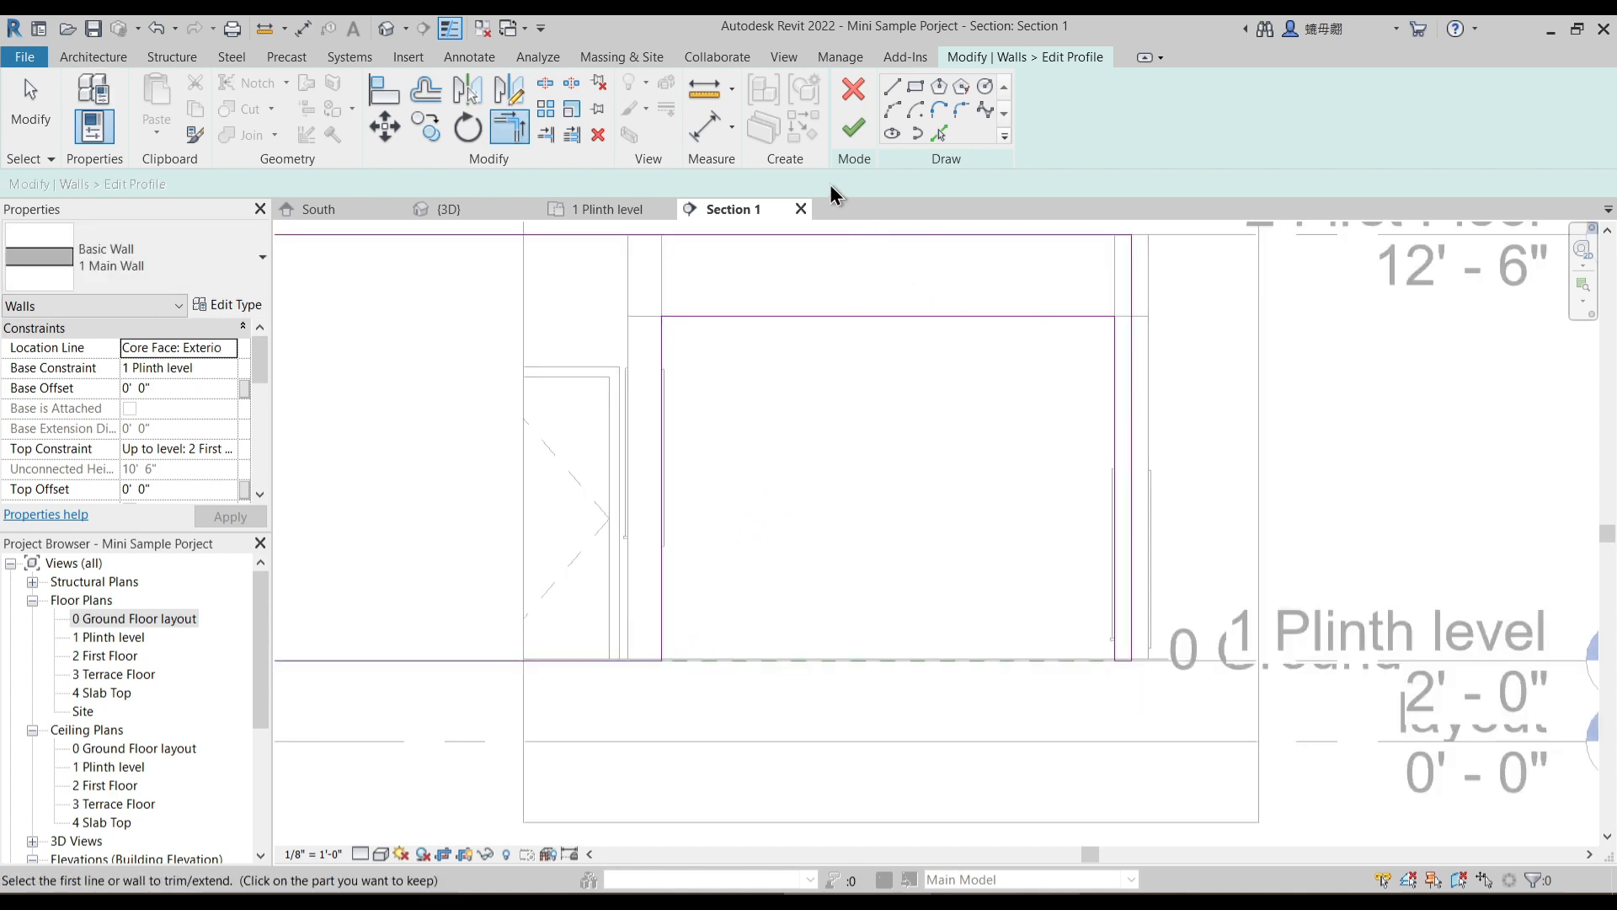
pyautogui.click(855, 128)
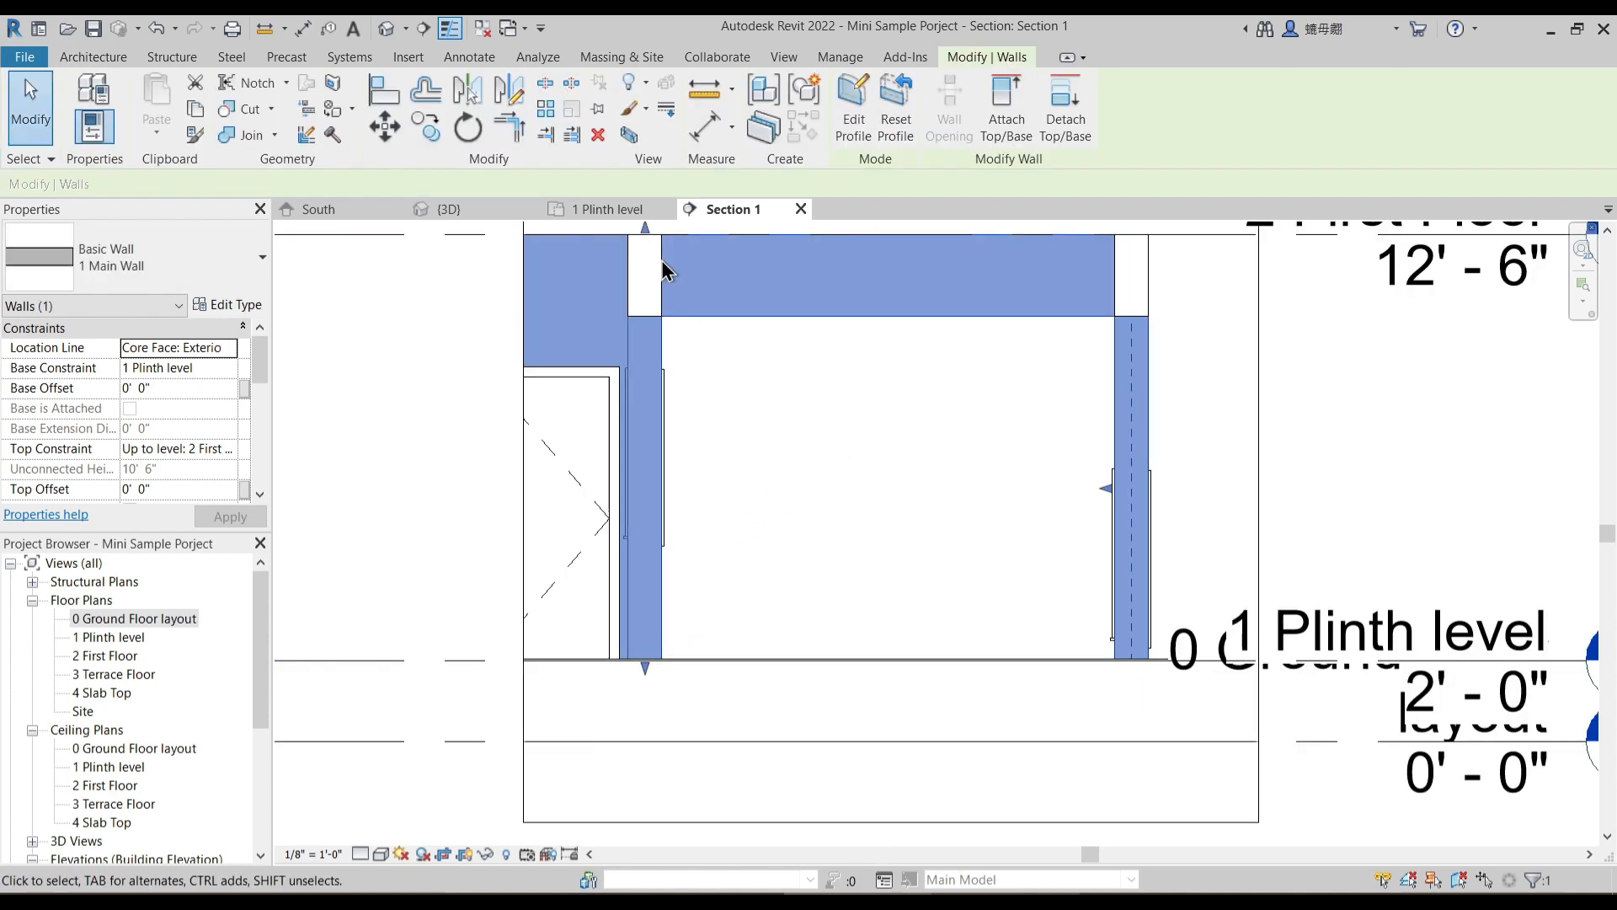
# - Deselect the edited wall, close Section 1 and return to the 1 Plinth level floor plan
pyautogui.press('Escape')
pyautogui.click(799, 213)
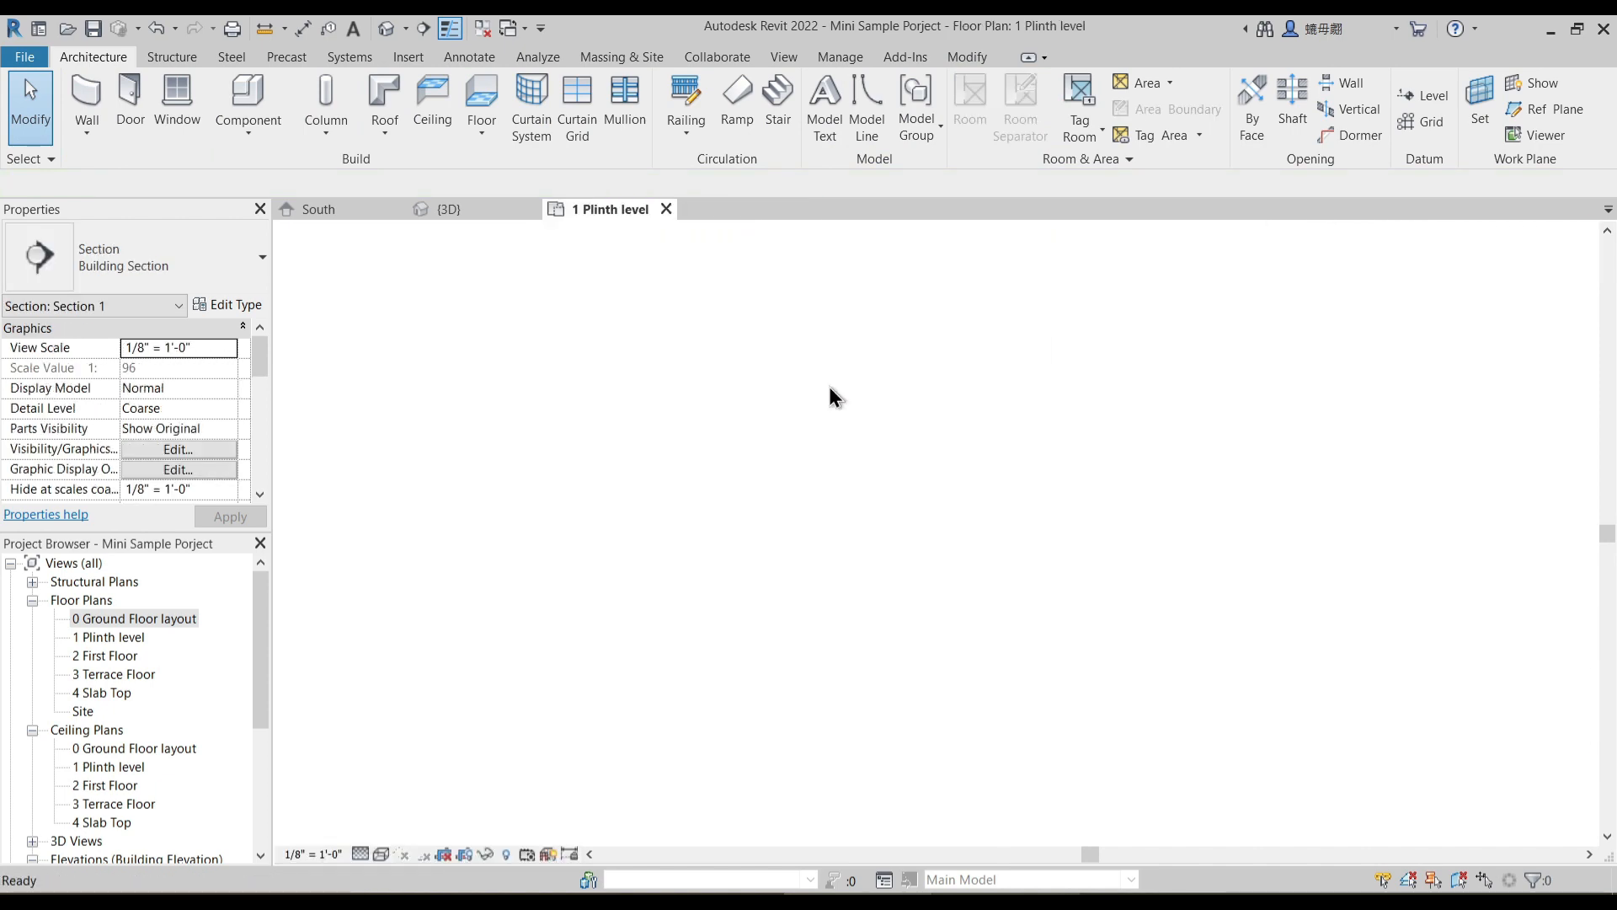
pyautogui.scroll(-3, 846, 445)
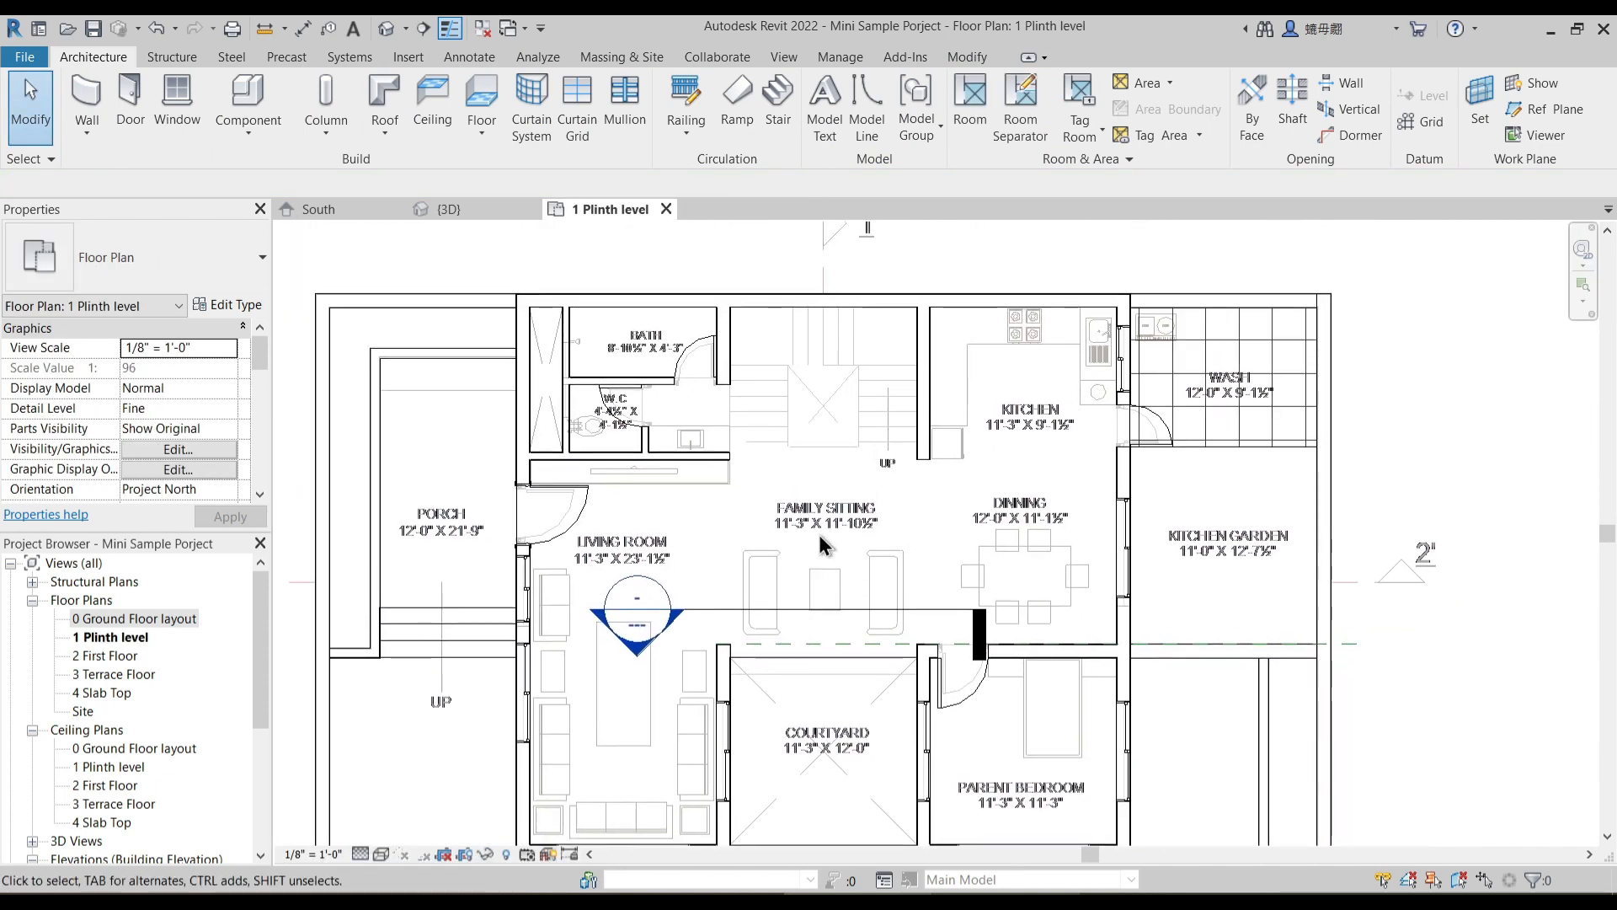
pyautogui.moveTo(763, 483); pyautogui.dragTo(780, 455, button='middle')
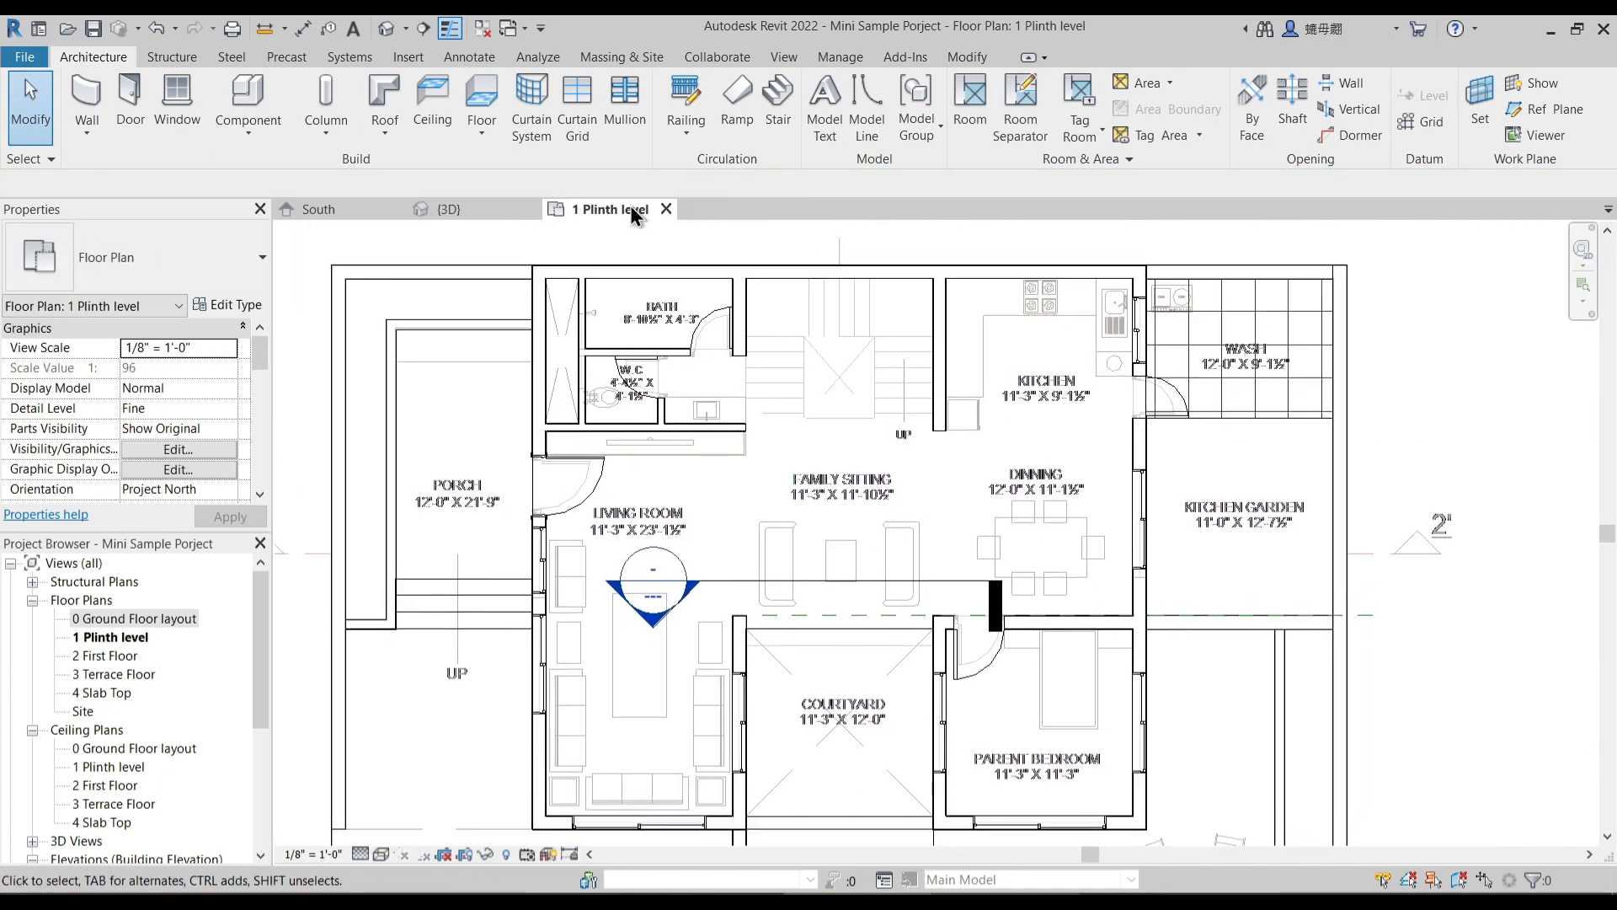
# - Open the 3D view and inspect the porch side of the house with the main door and living room windows
pyautogui.click(450, 211)
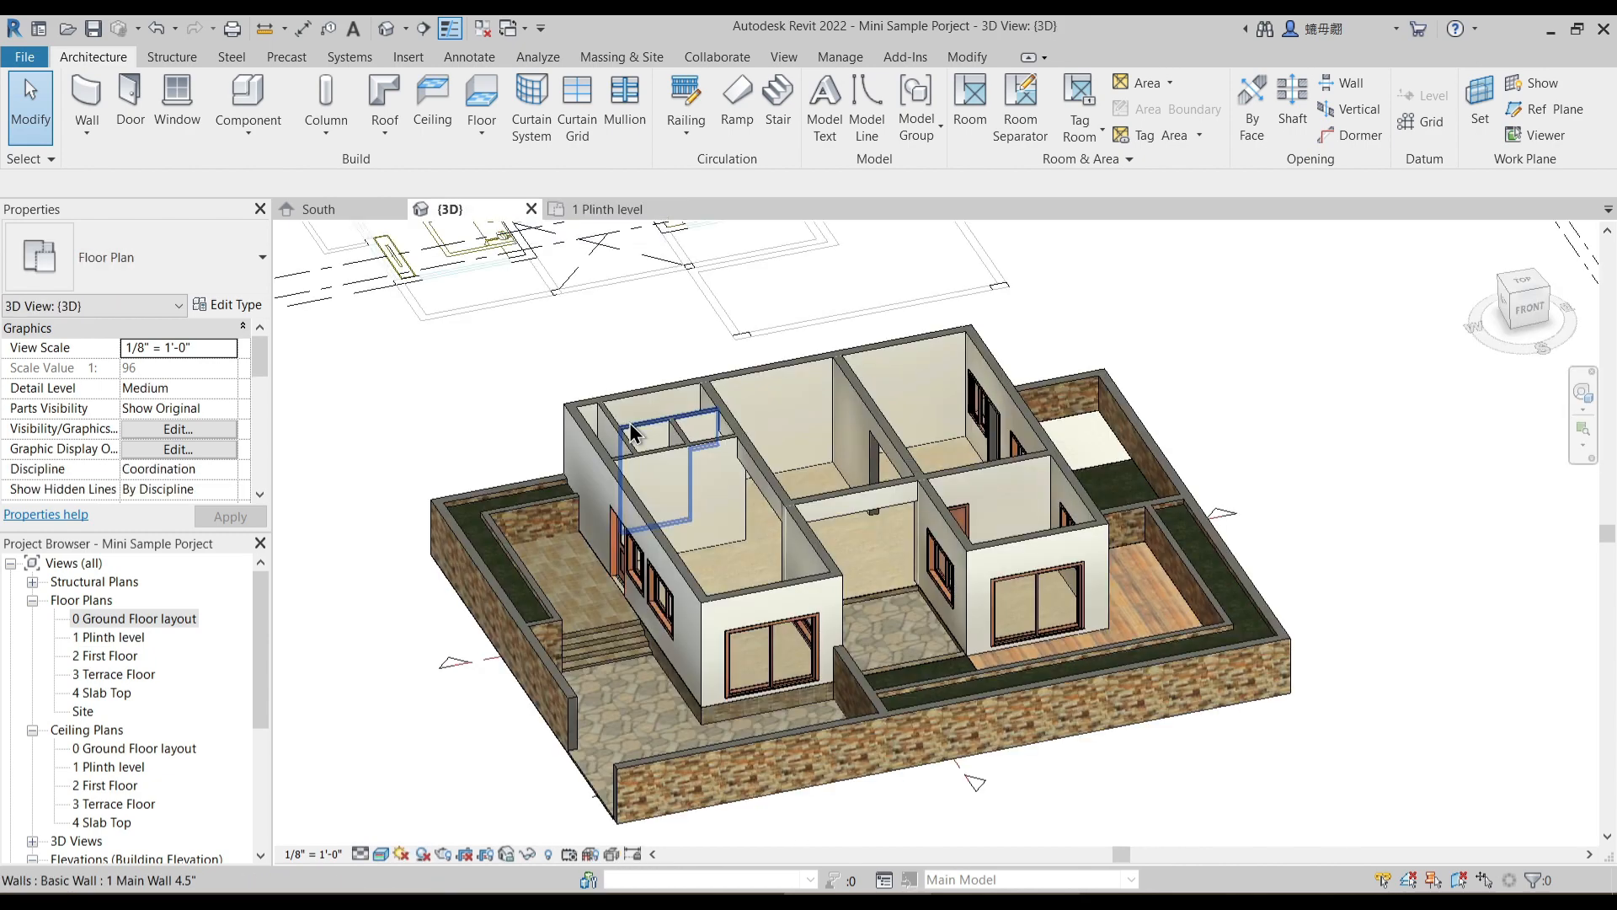
pyautogui.keyDown('shift'); pyautogui.moveTo(853, 694); pyautogui.dragTo(853, 679, button='middle'); pyautogui.keyUp('shift')
pyautogui.scroll(3, 888, 619)
pyautogui.keyDown('shift'); pyautogui.moveTo(890, 617); pyautogui.dragTo(856, 628, button='middle'); pyautogui.keyUp('shift')
pyautogui.scroll(2, 538, 664)
pyautogui.click(509, 655)
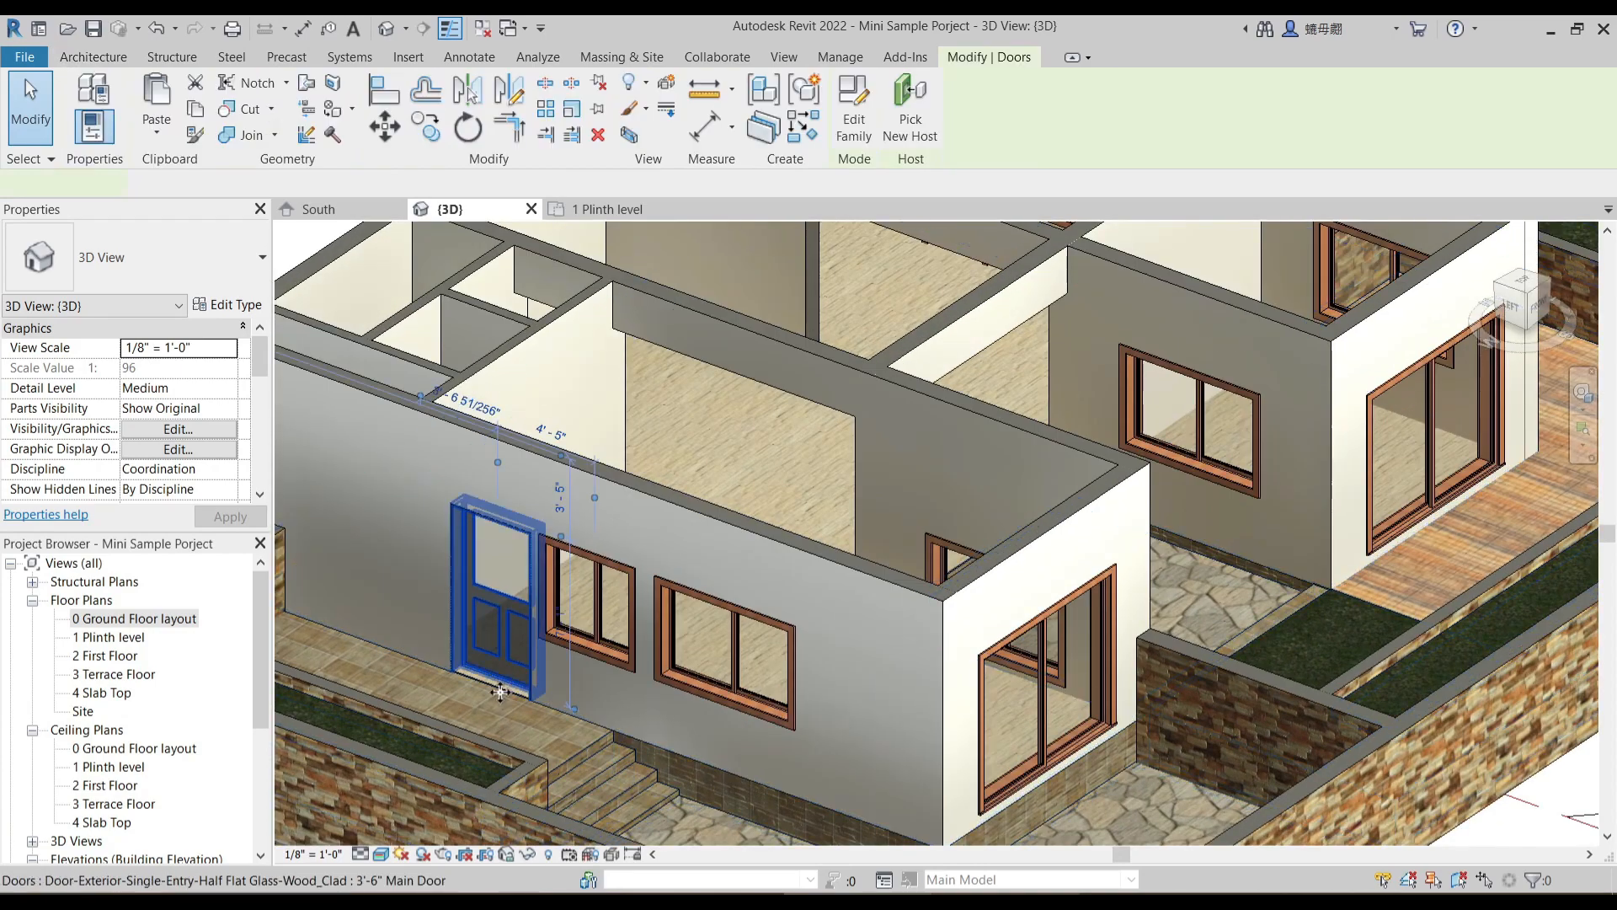
pyautogui.scroll(2, 503, 705)
pyautogui.press('Escape')
pyautogui.scroll(-2, 514, 704)
# - Examine the new opening between family sitting and courtyard and the surrounding rooms in 3D
pyautogui.keyDown('shift'); pyautogui.moveTo(537, 700); pyautogui.dragTo(443, 697, button='middle'); pyautogui.keyUp('shift')
pyautogui.moveTo(596, 539); pyautogui.dragTo(558, 689, button='middle')
pyautogui.scroll(-2, 627, 533)
pyautogui.keyDown('shift'); pyautogui.moveTo(765, 620); pyautogui.dragTo(778, 617, button='middle'); pyautogui.keyUp('shift')
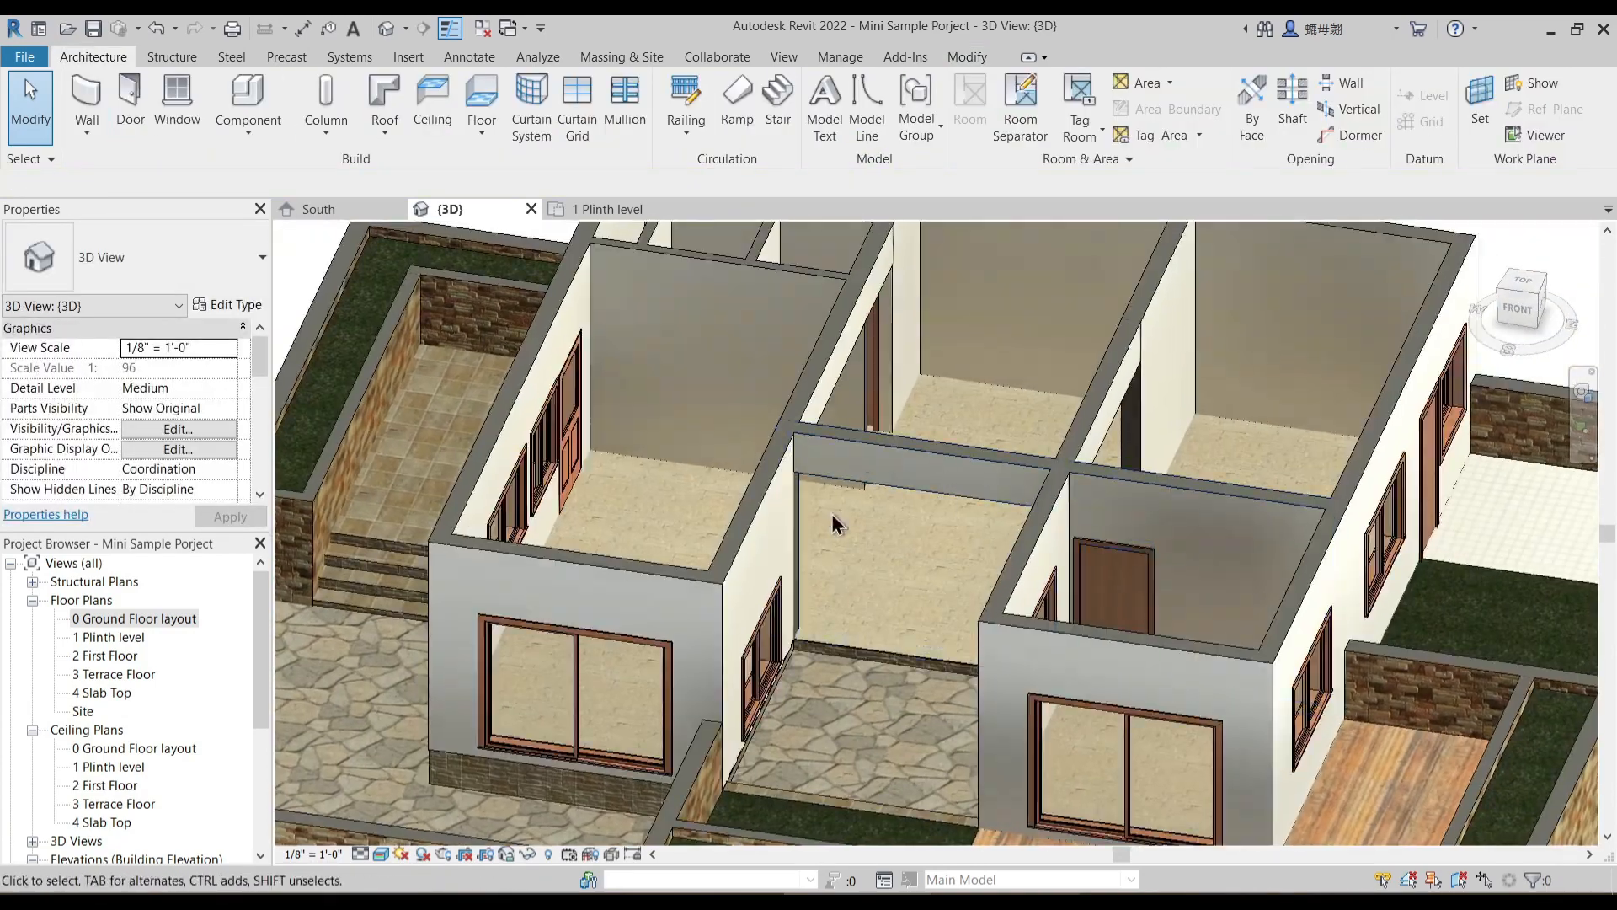
pyautogui.scroll(-4, 868, 608)
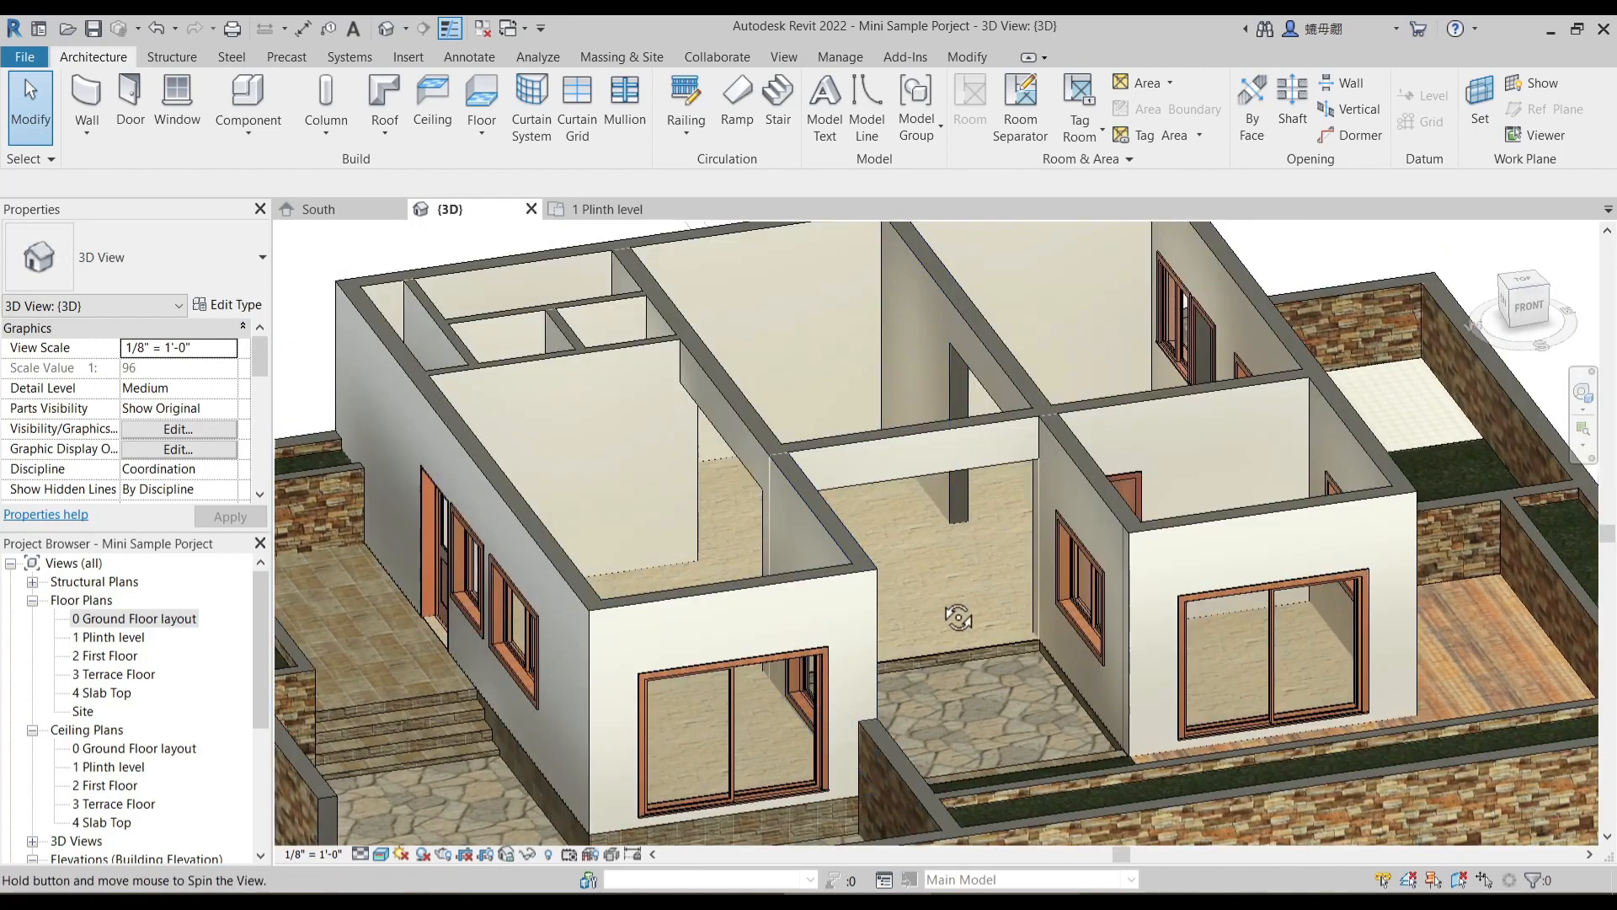
pyautogui.scroll(4, 922, 591)
pyautogui.scroll(-3, 926, 587)
pyautogui.scroll(3, 926, 621)
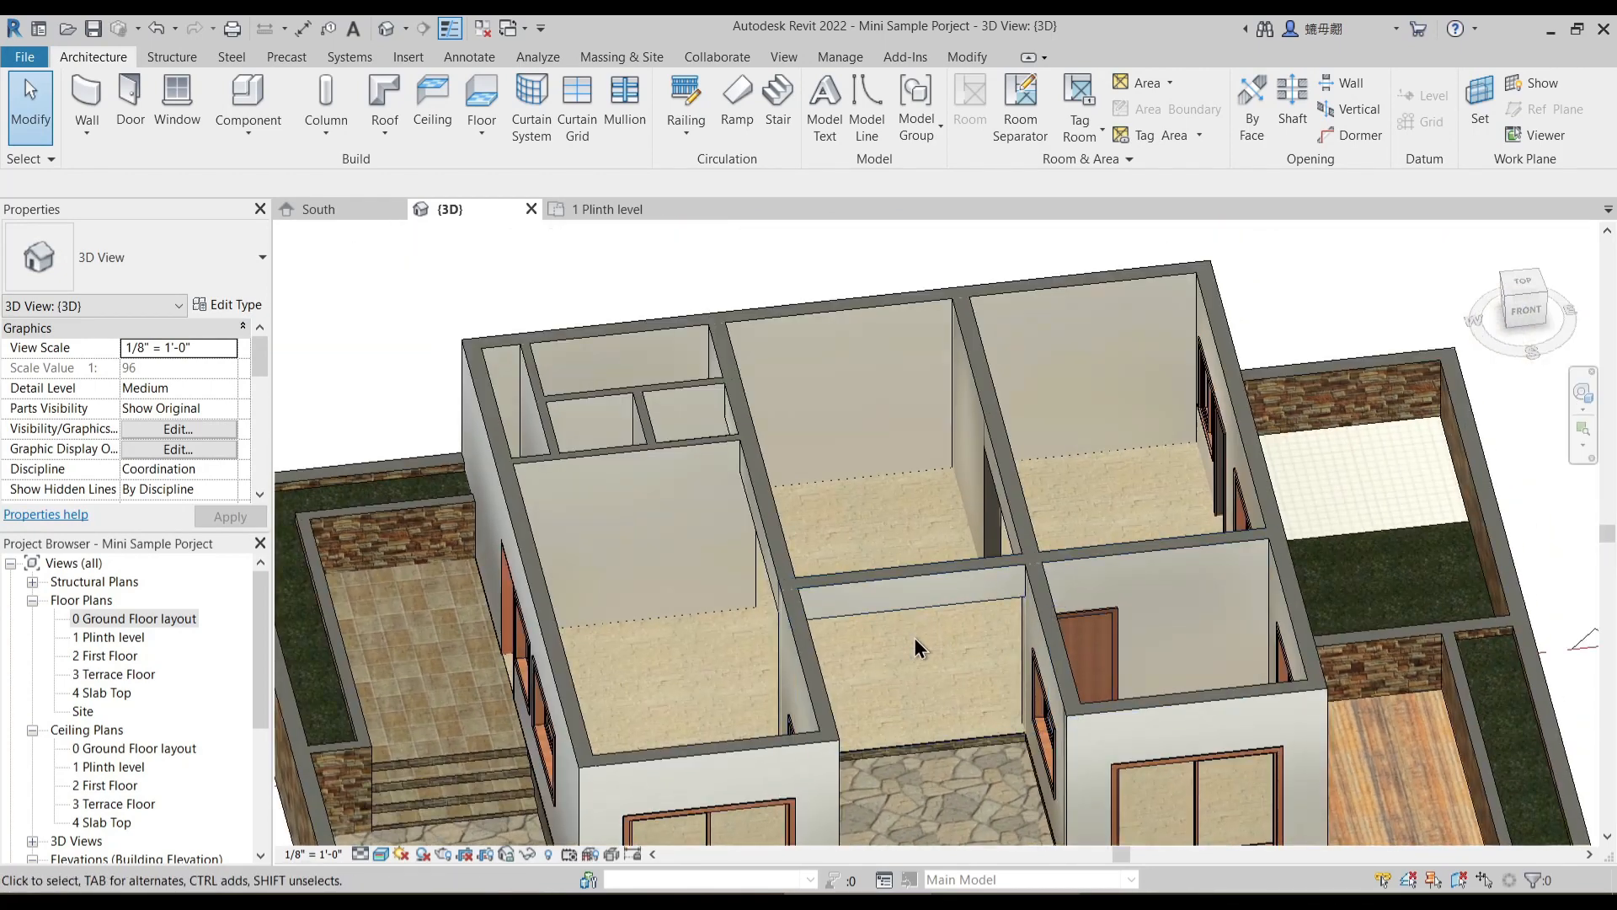
pyautogui.keyDown('shift'); pyautogui.moveTo(621, 436); pyautogui.dragTo(619, 497, button='middle'); pyautogui.keyUp('shift')
pyautogui.scroll(-3, 915, 484)
pyautogui.keyDown('shift'); pyautogui.moveTo(935, 563); pyautogui.dragTo(819, 495, button='middle'); pyautogui.keyUp('shift')
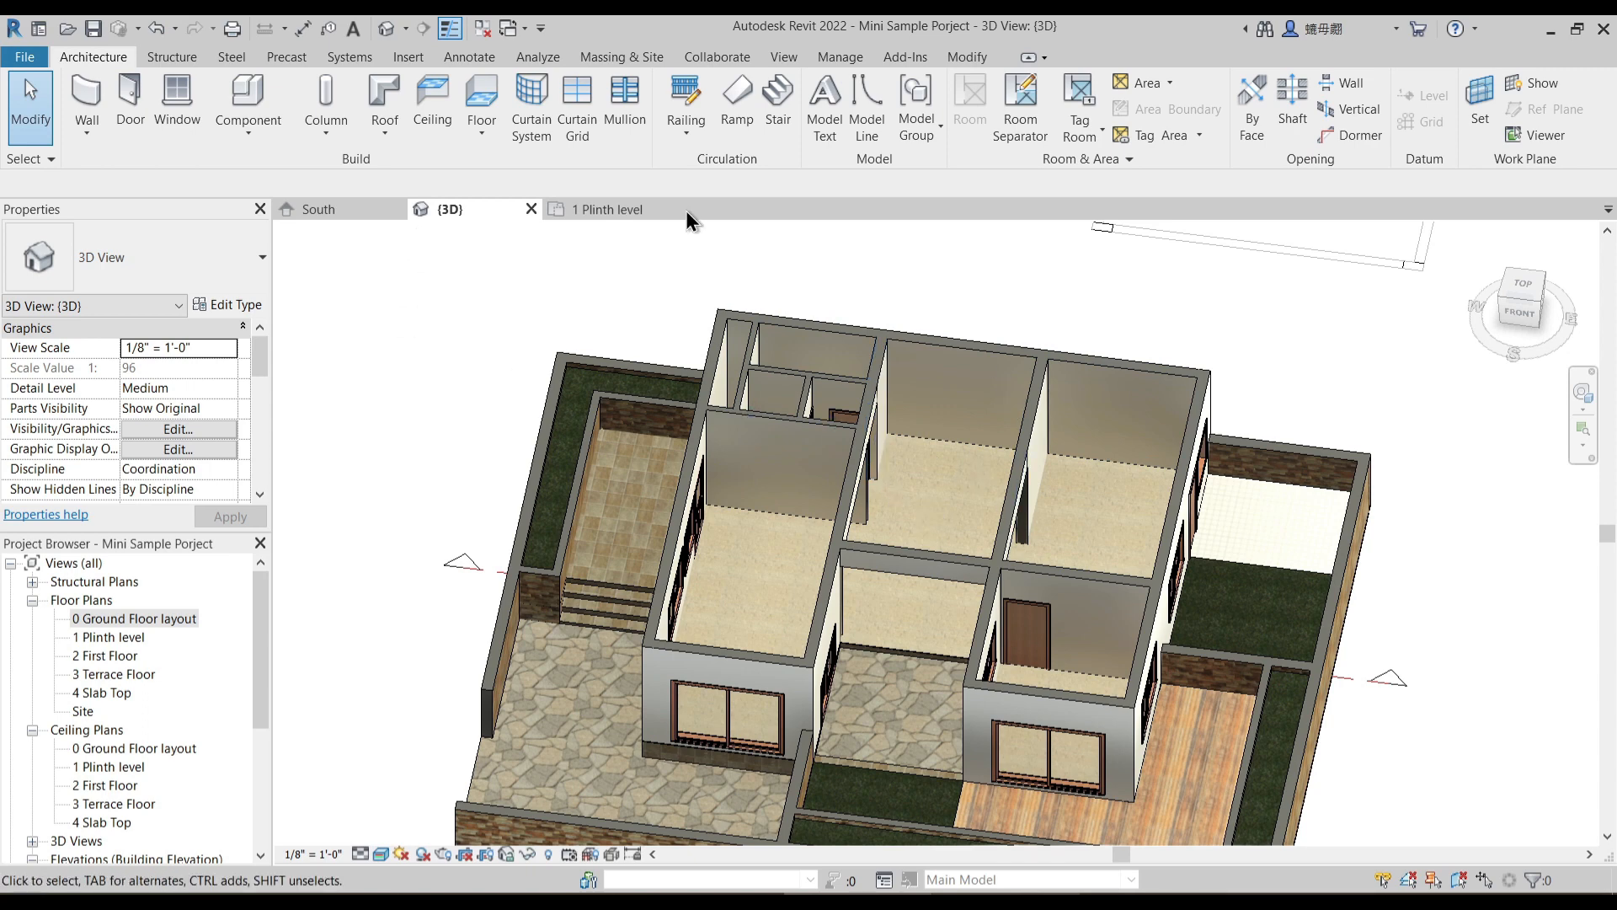
# - Return to the 1 Plinth level floor plan and delete the section line running across the living room and family sitting
pyautogui.click(617, 209)
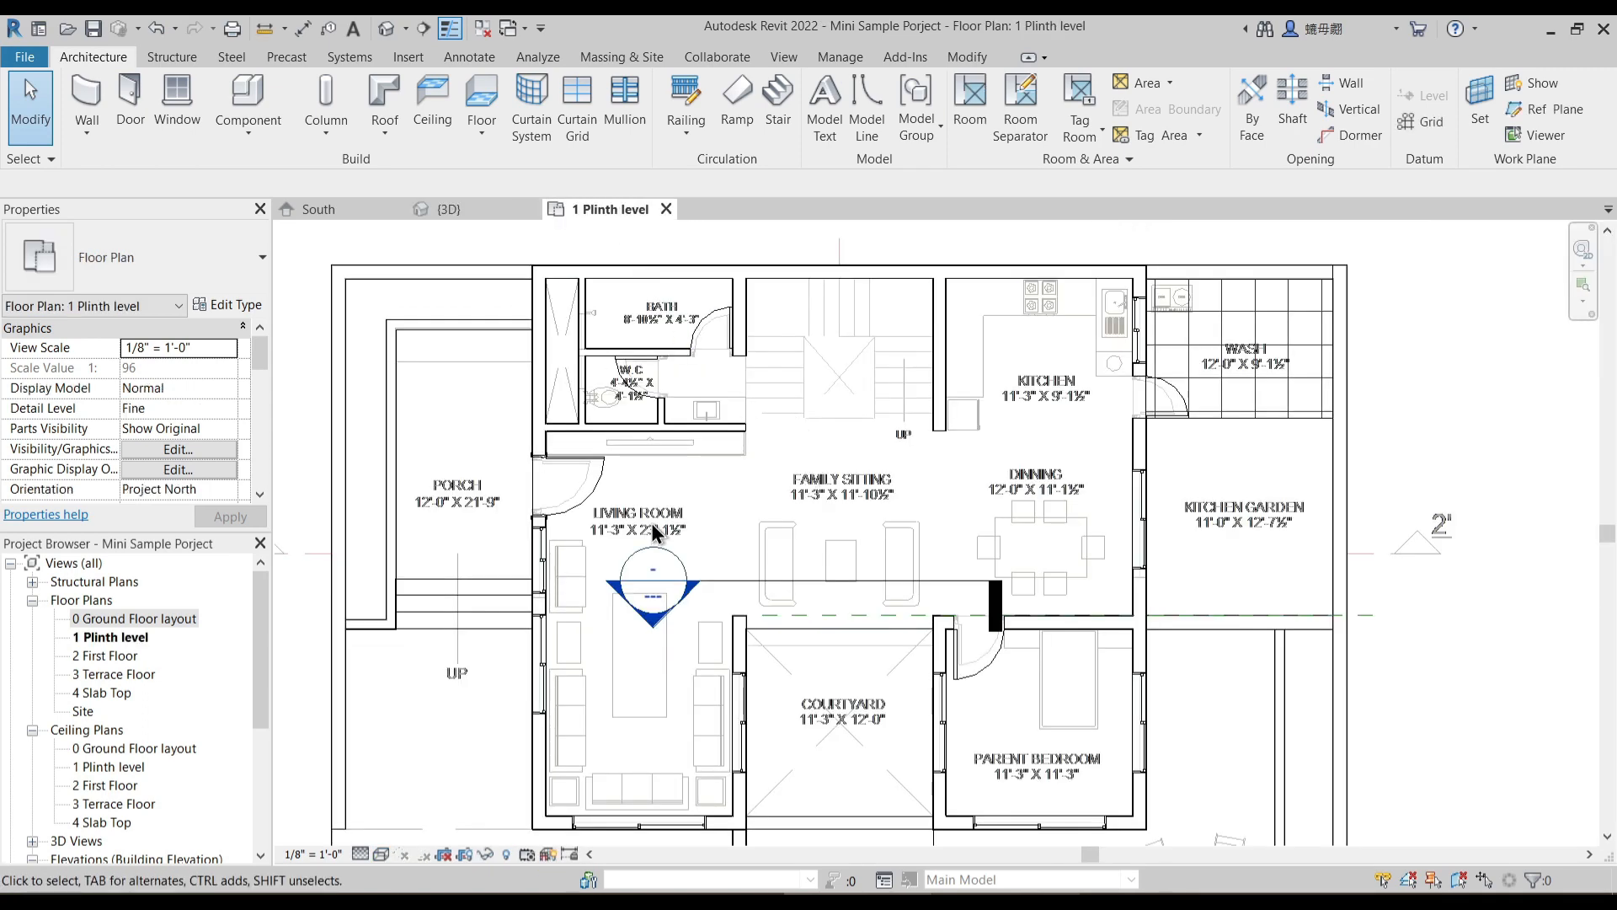
pyautogui.click(725, 582)
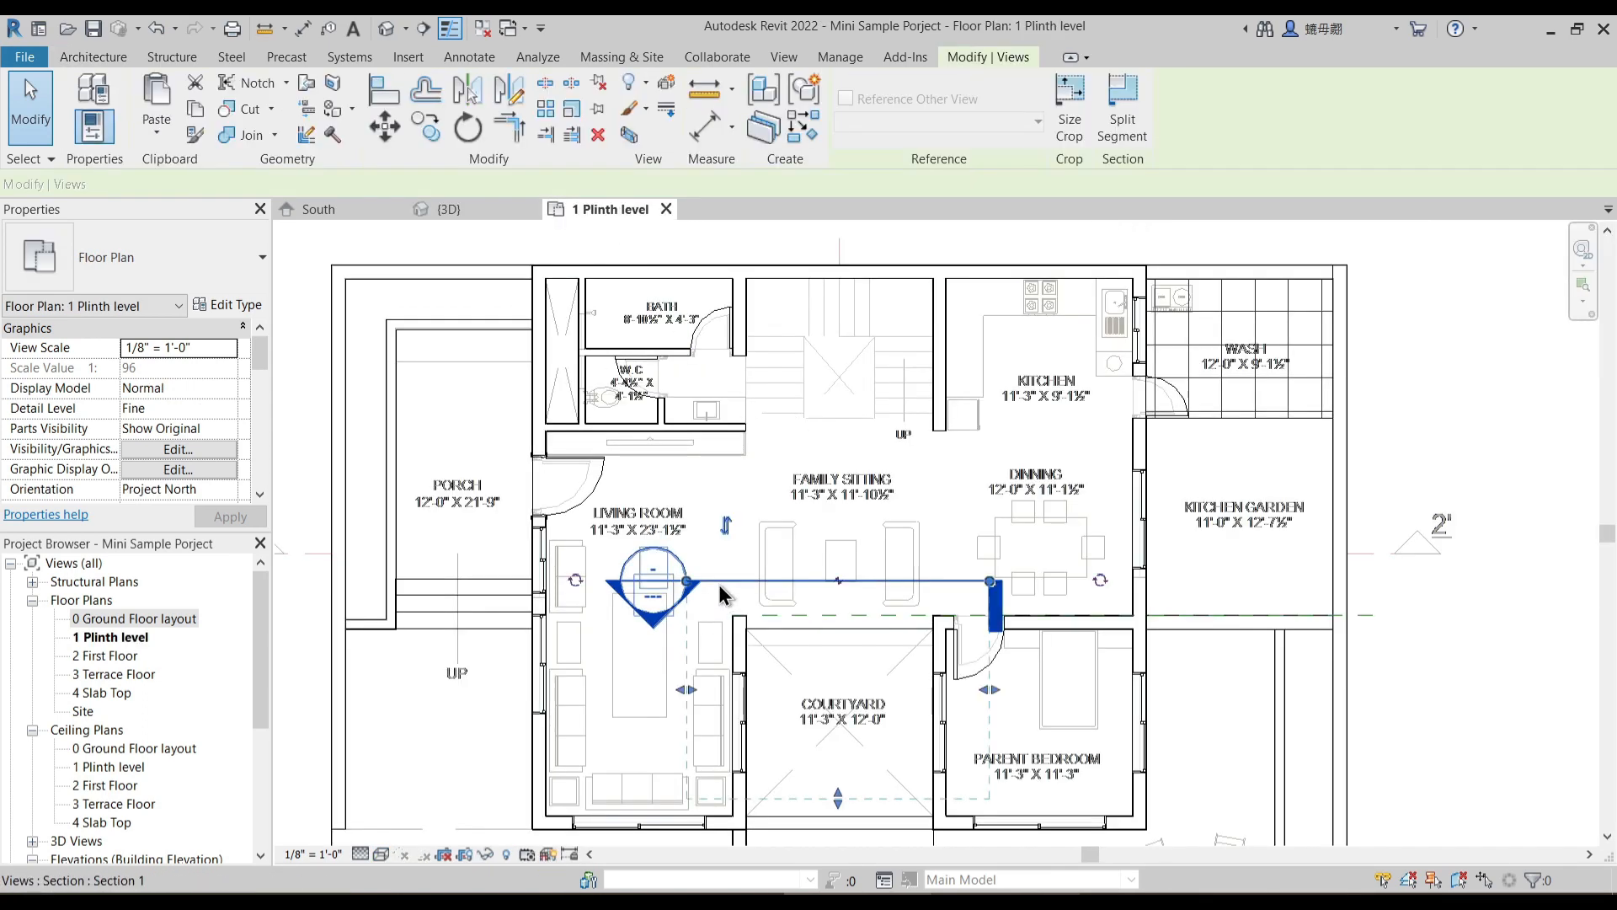
pyautogui.press('Delete')
pyautogui.click(855, 536)
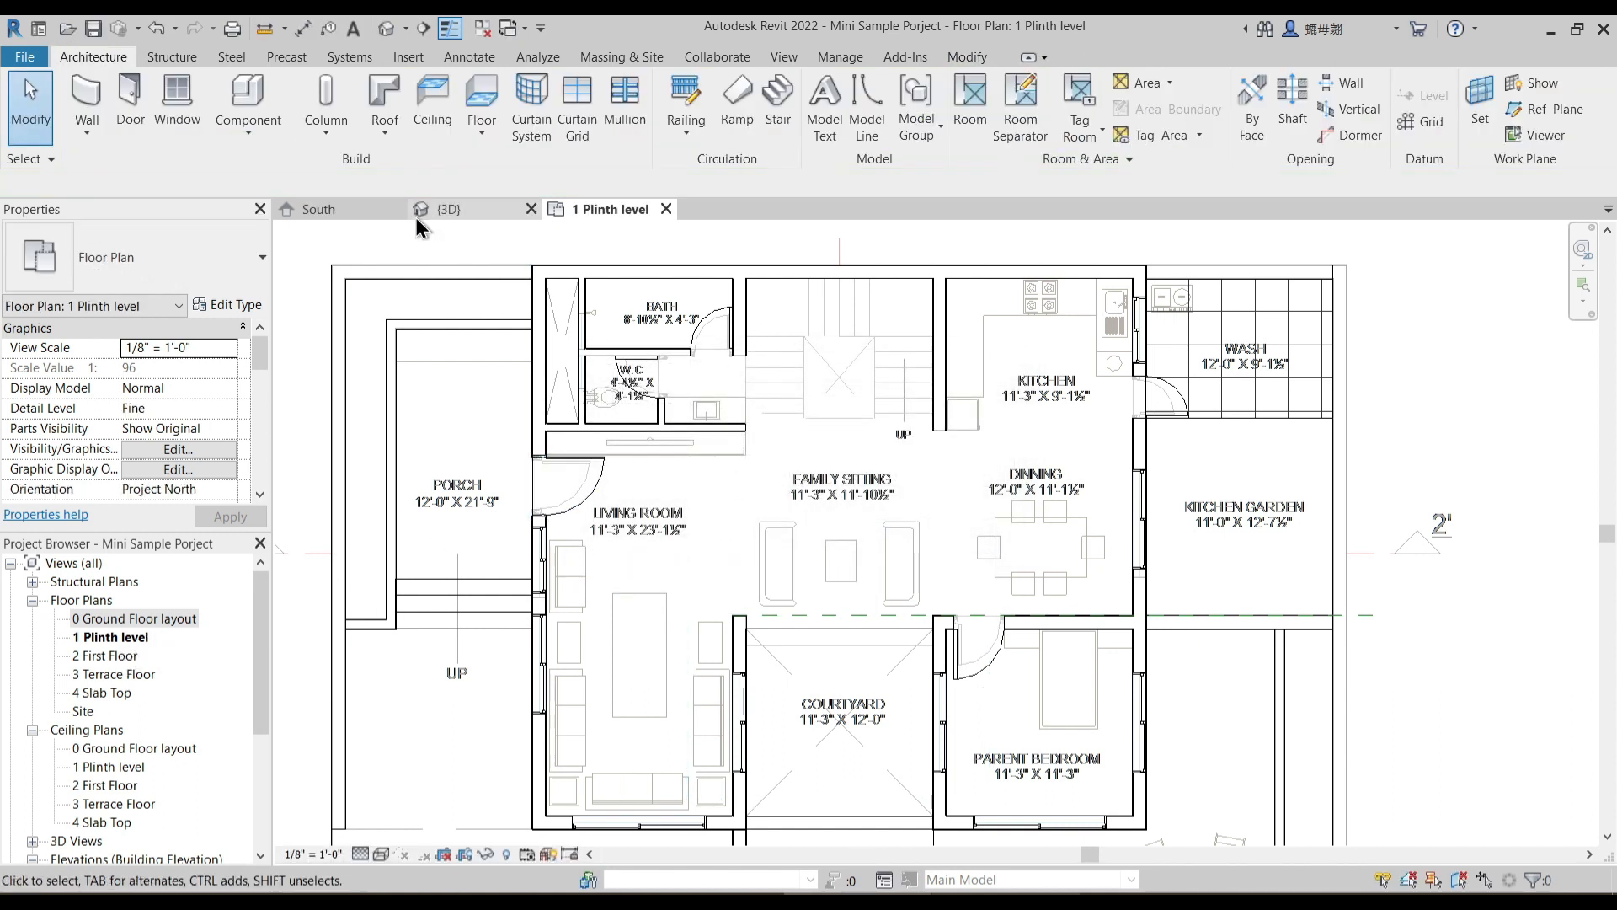
# - Open and close the 2 First Floor plan, and delete the dashed green reference plane above the courtyard on 1 Plinth level
pyautogui.doubleClick(126, 656)
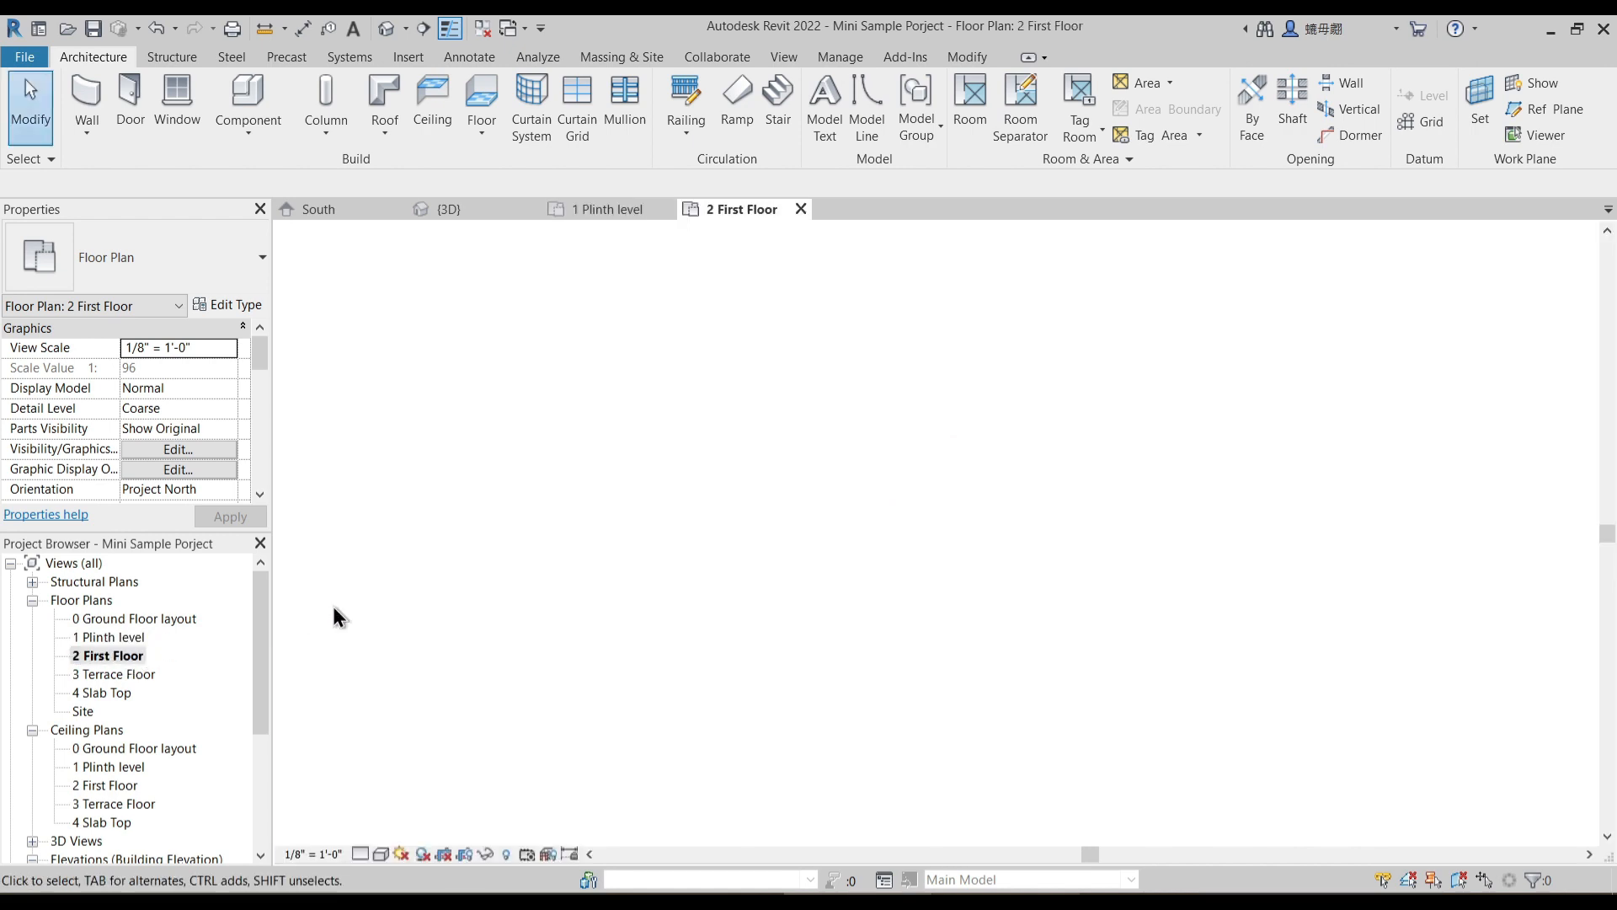
pyautogui.click(801, 209)
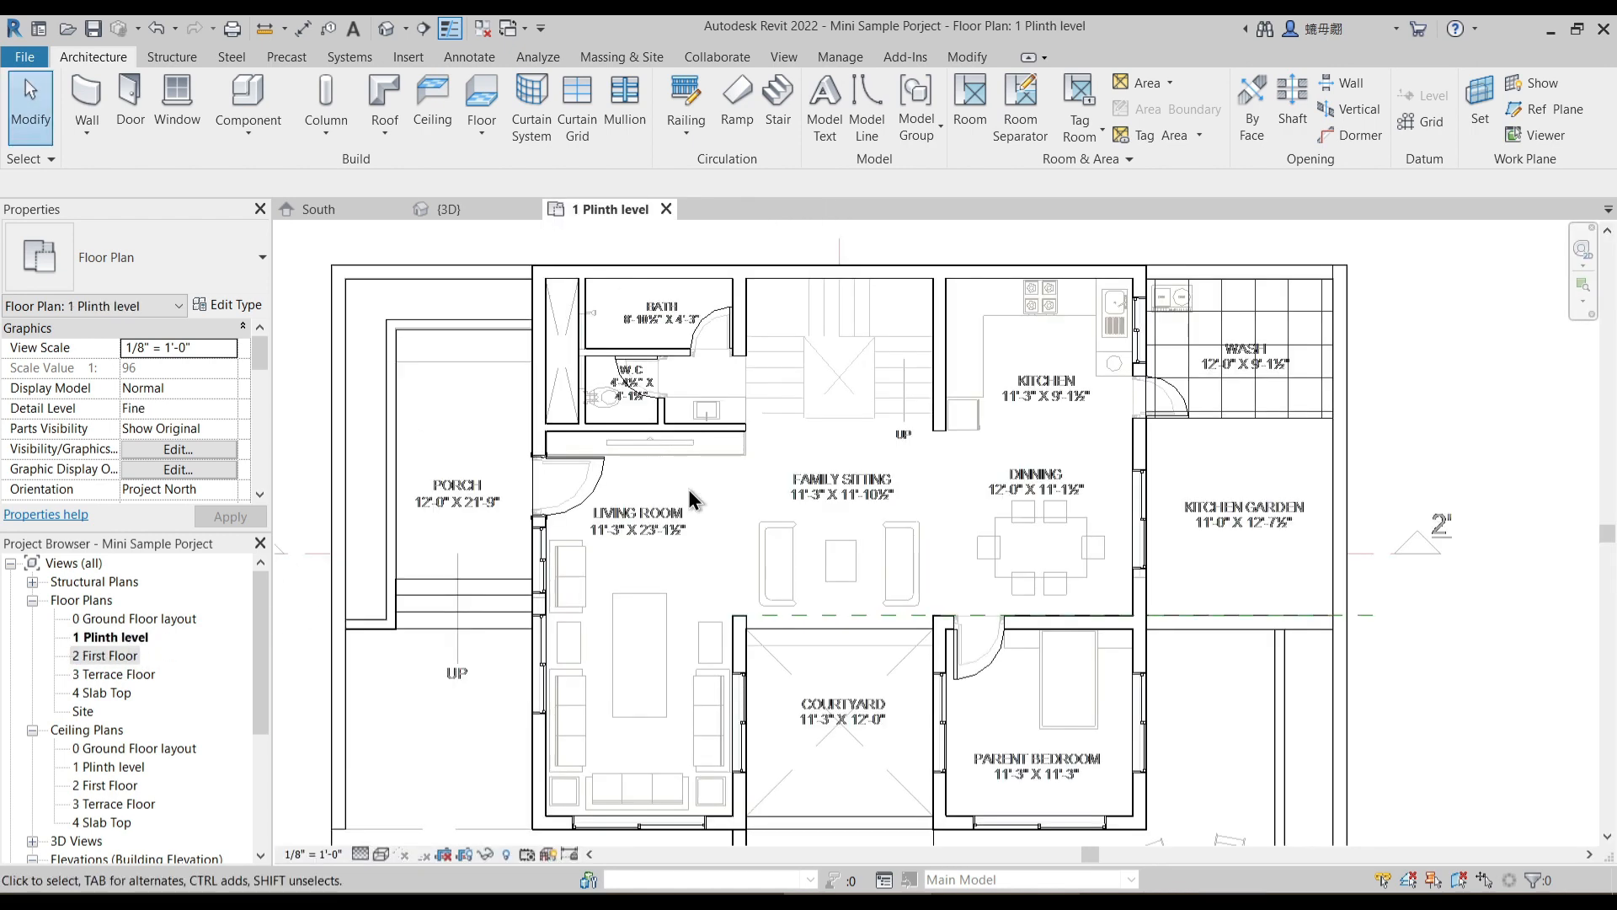
pyautogui.click(916, 617)
pyautogui.press('Delete')
# - Start placing a window near the bath and W.C. and load the Window-Louvers family from the Windows library folder
pyautogui.scroll(3, 709, 363)
pyautogui.scroll(-1, 703, 422)
pyautogui.scroll(2, 580, 442)
pyautogui.scroll(1, 580, 443)
pyautogui.scroll(3, 633, 379)
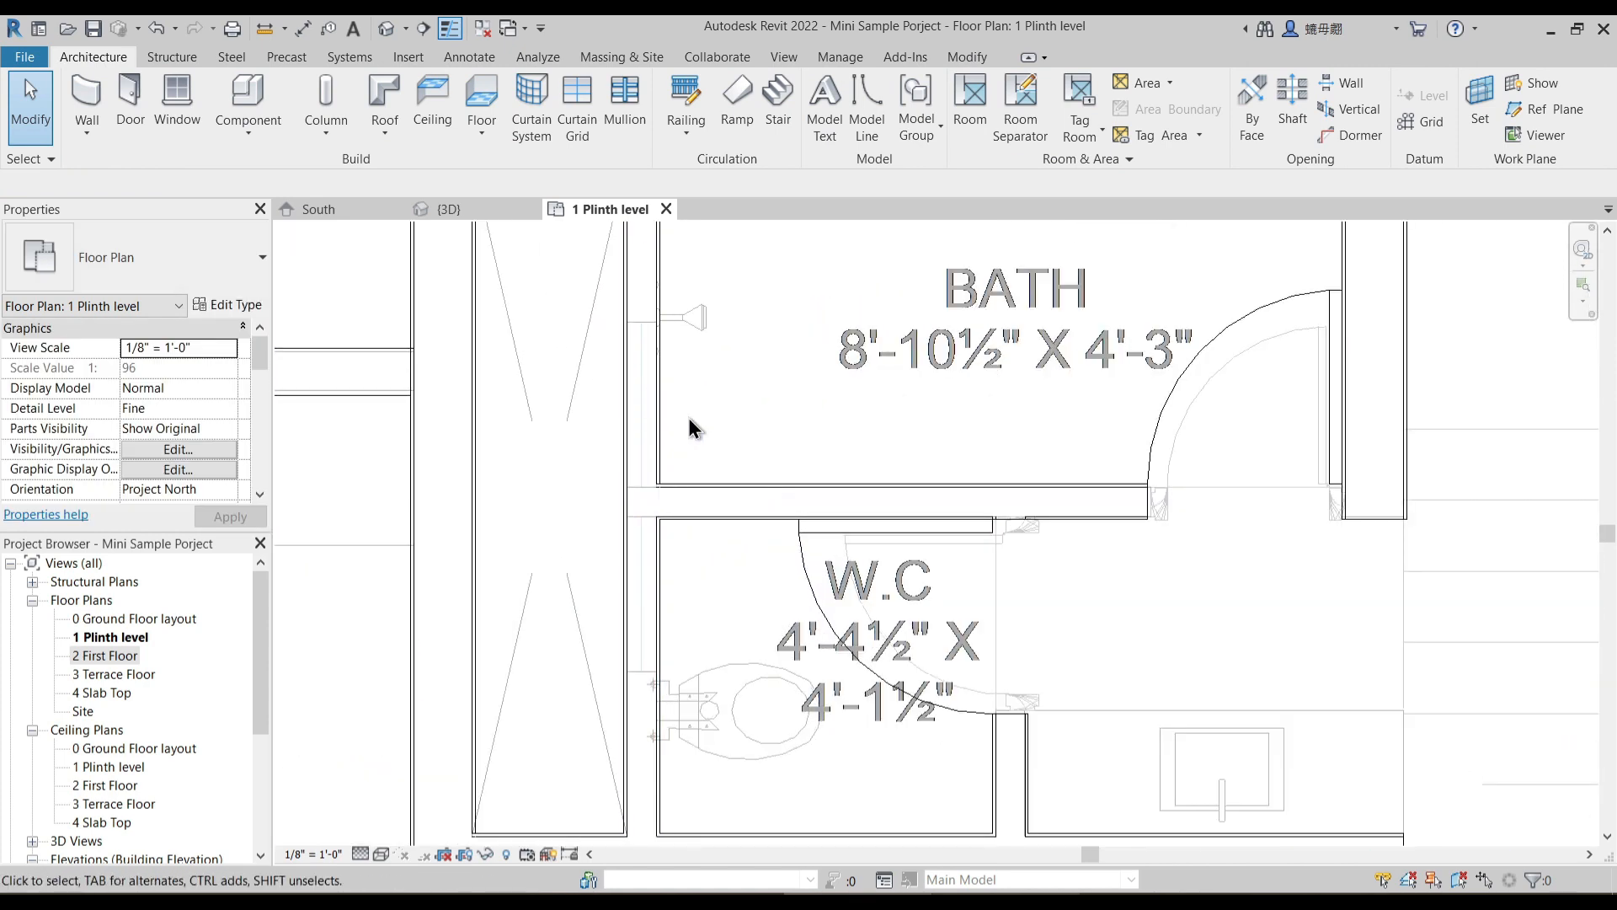
pyautogui.scroll(-1, 764, 433)
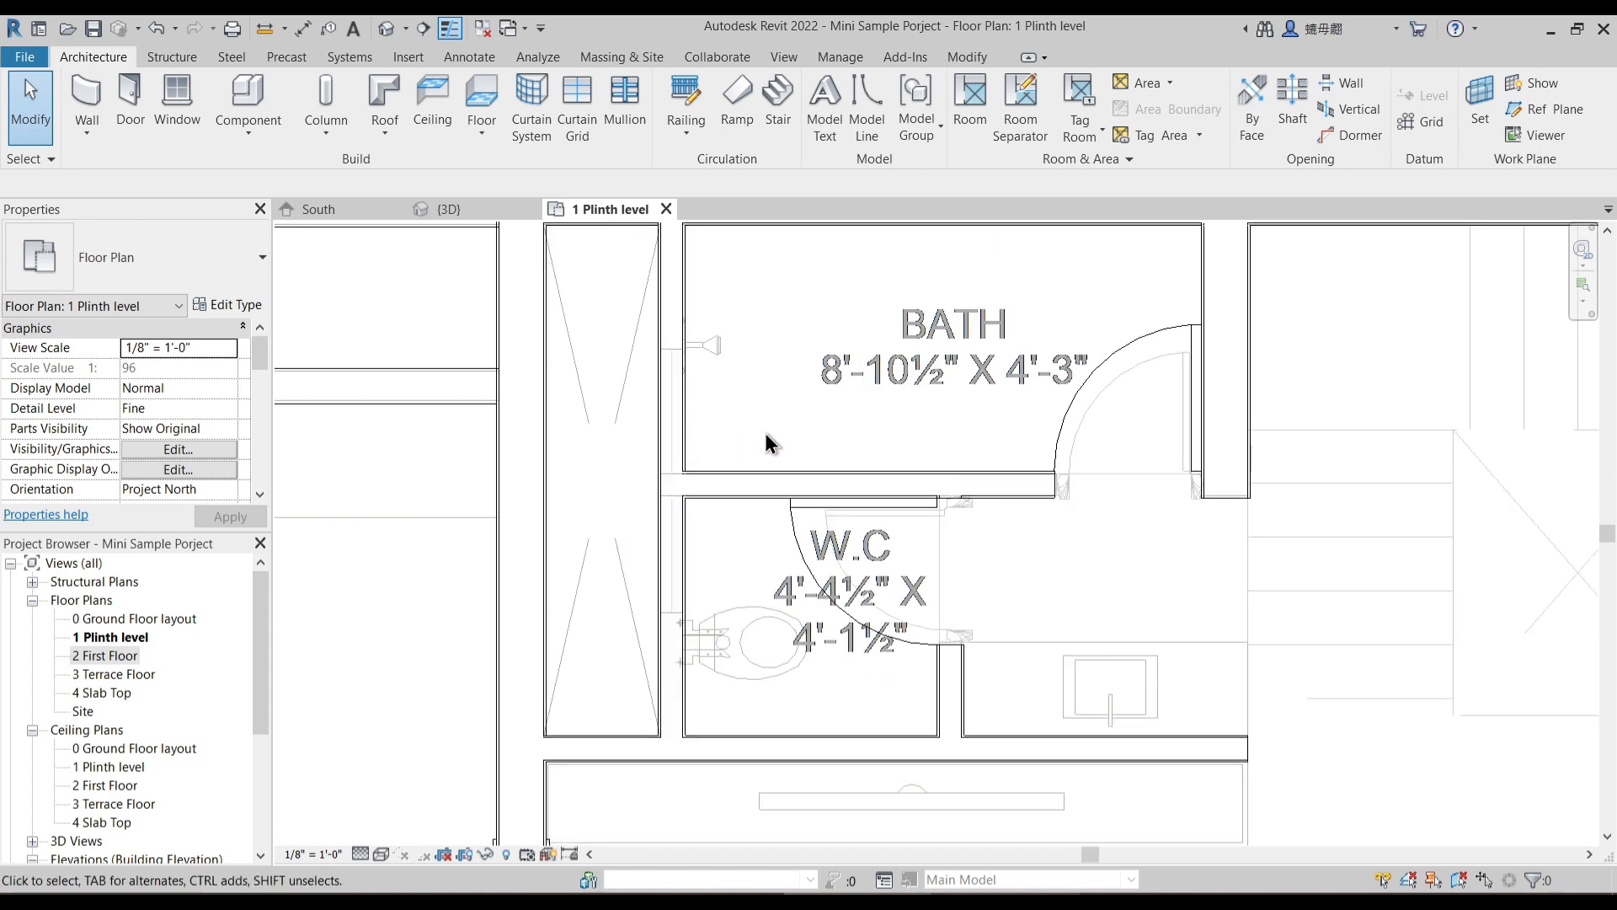
pyautogui.click(177, 100)
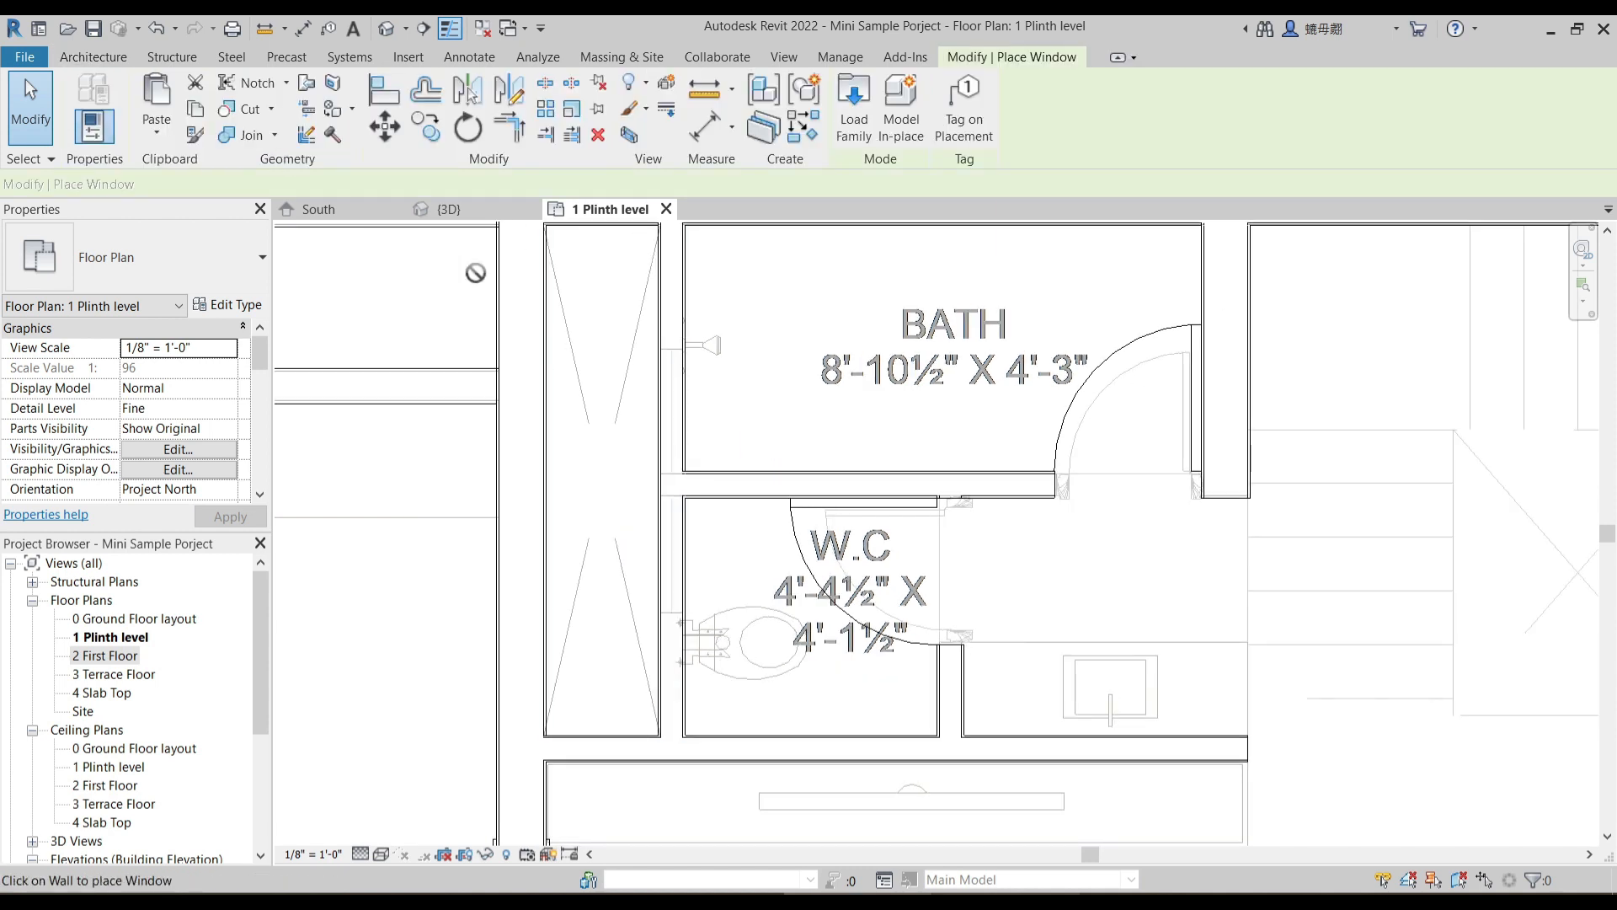
pyautogui.click(855, 130)
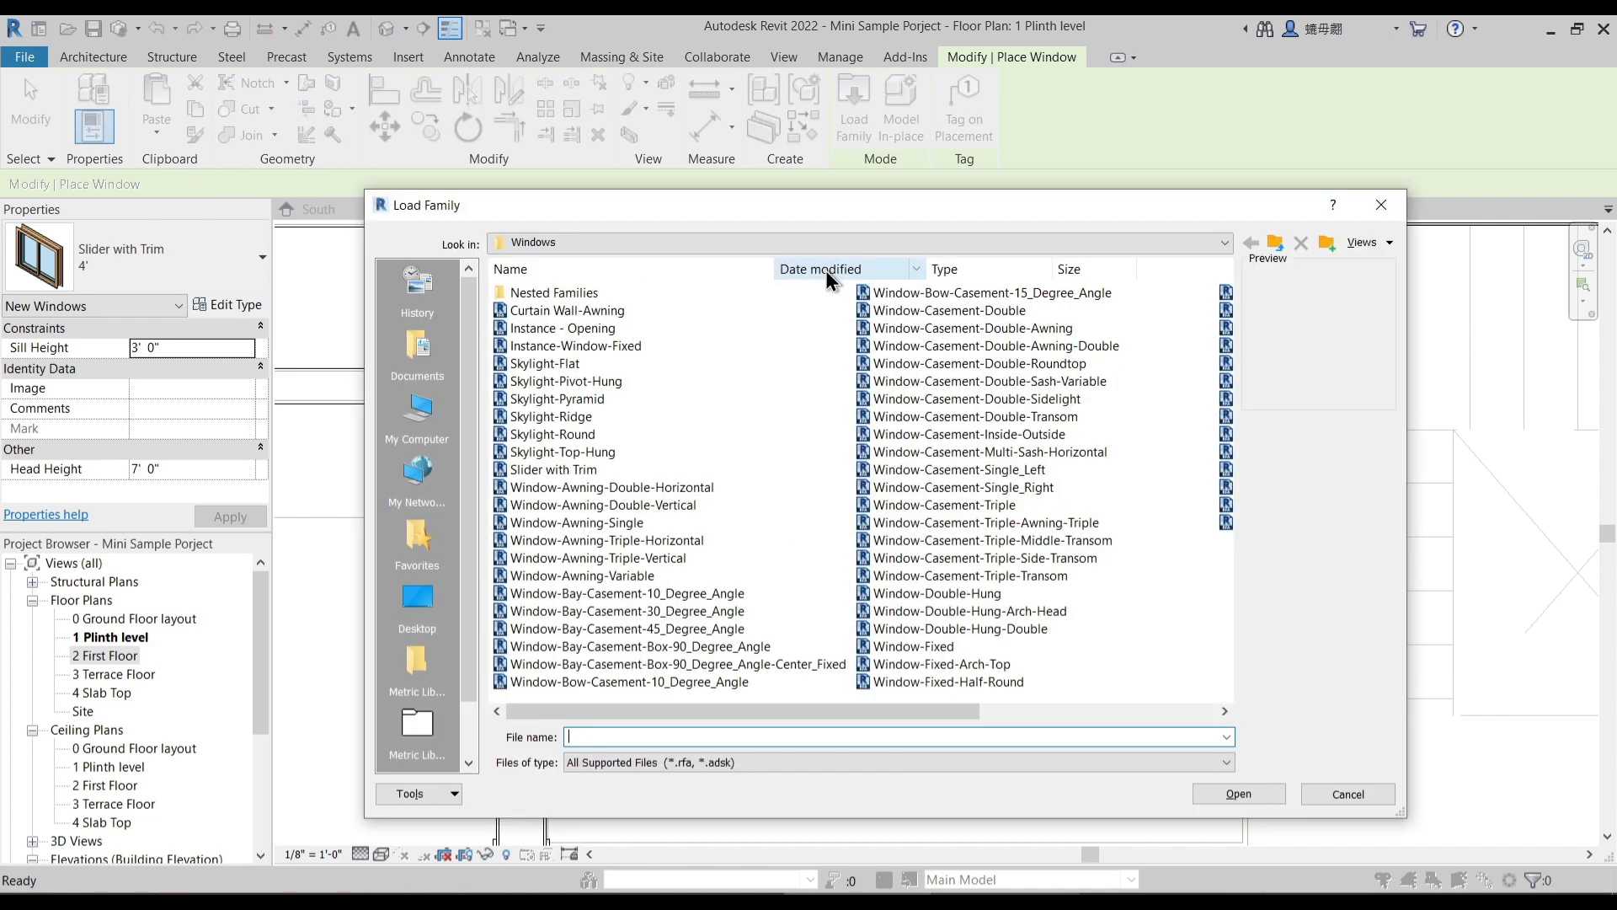
pyautogui.scroll(-1, 983, 643)
pyautogui.click(922, 417)
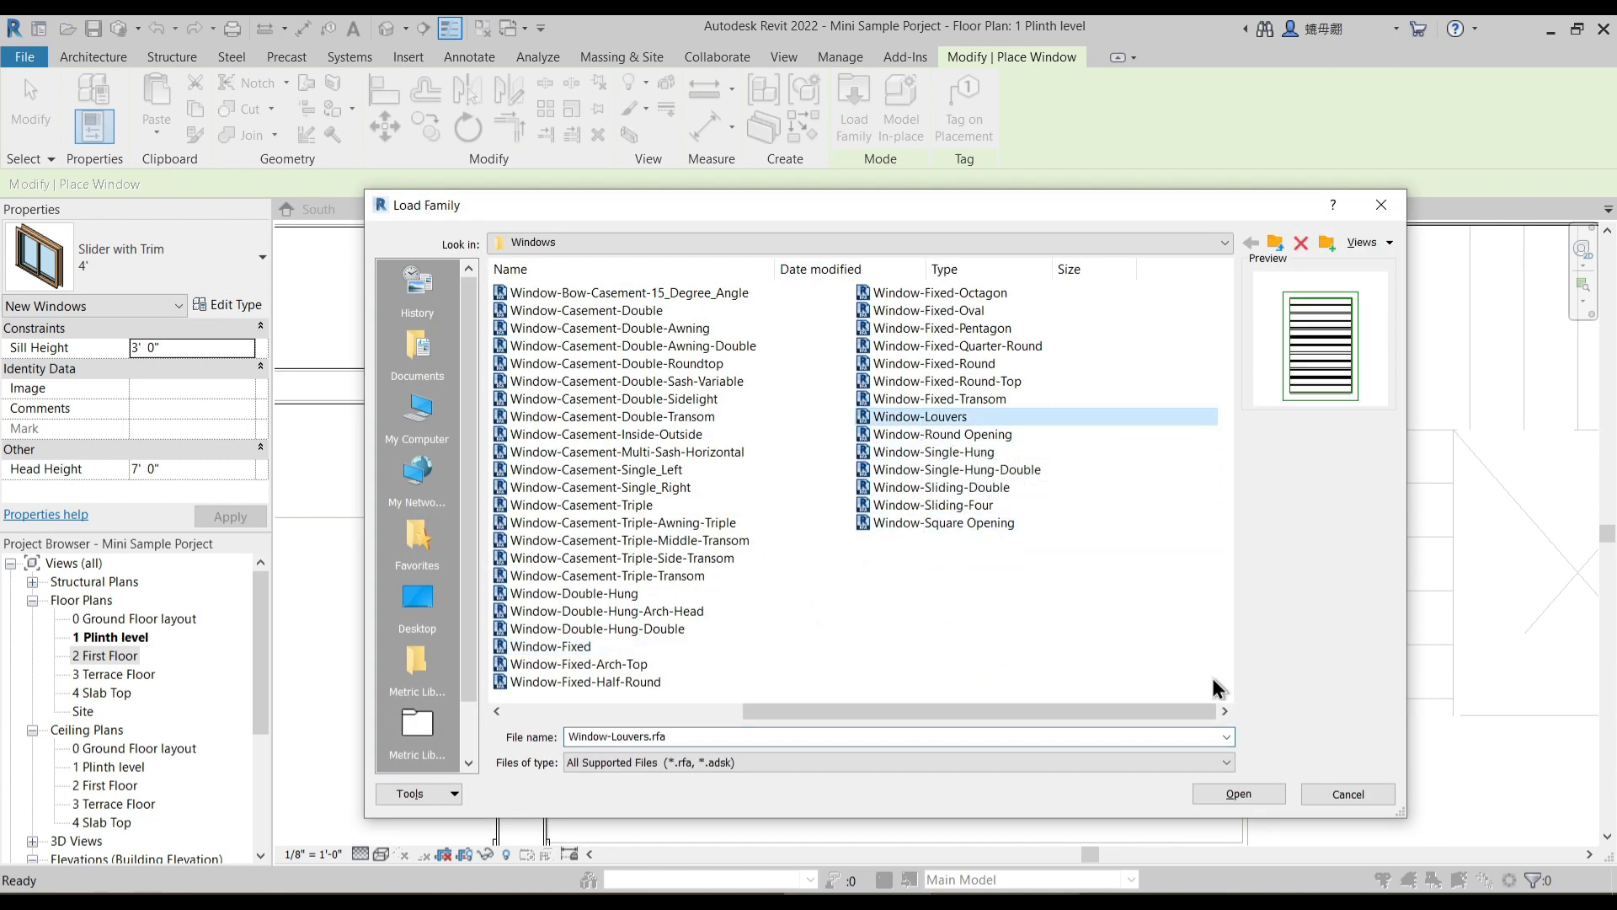
pyautogui.click(1238, 794)
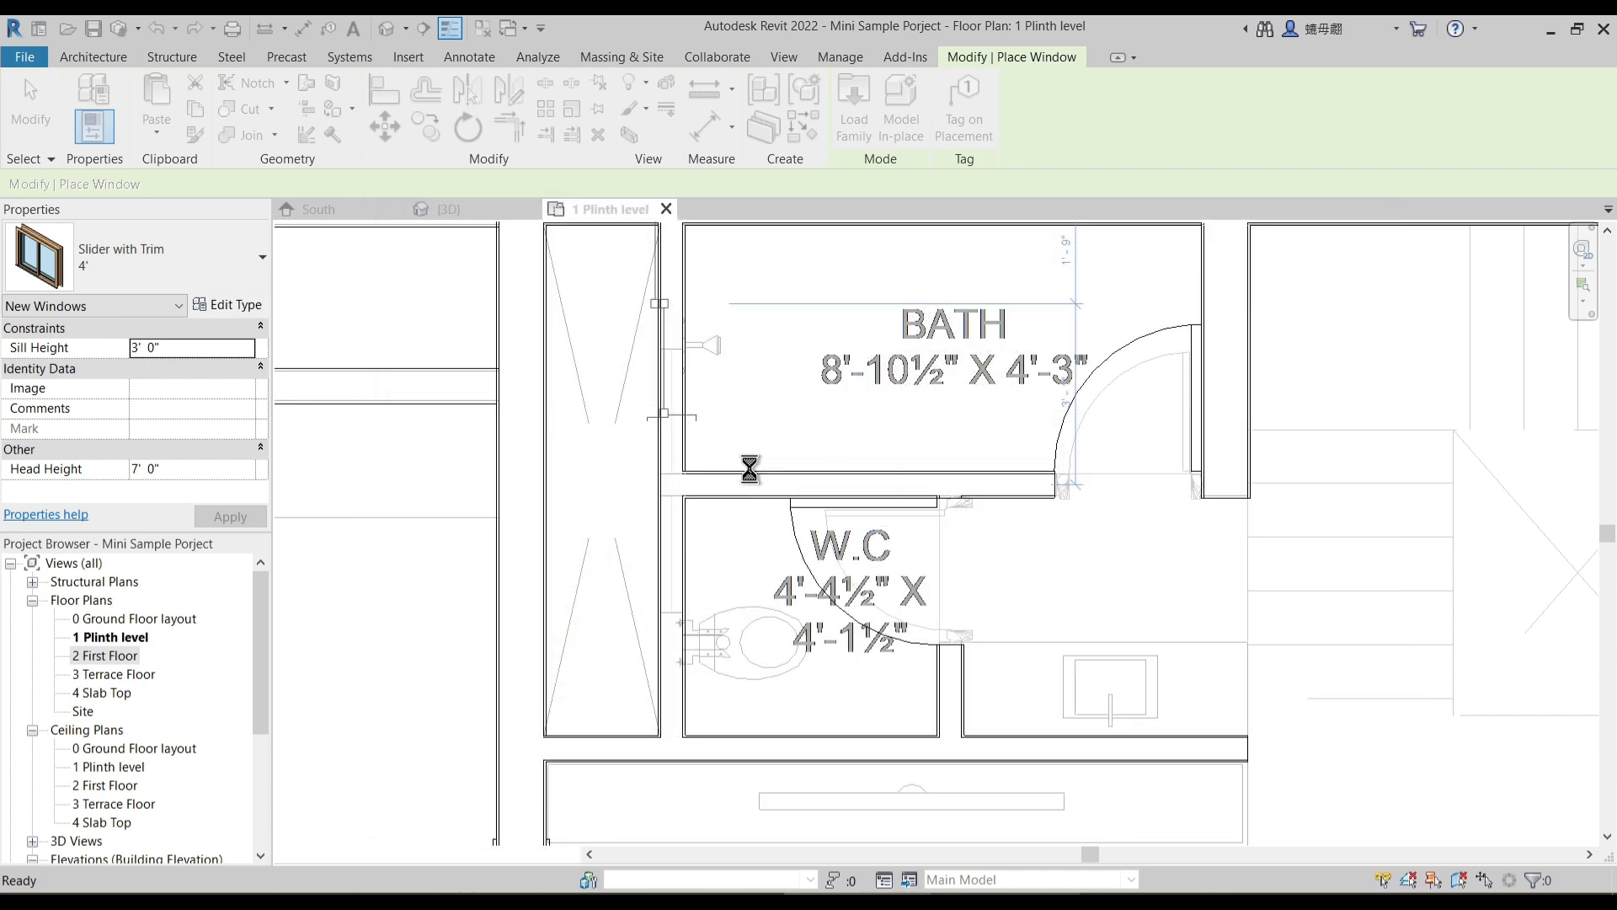
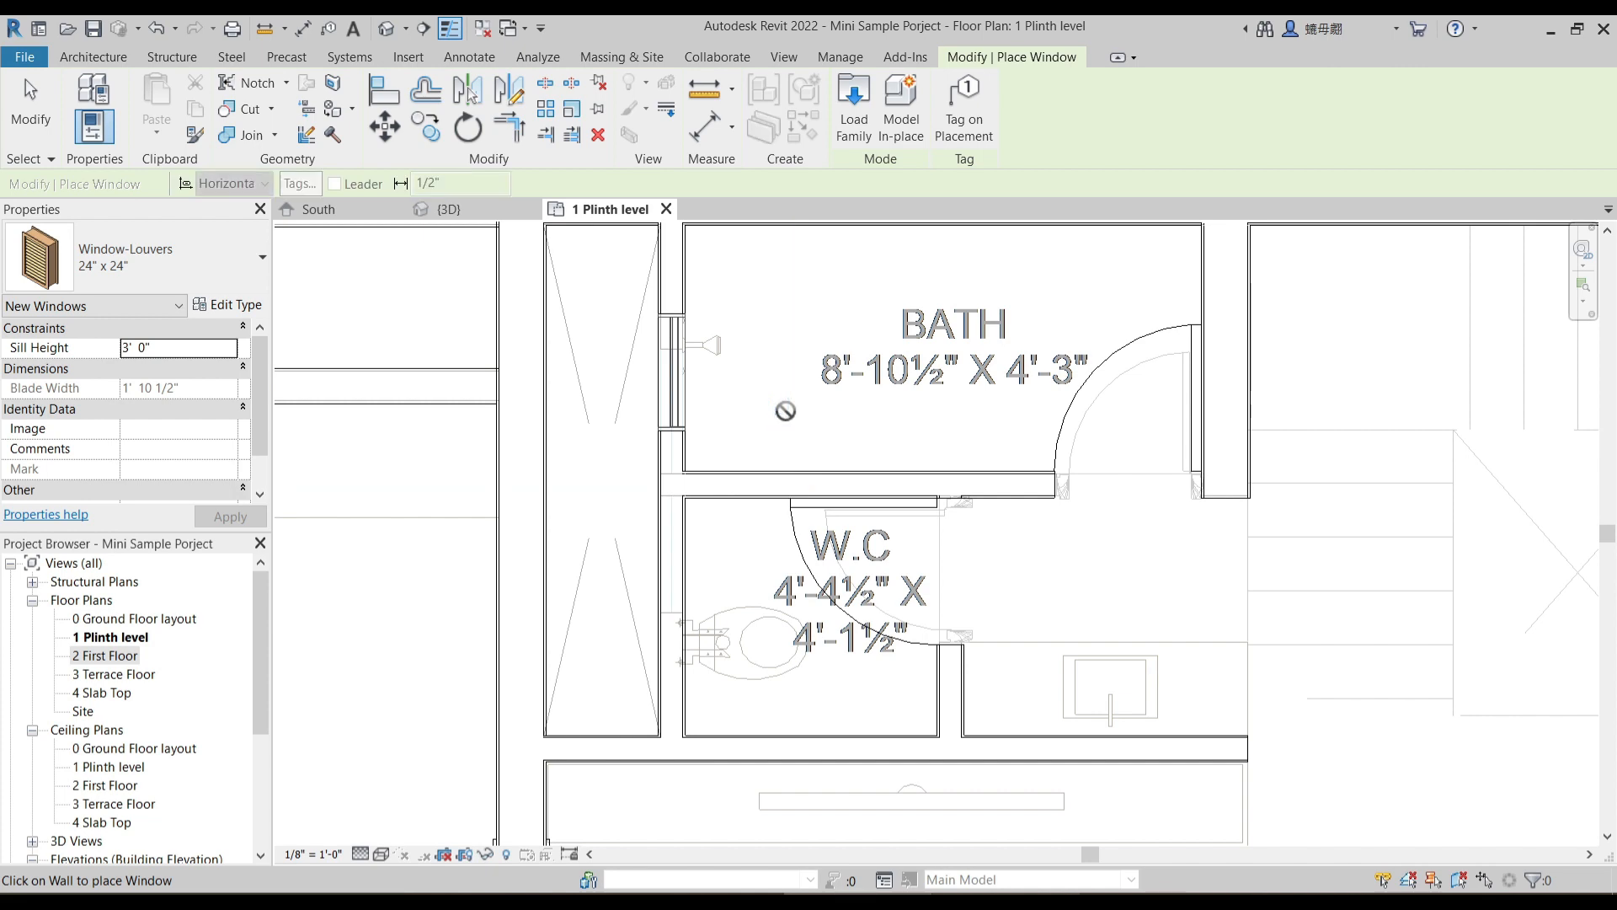
# - Try to align the lower end of the bath's louvered window with the underlay wall line between bath and W.C
pyautogui.press('Escape')
pyautogui.press('Escape')
pyautogui.click(963, 57)
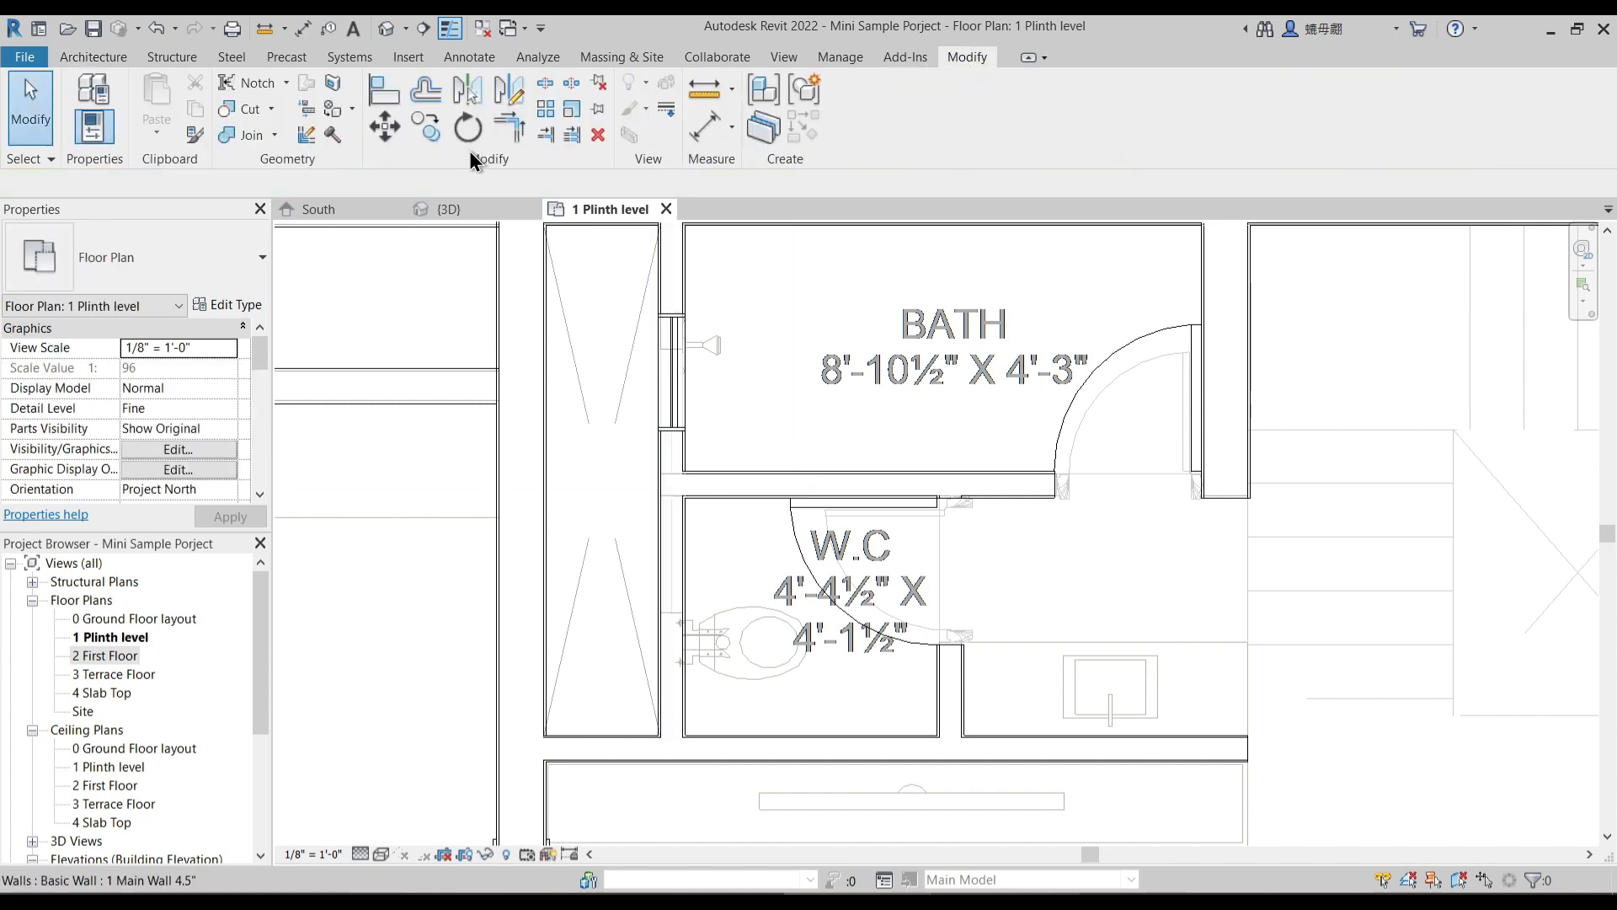
pyautogui.click(385, 89)
pyautogui.scroll(5, 664, 507)
pyautogui.click(664, 507)
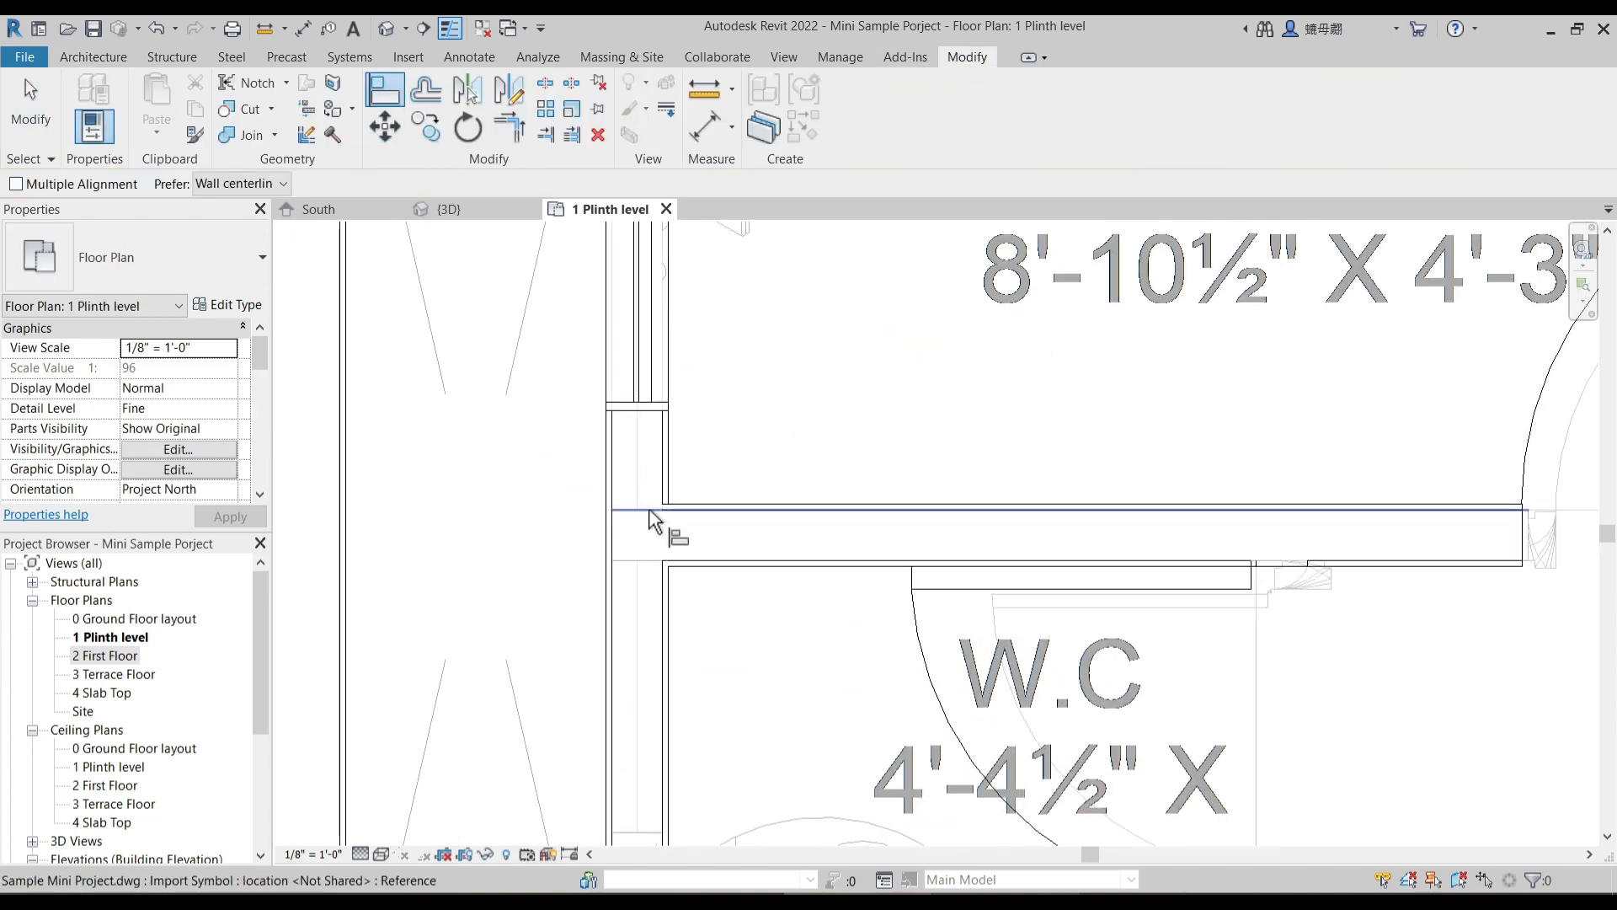
pyautogui.click(654, 440)
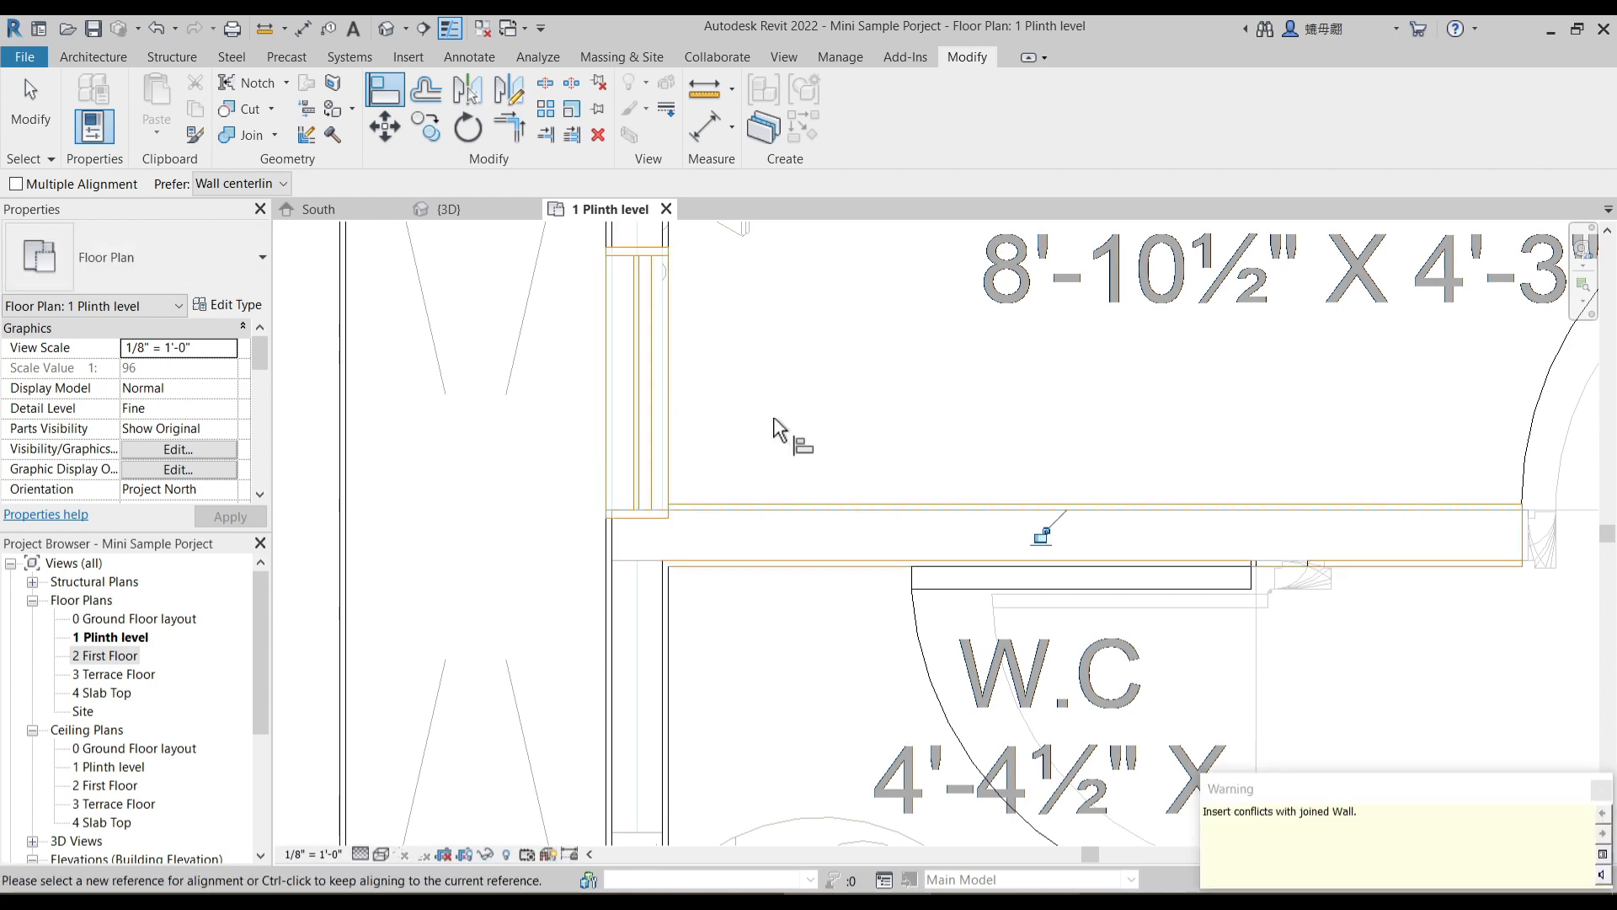
pyautogui.press('Escape')
pyautogui.press('Escape')
pyautogui.moveTo(771, 416); pyautogui.dragTo(703, 446, button='middle')
pyautogui.press('Escape')
# - Align the upper end of the bath's louvered window with the window opening edge in the underlay
pyautogui.scroll(2, 623, 404)
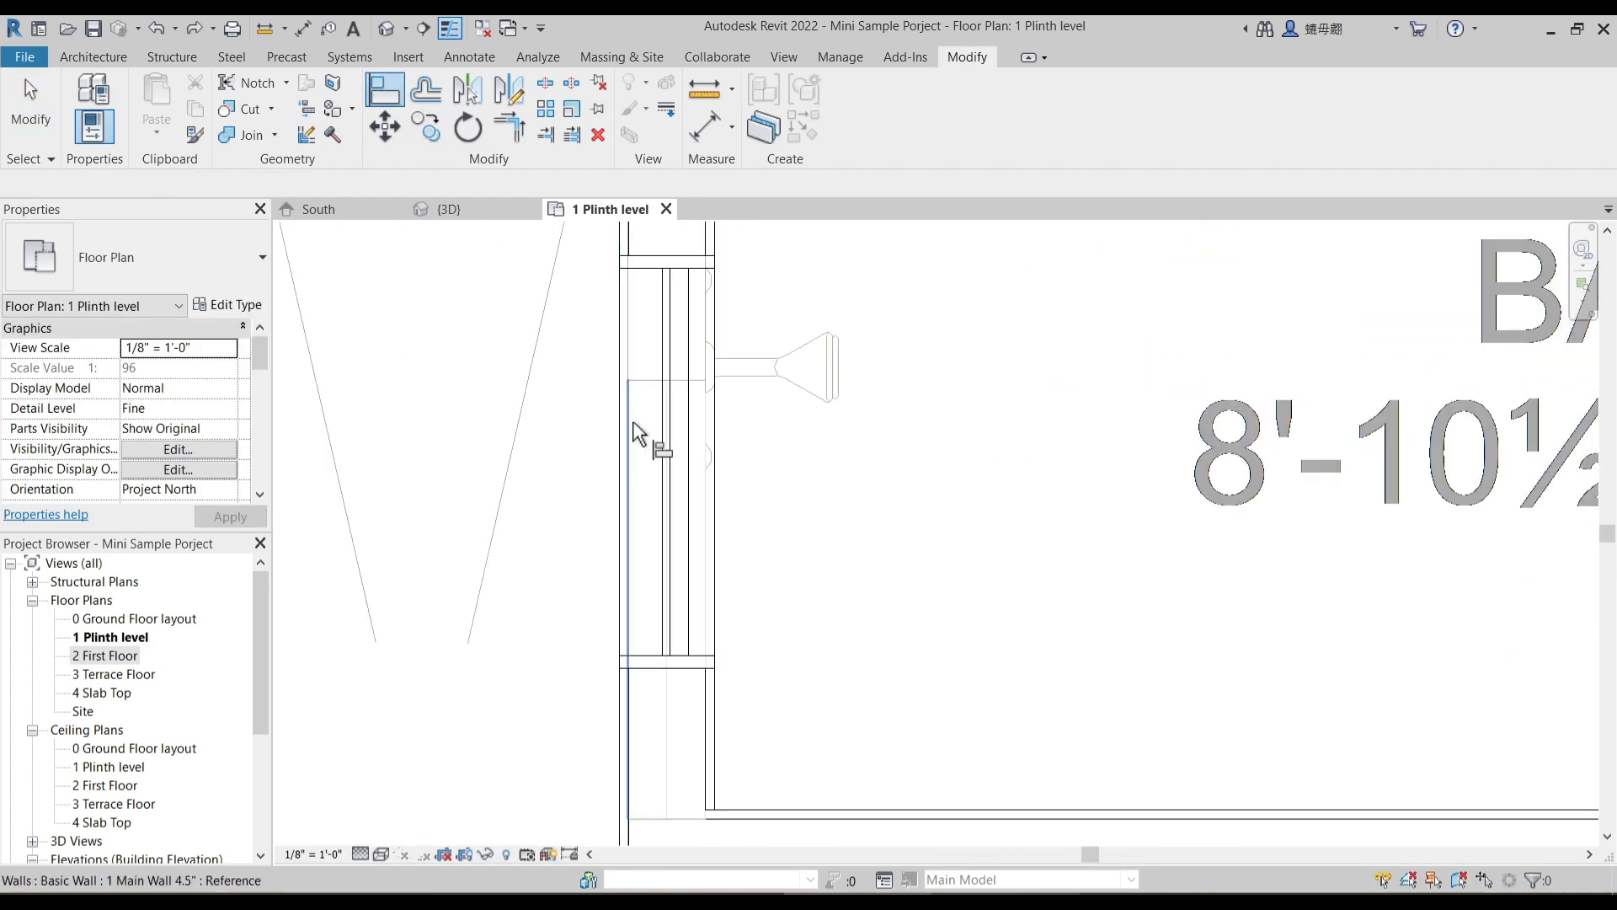
pyautogui.press('a')
pyautogui.press('l')
pyautogui.click(657, 251)
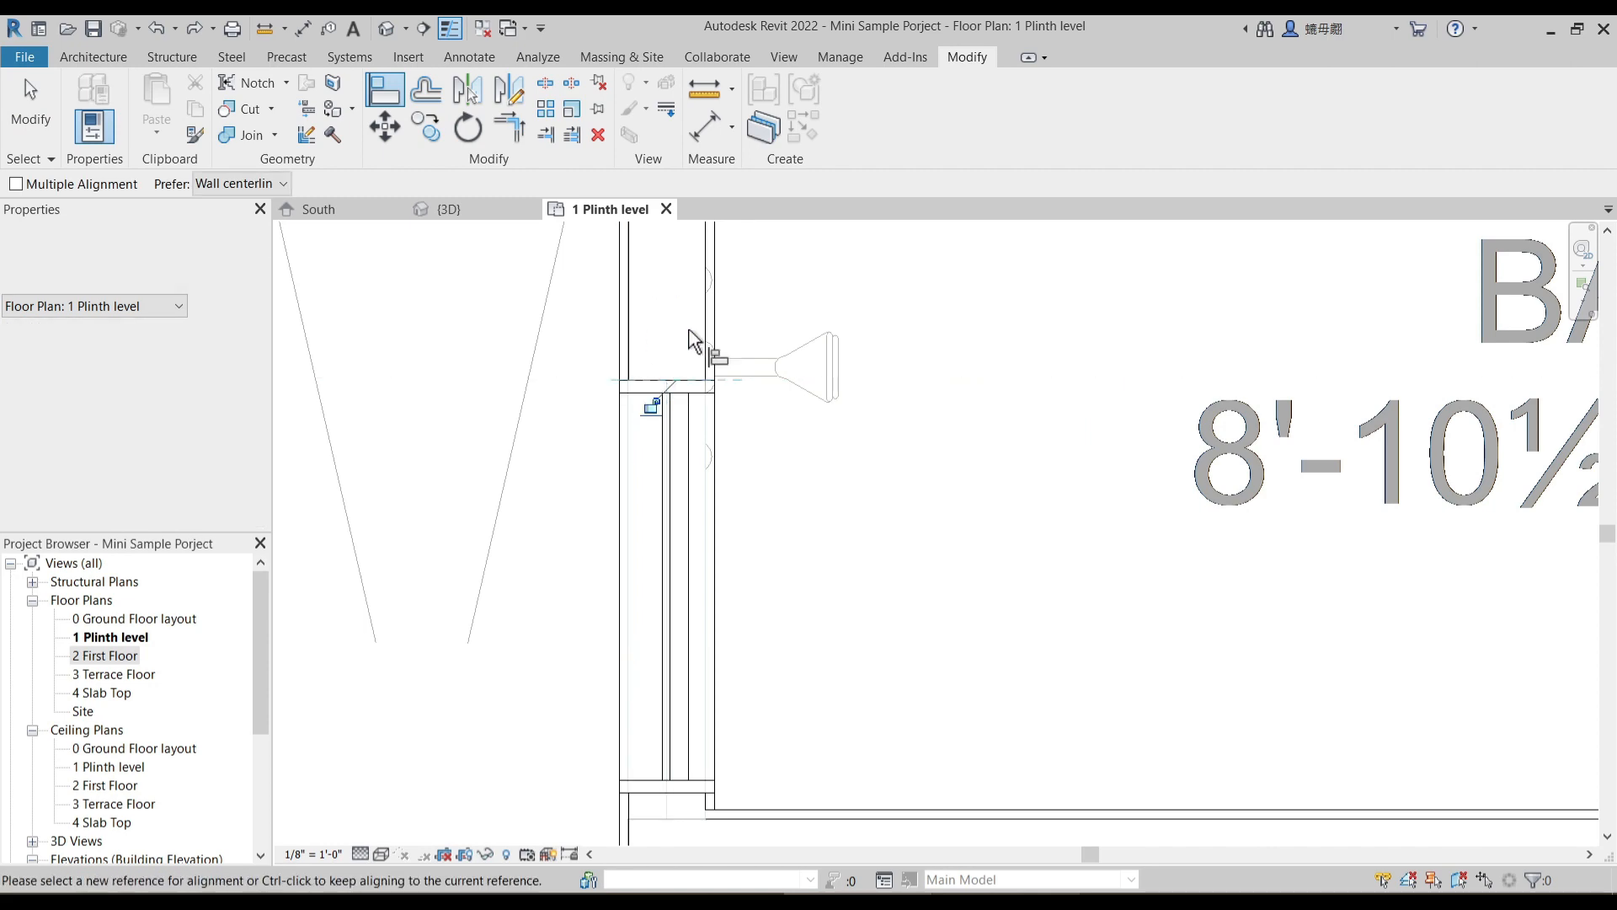
pyautogui.scroll(-3, 756, 419)
pyautogui.press('Escape')
pyautogui.click(722, 503)
pyautogui.moveTo(801, 656); pyautogui.dragTo(739, 549, button='middle')
pyautogui.scroll(3, 690, 498)
pyautogui.moveTo(689, 487); pyautogui.dragTo(714, 463)
pyautogui.click(719, 466)
pyautogui.press('Escape')
pyautogui.scroll(-5, 751, 472)
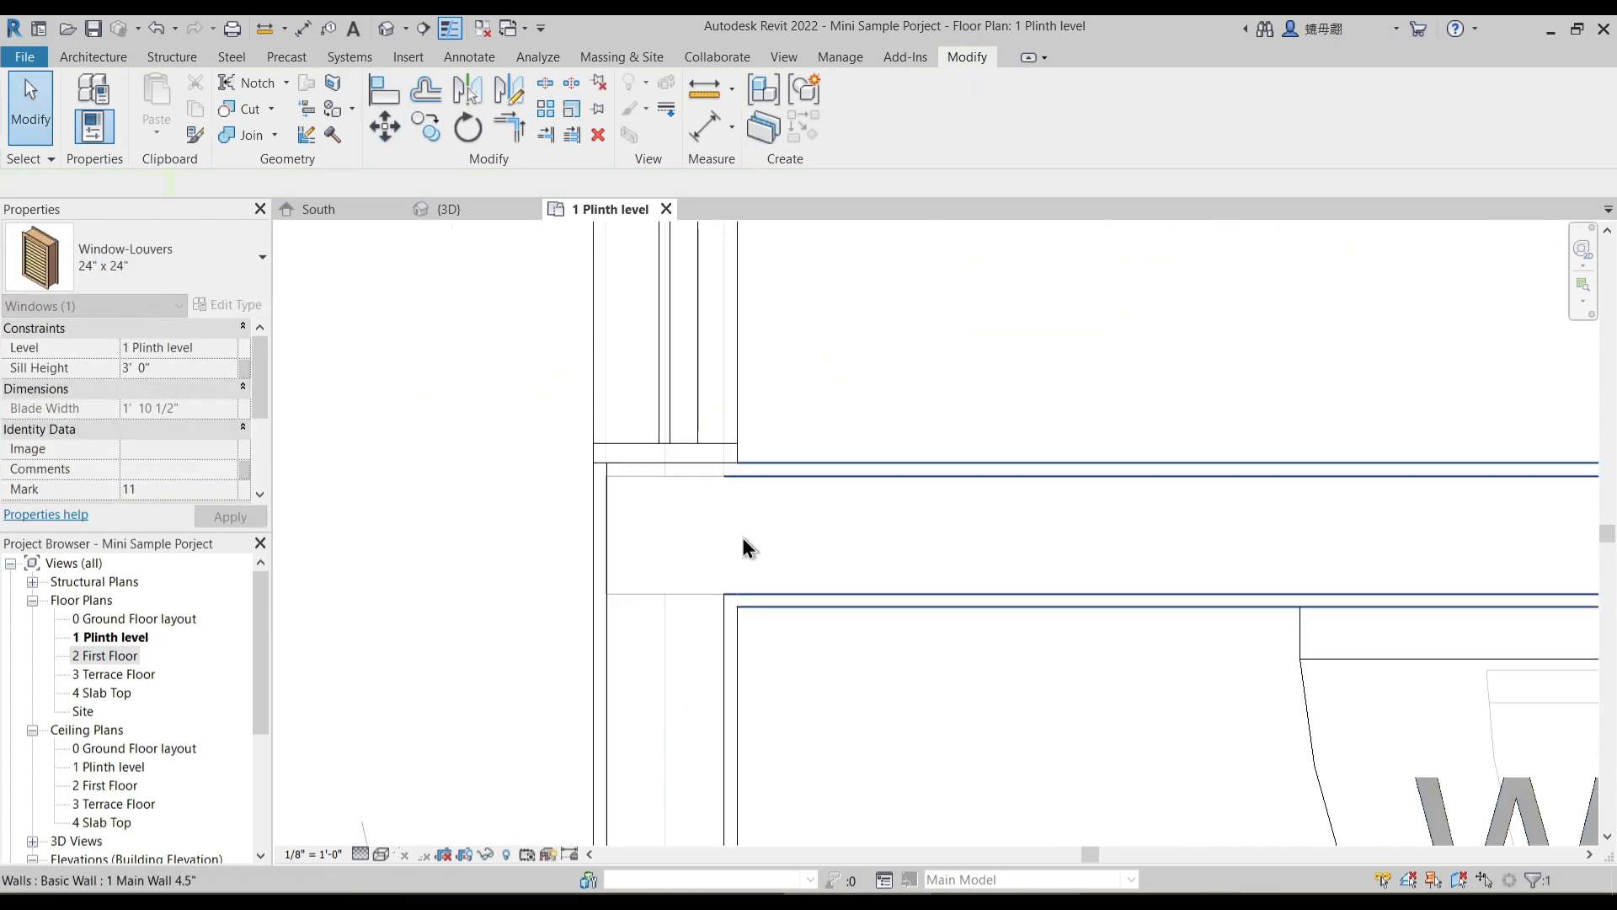
# - Mirror a copy of the bath's louvered window into the W.C. wall about the midline of the partition wall
pyautogui.click(754, 398)
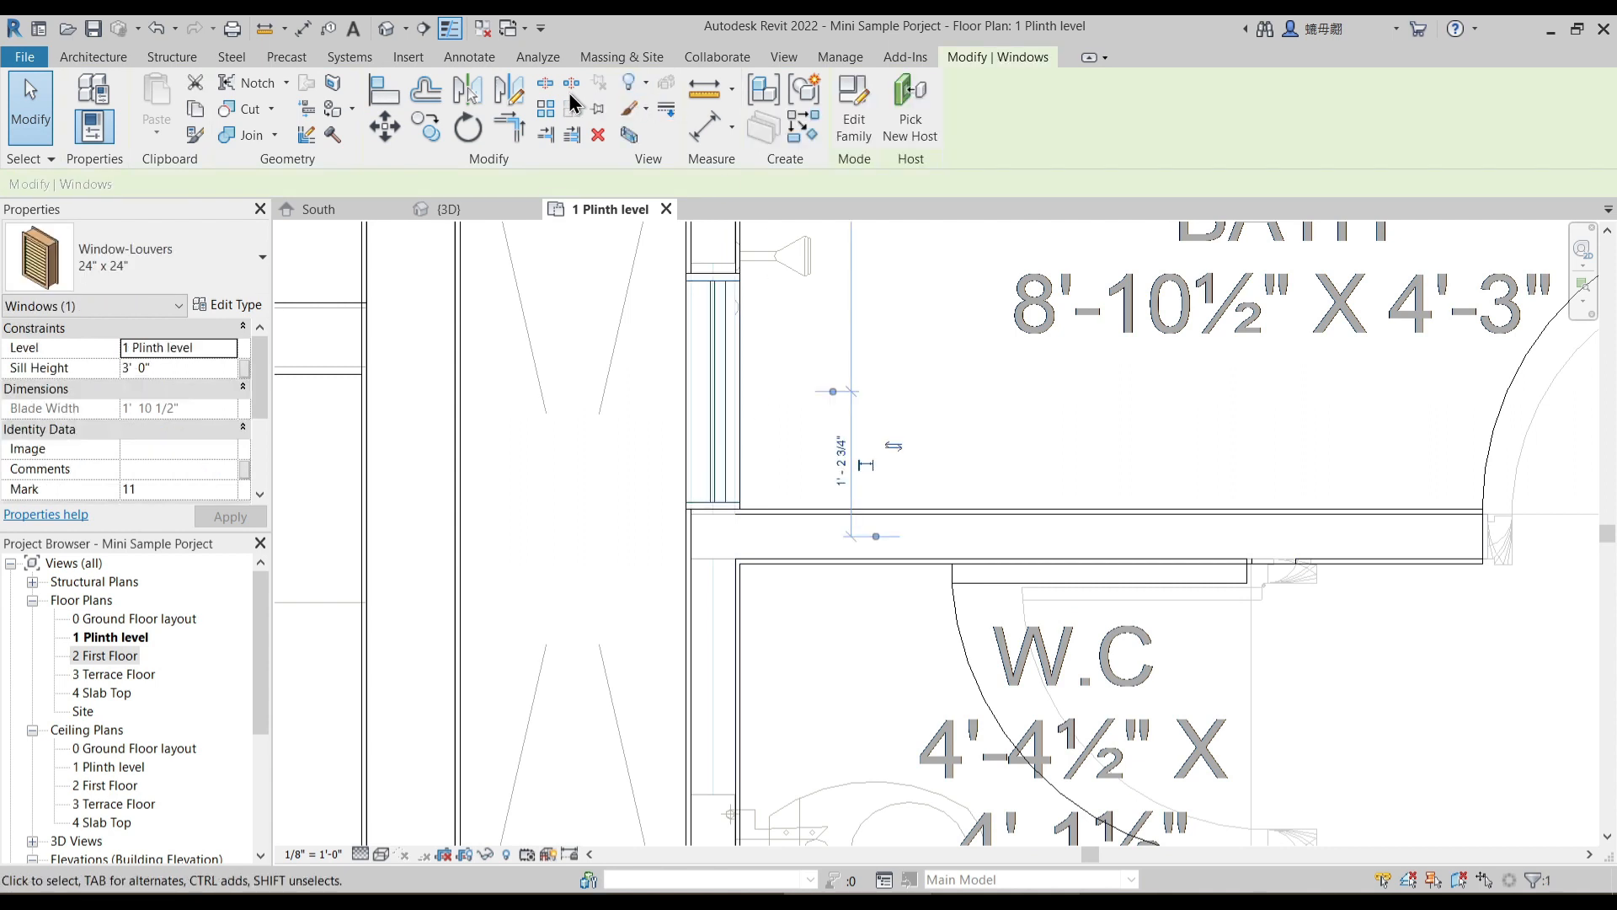
pyautogui.press('a')
pyautogui.press('r')
pyautogui.press('d')
pyautogui.press('m')
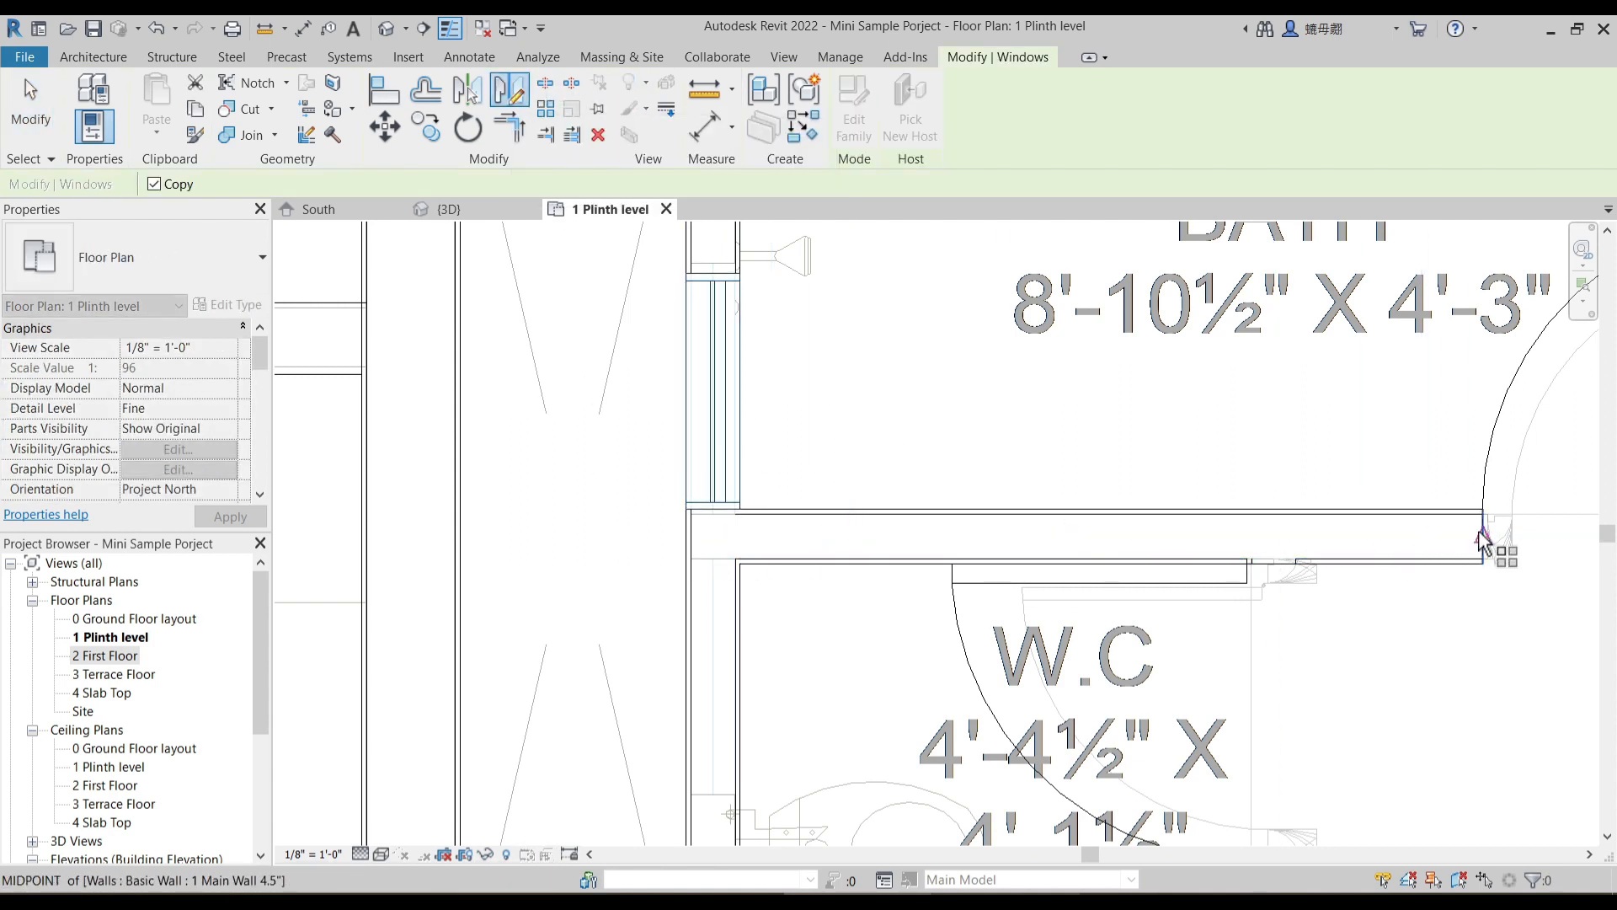
pyautogui.click(798, 537)
pyautogui.click(640, 533)
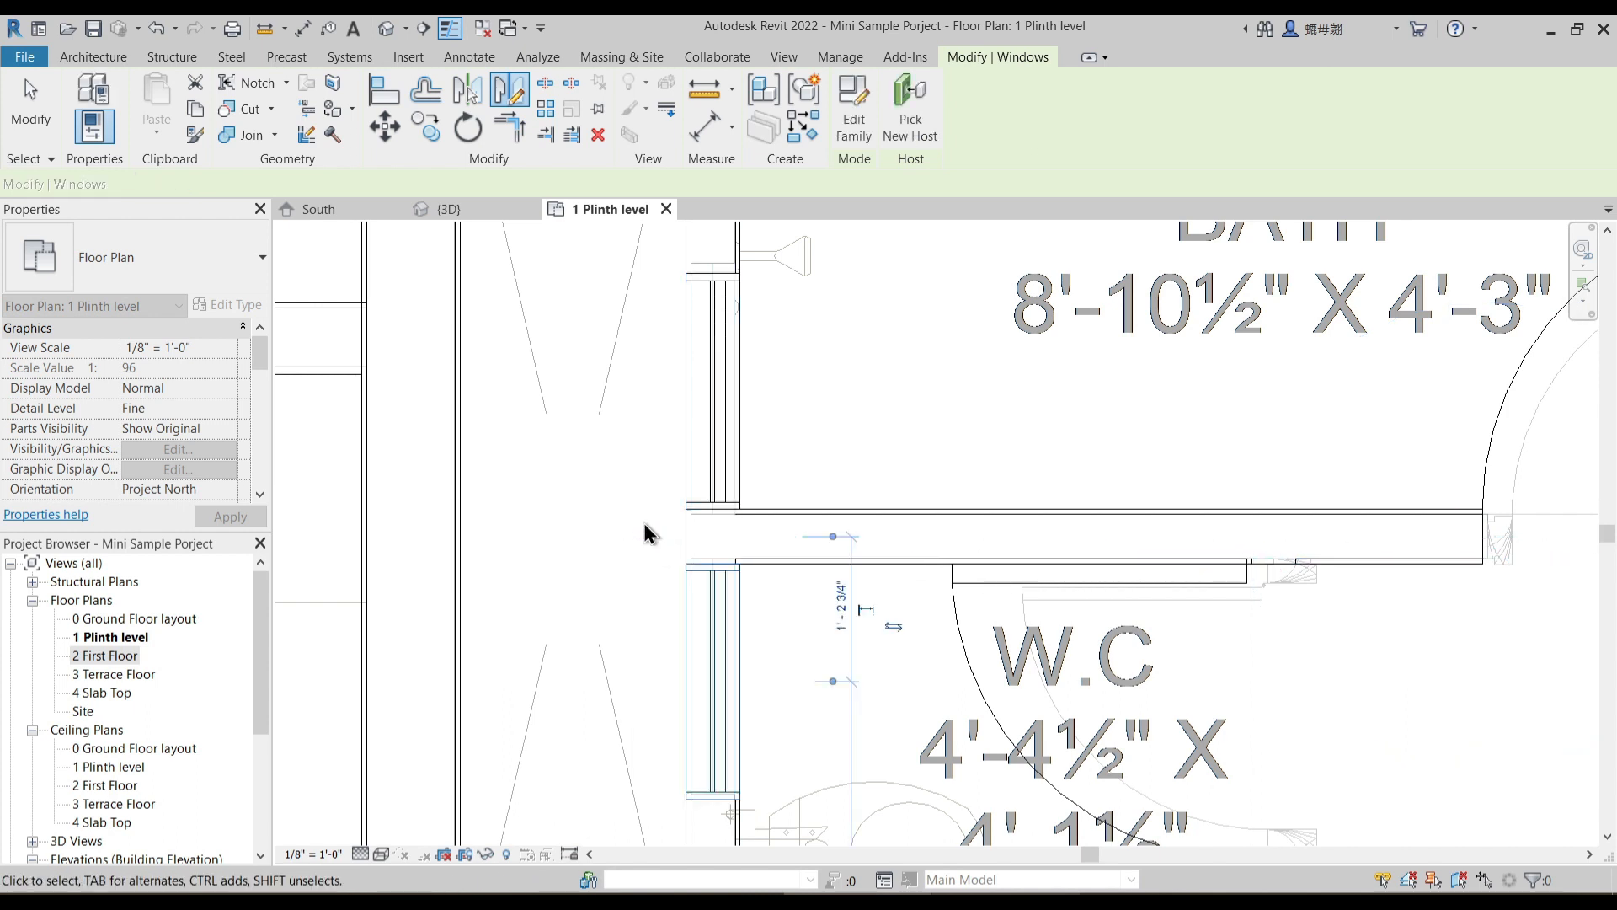
pyautogui.click(644, 521)
pyautogui.scroll(-1, 627, 489)
pyautogui.scroll(-1, 686, 438)
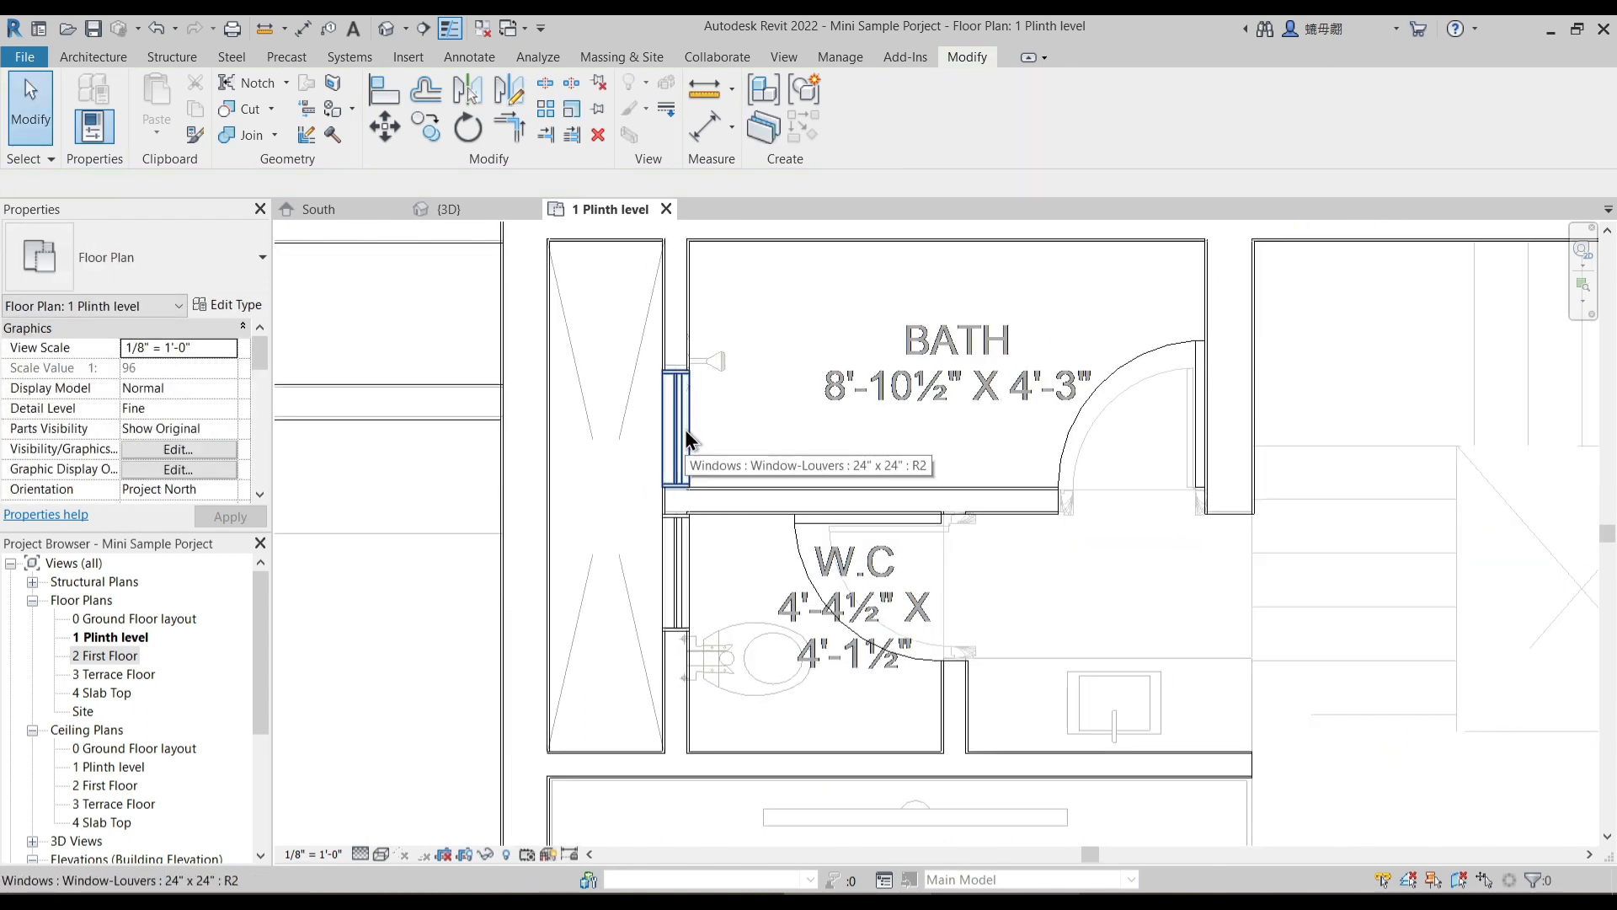
# - Select both louvered windows and duplicate their type with the name 2' x 5'
pyautogui.click(686, 432)
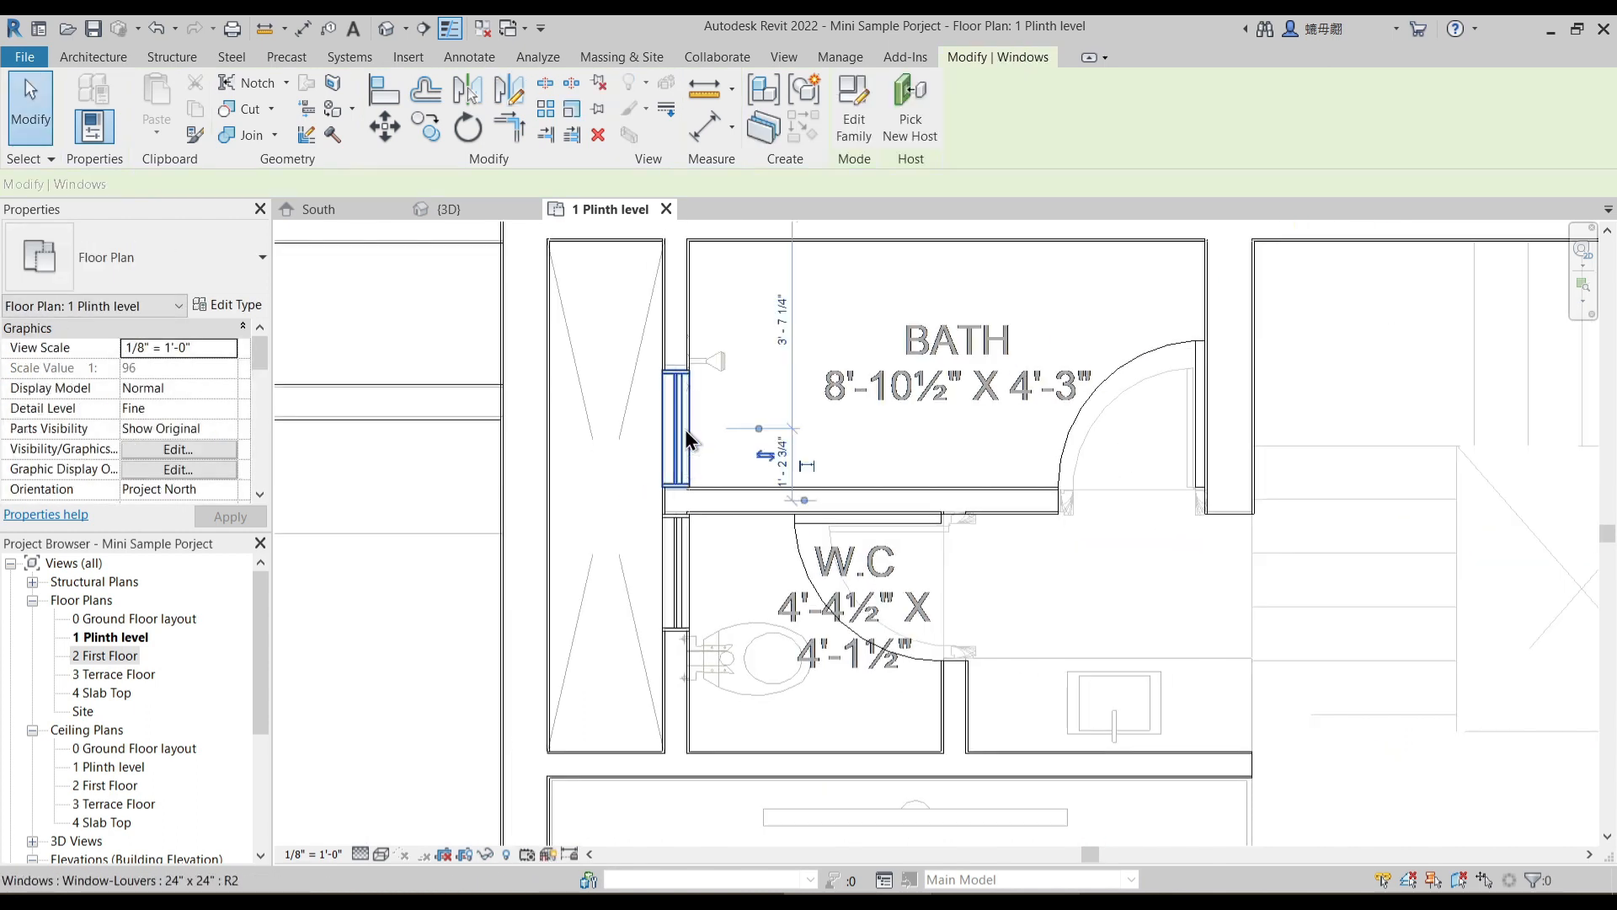
pyautogui.keyDown('ctrl'); pyautogui.click(684, 569); pyautogui.keyUp('ctrl')
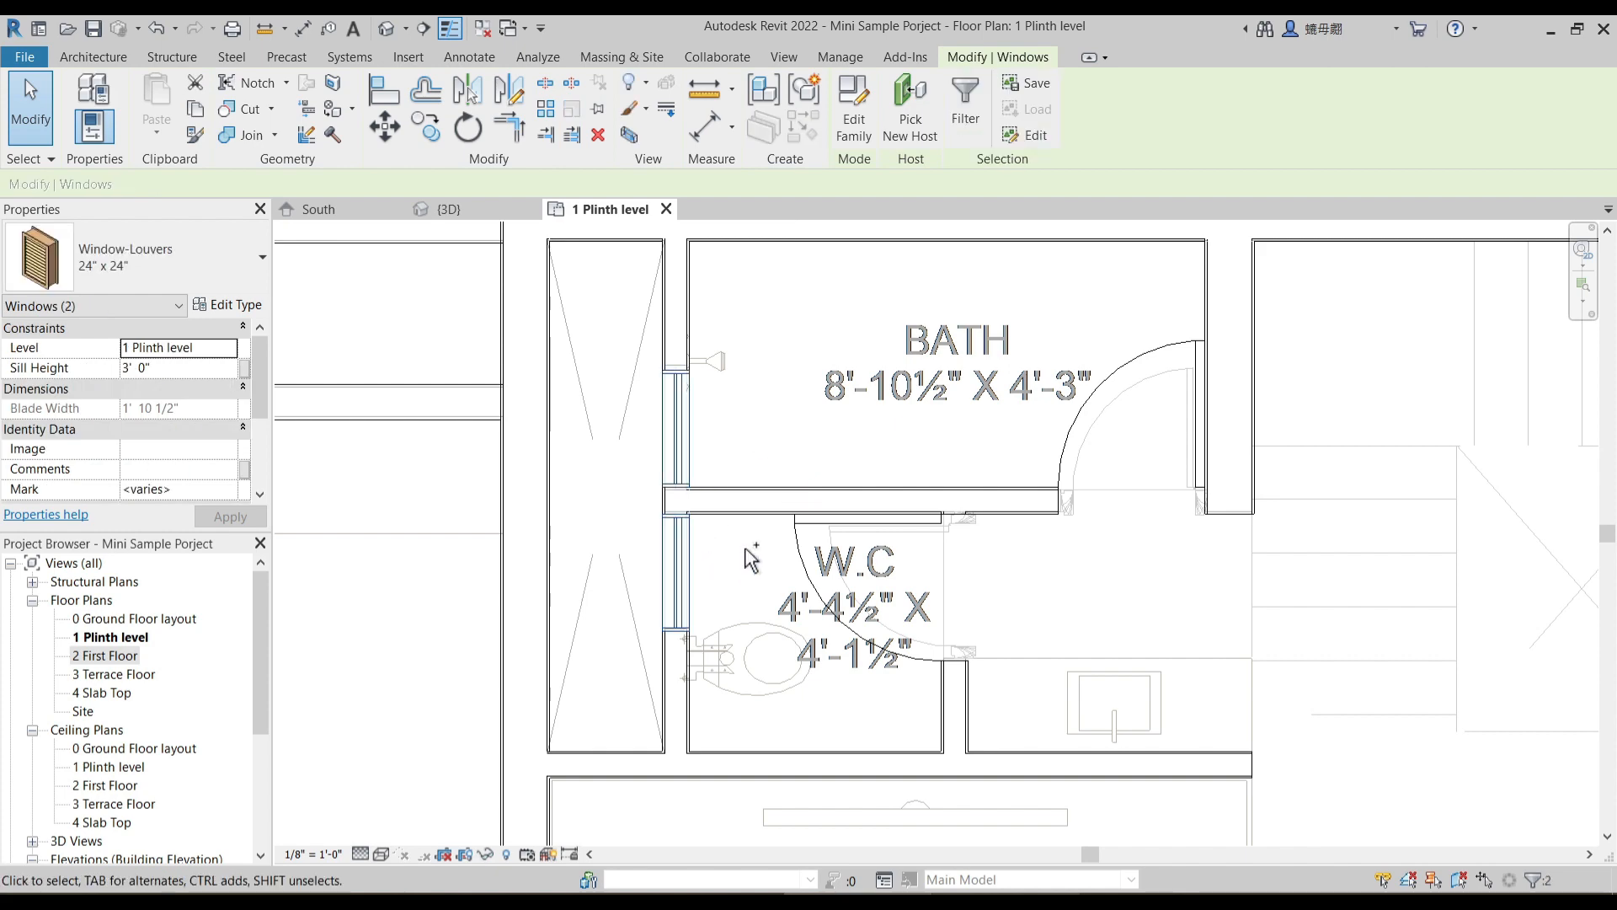
pyautogui.click(231, 305)
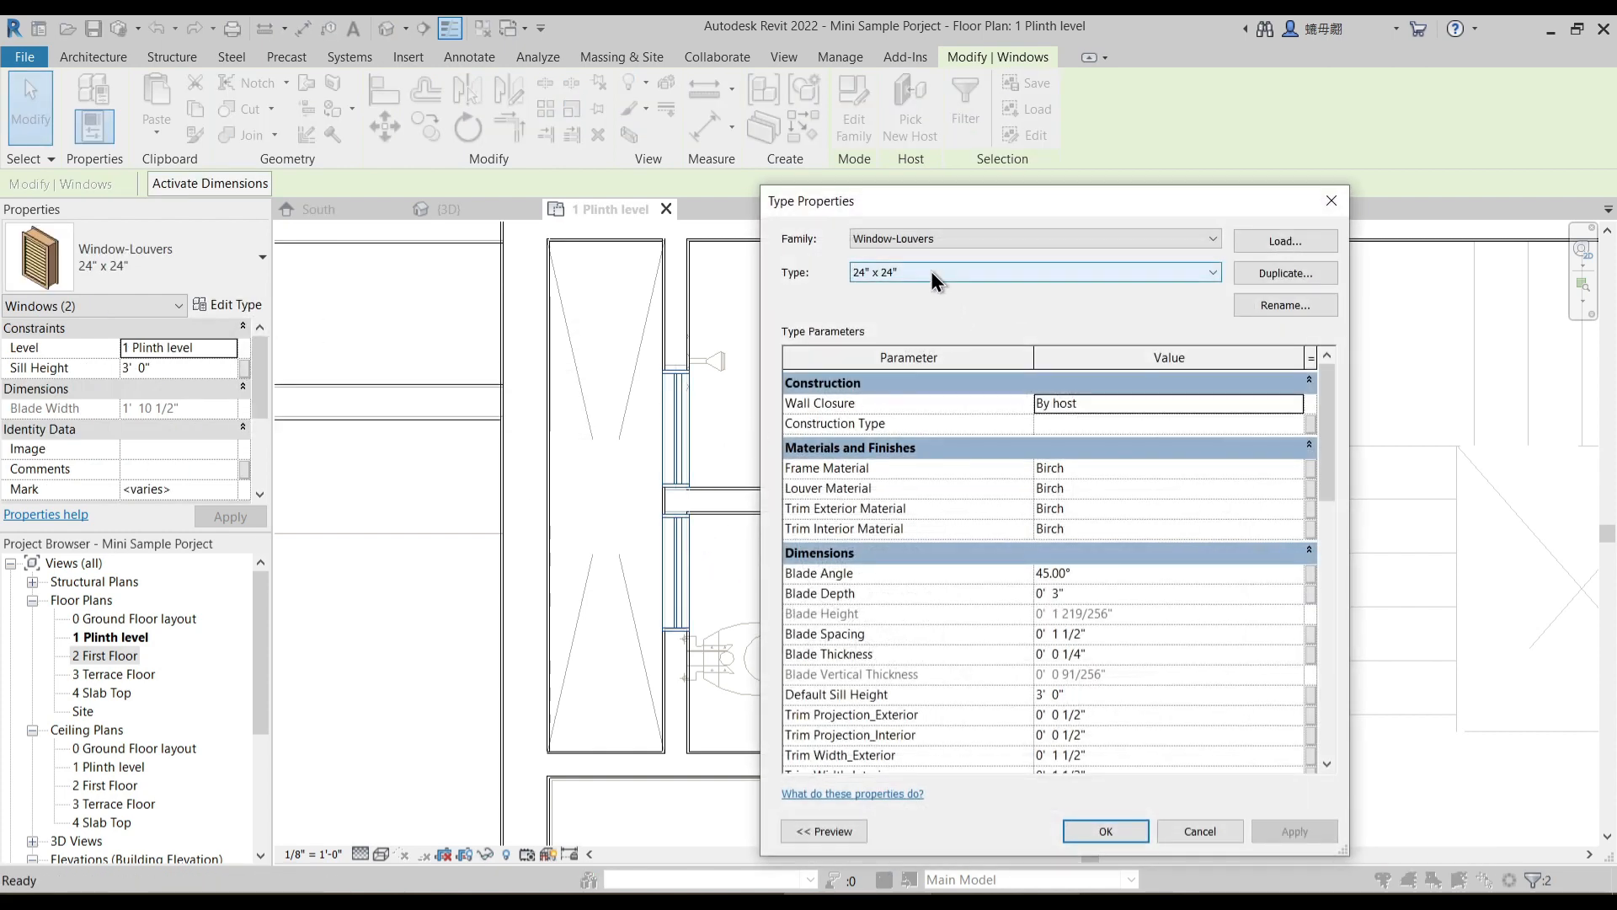
pyautogui.click(1284, 273)
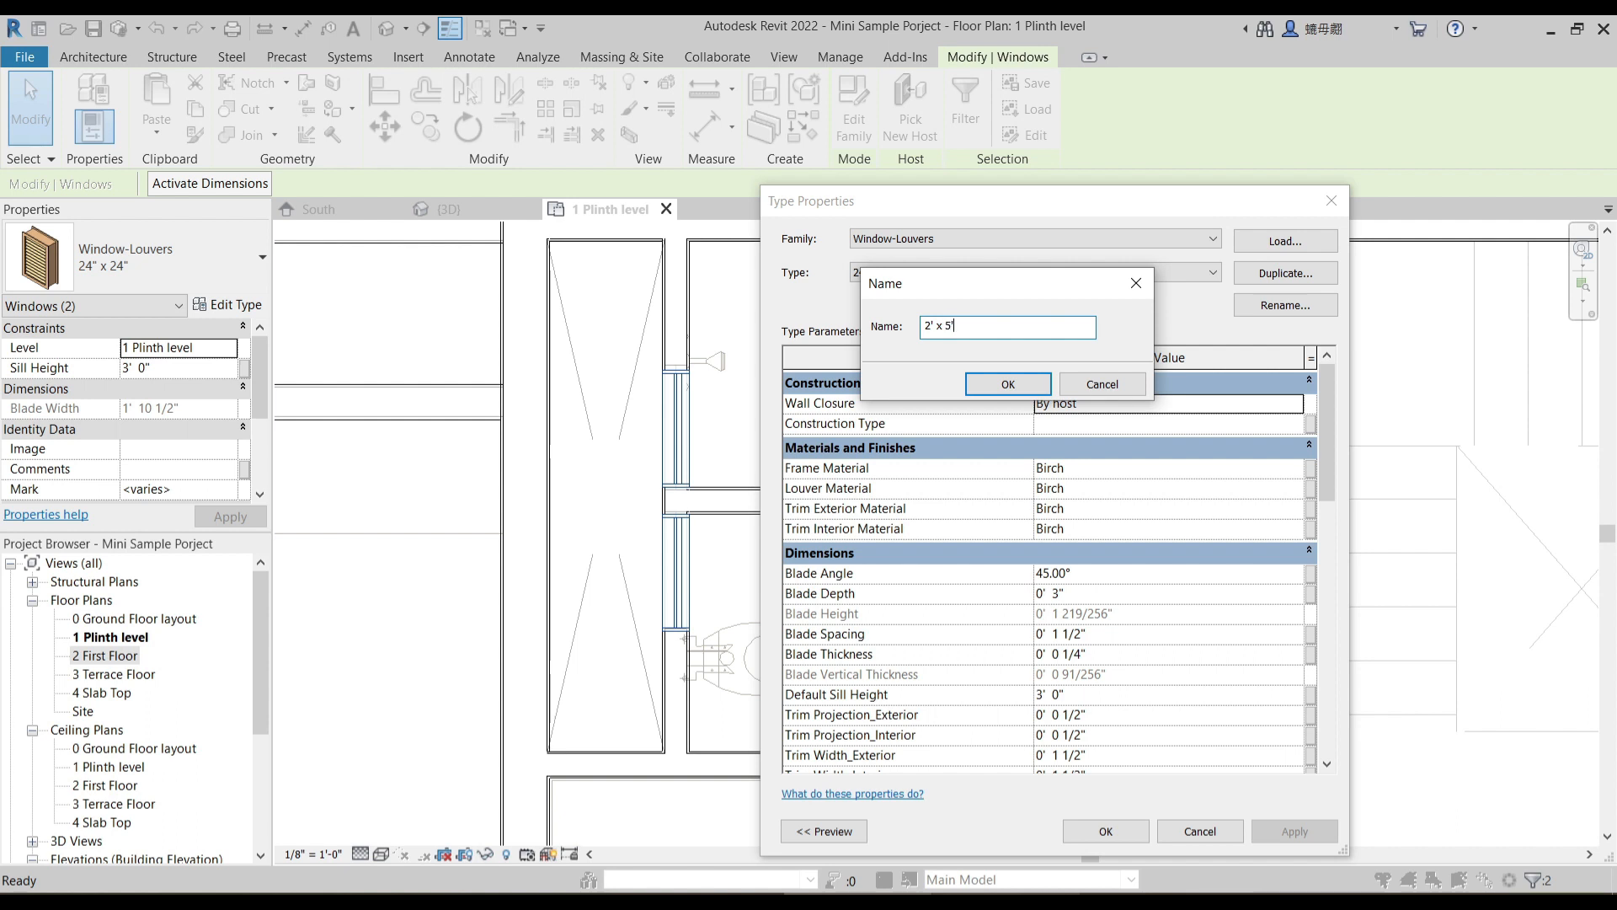
pyautogui.press('Return')
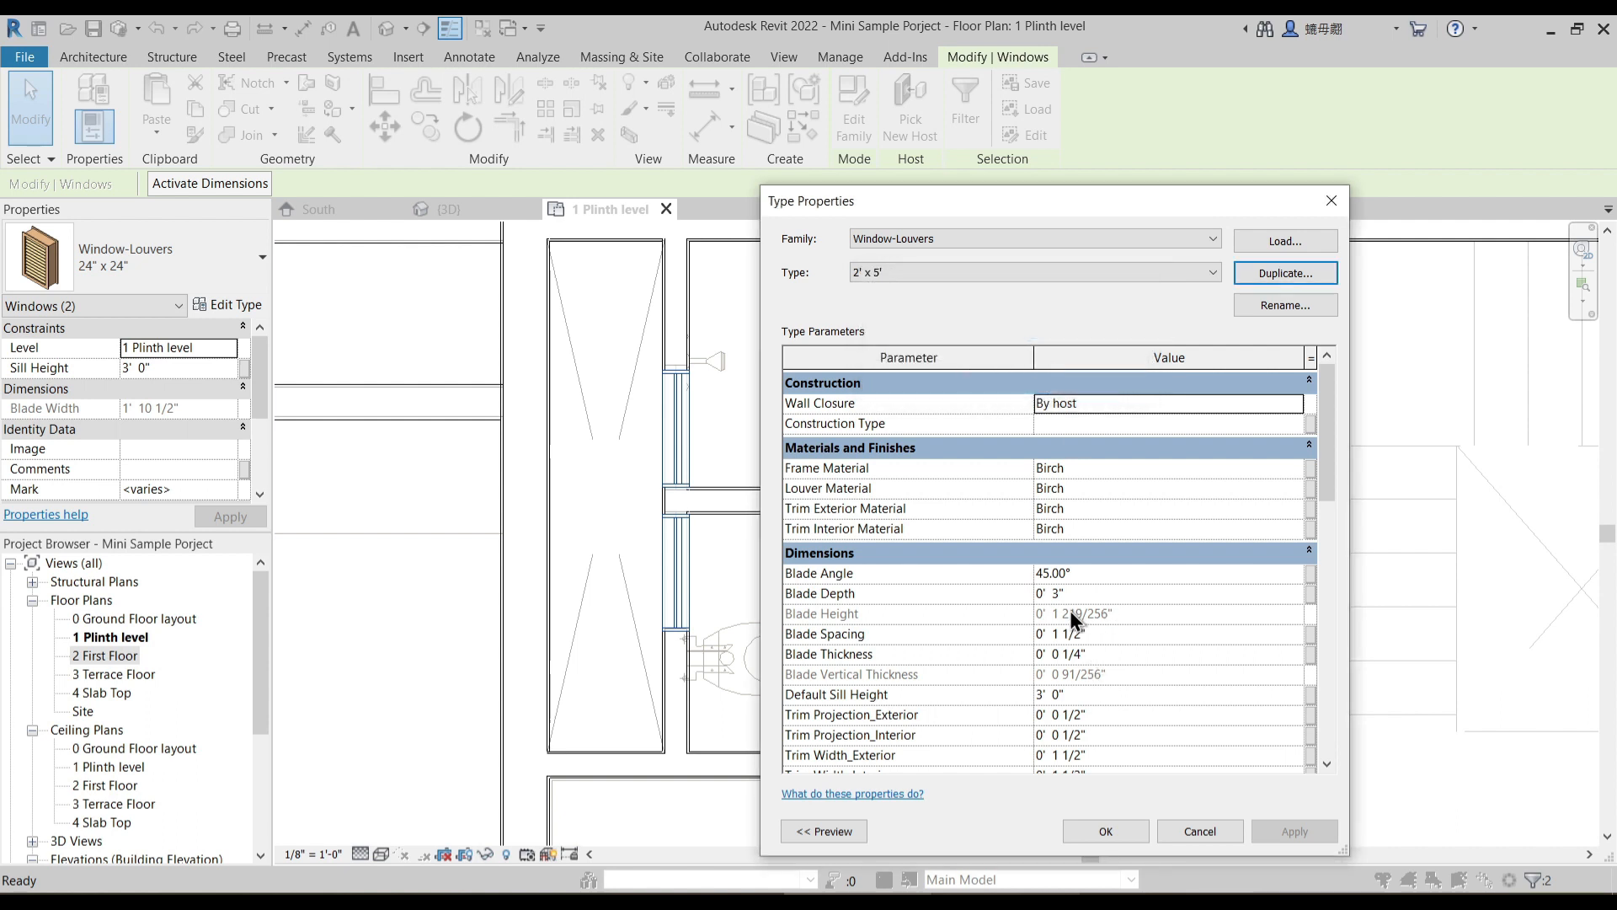
# - Set the default sill height of the 2' x 5' louvered window type to 5' and apply the type
pyautogui.scroll(-2, 1096, 614)
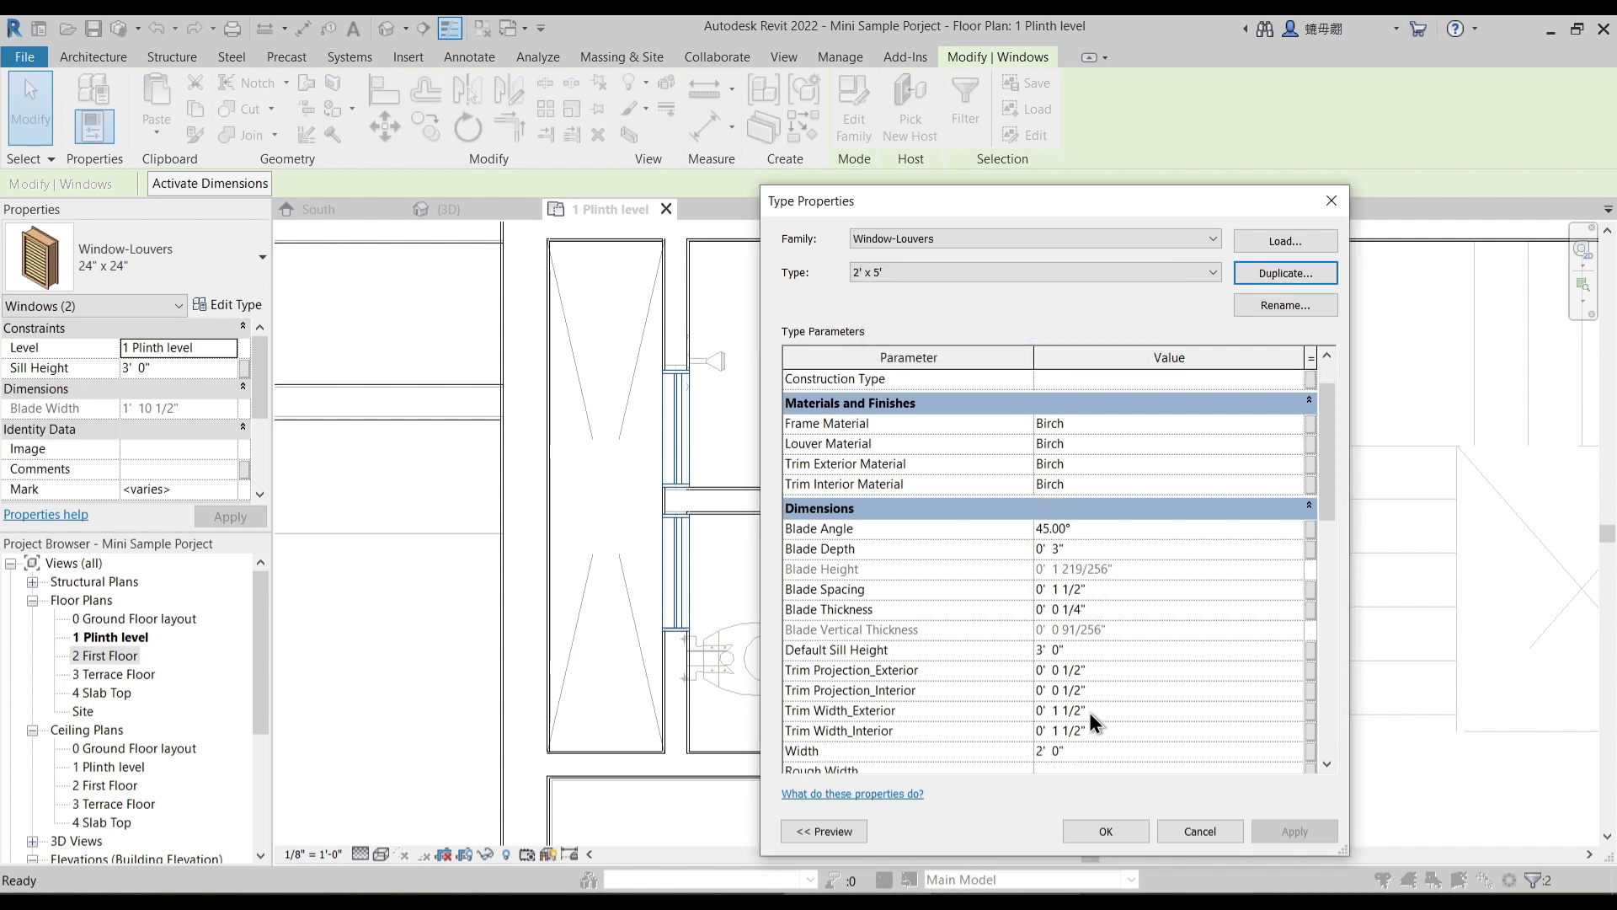
pyautogui.scroll(-3, 1082, 713)
pyautogui.click(1063, 708)
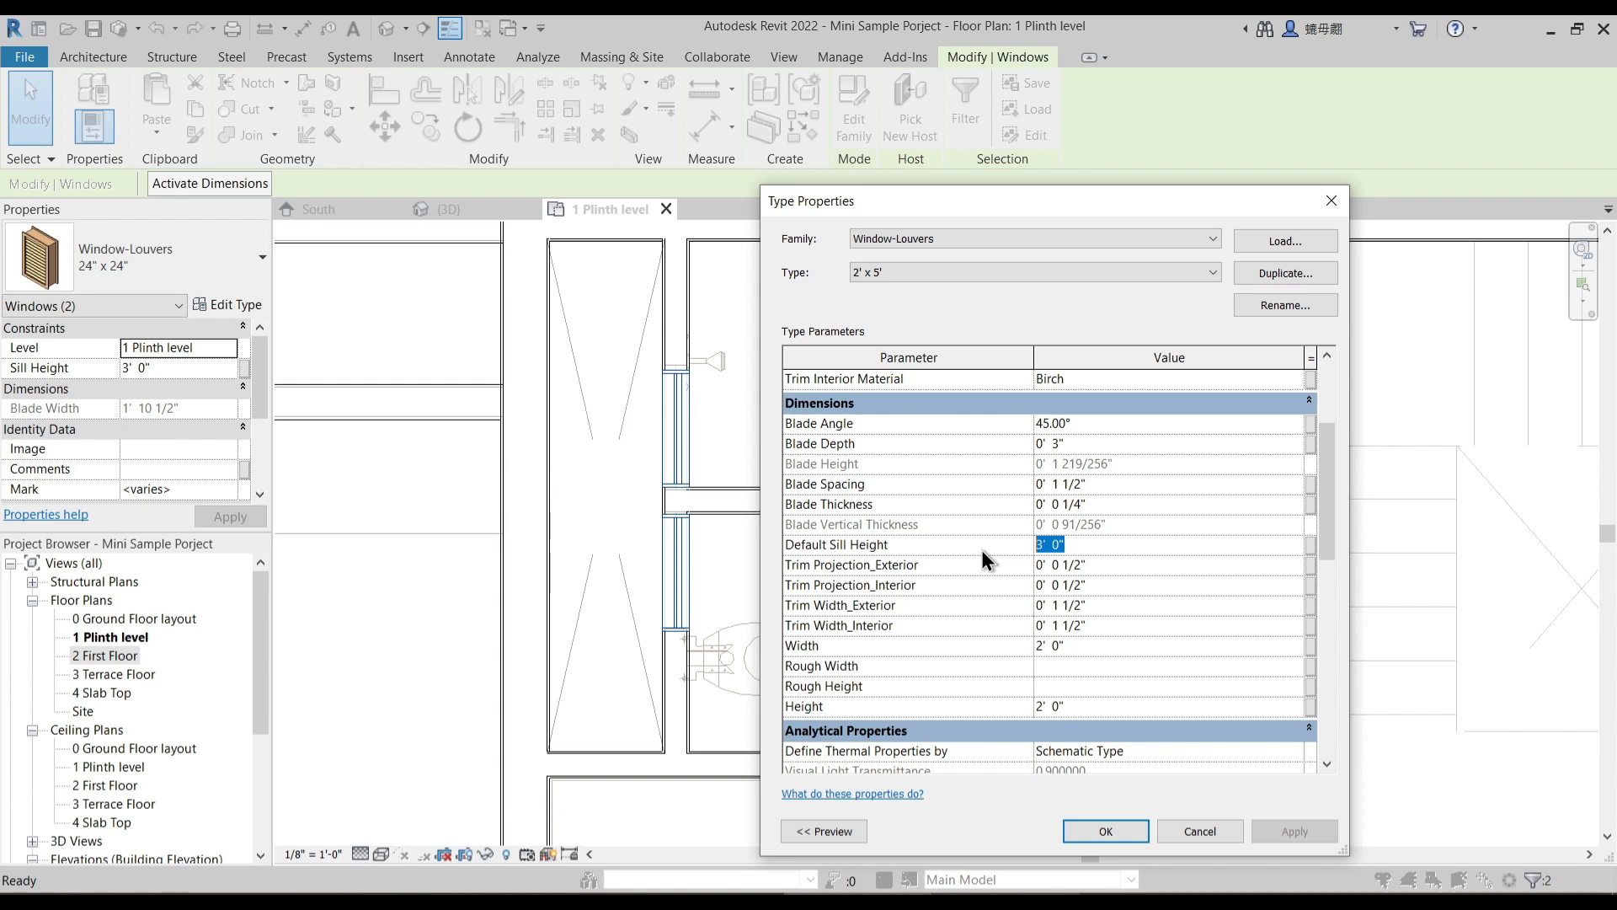
pyautogui.write('5')
pyautogui.press('Return')
pyautogui.click(1102, 831)
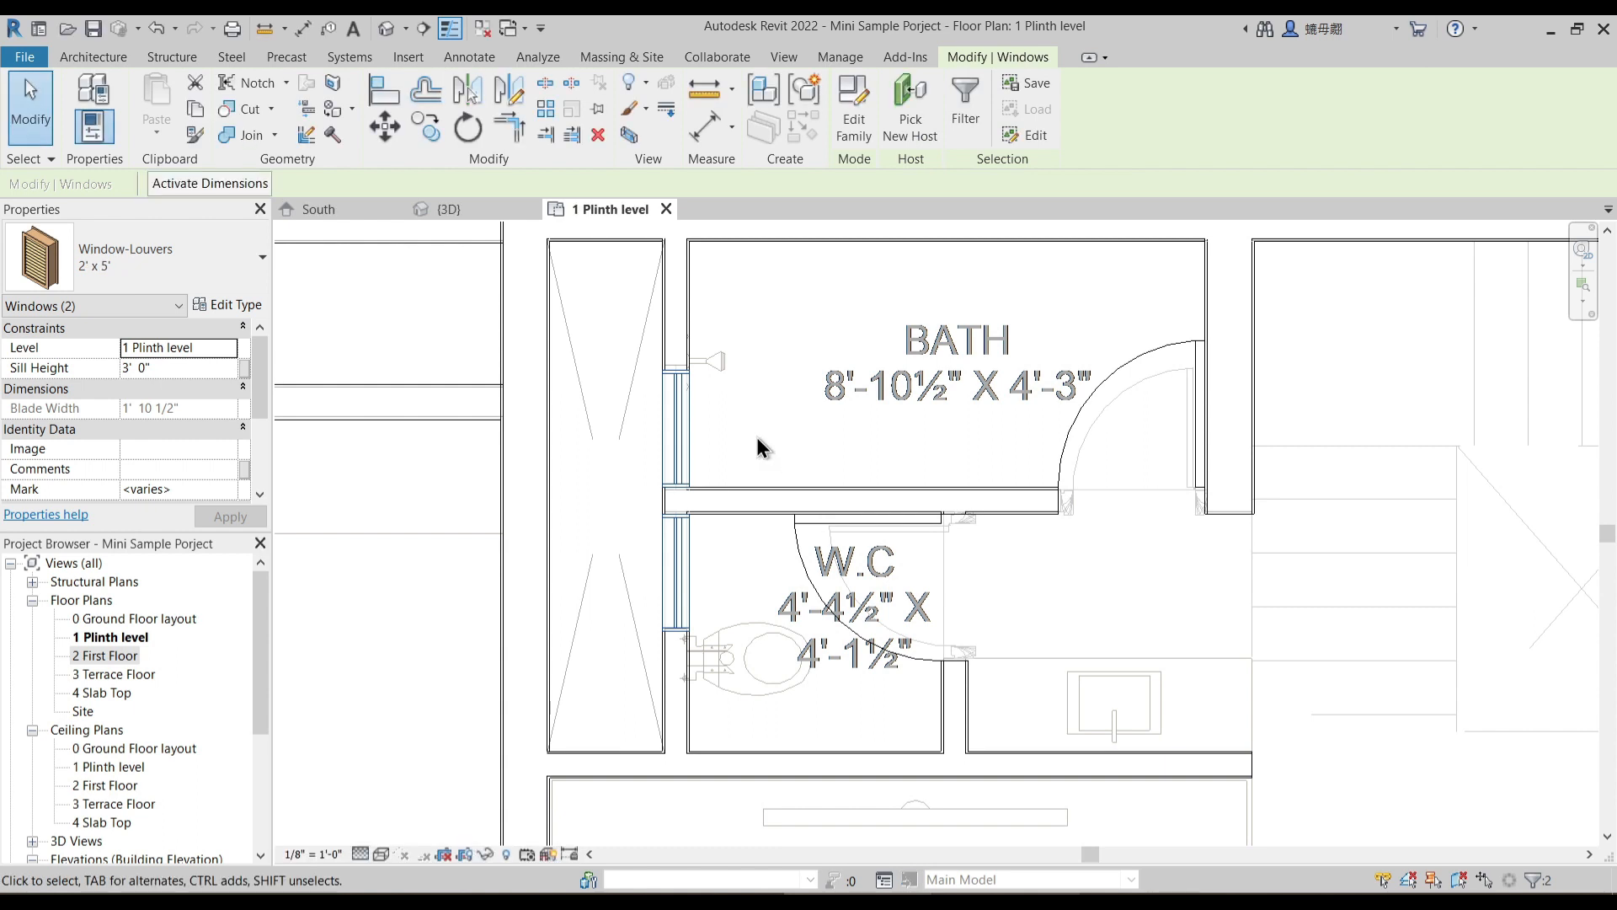
# - Reselect both louvered windows and review the dimensions and default sill height of their 2' x 5' type
pyautogui.click(754, 433)
pyautogui.click(686, 431)
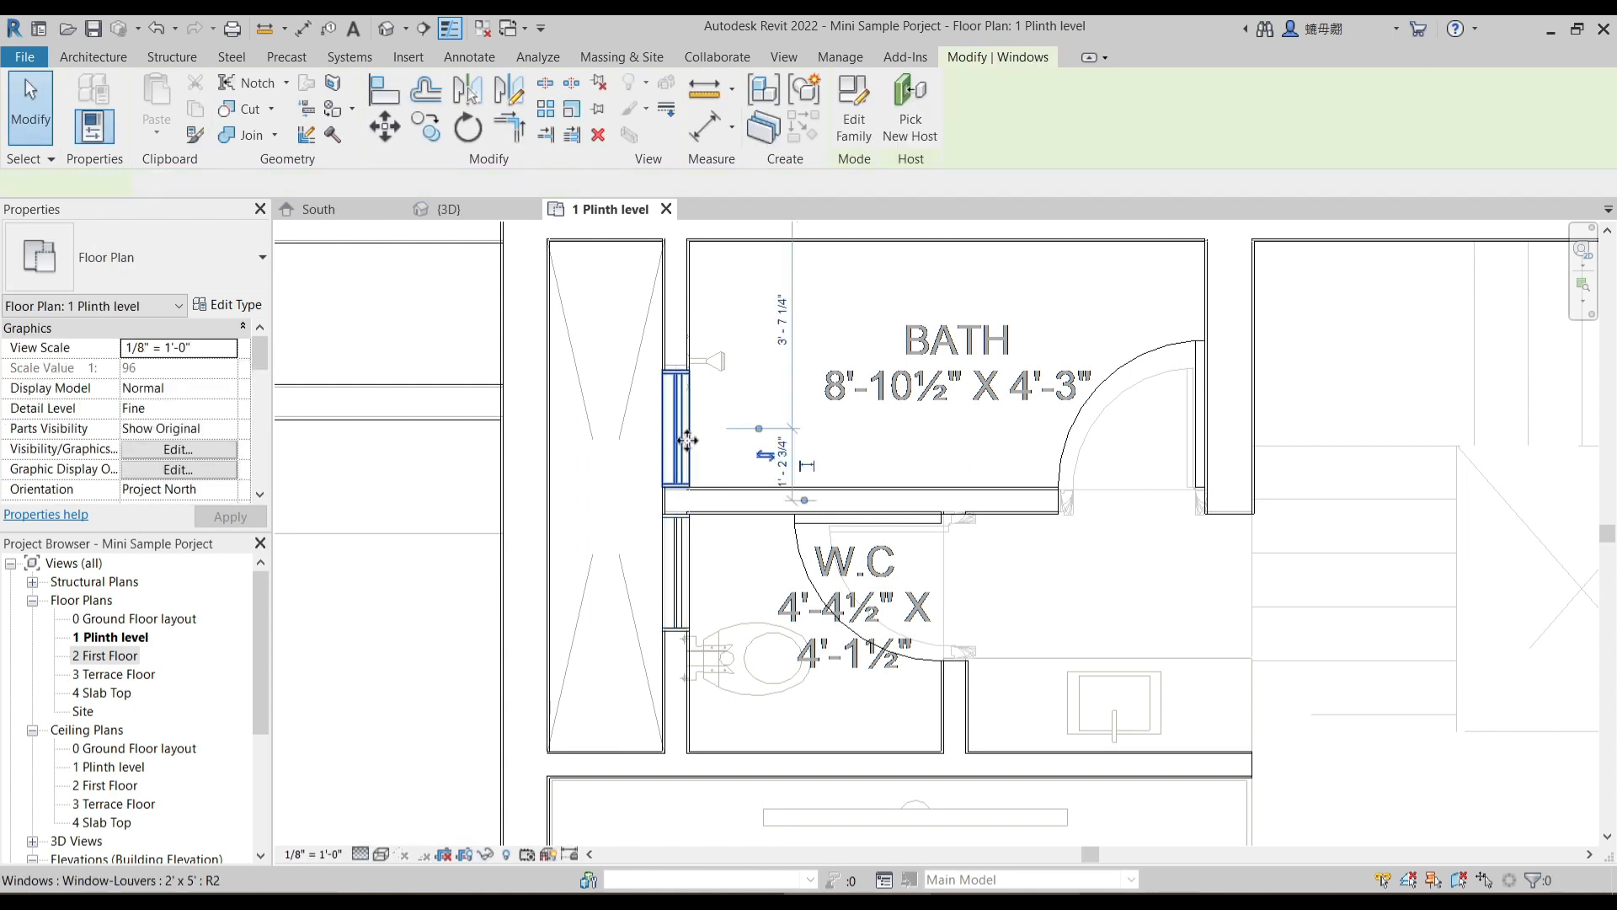
pyautogui.keyDown('ctrl'); pyautogui.click(701, 562); pyautogui.keyUp('ctrl')
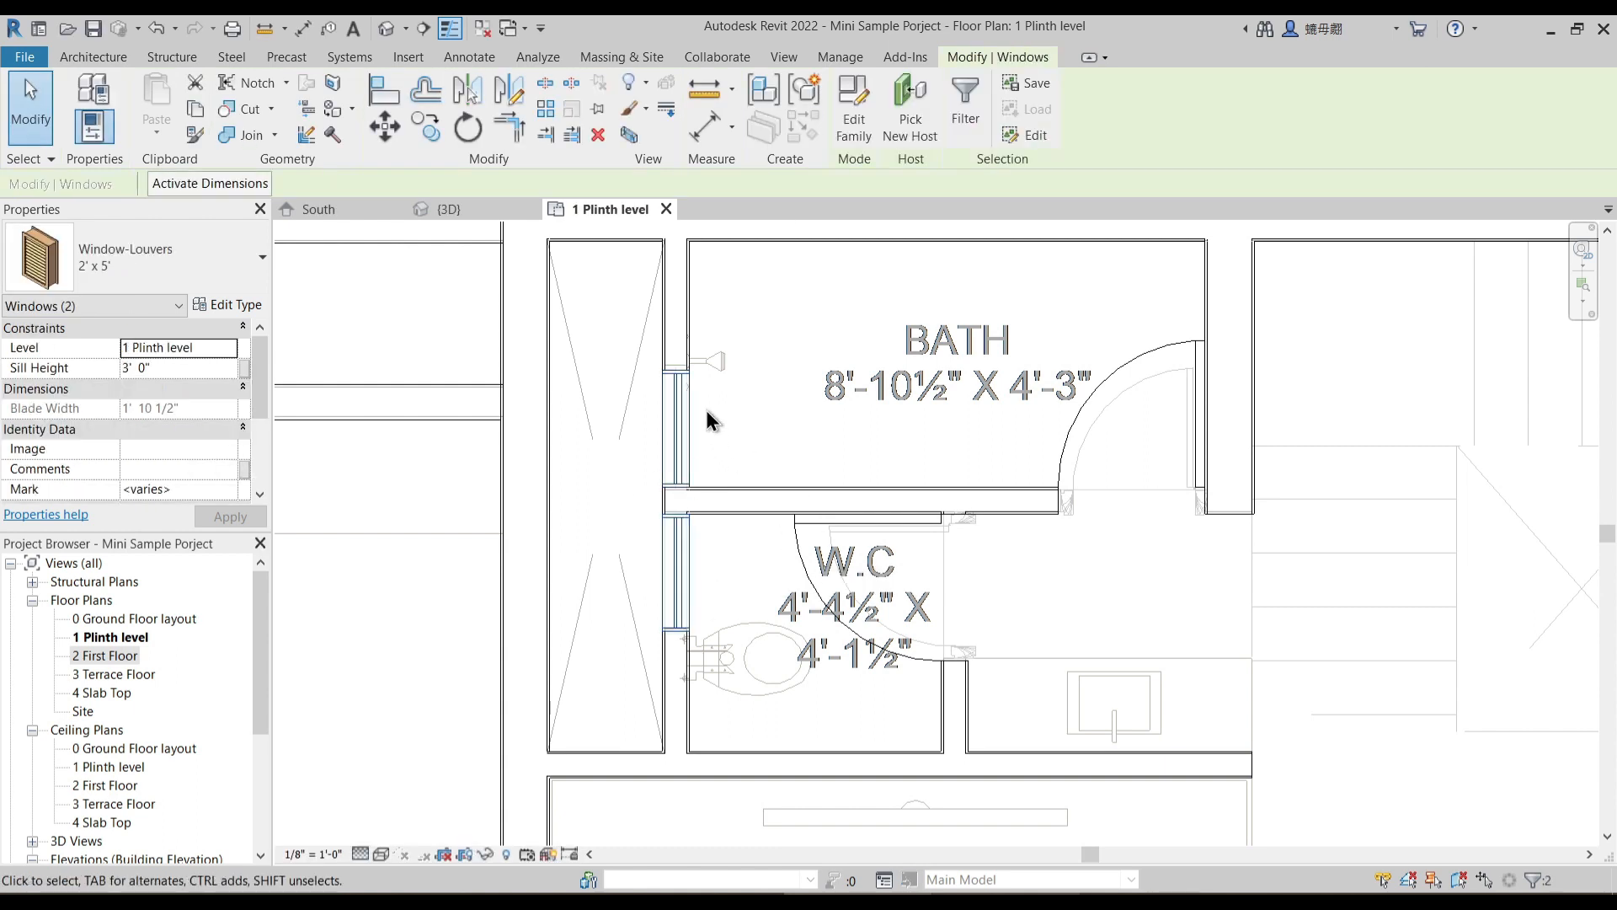
pyautogui.click(184, 371)
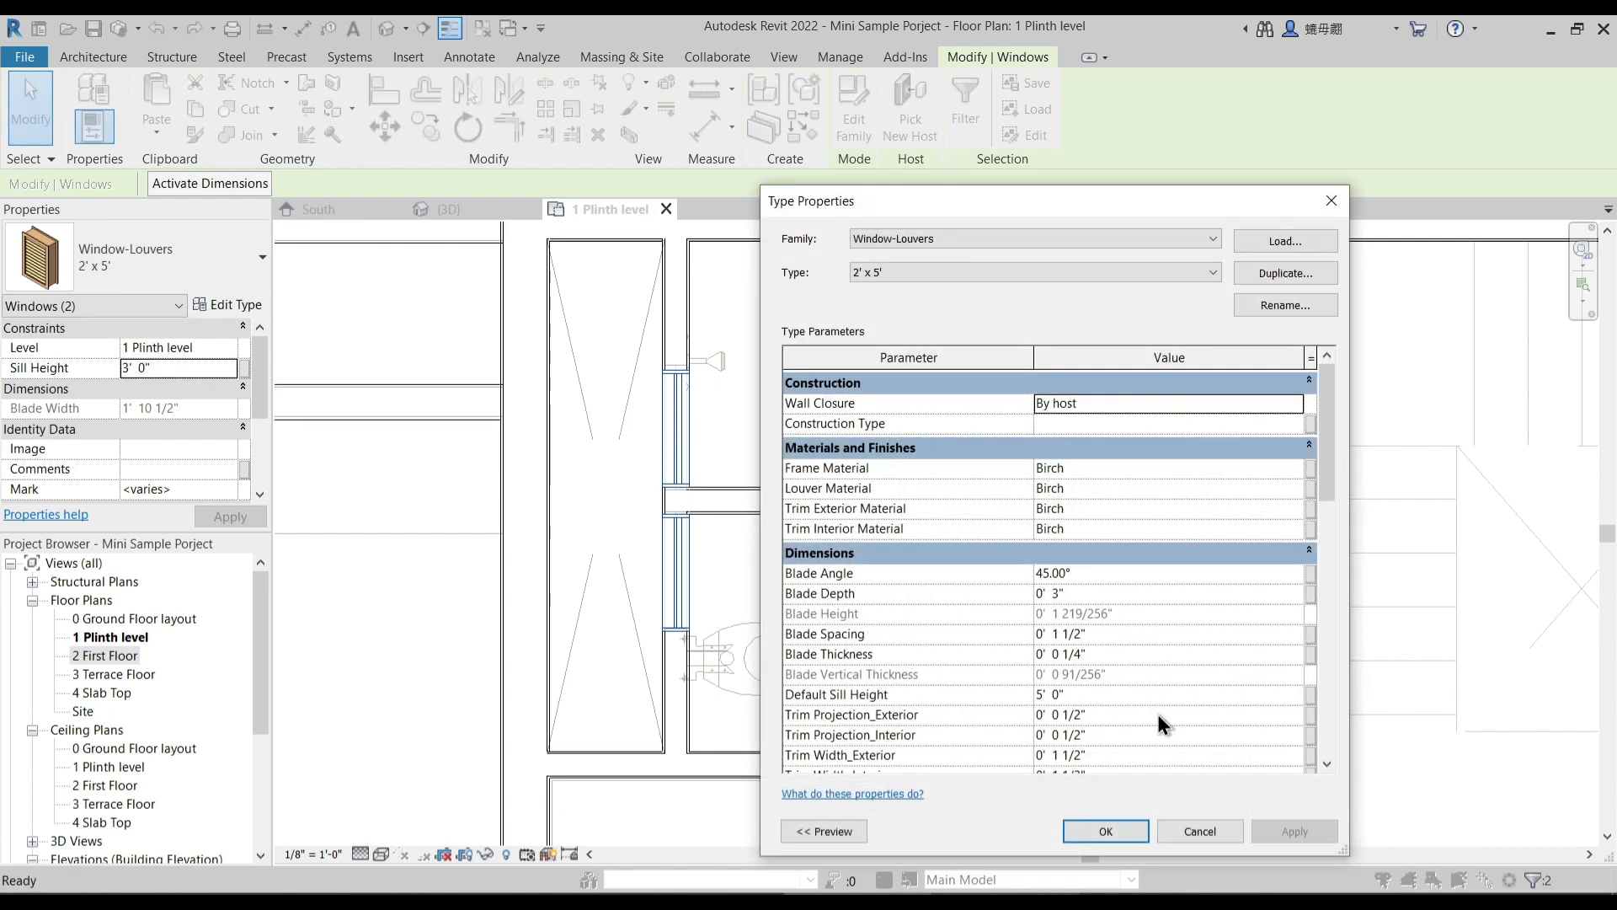
pyautogui.scroll(-2, 1157, 714)
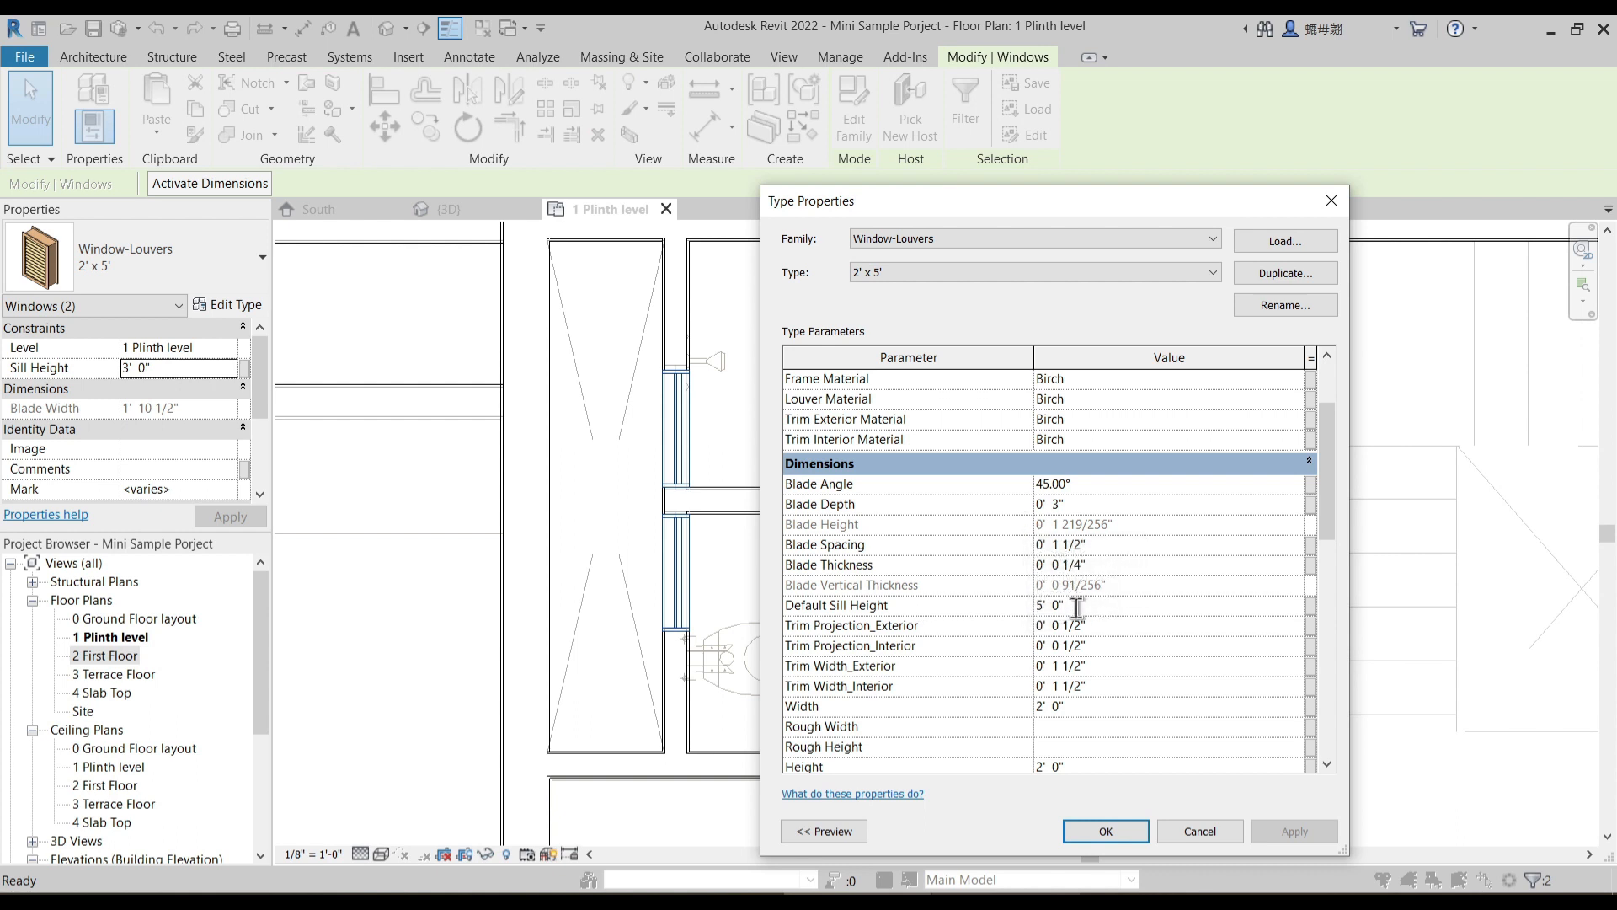
pyautogui.press('Escape')
pyautogui.click(615, 472)
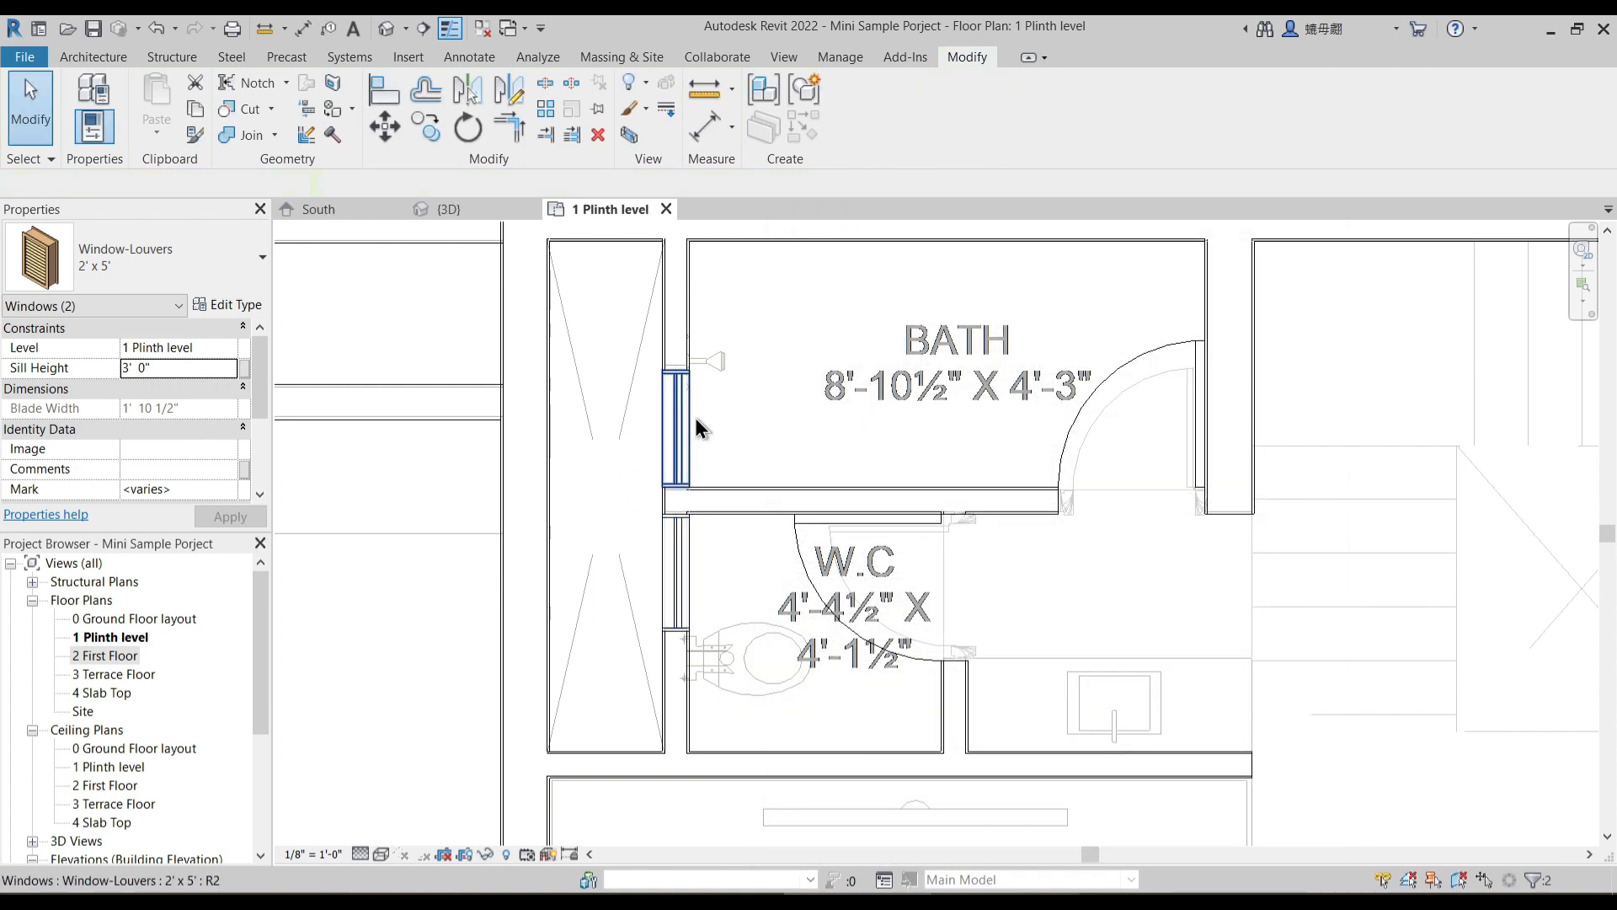
# - Set the sill height of the bath and W.C. louvered windows to 5' 0"
pyautogui.click(693, 417)
pyautogui.keyDown('ctrl'); pyautogui.click(692, 566); pyautogui.keyUp('ctrl')
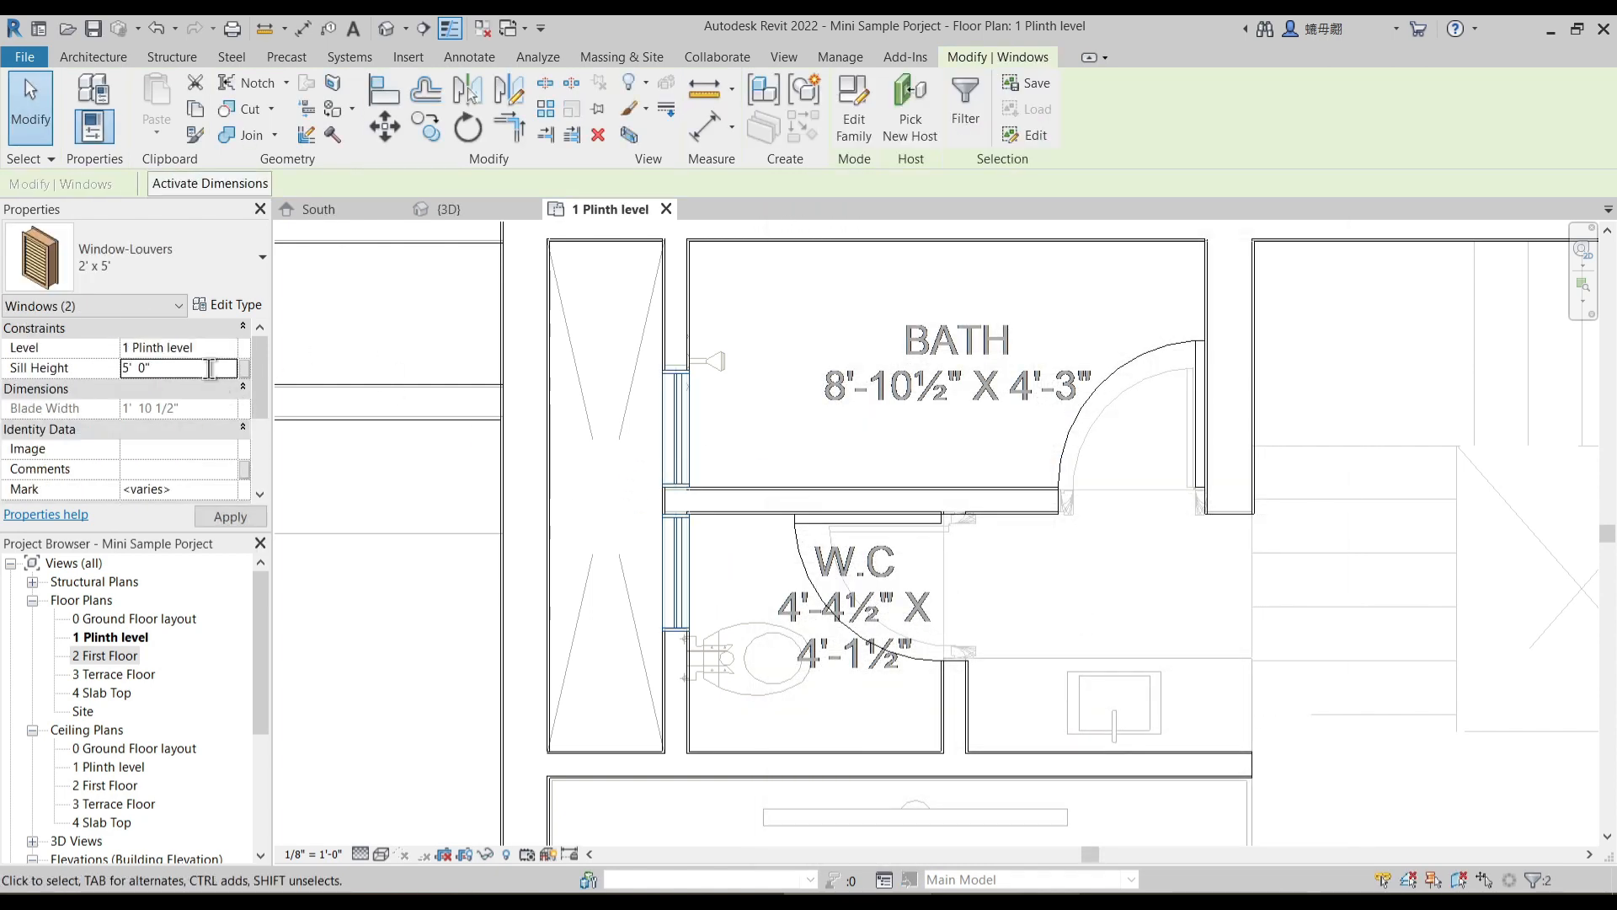
pyautogui.click(854, 424)
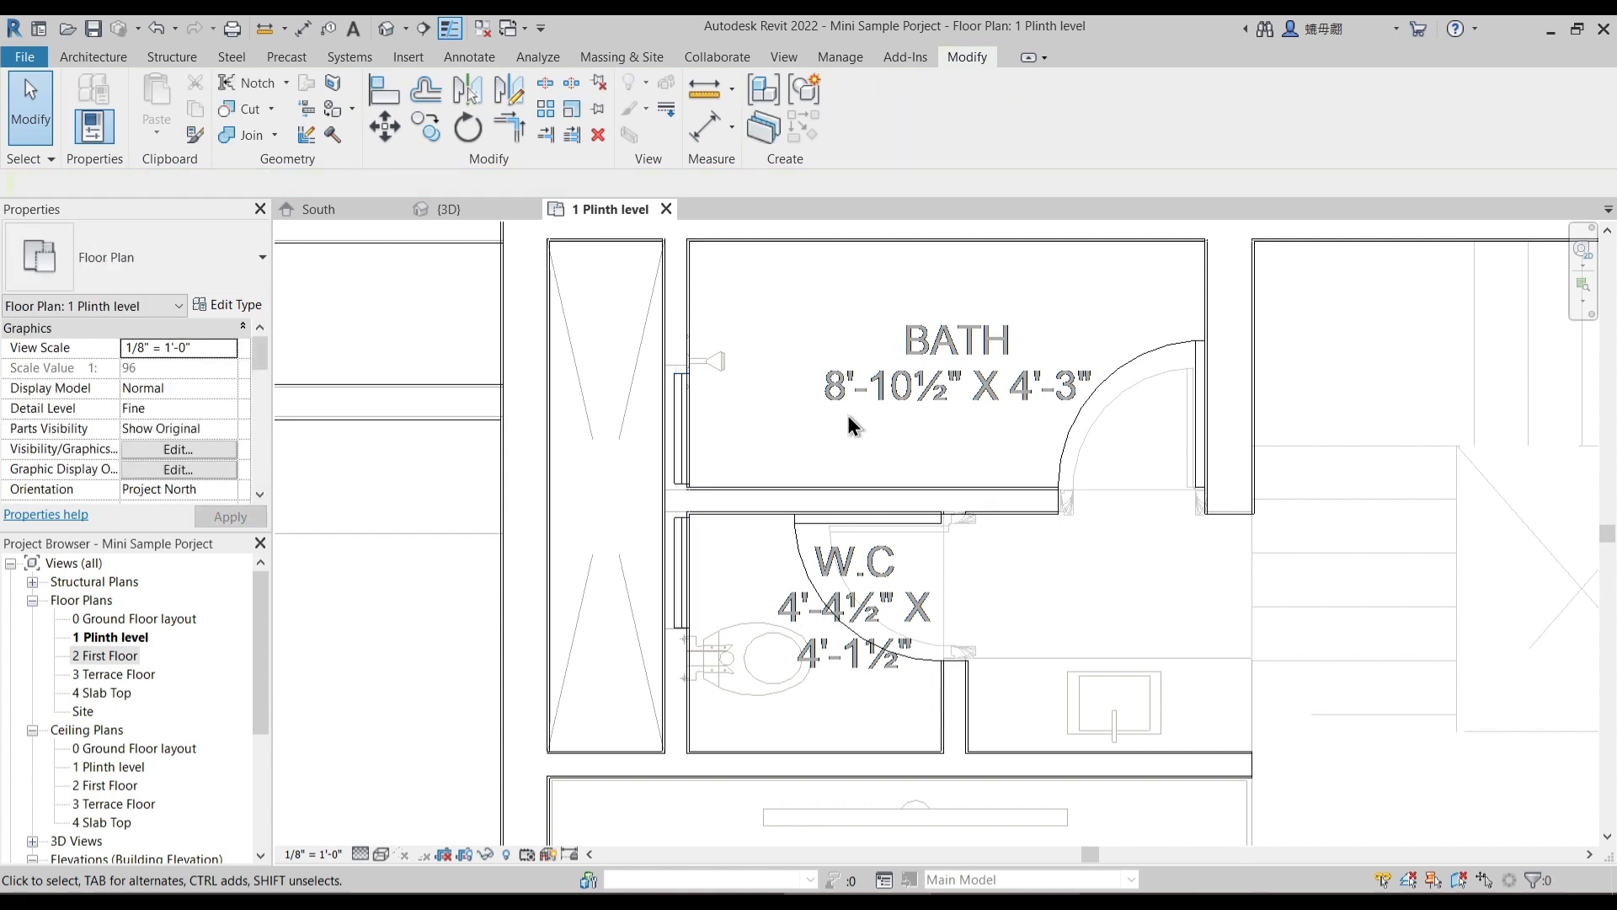
# - Open the 3D view and temporarily hide the outer side wall in front of the bath and W.C
pyautogui.click(460, 212)
pyautogui.keyDown('shift'); pyautogui.moveTo(835, 606); pyautogui.dragTo(573, 610, button='middle'); pyautogui.keyUp('shift')
pyautogui.click(596, 661)
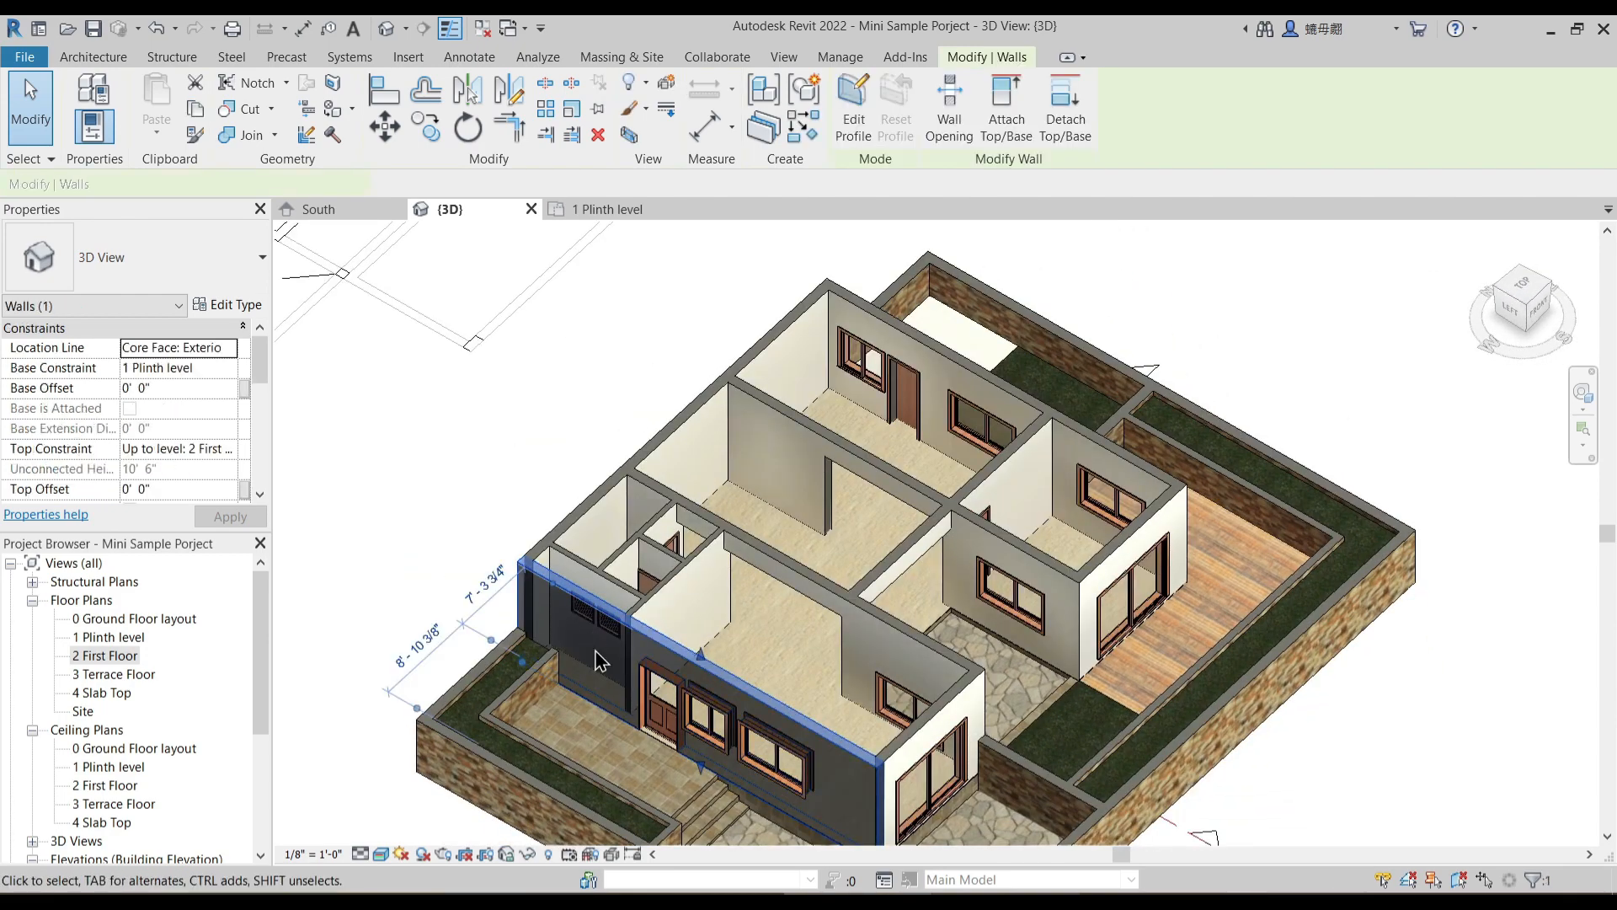
pyautogui.scroll(2, 596, 661)
pyautogui.press('h')
pyautogui.press('h')
# - Examine the two louvered windows and the surrounding rooms in 3D, and restore the temporarily hidden wall
pyautogui.keyDown('shift'); pyautogui.moveTo(595, 653); pyautogui.dragTo(729, 469, button='middle'); pyautogui.keyUp('shift')
pyautogui.scroll(2, 619, 505)
pyautogui.click(659, 605)
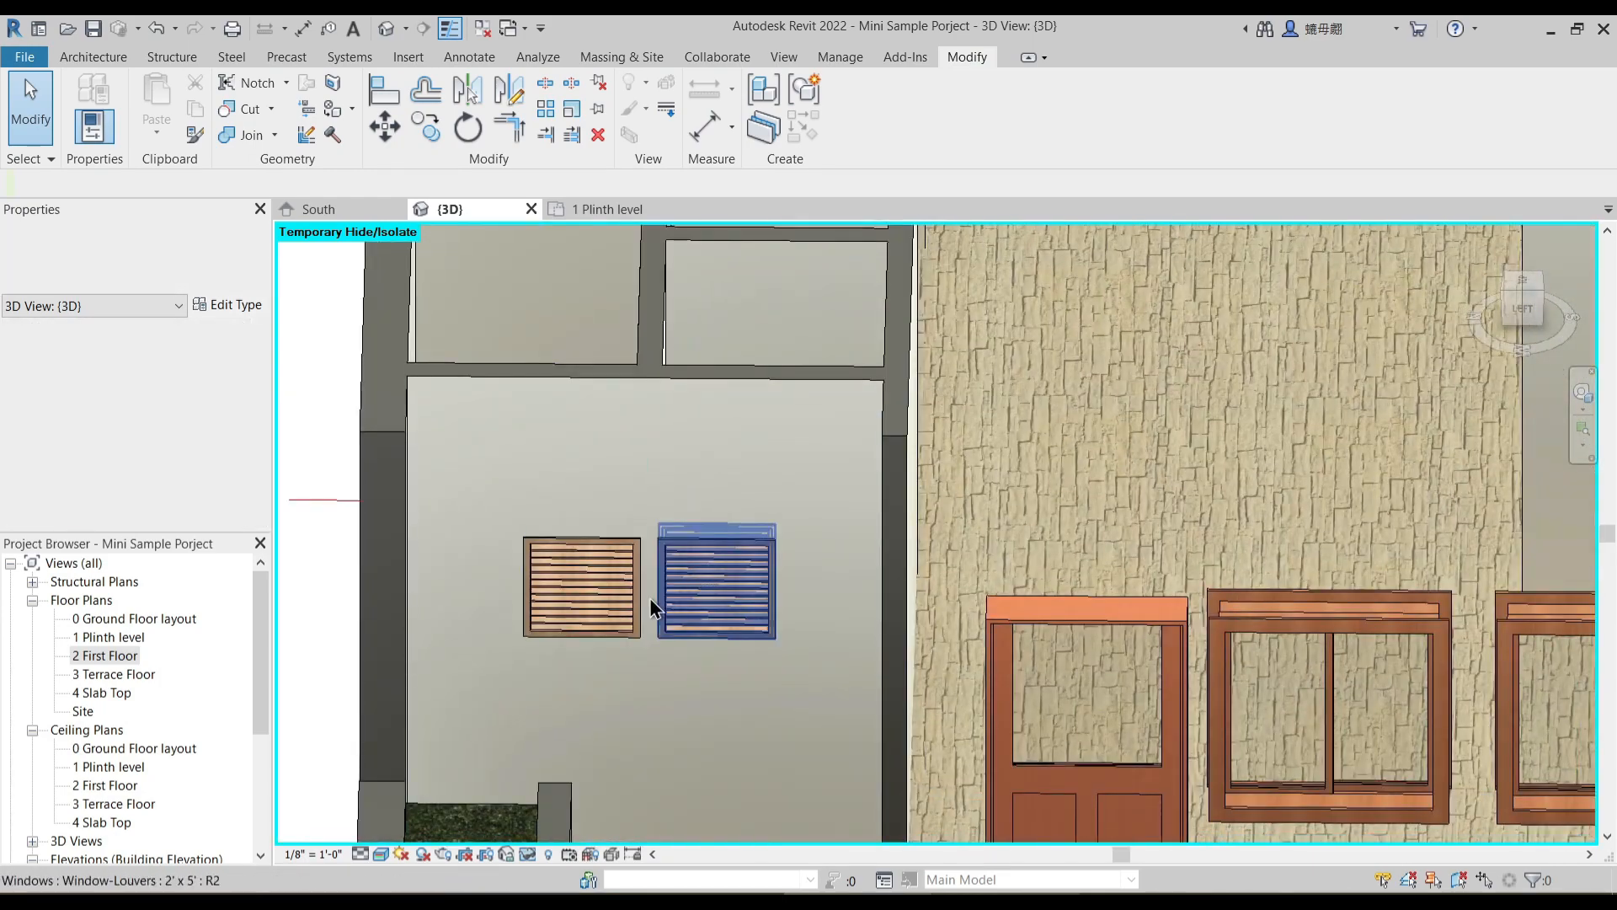
pyautogui.scroll(-2, 633, 608)
pyautogui.keyDown('shift'); pyautogui.moveTo(641, 610); pyautogui.dragTo(564, 513, button='middle'); pyautogui.keyUp('shift')
pyautogui.moveTo(565, 455); pyautogui.dragTo(766, 565, button='middle')
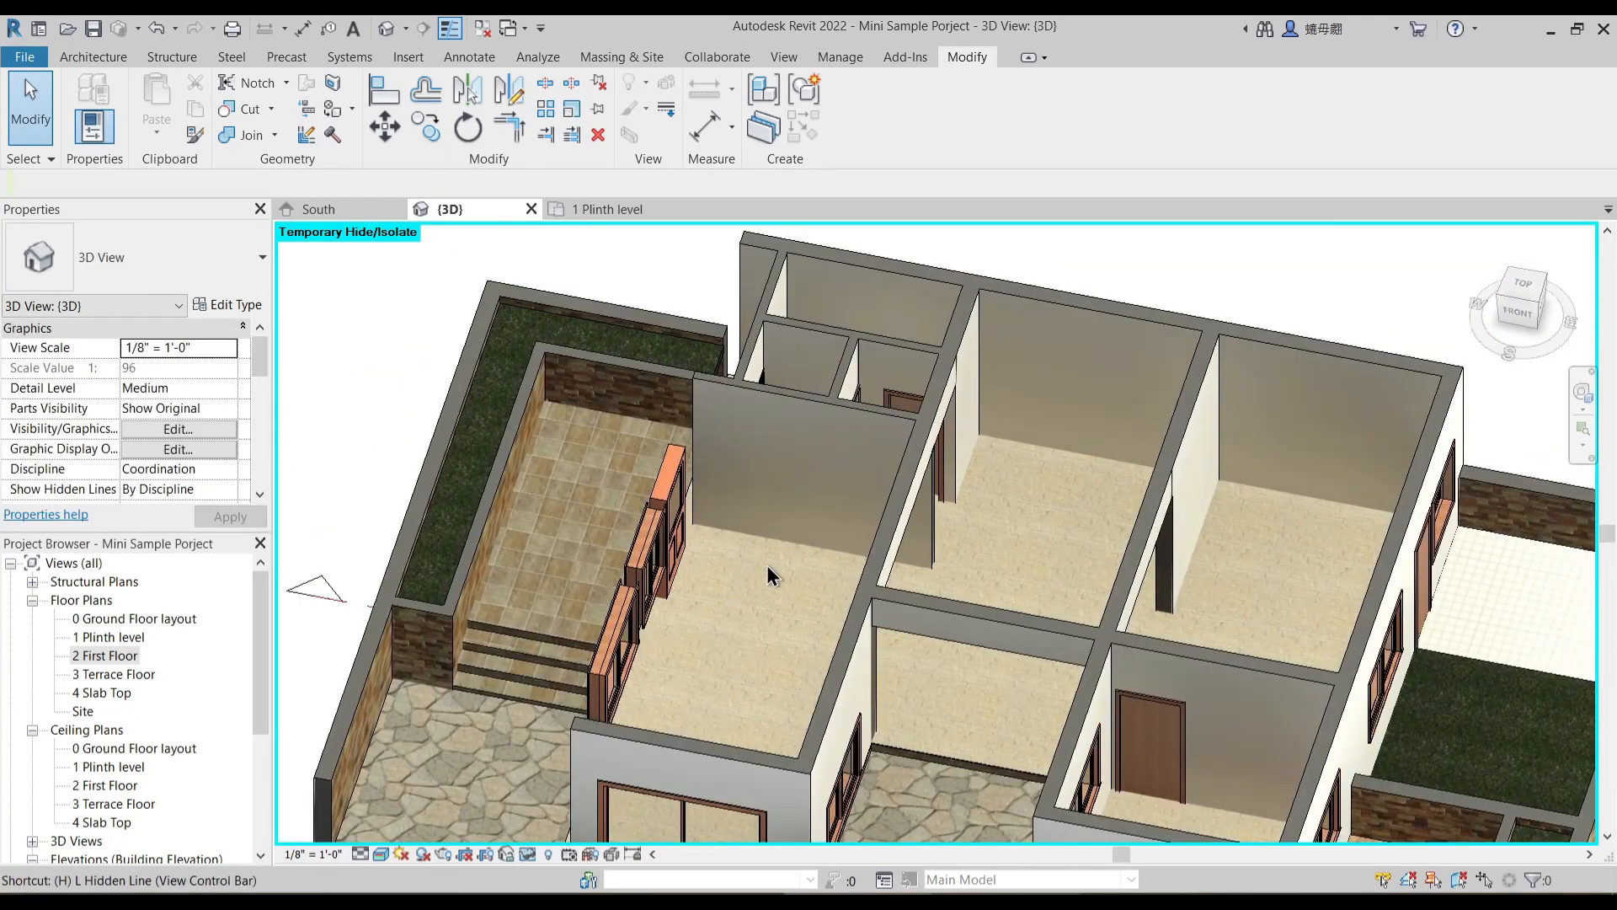
pyautogui.press('h')
pyautogui.press('r')
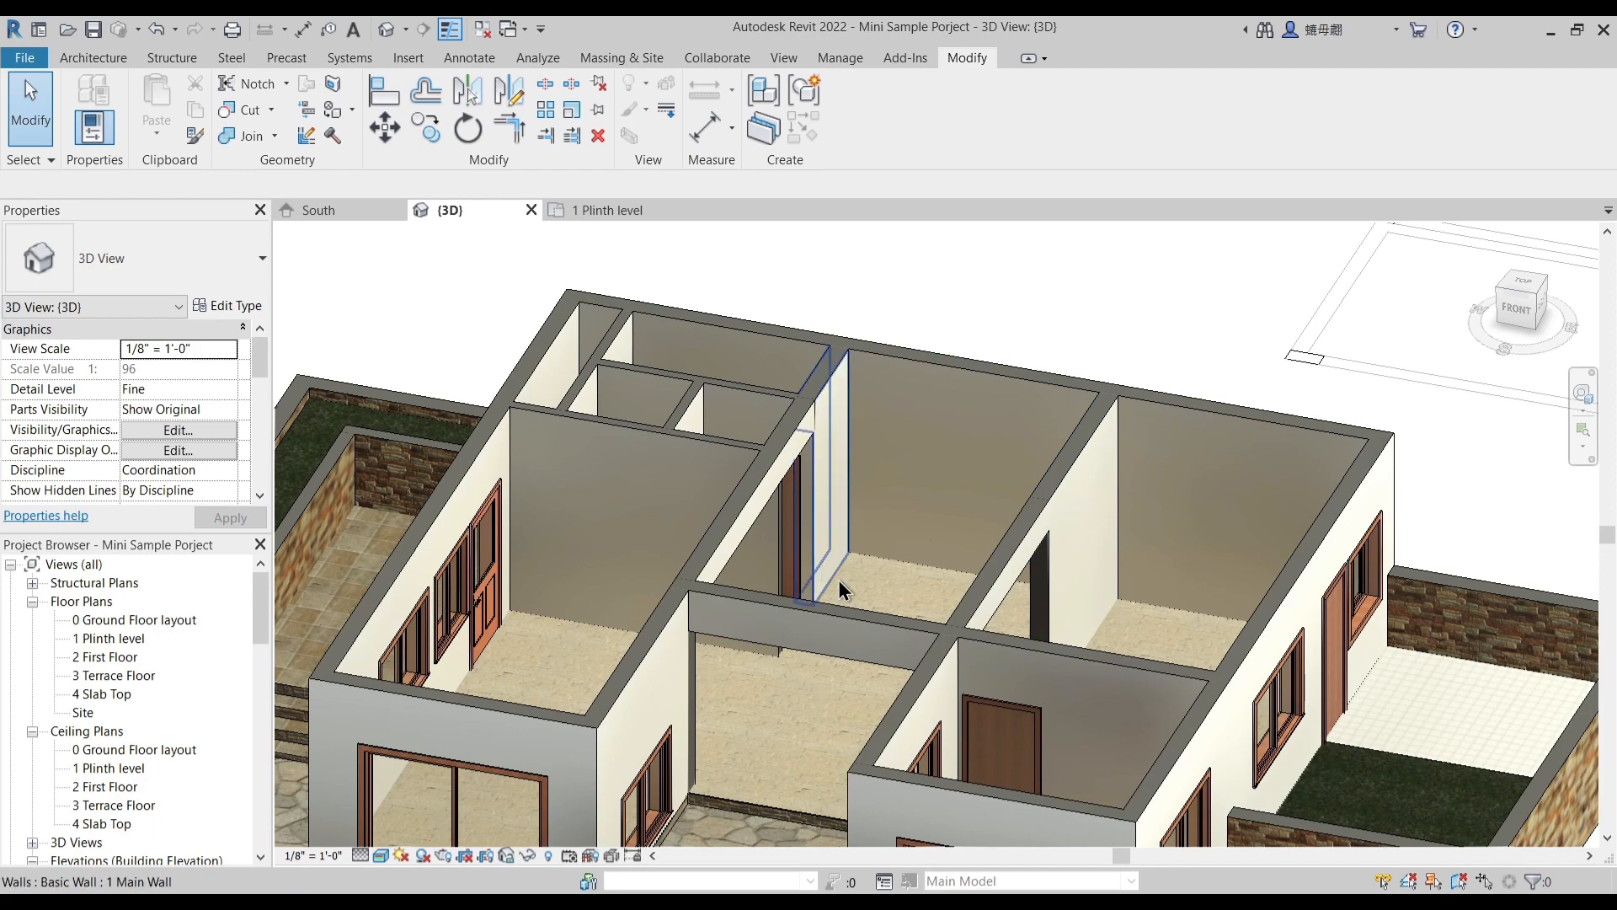
pyautogui.scroll(2, 837, 579)
pyautogui.keyDown('shift'); pyautogui.moveTo(988, 615); pyautogui.dragTo(752, 377, button='middle'); pyautogui.keyUp('shift')
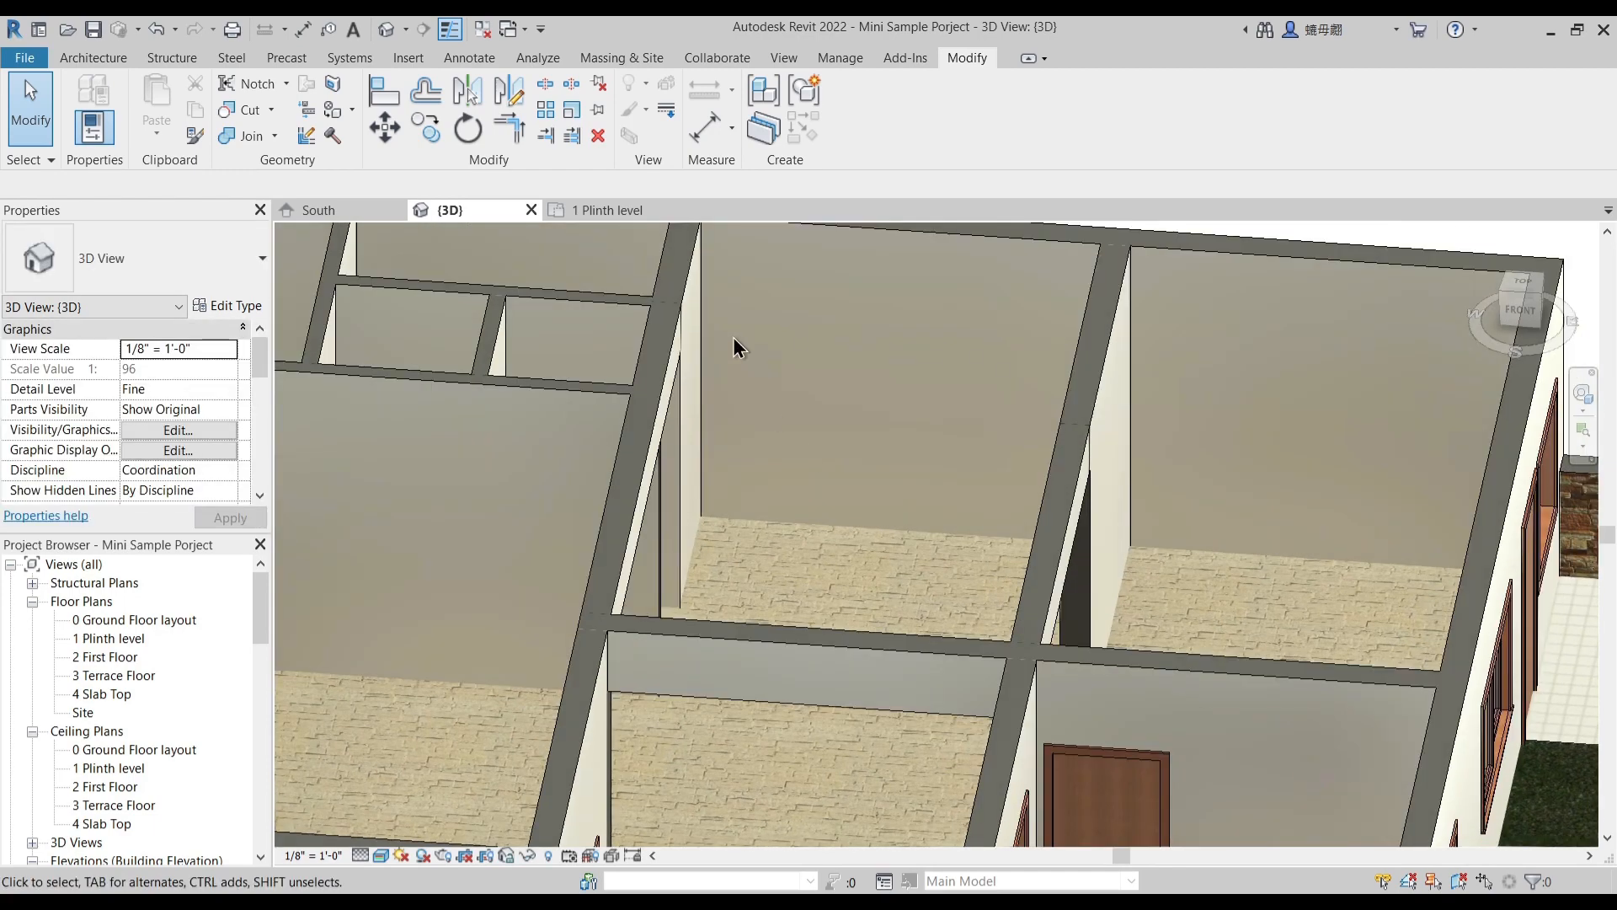
# - Return to the 1 Plinth level floor plan, at the stair drawn between the bath and the kitchen
pyautogui.click(628, 210)
pyautogui.scroll(3, 945, 481)
pyautogui.moveTo(966, 546); pyautogui.dragTo(940, 601, button='middle')
pyautogui.scroll(3, 940, 590)
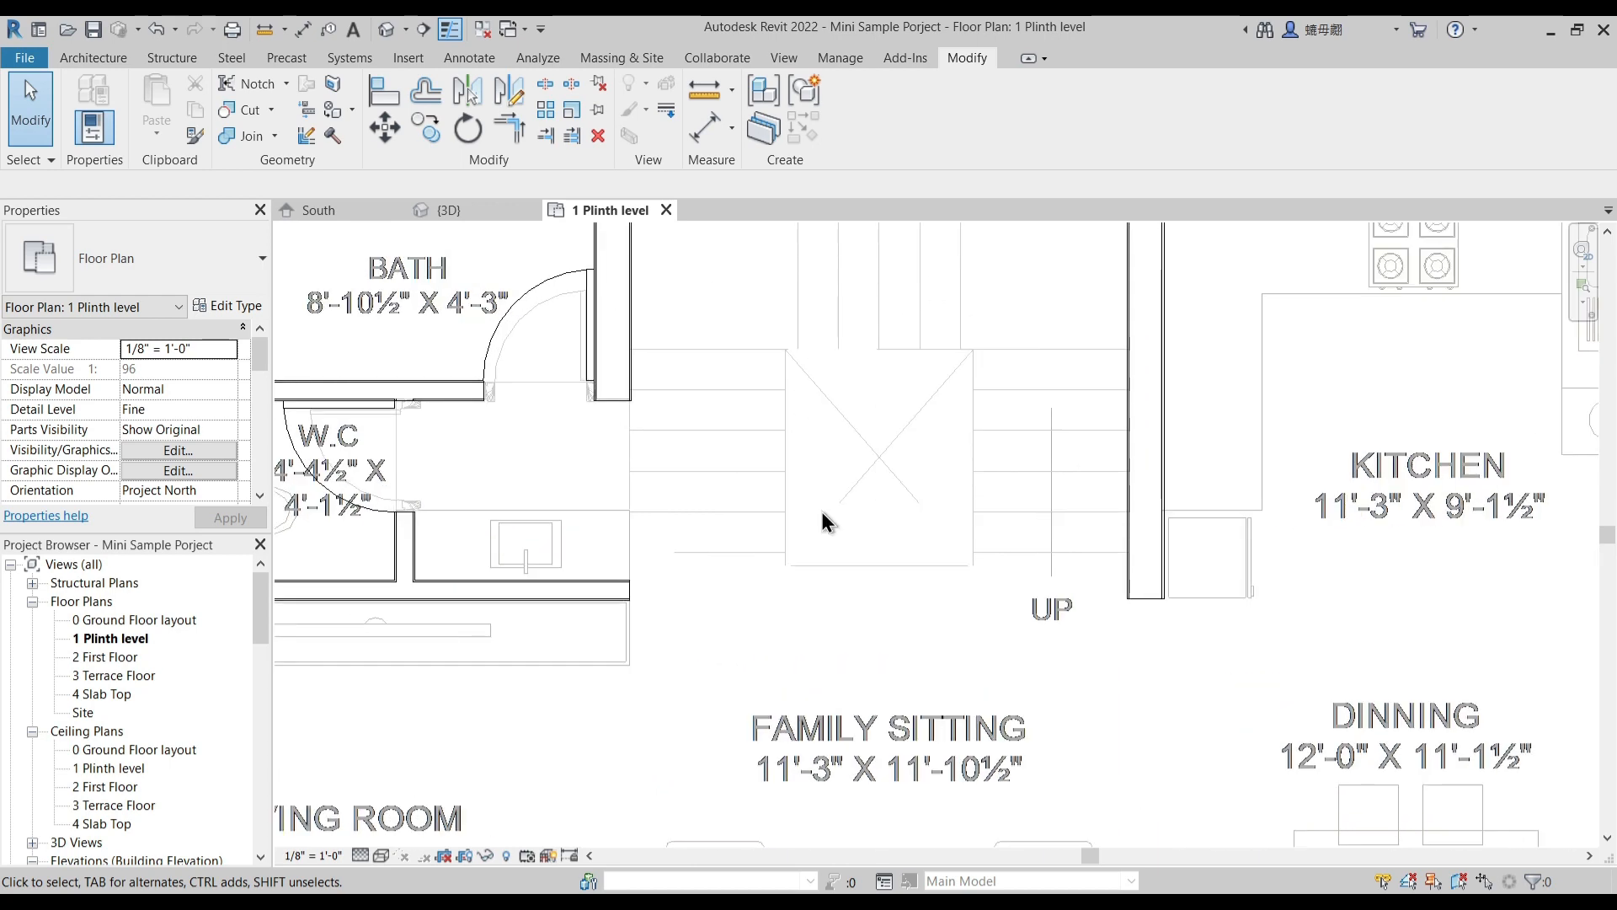
pyautogui.moveTo(857, 511); pyautogui.dragTo(859, 567, button='middle')
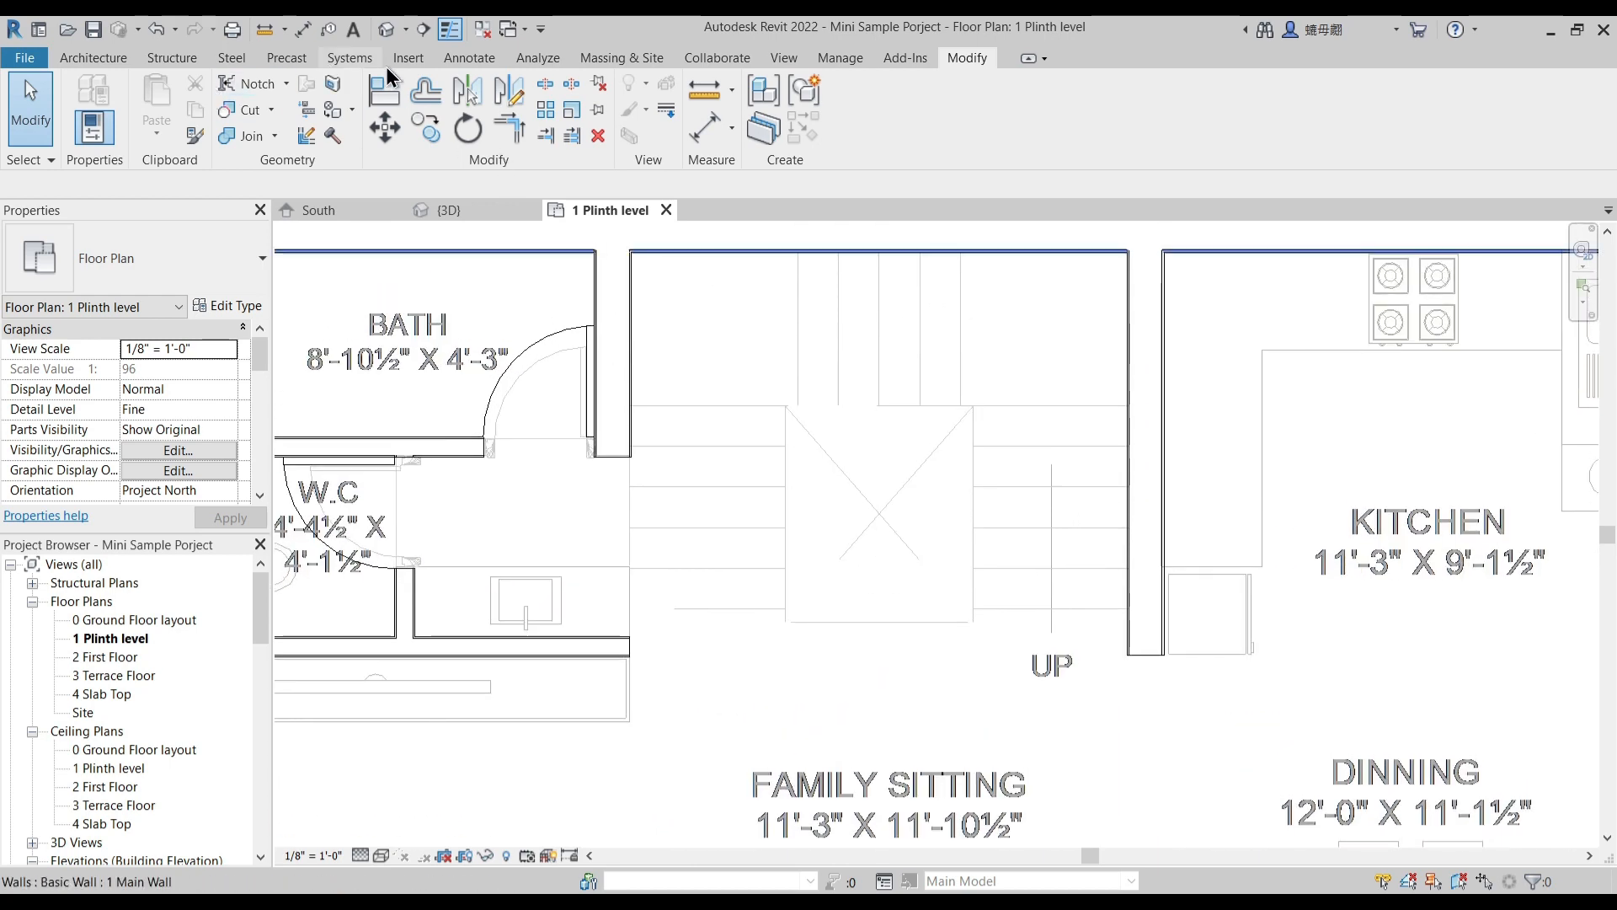
pyautogui.press('Escape')
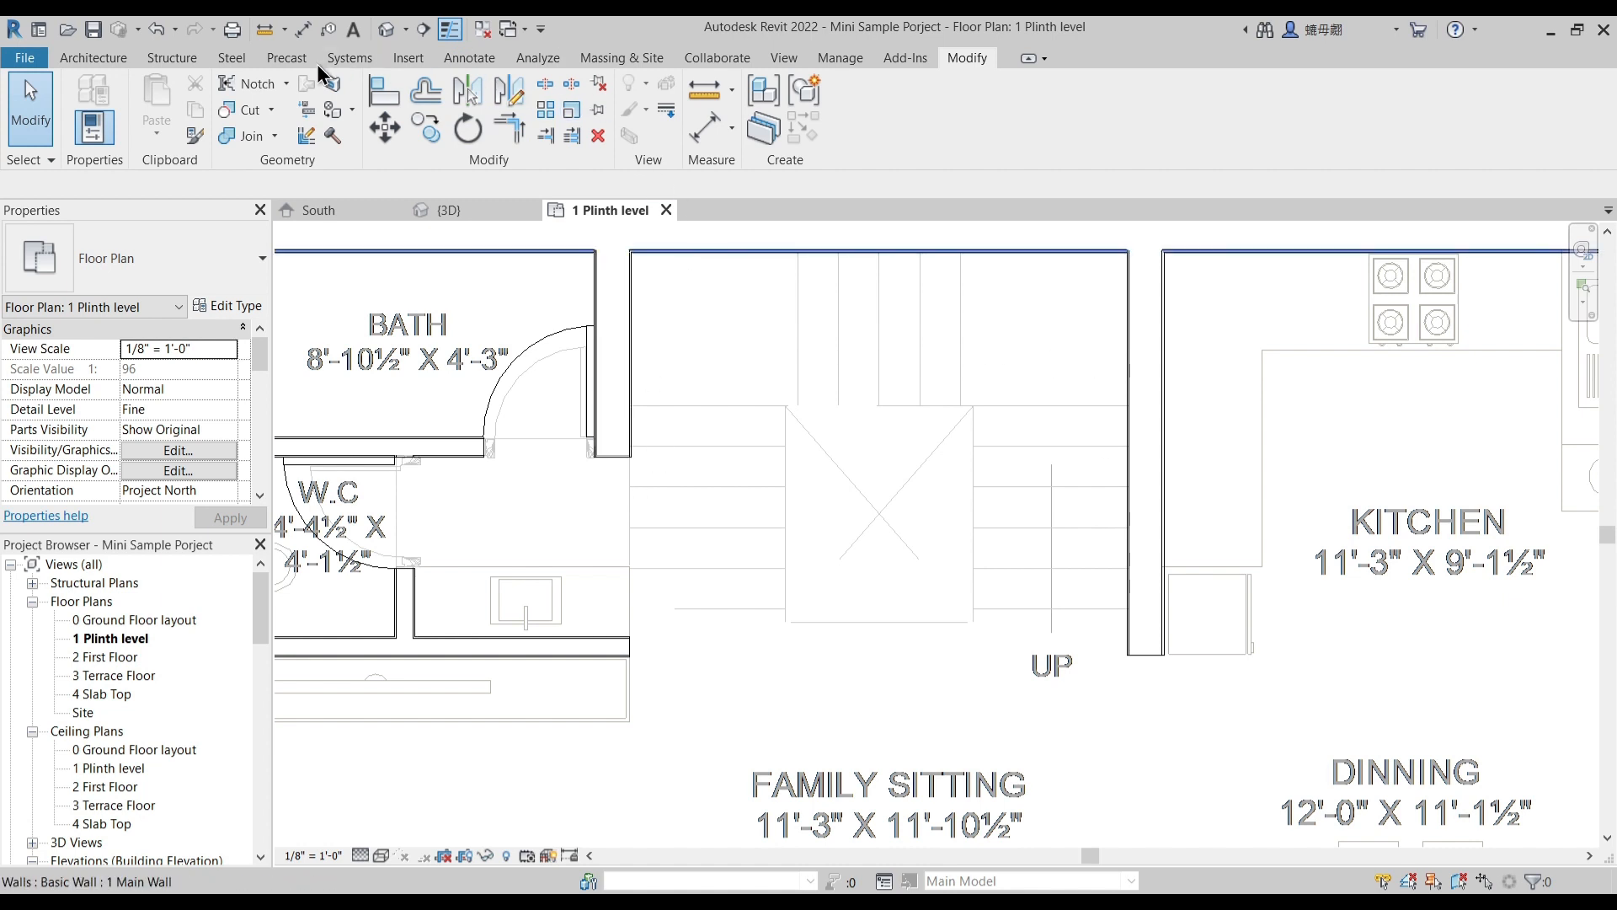
# - Start a stair and duplicate its assembled stair type under the name Custom Stairs
pyautogui.click(94, 57)
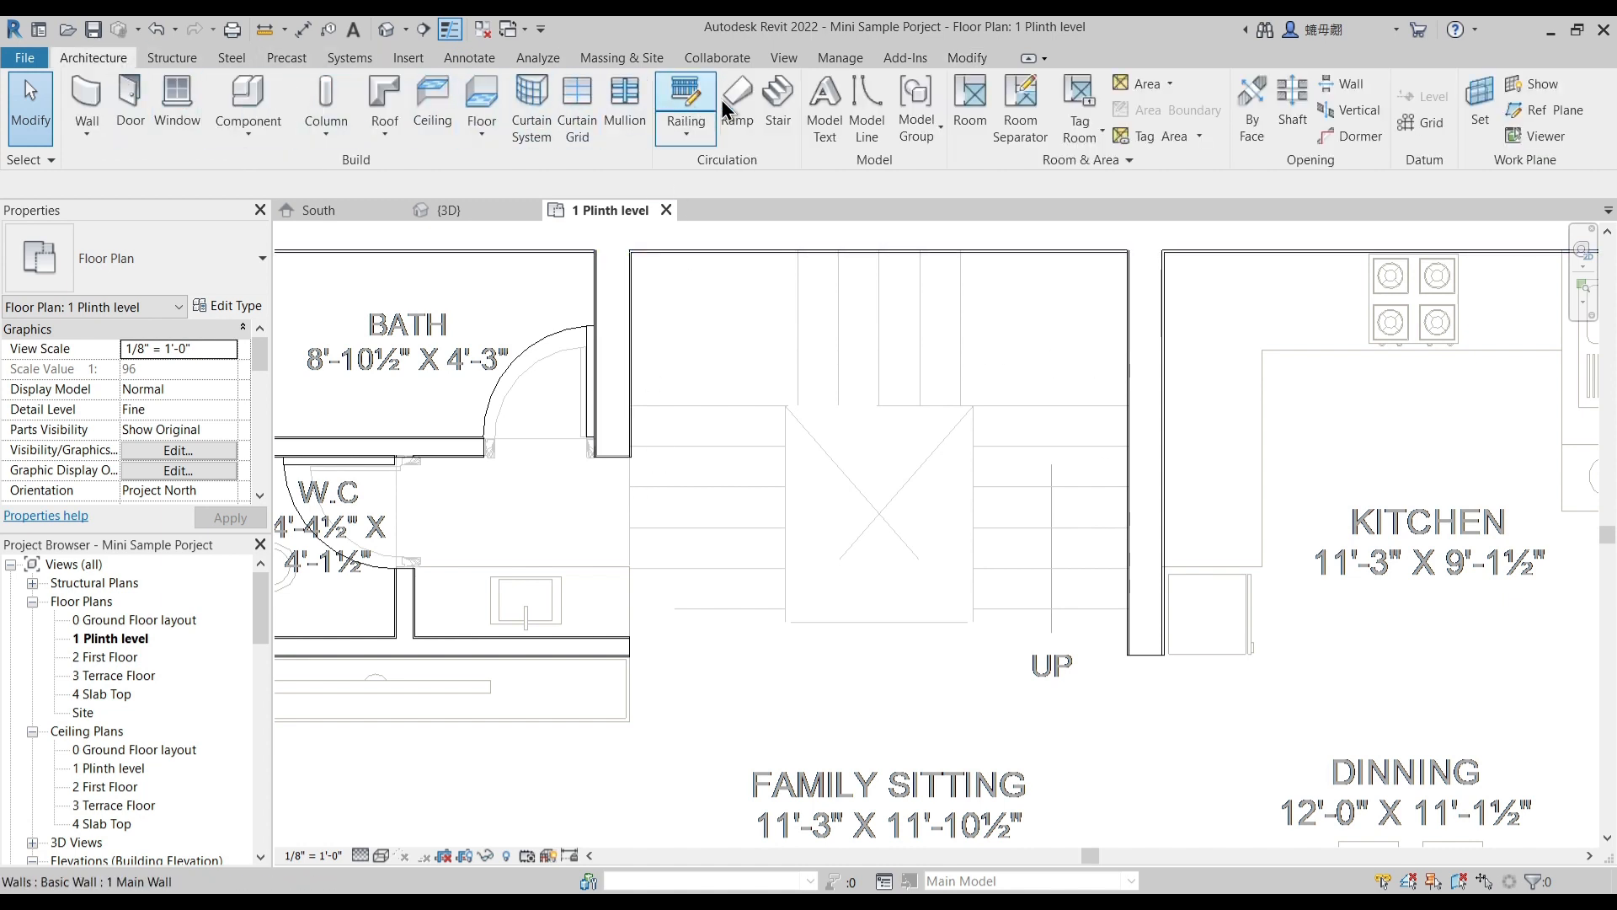
pyautogui.click(777, 99)
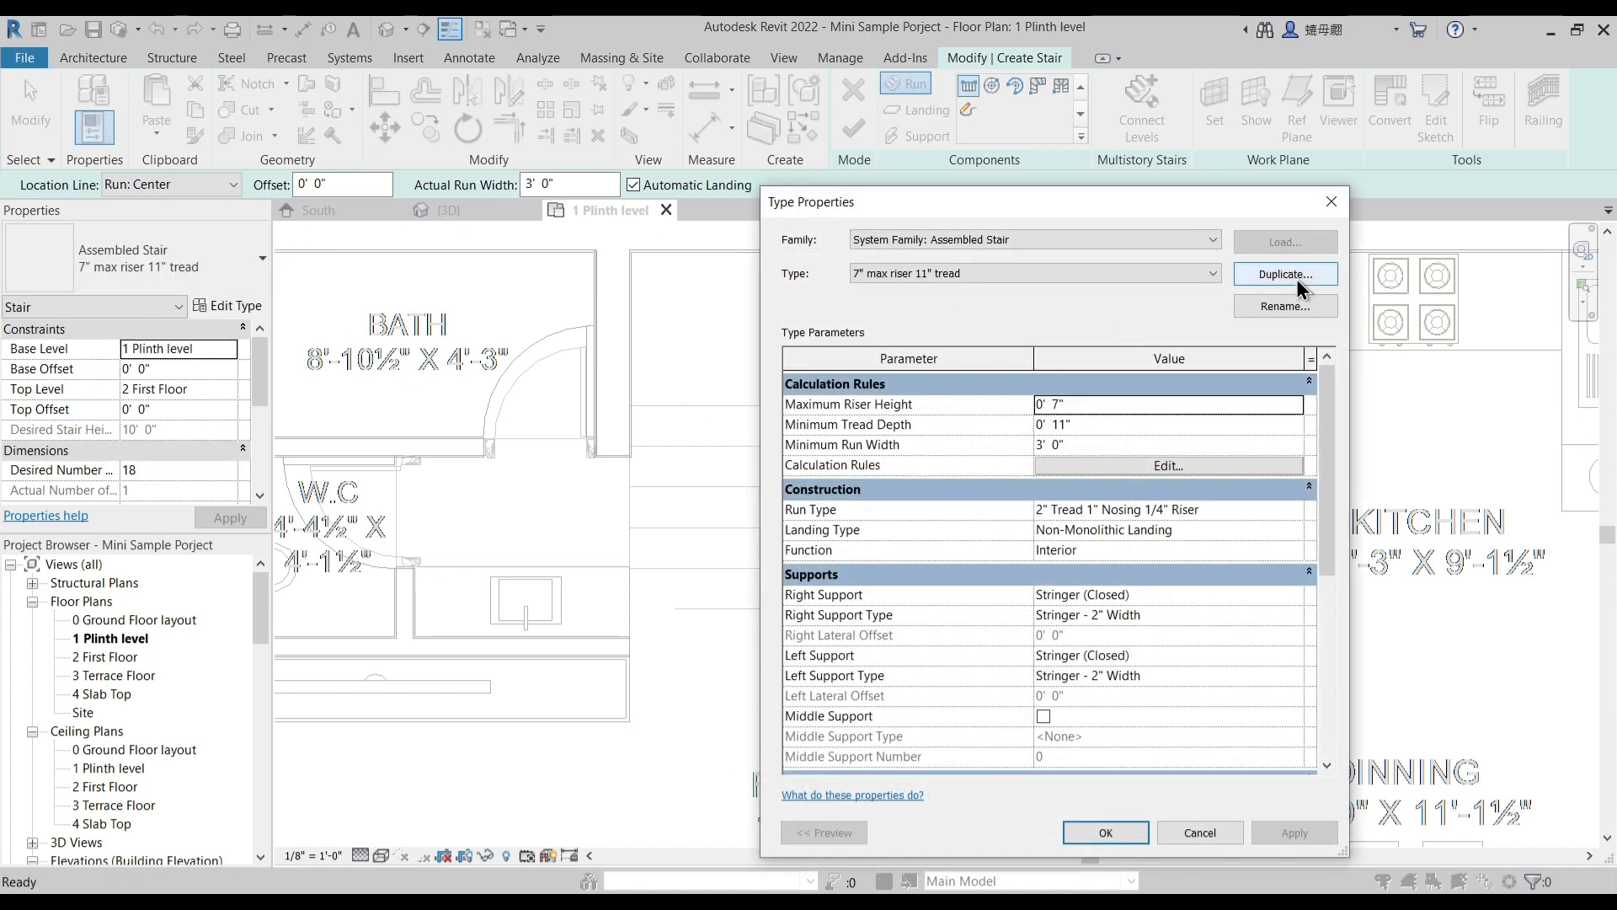
pyautogui.click(1289, 275)
pyautogui.write('Custom Stairs')
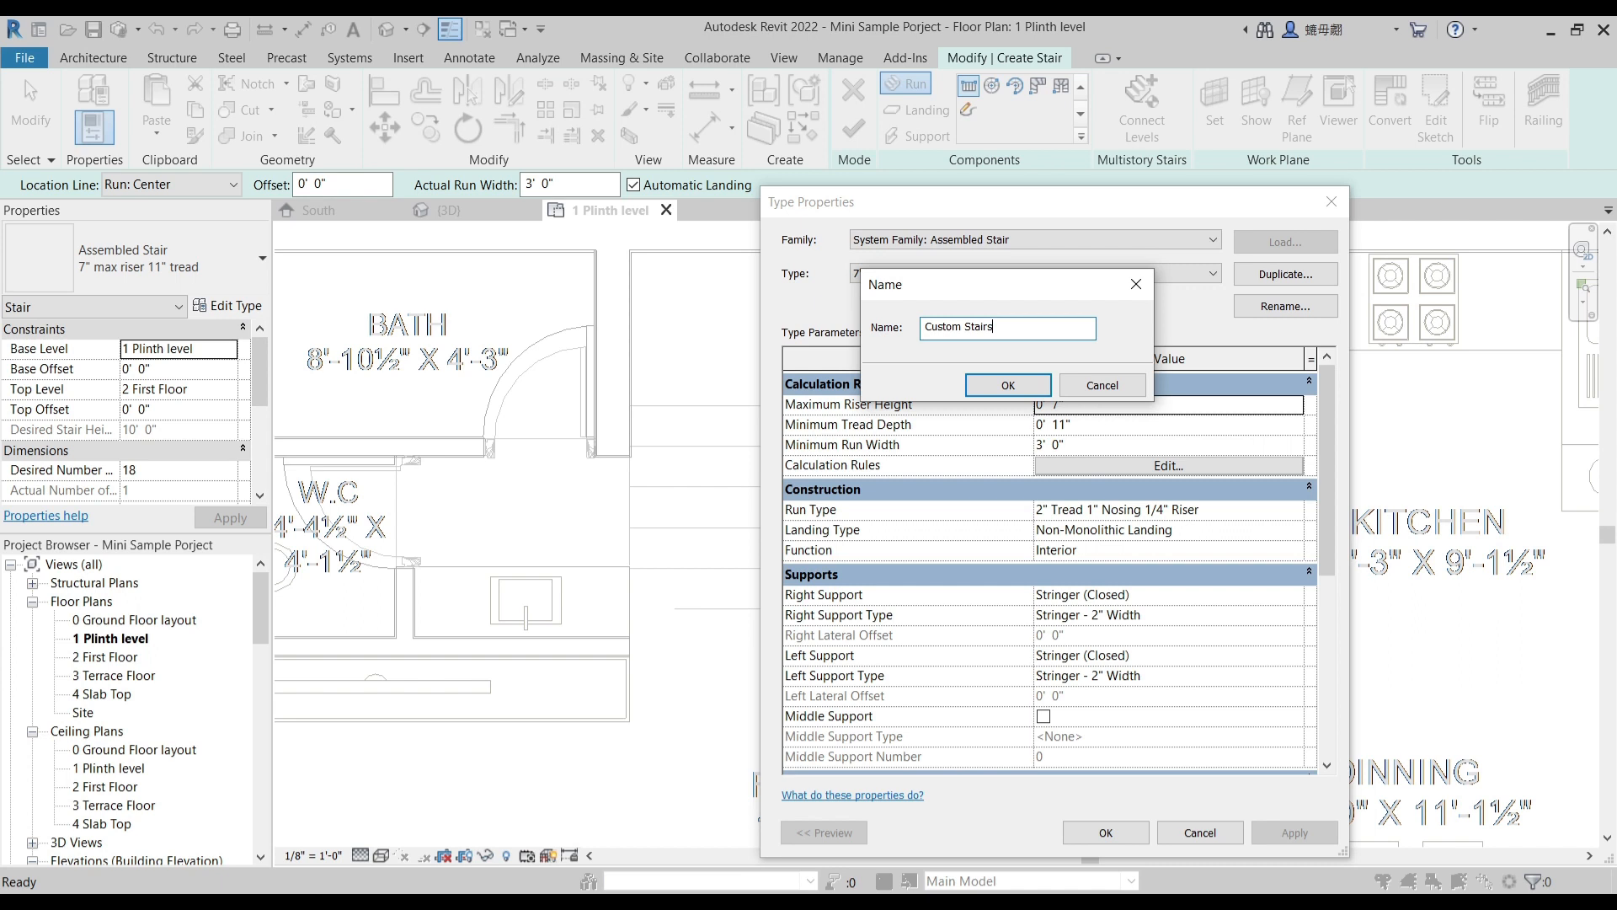
pyautogui.click(1026, 387)
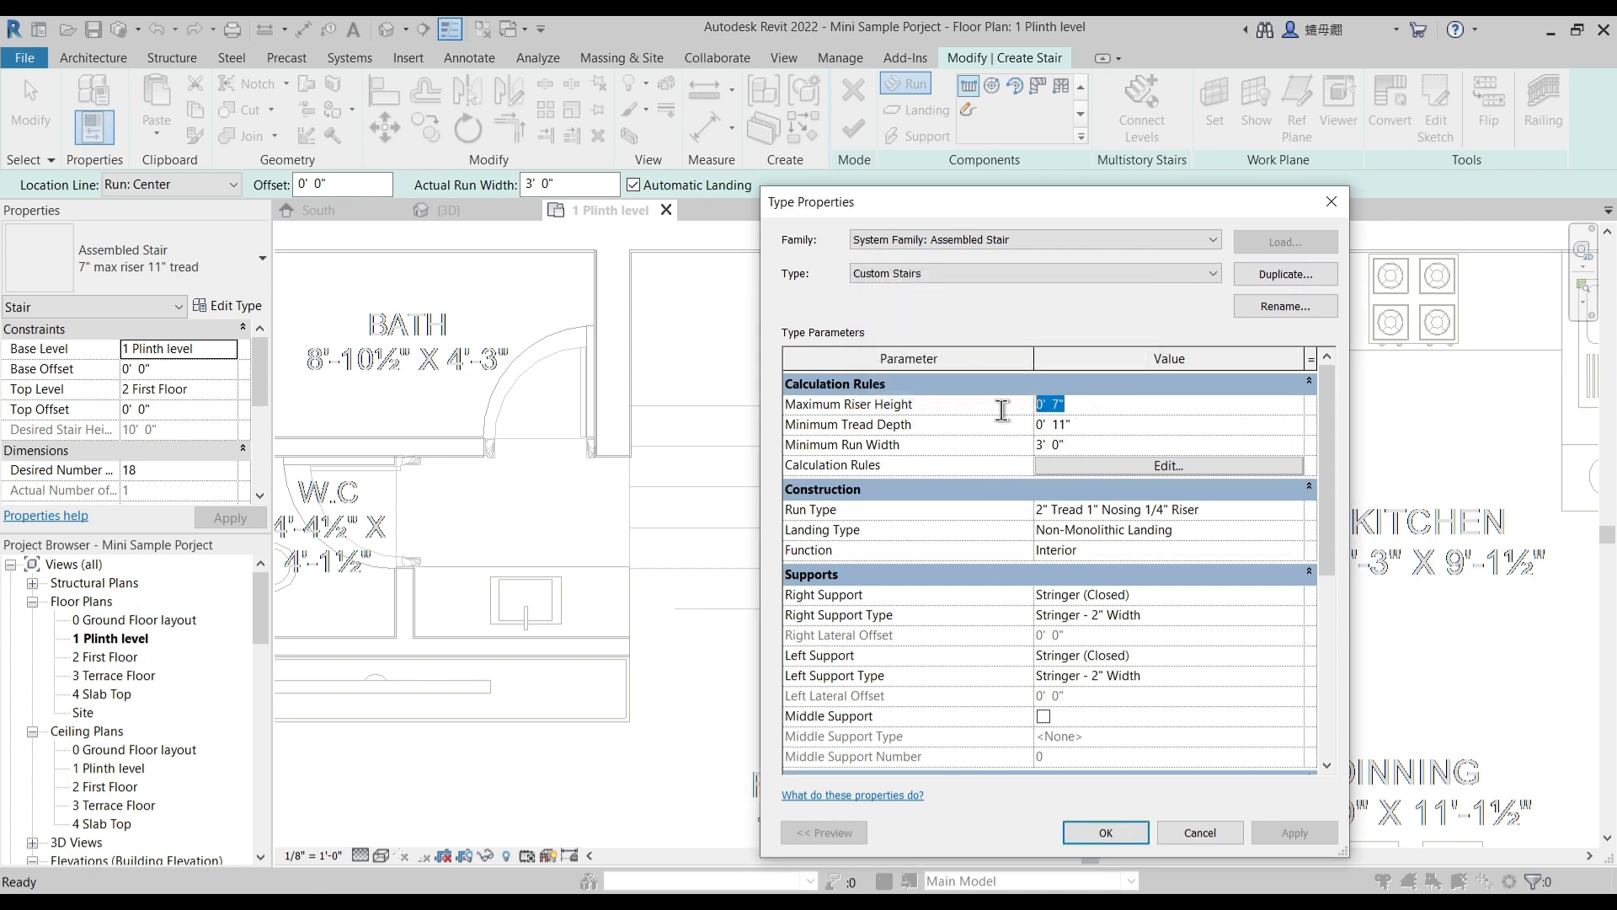
# - Set the custom stair type's maximum riser height to 8" and the desired number of risers to 17
pyautogui.write('8')
pyautogui.press('Return')
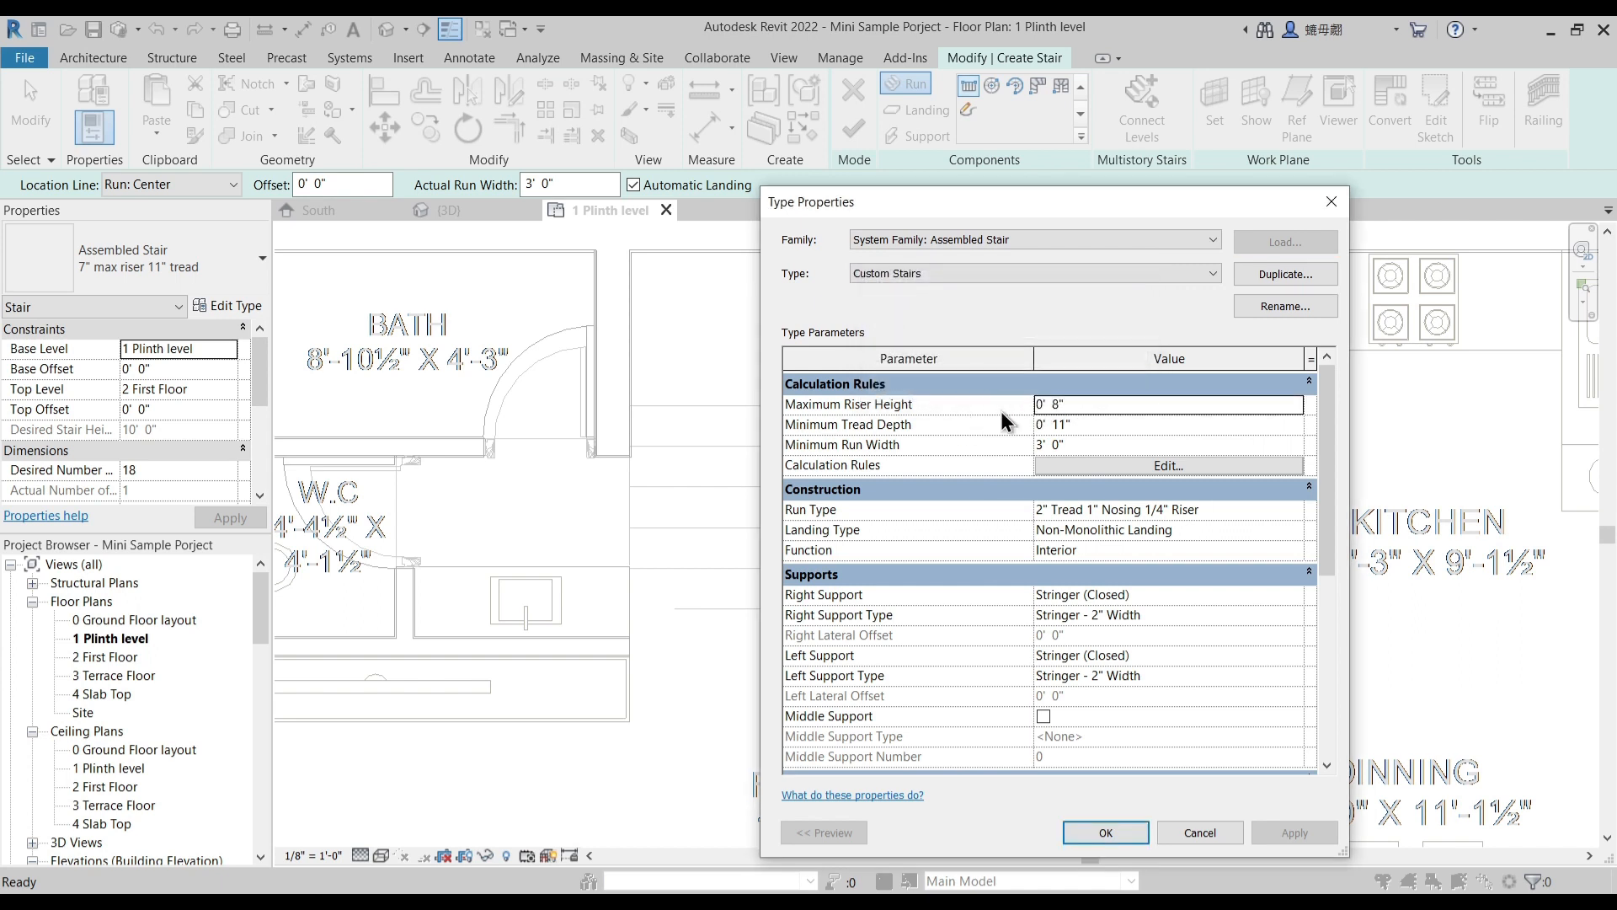
pyautogui.click(1105, 832)
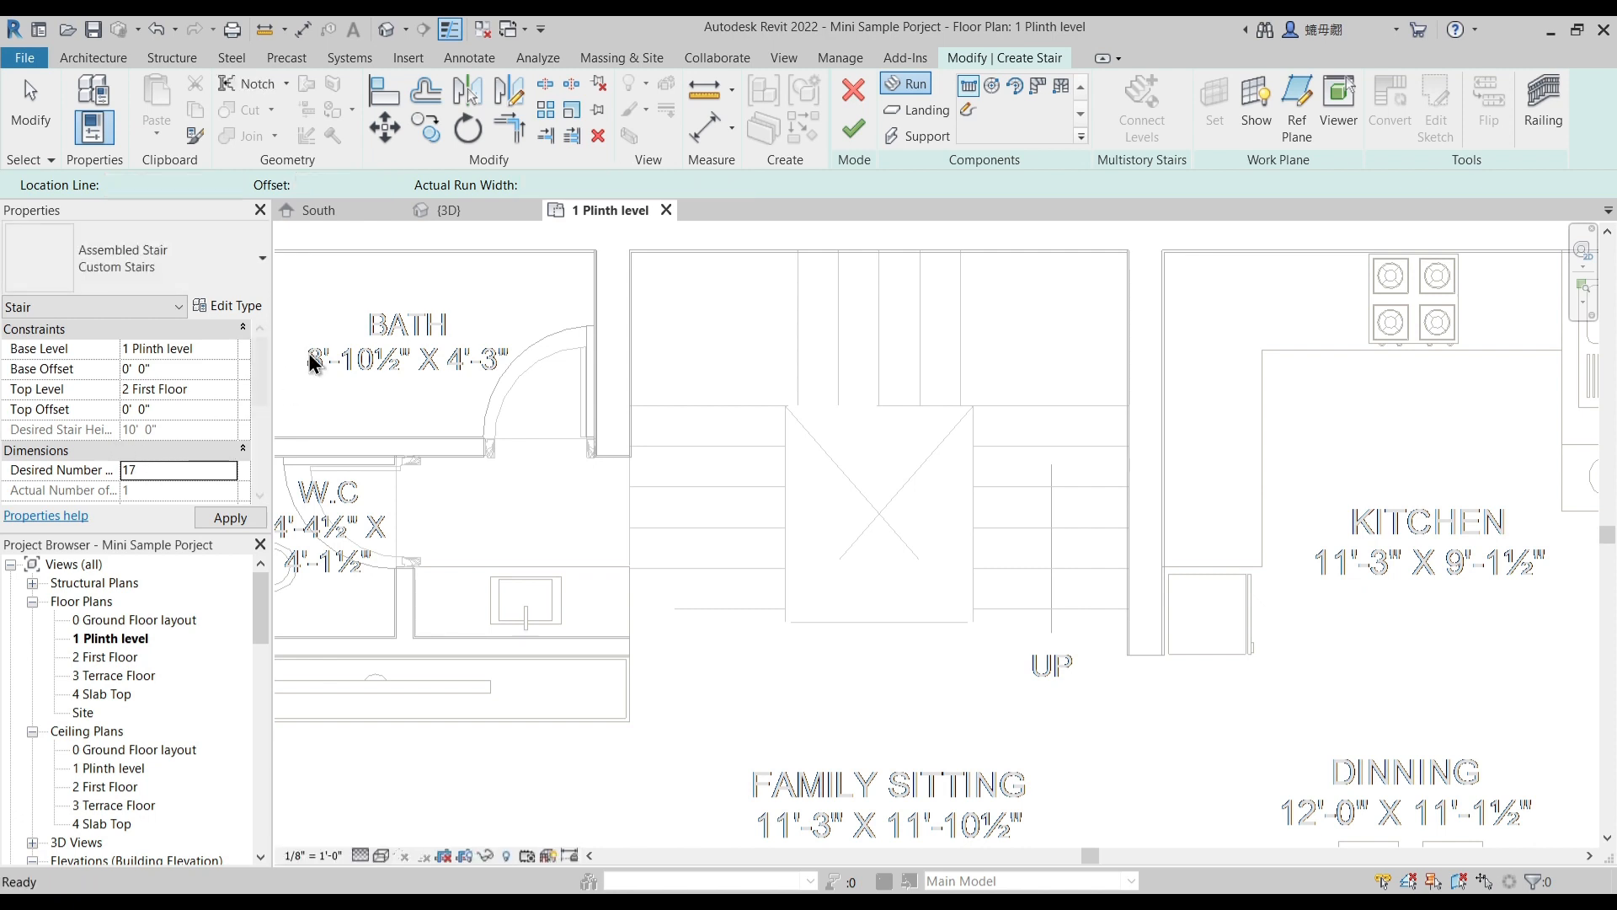
pyautogui.scroll(-1, 260, 356)
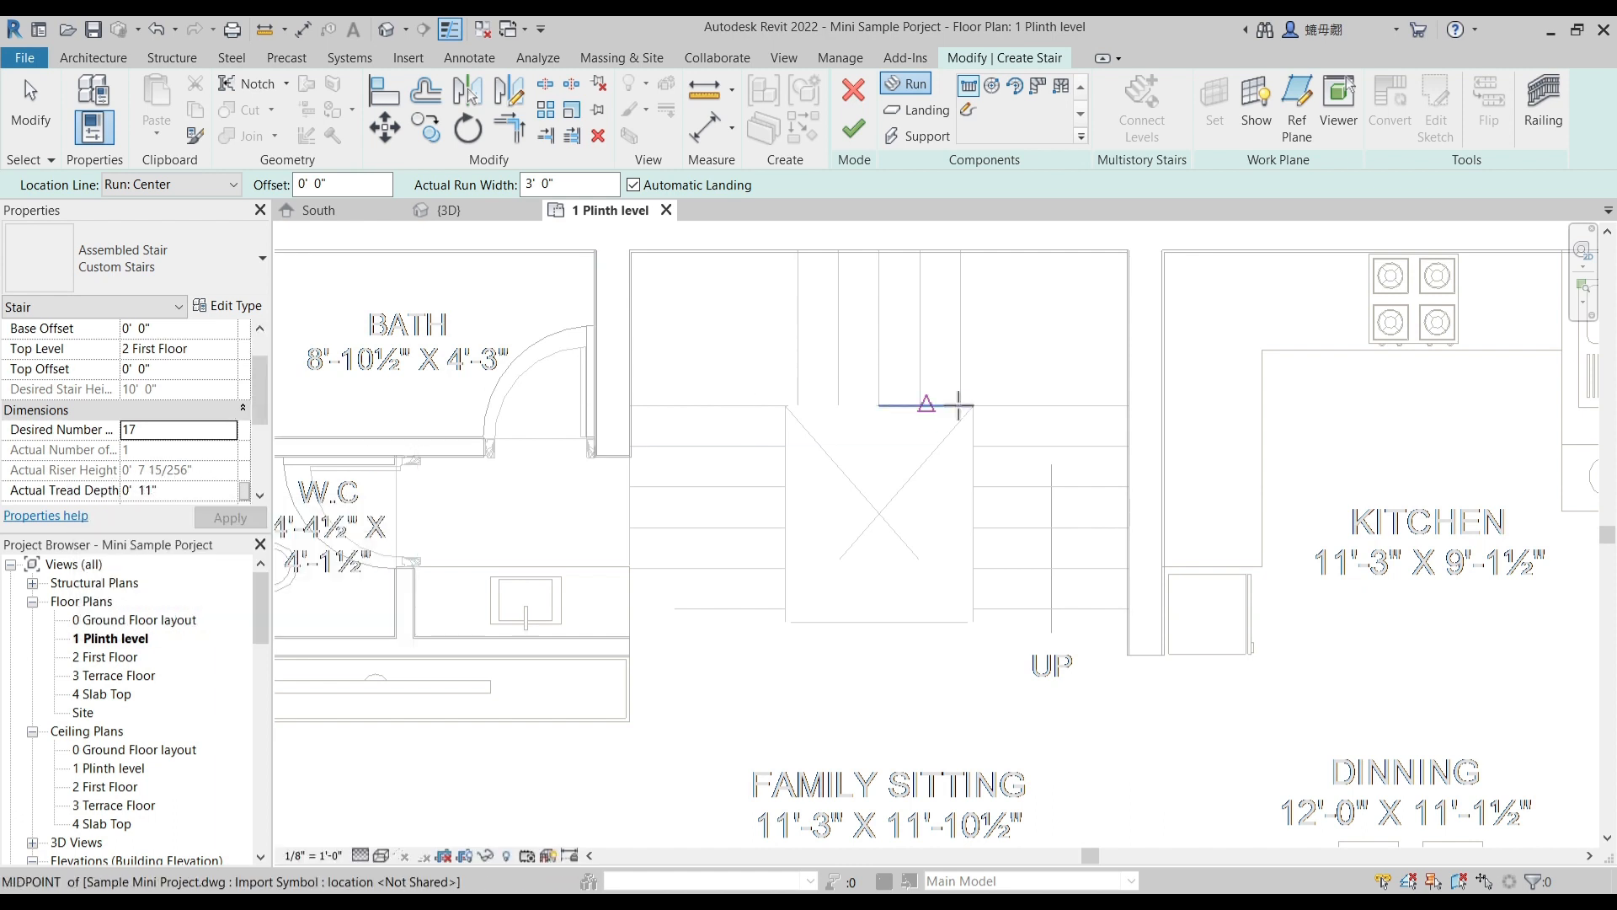
# - Start a sketched run and pick boundary lines along the stair-side faces of the kitchen wall and the outer wall
pyautogui.click(968, 110)
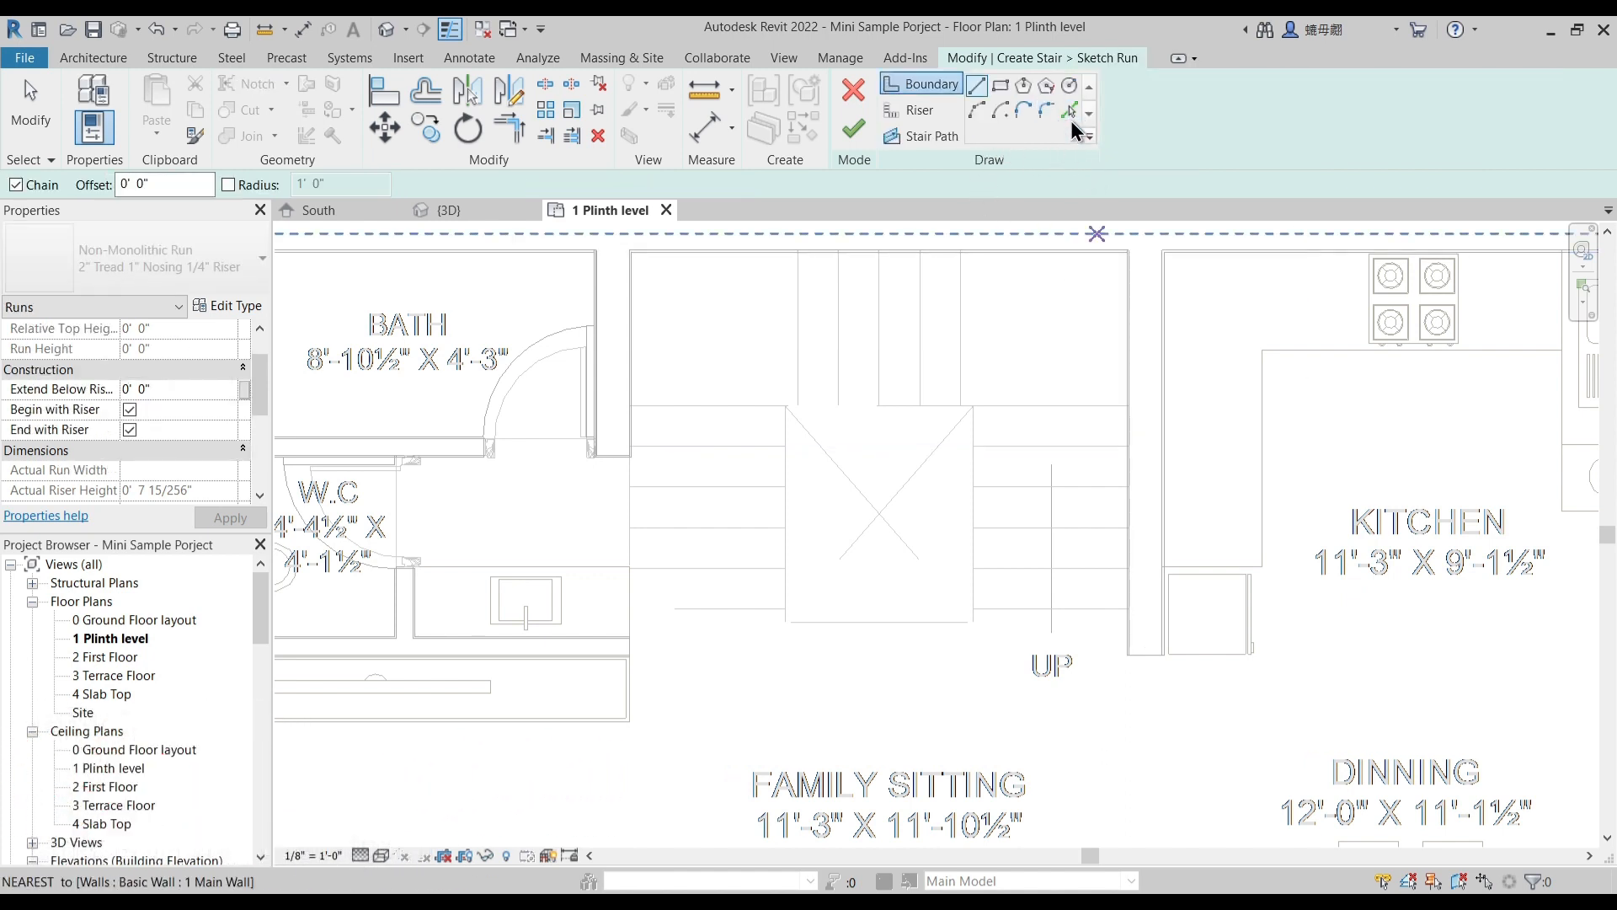
pyautogui.click(1070, 110)
pyautogui.scroll(5, 1129, 295)
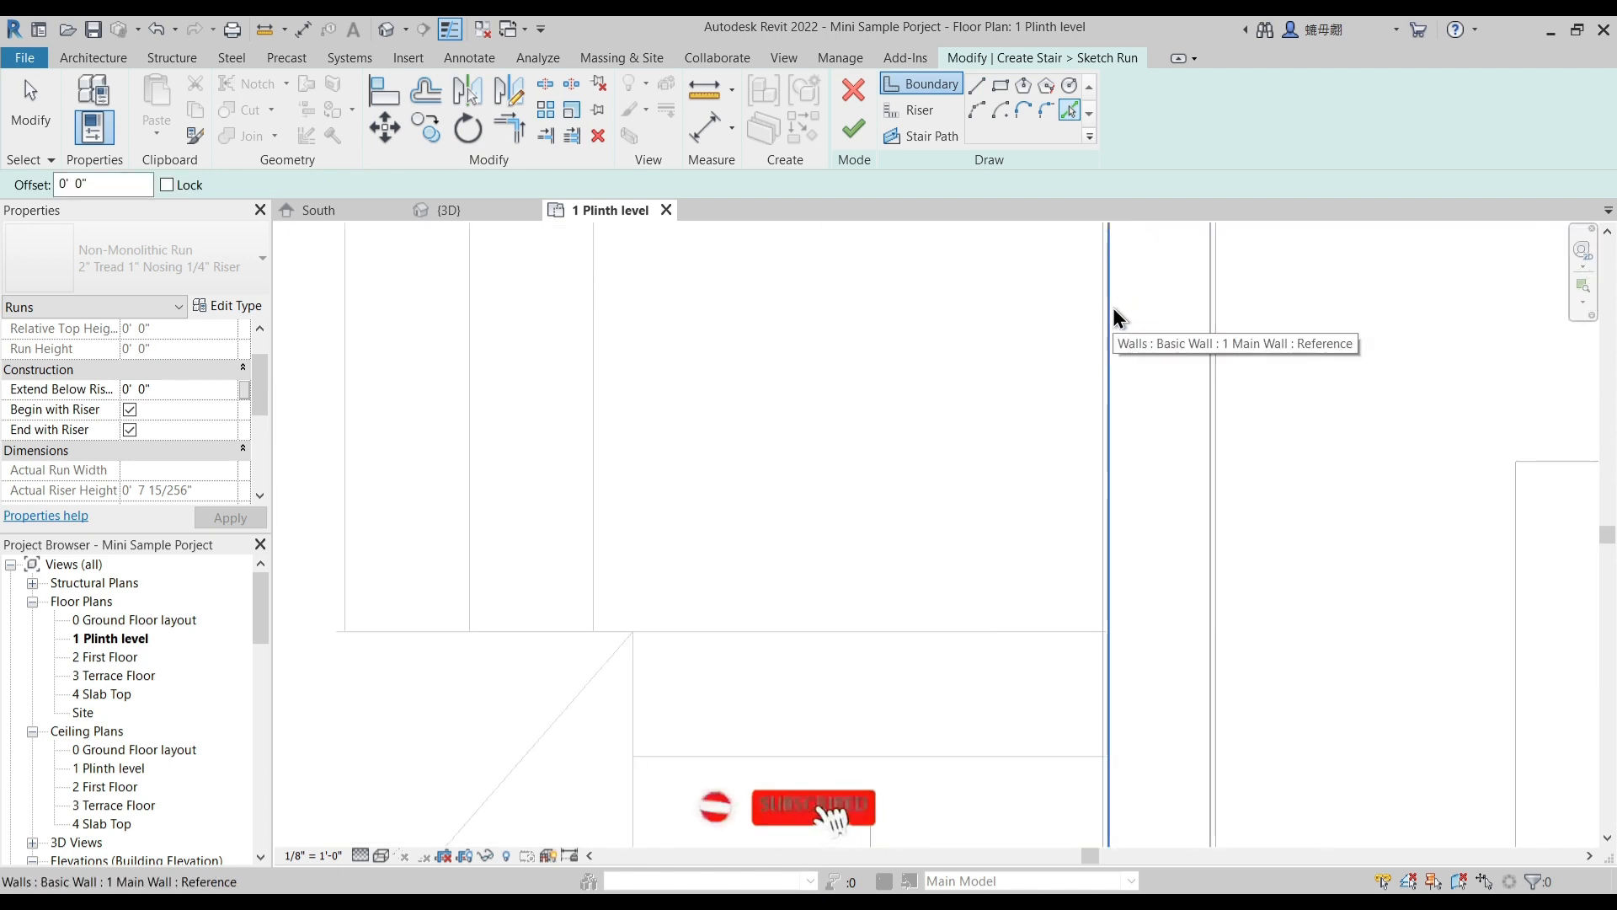
pyautogui.click(1113, 312)
pyautogui.scroll(-2, 952, 341)
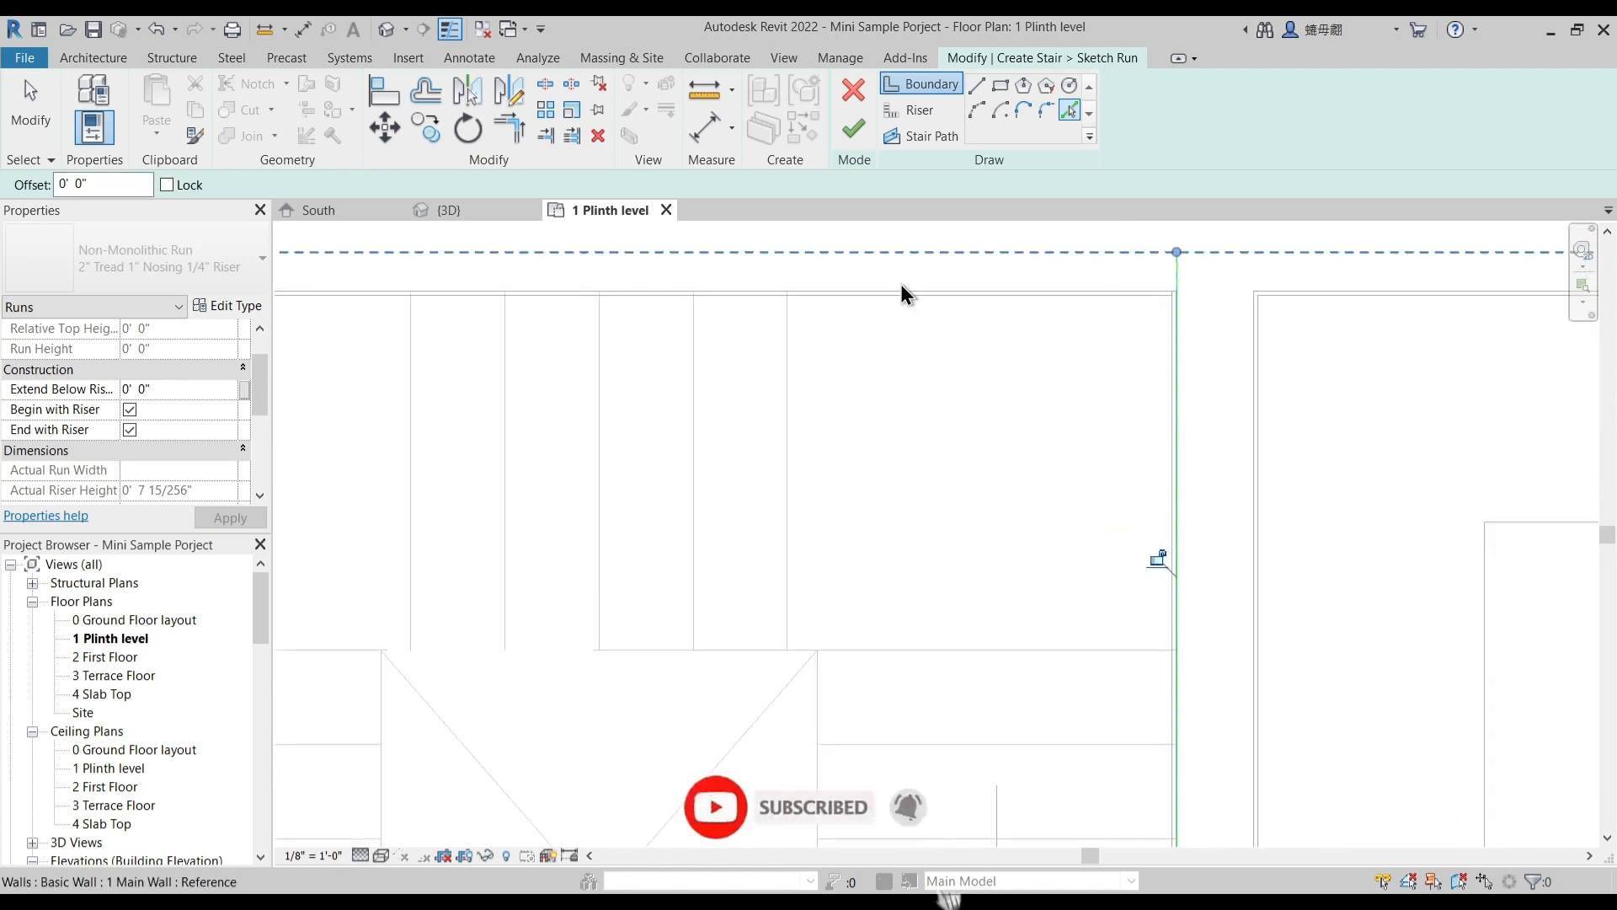
pyautogui.click(902, 286)
# - Pick another boundary line along the stair-side face of the bath wall
pyautogui.scroll(-2, 978, 360)
pyautogui.moveTo(380, 424); pyautogui.dragTo(801, 345, button='middle')
pyautogui.scroll(3, 859, 271)
pyautogui.click(815, 269)
pyautogui.scroll(-2, 831, 287)
pyautogui.scroll(3, 829, 262)
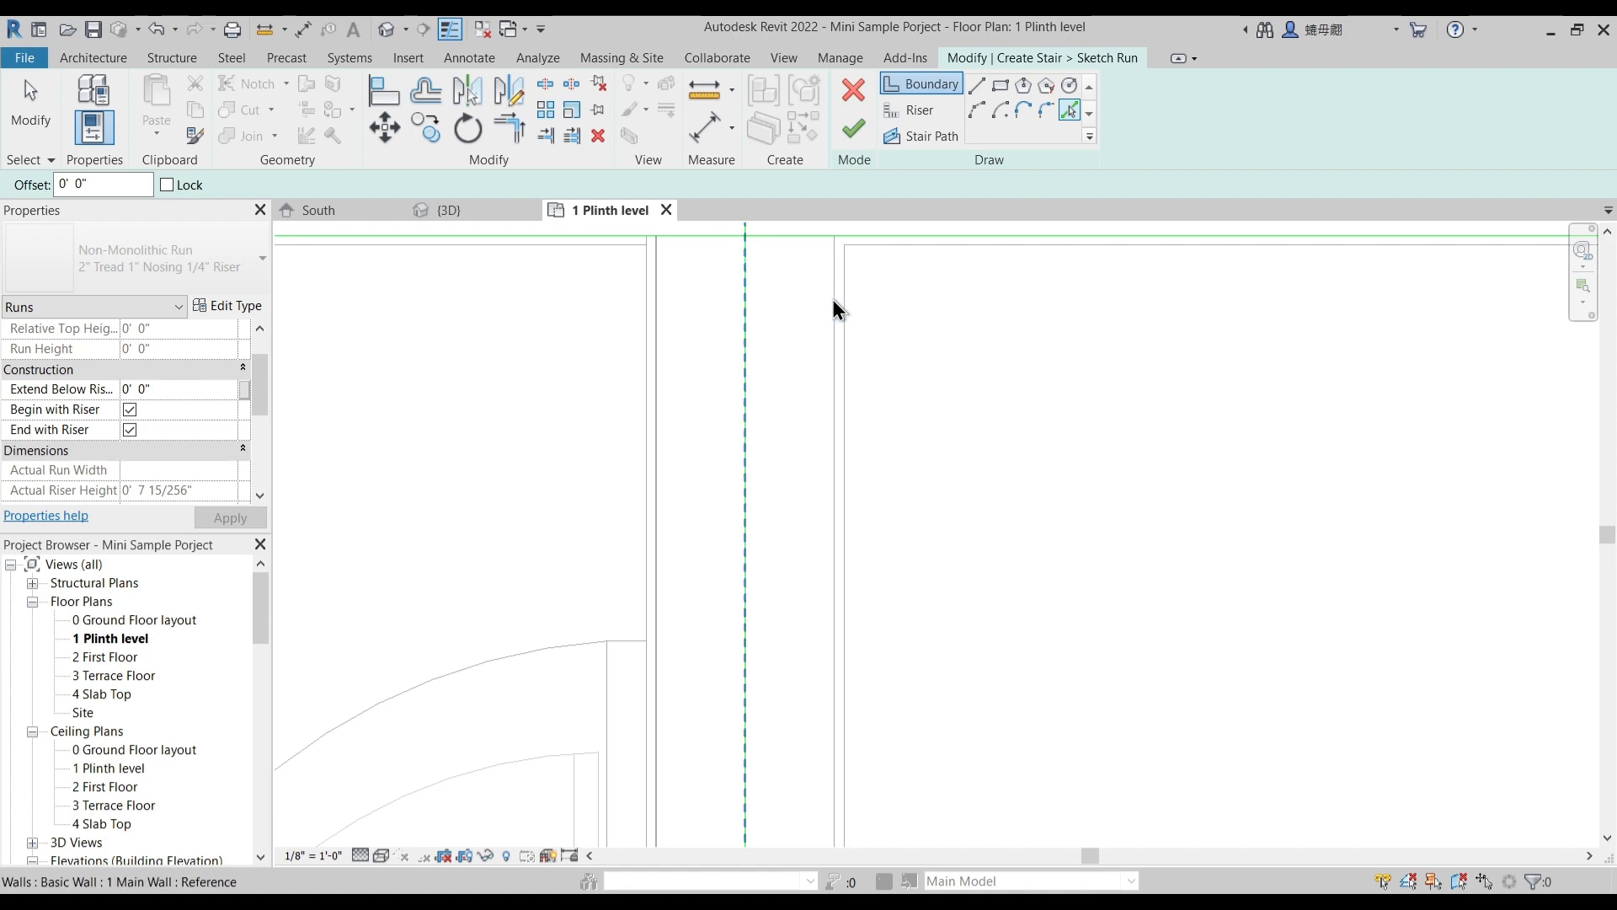
pyautogui.click(832, 302)
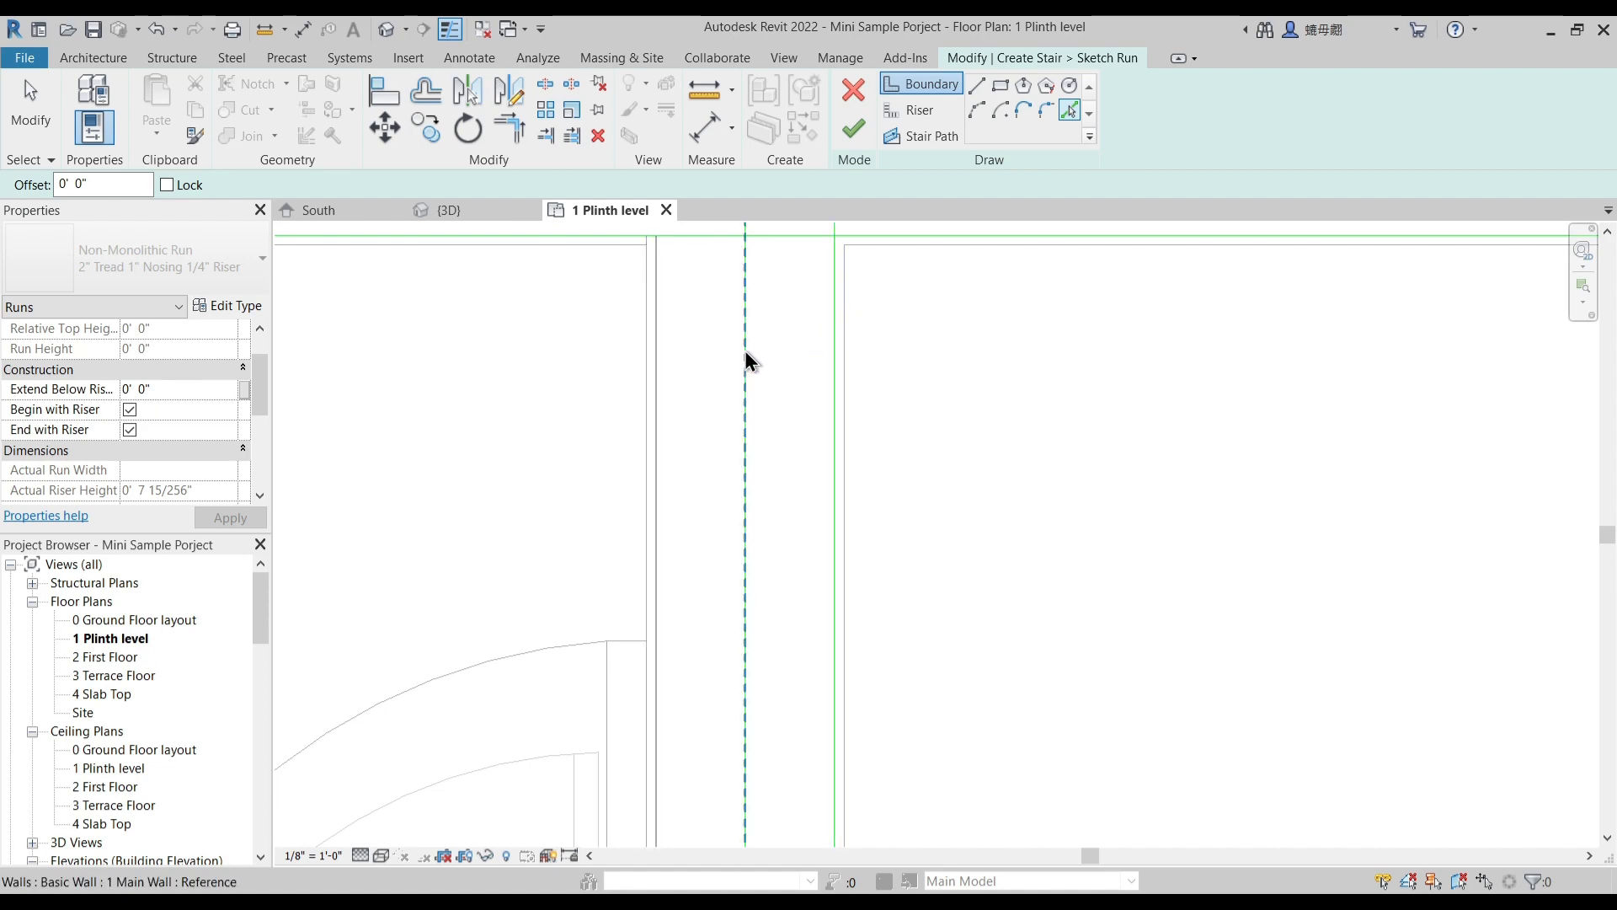
# - Delete the stray boundary line picked along the centre of the bath wall
pyautogui.scroll(-2, 745, 352)
pyautogui.press('Escape')
pyautogui.click(745, 352)
pyautogui.press('Delete')
pyautogui.scroll(-4, 816, 387)
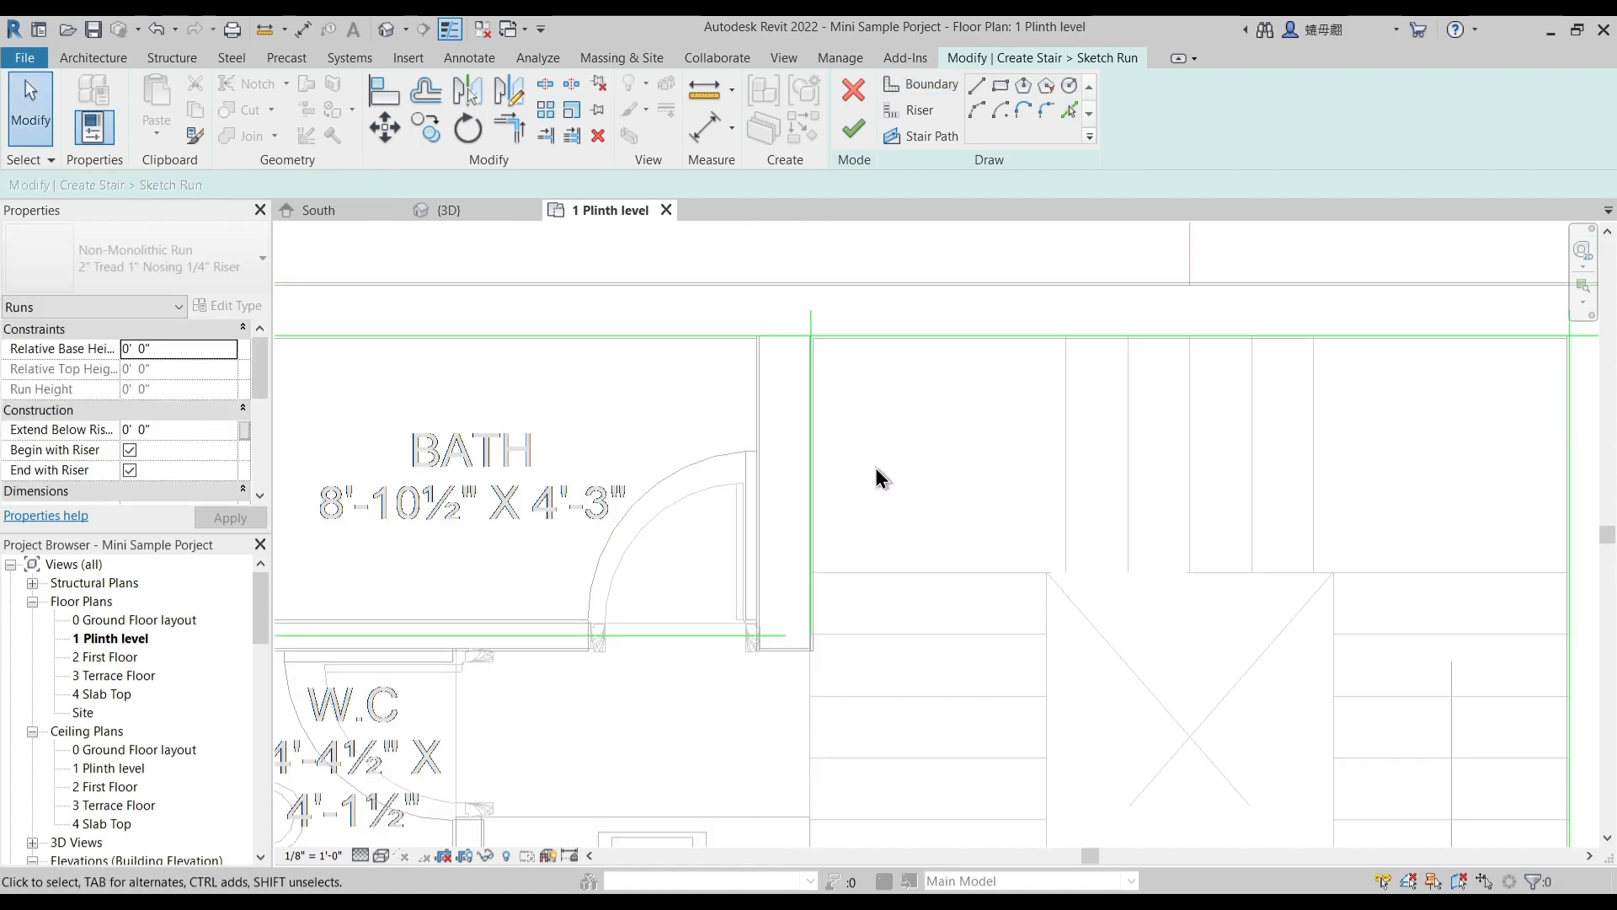
# - Trim the outer wall boundary line to corners with the bath-side and kitchen-side boundary lines
pyautogui.press('t')
pyautogui.press('r')
pyautogui.moveTo(769, 316); pyautogui.dragTo(775, 382, button='middle')
pyautogui.click(774, 336)
pyautogui.click(821, 260)
pyautogui.click(1205, 291)
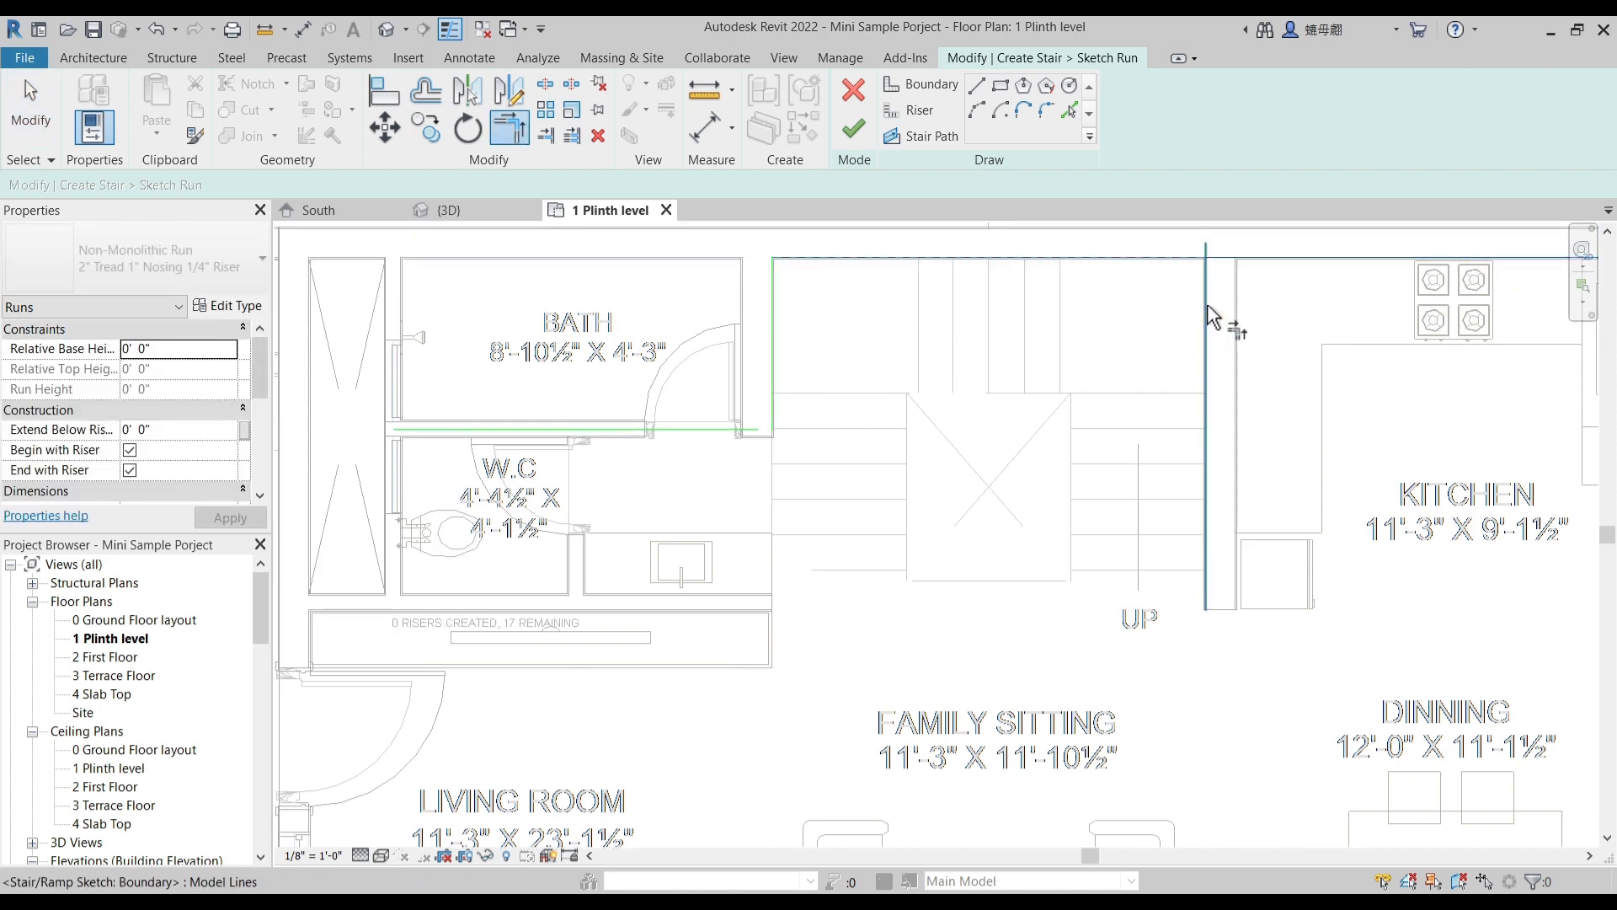
pyautogui.press('Escape')
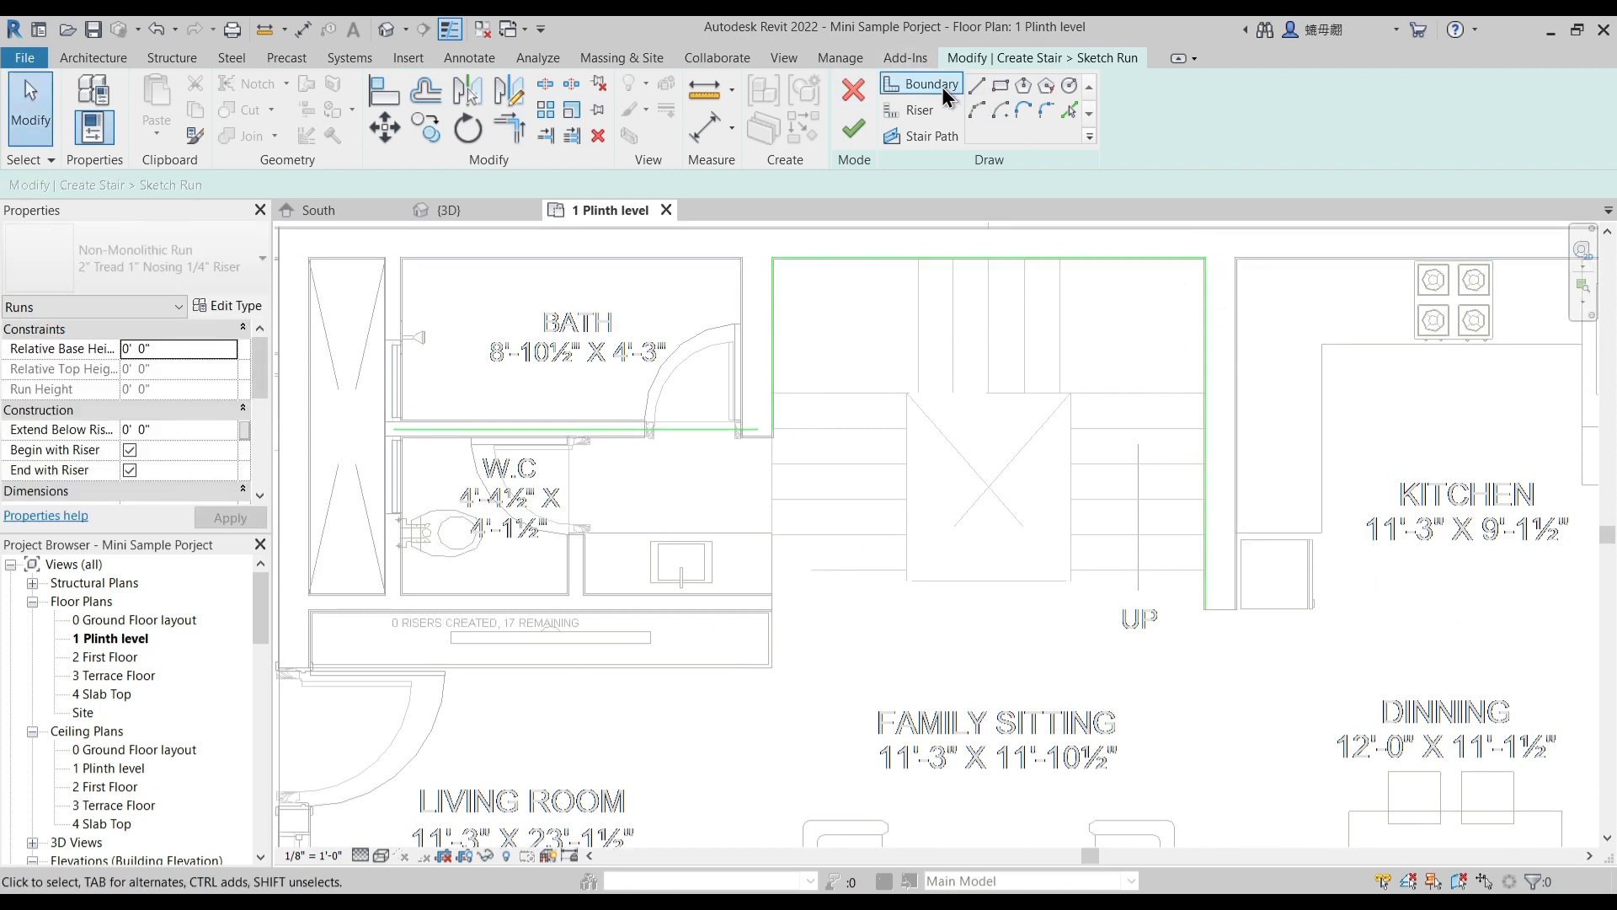
# - Draw a boundary line across the end of the bath-side flight and three lines around the 4'-3" wide stairwell opening
pyautogui.click(941, 88)
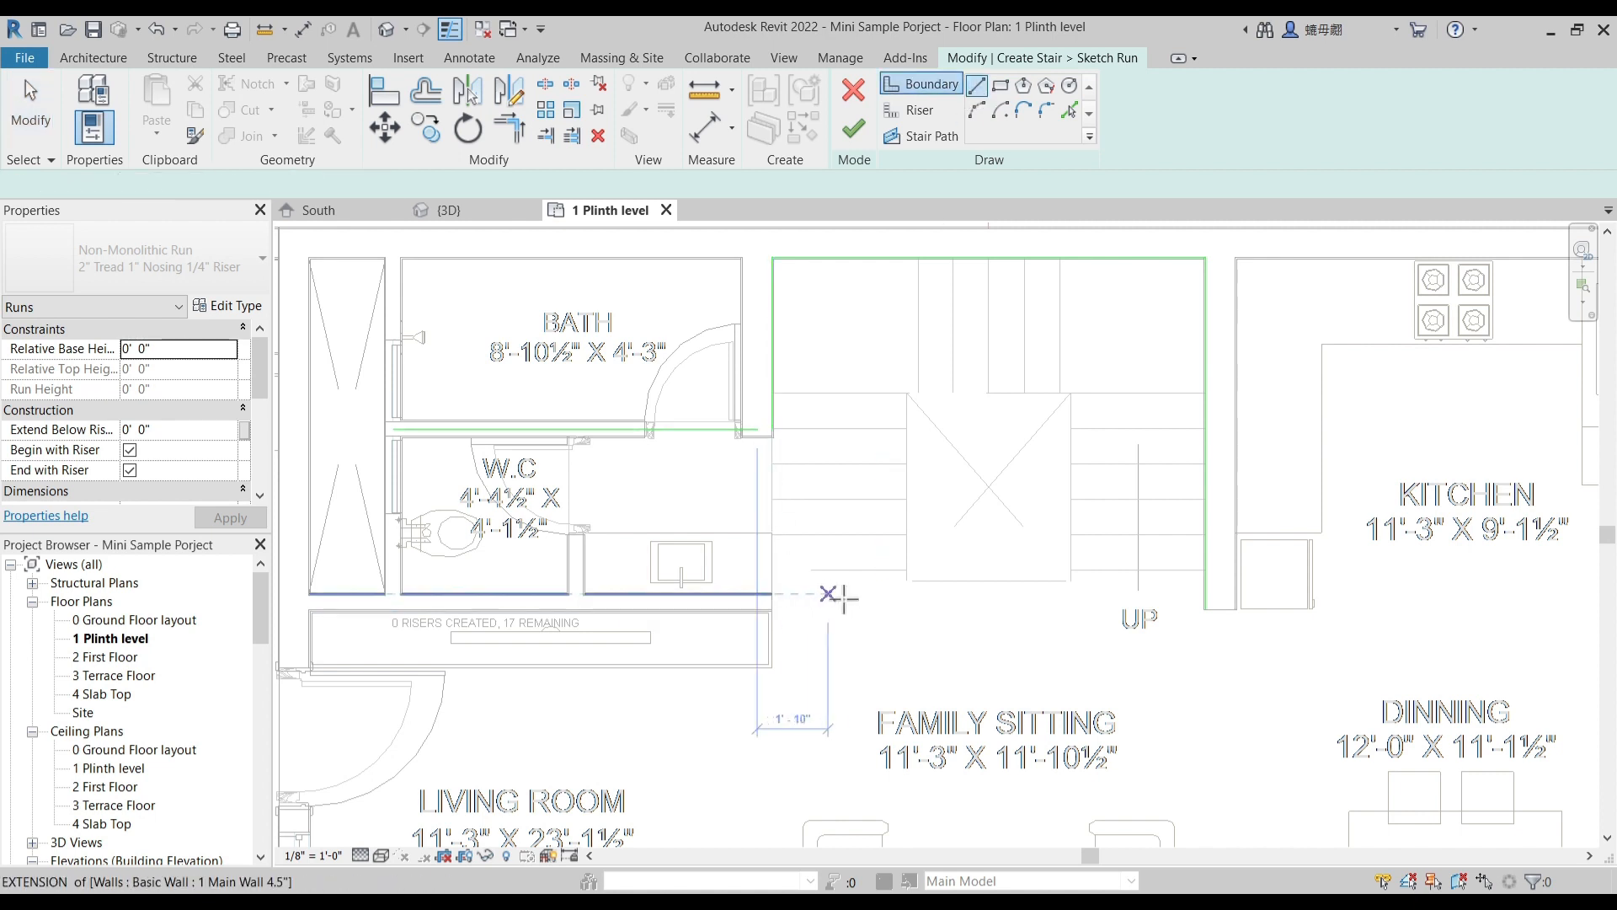
pyautogui.click(907, 570)
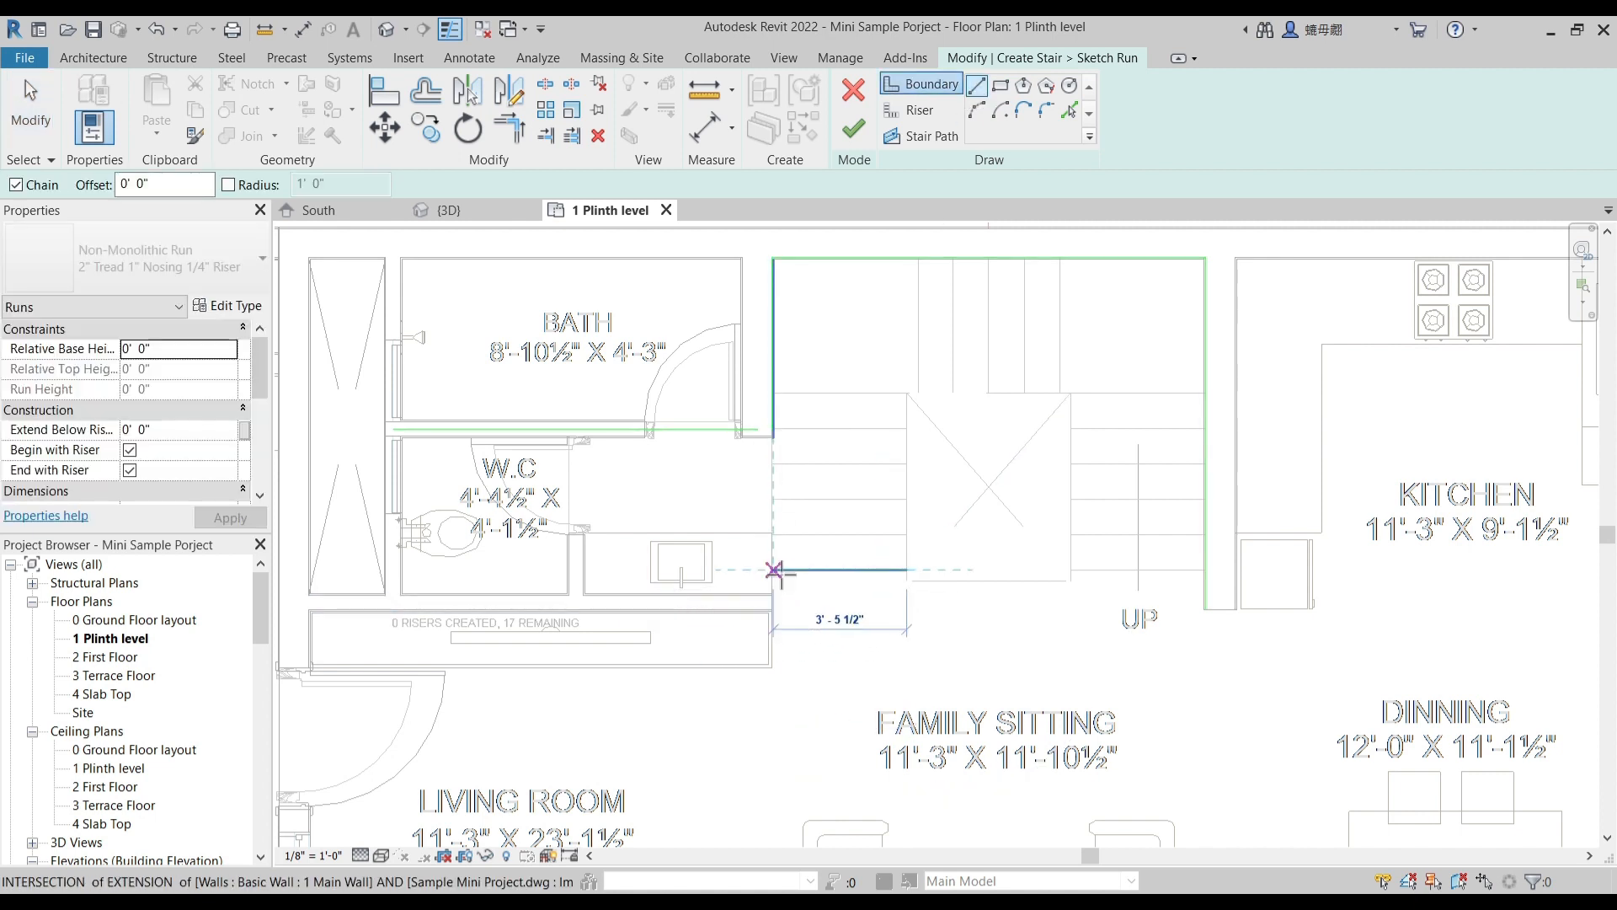
pyautogui.click(773, 571)
pyautogui.press('Escape')
pyautogui.click(907, 570)
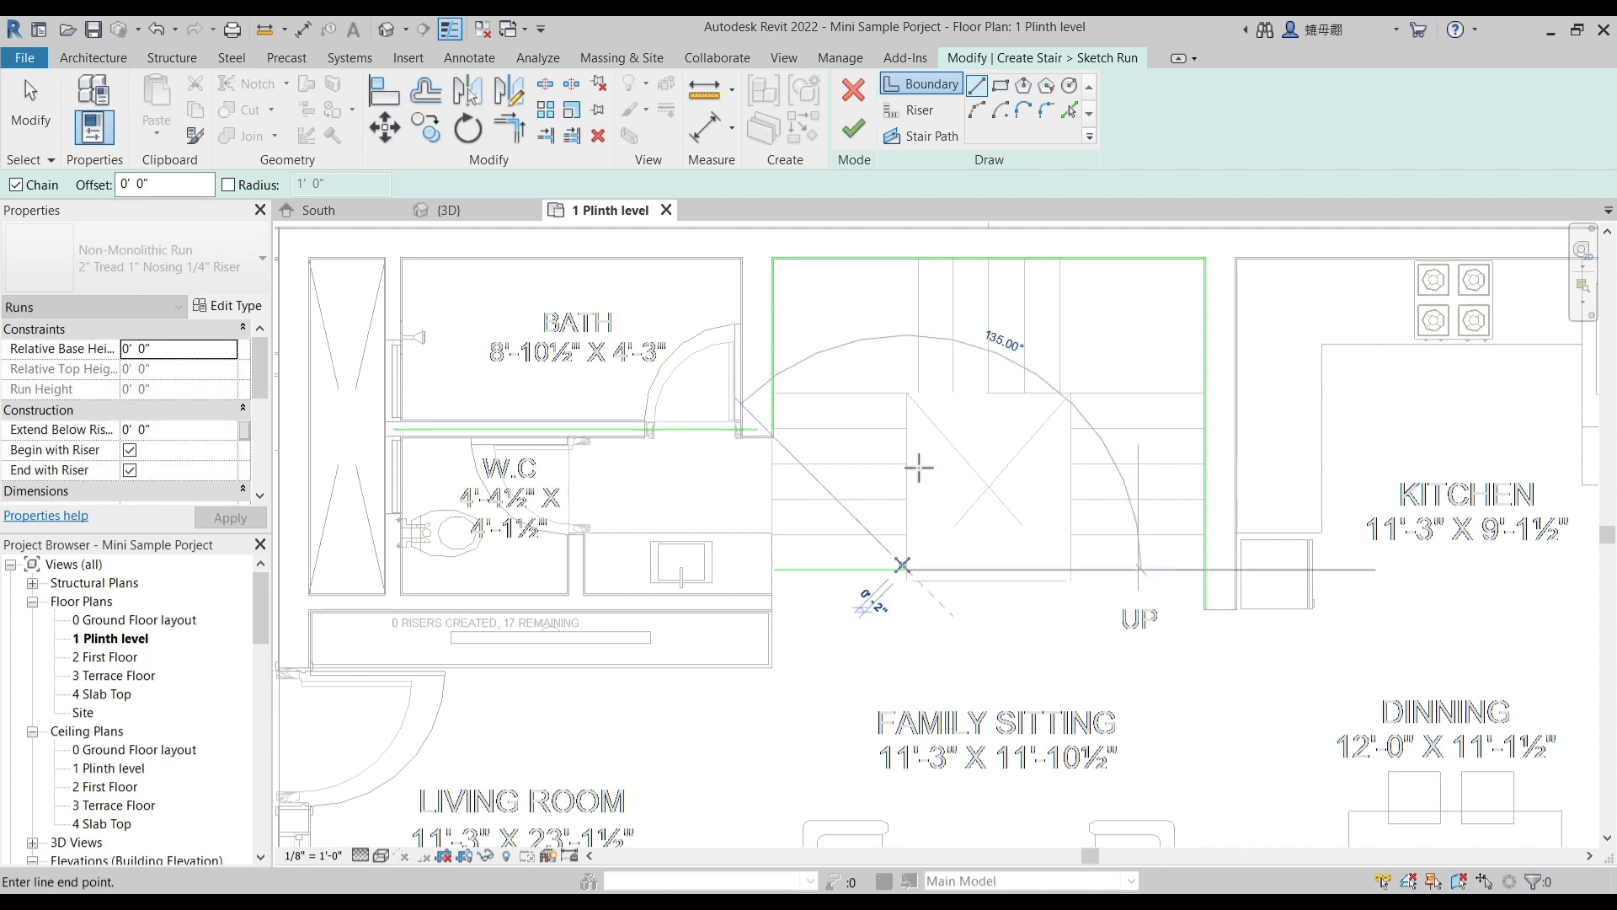
pyautogui.click(907, 393)
pyautogui.click(1072, 393)
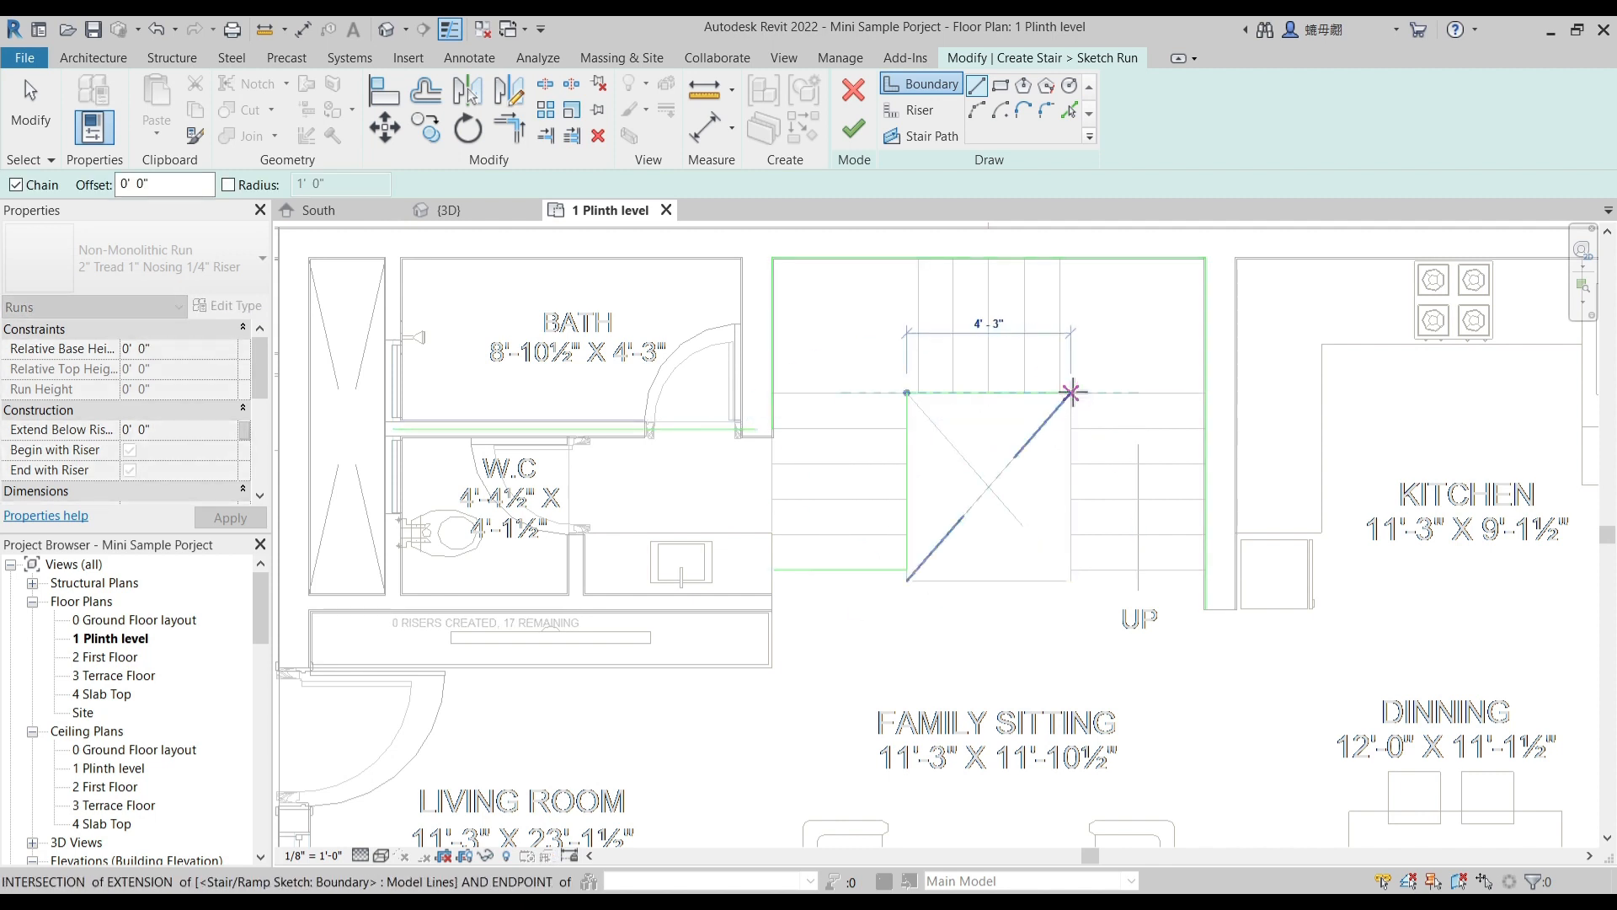
pyautogui.click(1071, 570)
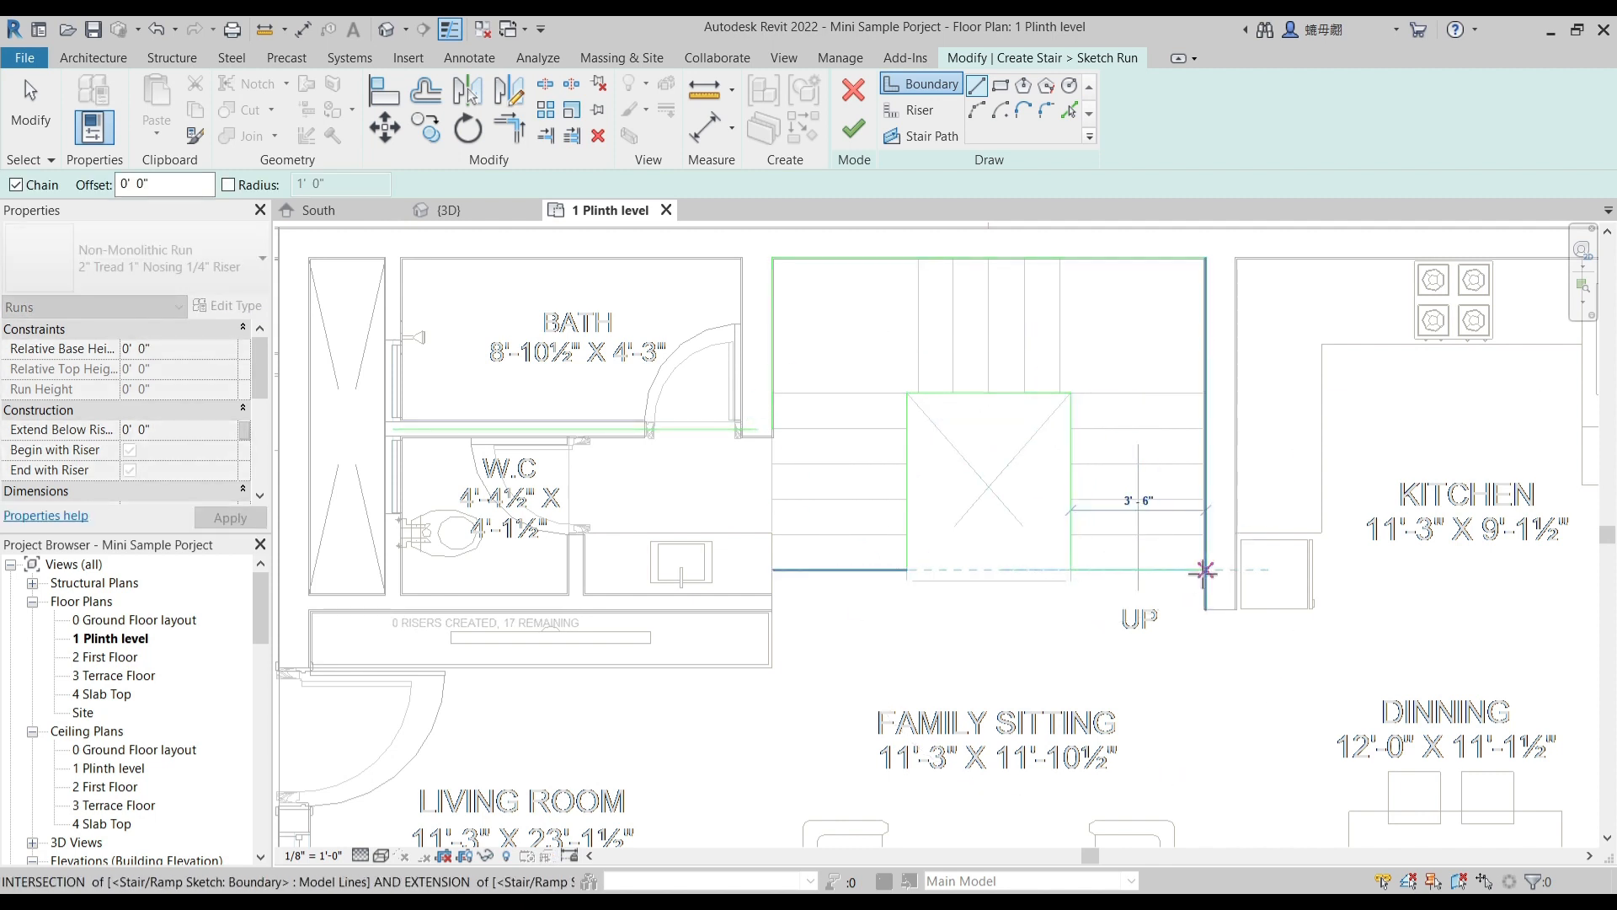
pyautogui.press('Escape')
# - Extend the bath-side boundary line to meet the line across the end of that flight
pyautogui.press('Escape')
pyautogui.click(842, 573)
pyautogui.press('Escape')
pyautogui.press('t')
pyautogui.press('r')
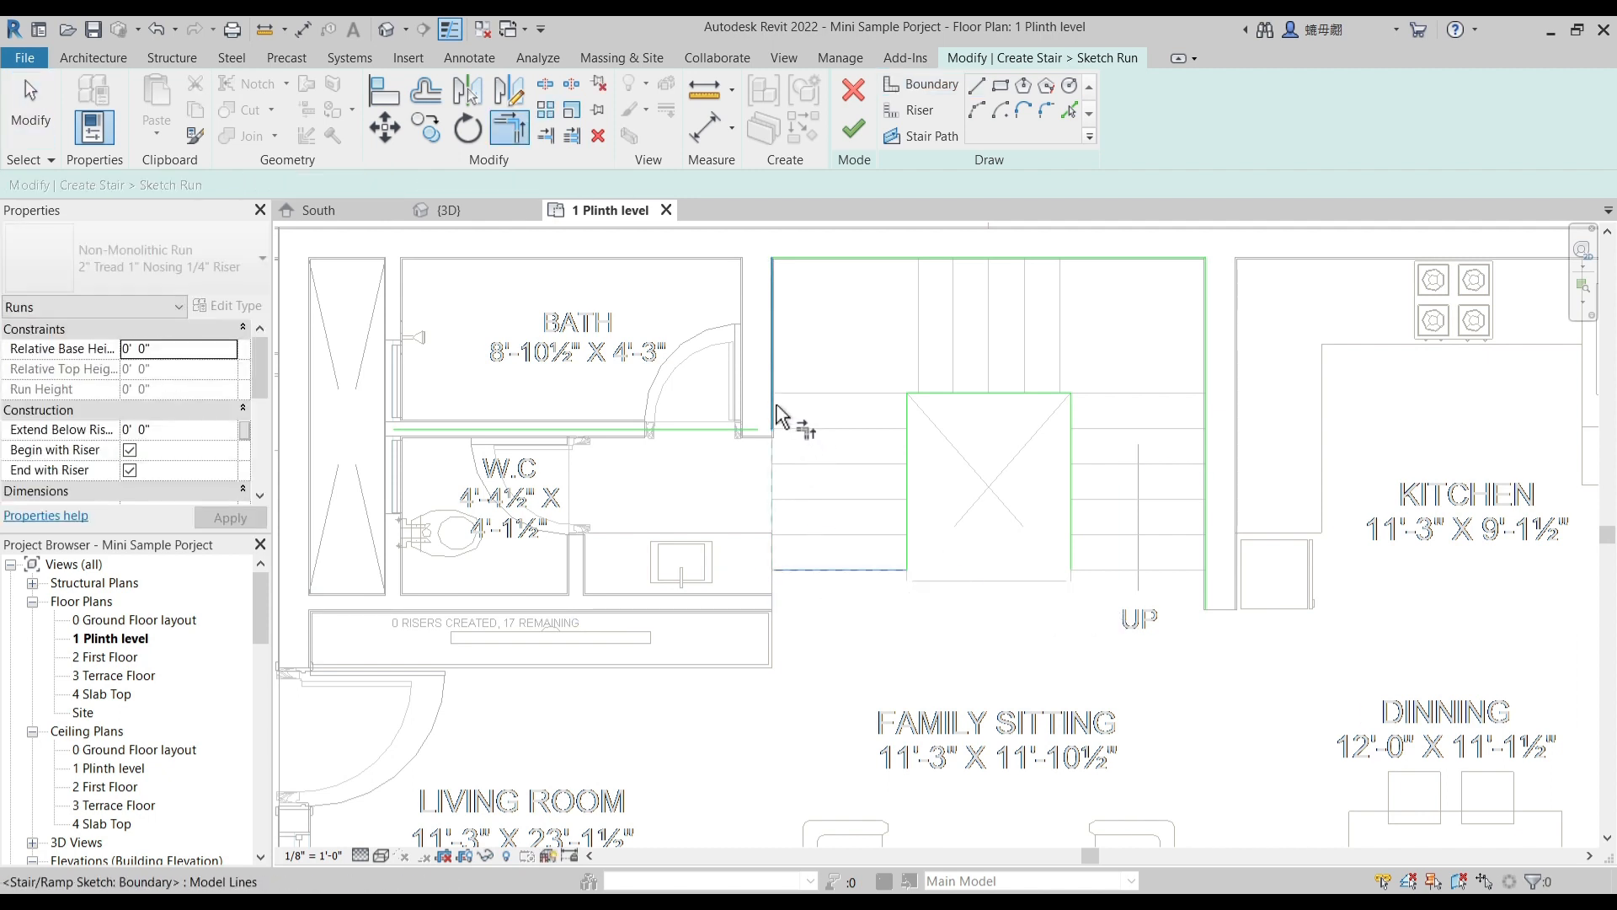
pyautogui.press('Escape')
# - Delete the boundary line across the bath-side flight's end and the stray one on the wall between bath and W.C
pyautogui.click(826, 572)
pyautogui.press('Delete')
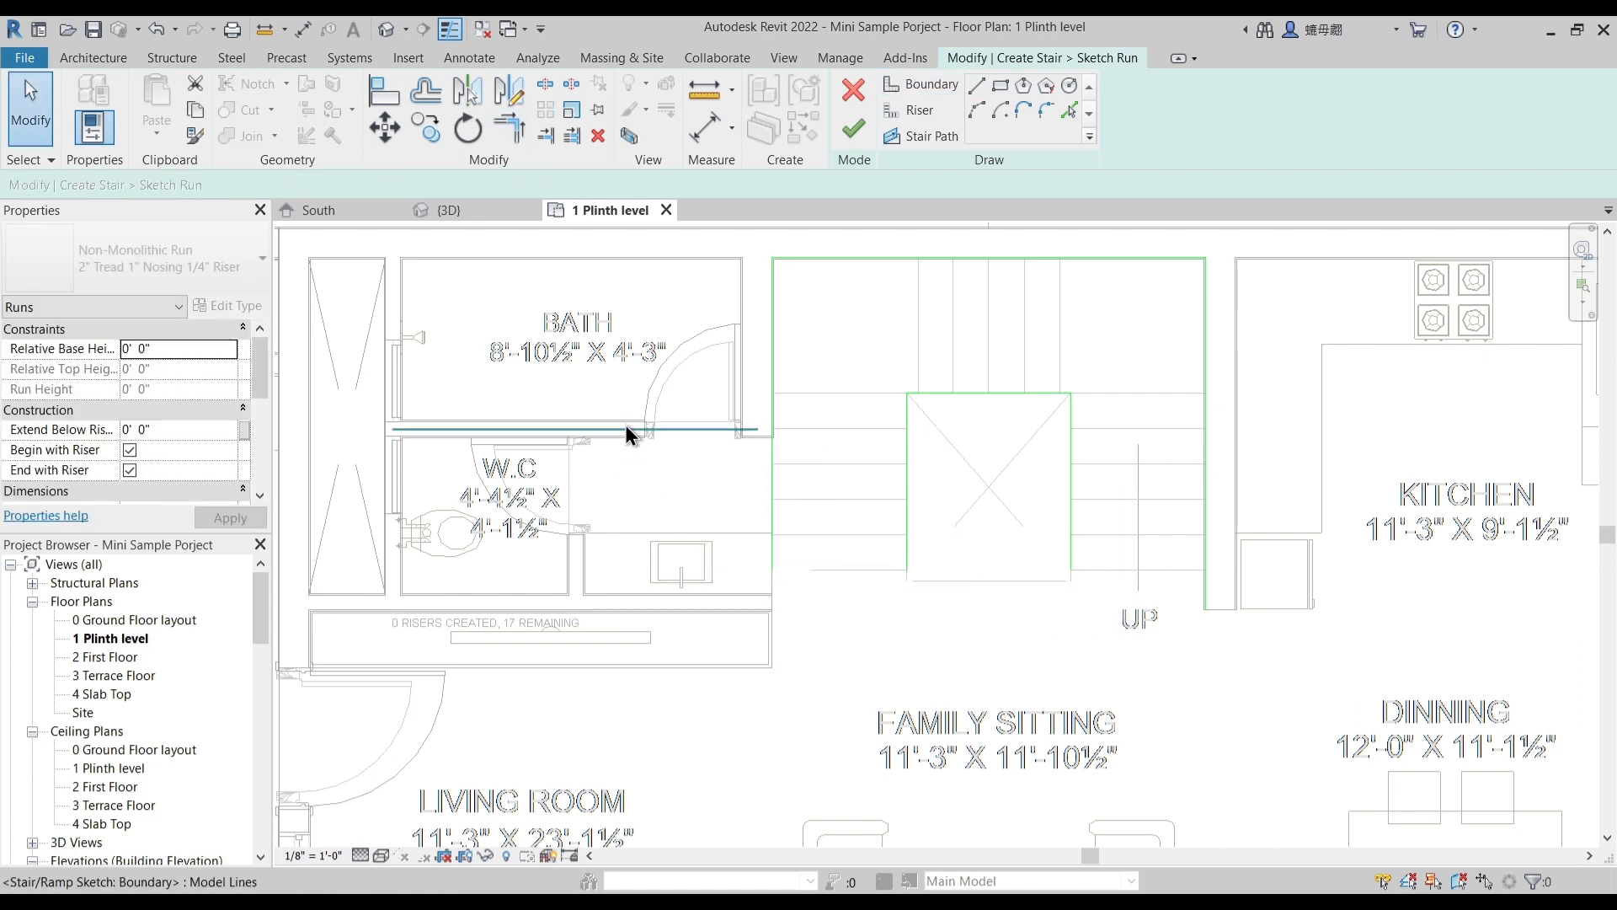
pyautogui.click(624, 427)
pyautogui.press('Delete')
pyautogui.moveTo(842, 512); pyautogui.dragTo(823, 558, button='middle')
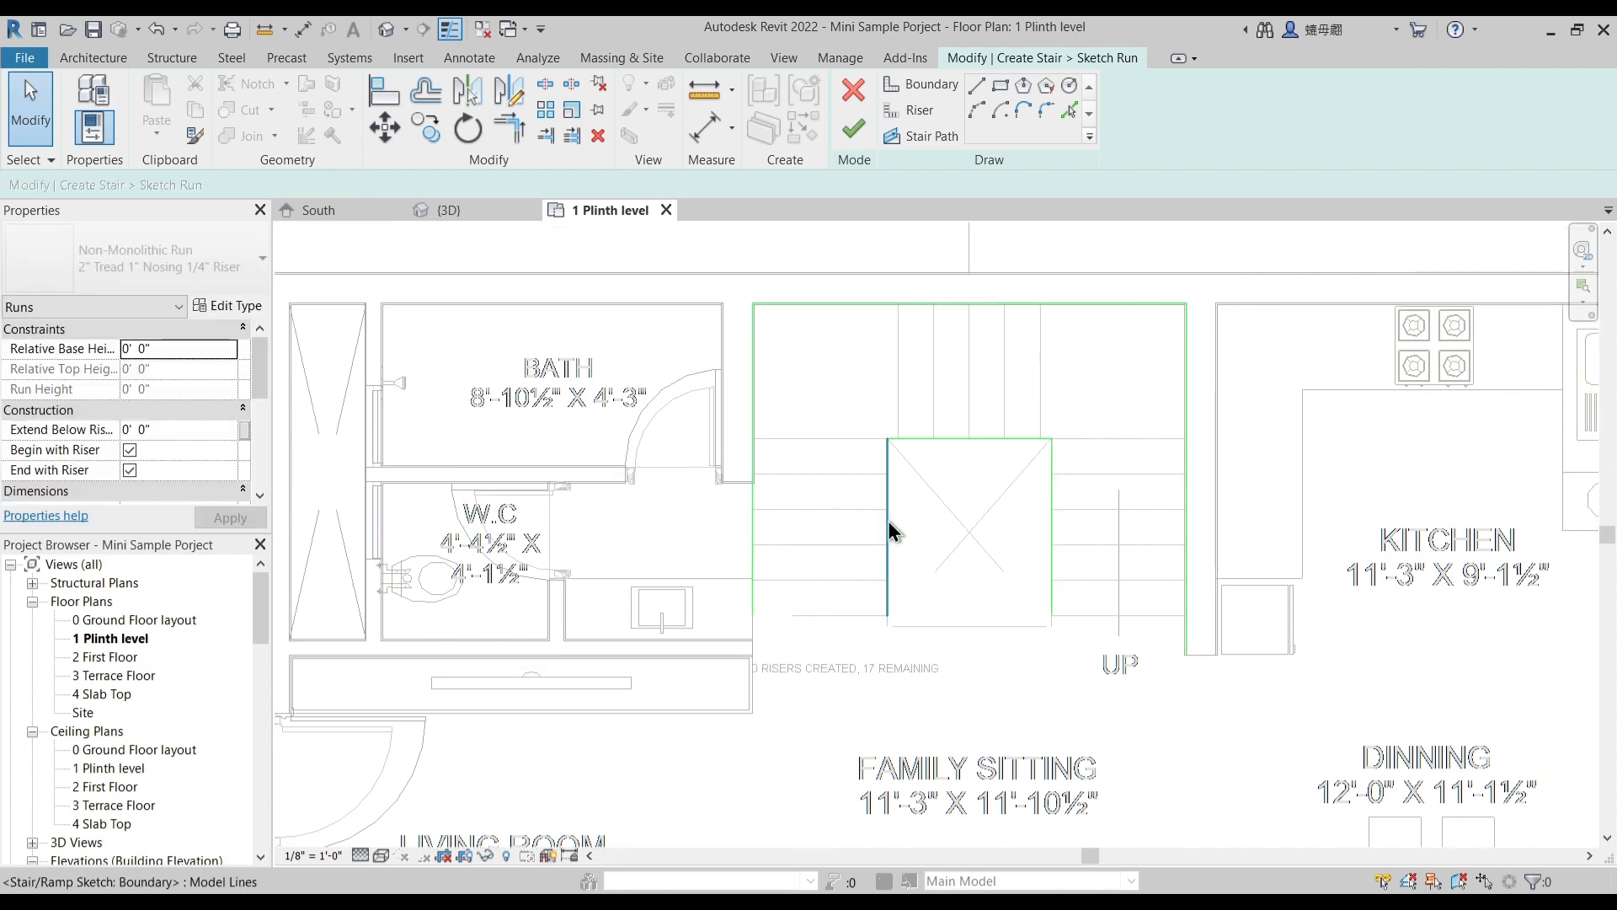
# - Pick the six underlay tread lines of the kitchen-side flight as riser lines
pyautogui.click(920, 112)
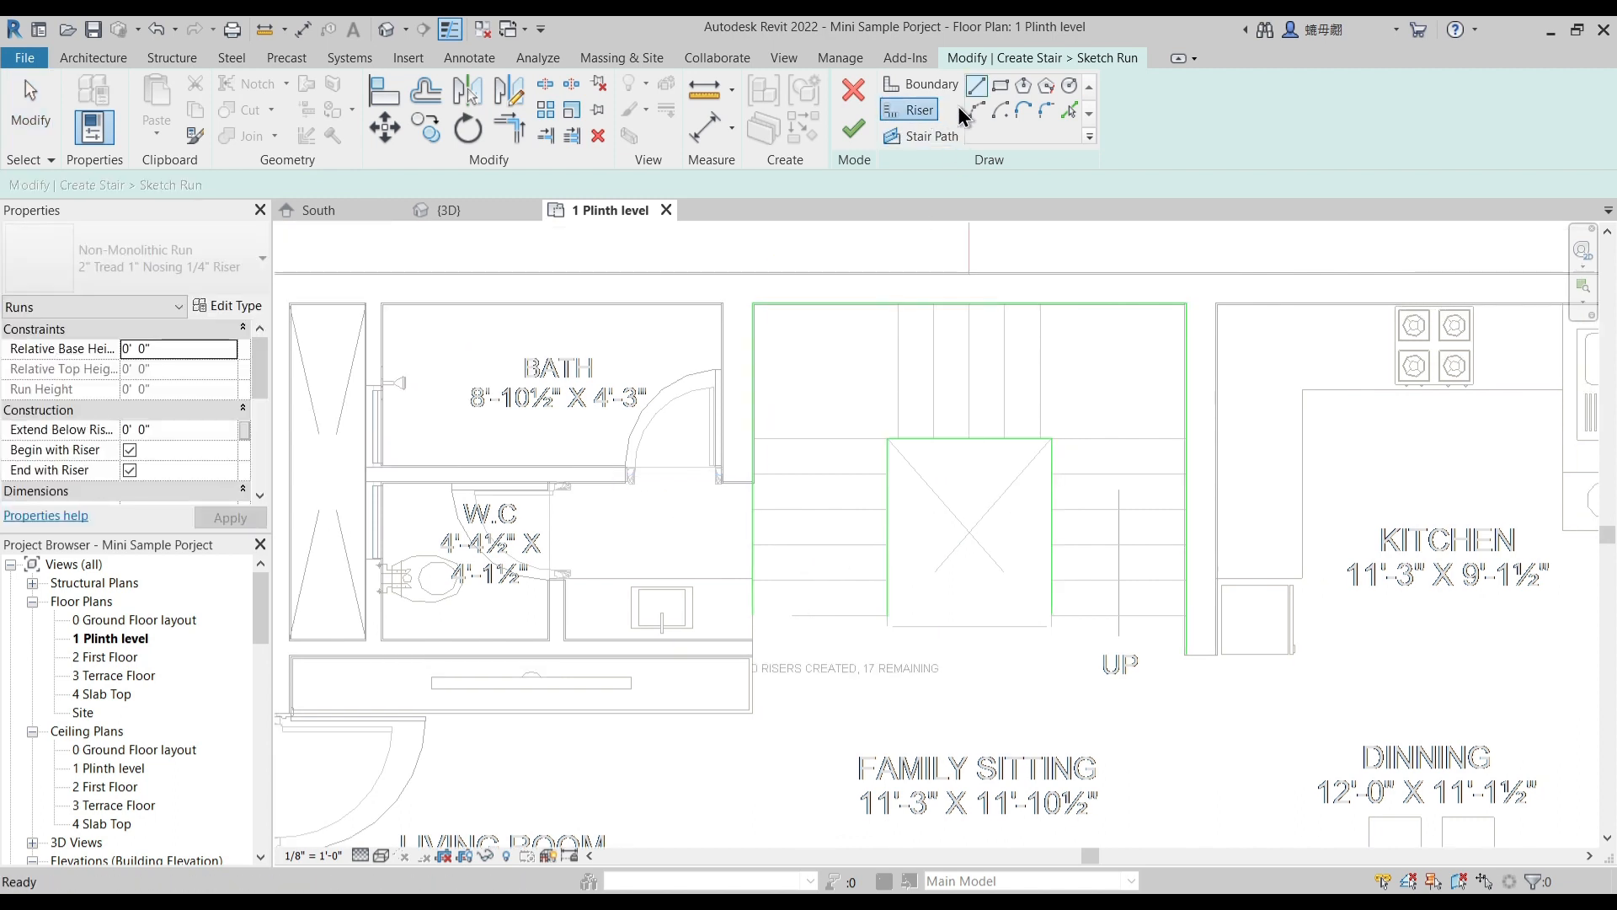
pyautogui.click(1071, 109)
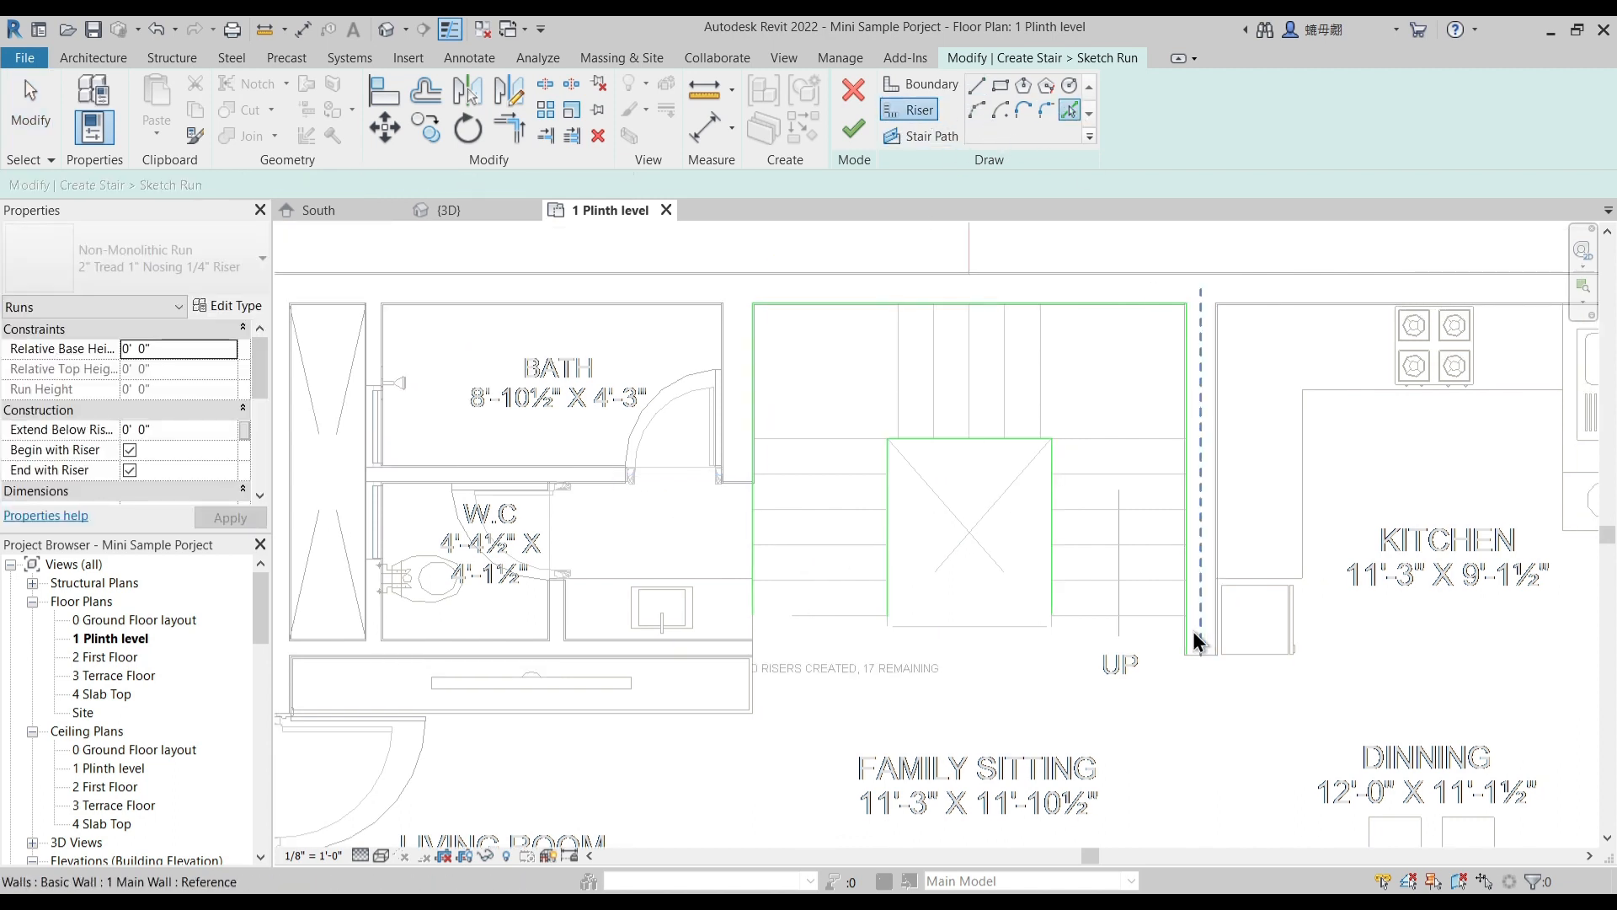
pyautogui.click(1139, 615)
pyautogui.click(1104, 580)
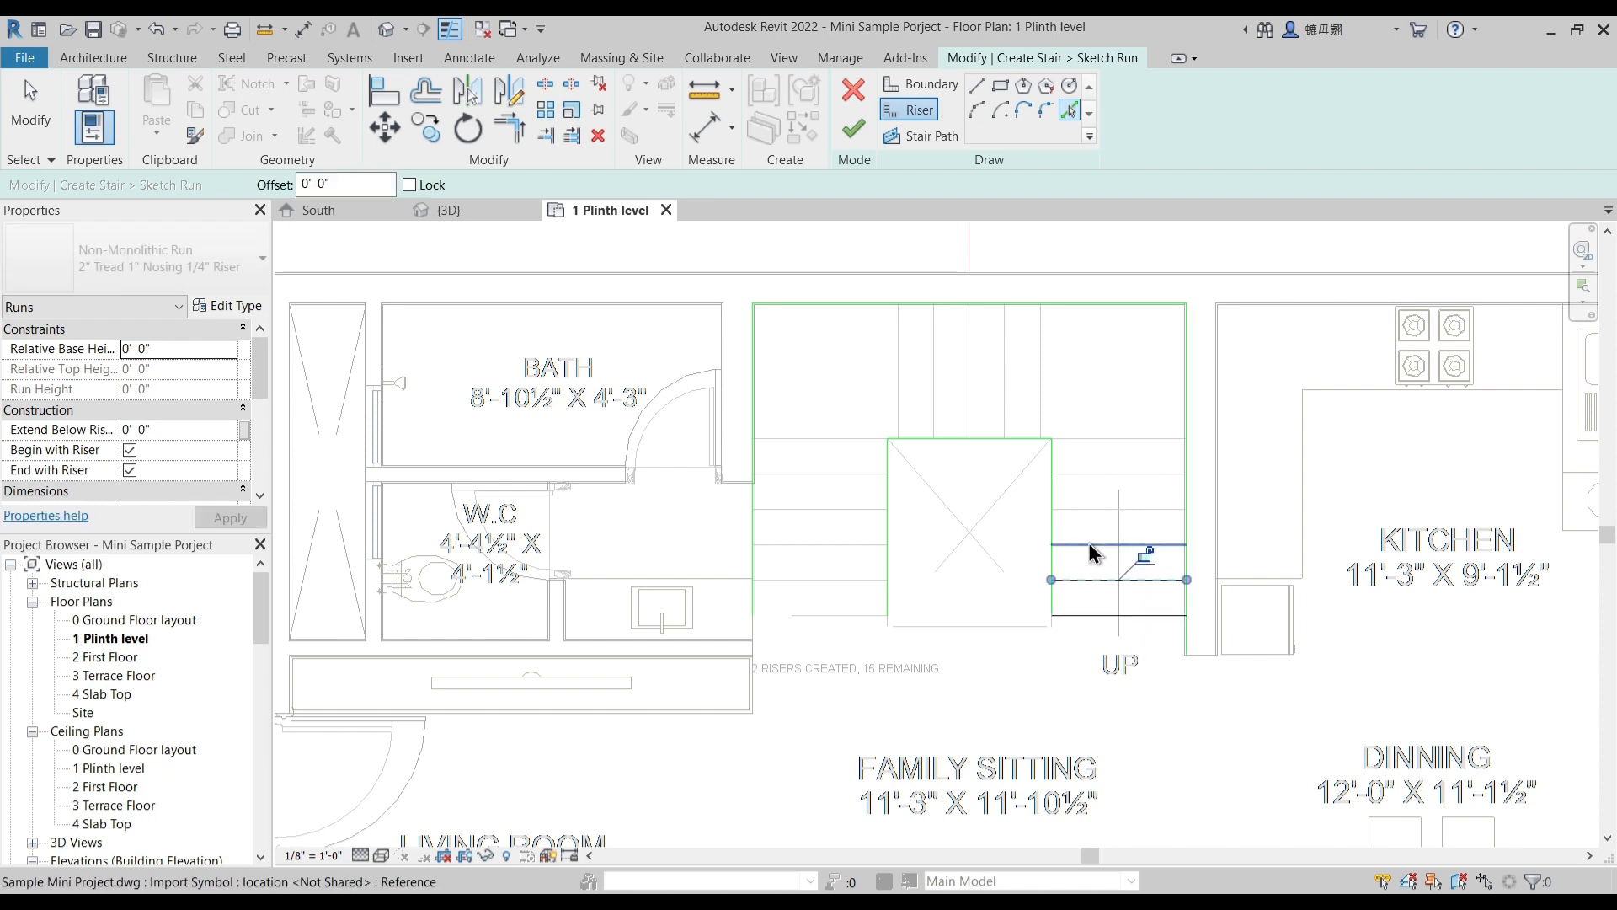
pyautogui.click(1082, 505)
pyautogui.click(1078, 472)
pyautogui.click(1072, 437)
# - Pick the five underlay tread lines of the middle flight along the outer wall as riser lines
pyautogui.click(1041, 379)
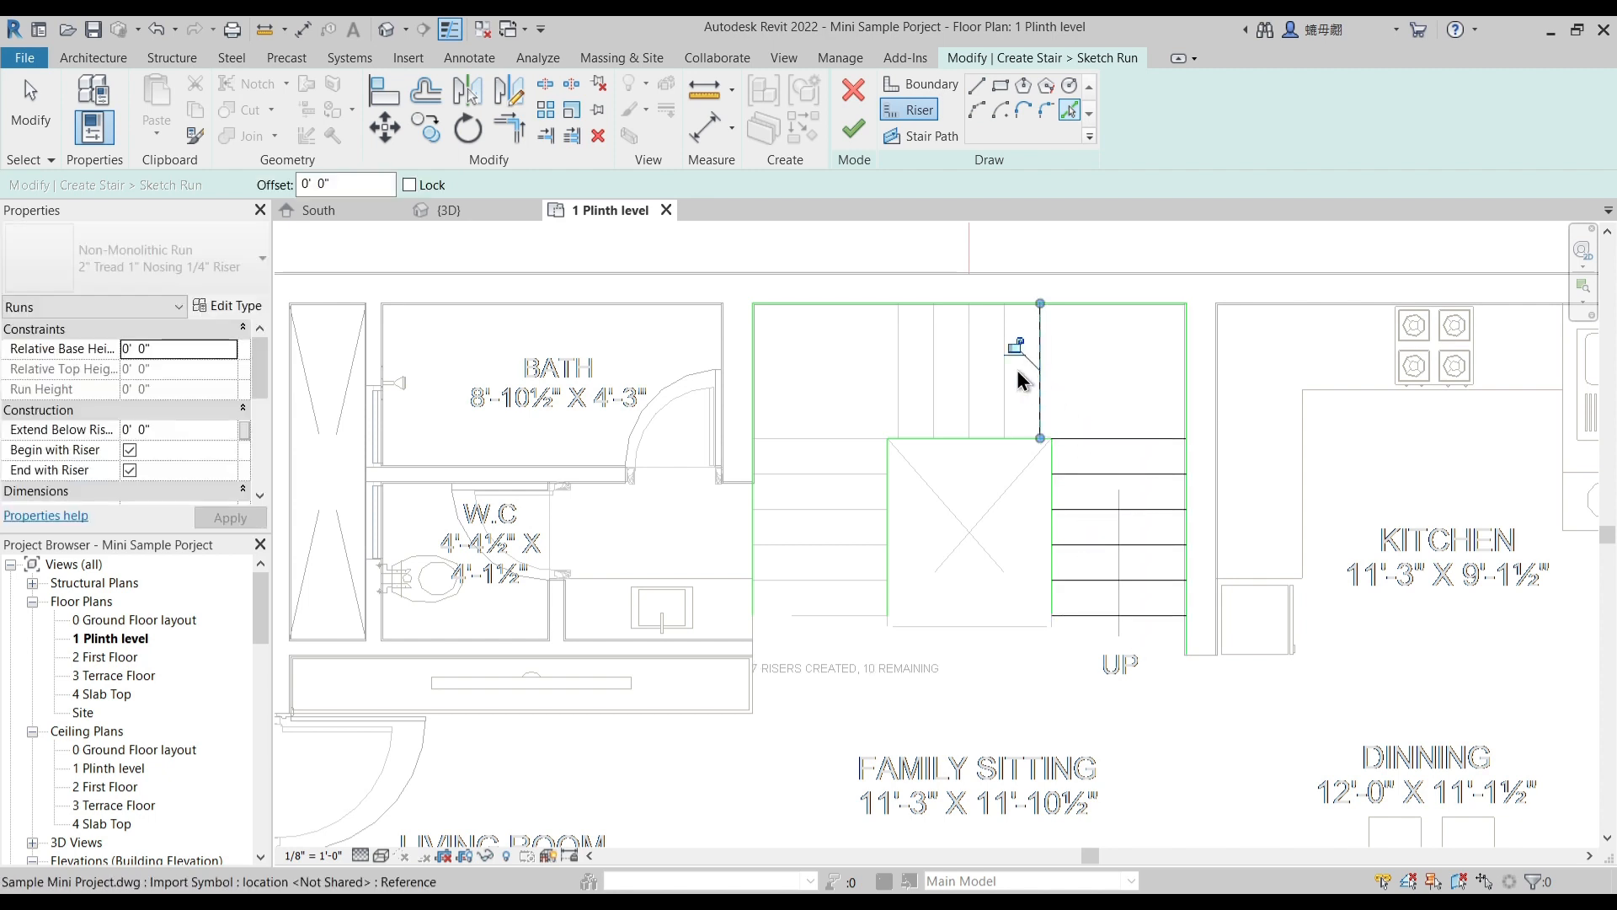
pyautogui.click(1005, 372)
pyautogui.click(970, 376)
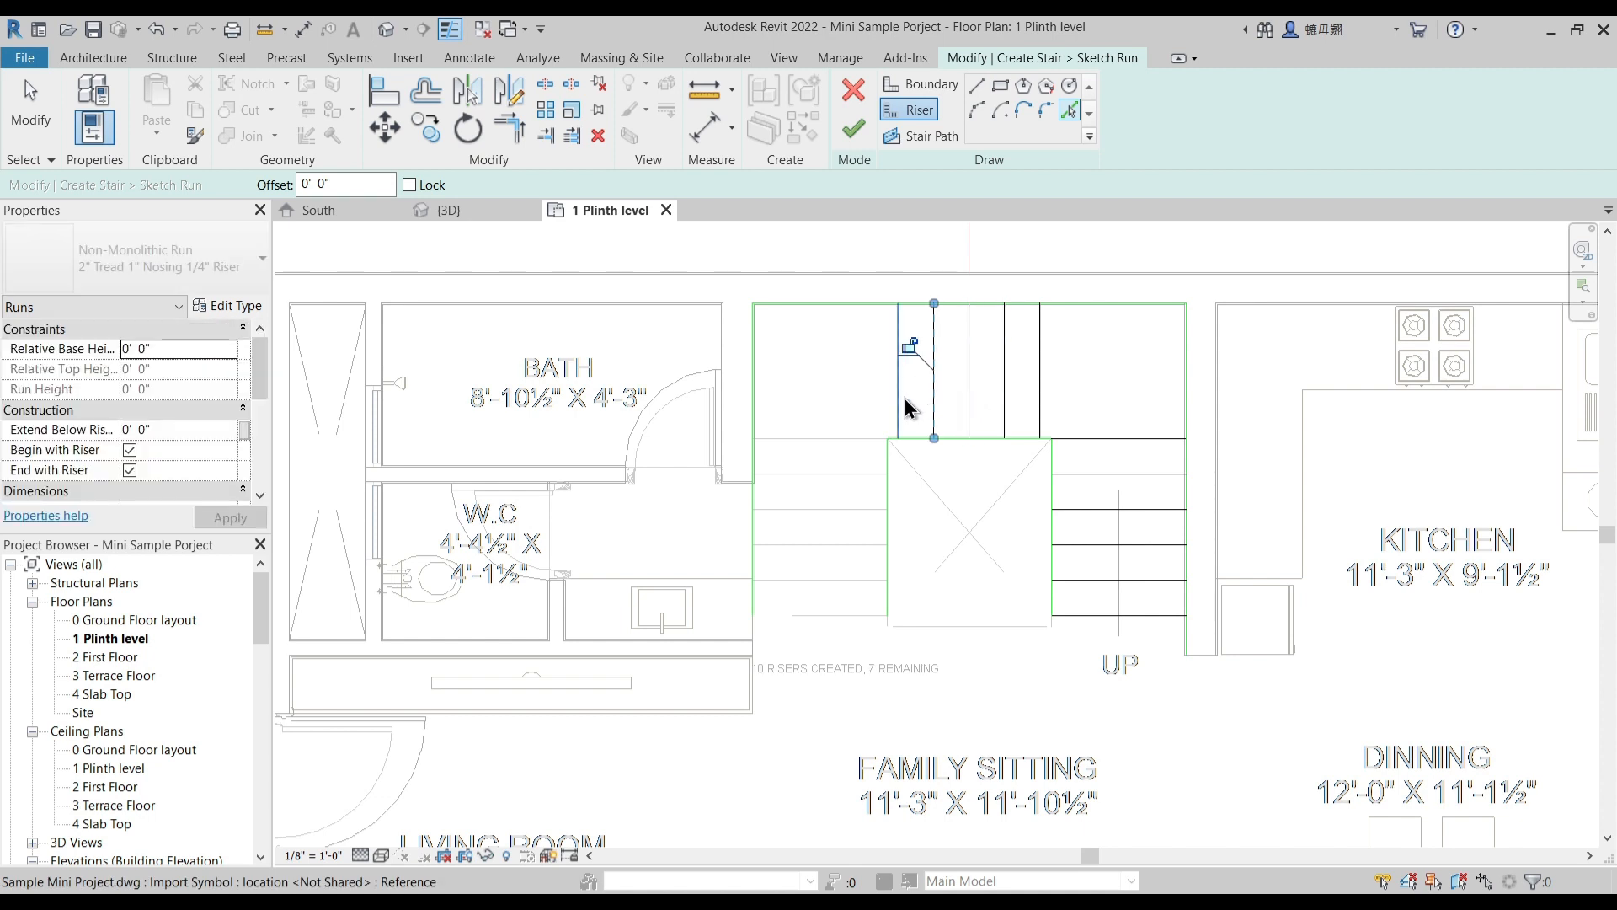
# - Pick the six underlay tread lines of the bath-side flight as riser lines
pyautogui.click(867, 439)
pyautogui.click(854, 474)
pyautogui.click(842, 509)
pyautogui.click(842, 545)
pyautogui.click(842, 580)
pyautogui.click(842, 616)
pyautogui.press('Escape')
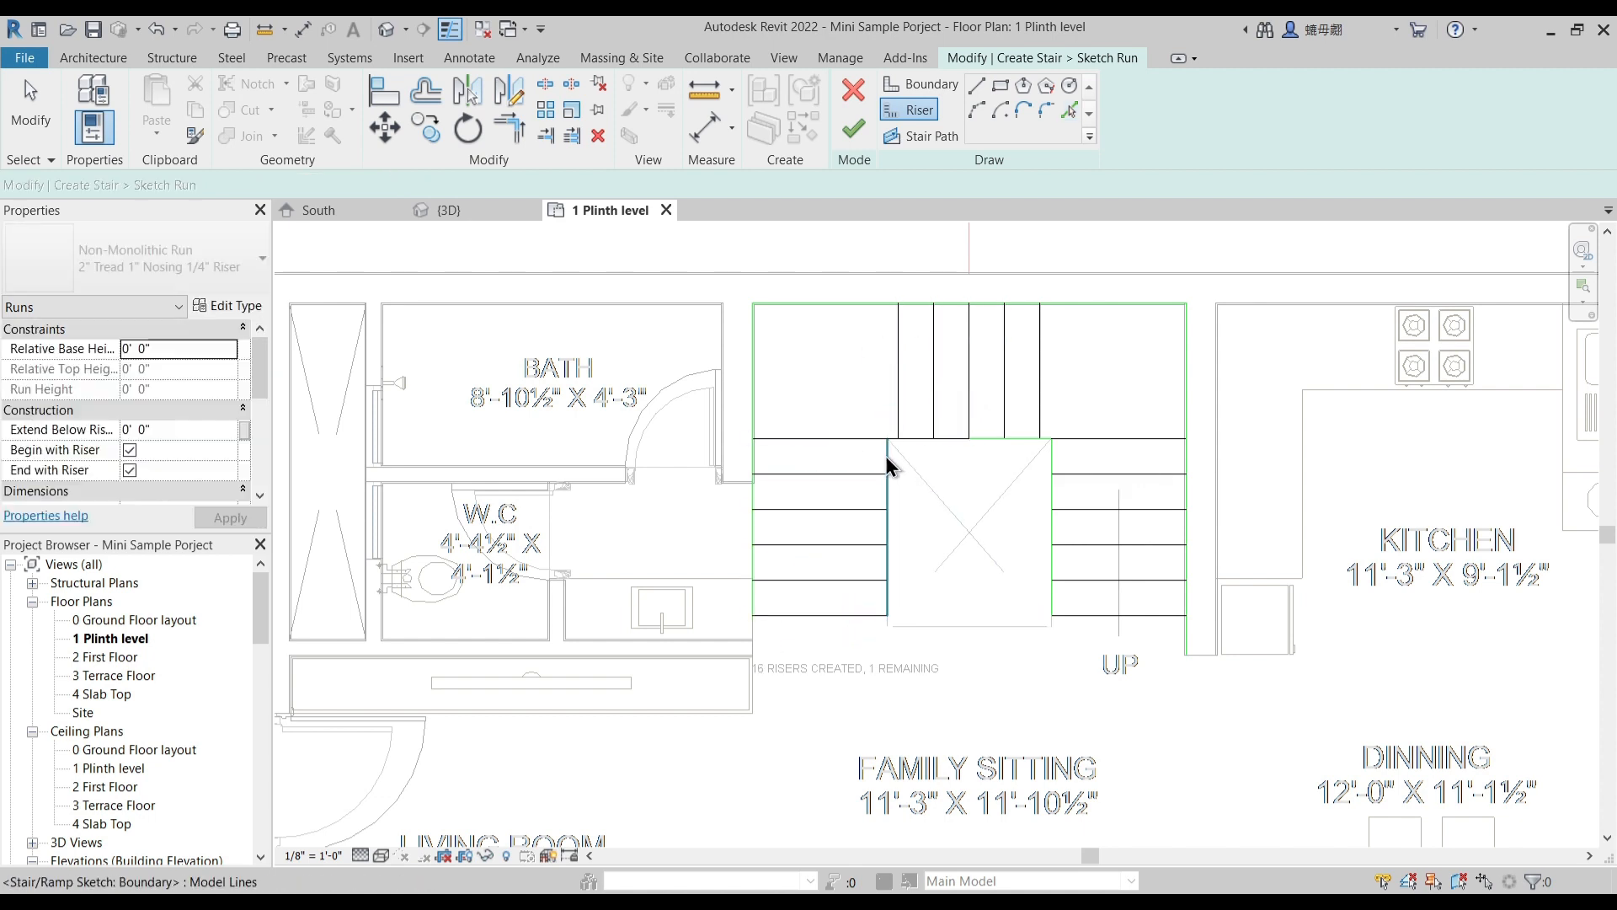
# - Shorten the overlong riser line of the bath-side flight to end at the stairwell opening's corner
pyautogui.click(845, 438)
pyautogui.moveTo(969, 439); pyautogui.dragTo(888, 439)
pyautogui.moveTo(1036, 552); pyautogui.dragTo(955, 563, button='middle')
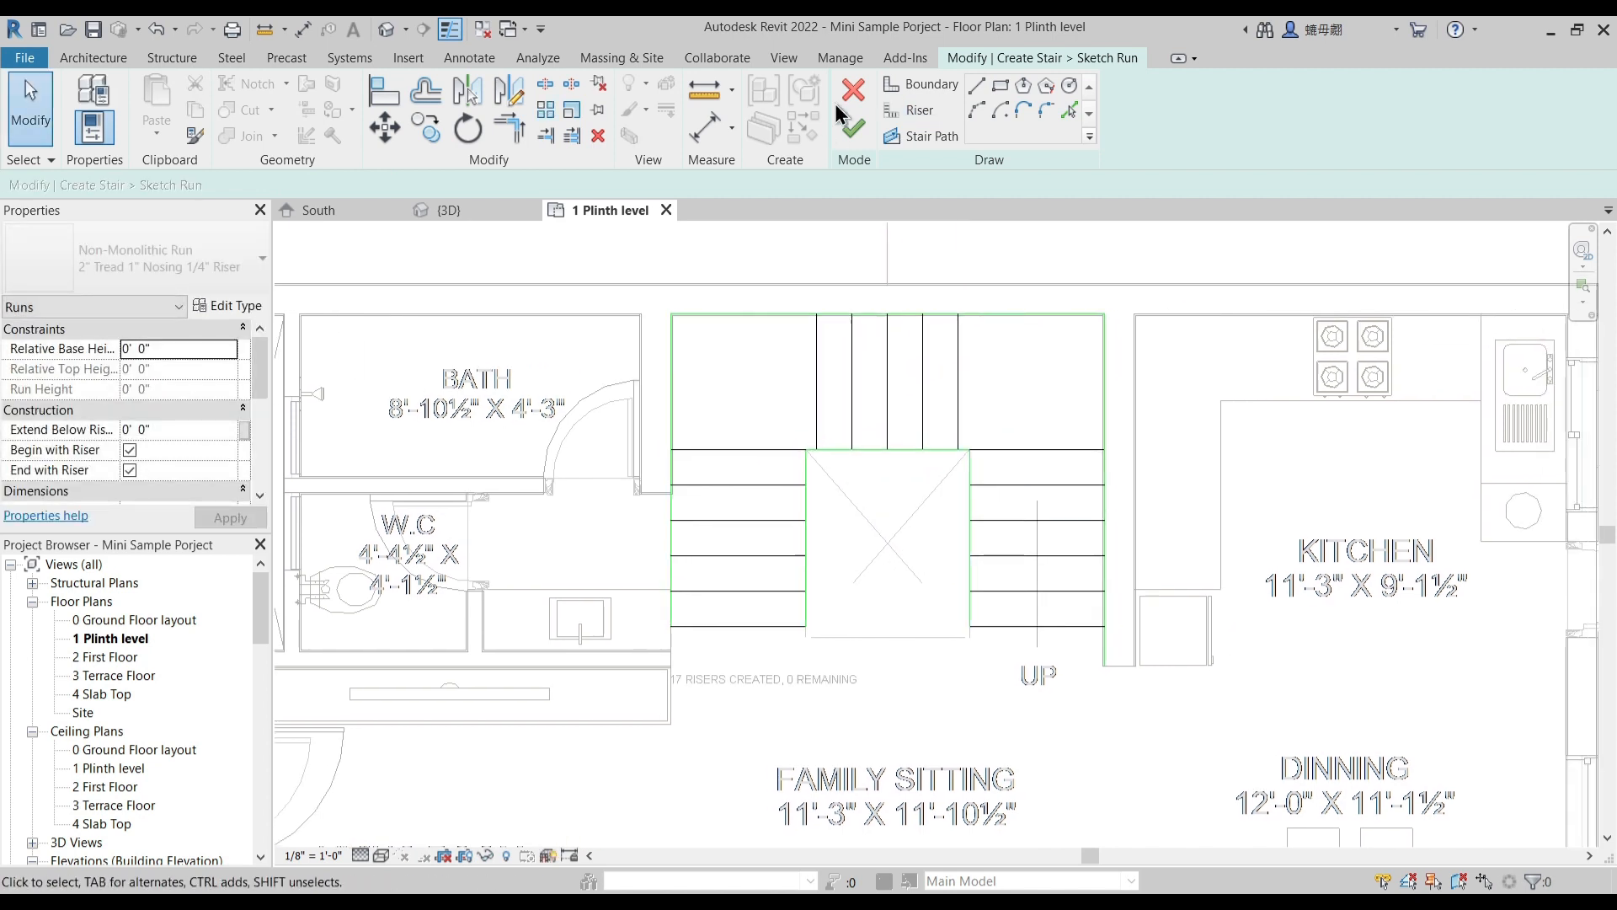
# - Draw the U-shaped stair path from the kitchen-side flight's first riser through the middle flight to the bath-side flight's last riser
pyautogui.click(921, 136)
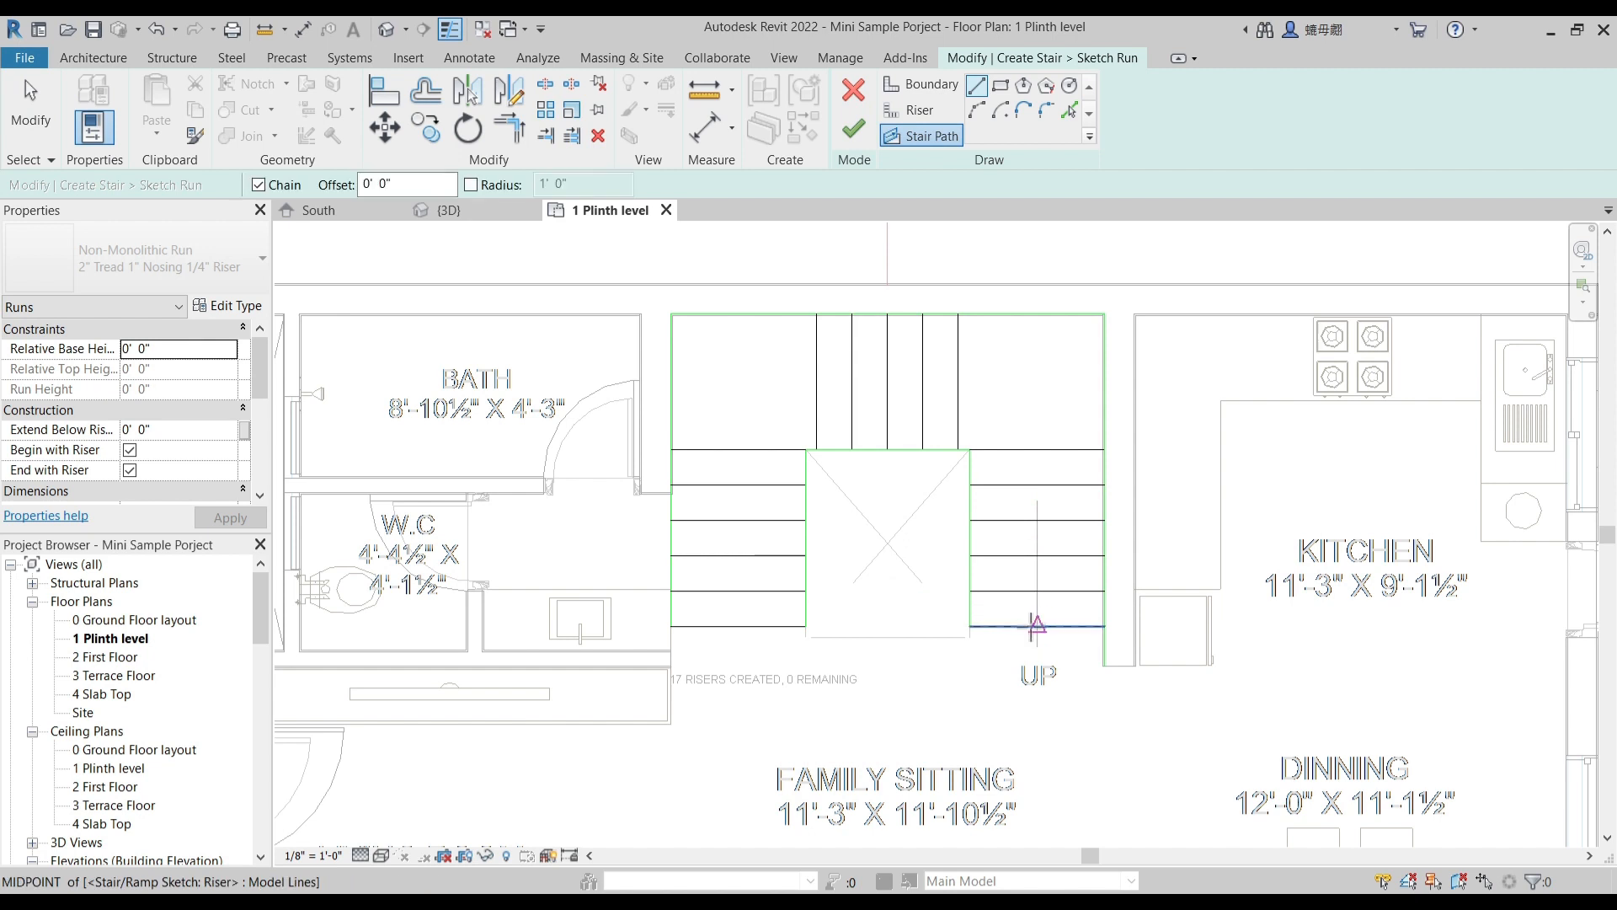
pyautogui.click(1038, 628)
pyautogui.click(1037, 371)
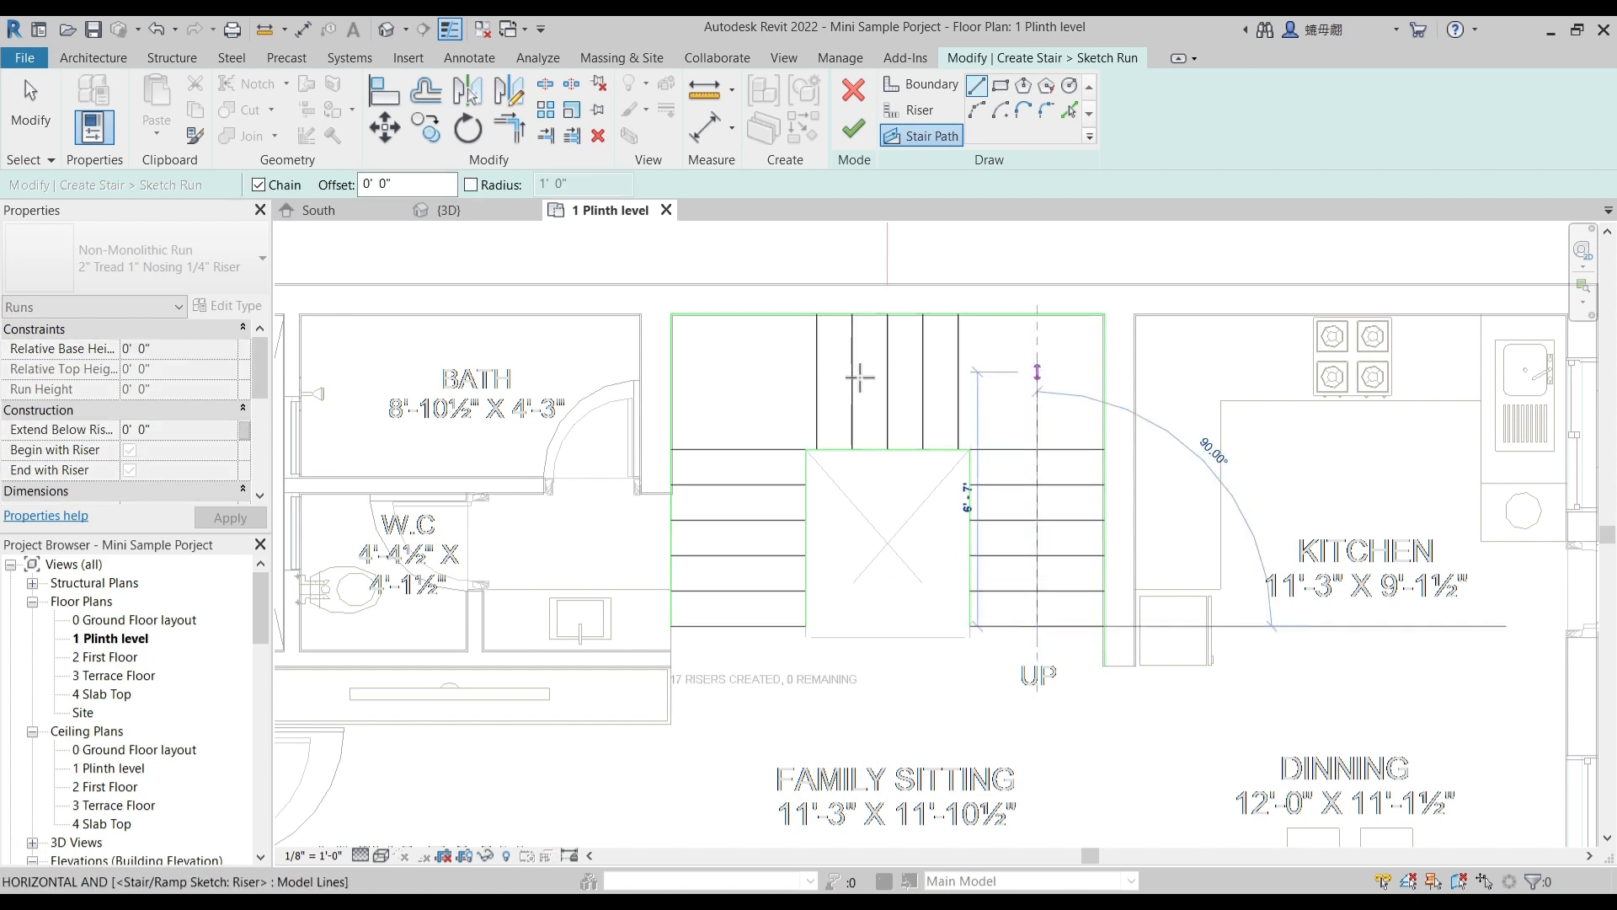
pyautogui.click(735, 371)
pyautogui.click(735, 625)
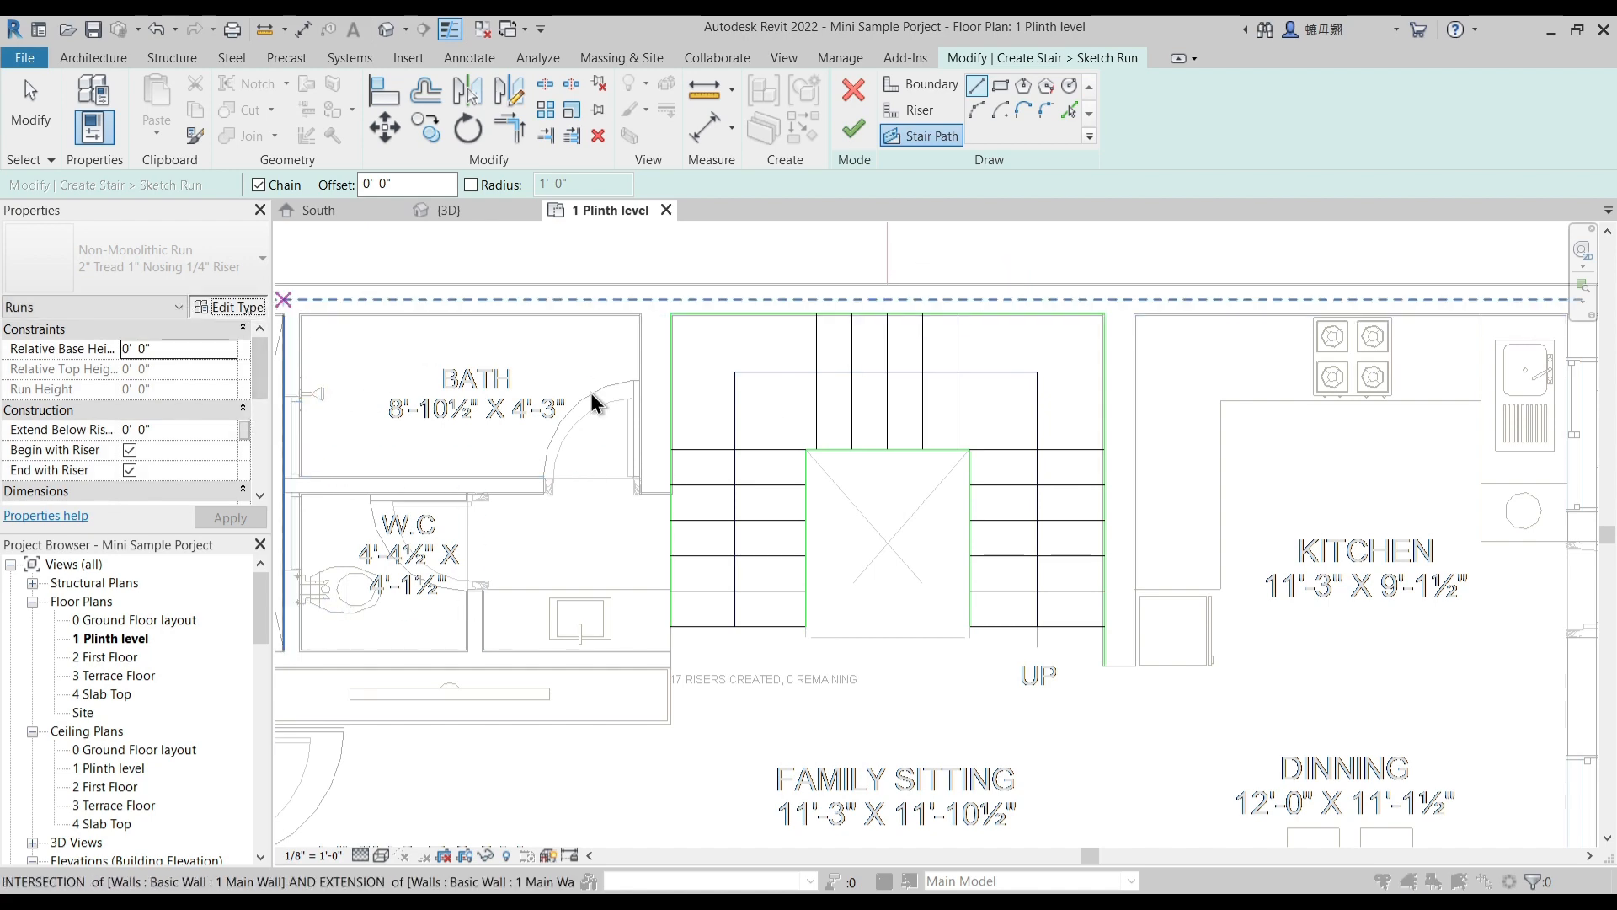
pyautogui.click(228, 305)
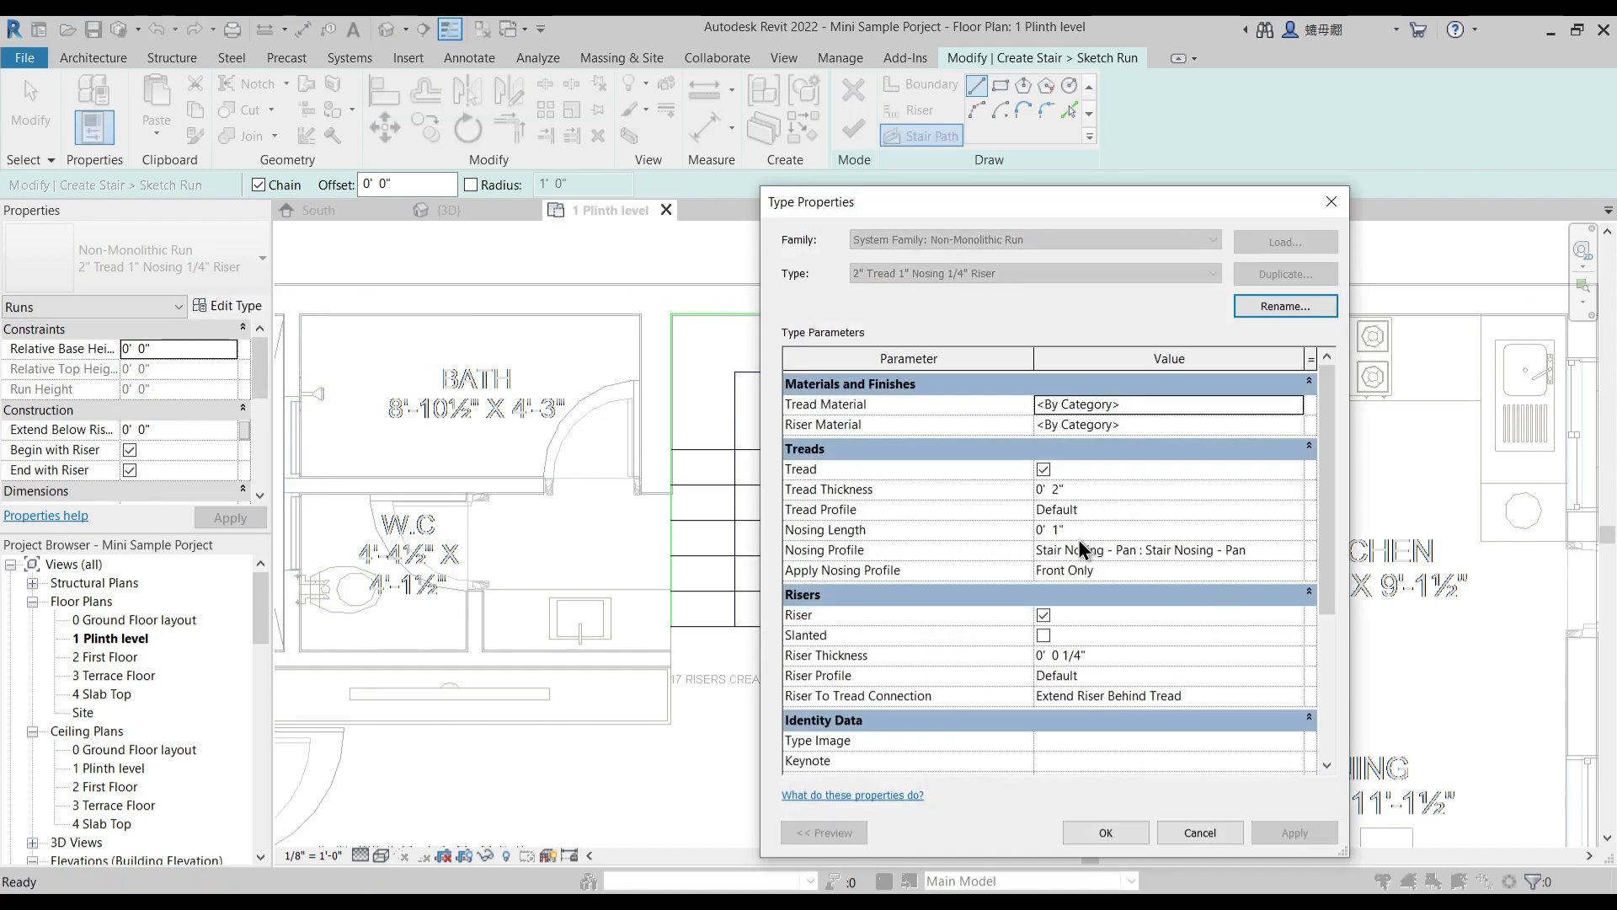
pyautogui.moveTo(1325, 529); pyautogui.dragTo(1335, 600)
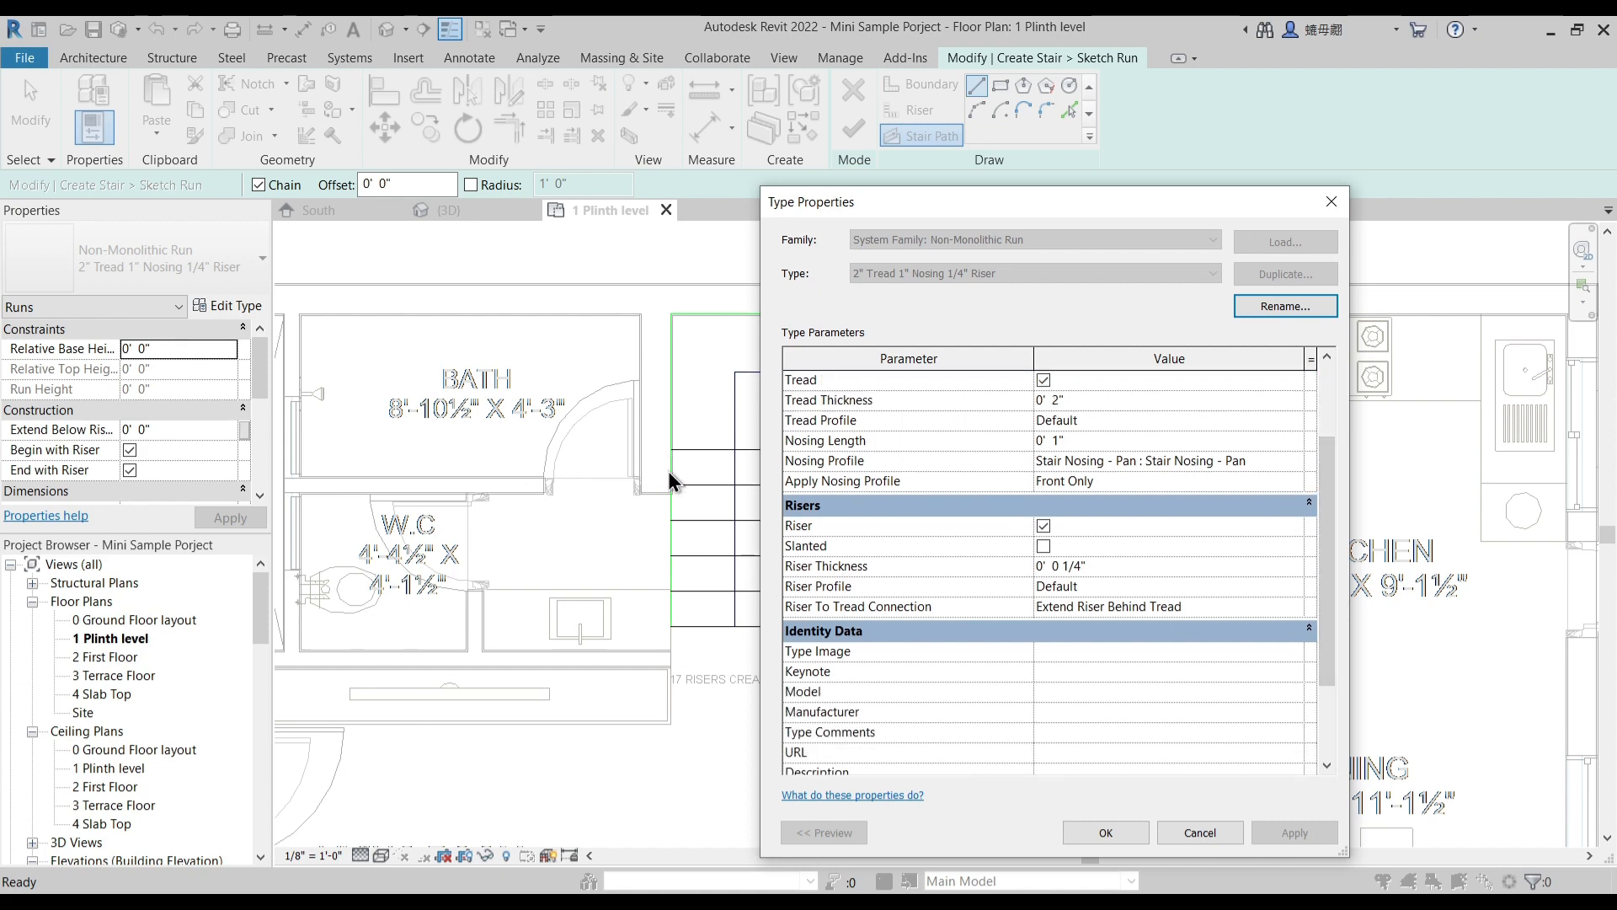
pyautogui.click(1191, 829)
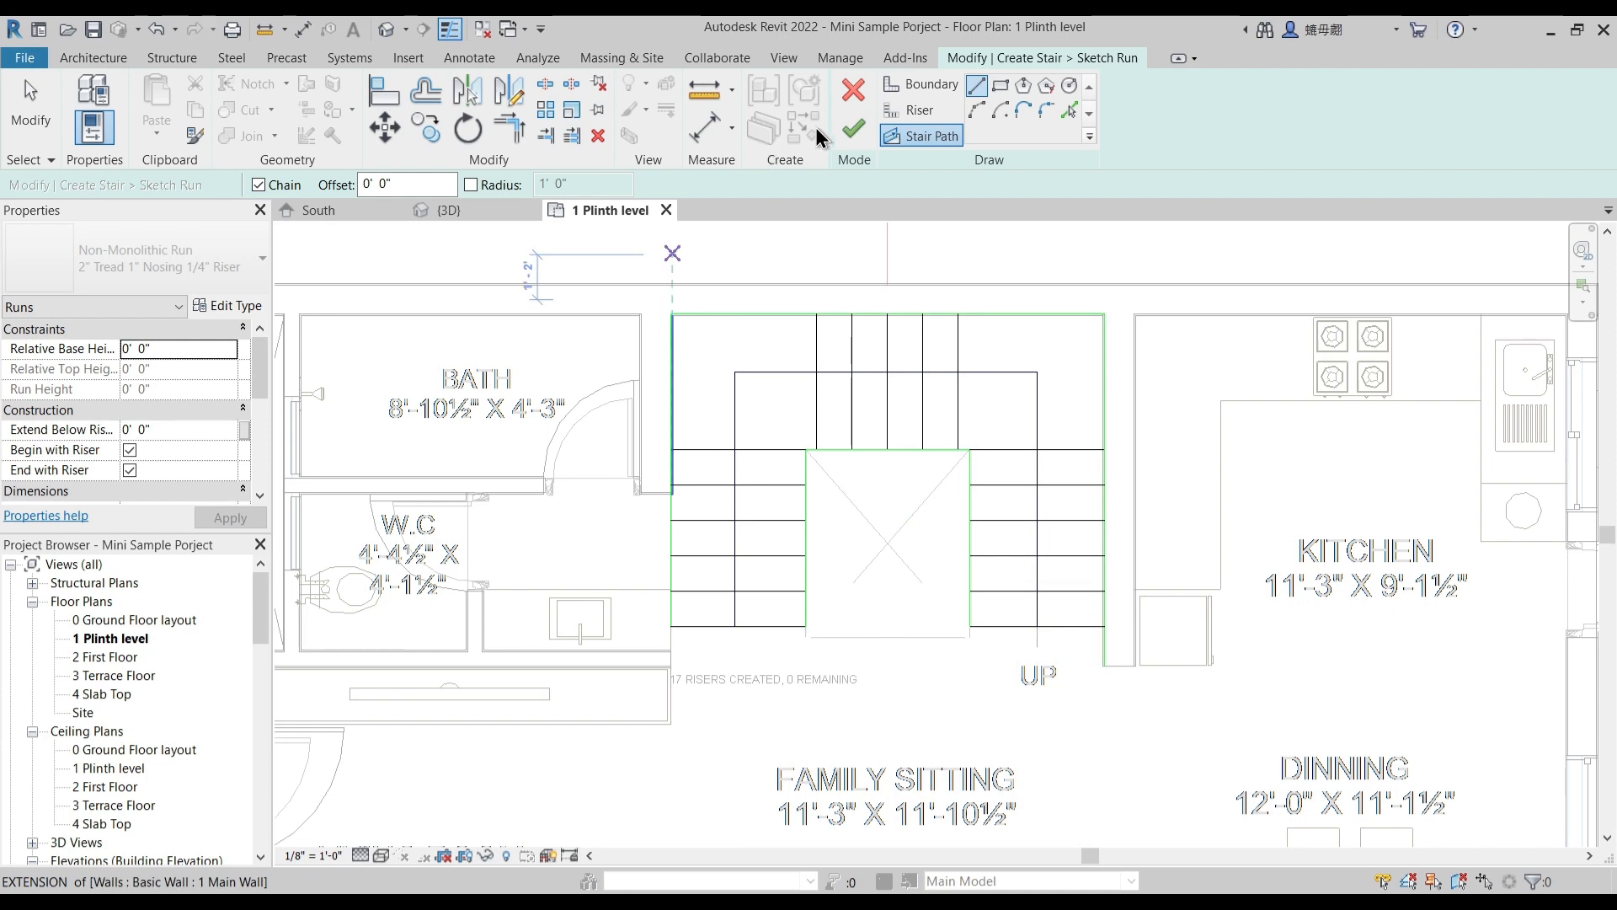
# - Finish the U-shaped run sketch and complete the stair
pyautogui.click(856, 133)
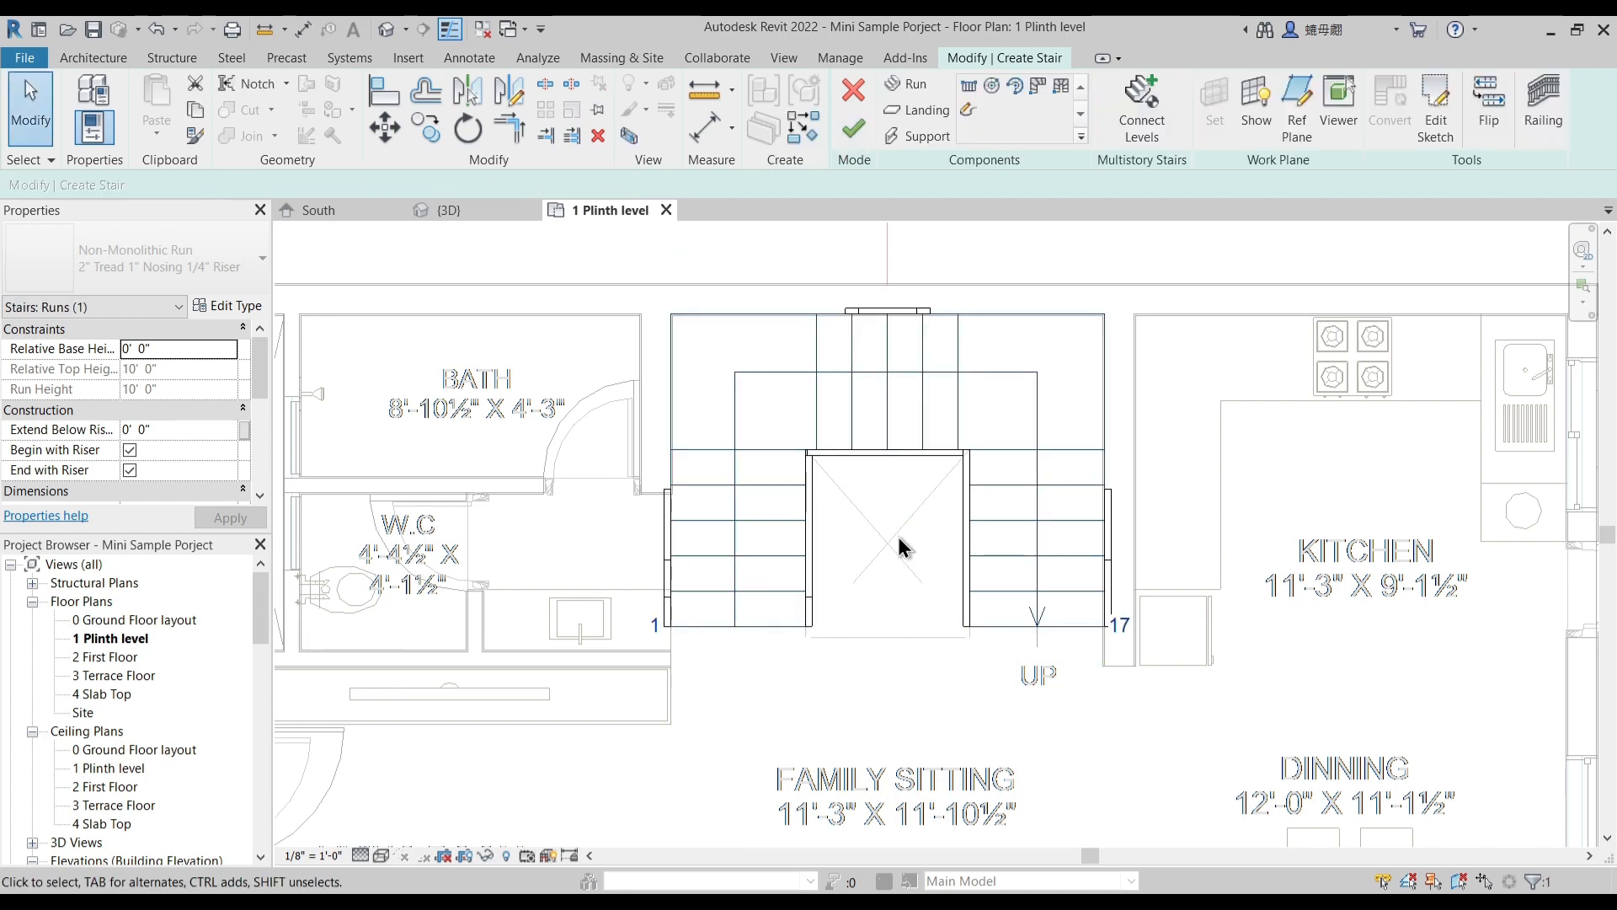
pyautogui.scroll(3, 1034, 522)
pyautogui.click(1129, 583)
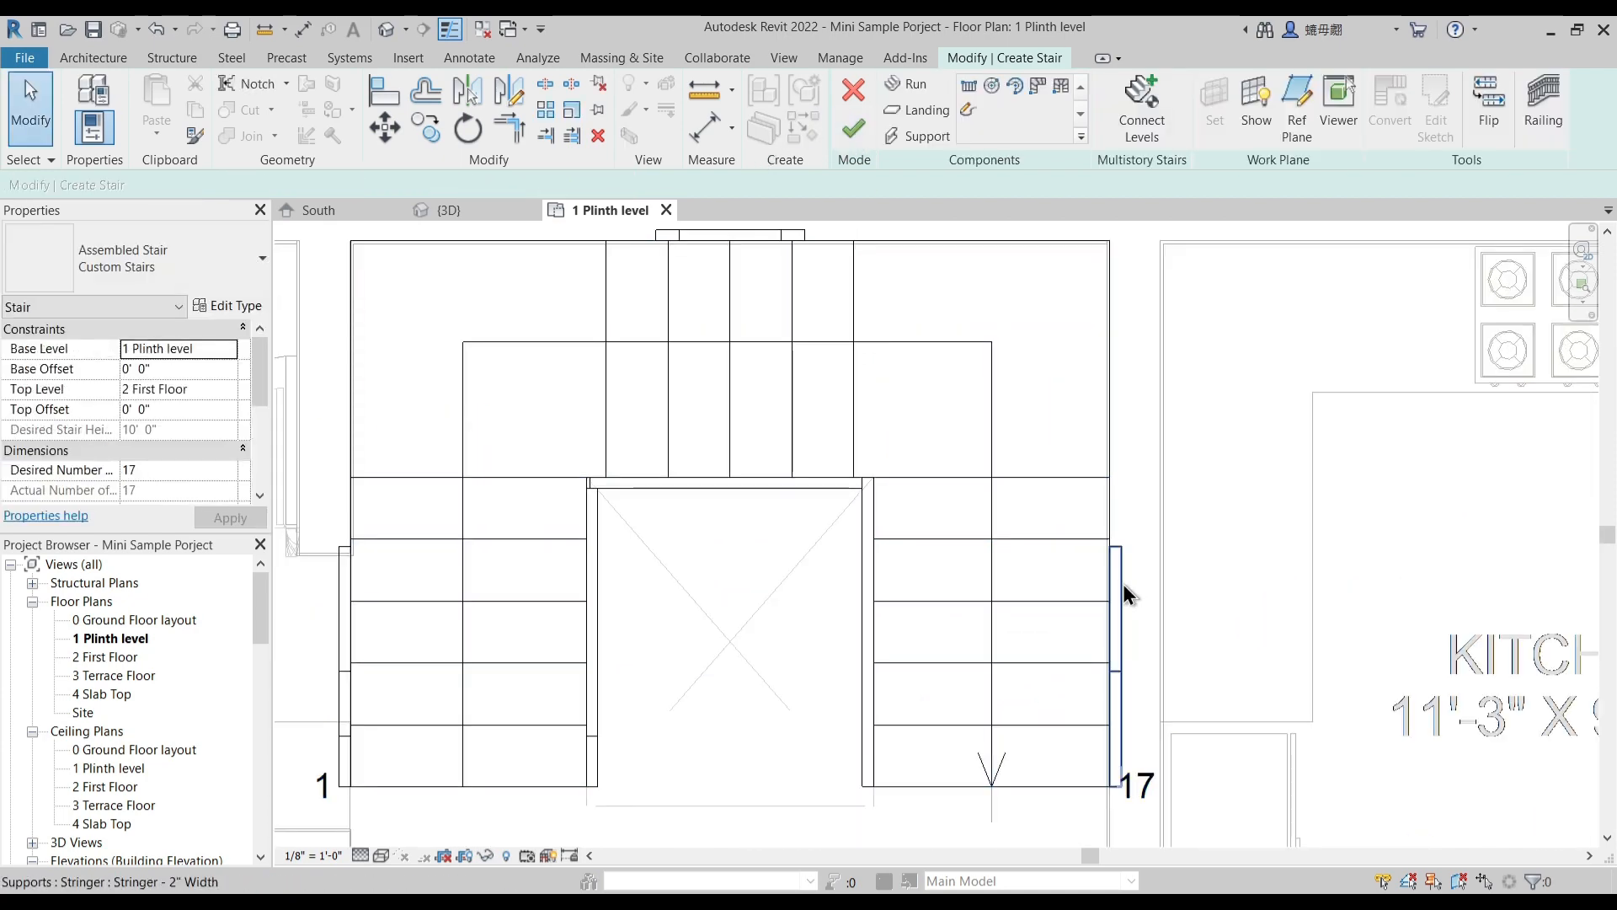
pyautogui.scroll(-2, 896, 593)
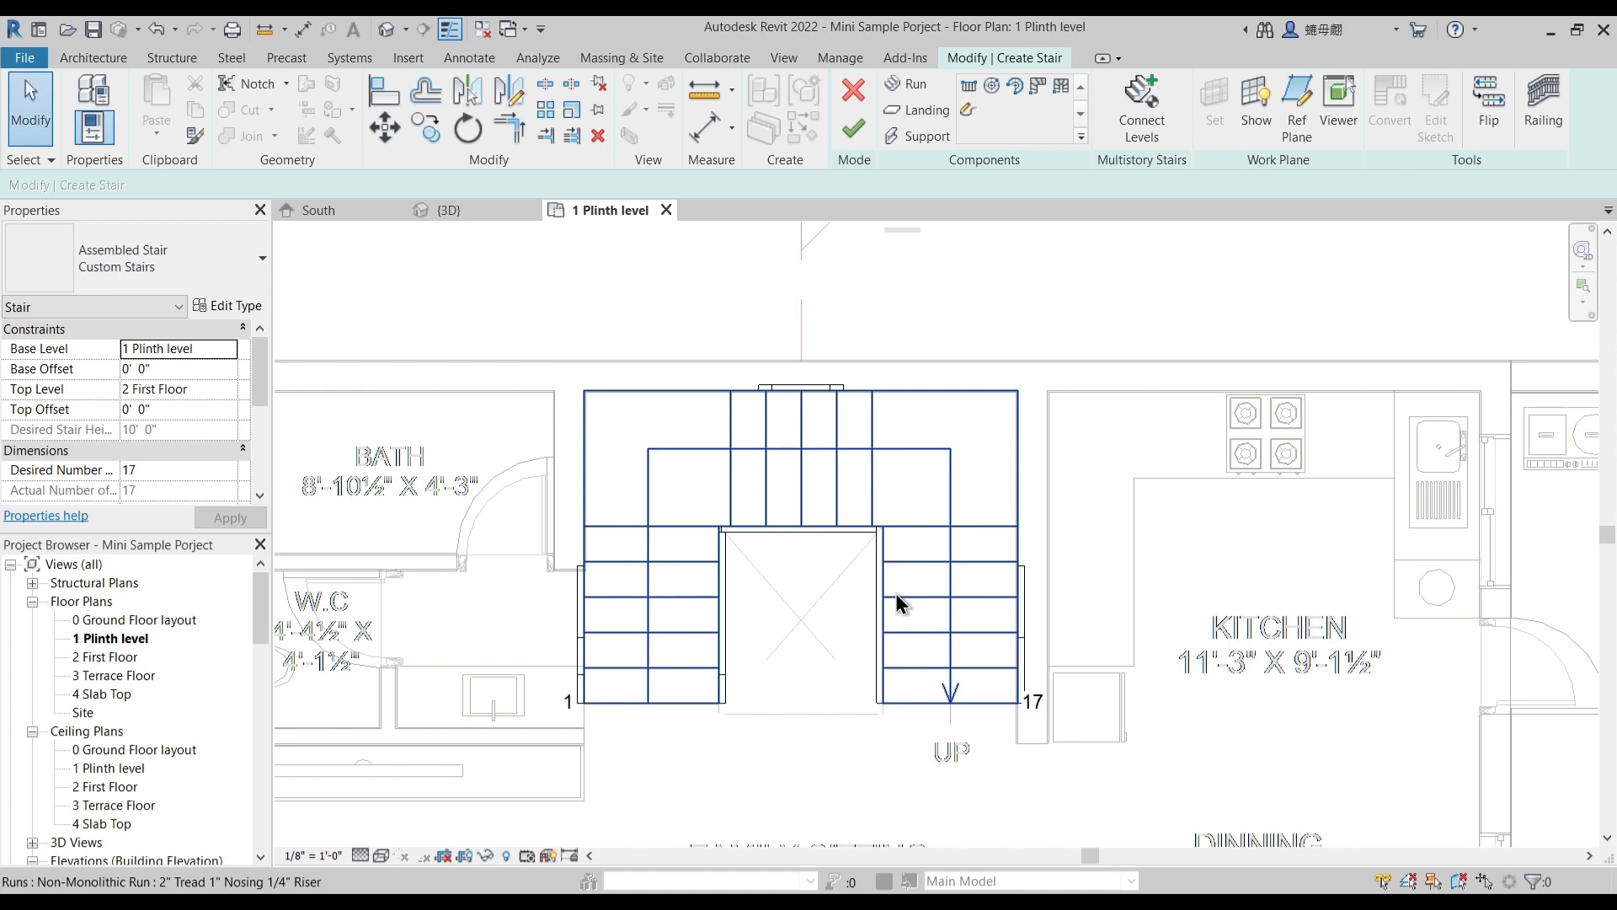
pyautogui.click(948, 696)
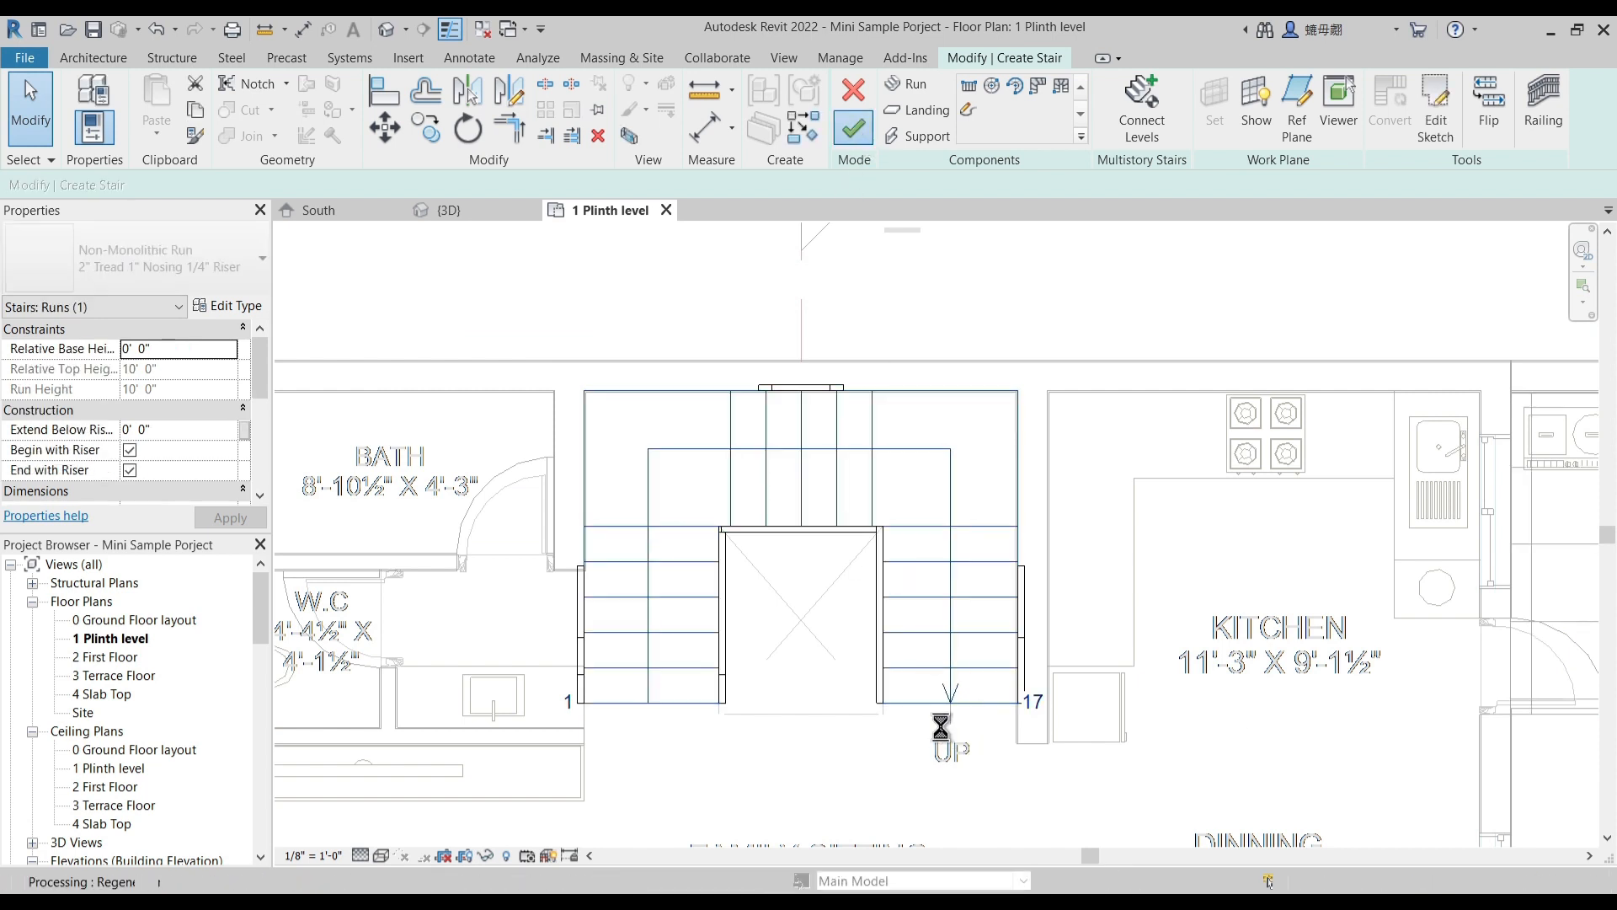
# - Flip the stair's up direction so it starts at the kitchen-side flight, and place its UP label just below that flight
pyautogui.click(943, 707)
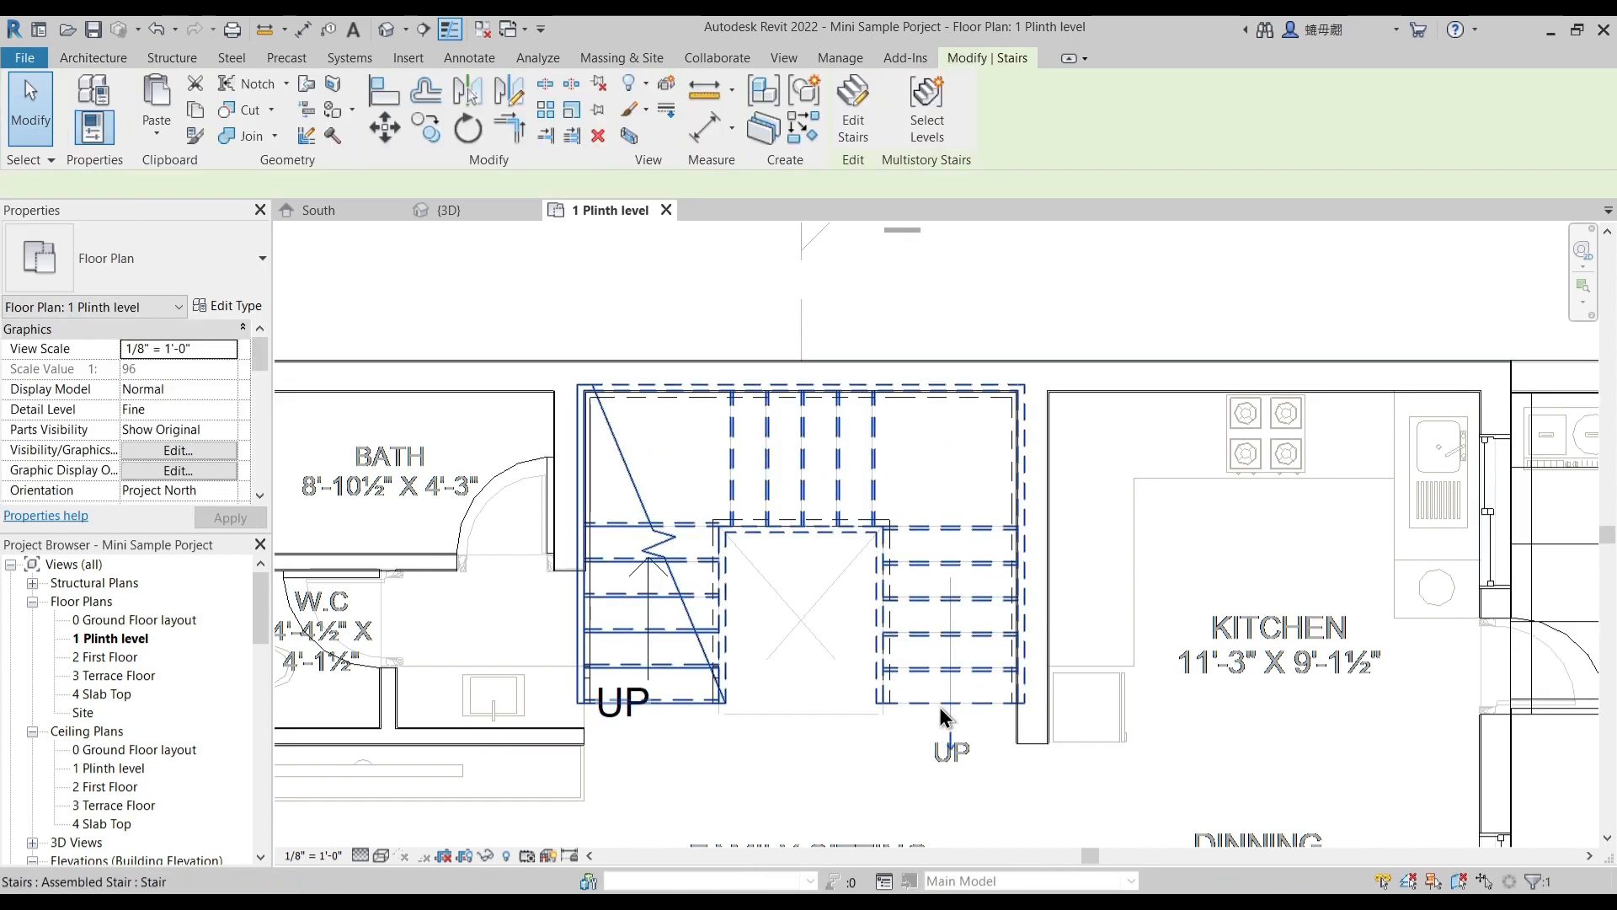
pyautogui.click(945, 739)
pyautogui.click(682, 741)
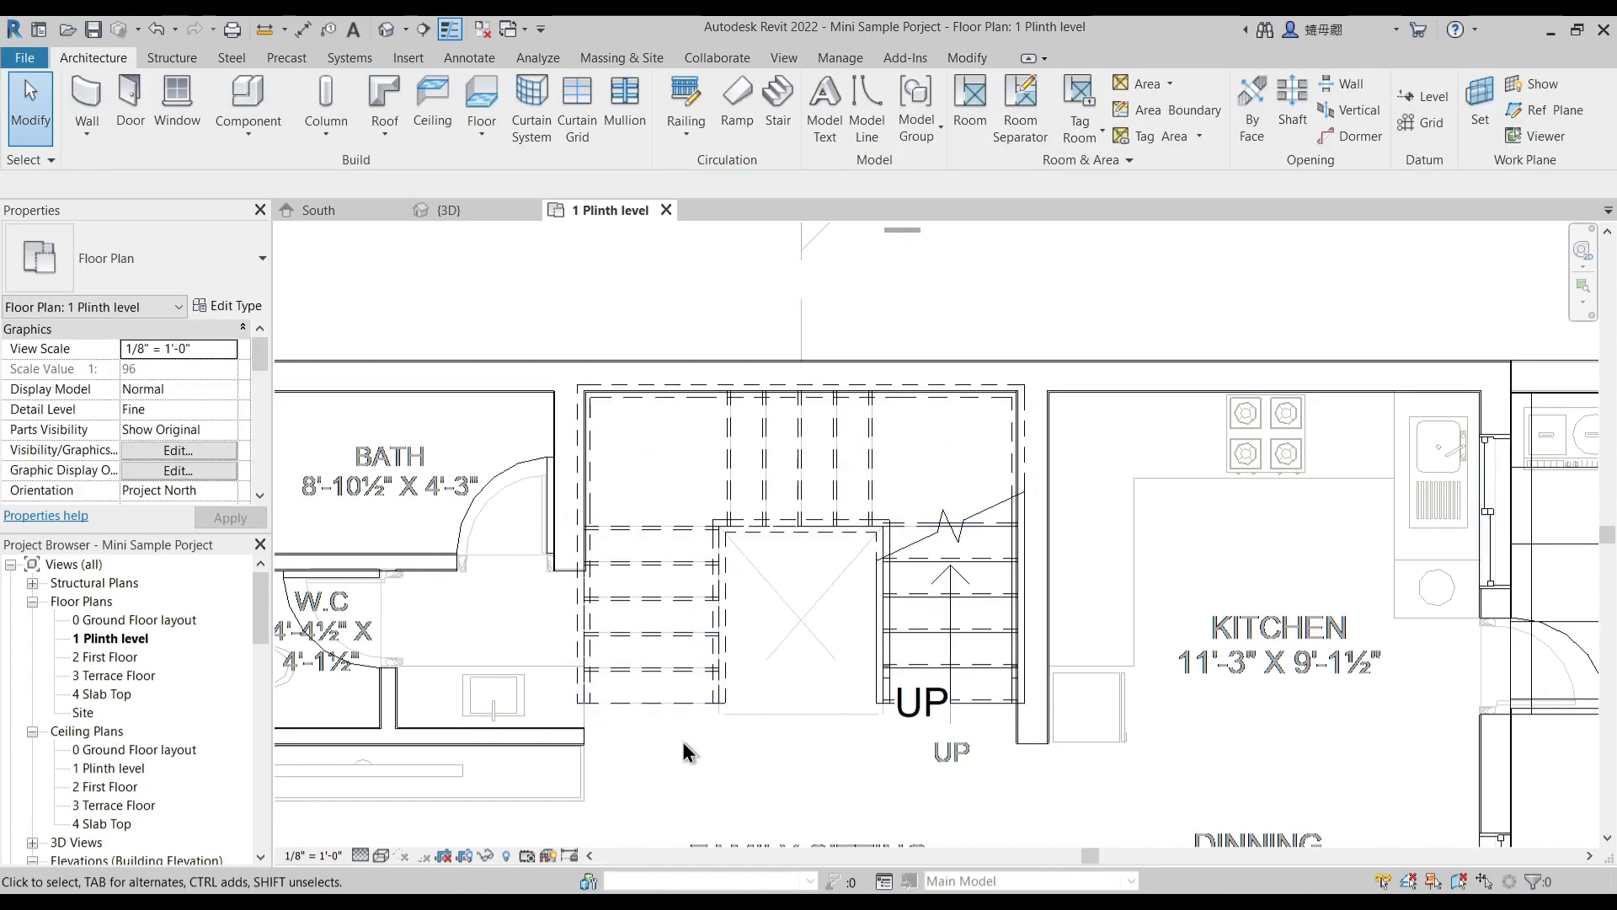
pyautogui.moveTo(900, 692); pyautogui.dragTo(932, 748)
pyautogui.scroll(1, 967, 610)
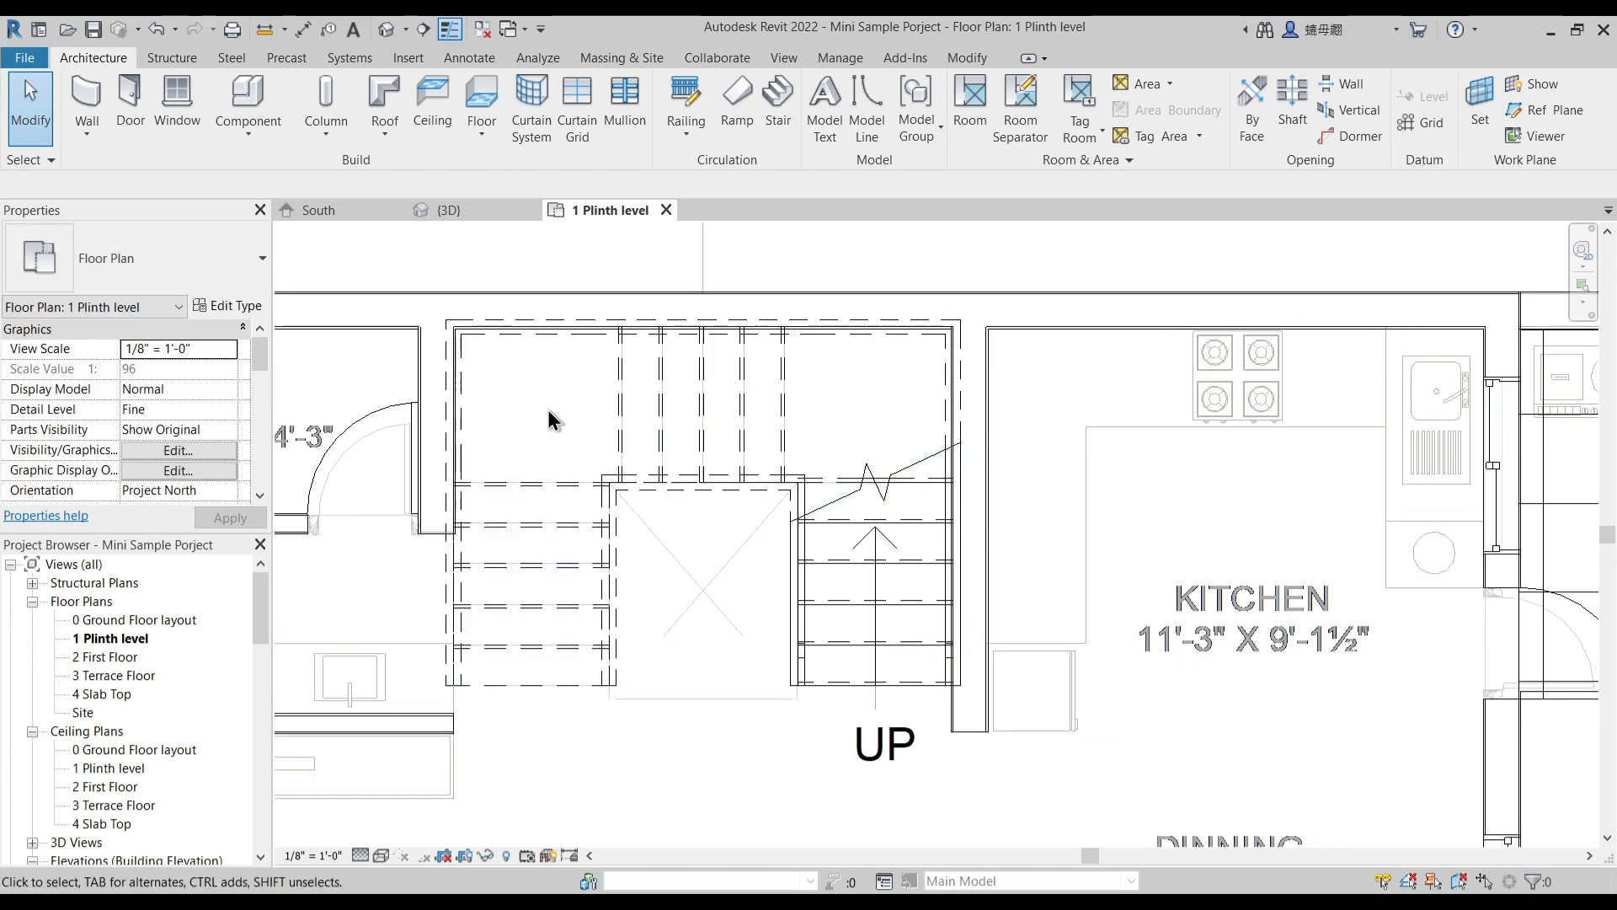
# - Reopen the stair for editing and set both the right and left support of the Custom Stairs type to None
pyautogui.click(833, 496)
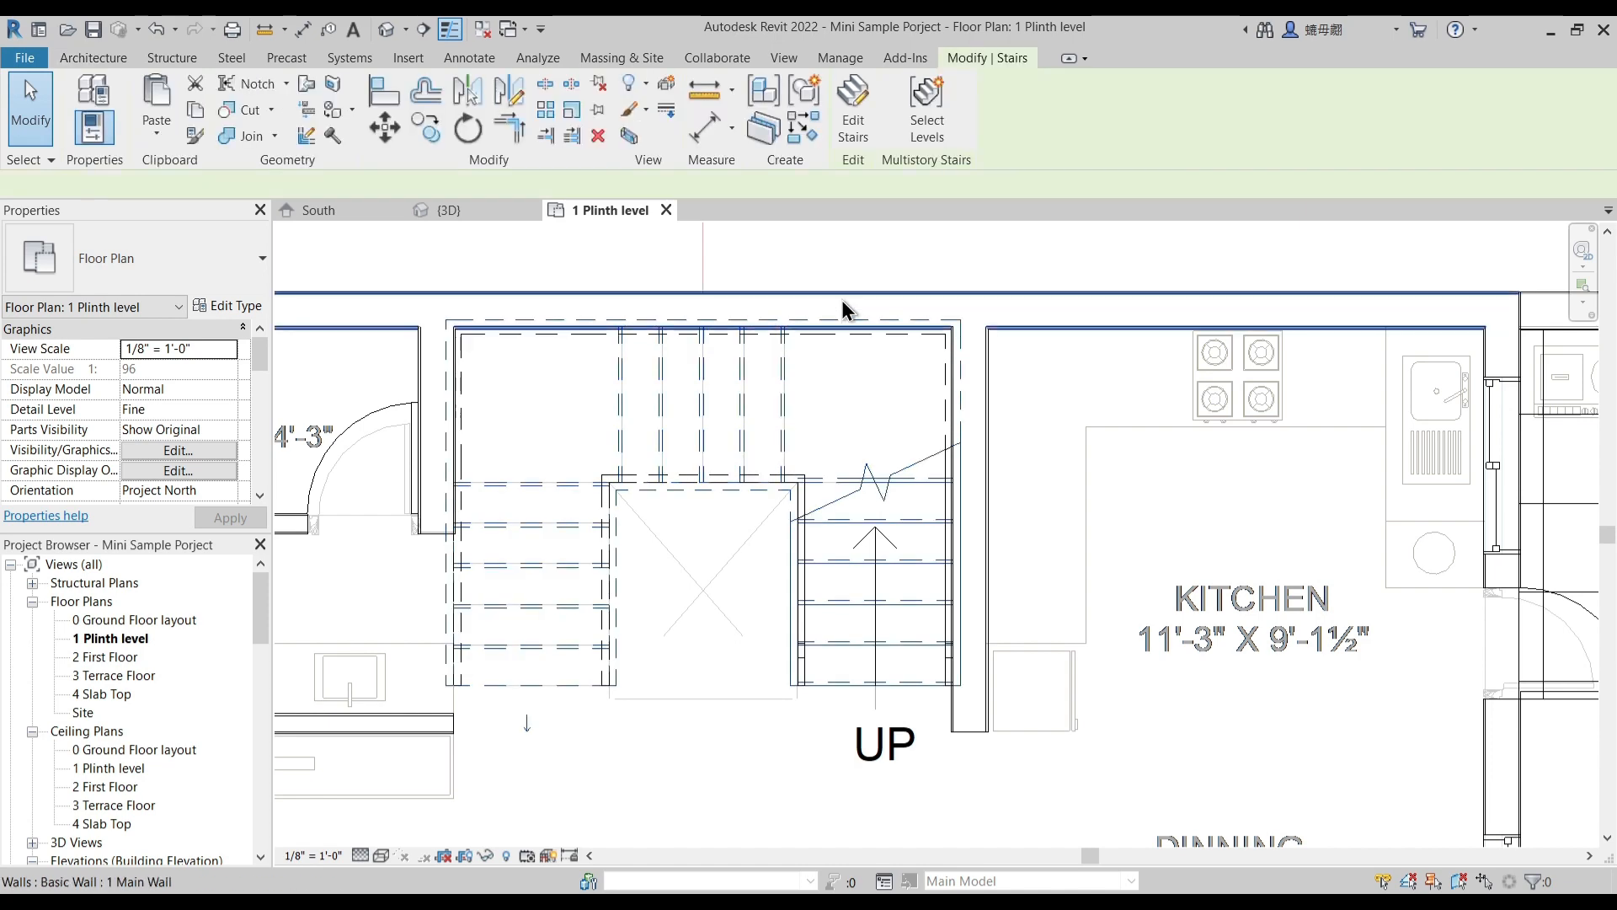
pyautogui.doubleClick(861, 472)
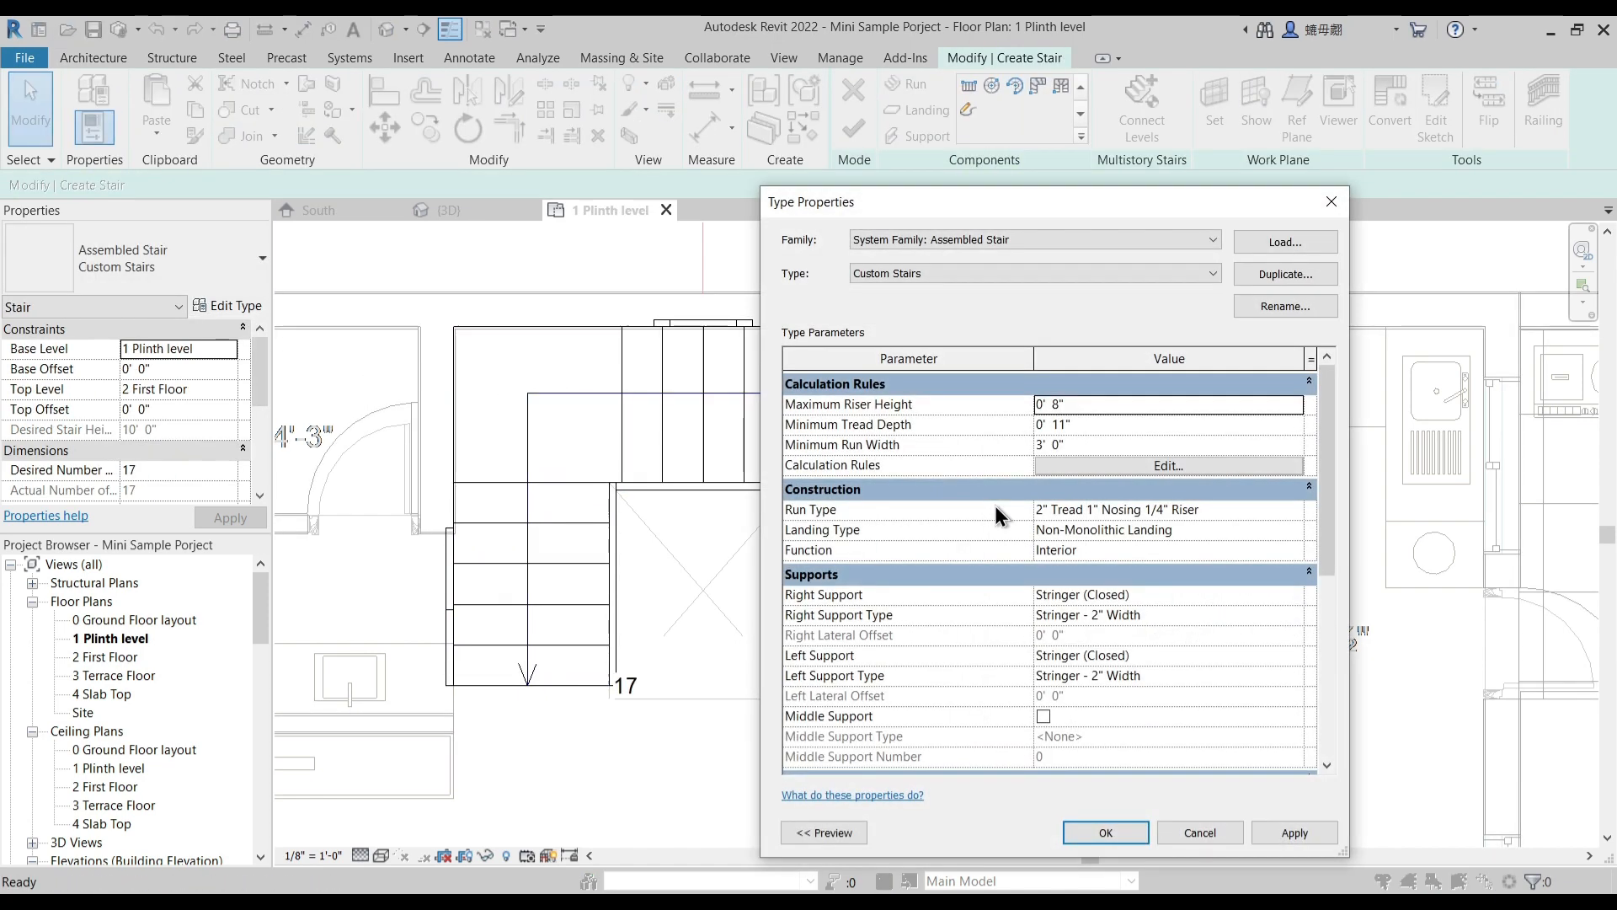
pyautogui.click(1297, 596)
pyautogui.click(1294, 595)
pyautogui.click(1053, 615)
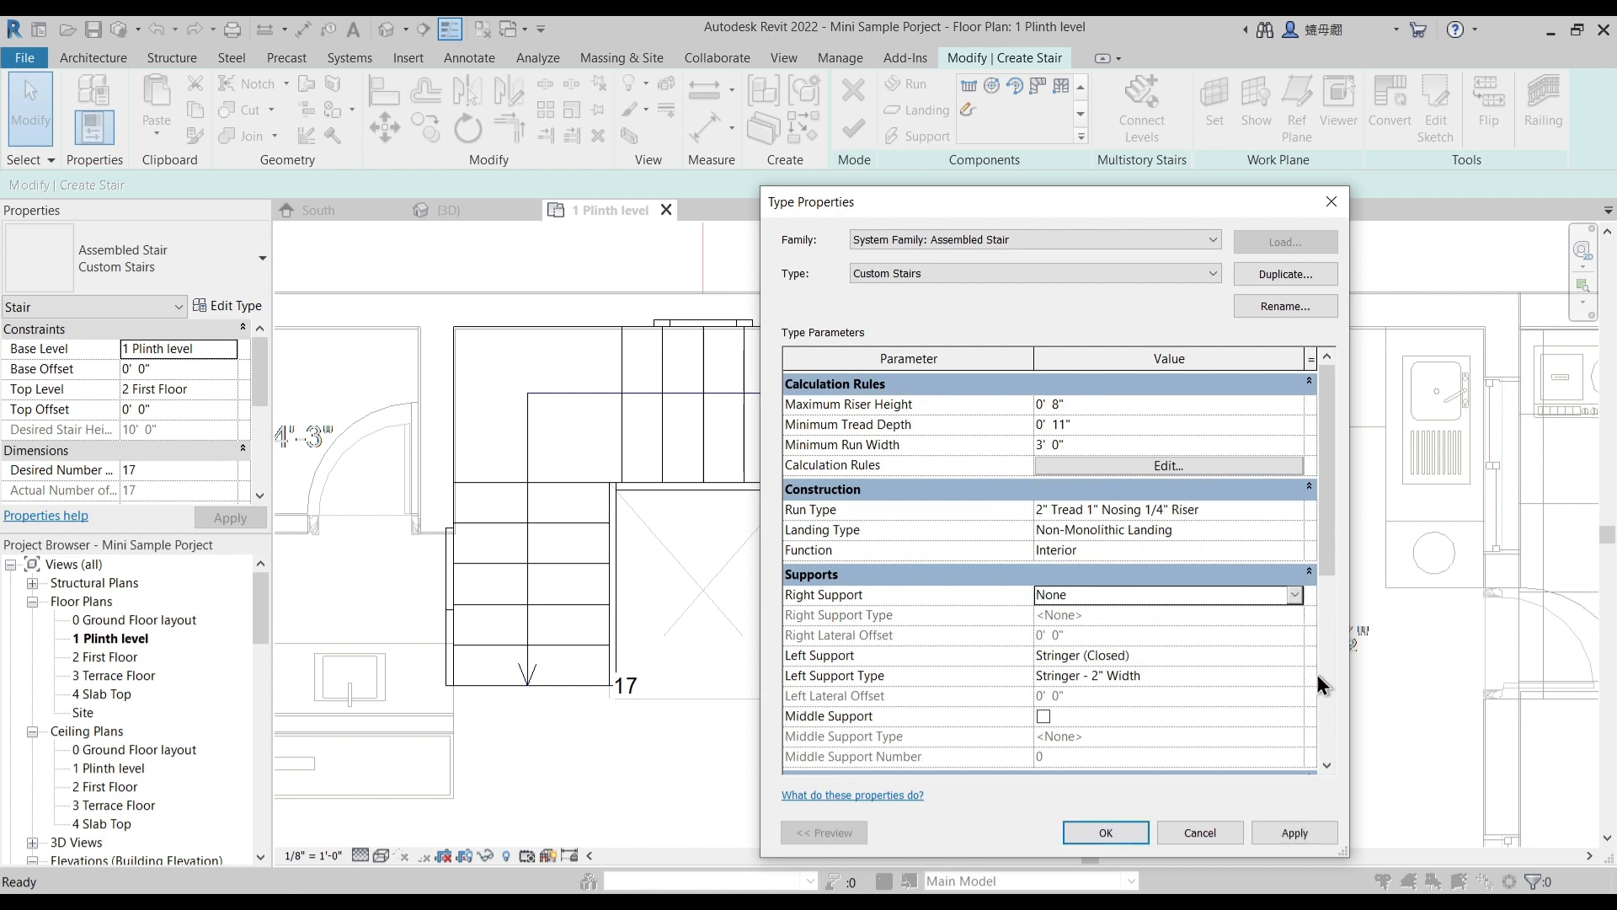
pyautogui.click(1290, 658)
pyautogui.click(1295, 656)
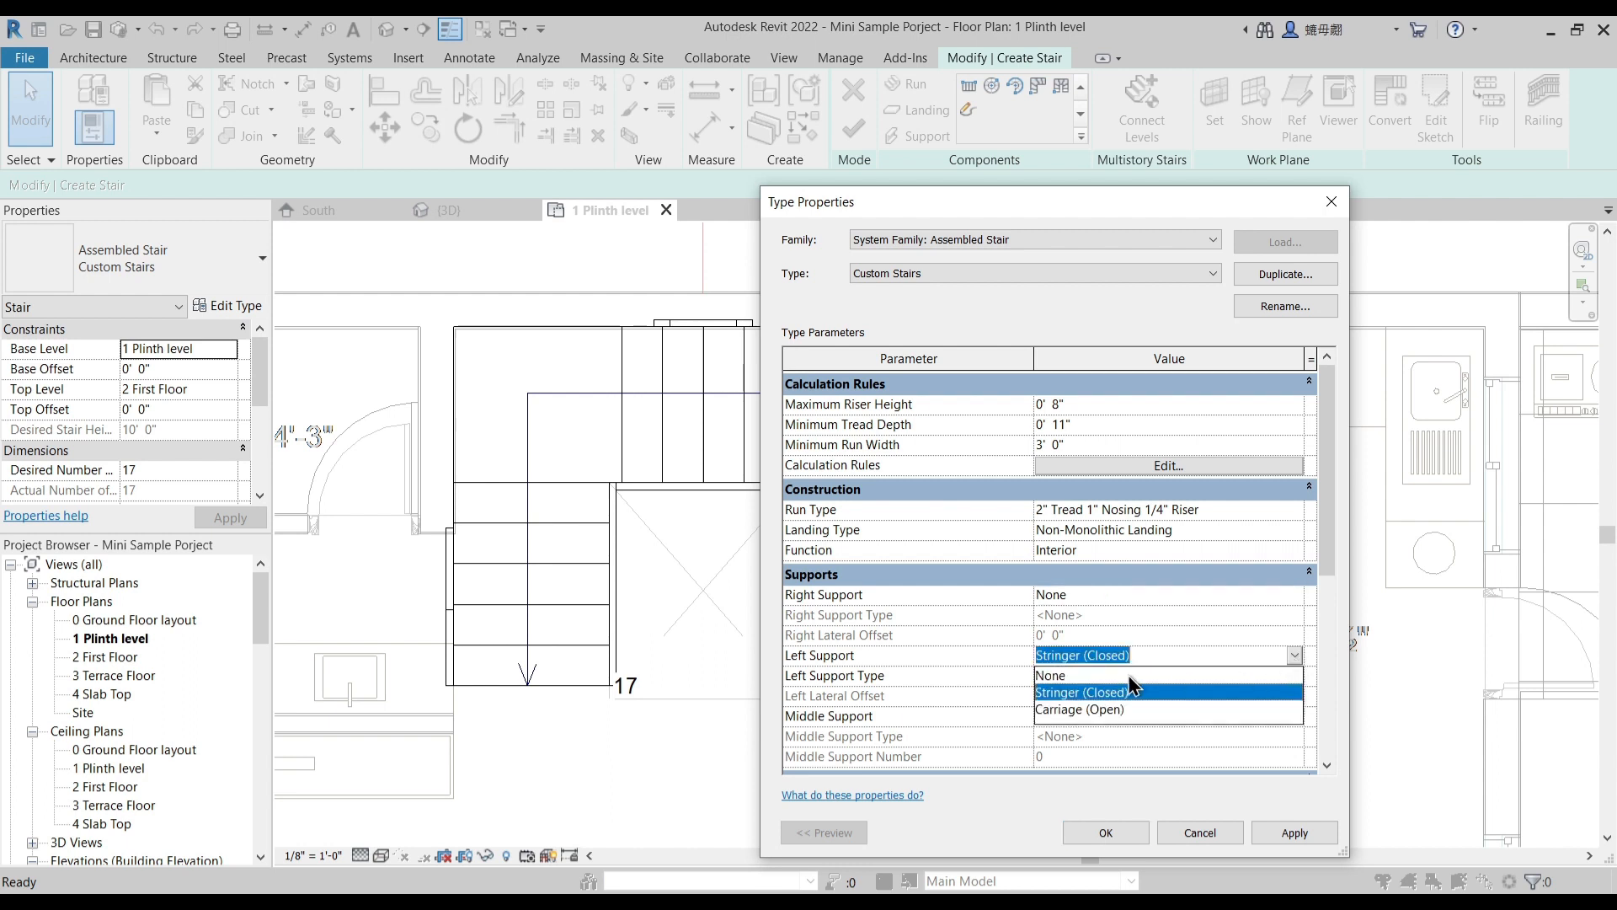
pyautogui.click(1095, 678)
pyautogui.scroll(-1, 1206, 694)
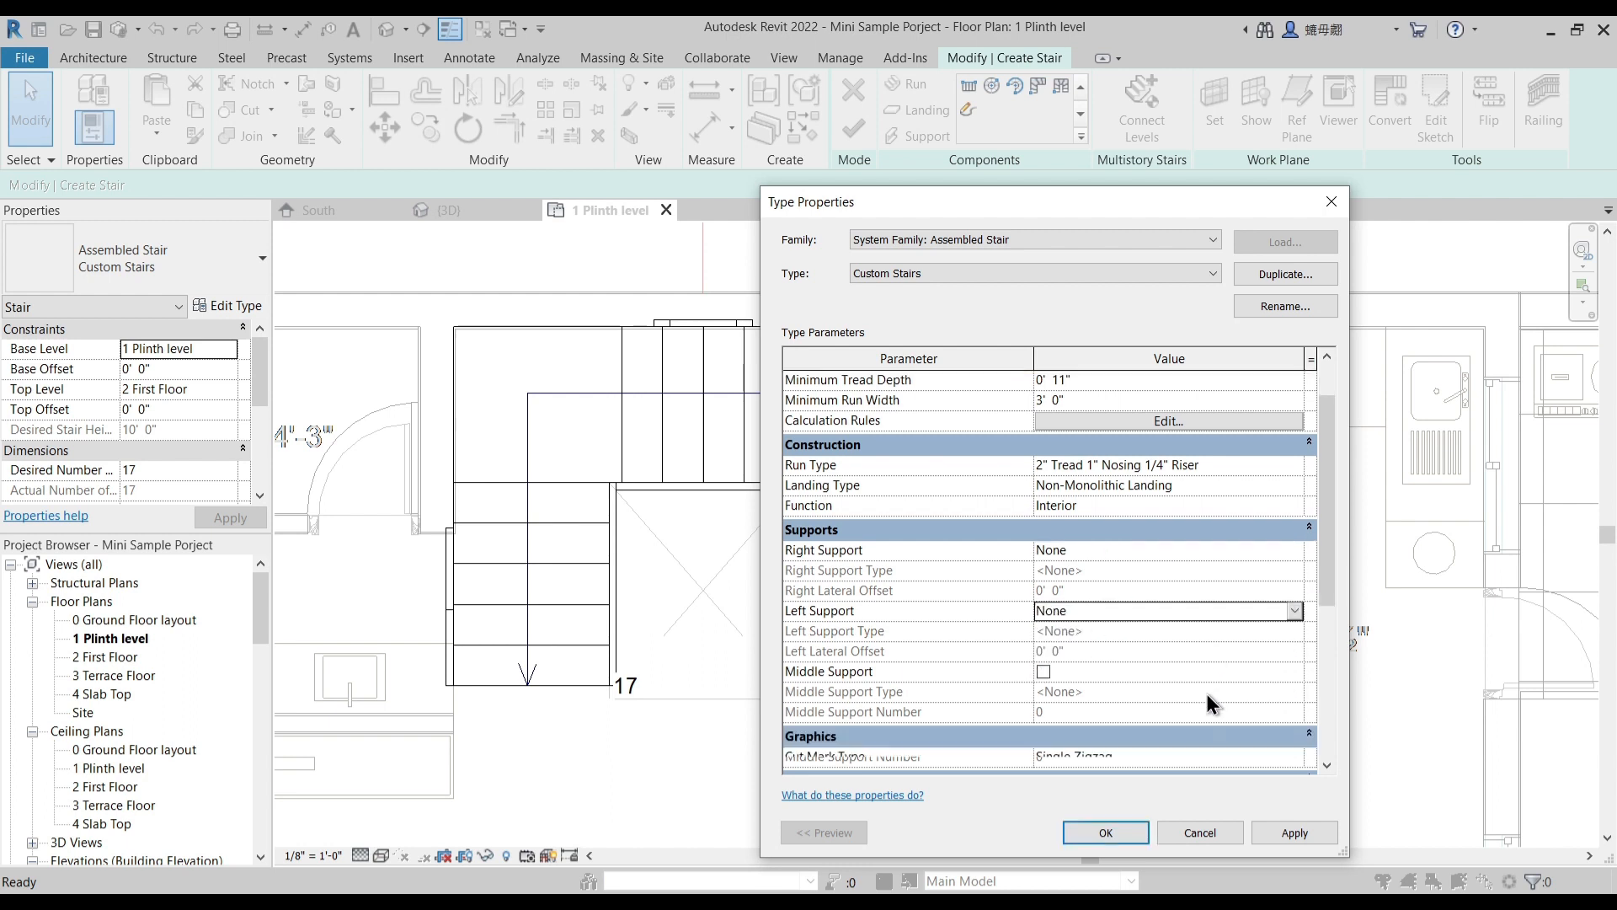
# - Enable the middle support with a middle support number of 2 in the Custom Stairs type, and finish the stair
pyautogui.click(1048, 667)
pyautogui.click(1044, 672)
pyautogui.scroll(-2, 1094, 699)
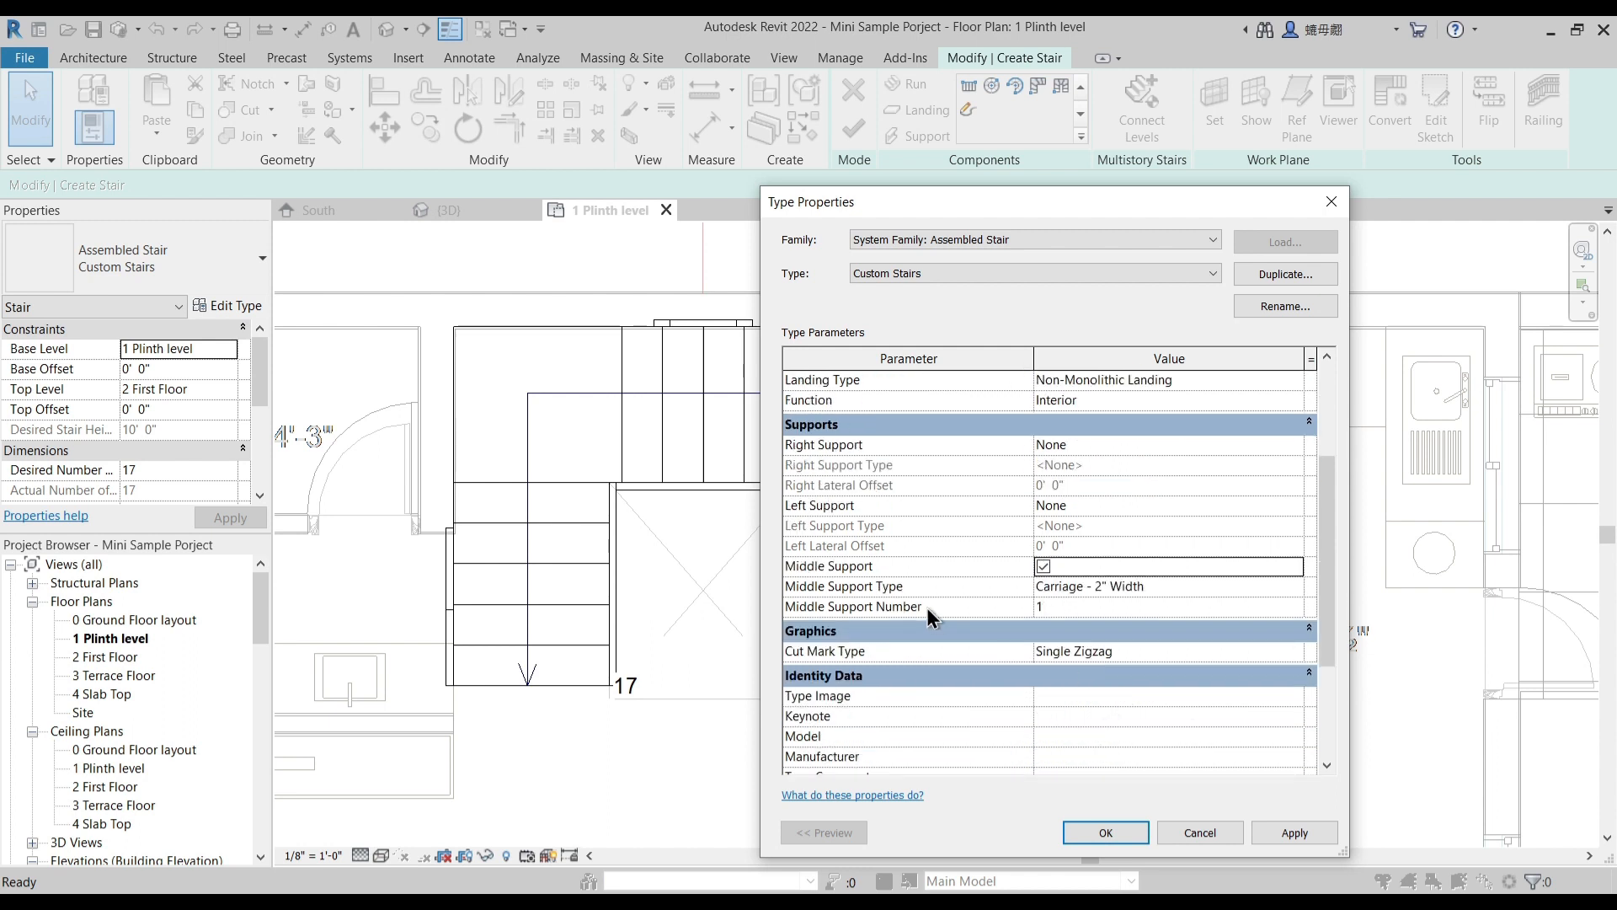
pyautogui.scroll(1, 1140, 596)
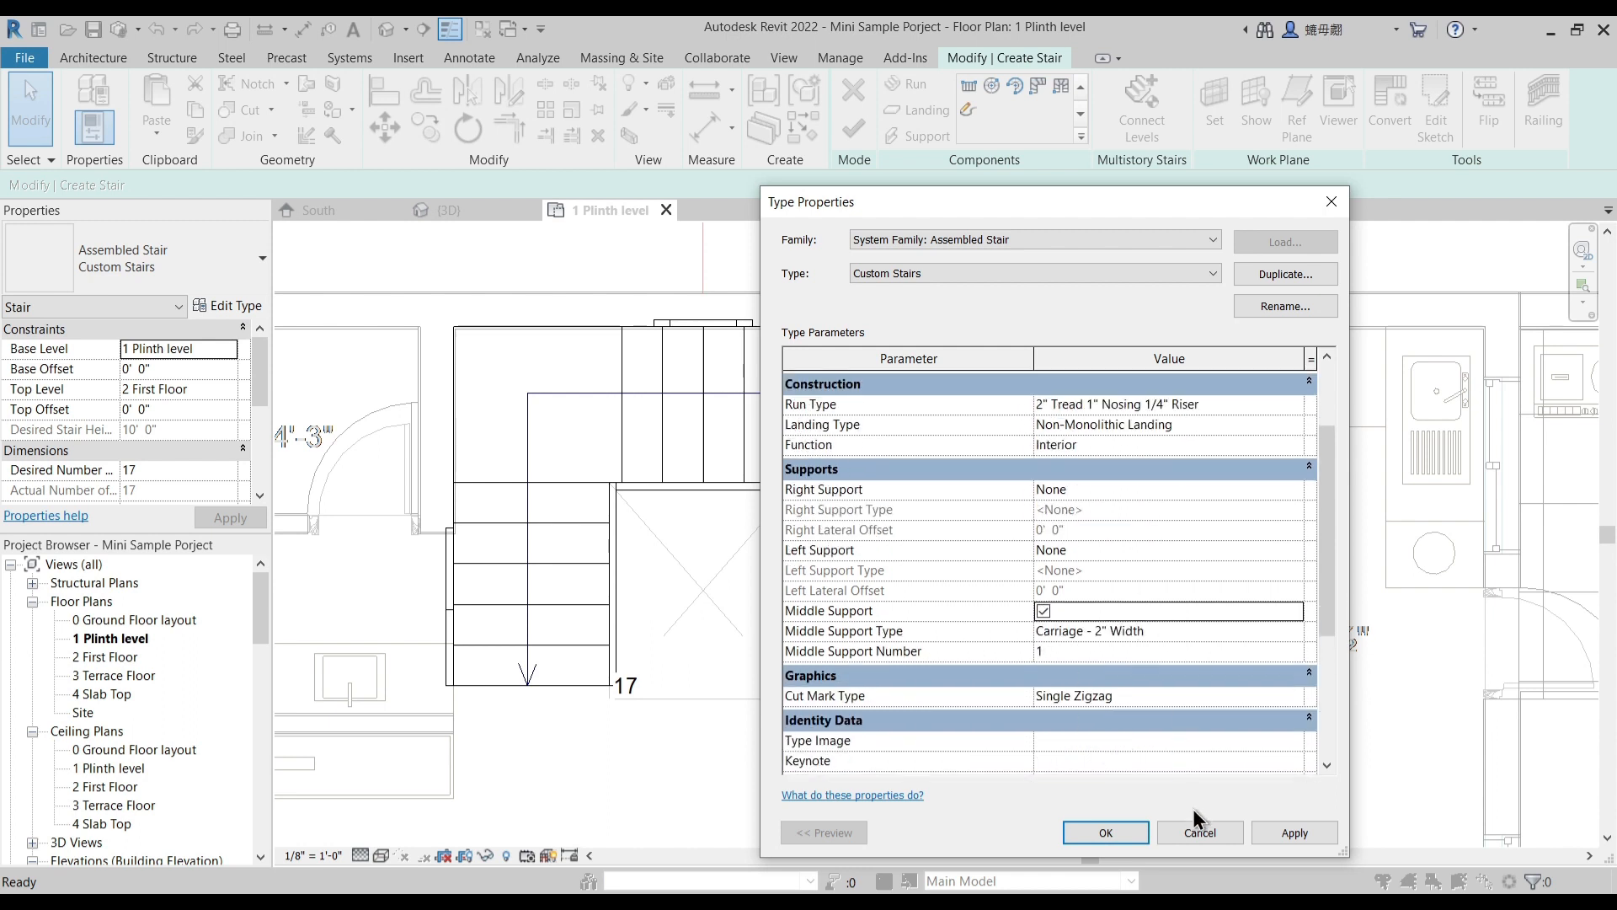
pyautogui.click(1057, 649)
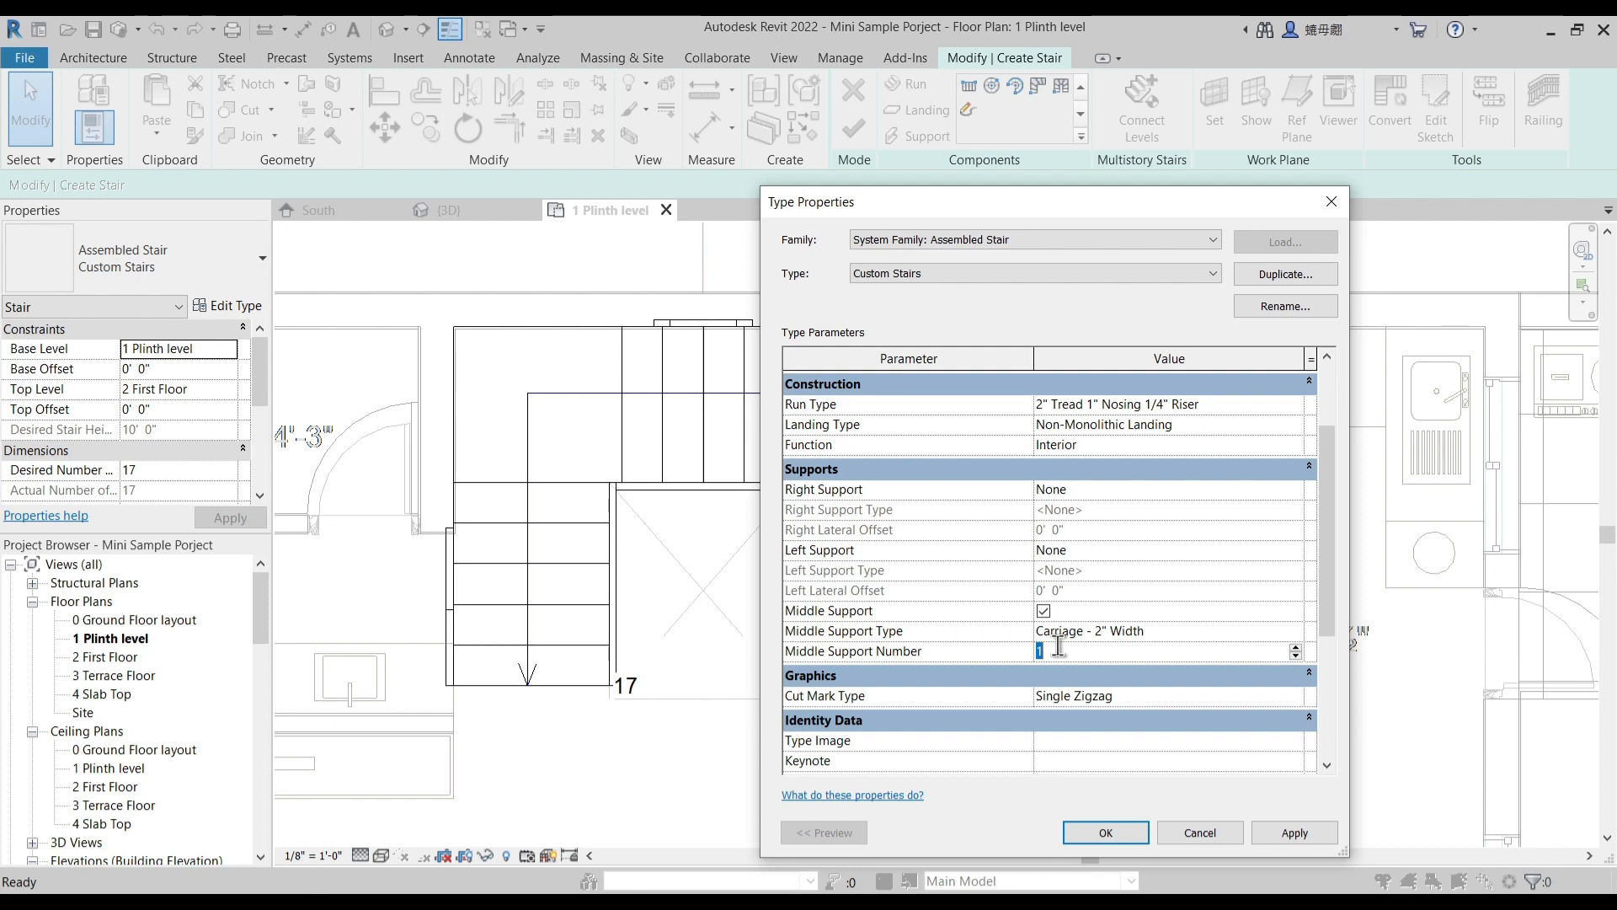
pyautogui.click(1292, 833)
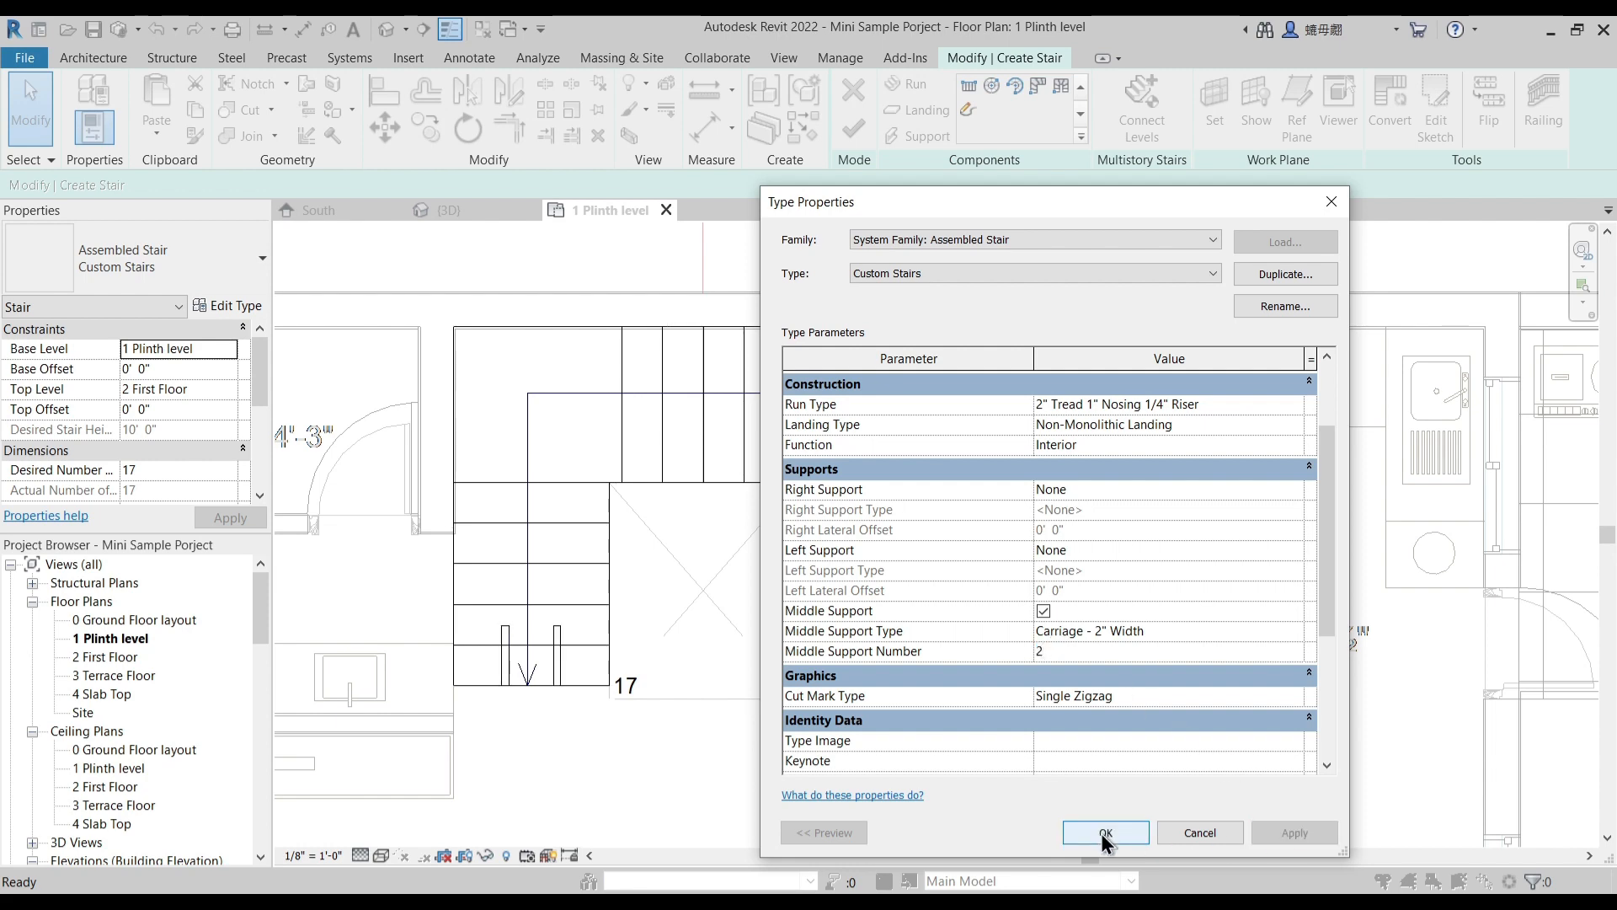
pyautogui.click(1103, 832)
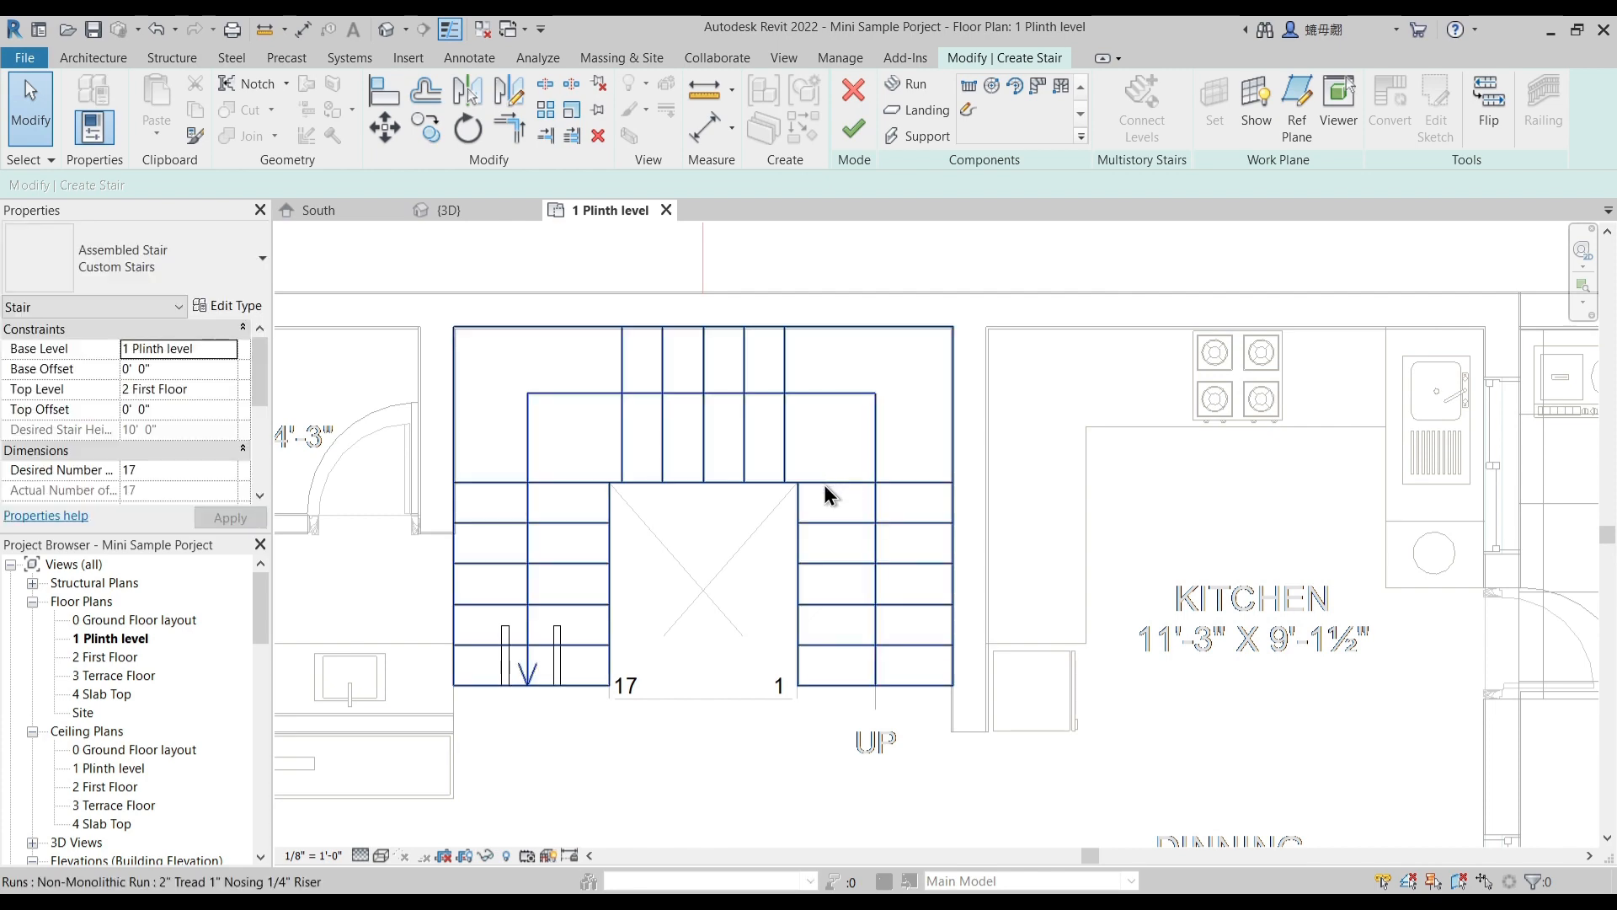
pyautogui.click(851, 131)
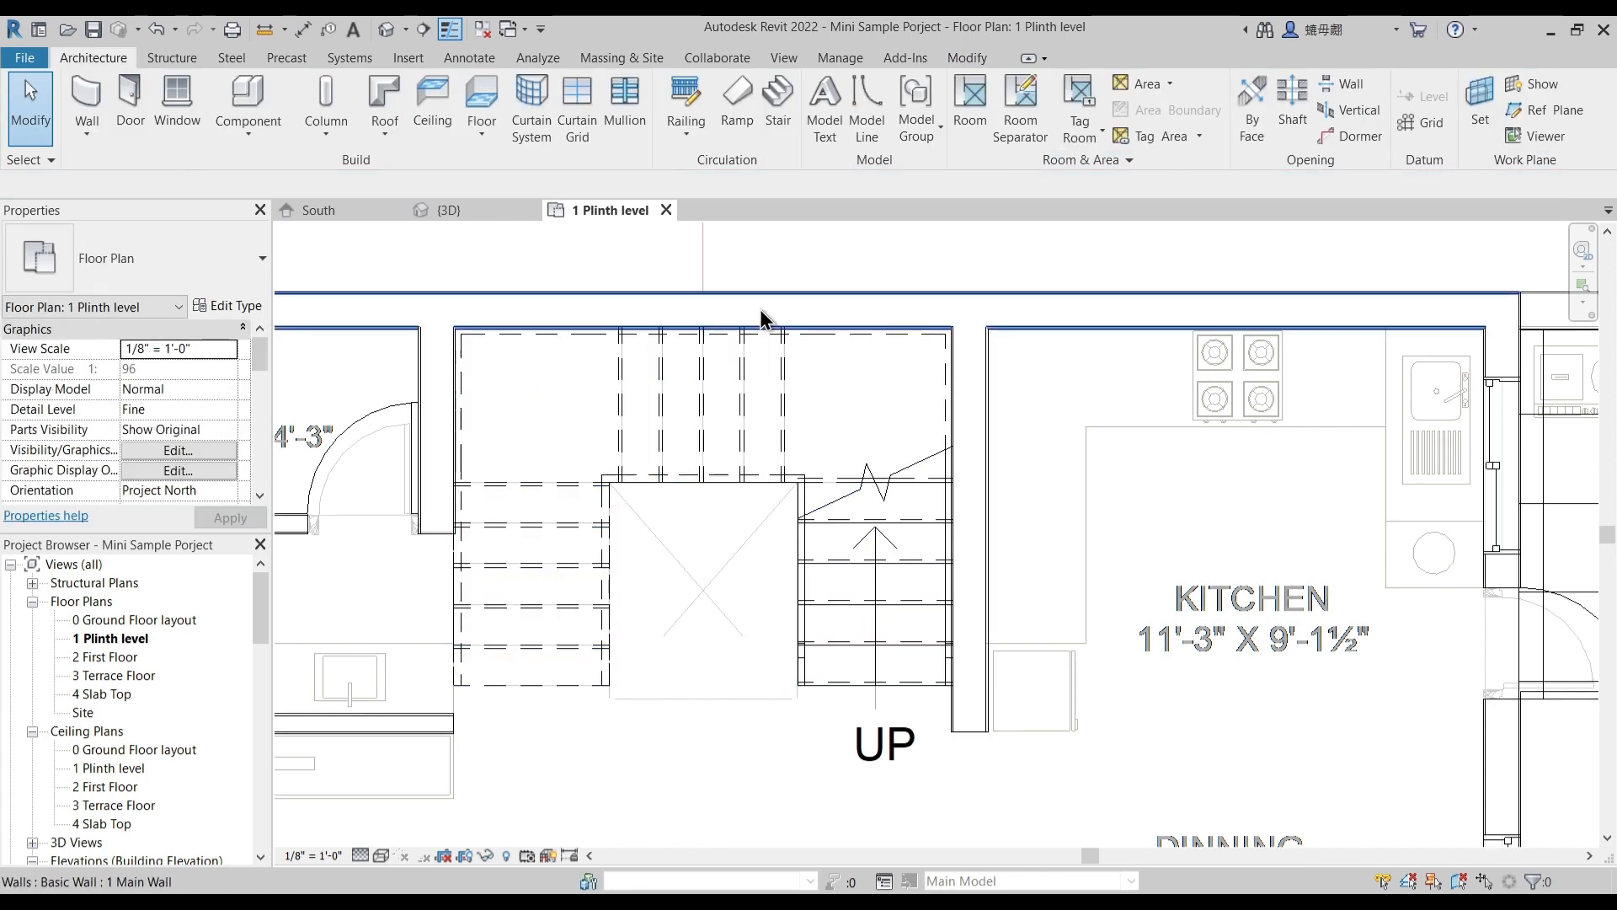
# - Show the model in 3D and temporarily isolate the custom stair
pyautogui.click(389, 32)
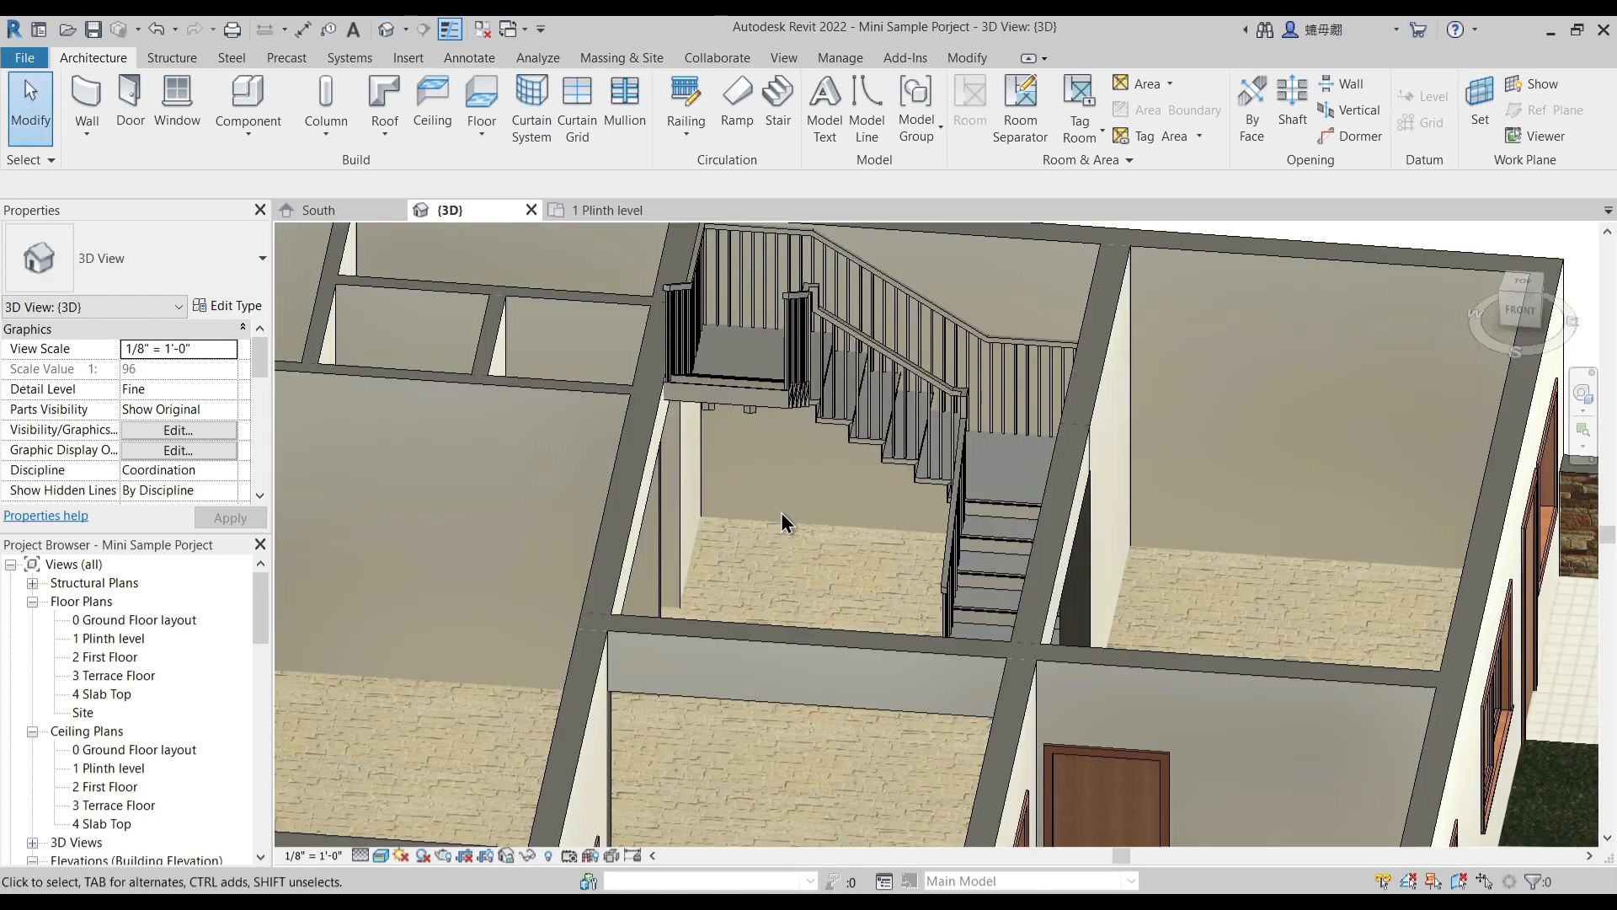
pyautogui.moveTo(787, 517)
pyautogui.keyDown('shift'); pyautogui.mouseDown(button='middle')
pyautogui.moveTo(746, 603)
pyautogui.moveTo(884, 564)
pyautogui.moveTo(696, 552)
pyautogui.moveTo(740, 614)
pyautogui.moveTo(901, 568)
pyautogui.mouseUp(button='middle'); pyautogui.keyUp('shift')
pyautogui.moveTo(700, 613); pyautogui.dragTo(893, 644, button='middle')
pyautogui.keyDown('shift'); pyautogui.moveTo(758, 627); pyautogui.dragTo(870, 719, button='middle'); pyautogui.keyUp('shift')
pyautogui.moveTo(695, 660); pyautogui.dragTo(1119, 502, button='middle')
pyautogui.keyDown('shift'); pyautogui.moveTo(1002, 630); pyautogui.dragTo(984, 667, button='middle'); pyautogui.keyUp('shift')
pyautogui.moveTo(984, 667); pyautogui.dragTo(987, 701, button='middle')
pyautogui.keyDown('shift'); pyautogui.moveTo(852, 669); pyautogui.dragTo(866, 547, button='middle'); pyautogui.keyUp('shift')
pyautogui.moveTo(799, 455); pyautogui.dragTo(801, 508, button='middle')
pyautogui.click(744, 421)
pyautogui.keyDown('shift'); pyautogui.moveTo(745, 430); pyautogui.dragTo(758, 750, button='middle'); pyautogui.keyUp('shift')
pyautogui.press('i')
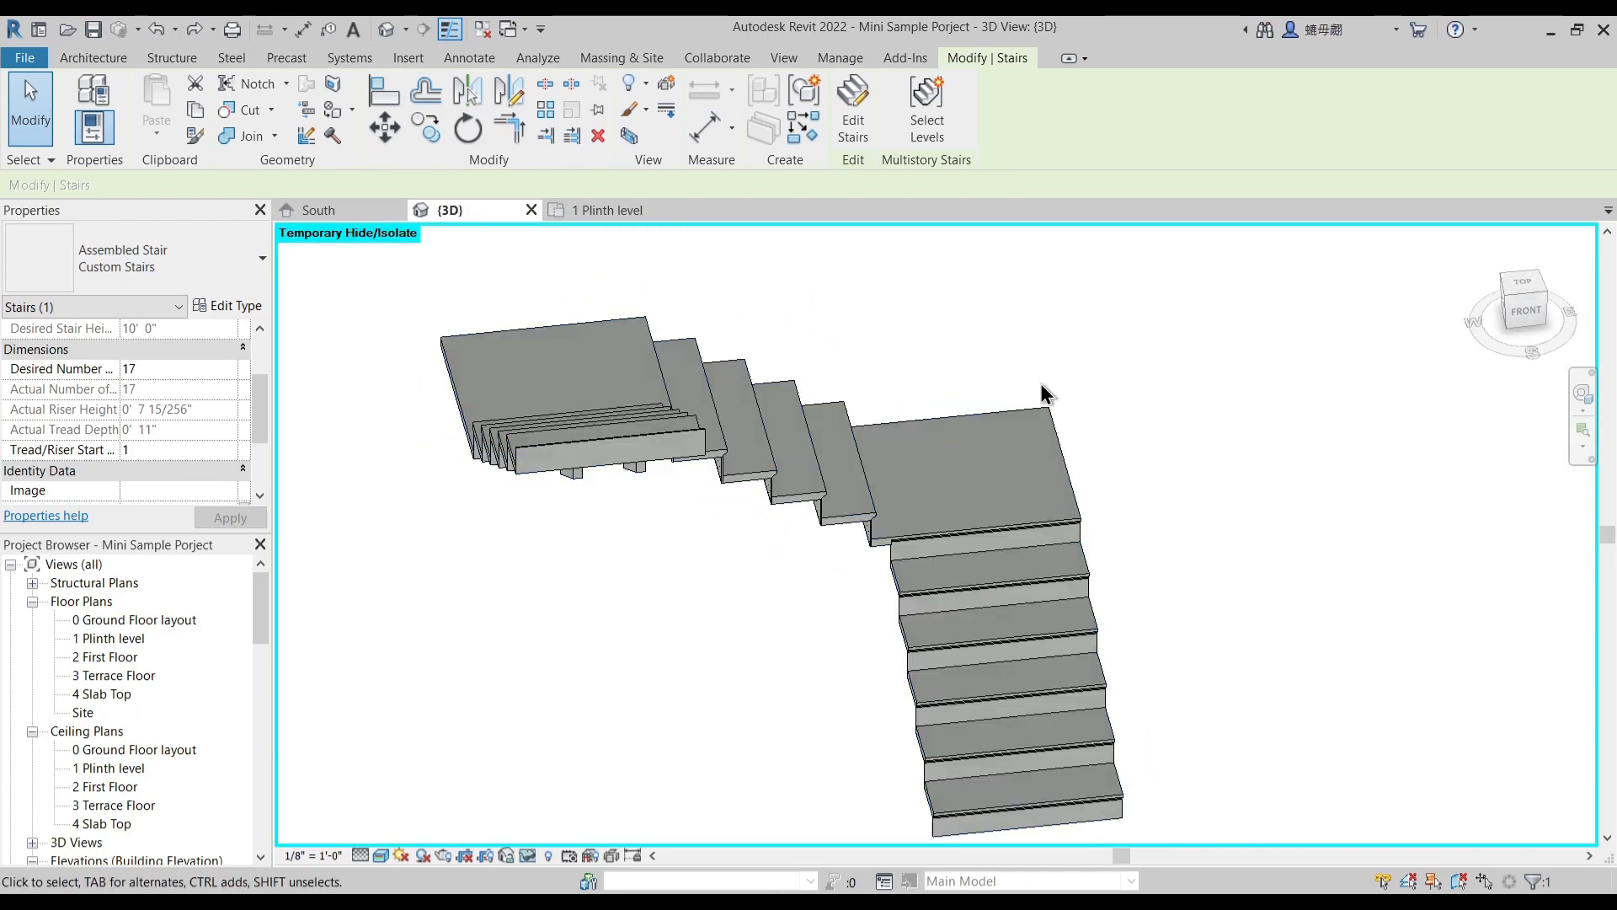
# - Set the middle support number of the Custom Stairs type to 0
pyautogui.keyDown('shift'); pyautogui.moveTo(827, 549); pyautogui.dragTo(730, 537, button='middle'); pyautogui.keyUp('shift')
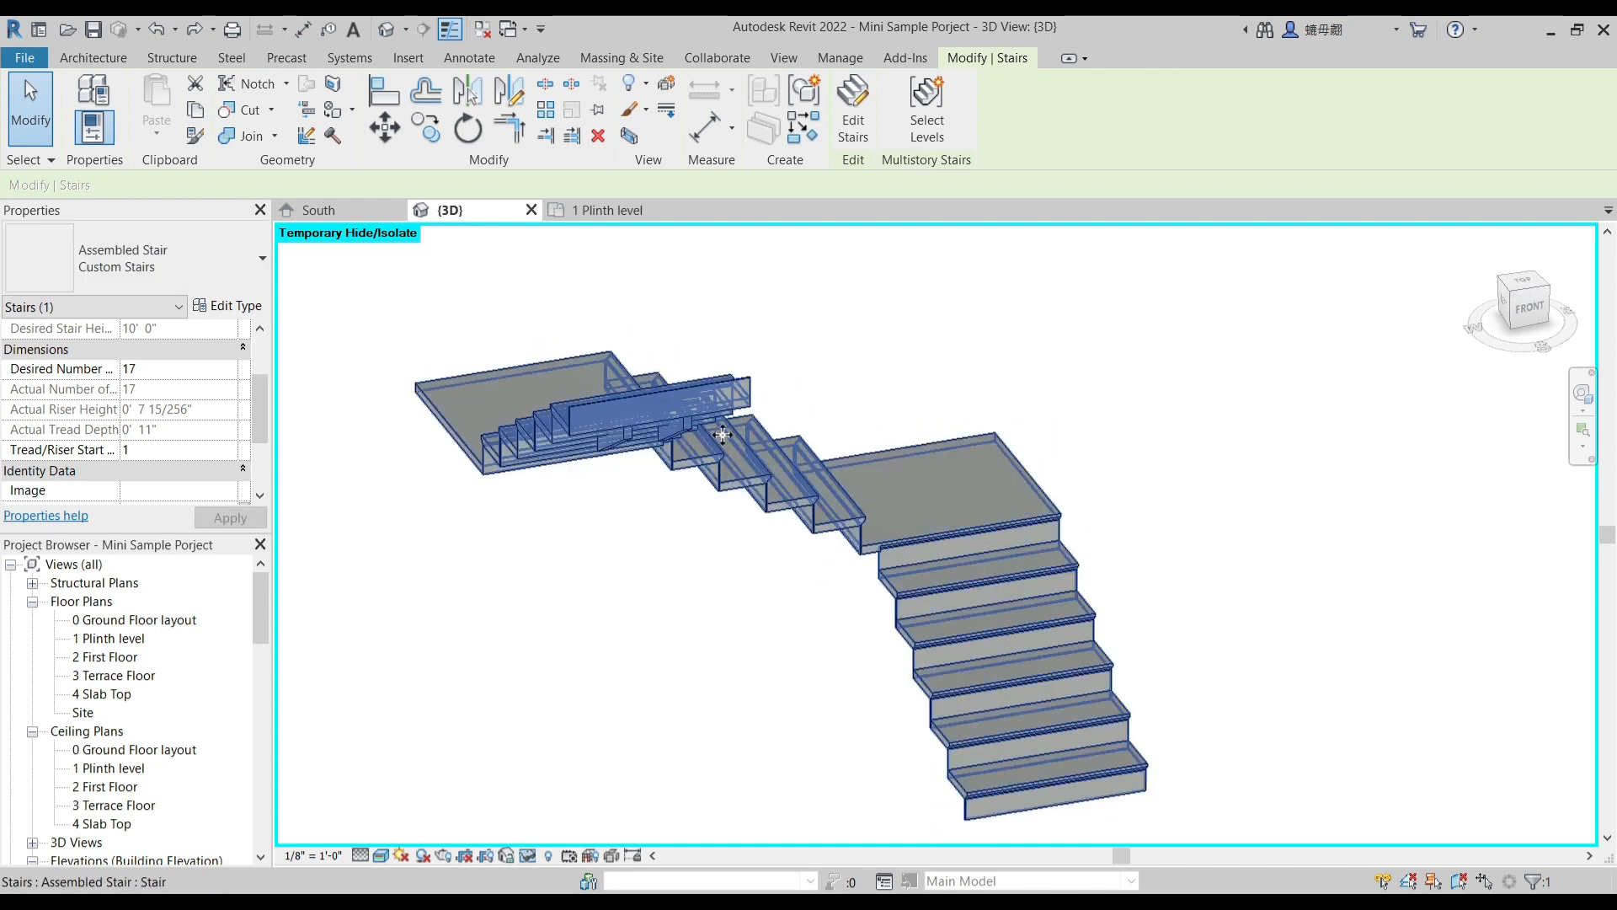
pyautogui.keyDown('shift'); pyautogui.moveTo(1048, 721); pyautogui.dragTo(778, 580, button='middle'); pyautogui.keyUp('shift')
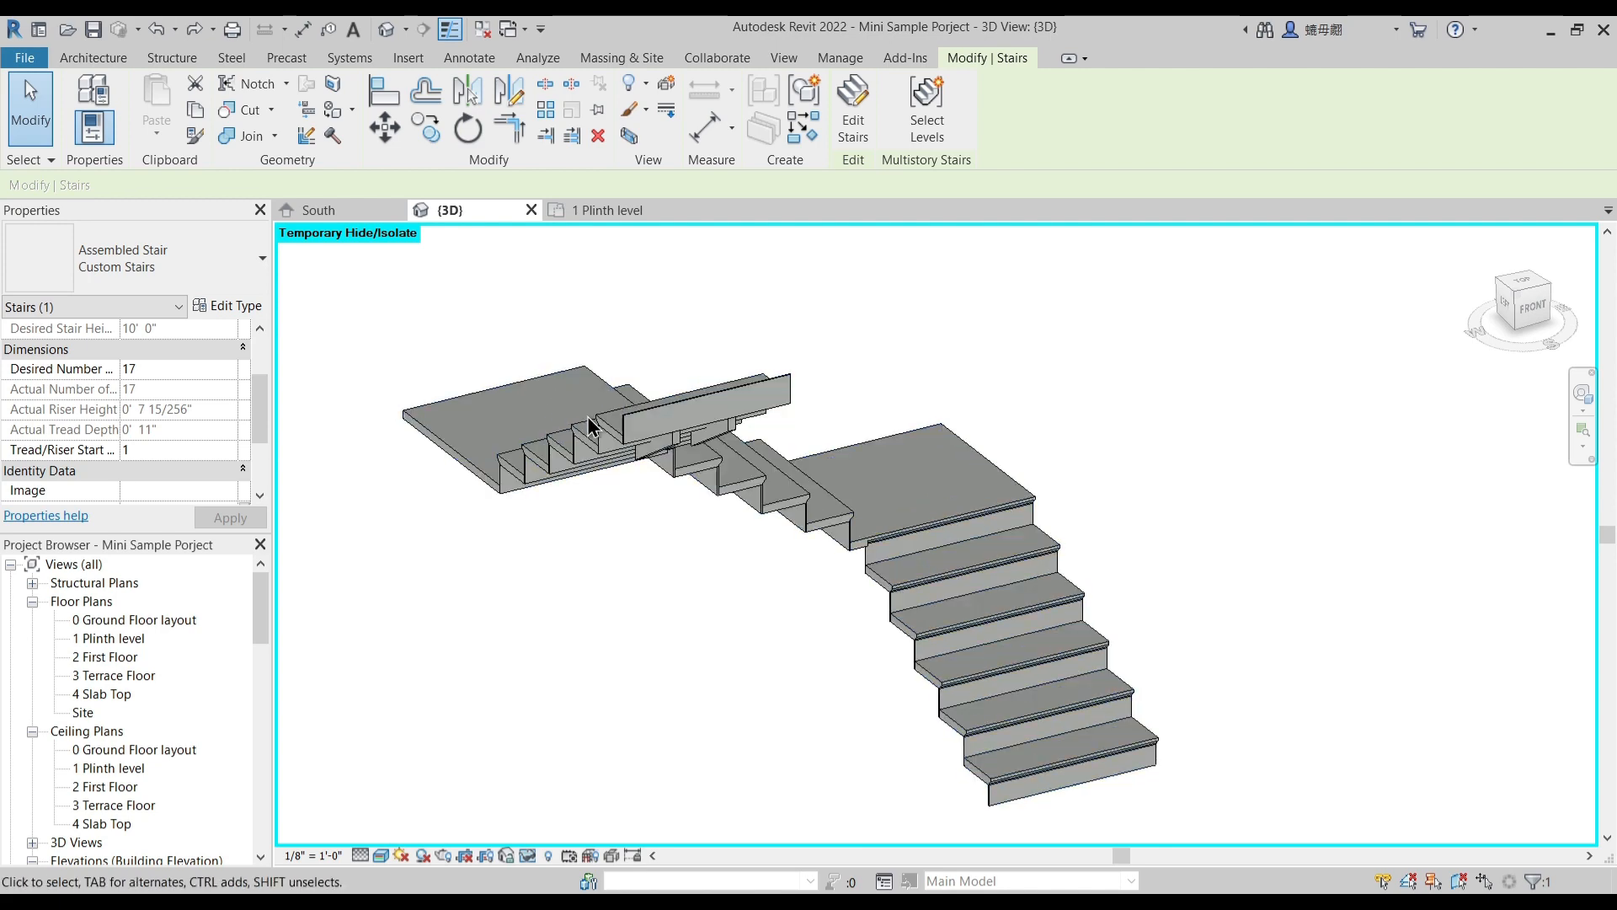
pyautogui.click(289, 337)
pyautogui.click(741, 421)
pyautogui.click(247, 308)
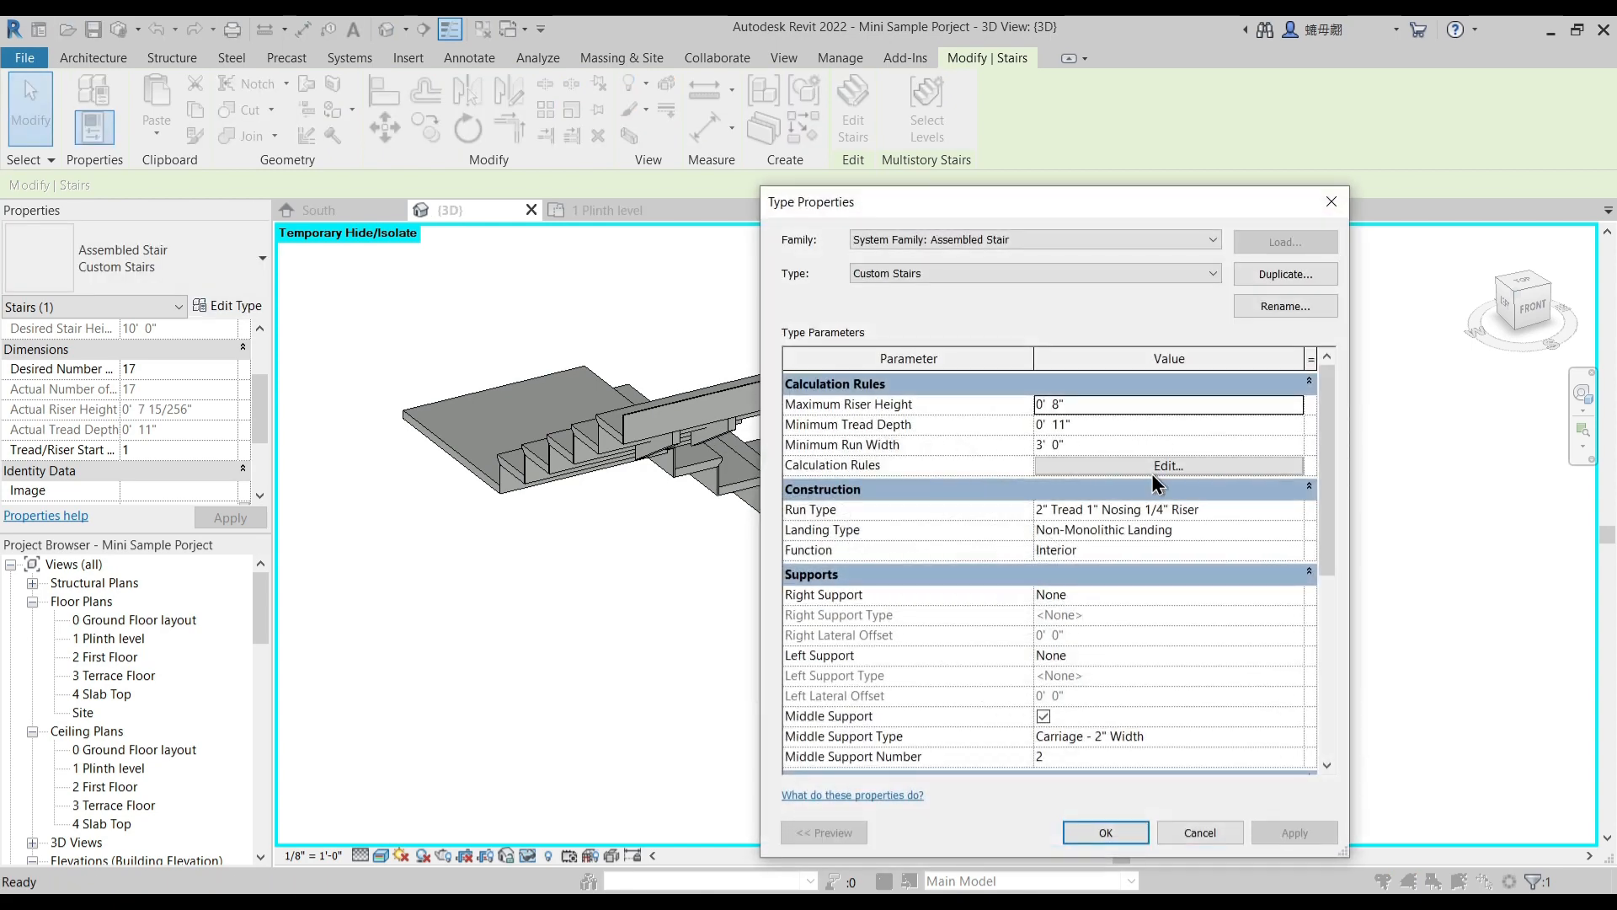
pyautogui.click(1296, 736)
pyautogui.click(1296, 735)
pyautogui.click(1103, 831)
pyautogui.scroll(-1, 1157, 727)
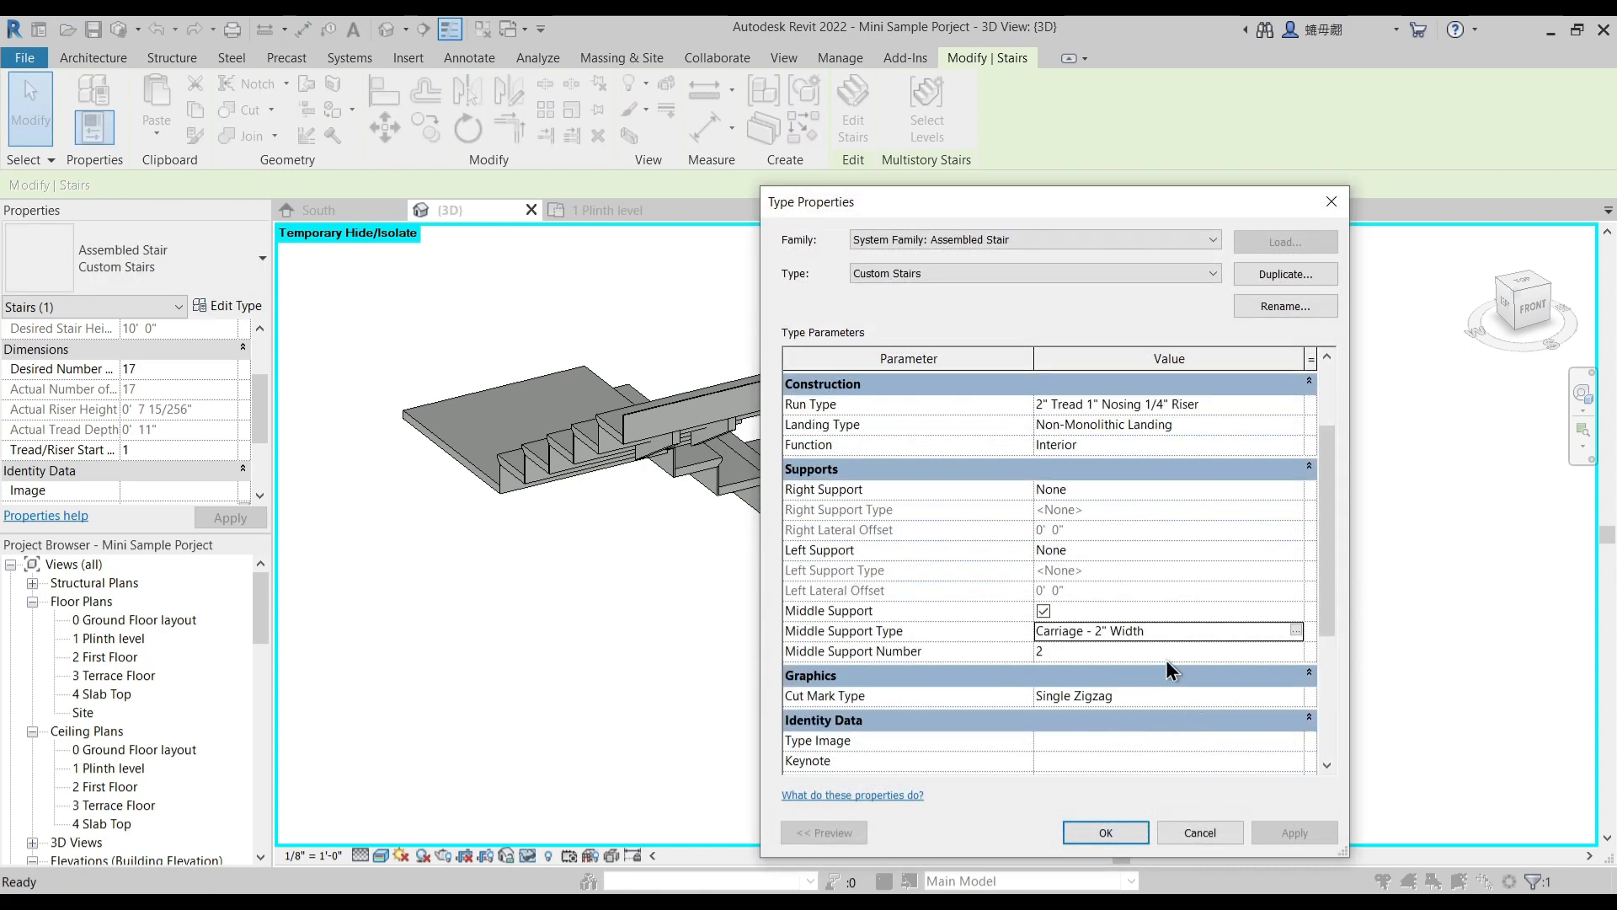
pyautogui.click(1128, 651)
pyautogui.write('0')
# - Set both the right and left support of the Custom Stairs type to Carriage (Open) and apply the change
pyautogui.click(1283, 488)
pyautogui.click(1293, 489)
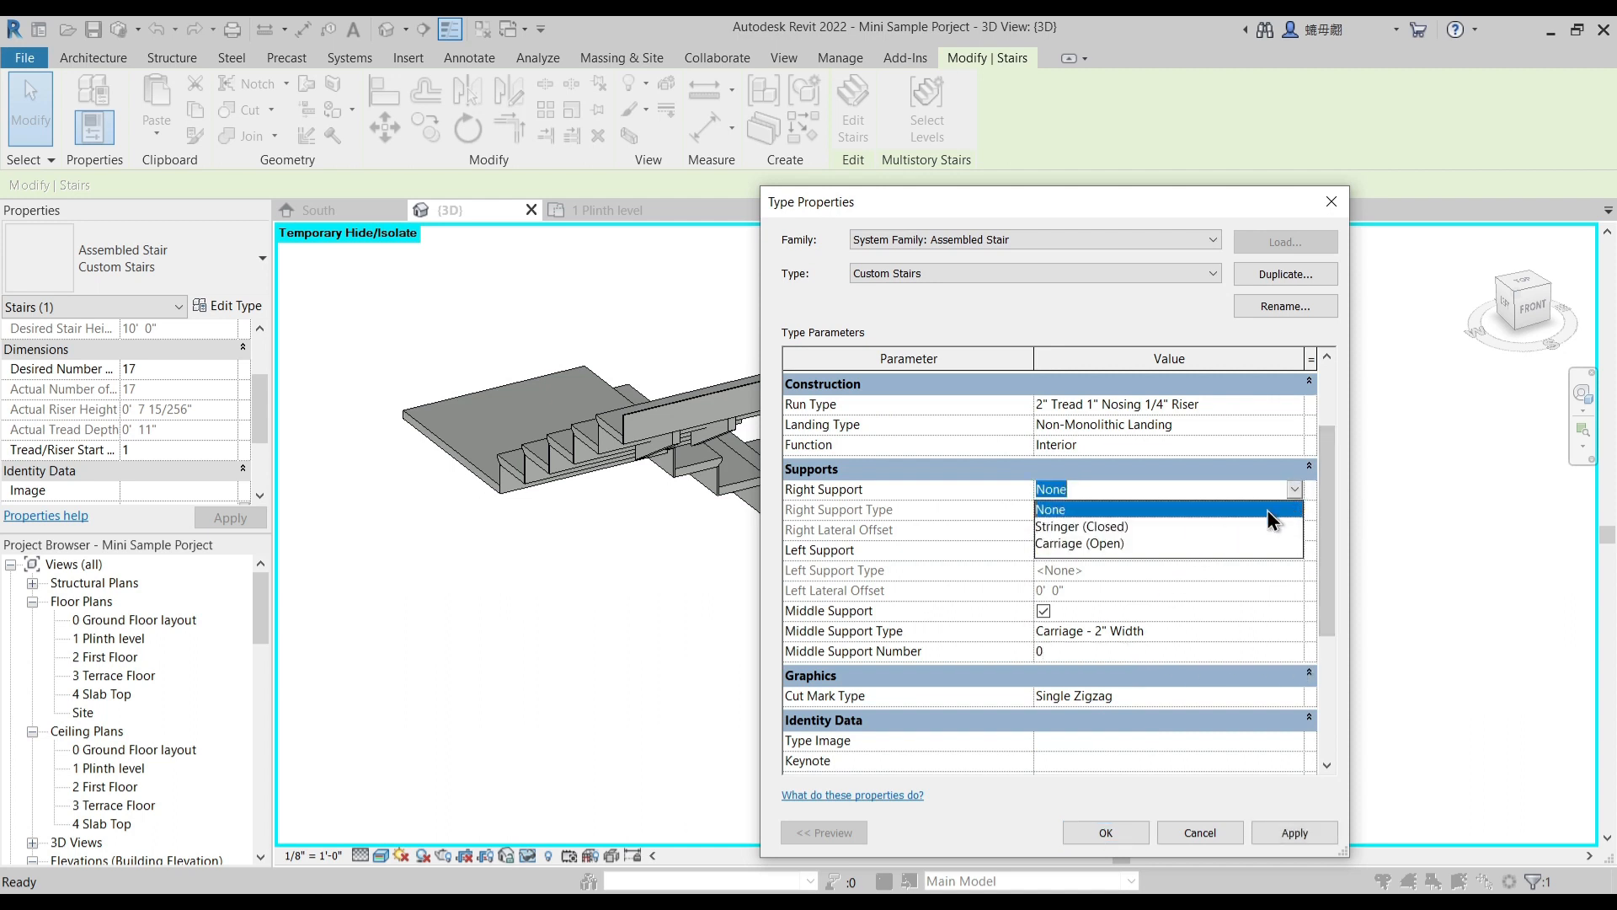
pyautogui.click(1091, 544)
pyautogui.click(1289, 552)
pyautogui.click(1295, 548)
pyautogui.click(1095, 604)
pyautogui.click(1297, 834)
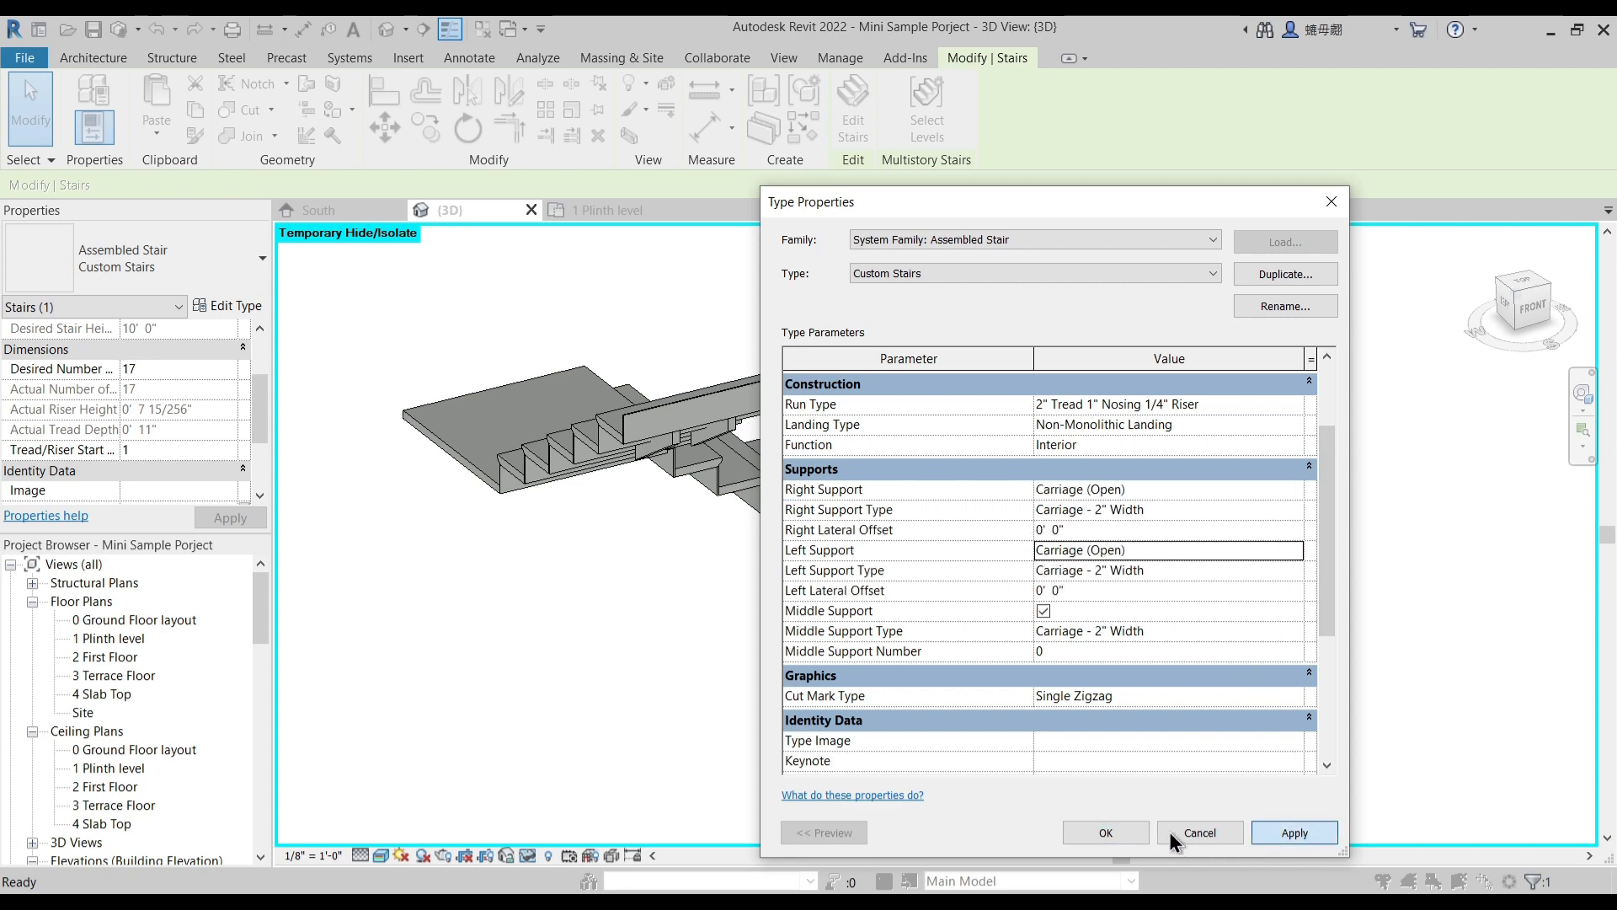
pyautogui.click(1103, 832)
# - Examine the isolated stair's supports and underside from several angles in 3D
pyautogui.keyDown('shift'); pyautogui.moveTo(796, 723); pyautogui.dragTo(847, 758, button='middle'); pyautogui.keyUp('shift')
pyautogui.keyDown('shift'); pyautogui.moveTo(670, 596); pyautogui.dragTo(1001, 628, button='middle'); pyautogui.keyUp('shift')
pyautogui.keyDown('shift'); pyautogui.moveTo(832, 705); pyautogui.dragTo(836, 702, button='middle'); pyautogui.keyUp('shift')
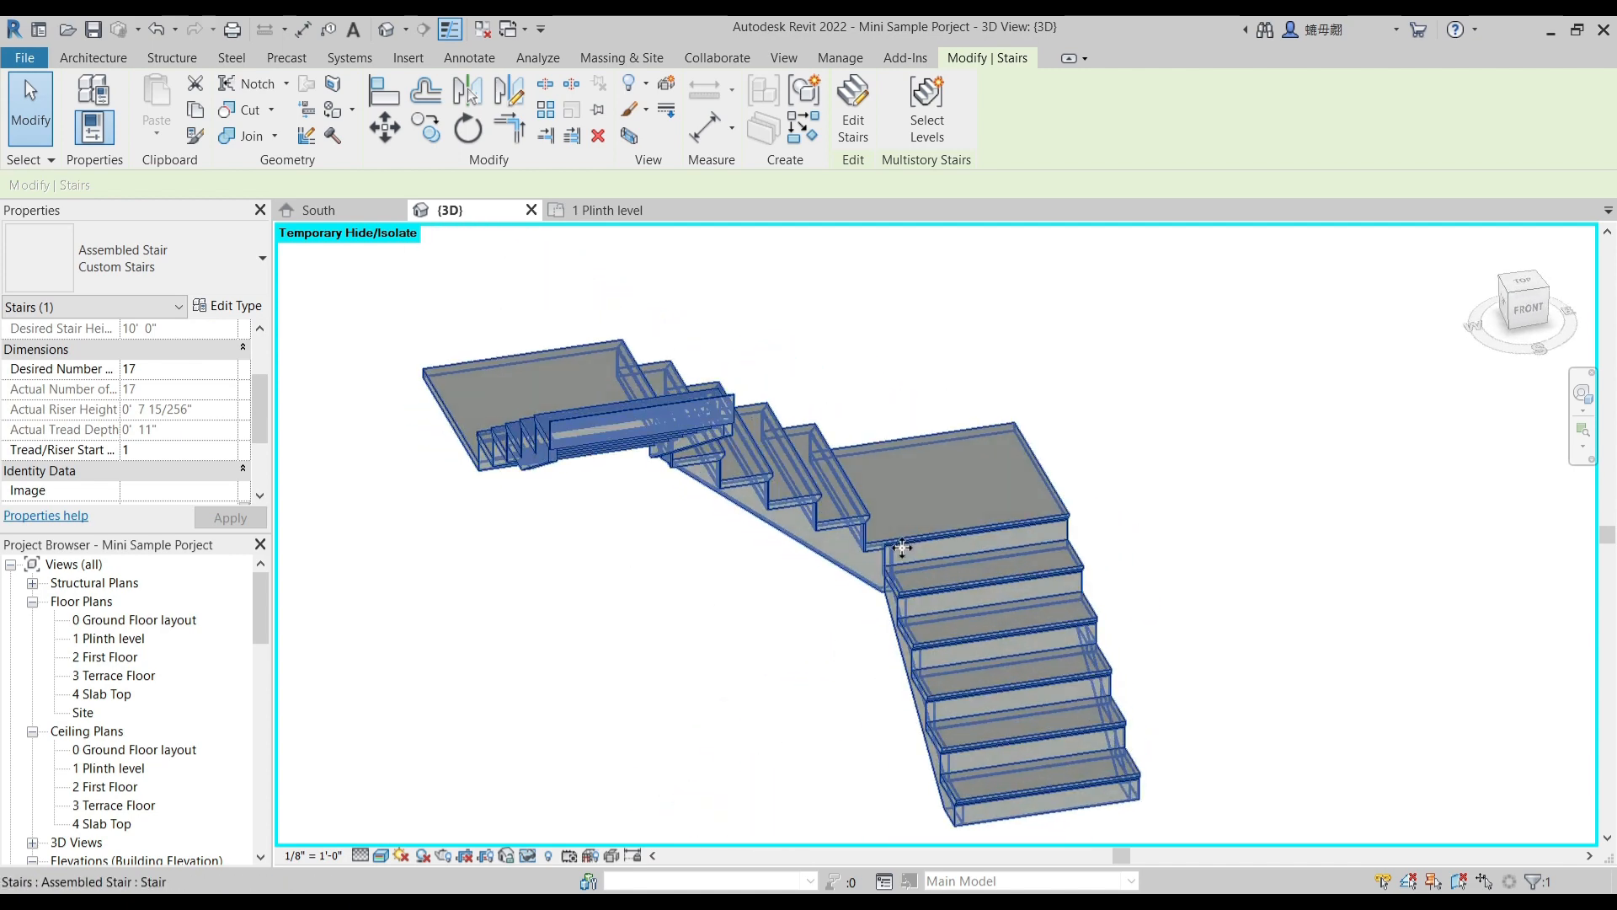
pyautogui.keyDown('shift'); pyautogui.moveTo(769, 534); pyautogui.dragTo(719, 654, button='middle'); pyautogui.keyUp('shift')
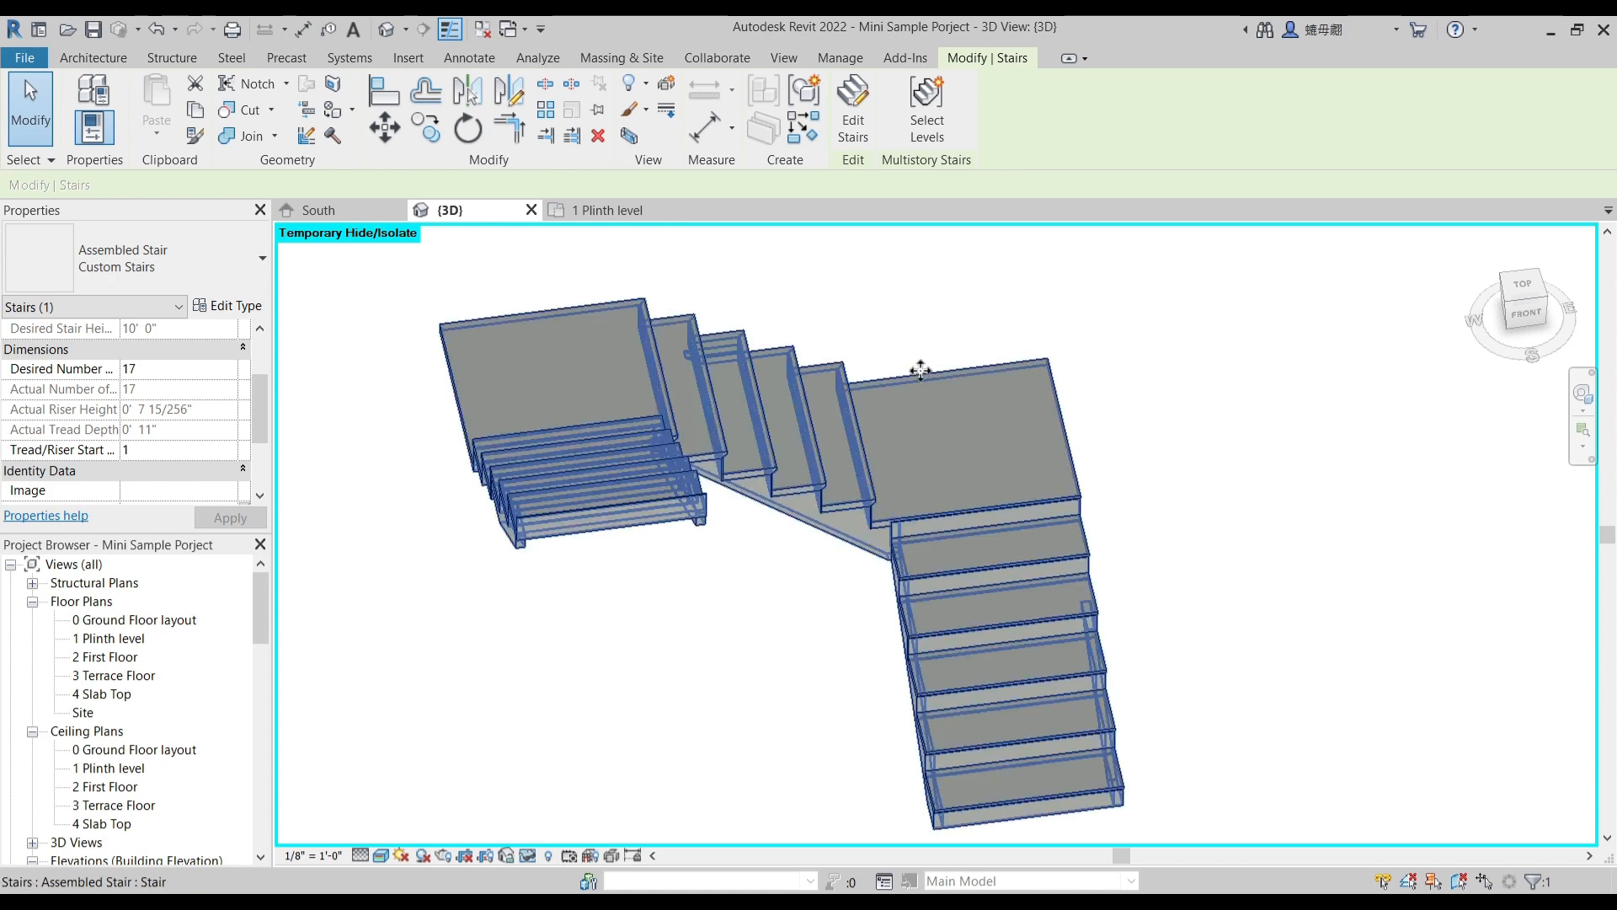
pyautogui.keyDown('shift'); pyautogui.moveTo(578, 373); pyautogui.dragTo(674, 457, button='middle'); pyautogui.keyUp('shift')
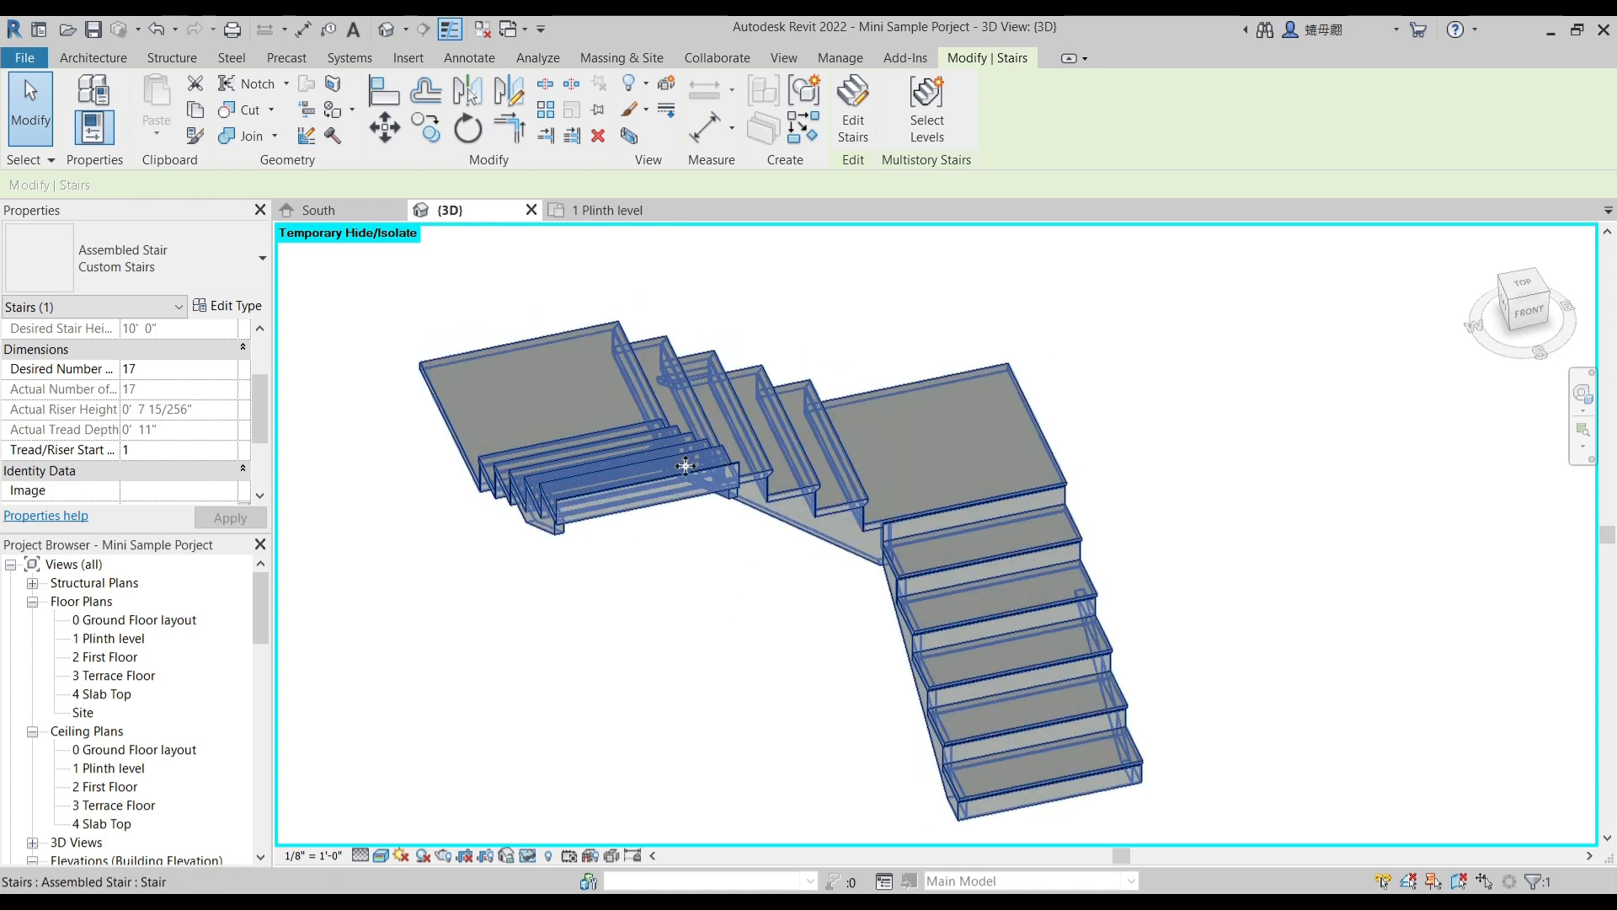
pyautogui.keyDown('shift'); pyautogui.moveTo(821, 551); pyautogui.dragTo(823, 635, button='middle'); pyautogui.keyUp('shift')
pyautogui.press('Escape')
# - Set both the right and left support of the Custom Stairs type to None
pyautogui.click(912, 647)
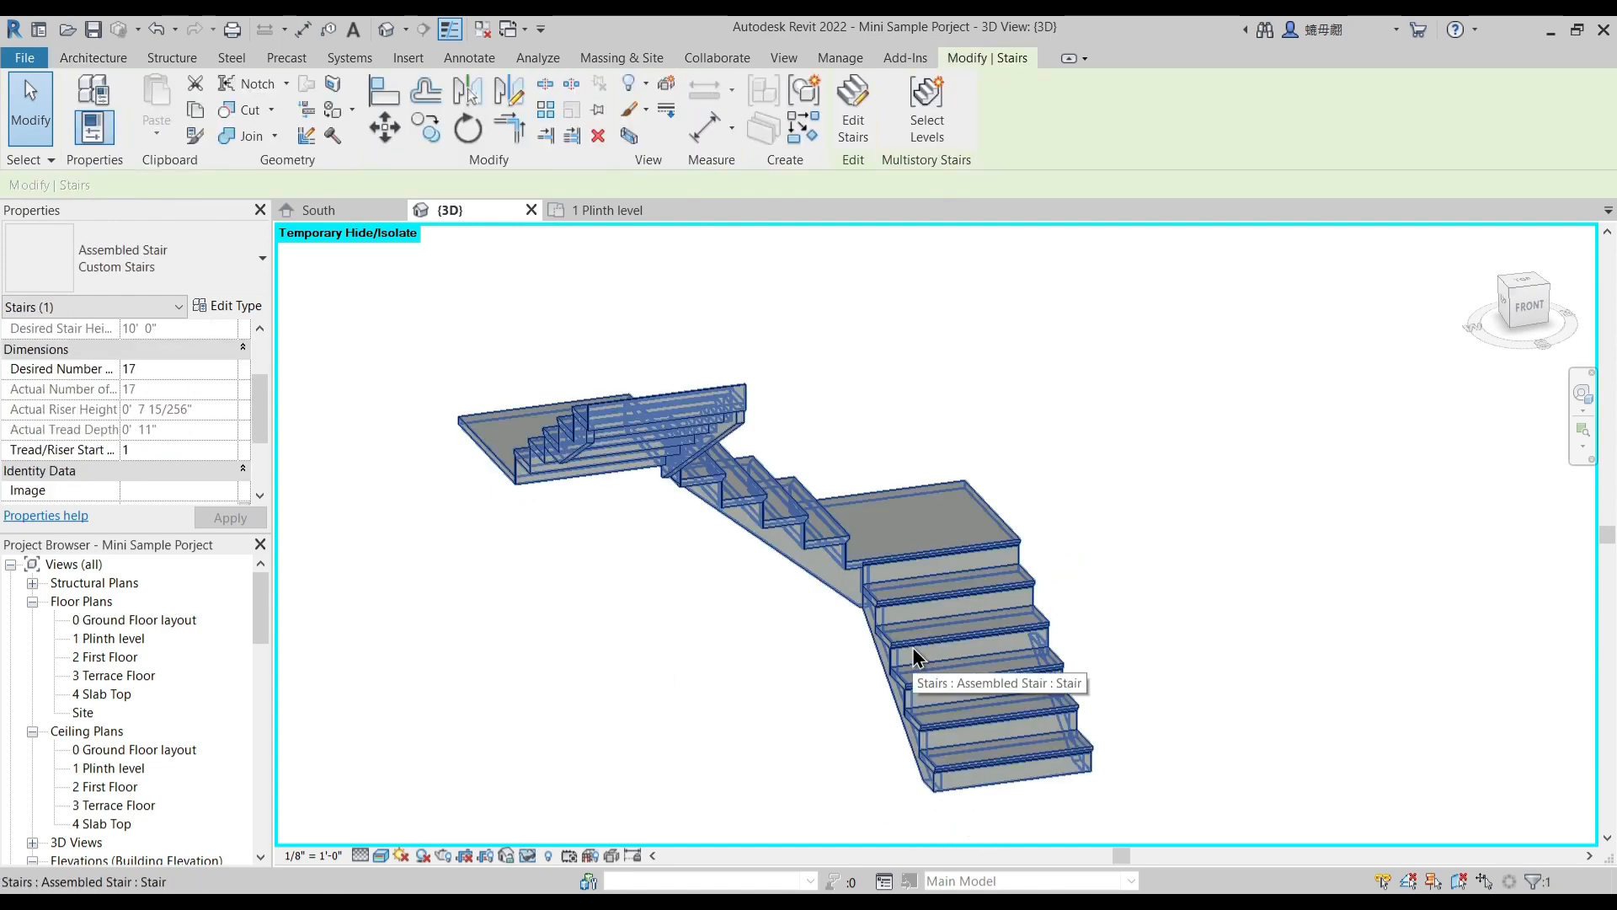
pyautogui.click(245, 307)
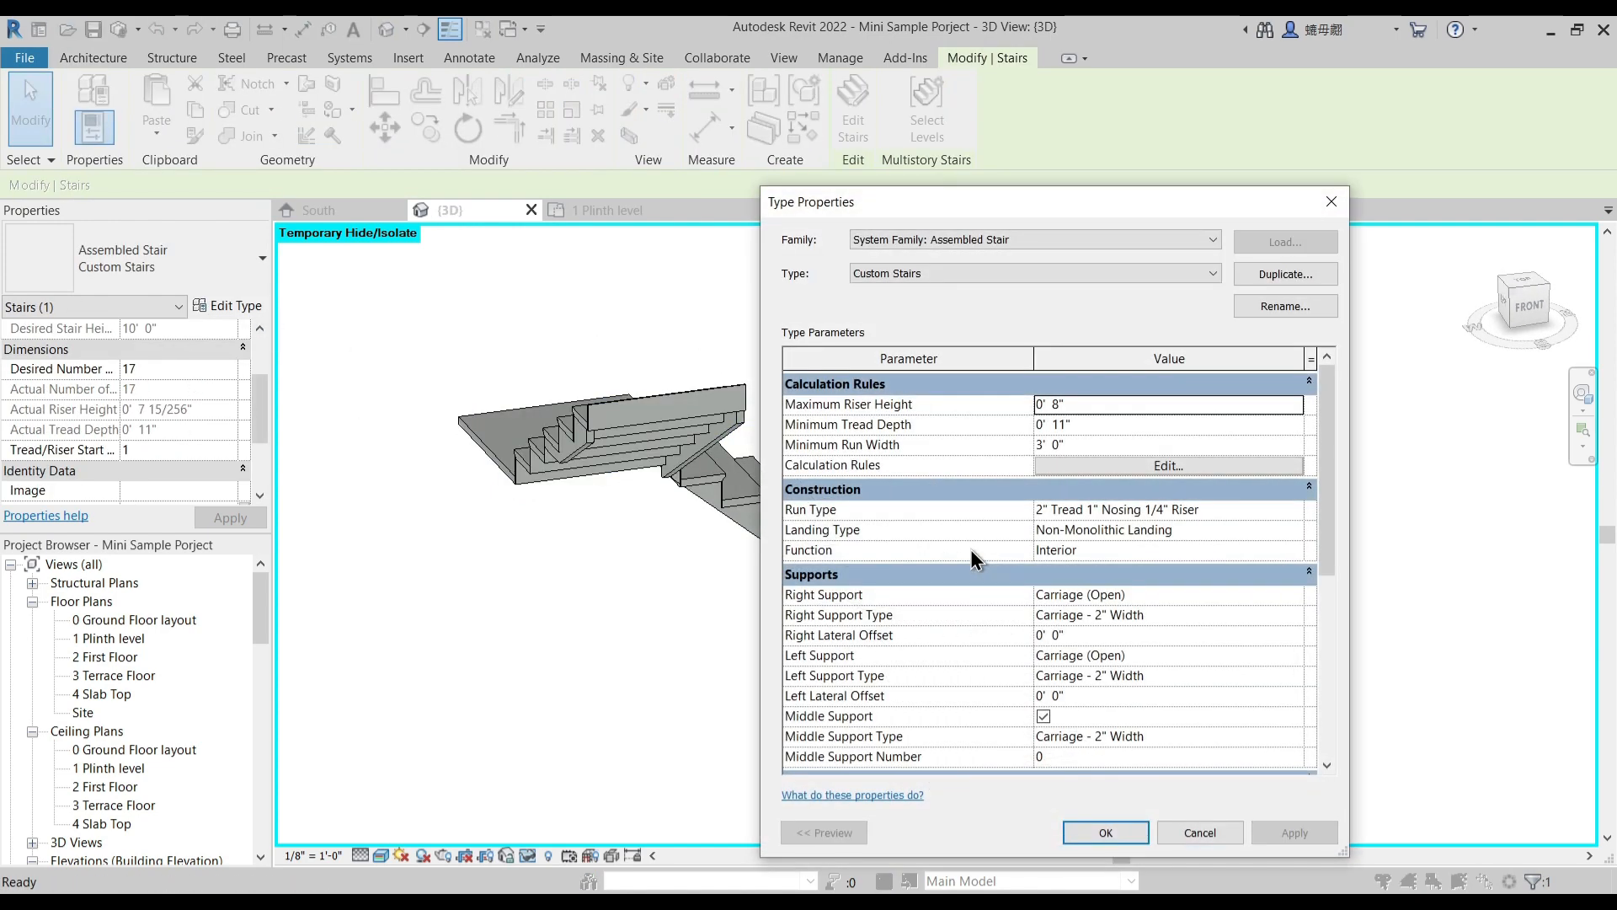
pyautogui.click(1297, 594)
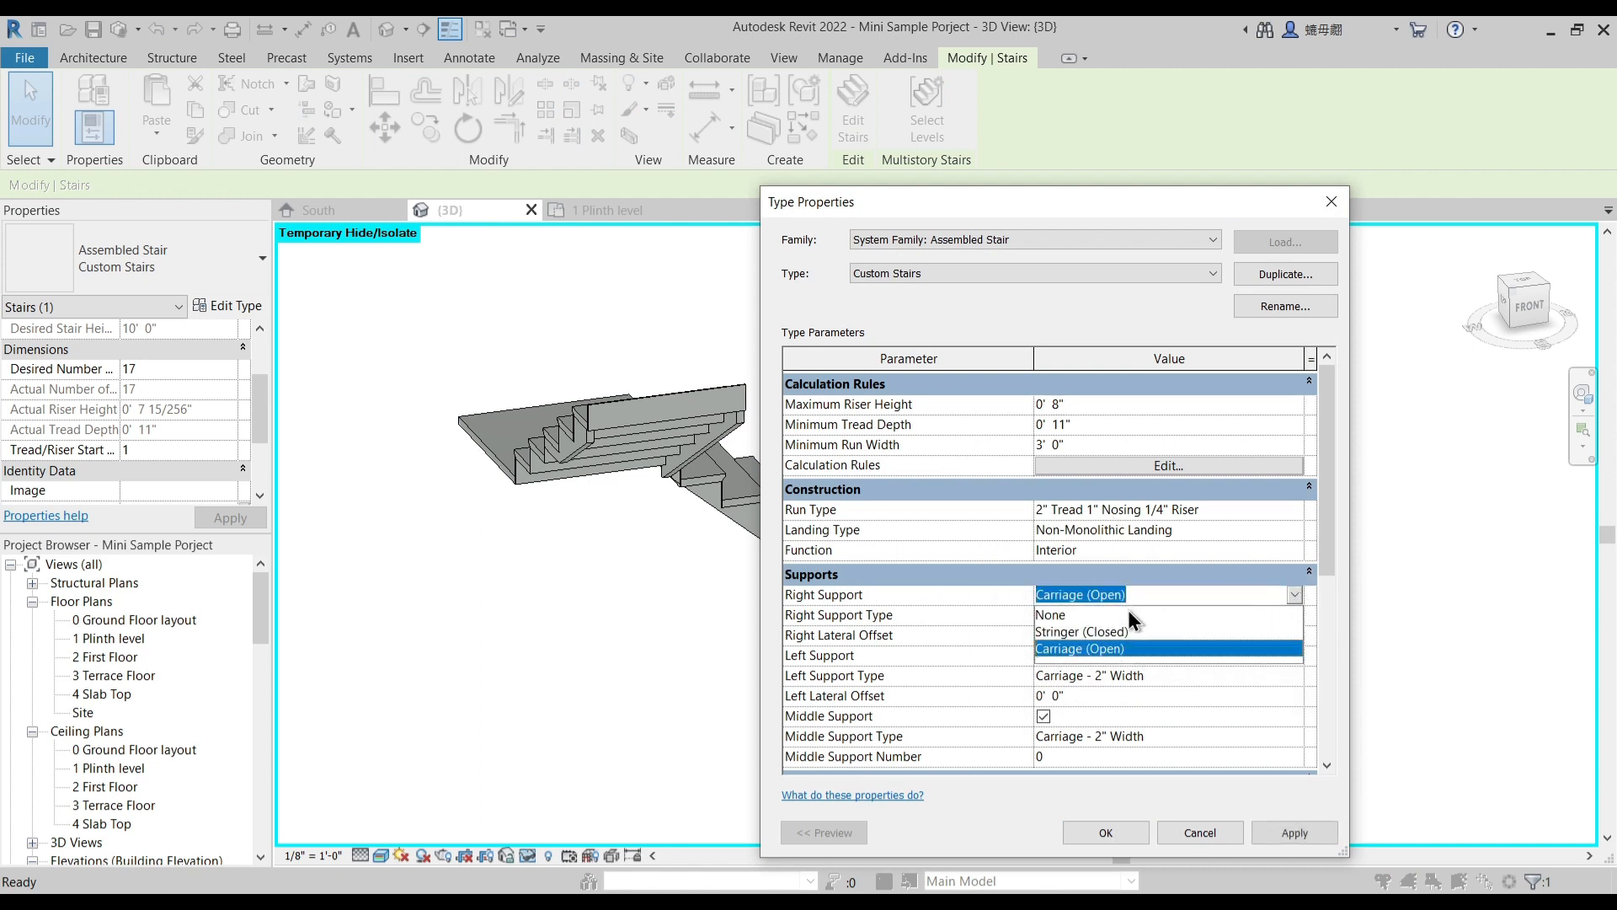
pyautogui.click(1057, 609)
pyautogui.click(1278, 656)
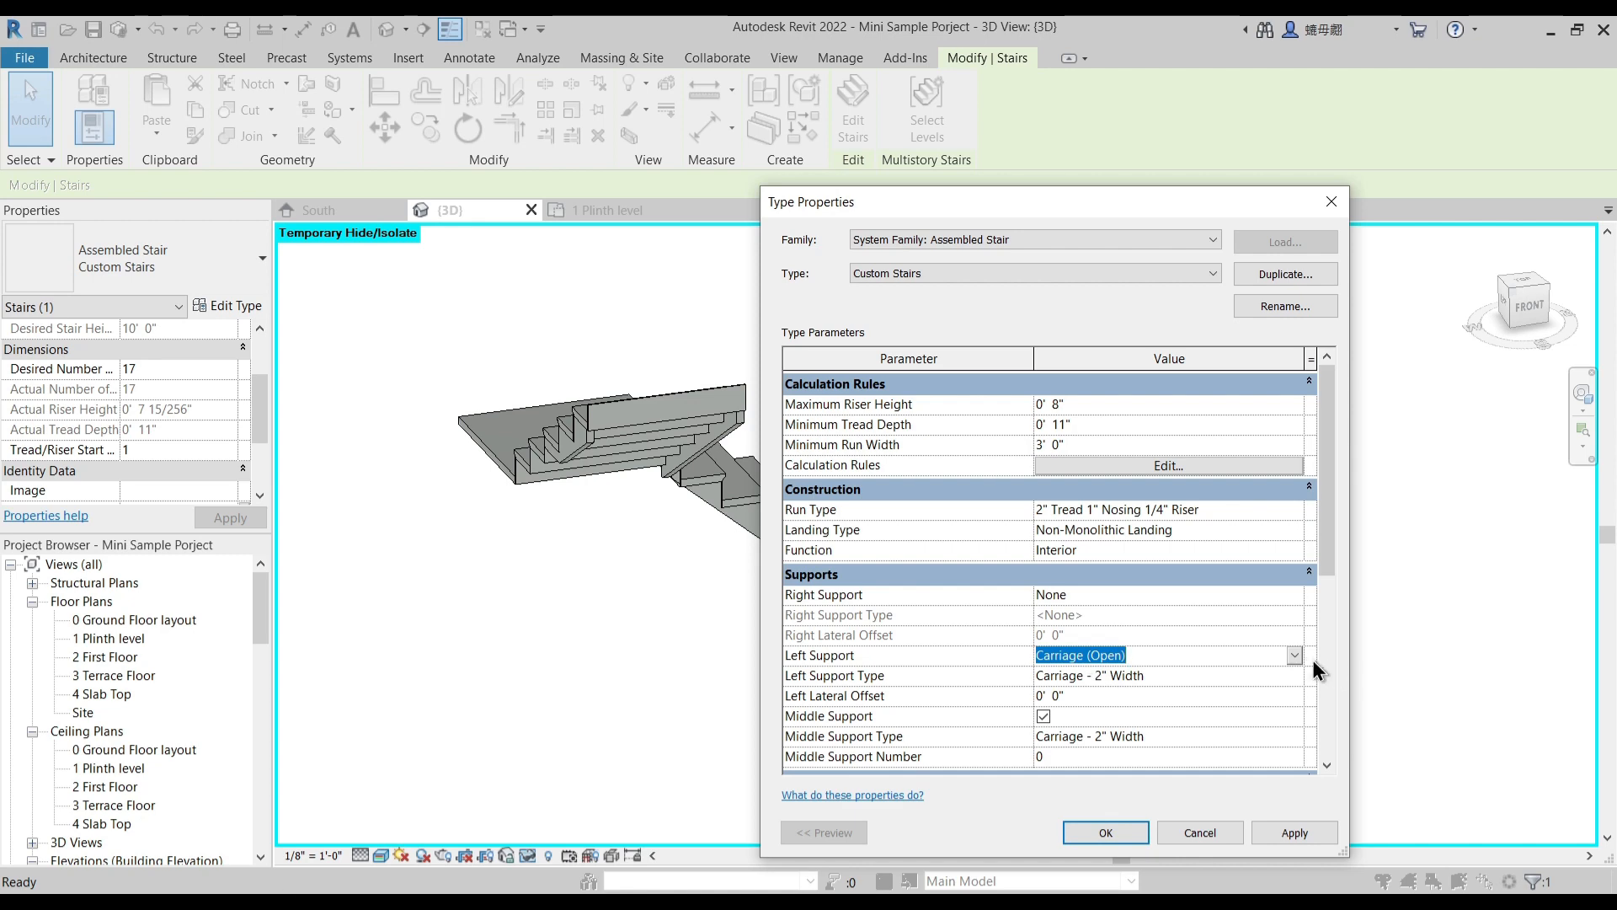
pyautogui.click(1294, 655)
pyautogui.click(1058, 675)
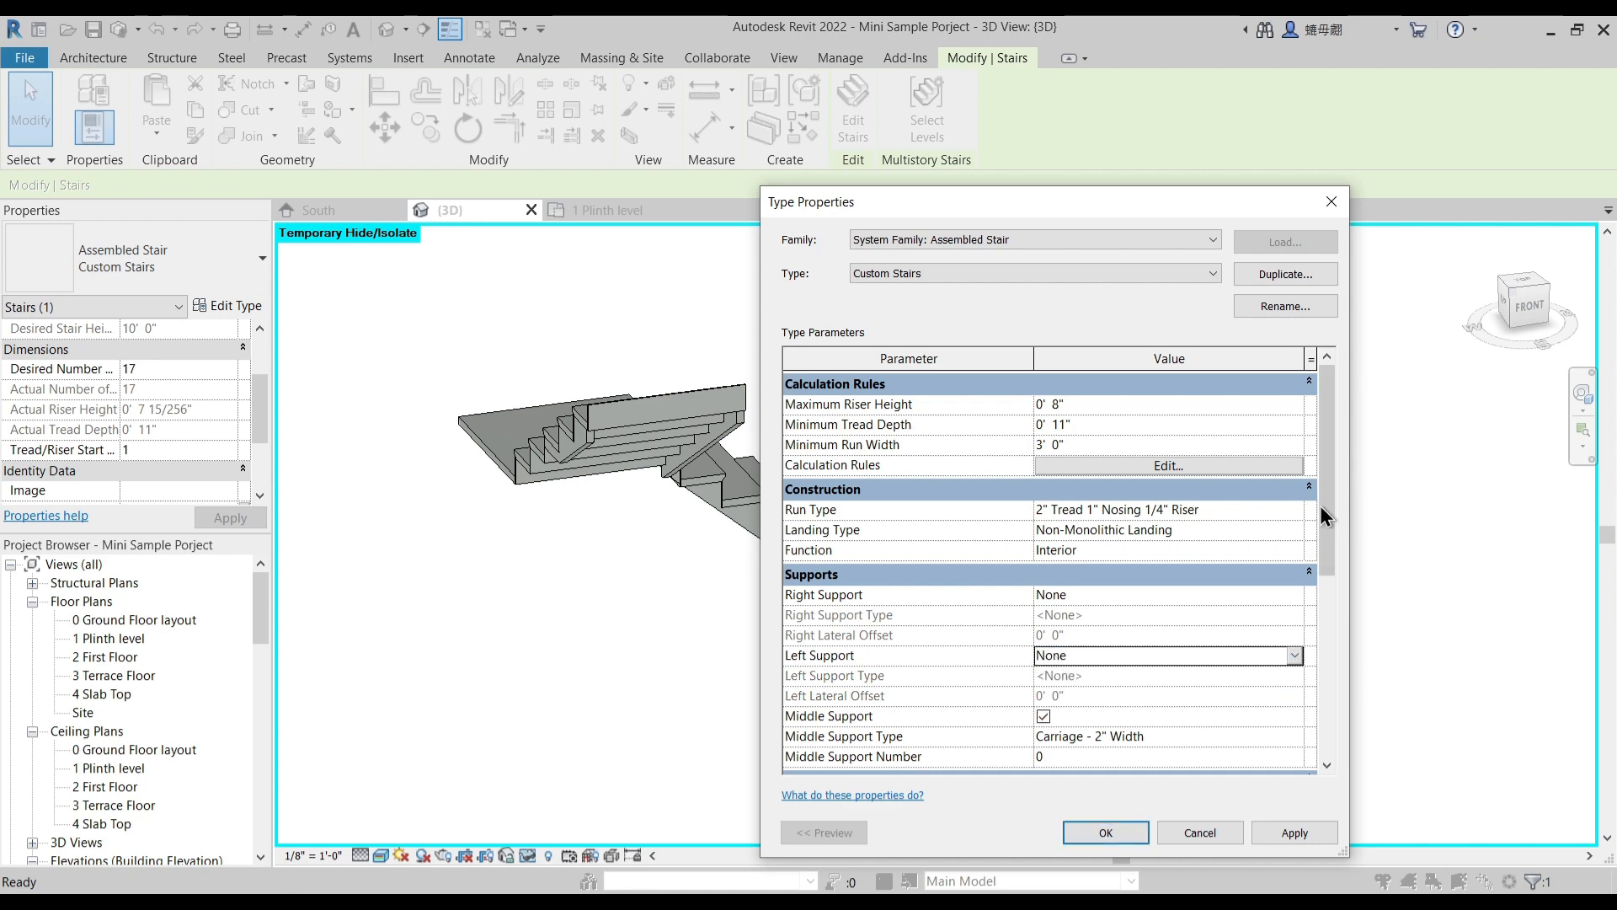
# - Switch the Custom Stairs run type to the Monolithic Run family's 3/4" Nosing type and apply the stair type changes
pyautogui.click(1292, 508)
pyautogui.click(1292, 509)
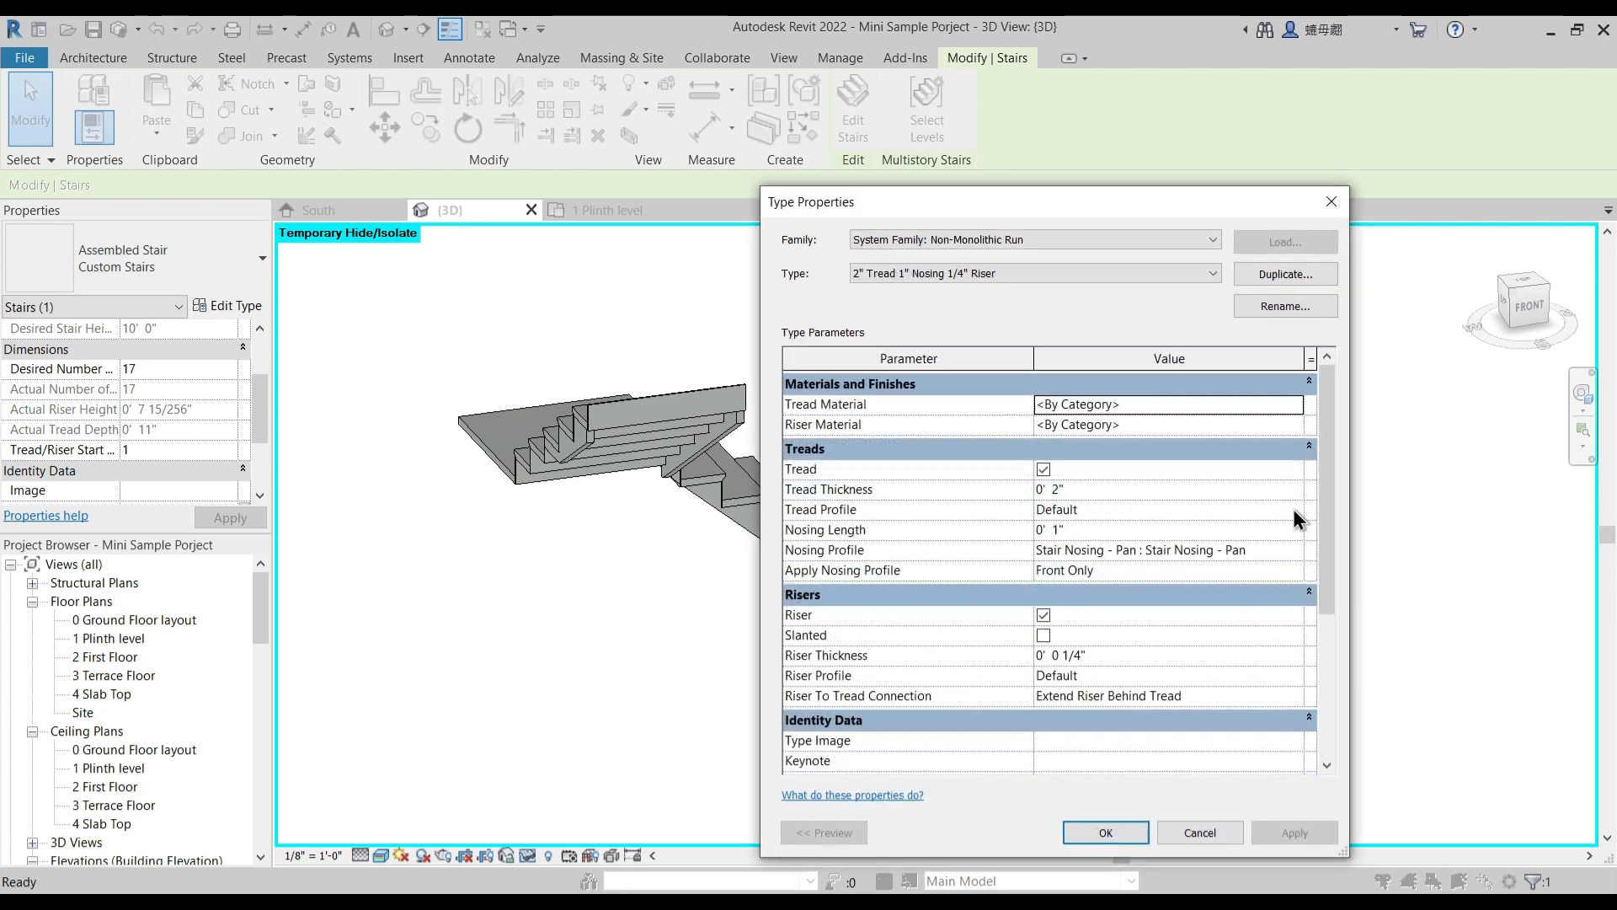
pyautogui.click(952, 274)
pyautogui.click(945, 240)
pyautogui.click(944, 240)
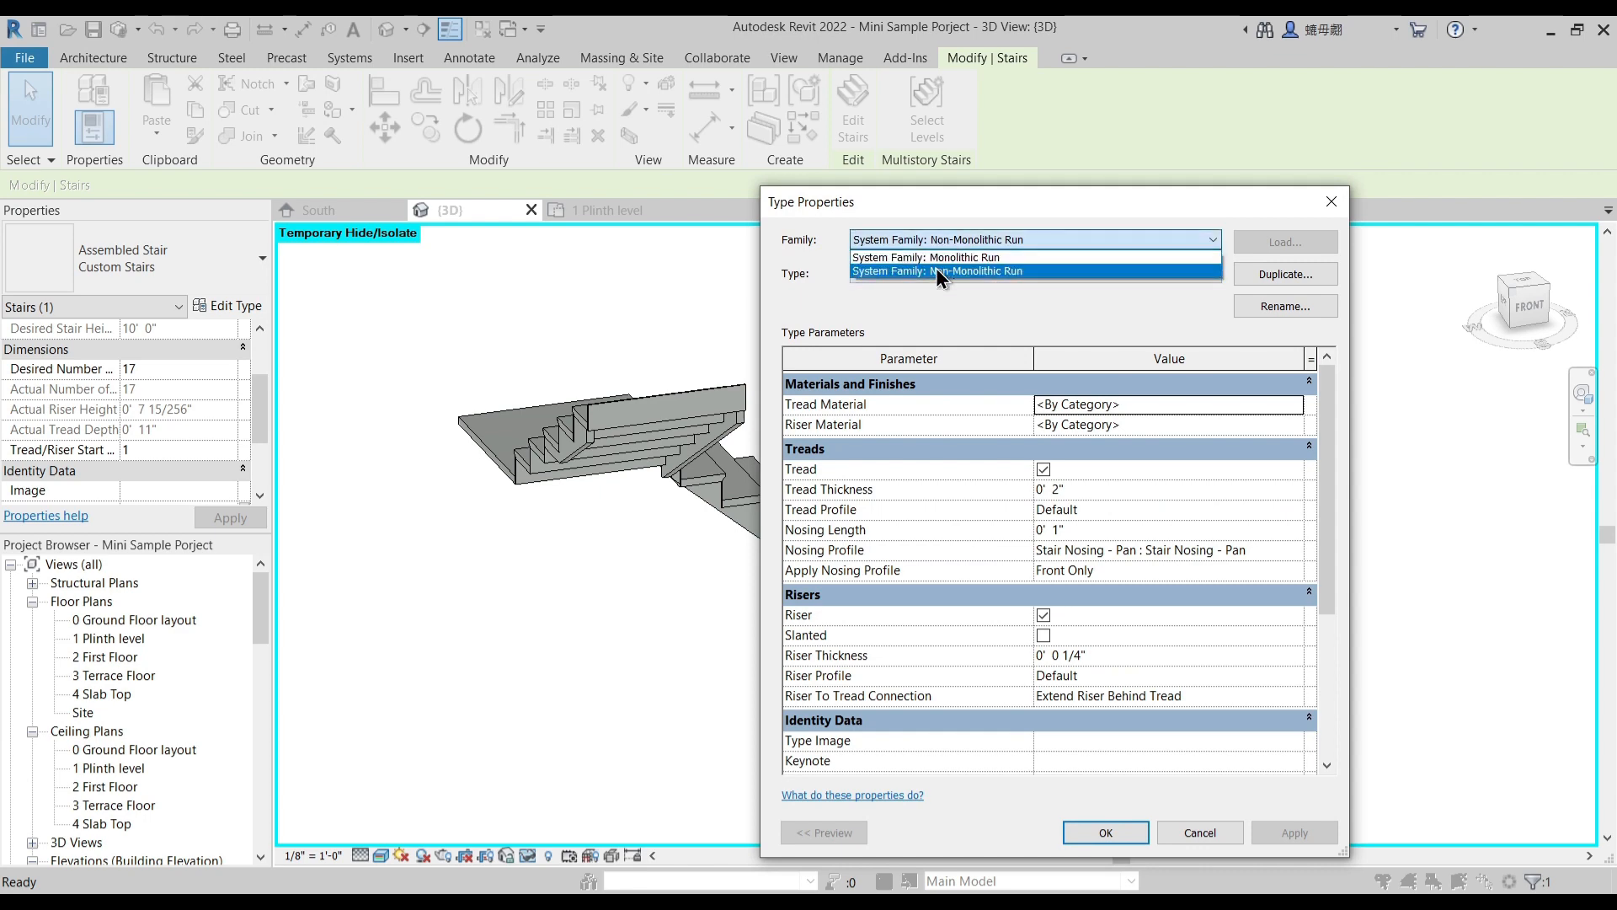
pyautogui.click(936, 260)
pyautogui.click(1124, 830)
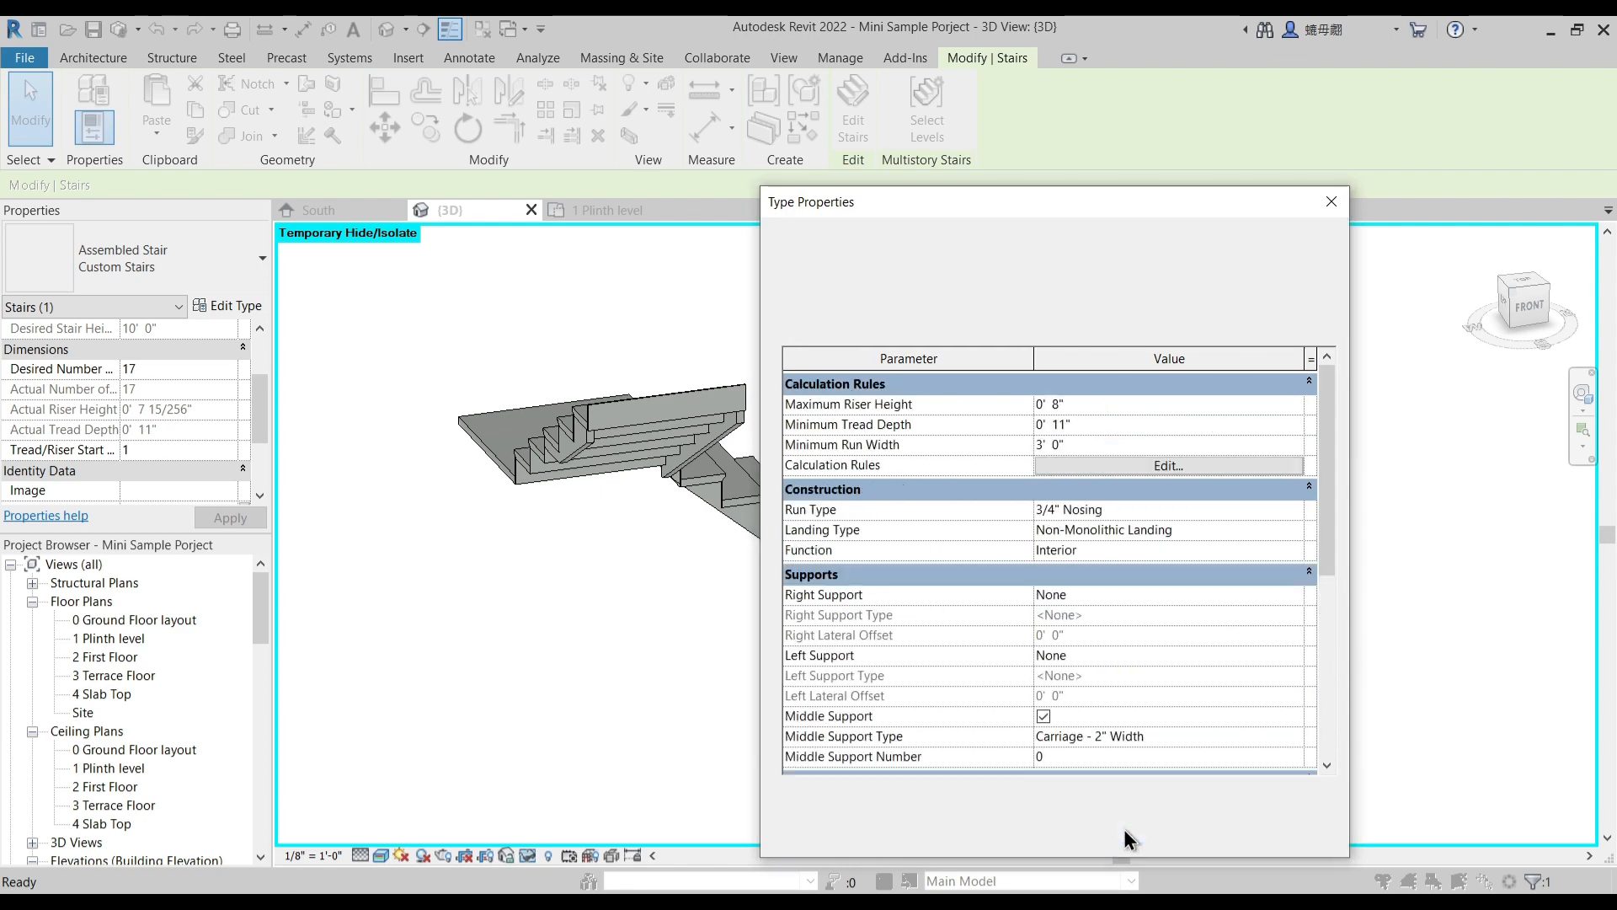
pyautogui.click(1098, 832)
# - Inspect the stair in 3D and reset the temporary isolation to show the whole house again
pyautogui.click(732, 603)
pyautogui.keyDown('shift'); pyautogui.moveTo(751, 666); pyautogui.dragTo(983, 599, button='middle'); pyautogui.keyUp('shift')
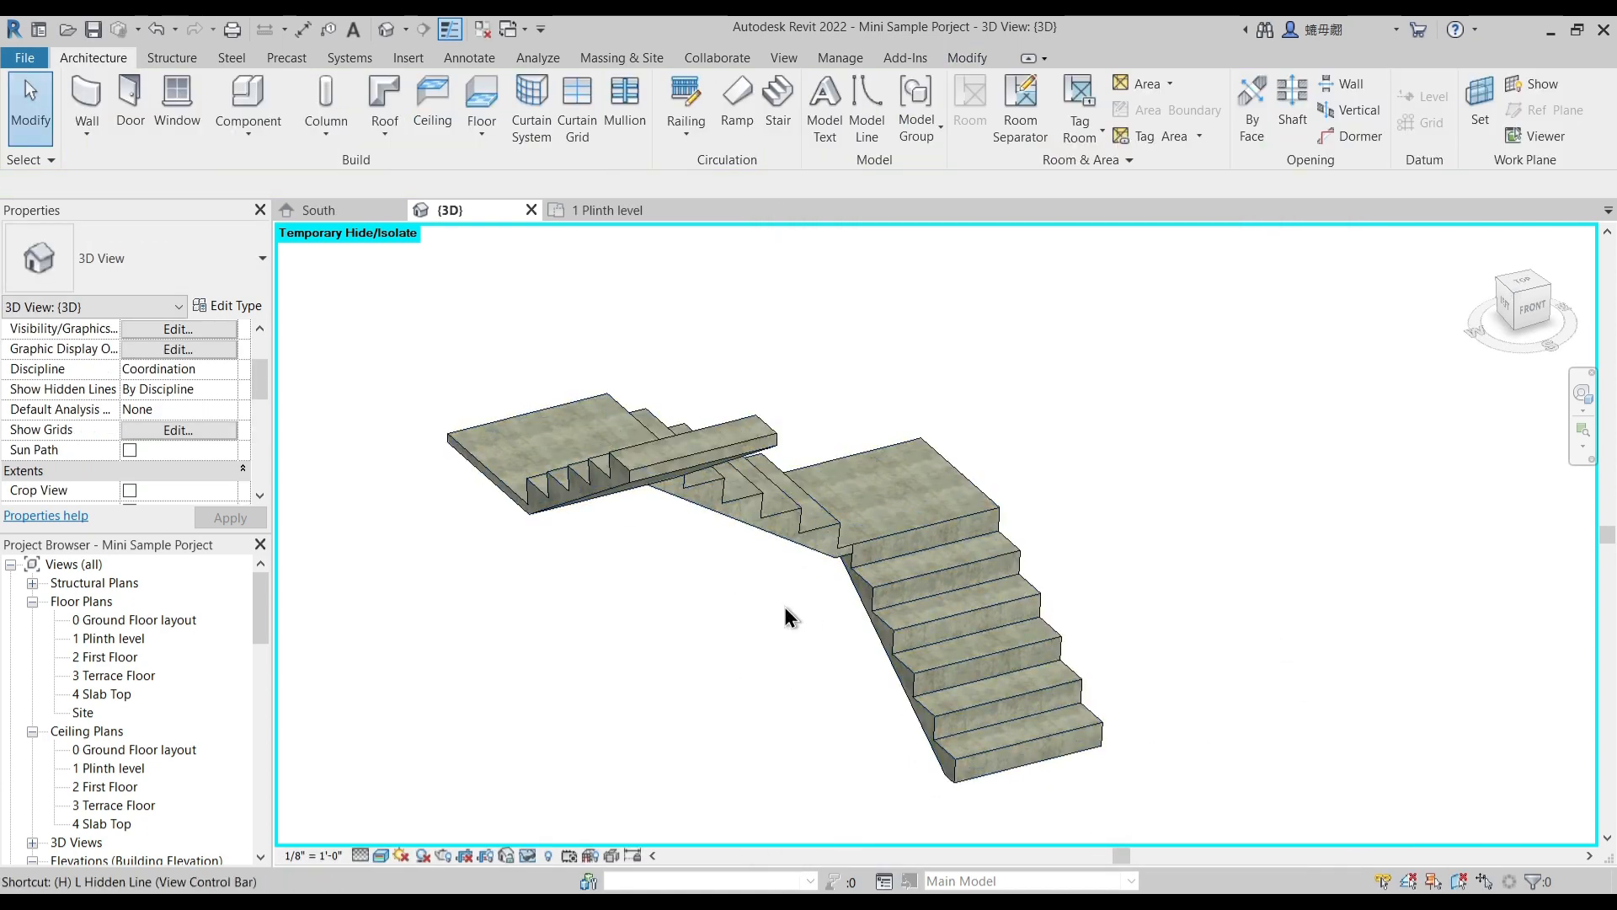
pyautogui.press('h')
pyautogui.press('r')
pyautogui.scroll(-1, 785, 610)
pyautogui.keyDown('shift'); pyautogui.moveTo(785, 619); pyautogui.dragTo(765, 570, button='middle'); pyautogui.keyUp('shift')
pyautogui.scroll(-2, 765, 569)
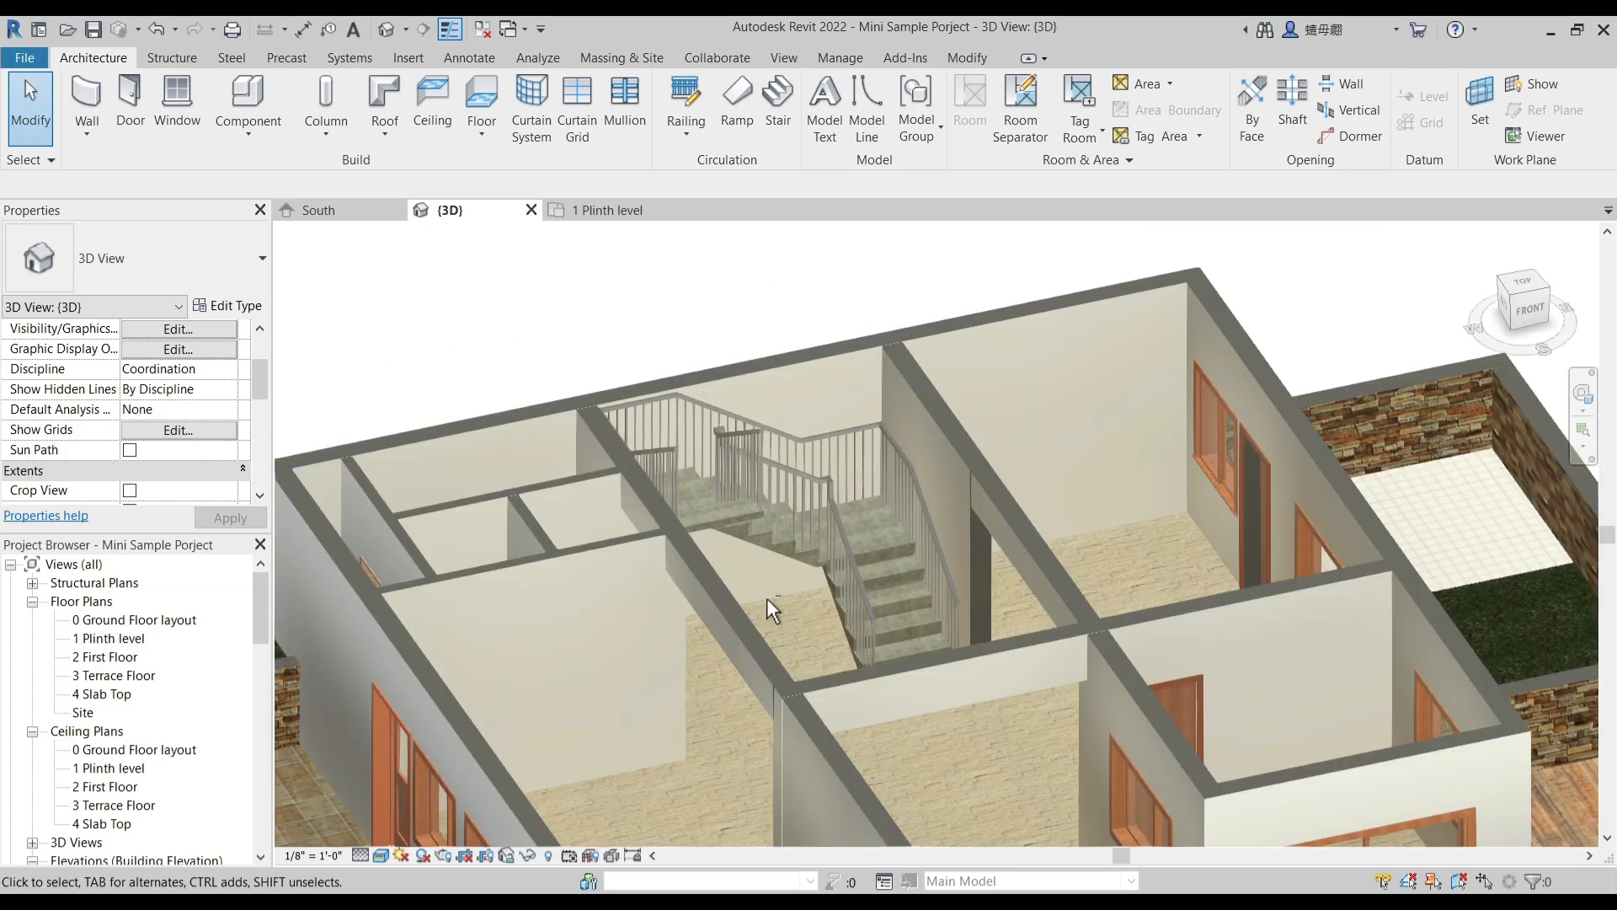
# - Return to the 1 Plinth level plan and open the English-Imperial library's Furniture folder for loading families
pyautogui.click(599, 210)
pyautogui.scroll(-3, 747, 633)
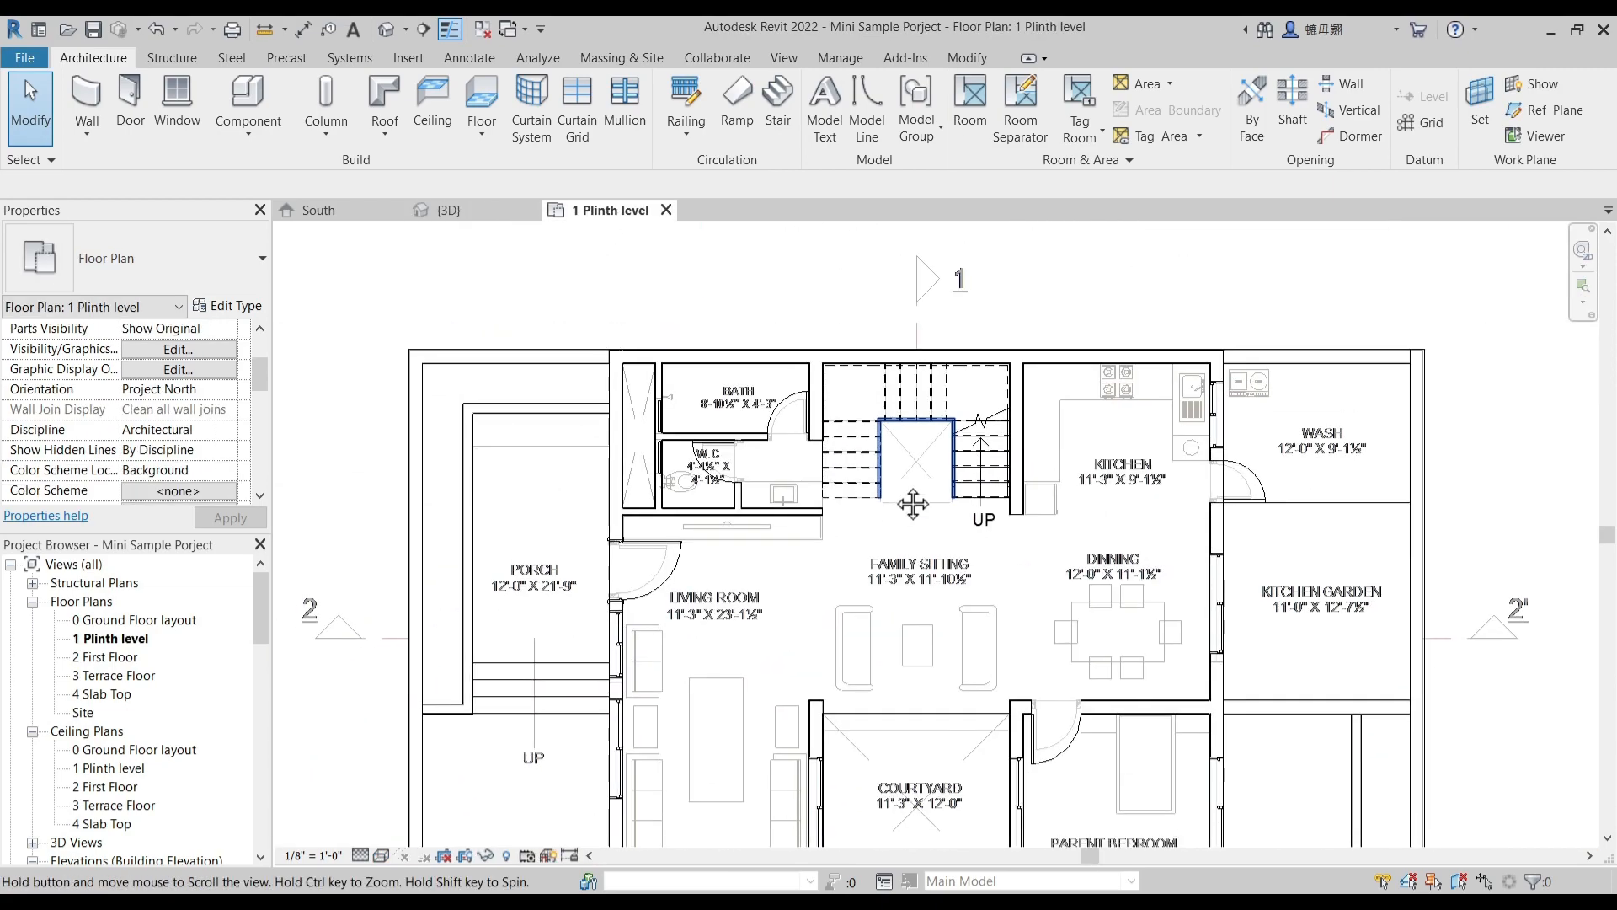
pyautogui.moveTo(863, 627); pyautogui.dragTo(738, 474, button='middle')
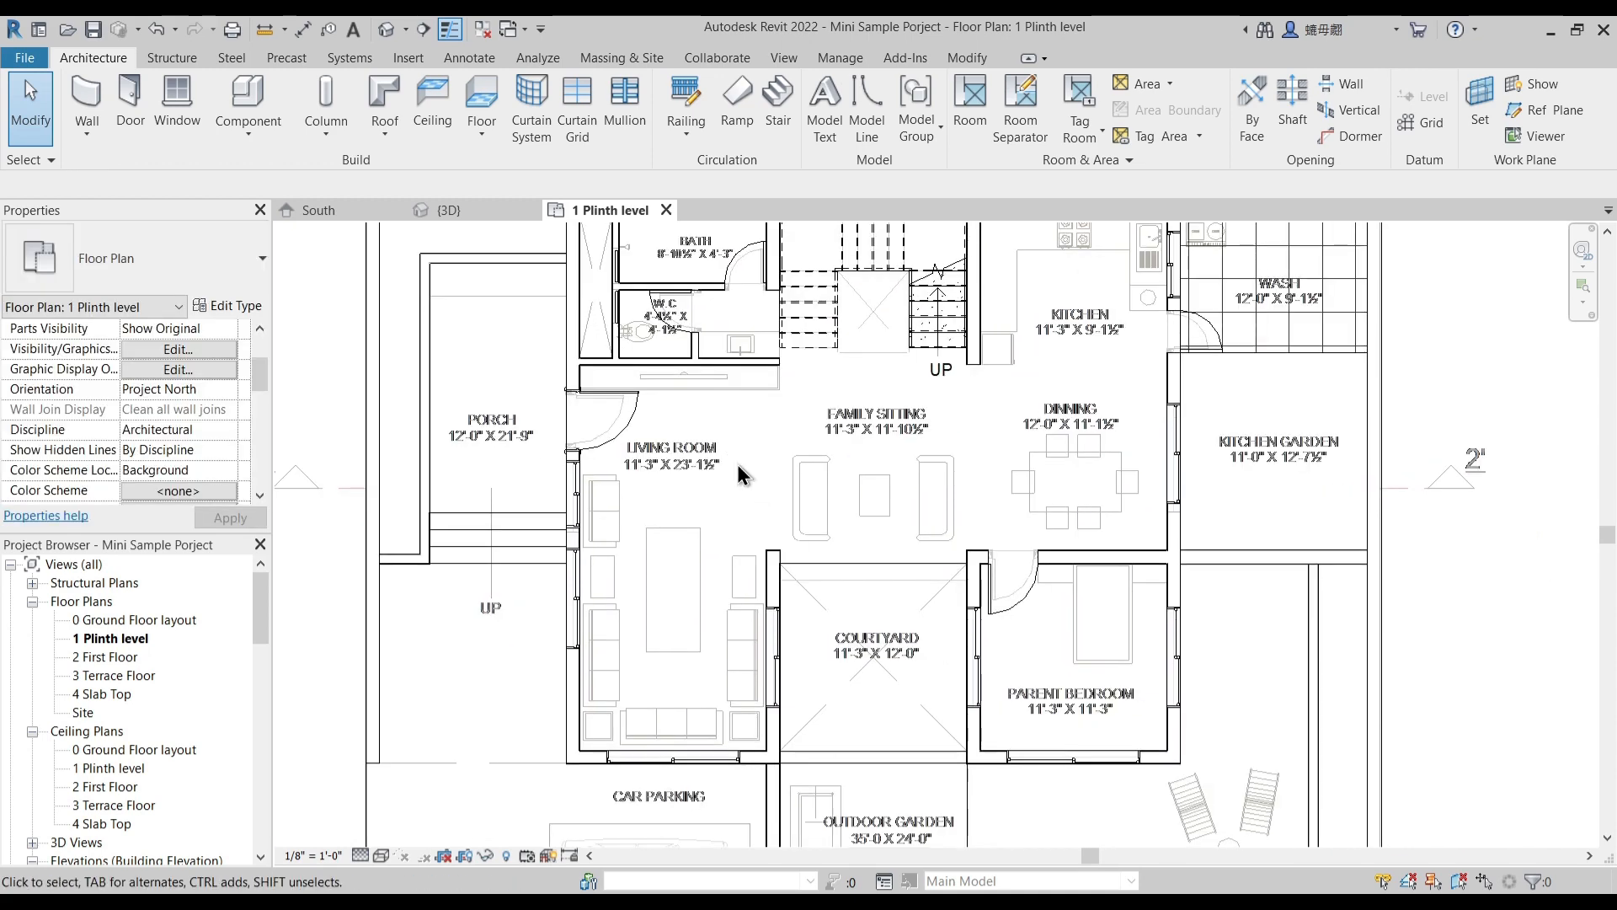
pyautogui.click(408, 58)
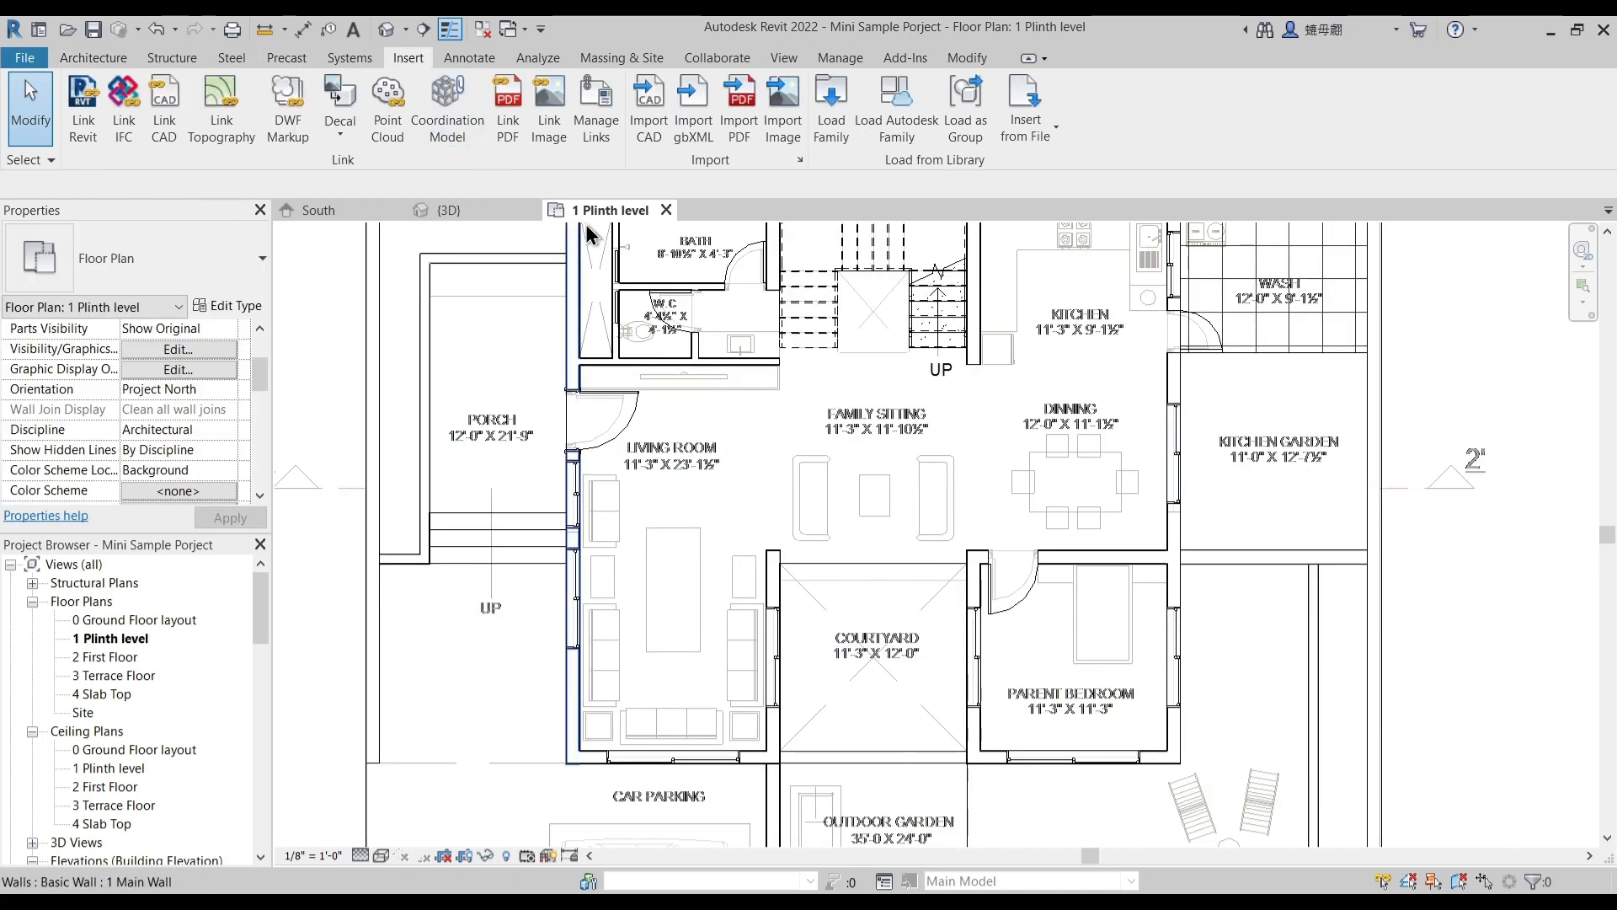
pyautogui.click(829, 126)
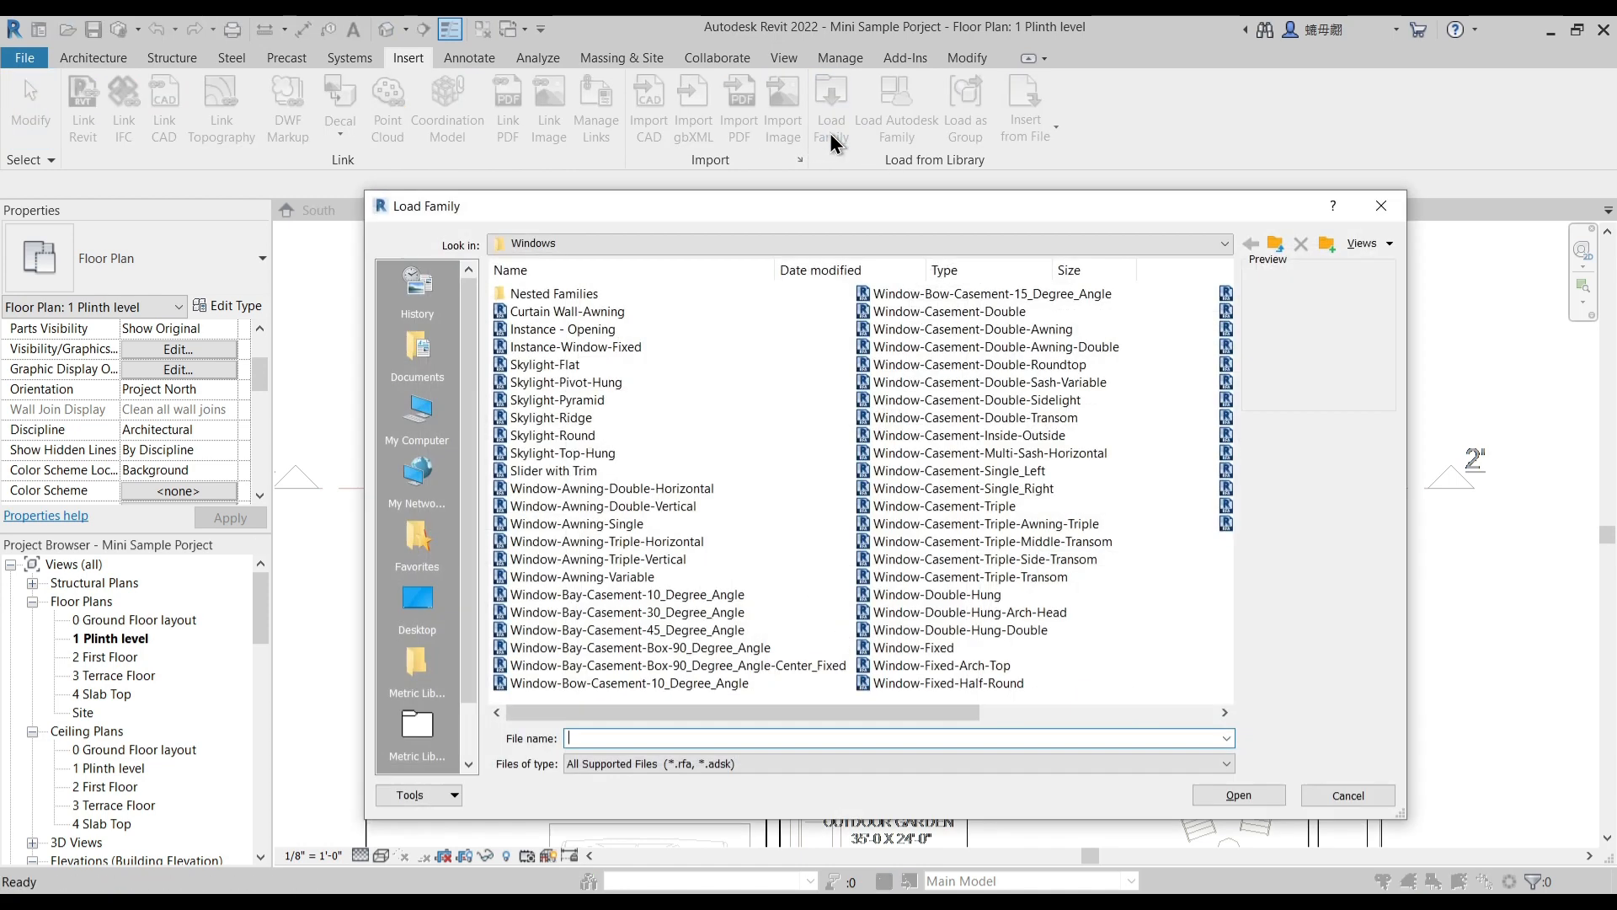
pyautogui.click(544, 243)
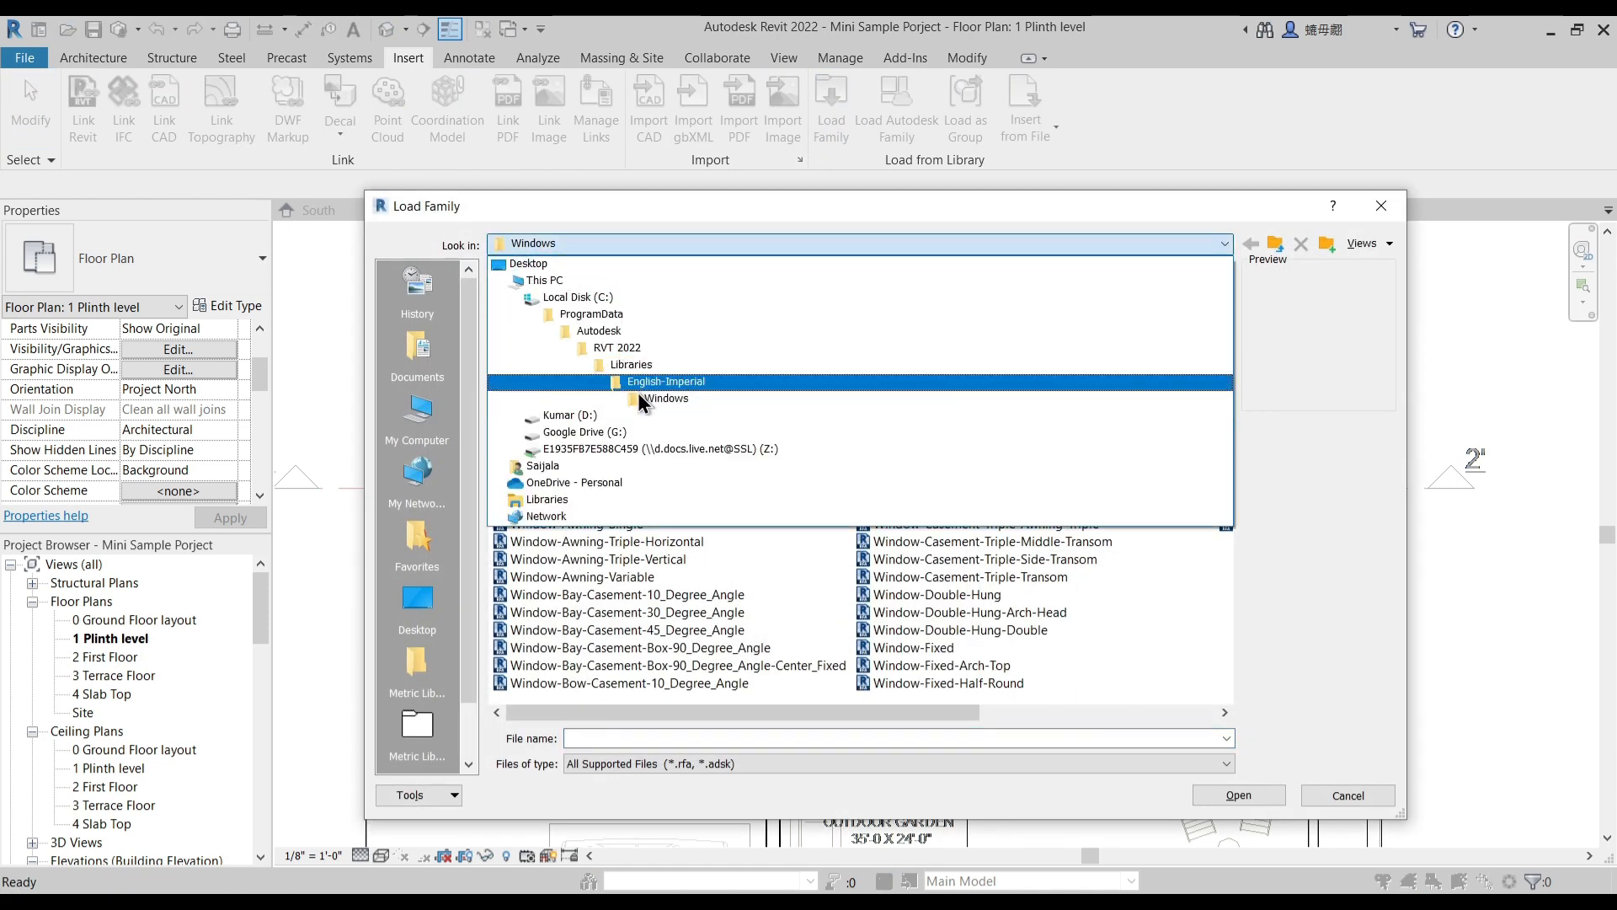
pyautogui.click(640, 384)
pyautogui.click(548, 544)
pyautogui.doubleClick(548, 544)
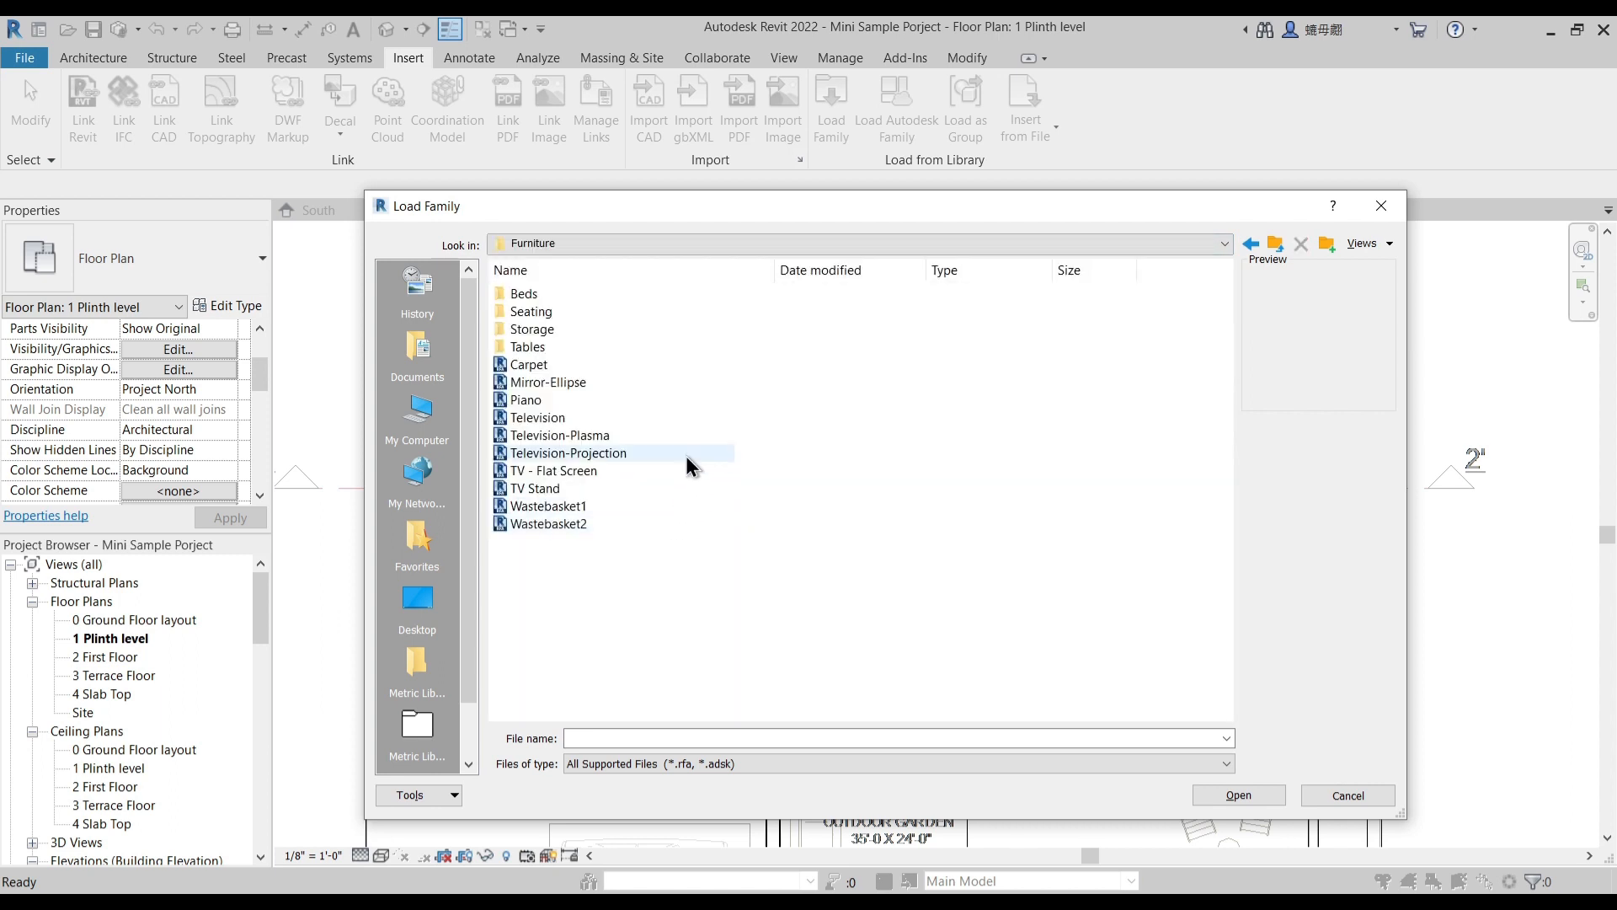
# - Preview the chair and couch families in the Furniture library's Seating folder
pyautogui.doubleClick(537, 311)
pyautogui.click(544, 312)
pyautogui.press('Down')
pyautogui.press('Down')
pyautogui.press('Down')
pyautogui.press('Down')
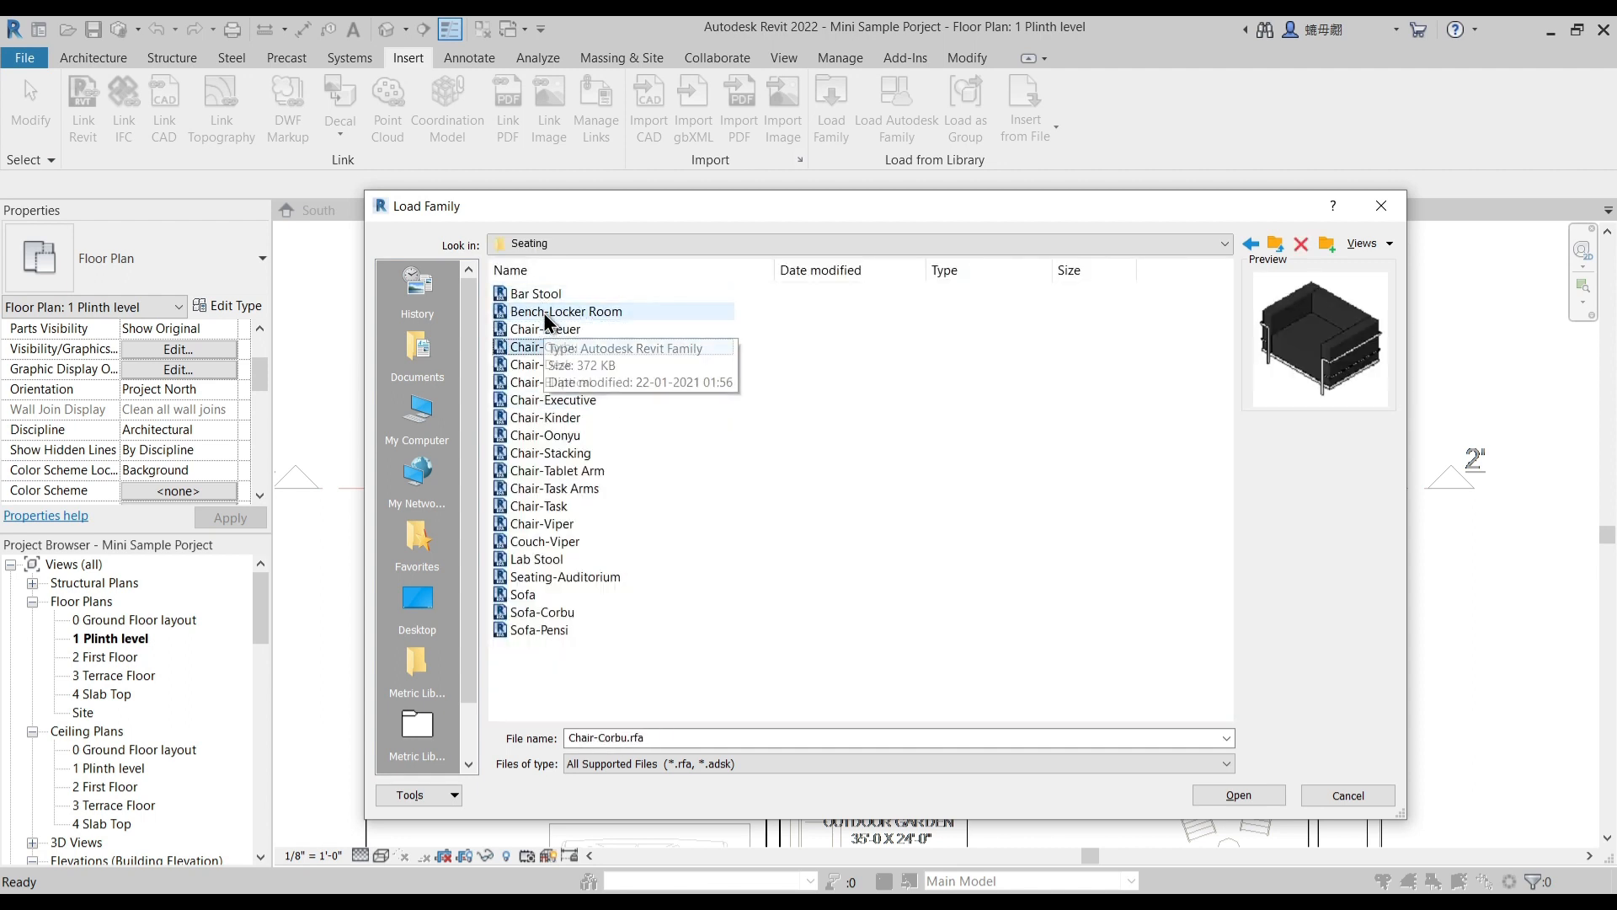
pyautogui.press('Down')
pyautogui.press('Down')
pyautogui.press('Down')
pyautogui.press('Down')
pyautogui.press('Down')
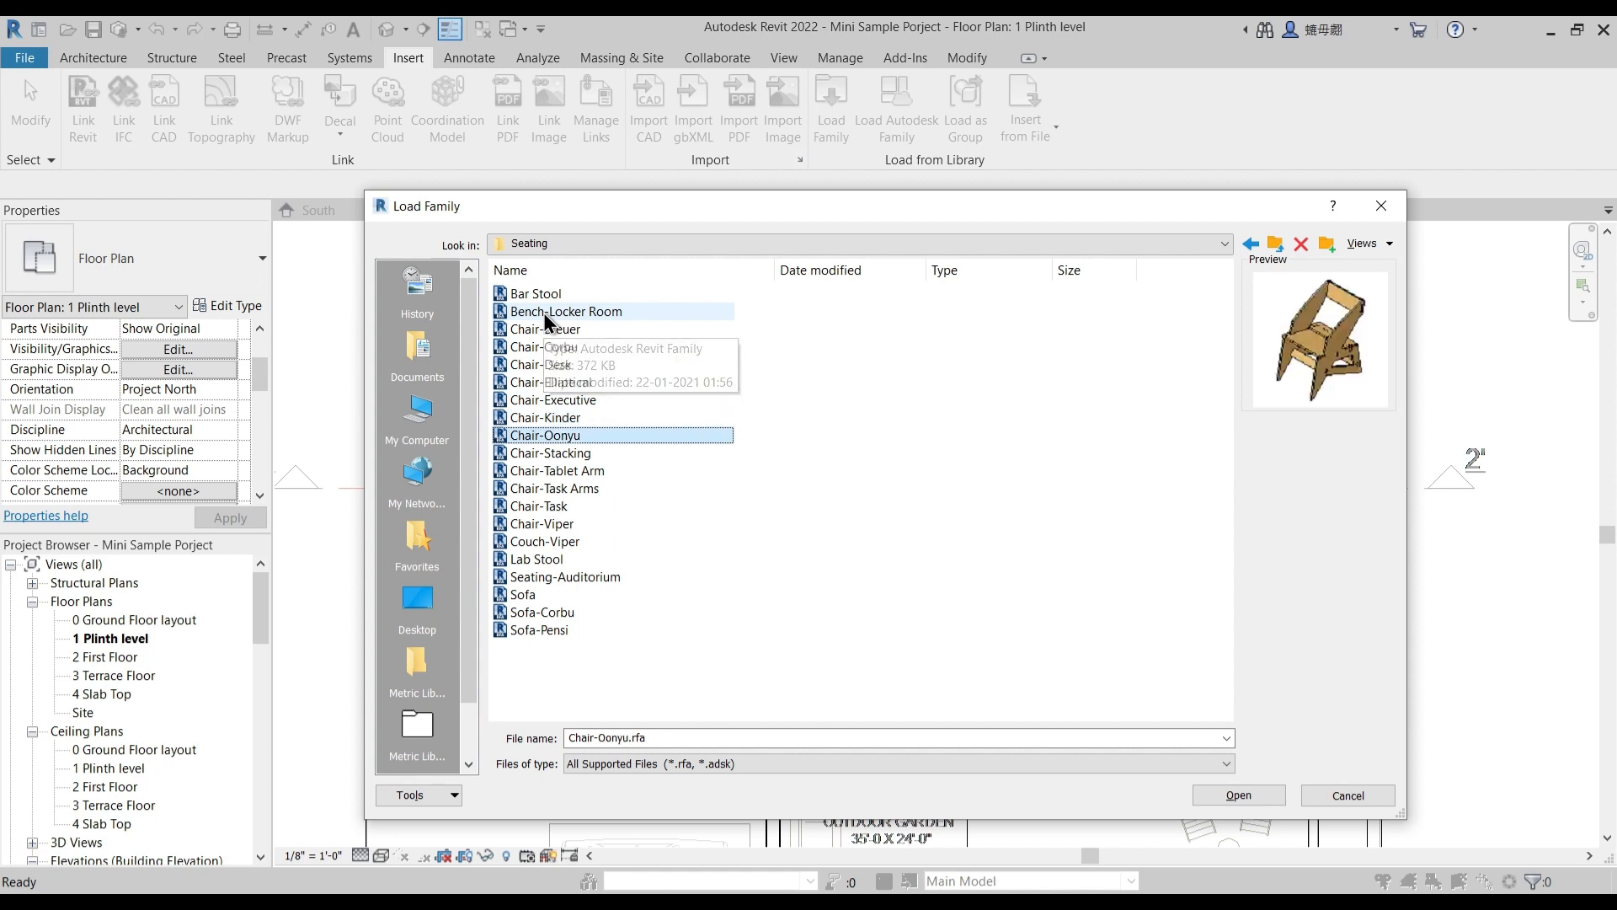
pyautogui.press('Down')
pyautogui.press('Down')
pyautogui.press('Down')
pyautogui.press('Down')
pyautogui.press('Down')
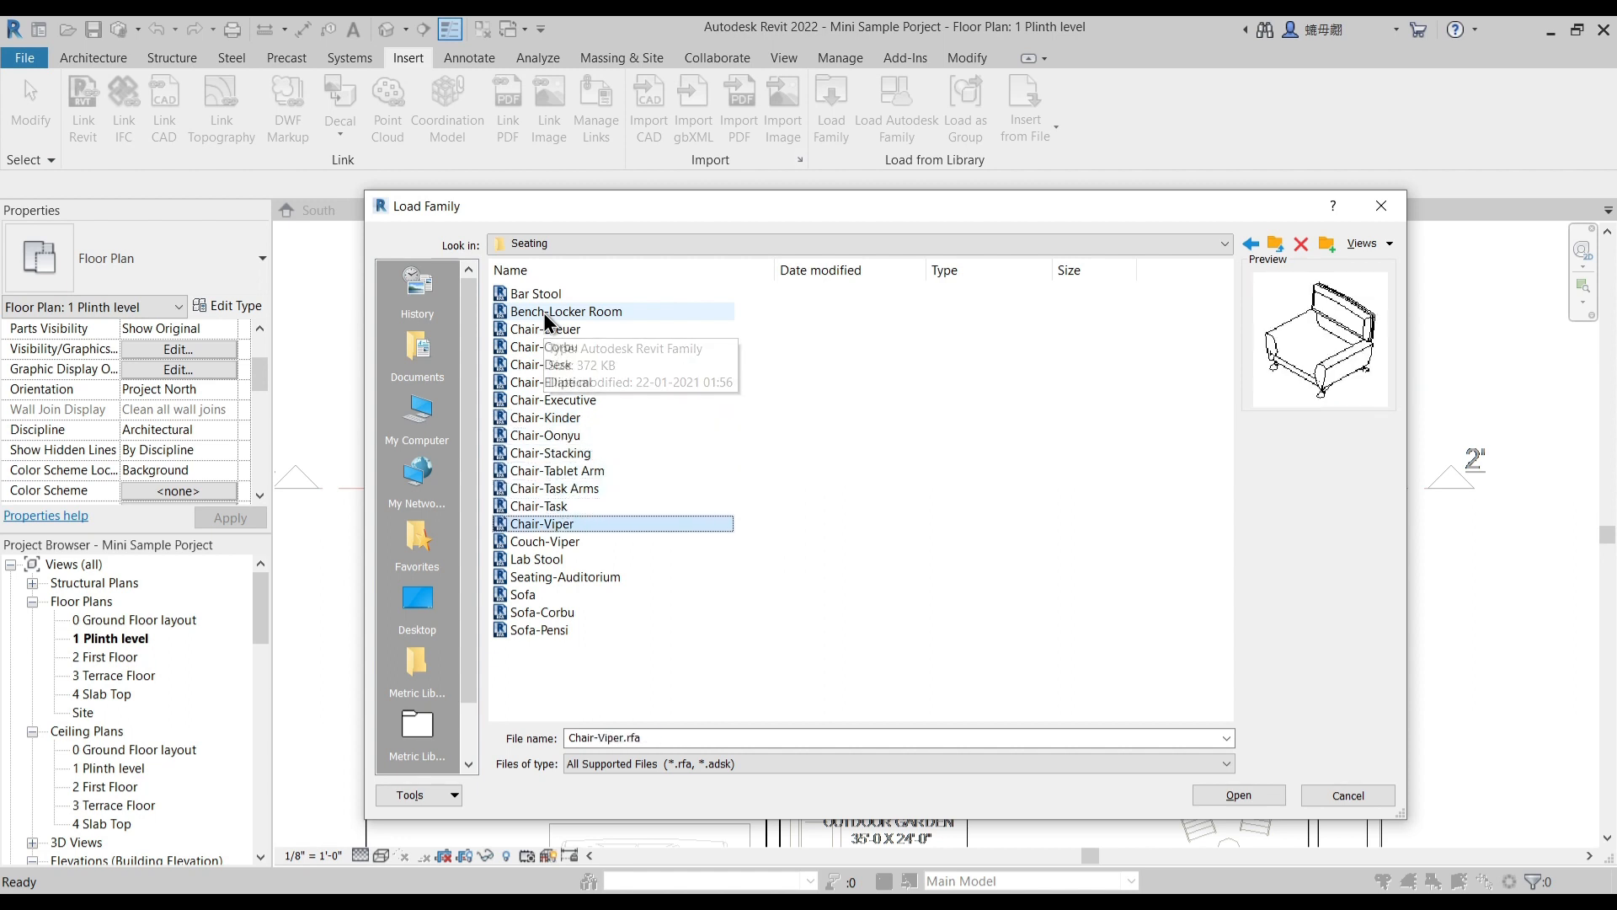
pyautogui.press('Up')
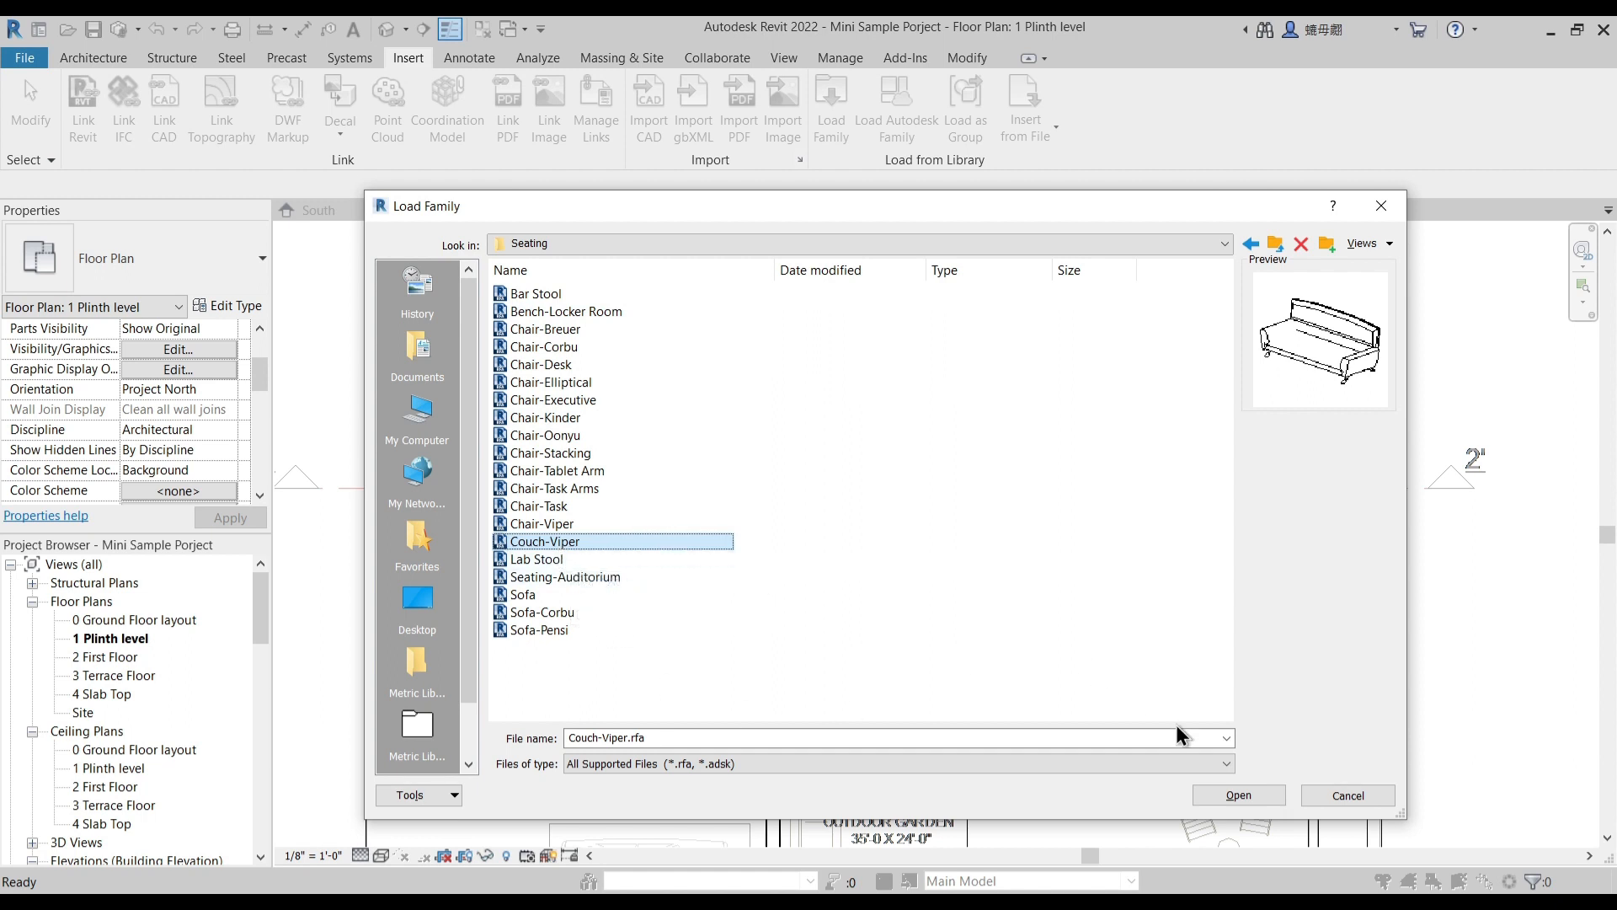
# - Load the Couch-Viper, Sofa, Sofa-Corbu and Sofa-Pensi families into the project
pyautogui.click(538, 559)
pyautogui.click(544, 577)
pyautogui.click(542, 594)
pyautogui.click(539, 611)
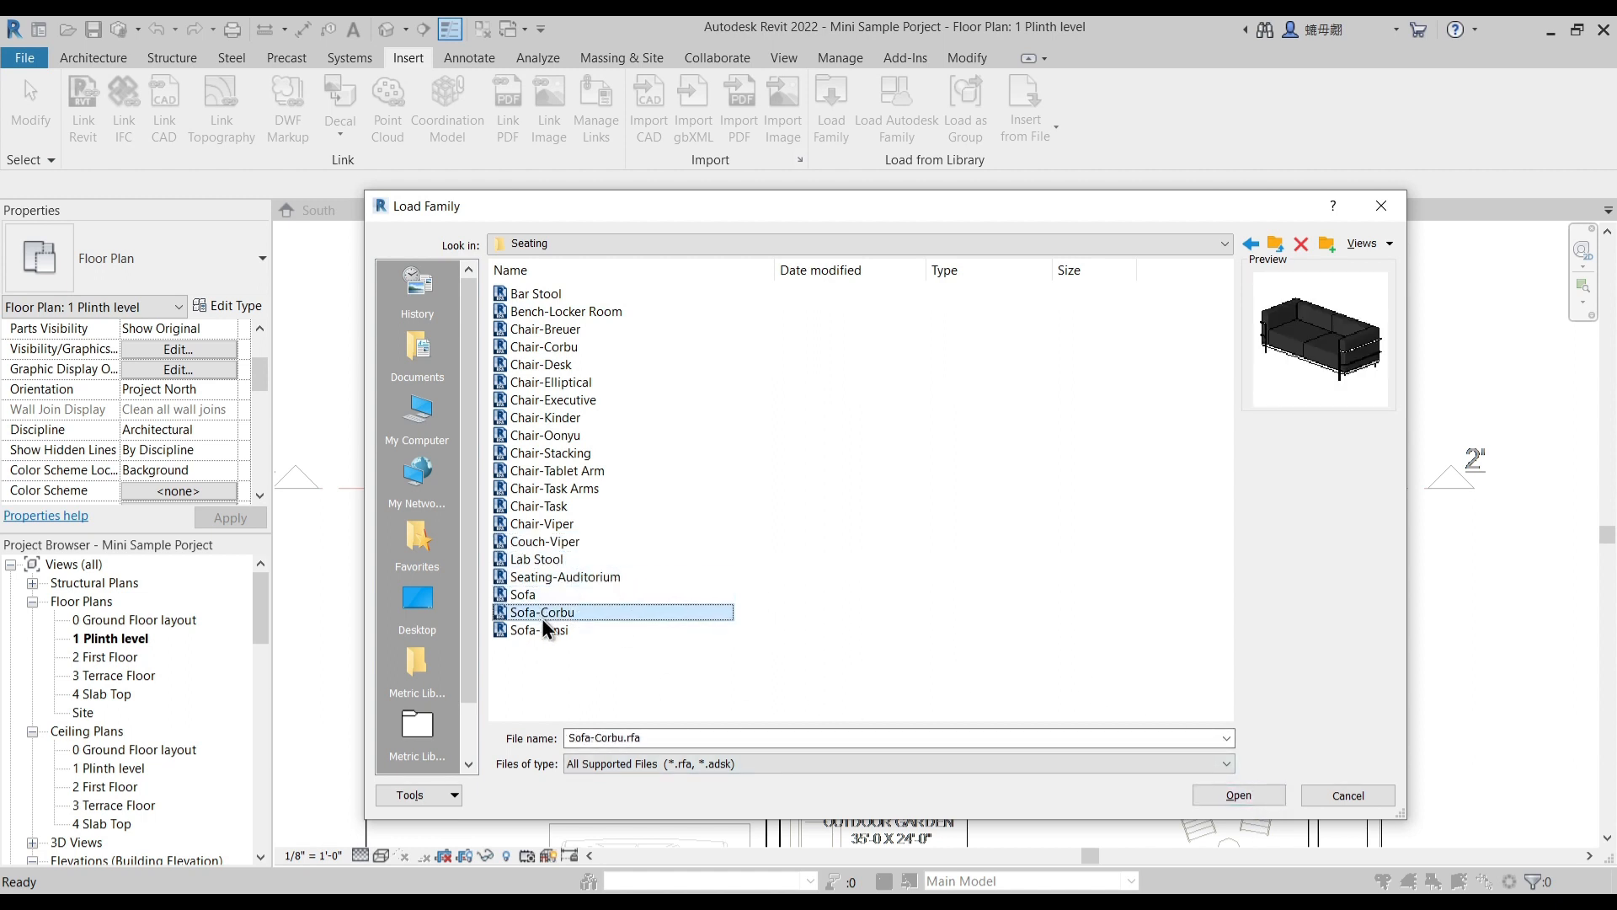
pyautogui.click(556, 543)
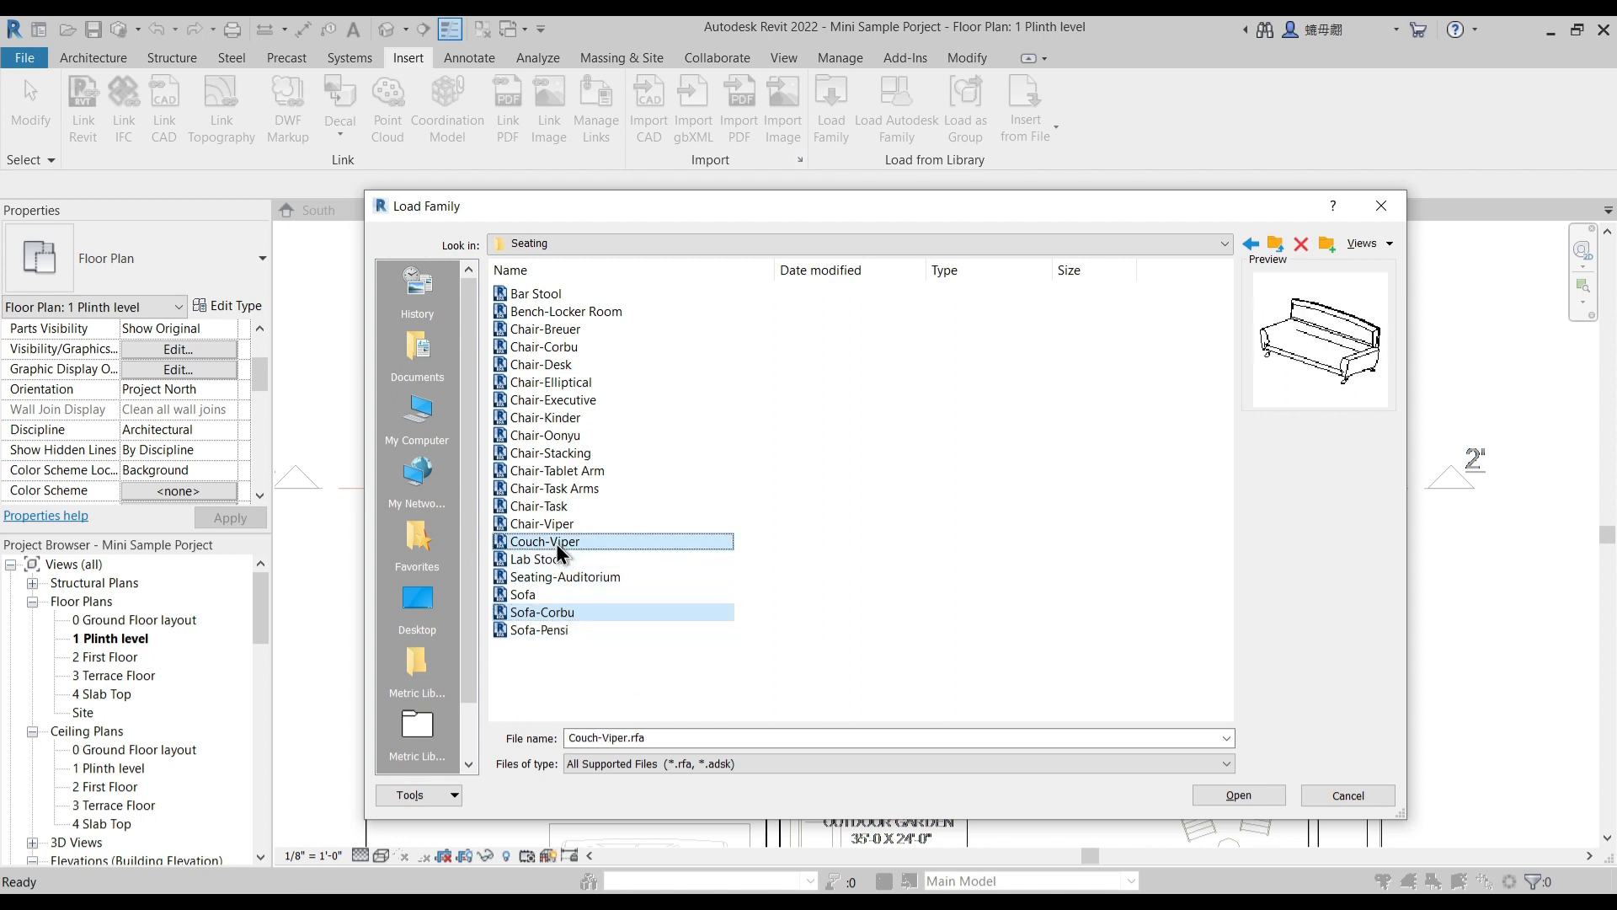
pyautogui.click(539, 630)
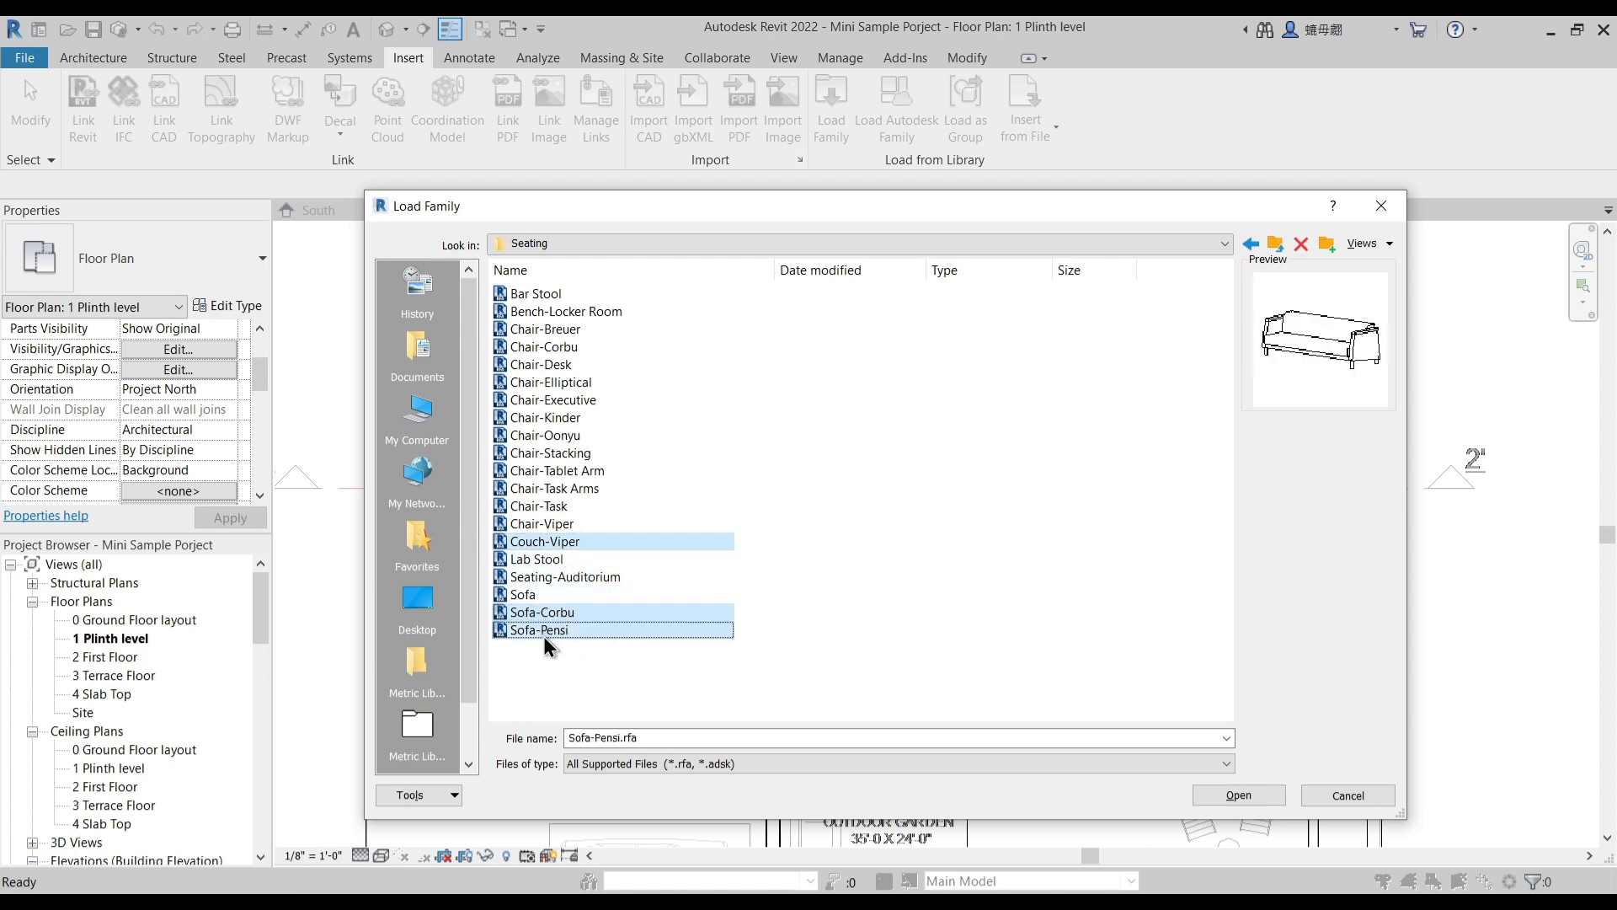
pyautogui.keyDown('ctrl'); pyautogui.click(530, 594); pyautogui.keyUp('ctrl')
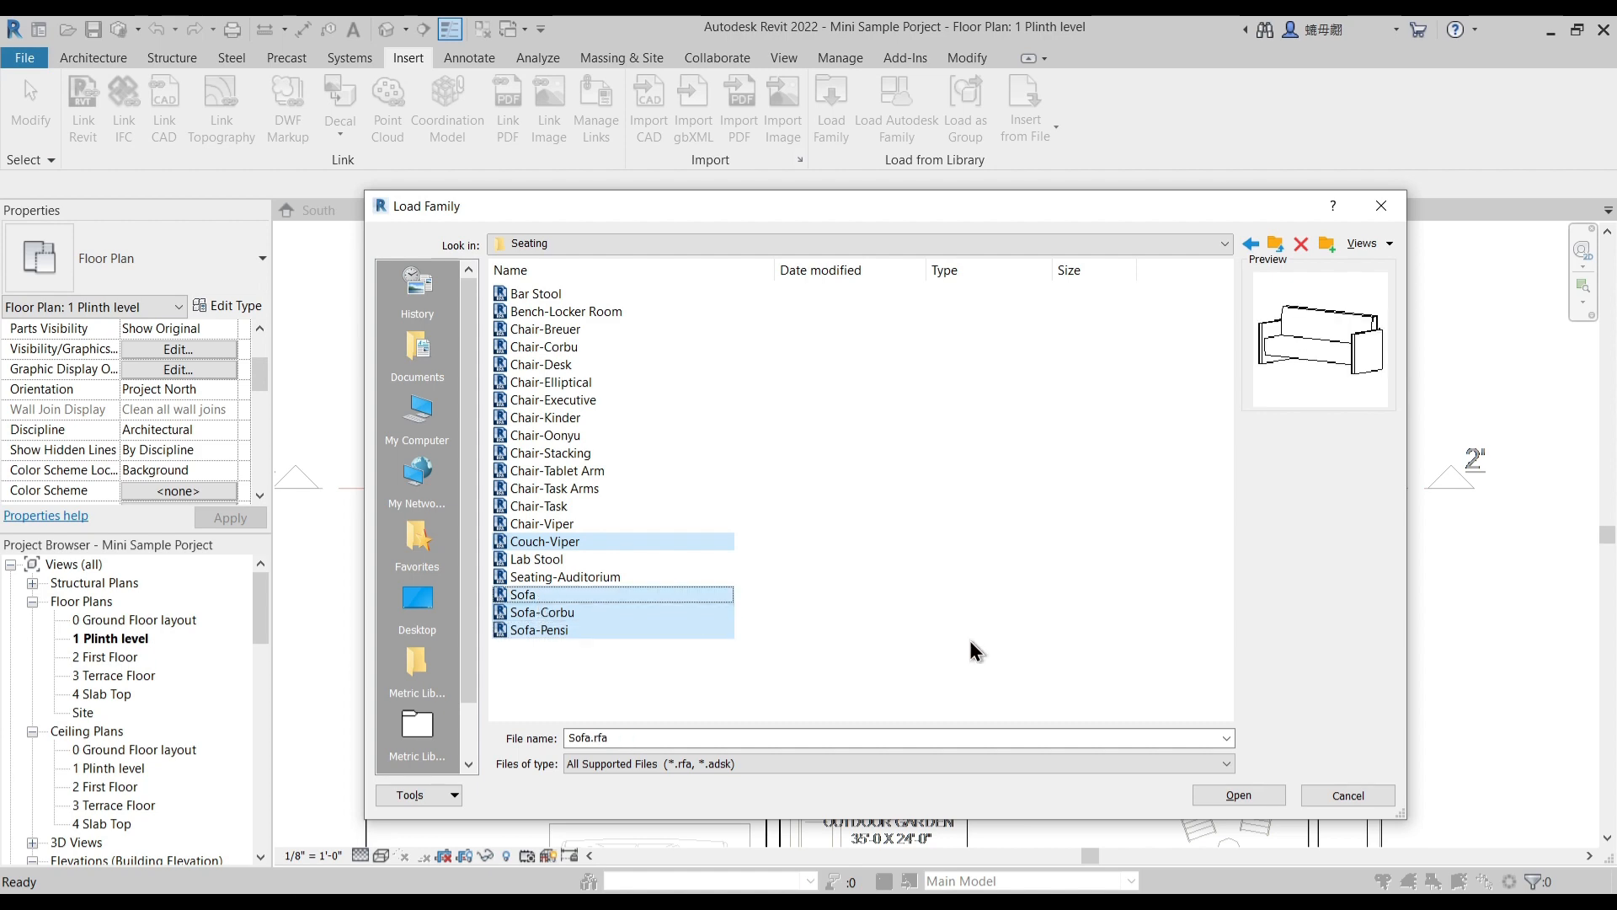
pyautogui.click(1244, 795)
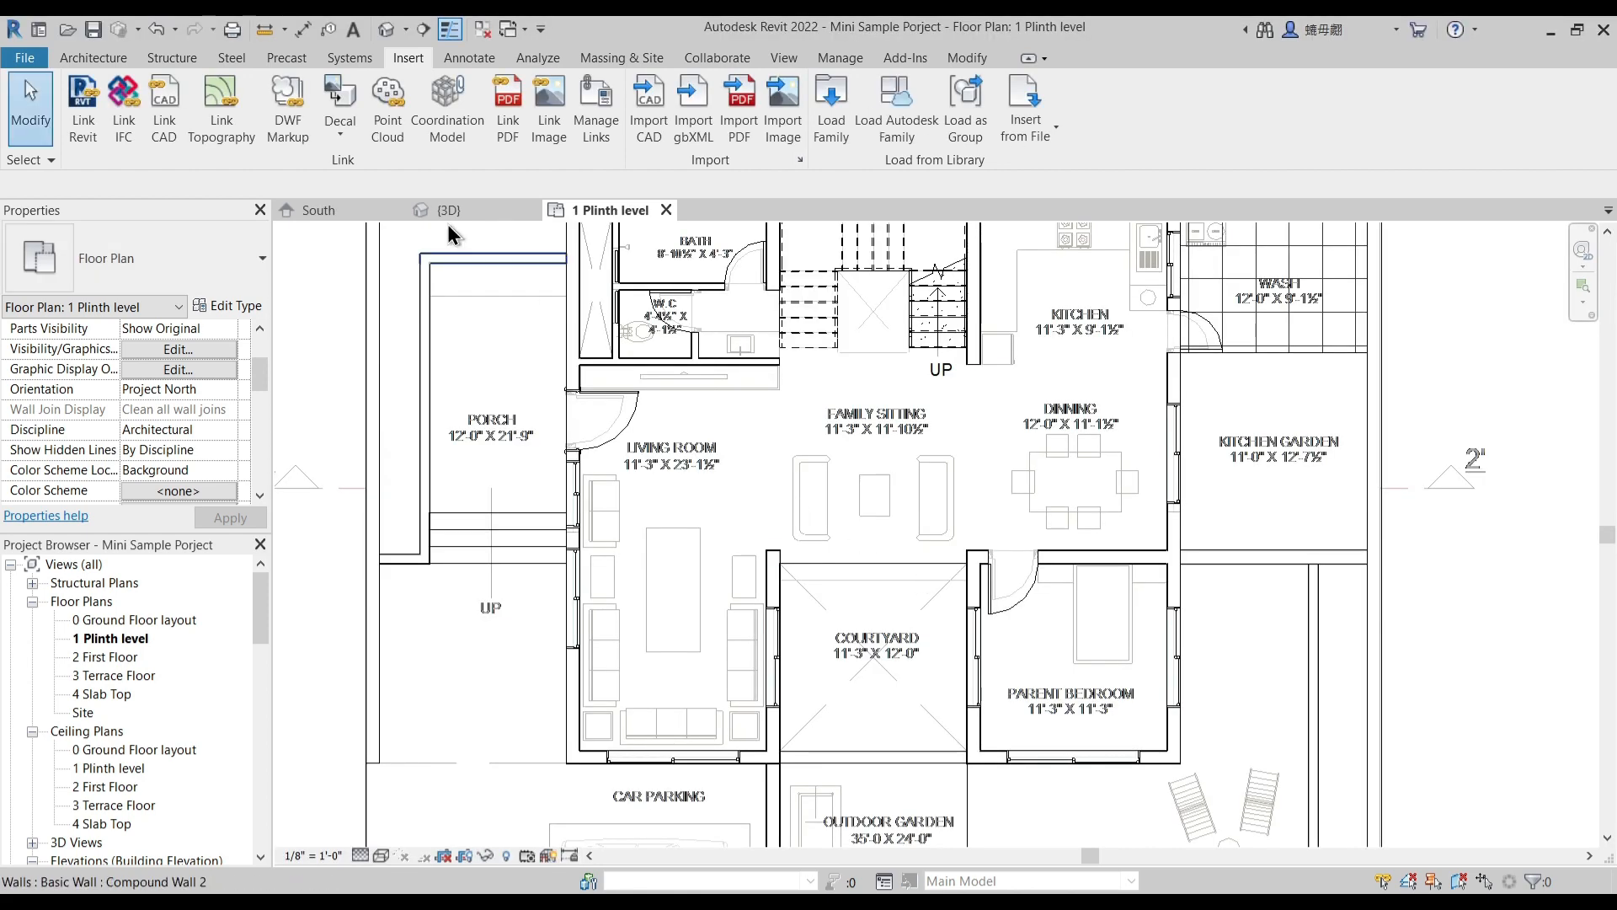
# - Load the Table-Dining Round w Chairs family from the Furniture library's Tables folder
pyautogui.click(831, 105)
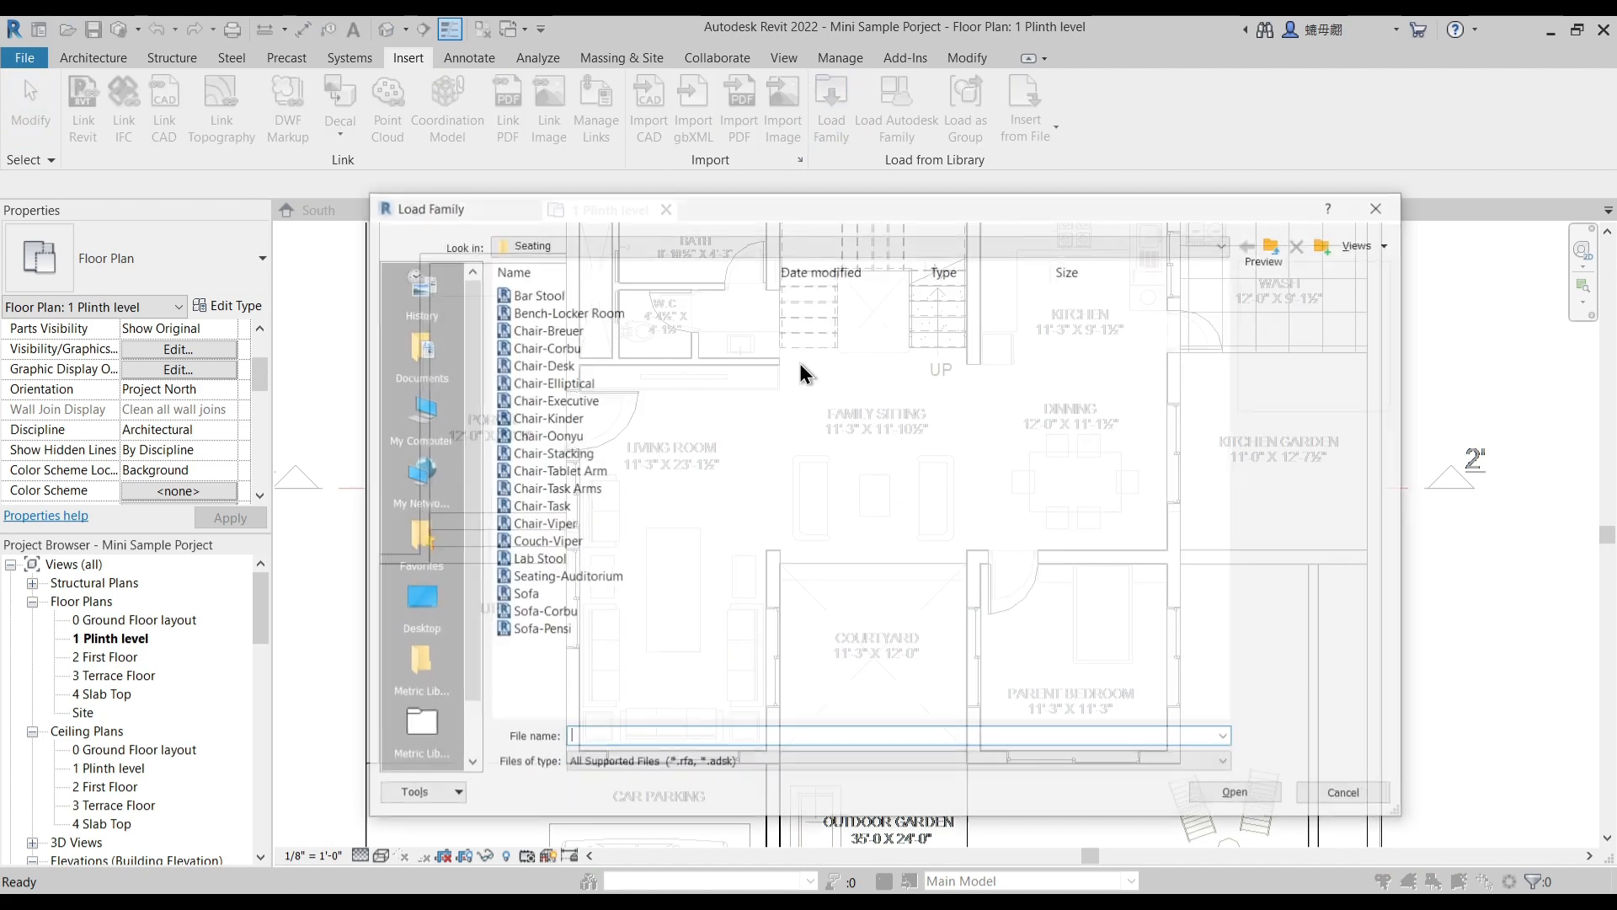
pyautogui.click(1276, 246)
pyautogui.doubleClick(536, 345)
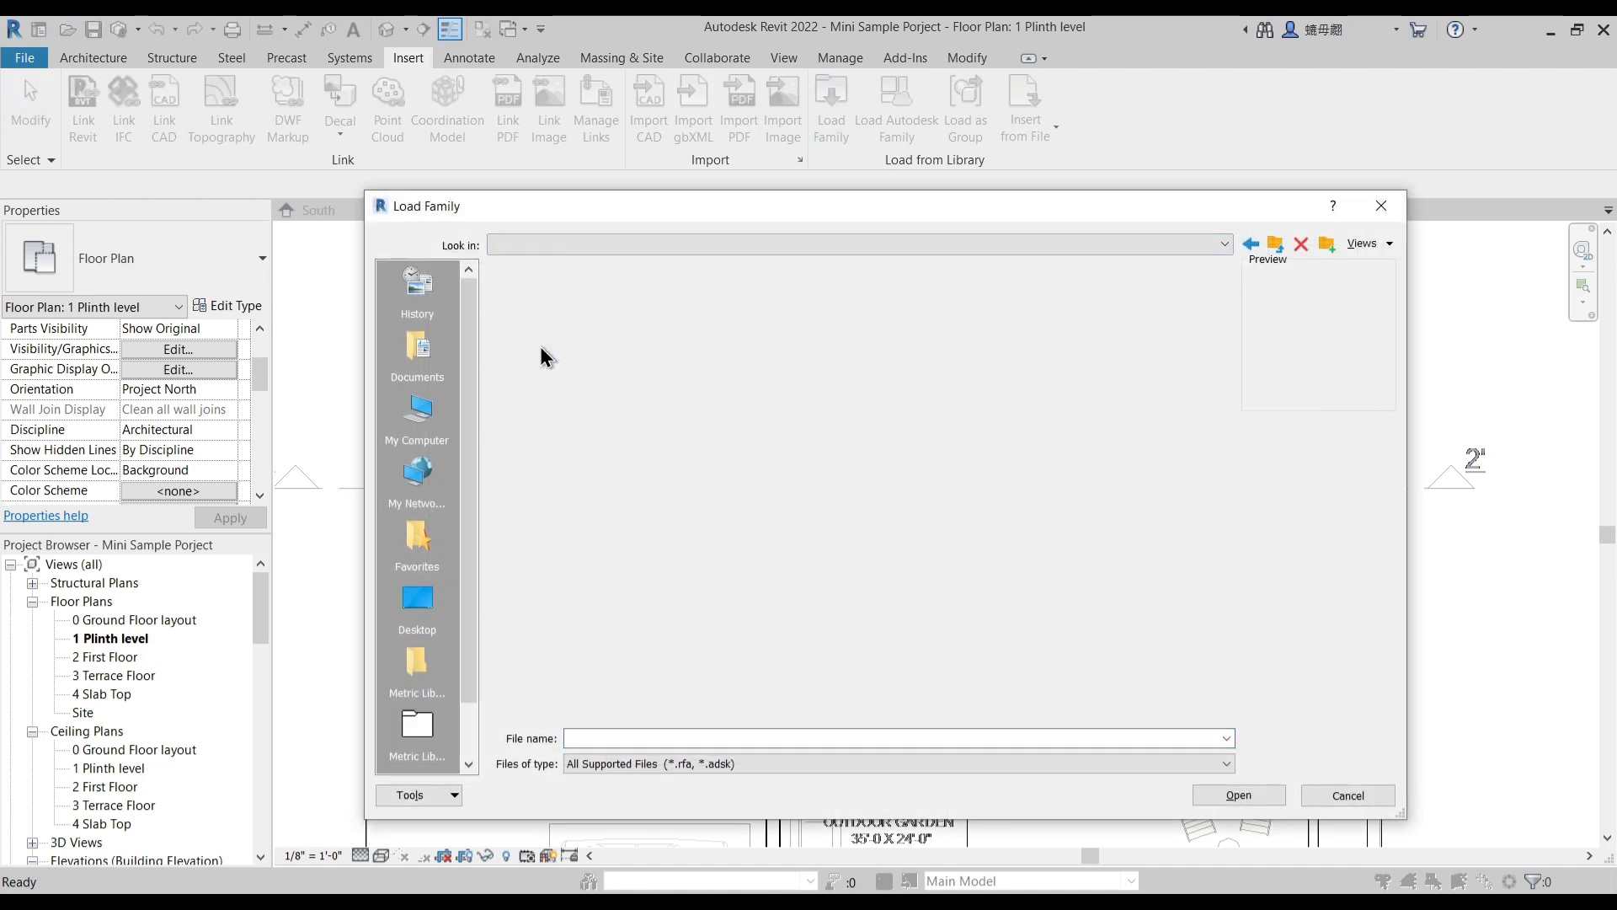
pyautogui.click(523, 294)
pyautogui.click(545, 329)
pyautogui.click(548, 417)
pyautogui.click(547, 506)
pyautogui.click(543, 541)
pyautogui.click(551, 507)
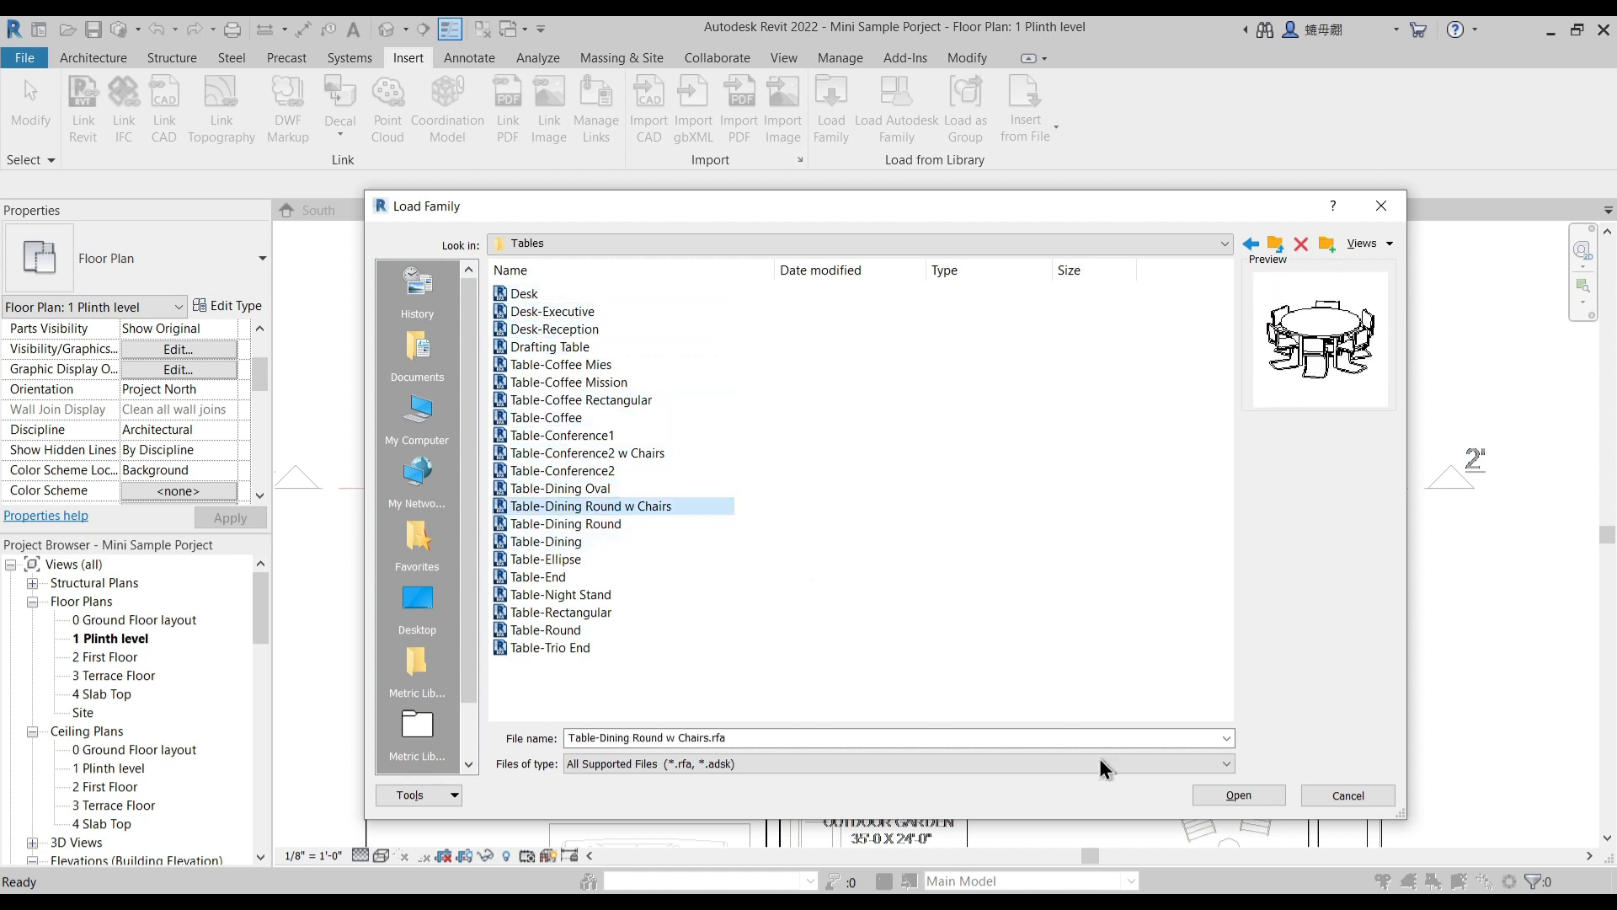
pyautogui.click(1238, 794)
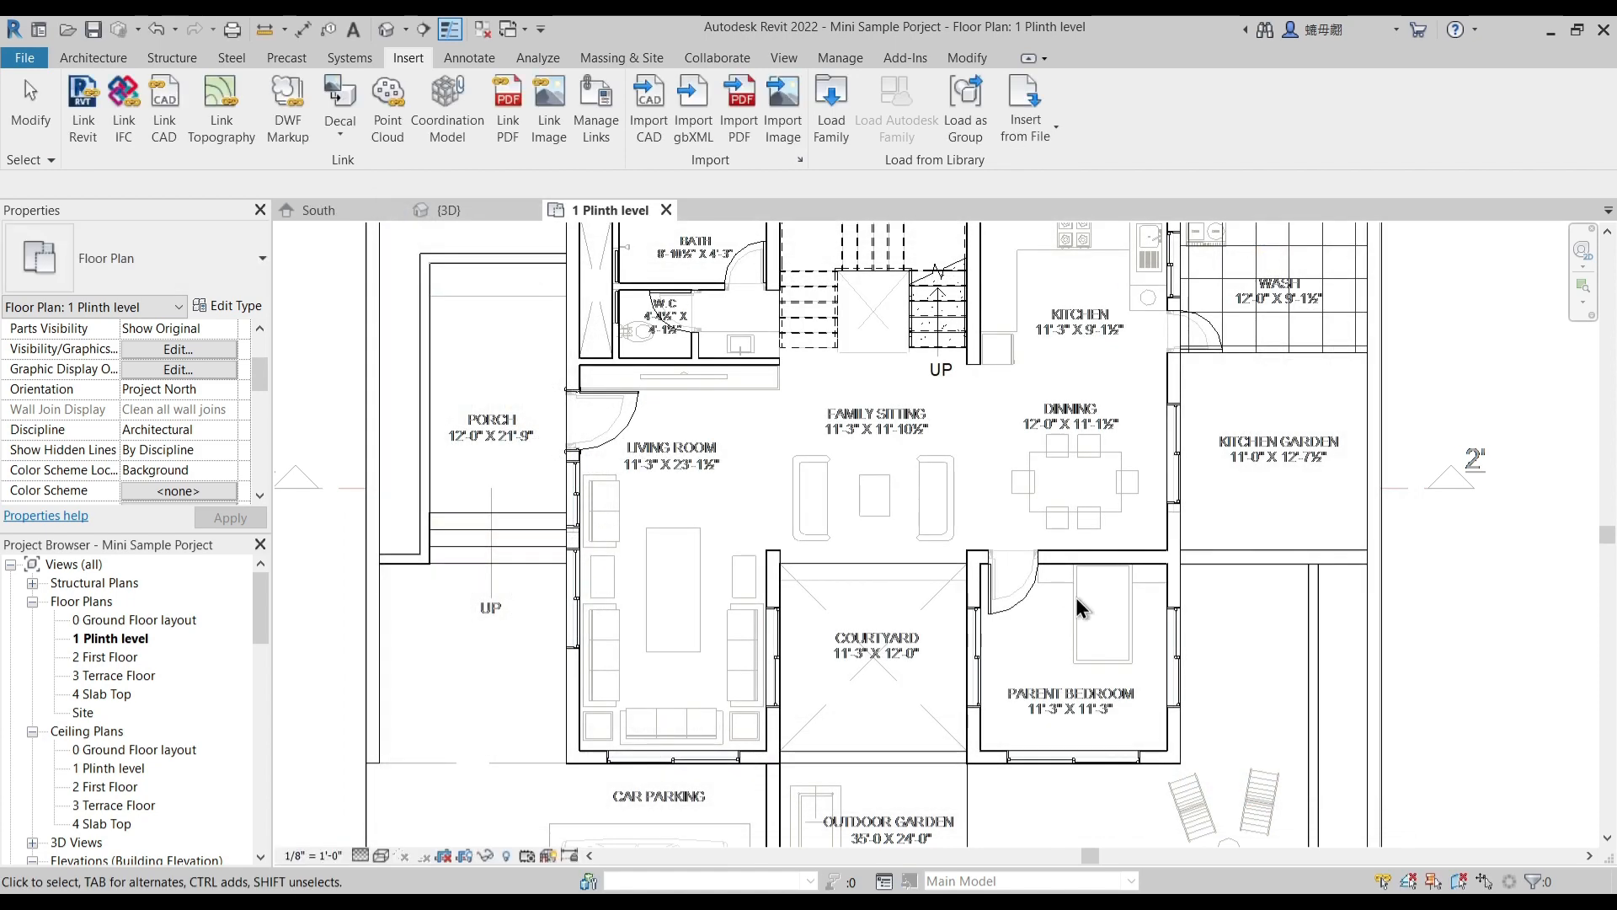
# - Open the Furniture library's Beds folder for loading families
pyautogui.click(833, 127)
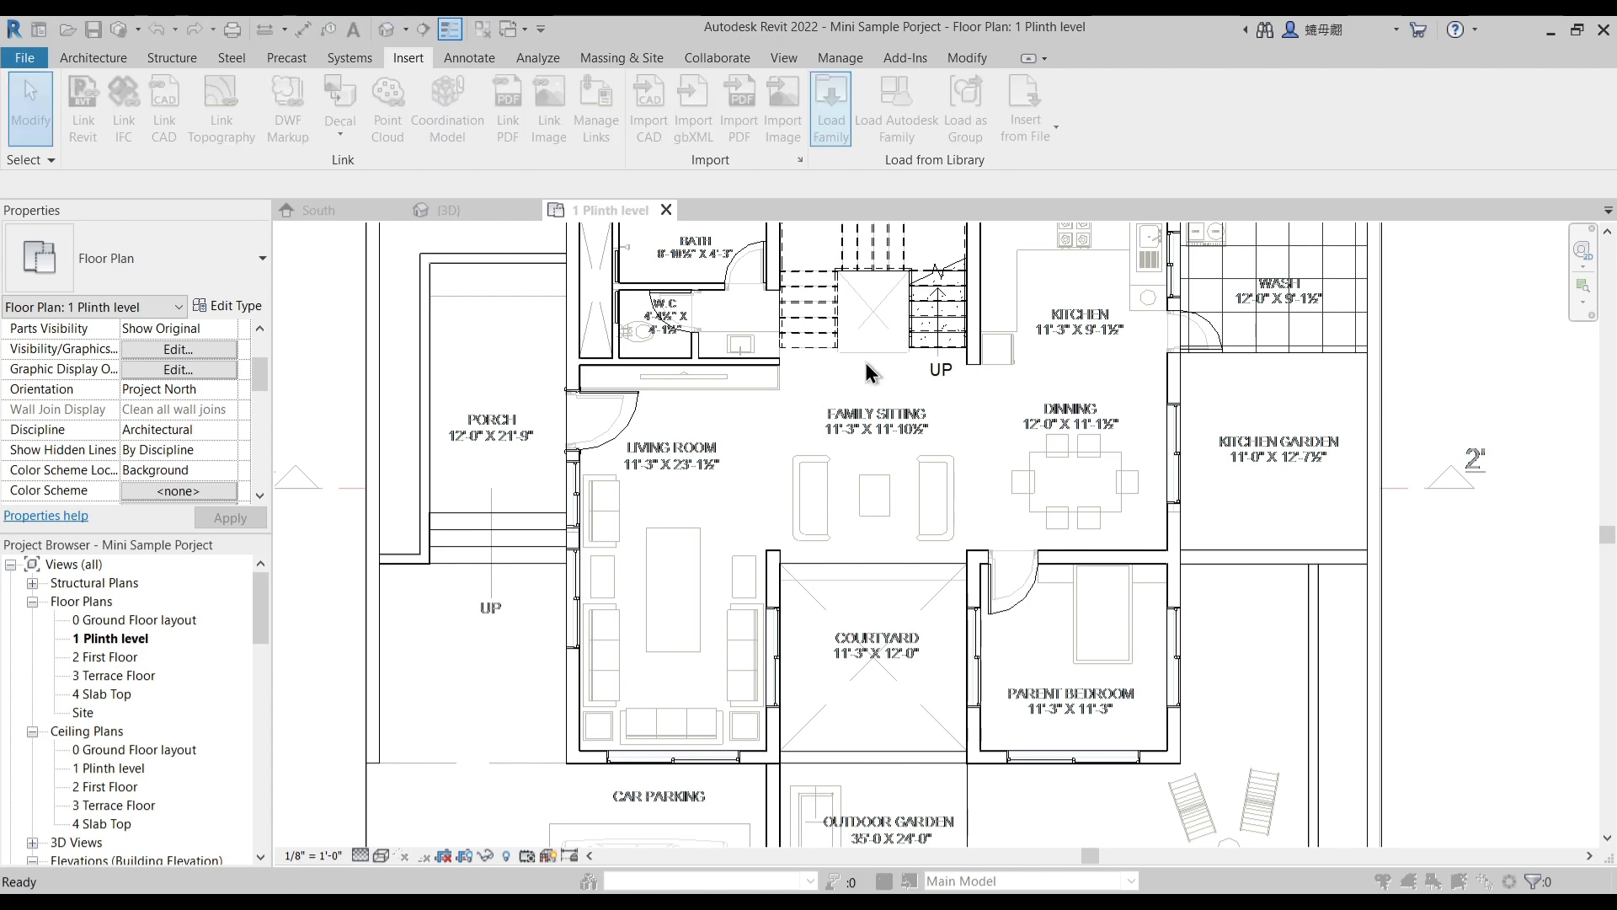
pyautogui.click(558, 246)
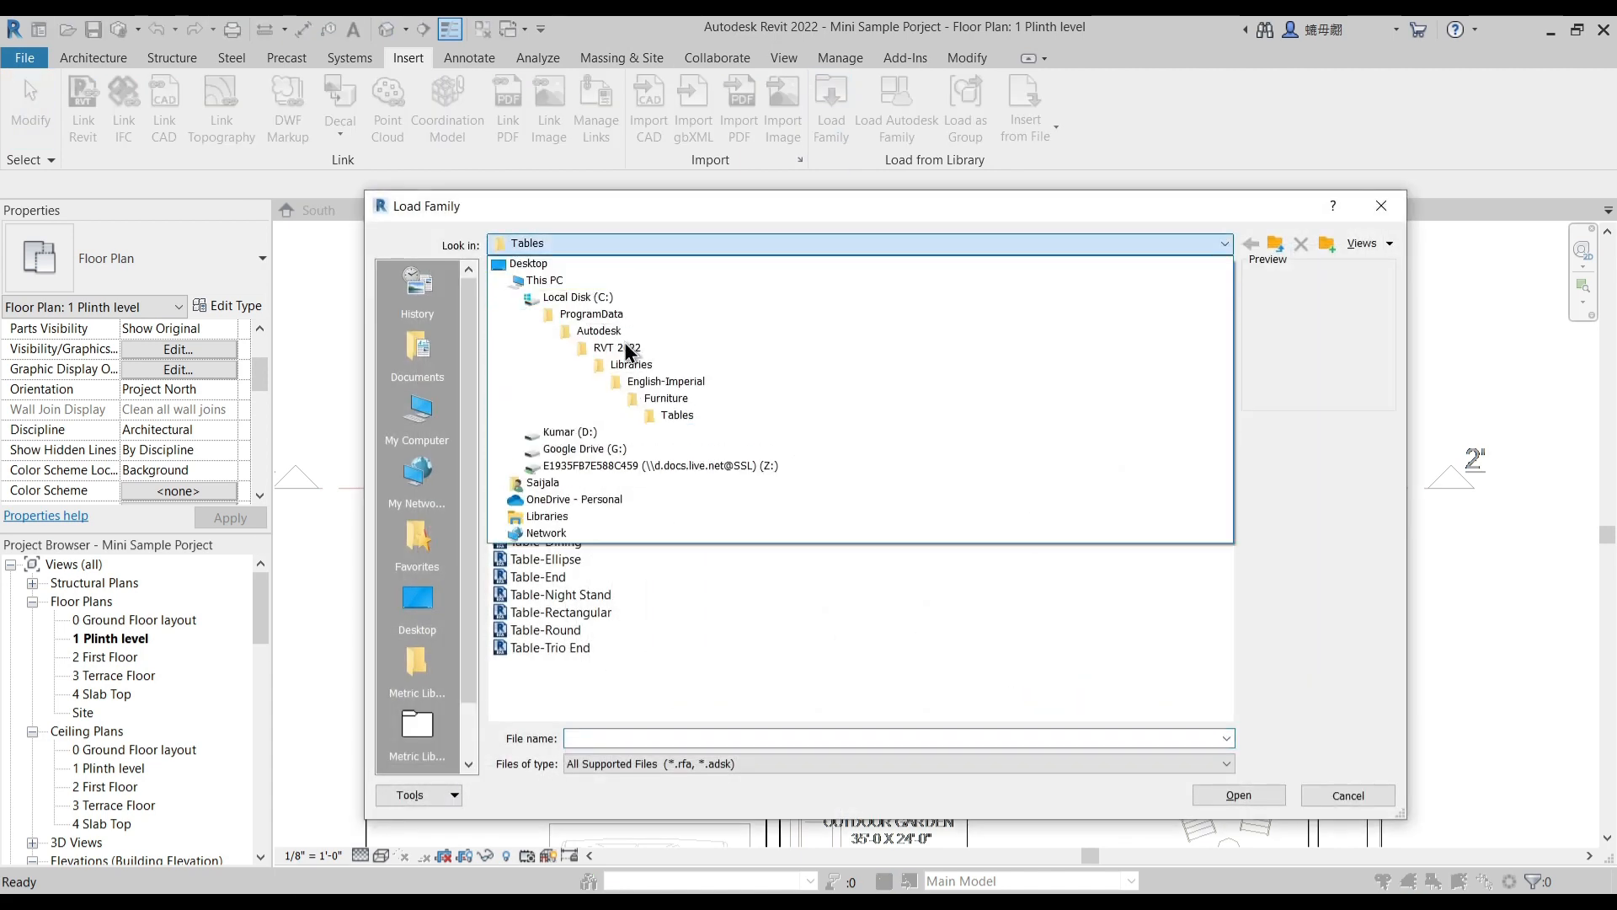
pyautogui.click(659, 390)
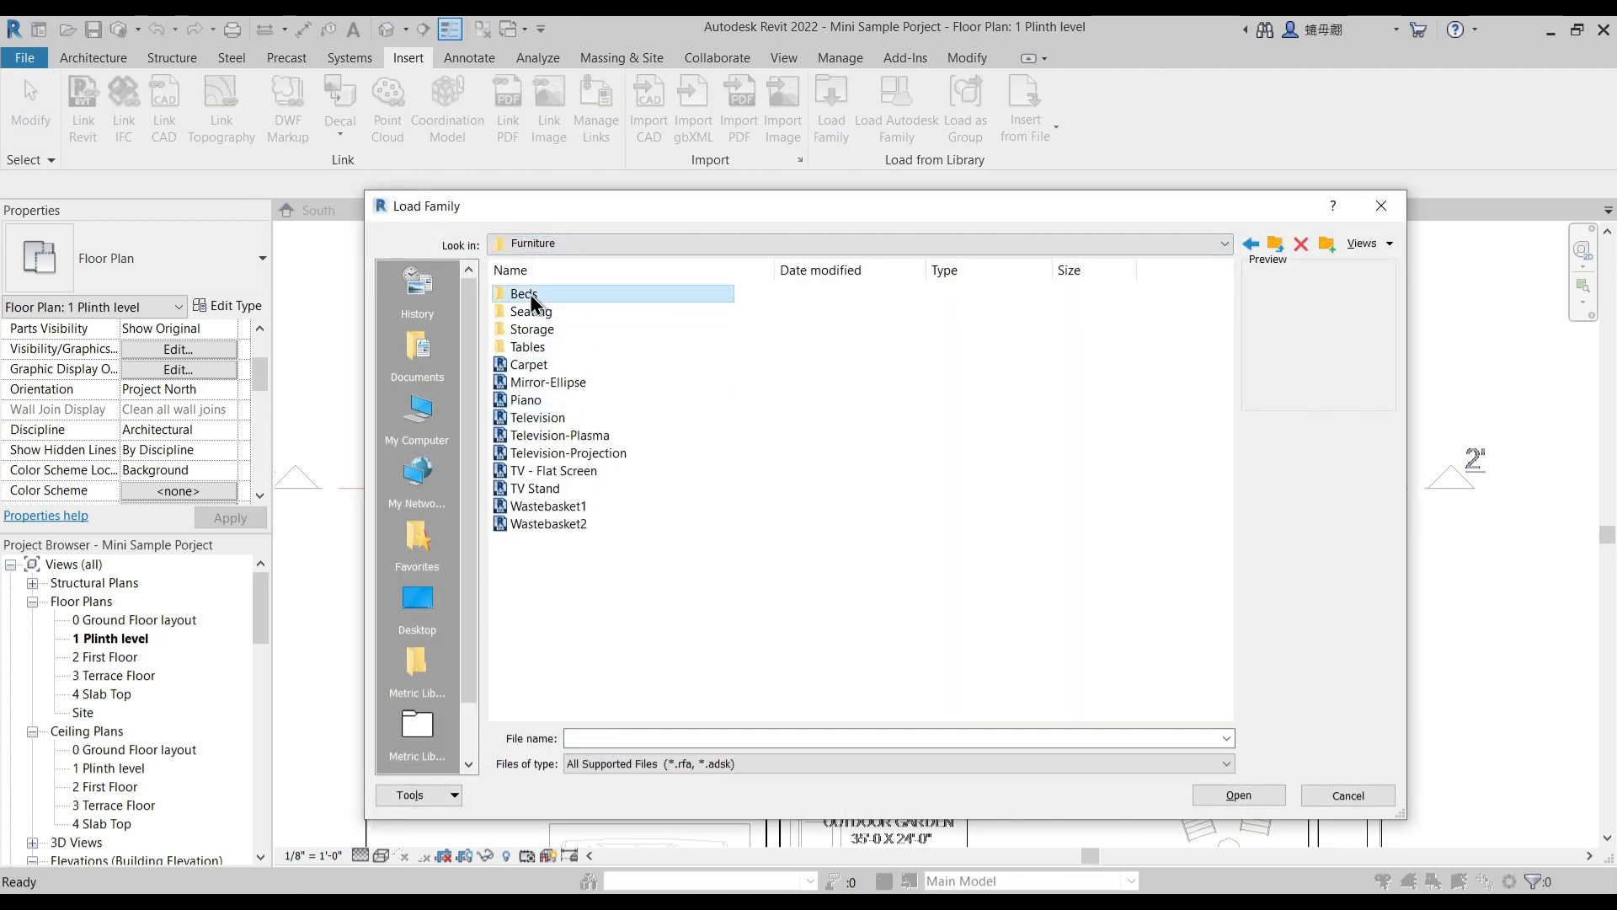
pyautogui.doubleClick(529, 295)
# - Preview the bed and crib families in the Furniture library's Beds folder
pyautogui.click(548, 295)
pyautogui.click(548, 313)
pyautogui.click(548, 329)
pyautogui.click(544, 347)
pyautogui.click(539, 363)
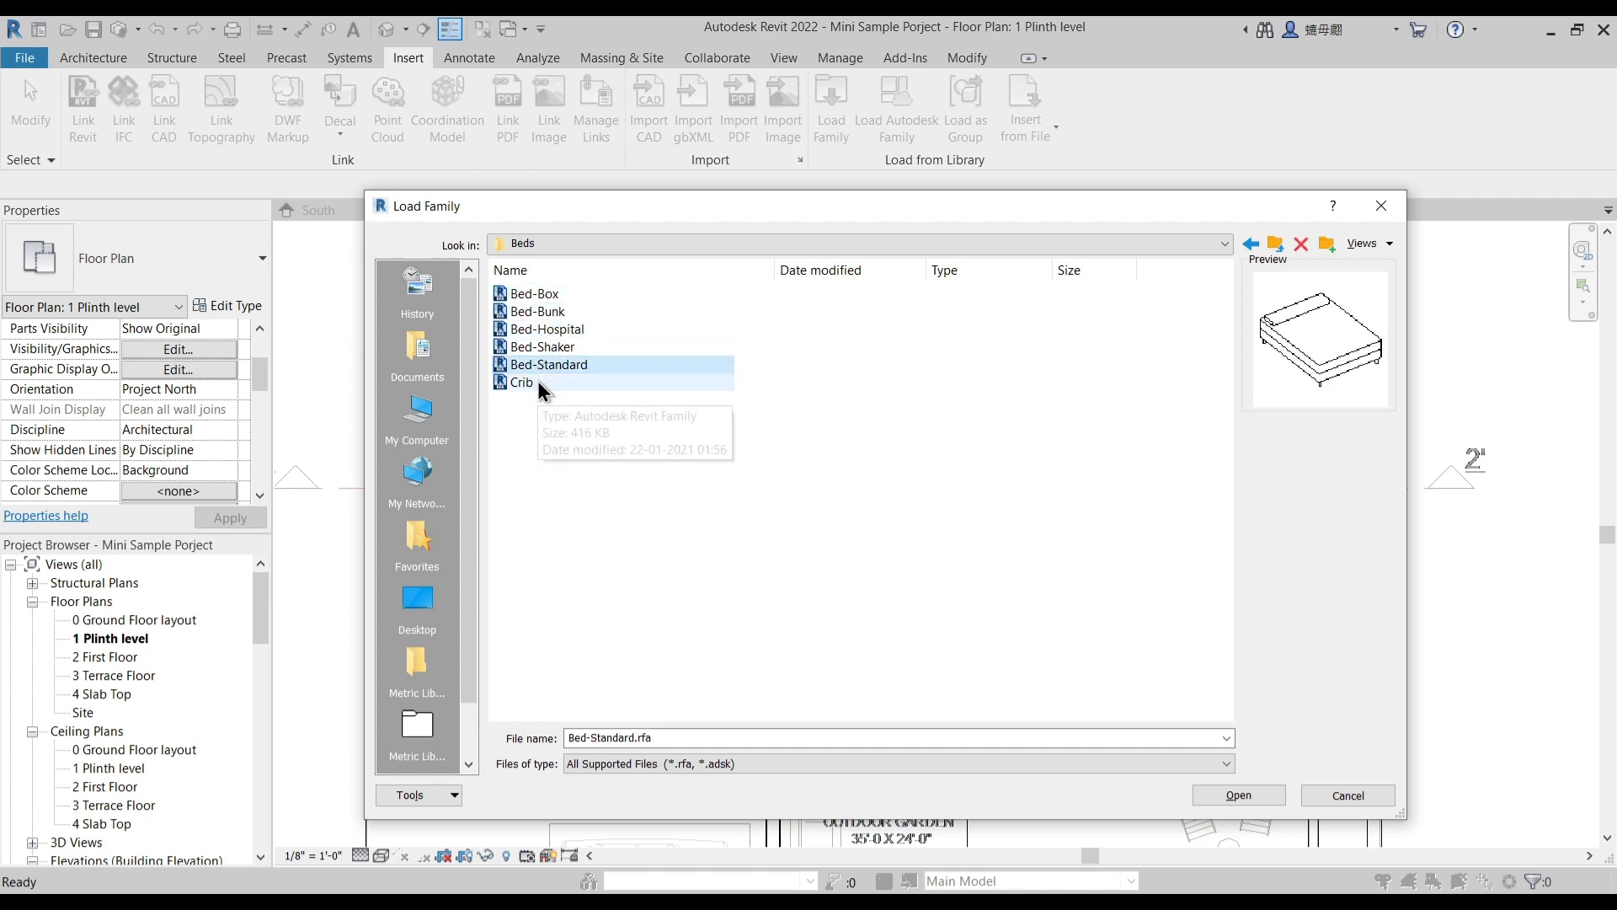
pyautogui.click(537, 382)
pyautogui.click(538, 295)
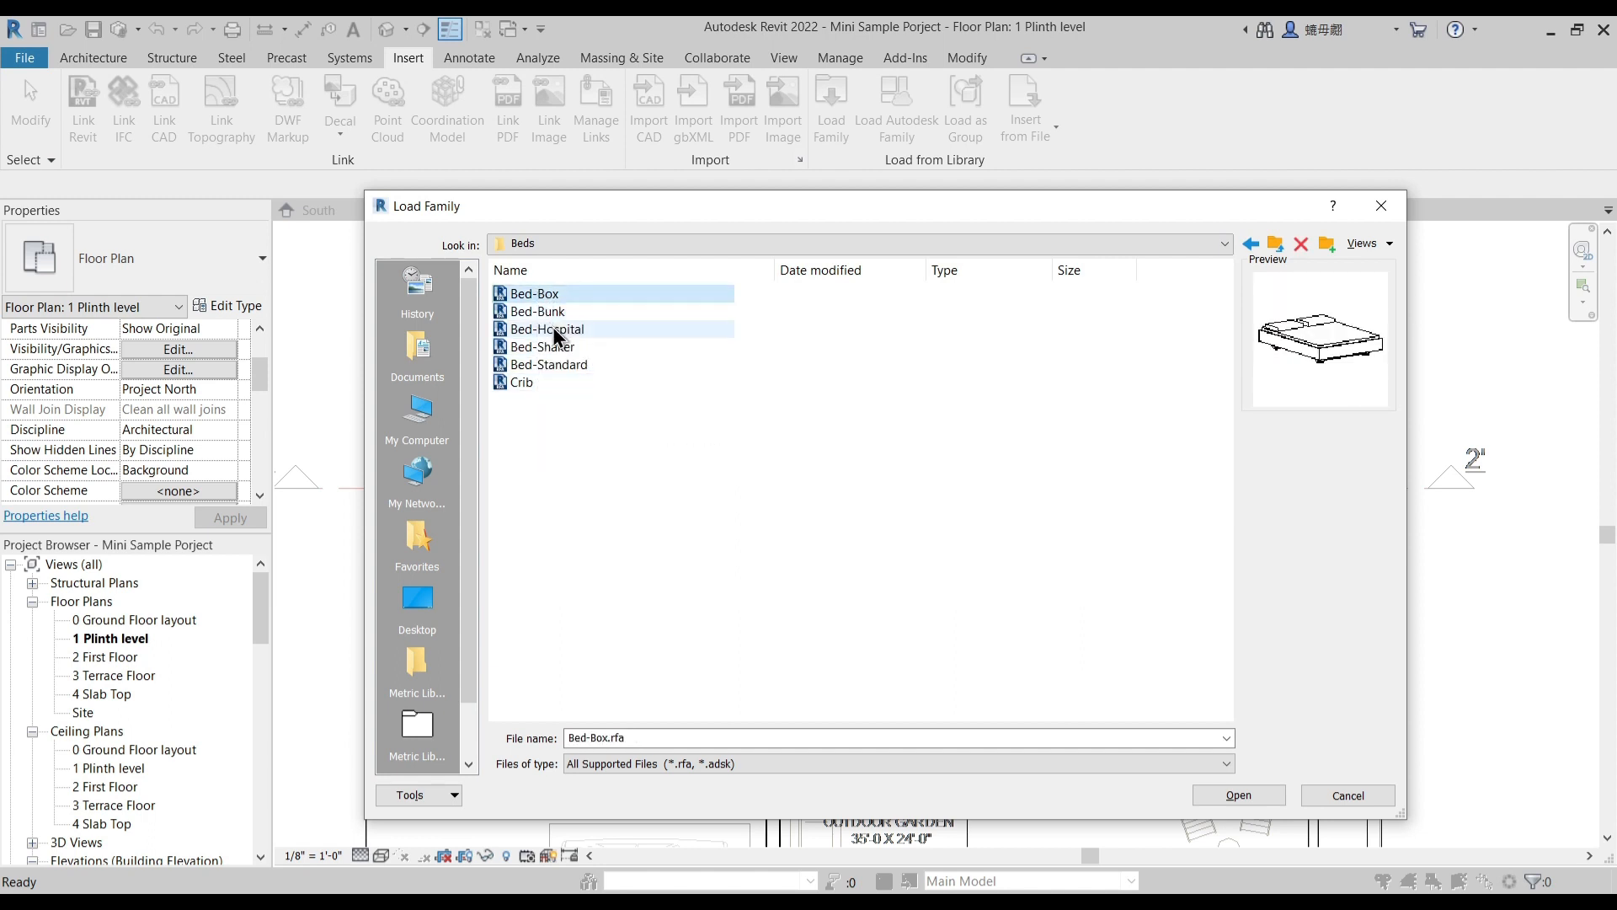
pyautogui.click(547, 313)
pyautogui.click(547, 329)
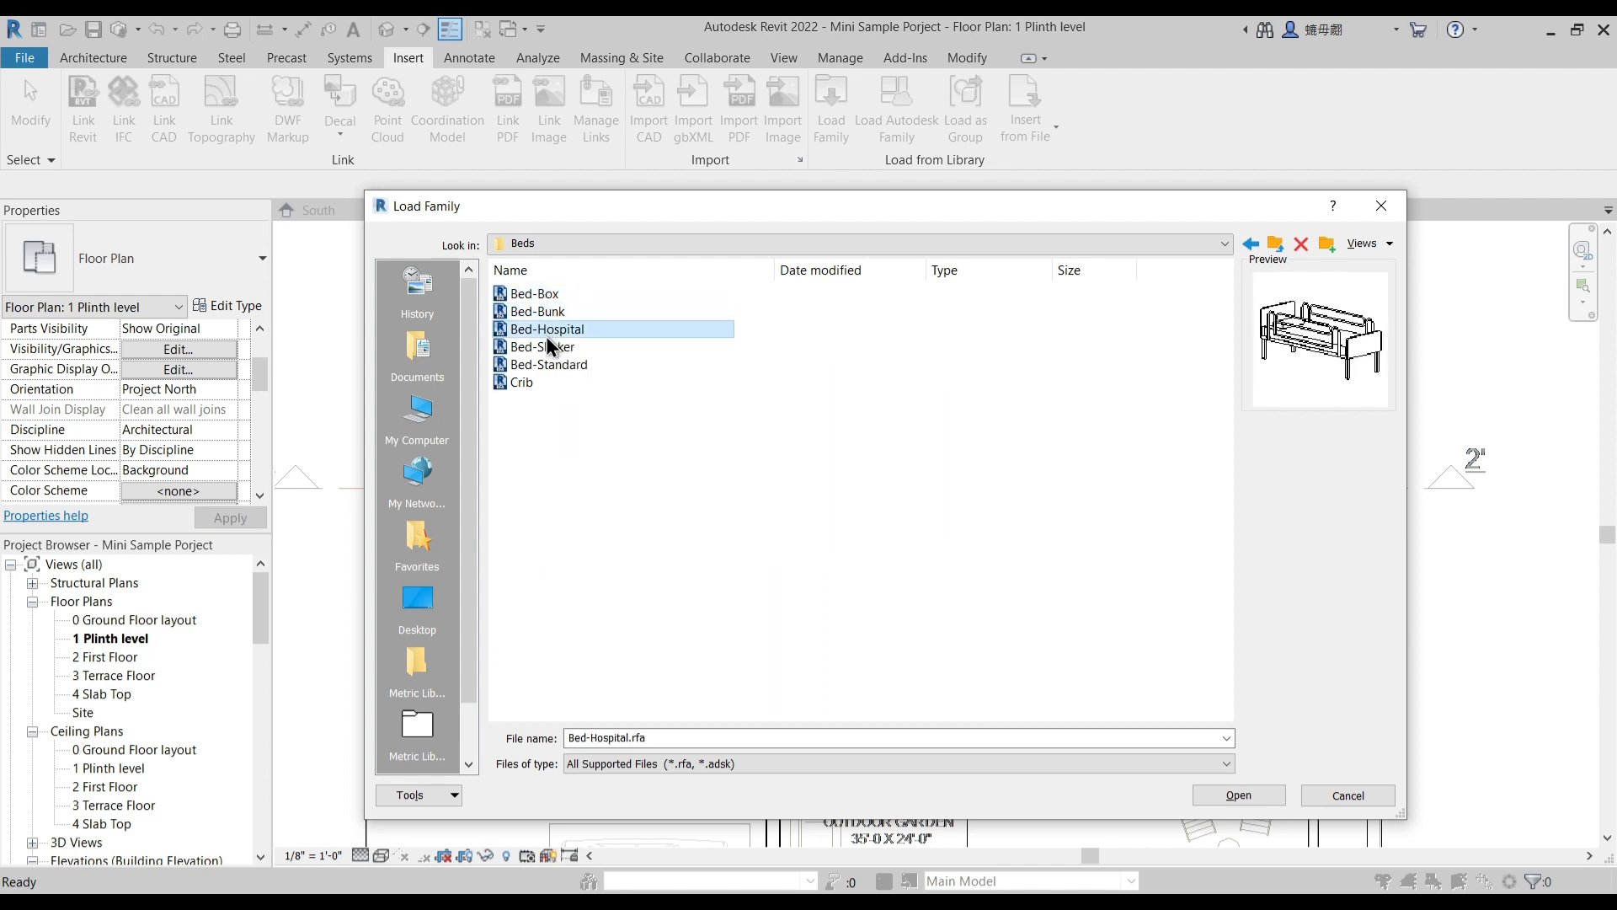
# - Load the Bed-Box and Bed-Shaker families into the project
pyautogui.click(544, 295)
pyautogui.click(545, 344)
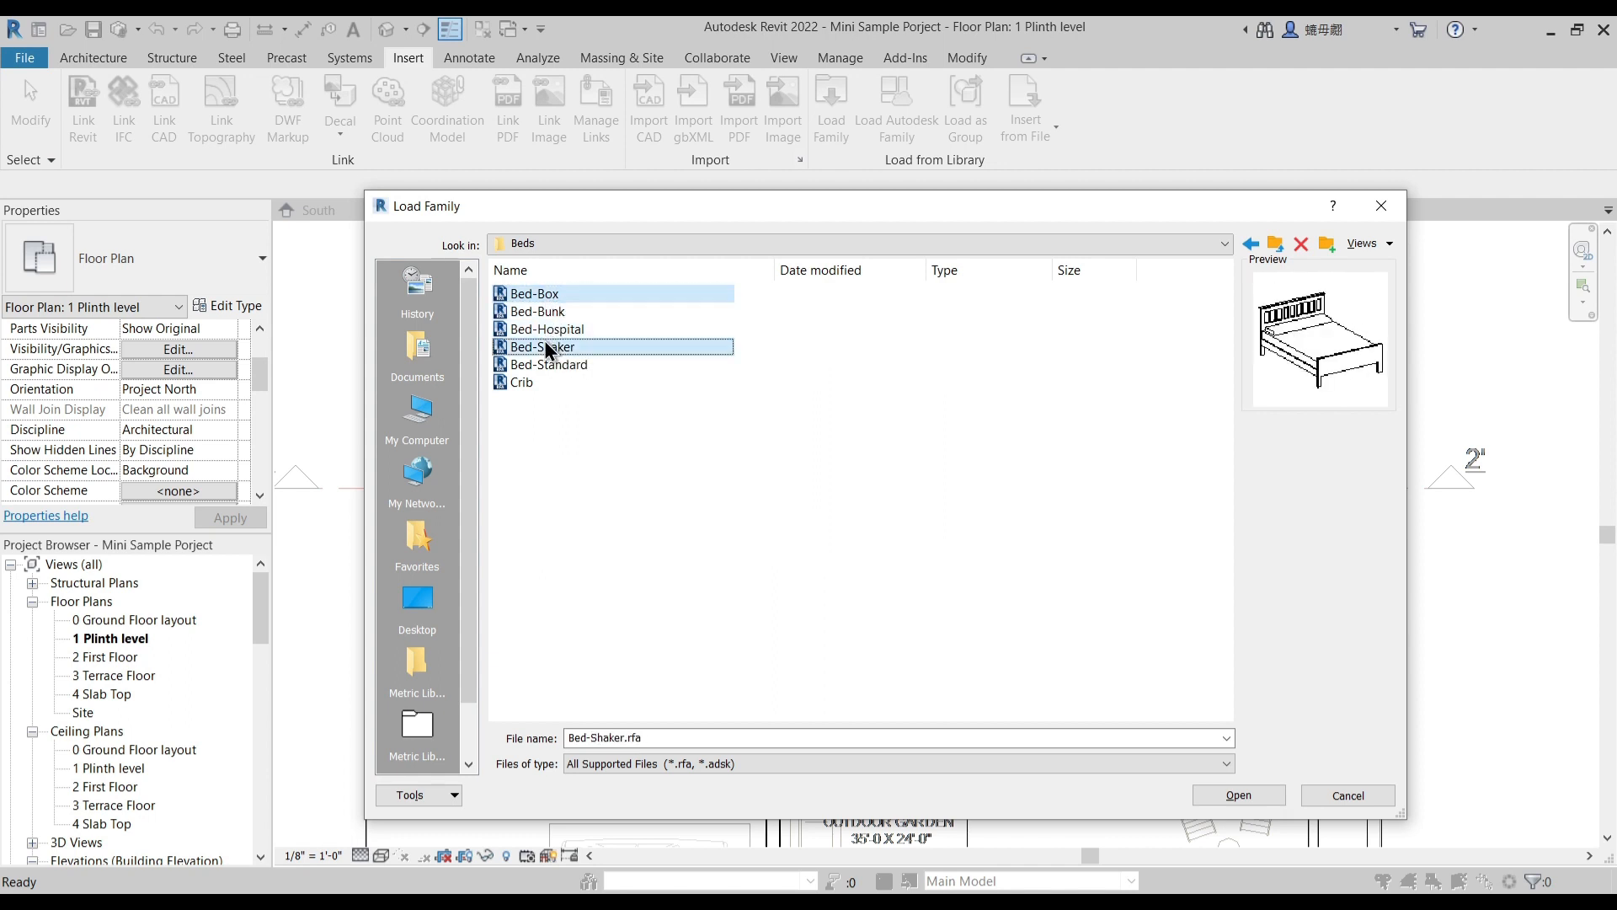
pyautogui.click(1240, 795)
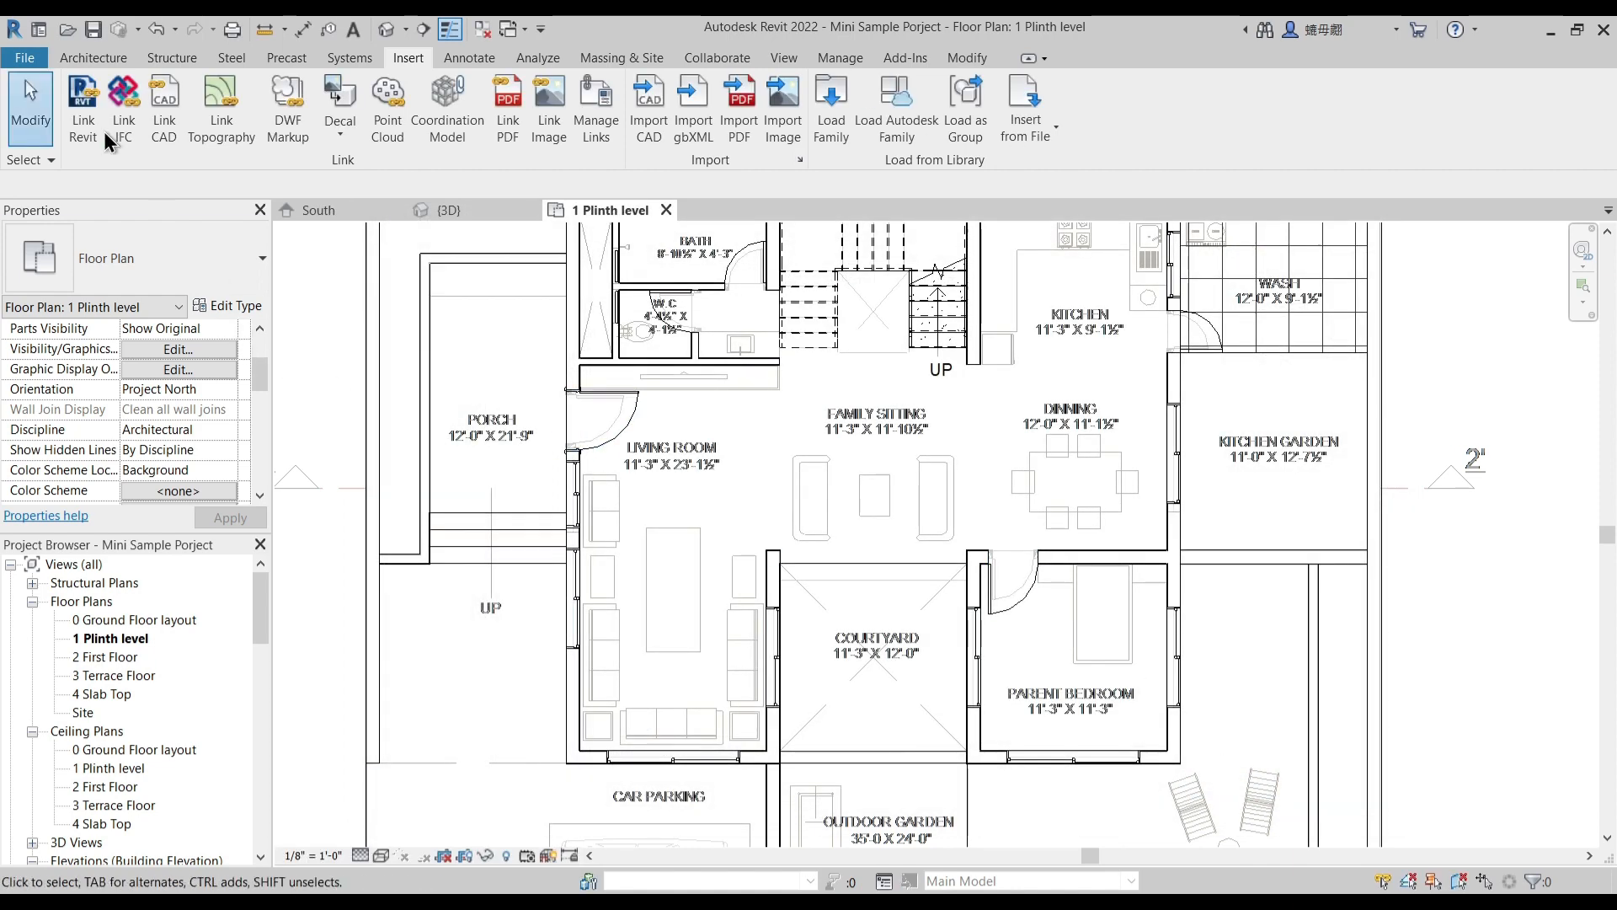
# - Start placing a Table-Dining Round w Chairs component of 36" Diameter and try it over the table outline in the dining area
pyautogui.moveTo(704, 419); pyautogui.dragTo(740, 462, button='middle')
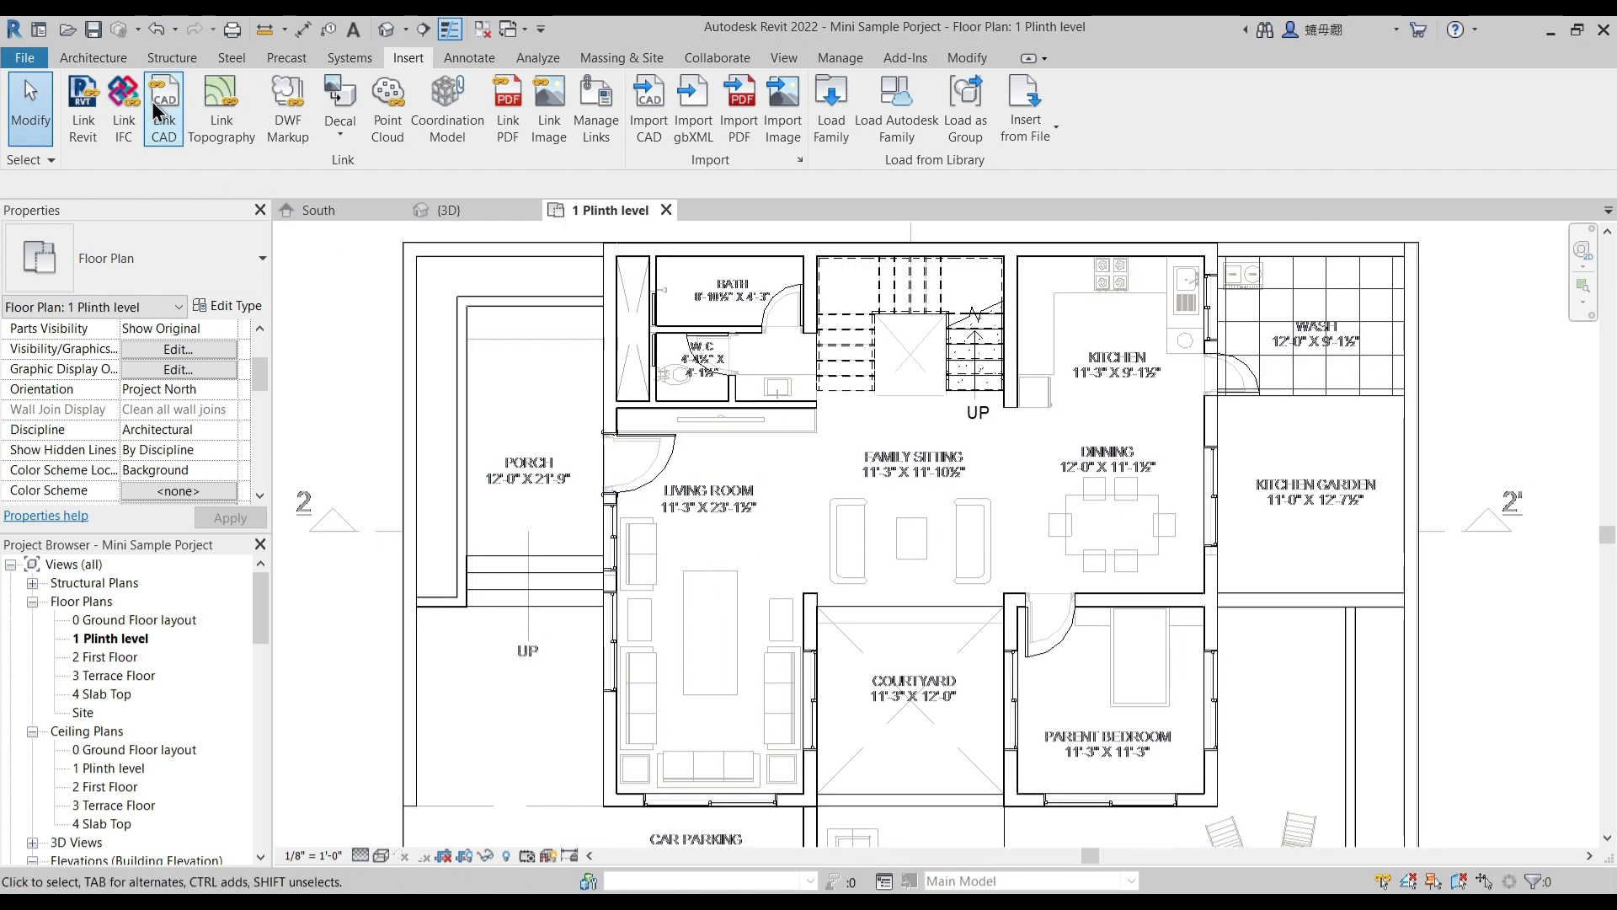
pyautogui.click(92, 57)
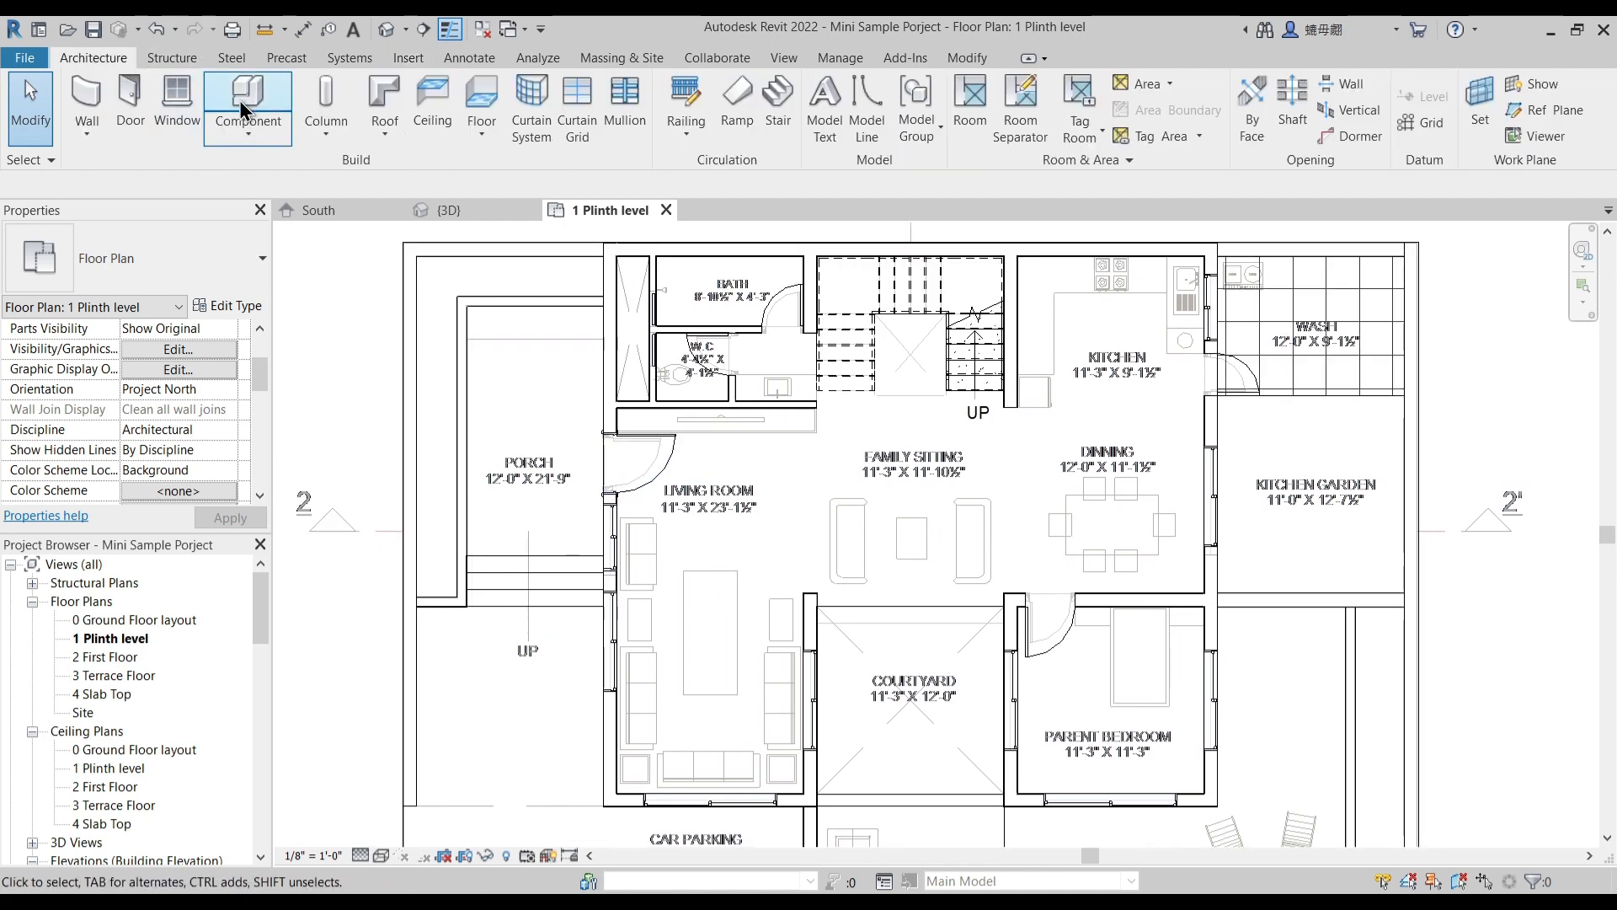
pyautogui.click(259, 112)
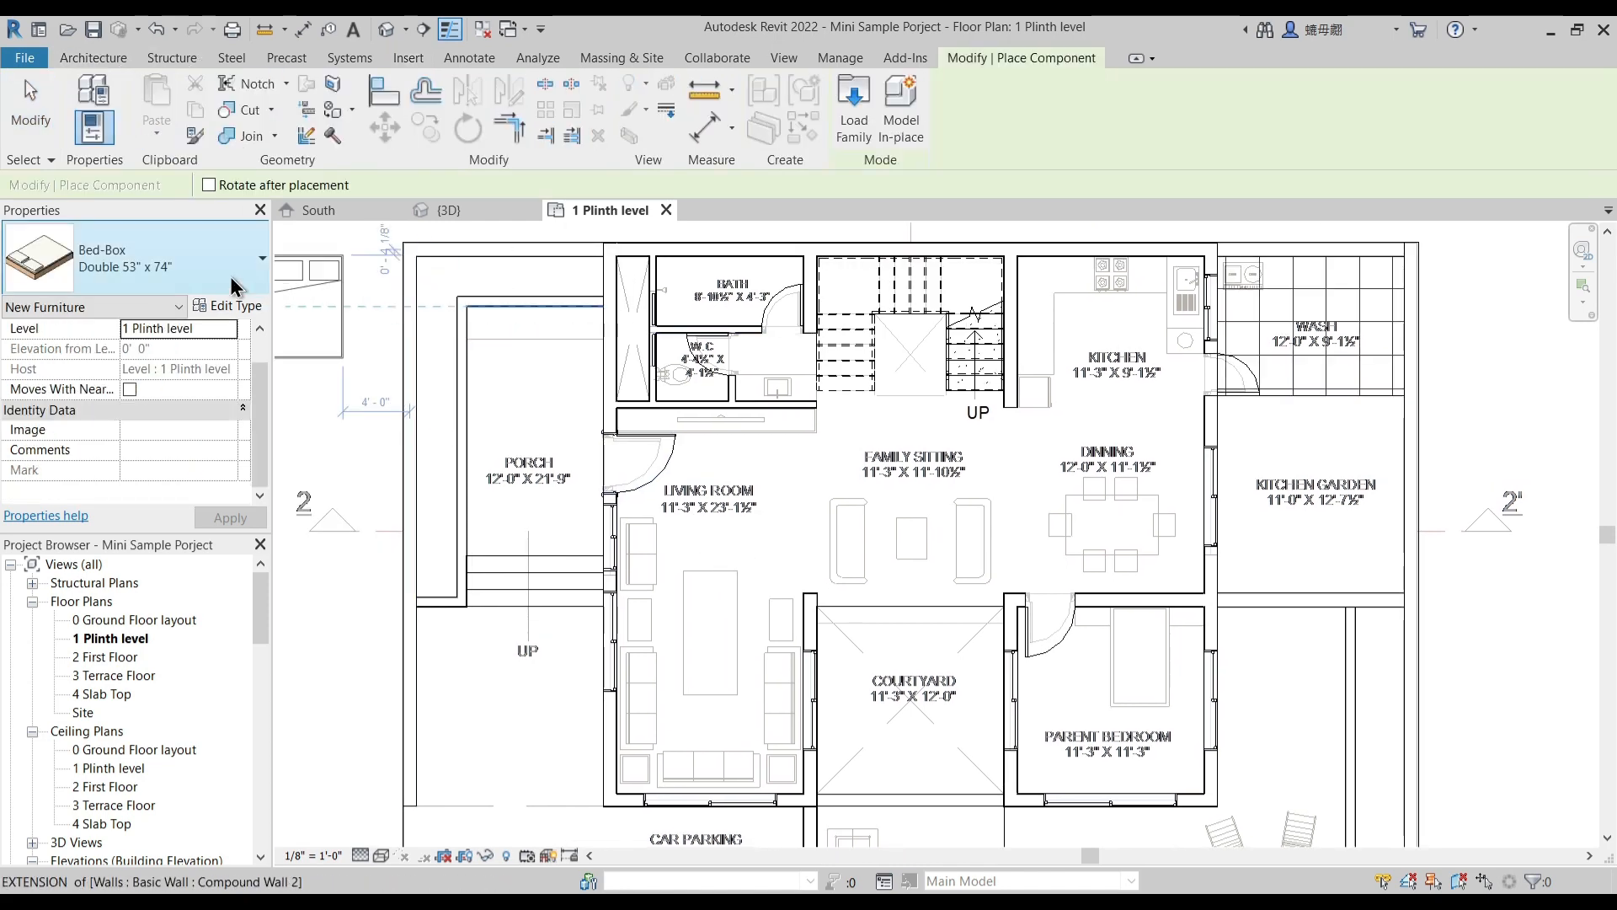
pyautogui.click(173, 270)
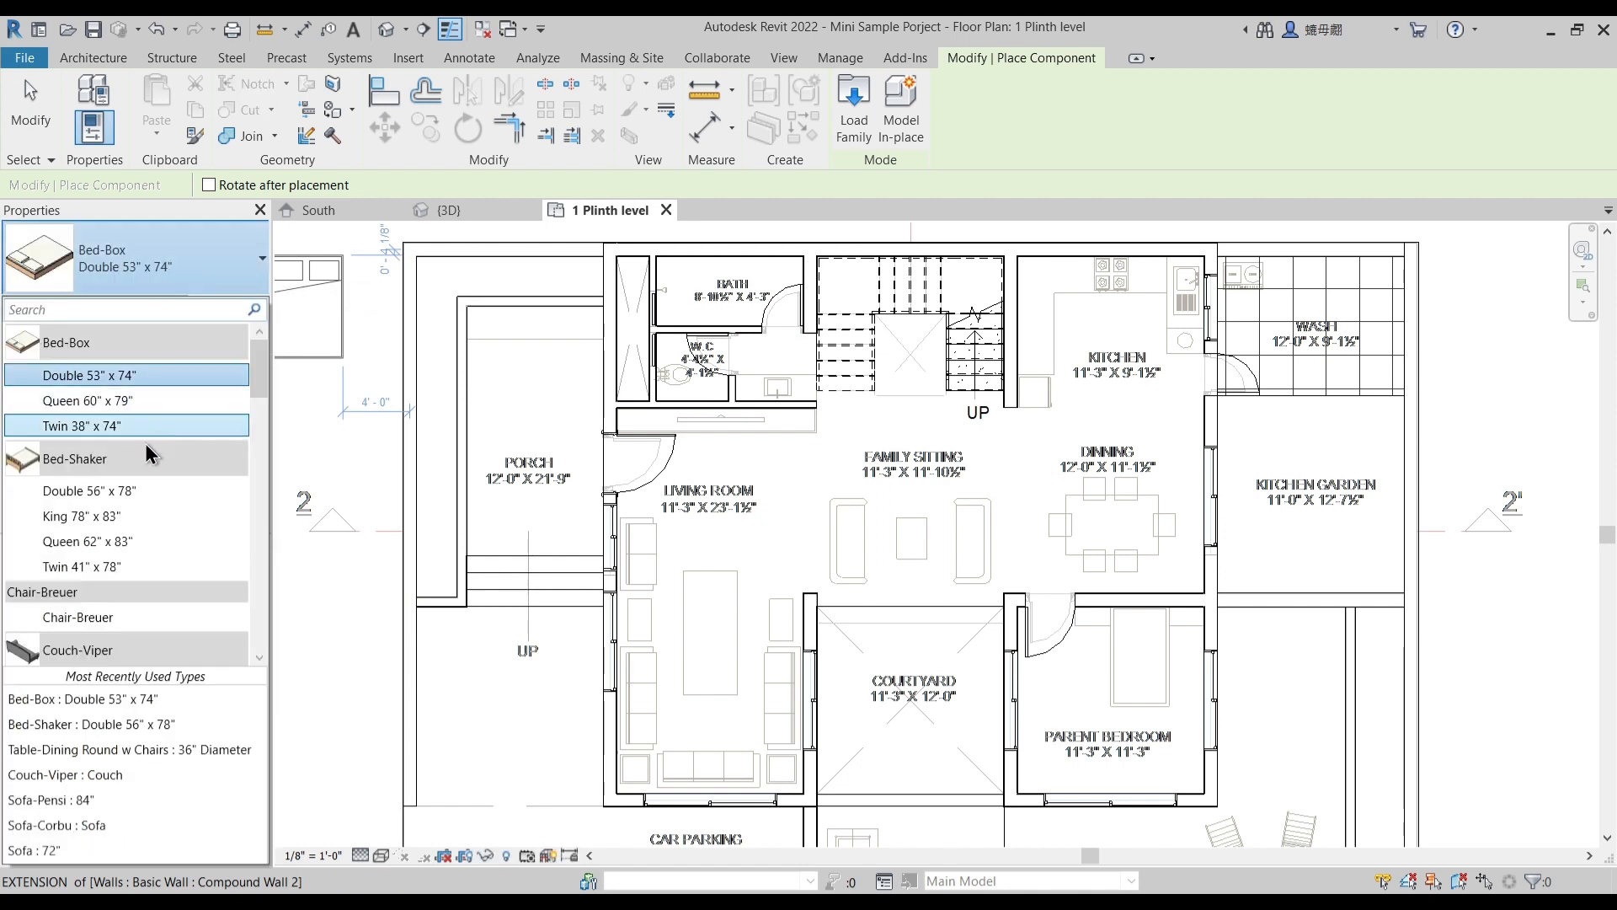
pyautogui.scroll(-4, 144, 498)
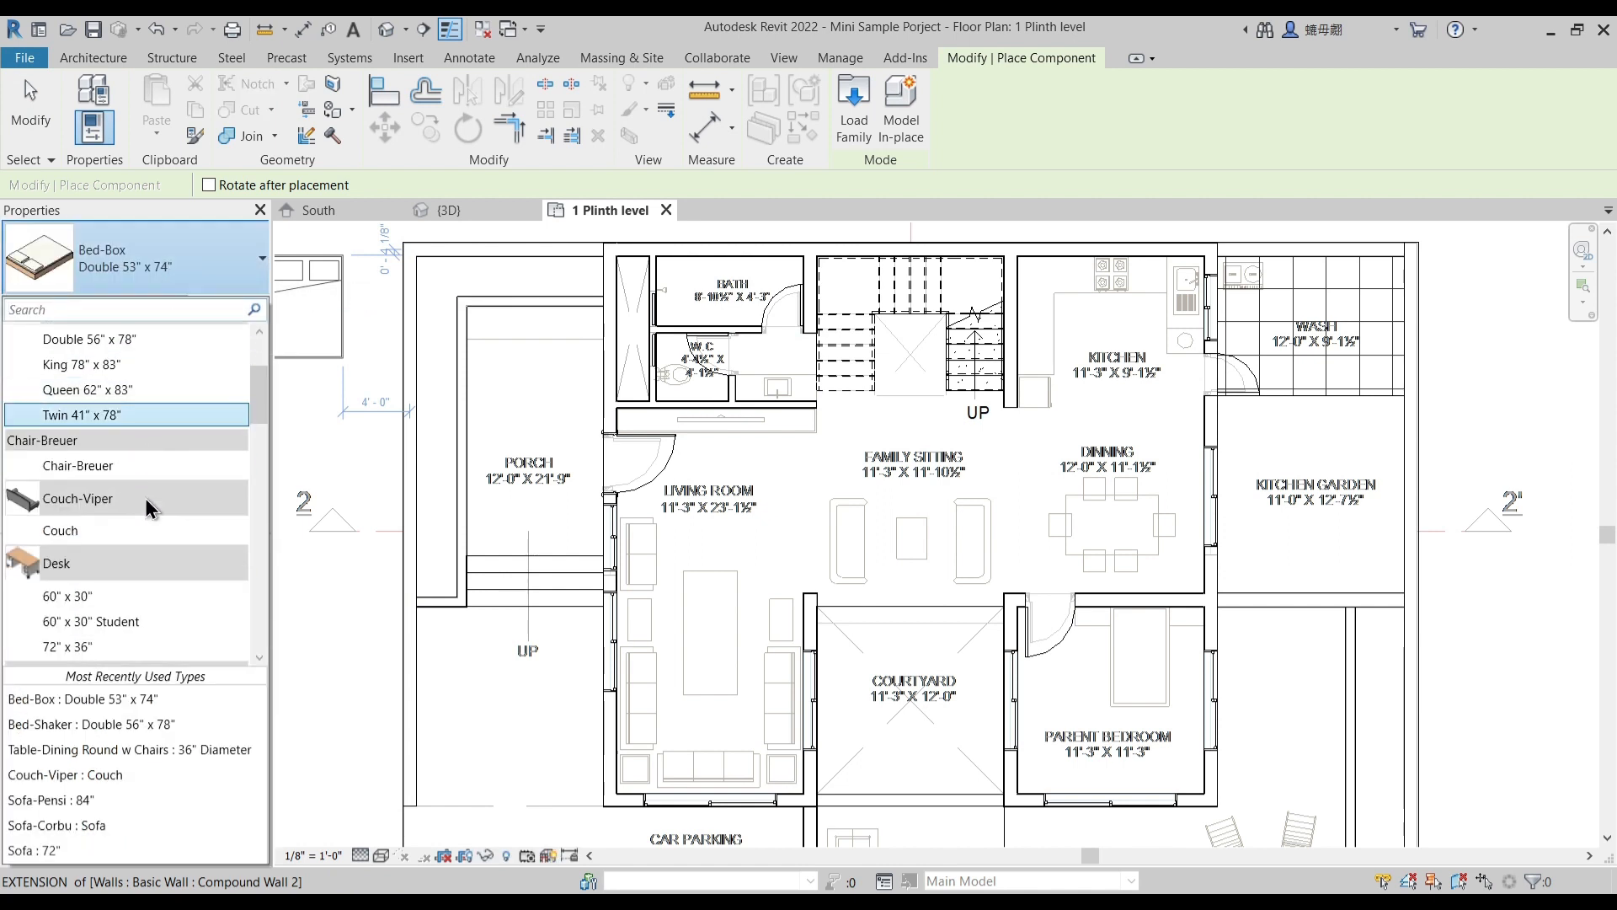
pyautogui.scroll(-10, 144, 497)
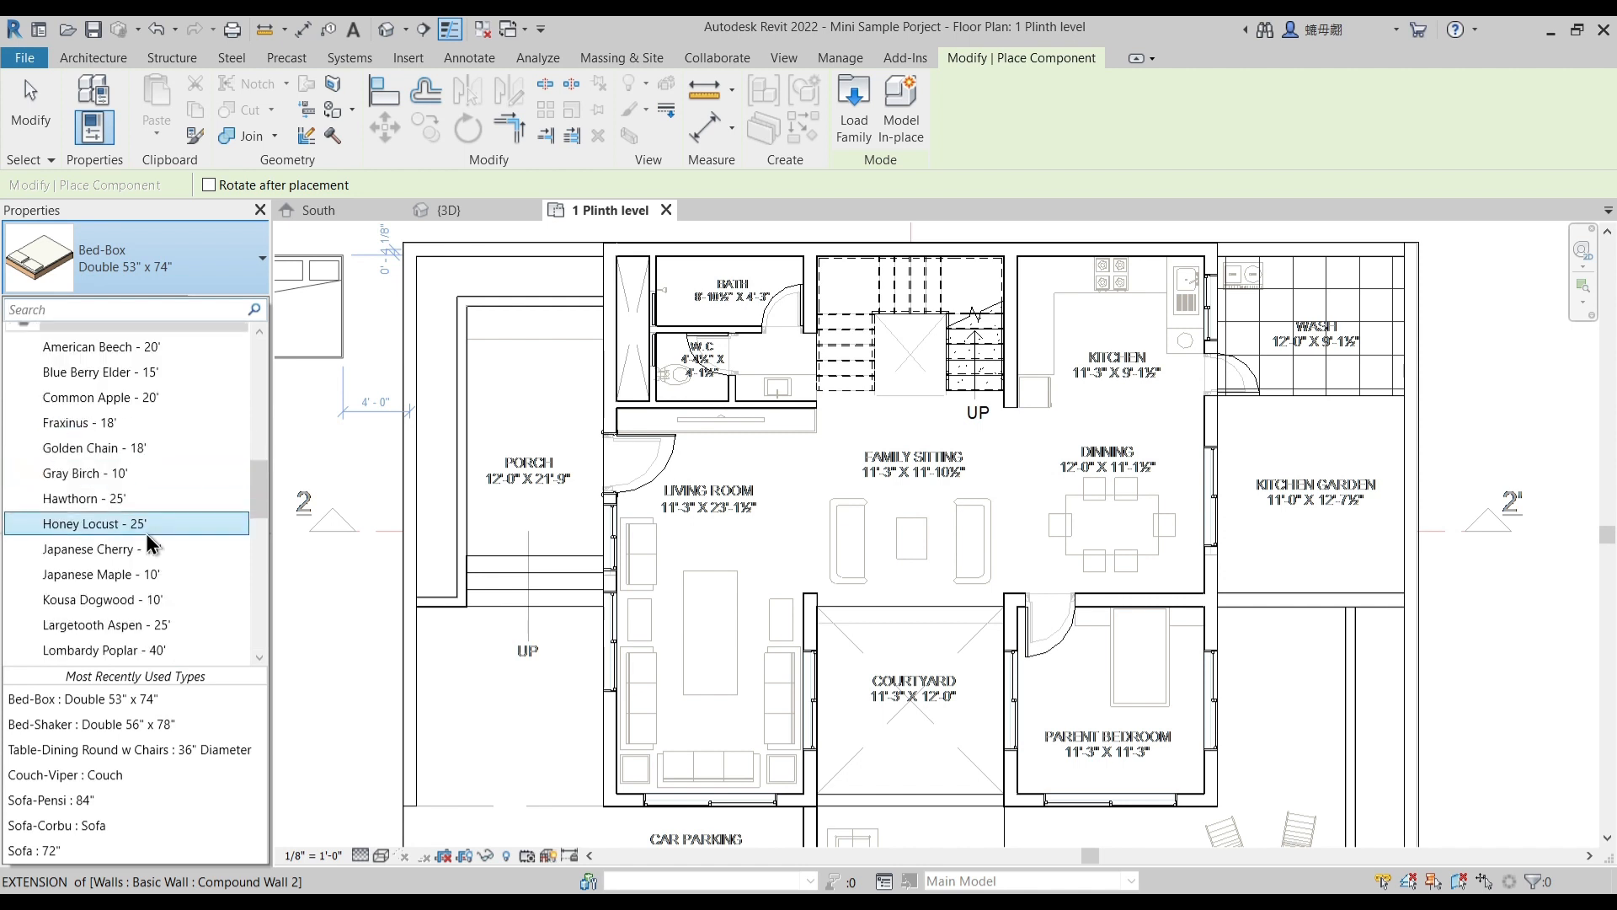
pyautogui.scroll(-5, 145, 536)
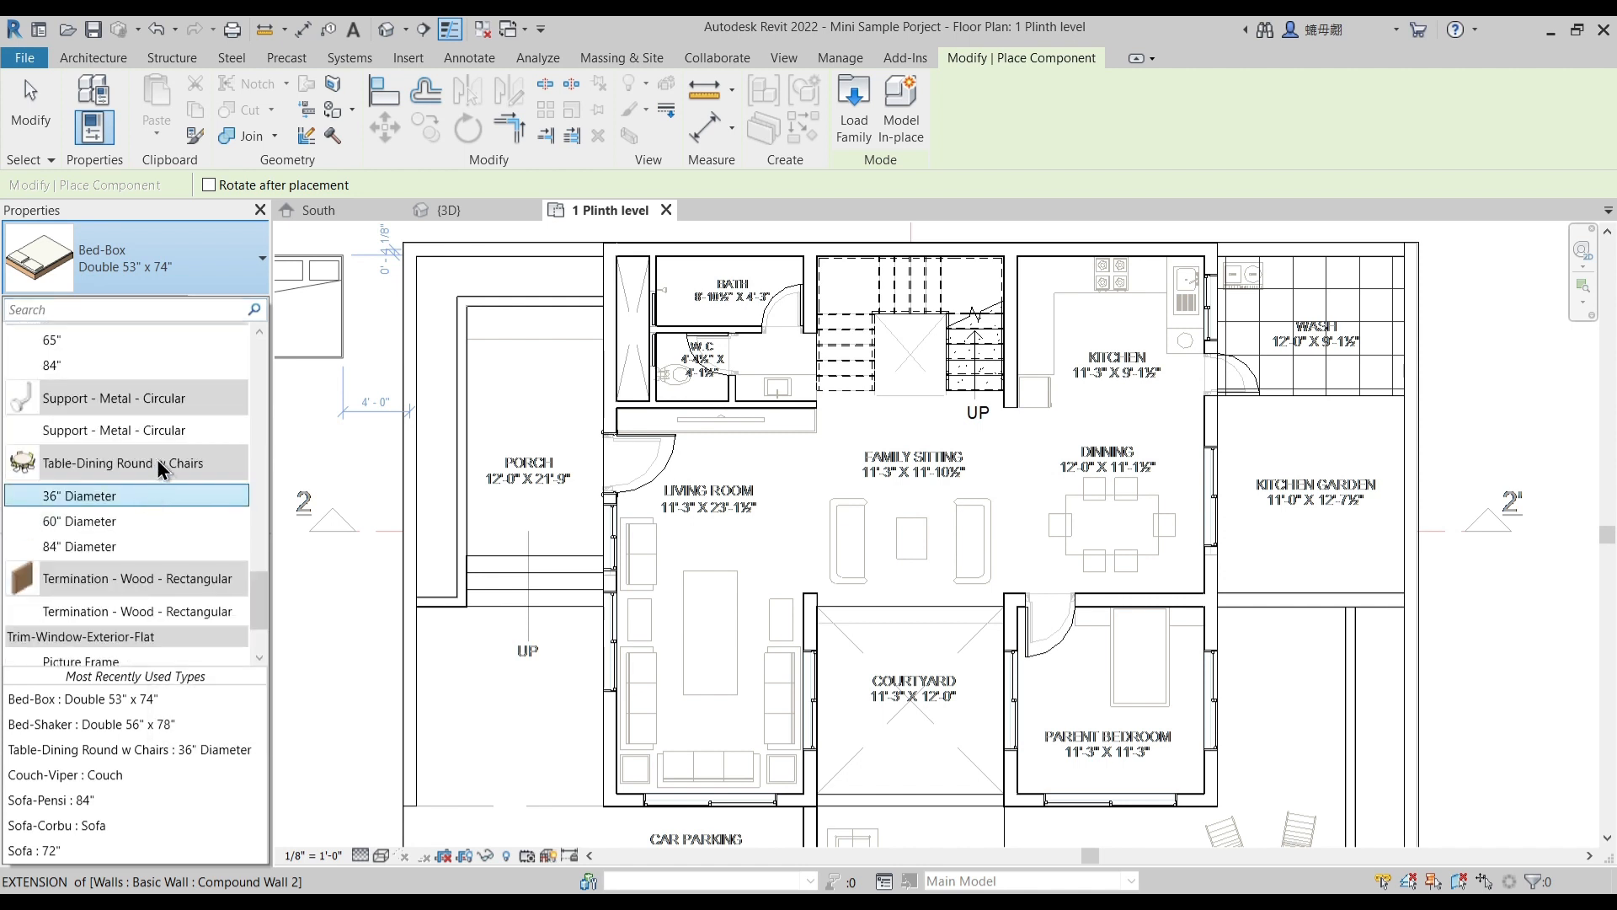
pyautogui.click(118, 495)
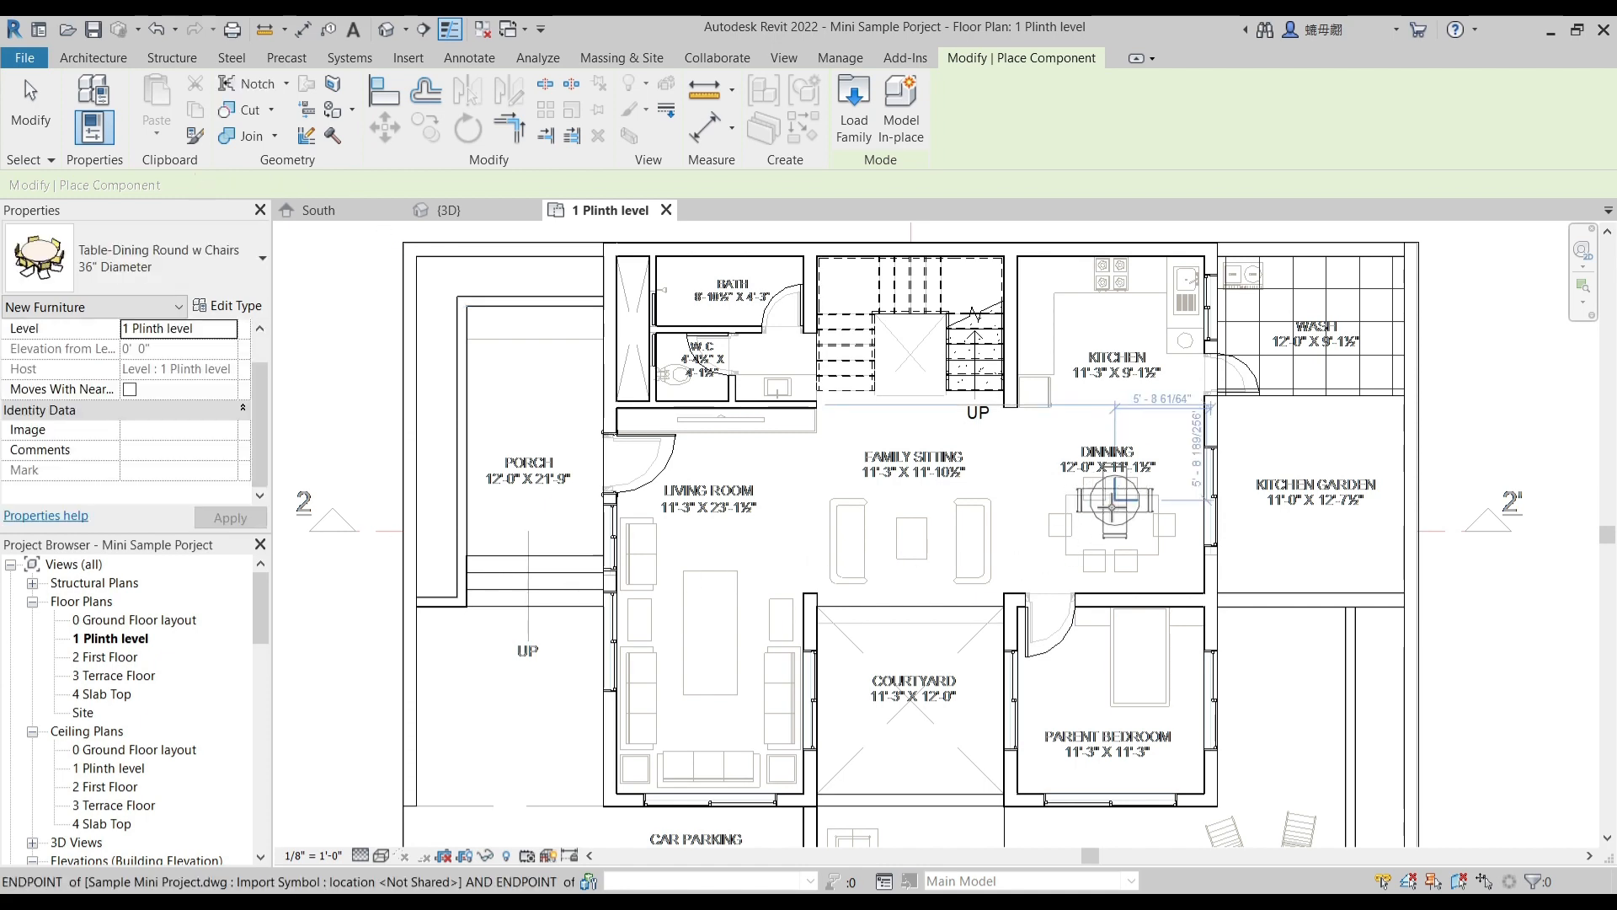
pyautogui.scroll(4, 1111, 531)
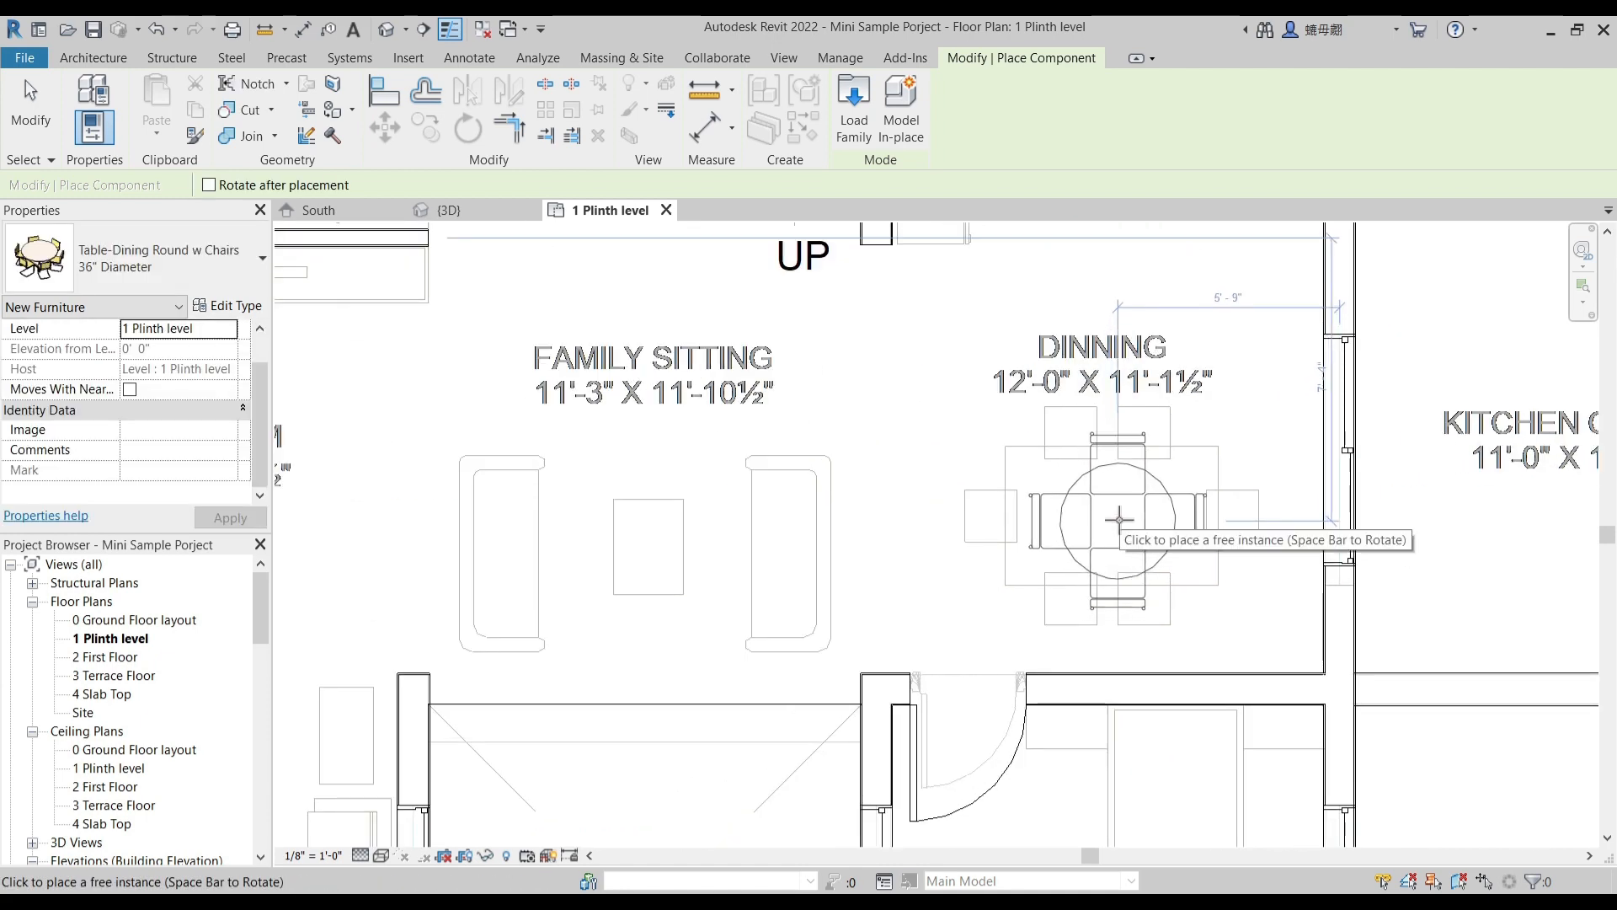
# - Switch the dining table to the 60" Diameter type and place it over the table outline in the dining area
pyautogui.click(151, 259)
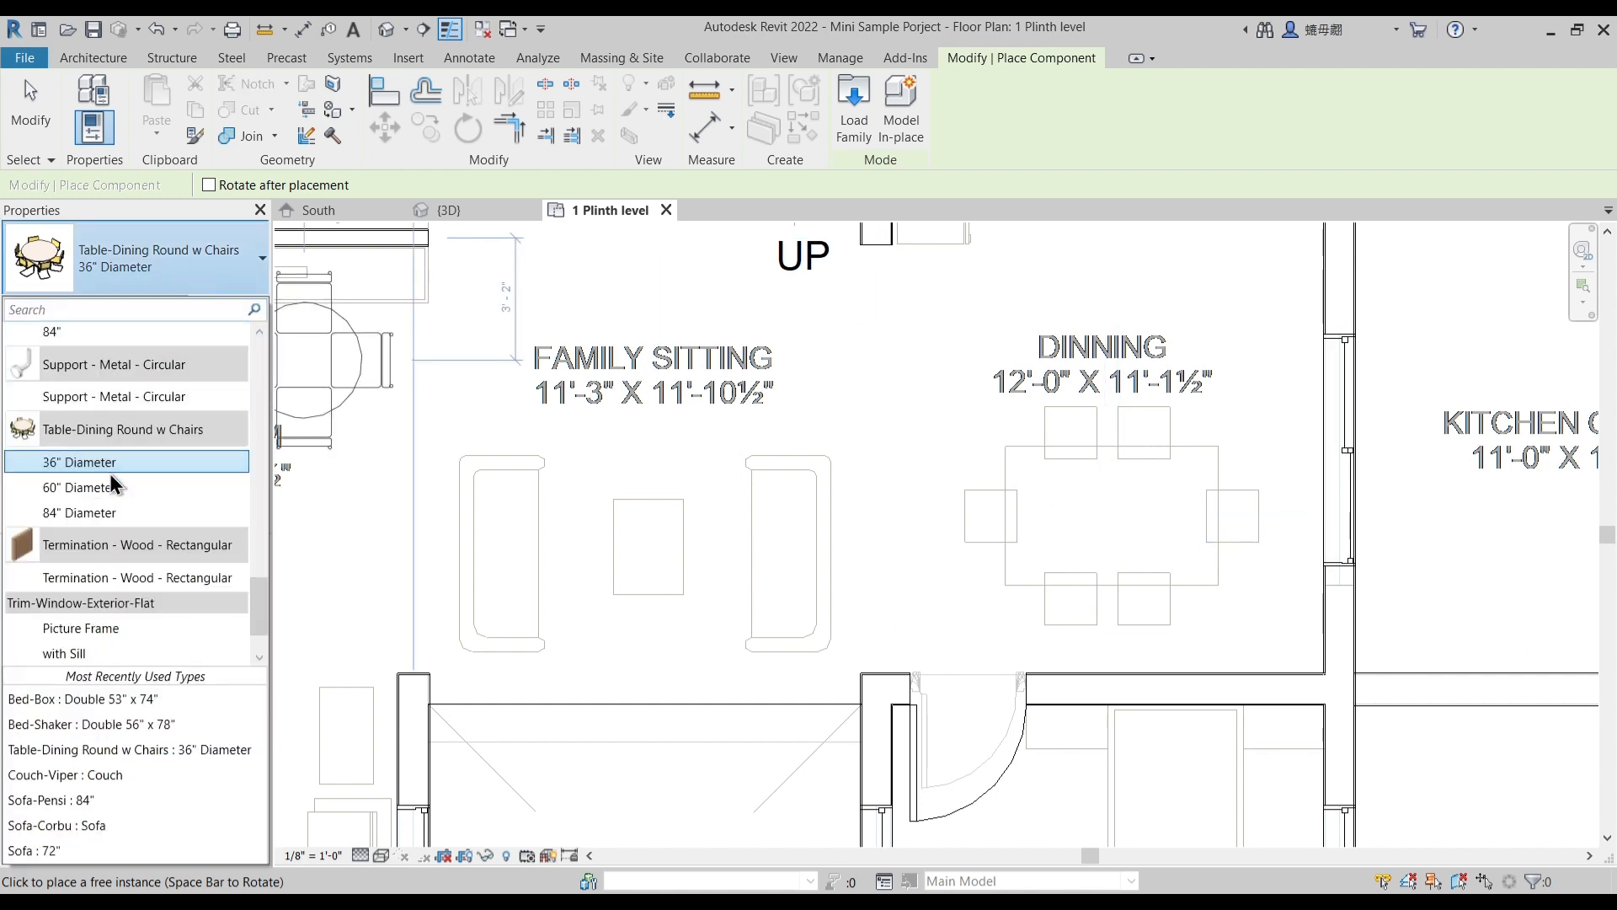
pyautogui.click(101, 488)
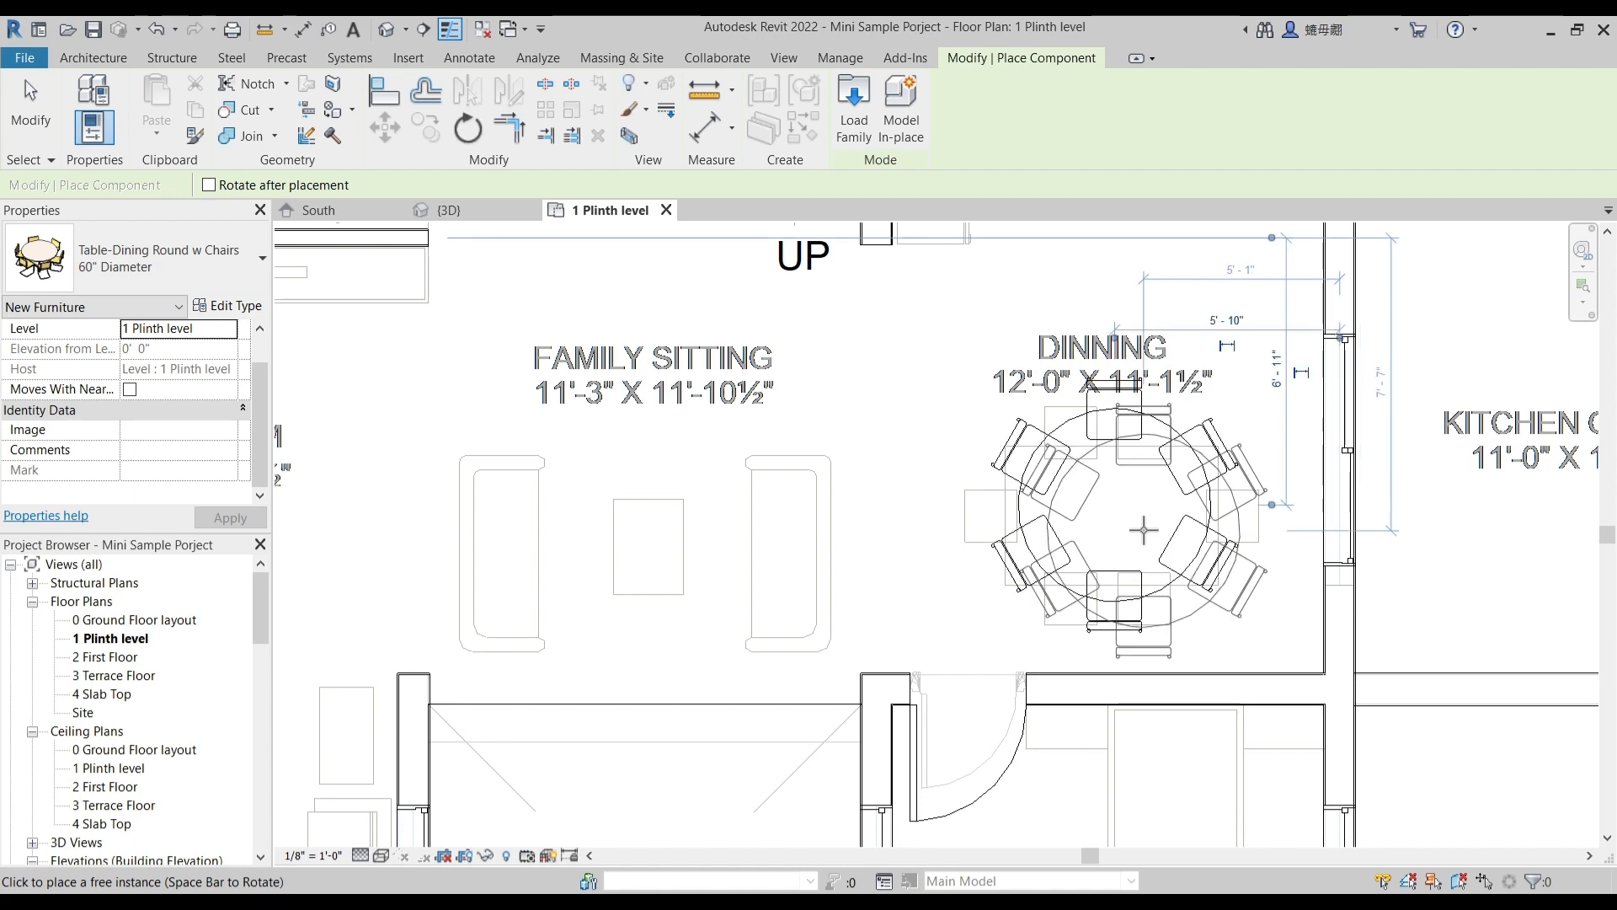
pyautogui.click(1144, 530)
pyautogui.scroll(-4, 1024, 547)
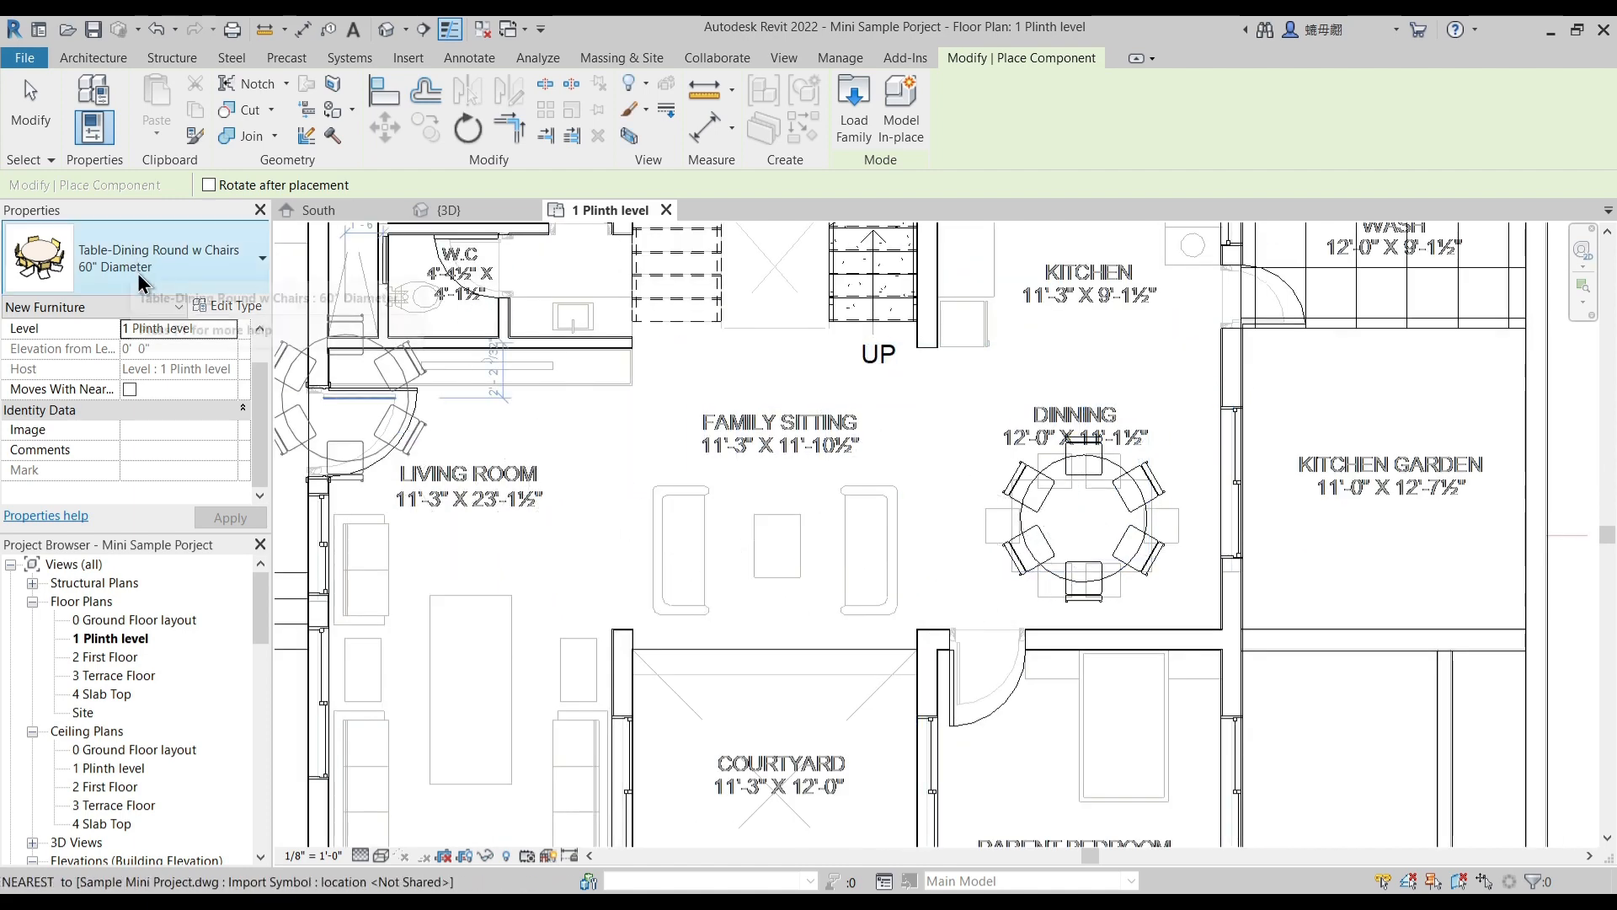
# - Place a 65" Sofa-Pensi, rotated to match the sofa outline on the living room's courtyard-side wall
pyautogui.click(138, 271)
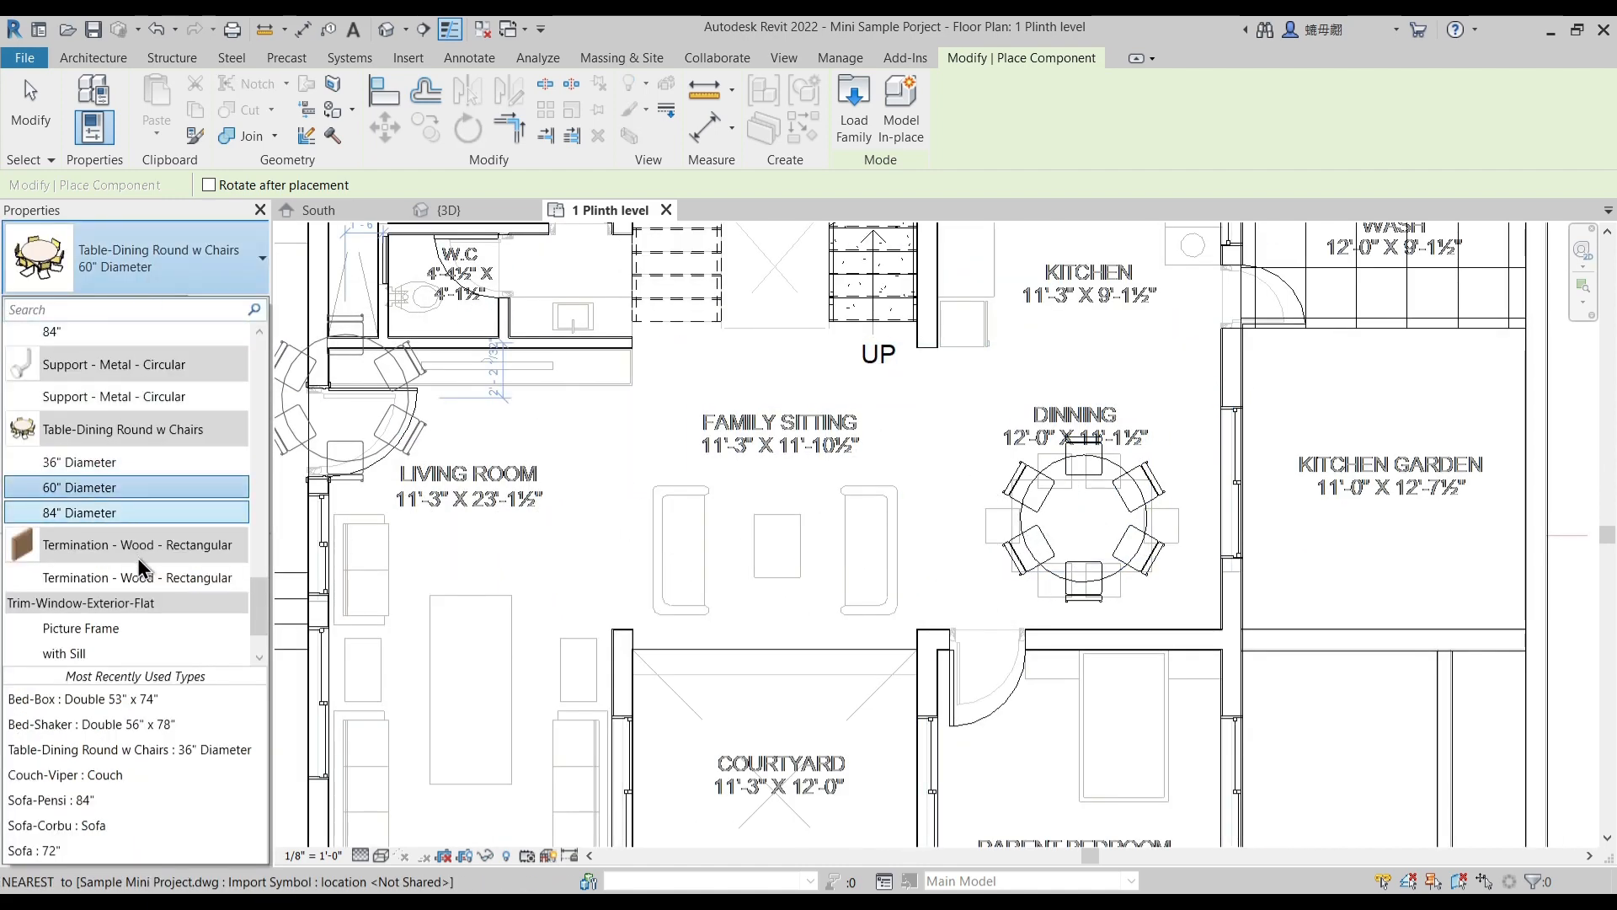
pyautogui.scroll(-1, 139, 556)
pyautogui.scroll(4, 135, 566)
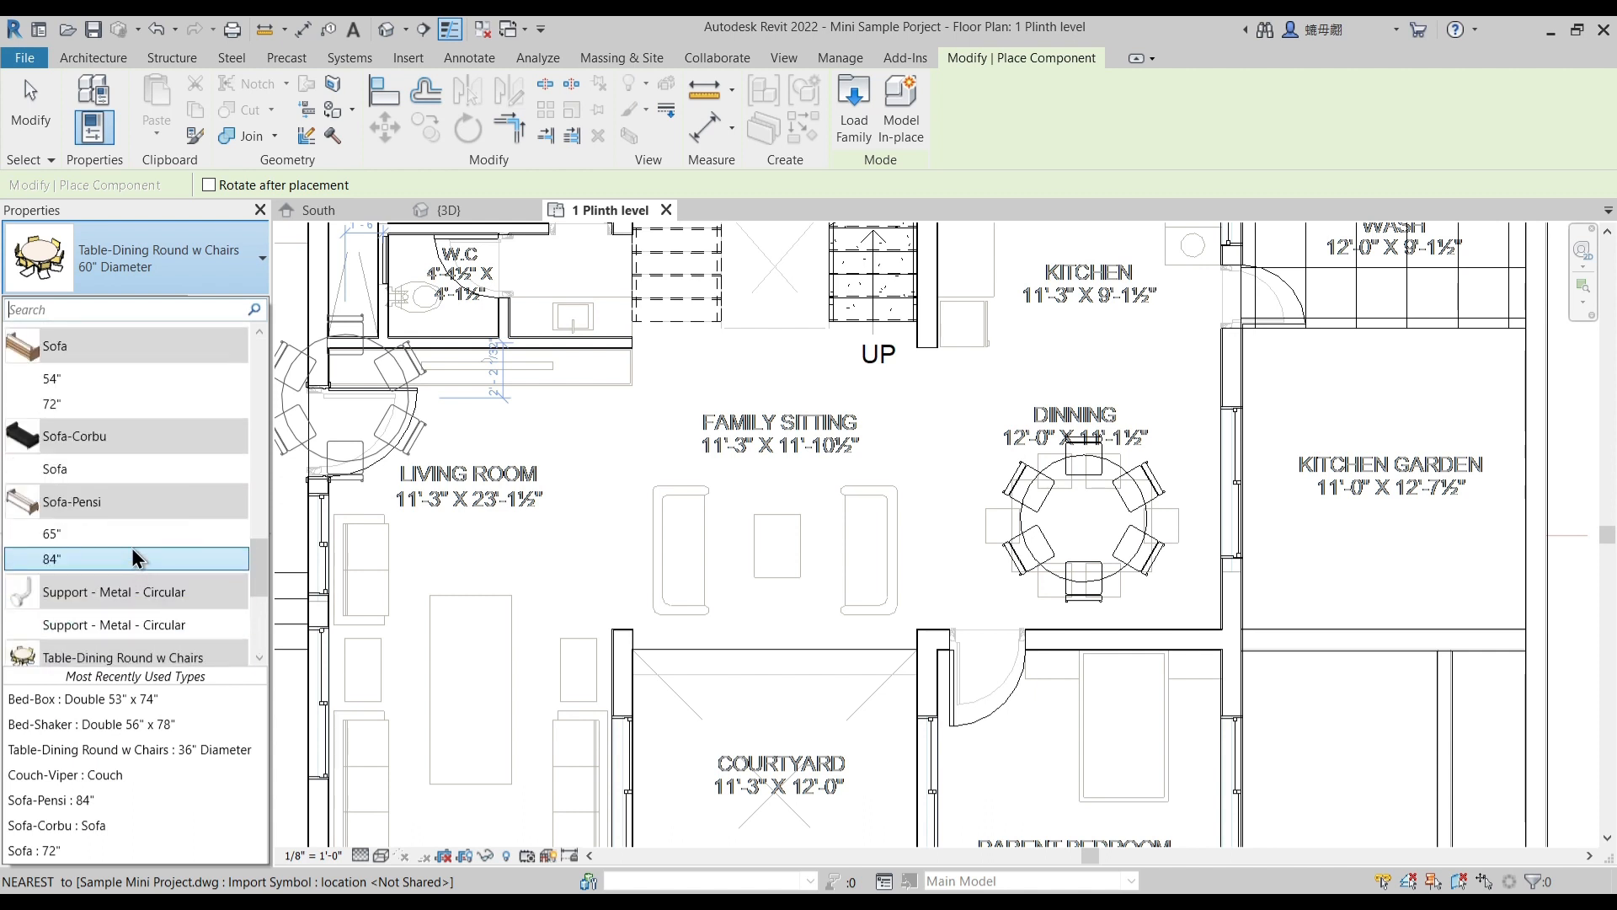
pyautogui.moveTo(104, 503)
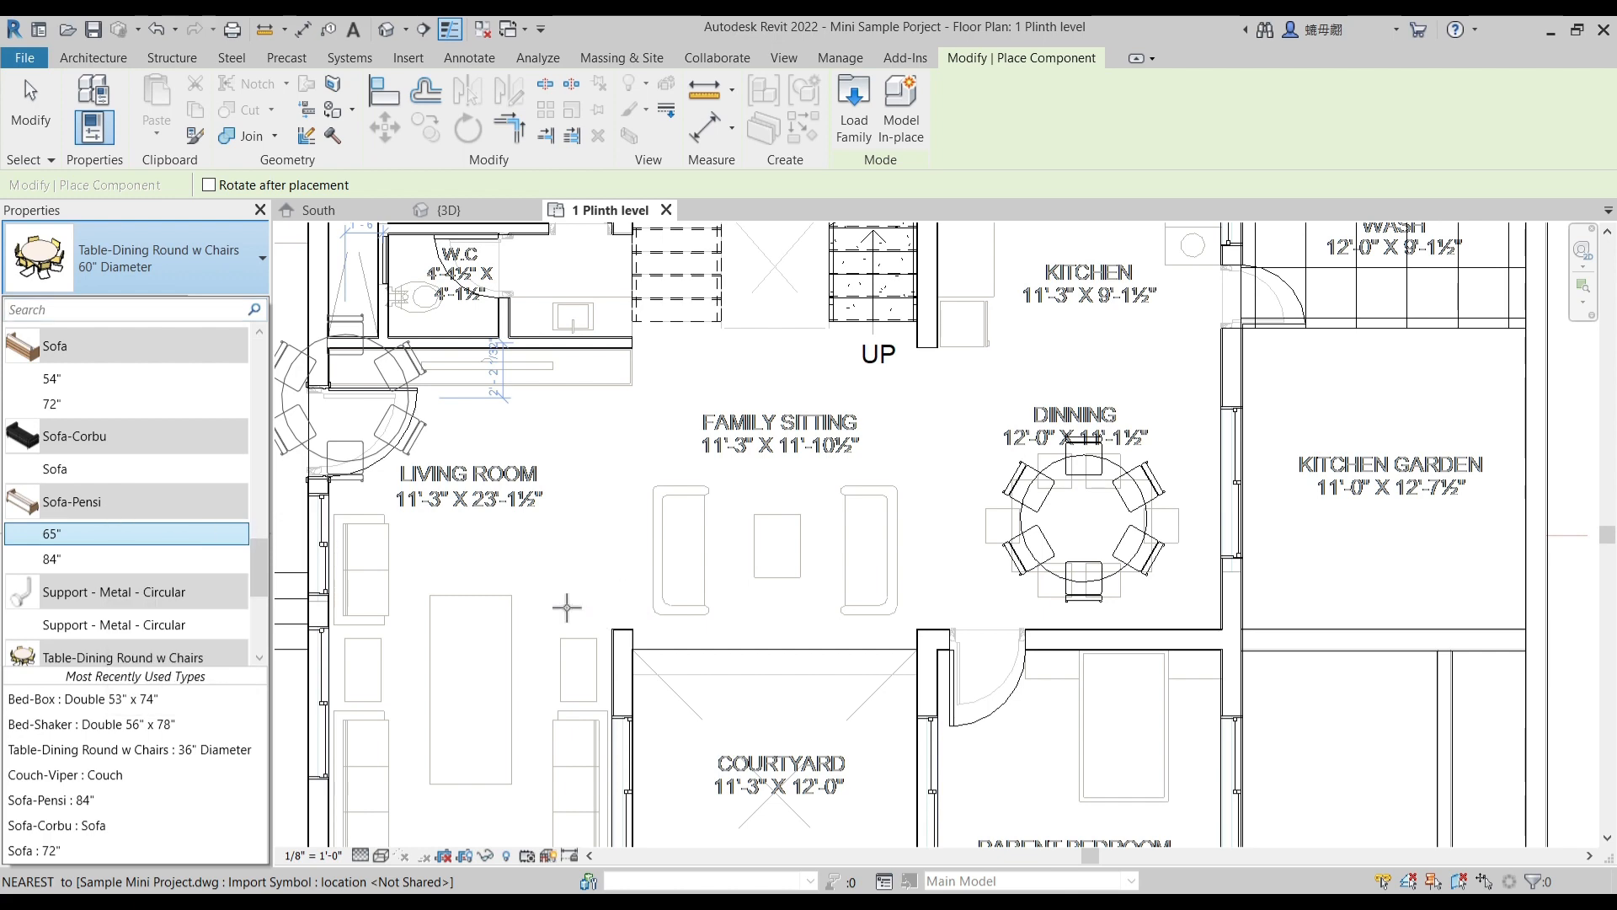
pyautogui.click(66, 532)
pyautogui.moveTo(674, 669); pyautogui.dragTo(776, 509, button='middle')
pyautogui.press('space')
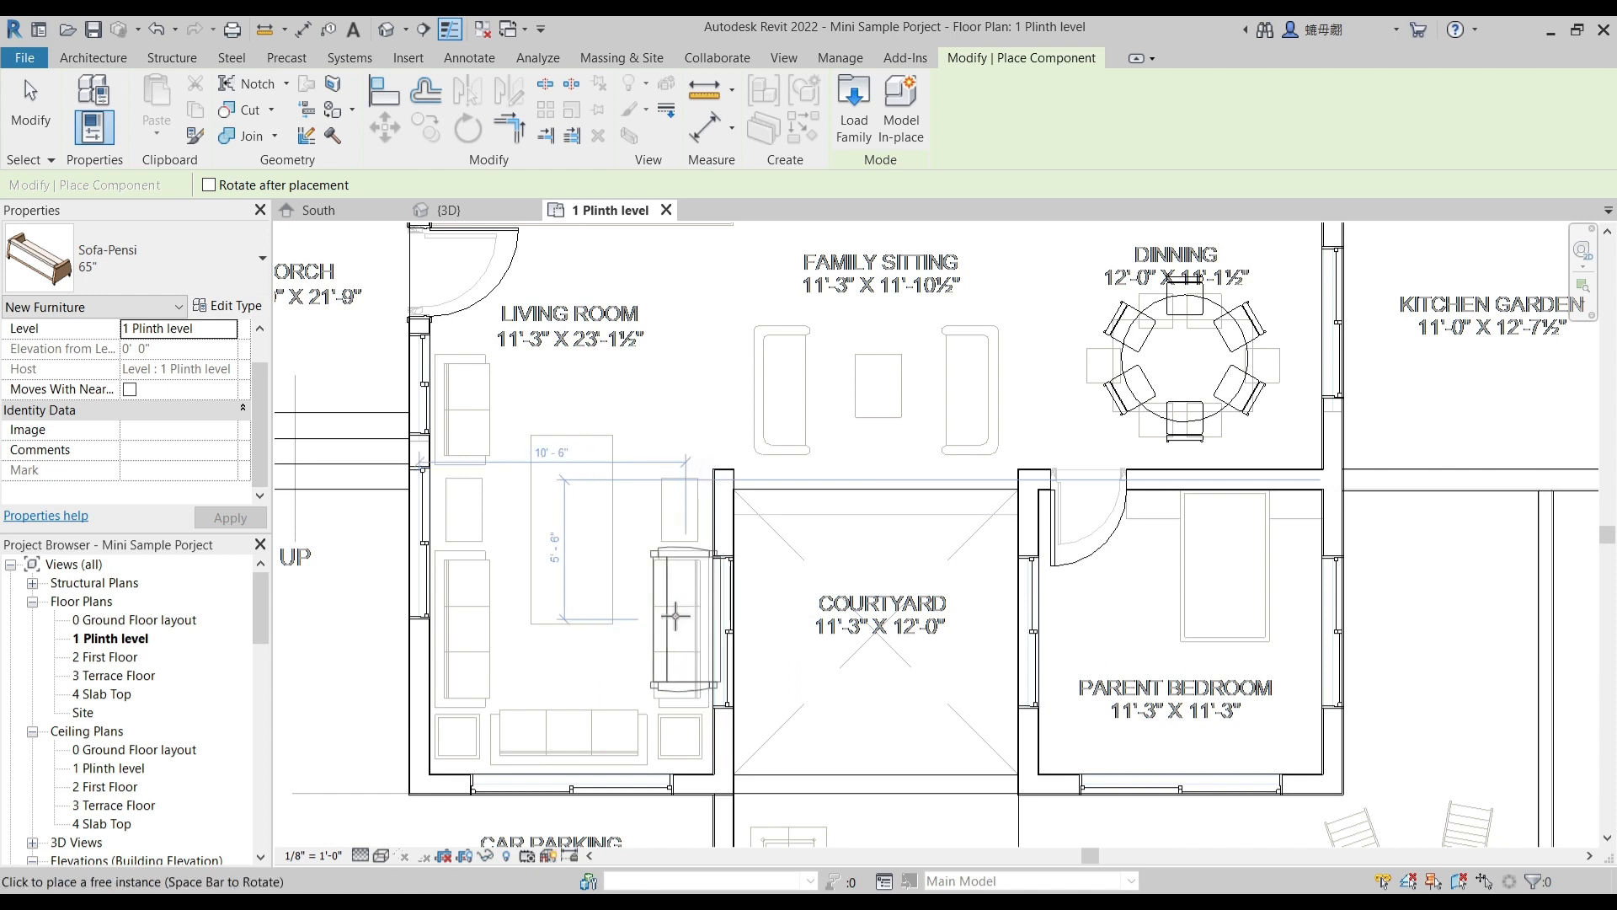
pyautogui.click(635, 655)
# - Place two more 65" Sofa-Pensi sofas, one along the living room's front window and one against the lower porch-side wall
pyautogui.press('space')
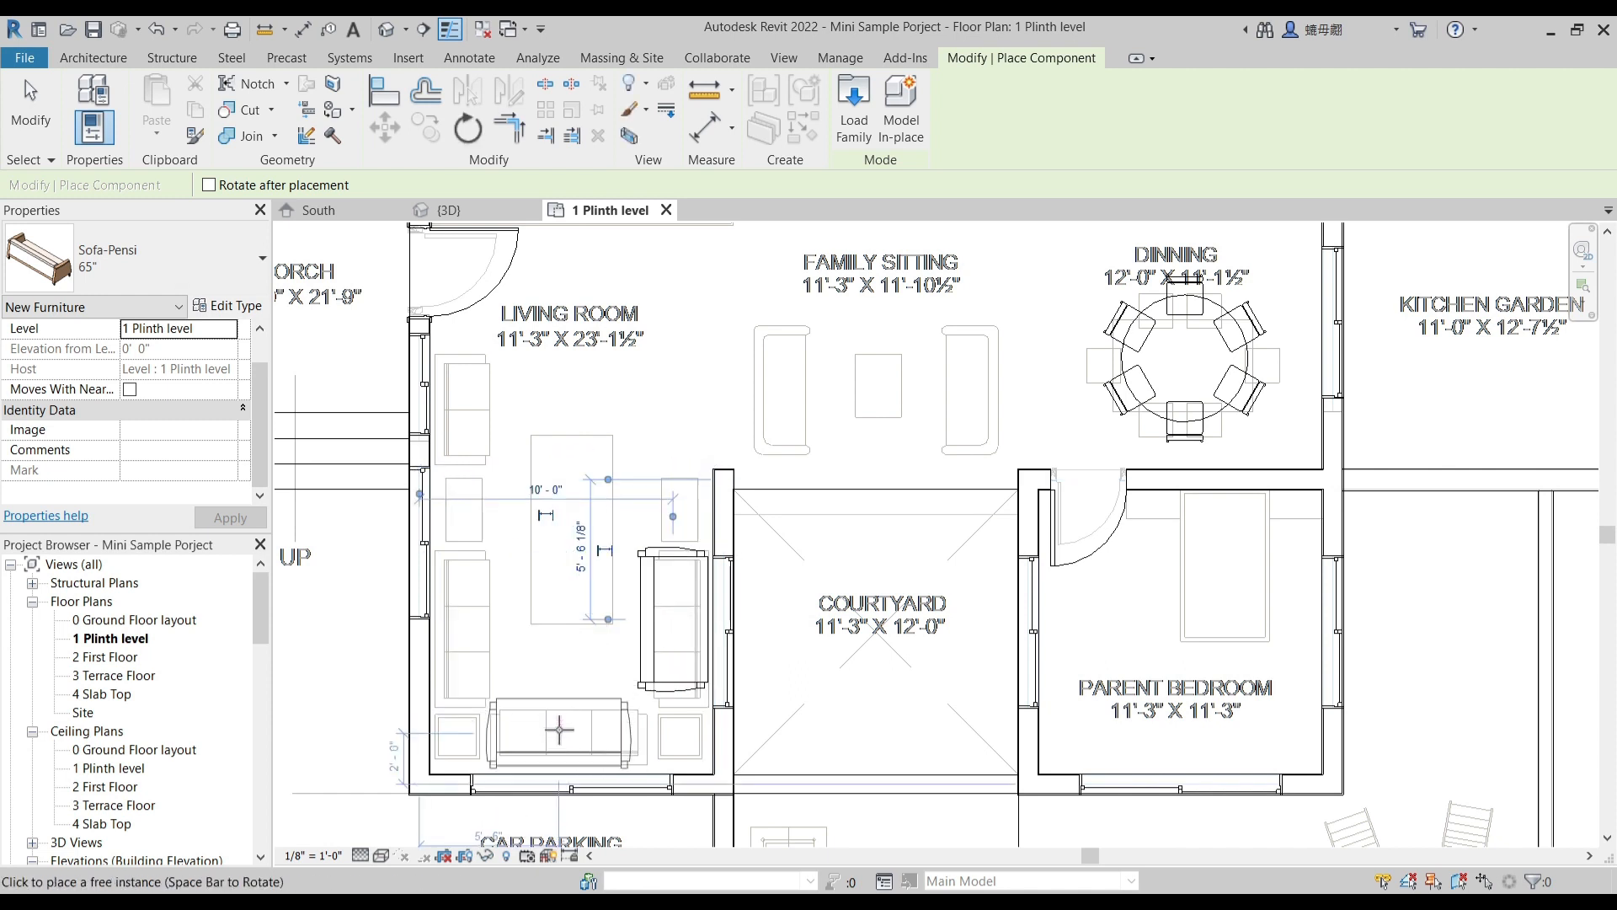
pyautogui.click(567, 730)
pyautogui.press('space')
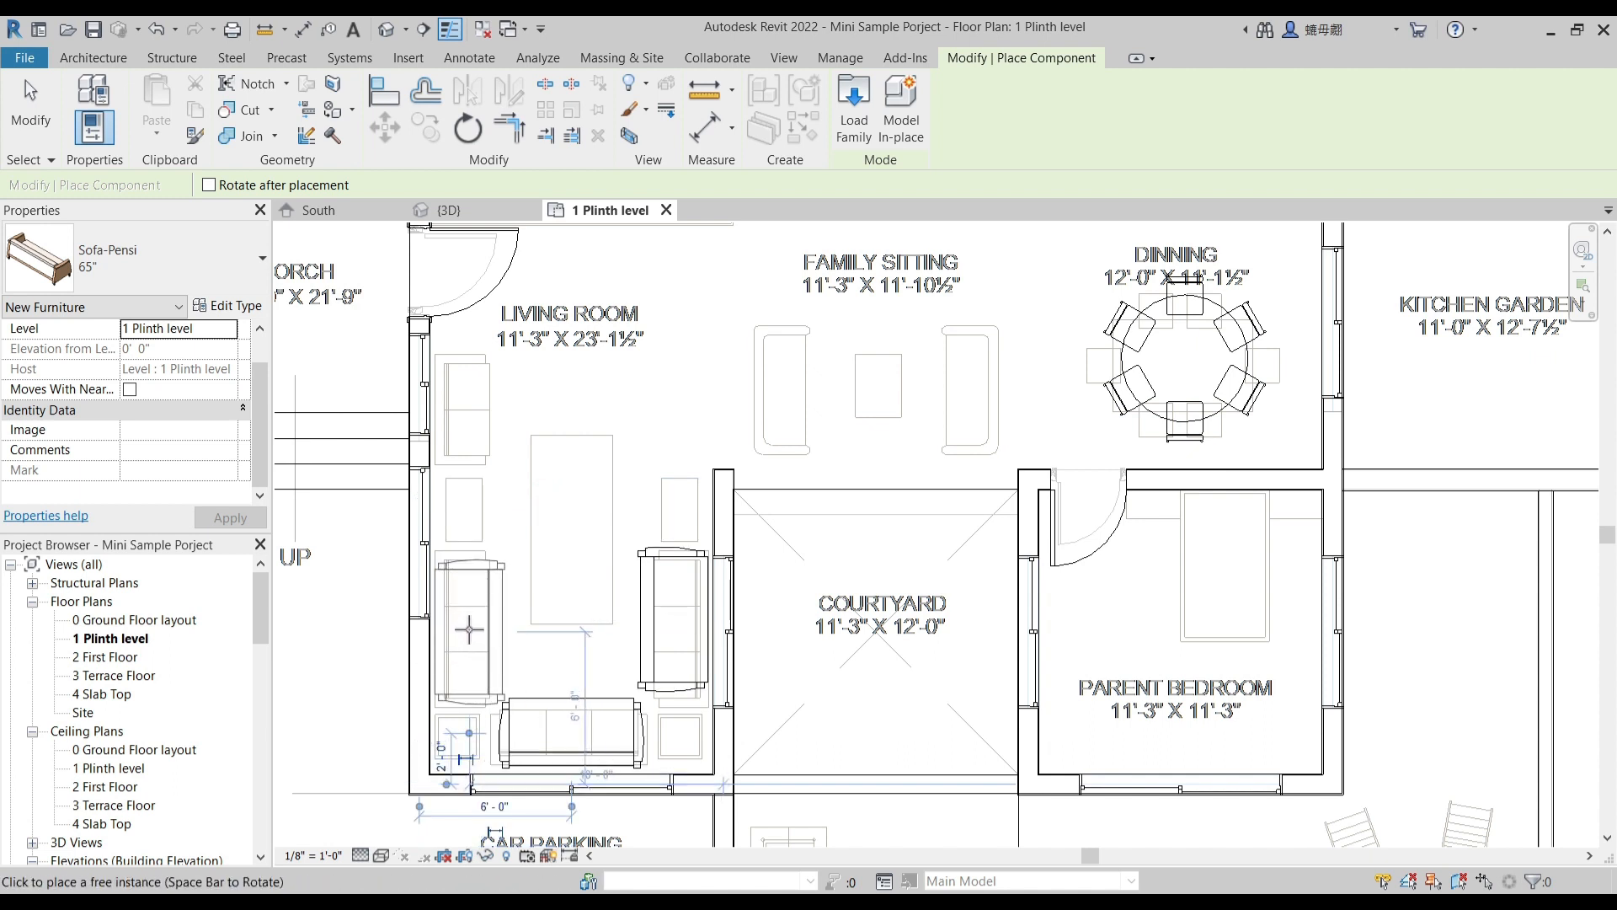
pyautogui.click(469, 617)
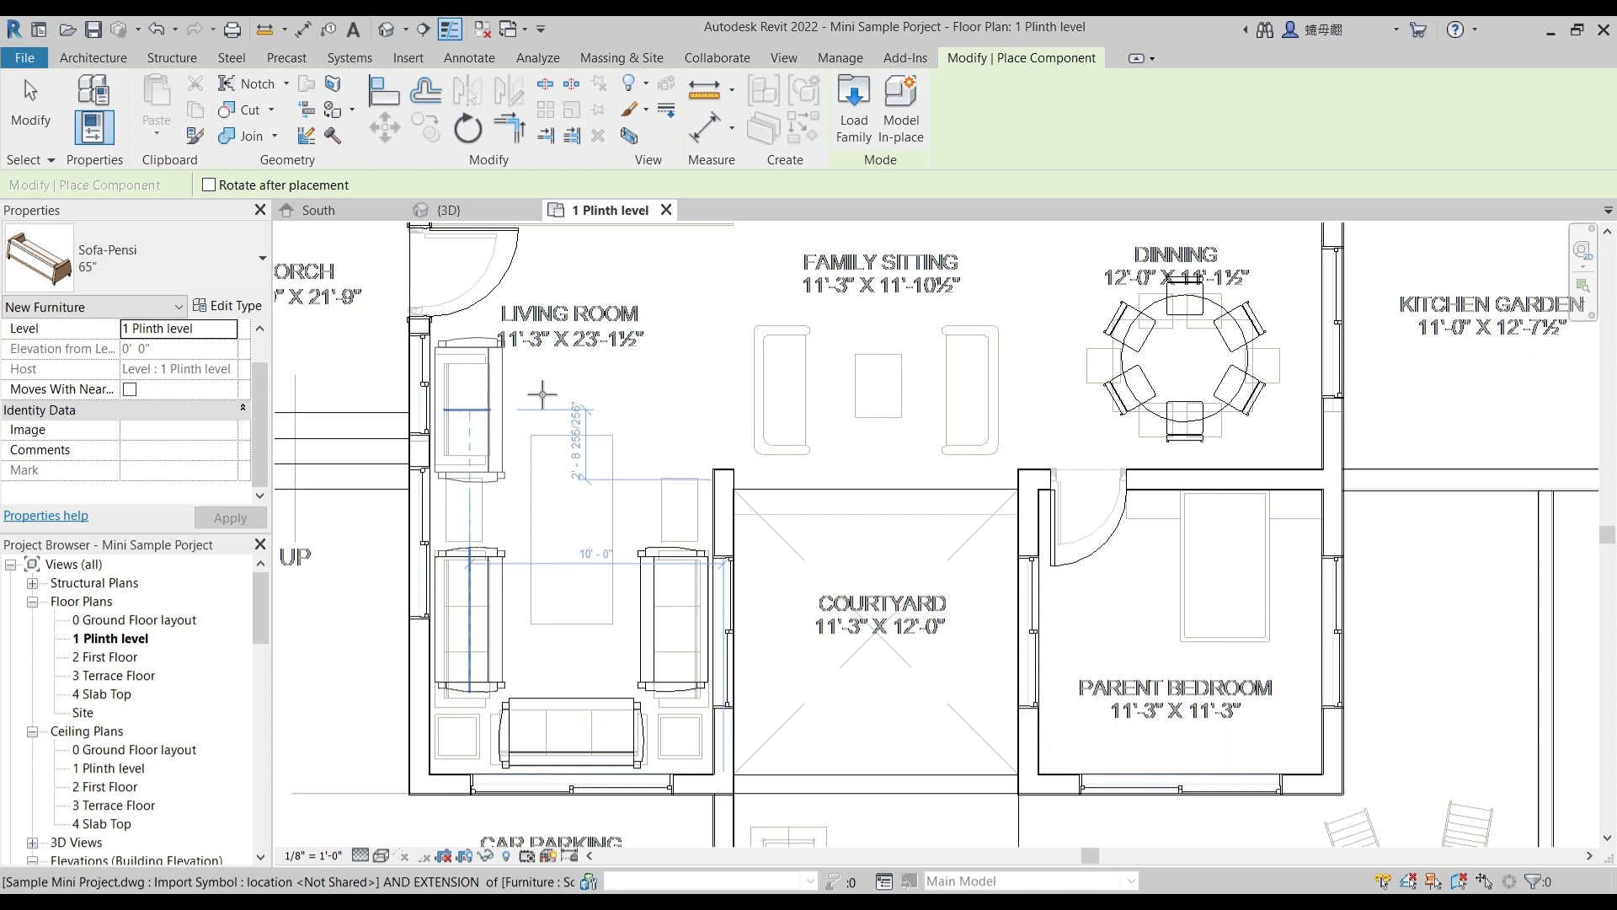
# - Place 65" Sofa-Pensi sofas on the remaining living room outline near the door and on both facing family sitting outlines
pyautogui.click(787, 391)
pyautogui.press('space')
pyautogui.press('space')
pyautogui.scroll(-4, 867, 562)
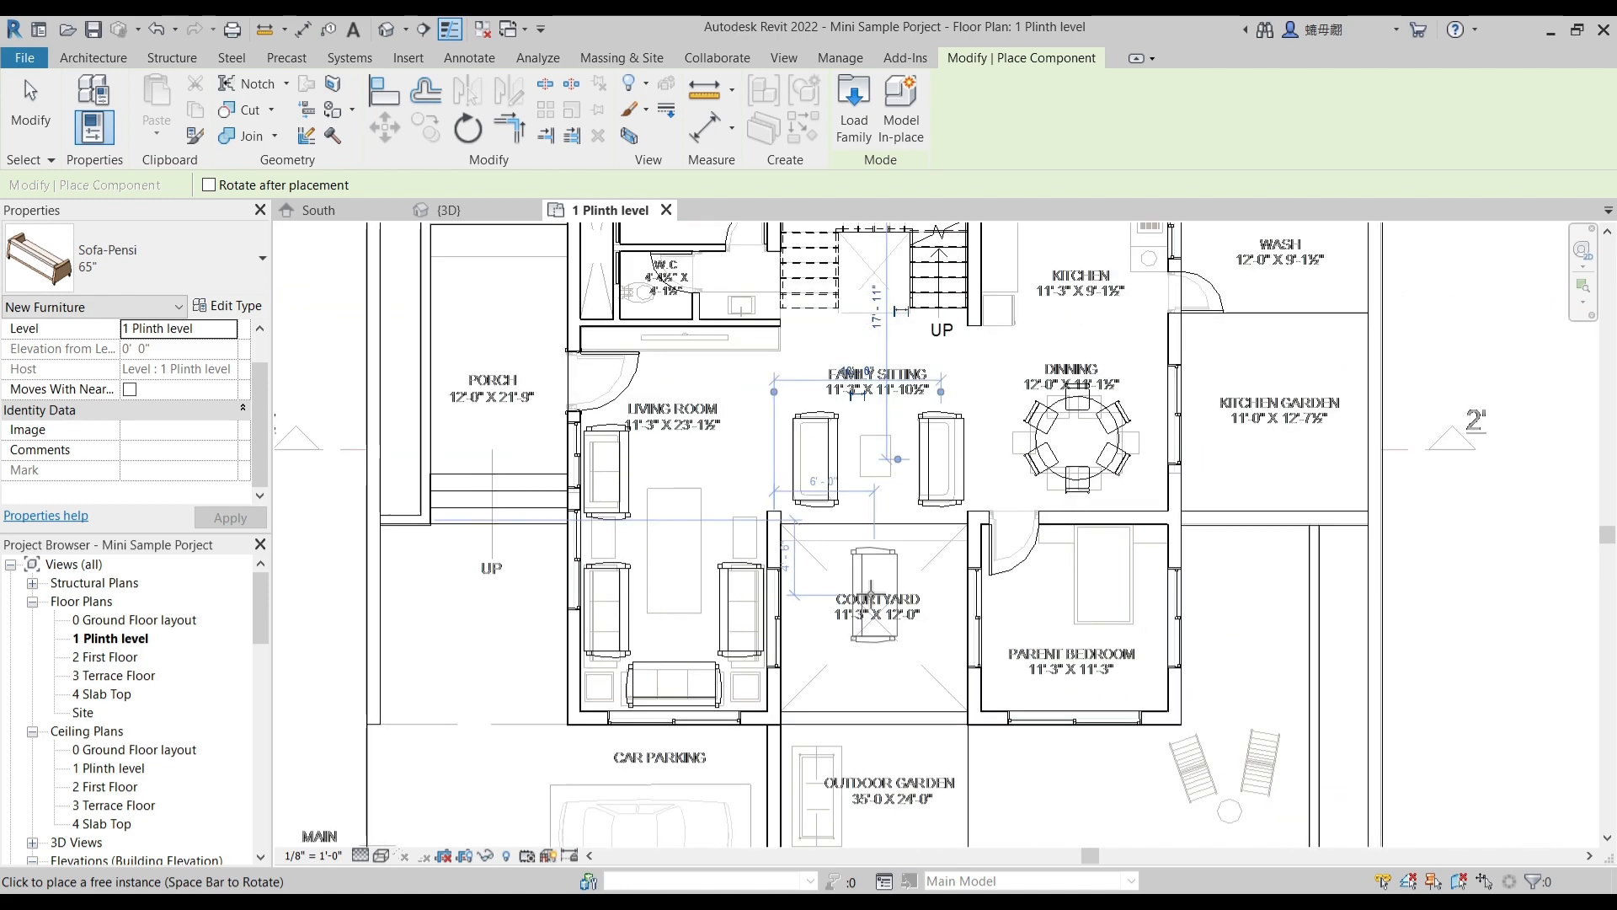
pyautogui.click(851, 504)
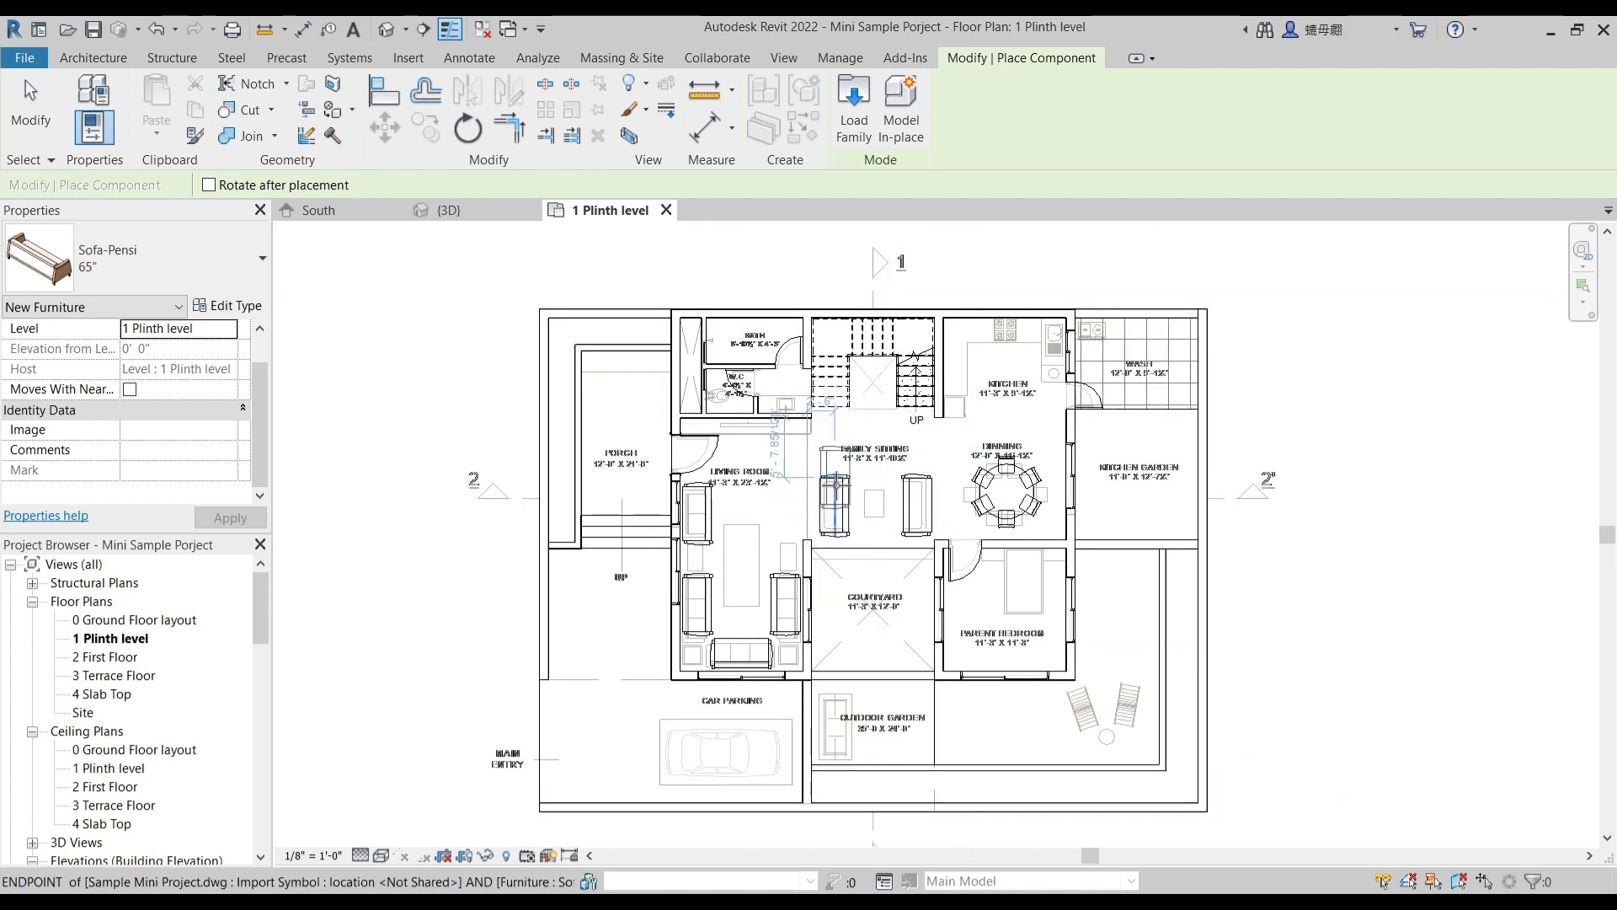
pyautogui.scroll(2, 1059, 575)
pyautogui.press('Escape')
# - Place a Bed-Box of type Double 53" x 74" over the bed outline against the parent bedroom's door-side wall
pyautogui.click(199, 254)
pyautogui.click(200, 252)
pyautogui.click(250, 101)
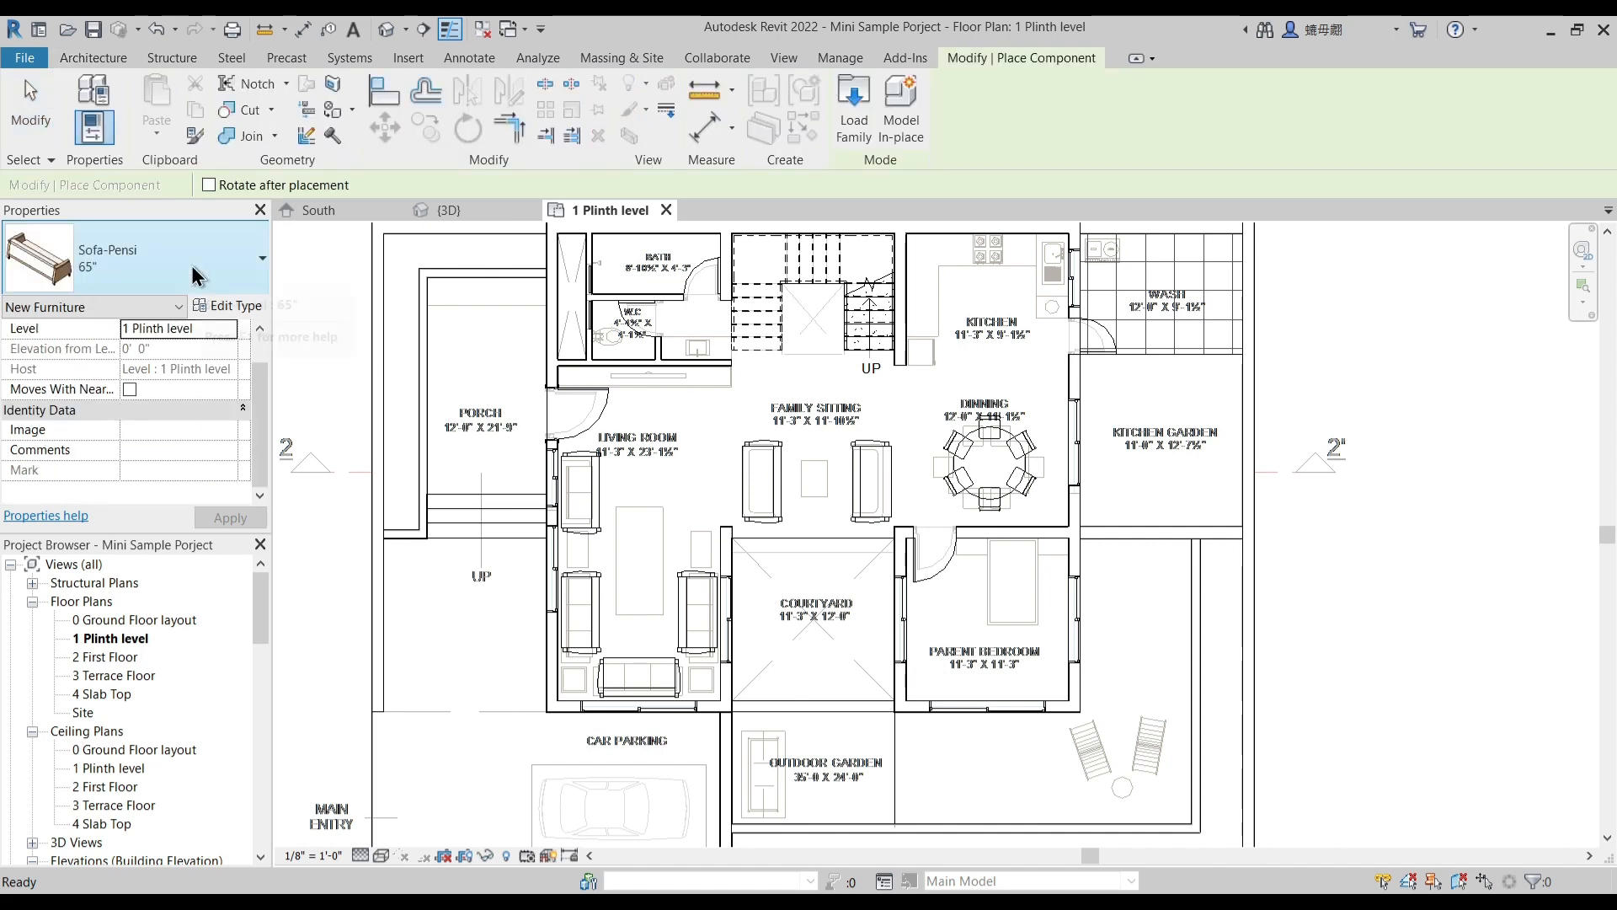
pyautogui.click(194, 271)
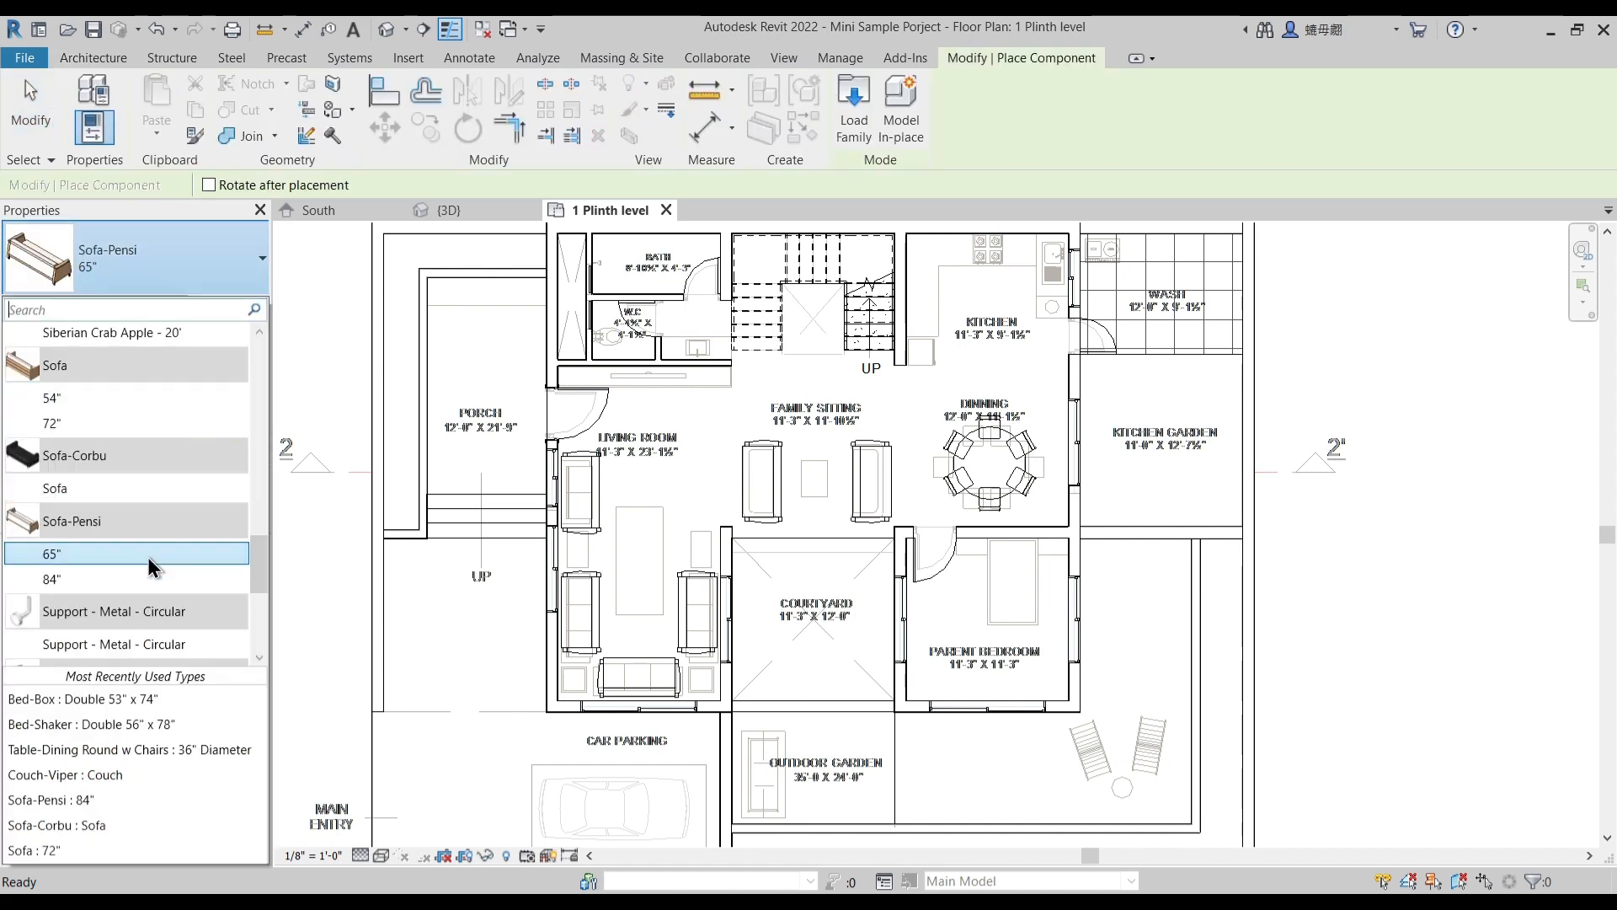
pyautogui.scroll(4, 160, 542)
pyautogui.scroll(3, 153, 512)
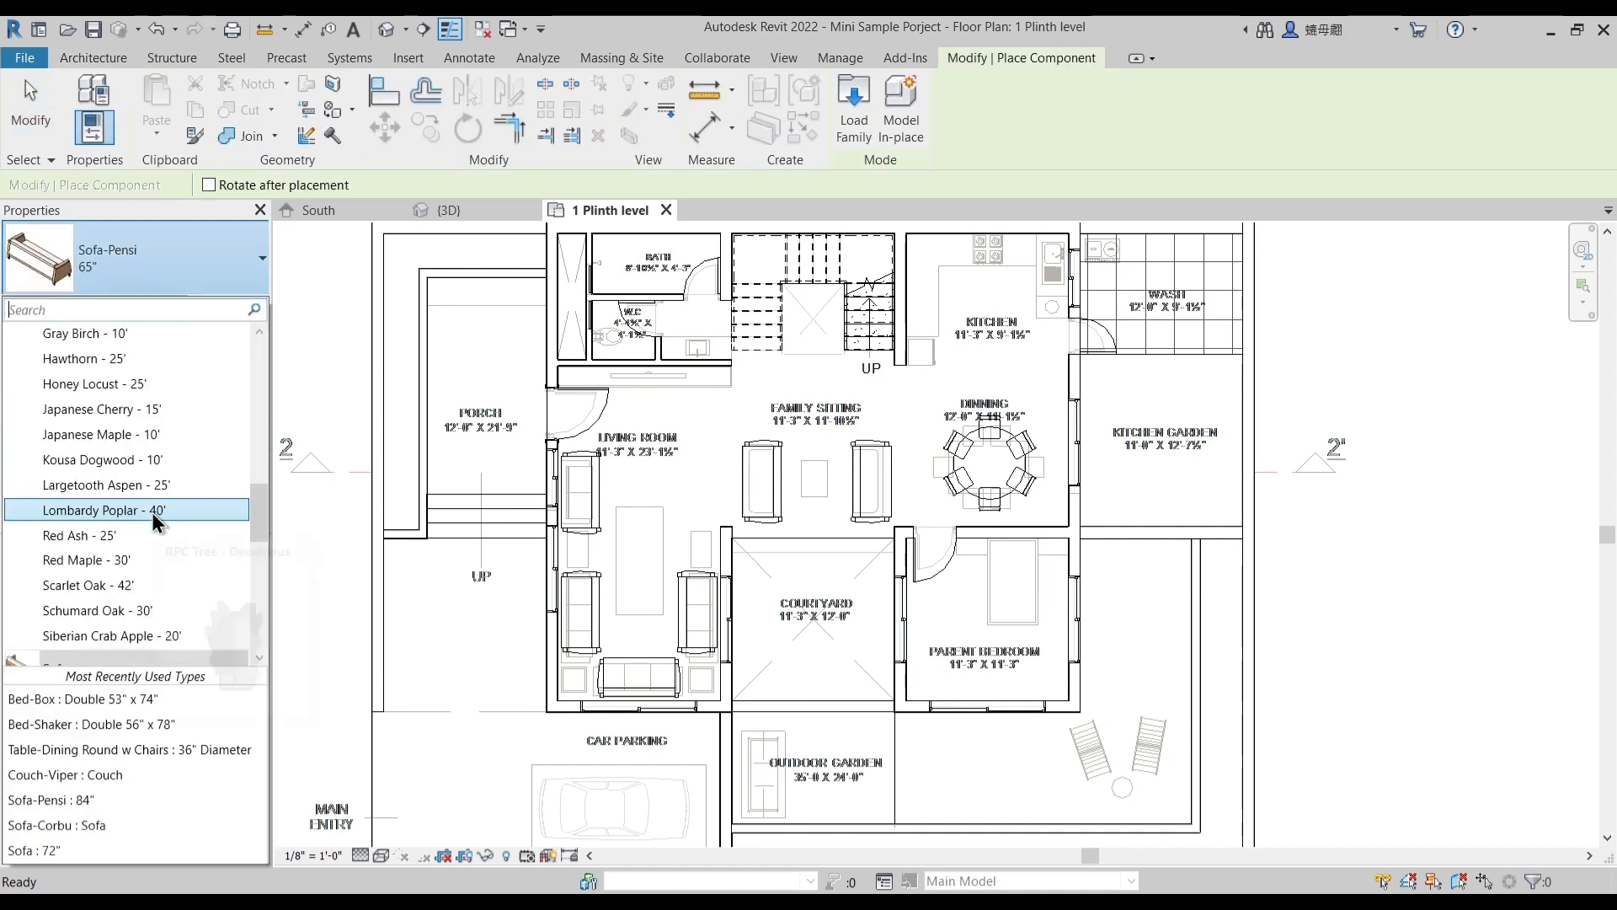
pyautogui.scroll(-7, 155, 515)
pyautogui.scroll(-3, 143, 518)
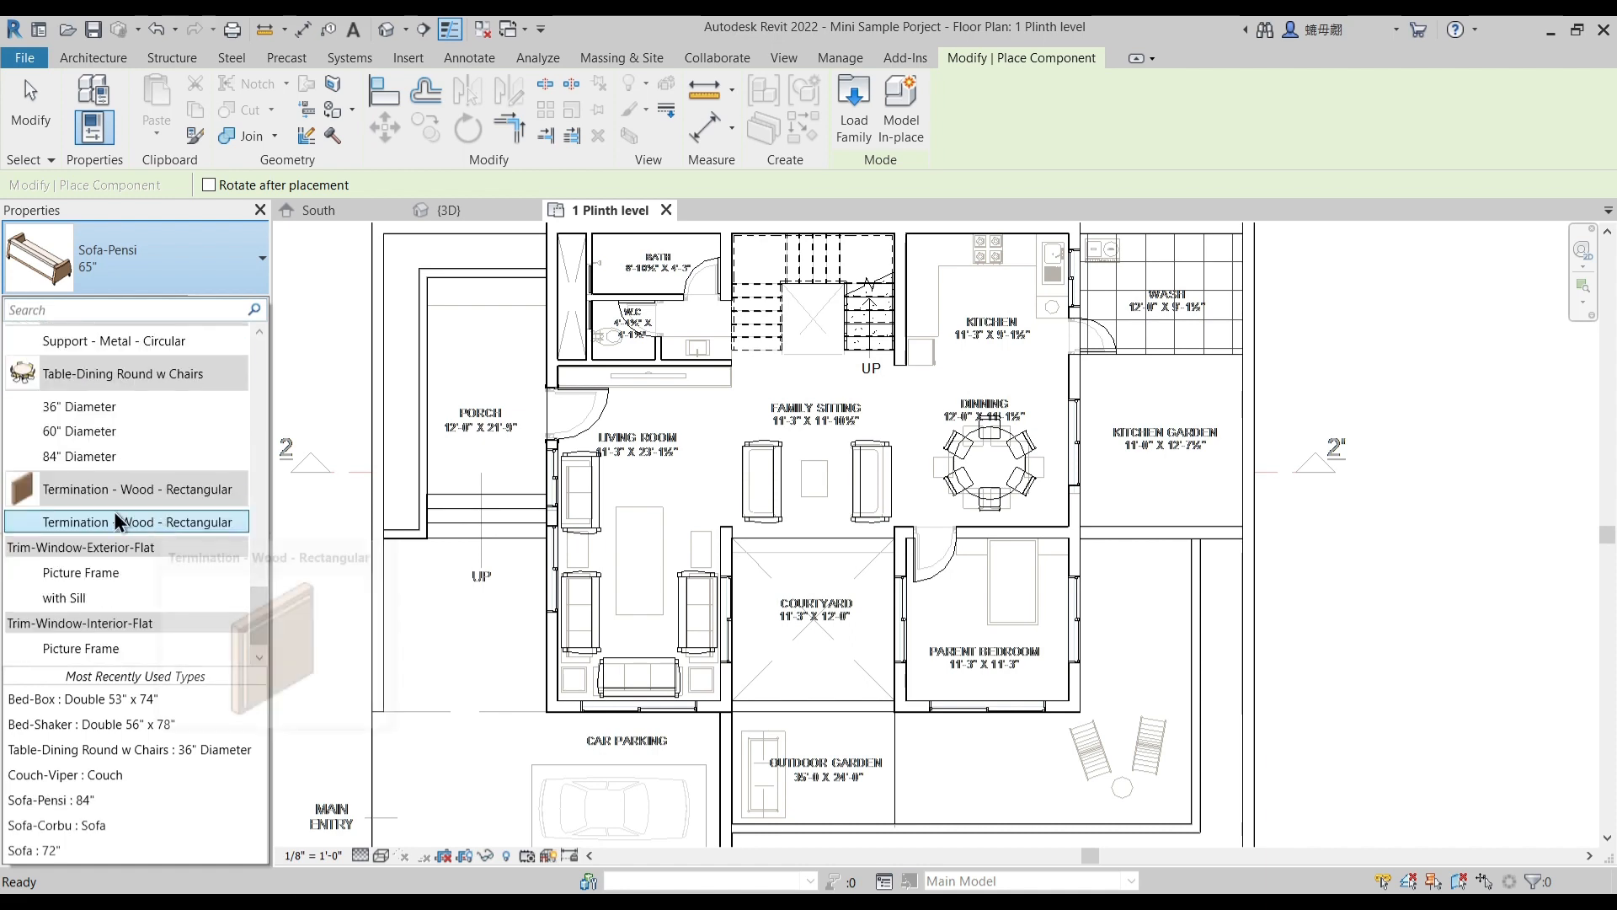
pyautogui.scroll(1, 124, 551)
pyautogui.scroll(2, 153, 493)
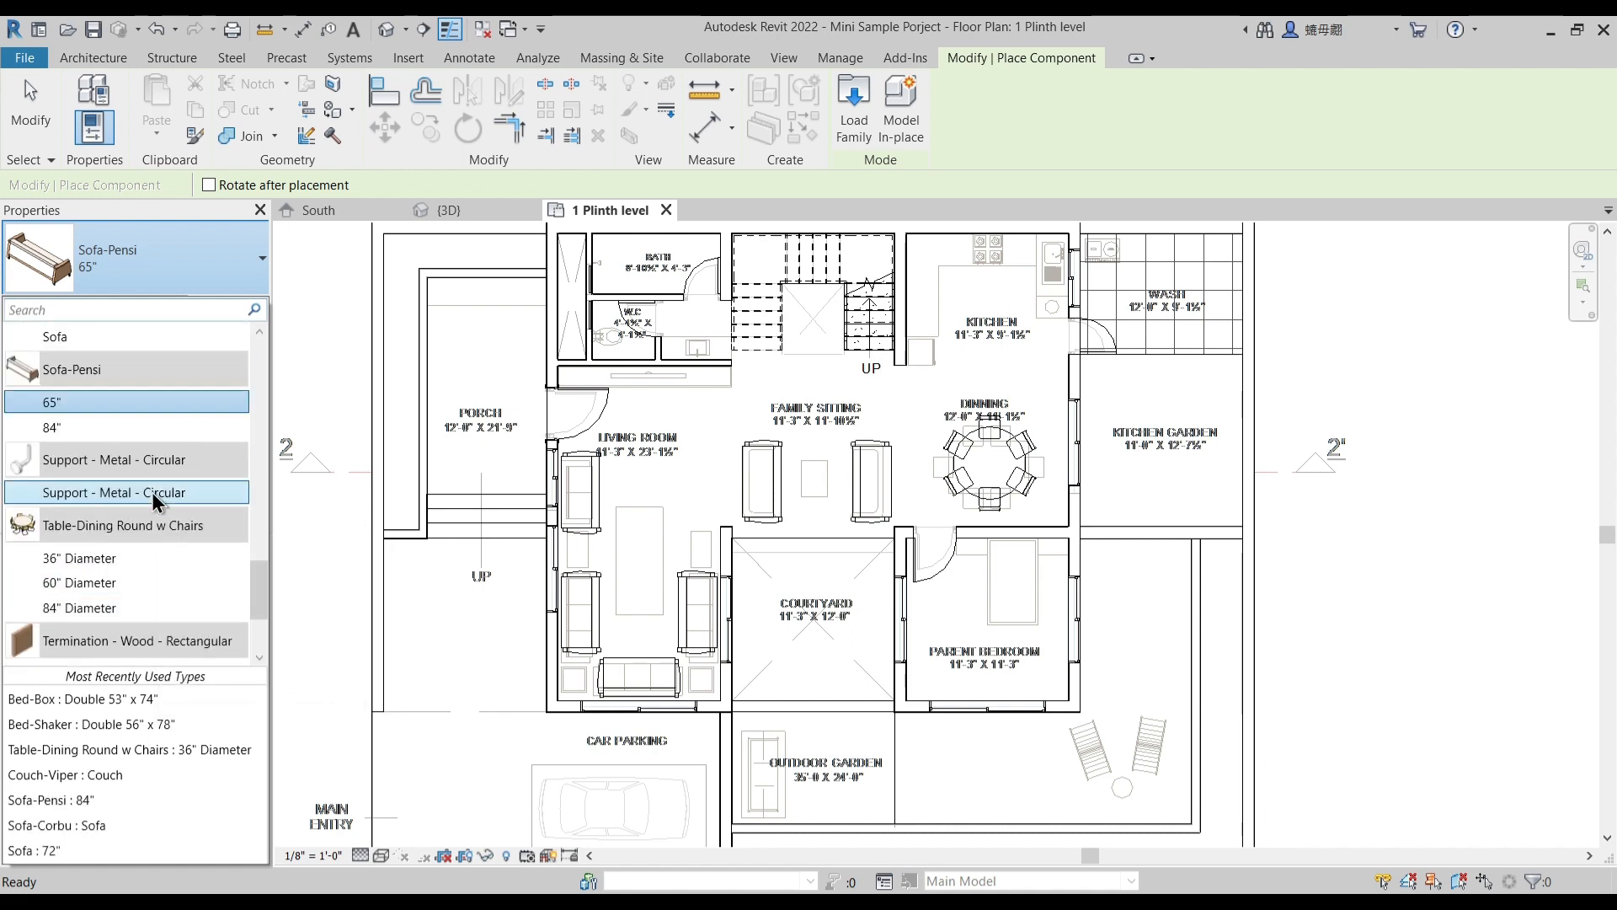
pyautogui.scroll(4, 152, 492)
pyautogui.scroll(10, 151, 492)
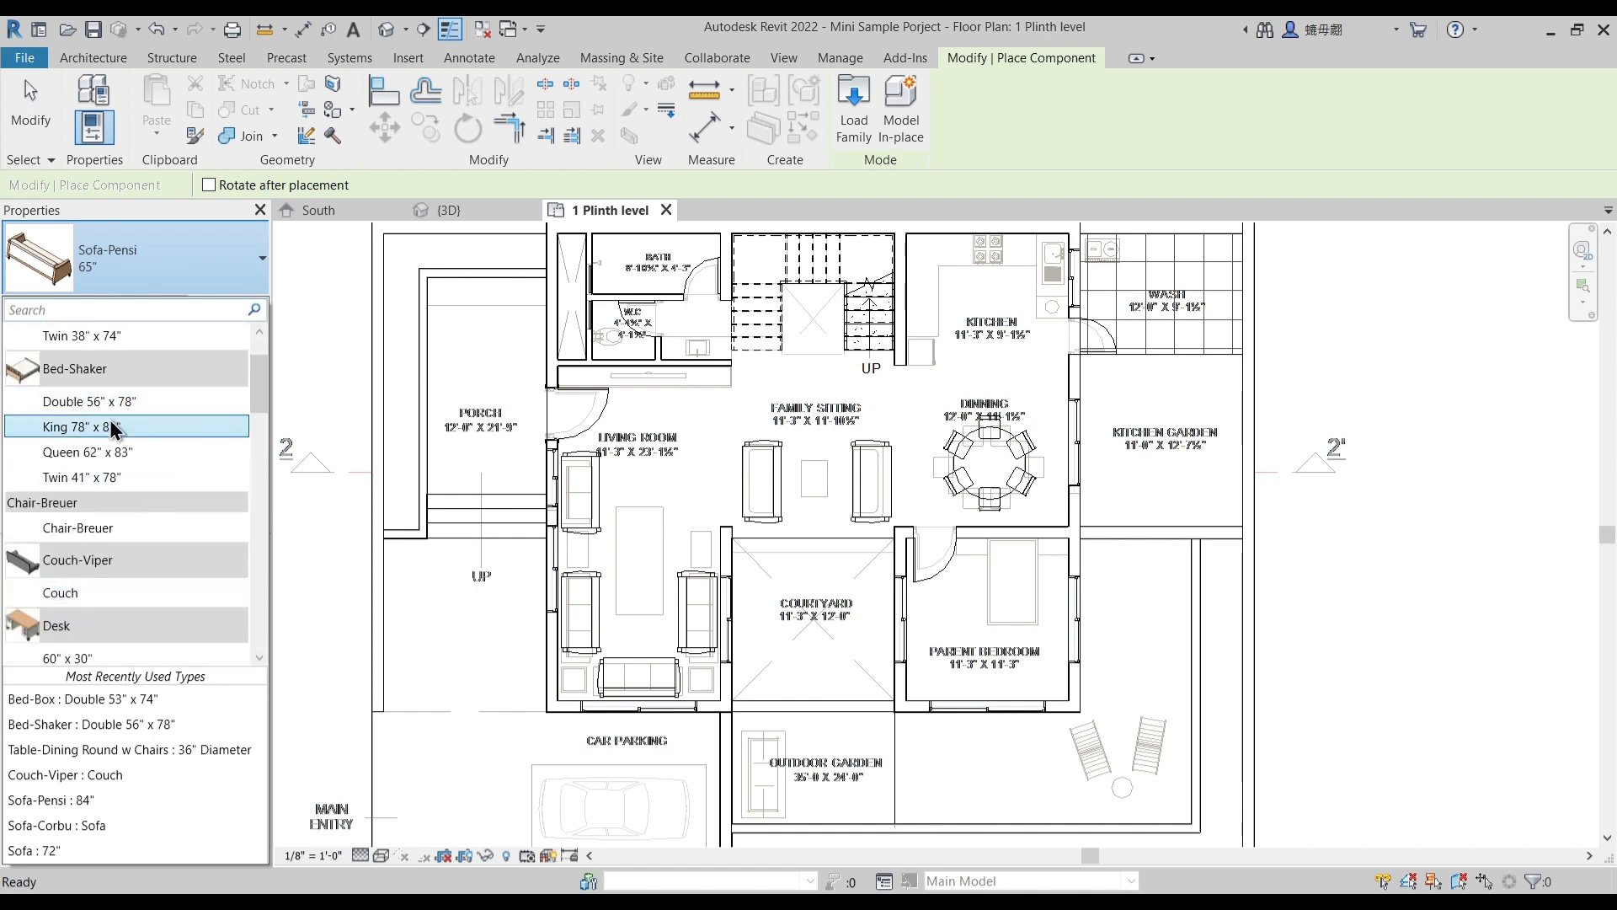
pyautogui.scroll(2, 121, 415)
pyautogui.scroll(1, 131, 497)
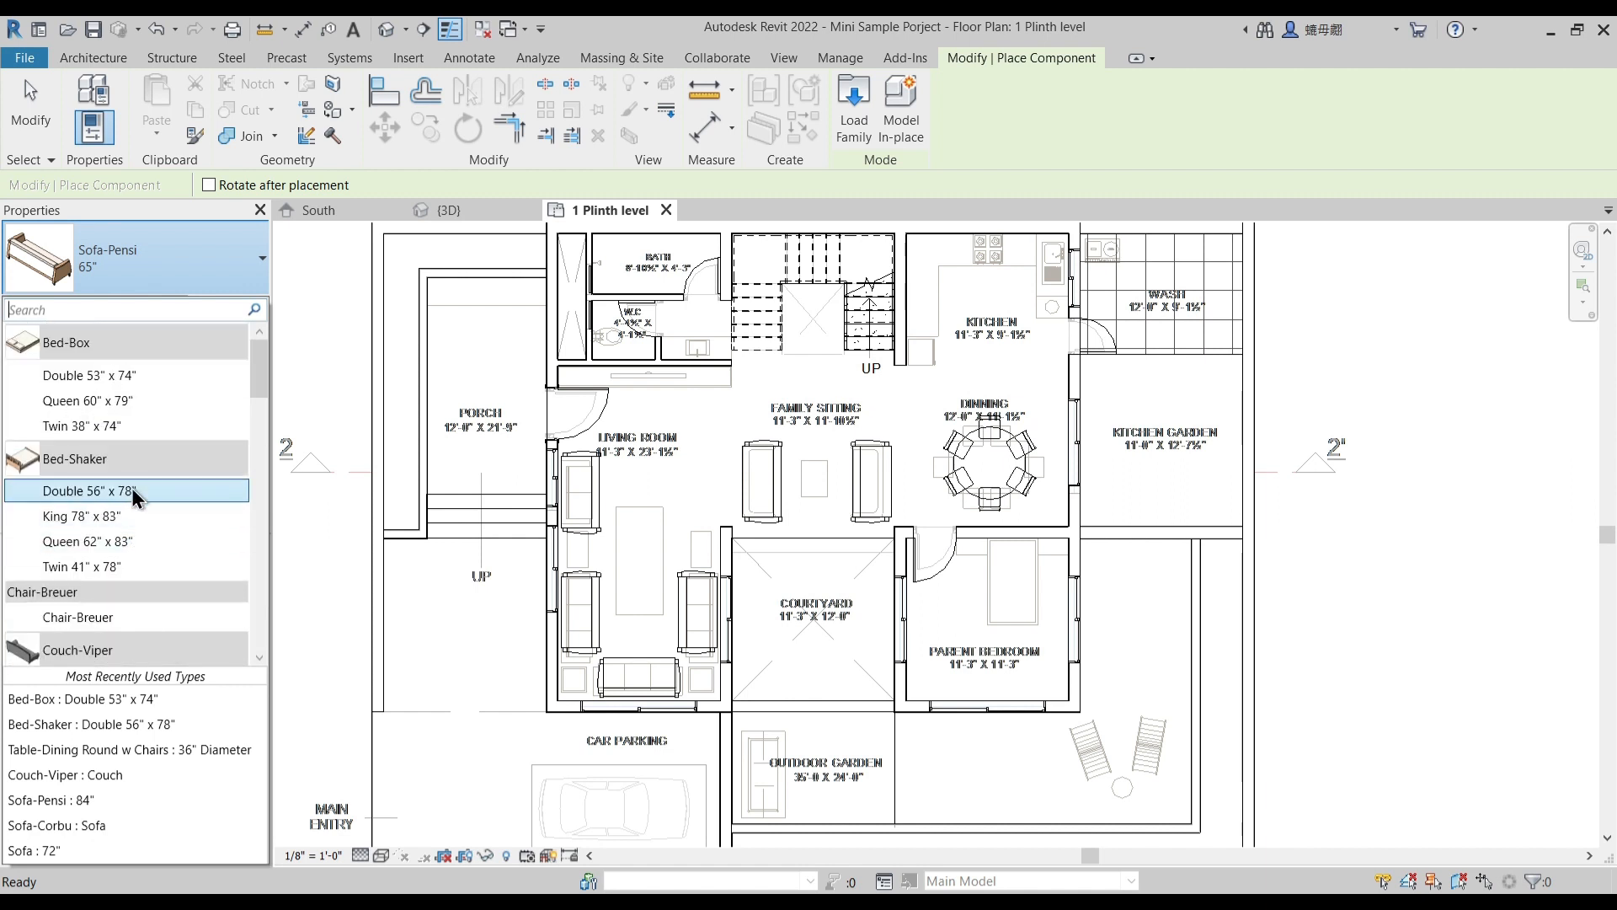
pyautogui.click(129, 376)
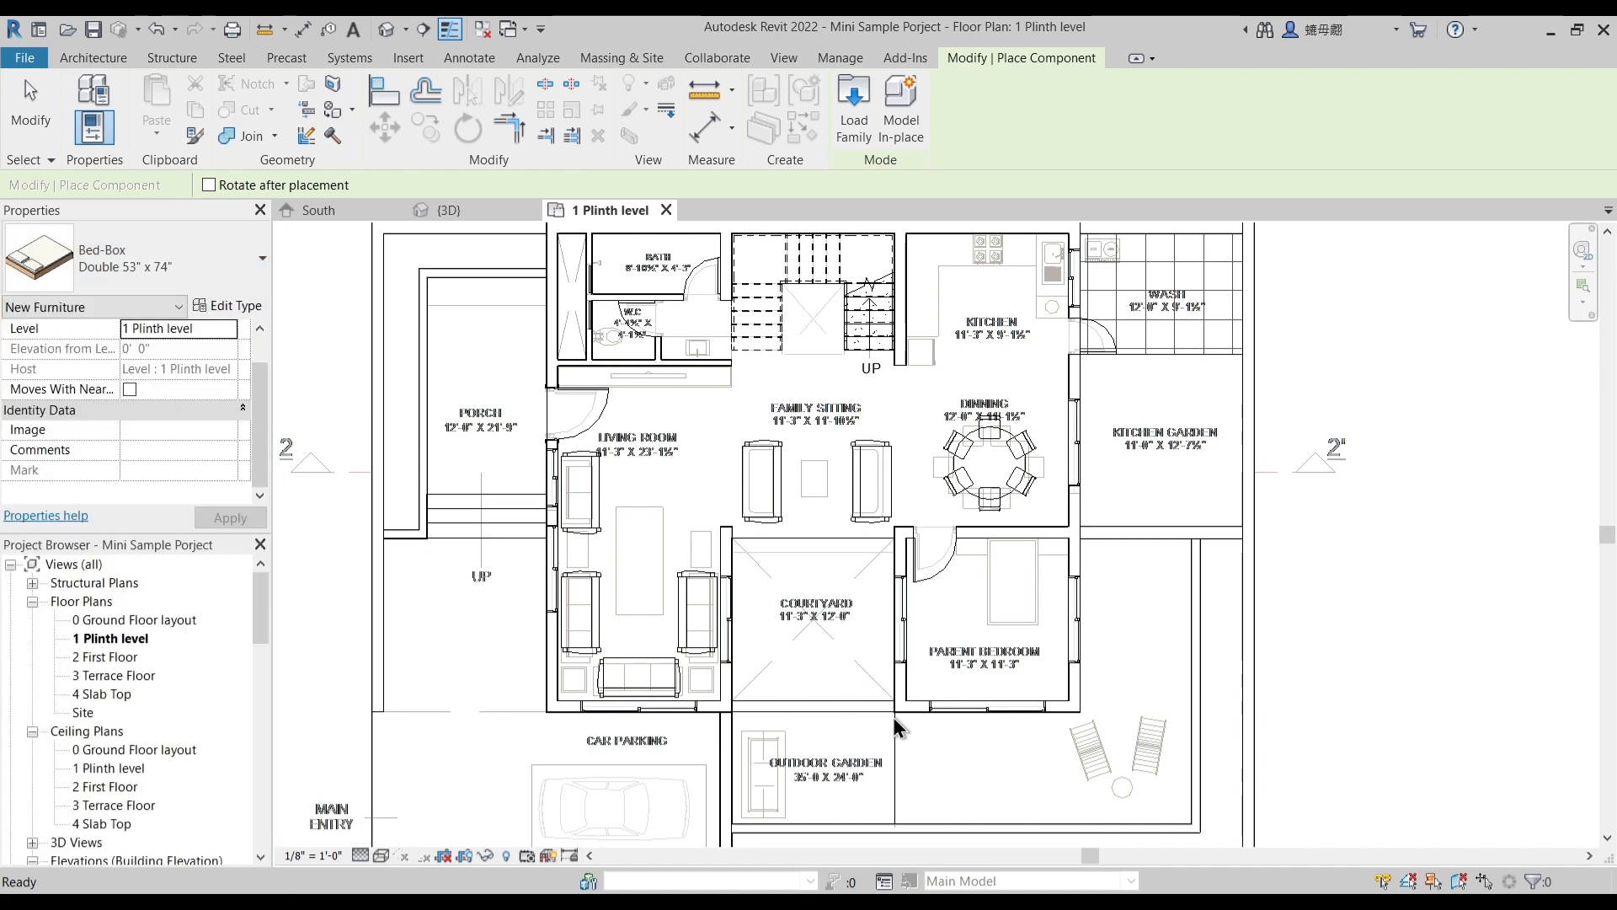
pyautogui.scroll(3, 986, 545)
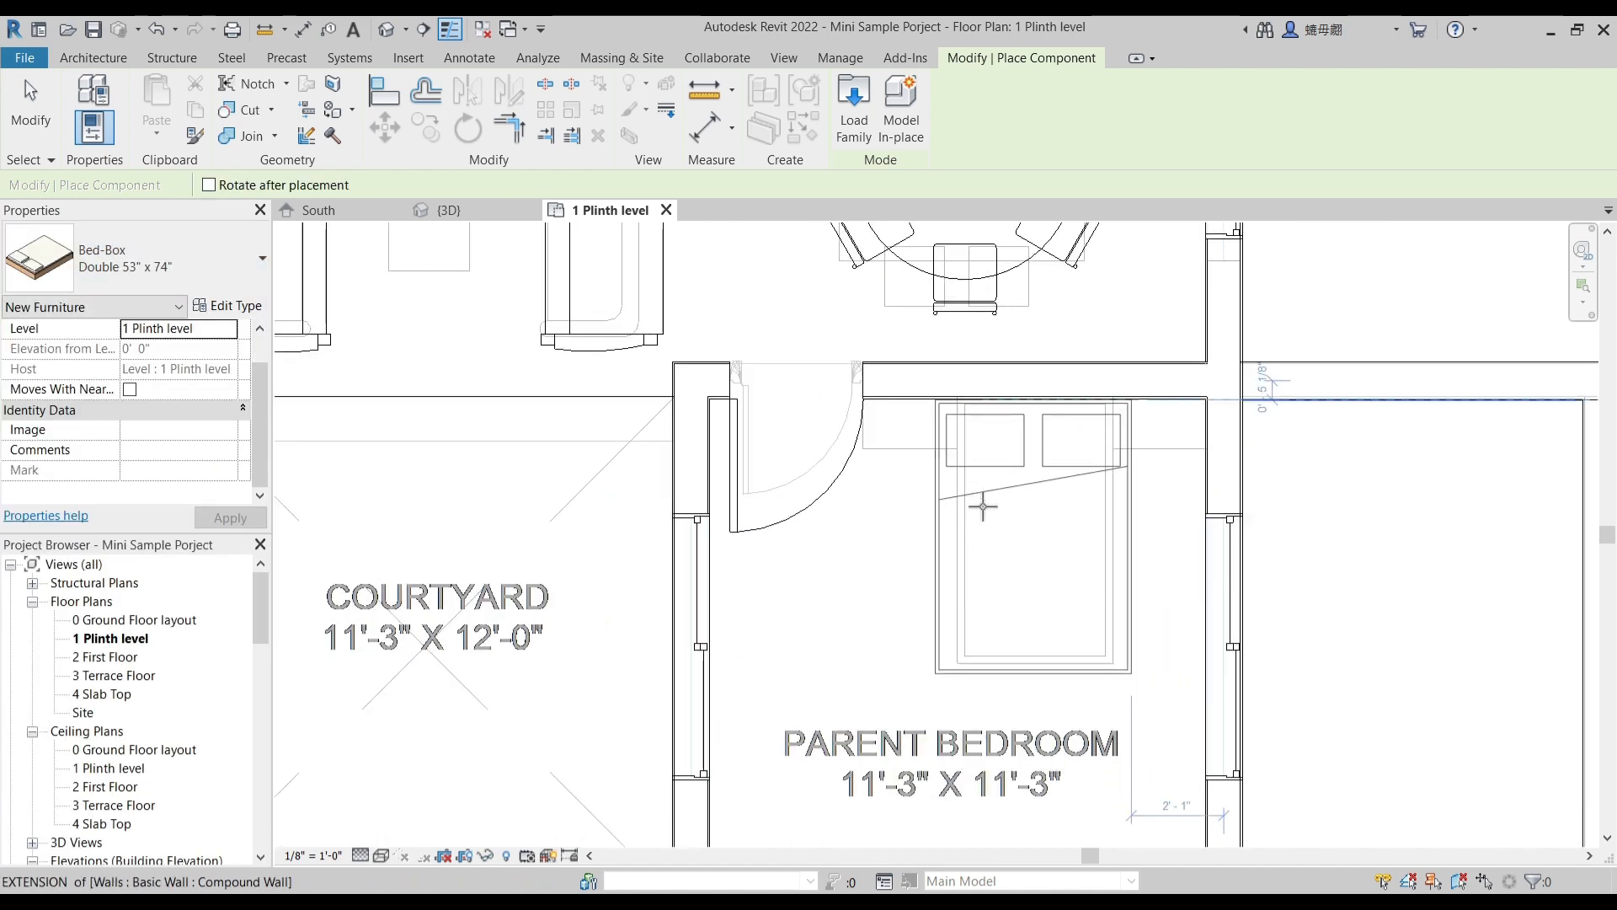
pyautogui.click(1007, 540)
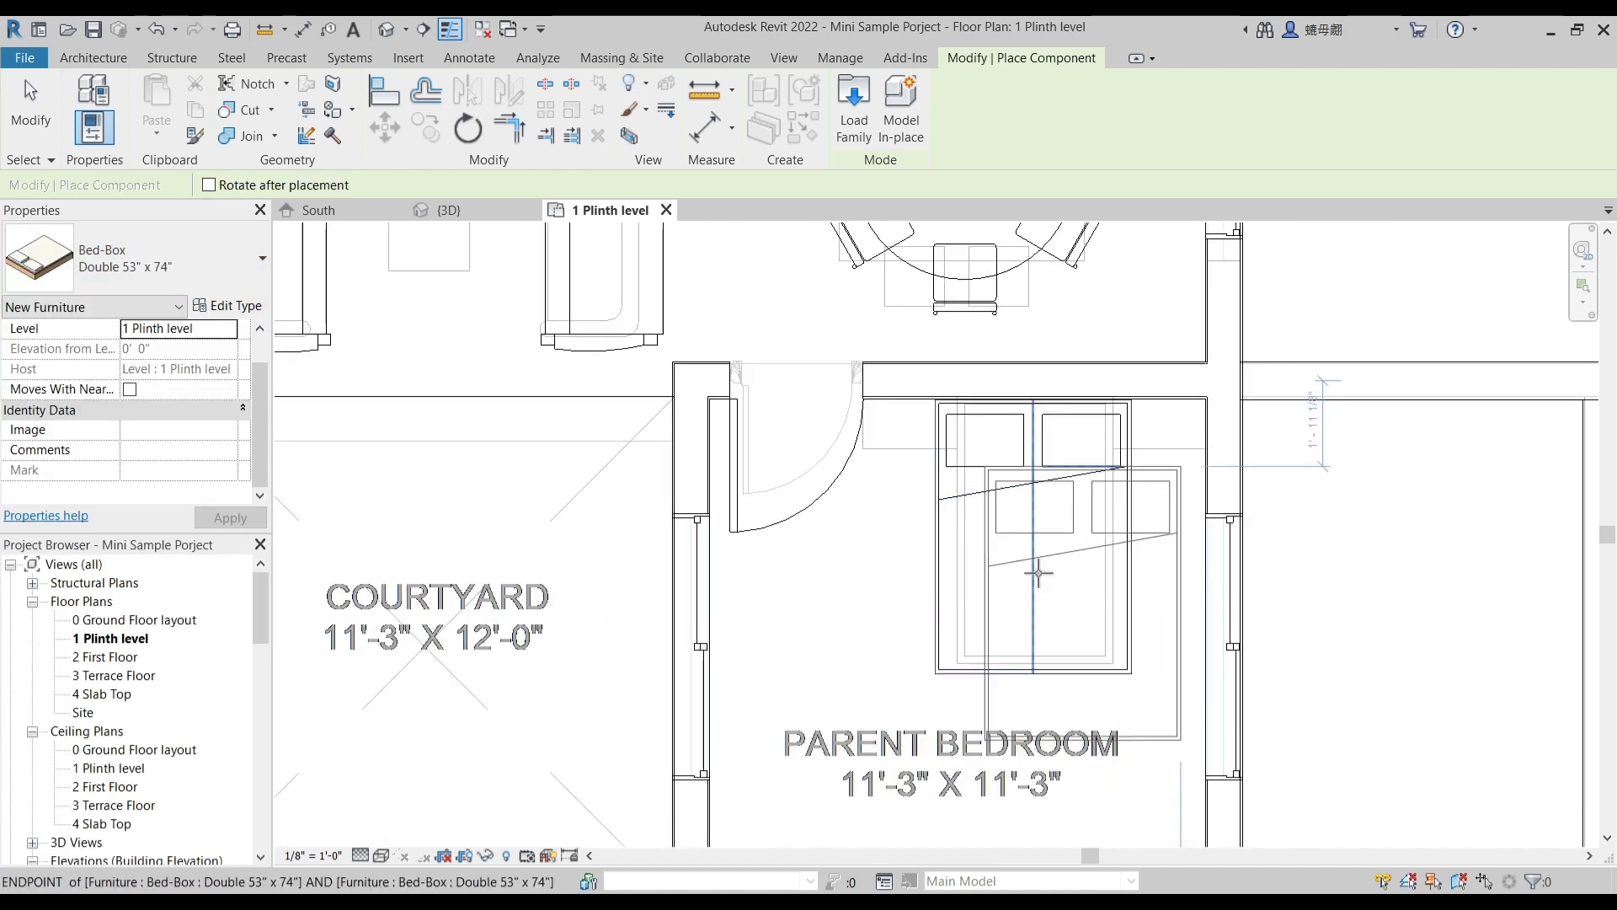
pyautogui.scroll(-3, 1036, 576)
pyautogui.press('Escape')
pyautogui.scroll(-3, 920, 662)
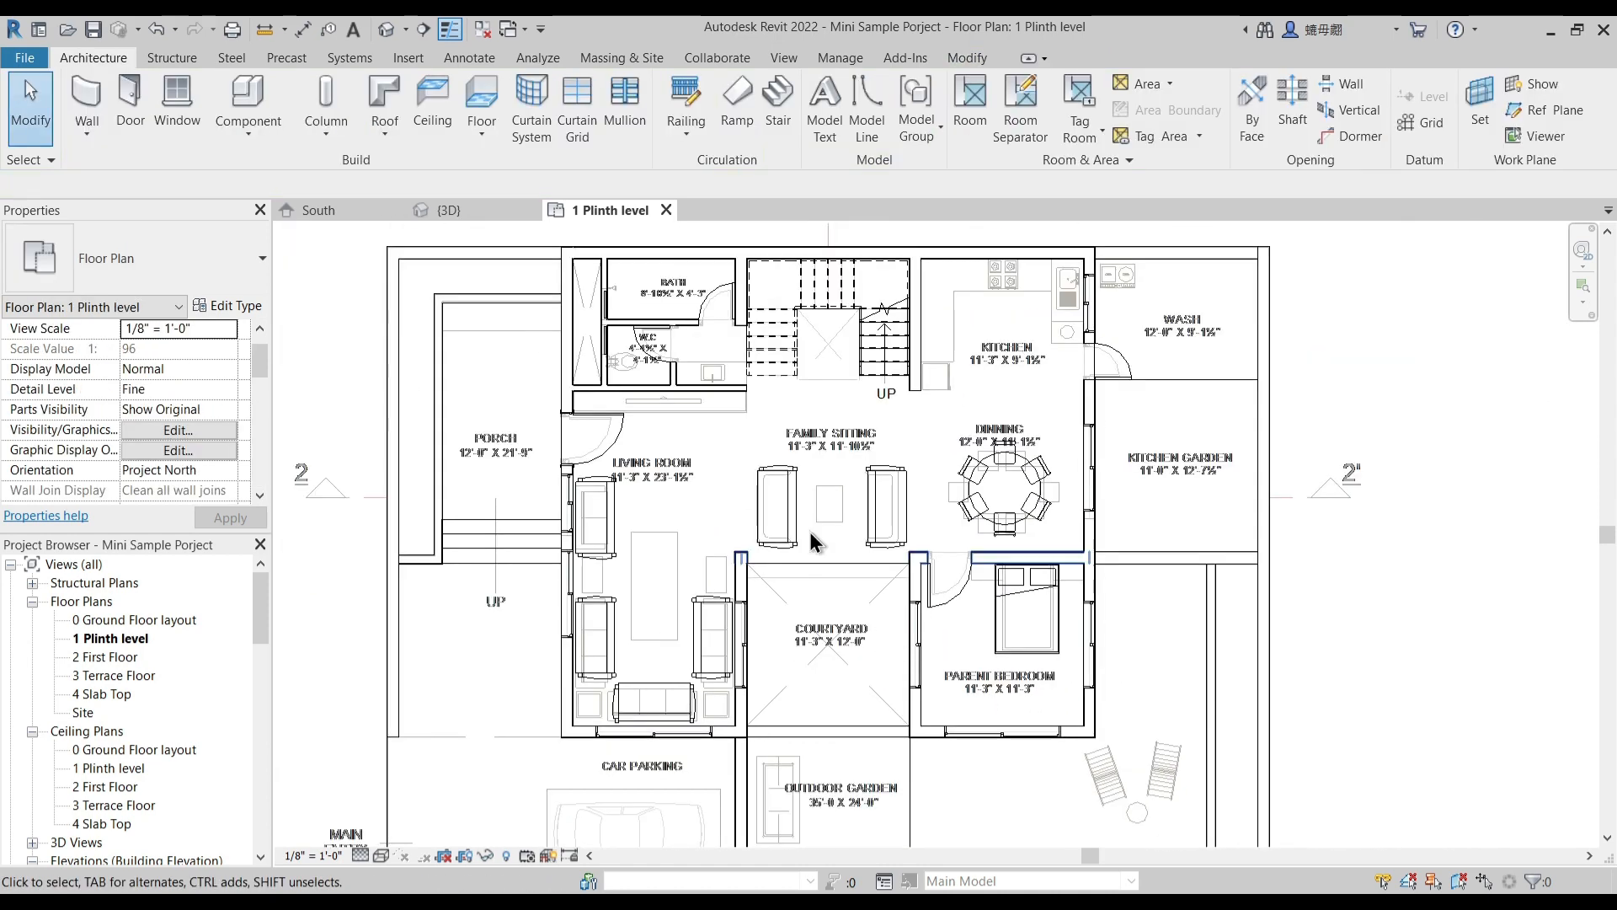
# - Examine the placed sofas in the living room and family sitting, plus the dining table and bed, in the 3D view
pyautogui.click(478, 209)
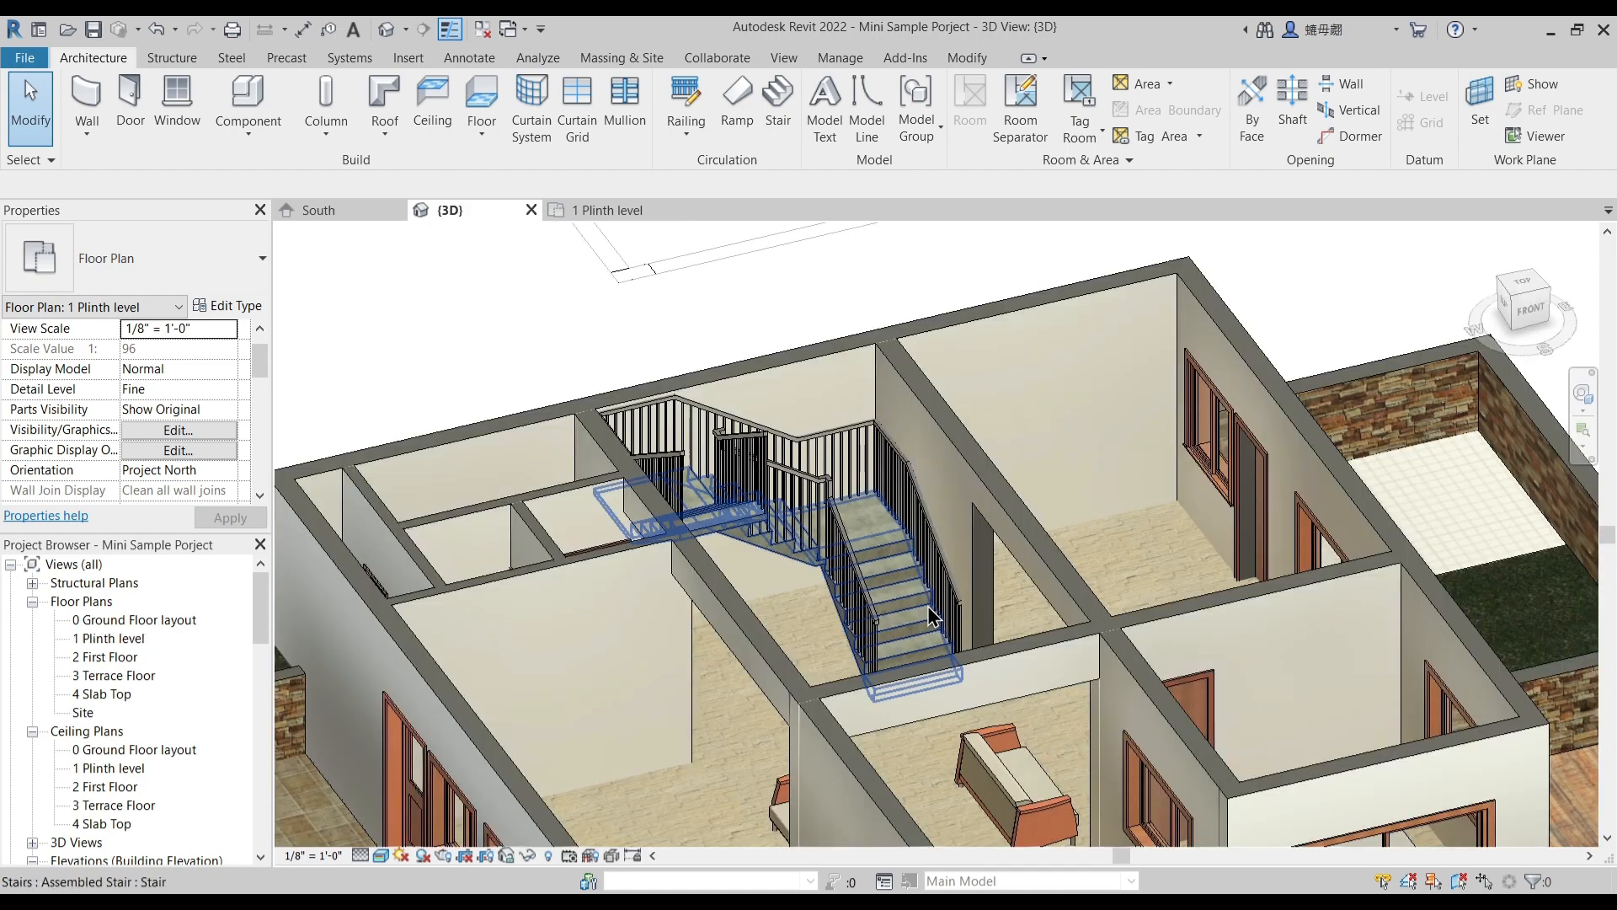
pyautogui.keyDown('shift'); pyautogui.moveTo(927, 606); pyautogui.dragTo(731, 681, button='middle'); pyautogui.keyUp('shift')
pyautogui.moveTo(731, 681); pyautogui.dragTo(623, 689, button='middle')
pyautogui.click(477, 486)
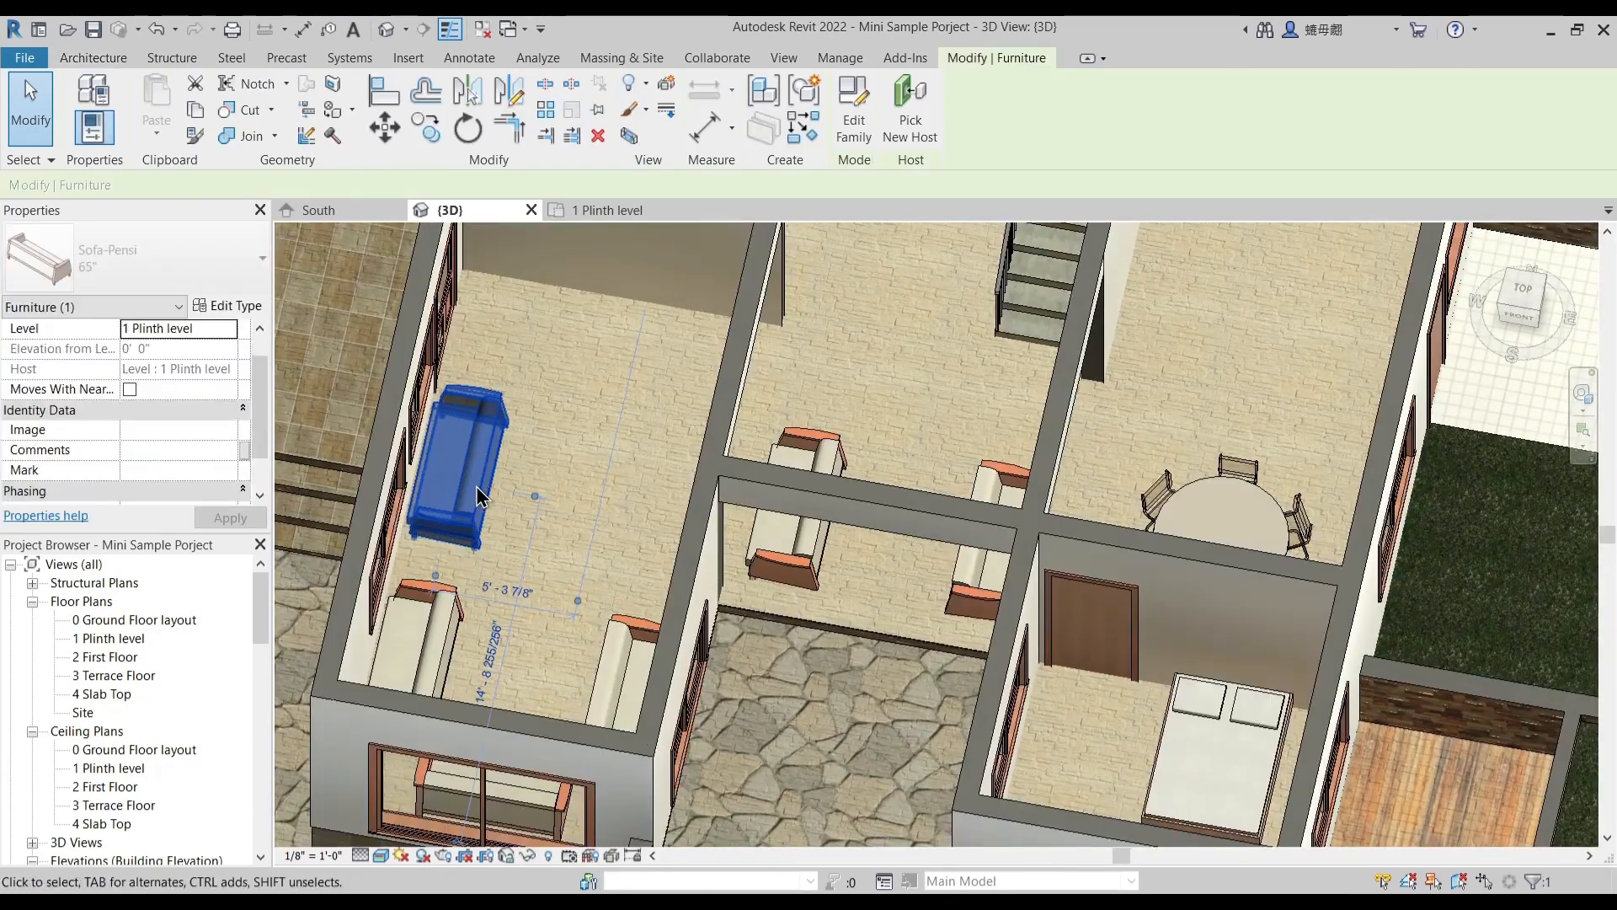
pyautogui.click(455, 628)
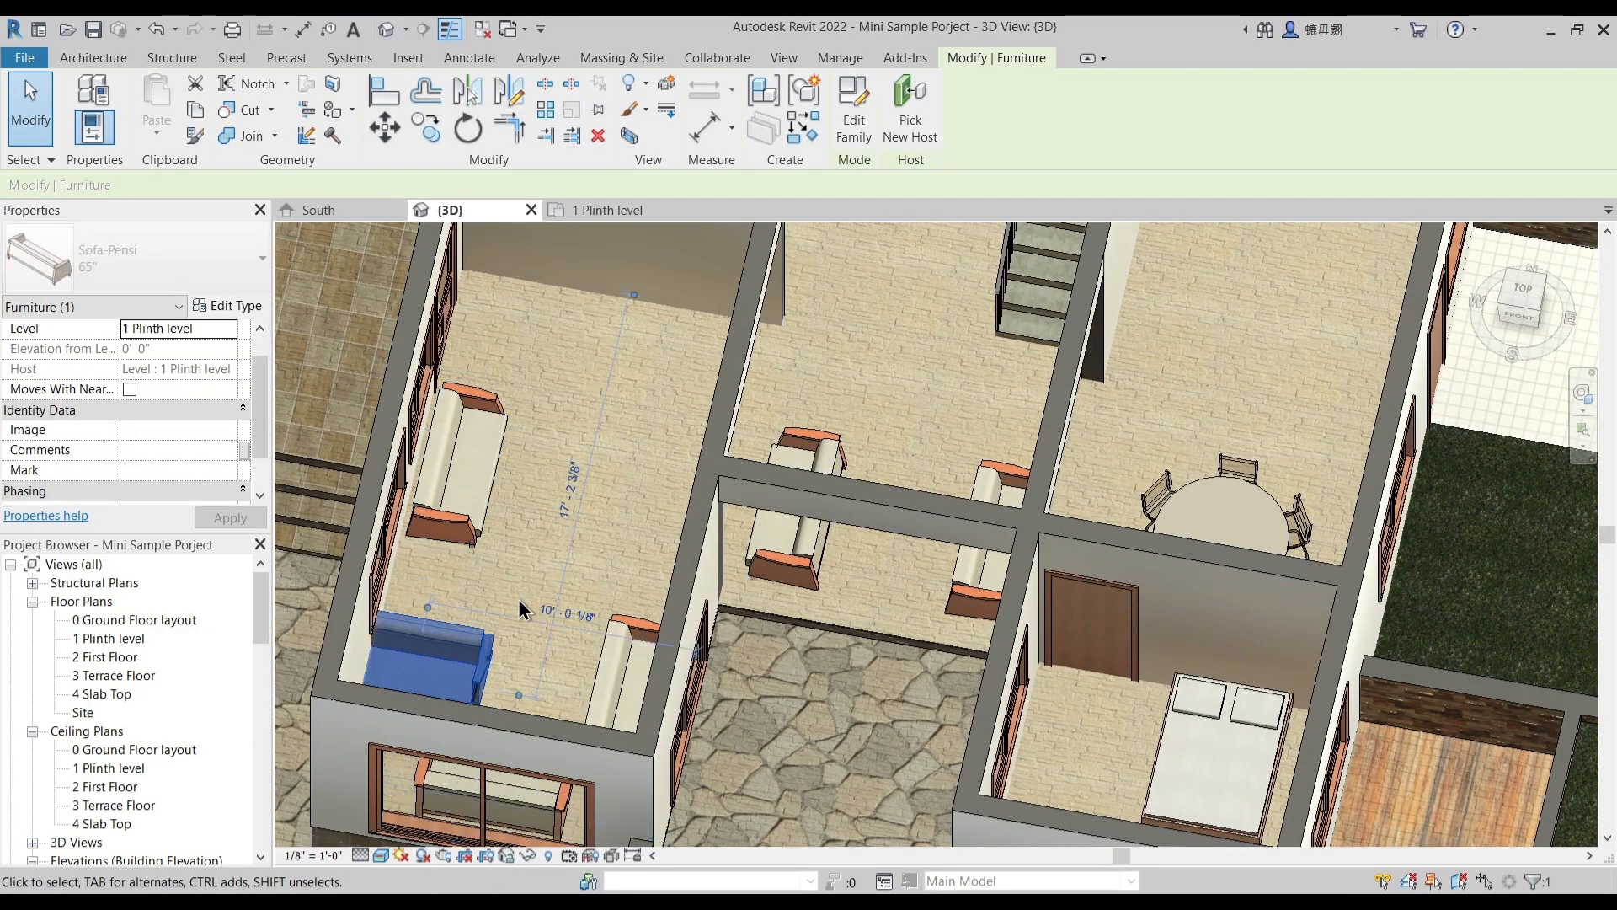
pyautogui.moveTo(515, 664); pyautogui.dragTo(689, 610, button='middle')
pyautogui.moveTo(566, 606); pyautogui.dragTo(635, 692, button='middle')
pyautogui.click(639, 543)
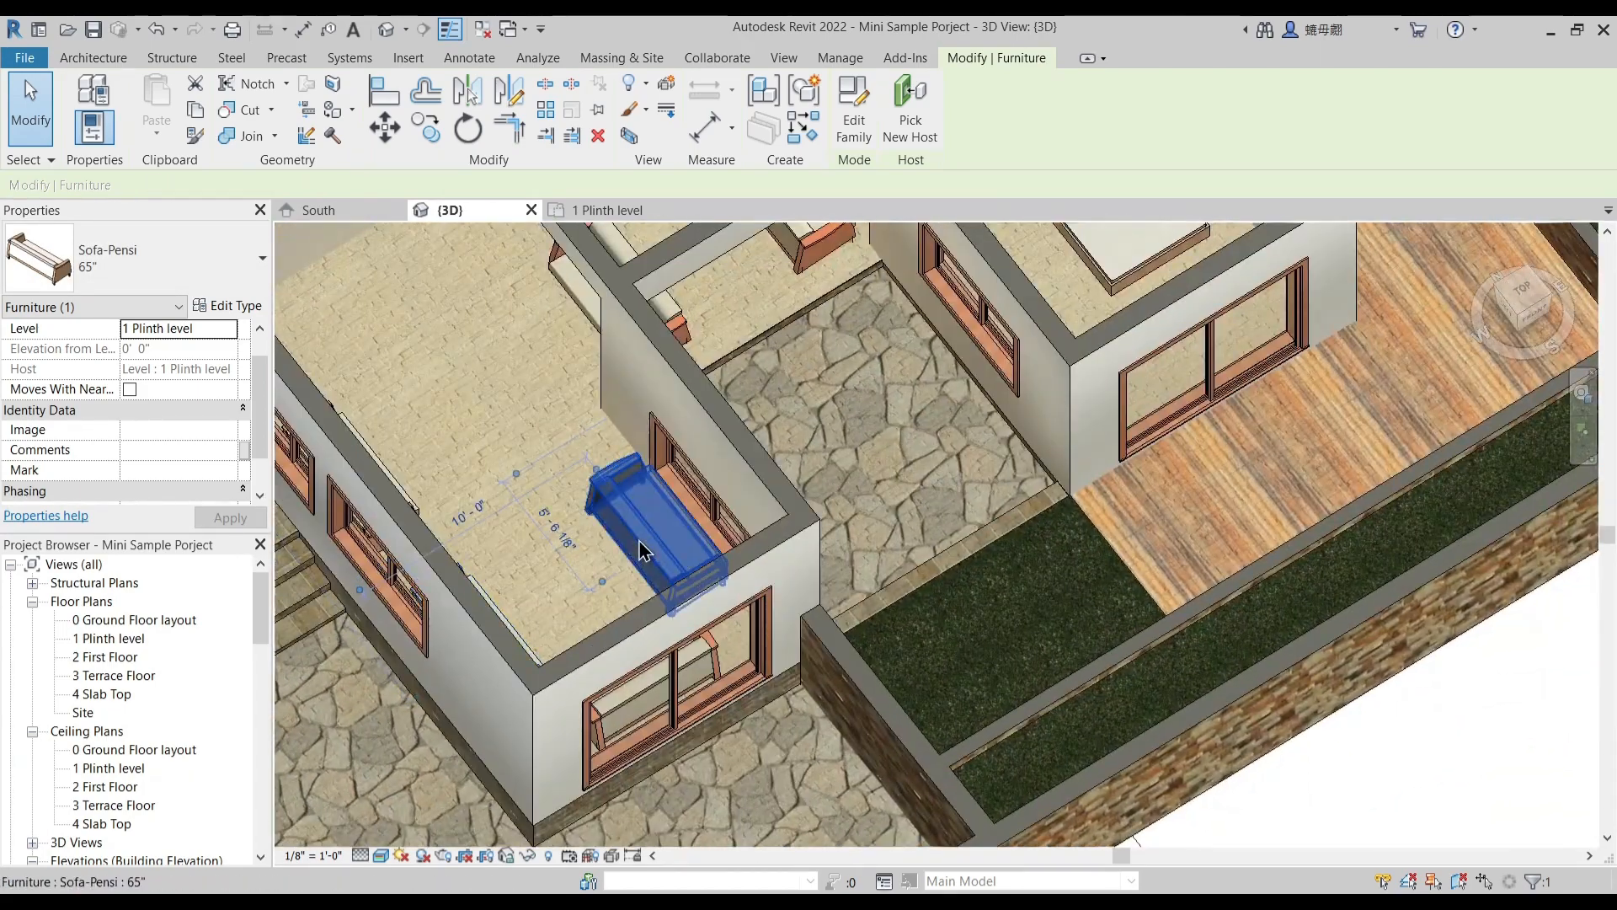
pyautogui.keyDown('shift'); pyautogui.moveTo(640, 544); pyautogui.dragTo(910, 621, button='middle'); pyautogui.keyUp('shift')
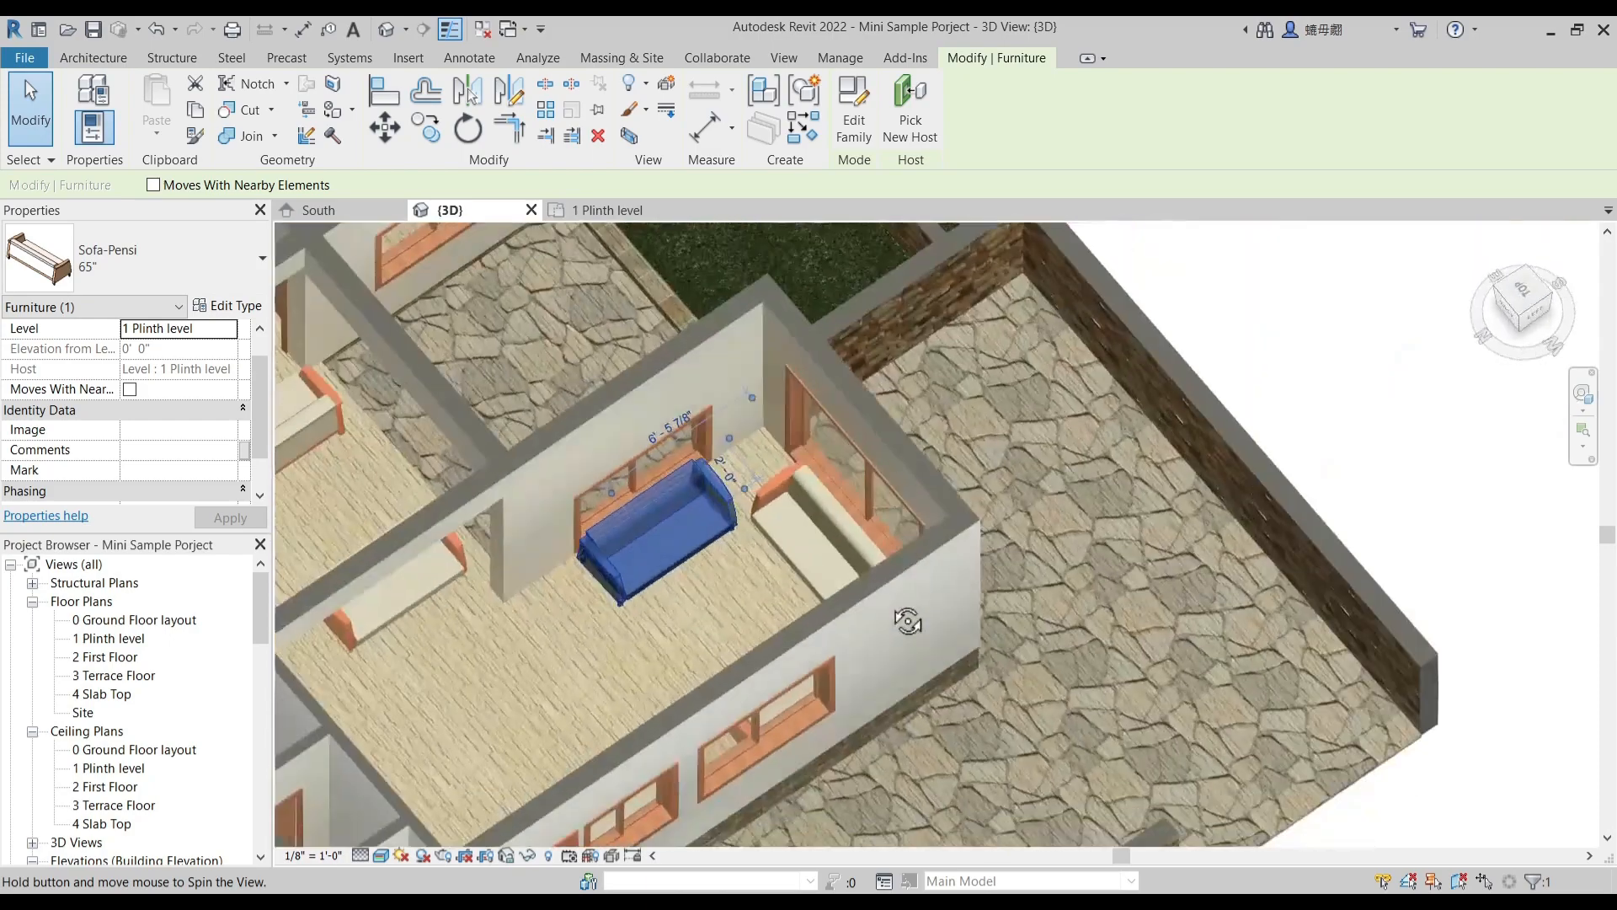
pyautogui.moveTo(603, 646); pyautogui.dragTo(877, 548, button='middle')
pyautogui.keyDown('shift'); pyautogui.moveTo(777, 581); pyautogui.dragTo(503, 593, button='middle'); pyautogui.keyUp('shift')
pyautogui.moveTo(906, 499); pyautogui.dragTo(630, 779, button='middle')
pyautogui.keyDown('shift'); pyautogui.moveTo(851, 522); pyautogui.dragTo(722, 477, button='middle'); pyautogui.keyUp('shift')
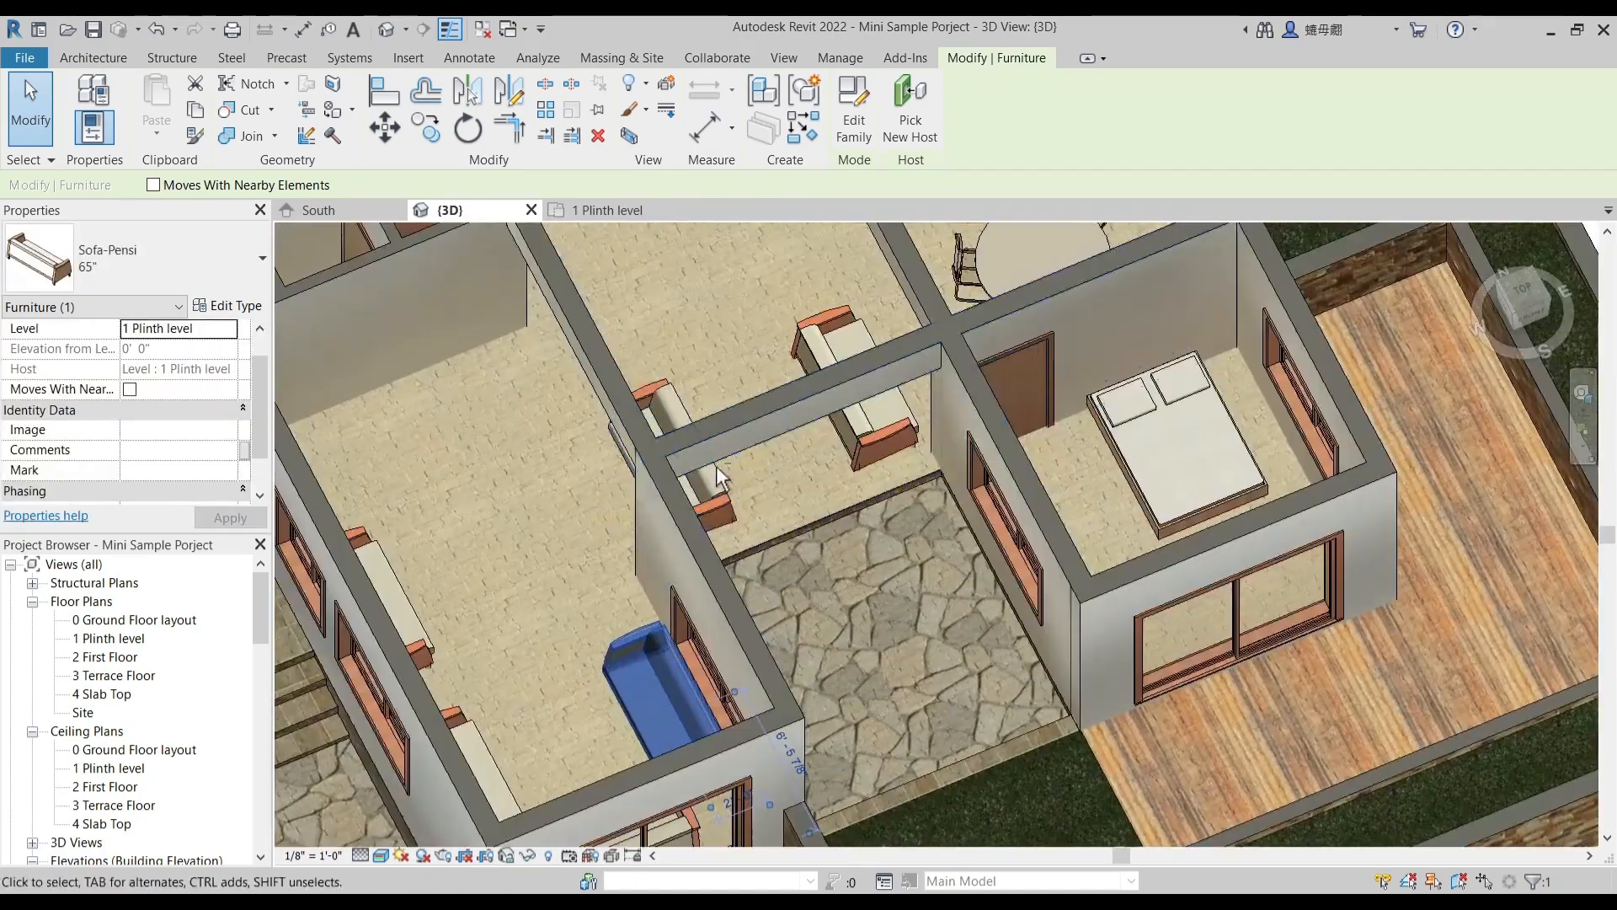
pyautogui.click(686, 412)
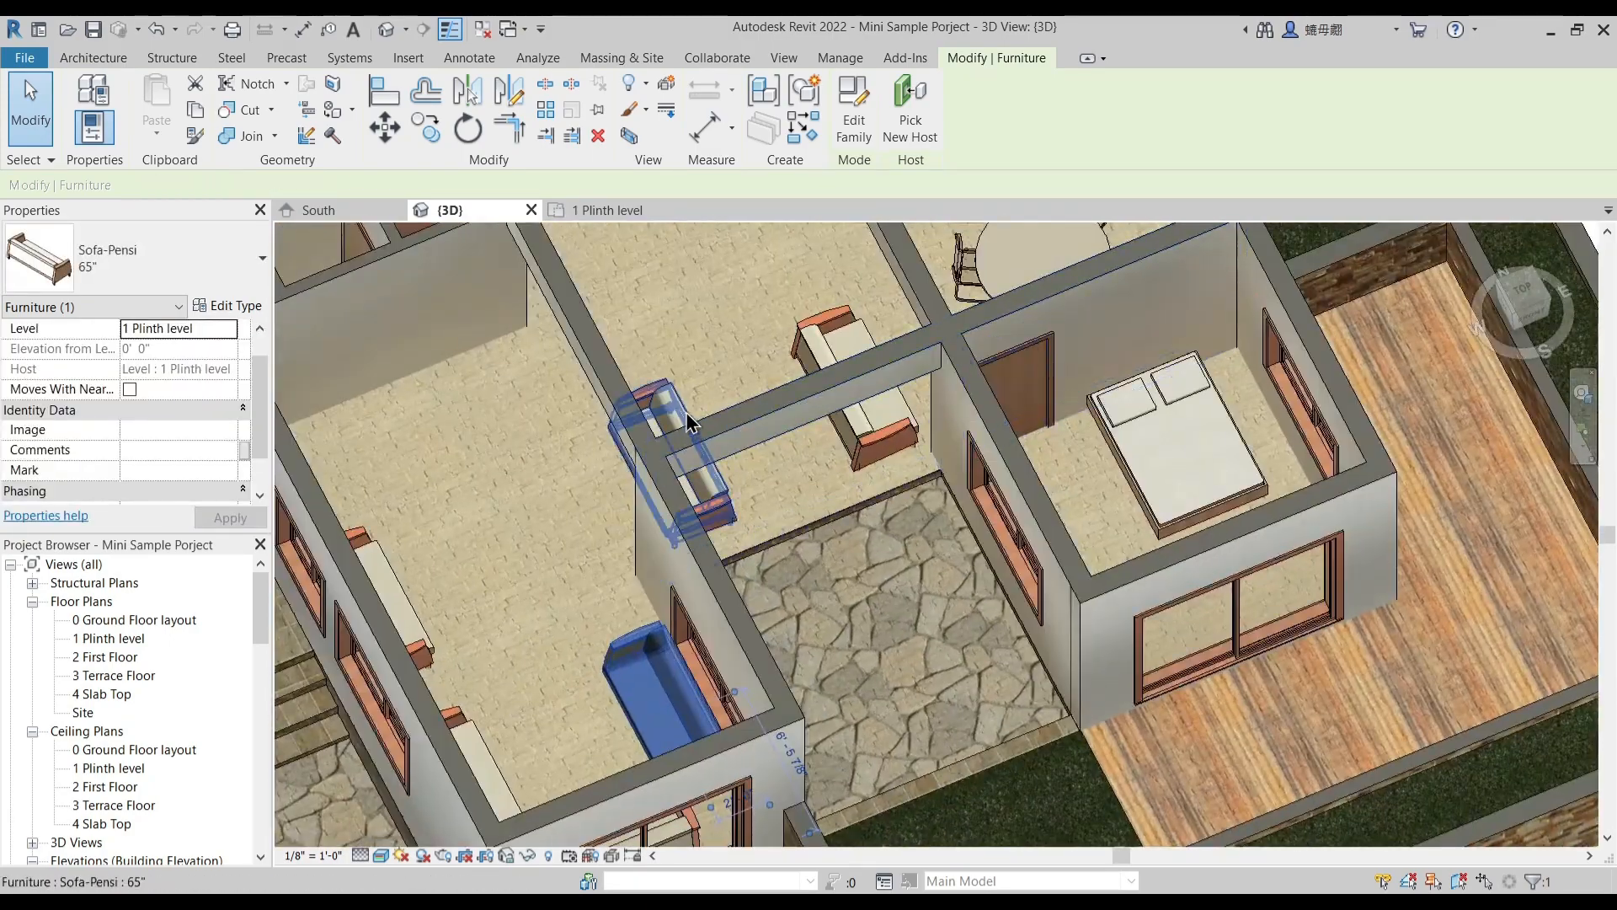
pyautogui.click(810, 347)
pyautogui.scroll(-1, 826, 491)
pyautogui.moveTo(956, 589); pyautogui.dragTo(942, 750, button='middle')
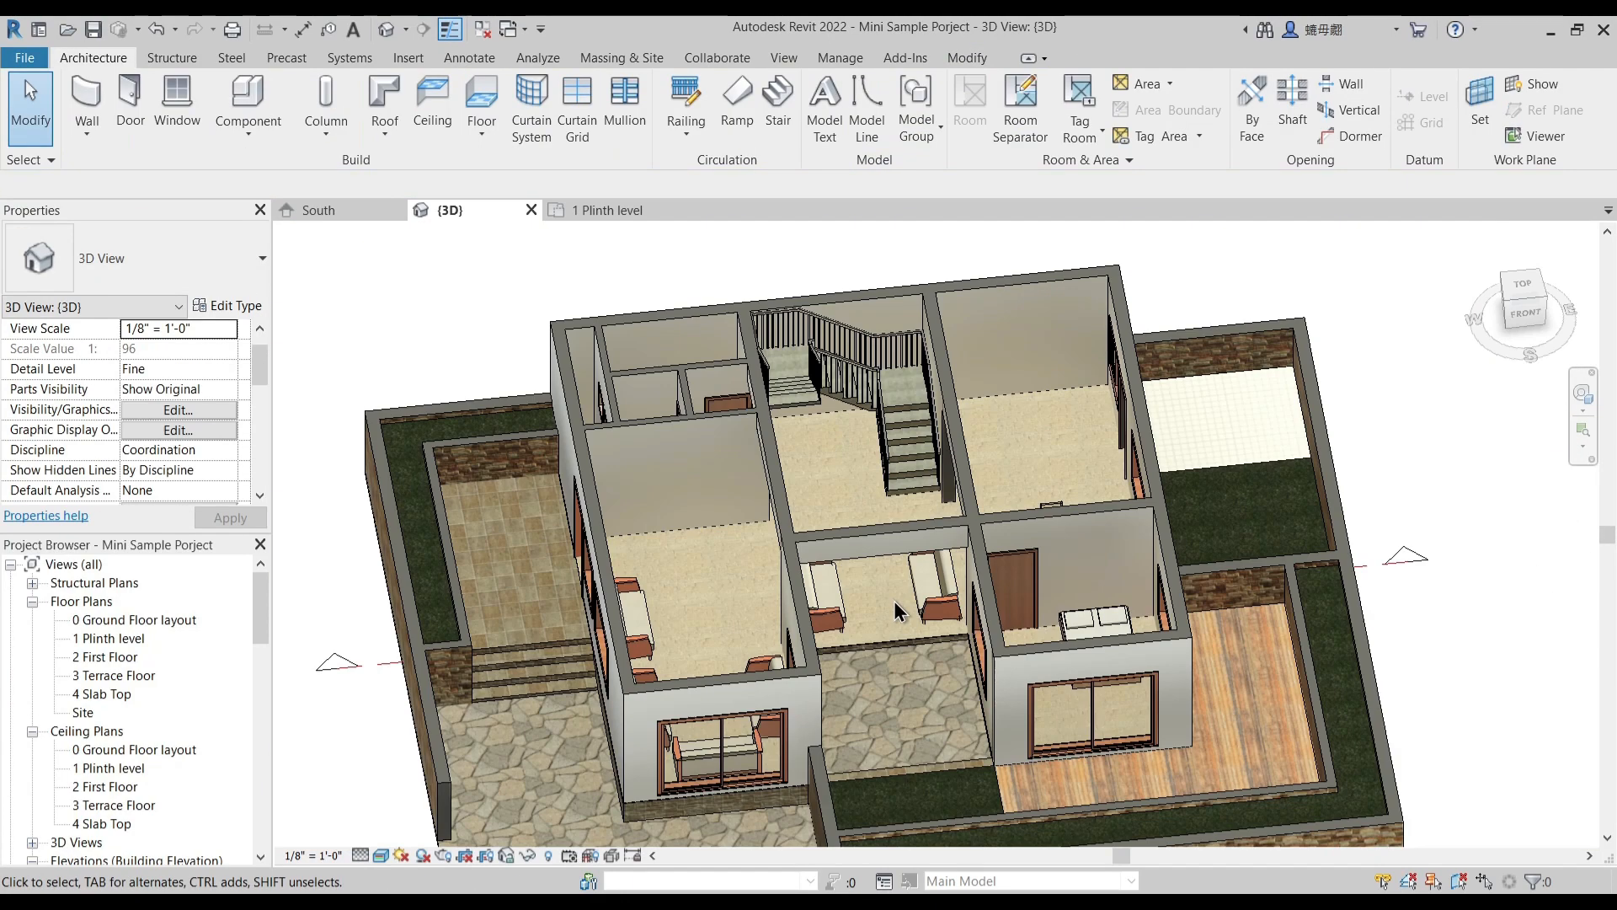
pyautogui.keyDown('shift'); pyautogui.moveTo(936, 653); pyautogui.dragTo(941, 504, button='middle'); pyautogui.keyUp('shift')
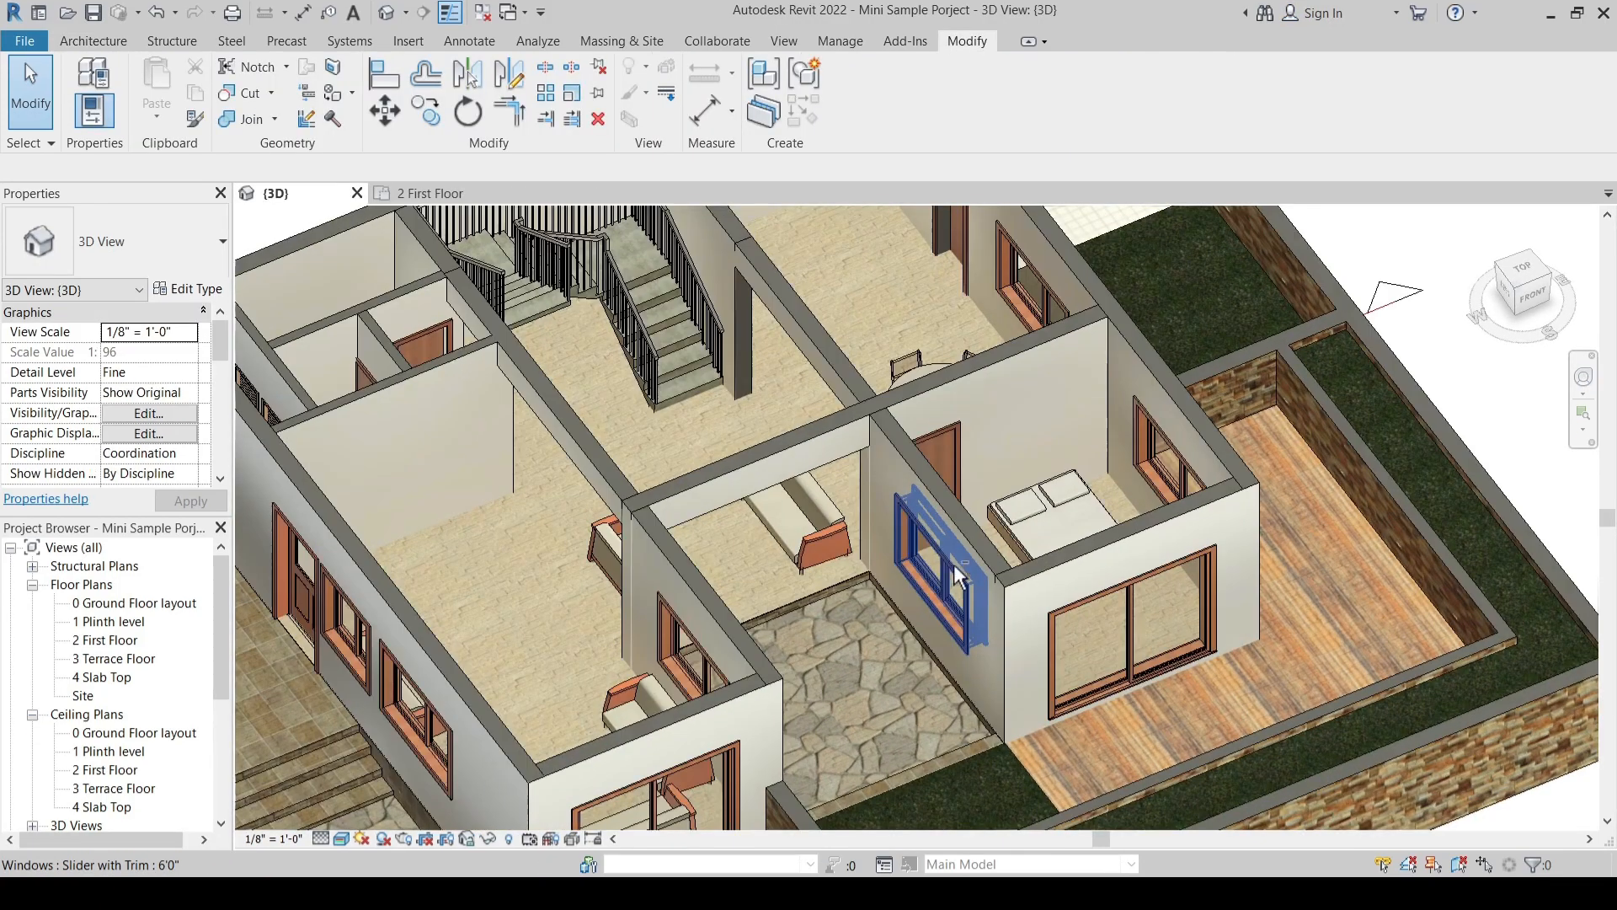
# - Set the sill height of the dining area's window facing the kitchen garden to 0' 6"
pyautogui.keyDown('shift'); pyautogui.moveTo(902, 581); pyautogui.dragTo(815, 632, button='middle'); pyautogui.keyUp('shift')
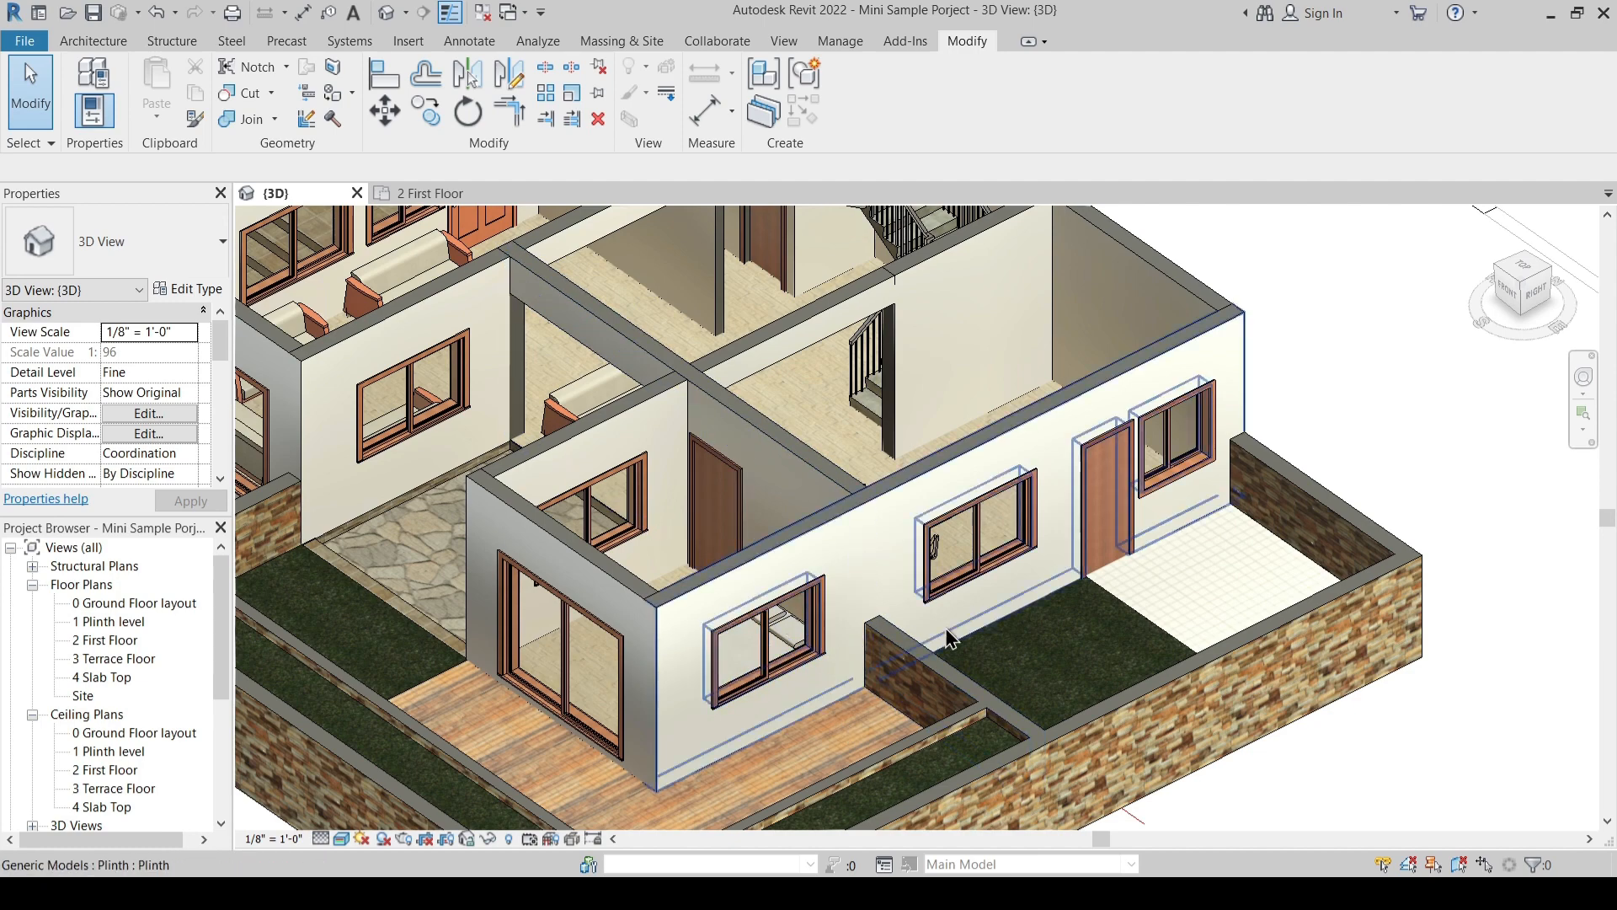
pyautogui.keyDown('shift'); pyautogui.moveTo(984, 661); pyautogui.dragTo(1076, 647, button='middle'); pyautogui.keyUp('shift')
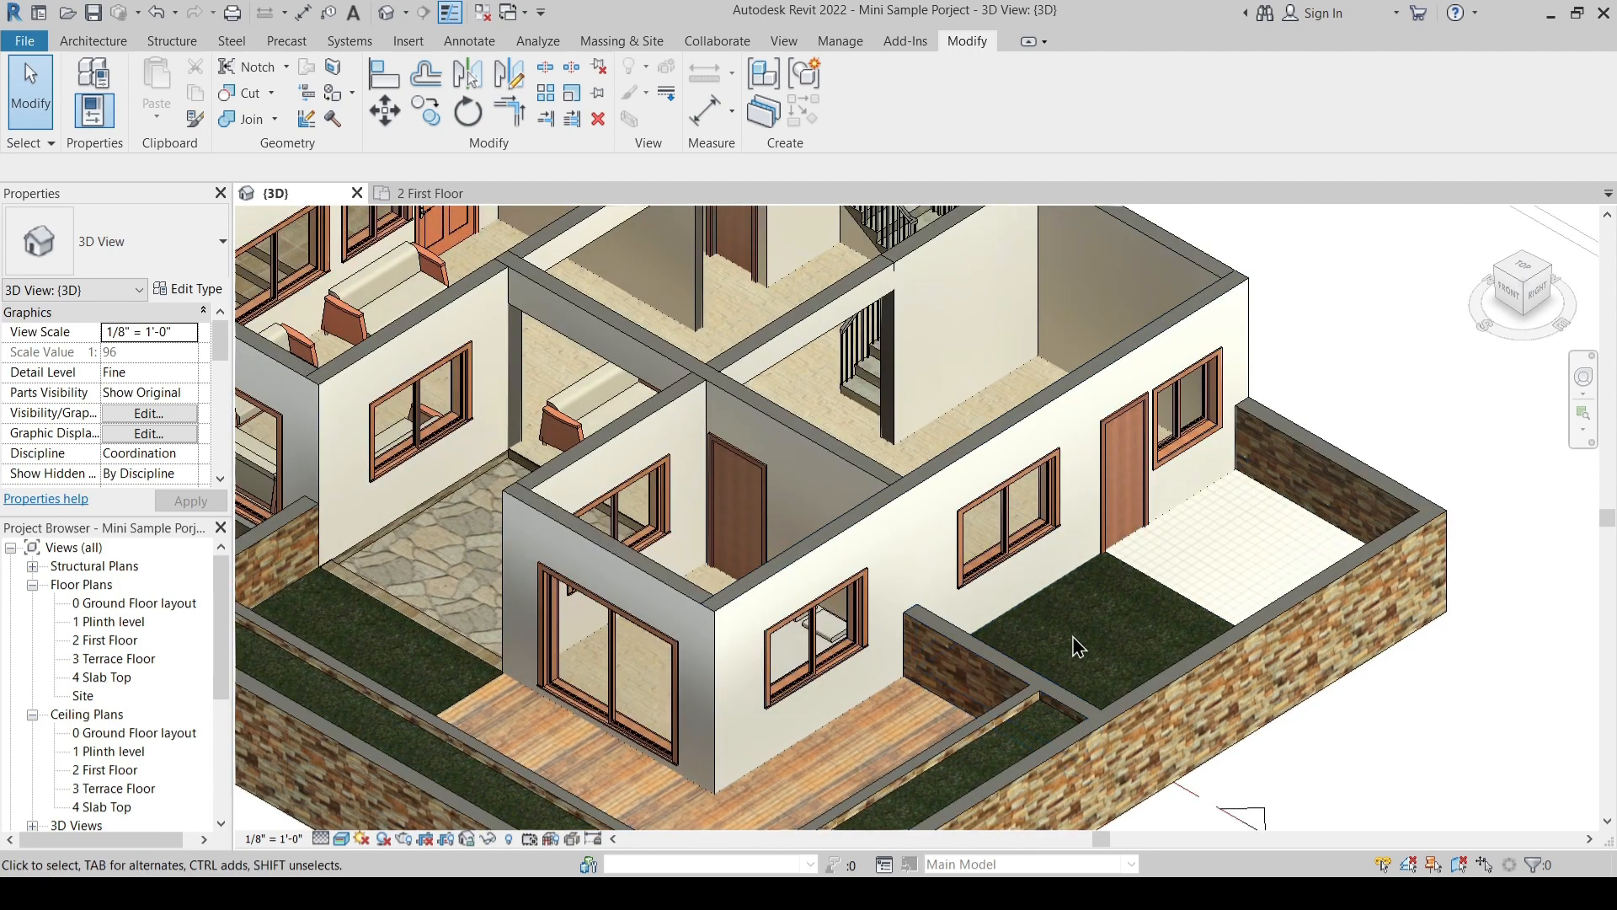
pyautogui.click(1008, 521)
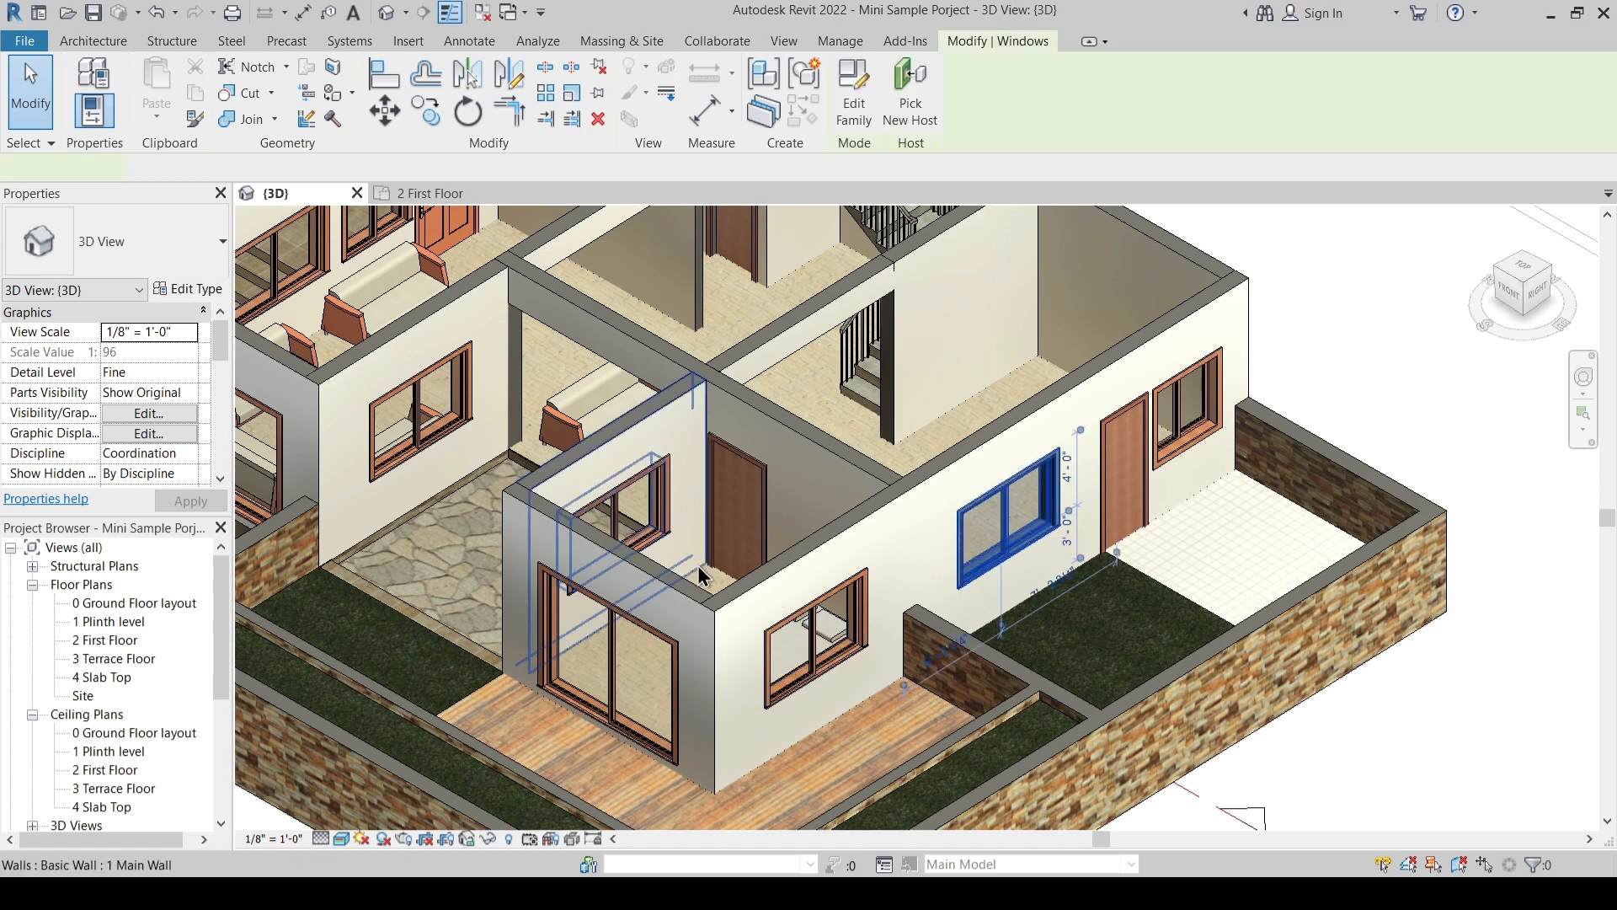
pyautogui.click(180, 352)
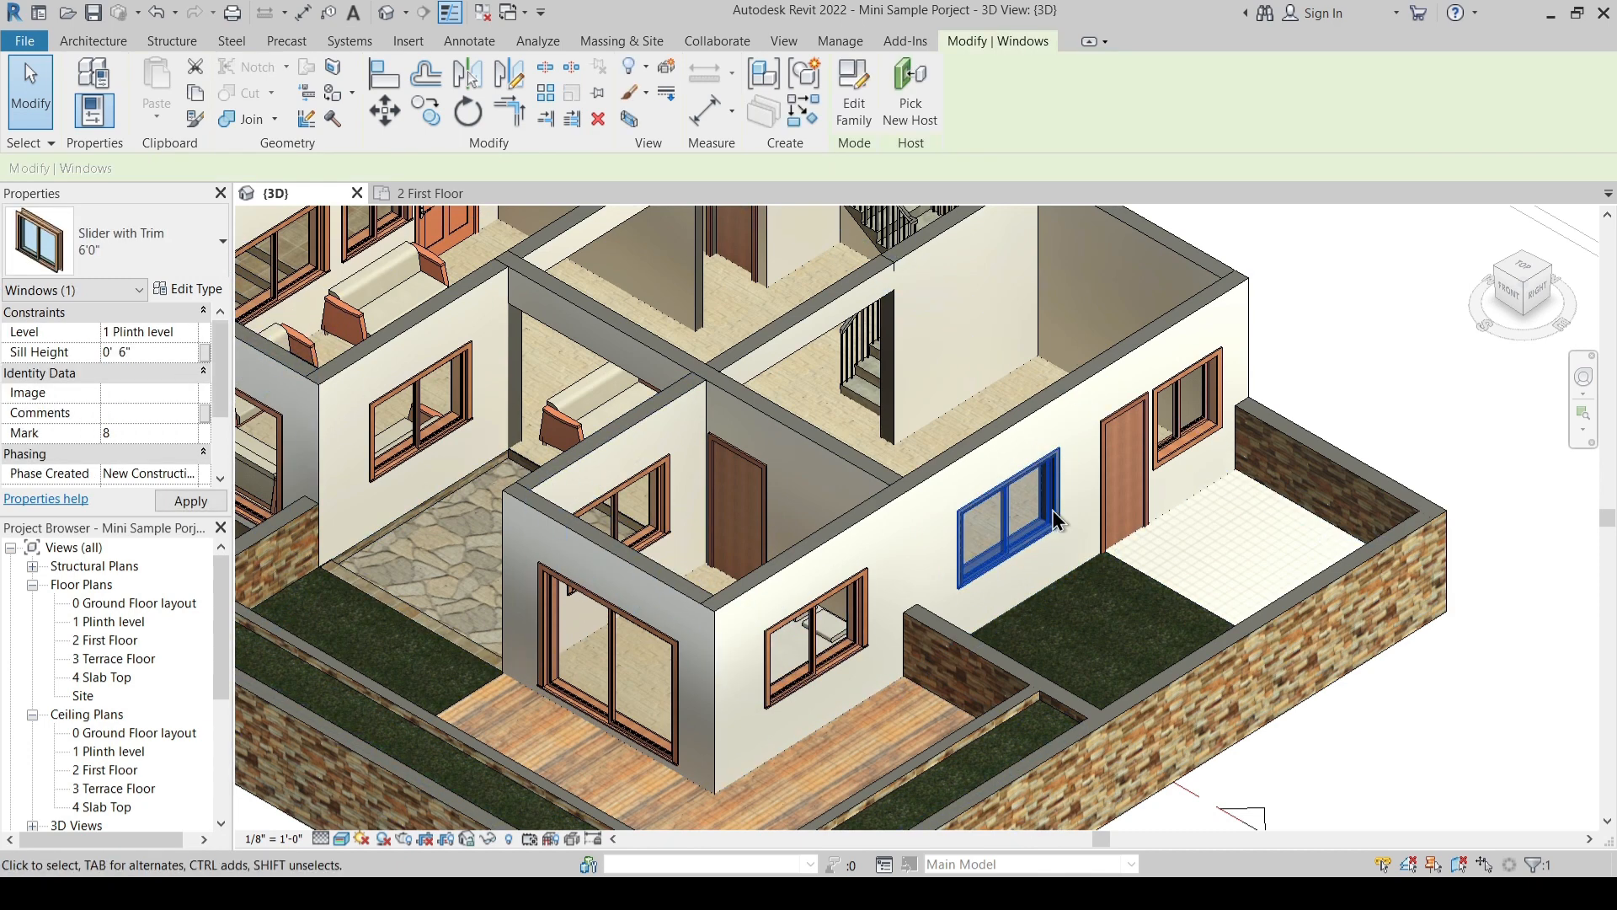
# - Duplicate the dining window's Slider with Trim type as 6'0" 2 and set its height to 6' 6"
pyautogui.click(187, 288)
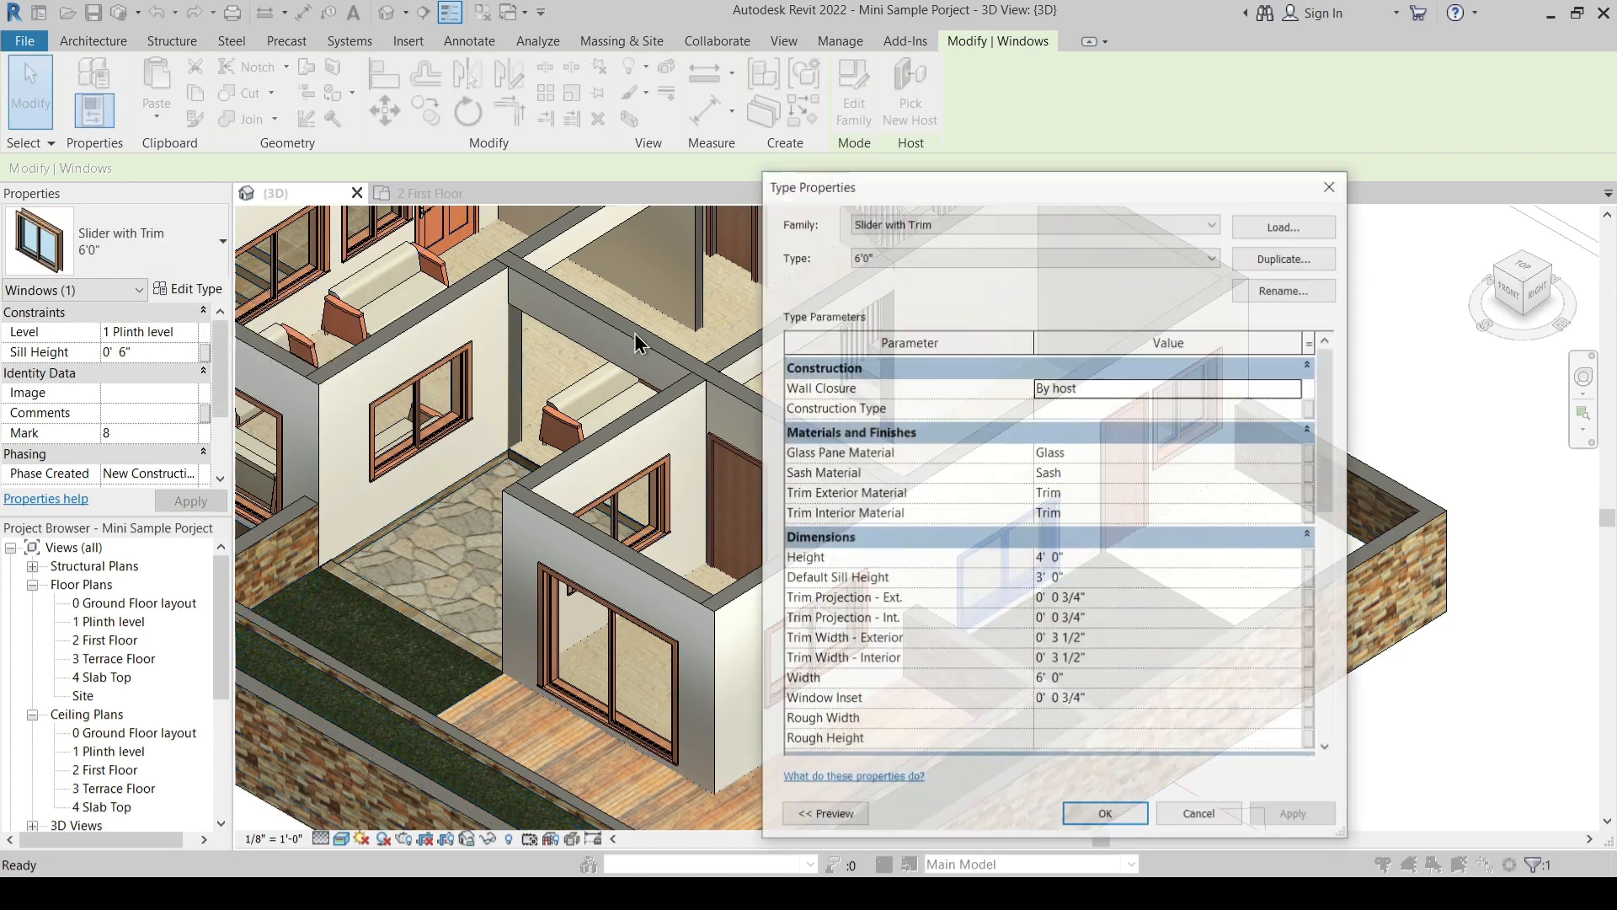
pyautogui.click(1260, 258)
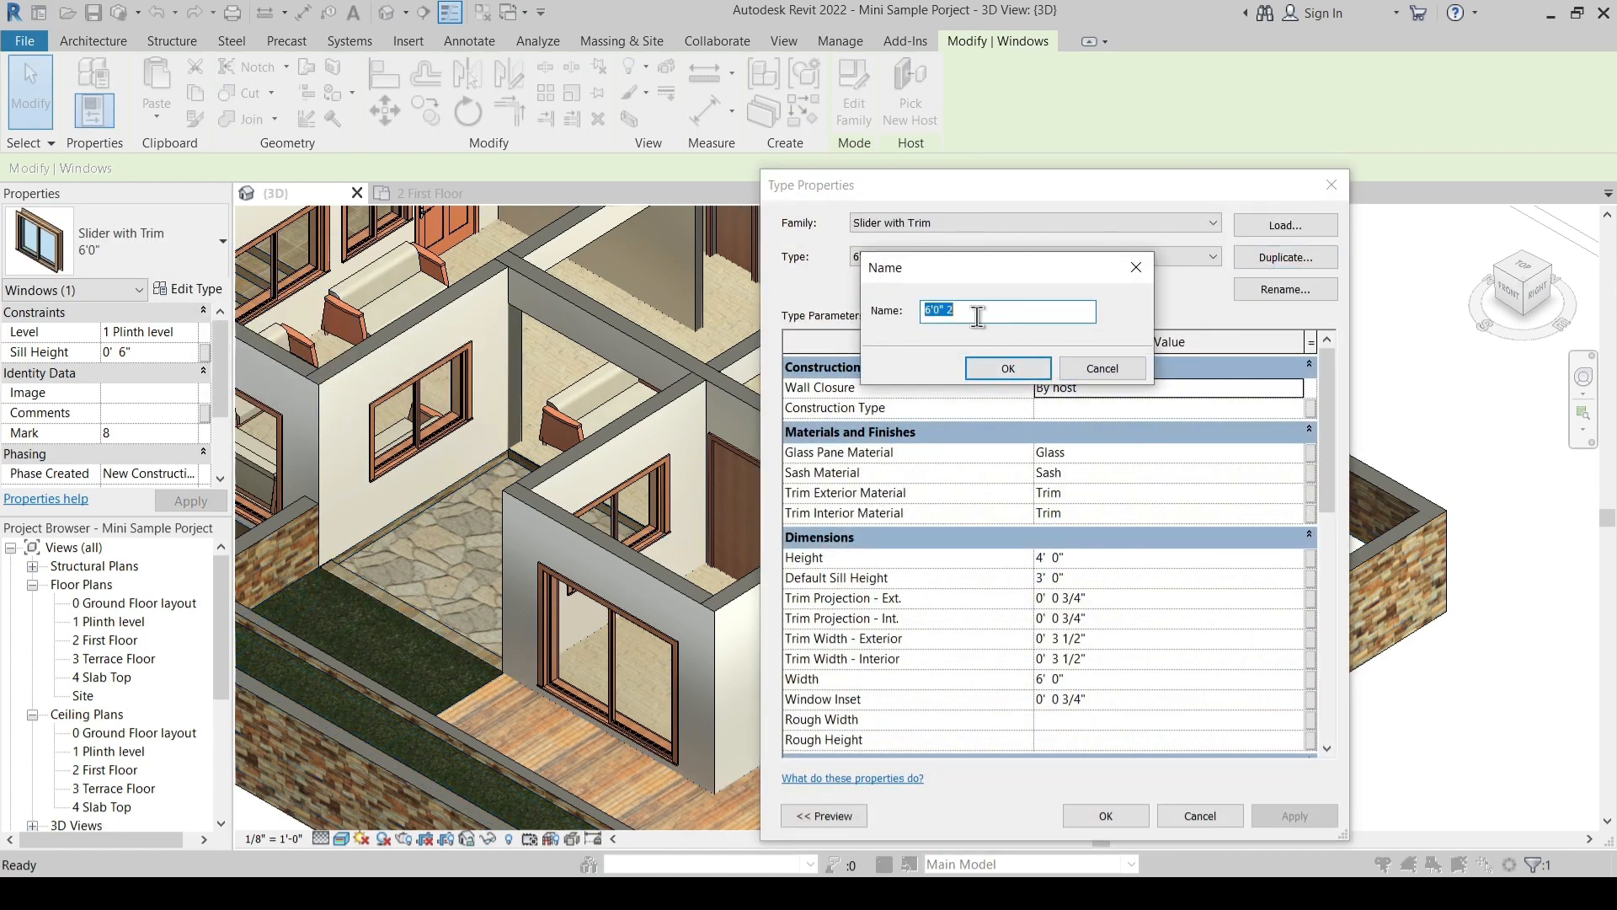
pyautogui.click(1003, 368)
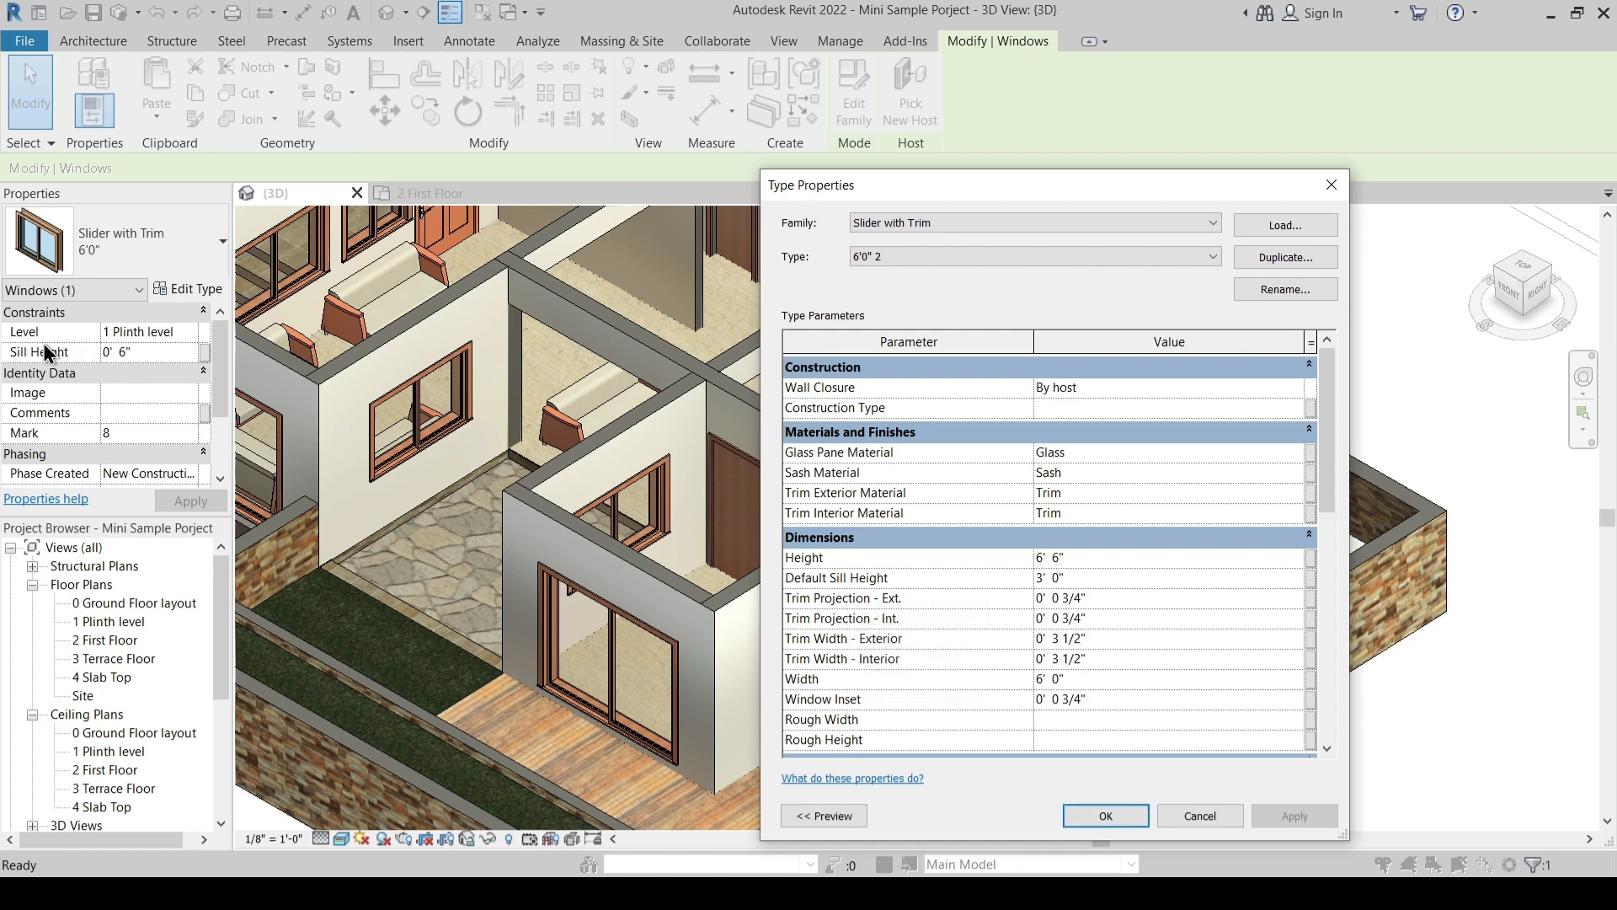
pyautogui.press('Return')
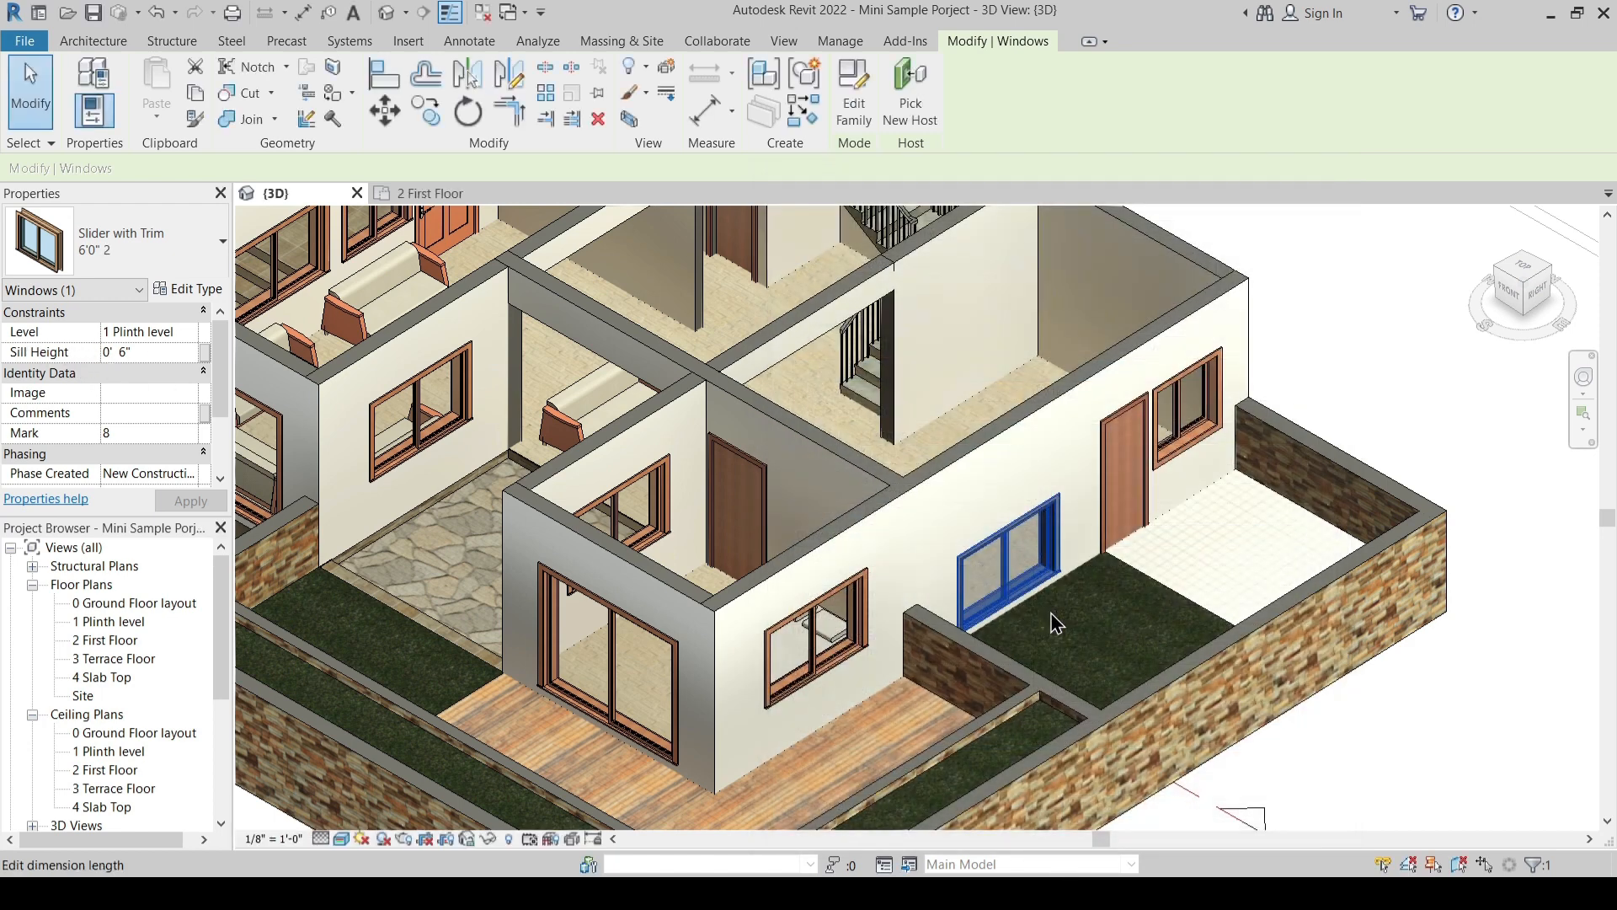
# - Switch the parent bedroom's side window over the wooden deck to type 6'0" 2 and set its sill height to 0' 6"
pyautogui.click(845, 658)
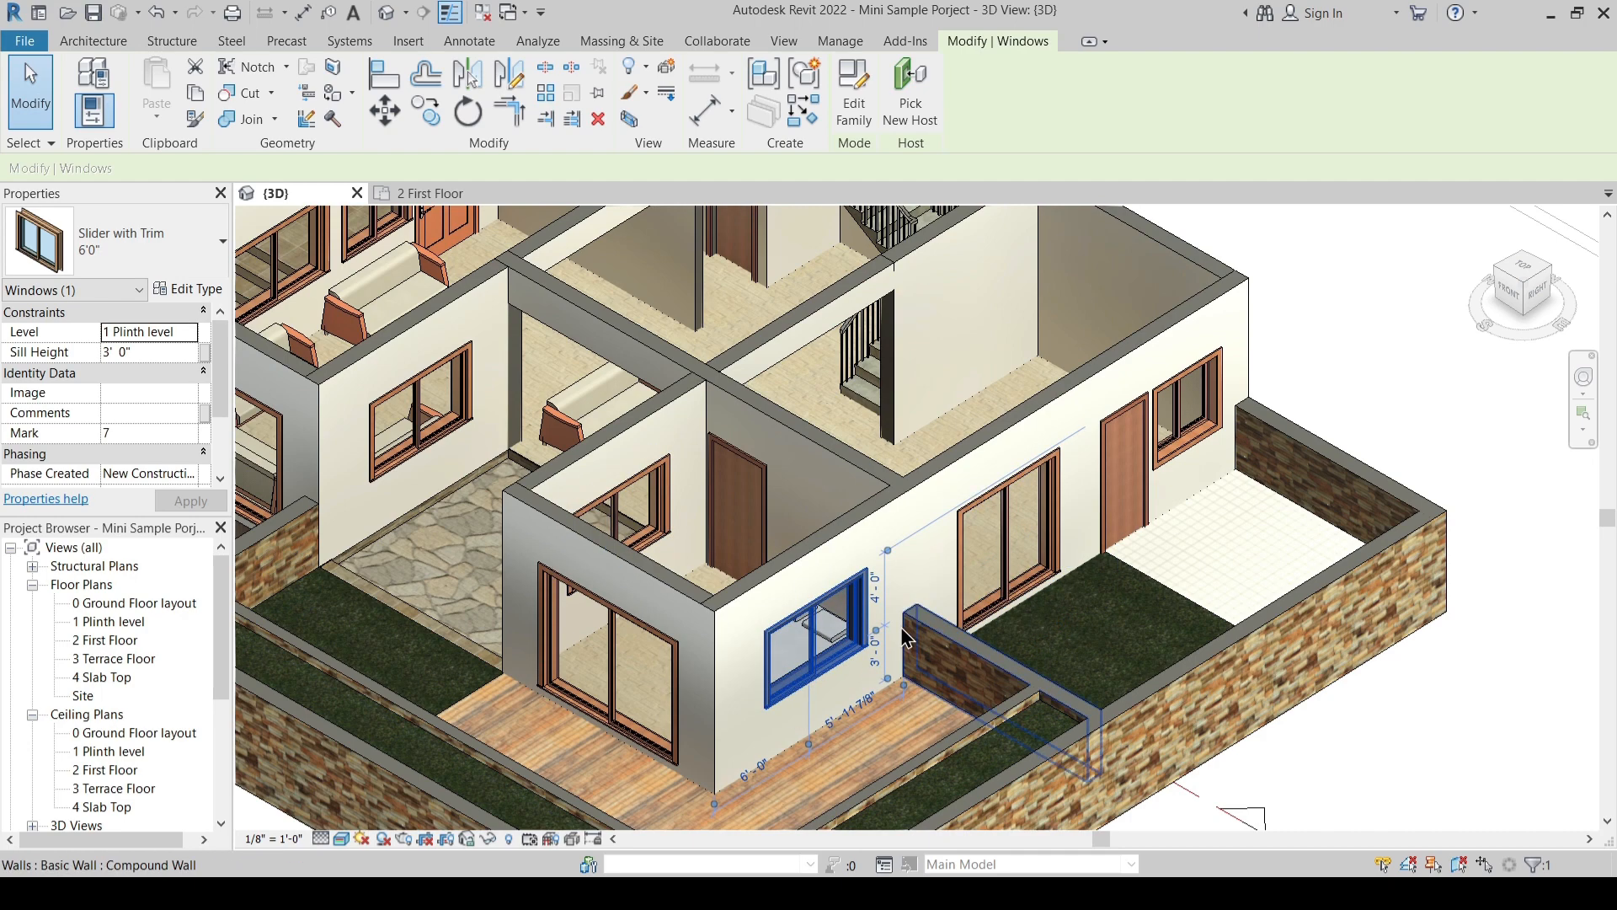
pyautogui.click(188, 291)
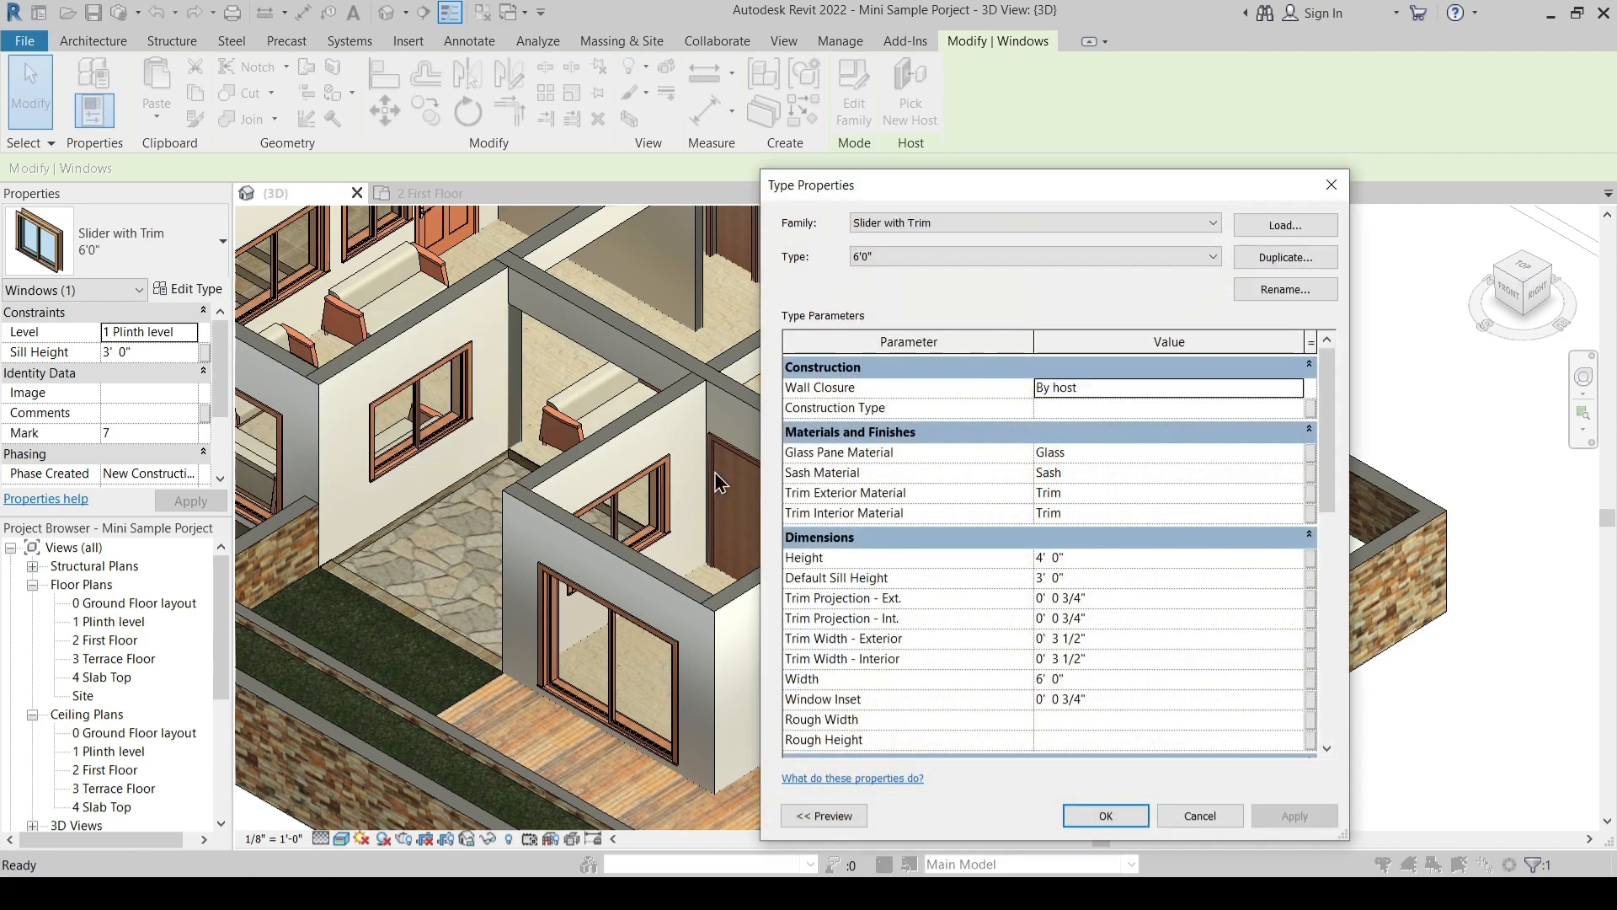
pyautogui.click(876, 256)
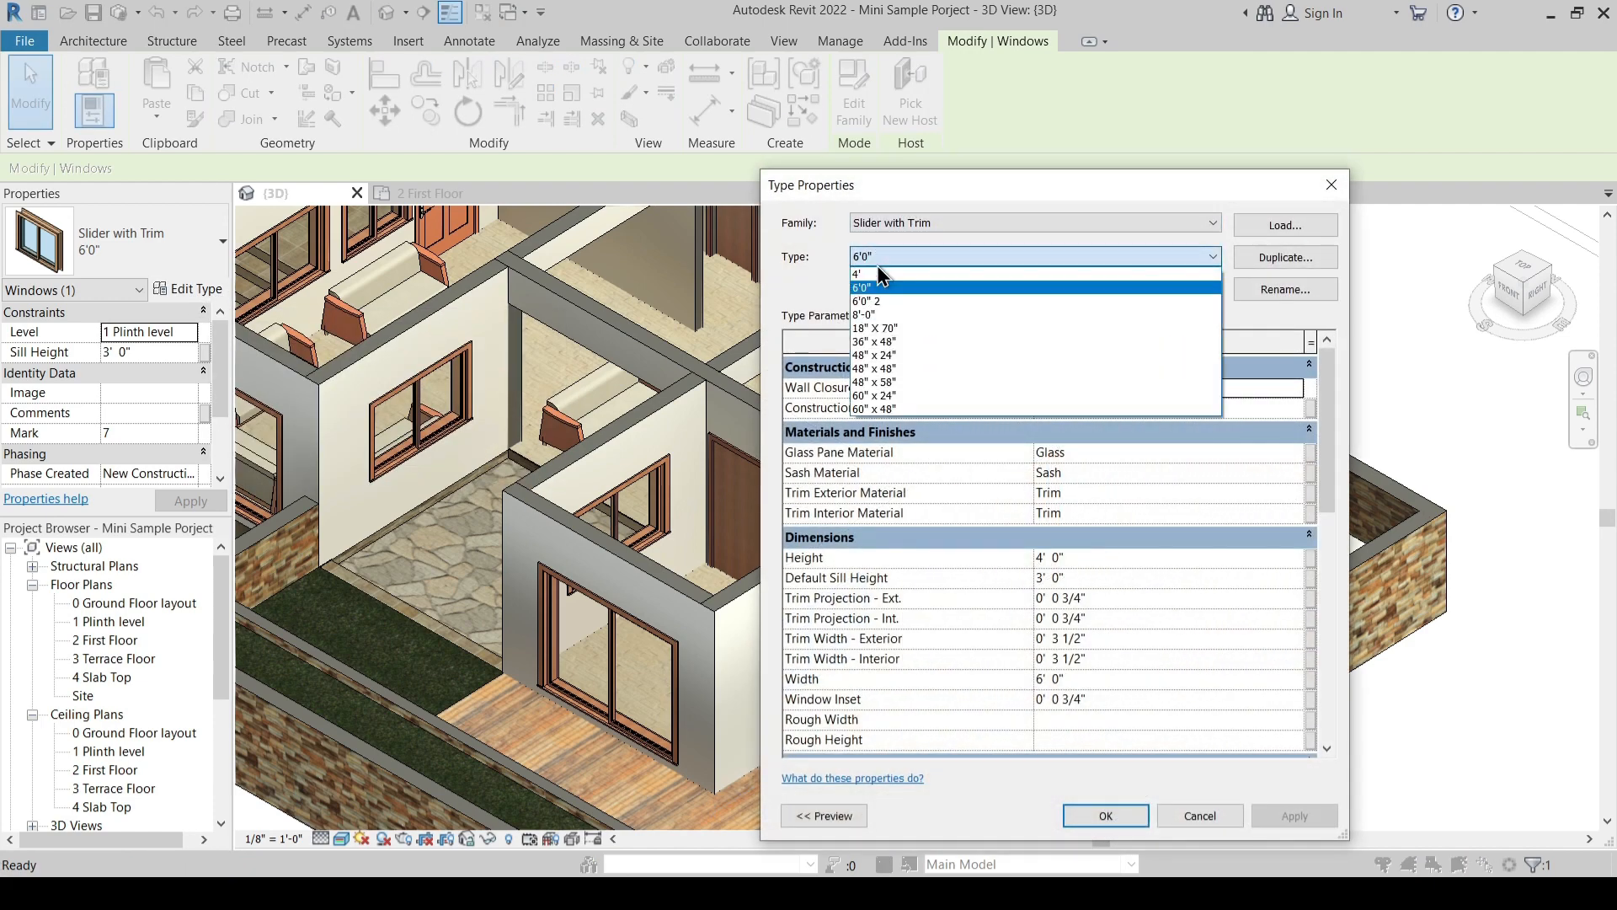
pyautogui.click(886, 306)
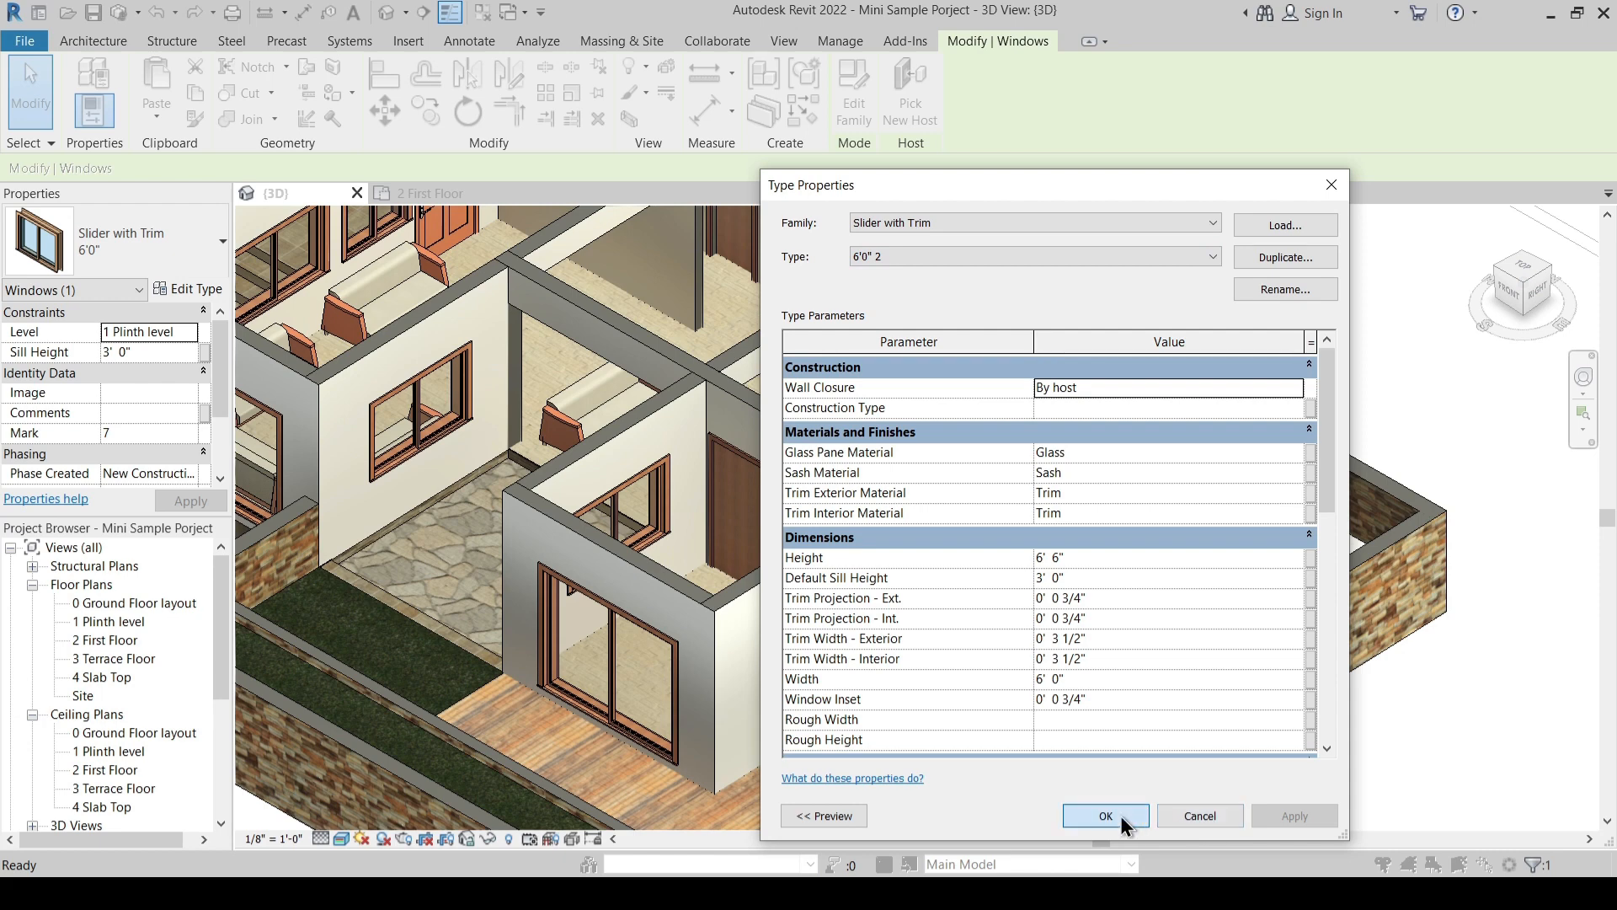
pyautogui.click(1105, 816)
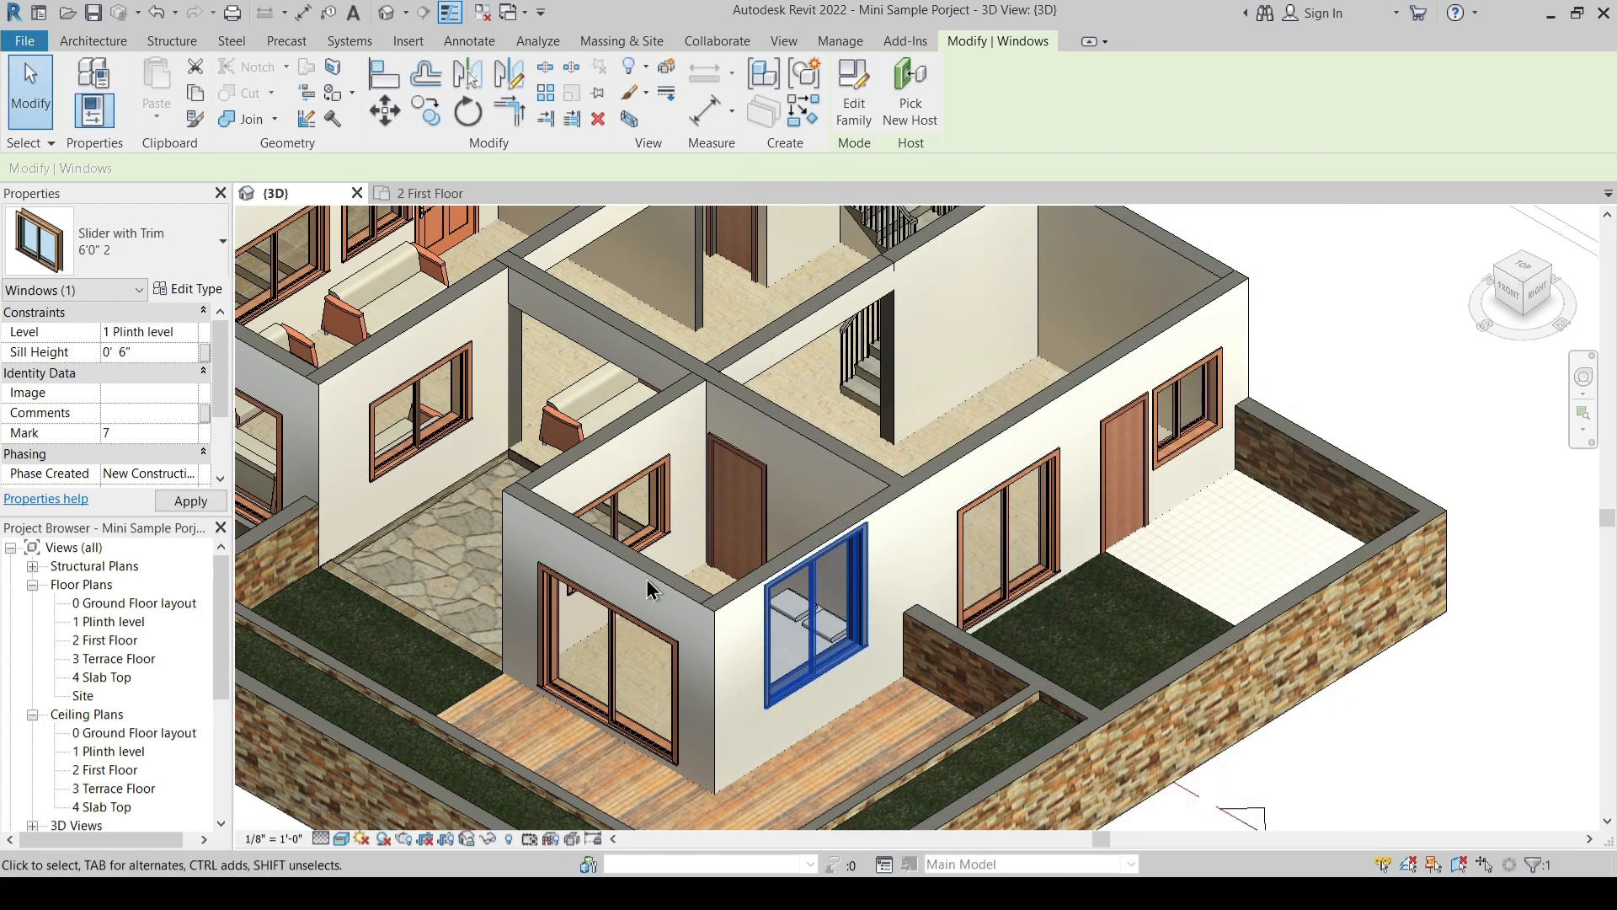
pyautogui.press('Escape')
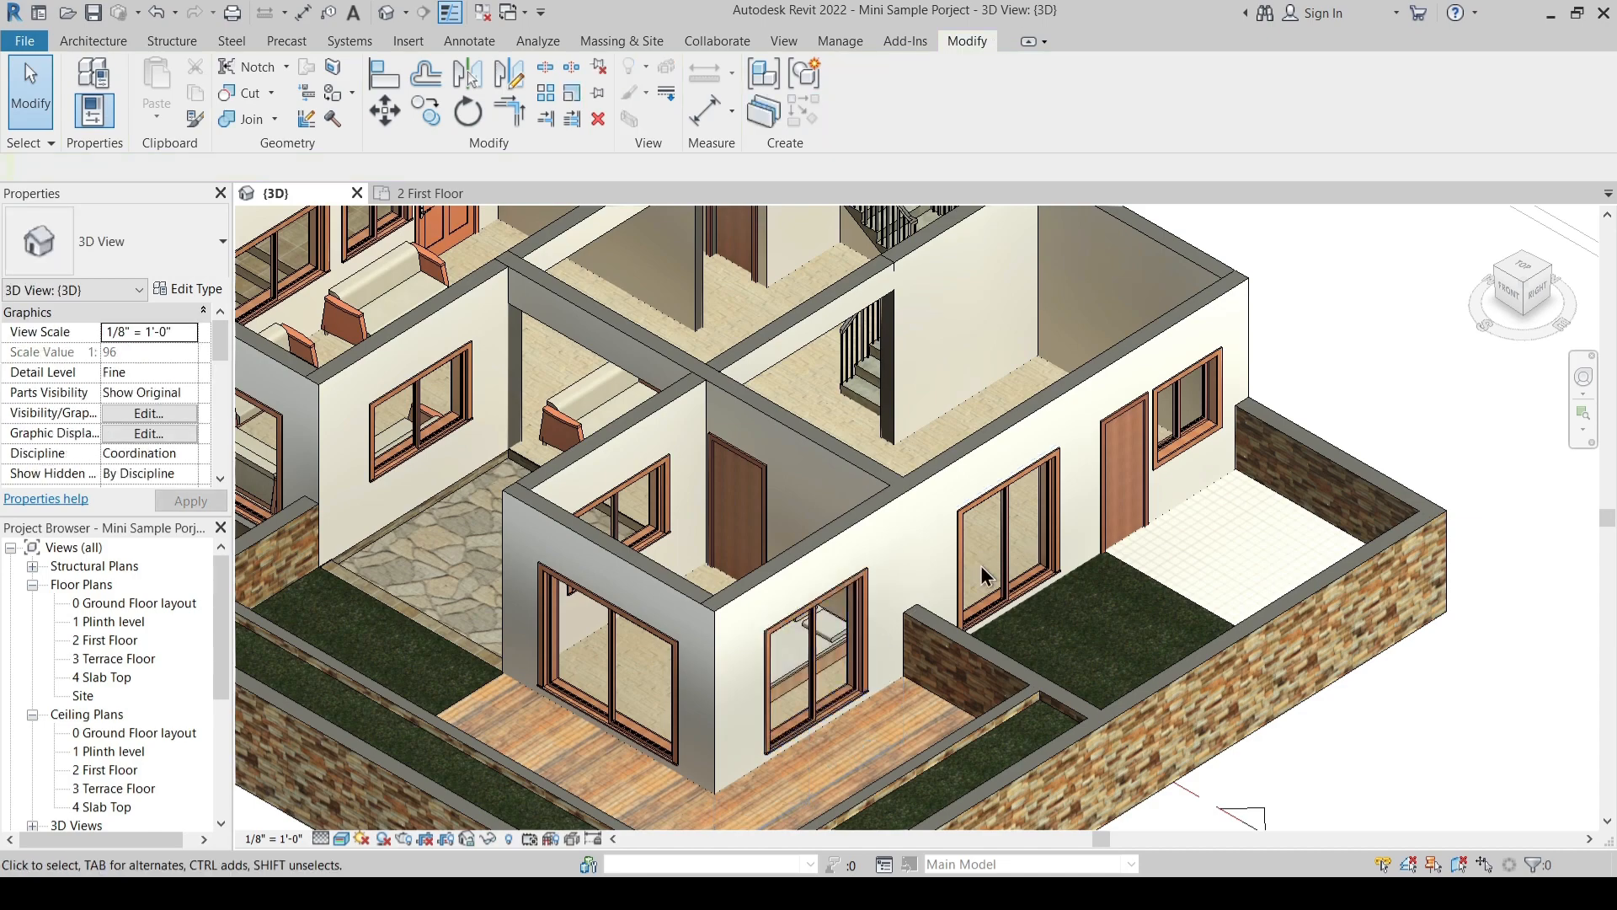
pyautogui.keyDown('shift'); pyautogui.moveTo(827, 635); pyautogui.dragTo(776, 541, button='middle'); pyautogui.keyUp('shift')
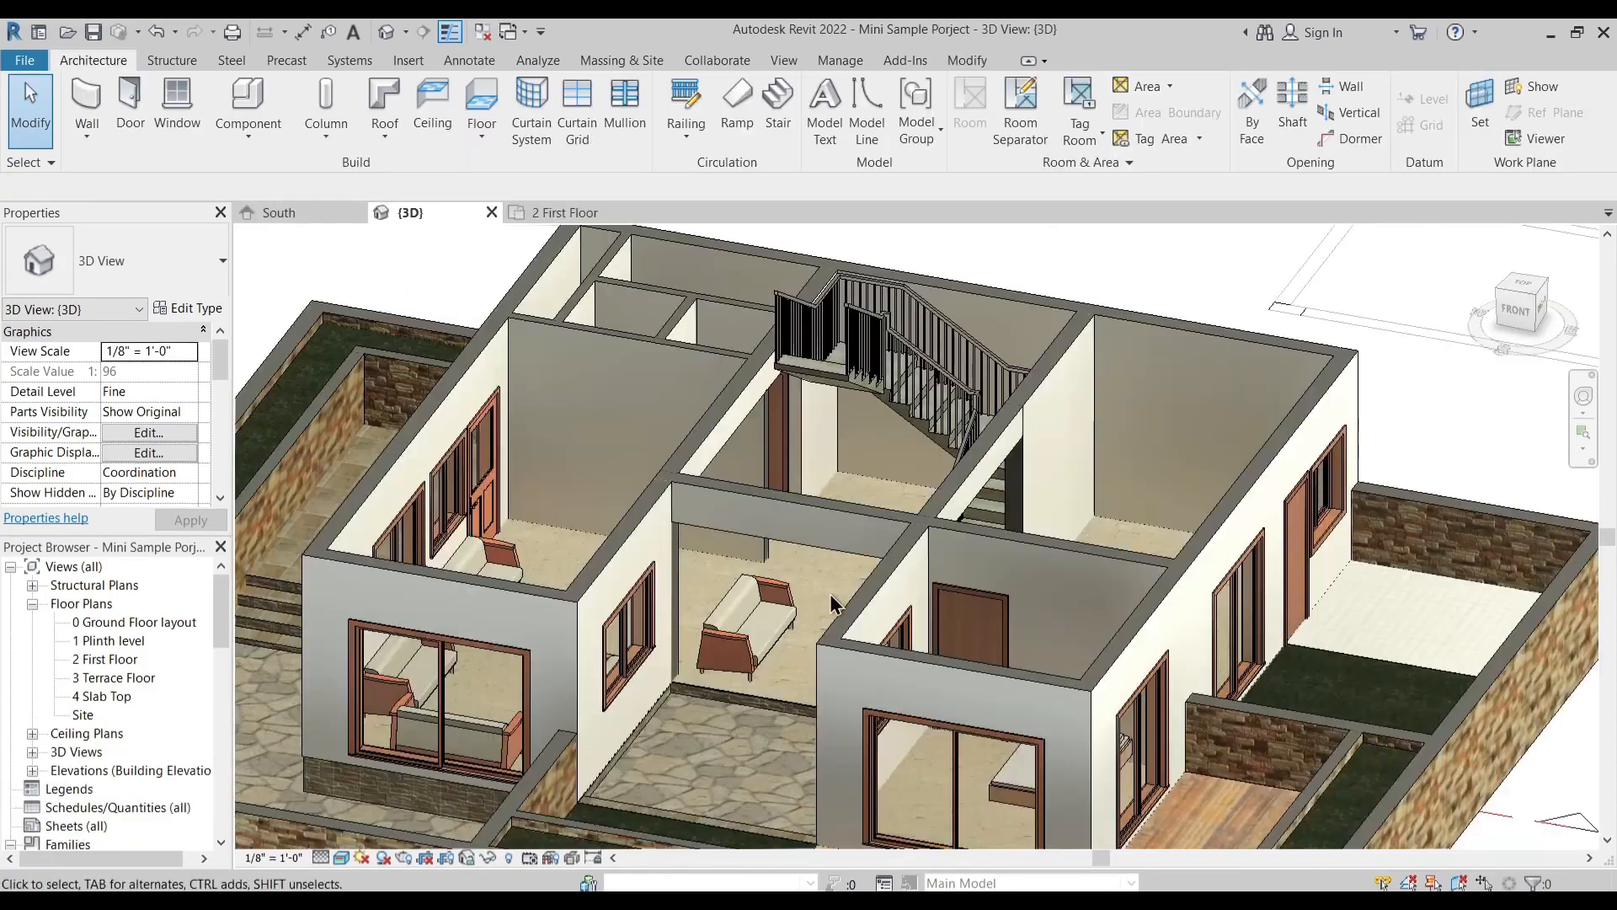
# - In the 2 First Floor plan, start an architectural floor and duplicate the Generic - 12" floor type as Custom Floor
pyautogui.keyDown('shift'); pyautogui.moveTo(691, 539); pyautogui.dragTo(933, 423, button='middle'); pyautogui.keyUp('shift')
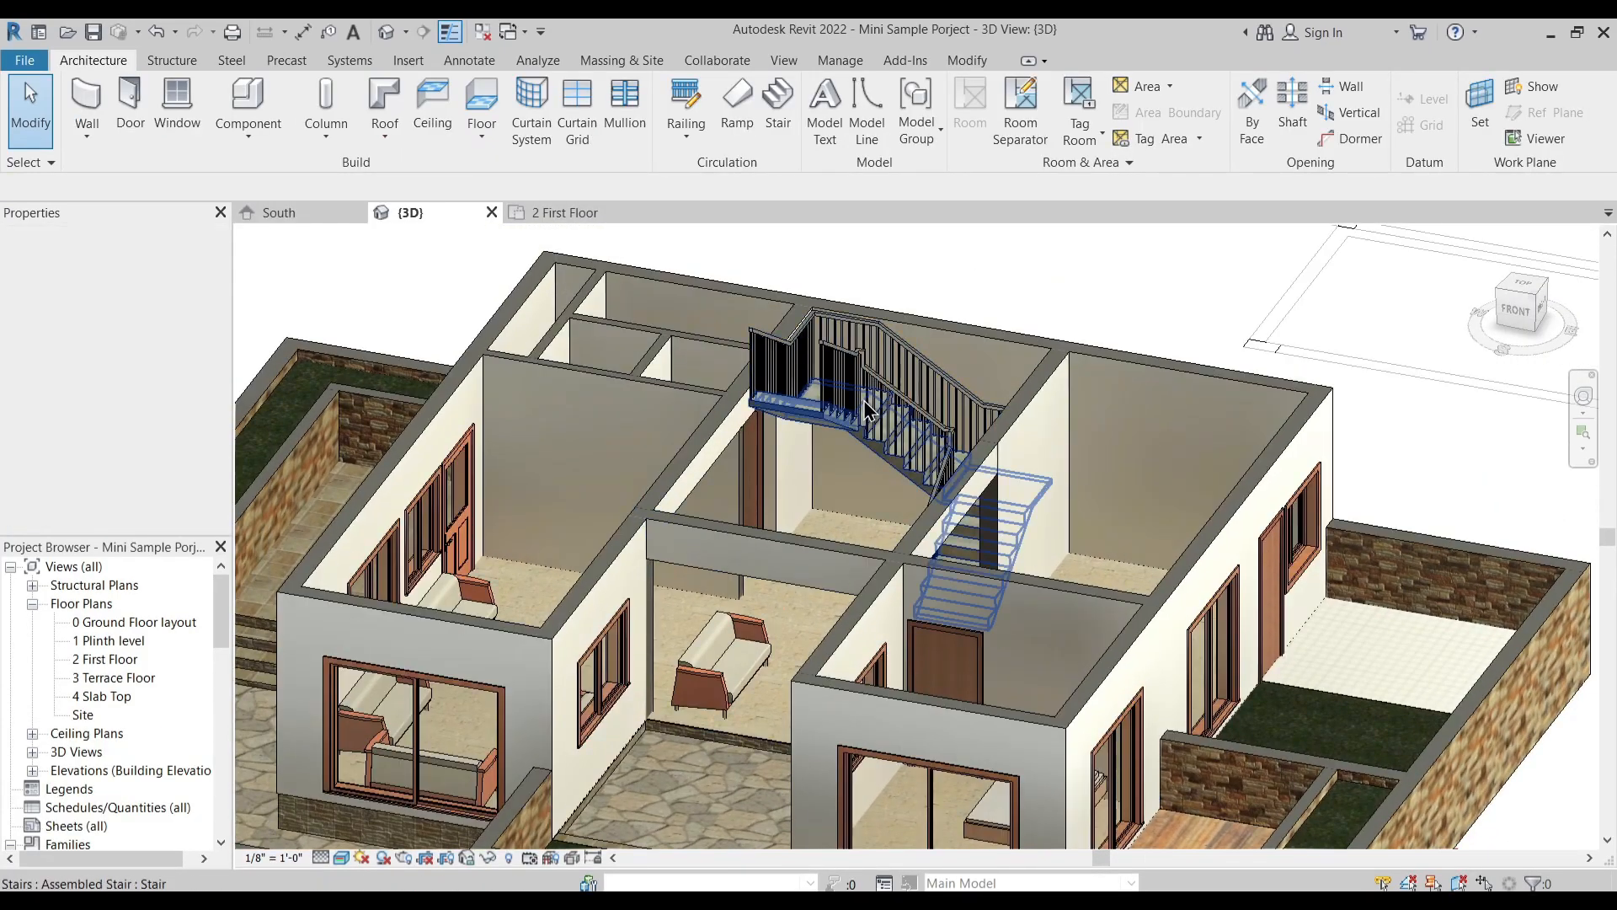
pyautogui.click(558, 212)
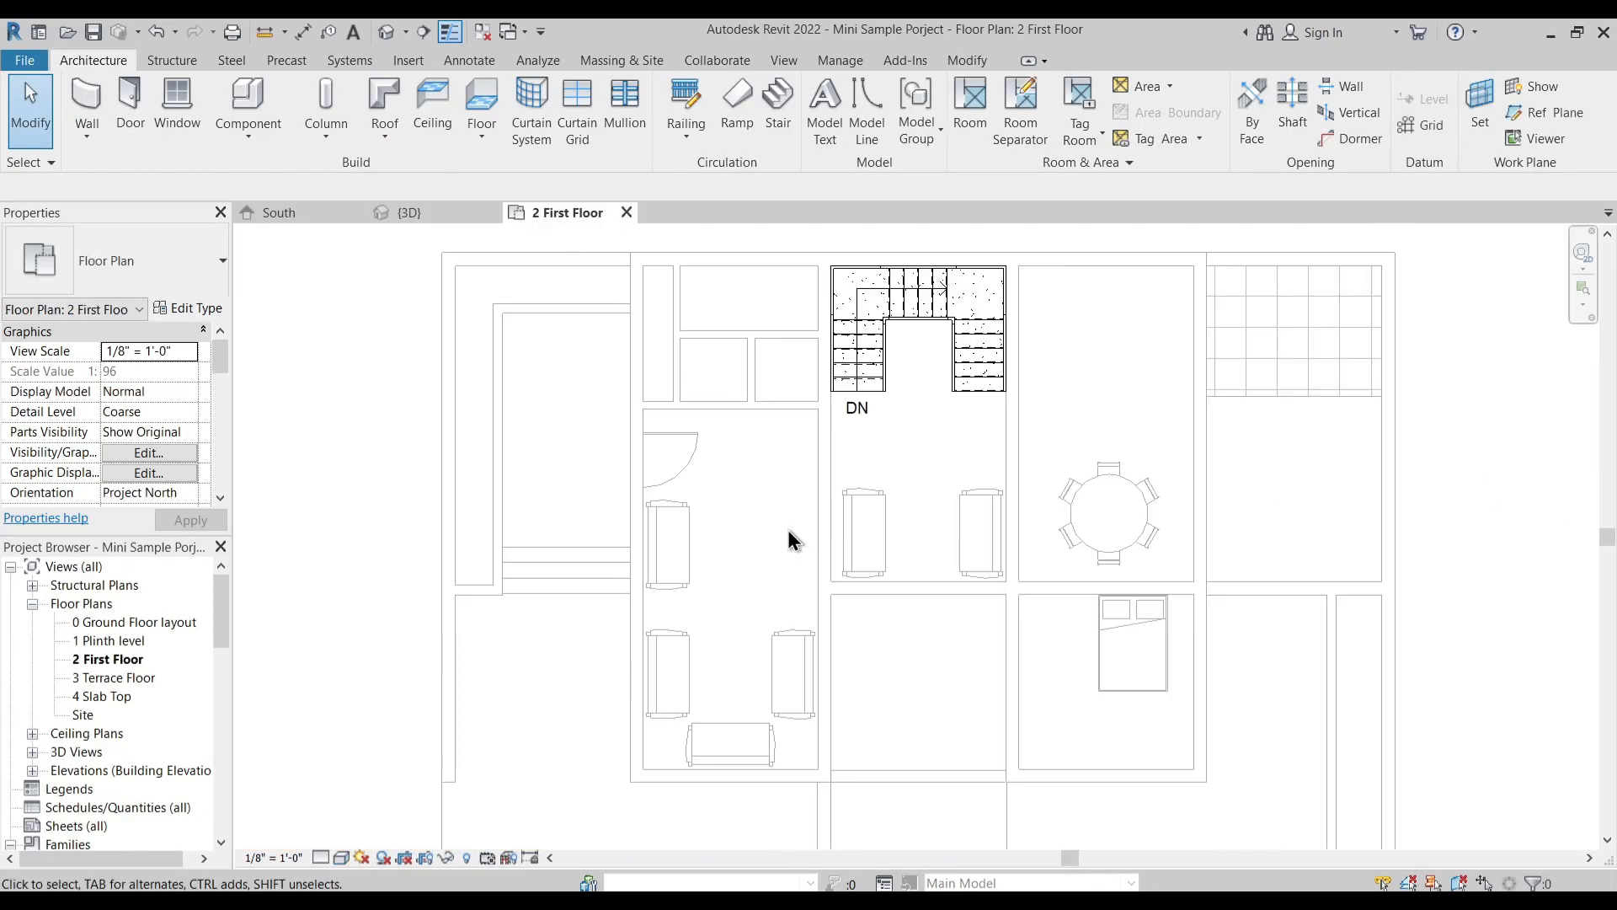
pyautogui.moveTo(803, 526); pyautogui.dragTo(801, 483, button='middle')
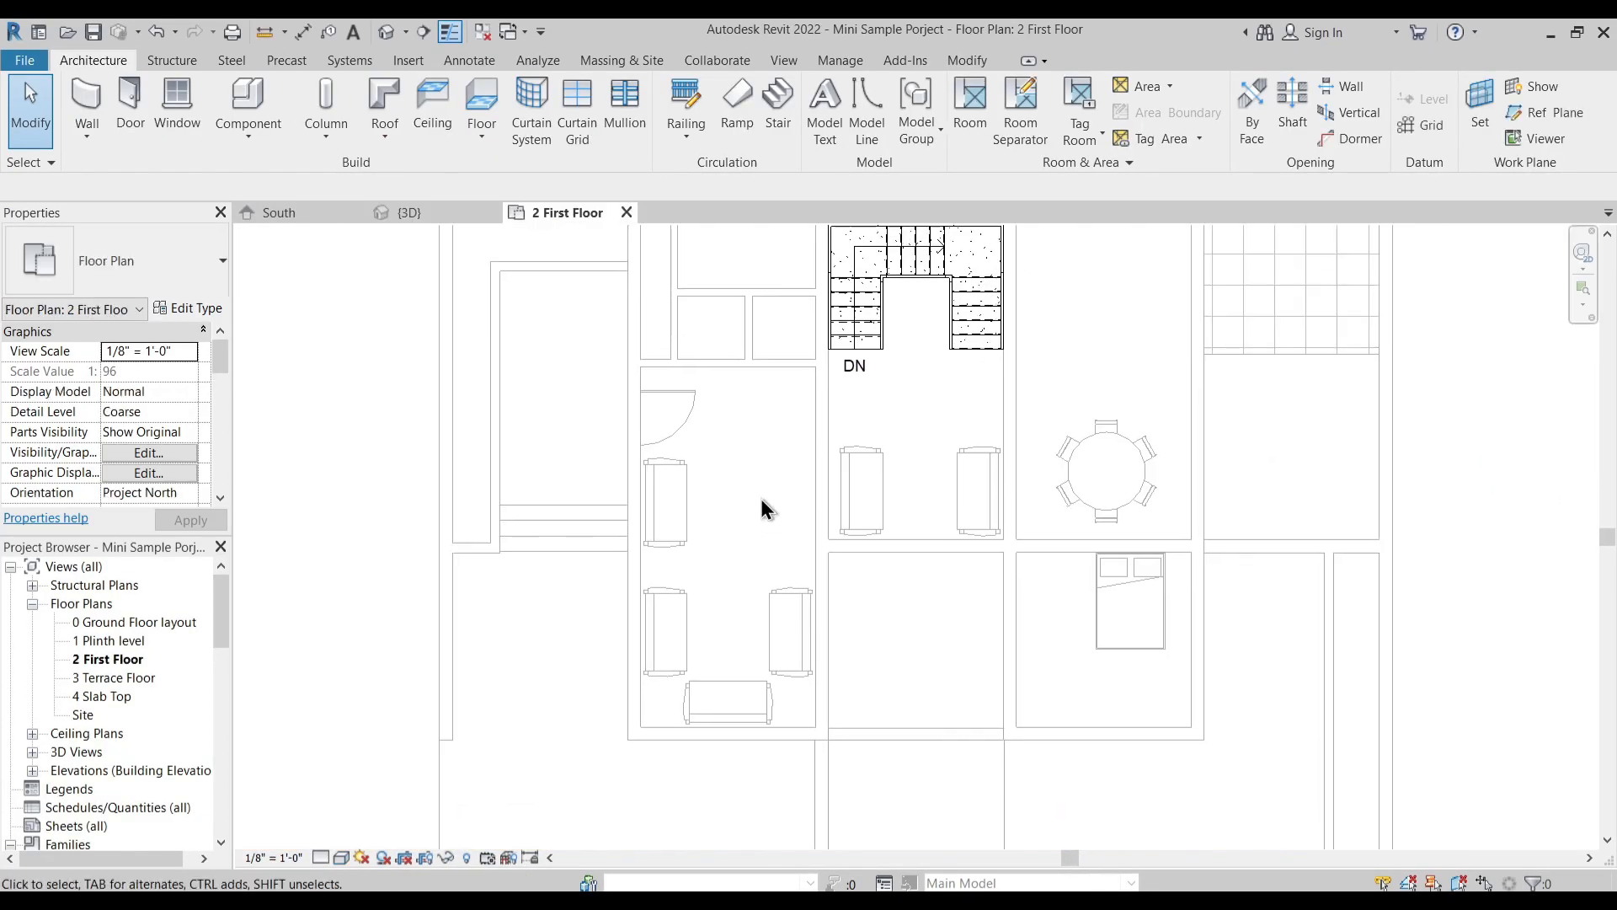
pyautogui.click(488, 143)
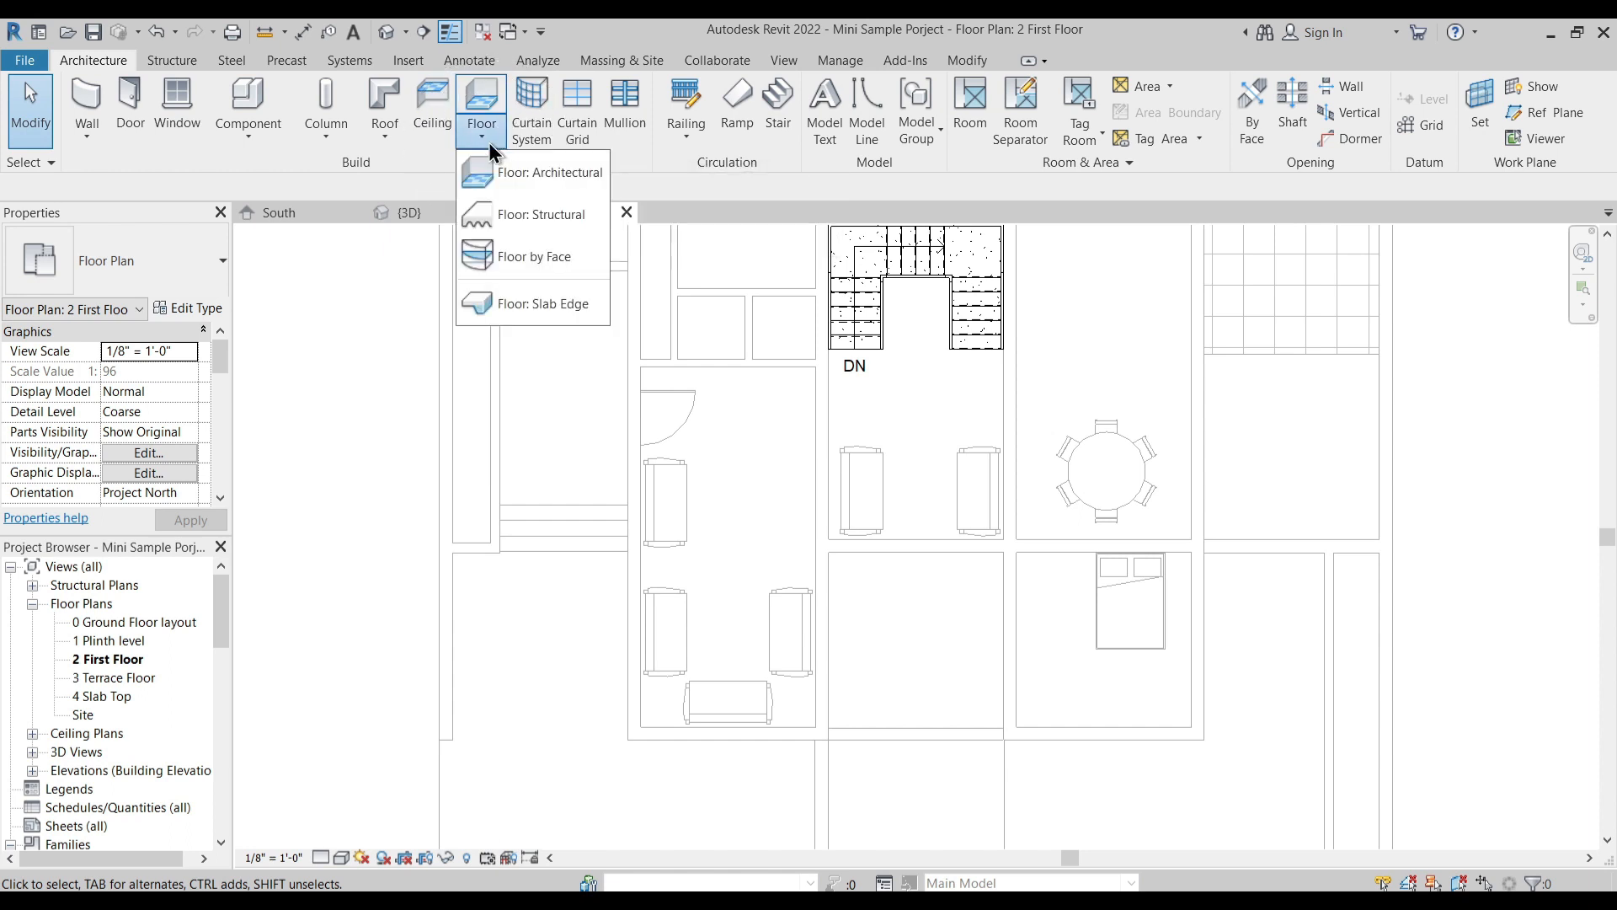
pyautogui.click(526, 172)
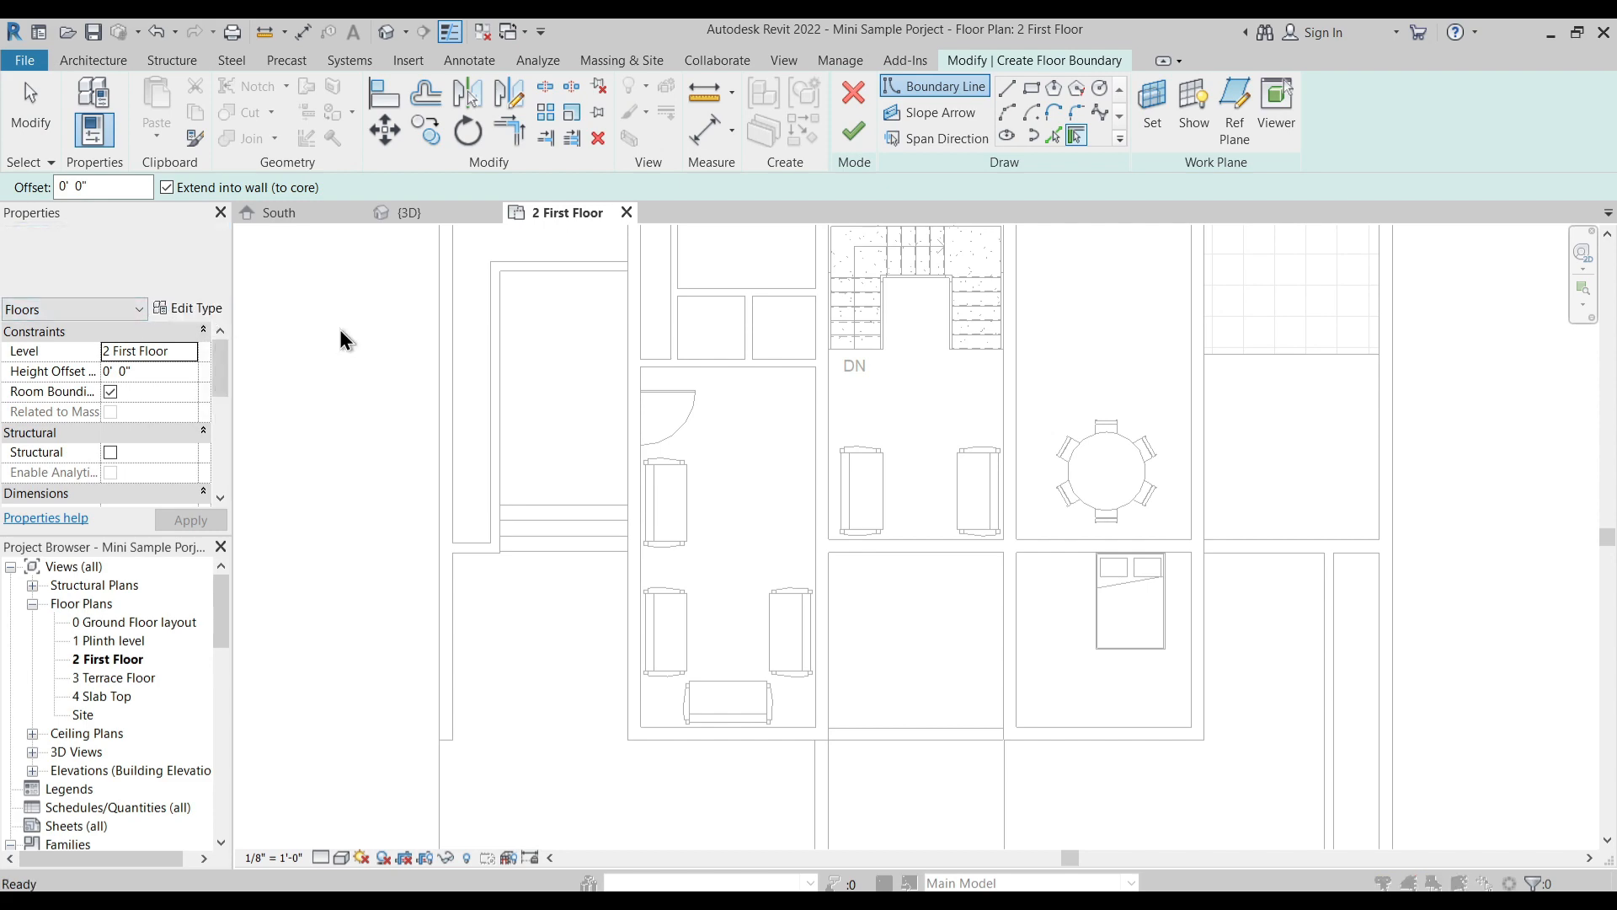
pyautogui.click(190, 309)
pyautogui.moveTo(1175, 201); pyautogui.dragTo(1130, 195)
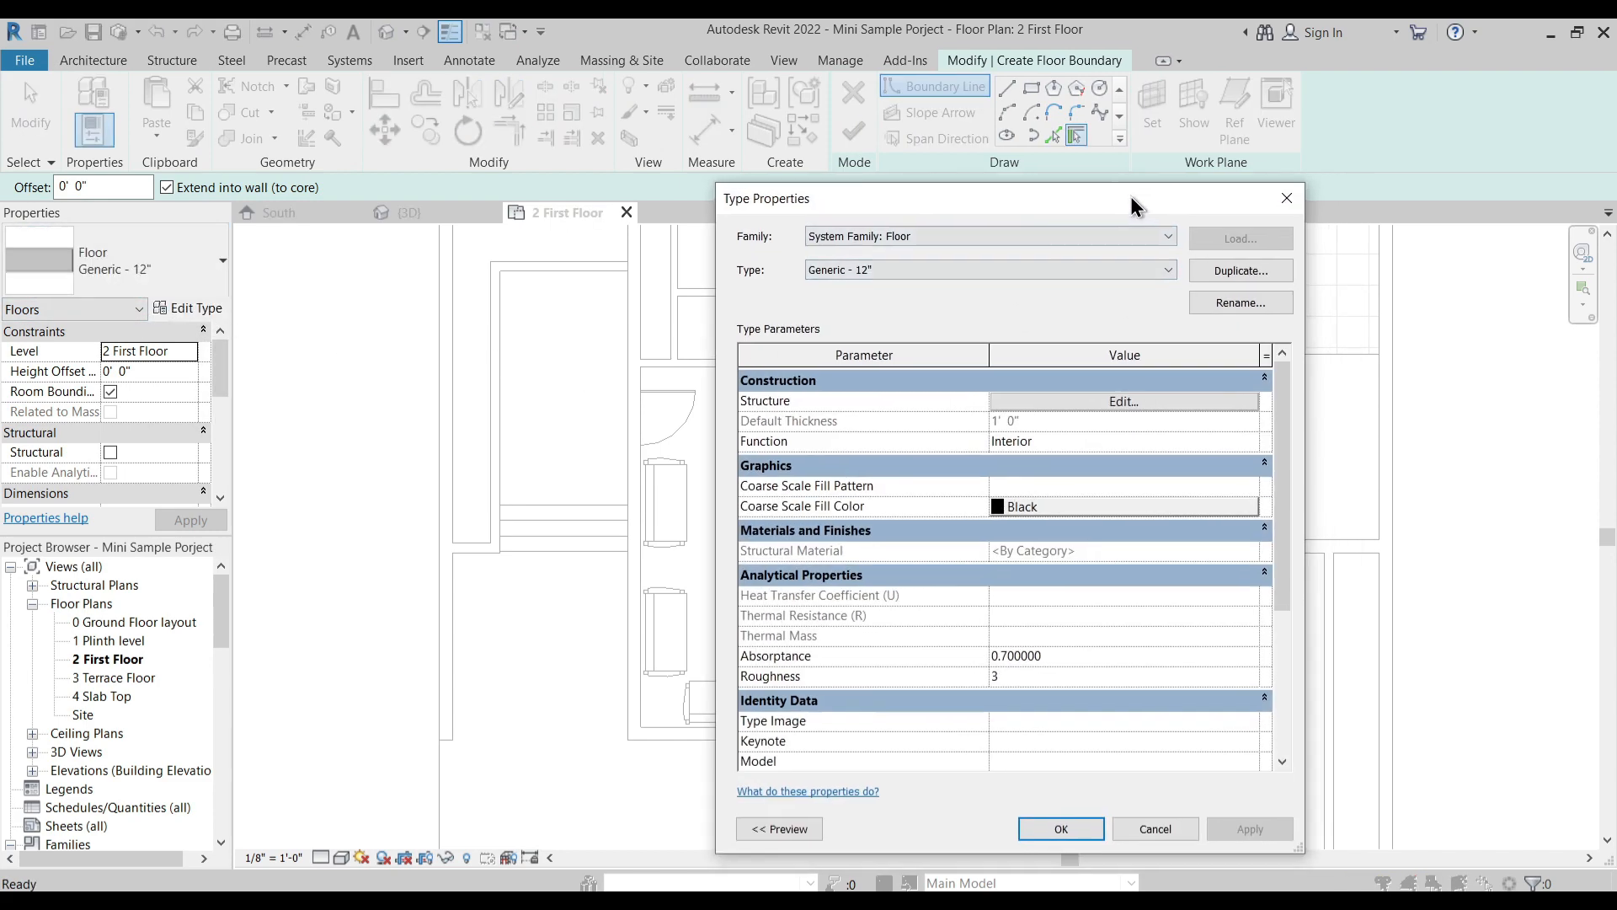
pyautogui.click(1230, 271)
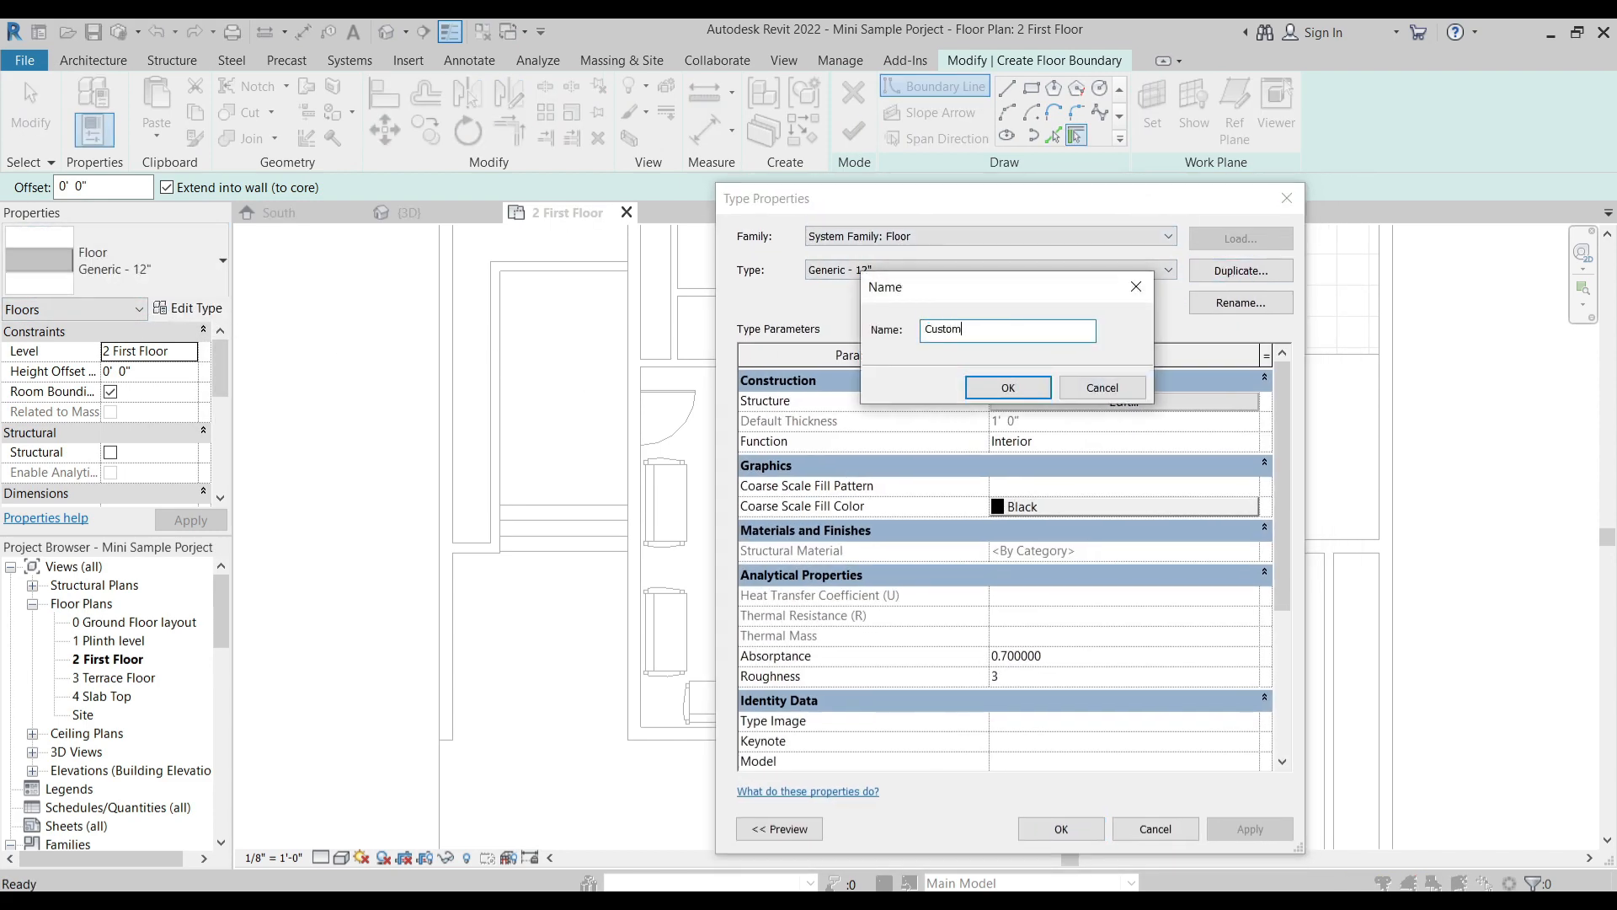
pyautogui.press('Return')
# - Give the Custom Floor type's structure layer a thickness of 0' 6" and the 1 Default Flooring Material
pyautogui.click(1083, 401)
pyautogui.click(1016, 416)
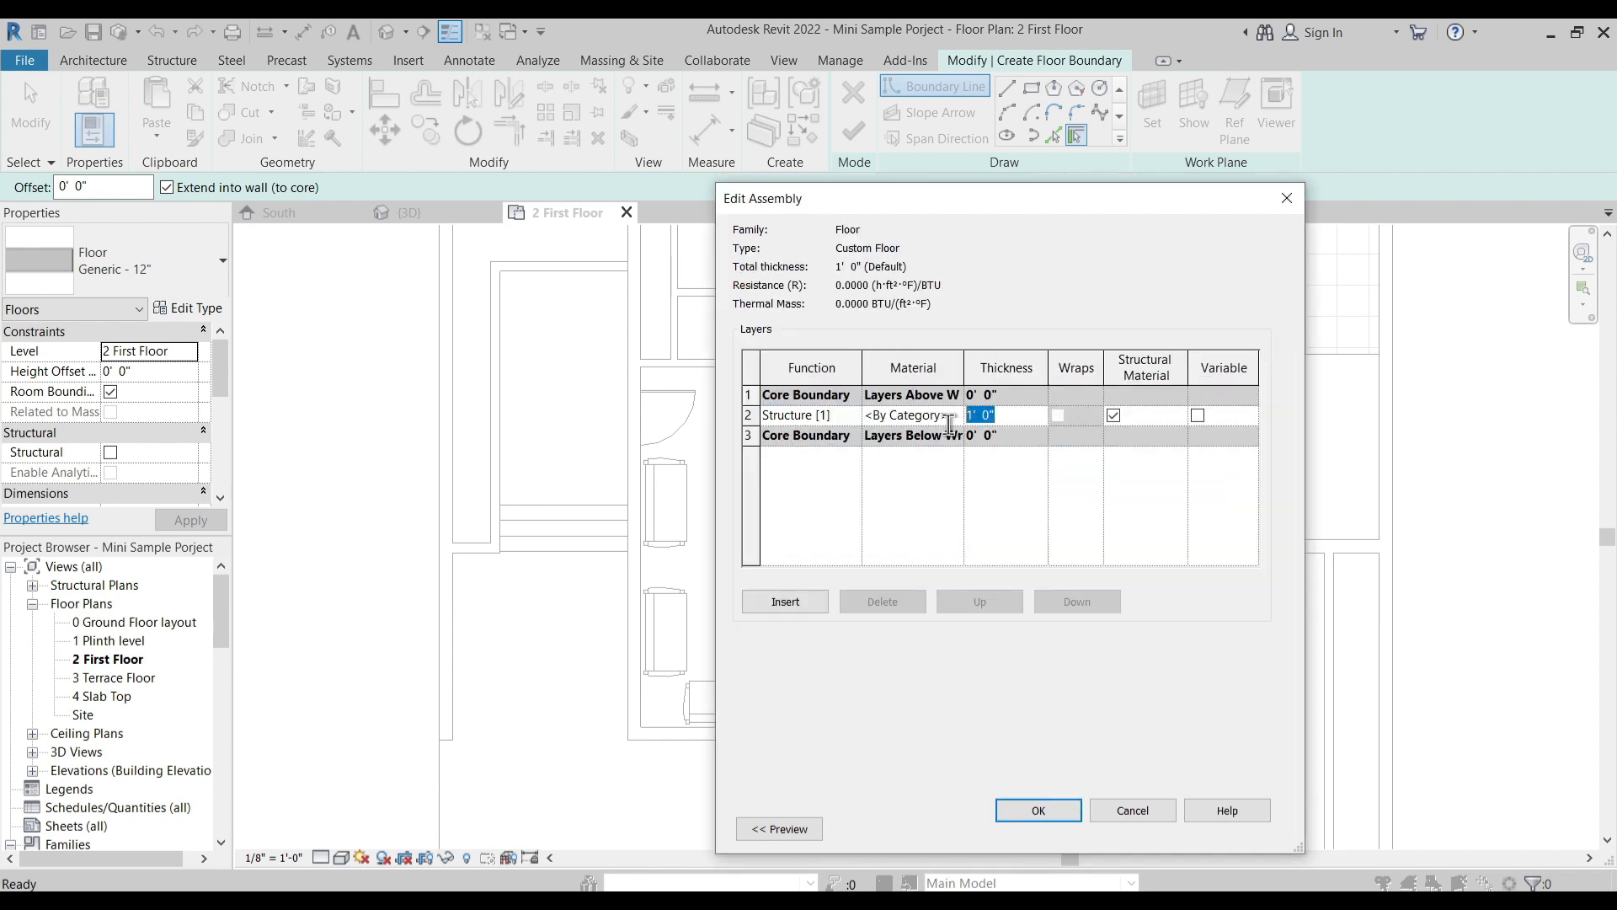
pyautogui.write('6')
pyautogui.press('Tab')
pyautogui.click(957, 423)
pyautogui.click(955, 414)
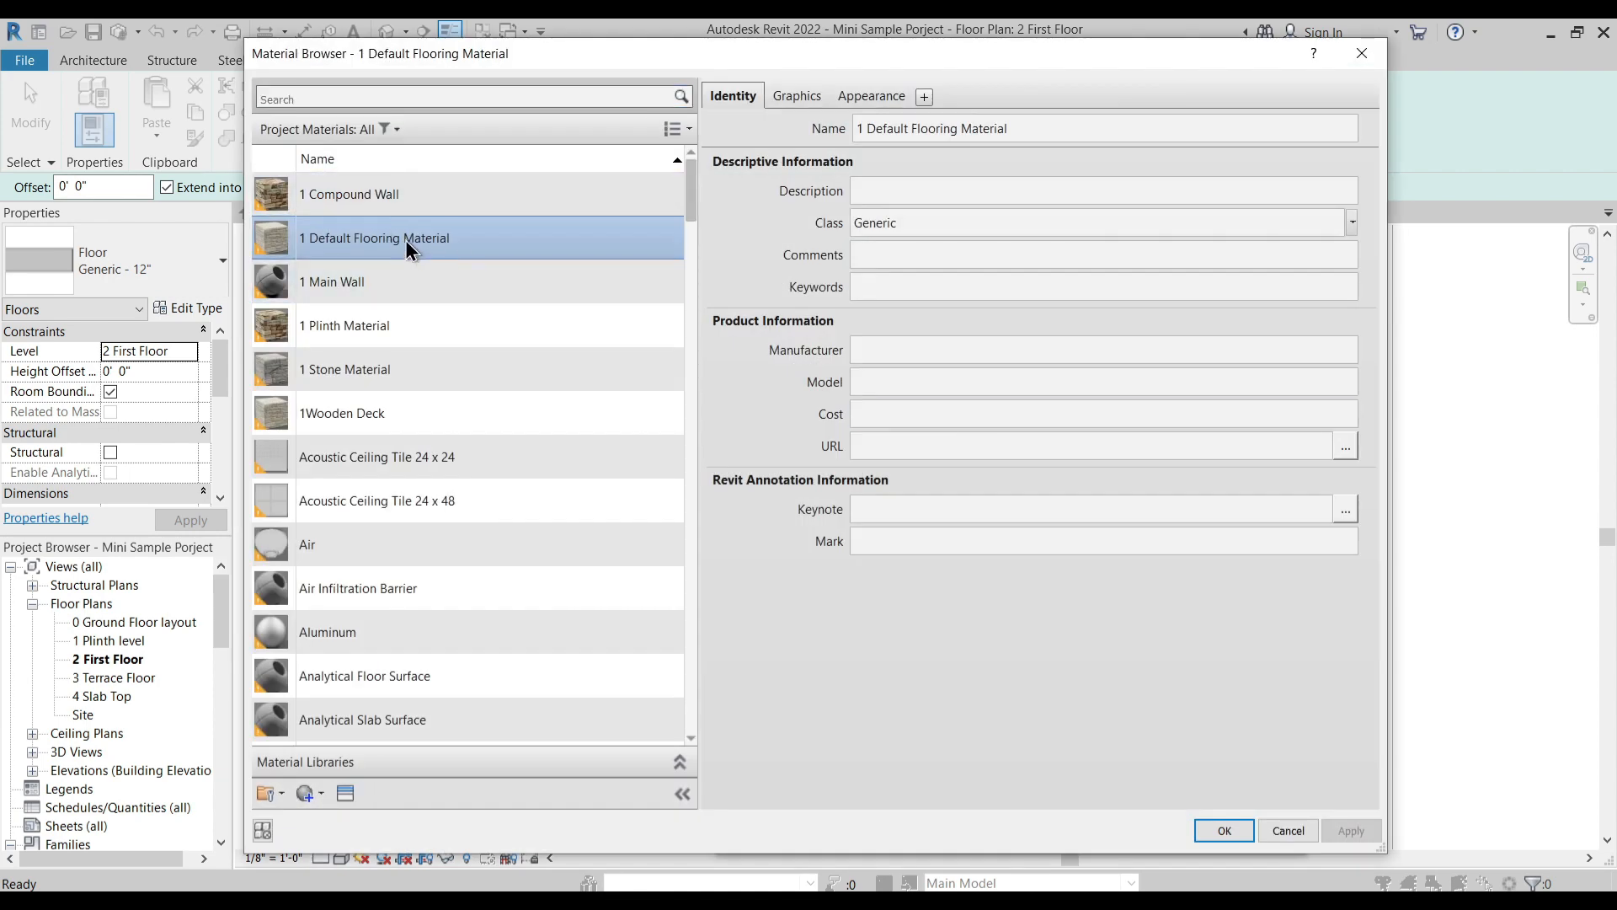
pyautogui.click(1223, 829)
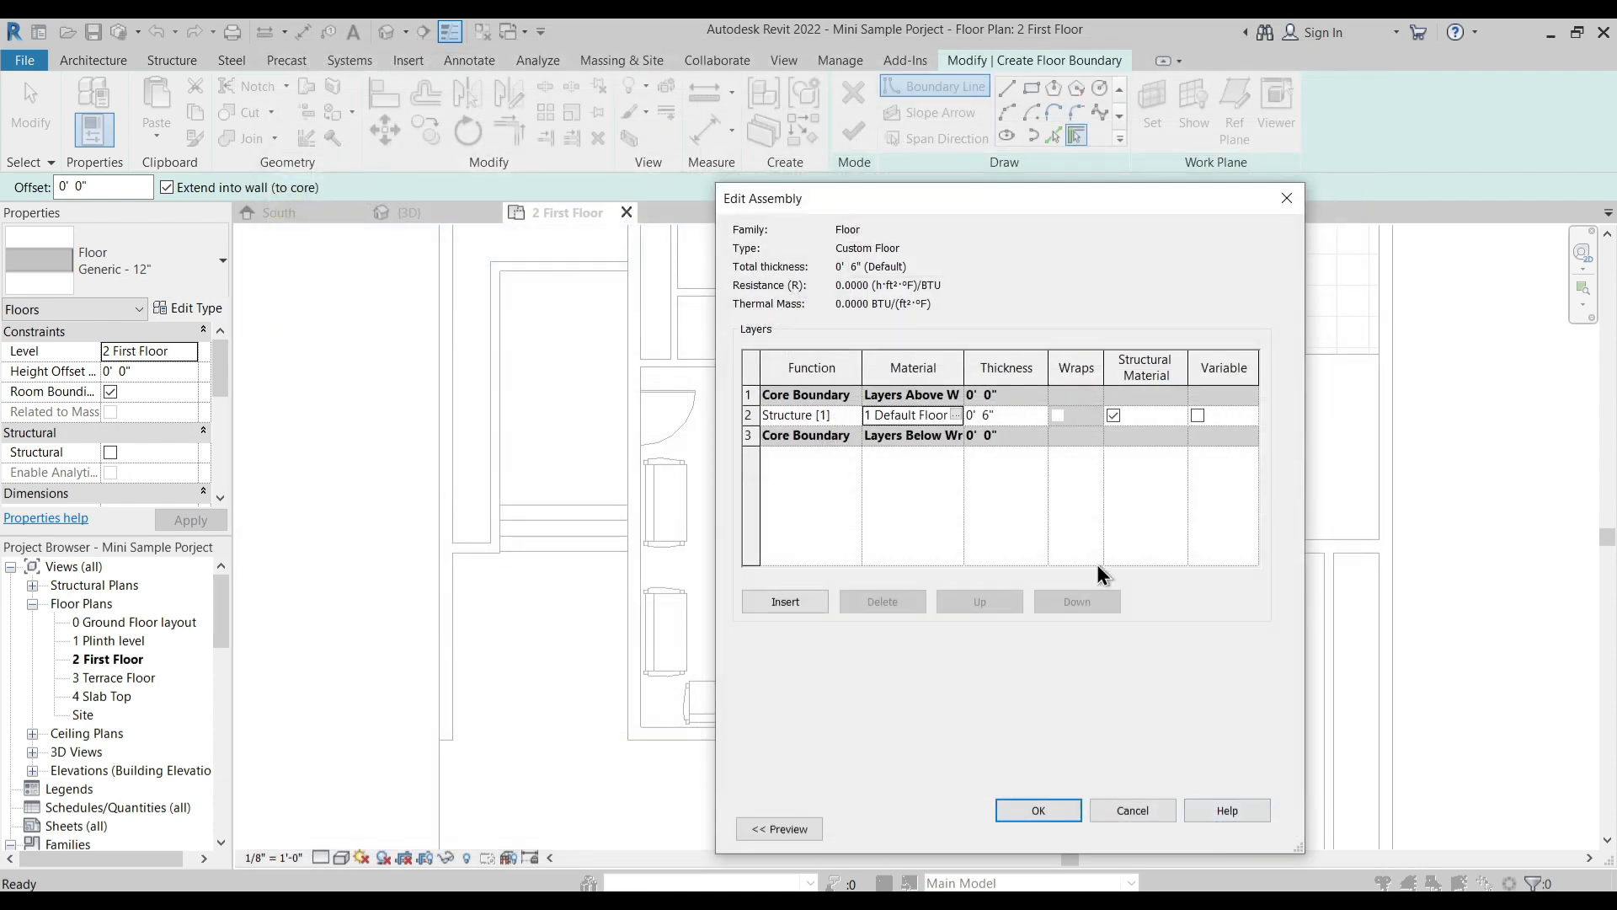
pyautogui.click(1044, 808)
pyautogui.click(1062, 829)
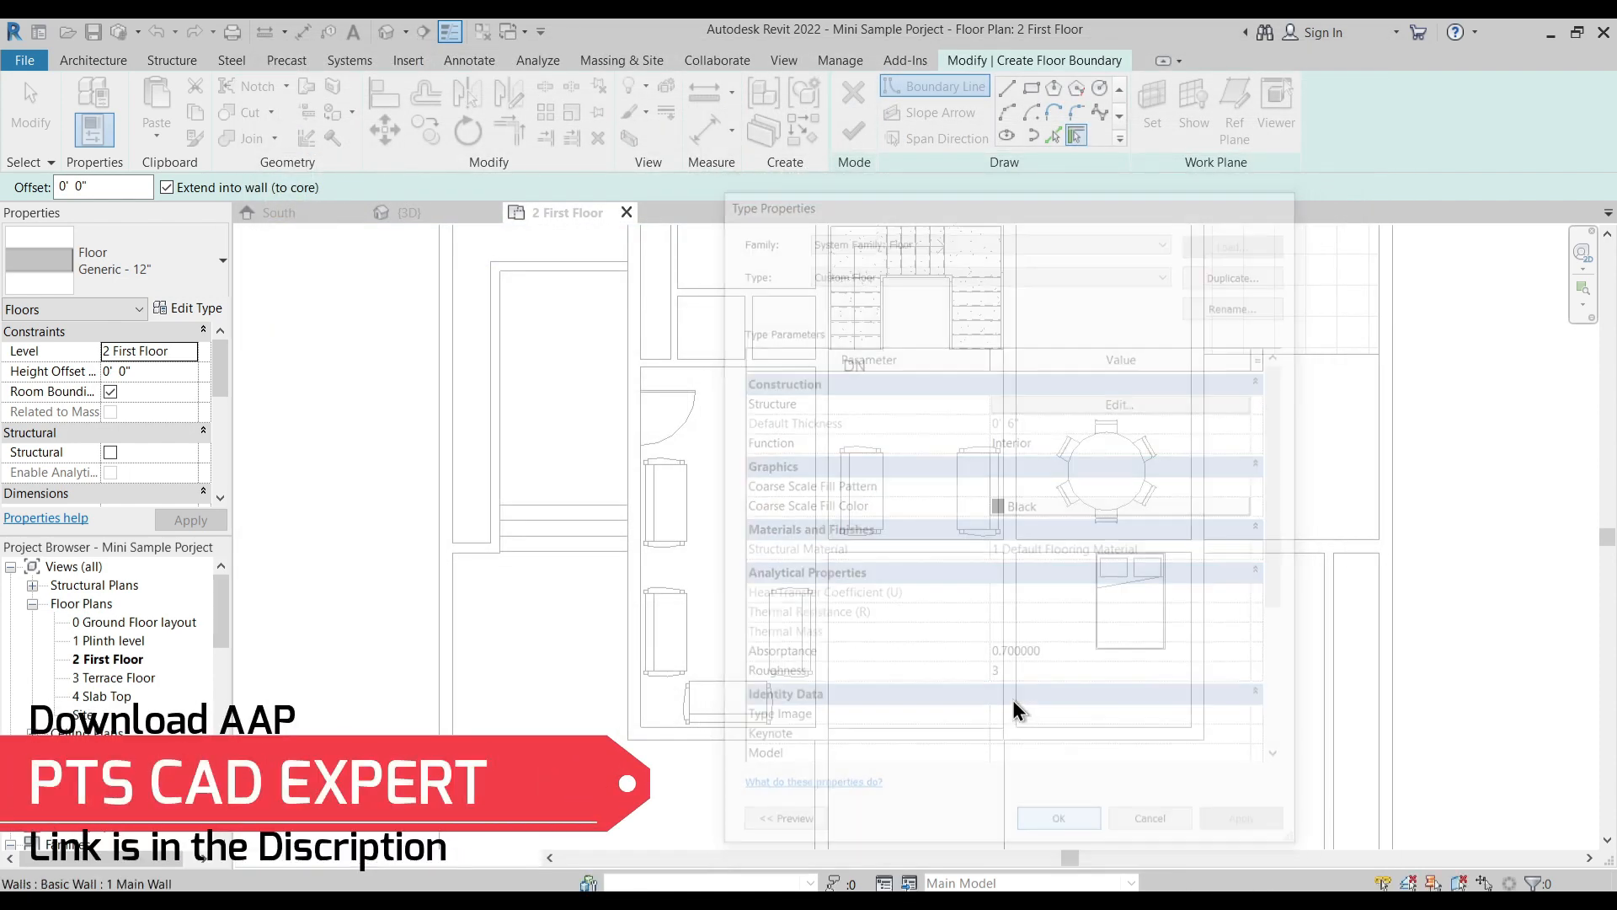
# - Sketch a rectangular floor boundary along the outer faces of the house's main walls, covering all rooms
pyautogui.scroll(-2, 904, 492)
pyautogui.moveTo(678, 480); pyautogui.dragTo(733, 448, button='middle')
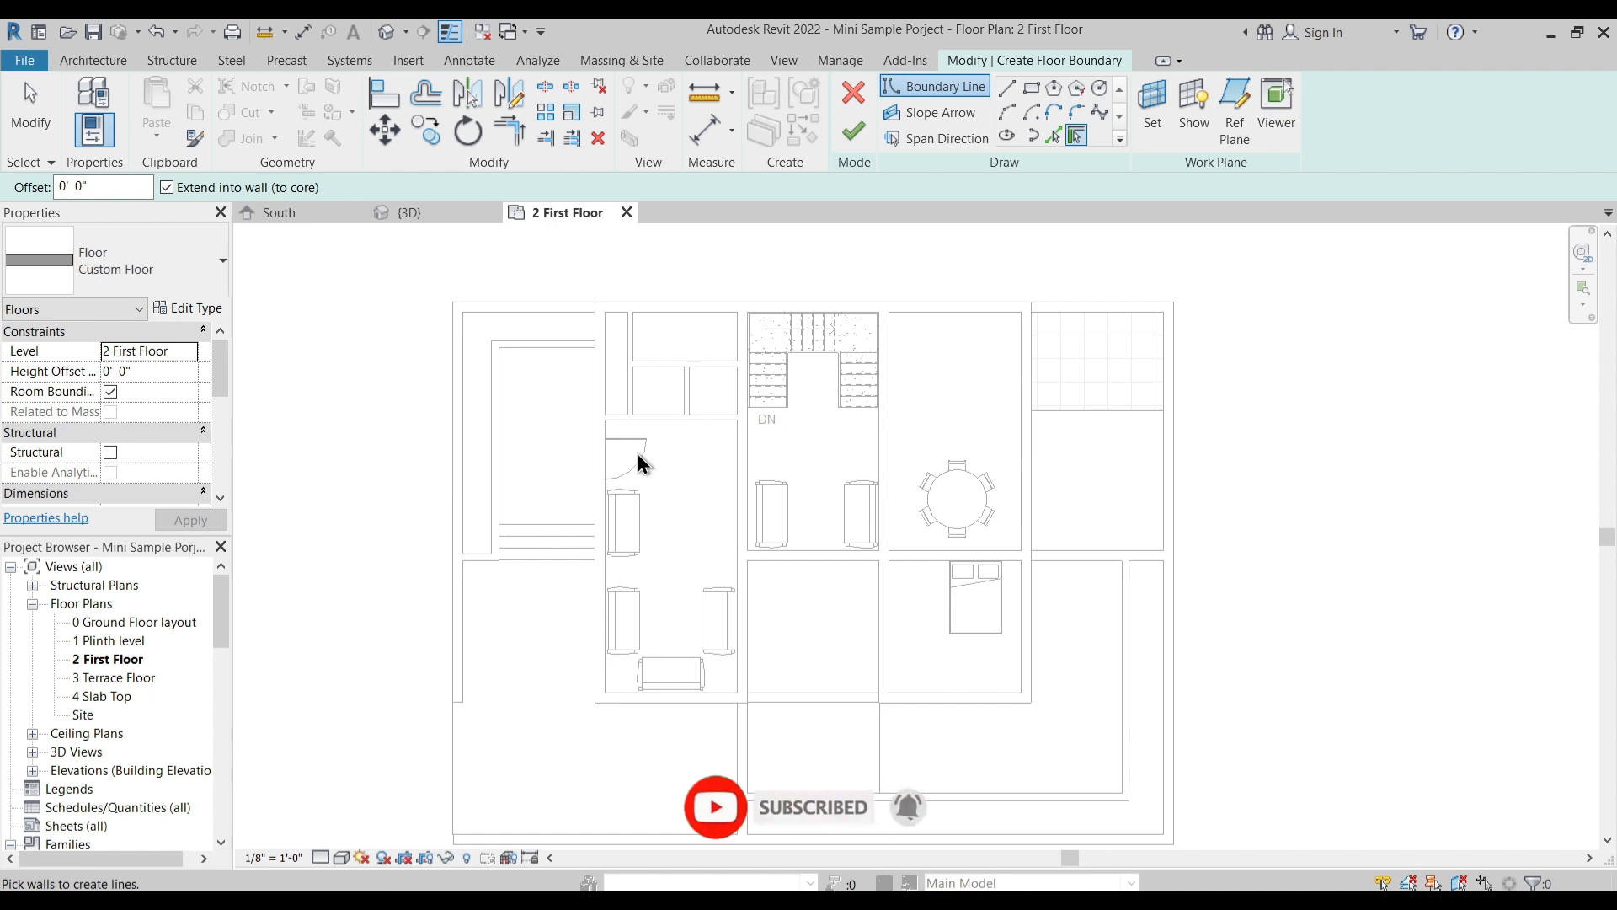
pyautogui.moveTo(707, 502); pyautogui.dragTo(706, 489, button='middle')
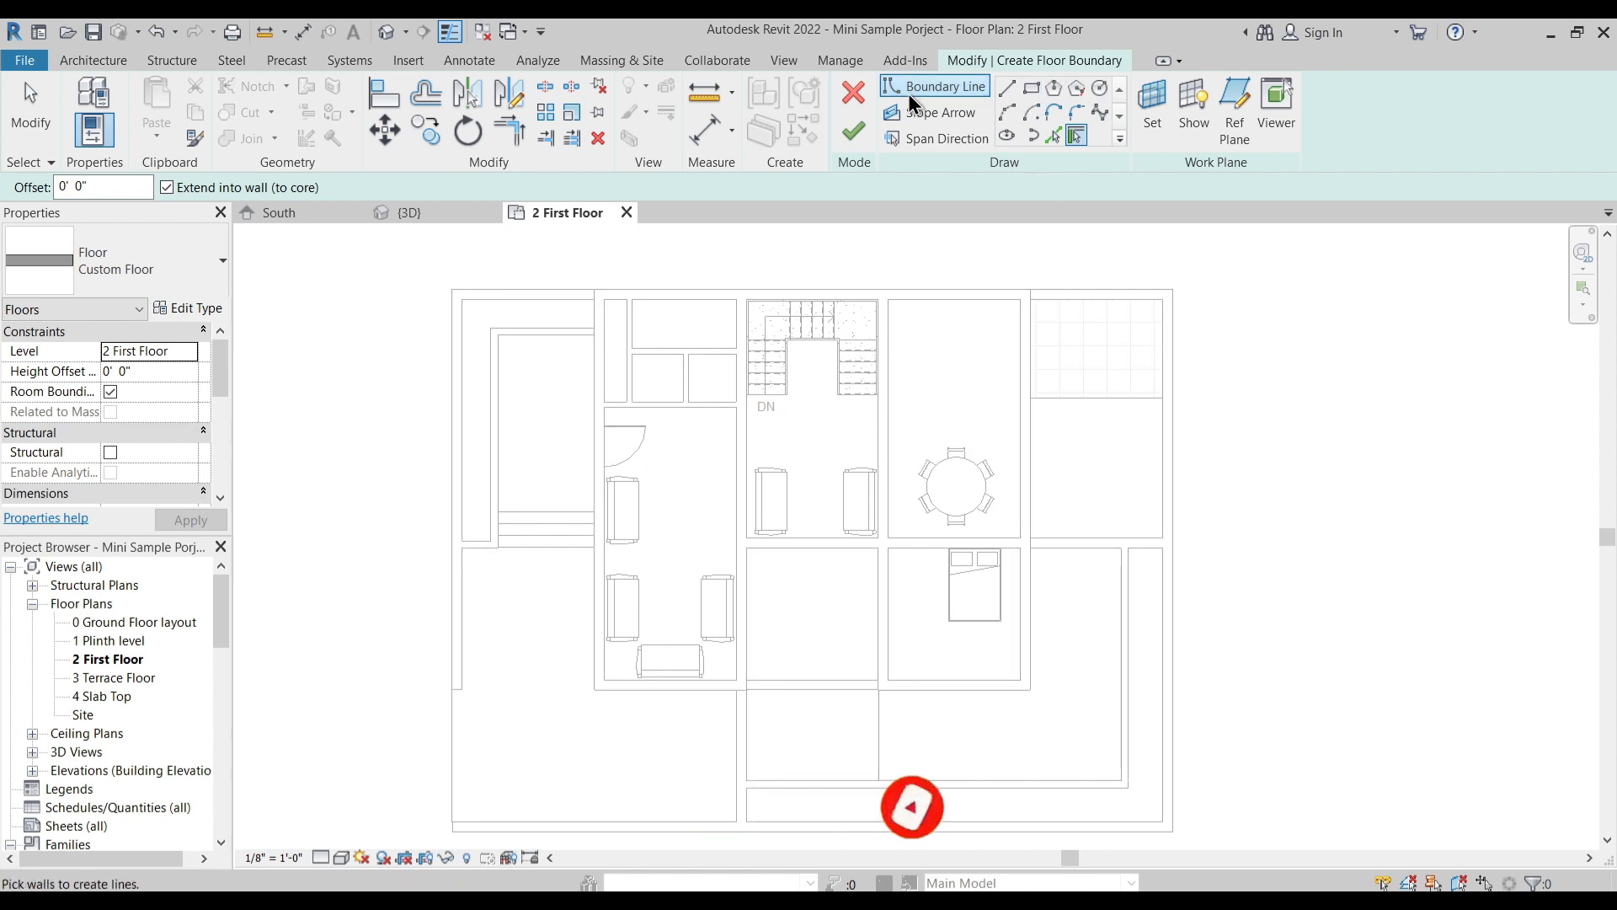
pyautogui.click(1033, 90)
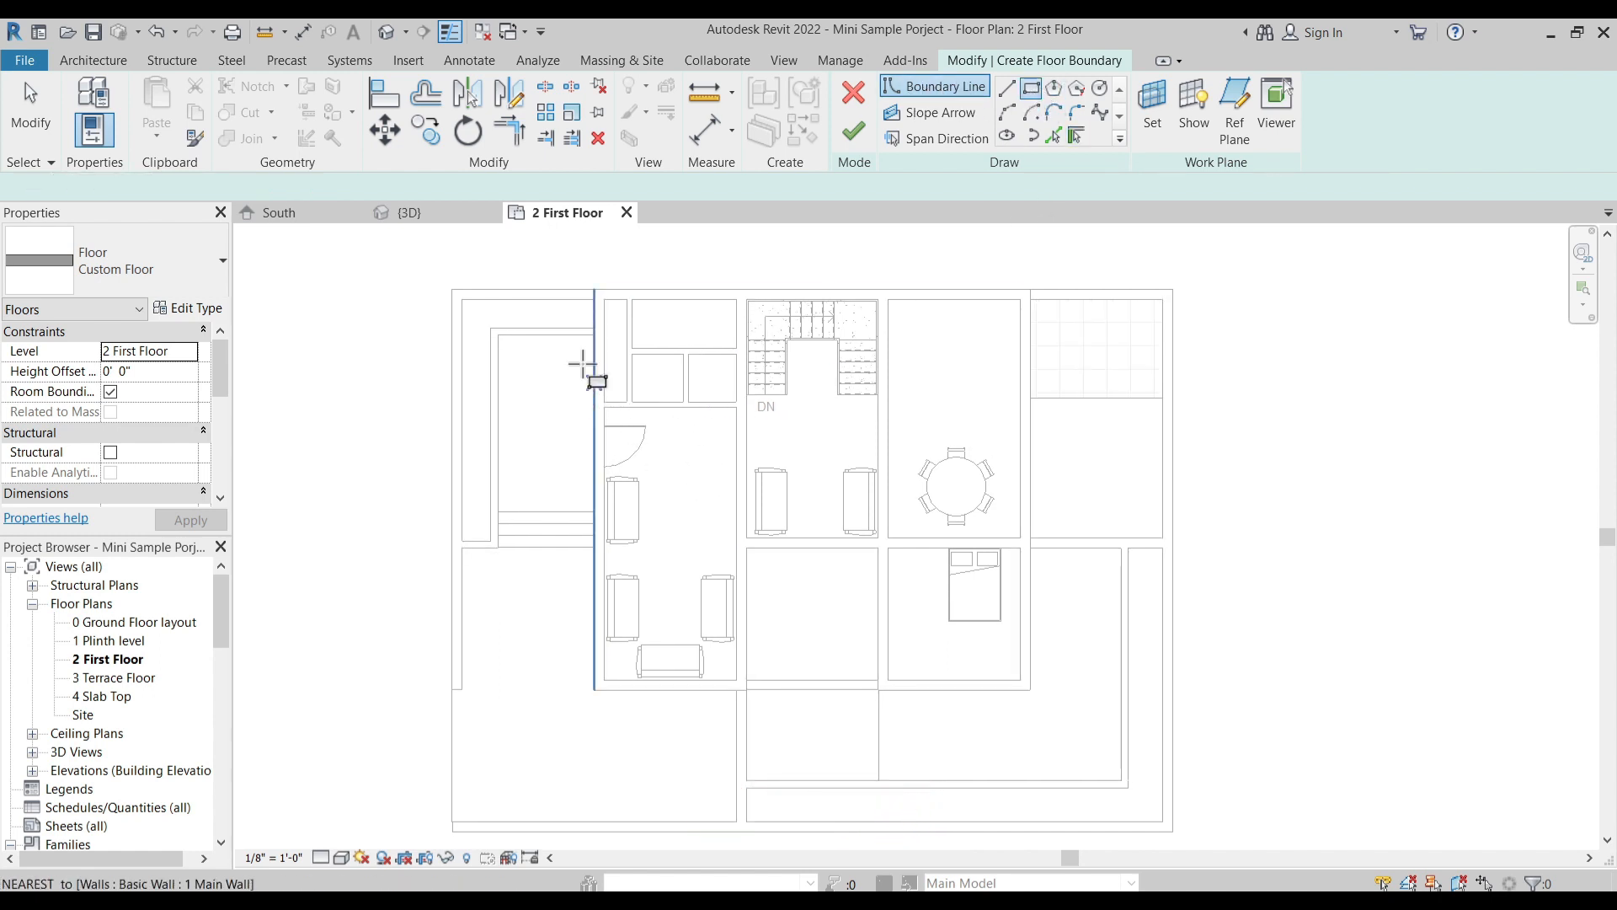
pyautogui.click(595, 289)
pyautogui.click(1029, 710)
pyautogui.scroll(2, 645, 362)
pyautogui.moveTo(579, 402); pyautogui.dragTo(614, 526, button='middle')
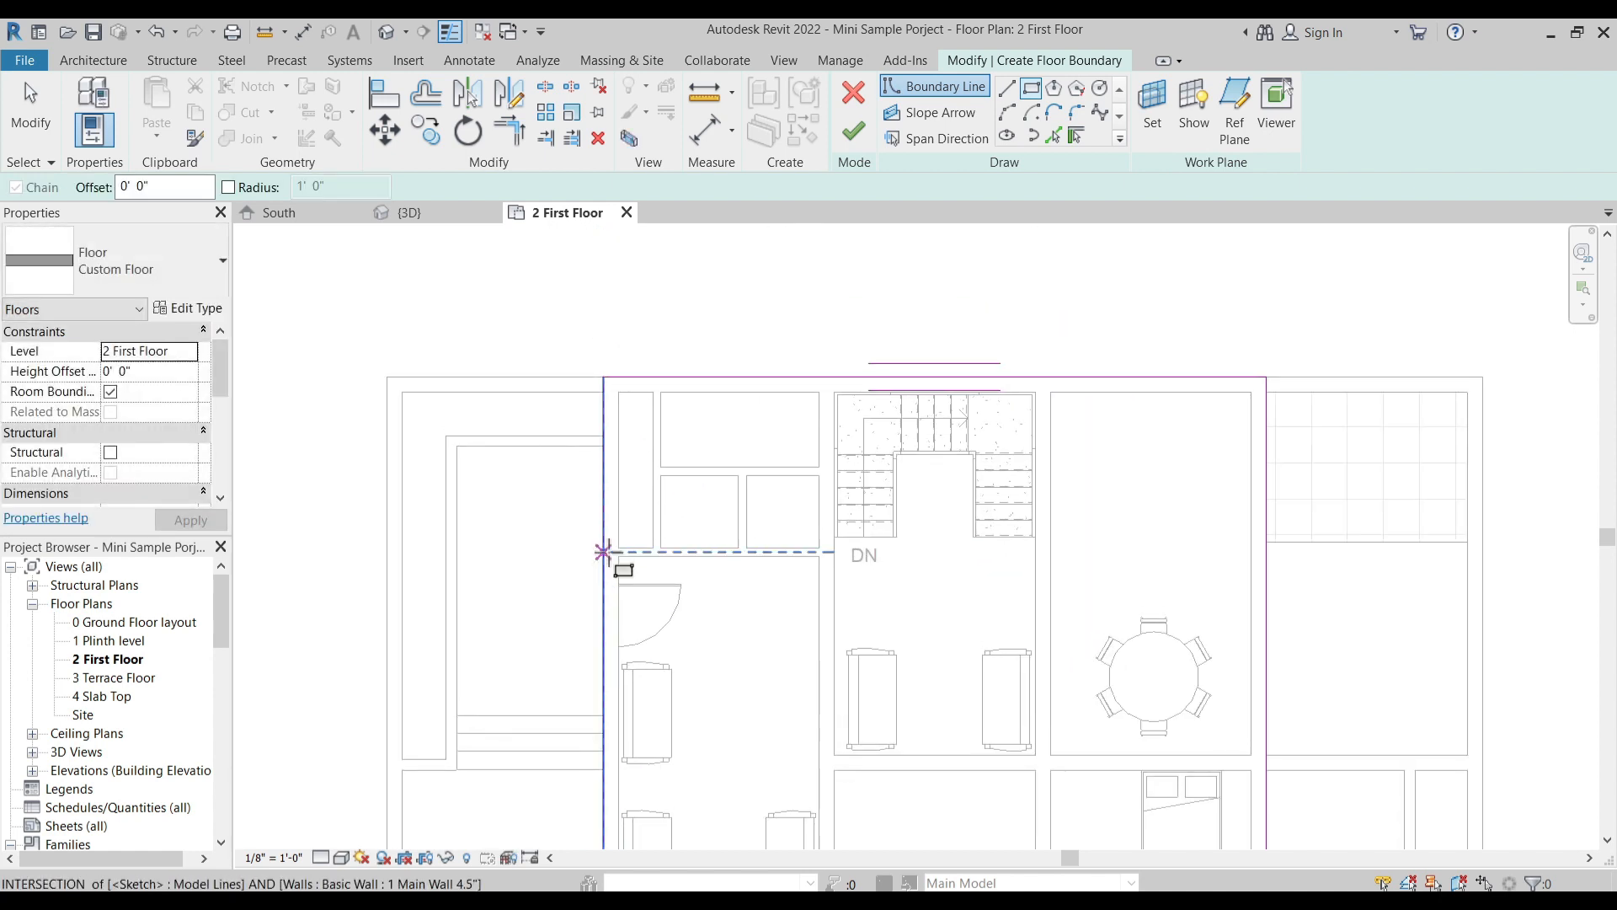
# - Sketch a rectangular boundary along the inner wall faces of the narrow shaft in the house's corner
pyautogui.scroll(2, 586, 563)
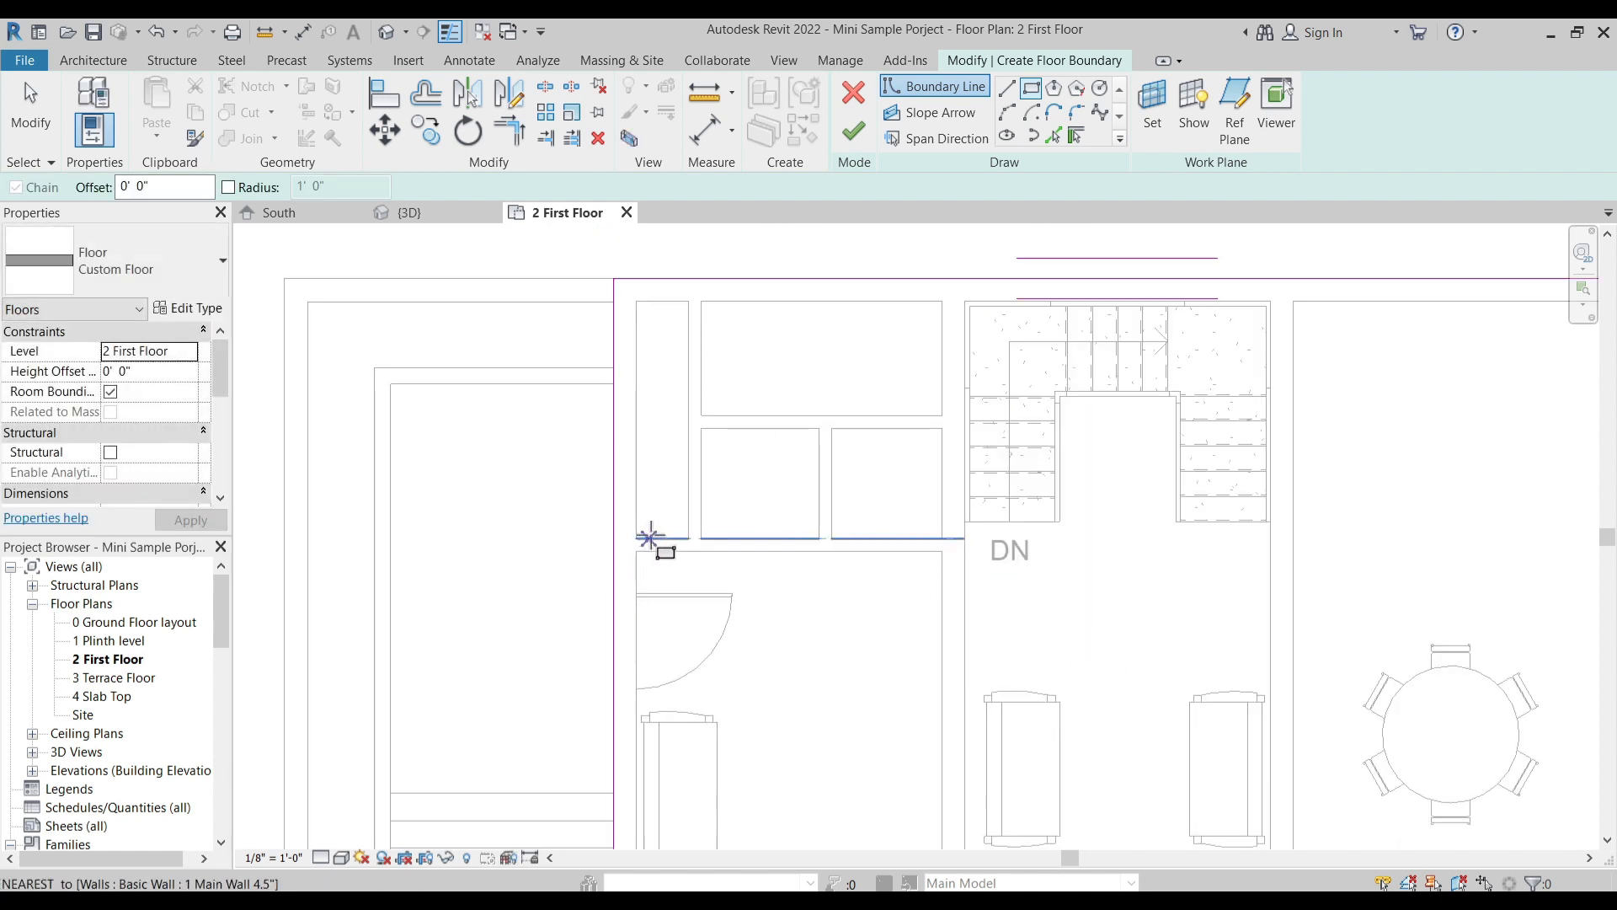
pyautogui.click(688, 302)
pyautogui.click(637, 537)
pyautogui.press('Escape')
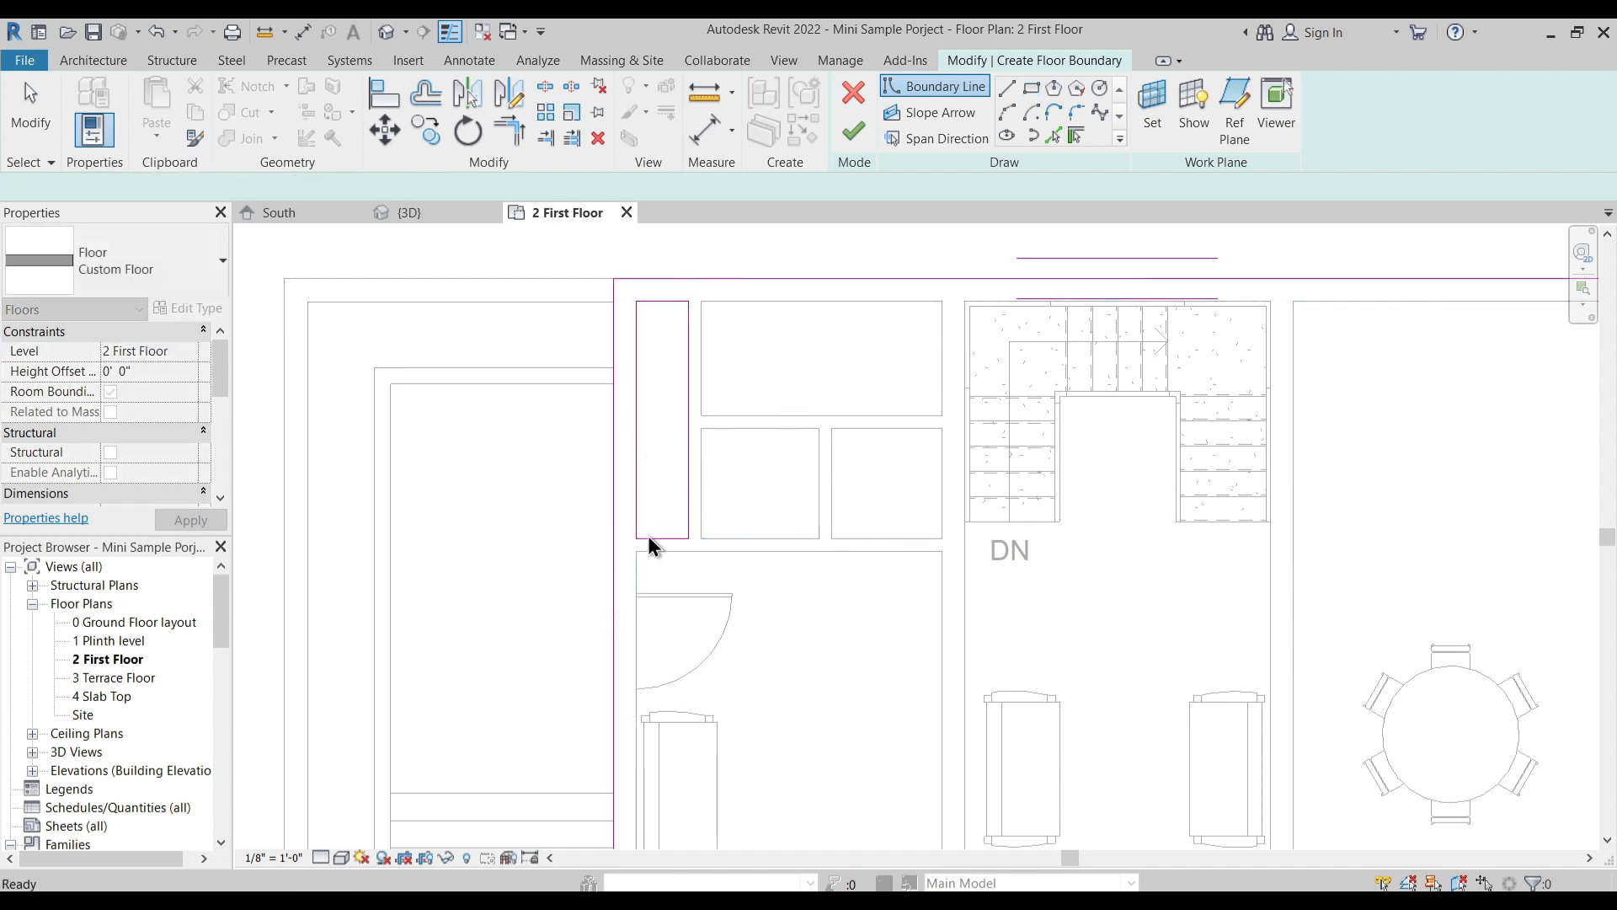
# - Trim the shaft rectangle into the outer floor boundary as a corner notch and delete the leftover lines
pyautogui.press('t')
pyautogui.press('r')
pyautogui.click(713, 279)
pyautogui.click(687, 334)
pyautogui.moveTo(657, 367); pyautogui.dragTo(604, 266)
pyautogui.press('Delete')
pyautogui.scroll(-8, 714, 442)
pyautogui.moveTo(811, 592); pyautogui.dragTo(794, 541, button='middle')
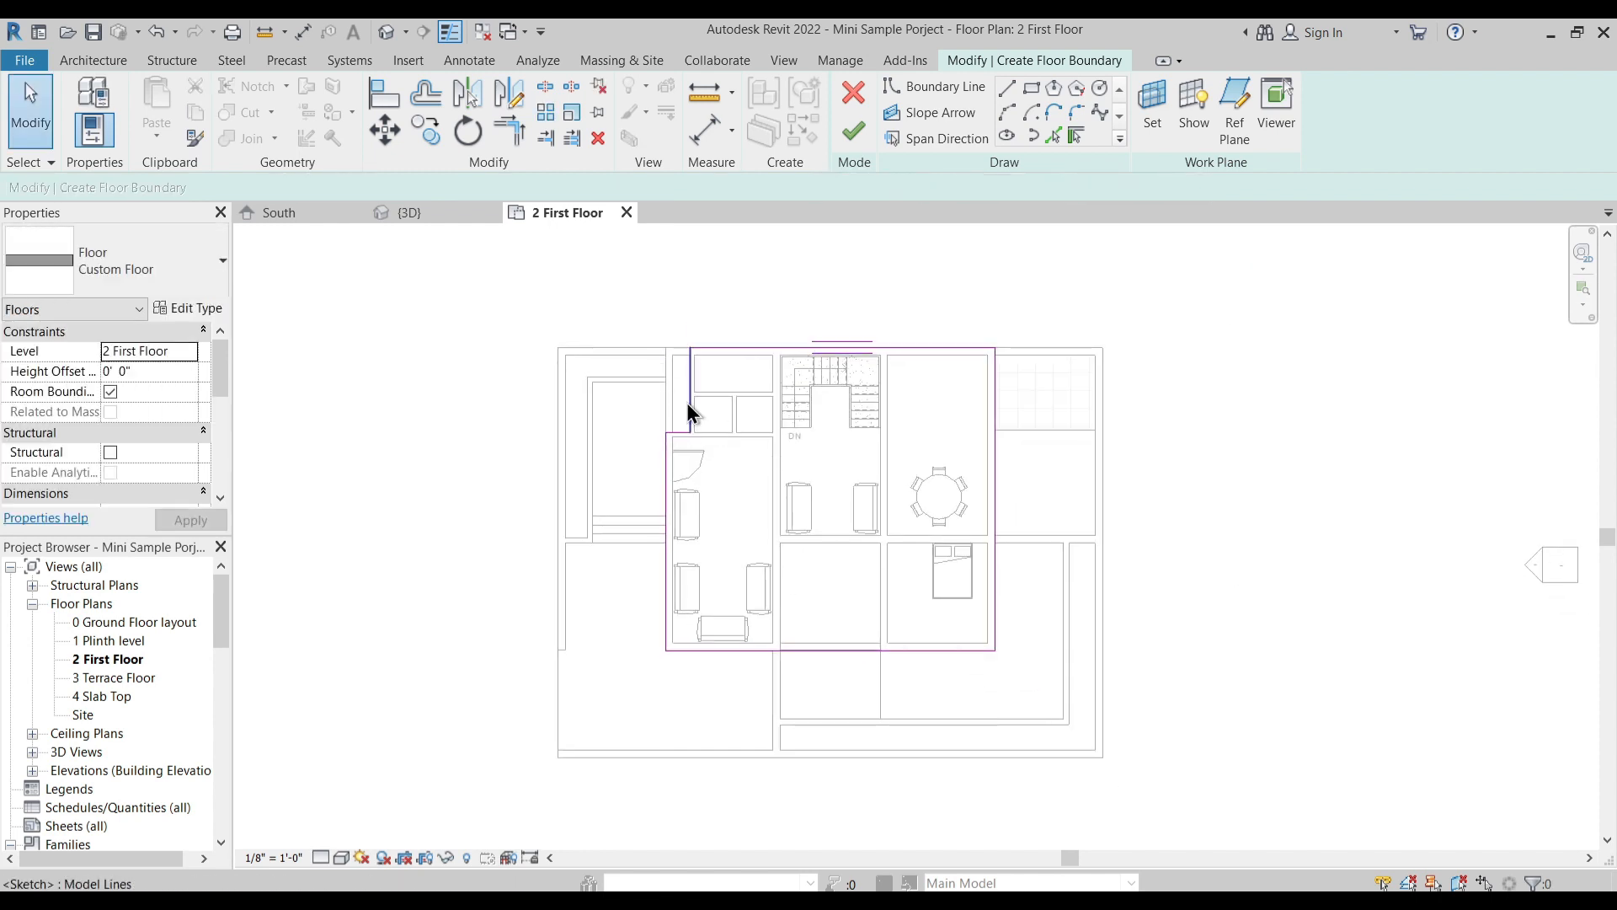
# - Finish the first-floor slab sketch and attach the walls reaching its level to its bottom
pyautogui.scroll(2, 805, 589)
pyautogui.moveTo(807, 607); pyautogui.dragTo(807, 648, button='middle')
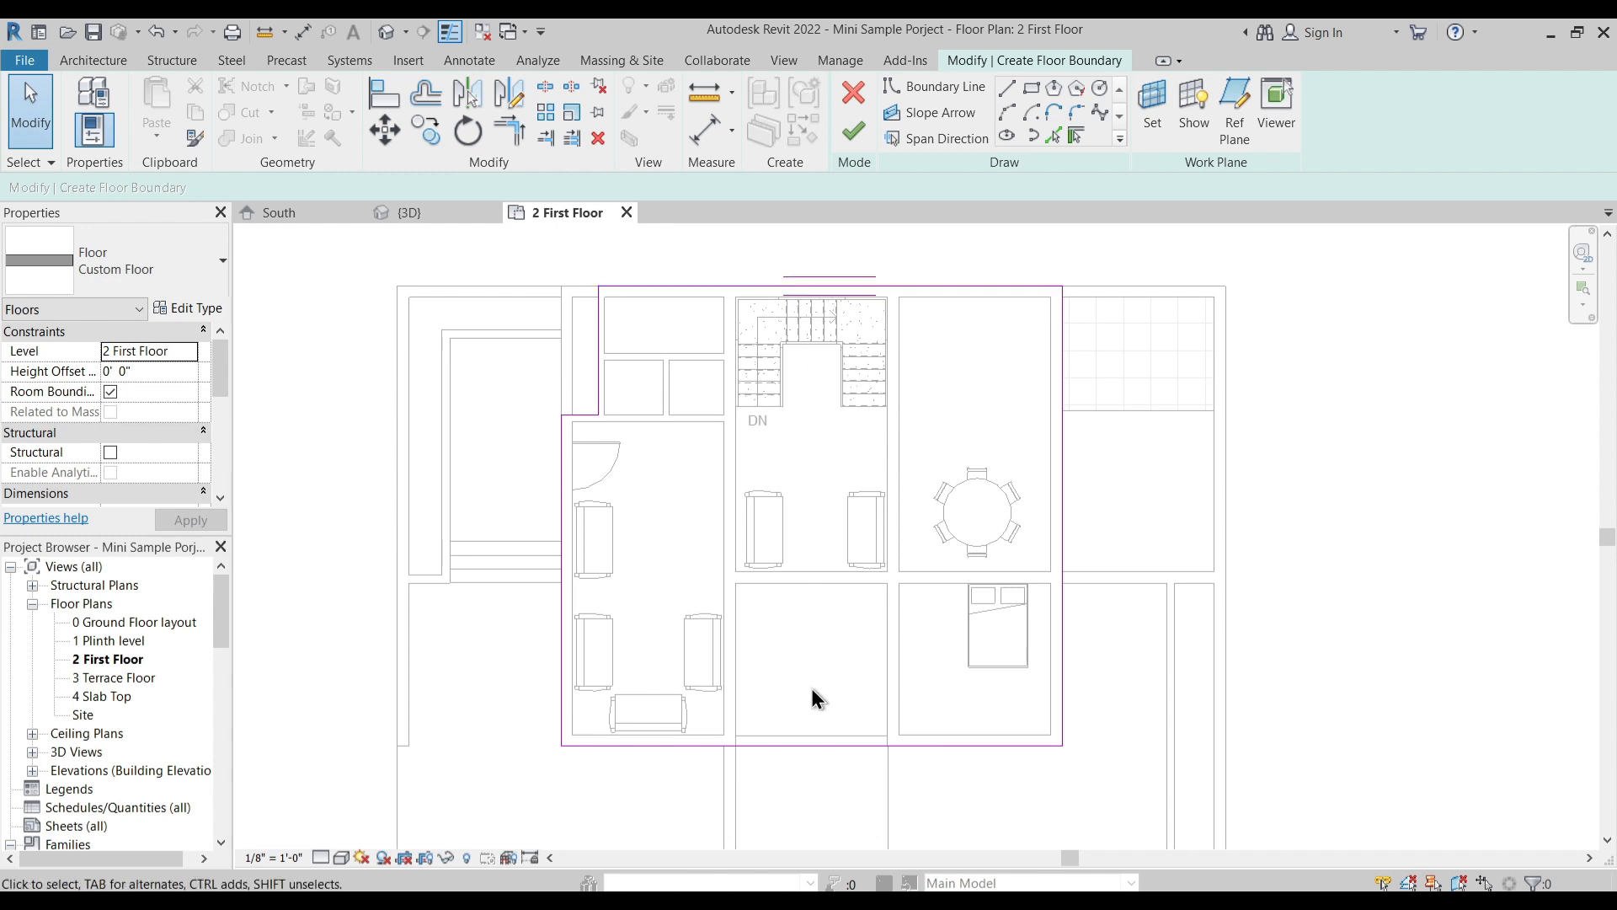
pyautogui.moveTo(837, 684); pyautogui.dragTo(854, 621, button='middle')
pyautogui.moveTo(768, 379); pyautogui.dragTo(754, 444, button='middle')
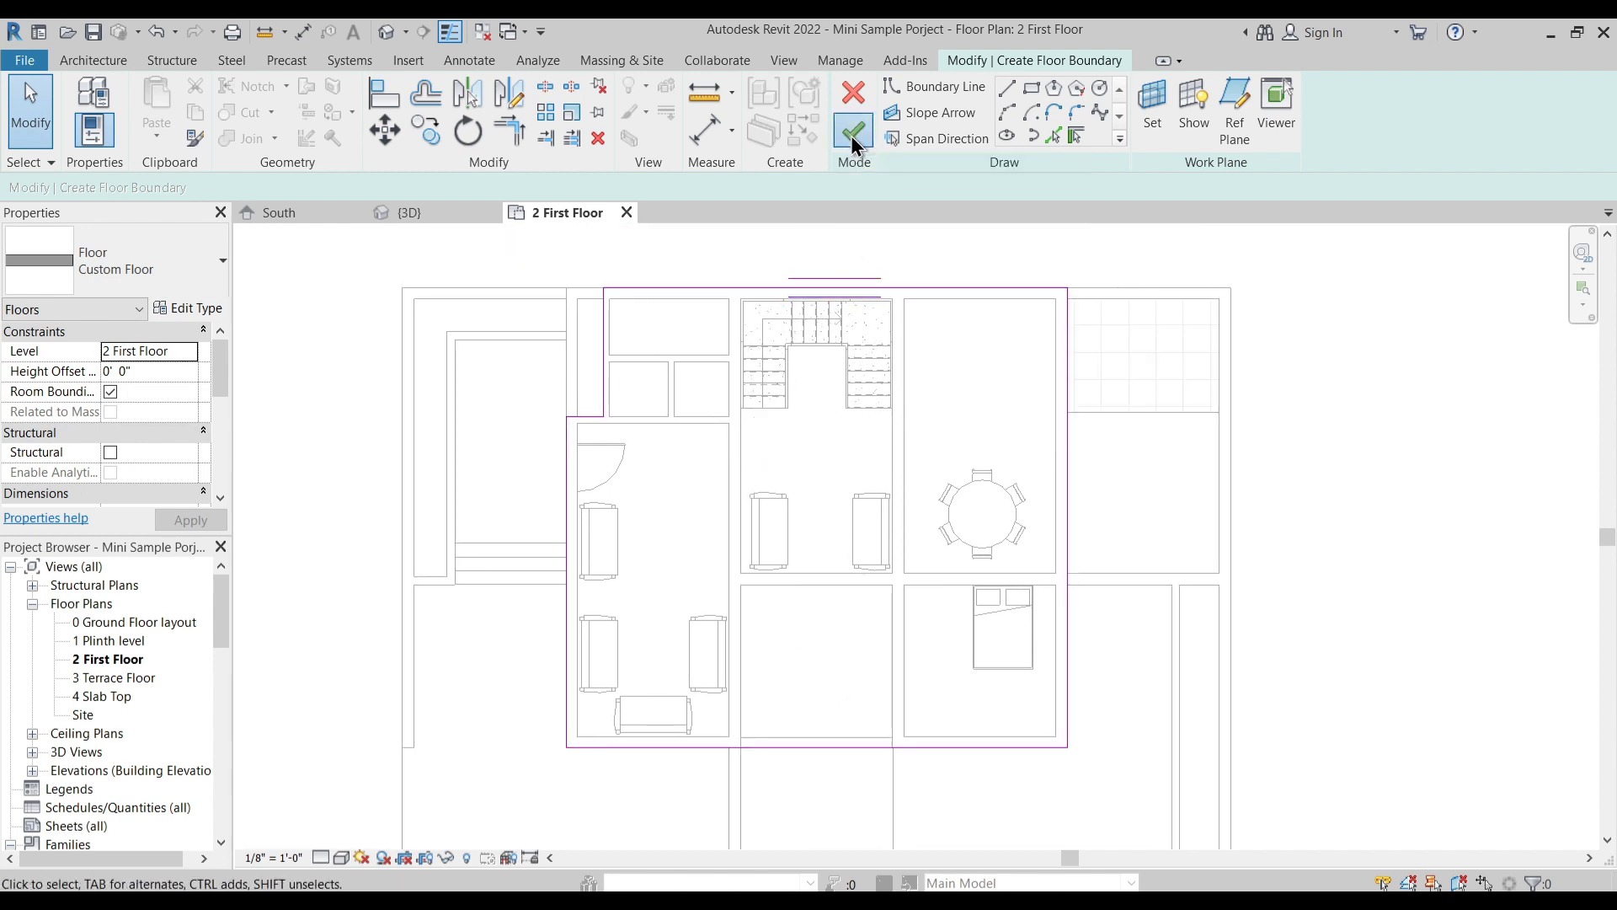
pyautogui.click(850, 135)
pyautogui.click(872, 482)
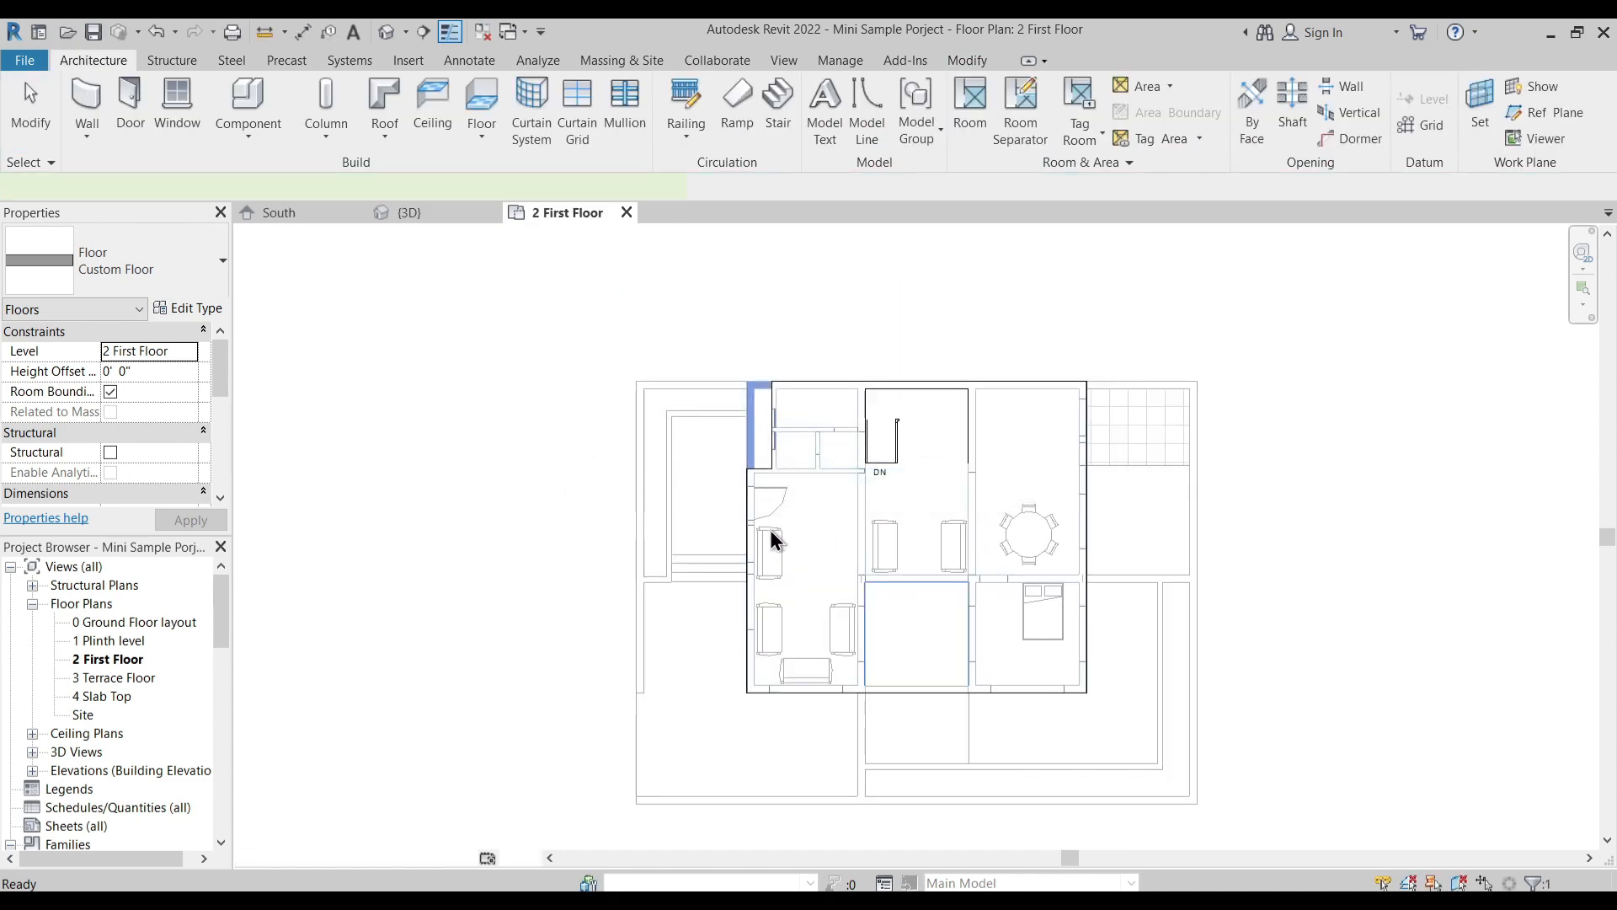
# - Examine the new first-floor slab in the 3D view, including the corner notch, the stair railings and the wall tops
pyautogui.scroll(2, 770, 534)
pyautogui.click(424, 213)
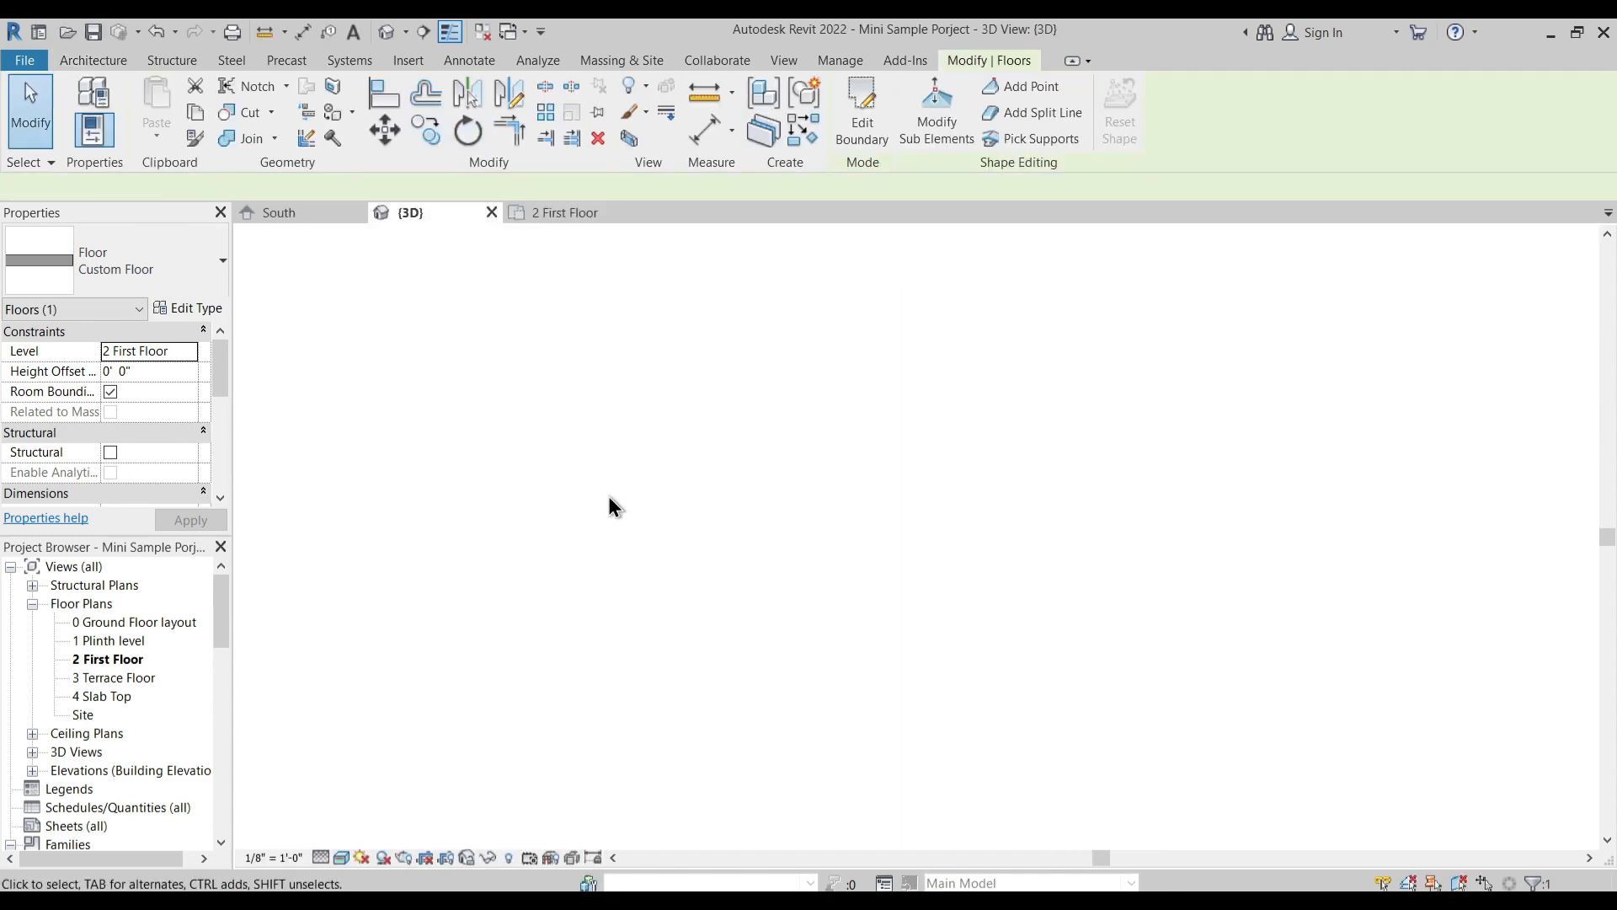
pyautogui.keyDown('shift'); pyautogui.moveTo(591, 611); pyautogui.dragTo(809, 553, button='middle'); pyautogui.keyUp('shift')
pyautogui.click(545, 534)
pyautogui.moveTo(545, 551); pyautogui.dragTo(671, 565, button='middle')
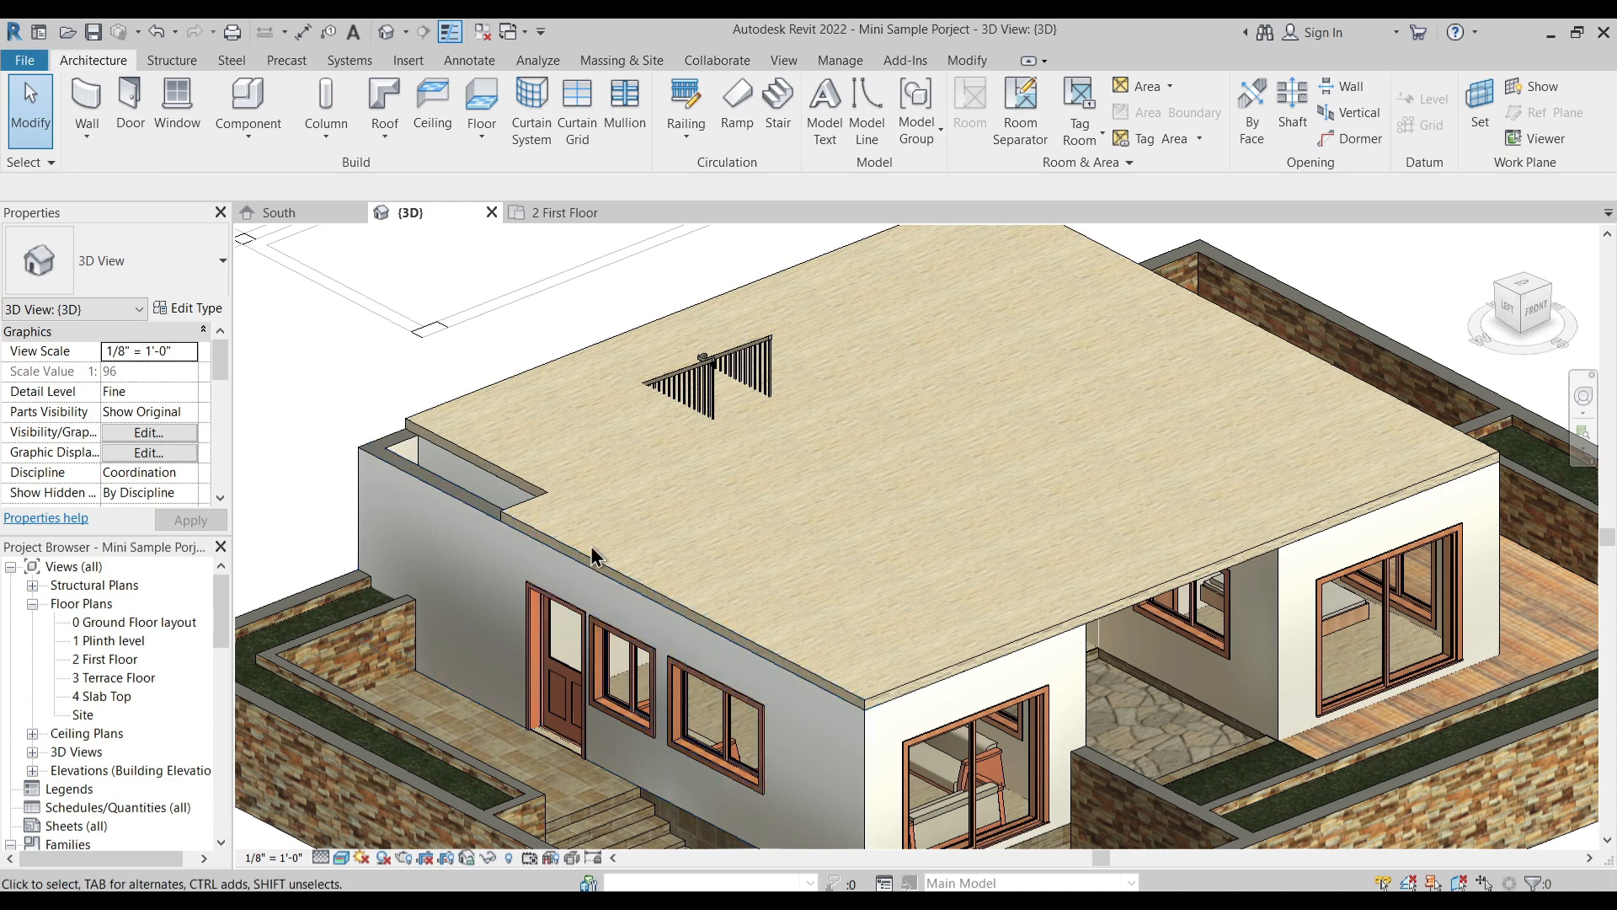
pyautogui.keyDown('shift'); pyautogui.moveTo(1177, 590); pyautogui.dragTo(1042, 358, button='middle'); pyautogui.keyUp('shift')
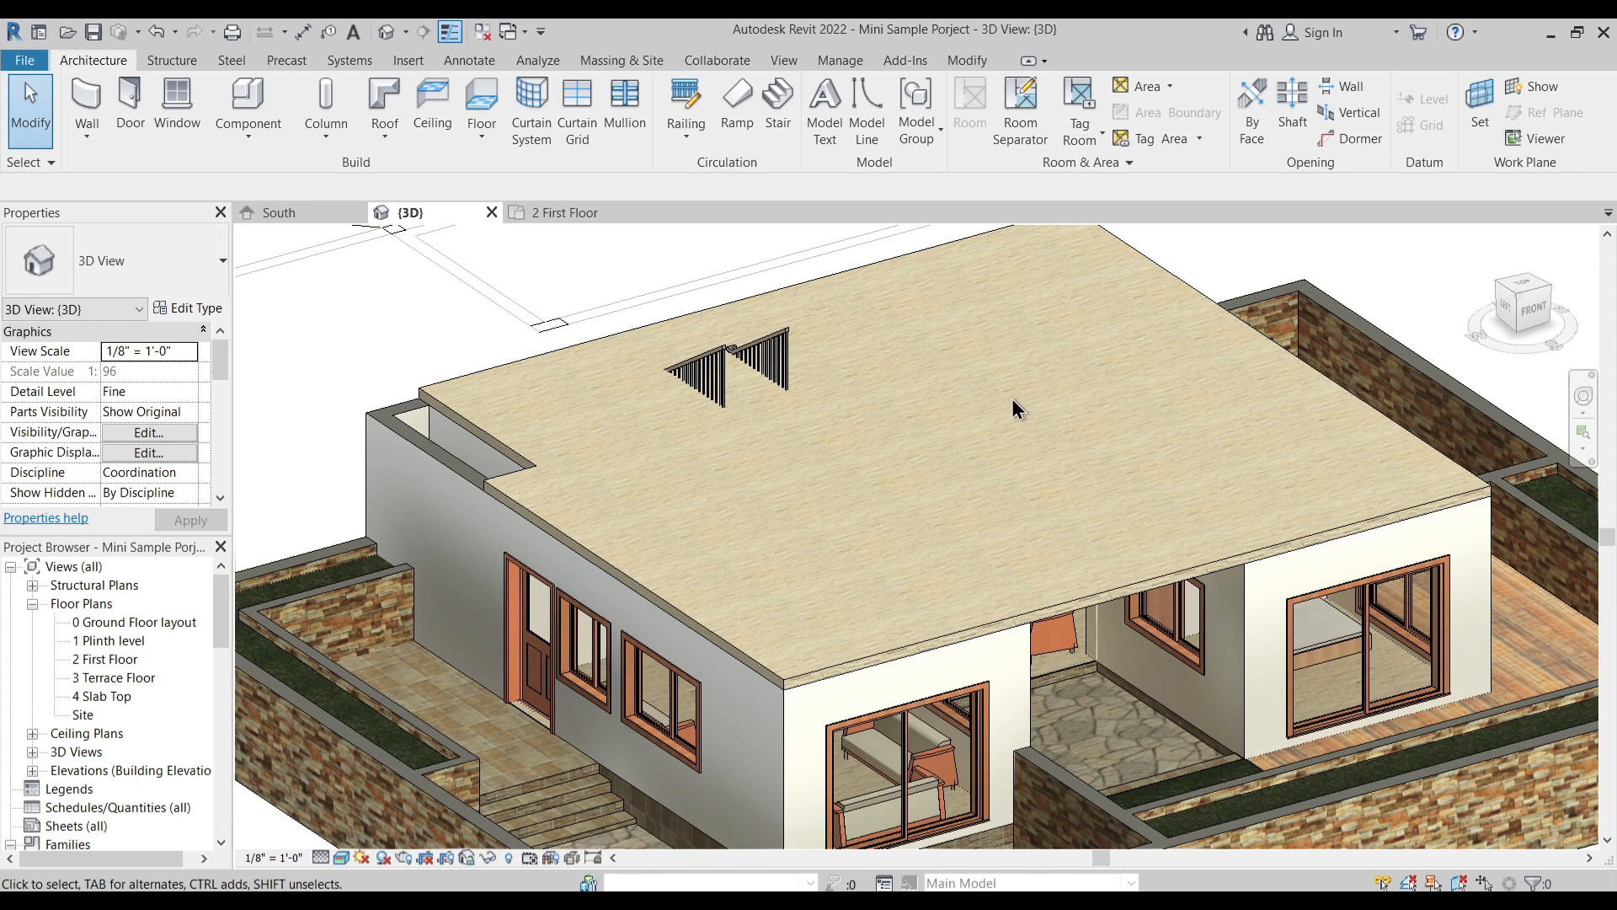
pyautogui.keyDown('shift'); pyautogui.moveTo(915, 488); pyautogui.dragTo(932, 463, button='middle'); pyautogui.keyUp('shift')
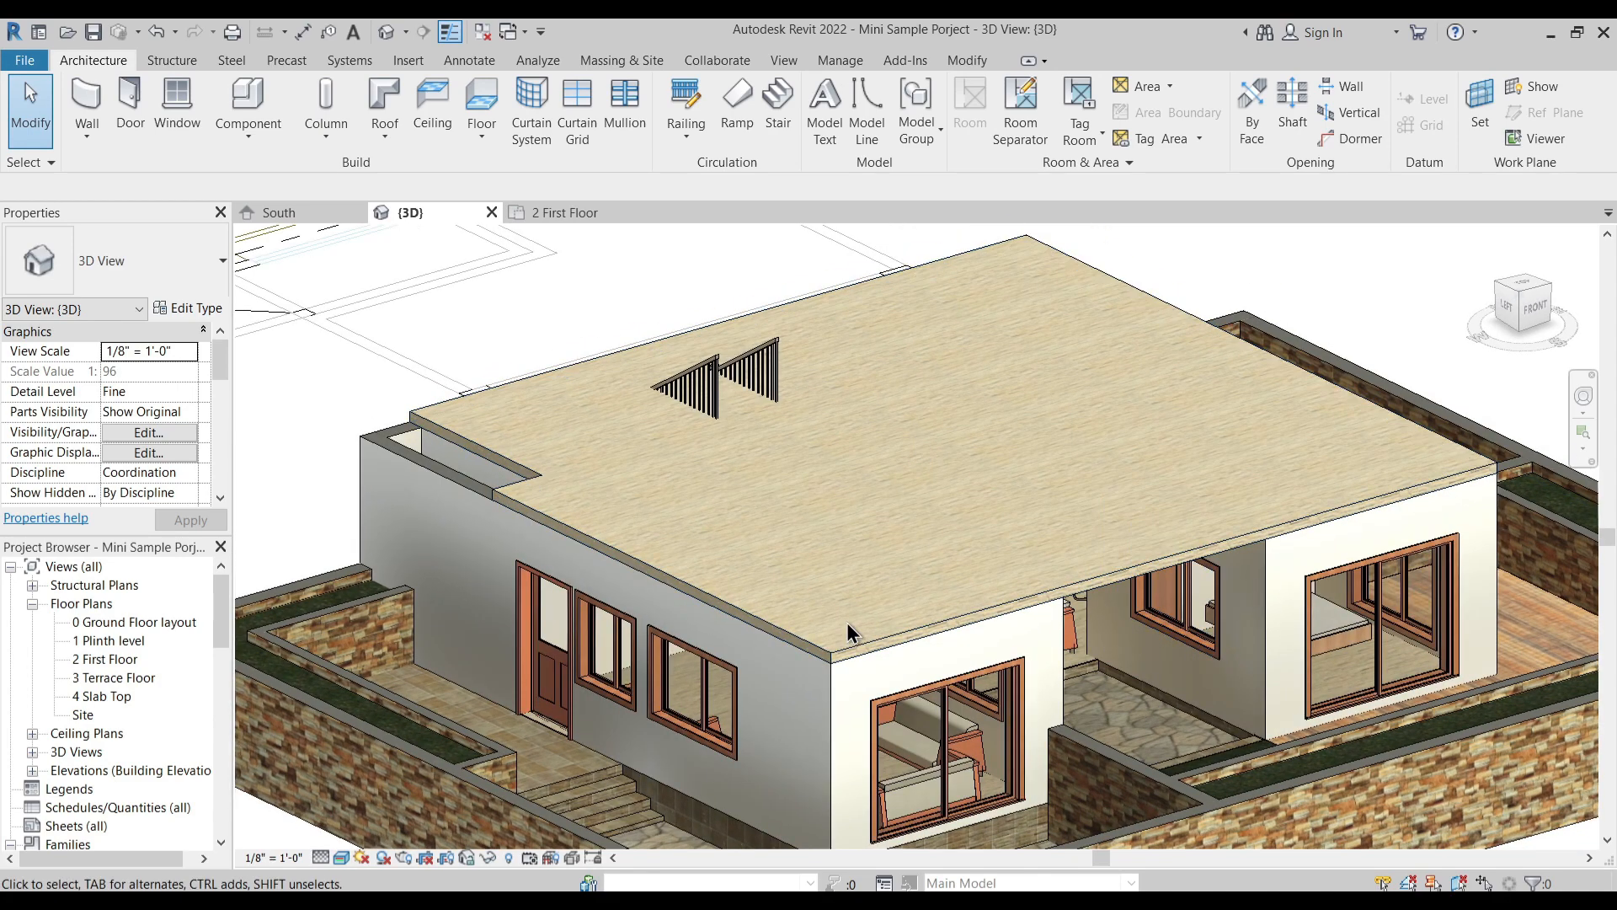
pyautogui.keyDown('shift'); pyautogui.moveTo(820, 603); pyautogui.dragTo(627, 581, button='middle'); pyautogui.keyUp('shift')
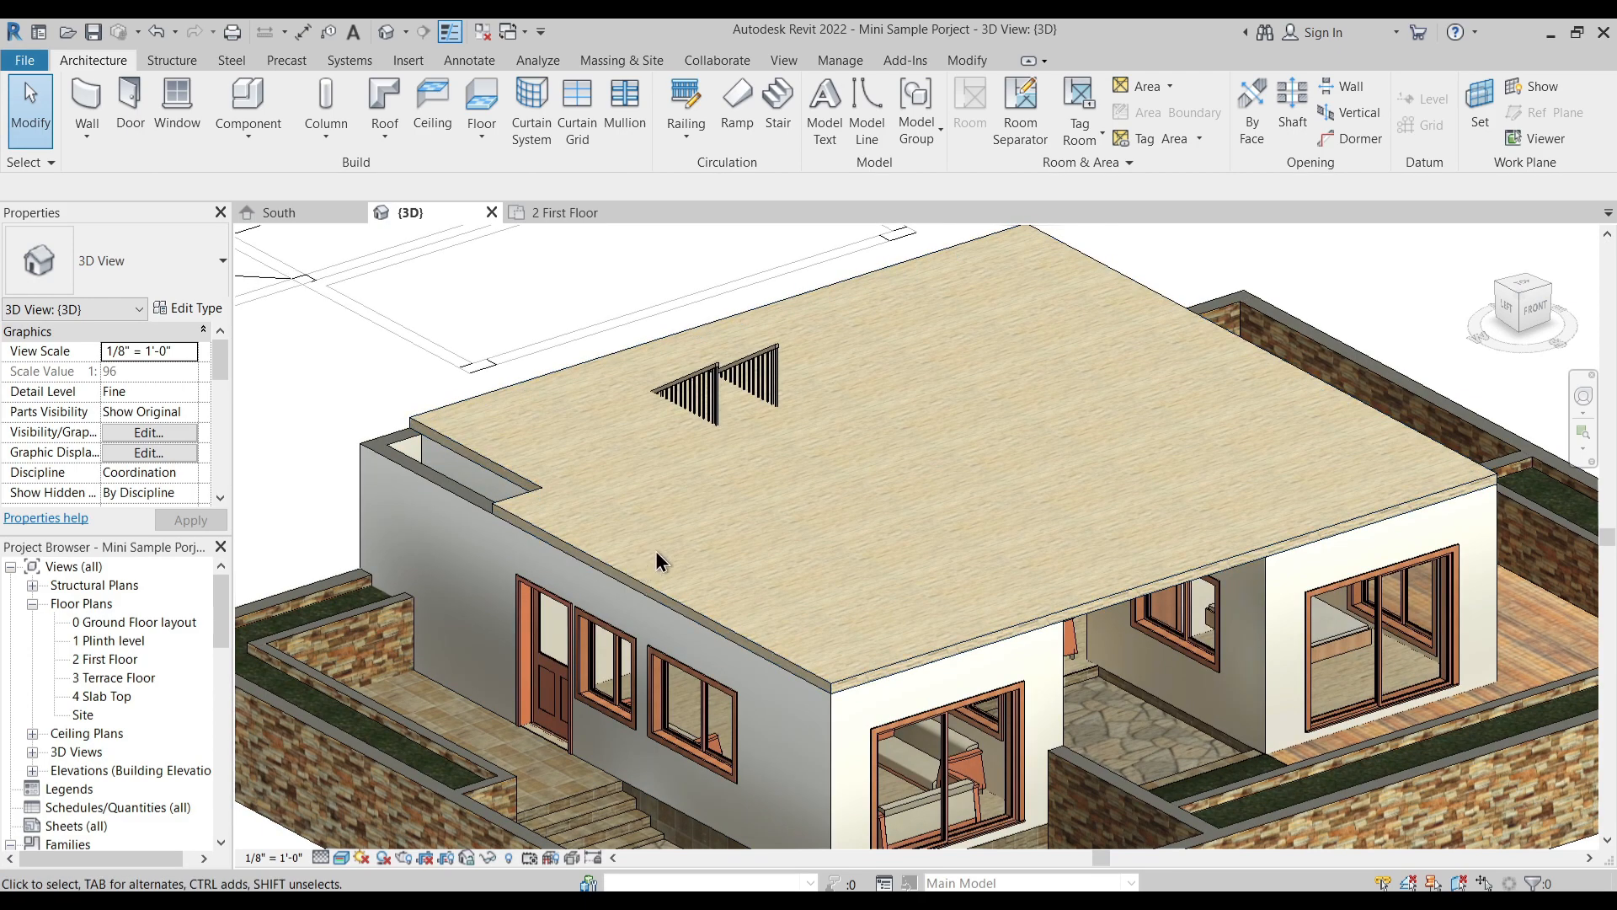
# - Try the entrance-side main wall's top constraint at level 3 Terrace Floor and return it to level 2 First Floor
pyautogui.click(456, 502)
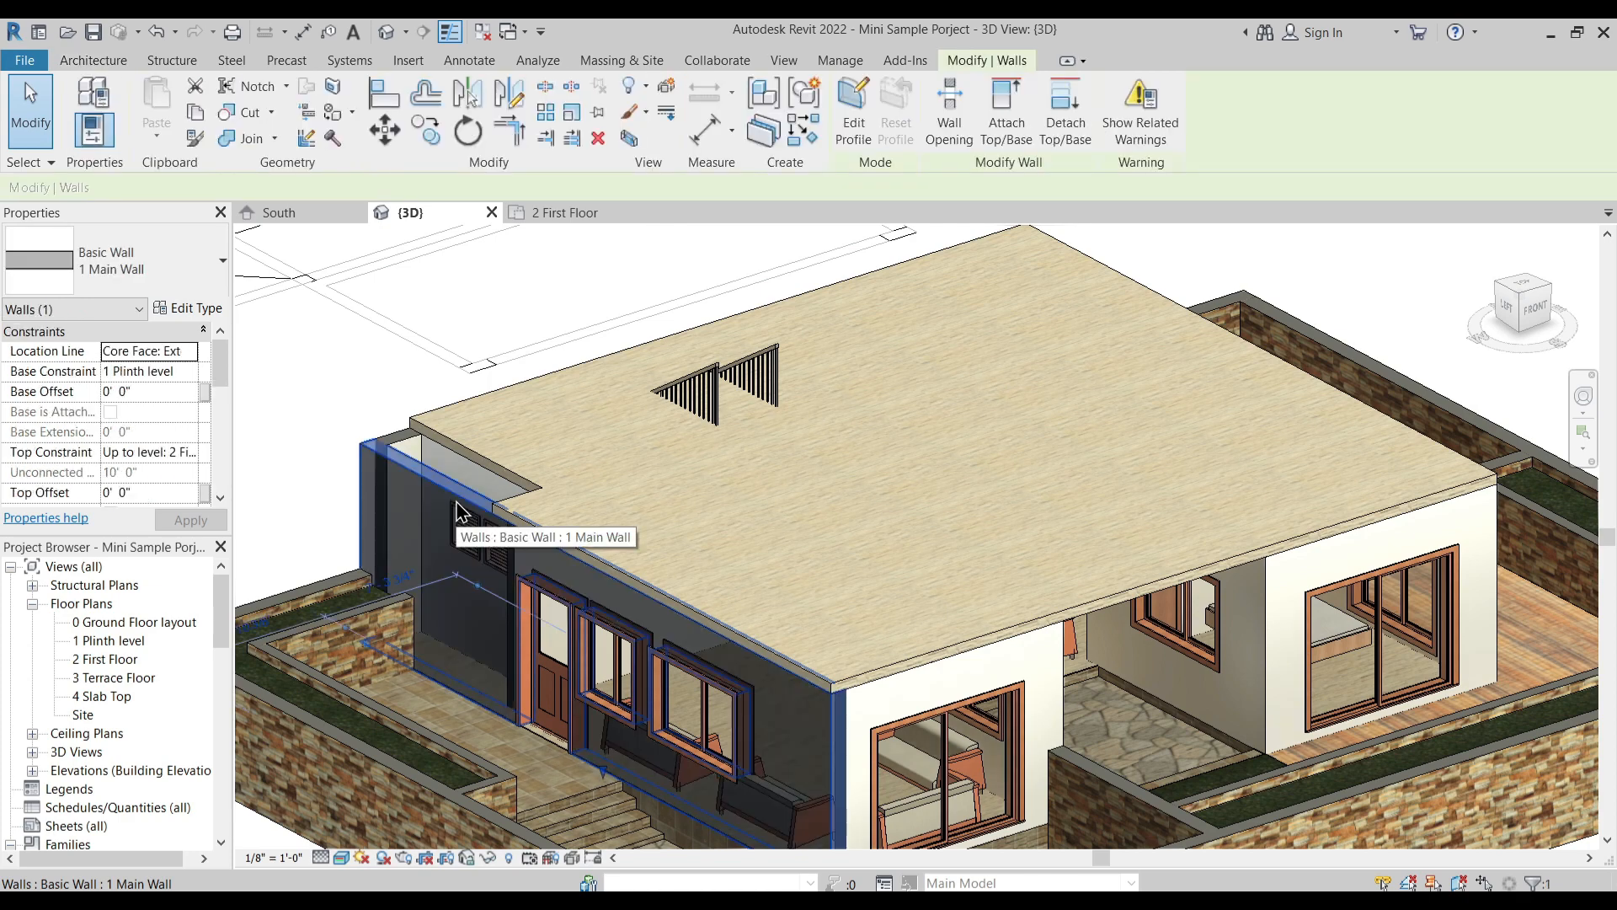
pyautogui.click(191, 452)
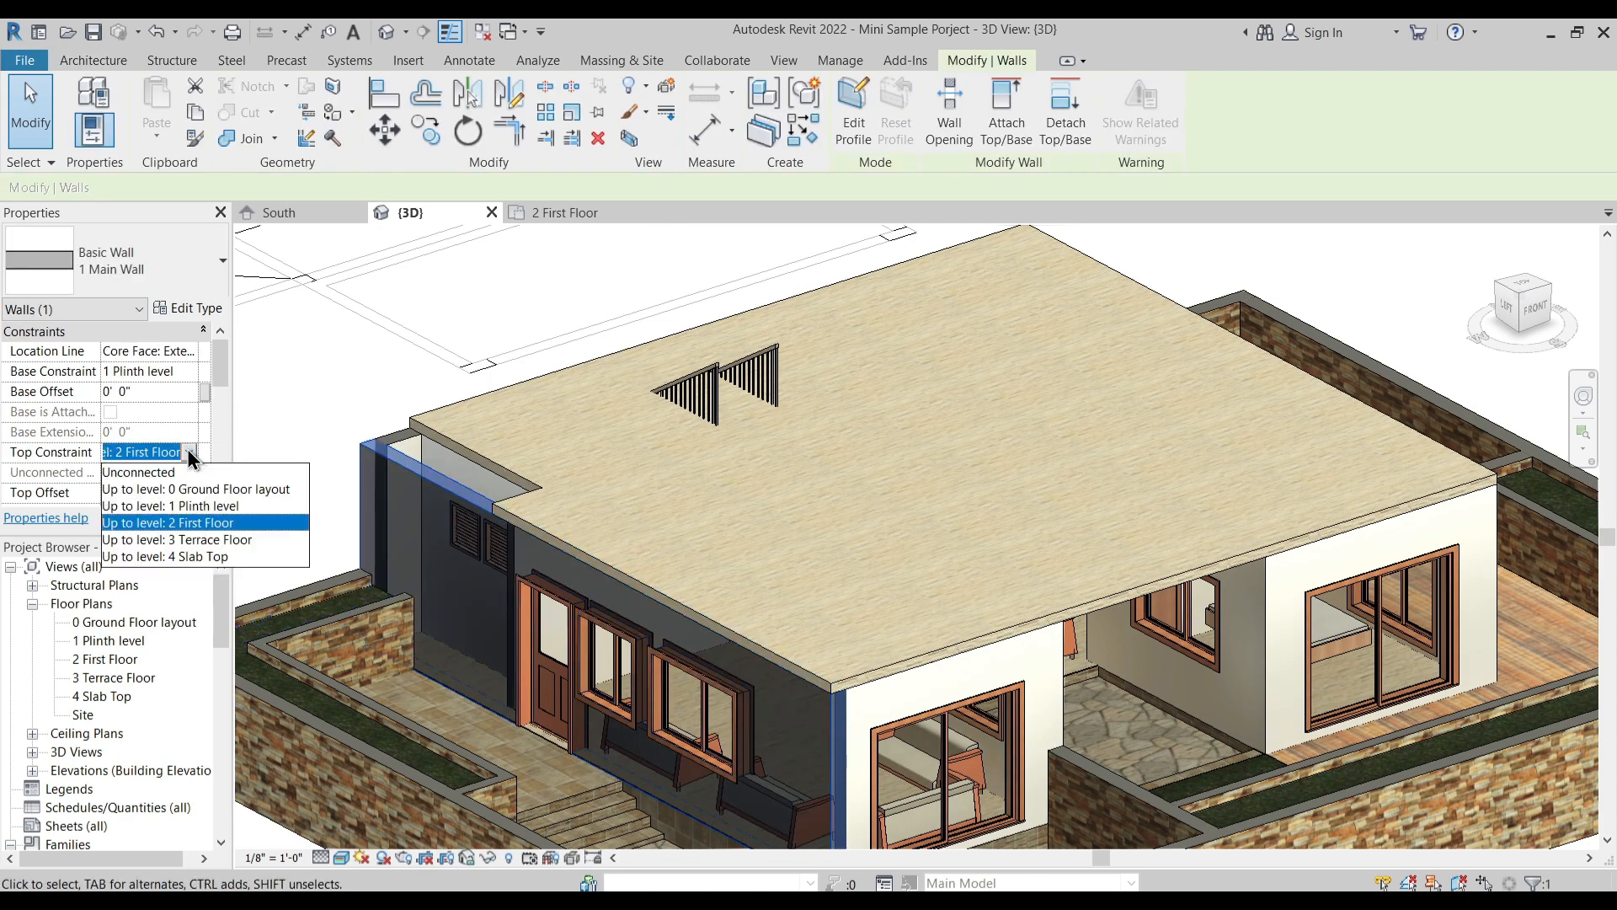
pyautogui.click(200, 539)
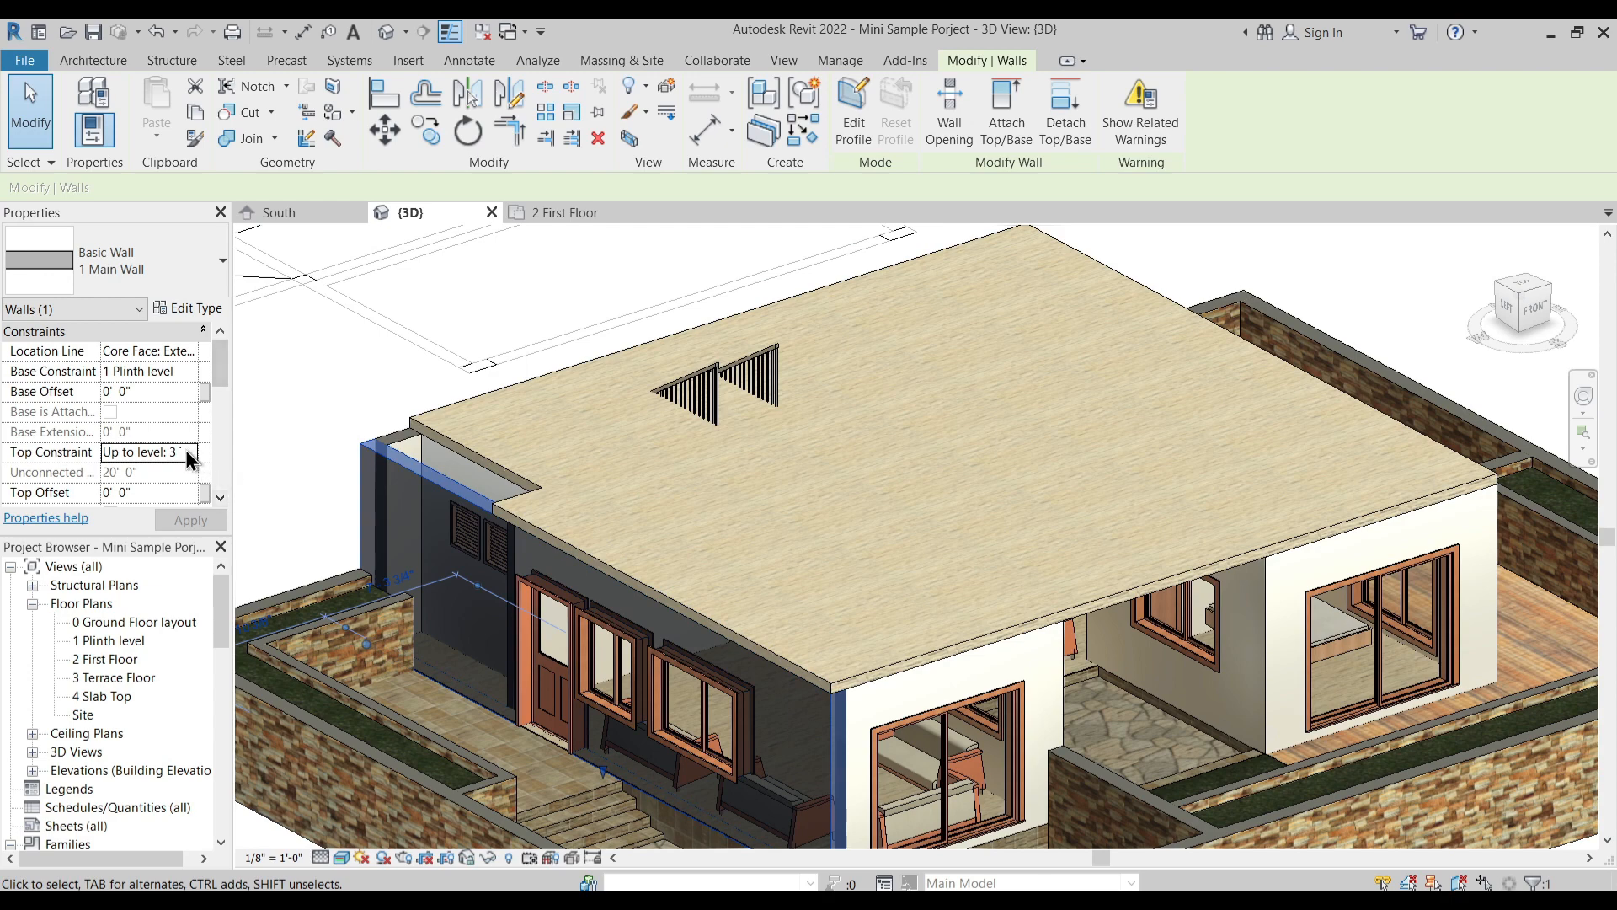
pyautogui.click(187, 454)
pyautogui.click(205, 526)
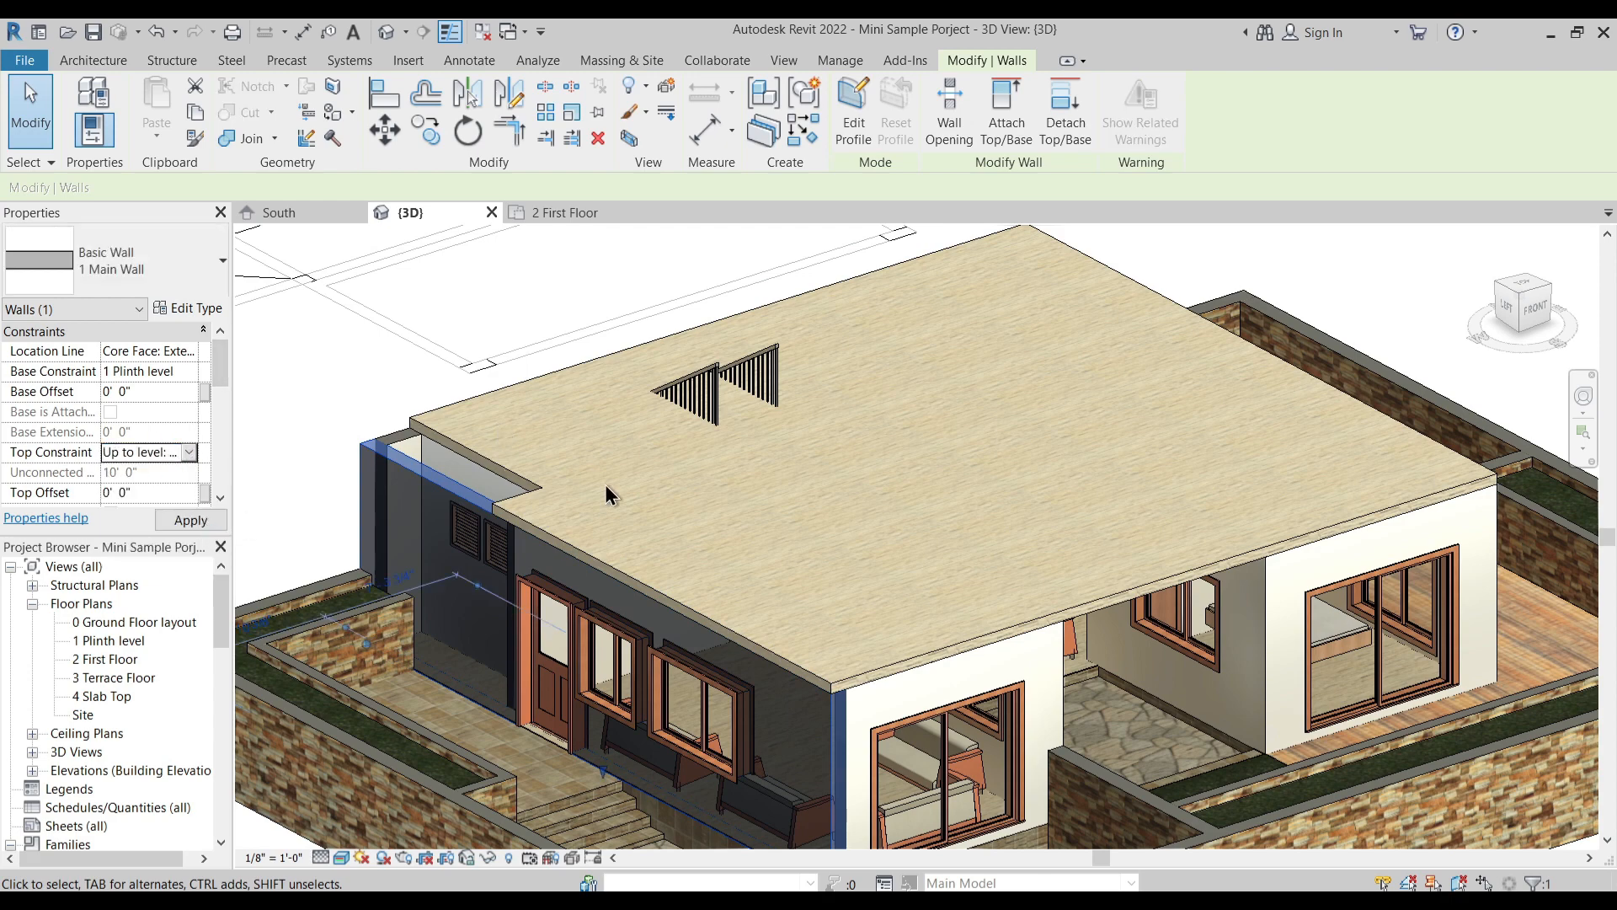
pyautogui.press('Escape')
# - Delete the floor slab covering the whole house in the 3D view
pyautogui.click(543, 483)
pyautogui.press('Delete')
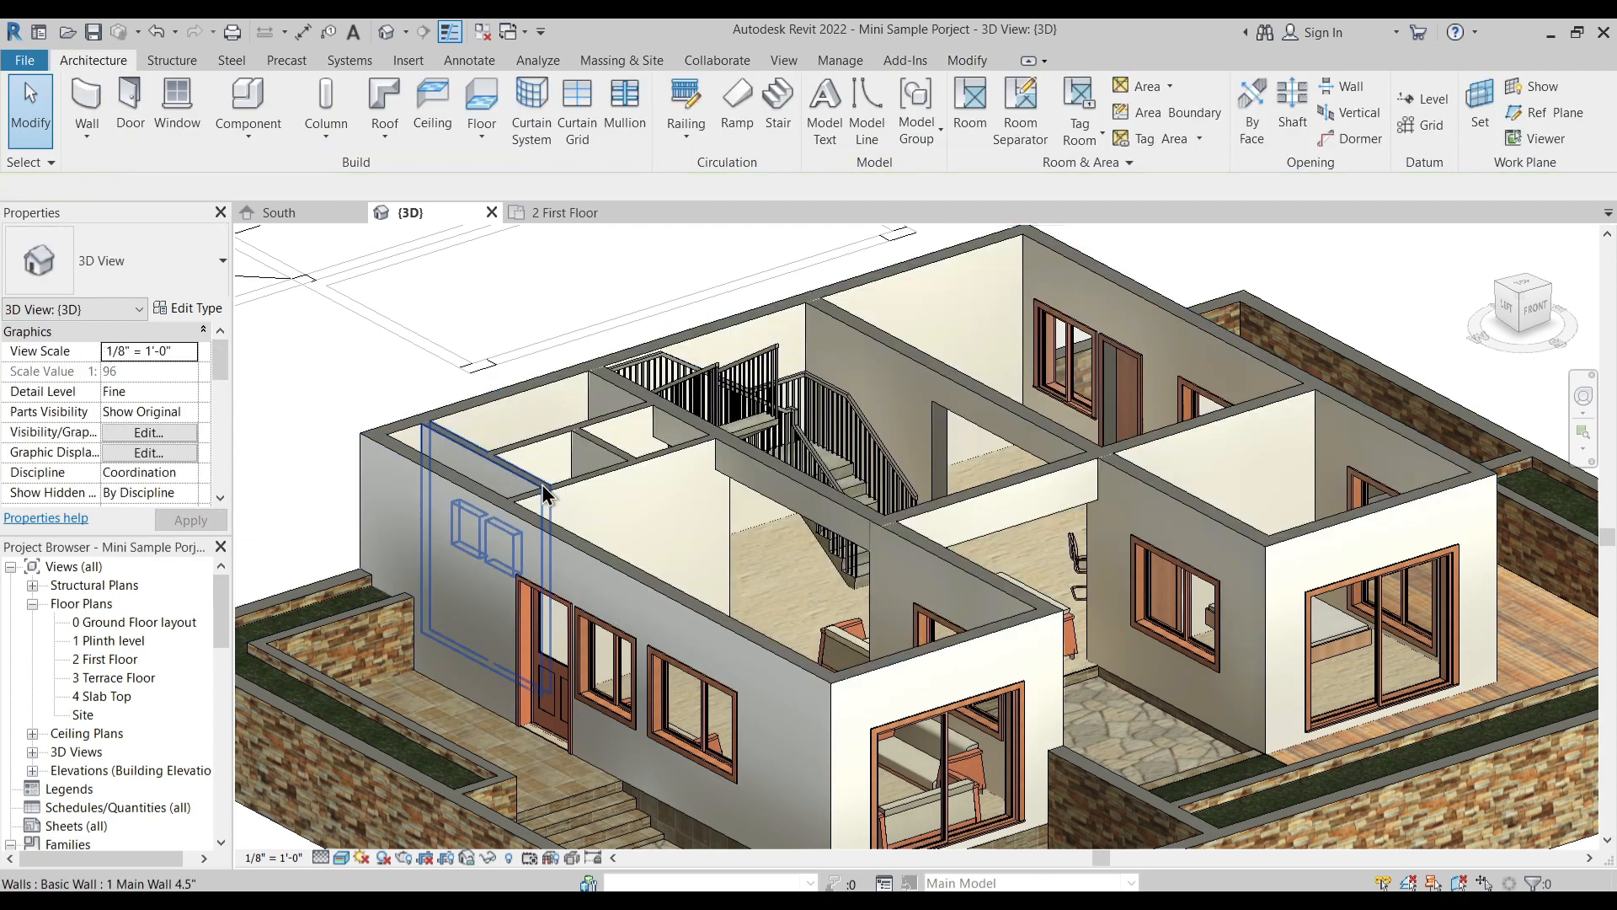
# - In the 2 First Floor plan, create a Custom Floor within the living room's inner wall faces, about 11' 2" by 23' 0 1/2"
pyautogui.click(588, 212)
pyautogui.moveTo(635, 487); pyautogui.dragTo(651, 453, button='middle')
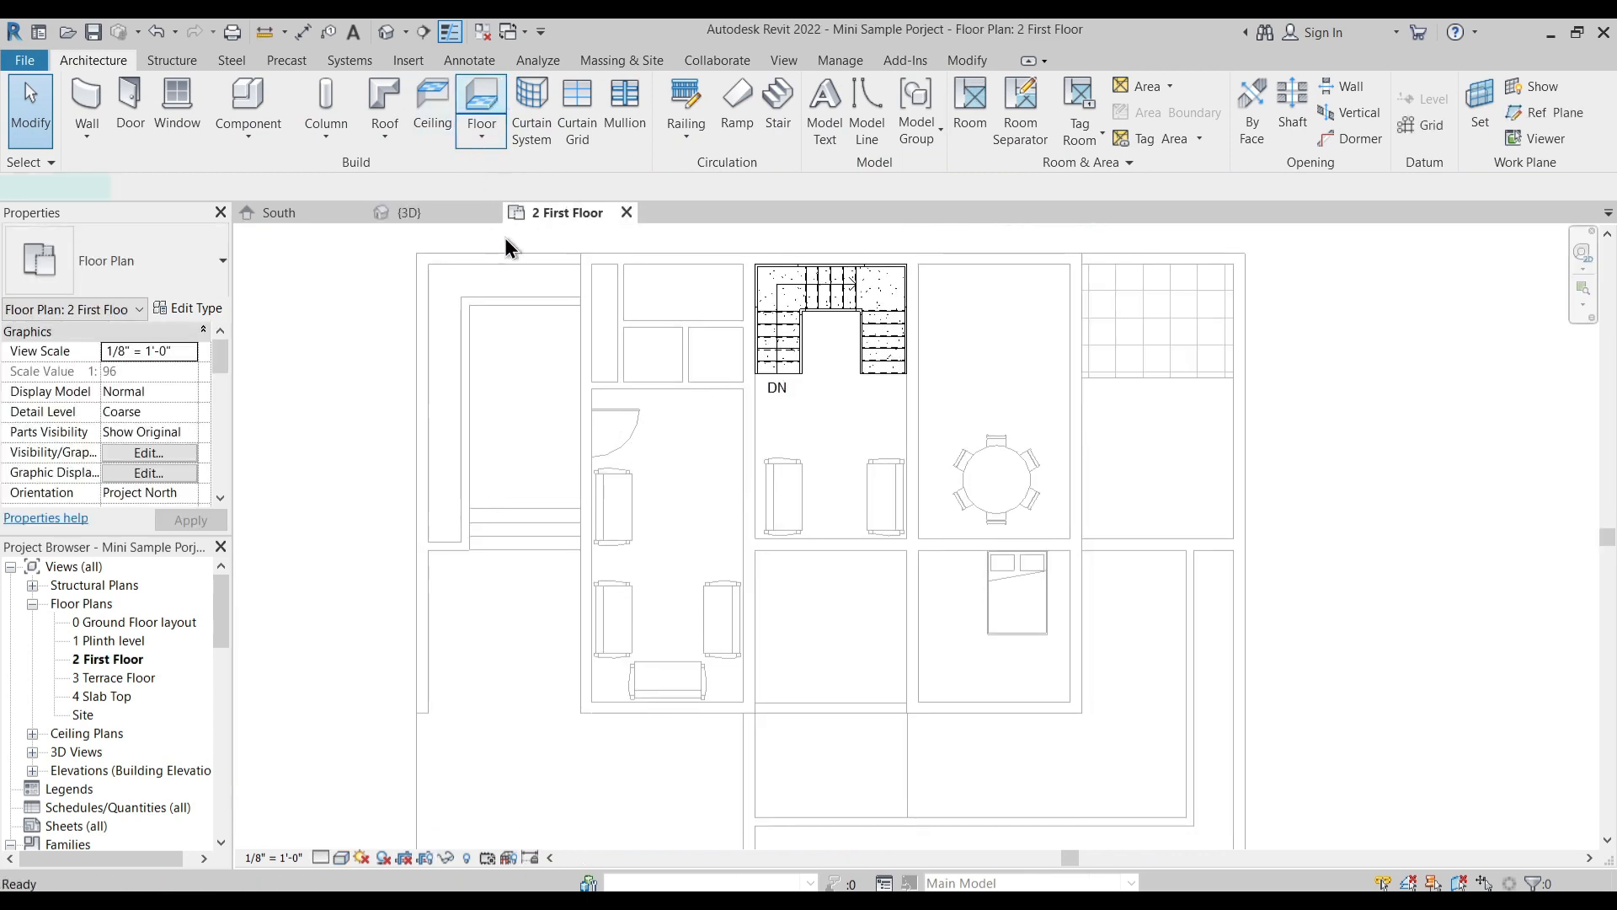
pyautogui.click(482, 109)
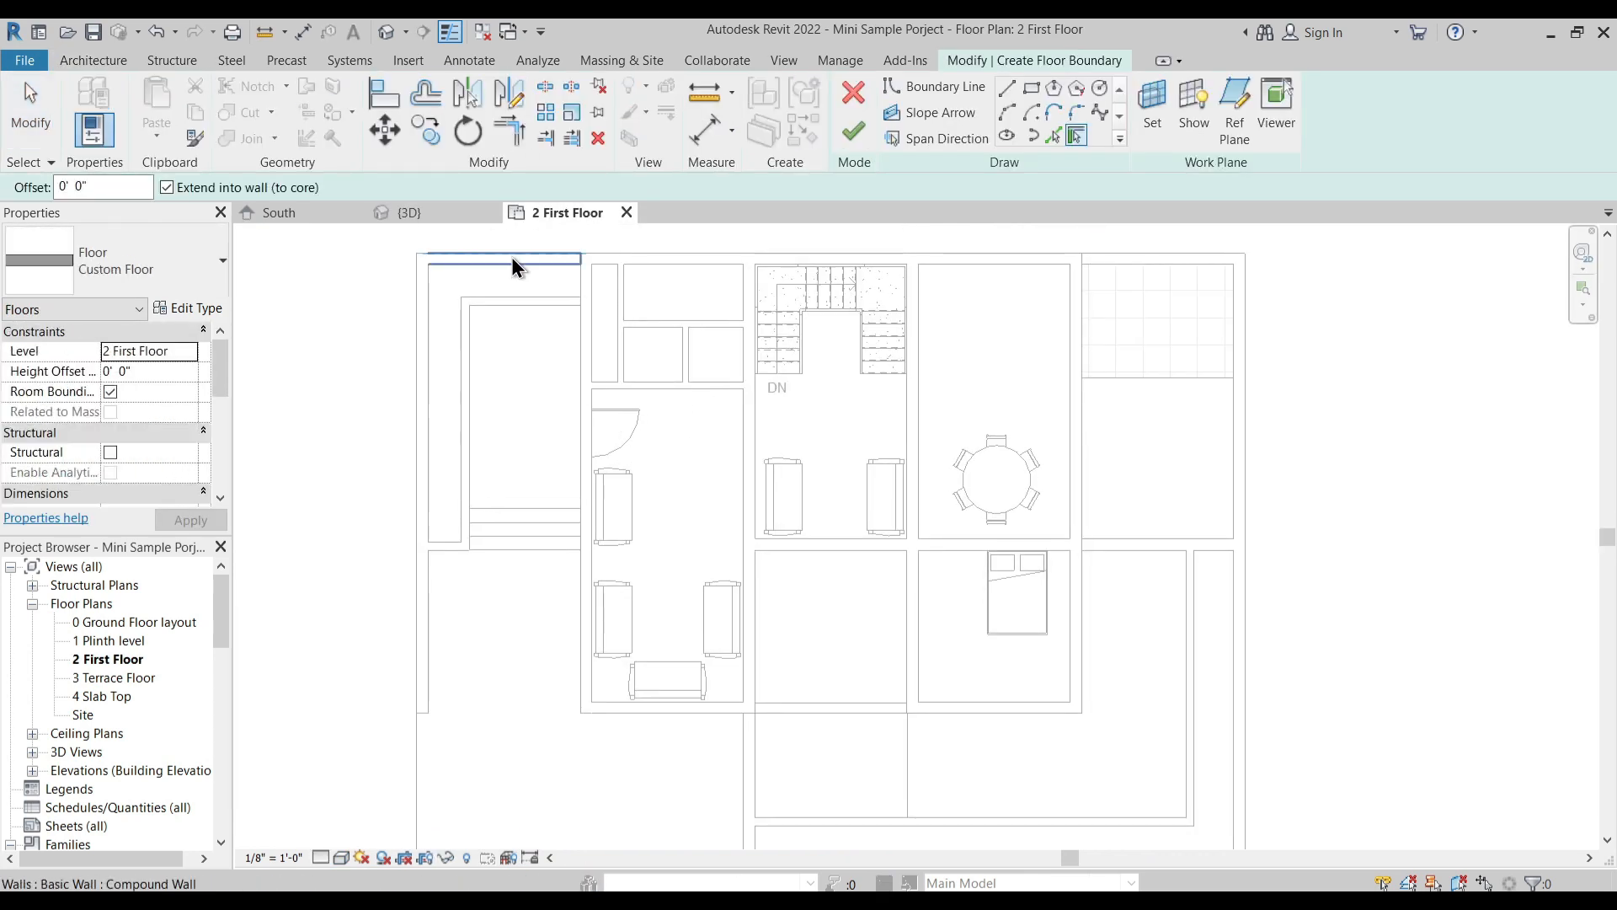
pyautogui.click(1031, 89)
pyautogui.click(592, 389)
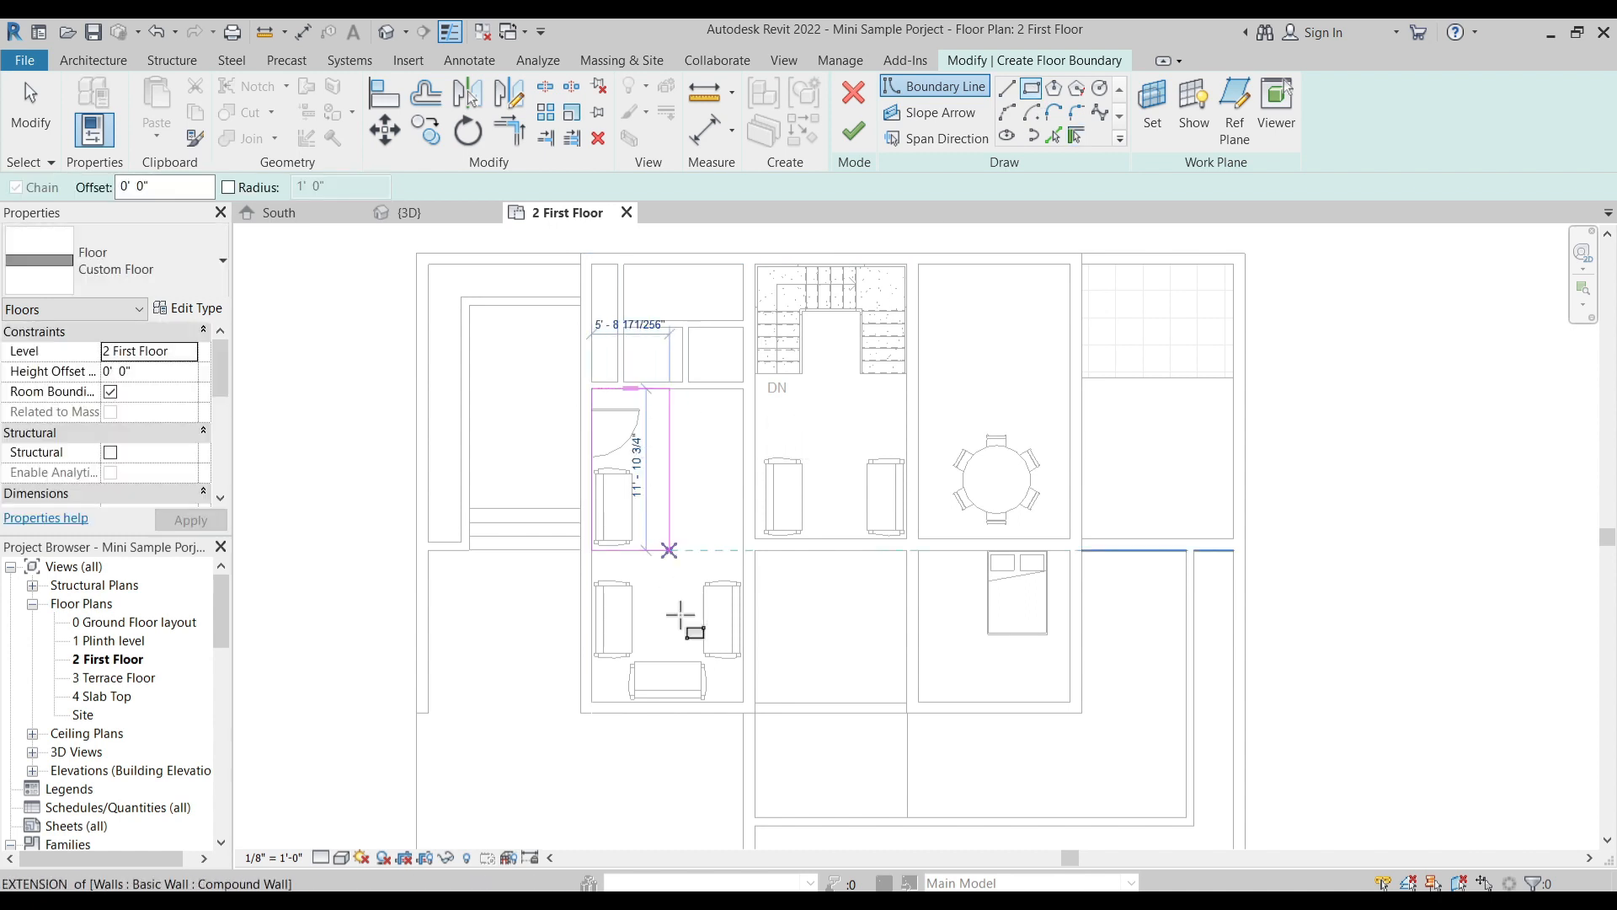
pyautogui.click(744, 702)
pyautogui.click(854, 137)
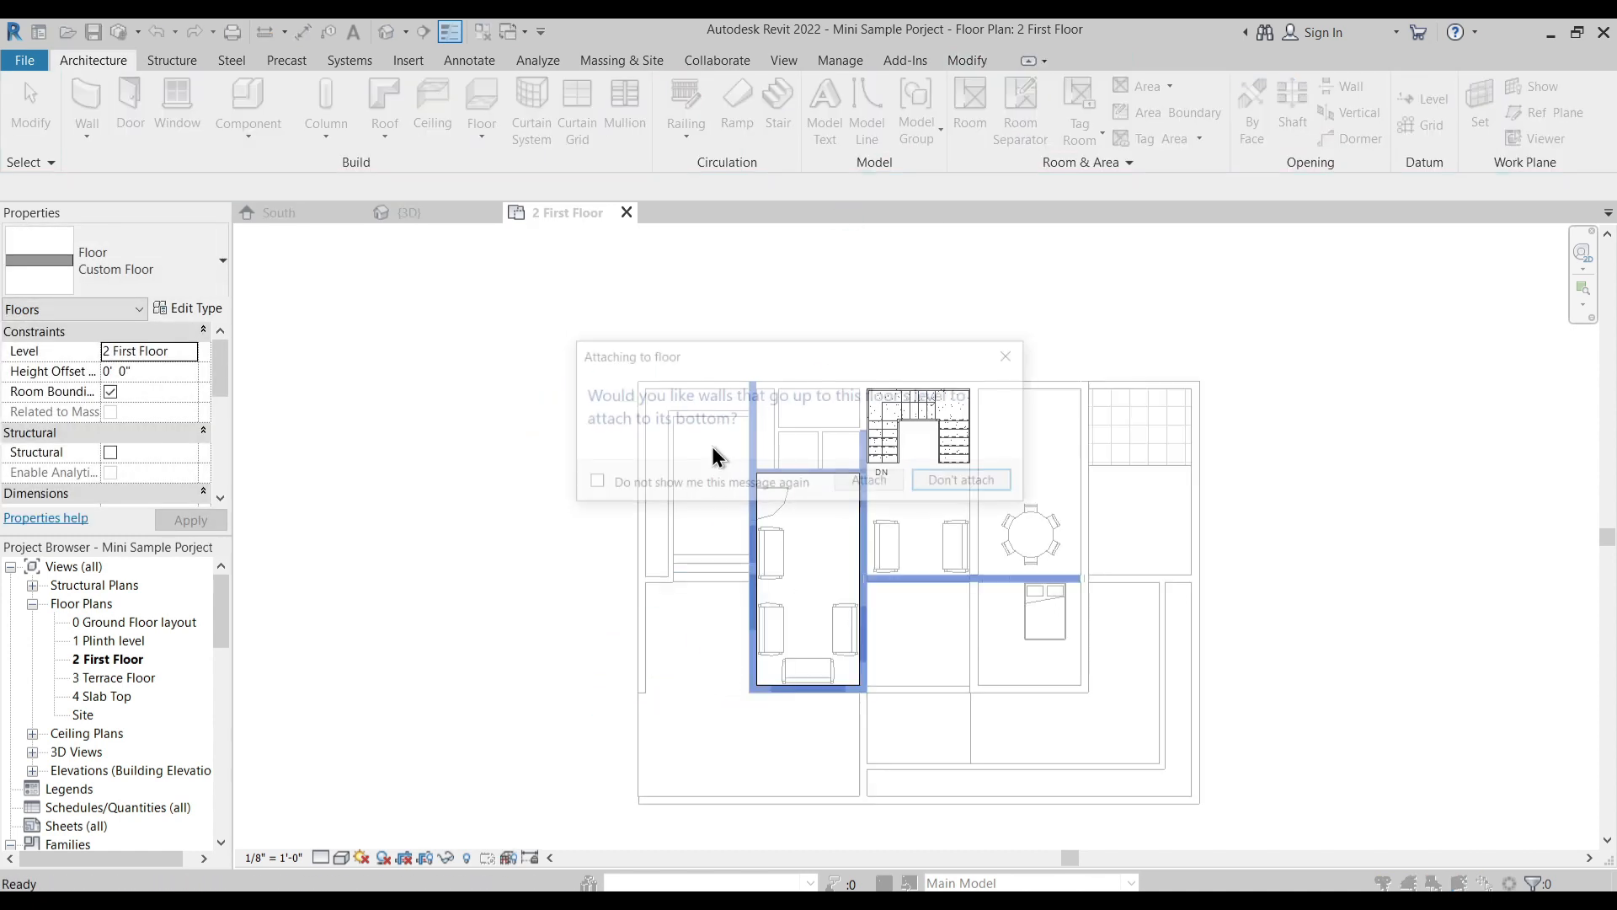
# - Leave the walls unattached to the new living room floor and view the slab in the 3D view
pyautogui.click(952, 483)
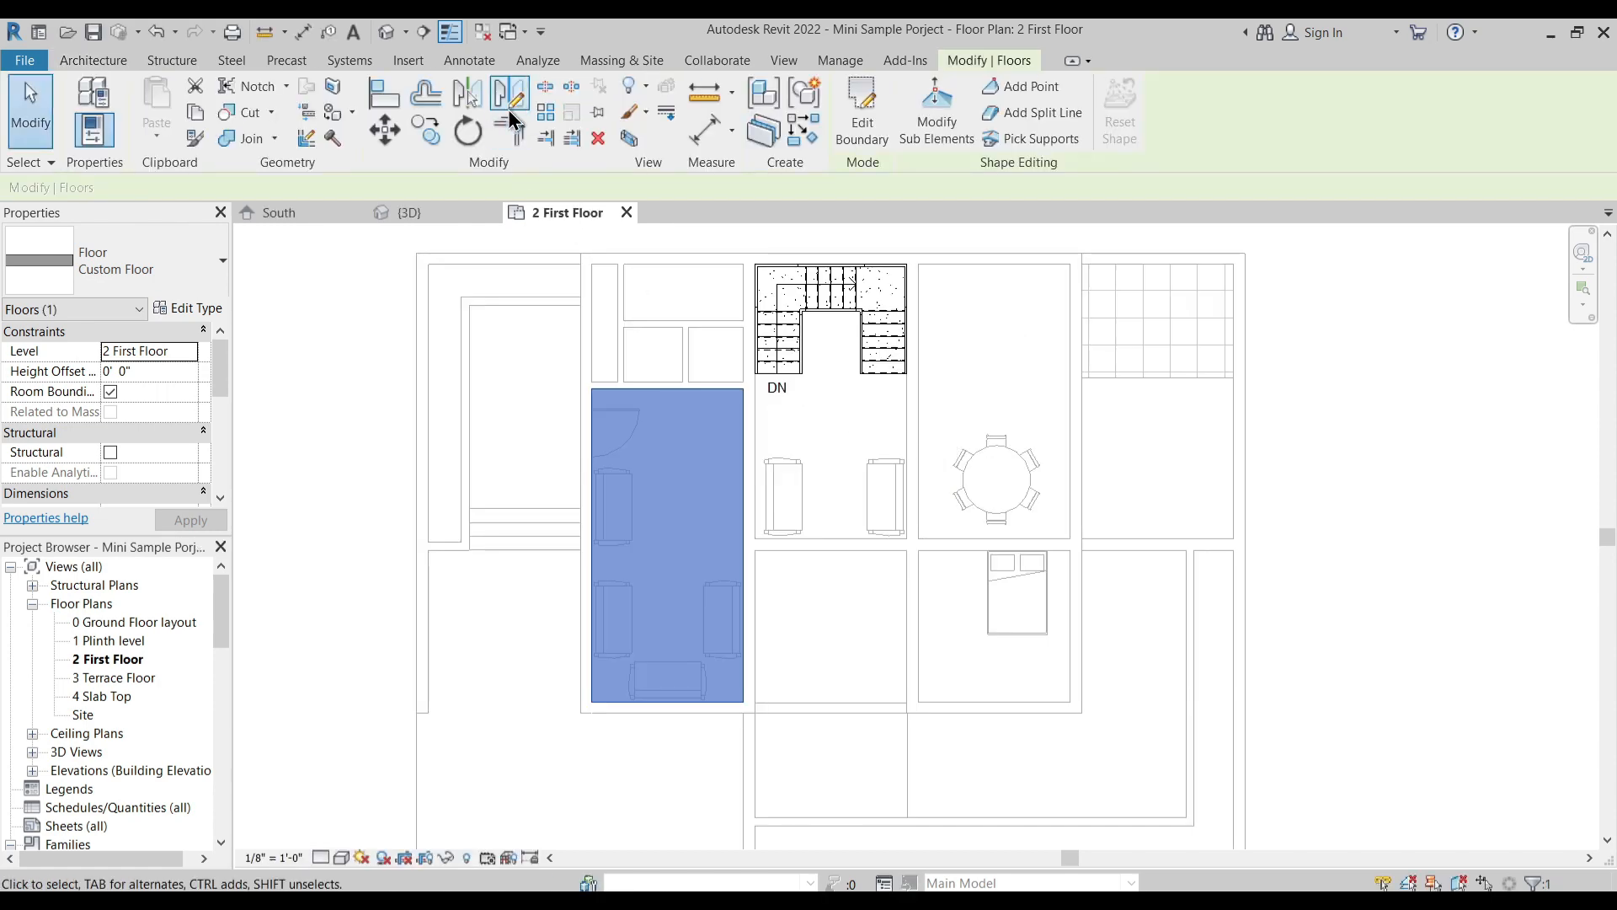
pyautogui.click(389, 36)
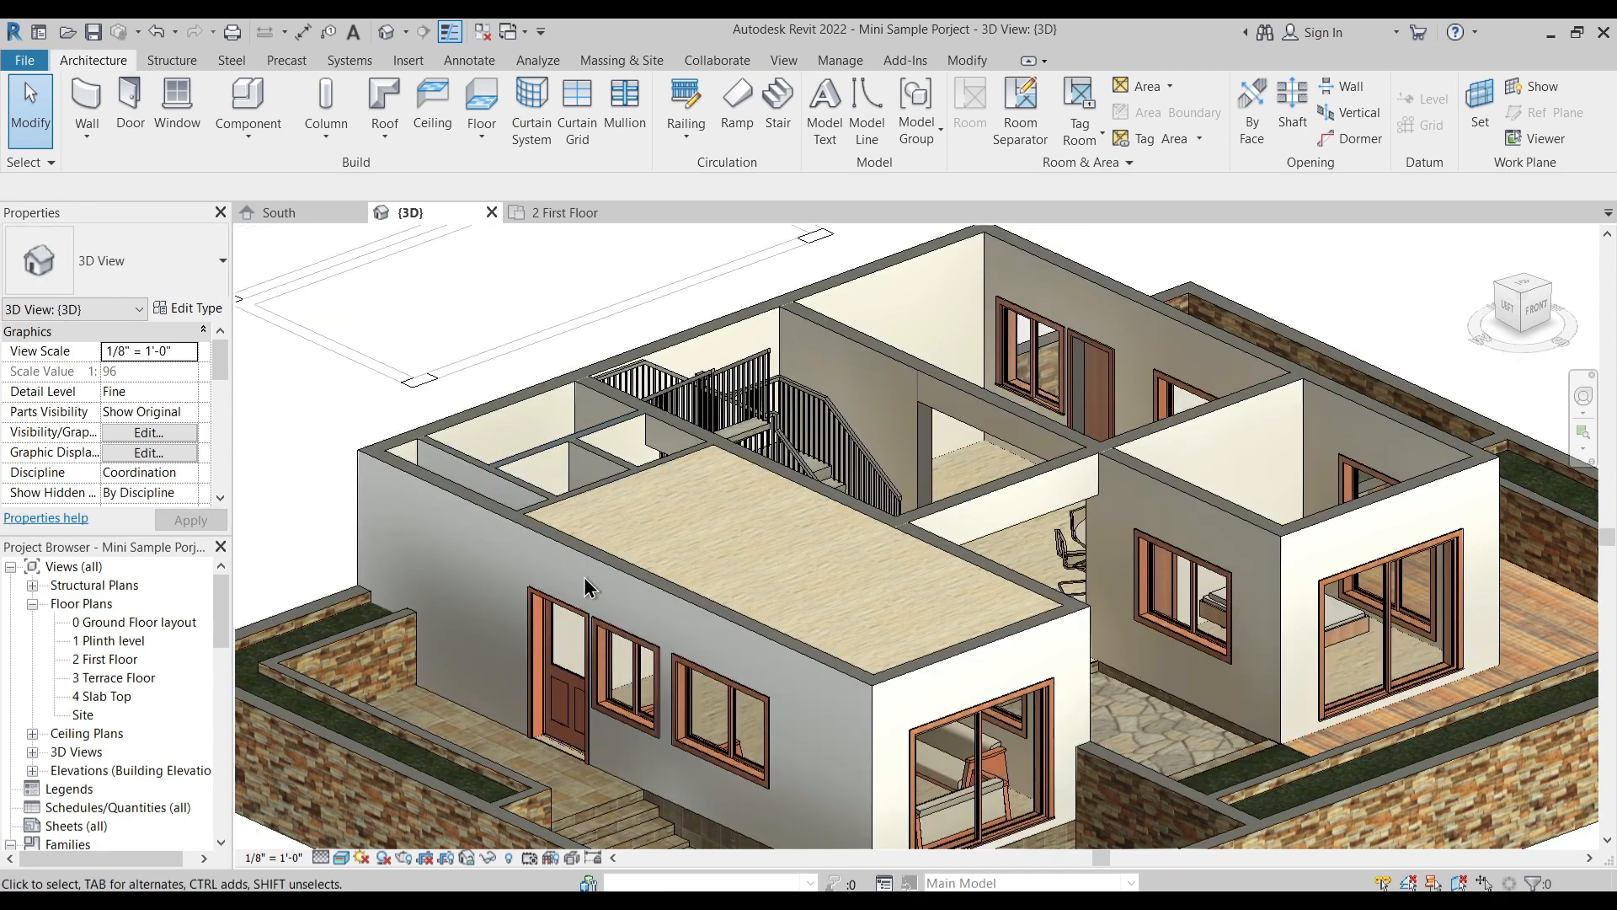
# - In the 2 First Floor plan, cut a horizontal section across the living room into the stair hall and open its view
pyautogui.click(562, 214)
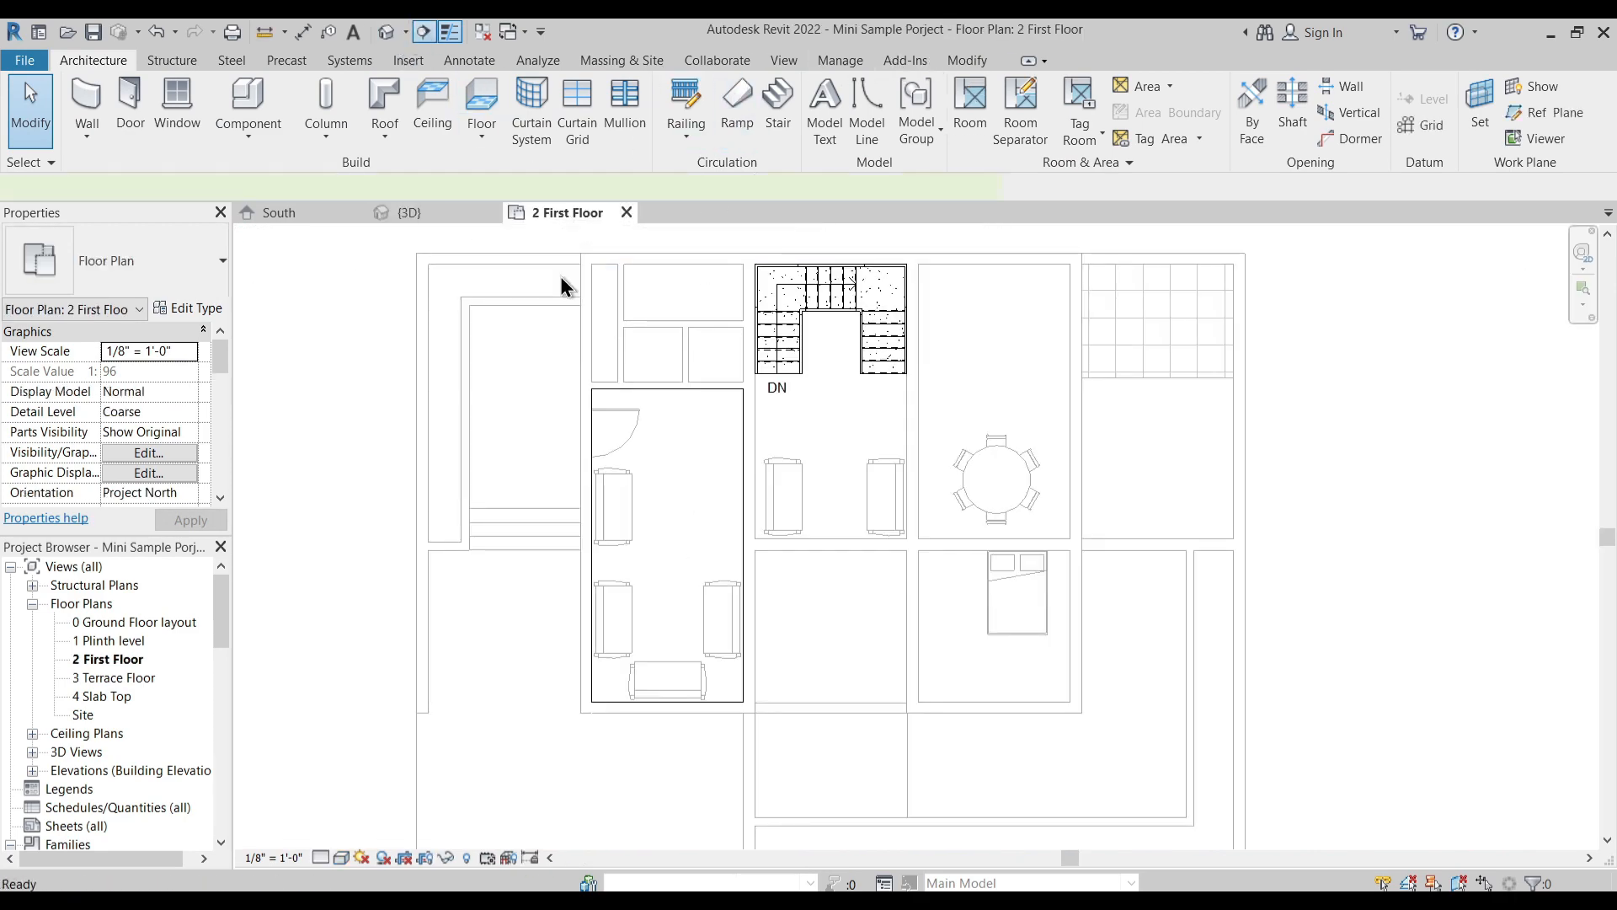
pyautogui.click(423, 32)
pyautogui.click(536, 448)
pyautogui.click(847, 448)
pyautogui.press('Escape')
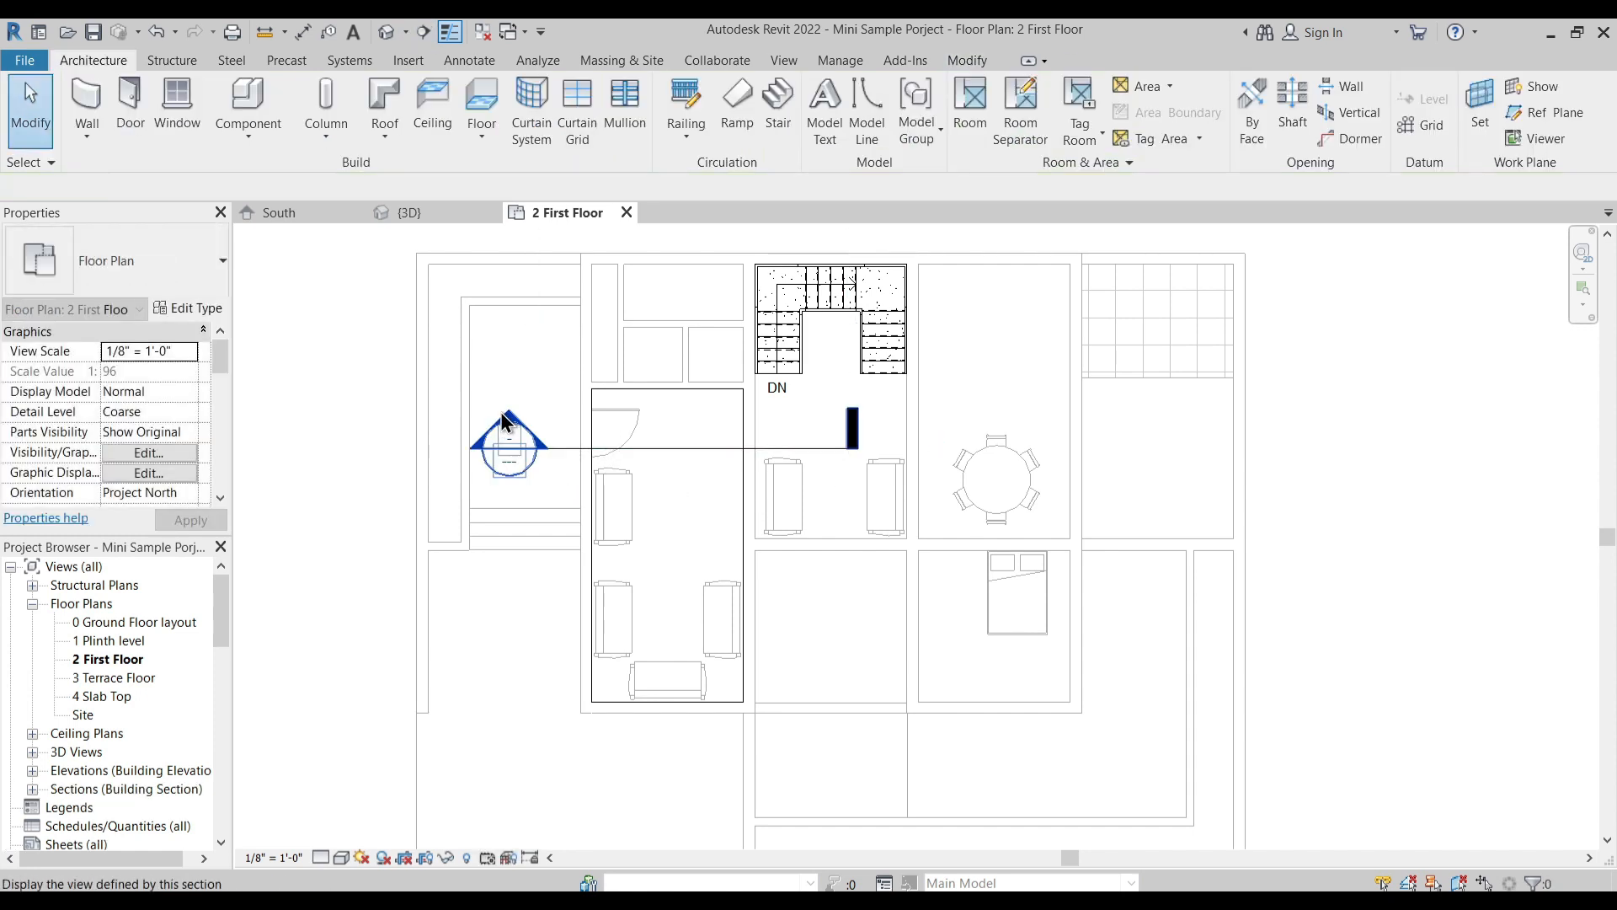
pyautogui.doubleClick(511, 428)
# - Examine the living room floor slab in Section 1, checking its edge against the outer wall and its underside
pyautogui.scroll(5, 701, 381)
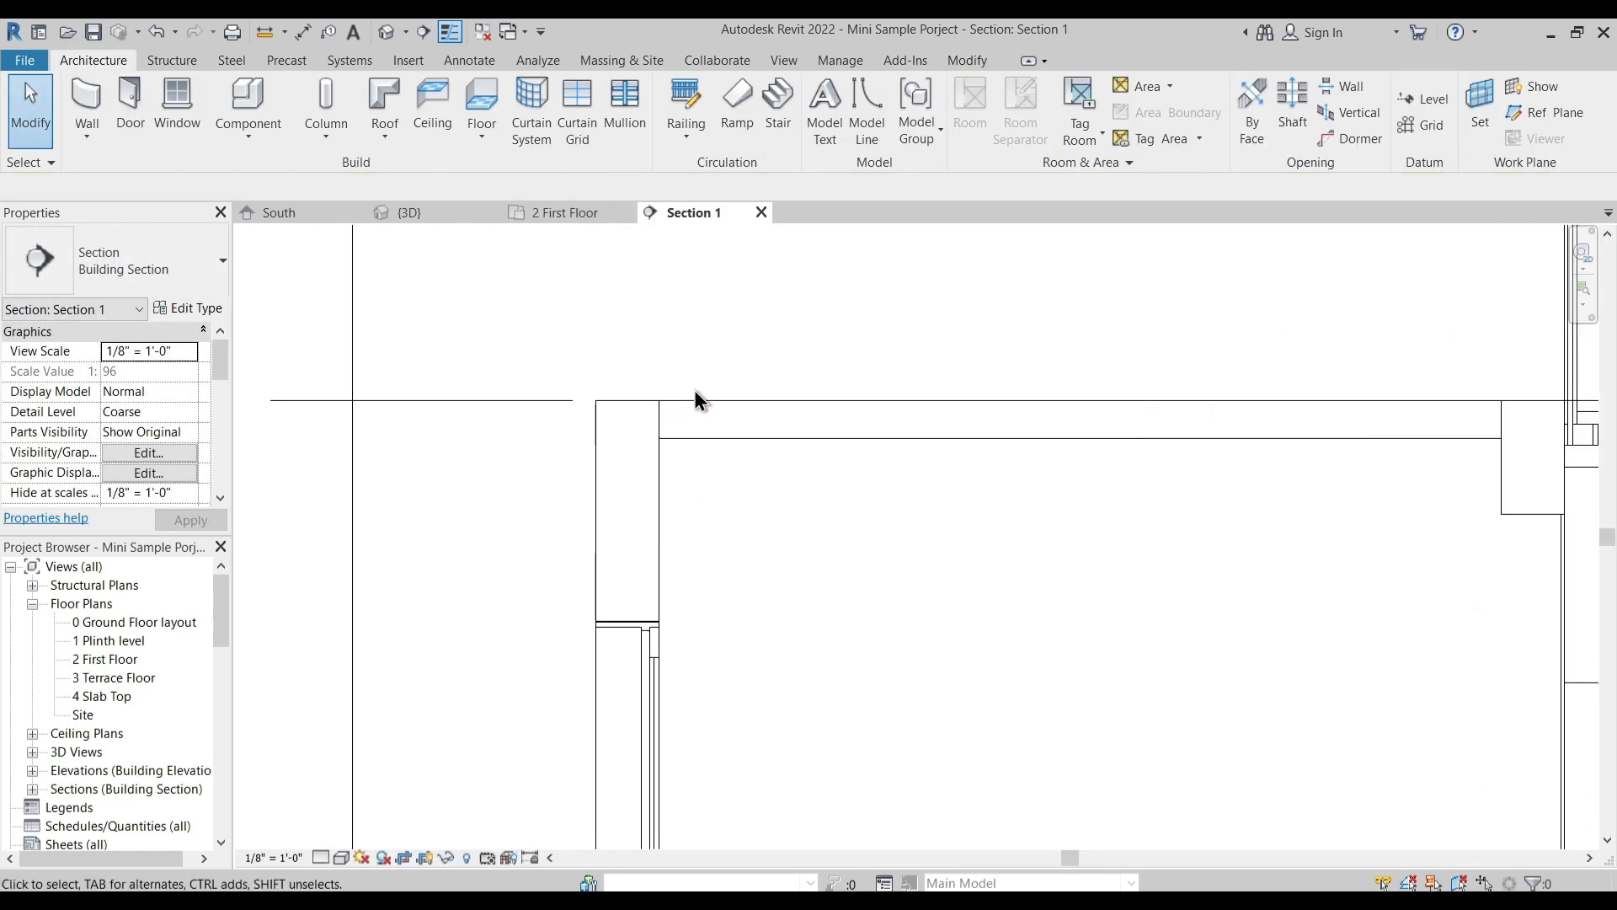
pyautogui.moveTo(657, 435)
pyautogui.mouseDown(button='middle')
pyautogui.moveTo(697, 477)
pyautogui.moveTo(670, 447)
pyautogui.mouseUp(button='middle')
pyautogui.click(674, 448)
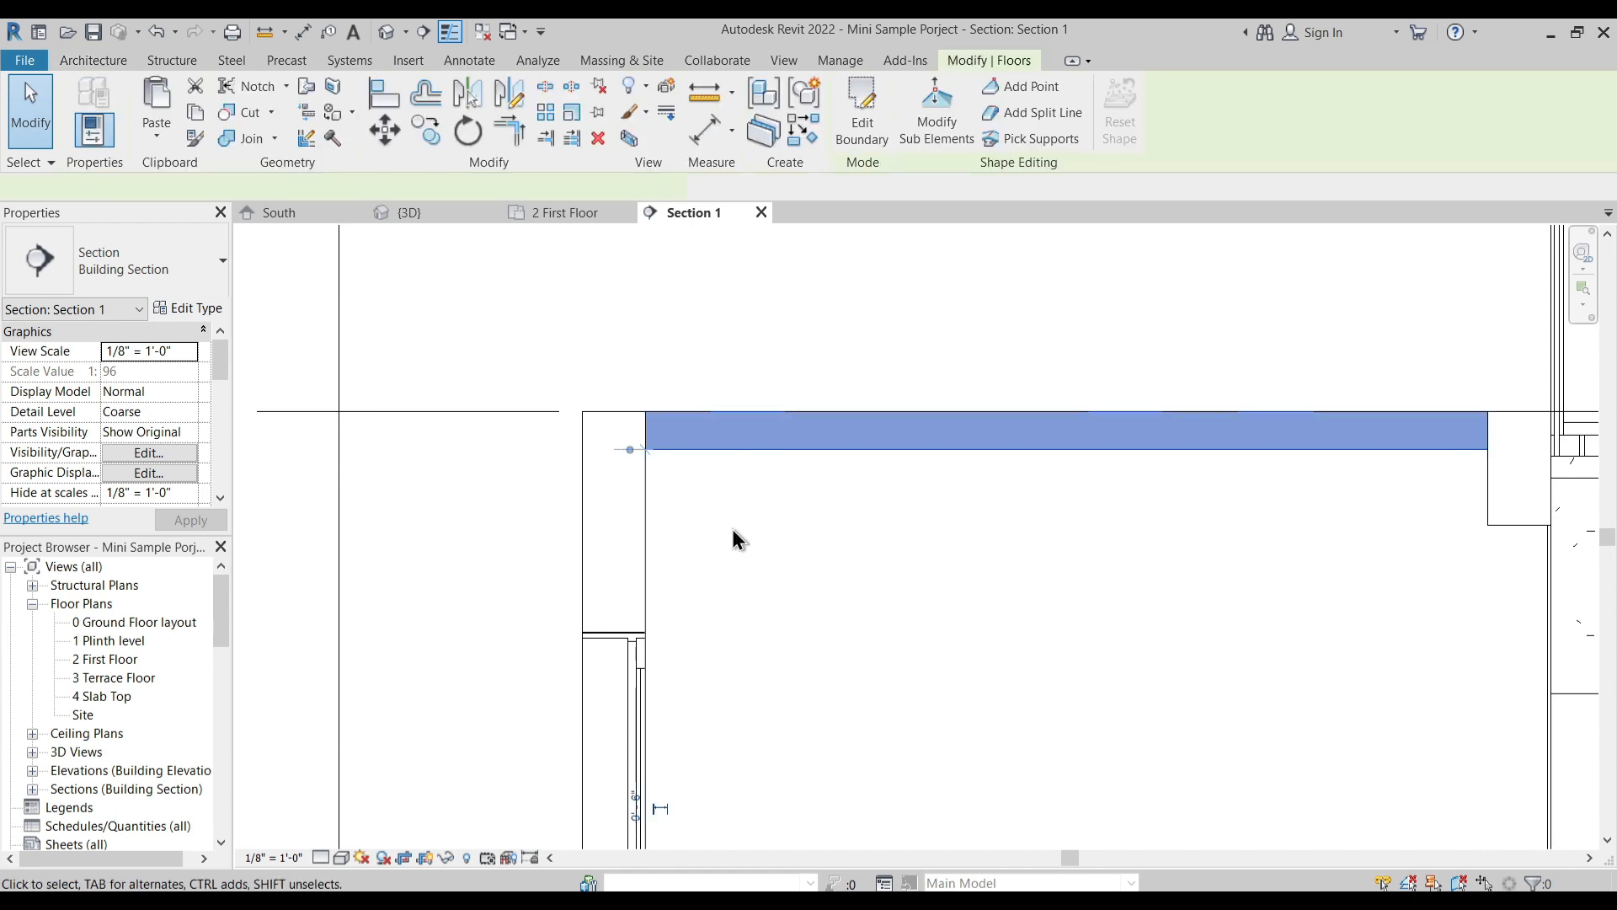
pyautogui.press('Escape')
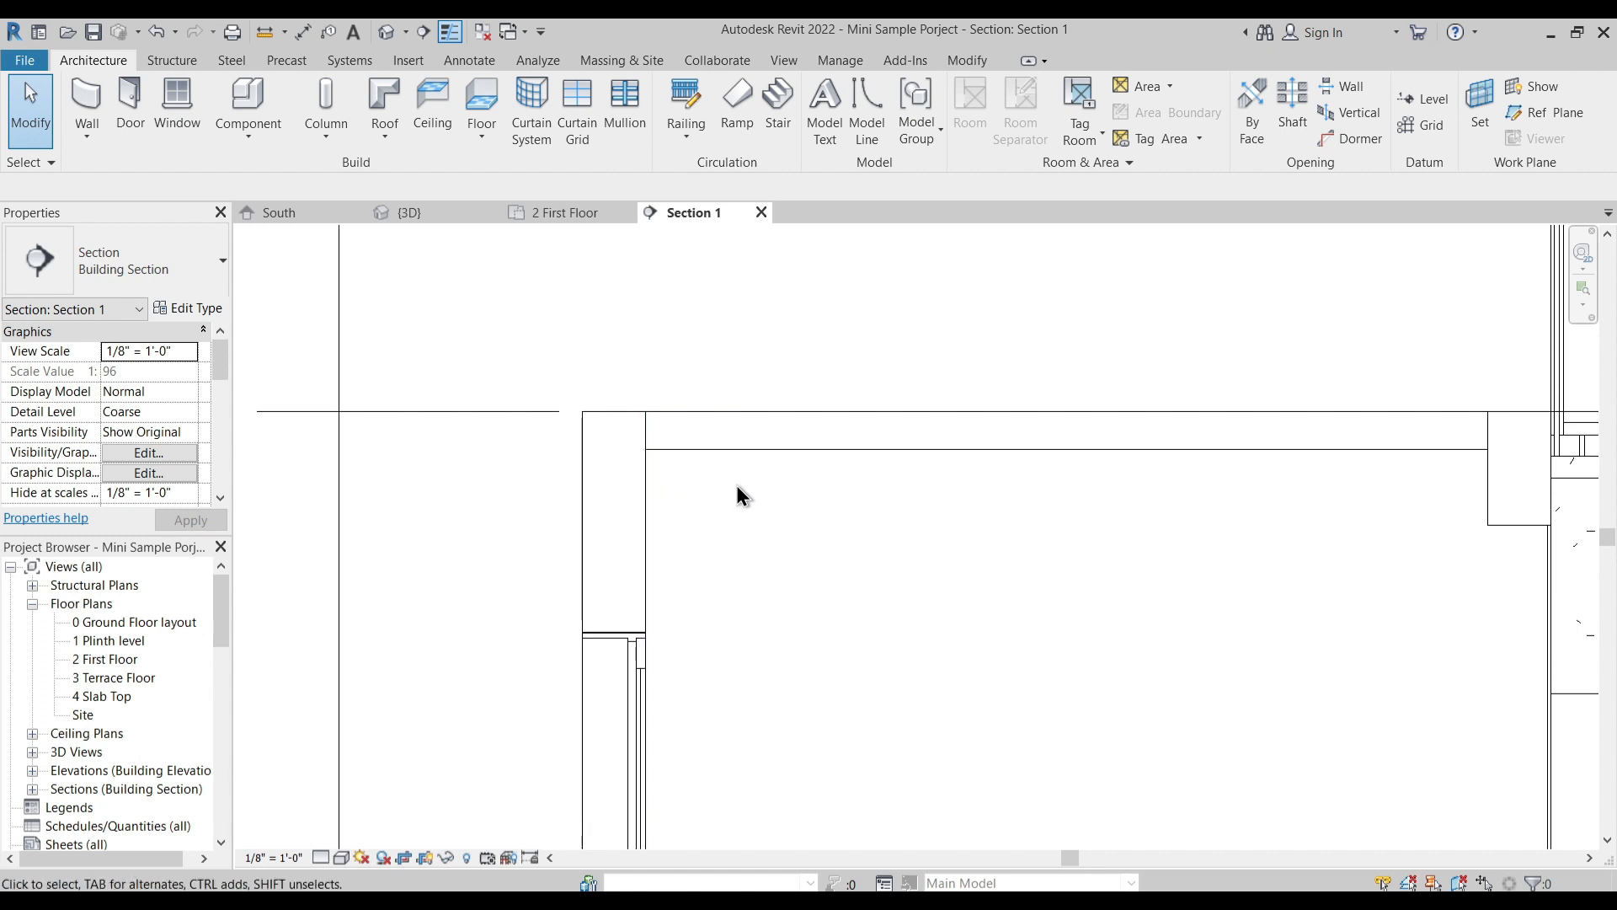
pyautogui.click(712, 450)
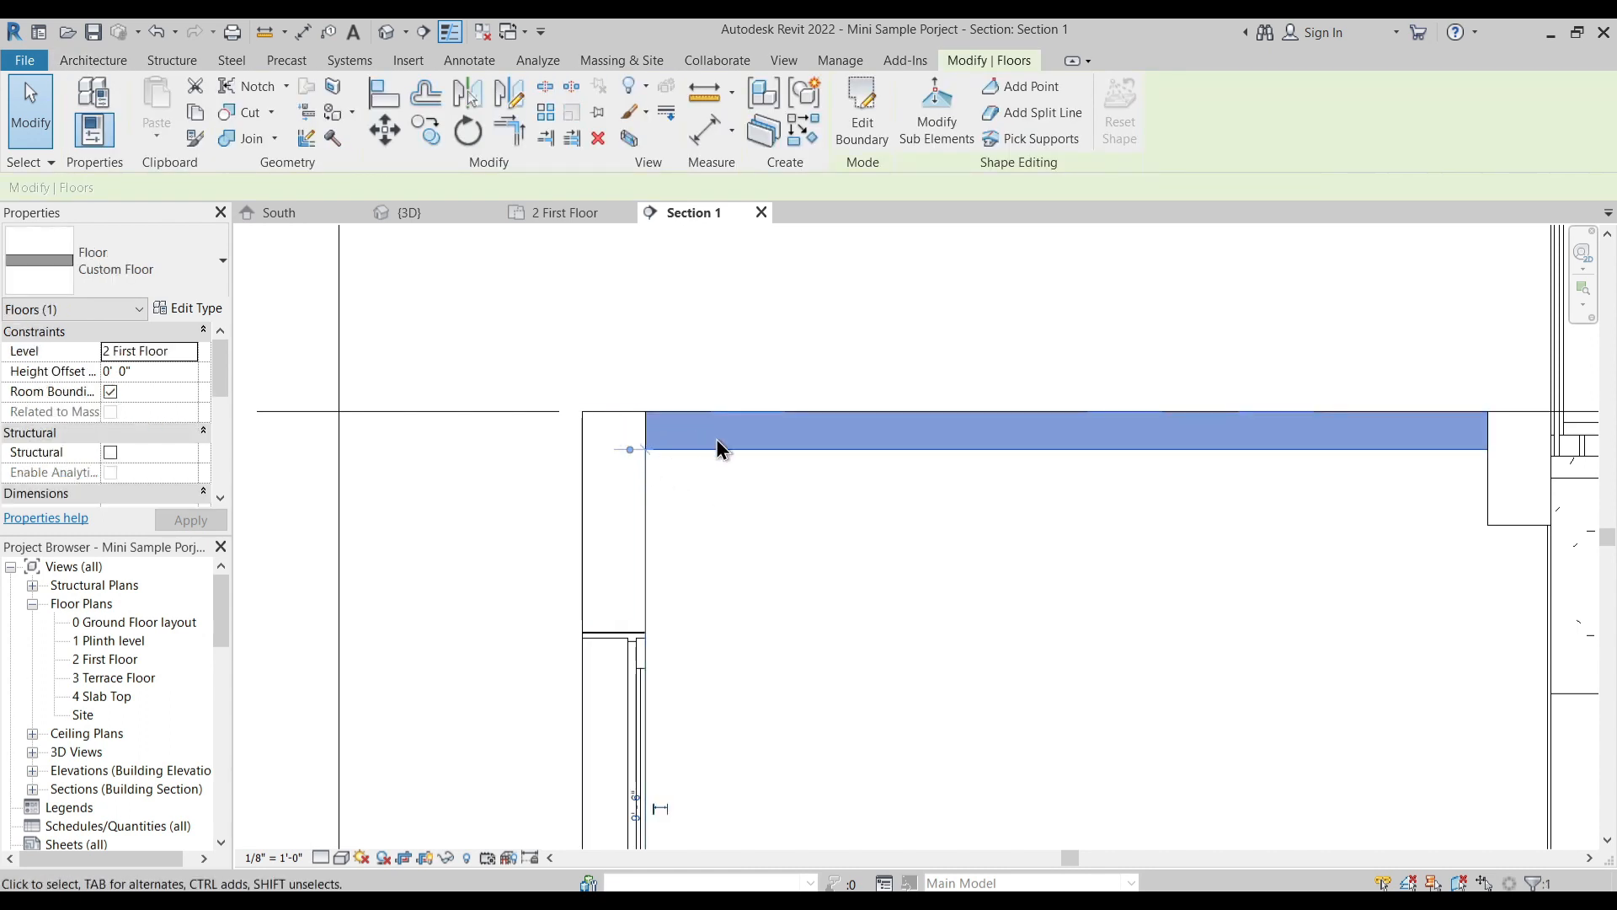
pyautogui.scroll(-1, 757, 440)
pyautogui.scroll(1, 661, 446)
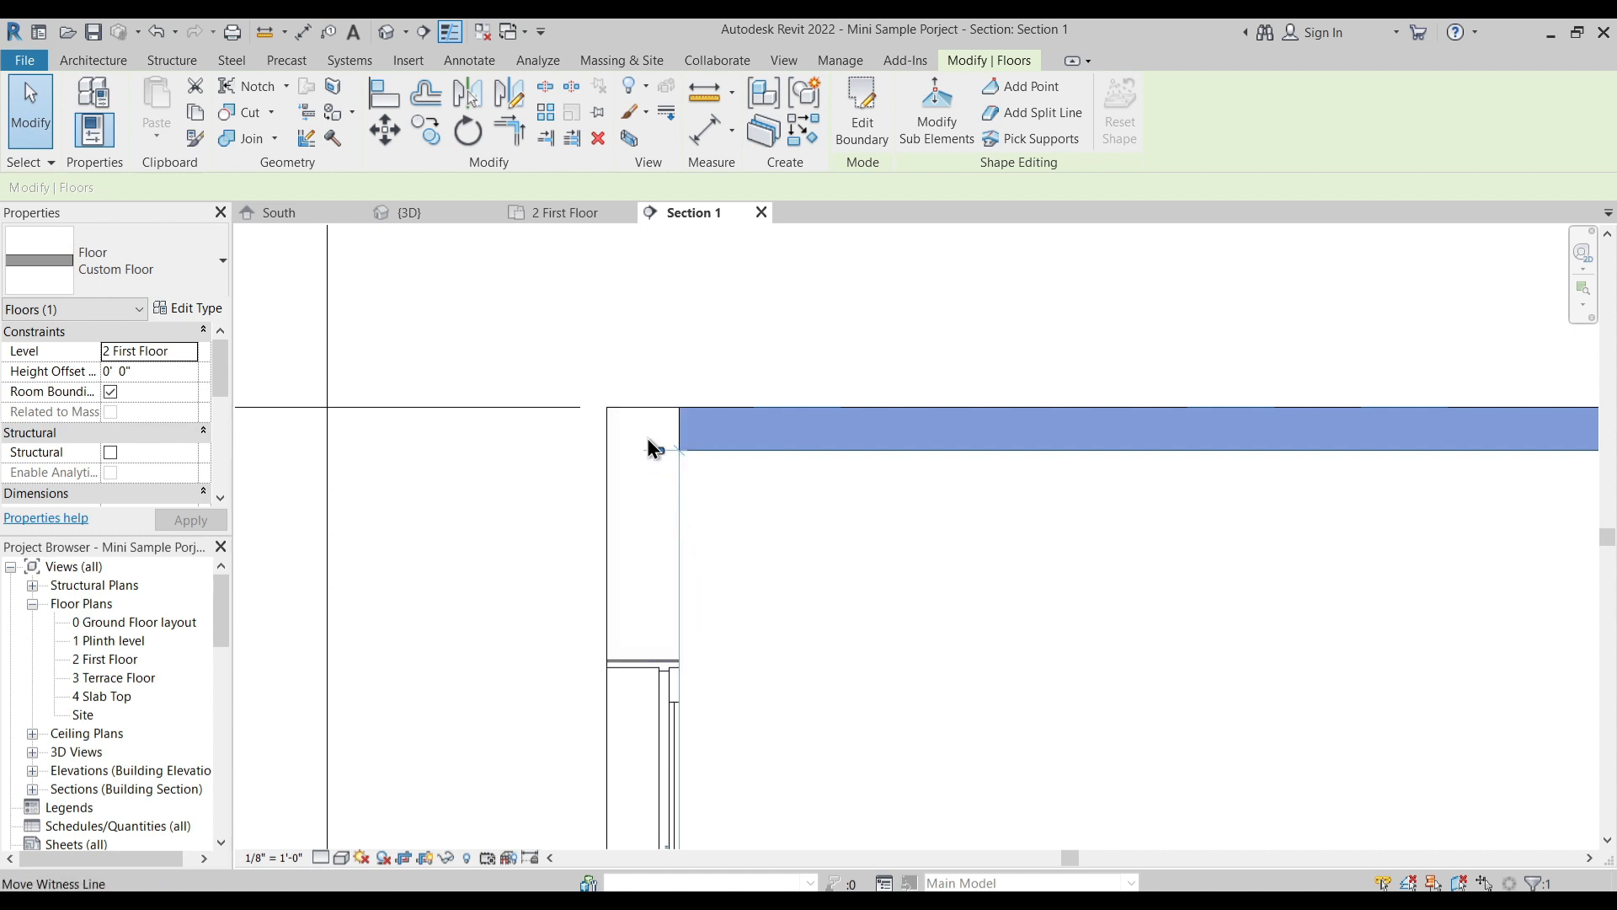
# - Delete the Custom Floor slab over the living room from the {3D} view
pyautogui.click(761, 269)
pyautogui.click(549, 210)
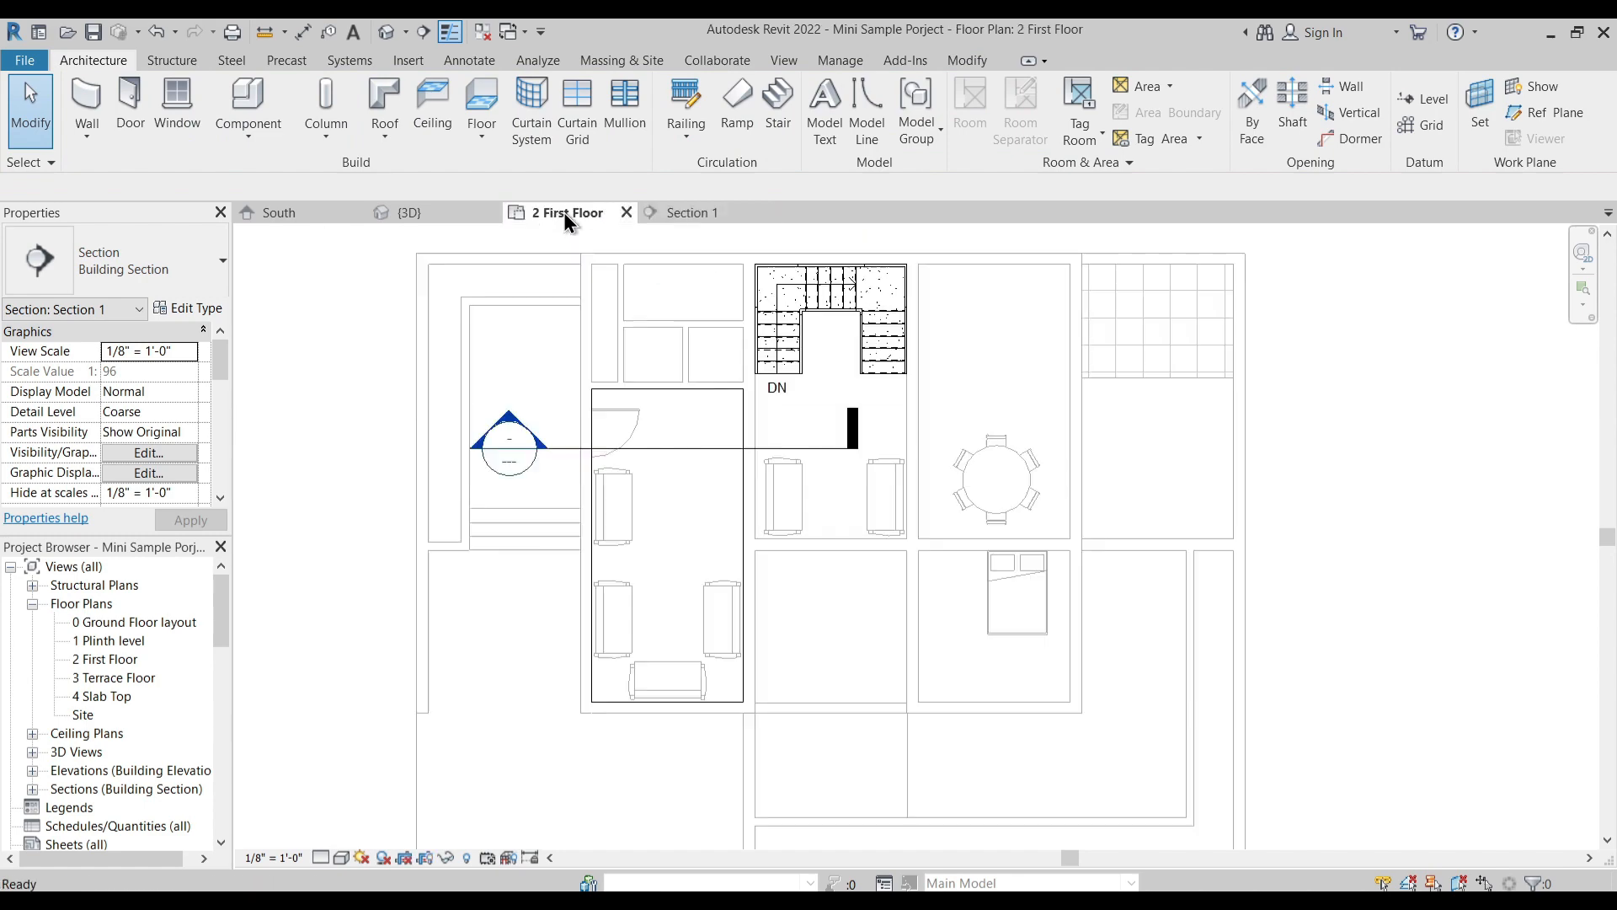
pyautogui.click(408, 212)
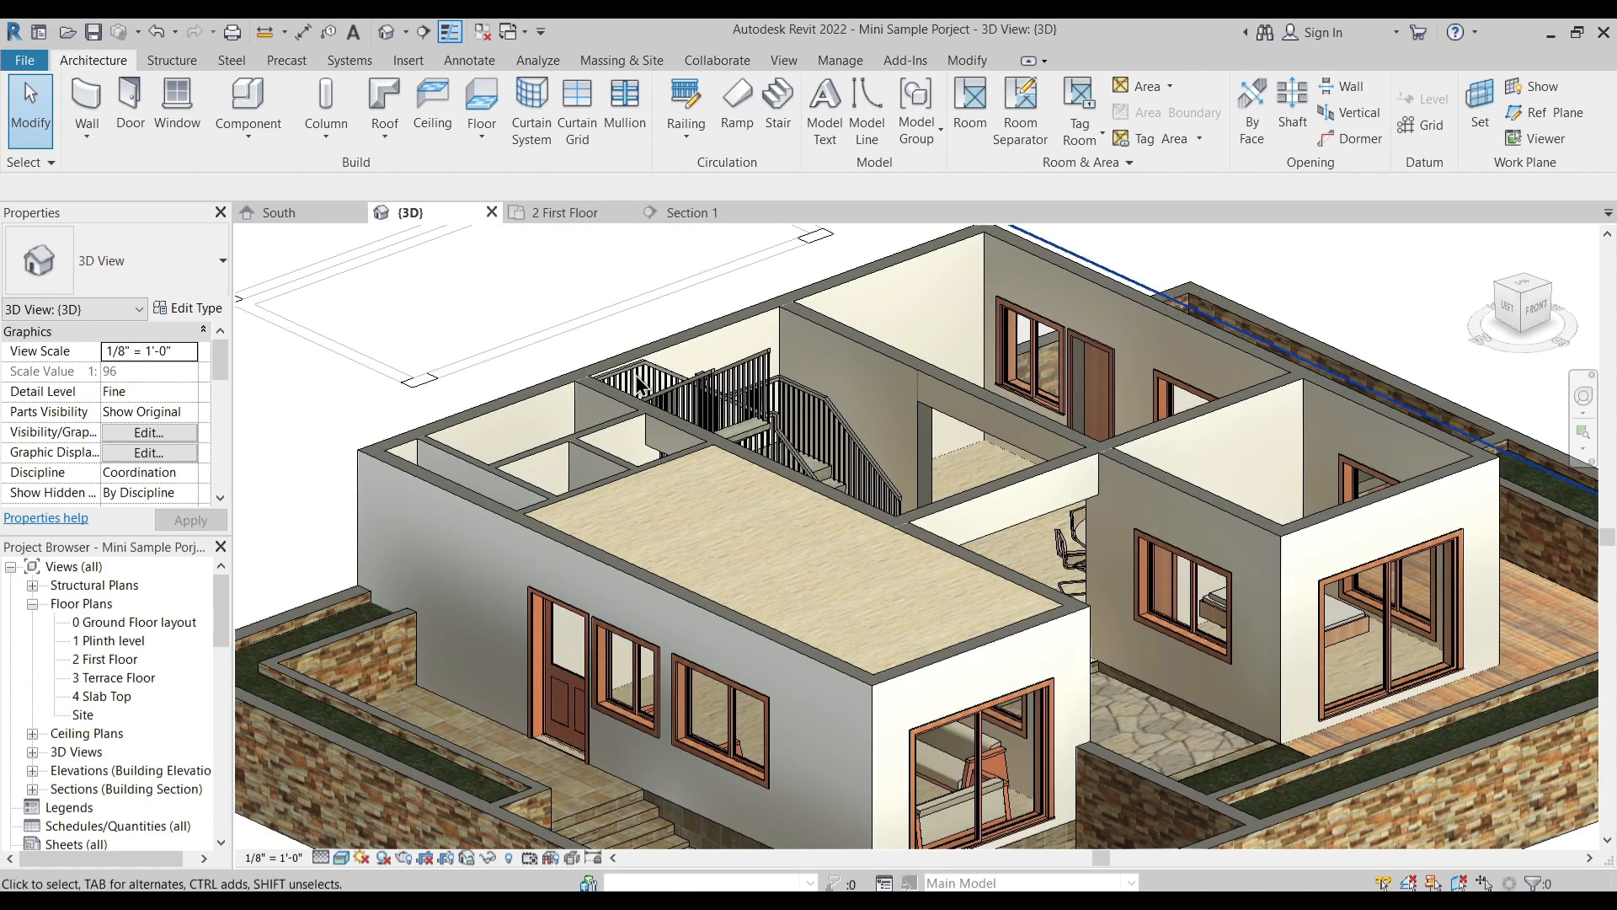
pyautogui.click(670, 472)
pyautogui.press('Delete')
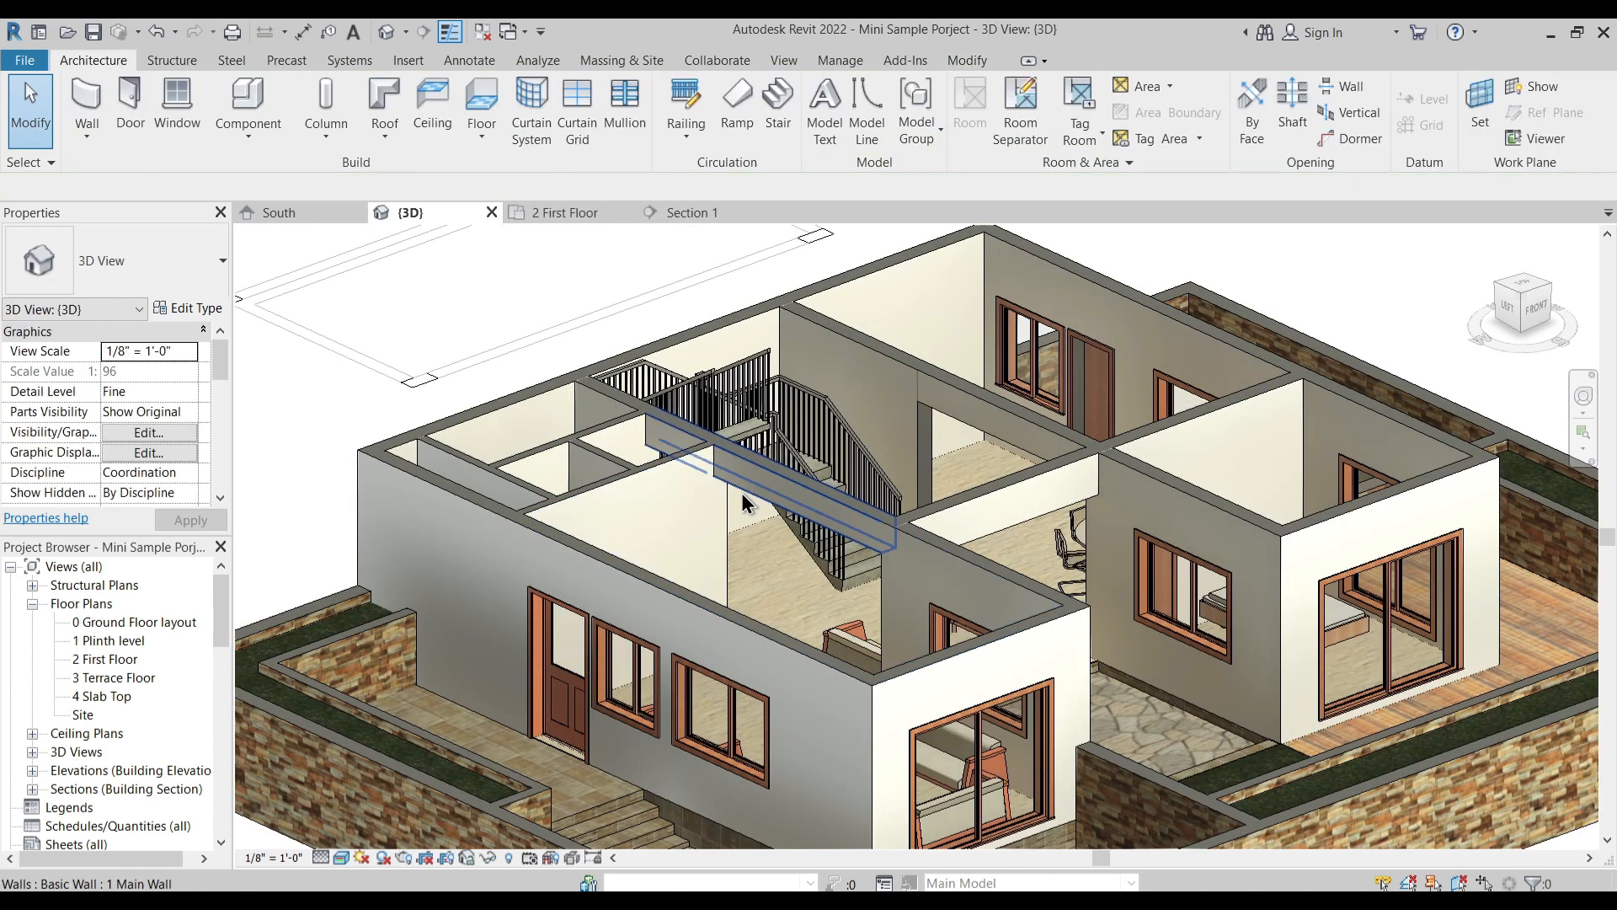
# - Start an architectural floor on the 2 First Floor plan and pick the entrance-side exterior wall as its first boundary line
pyautogui.click(566, 213)
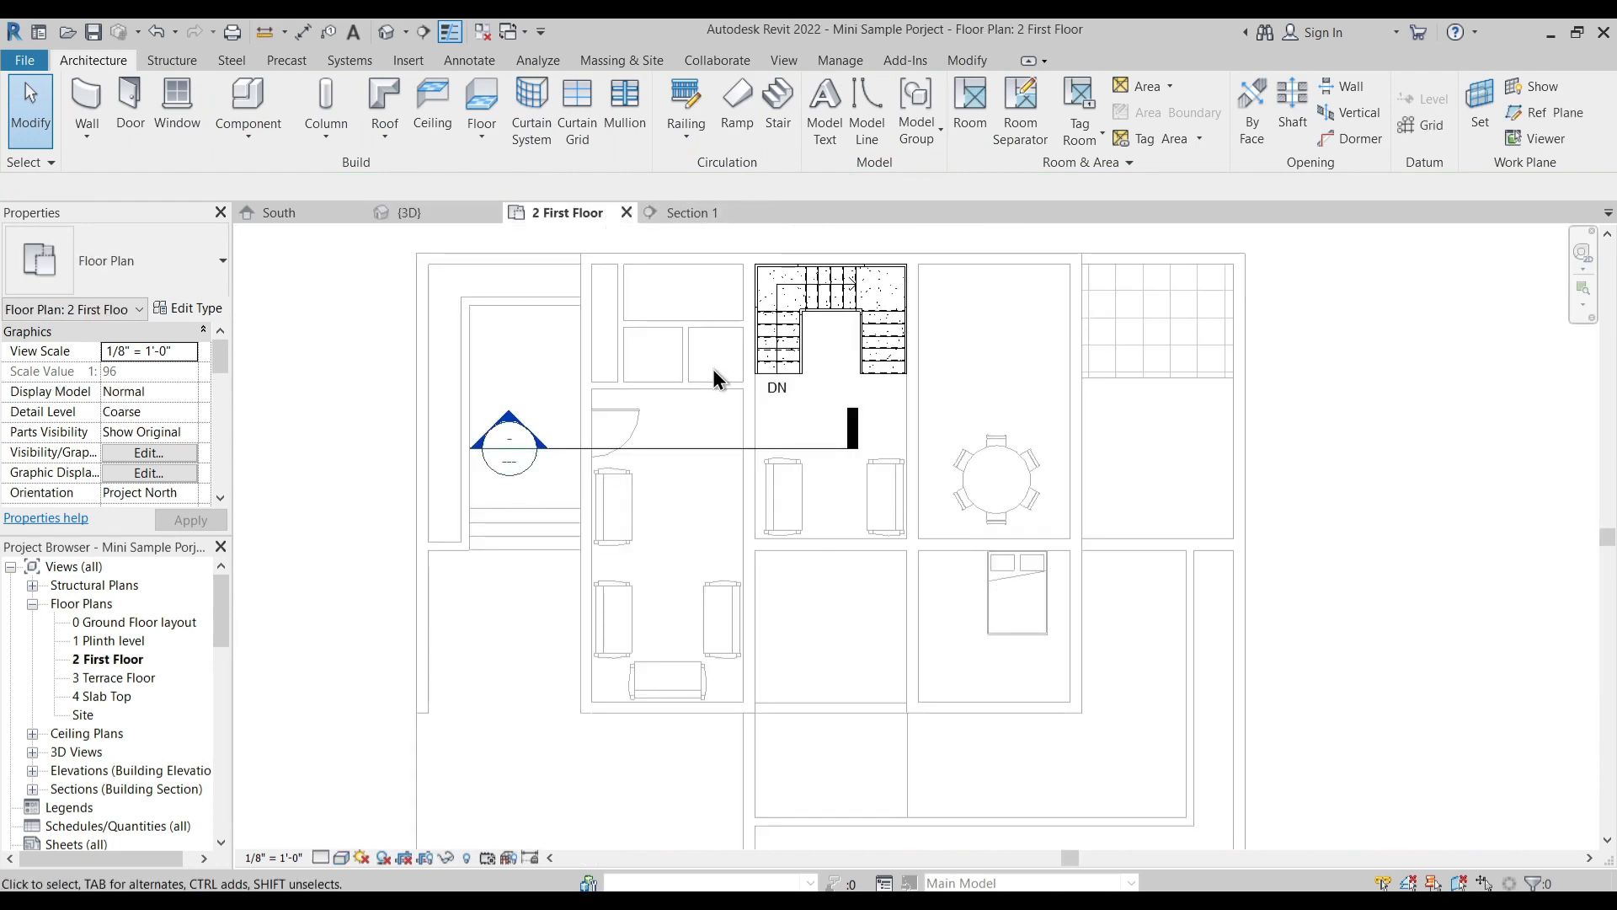
pyautogui.moveTo(714, 362); pyautogui.dragTo(709, 388, button='middle')
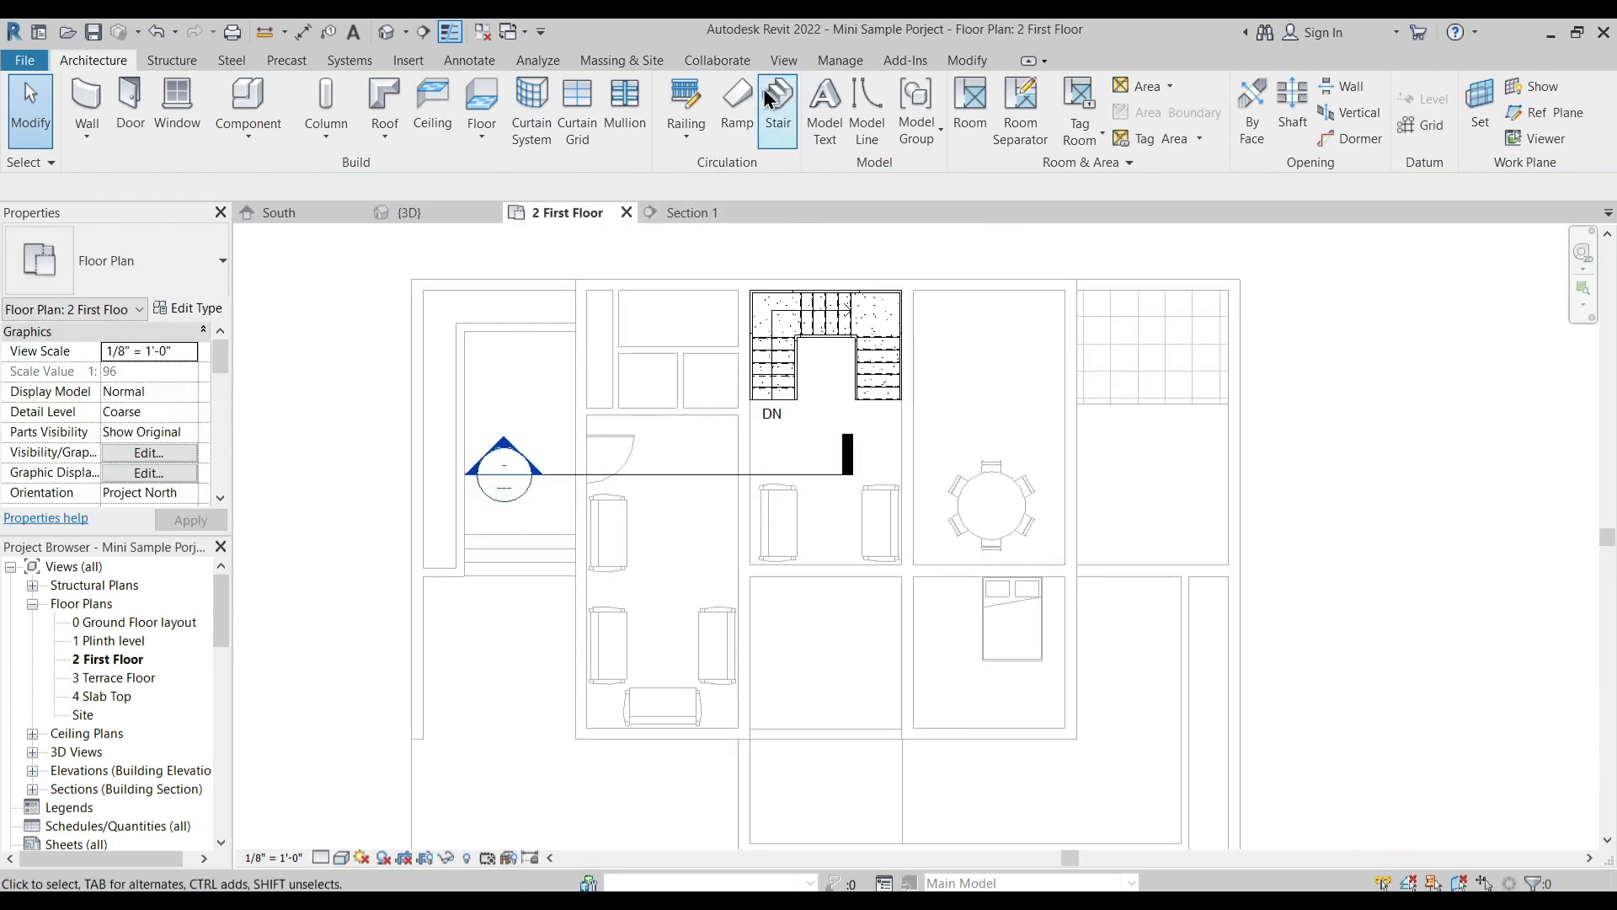
pyautogui.click(482, 133)
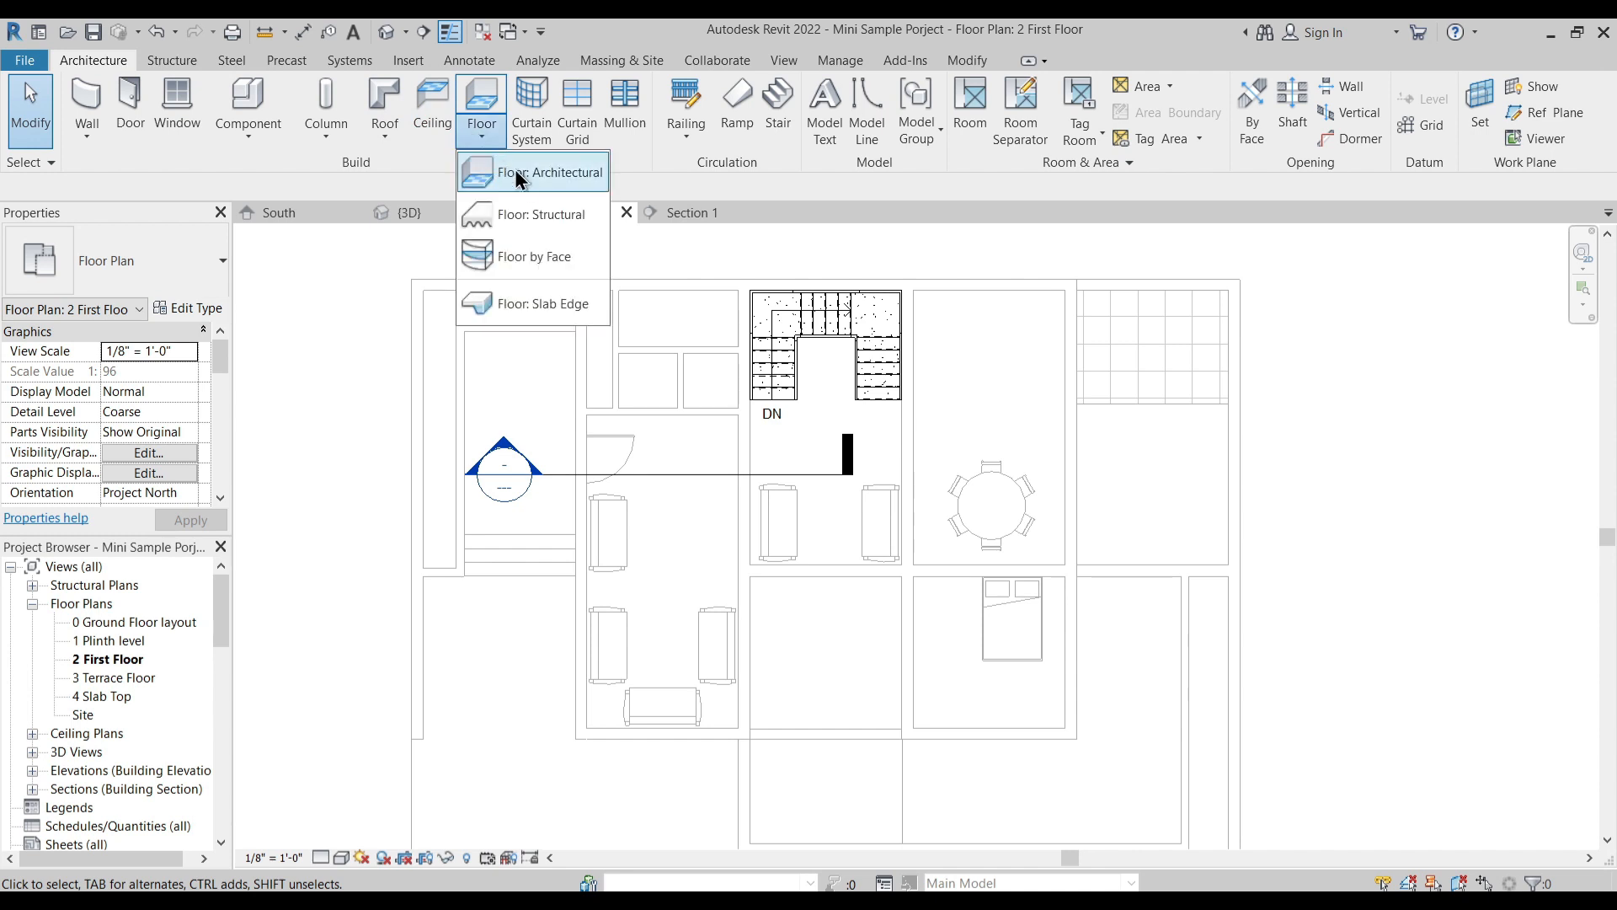
pyautogui.click(523, 174)
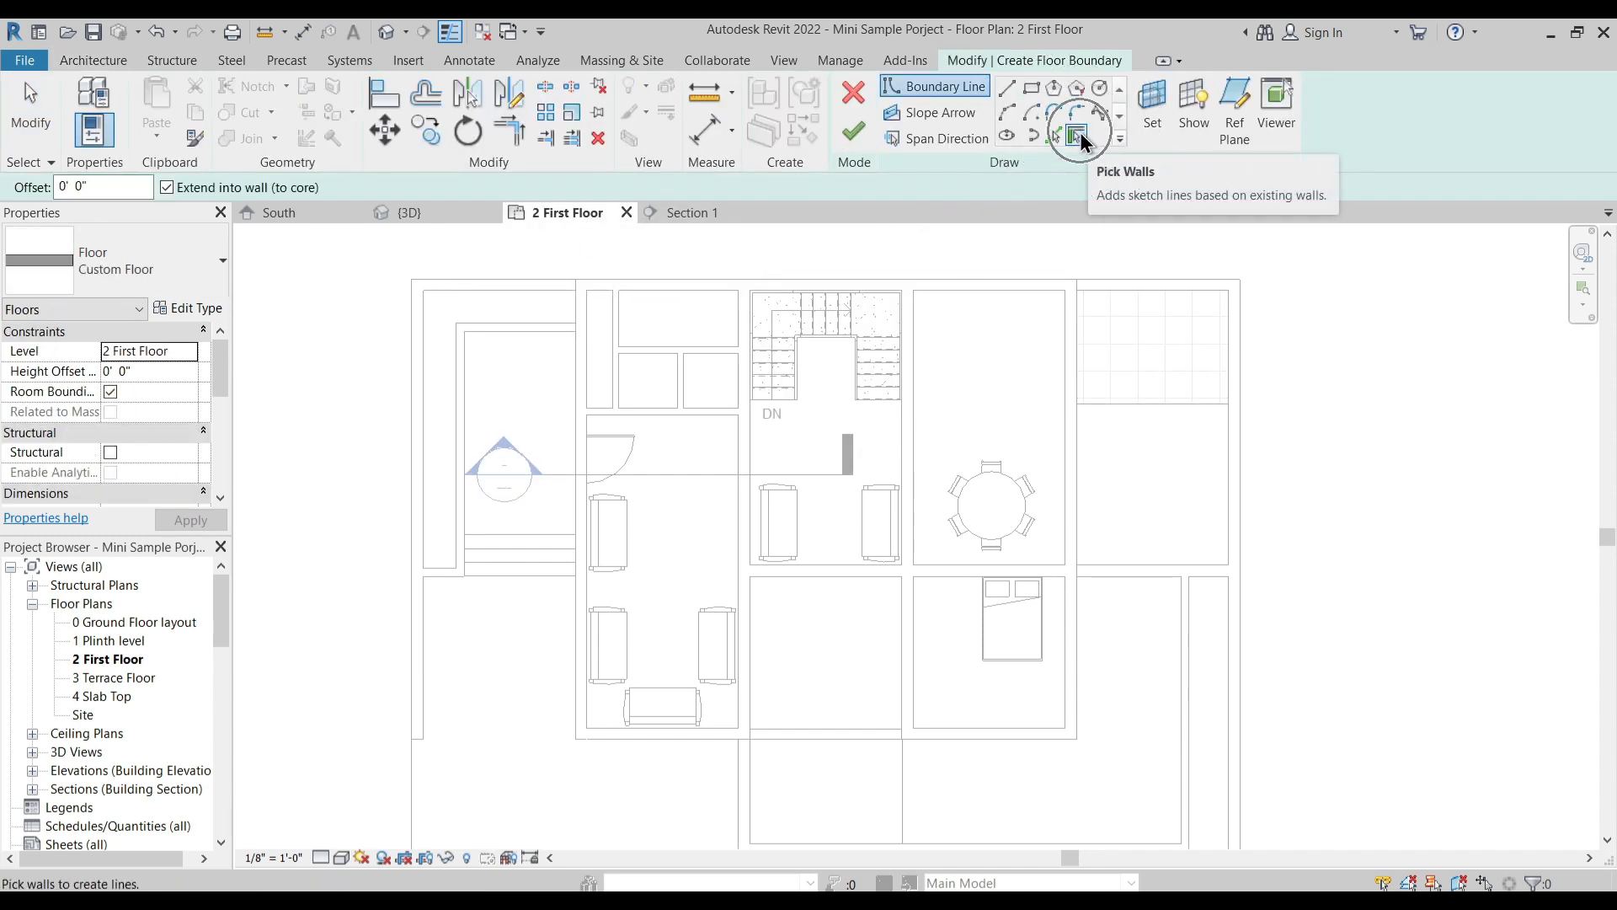
pyautogui.scroll(2, 521, 323)
pyautogui.scroll(5, 598, 411)
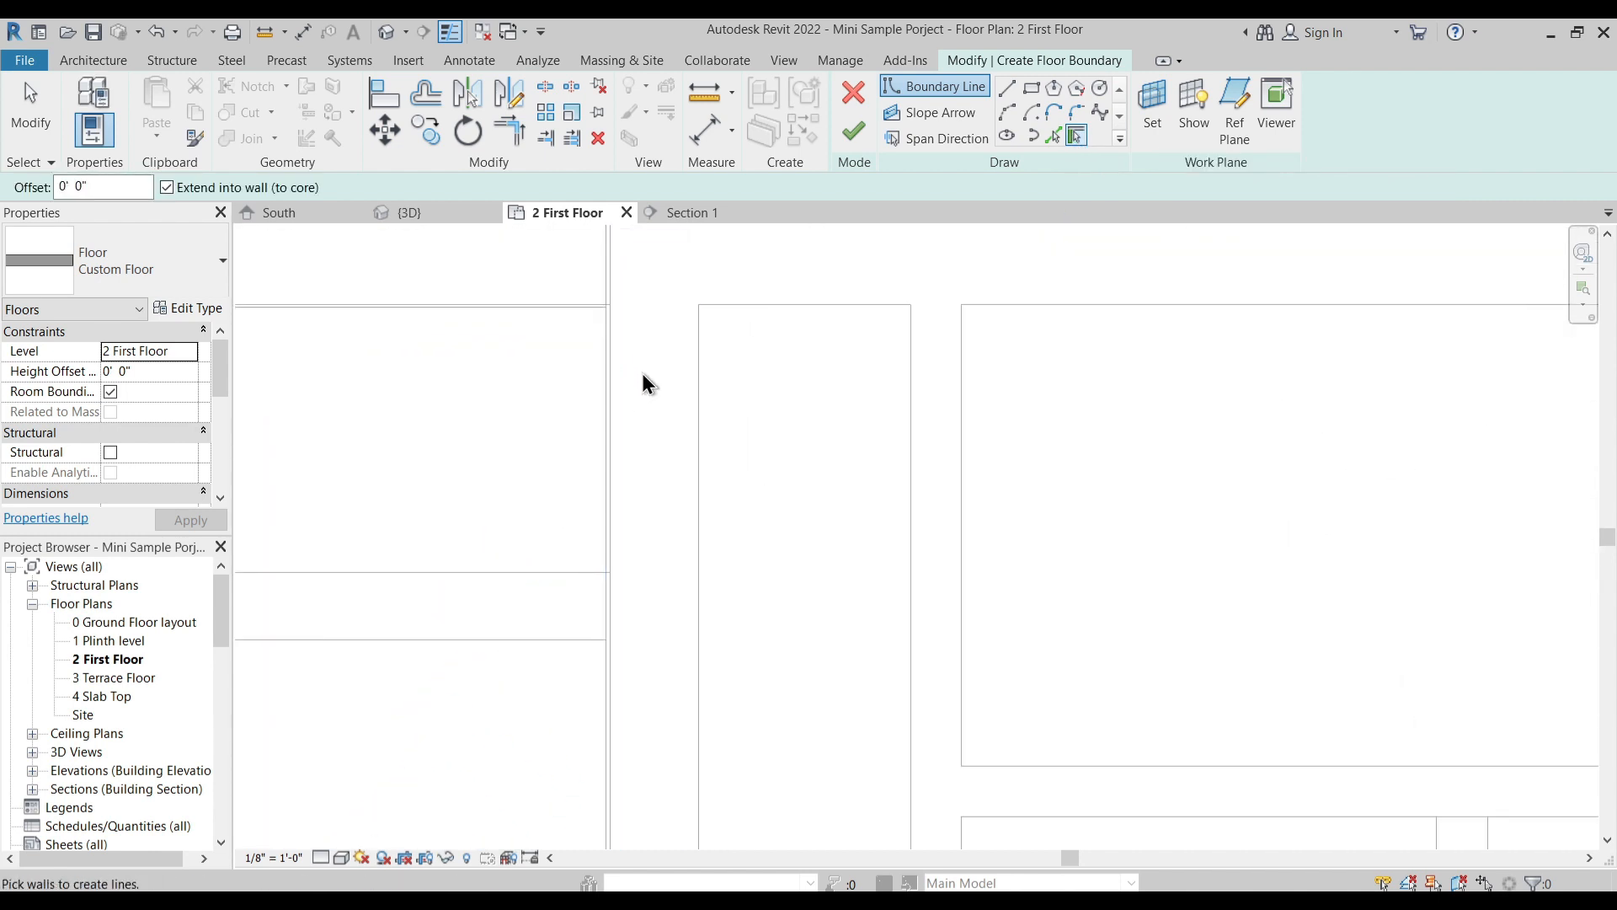
pyautogui.scroll(1, 612, 395)
pyautogui.scroll(1, 610, 394)
pyautogui.scroll(-8, 610, 394)
pyautogui.moveTo(663, 553); pyautogui.dragTo(690, 327, button='middle')
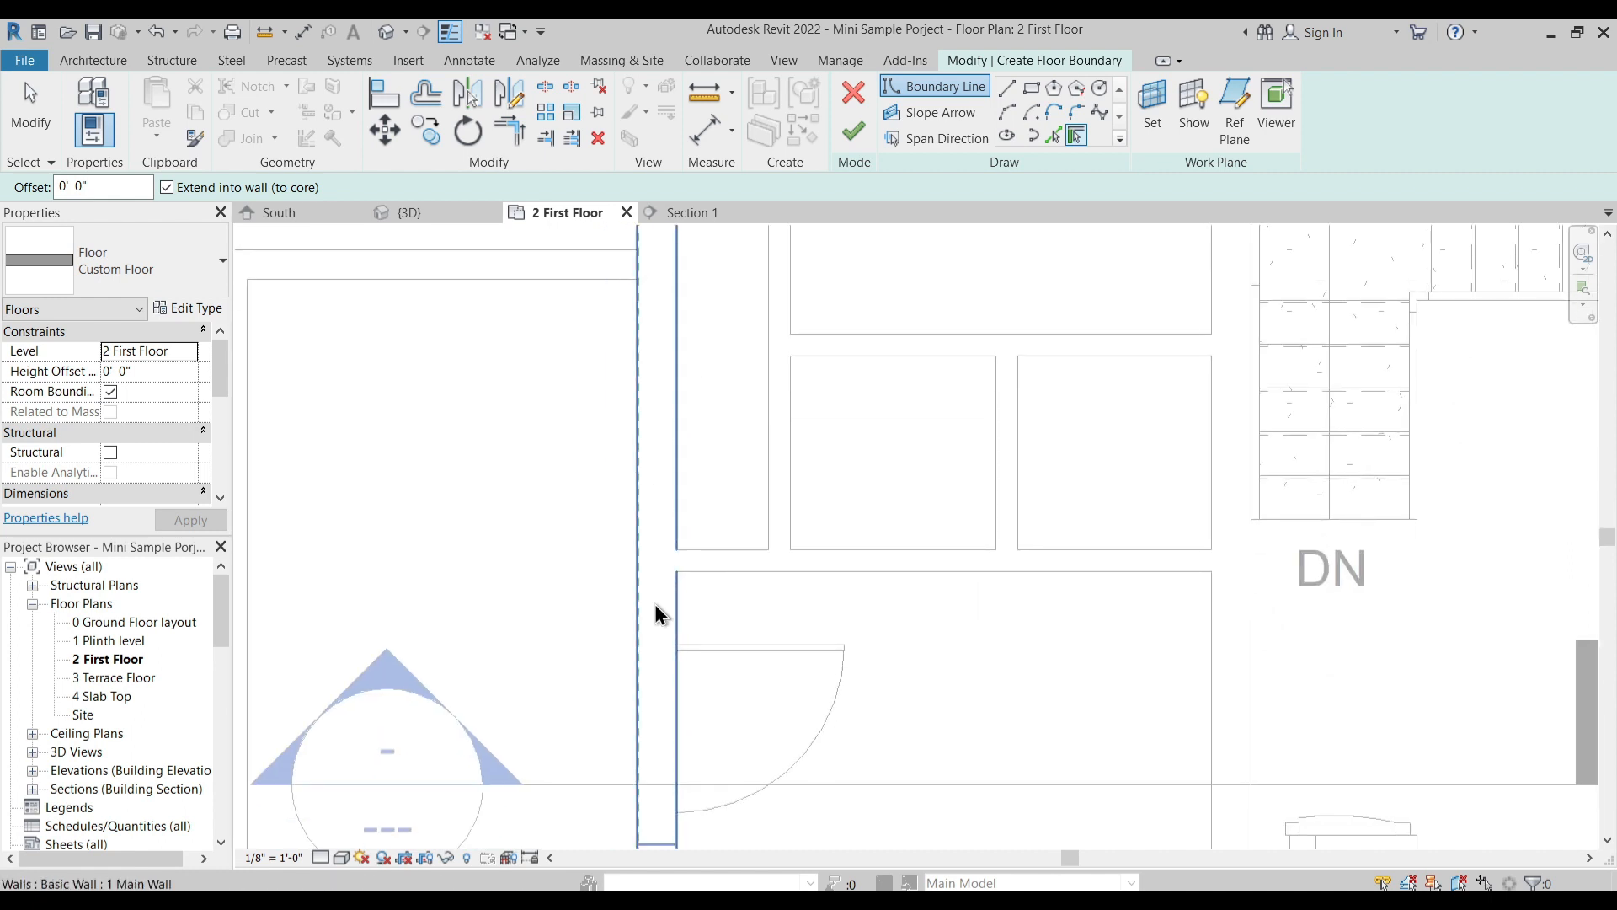
pyautogui.moveTo(652, 594); pyautogui.dragTo(655, 462, button='middle')
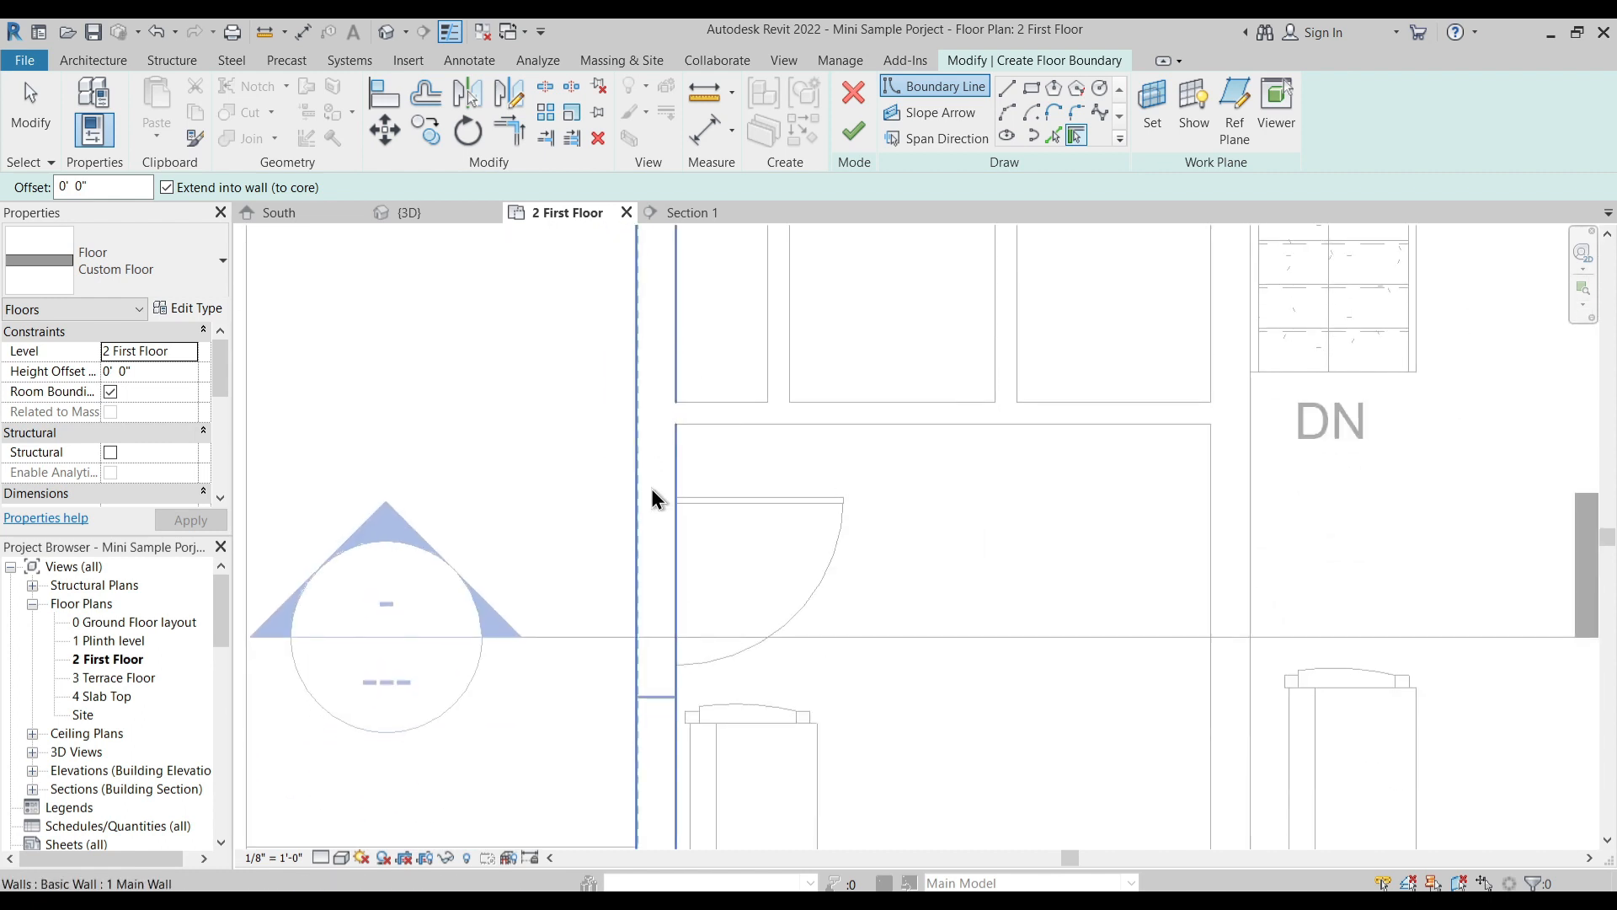
pyautogui.scroll(1, 654, 494)
pyautogui.scroll(4, 649, 493)
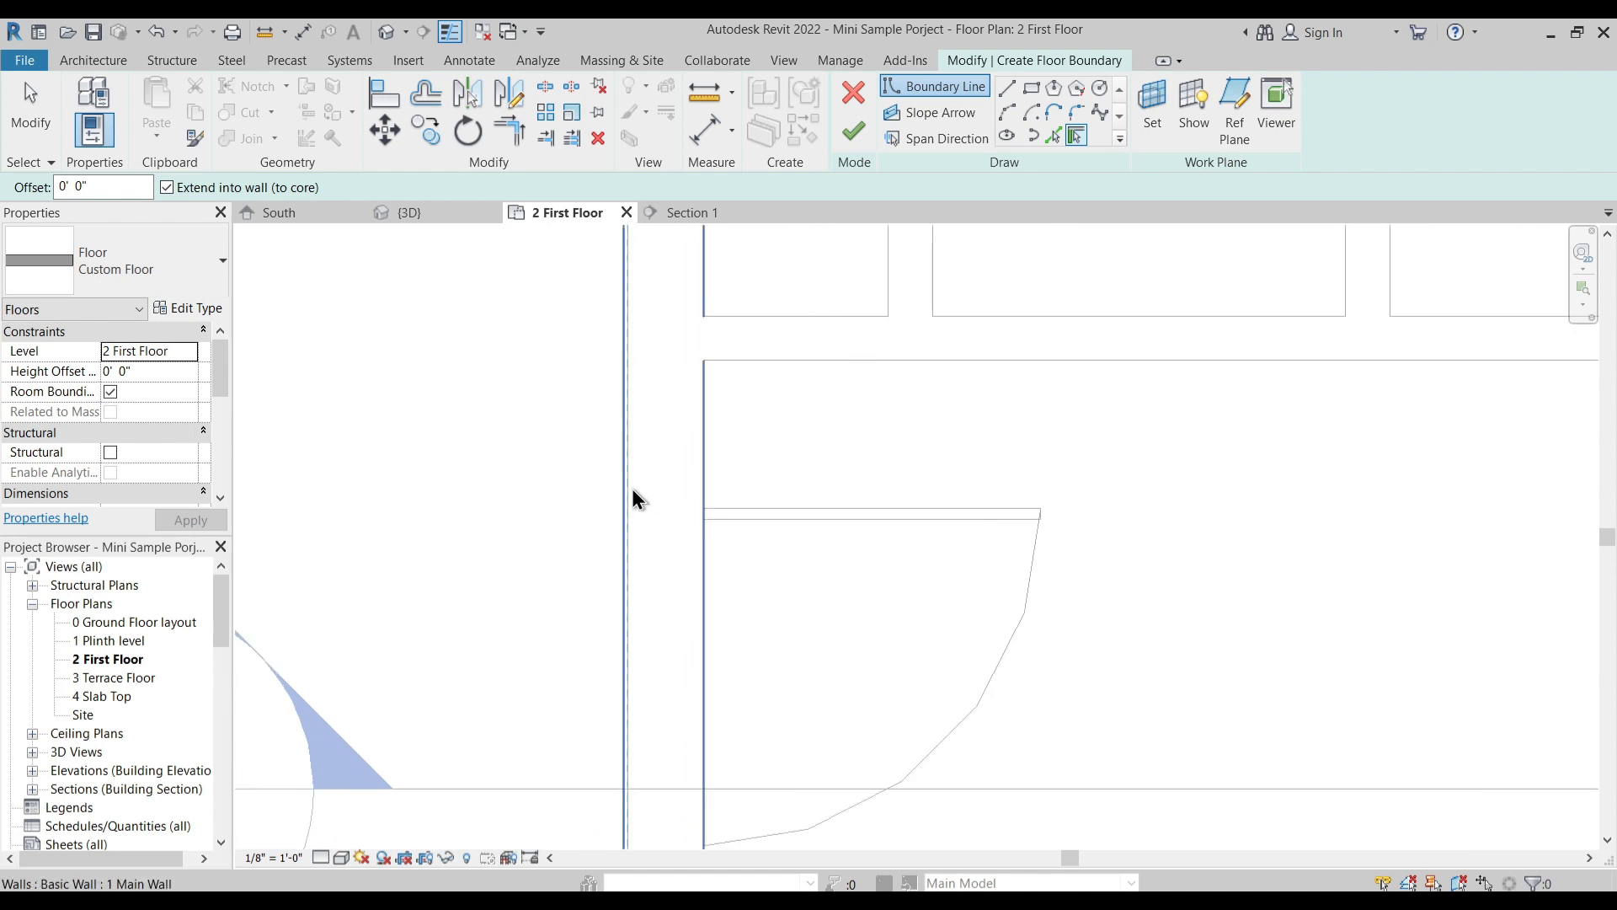
pyautogui.scroll(-4, 652, 476)
pyautogui.scroll(8, 657, 438)
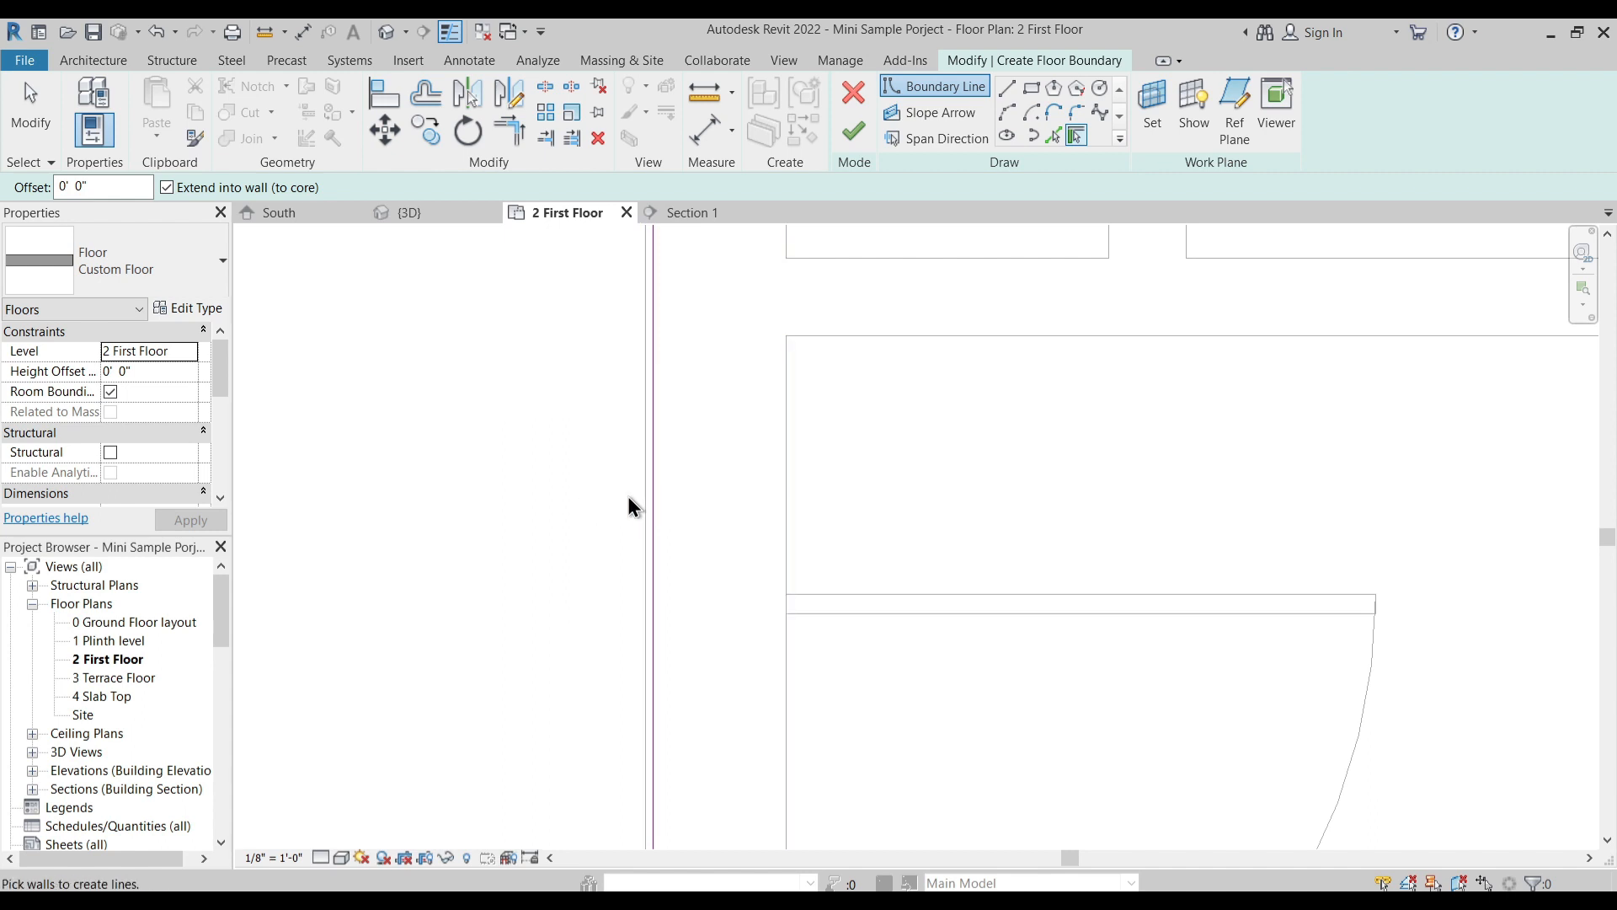
pyautogui.scroll(-4, 686, 507)
# - Pick the walls enclosing the narrow corner shaft and the rear exterior wall as floor boundary lines, flipping the rear line inward
pyautogui.click(790, 370)
pyautogui.moveTo(871, 429); pyautogui.dragTo(779, 672, button='middle')
pyautogui.scroll(-4, 829, 508)
pyautogui.moveTo(920, 243); pyautogui.dragTo(708, 529, button='middle')
pyautogui.scroll(3, 706, 379)
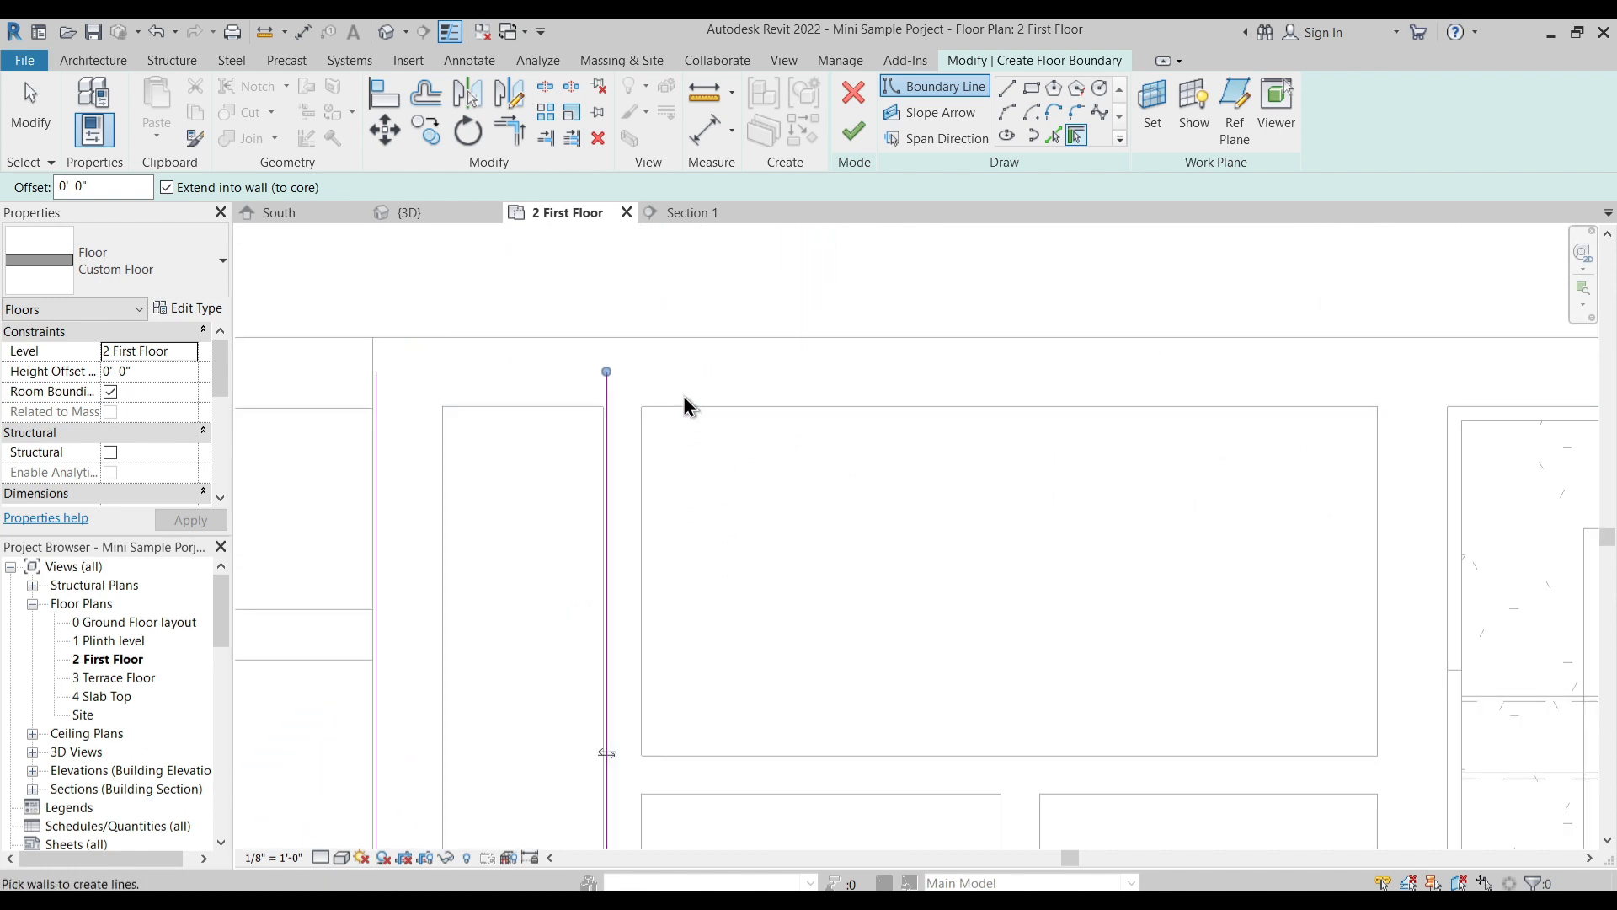
pyautogui.click(679, 409)
pyautogui.scroll(-4, 805, 416)
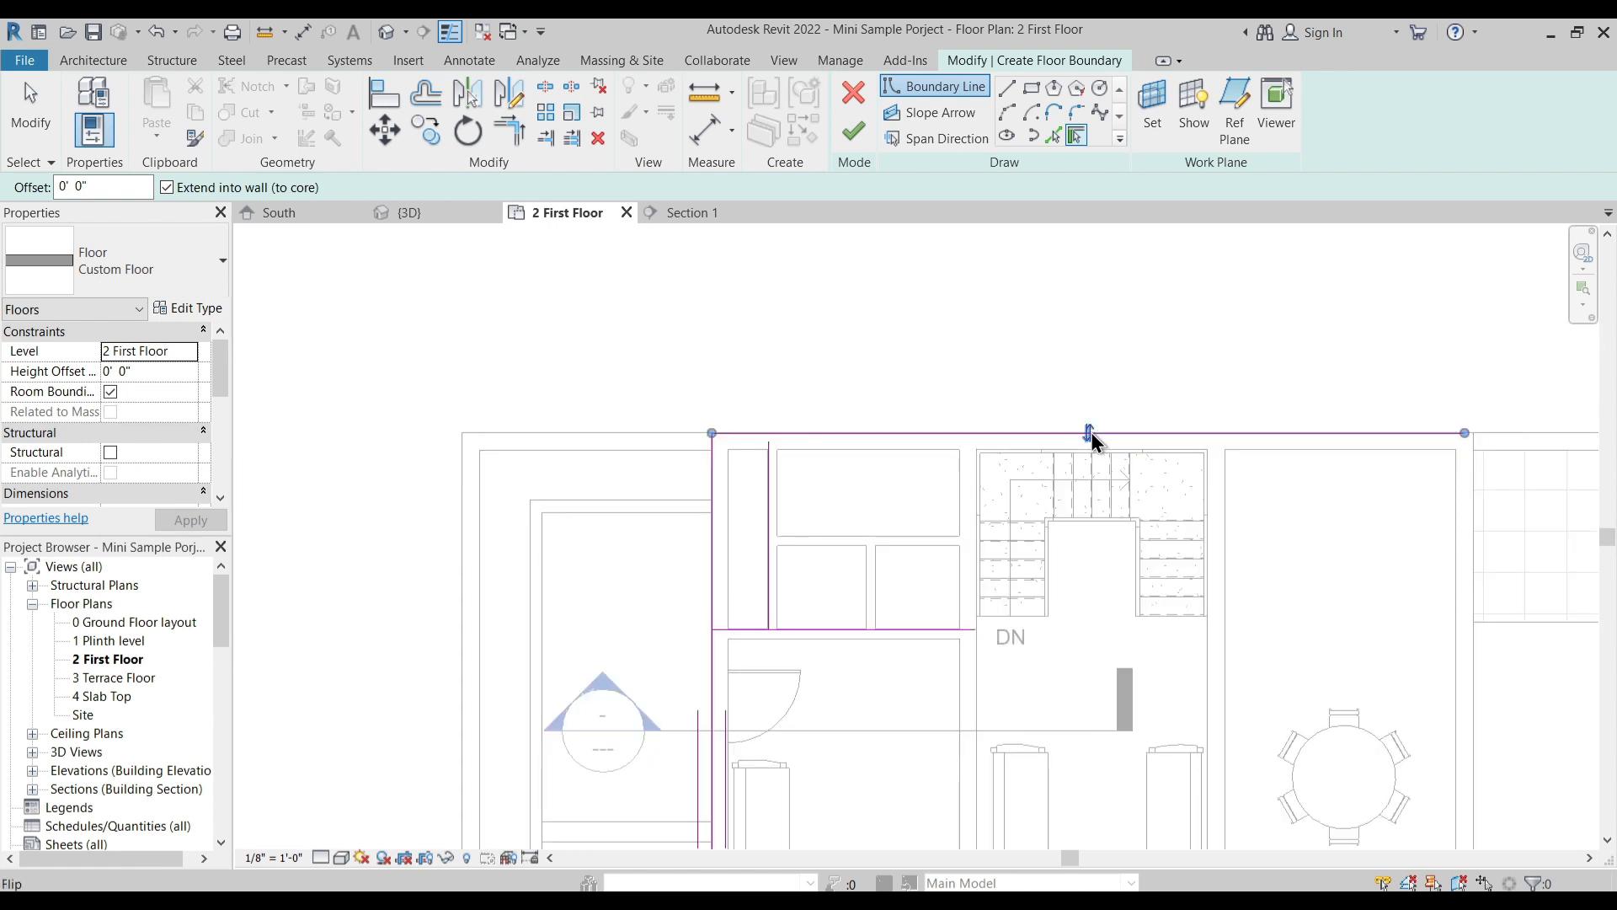
pyautogui.moveTo(1110, 482); pyautogui.dragTo(613, 381, button='middle')
# - Trim the entrance-side, shaft and rear boundary lines into connected corners around the narrow shaft
pyautogui.scroll(2, 1086, 332)
pyautogui.press('Escape')
pyautogui.moveTo(368, 421); pyautogui.dragTo(447, 402, button='middle')
pyautogui.press('t')
pyautogui.press('r')
pyautogui.click(418, 548)
pyautogui.click(434, 534)
pyautogui.click(441, 533)
pyautogui.click(466, 496)
pyautogui.click(470, 345)
pyautogui.click(490, 292)
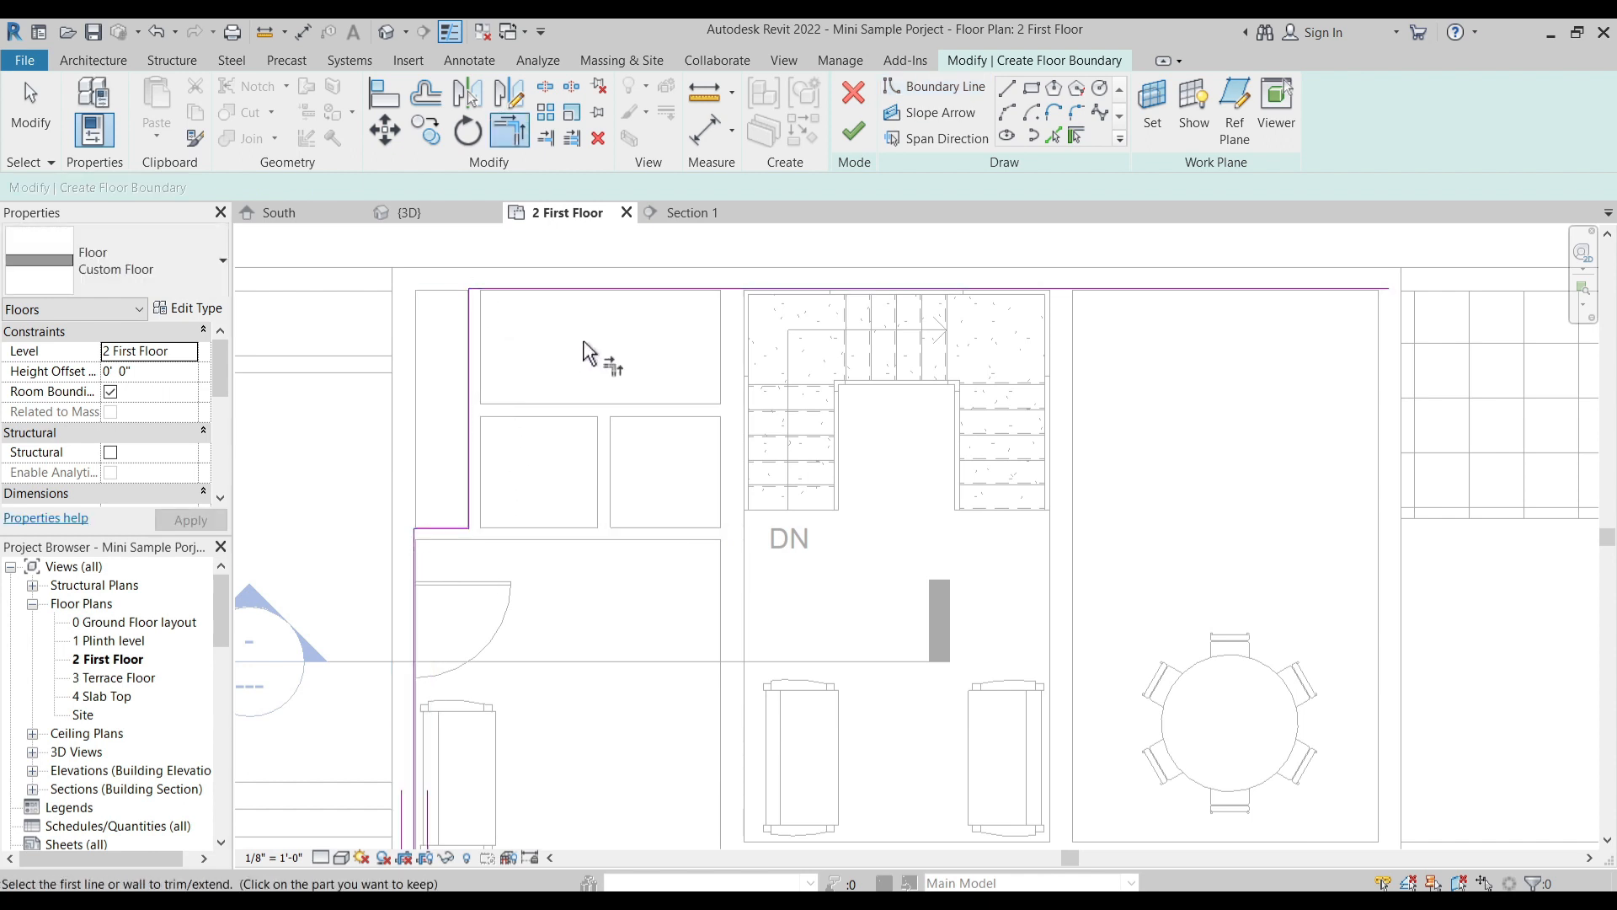
pyautogui.press('Escape')
# - Pick the walls on both sides of the staircase as floor boundary lines
pyautogui.scroll(1, 758, 362)
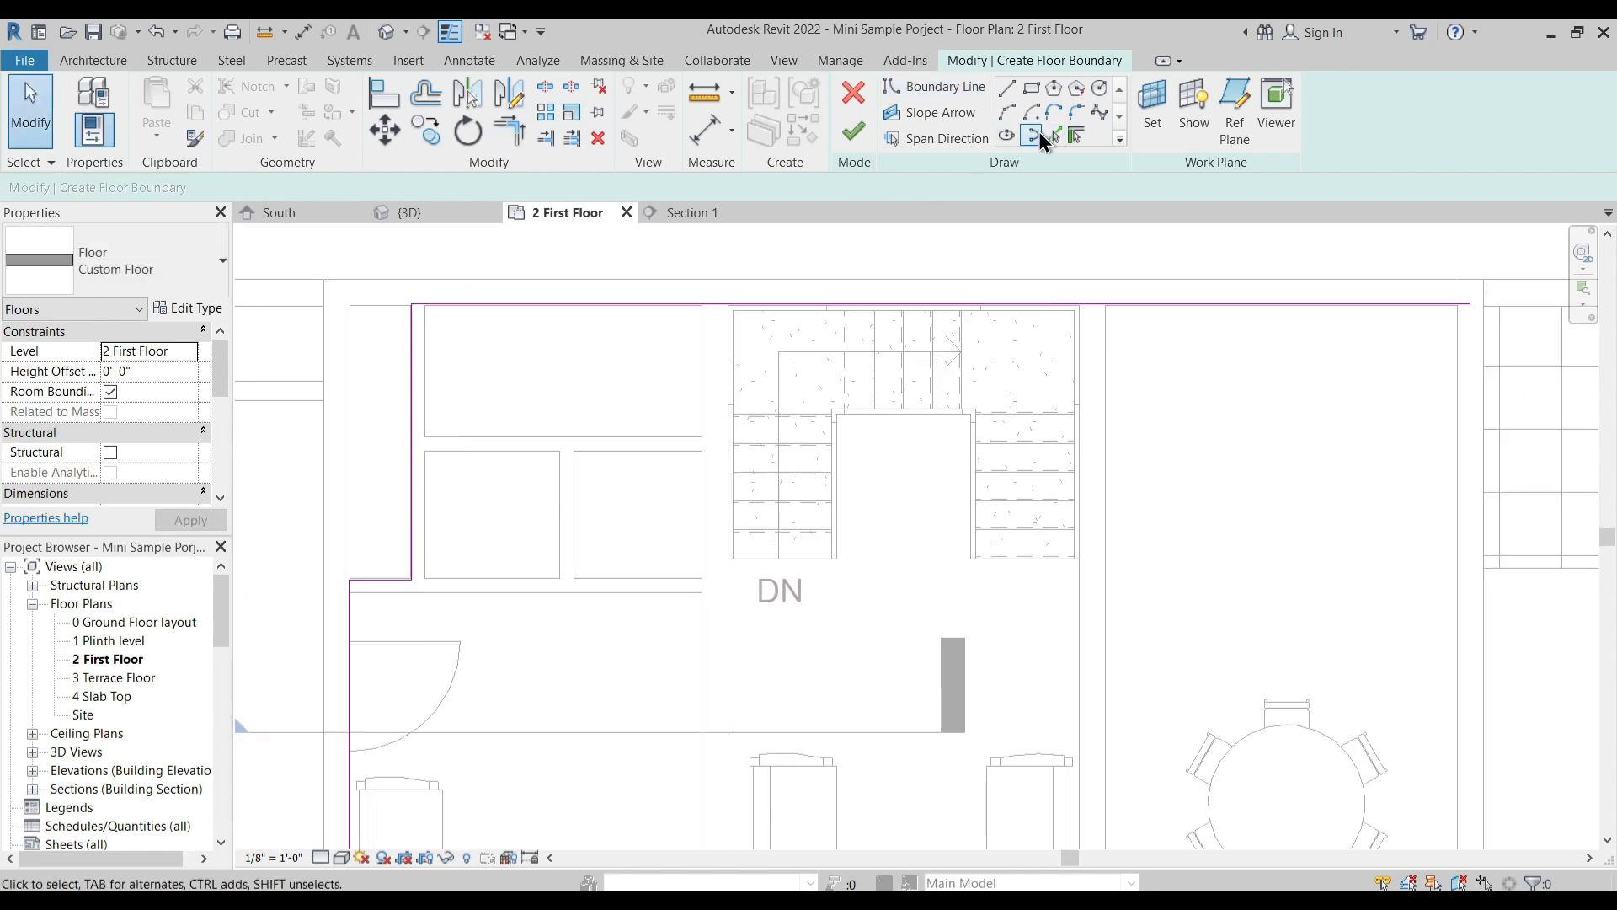
pyautogui.click(551, 91)
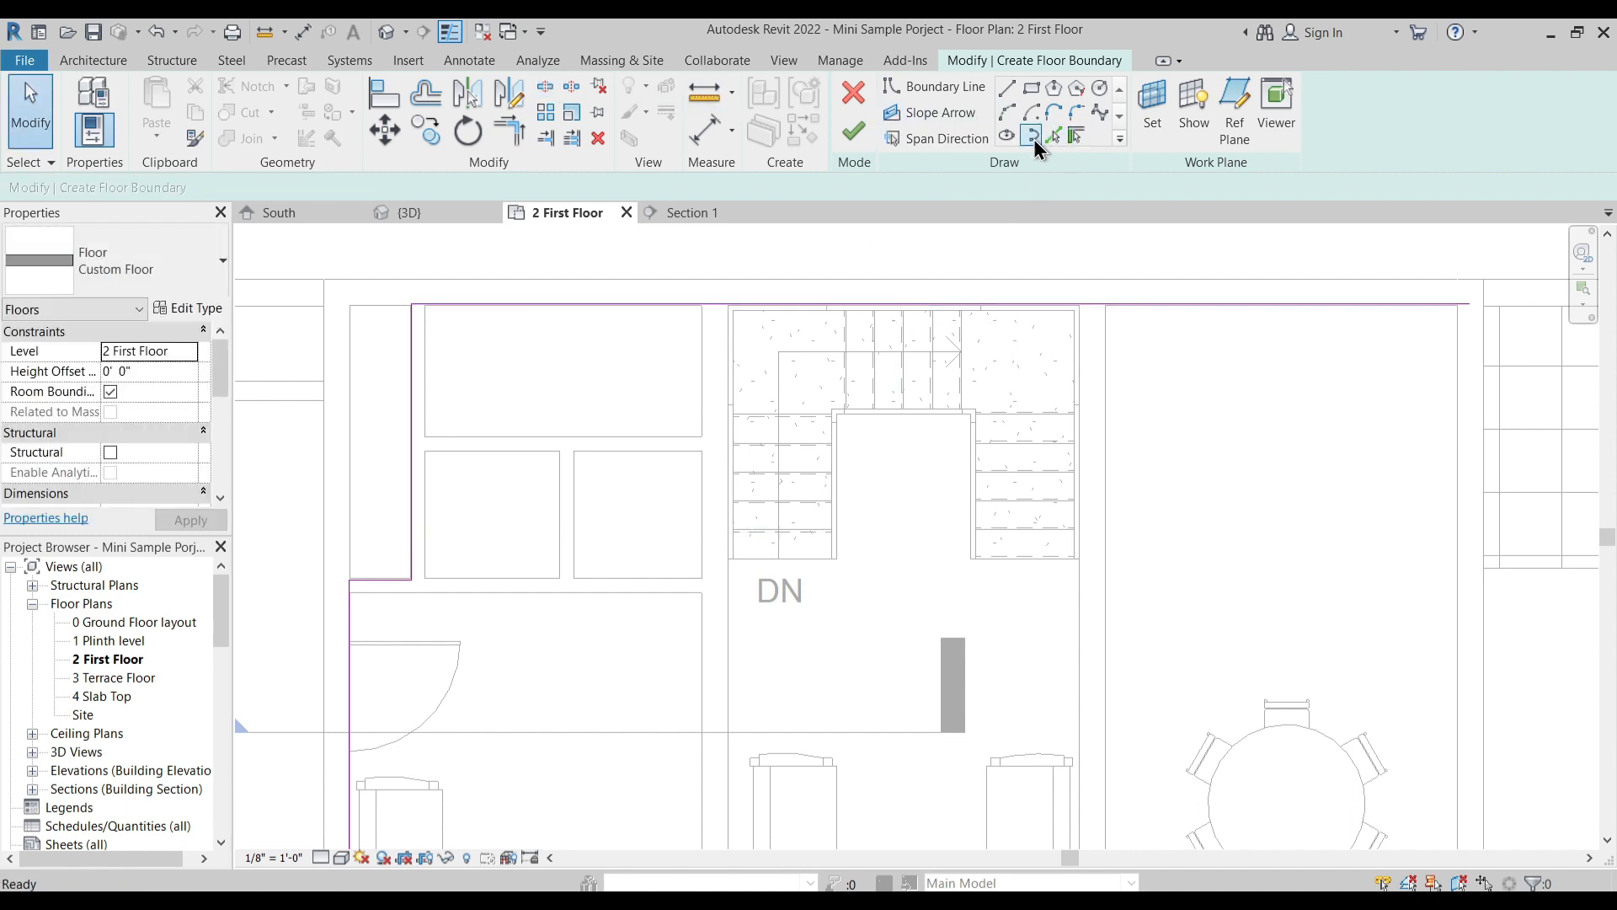
pyautogui.click(1077, 136)
pyautogui.scroll(2, 763, 285)
pyautogui.scroll(3, 766, 291)
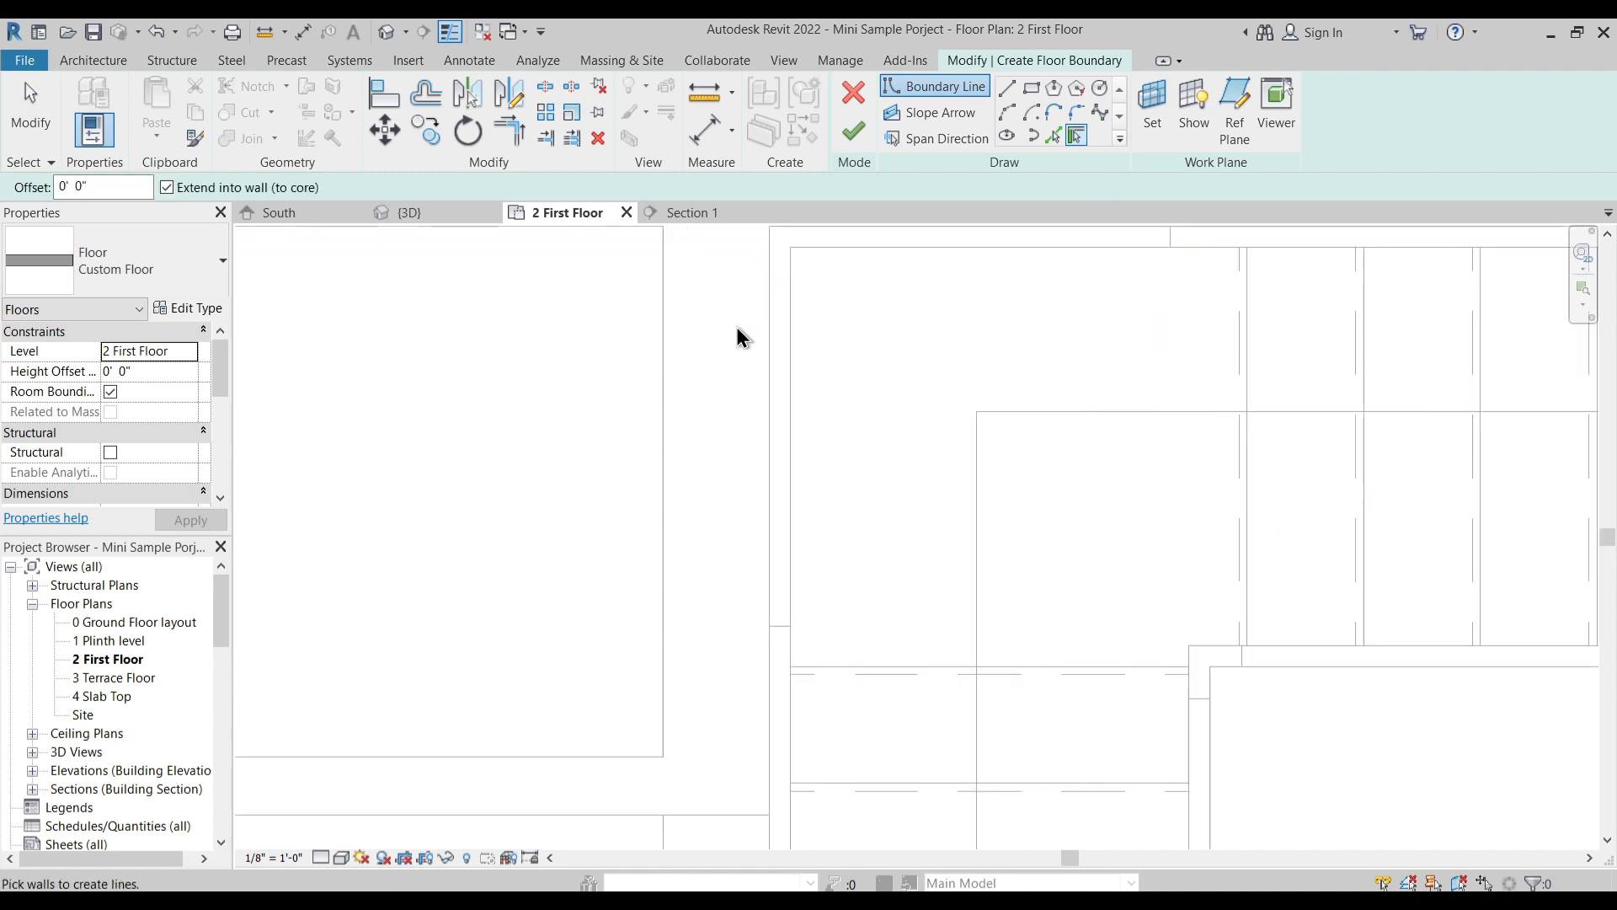
pyautogui.click(766, 343)
pyautogui.scroll(-3, 766, 342)
pyautogui.moveTo(685, 480); pyautogui.dragTo(721, 492, button='middle')
pyautogui.click(1387, 463)
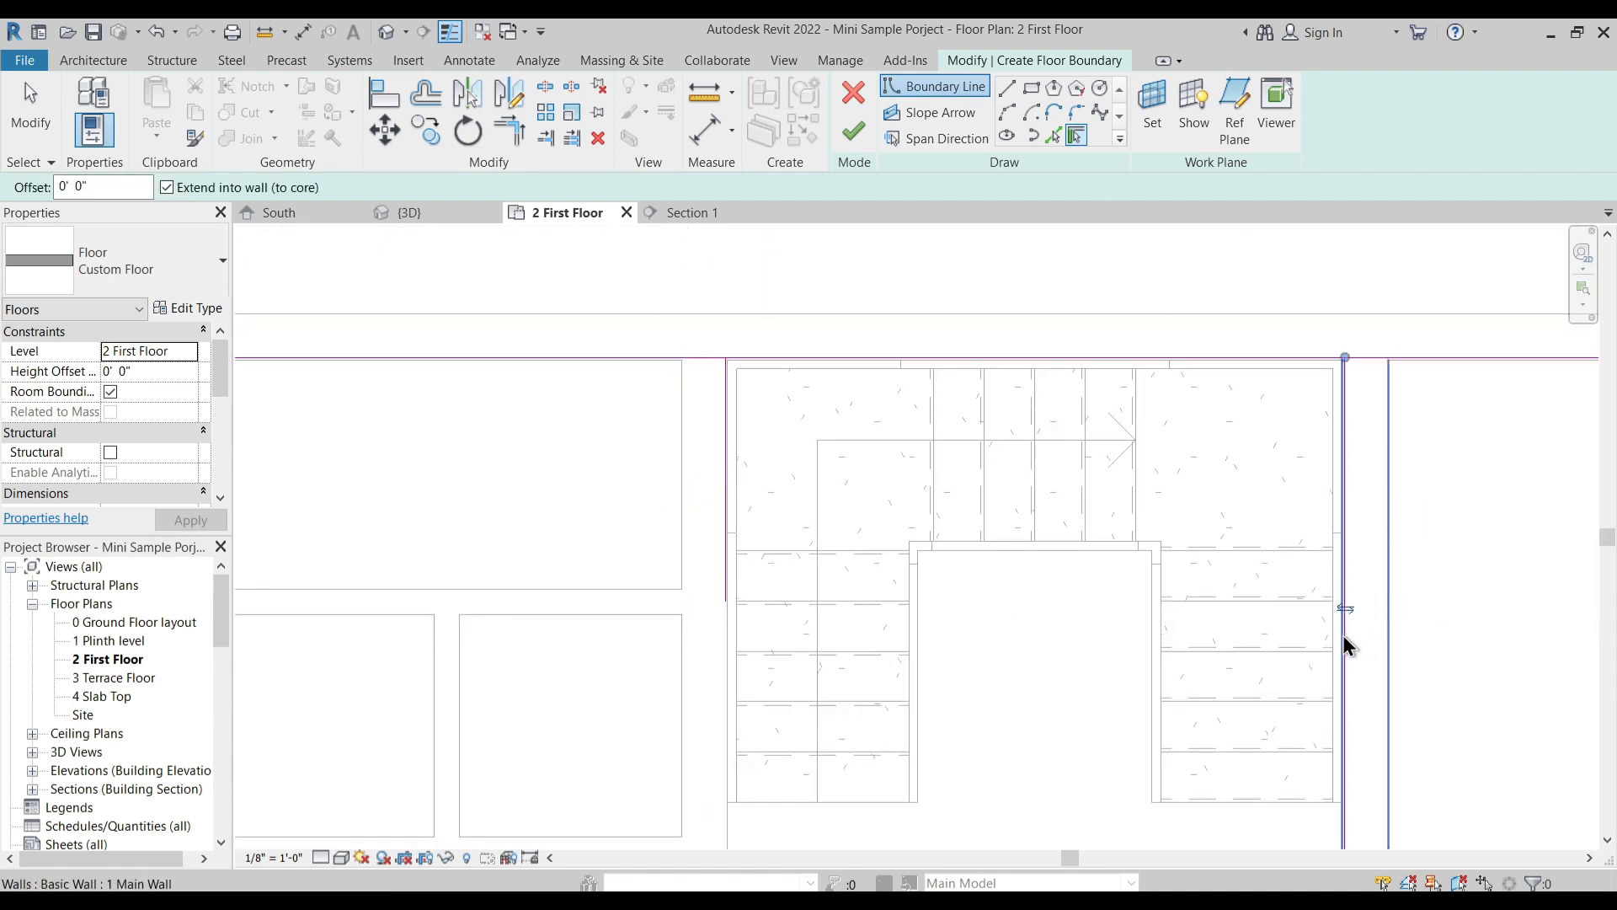
pyautogui.moveTo(1351, 640); pyautogui.dragTo(1197, 419, button='middle')
# - Pick the edge at the foot of the stair flights as a boundary line and trim it to both stair side lines
pyautogui.click(1053, 134)
pyautogui.click(712, 584)
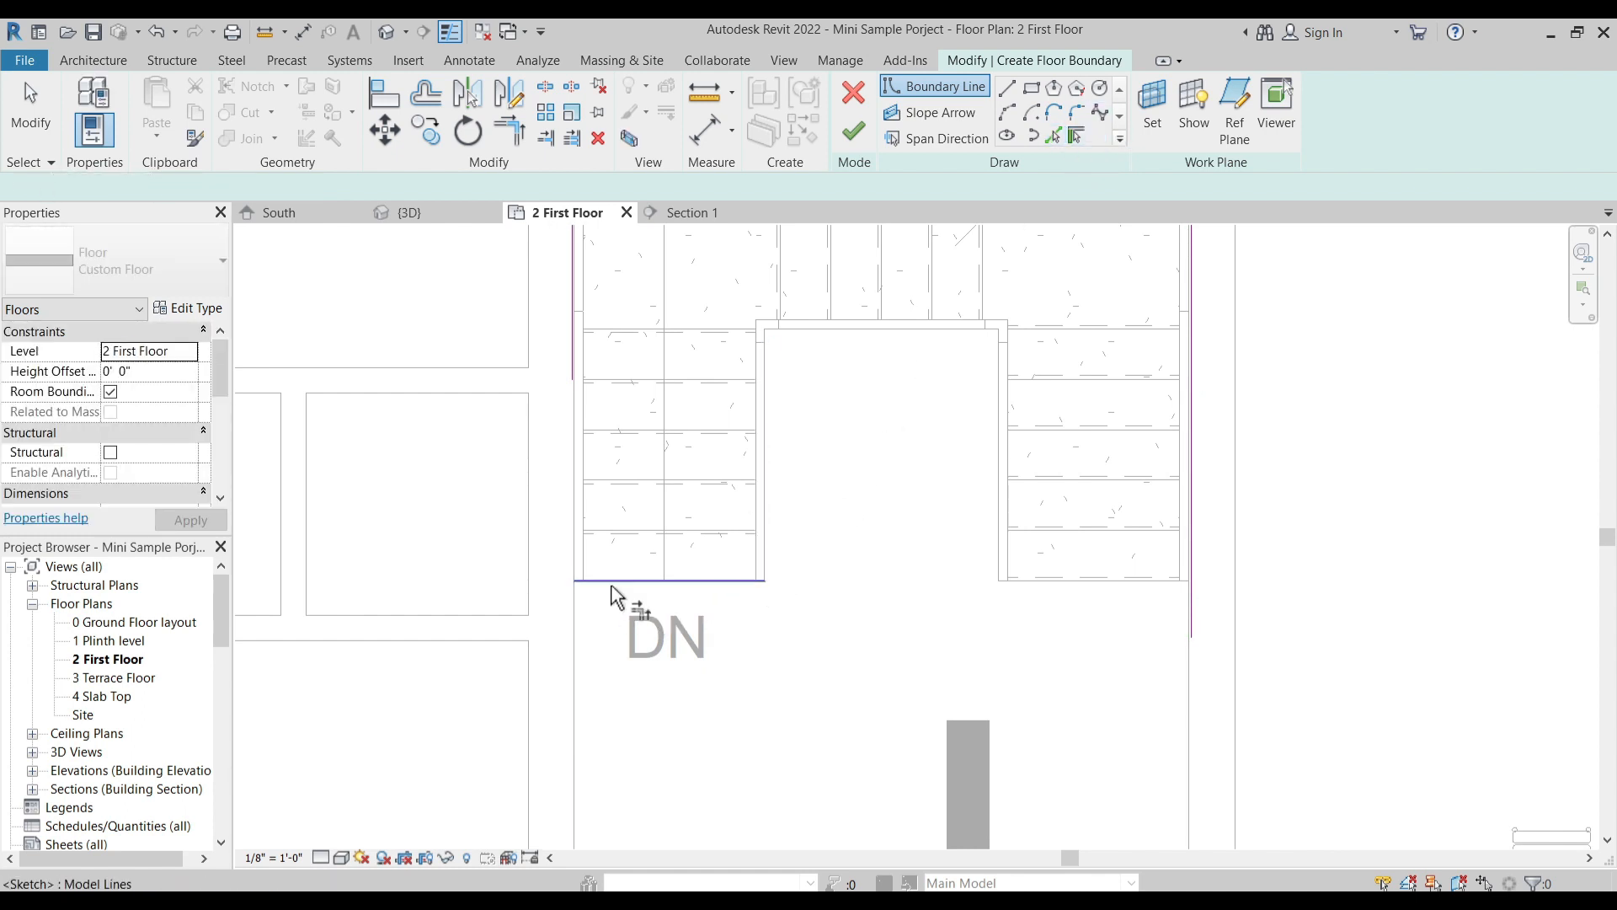
pyautogui.press('t')
pyautogui.press('r')
pyautogui.scroll(-1, 608, 472)
pyautogui.click(587, 371)
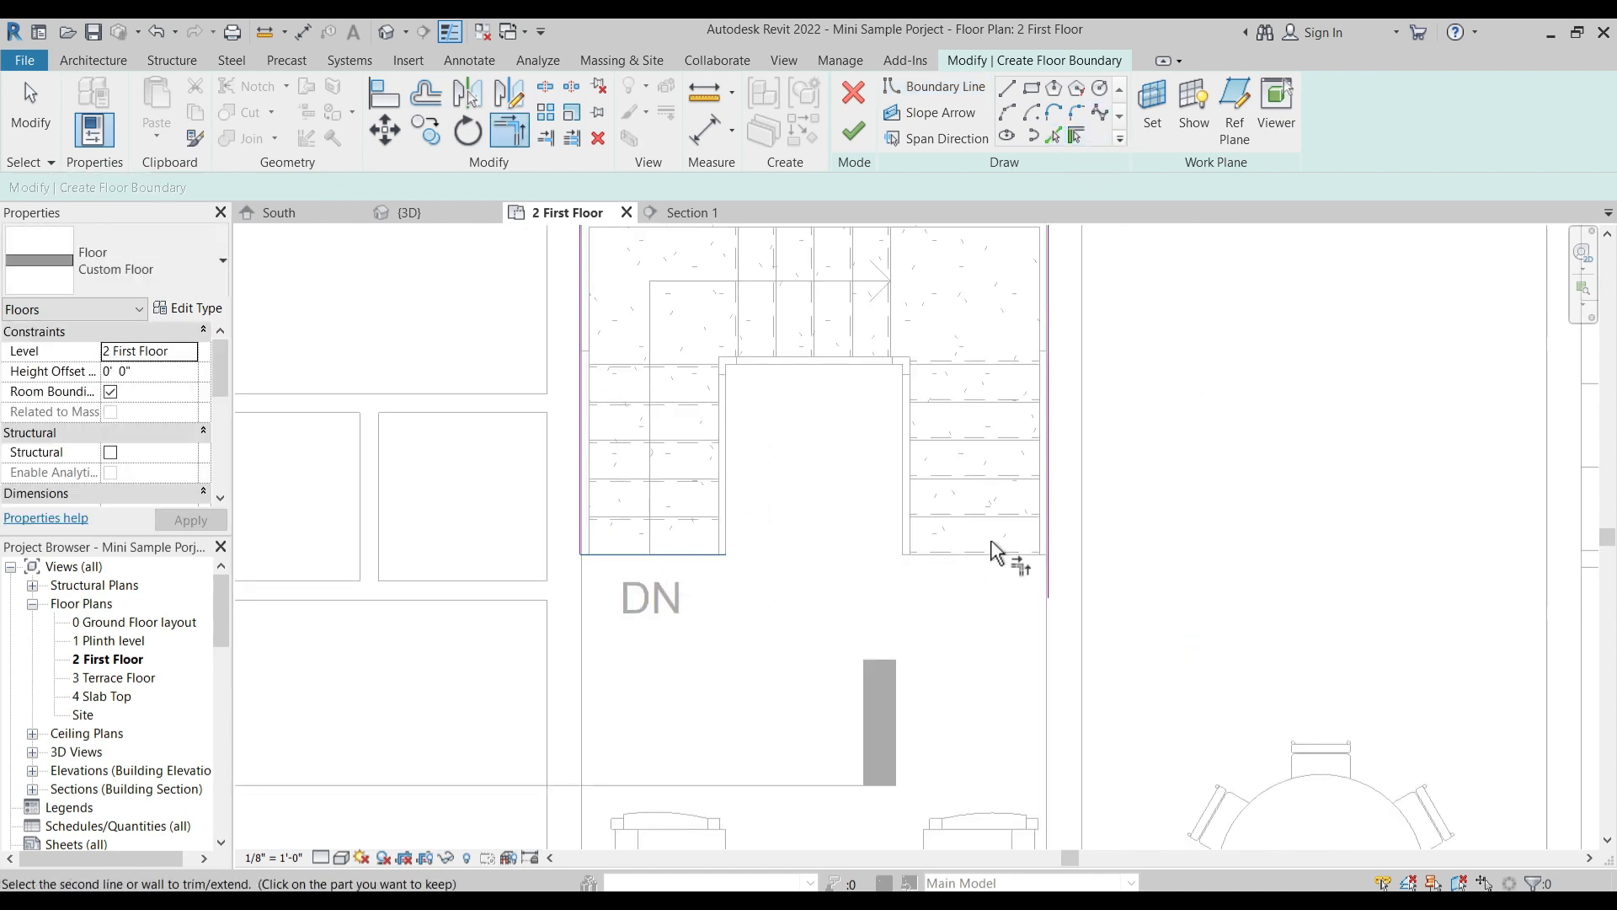
pyautogui.click(1050, 515)
# - Split the rear boundary line at the staircase and trim both parts to the stair side lines, leaving the stairwell open
pyautogui.scroll(-2, 858, 552)
pyautogui.scroll(2, 981, 373)
pyautogui.press('Escape')
pyautogui.press('t')
pyautogui.press('r')
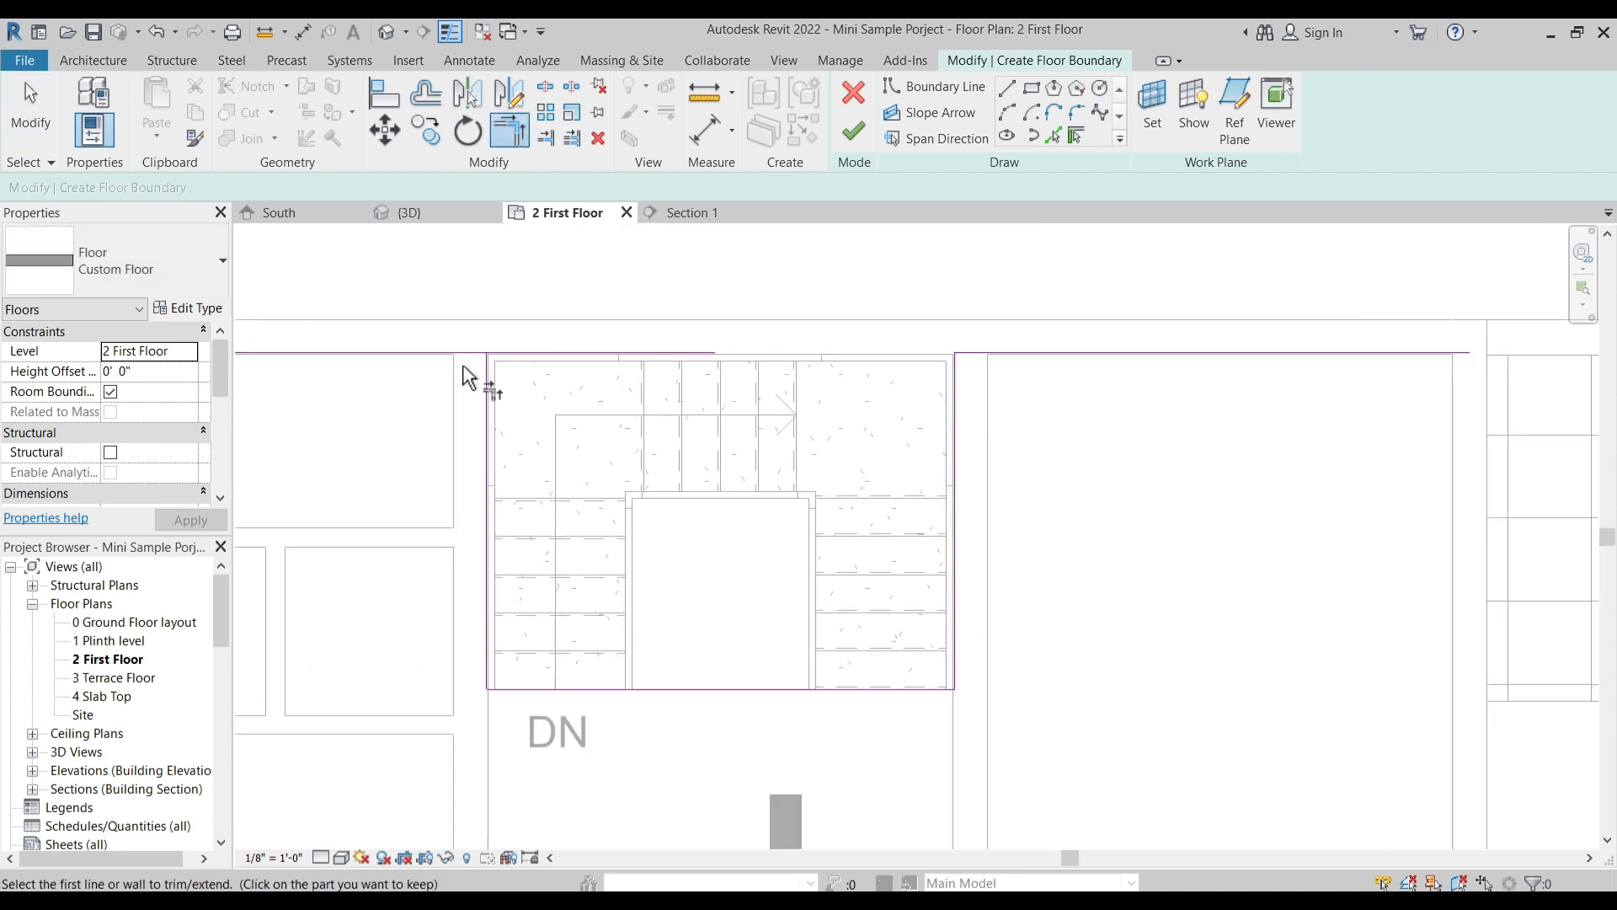
pyautogui.scroll(-3, 812, 381)
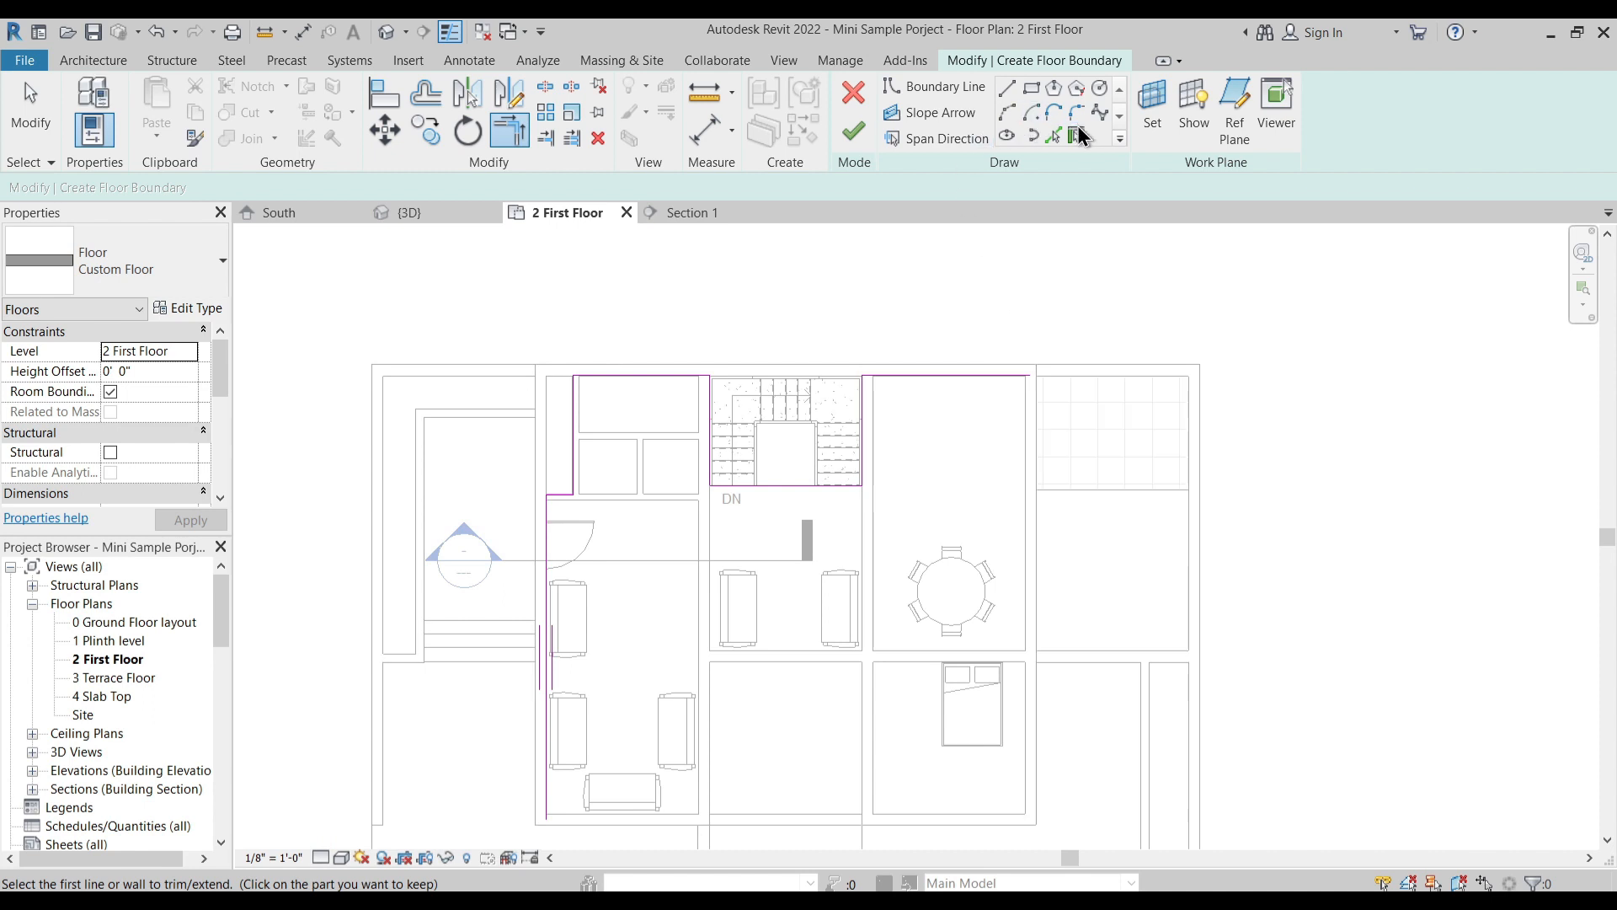
pyautogui.click(1077, 134)
pyautogui.scroll(5, 1027, 413)
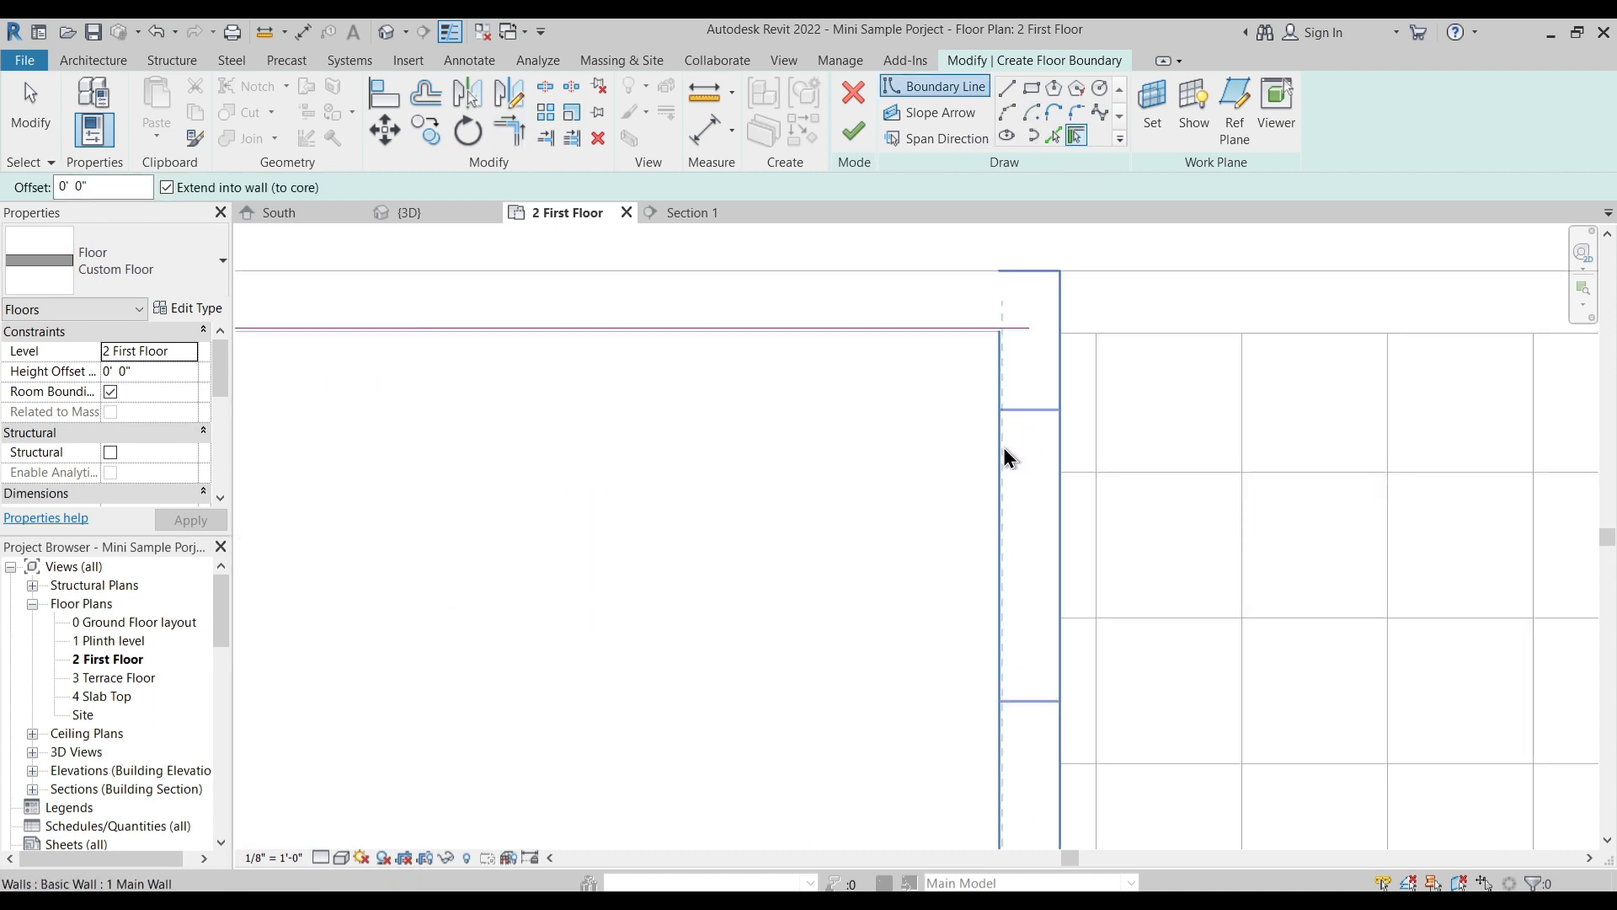
pyautogui.click(1060, 433)
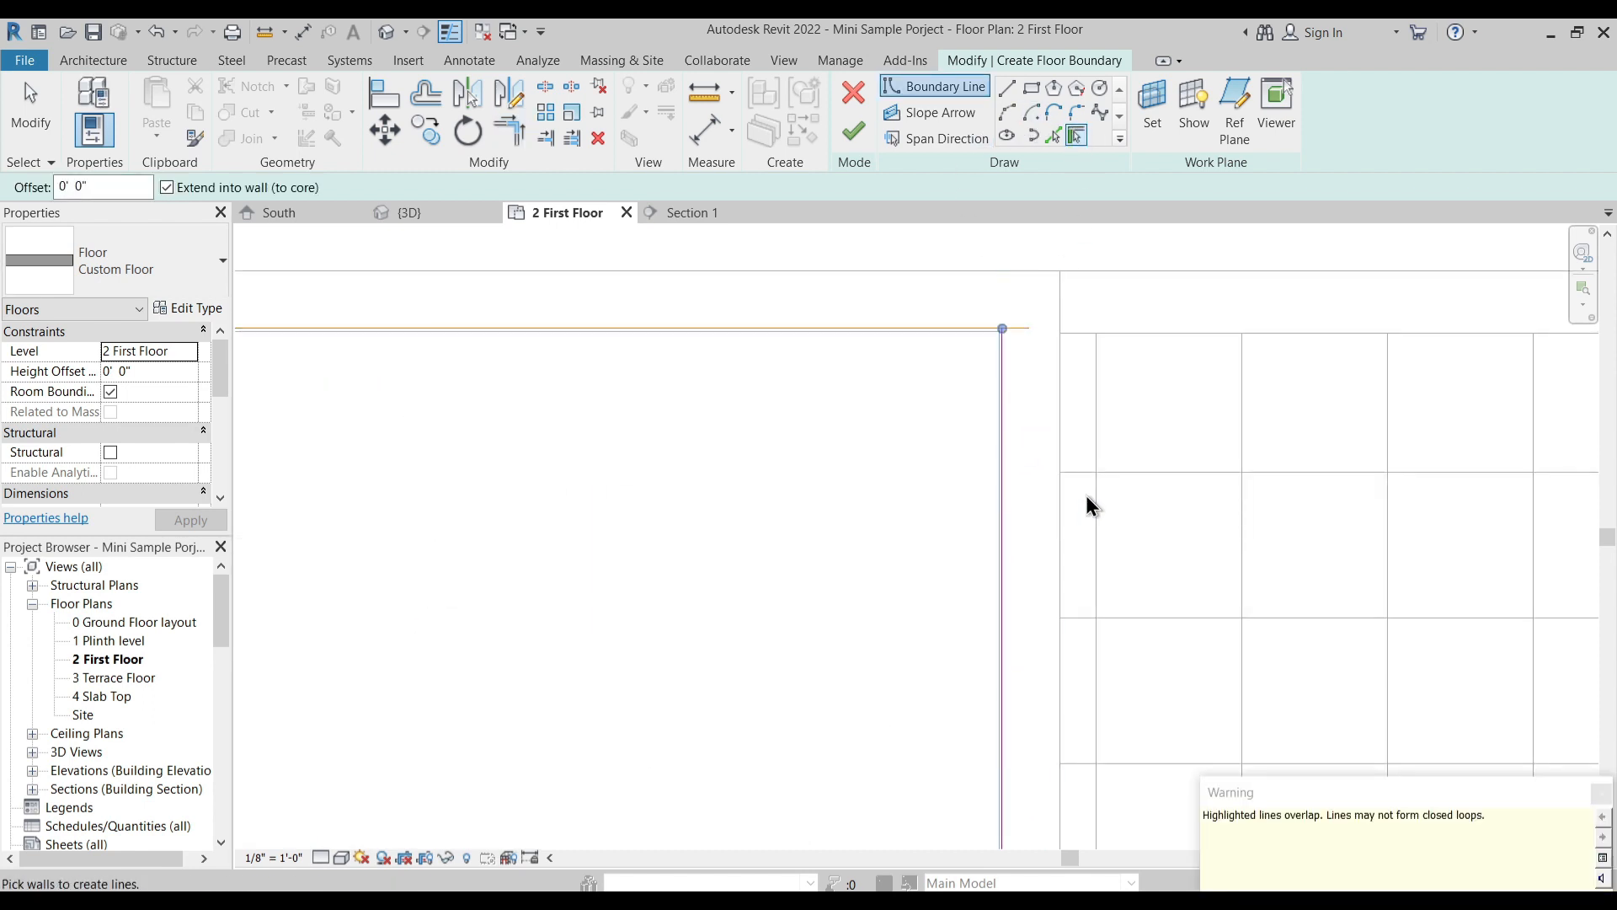
pyautogui.press('Escape')
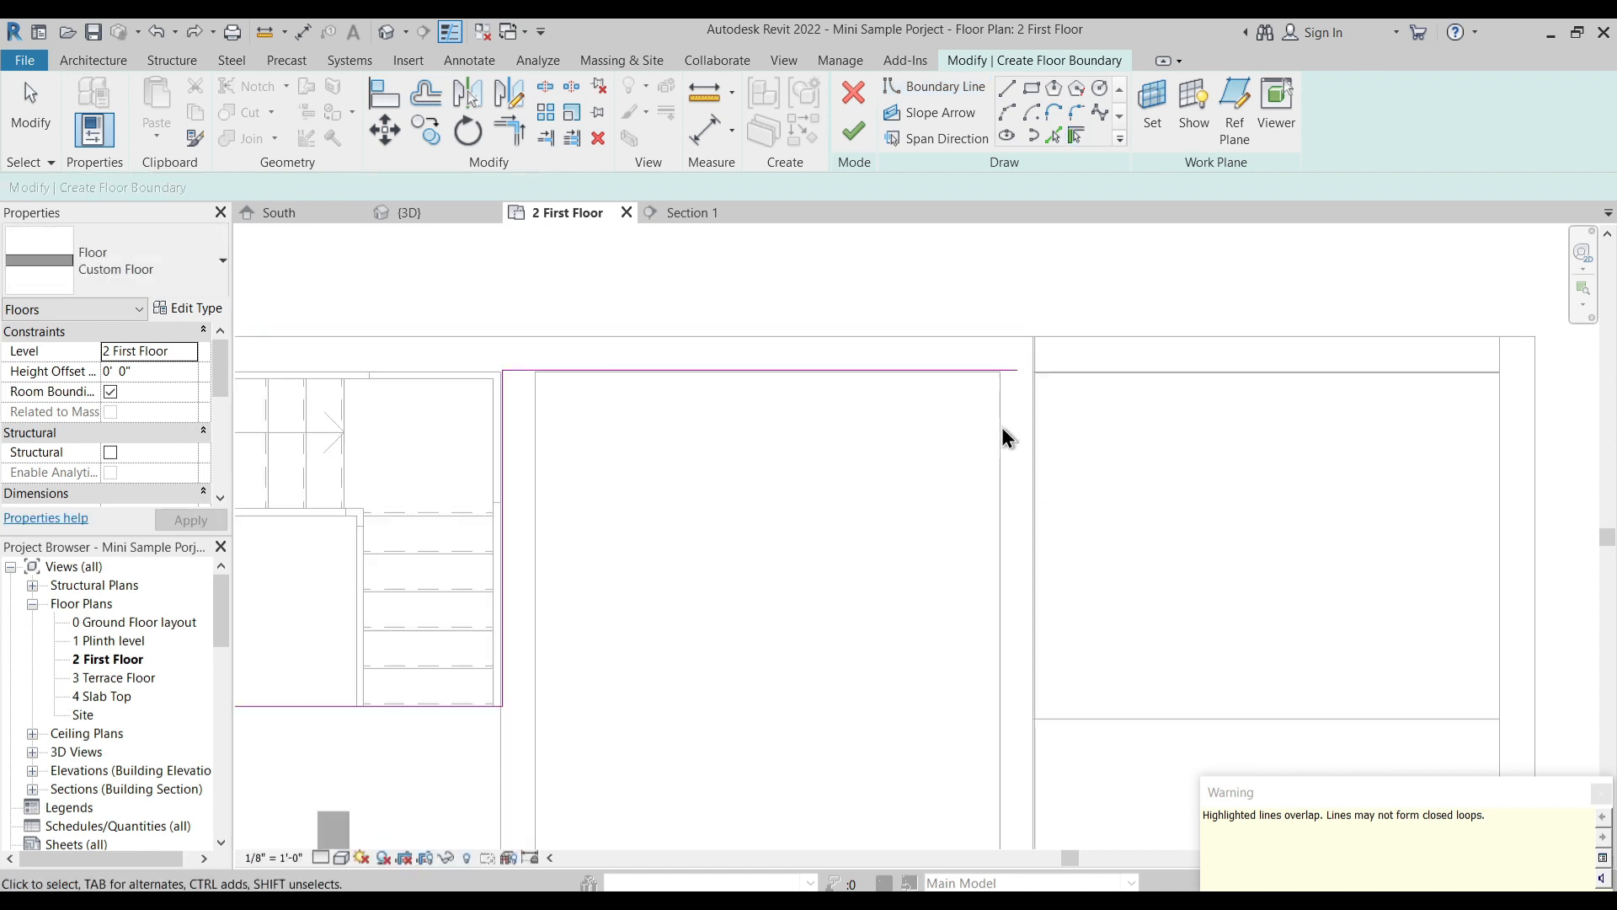
pyautogui.scroll(-3, 994, 506)
pyautogui.scroll(-2, 994, 534)
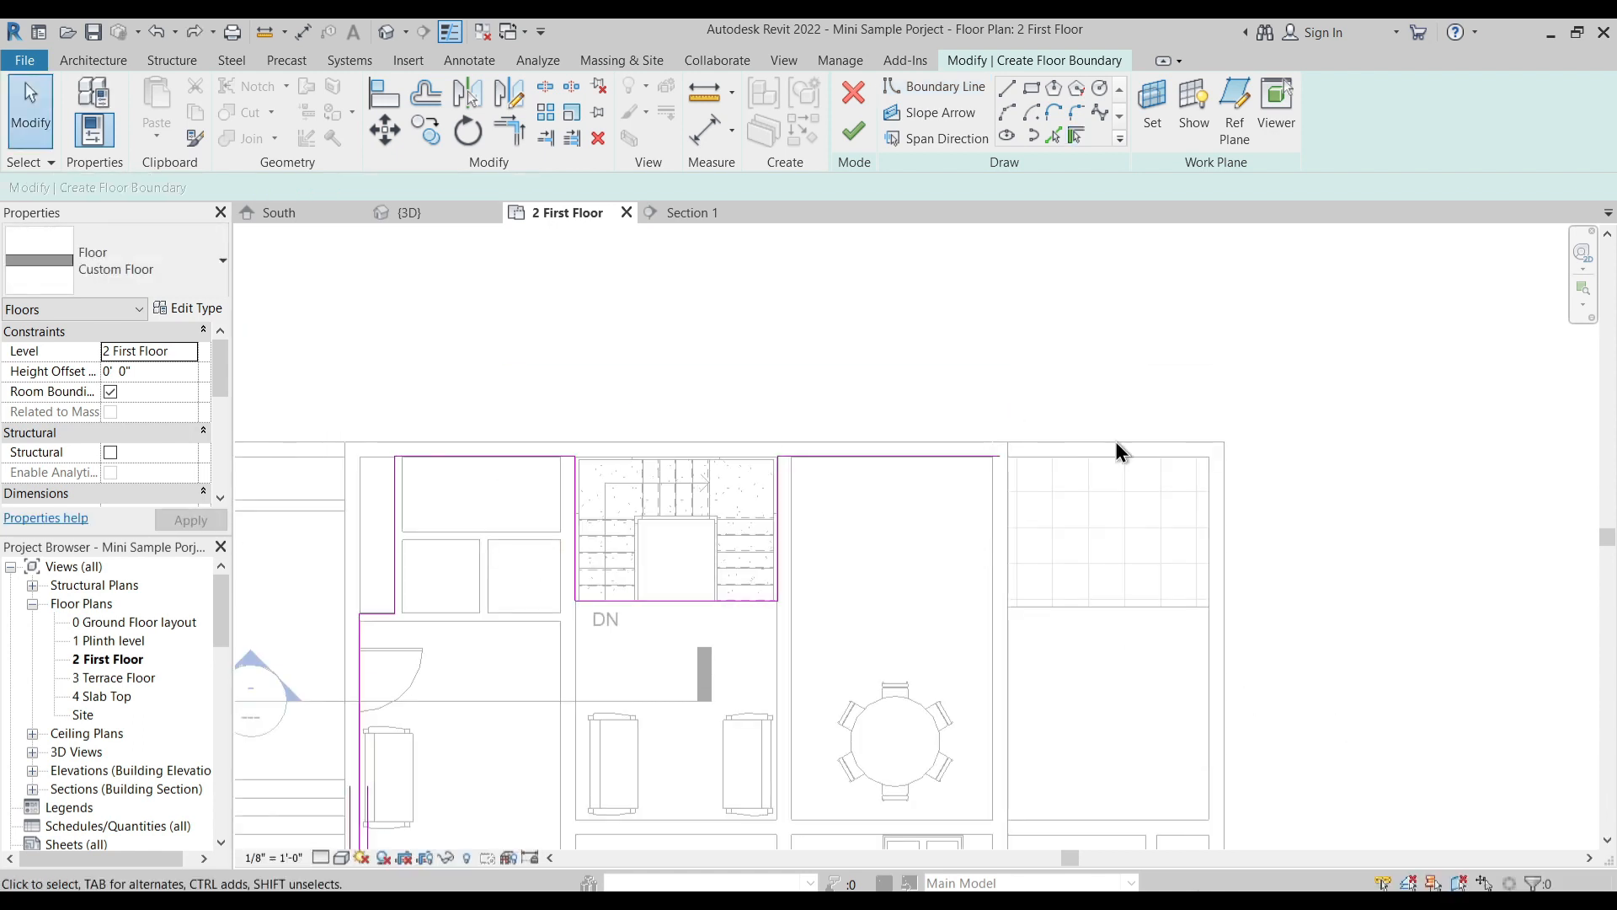
# - Pick the exterior wall beside the dining area and bedroom as a boundary line and flip it to the wall's outer face
pyautogui.click(1079, 137)
pyautogui.scroll(4, 993, 548)
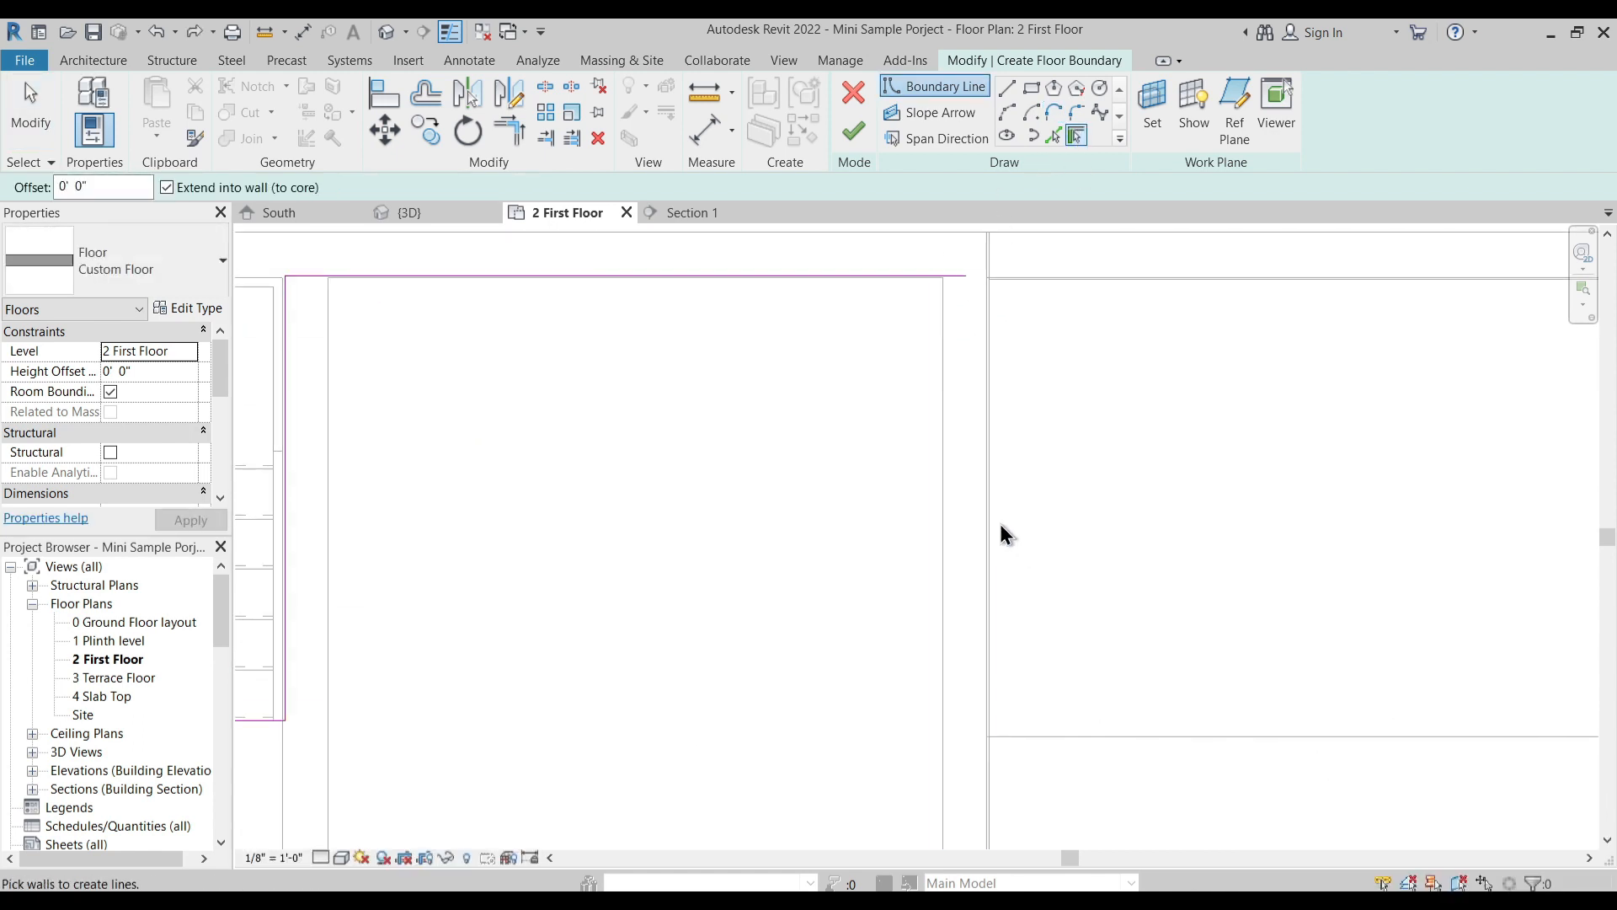
pyautogui.click(988, 499)
pyautogui.scroll(-4, 953, 468)
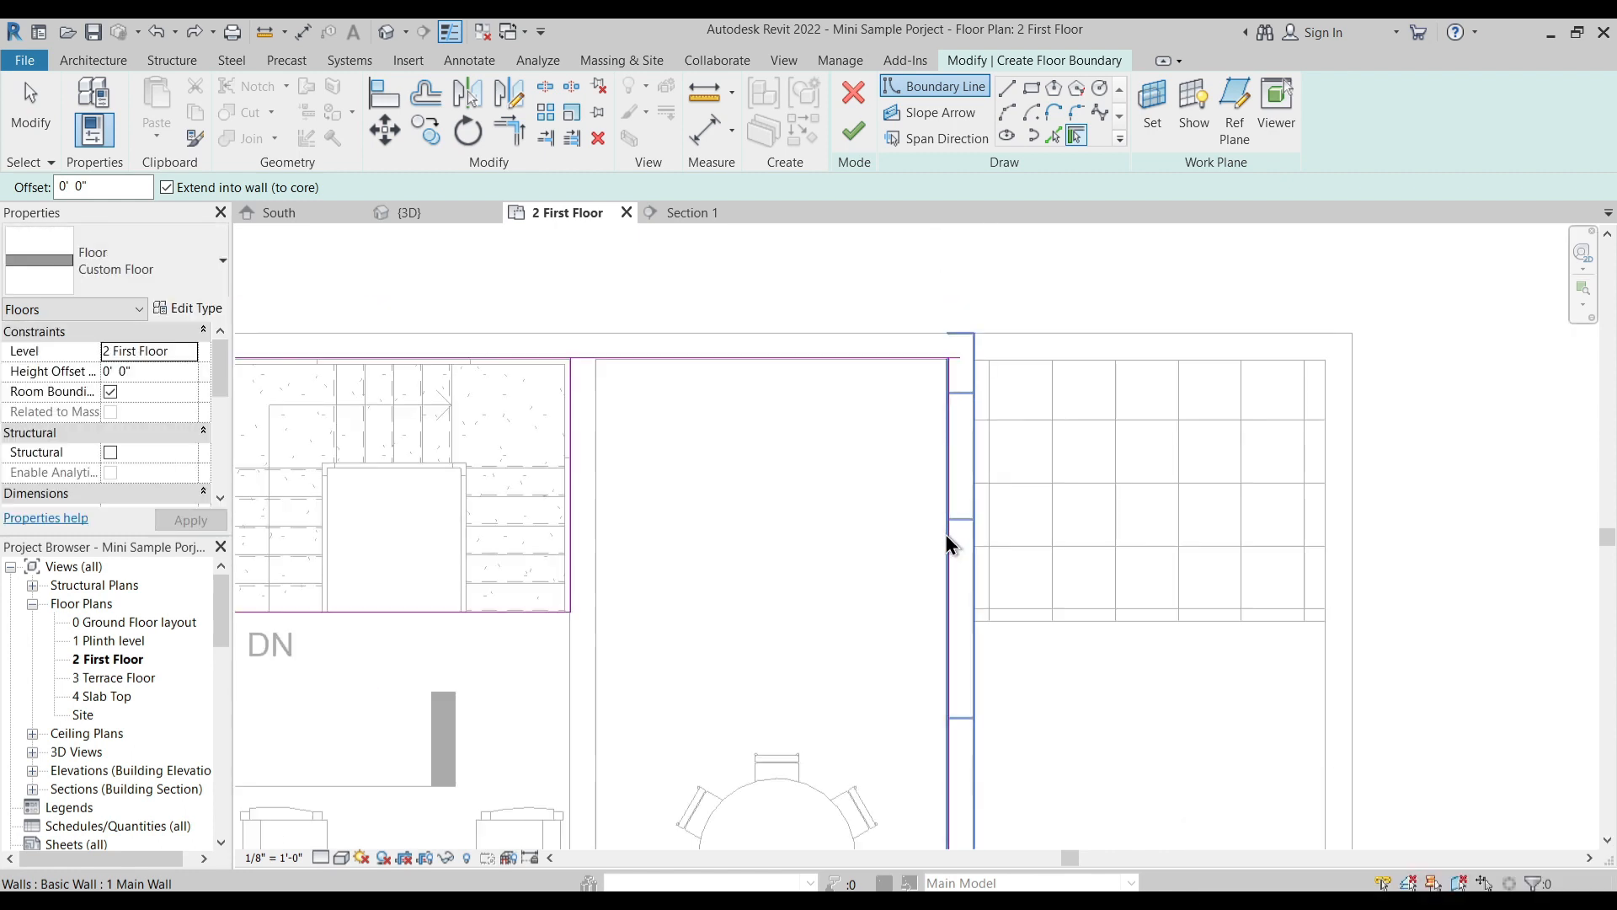
pyautogui.press('Escape')
pyautogui.press('Escape')
pyautogui.click(961, 703)
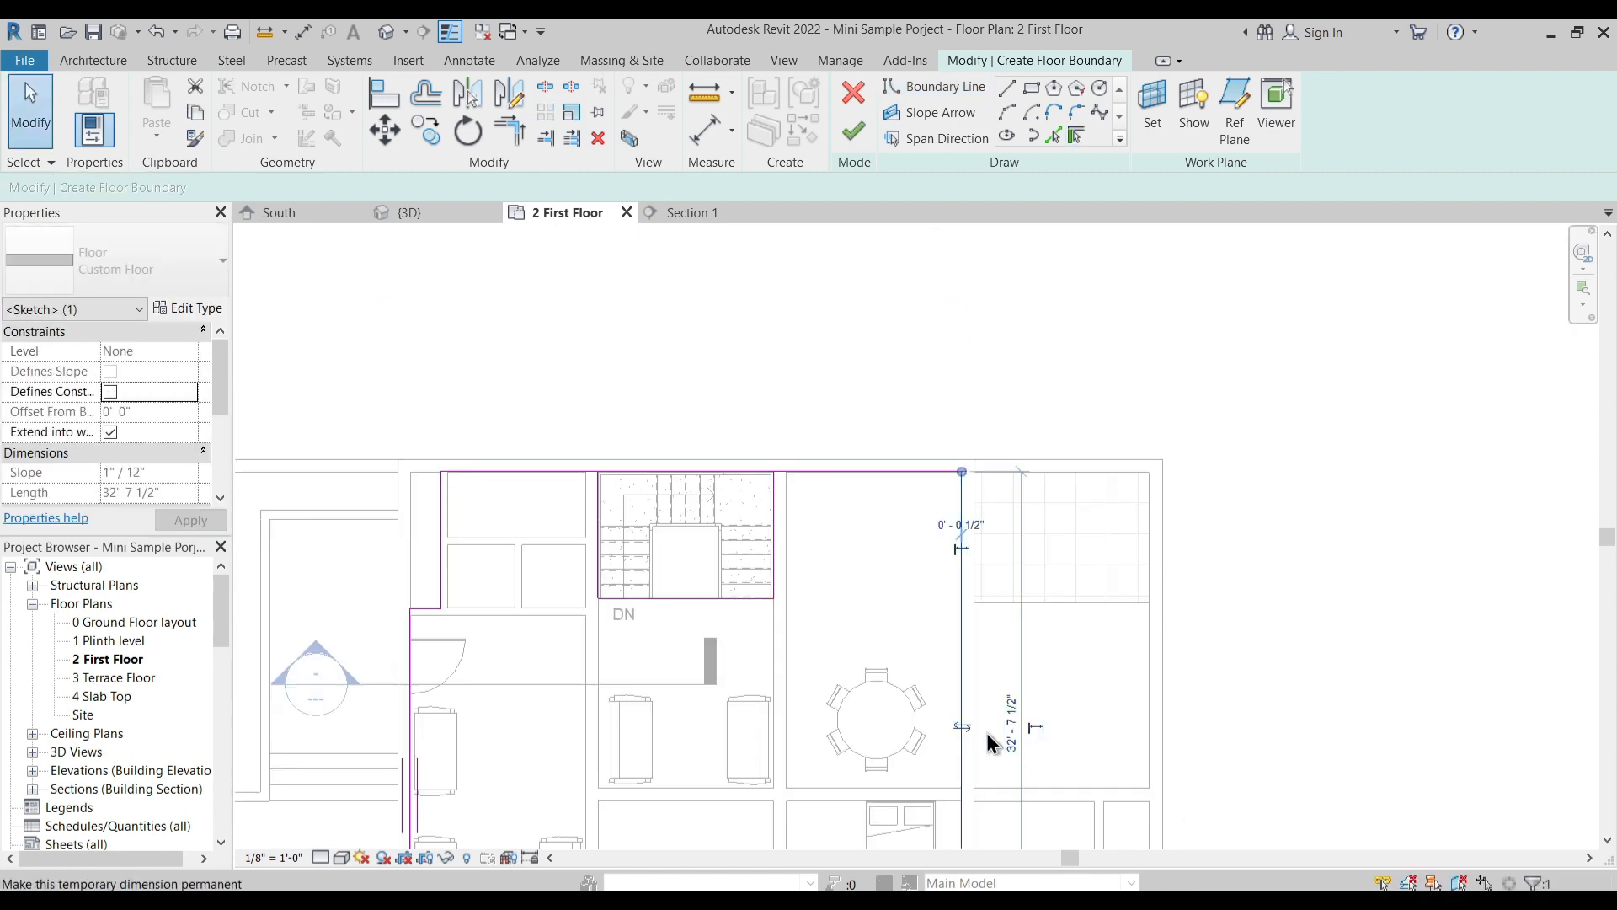
pyautogui.moveTo(848, 656); pyautogui.dragTo(972, 342, button='middle')
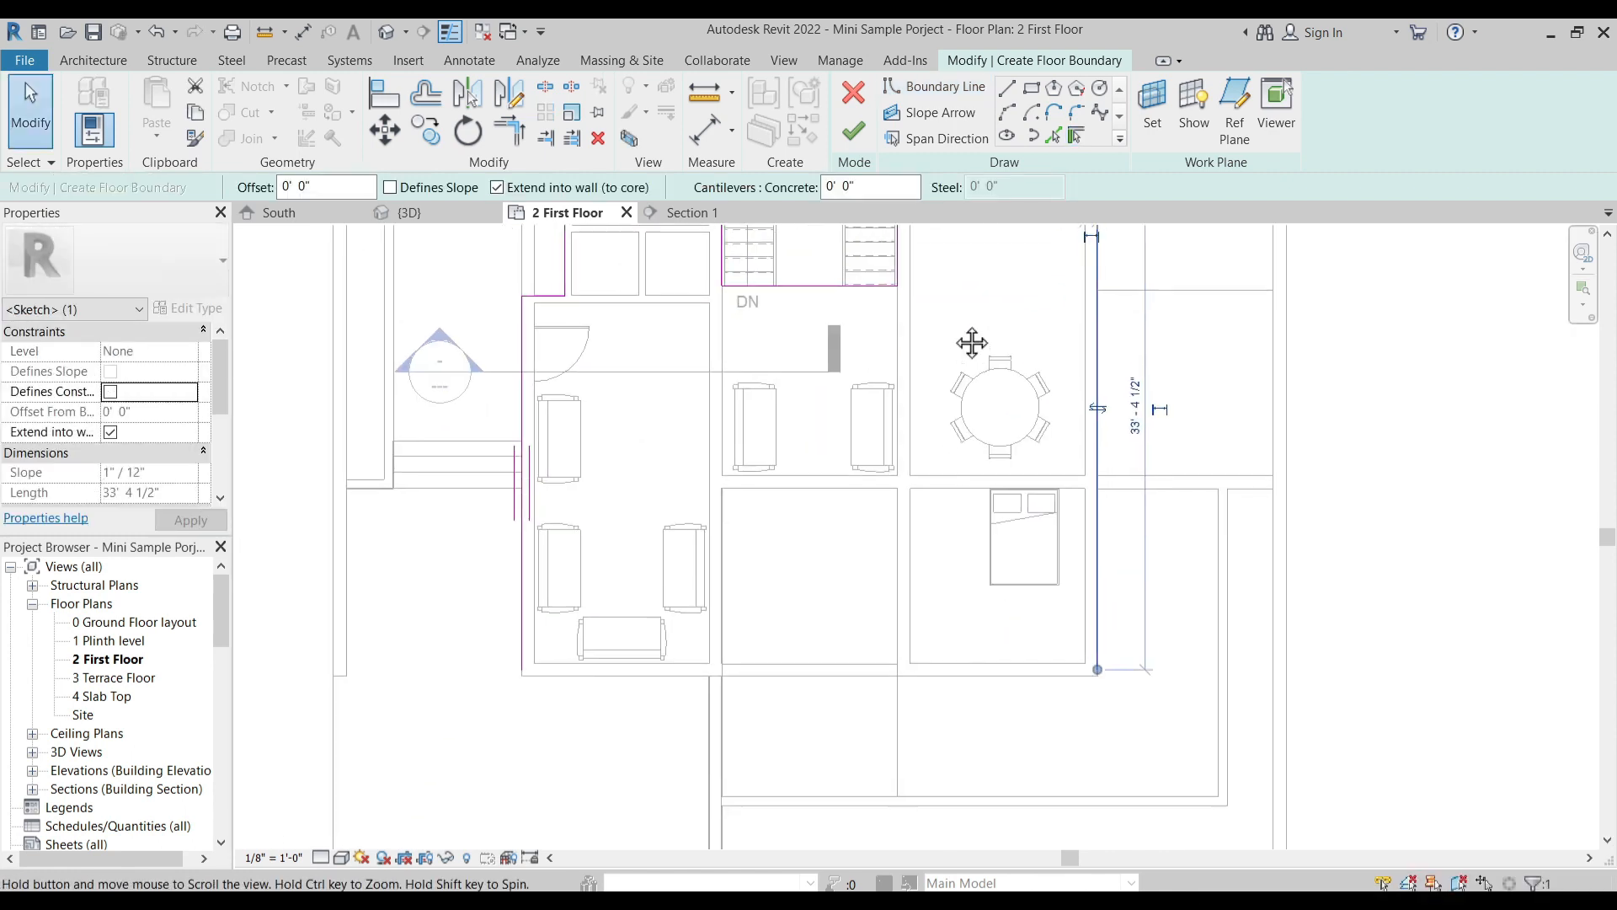
# - Pick the front edge of the bedroom wall and the bedroom's side wall edge as floor boundary lines
pyautogui.click(1069, 135)
pyautogui.scroll(4, 913, 665)
pyautogui.click(968, 694)
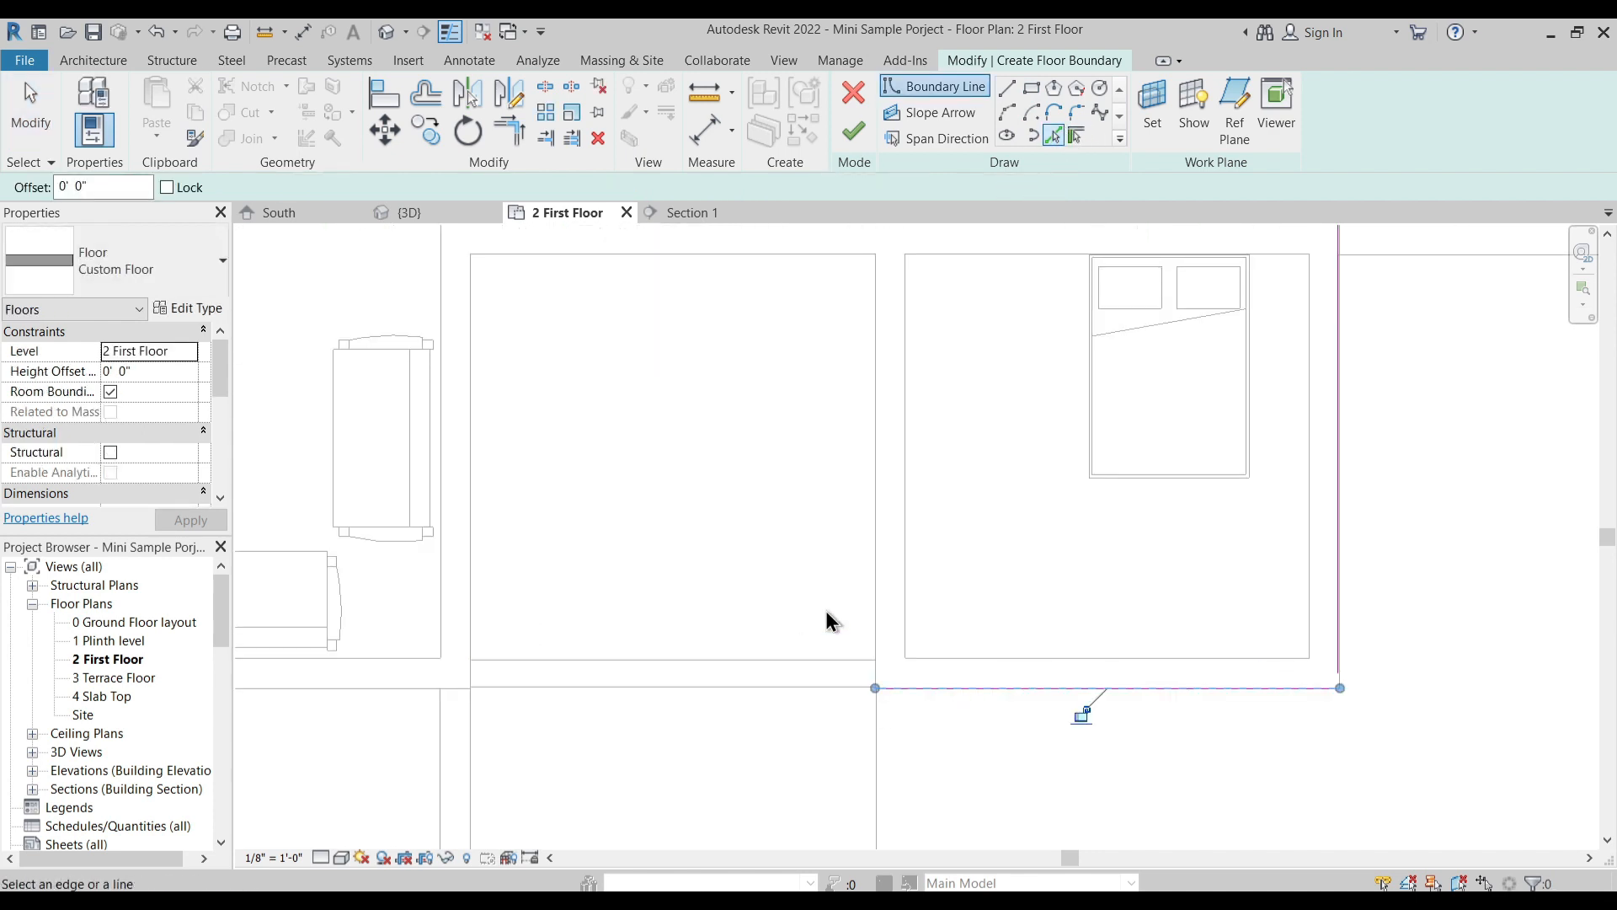
pyautogui.scroll(2, 841, 581)
pyautogui.click(883, 584)
pyautogui.scroll(-3, 899, 524)
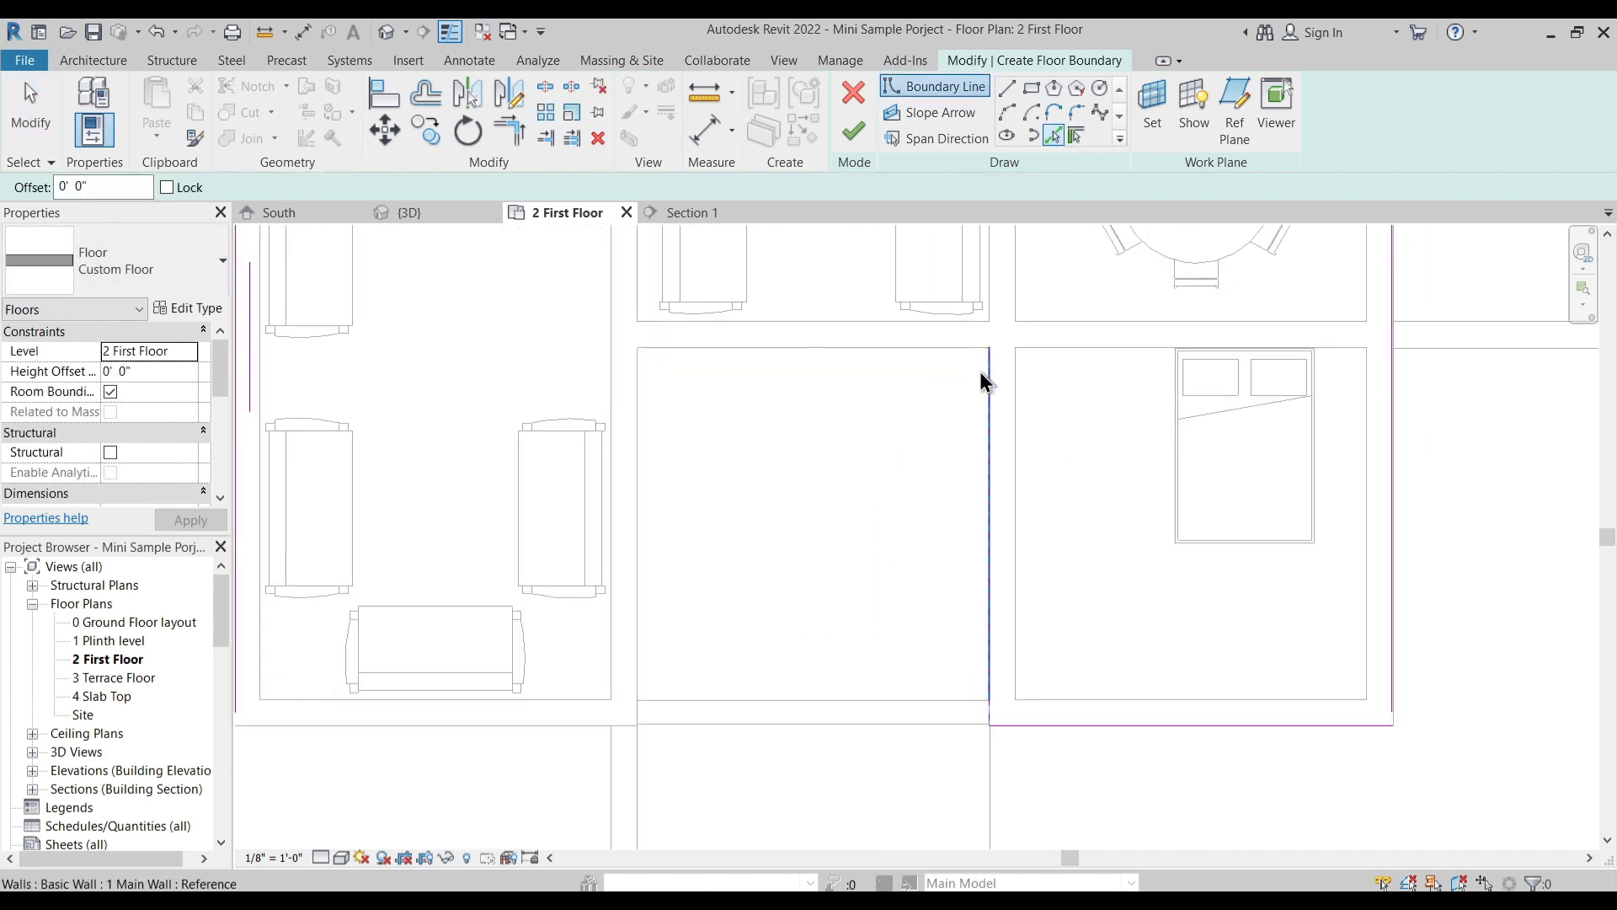
# - Pick the edge of the wall behind the open court and the living room's side wall edge as floor boundary lines
pyautogui.scroll(5, 960, 347)
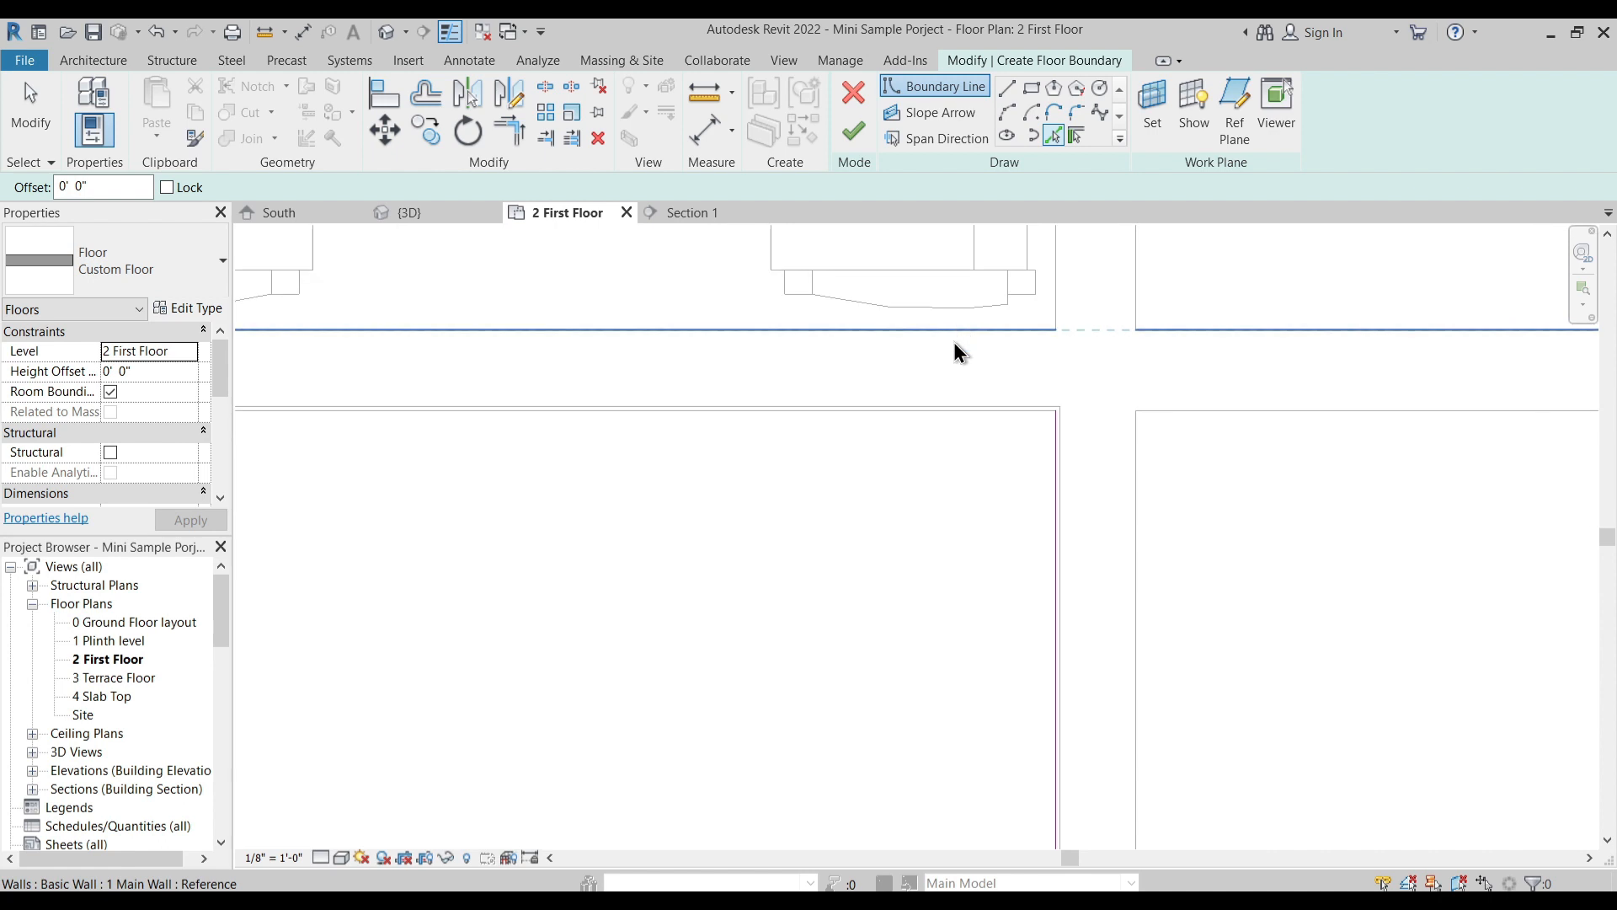
pyautogui.scroll(1, 937, 436)
pyautogui.scroll(-2, 936, 438)
pyautogui.click(941, 427)
pyautogui.scroll(-2, 982, 436)
pyautogui.moveTo(591, 550); pyautogui.dragTo(1023, 460, button='middle')
pyautogui.scroll(3, 653, 358)
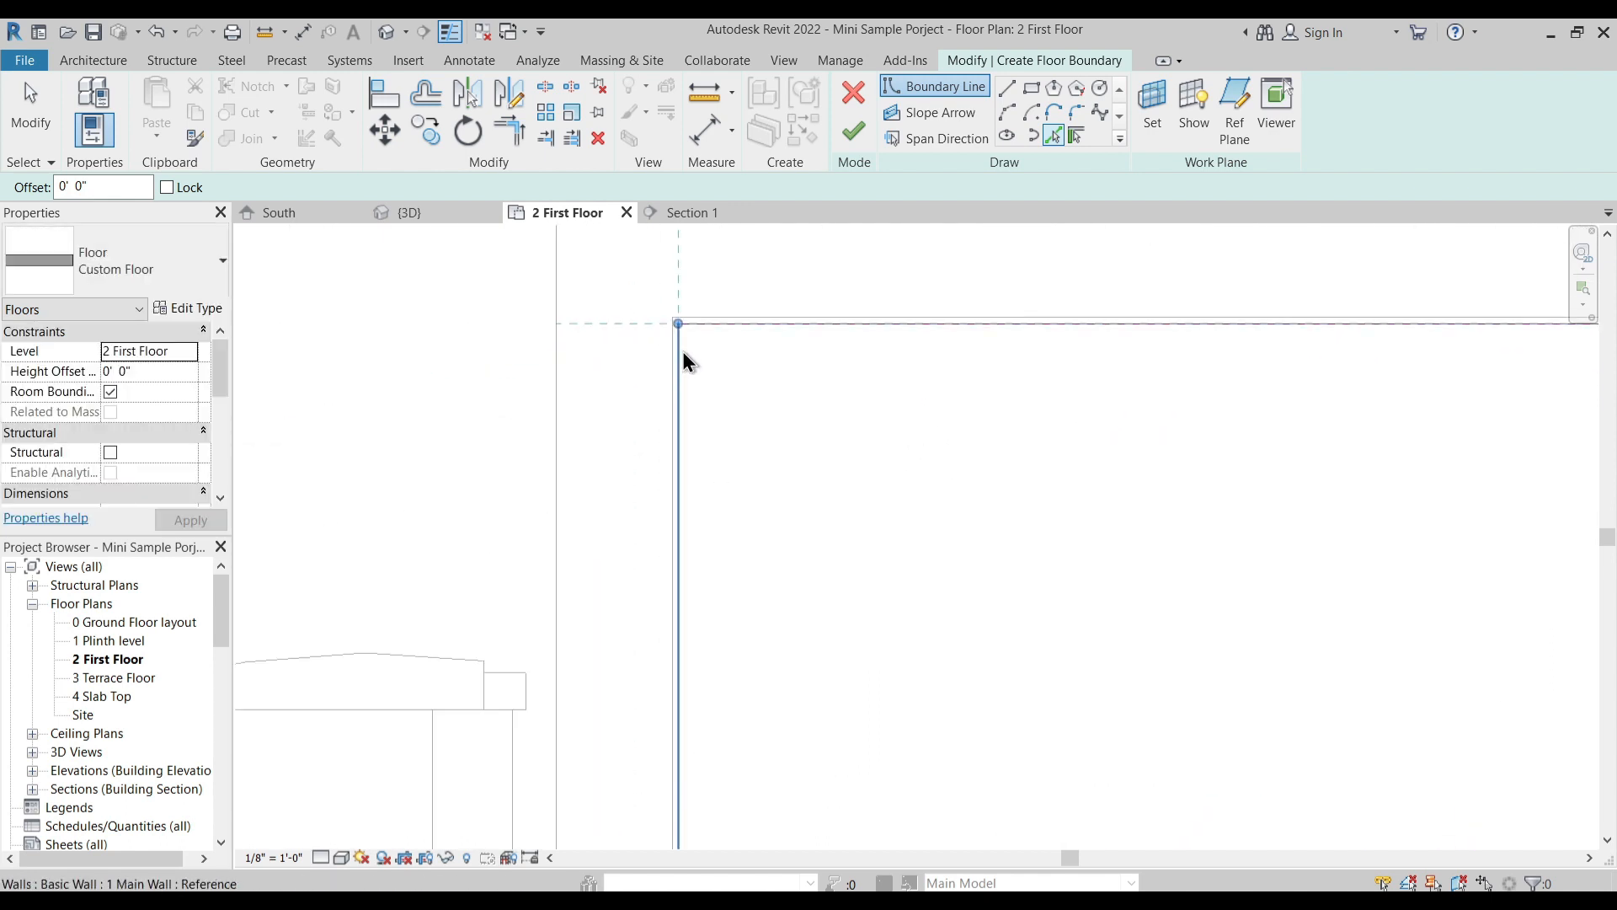
pyautogui.click(671, 373)
pyautogui.scroll(-3, 758, 419)
pyautogui.press('Escape')
pyautogui.scroll(-3, 775, 428)
pyautogui.press('Escape')
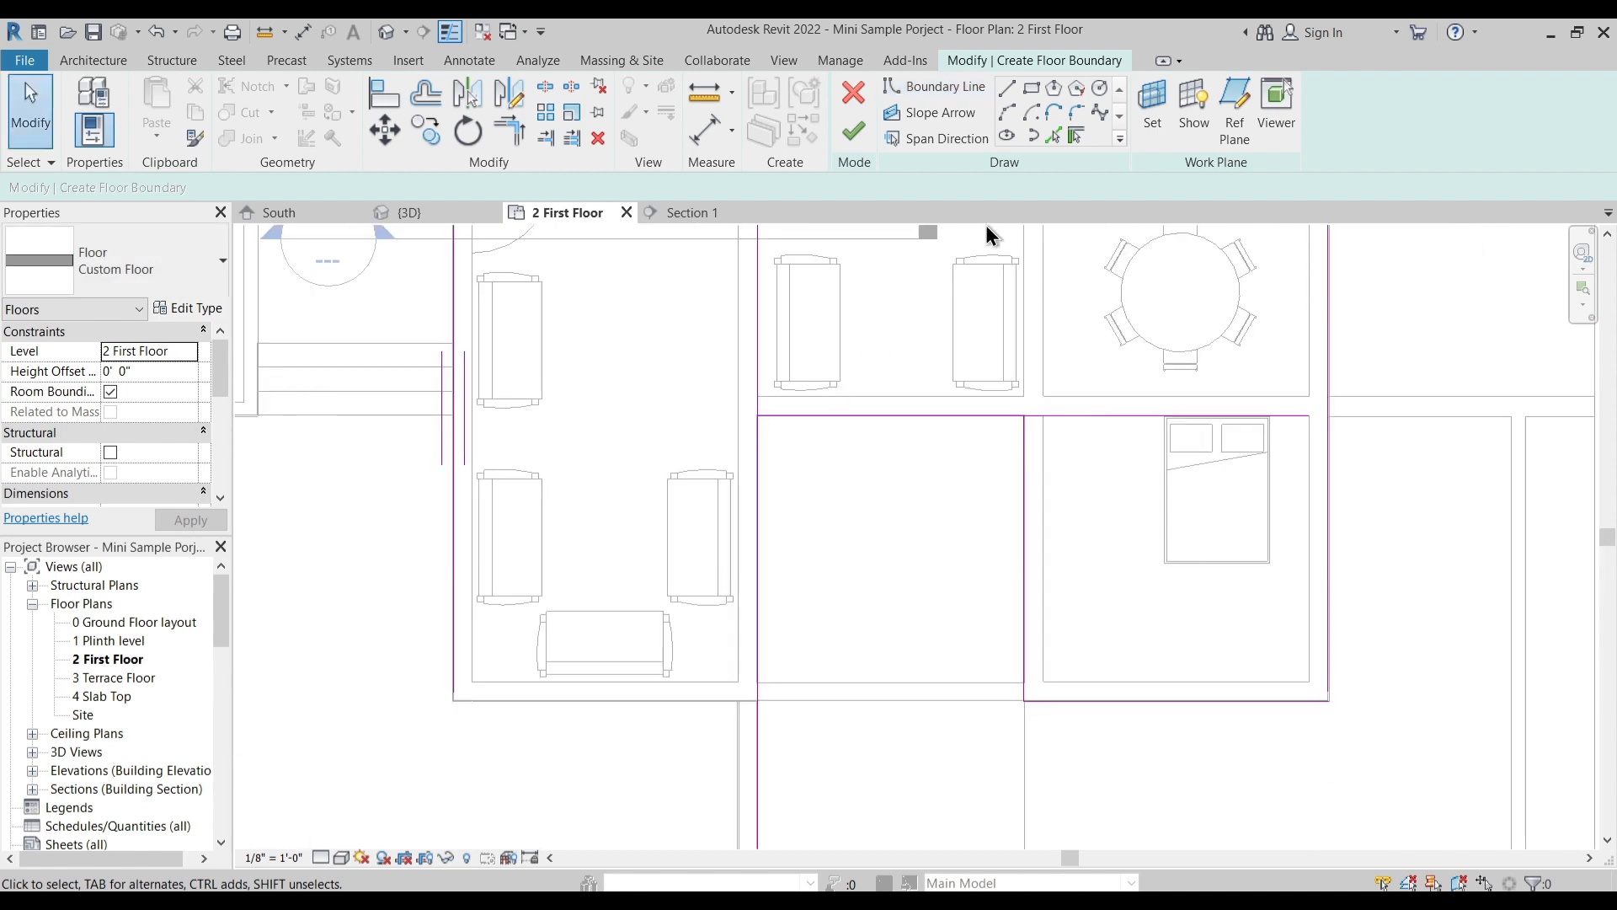
# - Delete the two boundary lines that cross at the open court's rear corner beside the living room
pyautogui.scroll(3, 749, 426)
pyautogui.moveTo(748, 412); pyautogui.dragTo(735, 402)
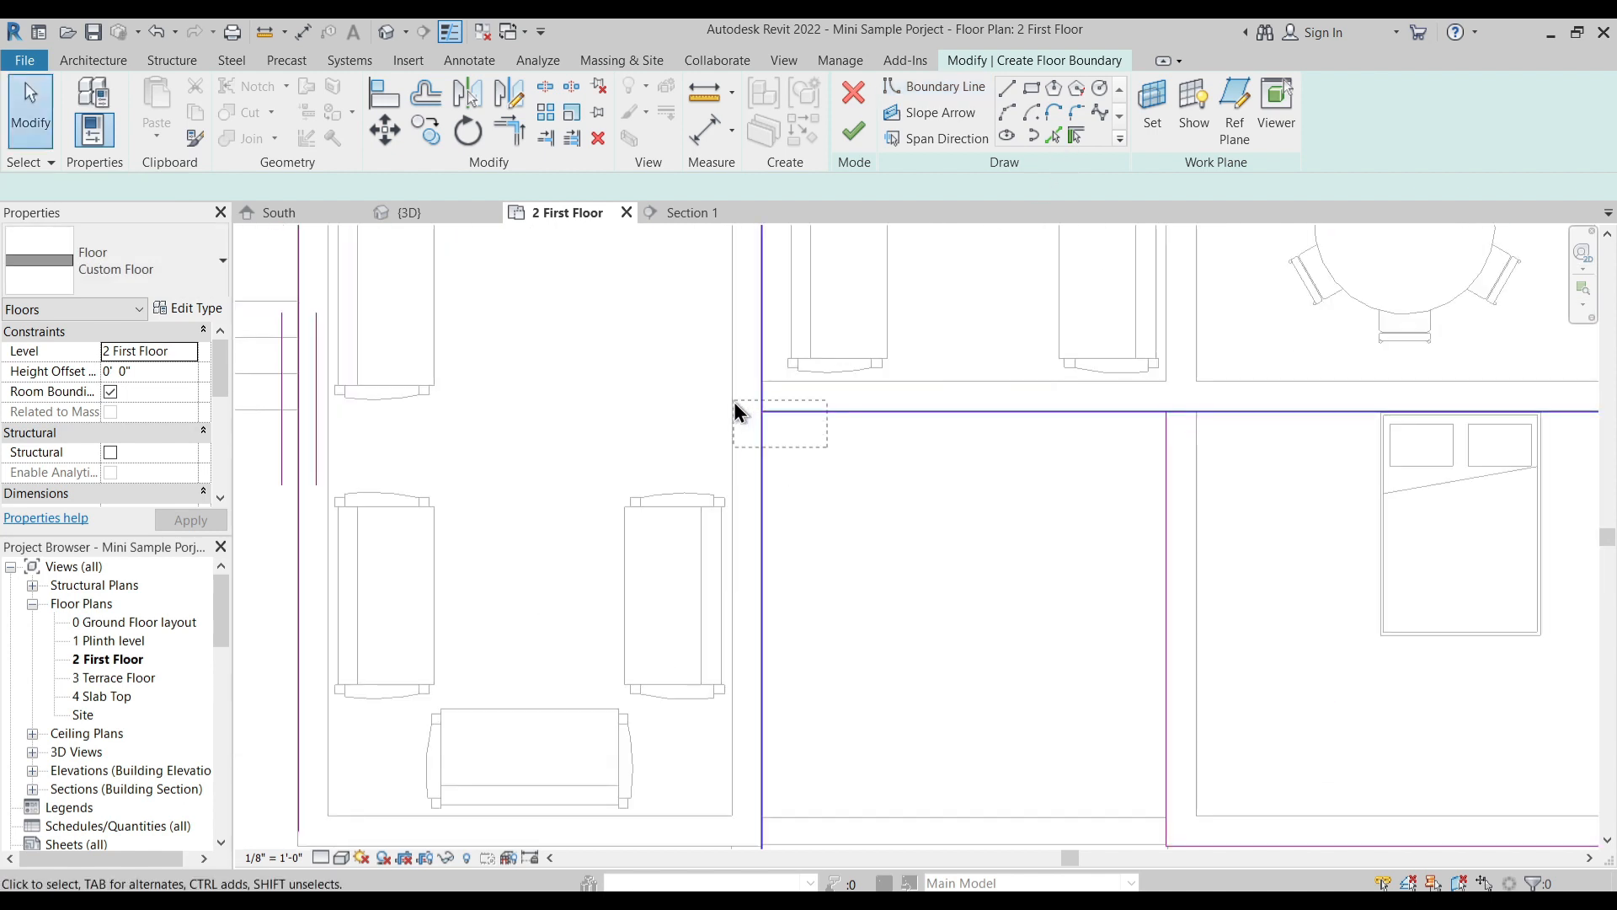
pyautogui.press('Delete')
# - Pick the wall behind the open court, the living room's side wall and its front wall as floor boundary walls
pyautogui.click(1073, 133)
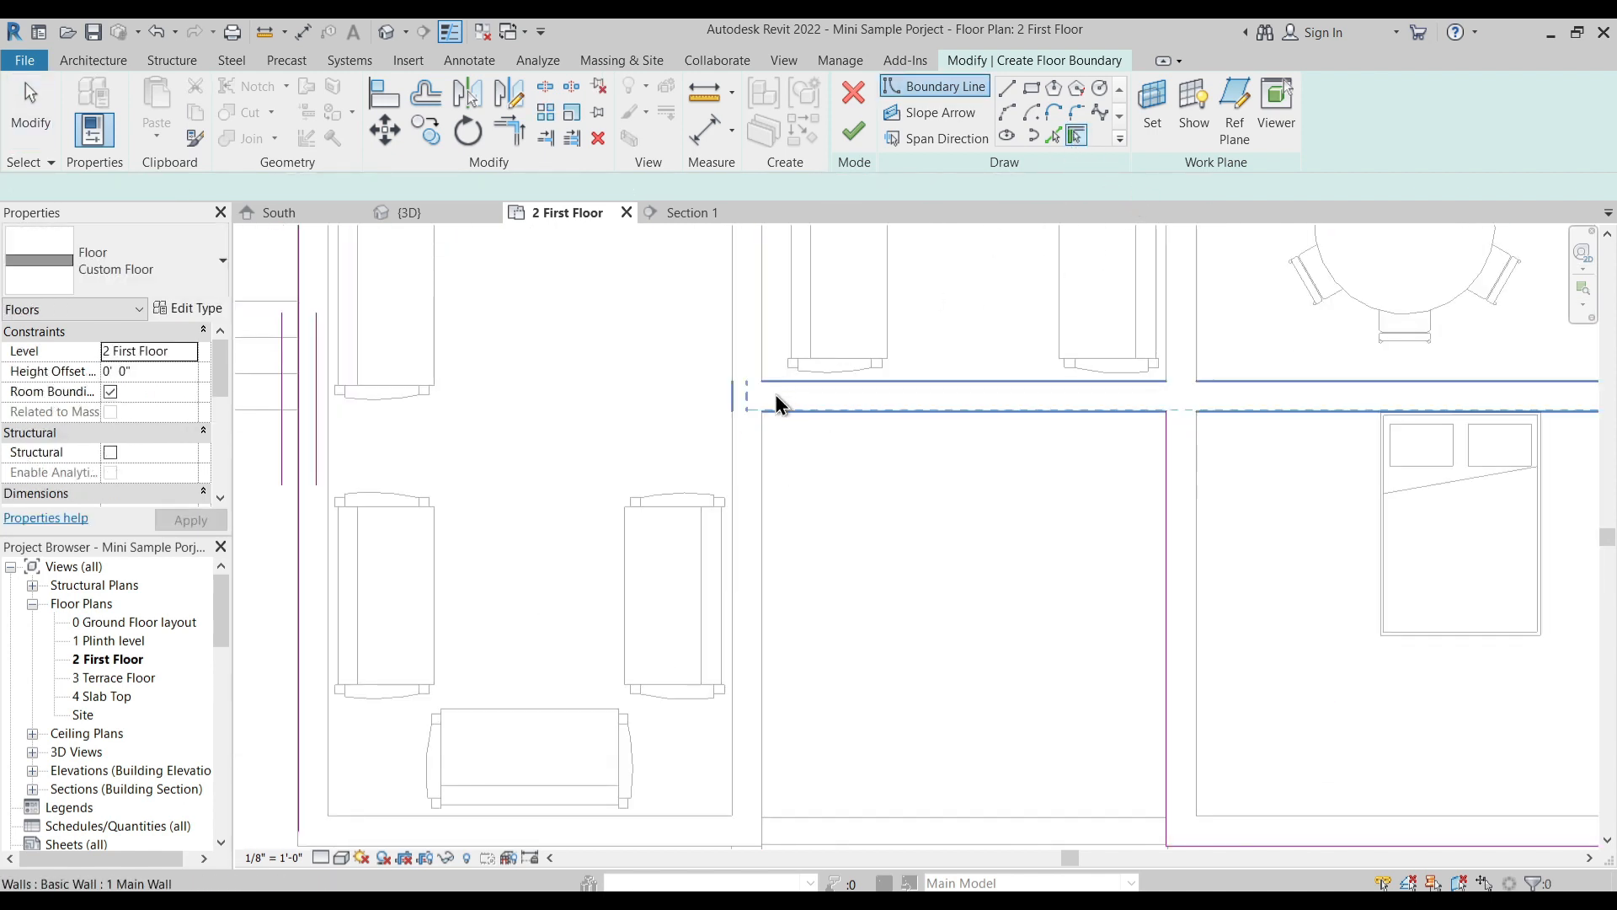
pyautogui.scroll(3, 775, 392)
pyautogui.click(780, 444)
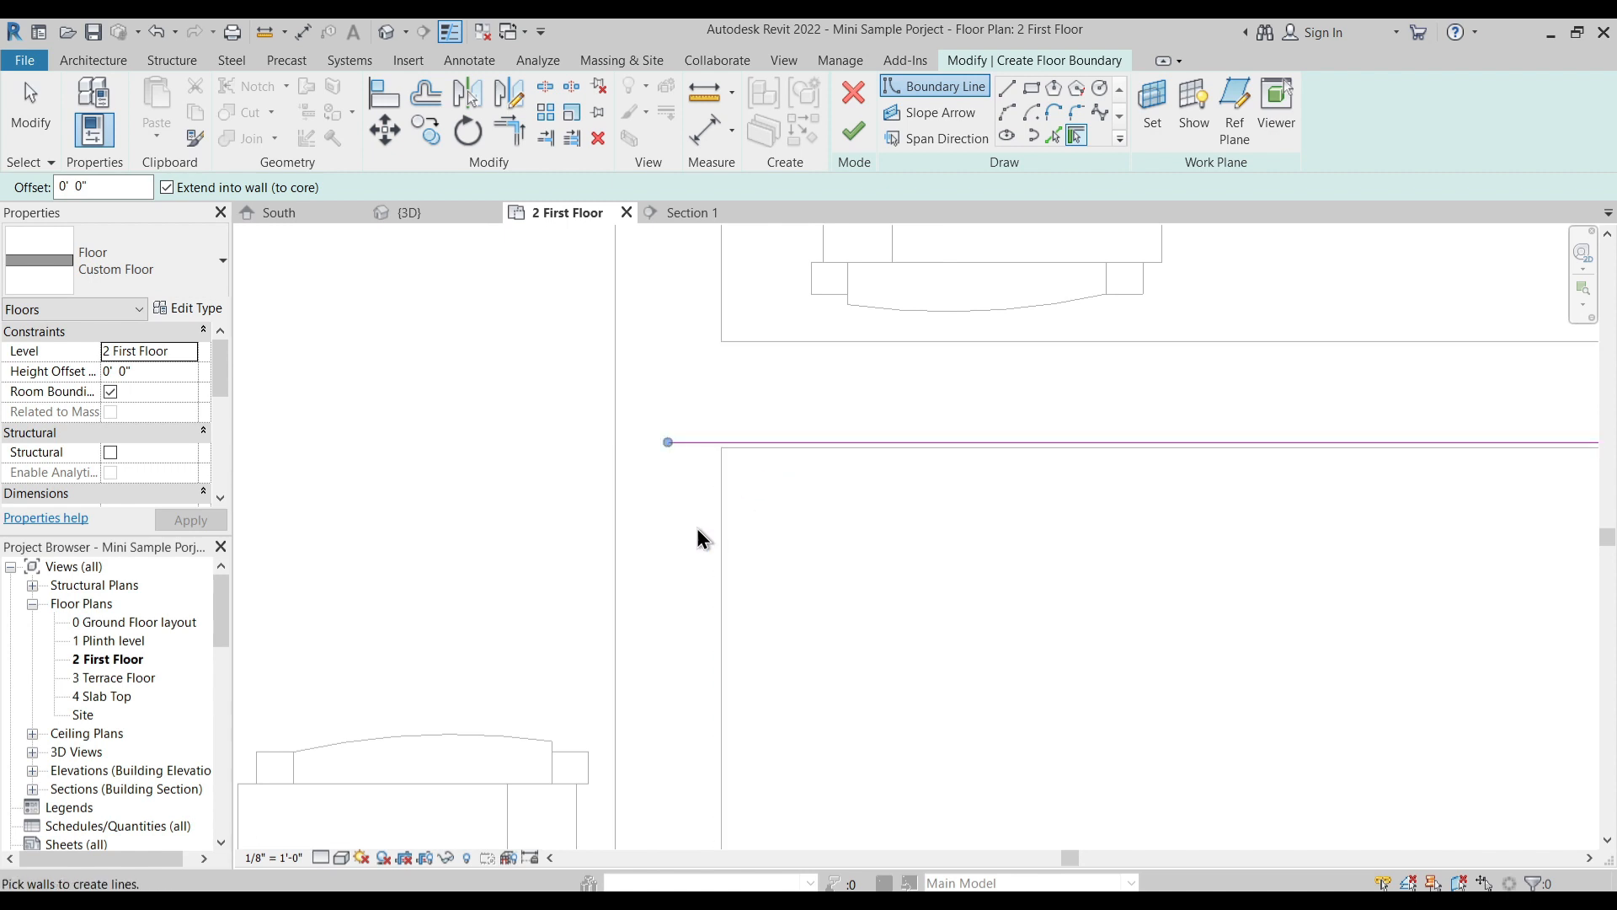
pyautogui.click(715, 509)
pyautogui.scroll(-3, 763, 428)
pyautogui.scroll(-3, 763, 428)
pyautogui.scroll(6, 631, 650)
pyautogui.click(506, 646)
pyautogui.press('Escape')
# - Split the rear boundary line behind the staircase and trim both parts to the stair side lines
pyautogui.scroll(-4, 578, 672)
pyautogui.scroll(-1, 578, 674)
pyautogui.scroll(3, 756, 520)
pyautogui.scroll(-5, 764, 534)
pyautogui.moveTo(580, 378); pyautogui.dragTo(587, 539, button='middle')
pyautogui.scroll(5, 648, 516)
pyautogui.scroll(-4, 649, 524)
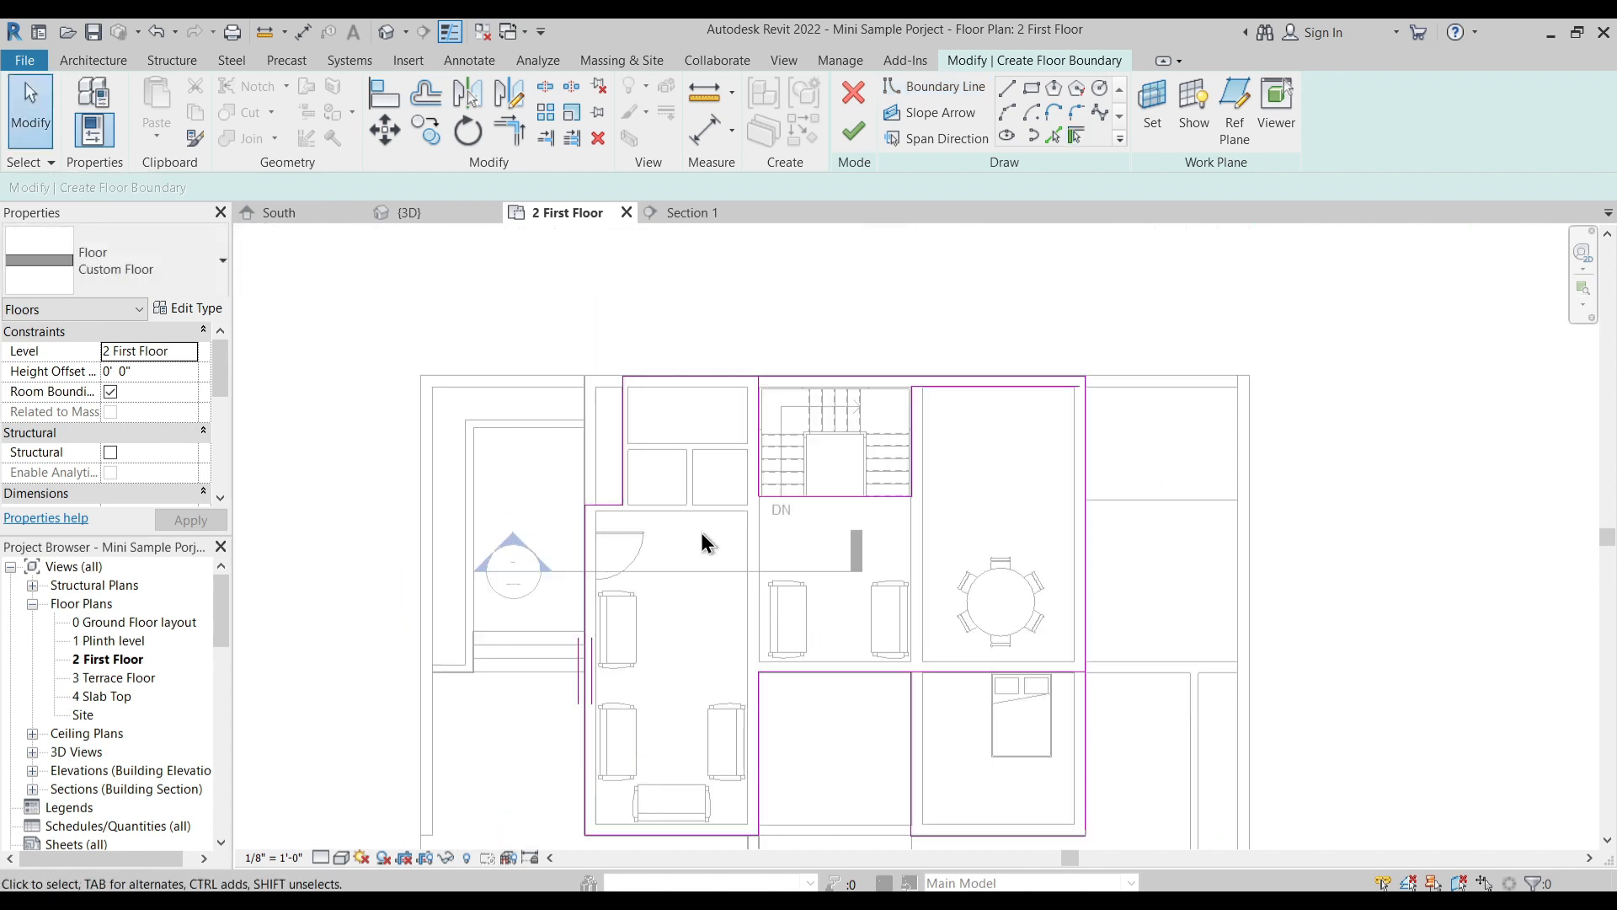
pyautogui.scroll(2, 834, 489)
pyautogui.scroll(5, 665, 353)
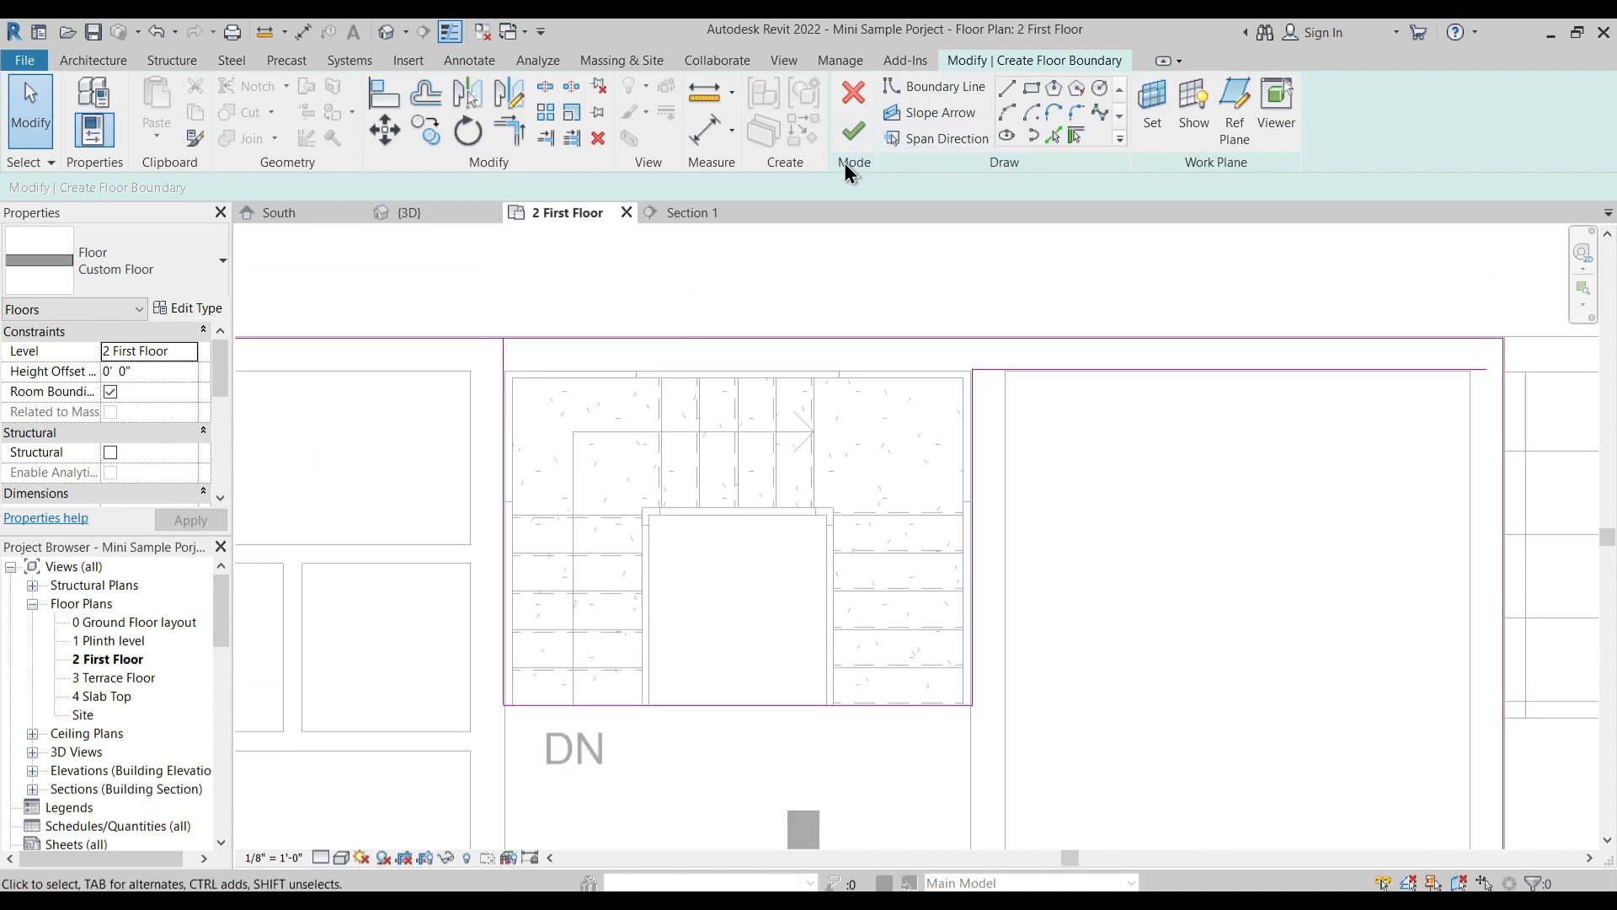
pyautogui.click(545, 87)
pyautogui.press('t')
pyautogui.press('r')
pyautogui.click(508, 369)
pyautogui.click(969, 409)
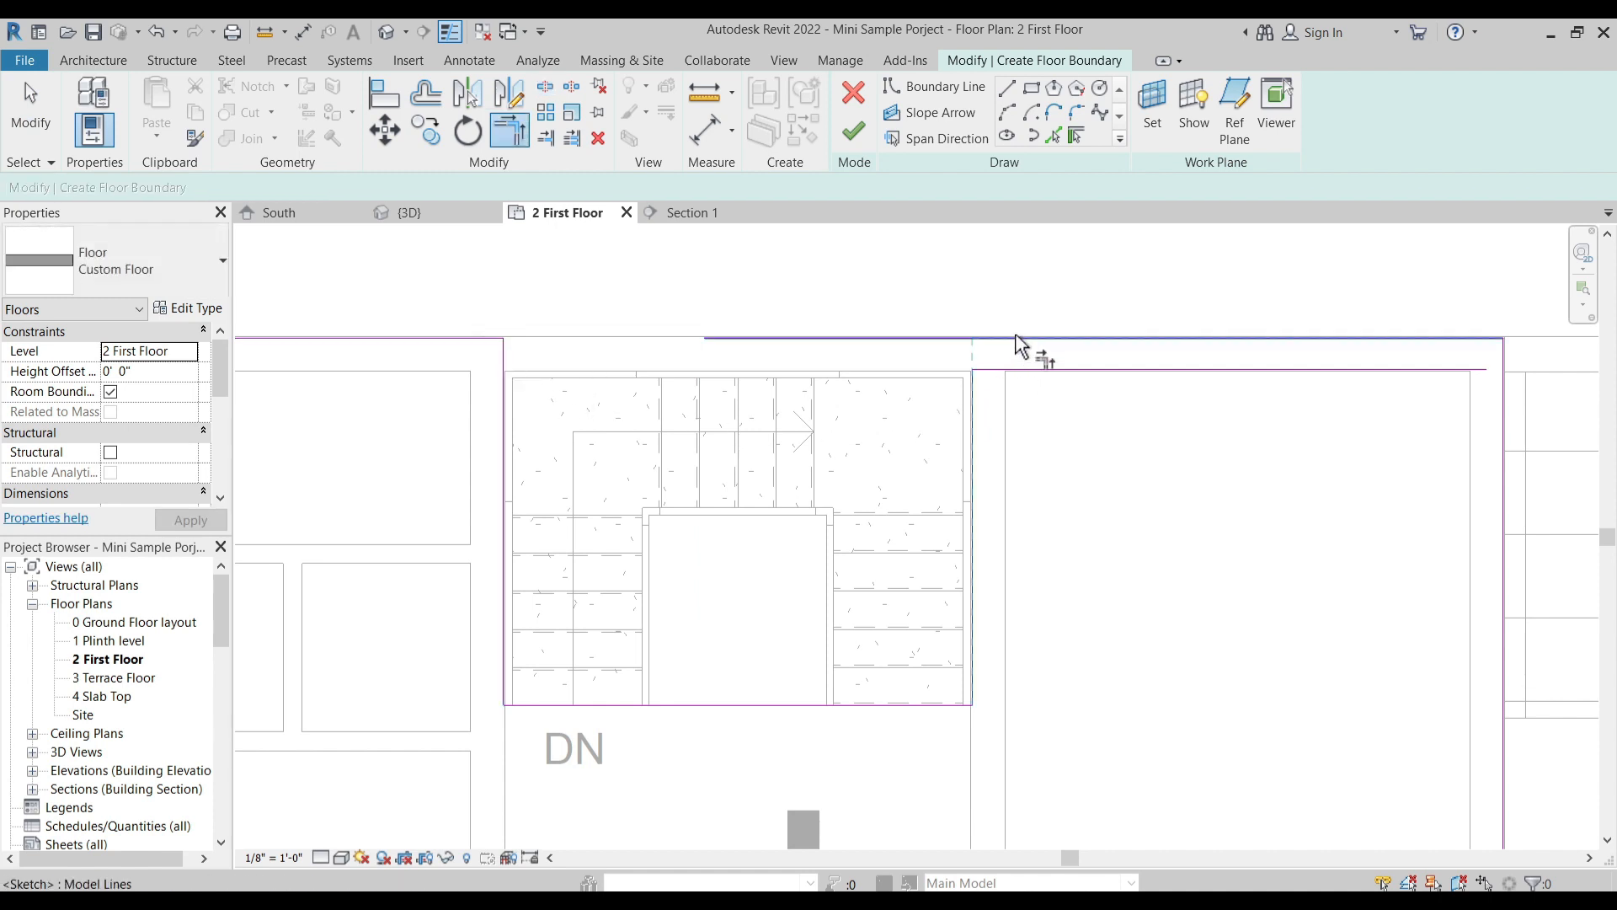
pyautogui.scroll(-3, 1006, 396)
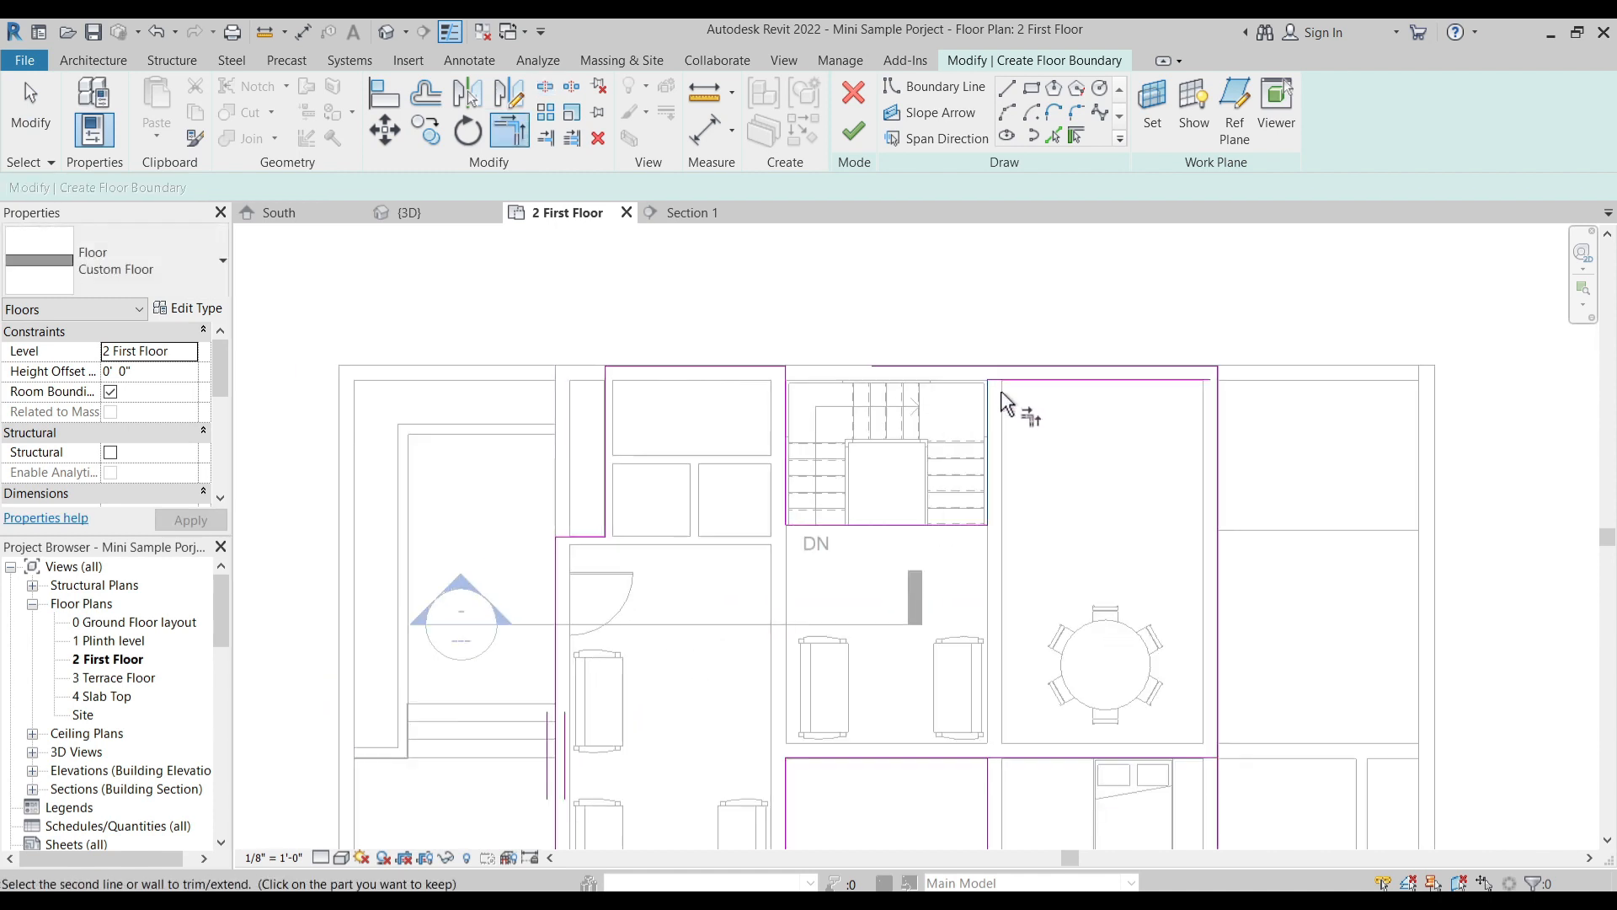
pyautogui.press('Escape')
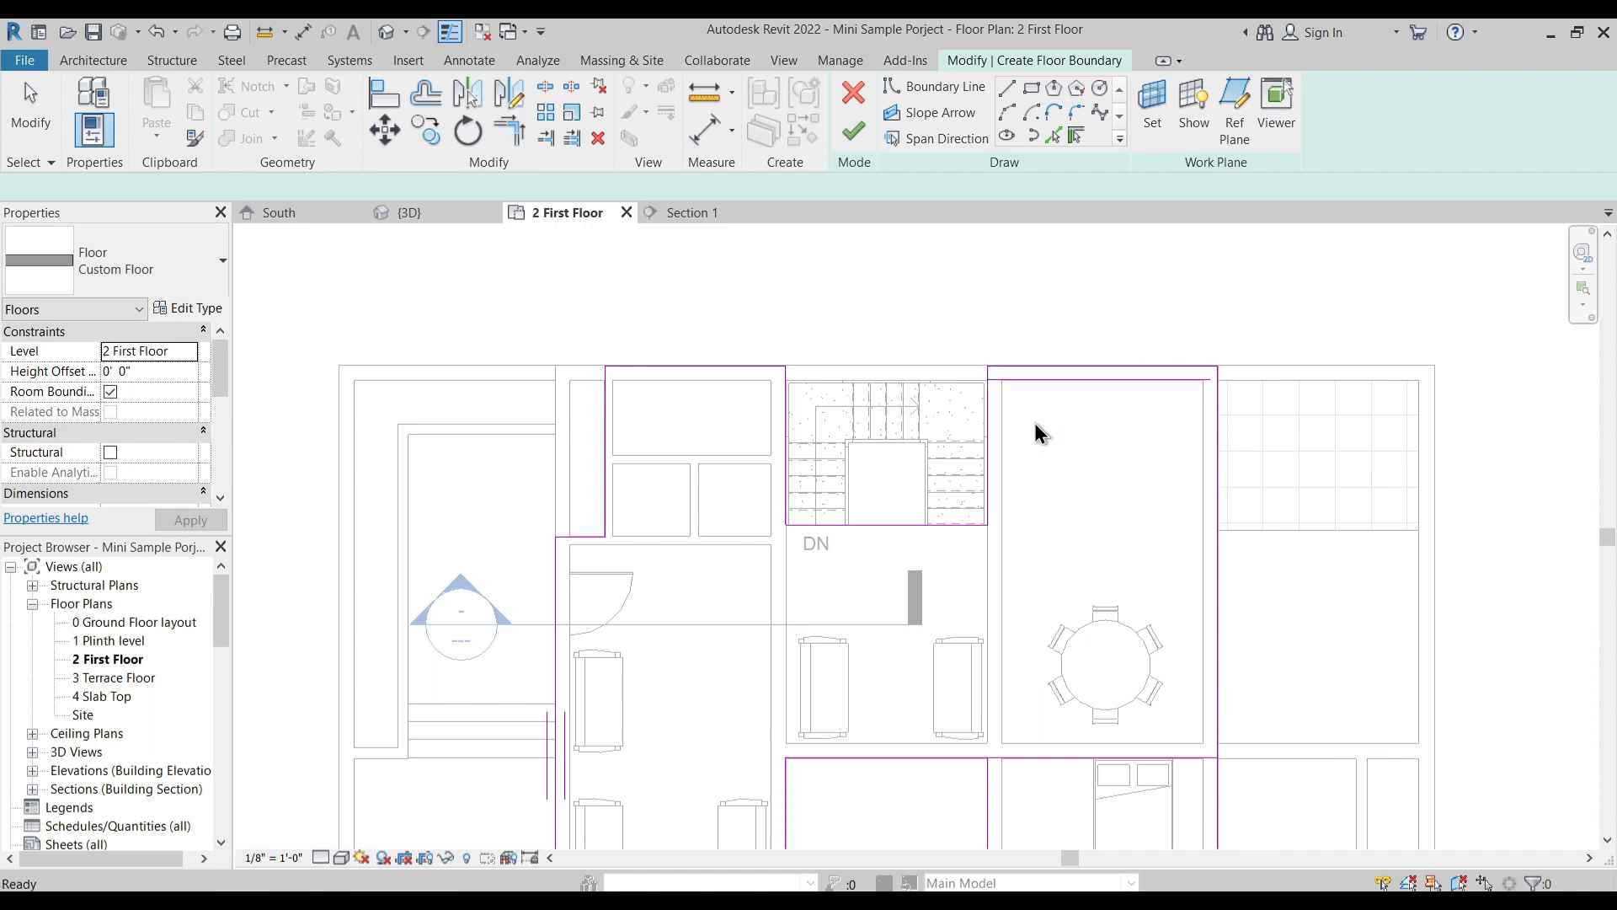
# - Delete the extra boundary line along the inner face of the dining area's rear wall
pyautogui.click(1047, 381)
pyautogui.press('Delete')
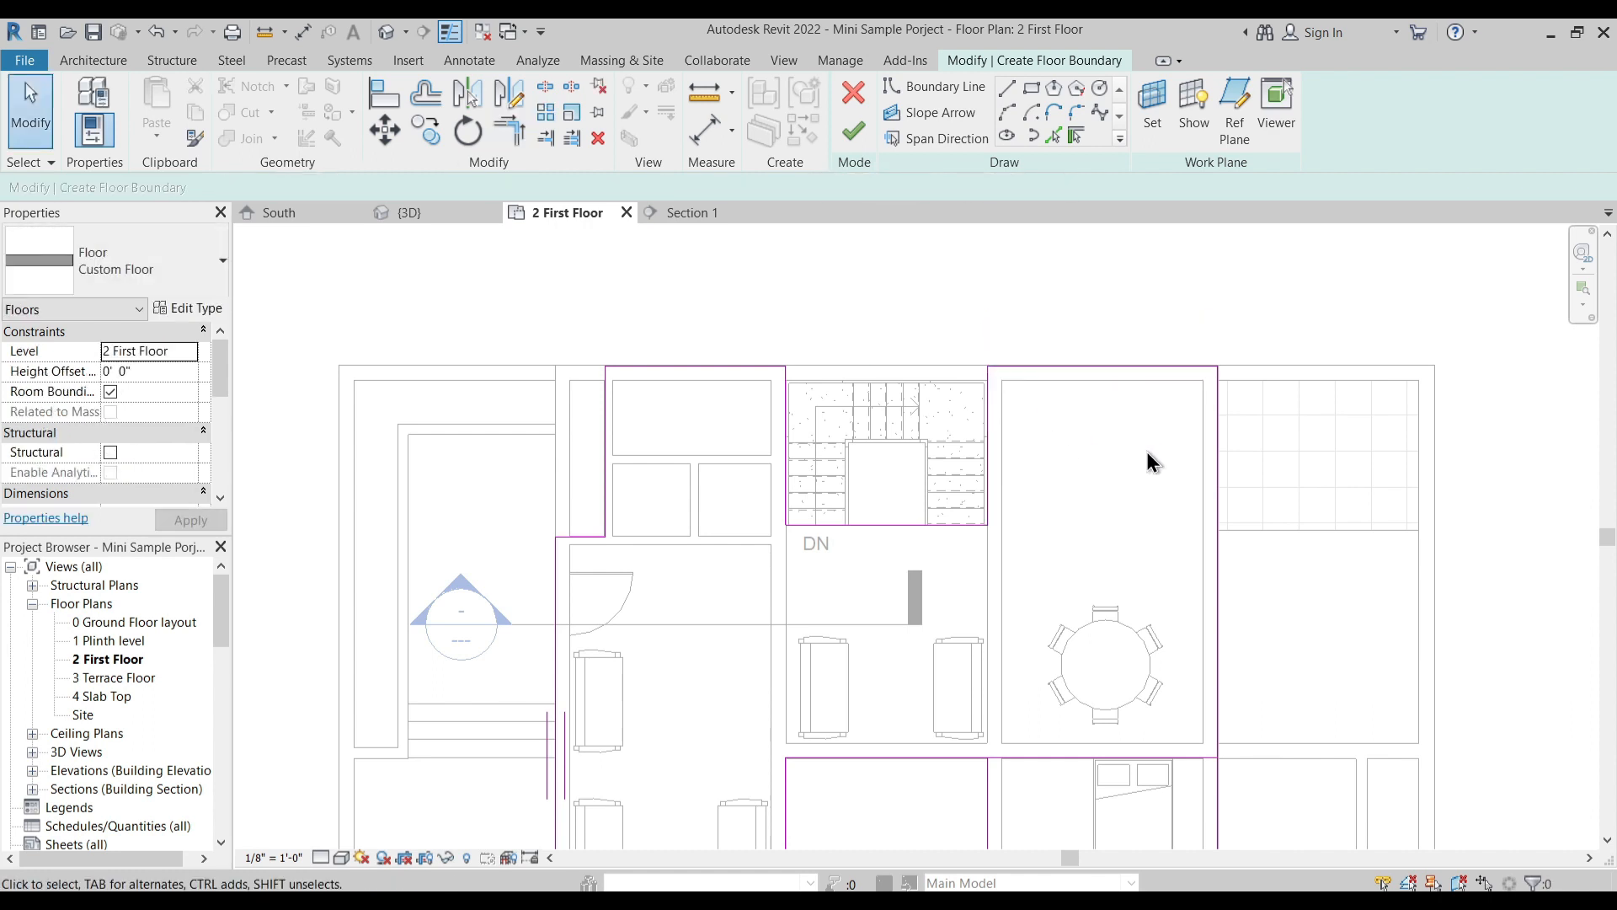
# - Examine the floor boundary around the living room, open court and bedroom for open corners
pyautogui.scroll(1, 1038, 478)
pyautogui.moveTo(821, 539); pyautogui.dragTo(820, 384, button='middle')
pyautogui.scroll(3, 810, 414)
pyautogui.scroll(-2, 810, 414)
pyautogui.moveTo(726, 538); pyautogui.dragTo(764, 386, button='middle')
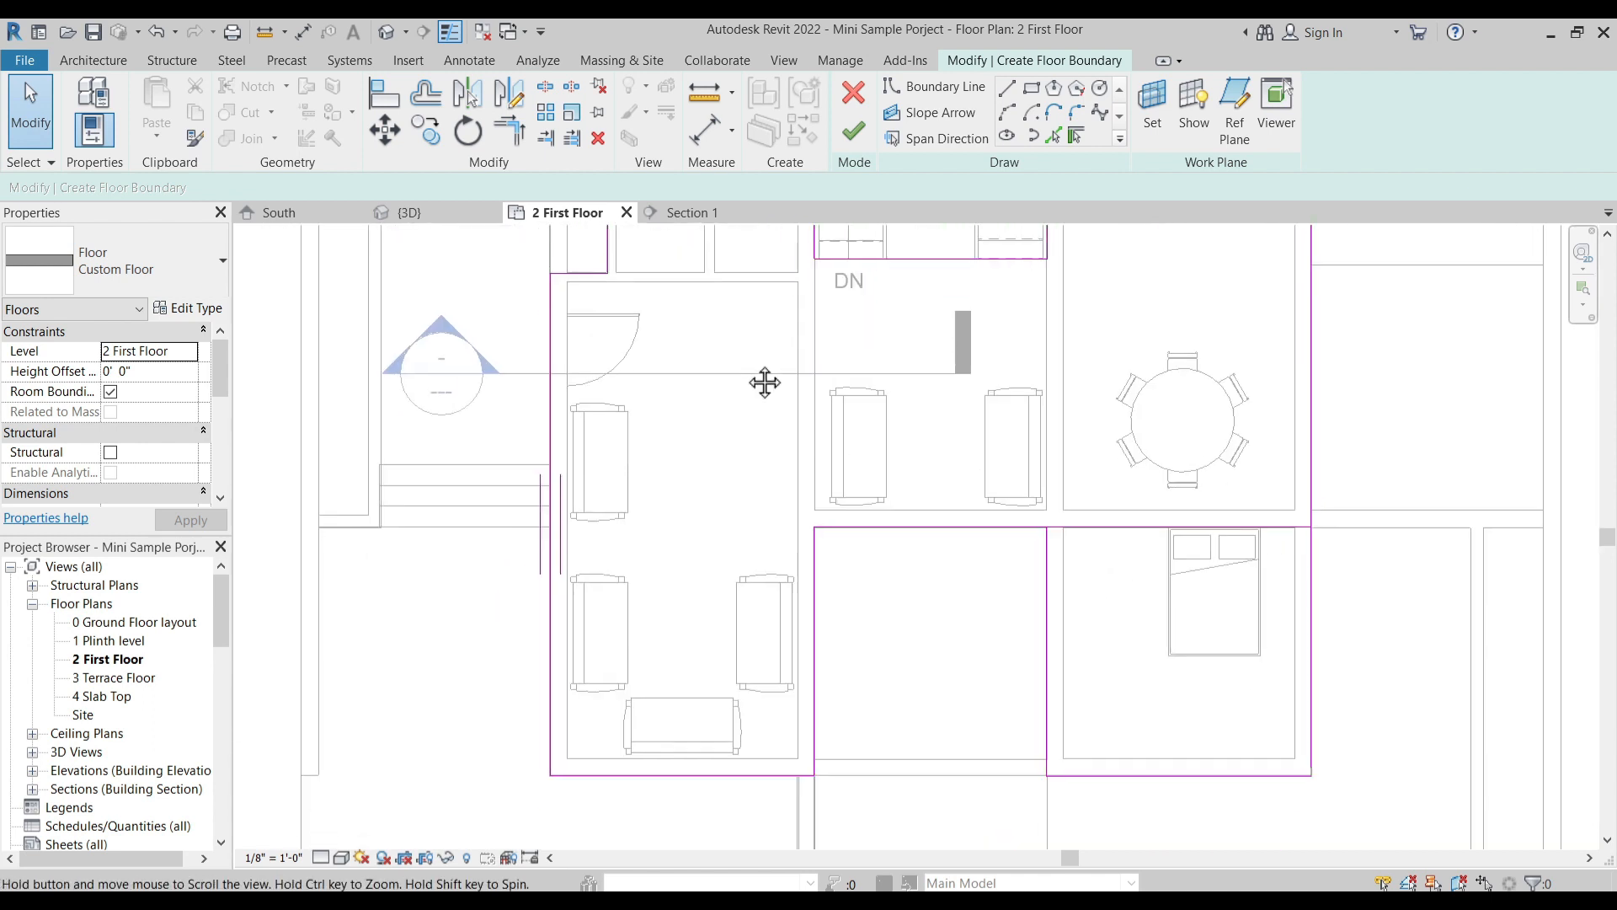
pyautogui.scroll(5, 856, 594)
pyautogui.moveTo(899, 577); pyautogui.dragTo(847, 357, button='middle')
pyautogui.scroll(2, 832, 381)
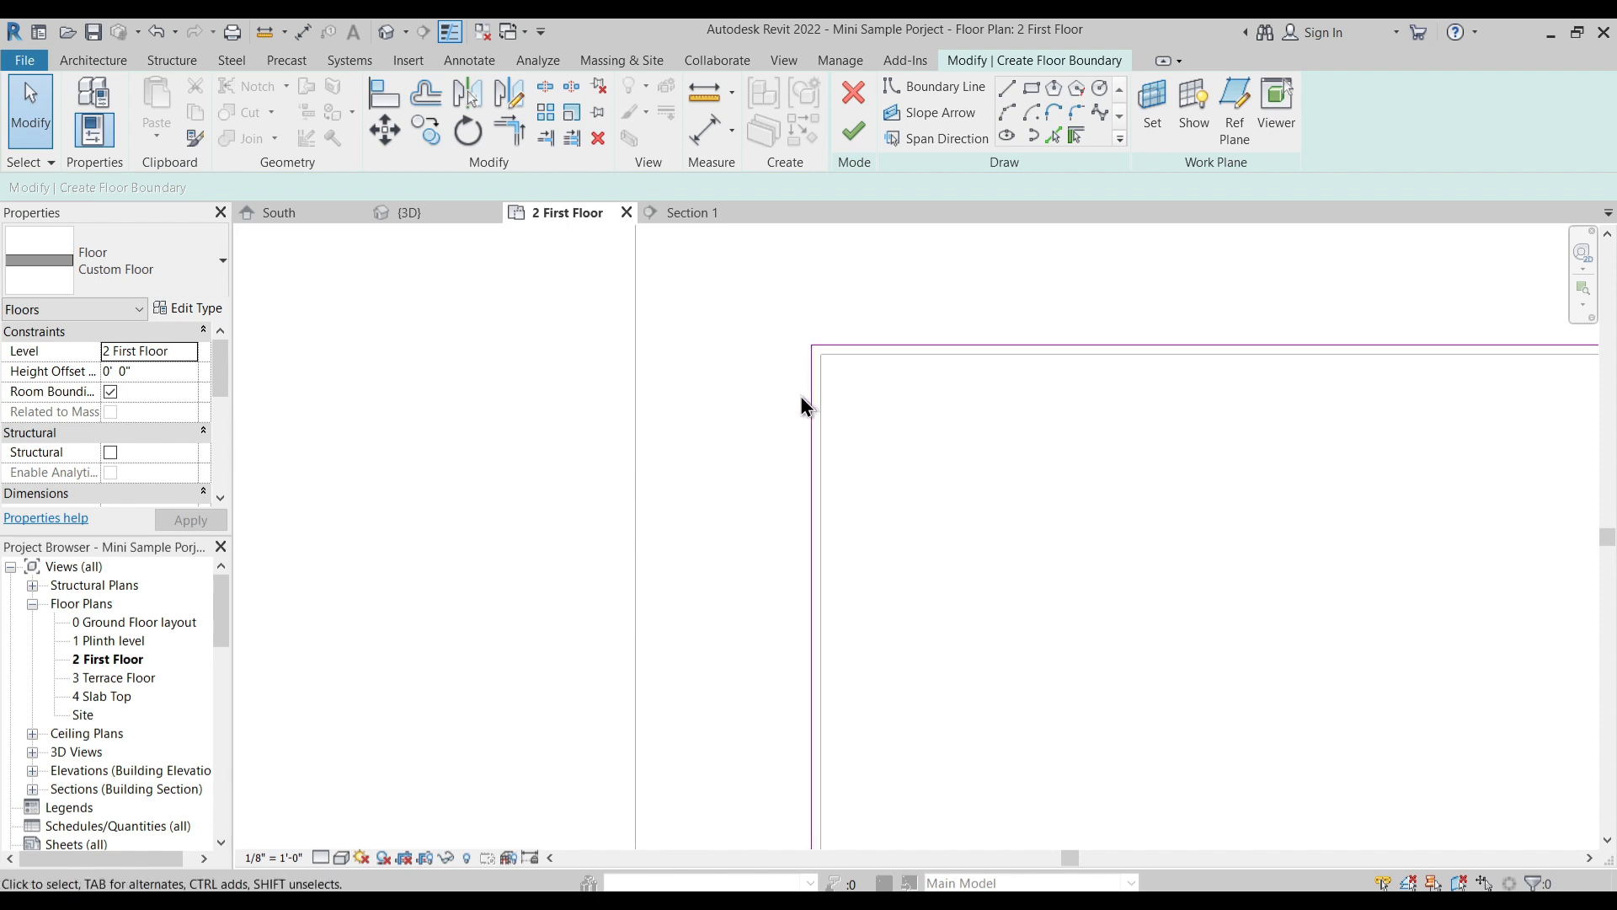
pyautogui.scroll(-6, 802, 403)
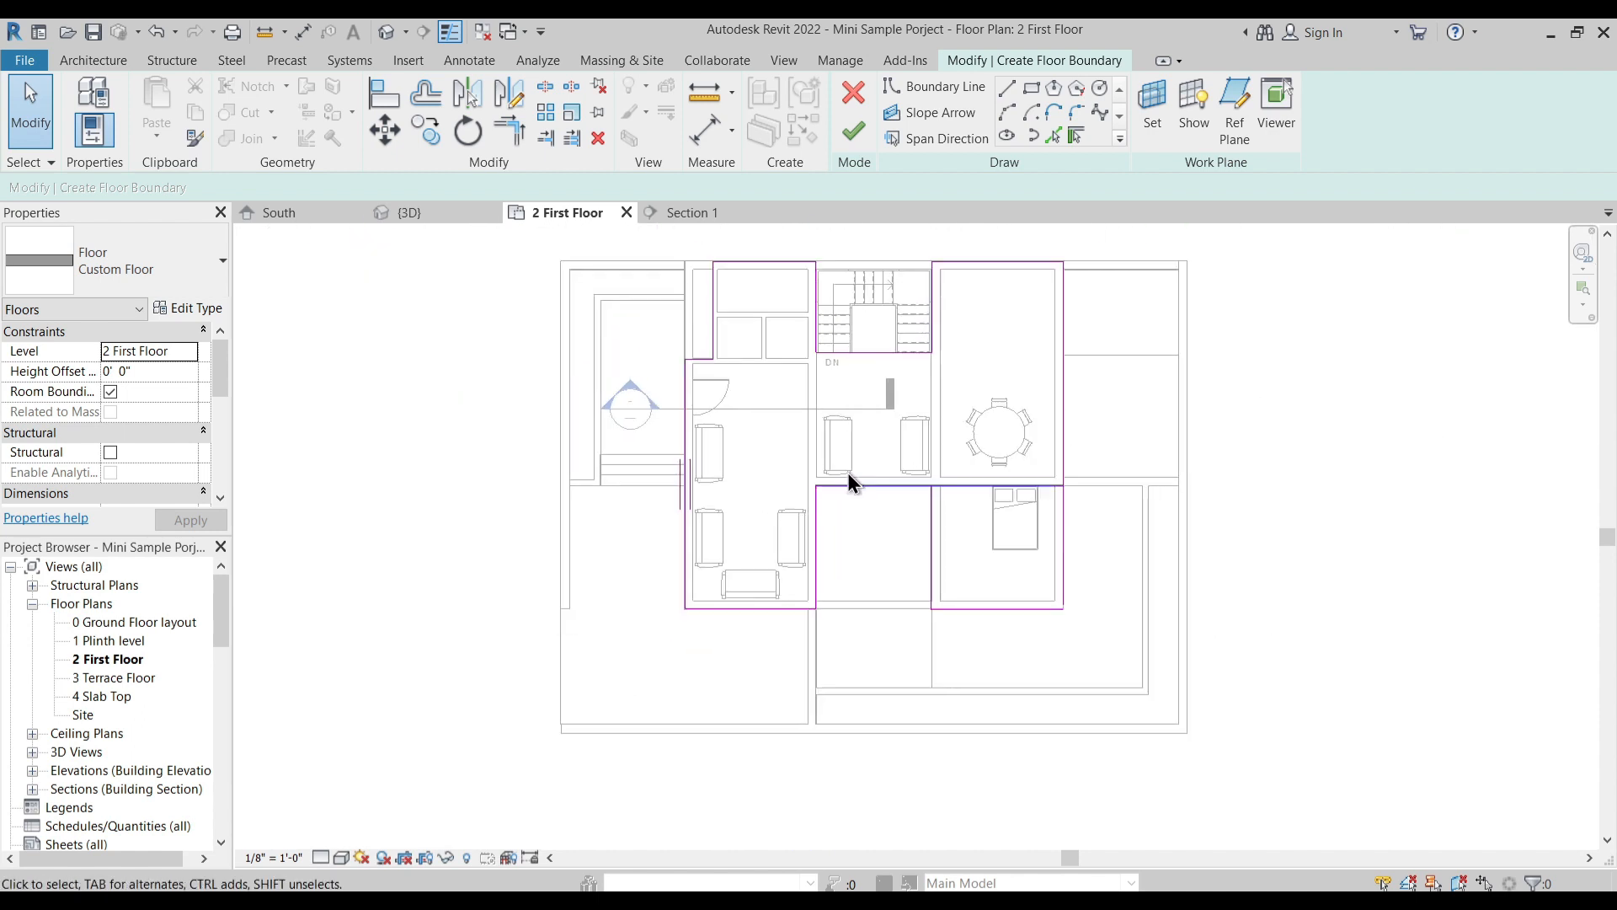
# - Try to finish the floor sketch
pyautogui.click(861, 137)
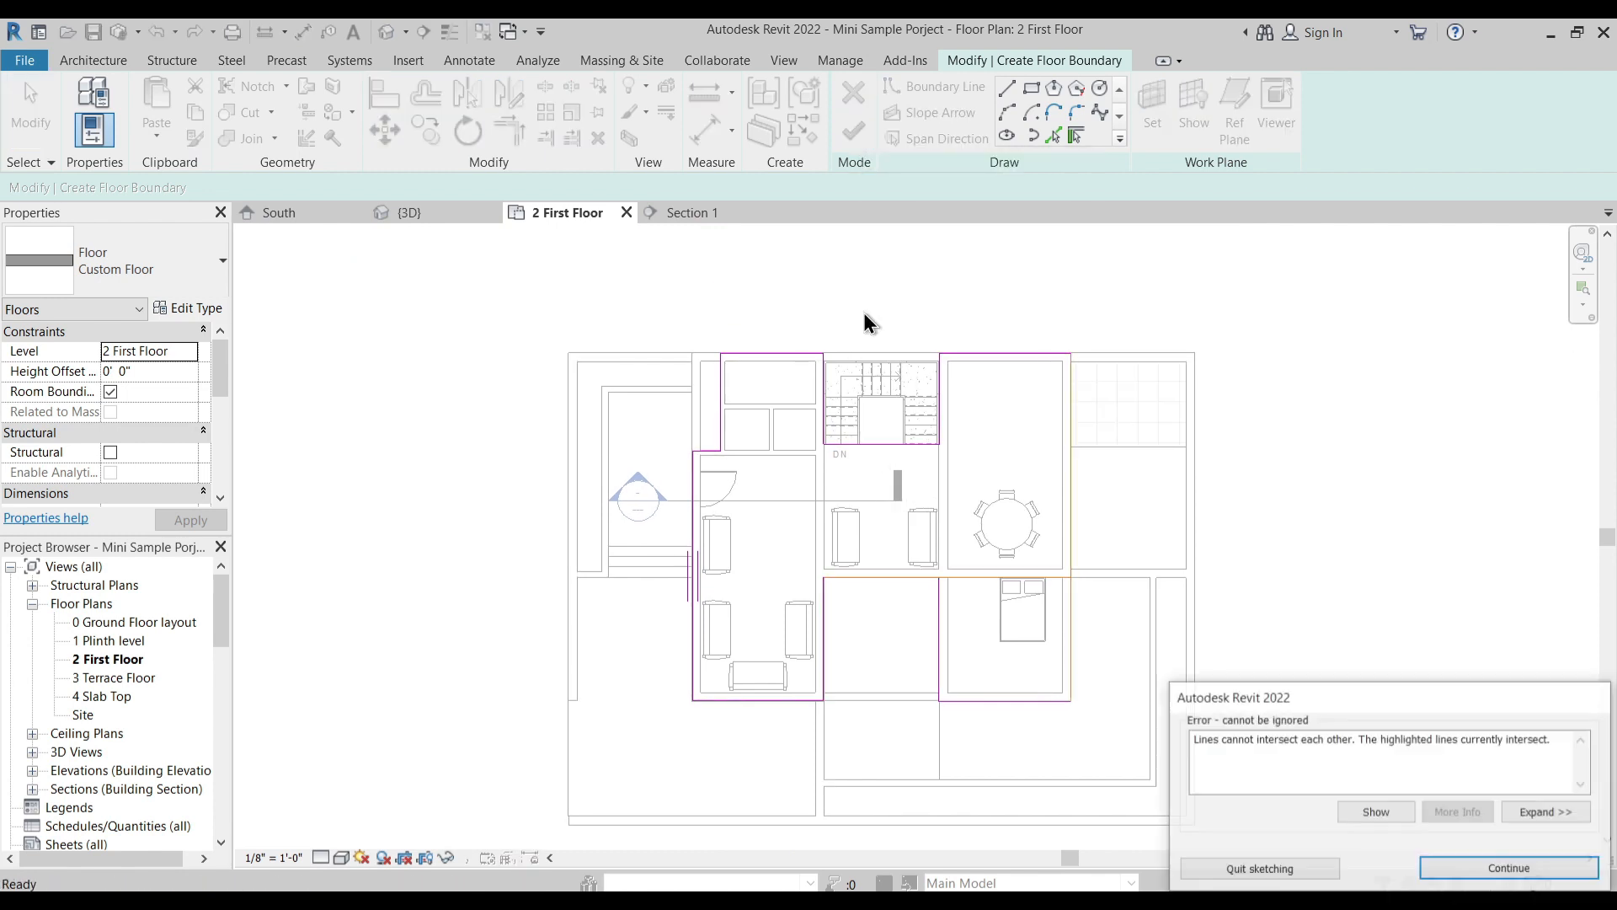
pyautogui.scroll(3, 1061, 426)
pyautogui.press('Return')
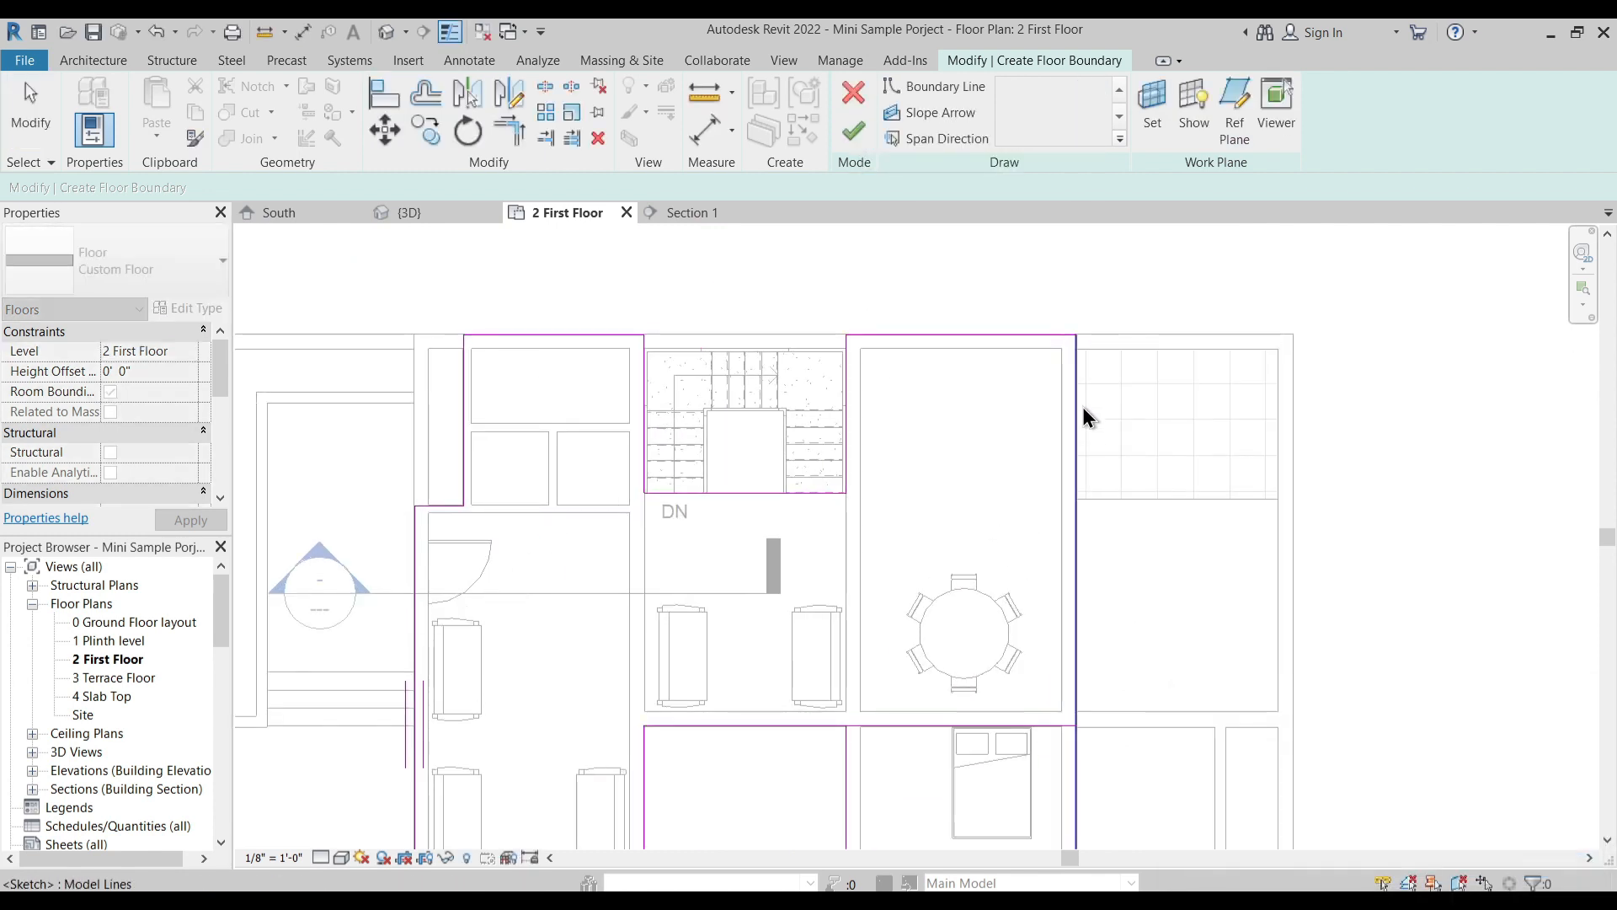
# - Trim the boundary line behind the open court to the bedroom's side wall line, removing the part that crosses the bedroom
pyautogui.click(1078, 404)
pyautogui.click(1107, 578)
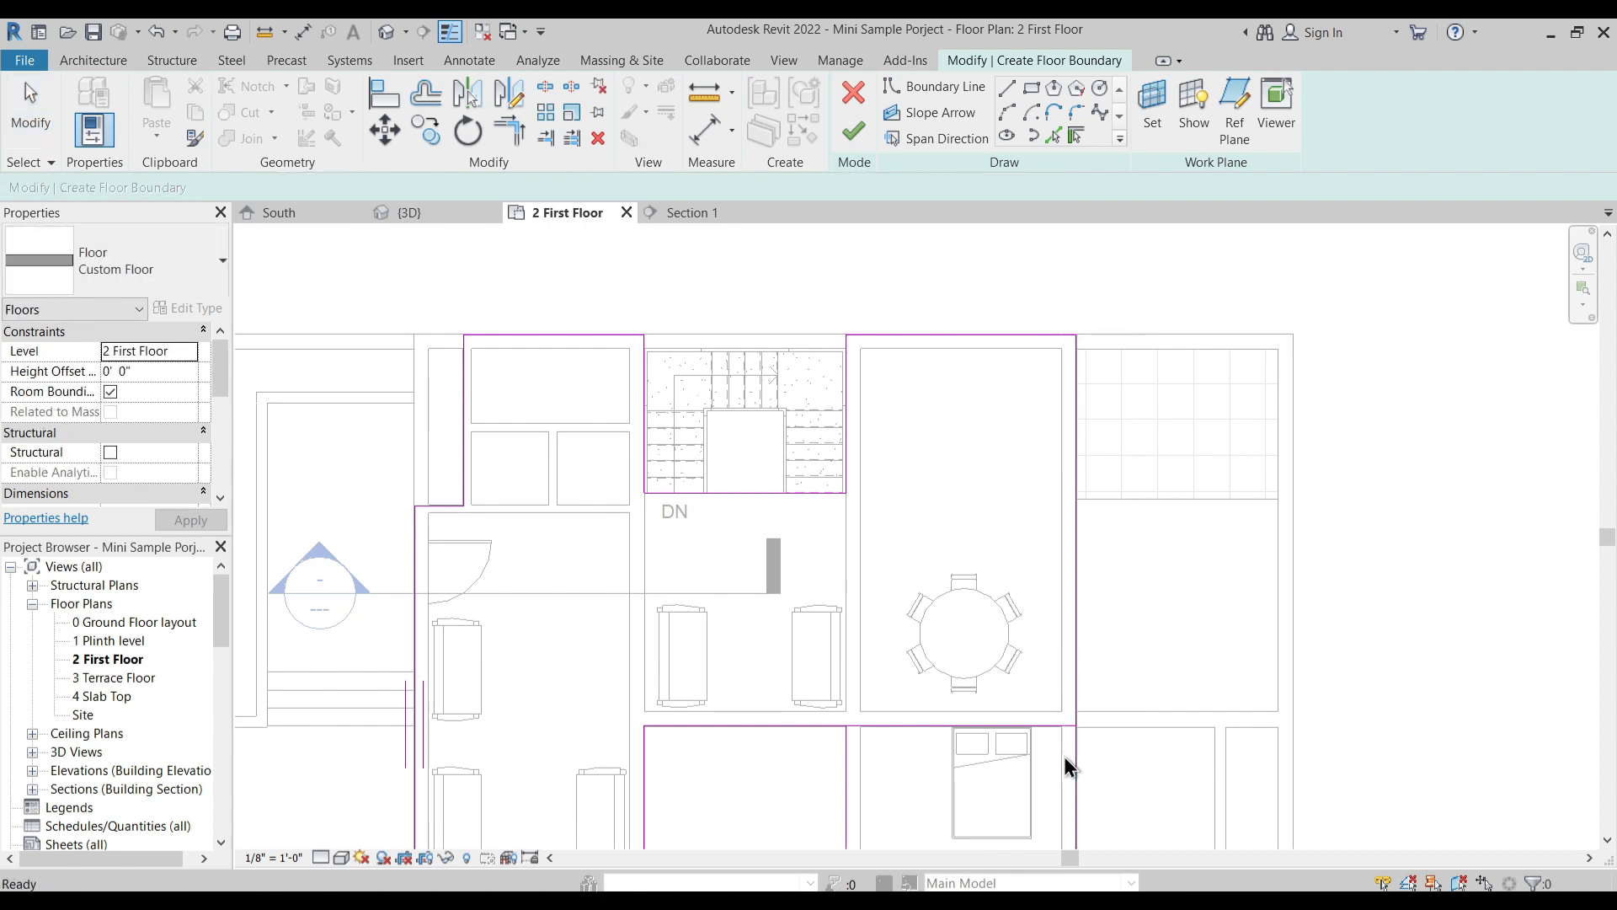
pyautogui.moveTo(1064, 757); pyautogui.dragTo(1059, 627, button='middle')
pyautogui.click(983, 595)
pyautogui.press('t')
pyautogui.press('r')
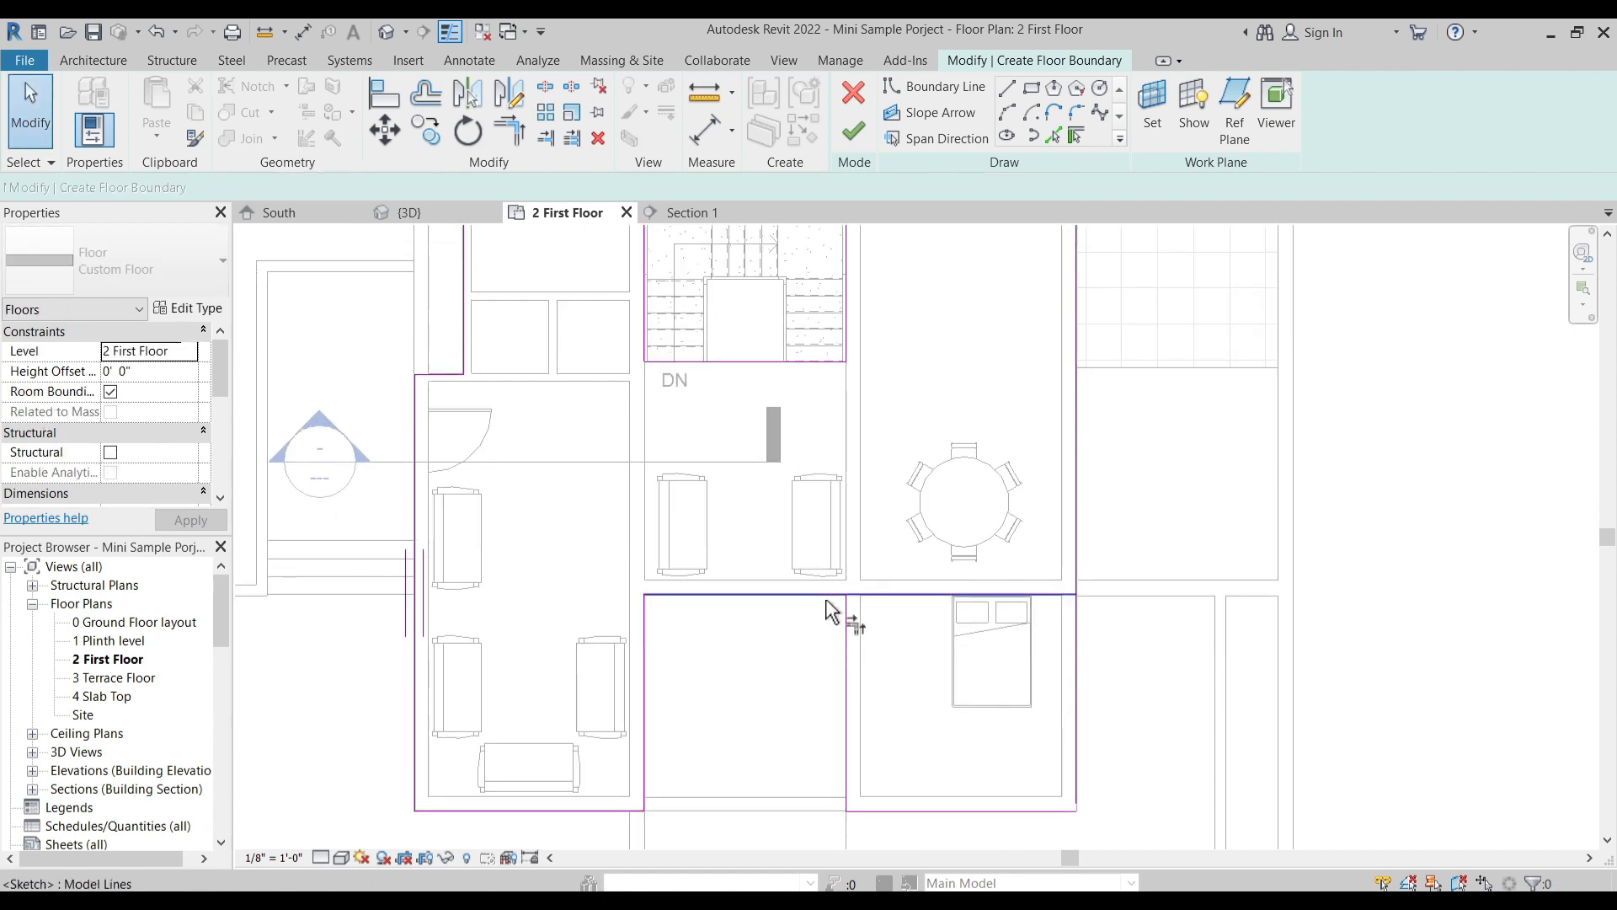
pyautogui.click(832, 595)
pyautogui.click(845, 628)
pyautogui.press('Escape')
pyautogui.scroll(-3, 927, 625)
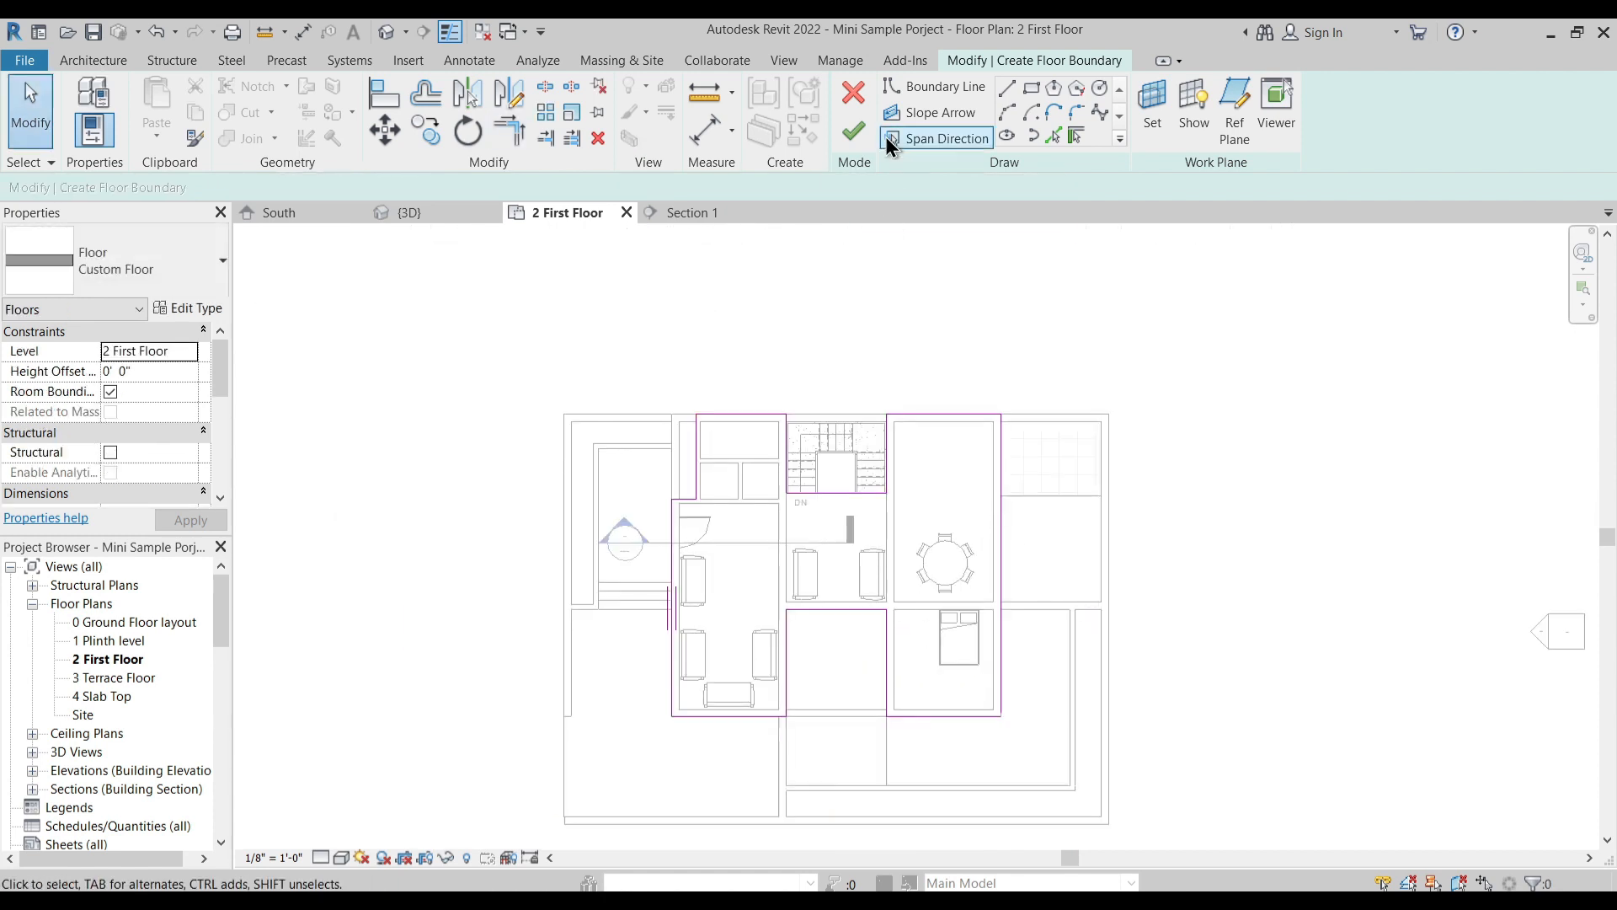
# - Trim the bedroom's front boundary line and the exterior side boundary line to a closed corner
pyautogui.click(853, 132)
pyautogui.press('Return')
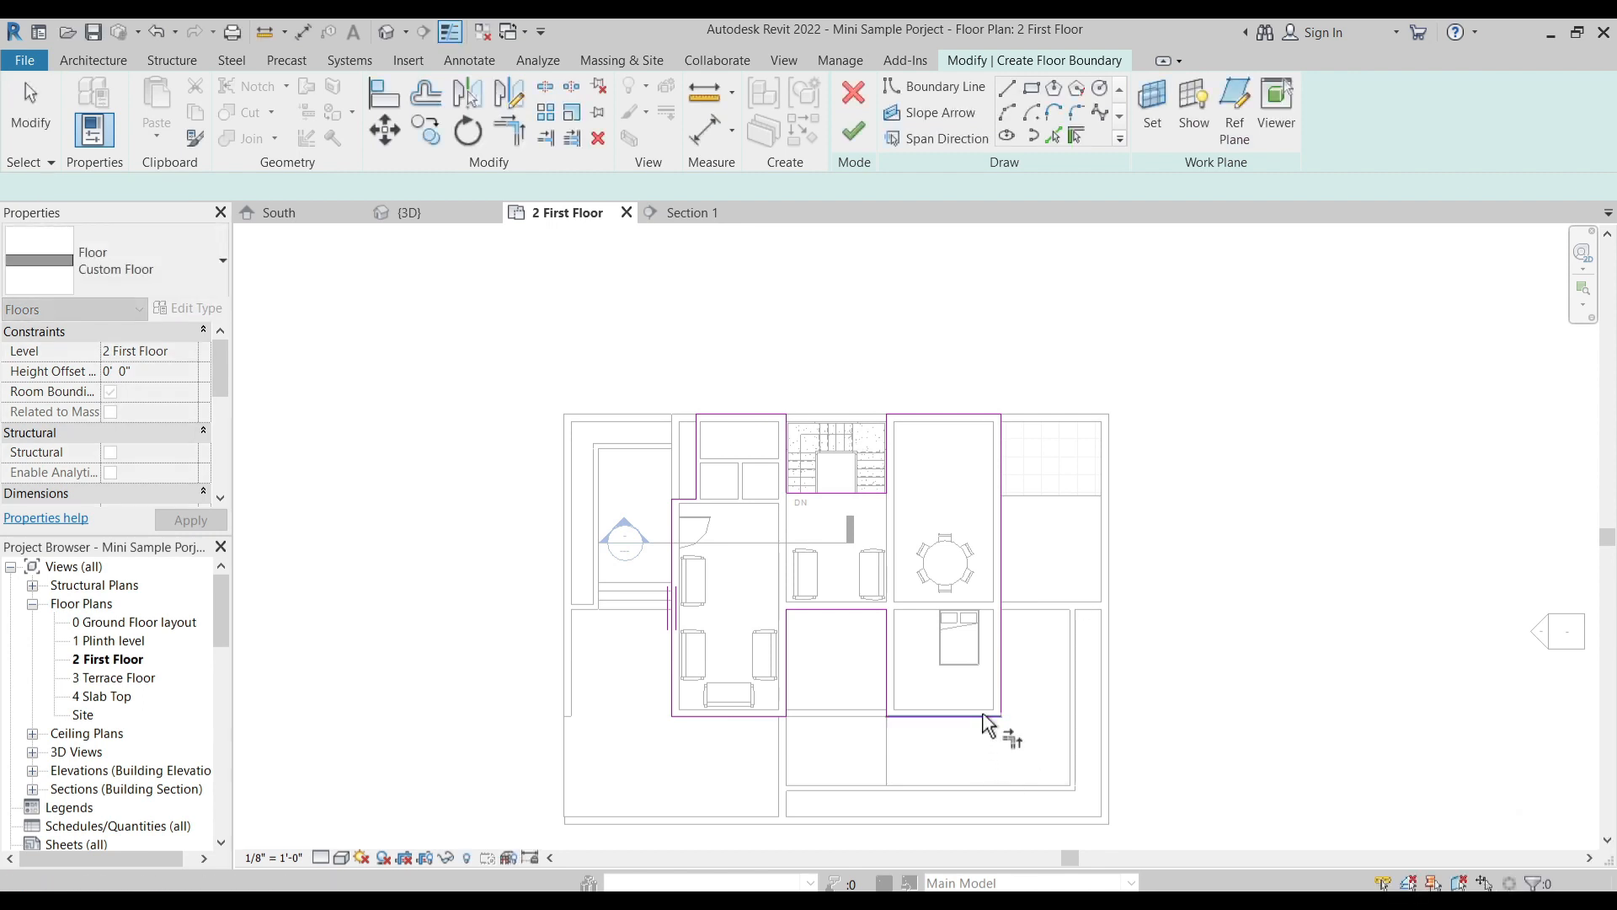
pyautogui.press('t')
pyautogui.press('r')
# - Finish the floor sketch without attaching the walls to the floor and without joining the overlapping geometry
pyautogui.click(849, 131)
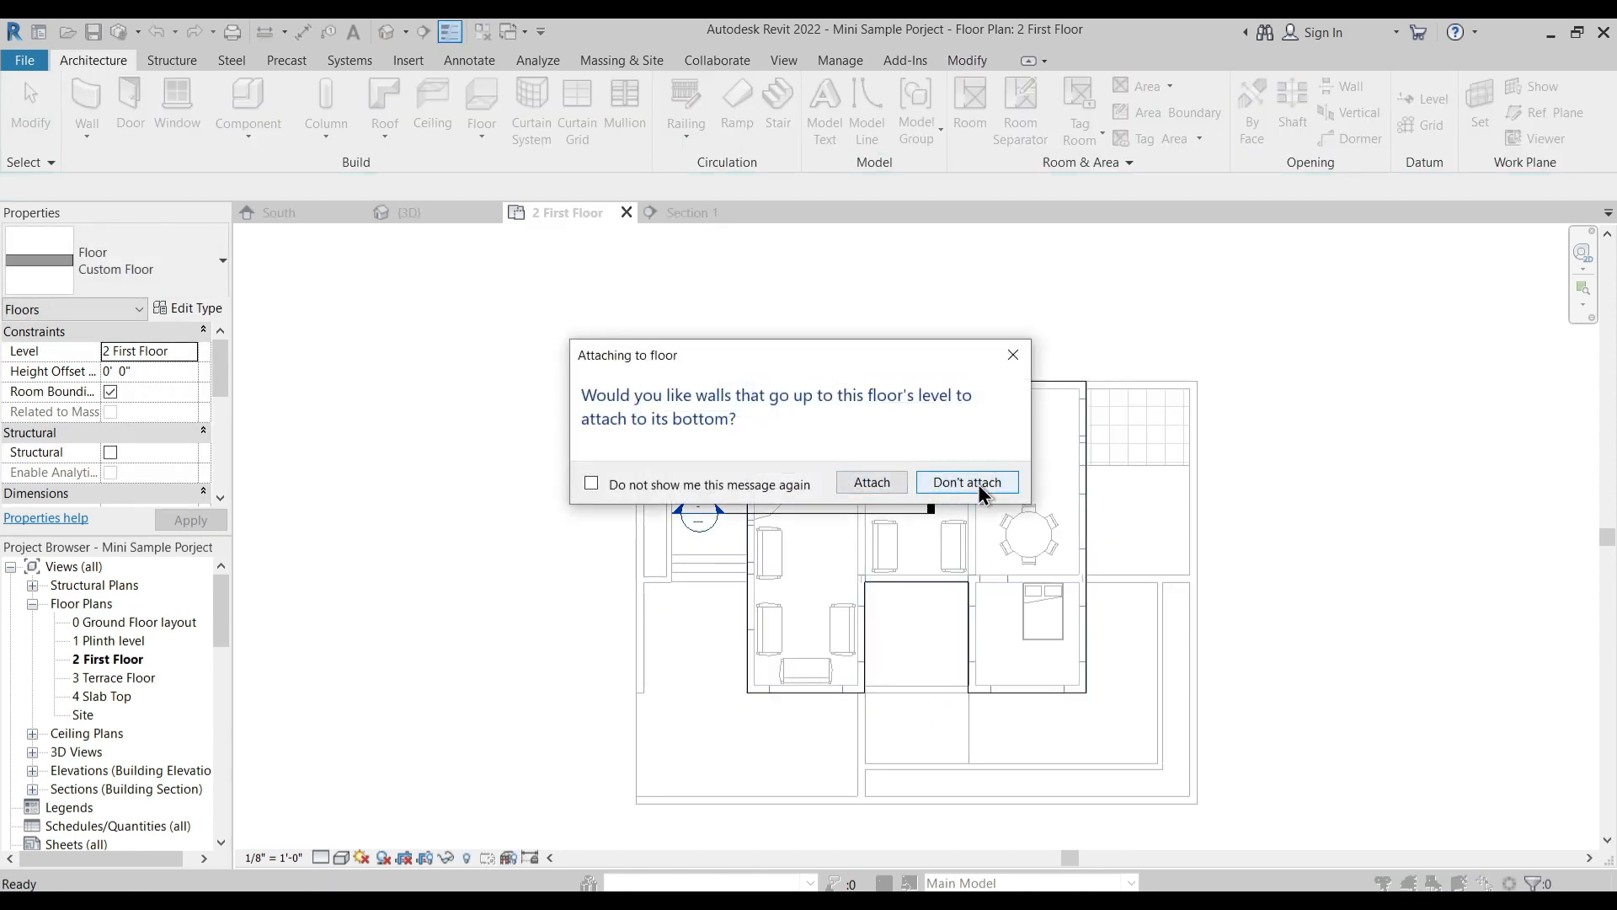
pyautogui.click(977, 483)
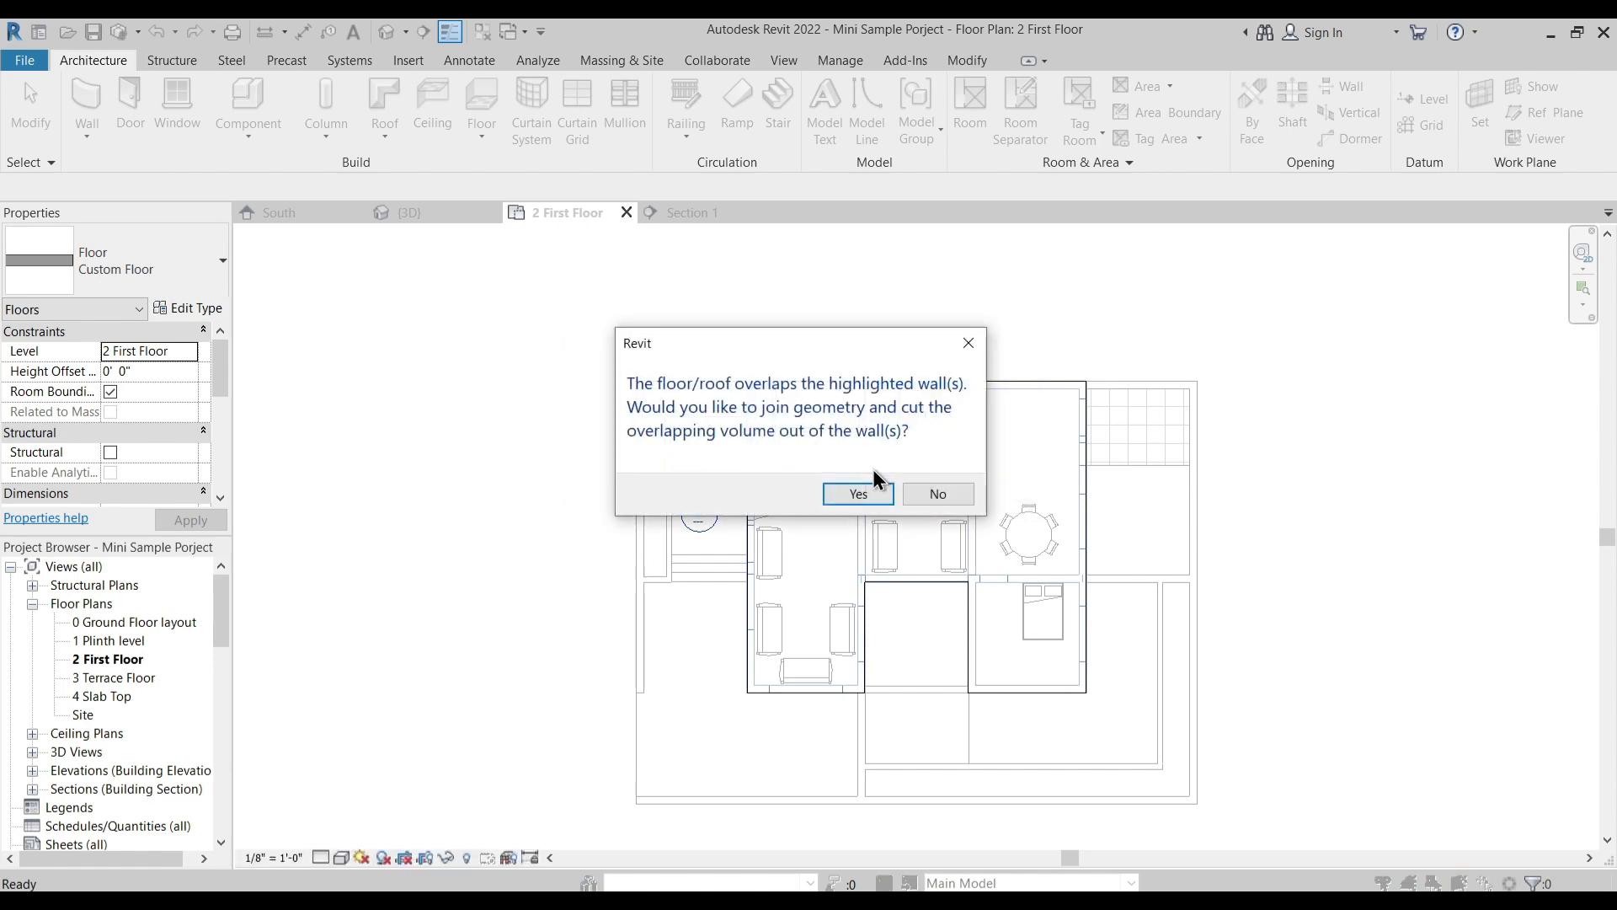
pyautogui.click(940, 494)
pyautogui.click(748, 362)
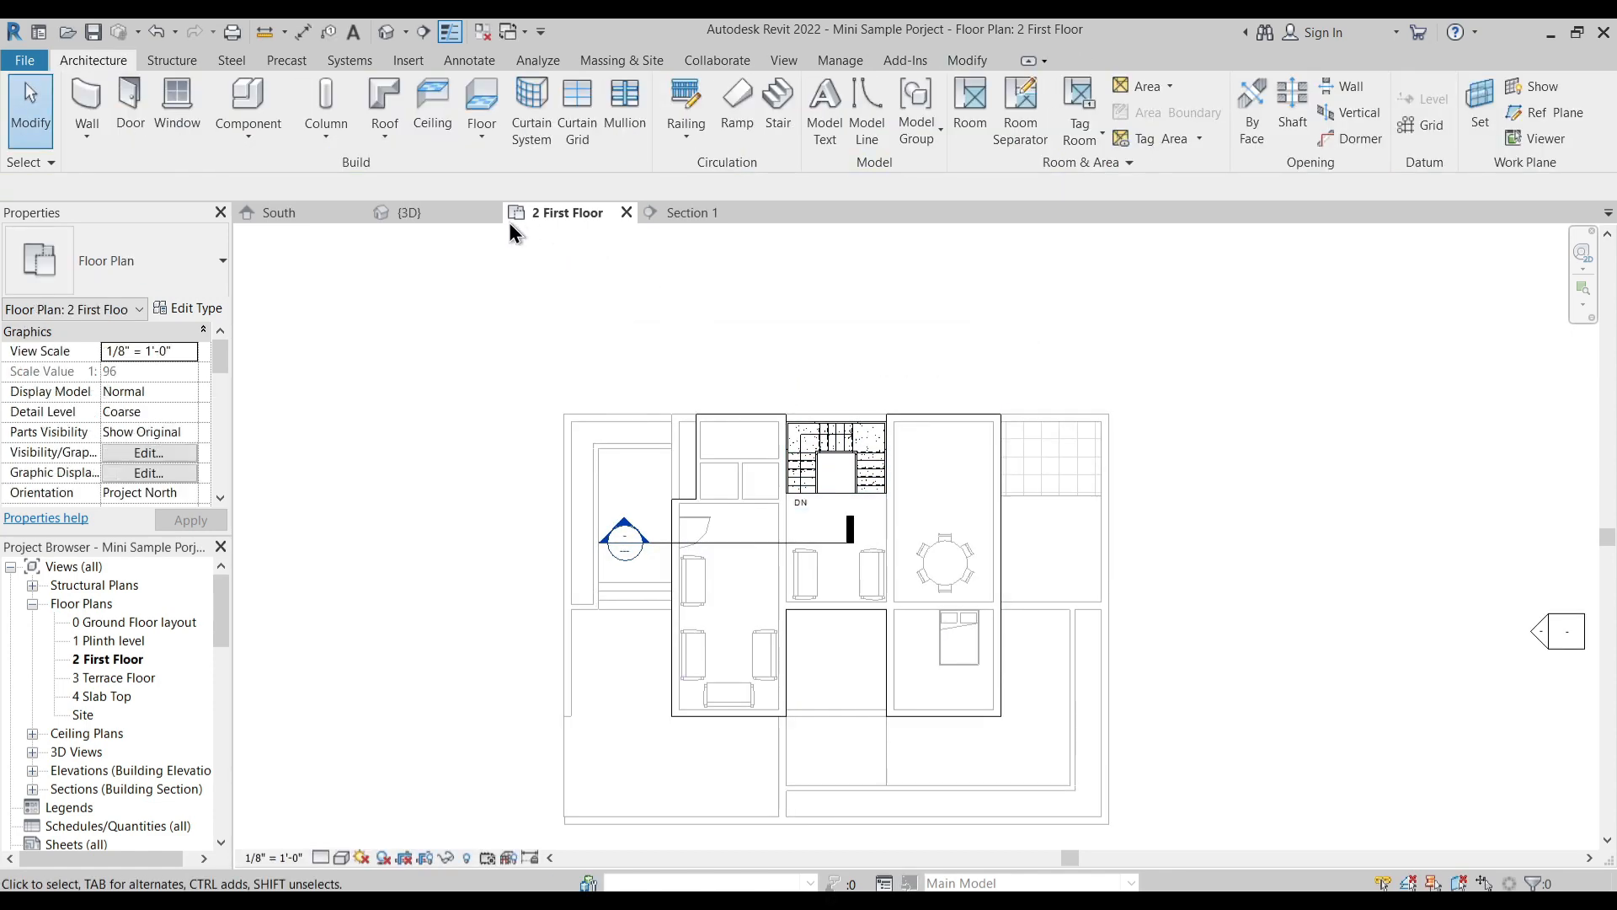
# - Open the 3D view and examine where the new floor slab meets the tops of the walls
pyautogui.click(427, 214)
pyautogui.scroll(3, 611, 529)
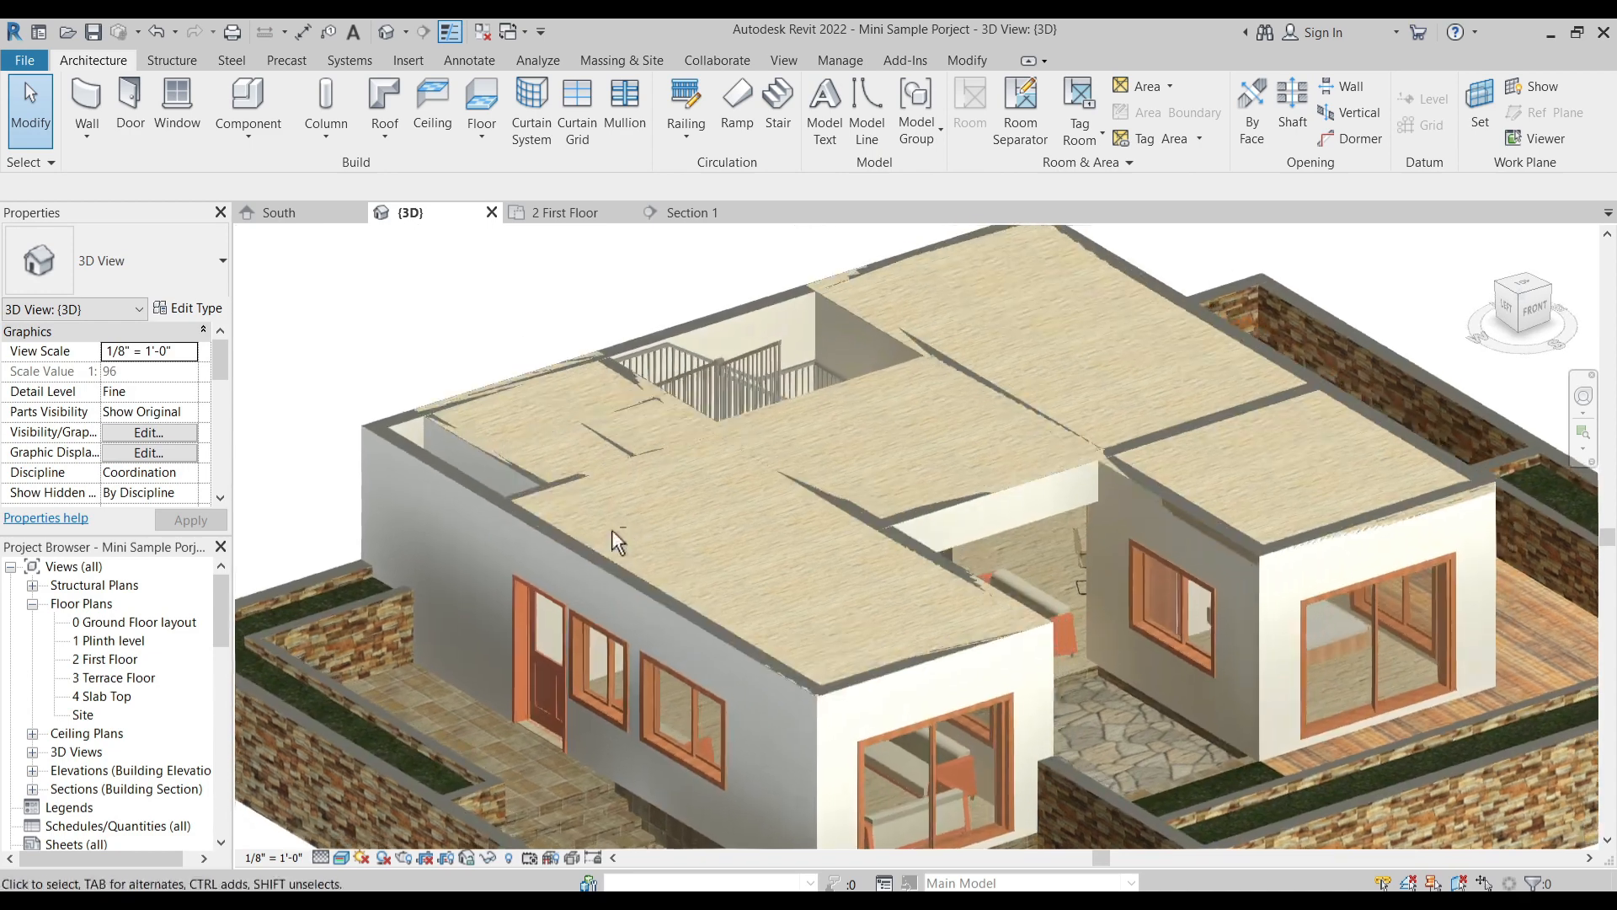
pyautogui.moveTo(630, 530)
pyautogui.keyDown('shift'); pyautogui.mouseDown(button='middle')
pyautogui.moveTo(642, 563)
pyautogui.moveTo(629, 556)
pyautogui.mouseUp(button='middle'); pyautogui.keyUp('shift')
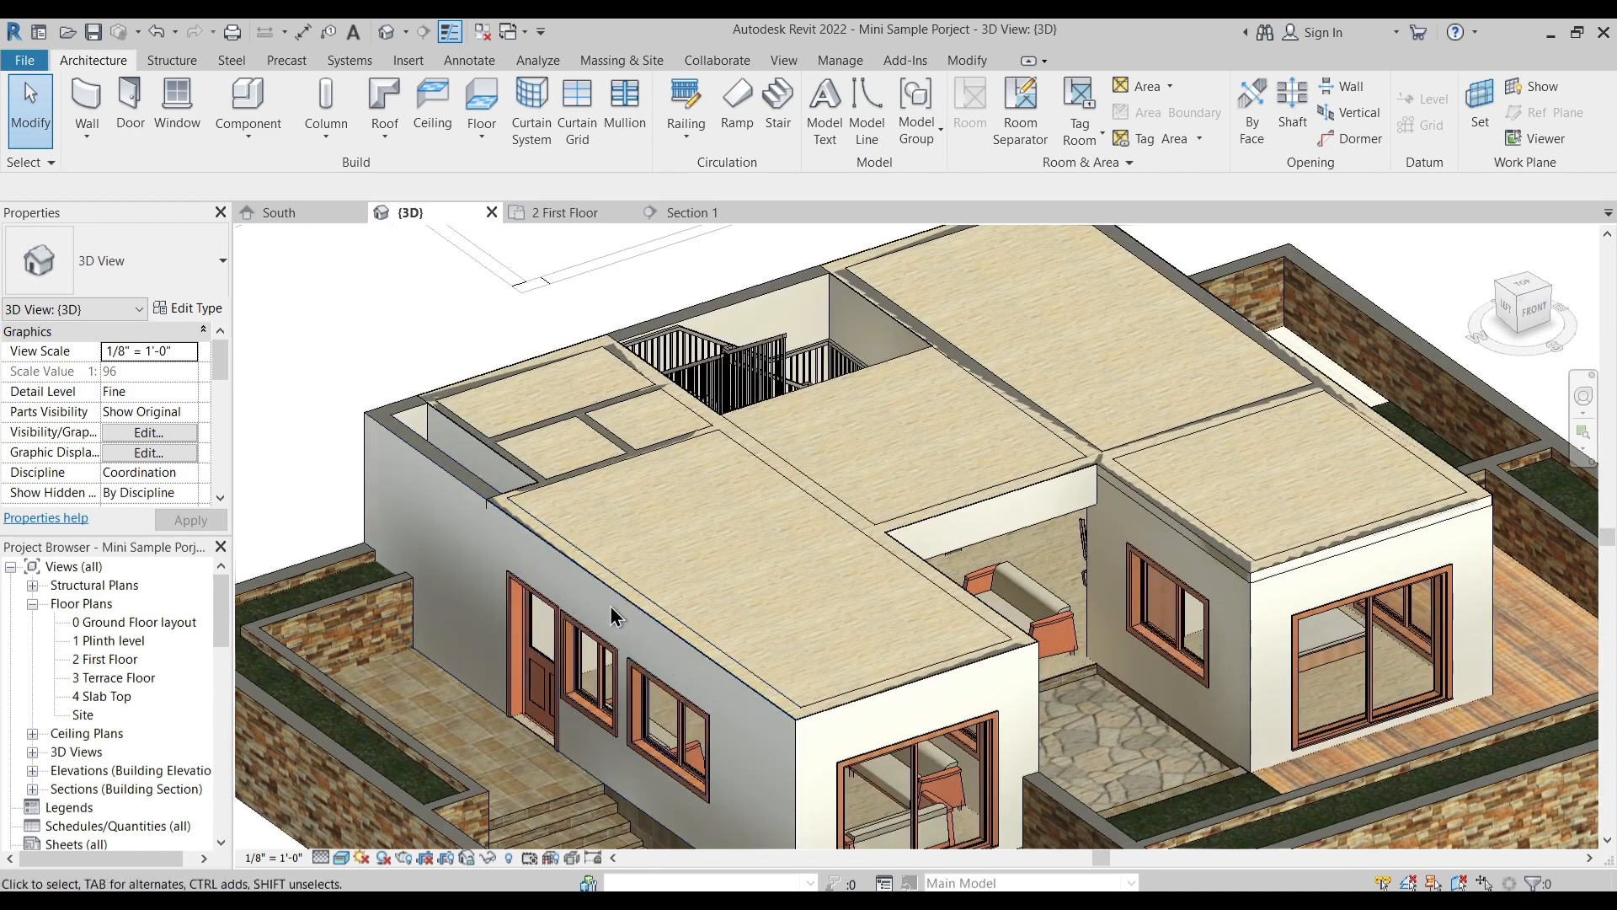
pyautogui.scroll(3, 508, 523)
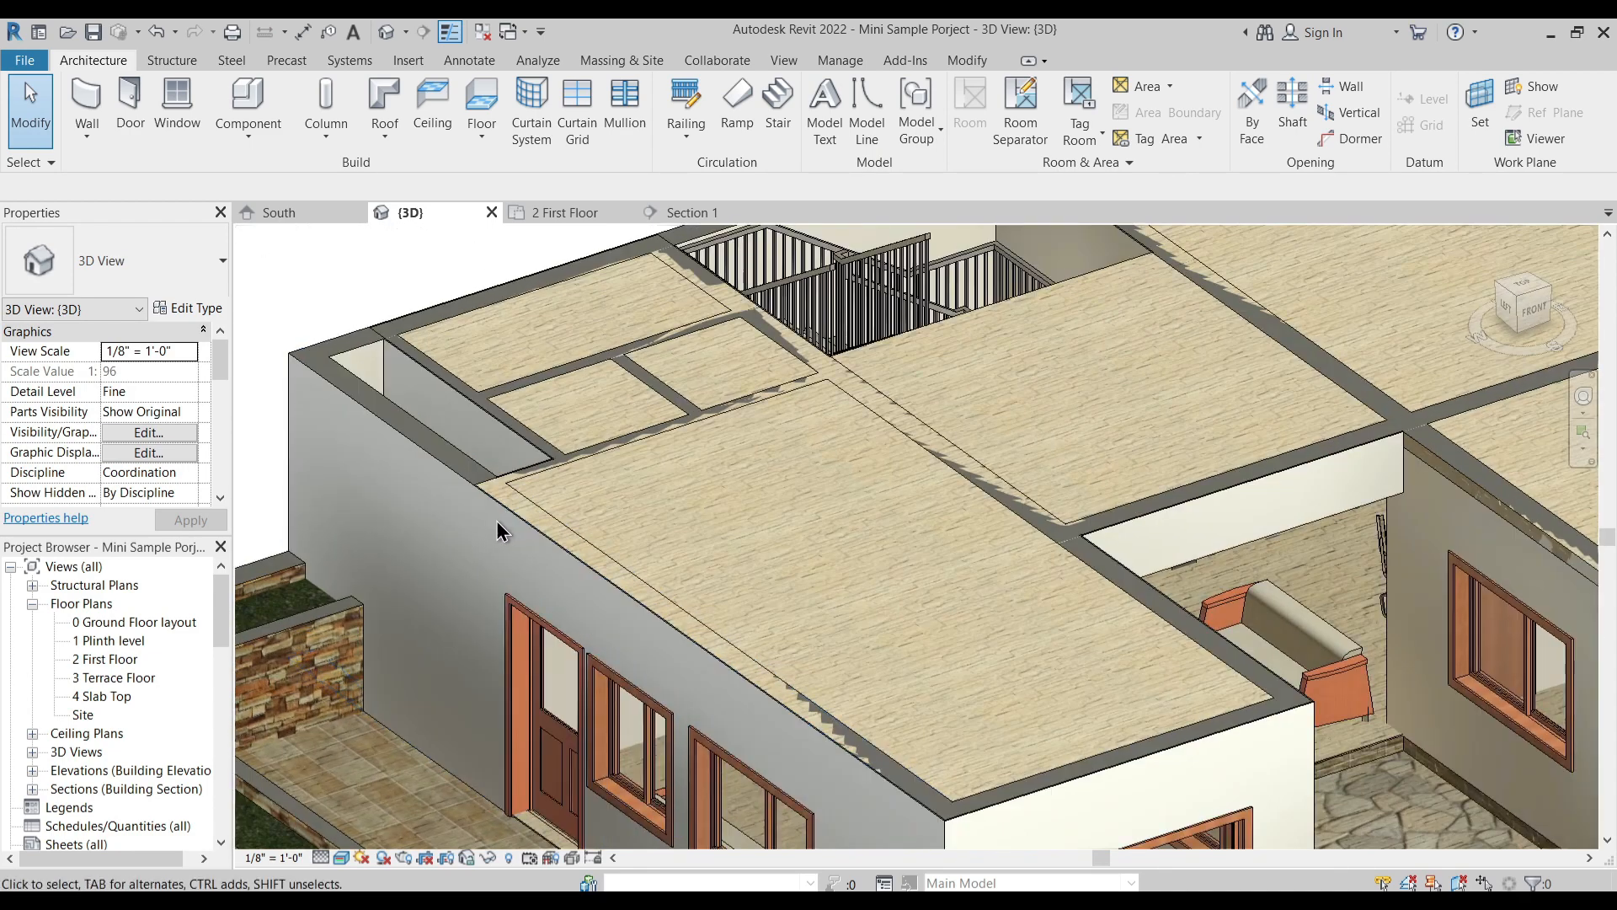
pyautogui.moveTo(619, 597); pyautogui.dragTo(628, 547, button='middle')
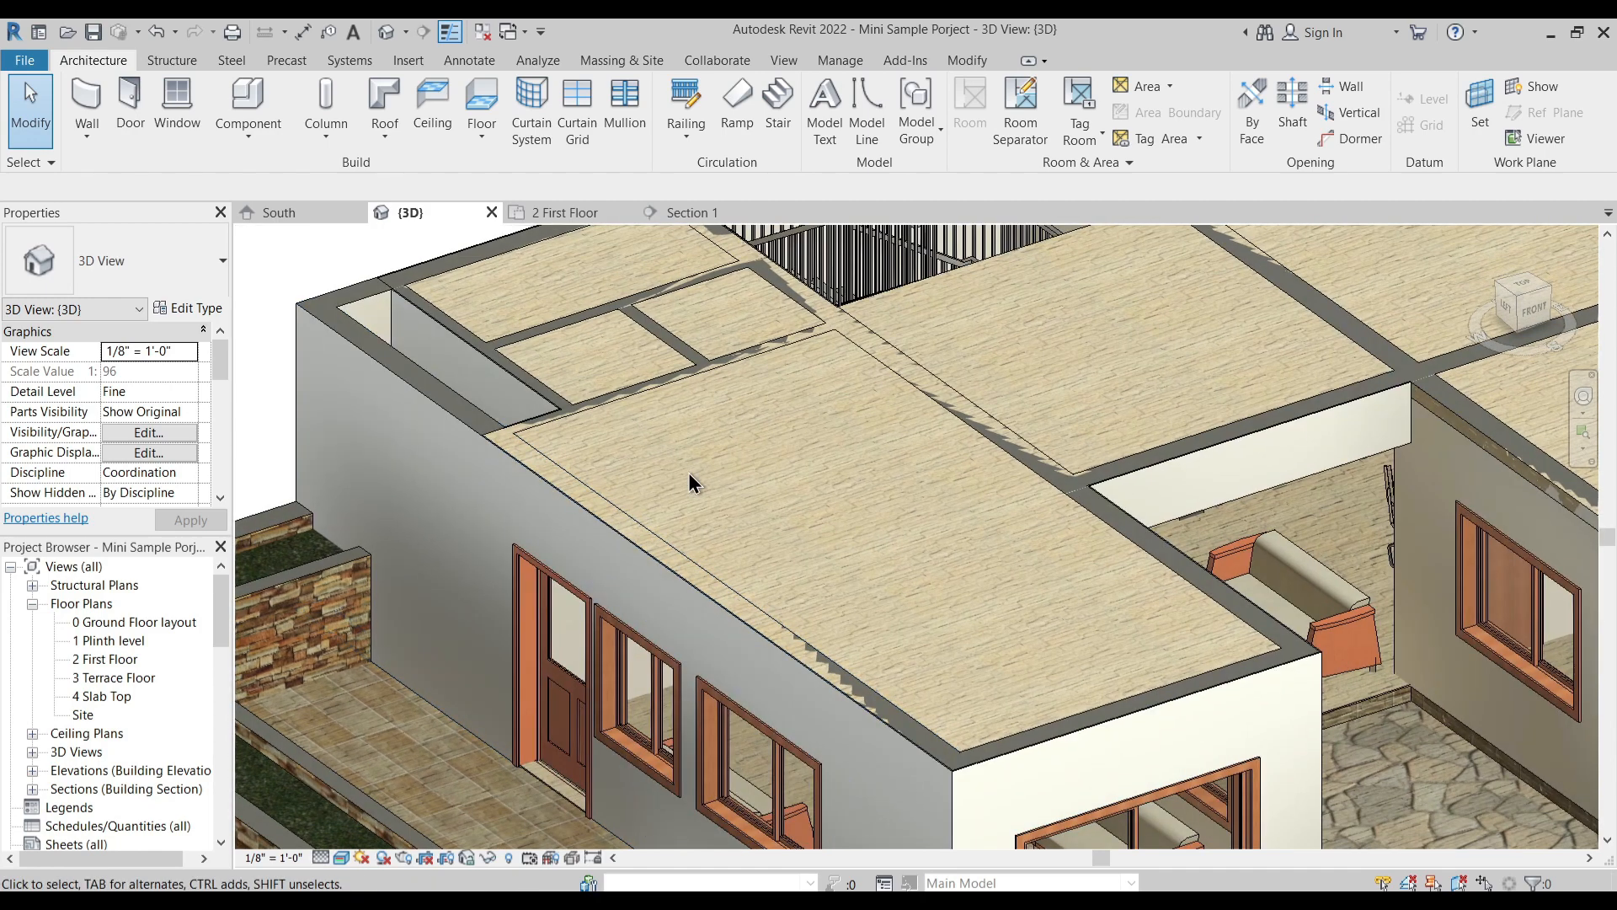
pyautogui.scroll(-4, 689, 474)
pyautogui.scroll(2, 740, 458)
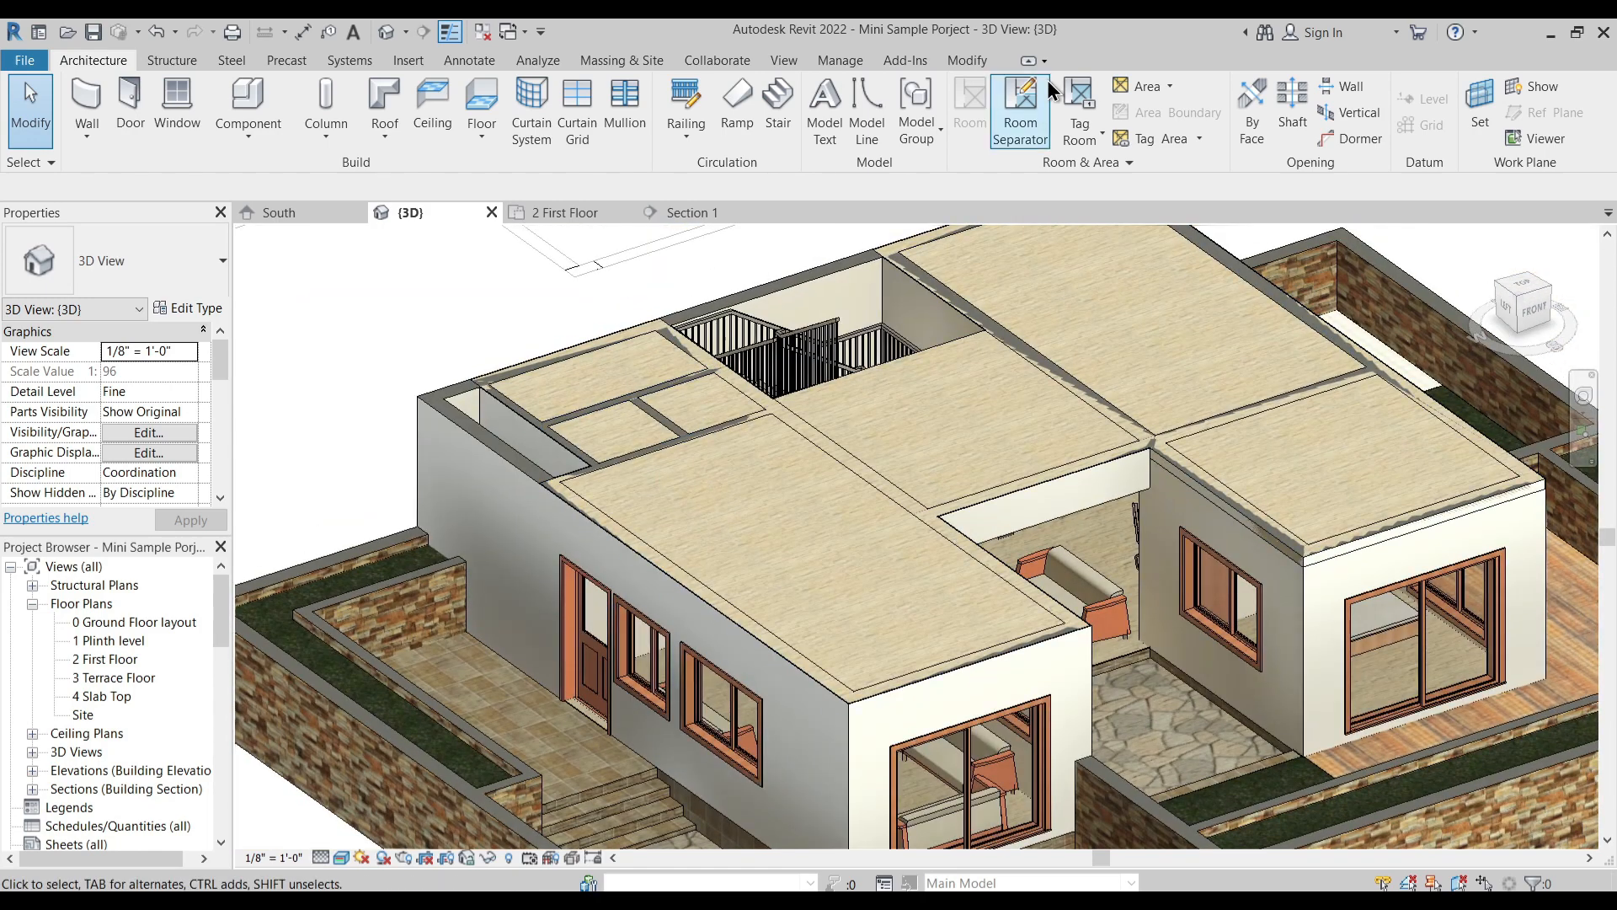
# - Join the Custom Floor with the wall behind the large front room and the wall beside the open duct
pyautogui.click(967, 59)
pyautogui.click(251, 141)
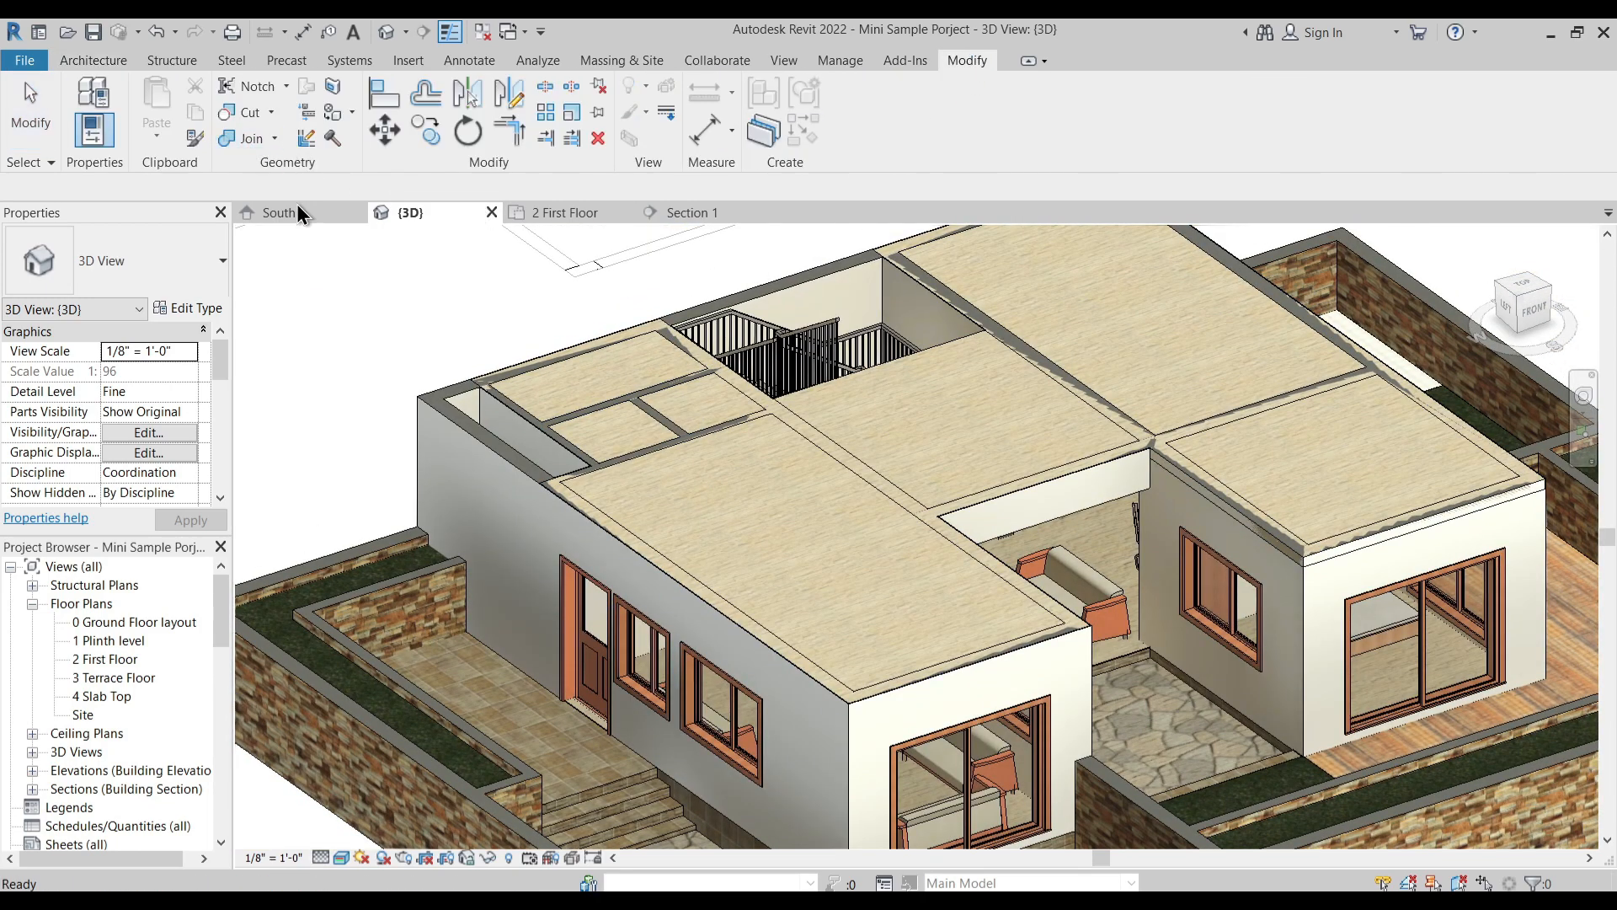
pyautogui.click(586, 522)
pyautogui.click(609, 463)
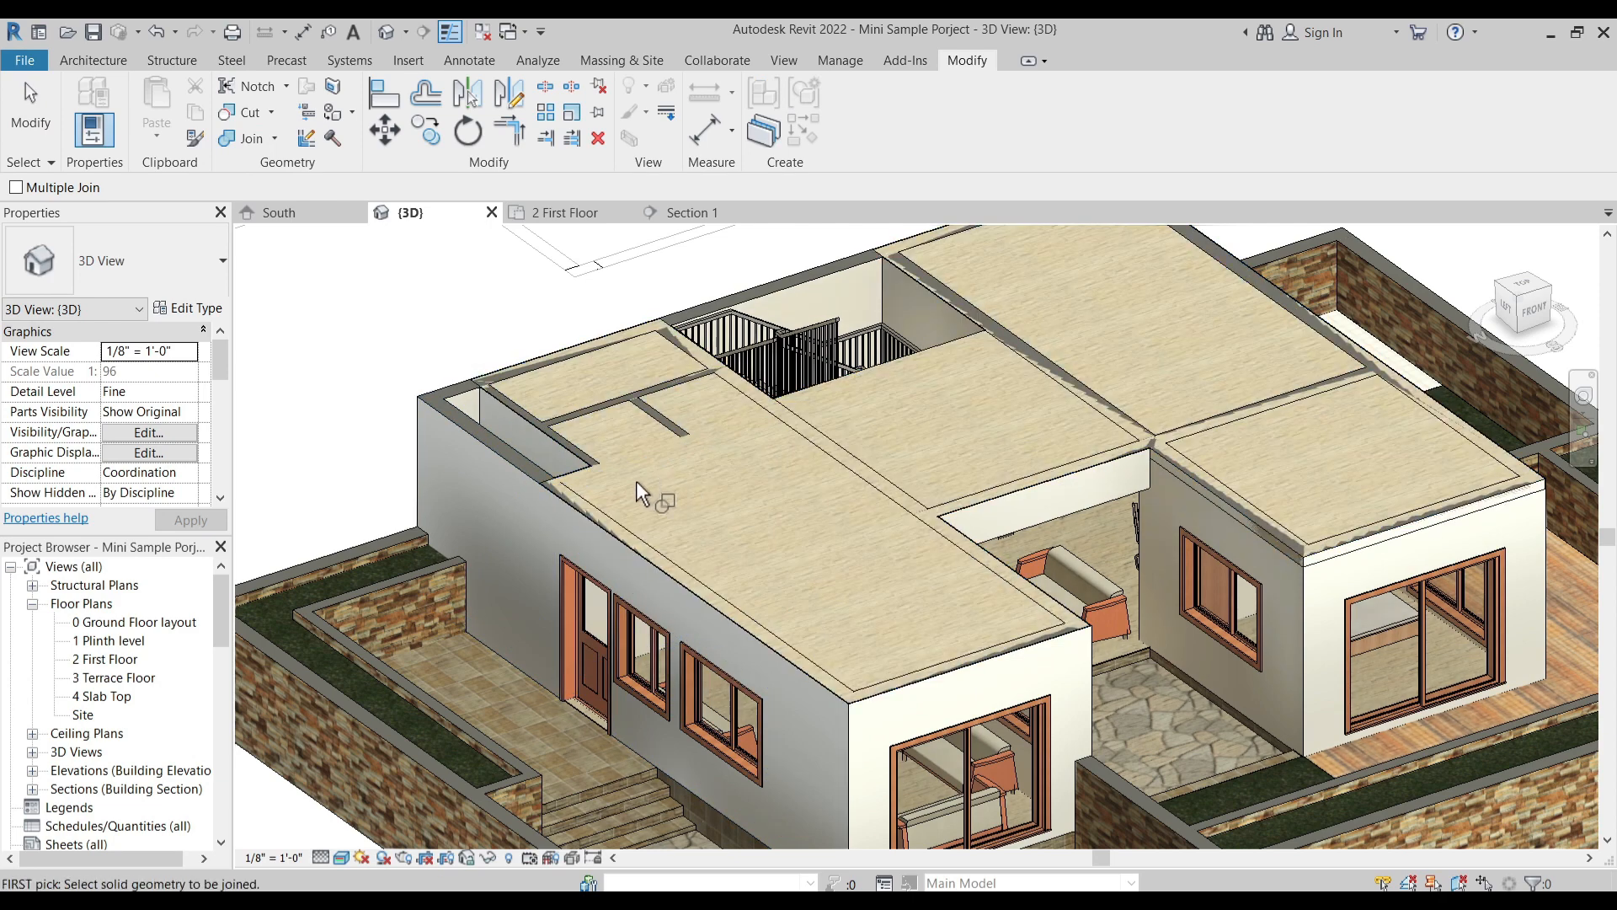
pyautogui.click(594, 477)
pyautogui.click(623, 465)
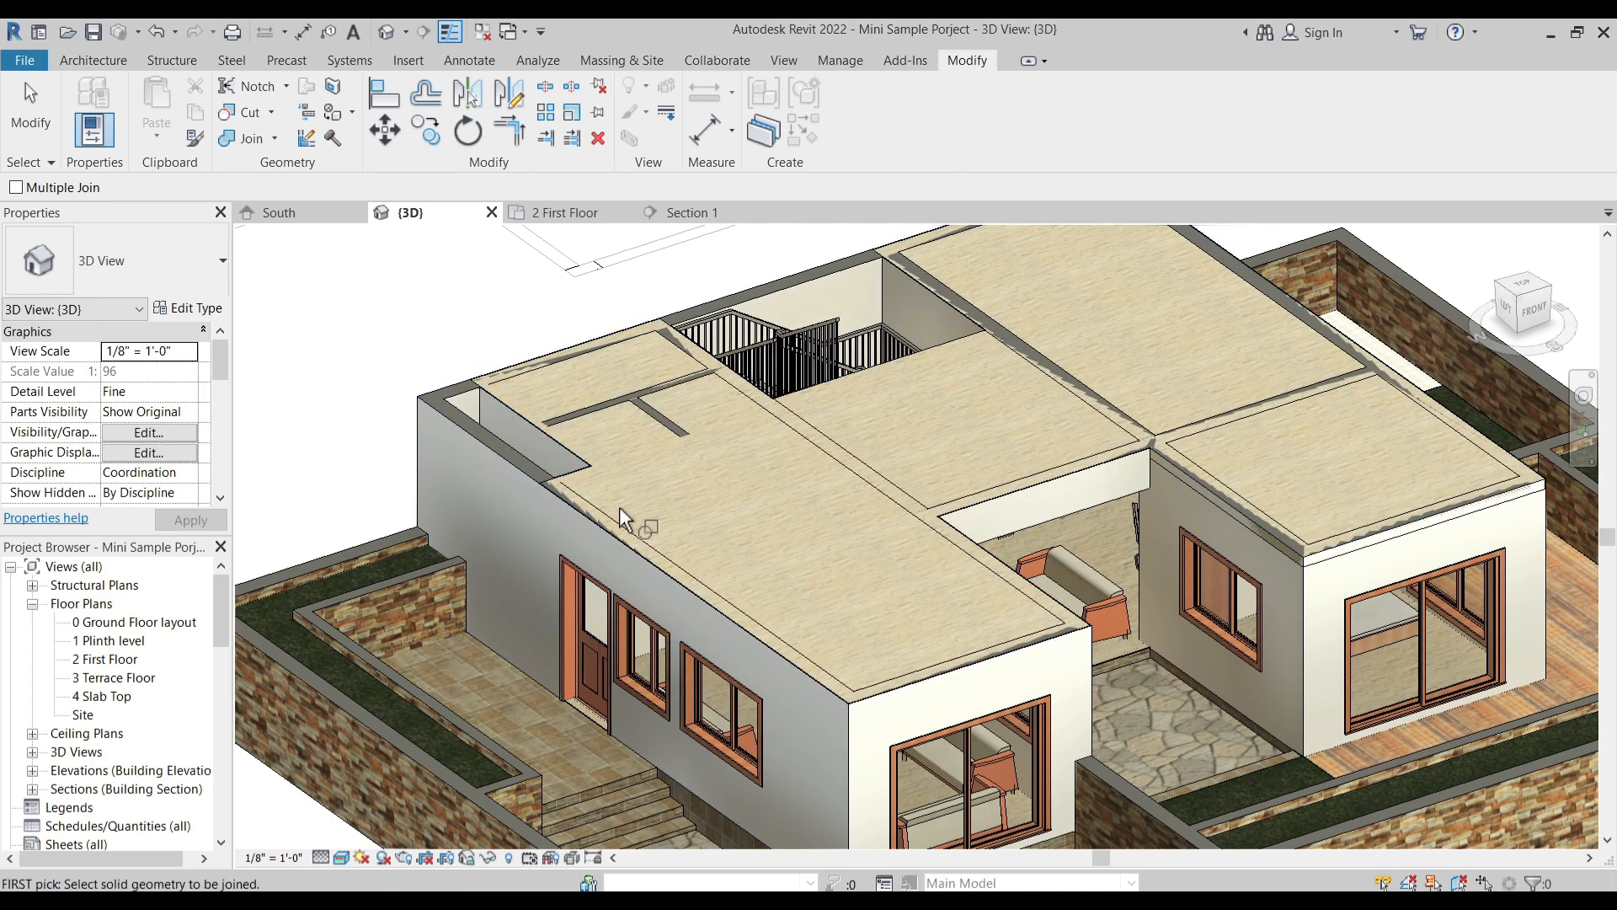
# - Join the Custom Floor with the two remaining partition walls between the small rooms beside the duct
pyautogui.click(617, 417)
pyautogui.click(610, 411)
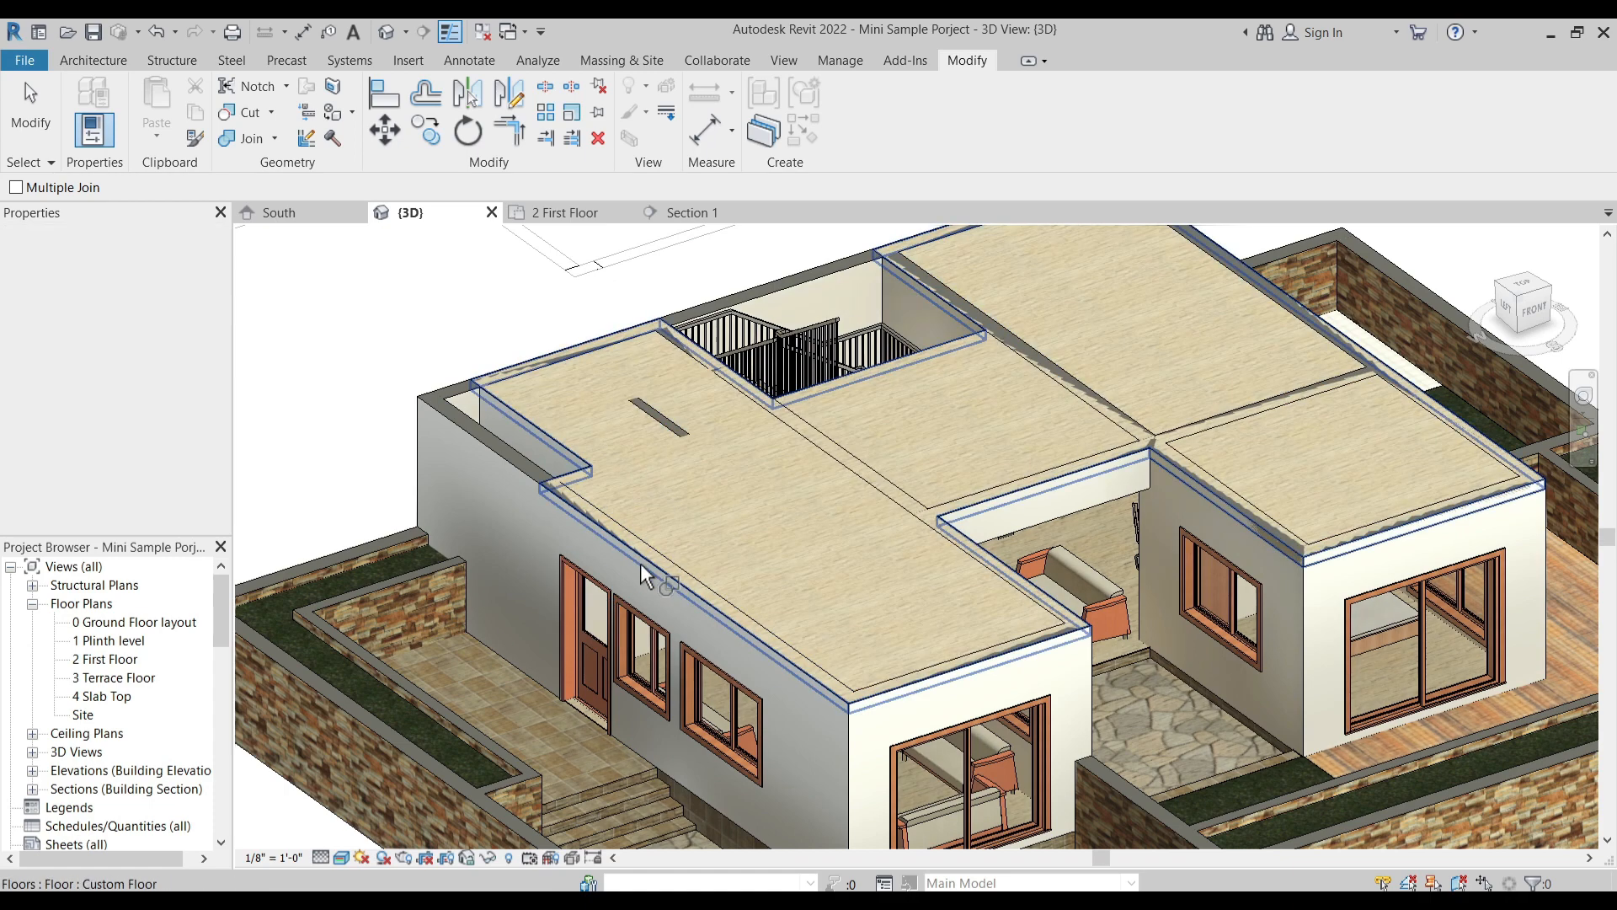
pyautogui.click(661, 462)
pyautogui.click(667, 430)
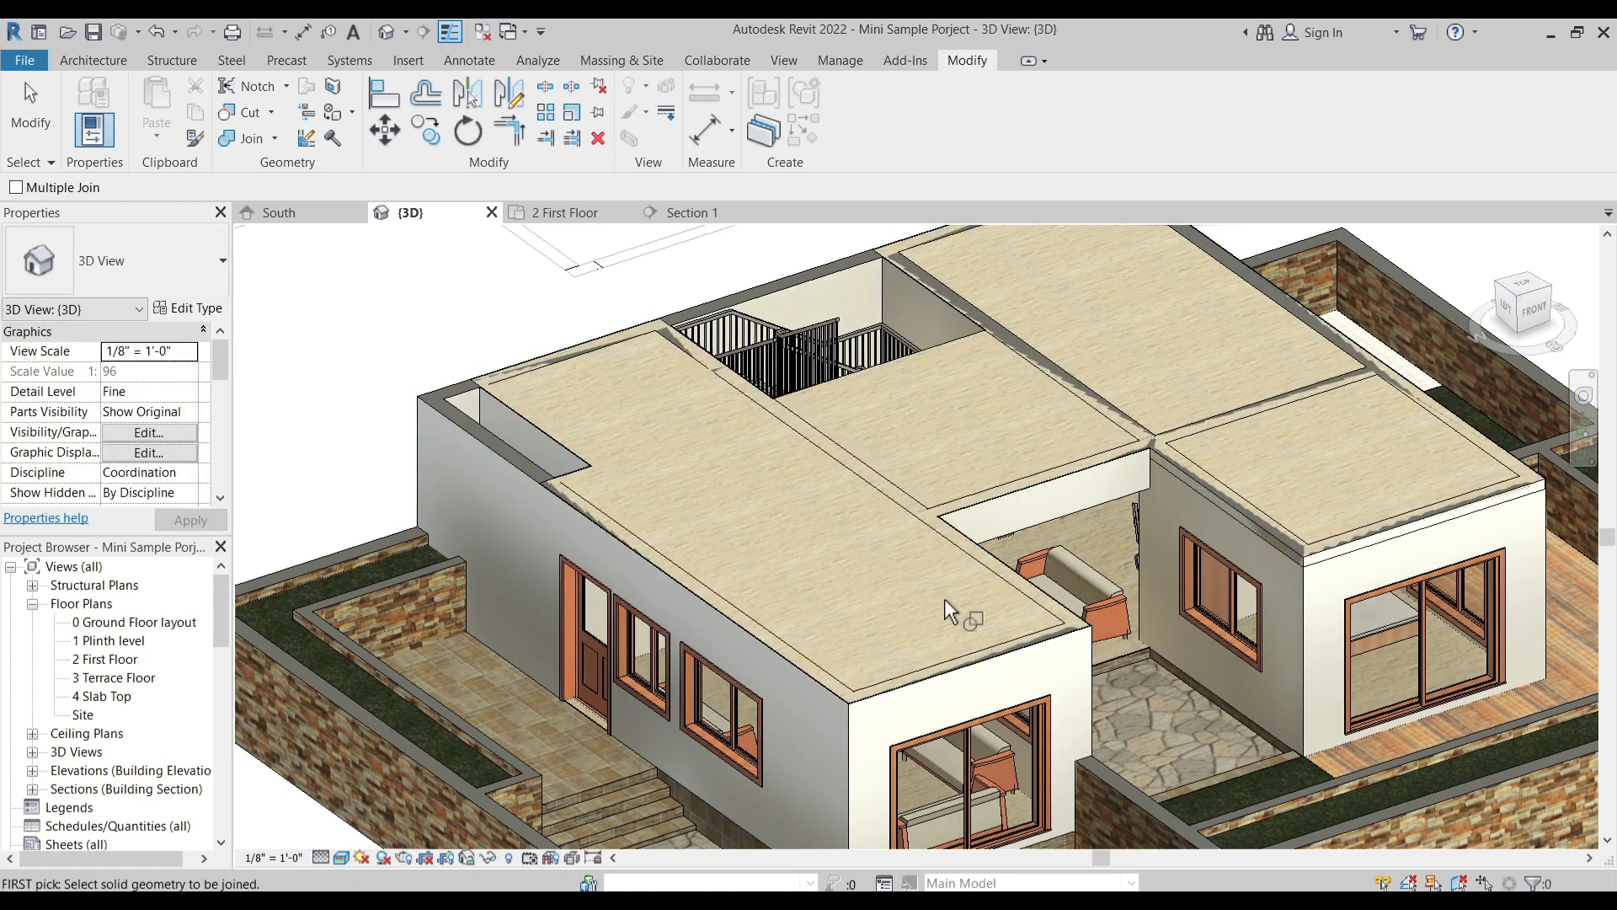
# - Try to join the entrance-side exterior wall, and unjoin the elements that do not intersect
pyautogui.click(849, 700)
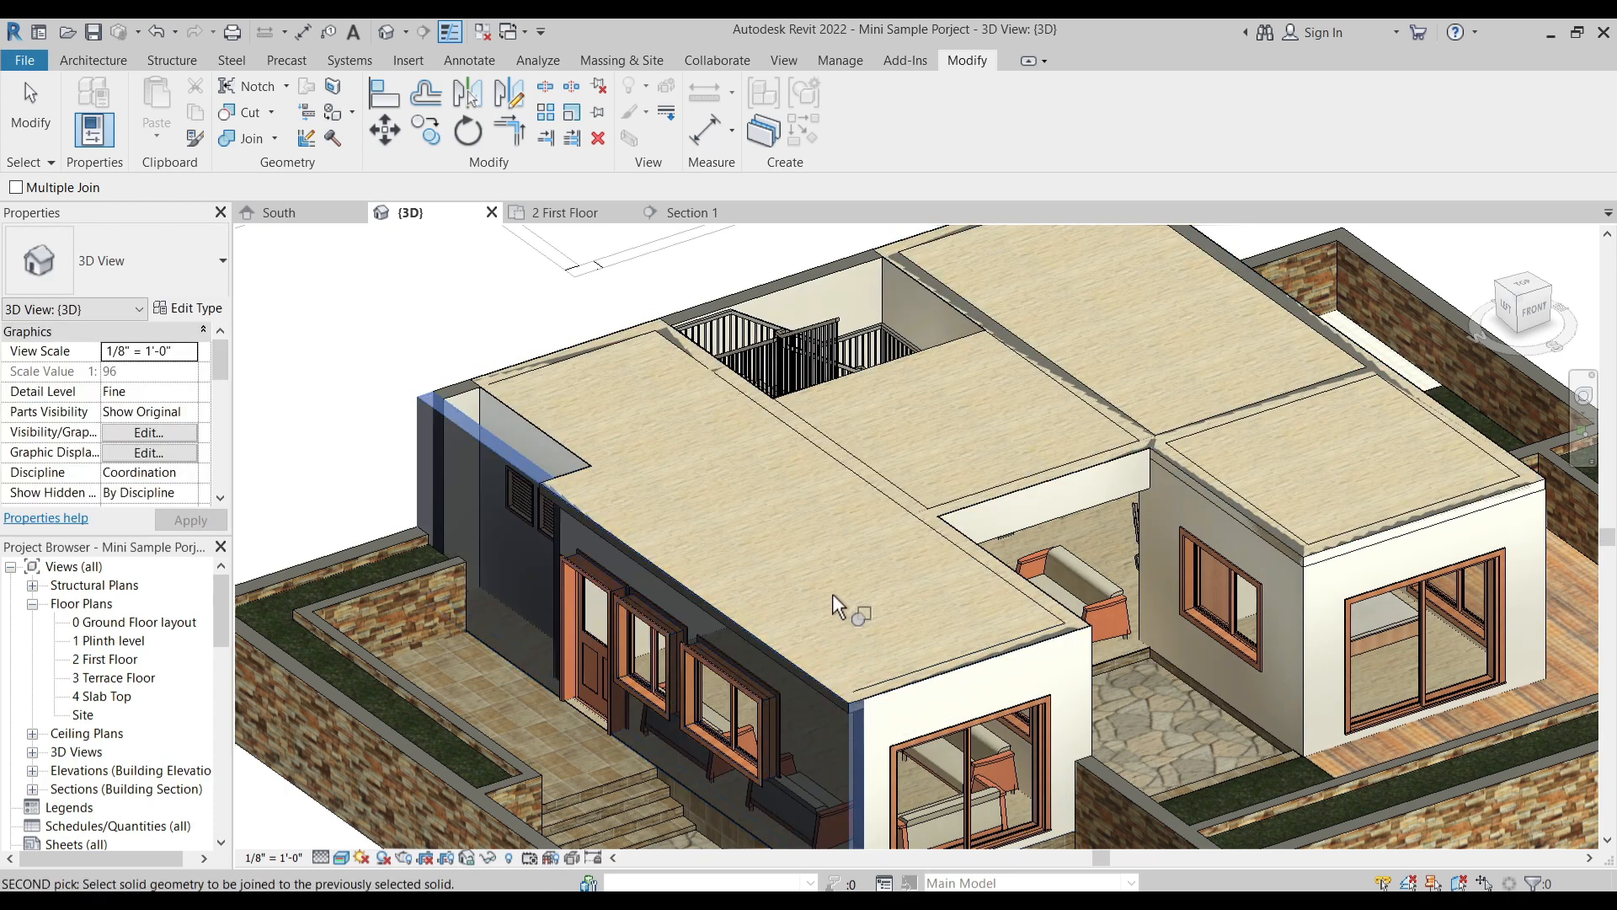
pyautogui.click(859, 518)
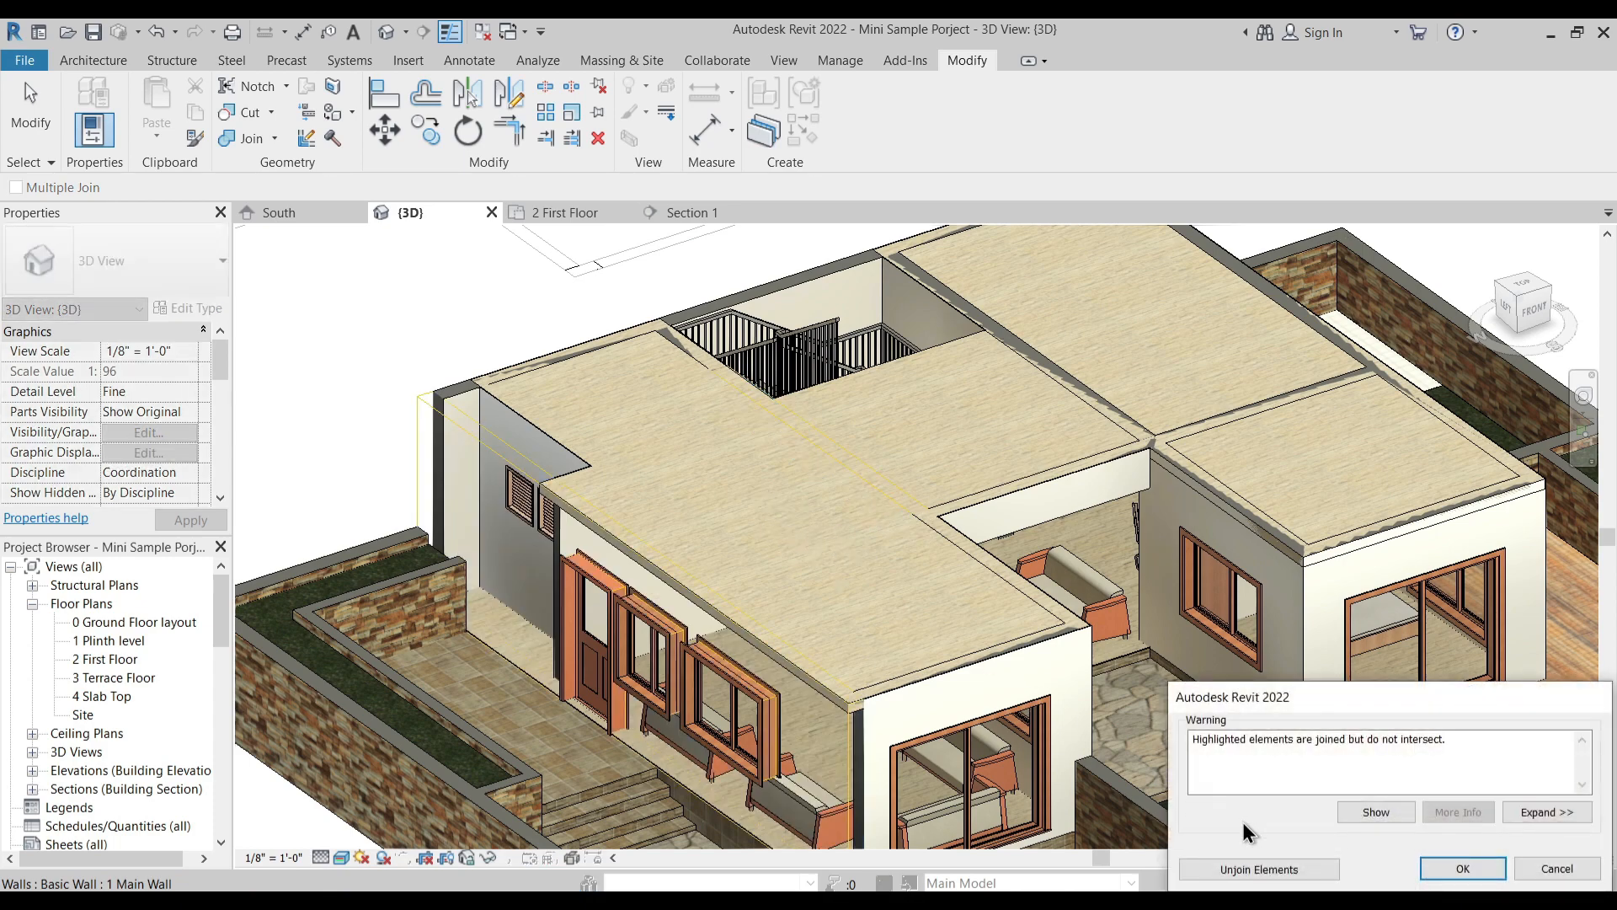
pyautogui.click(1258, 868)
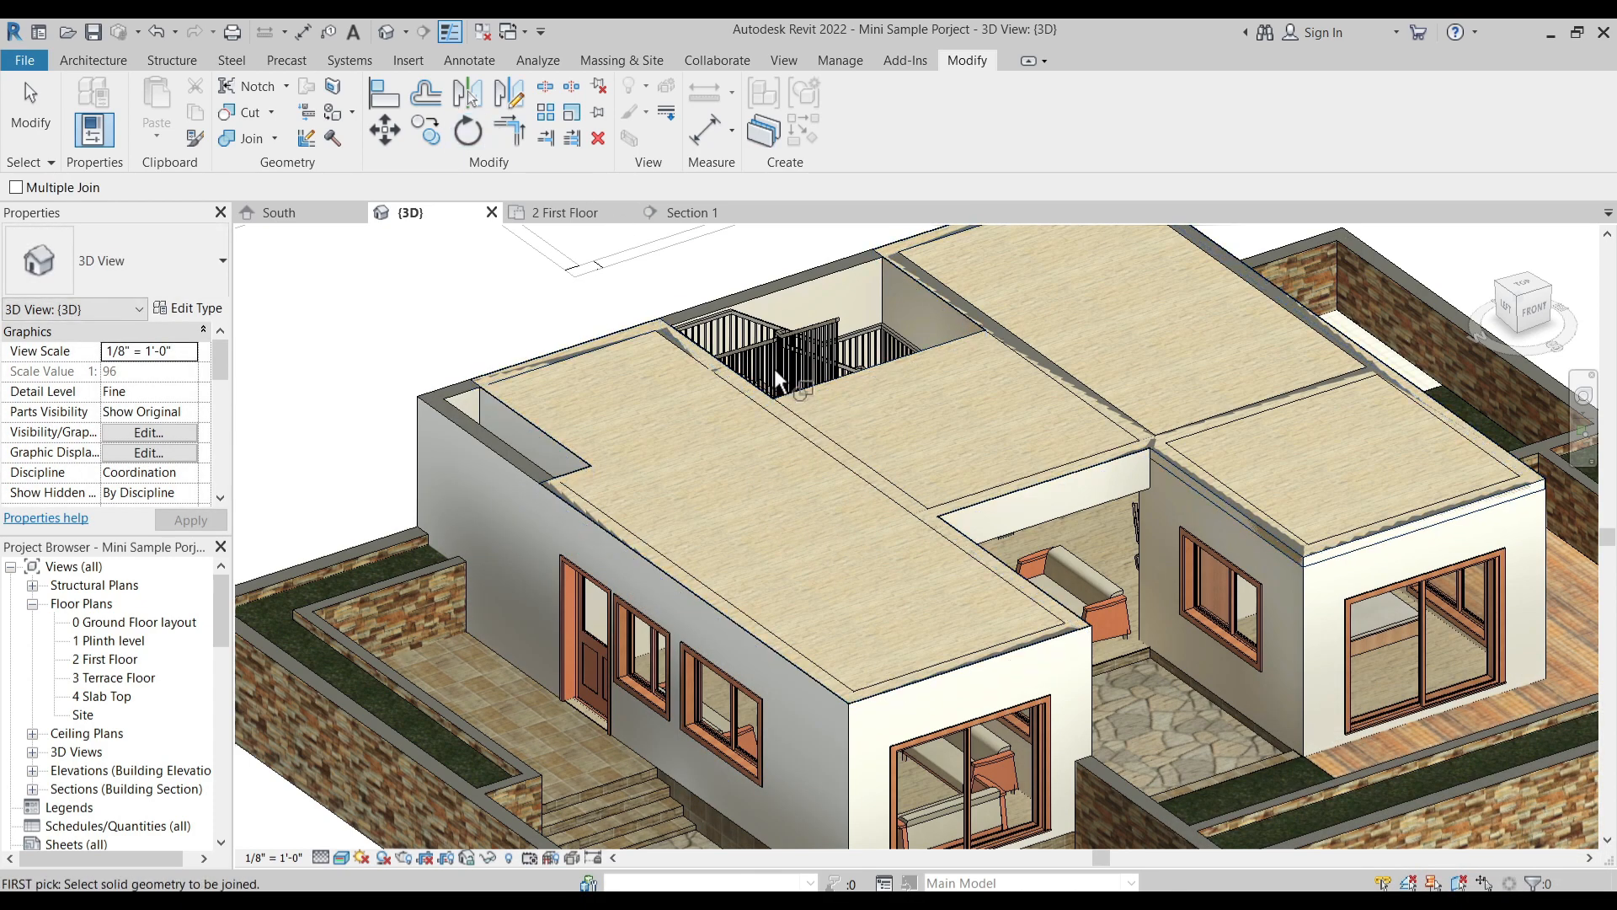
# - Join the Custom Floor with the long interior wall on the stairwell's entrance side and with the rear exterior wall
pyautogui.click(867, 372)
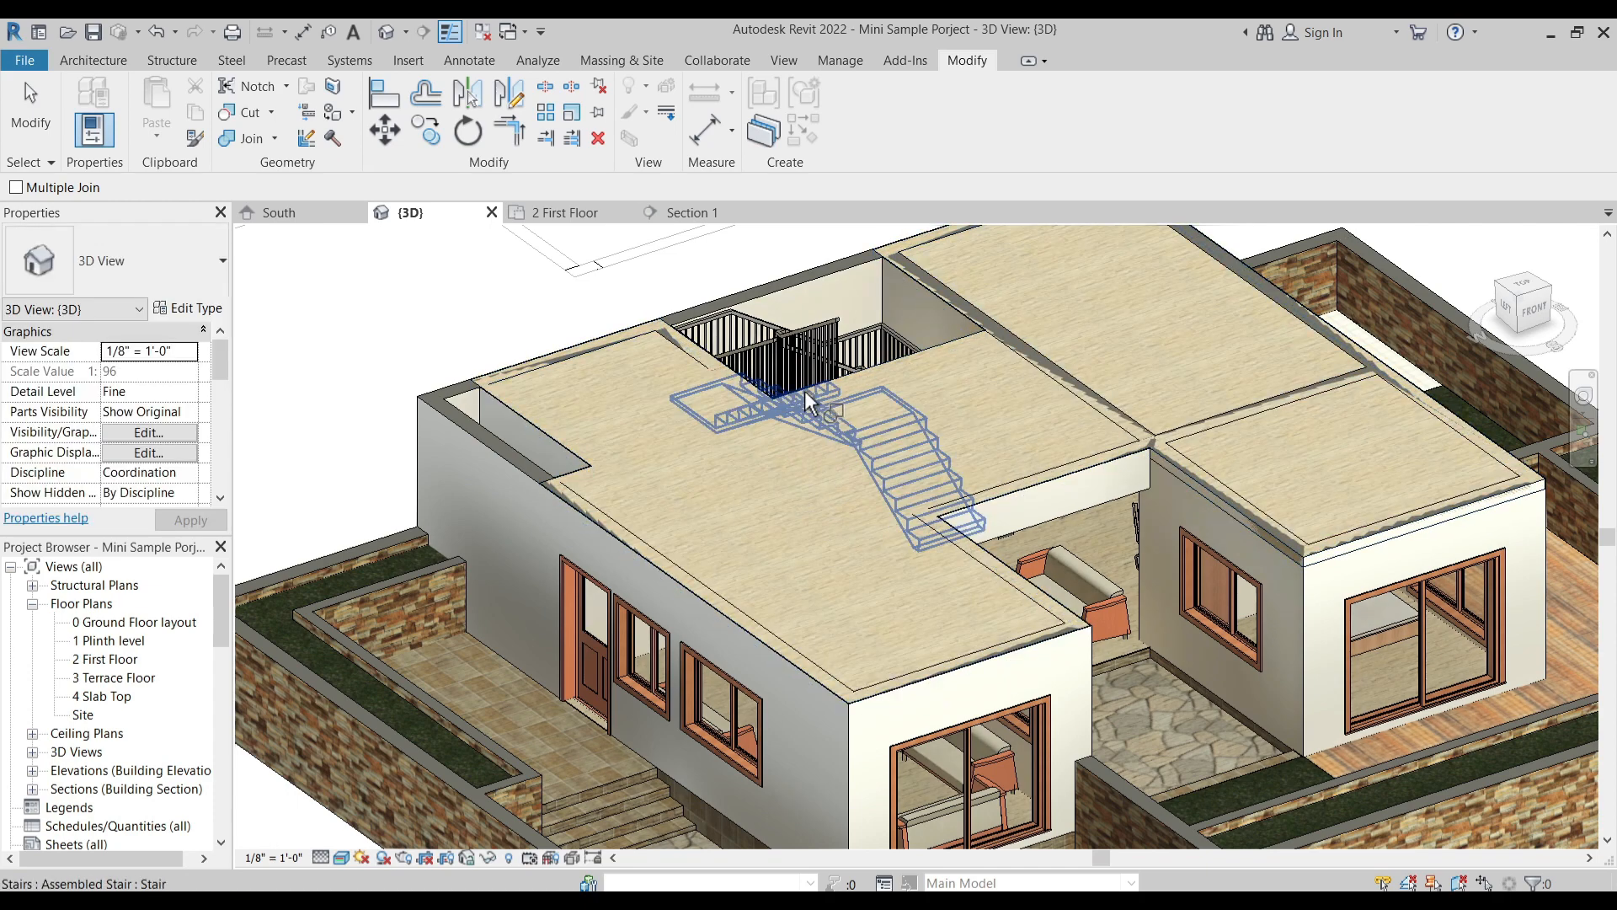
pyautogui.click(856, 372)
pyautogui.click(700, 354)
pyautogui.click(512, 406)
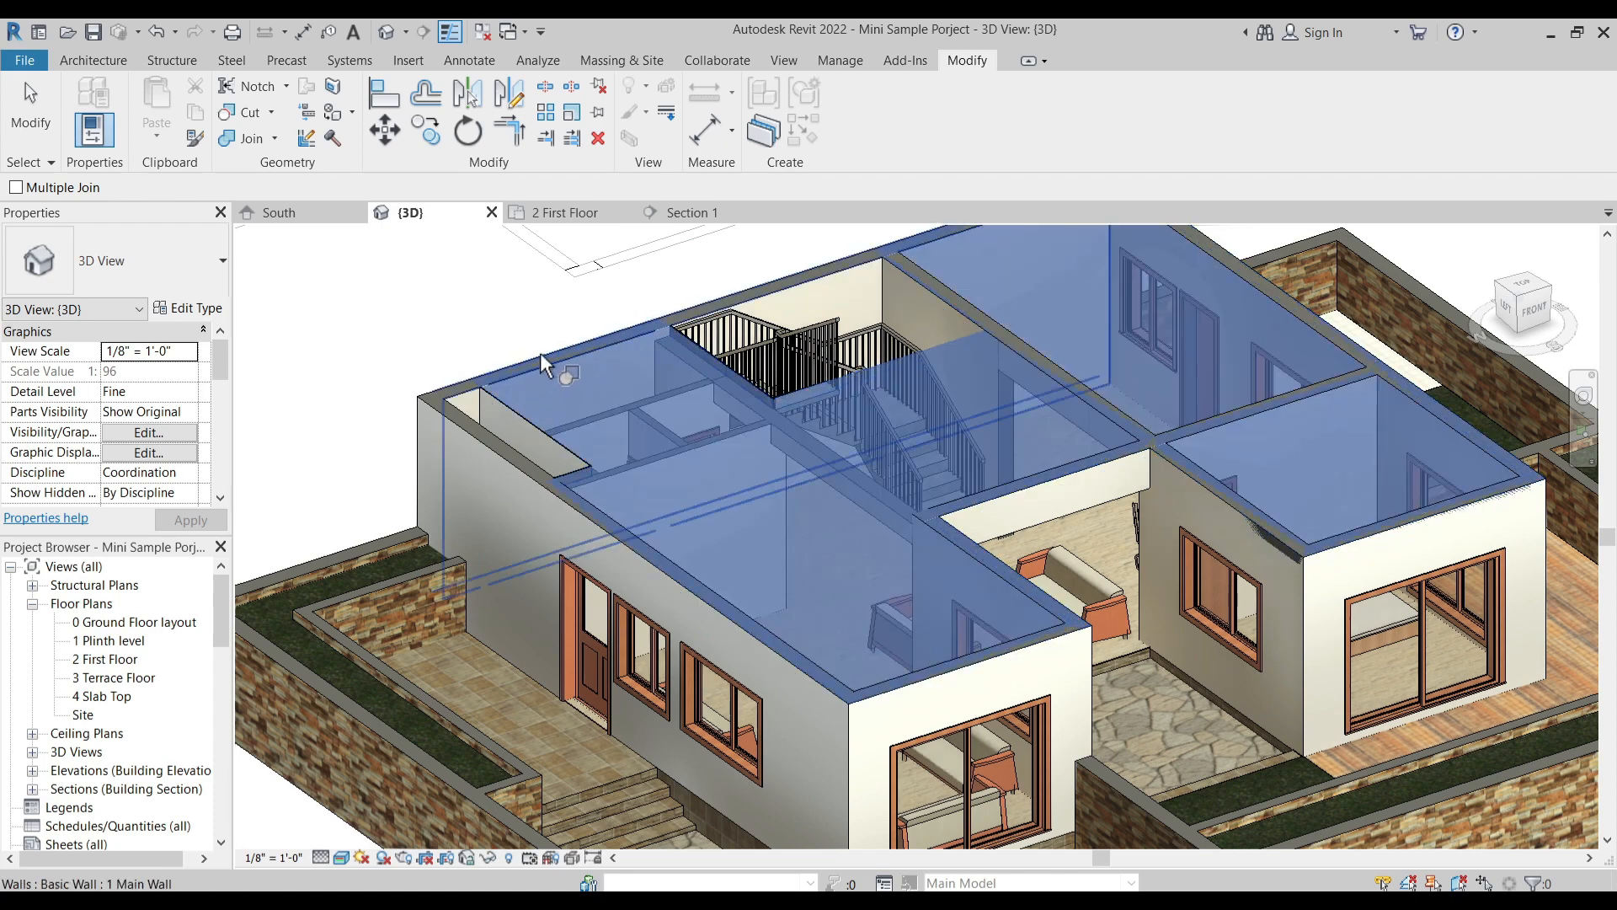
pyautogui.click(539, 357)
# - Join the Custom Floor with the interior wall line that starts at the stairwell's far side and runs to the court
pyautogui.keyDown('shift'); pyautogui.moveTo(724, 413); pyautogui.dragTo(847, 430, button='middle'); pyautogui.keyUp('shift')
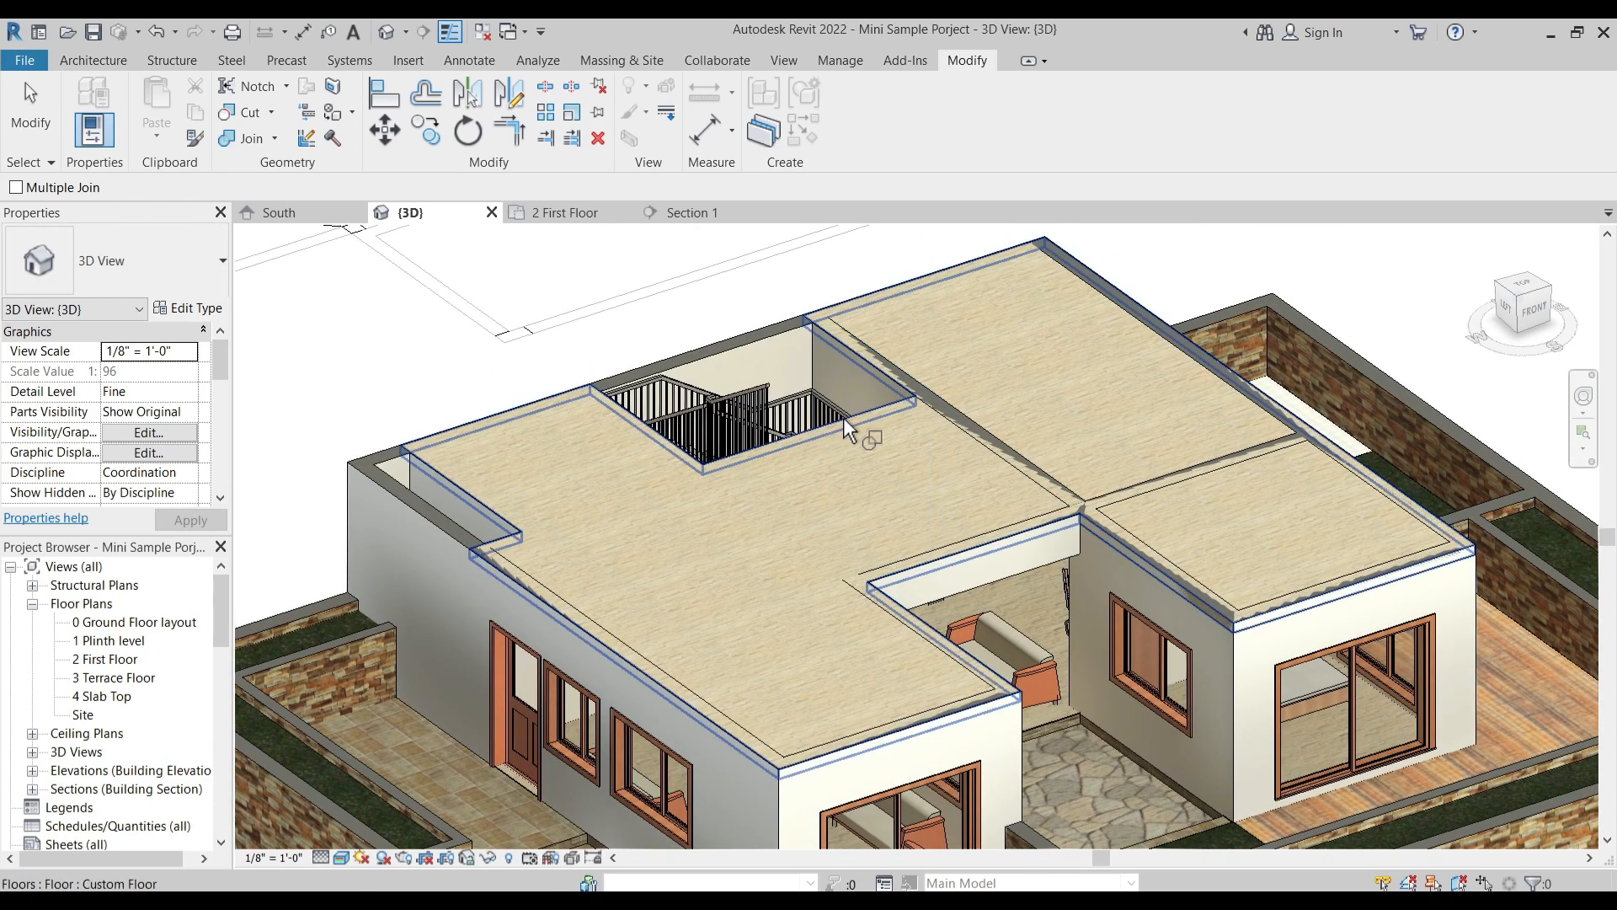
pyautogui.click(847, 424)
pyautogui.click(896, 372)
pyautogui.click(889, 415)
pyautogui.click(968, 425)
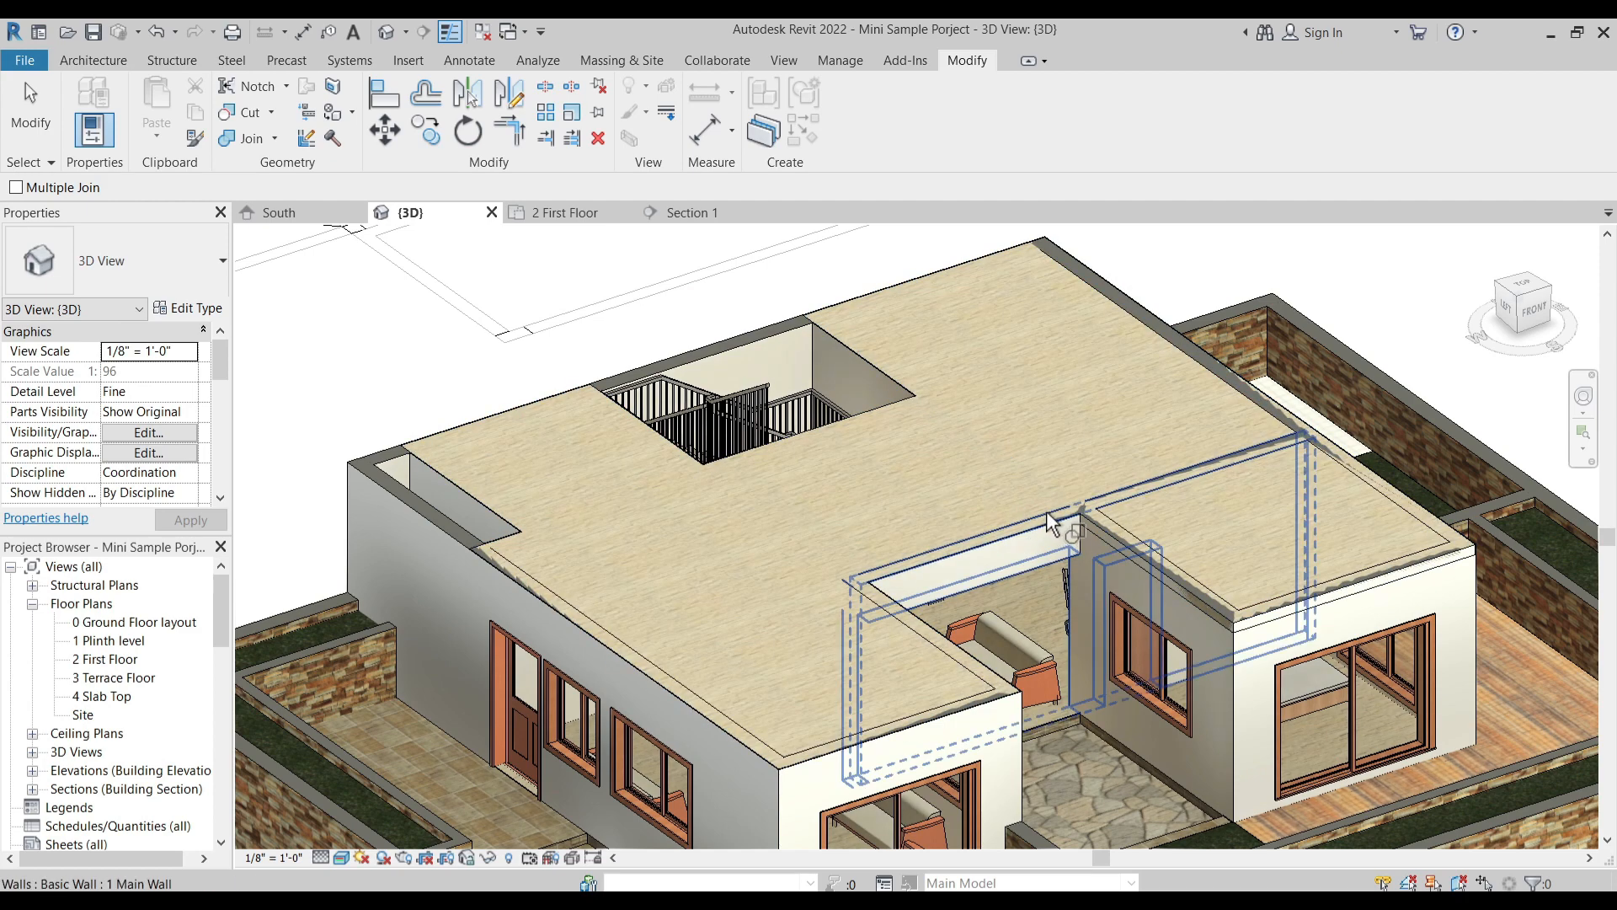
# - Join the Custom Floor with the long exterior side wall opposite the entrance
pyautogui.click(1007, 371)
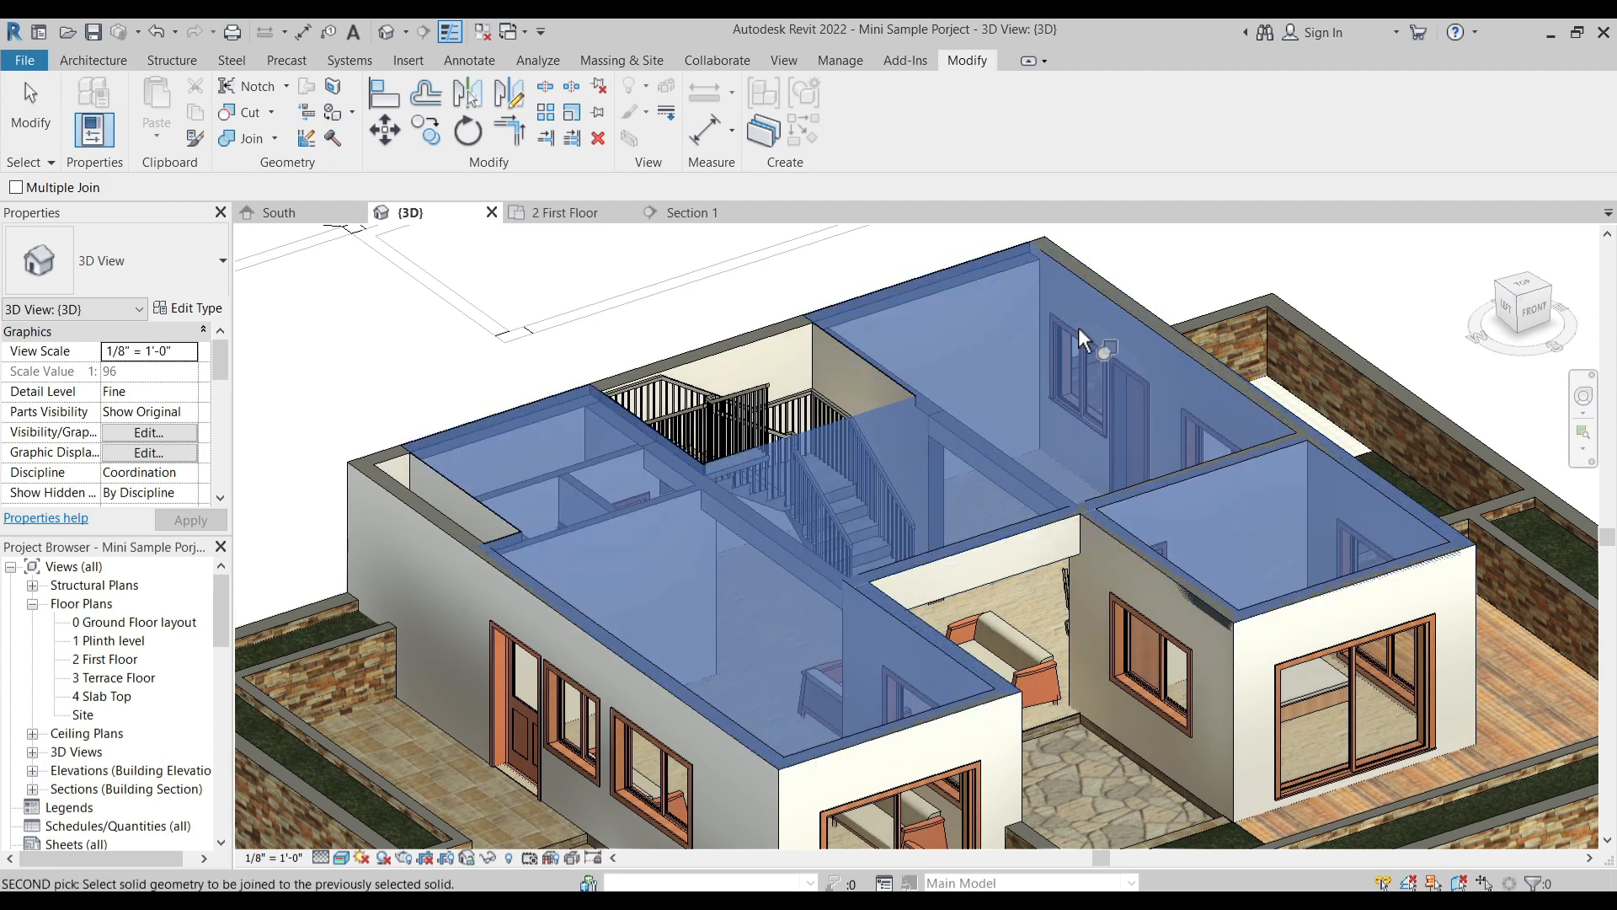
pyautogui.click(1141, 378)
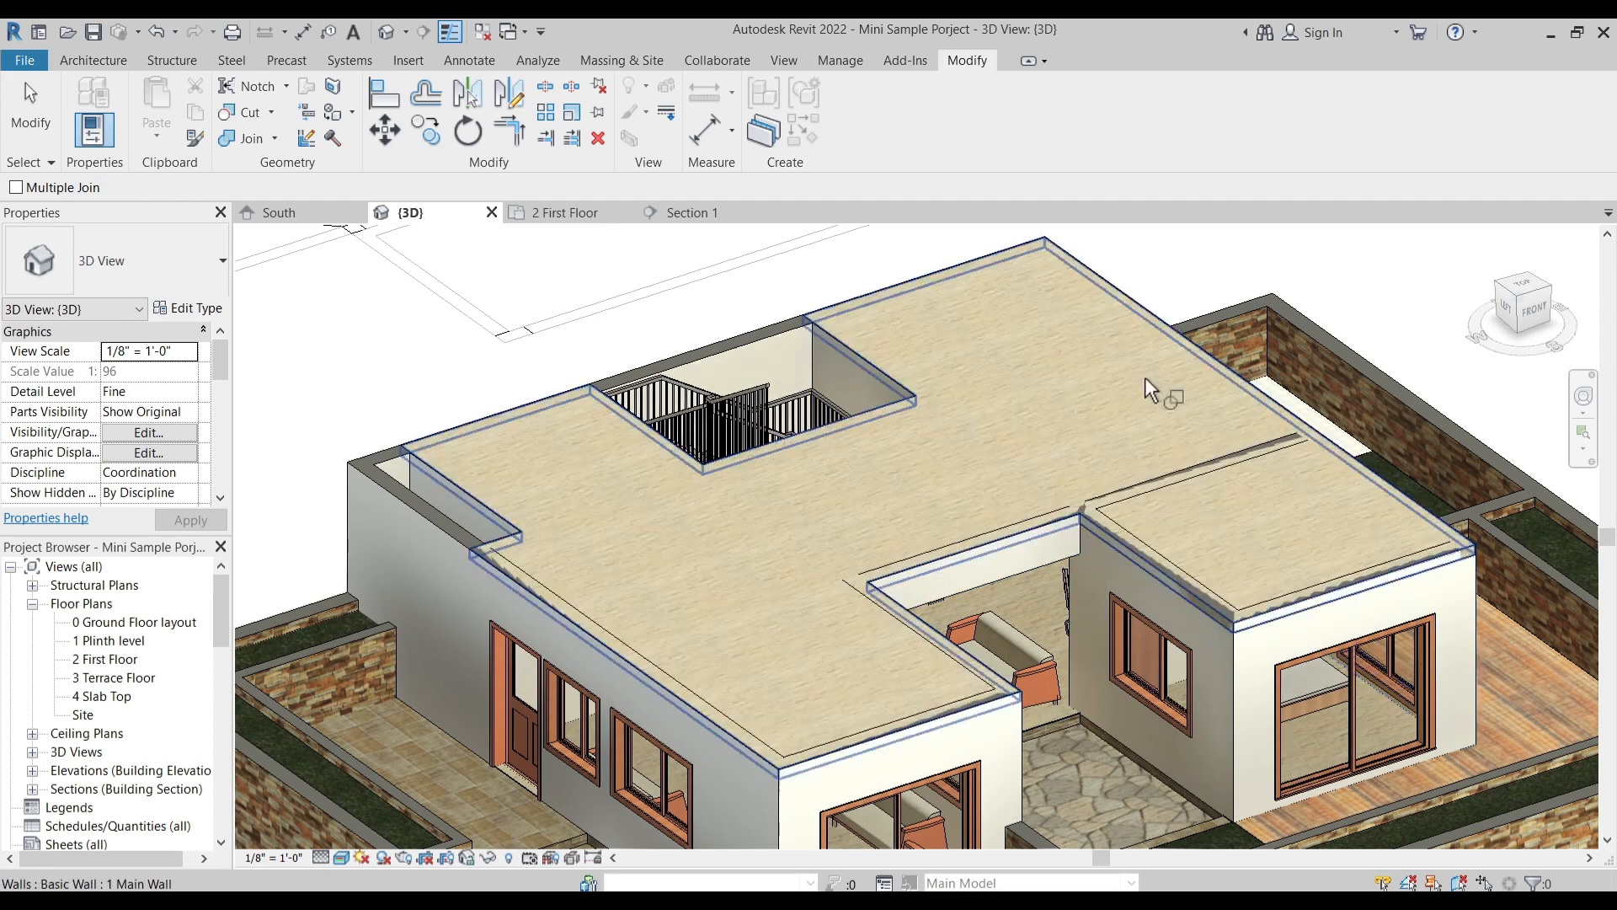
pyautogui.click(1243, 400)
pyautogui.click(1278, 406)
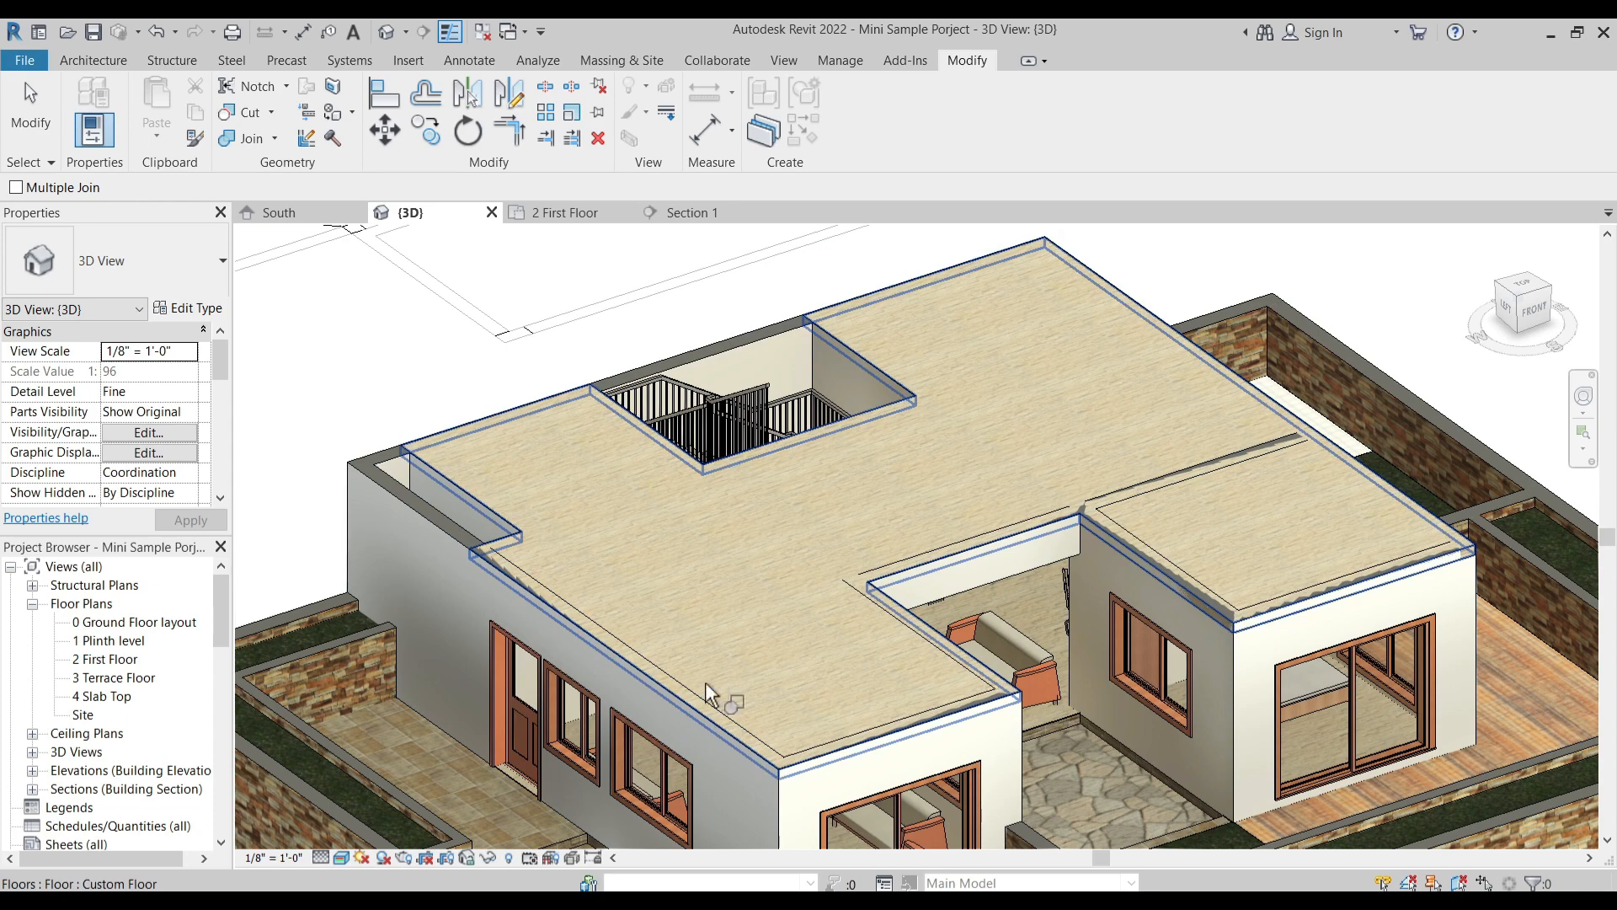
# - Try to join the entrance-side exterior wall, cancel the command and undo the last floor join
pyautogui.moveTo(706, 728); pyautogui.dragTo(686, 649, button='middle')
pyautogui.click(685, 642)
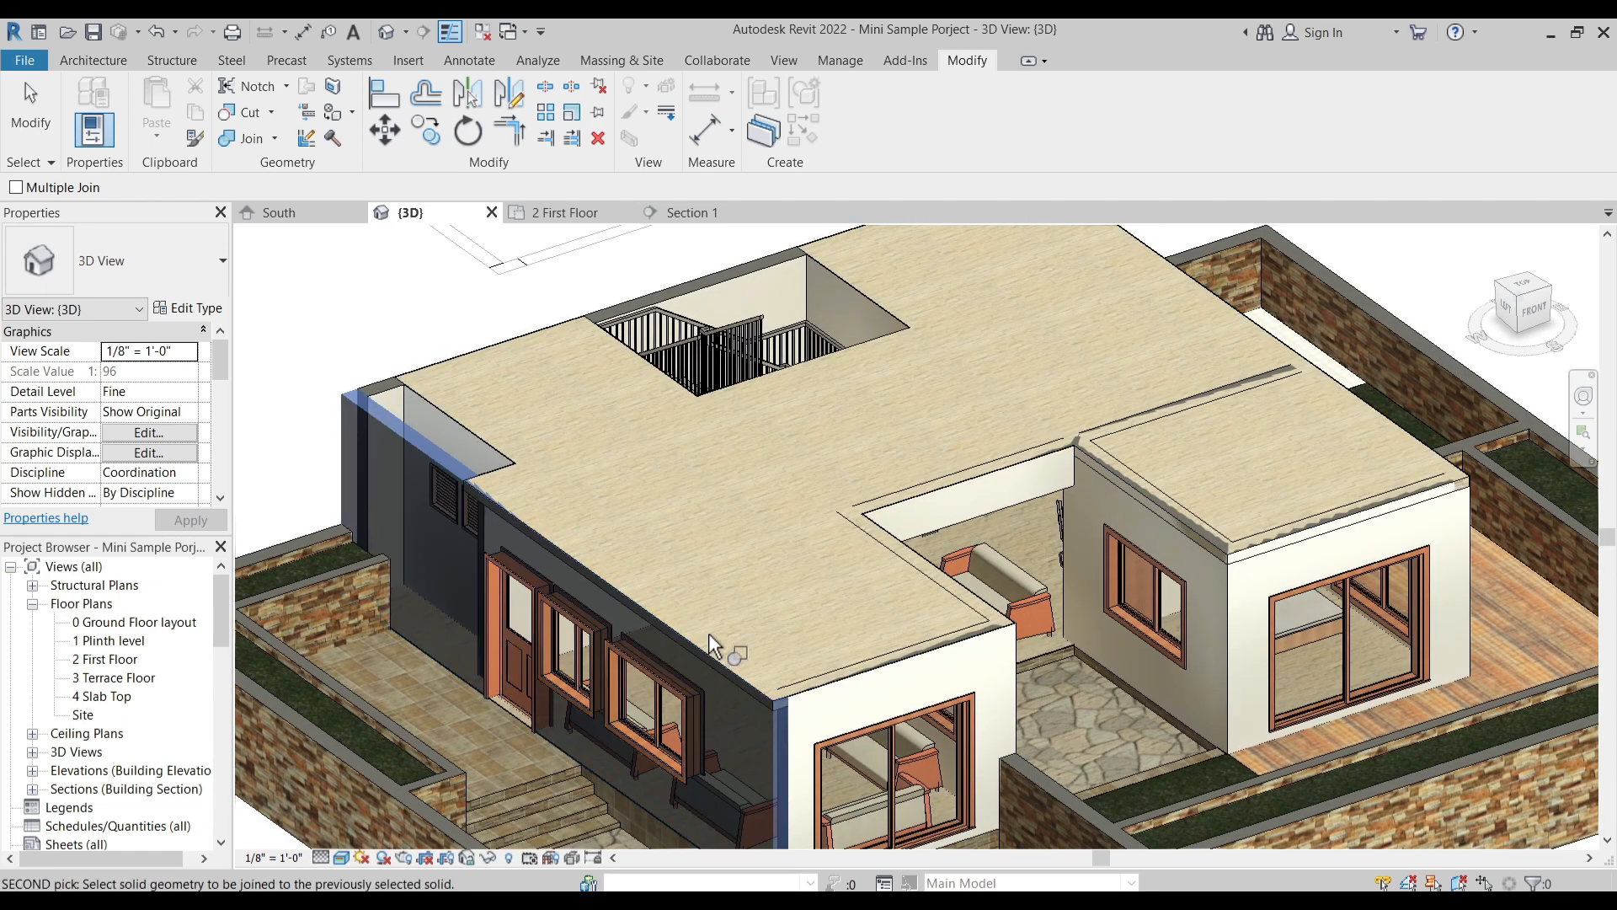
pyautogui.press('Escape')
pyautogui.press('Escape')
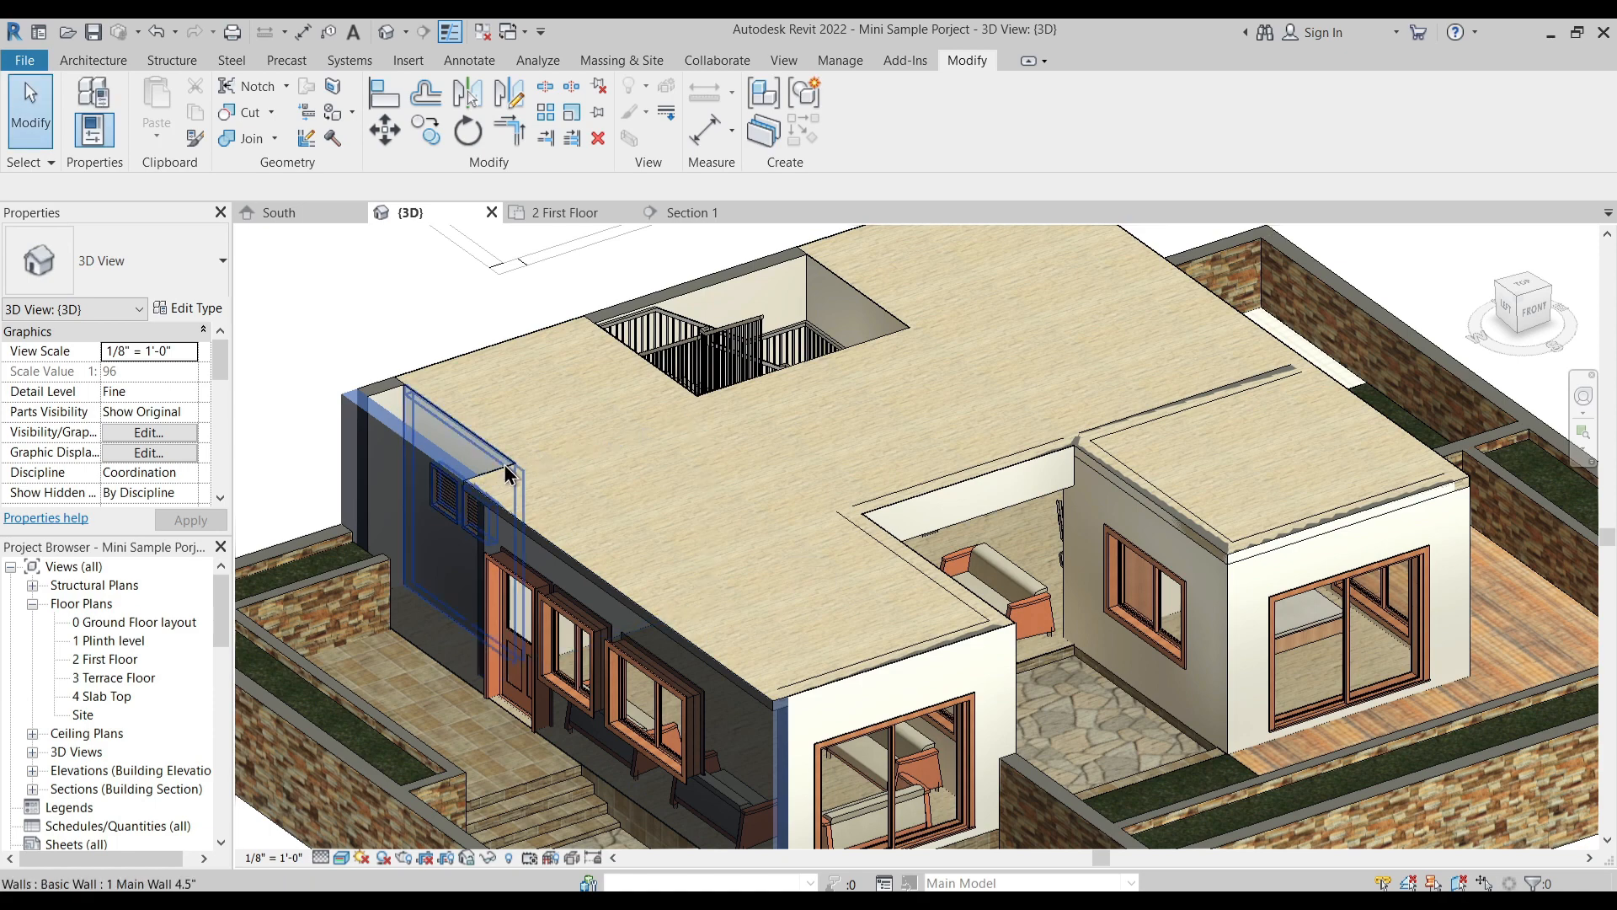
pyautogui.press('Escape')
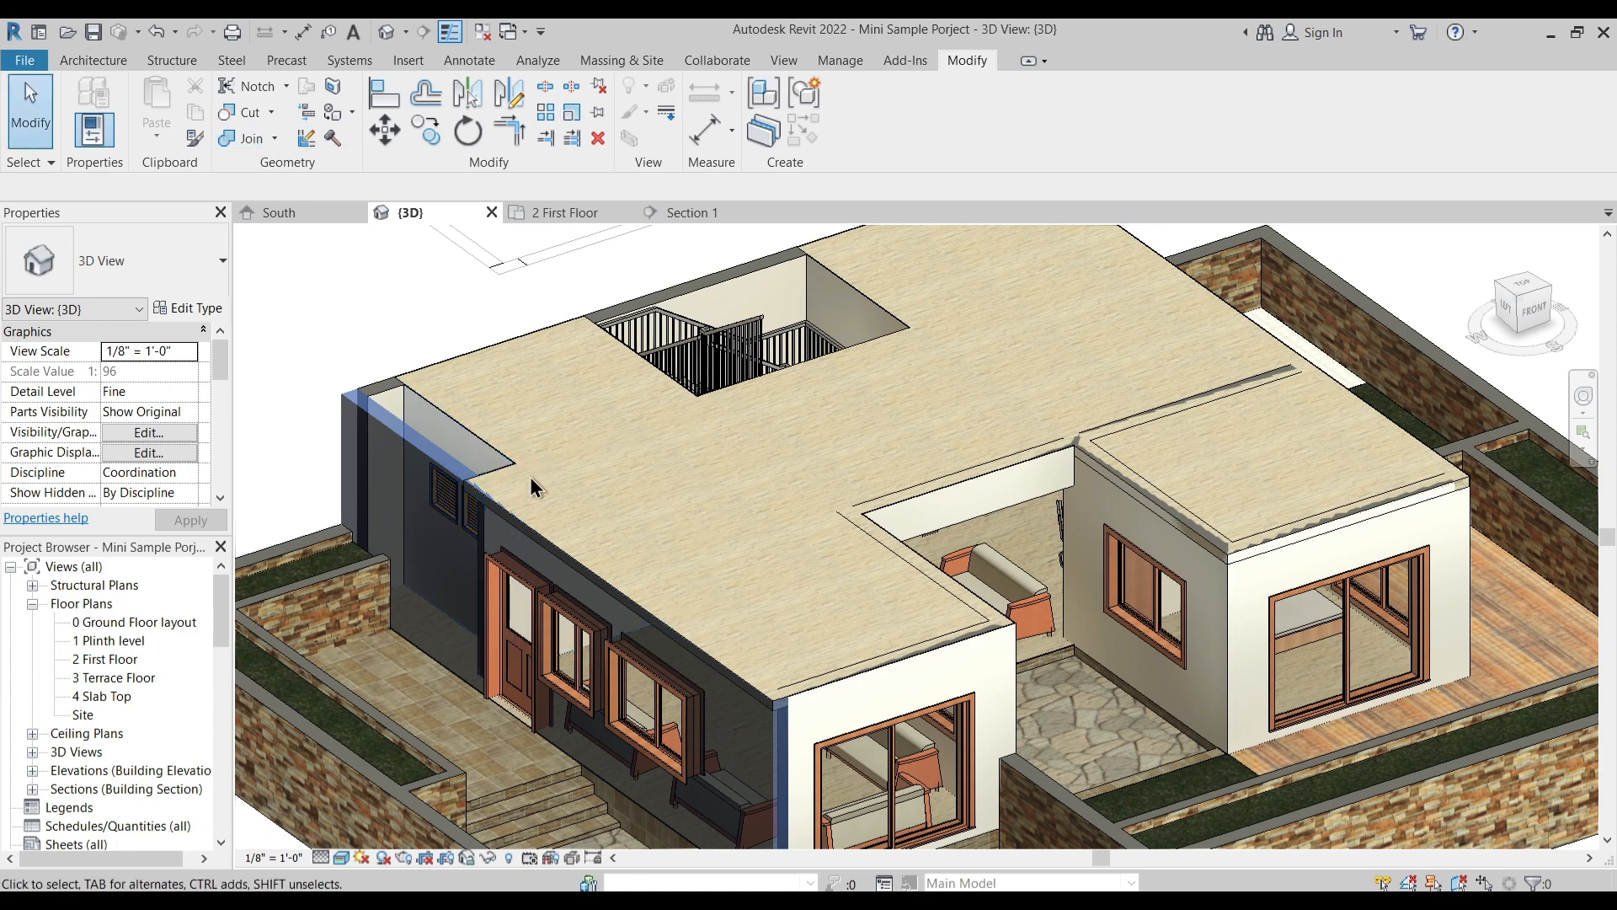
pyautogui.hotkey('ctrl', 'z')
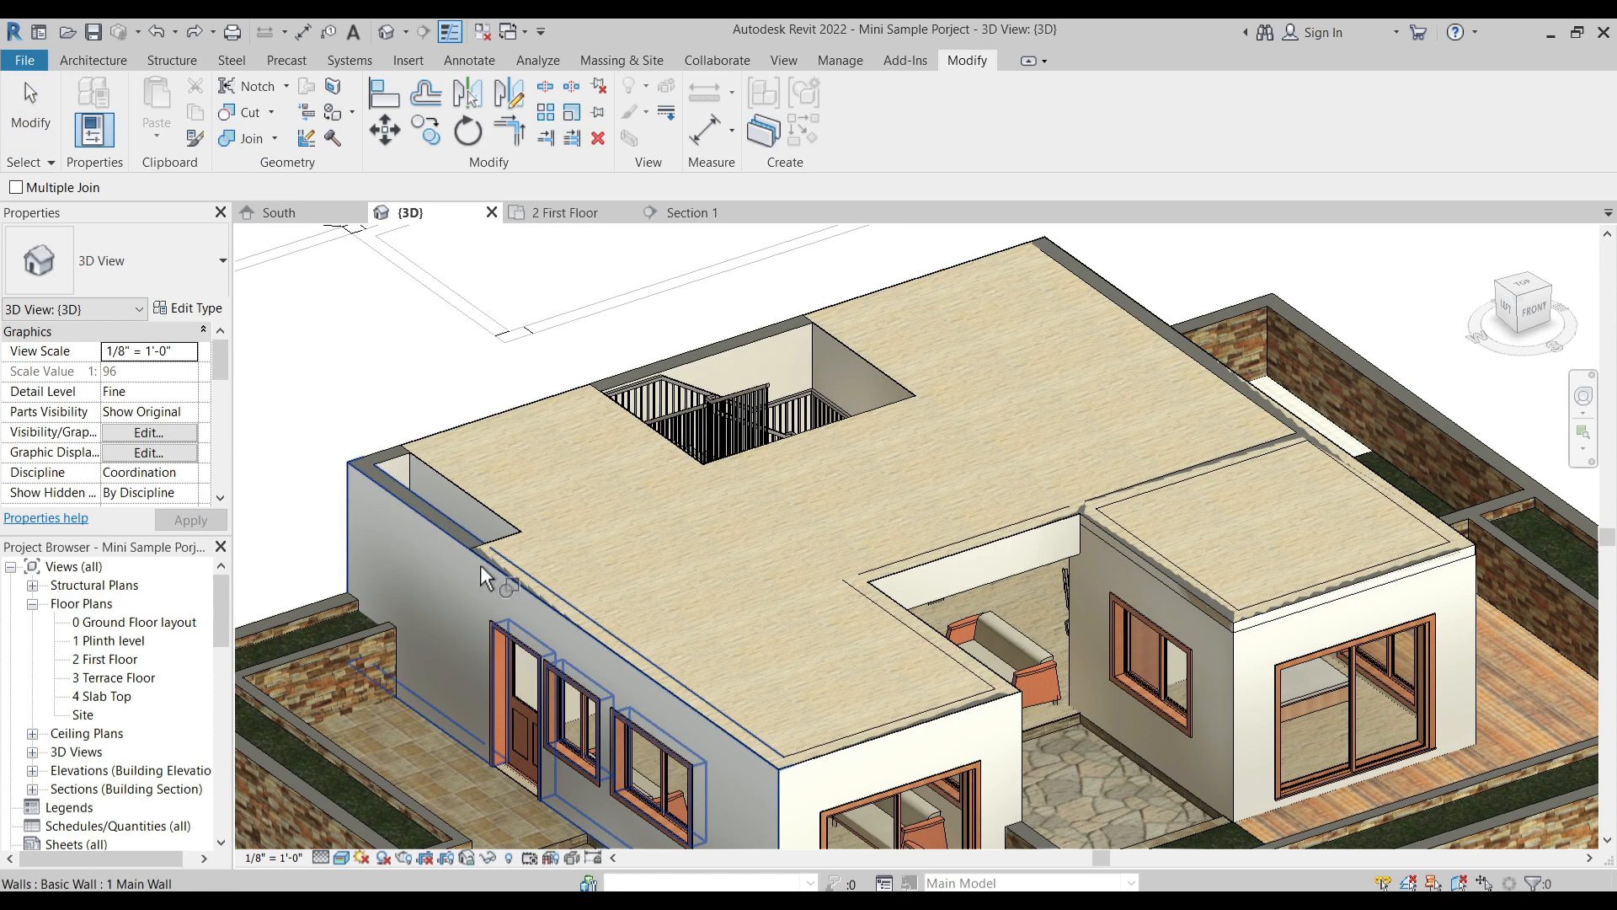
# - Join the Custom Floor with the entrance-side exterior wall and with the large front room's court-side and front walls
pyautogui.click(525, 578)
pyautogui.moveTo(737, 621); pyautogui.dragTo(698, 546, button='middle')
pyautogui.click(959, 632)
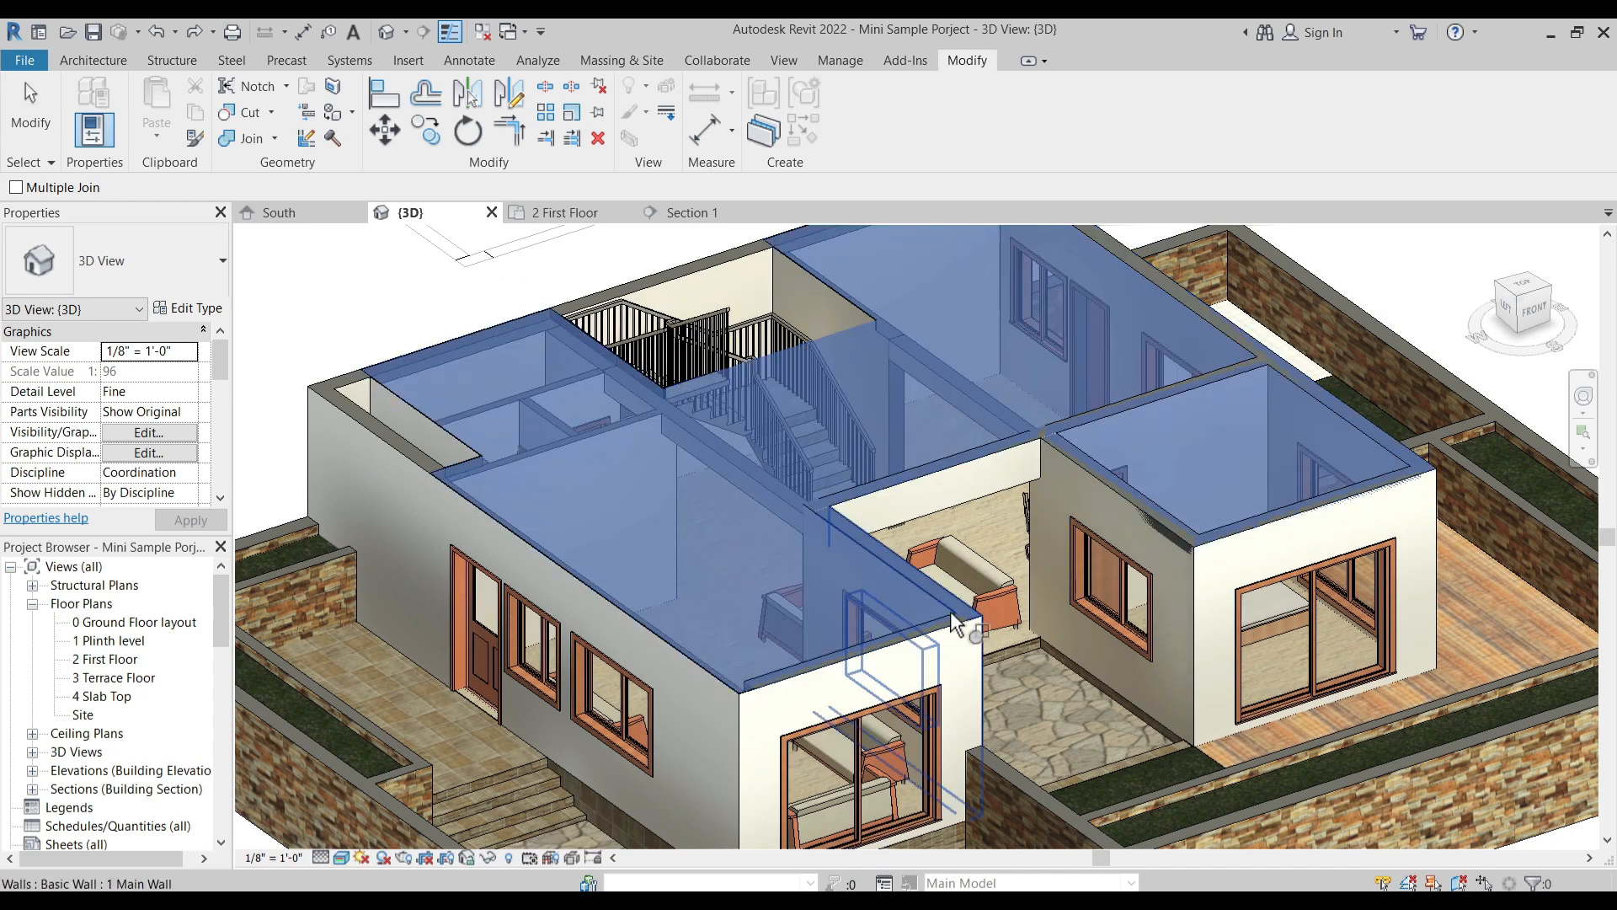
pyautogui.click(953, 608)
pyautogui.click(961, 637)
pyautogui.click(925, 637)
# - Join the Custom Floor with the wall behind the open court and the bedroom's court-side wall
pyautogui.moveTo(1058, 526); pyautogui.dragTo(963, 606, button='middle')
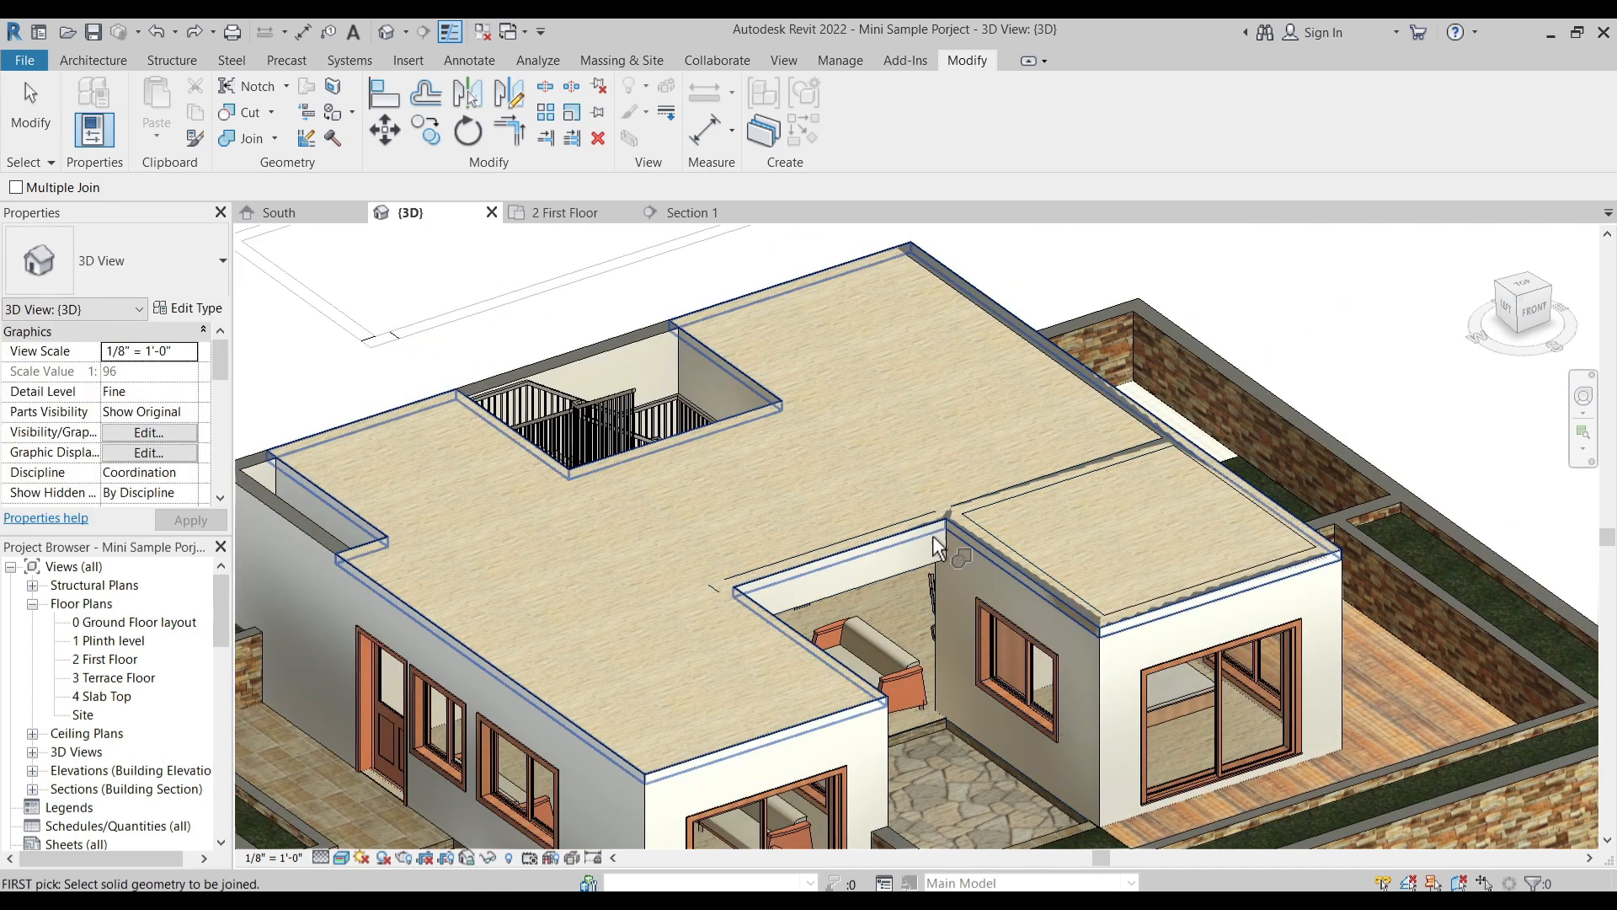
pyautogui.click(667, 441)
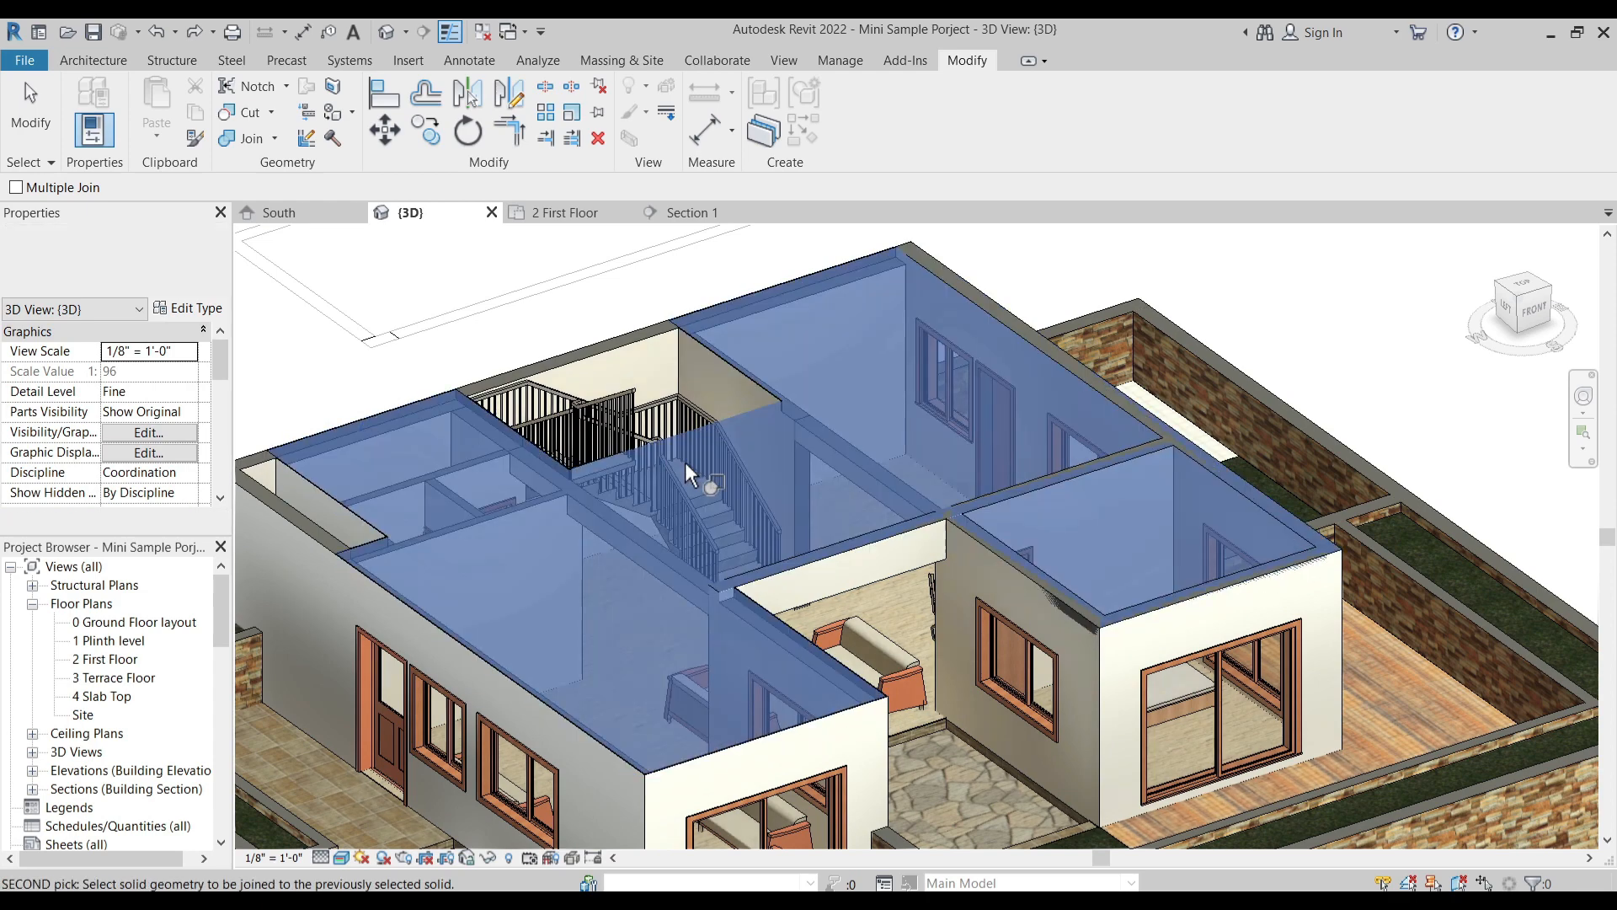
pyautogui.click(830, 548)
pyautogui.click(997, 538)
pyautogui.click(1033, 537)
# - Join the Custom Floor with the exterior side wall opposite the entrance and the bedroom's front wall
pyautogui.click(731, 426)
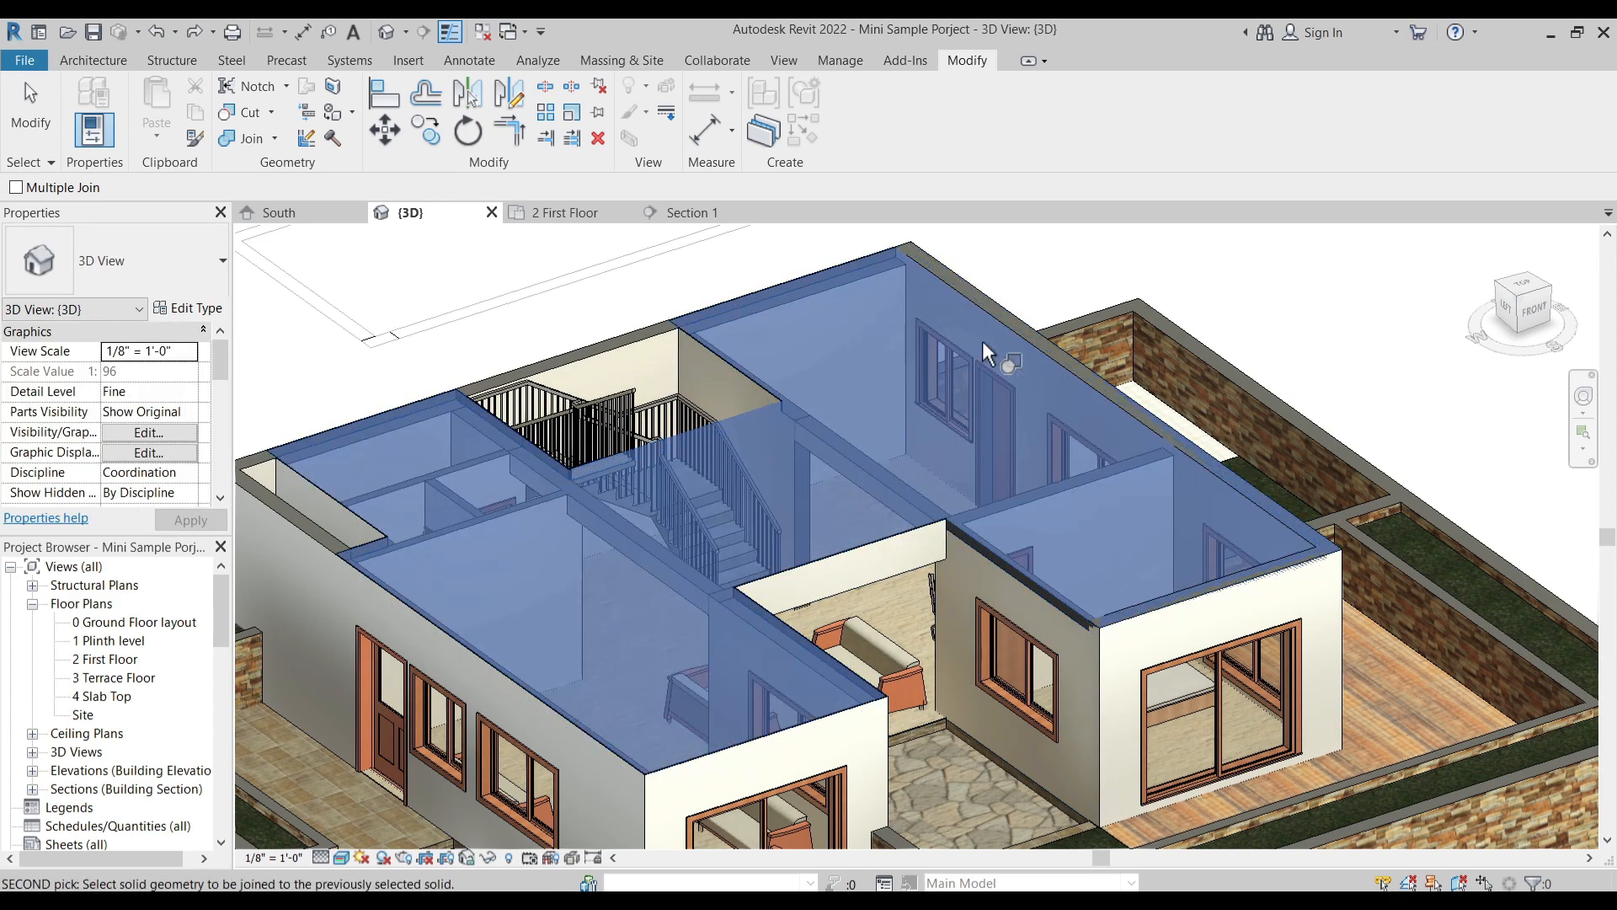
pyautogui.click(1000, 327)
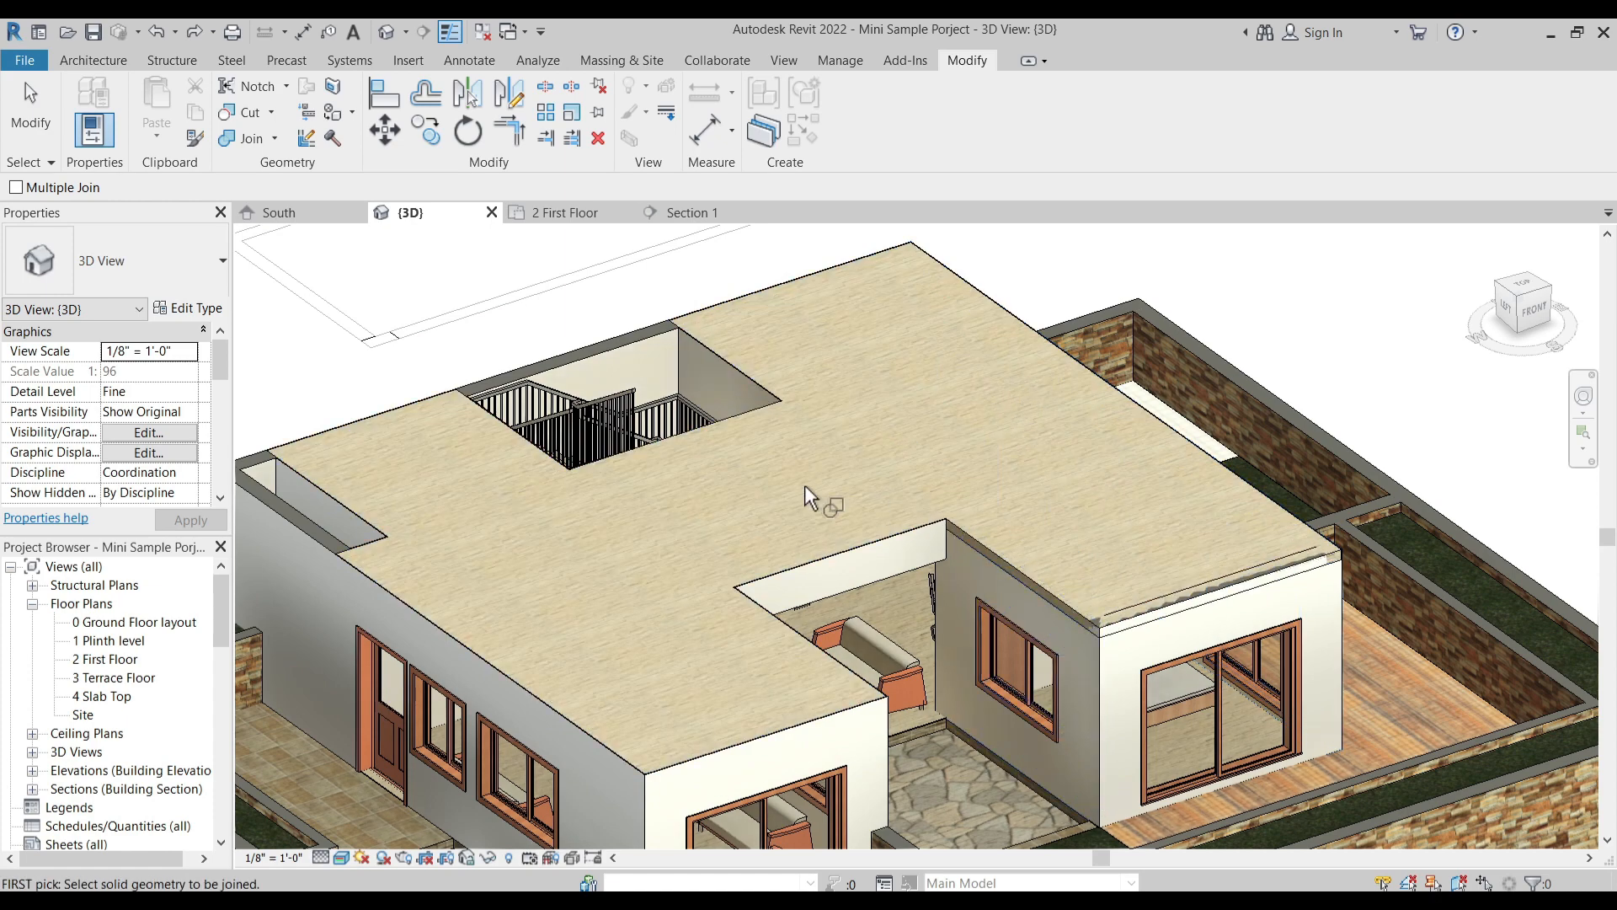
pyautogui.click(770, 411)
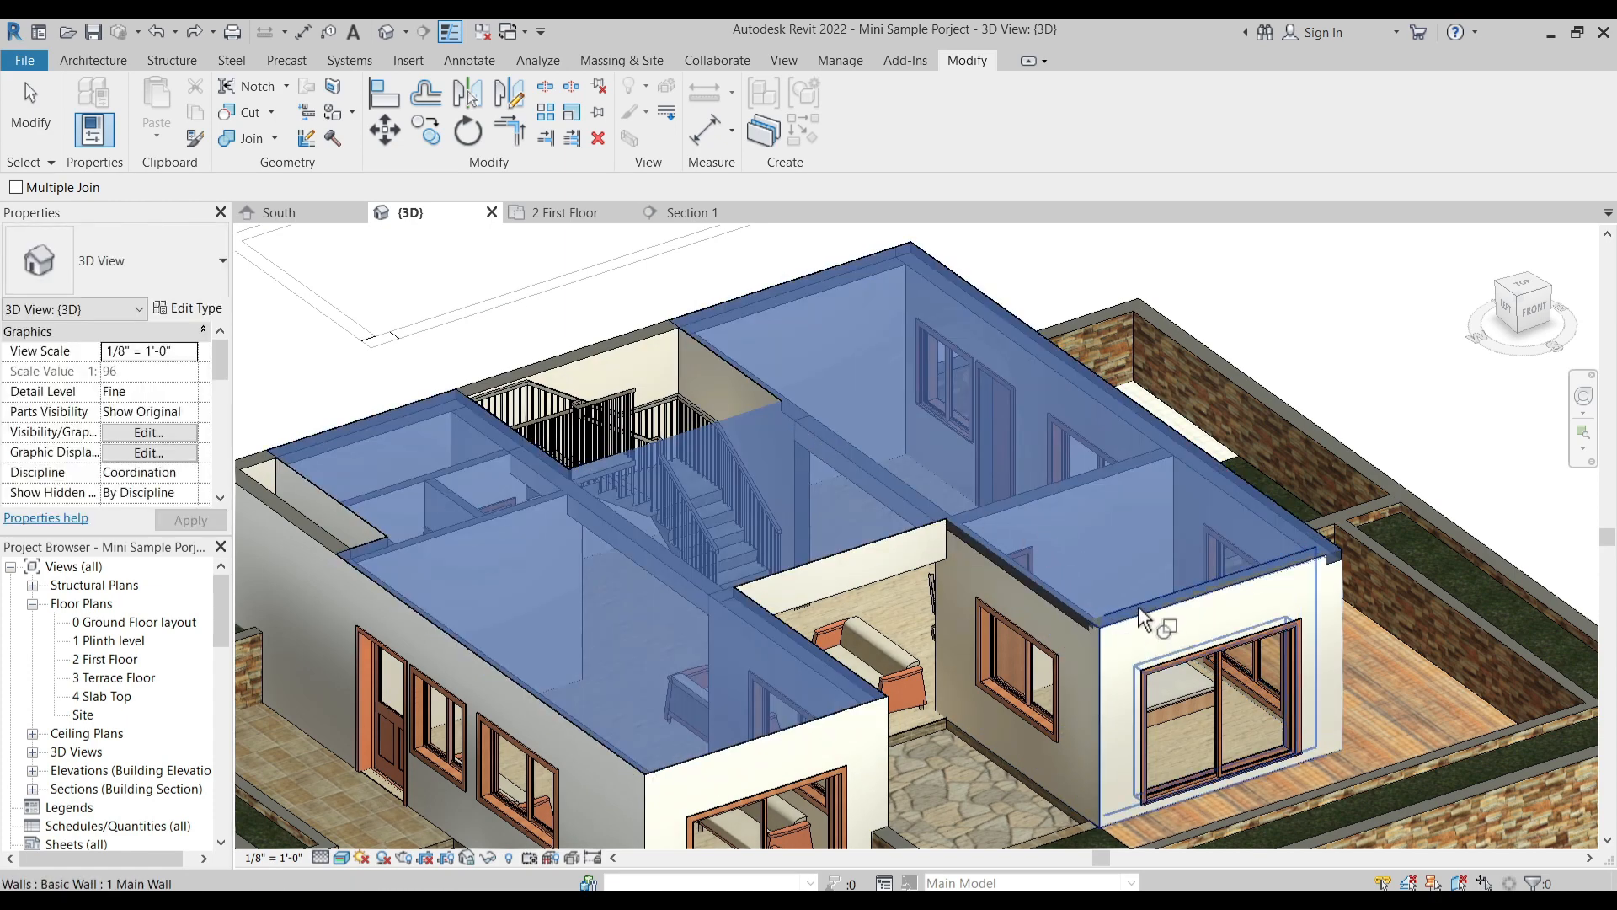
pyautogui.click(1138, 604)
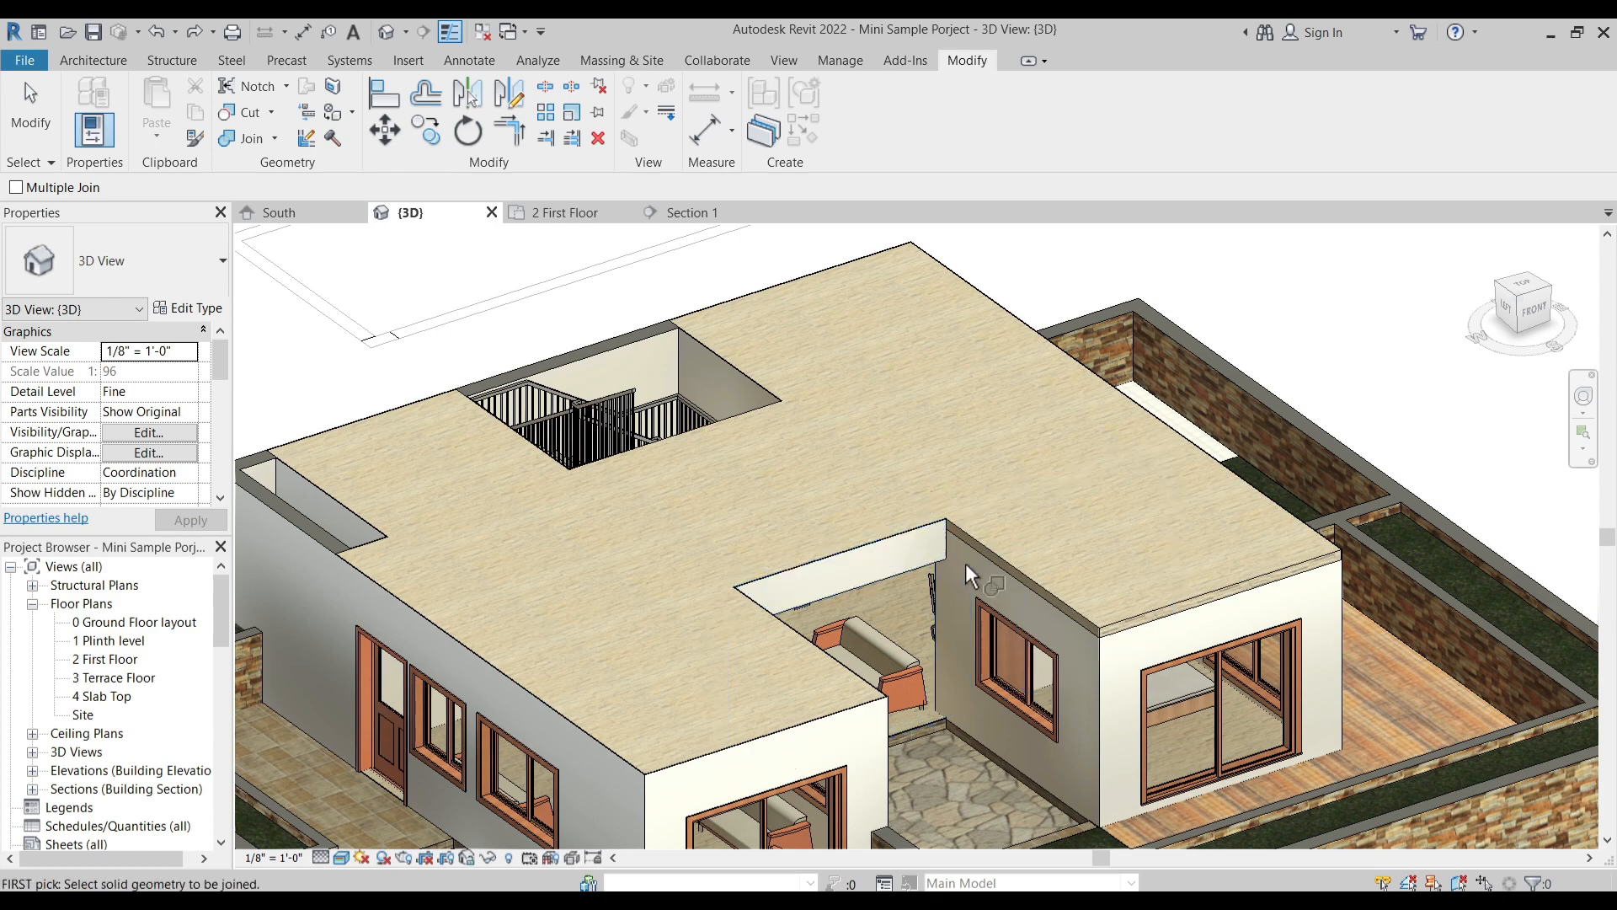
# - Undo the last floor joins with the bedroom's front, exterior side and court-side walls
pyautogui.scroll(2, 1240, 581)
pyautogui.scroll(-3, 1076, 563)
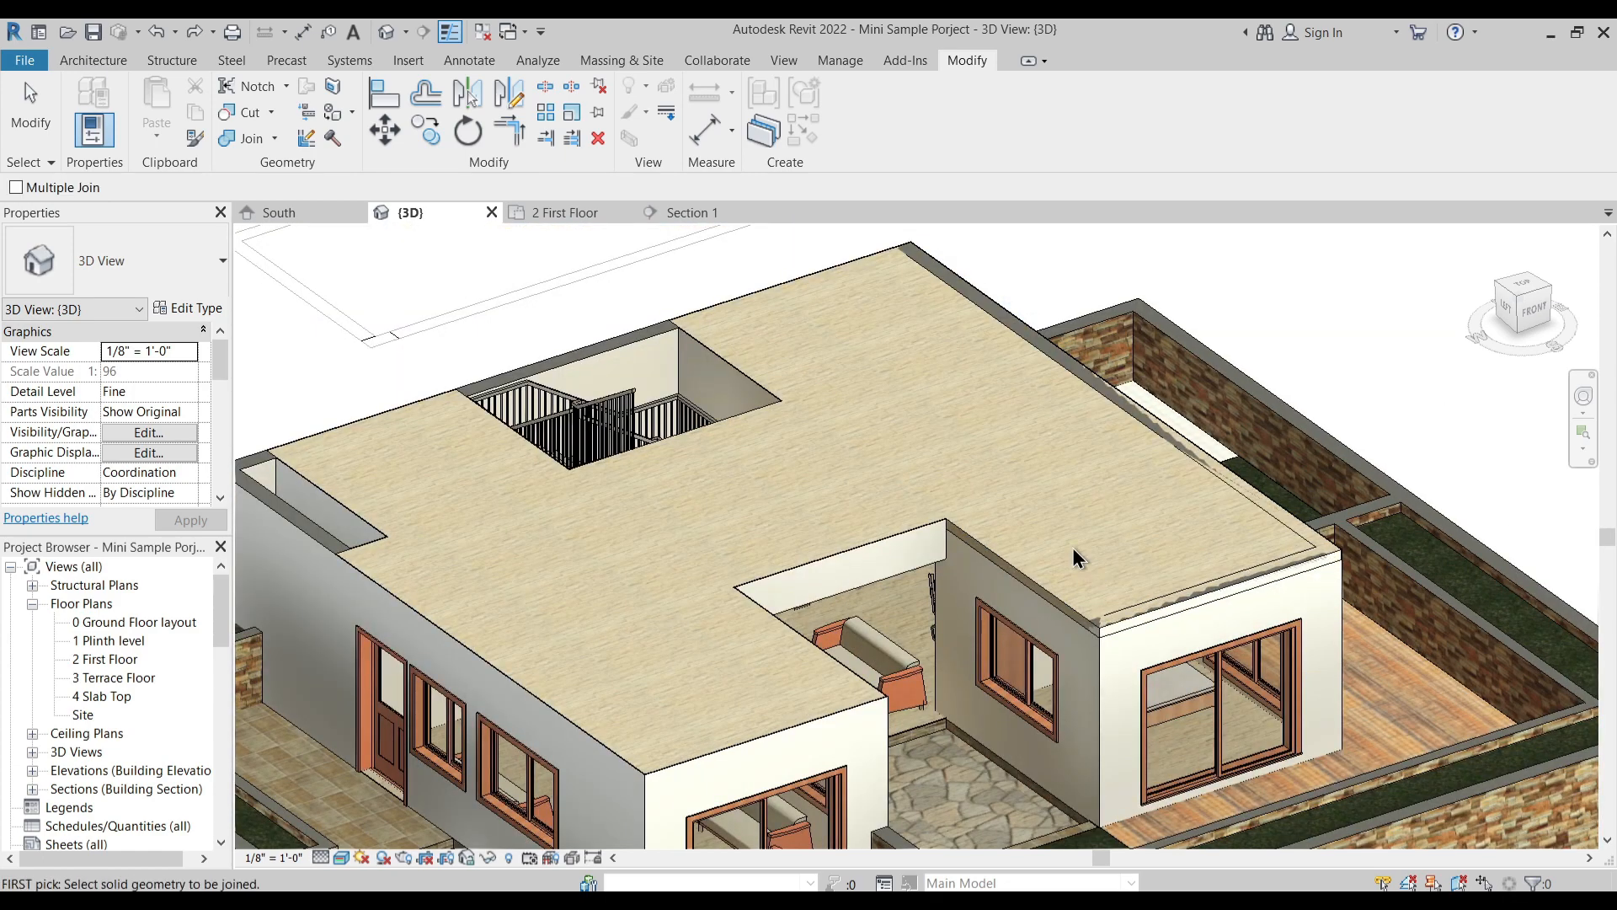
pyautogui.press('Escape')
pyautogui.scroll(2, 1076, 632)
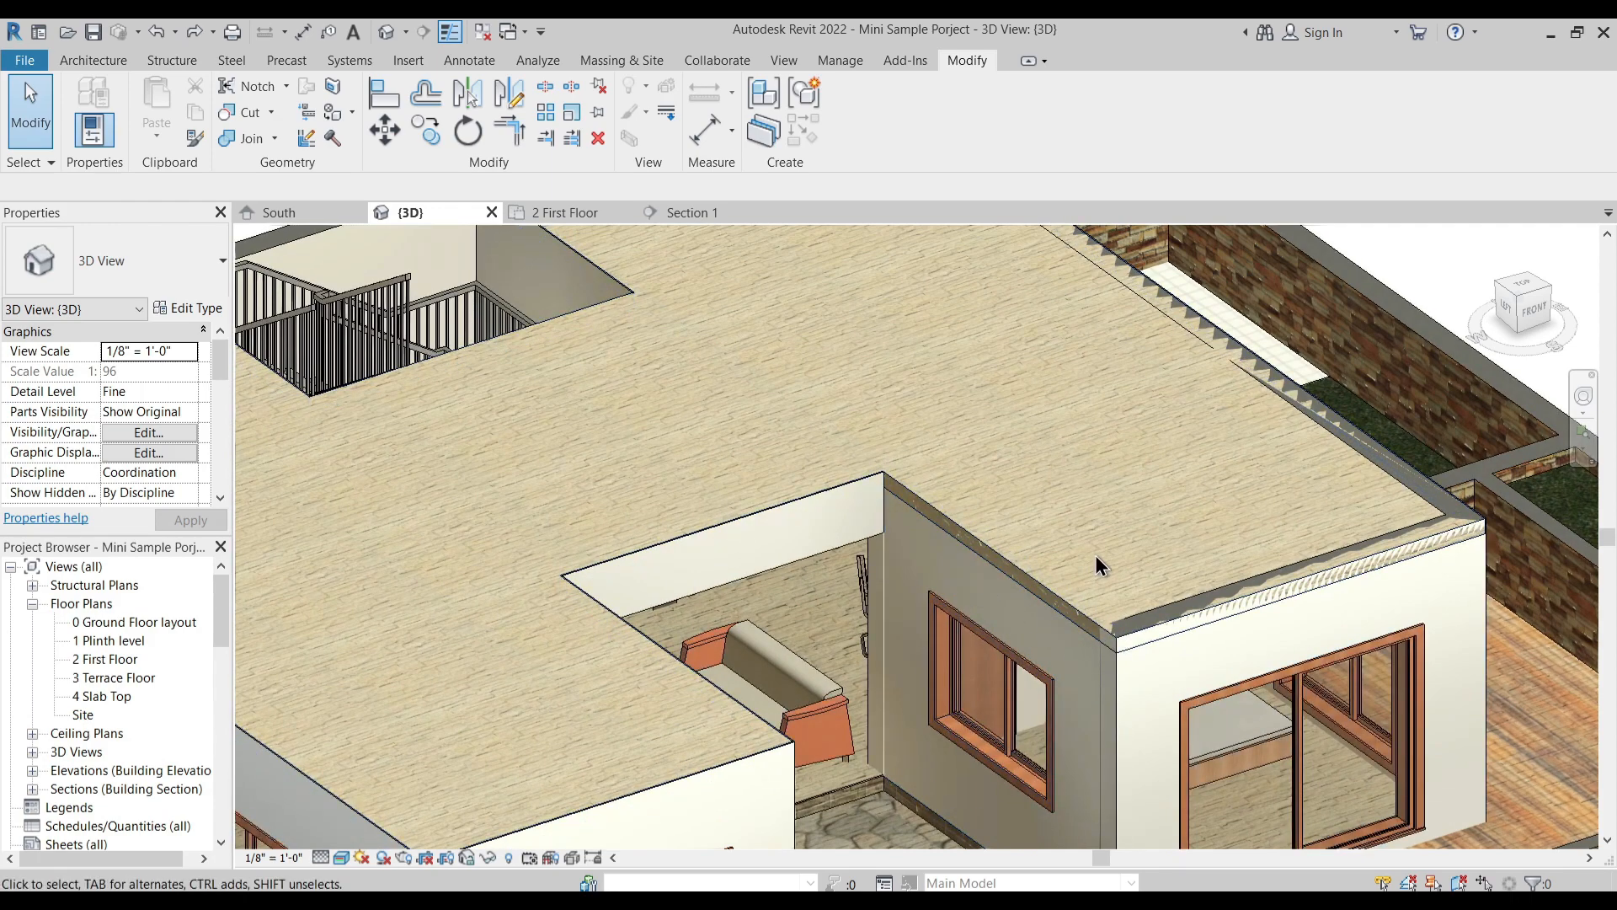
pyautogui.scroll(-2, 1094, 554)
pyautogui.moveTo(1068, 494); pyautogui.dragTo(1058, 513, button='middle')
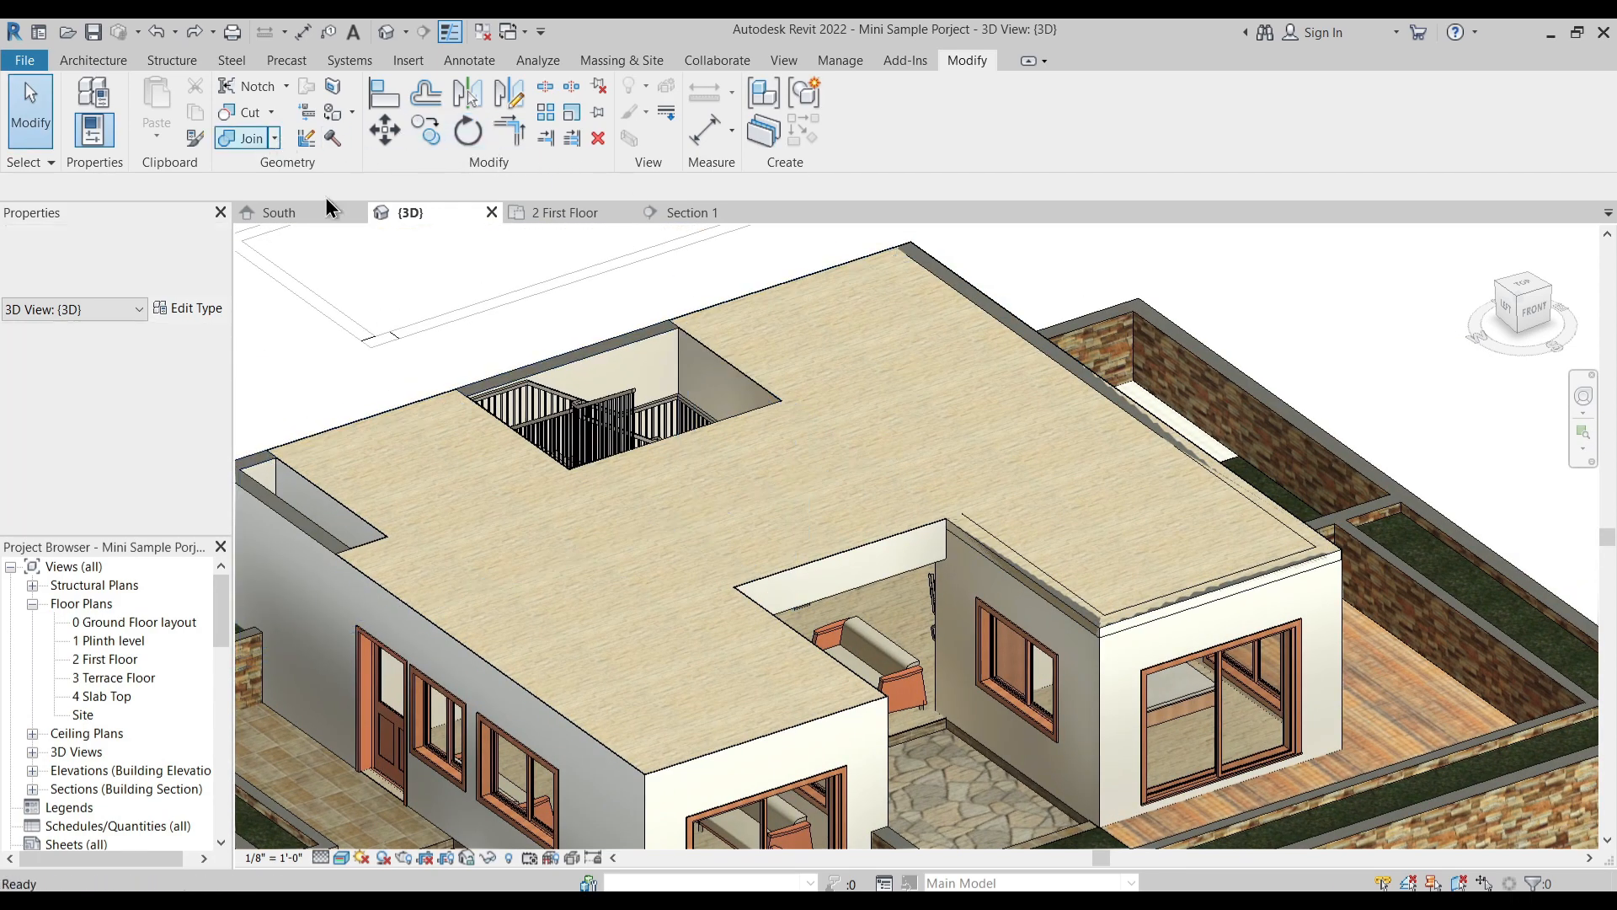
# - Join the Custom Floor again with the bedroom's court-side wall, the exterior side wall and the bedroom's front wall
pyautogui.click(260, 144)
pyautogui.click(922, 455)
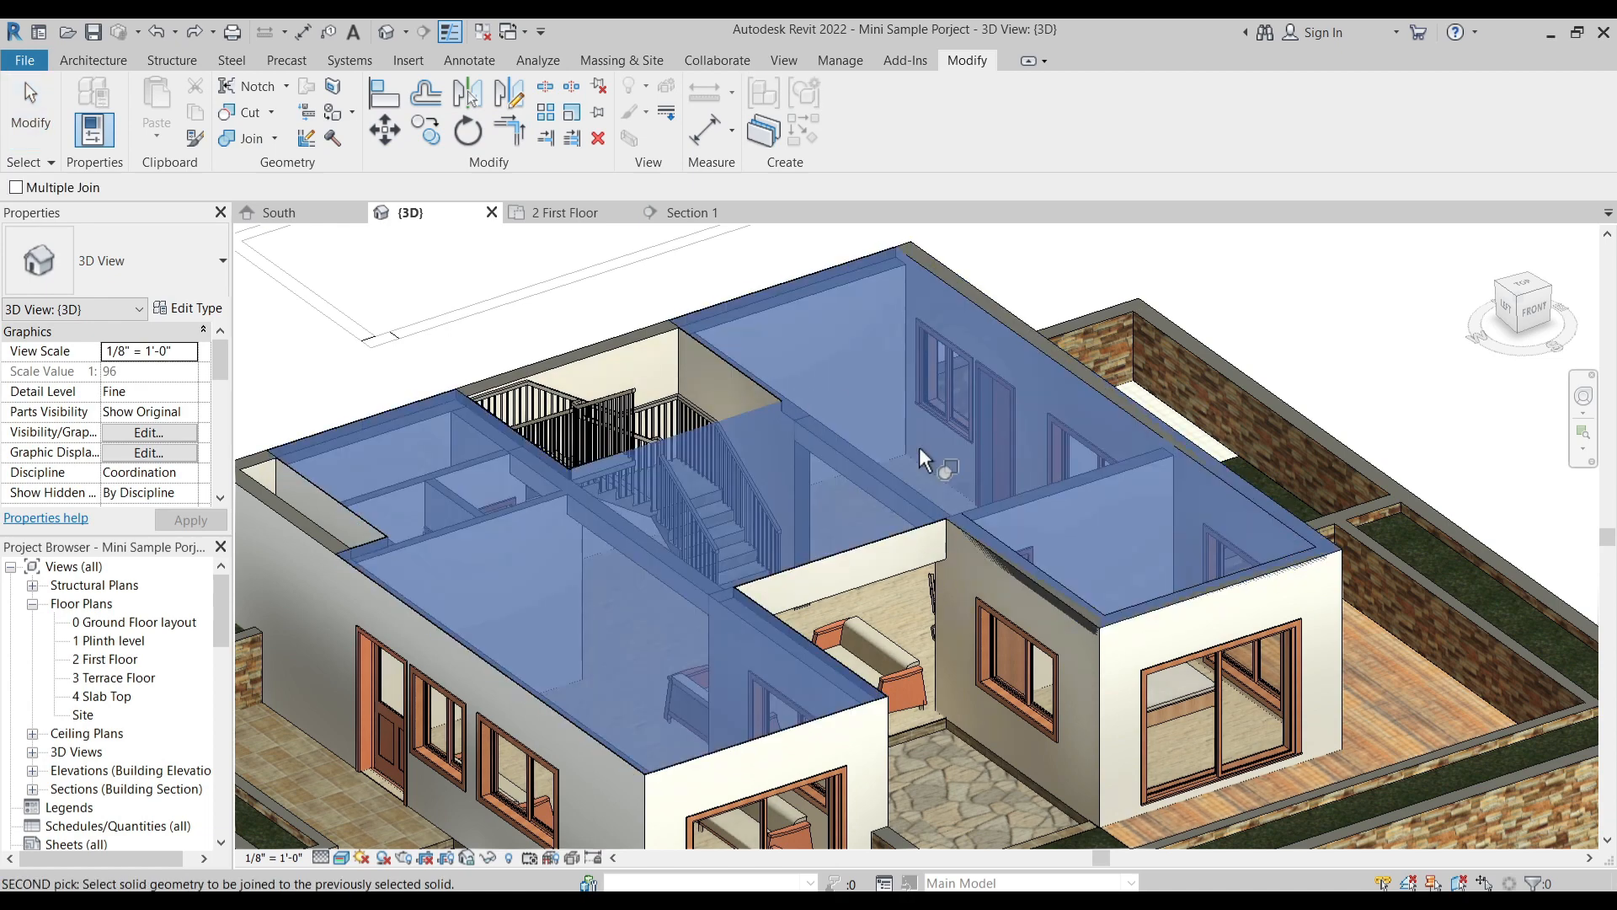
pyautogui.click(1040, 571)
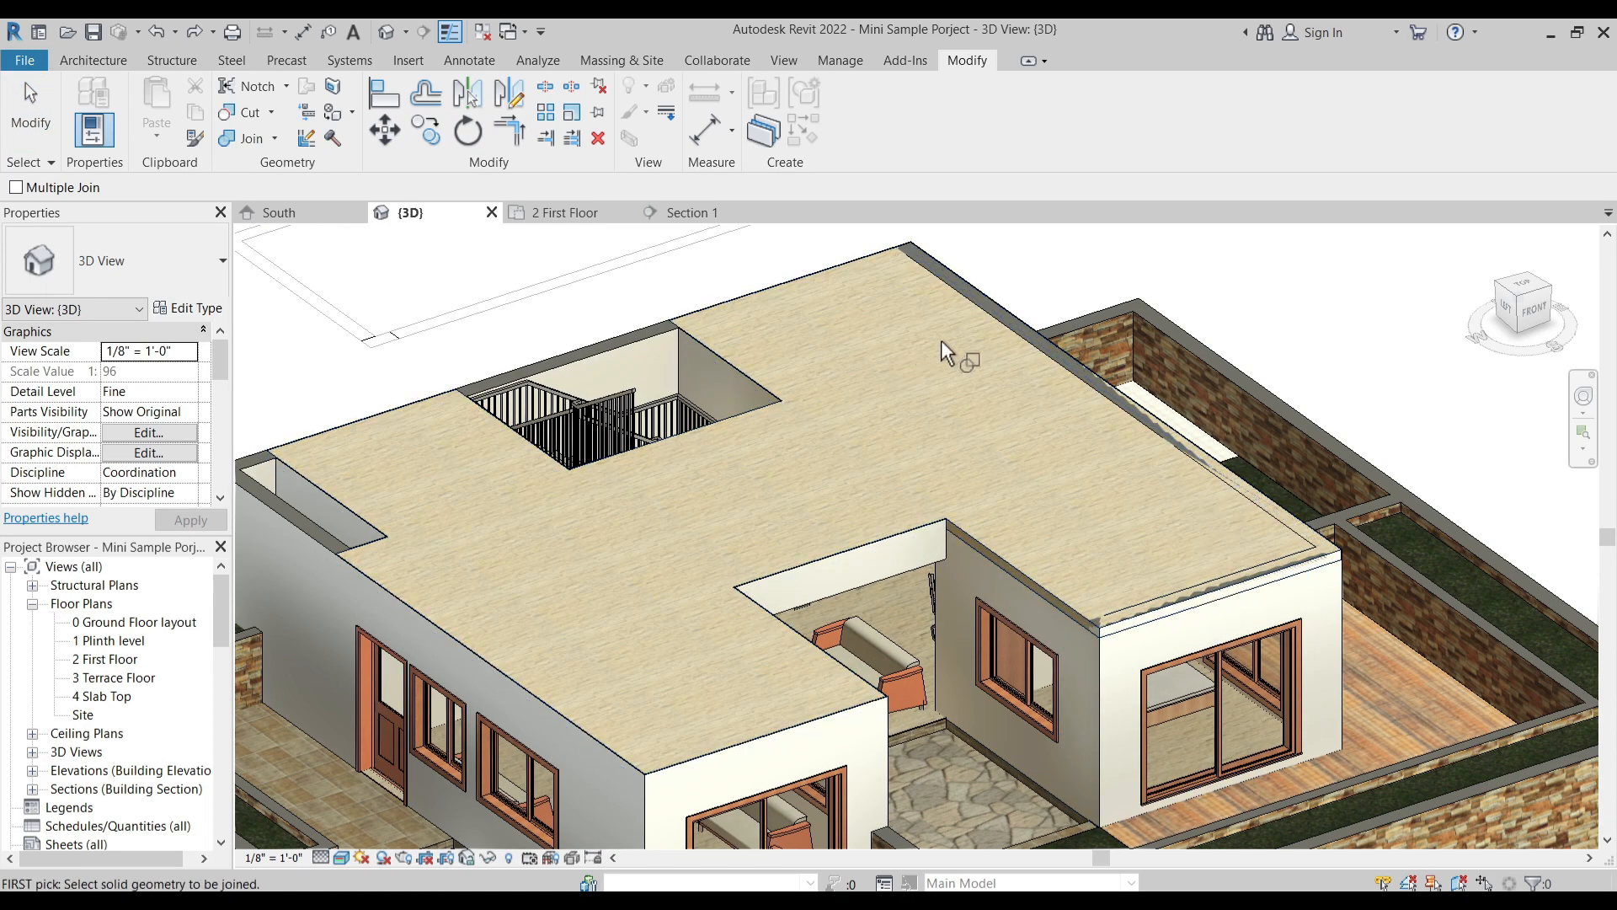
pyautogui.click(733, 377)
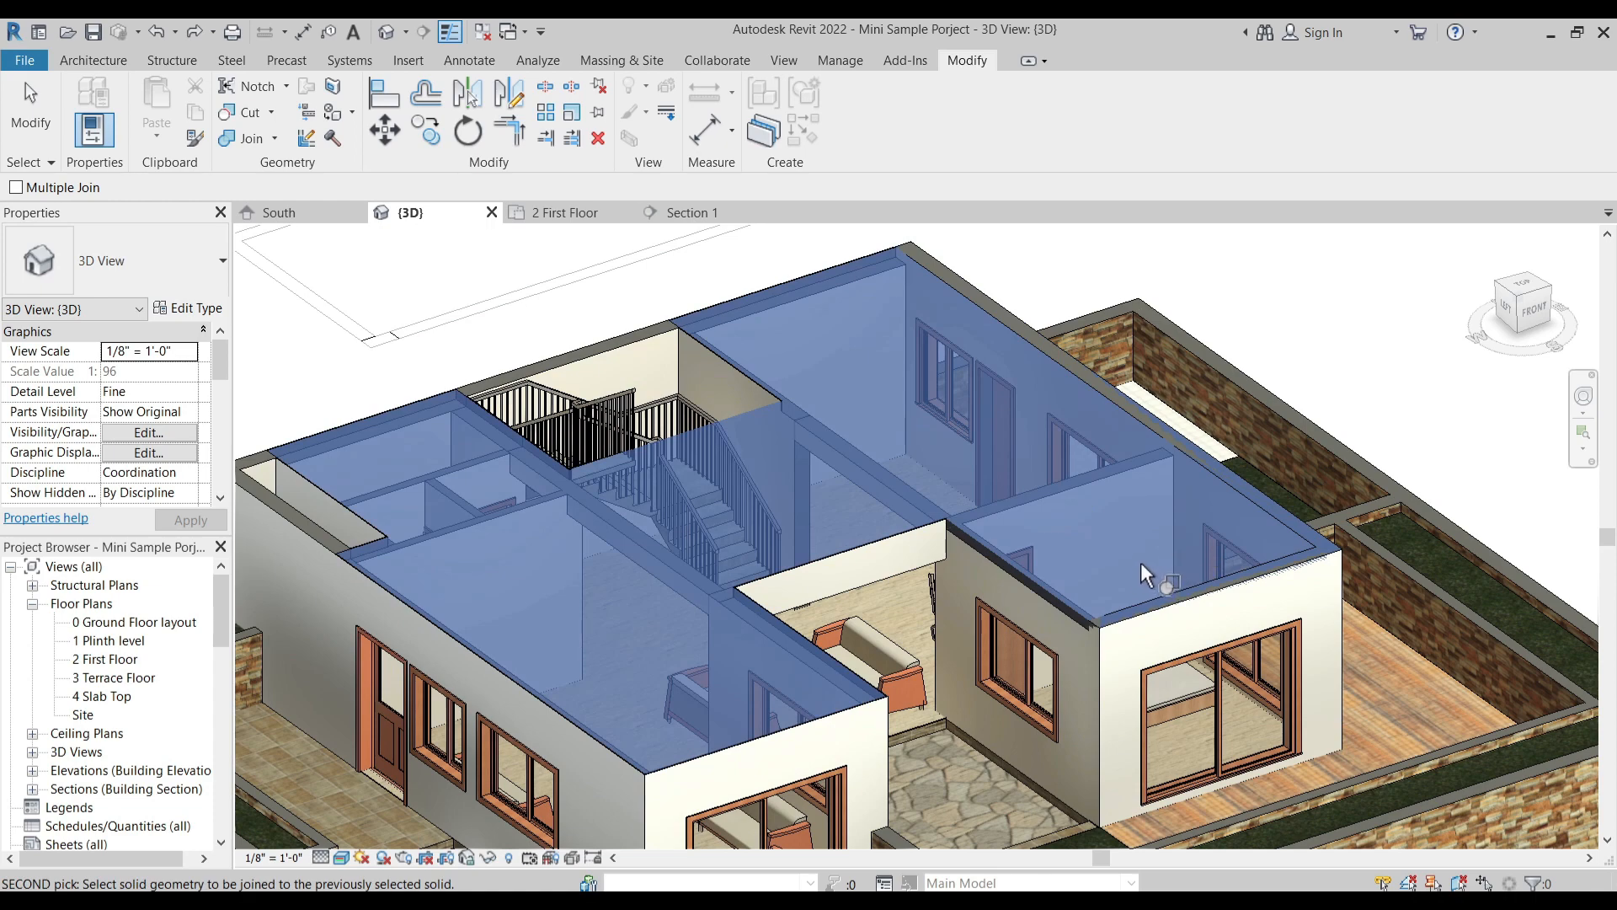
pyautogui.click(1088, 463)
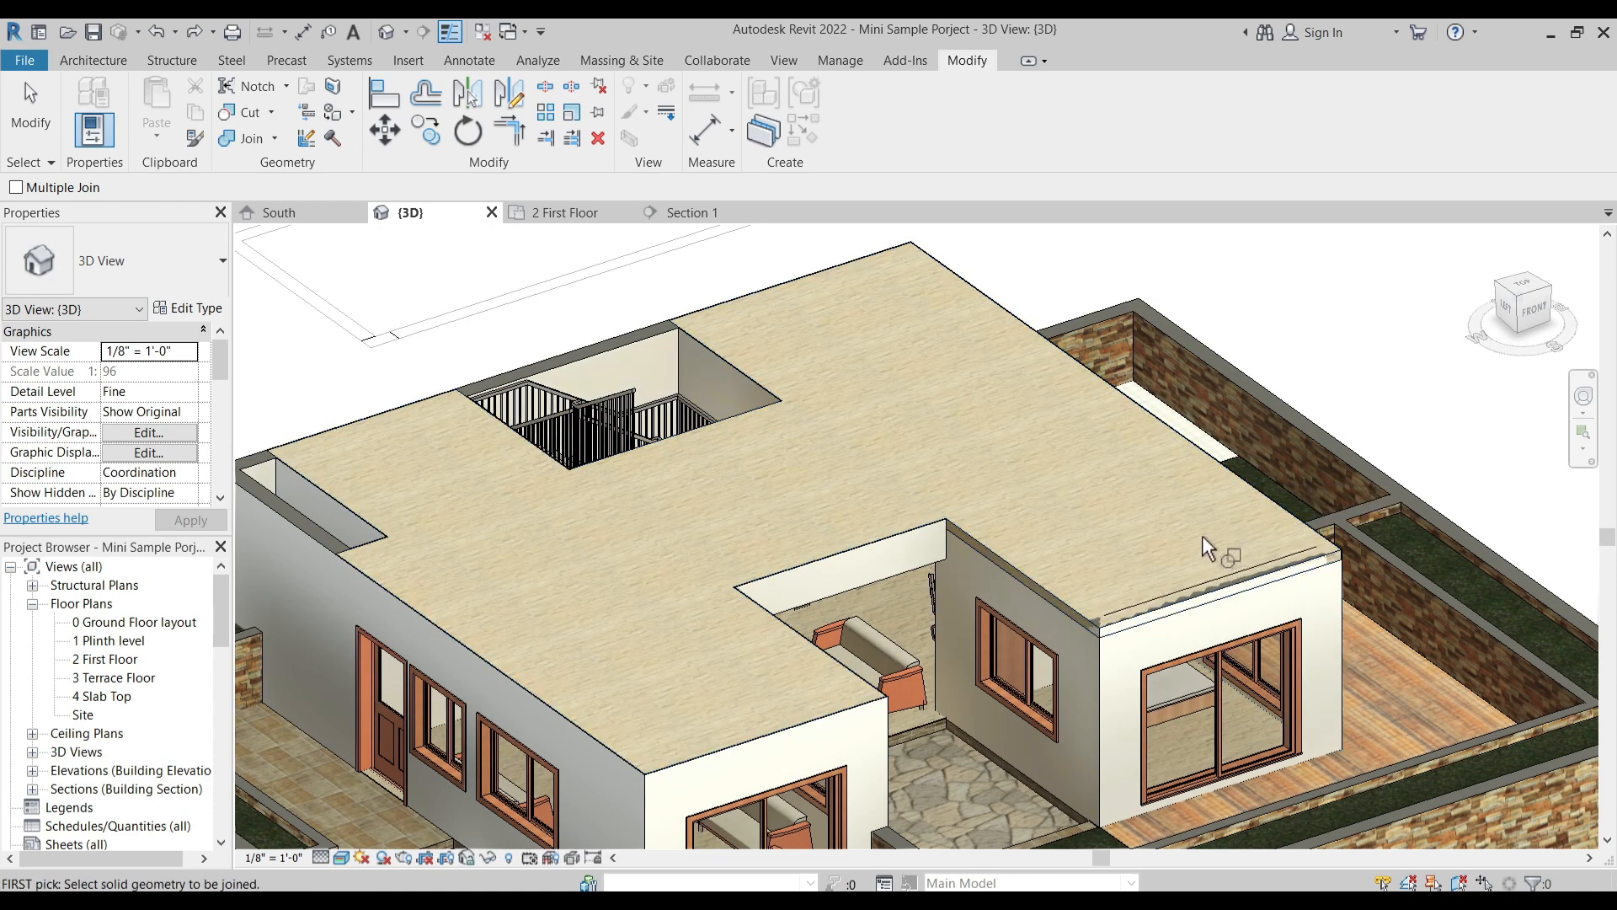
pyautogui.click(1196, 560)
pyautogui.click(1272, 602)
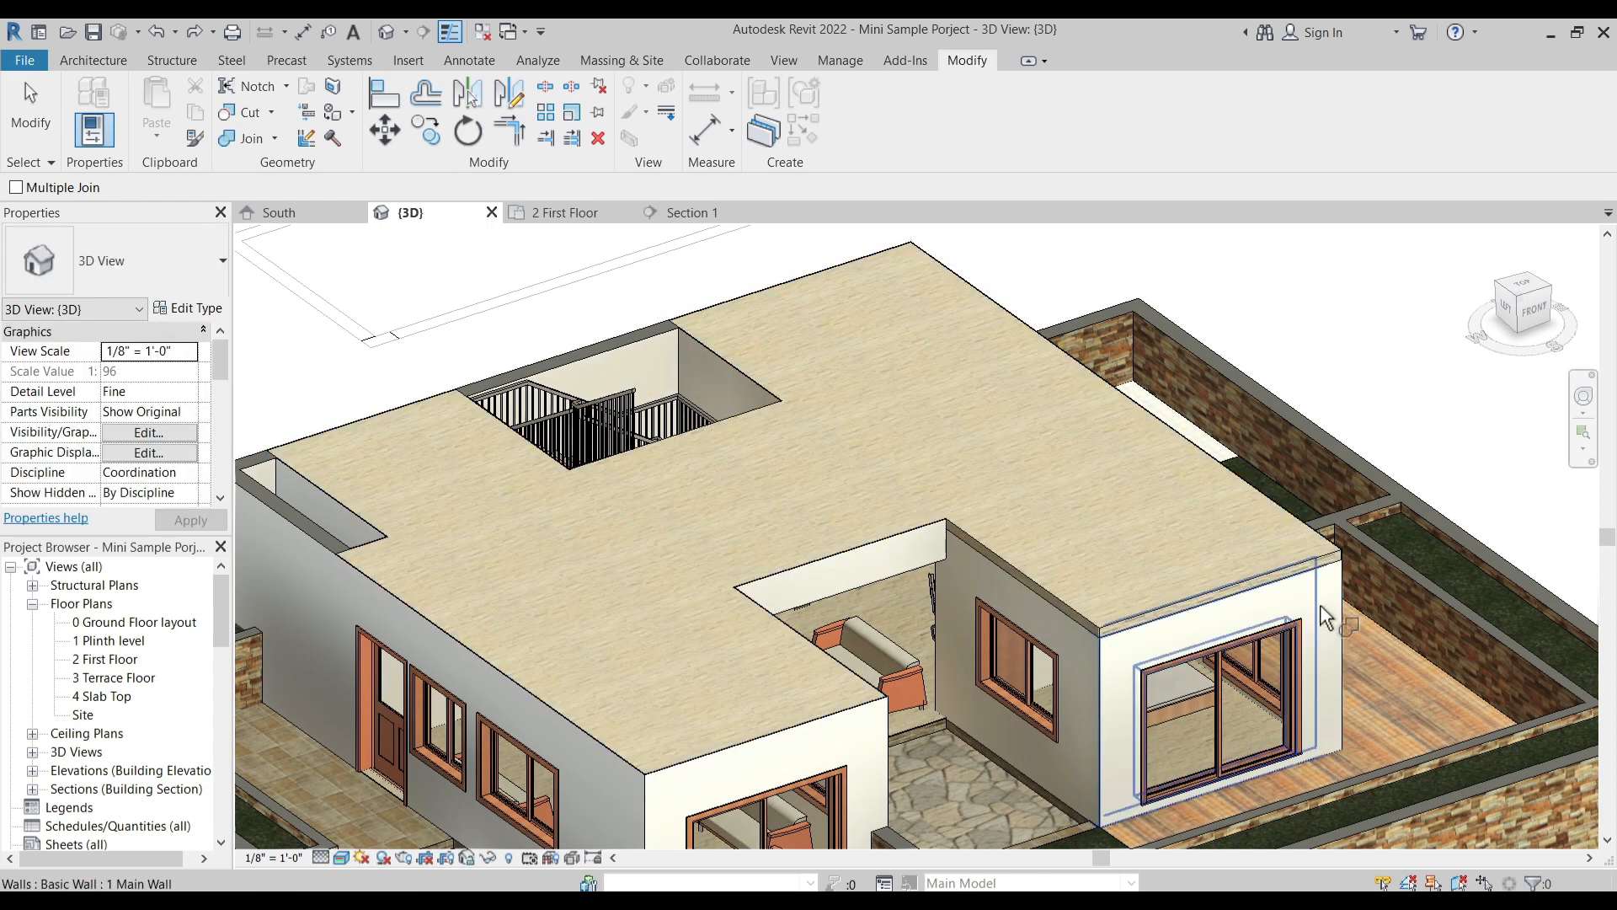
# - Leave the Join command and open the Custom Floor's boundary sketch for editing
pyautogui.keyDown('shift'); pyautogui.moveTo(1264, 648); pyautogui.dragTo(1049, 633, button='middle'); pyautogui.keyUp('shift')
pyautogui.press('Escape')
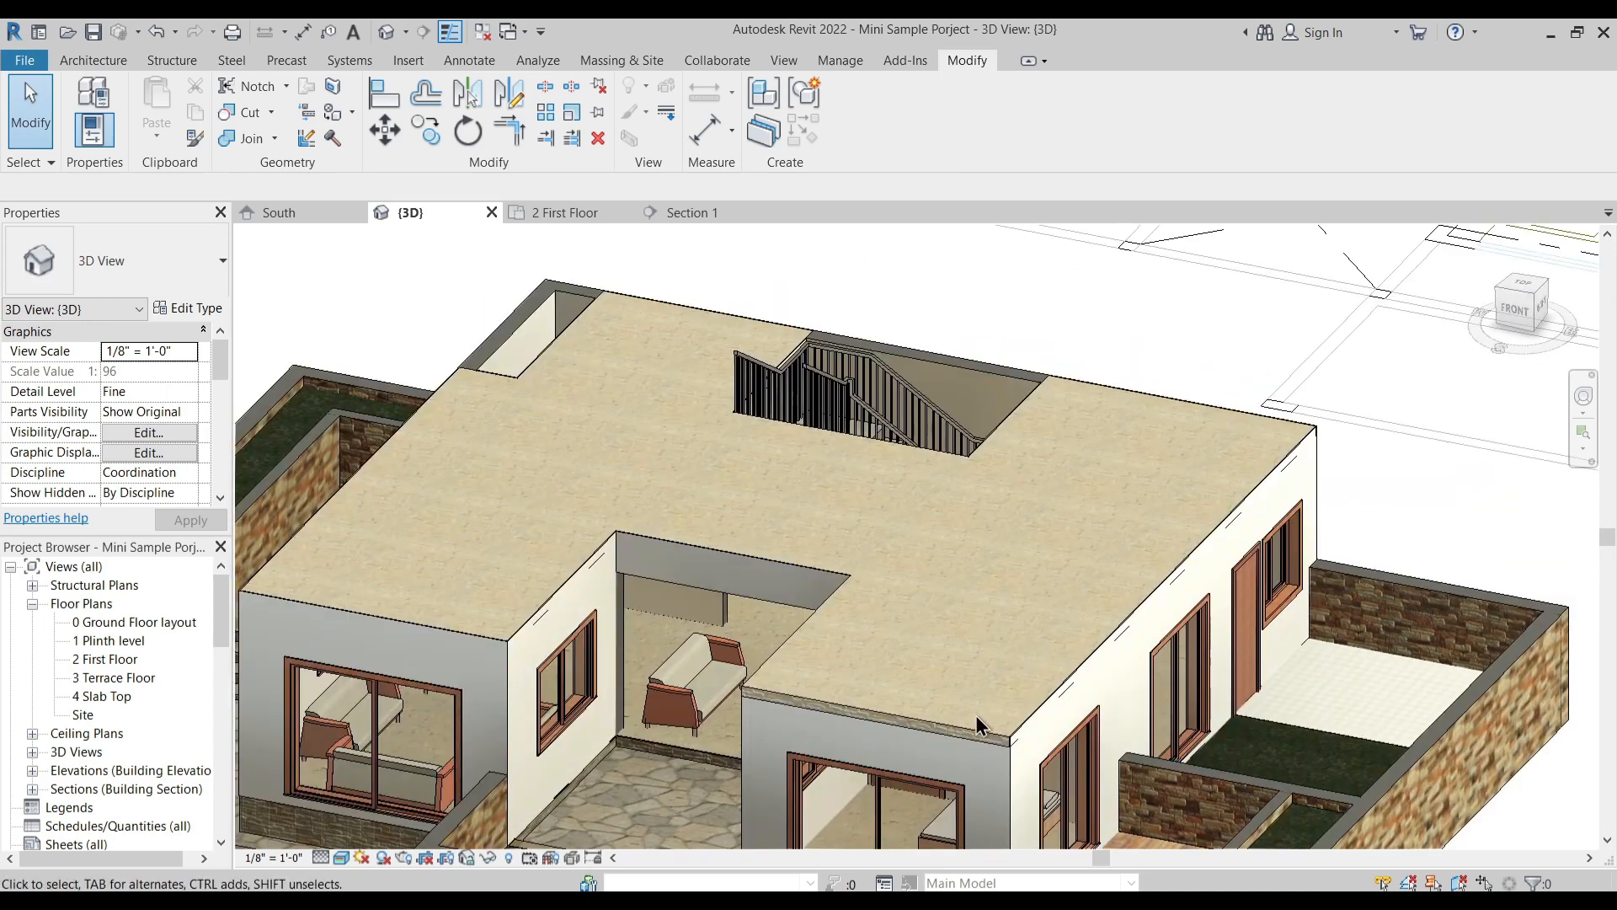
pyautogui.keyDown('shift'); pyautogui.moveTo(824, 728); pyautogui.dragTo(1146, 585, button='middle'); pyautogui.keyUp('shift')
pyautogui.click(1211, 525)
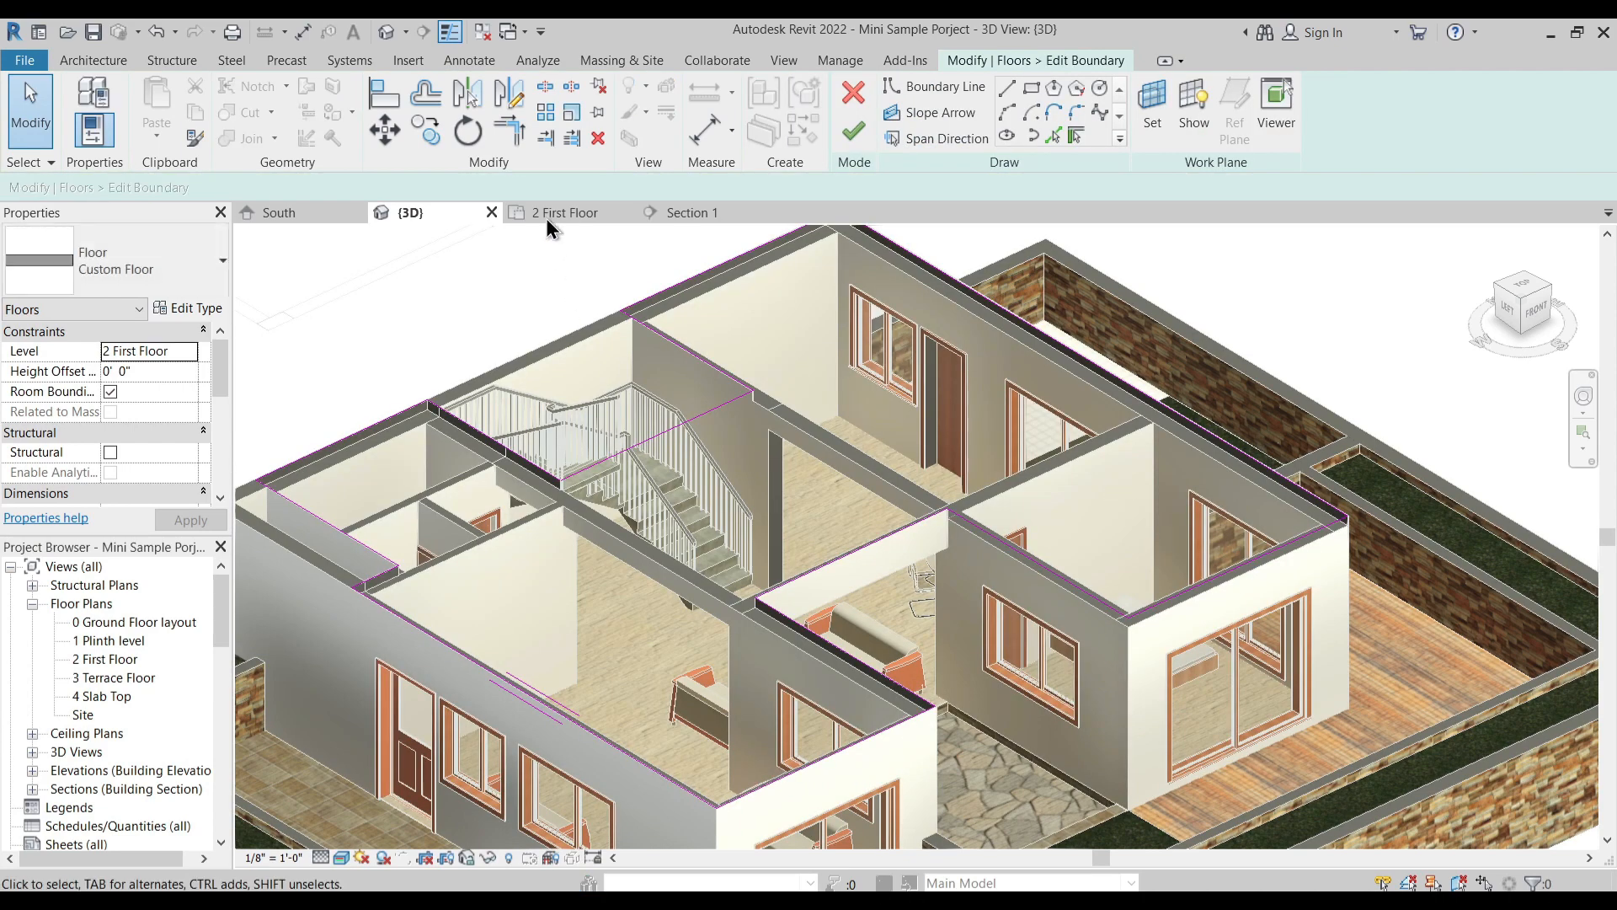
# - In the 2 First Floor plan, try to move the bedroom's court-side boundary line onto the bedroom wall
pyautogui.click(577, 212)
pyautogui.scroll(2, 949, 657)
pyautogui.scroll(4, 762, 508)
pyautogui.moveTo(807, 539); pyautogui.dragTo(837, 396, button='middle')
pyautogui.scroll(-2, 817, 433)
pyautogui.click(845, 600)
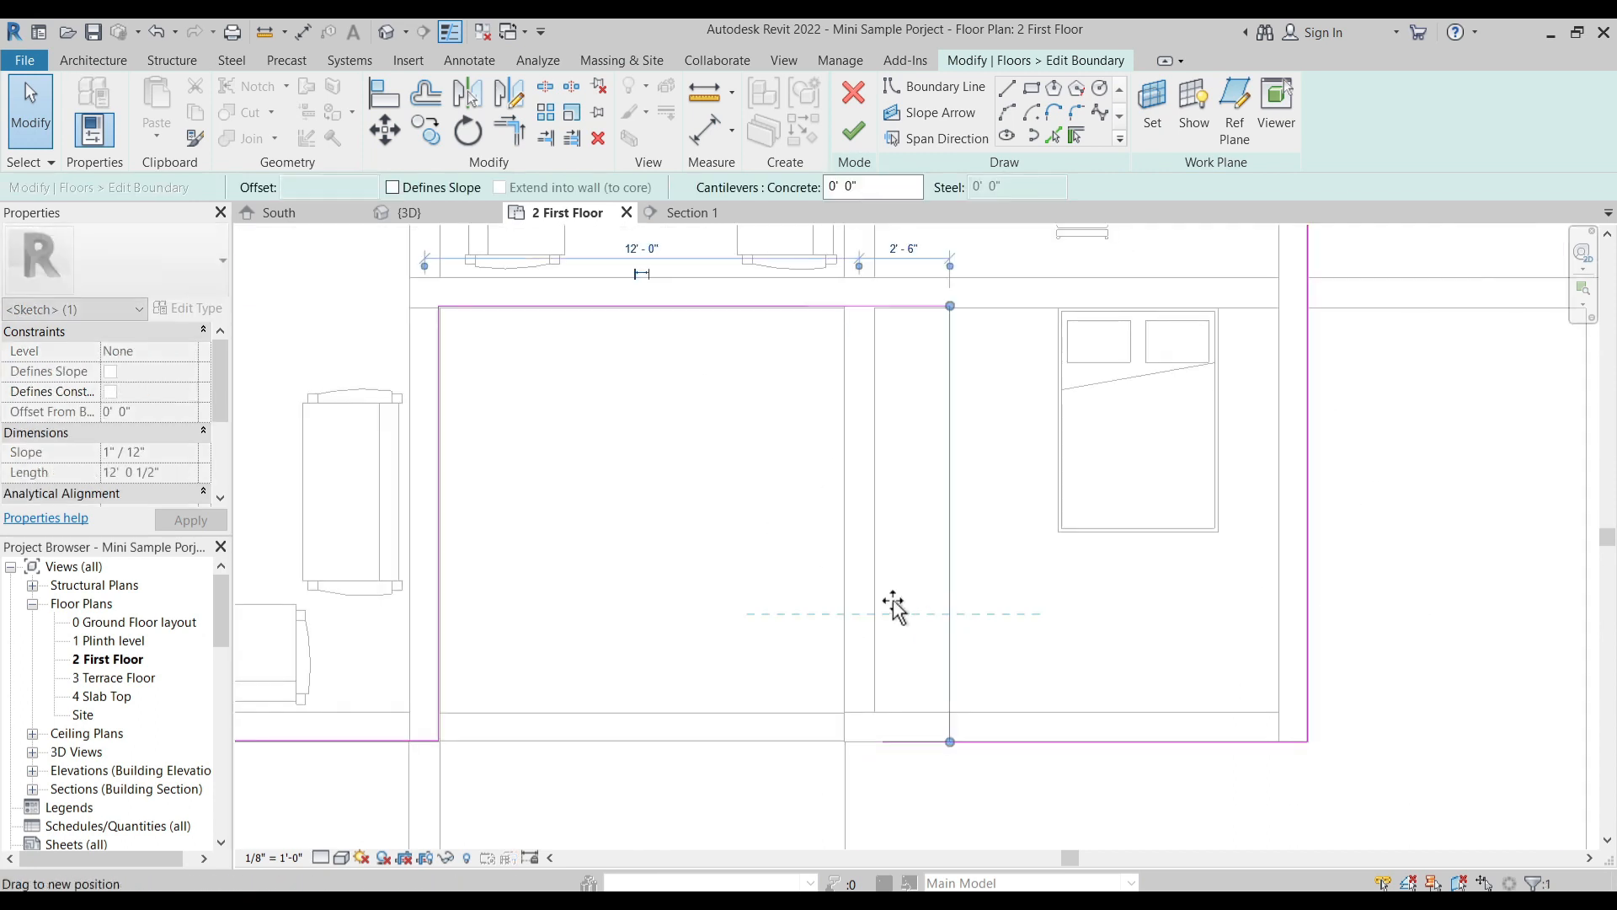
pyautogui.scroll(5, 861, 347)
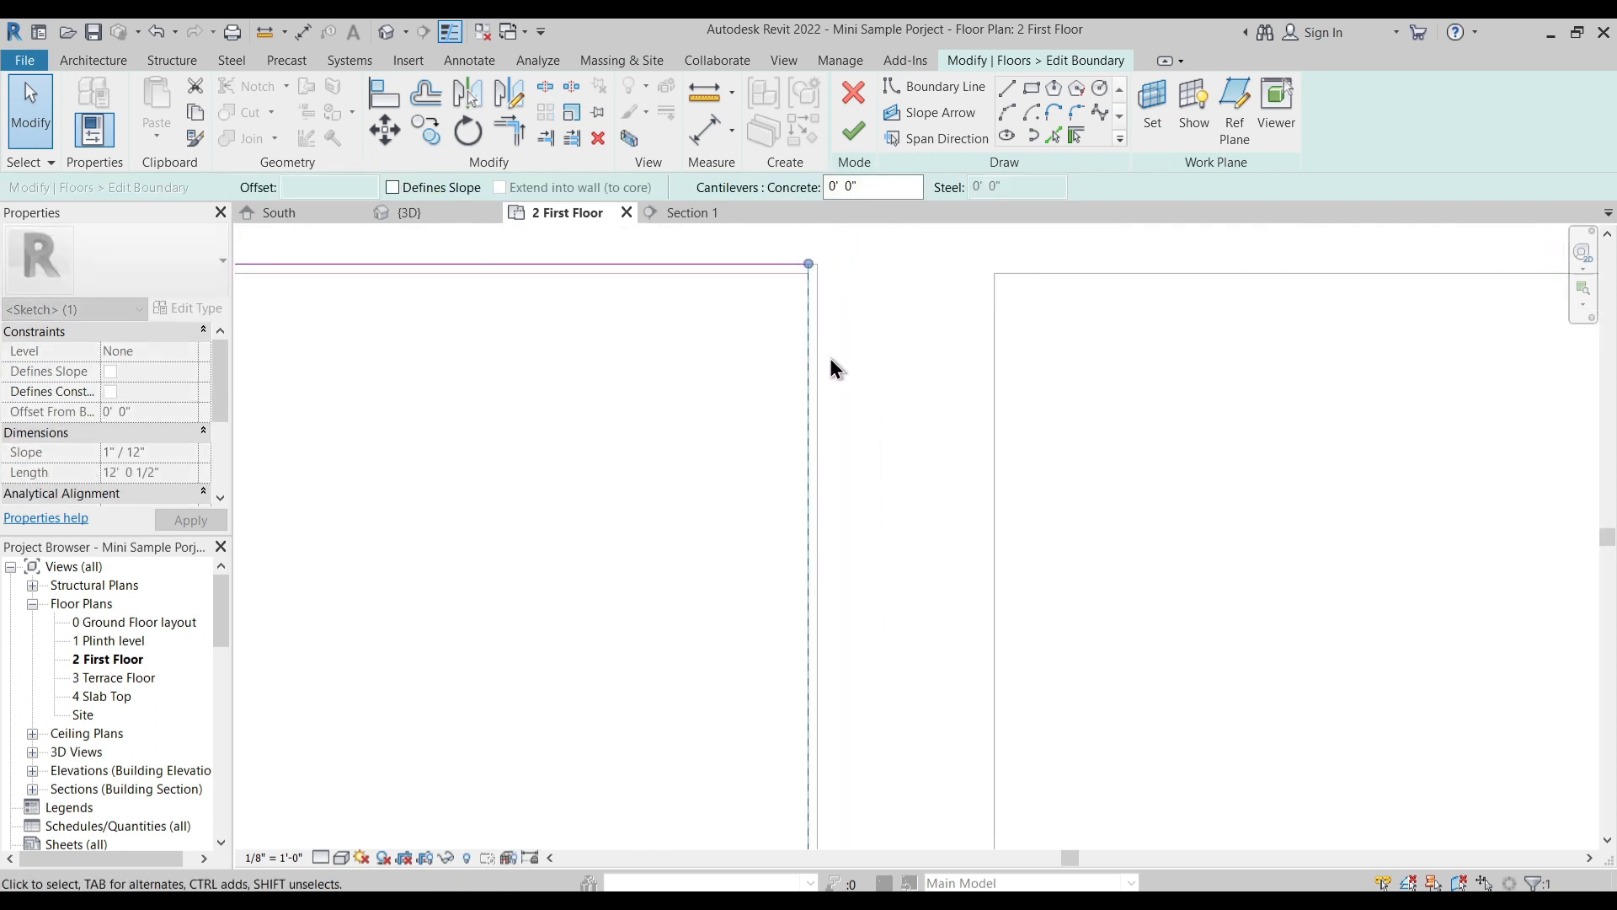
pyautogui.moveTo(861, 347)
pyautogui.mouseDown()
pyautogui.moveTo(813, 351)
pyautogui.moveTo(902, 362)
pyautogui.mouseUp()
pyautogui.scroll(-3, 893, 386)
pyautogui.scroll(1, 887, 422)
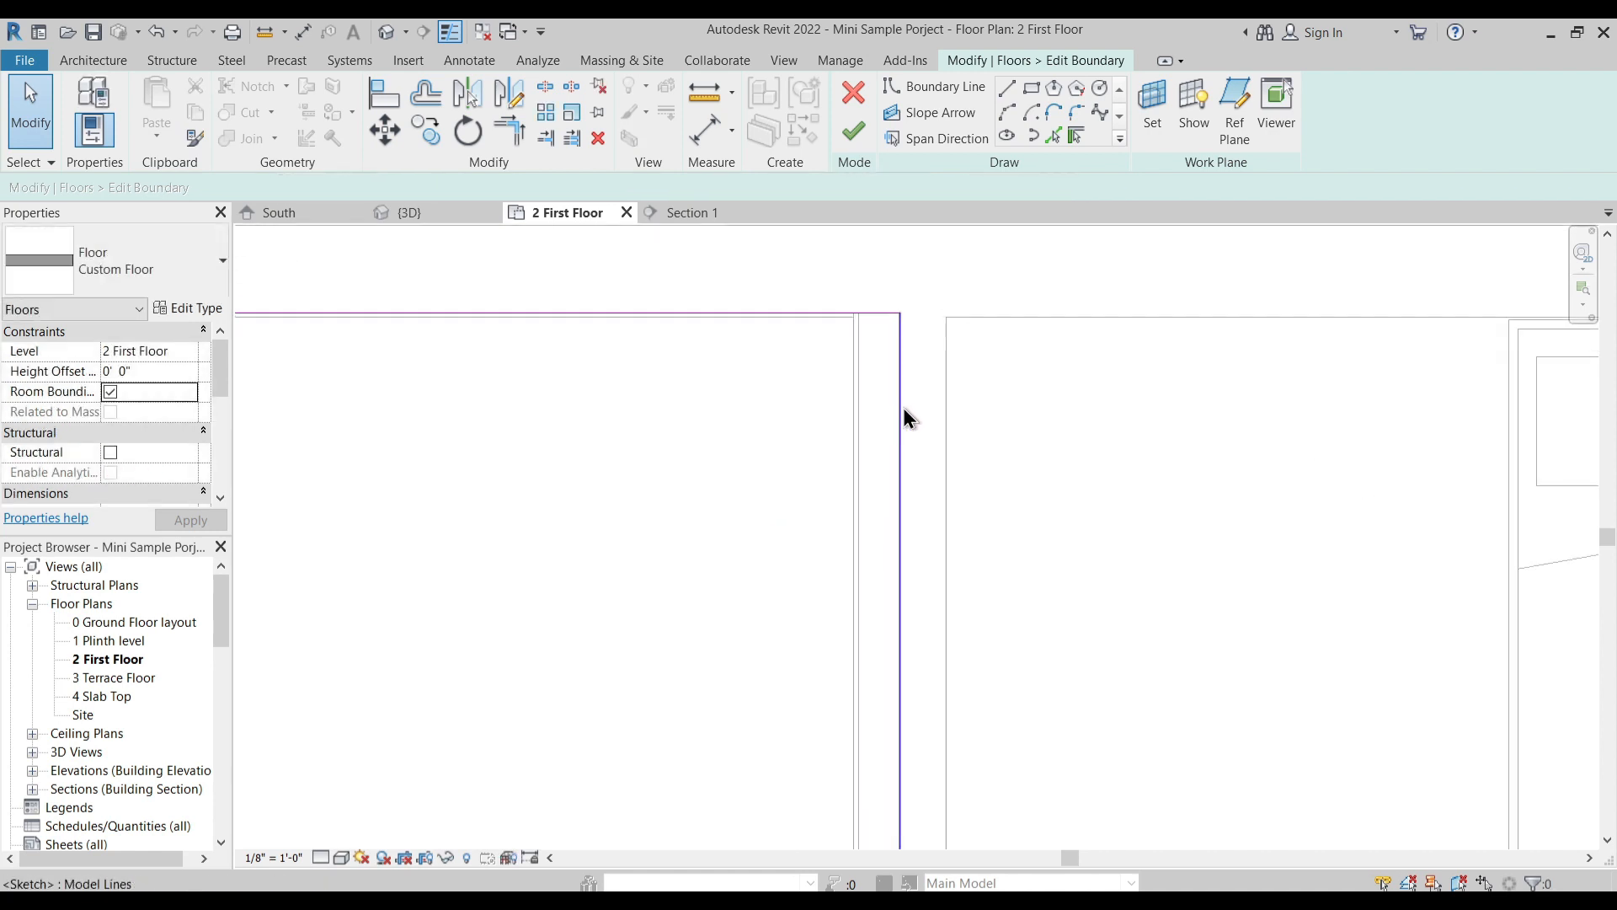
pyautogui.scroll(-4, 899, 413)
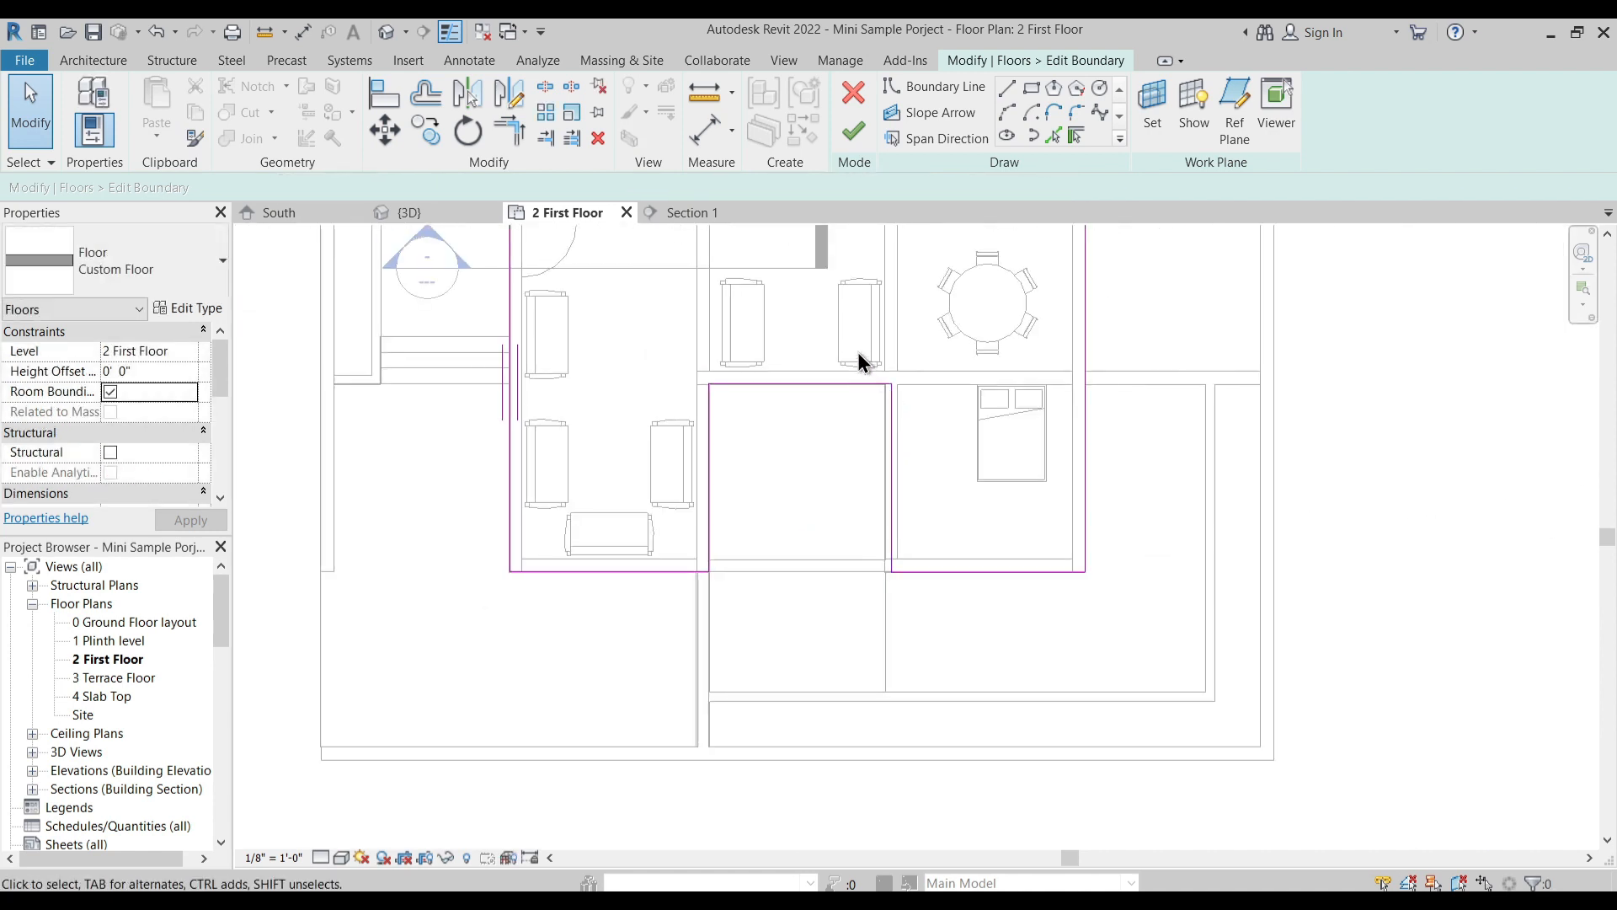
# - Delete the bedroom's court-side and front boundary lines and recreate them by picking the bedroom's court-side and front walls
pyautogui.moveTo(857, 345); pyautogui.dragTo(1171, 644)
pyautogui.press('Delete')
pyautogui.click(1075, 136)
pyautogui.scroll(4, 897, 430)
pyautogui.click(822, 466)
pyautogui.scroll(-3, 876, 480)
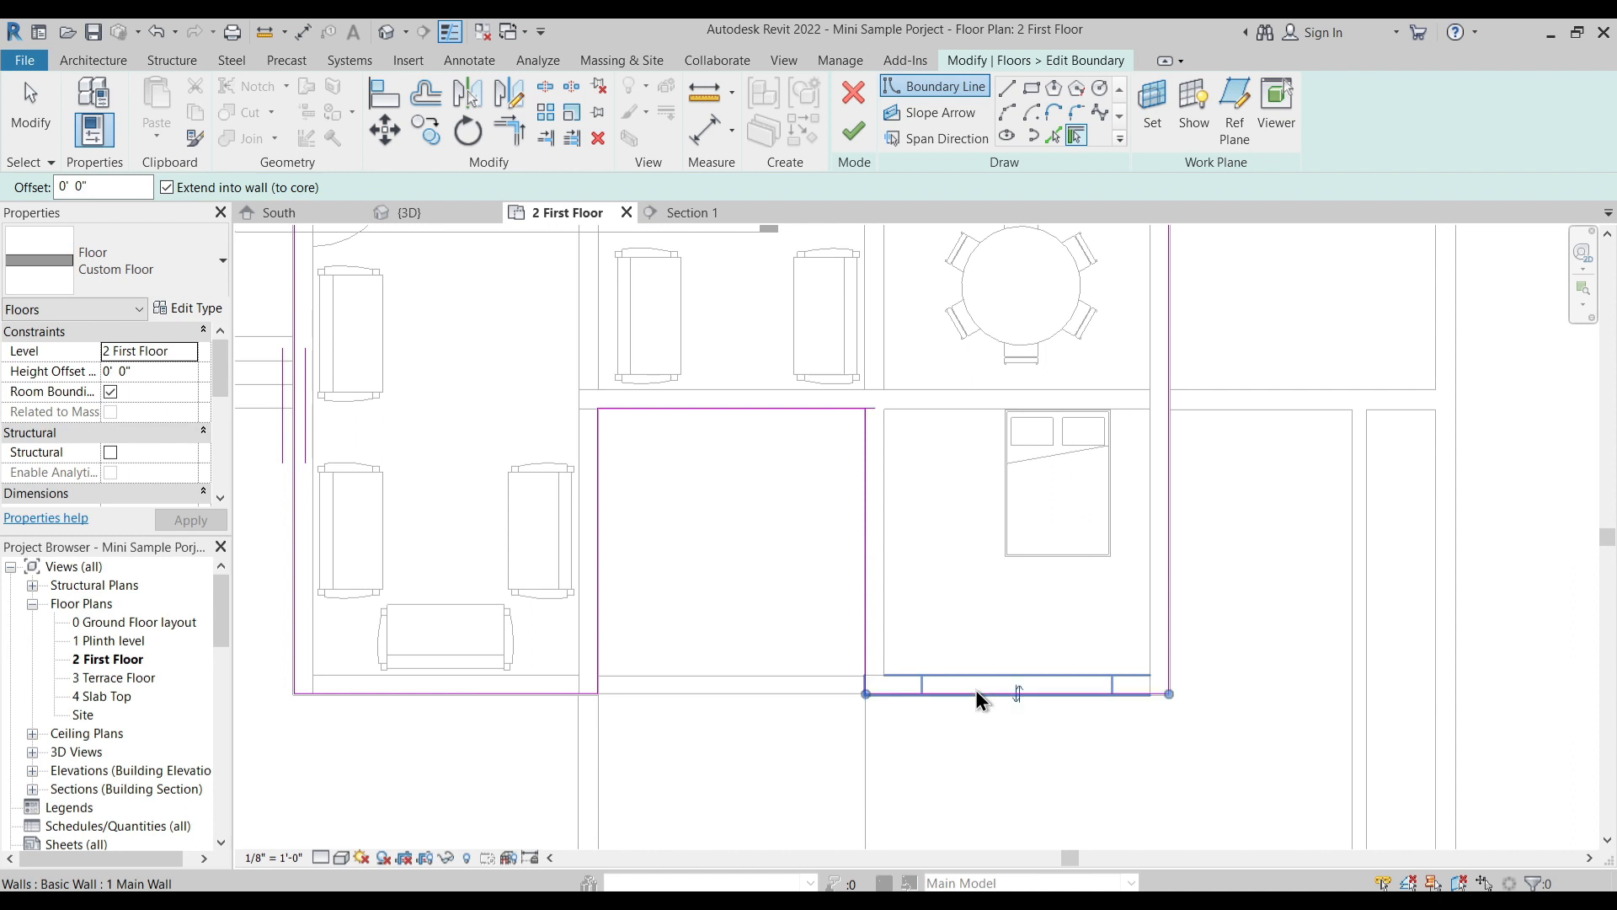
# - Trim the court-side boundary line to a corner at the court's inner end and finish the floor sketch without attaching walls
pyautogui.press('Escape')
pyautogui.press('Escape')
pyautogui.scroll(2, 834, 425)
pyautogui.click(886, 445)
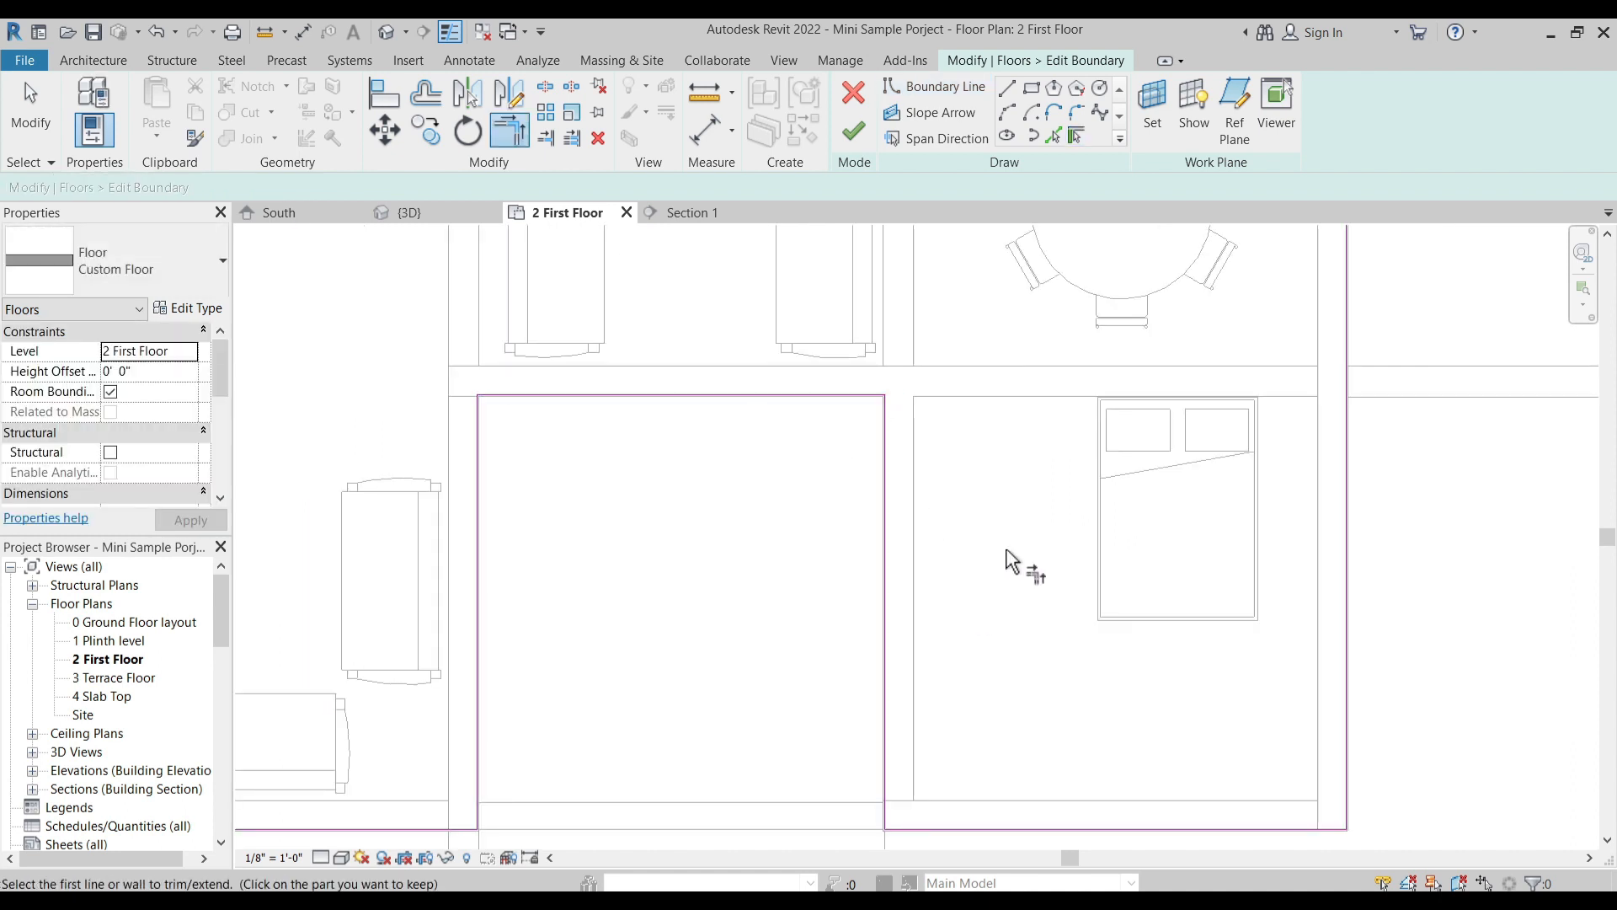
pyautogui.click(856, 131)
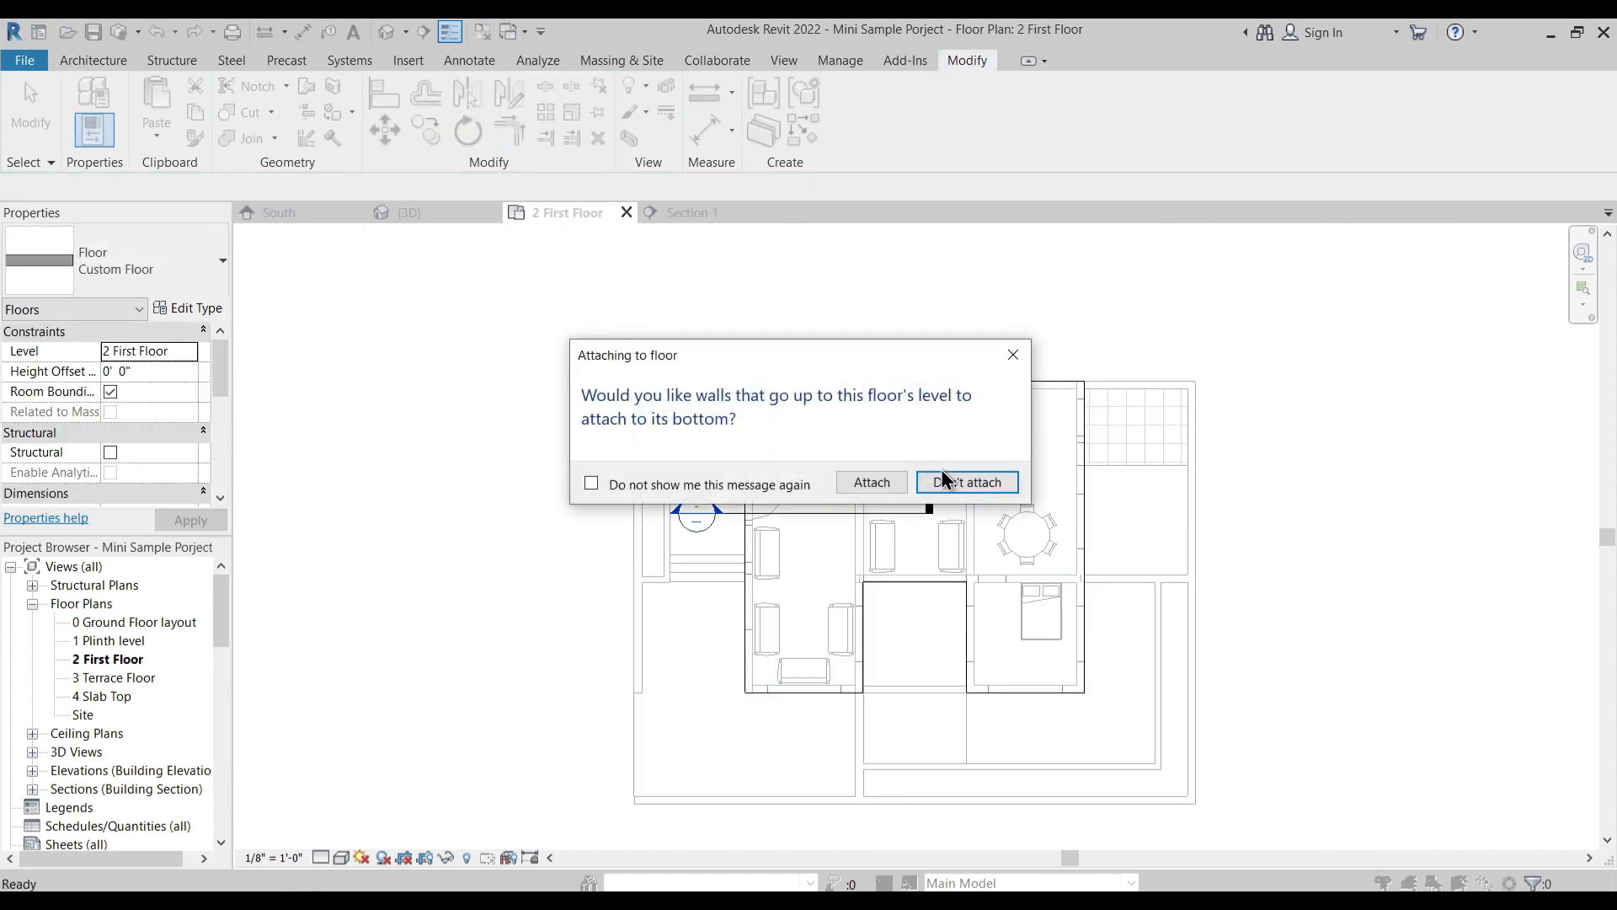
pyautogui.click(973, 481)
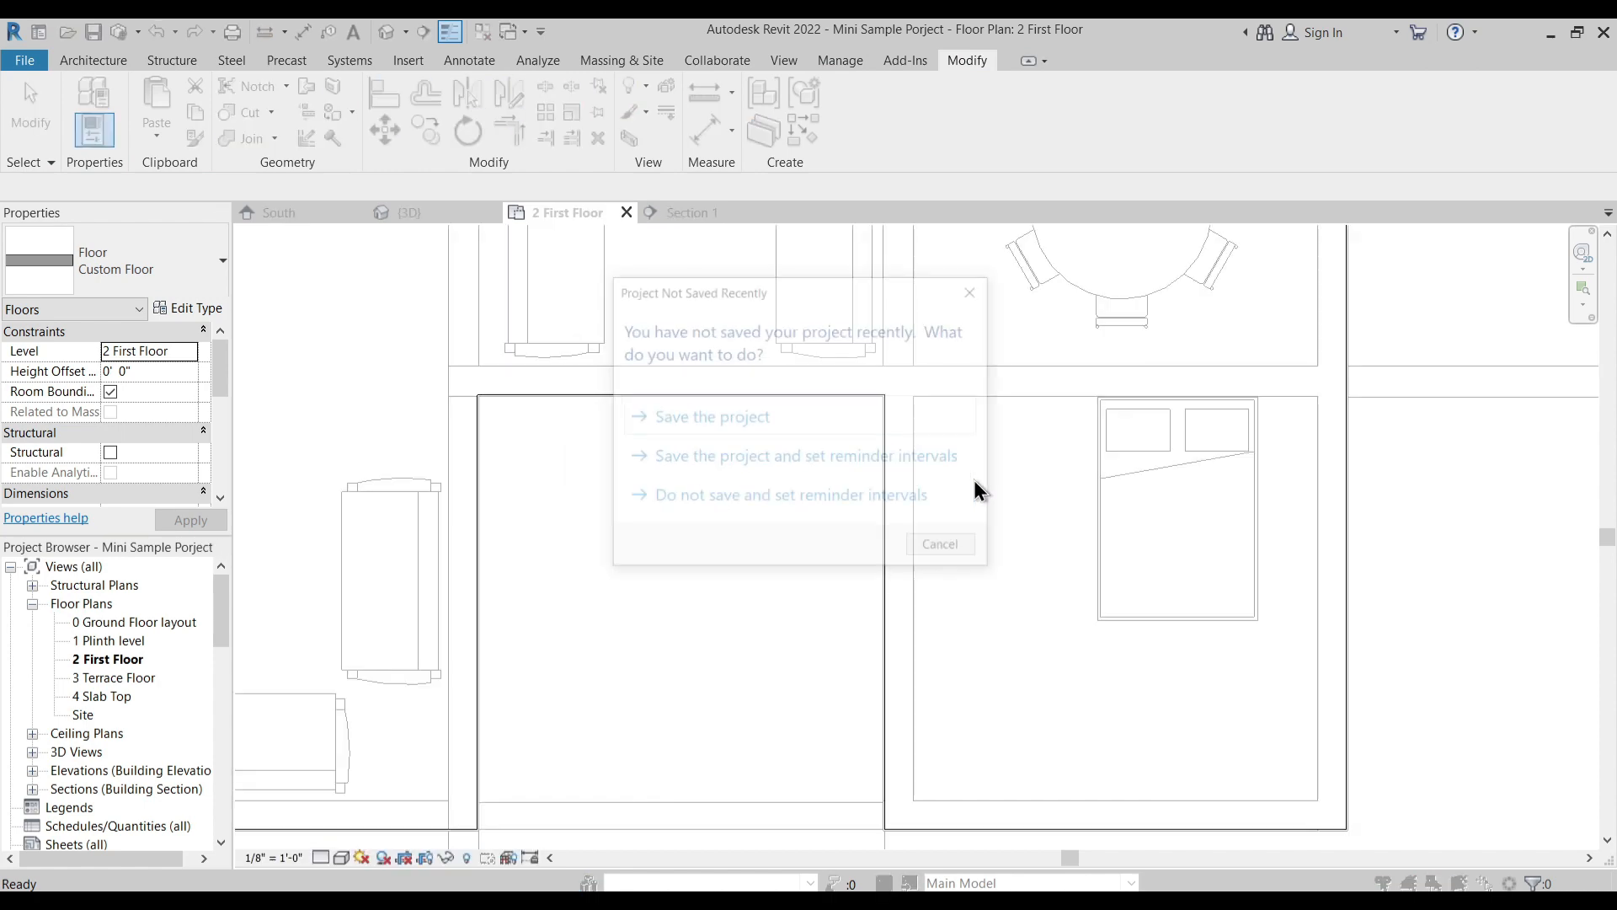
pyautogui.click(923, 544)
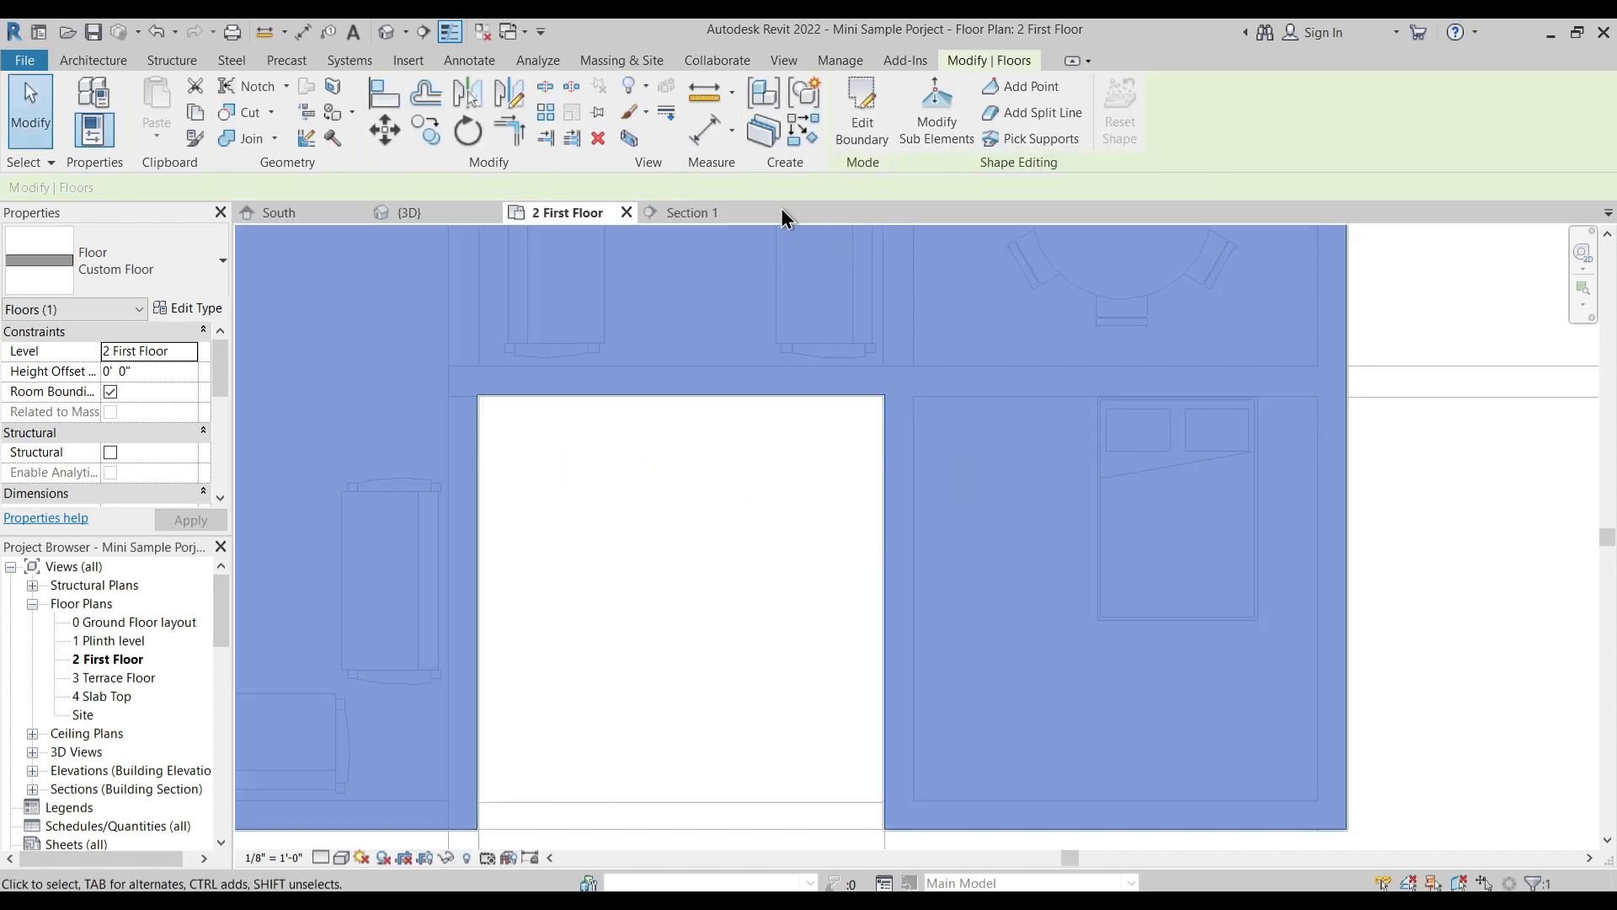
# - Examine the edited Custom Floor around the court and the stairwell in the 3D view
pyautogui.click(449, 217)
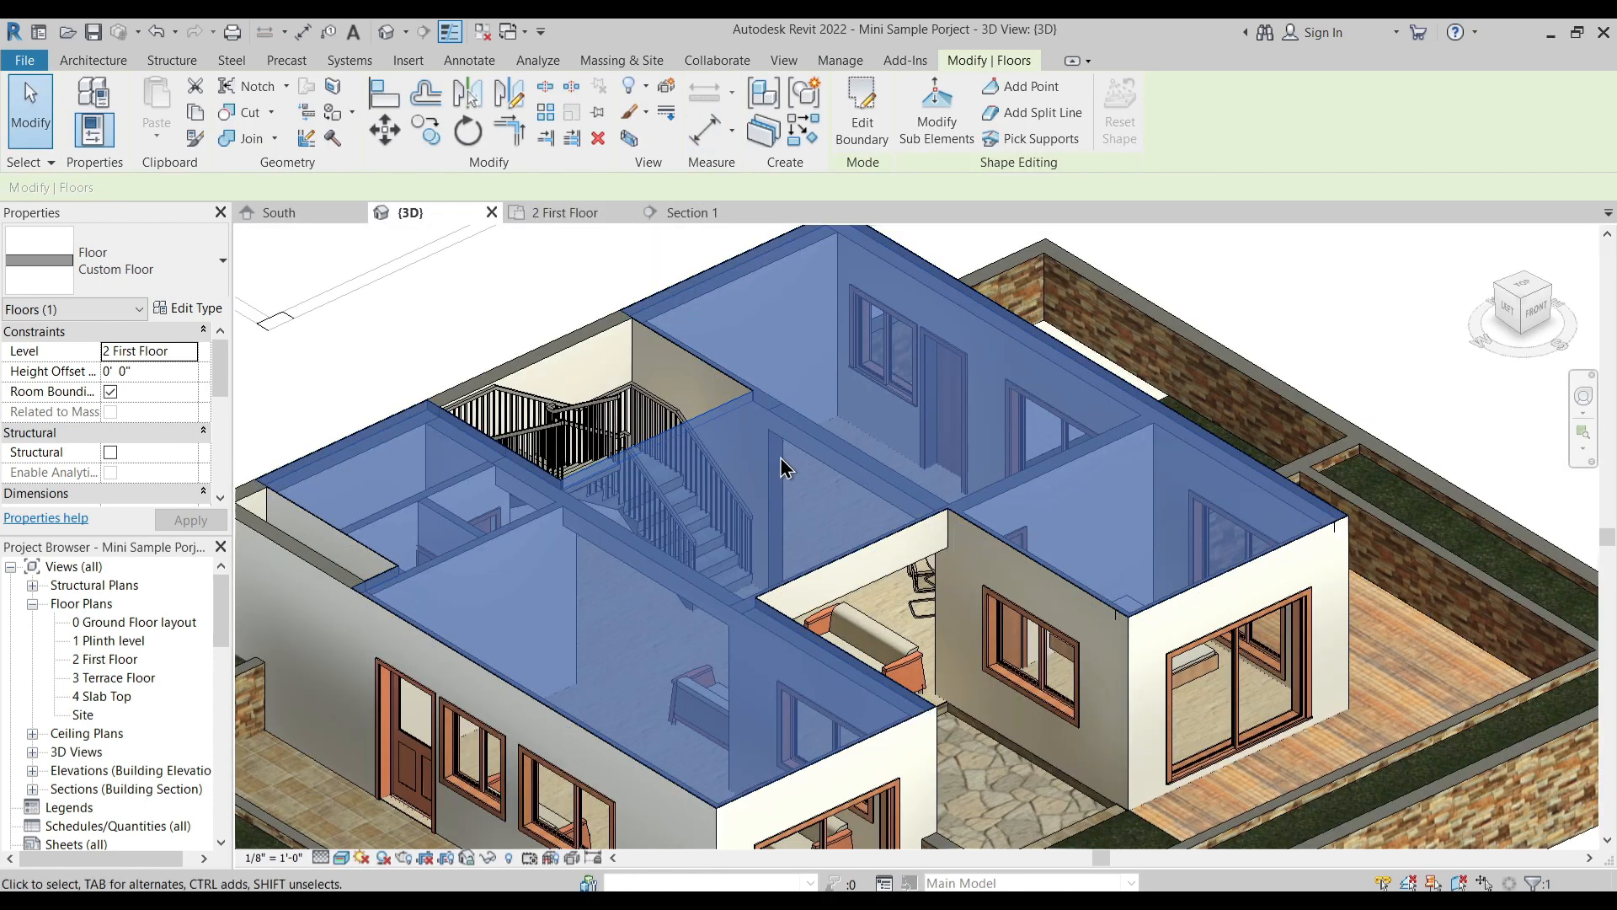
pyautogui.press('Escape')
pyautogui.keyDown('shift'); pyautogui.moveTo(975, 628); pyautogui.dragTo(897, 585, button='middle'); pyautogui.keyUp('shift')
pyautogui.moveTo(696, 590); pyautogui.dragTo(730, 491, button='middle')
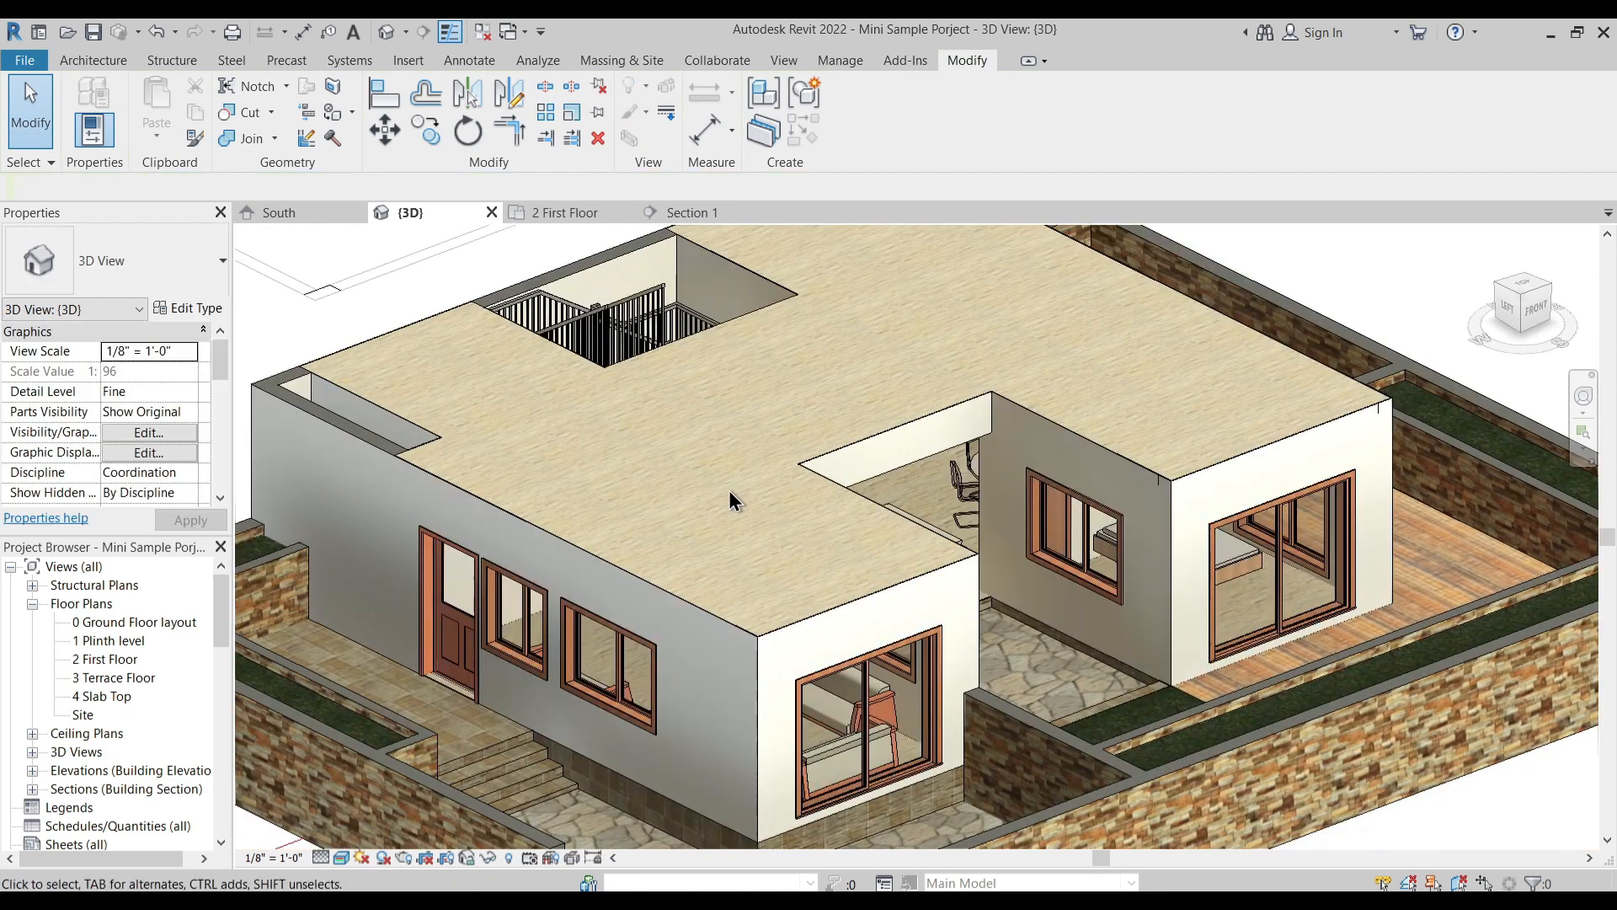
pyautogui.keyDown('shift'); pyautogui.moveTo(607, 503); pyautogui.dragTo(514, 370, button='middle'); pyautogui.keyUp('shift')
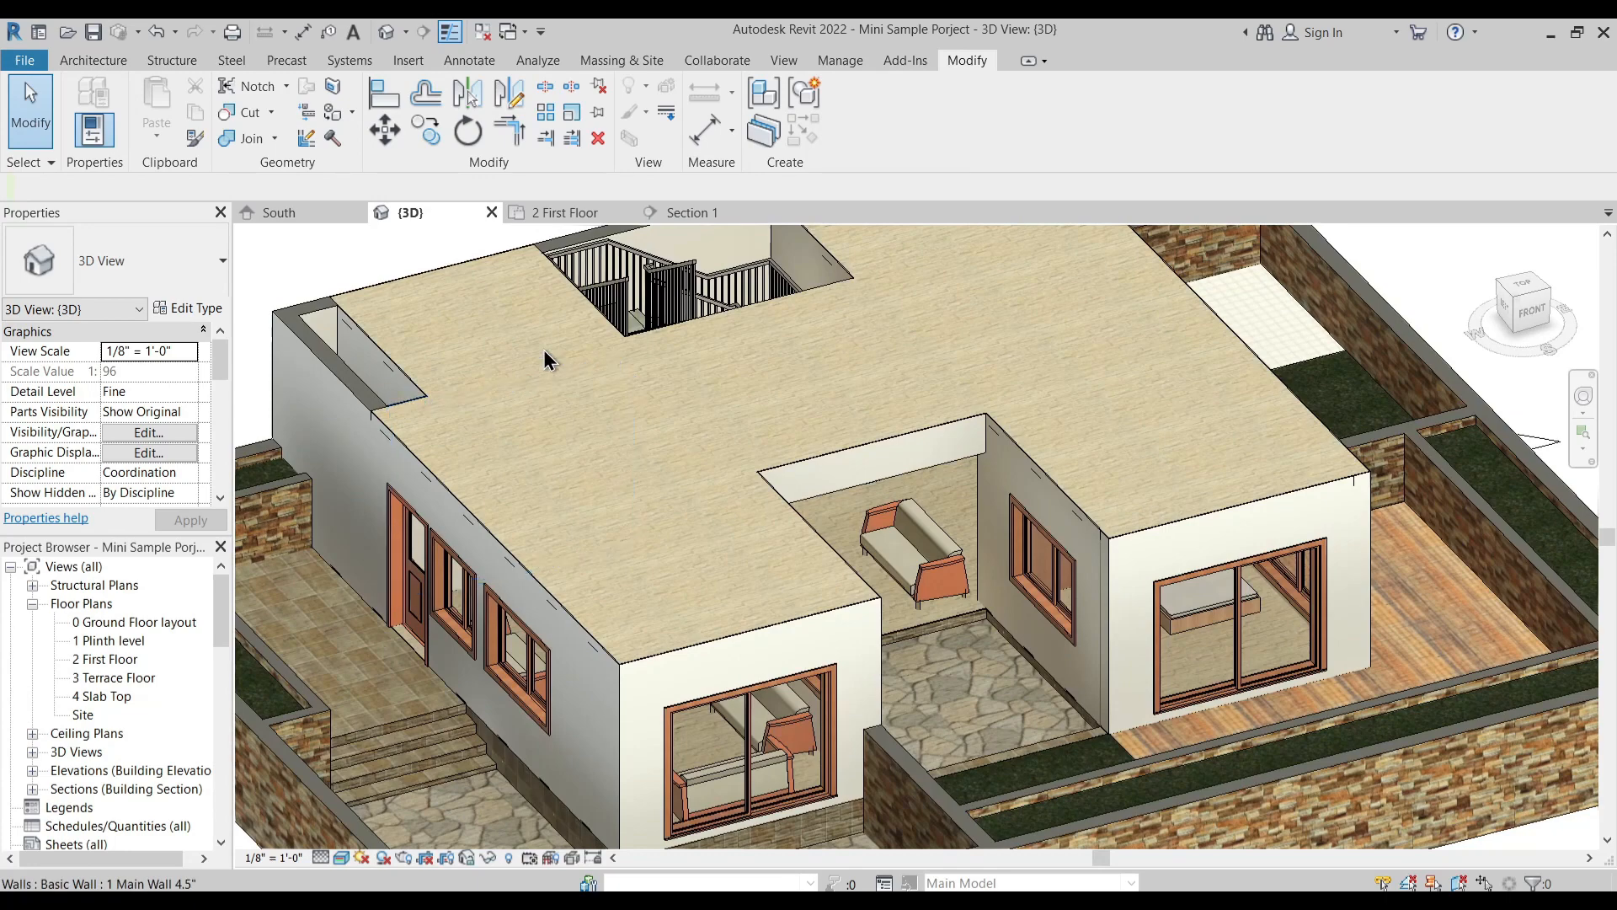
# - Set the detail level of Section 1 to Fine
pyautogui.click(692, 212)
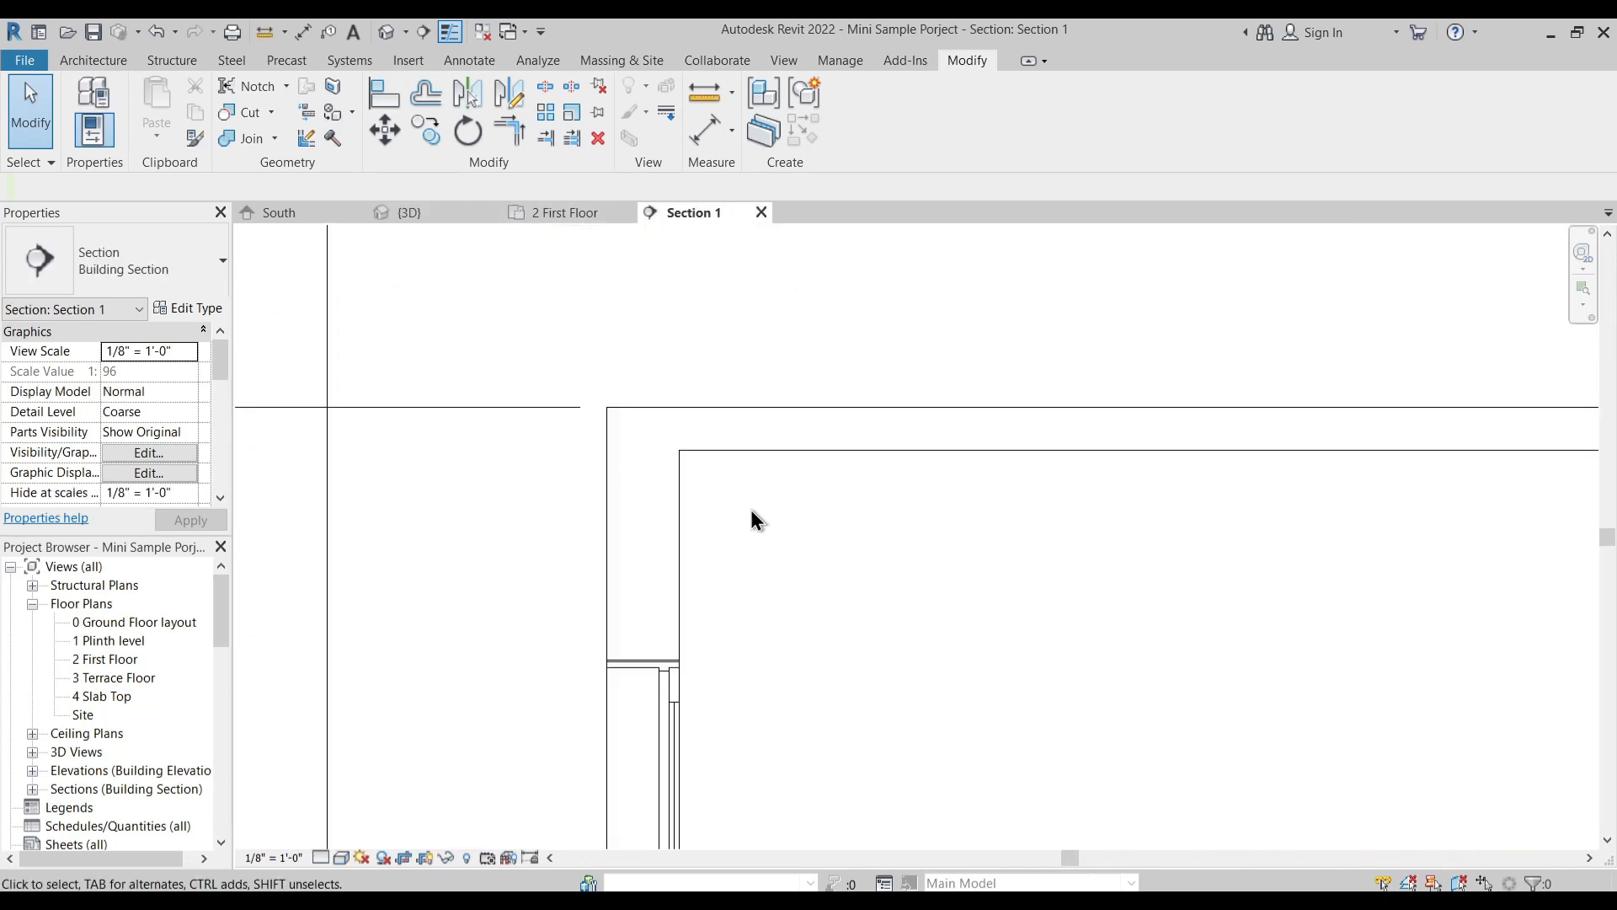
pyautogui.scroll(-2, 783, 628)
pyautogui.scroll(-2, 790, 427)
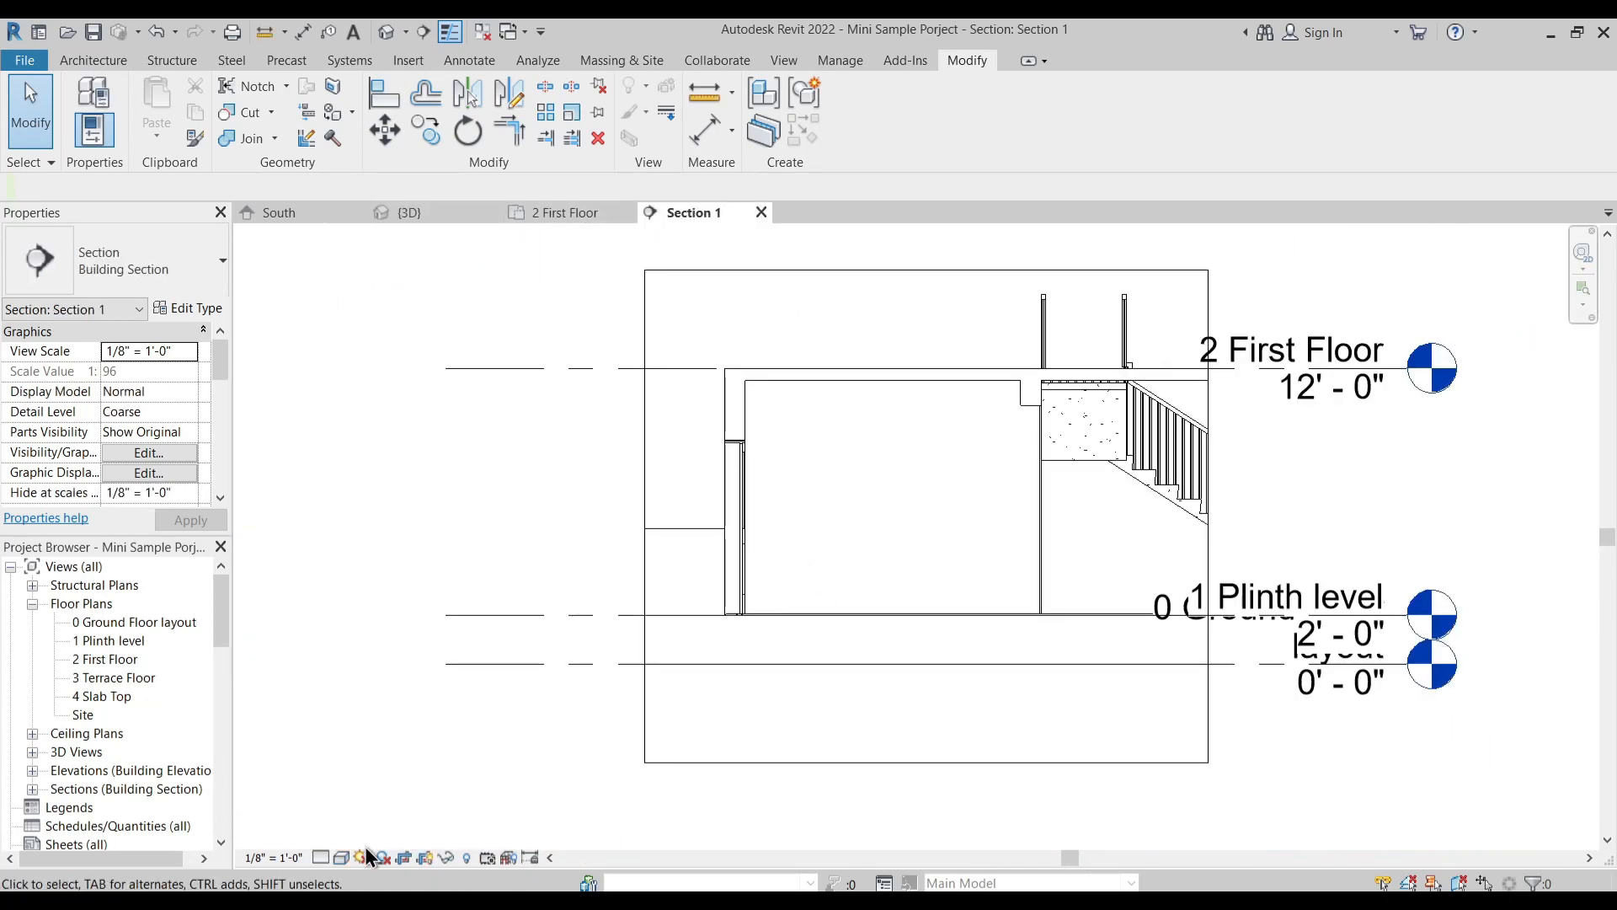
pyautogui.click(320, 856)
pyautogui.click(338, 842)
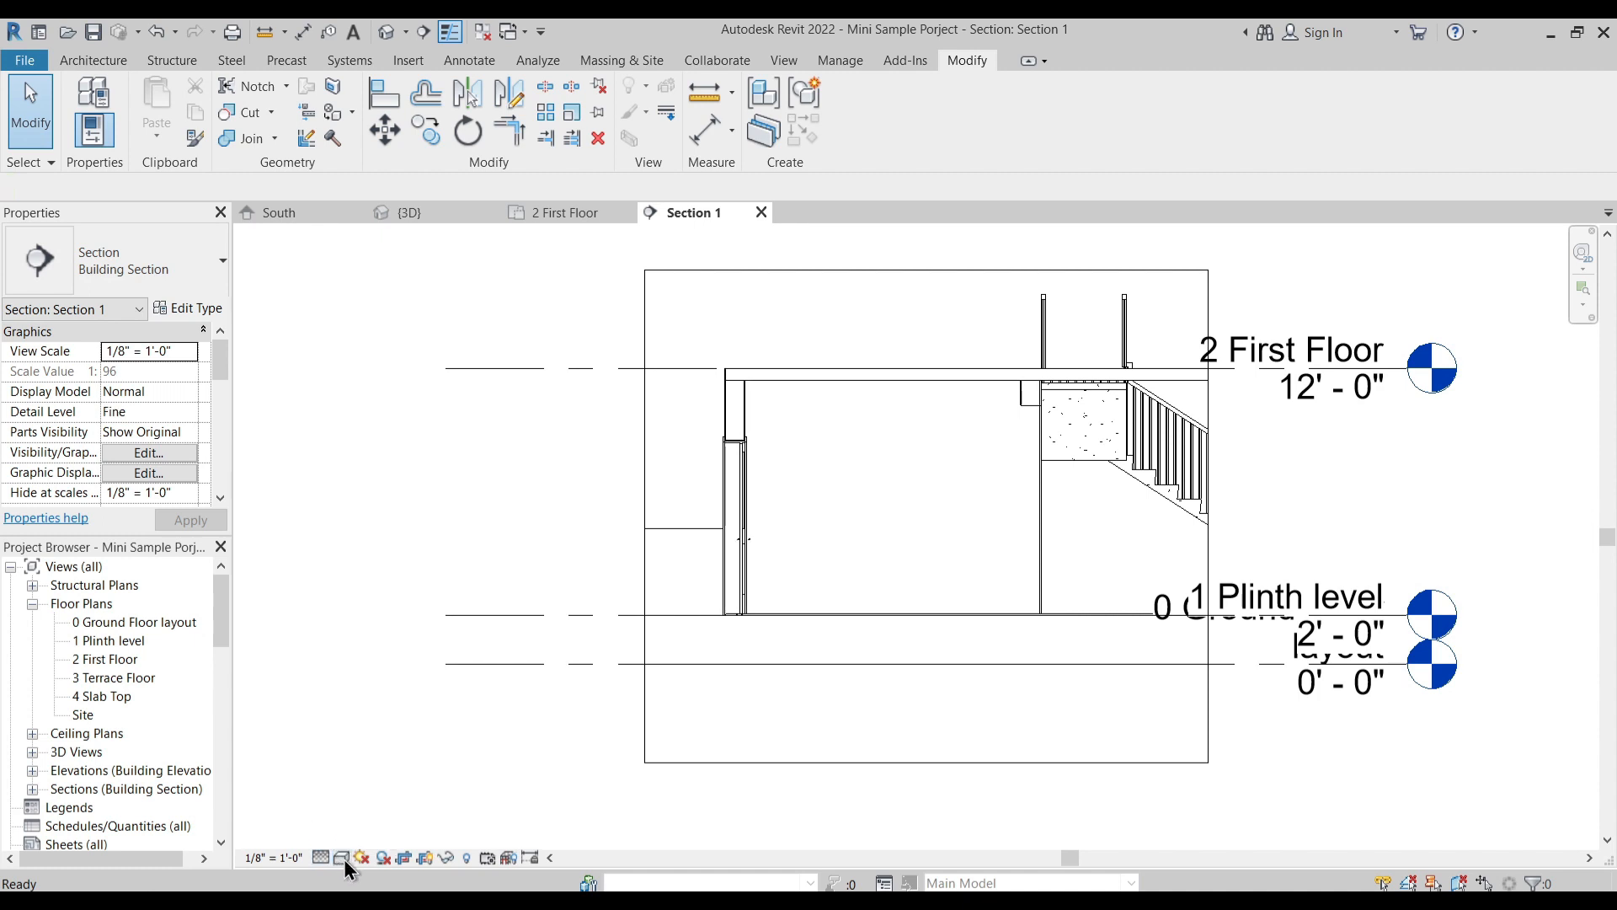
# - Switch Section 1 to the Wireframe visual style and back to Hidden Line
pyautogui.click(342, 857)
pyautogui.click(382, 750)
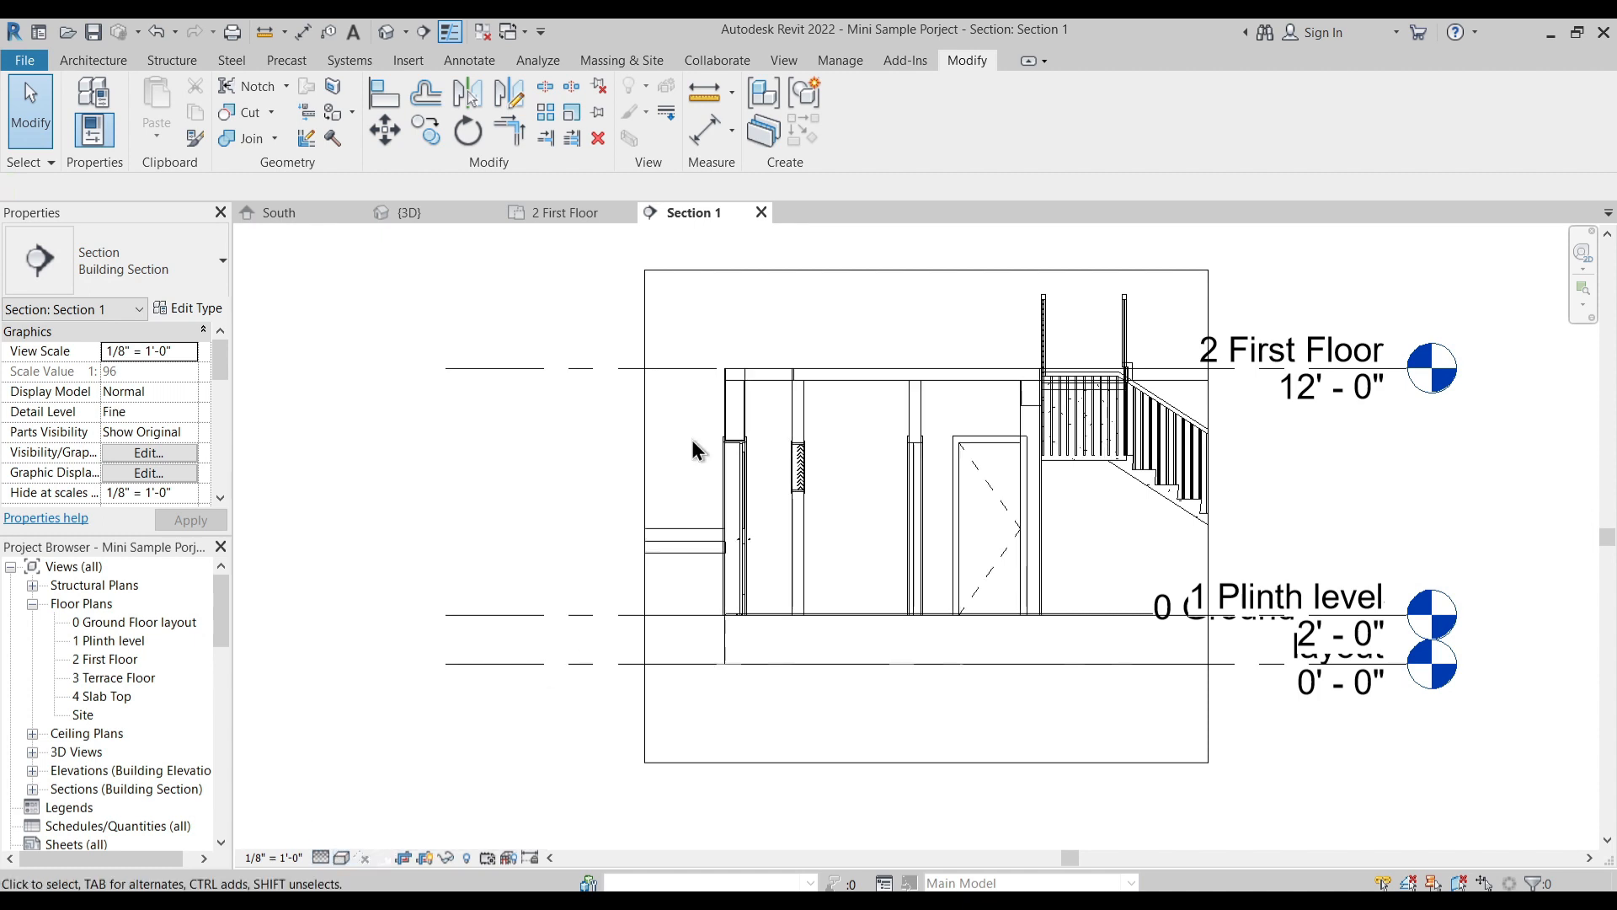
pyautogui.scroll(4, 691, 441)
pyautogui.click(340, 857)
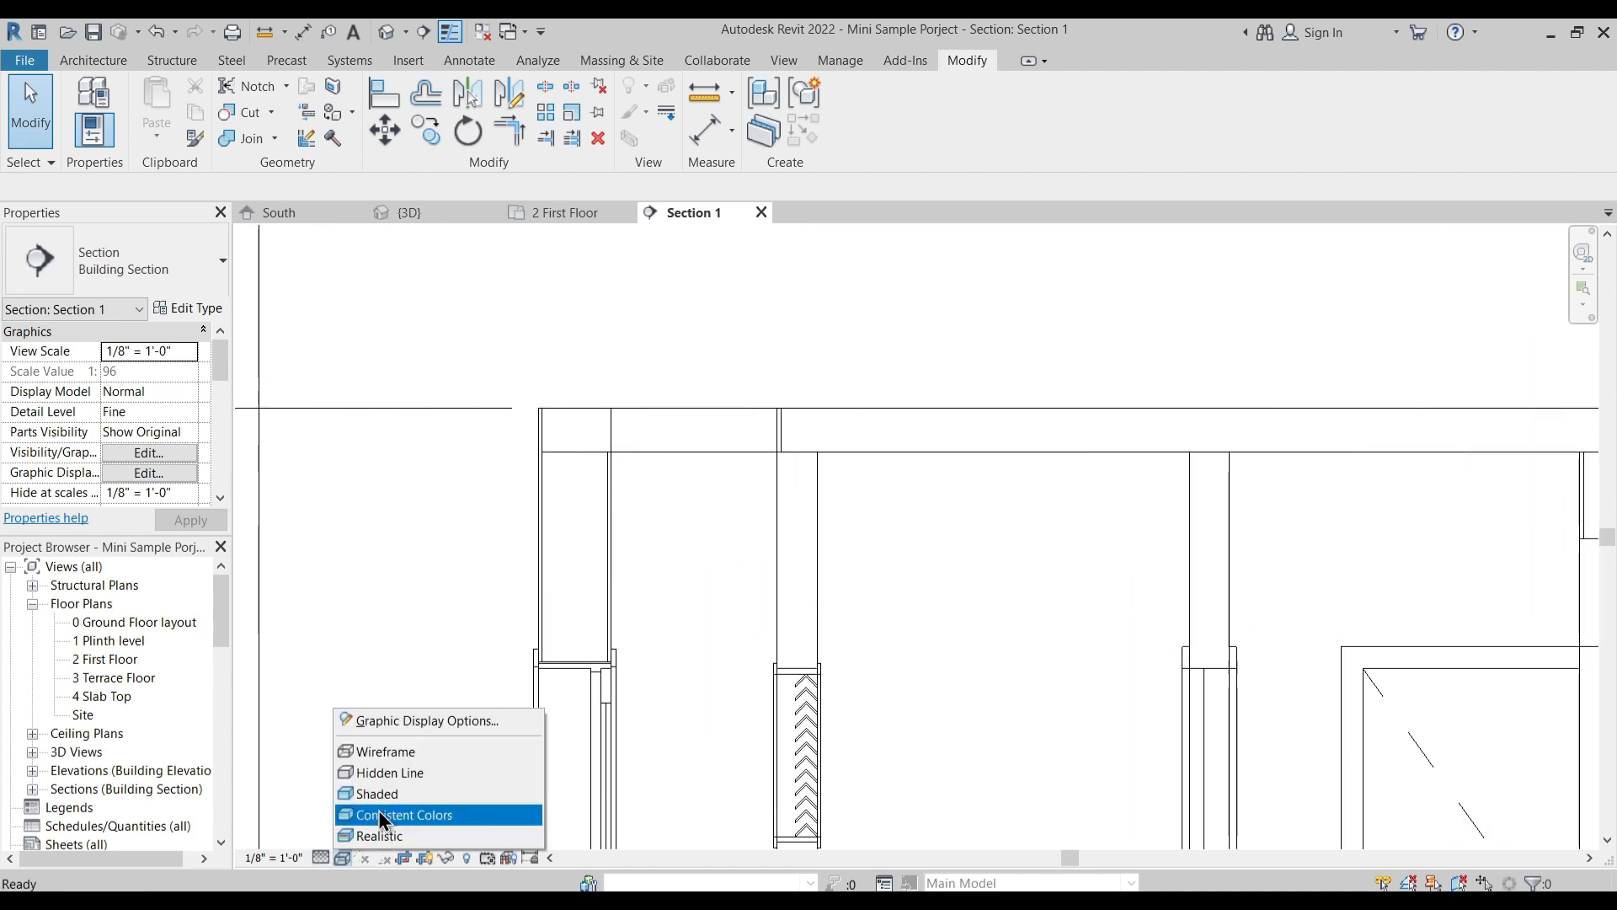
pyautogui.click(382, 774)
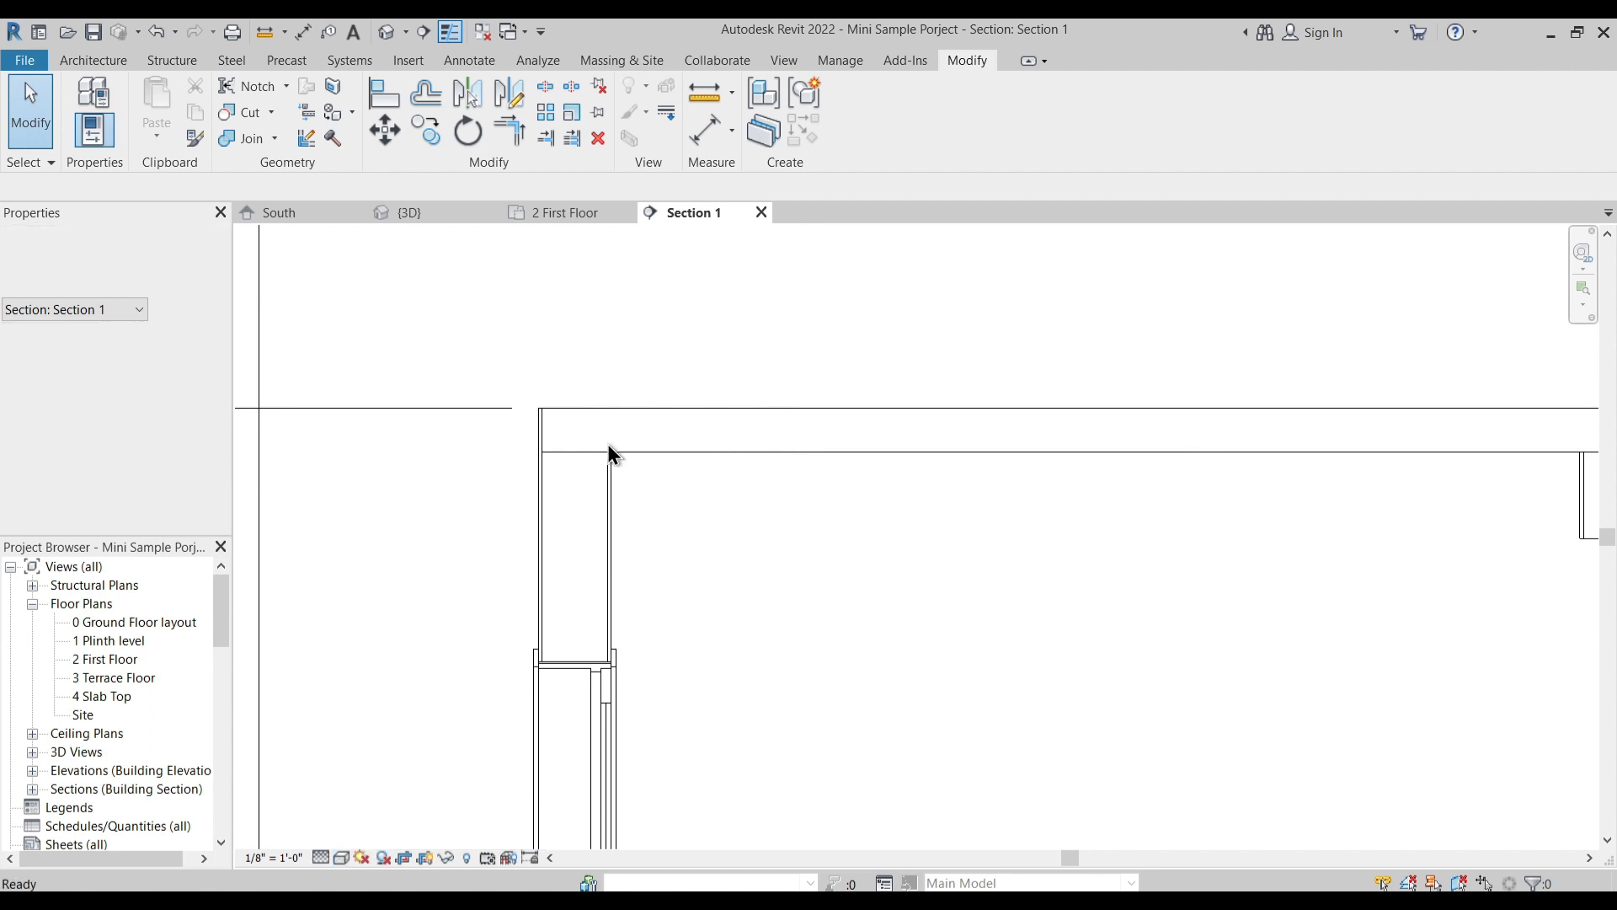
# - Examine in Section 1 how the Custom Floor's edge meets the exterior wall layers
pyautogui.scroll(3, 606, 453)
pyautogui.click(698, 457)
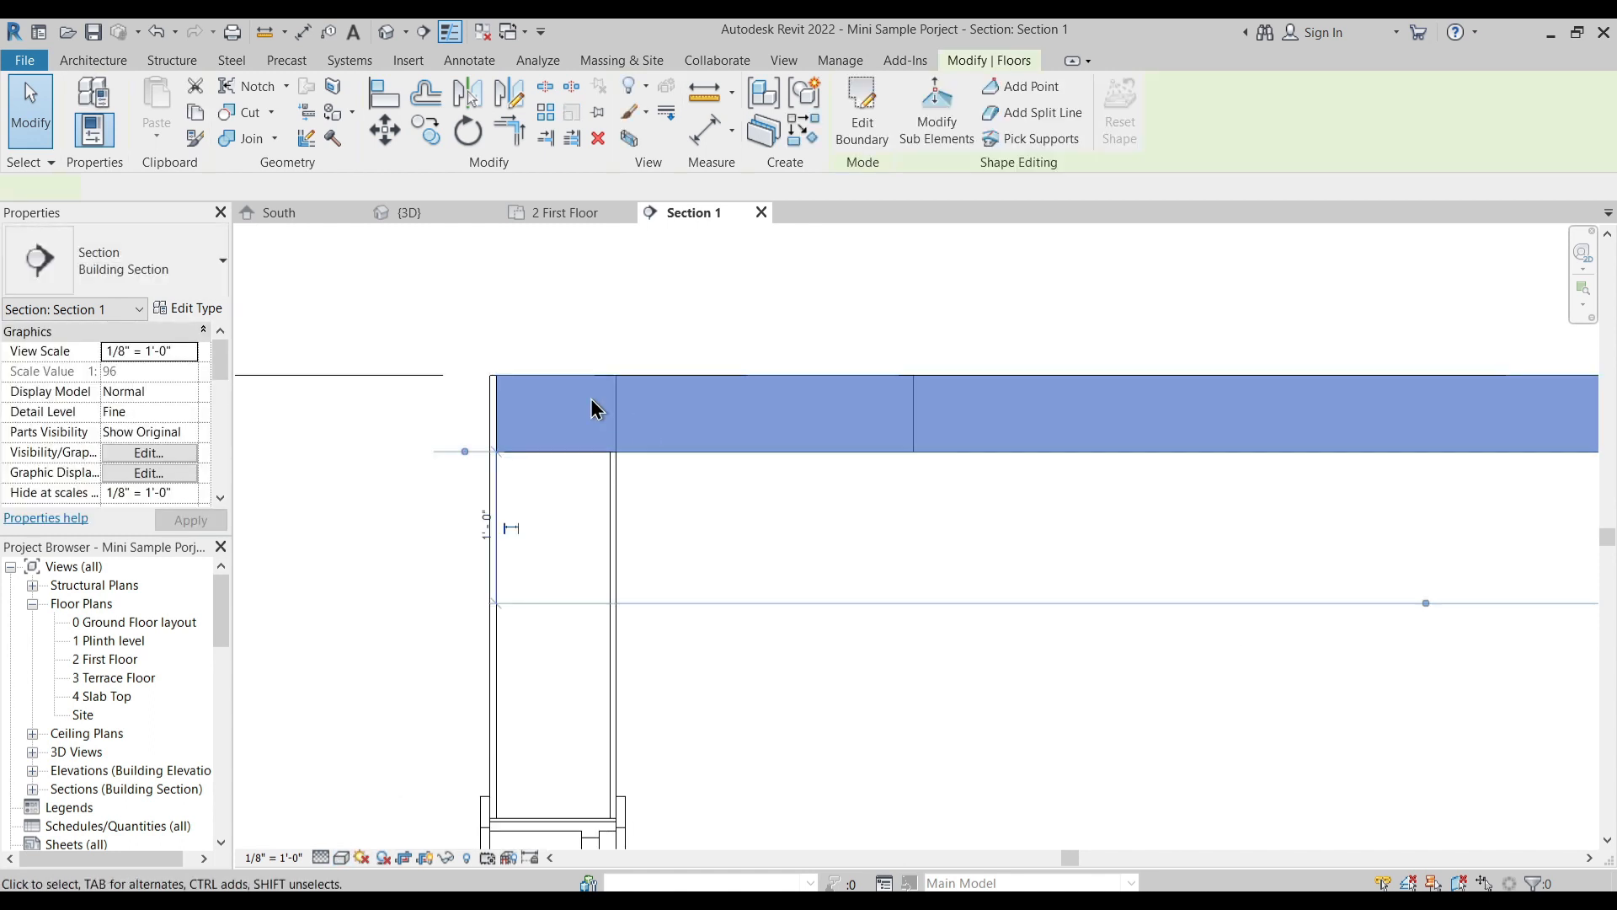
pyautogui.scroll(2, 516, 438)
pyautogui.press('Escape')
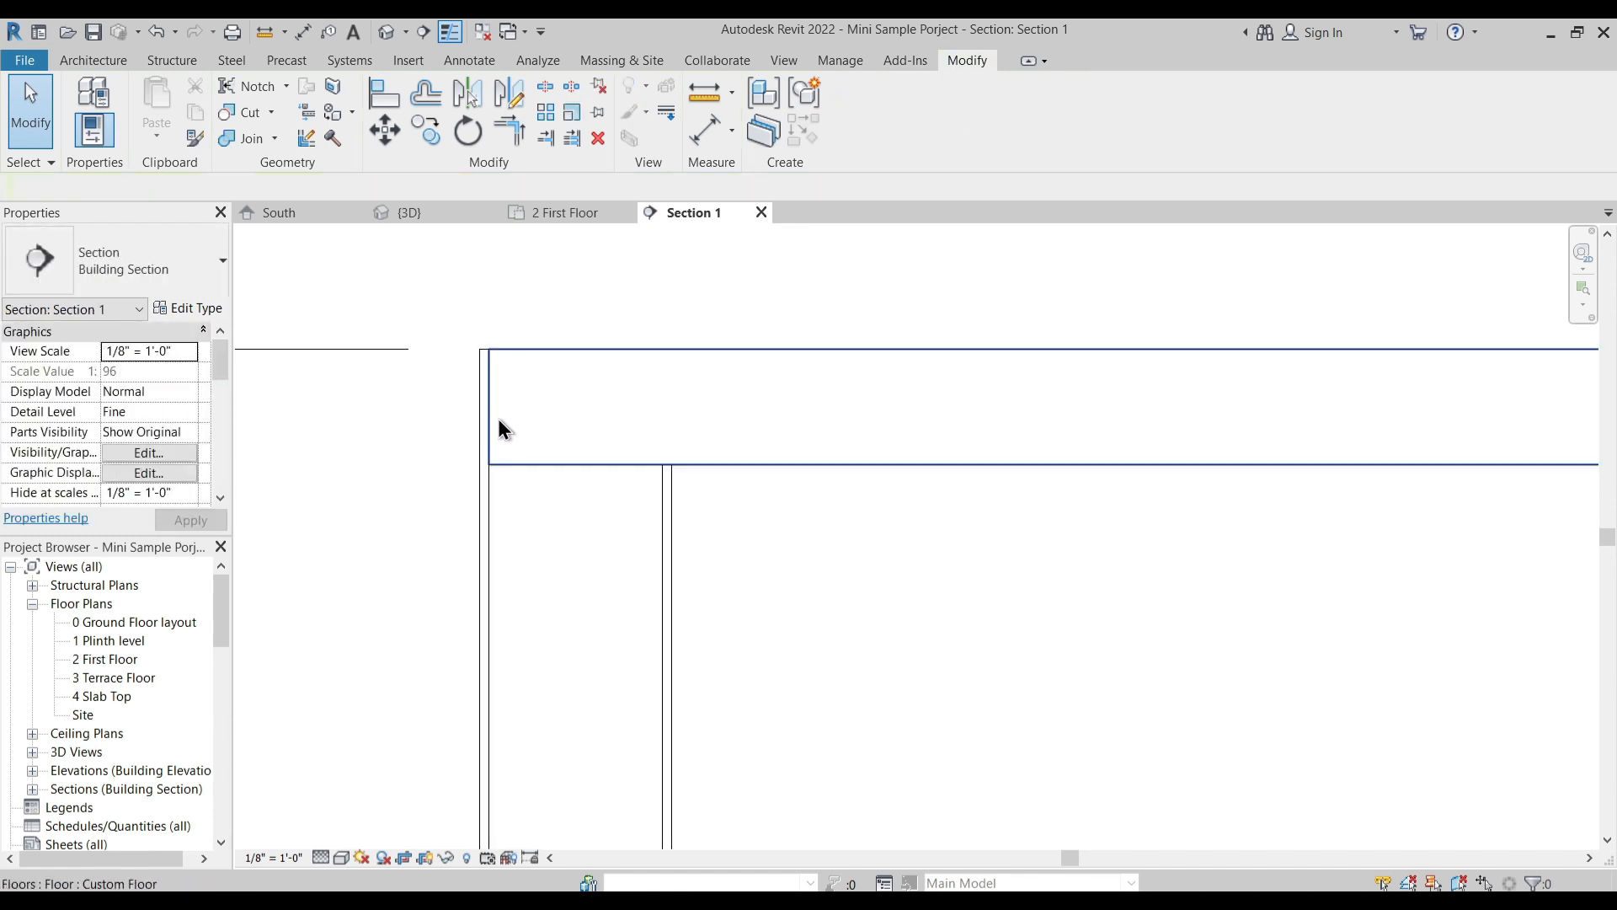
pyautogui.moveTo(520, 470)
pyautogui.mouseDown(button='middle')
pyautogui.moveTo(548, 412)
pyautogui.moveTo(534, 498)
pyautogui.mouseUp(button='middle')
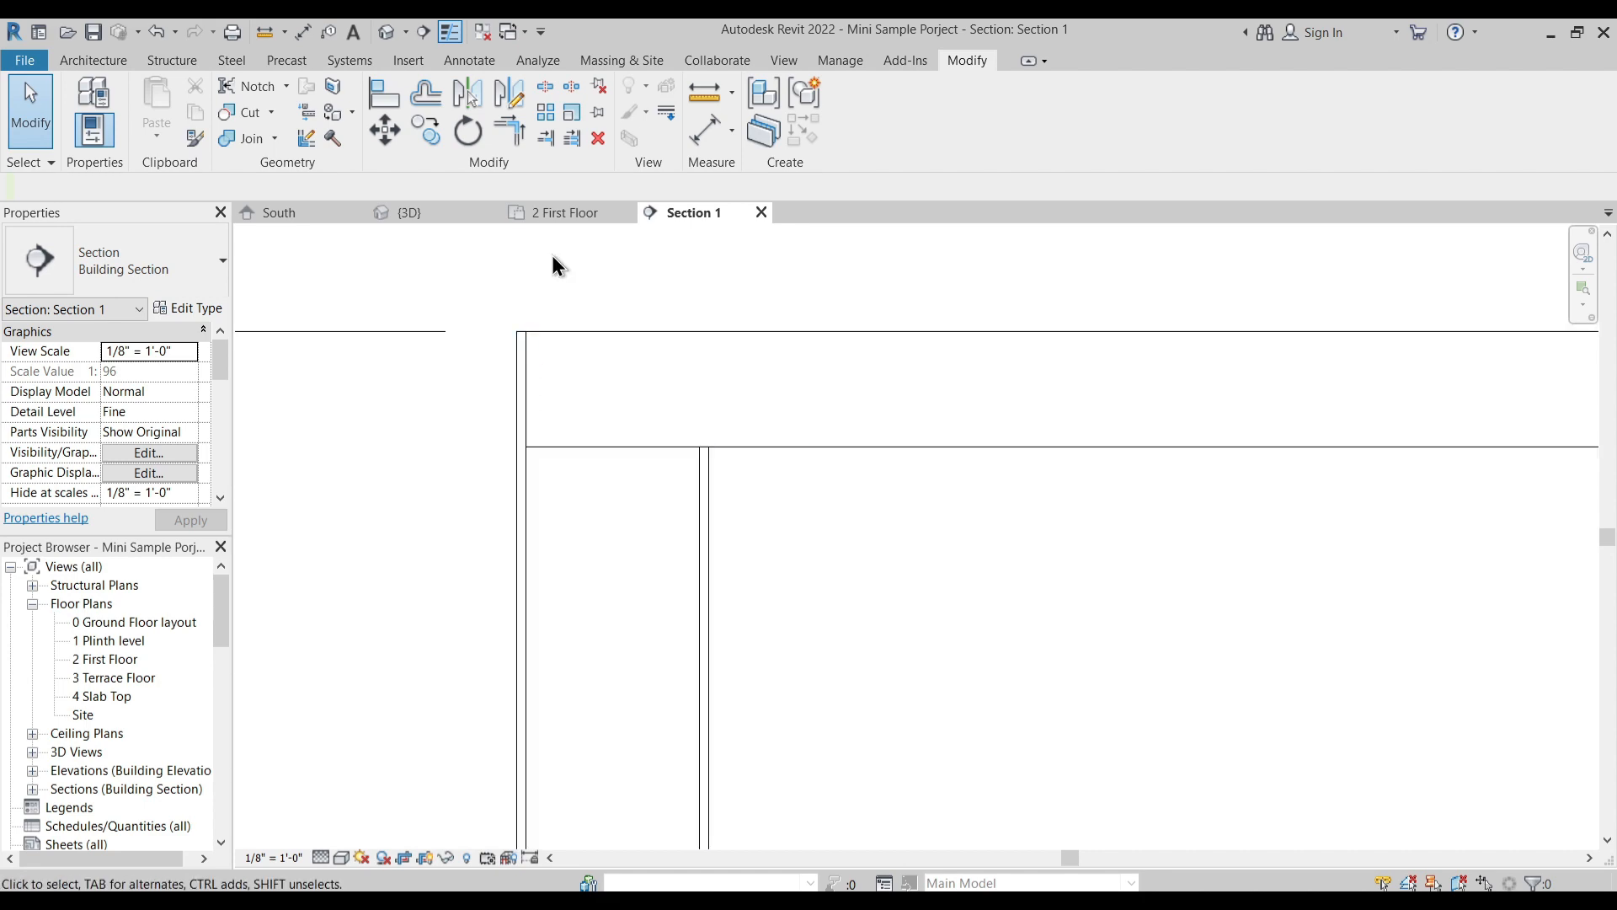
# - Examine the house with its Custom Floor from several sides in the 3D view
pyautogui.click(419, 210)
pyautogui.scroll(-3, 639, 449)
pyautogui.keyDown('shift'); pyautogui.moveTo(607, 514); pyautogui.dragTo(583, 482, button='middle'); pyautogui.keyUp('shift')
pyautogui.scroll(3, 596, 568)
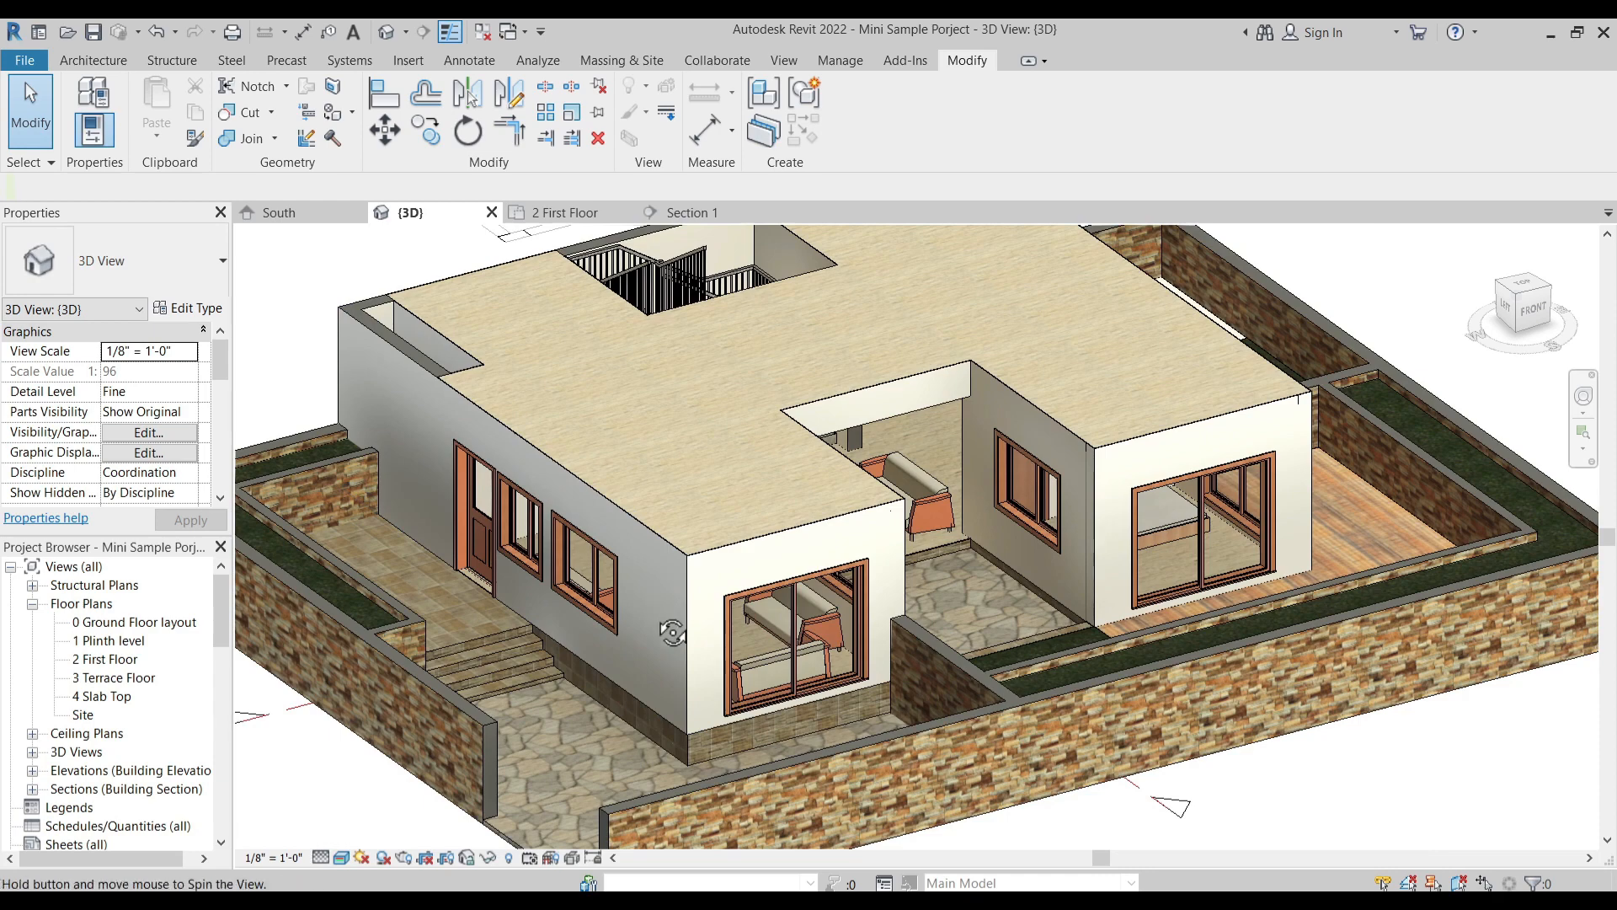
pyautogui.scroll(-3, 677, 624)
pyautogui.keyDown('shift'); pyautogui.moveTo(711, 472); pyautogui.dragTo(719, 549, button='middle'); pyautogui.keyUp('shift')
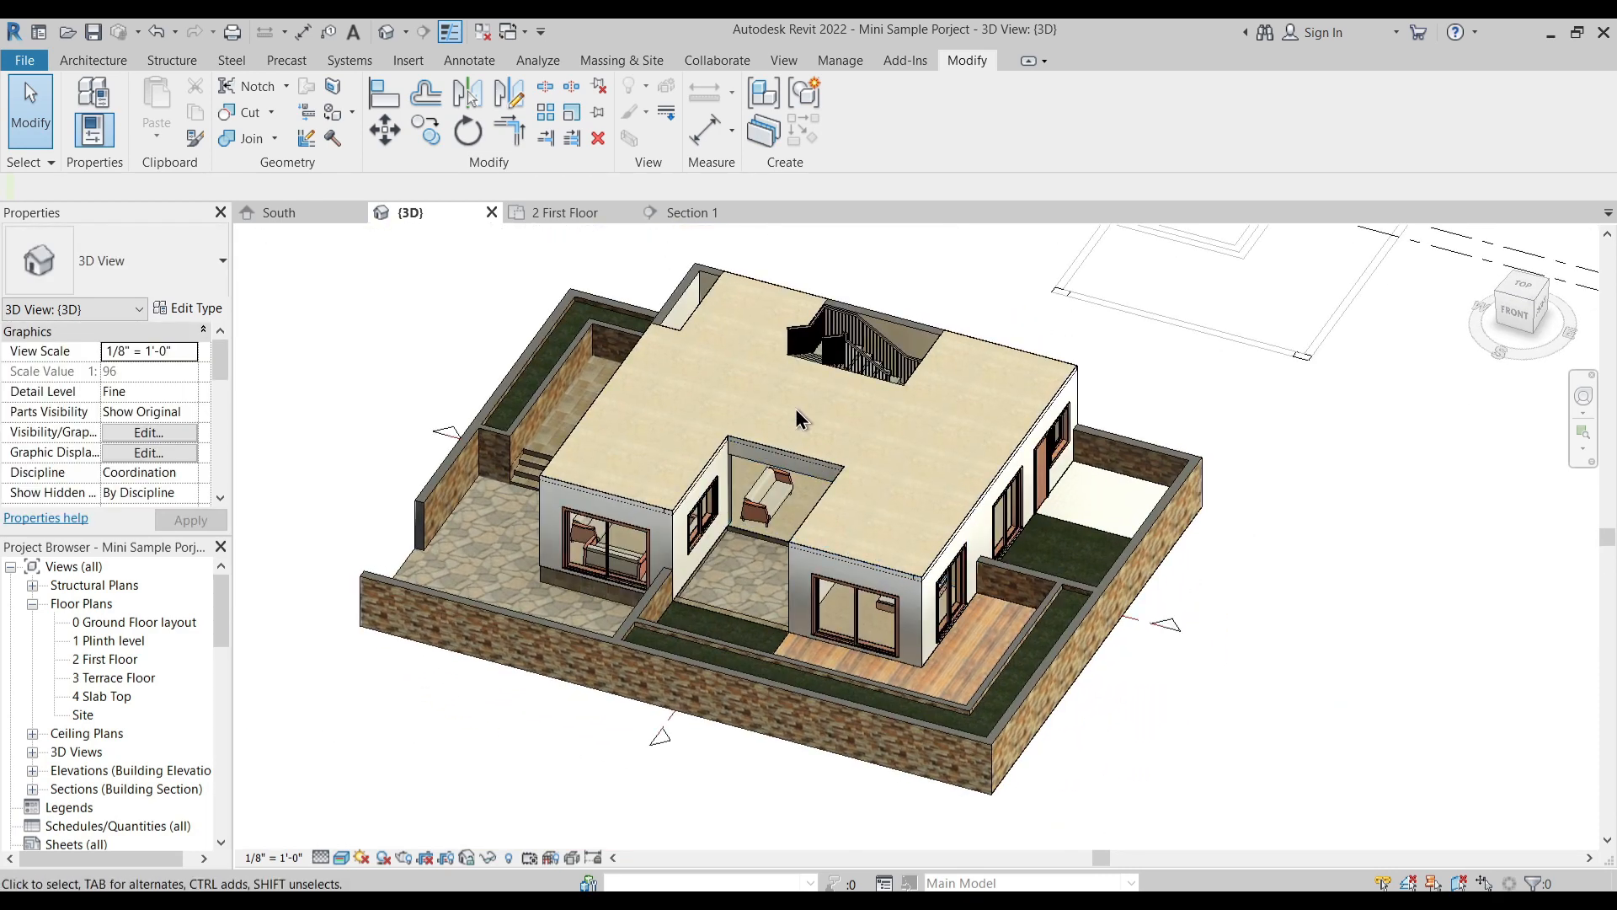
pyautogui.scroll(4, 902, 518)
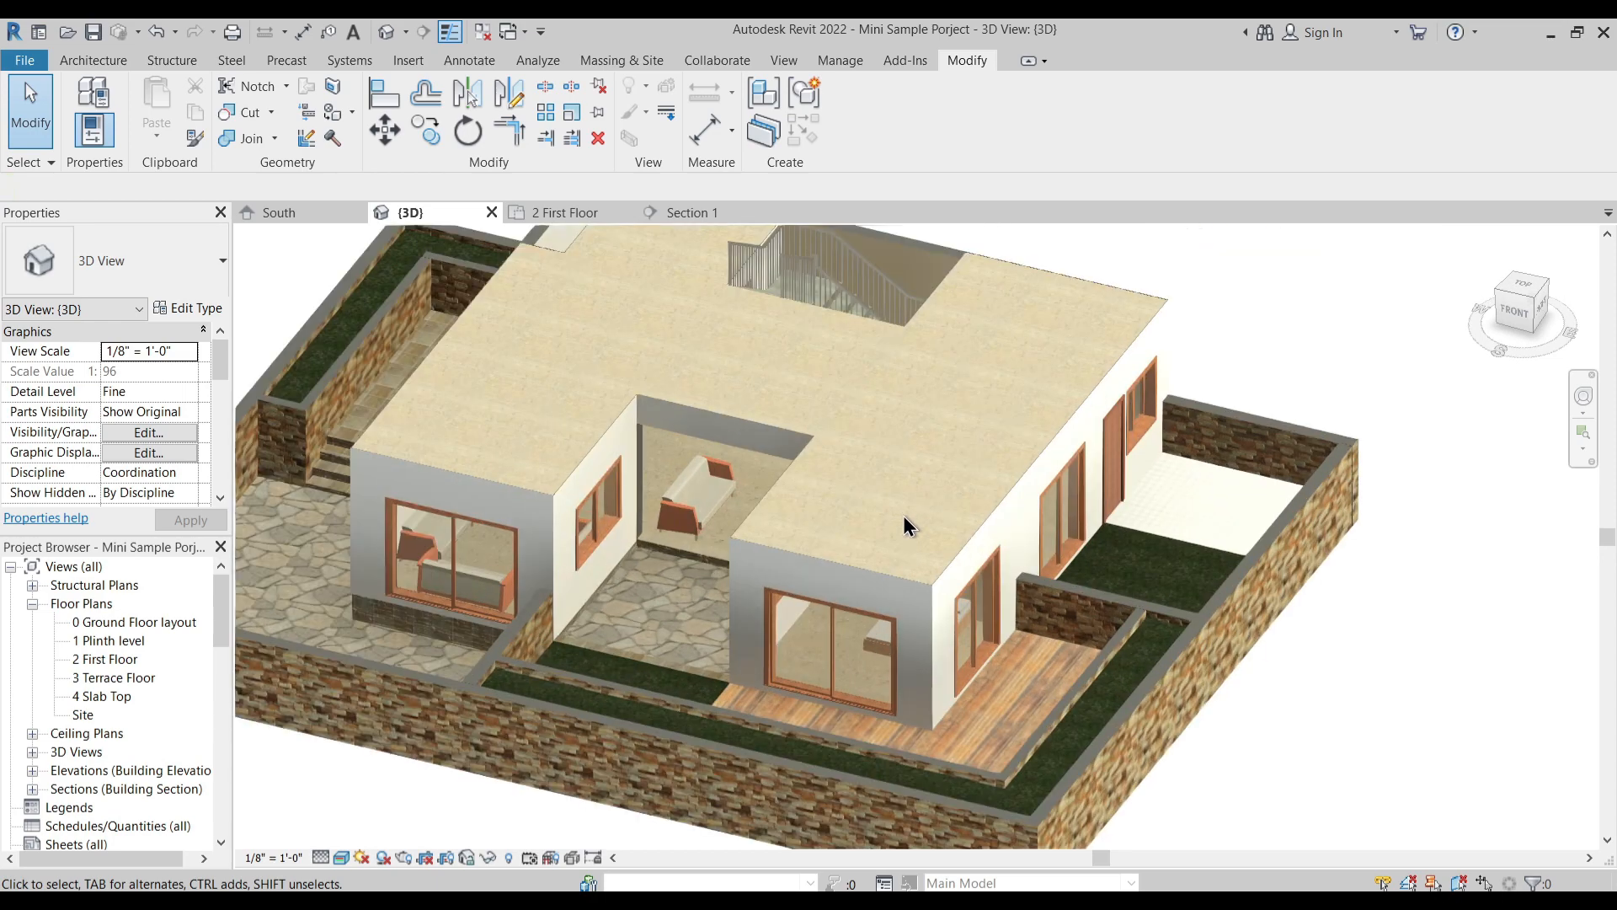
pyautogui.scroll(-4, 837, 526)
pyautogui.keyDown('shift'); pyautogui.moveTo(798, 526); pyautogui.dragTo(819, 577, button='middle'); pyautogui.keyUp('shift')
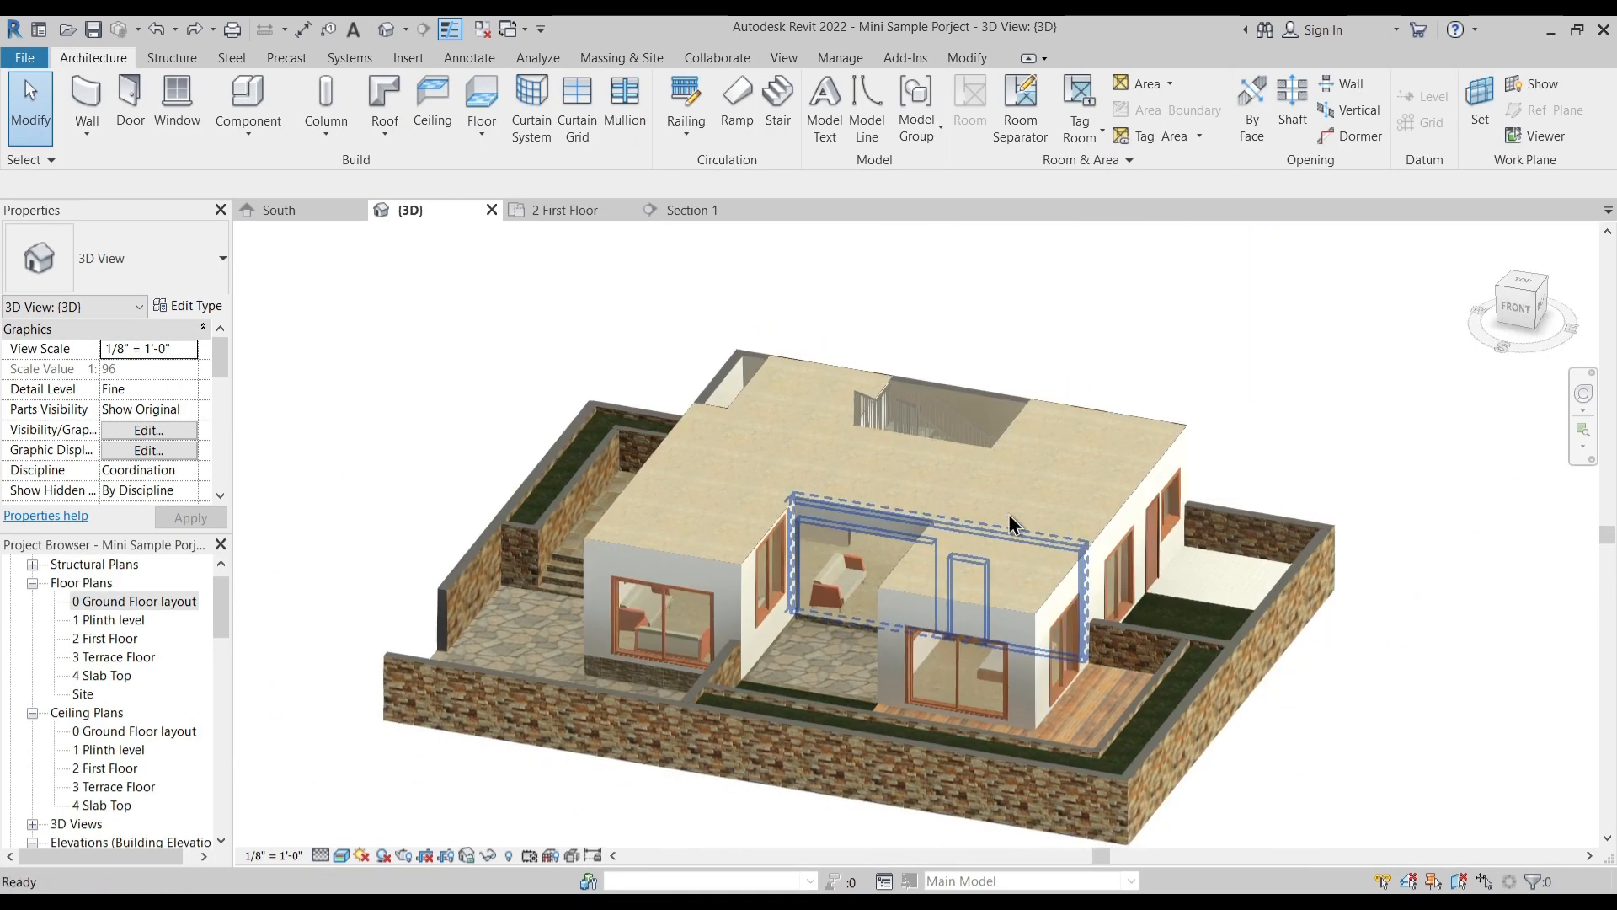
# - Set the Base Level of the imported Sample Mini Project.dwg (2) plan to 2 First Floor
pyautogui.scroll(-2, 1011, 523)
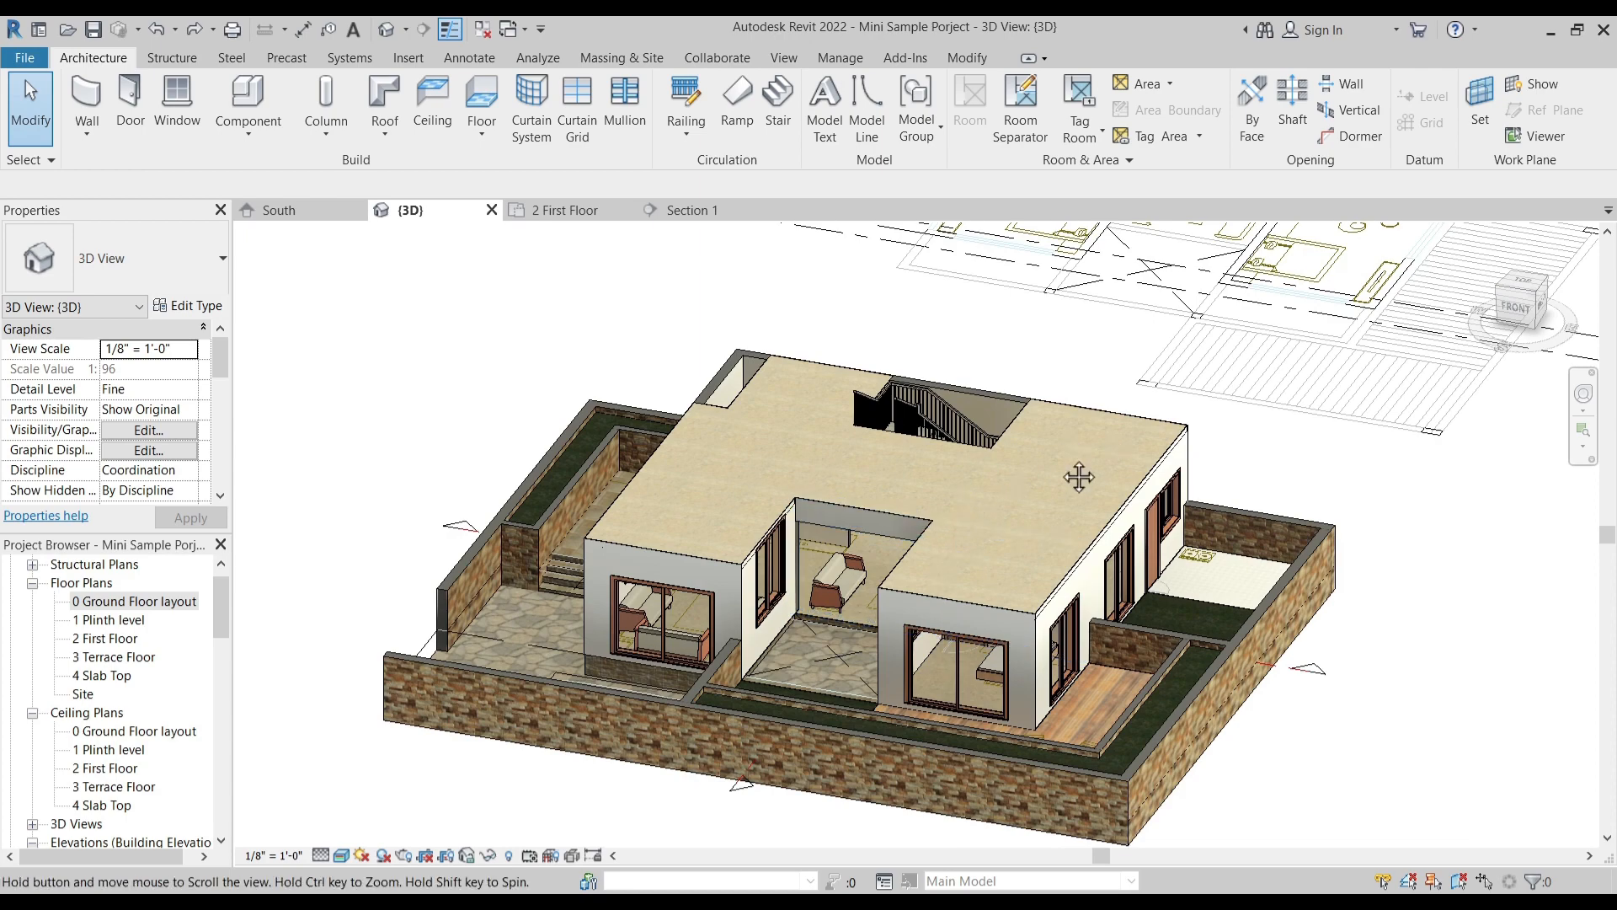
pyautogui.click(1044, 455)
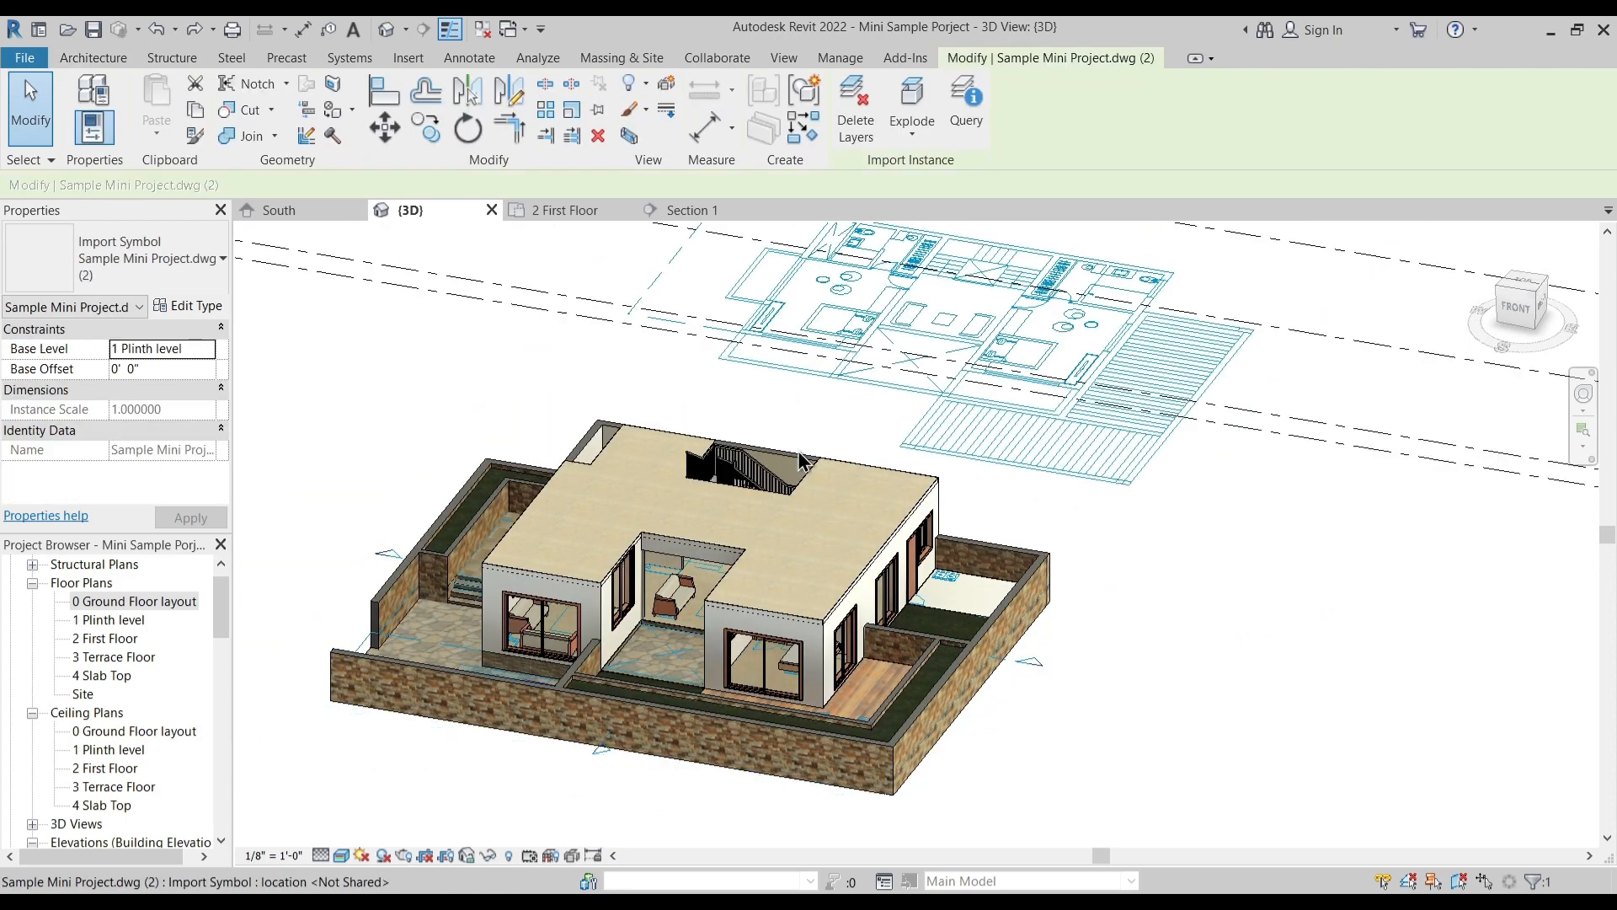
pyautogui.click(209, 349)
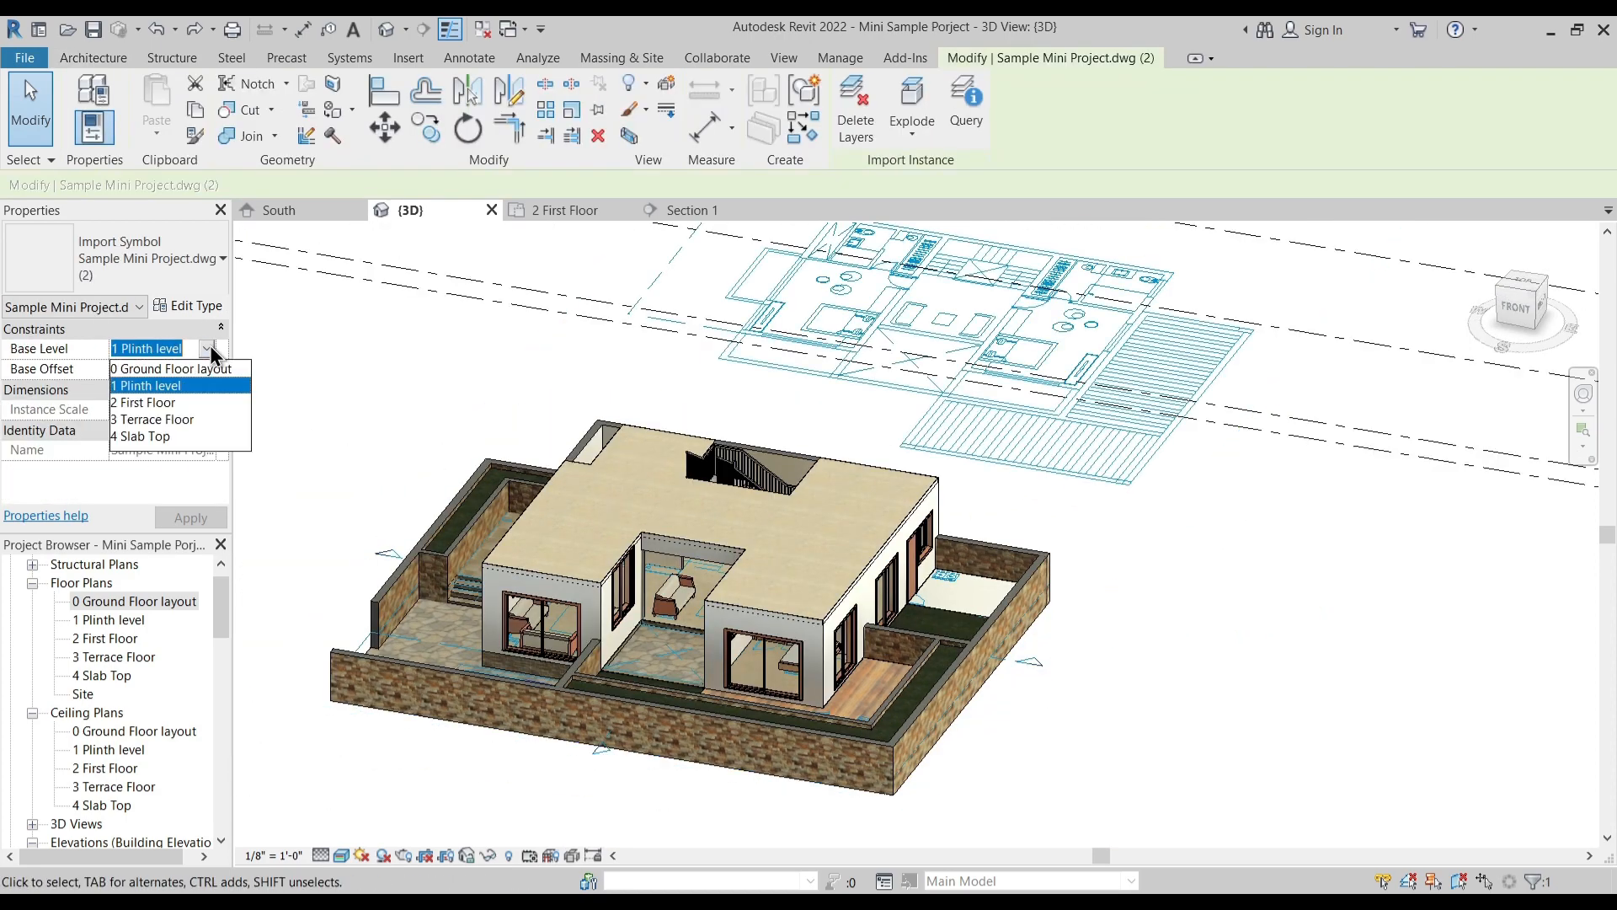
pyautogui.click(167, 402)
pyautogui.click(809, 312)
# - In the 2 First Floor plan, draw a horizontal model line outward from the compound wall's corner beside the wash area
pyautogui.click(563, 210)
pyautogui.scroll(2, 783, 469)
pyautogui.moveTo(863, 481); pyautogui.dragTo(930, 417, button='middle')
pyautogui.scroll(-1, 854, 386)
pyautogui.scroll(6, 1051, 471)
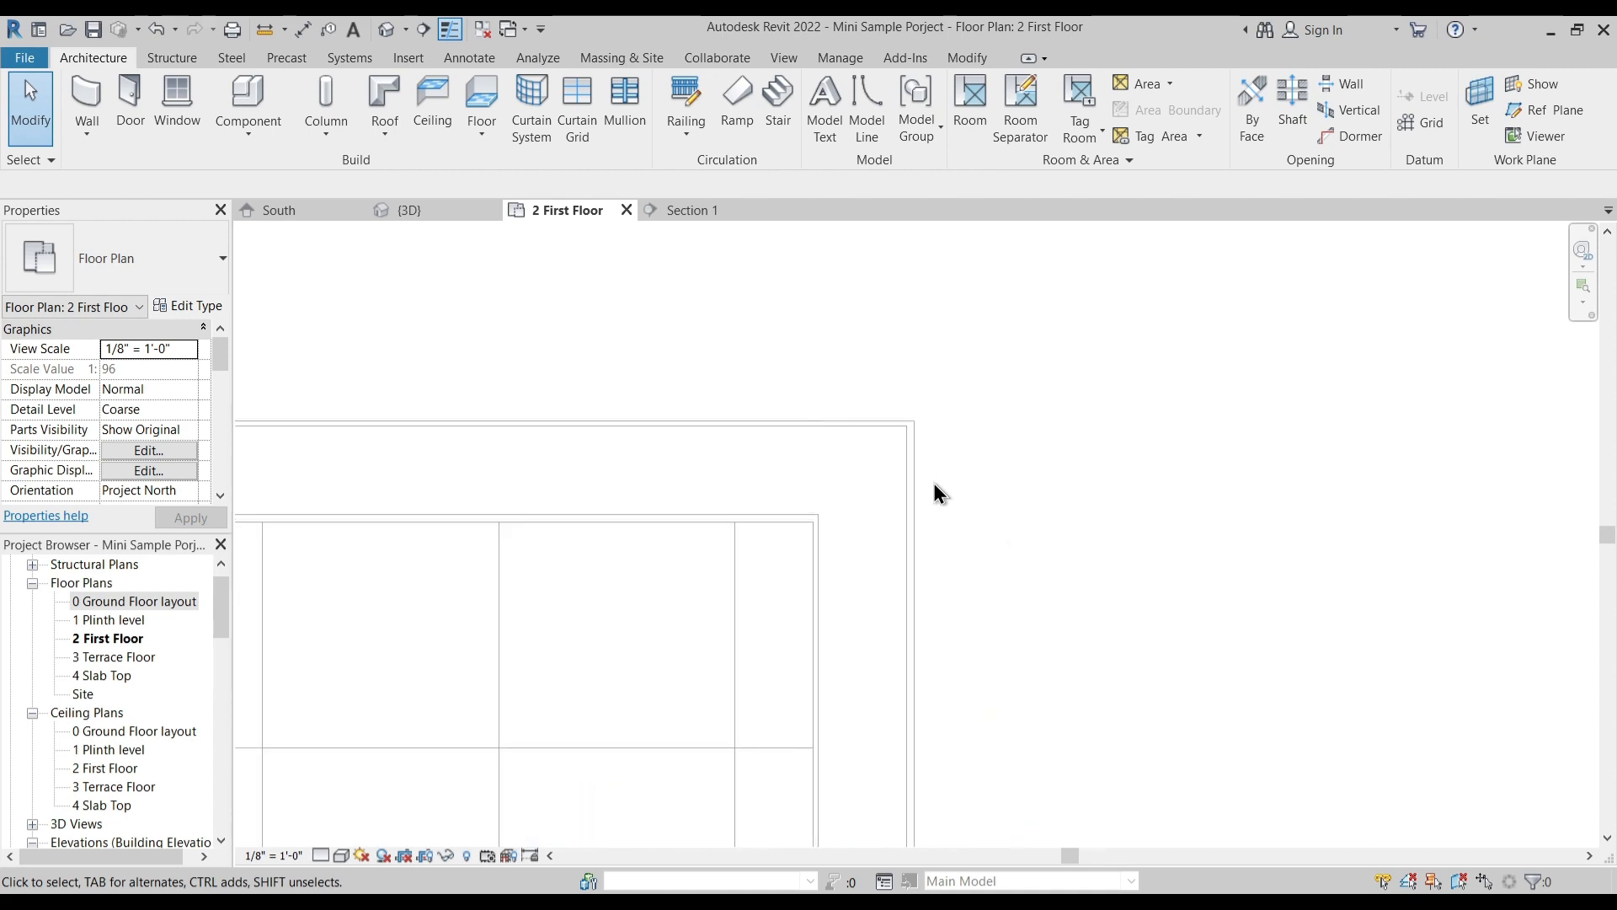
pyautogui.press('l')
pyautogui.press('i')
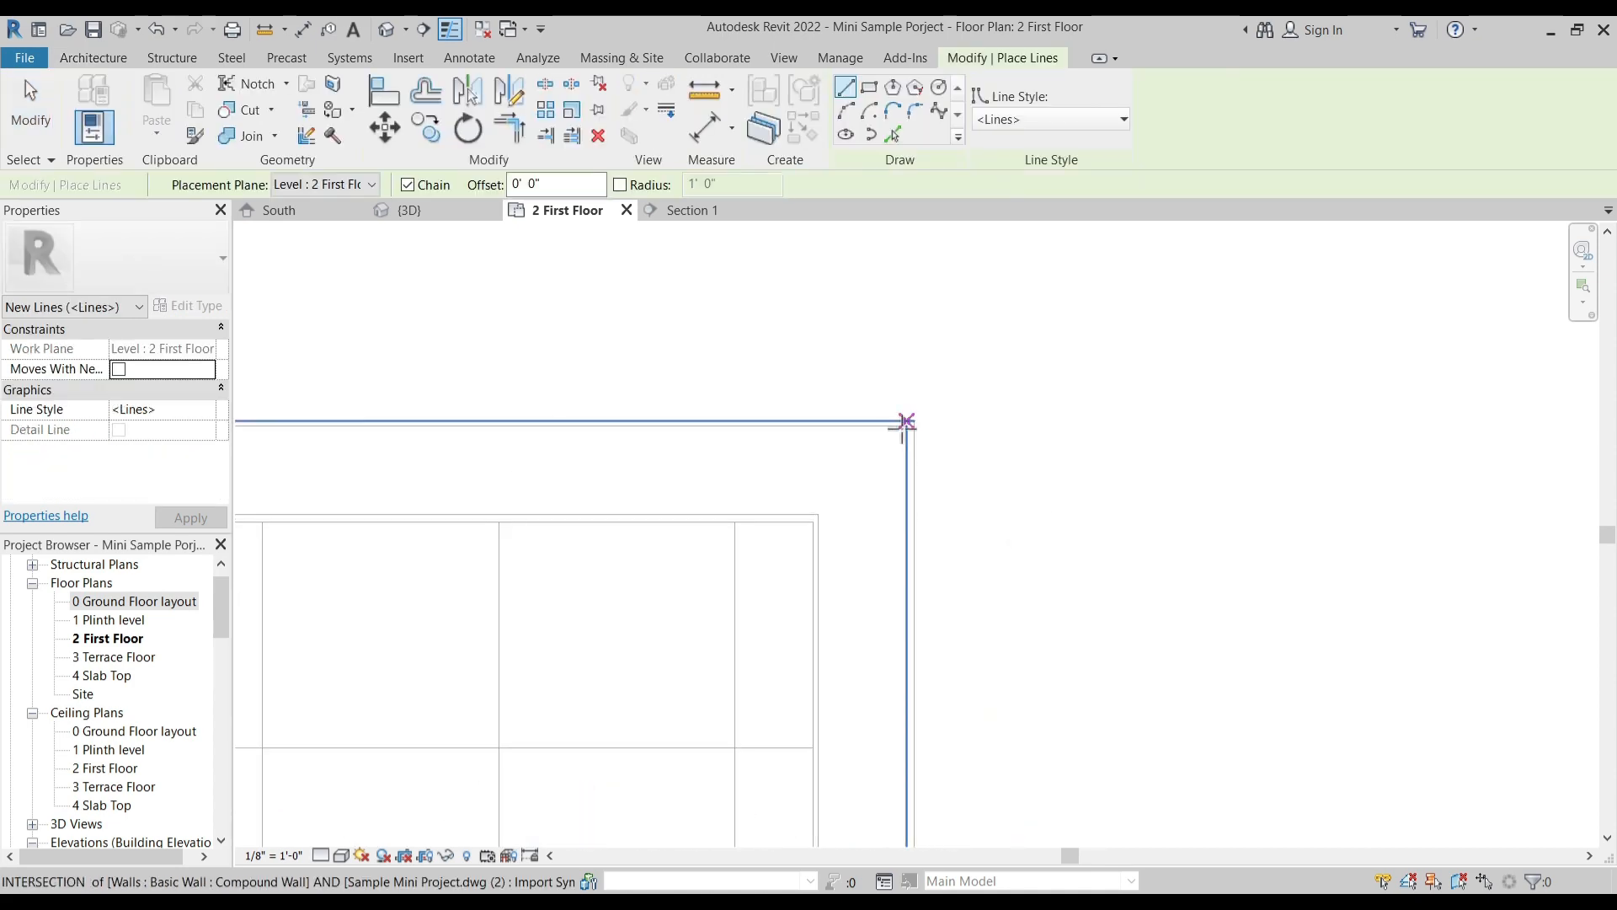
pyautogui.click(922, 422)
pyautogui.scroll(4, 1019, 441)
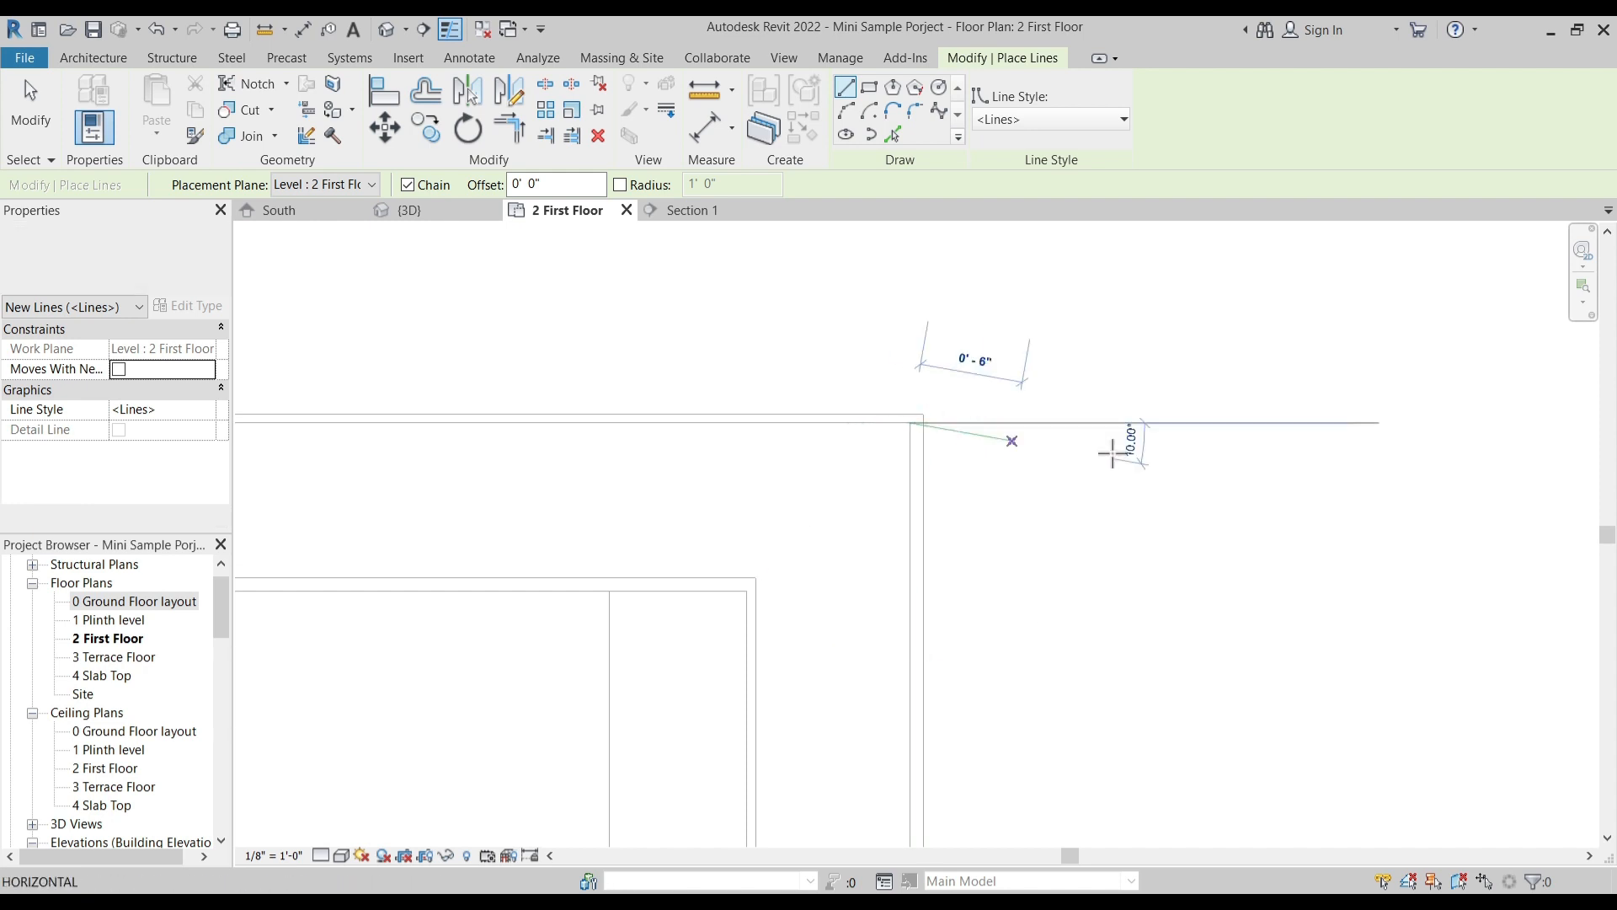
pyautogui.scroll(-2, 1179, 442)
pyautogui.click(1387, 440)
pyautogui.press('Escape')
pyautogui.press('Escape')
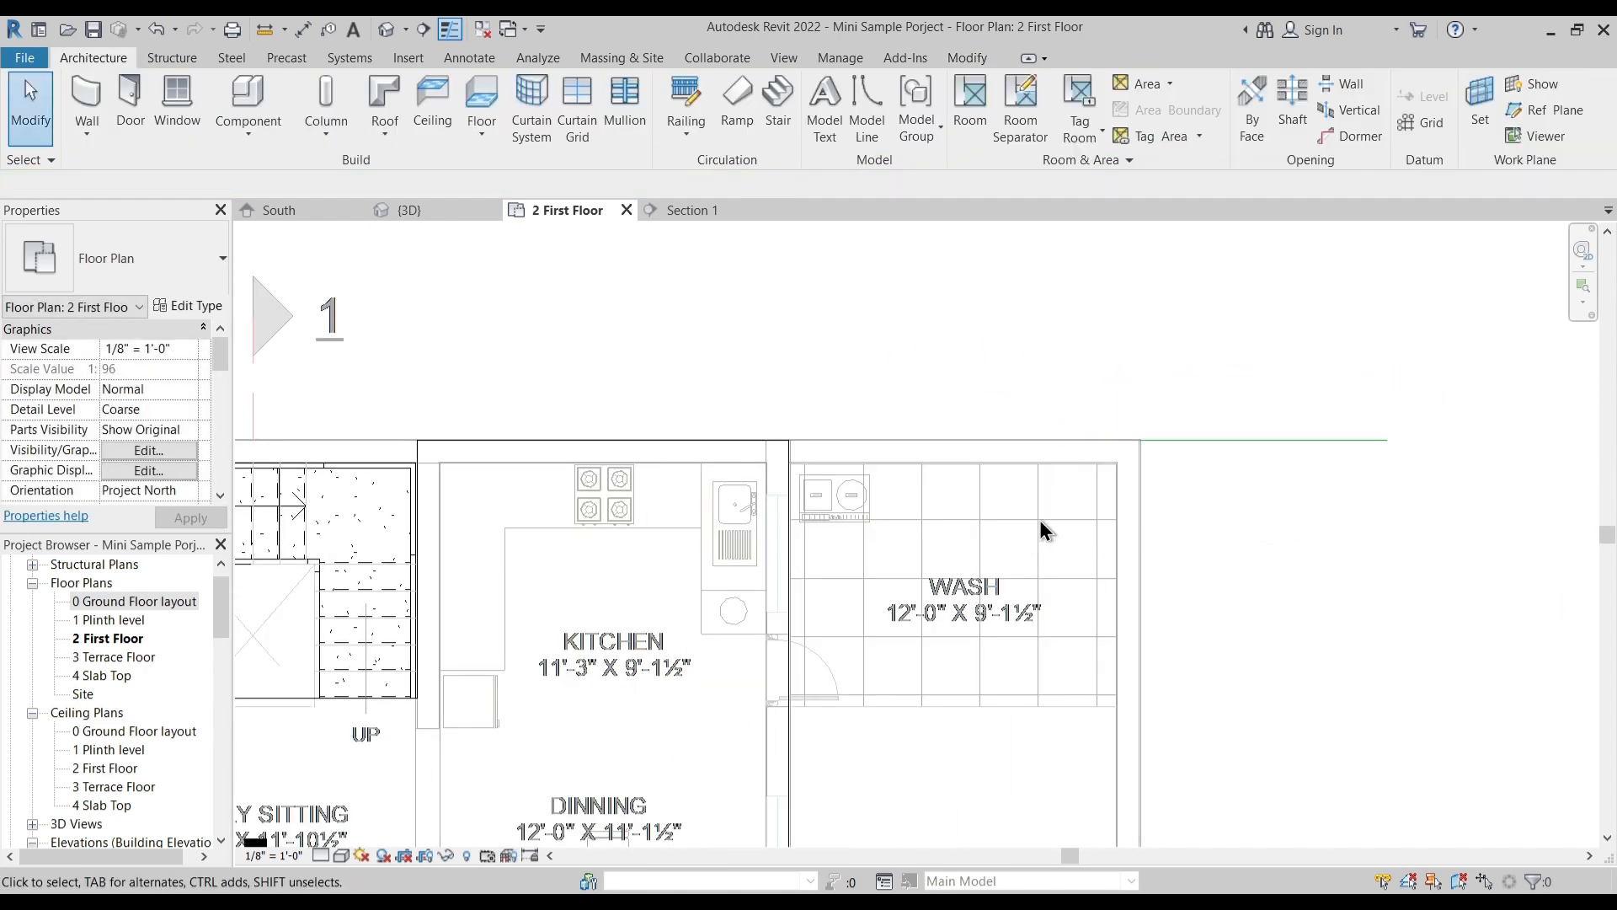
pyautogui.scroll(2, 1068, 510)
pyautogui.moveTo(945, 642); pyautogui.dragTo(1008, 663)
pyautogui.hotkey('ctrl', 'z')
# - Align the upper edge of the imported first floor plan with the horizontal model line at the compound wall's corner
pyautogui.scroll(-4, 958, 509)
pyautogui.moveTo(1094, 451); pyautogui.dragTo(933, 527, button='middle')
pyautogui.scroll(-2, 934, 528)
pyautogui.moveTo(868, 336); pyautogui.dragTo(853, 423, button='middle')
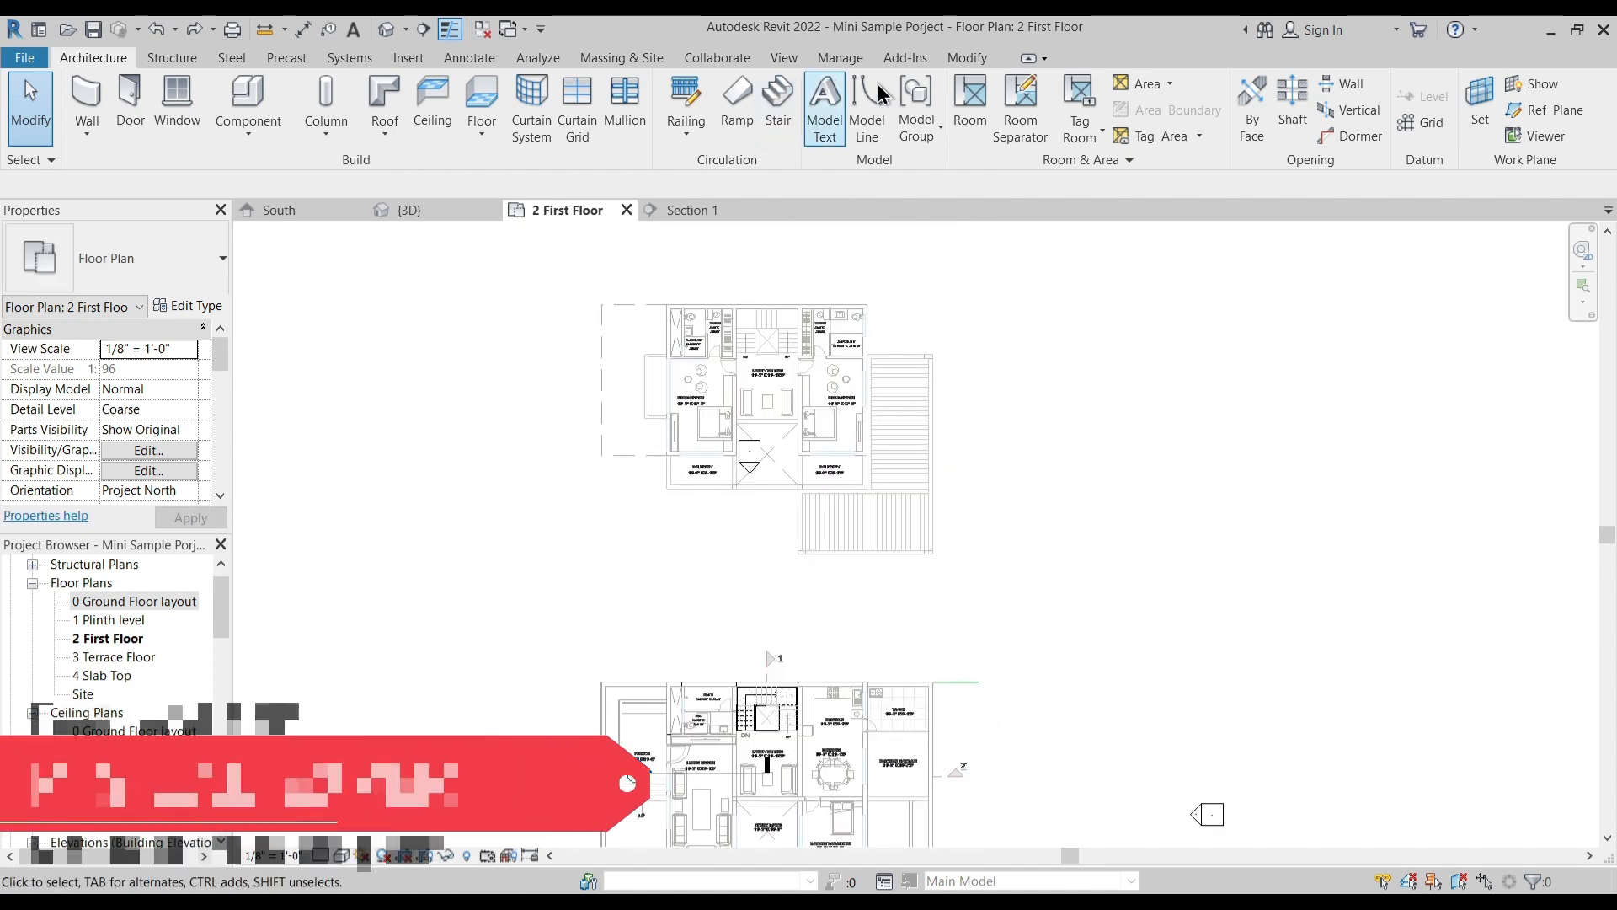
pyautogui.click(967, 59)
pyautogui.click(386, 95)
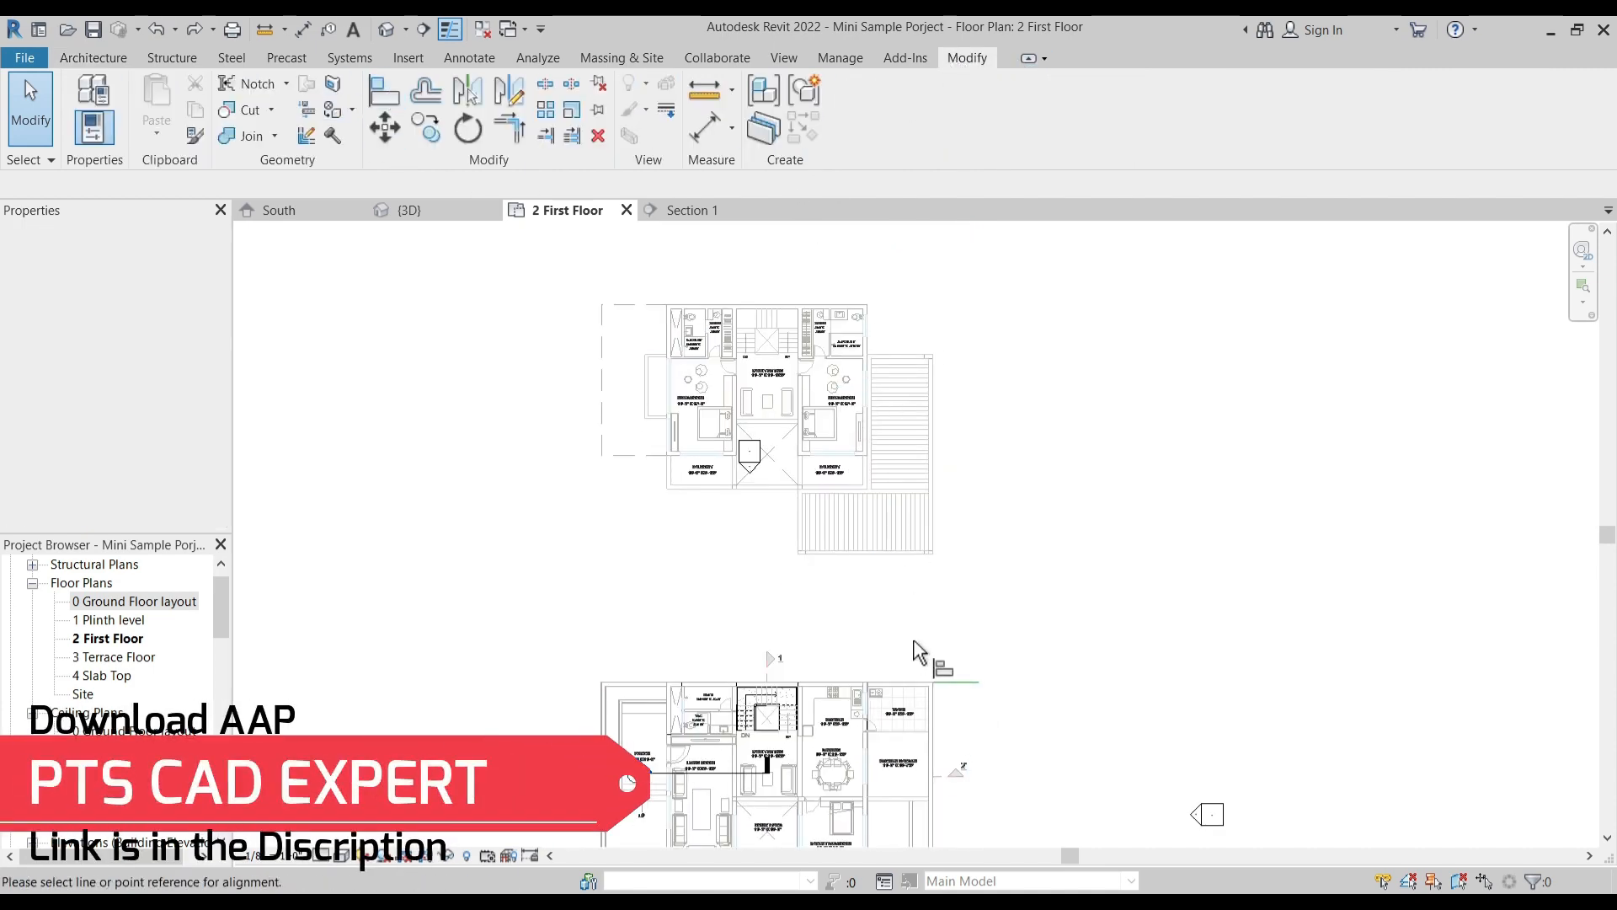
pyautogui.click(872, 299)
pyautogui.scroll(4, 1044, 539)
pyautogui.press('Escape')
pyautogui.press('Escape')
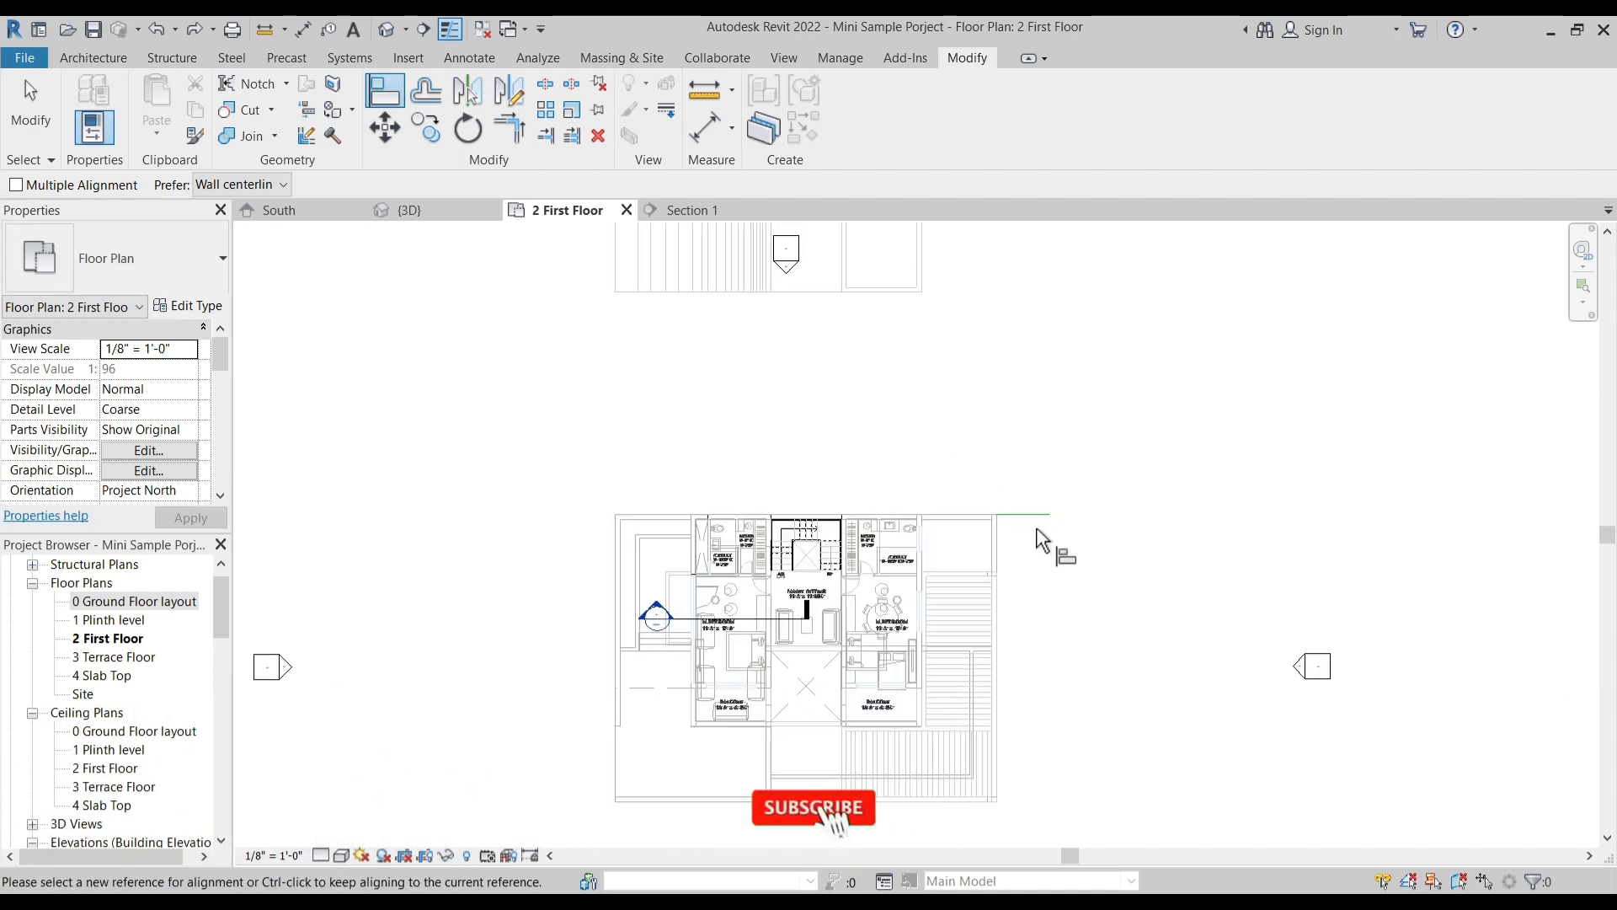
# - Check how the aligned first floor plan lines up with the Custom Floor edges and the staircase
pyautogui.click(1020, 495)
pyautogui.press('Escape')
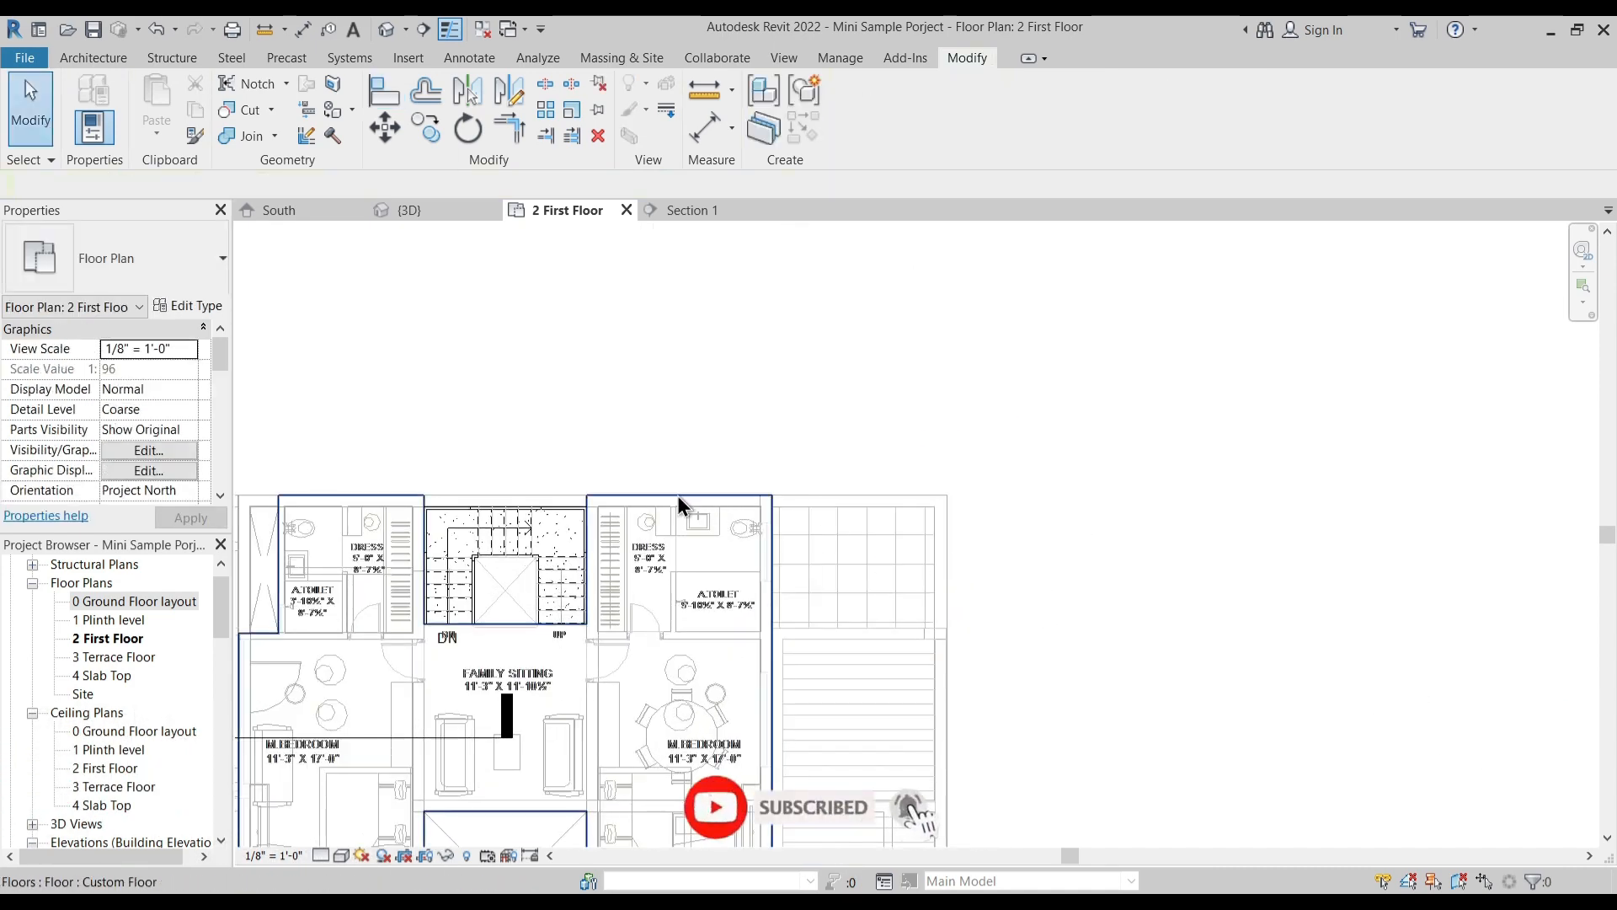
pyautogui.scroll(5, 614, 504)
pyautogui.moveTo(523, 524); pyautogui.dragTo(975, 419, button='middle')
pyautogui.scroll(-2, 817, 395)
pyautogui.moveTo(465, 488); pyautogui.dragTo(855, 316, button='middle')
pyautogui.moveTo(553, 278); pyautogui.dragTo(664, 409, button='middle')
pyautogui.scroll(-1, 664, 410)
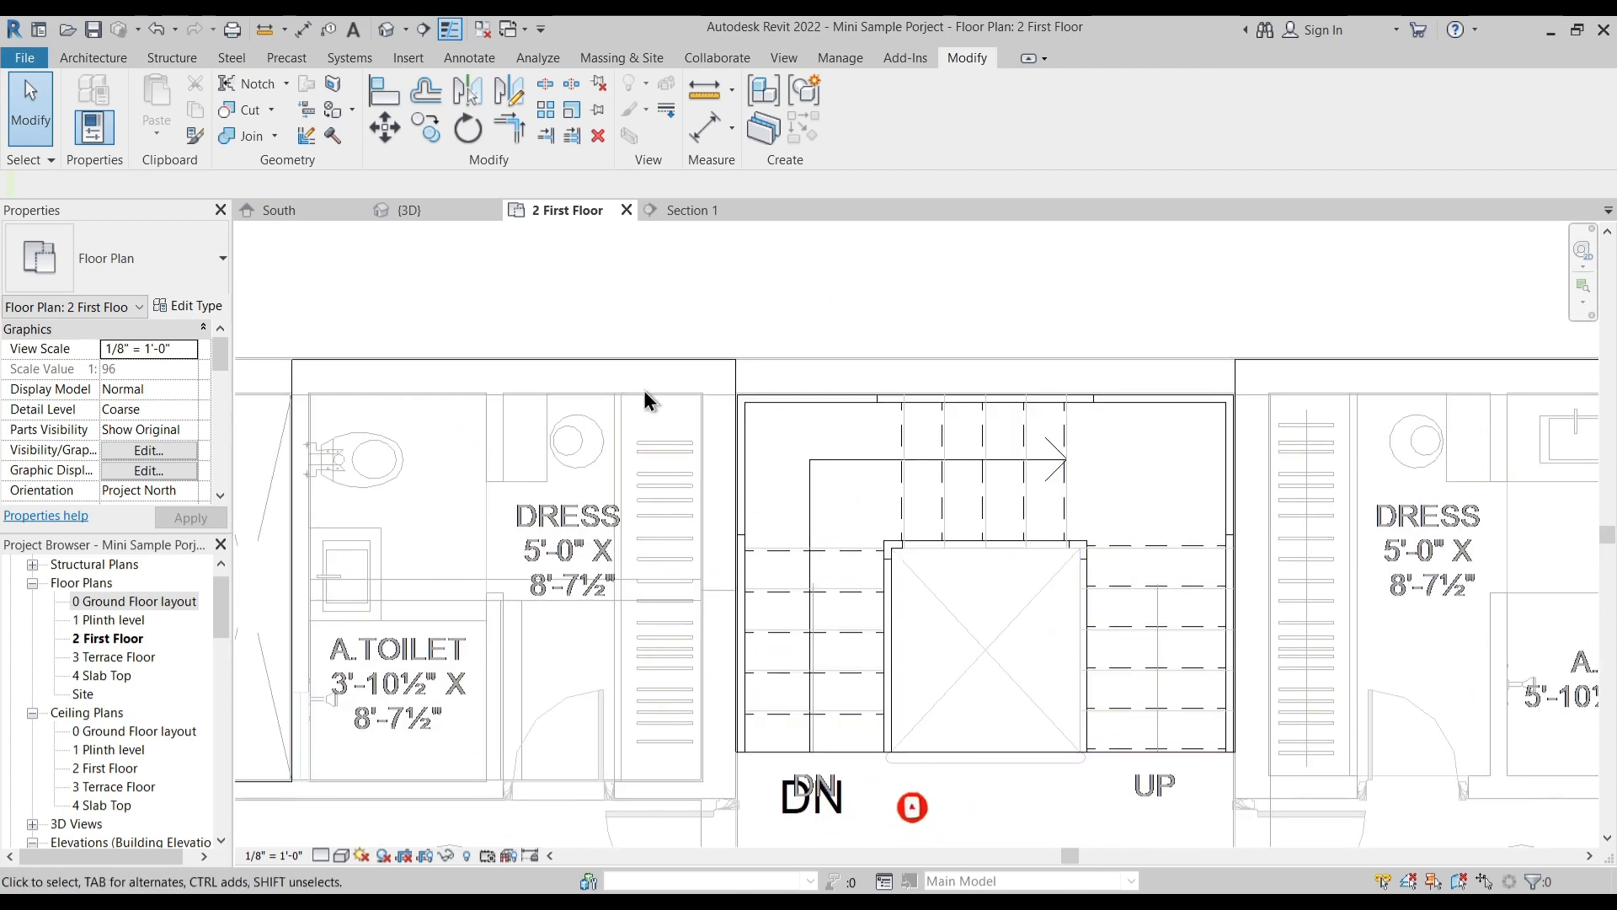
pyautogui.scroll(3, 243, 354)
pyautogui.scroll(-4, 630, 305)
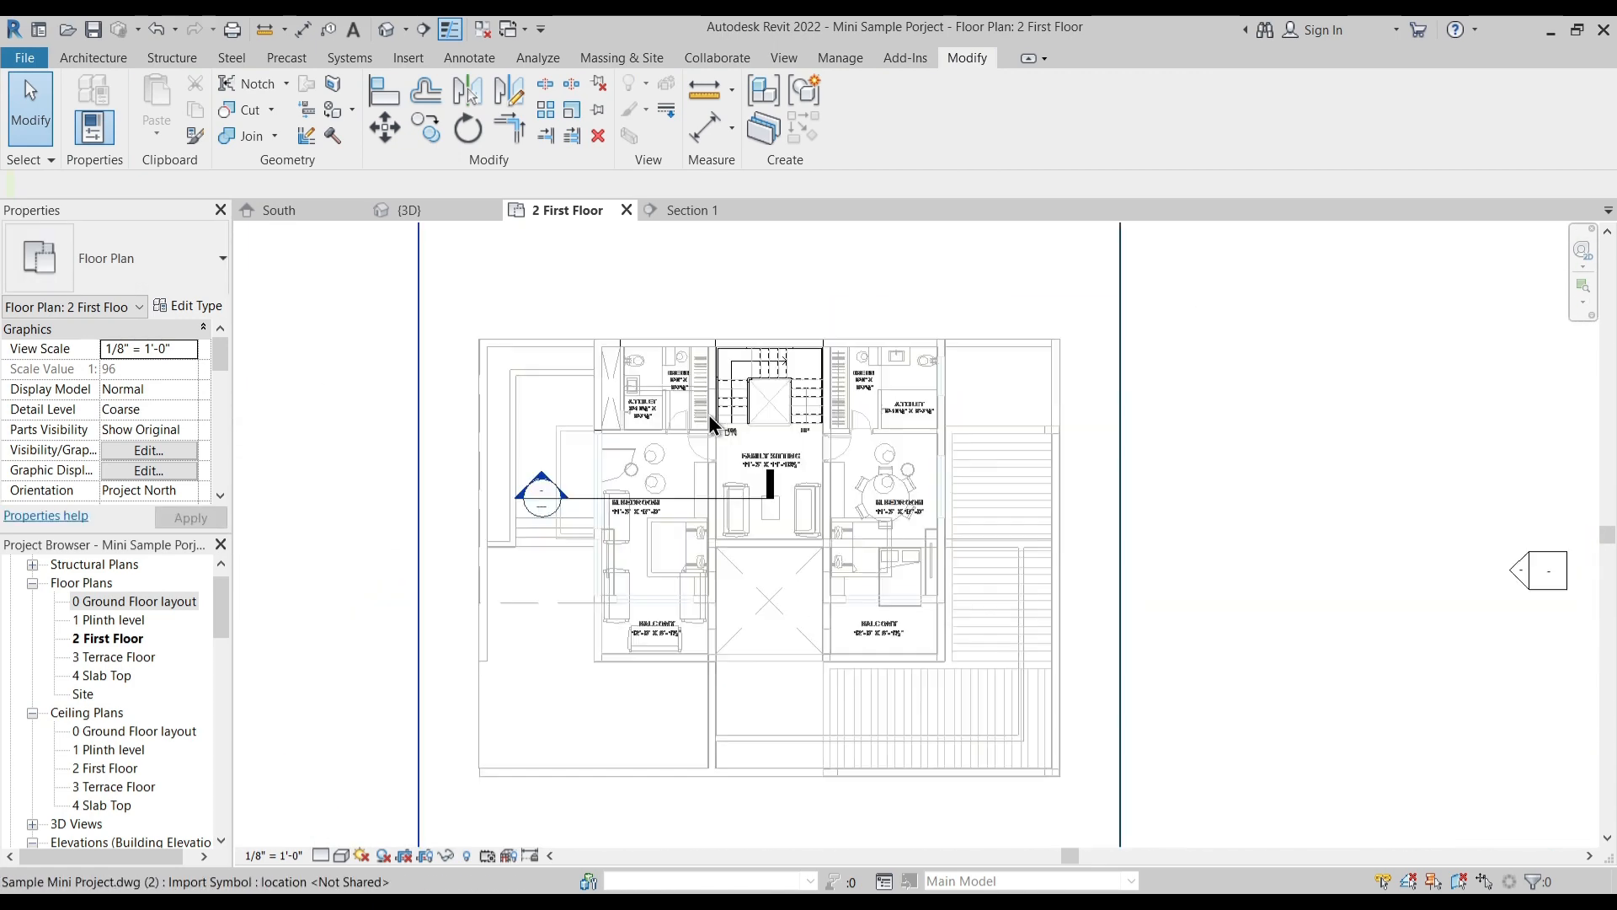
pyautogui.moveTo(824, 595); pyautogui.dragTo(731, 574, button='middle')
pyautogui.scroll(-2, 731, 574)
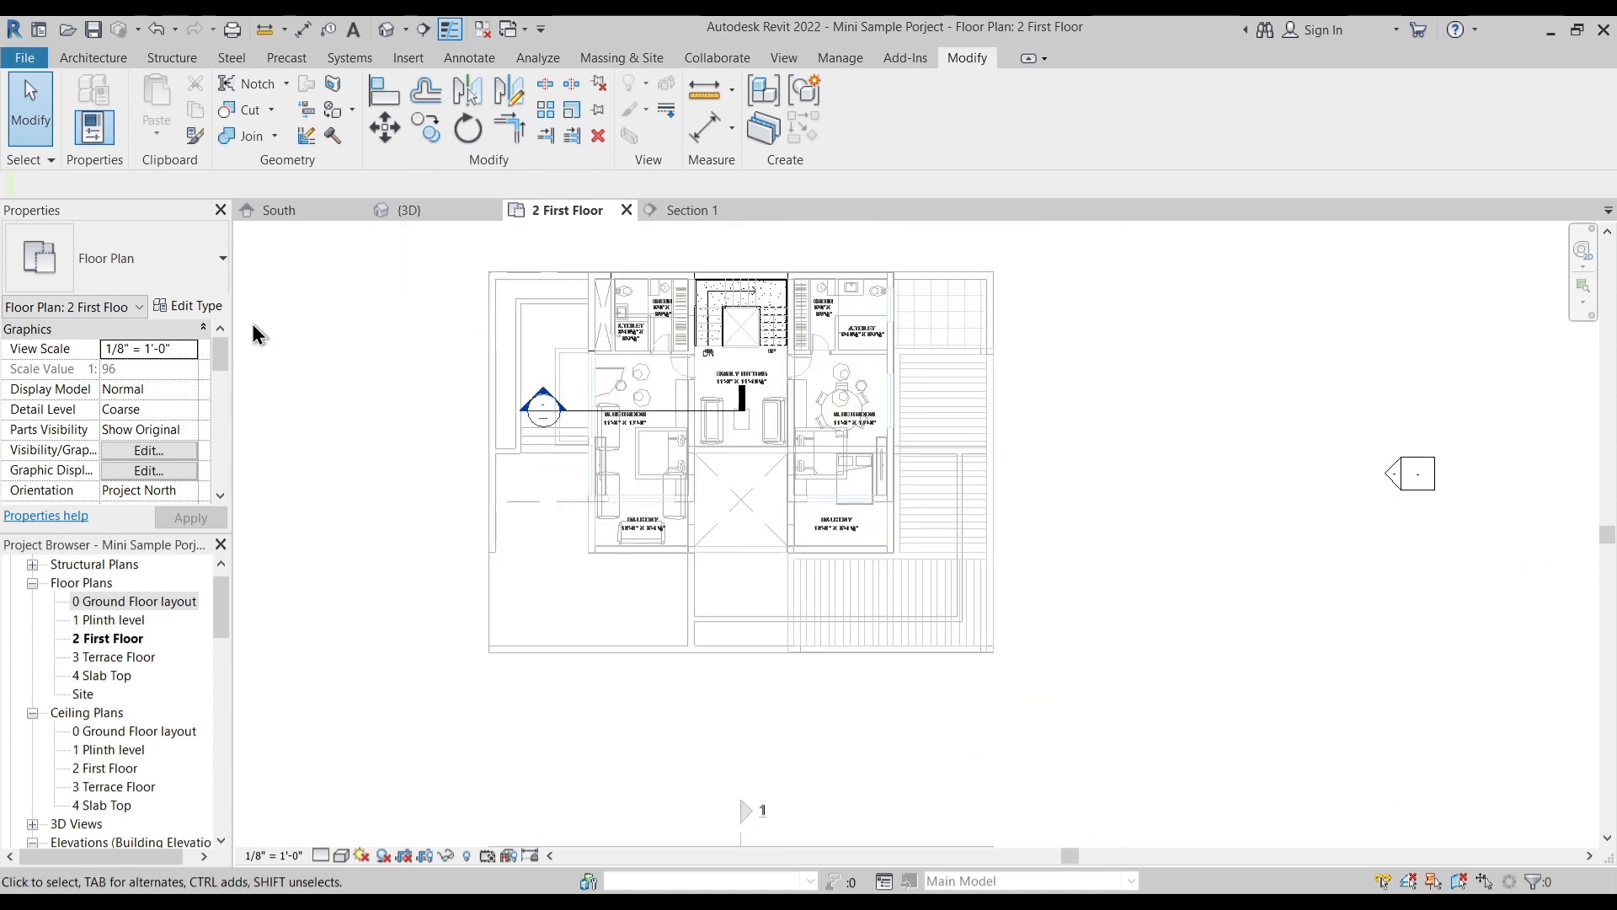
# - Set the 2 First Floor view's underlay base level range to None
pyautogui.moveTo(221, 352); pyautogui.dragTo(206, 431)
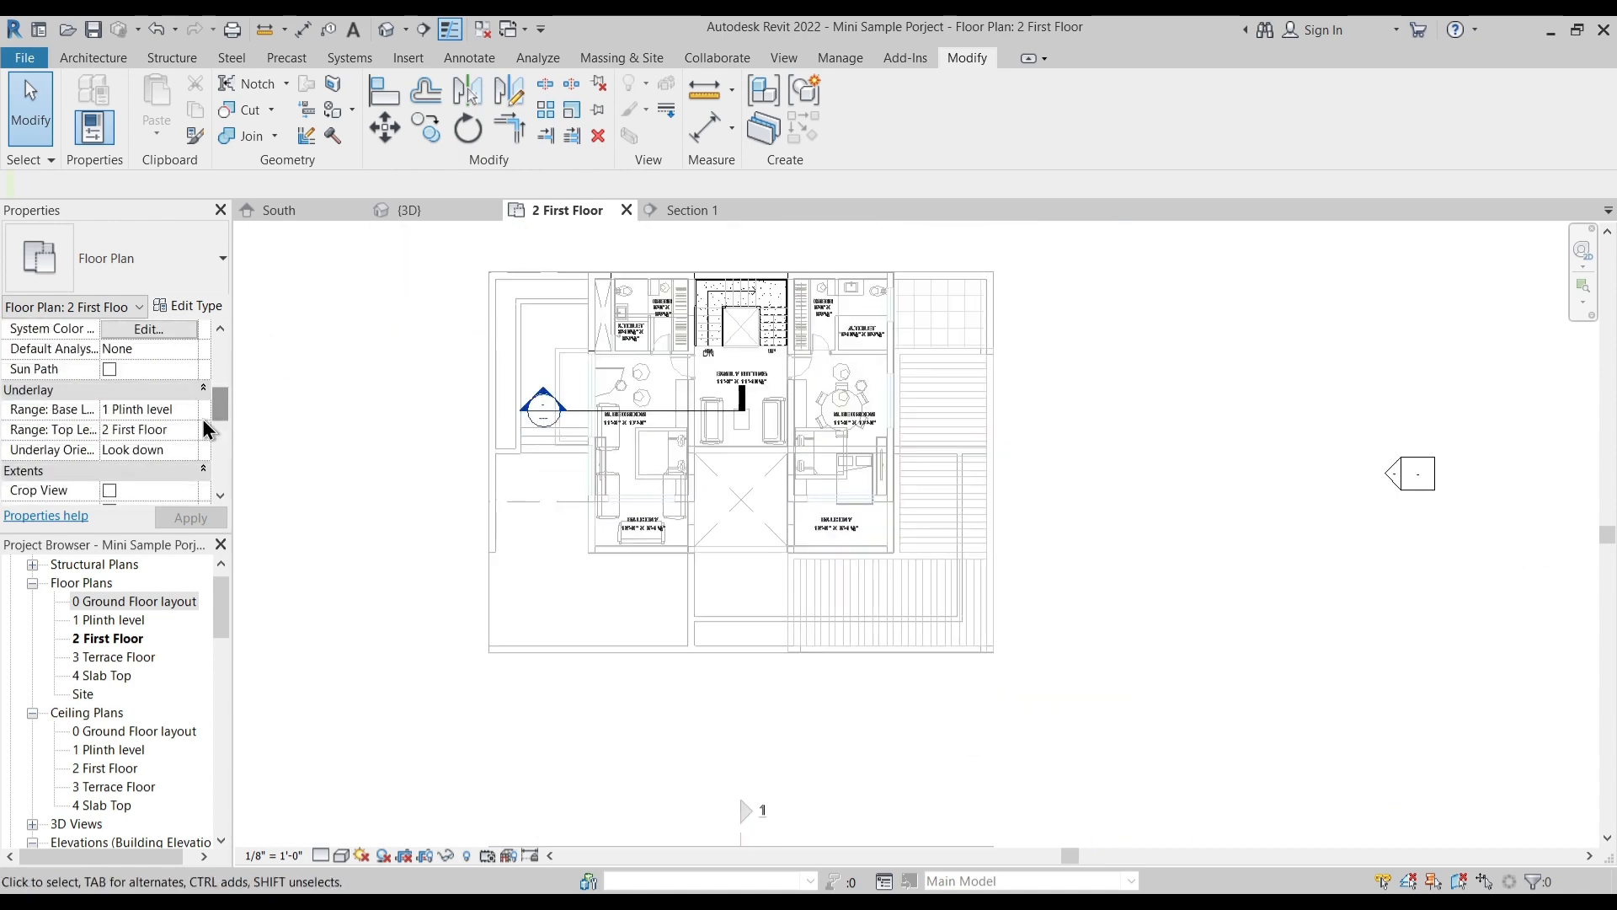
pyautogui.click(192, 410)
pyautogui.click(117, 430)
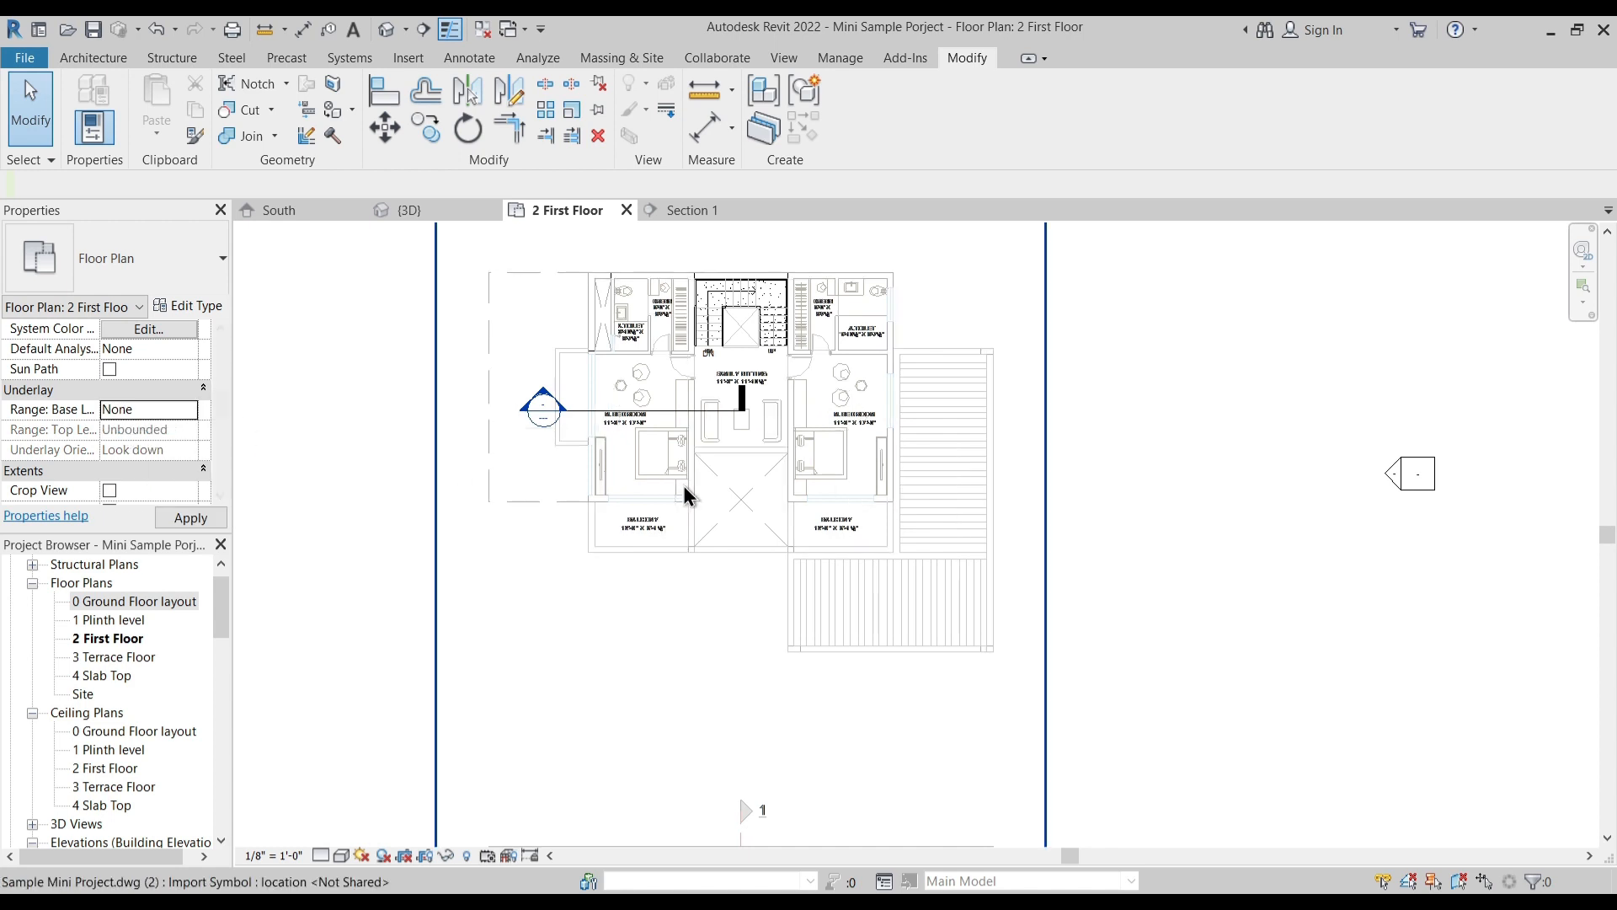
pyautogui.moveTo(755, 552); pyautogui.dragTo(765, 640, button='middle')
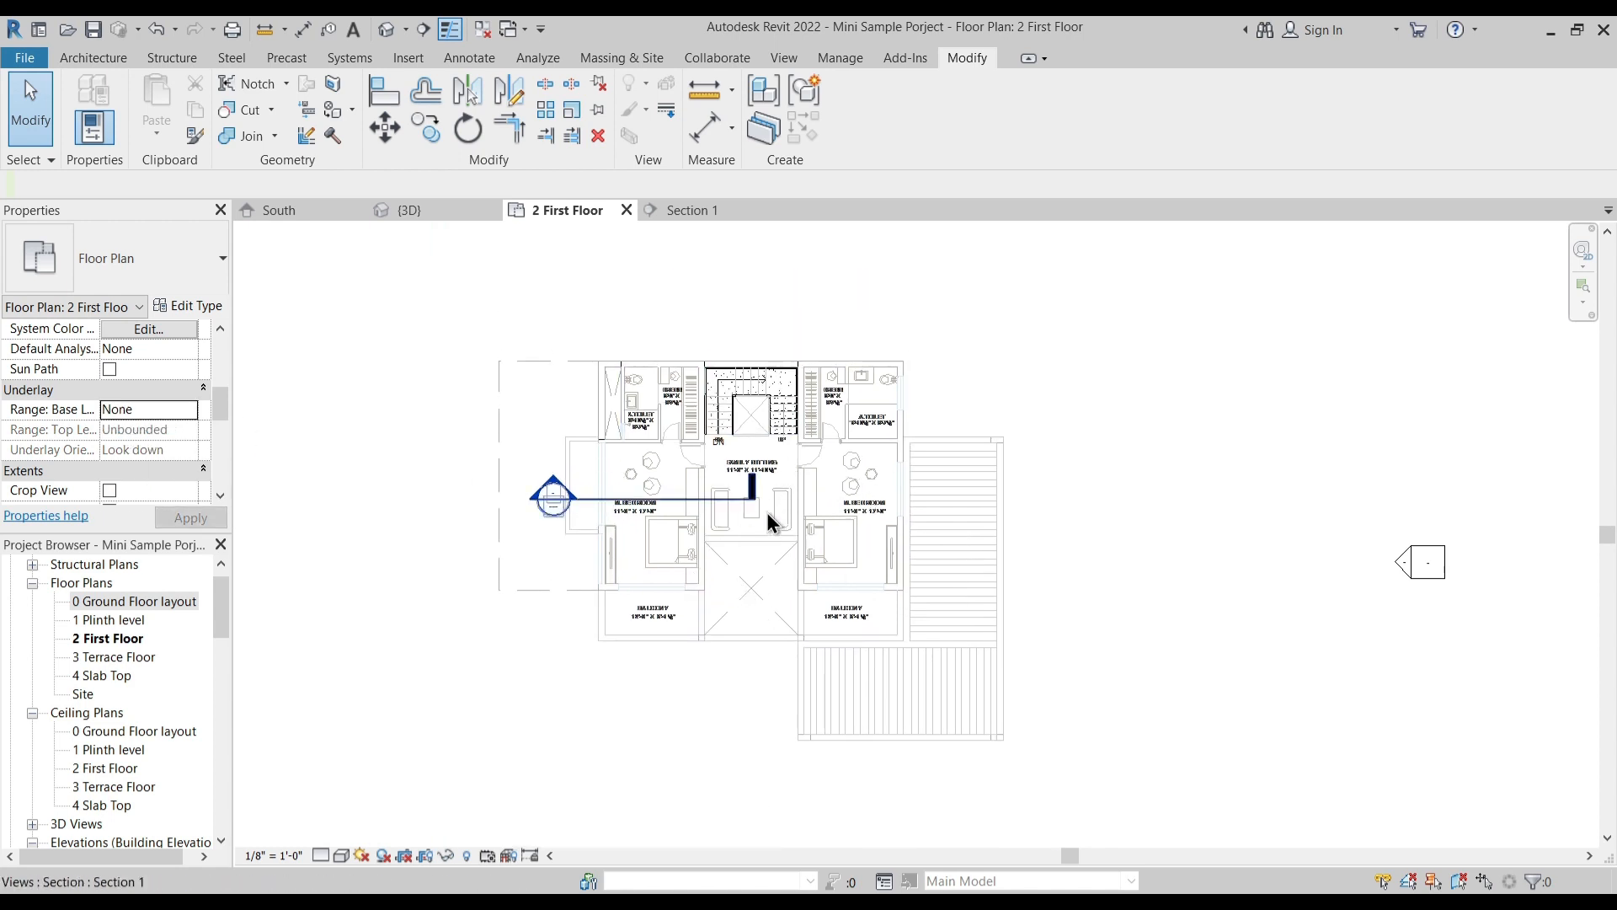
pyautogui.moveTo(704, 469); pyautogui.dragTo(756, 480, button='middle')
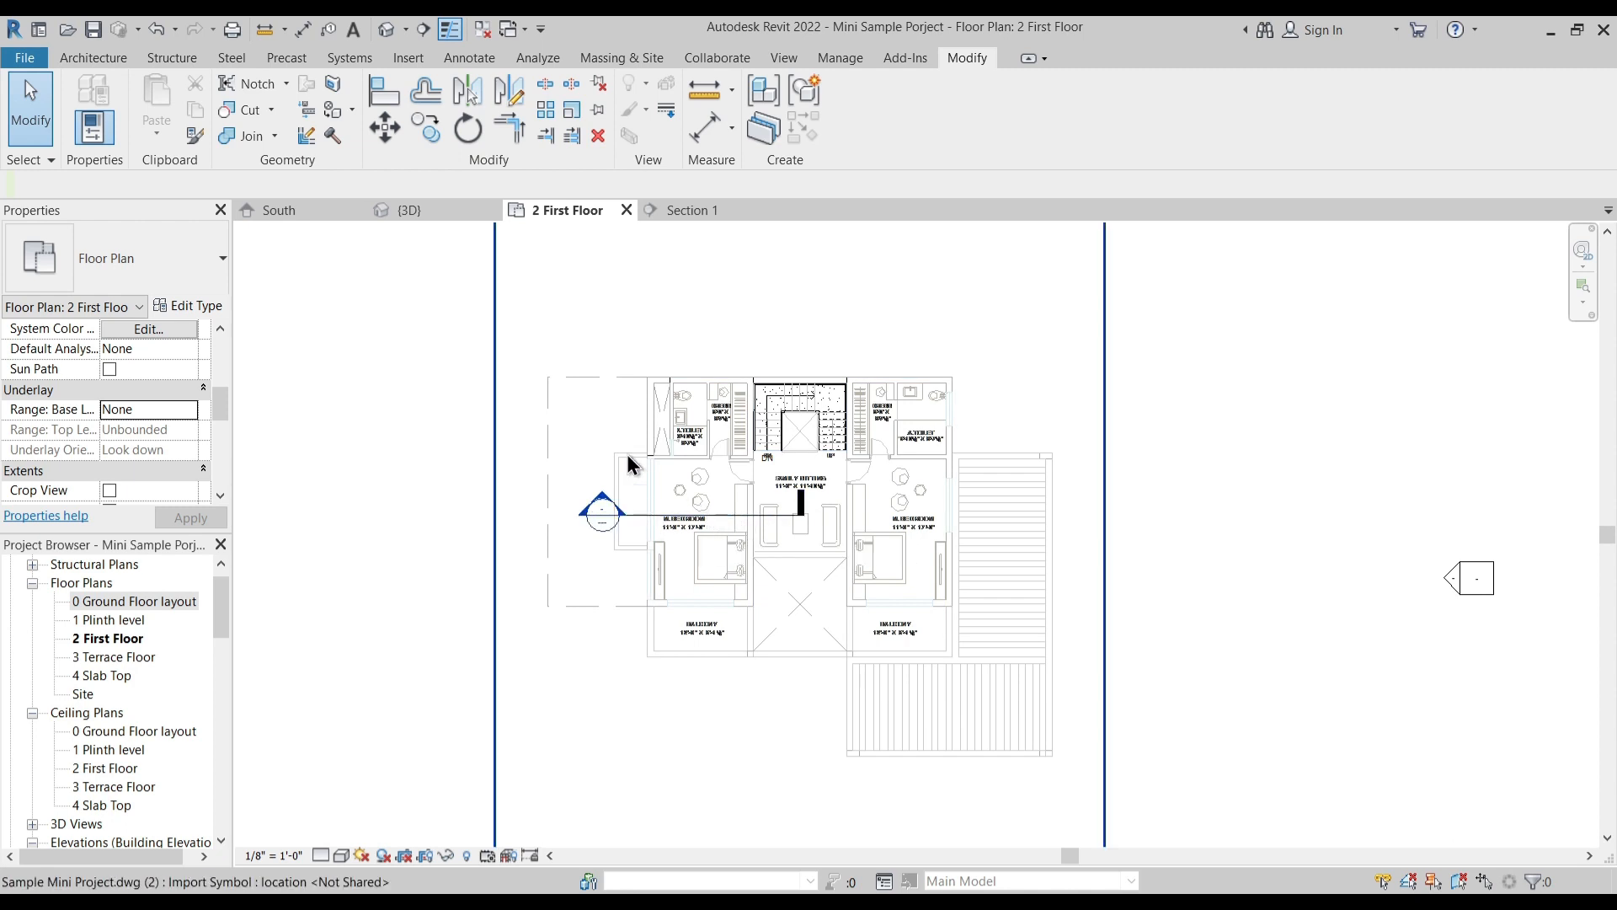
# - Draw a 1 Main Wall, about 27'-7 1/2" long, up the Custom Floor's left edge to the corner beside the left toilet
pyautogui.scroll(2, 624, 543)
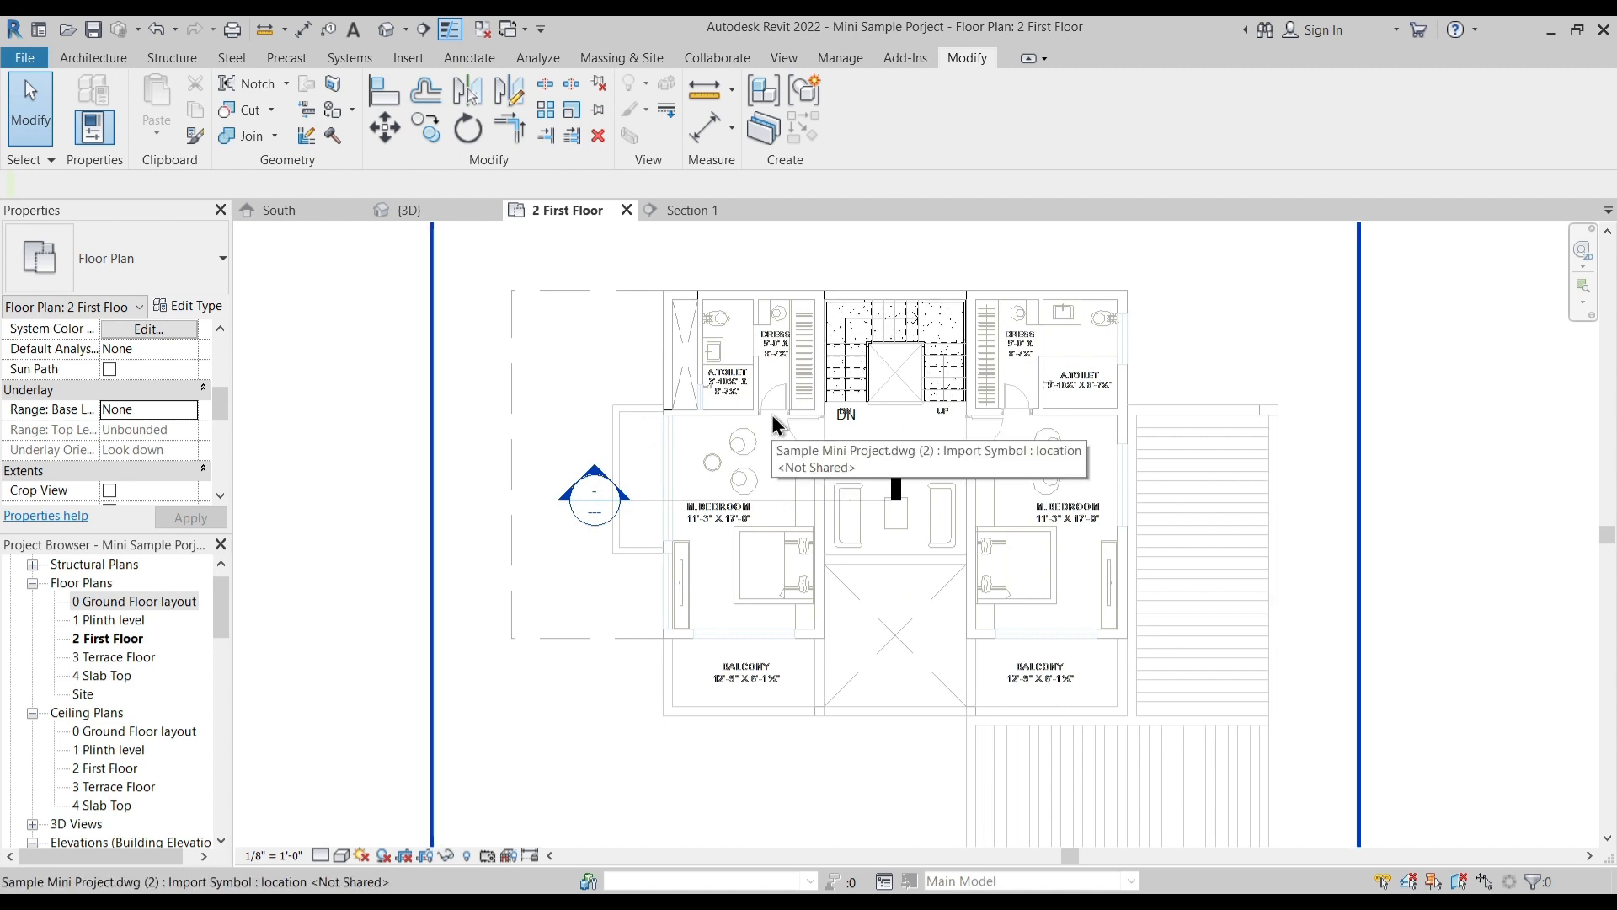
pyautogui.click(93, 57)
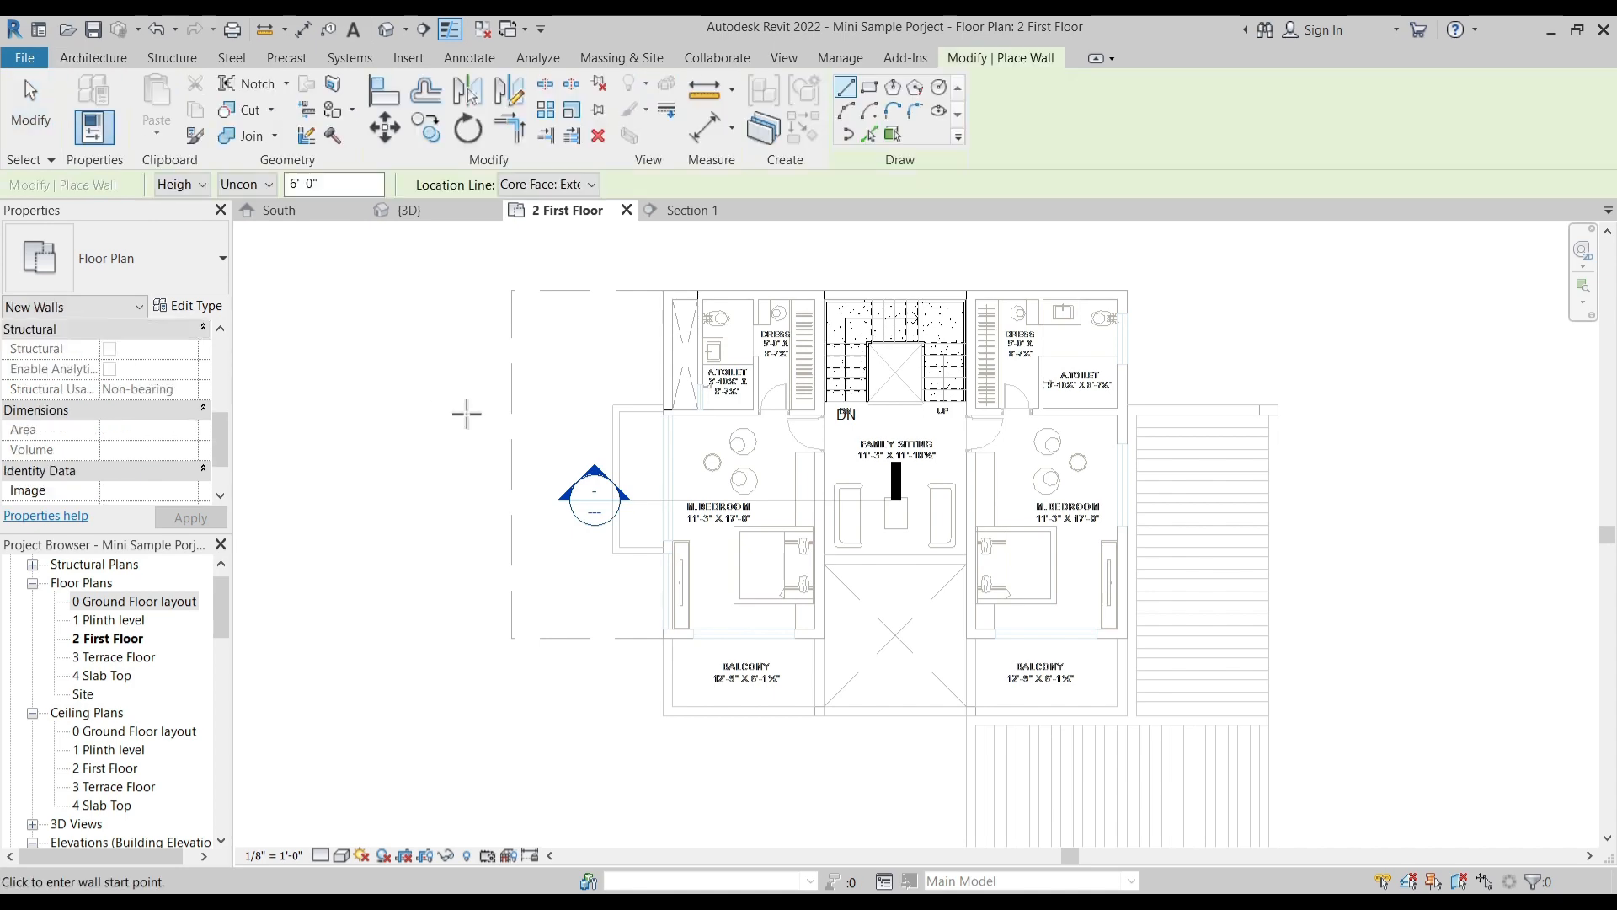
pyautogui.scroll(2, 660, 699)
pyautogui.scroll(2, 658, 700)
pyautogui.click(668, 590)
pyautogui.scroll(3, 679, 546)
pyautogui.scroll(2, 655, 602)
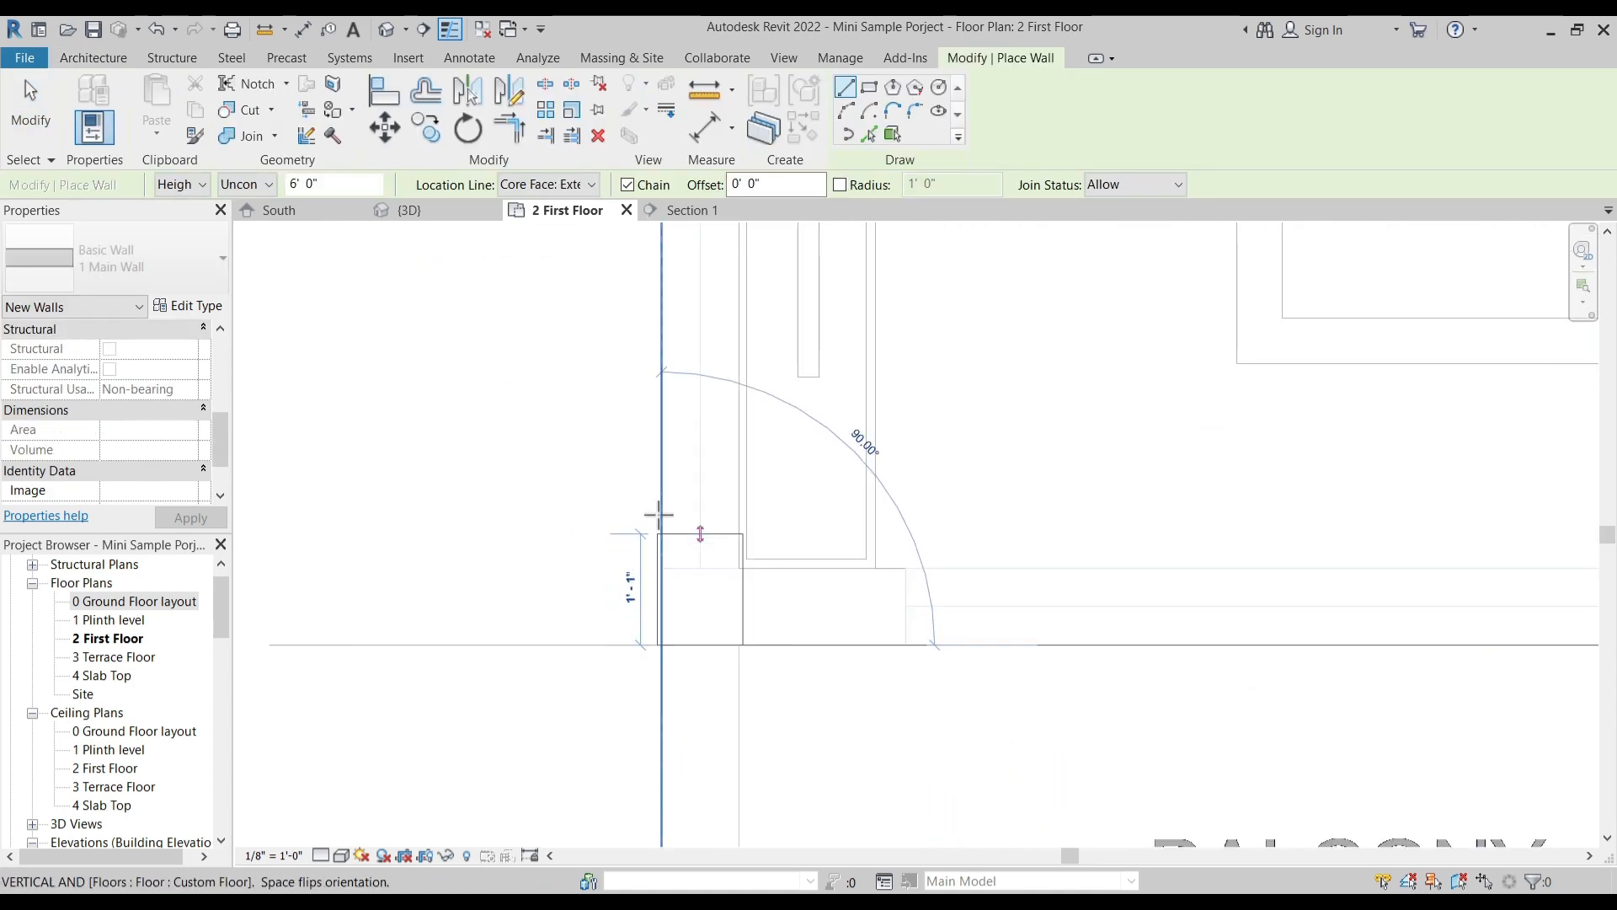
pyautogui.scroll(-5, 640, 598)
pyautogui.scroll(-2, 657, 622)
pyautogui.moveTo(698, 429); pyautogui.dragTo(655, 516, button='middle')
pyautogui.scroll(4, 612, 442)
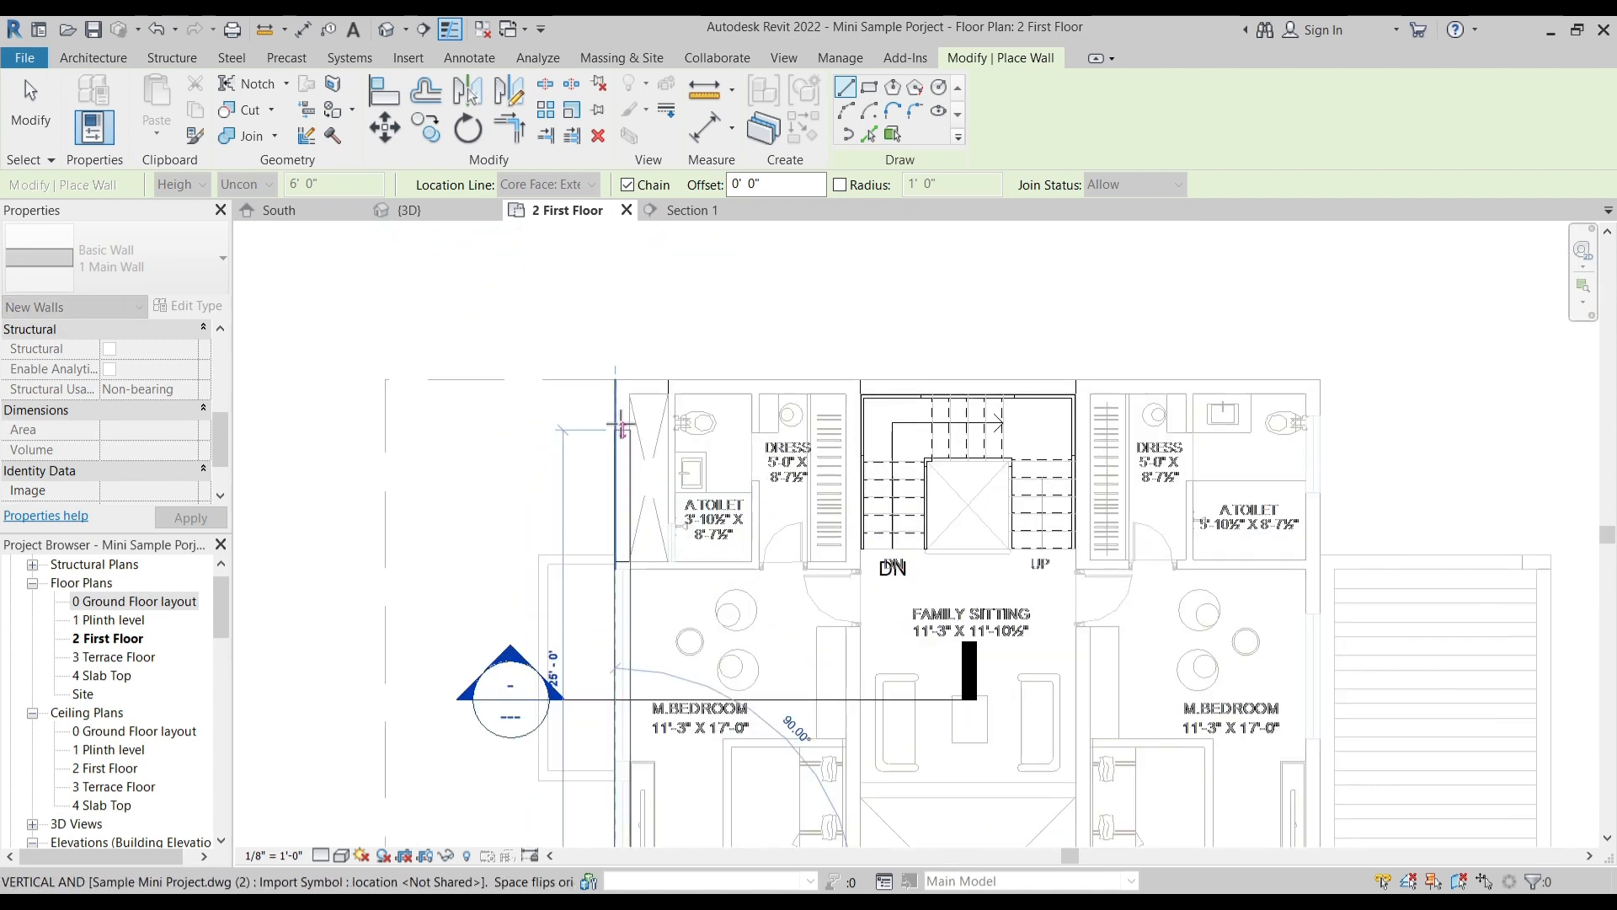
pyautogui.click(616, 380)
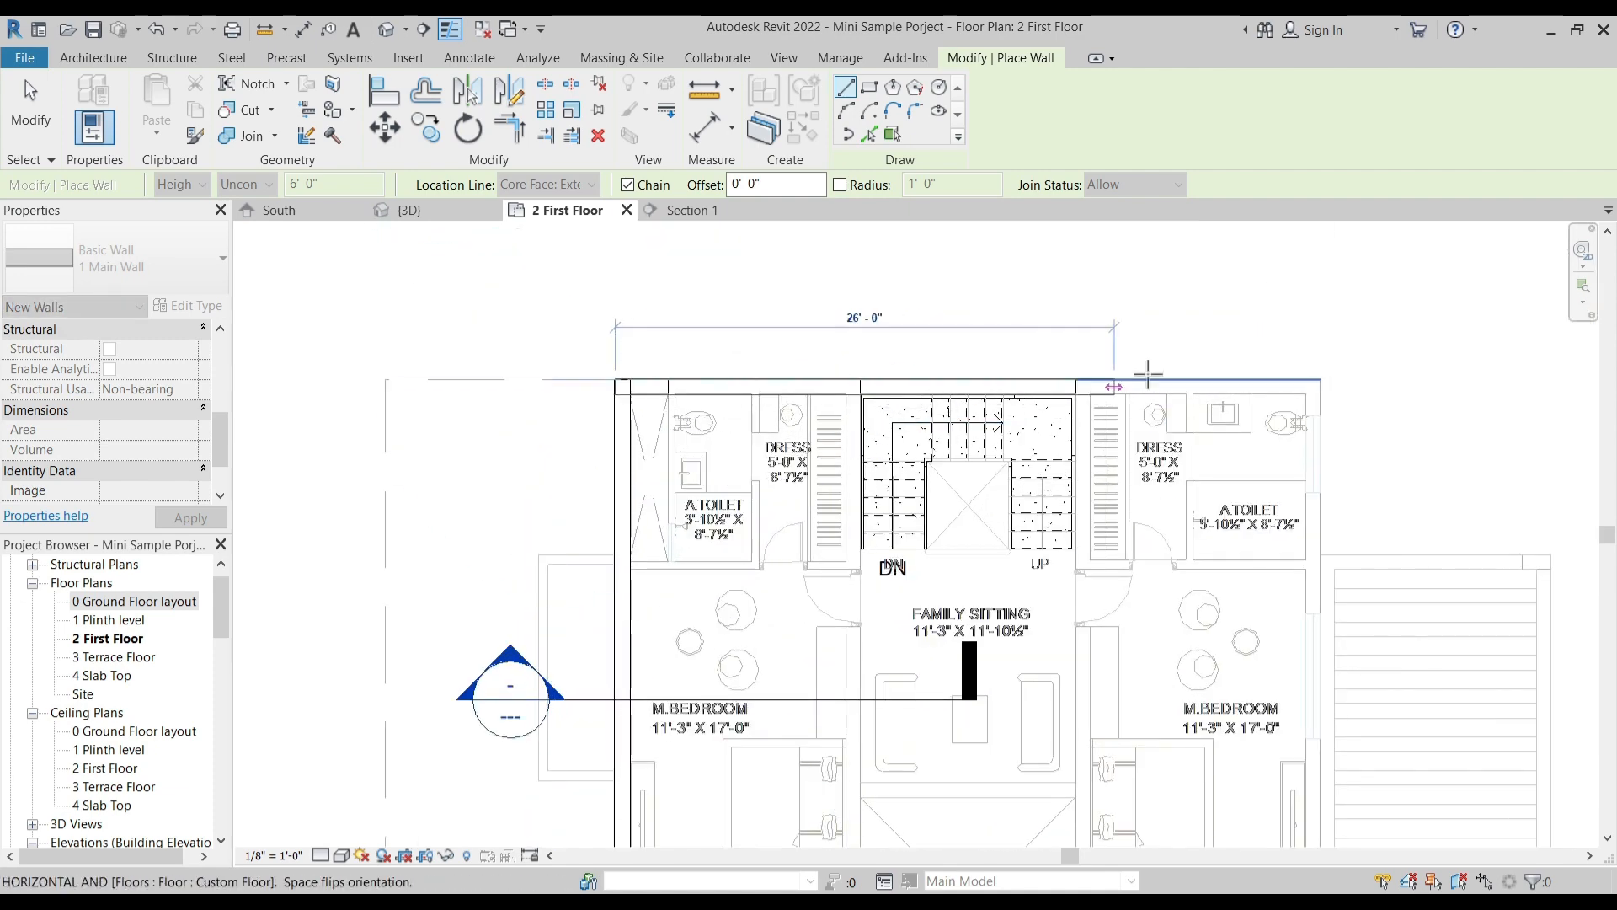
# - Continue the 1 Main Wall chain along the staircase-side edge and down the right edge to the right balcony's outer corner
pyautogui.click(1320, 380)
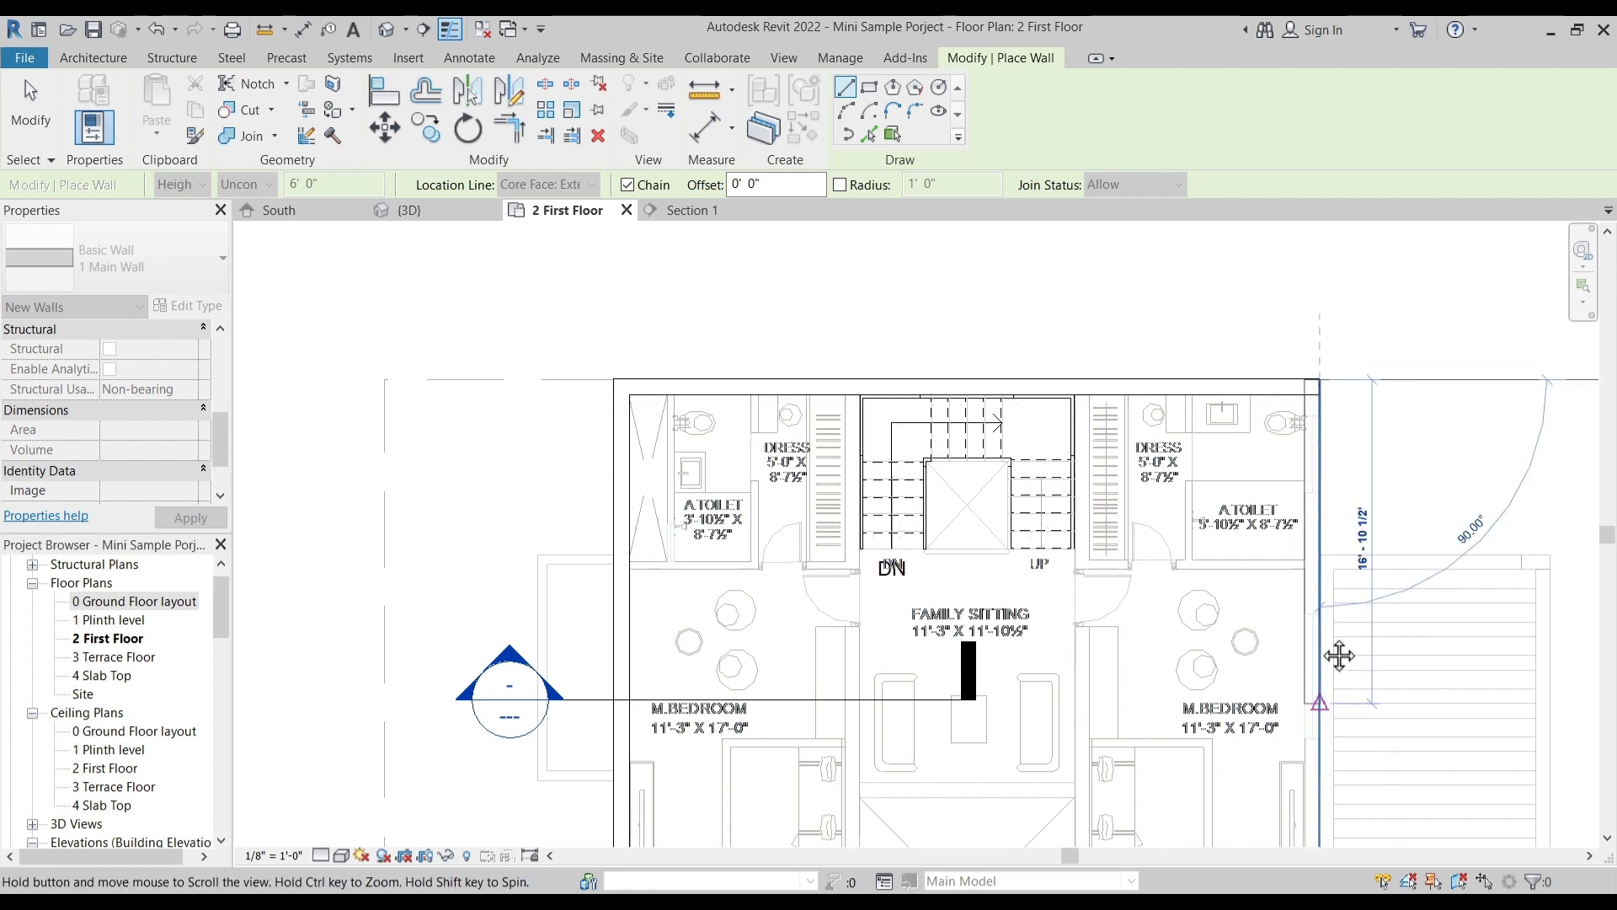
pyautogui.moveTo(1339, 695); pyautogui.dragTo(1320, 400, button='middle')
pyautogui.click(1301, 731)
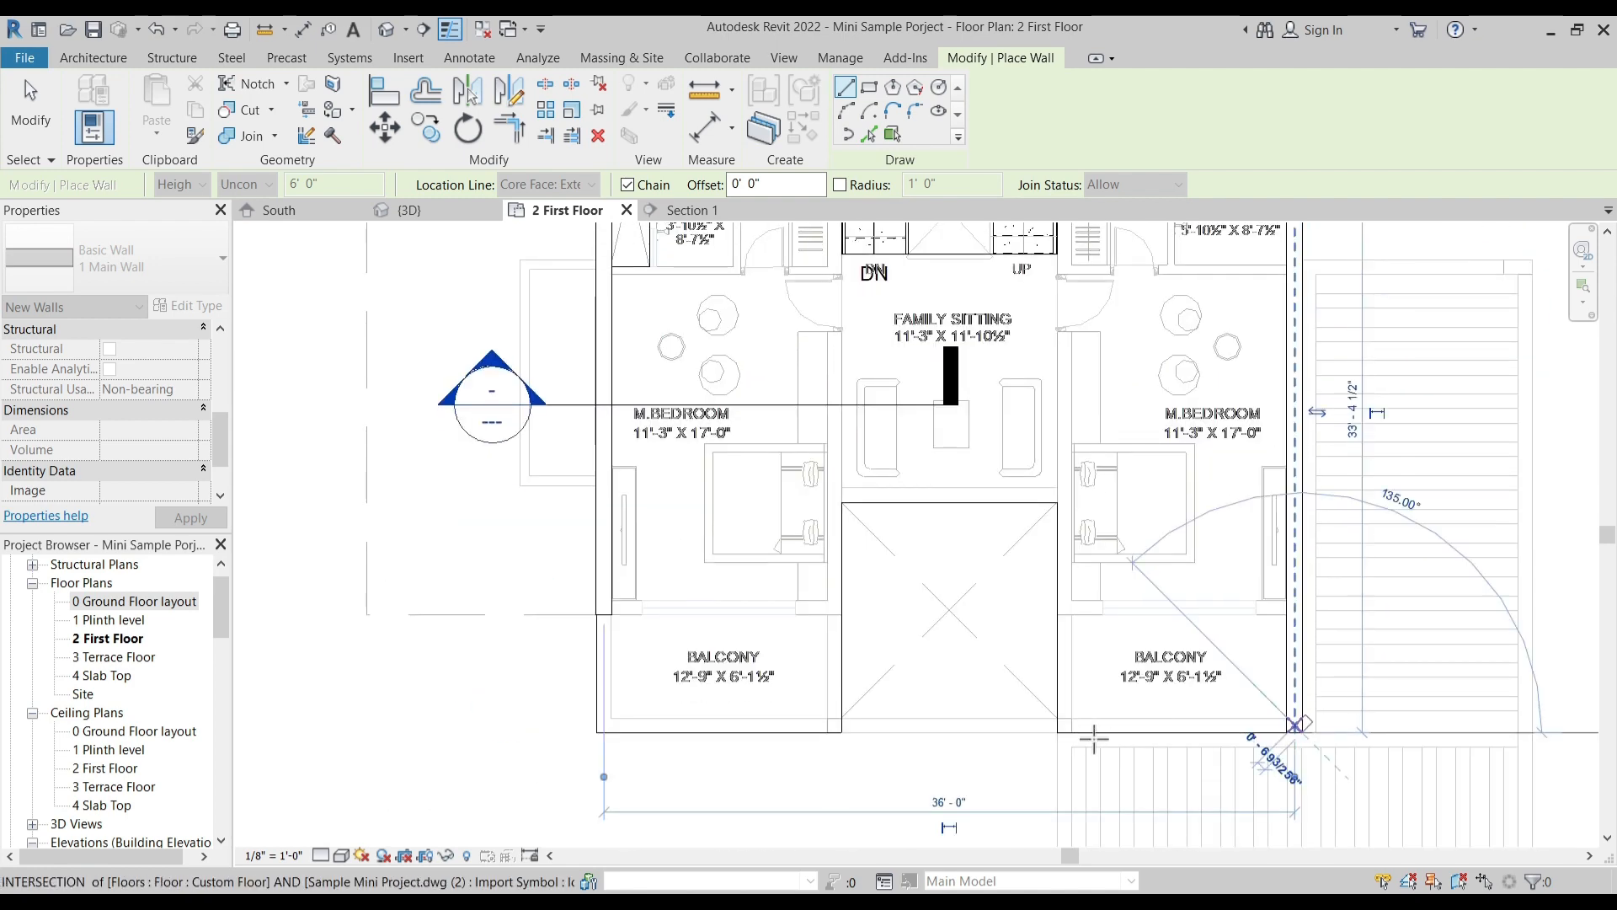
# - Continue the wall chain along the right balcony's front, around the central void and along the left balcony's front, ending near its outer corner
pyautogui.click(1050, 581)
pyautogui.click(1057, 502)
pyautogui.click(842, 503)
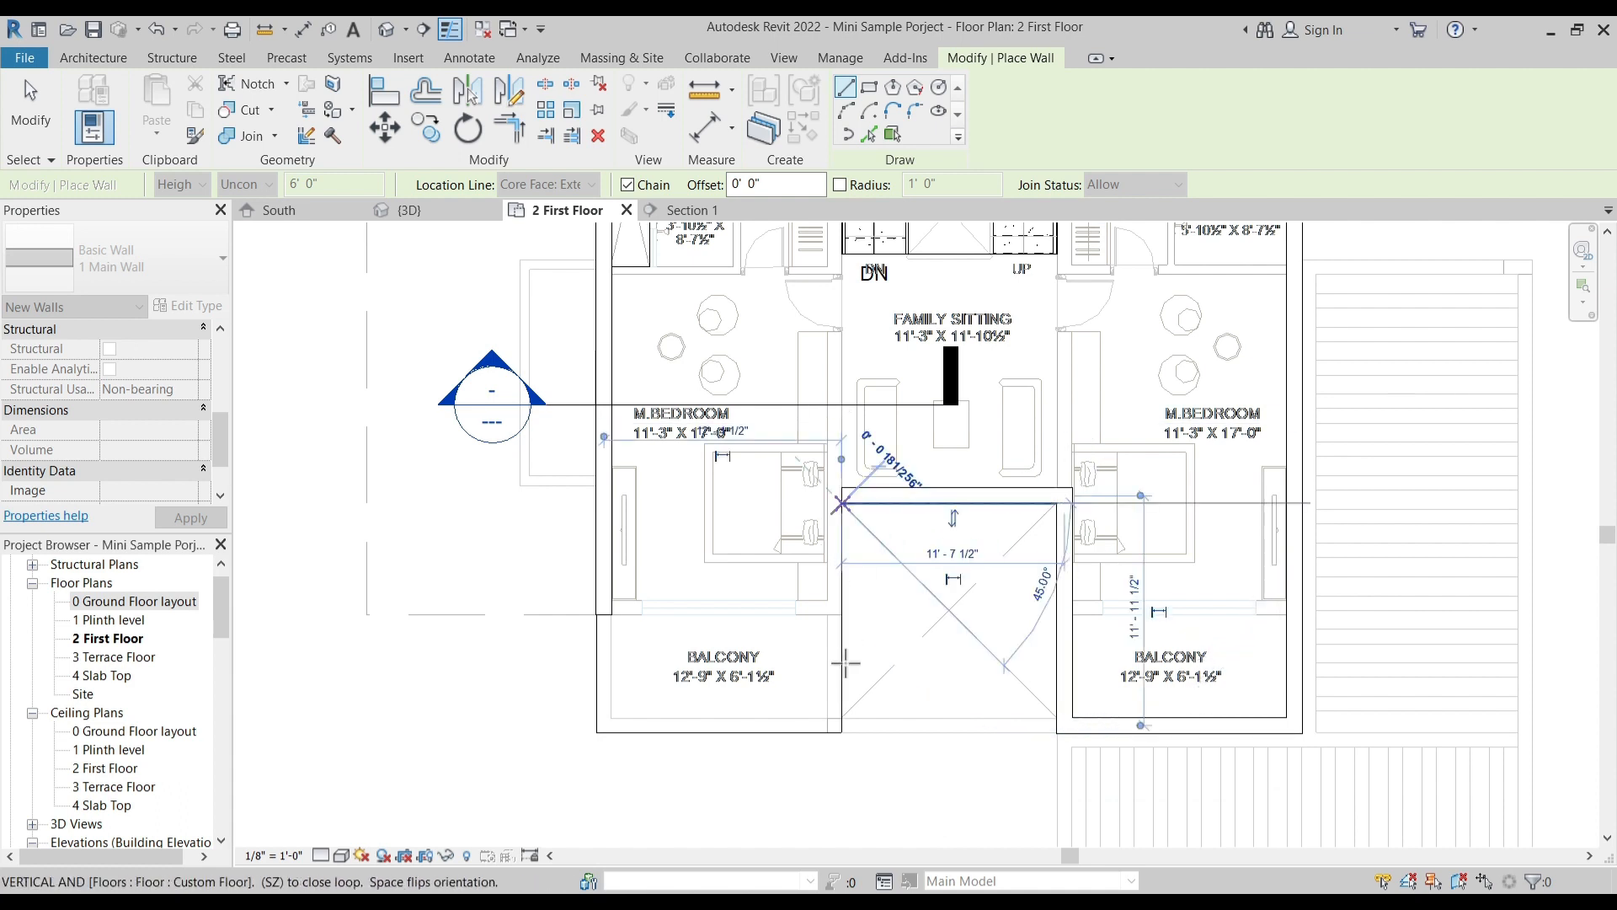
pyautogui.click(840, 731)
pyautogui.click(612, 731)
pyautogui.press('Escape')
pyautogui.press('Escape')
# - Trim the left balcony's front wall and the left outer wall into a closed corner
pyautogui.scroll(1, 731, 526)
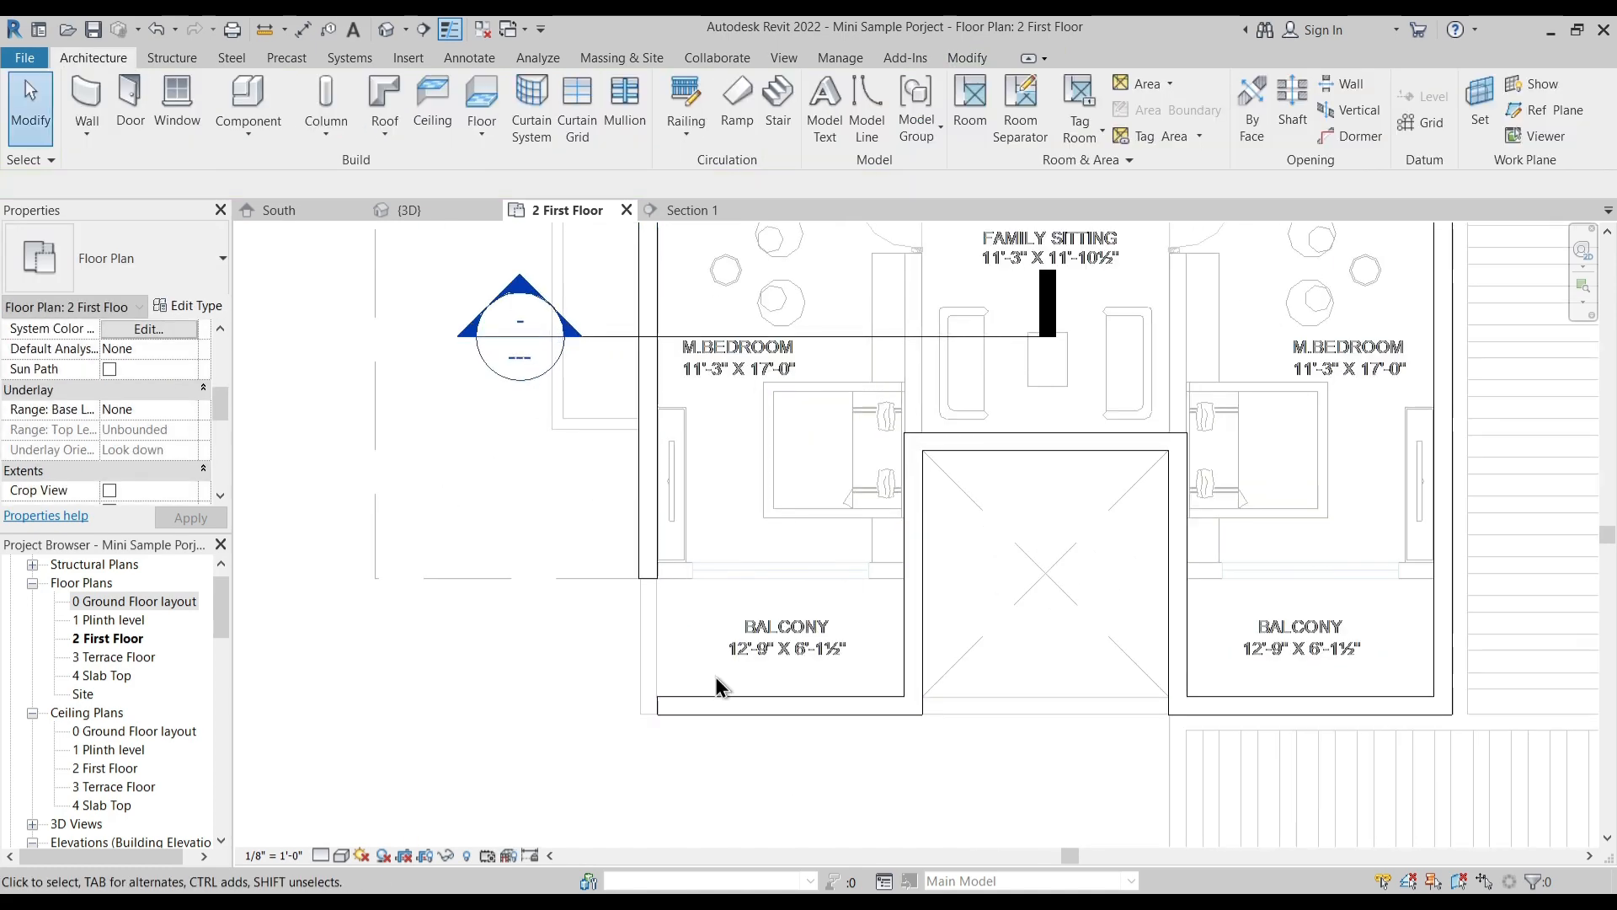
pyautogui.press('t')
pyautogui.press('r')
pyautogui.click(687, 705)
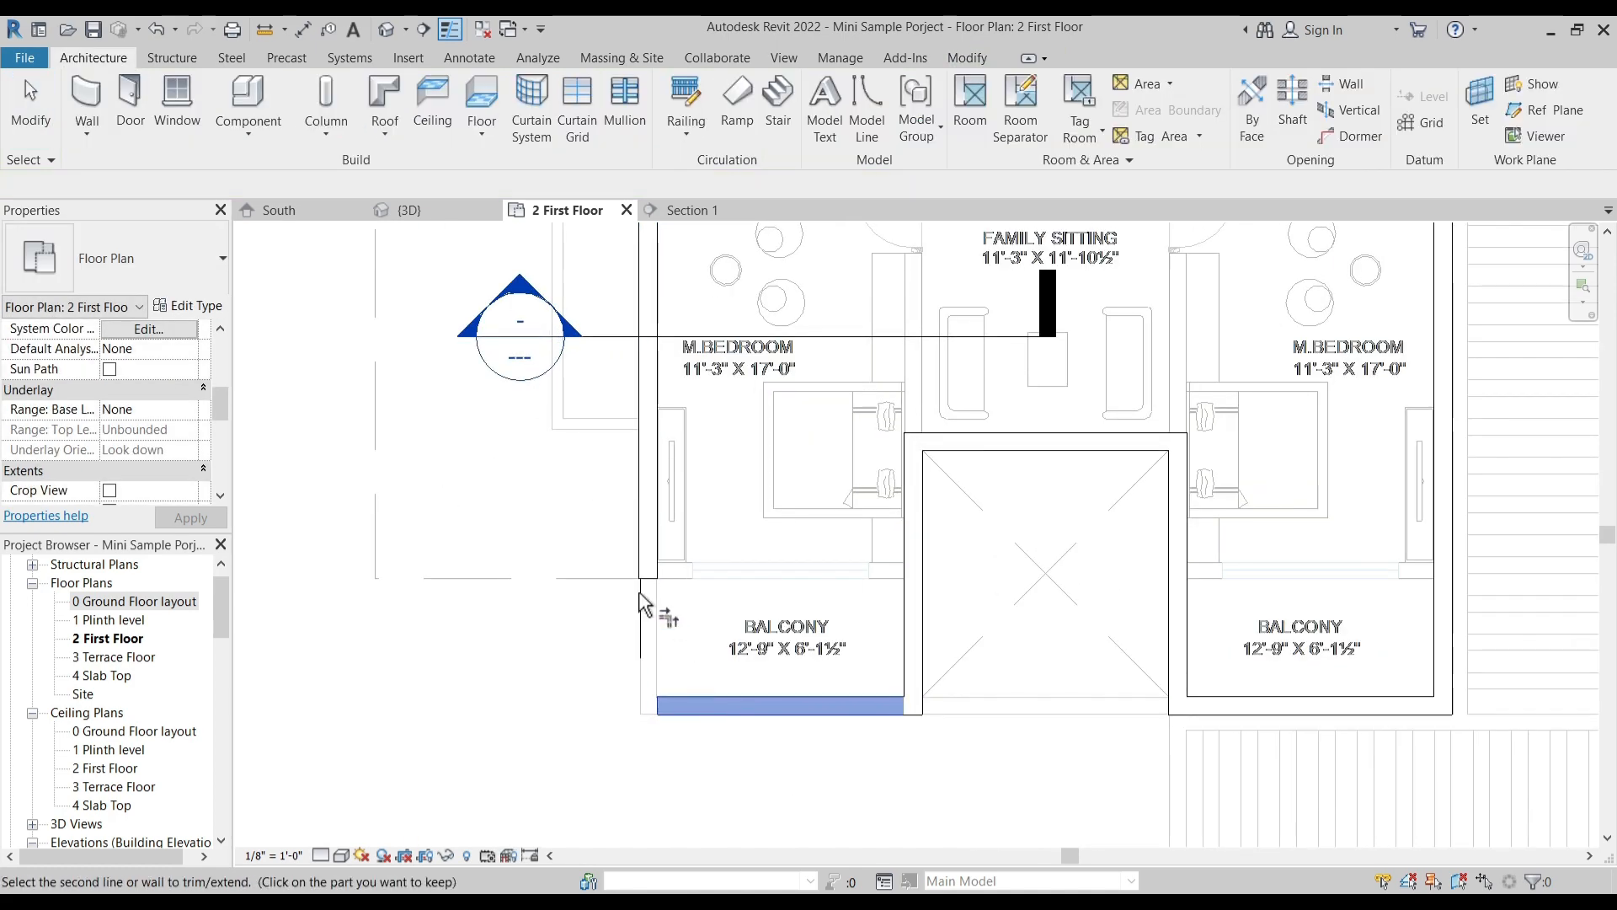
pyautogui.click(648, 565)
pyautogui.scroll(-2, 760, 625)
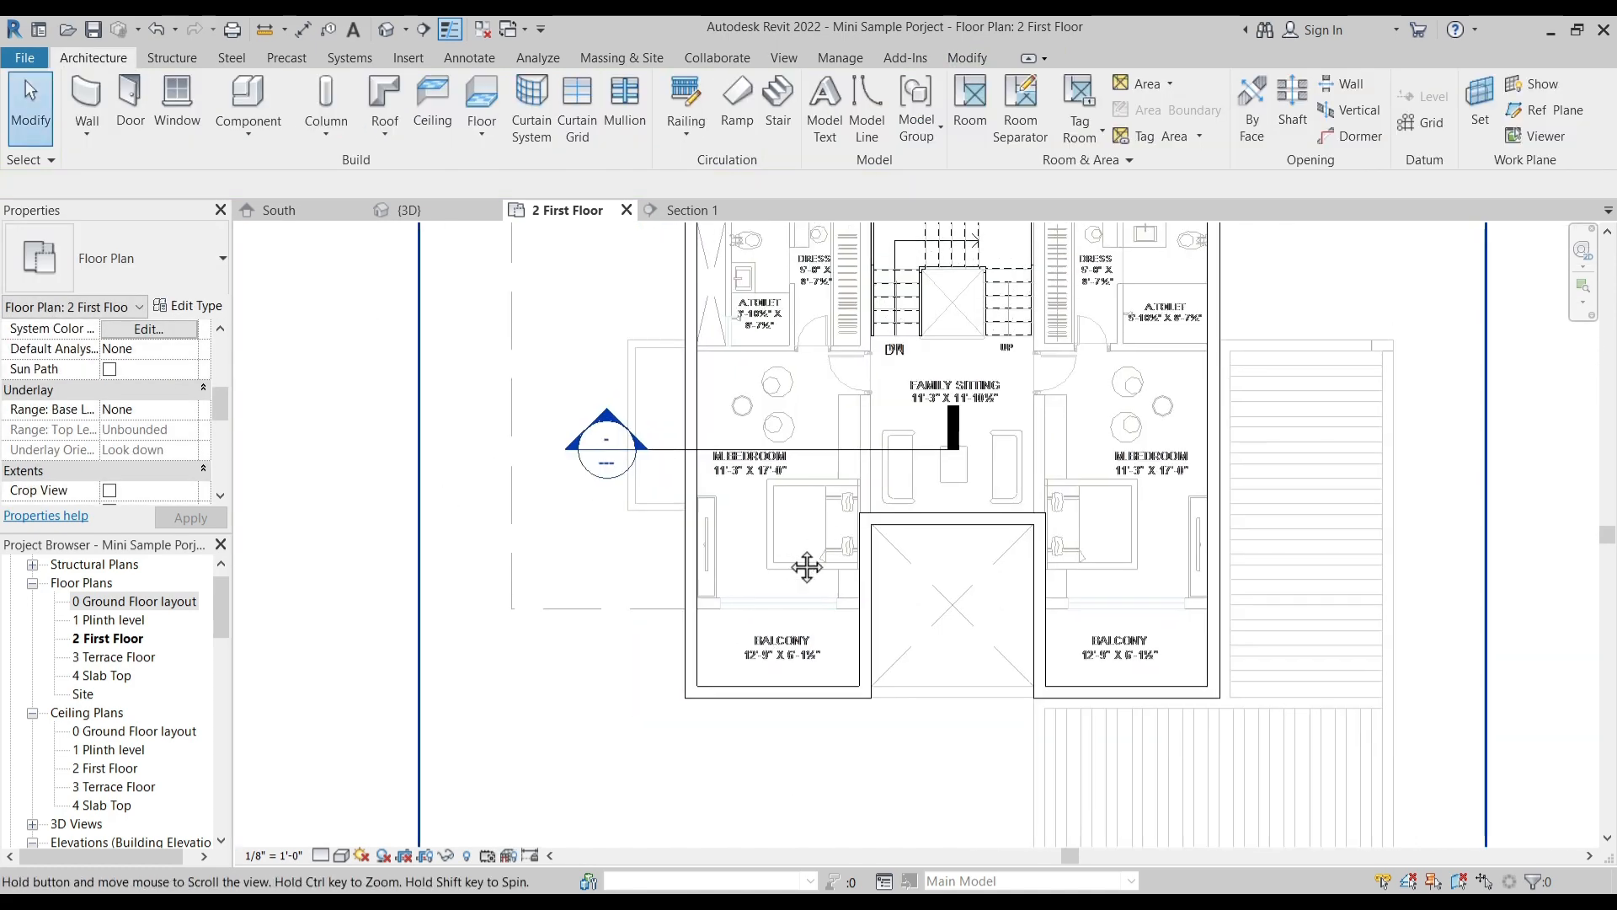
pyautogui.moveTo(795, 663); pyautogui.dragTo(790, 571, button='middle')
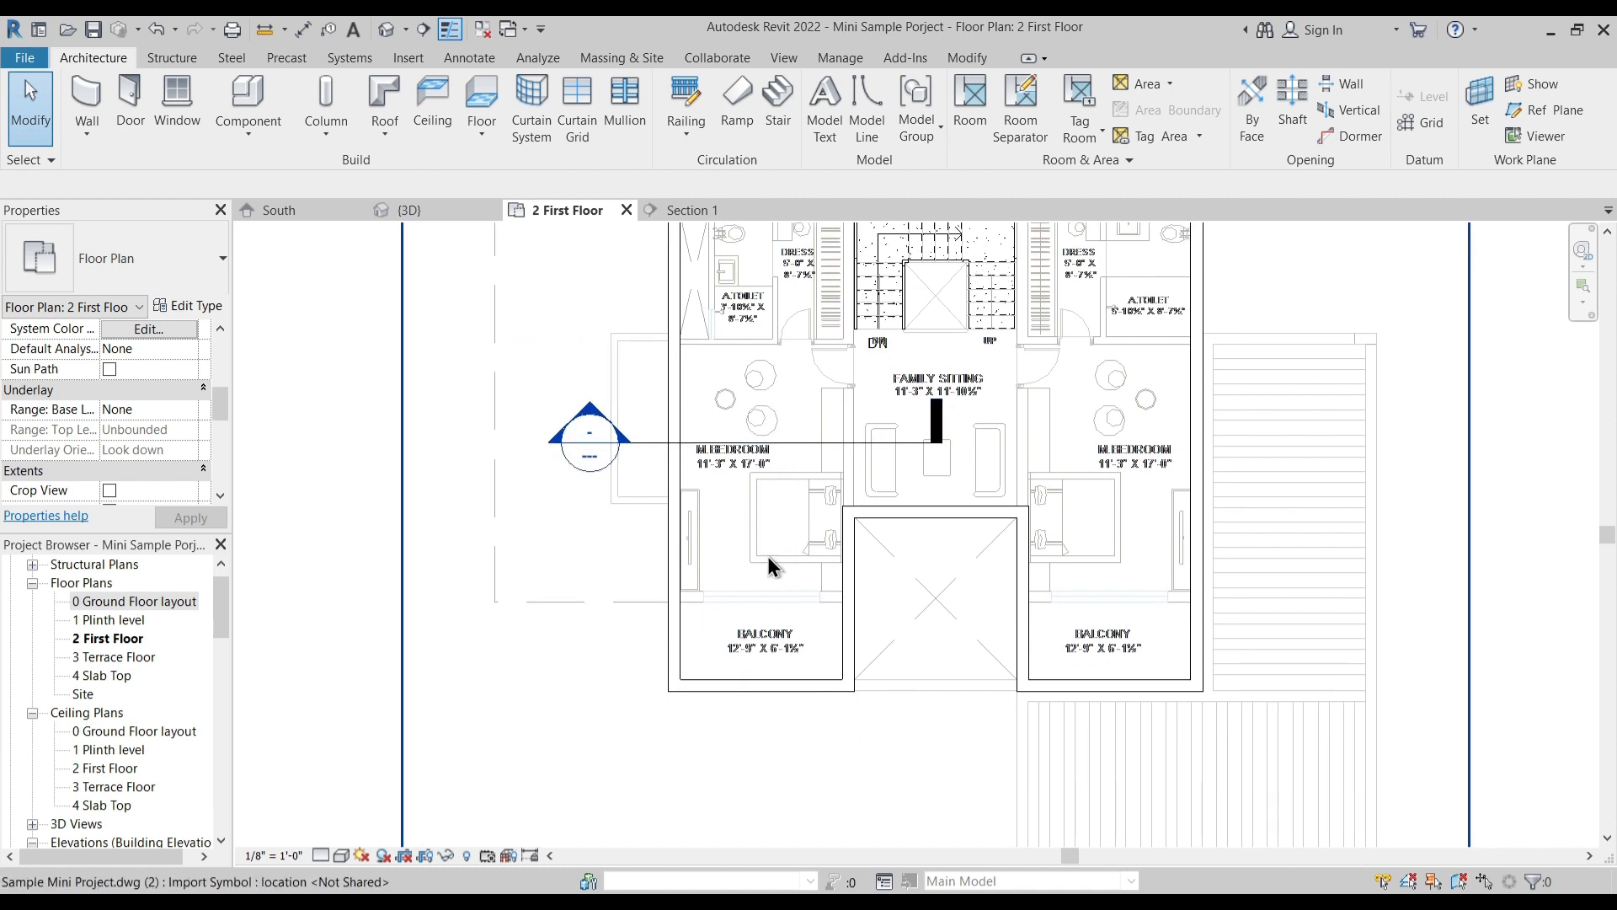
pyautogui.moveTo(792, 641); pyautogui.dragTo(779, 659, button='middle')
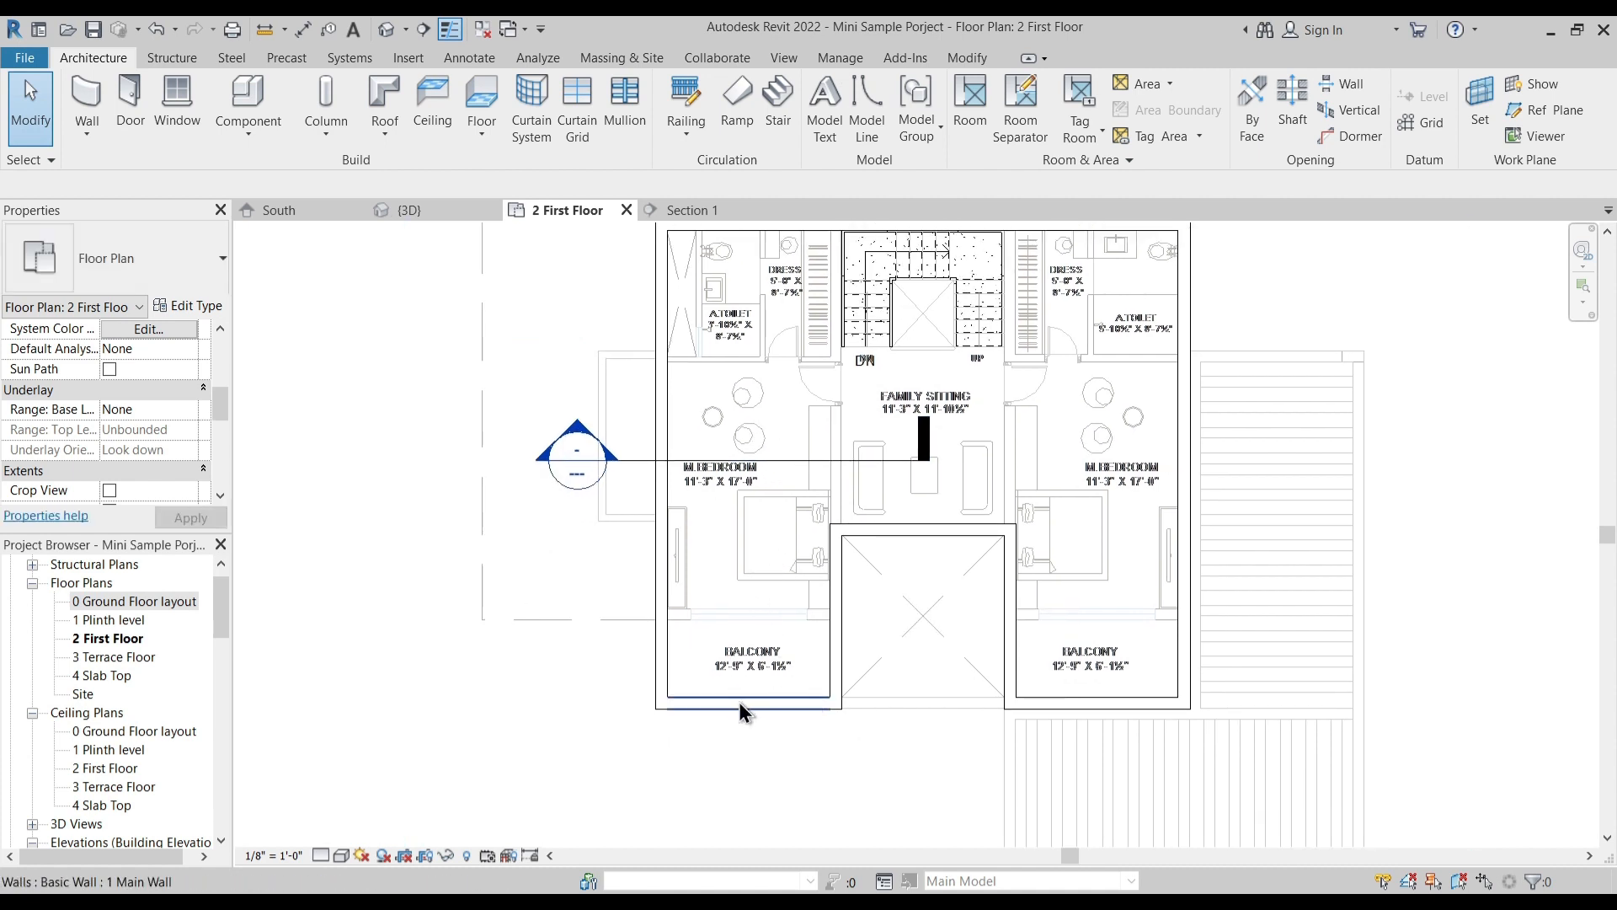
# - Try to shift the left balcony's front wall toward the bedroom by hand, and undo the change
pyautogui.scroll(2, 740, 706)
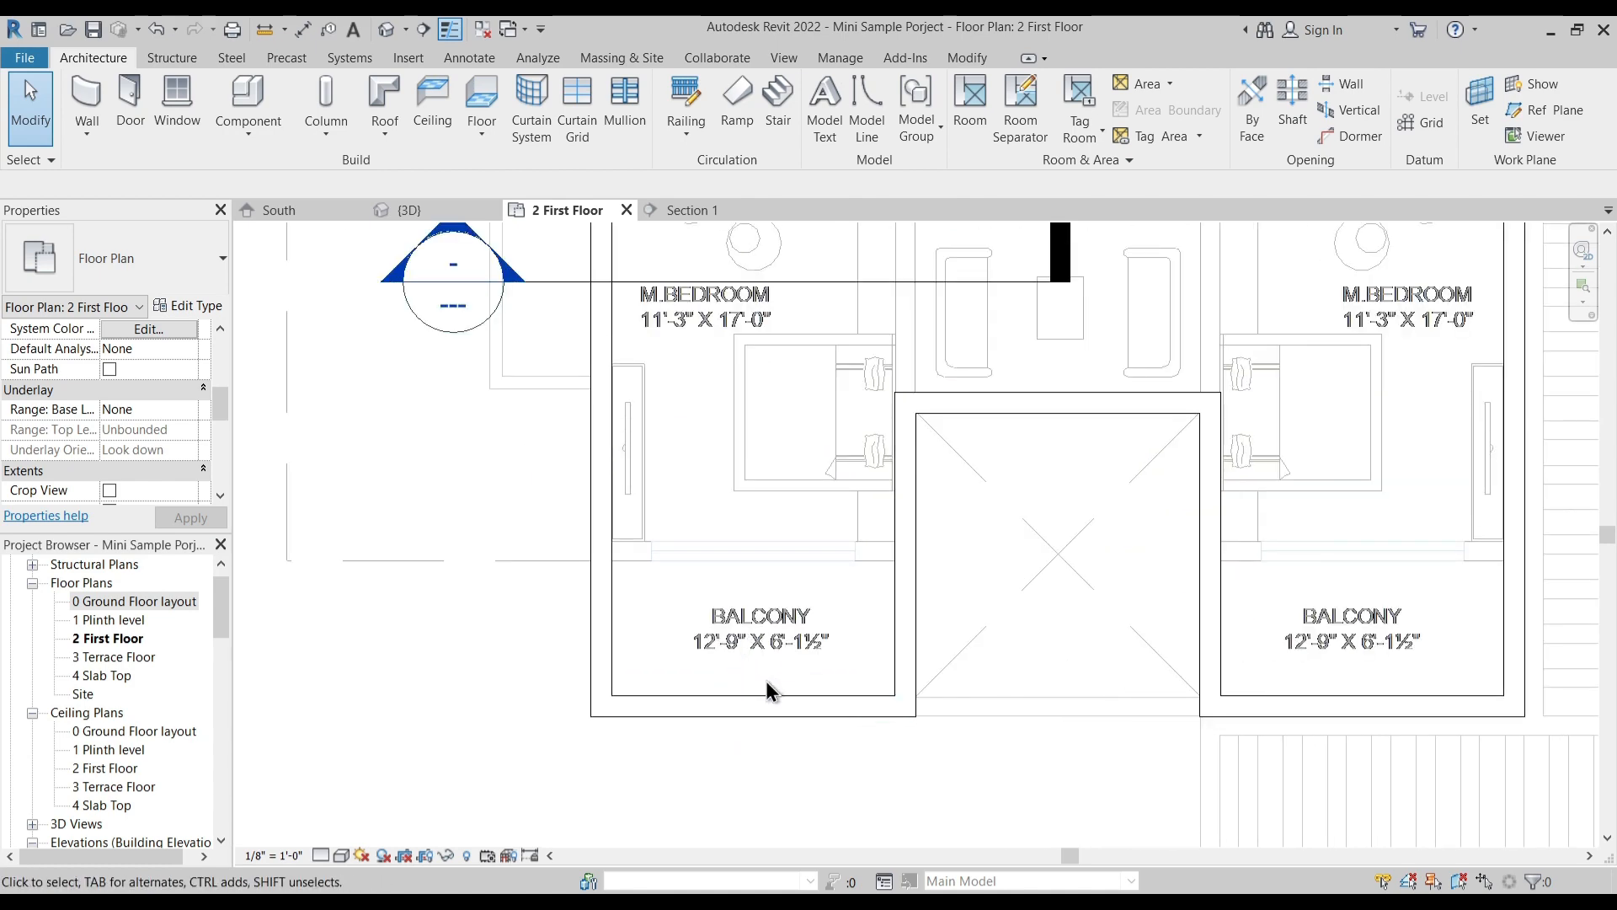
pyautogui.moveTo(750, 704); pyautogui.dragTo(775, 545)
pyautogui.scroll(3, 842, 549)
pyautogui.click(872, 595)
pyautogui.hotkey('ctrl', 'z')
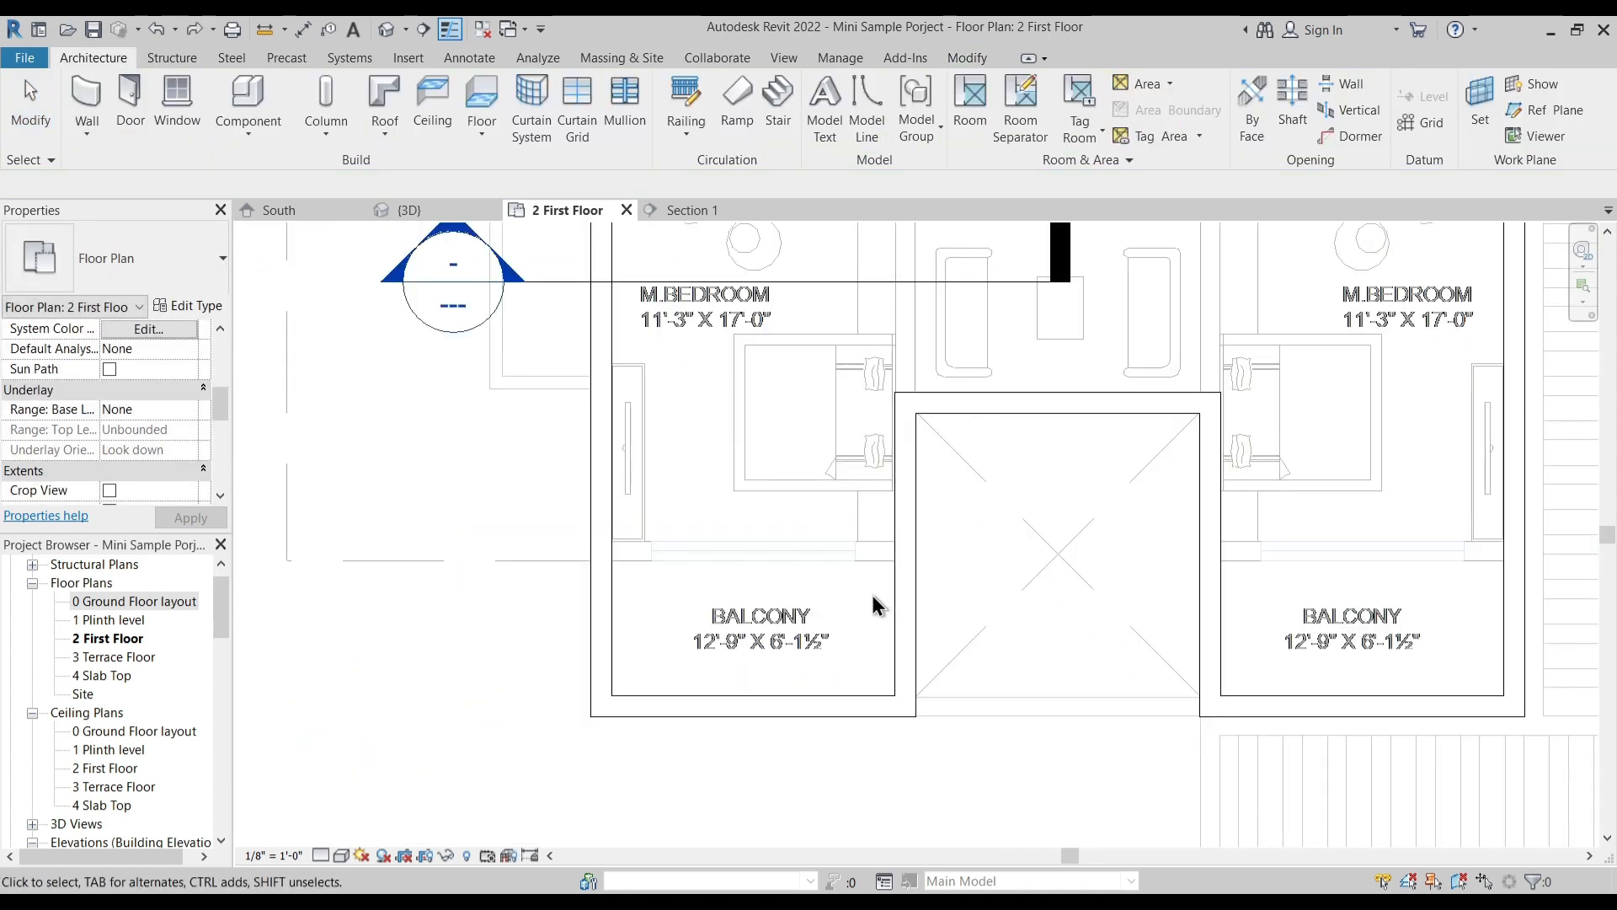
# - Align the inner face of the left balcony's front wall with the plan line between the left bedroom and balcony
pyautogui.click(973, 58)
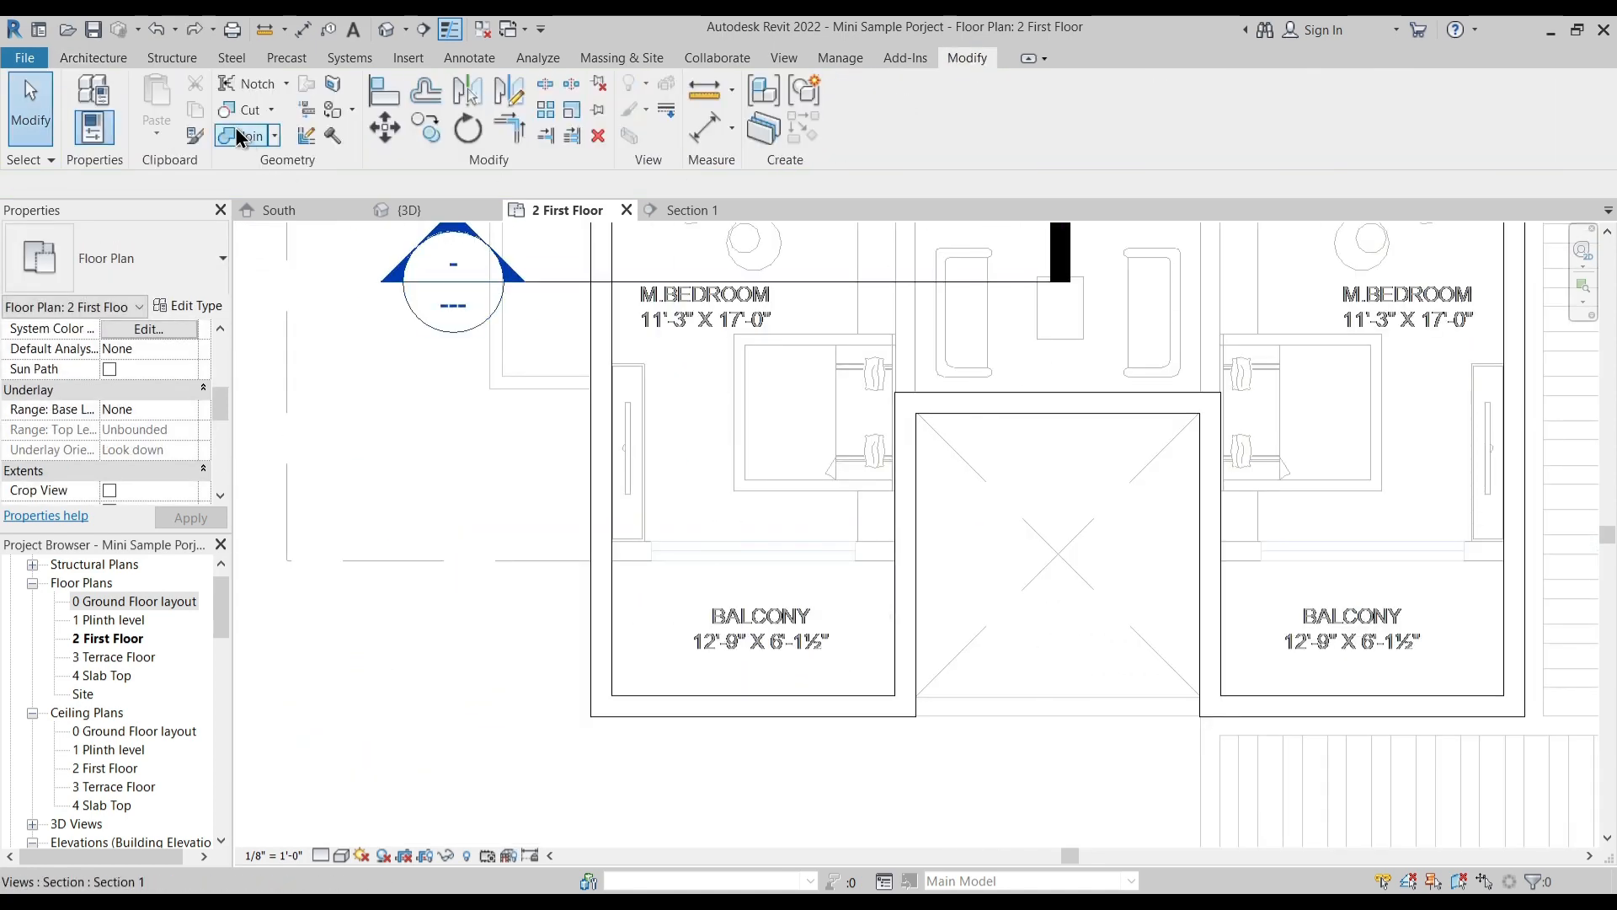
pyautogui.click(371, 94)
pyautogui.click(876, 546)
pyautogui.click(876, 697)
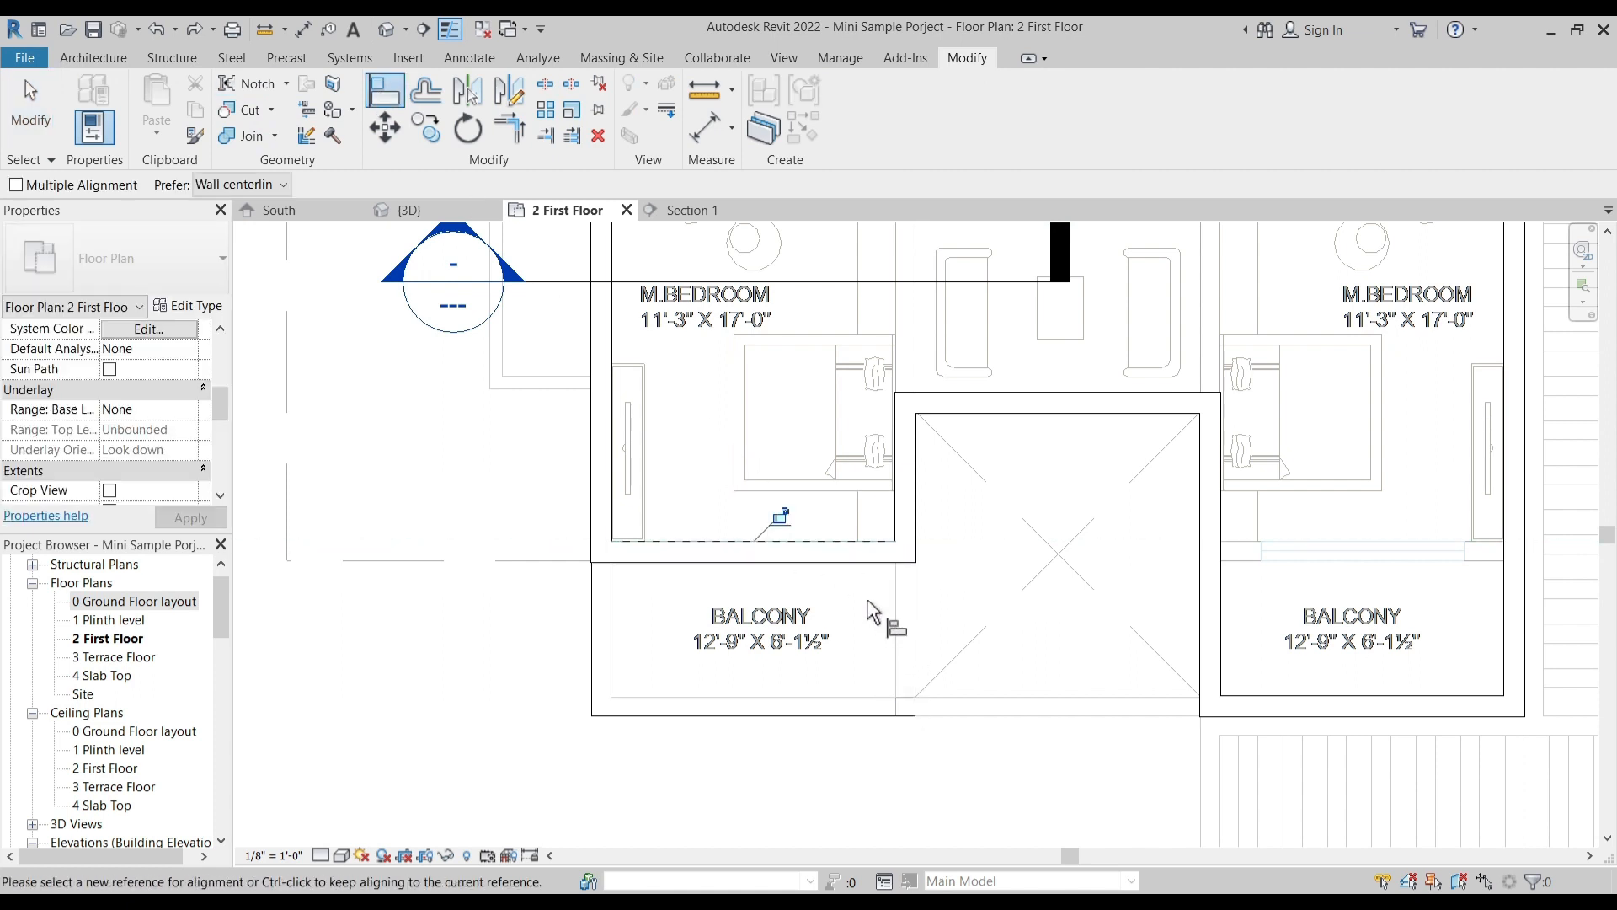
pyautogui.scroll(5, 873, 617)
pyautogui.scroll(2, 845, 548)
pyautogui.press('Escape')
# - Move the wall between the left bedroom and balcony 0.5" toward the bedroom
pyautogui.scroll(-2, 845, 548)
pyautogui.moveTo(801, 548); pyautogui.dragTo(914, 564, button='middle')
pyautogui.scroll(2, 723, 487)
pyautogui.click(735, 488)
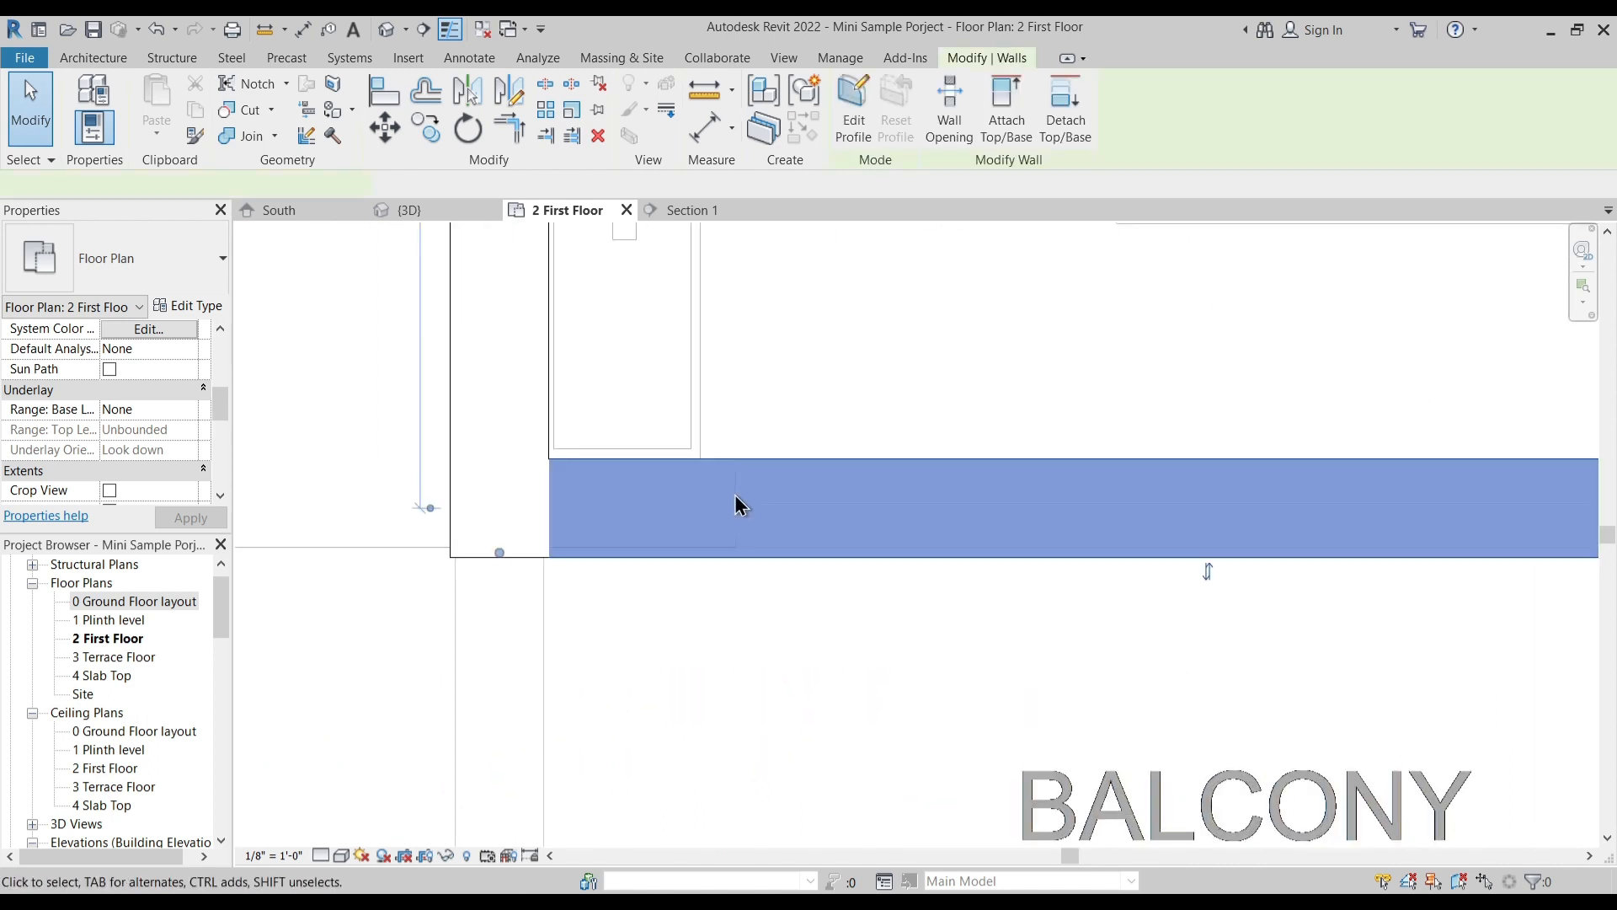
pyautogui.scroll(3, 587, 596)
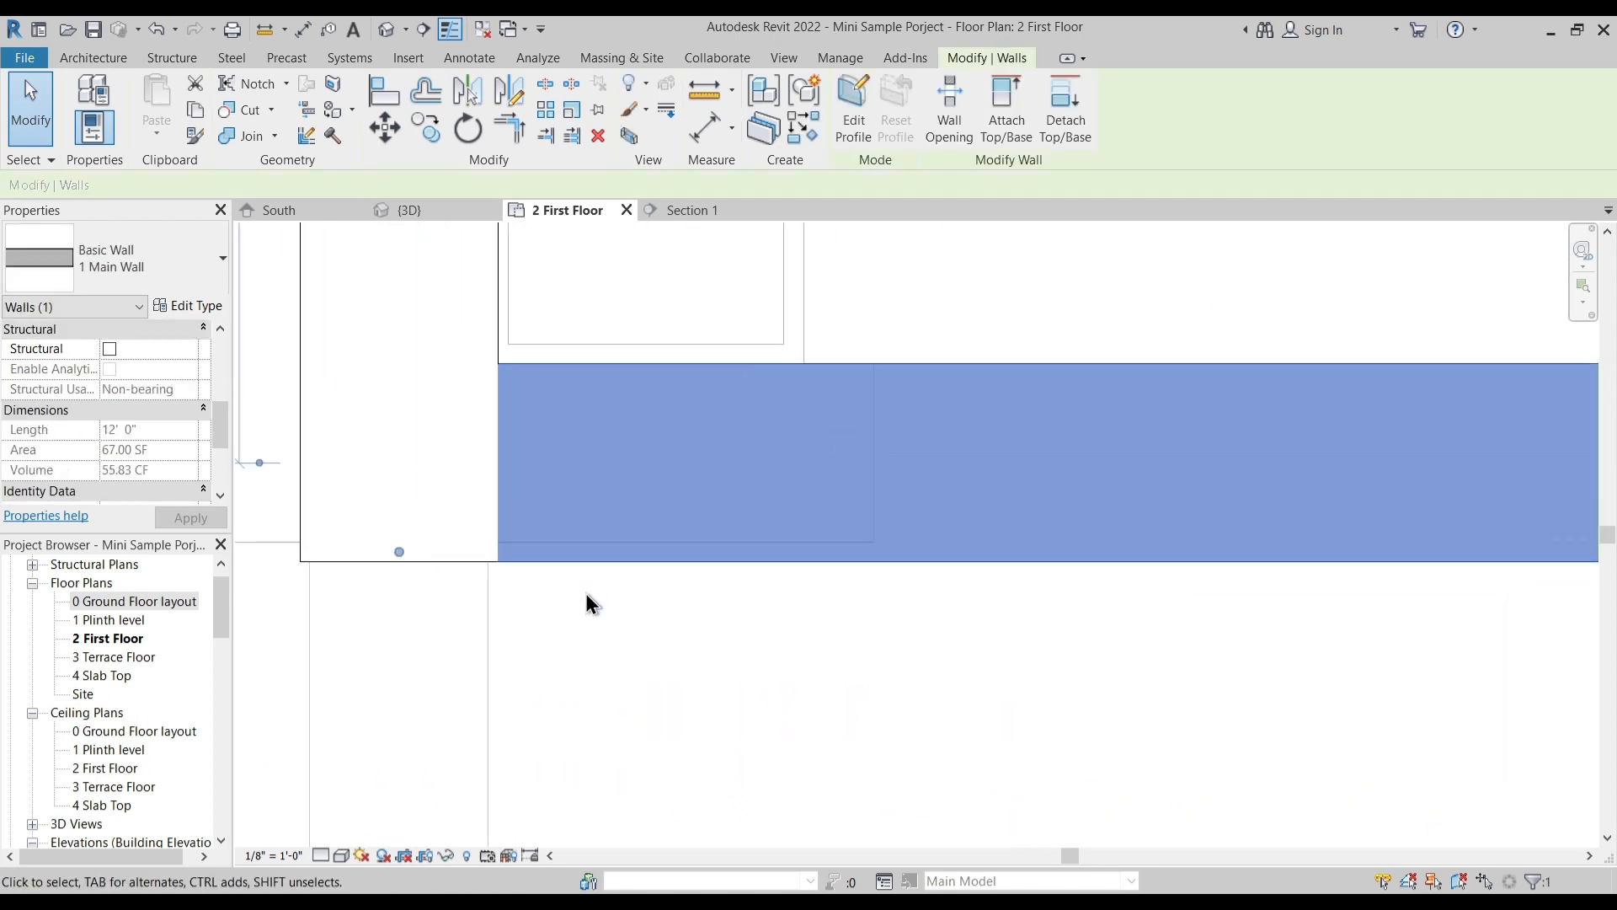
pyautogui.press('m')
pyautogui.press('v')
pyautogui.click(638, 682)
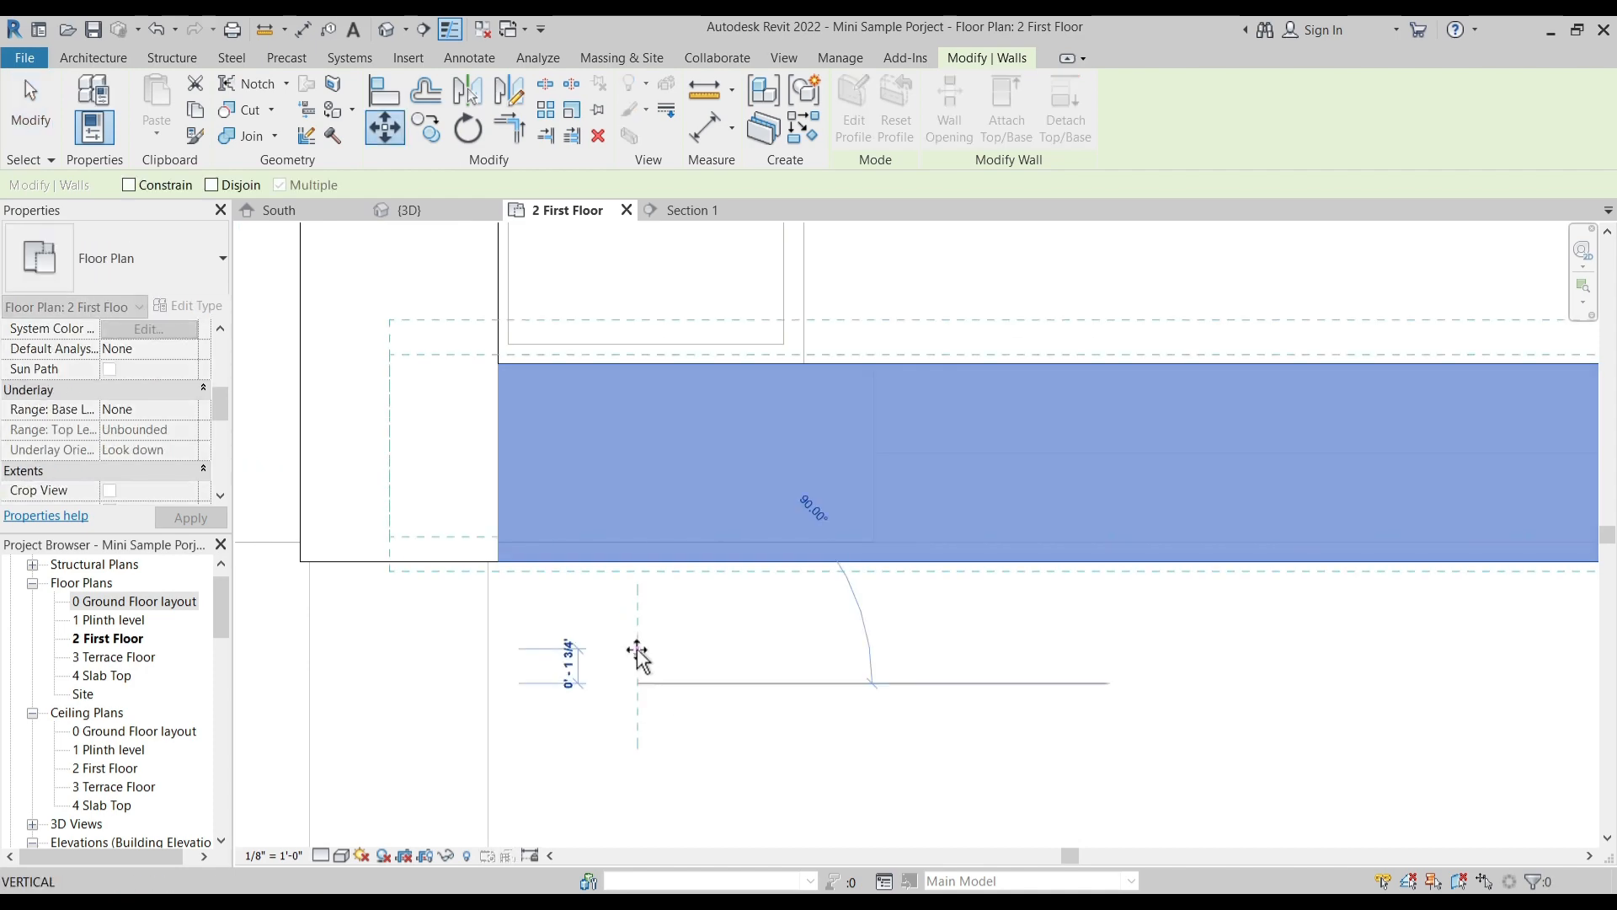
pyautogui.write('.5"')
pyautogui.press('Return')
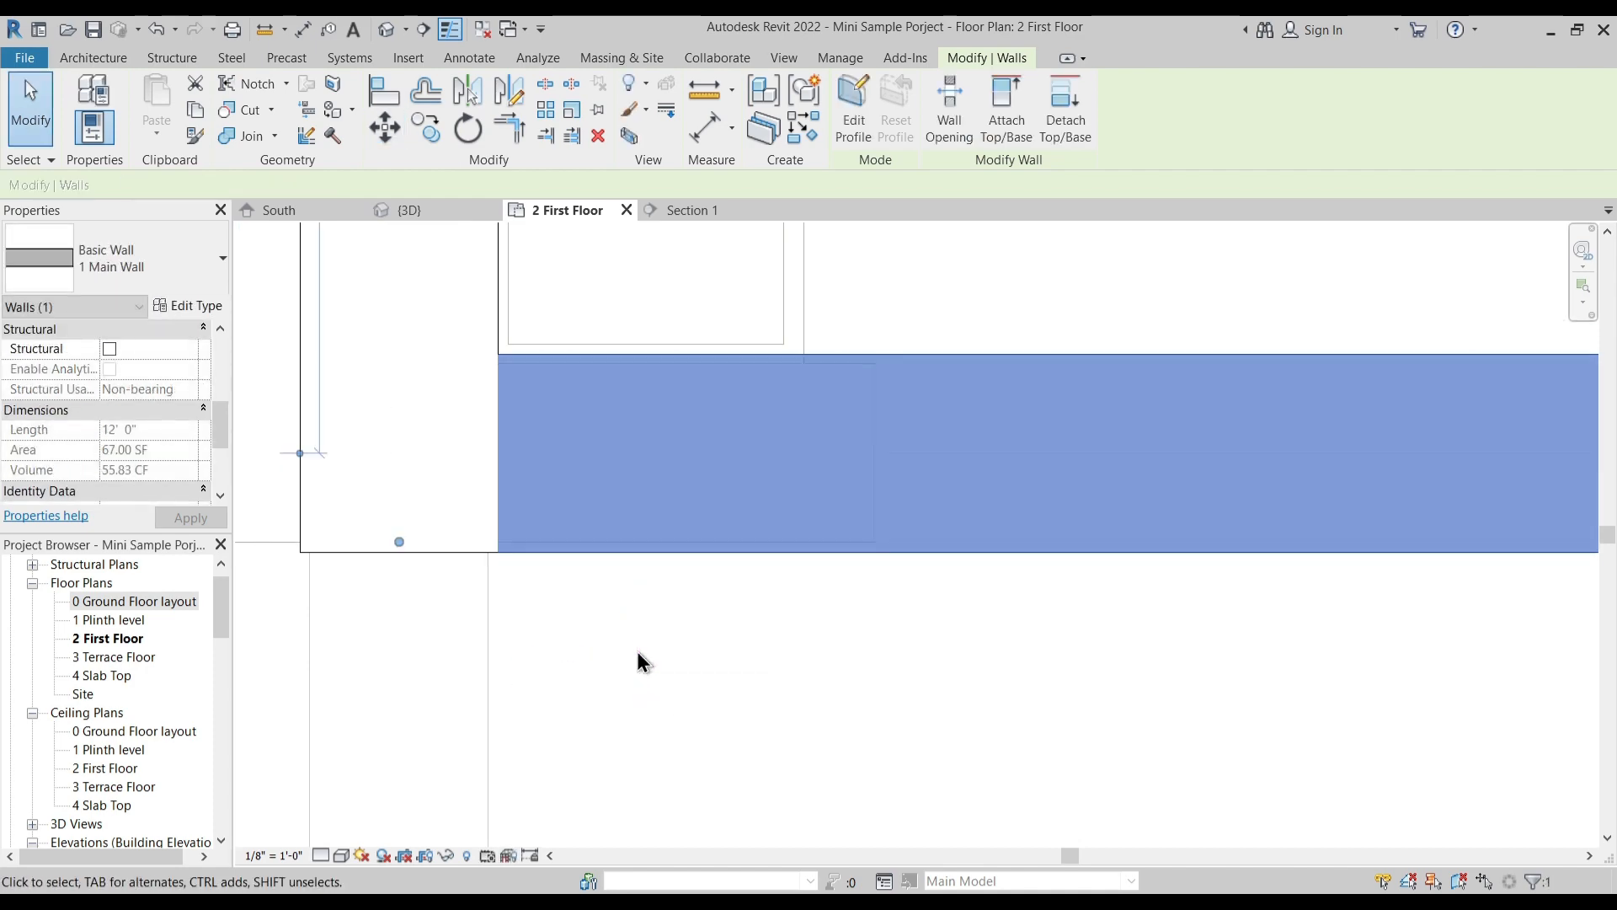
pyautogui.press('Escape')
pyautogui.scroll(-3, 634, 630)
pyautogui.scroll(-3, 634, 631)
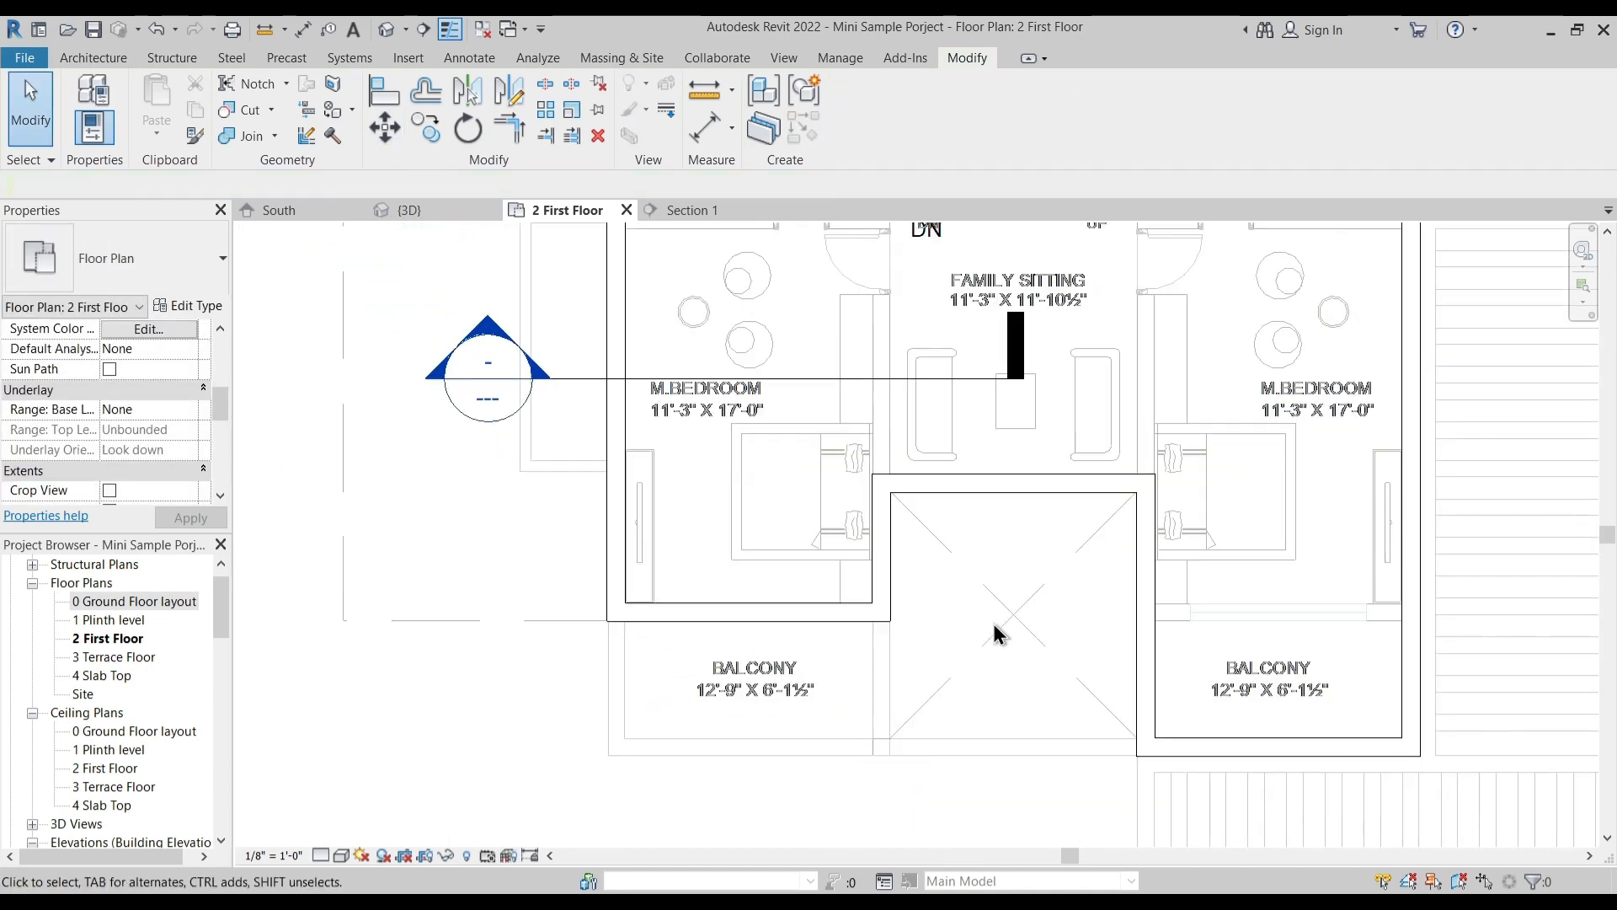
# - Move the right balcony's front wall back to the plan line between the right bedroom and balcony
pyautogui.scroll(-1, 851, 608)
pyautogui.click(968, 740)
pyautogui.scroll(2, 977, 716)
pyautogui.scroll(2, 884, 661)
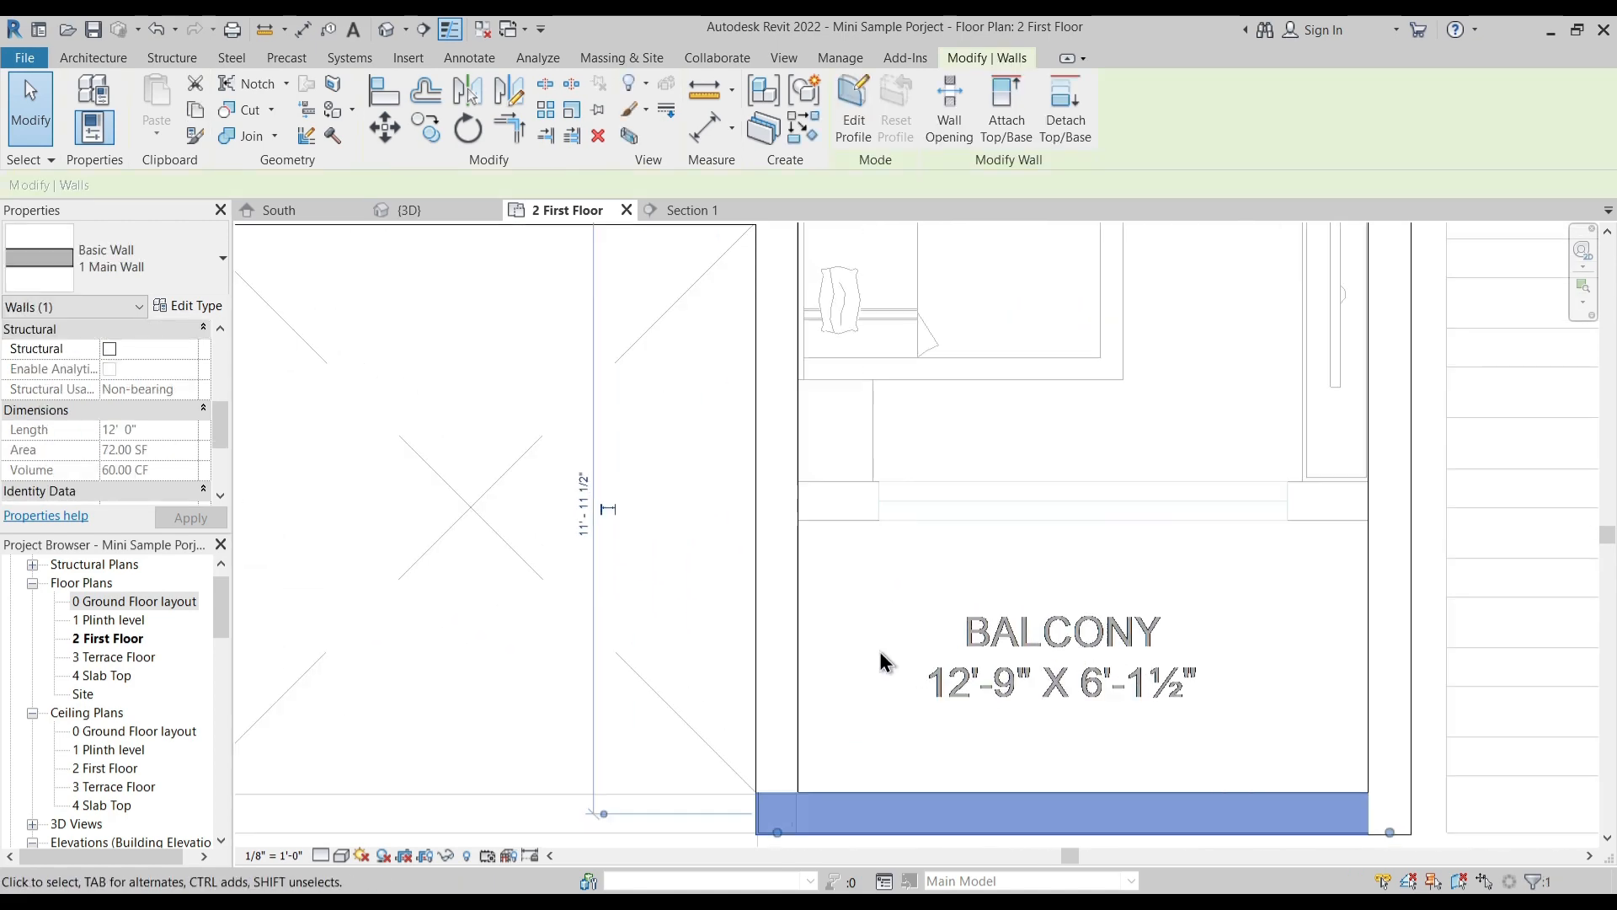
pyautogui.press('m')
pyautogui.press('v')
pyautogui.click(851, 794)
pyautogui.click(848, 486)
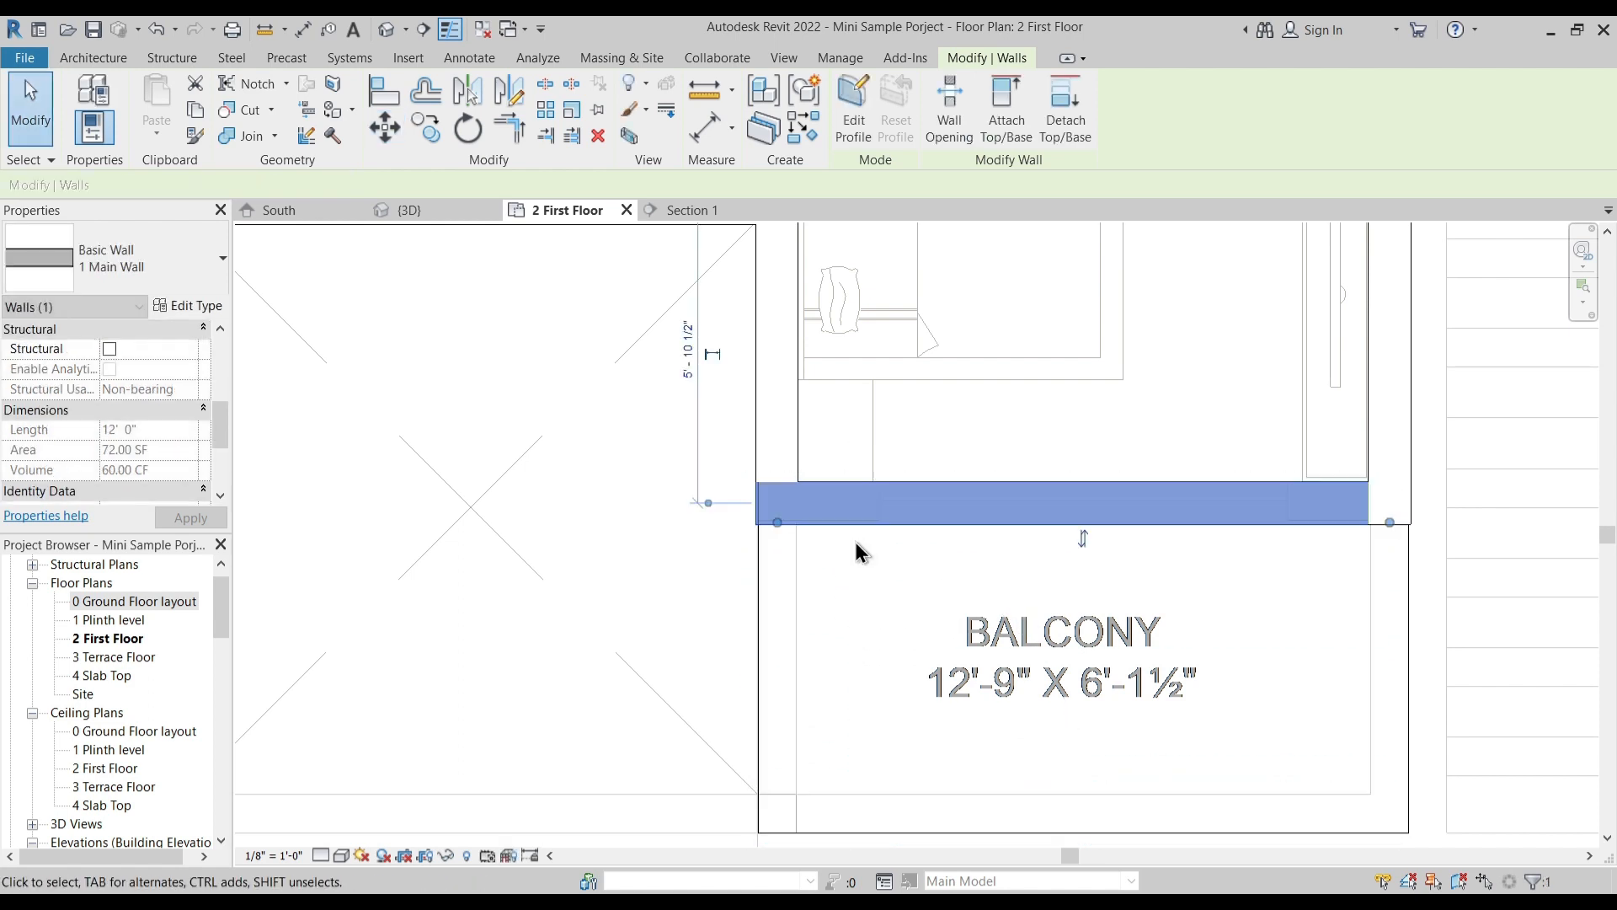
# - Move the wall between the right bedroom and balcony 0.5" toward the bedroom
pyautogui.scroll(2, 868, 586)
pyautogui.press('m')
pyautogui.press('v')
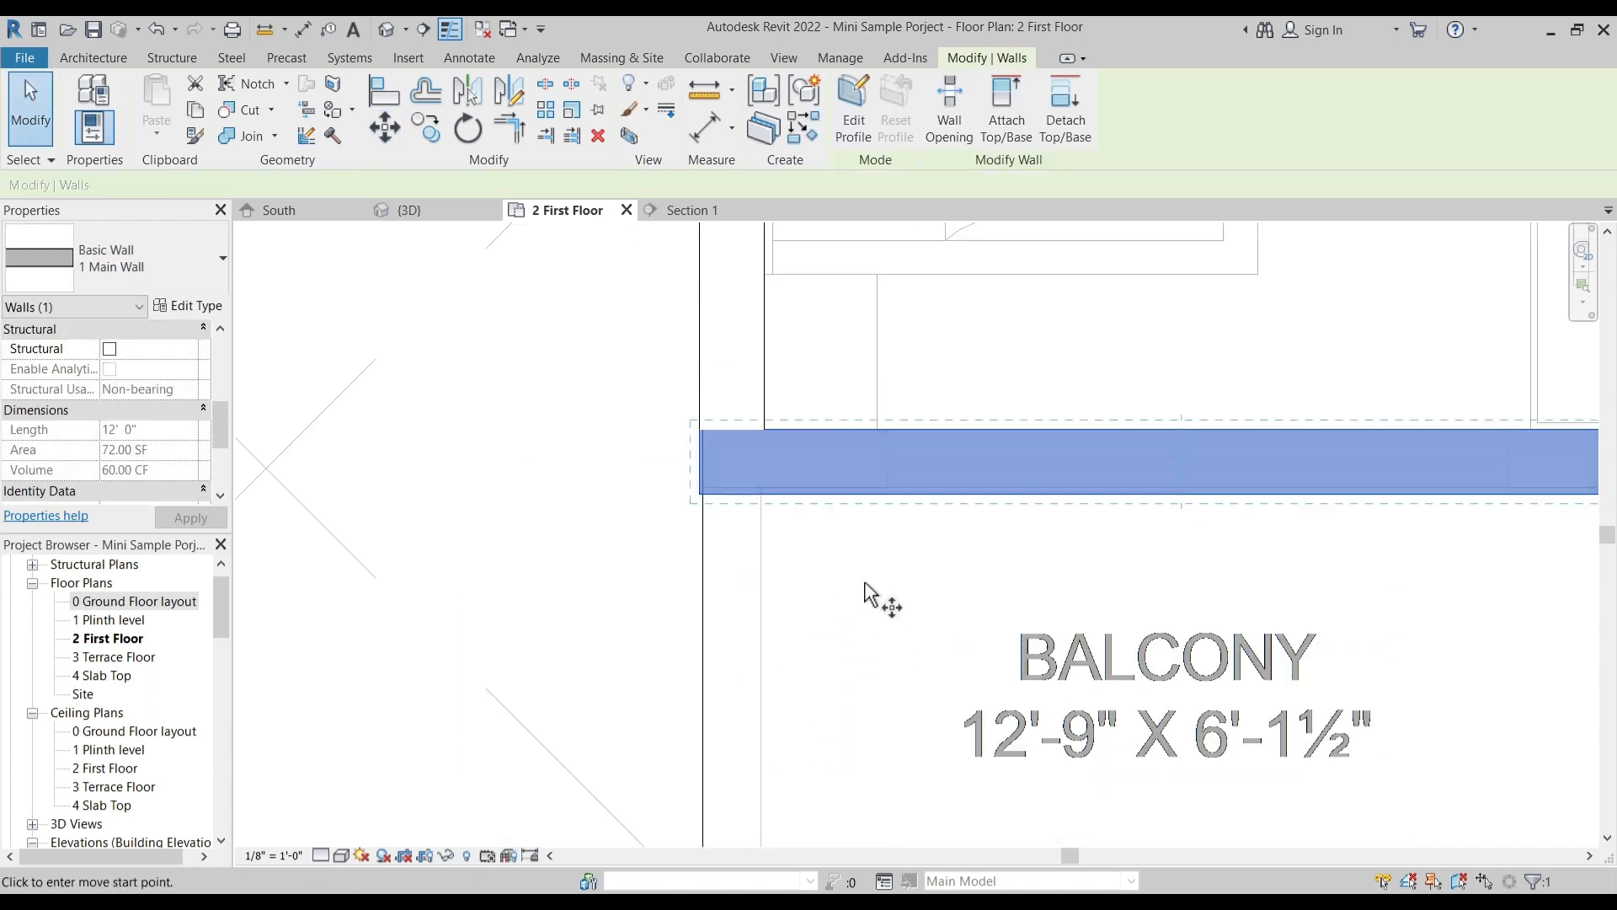
pyautogui.click(864, 585)
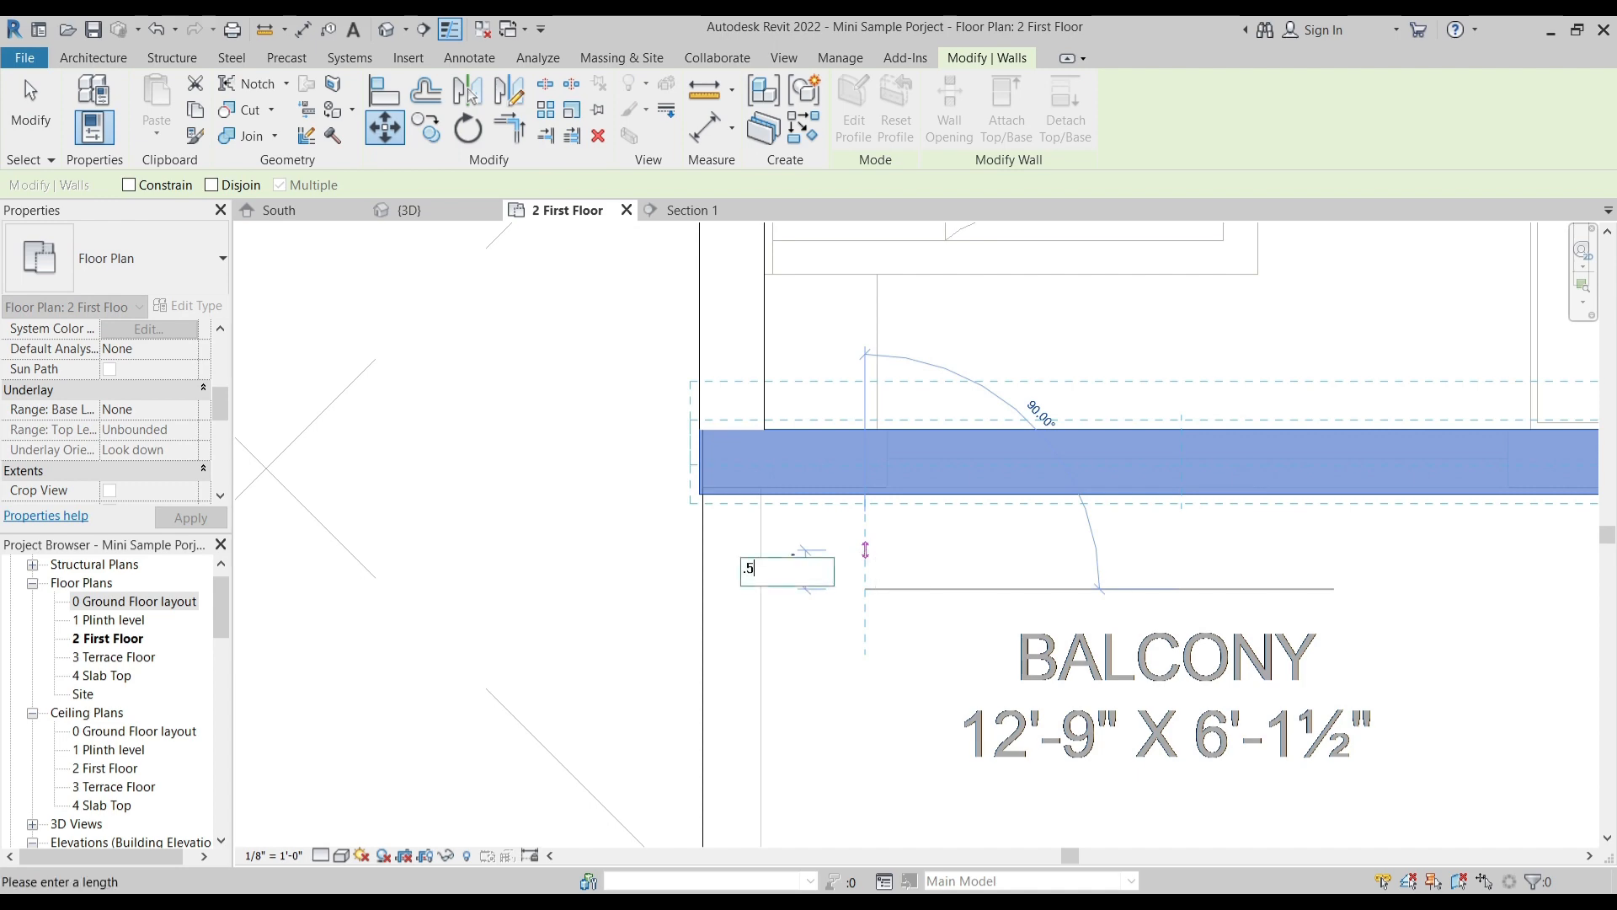
pyautogui.write('.5"')
pyautogui.press('Return')
pyautogui.scroll(-6, 884, 555)
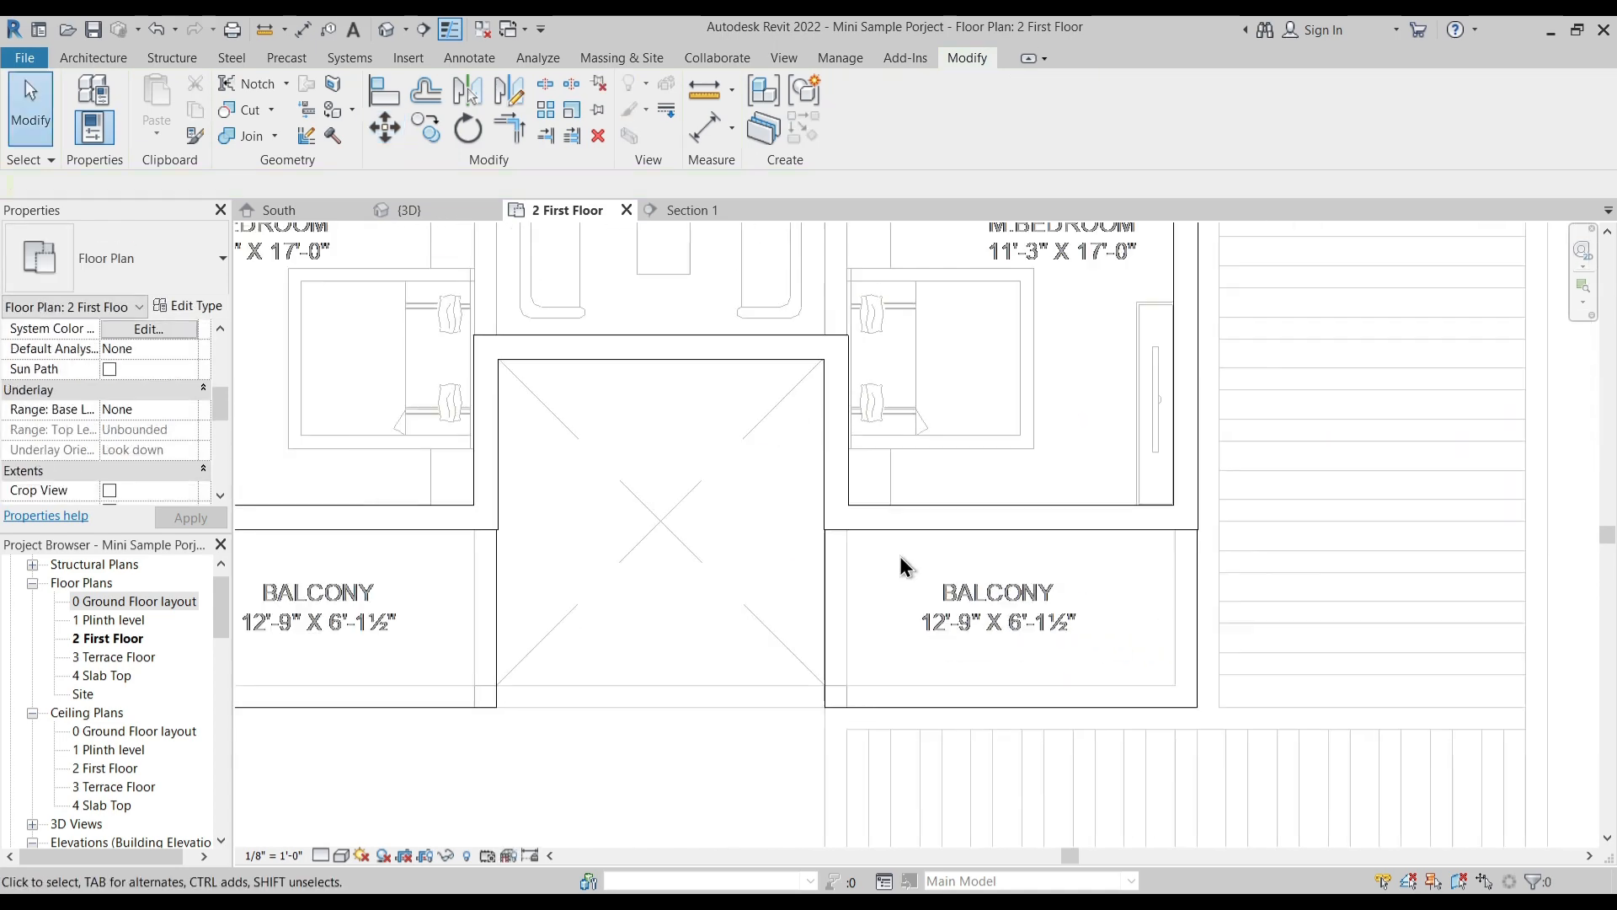
# - Extend the wall on the left side of the open court through the family sitting area up to the rear outer wall
pyautogui.scroll(3, 644, 405)
pyautogui.moveTo(854, 379); pyautogui.dragTo(856, 472, button='middle')
pyautogui.click(896, 716)
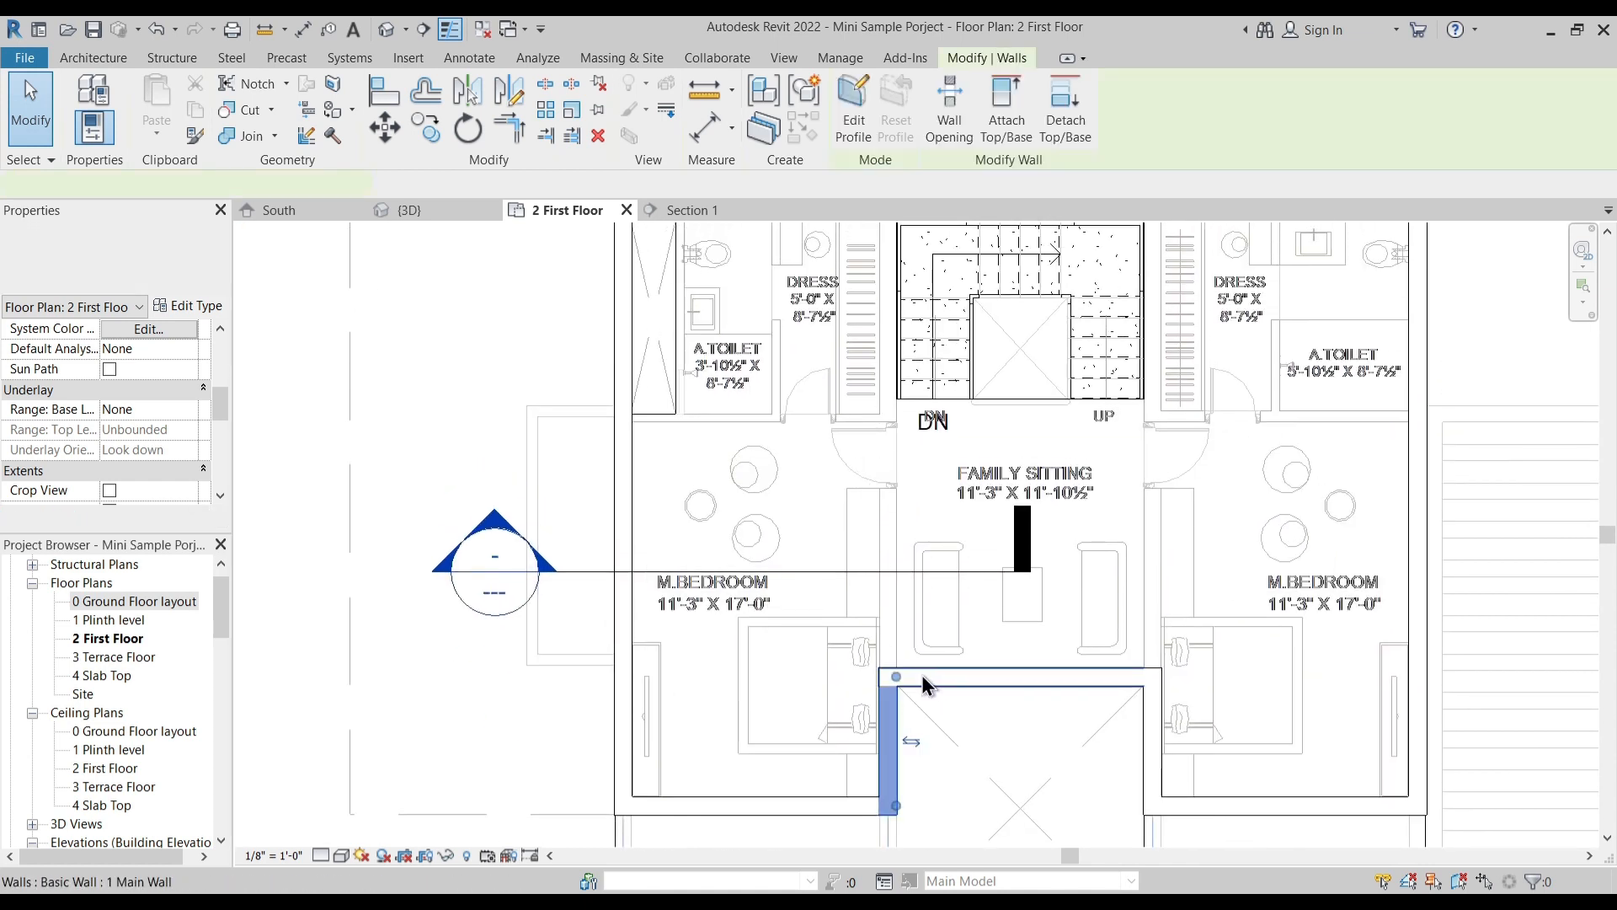
pyautogui.moveTo(895, 454); pyautogui.dragTo(896, 270)
pyautogui.moveTo(905, 311); pyautogui.dragTo(896, 447, button='middle')
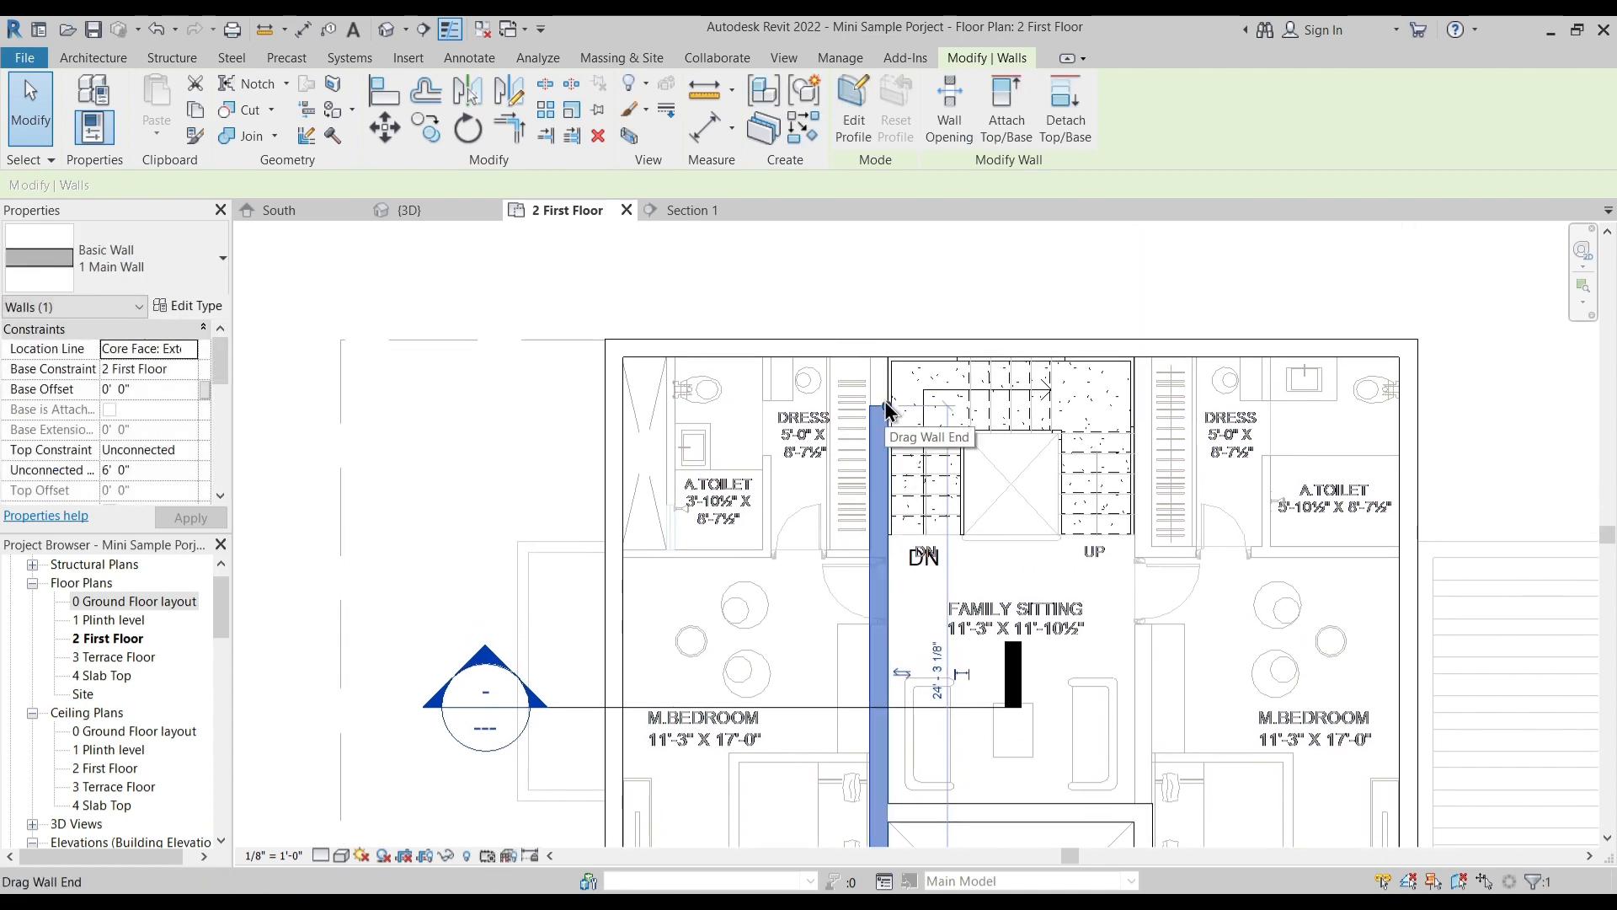
pyautogui.moveTo(887, 406); pyautogui.dragTo(887, 347)
pyautogui.click(956, 326)
# - Extend the wall on the right side of the open court past the staircase up to the rear outer wall
pyautogui.moveTo(1145, 663); pyautogui.dragTo(1067, 536, button='middle')
pyautogui.click(1065, 732)
pyautogui.moveTo(1058, 684); pyautogui.dragTo(1058, 229)
pyautogui.moveTo(1087, 448); pyautogui.dragTo(1081, 577, button='middle')
pyautogui.click(963, 571)
# - Draw a 1 Main Wall 4.5" partition about 11' 2" long between the left bedroom and its toilet and dress area
pyautogui.moveTo(898, 642); pyautogui.dragTo(888, 567, button='middle')
pyautogui.moveTo(668, 577); pyautogui.dragTo(810, 600, button='middle')
pyautogui.scroll(3, 664, 491)
pyautogui.moveTo(752, 430); pyautogui.dragTo(756, 507, button='middle')
pyautogui.click(116, 58)
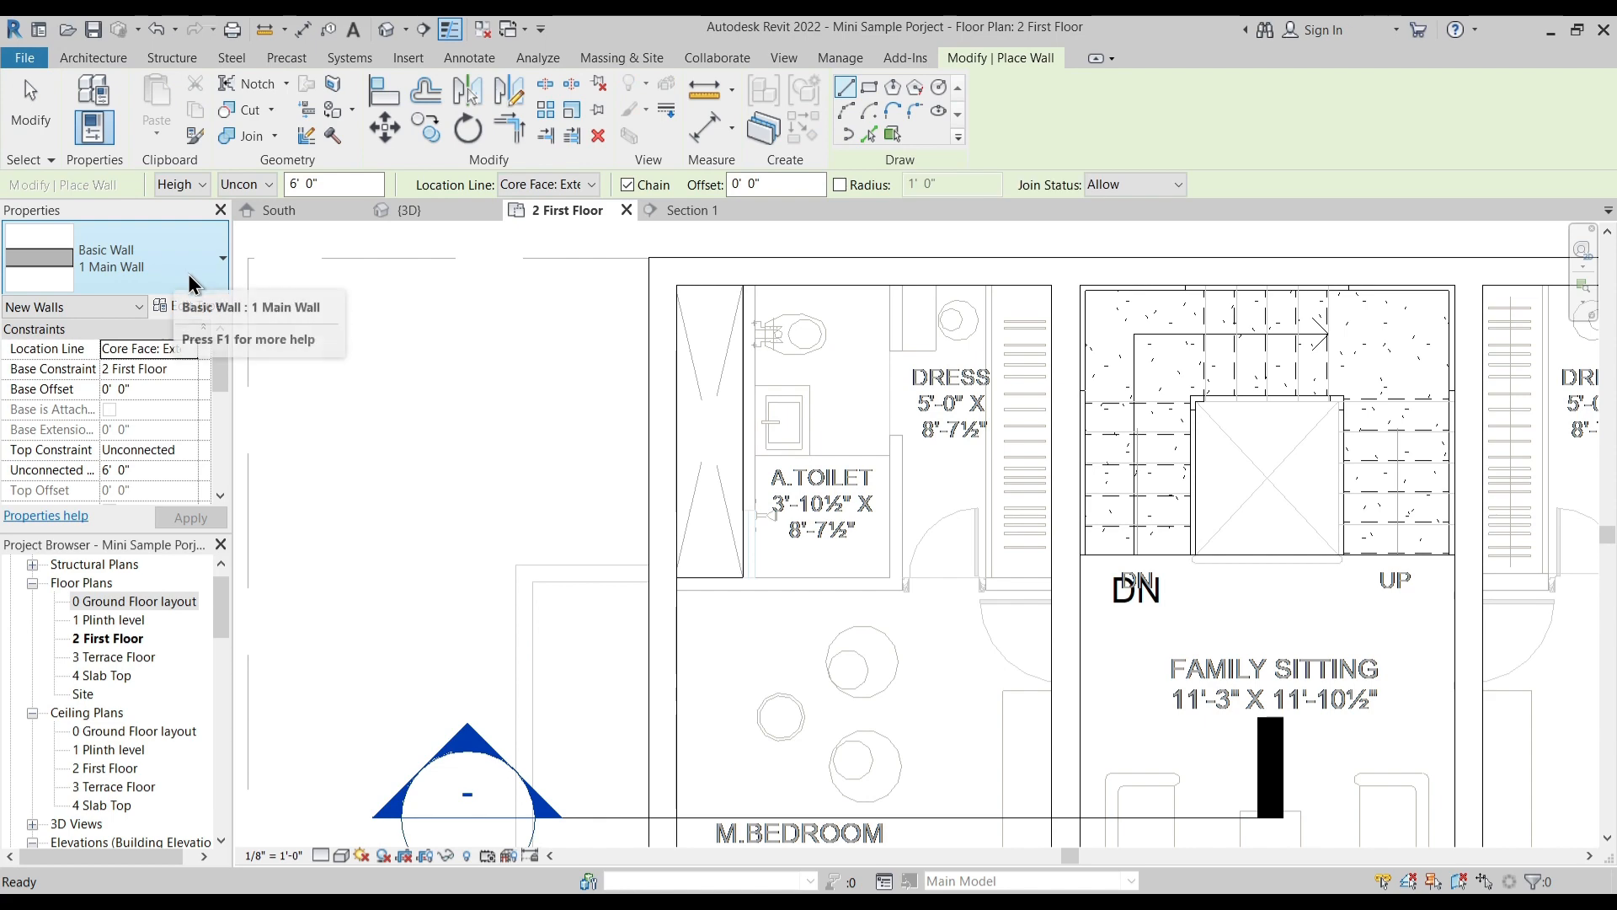
pyautogui.click(169, 269)
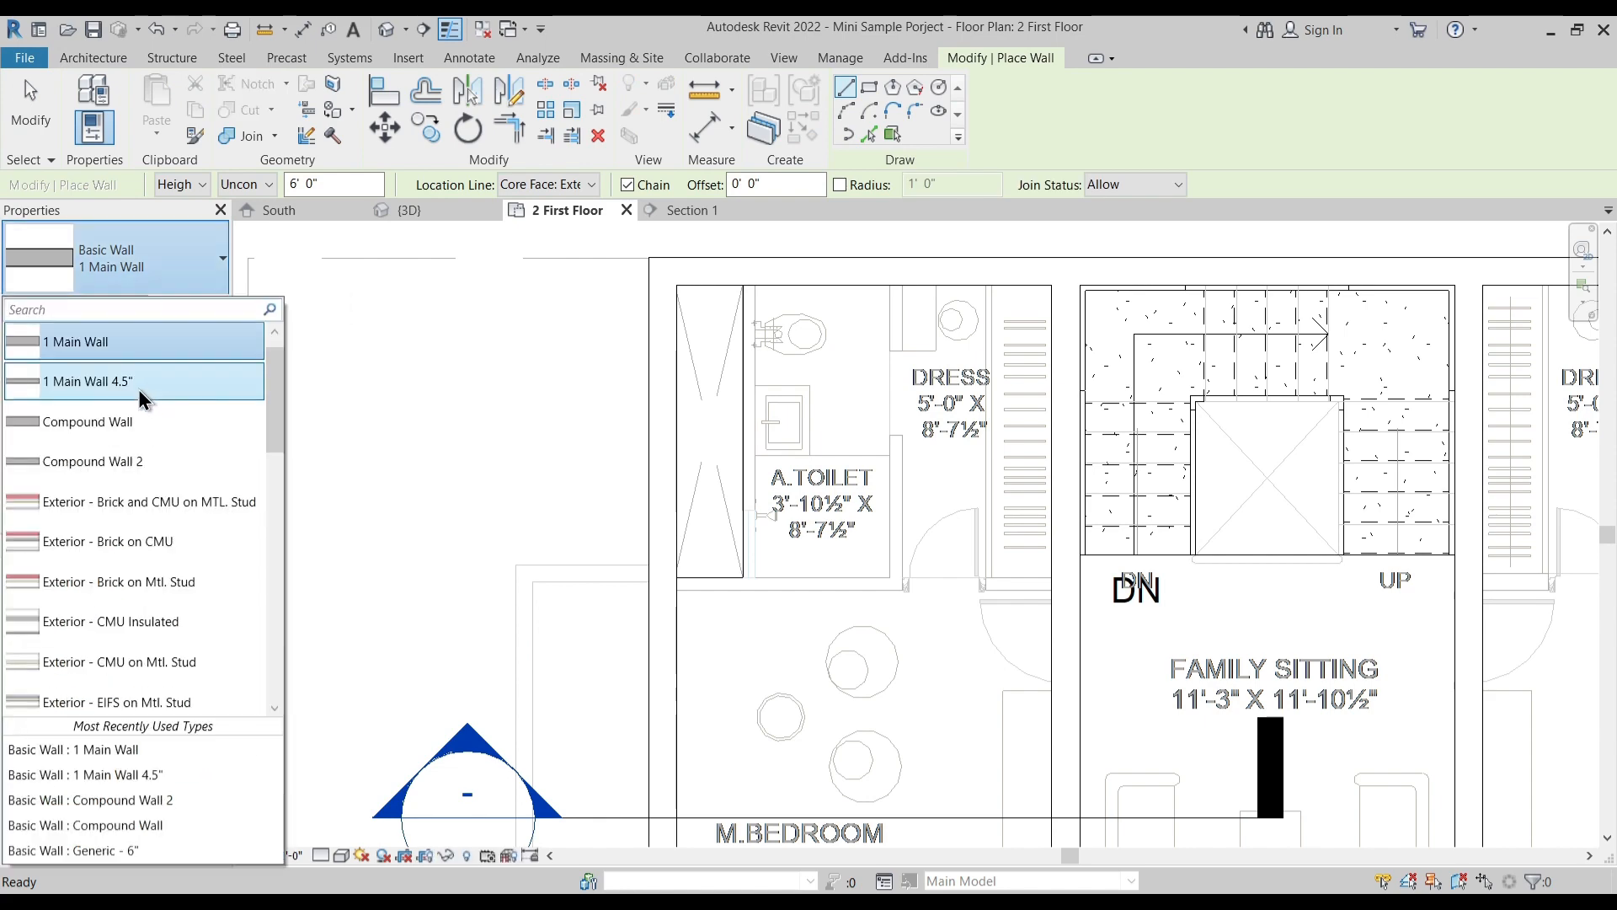
pyautogui.click(140, 391)
pyautogui.scroll(2, 703, 620)
pyautogui.click(654, 572)
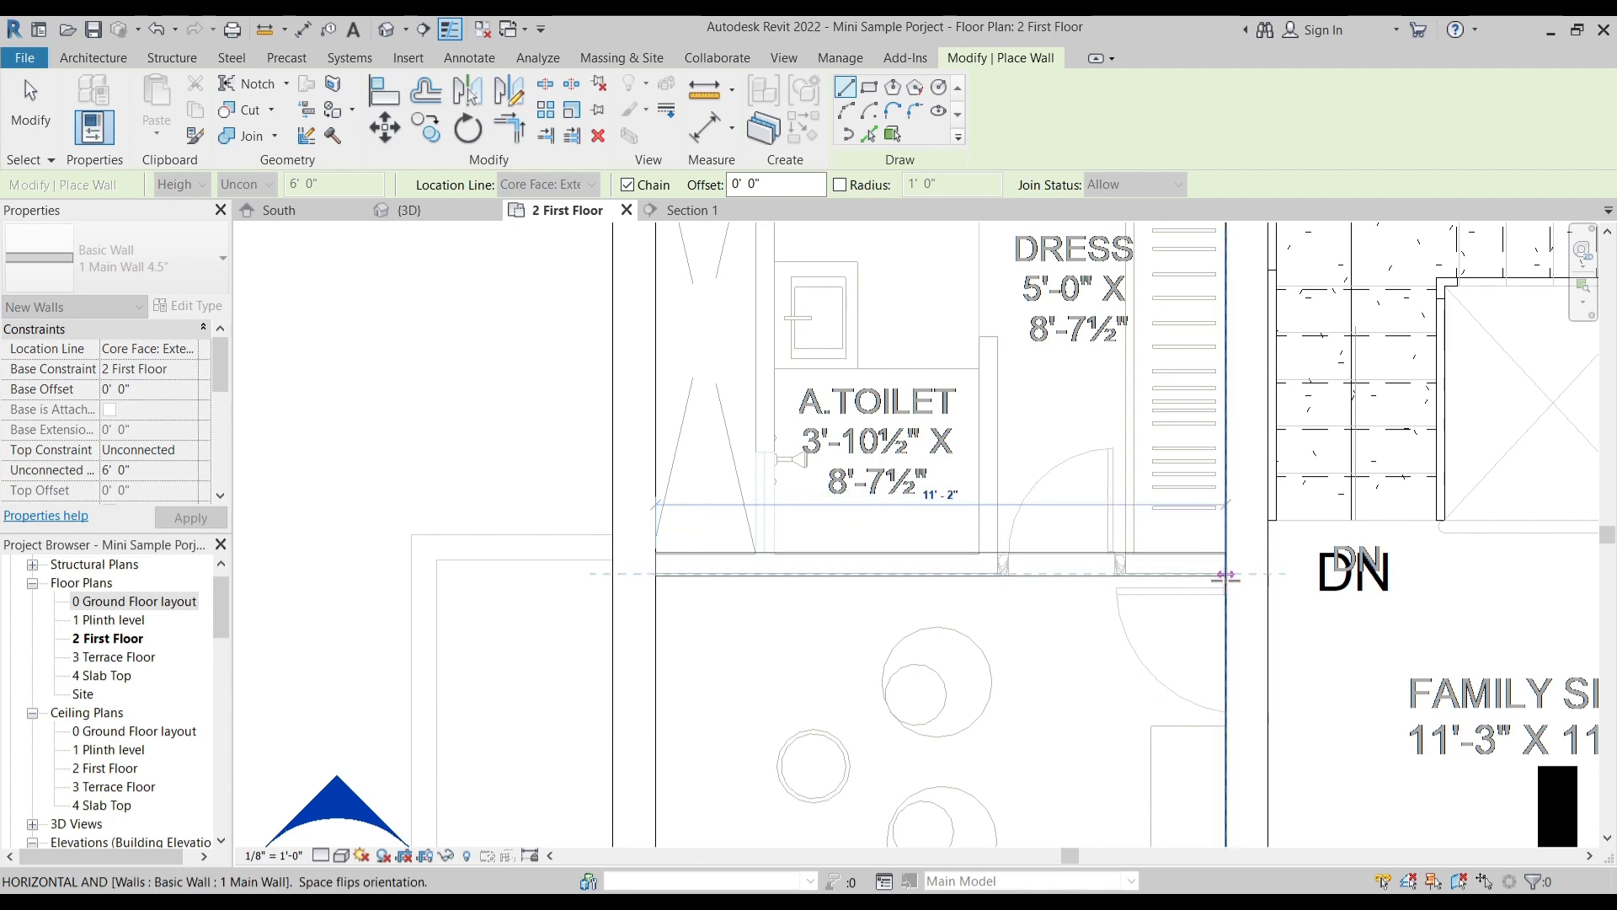
pyautogui.click(1228, 576)
pyautogui.press('Escape')
pyautogui.press('Escape')
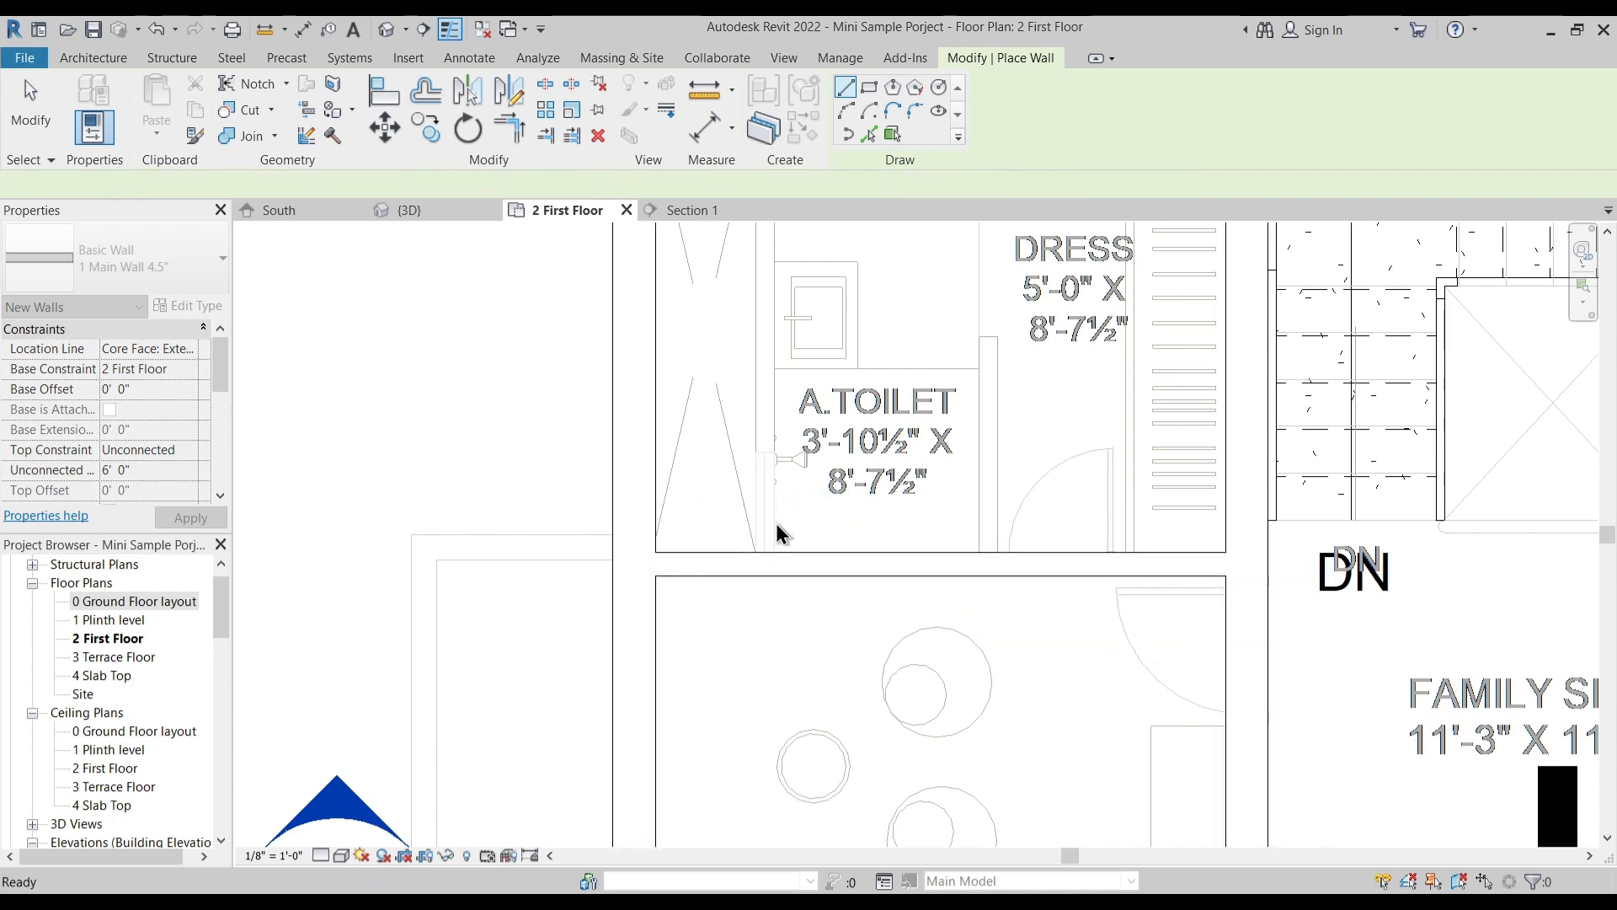
# - Draw a 4.5" wall about 9' 8" long between the shaft and the left toilet, from the rear wall past the bedroom partition
pyautogui.moveTo(775, 544); pyautogui.dragTo(775, 640, button='middle')
pyautogui.moveTo(787, 361); pyautogui.dragTo(786, 415, button='middle')
pyautogui.click(755, 260)
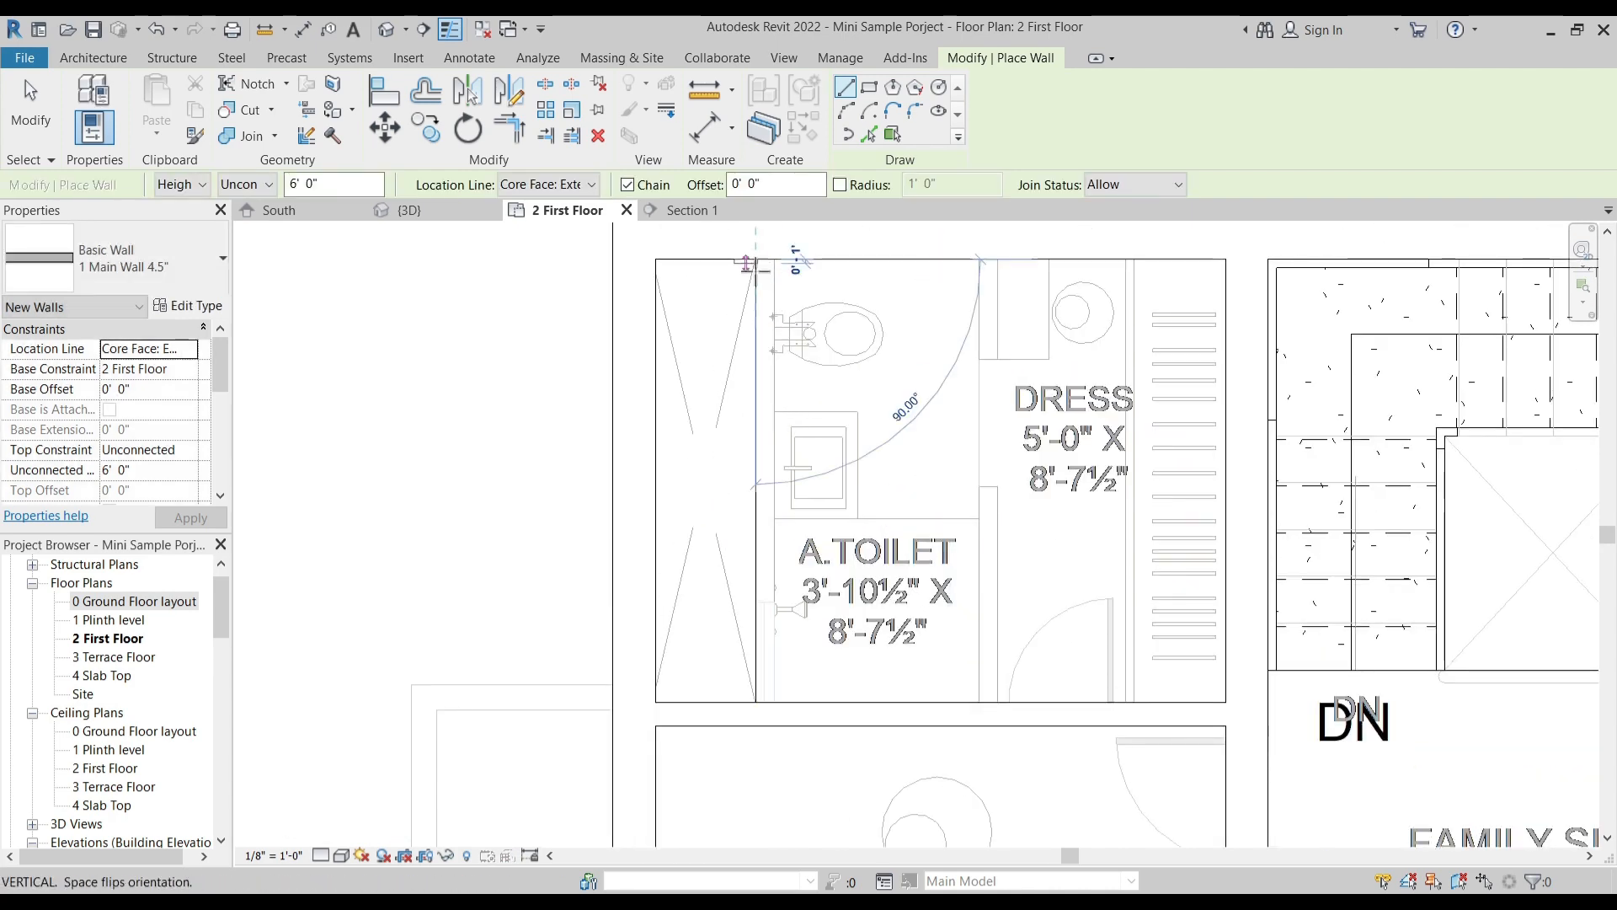
pyautogui.click(763, 752)
pyautogui.press('Escape')
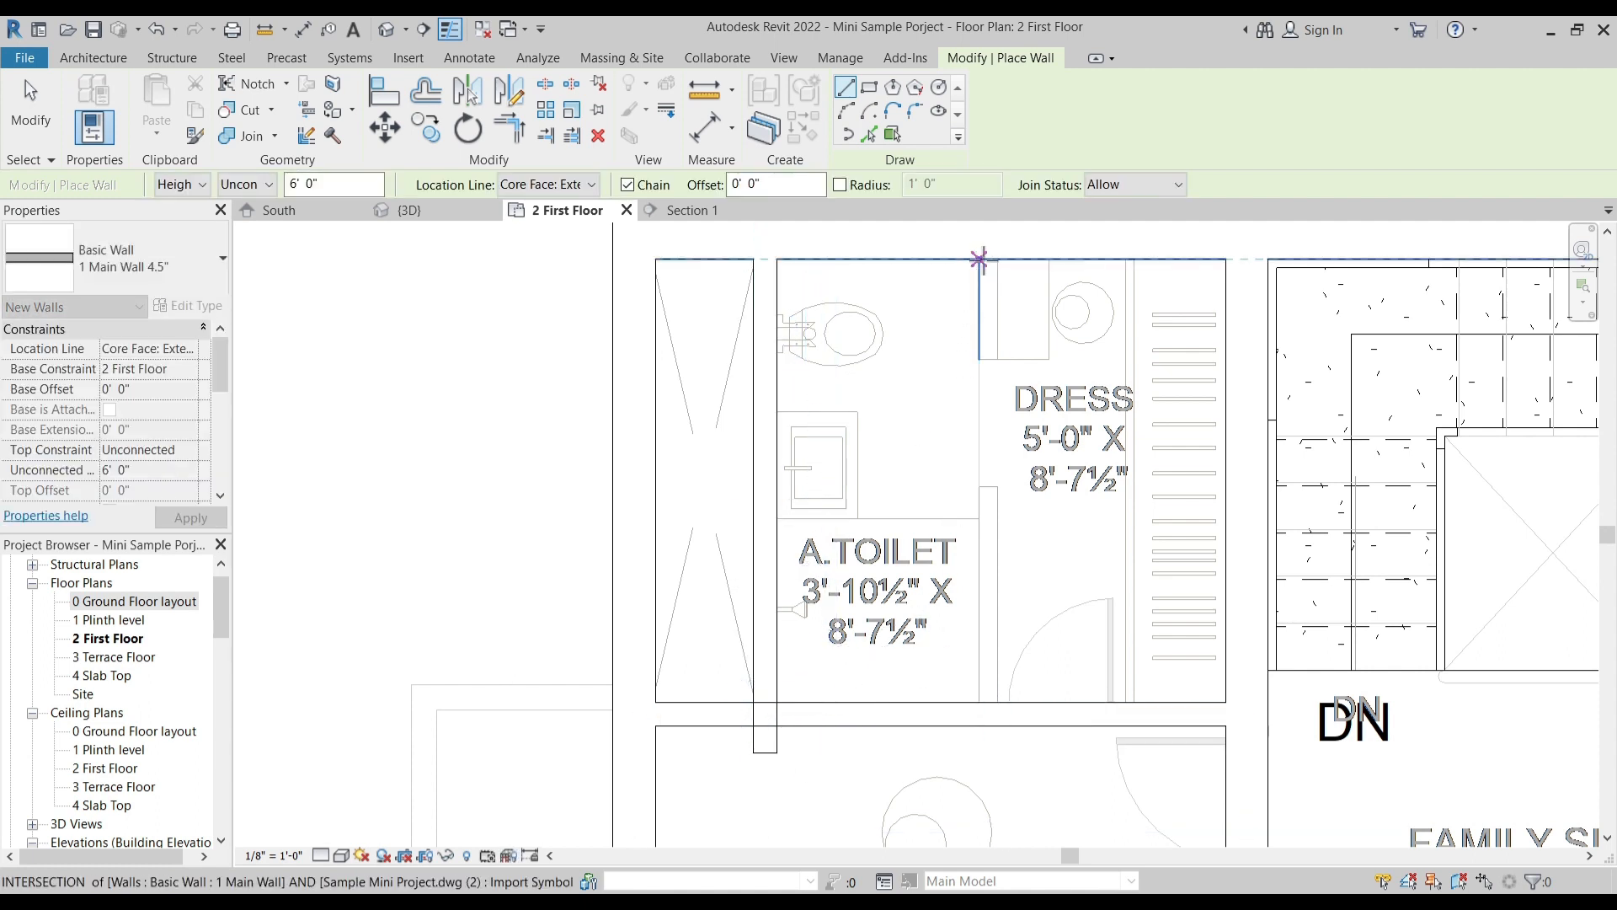
# - Draw a 4.5" wall about 10' long between the left toilet and dress area, from the rear wall past the bedroom partition
pyautogui.click(979, 260)
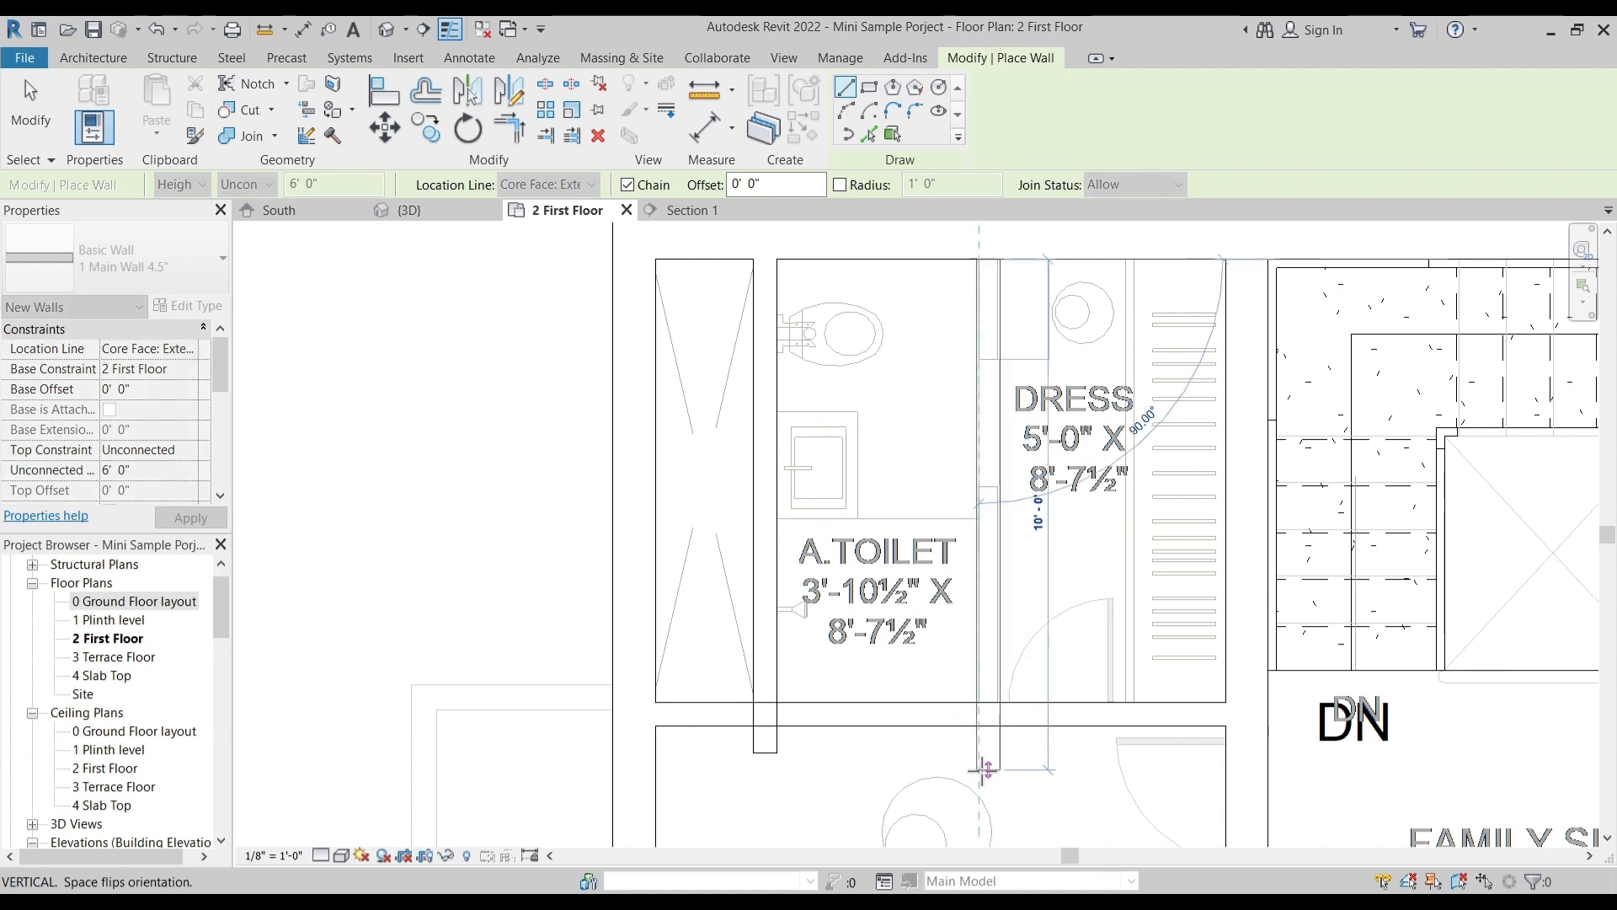
pyautogui.click(985, 777)
pyautogui.press('Escape')
pyautogui.press('Escape')
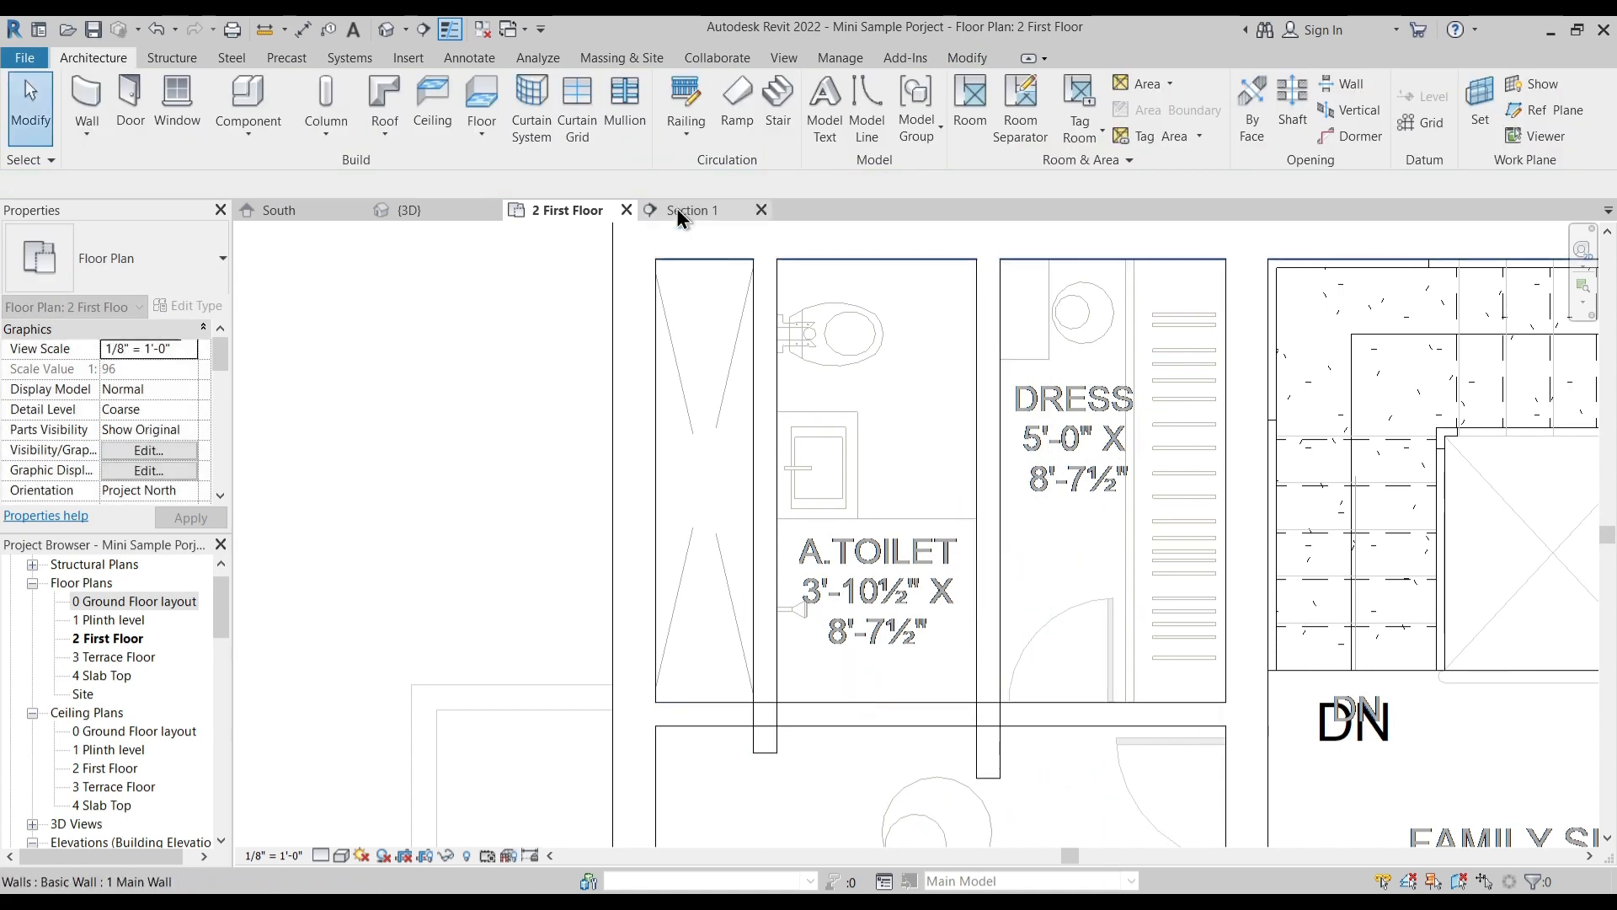
# - Shorten the overhanging ends of both left toilet walls back to the bedroom partition
pyautogui.click(774, 745)
pyautogui.moveTo(757, 754); pyautogui.dragTo(755, 700)
pyautogui.press('Escape')
pyautogui.click(989, 762)
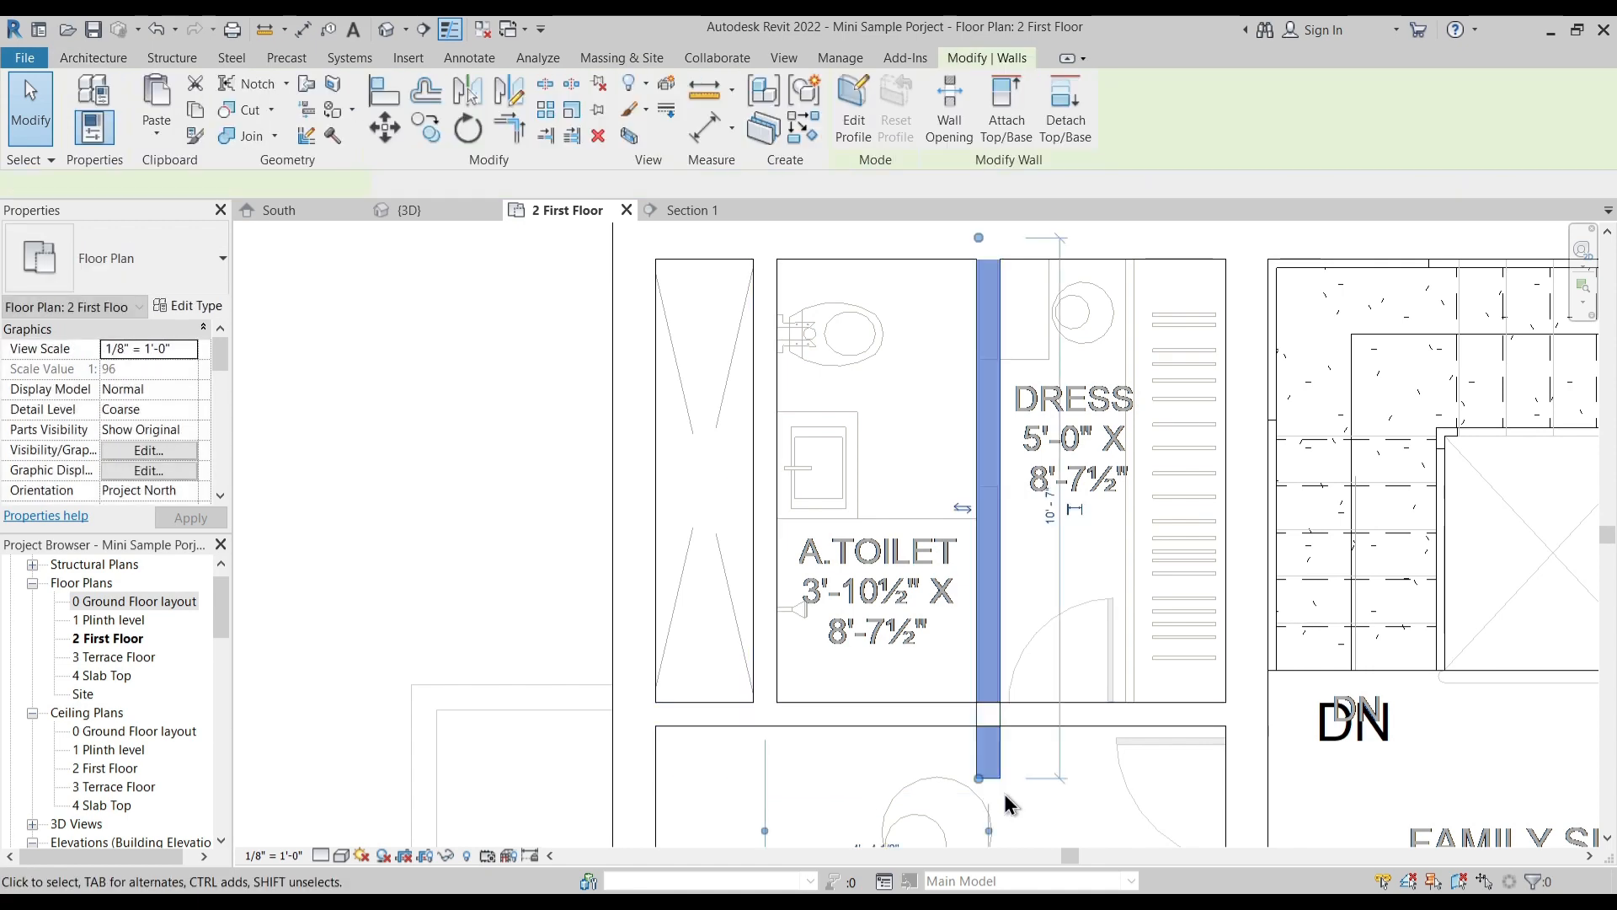
pyautogui.moveTo(978, 781); pyautogui.dragTo(993, 698)
pyautogui.press('Escape')
# - Draw a 4.5" partition about 11' 2" long between the right bedroom and its toilet and dress area
pyautogui.scroll(-2, 1002, 545)
pyautogui.moveTo(1010, 542); pyautogui.dragTo(435, 495, button='middle')
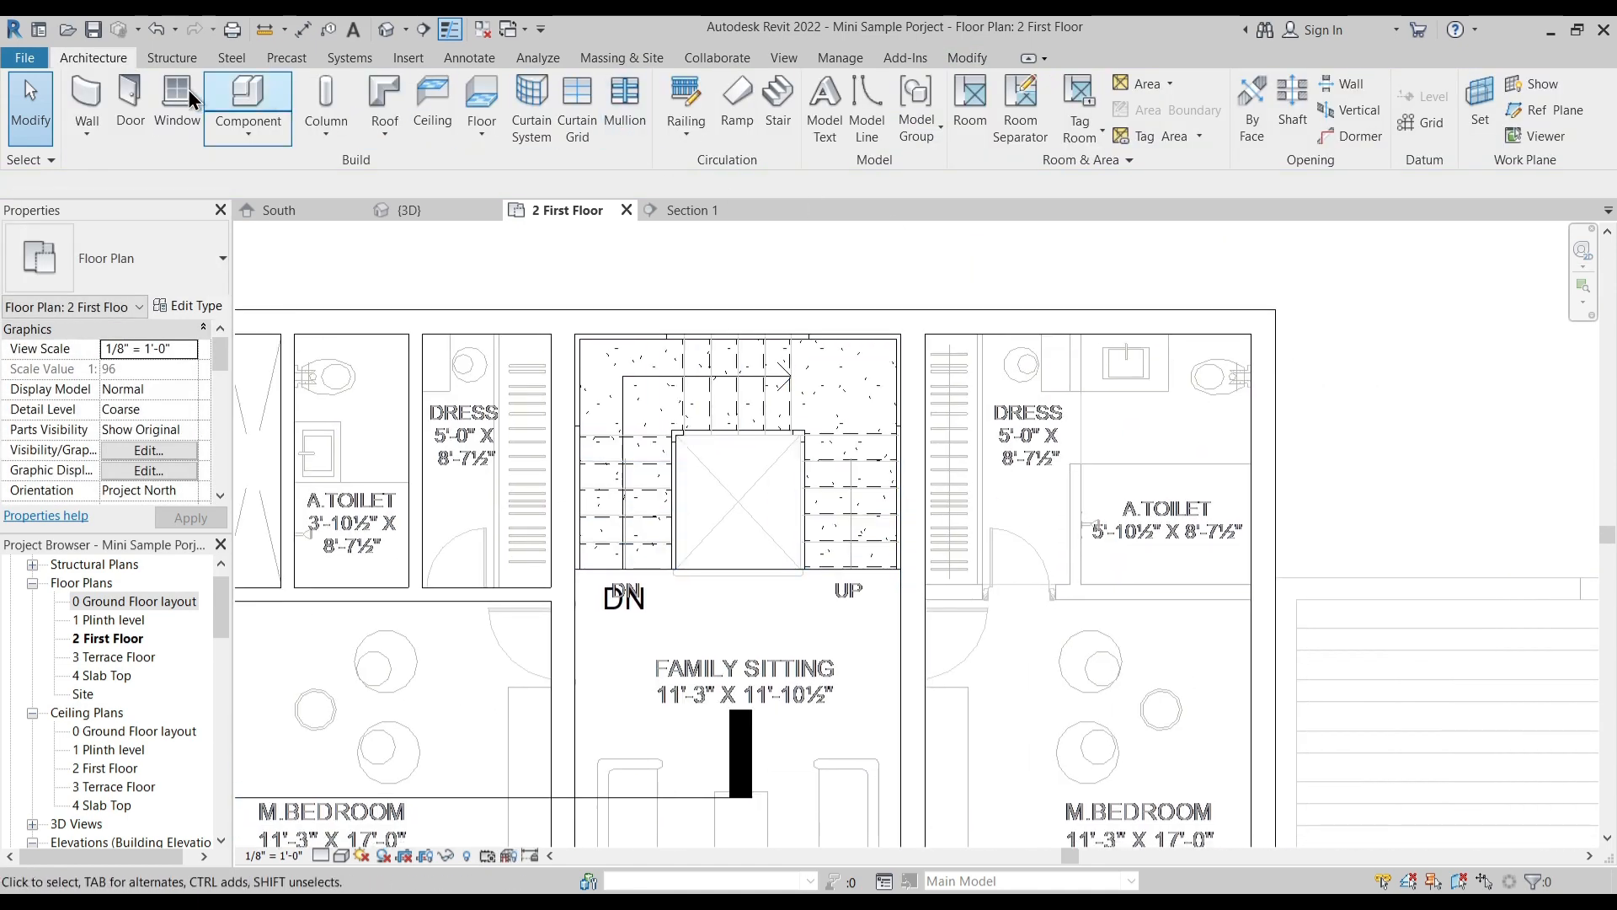
pyautogui.press('w')
pyautogui.press('a')
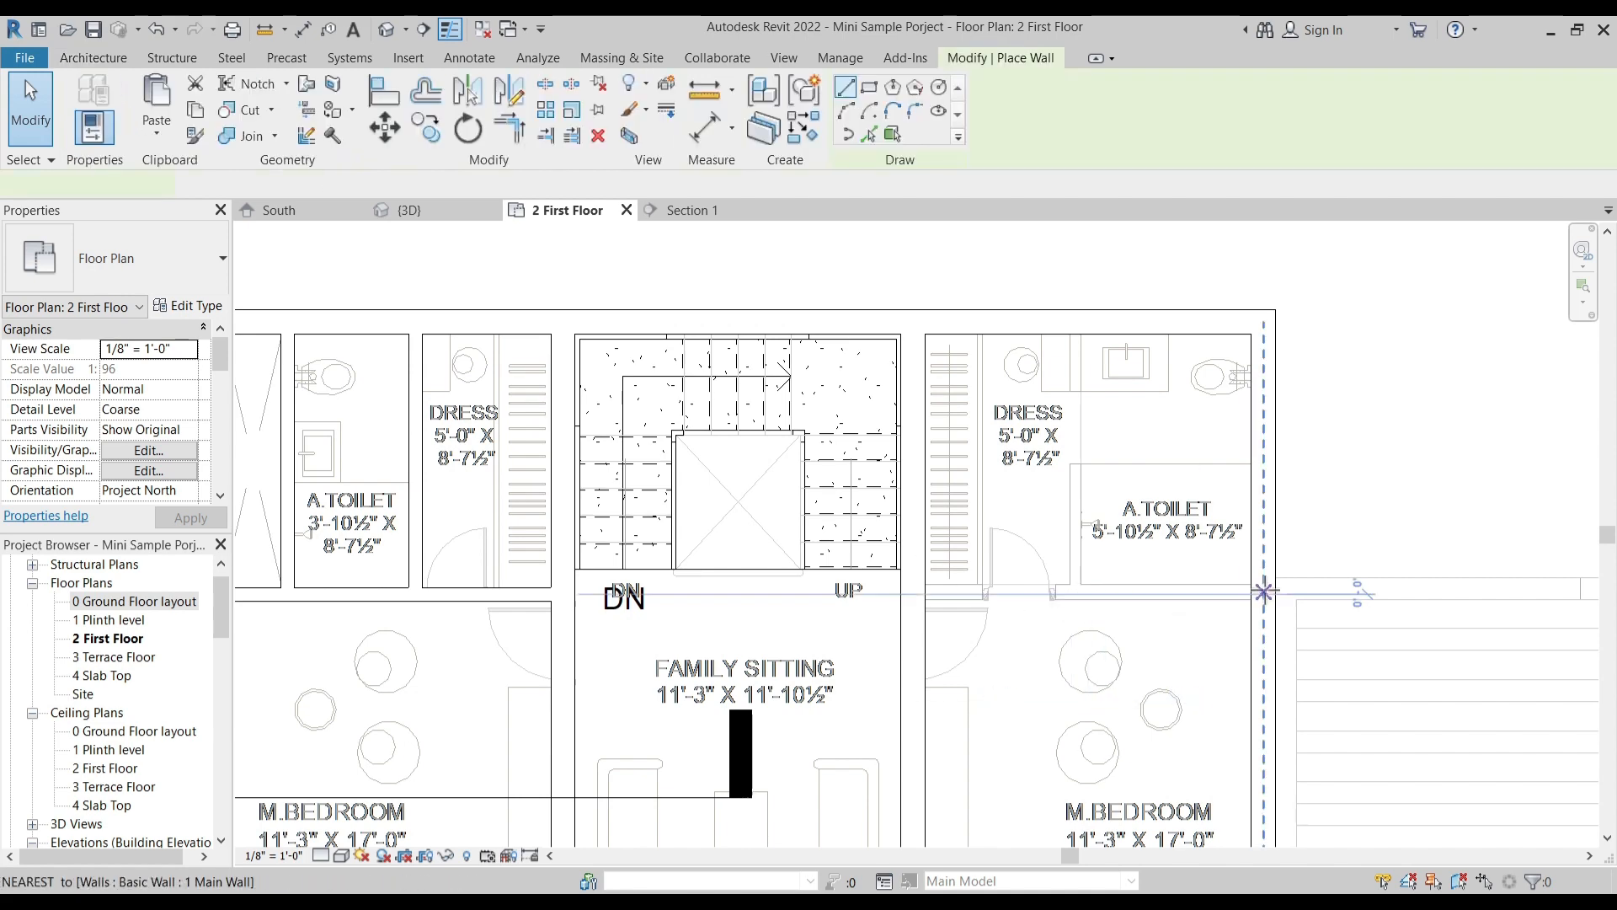
pyautogui.click(1252, 590)
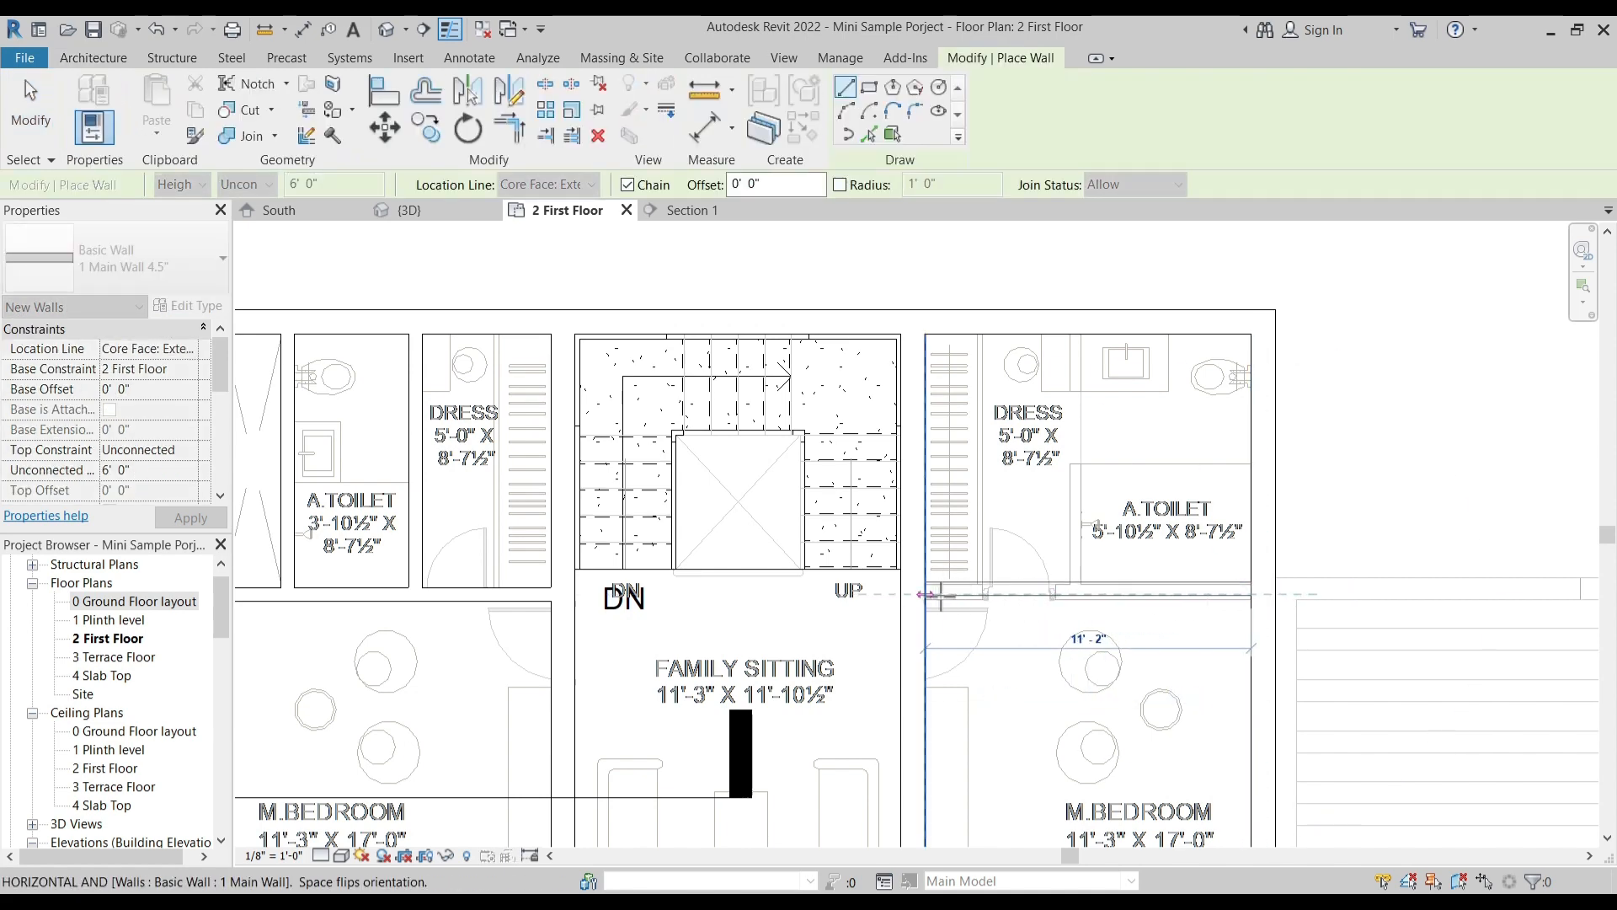
pyautogui.scroll(3, 923, 592)
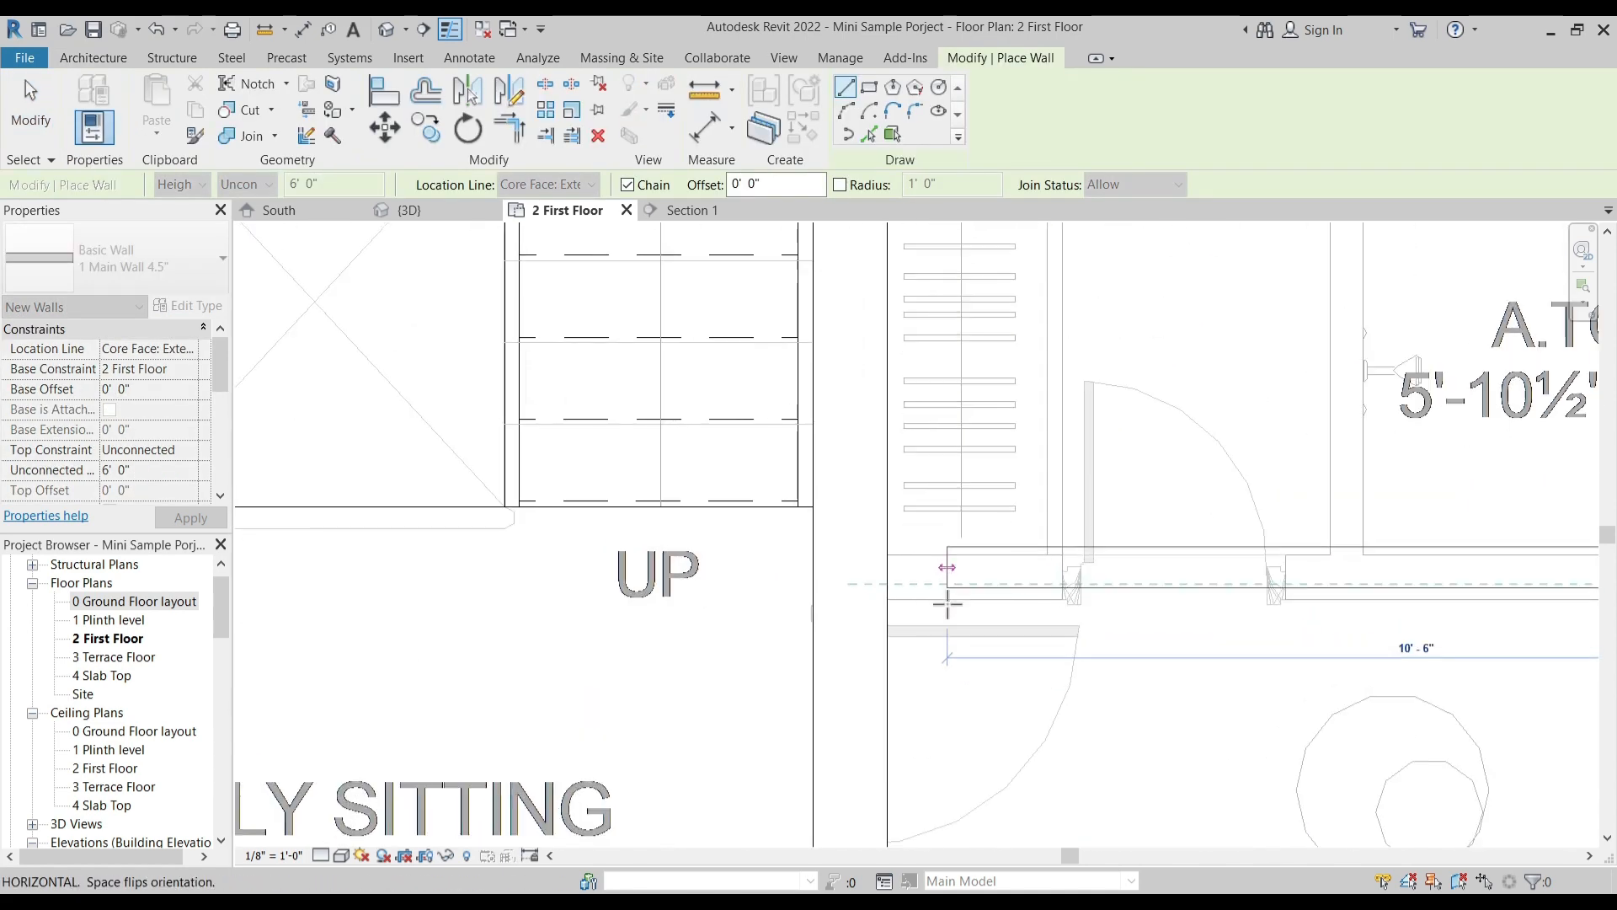
pyautogui.click(889, 583)
pyautogui.press('Escape')
# - Draw a 4.5" wall between the right dress area and toilet up to the rear wall, flipped toward the dress side
pyautogui.scroll(-1, 956, 614)
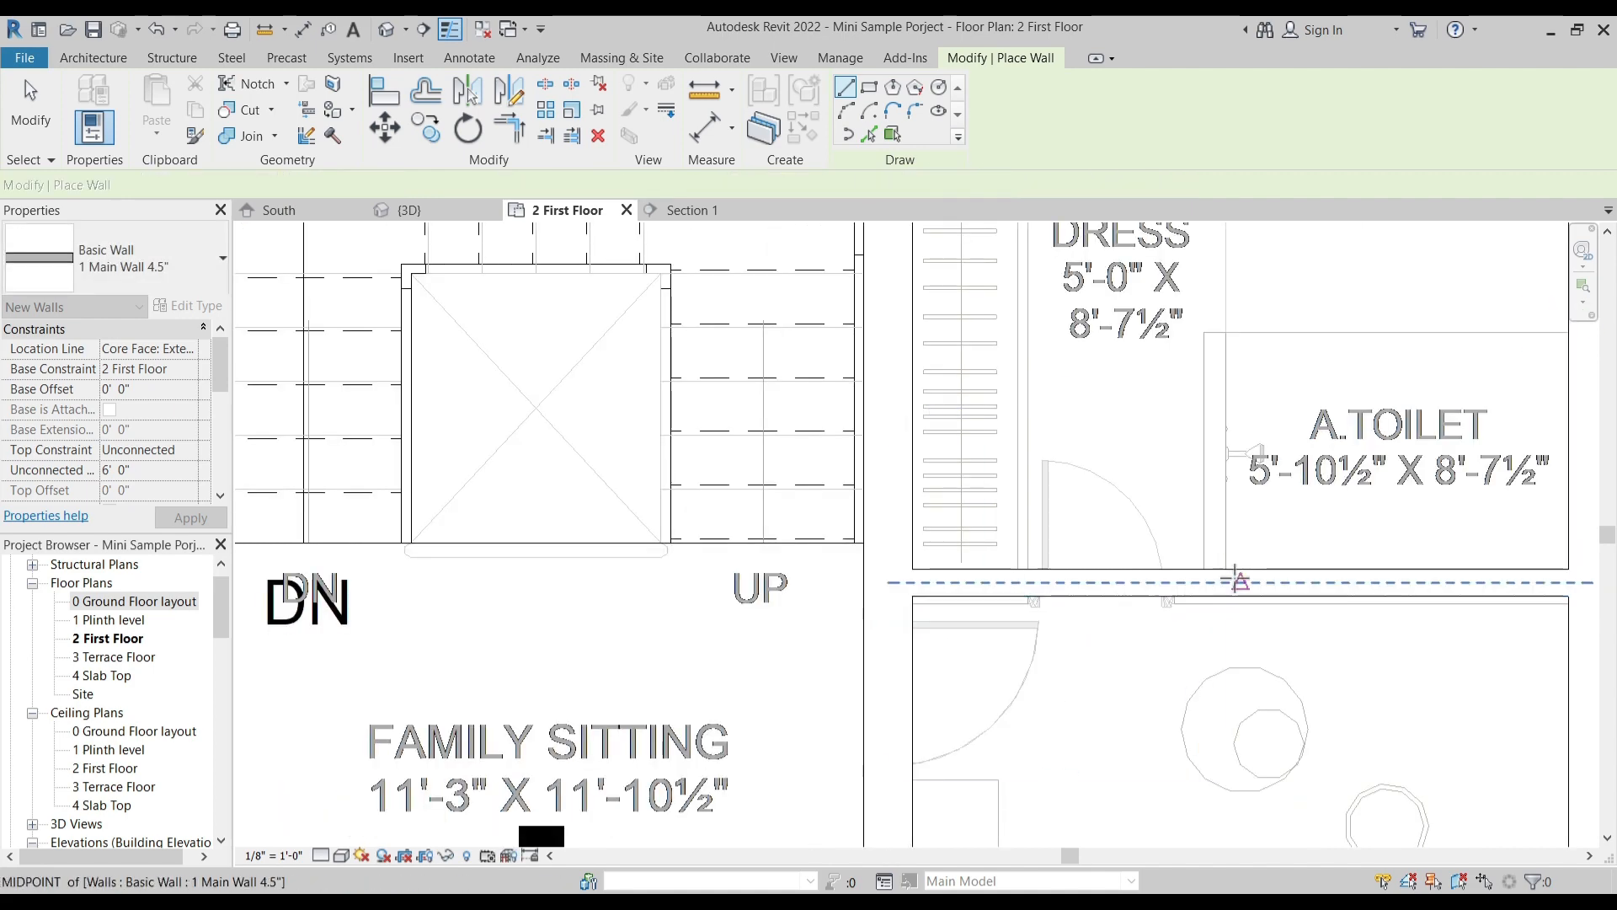
pyautogui.moveTo(1226, 570); pyautogui.dragTo(1103, 616, button='middle')
pyautogui.click(1104, 617)
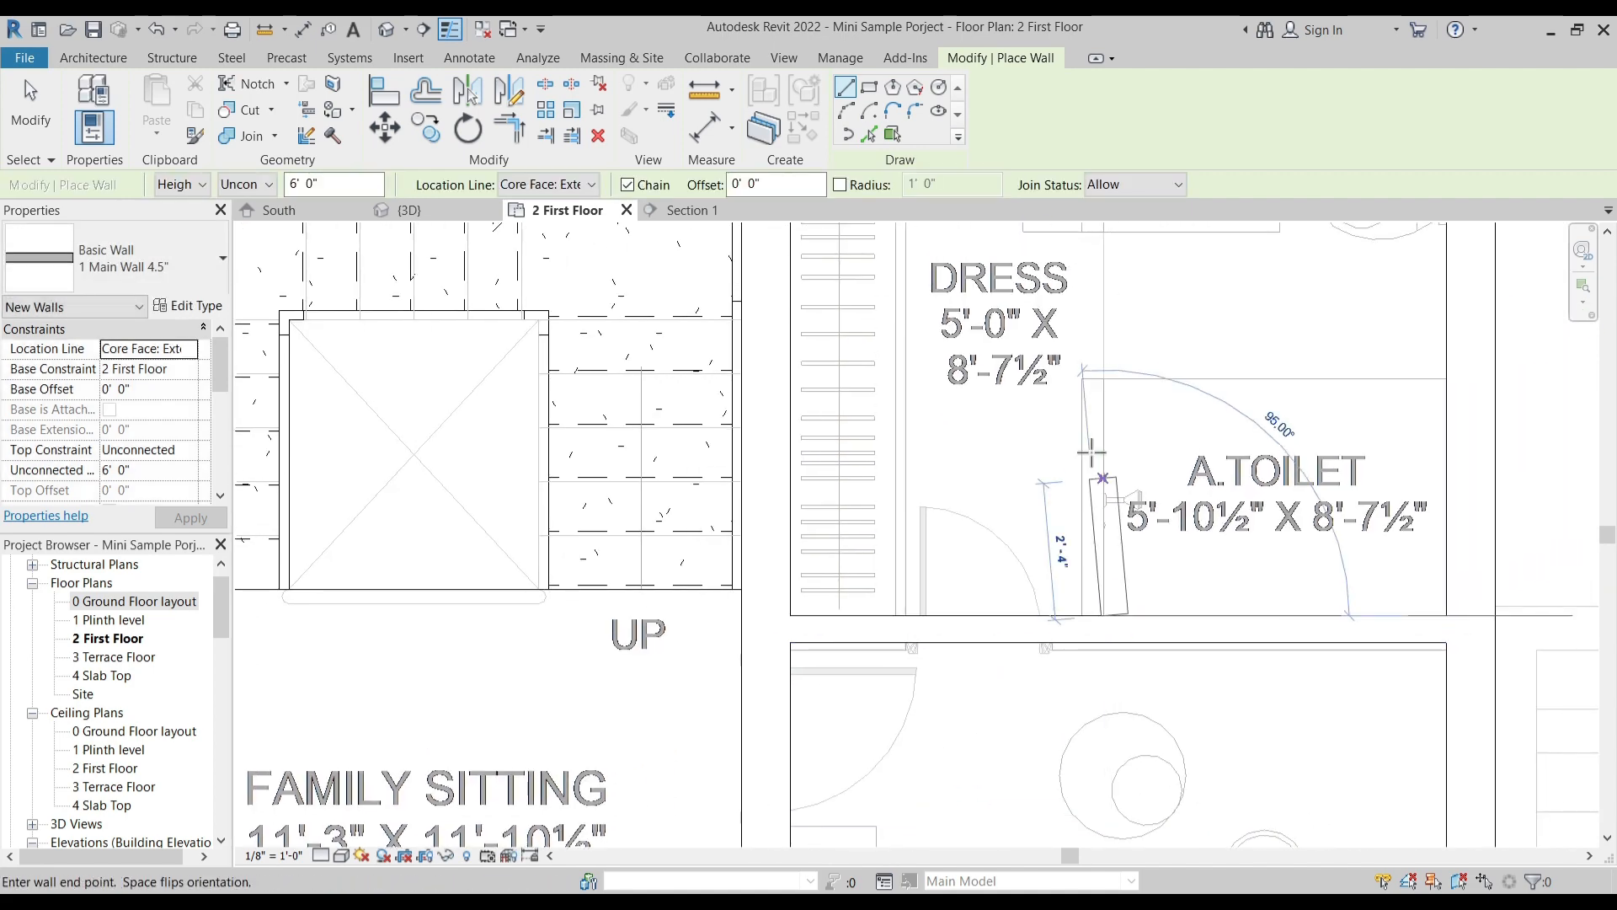
pyautogui.moveTo(1103, 401); pyautogui.dragTo(1094, 618, button='middle')
pyautogui.press('space')
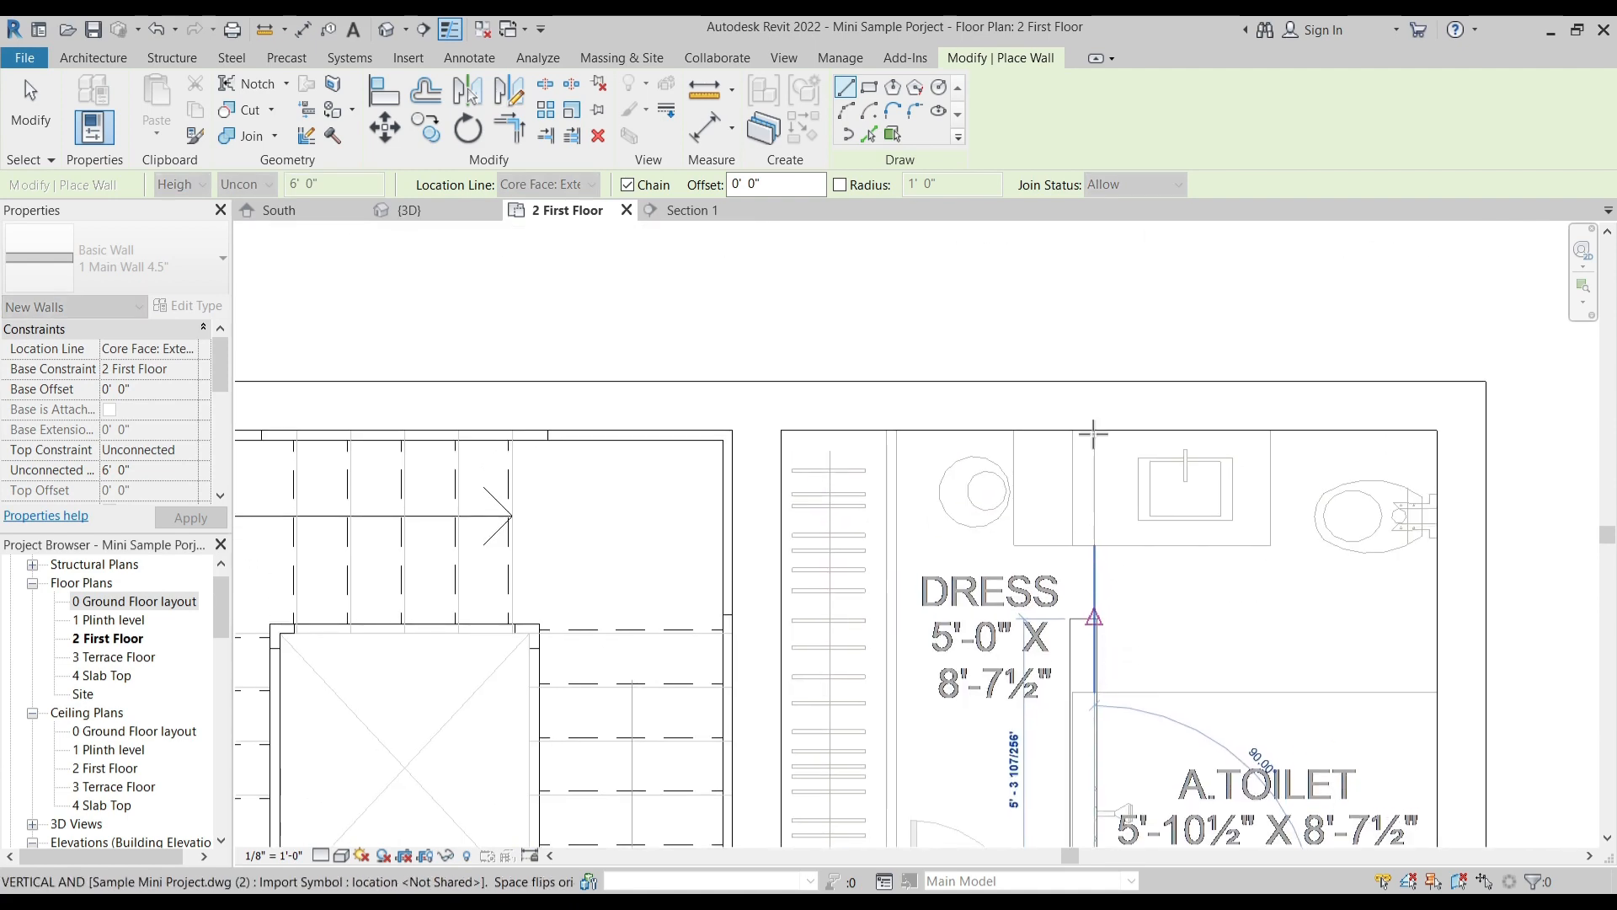
pyautogui.click(1097, 429)
pyautogui.press('Escape')
pyautogui.press('Escape')
# - Review the walls across the first floor plan and the balcony outlines at the front of both bedrooms
pyautogui.scroll(-4, 1134, 422)
pyautogui.moveTo(990, 674); pyautogui.dragTo(1014, 471, button='middle')
pyautogui.moveTo(939, 728); pyautogui.dragTo(918, 540, button='middle')
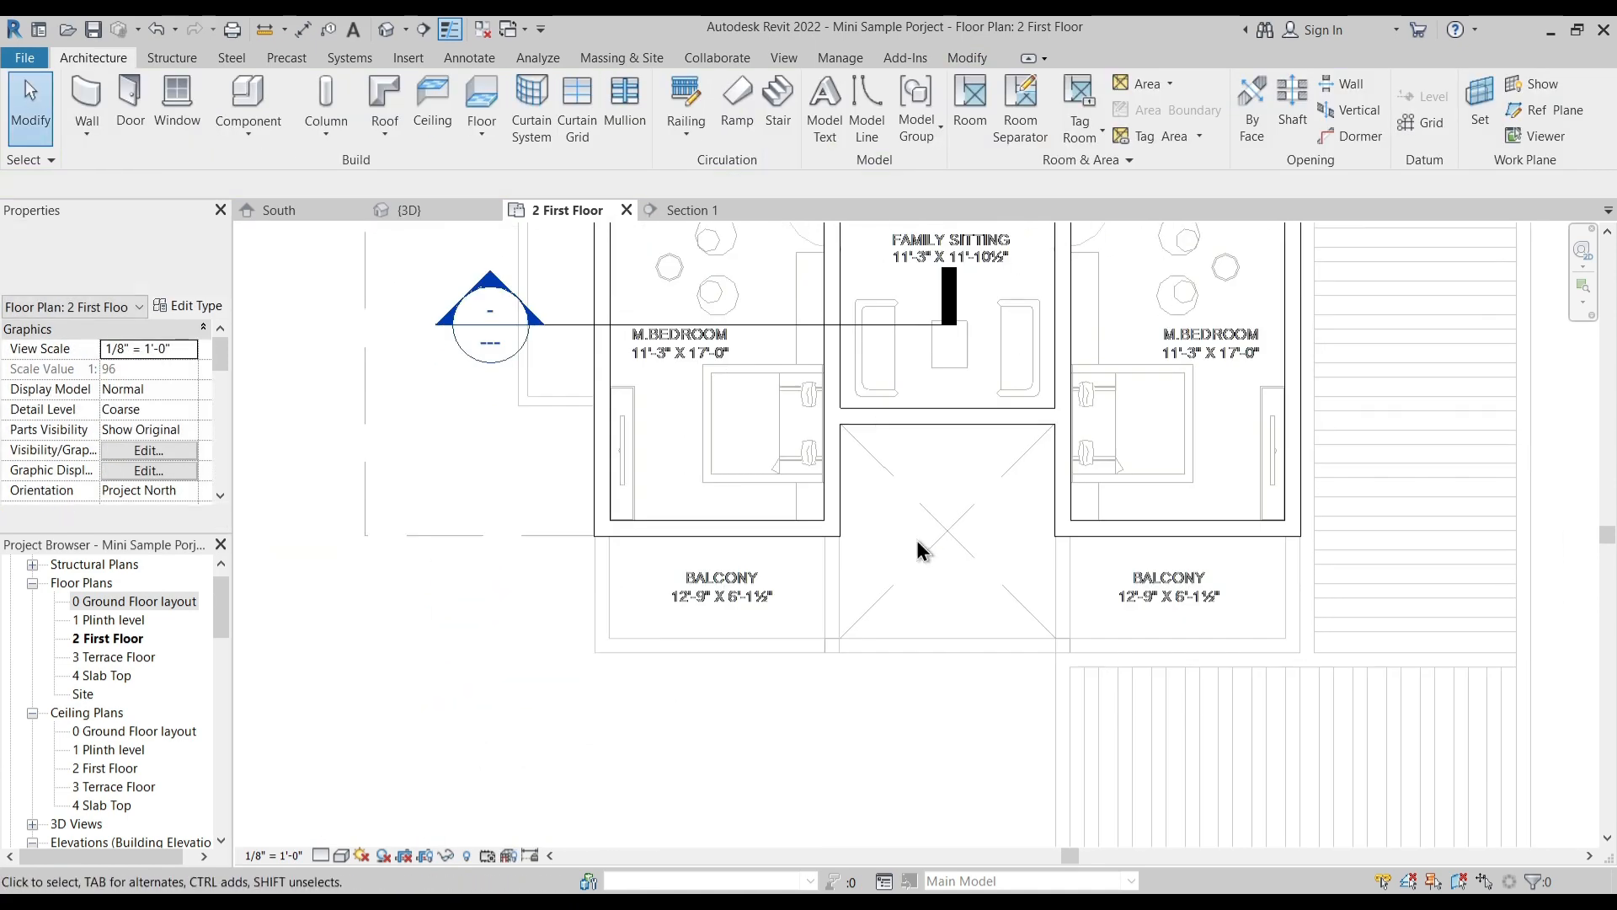
pyautogui.moveTo(774, 512); pyautogui.dragTo(818, 672, button='middle')
pyautogui.scroll(-2, 743, 552)
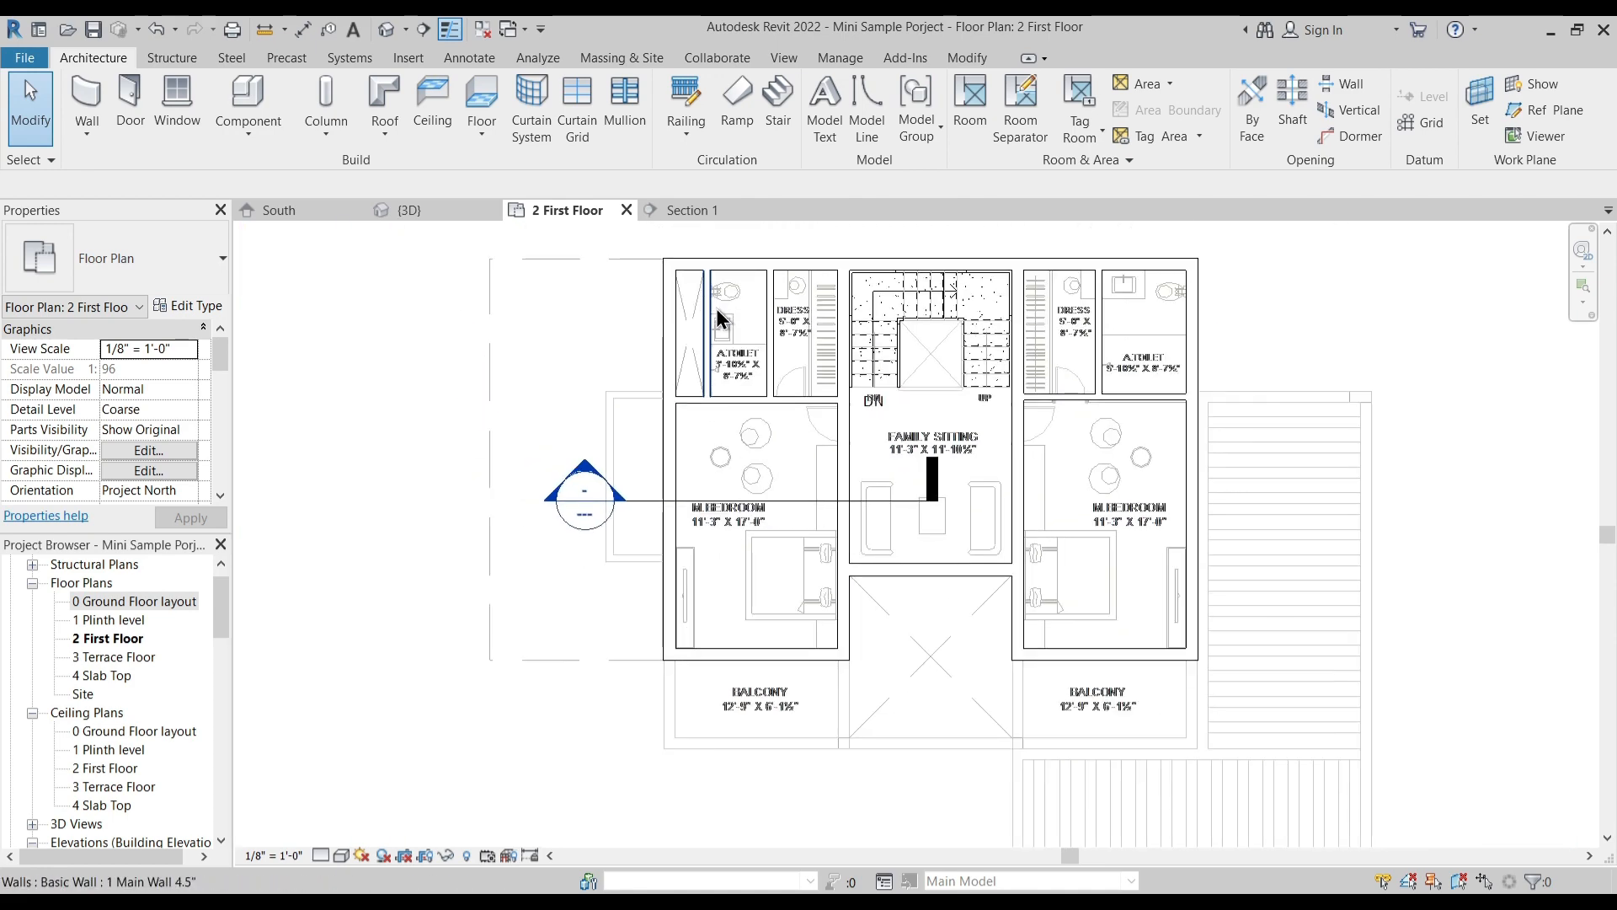
pyautogui.scroll(2, 697, 701)
pyautogui.moveTo(698, 701); pyautogui.dragTo(718, 560, button='middle')
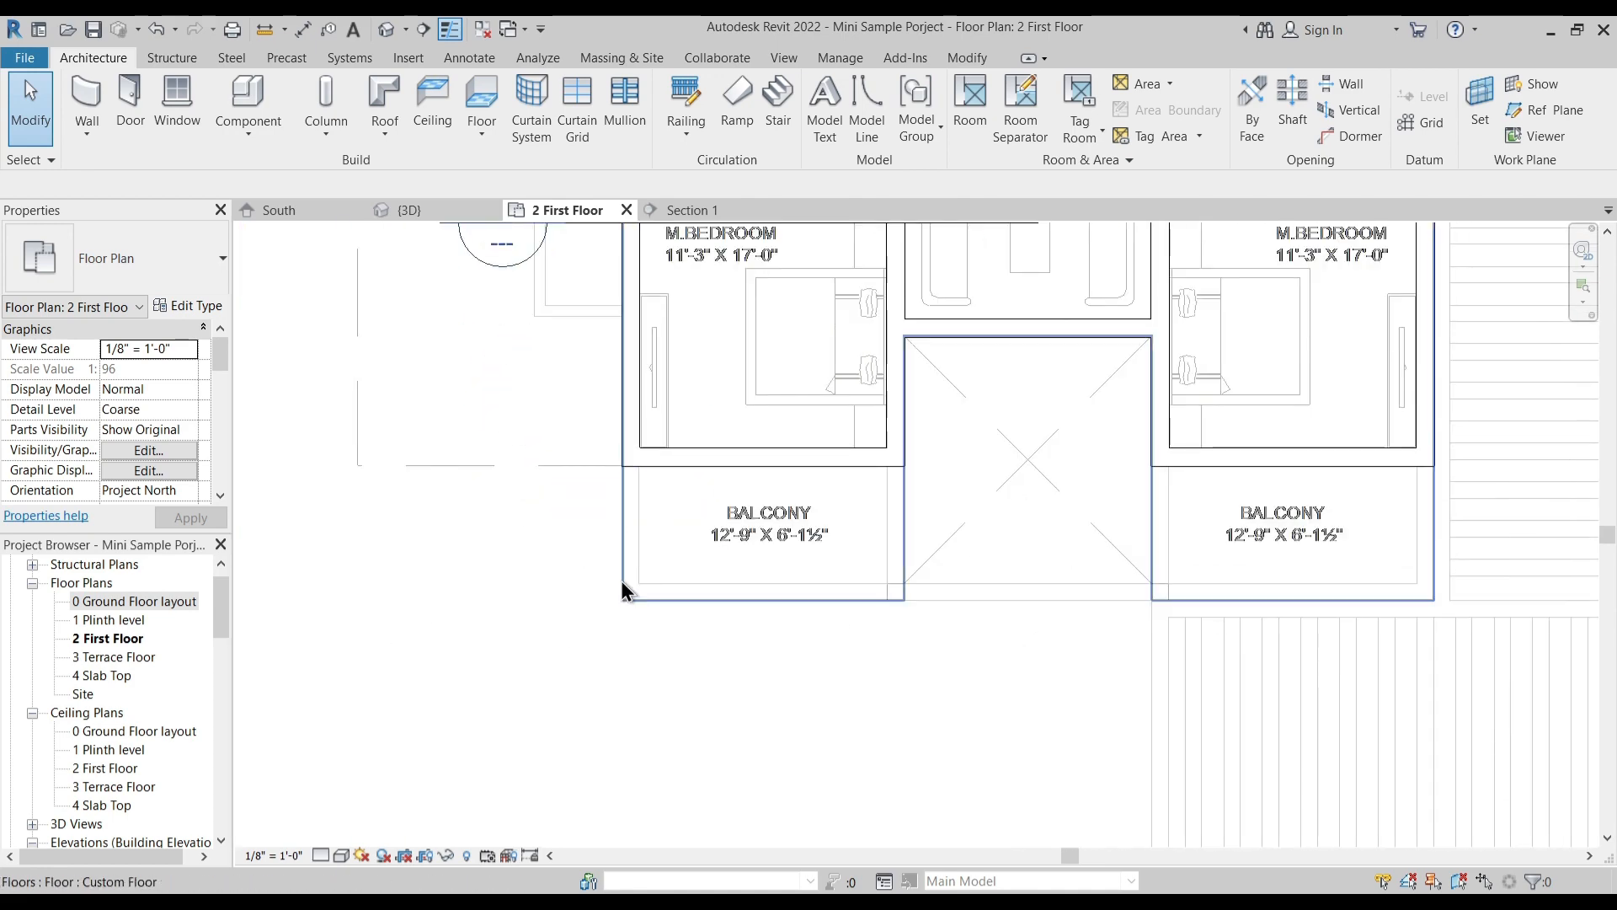
pyautogui.scroll(-1, 1319, 620)
pyautogui.moveTo(1318, 621); pyautogui.dragTo(1297, 665, button='middle')
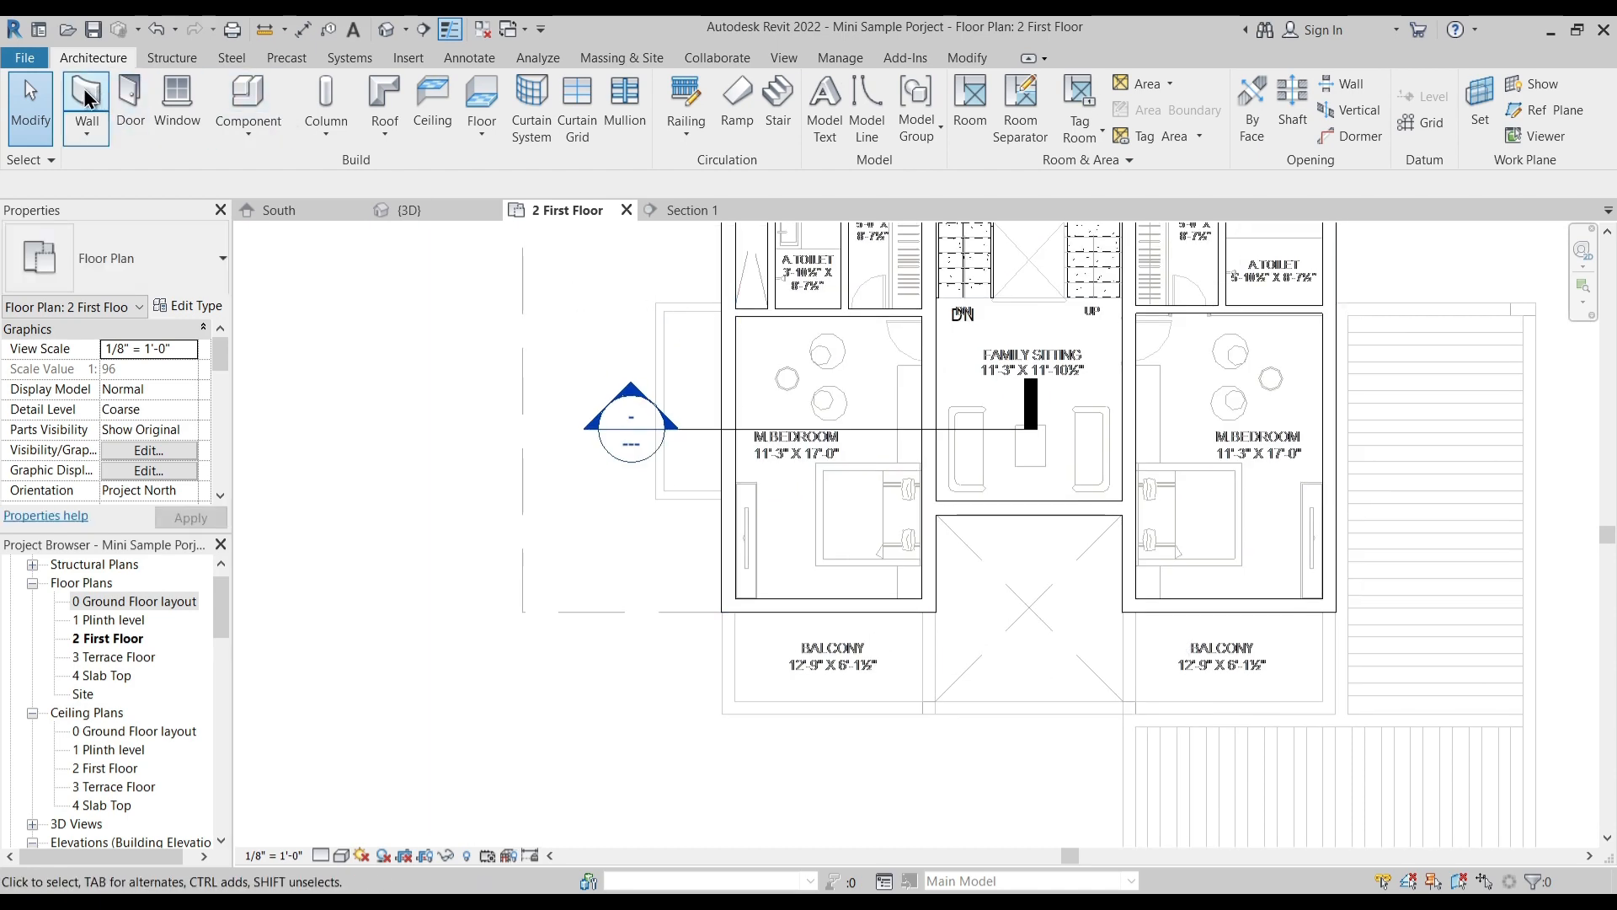
pyautogui.press('w')
pyautogui.press('a')
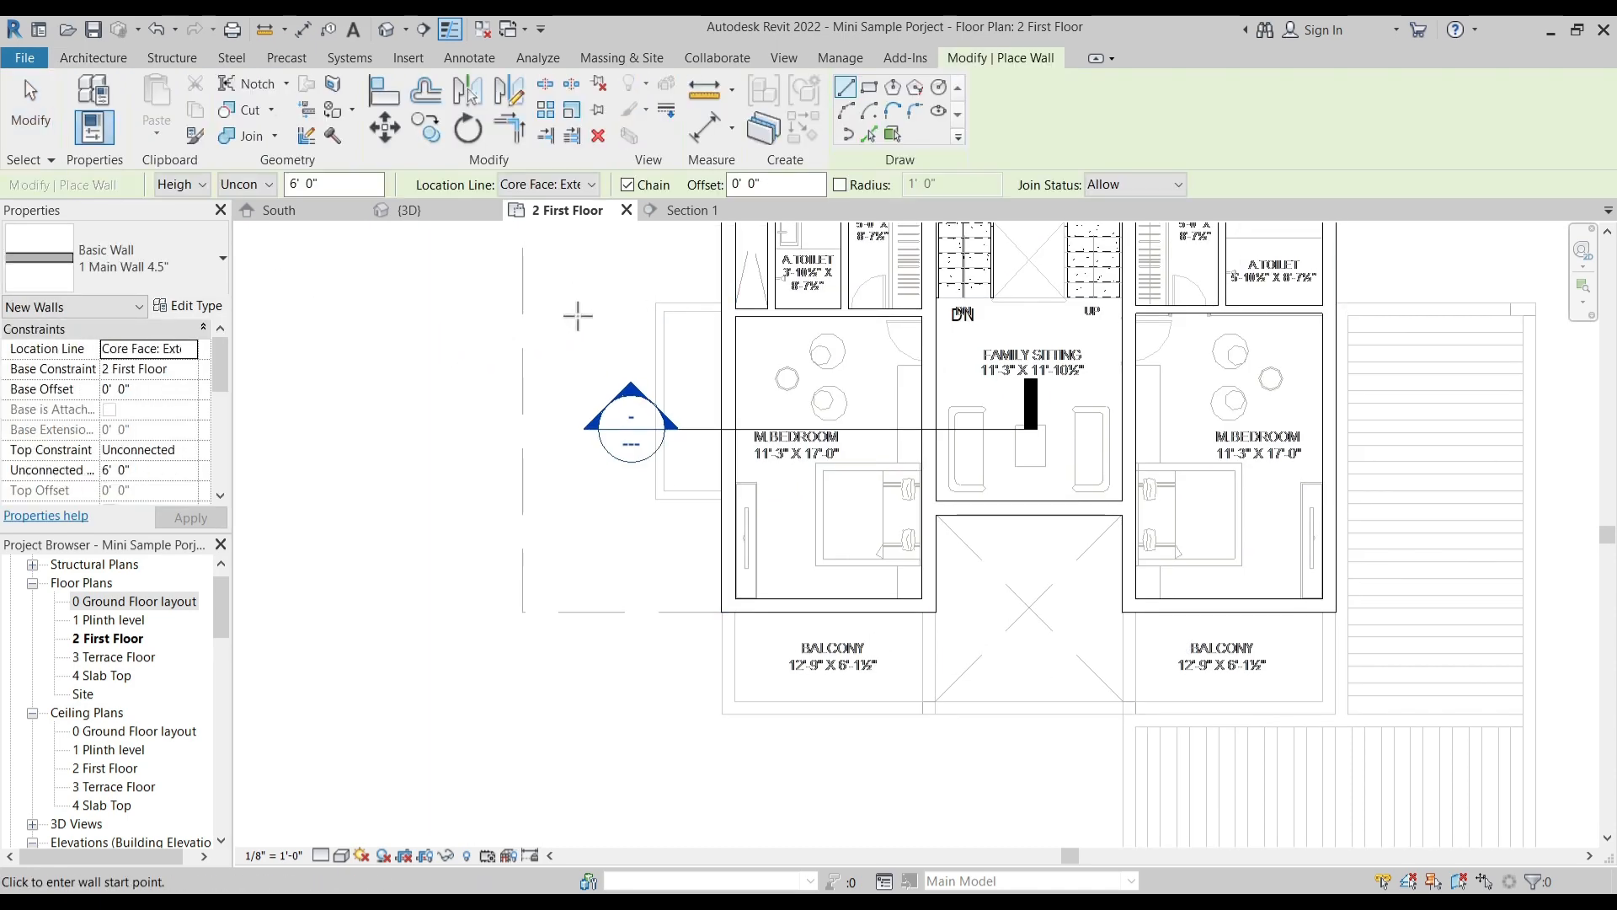
pyautogui.press('Escape')
# - Set new walls to type 1 Main Wall with an unconnected height of 3' 0" for the left balcony
pyautogui.scroll(5, 733, 654)
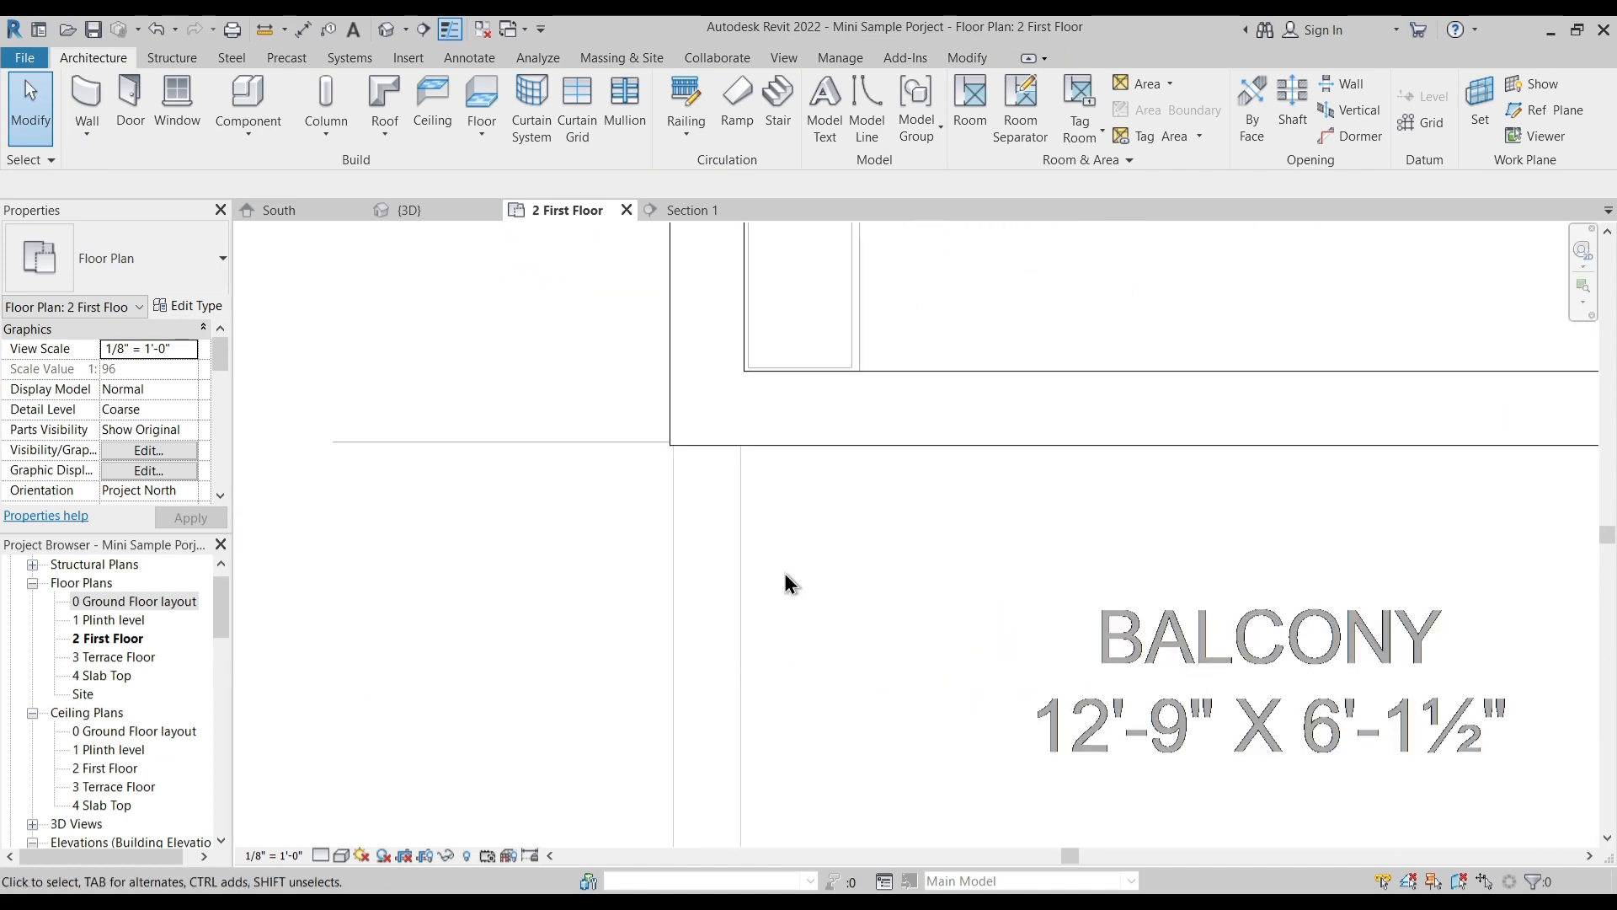
pyautogui.scroll(-3, 780, 497)
pyautogui.moveTo(783, 665); pyautogui.dragTo(781, 580, button='middle')
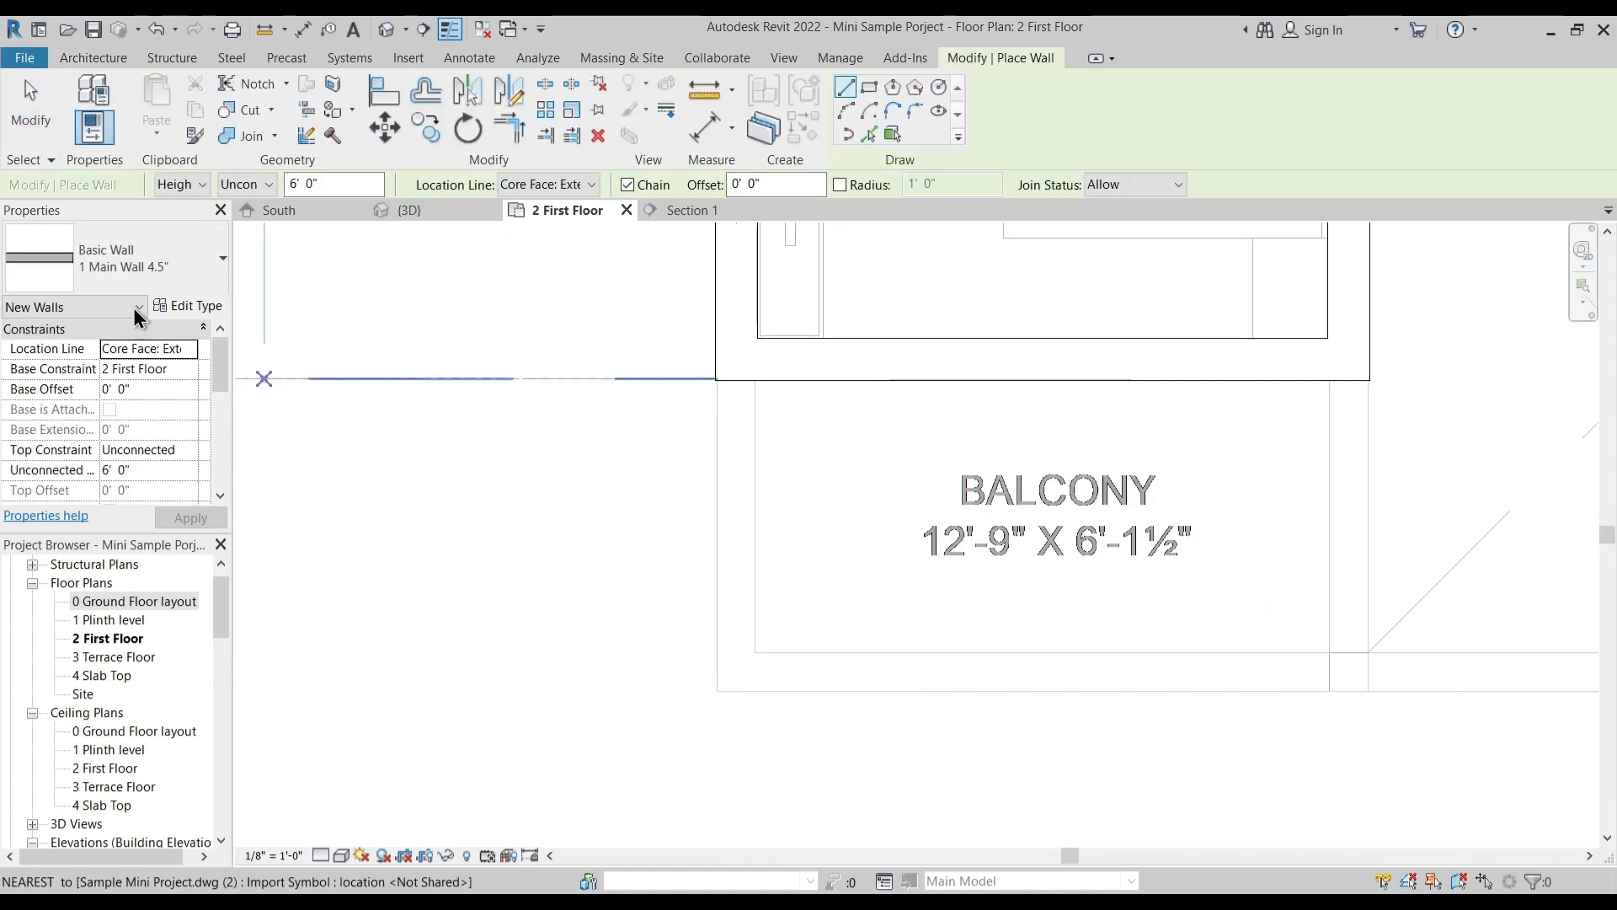
pyautogui.click(135, 260)
pyautogui.scroll(1, 120, 406)
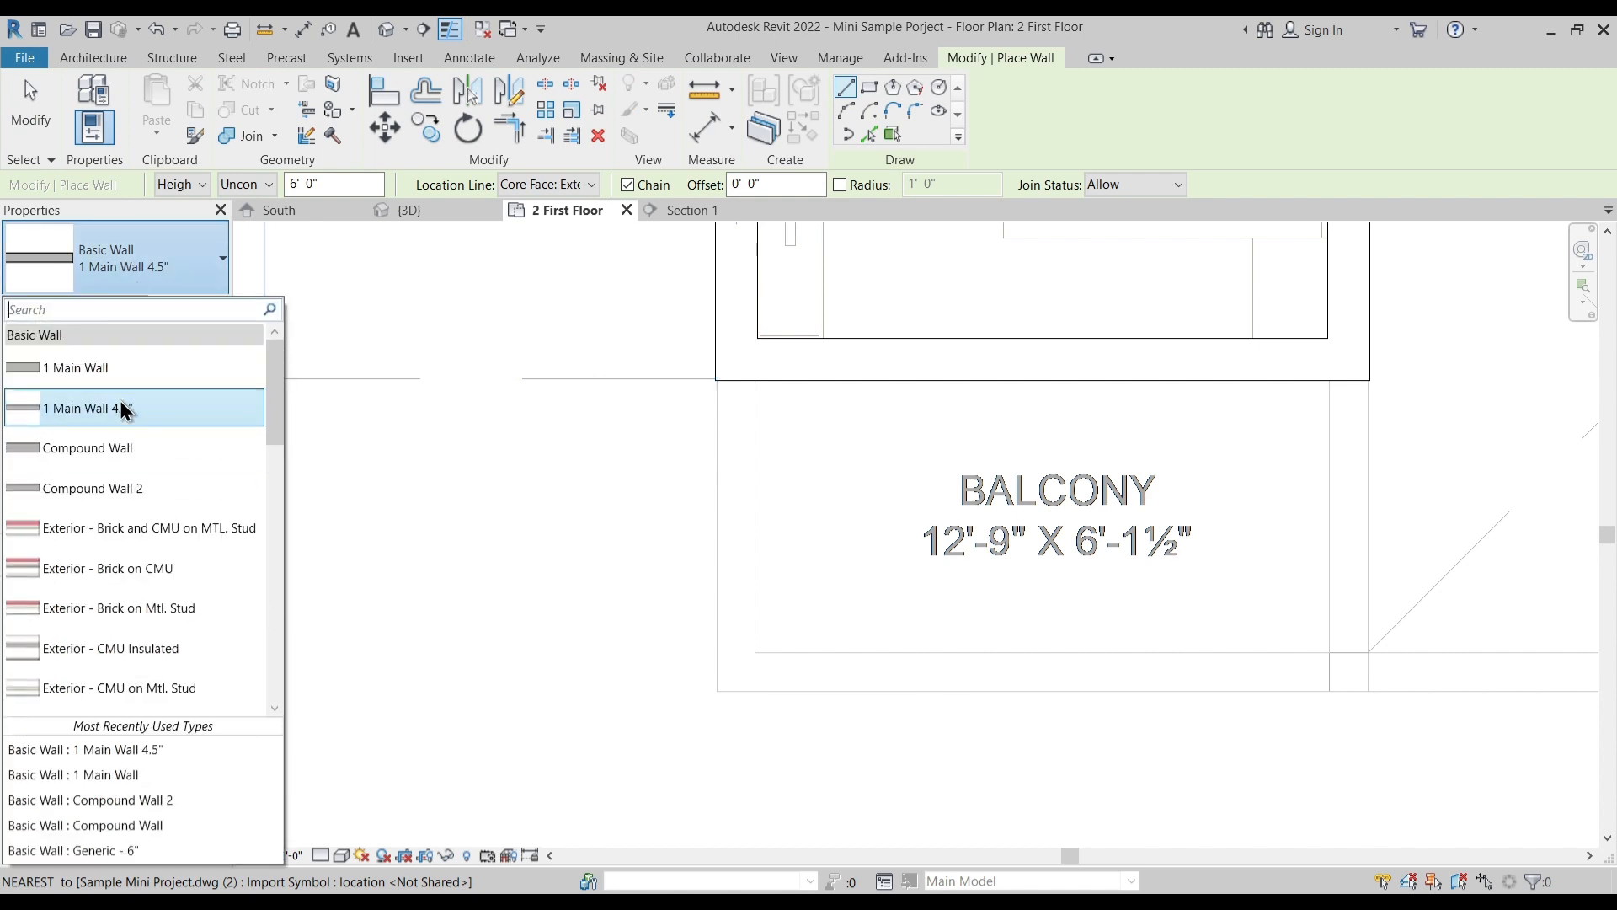
pyautogui.click(113, 372)
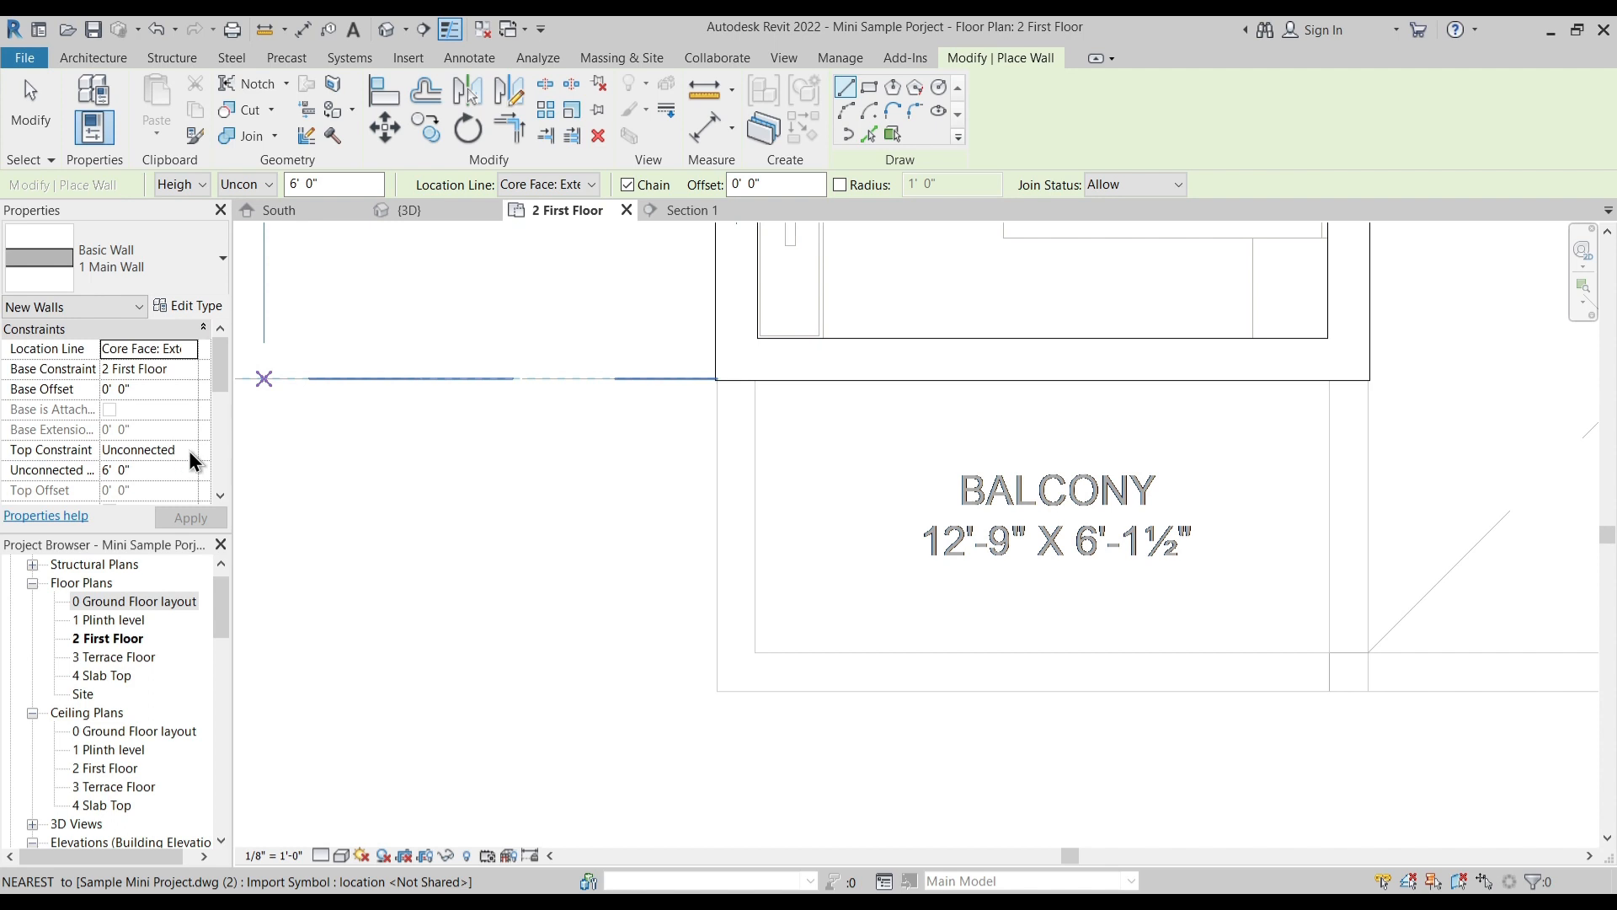
pyautogui.click(150, 470)
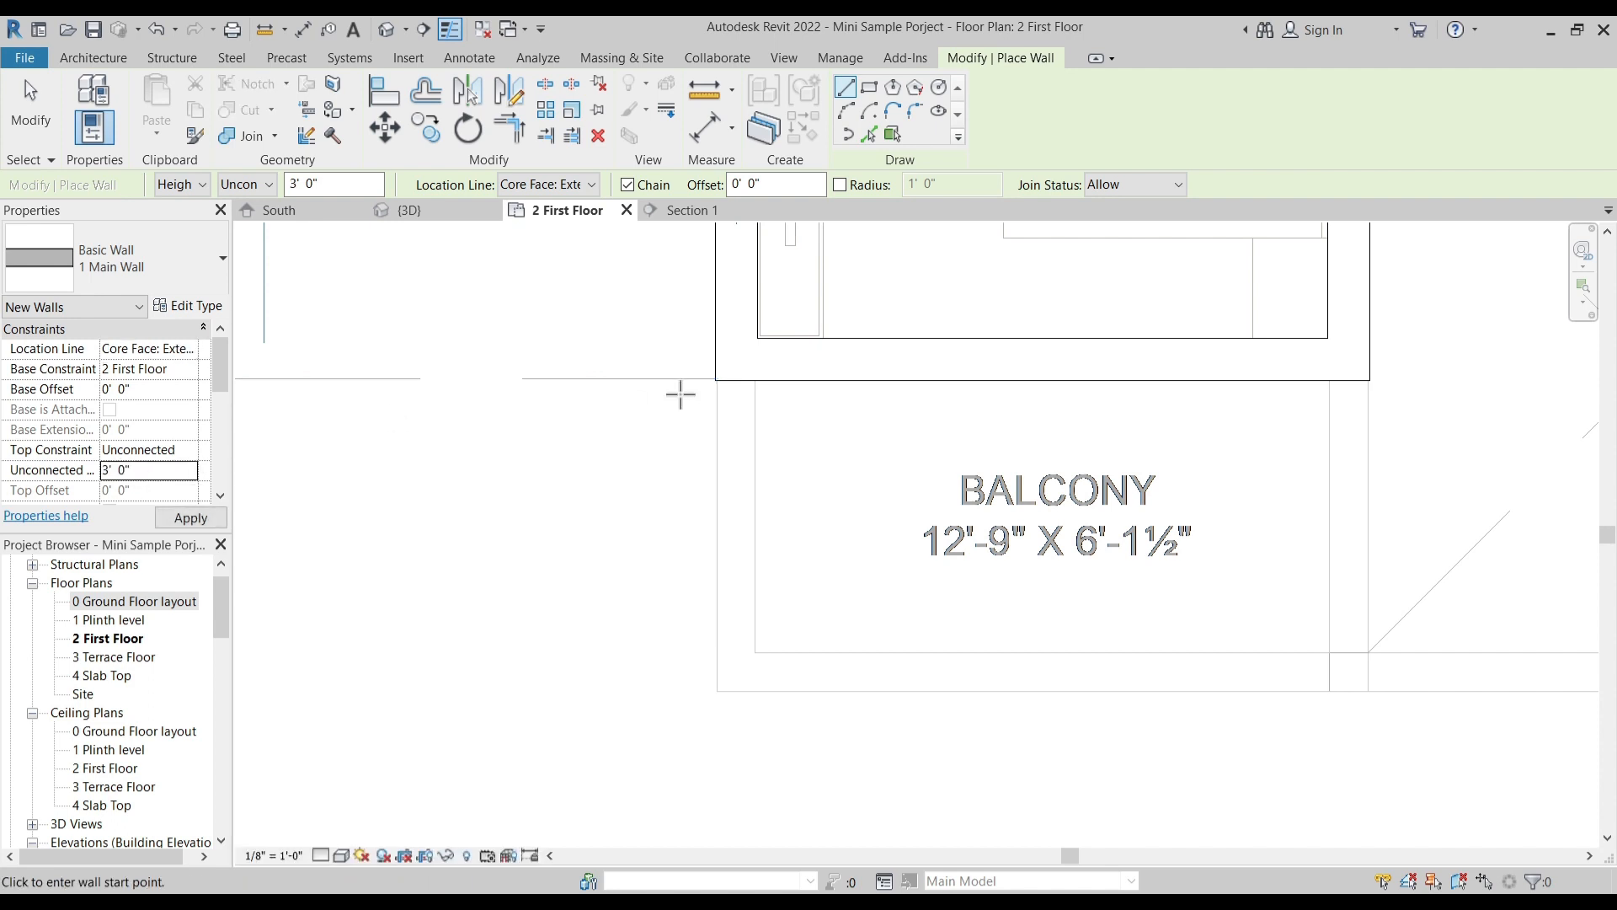
# - Draw the left balcony's parapet walls along its outer side, front and inner side, following the plan outline
pyautogui.click(715, 380)
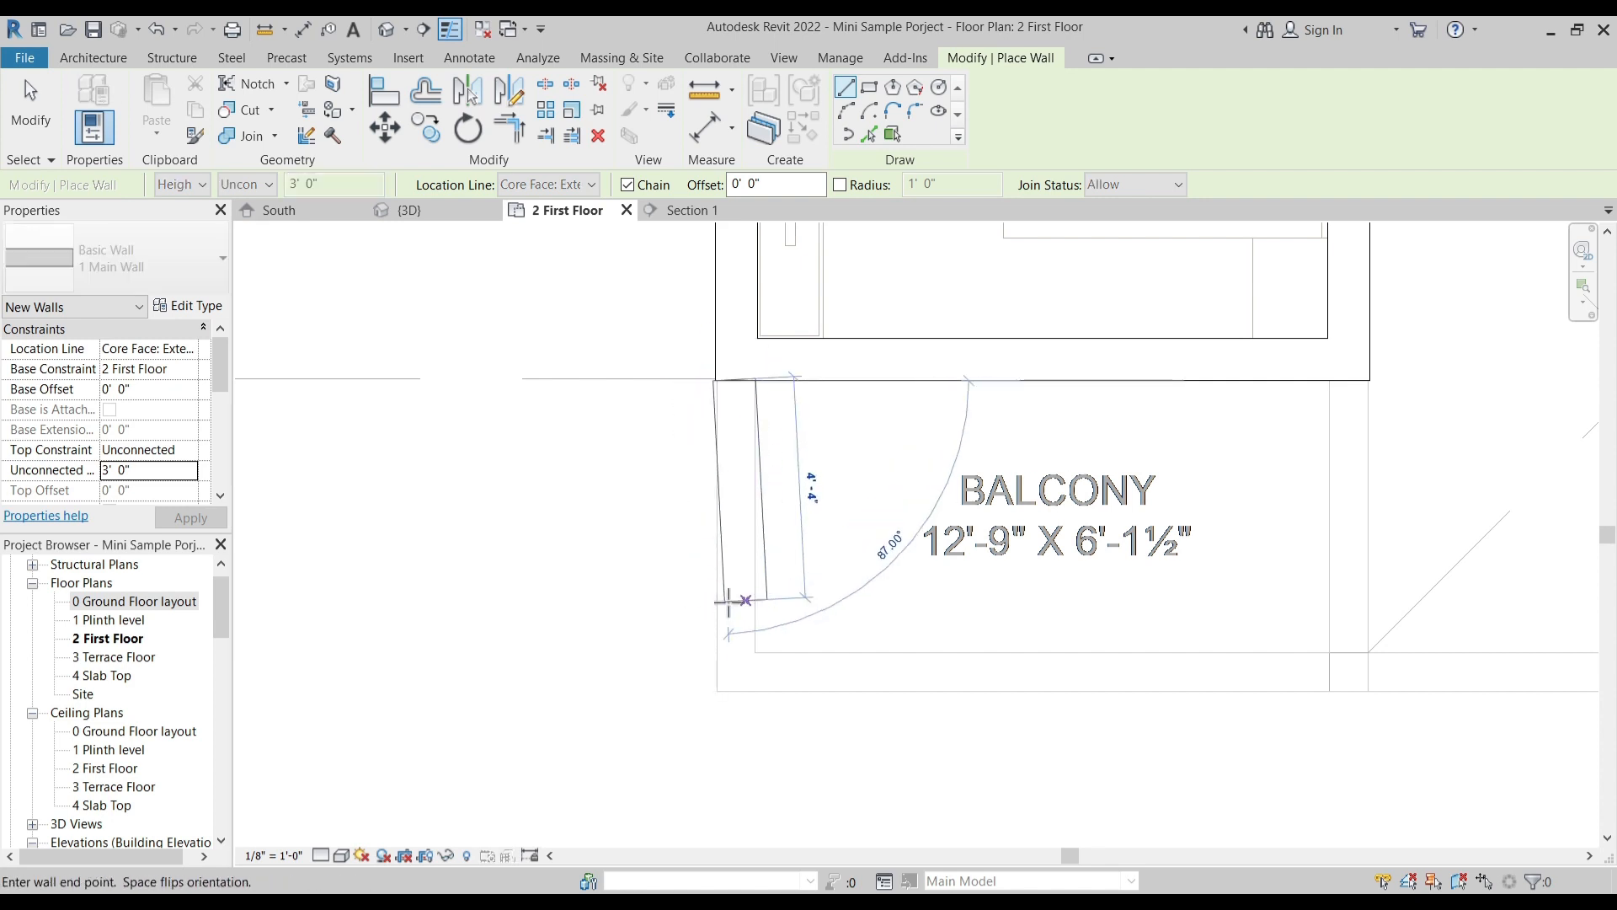
pyautogui.click(921, 720)
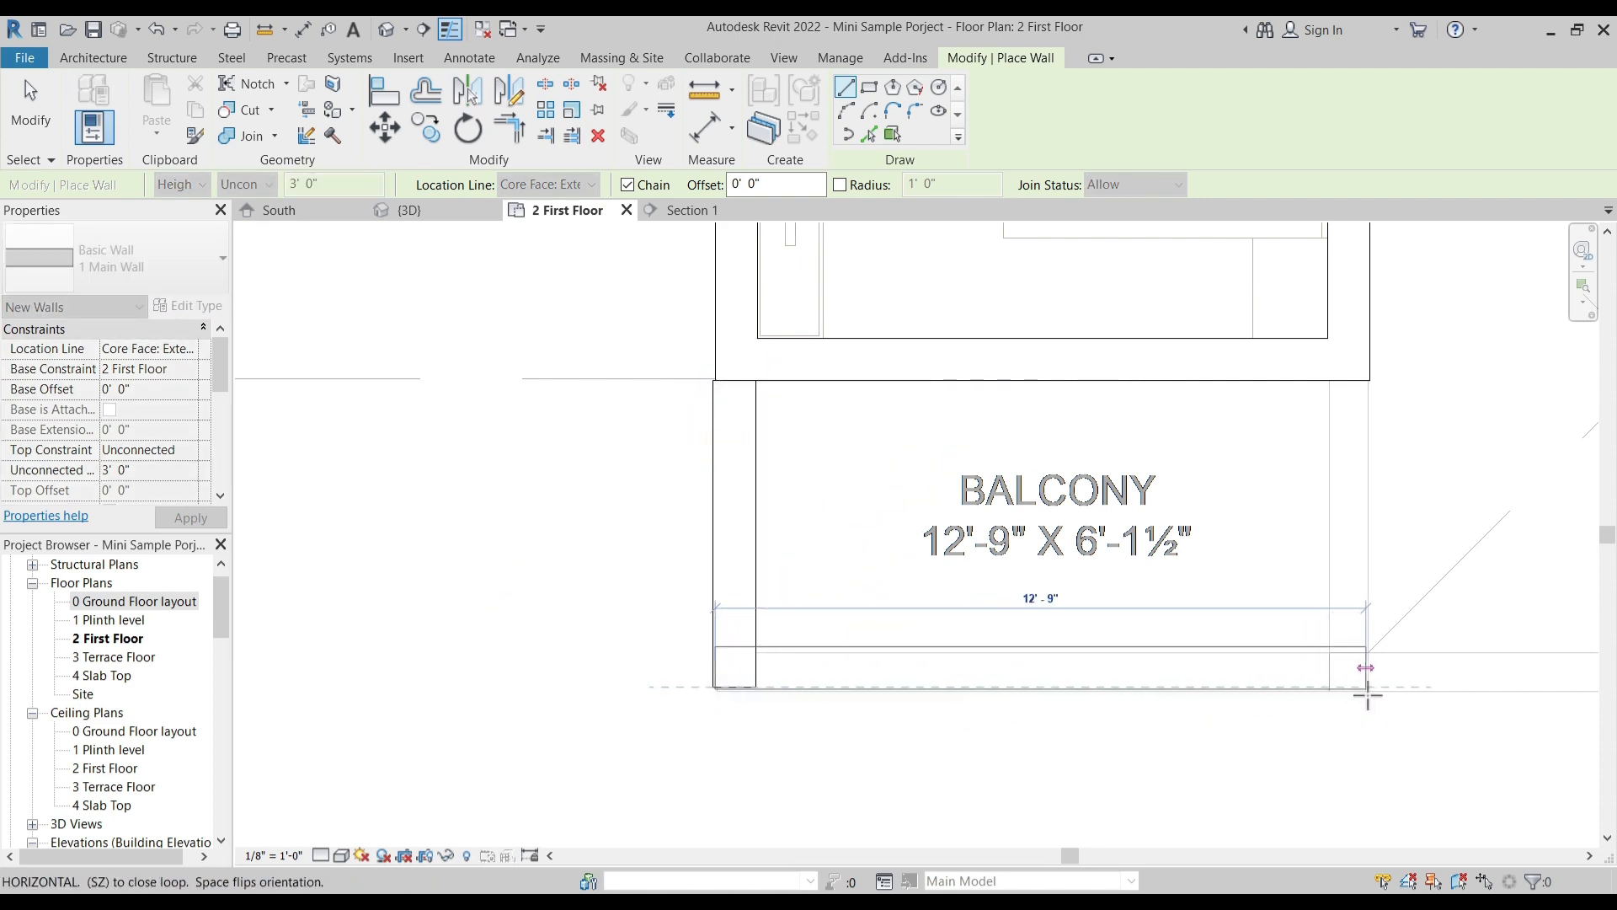
pyautogui.scroll(4, 1370, 691)
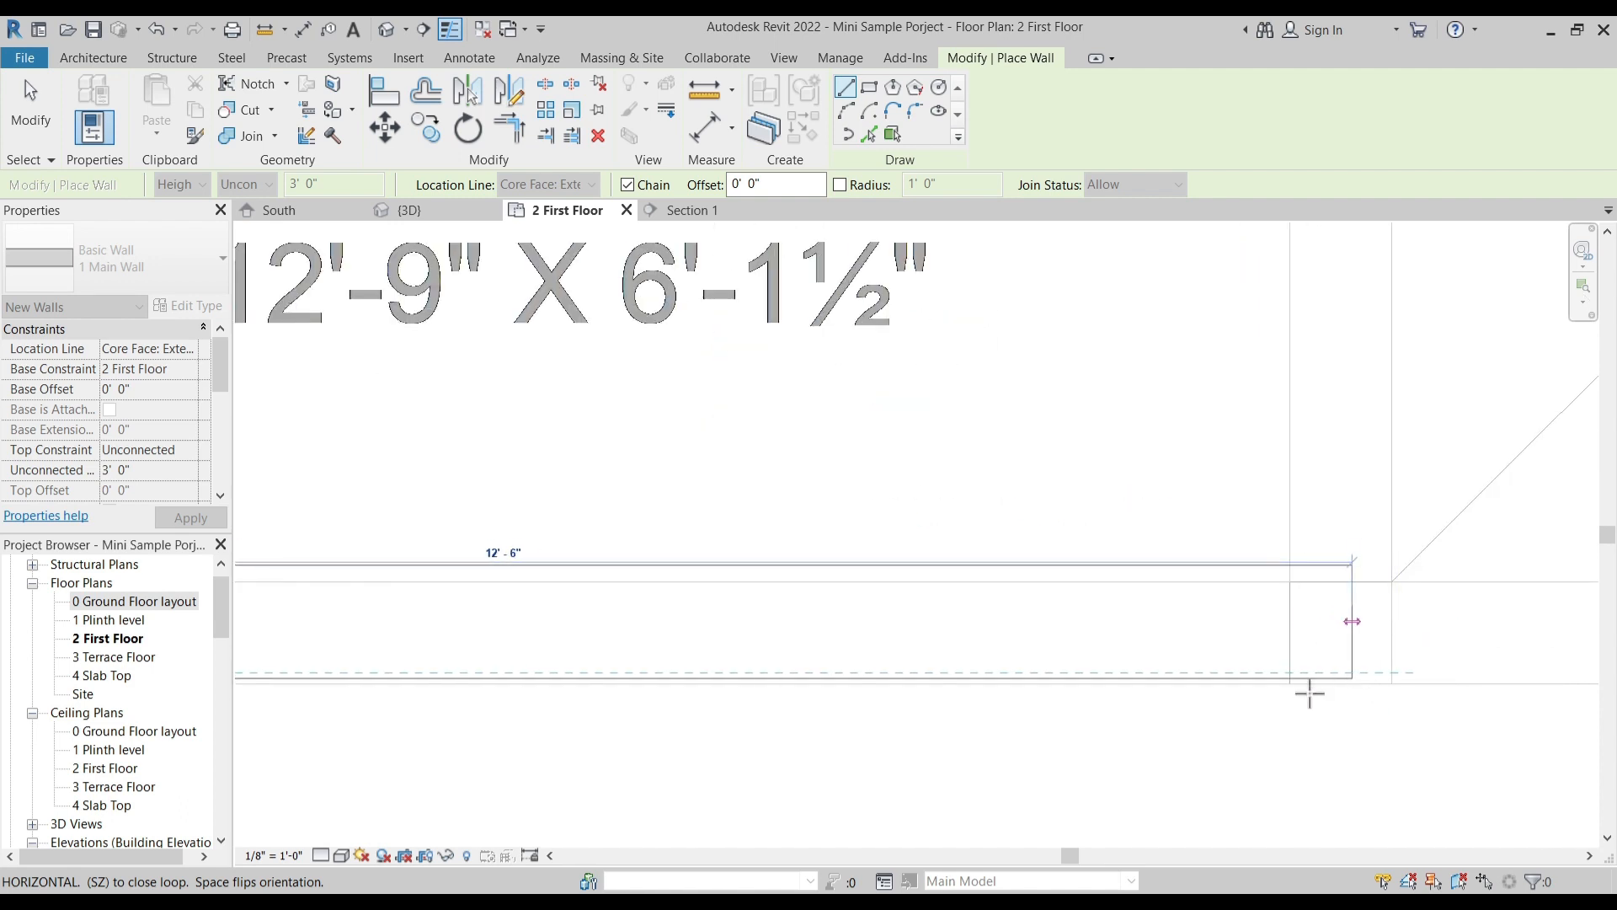
pyautogui.scroll(-3, 1235, 690)
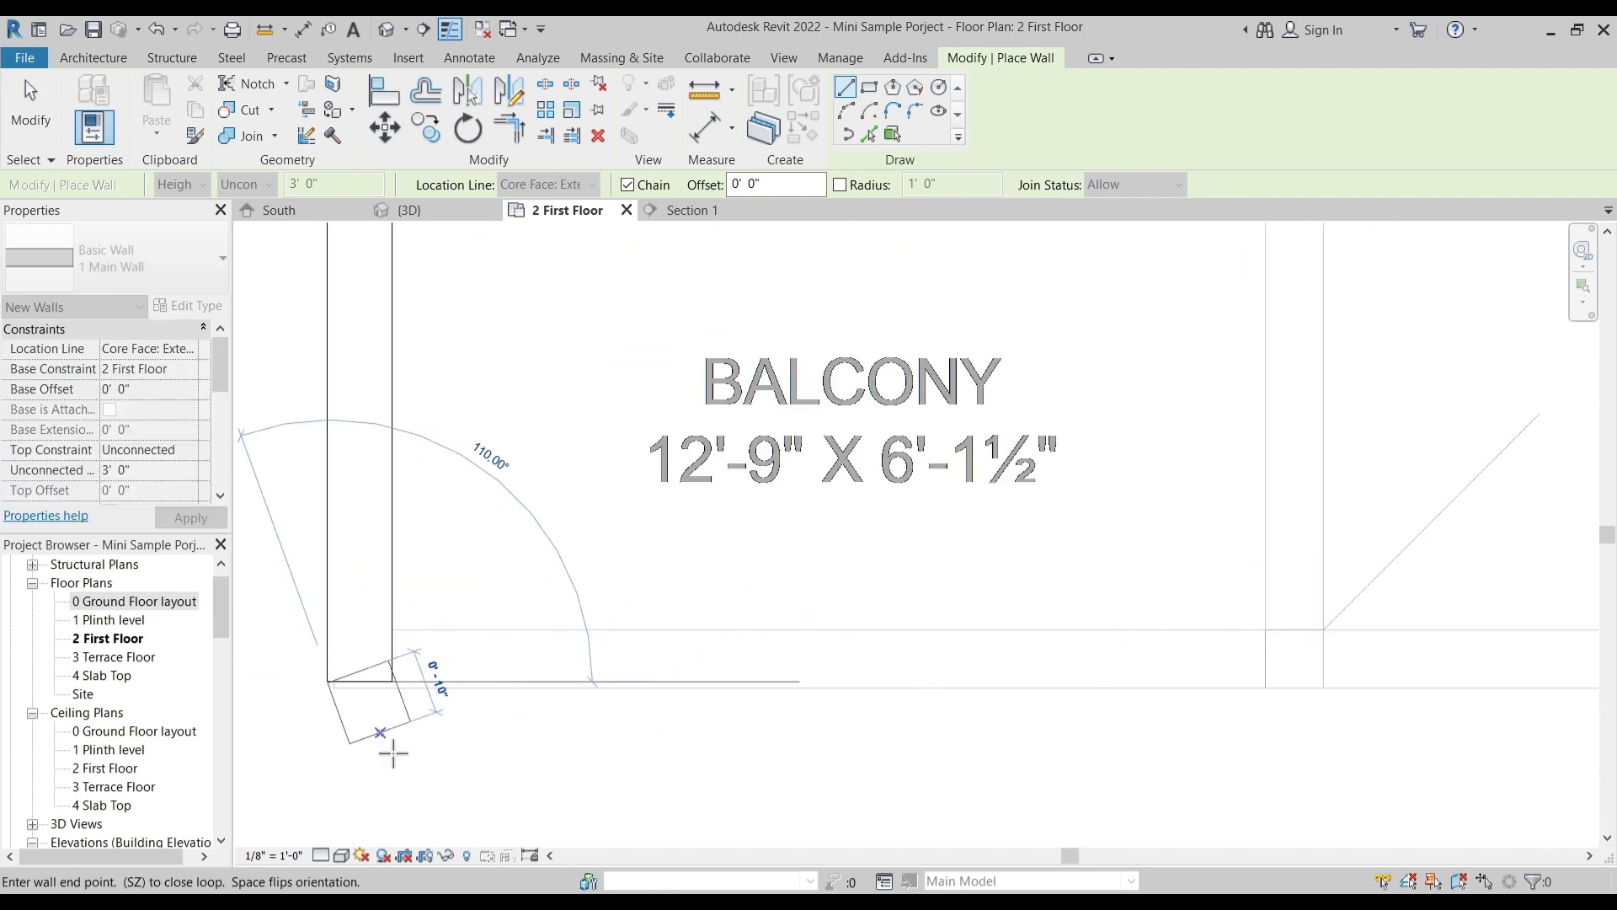
pyautogui.click(1326, 684)
pyautogui.moveTo(1328, 477); pyautogui.dragTo(1288, 706, button='middle')
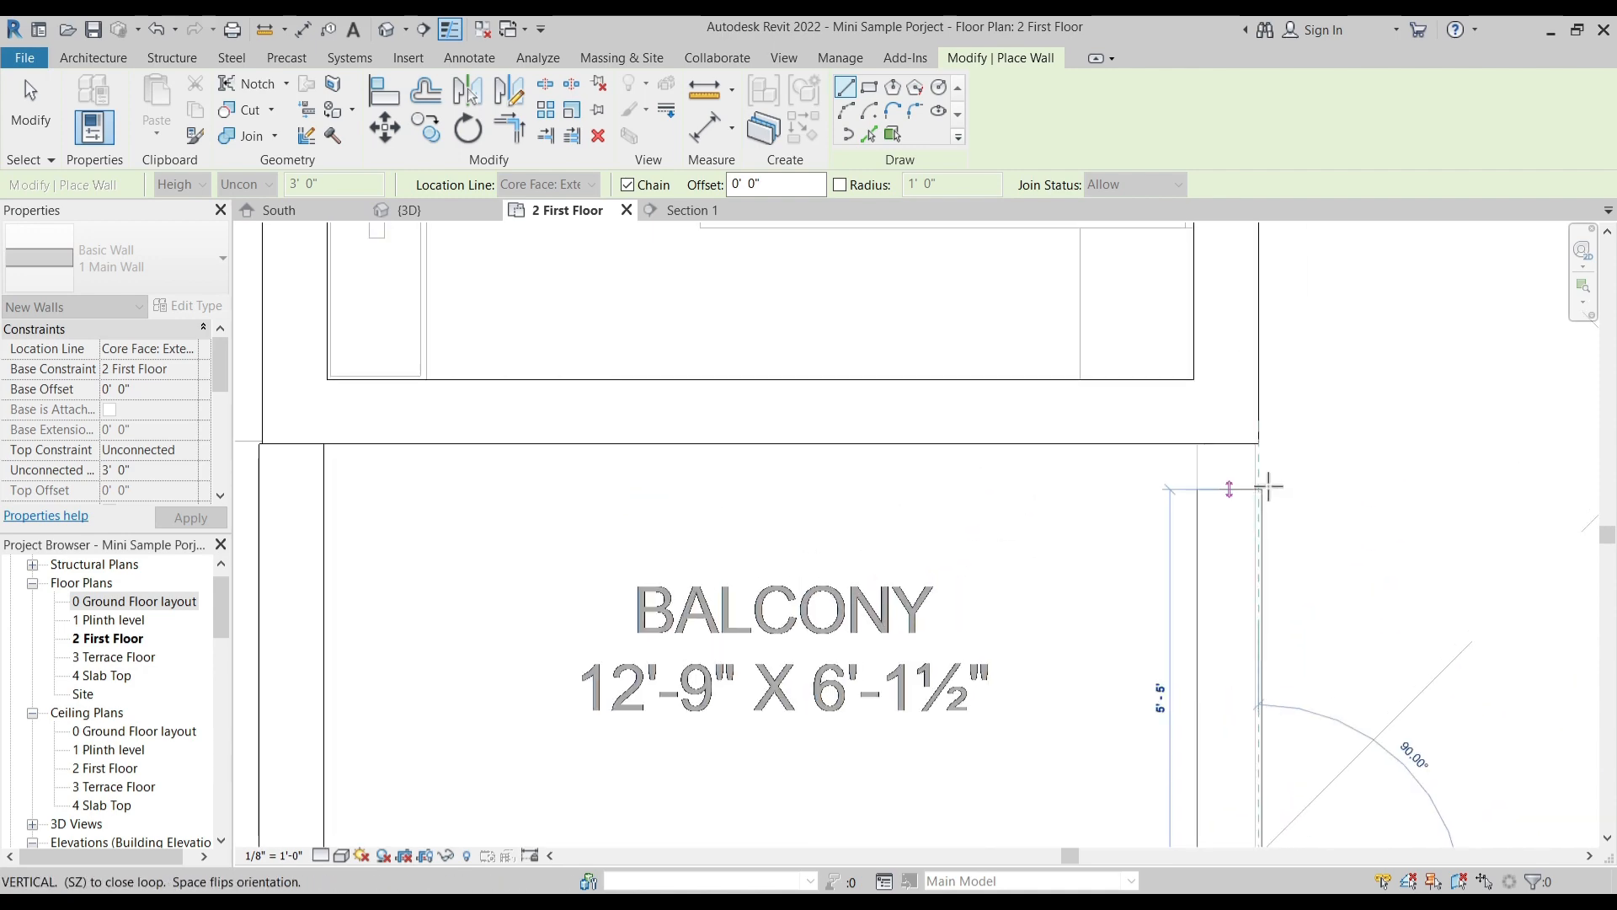
pyautogui.click(1267, 487)
pyautogui.press('Escape')
pyautogui.press('Escape')
# - Extend the end of the left balcony's inner parapet wall to the bedroom's front wall
pyautogui.click(1261, 532)
pyautogui.scroll(2, 1267, 505)
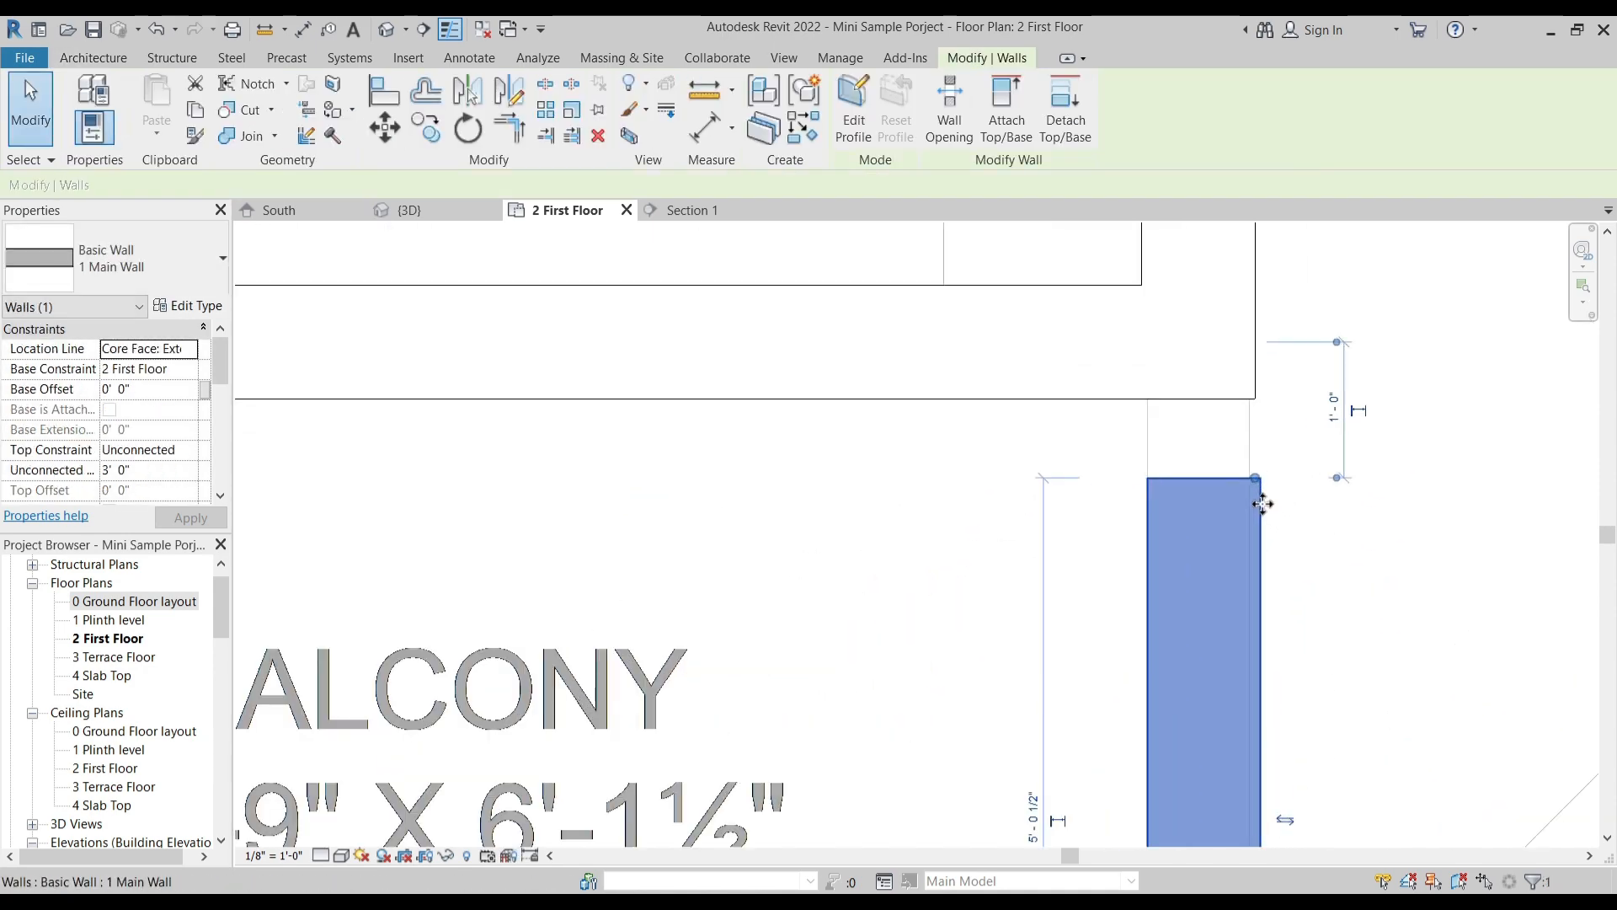
pyautogui.moveTo(1271, 488)
pyautogui.mouseDown()
pyautogui.moveTo(1252, 397)
pyautogui.moveTo(1260, 469)
pyautogui.mouseUp()
pyautogui.click(1094, 422)
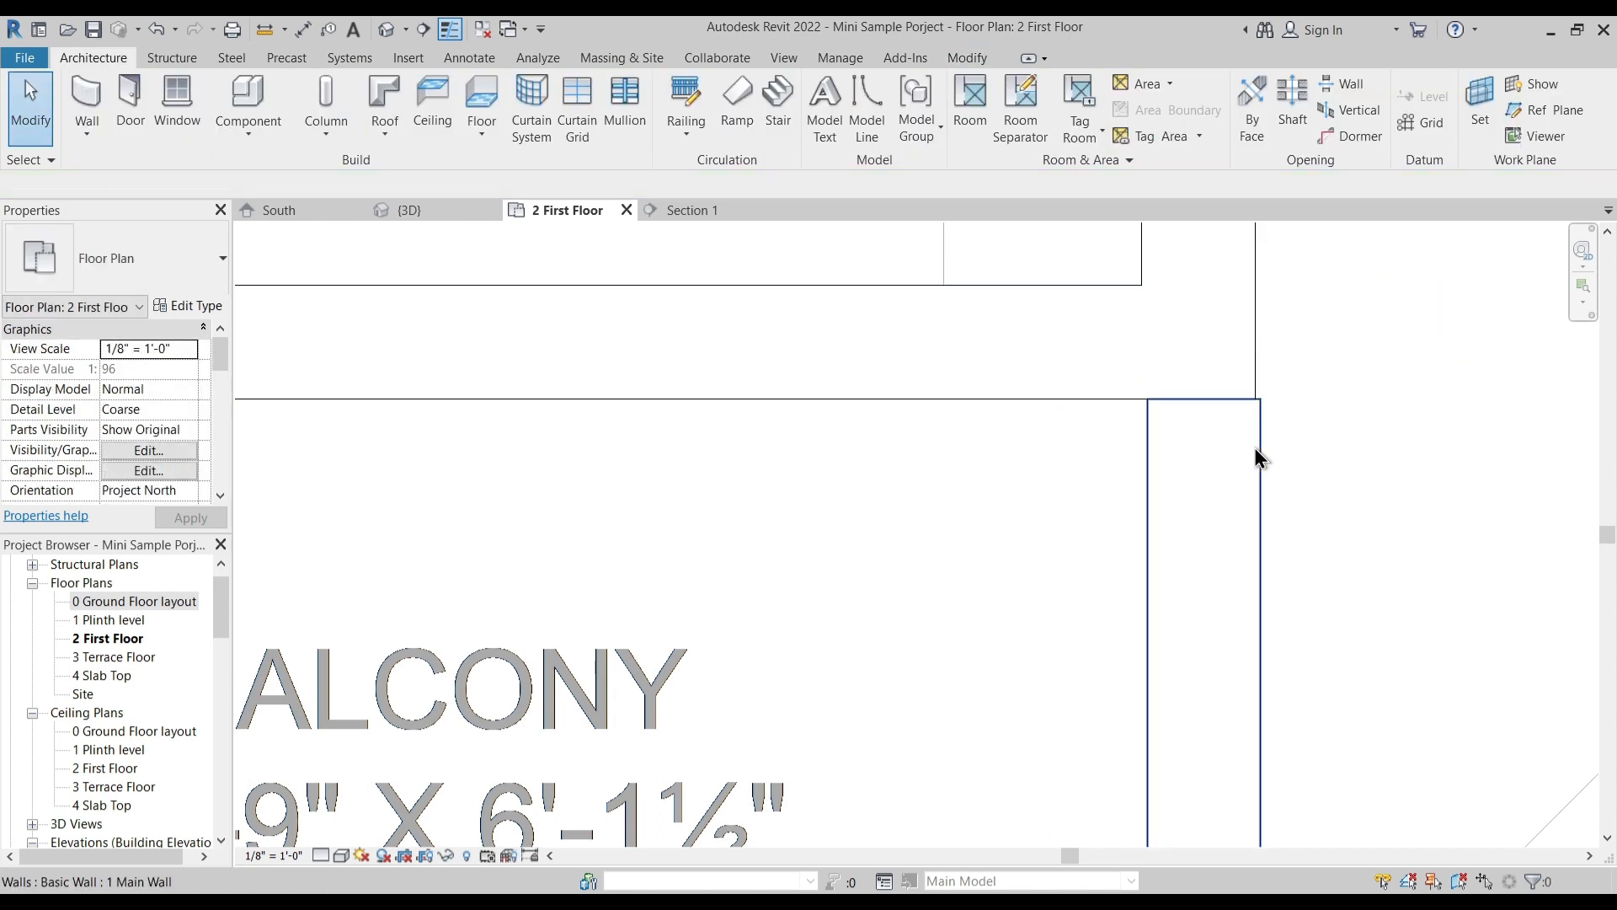
# - Try to align the left balcony's inner parapet wall with the bedroom's side wall face
pyautogui.click(1251, 406)
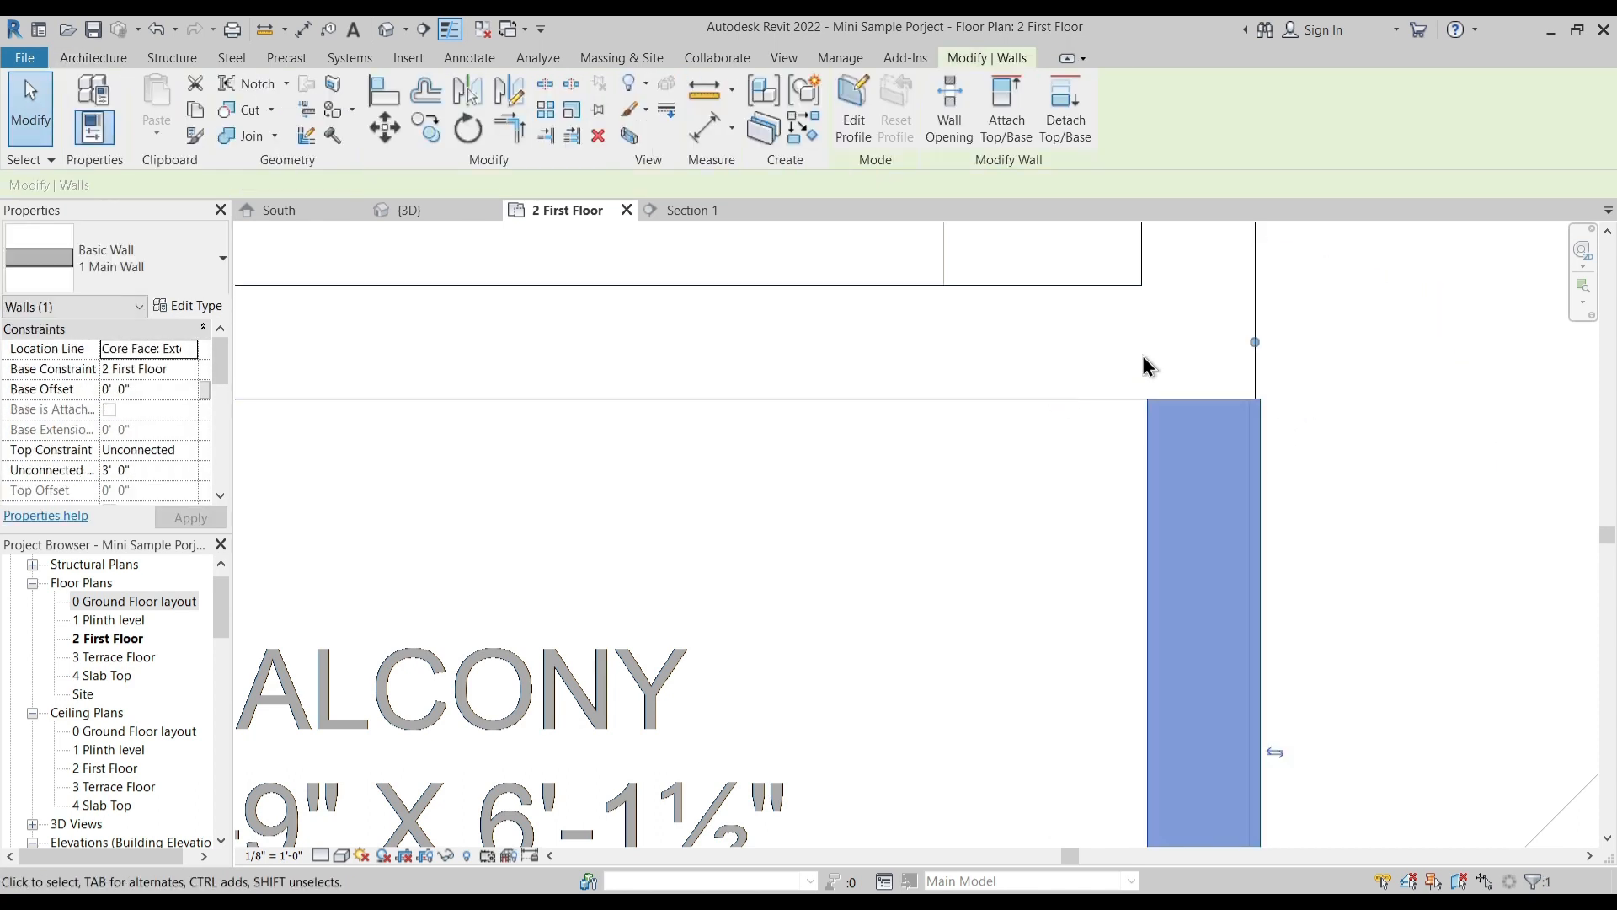
pyautogui.click(391, 99)
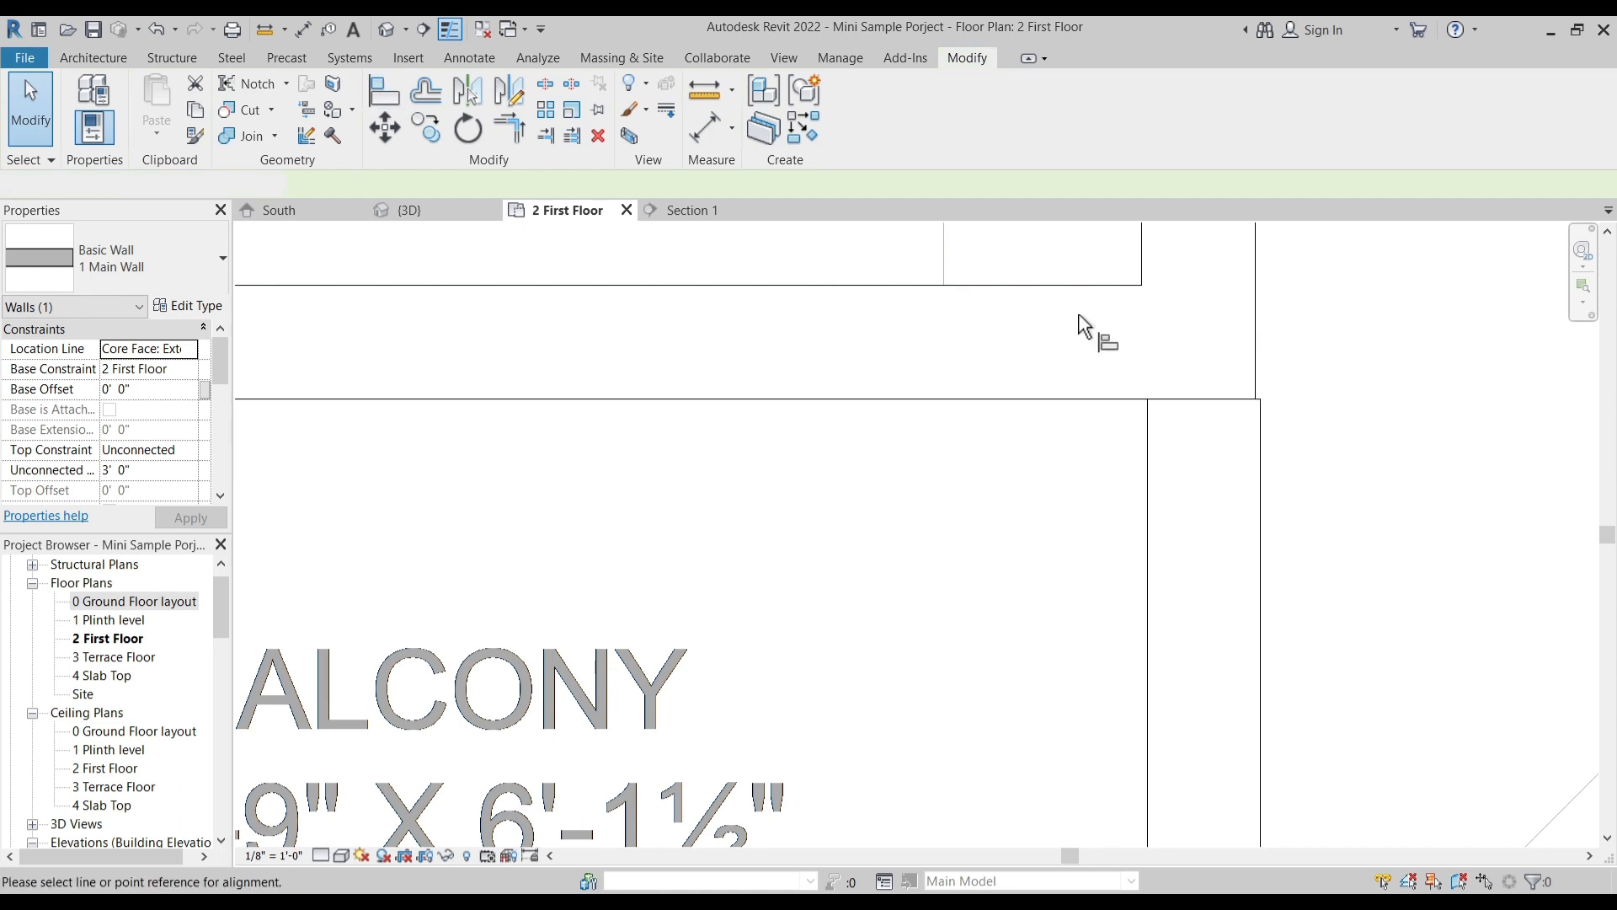
pyautogui.click(1268, 493)
pyautogui.press('Escape')
pyautogui.press('Escape')
pyautogui.scroll(3, 1265, 436)
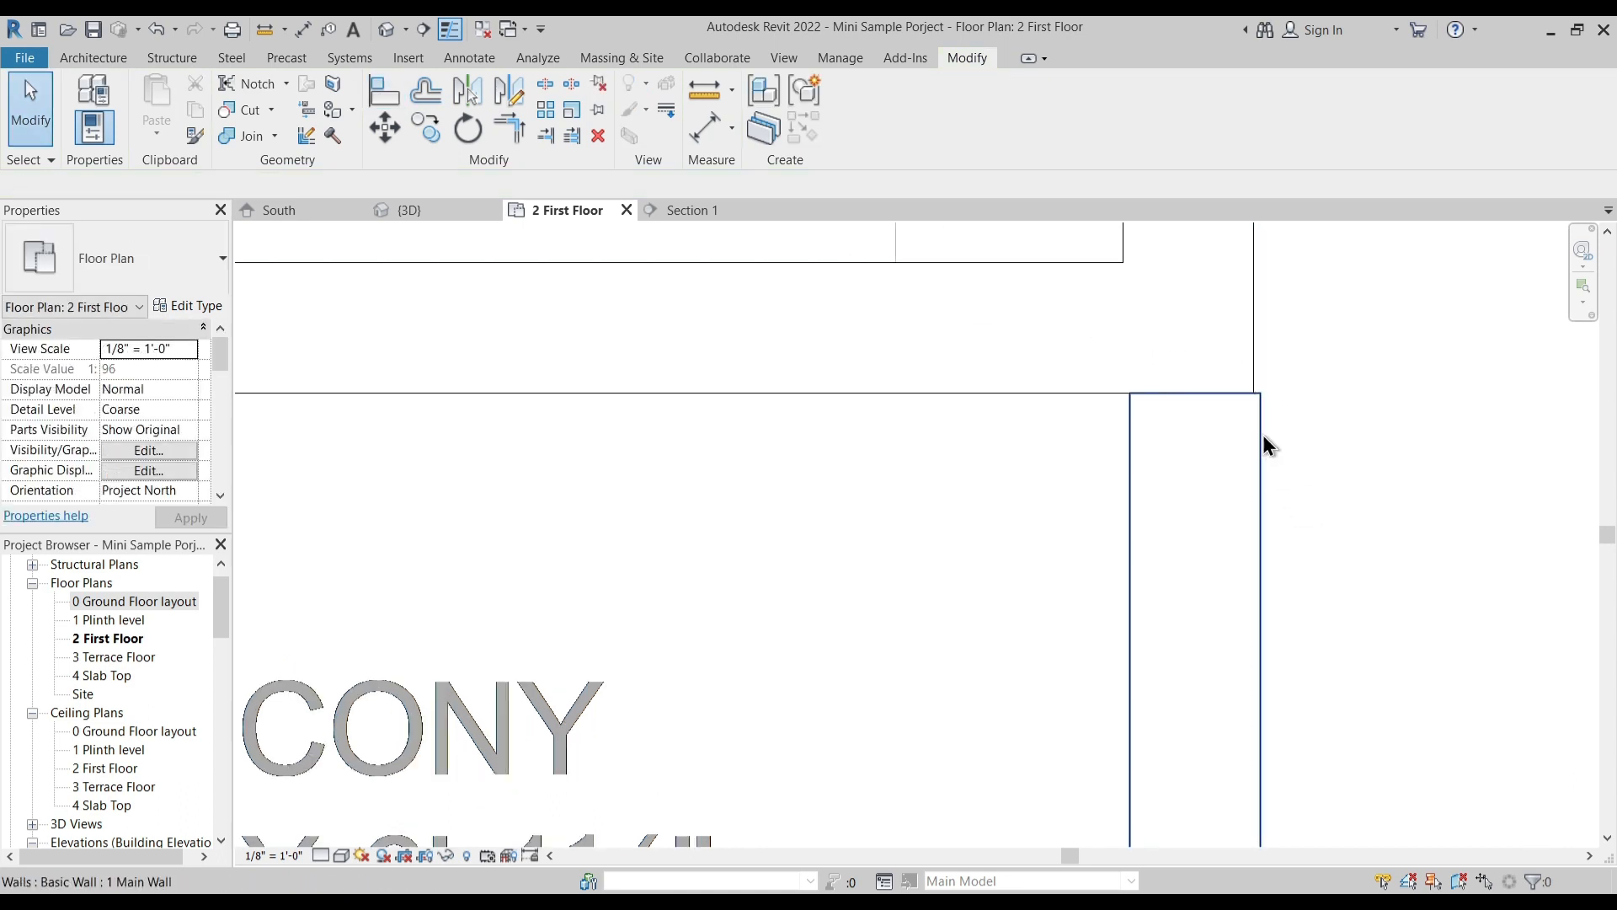
# - Try to move the left balcony's inner parapet wall onto the bedroom wall's outer corner, and undo the last changes
pyautogui.click(1267, 417)
pyautogui.press('m')
pyautogui.press('v')
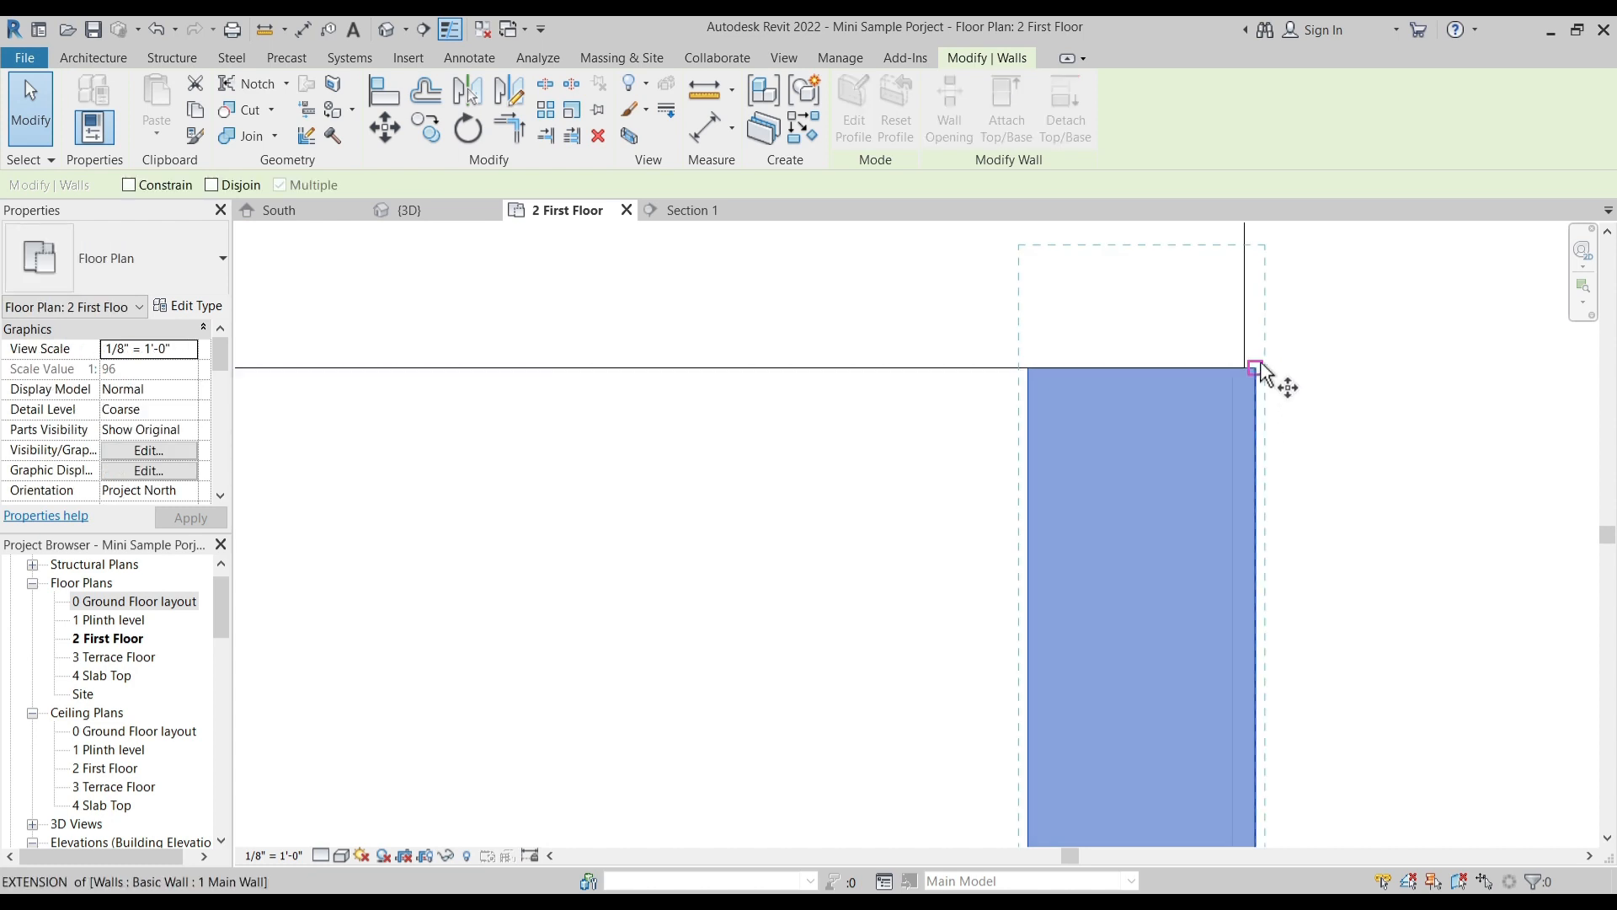
pyautogui.click(1254, 369)
pyautogui.press('Escape')
pyautogui.press('Escape')
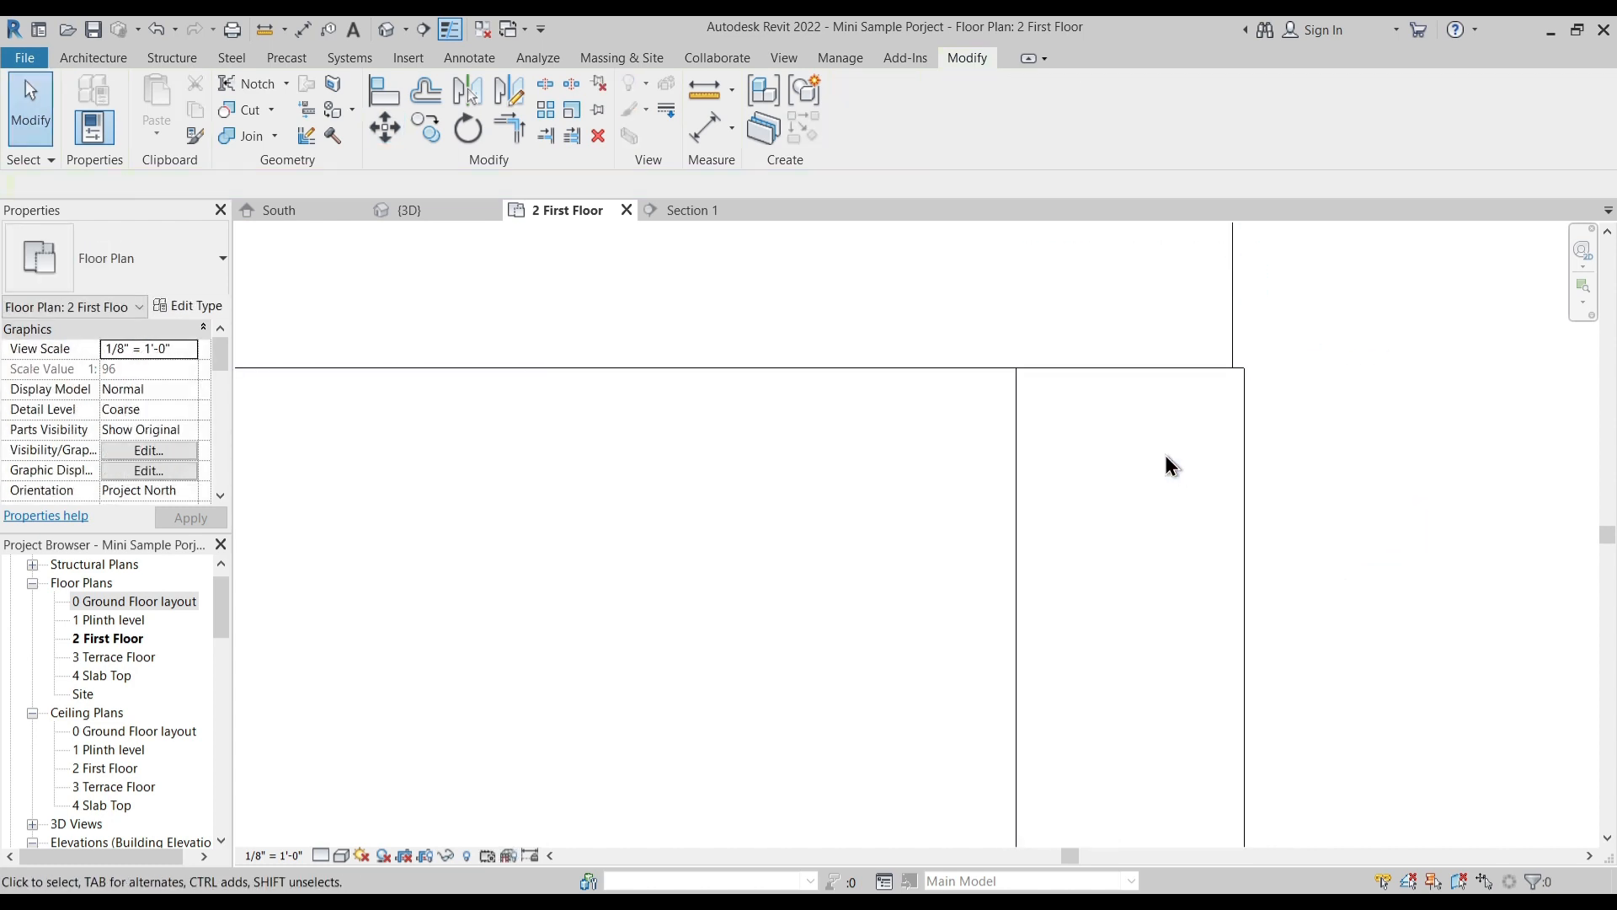
pyautogui.scroll(-3, 1165, 455)
pyautogui.moveTo(1194, 475); pyautogui.dragTo(1346, 512)
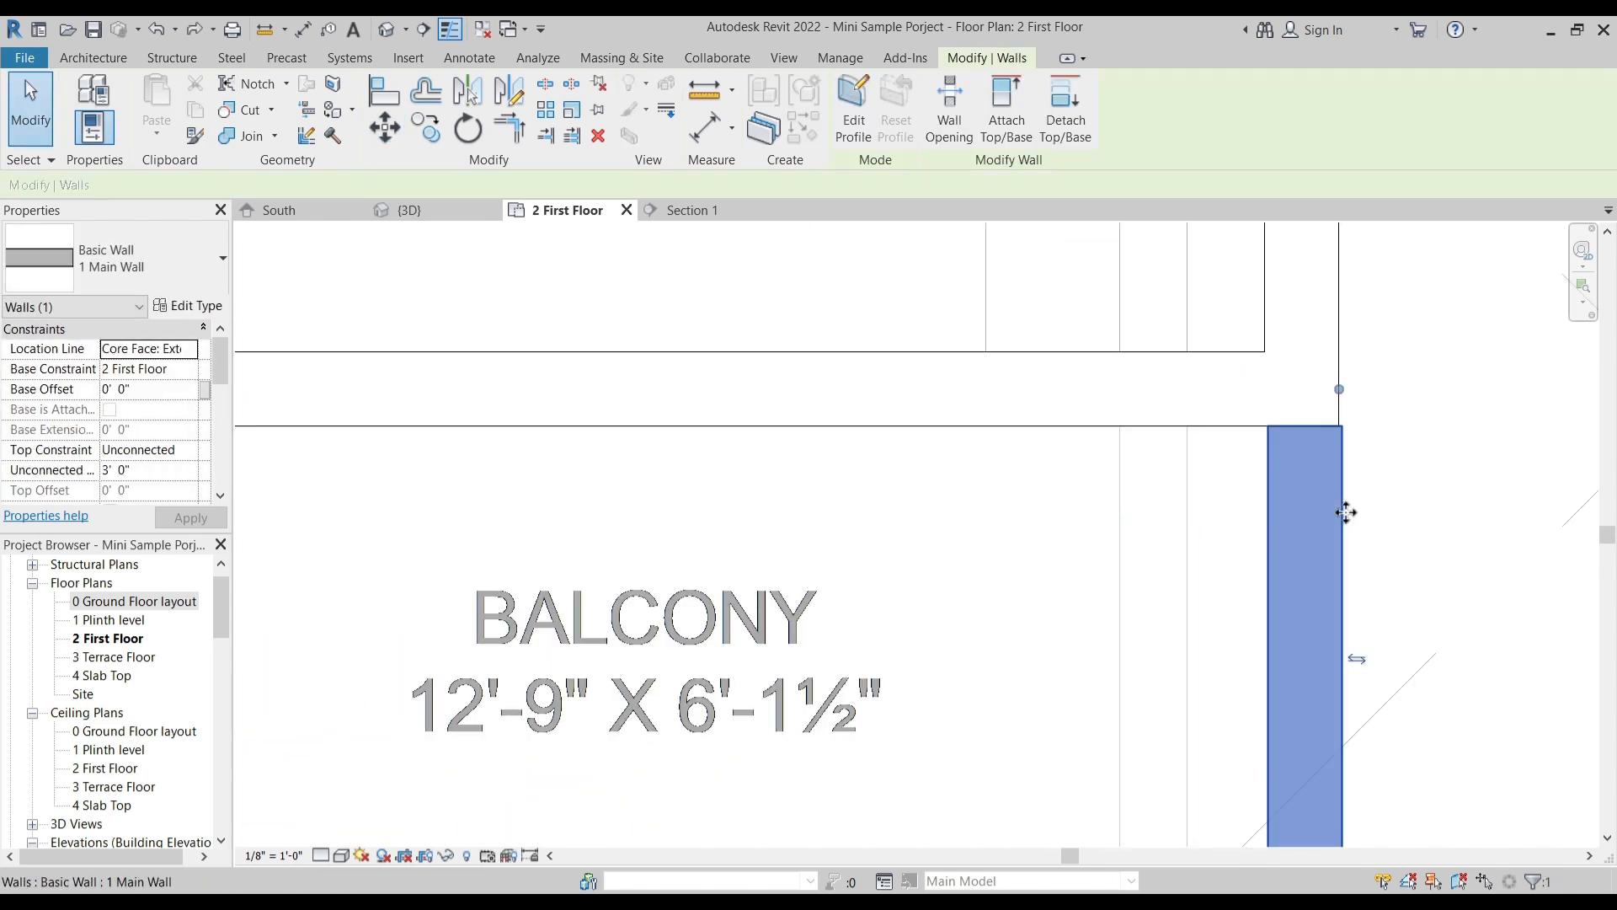
pyautogui.hotkey('ctrl', 'z')
pyautogui.hotkey('ctrl', 'z')
pyautogui.scroll(-4, 1104, 419)
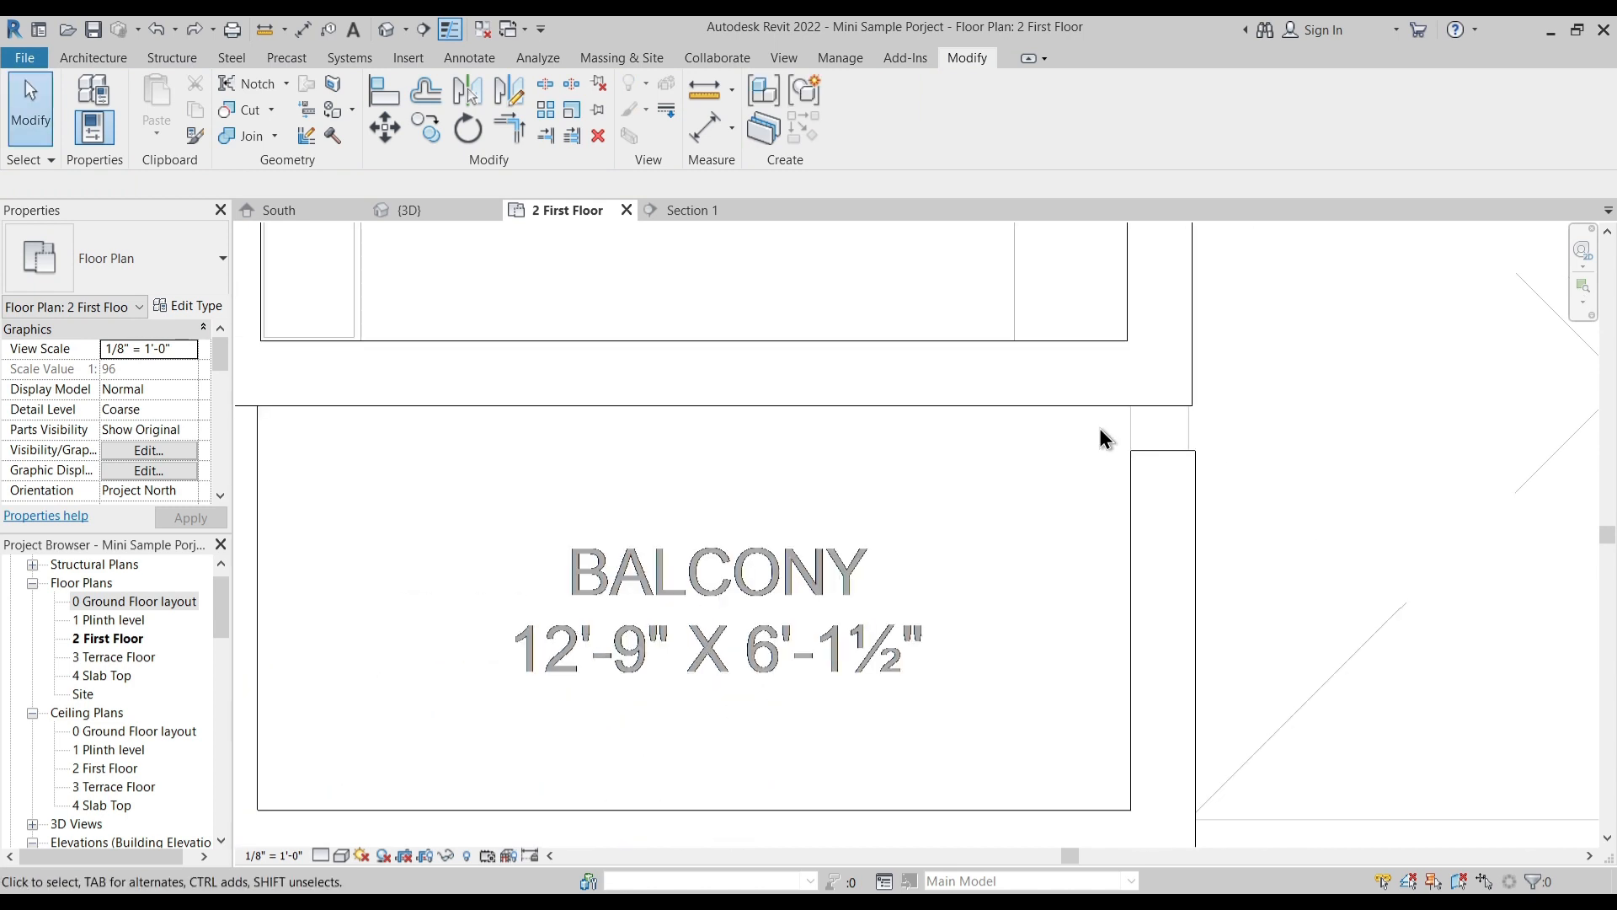
pyautogui.click(1104, 418)
pyautogui.moveTo(924, 463); pyautogui.dragTo(842, 590, button='middle')
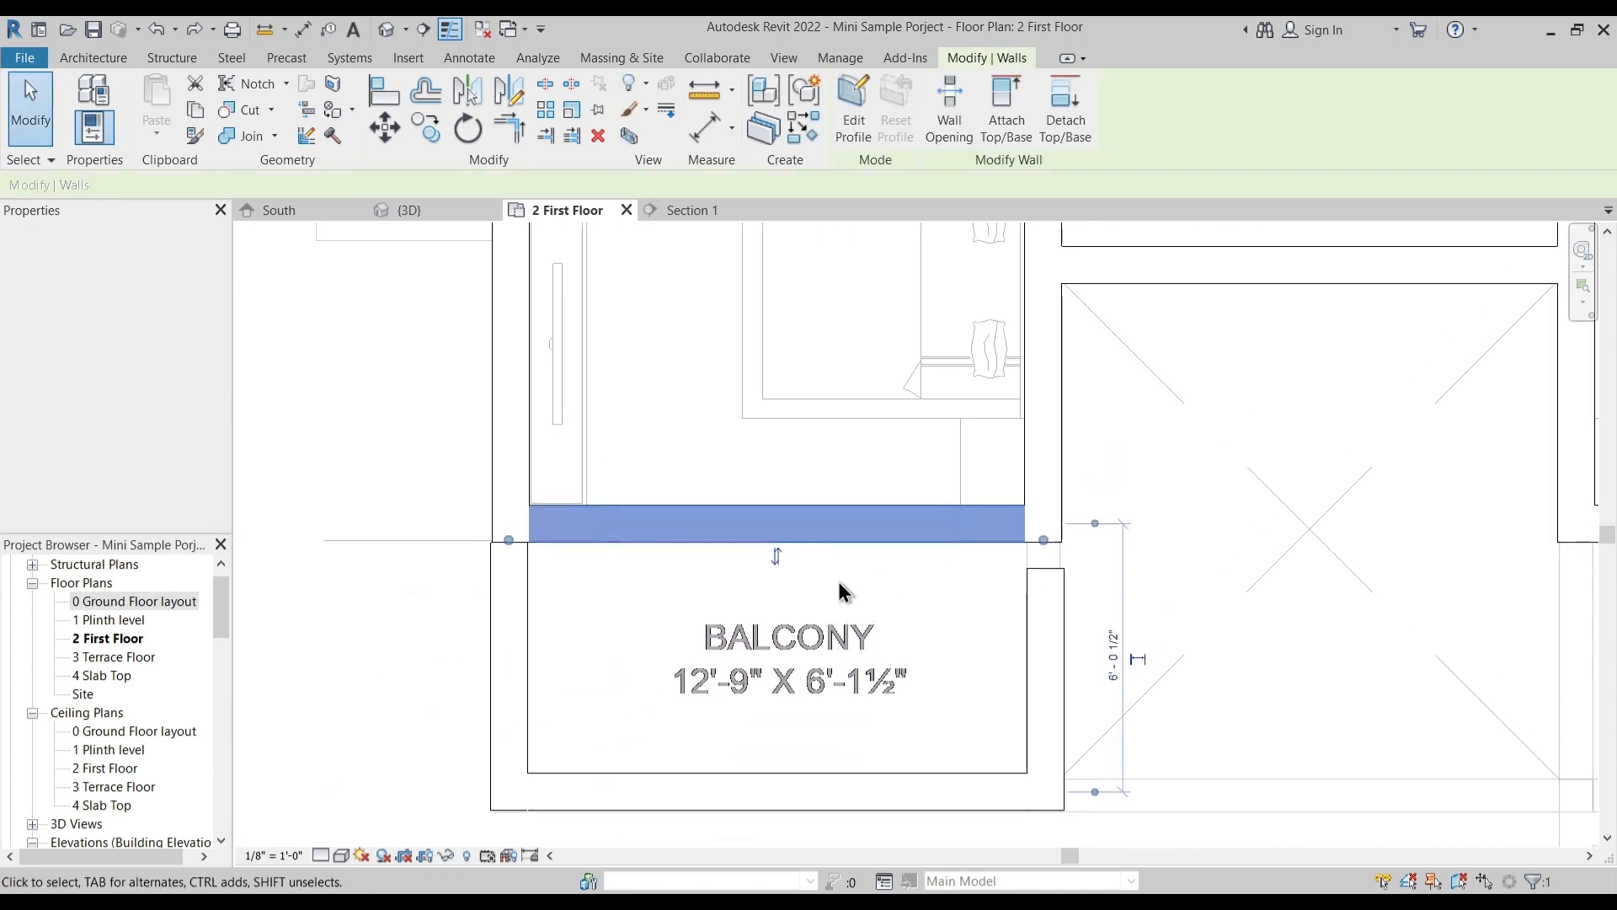
pyautogui.press('Escape')
pyautogui.press('Tab')
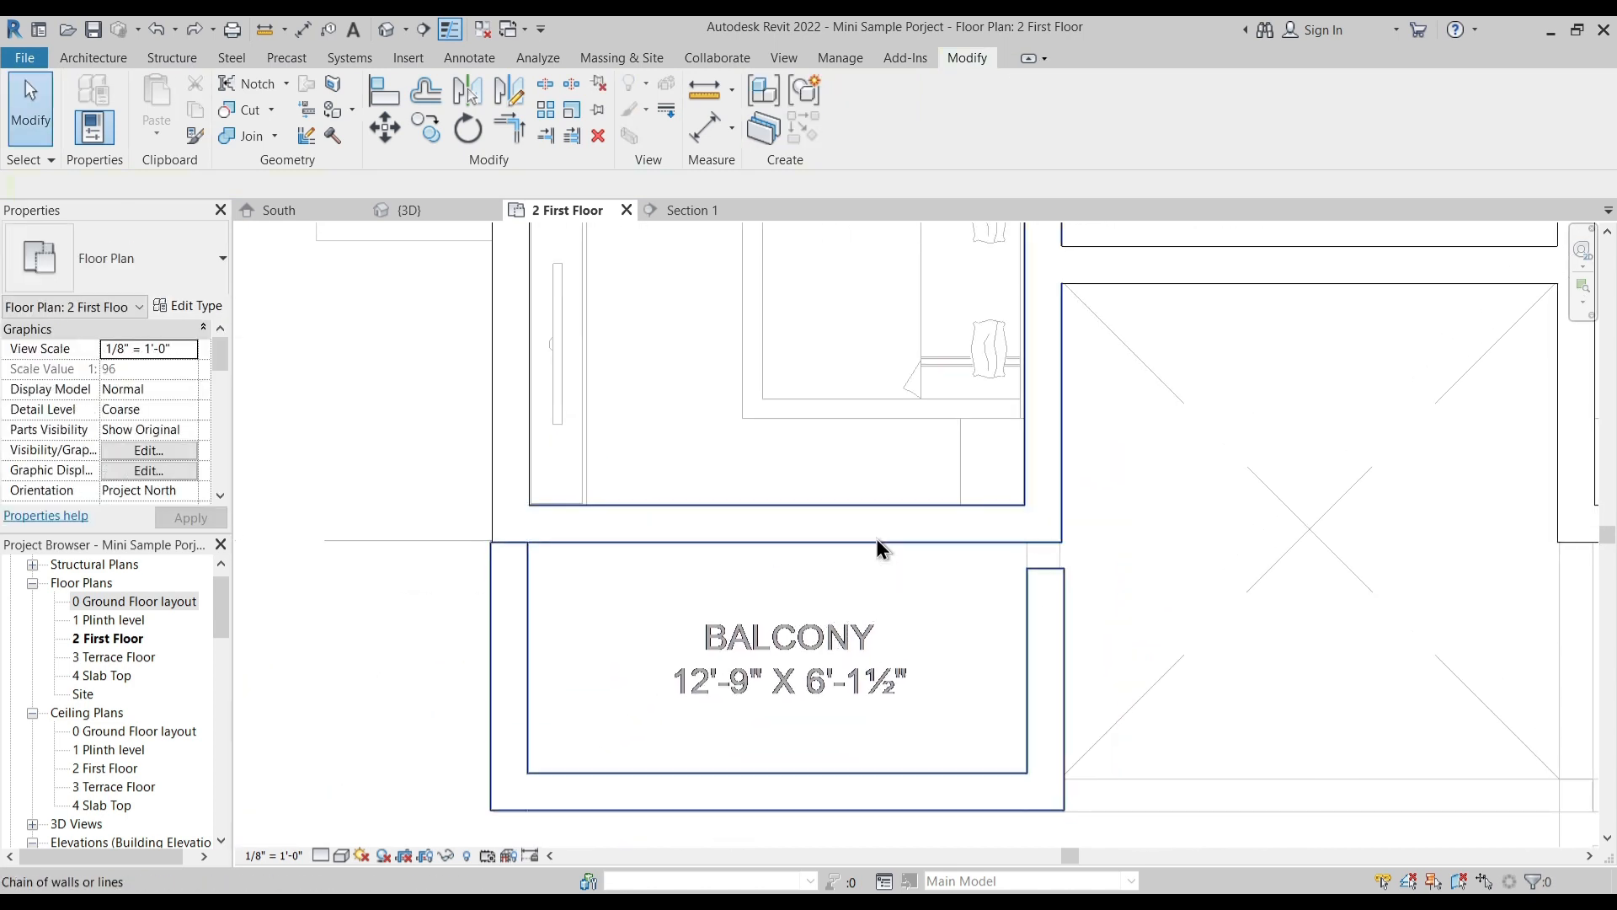
pyautogui.click(876, 539)
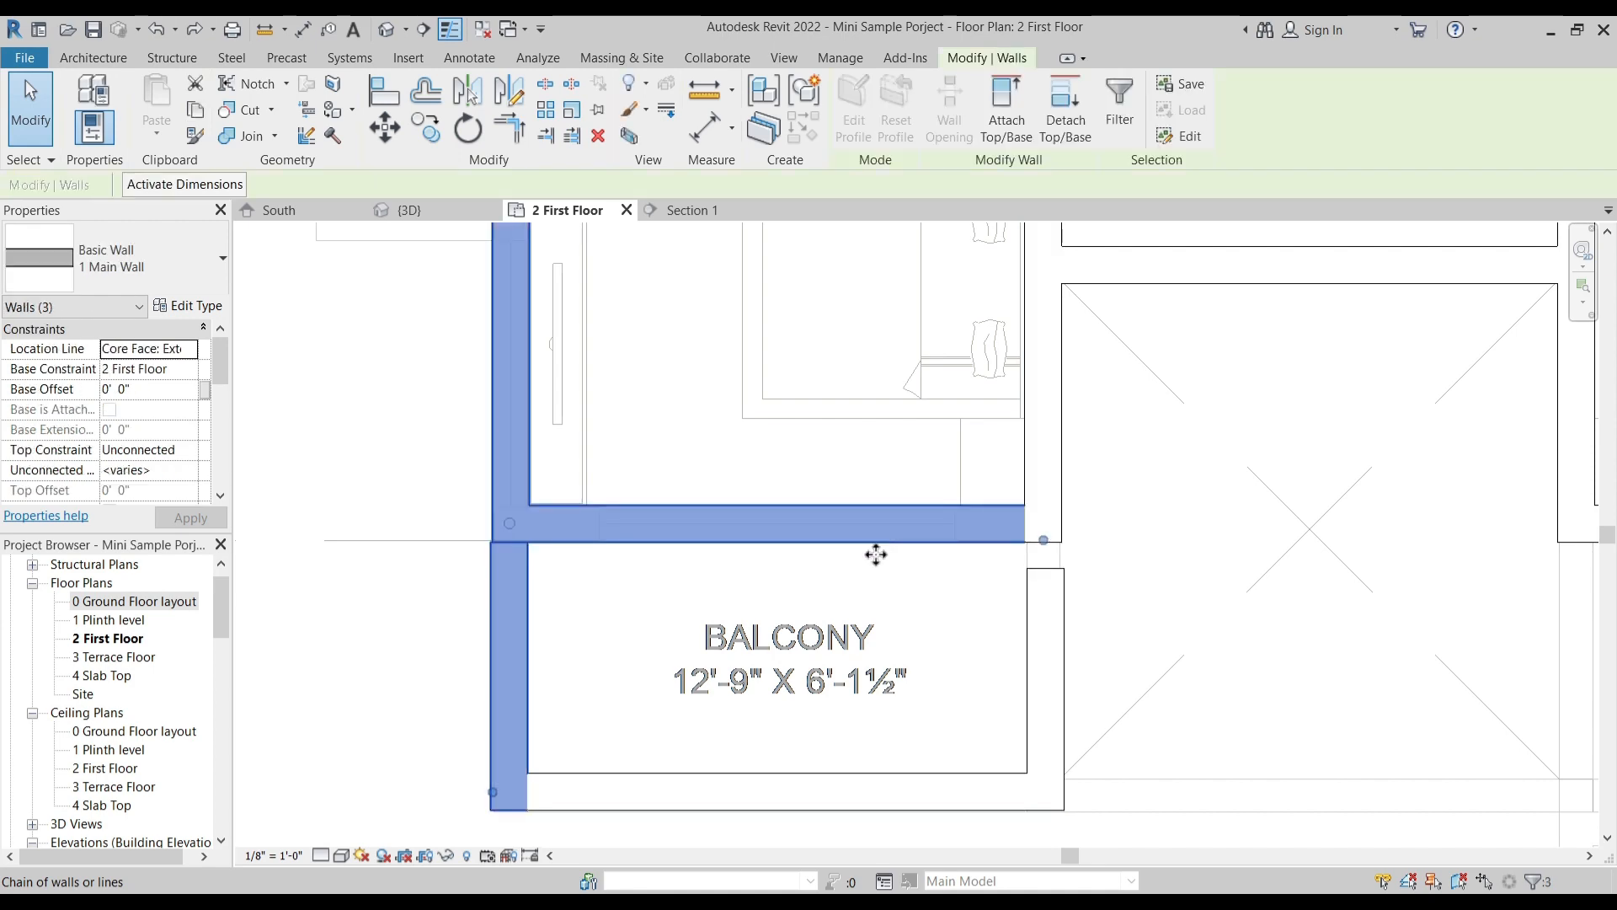
pyautogui.scroll(-3, 877, 544)
pyautogui.press('Escape')
pyautogui.moveTo(947, 527); pyautogui.dragTo(932, 559, button='middle')
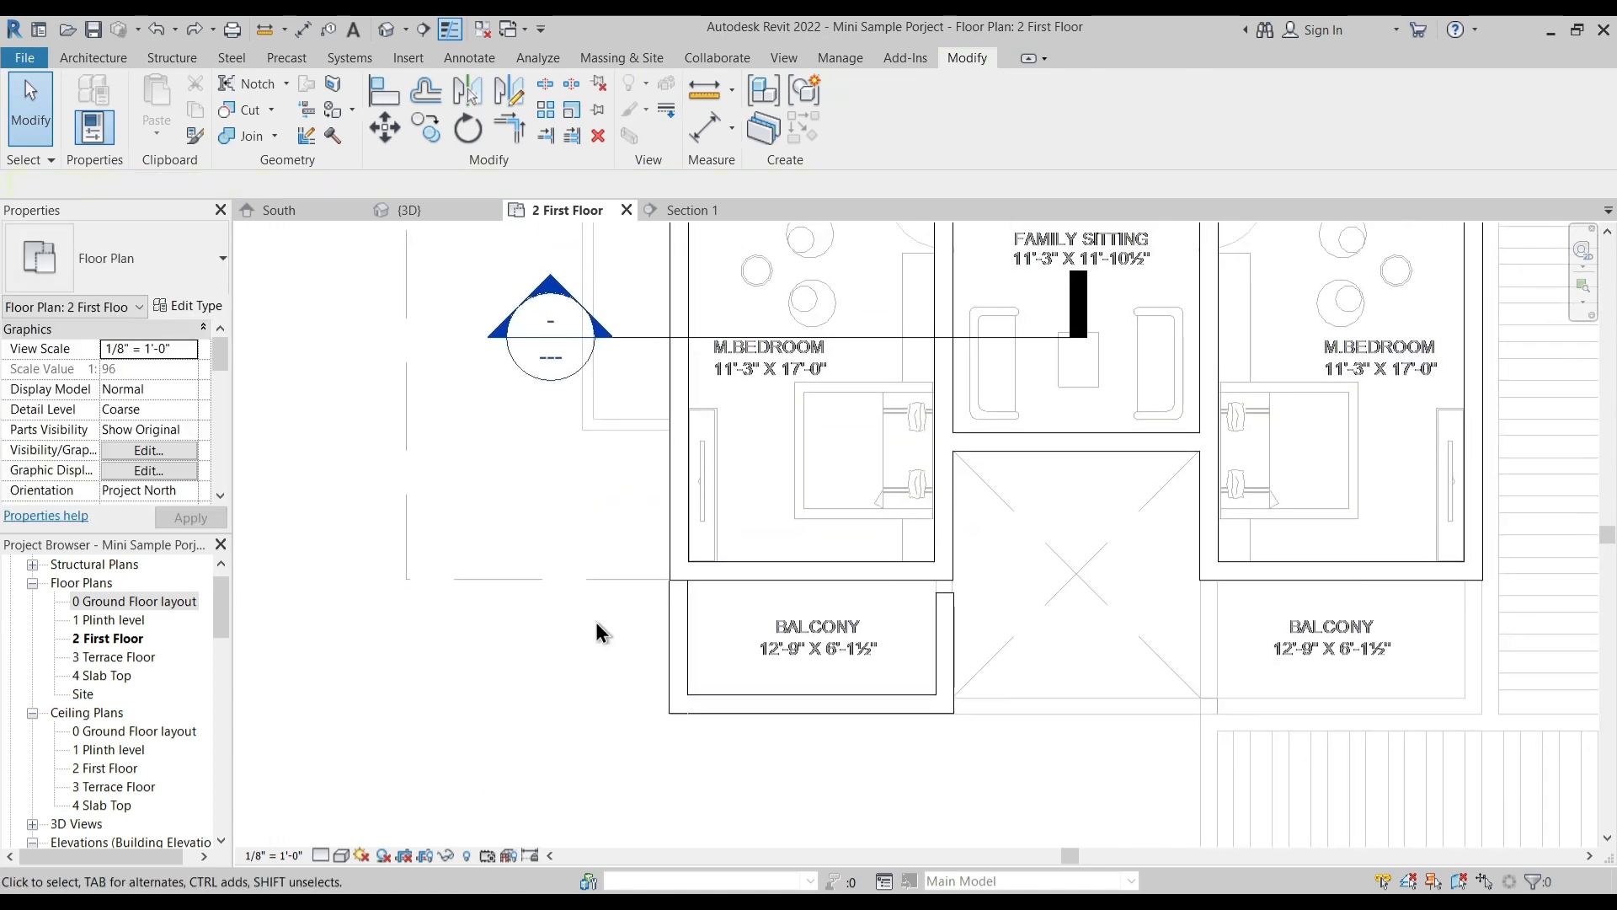
# - Delete the left balcony's three parapet walls: inner side, front and outer side
pyautogui.moveTo(1011, 759); pyautogui.dragTo(938, 767)
pyautogui.press('Escape')
pyautogui.click(937, 688)
pyautogui.press('Delete')
pyautogui.click(854, 705)
pyautogui.press('Delete')
pyautogui.click(685, 662)
pyautogui.press('Delete')
pyautogui.scroll(-3, 744, 634)
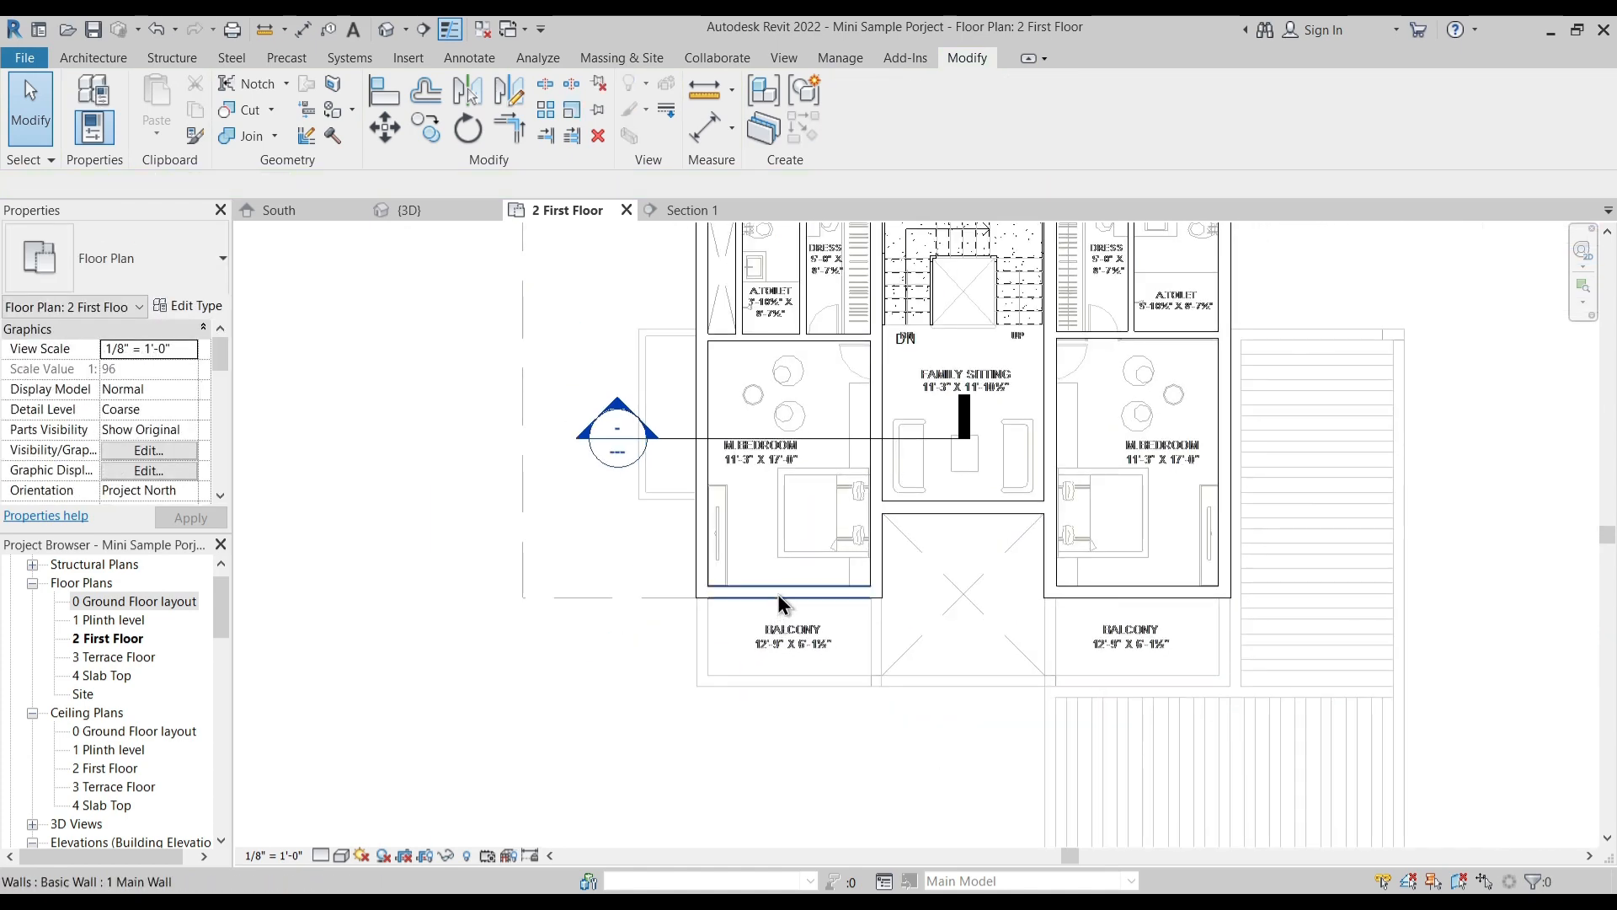
# - Select all main walls and partitions of the first floor and set their top constraint up to level 3 Terrace Floor
pyautogui.click(777, 593)
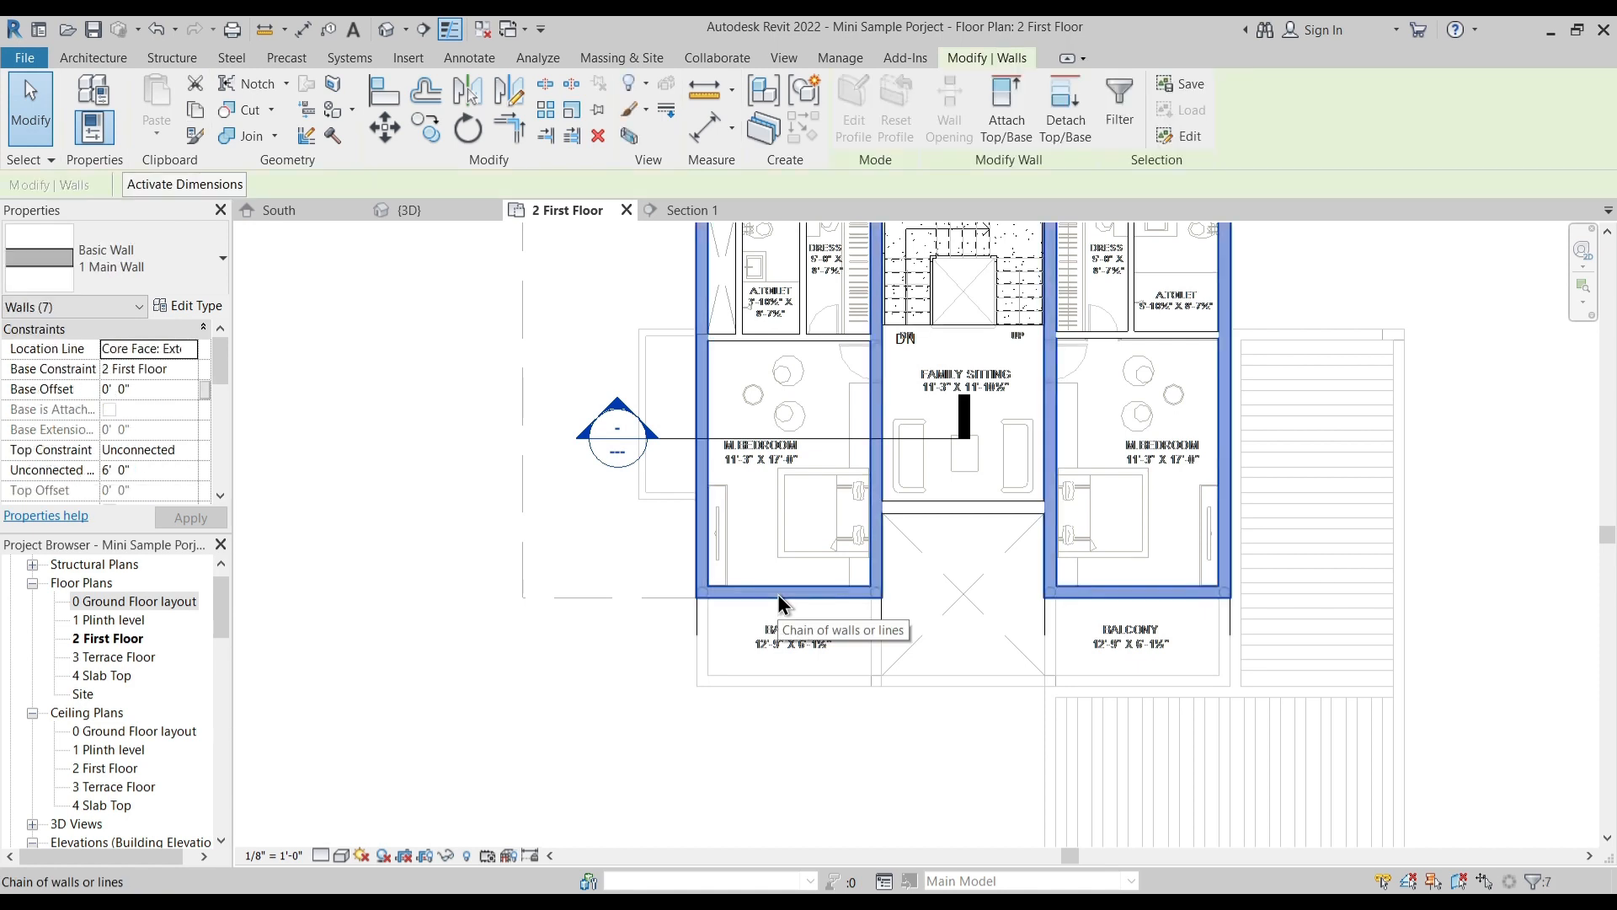
pyautogui.keyDown('ctrl'); pyautogui.click(934, 508); pyautogui.keyUp('ctrl')
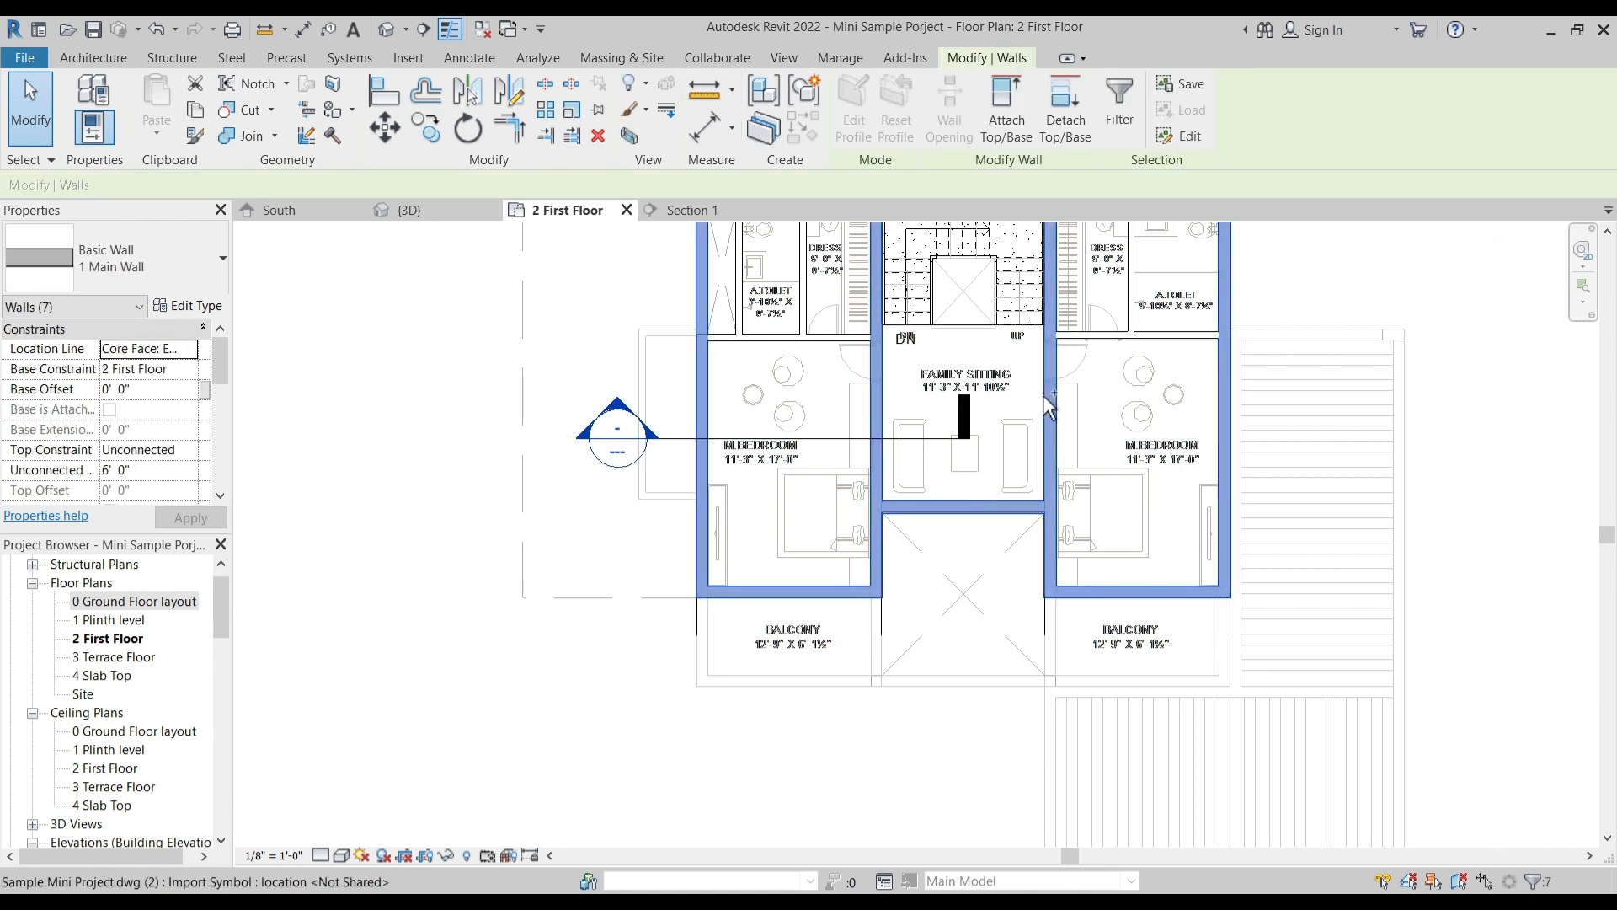
pyautogui.keyDown('ctrl'); pyautogui.click(1109, 338); pyautogui.keyUp('ctrl')
pyautogui.moveTo(1092, 372); pyautogui.dragTo(1079, 495, button='middle')
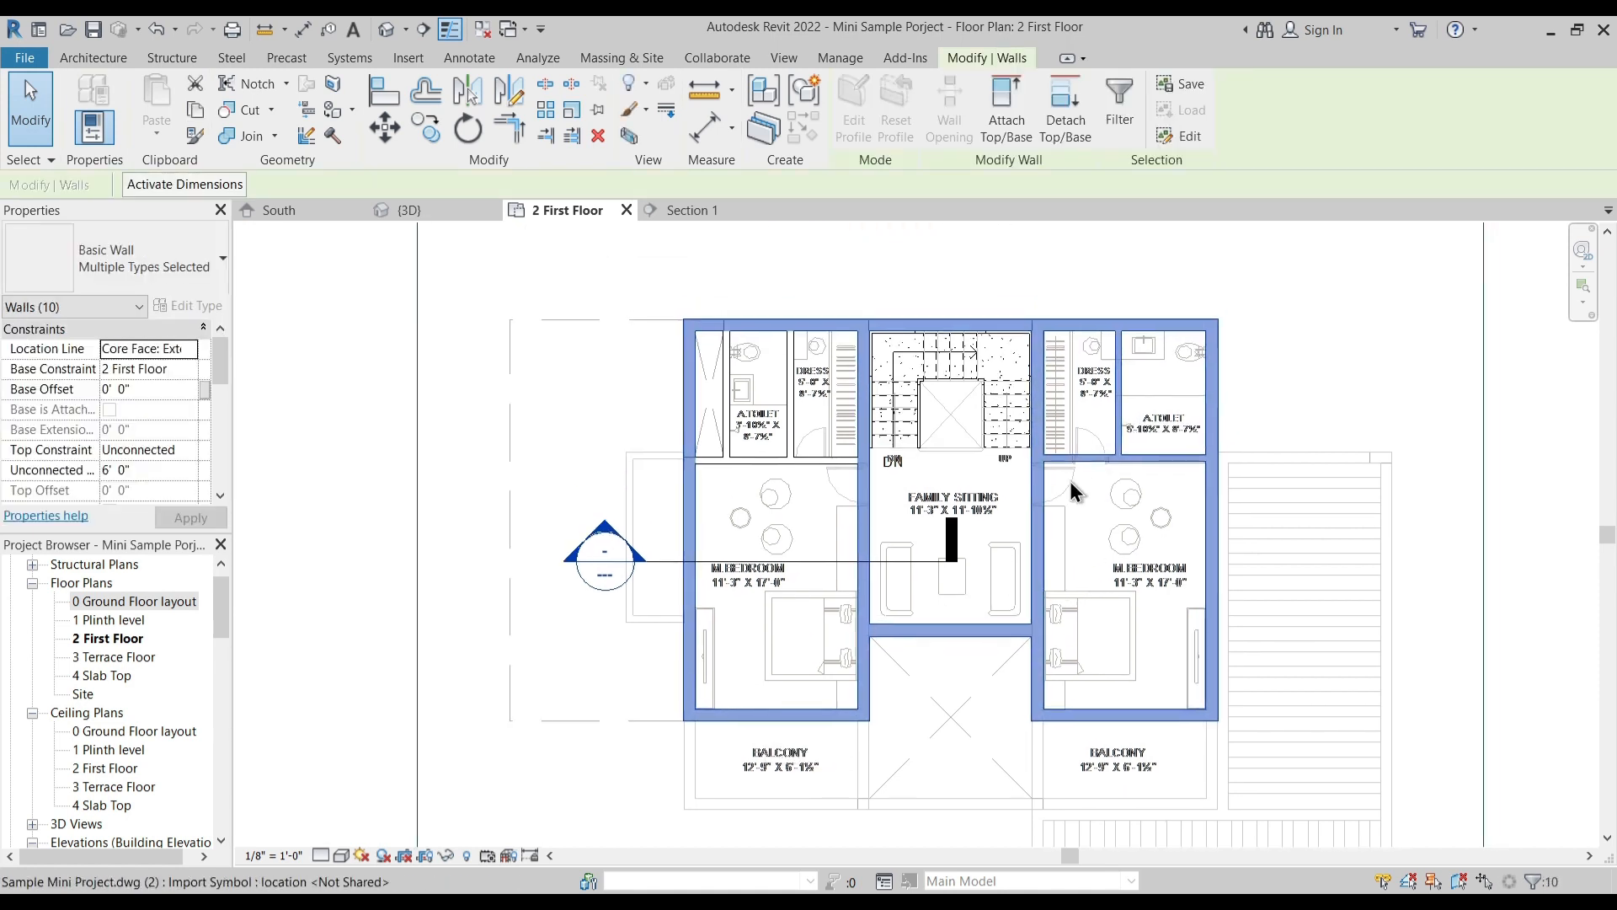
pyautogui.keyDown('ctrl'); pyautogui.click(793, 404); pyautogui.keyUp('ctrl')
pyautogui.keyDown('ctrl'); pyautogui.click(756, 462); pyautogui.keyUp('ctrl')
pyautogui.keyDown('ctrl'); pyautogui.click(728, 430); pyautogui.keyUp('ctrl')
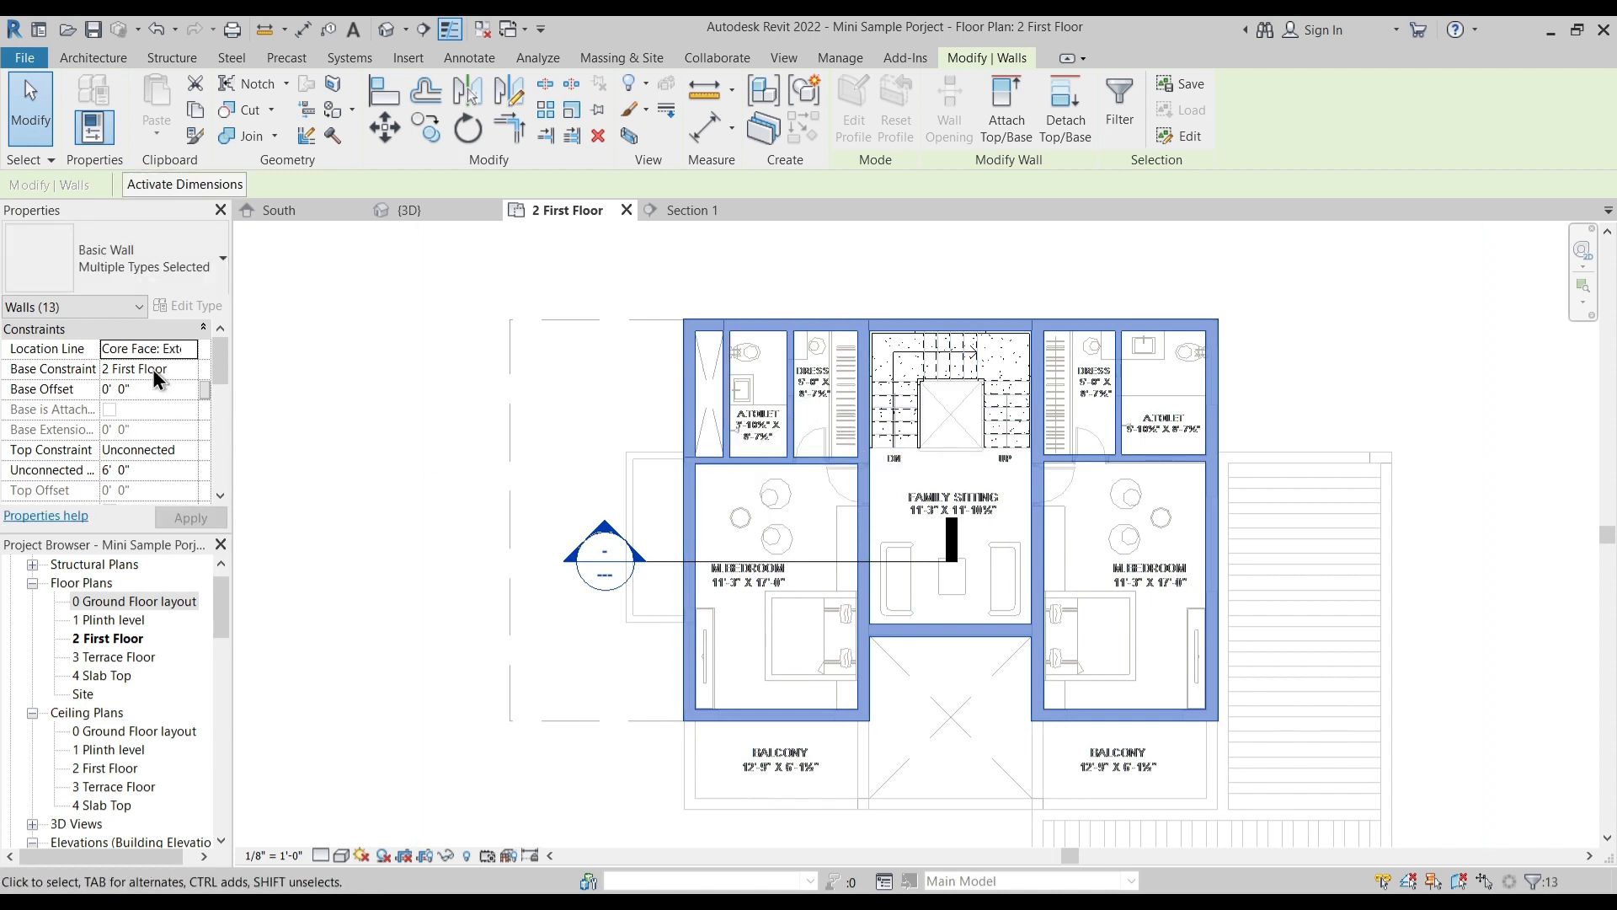
pyautogui.click(194, 453)
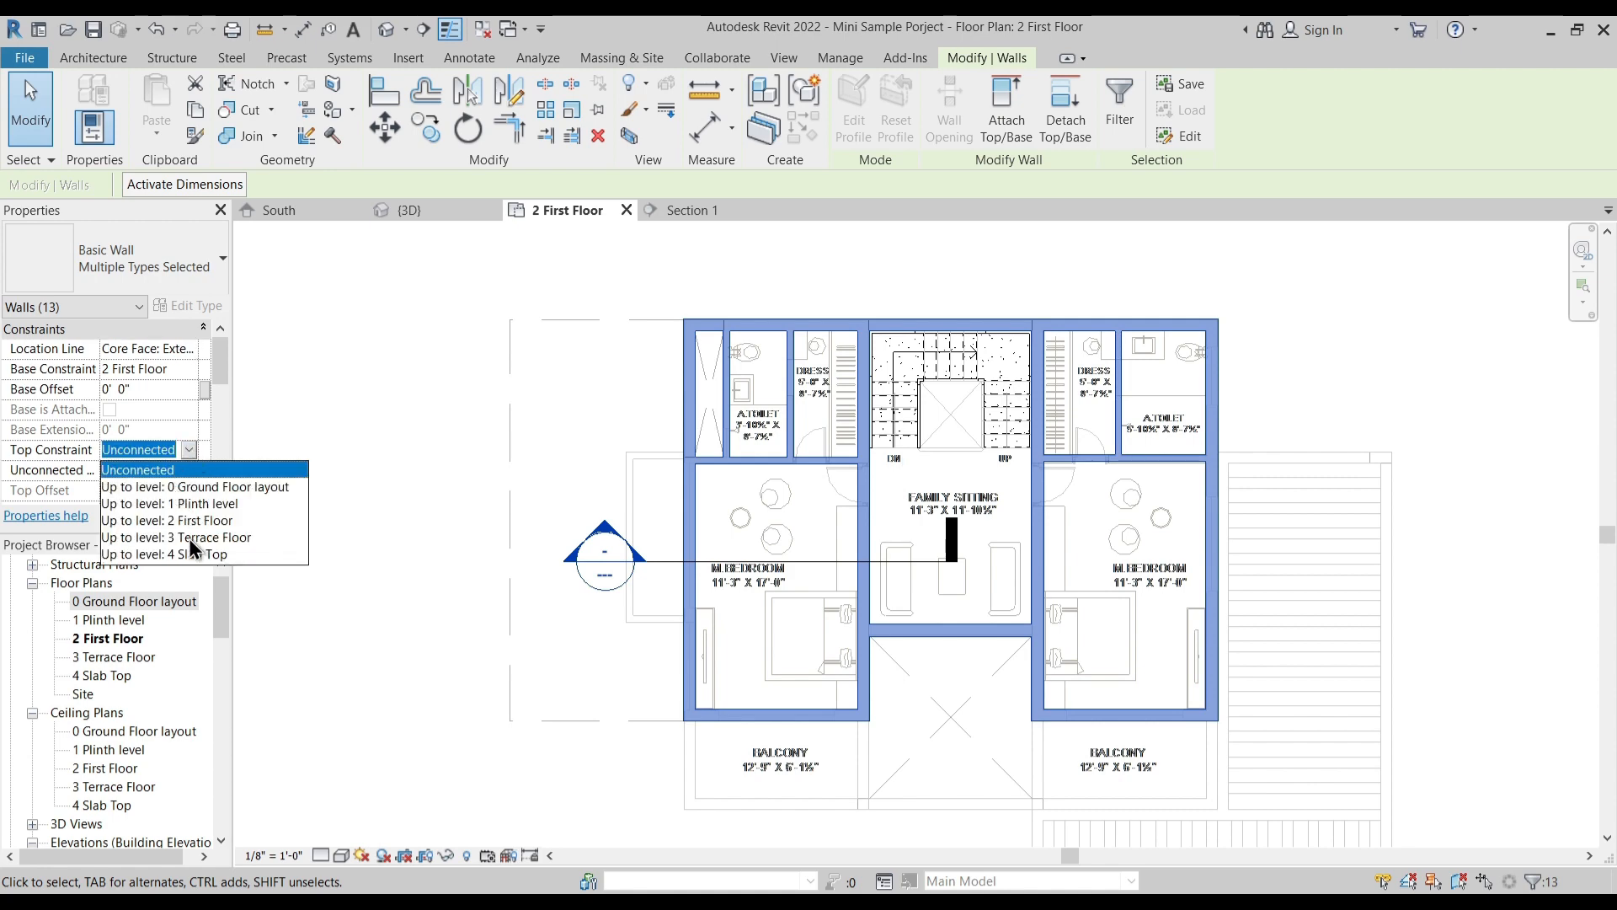
pyautogui.click(192, 542)
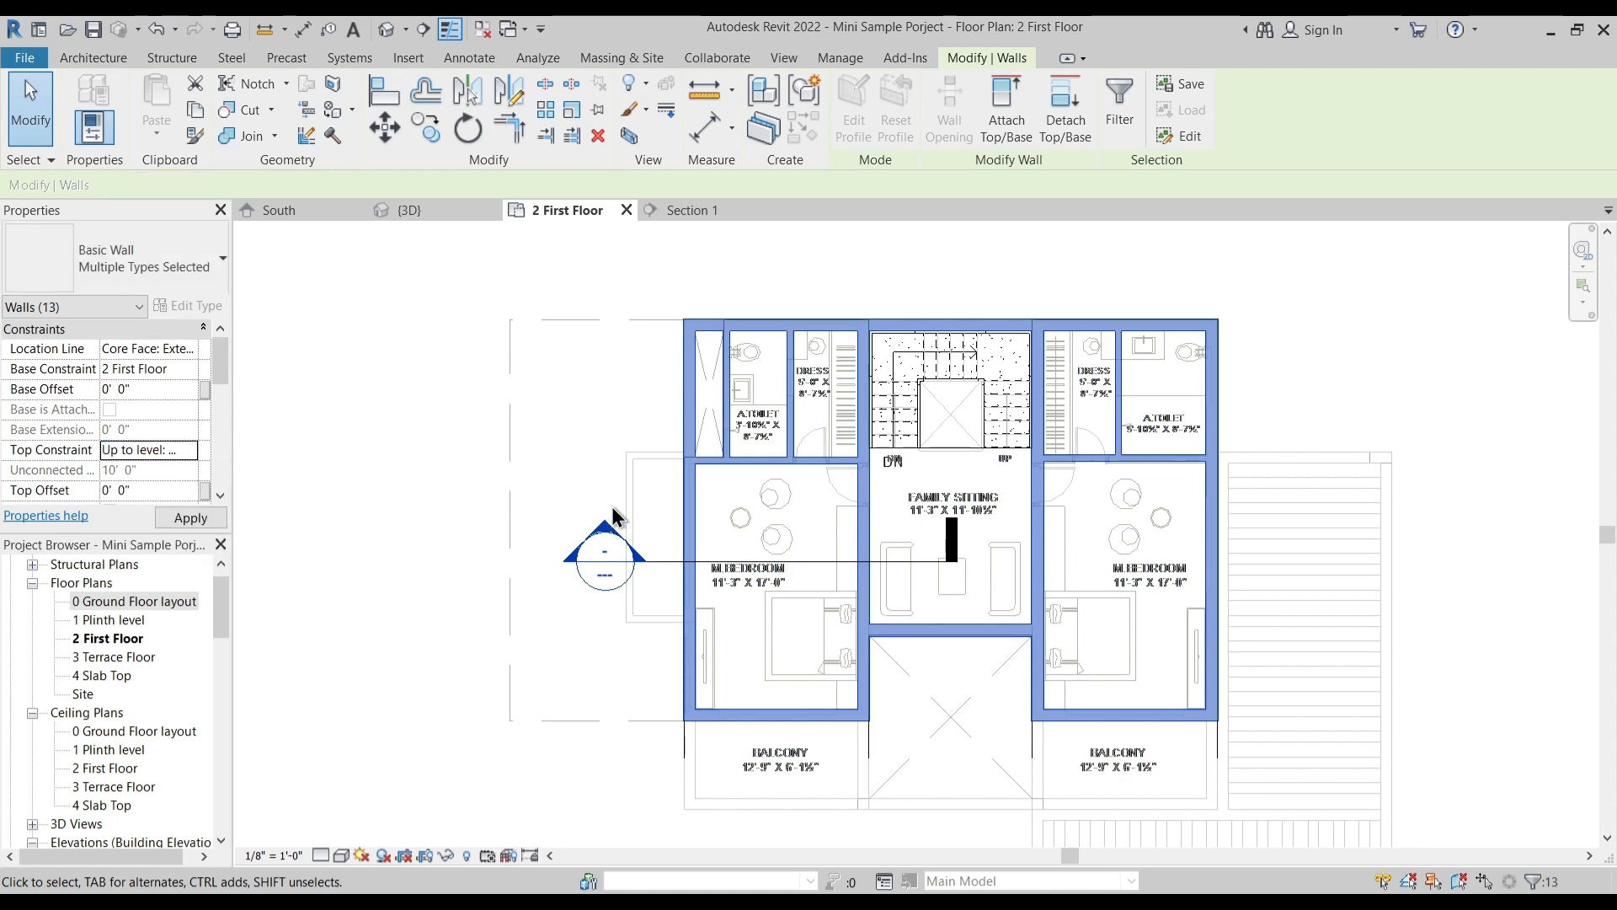
pyautogui.click(535, 459)
# - Draw a 3' 0" high 1 Main Wall along the left balcony's inner side, from the bedroom's corner past the front plan line
pyautogui.moveTo(692, 661); pyautogui.dragTo(739, 427, button='middle')
pyautogui.click(93, 58)
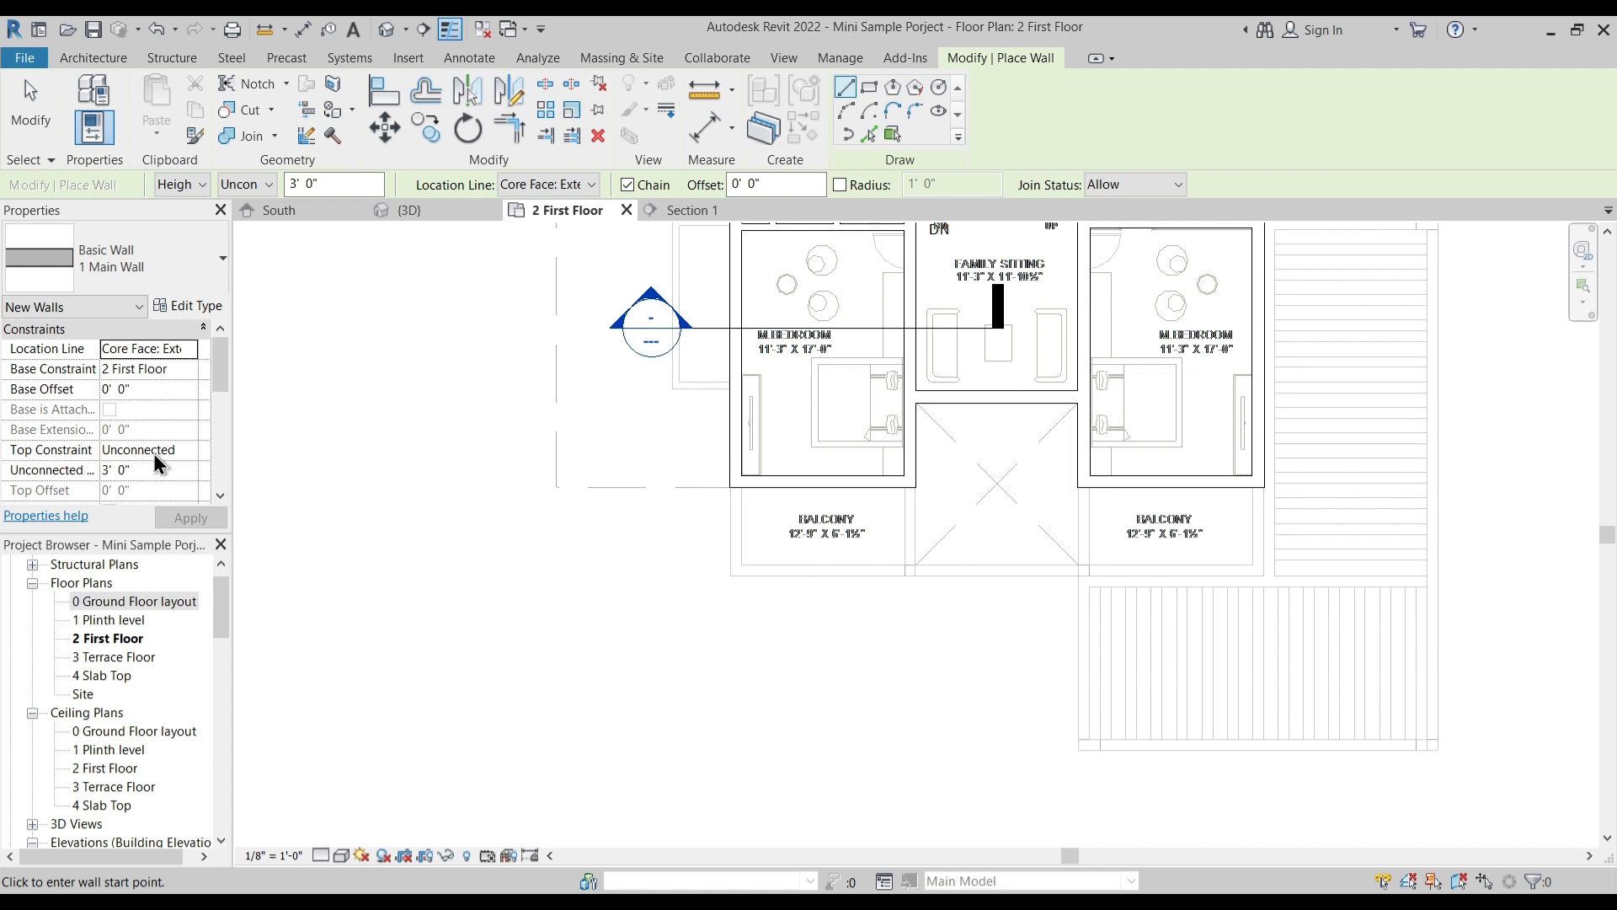
pyautogui.scroll(4, 675, 455)
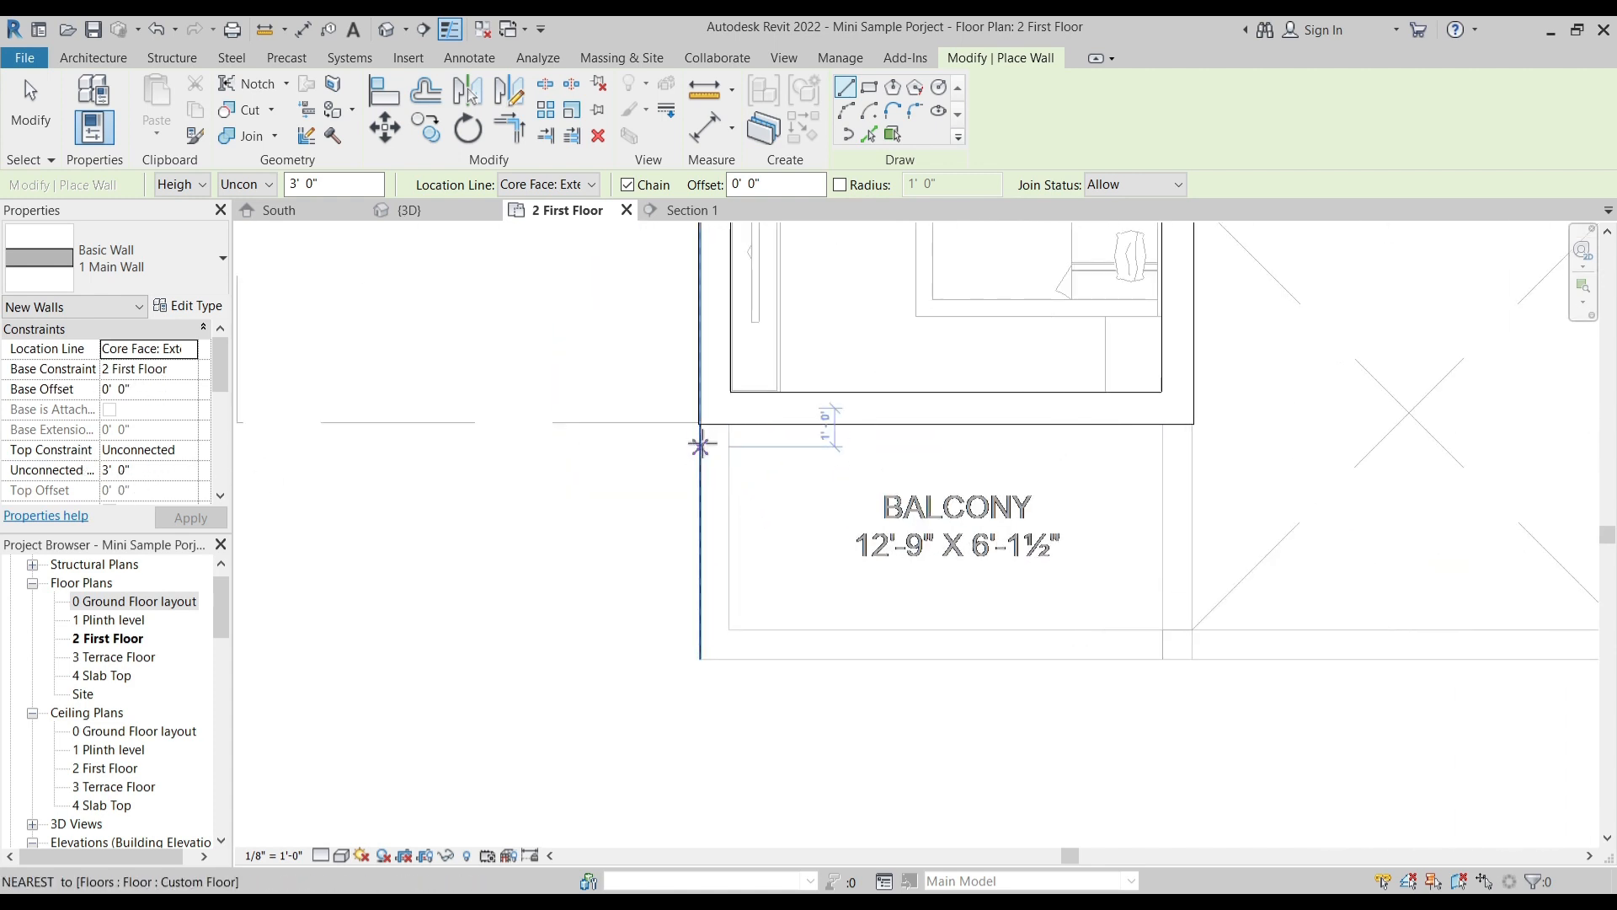
pyautogui.click(698, 424)
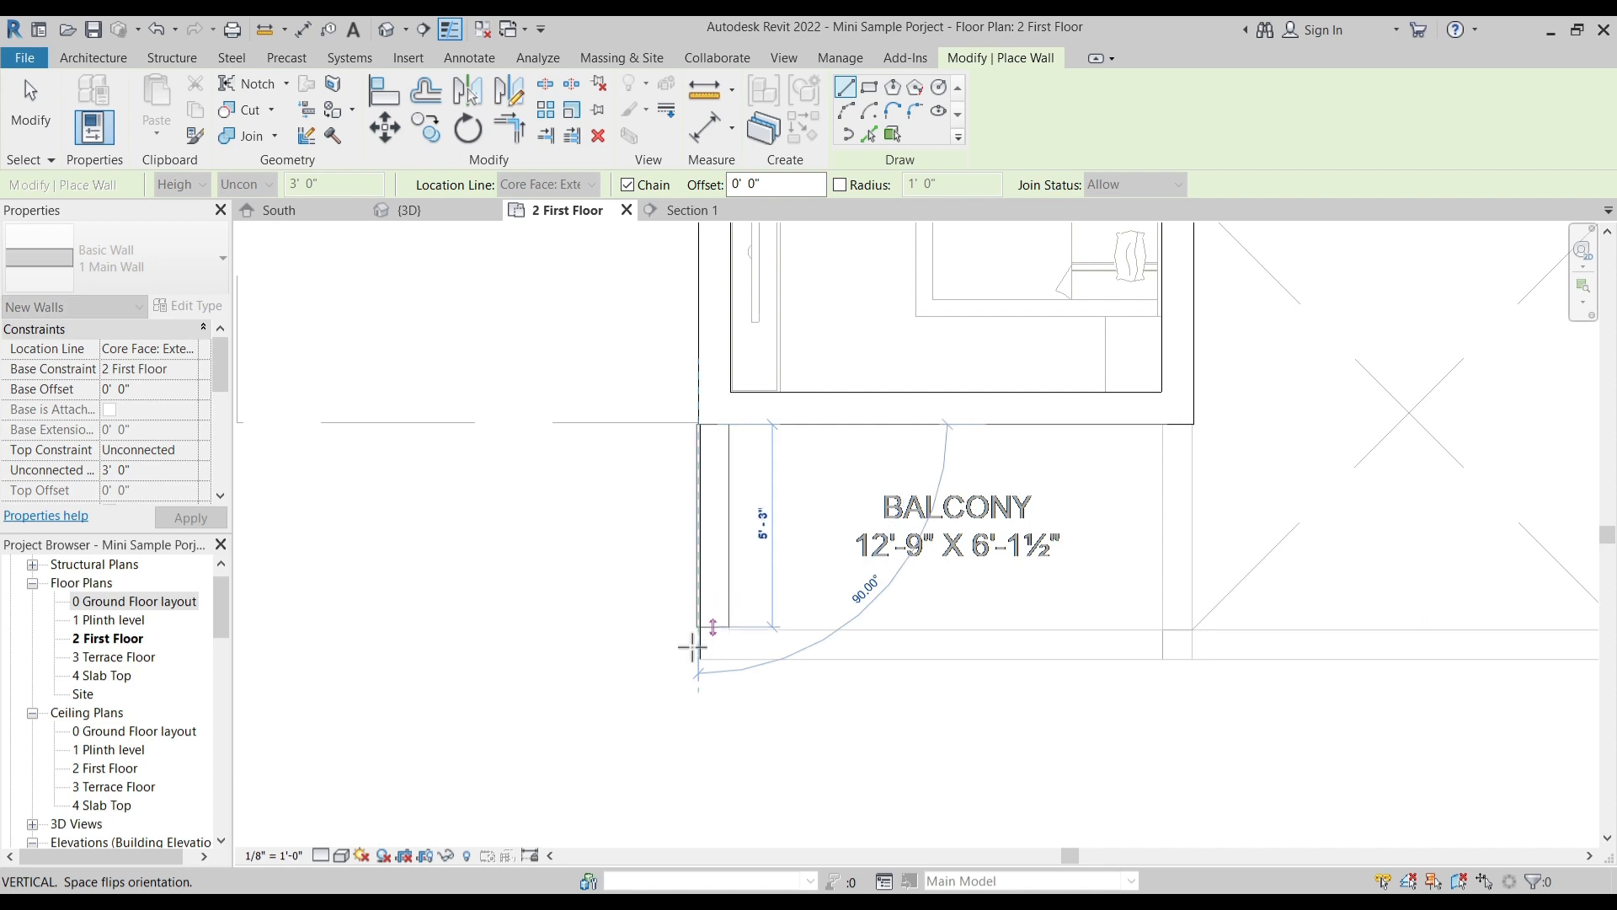
pyautogui.scroll(1, 710, 709)
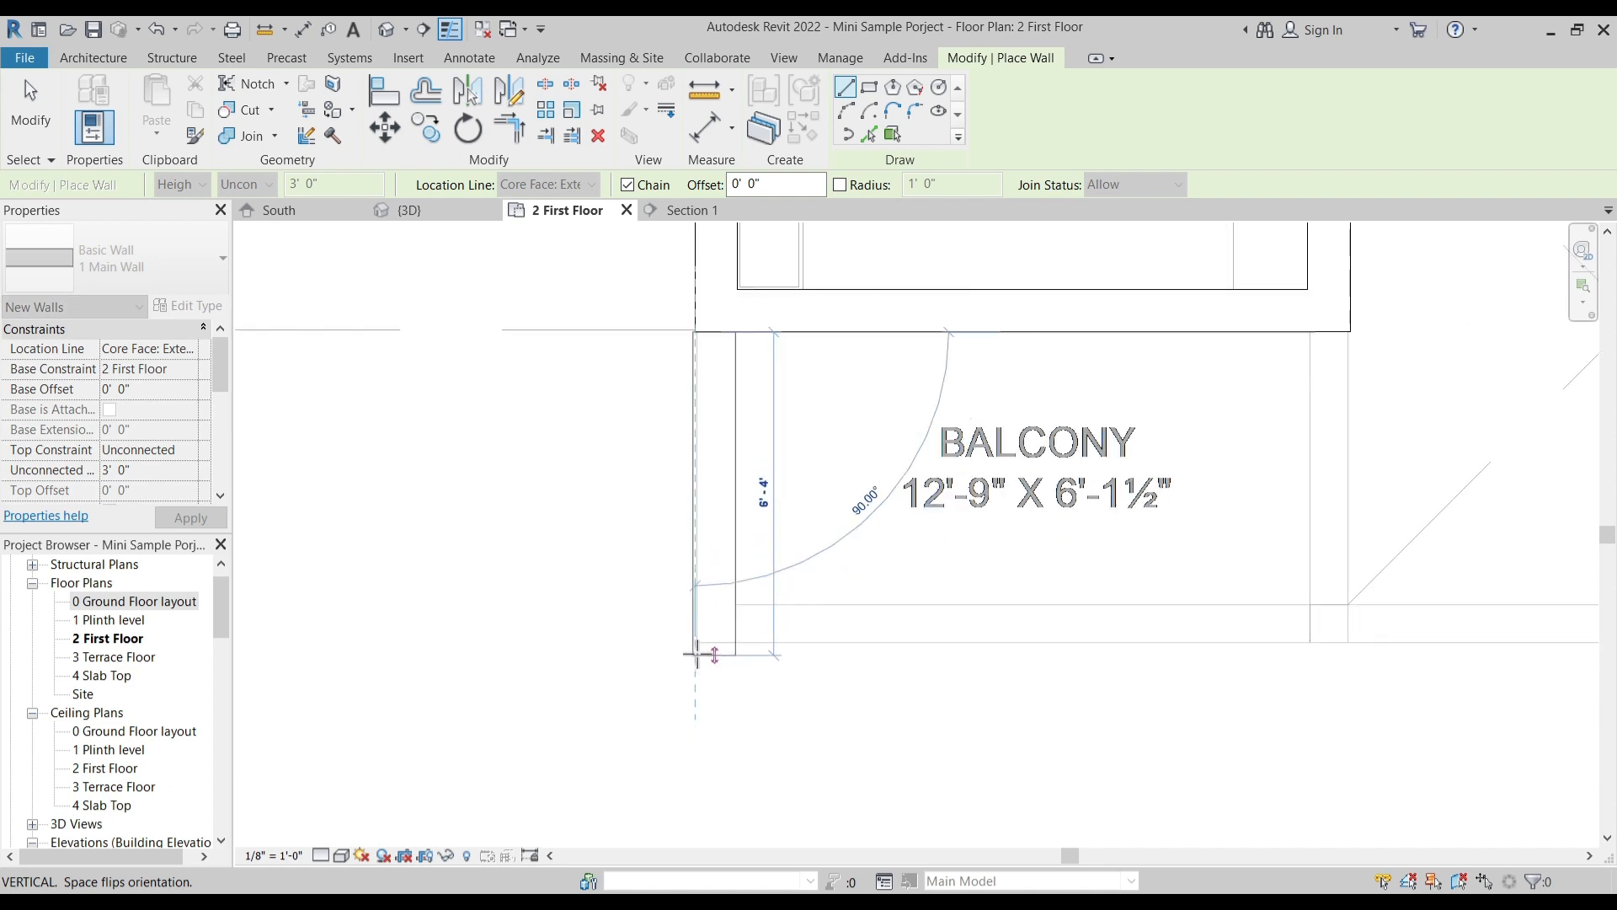
pyautogui.press('Escape')
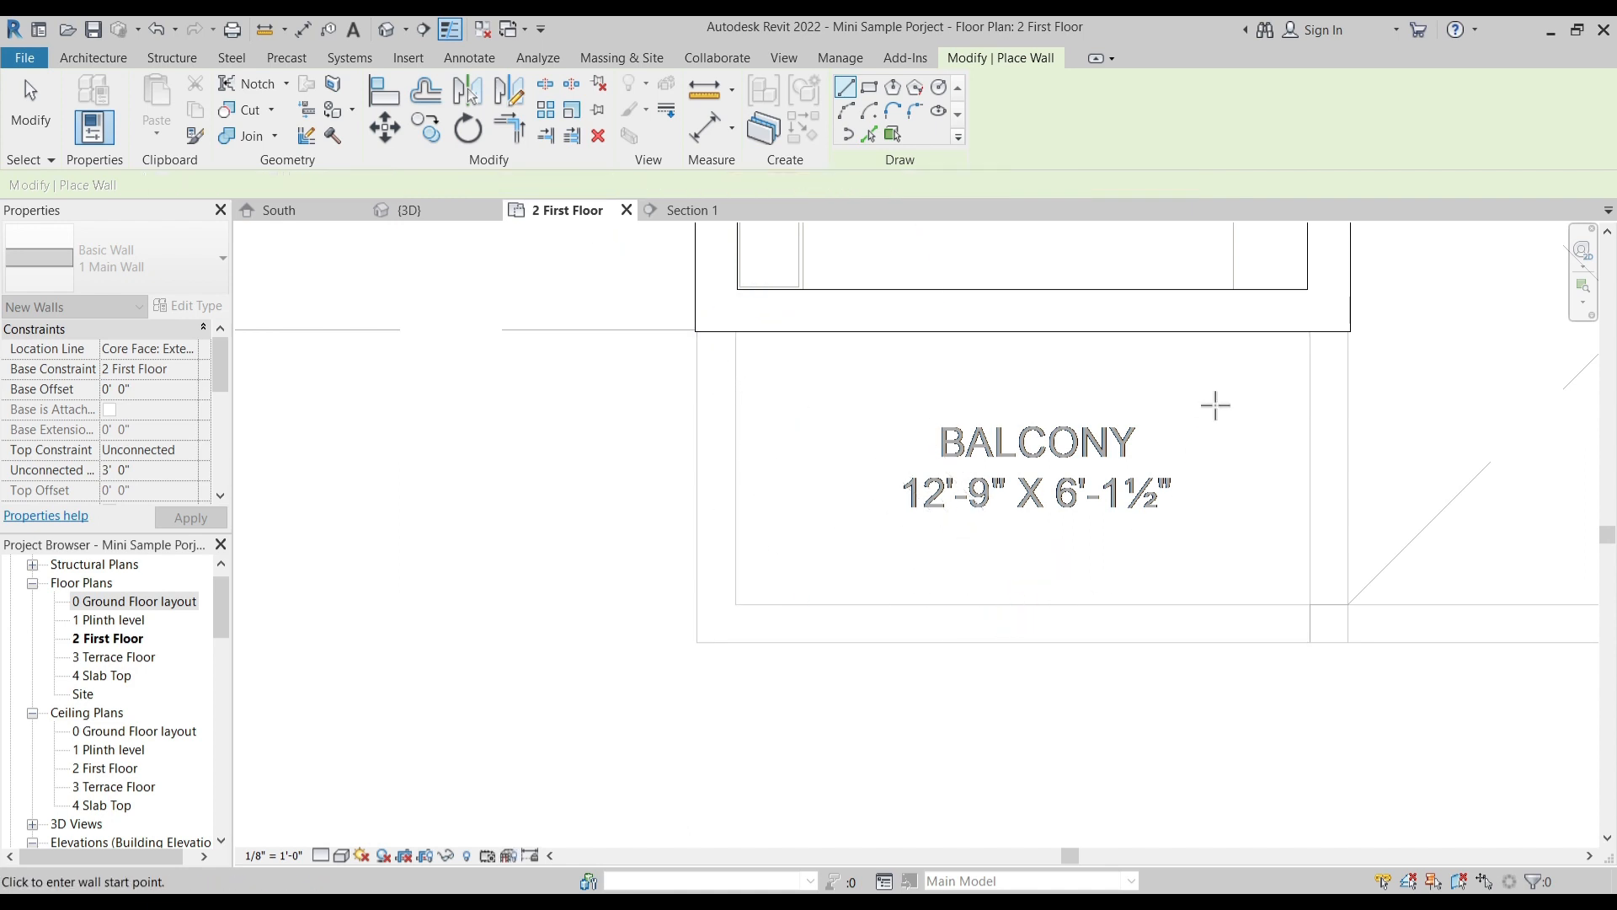
pyautogui.click(1346, 331)
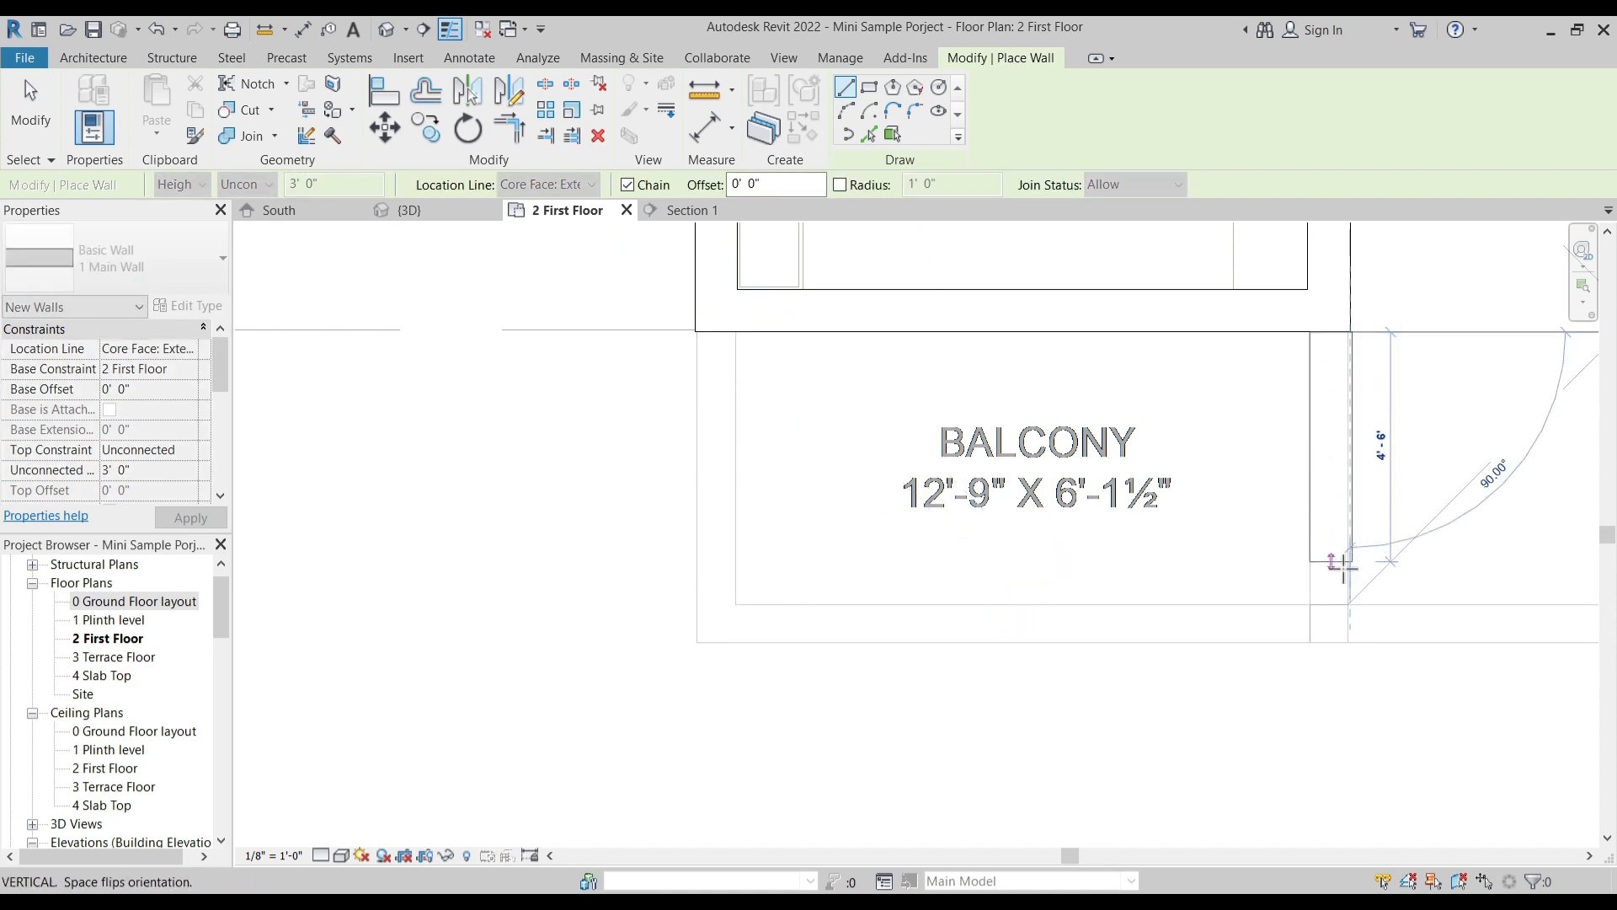
pyautogui.click(1350, 680)
pyautogui.press('Escape')
# - Draw the left balcony's front and outer parapet walls along the plan outline, ending at the bedroom's front wall
pyautogui.click(1308, 644)
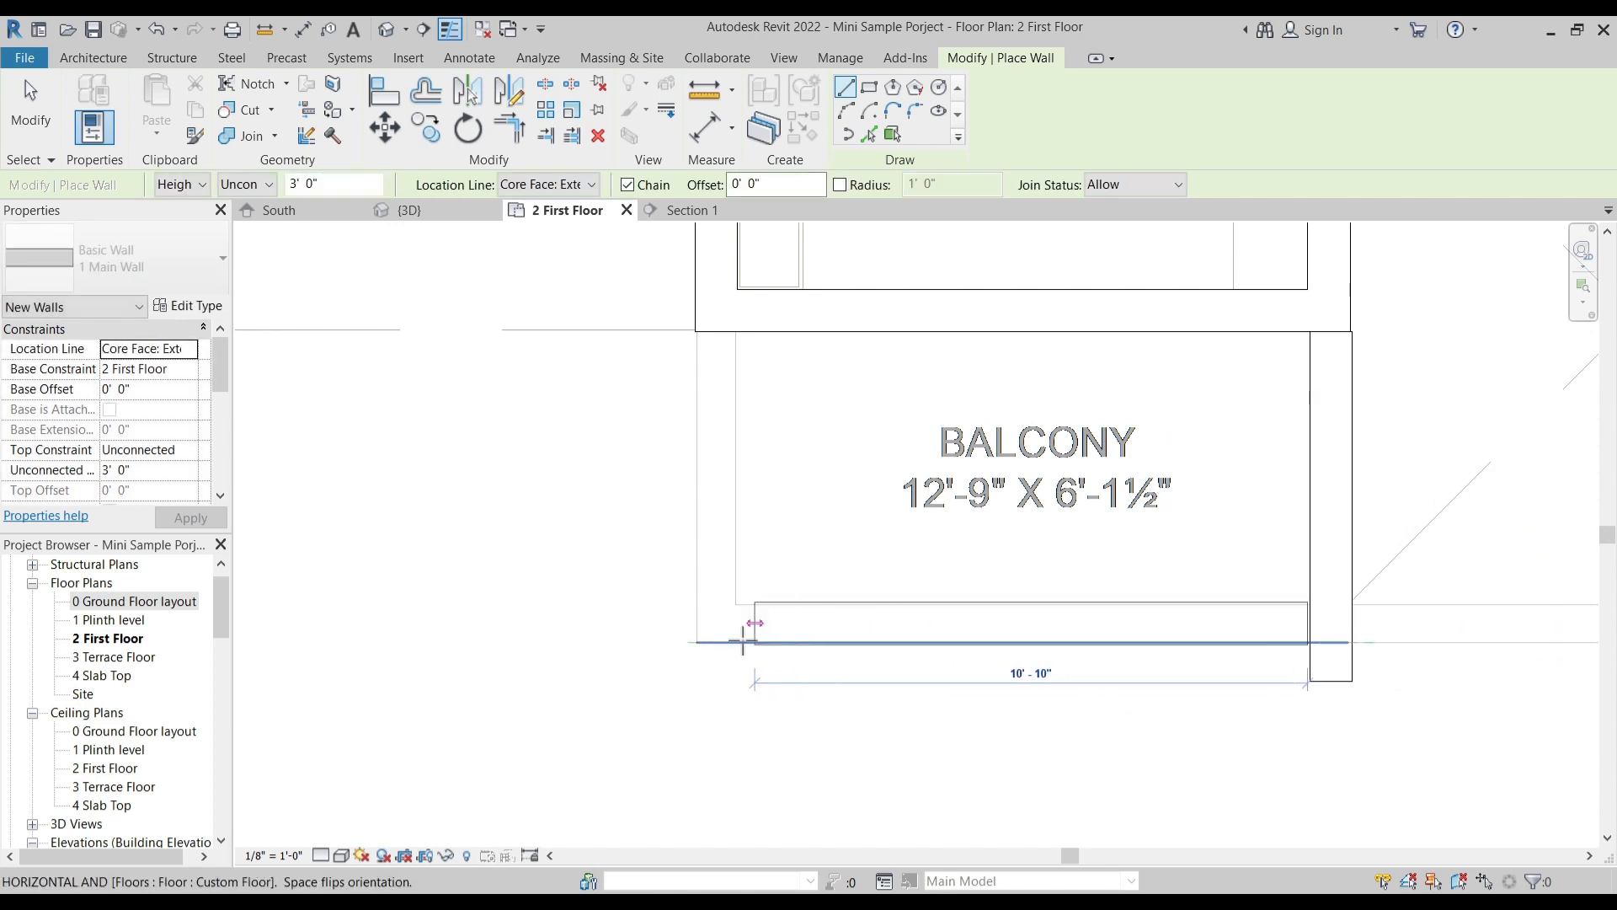
pyautogui.click(697, 643)
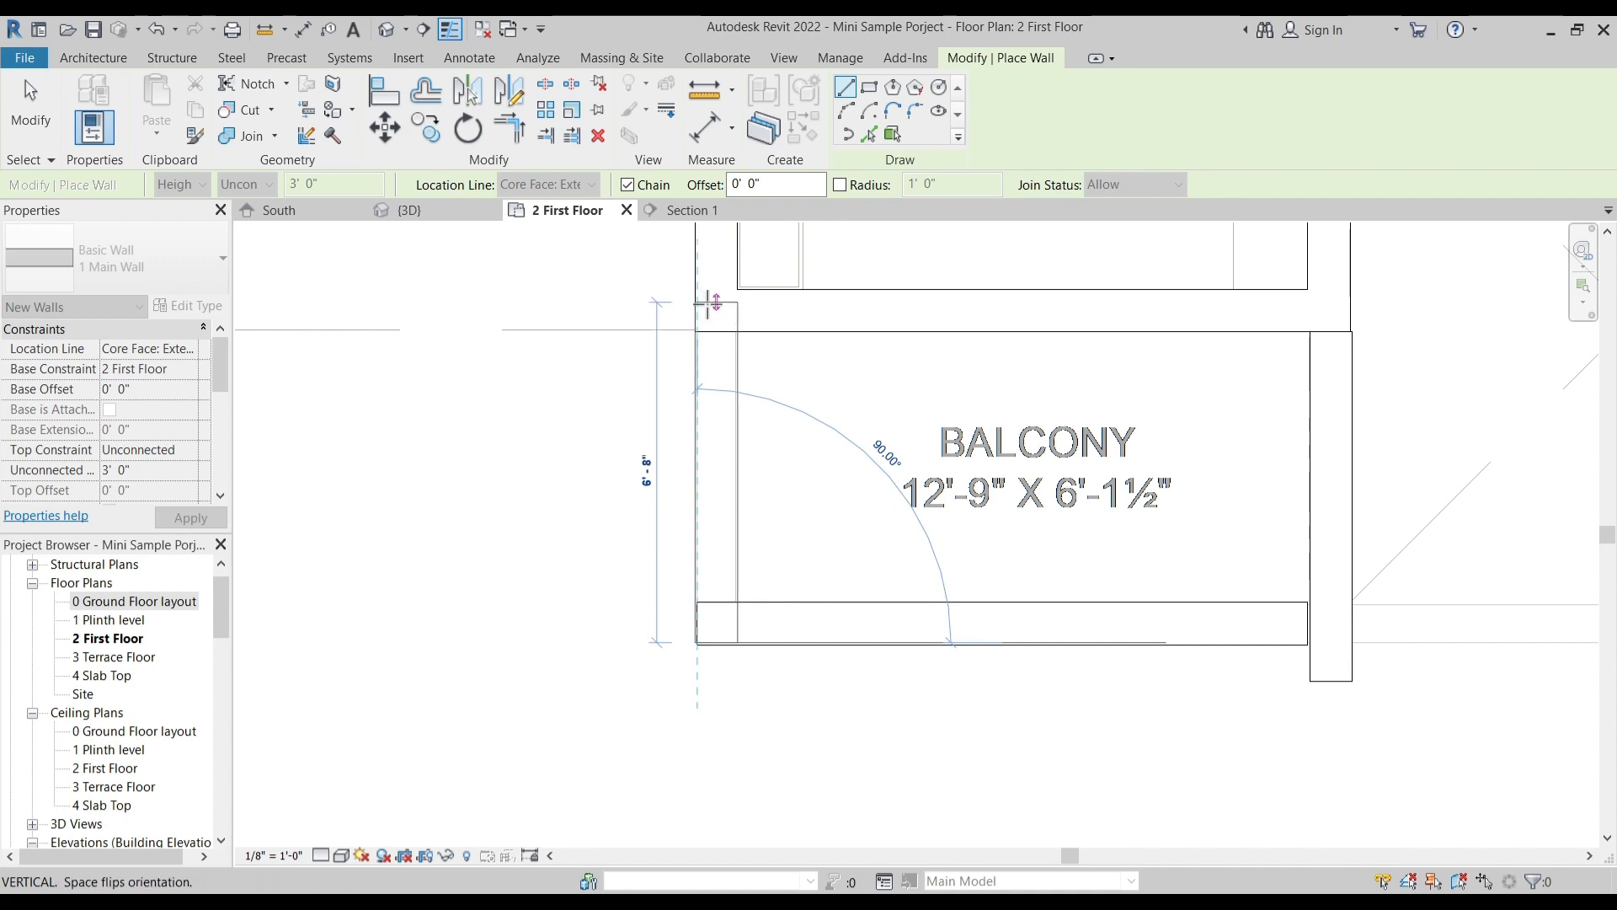
pyautogui.click(710, 304)
pyautogui.press('Escape')
pyautogui.press('Escape')
pyautogui.scroll(-2, 1048, 545)
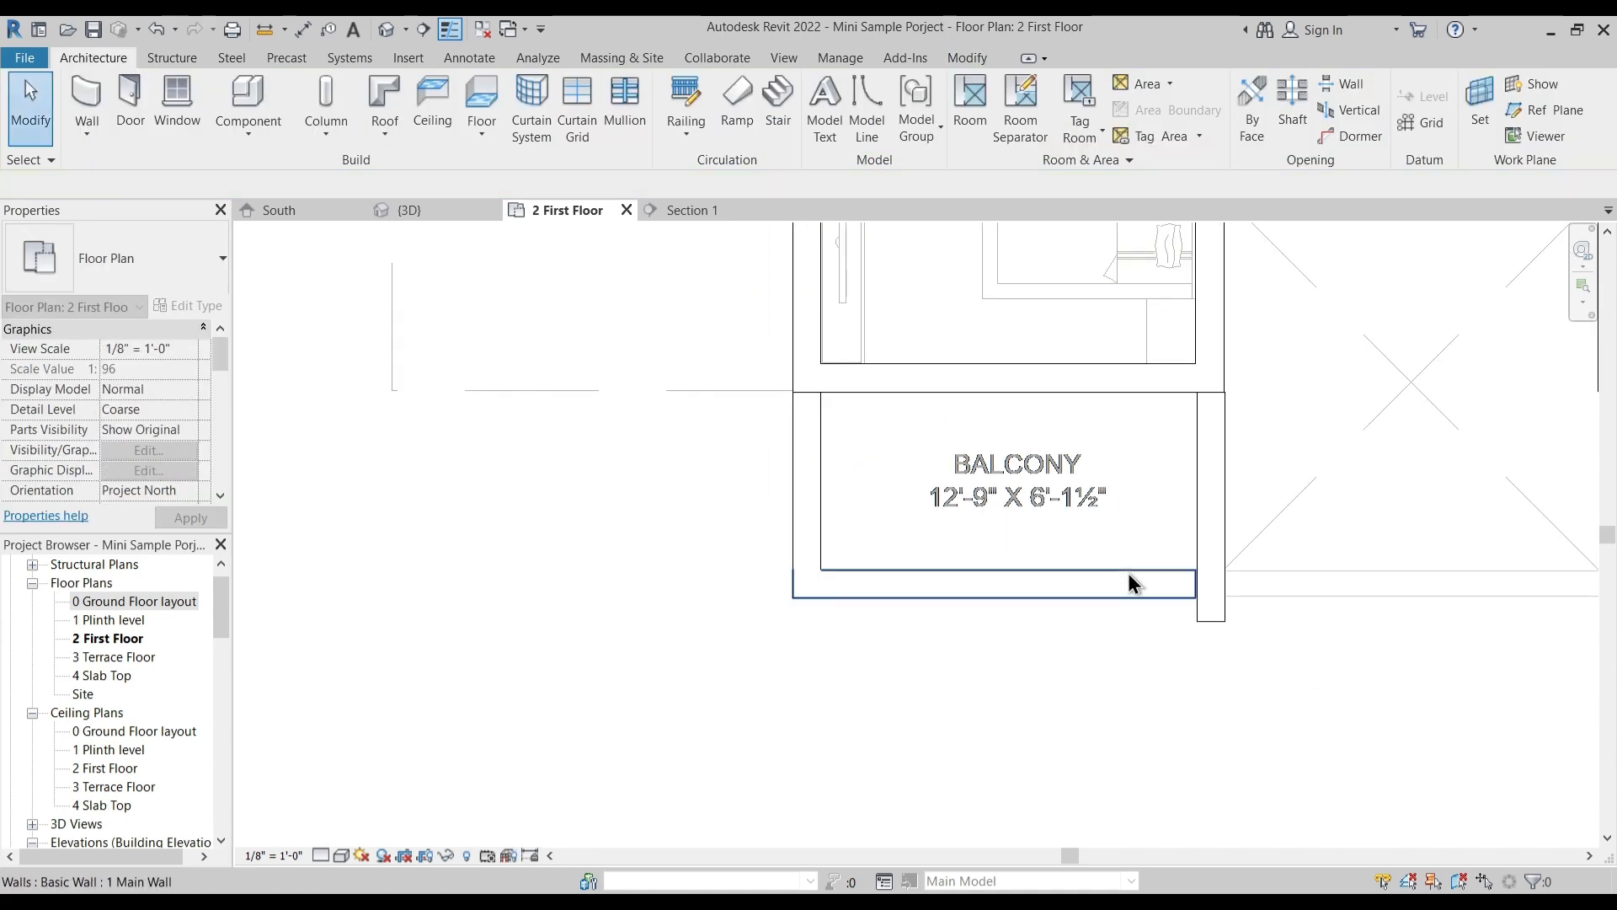
# - Trim the left balcony's front and inner parapet walls to a clean corner
pyautogui.press('t')
pyautogui.press('r')
pyautogui.click(1142, 573)
pyautogui.click(1204, 512)
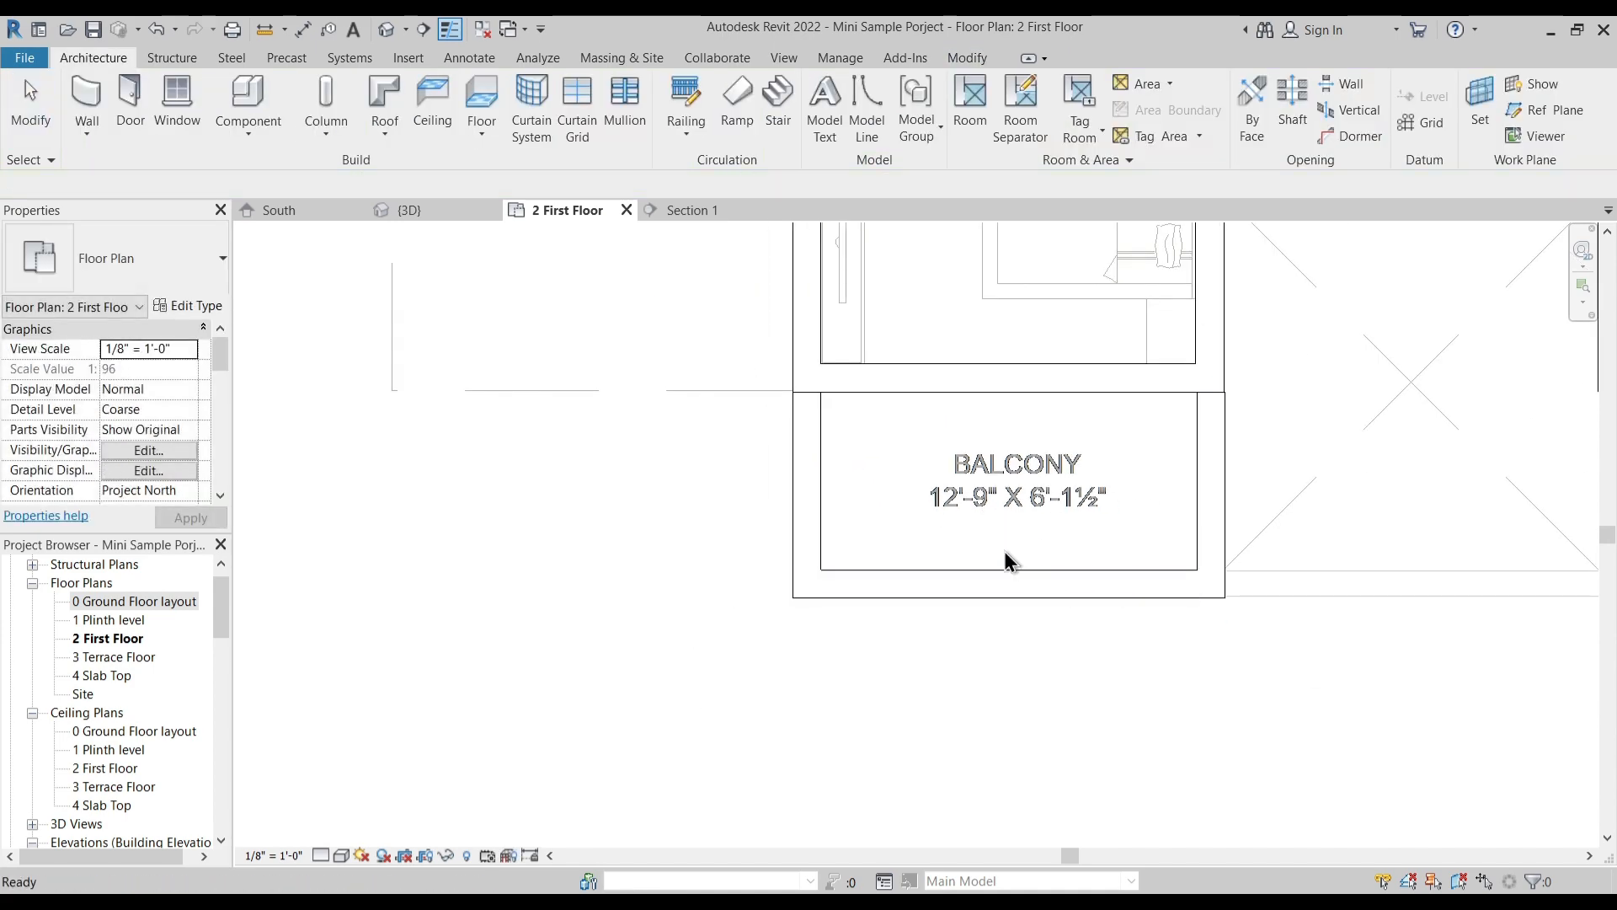
pyautogui.press('Escape')
# - Try to move the left balcony's new inner parapet wall flush with the bedroom's side wall
pyautogui.scroll(-5, 1014, 556)
pyautogui.moveTo(1133, 633); pyautogui.dragTo(857, 729, button='middle')
pyautogui.moveTo(996, 635); pyautogui.dragTo(969, 562, button='middle')
pyautogui.scroll(1, 824, 511)
pyautogui.scroll(8, 822, 507)
pyautogui.click(773, 484)
pyautogui.moveTo(774, 484); pyautogui.dragTo(950, 477, button='middle')
pyautogui.press('m')
pyautogui.press('v')
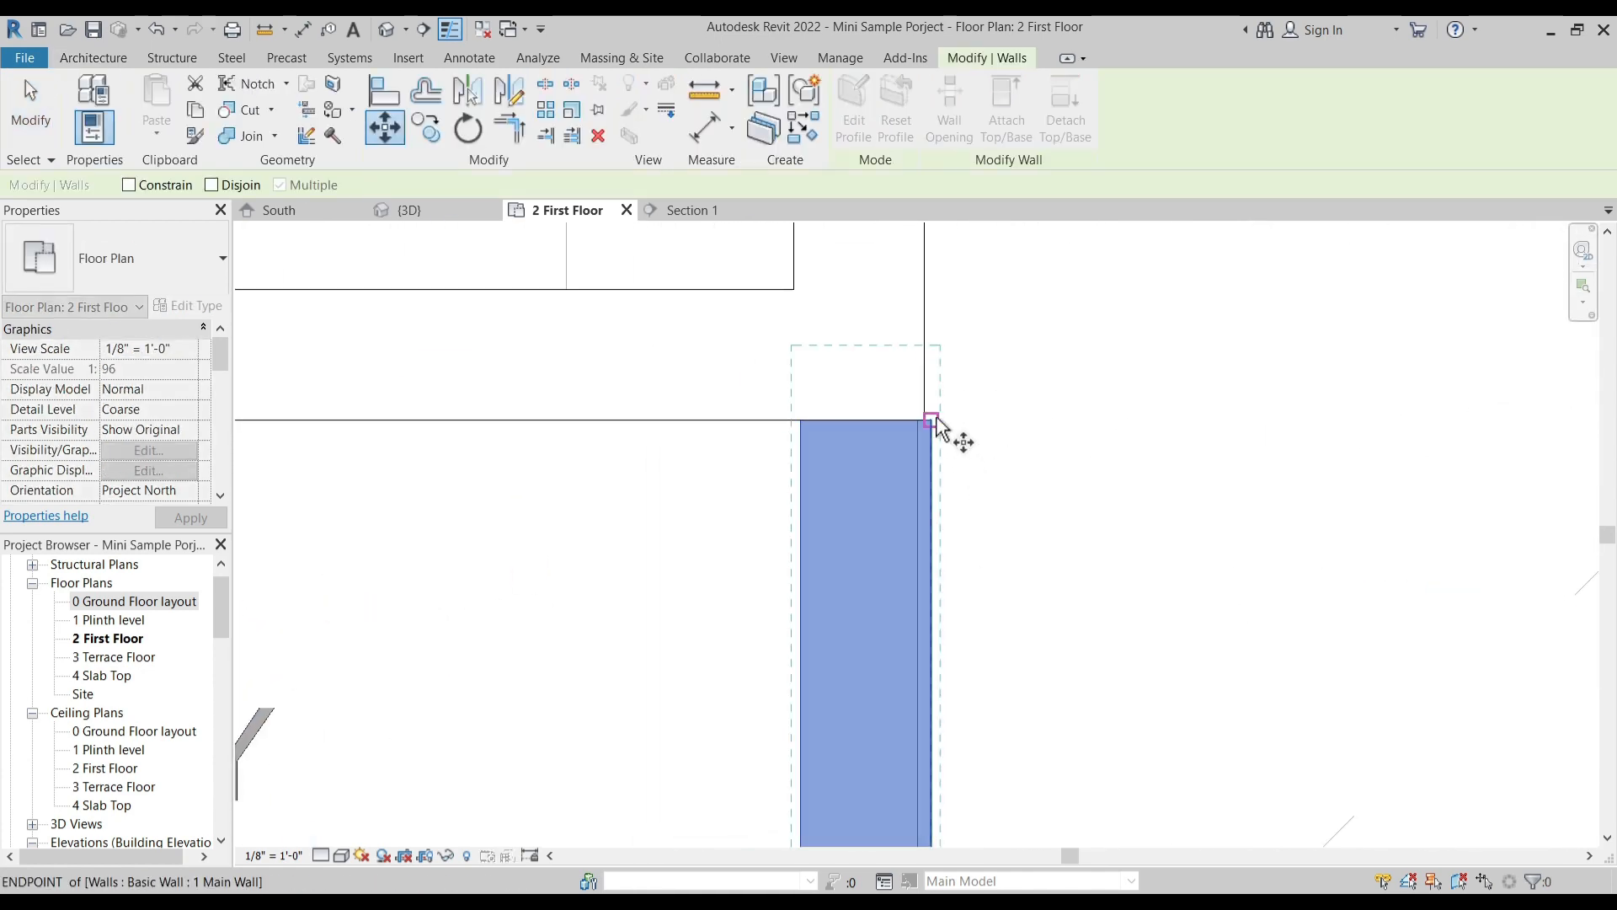
pyautogui.press('Escape')
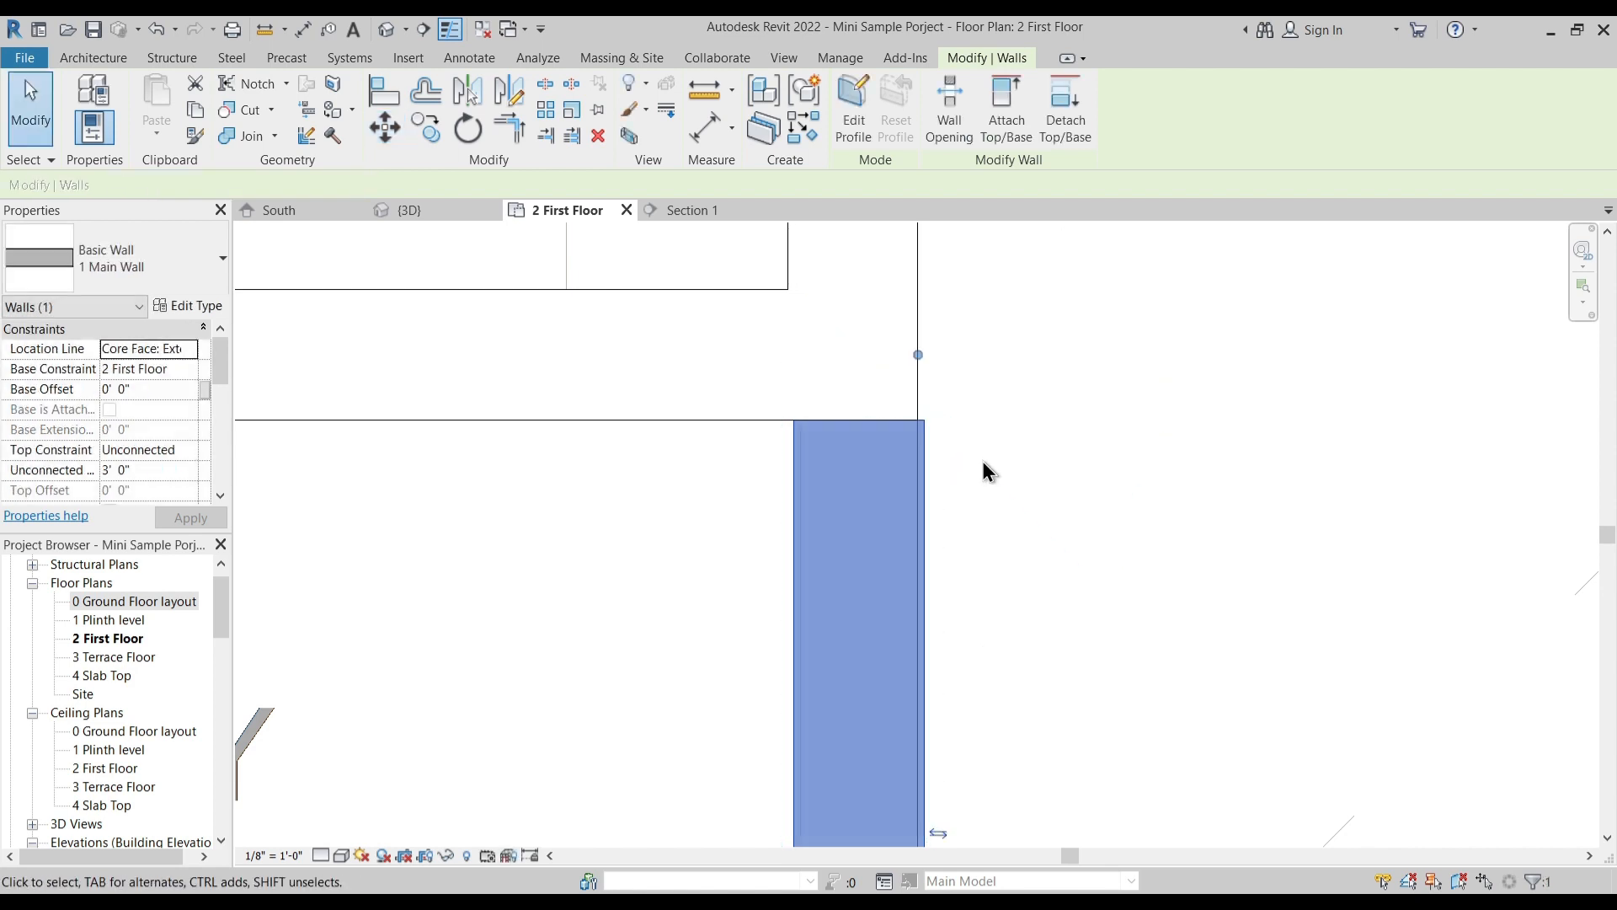
pyautogui.press('Escape')
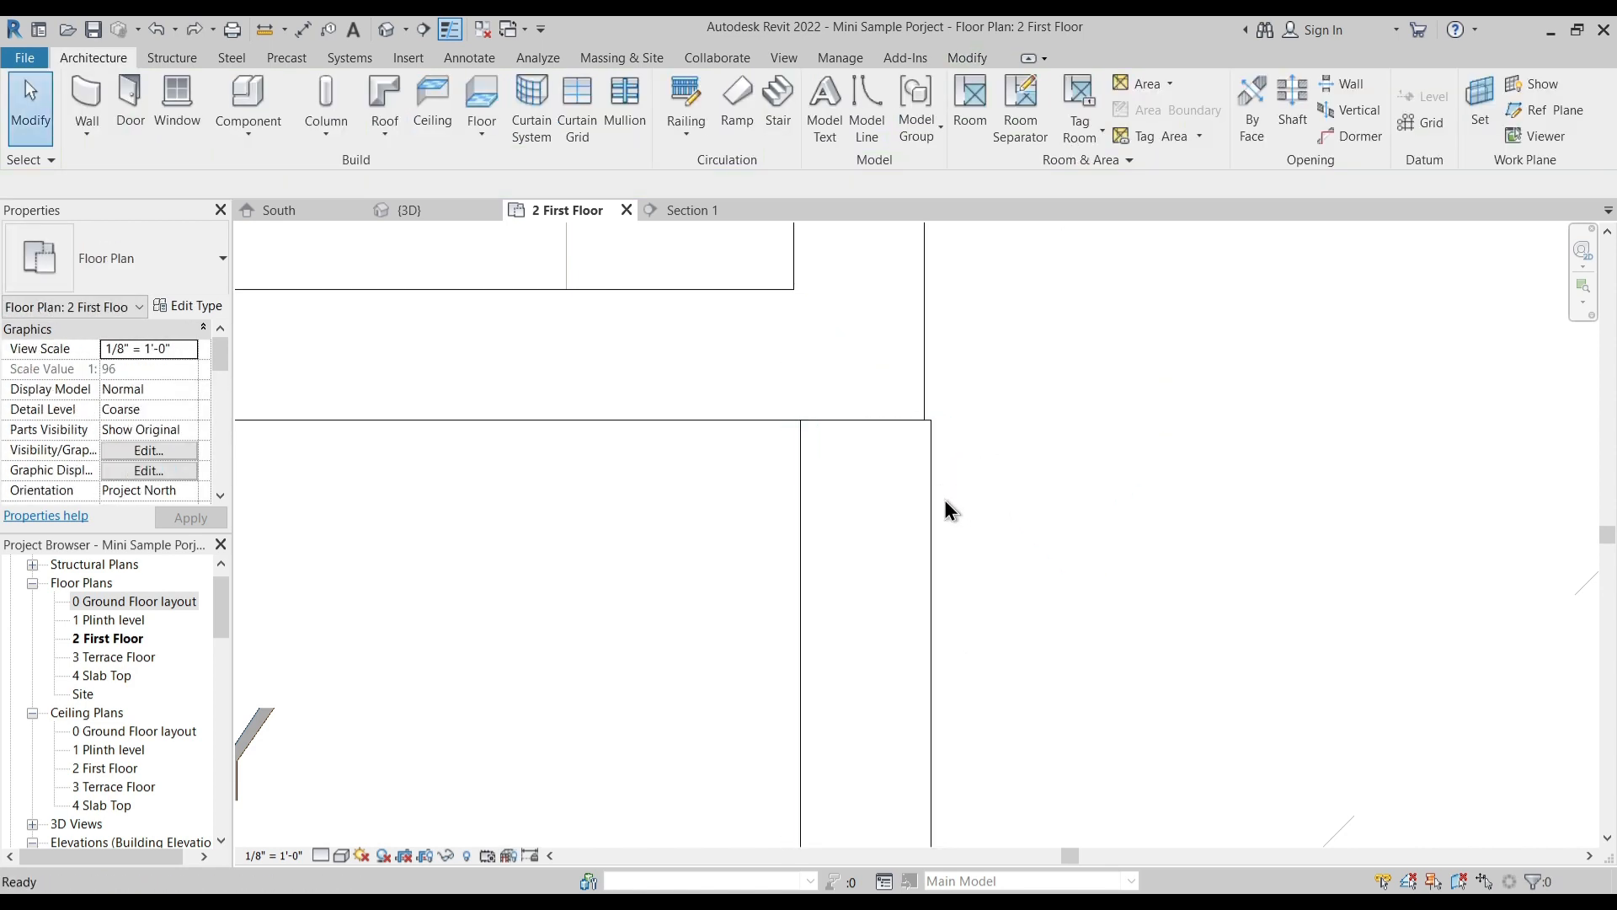
# - Try to shift the left balcony's inner parapet wall sideways by hand, and undo the shift
pyautogui.moveTo(936, 493); pyautogui.dragTo(899, 507)
pyautogui.moveTo(838, 509); pyautogui.dragTo(907, 534)
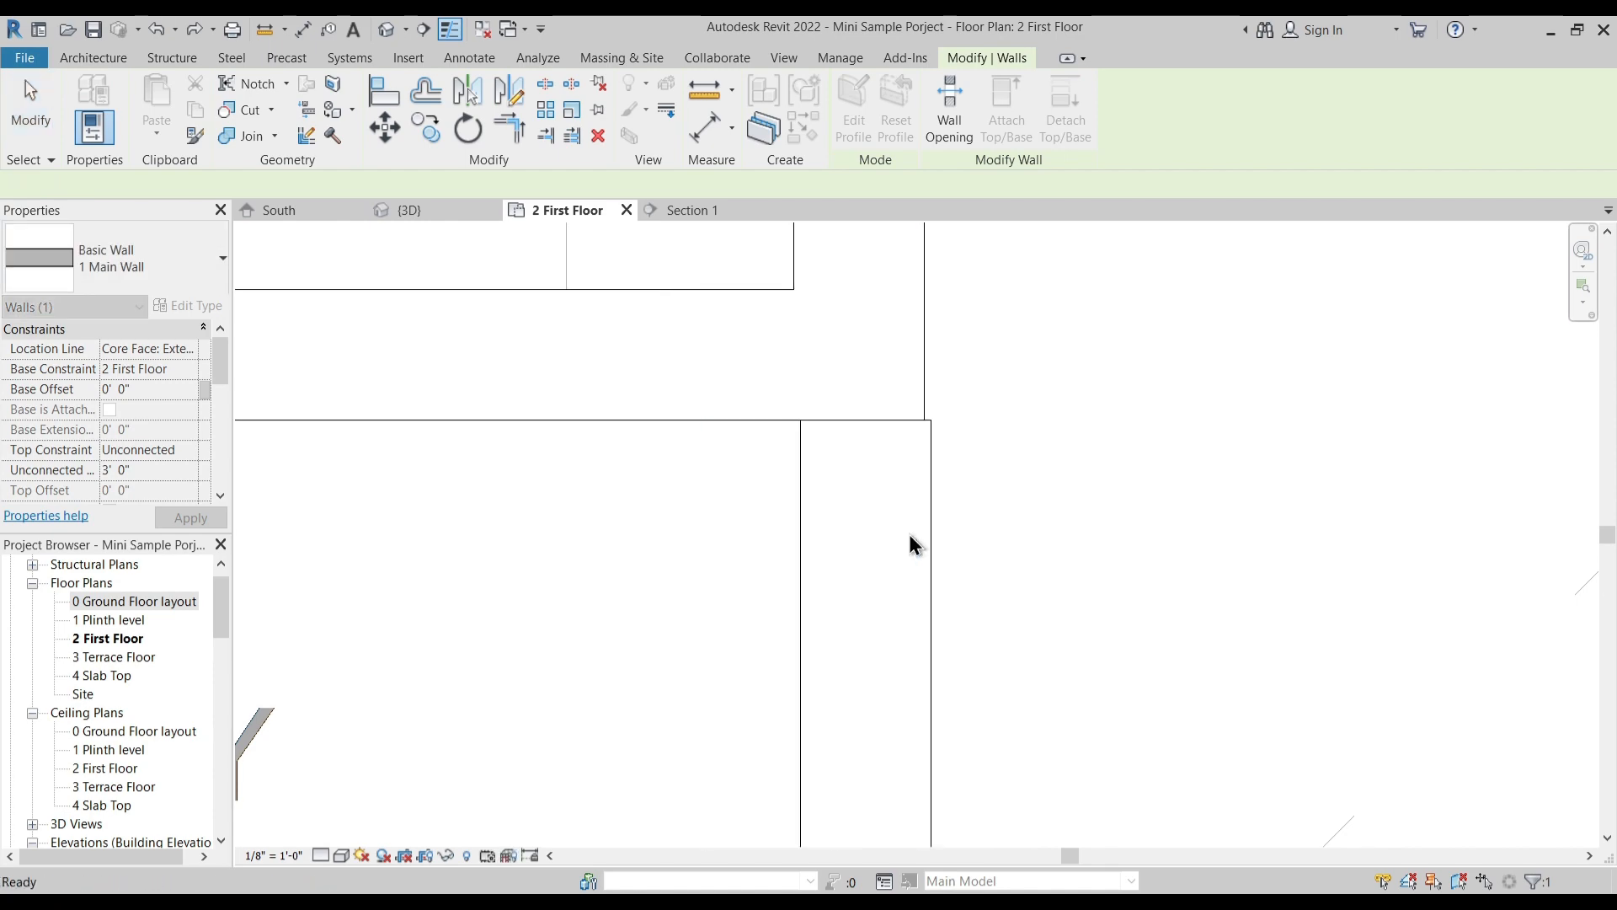
pyautogui.click(944, 532)
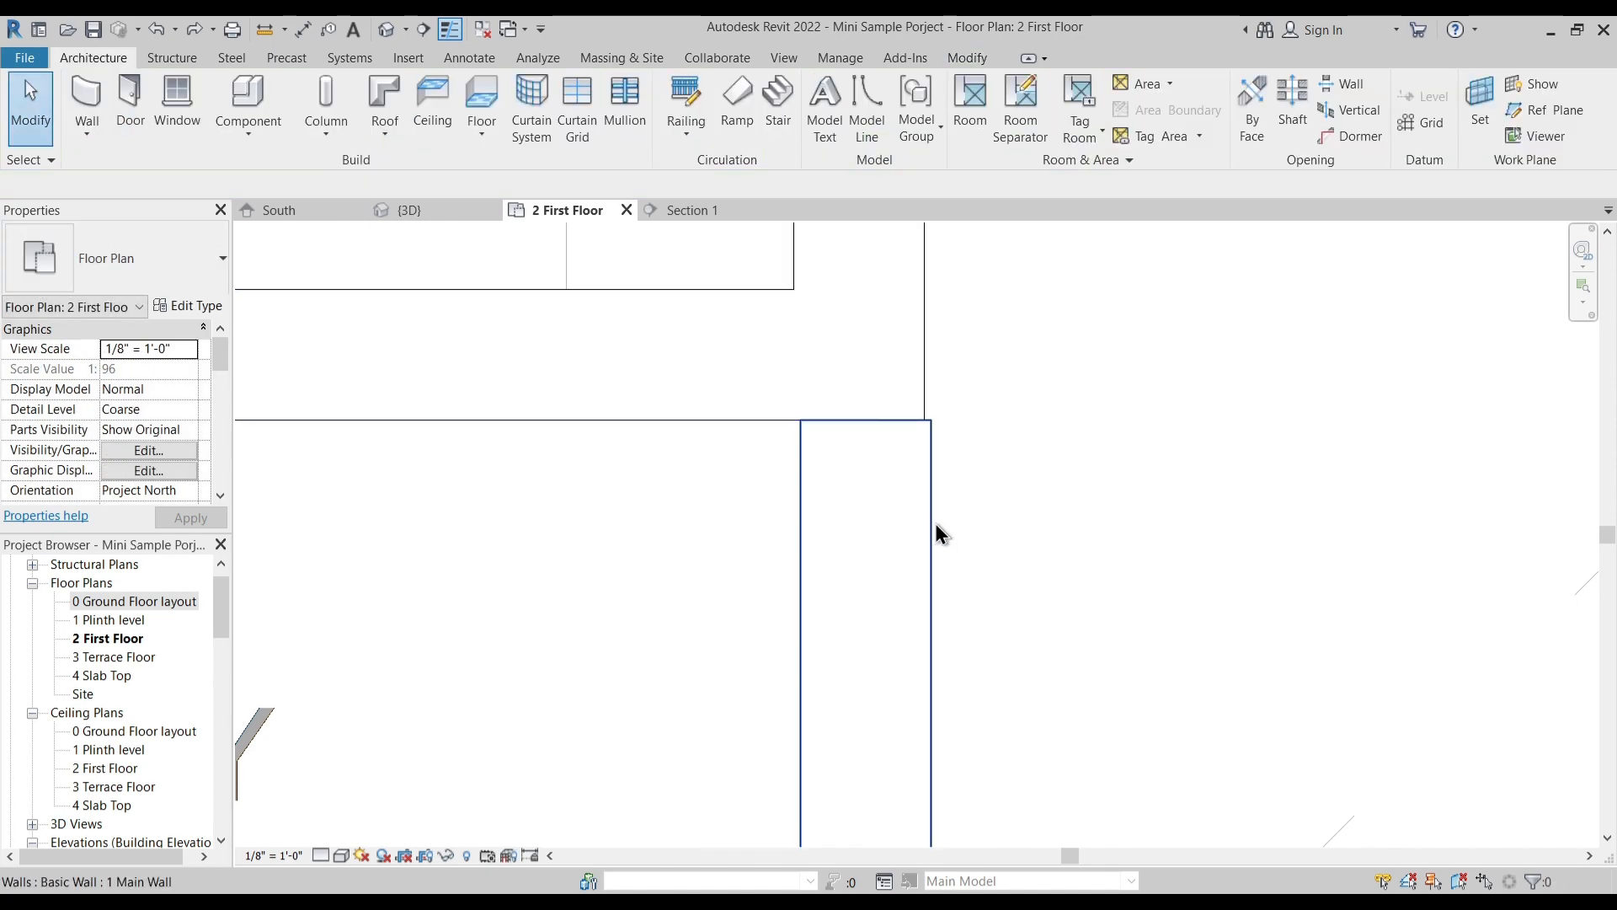
pyautogui.click(927, 523)
pyautogui.moveTo(927, 522); pyautogui.dragTo(1026, 517)
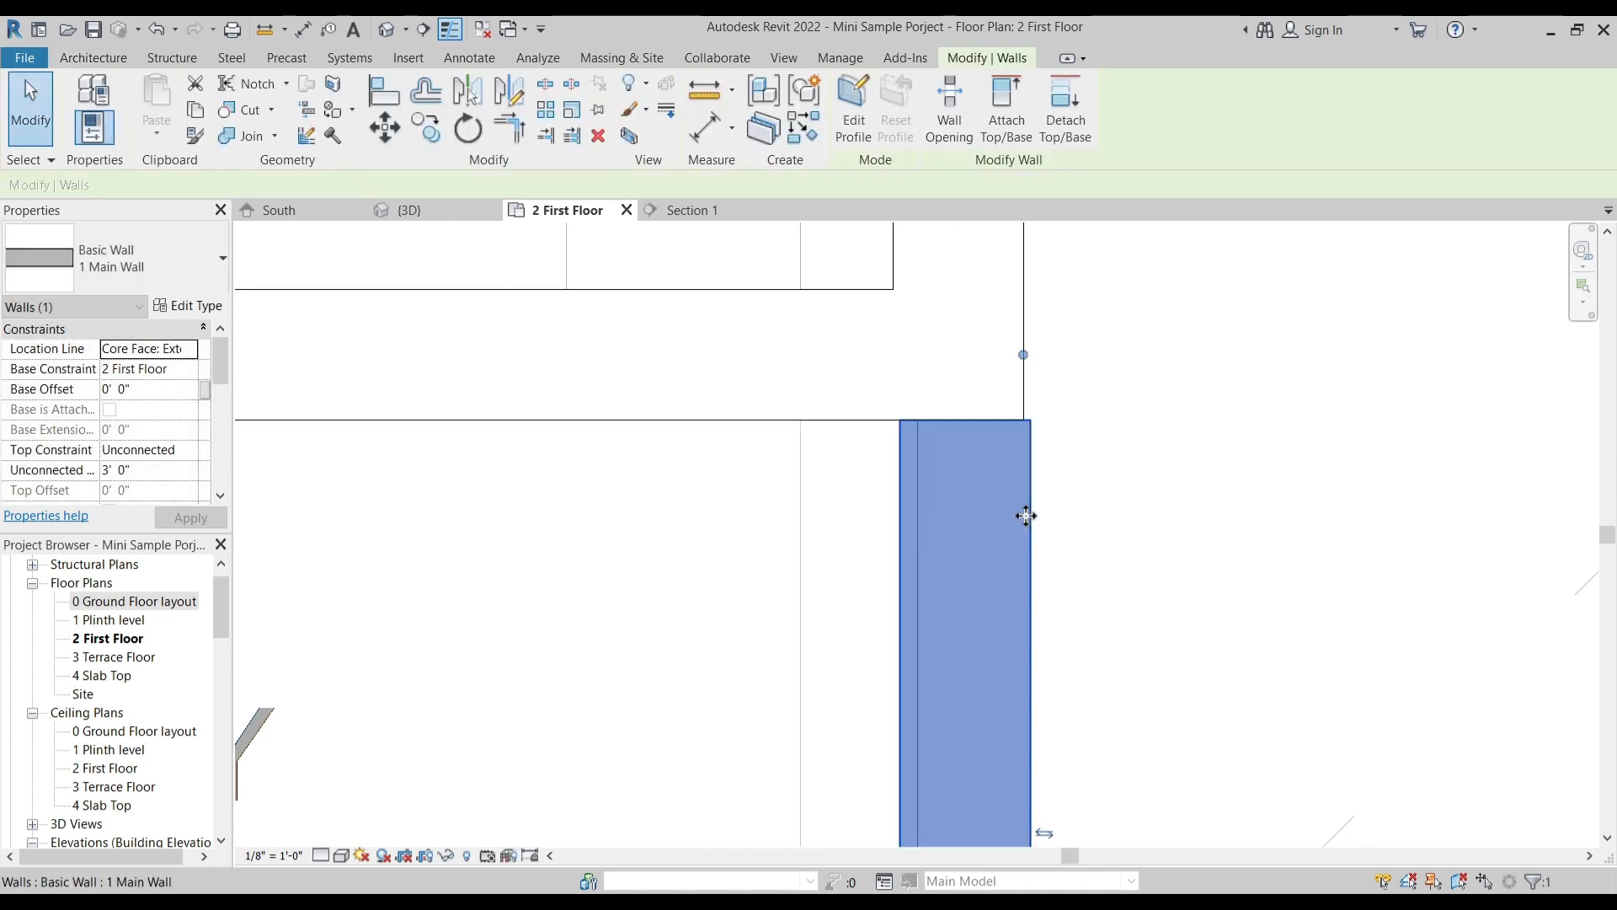
pyautogui.hotkey('ctrl', 'z')
# - Open the default 3D view and examine the left balcony's parapet walls
pyautogui.scroll(-2, 923, 541)
pyautogui.scroll(-2, 922, 541)
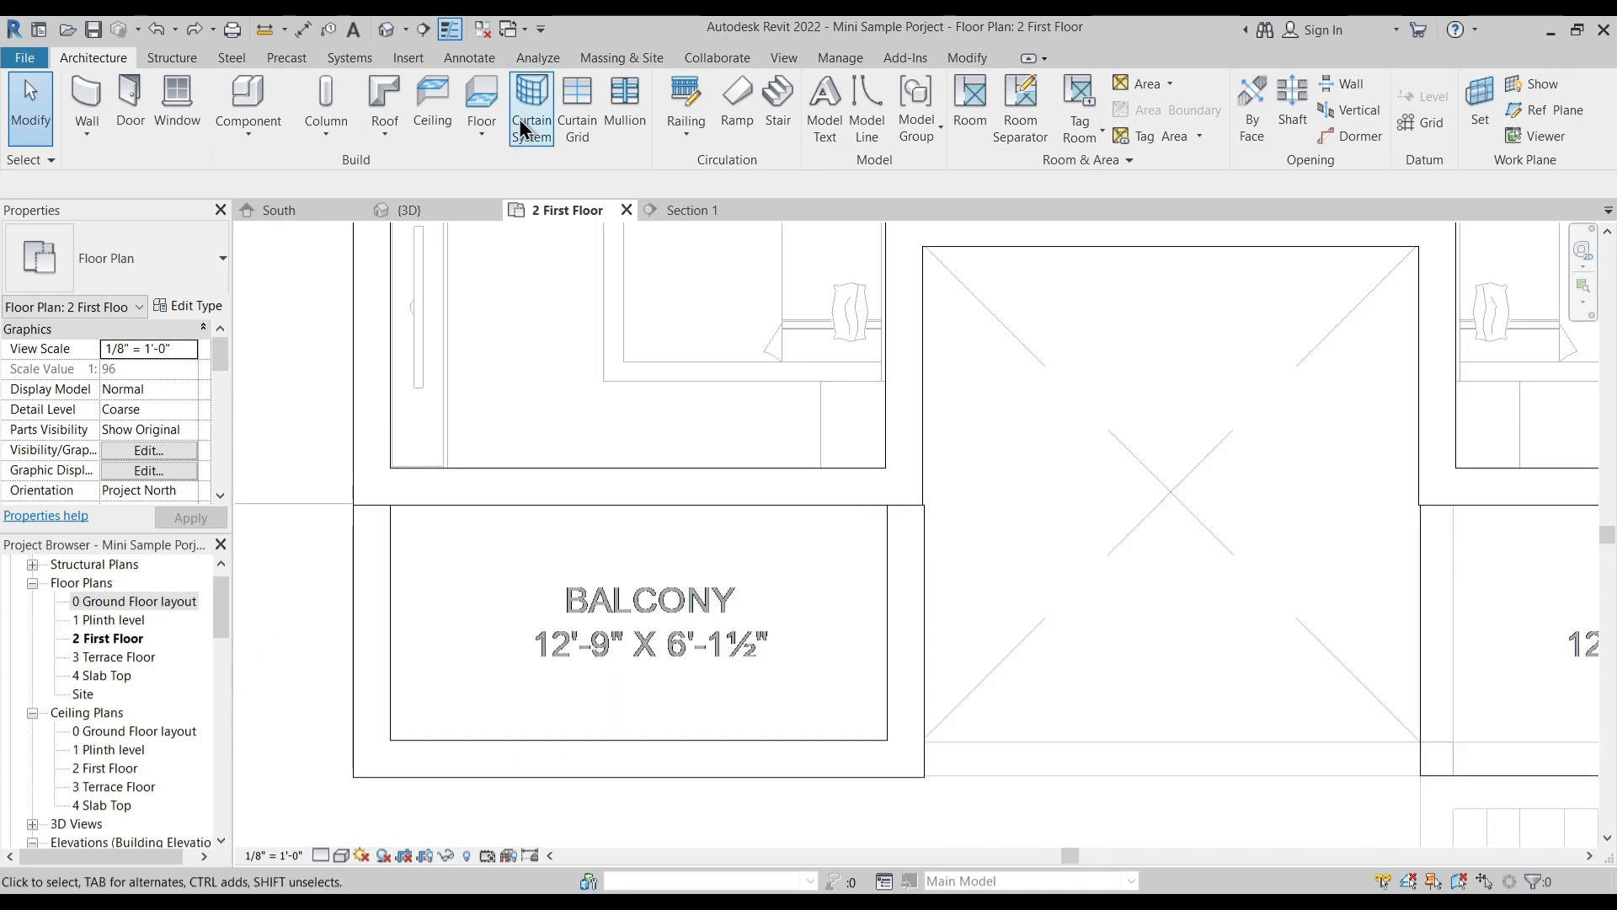
pyautogui.click(386, 30)
pyautogui.scroll(5, 879, 622)
pyautogui.keyDown('shift'); pyautogui.moveTo(878, 623); pyautogui.dragTo(762, 277, button='middle'); pyautogui.keyUp('shift')
pyautogui.scroll(5, 806, 653)
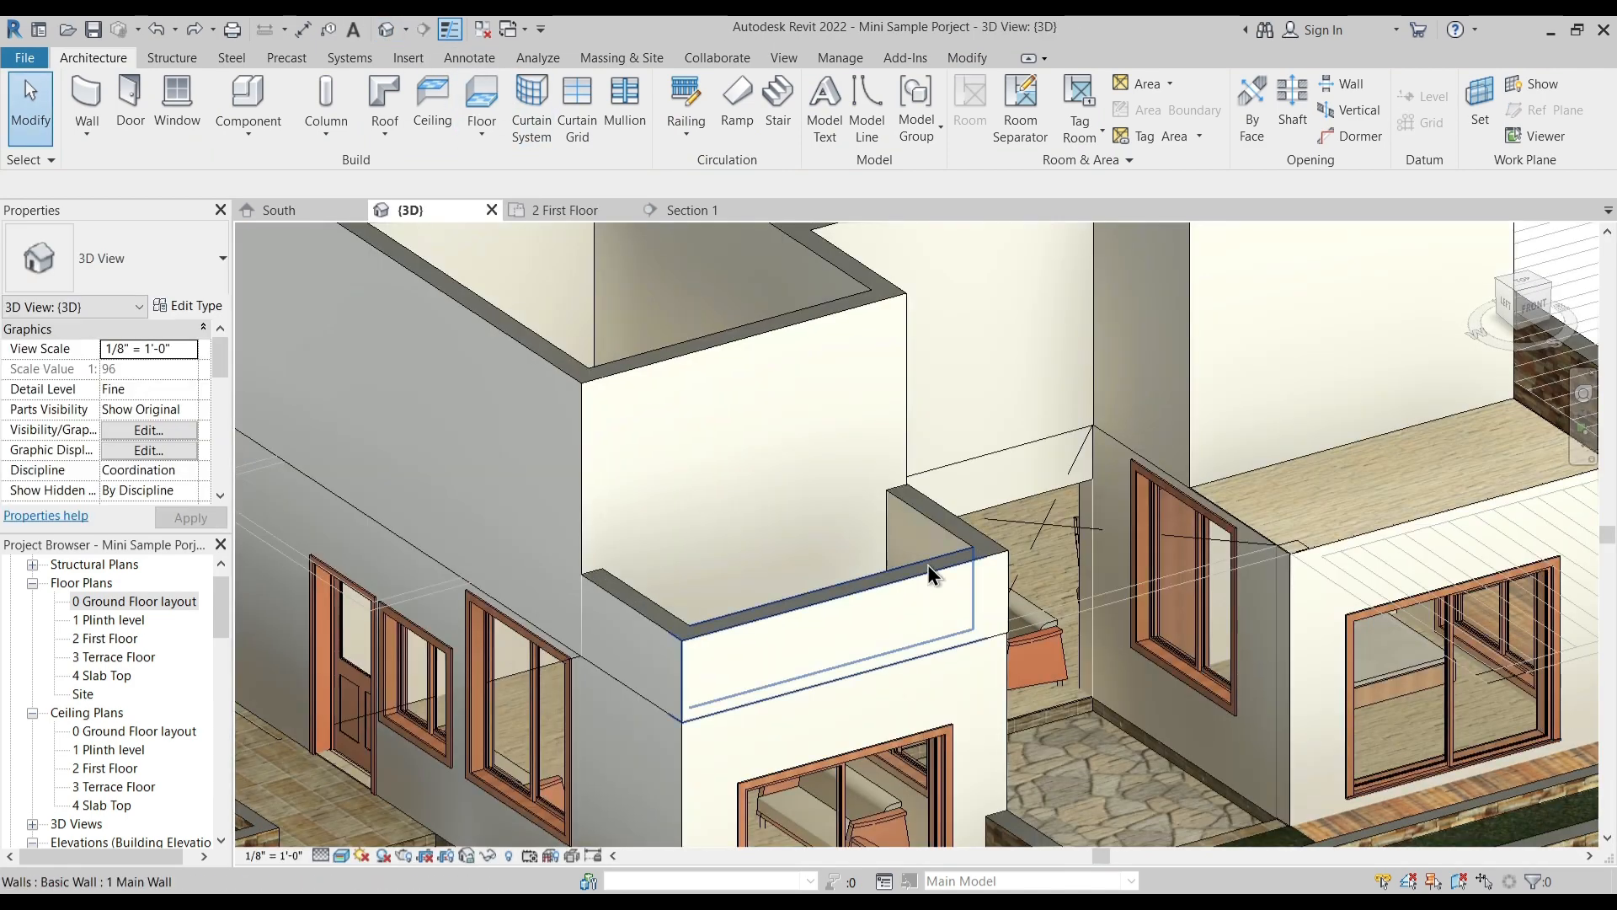
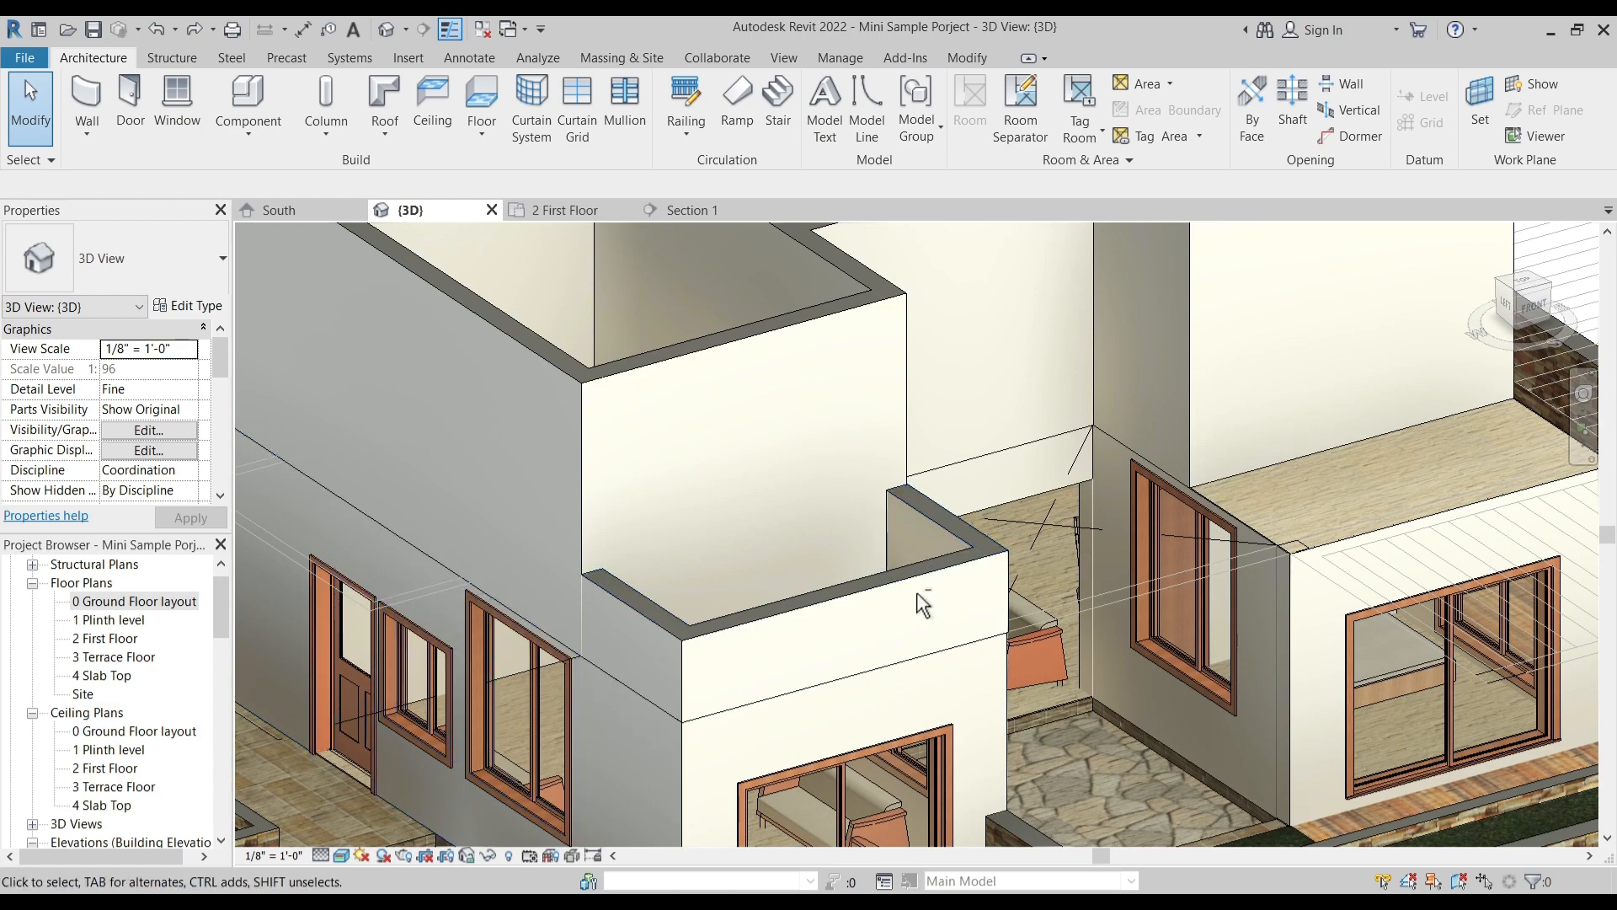
# - Examine how the left balcony's inner parapet meets the bedroom wall from several sides in the 3D view
pyautogui.keyDown('shift'); pyautogui.moveTo(918, 593); pyautogui.dragTo(896, 660, button='middle'); pyautogui.keyUp('shift')
pyautogui.click(436, 477)
pyautogui.moveTo(644, 550); pyautogui.dragTo(1079, 597, button='middle')
pyautogui.keyDown('shift'); pyautogui.moveTo(1079, 597); pyautogui.dragTo(697, 607, button='middle'); pyautogui.keyUp('shift')
pyautogui.press('Escape')
pyautogui.scroll(3, 977, 593)
pyautogui.scroll(1, 977, 593)
pyautogui.scroll(-1, 977, 517)
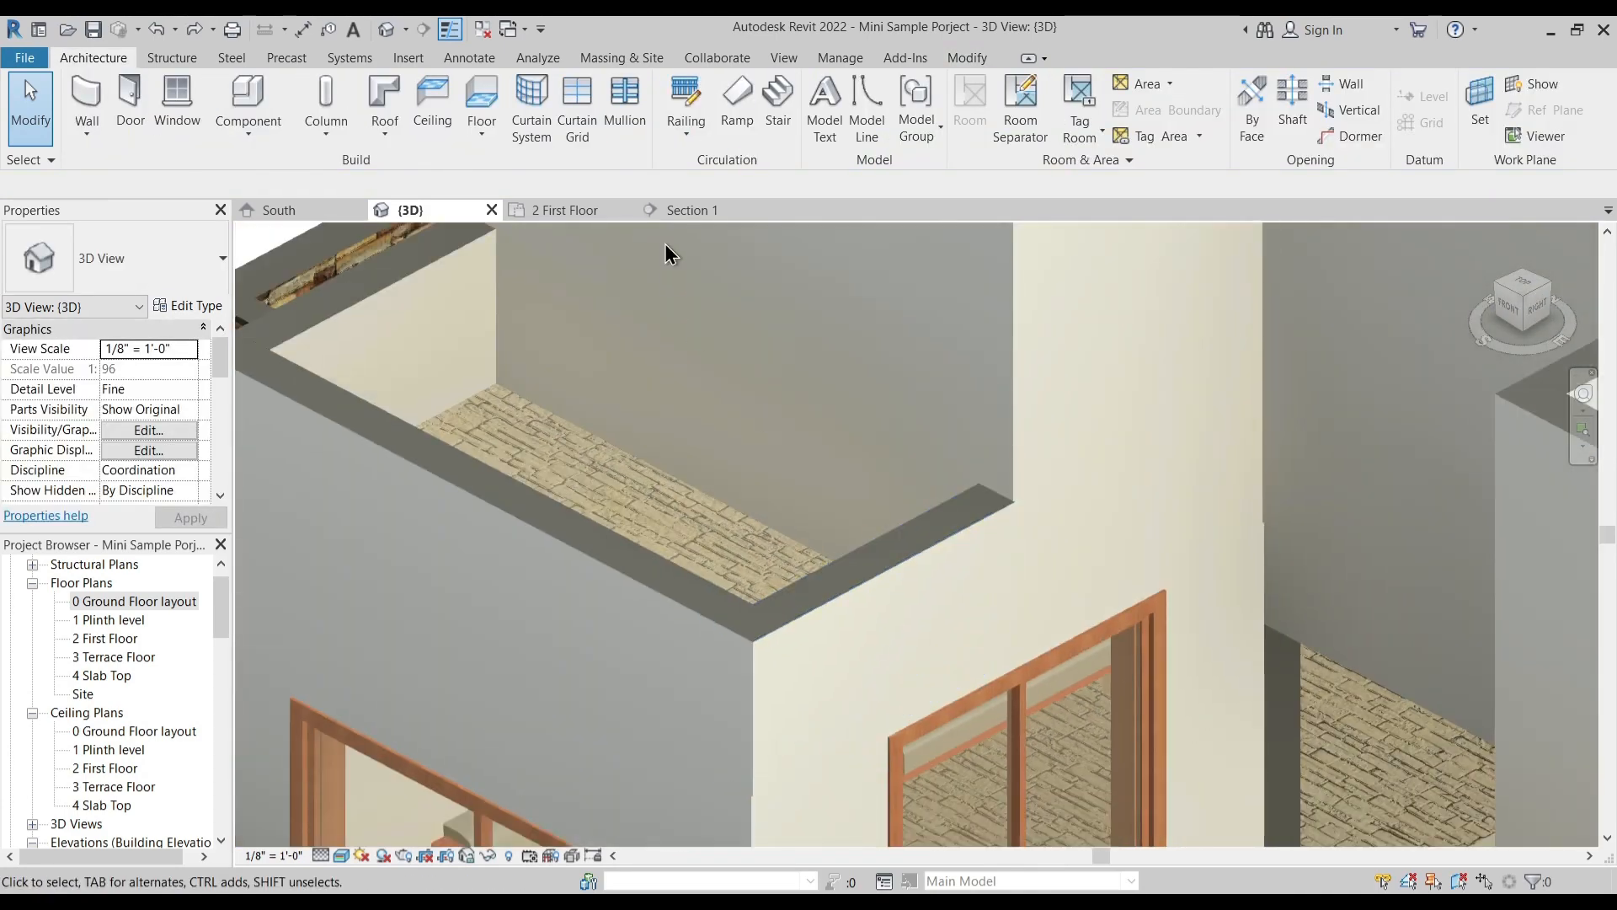
# - Return to the 2 First Floor plan and delete the left balcony's inner parapet wall
pyautogui.click(590, 210)
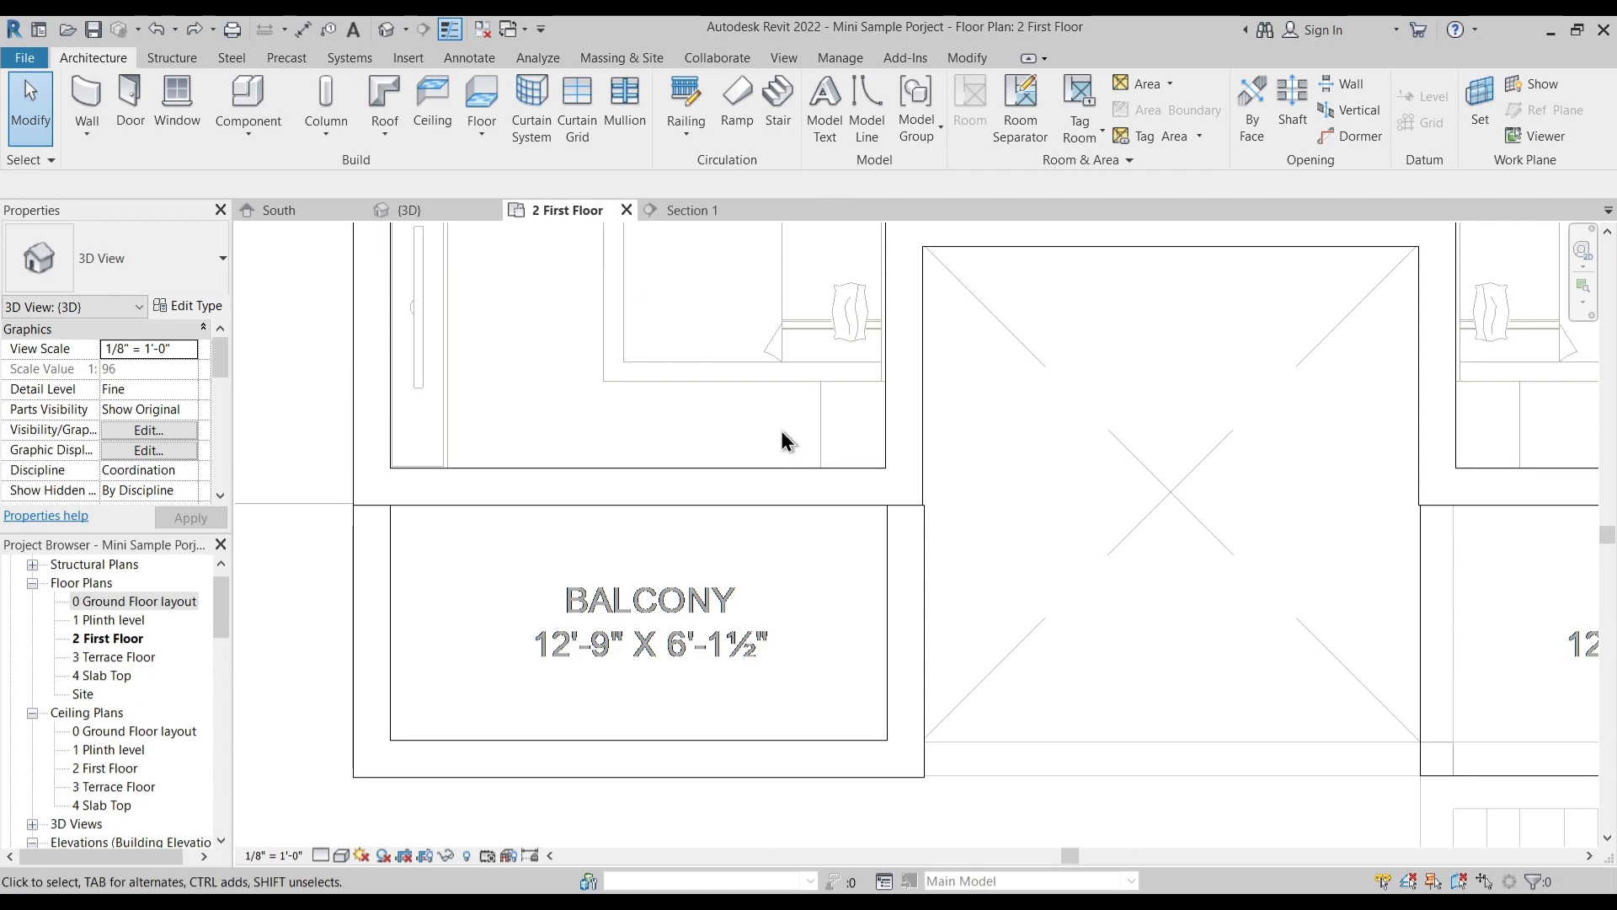
pyautogui.click(920, 554)
pyautogui.press('Delete')
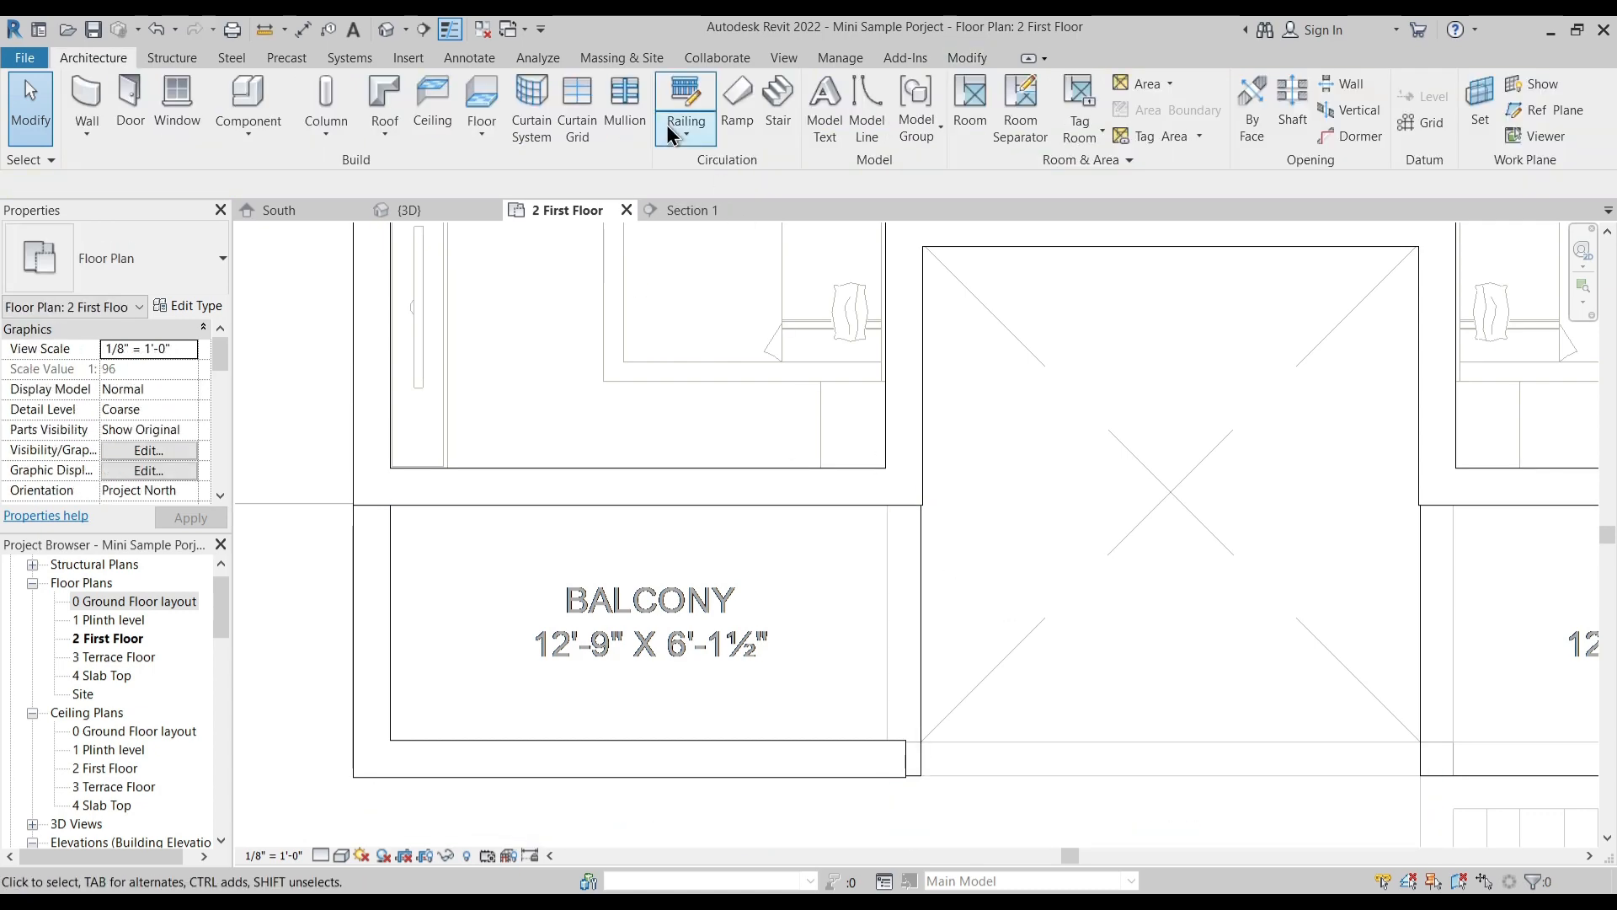
# - Draw a new 3' high inner parapet wall down from the bedroom wall in the left balcony and trim it to the front parapet
pyautogui.click(93, 101)
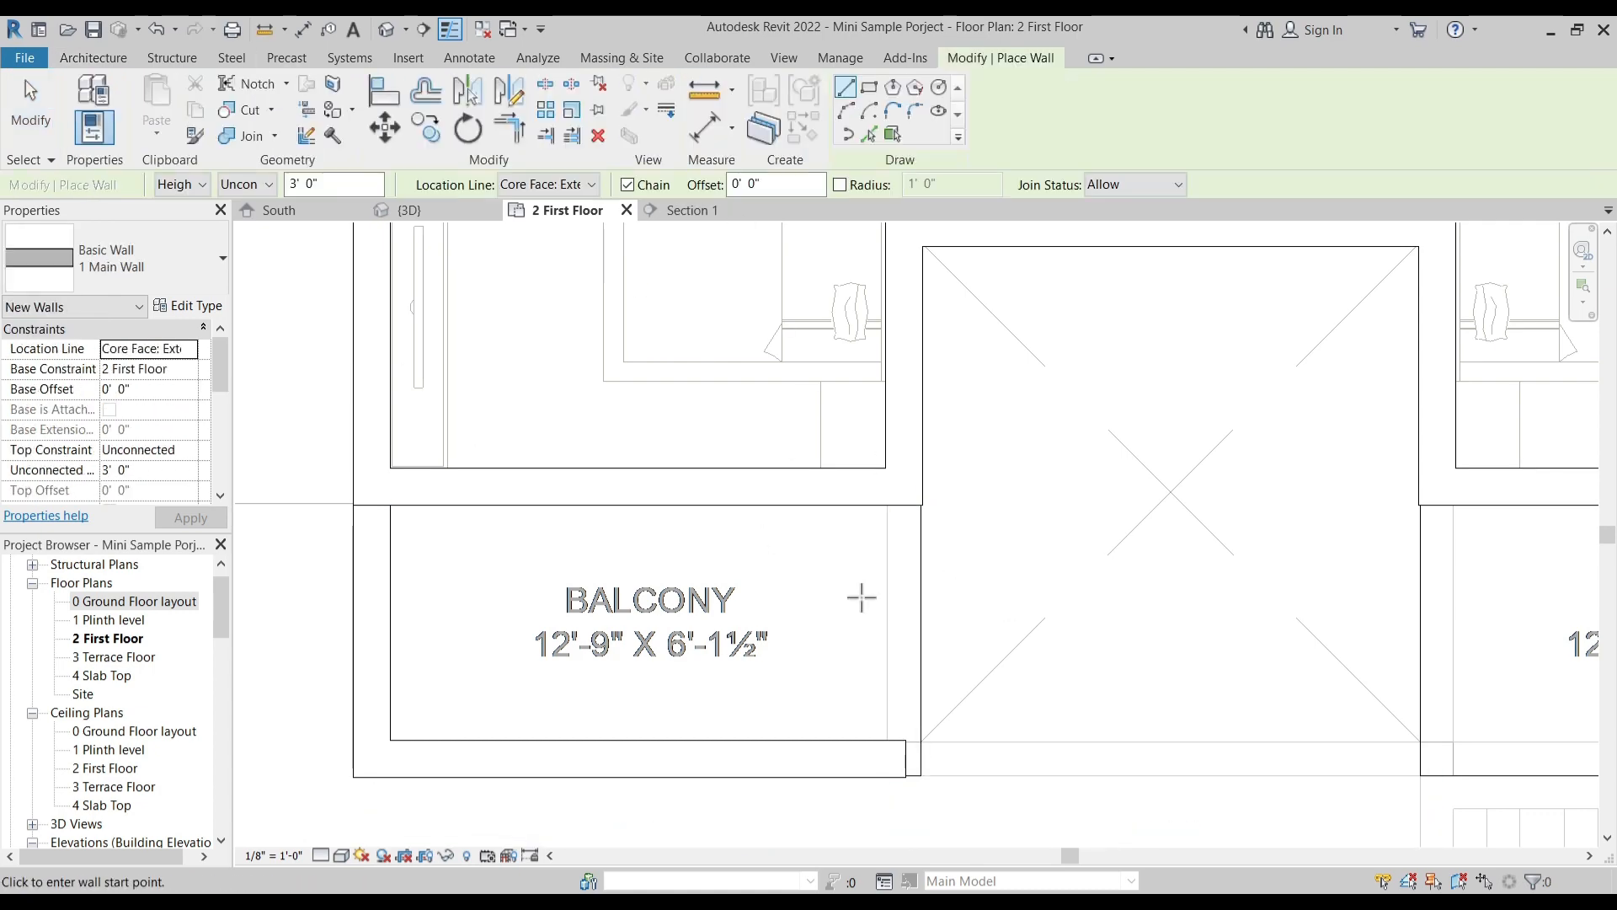
pyautogui.click(859, 506)
pyautogui.click(843, 674)
pyautogui.press('Escape')
pyautogui.press('Escape')
pyautogui.click(790, 747)
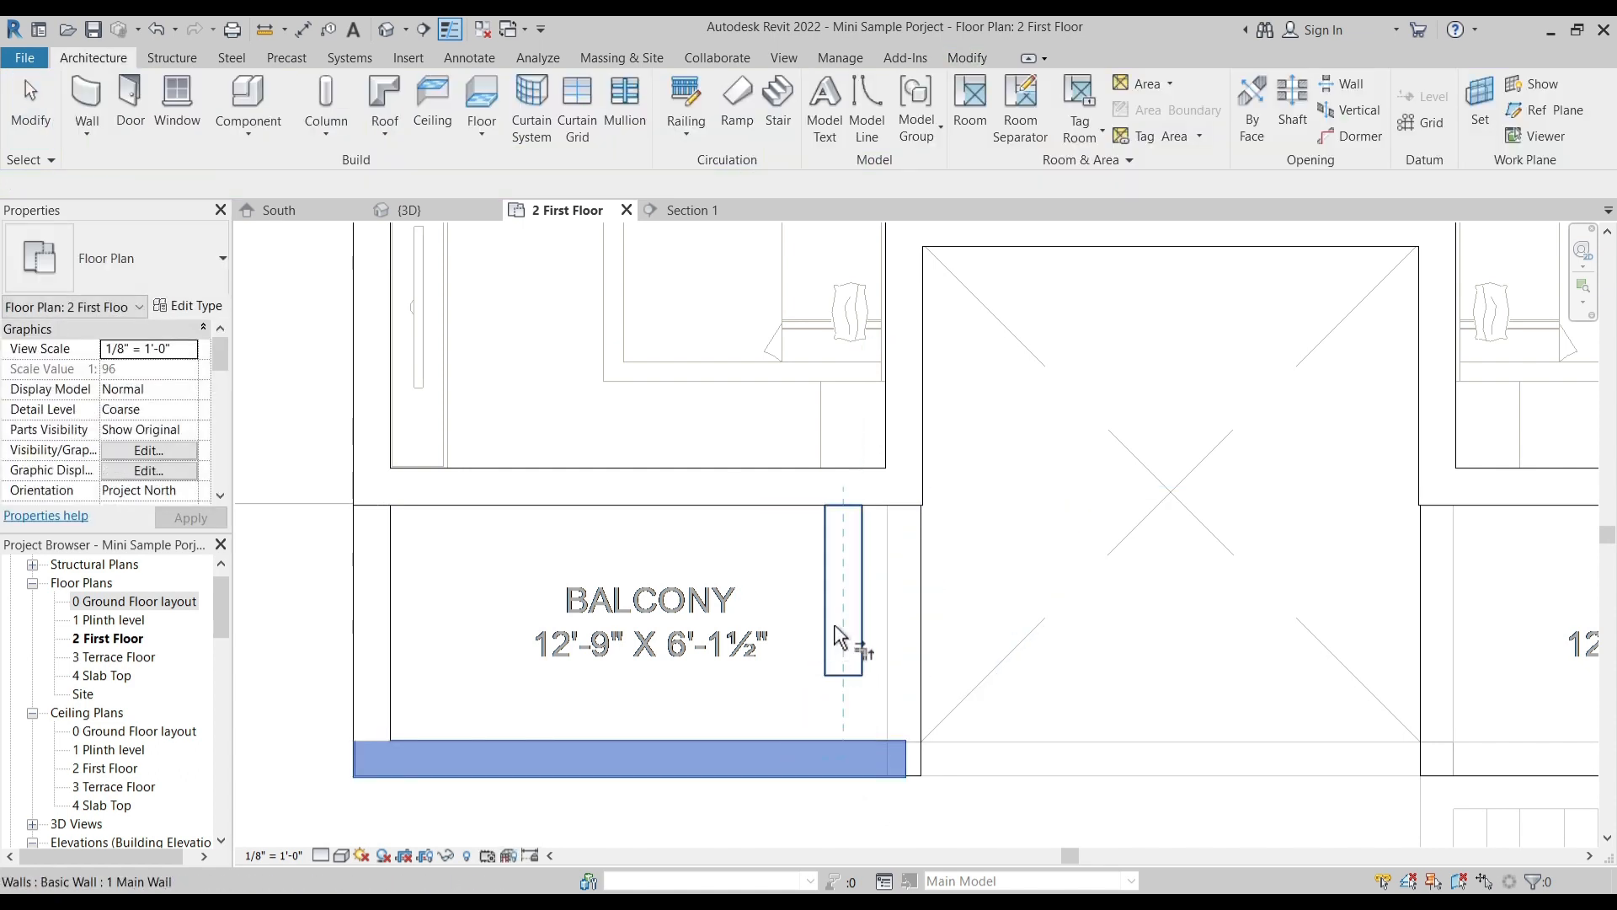
pyautogui.click(841, 638)
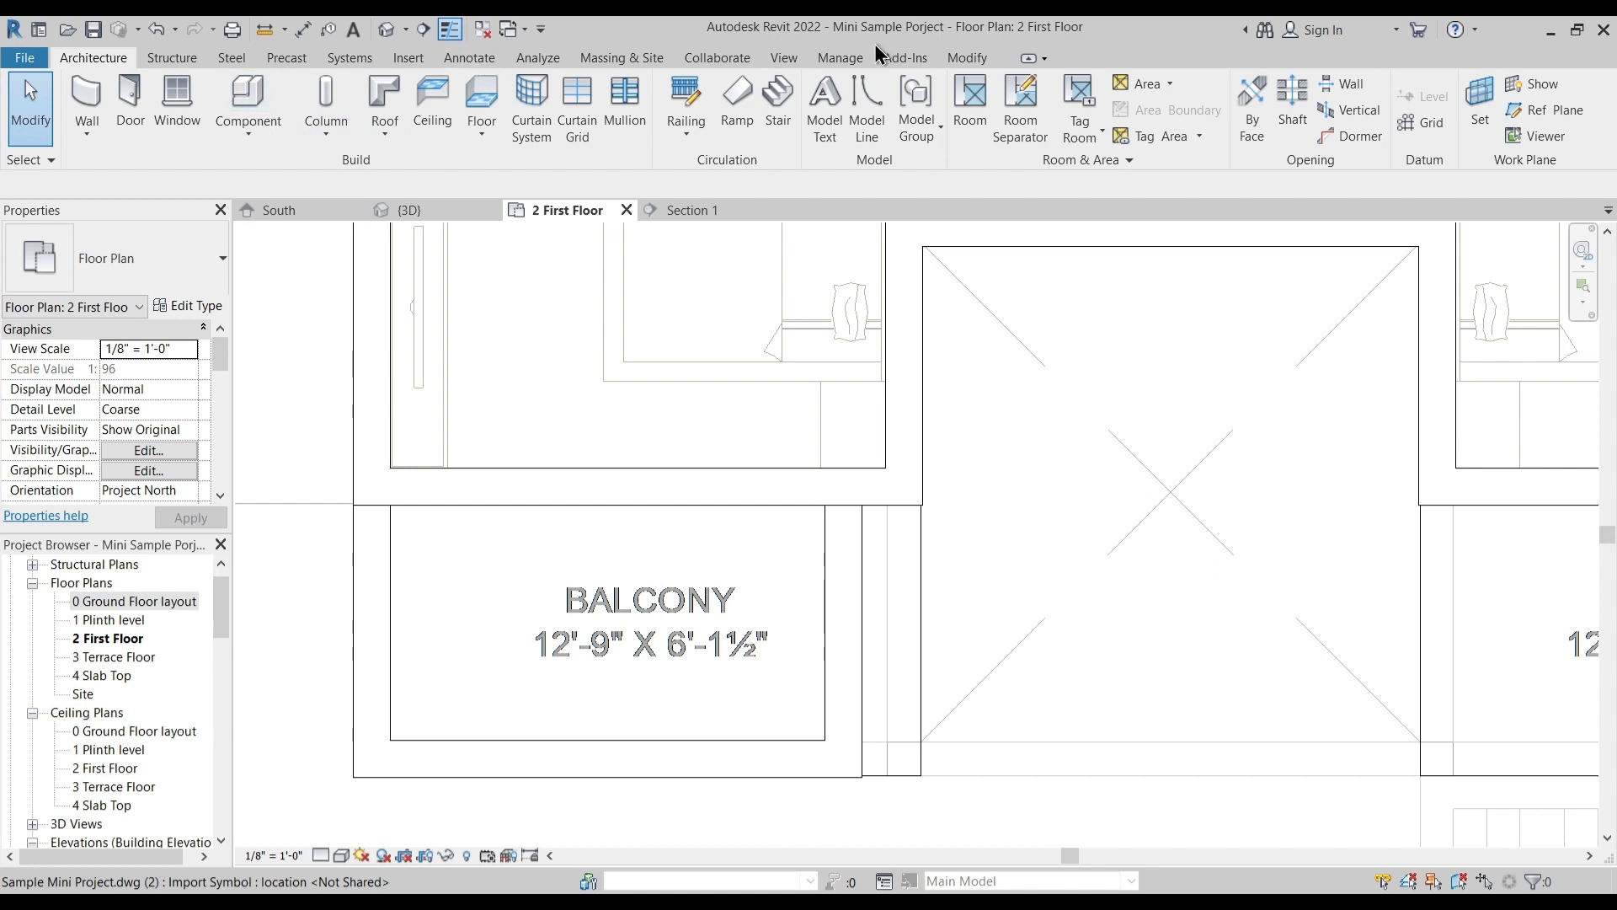
# - Align the left balcony's new inner parapet with the outer face of the bedroom's side wall
pyautogui.click(979, 59)
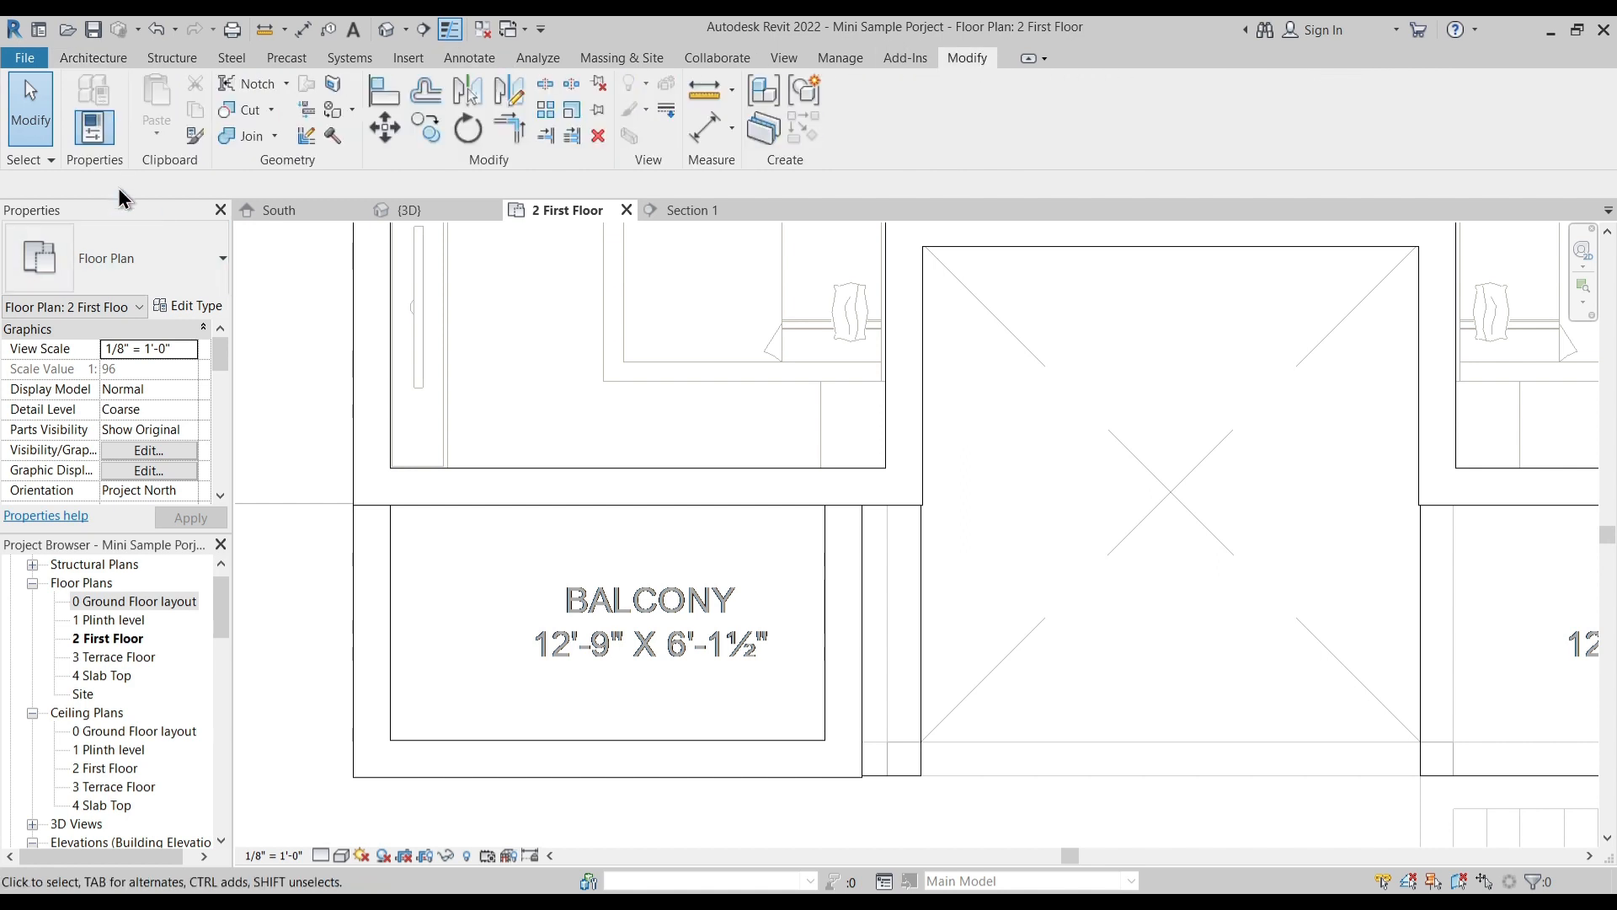
pyautogui.click(383, 91)
pyautogui.click(924, 475)
pyautogui.click(863, 597)
pyautogui.press('Escape')
pyautogui.scroll(-5, 970, 596)
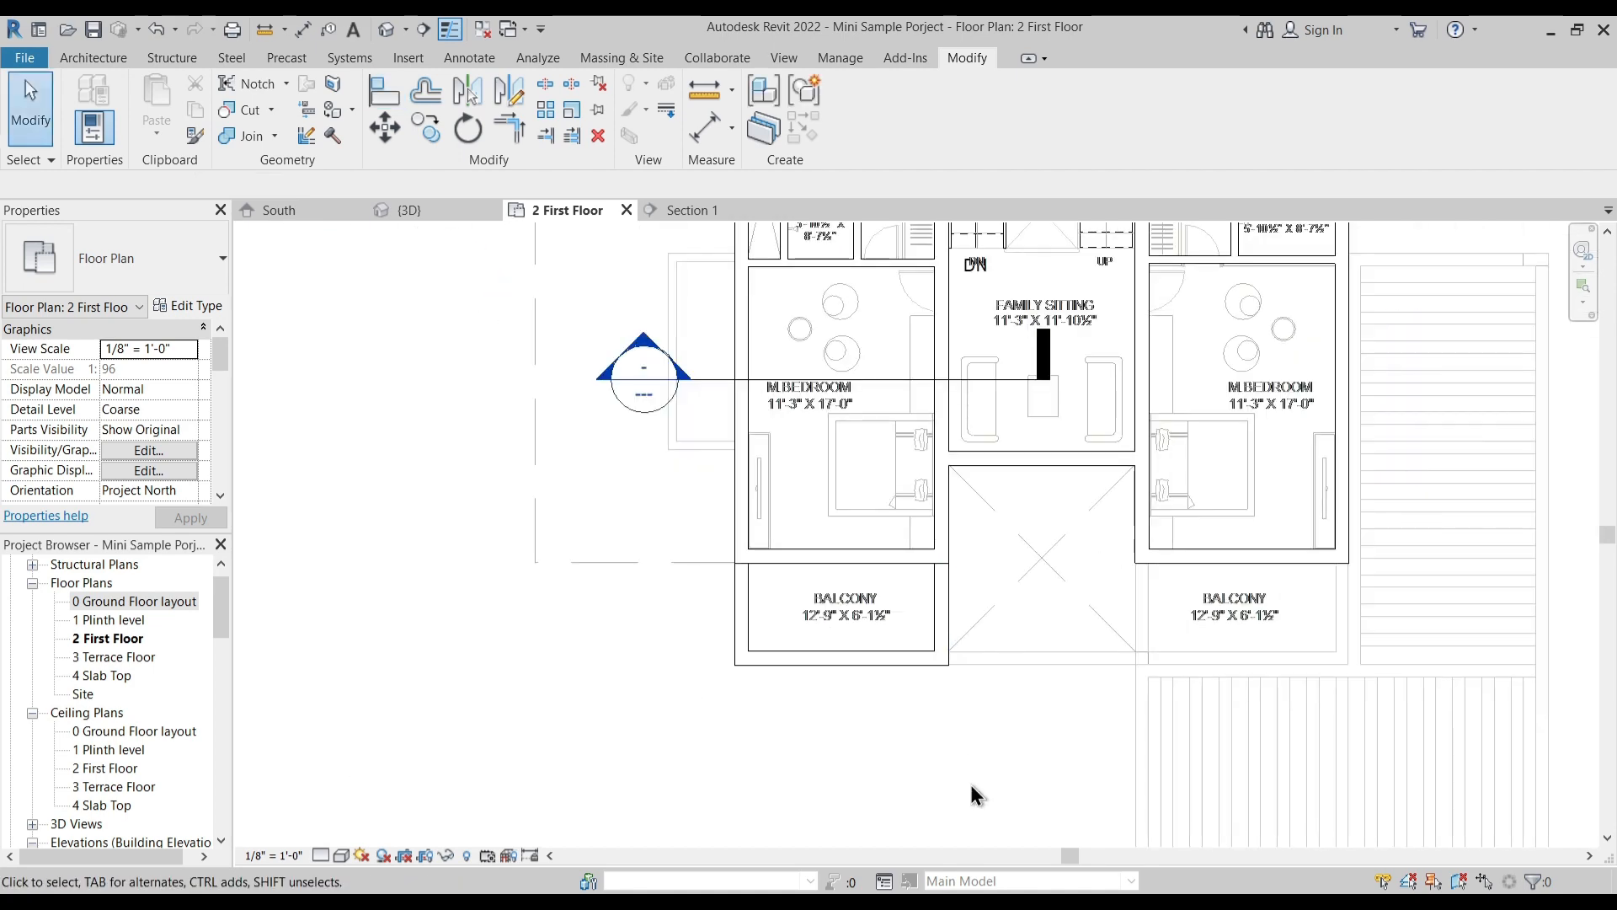
pyautogui.scroll(6, 928, 563)
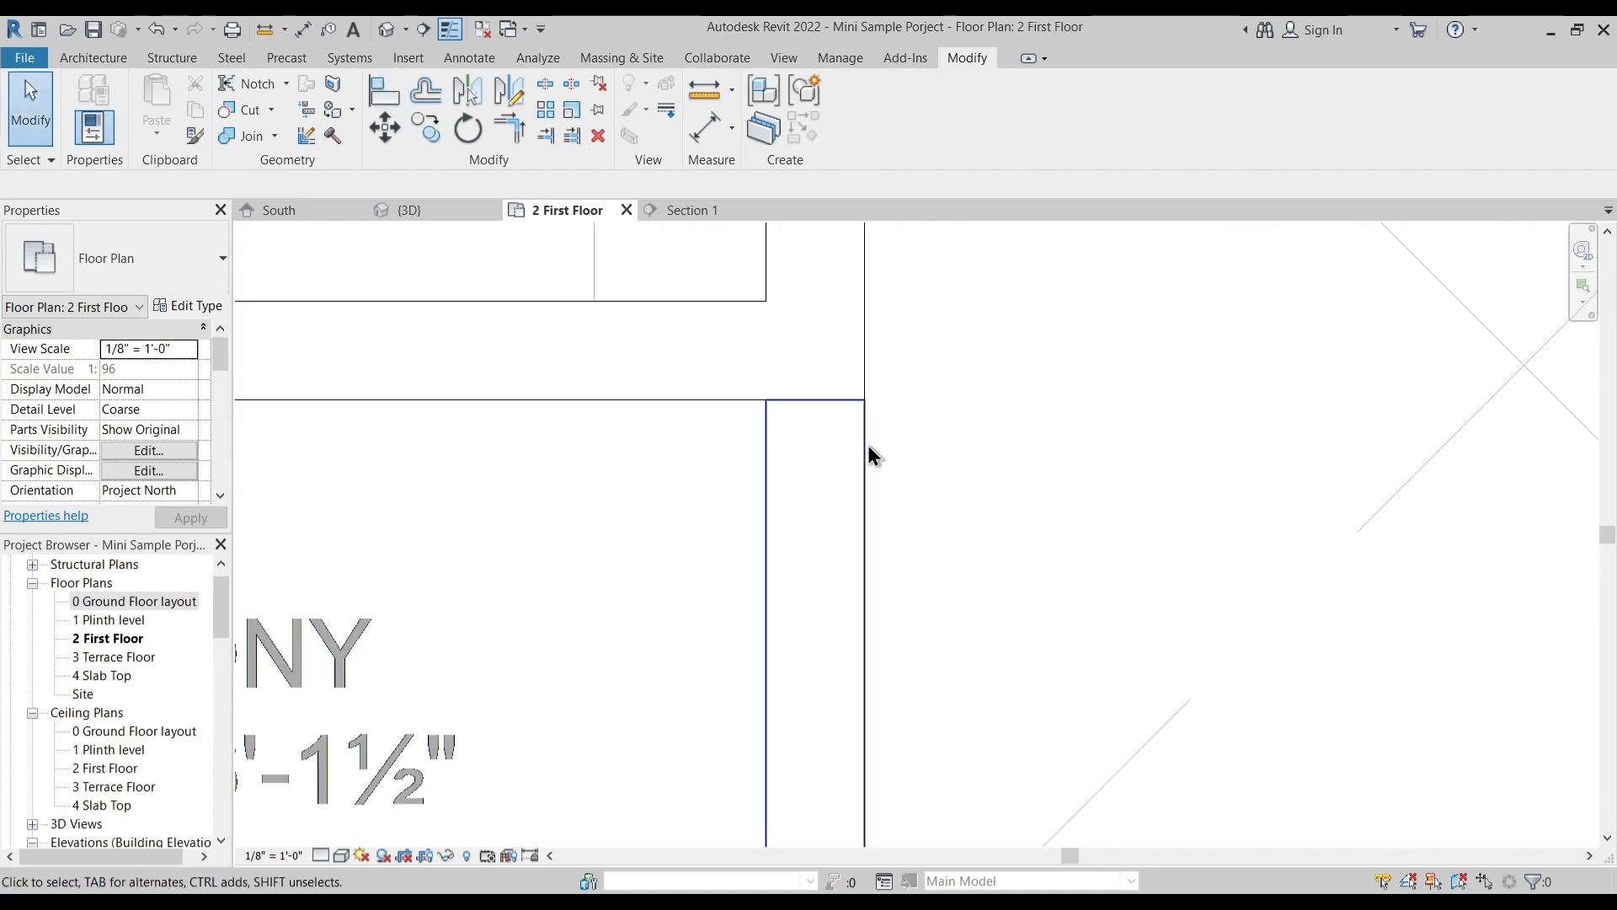
pyautogui.scroll(-1, 867, 447)
pyautogui.scroll(-4, 879, 481)
pyautogui.moveTo(1280, 636); pyautogui.dragTo(1001, 643, button='middle')
pyautogui.scroll(2, 833, 513)
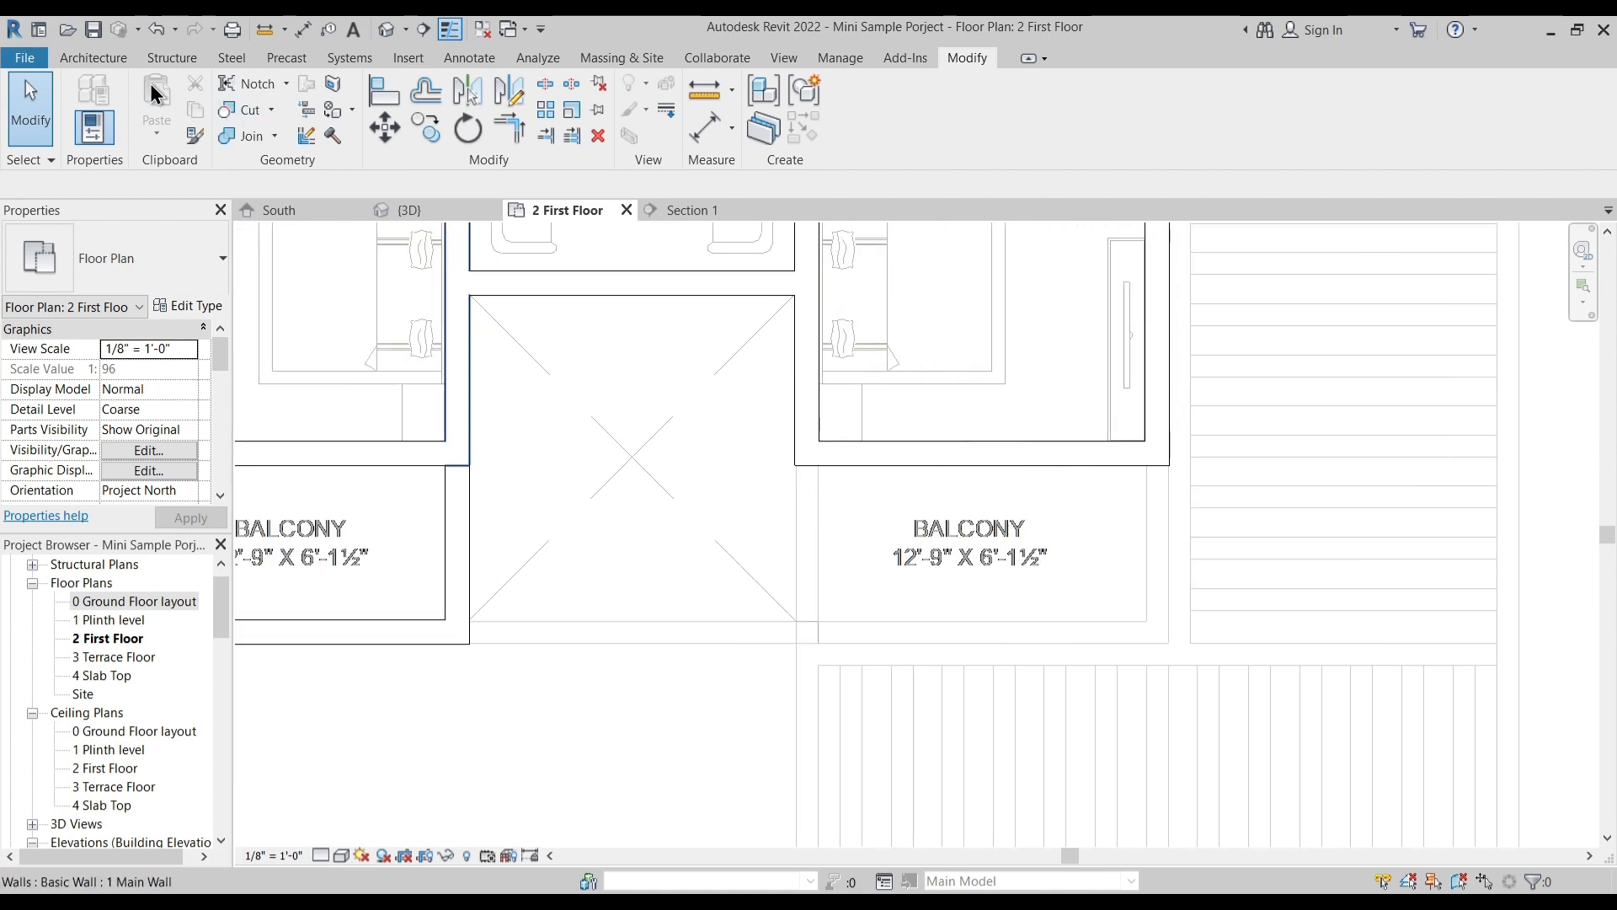
pyautogui.click(97, 60)
pyautogui.press('w')
pyautogui.press('a')
pyautogui.click(795, 465)
pyautogui.scroll(2, 784, 608)
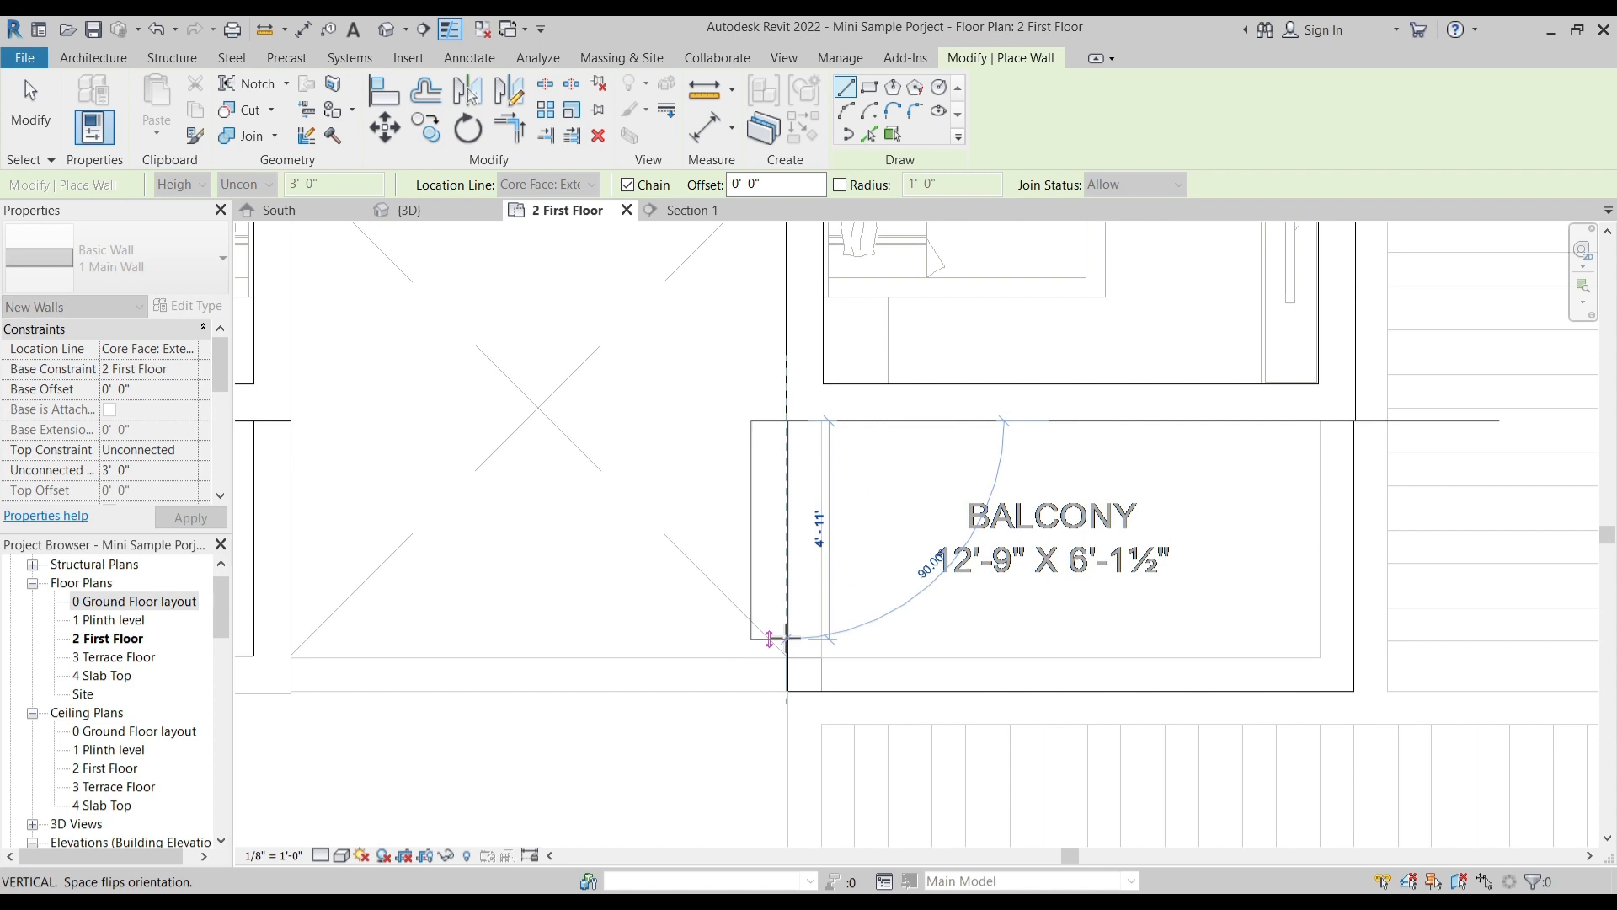
pyautogui.press('space')
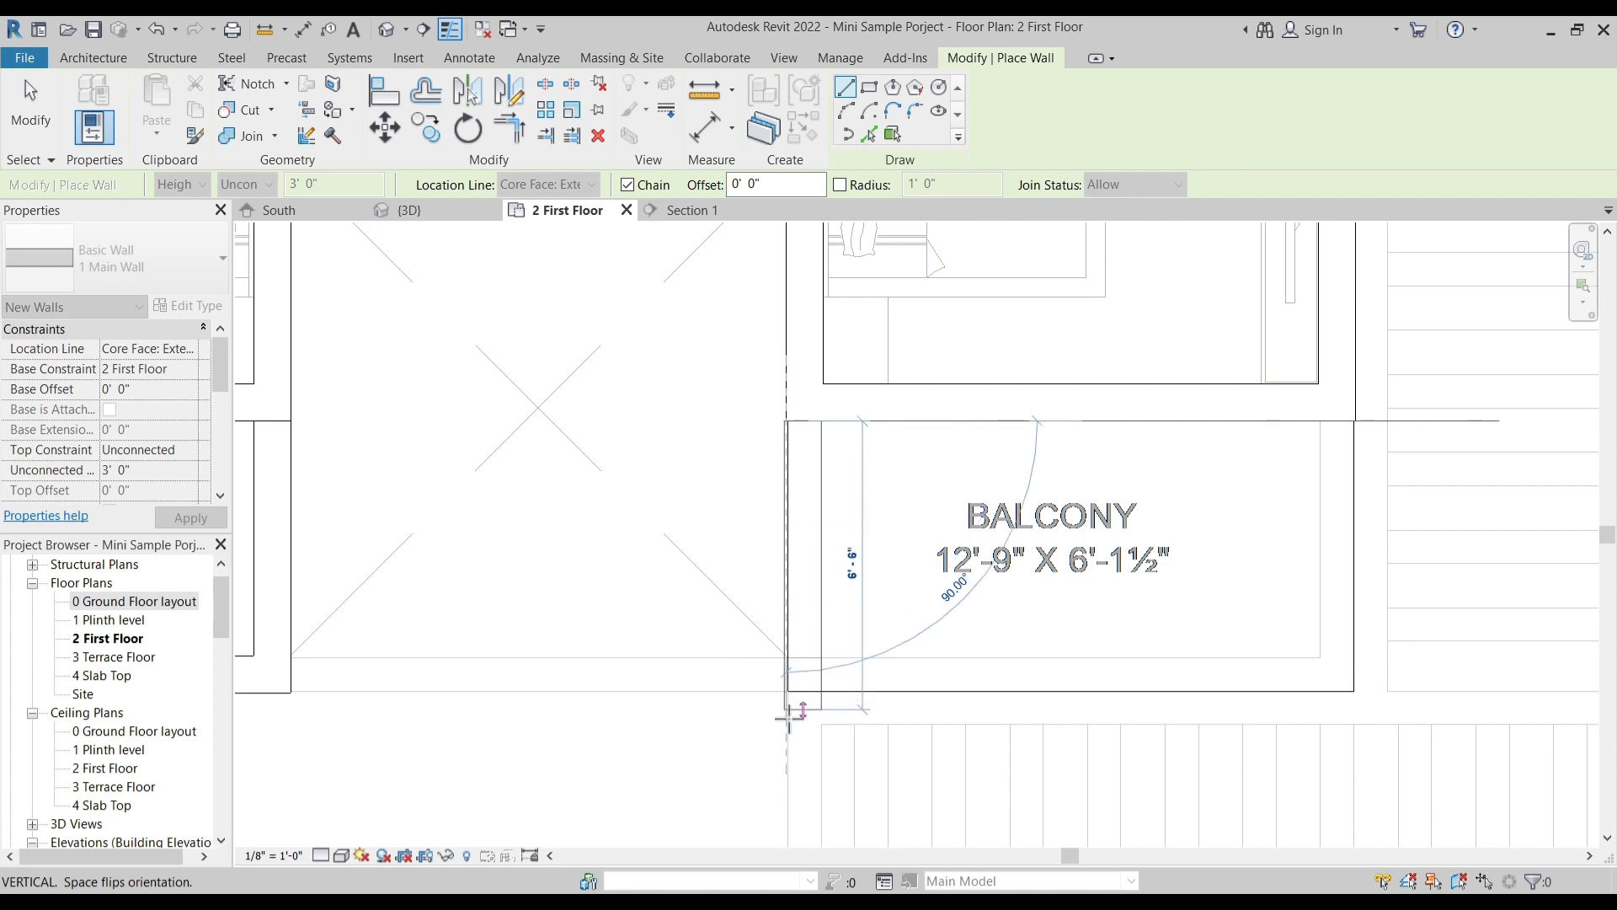
pyautogui.scroll(4, 789, 704)
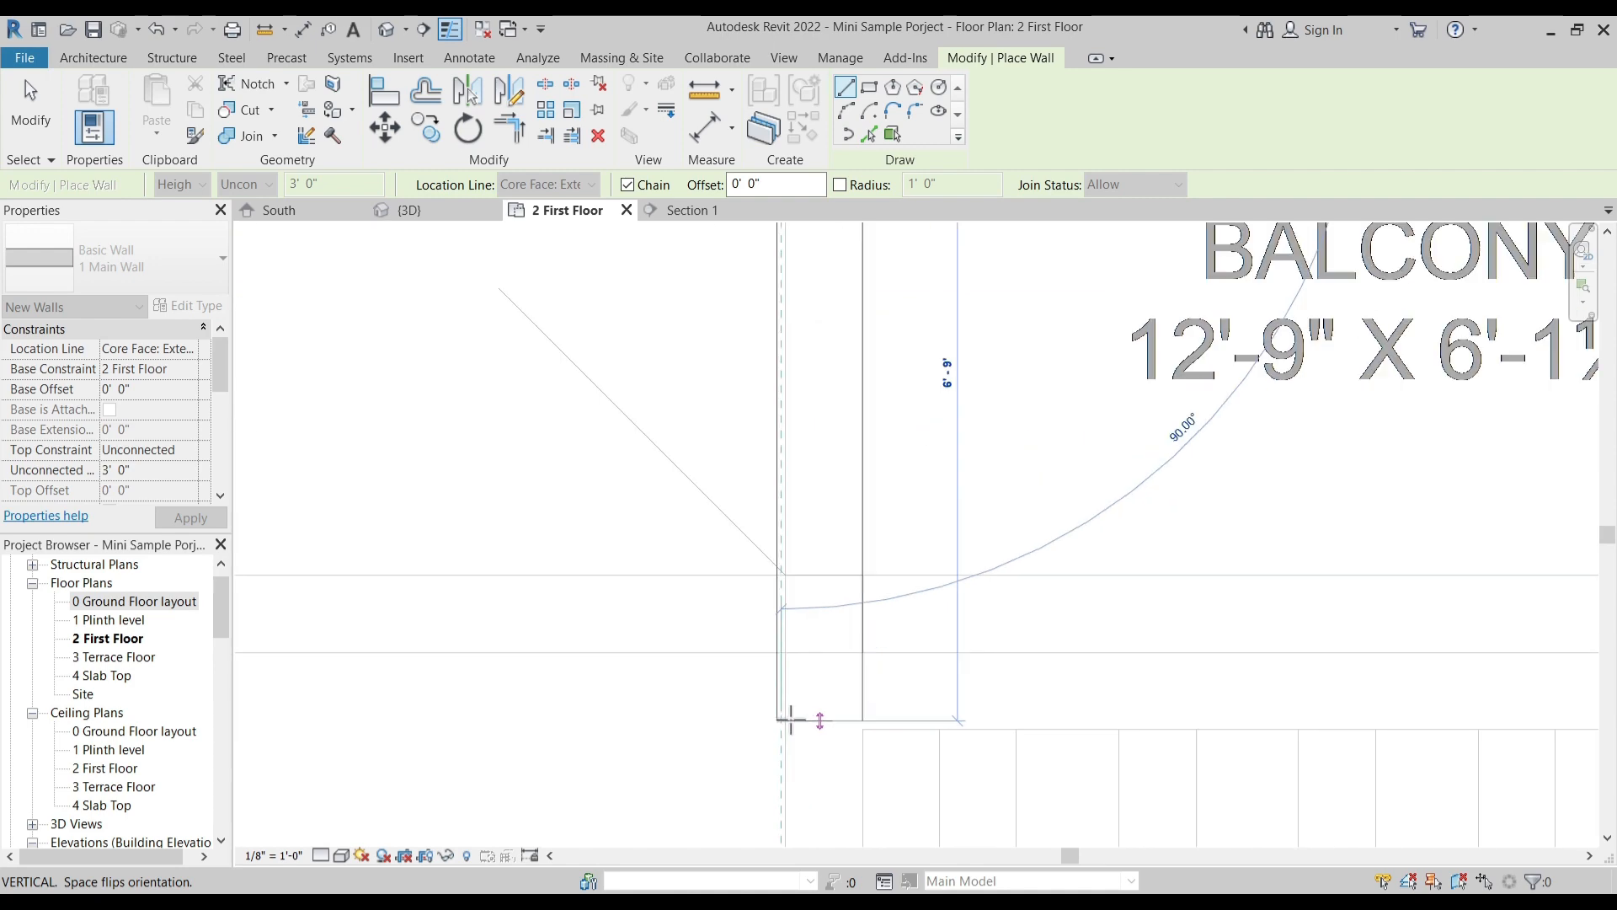
pyautogui.press('Escape')
# - Draw the right balcony's 3' high inner parapet wall from its front corner up to the bedroom wall
pyautogui.click(782, 604)
pyautogui.scroll(-2, 821, 413)
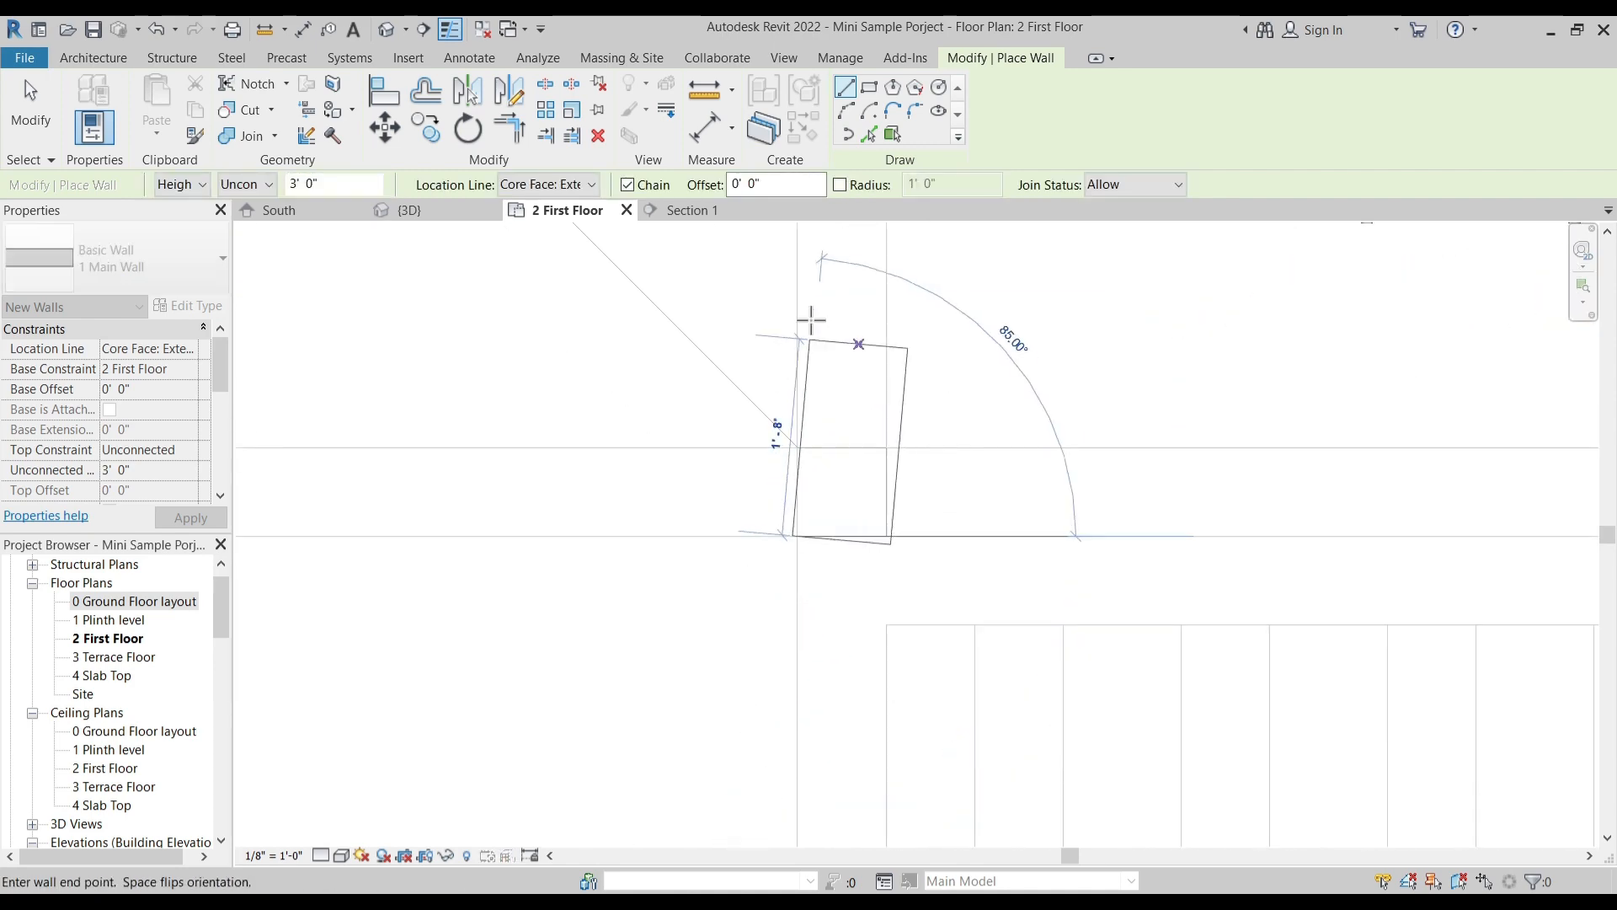
pyautogui.moveTo(812, 322); pyautogui.dragTo(784, 537, button='middle')
pyautogui.moveTo(749, 338); pyautogui.dragTo(761, 553, button='middle')
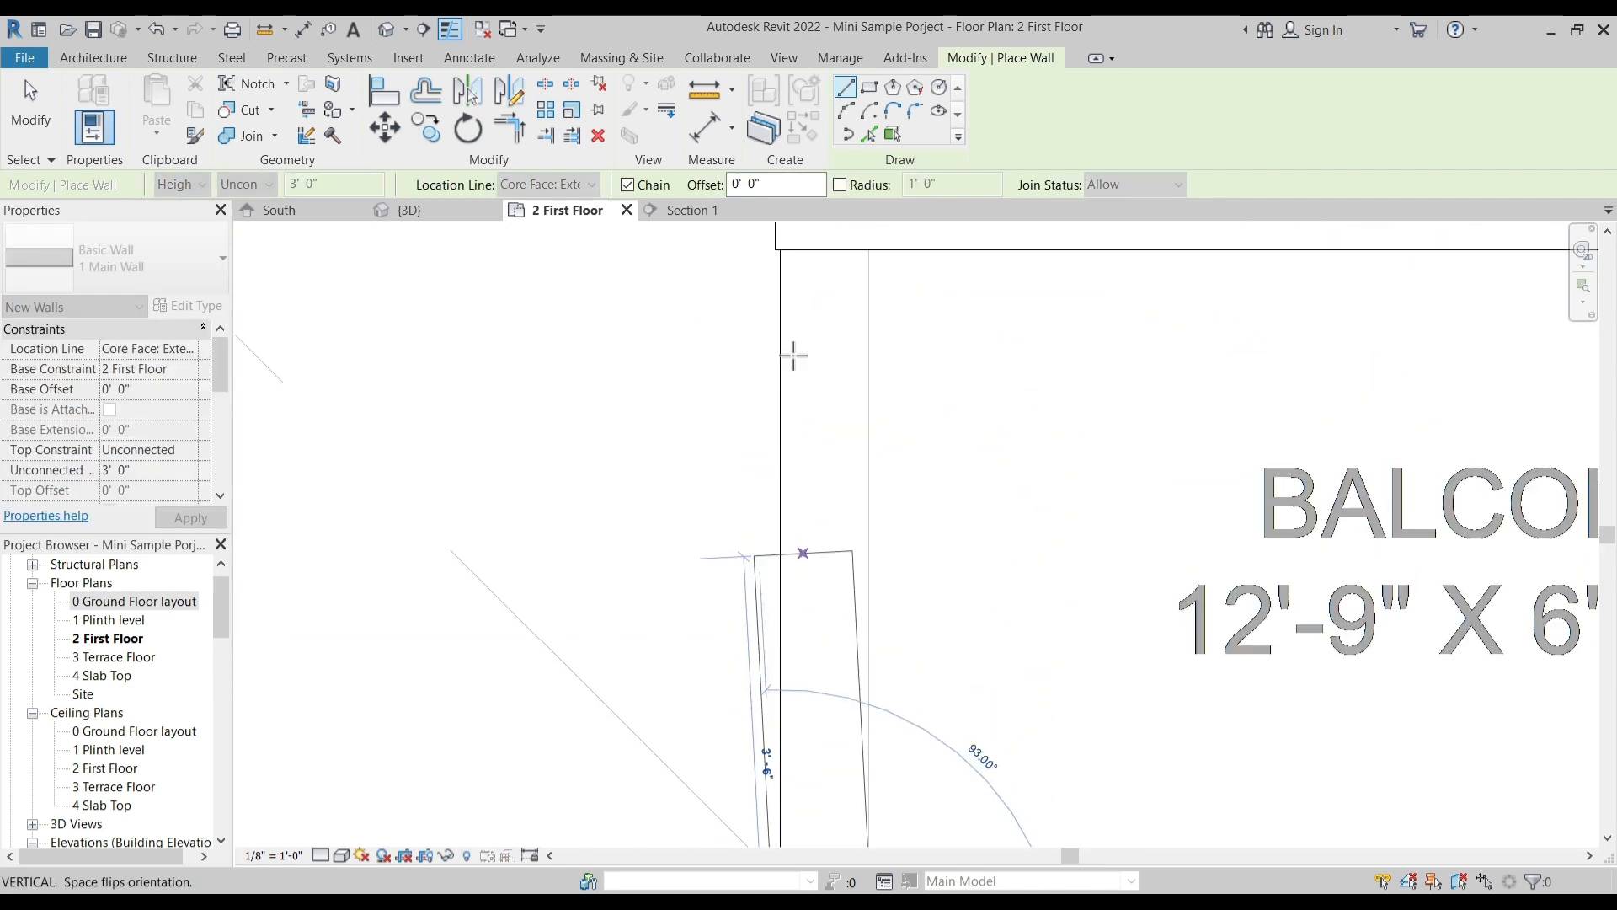
pyautogui.click(792, 258)
pyautogui.press('Escape')
# - Draw the right balcony's front parapet and its outer side parapet, about 5' 10" long, ending just short of the bedroom wall
pyautogui.scroll(-1, 830, 375)
pyautogui.moveTo(939, 823); pyautogui.dragTo(751, 514, button='middle')
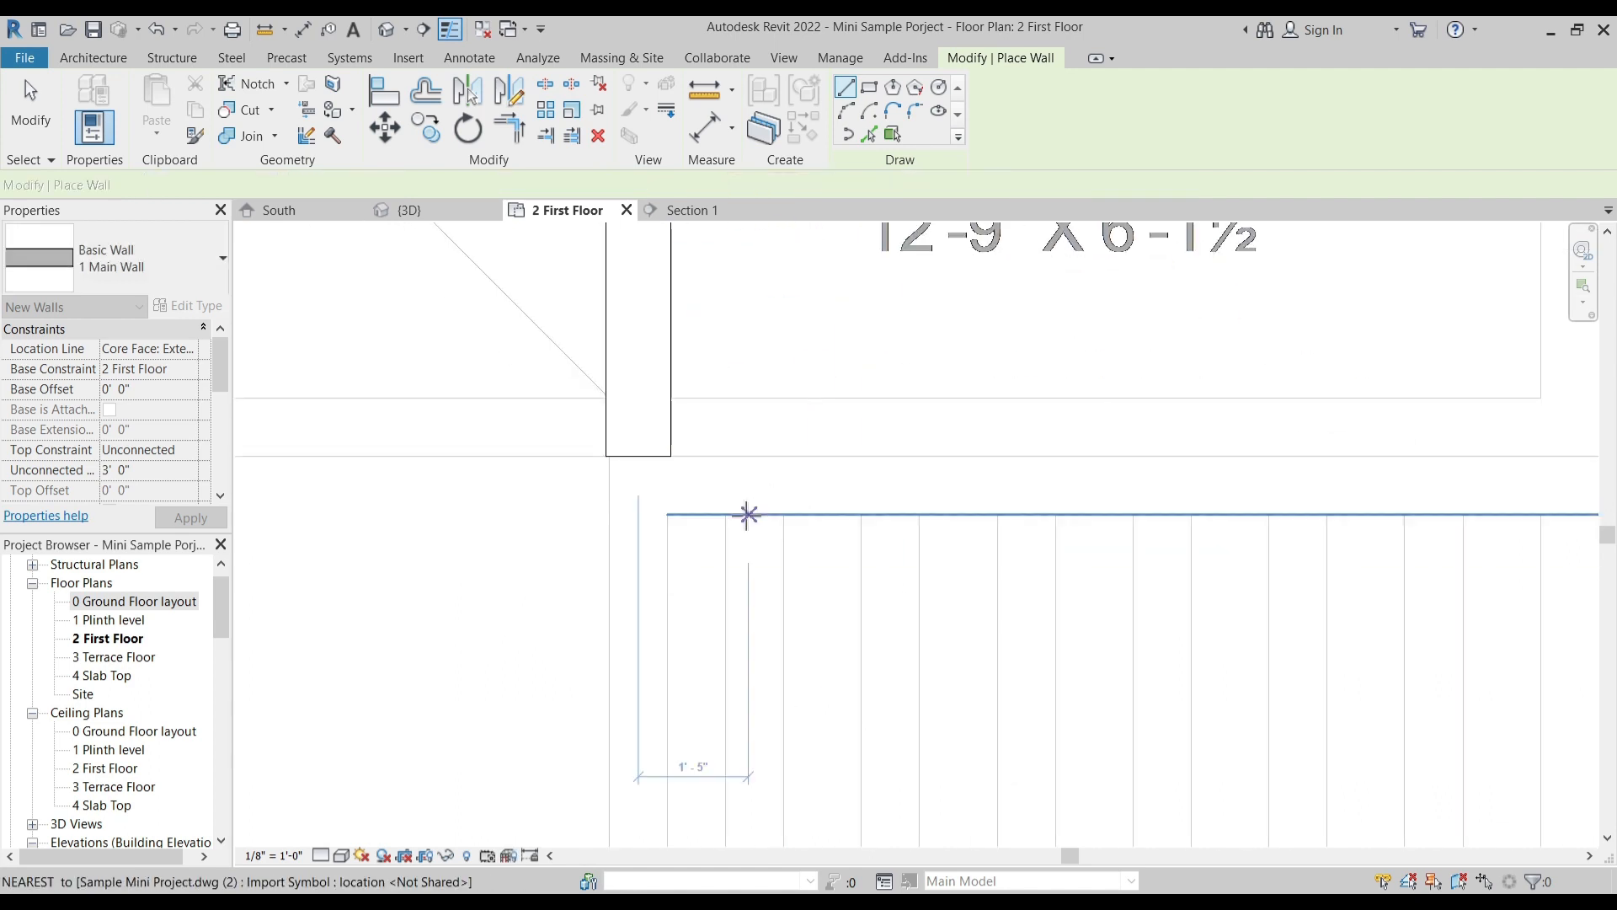
pyautogui.click(678, 459)
pyautogui.scroll(-2, 1014, 469)
pyautogui.moveTo(1263, 477); pyautogui.dragTo(912, 591, button='middle')
pyautogui.click(1050, 575)
pyautogui.scroll(2, 1044, 294)
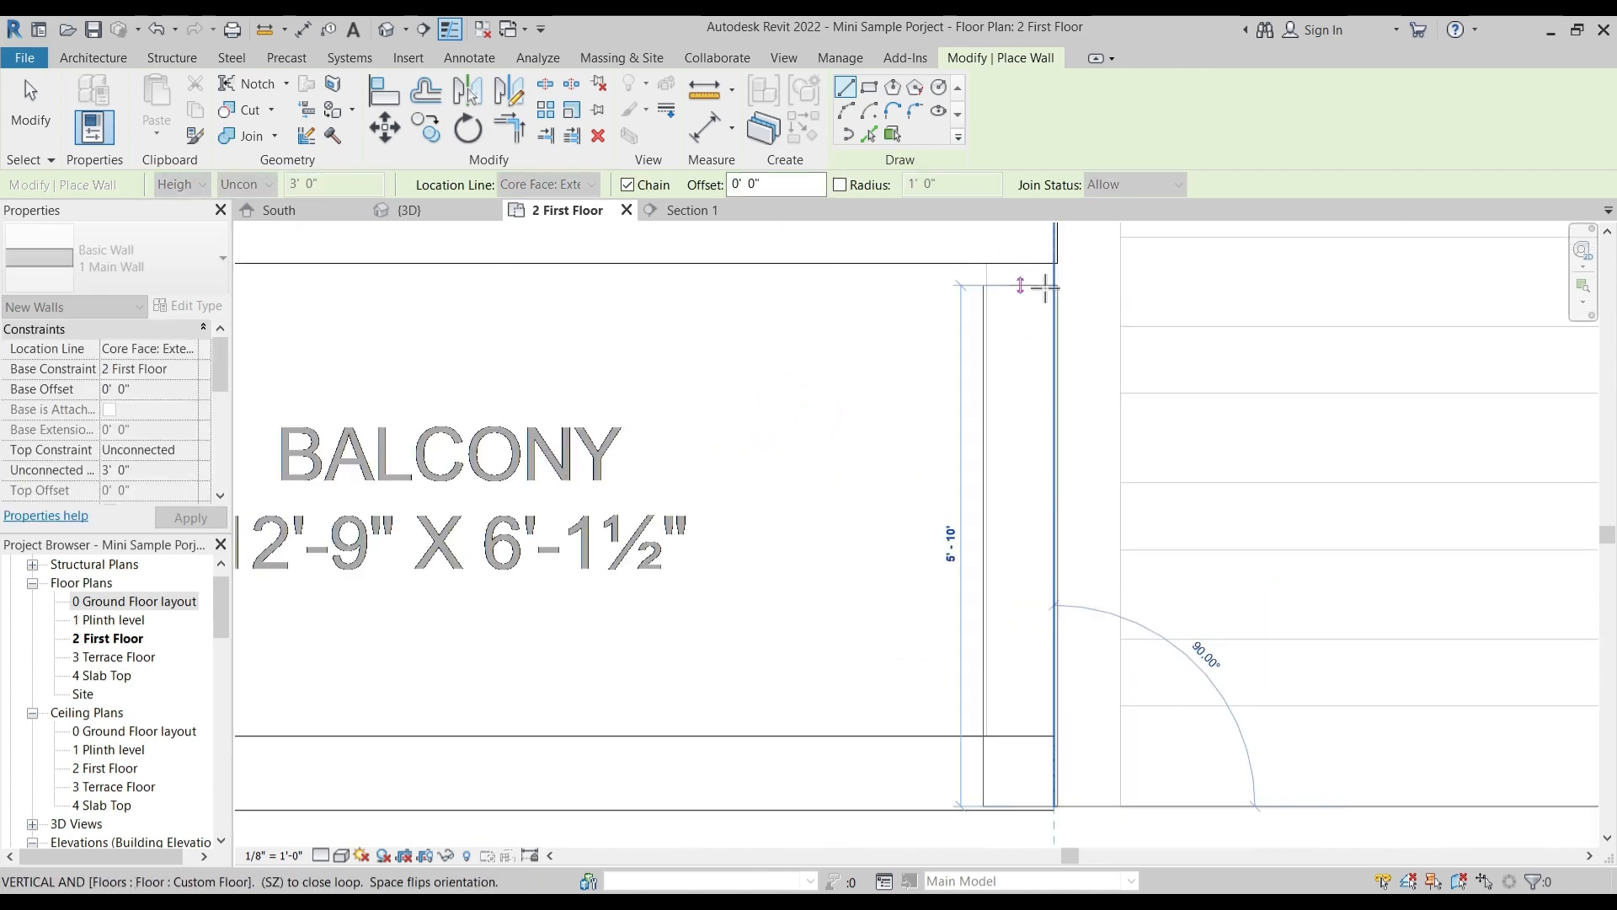
pyautogui.click(1044, 286)
pyautogui.press('Escape')
pyautogui.press('Escape')
# - Try to stretch the right balcony's outer side parapet toward the bedroom wall, and undo the stretch
pyautogui.click(1044, 297)
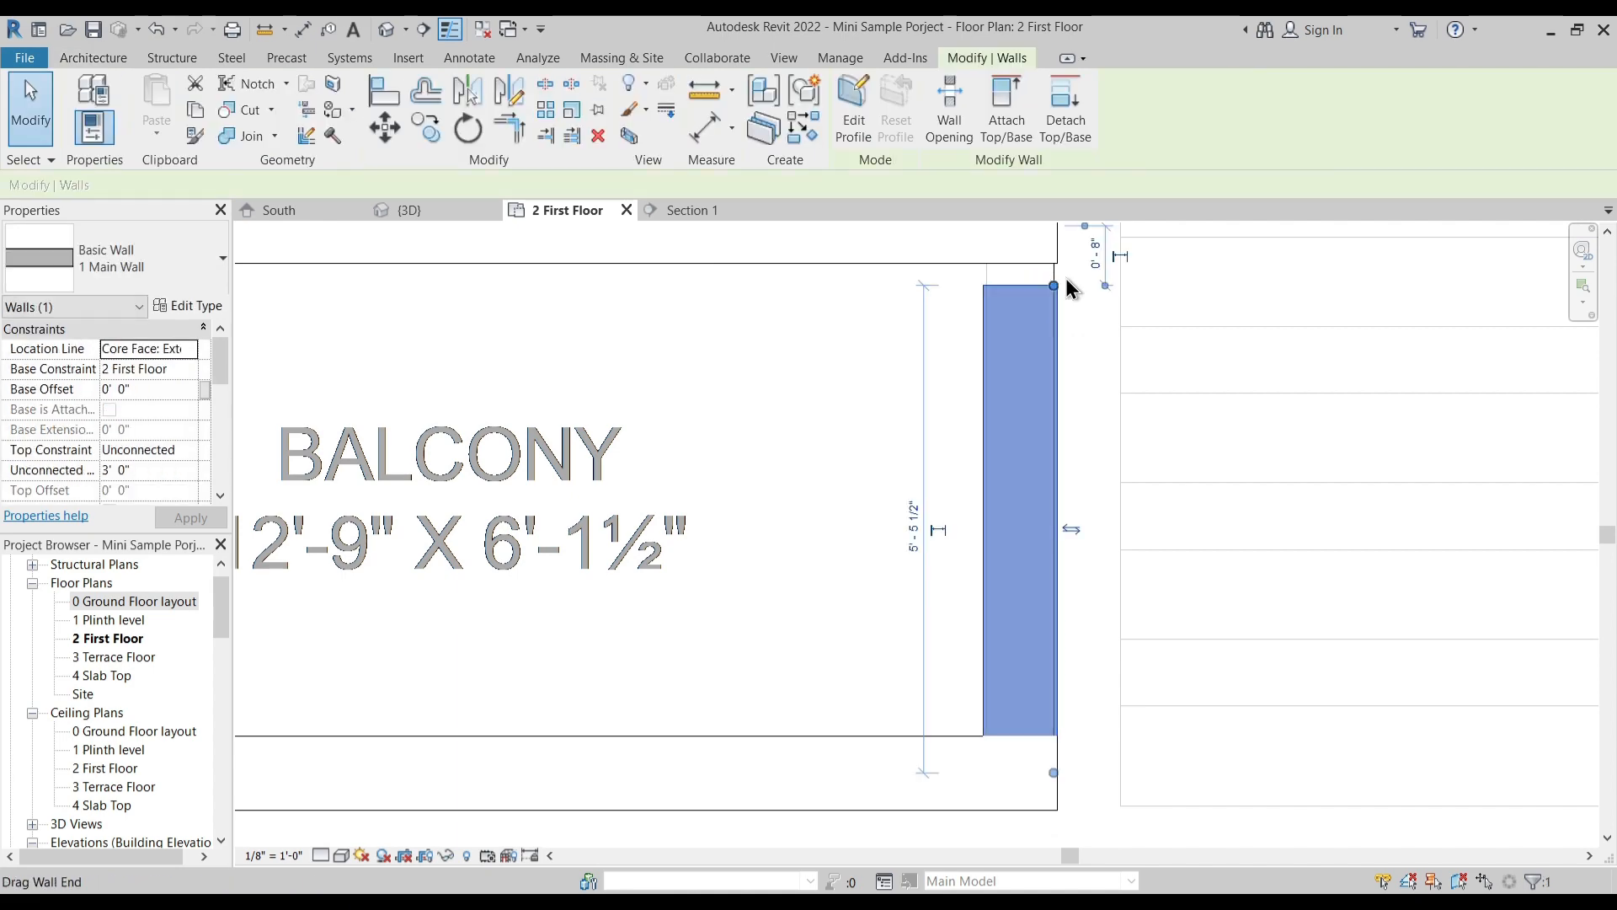
pyautogui.moveTo(1055, 291); pyautogui.dragTo(1047, 265)
pyautogui.press('Escape')
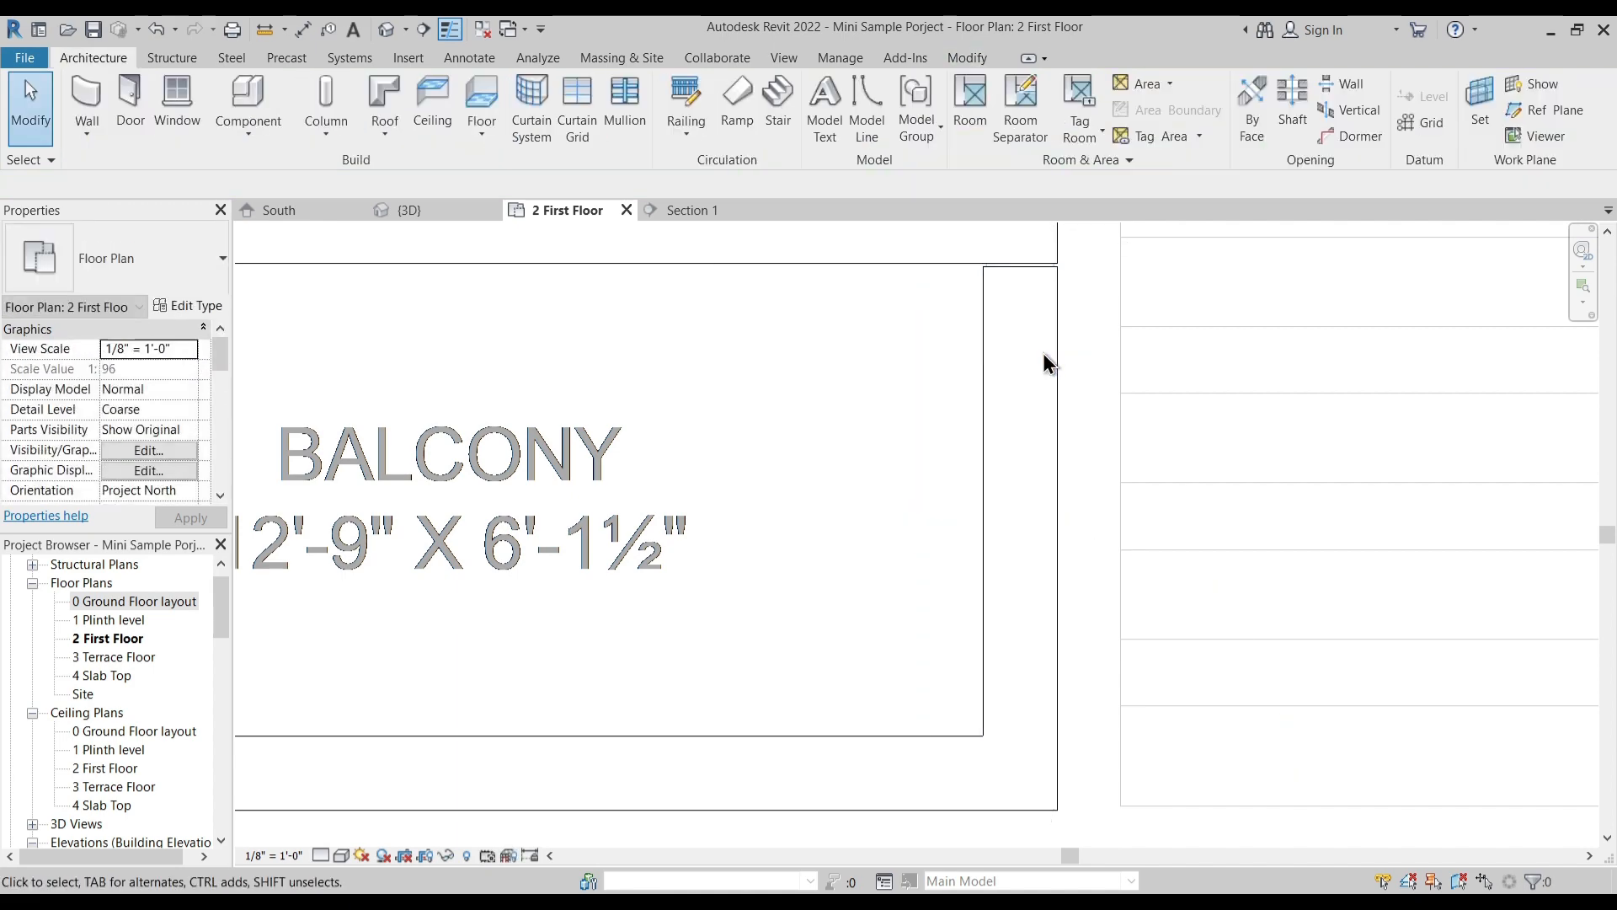
pyautogui.scroll(2, 1043, 281)
pyautogui.scroll(-2, 1043, 281)
pyautogui.hotkey('ctrl', 'z')
# - Extend the end of the right balcony's outer side parapet to meet the bedroom wall
pyautogui.click(1036, 290)
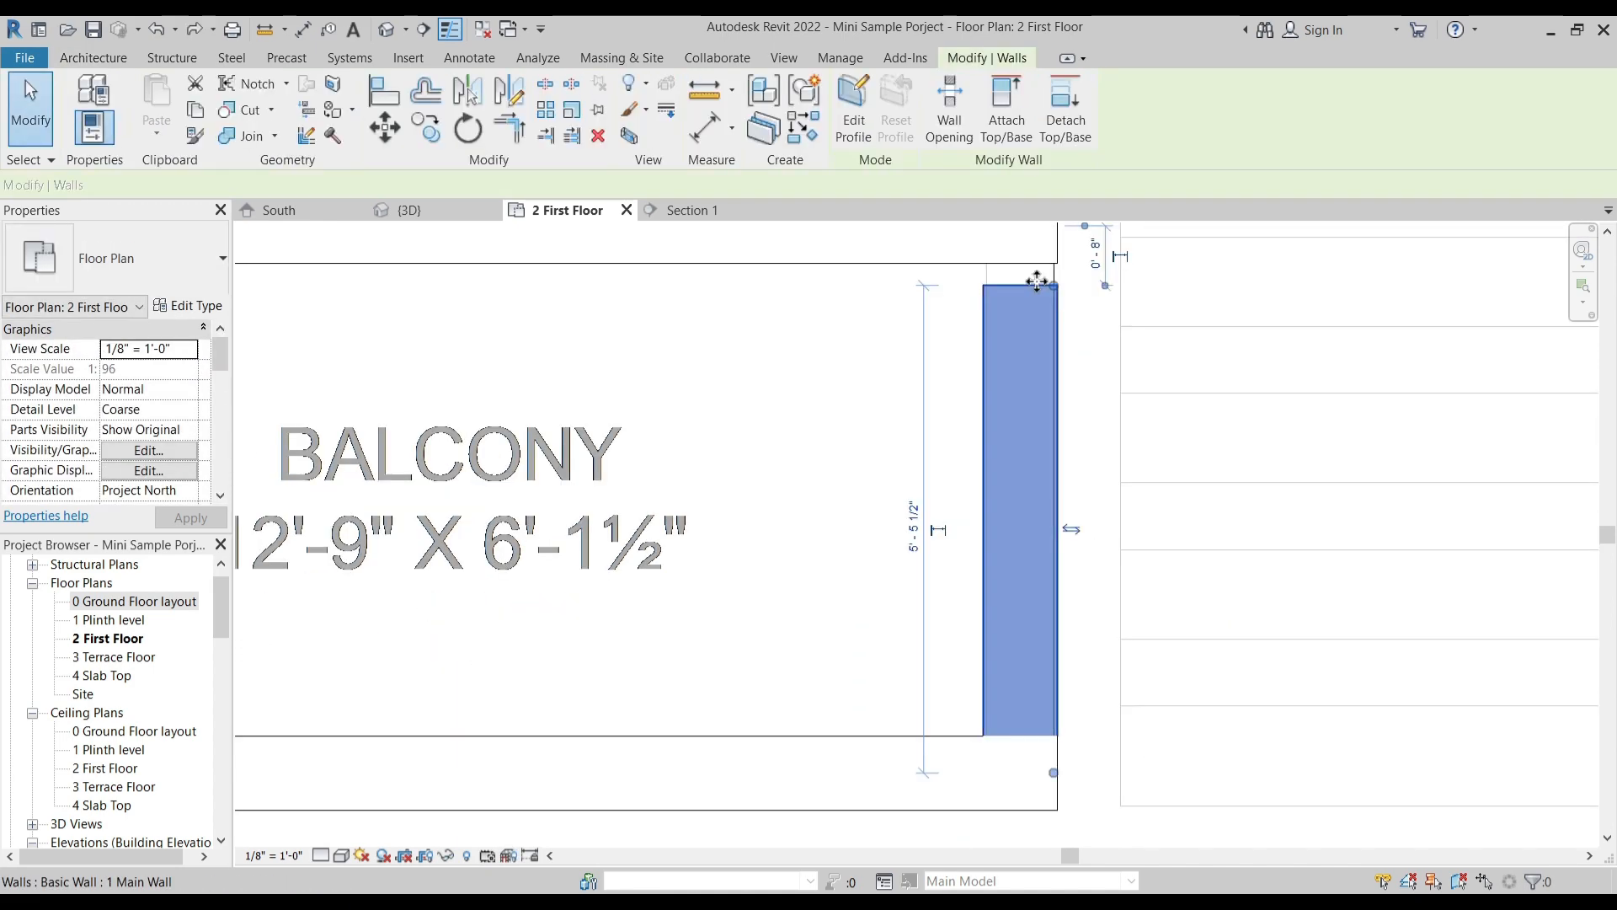
pyautogui.scroll(3, 1039, 283)
pyautogui.moveTo(1064, 290); pyautogui.dragTo(1063, 251)
pyautogui.press('Escape')
# - Draw a 3' high 1 Main Wall along the upper edge of the projection outside the left M.Bedroom, about 4' 4 1/2" long
pyautogui.scroll(-5, 995, 422)
pyautogui.moveTo(762, 597); pyautogui.dragTo(1123, 686, button='middle')
pyautogui.moveTo(630, 313); pyautogui.dragTo(731, 453, button='middle')
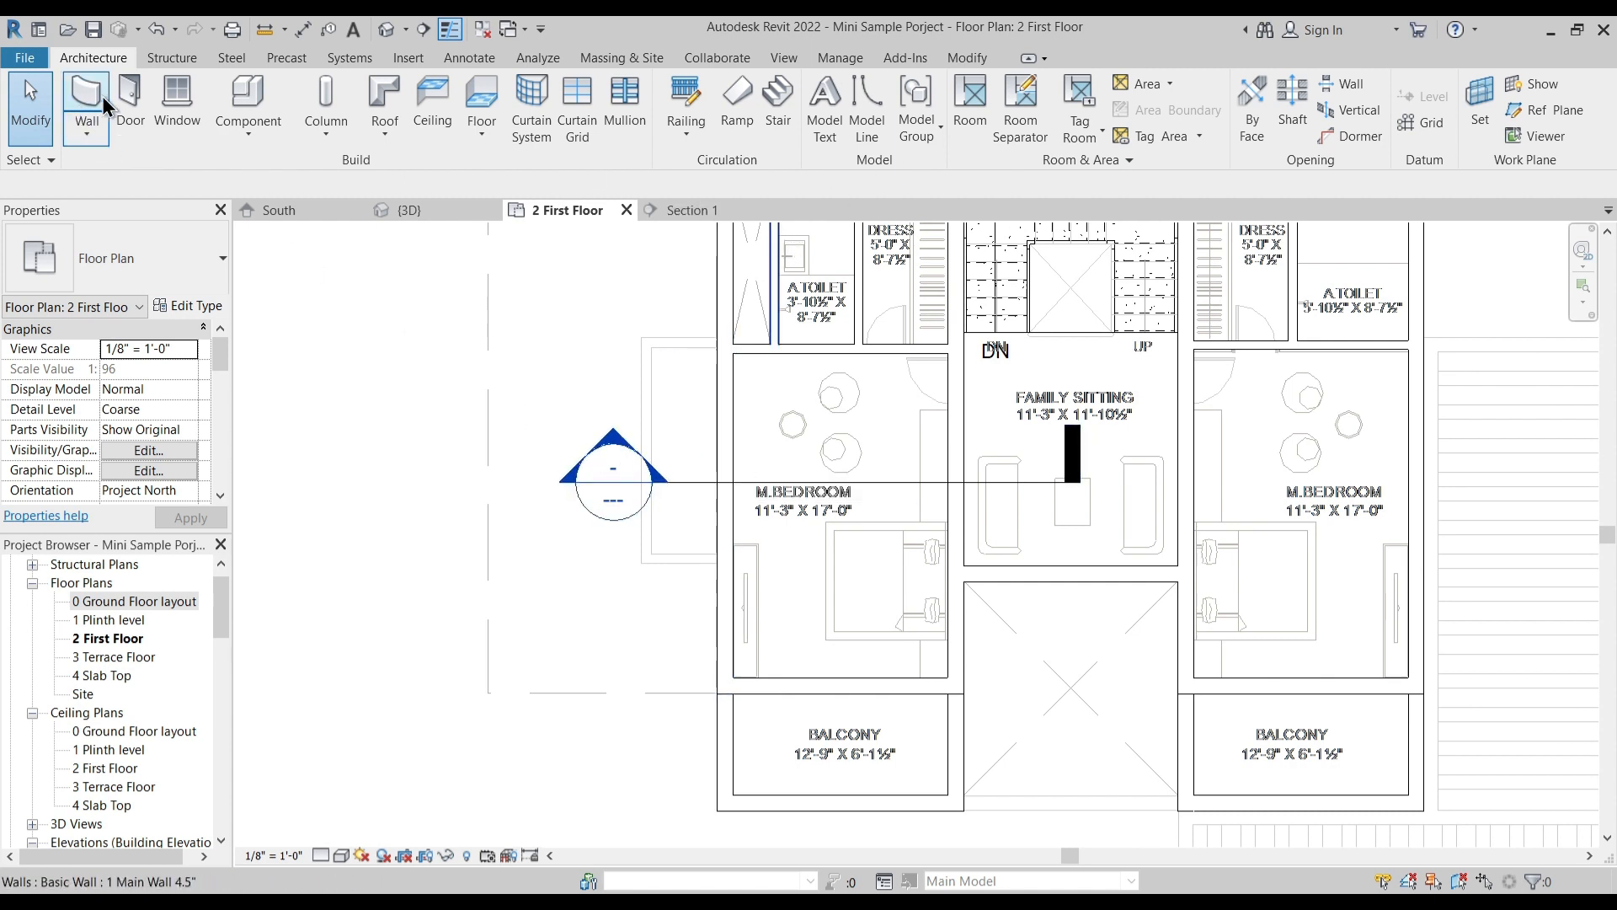
pyautogui.press('w')
pyautogui.press('a')
pyautogui.scroll(3, 686, 359)
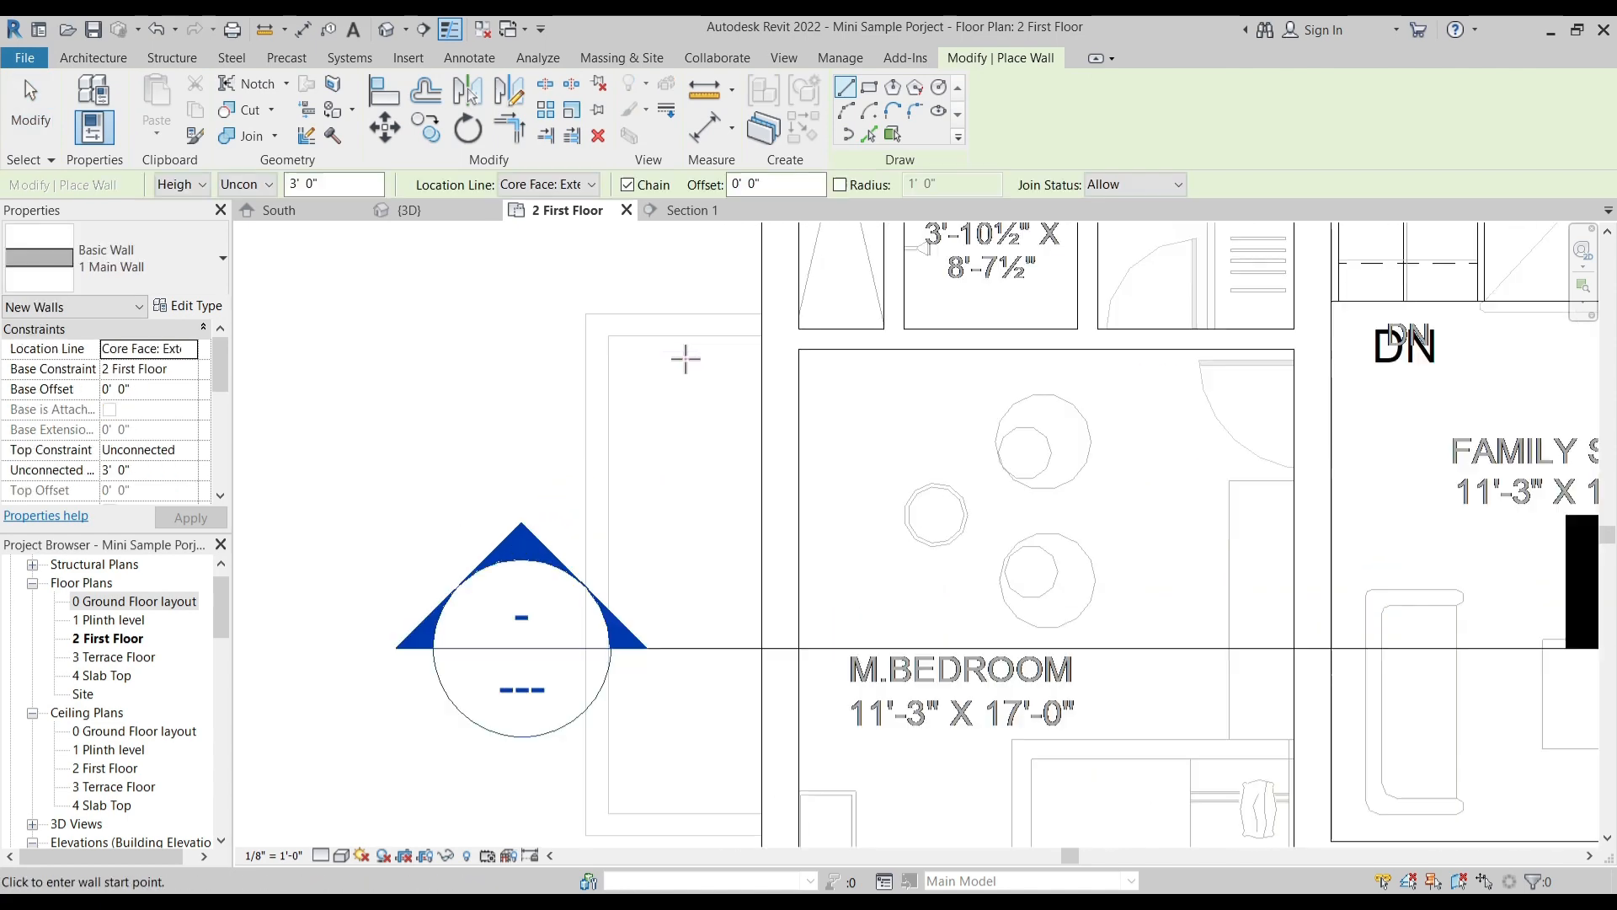
pyautogui.click(761, 314)
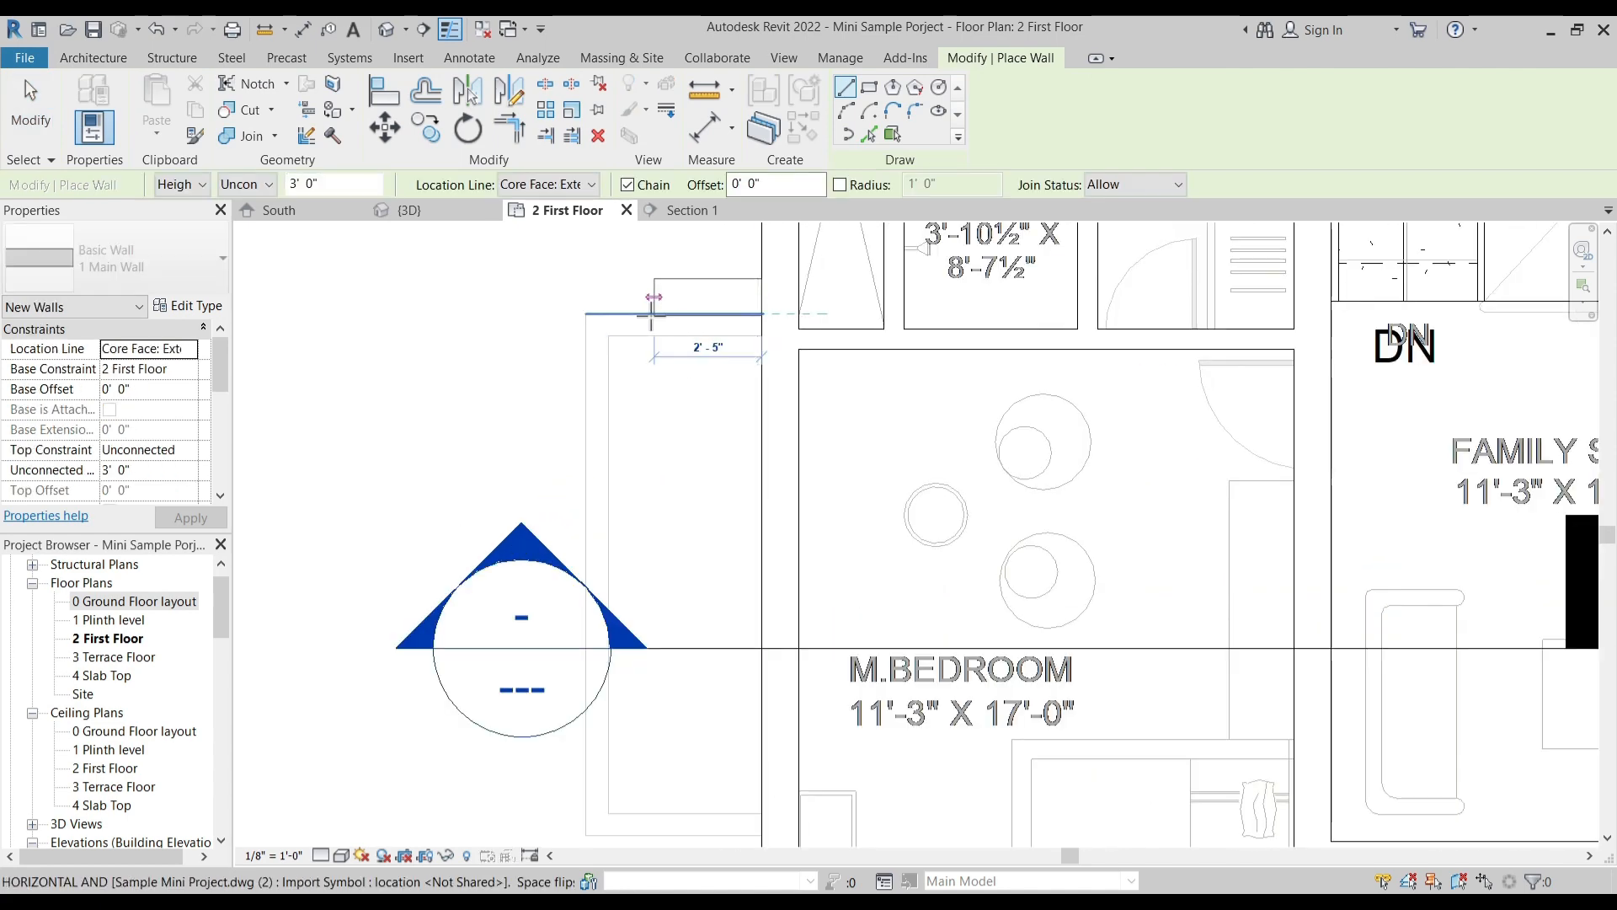
pyautogui.click(586, 313)
pyautogui.moveTo(620, 508); pyautogui.dragTo(638, 290, button='middle')
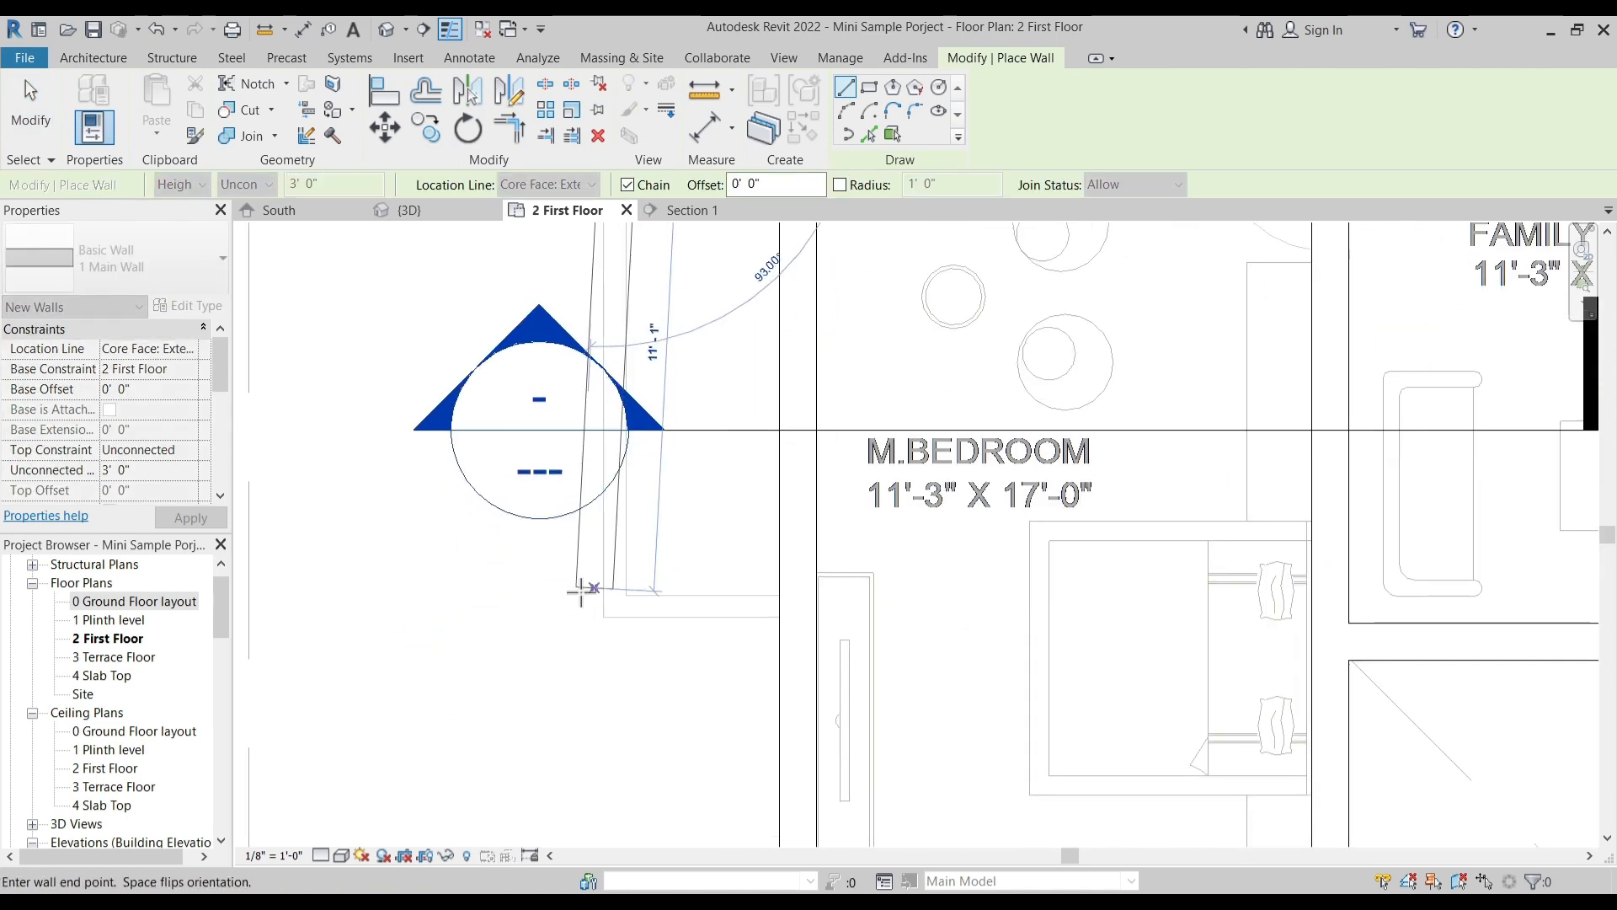
pyautogui.press('Escape')
pyautogui.press('Escape')
pyautogui.scroll(-2, 640, 602)
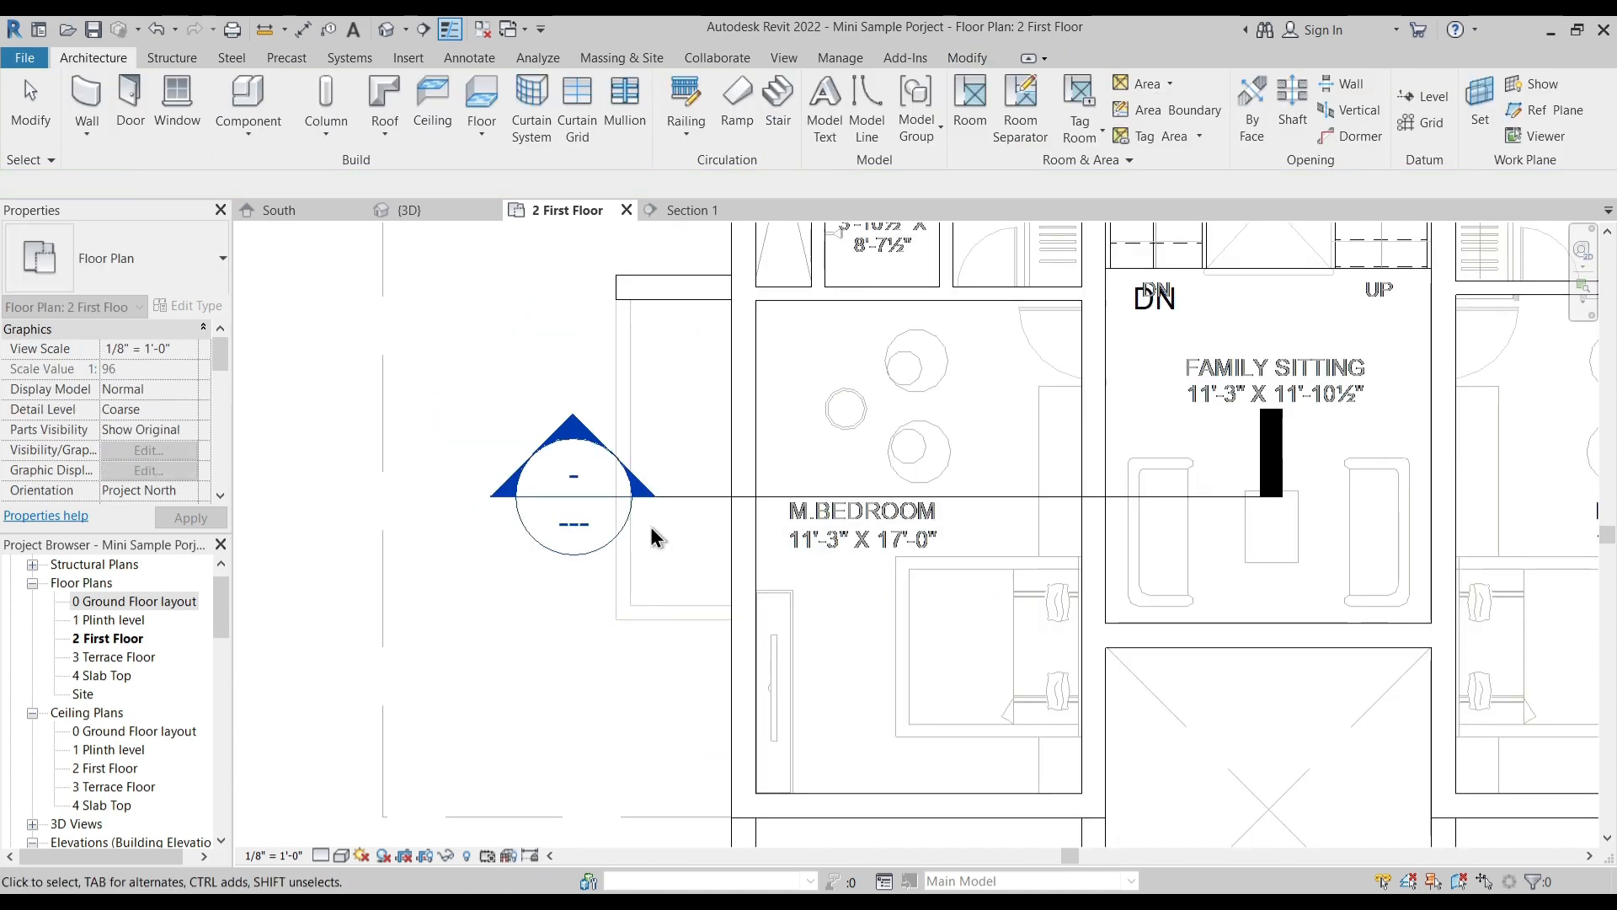
# - Delete the short wall on the upper edge of the projection outside the left M.Bedroom
pyautogui.click(662, 301)
pyautogui.moveTo(714, 399)
pyautogui.mouseDown(button='middle')
pyautogui.moveTo(729, 447)
pyautogui.moveTo(721, 427)
pyautogui.mouseUp(button='middle')
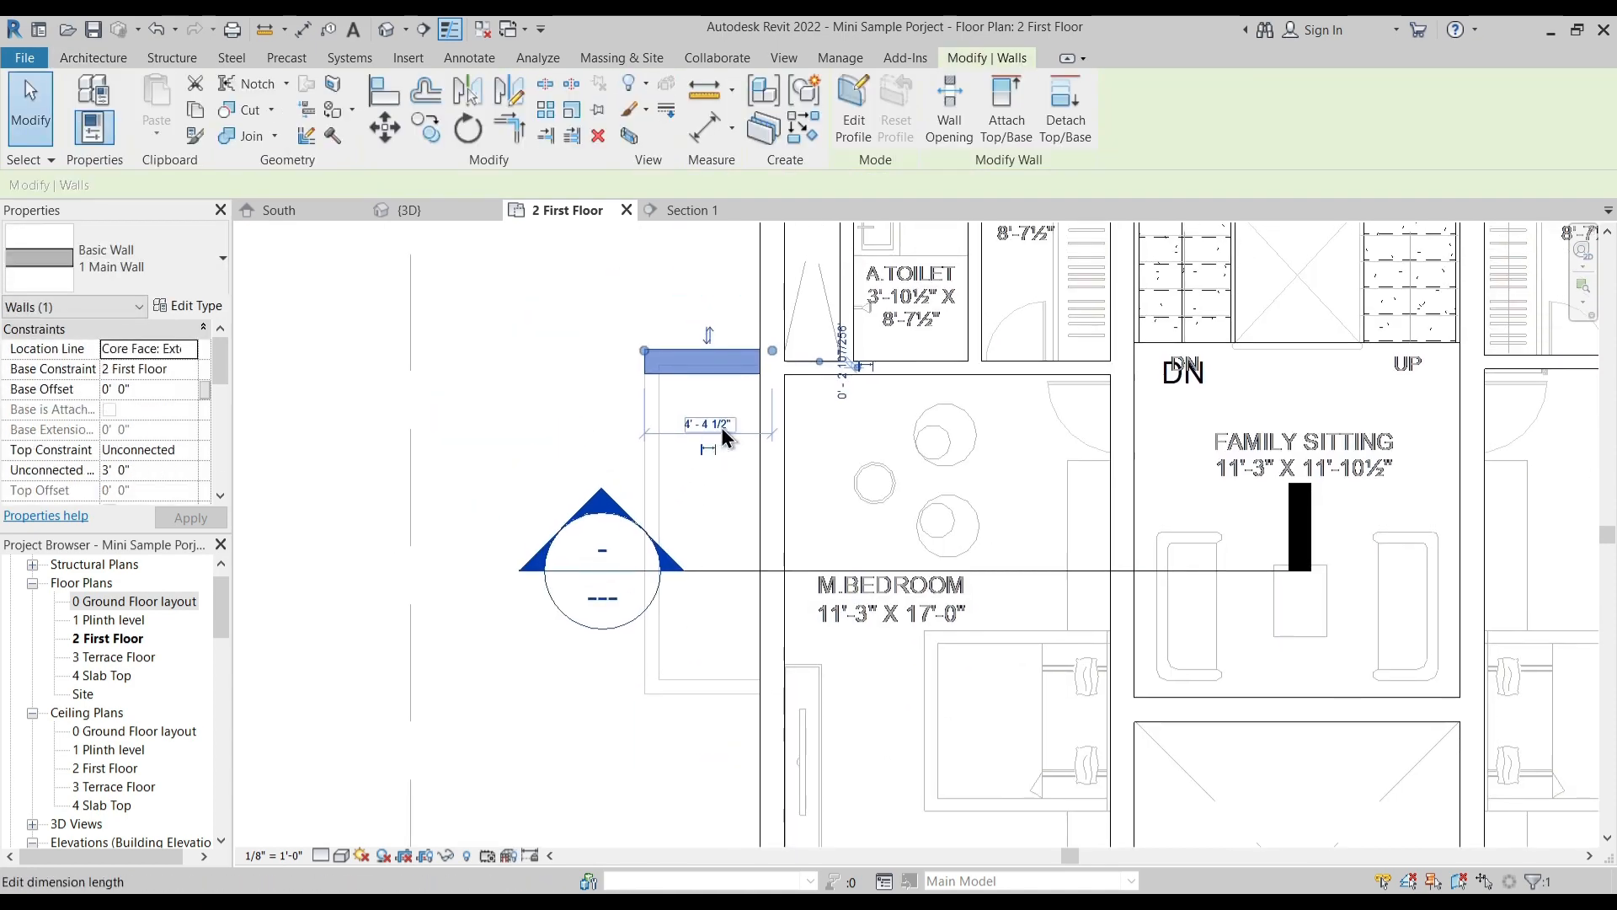
pyautogui.press('Delete')
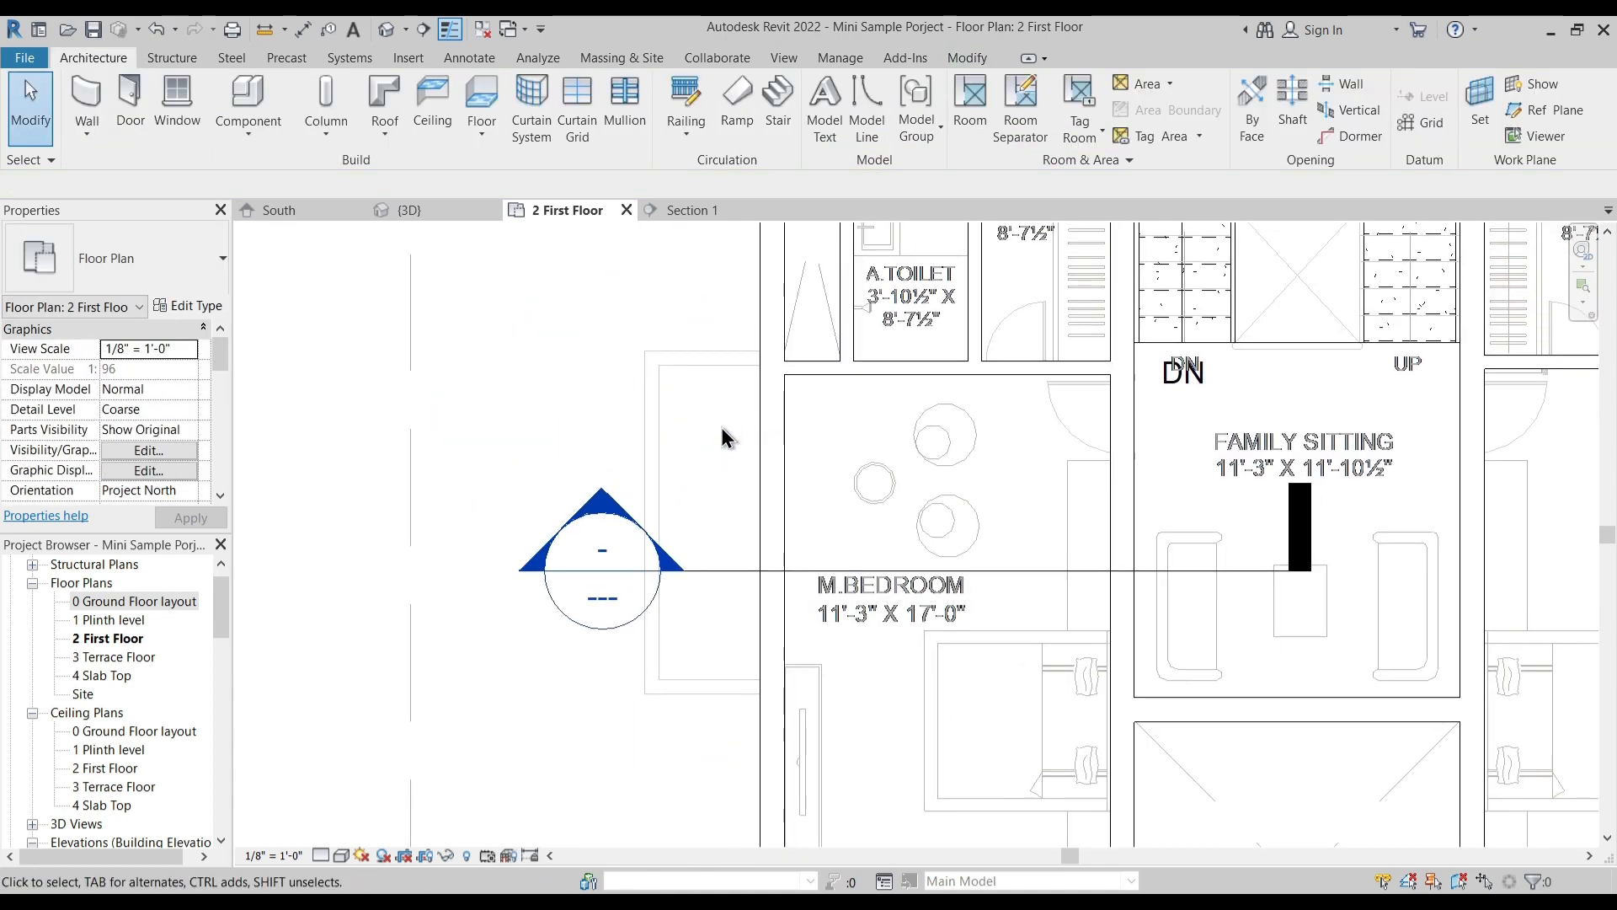
pyautogui.click(140, 276)
pyautogui.click(187, 409)
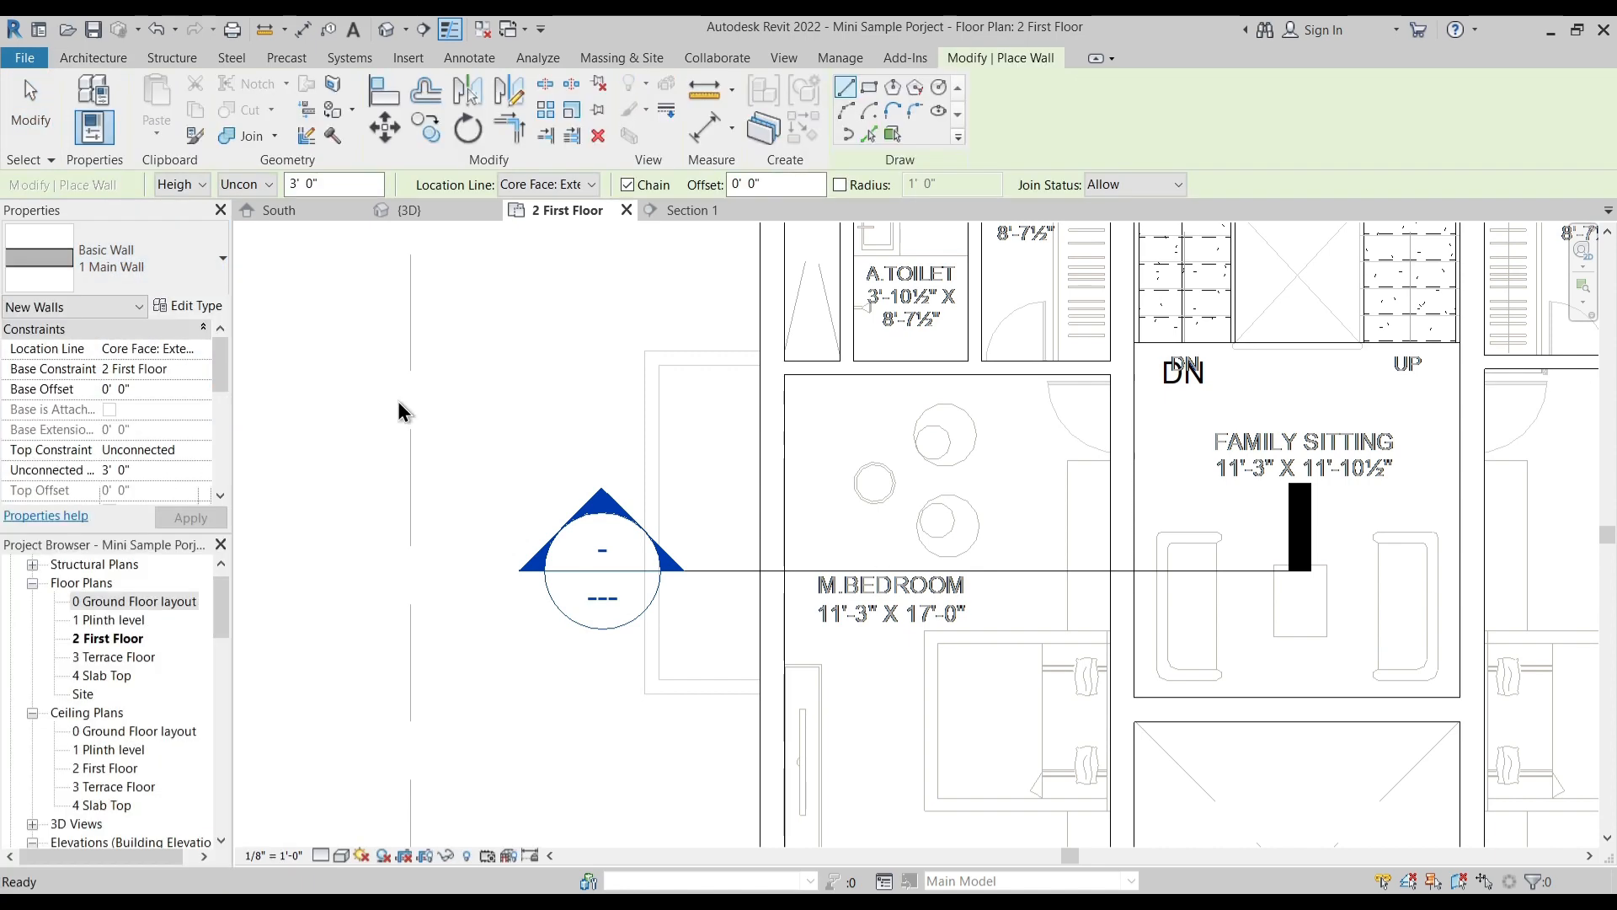
pyautogui.click(759, 350)
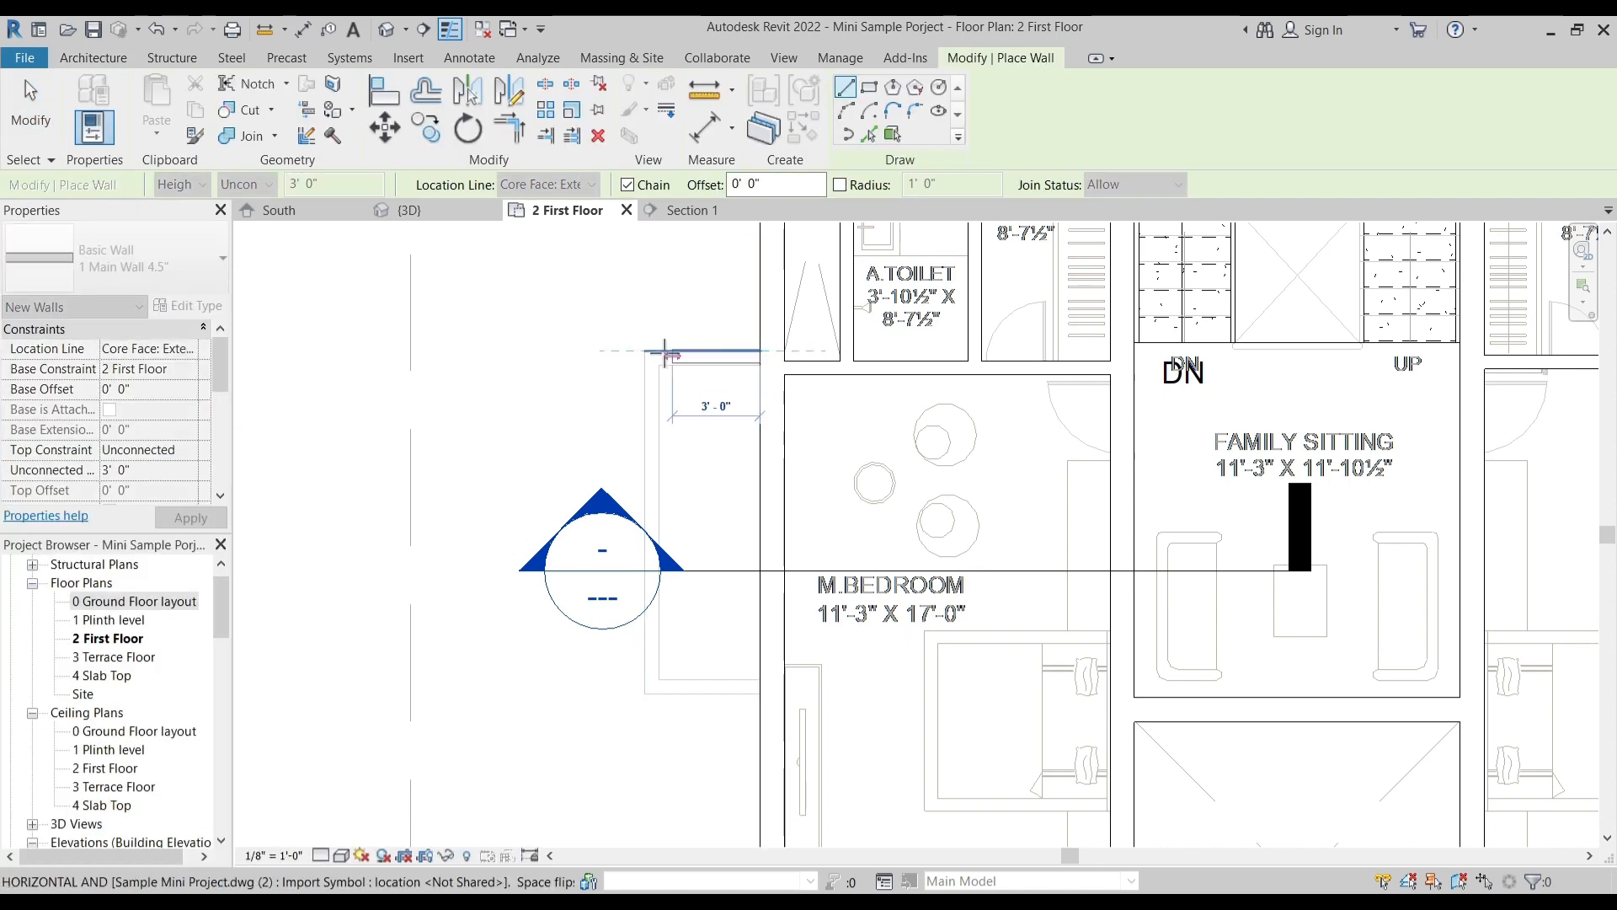
pyautogui.press('Escape')
pyautogui.scroll(5, 697, 354)
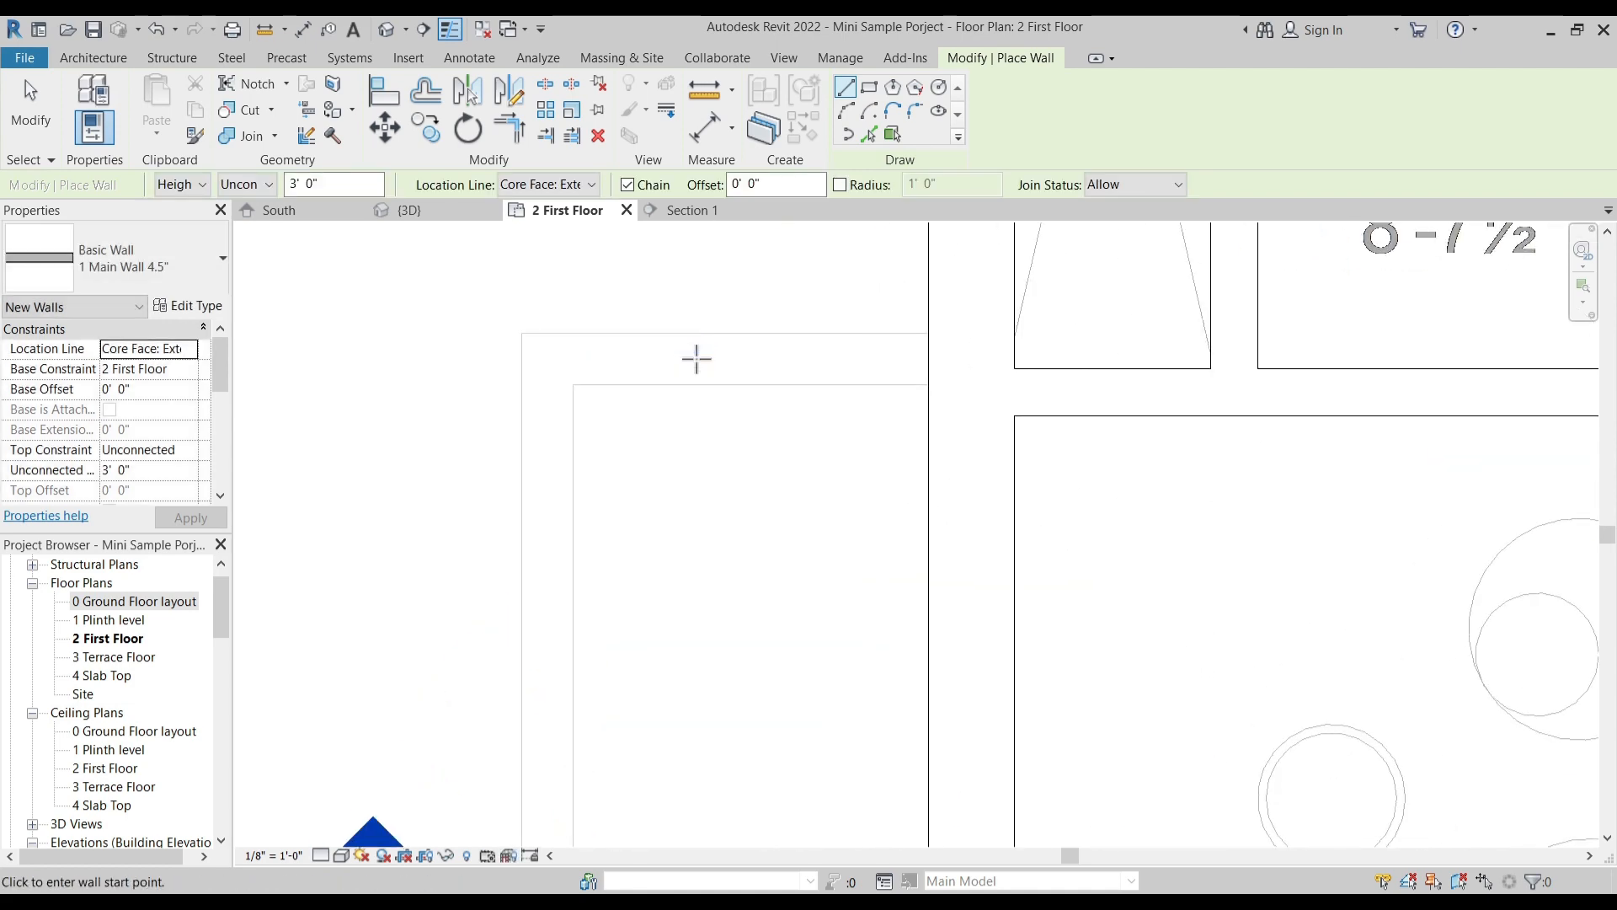
pyautogui.click(150, 264)
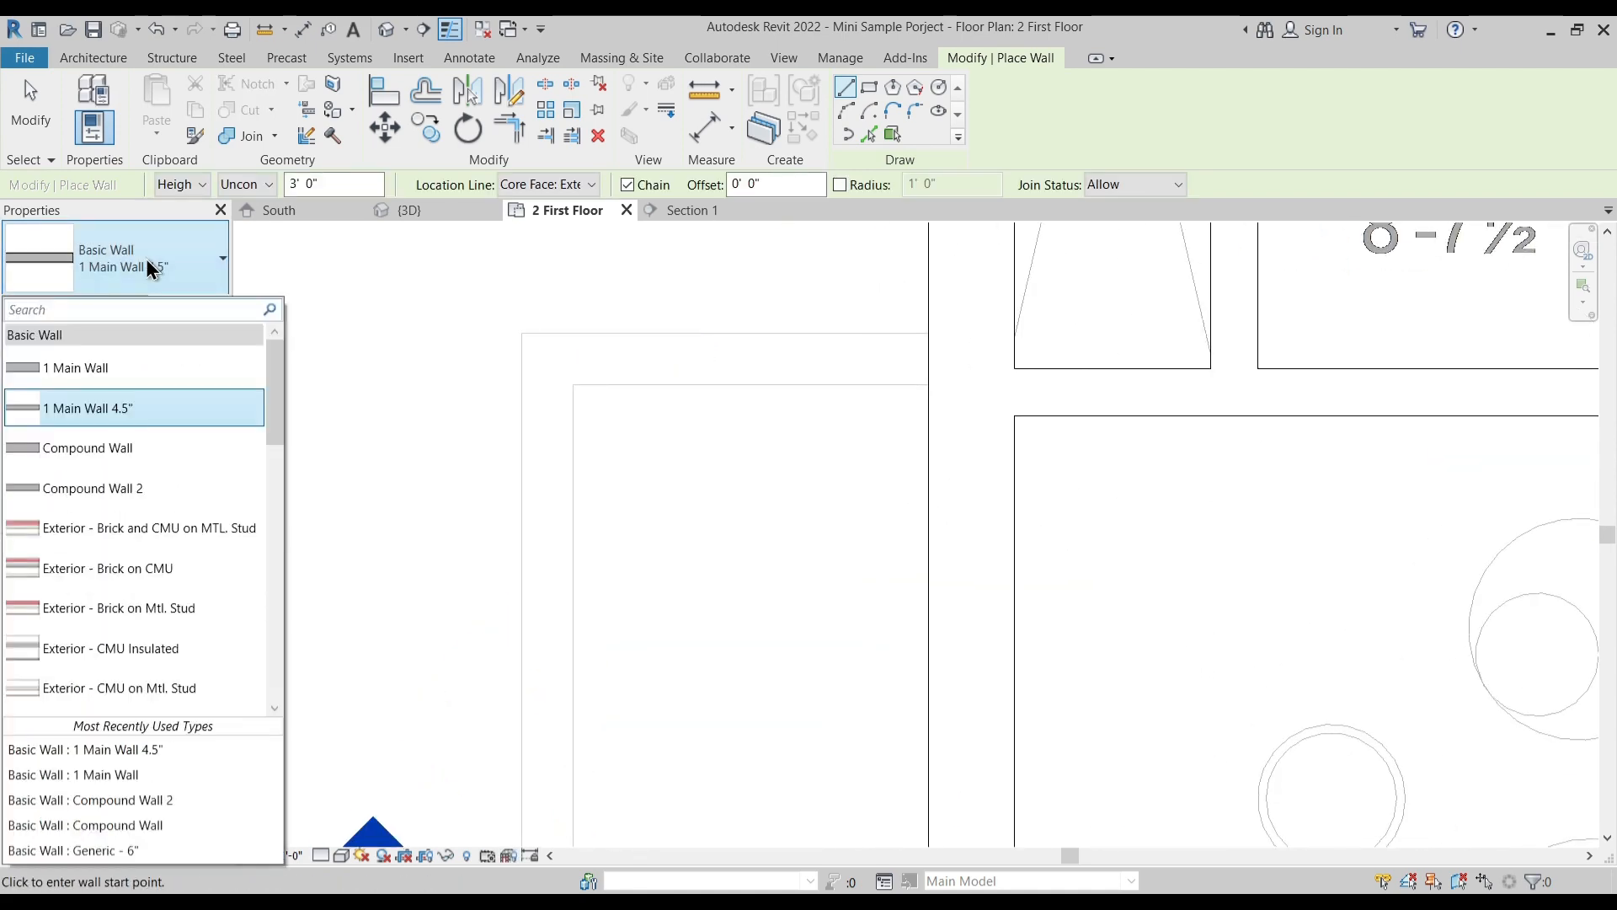
pyautogui.press('Escape')
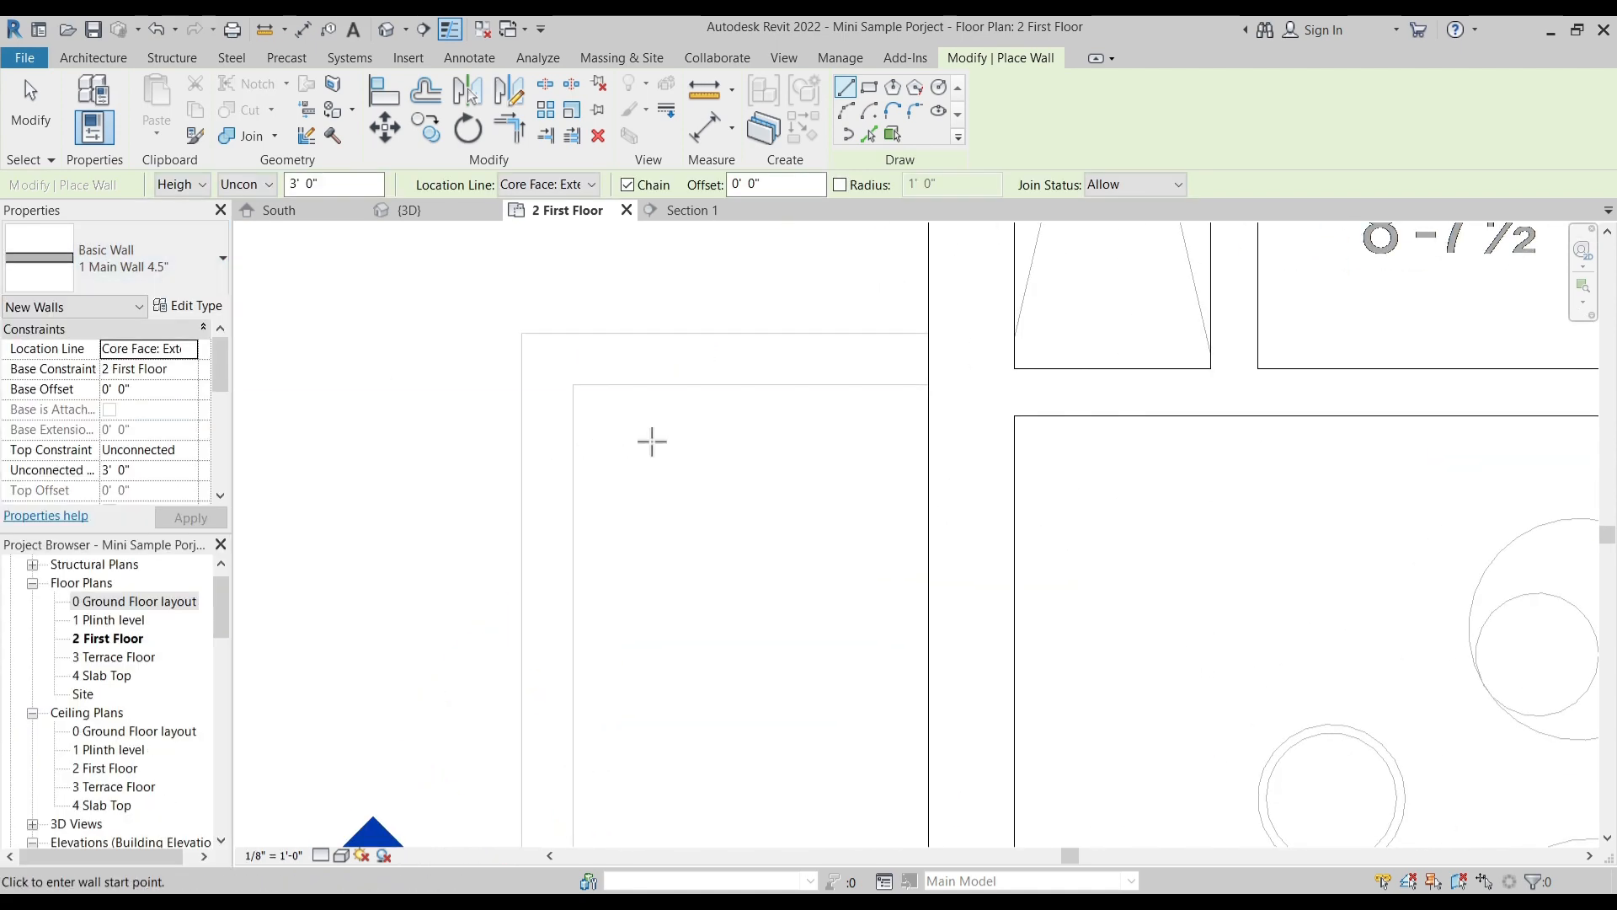
pyautogui.press('Escape')
# - Draw a 3' high 1 Main Wall parapet along the outer edges of the projection outside the left M.Bedroom
pyautogui.click(87, 95)
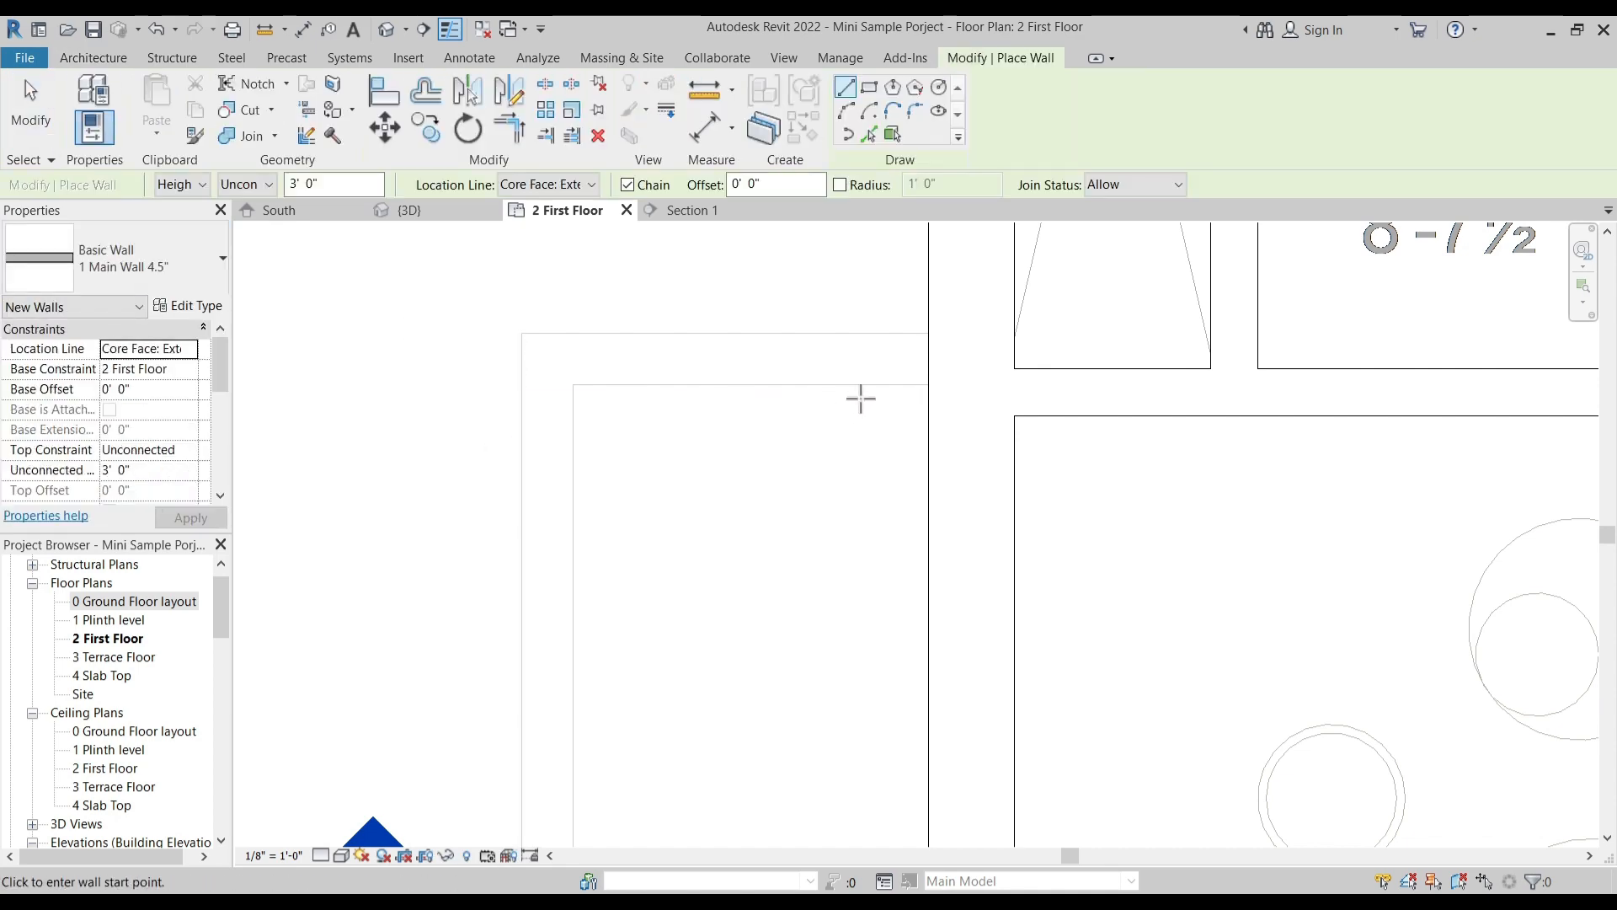
pyautogui.click(123, 269)
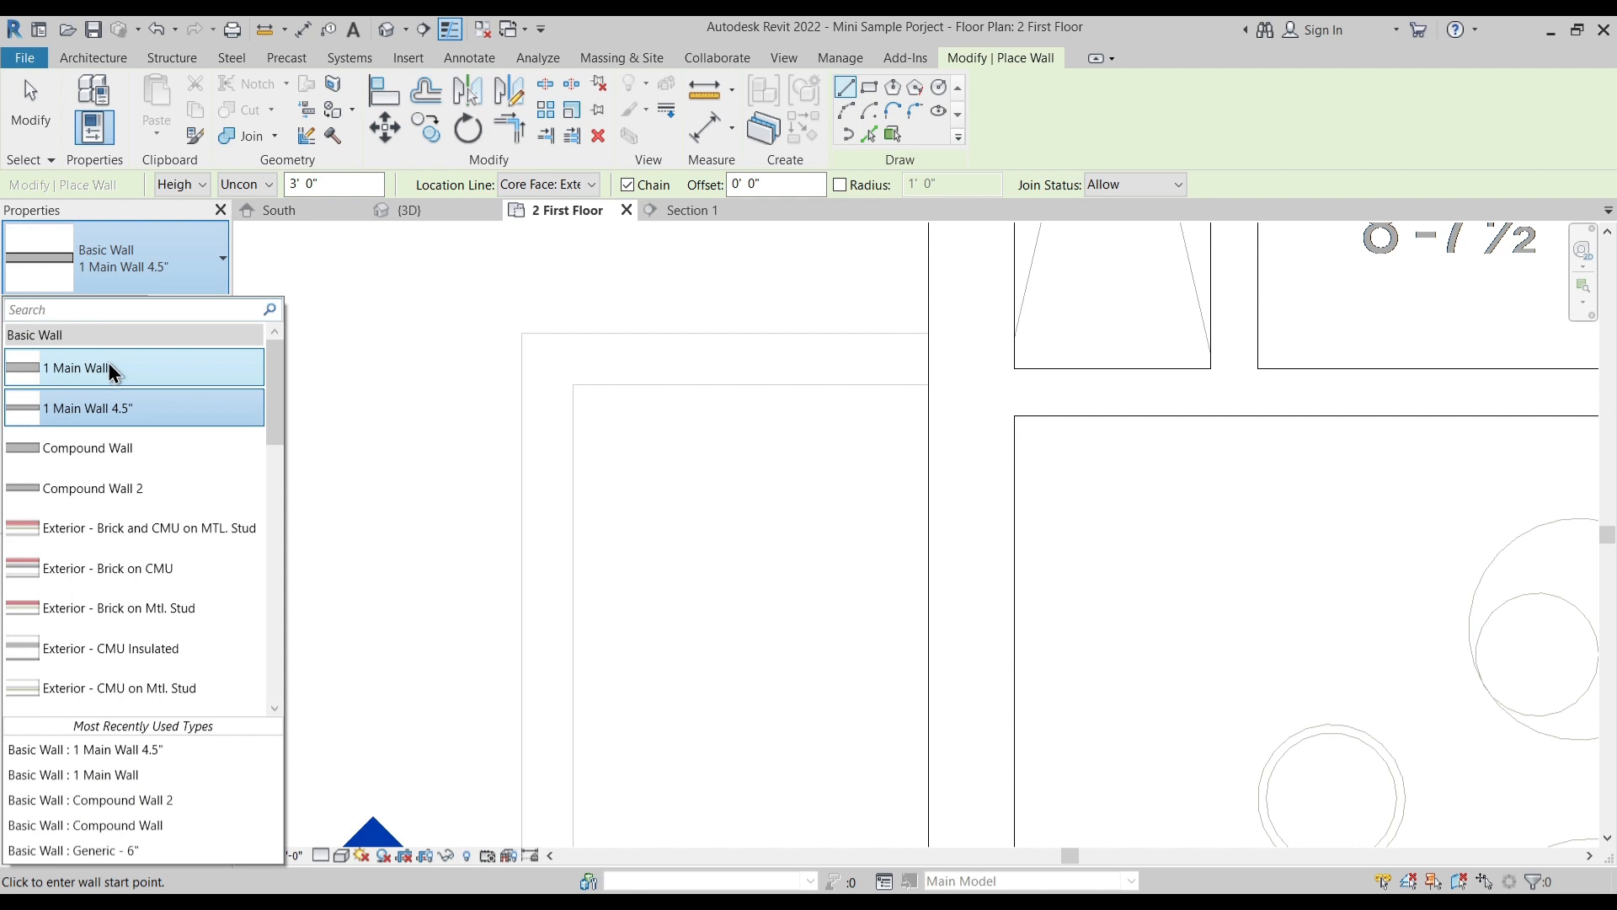
pyautogui.click(108, 369)
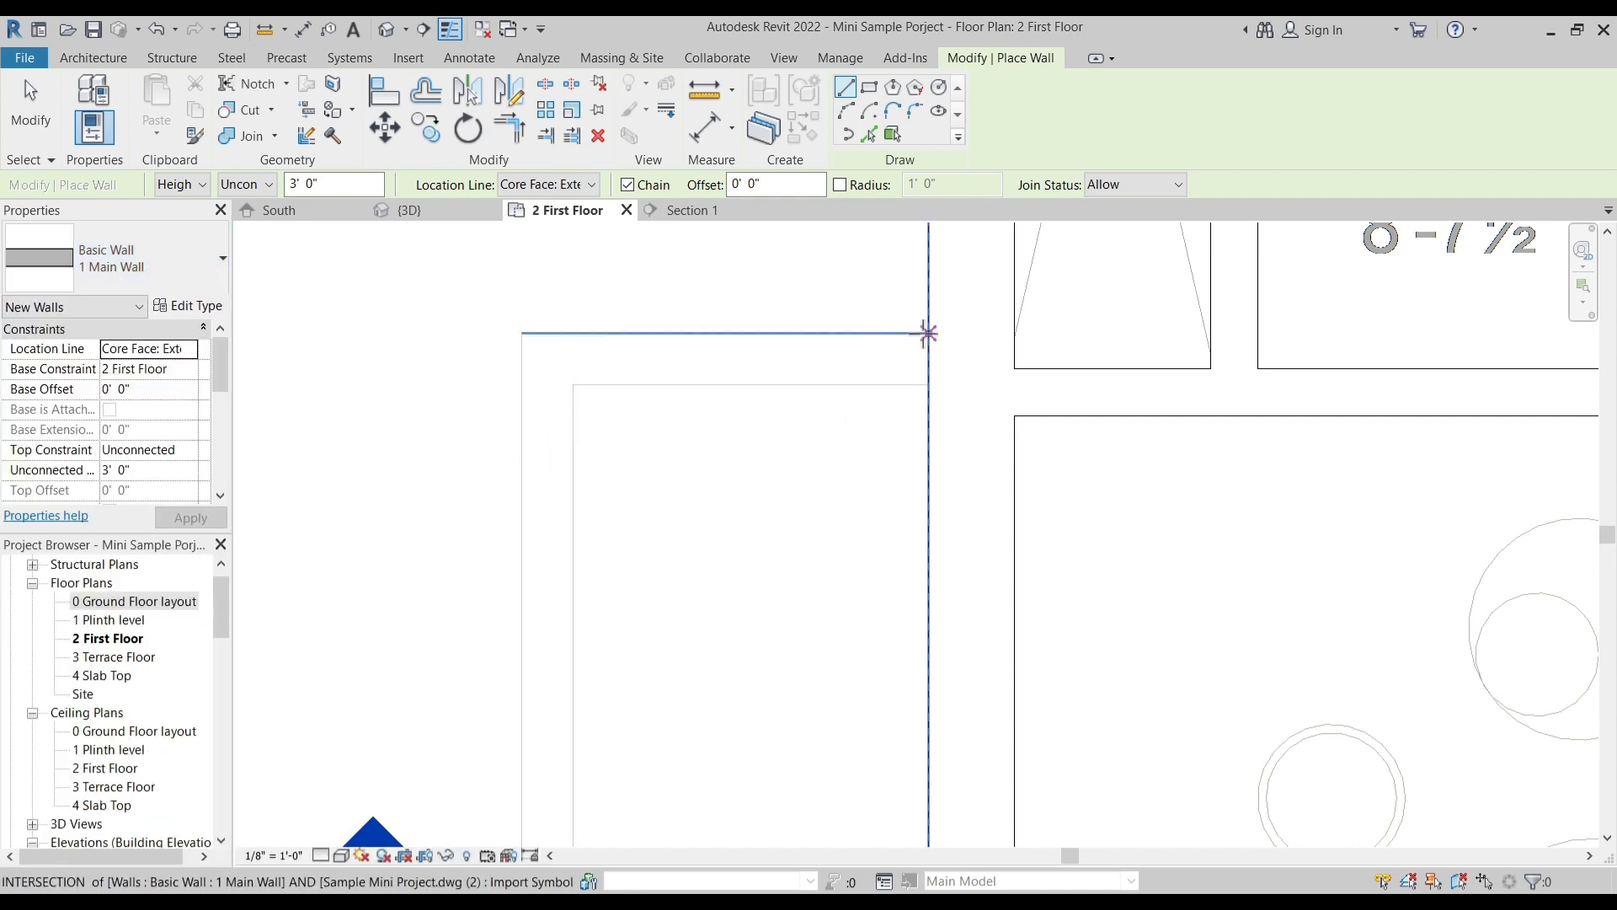
pyautogui.press('Escape')
pyautogui.press('Escape')
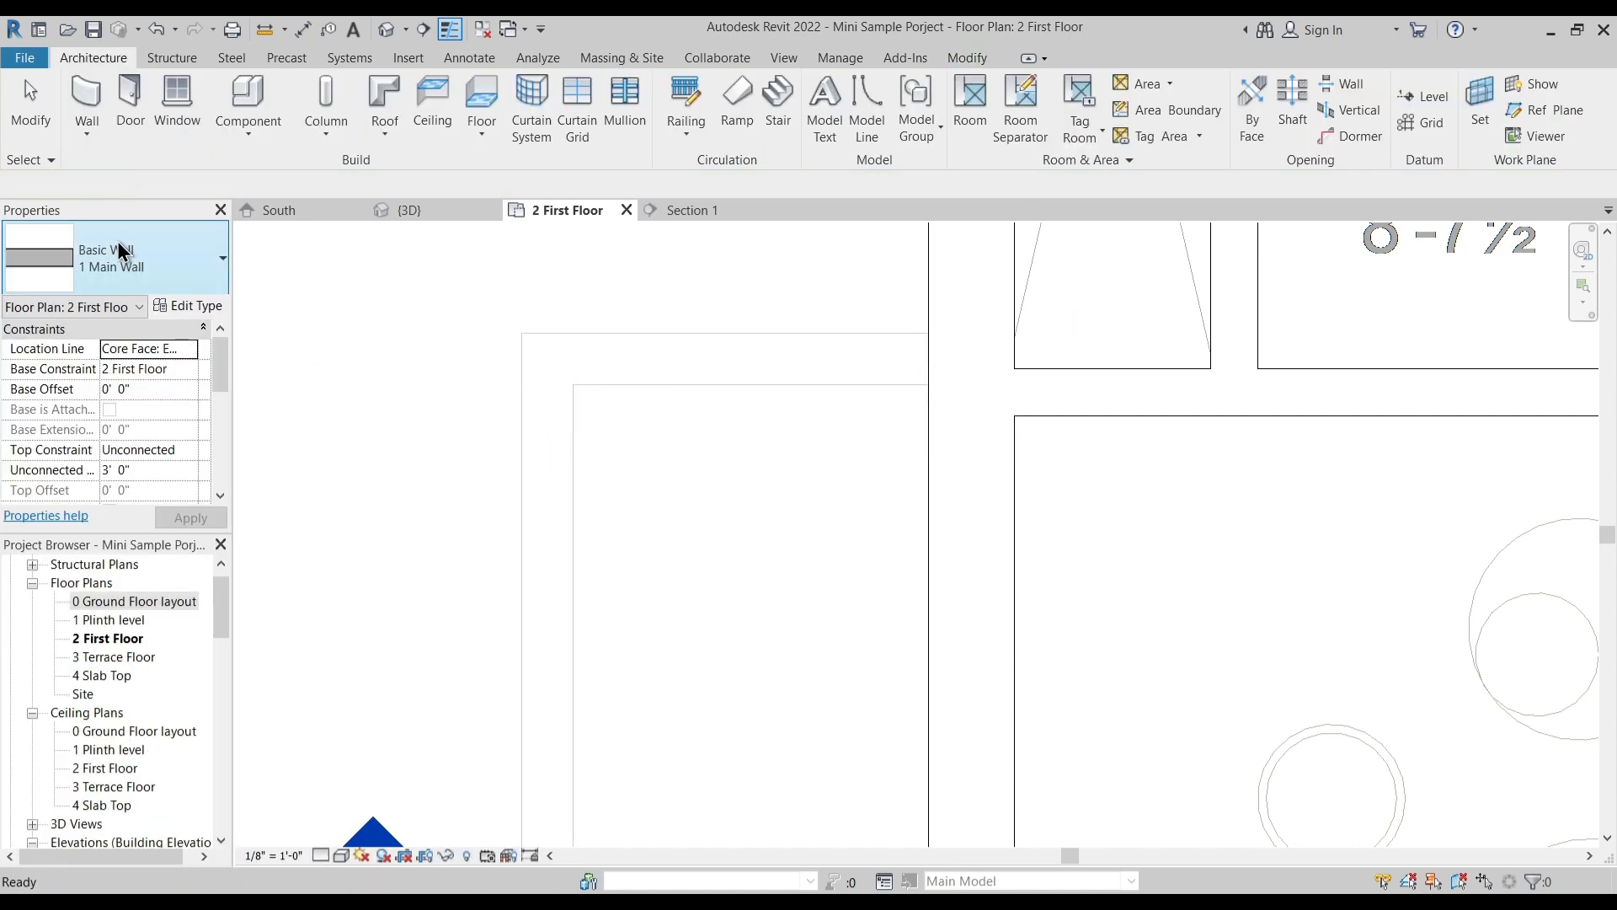
pyautogui.press('w')
pyautogui.press('a')
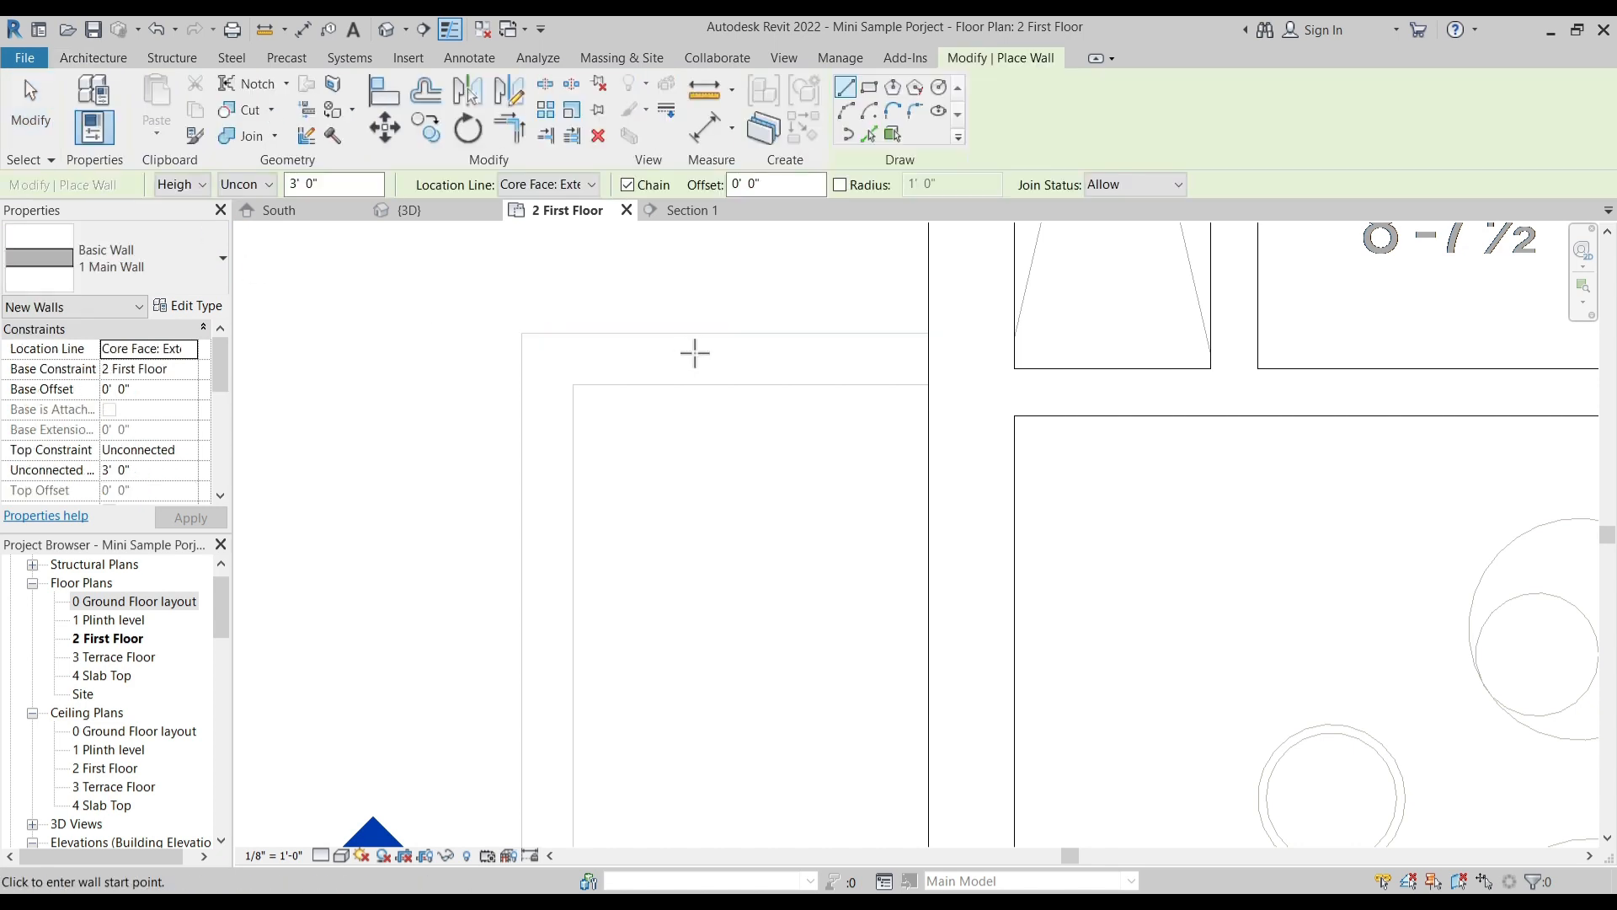
pyautogui.click(928, 333)
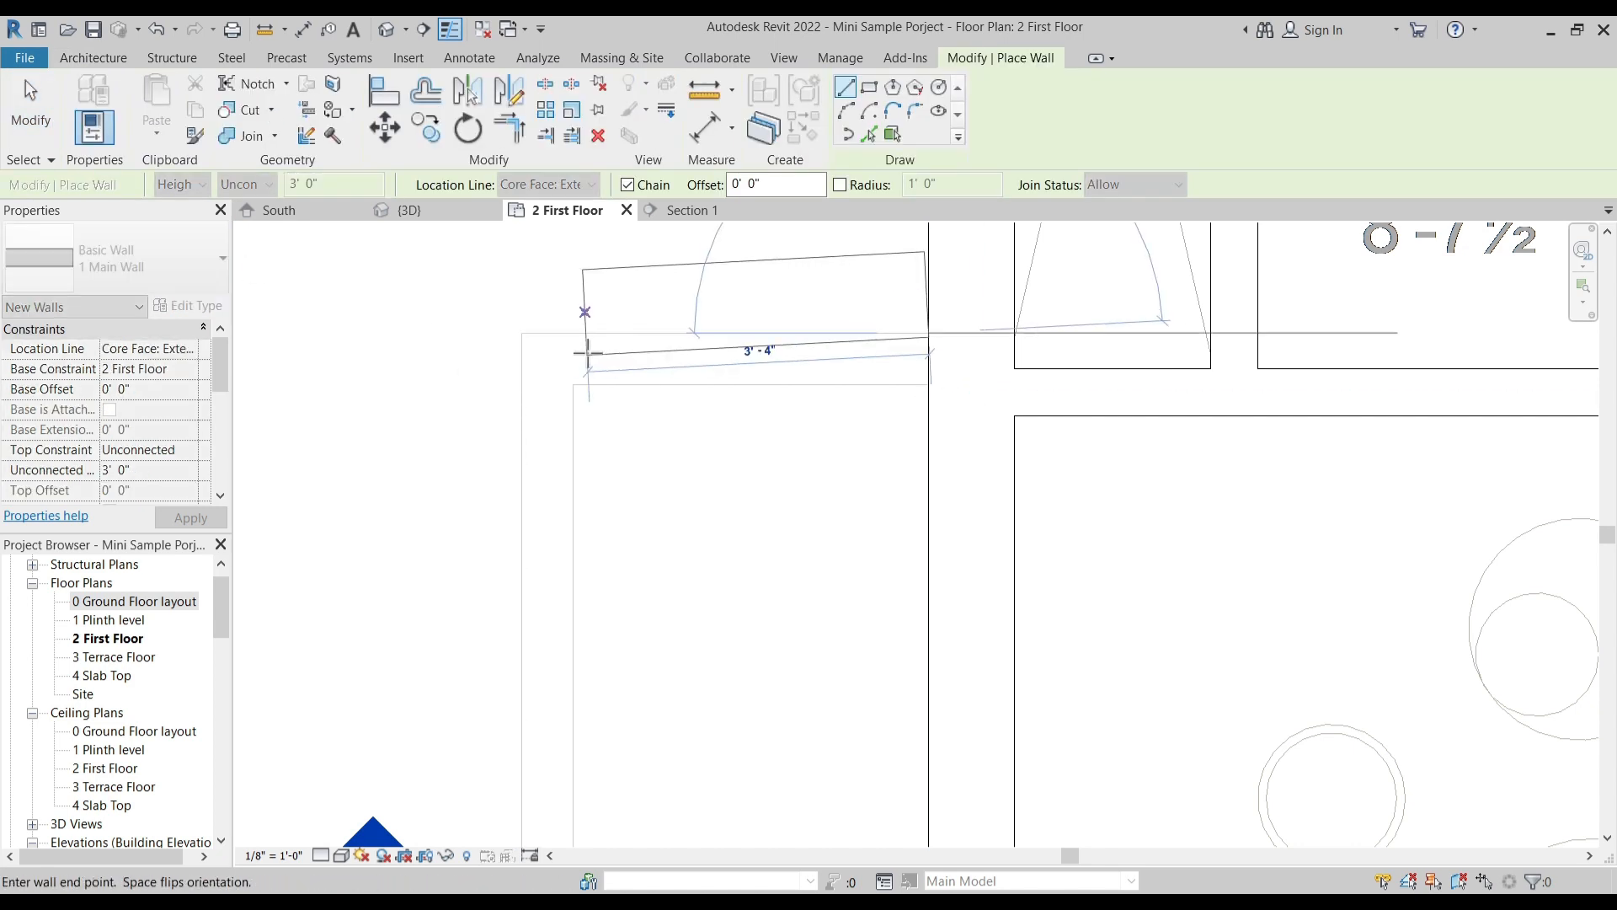
pyautogui.click(523, 338)
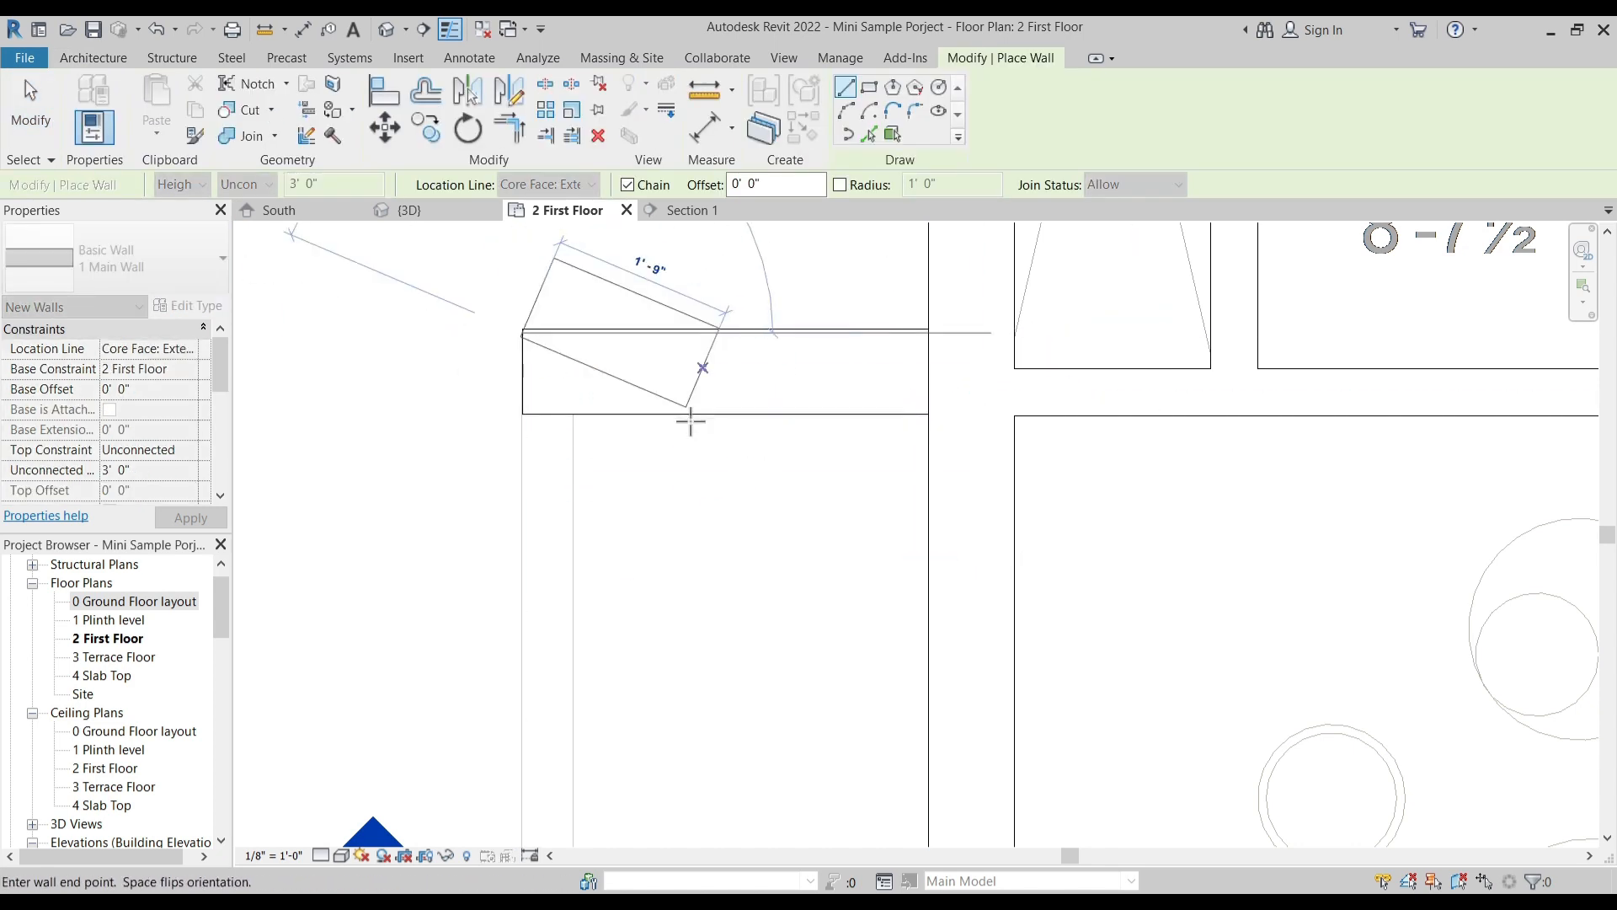
pyautogui.scroll(-2, 689, 422)
pyautogui.moveTo(623, 654); pyautogui.dragTo(622, 329, button='middle')
pyautogui.click(593, 738)
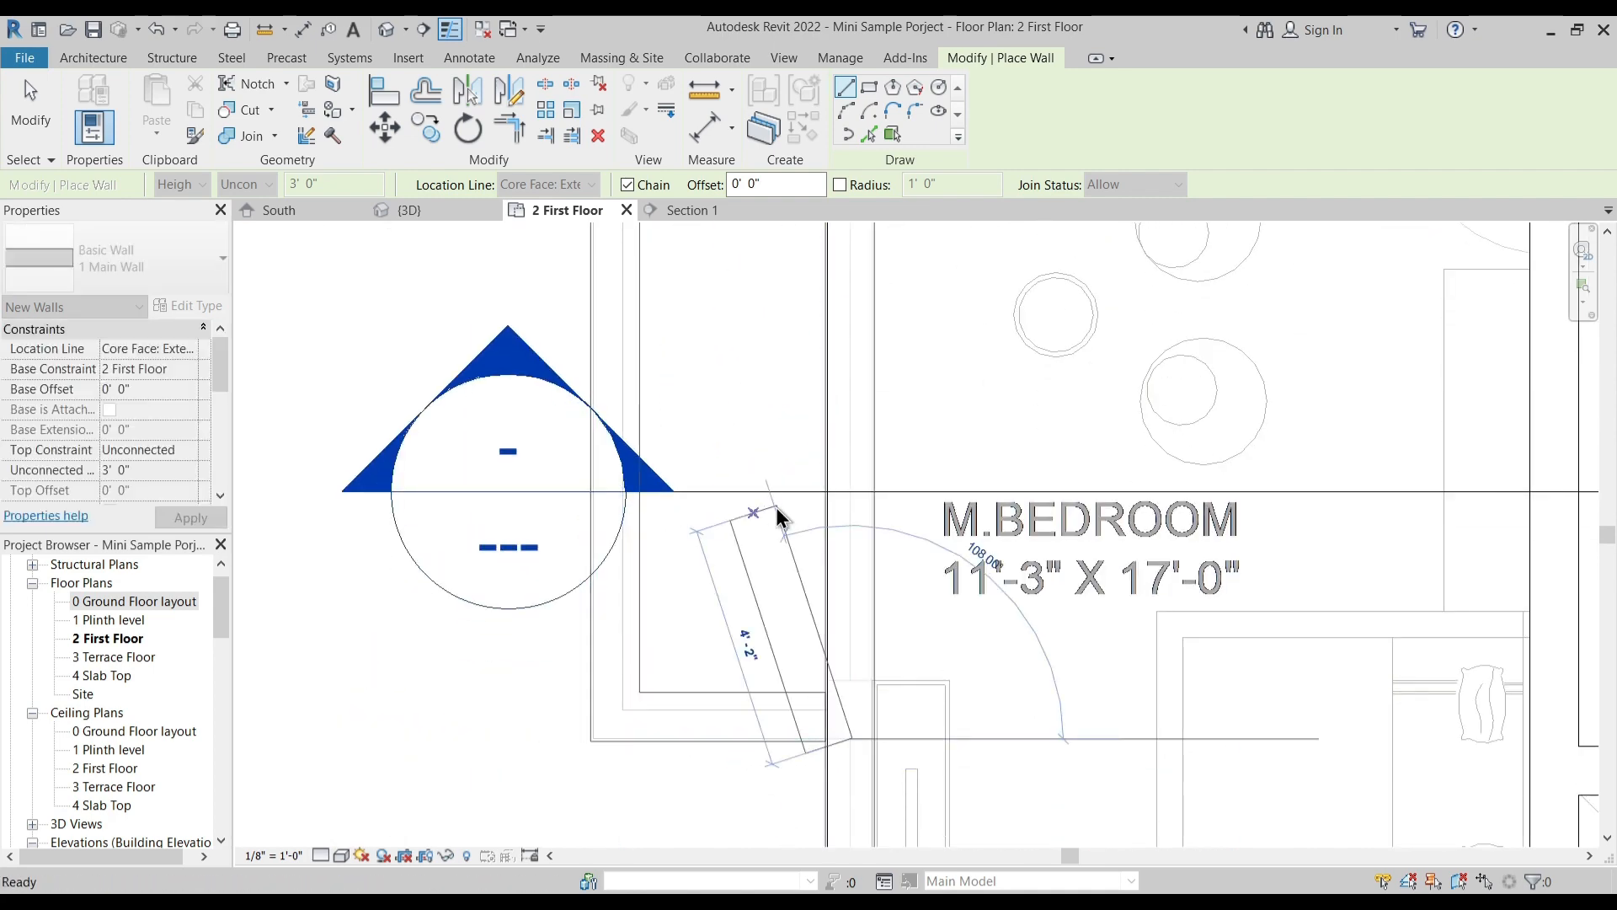
pyautogui.press('Escape')
pyautogui.press('Escape')
# - Examine the first-floor walls, balcony parapets and side projection of the house in the 3D view
pyautogui.scroll(-4, 766, 519)
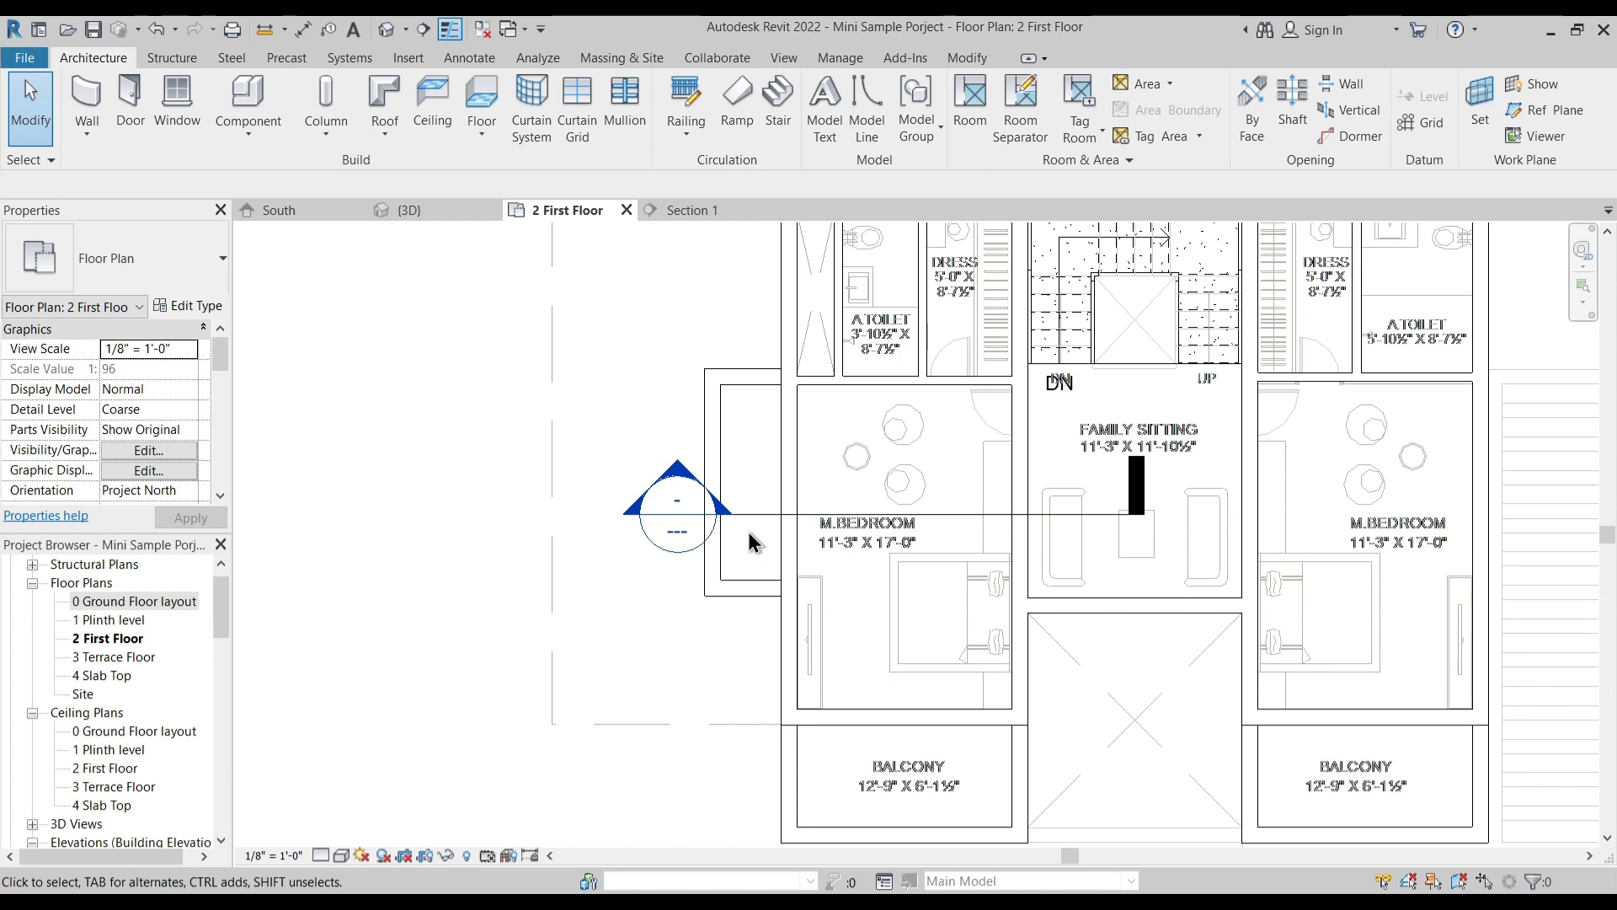
pyautogui.scroll(-3, 812, 533)
pyautogui.moveTo(731, 511); pyautogui.dragTo(737, 625, button='middle')
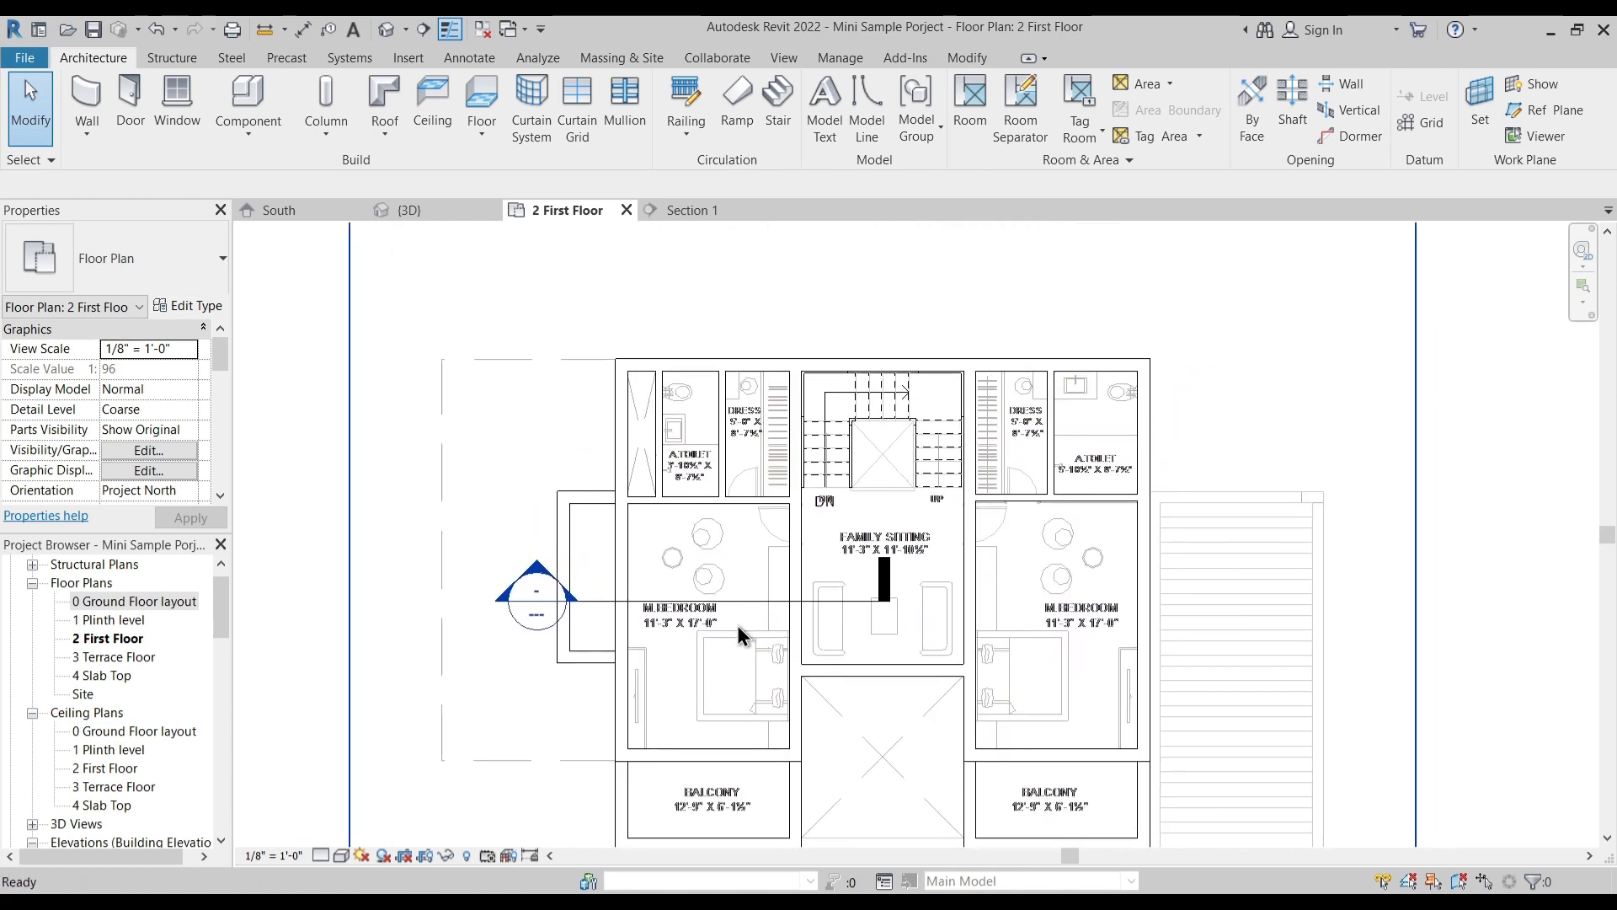
pyautogui.click(444, 215)
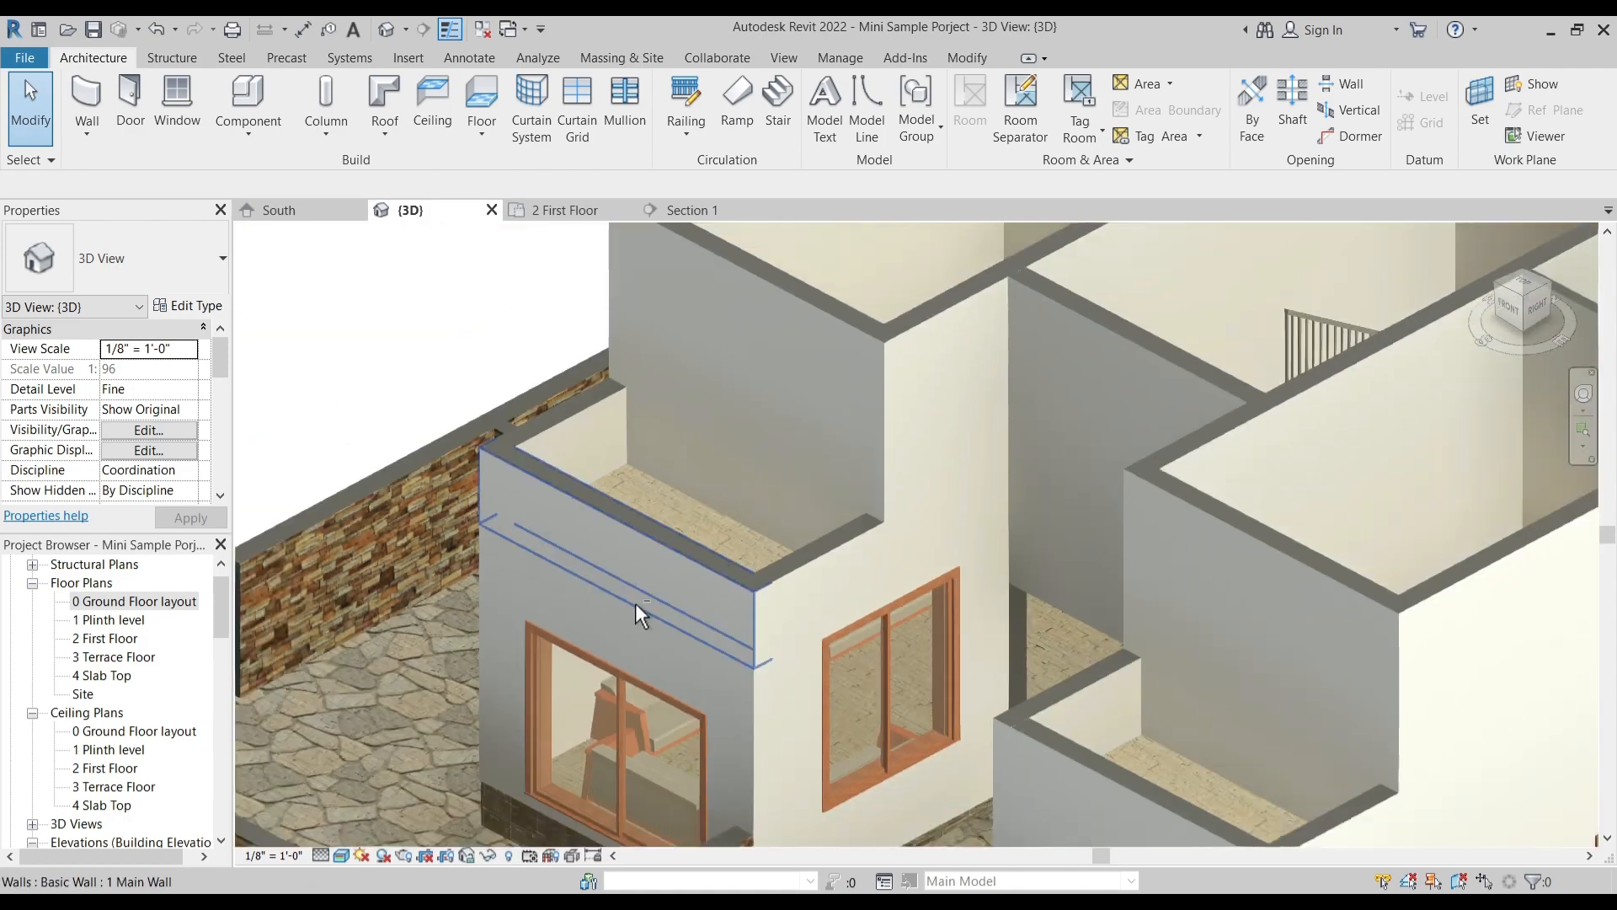
pyautogui.keyDown('shift'); pyautogui.moveTo(635, 603); pyautogui.dragTo(921, 606, button='middle'); pyautogui.keyUp('shift')
pyautogui.scroll(-3, 920, 605)
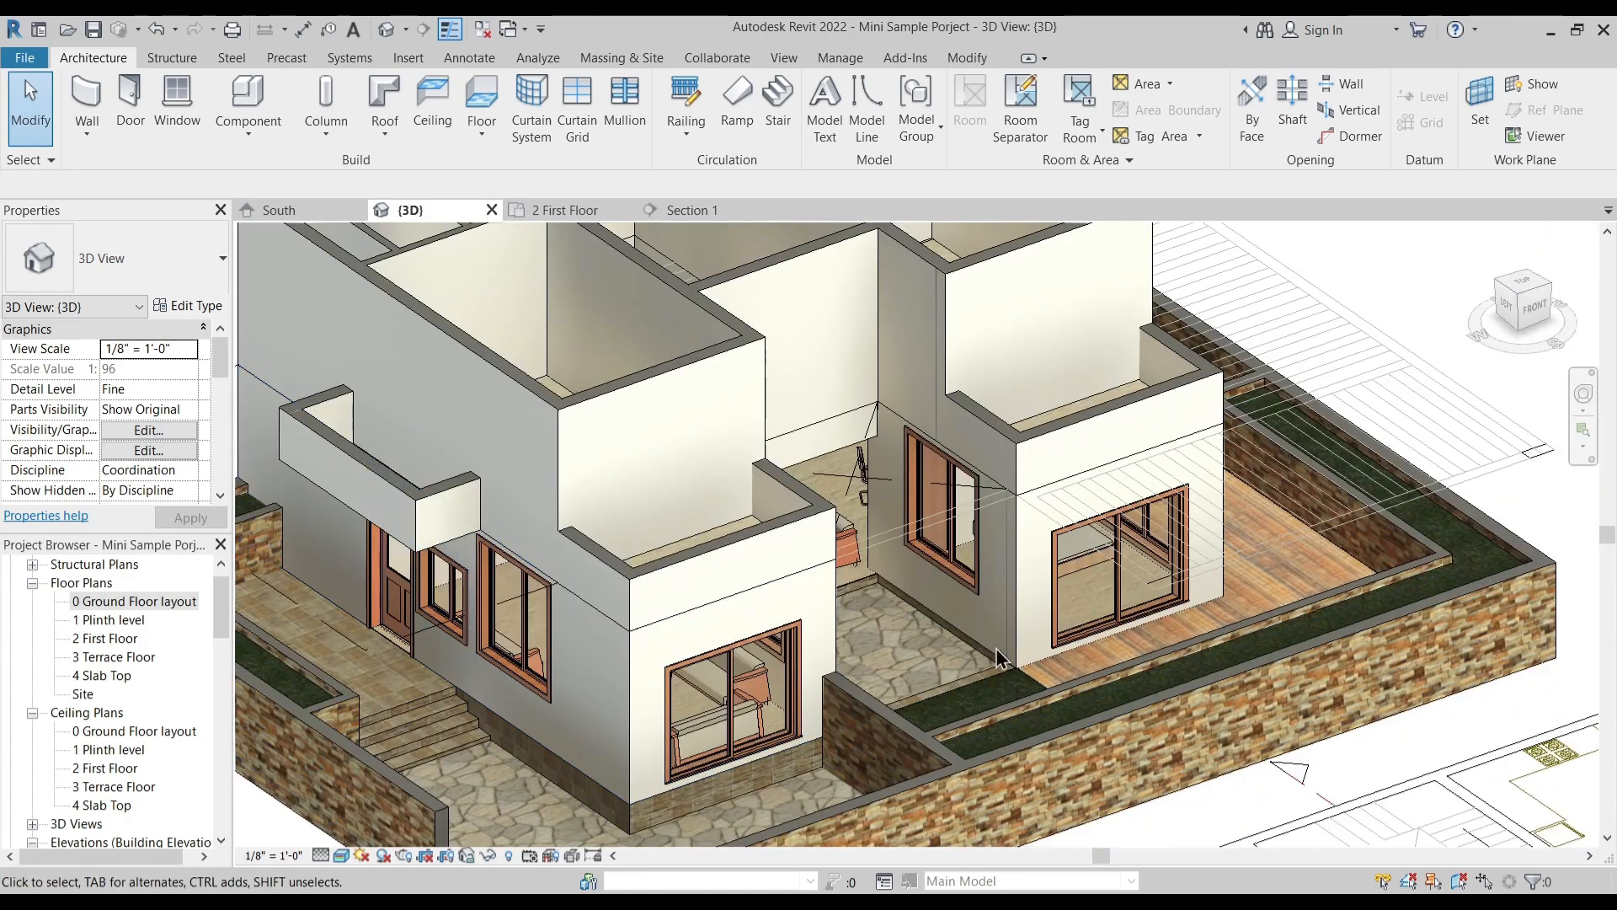
pyautogui.scroll(-3, 876, 674)
pyautogui.keyDown('shift'); pyautogui.moveTo(876, 674); pyautogui.dragTo(937, 630, button='middle'); pyautogui.keyUp('shift')
pyautogui.moveTo(928, 543); pyautogui.dragTo(902, 598, button='middle')
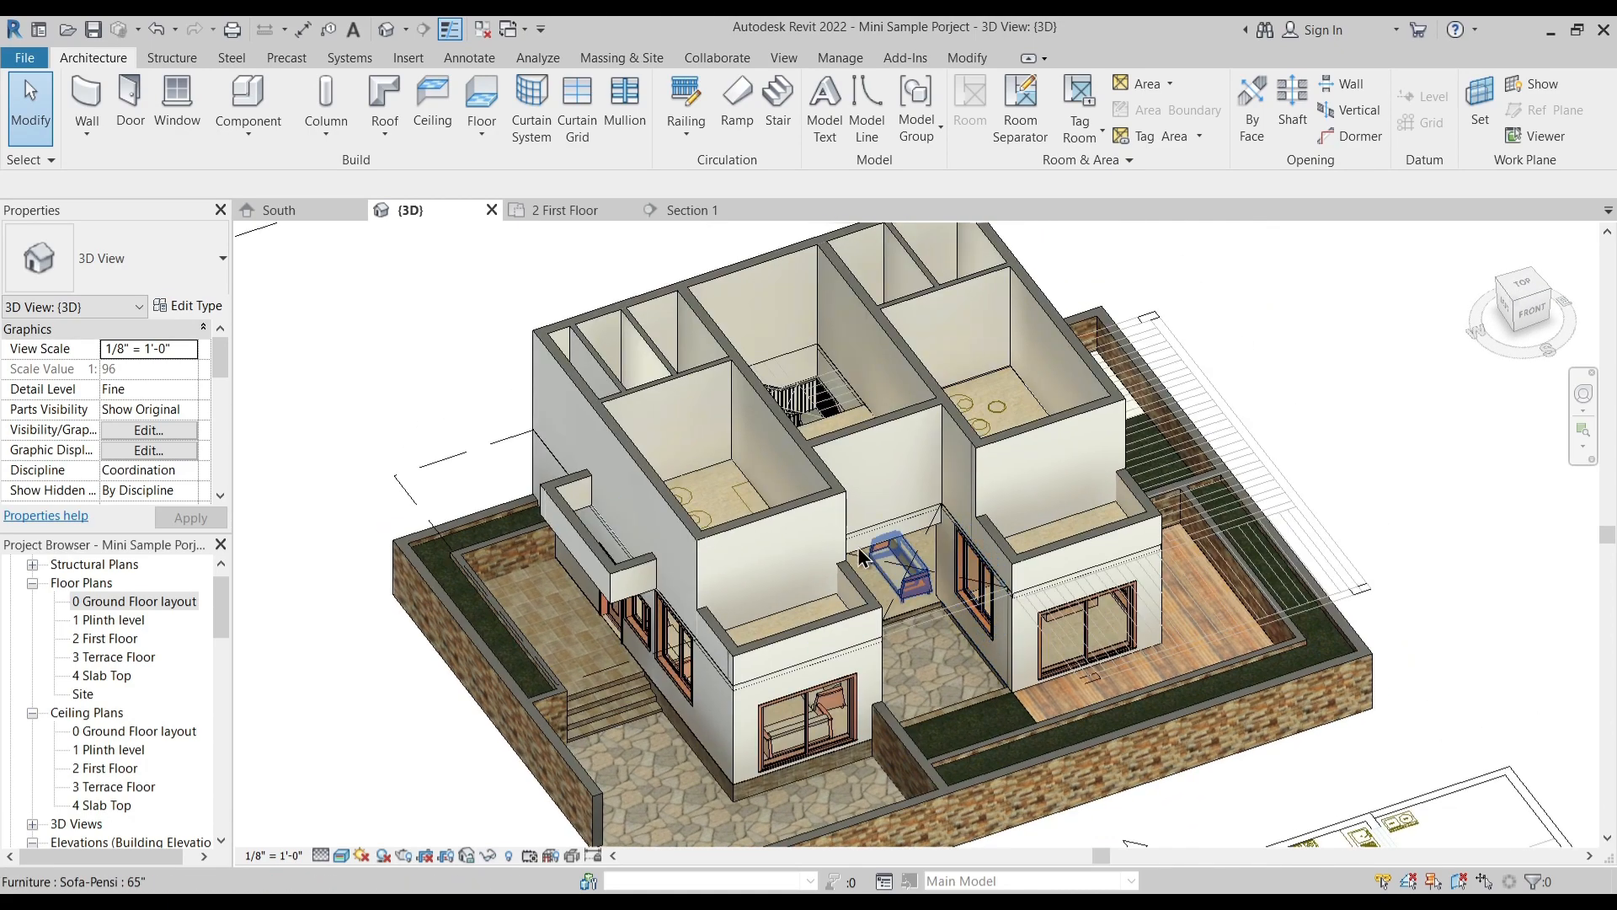
pyautogui.scroll(5, 905, 573)
pyautogui.keyDown('shift'); pyautogui.moveTo(761, 546); pyautogui.dragTo(923, 555, button='middle'); pyautogui.keyUp('shift')
pyautogui.scroll(-5, 924, 556)
pyautogui.scroll(8, 745, 674)
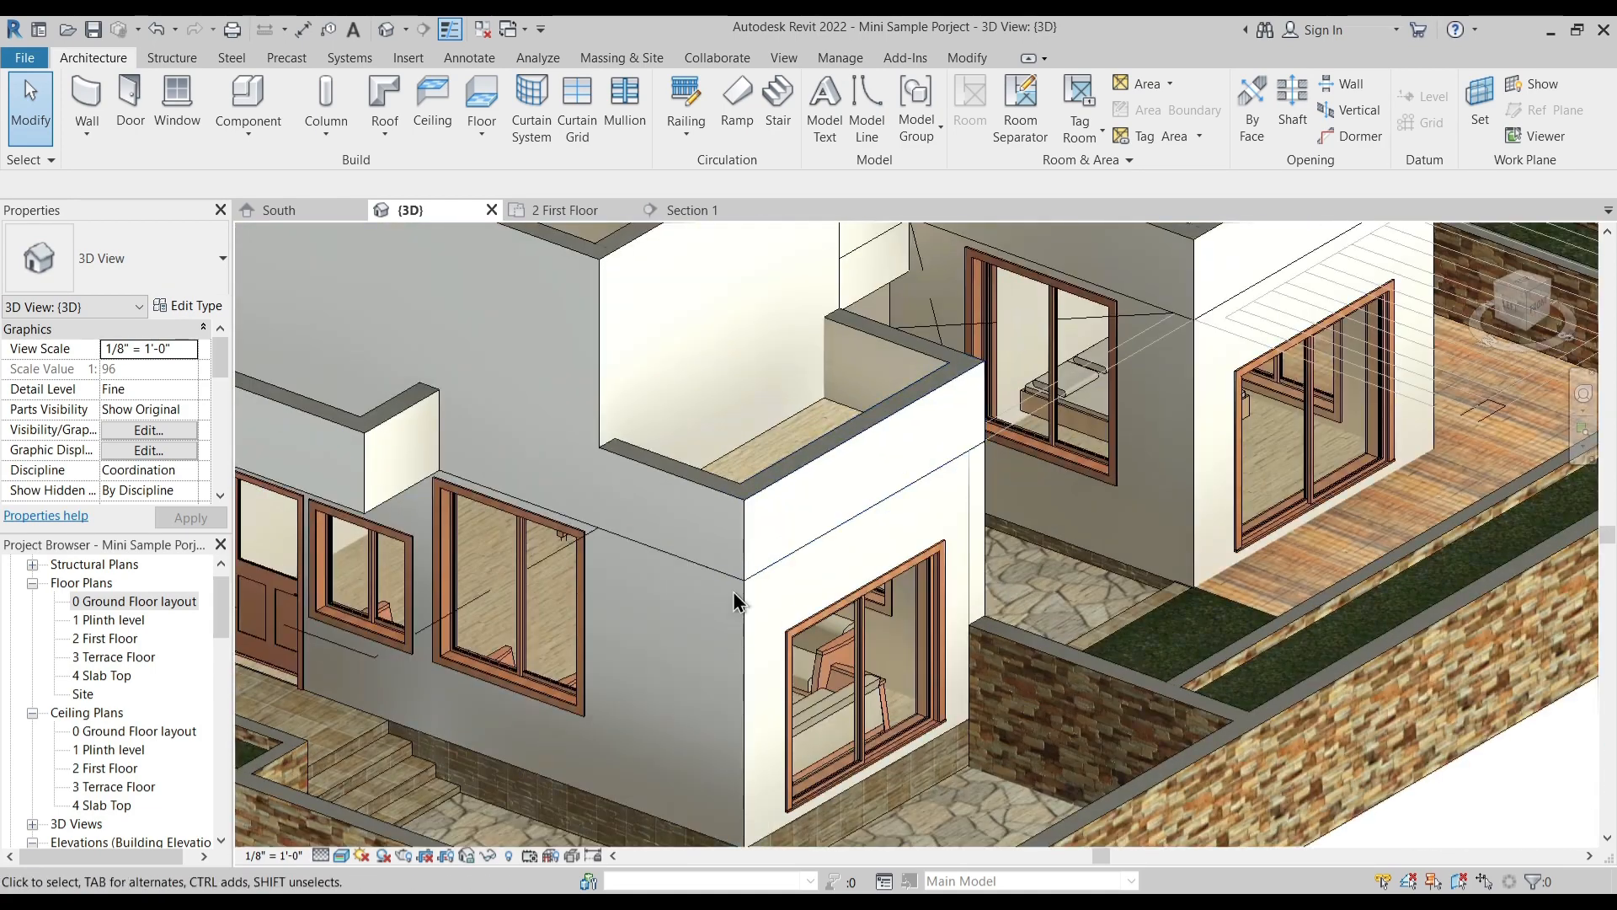
# - Join the ground-floor window wall beside the central recess to the right balcony's parapet above it
pyautogui.click(974, 58)
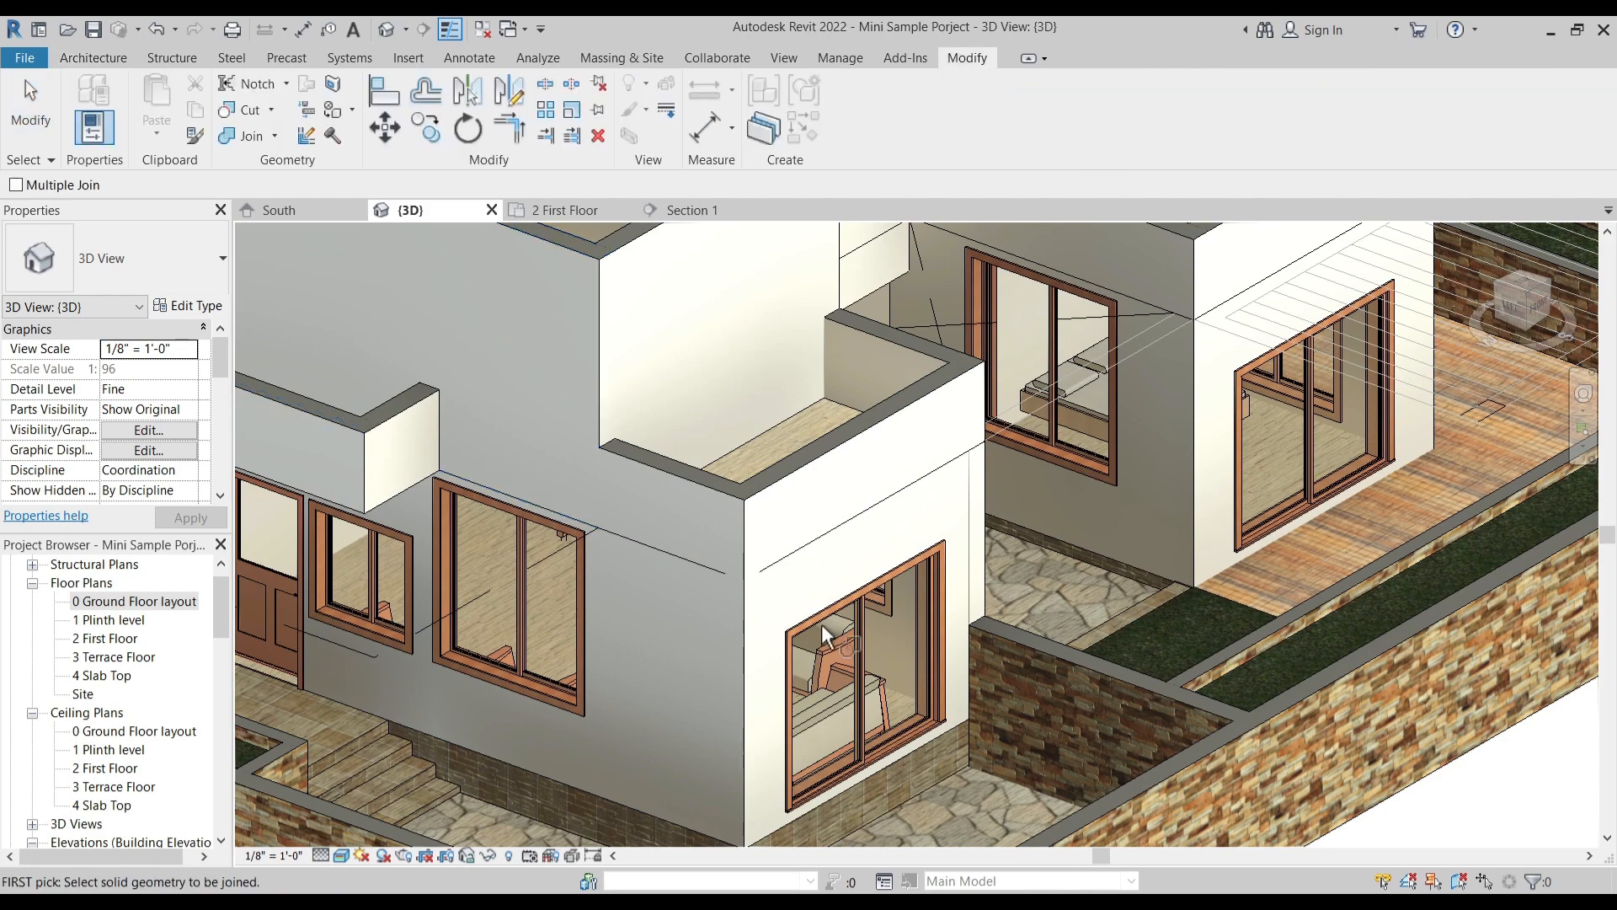
pyautogui.keyDown('shift'); pyautogui.moveTo(821, 624); pyautogui.dragTo(1011, 529, button='middle'); pyautogui.keyUp('shift')
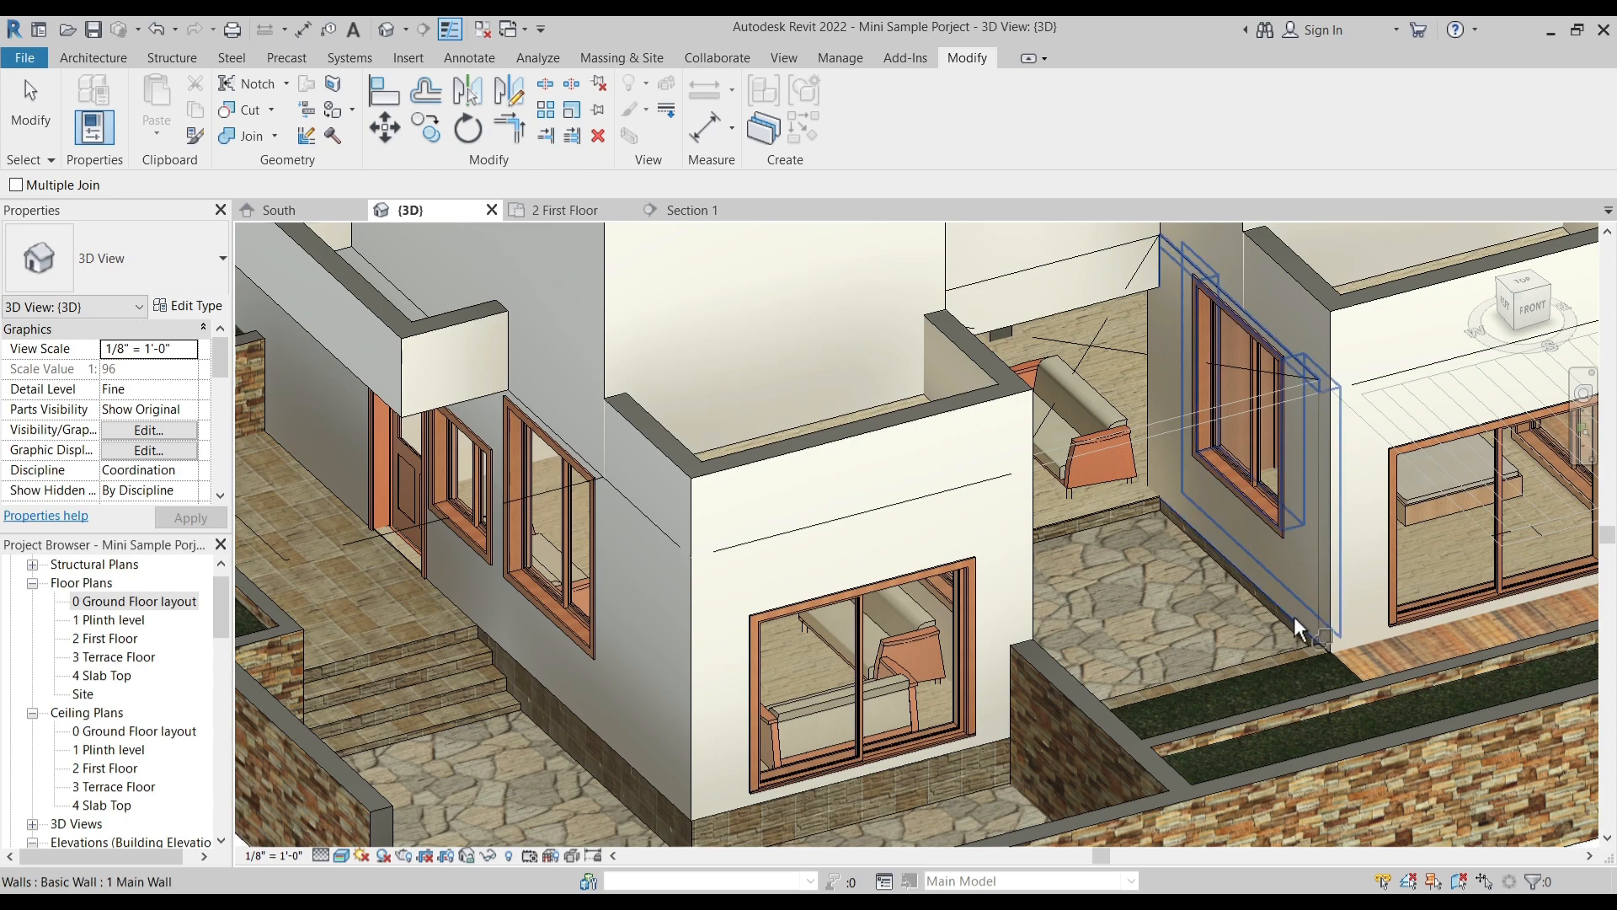
pyautogui.click(1334, 332)
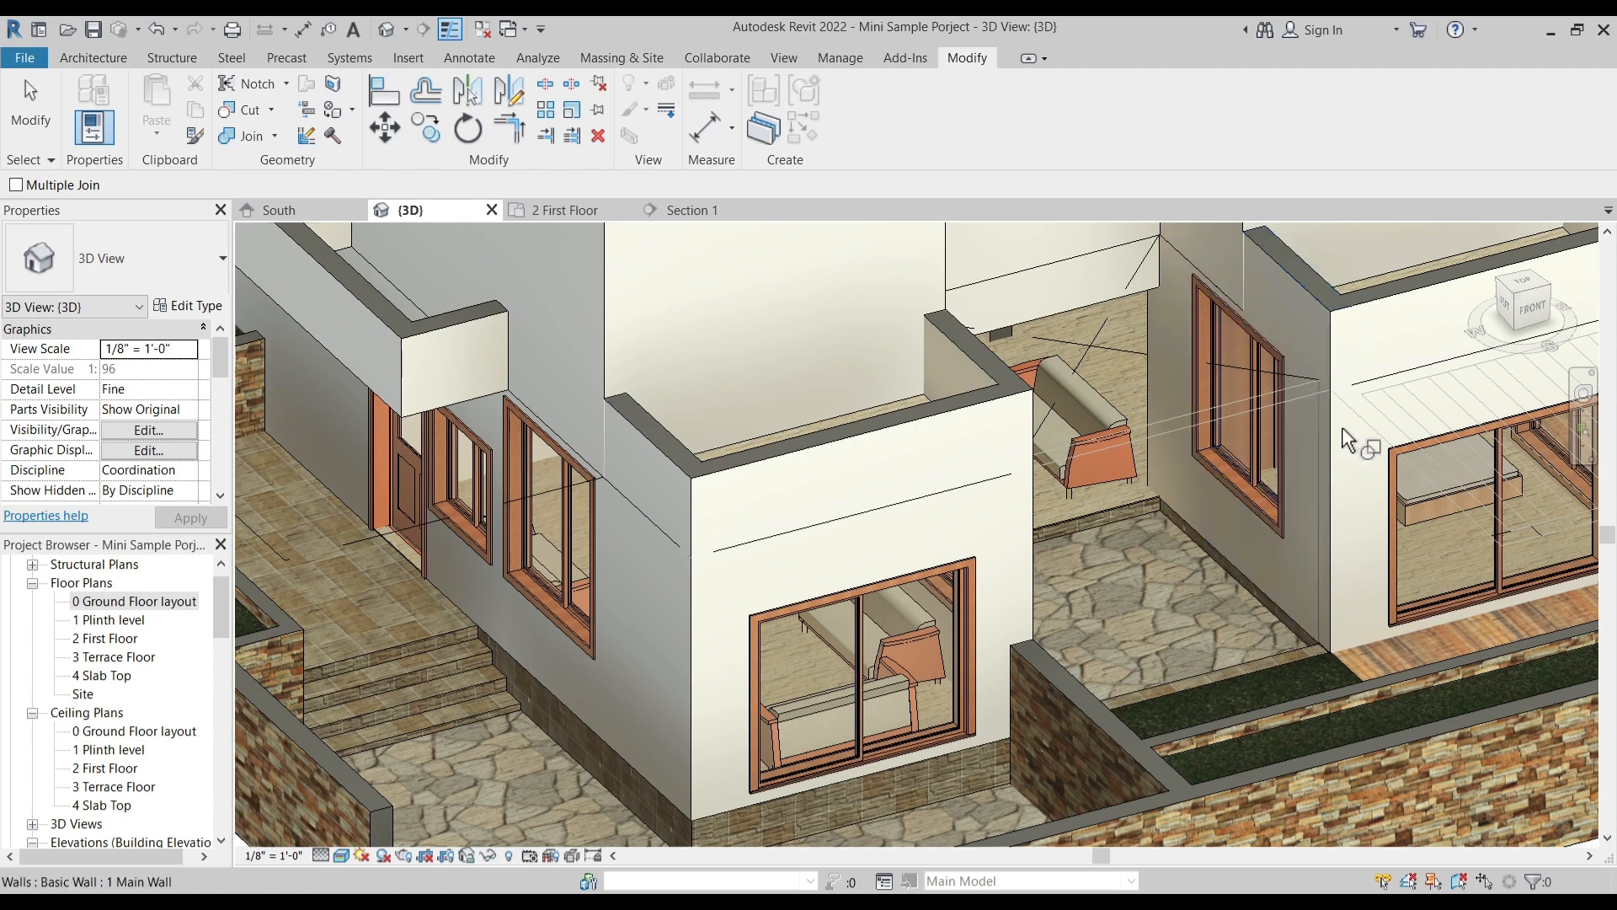
# - Join the ground-floor wall on the right side of the house to the balcony parapet and first-floor wall above it
pyautogui.scroll(-3, 1289, 468)
pyautogui.keyDown('shift'); pyautogui.moveTo(1291, 470); pyautogui.dragTo(1194, 586, button='middle'); pyautogui.keyUp('shift')
pyautogui.moveTo(1301, 637); pyautogui.dragTo(830, 487, button='middle')
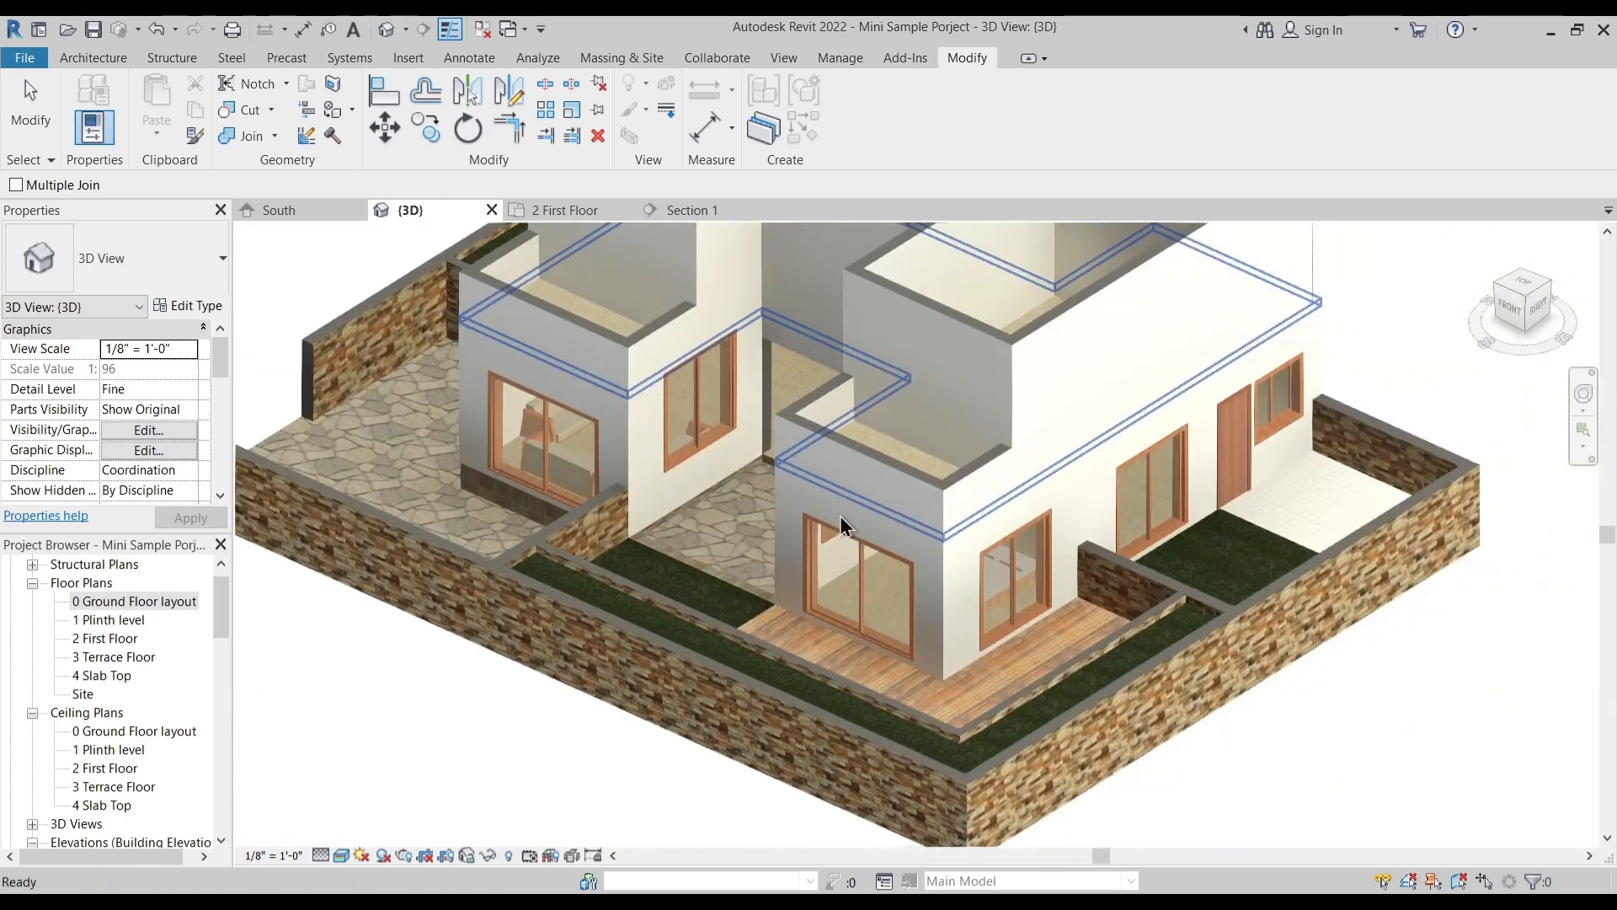
pyautogui.keyDown('shift'); pyautogui.moveTo(1014, 624); pyautogui.dragTo(1048, 711, button='middle'); pyautogui.keyUp('shift')
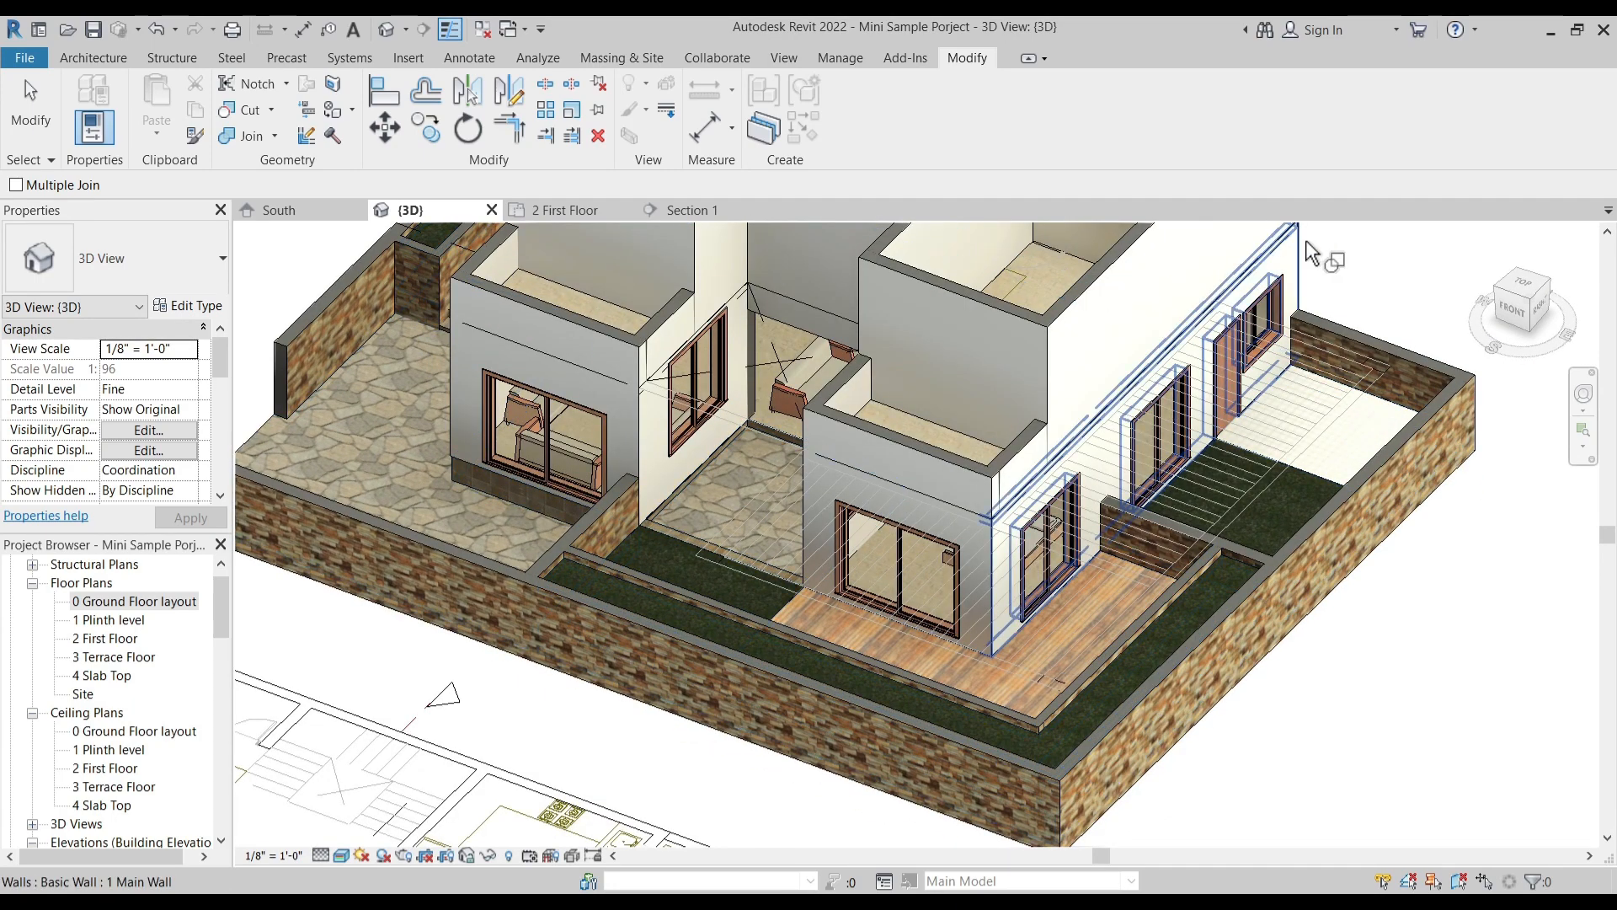
pyautogui.moveTo(1304, 257); pyautogui.dragTo(1213, 527, button='middle')
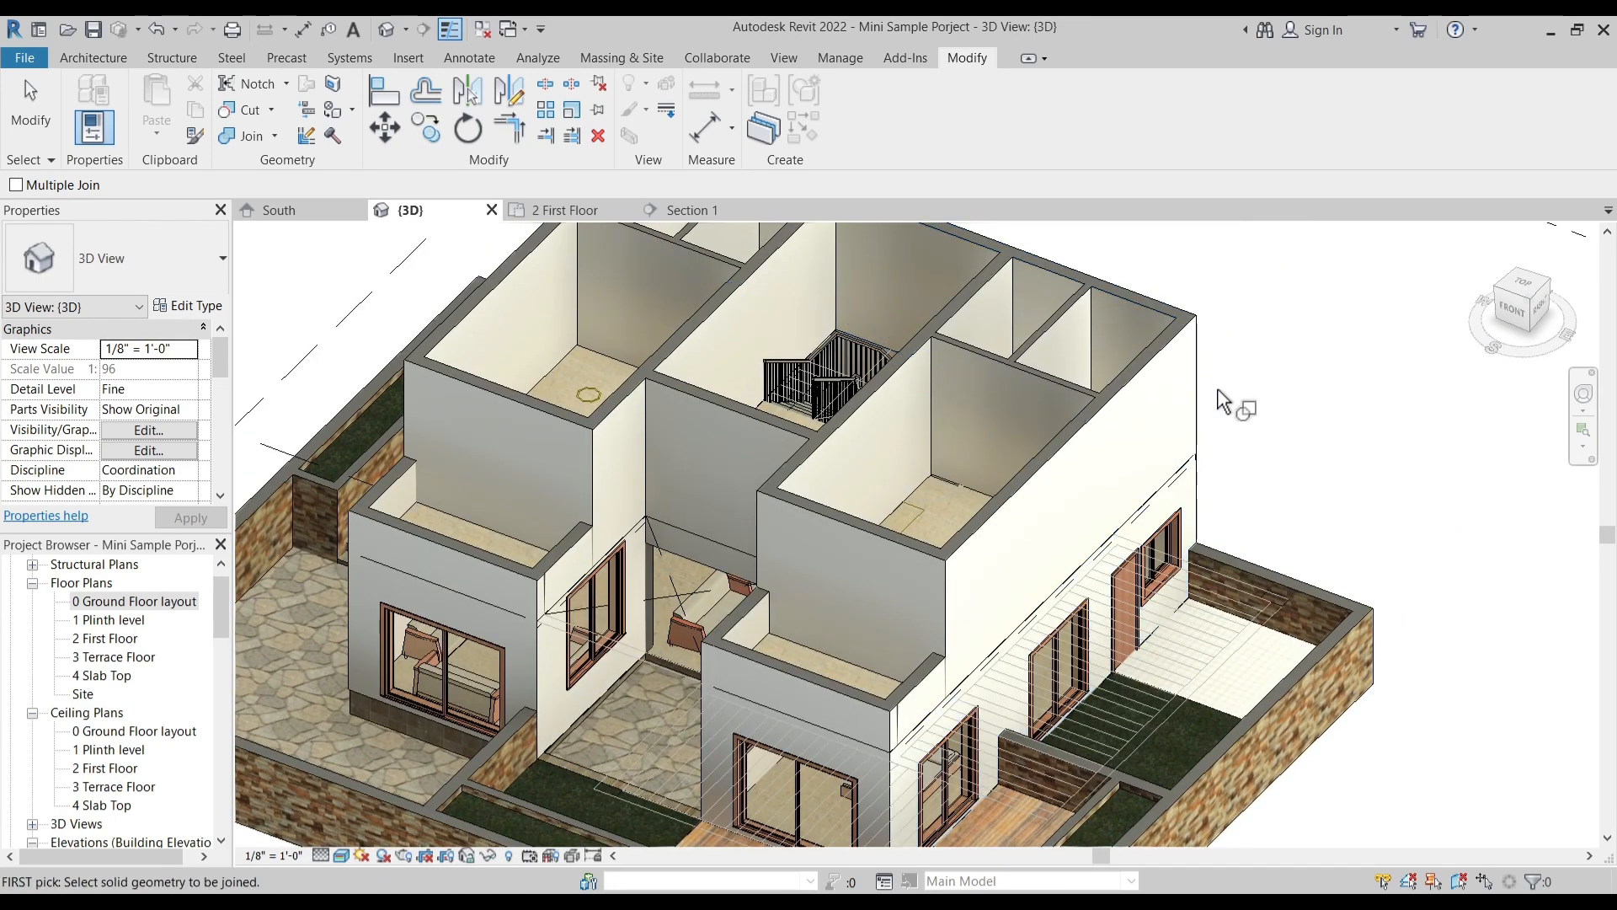
pyautogui.click(909, 671)
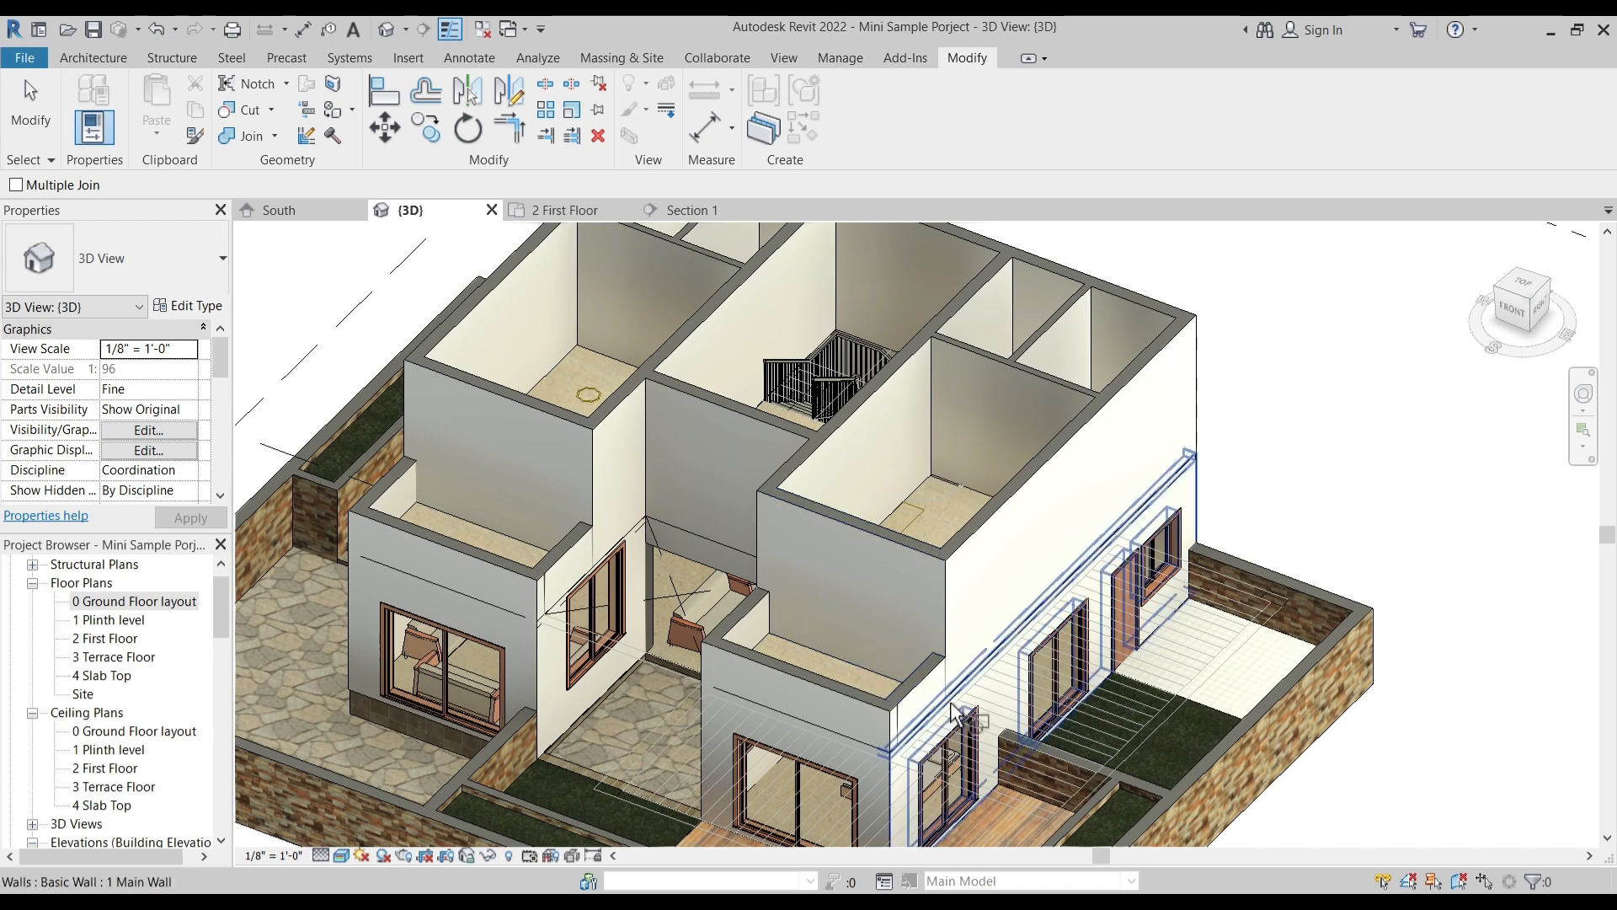
pyautogui.click(937, 680)
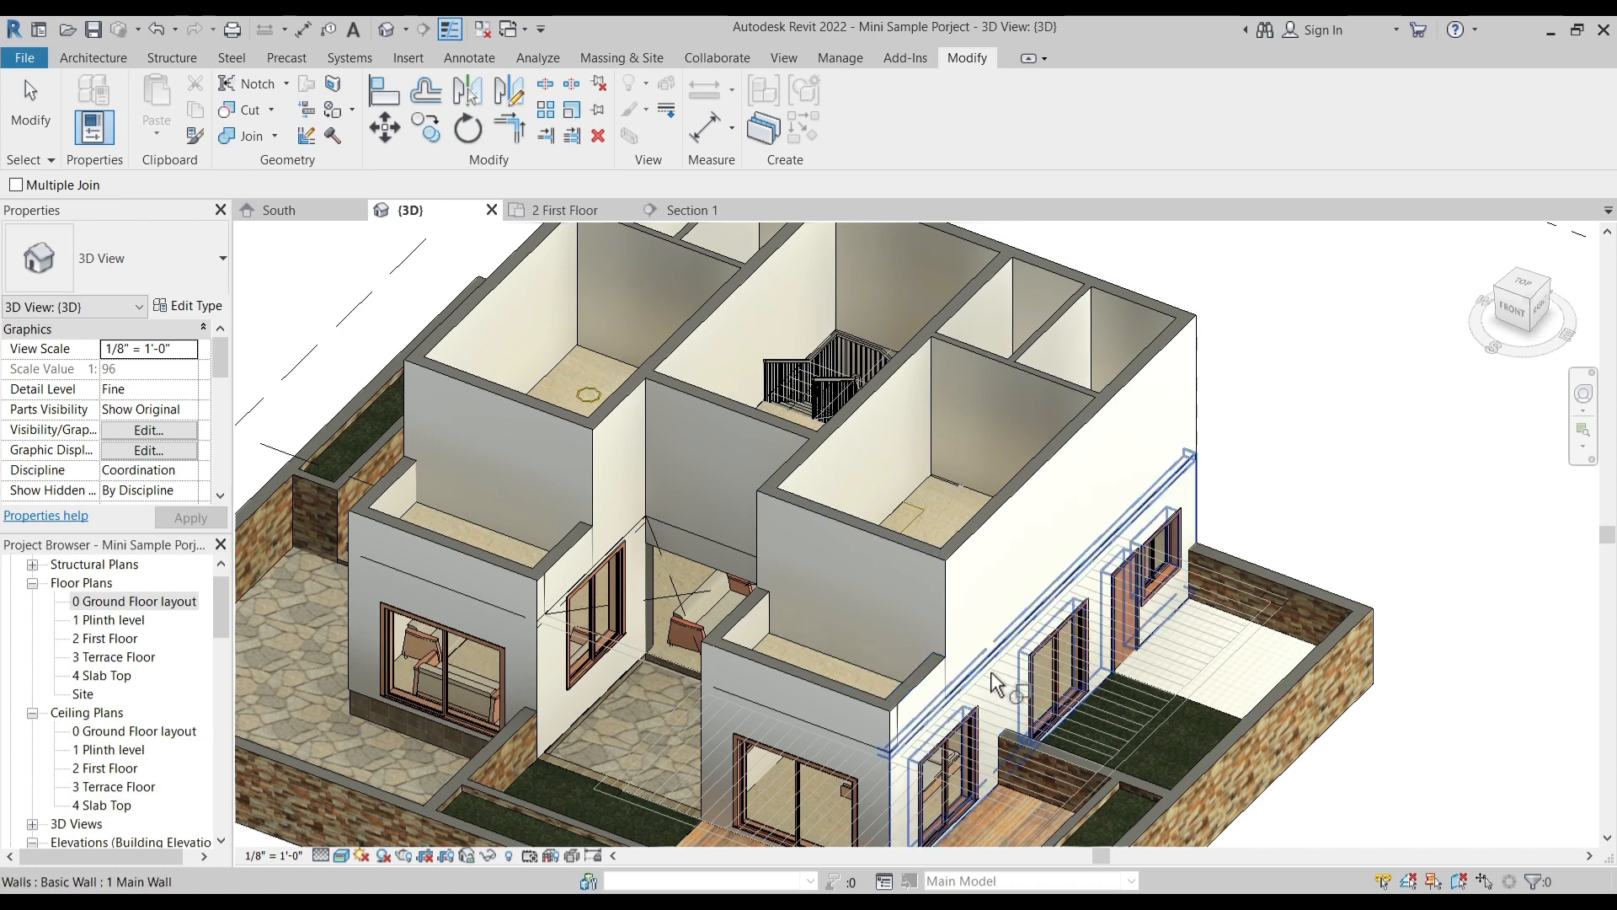
pyautogui.click(1196, 477)
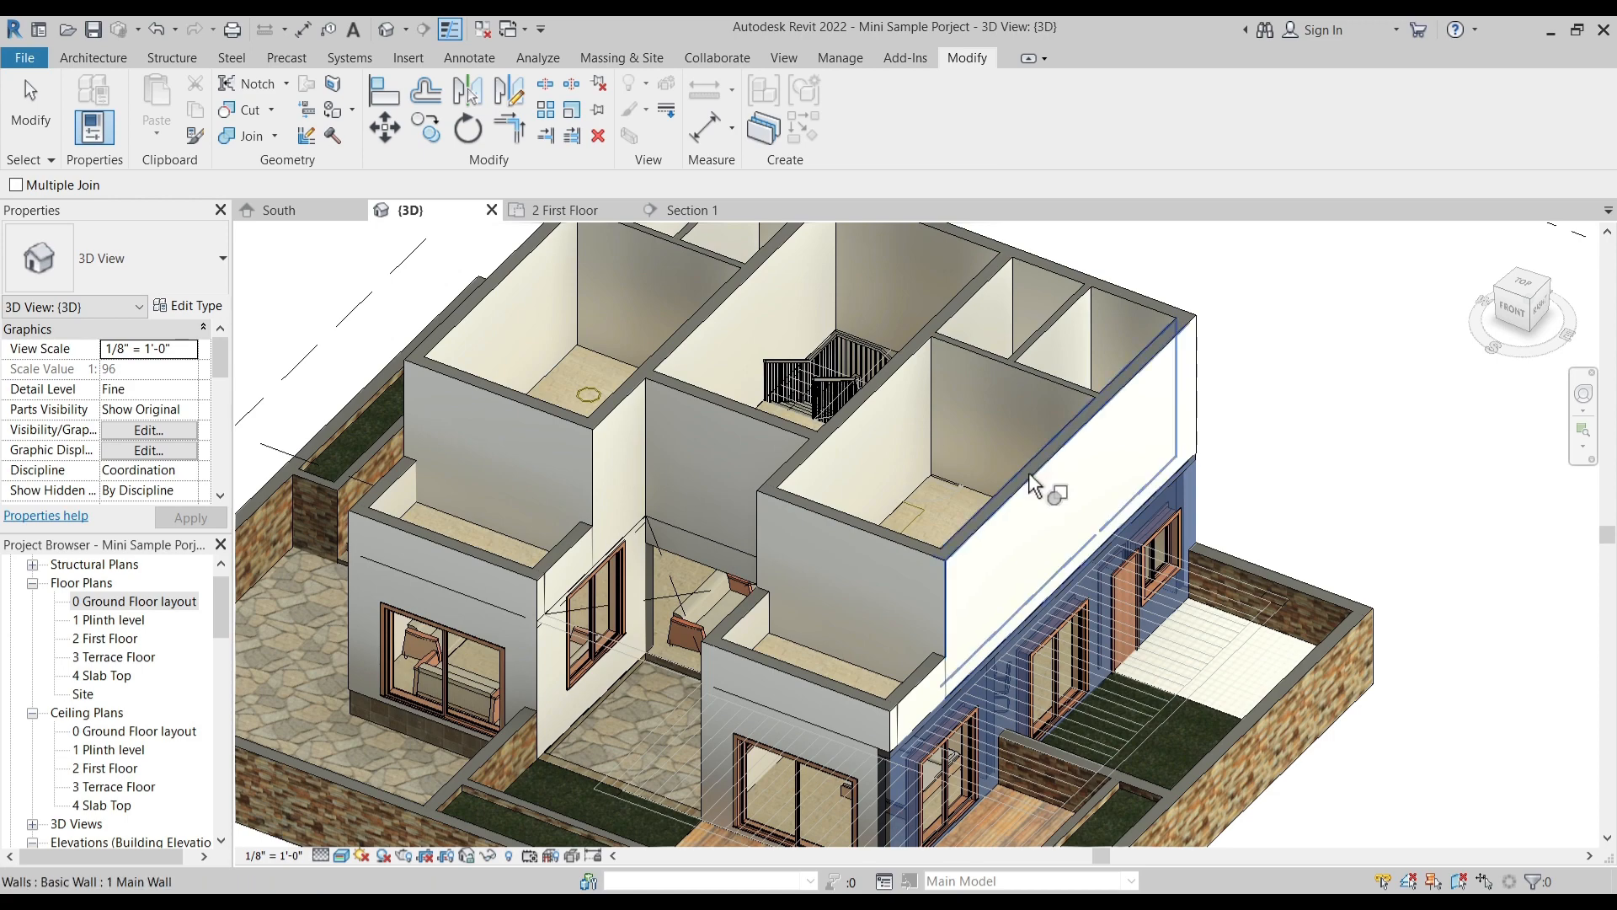
pyautogui.click(1029, 475)
# - Join the first-floor slab to the first-floor wall behind the central recess, and try joining that wall to the geometry below
pyautogui.keyDown('shift'); pyautogui.moveTo(800, 600); pyautogui.dragTo(619, 514, button='middle'); pyautogui.keyUp('shift')
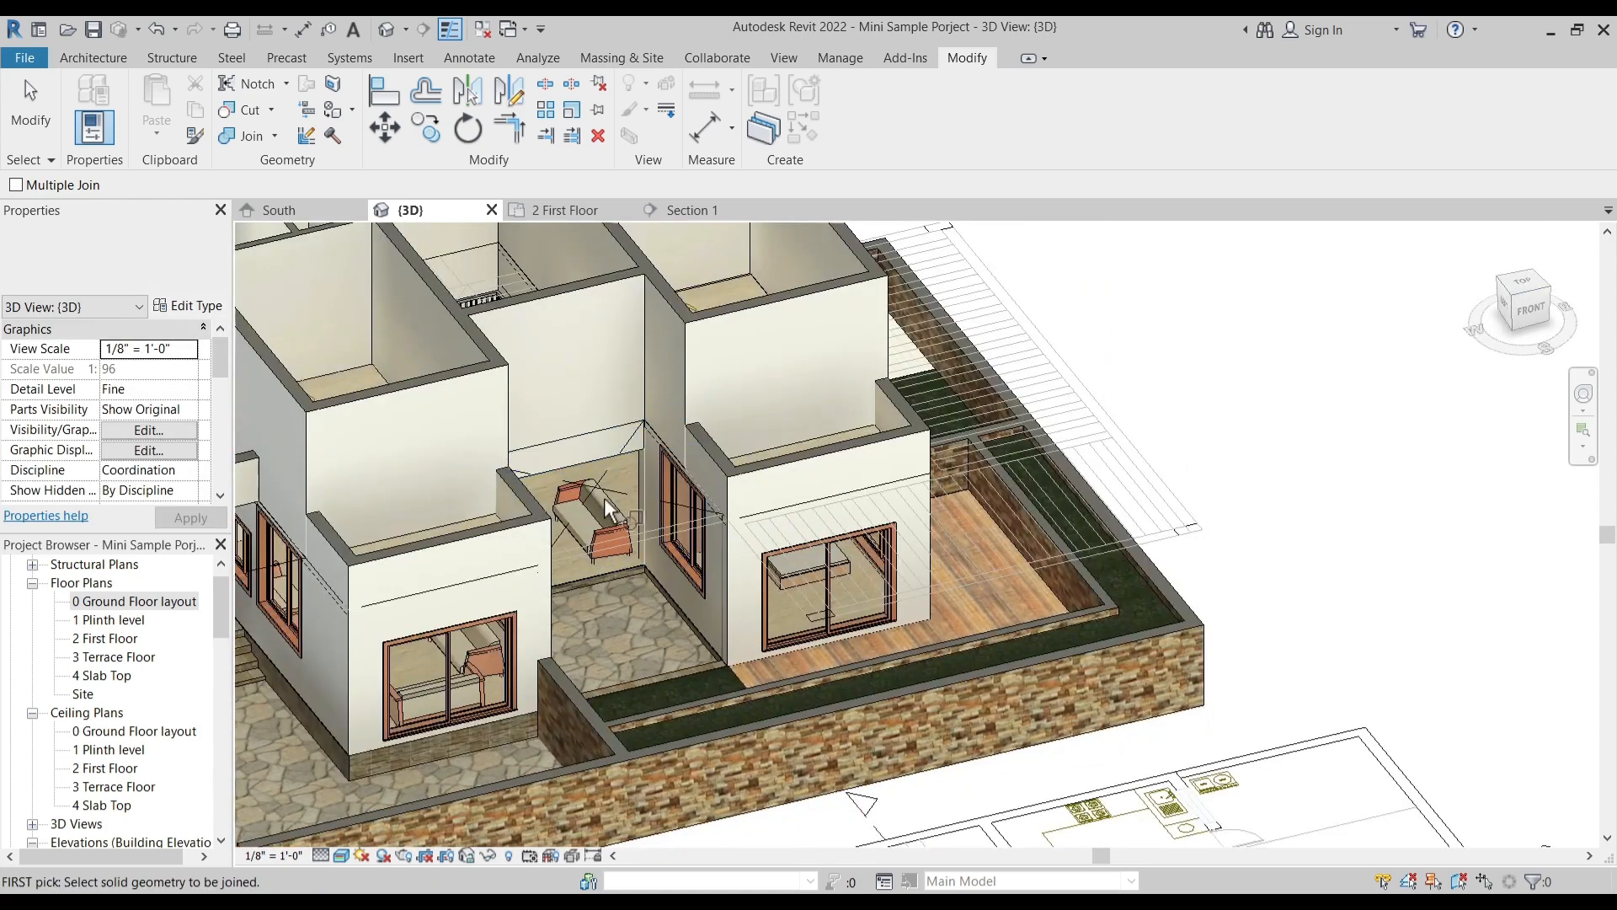
pyautogui.click(593, 444)
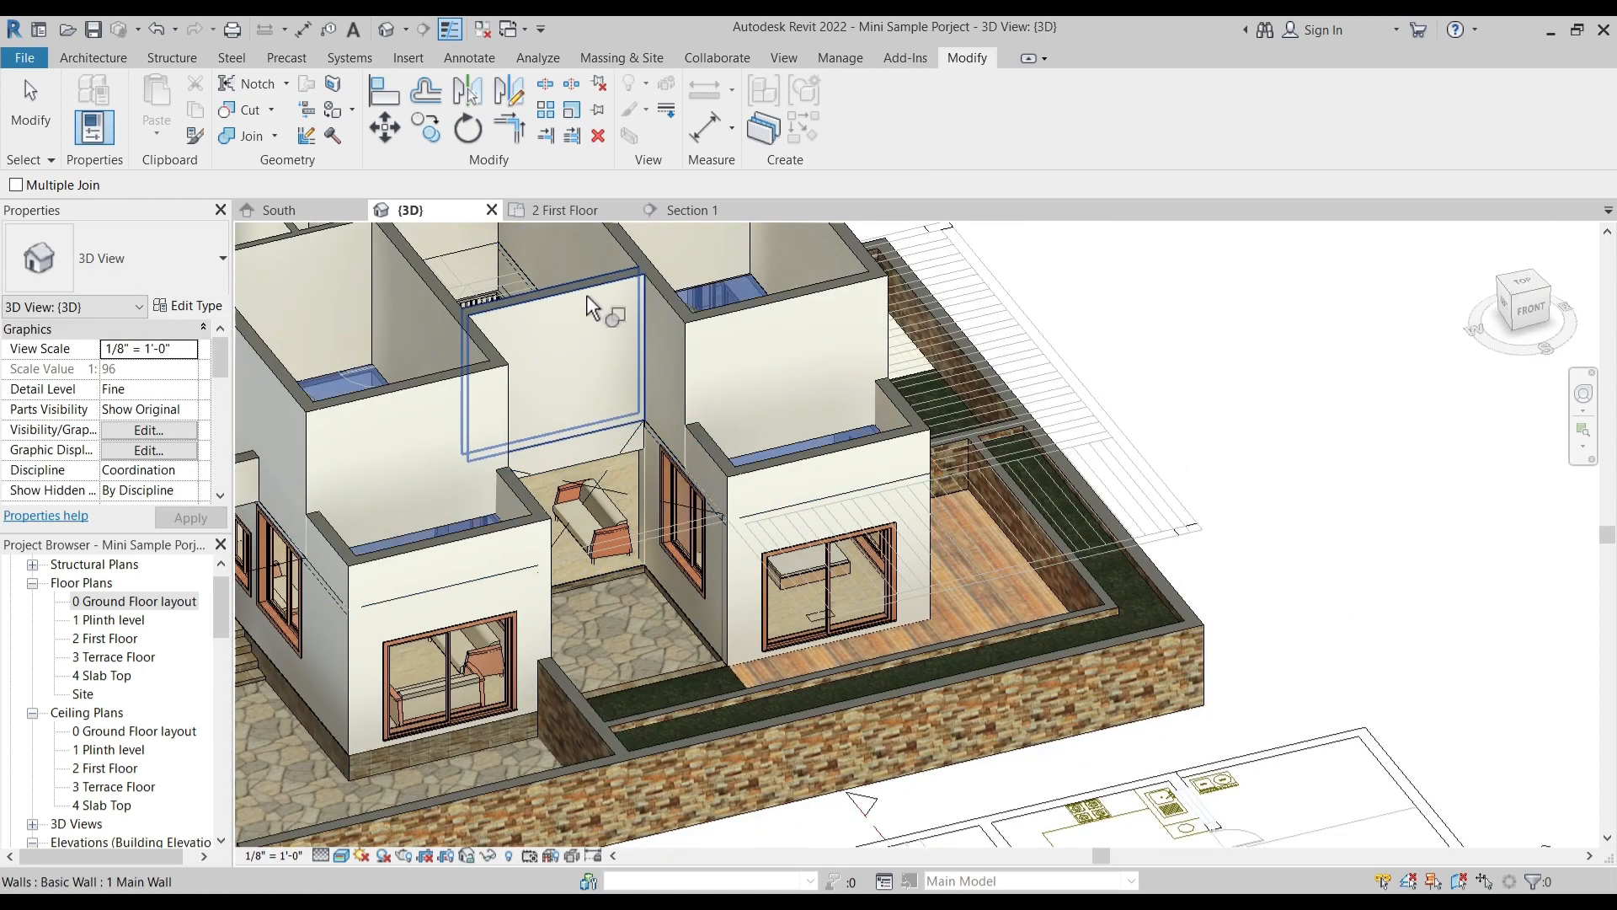
pyautogui.click(588, 308)
pyautogui.click(579, 439)
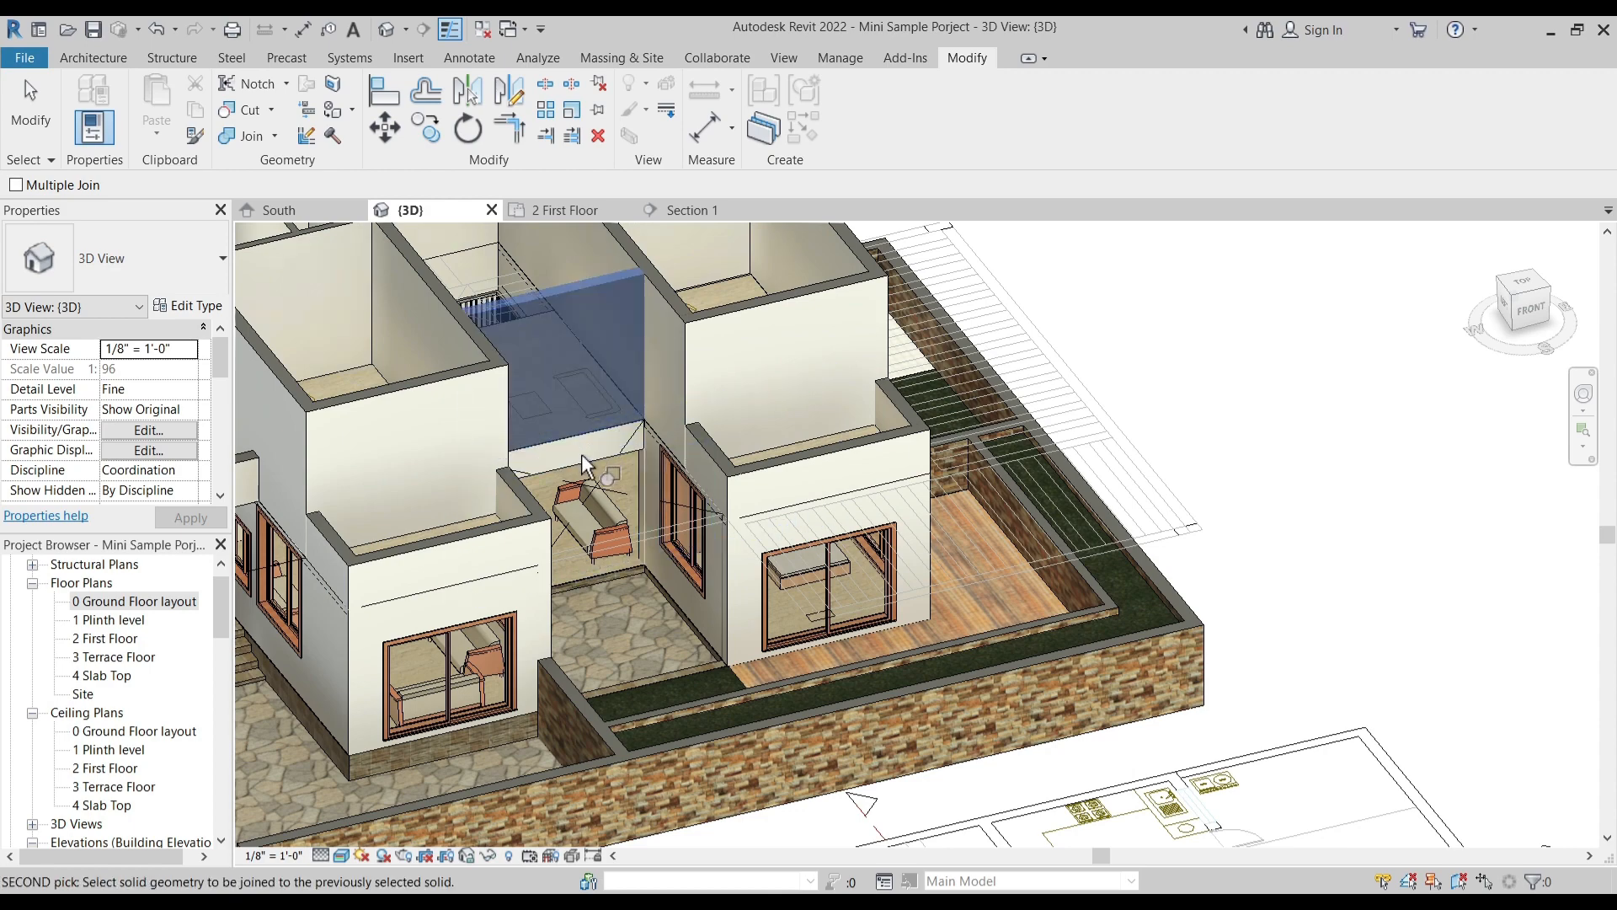
pyautogui.click(632, 459)
pyautogui.press('Escape')
# - Temporarily hide the imported Sample Mini Project.dwg plan in the 3D view
pyautogui.scroll(5, 594, 445)
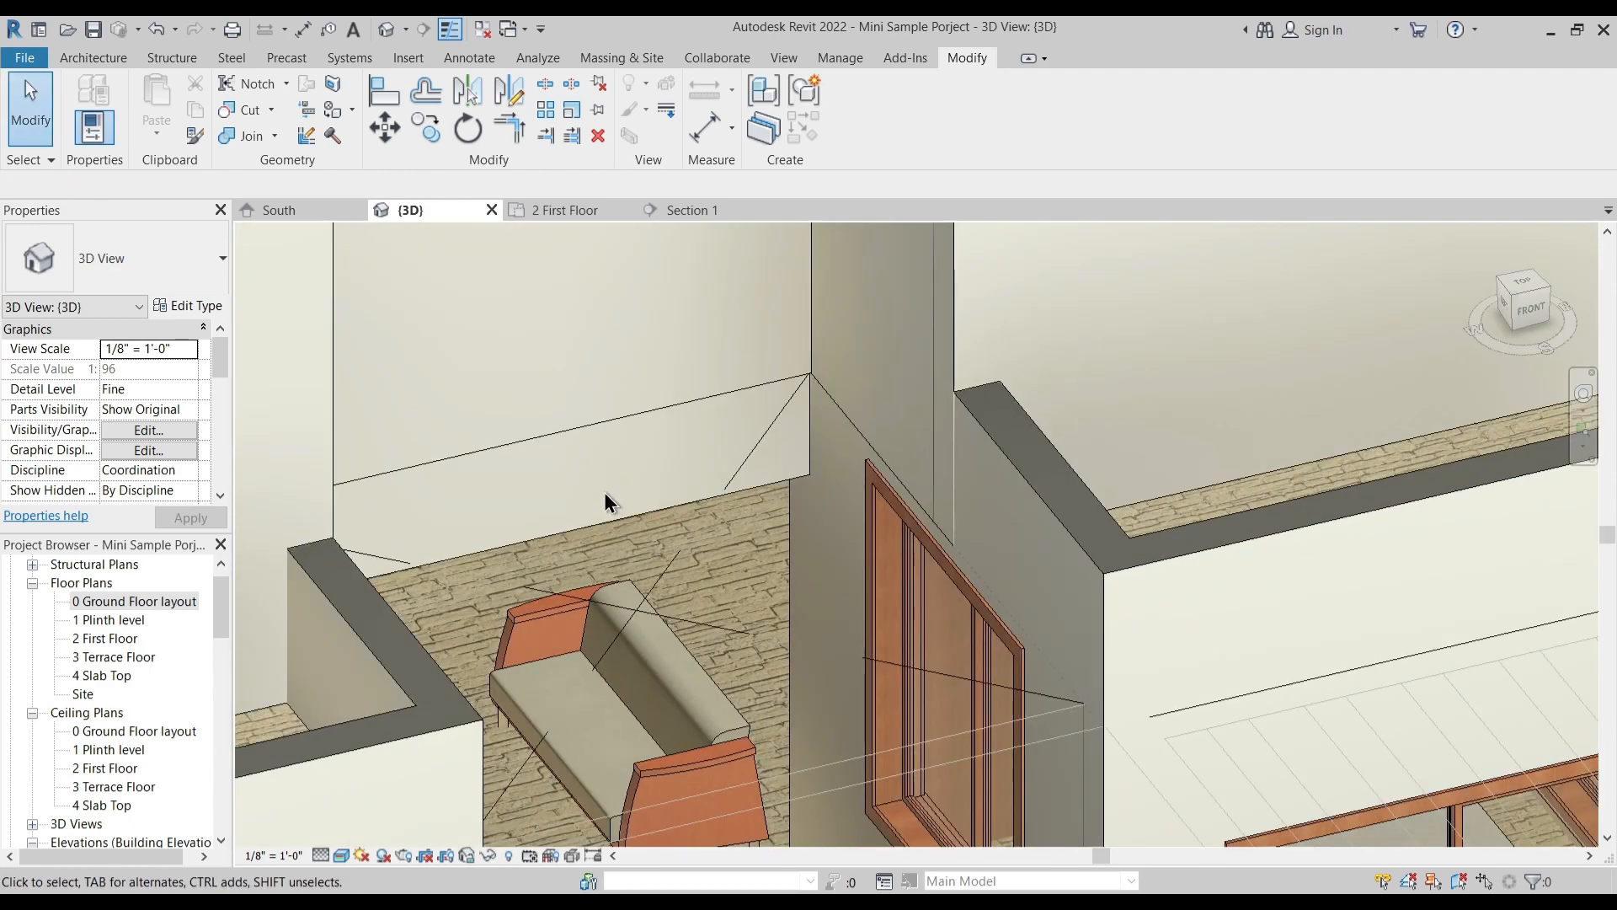
pyautogui.scroll(3, 581, 465)
pyautogui.scroll(-3, 774, 560)
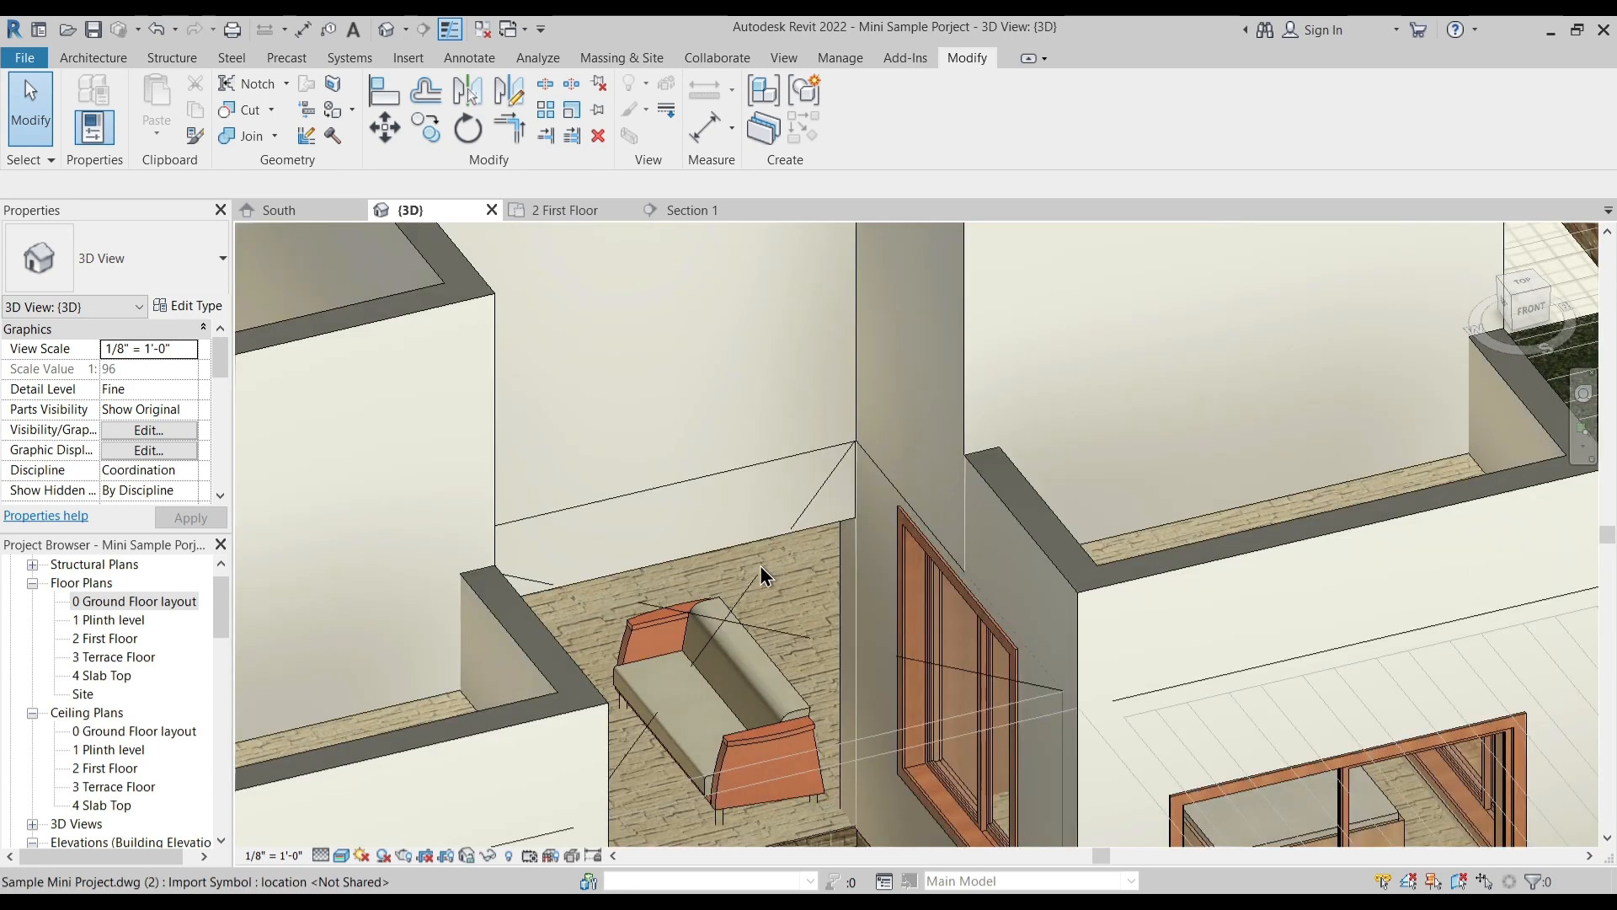
pyautogui.click(747, 594)
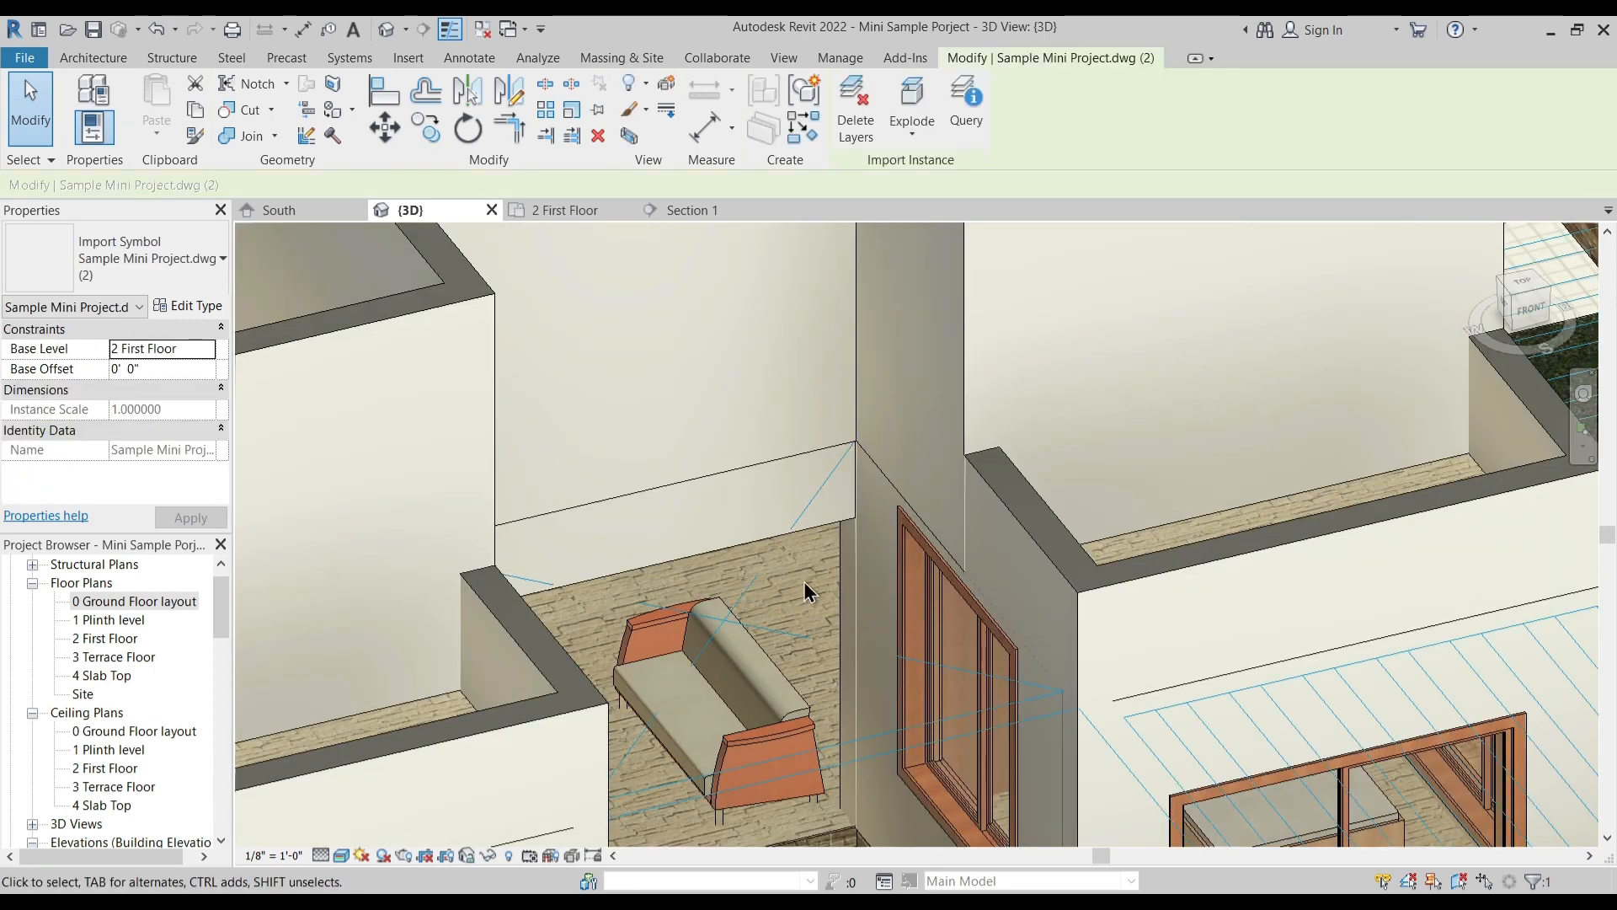
pyautogui.press('h')
pyautogui.press('h')
pyautogui.scroll(-3, 790, 539)
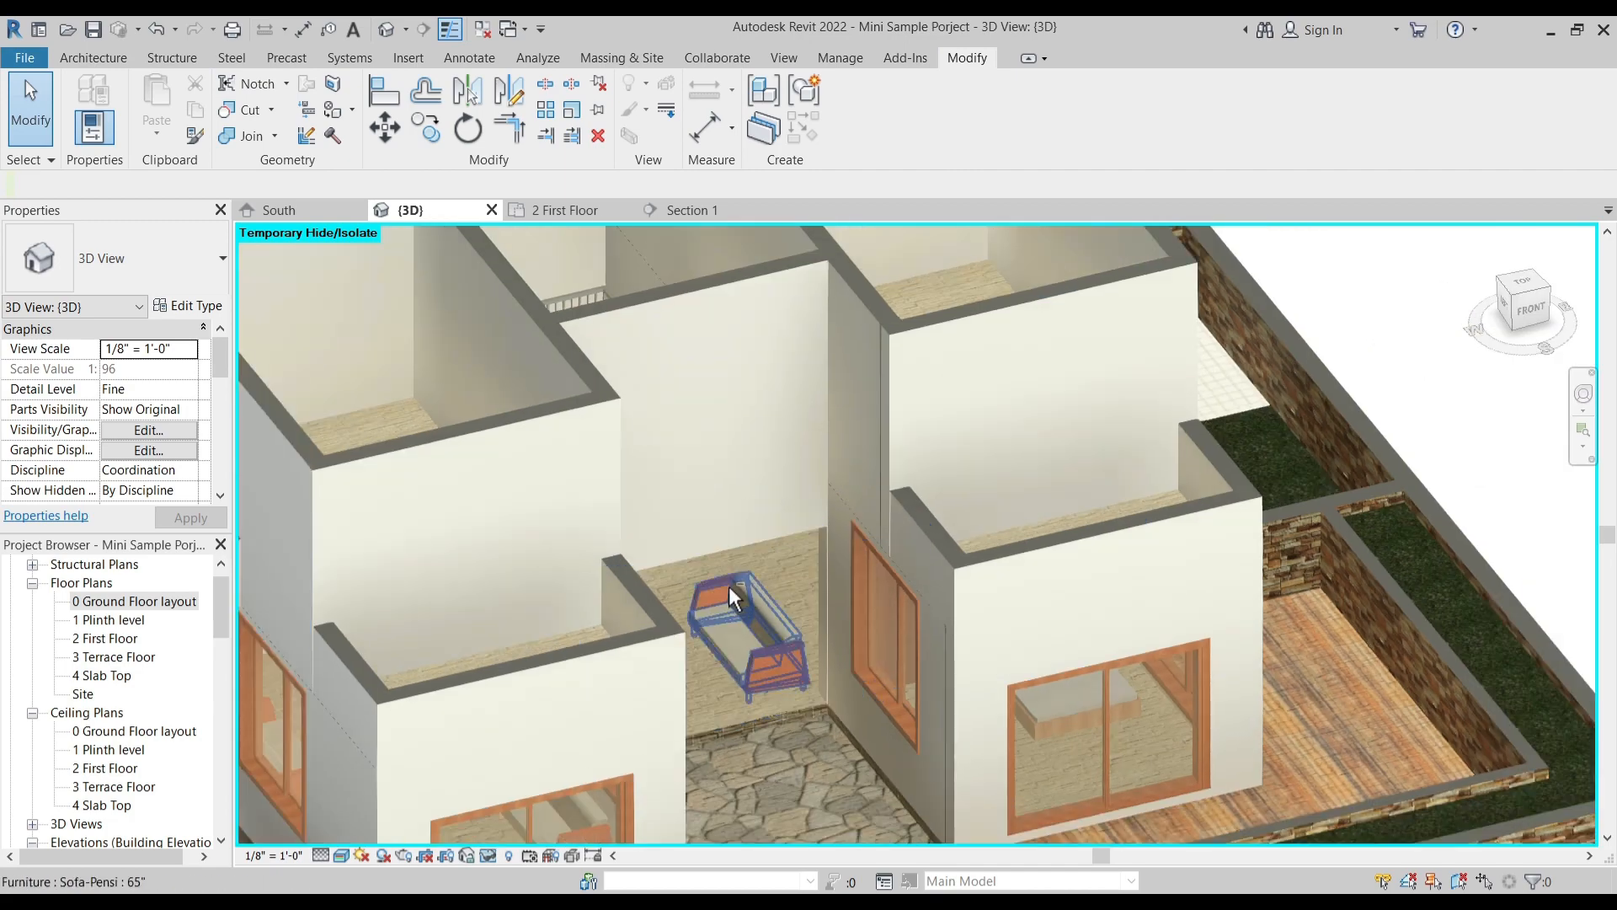
# - Try to join the ground-floor wall behind the central recess to the first-floor wall above it
pyautogui.keyDown('shift'); pyautogui.moveTo(730, 586); pyautogui.dragTo(710, 547, button='middle'); pyautogui.keyUp('shift')
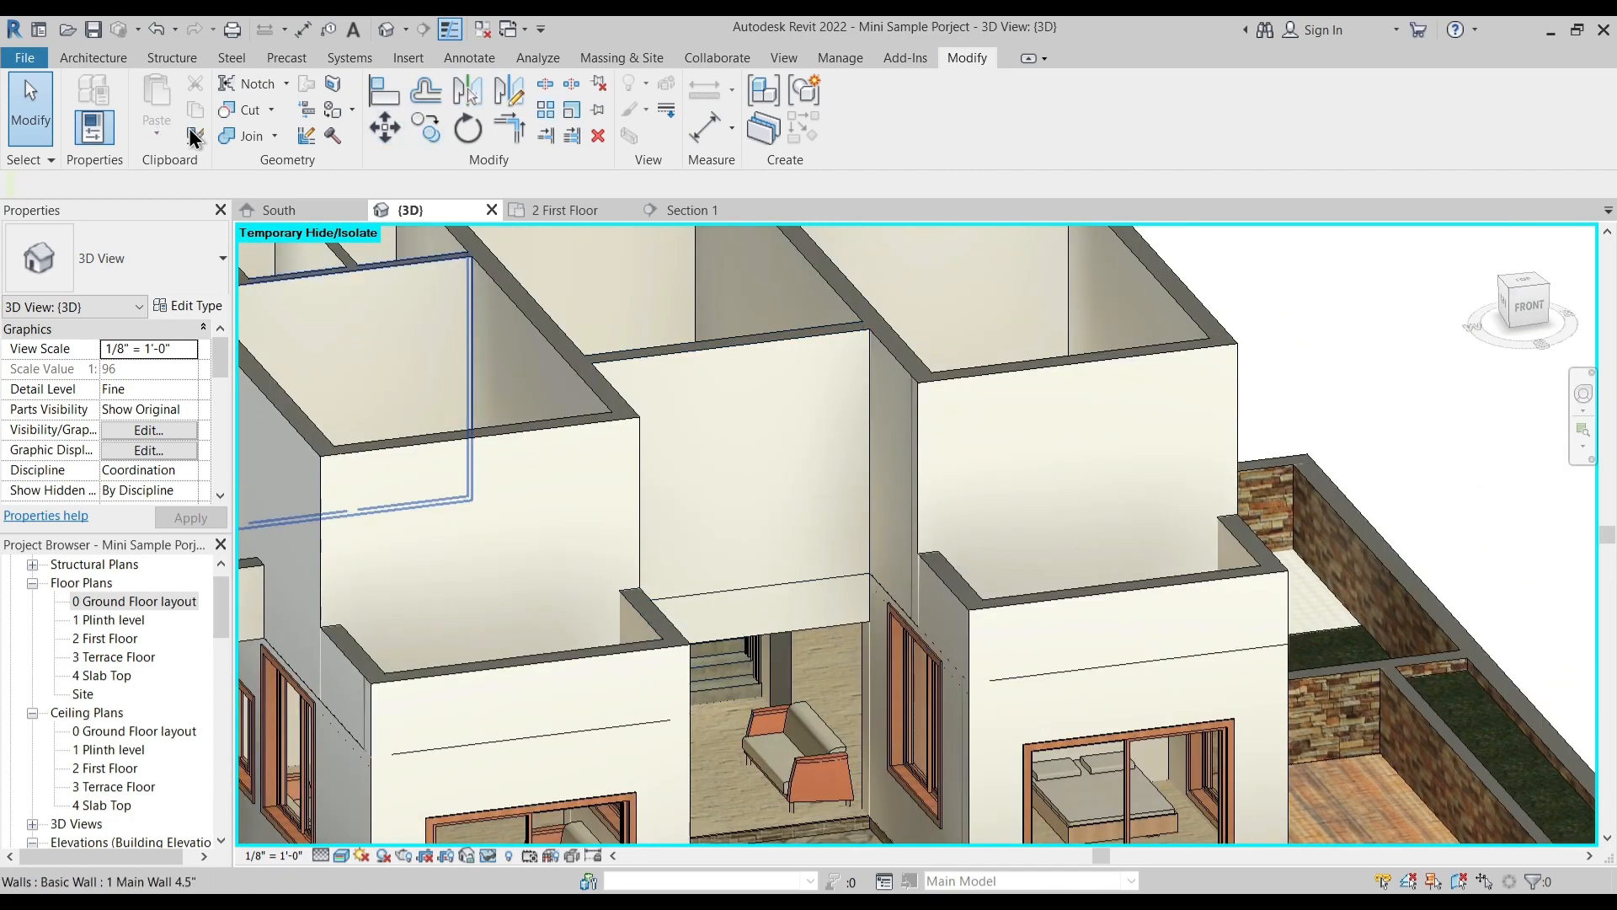
pyautogui.click(249, 134)
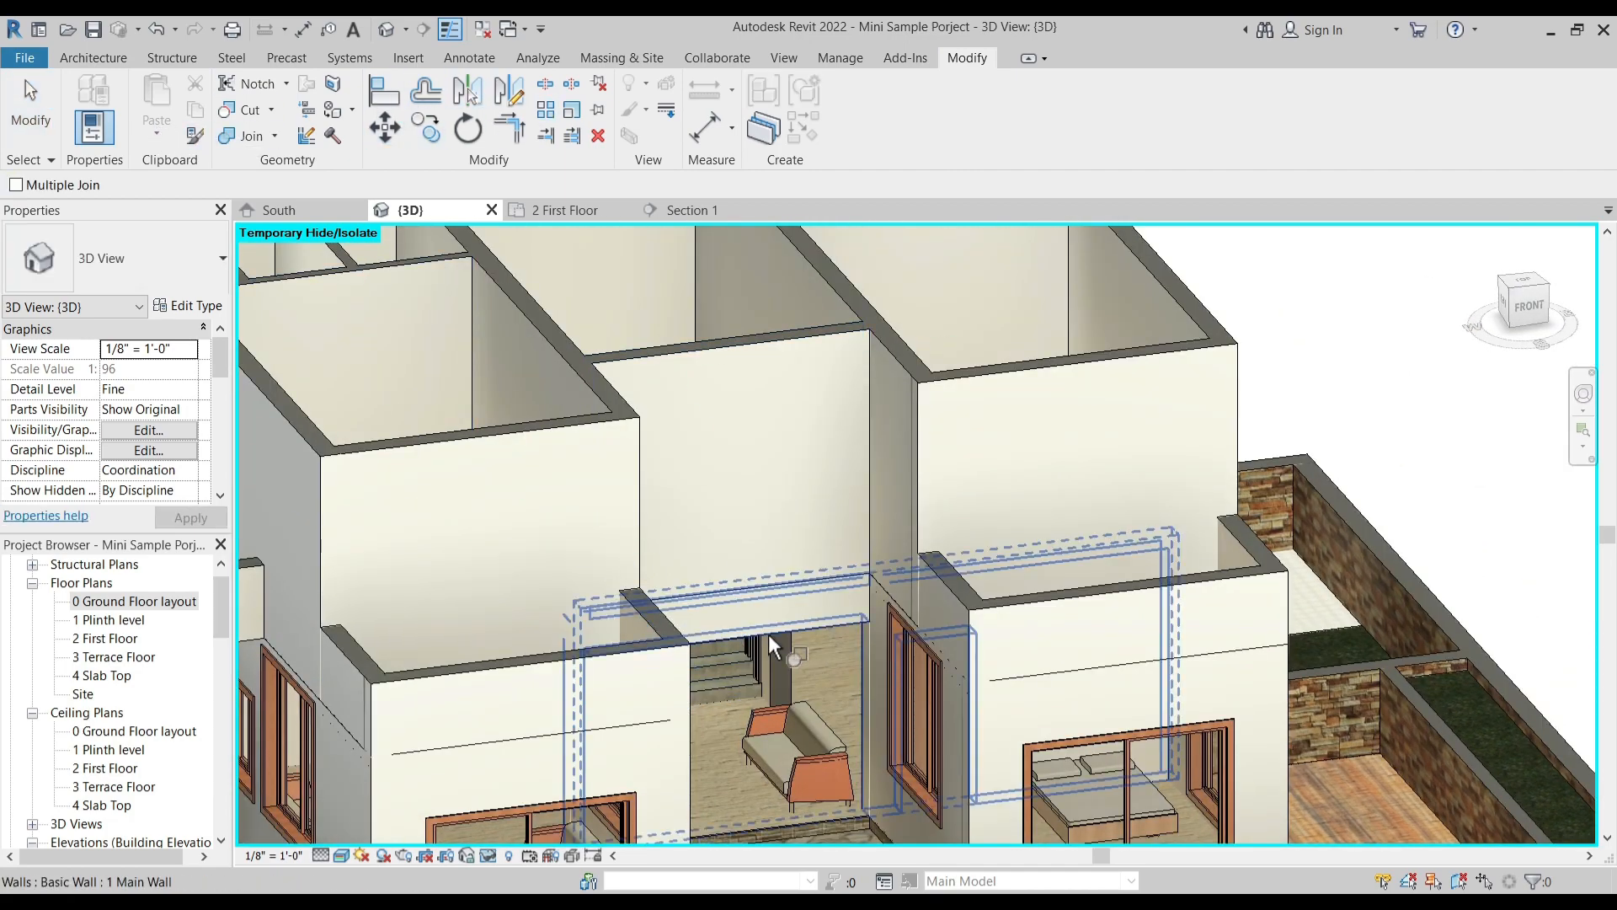
pyautogui.click(768, 635)
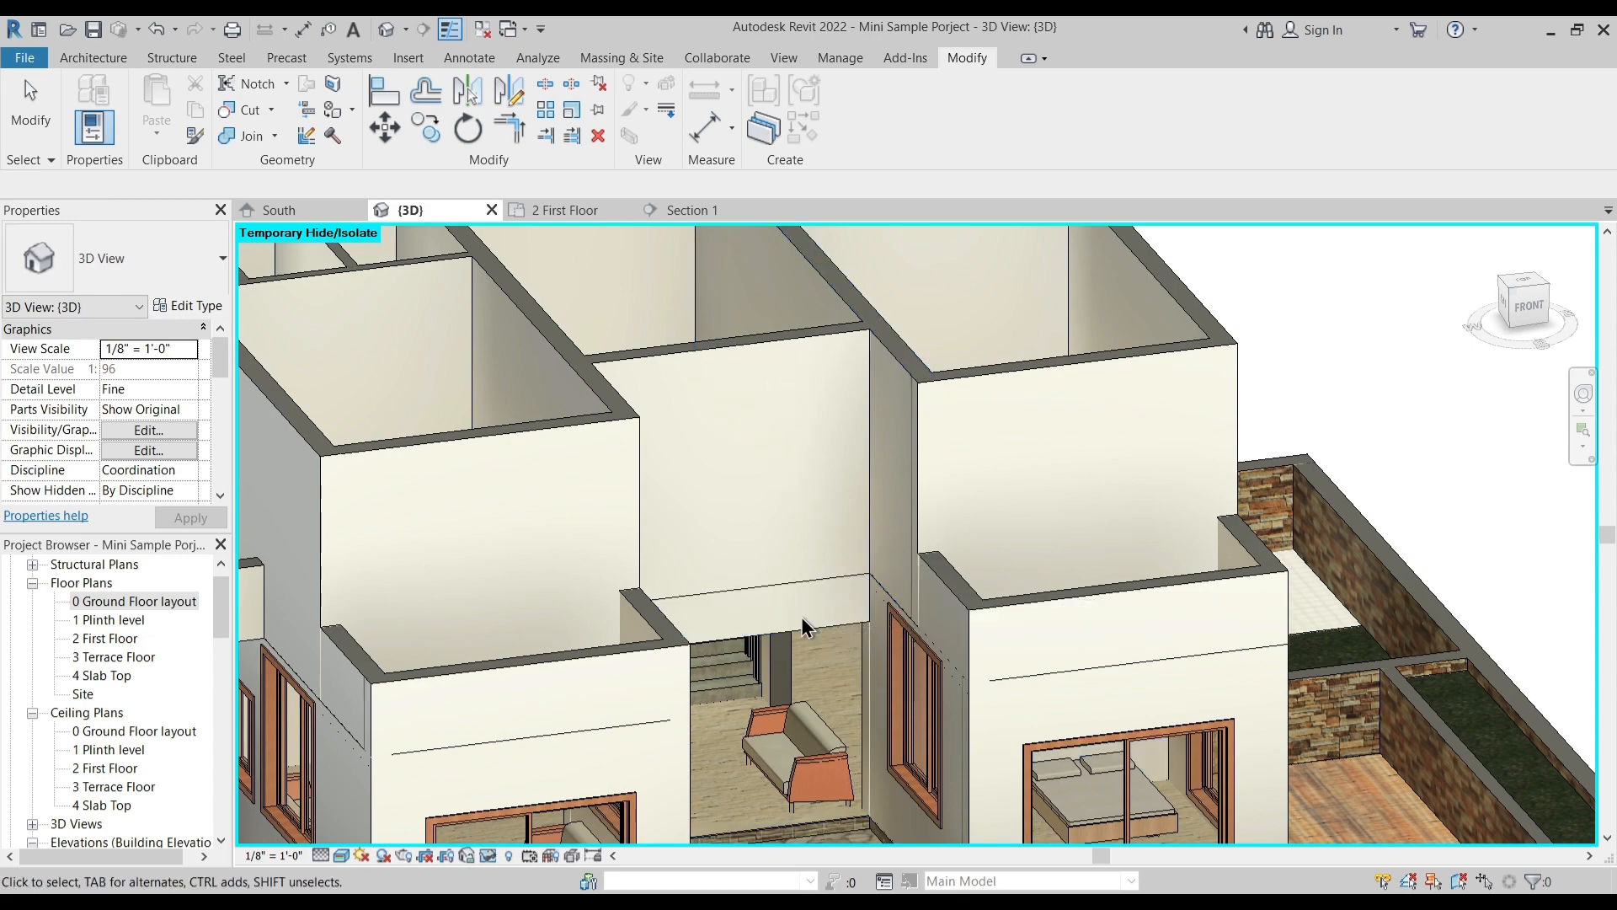
# - Join the ground-floor wall on the entrance-door side to the first-floor wall directly above it
pyautogui.scroll(-5, 801, 623)
pyautogui.keyDown('shift'); pyautogui.moveTo(771, 694); pyautogui.dragTo(548, 746, button='middle'); pyautogui.keyUp('shift')
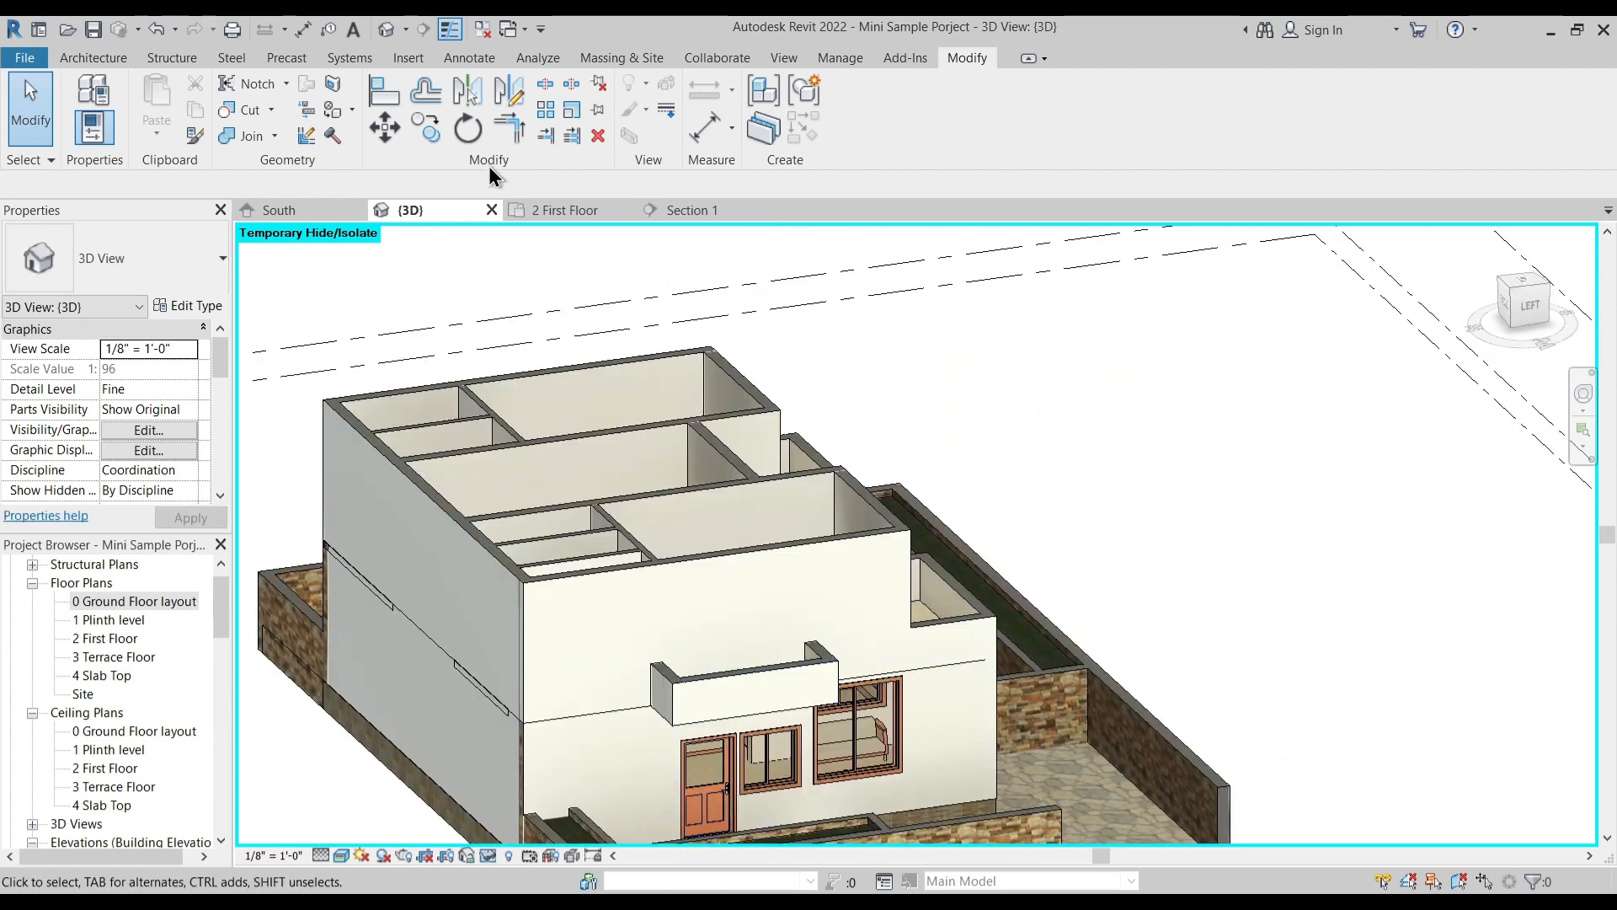
pyautogui.click(235, 135)
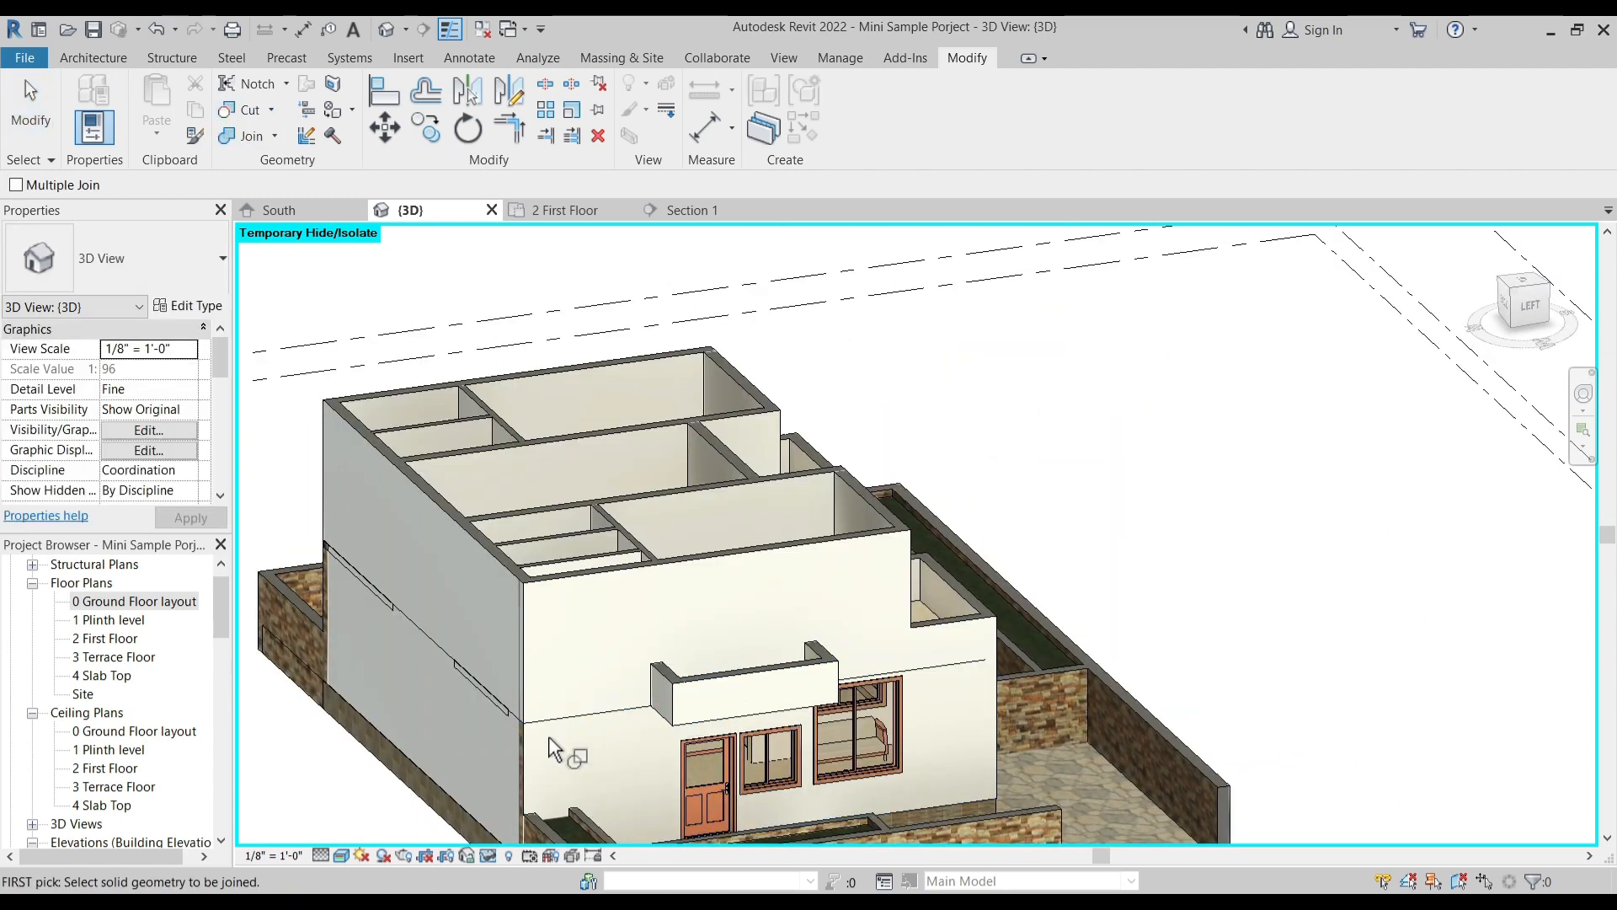
pyautogui.click(556, 739)
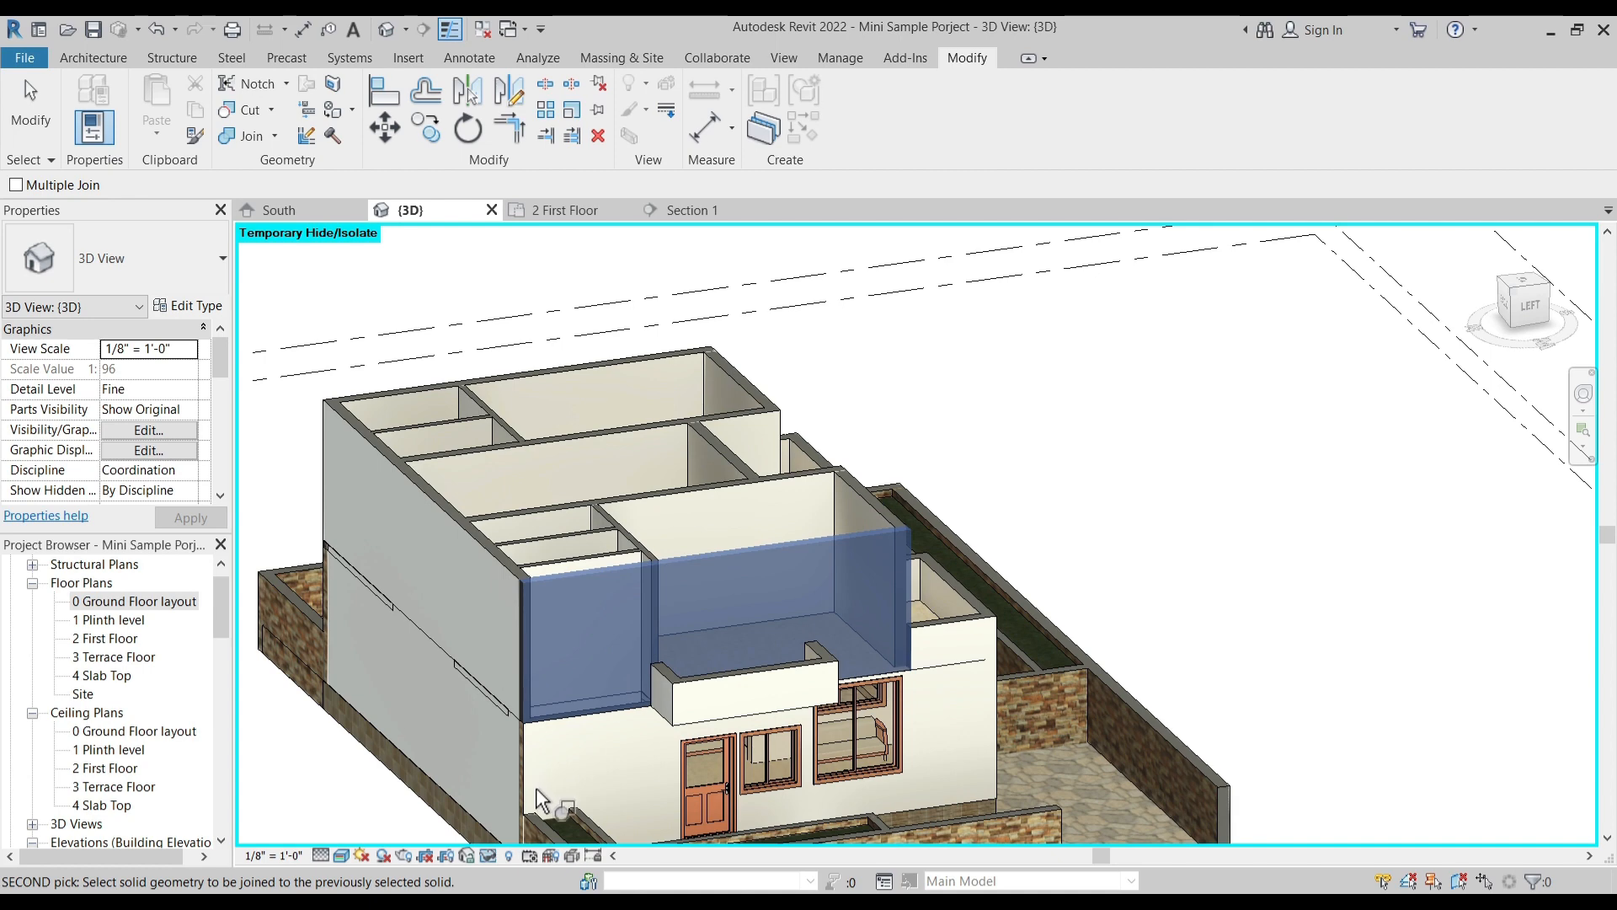
pyautogui.moveTo(532, 790); pyautogui.dragTo(561, 622, button='middle')
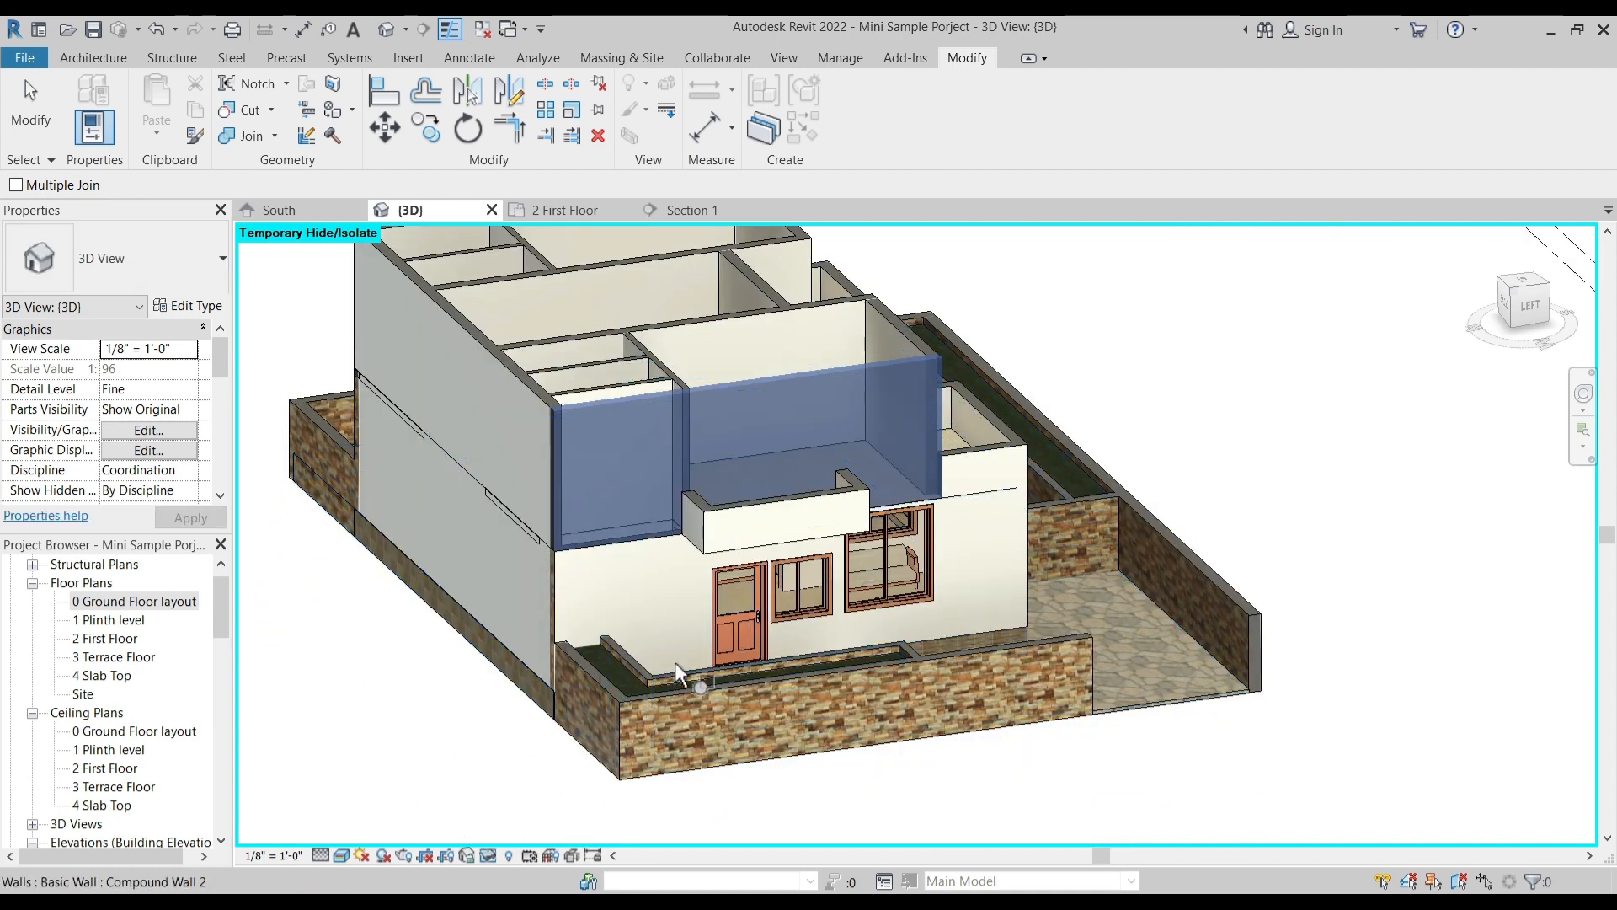
pyautogui.click(700, 624)
pyautogui.press('Escape')
pyautogui.keyDown('shift'); pyautogui.moveTo(577, 617); pyautogui.dragTo(587, 691, button='middle'); pyautogui.keyUp('shift')
pyautogui.scroll(4, 625, 704)
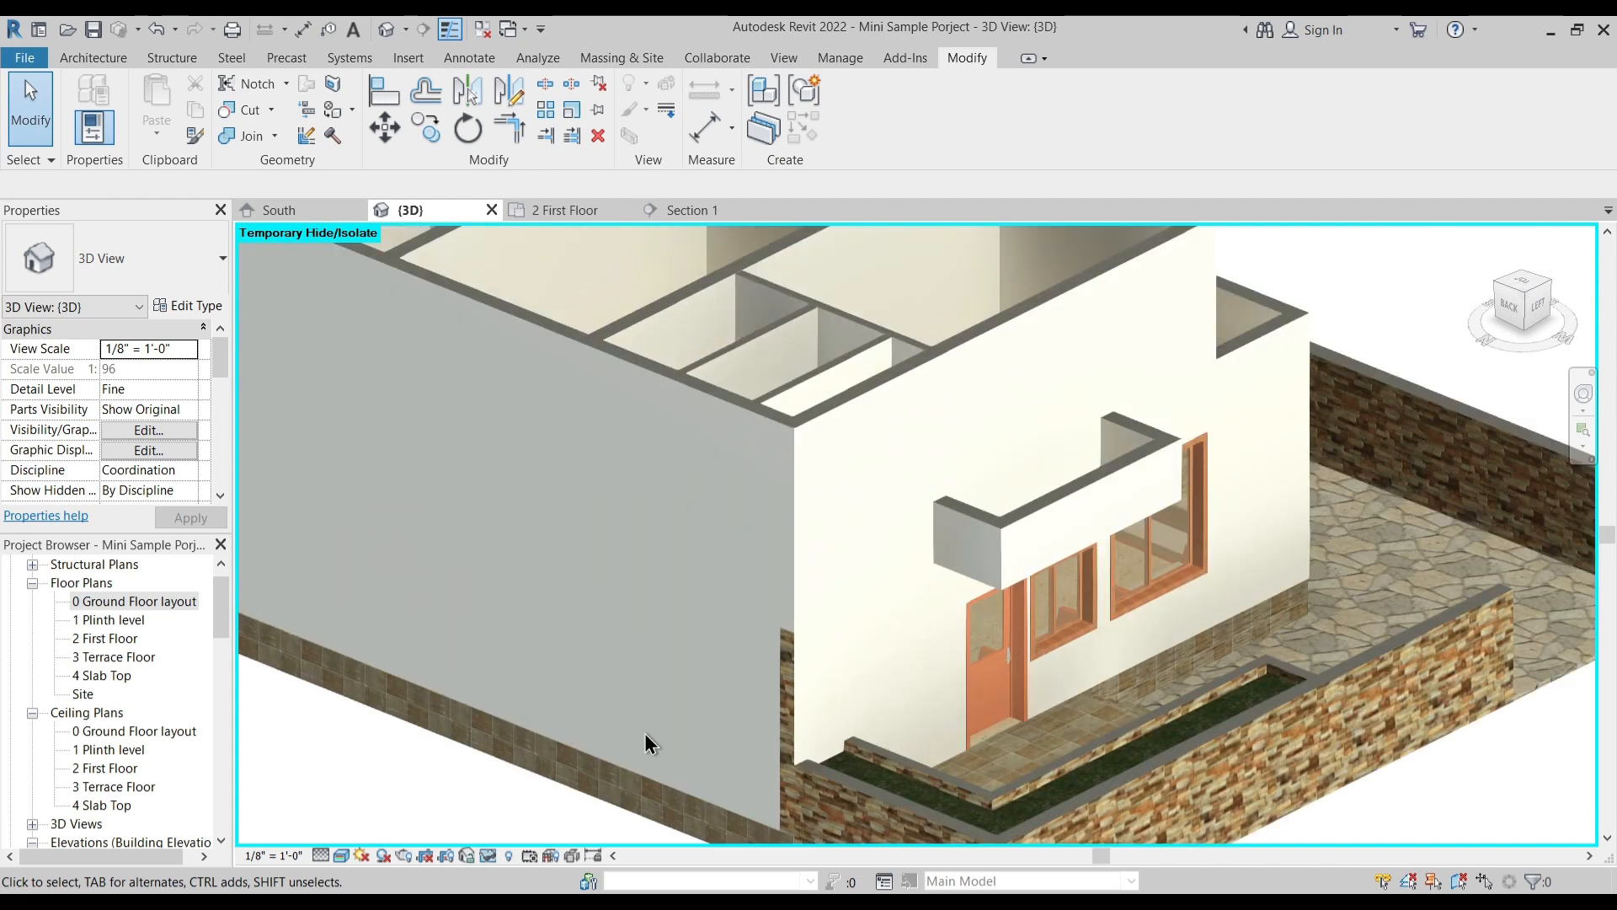
# - Join the long windowless ground-floor wall at the rear of the house to the first-floor wall above it
pyautogui.scroll(-2, 625, 705)
pyautogui.keyDown('shift'); pyautogui.moveTo(805, 682); pyautogui.dragTo(732, 725, button='middle'); pyautogui.keyUp('shift')
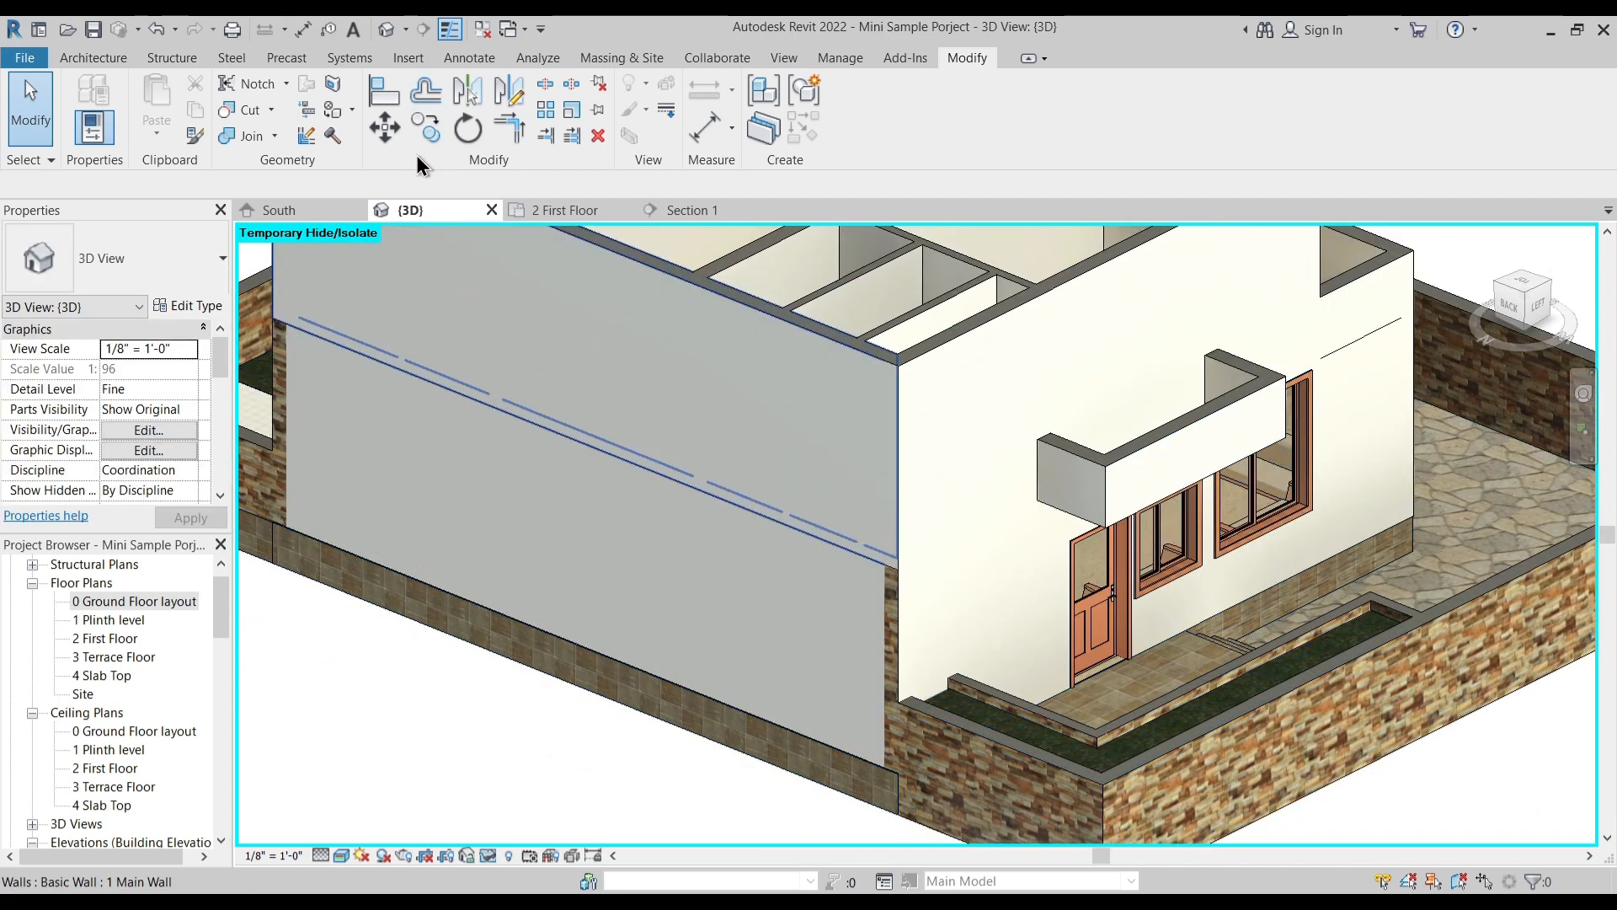
pyautogui.click(249, 139)
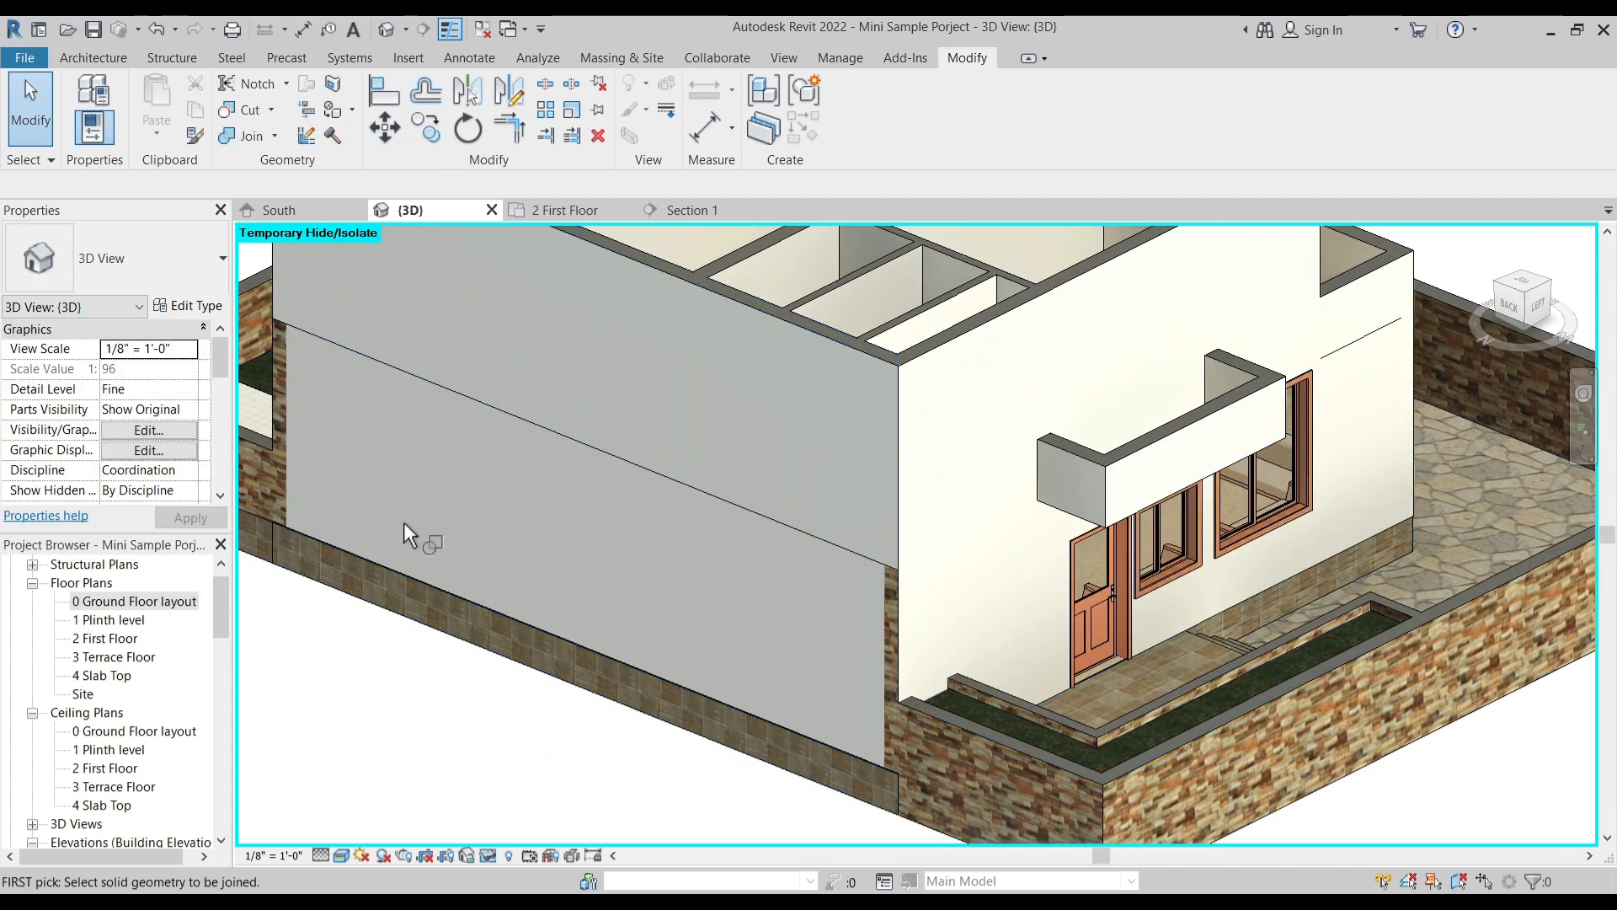
pyautogui.click(394, 572)
pyautogui.click(291, 284)
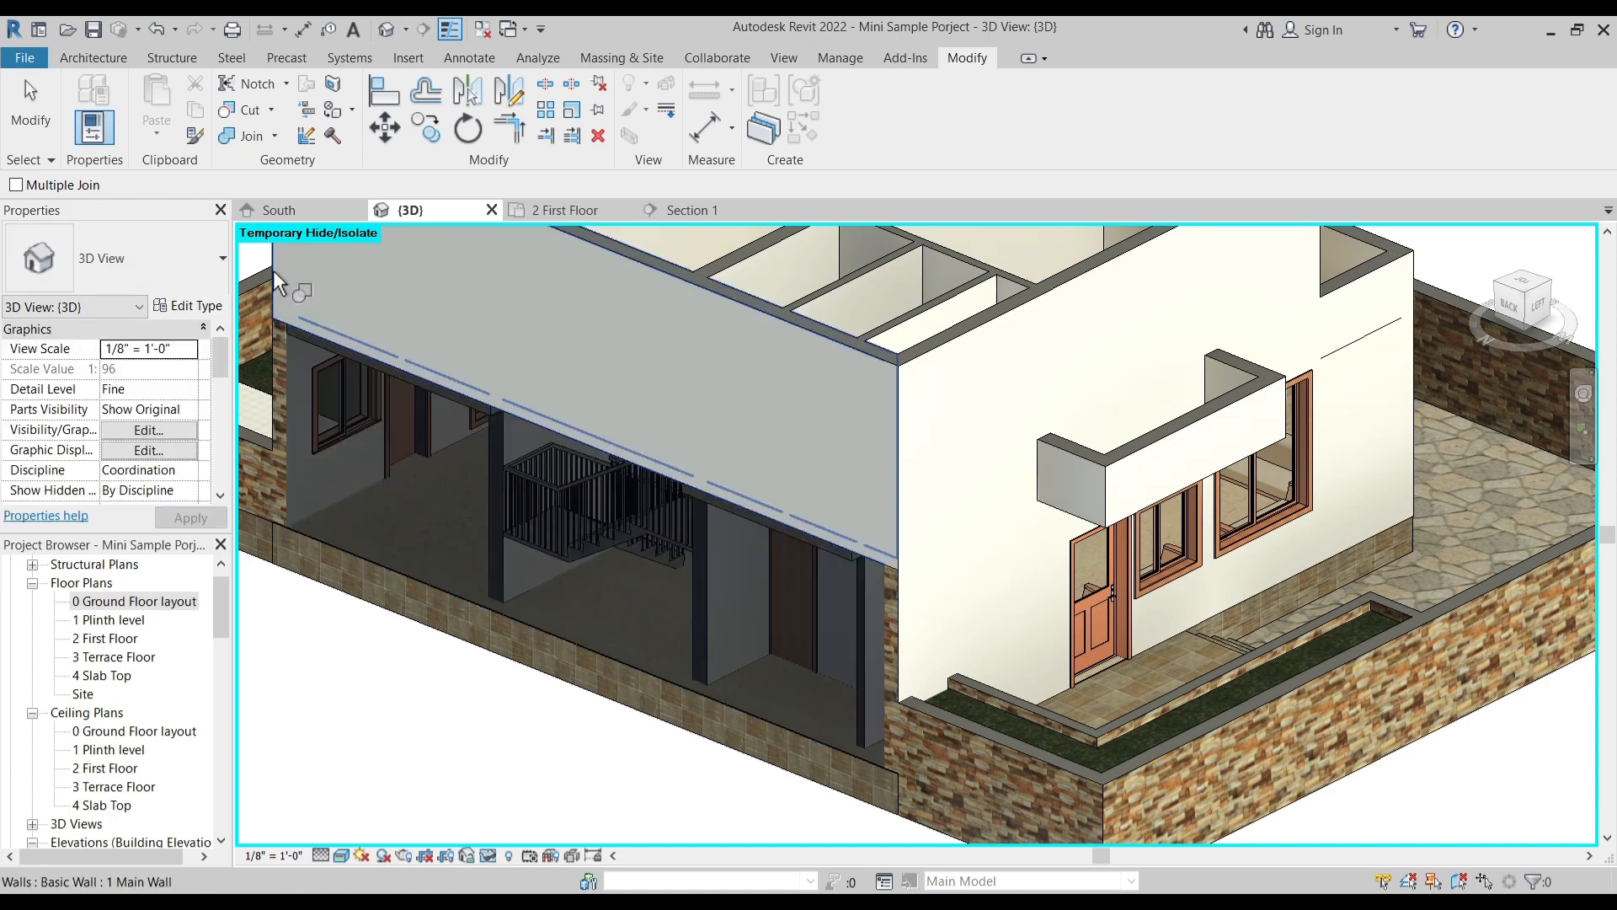
# - Reset the temporary hide so the imported plan is shown again in the 3D view
pyautogui.scroll(-3, 748, 564)
pyautogui.keyDown('shift'); pyautogui.moveTo(783, 538); pyautogui.dragTo(830, 573, button='middle'); pyautogui.keyUp('shift')
pyautogui.keyDown('shift'); pyautogui.moveTo(1014, 676); pyautogui.dragTo(1147, 721, button='middle'); pyautogui.keyUp('shift')
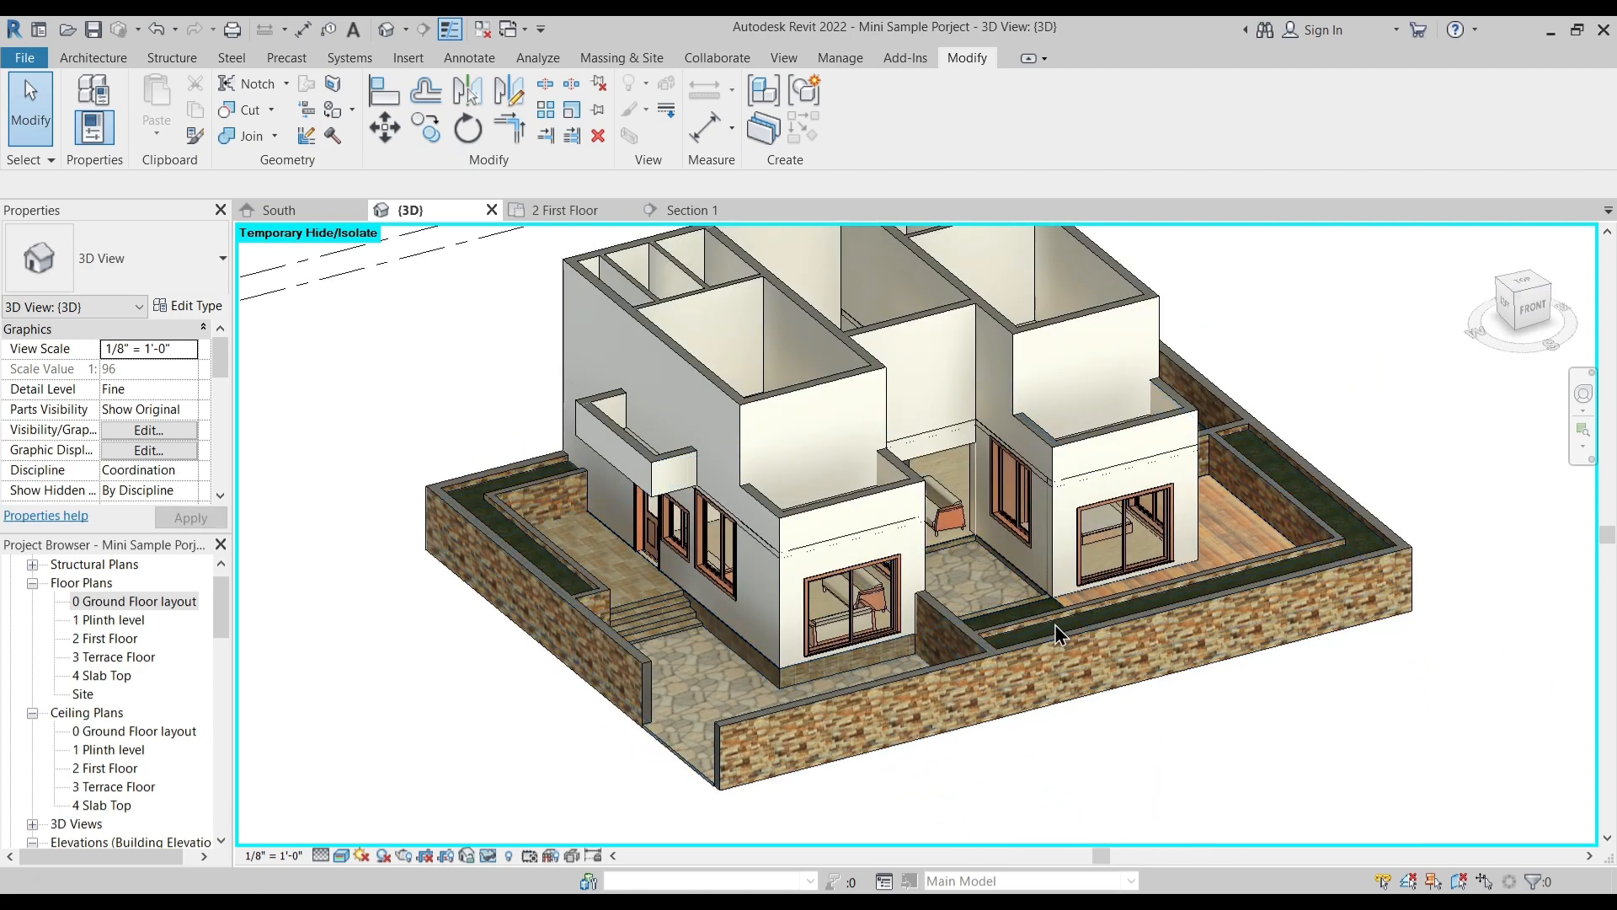
pyautogui.press('h')
pyautogui.press('r')
pyautogui.keyDown('shift'); pyautogui.moveTo(1054, 589); pyautogui.dragTo(978, 664, button='middle'); pyautogui.keyUp('shift')
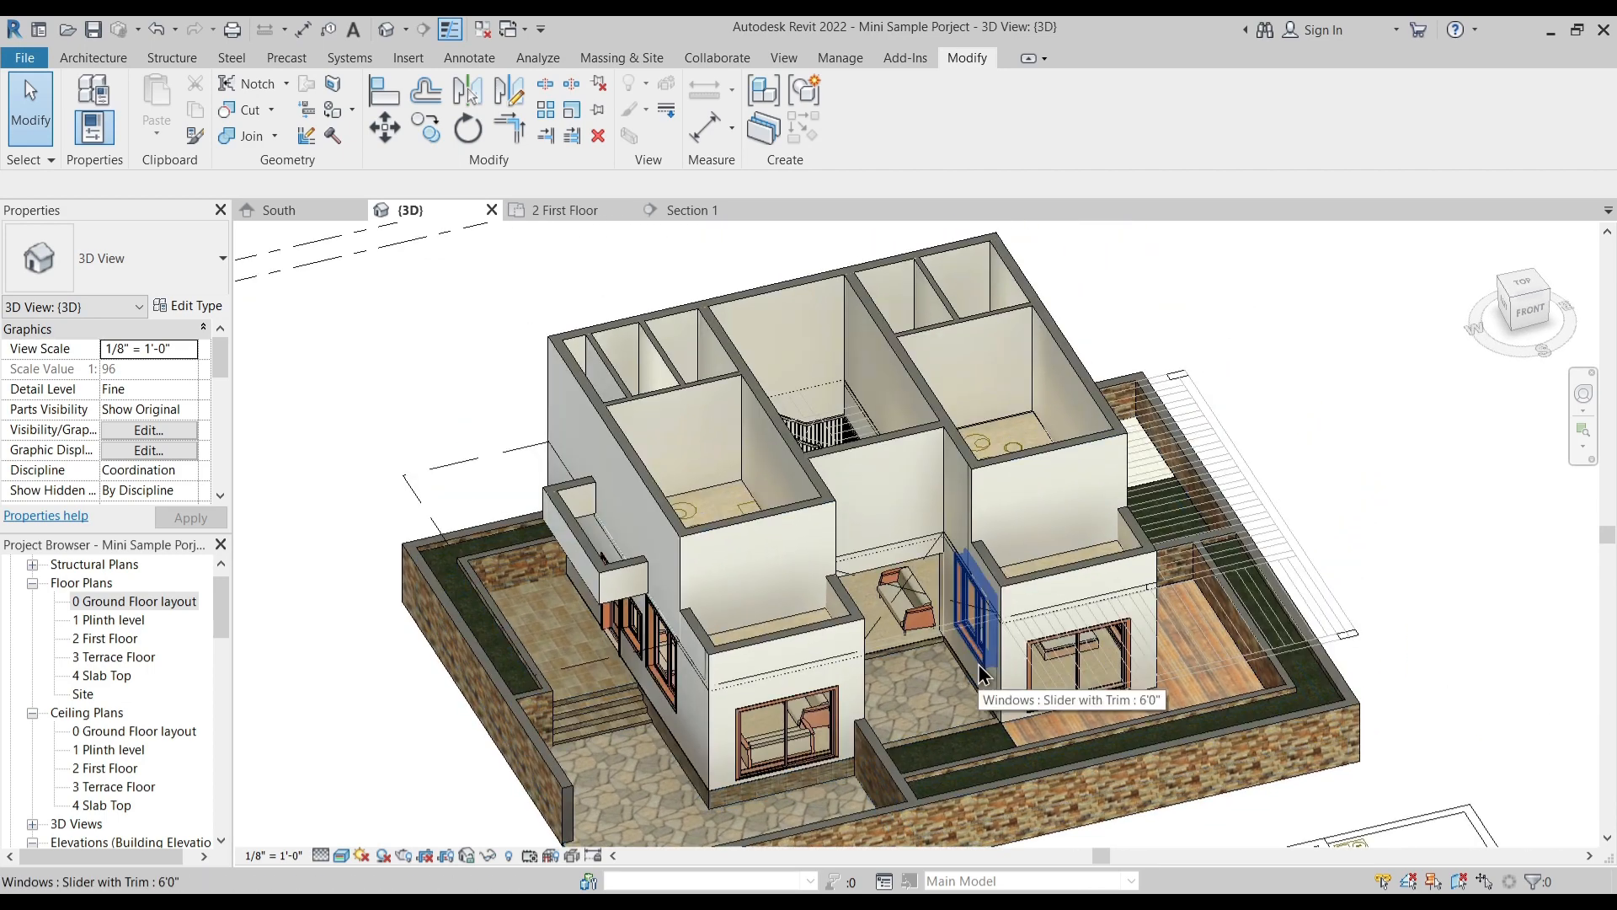
# - Open the 2 First Floor plan and switch its visual style to wireframe display
pyautogui.click(563, 210)
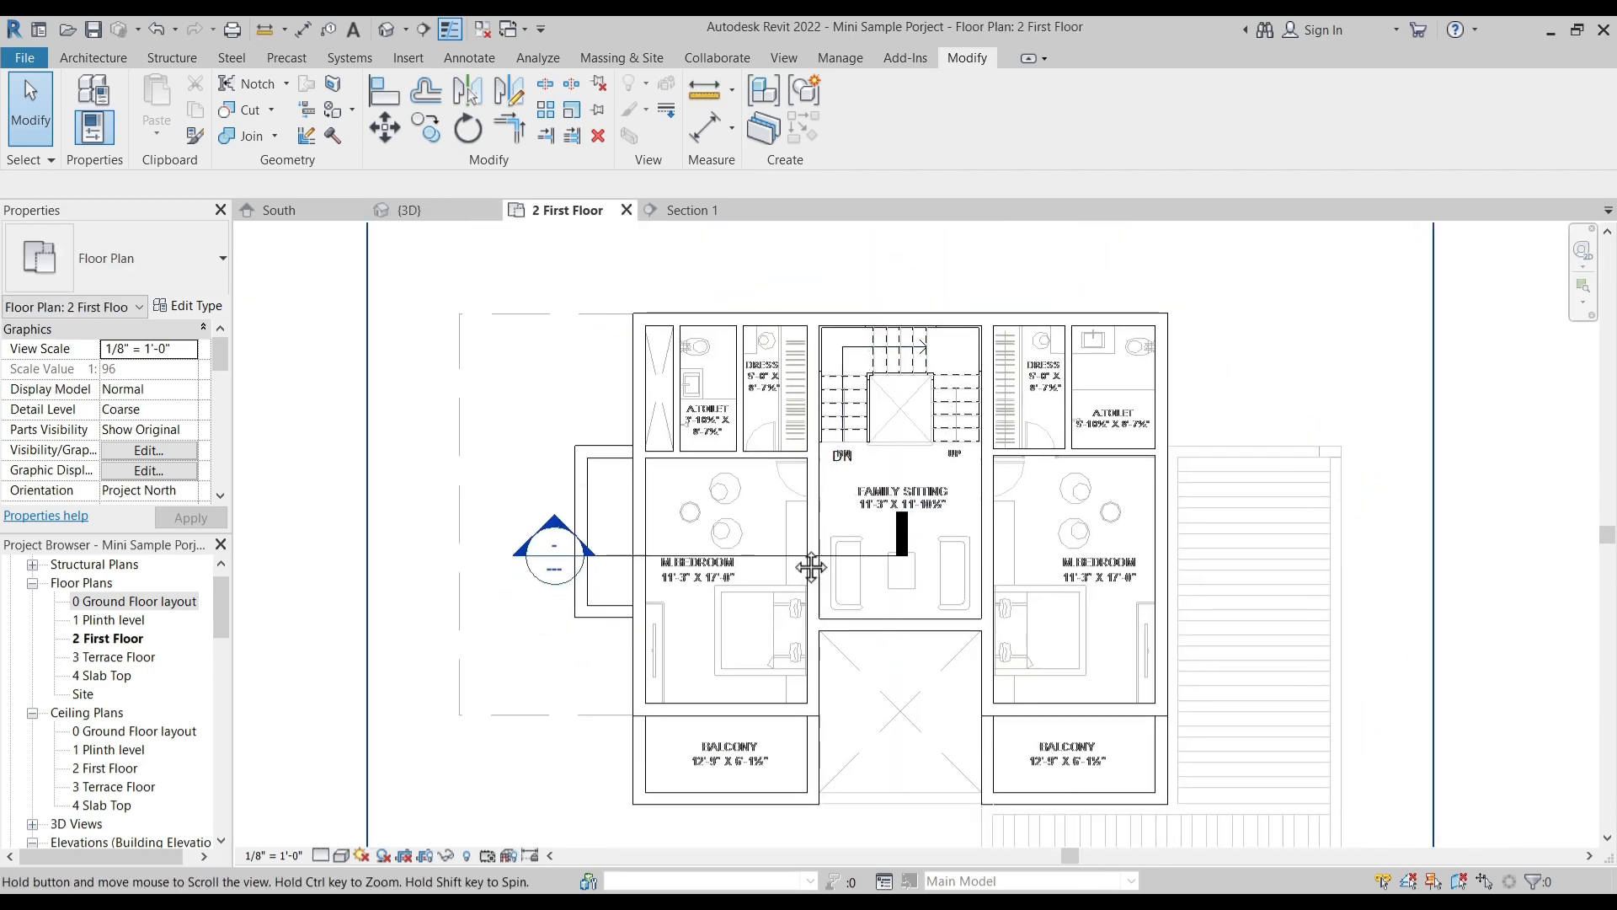
pyautogui.click(340, 856)
pyautogui.click(382, 748)
pyautogui.moveTo(632, 475); pyautogui.dragTo(632, 522, button='middle')
# - Measure the opening in the left M.Bedroom's outer wall on the imported plan with an aligned dimension
pyautogui.scroll(4, 711, 435)
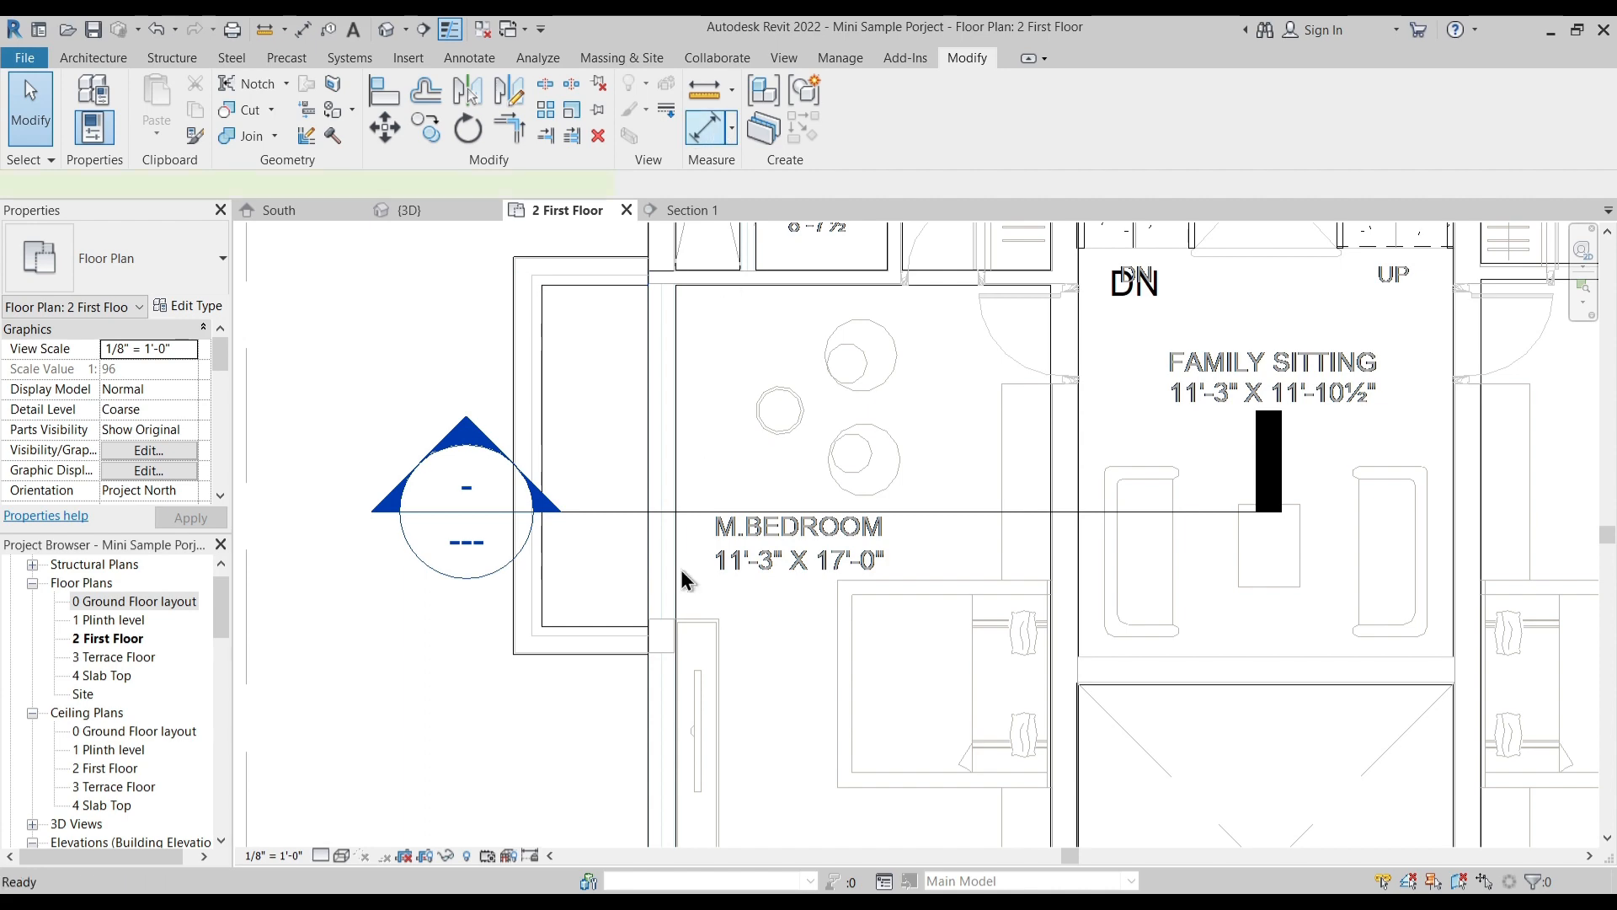
pyautogui.press('d')
pyautogui.press('i')
pyautogui.scroll(2, 645, 661)
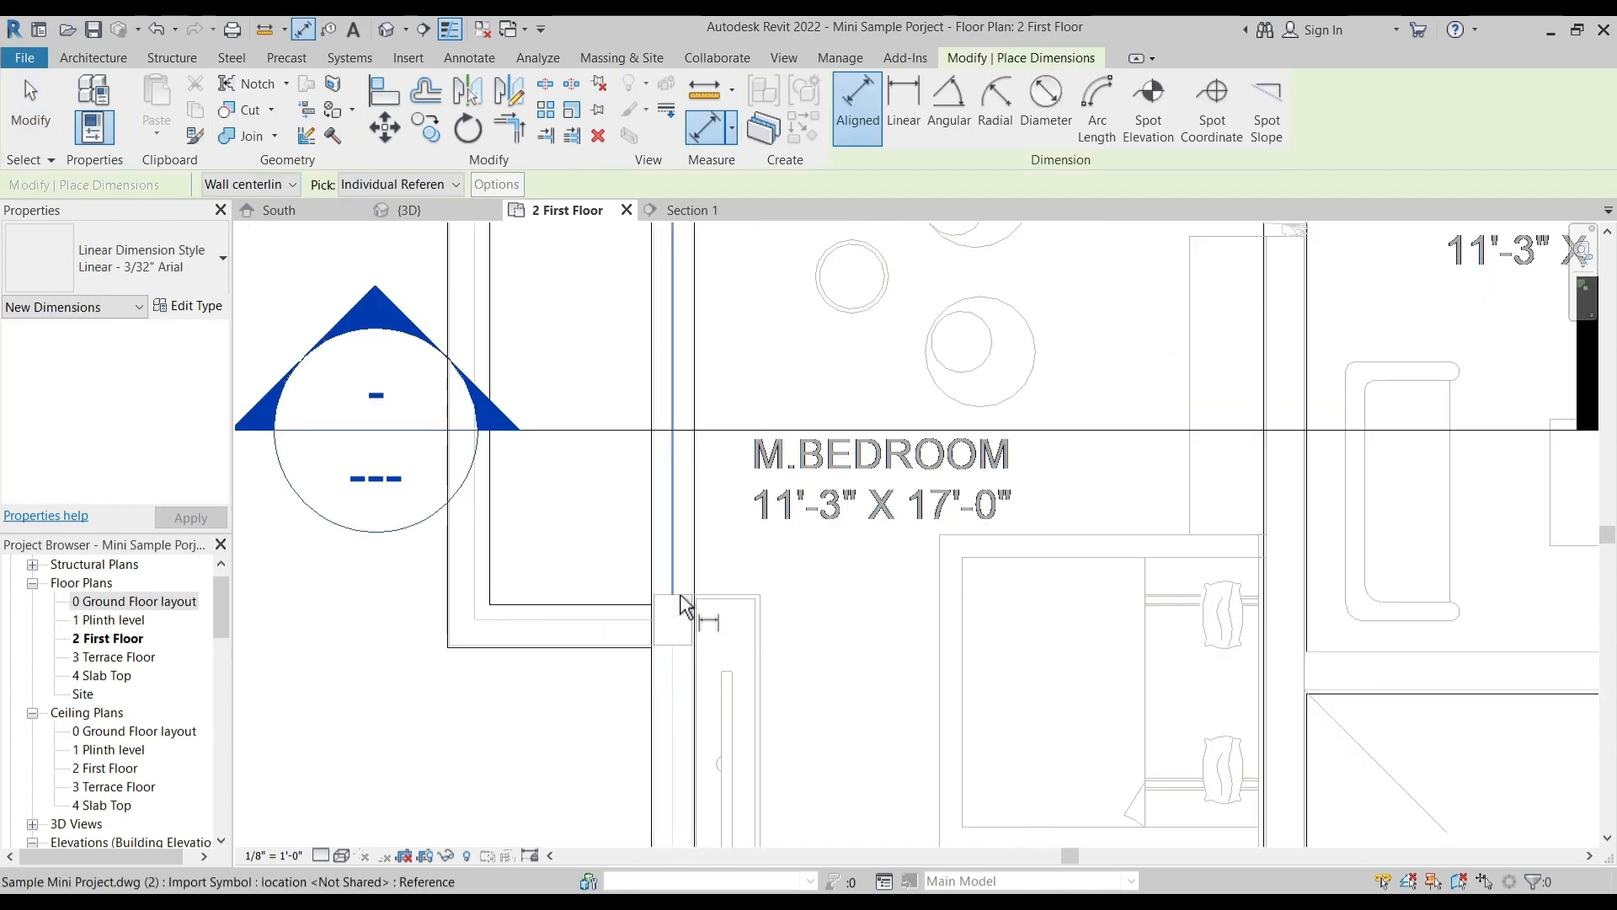
pyautogui.moveTo(723, 404); pyautogui.dragTo(730, 606, button='middle')
pyautogui.click(689, 290)
pyautogui.press('Escape')
pyautogui.press('Escape')
pyautogui.scroll(-3, 628, 380)
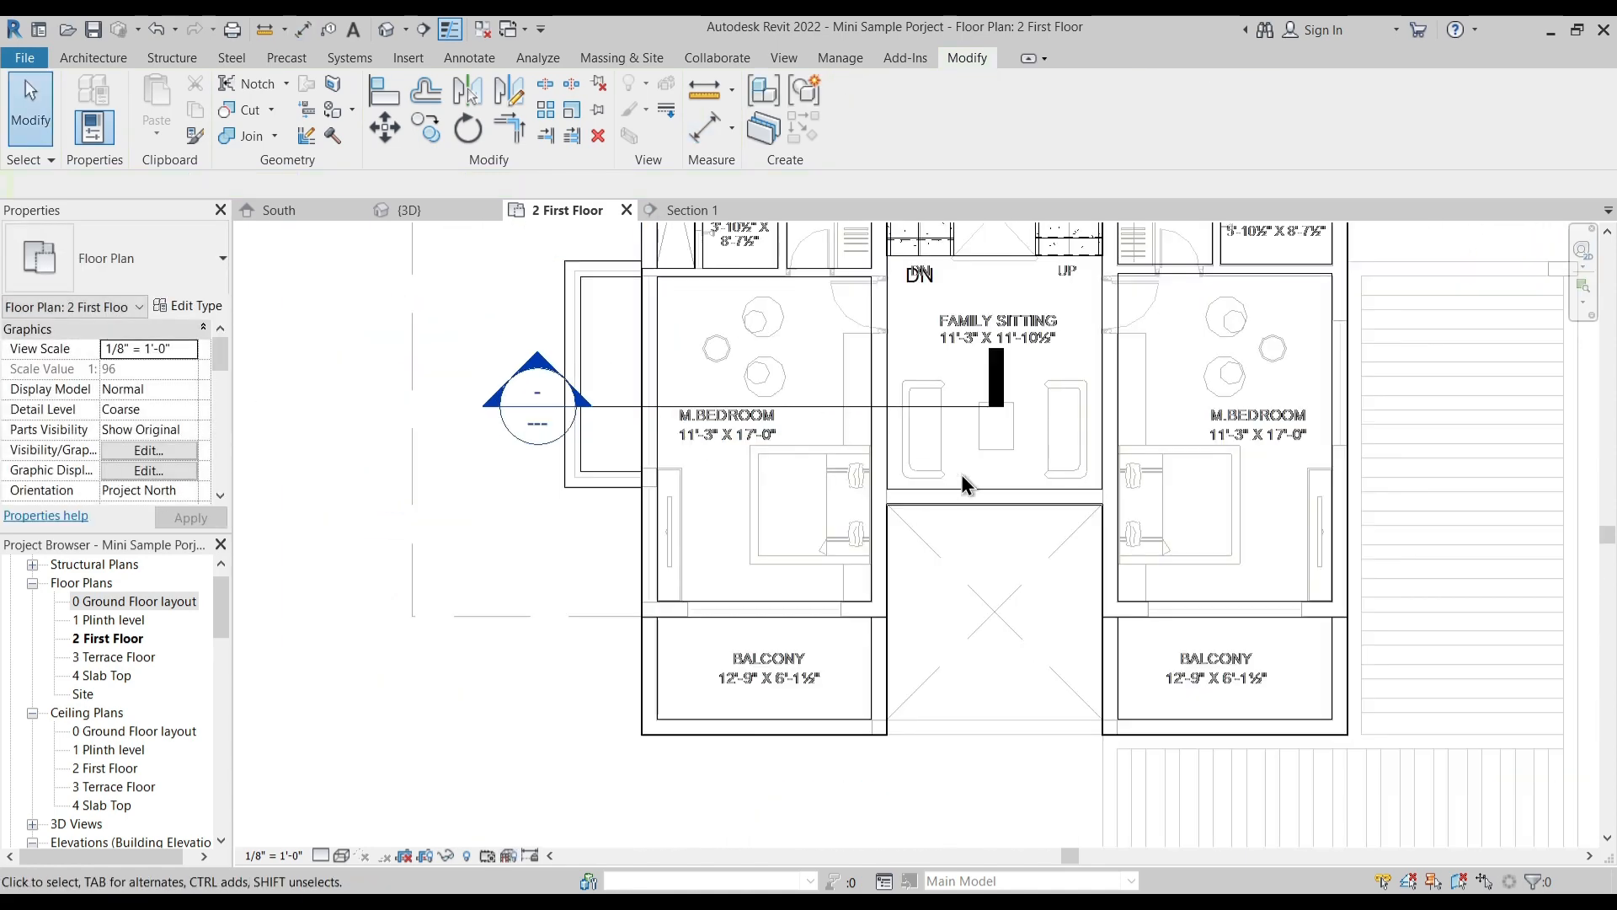
pyautogui.scroll(5, 690, 621)
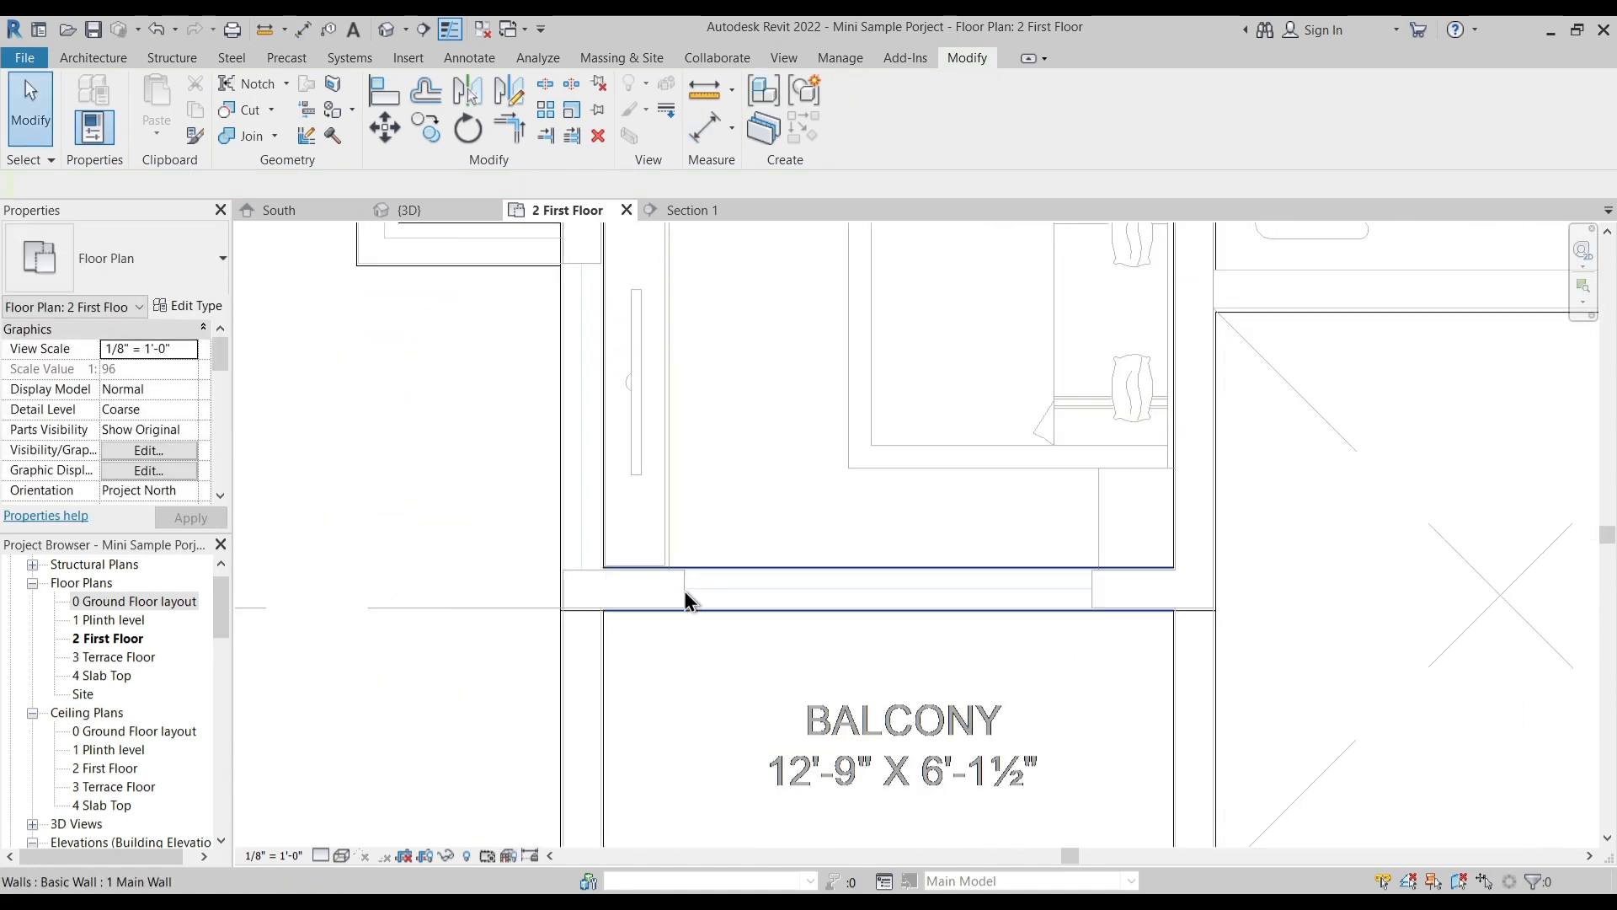
pyautogui.click(392, 84)
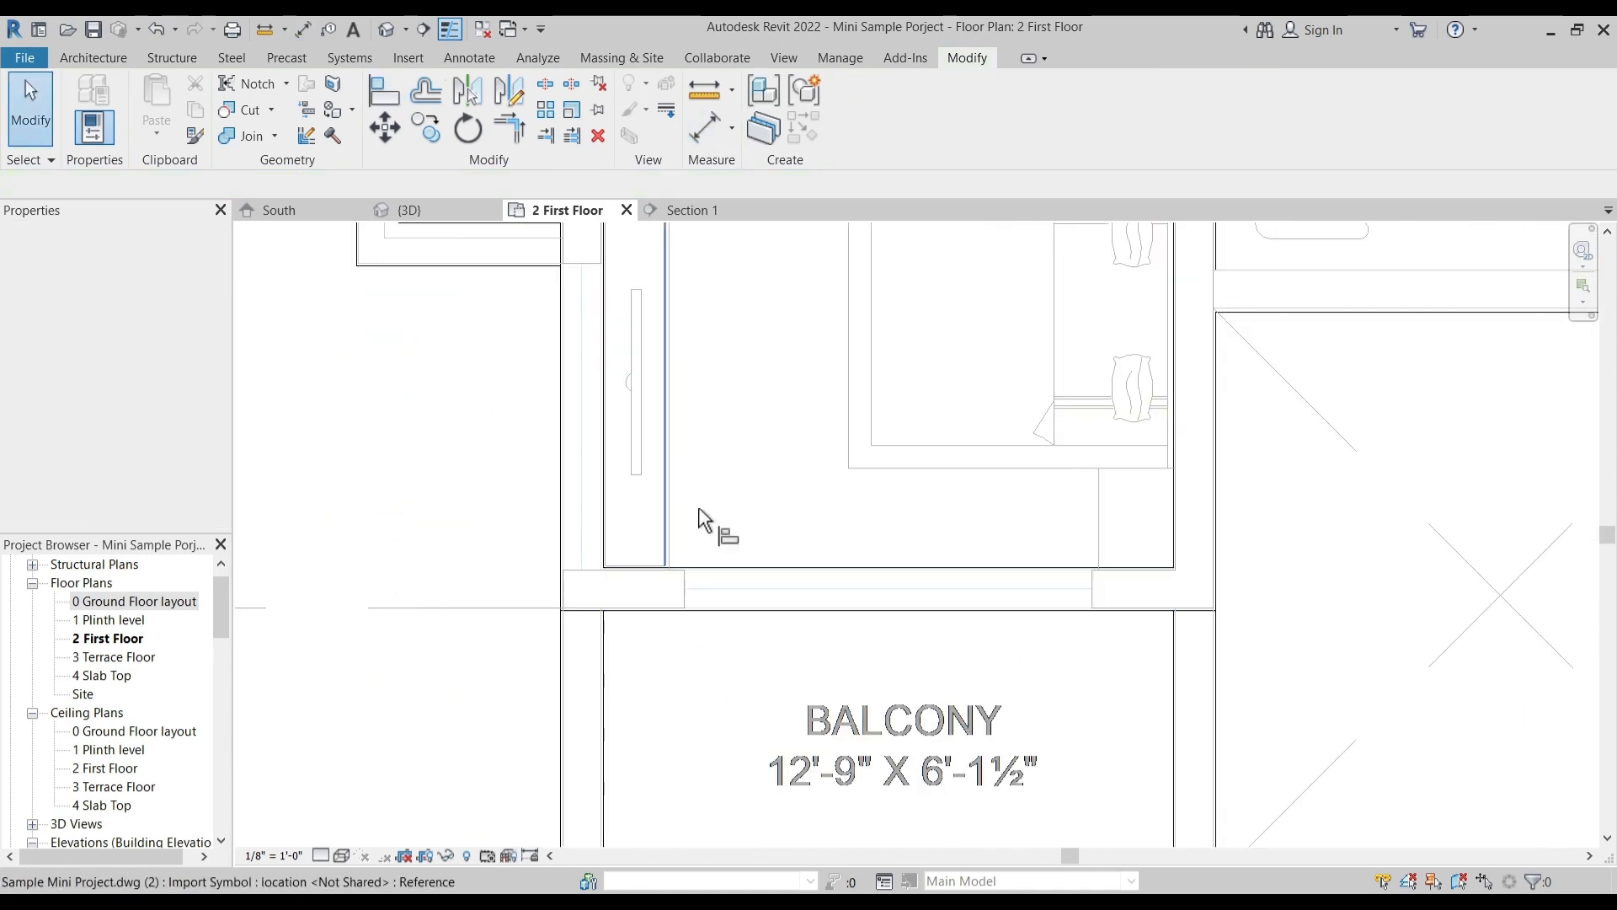
pyautogui.click(685, 579)
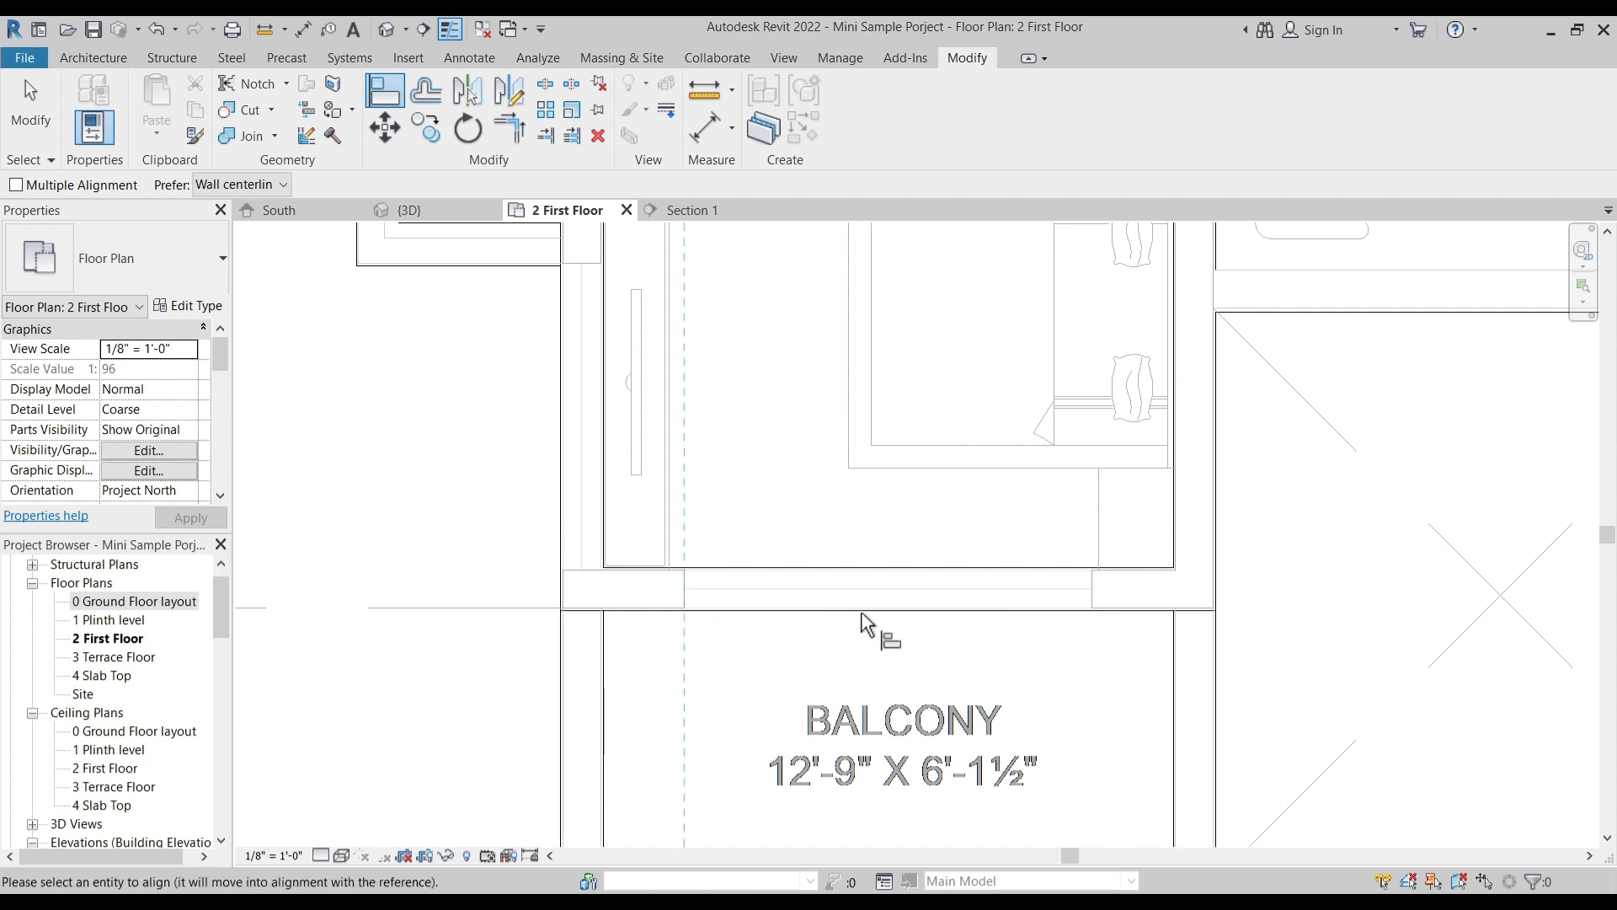
pyautogui.press('Escape')
pyautogui.press('Escape')
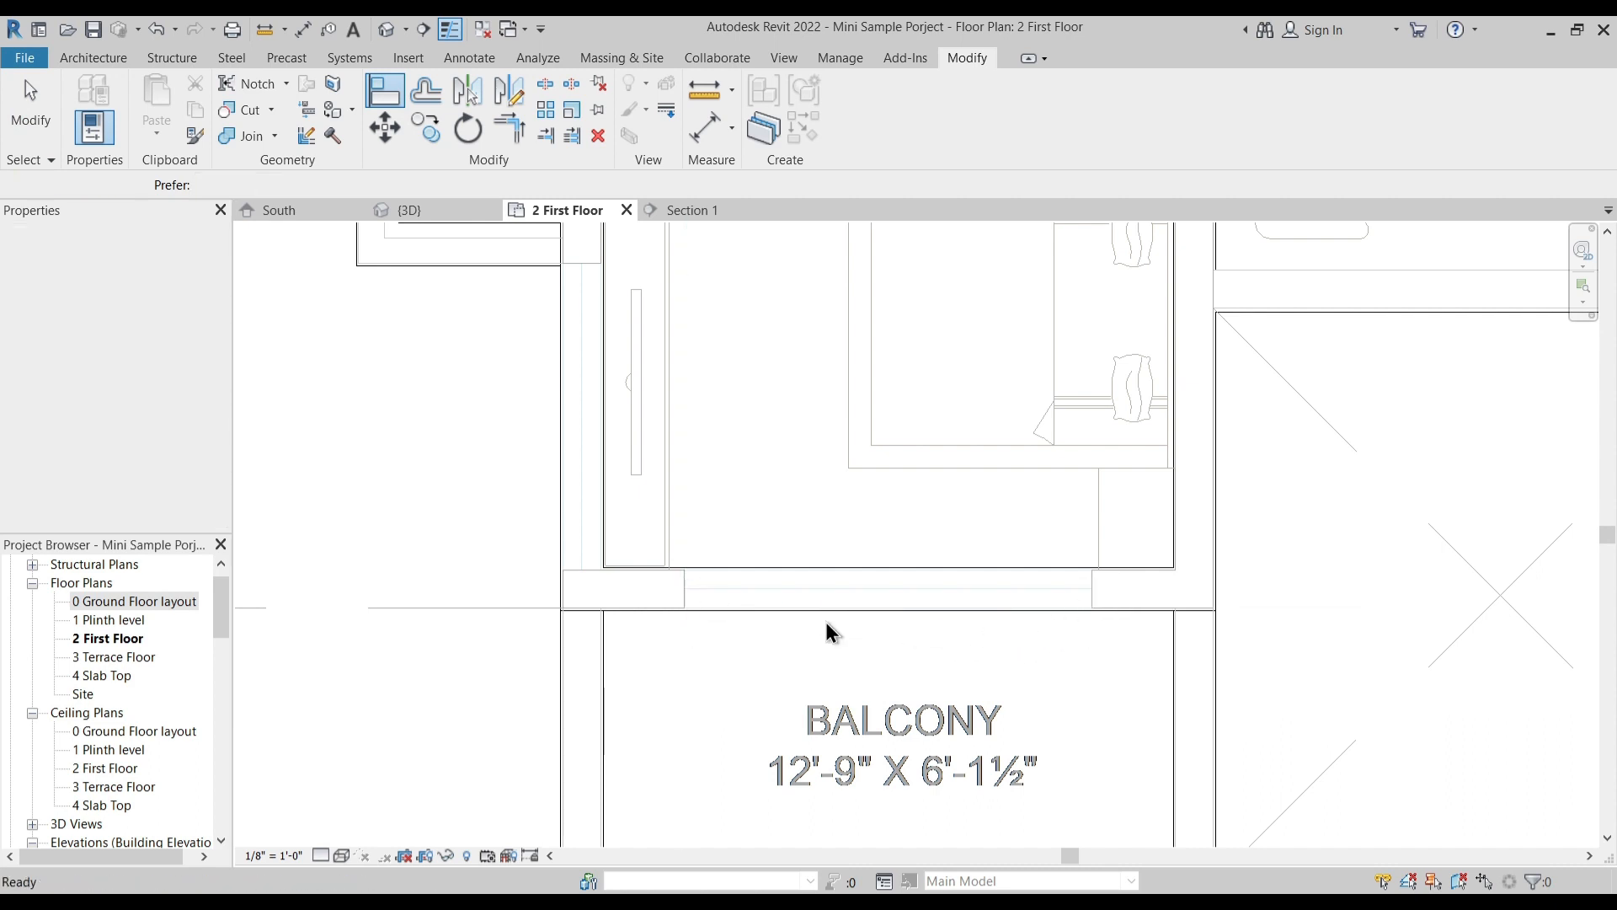
pyautogui.click(389, 93)
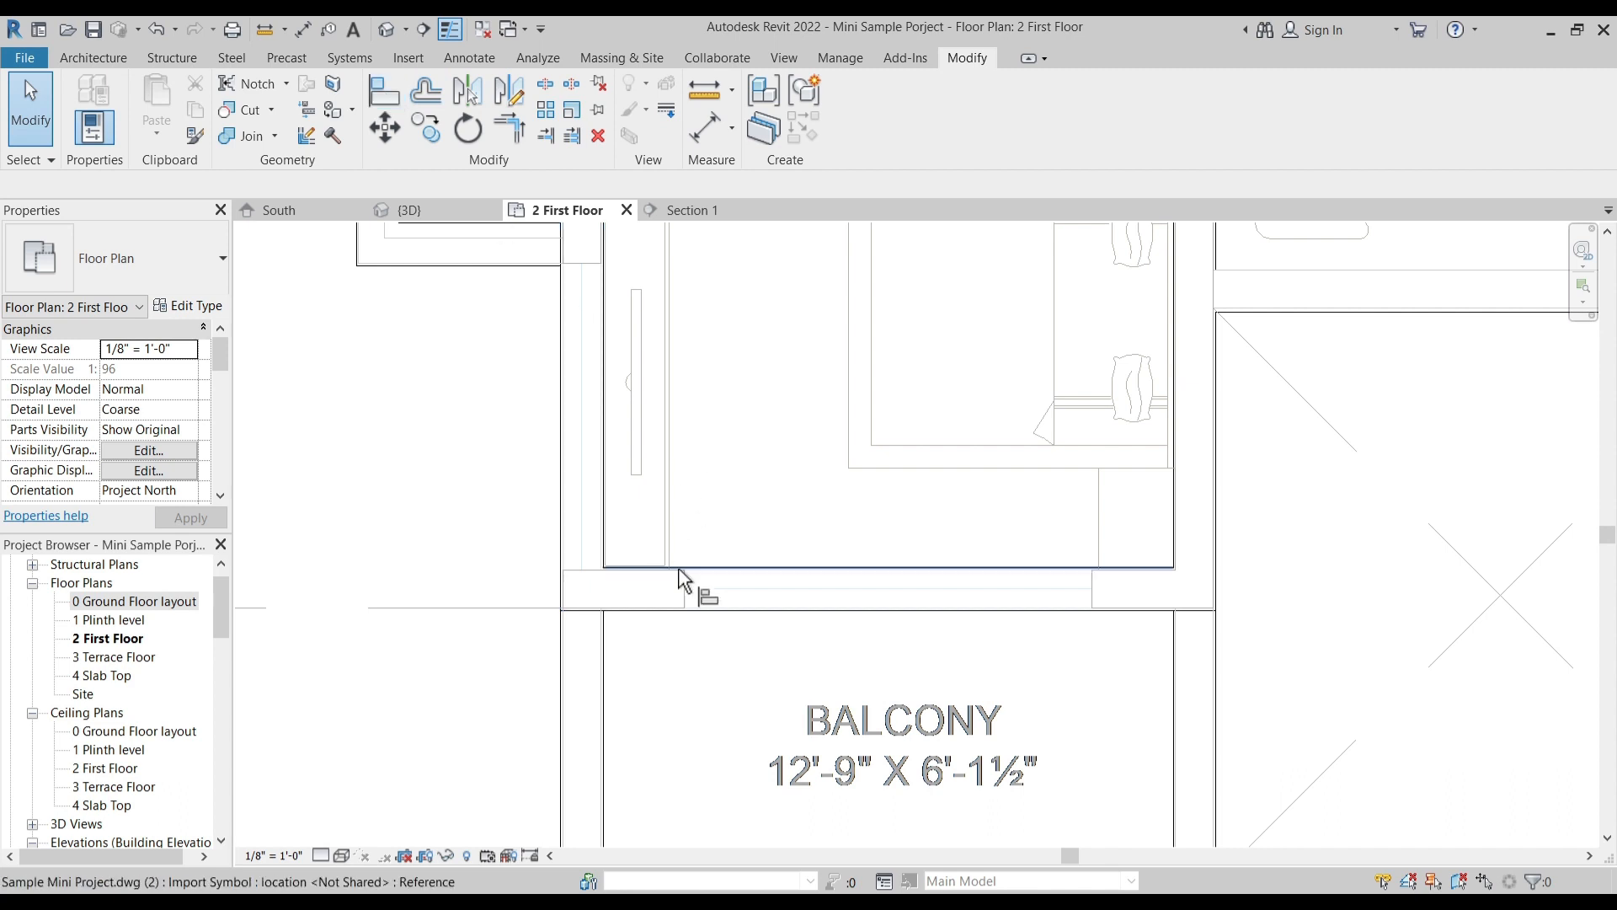
pyautogui.click(686, 579)
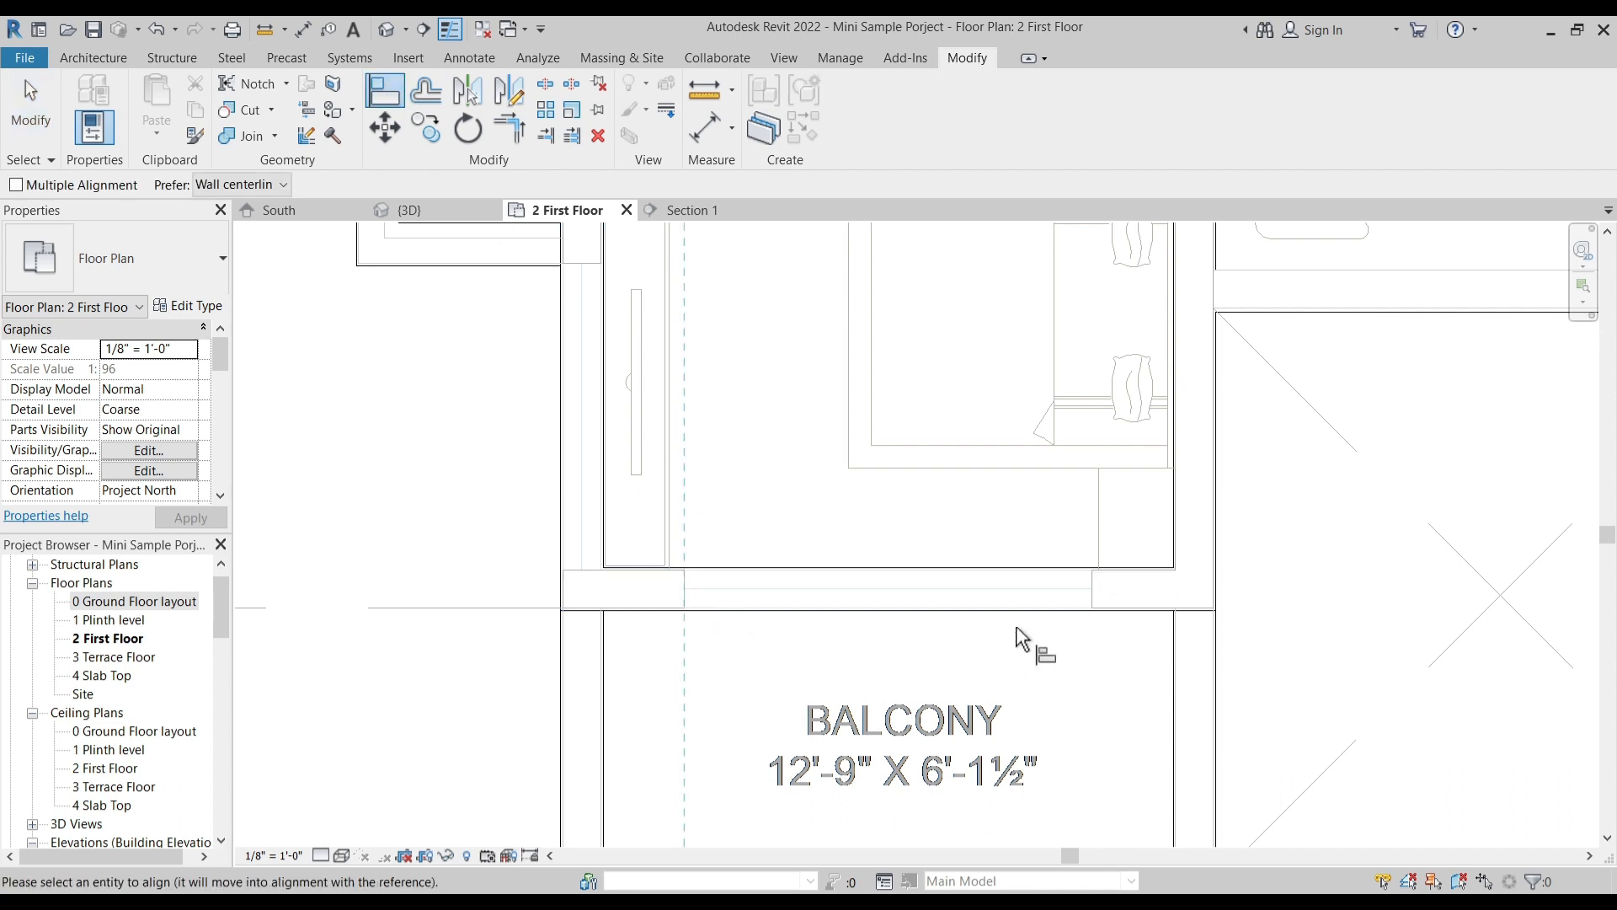
pyautogui.press('Escape')
pyautogui.press('Escape')
pyautogui.scroll(3, 1104, 592)
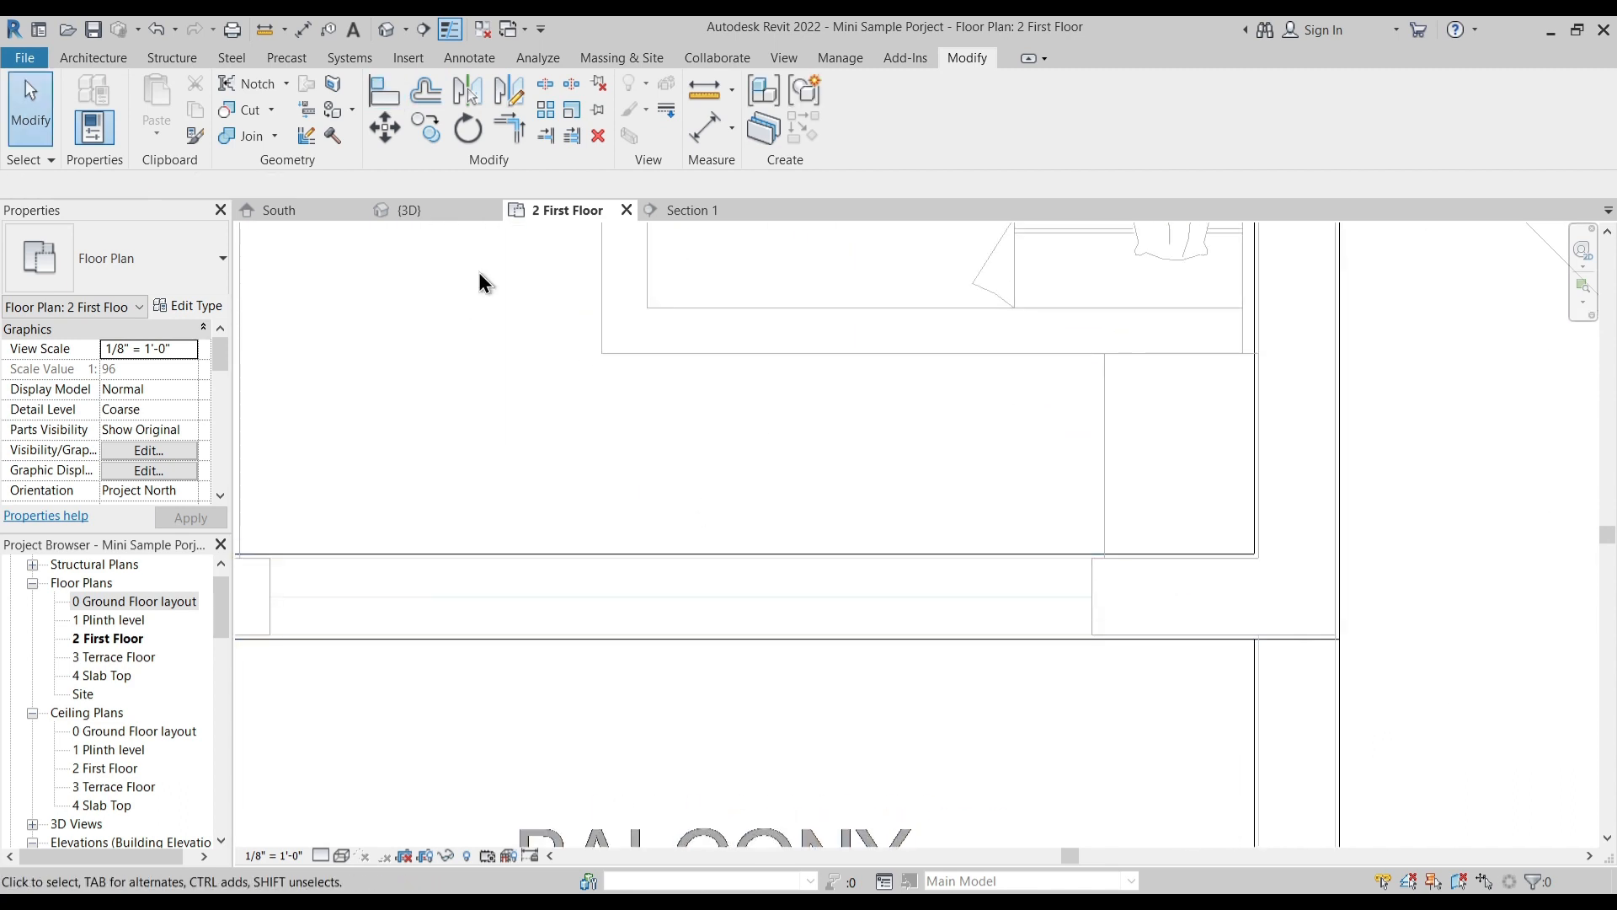
pyautogui.click(390, 89)
pyautogui.press('Escape')
# - Measure the width of the opening between the left M.Bedroom and its balcony with an aligned dimension
pyautogui.click(708, 135)
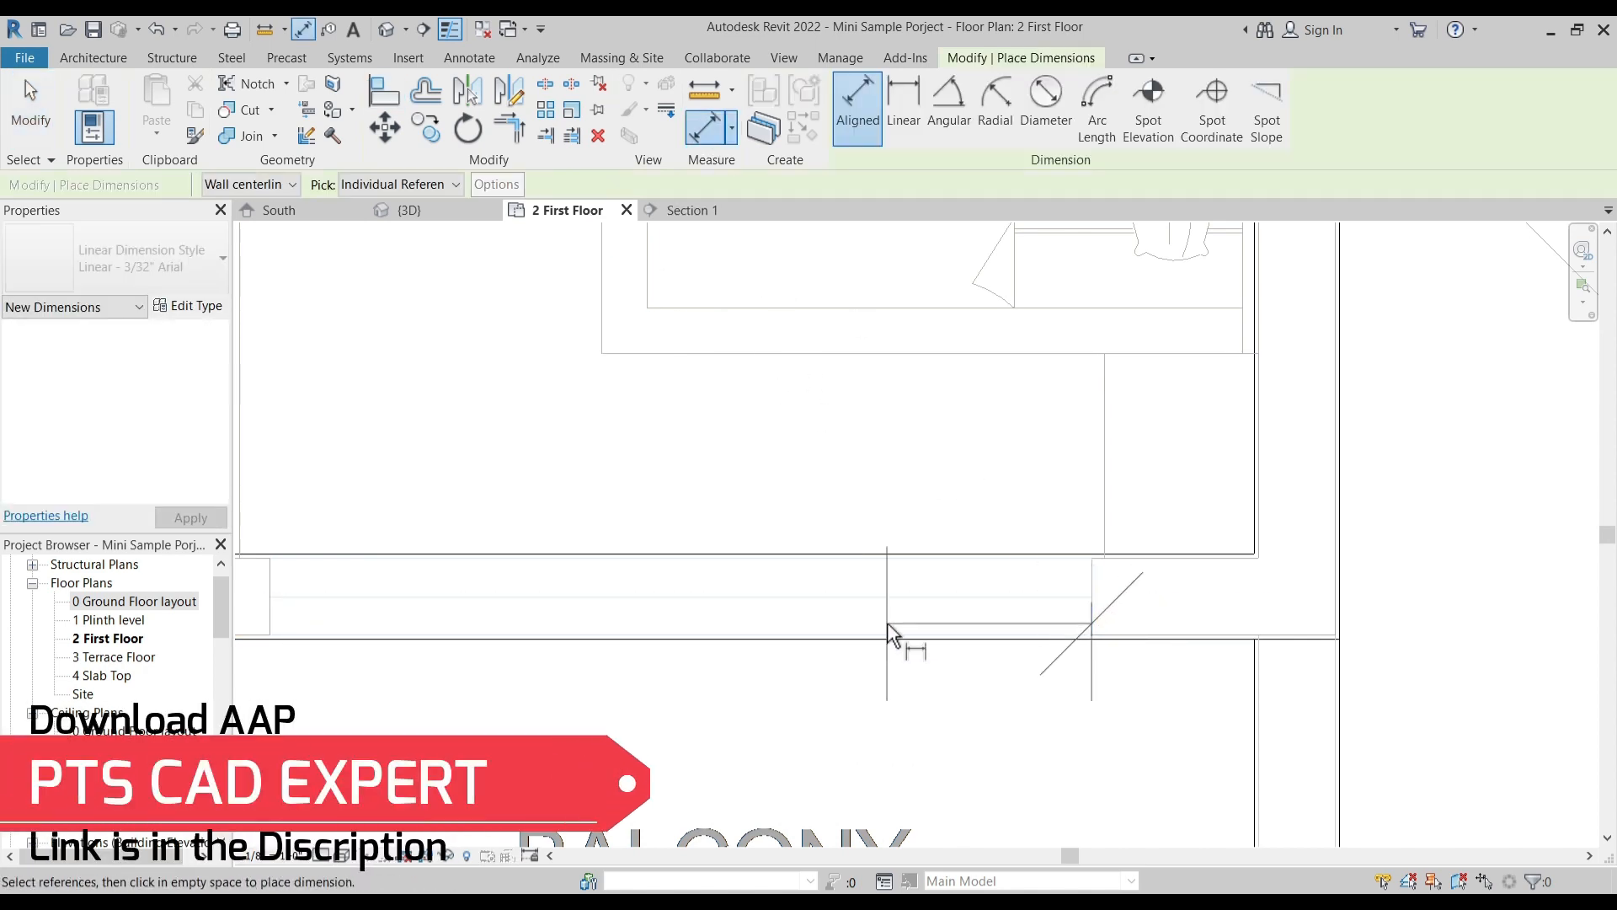
pyautogui.scroll(-1, 893, 636)
pyautogui.scroll(-3, 640, 572)
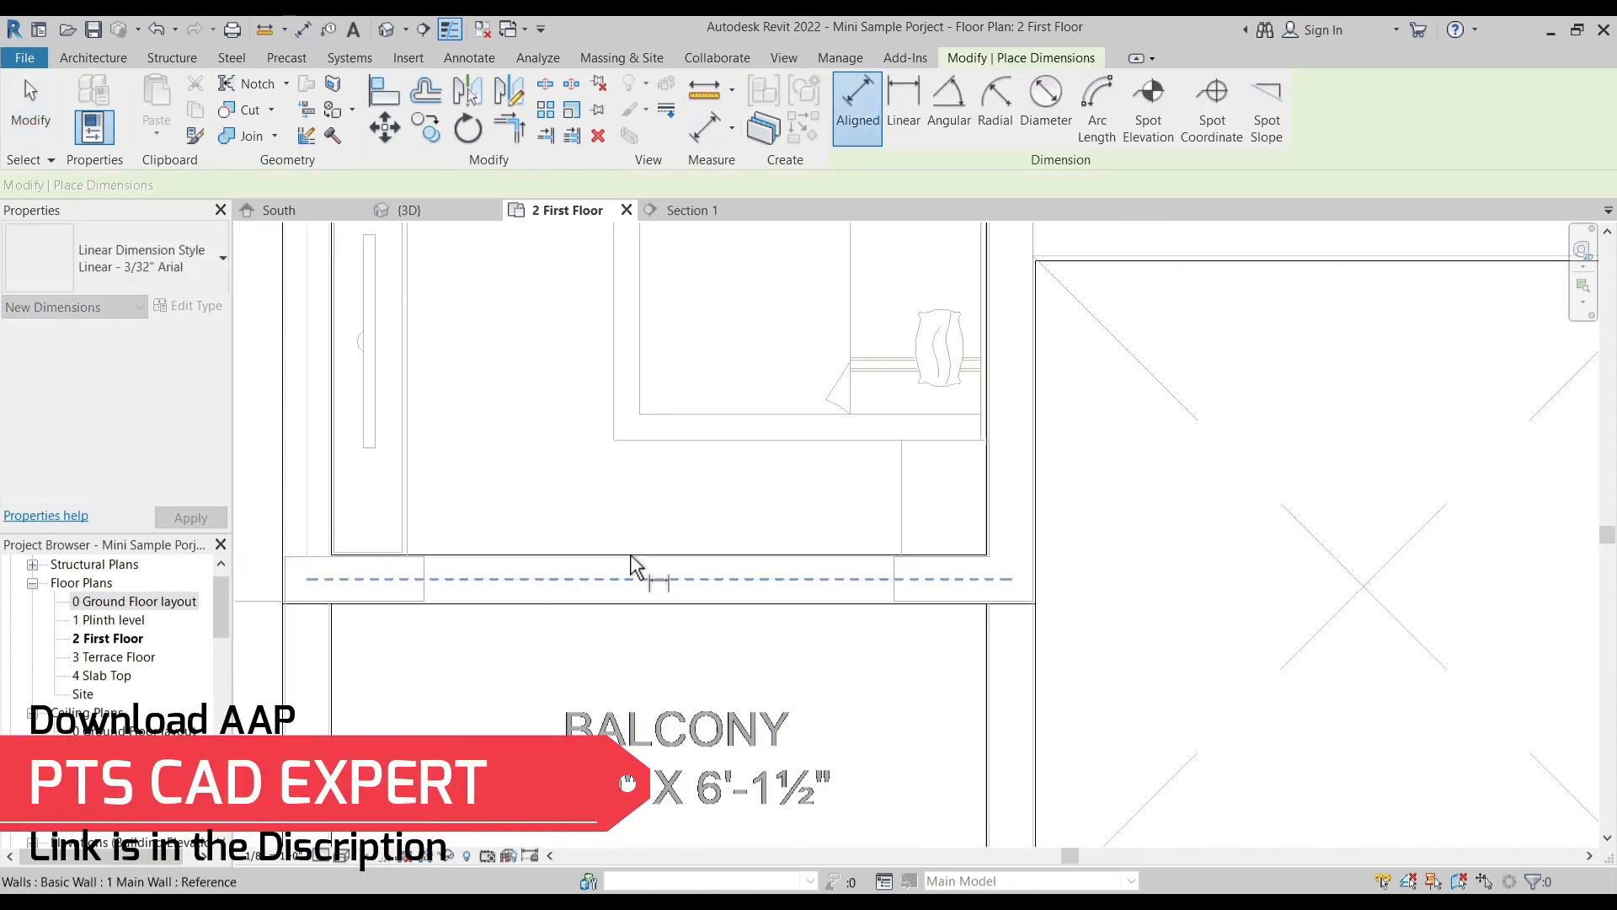
pyautogui.scroll(-2, 638, 567)
pyautogui.scroll(2, 1080, 603)
pyautogui.press('Escape')
pyautogui.scroll(-2, 1063, 590)
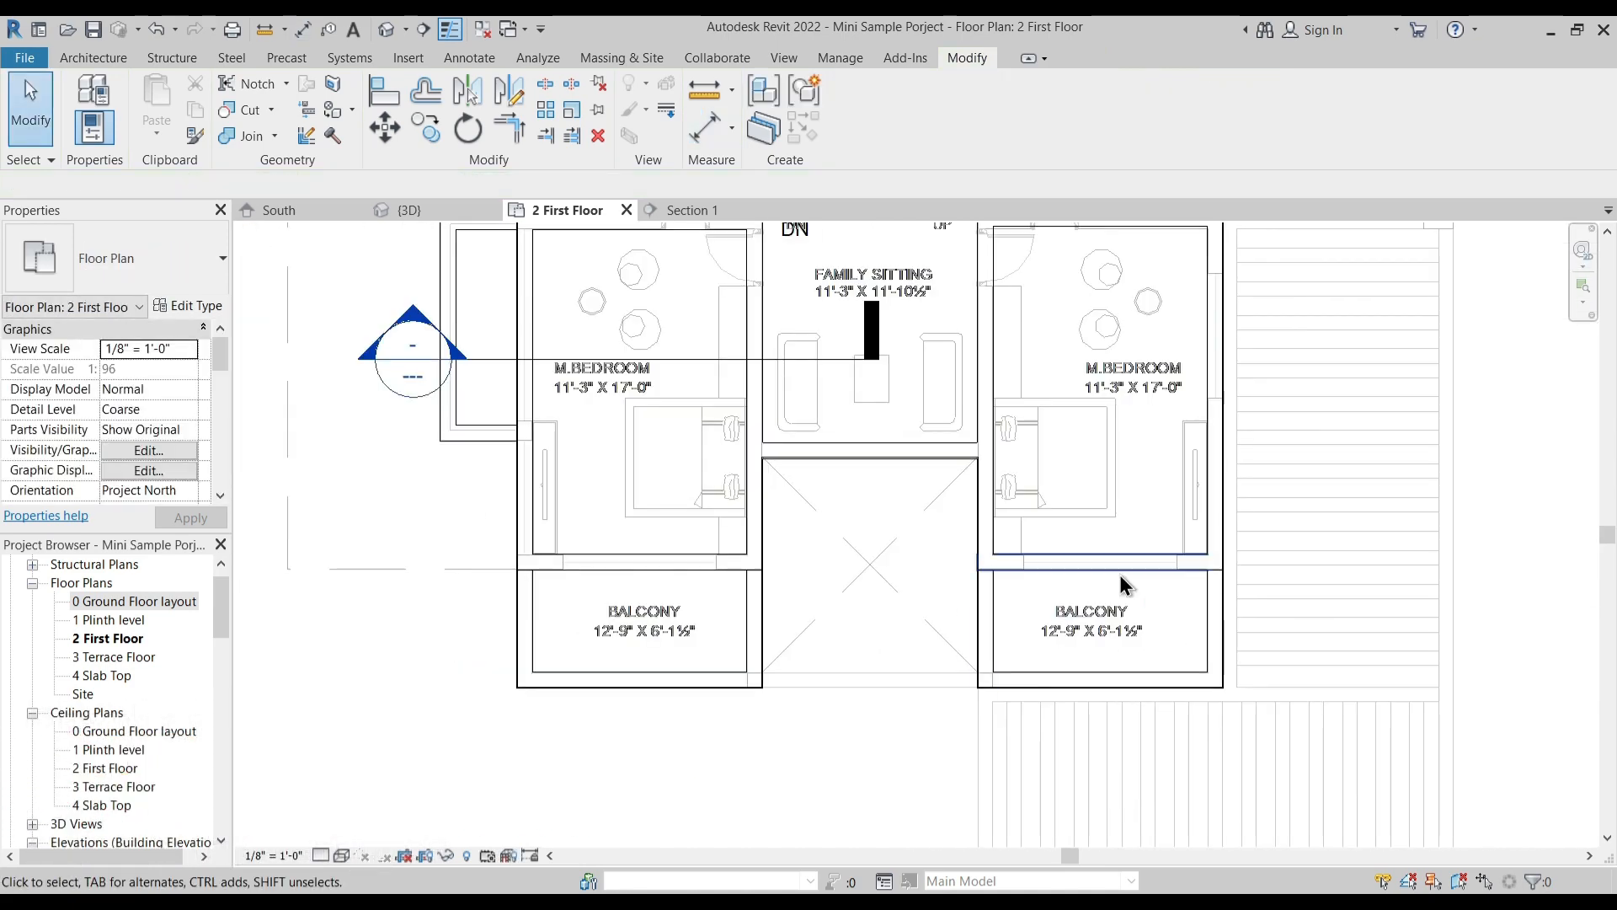
# - Place an 8'-0" Slider with Trim window in each of the two walls between the master bedrooms and their balconies
pyautogui.click(94, 58)
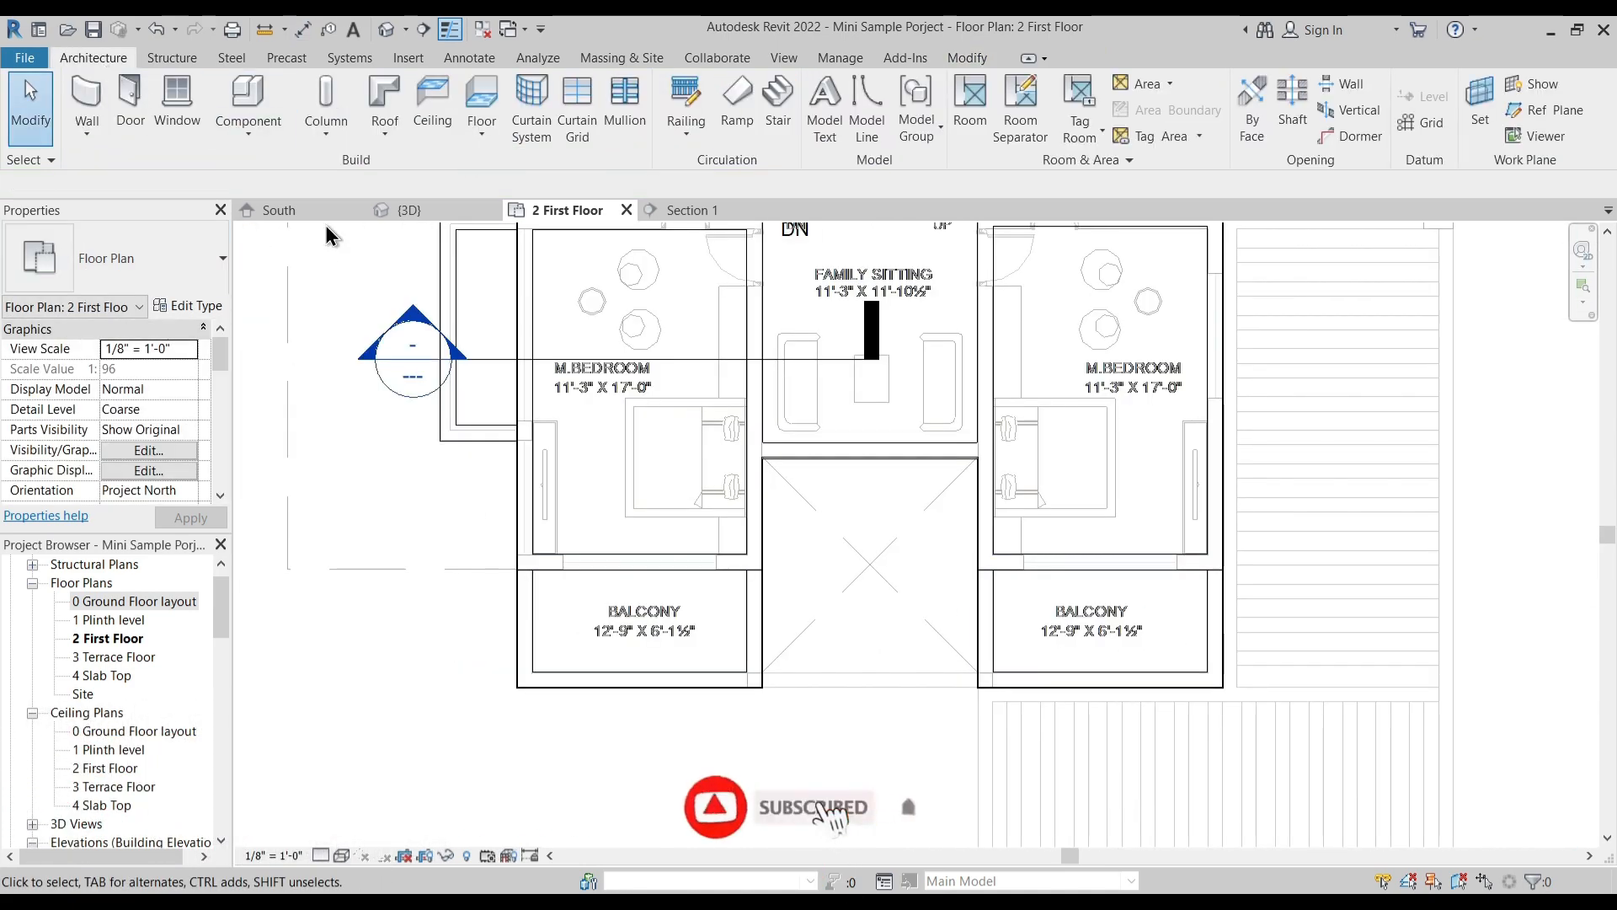
pyautogui.click(177, 94)
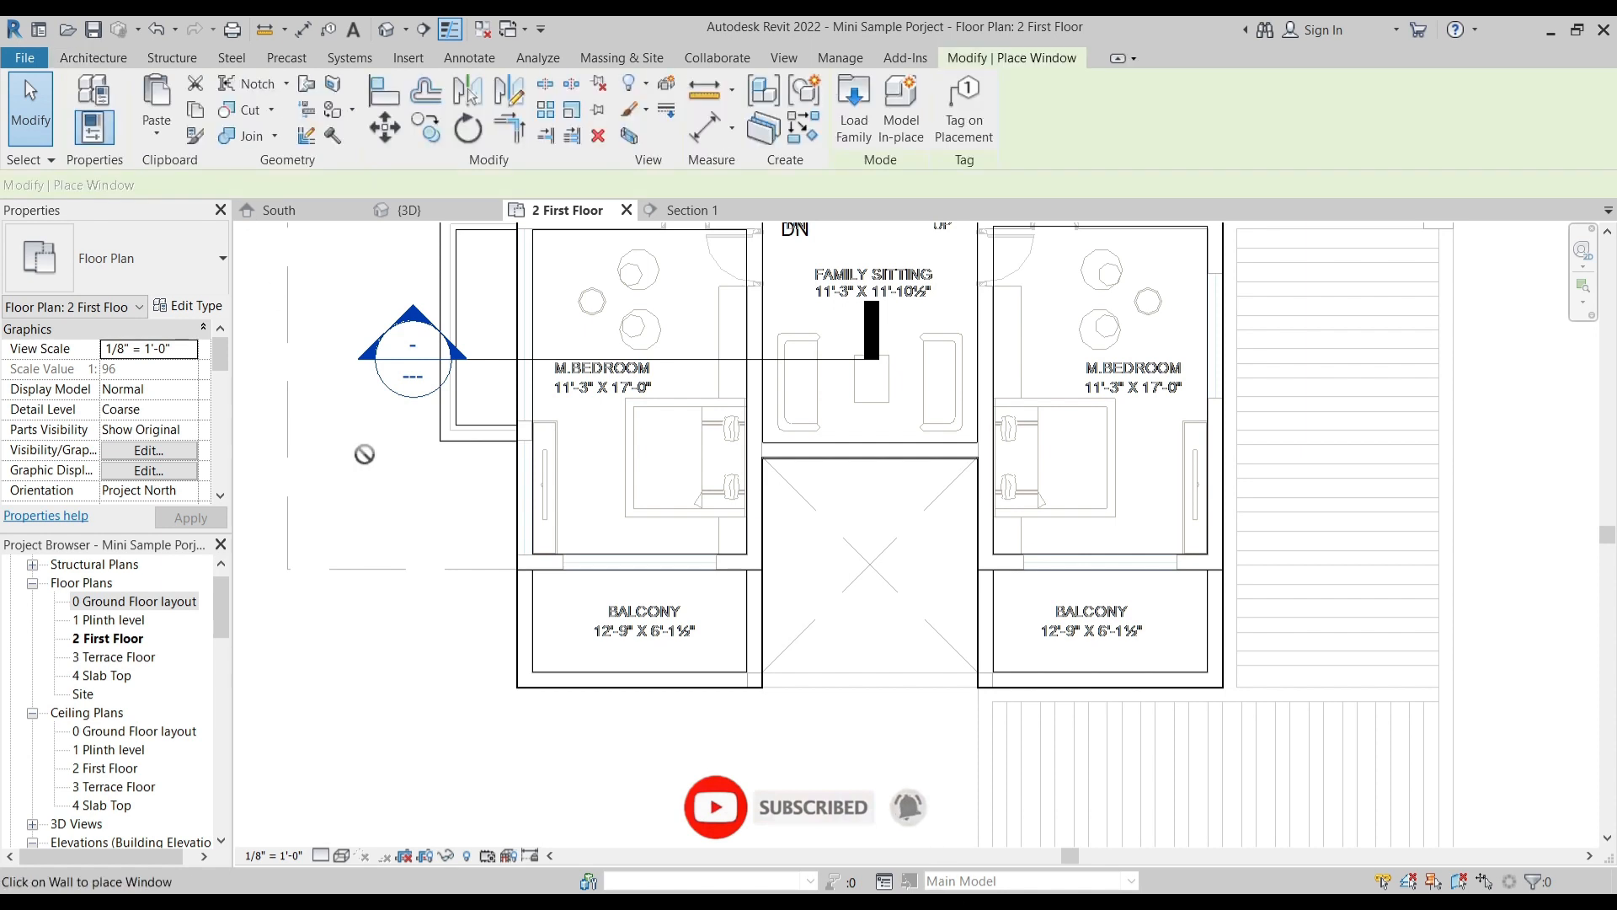
pyautogui.click(135, 256)
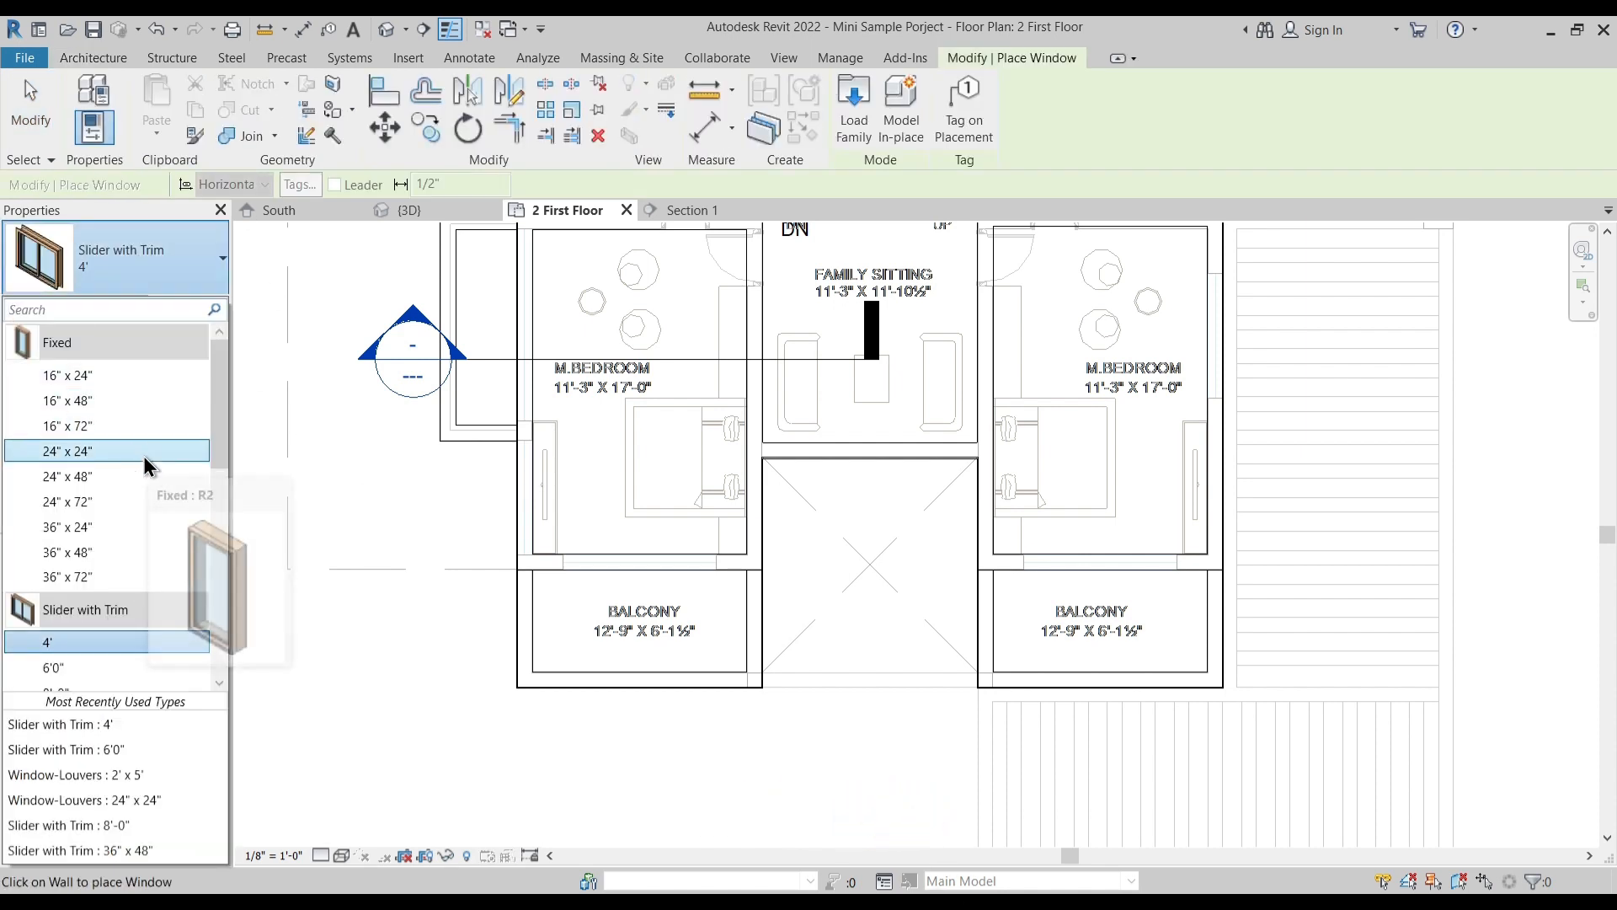
pyautogui.scroll(-1, 299, 490)
pyautogui.scroll(-1, 93, 563)
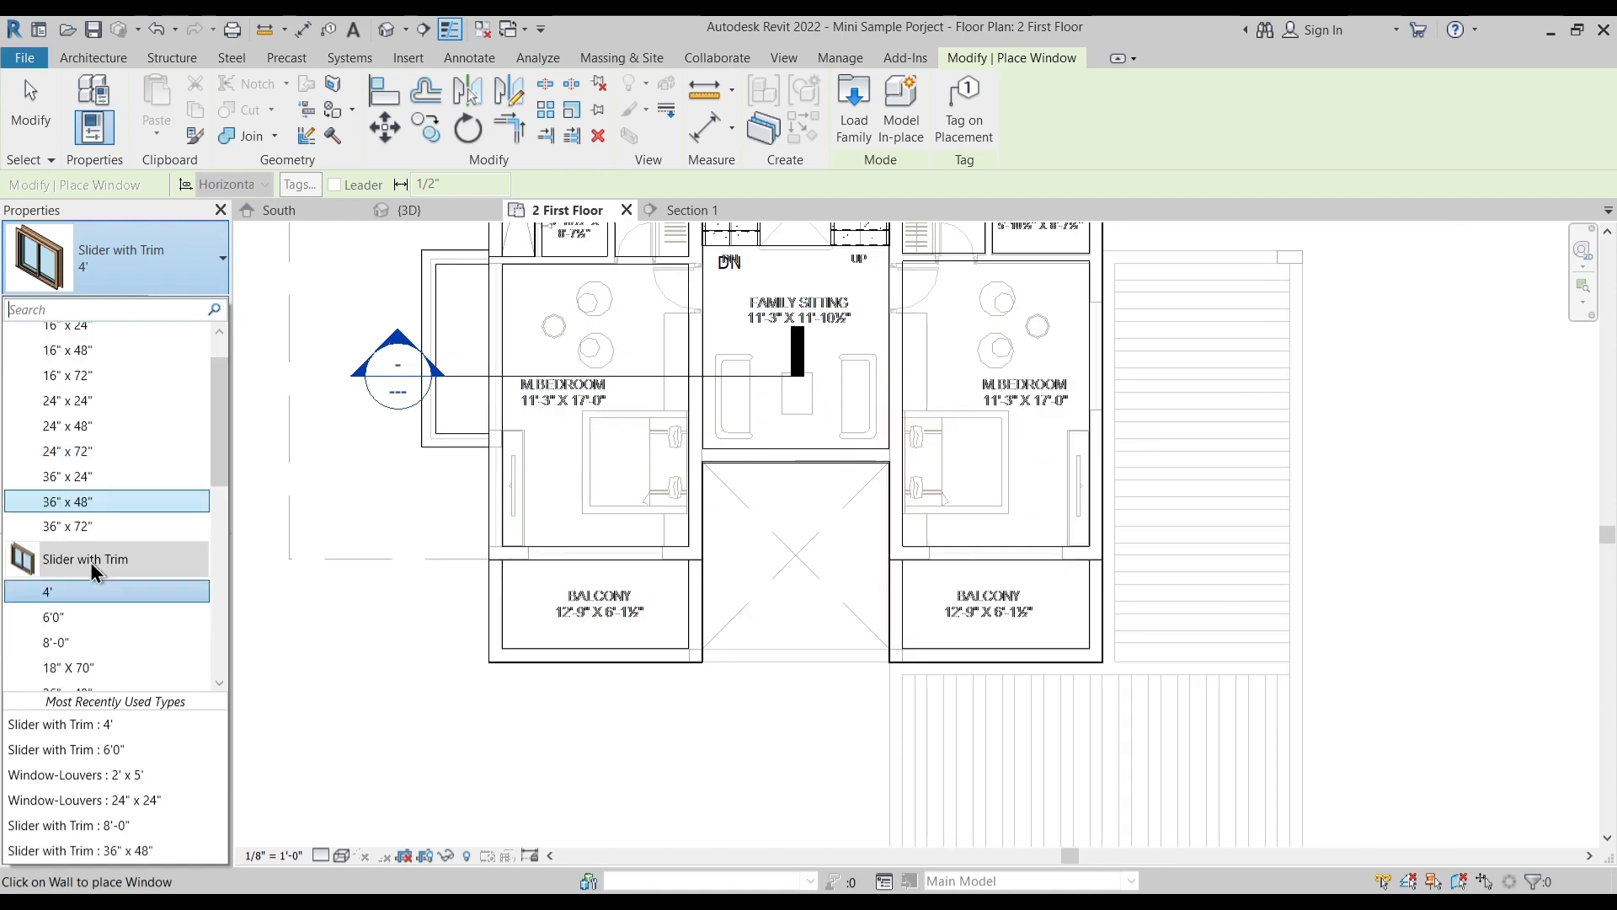
pyautogui.click(90, 647)
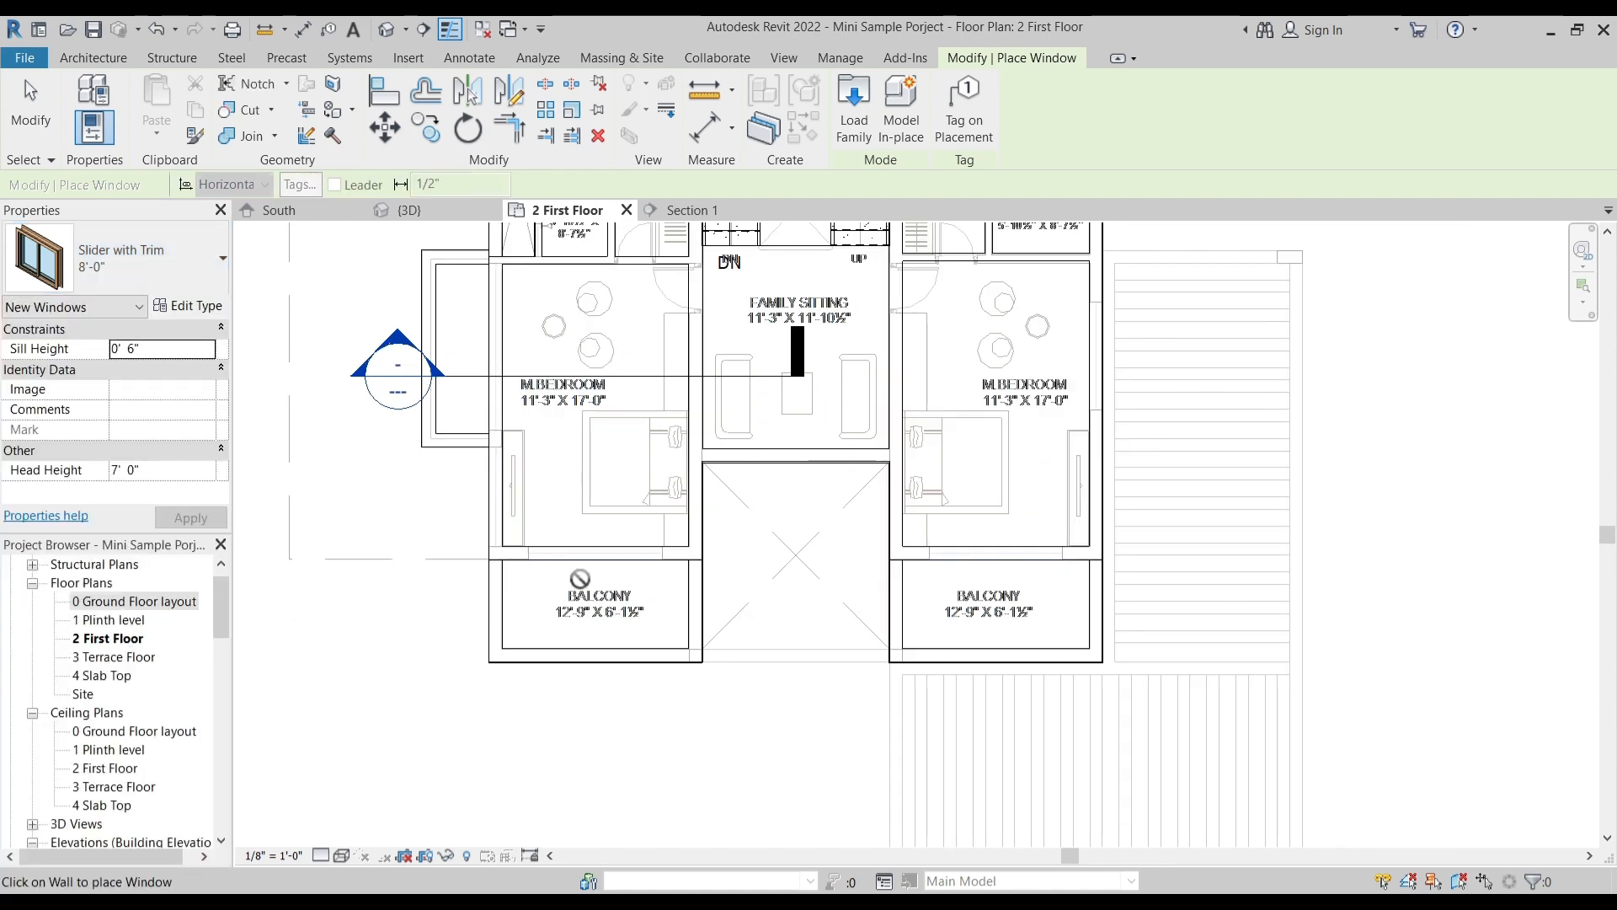
pyautogui.scroll(2, 587, 562)
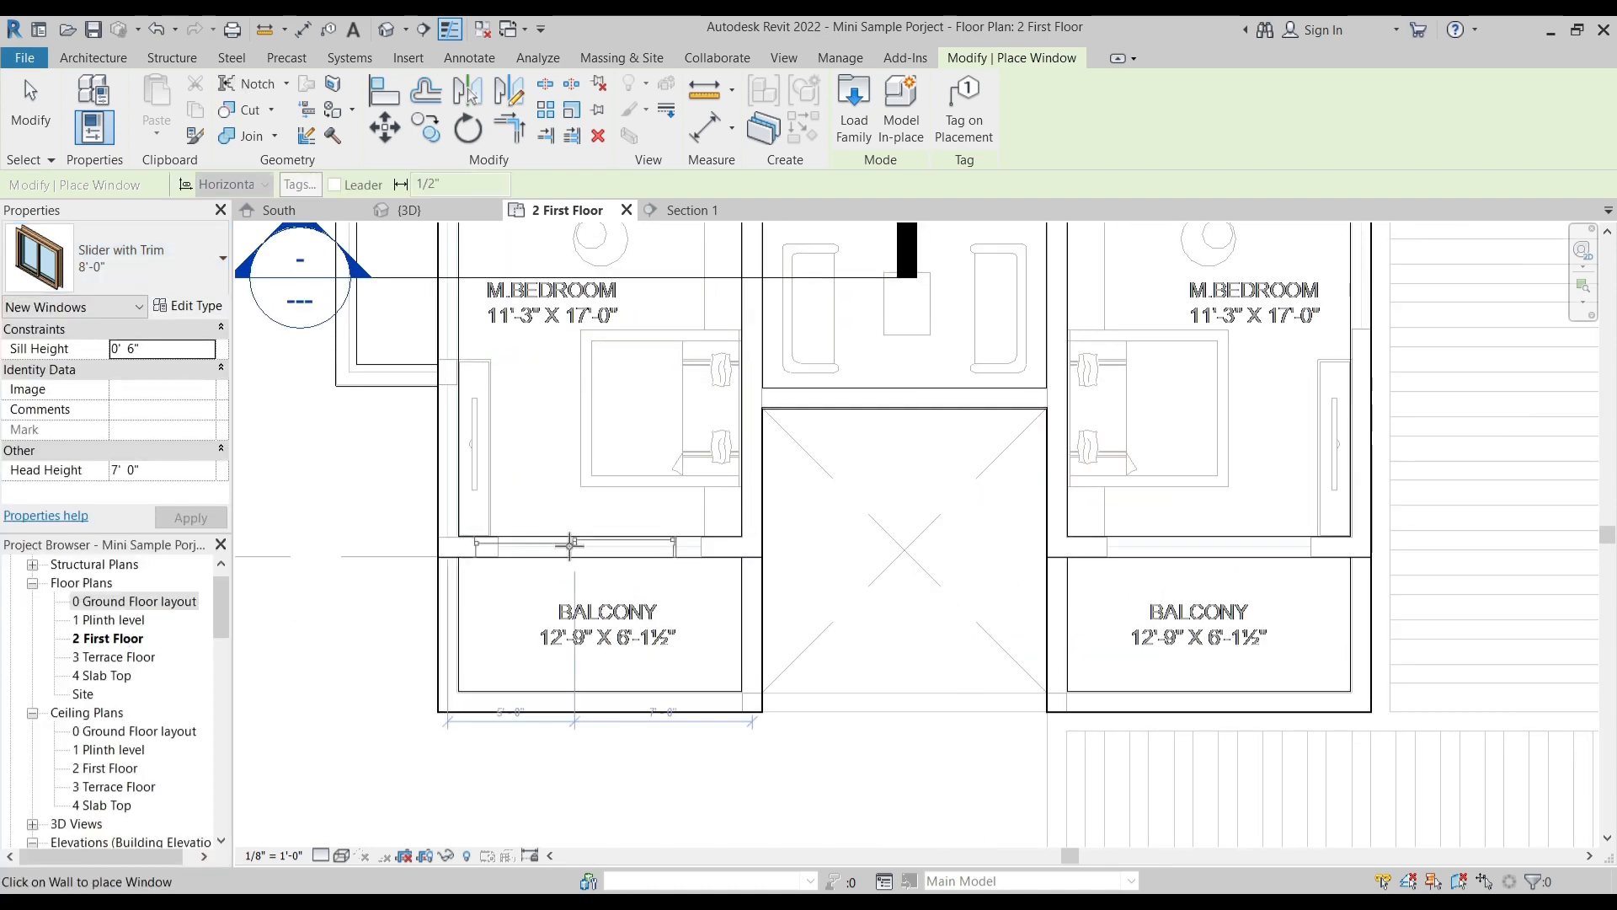
pyautogui.click(575, 544)
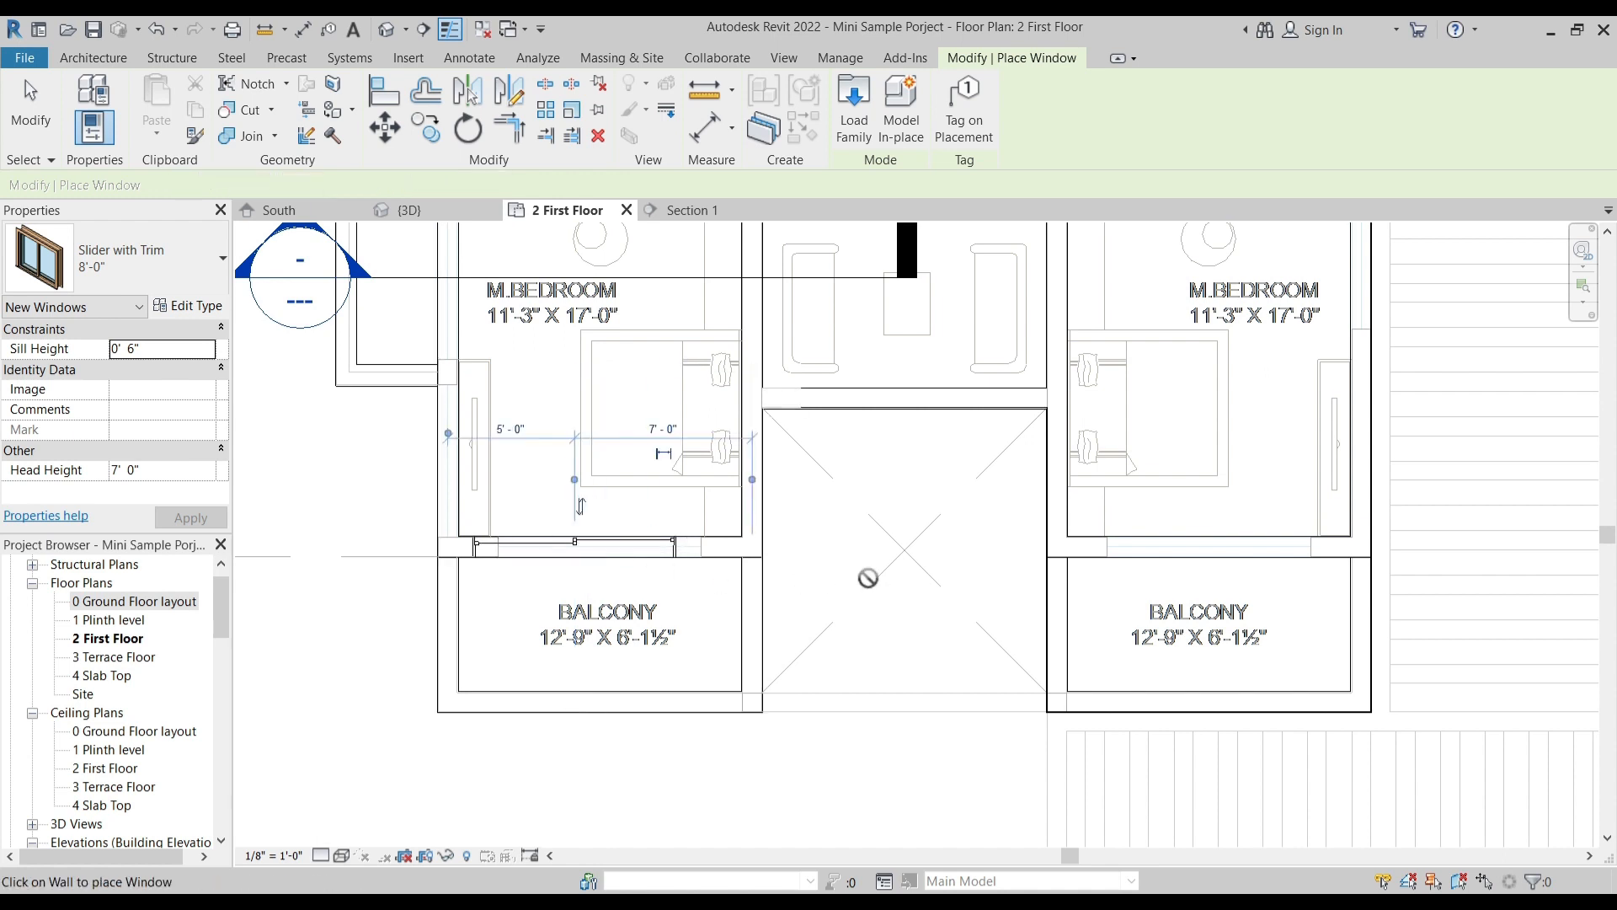
pyautogui.click(1194, 543)
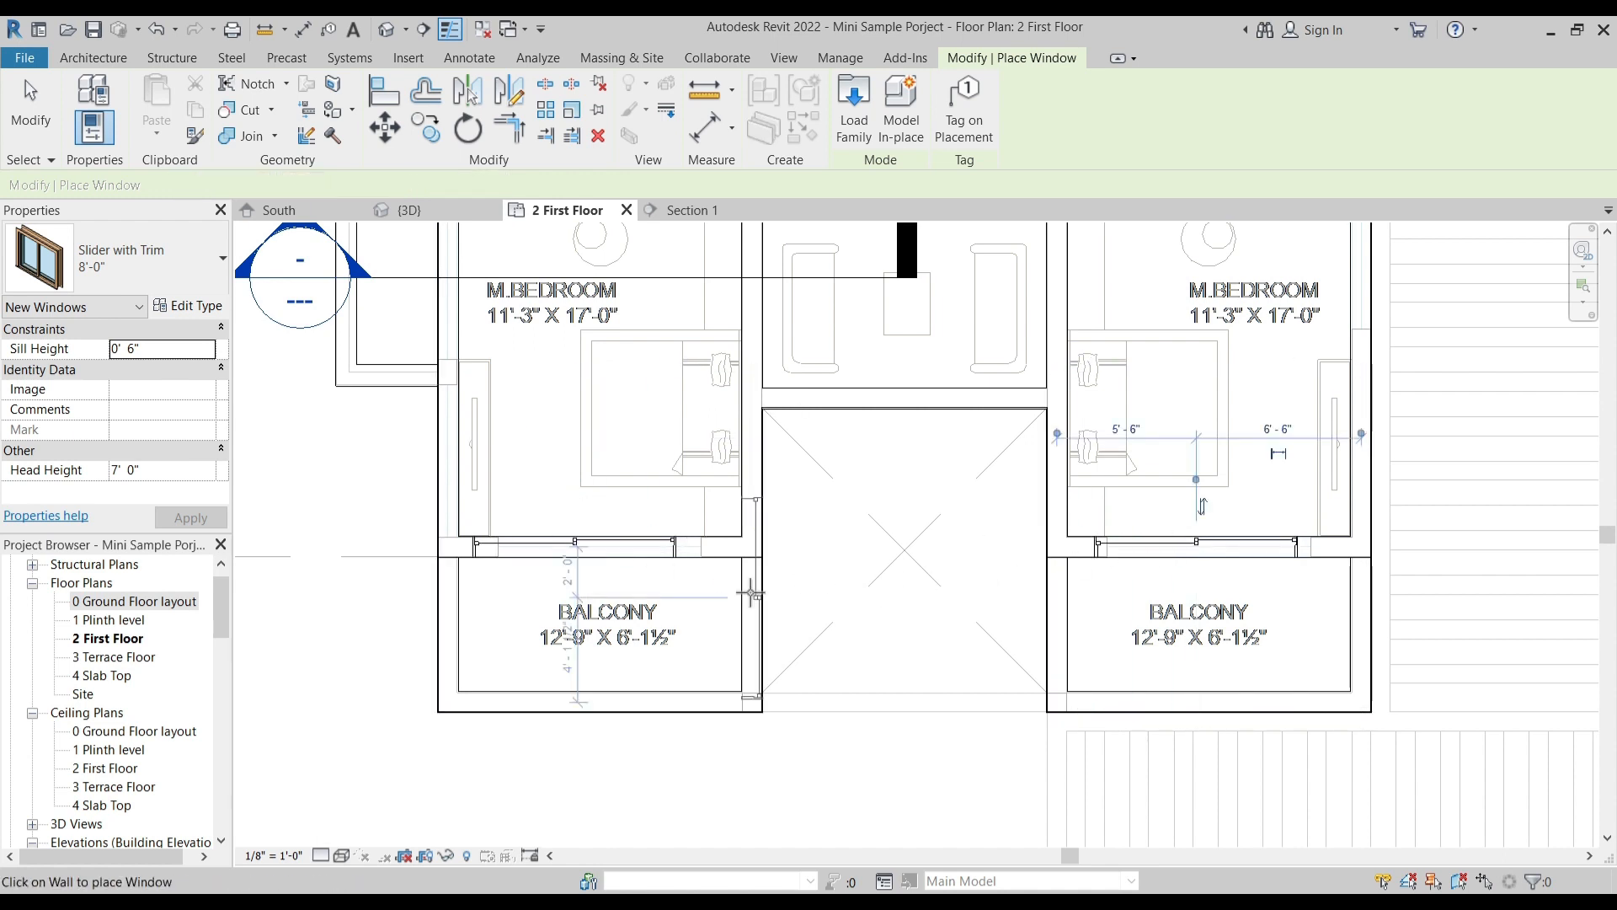
pyautogui.press('Escape')
pyautogui.press('Escape')
# - Align the windows between the two master bedrooms and their balconies with the openings on the imported plan
pyautogui.click(969, 59)
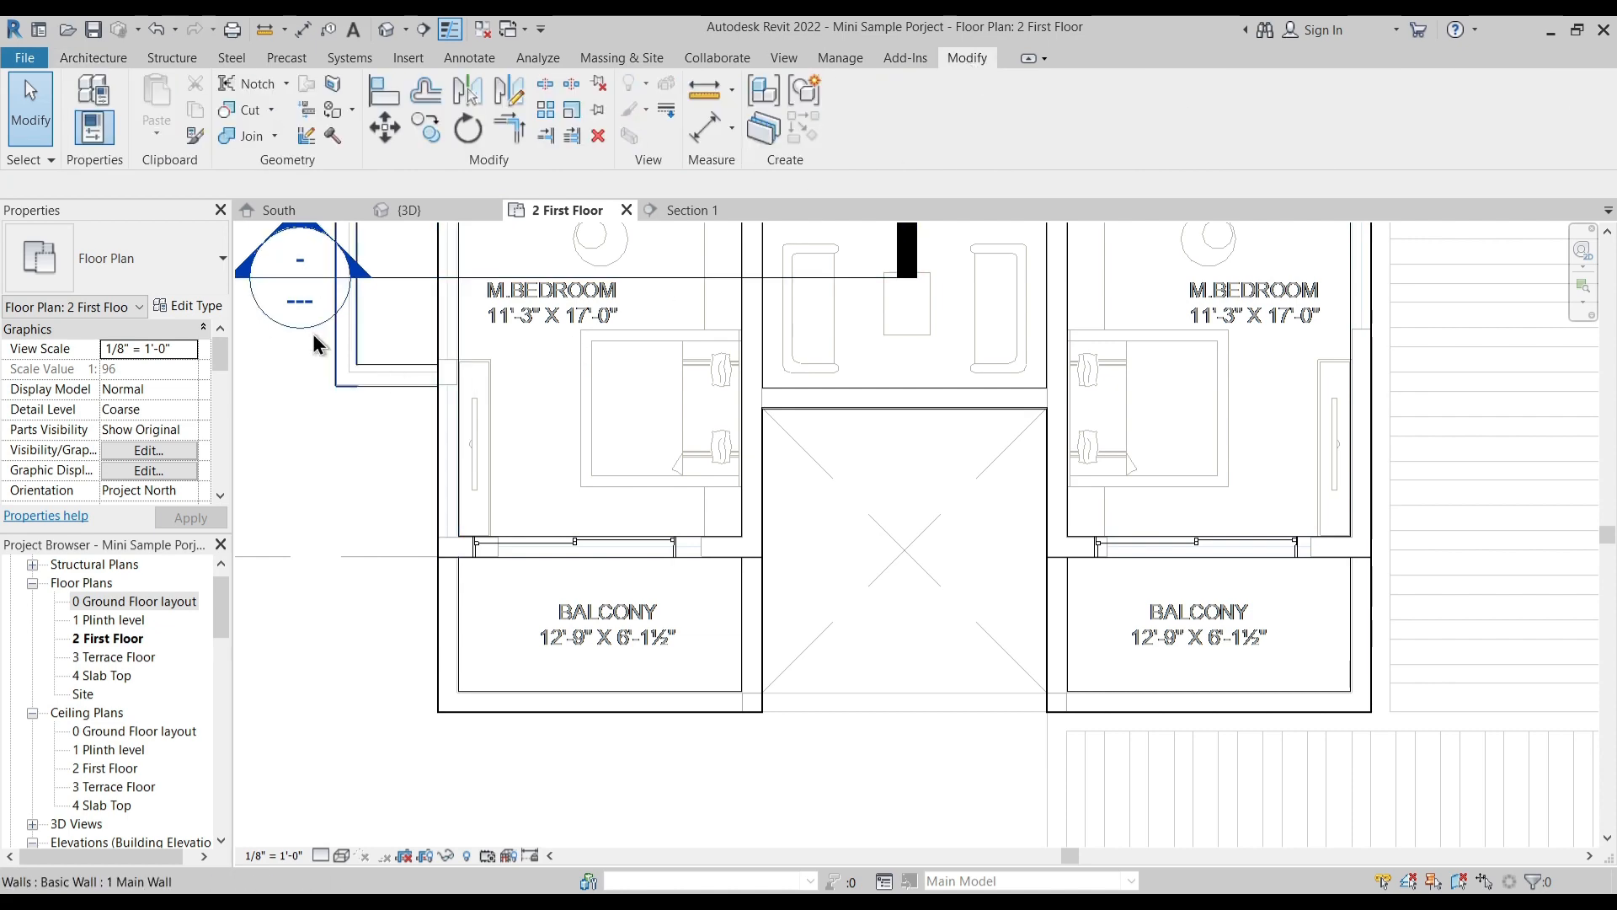
pyautogui.click(383, 90)
pyautogui.scroll(5, 494, 459)
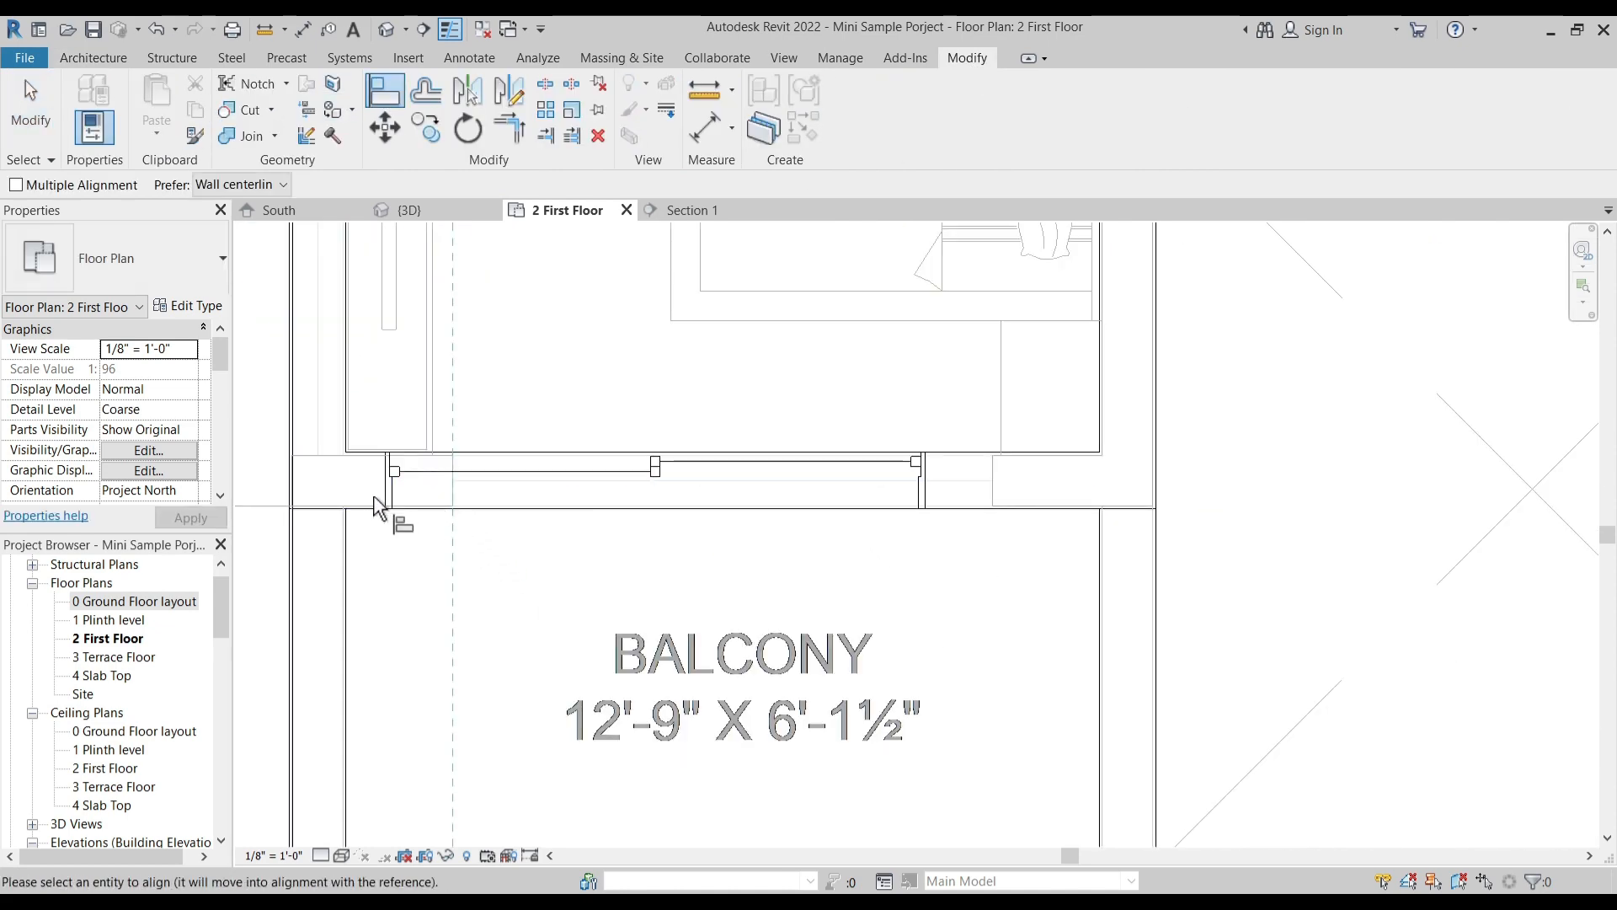
pyautogui.click(383, 506)
pyautogui.scroll(-5, 758, 614)
pyautogui.scroll(2, 769, 581)
pyautogui.scroll(3, 769, 581)
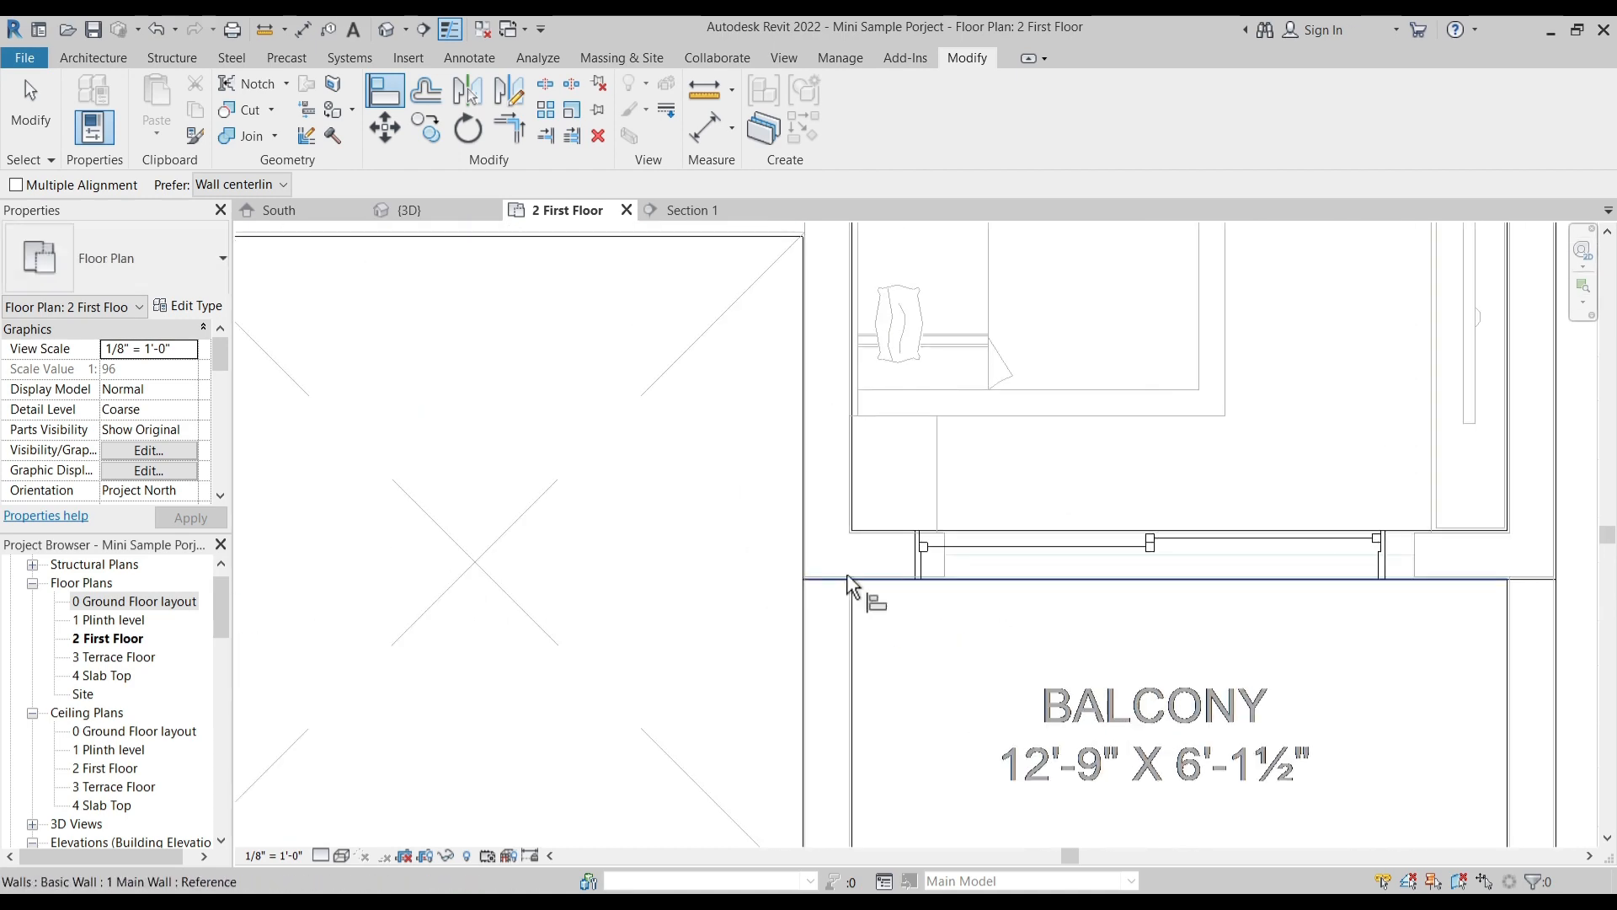
pyautogui.click(944, 569)
pyautogui.scroll(-5, 895, 666)
pyautogui.scroll(2, 852, 635)
pyautogui.scroll(3, 1095, 471)
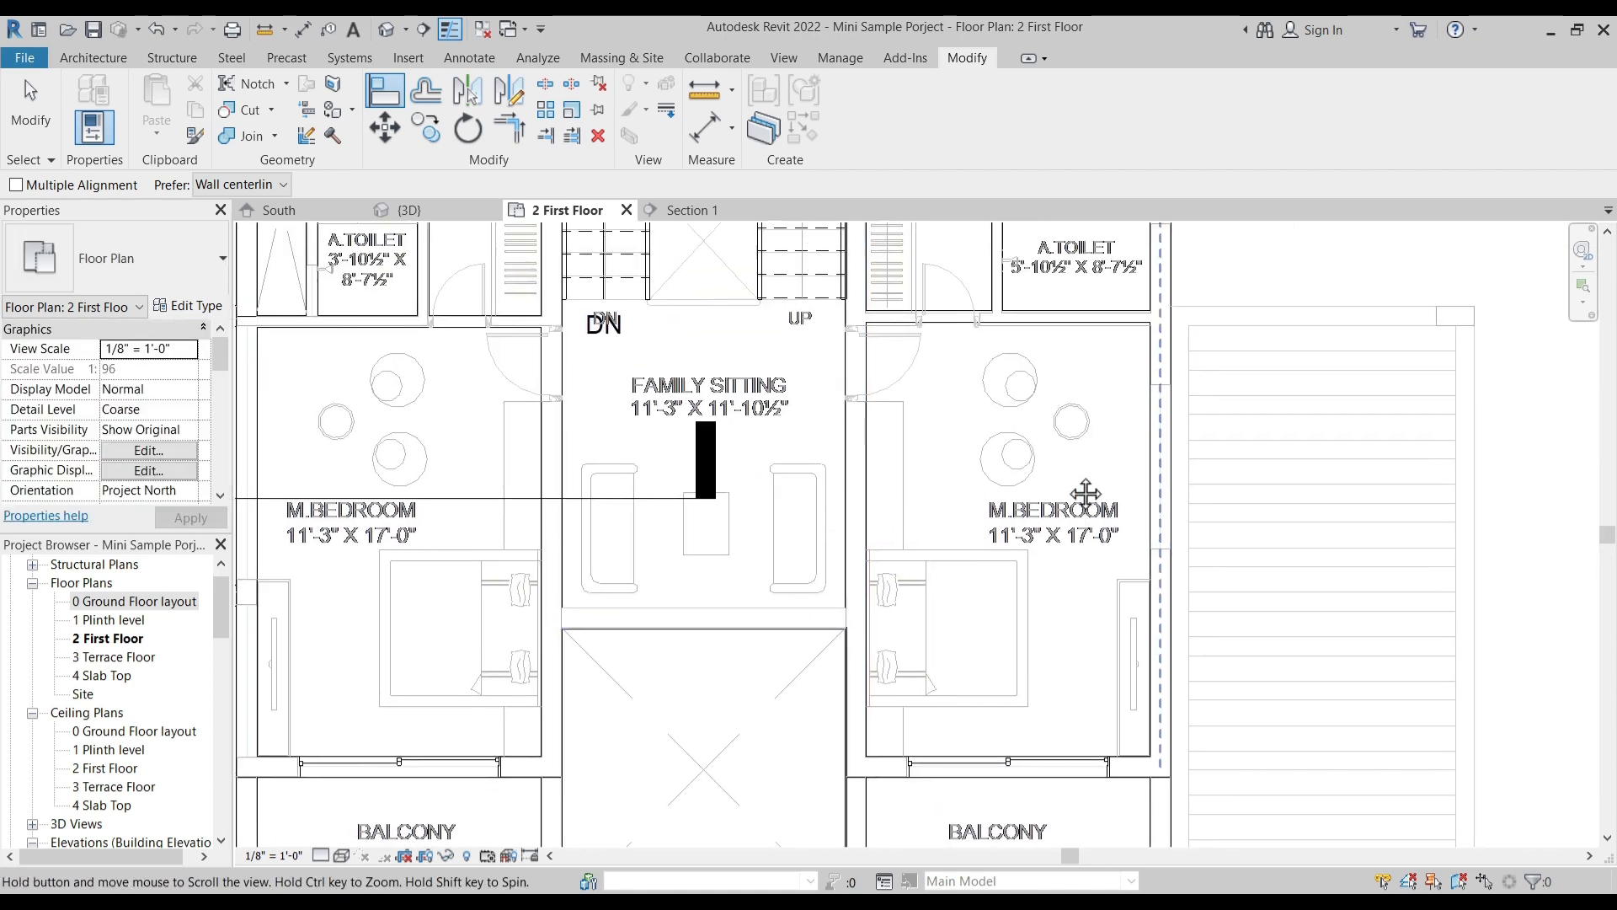
pyautogui.press('Escape')
pyautogui.press('Escape')
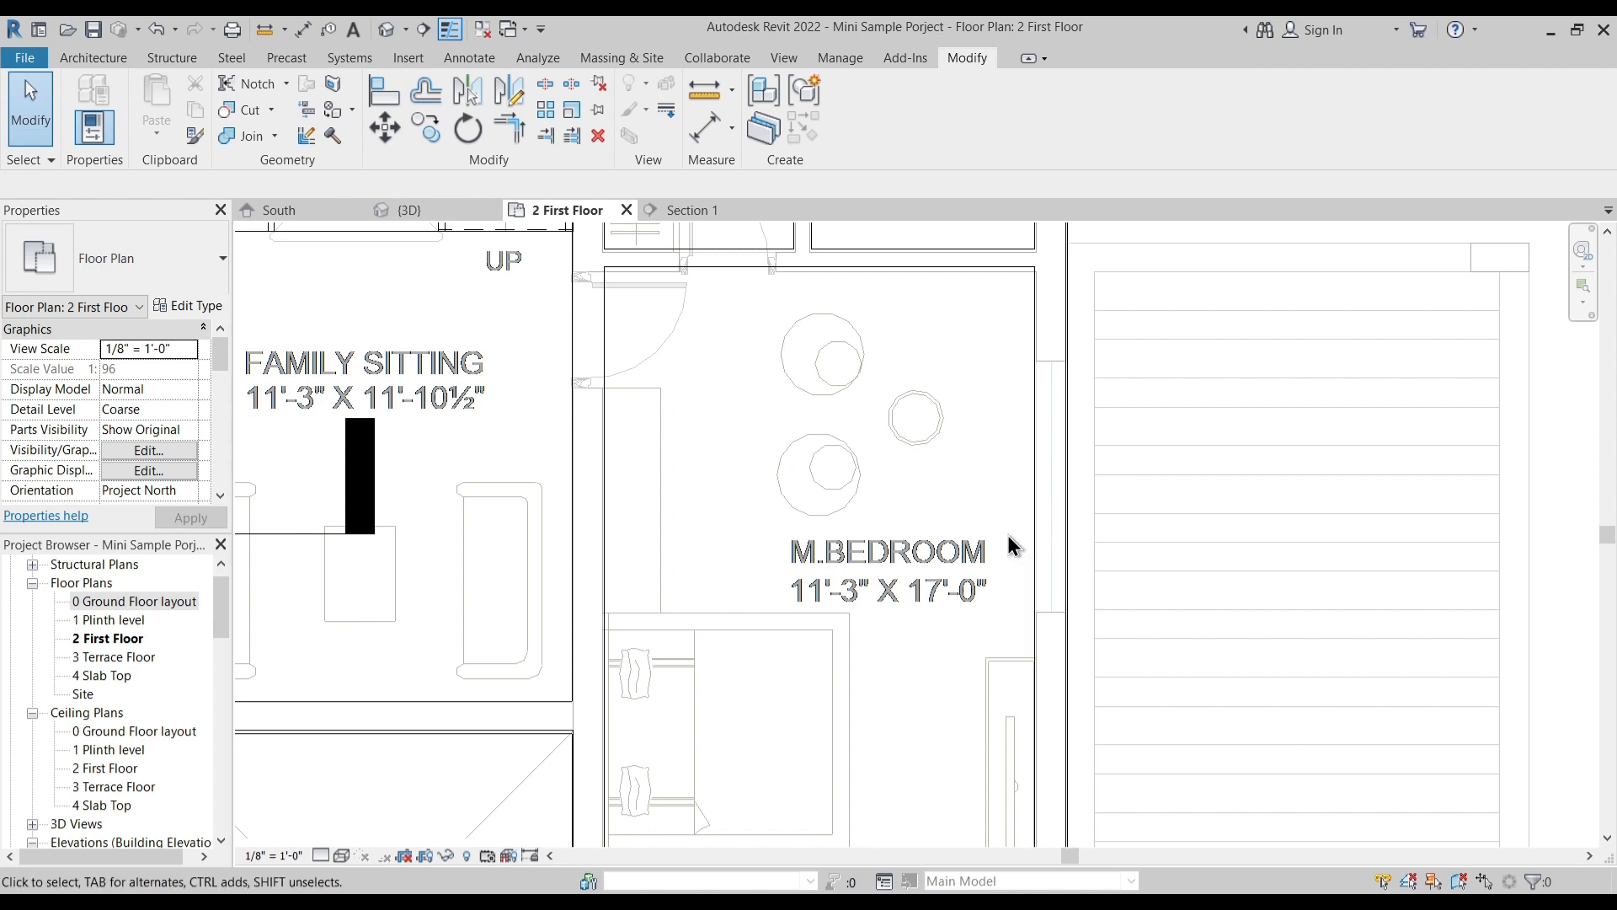
# - Measure the opening in the right M.Bedroom's outer wall on the imported plan with an aligned dimension
pyautogui.moveTo(1021, 541); pyautogui.dragTo(936, 523, button='middle')
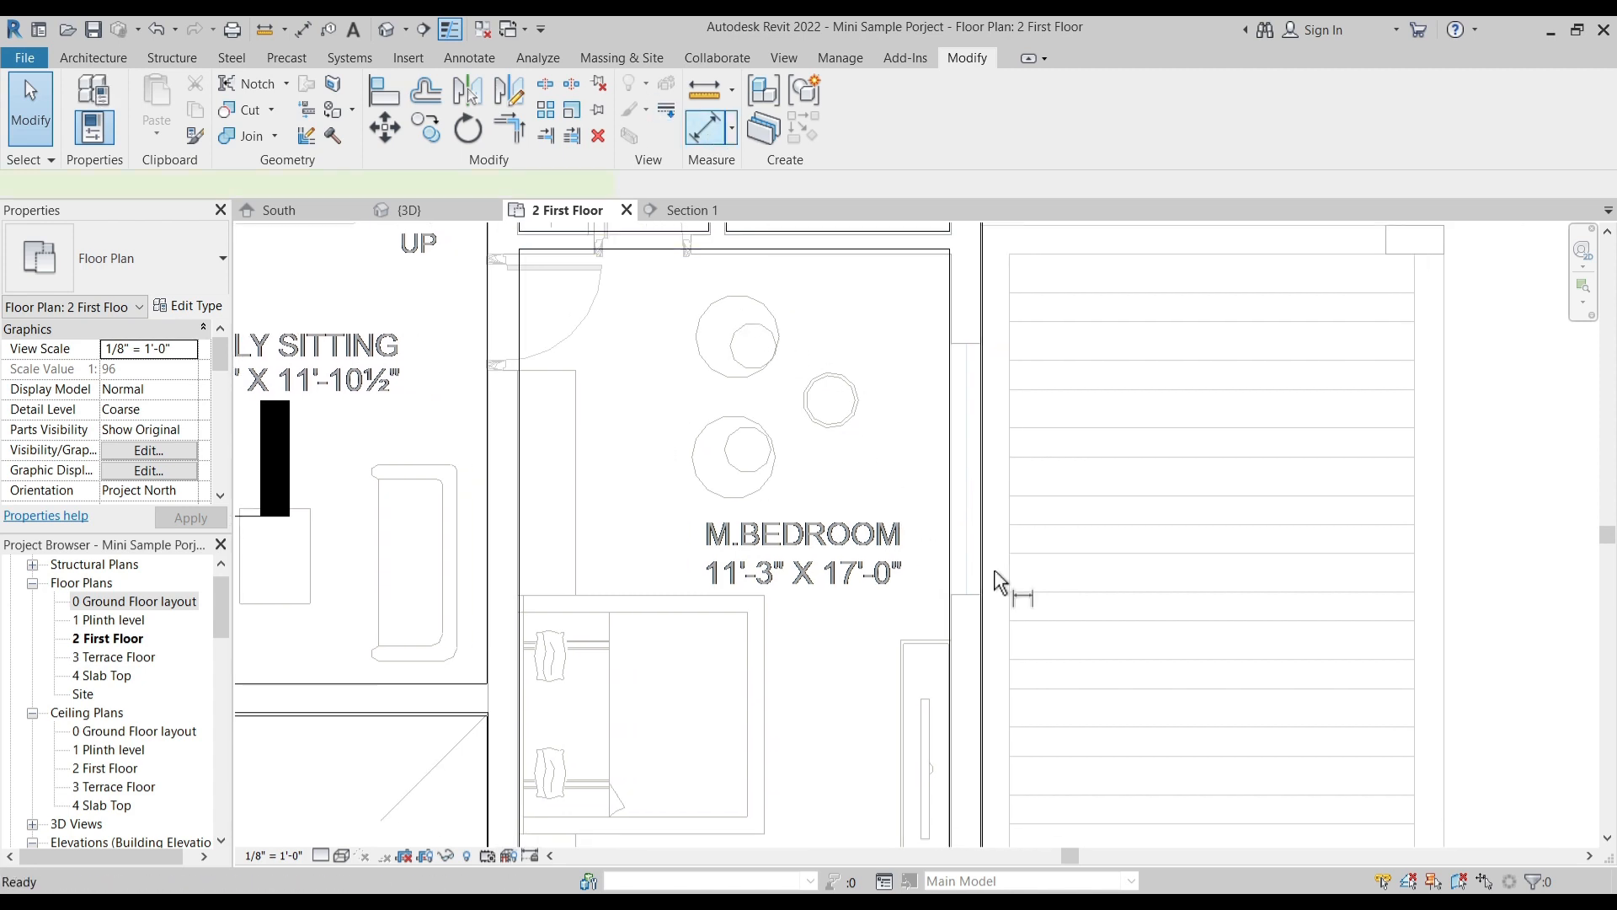
pyautogui.scroll(2, 1003, 579)
pyautogui.press('d')
pyautogui.press('i')
pyautogui.click(970, 603)
pyautogui.click(971, 267)
pyautogui.press('Escape')
pyautogui.press('Escape')
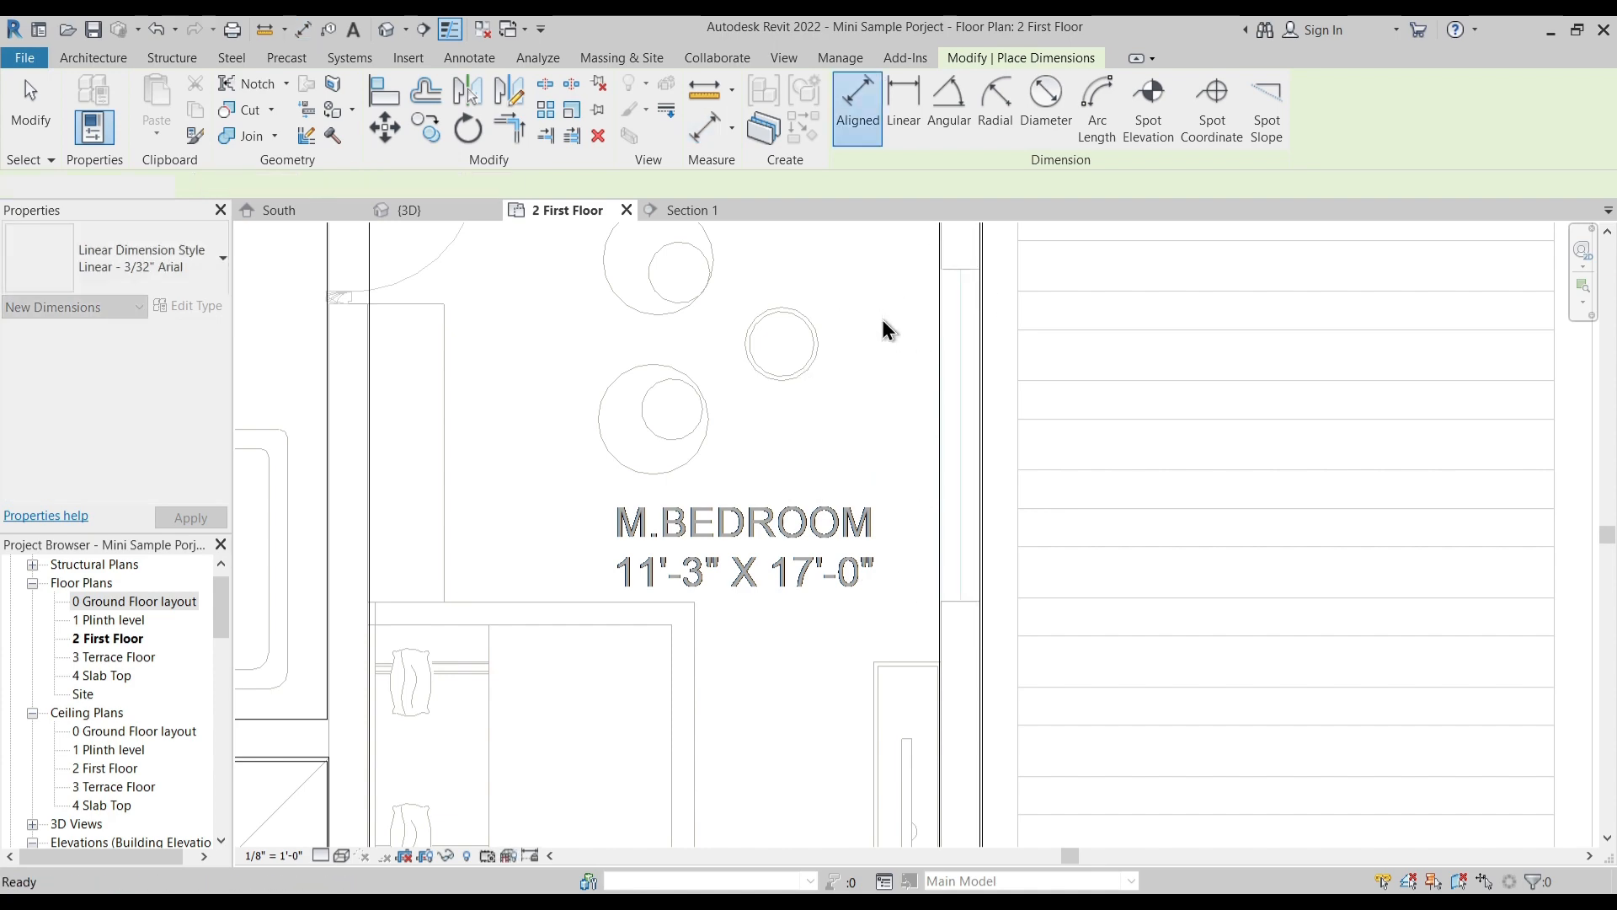
# - Place a 6'0" Slider with Trim window in the right M.Bedroom's outer wall at the plan's opening
pyautogui.scroll(-3, 882, 320)
pyautogui.click(101, 57)
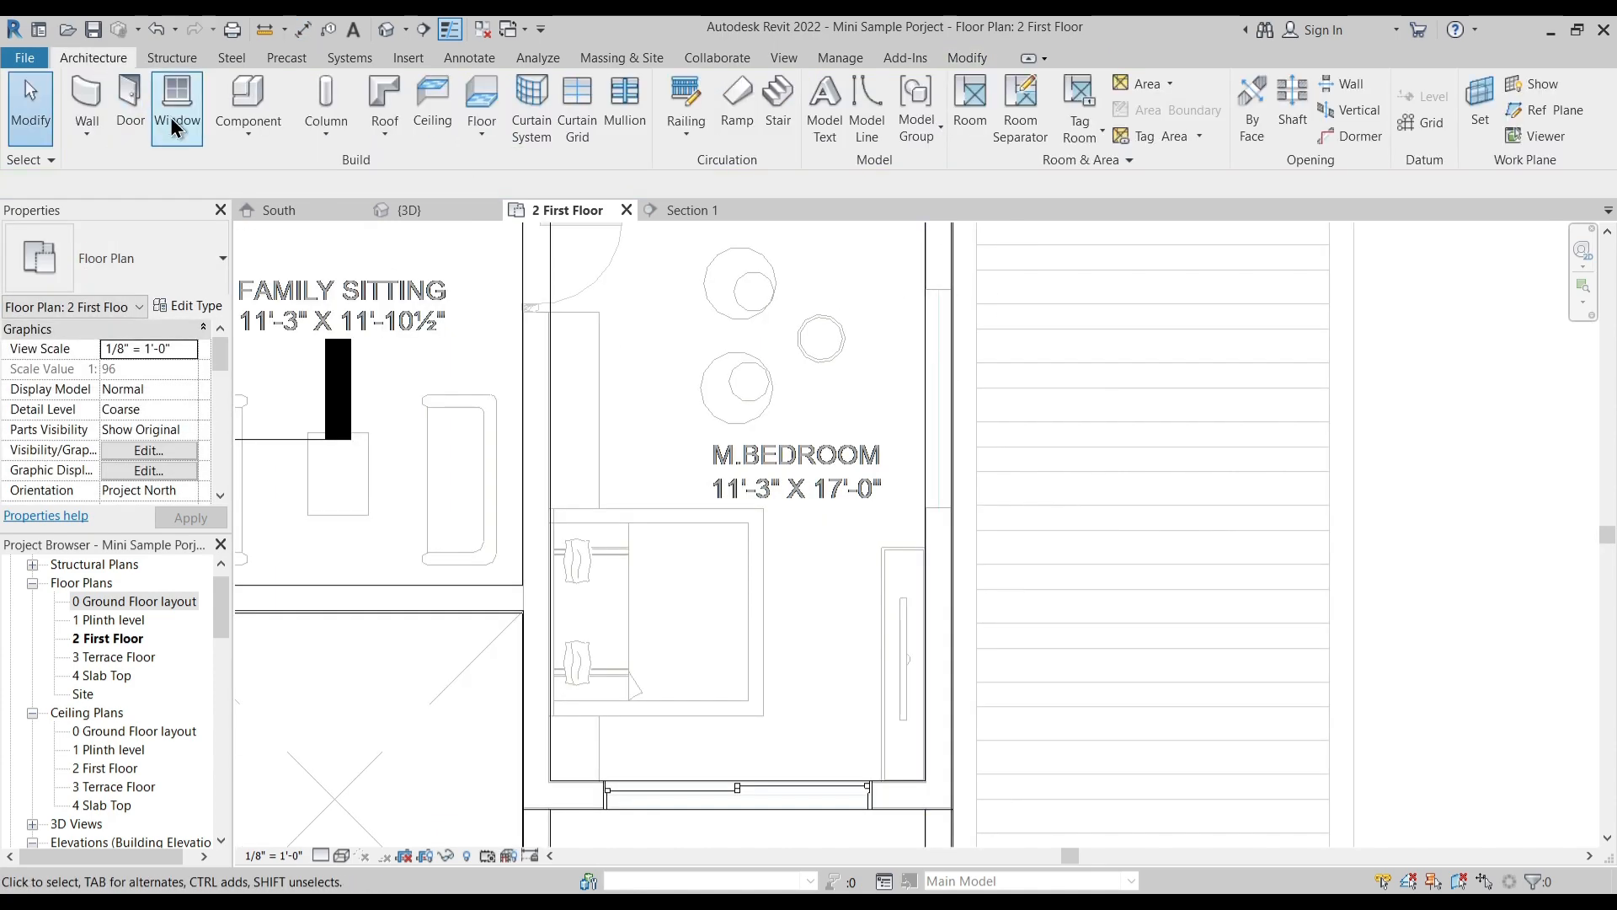
pyautogui.click(185, 140)
pyautogui.click(145, 260)
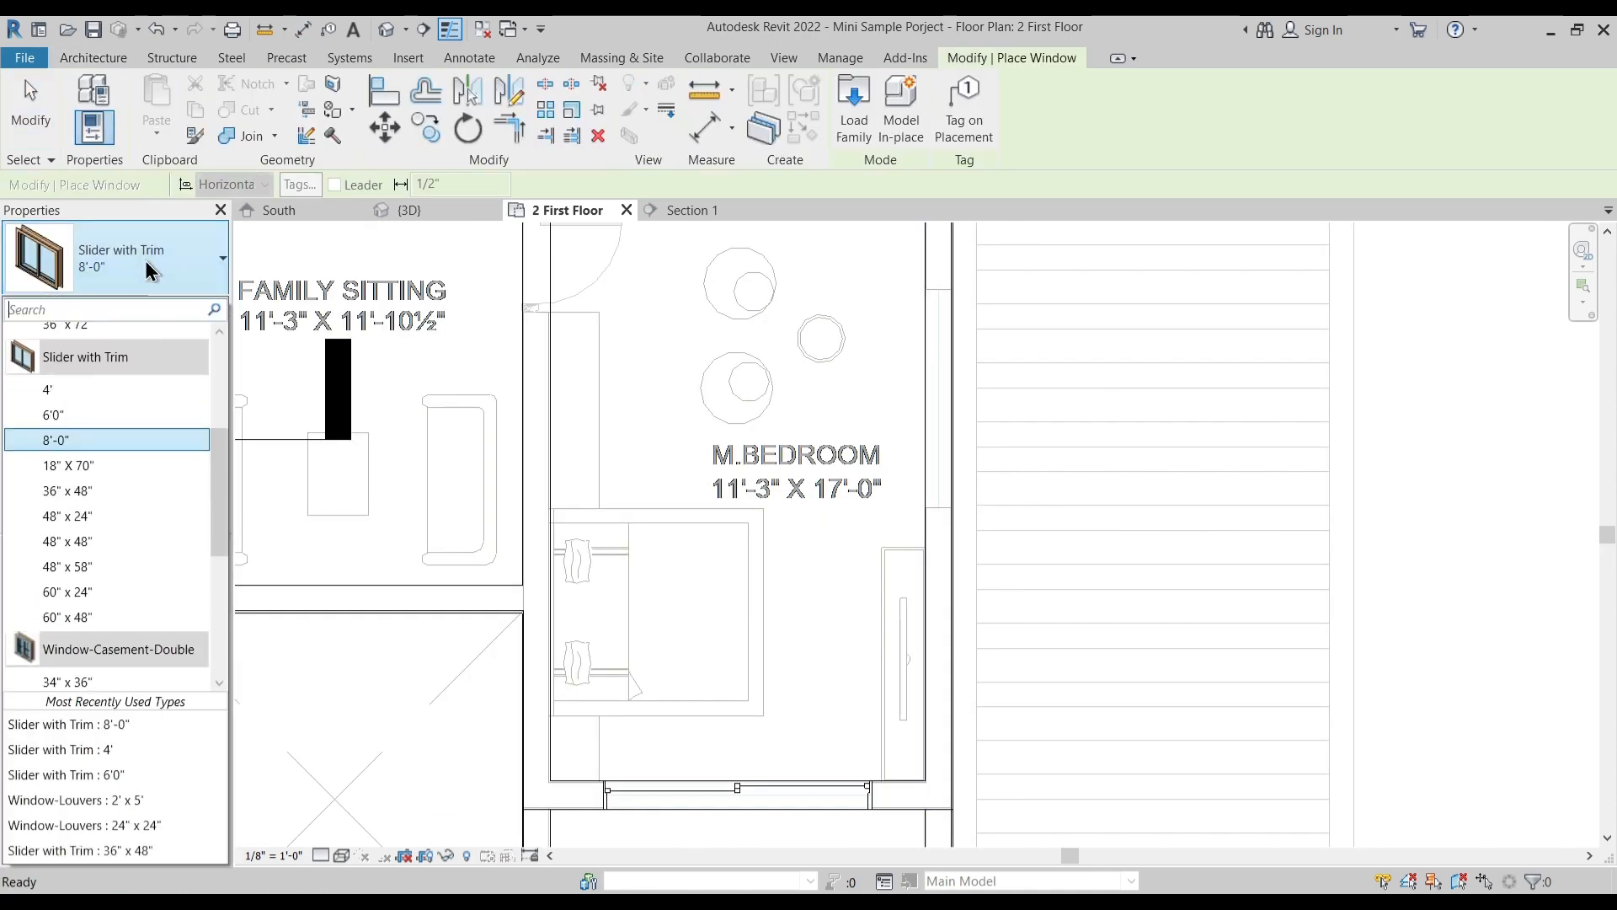
pyautogui.click(112, 416)
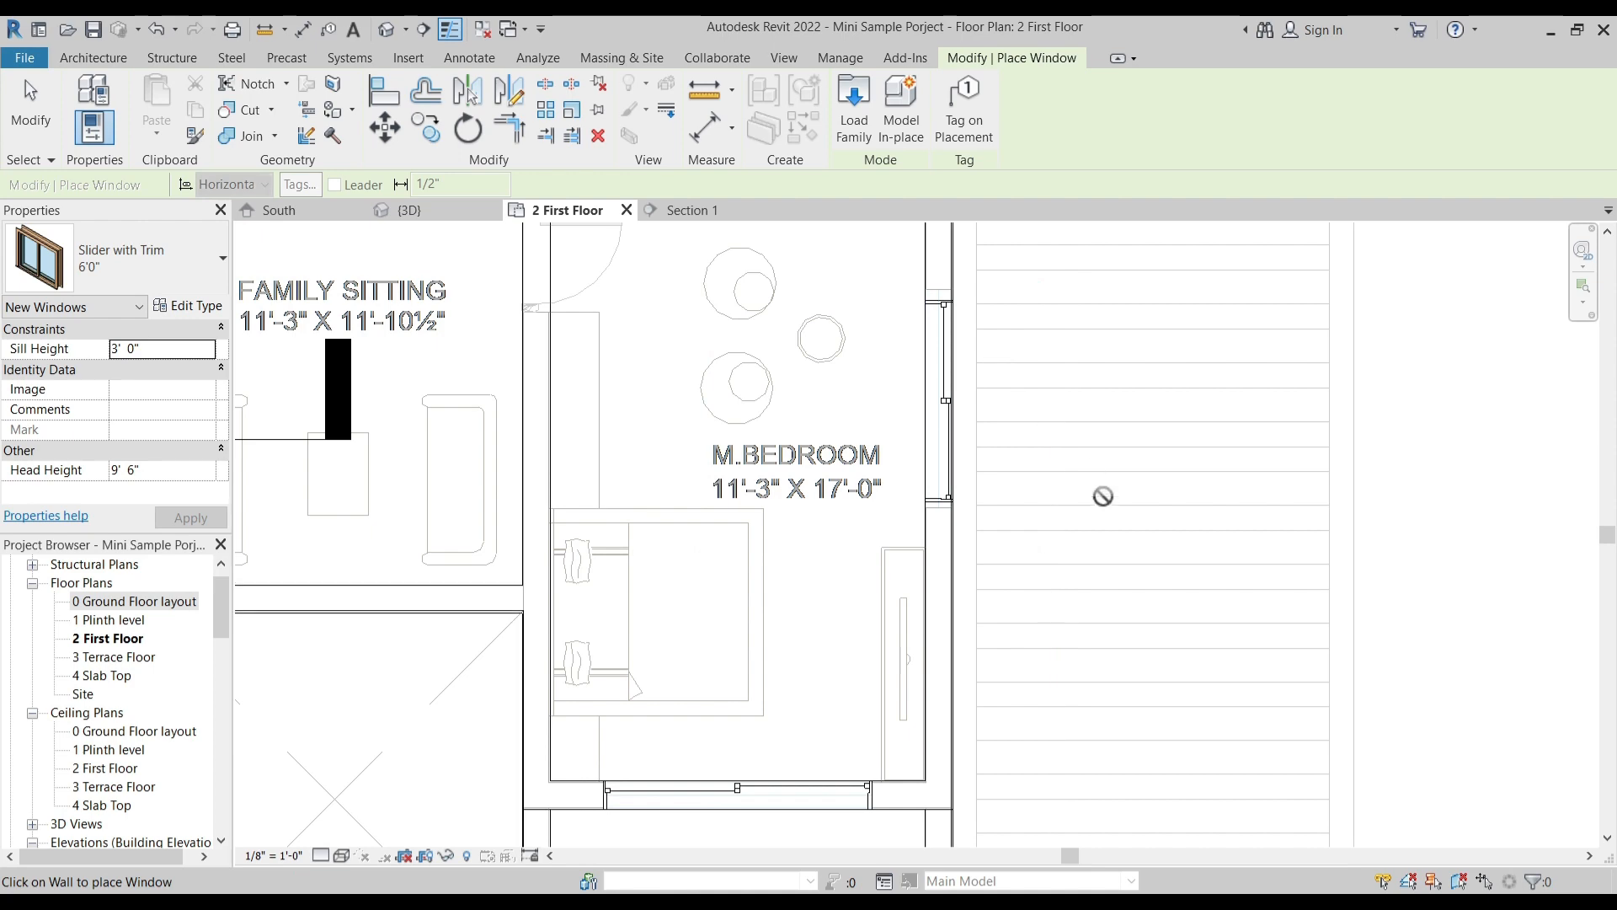
pyautogui.scroll(-2, 1101, 495)
pyautogui.press('Escape')
# - Move the wall between the right M.Bedroom and its dress and toilet rooms onto the matching line of the imported plan
pyautogui.moveTo(921, 446); pyautogui.dragTo(911, 585, button='middle')
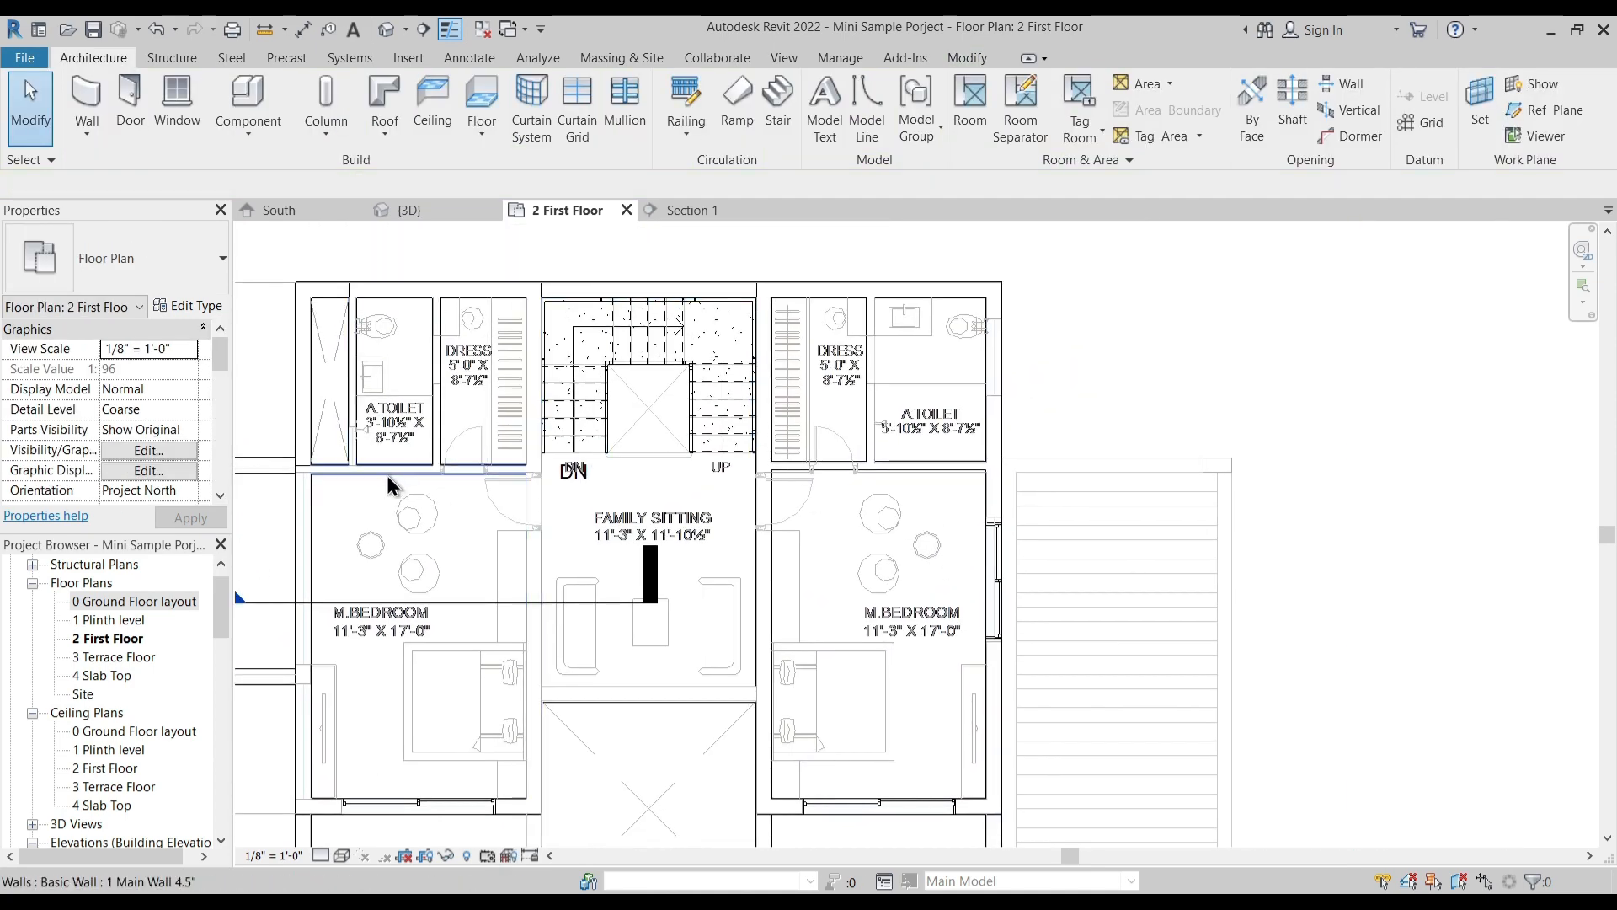
pyautogui.scroll(1, 1023, 393)
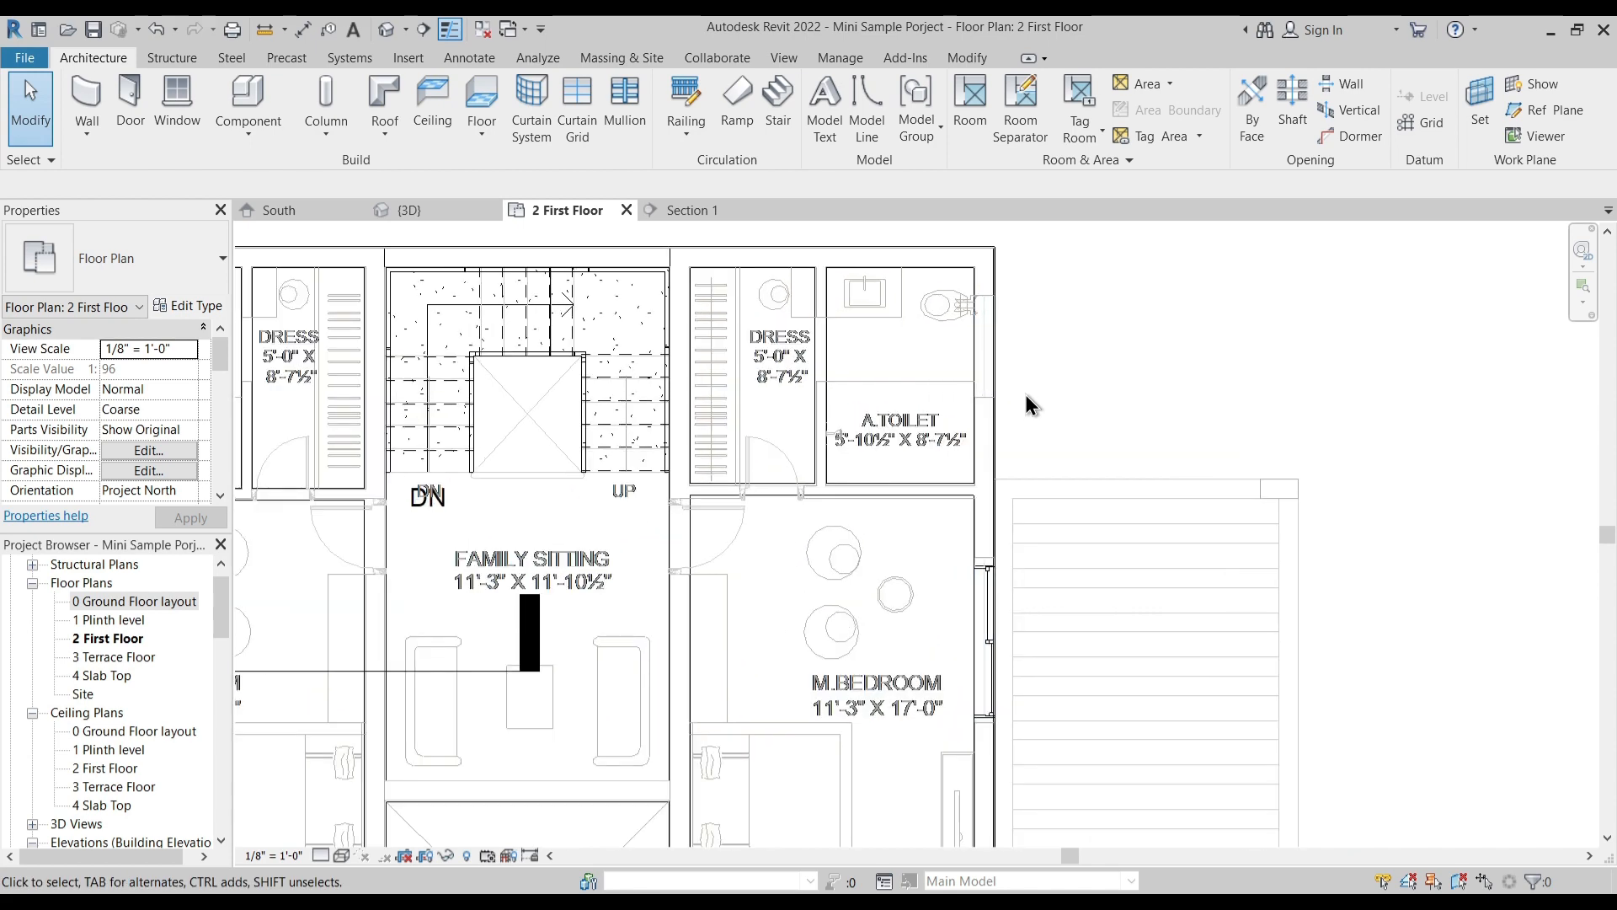
pyautogui.moveTo(1023, 434); pyautogui.dragTo(1140, 422, button='middle')
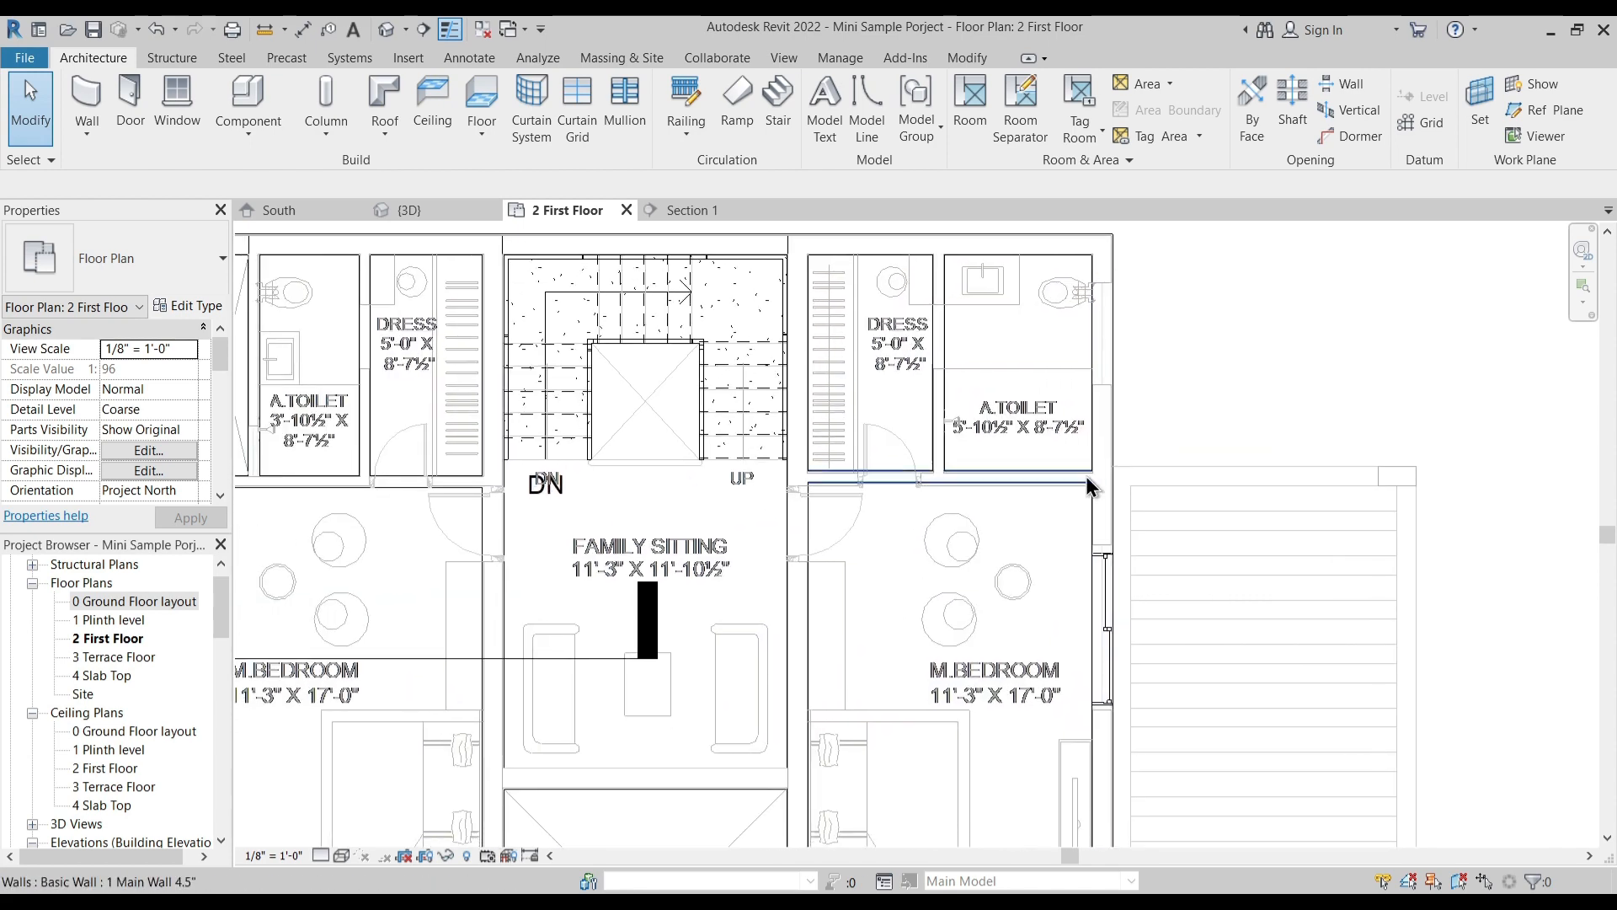
pyautogui.scroll(3, 1086, 487)
pyautogui.scroll(1, 908, 501)
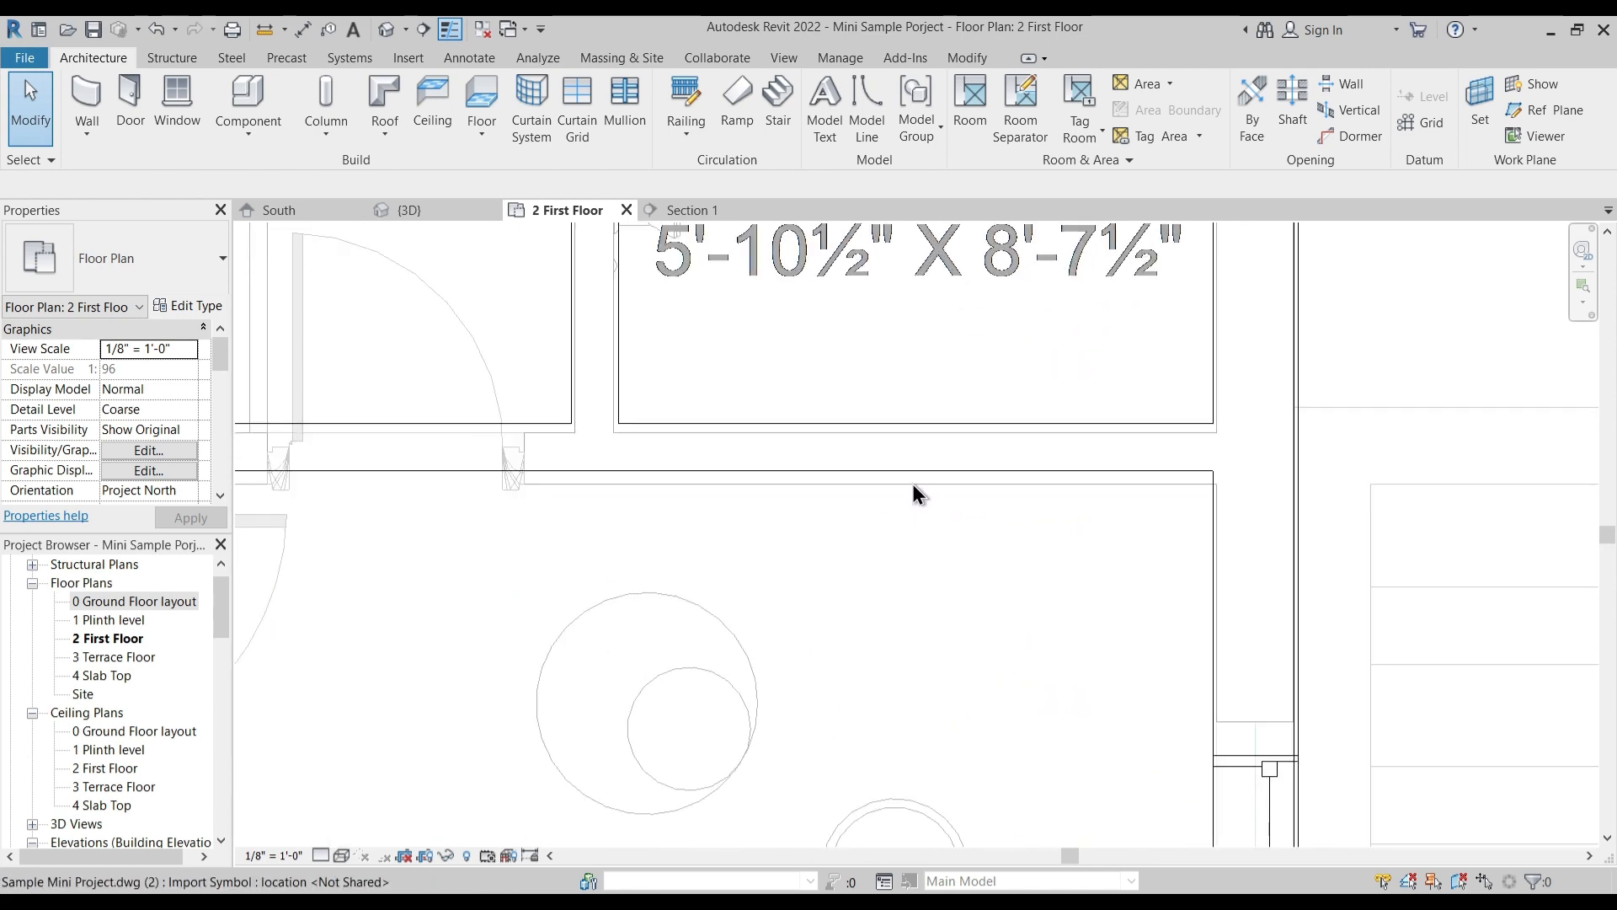
pyautogui.click(913, 485)
pyautogui.moveTo(913, 485)
pyautogui.mouseDown()
pyautogui.moveTo(924, 508)
pyautogui.moveTo(934, 472)
pyautogui.mouseUp()
pyautogui.click(935, 515)
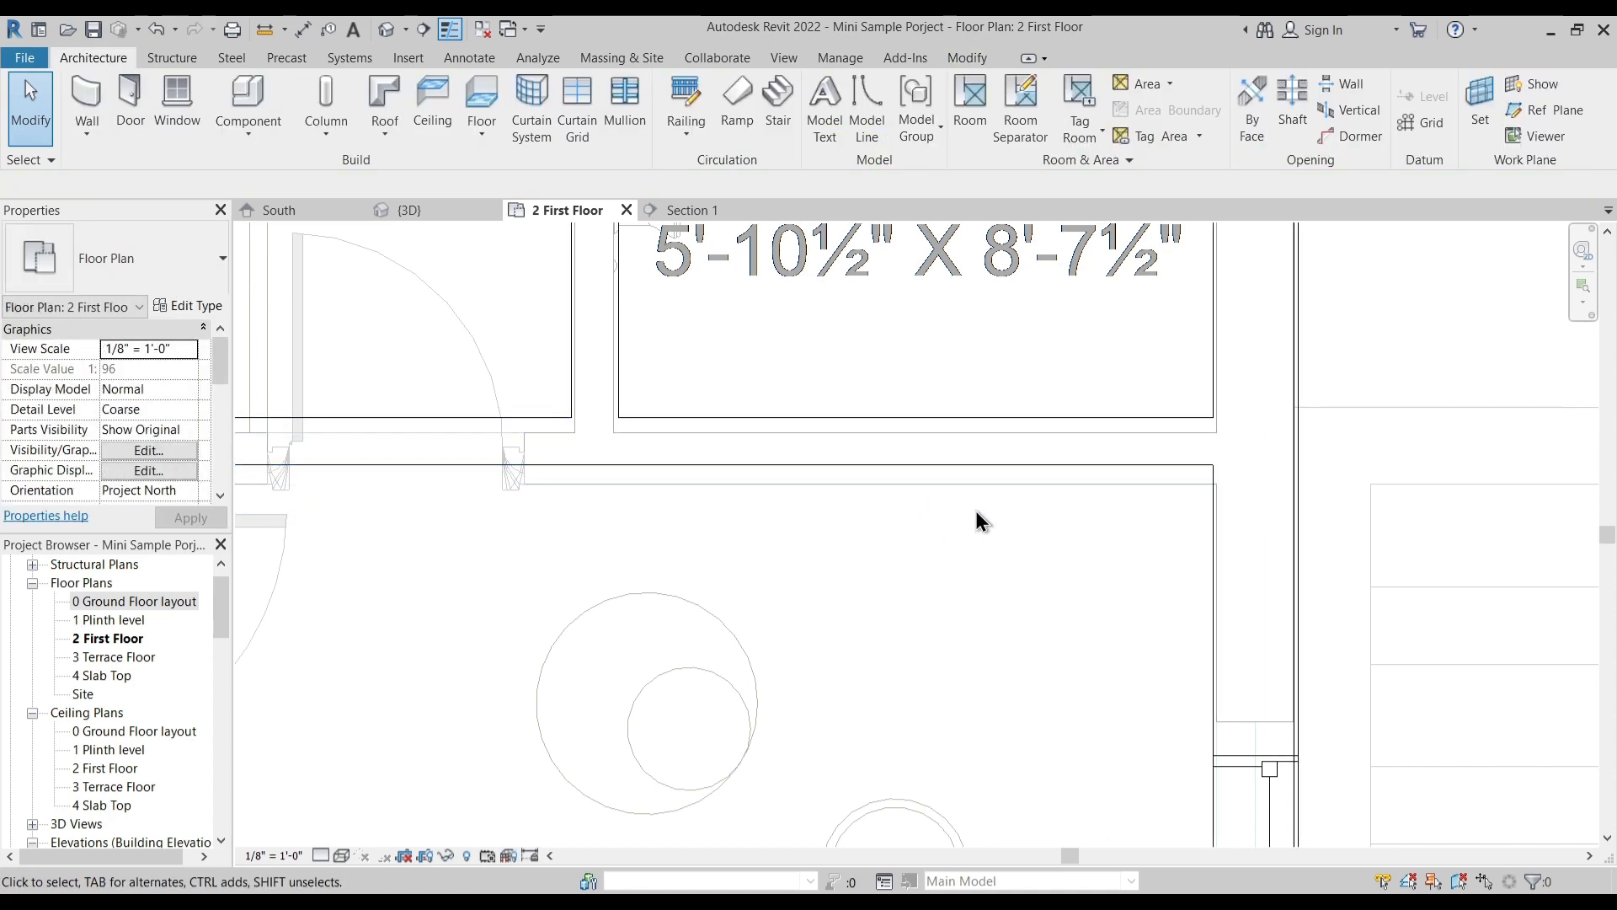
pyautogui.click(1144, 465)
pyautogui.scroll(3, 1231, 491)
pyautogui.press('m')
pyautogui.press('v')
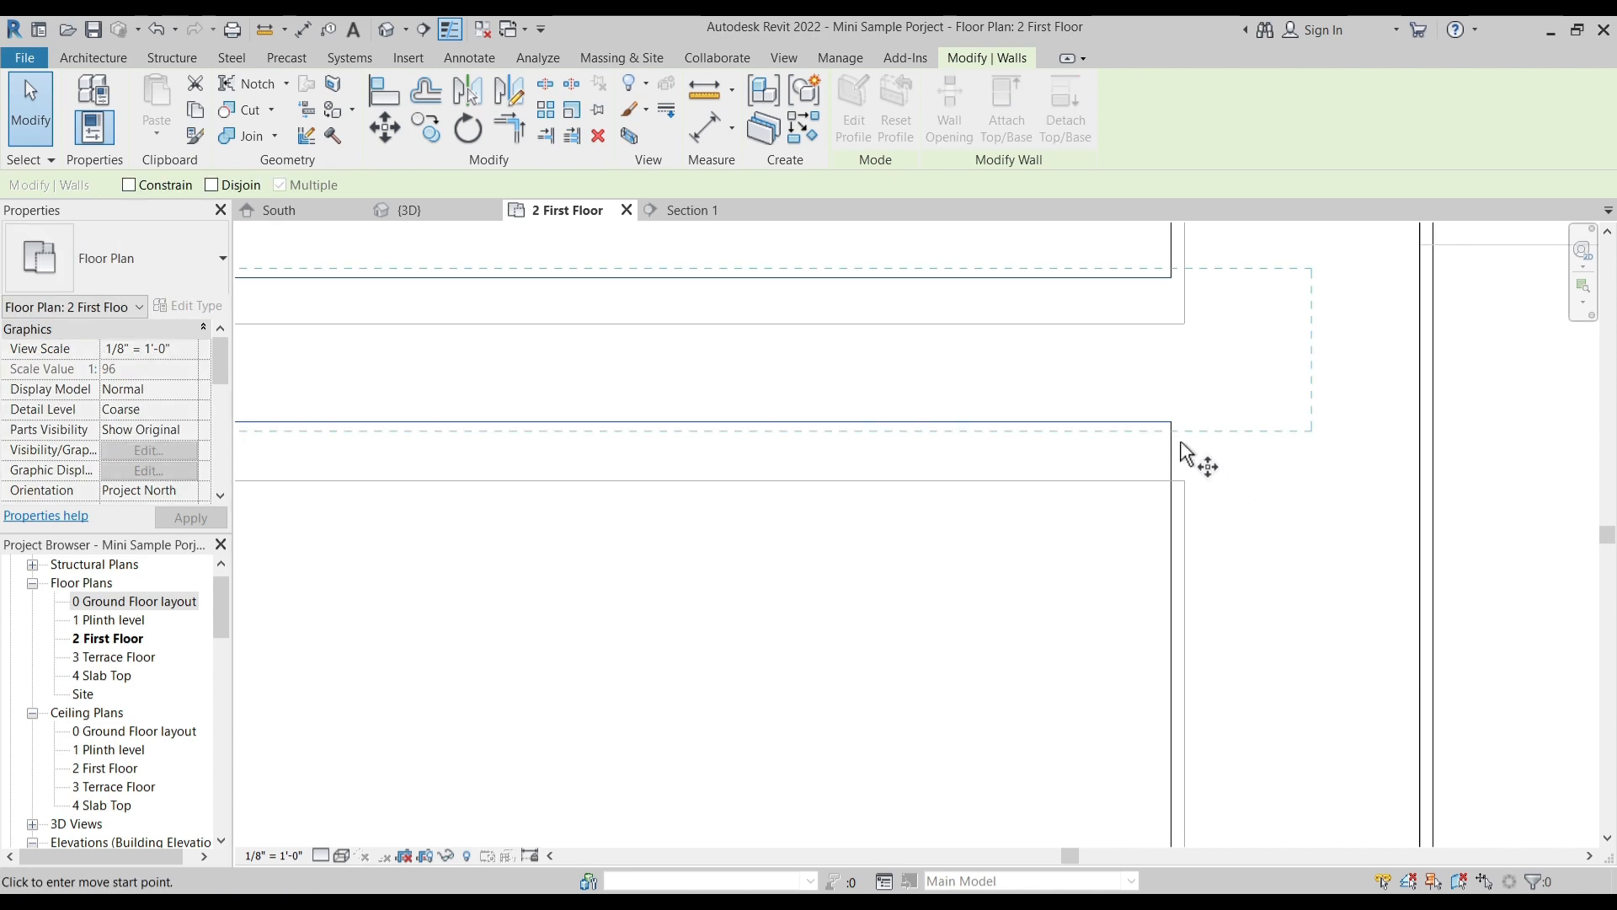
pyautogui.click(1171, 422)
pyautogui.click(1170, 480)
pyautogui.click(1161, 575)
# - Check the walls around the toilets, dress rooms and master bedrooms against the imported plan
pyautogui.scroll(-7, 1093, 553)
pyautogui.moveTo(1082, 415); pyautogui.dragTo(918, 593, button='middle')
pyautogui.scroll(5, 923, 386)
pyautogui.scroll(-3, 957, 401)
pyautogui.moveTo(1002, 462); pyautogui.dragTo(1139, 244, button='middle')
pyautogui.moveTo(841, 600); pyautogui.dragTo(948, 575, button='middle')
pyautogui.scroll(-2, 929, 593)
pyautogui.moveTo(734, 503); pyautogui.dragTo(775, 566, button='middle')
pyautogui.scroll(-2, 983, 415)
pyautogui.moveTo(773, 438); pyautogui.dragTo(1021, 403, button='middle')
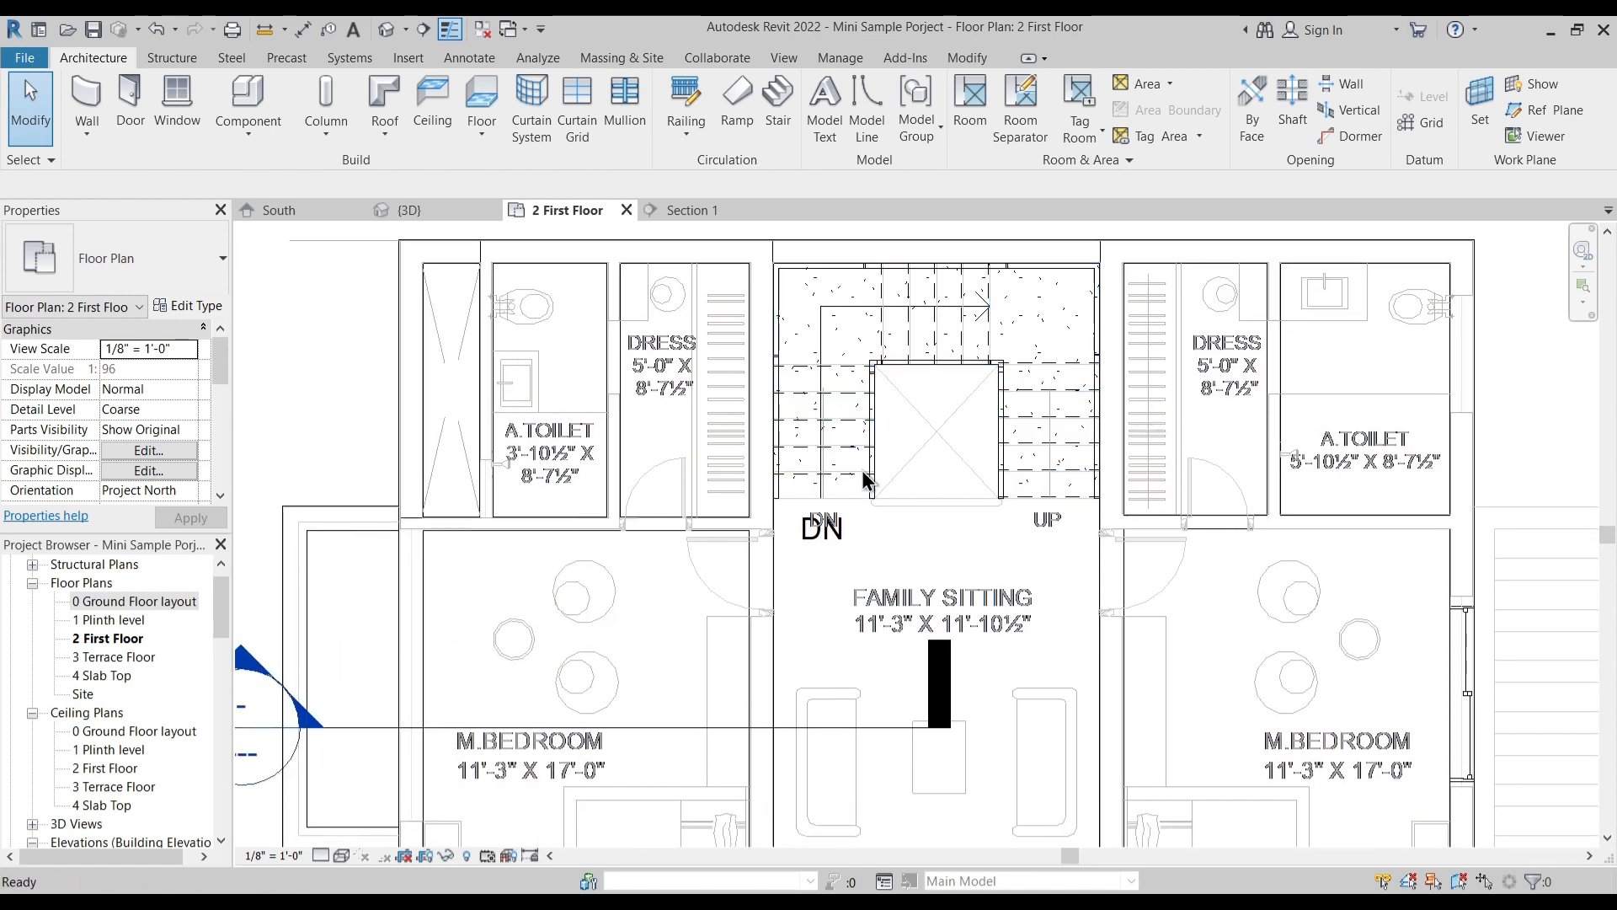
pyautogui.moveTo(1436, 551); pyautogui.dragTo(1112, 544, button='middle')
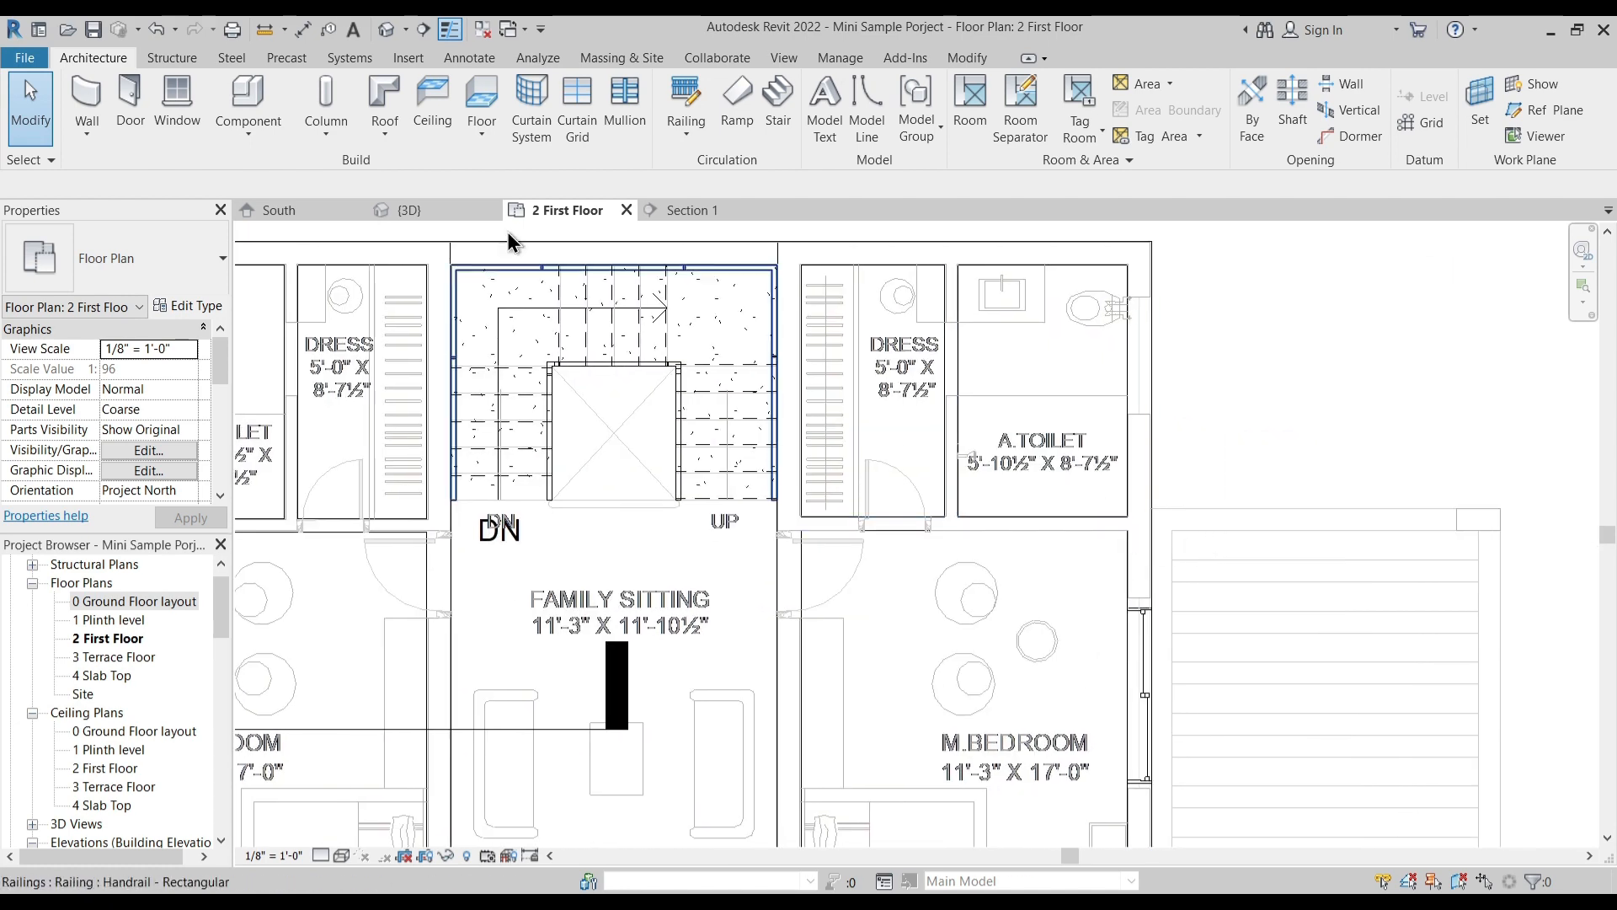
pyautogui.moveTo(710, 498); pyautogui.dragTo(947, 466, button='middle')
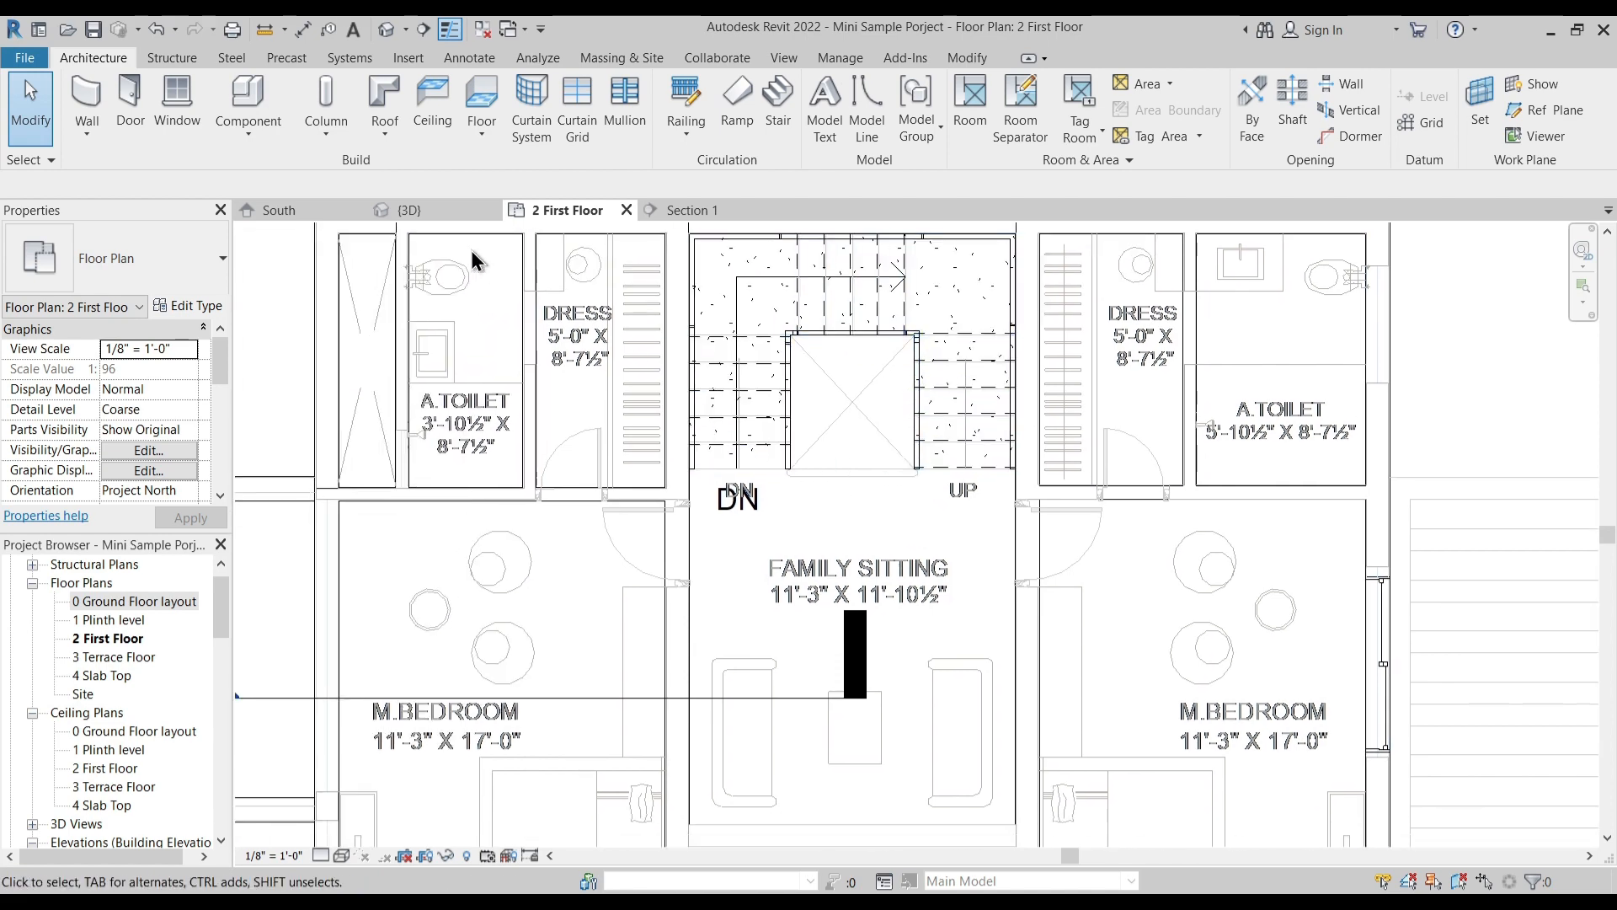
# - Place a 2' x 5' Window-Louvers window in the outer wall of the right A.Toilet and the shaft-side wall of the left one
pyautogui.click(177, 101)
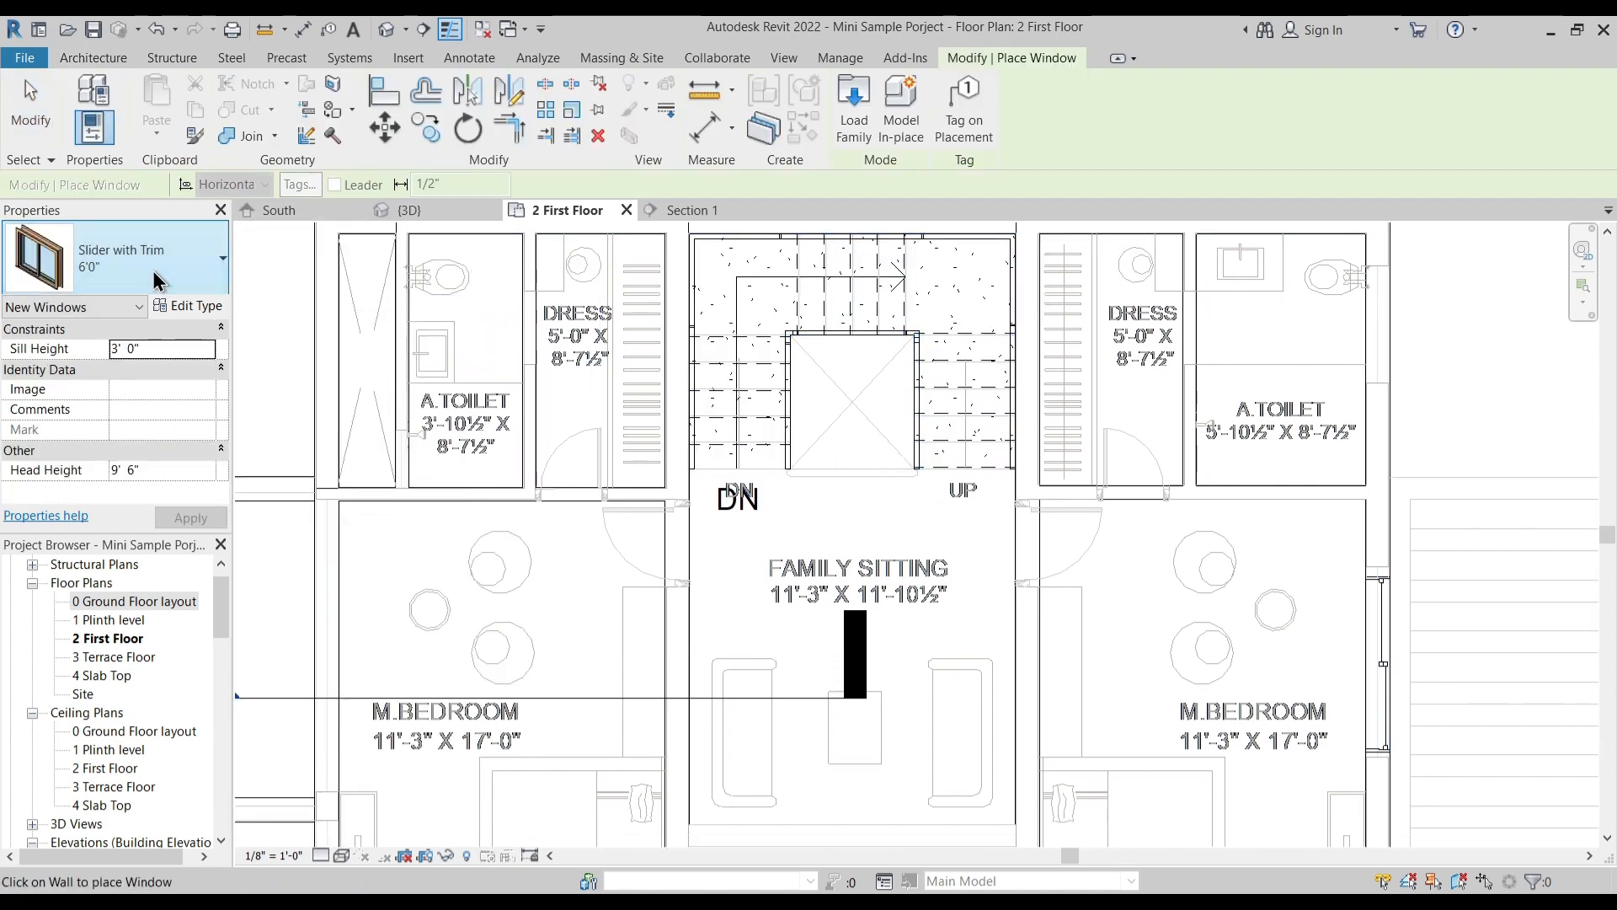
pyautogui.click(156, 280)
pyautogui.scroll(-4, 120, 598)
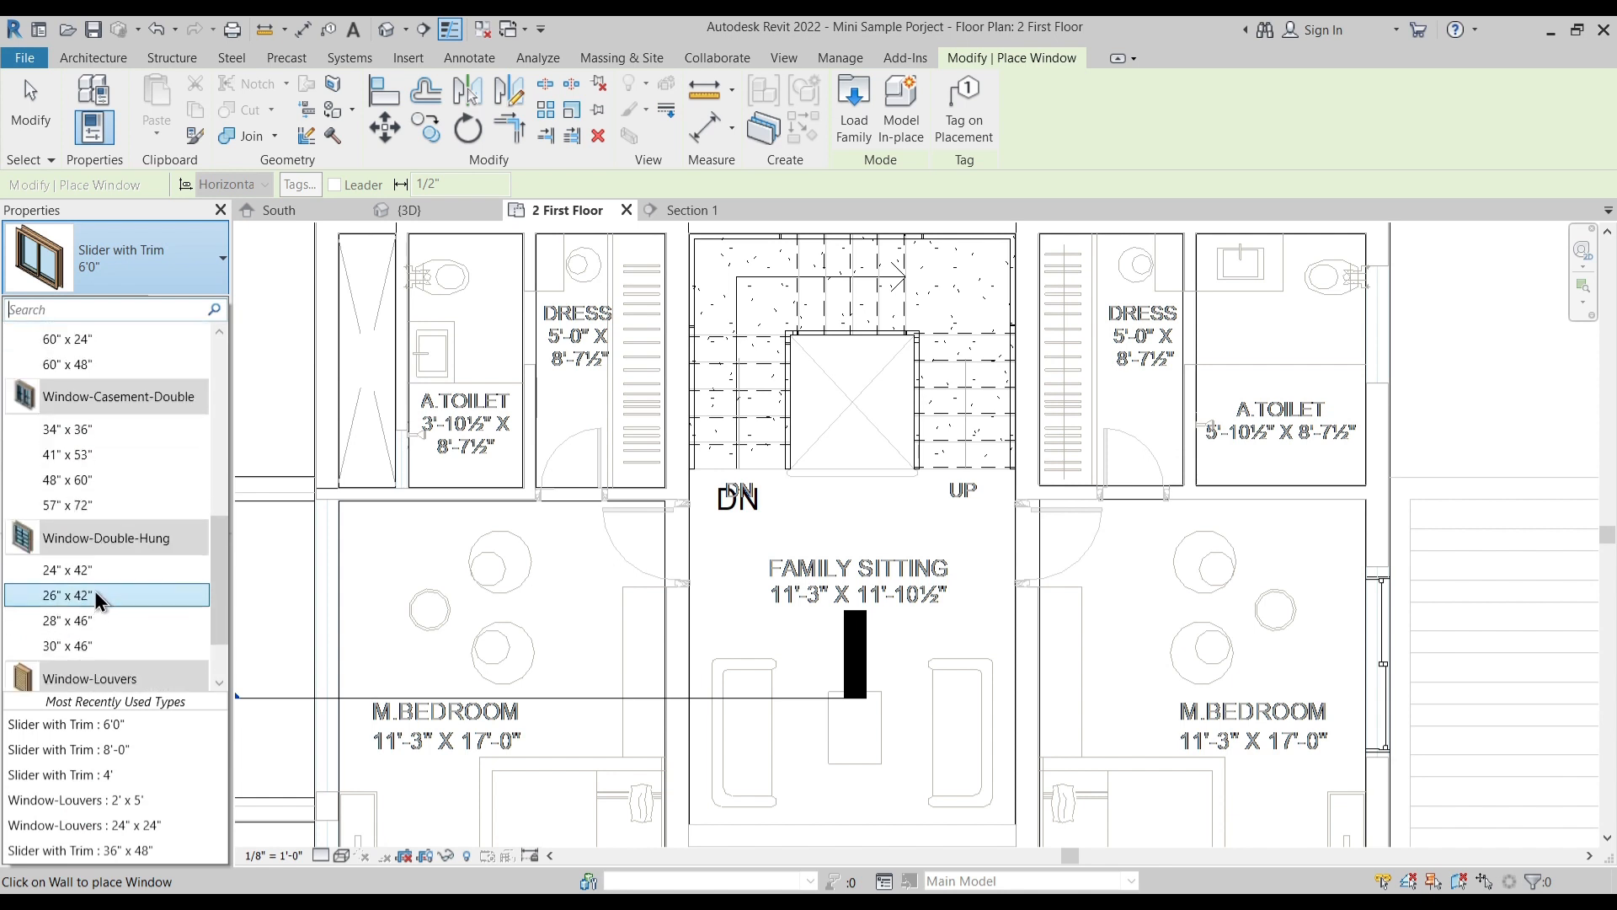
pyautogui.scroll(-3, 108, 644)
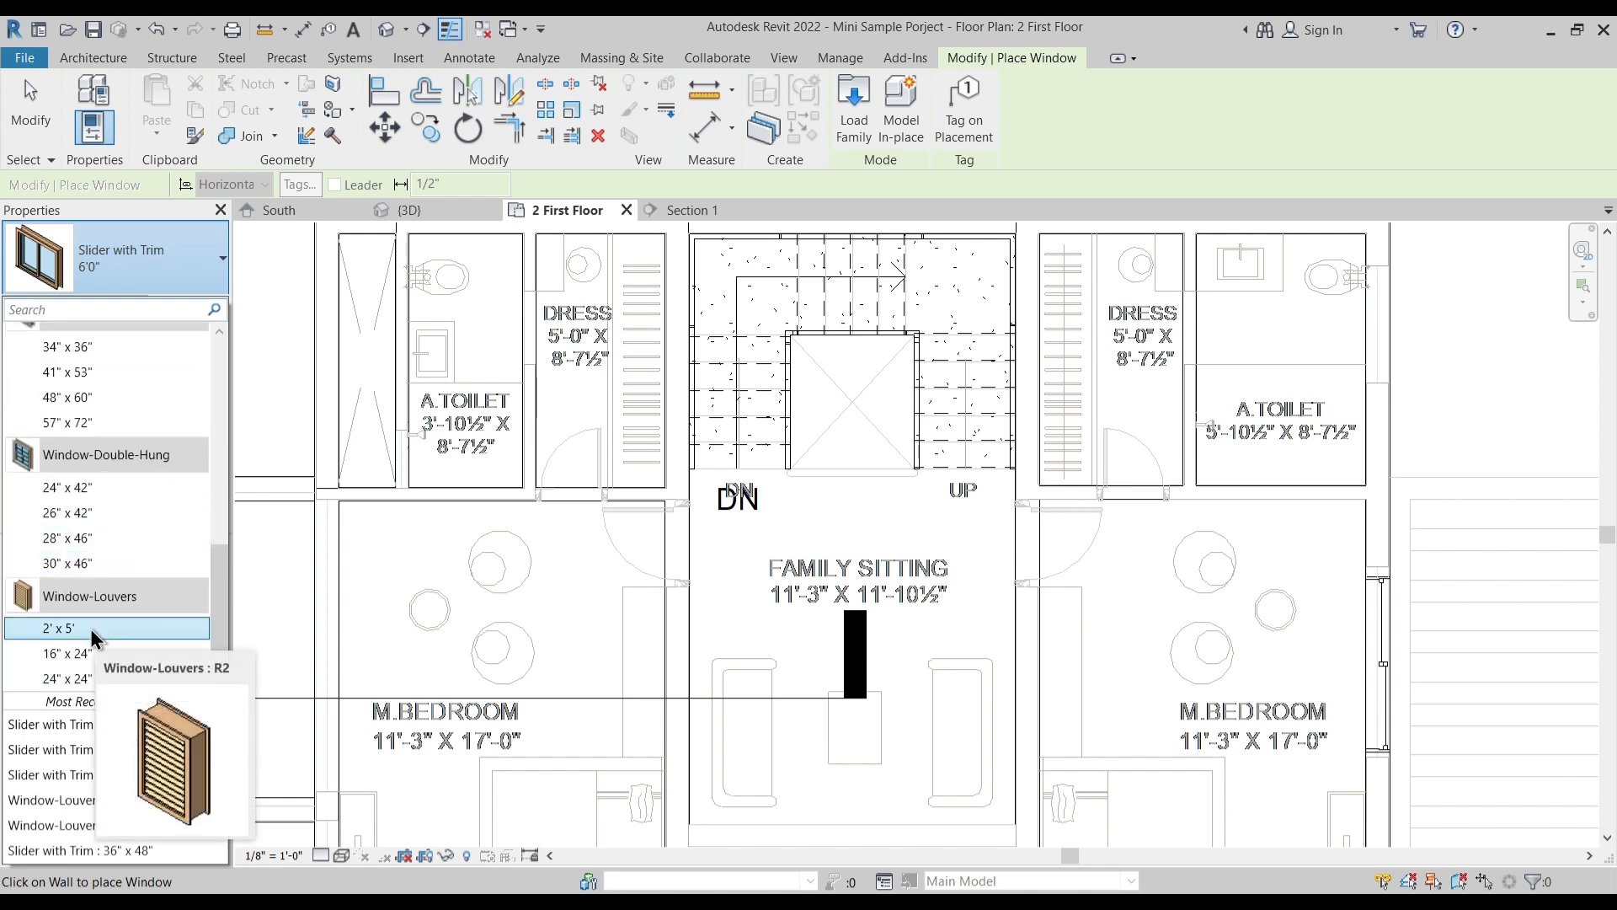
pyautogui.click(91, 629)
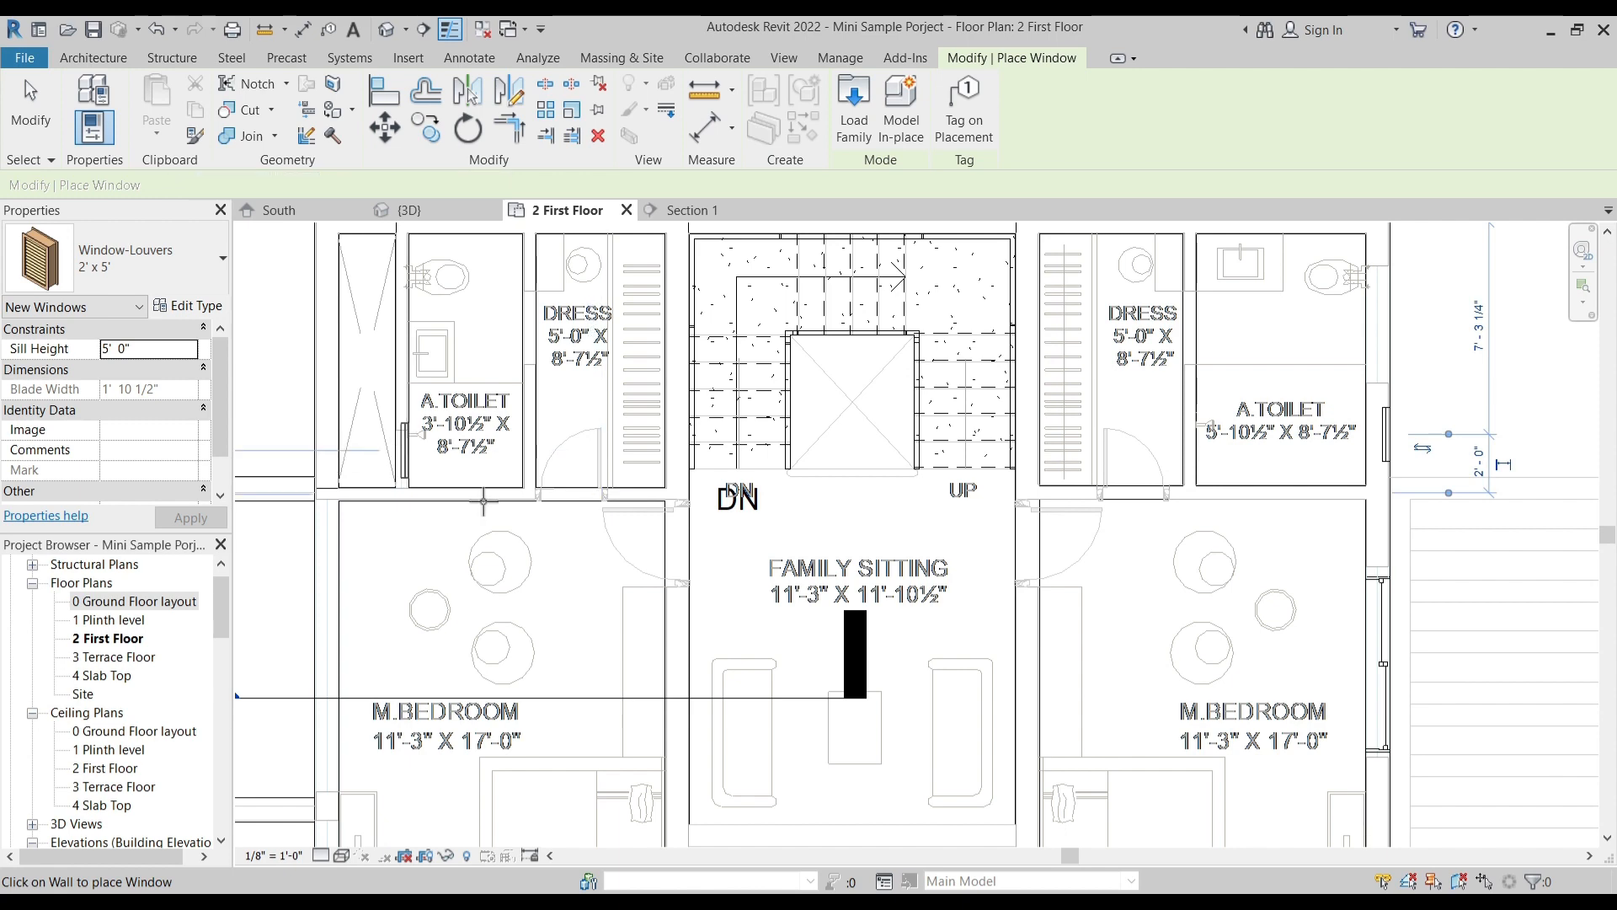
pyautogui.press('Escape')
# - Align the edge of the left A.Toilet's louver window with the toilet-side face of the M.Bedroom partition wall
pyautogui.scroll(5, 368, 480)
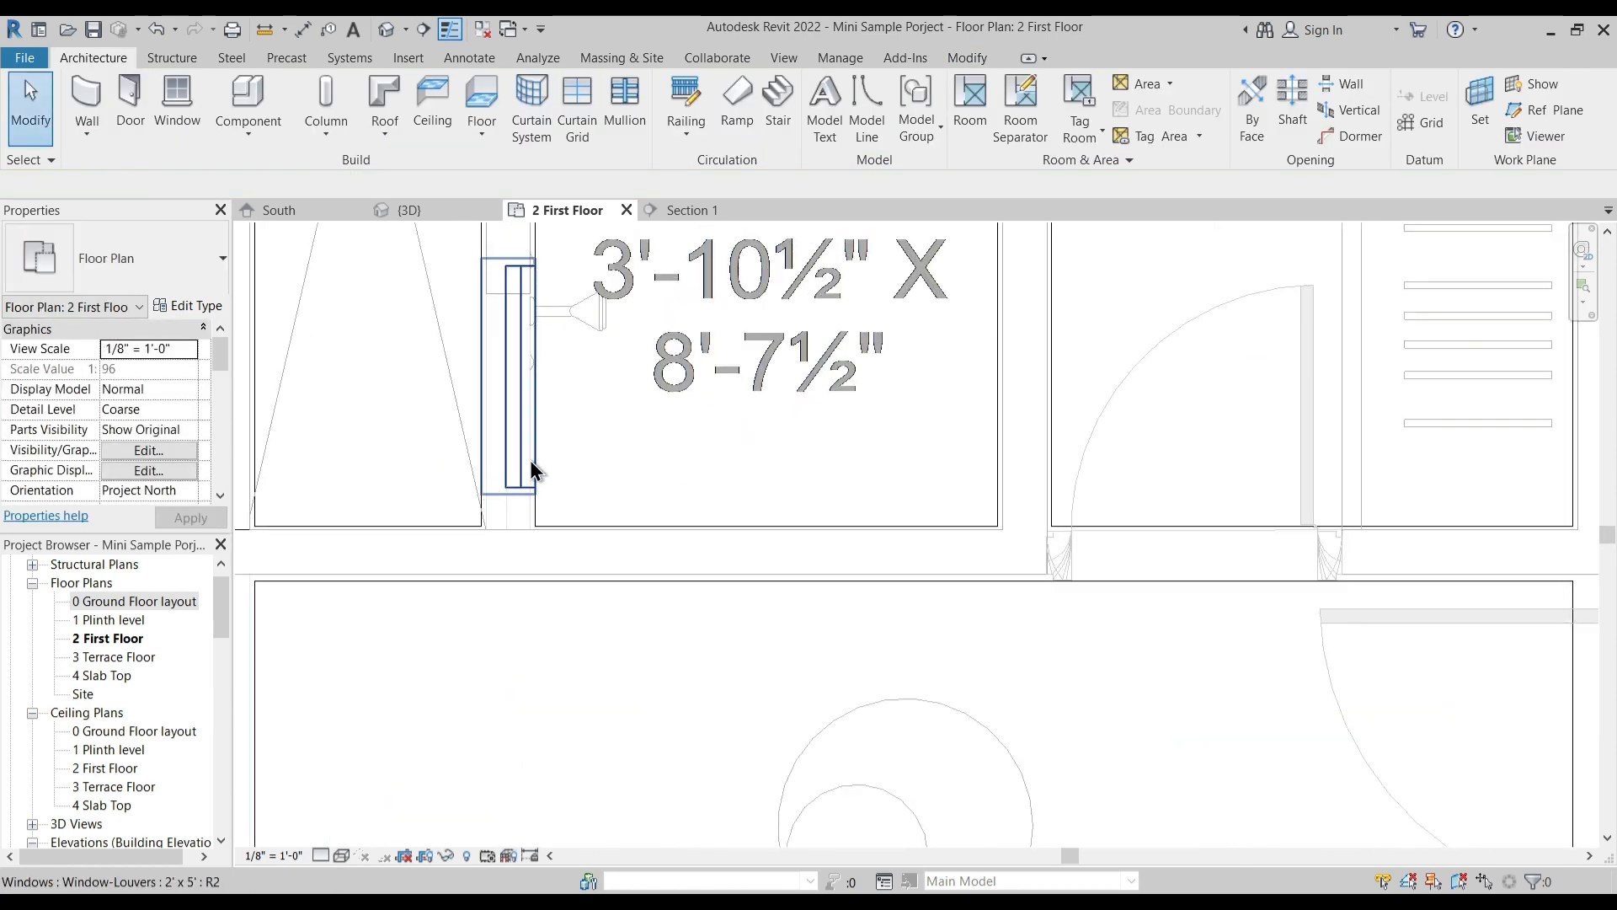
pyautogui.click(955, 60)
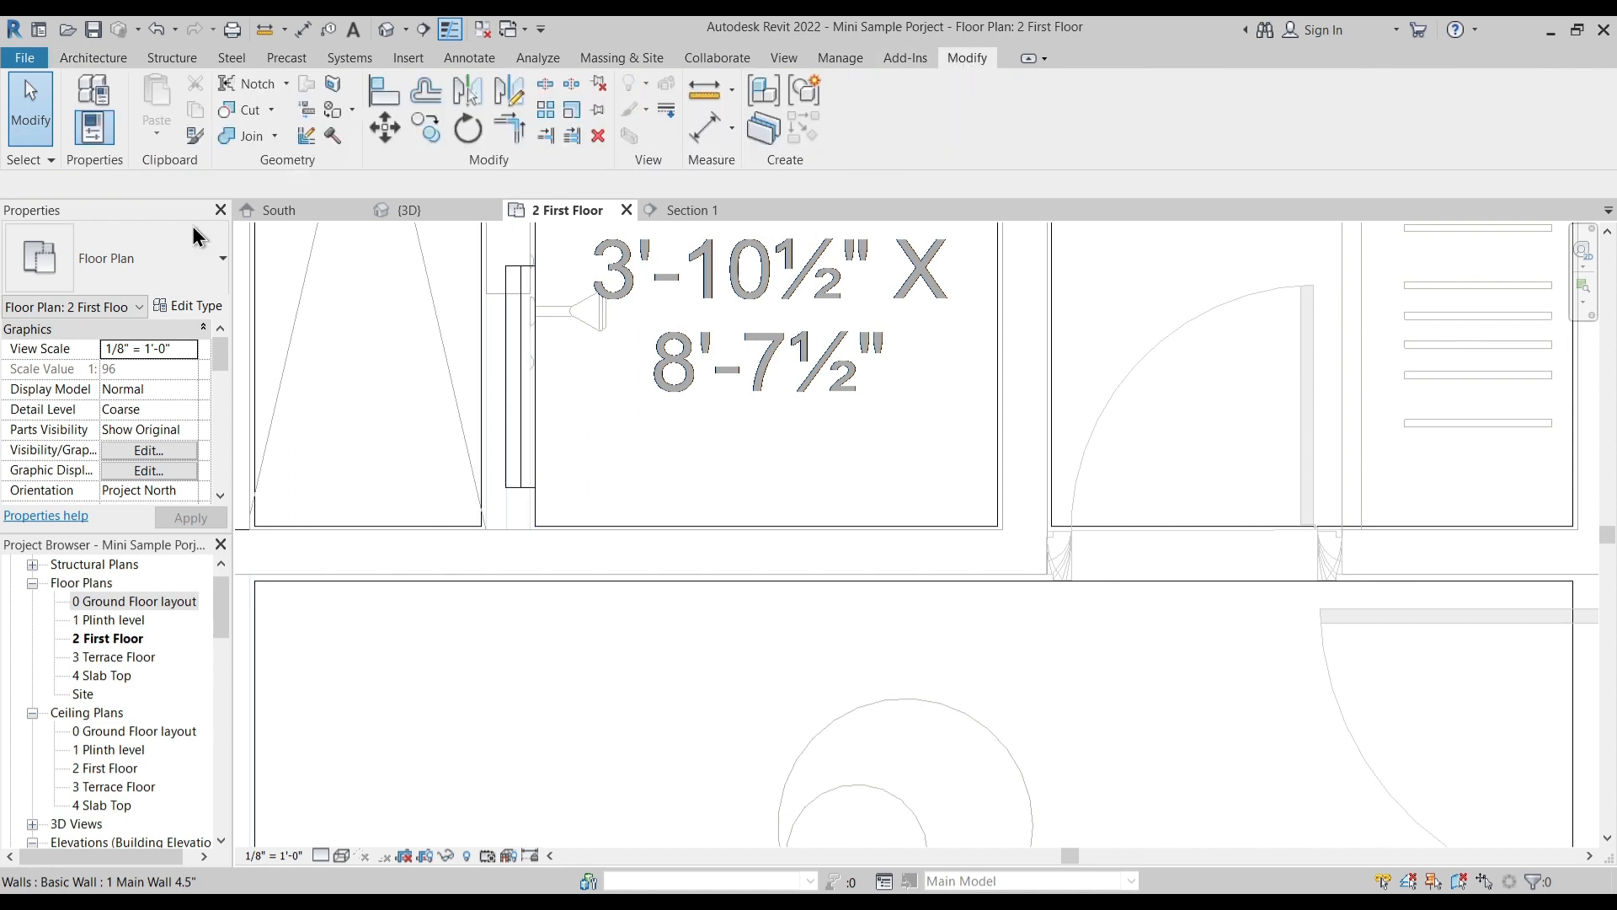
pyautogui.click(384, 99)
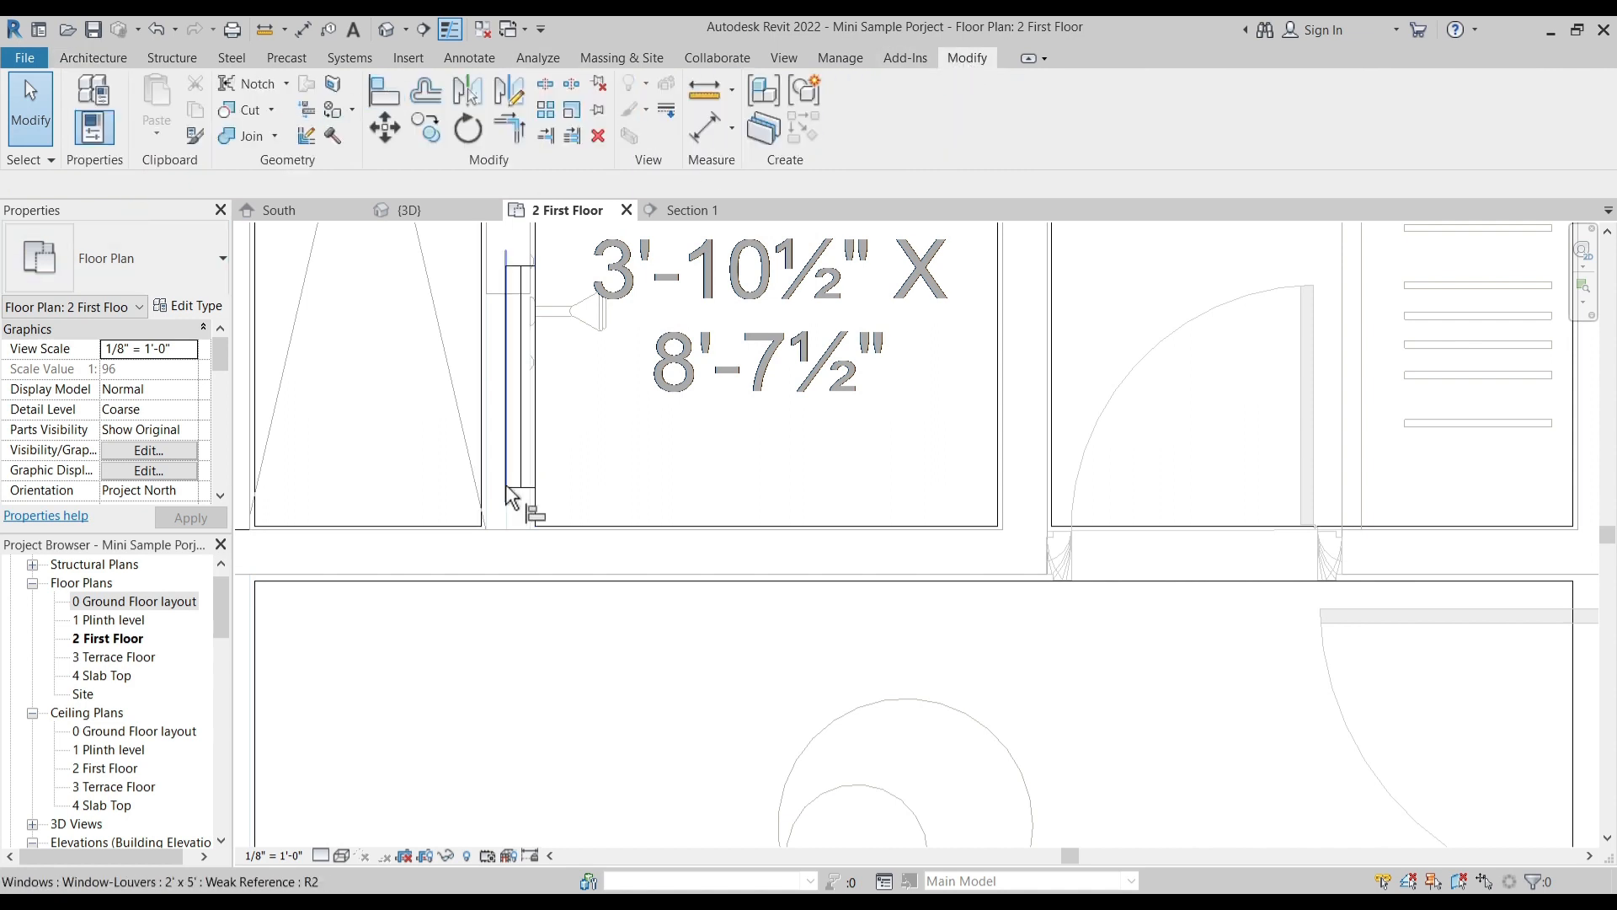
pyautogui.scroll(2, 515, 544)
pyautogui.click(528, 531)
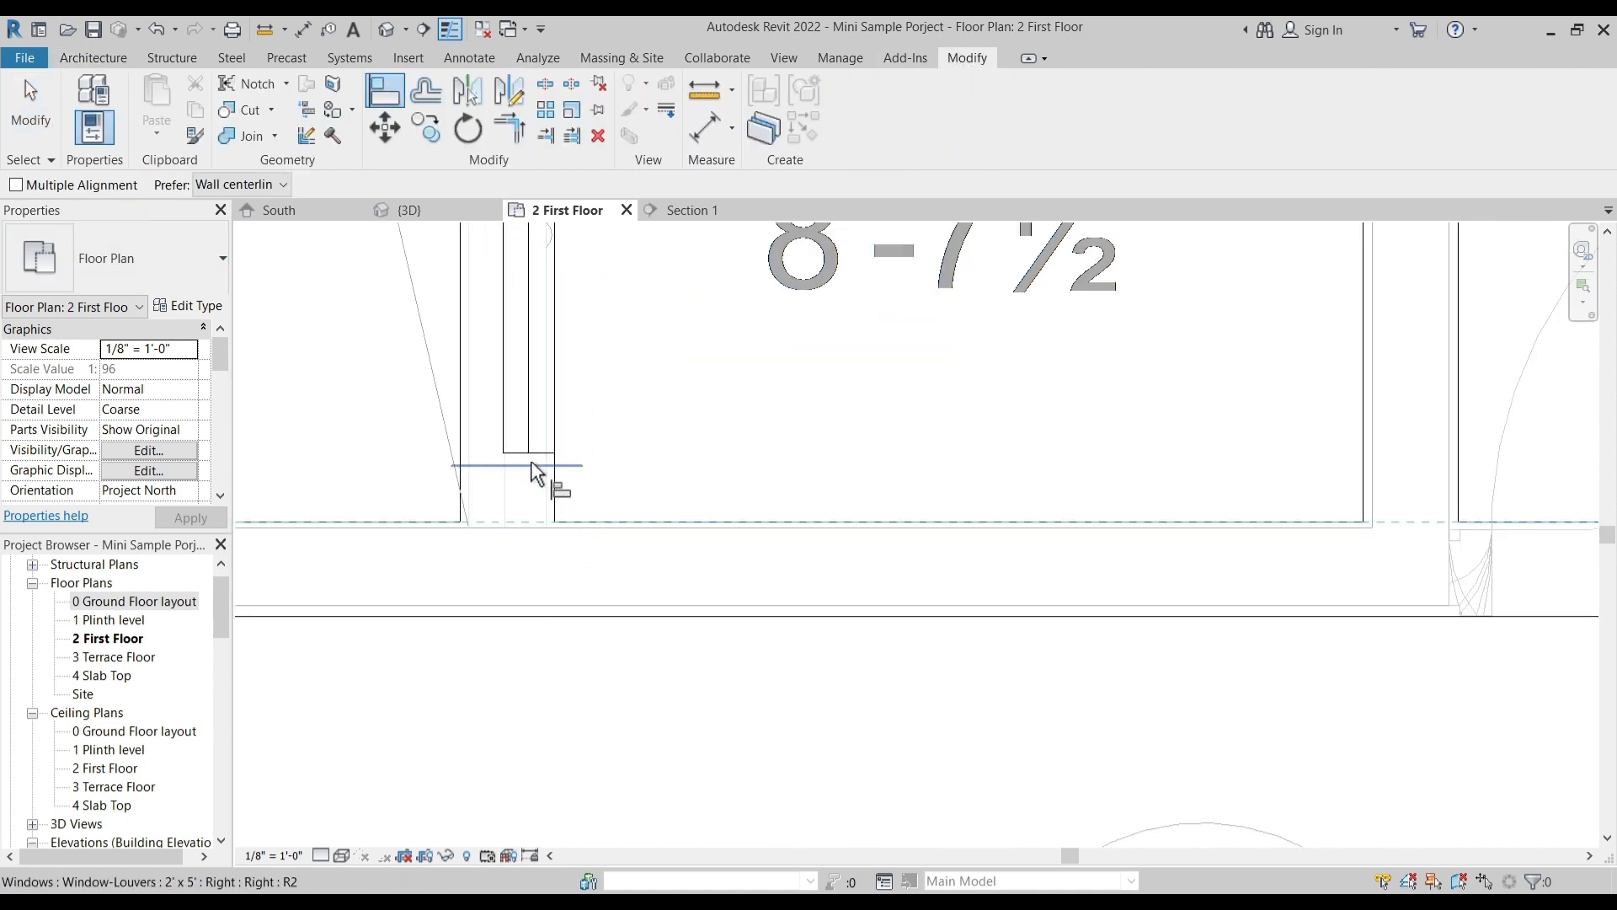
pyautogui.click(536, 468)
pyautogui.scroll(-5, 371, 517)
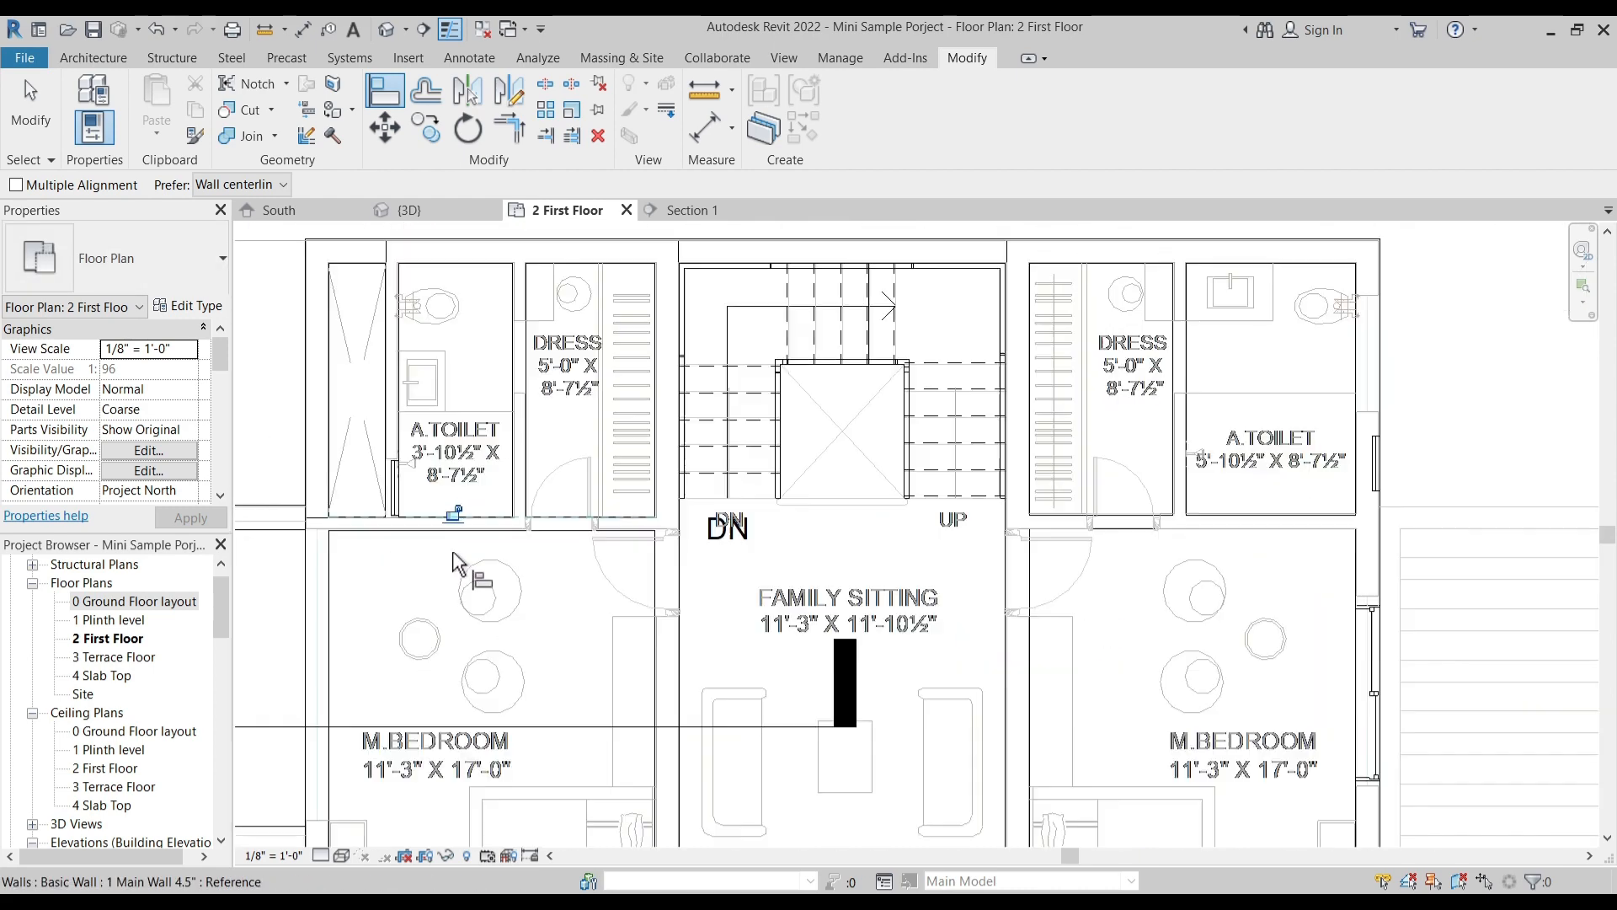
# - Align the edge of the right A.Toilet's louver window with the toilet-side face of its M.Bedroom partition wall
pyautogui.moveTo(805, 562); pyautogui.dragTo(508, 564, button='middle')
pyautogui.scroll(4, 975, 497)
pyautogui.click(992, 545)
pyautogui.scroll(-4, 999, 507)
pyautogui.press('Escape')
pyautogui.press('Escape')
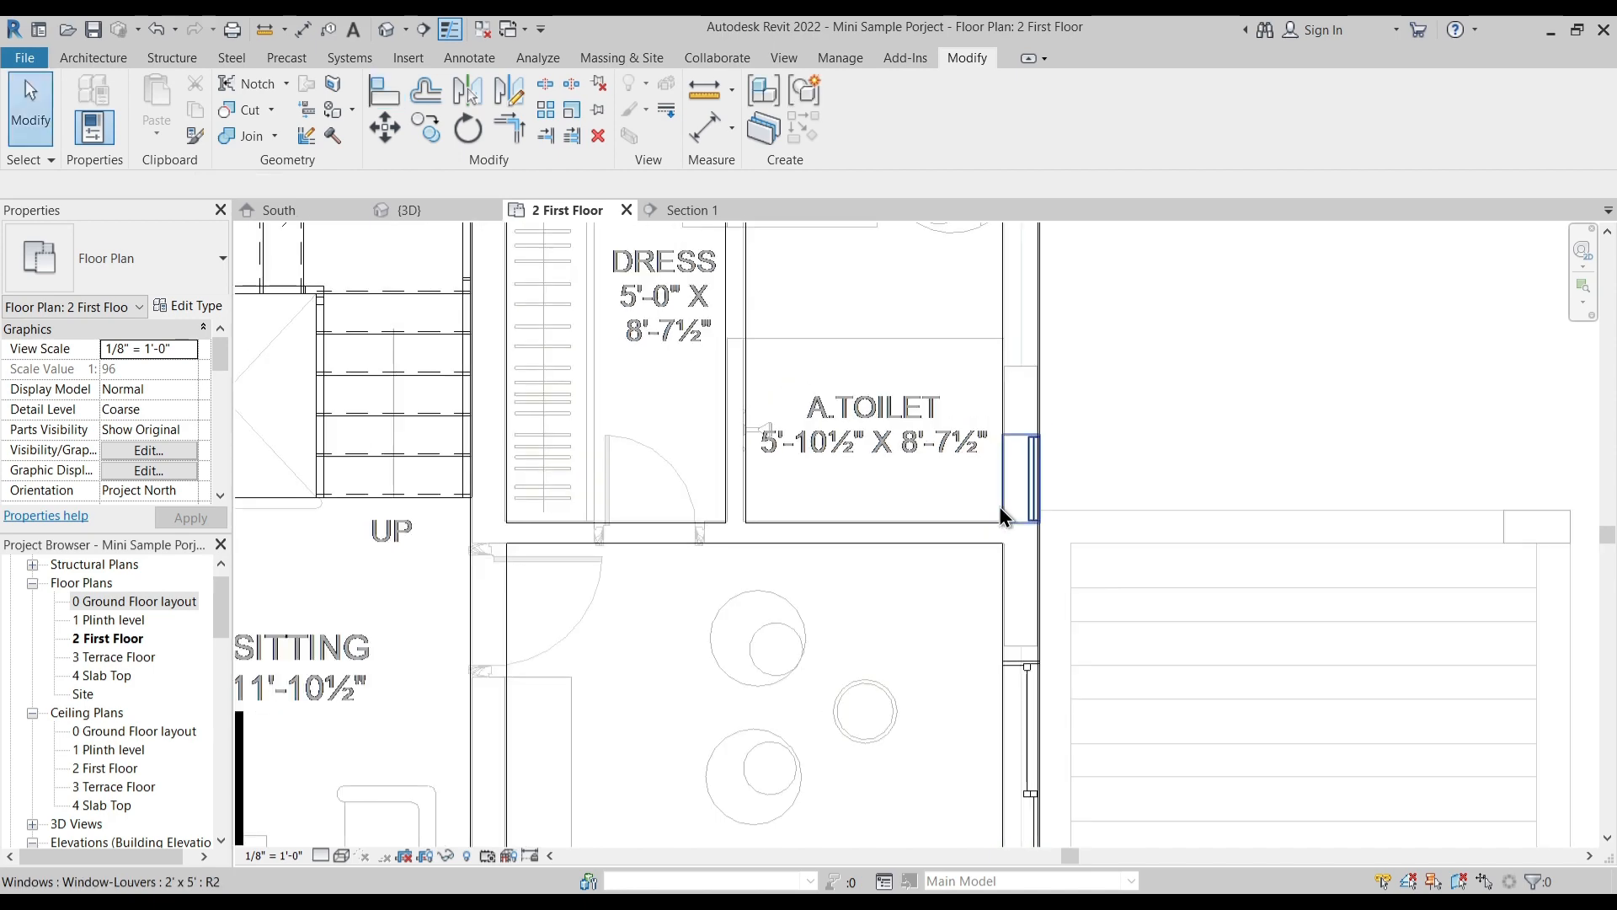
# - Place a 3'-0" Single-Flush door in the wall between the left M.Bedroom and the Family Sitting
pyautogui.scroll(-2, 862, 539)
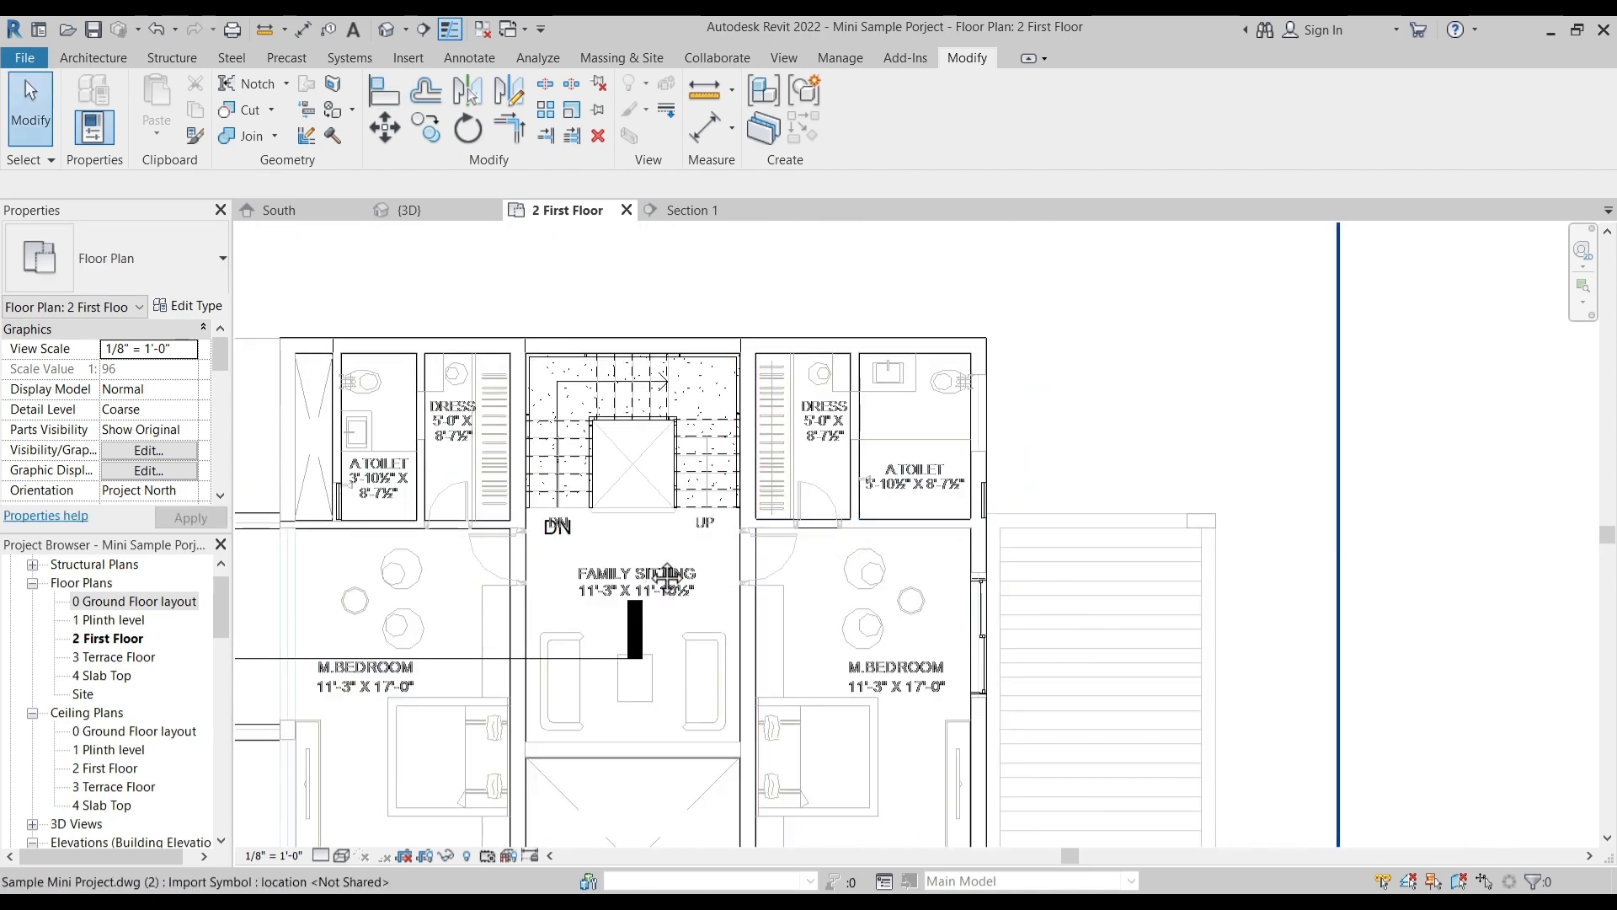
pyautogui.moveTo(647, 563); pyautogui.dragTo(815, 468, button='middle')
pyautogui.click(94, 59)
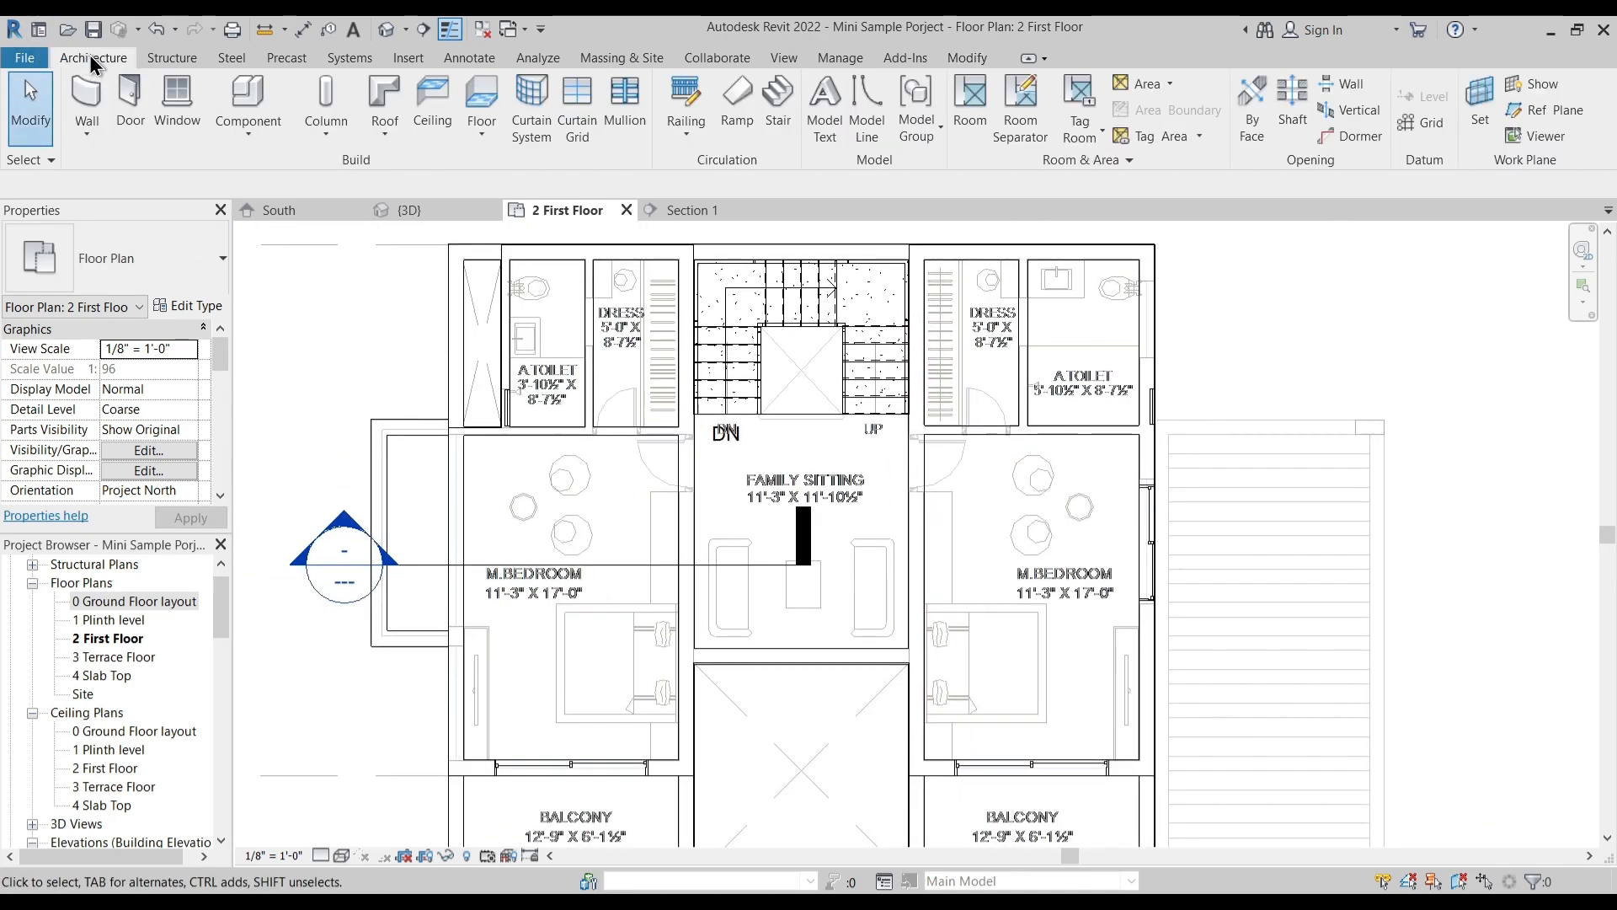
pyautogui.click(130, 102)
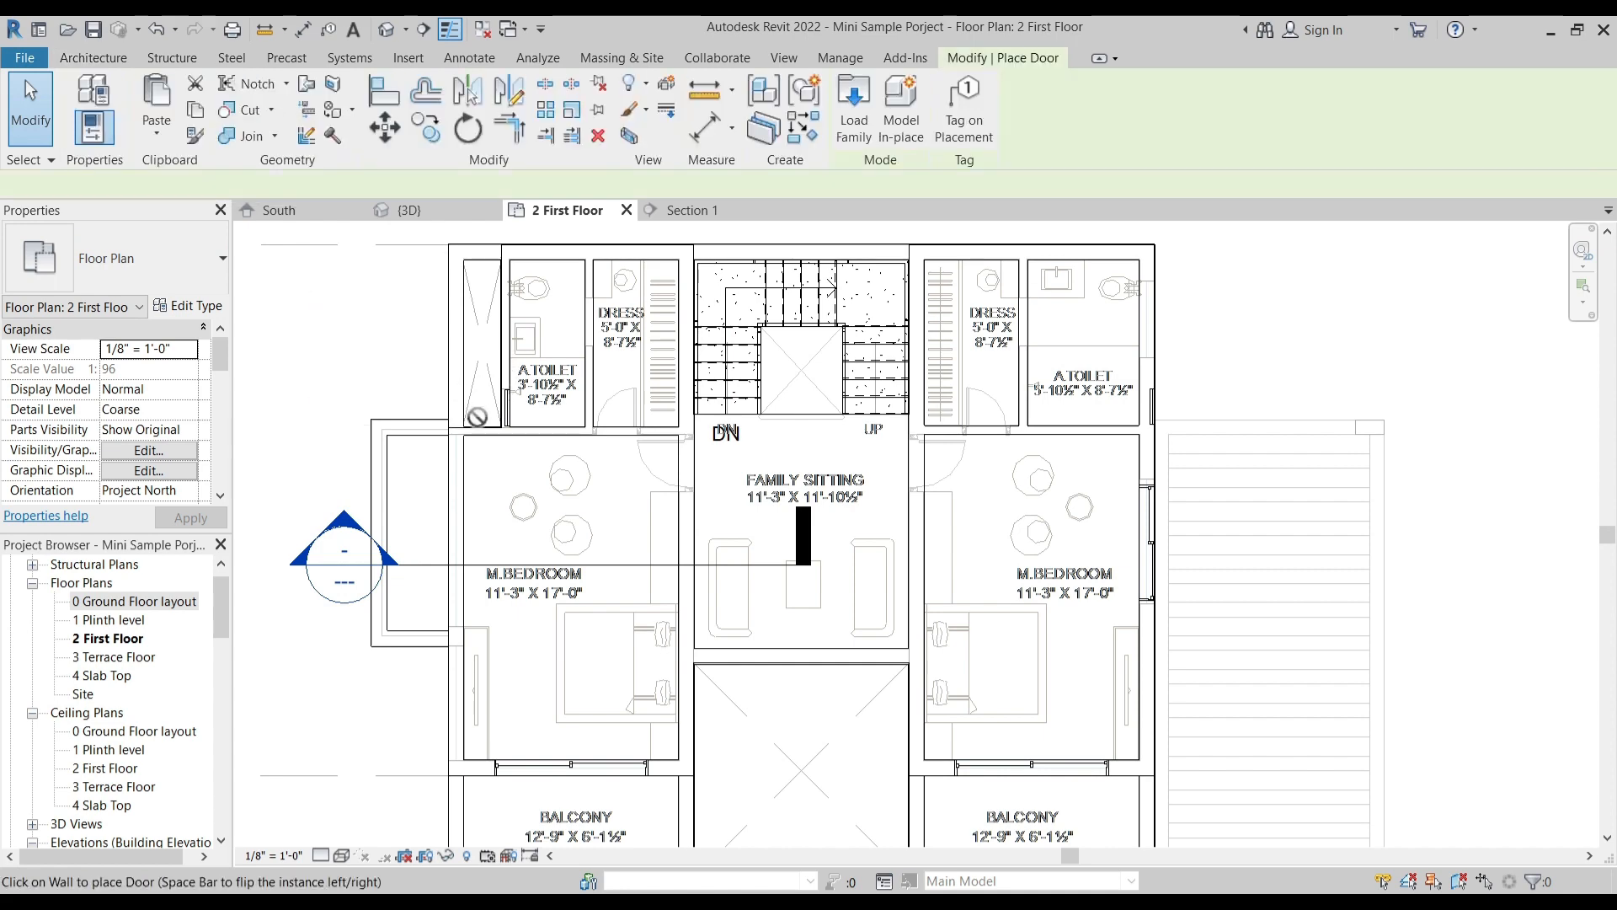
pyautogui.click(168, 280)
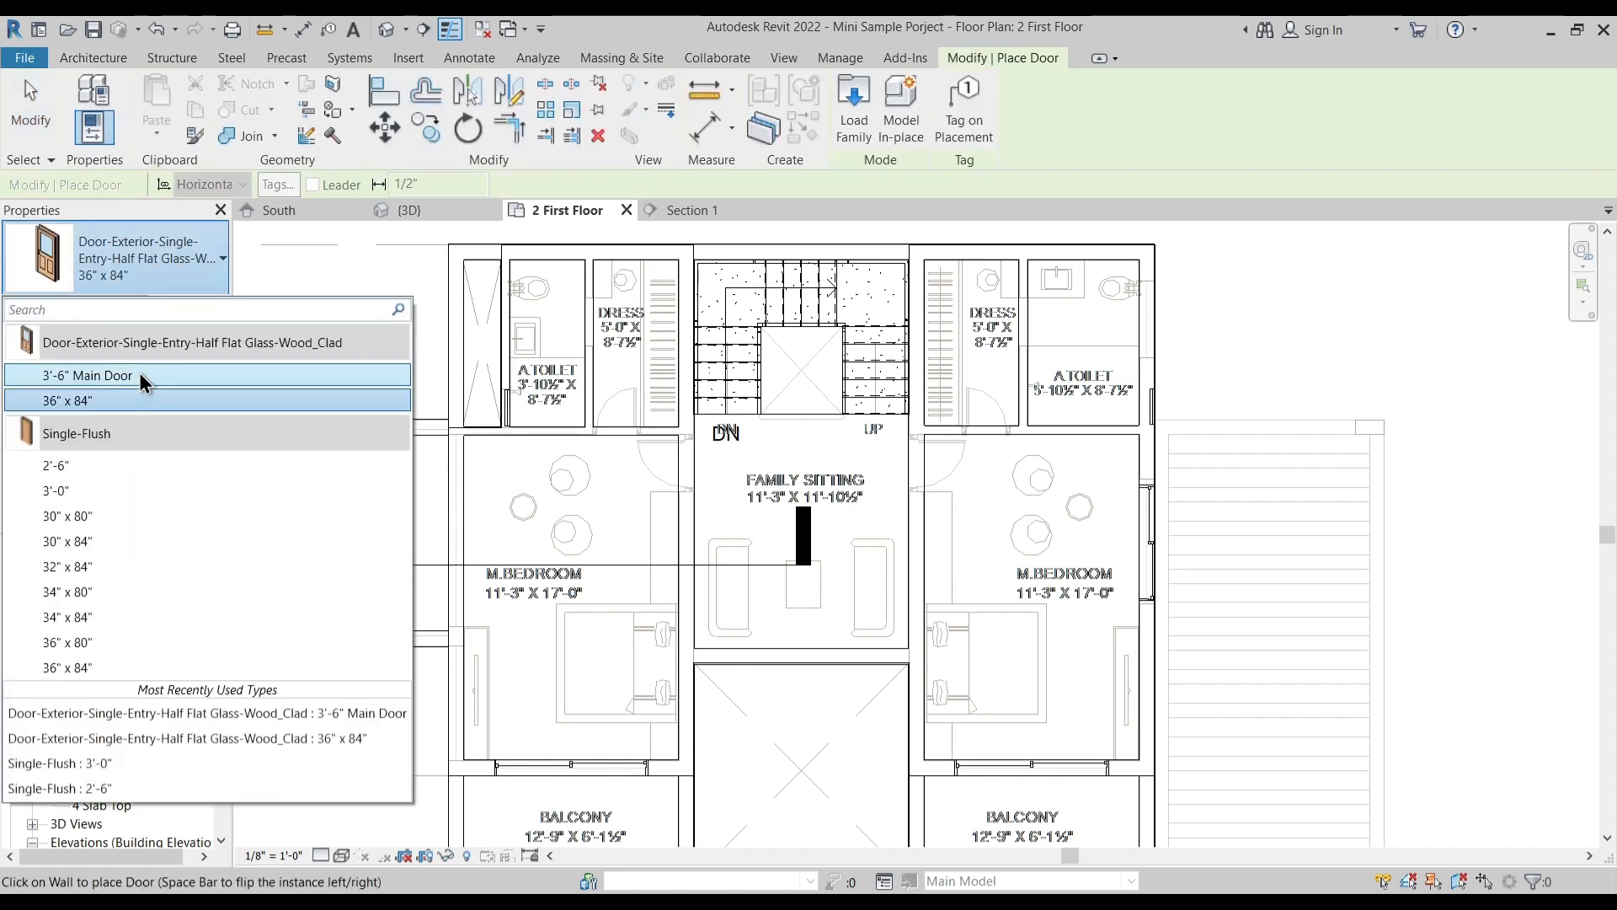
pyautogui.click(106, 495)
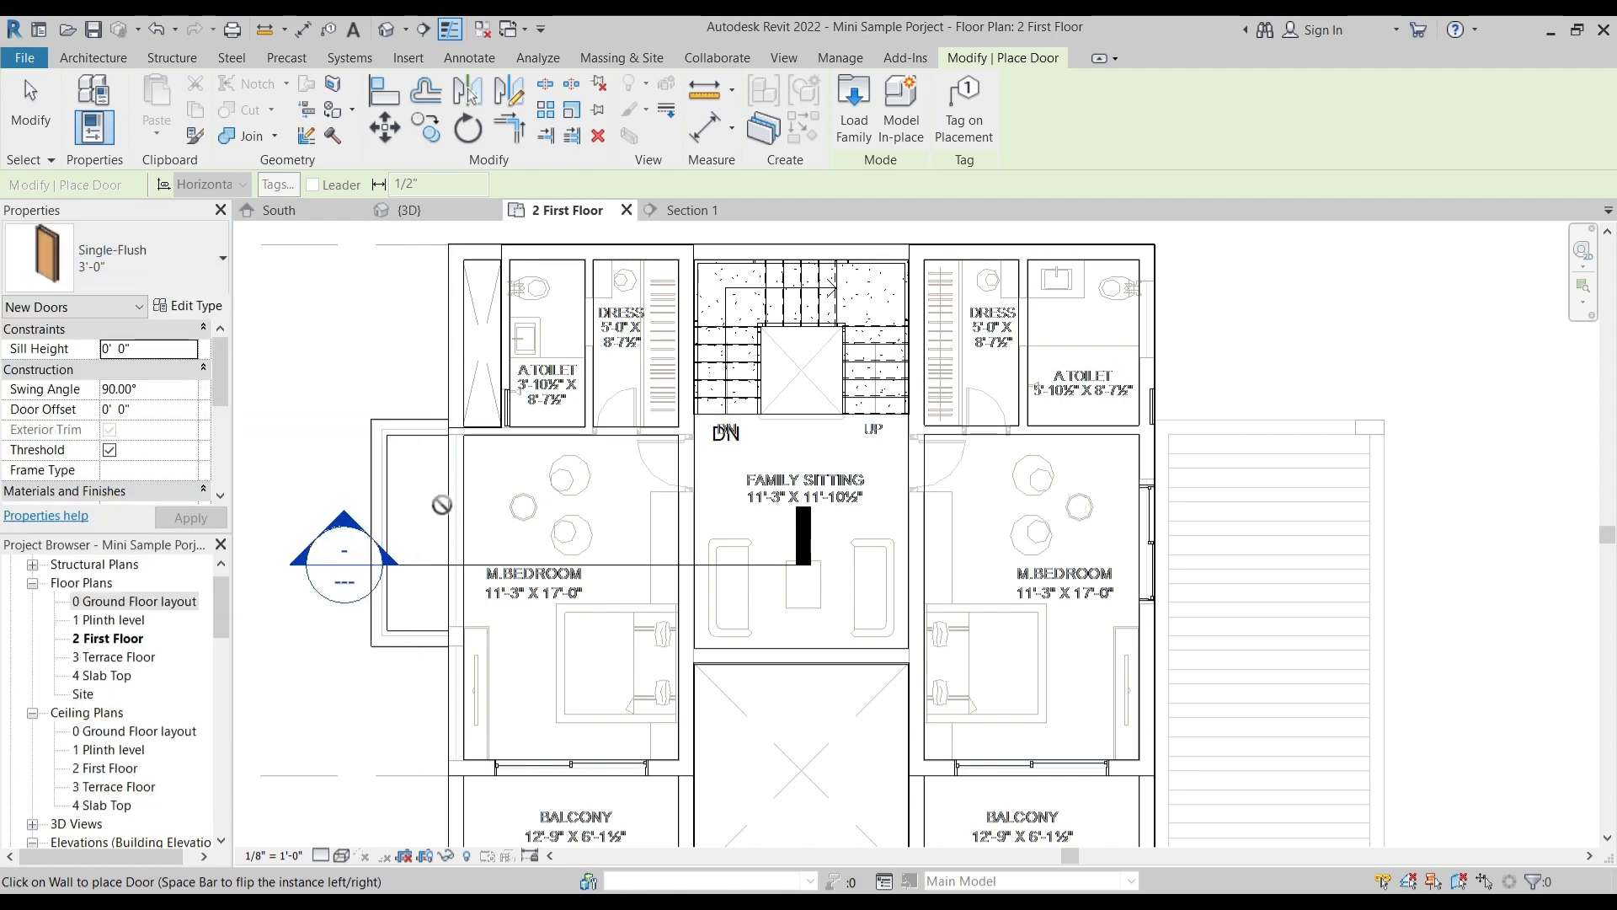
pyautogui.scroll(3, 681, 466)
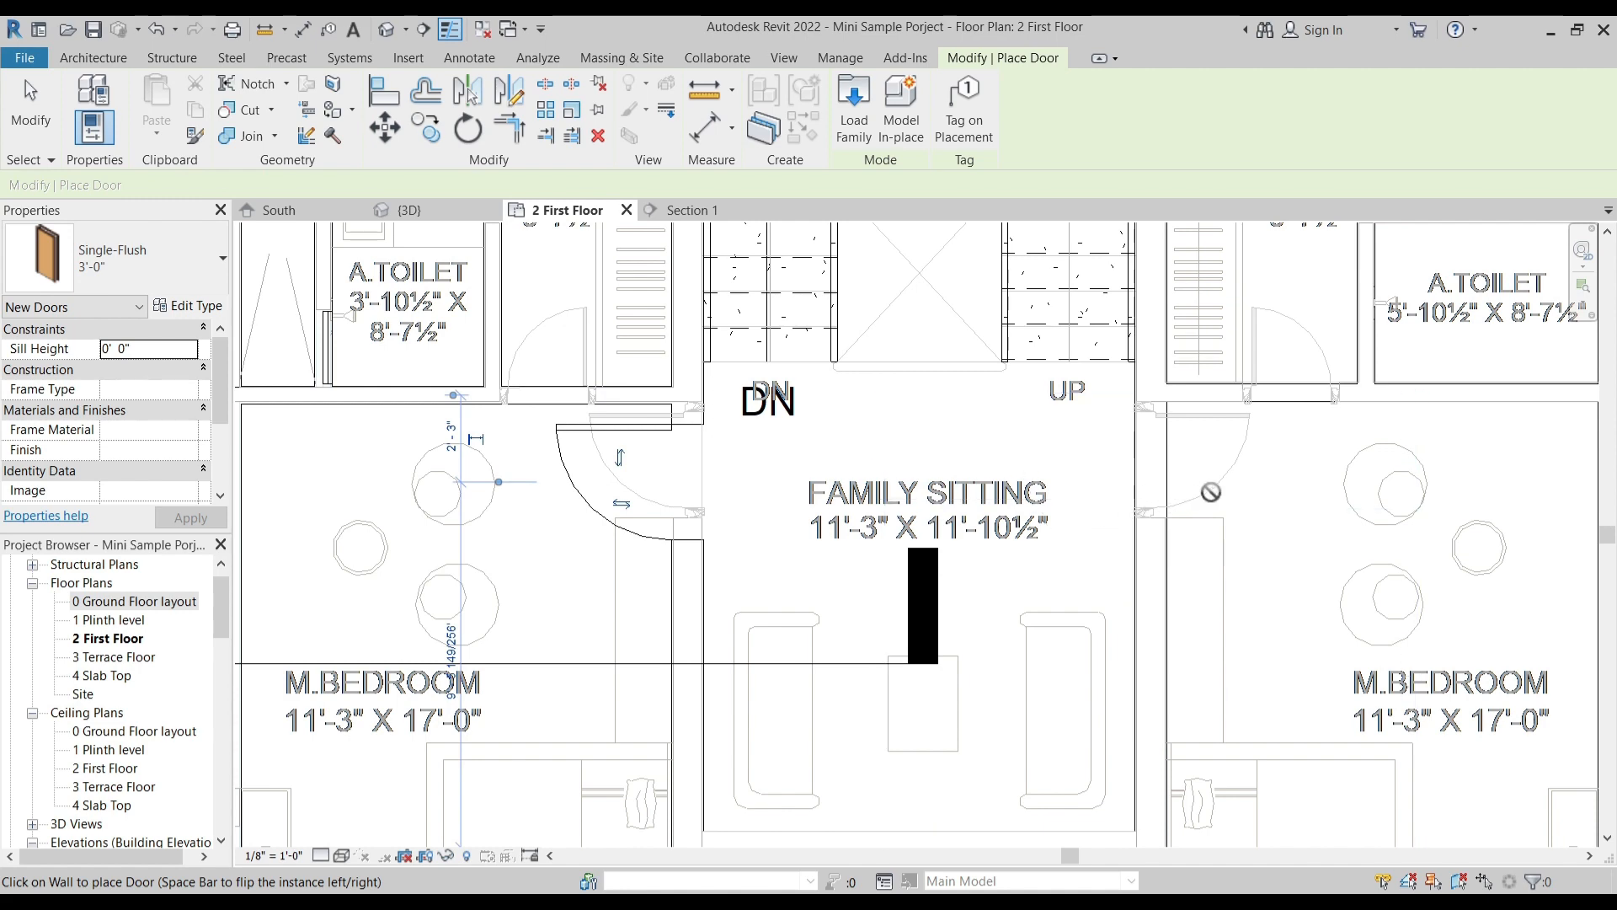
# - Place a 3'-0" Single-Flush door between the right M.Bedroom and Family Sitting, and 2'-6" Single-Flush doors at both Dress entrances
pyautogui.scroll(-2, 851, 482)
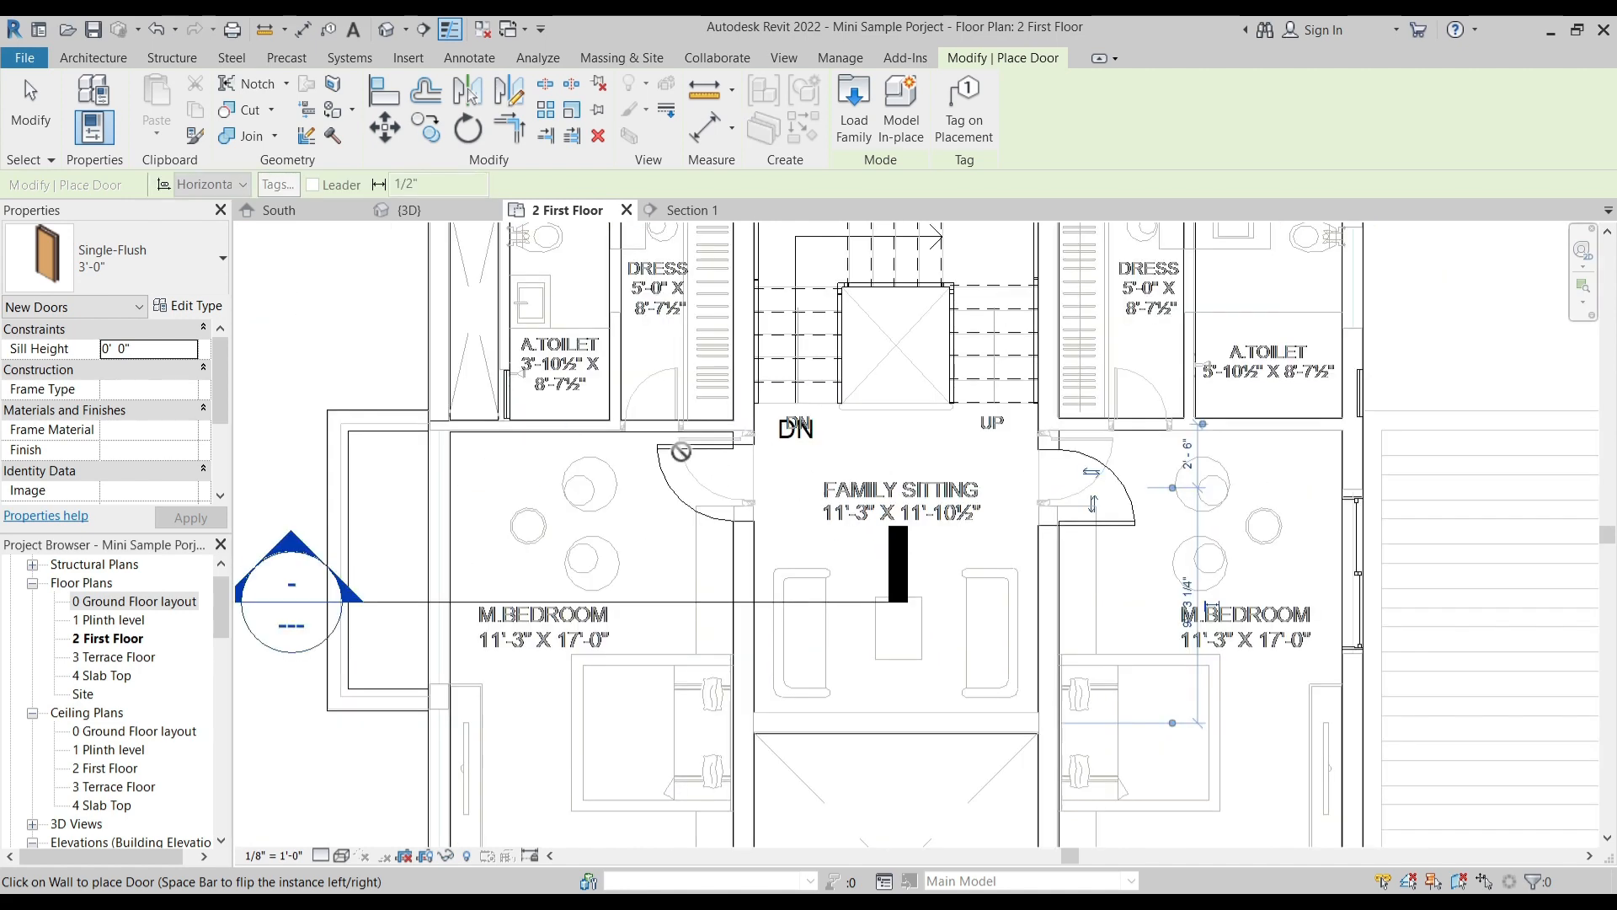
pyautogui.click(172, 265)
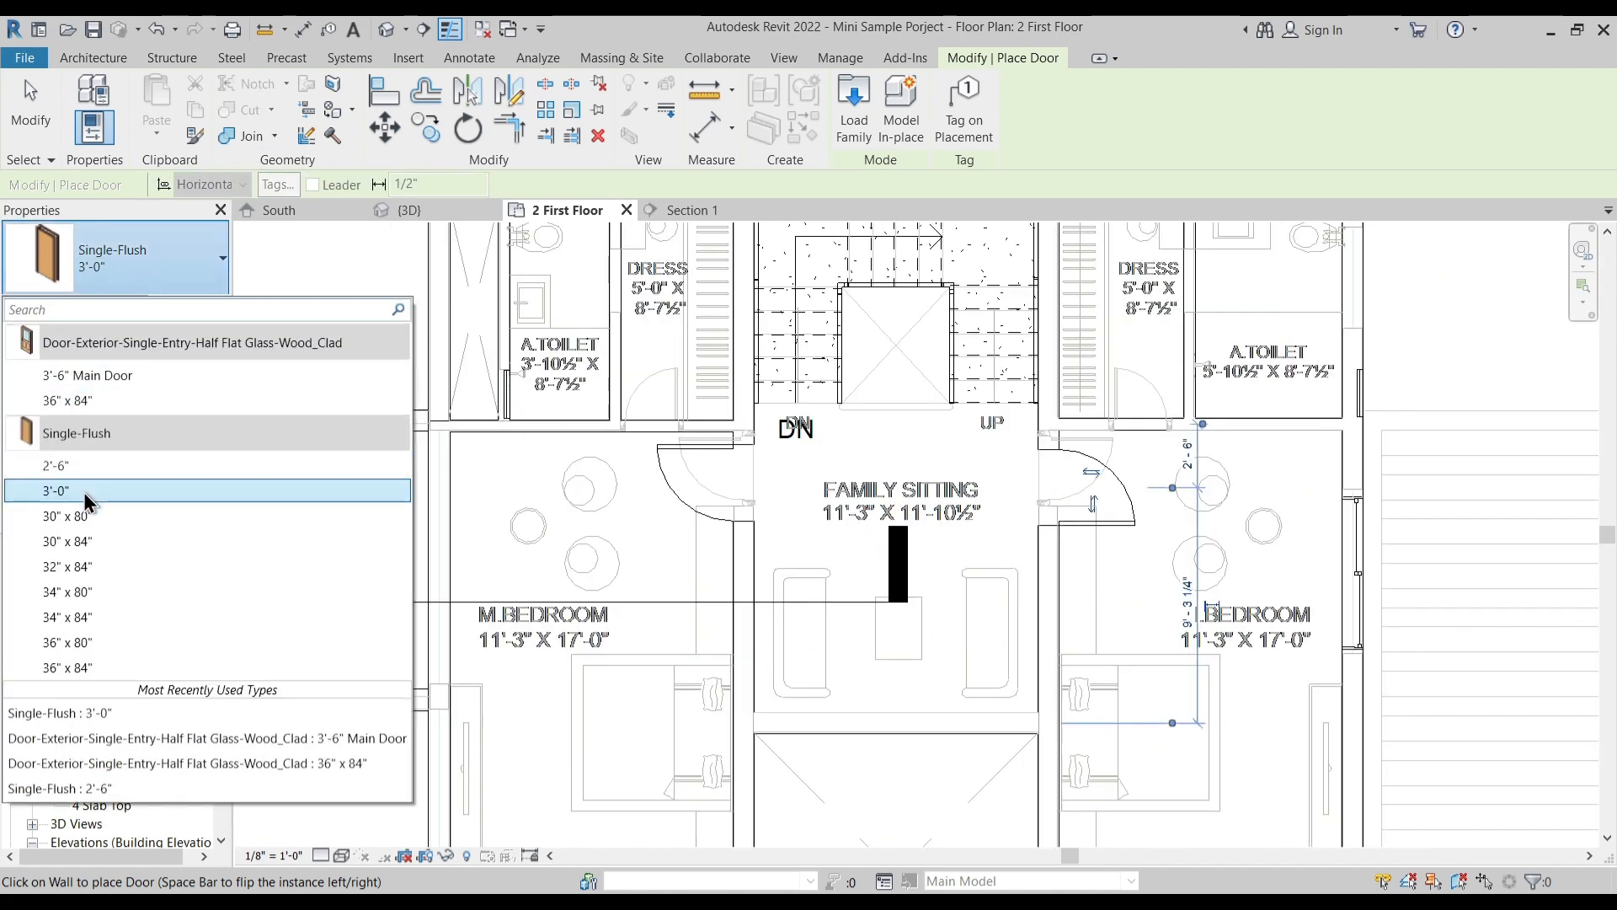
pyautogui.click(52, 473)
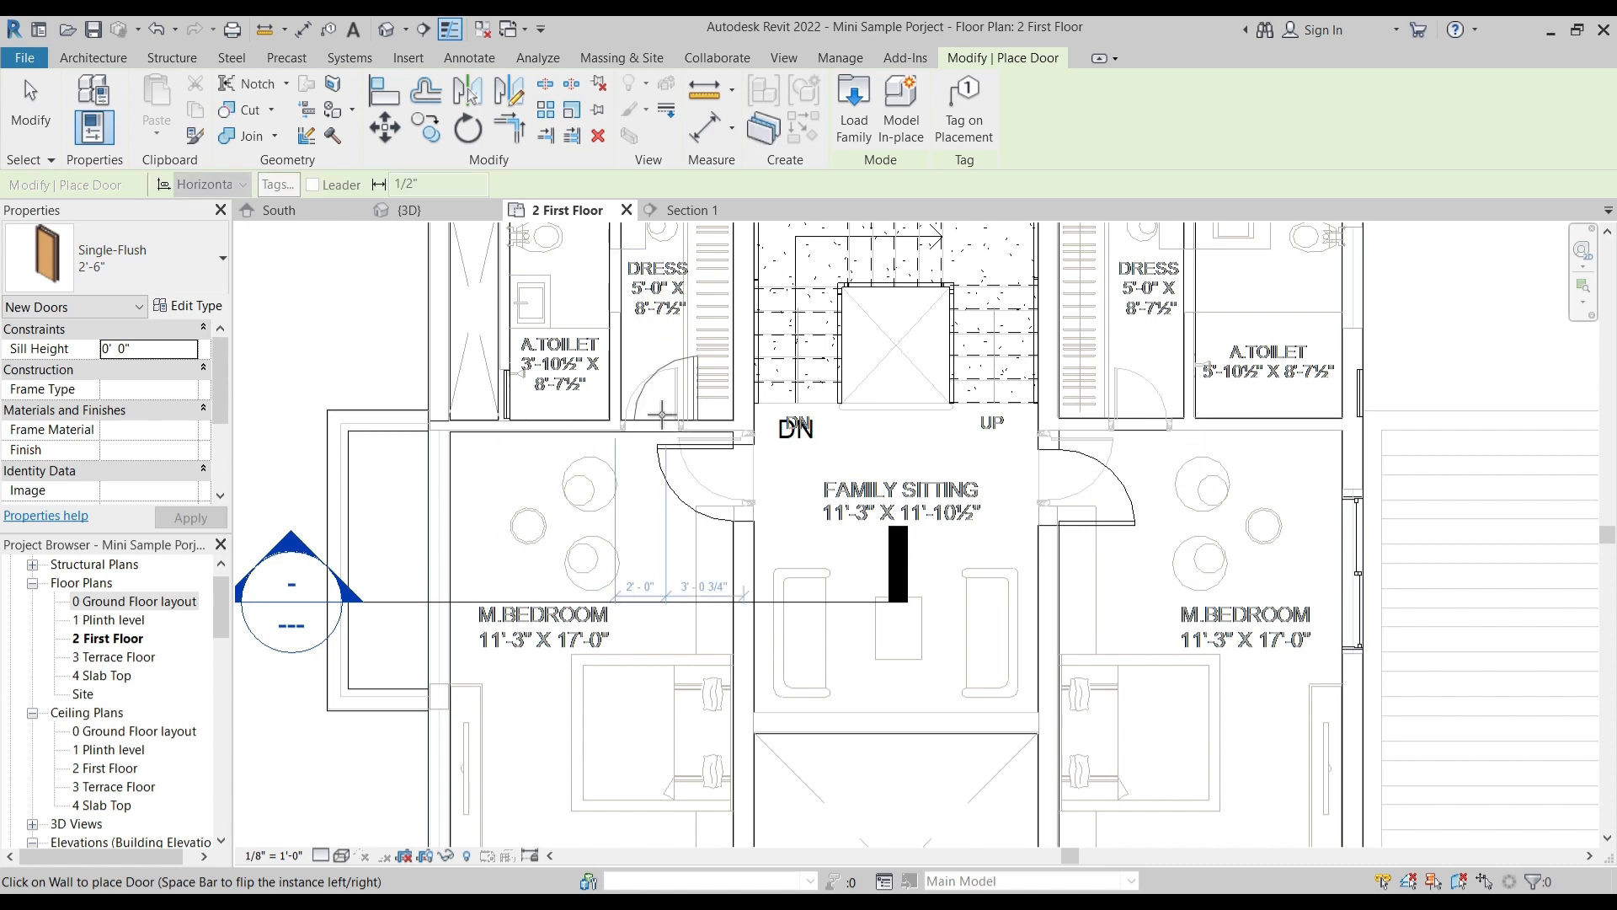
pyautogui.moveTo(1131, 402); pyautogui.dragTo(919, 491, button='middle')
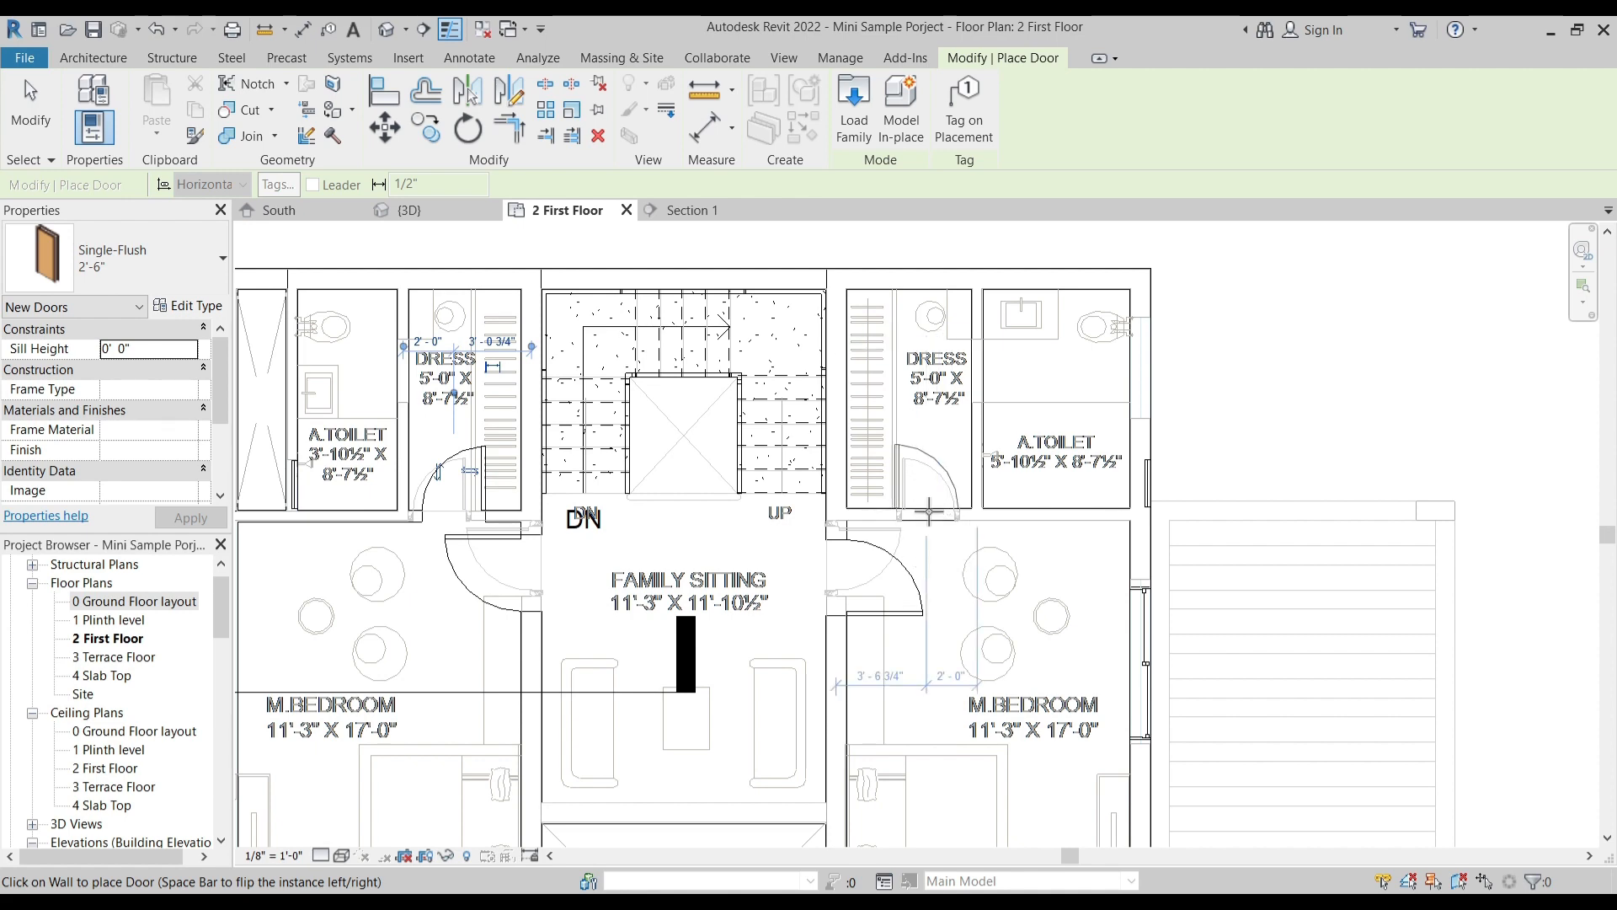
pyautogui.press('Escape')
pyautogui.press('Escape')
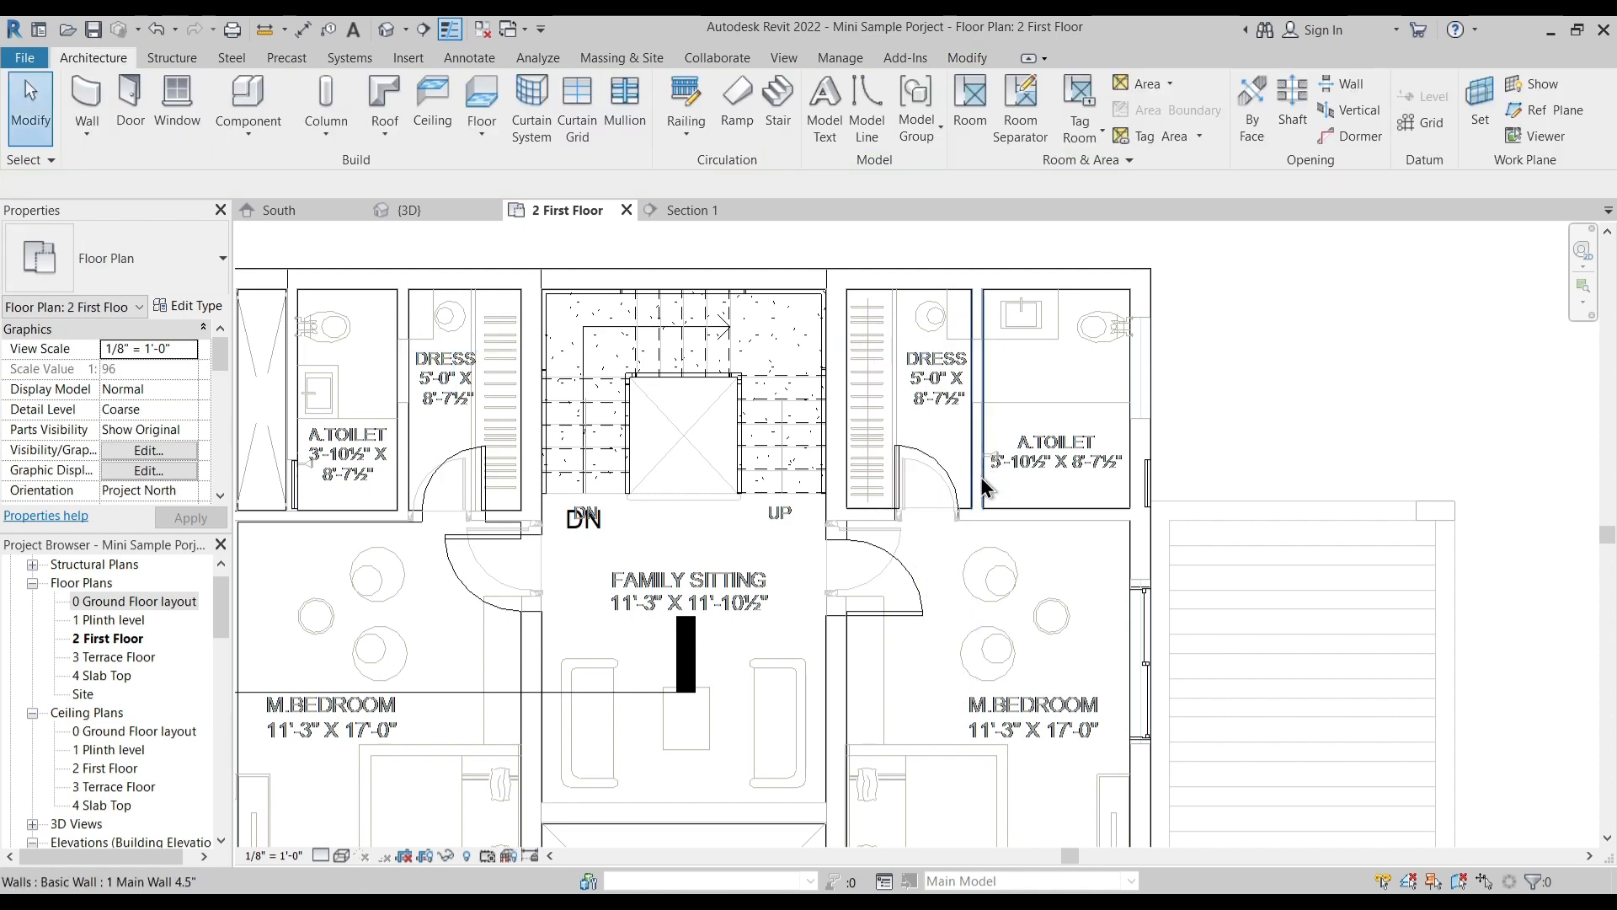
# - Align the jamb of the right Dress door with the door opening edge in the imported plan
pyautogui.scroll(5, 977, 488)
pyautogui.moveTo(886, 441); pyautogui.dragTo(920, 437)
pyautogui.press('Escape')
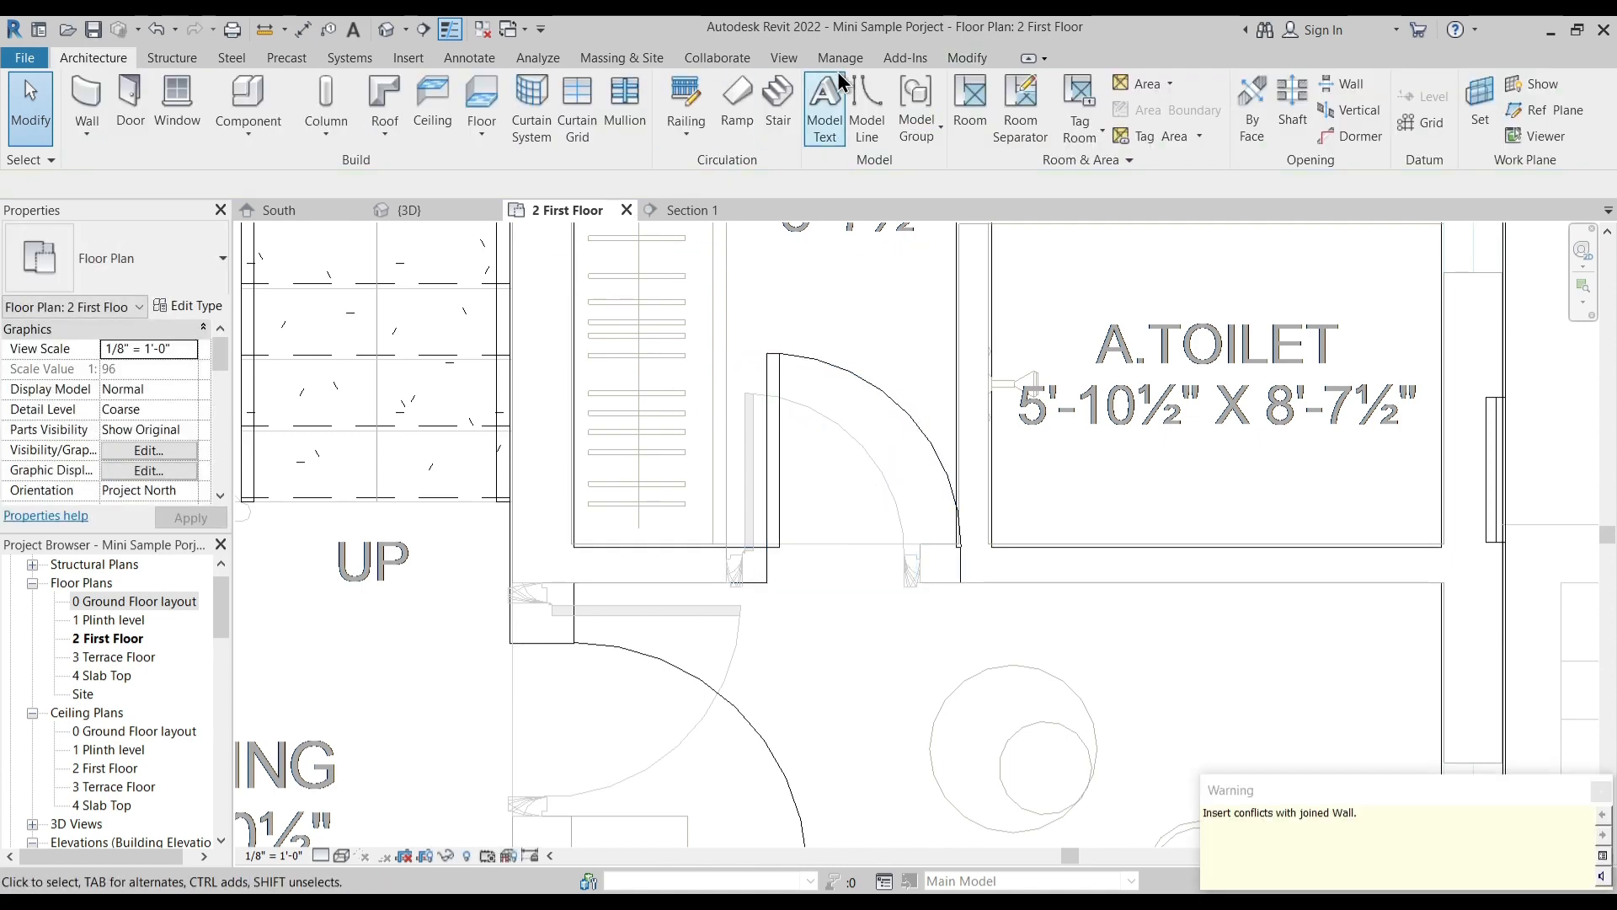
pyautogui.click(966, 57)
pyautogui.click(387, 91)
pyautogui.scroll(3, 825, 624)
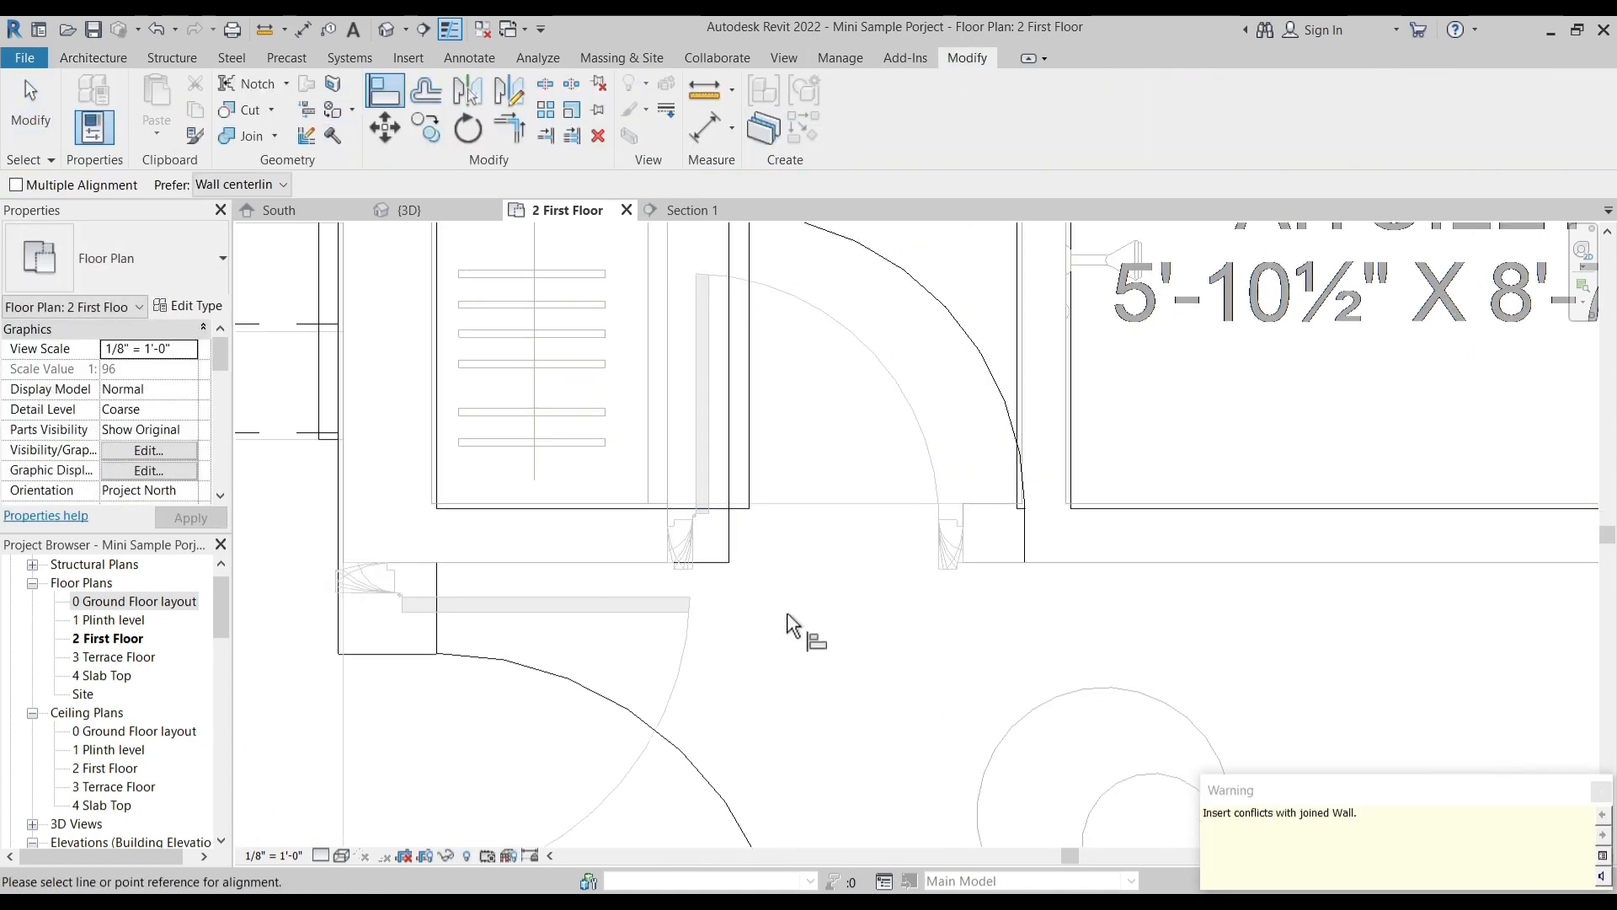
pyautogui.click(633, 472)
pyautogui.click(712, 506)
# - Align the left Dress door's jamb with its opening edge in the imported plan
pyautogui.scroll(-5, 841, 591)
pyautogui.moveTo(497, 657); pyautogui.dragTo(1145, 590, button='middle')
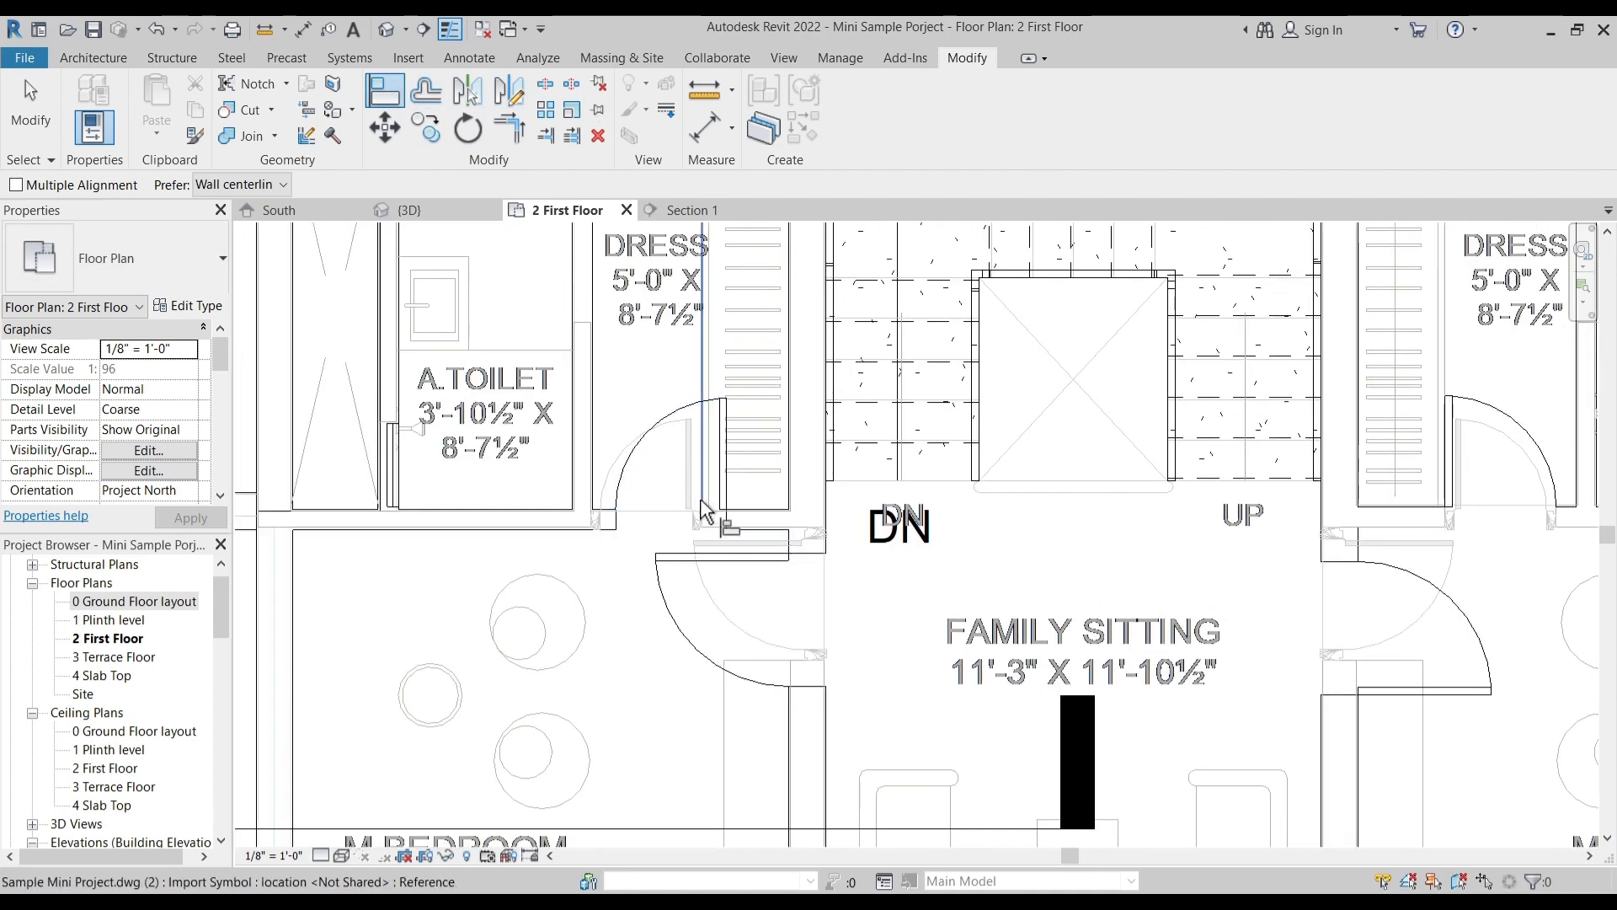
pyautogui.scroll(2, 711, 484)
pyautogui.click(764, 513)
# - Align the edge of the left M.Bedroom door with its opening in the imported plan
pyautogui.scroll(-1, 750, 510)
pyautogui.scroll(-3, 670, 583)
pyautogui.scroll(2, 736, 548)
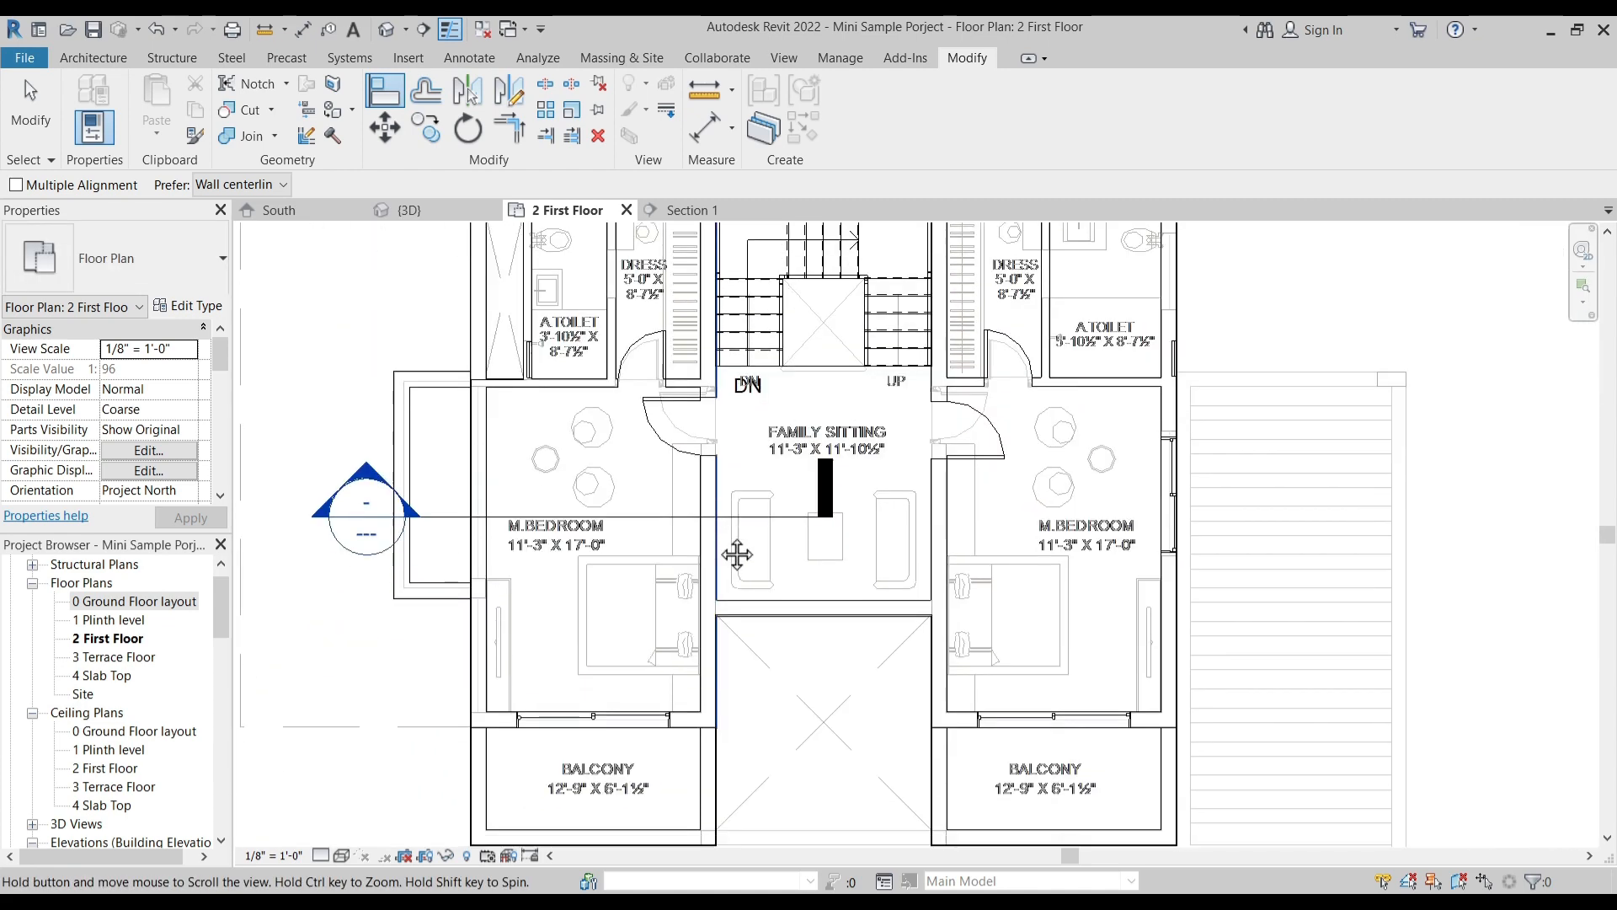
pyautogui.scroll(3, 724, 440)
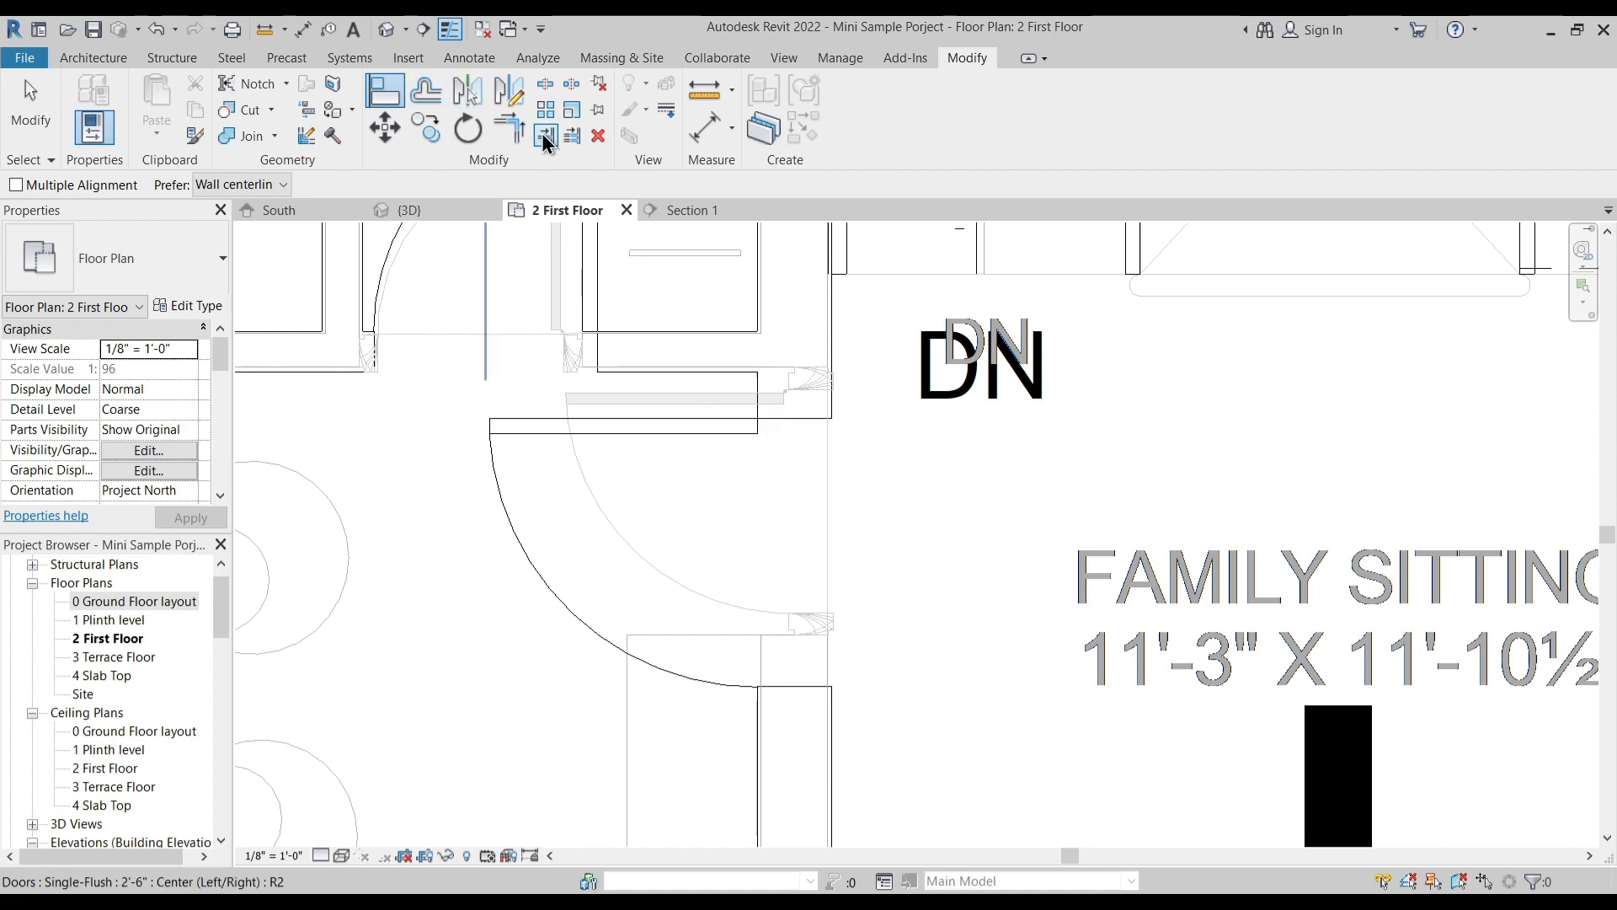
pyautogui.click(733, 434)
# - Try to align the right M.Bedroom door with its opening in the imported plan
pyautogui.scroll(-1, 651, 461)
pyautogui.scroll(-2, 648, 455)
pyautogui.moveTo(1412, 562); pyautogui.dragTo(876, 583, button='middle')
pyautogui.click(805, 437)
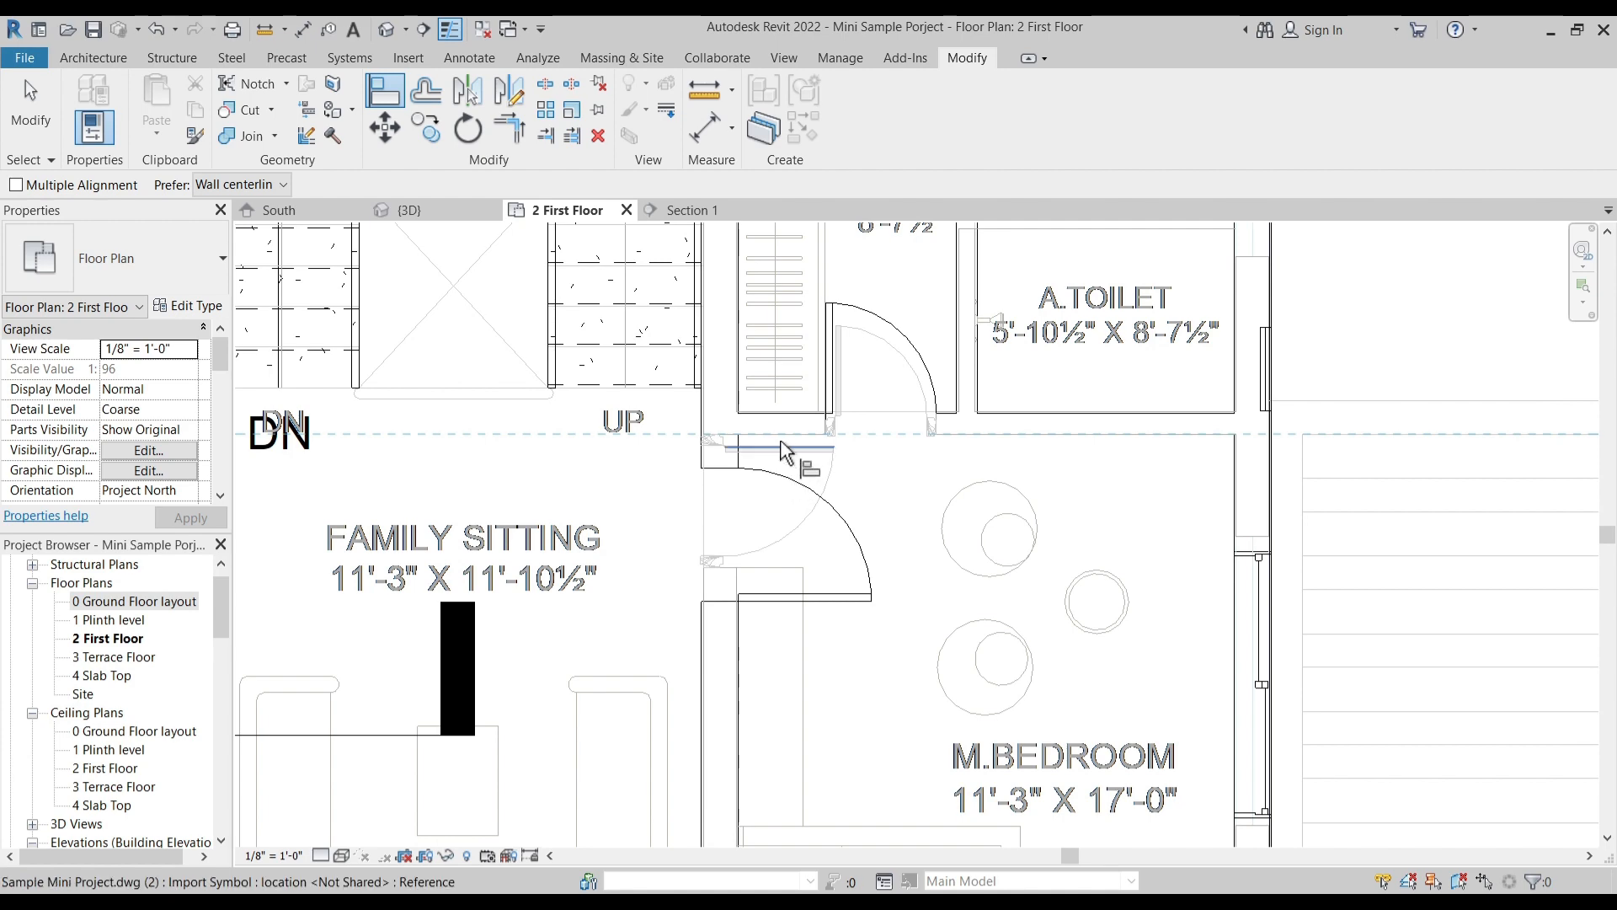
pyautogui.scroll(2, 783, 449)
pyautogui.click(817, 478)
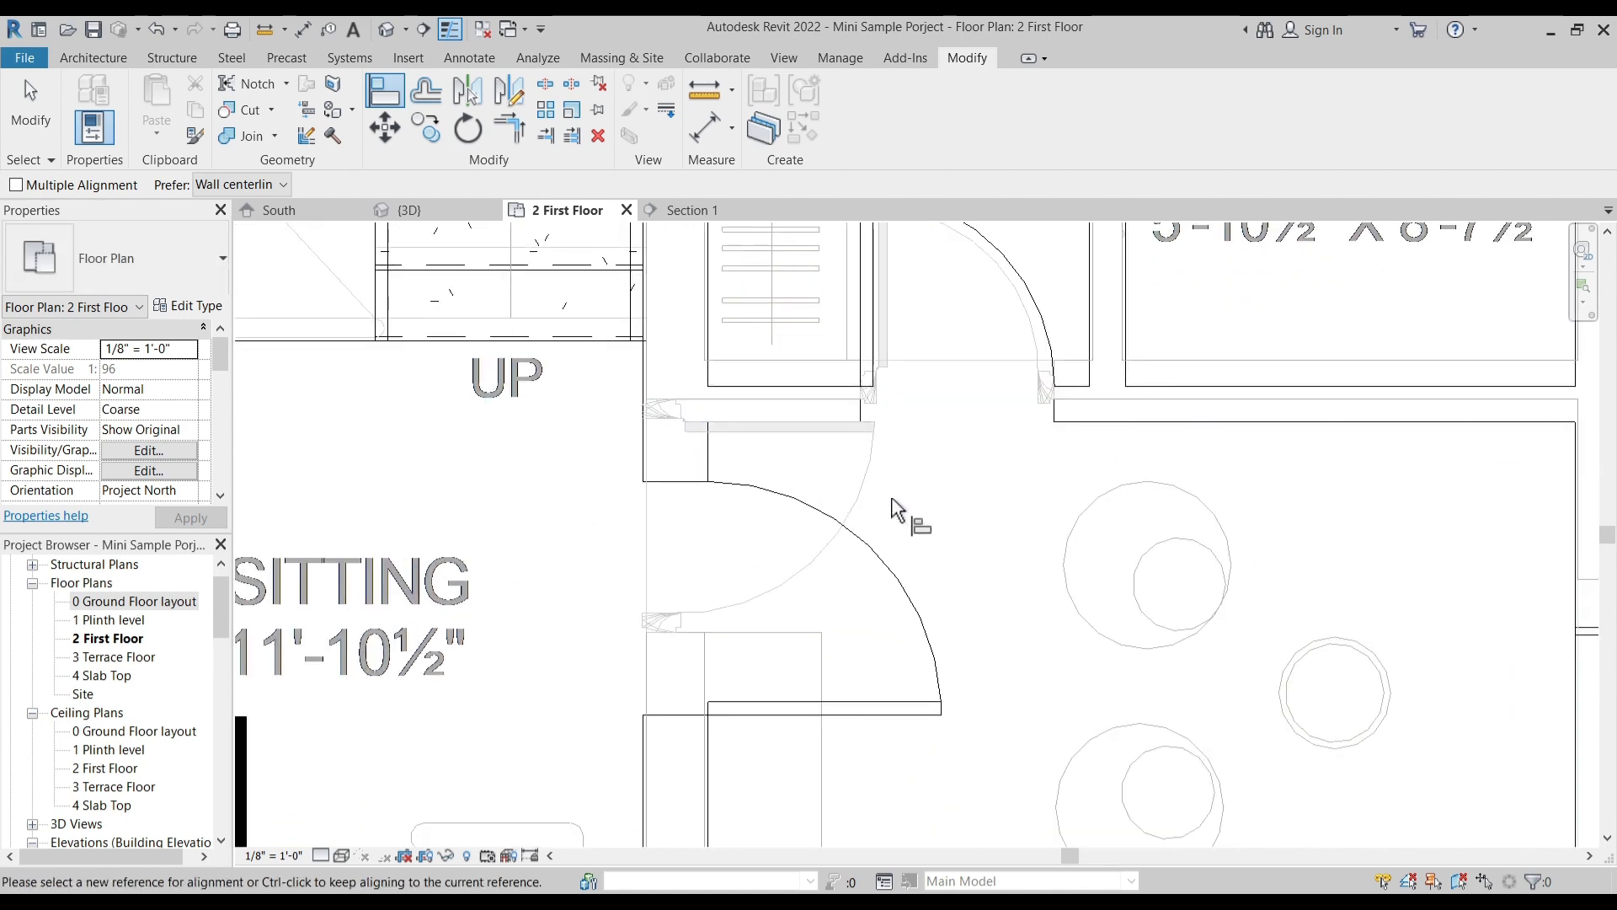
pyautogui.press('Escape')
pyautogui.press('Escape')
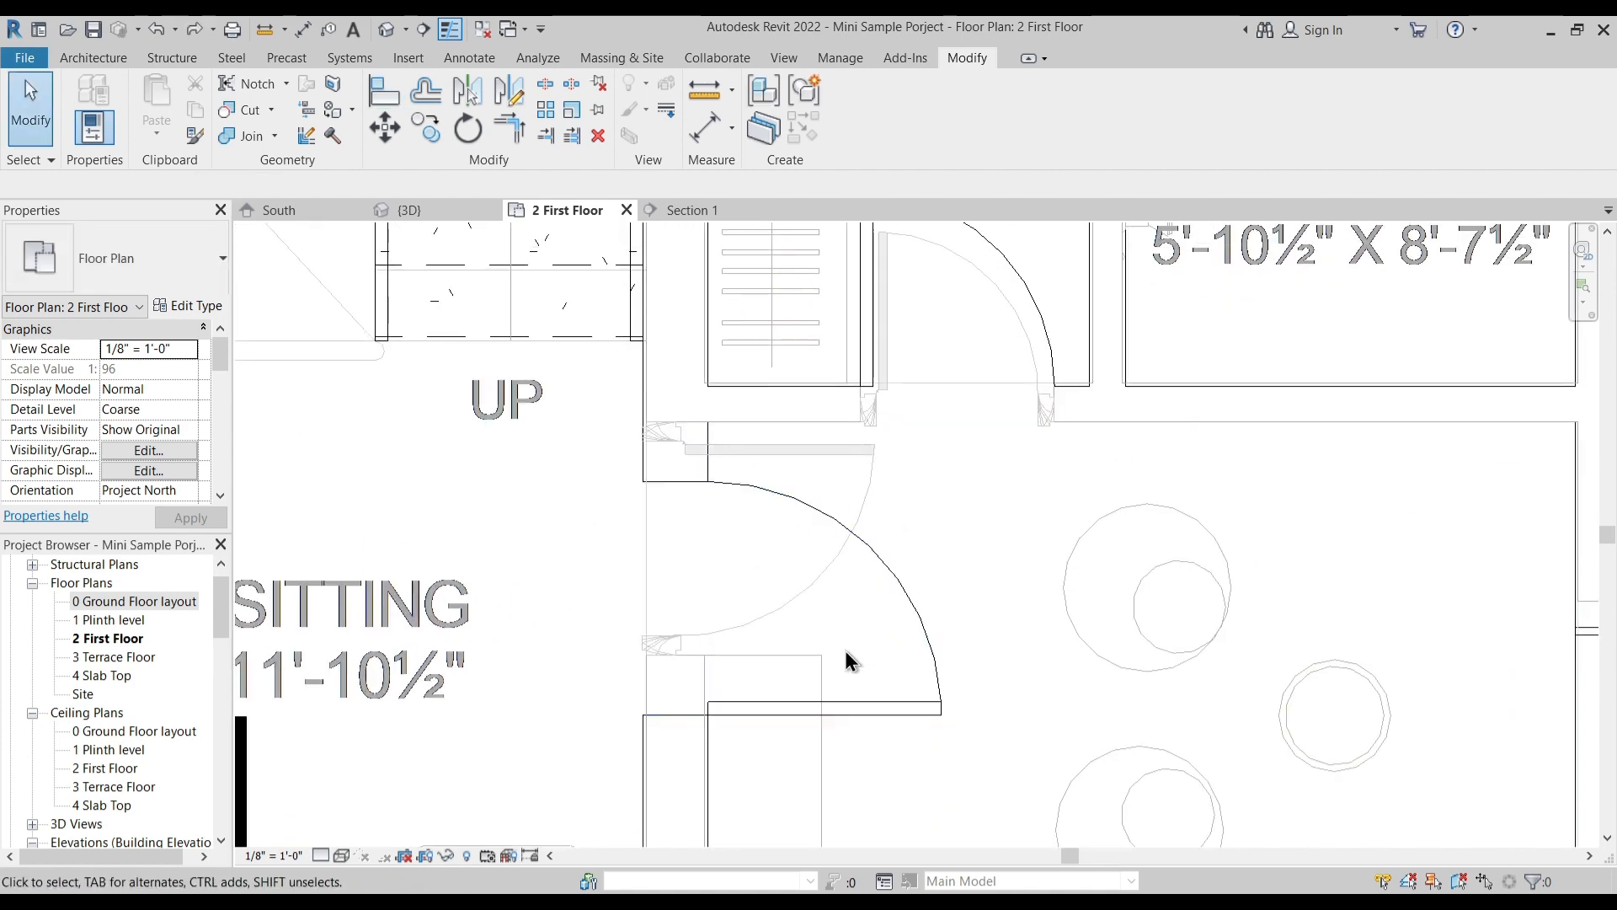
# - Align the lower edge of the right M.Bedroom door with the lower opening edge in the imported plan
pyautogui.click(383, 90)
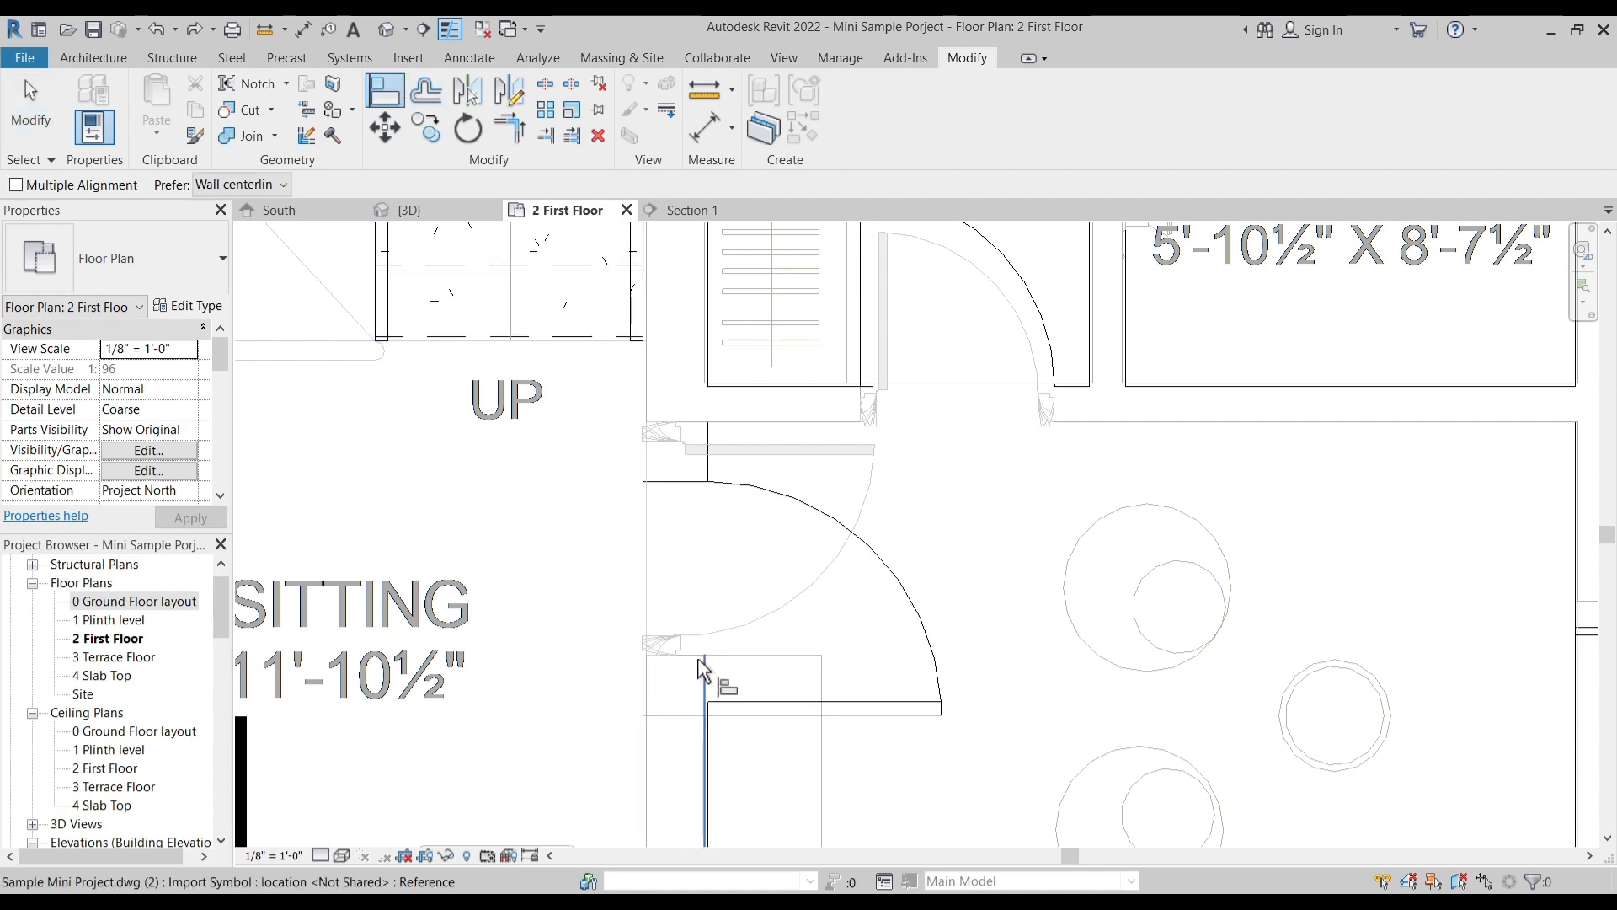
pyautogui.click(698, 714)
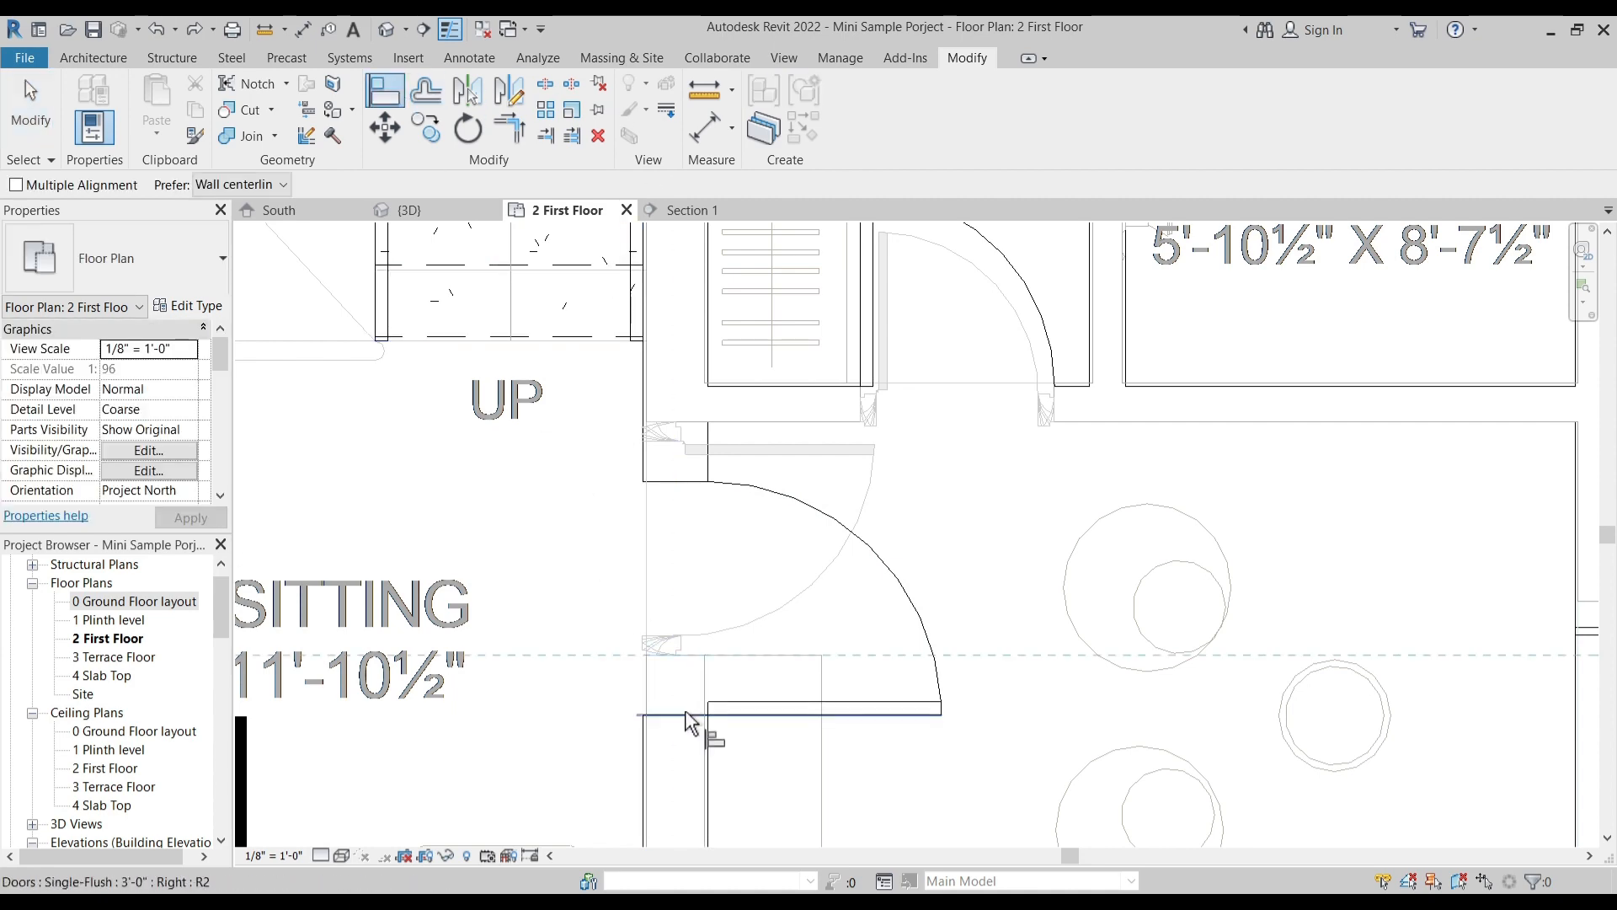
pyautogui.scroll(-2, 811, 498)
pyautogui.scroll(-3, 811, 498)
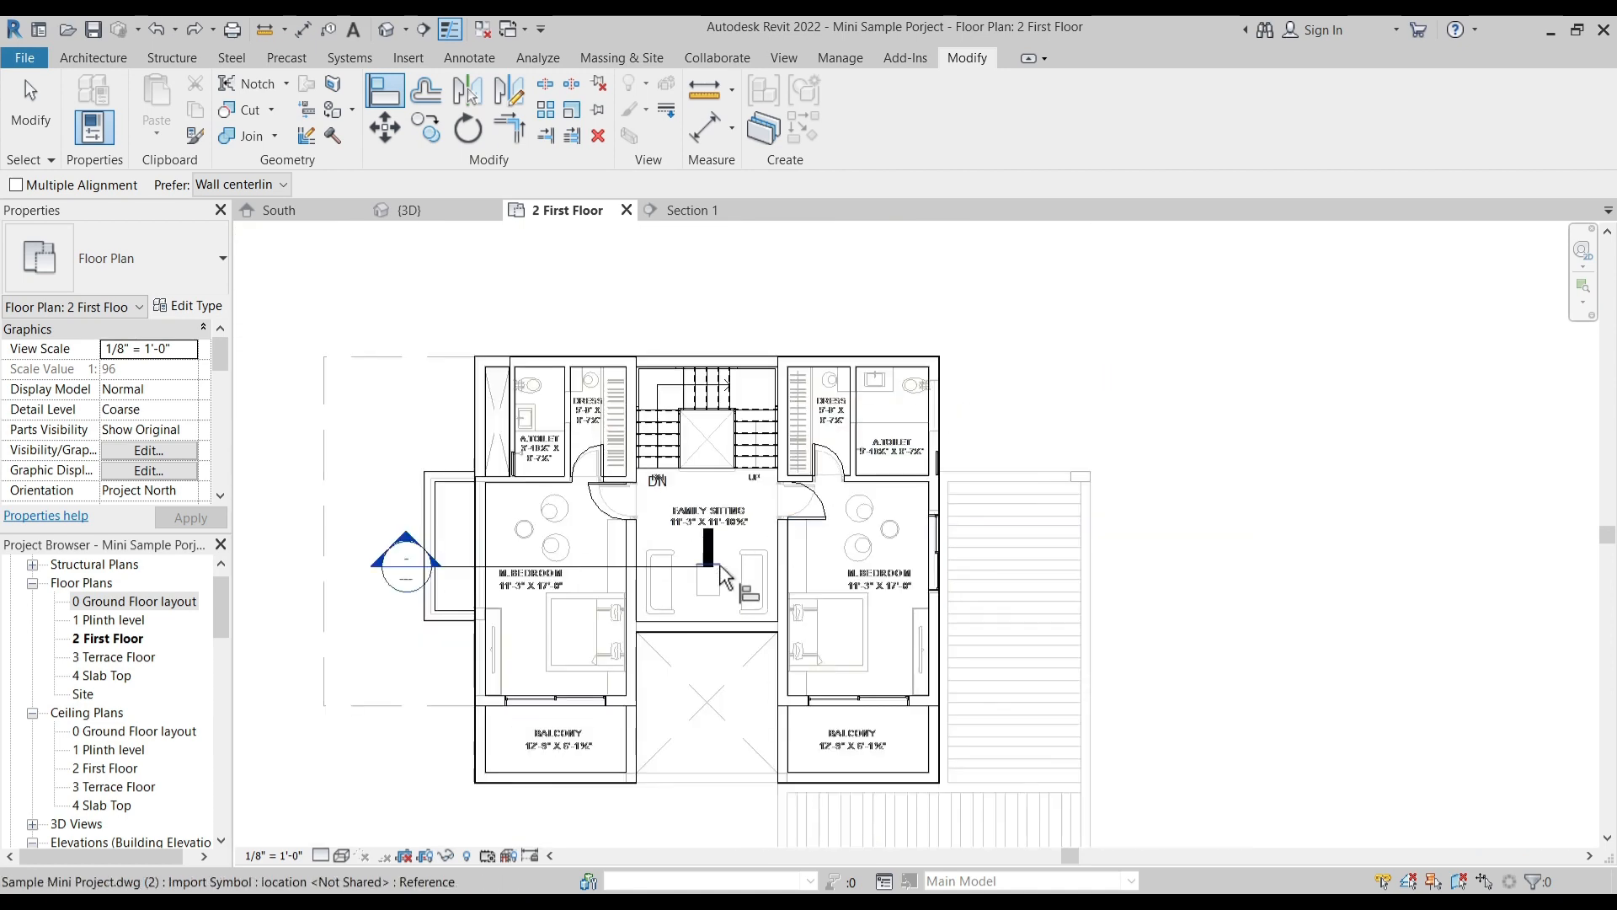
pyautogui.press('Escape')
pyautogui.press('Escape')
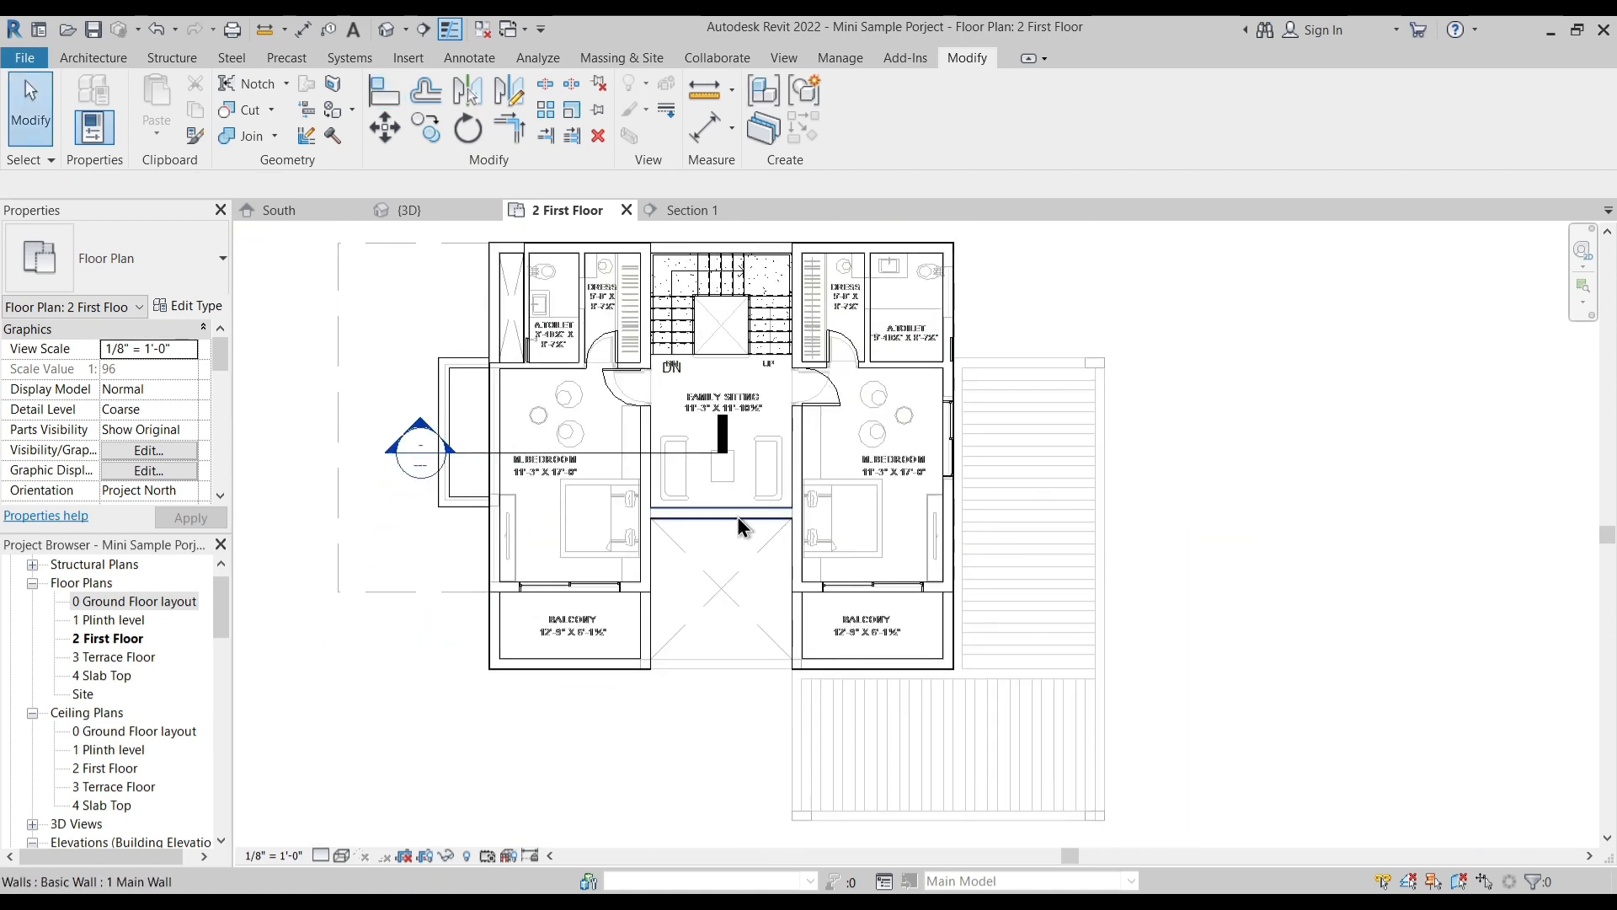
# - Set the wall between the Family Sitting and the void to an Unconnected top constraint with a height of 3' 0"
pyautogui.click(739, 527)
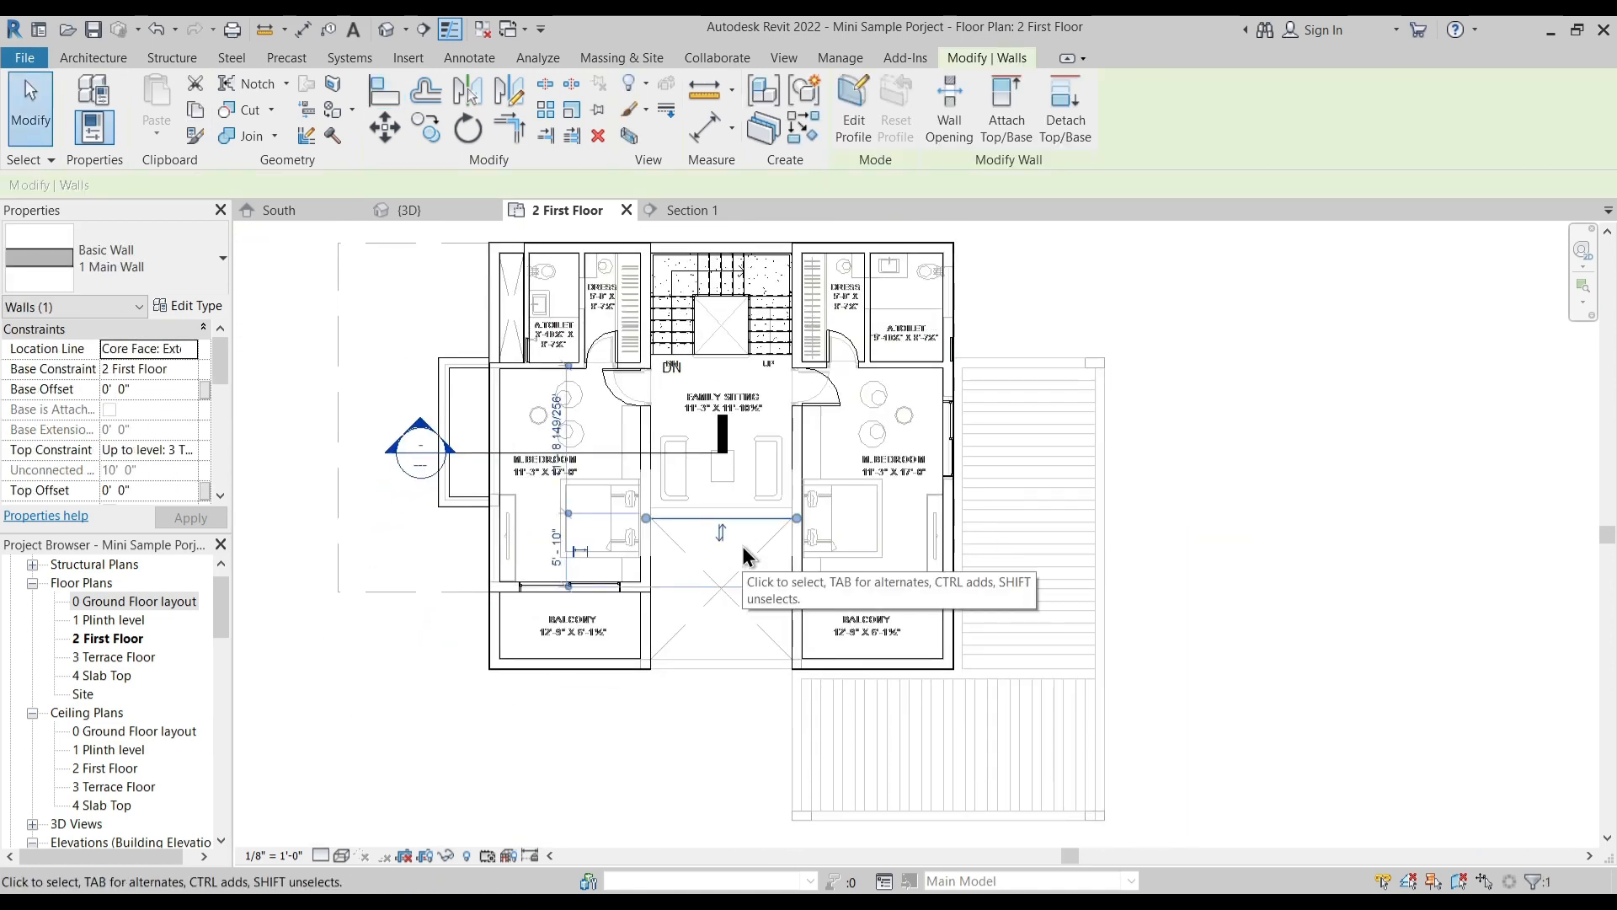
pyautogui.click(167, 452)
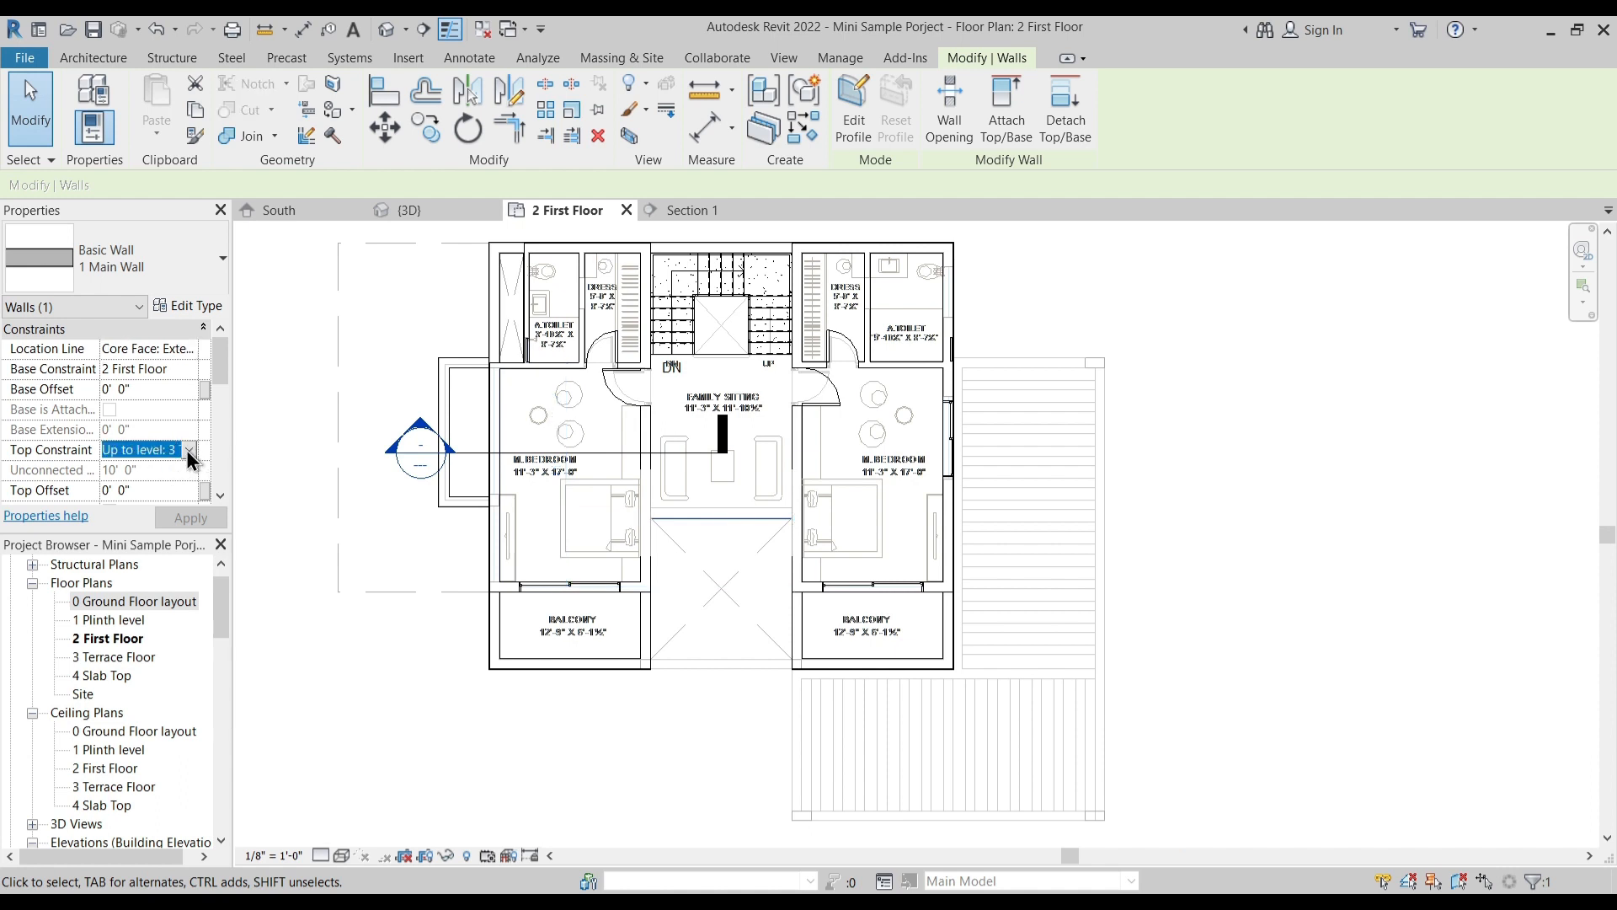
pyautogui.click(189, 451)
pyautogui.click(153, 470)
pyautogui.click(152, 469)
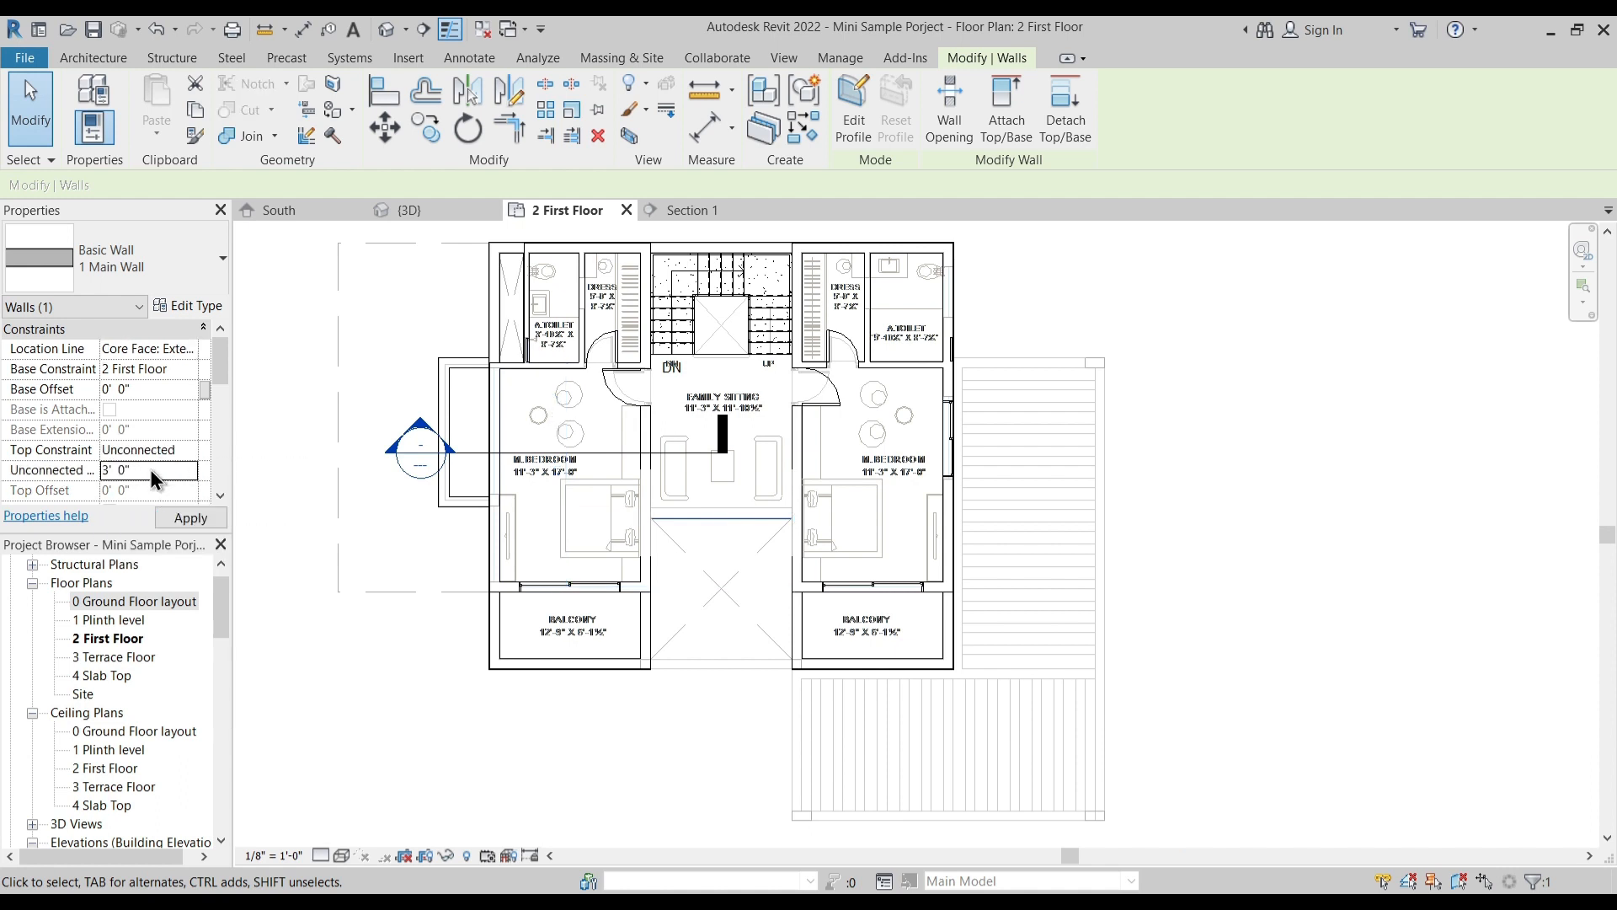
pyautogui.press('Escape')
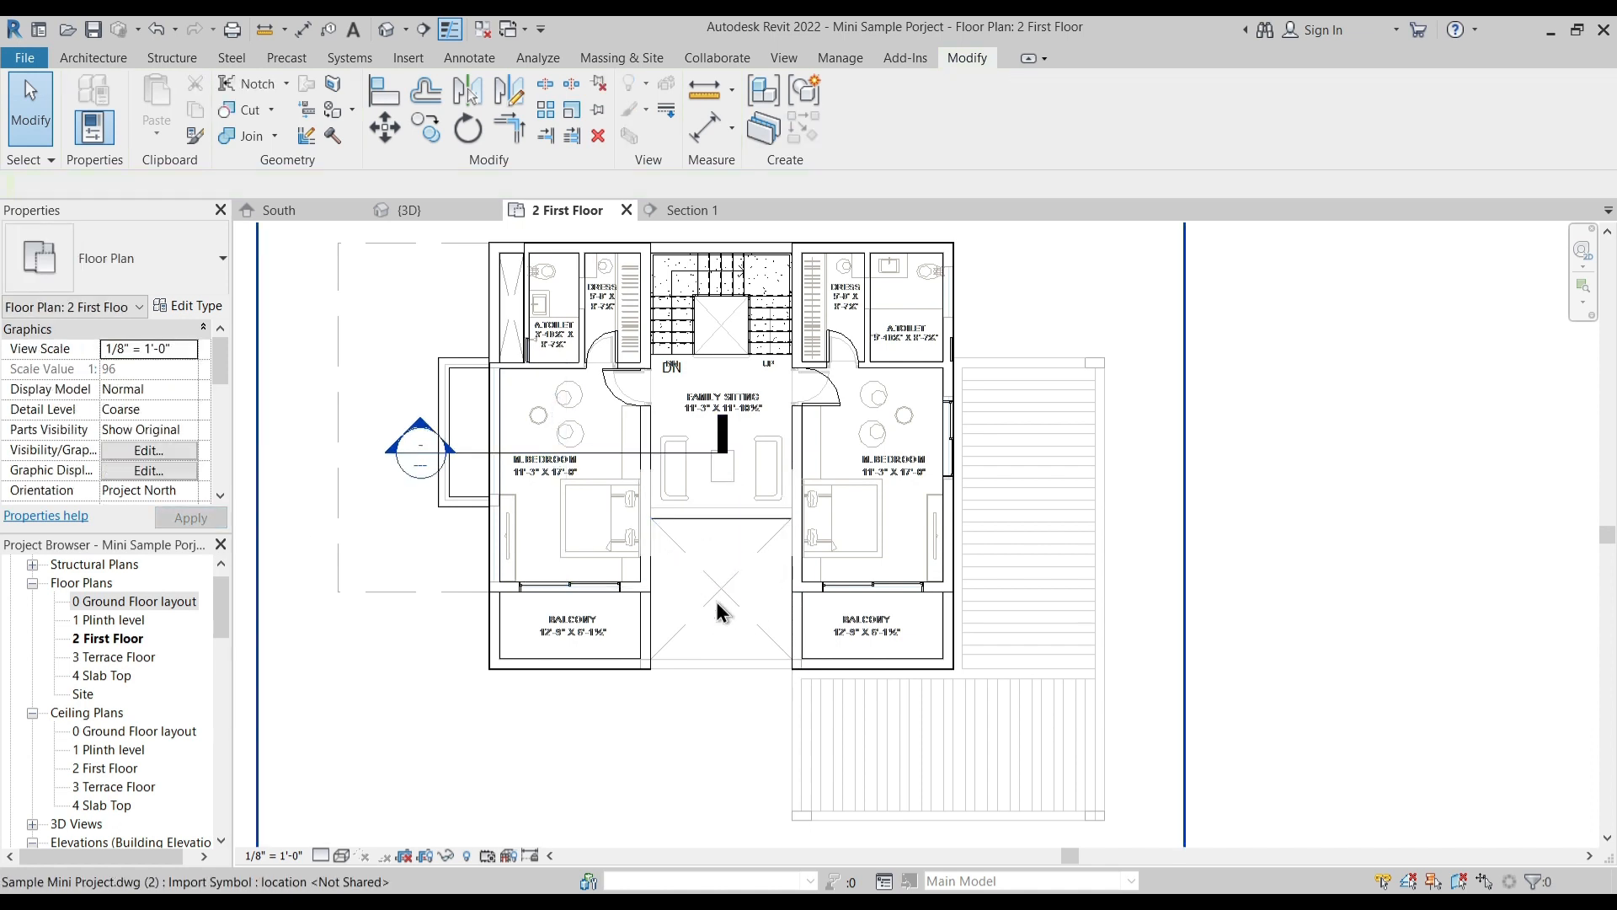
# - Select the first-floor slab and open its boundary sketch for editing
pyautogui.moveTo(515, 541); pyautogui.dragTo(601, 531, button='middle')
pyautogui.scroll(3, 498, 346)
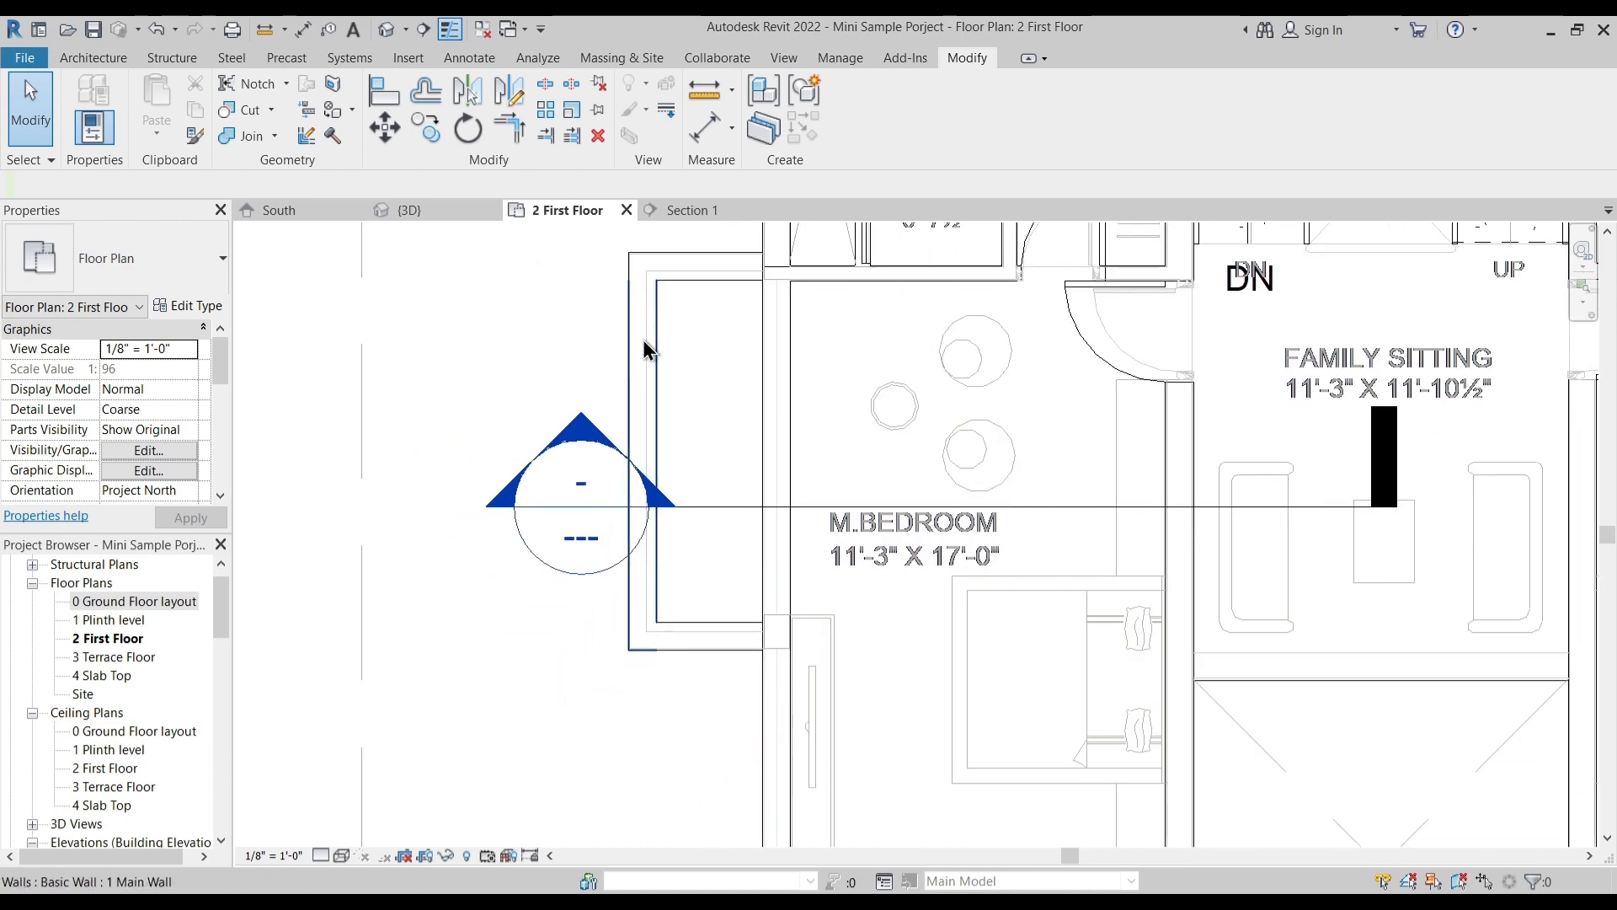
pyautogui.click(95, 61)
pyautogui.scroll(-3, 670, 472)
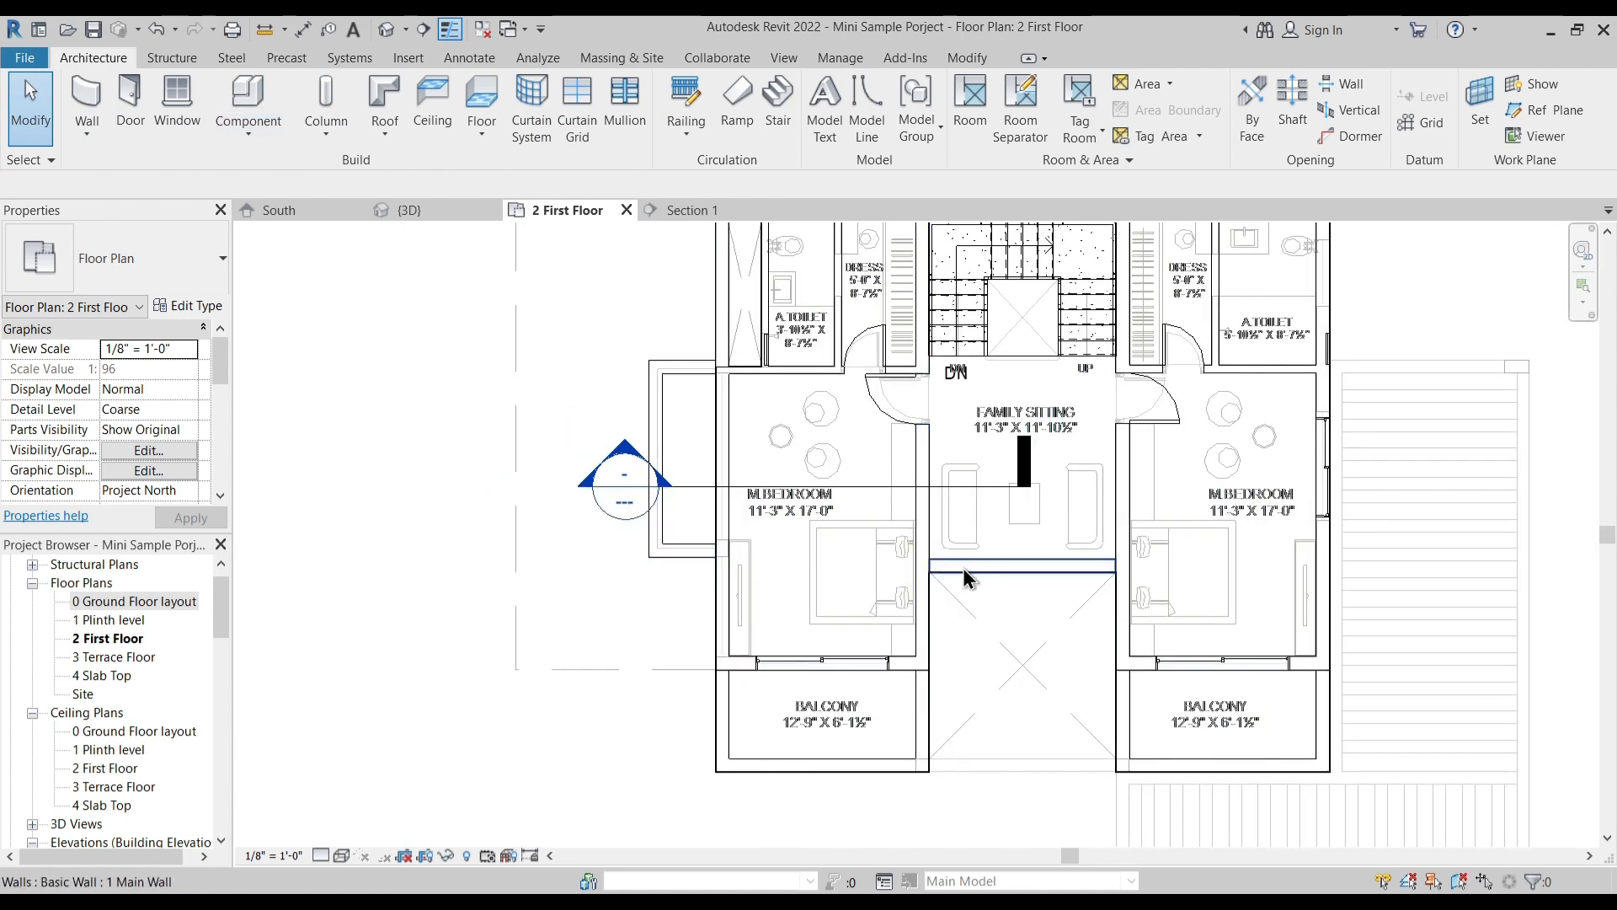
pyautogui.press('Tab')
pyautogui.click(876, 778)
pyautogui.press('Escape')
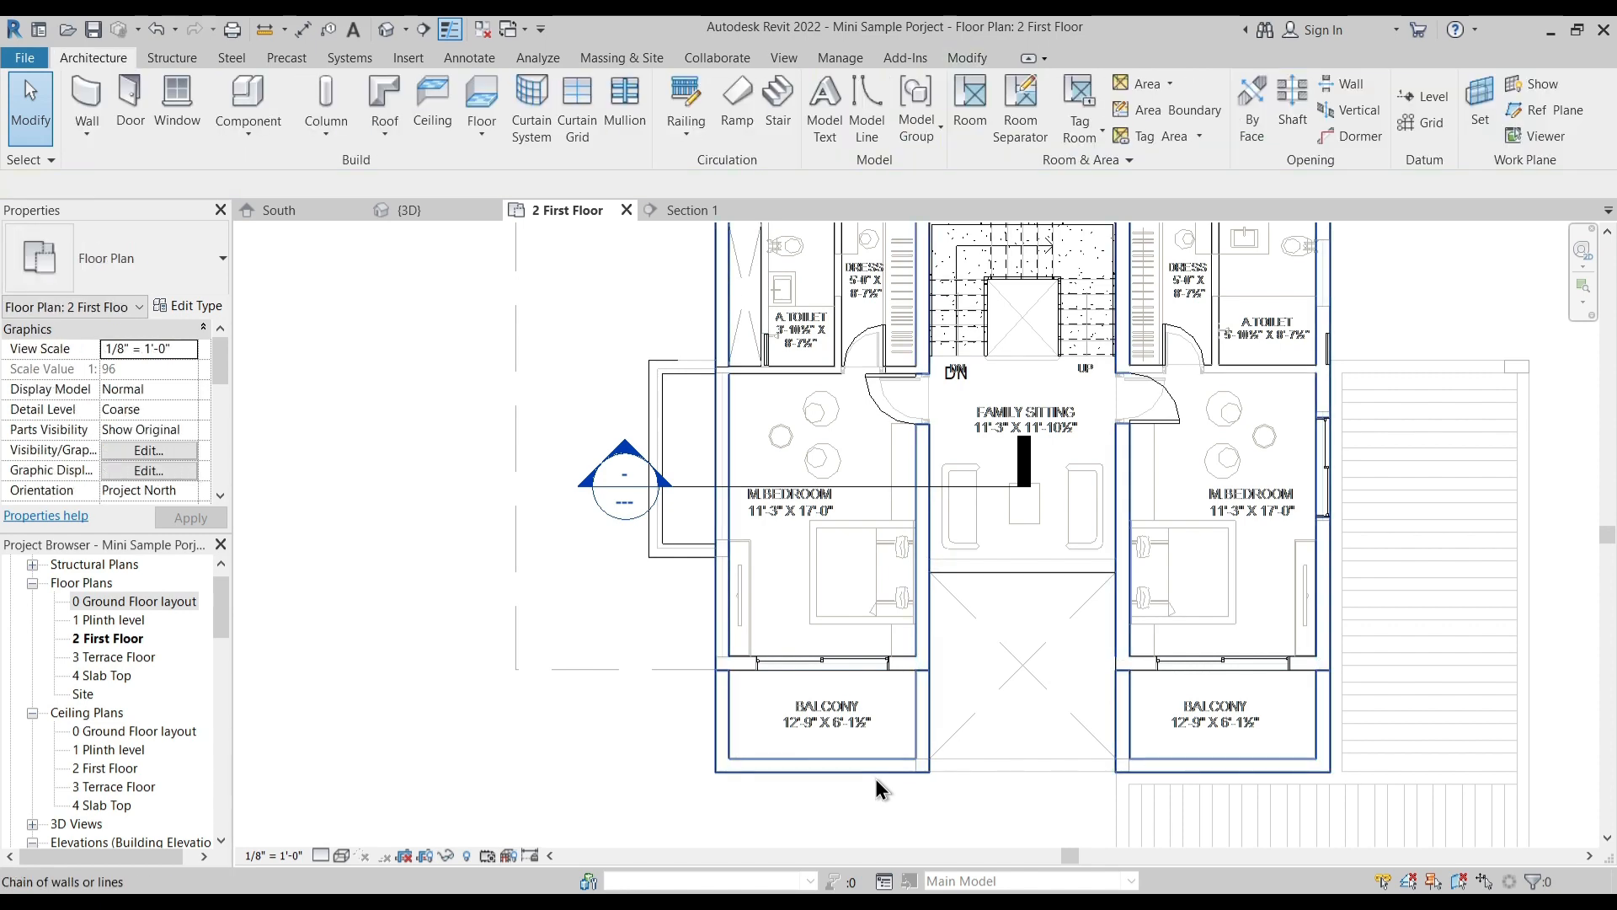
pyautogui.click(876, 777)
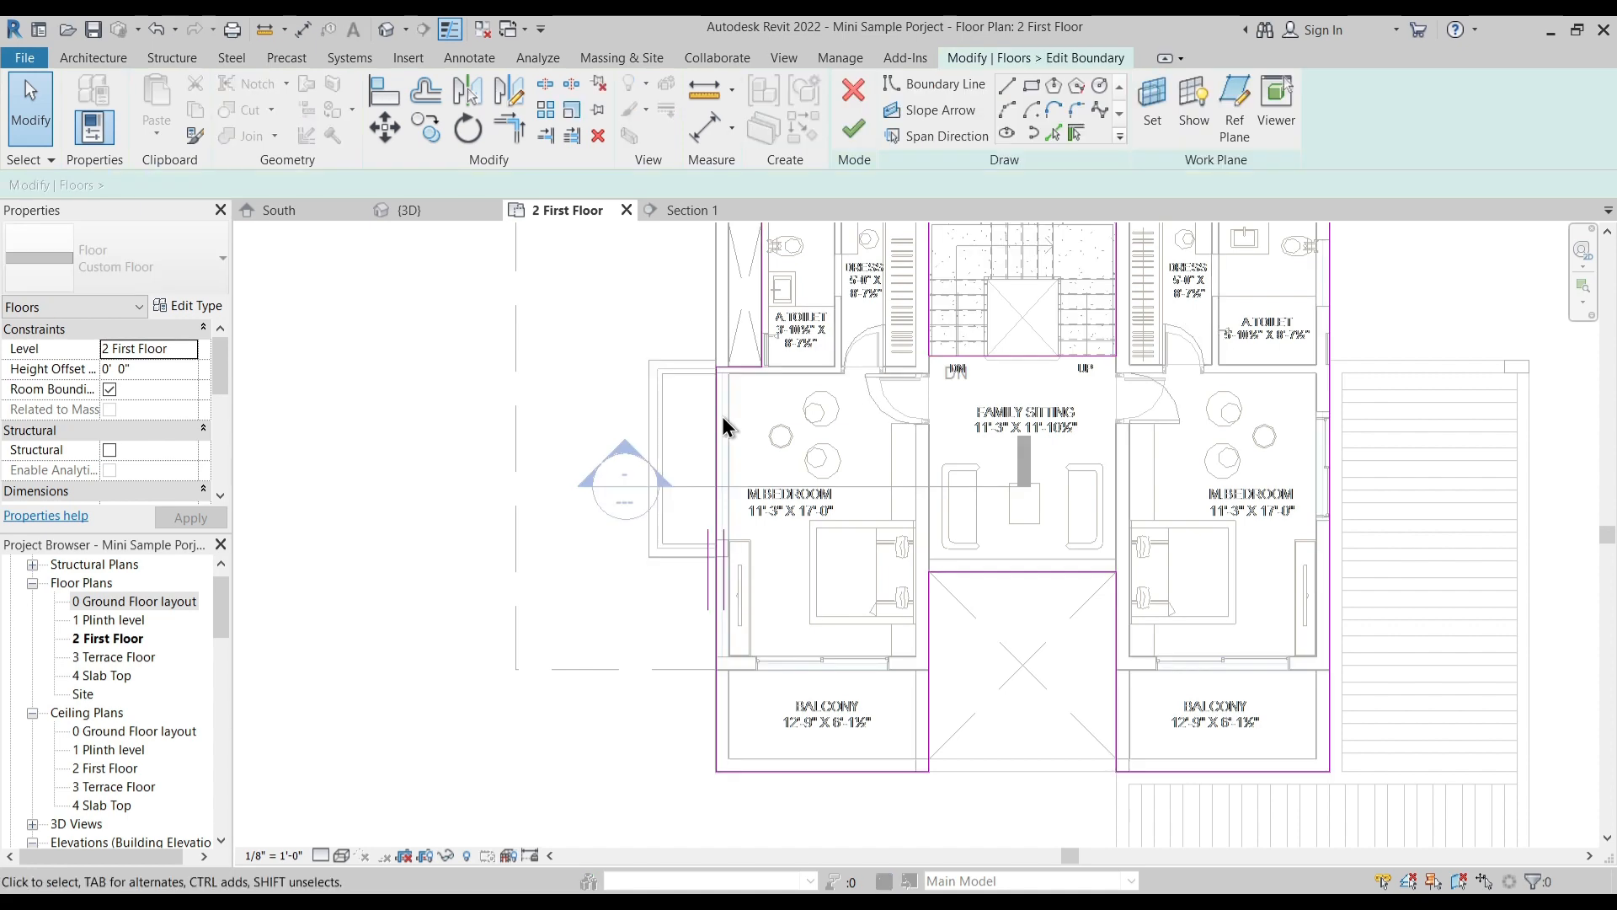
# - Add floor boundary lines along the outer wall edges of the projection beside the left M.Bedroom
pyautogui.scroll(4, 646, 392)
pyautogui.moveTo(806, 386)
pyautogui.mouseDown(button='middle')
pyautogui.moveTo(826, 368)
pyautogui.moveTo(816, 312)
pyautogui.mouseUp(button='middle')
pyautogui.scroll(-1, 805, 336)
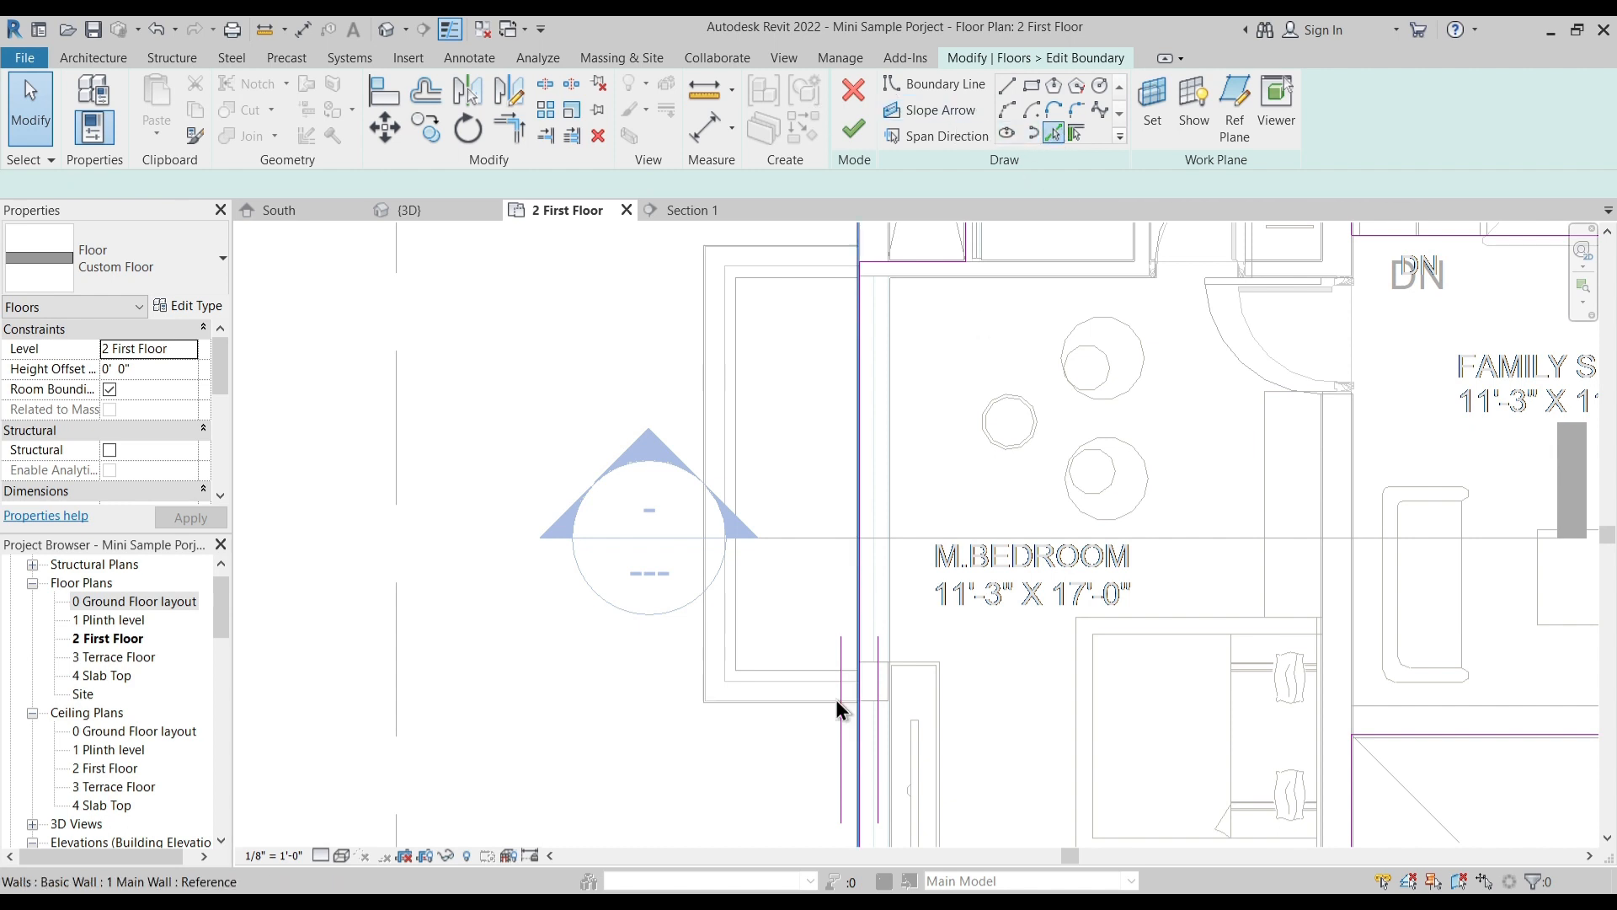
pyautogui.click(792, 712)
pyautogui.click(723, 519)
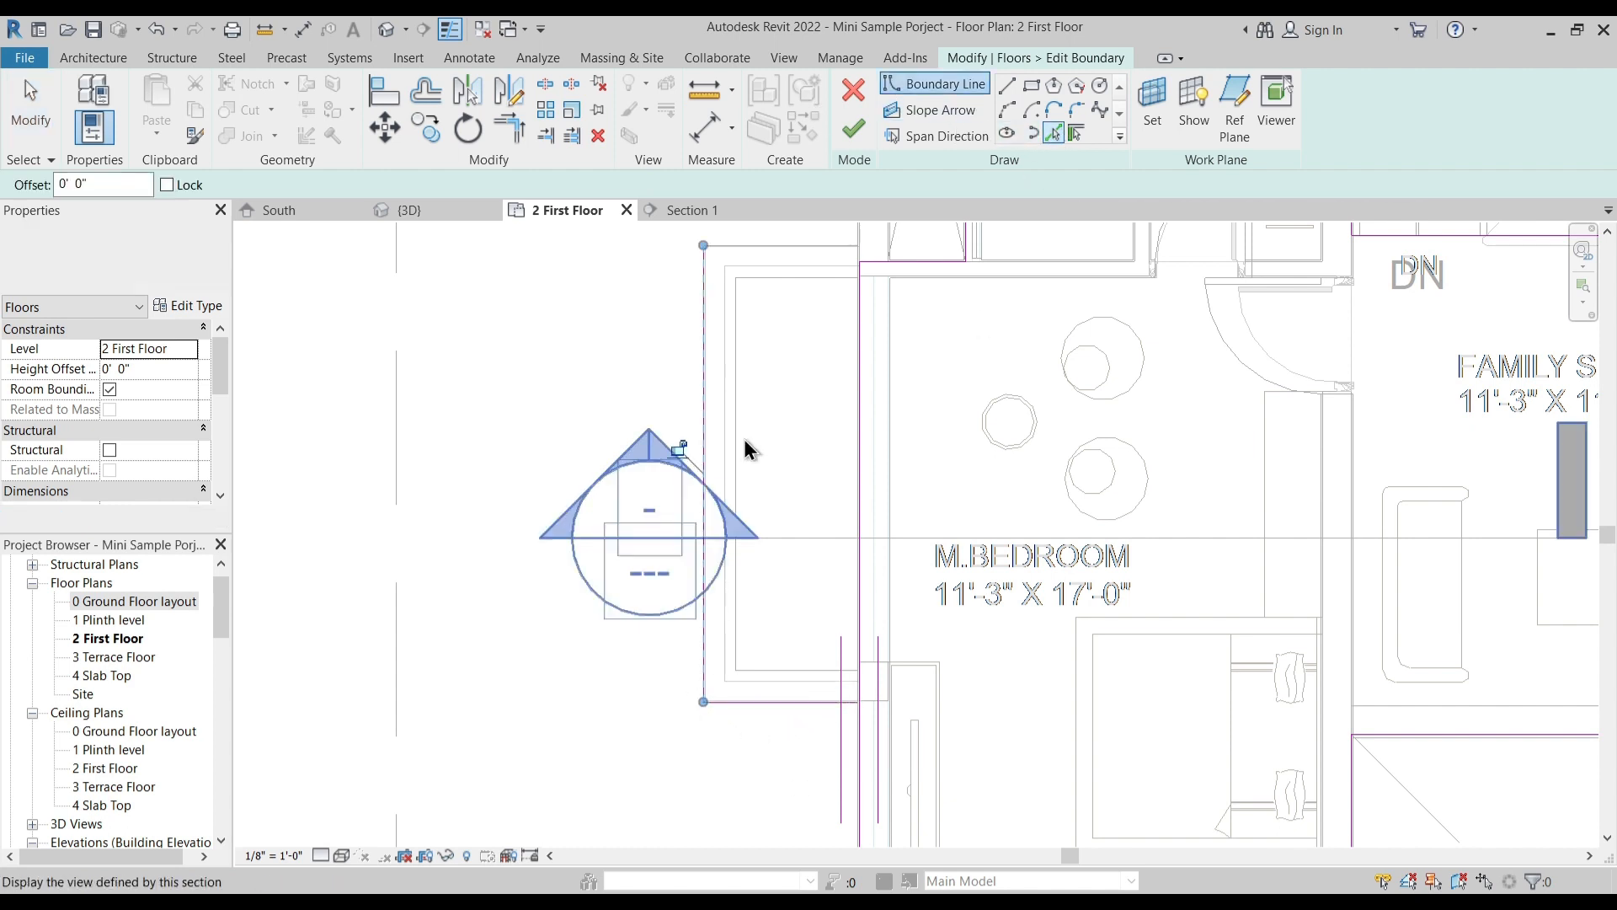
pyautogui.press('Escape')
pyautogui.moveTo(827, 335); pyautogui.dragTo(760, 505, button='middle')
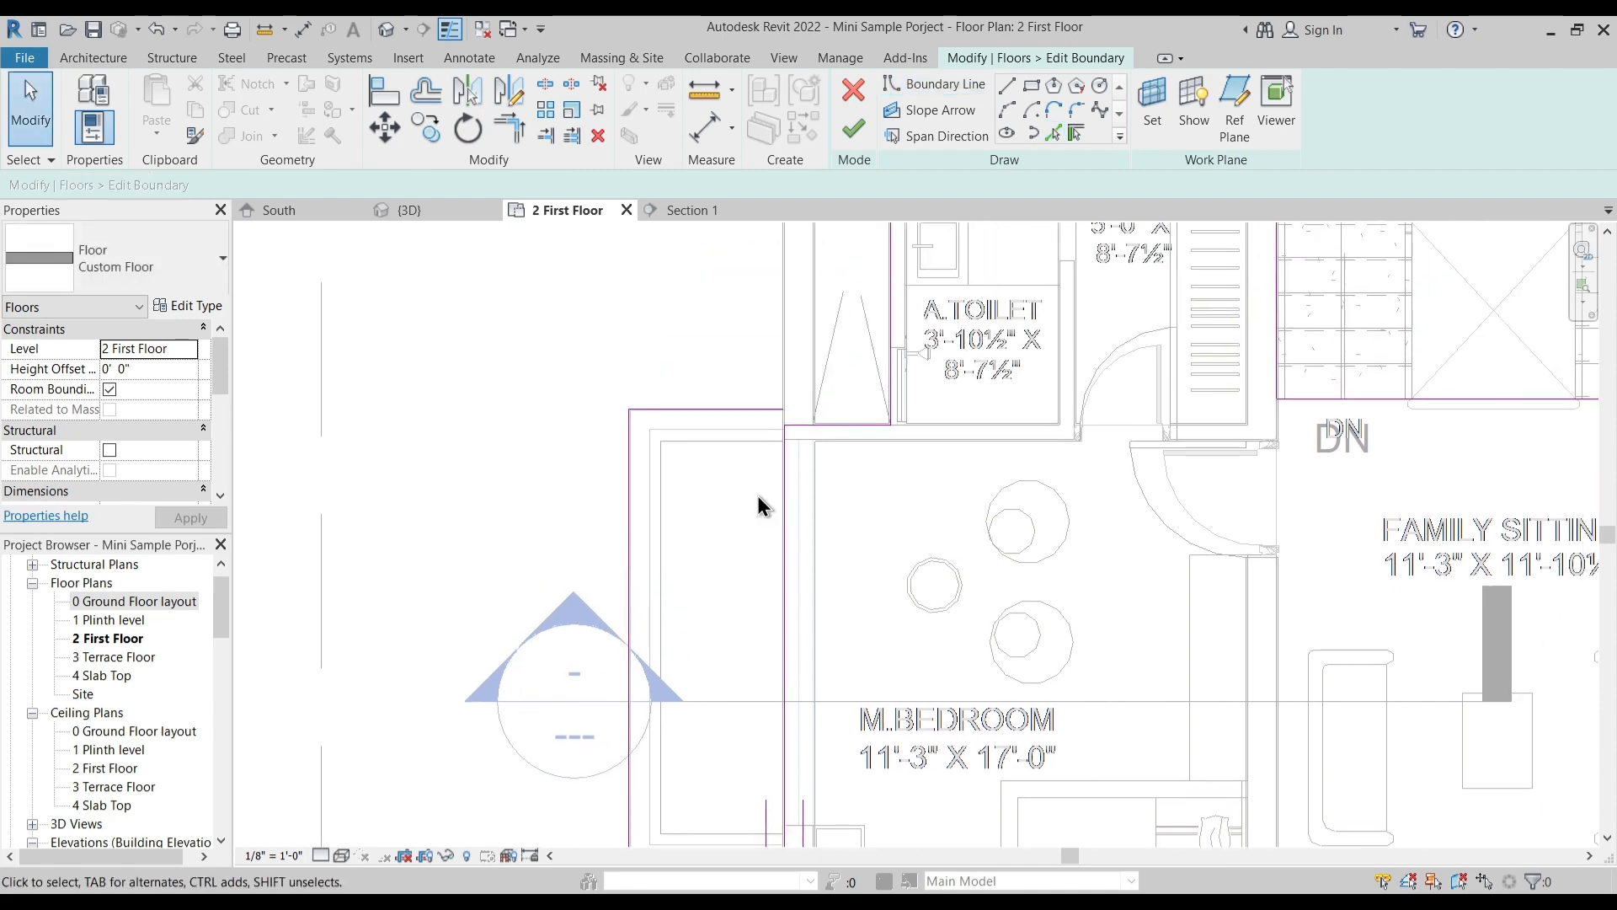
# - Extend the projection's upper boundary line to the slab edge line and split that edge line within the projection
pyautogui.scroll(4, 771, 480)
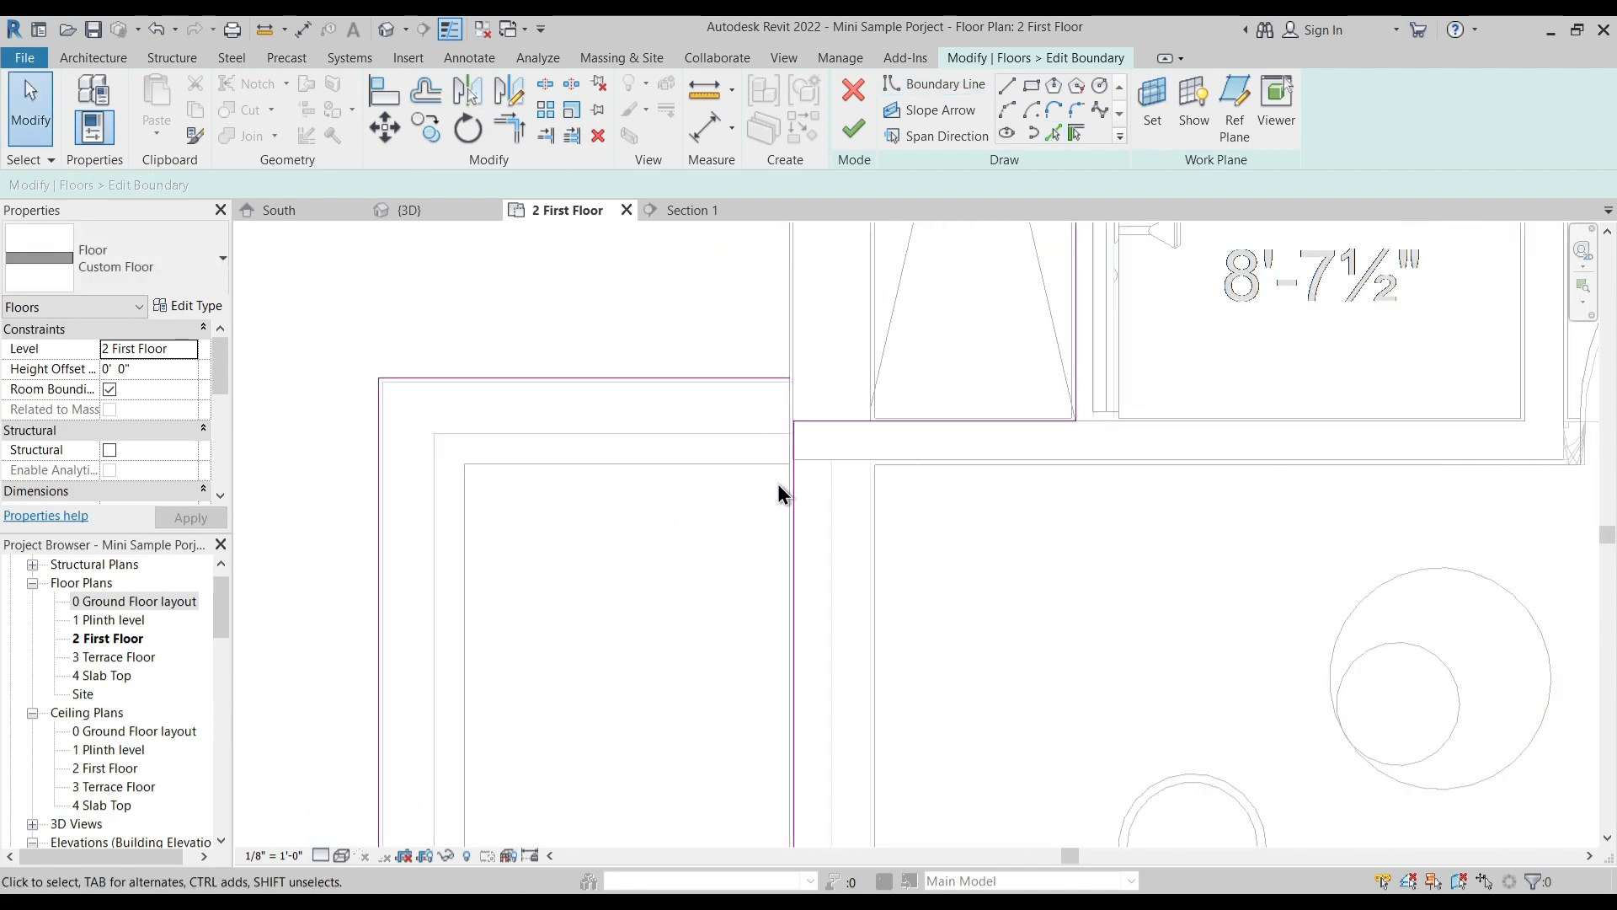
pyautogui.press('t')
pyautogui.press('r')
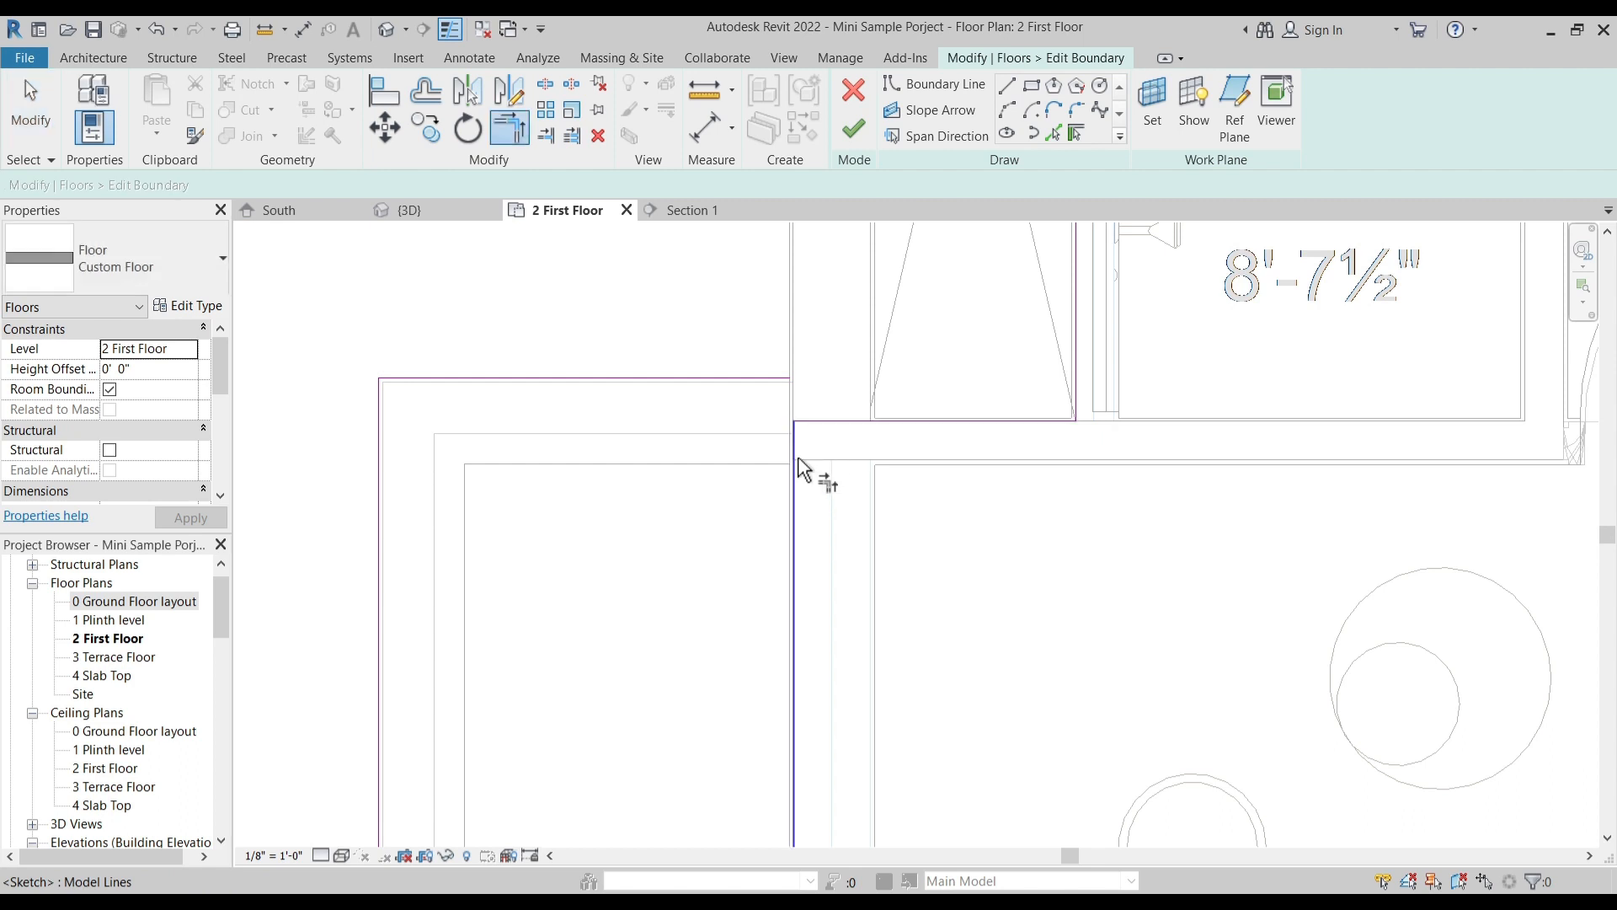
pyautogui.click(762, 381)
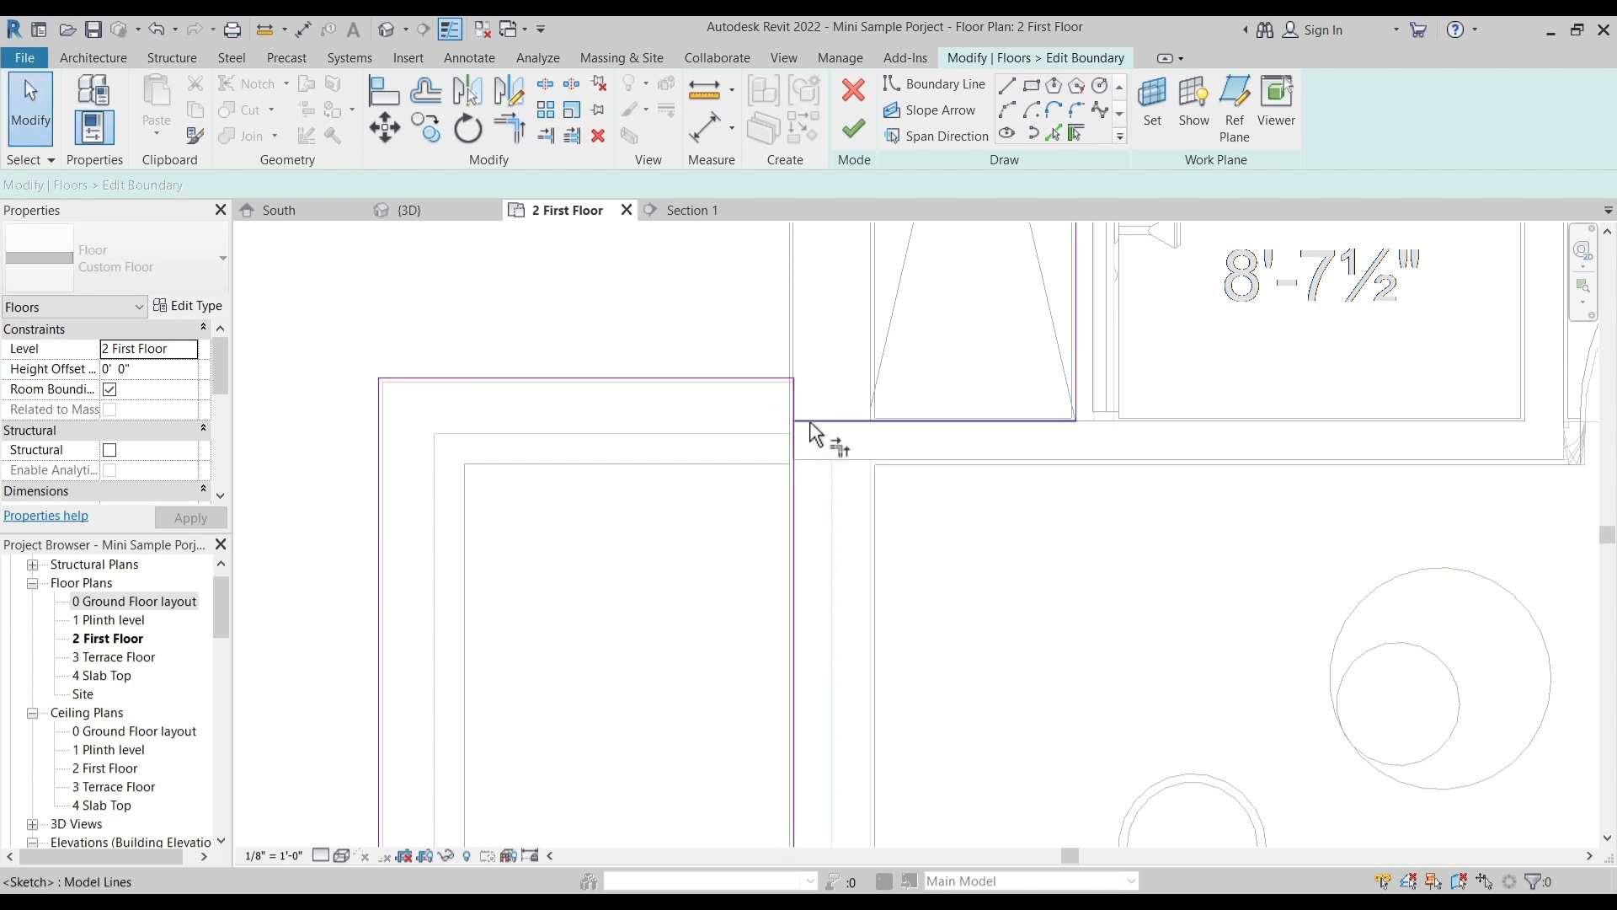
pyautogui.click(545, 83)
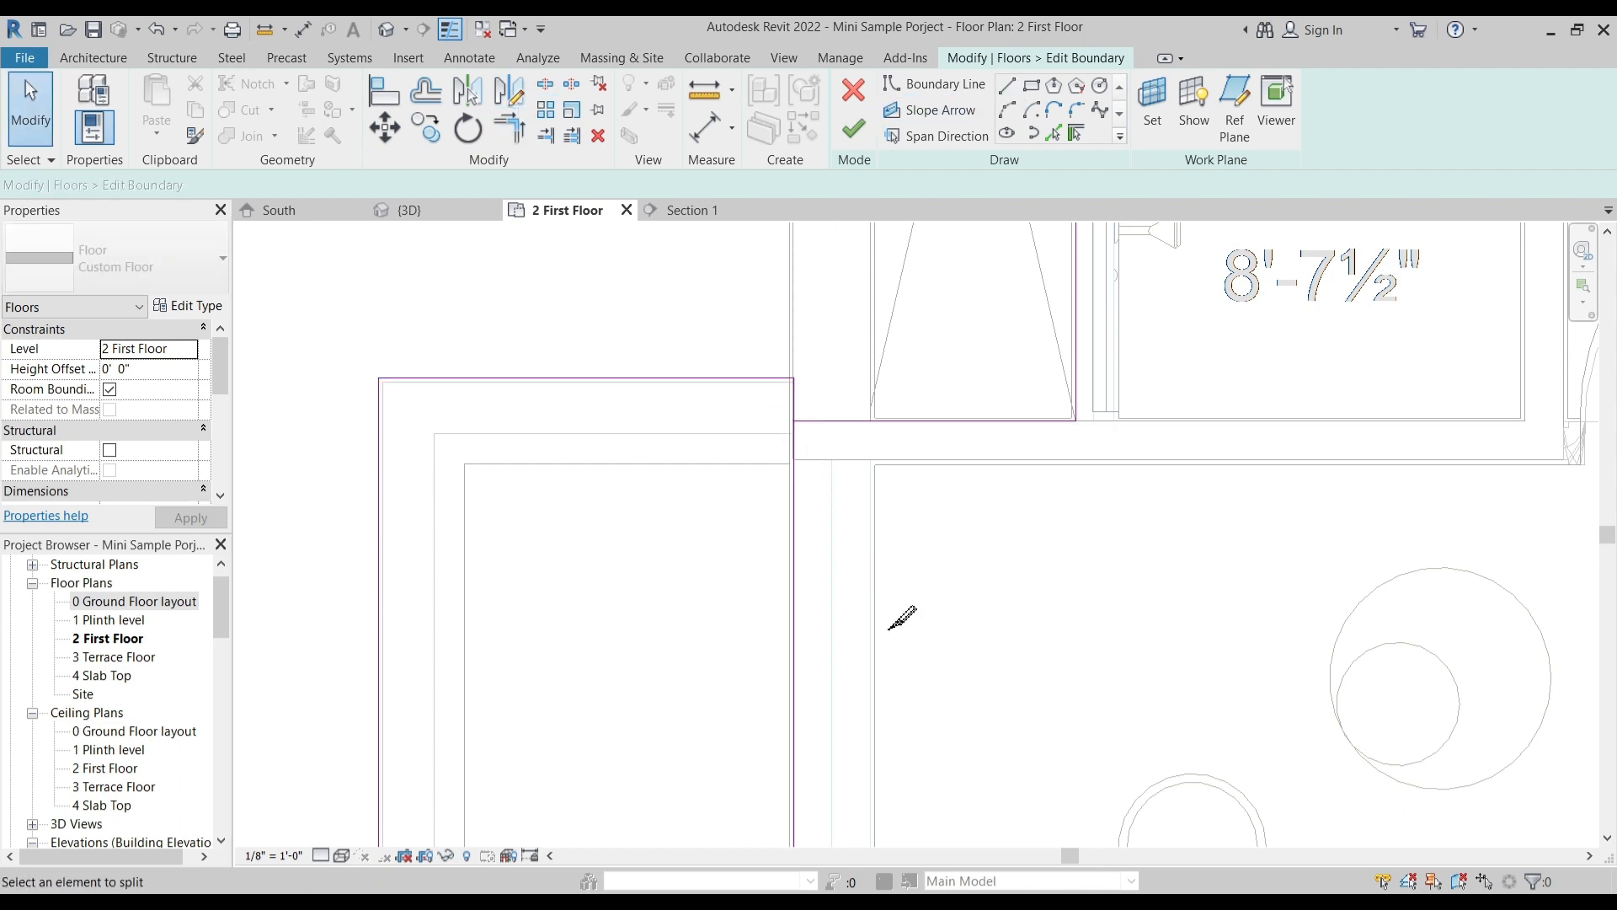
pyautogui.click(807, 626)
# - Trim the boundary at the projection's upper and lower junctions with the slab edge, and finish the floor sketch
pyautogui.press('t')
pyautogui.press('r')
pyautogui.click(815, 420)
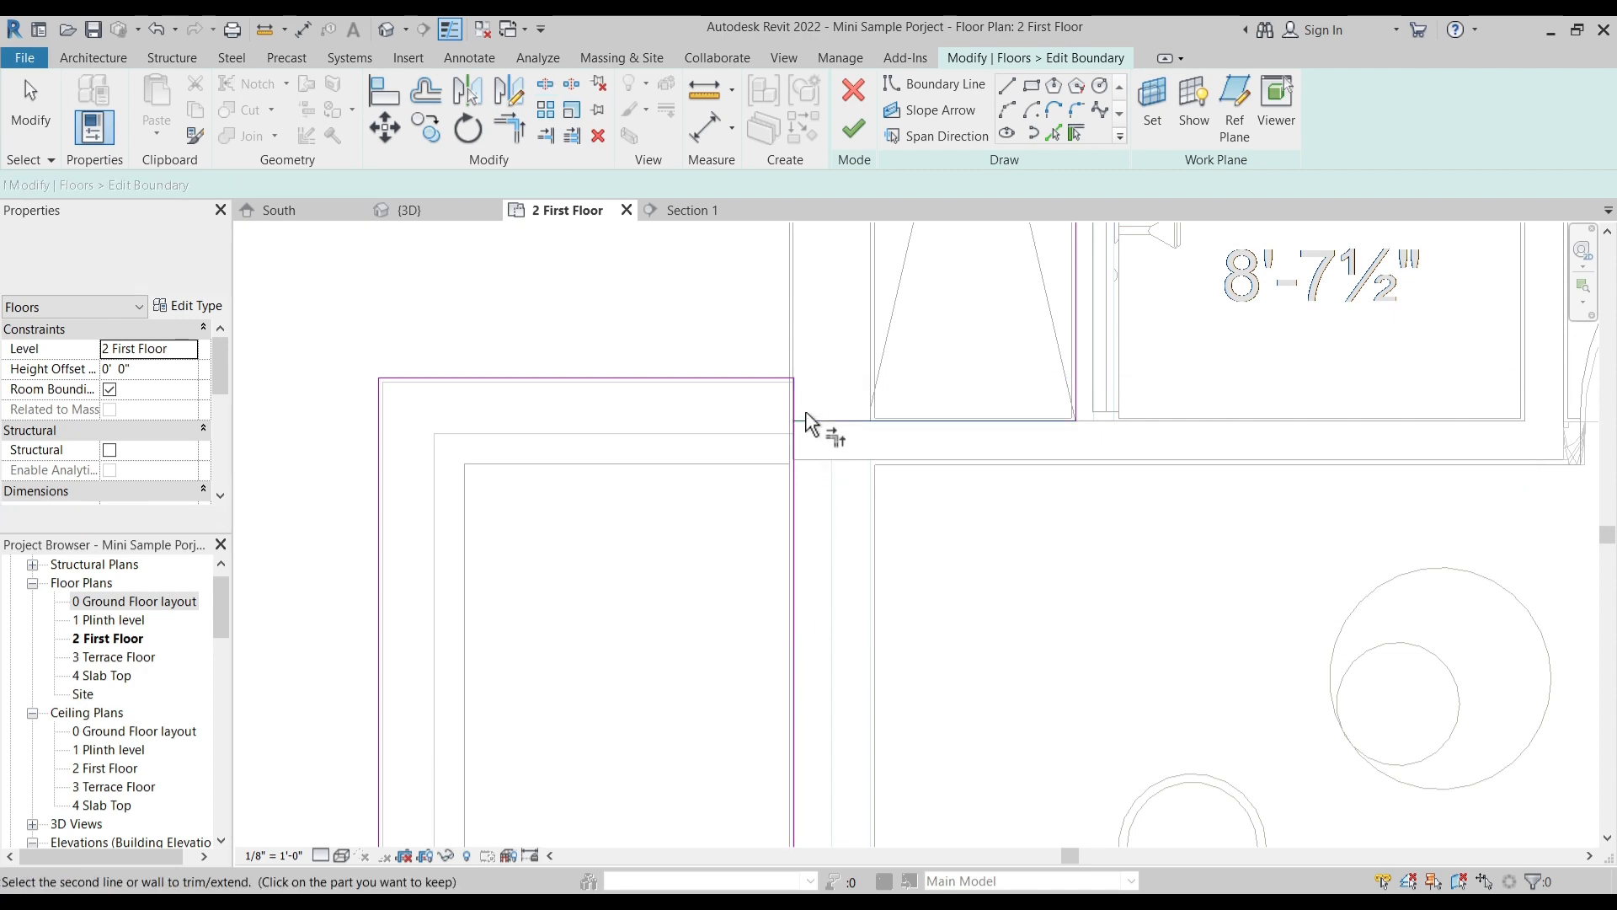
pyautogui.click(796, 398)
pyautogui.scroll(-4, 857, 337)
pyautogui.scroll(1, 815, 683)
pyautogui.click(800, 677)
pyautogui.click(842, 718)
pyautogui.scroll(-2, 877, 534)
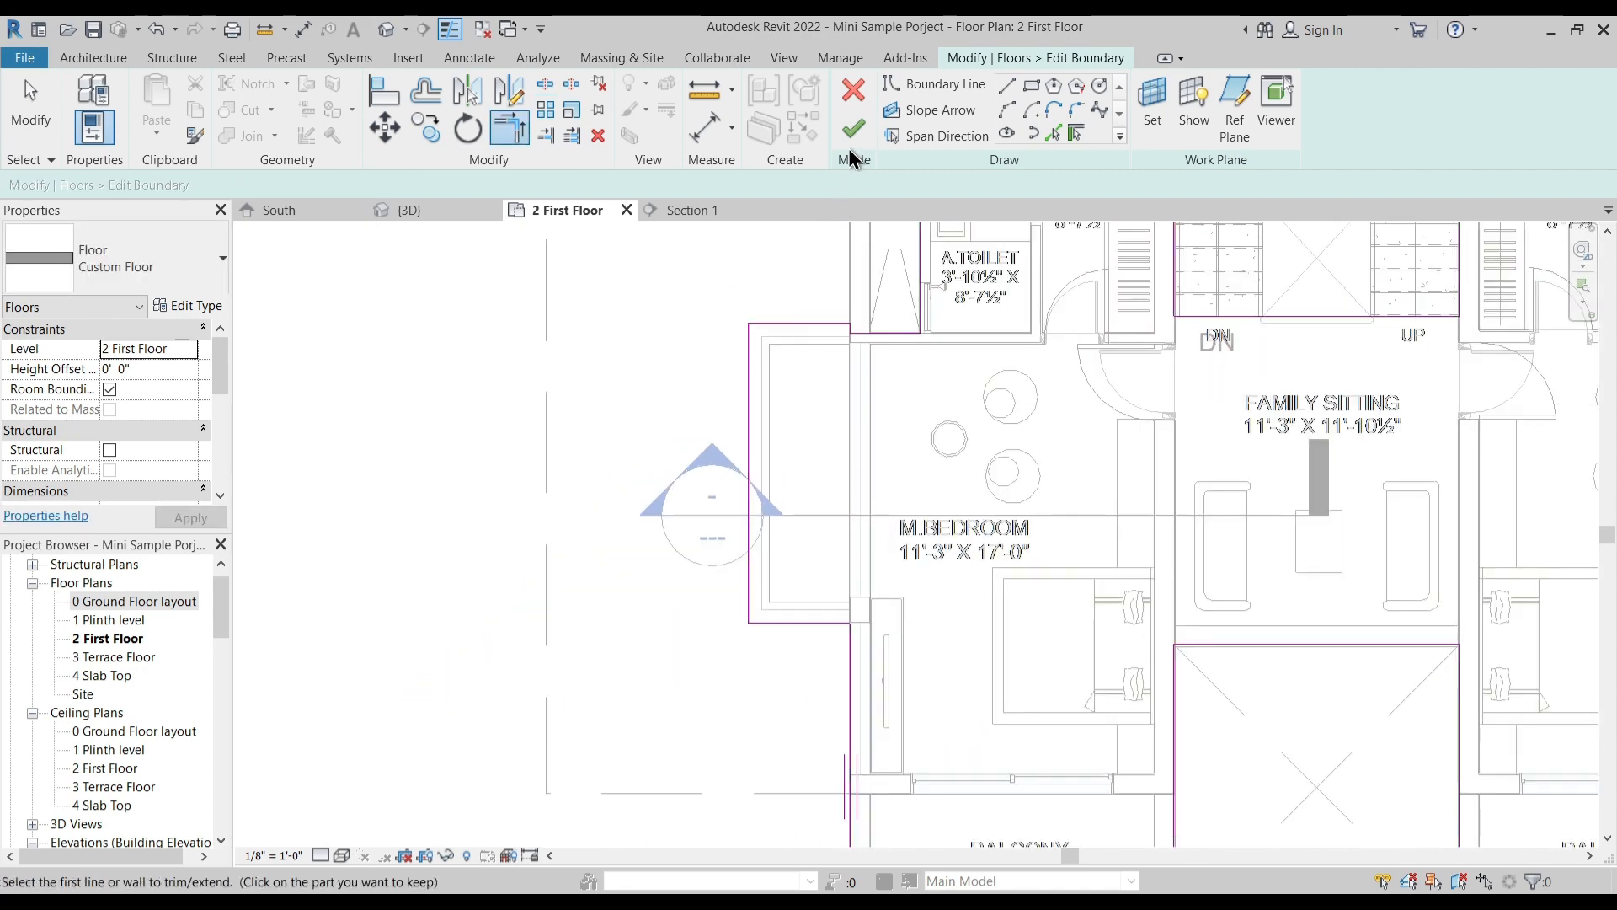
pyautogui.click(853, 128)
pyautogui.click(964, 480)
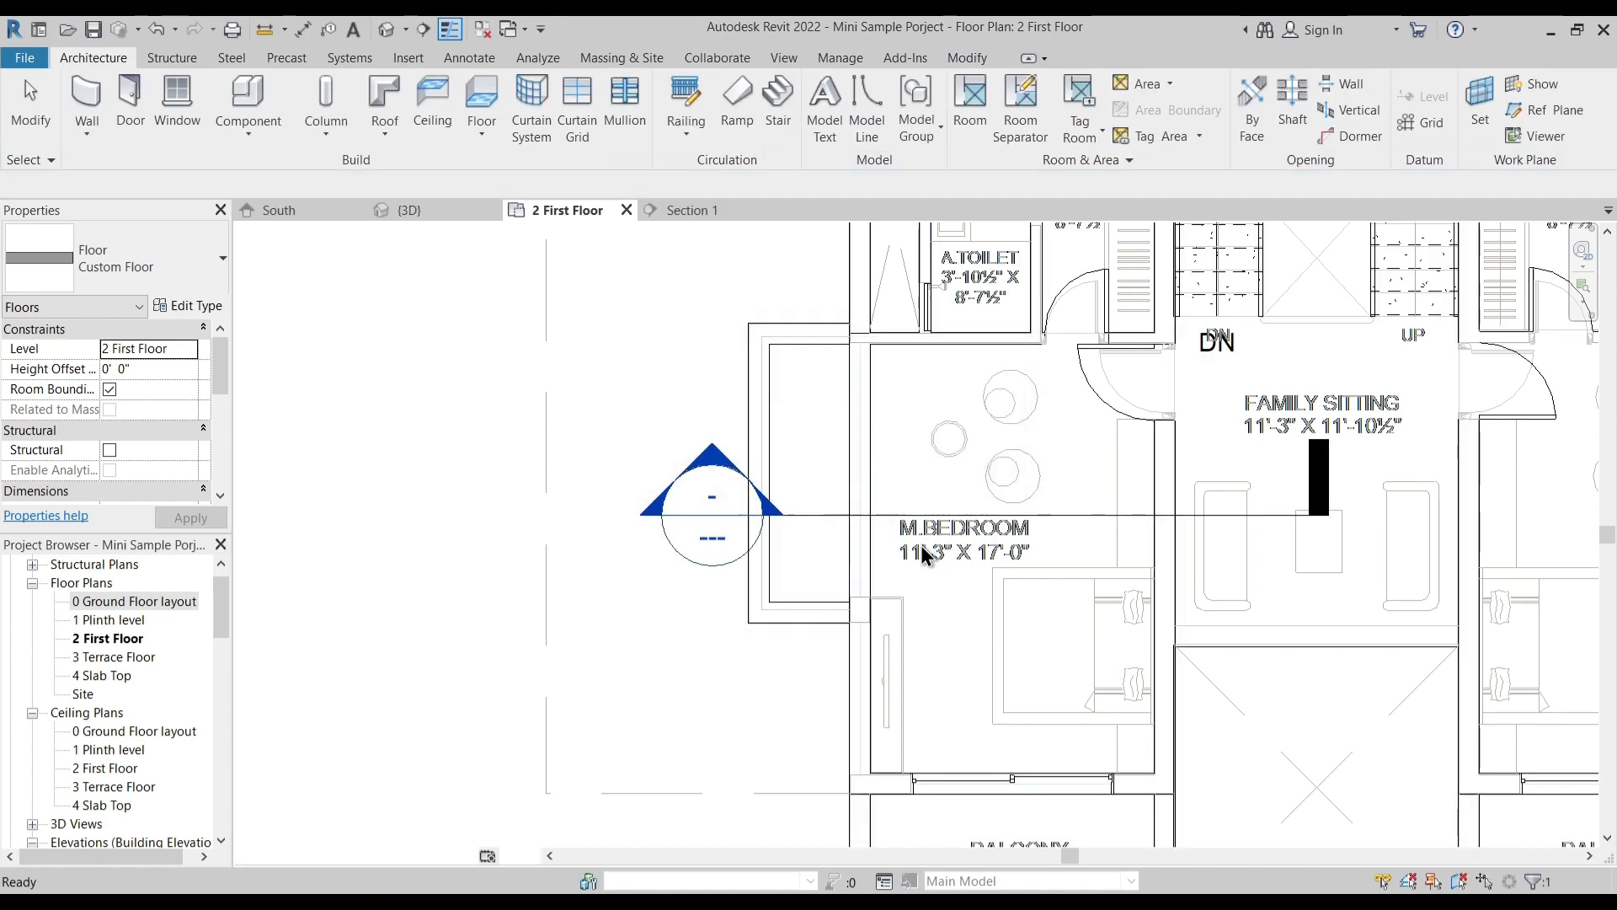
# - Examine the extended first-floor slab and the projection beside the left bedroom in the 3D view
pyautogui.scroll(-4, 914, 552)
pyautogui.press('Escape')
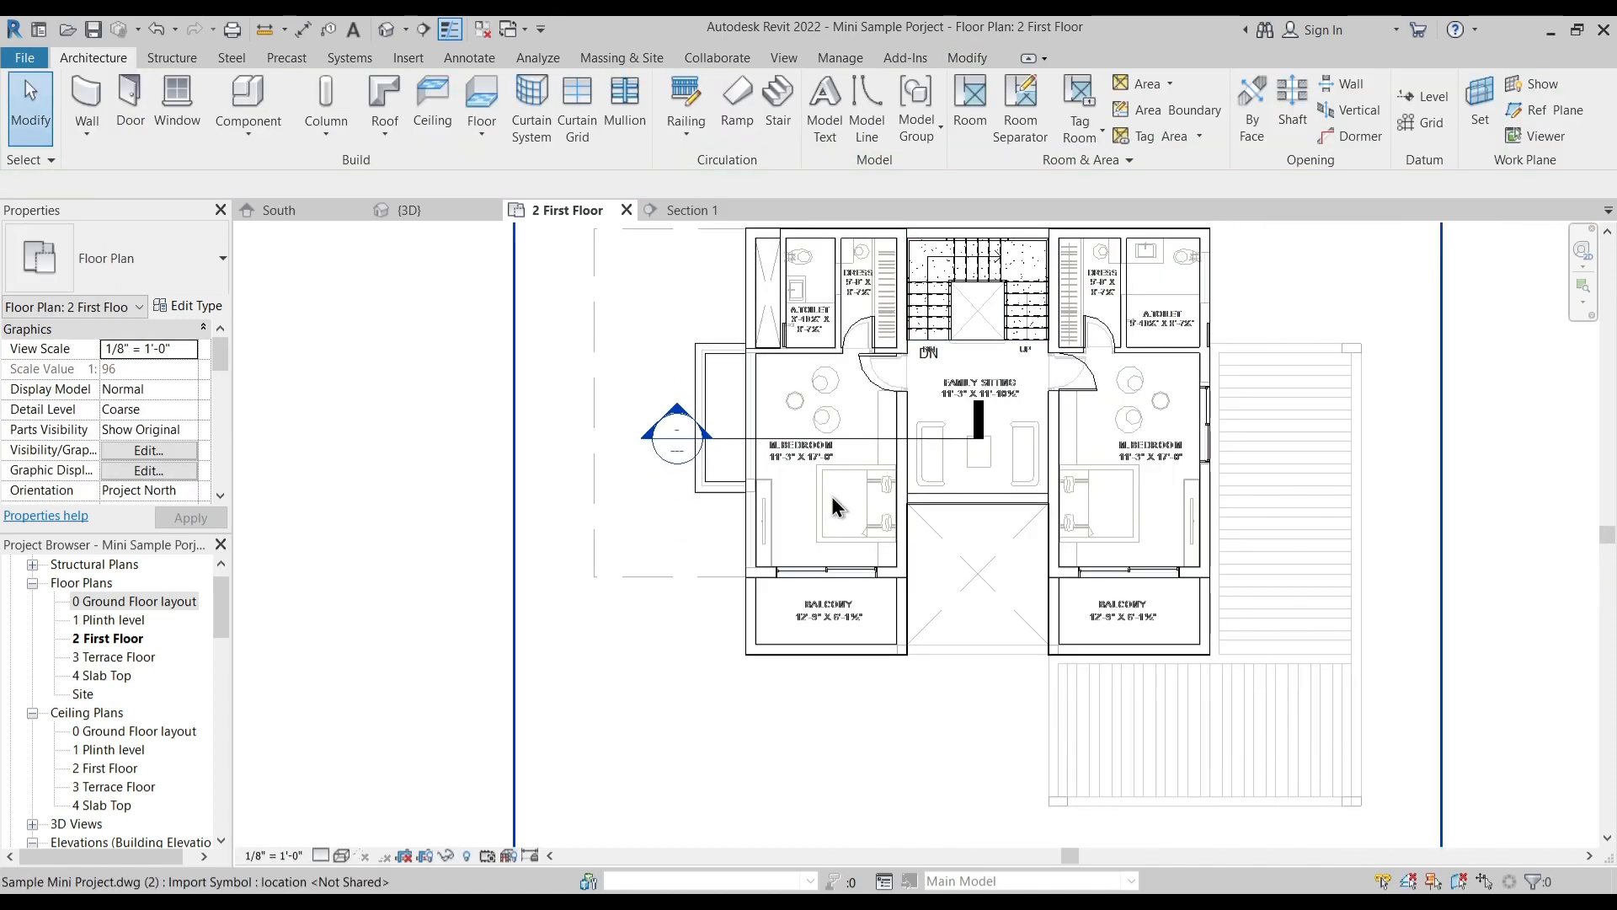
pyautogui.click(403, 35)
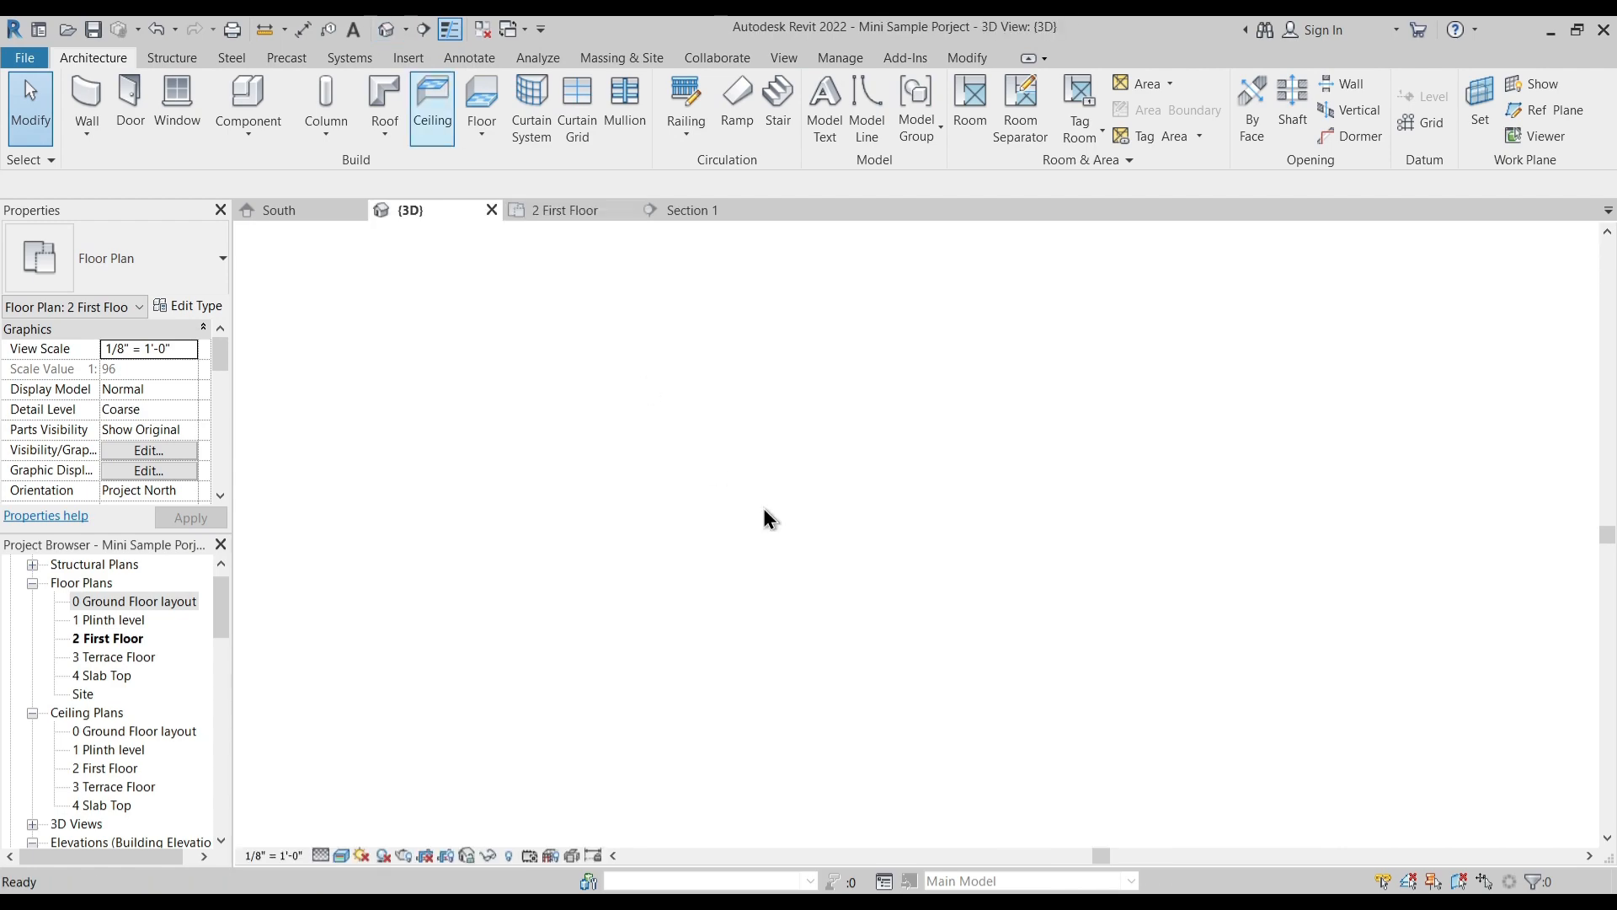
pyautogui.keyDown('shift'); pyautogui.moveTo(873, 668); pyautogui.dragTo(786, 715, button='middle'); pyautogui.keyUp('shift')
pyautogui.moveTo(874, 763); pyautogui.dragTo(869, 679, button='middle')
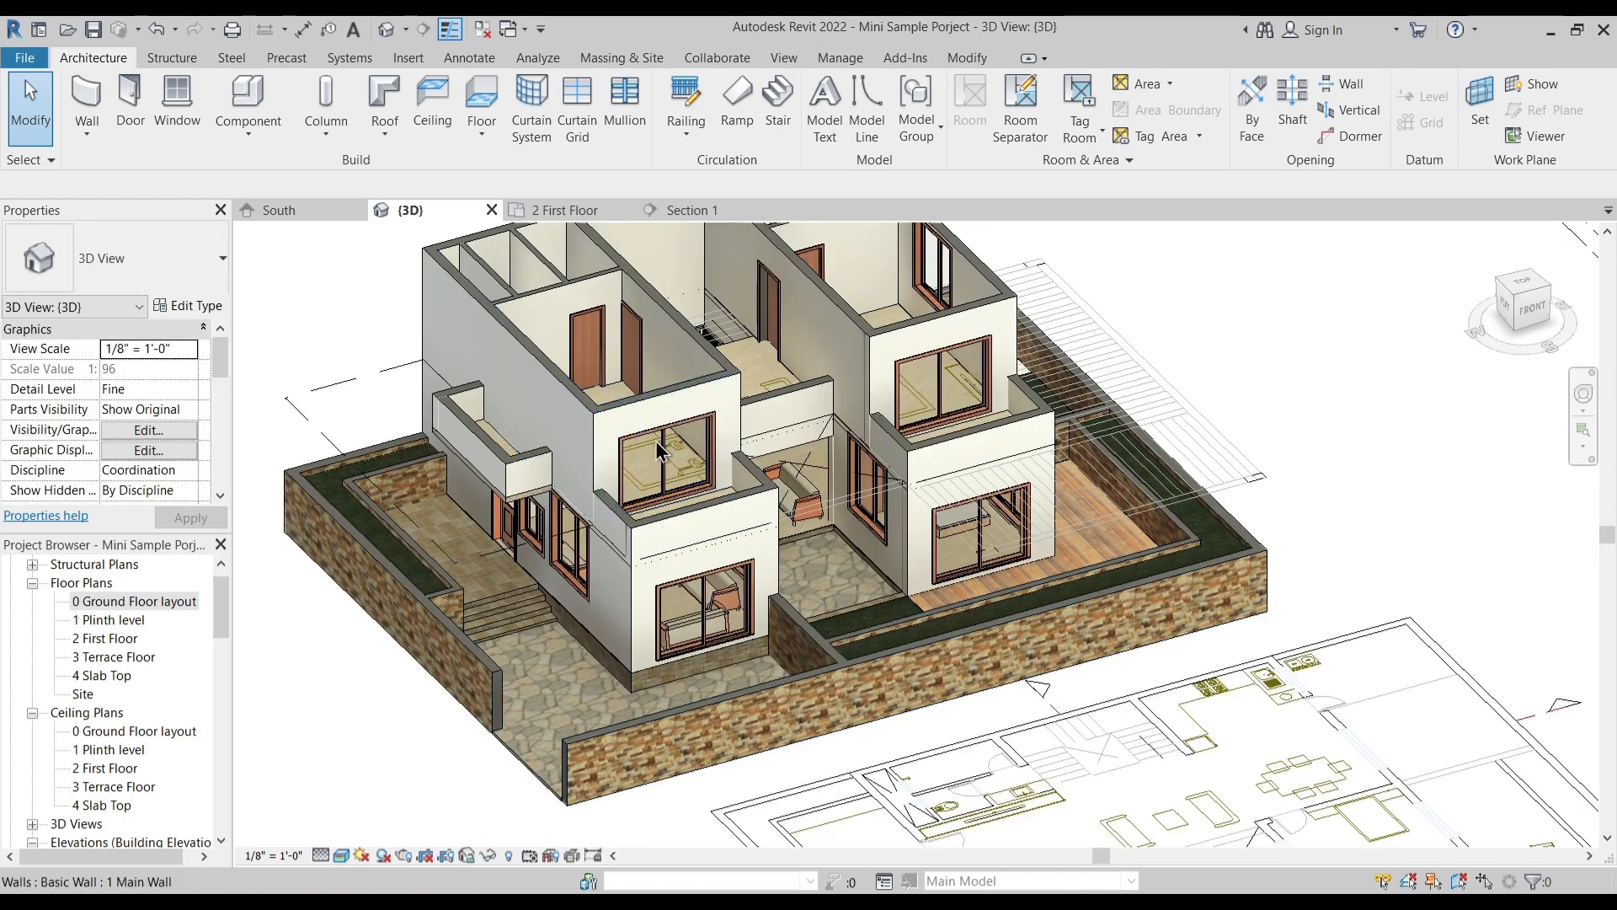
pyautogui.keyDown('shift'); pyautogui.moveTo(573, 439); pyautogui.dragTo(564, 476, button='middle'); pyautogui.keyUp('shift')
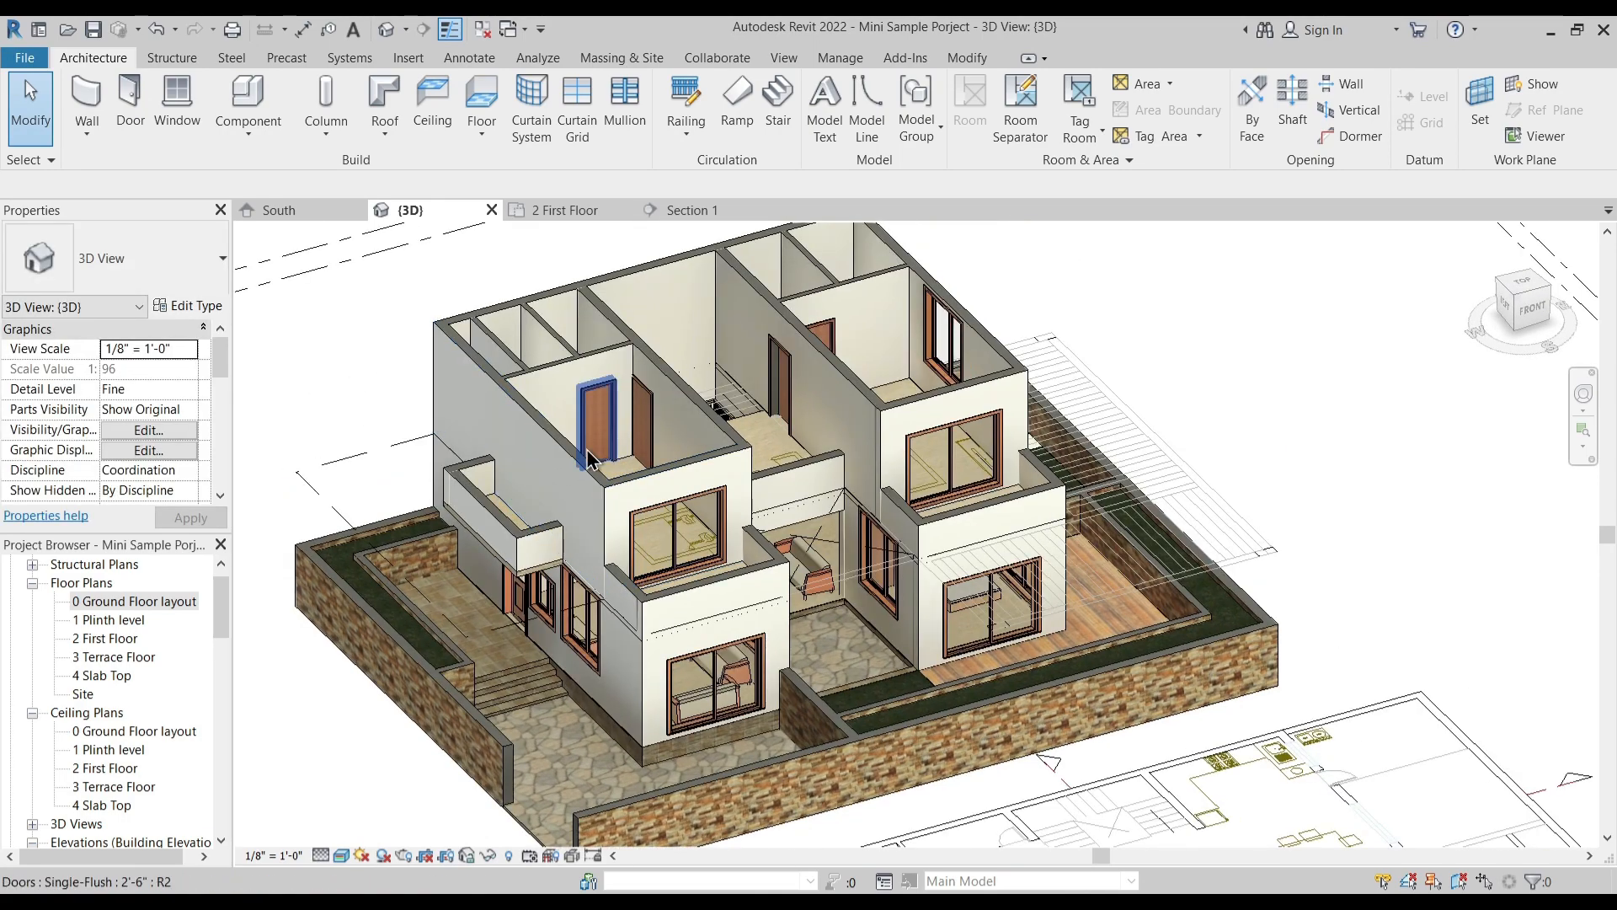
# - Start placing a window on the 2 First Floor plan using the Slider with Trim 8'-0" type
pyautogui.click(563, 210)
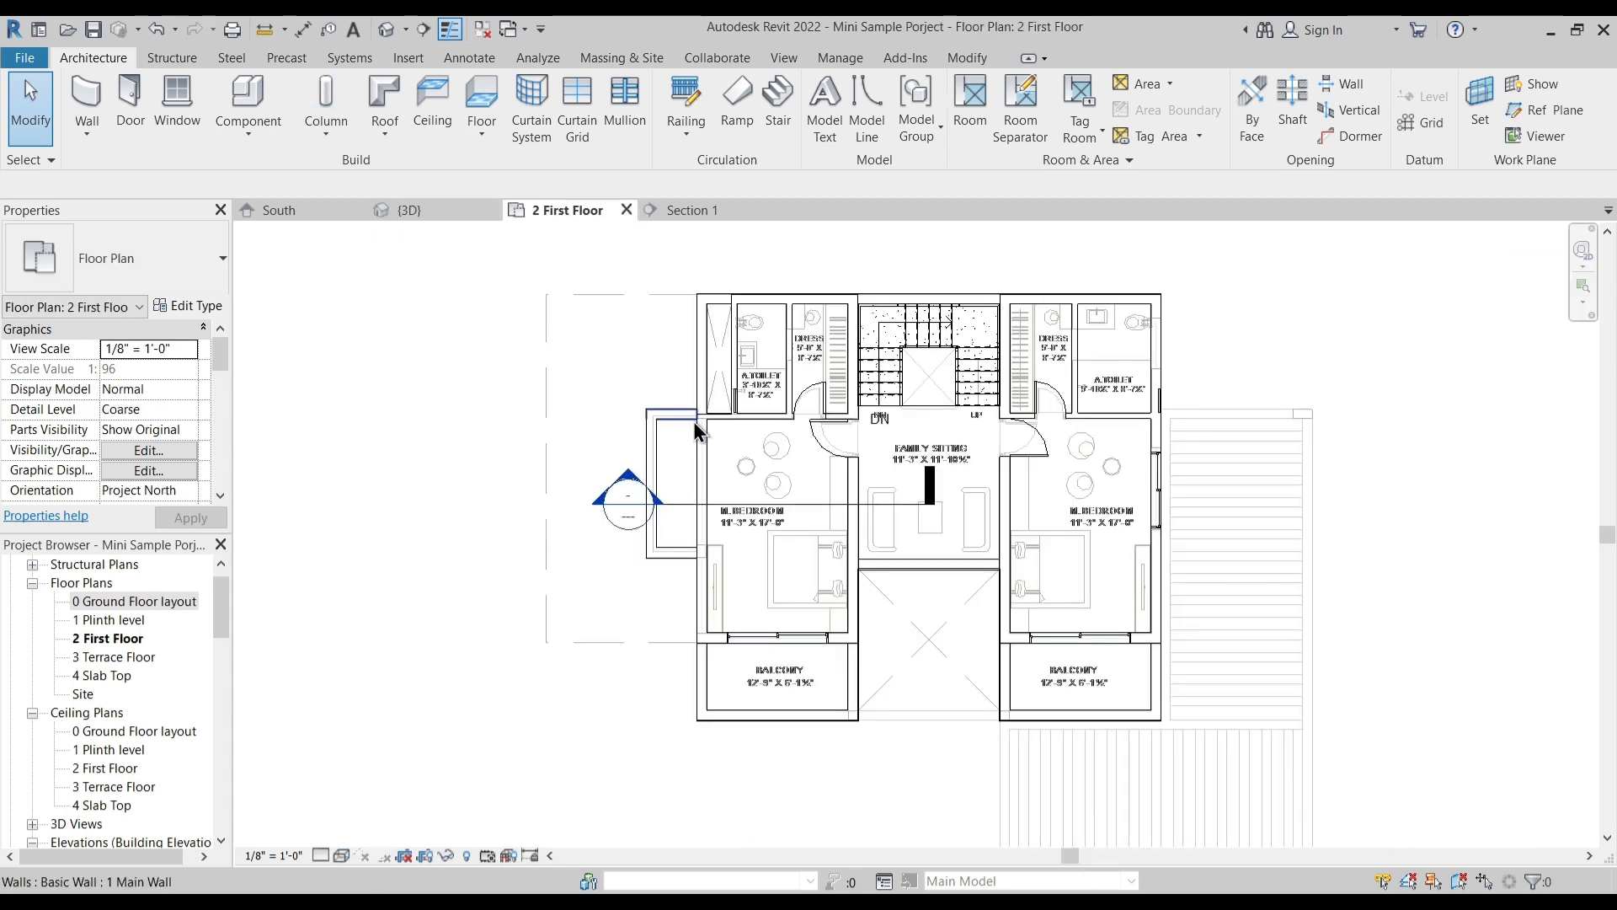
pyautogui.scroll(5, 725, 473)
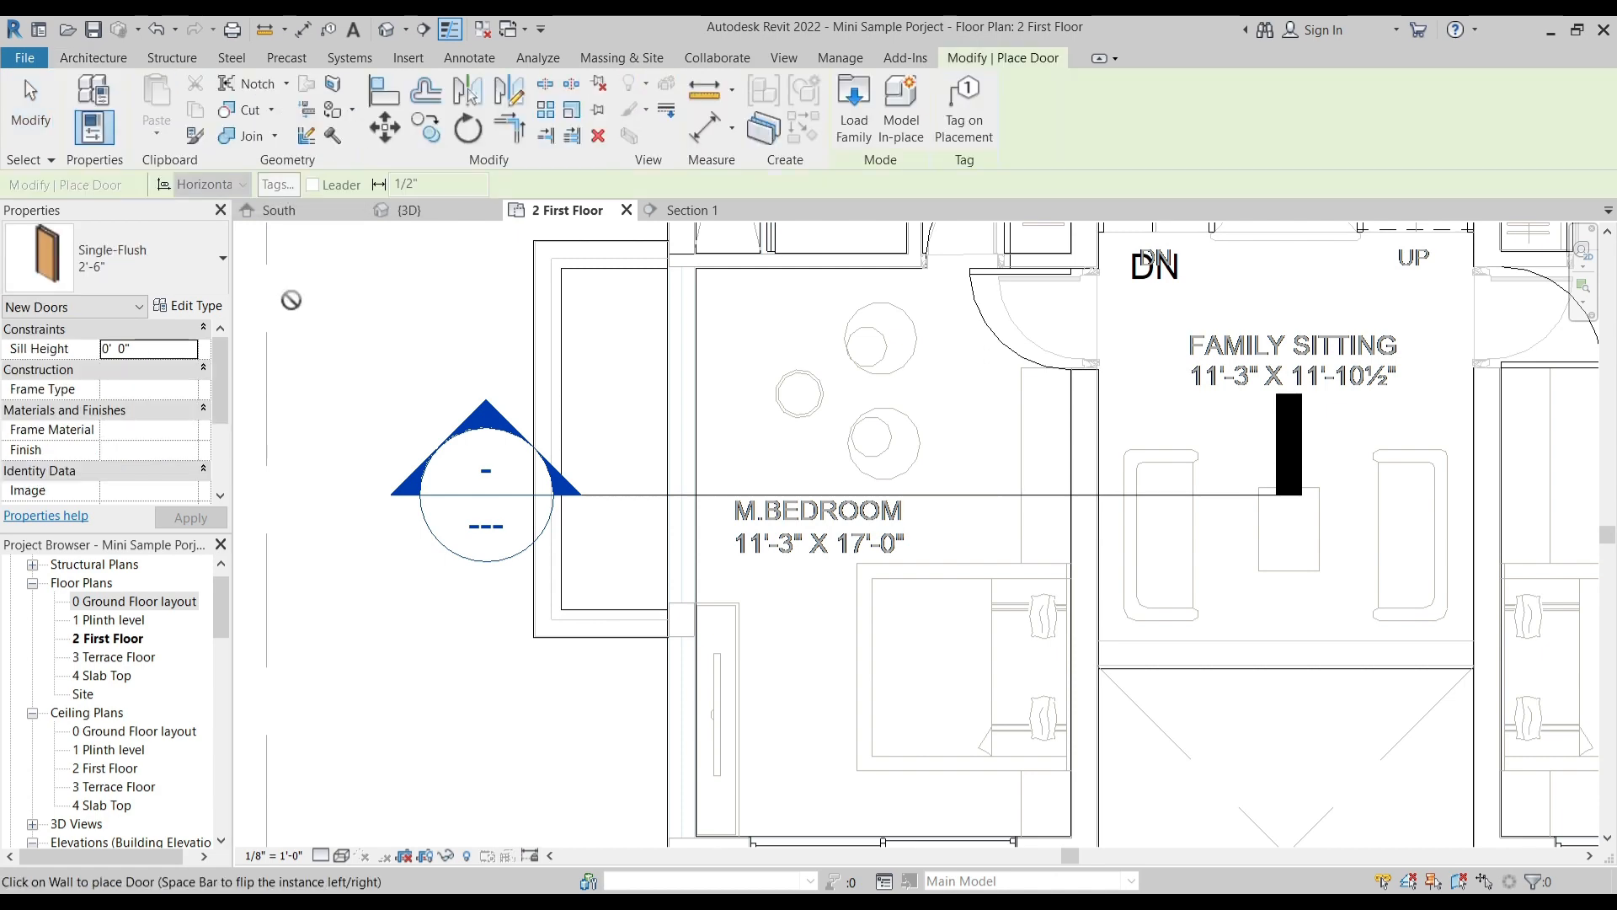
pyautogui.click(154, 266)
pyautogui.click(154, 266)
pyautogui.click(112, 57)
pyautogui.click(176, 103)
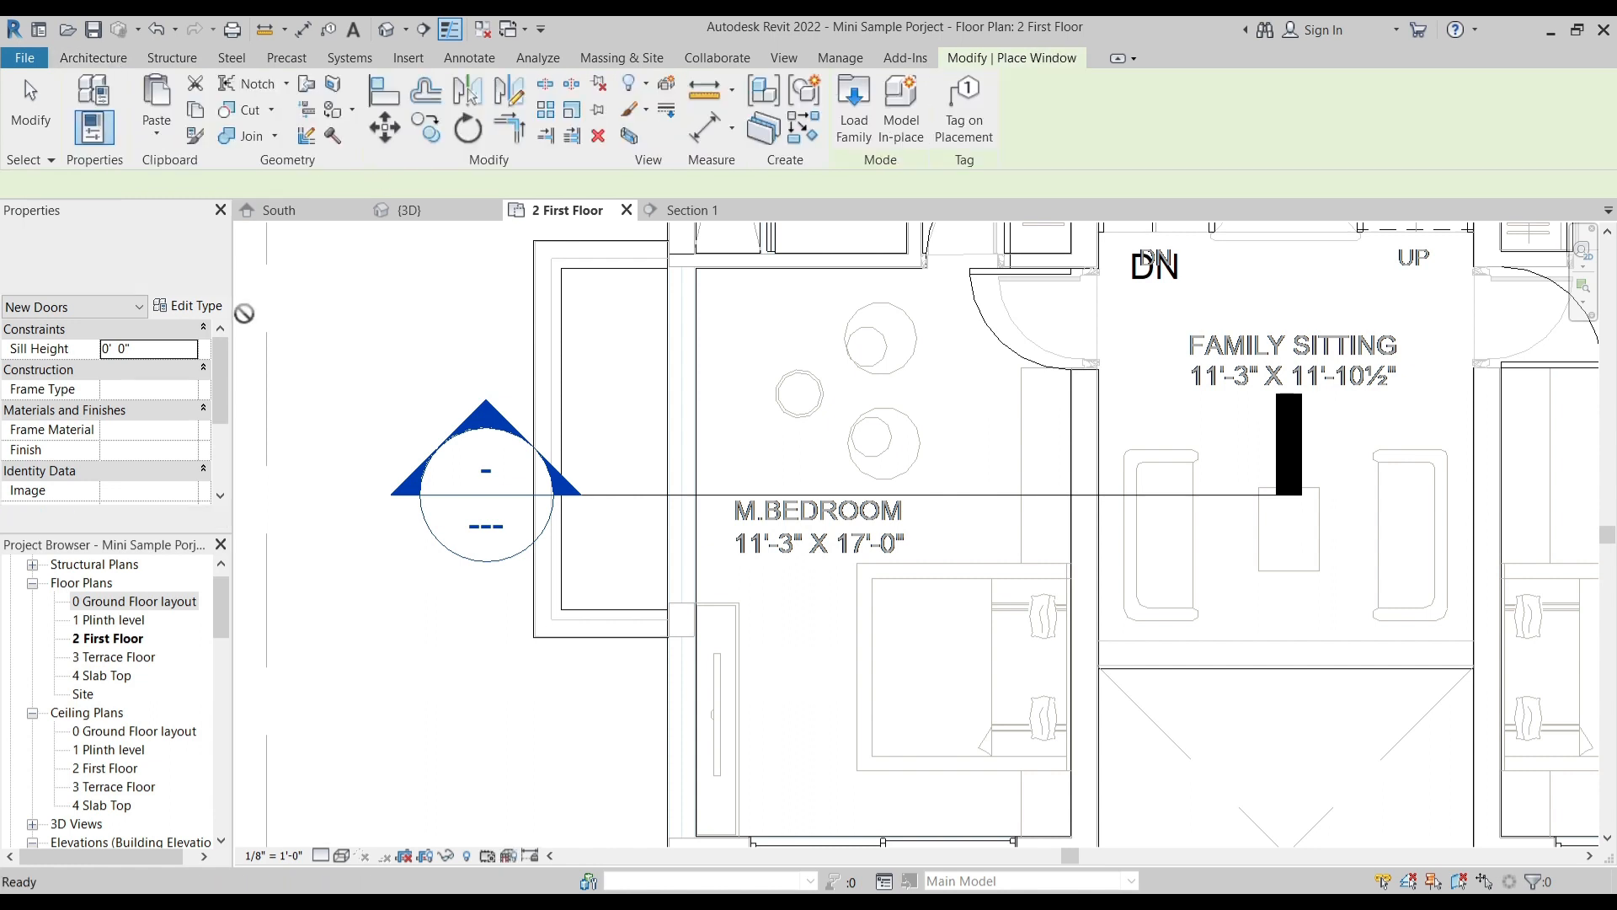
pyautogui.click(222, 258)
pyautogui.scroll(10, 165, 479)
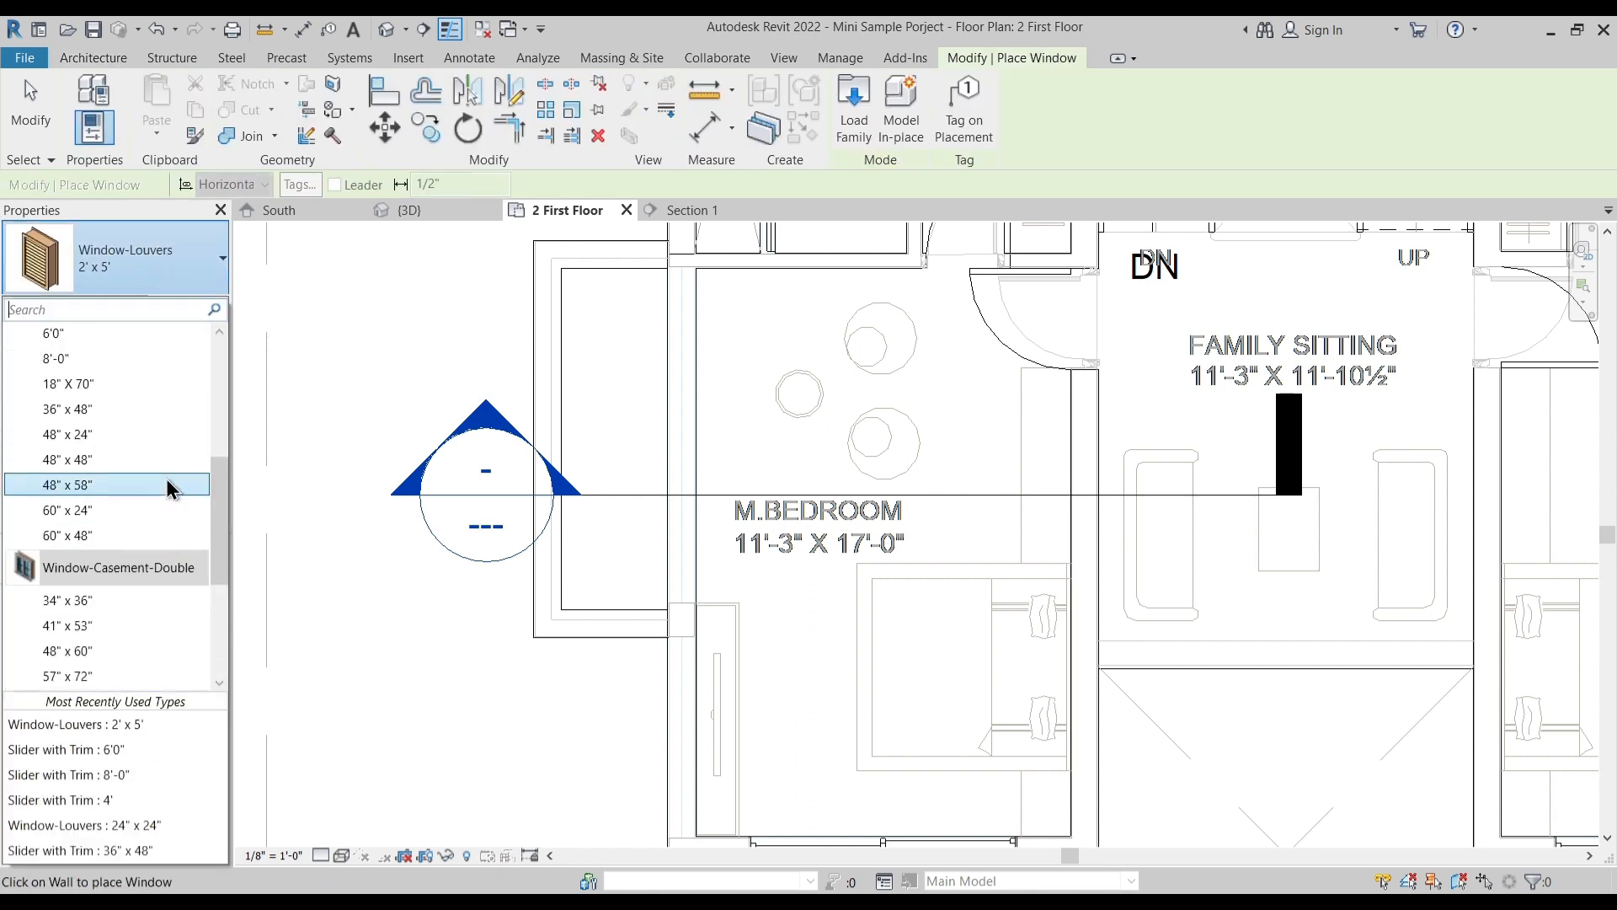
pyautogui.scroll(-2, 115, 554)
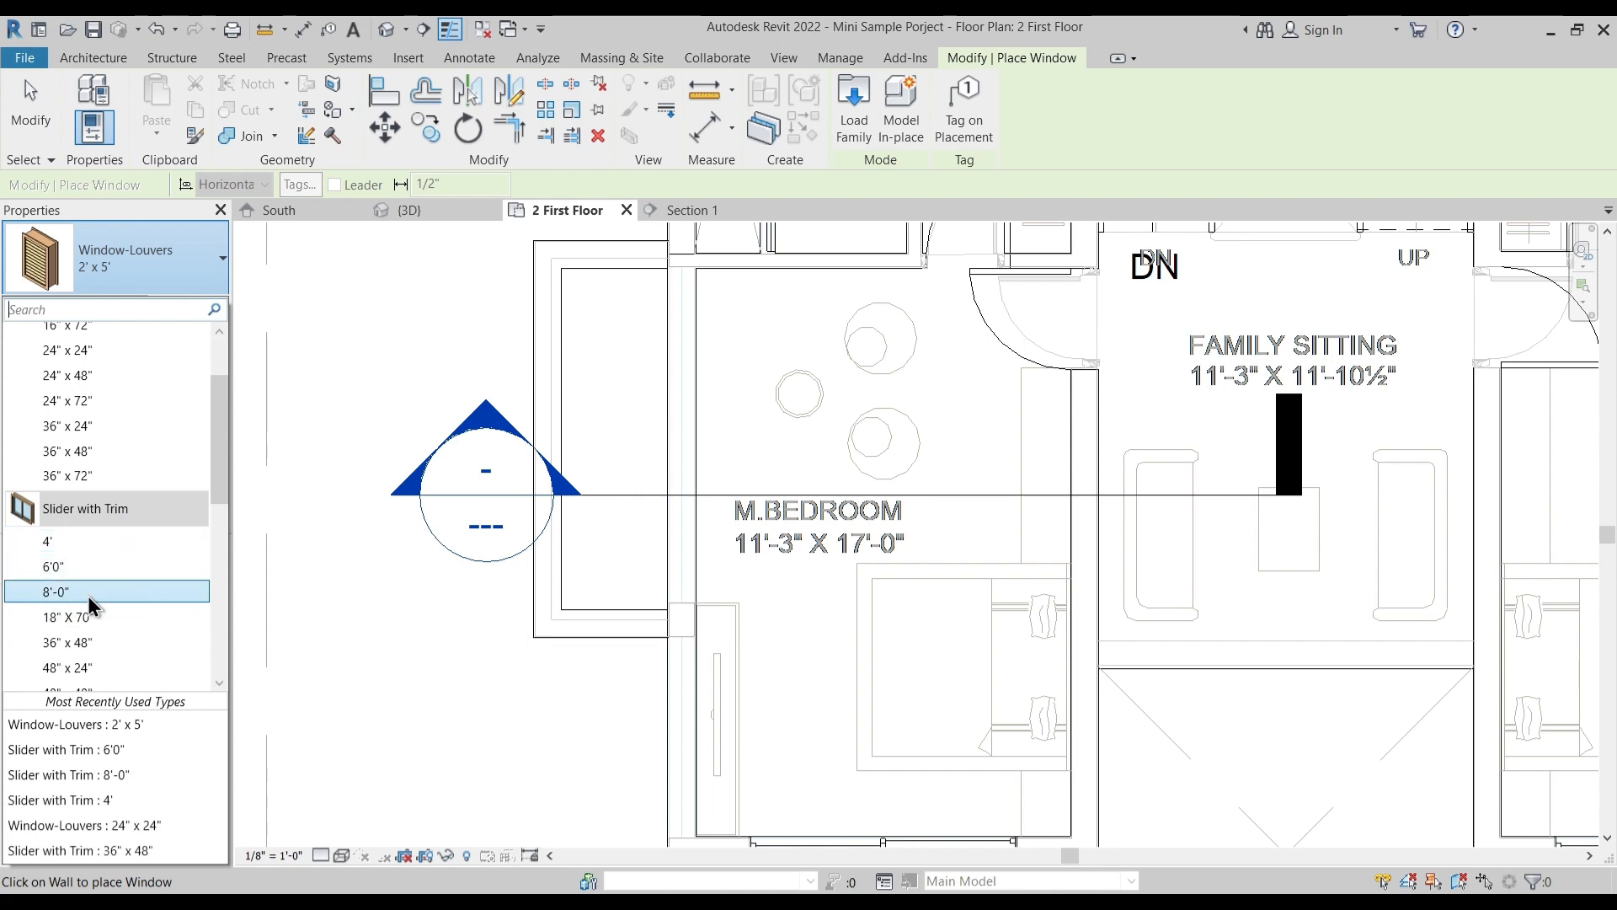
pyautogui.click(88, 593)
# - Duplicate the window type as 10' and set its width to 10'
pyautogui.click(190, 307)
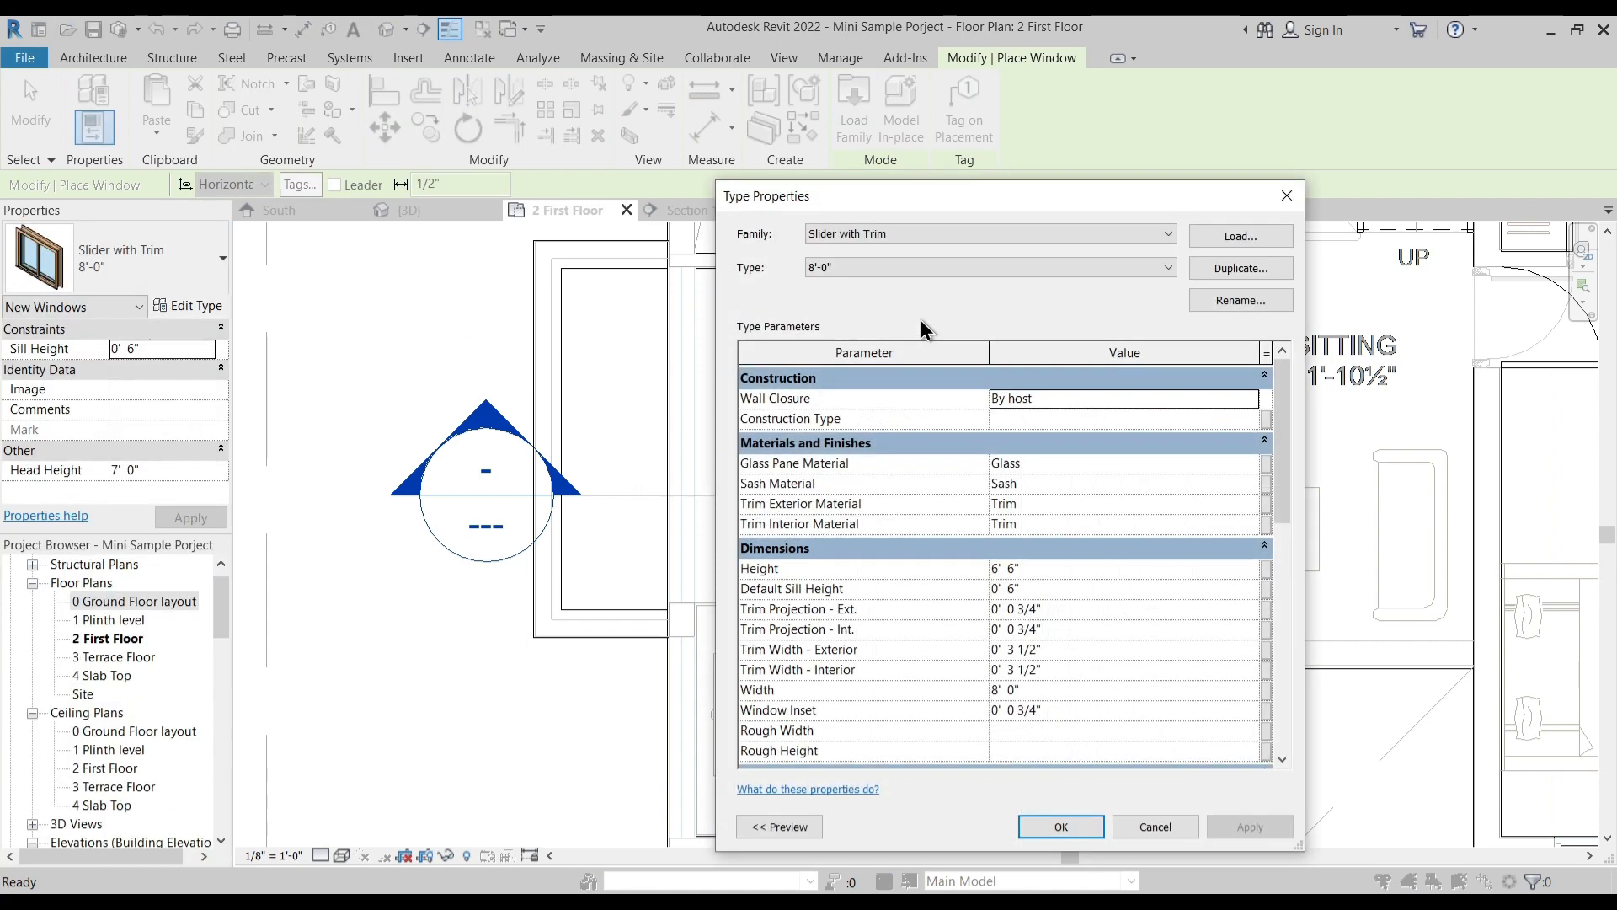
pyautogui.click(1242, 268)
pyautogui.write("10'")
pyautogui.press('Return')
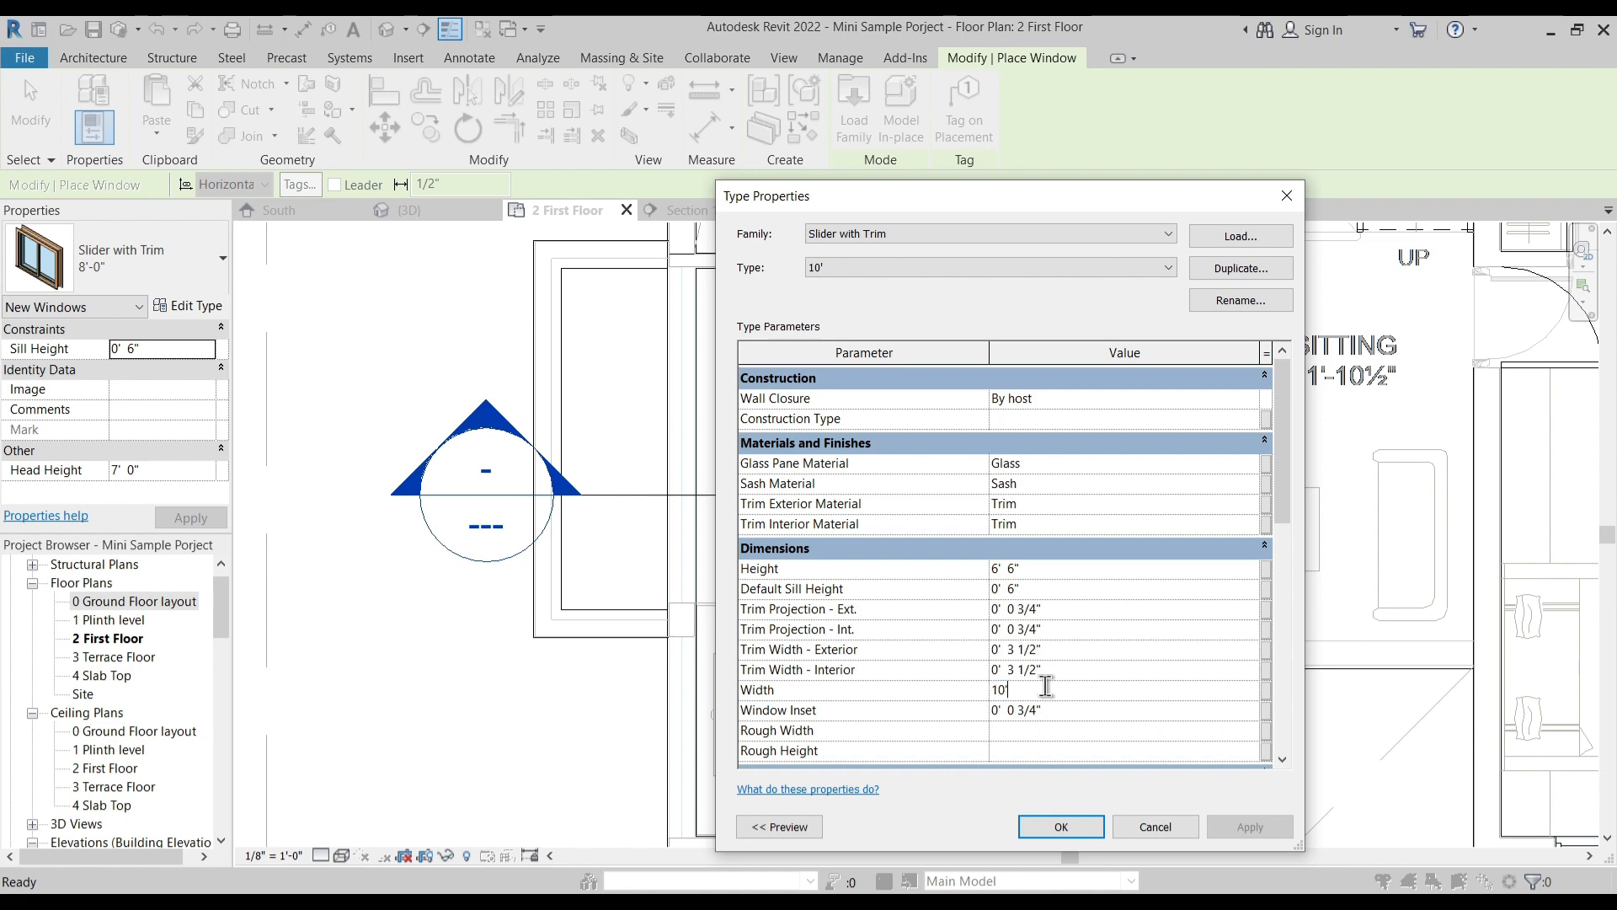
pyautogui.click(1062, 826)
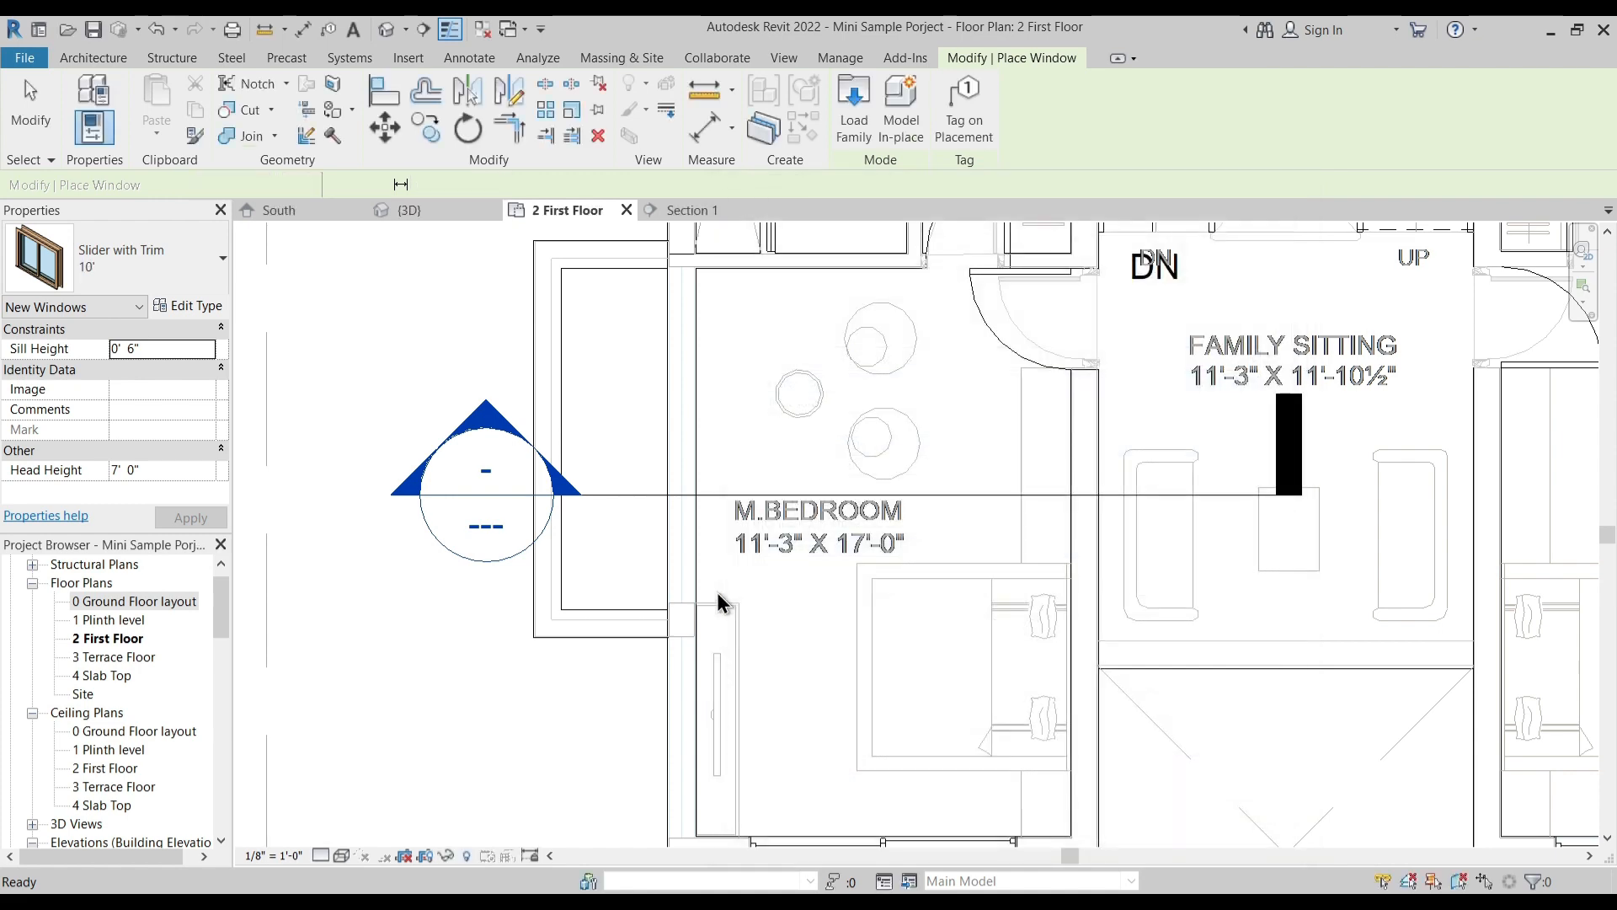
# - Place a 10' slider window in the left M.Bedroom's outer wall, within the projection
pyautogui.click(680, 471)
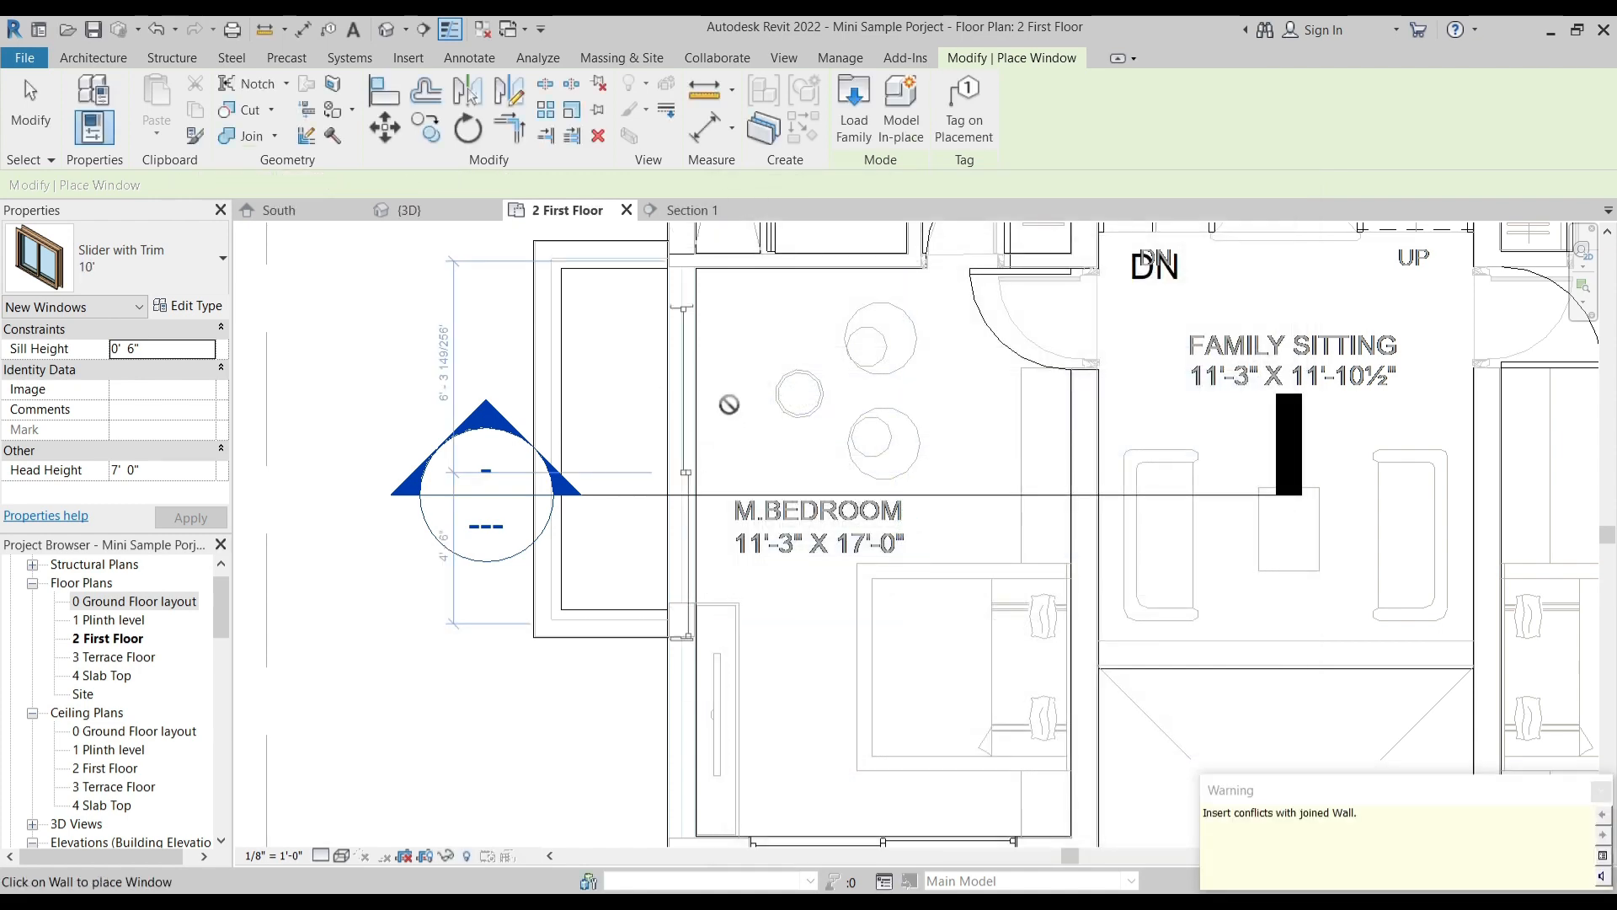
pyautogui.press('Escape')
pyautogui.press('Escape')
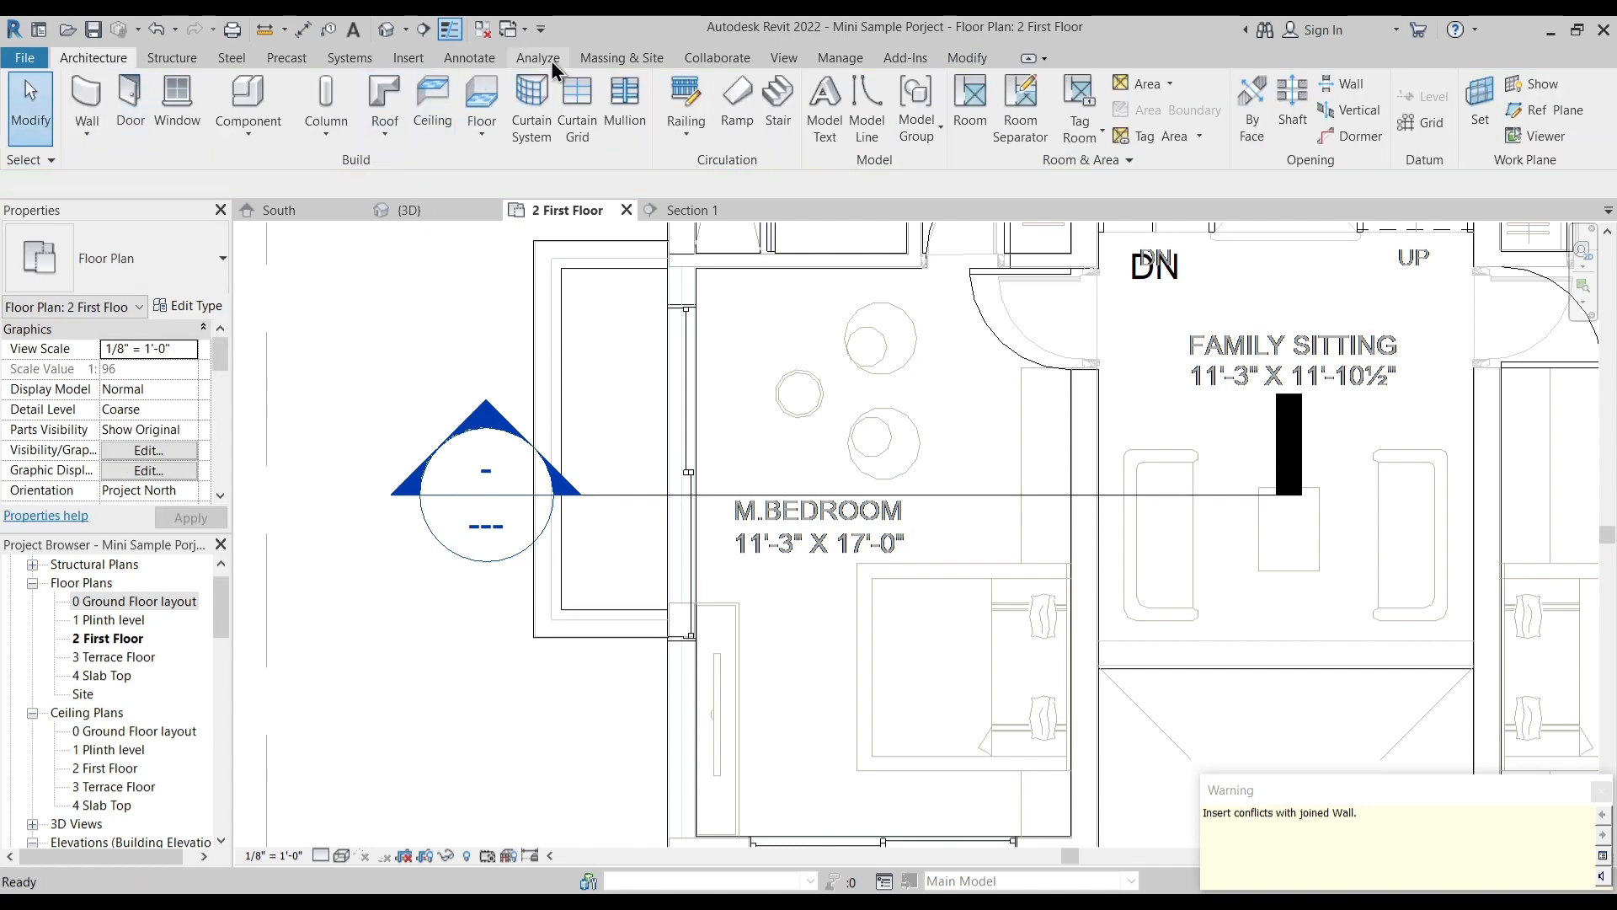
# - Align the 10' window's lower edge to the imported plan's wall block edge at the projection's lower corner
pyautogui.click(977, 61)
pyautogui.click(383, 94)
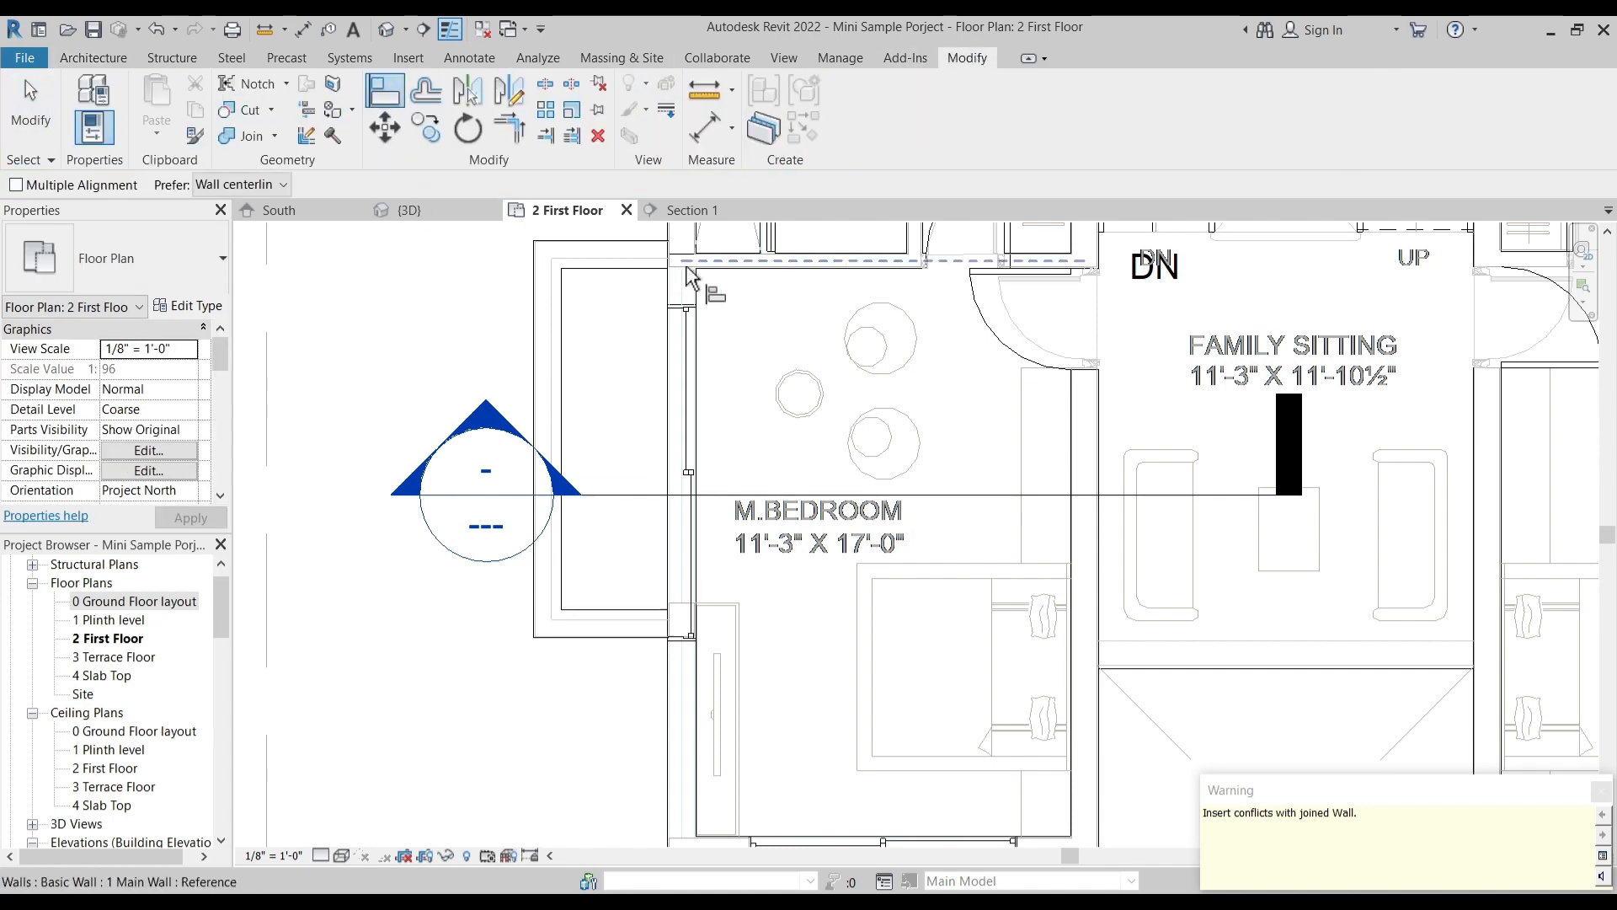
pyautogui.scroll(1, 699, 329)
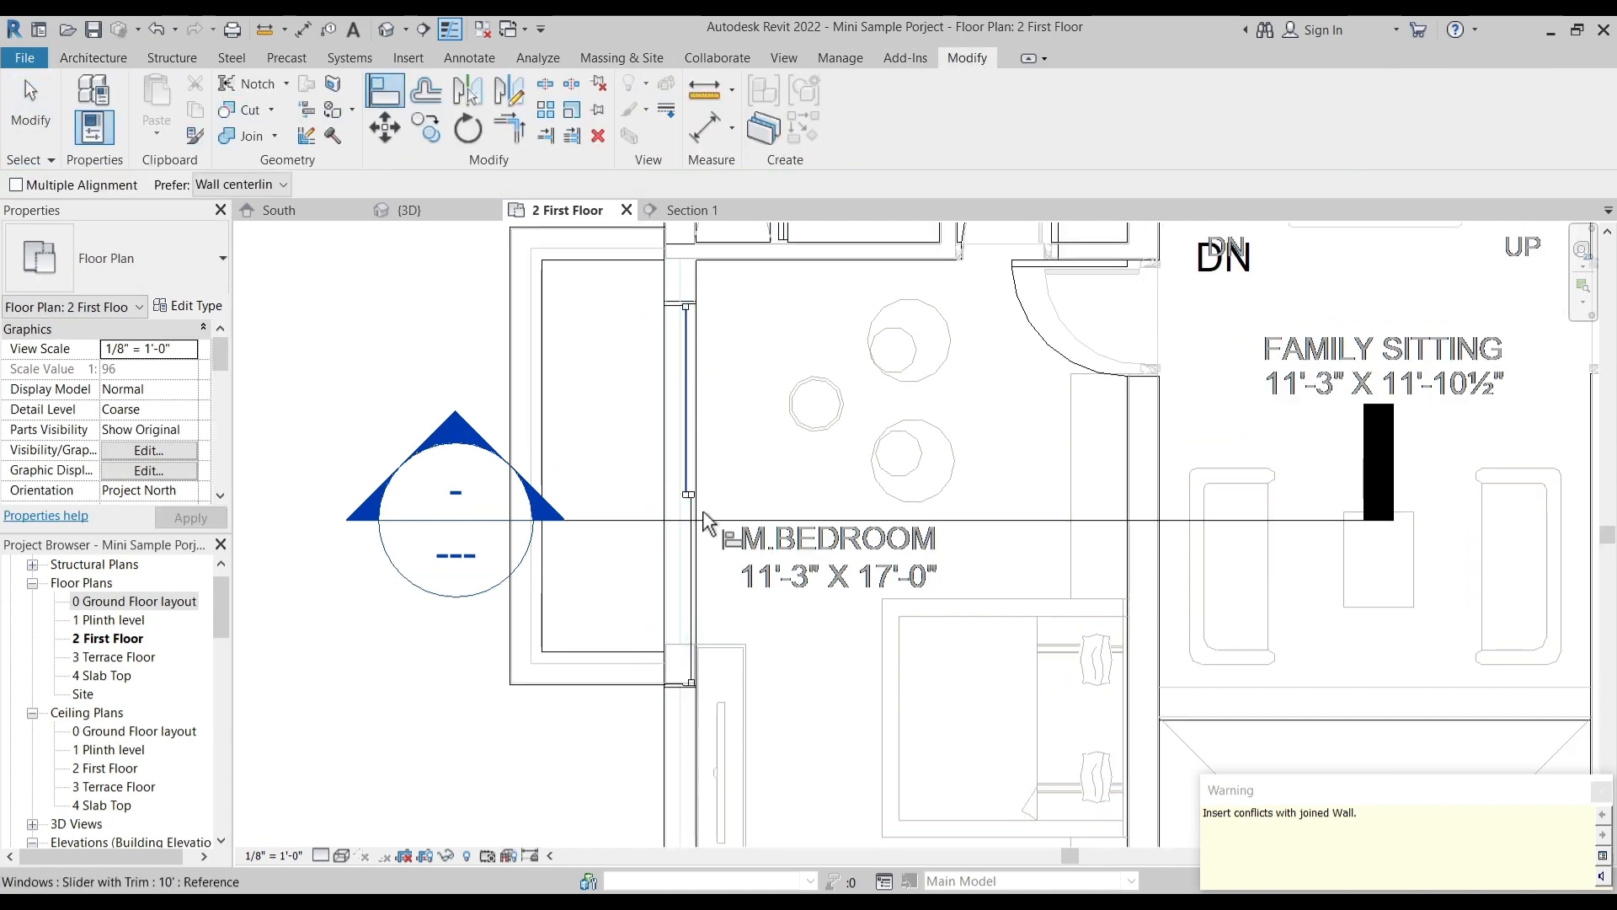
pyautogui.scroll(2, 674, 657)
pyautogui.click(676, 639)
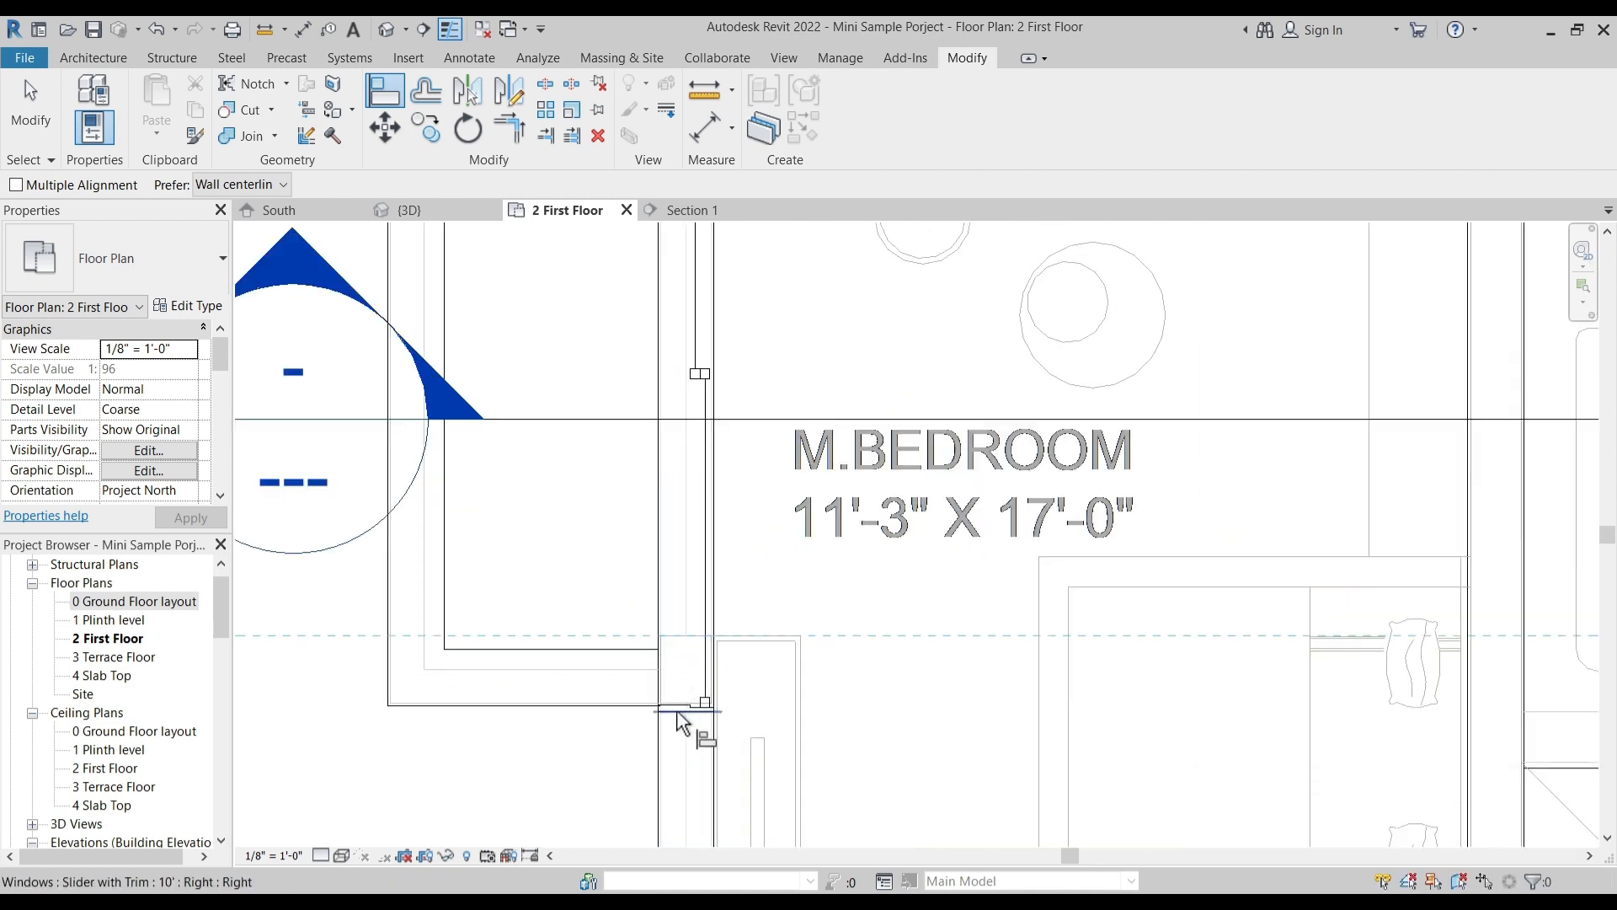
pyautogui.click(679, 714)
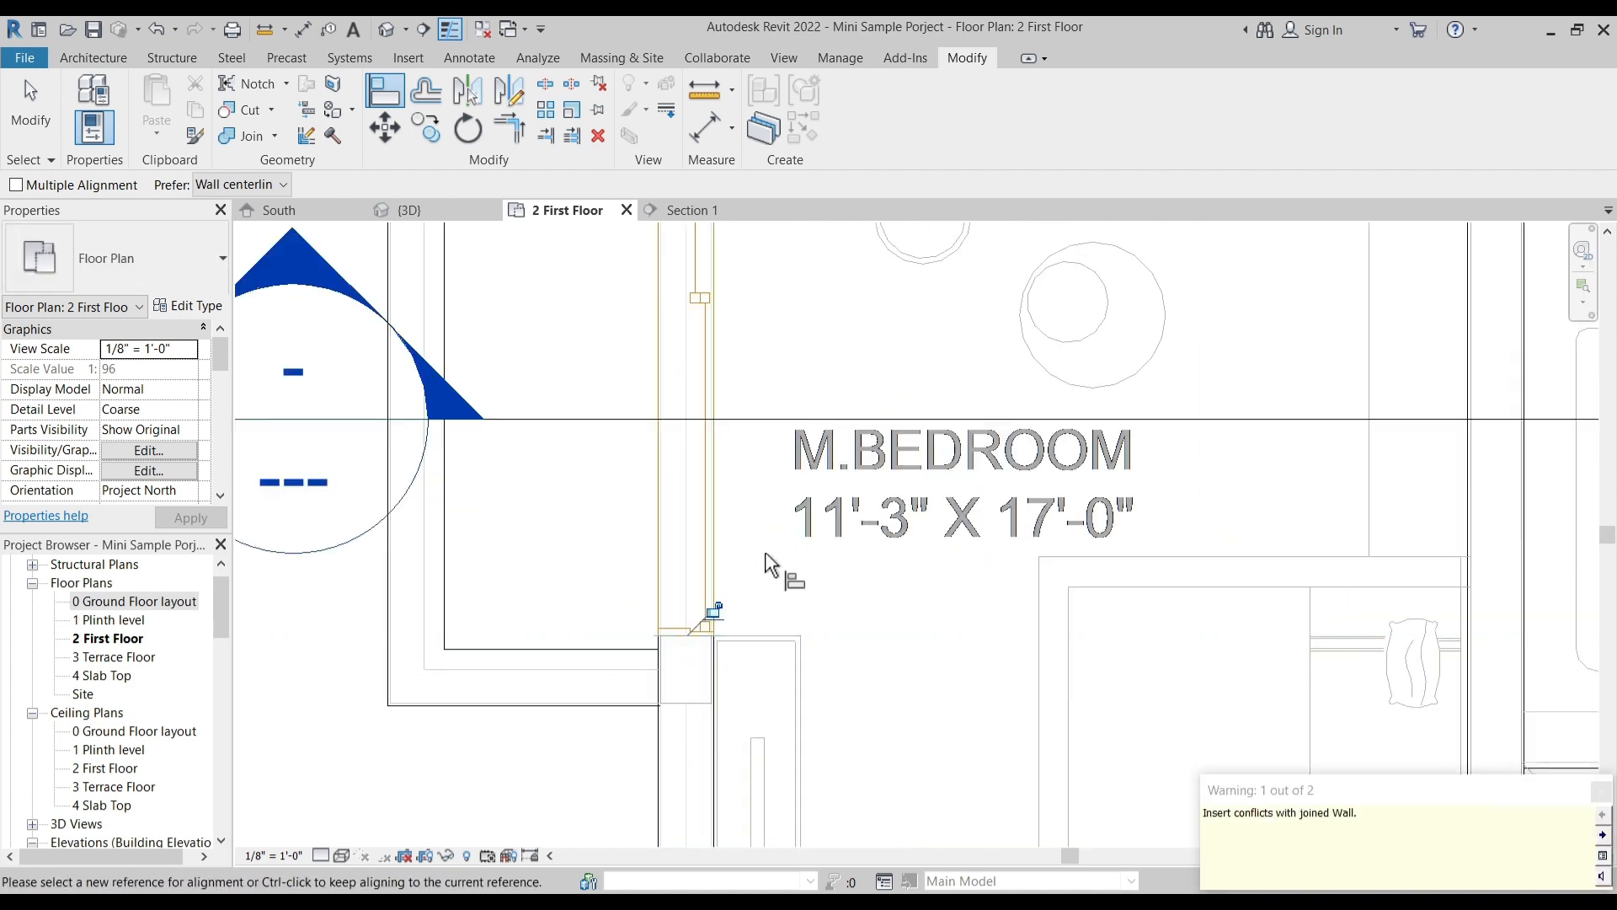
pyautogui.click(1601, 791)
pyautogui.scroll(-5, 805, 550)
pyautogui.press('Escape')
pyautogui.press('Escape')
# - Place a Slider with Trim 6'0" window in the left M.Bedroom's outer wall, between the projection and the balcony
pyautogui.moveTo(846, 713); pyautogui.dragTo(803, 514, button='middle')
pyautogui.scroll(2, 724, 456)
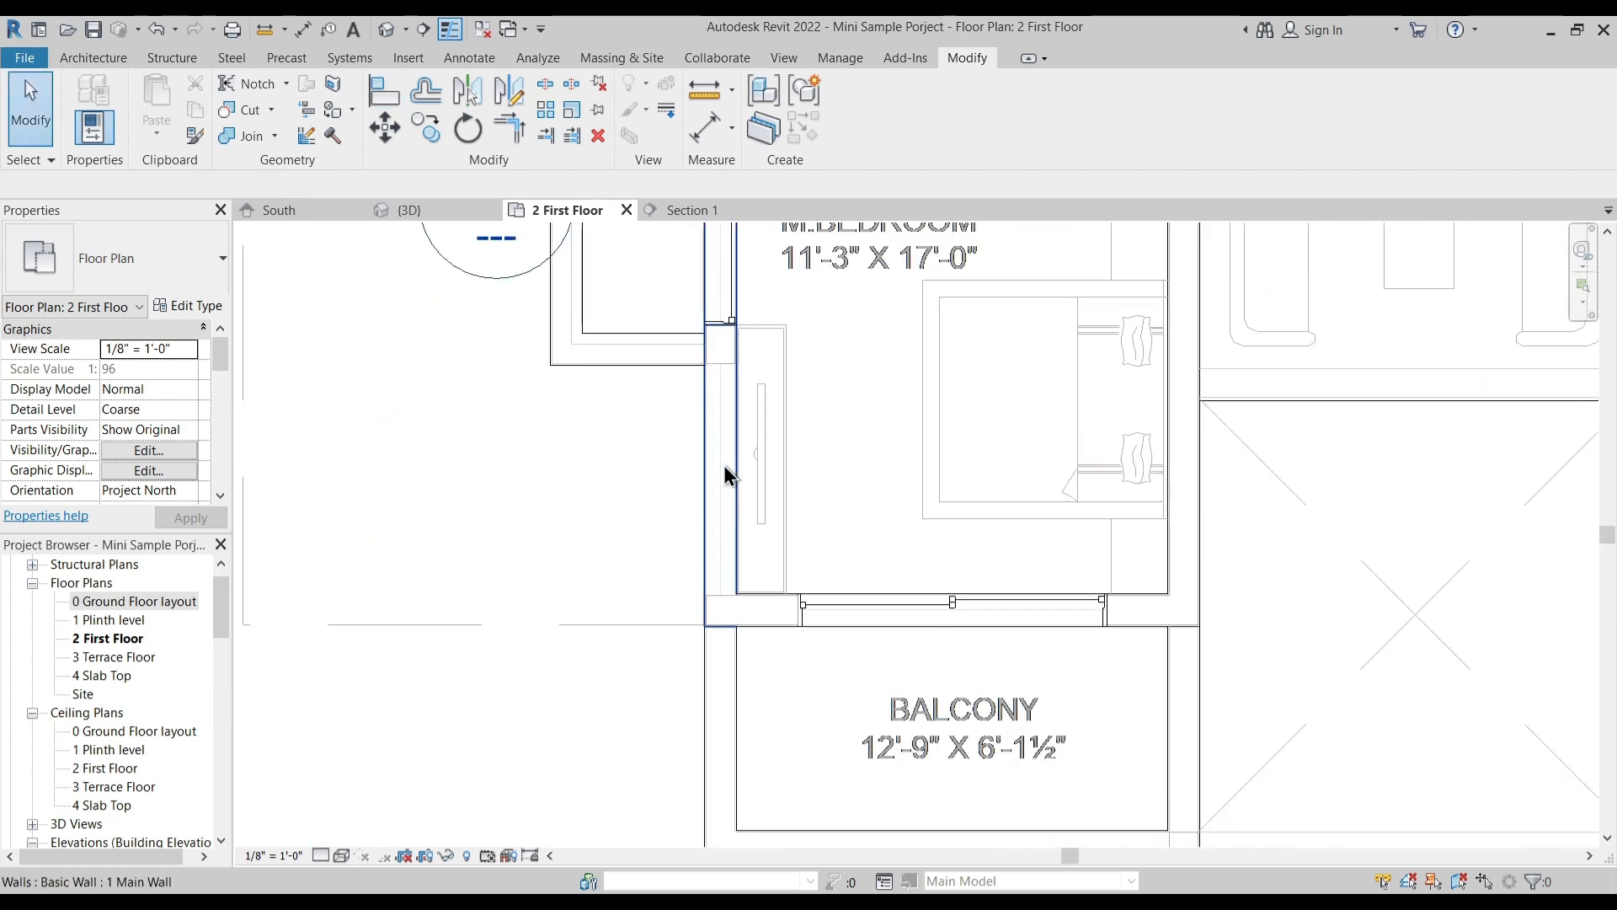
pyautogui.click(94, 58)
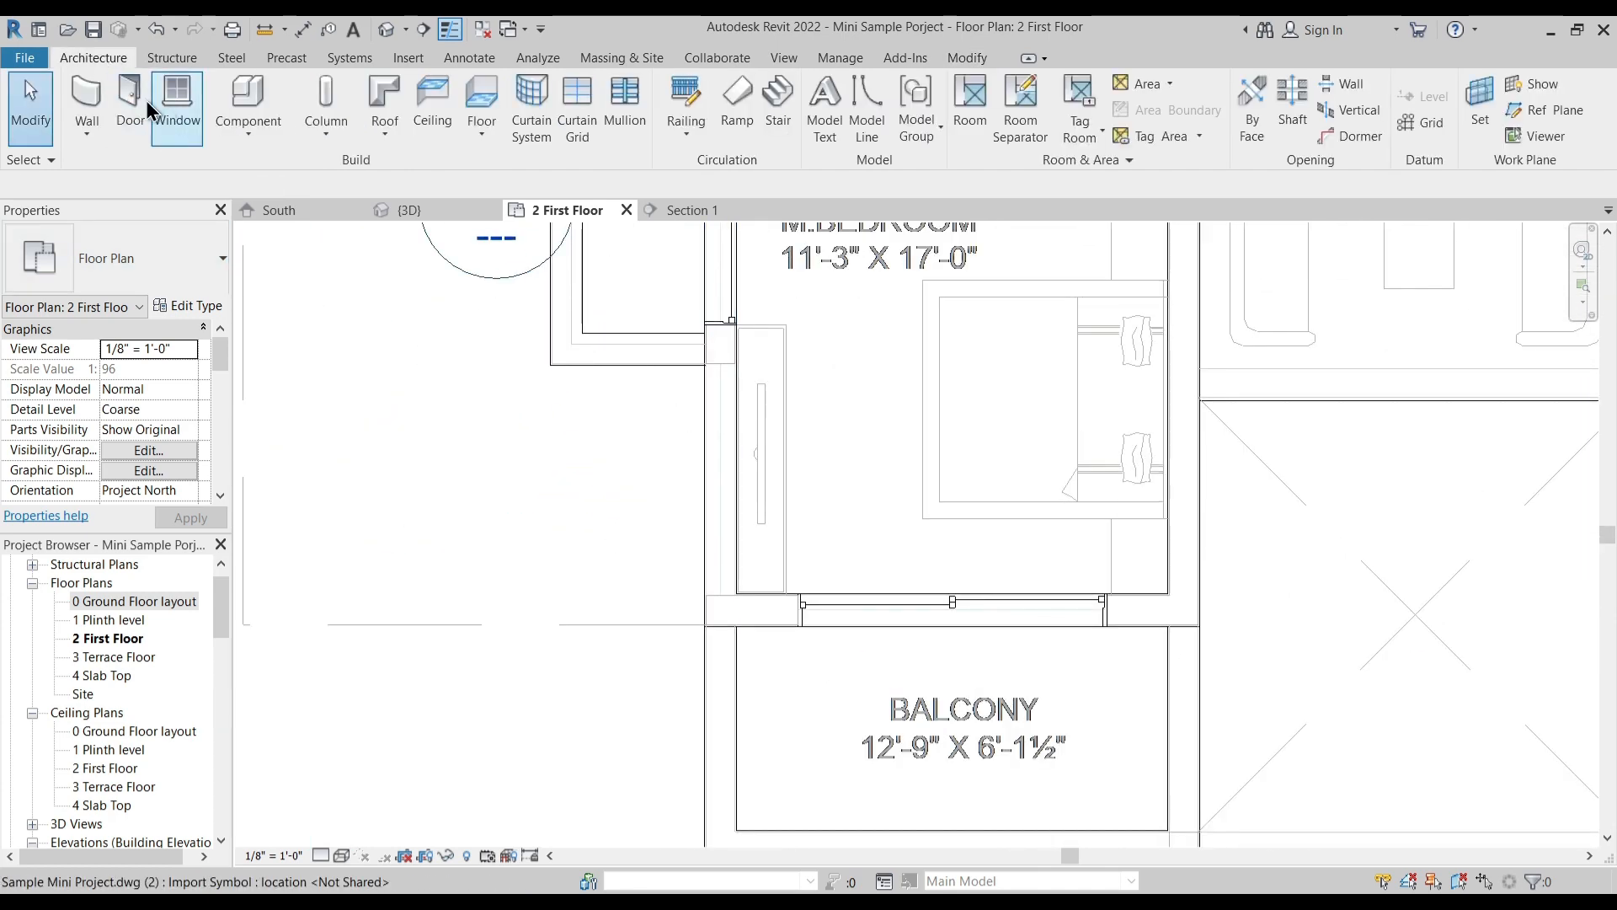
pyautogui.click(178, 104)
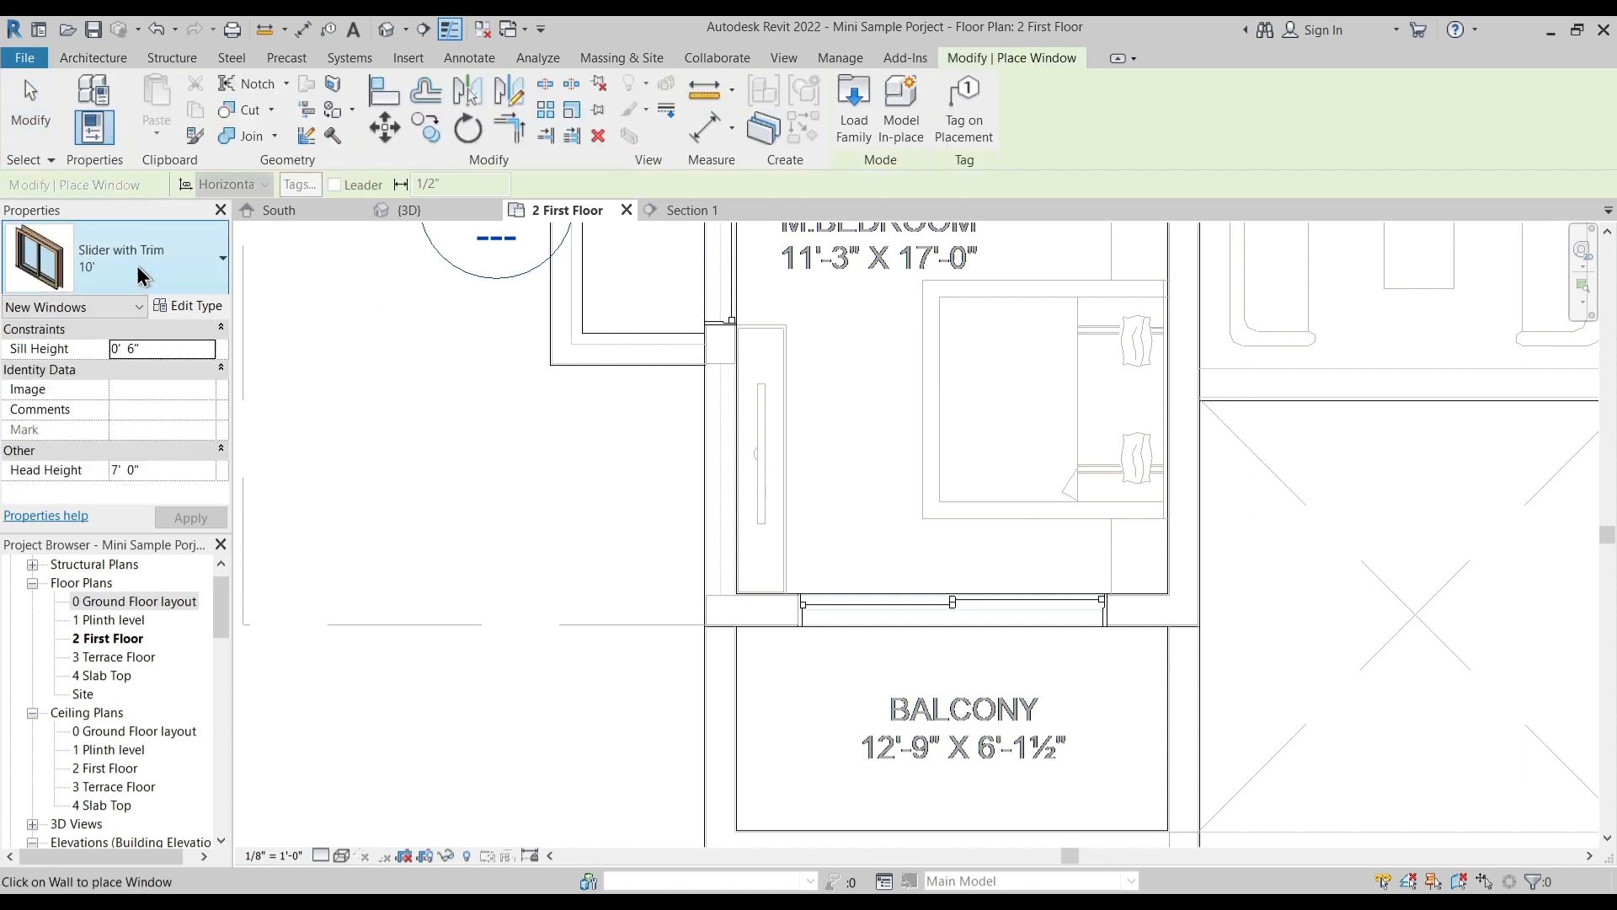
pyautogui.click(141, 278)
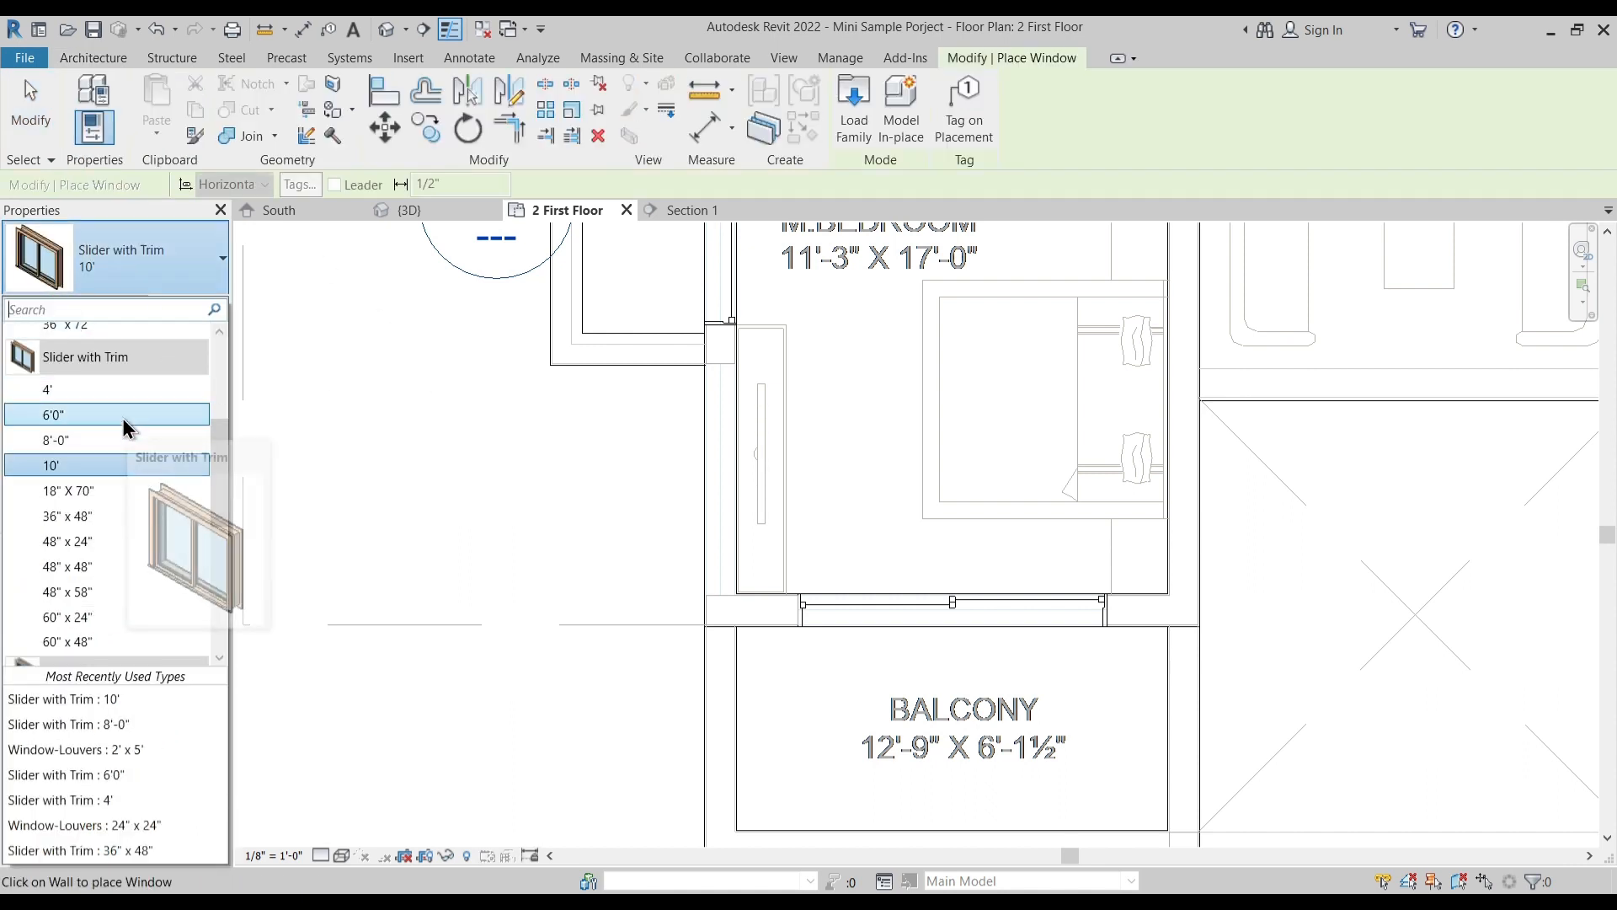
pyautogui.click(118, 391)
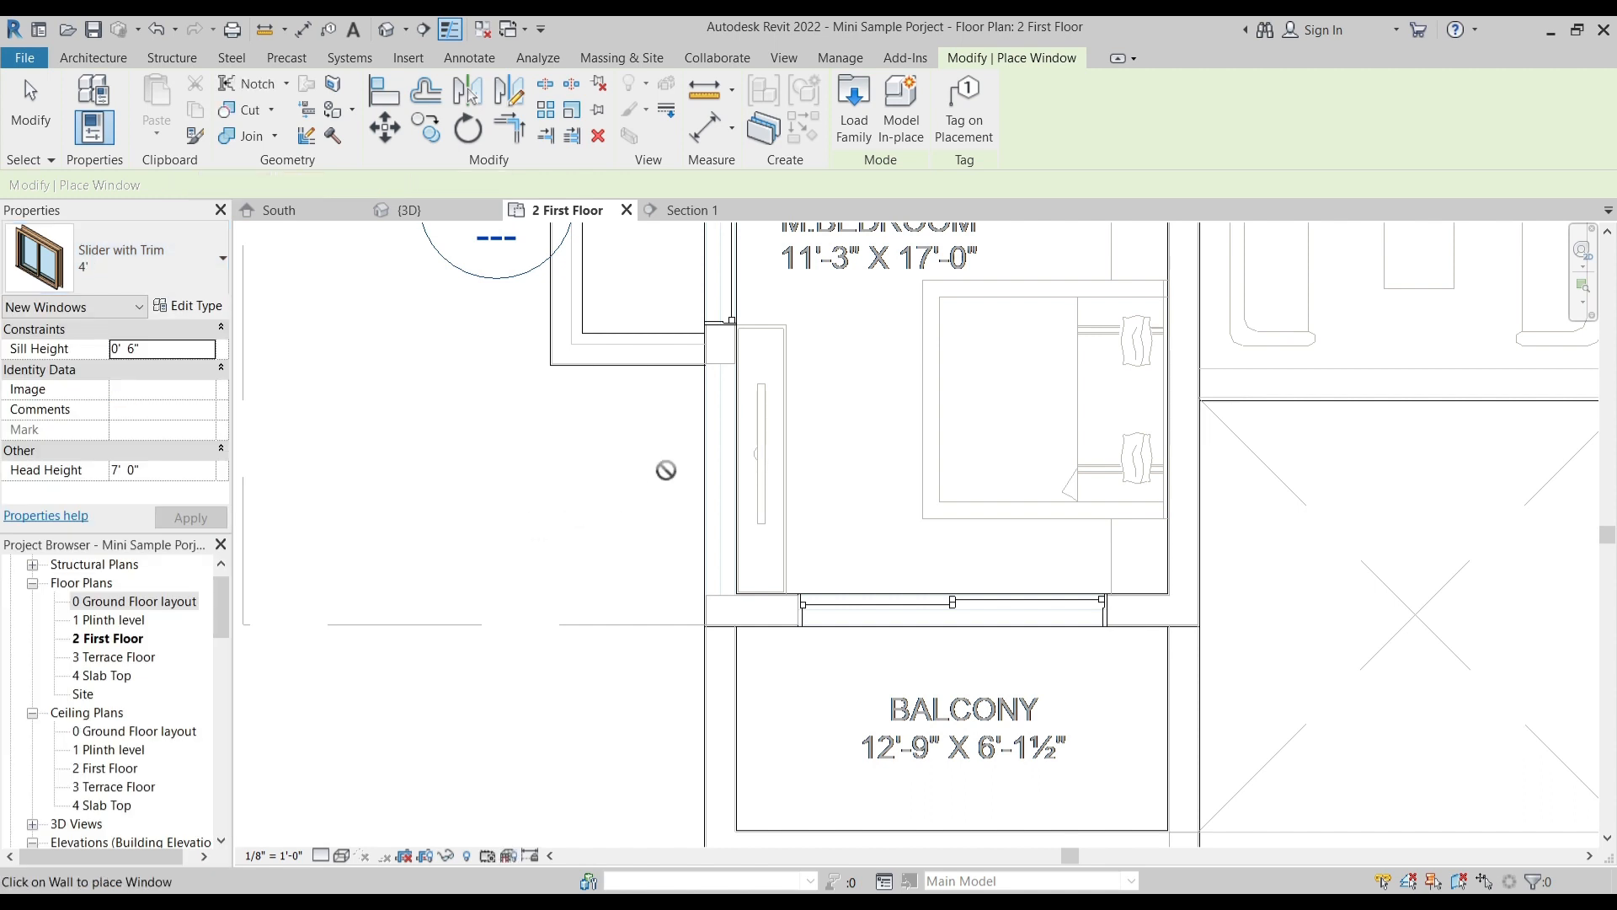
pyautogui.click(130, 278)
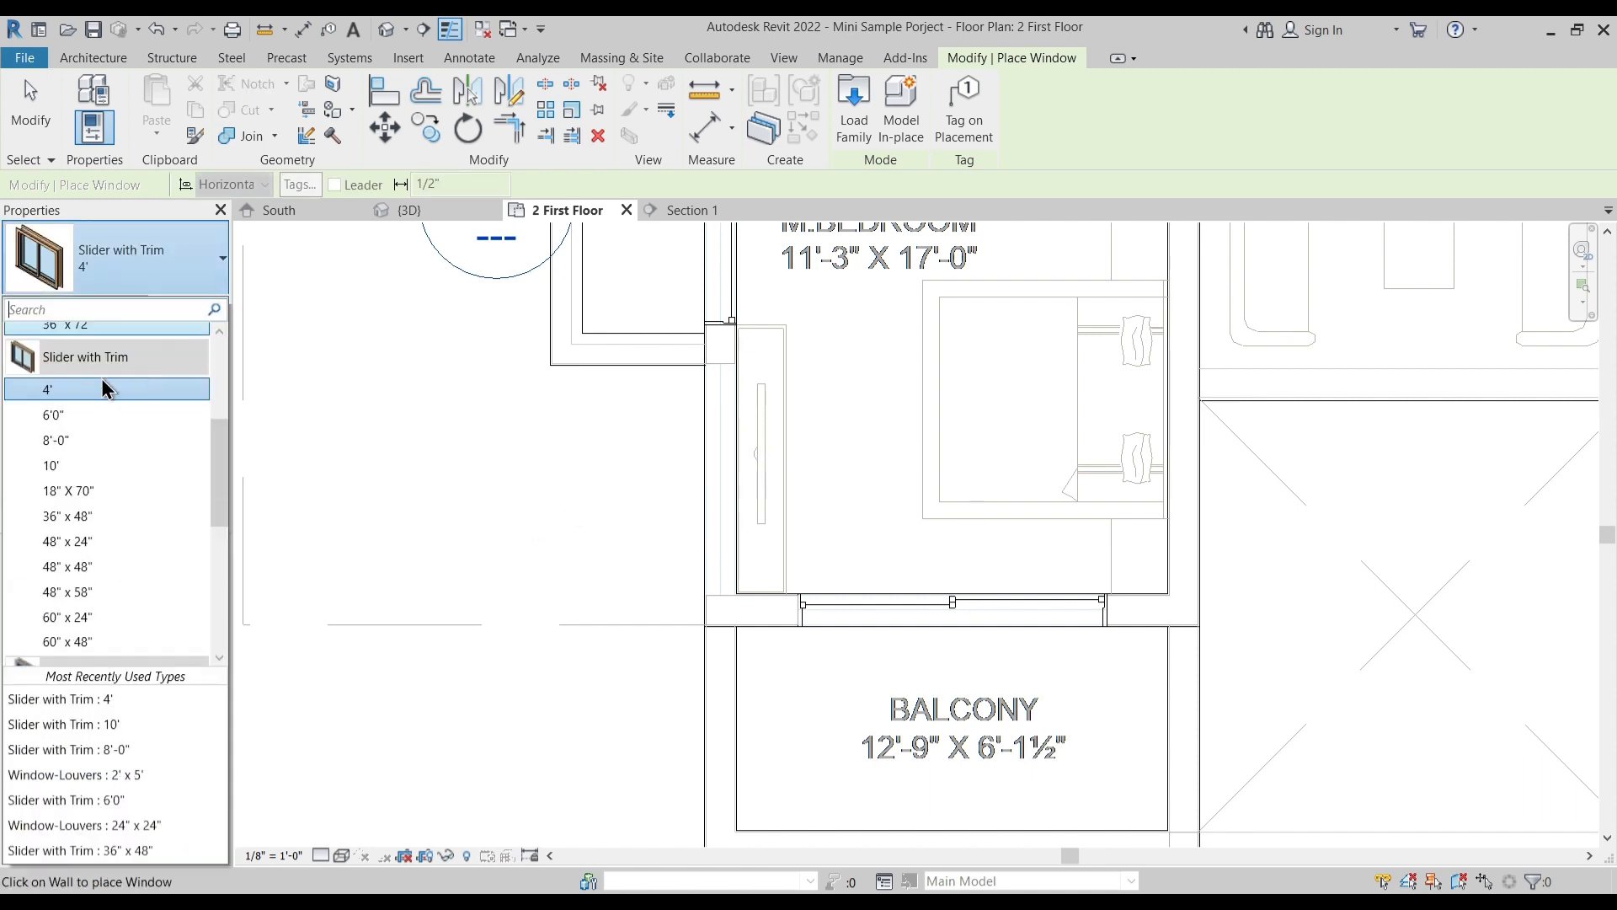
pyautogui.click(90, 414)
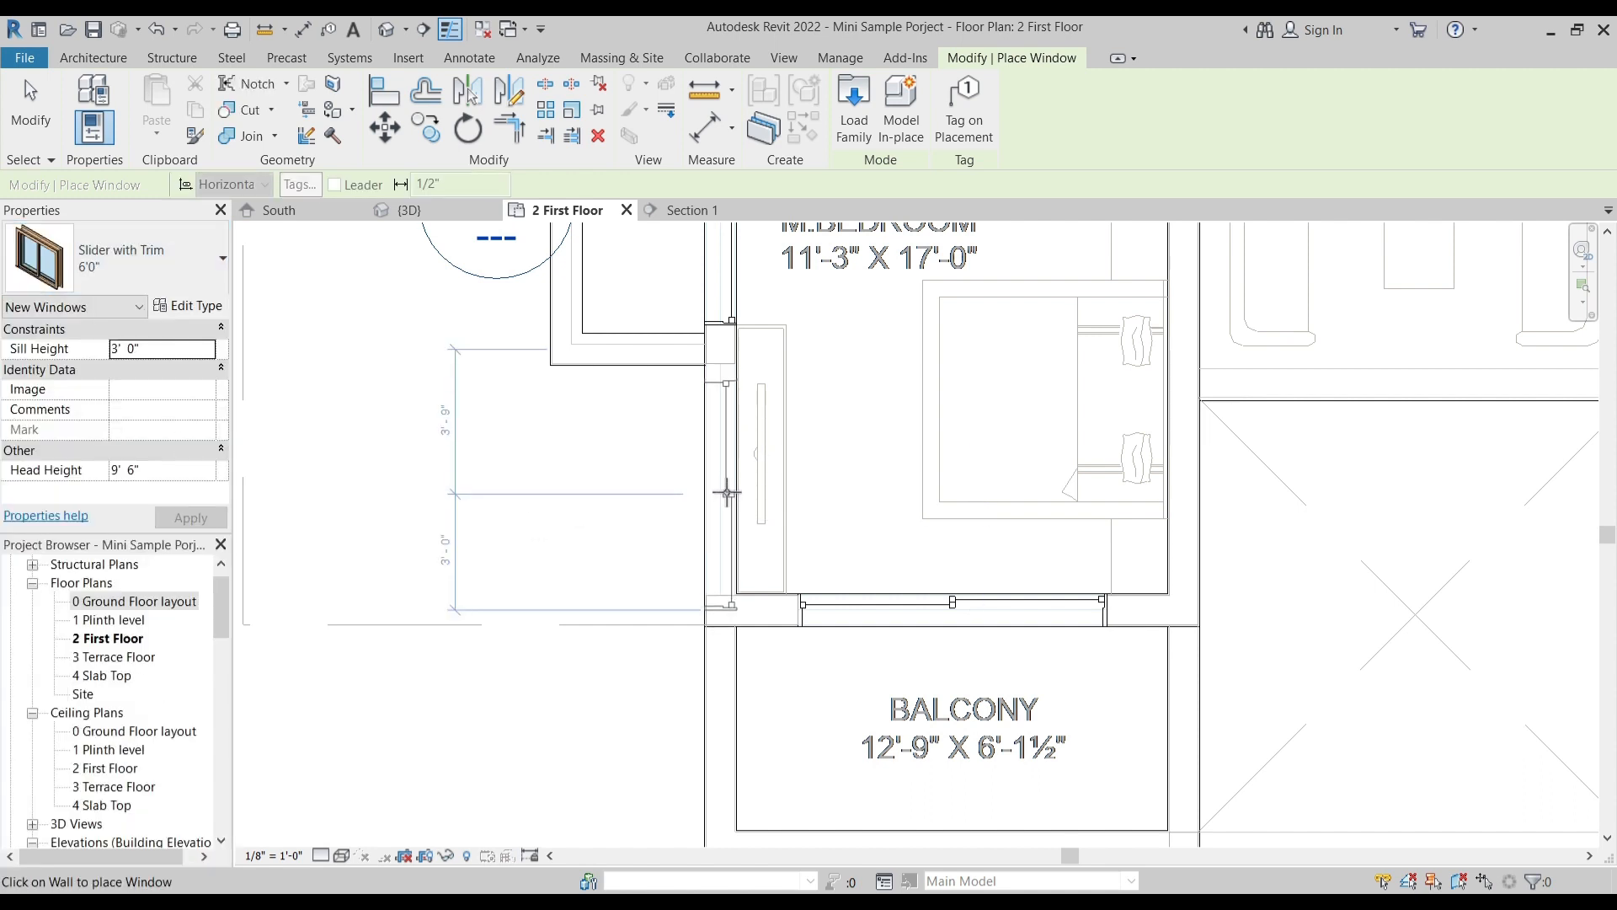
pyautogui.click(726, 465)
pyautogui.press('Escape')
pyautogui.press('Escape')
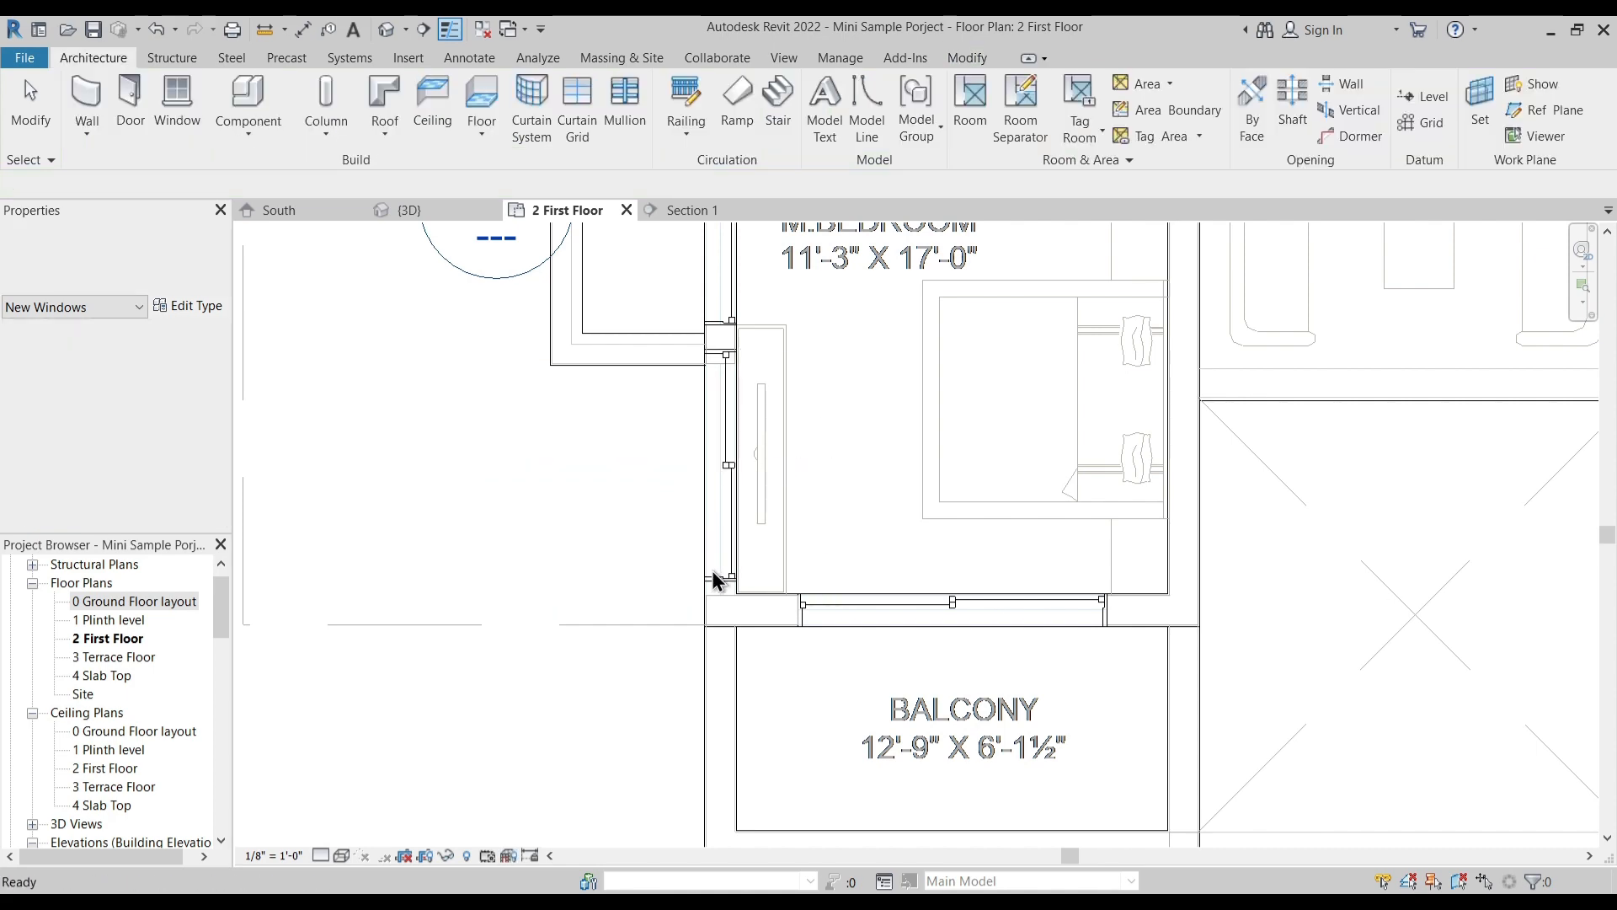
# - Align the 6'0" window's lower edge with the inner face of the wall between the left M.Bedroom and balcony
pyautogui.click(764, 575)
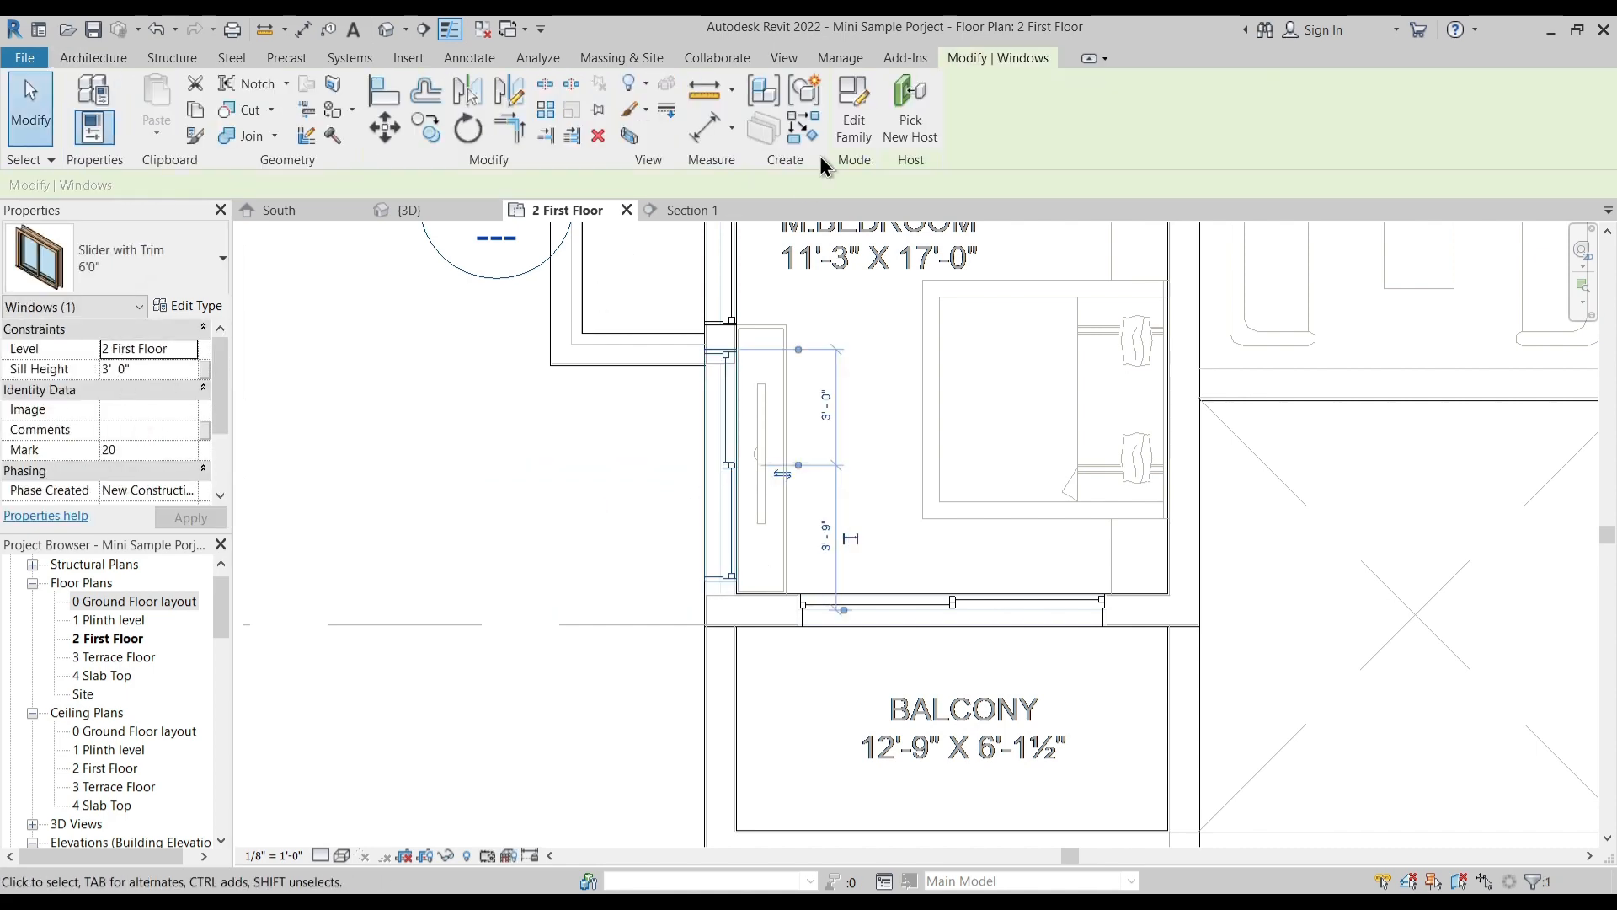
pyautogui.click(396, 101)
pyautogui.scroll(5, 741, 598)
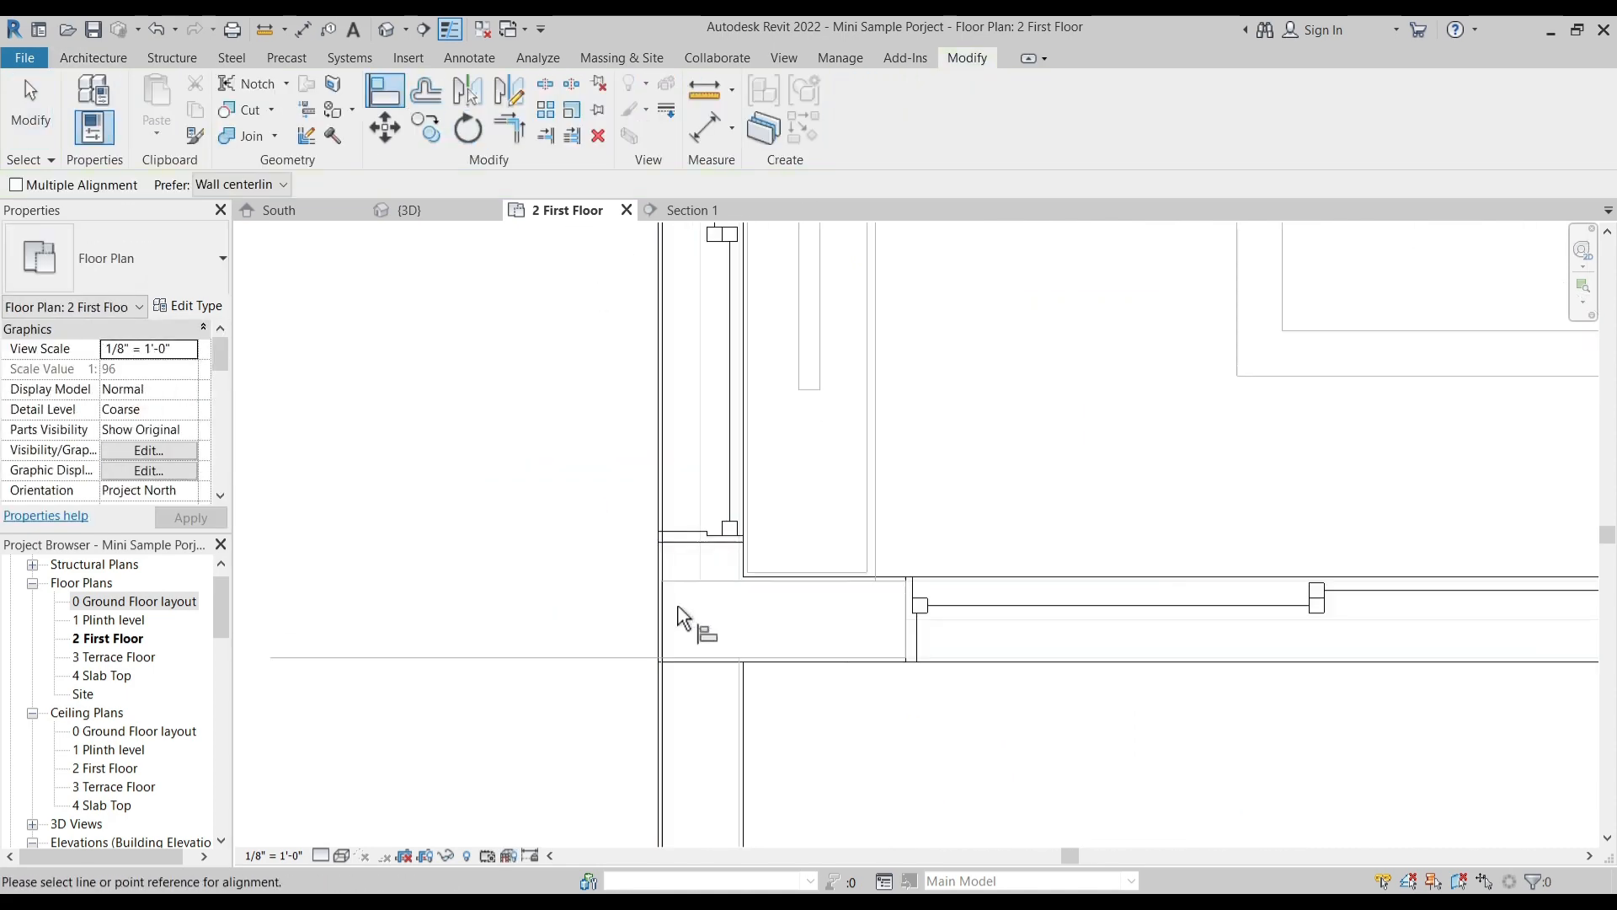
pyautogui.click(767, 589)
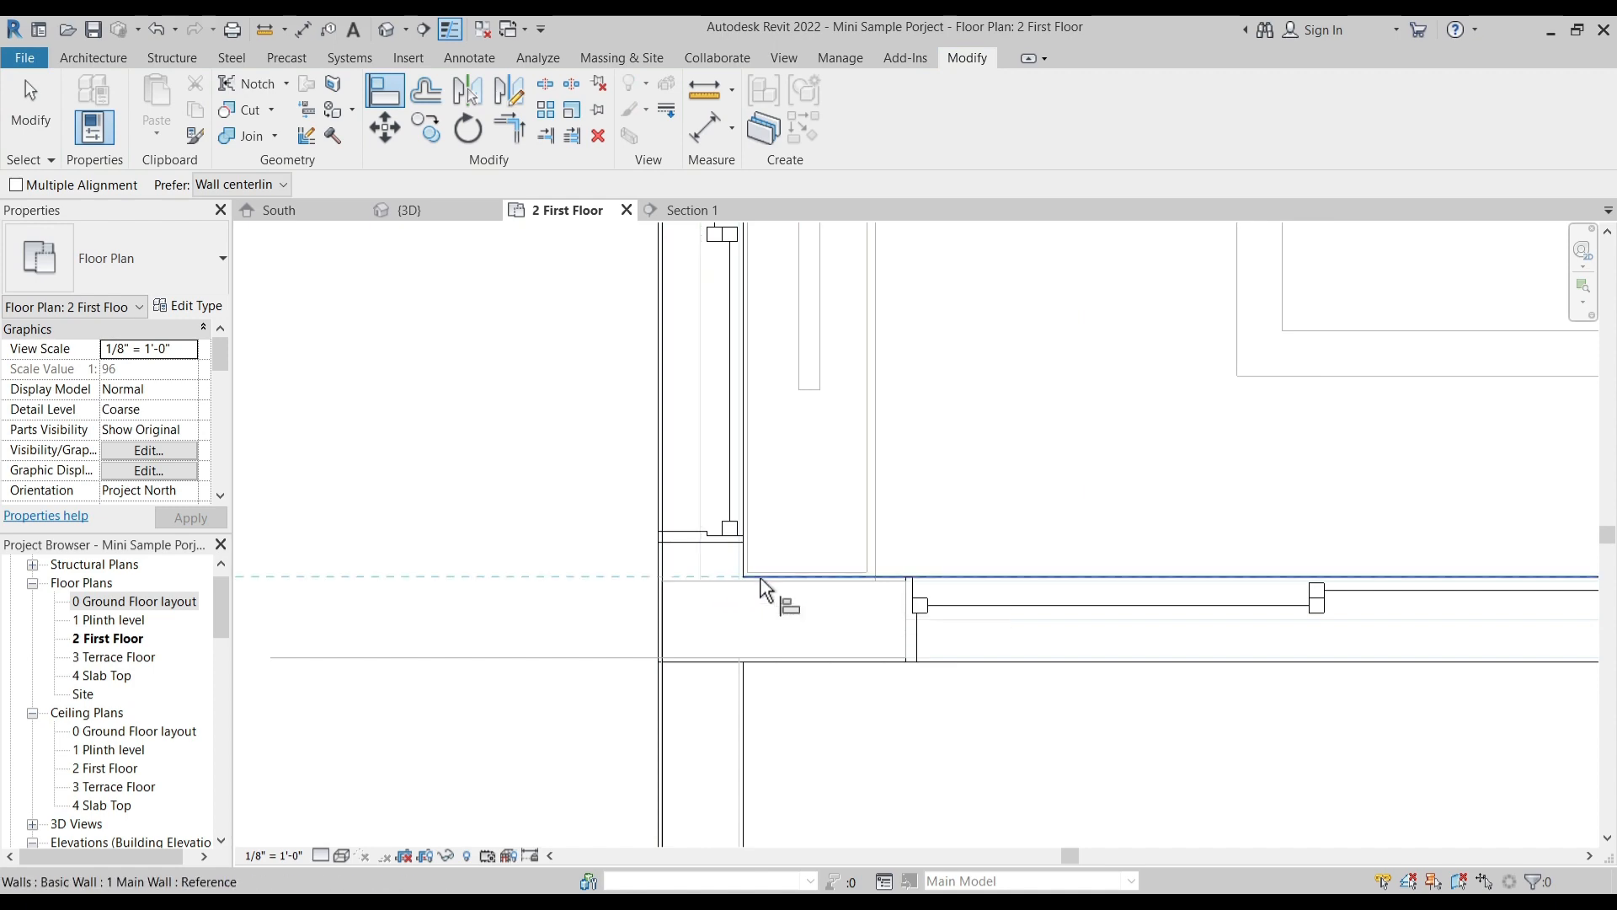
pyautogui.click(733, 559)
pyautogui.press('Escape')
pyautogui.scroll(-6, 749, 573)
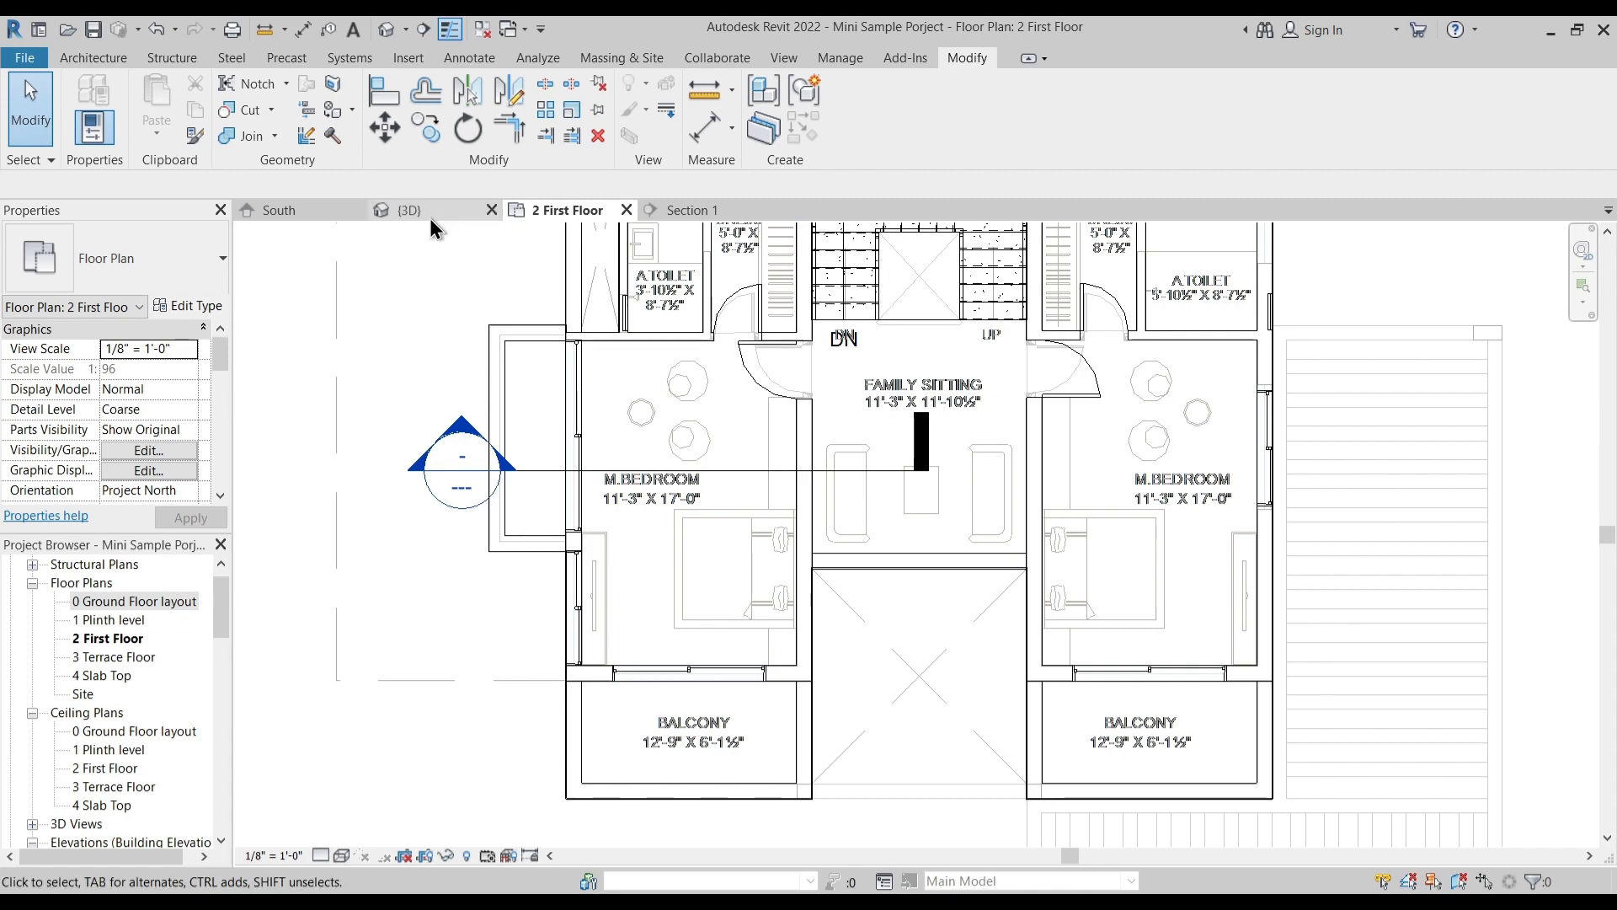
# - Examine the new left-side windows and the whole first-floor model from several directions in the 3D view
pyautogui.click(425, 210)
pyautogui.keyDown('shift'); pyautogui.moveTo(792, 619); pyautogui.dragTo(851, 690, button='middle'); pyautogui.keyUp('shift')
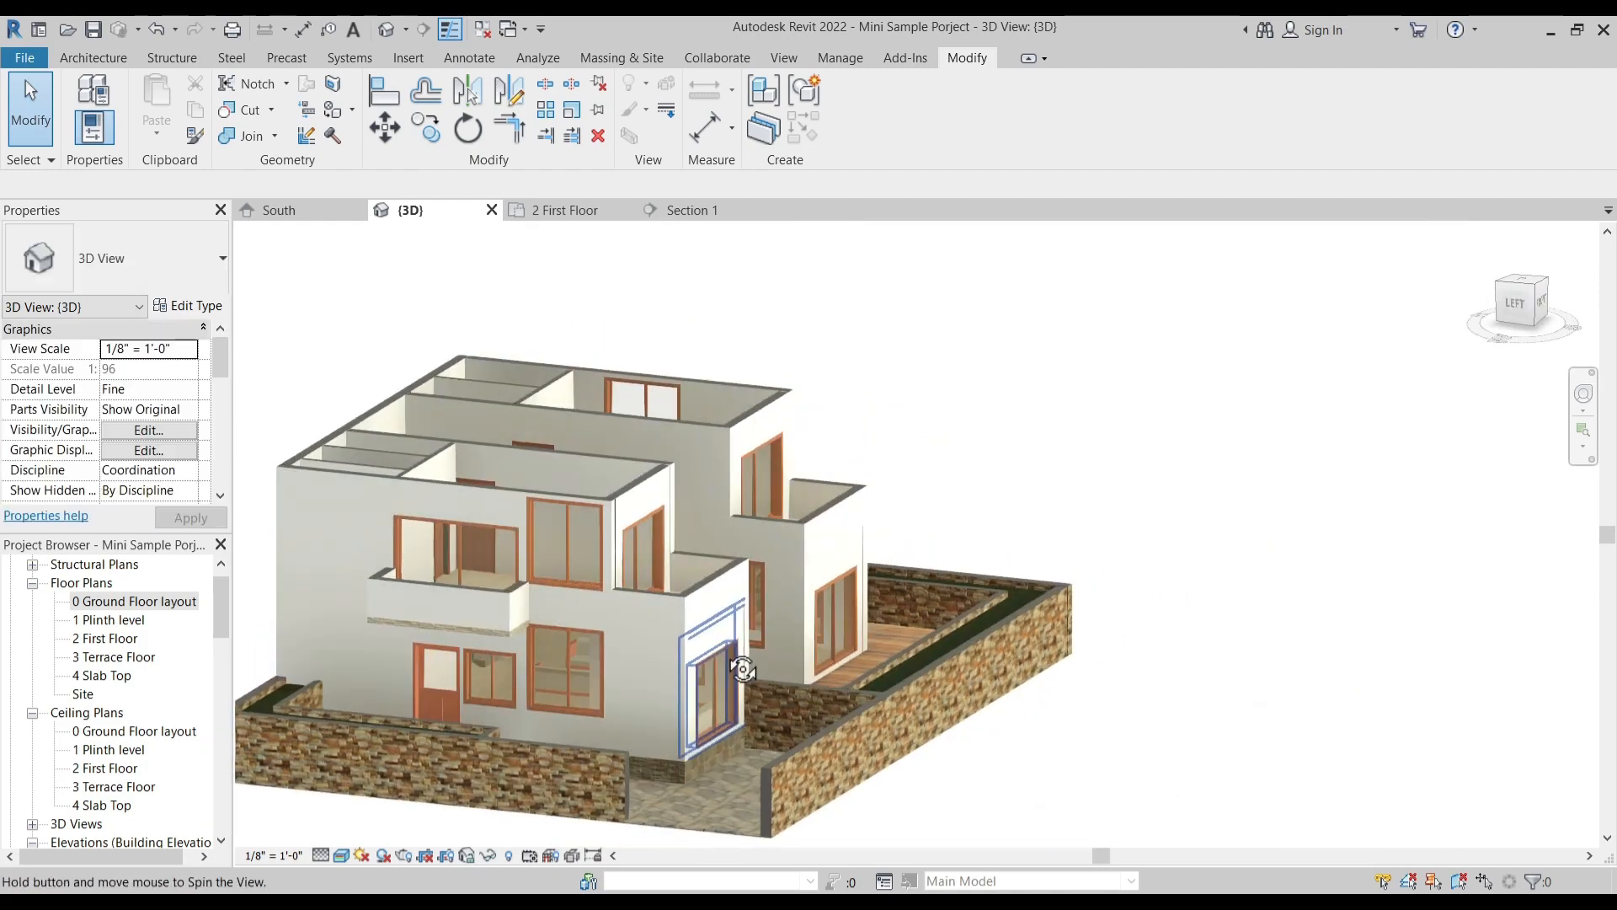
pyautogui.keyDown('shift'); pyautogui.moveTo(678, 691); pyautogui.dragTo(636, 779, button='middle'); pyautogui.keyUp('shift')
pyautogui.keyDown('shift'); pyautogui.moveTo(880, 589); pyautogui.dragTo(838, 625, button='middle'); pyautogui.keyUp('shift')
pyautogui.keyDown('shift'); pyautogui.moveTo(872, 554); pyautogui.dragTo(747, 406, button='middle'); pyautogui.keyUp('shift')
pyautogui.keyDown('shift'); pyautogui.moveTo(787, 557); pyautogui.dragTo(832, 615, button='middle'); pyautogui.keyUp('shift')
pyautogui.keyDown('shift'); pyautogui.moveTo(966, 378); pyautogui.dragTo(740, 675, button='middle'); pyautogui.keyUp('shift')
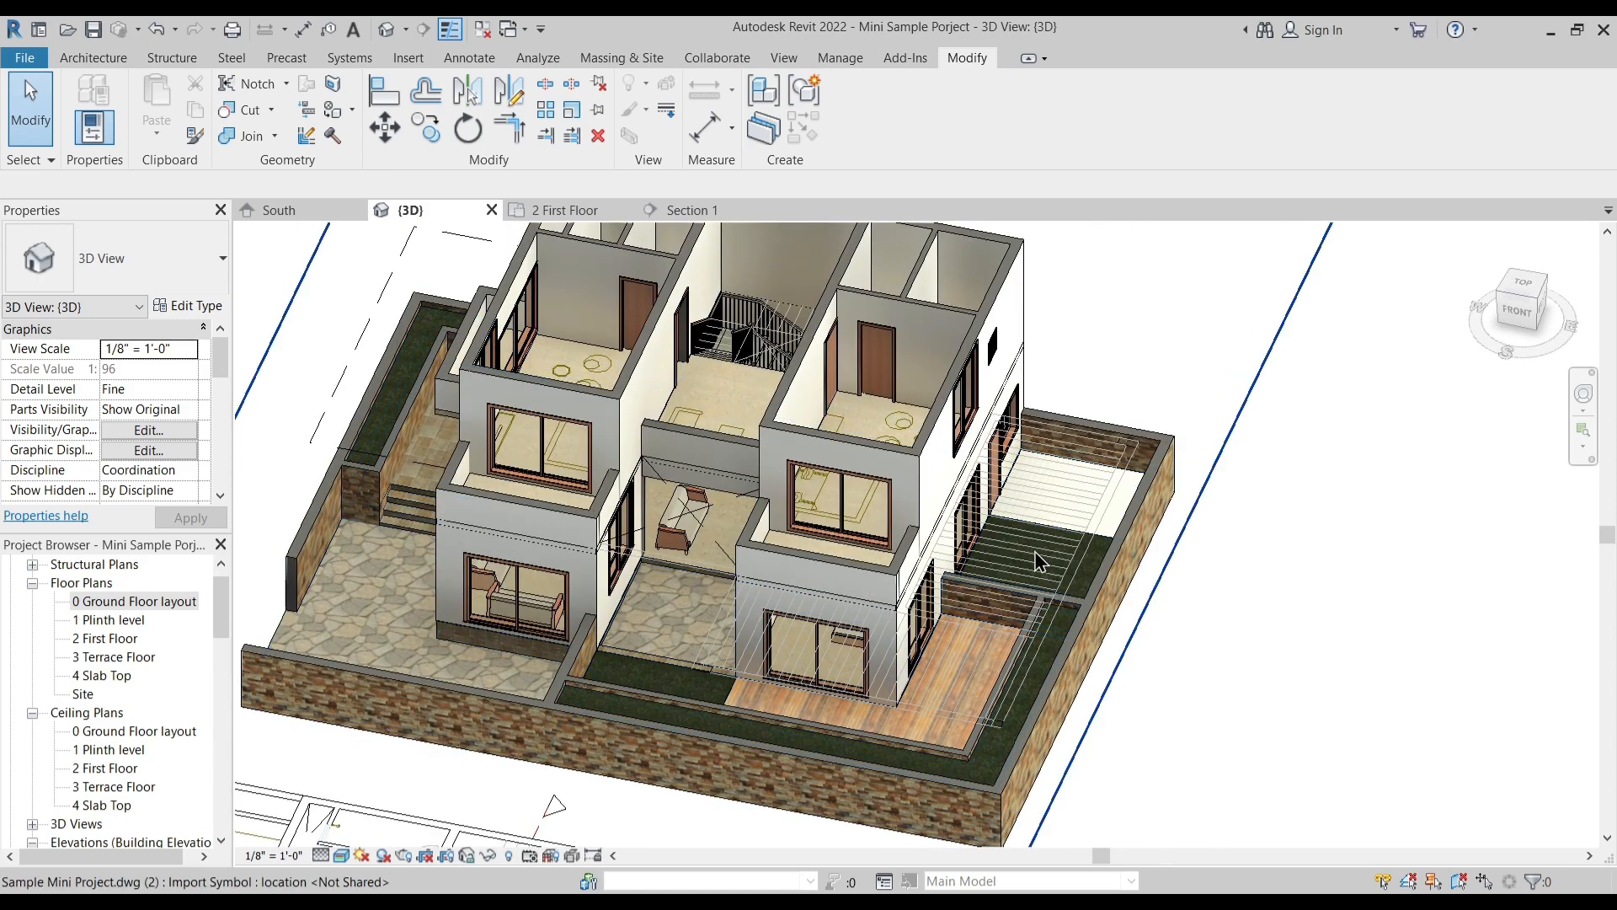
pyautogui.keyDown('shift'); pyautogui.moveTo(961, 619); pyautogui.dragTo(969, 764, button='middle'); pyautogui.keyUp('shift')
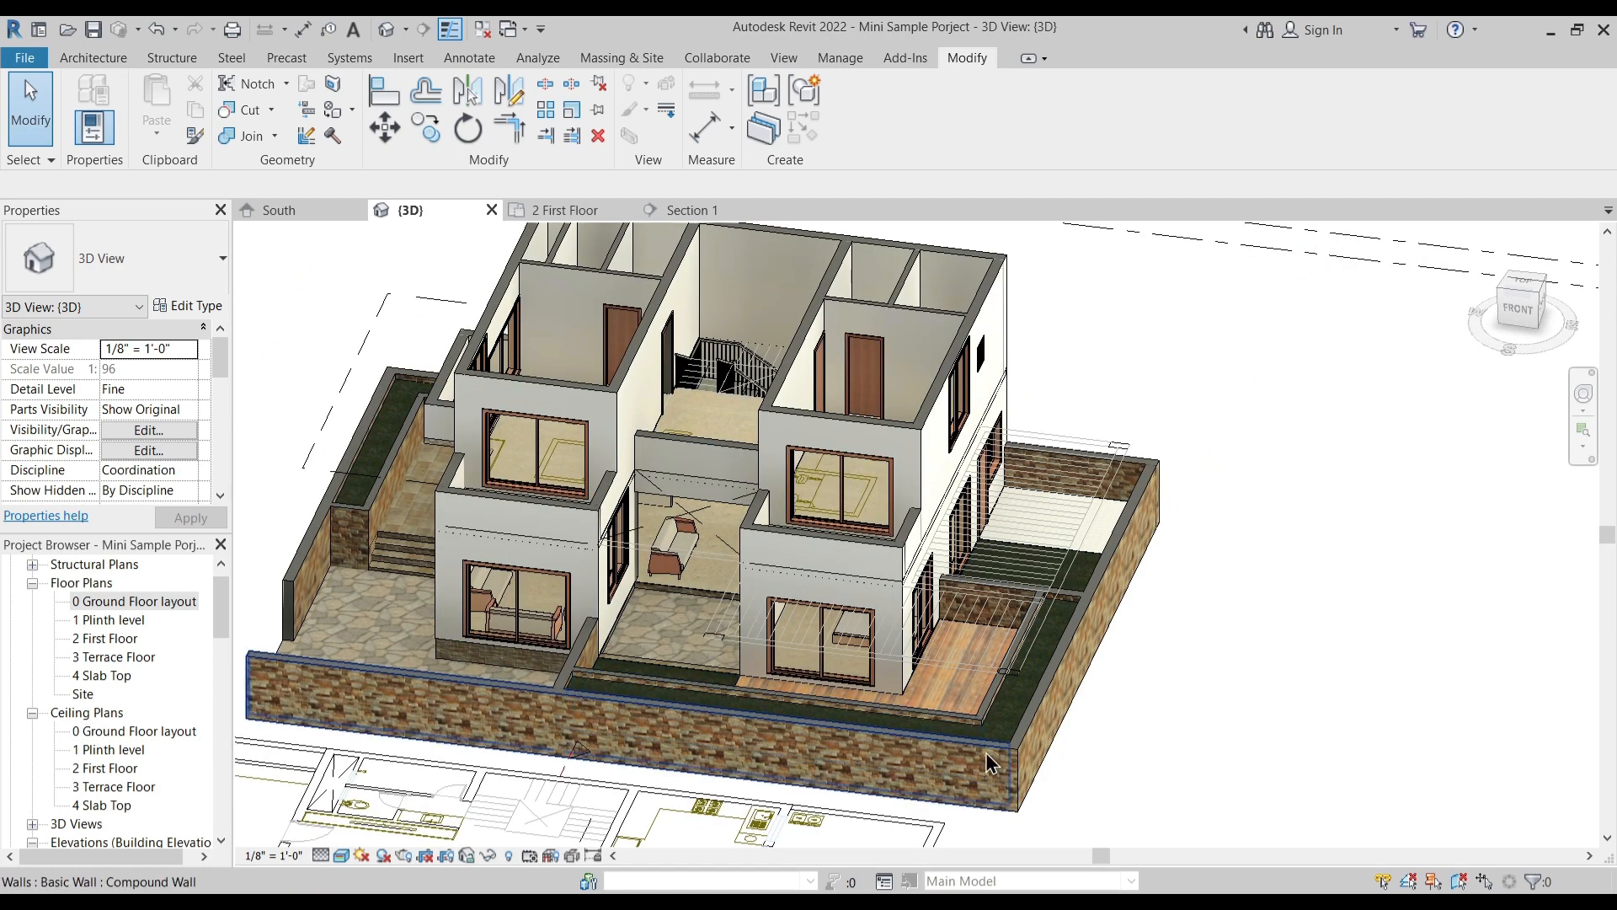
pyautogui.keyDown('shift'); pyautogui.moveTo(908, 679); pyautogui.dragTo(852, 668, button='middle'); pyautogui.keyUp('shift')
pyautogui.moveTo(854, 741)
pyautogui.keyDown('shift'); pyautogui.mouseDown(button='middle')
pyautogui.moveTo(855, 762)
pyautogui.moveTo(876, 739)
pyautogui.mouseUp(button='middle'); pyautogui.keyUp('shift')
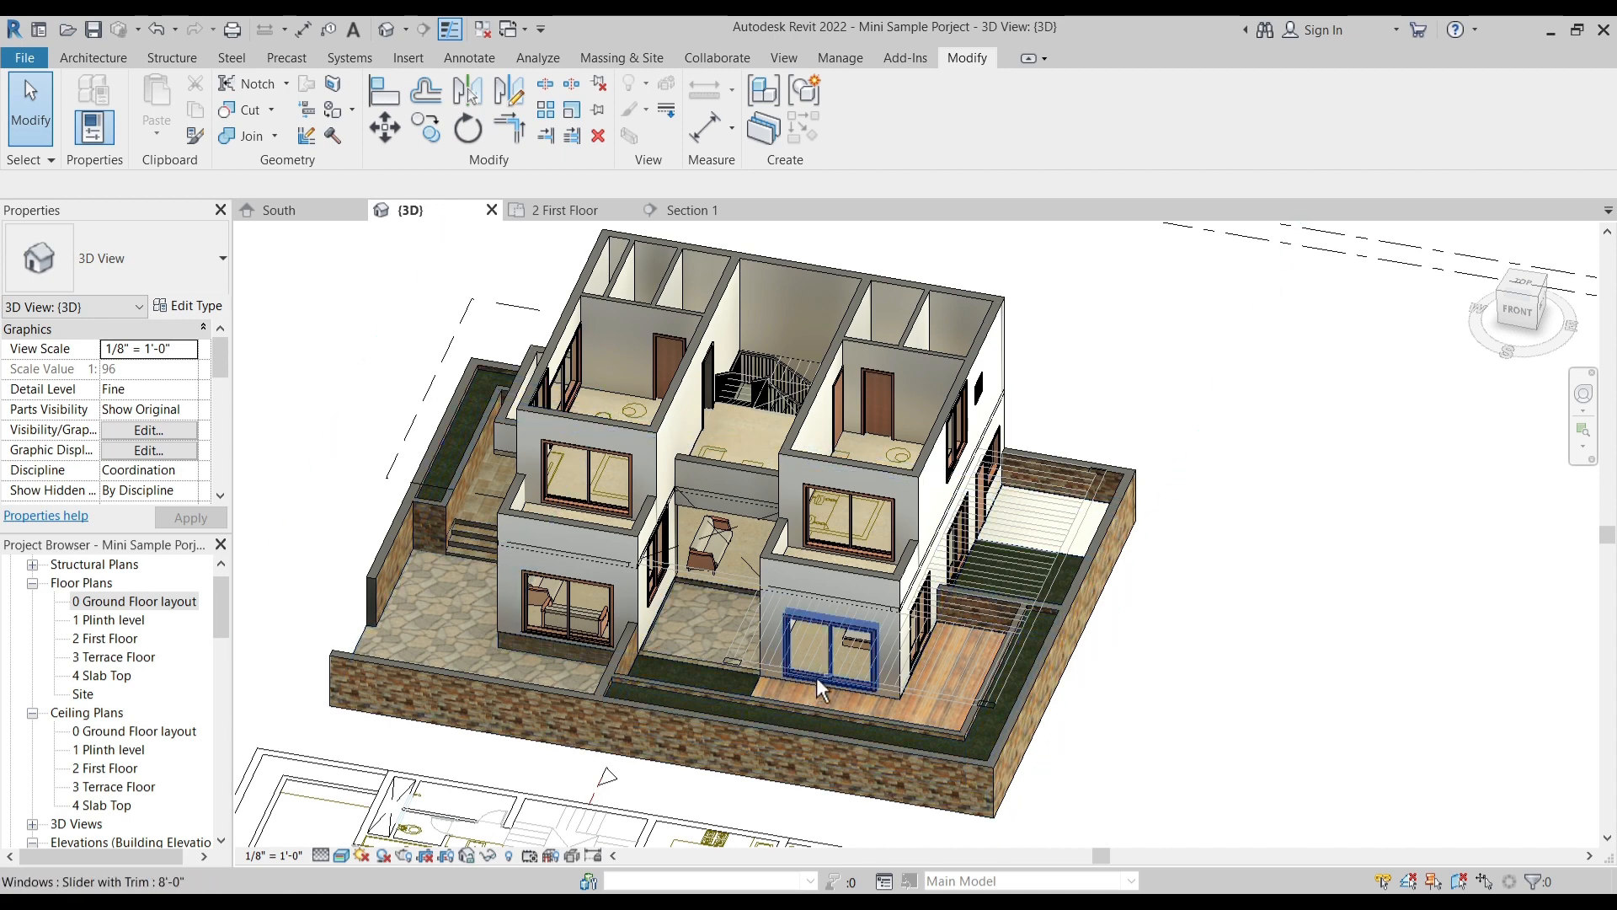
pyautogui.keyDown('shift'); pyautogui.moveTo(812, 676); pyautogui.dragTo(857, 690, button='middle'); pyautogui.keyUp('shift')
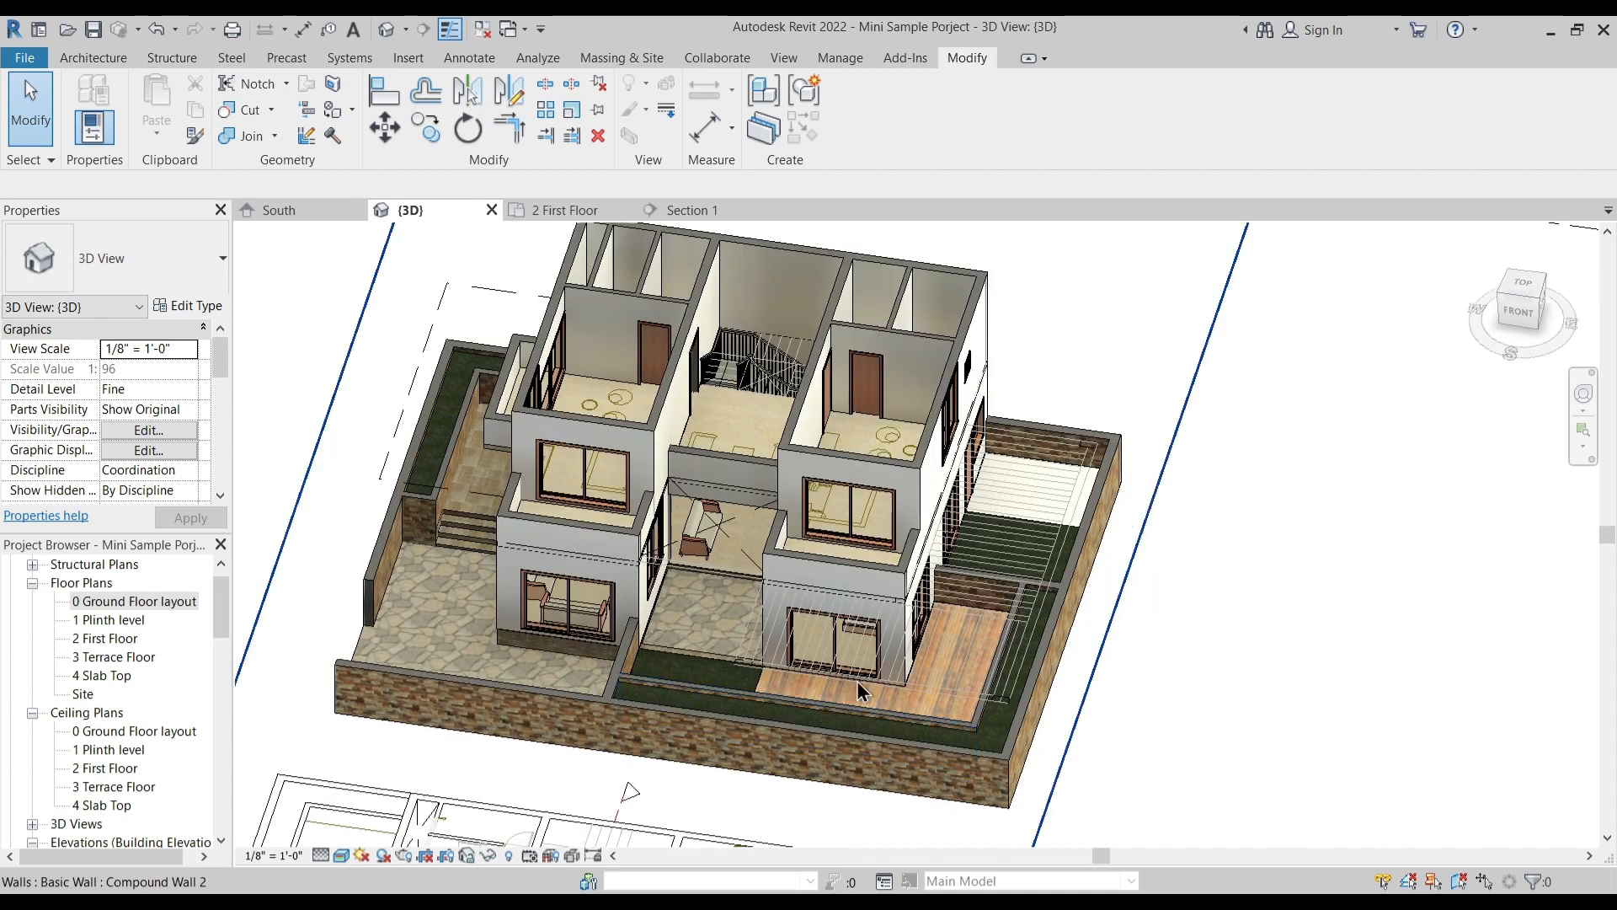
# - In the 2 First Floor plan, start an in-place model in the Floors category and name it as the canopy
pyautogui.click(587, 210)
pyautogui.moveTo(624, 518); pyautogui.dragTo(264, 503, button='middle')
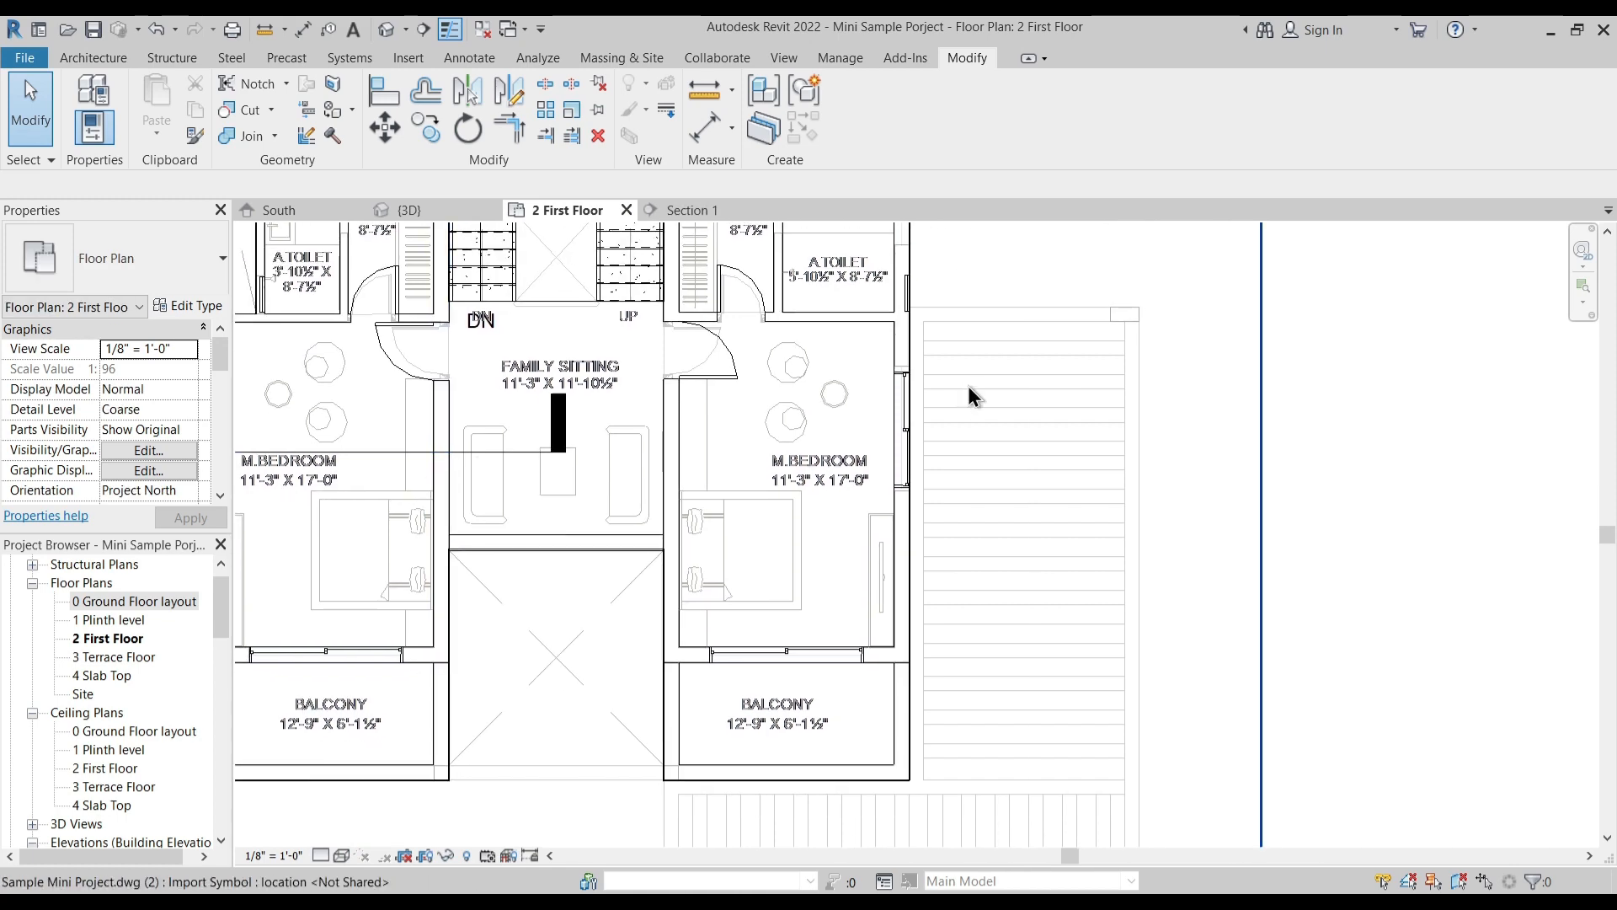
pyautogui.moveTo(979, 464); pyautogui.dragTo(938, 421, button='middle')
pyautogui.scroll(-1, 952, 437)
pyautogui.moveTo(975, 500); pyautogui.dragTo(941, 490, button='middle')
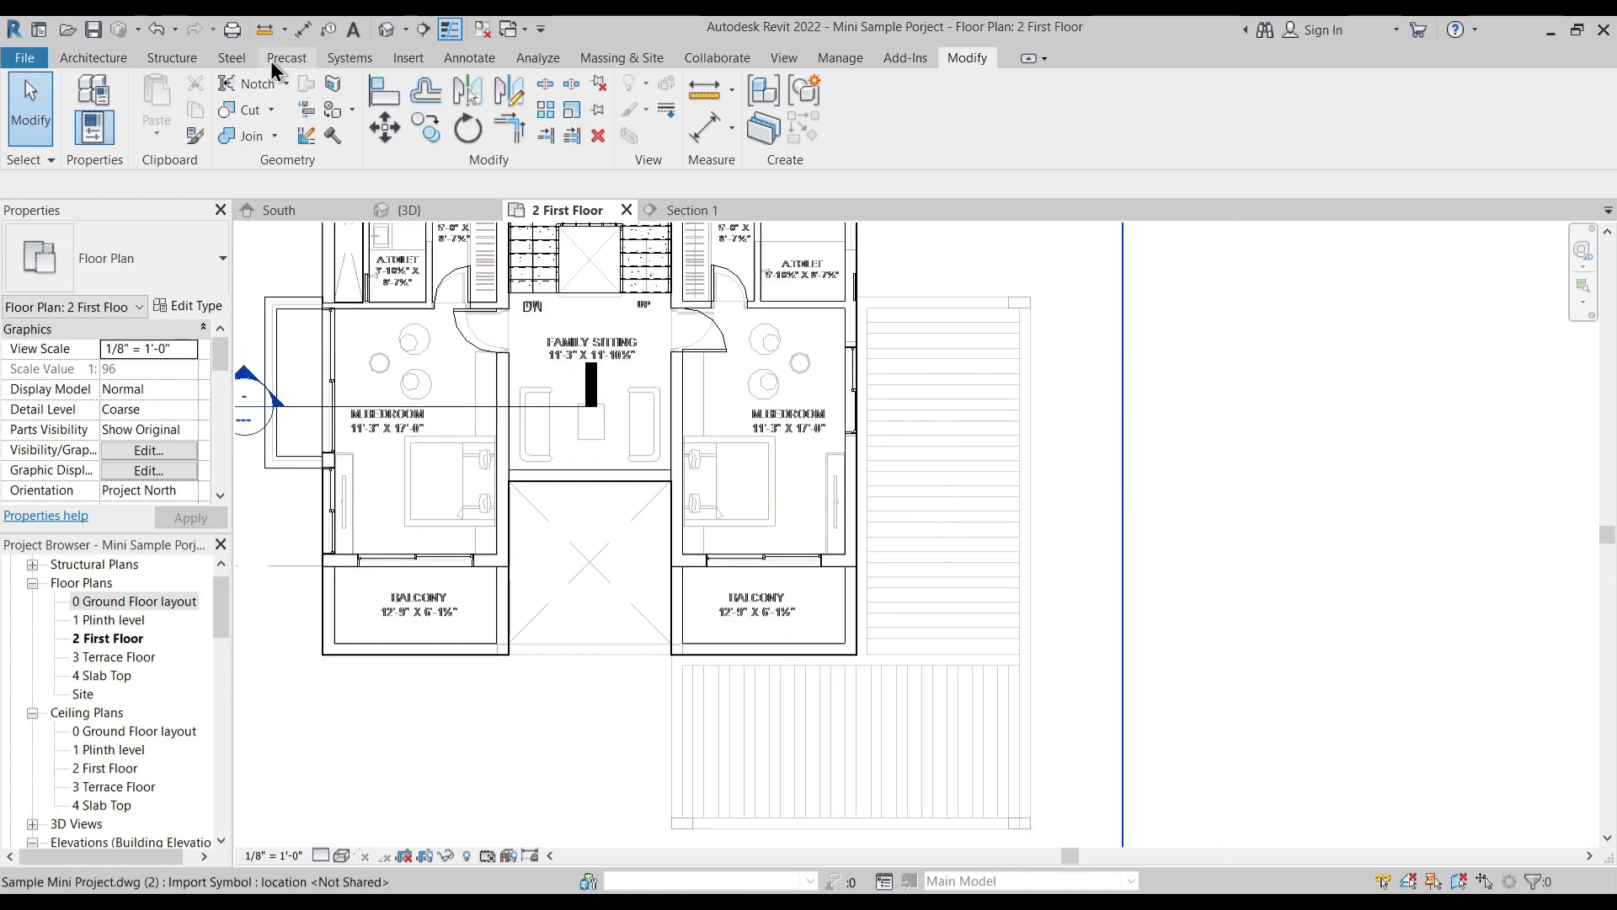
pyautogui.click(98, 57)
pyautogui.click(247, 130)
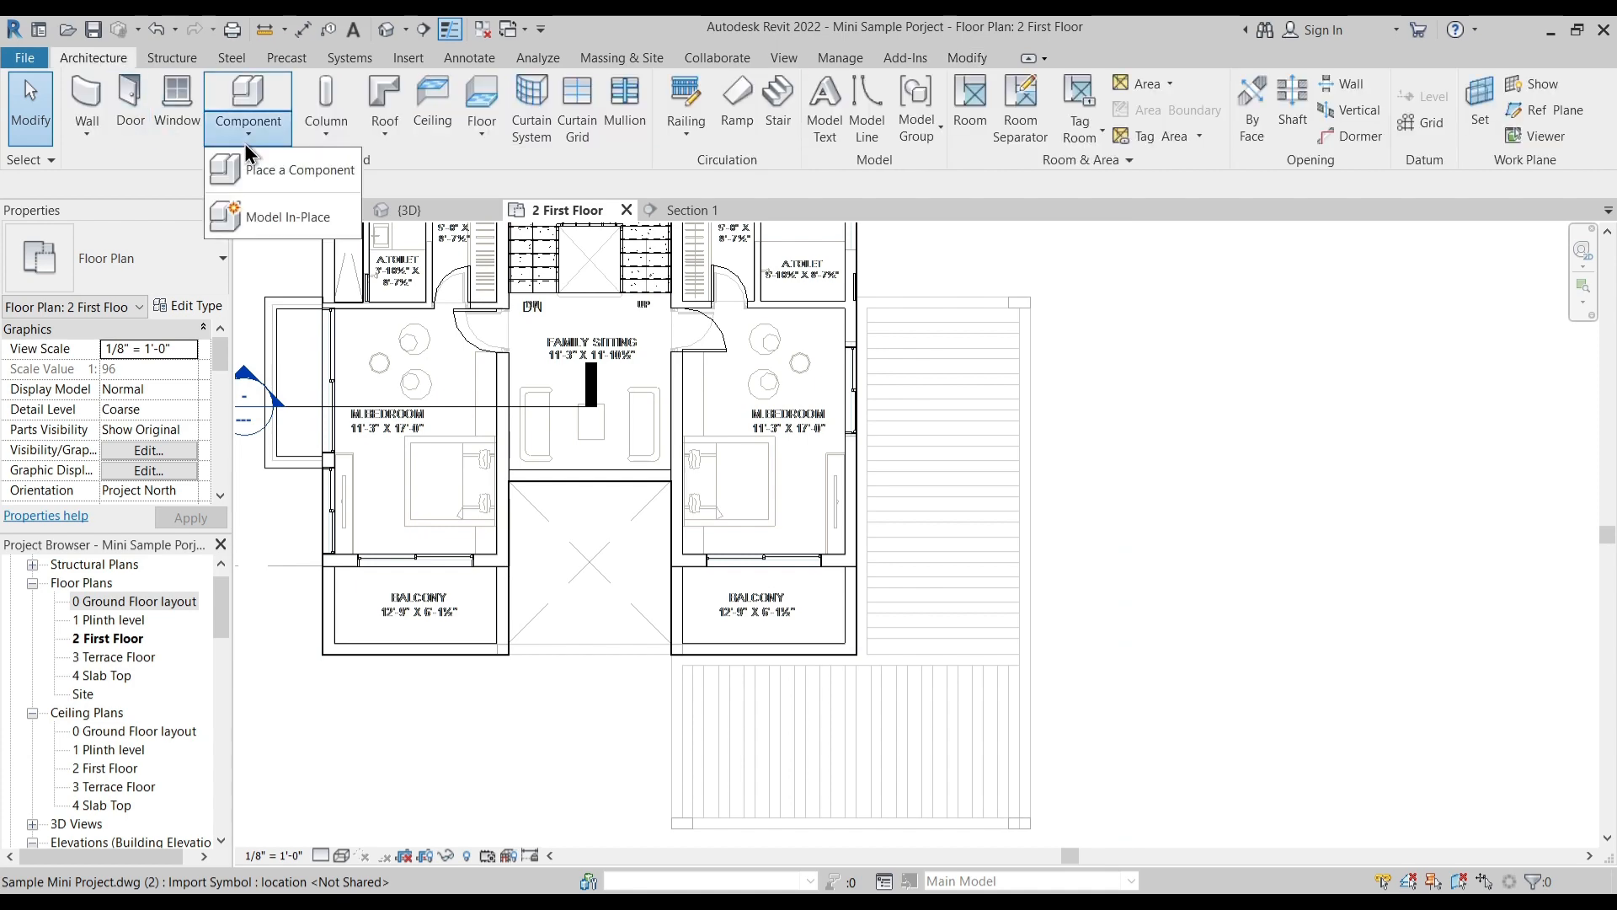
pyautogui.click(278, 217)
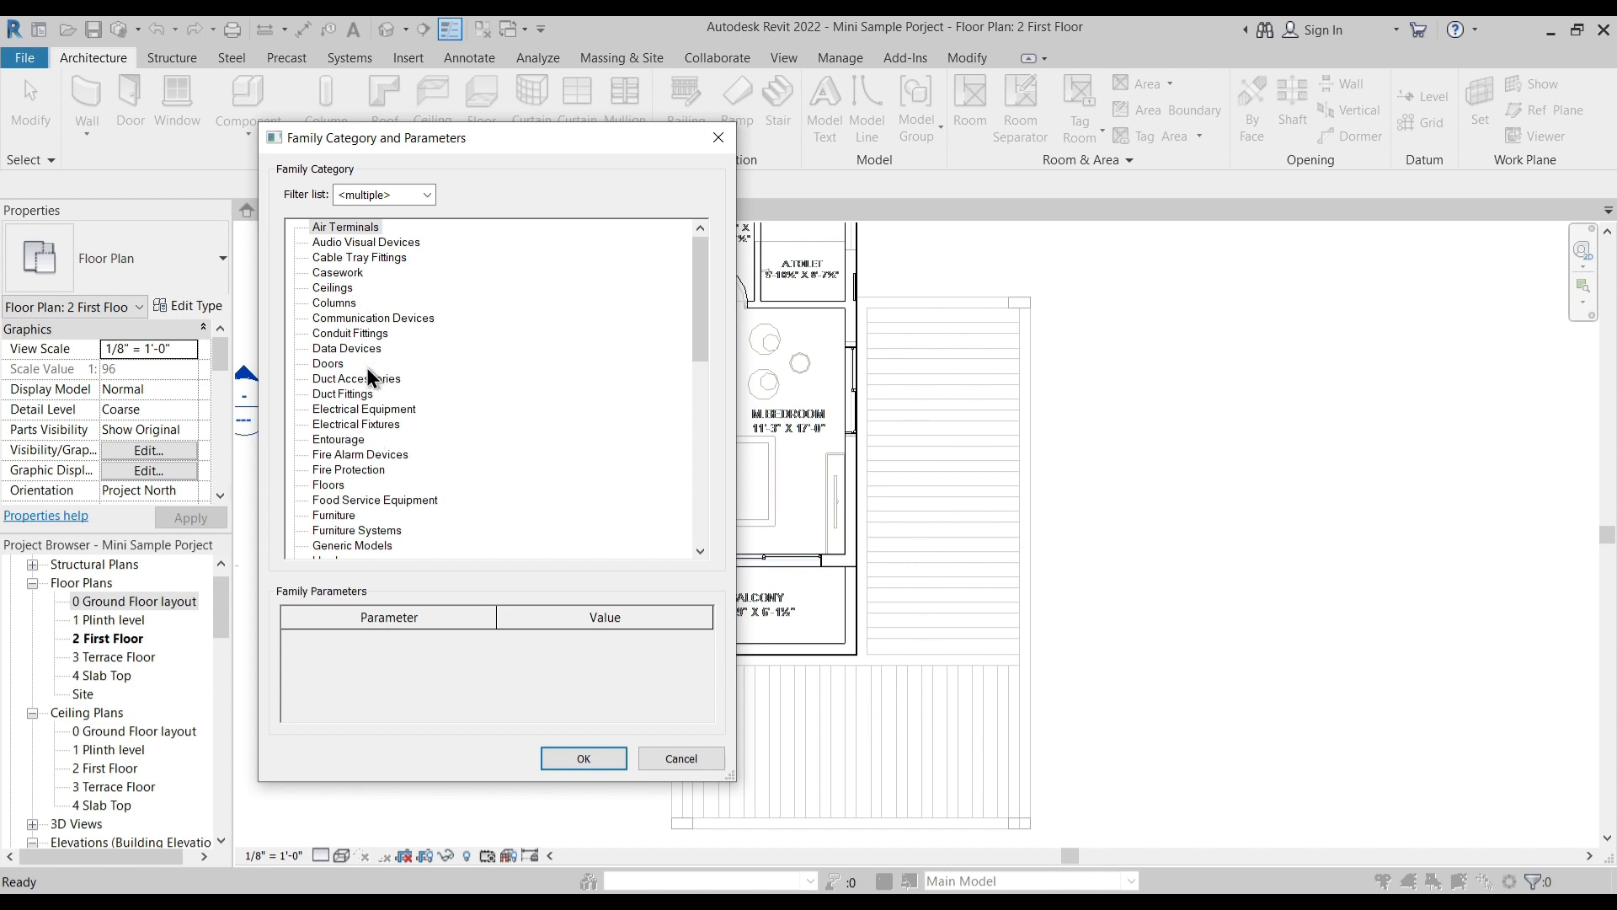
pyautogui.moveTo(436, 139); pyautogui.dragTo(475, 170)
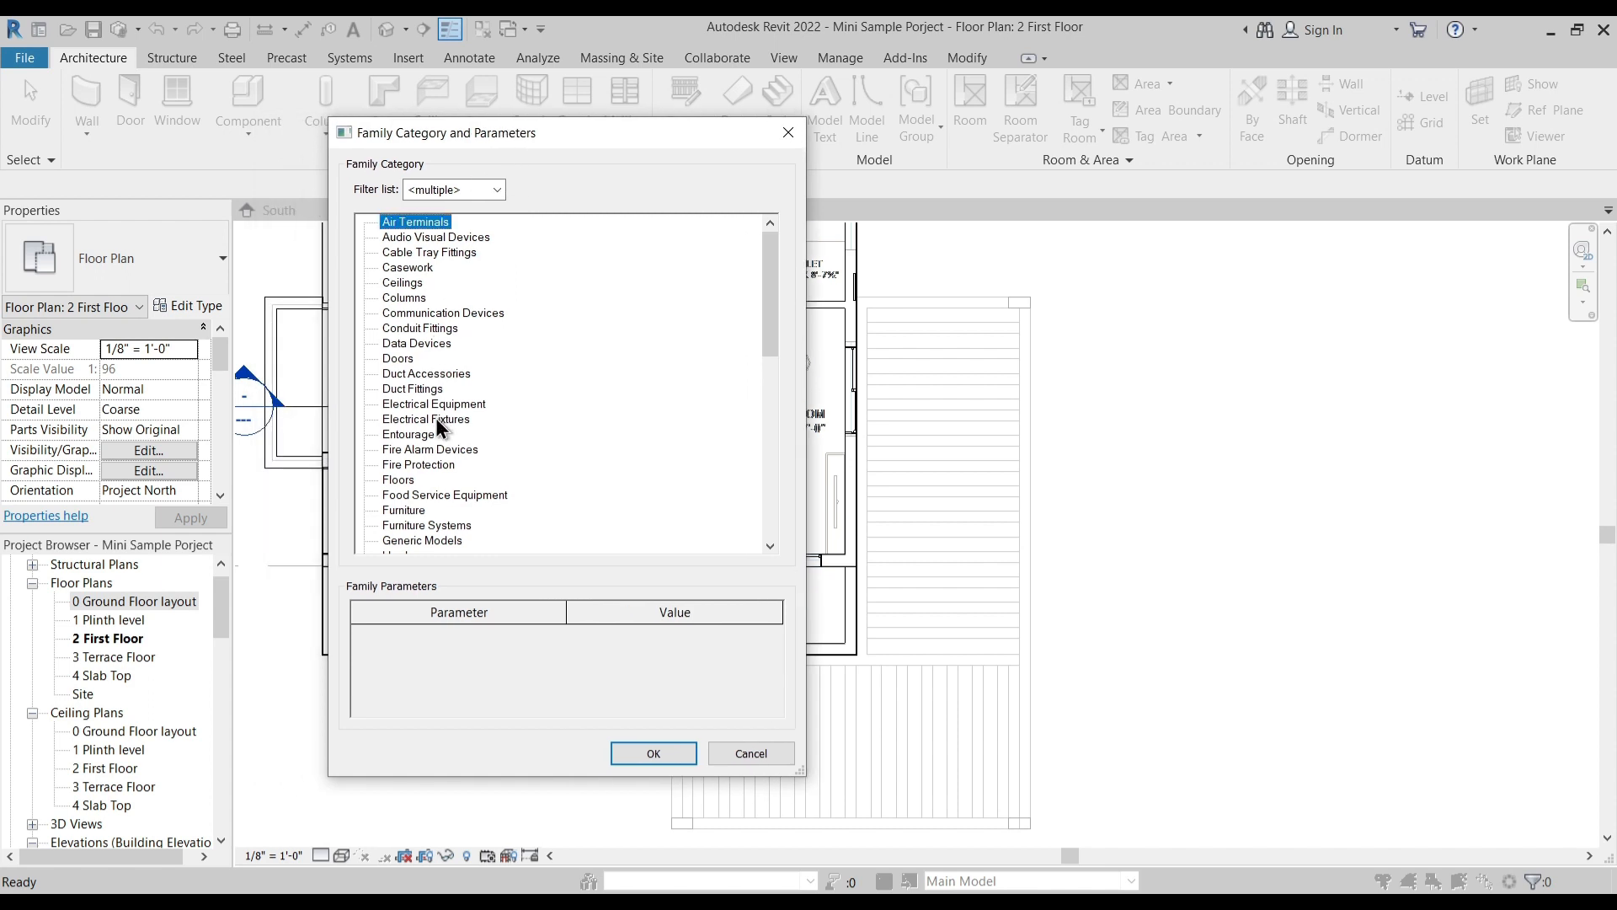
pyautogui.press('f')
pyautogui.press('f')
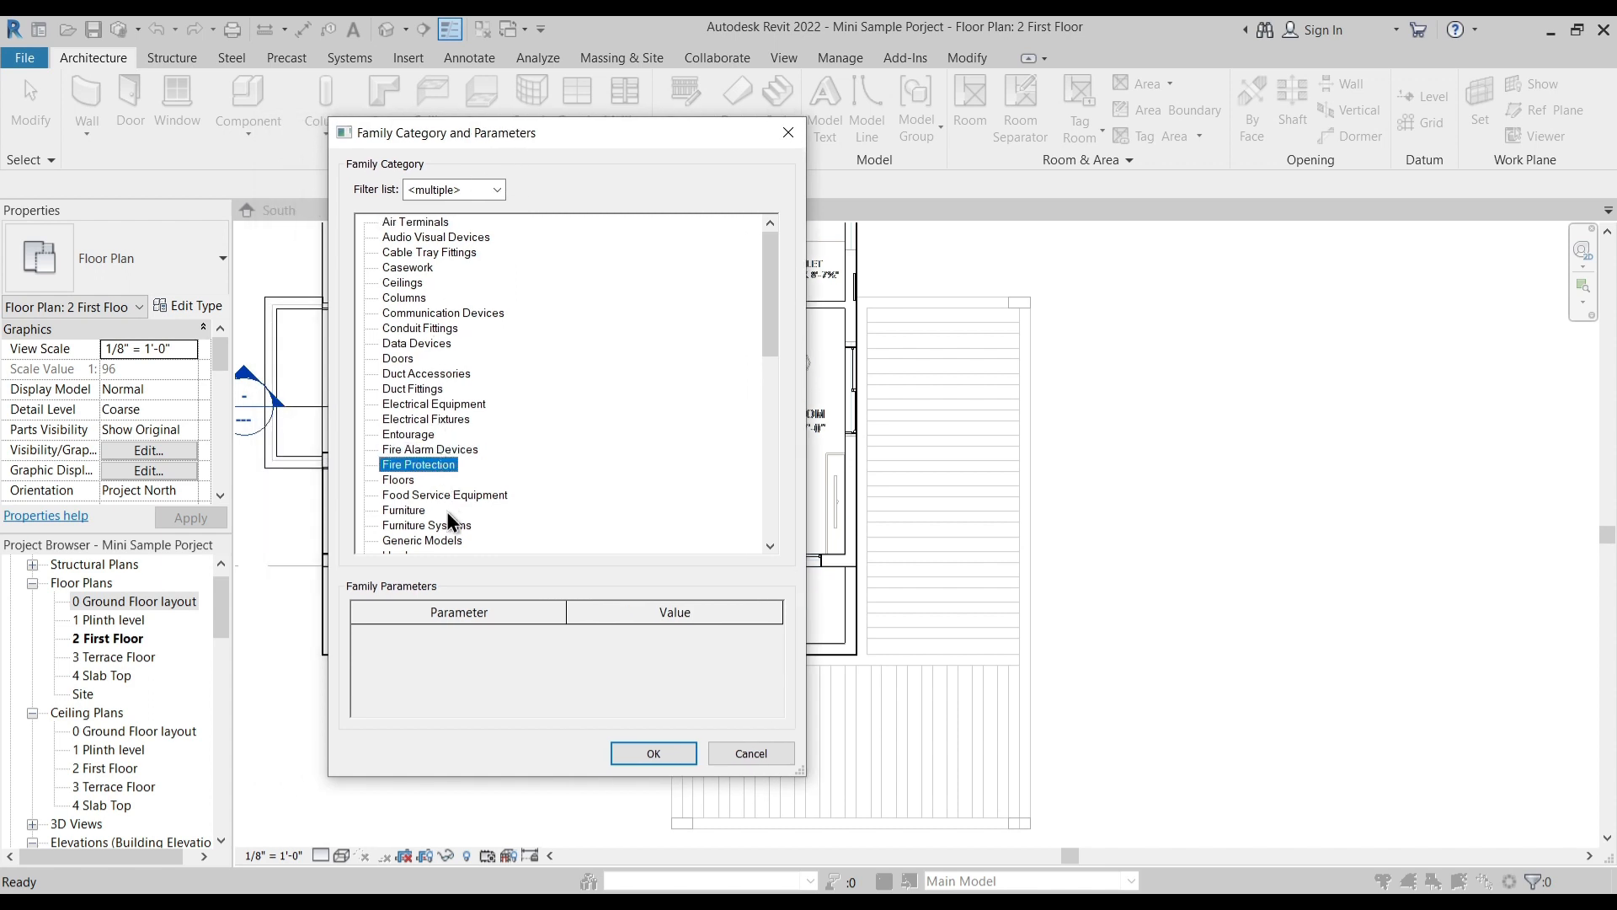
pyautogui.click(403, 482)
pyautogui.click(654, 753)
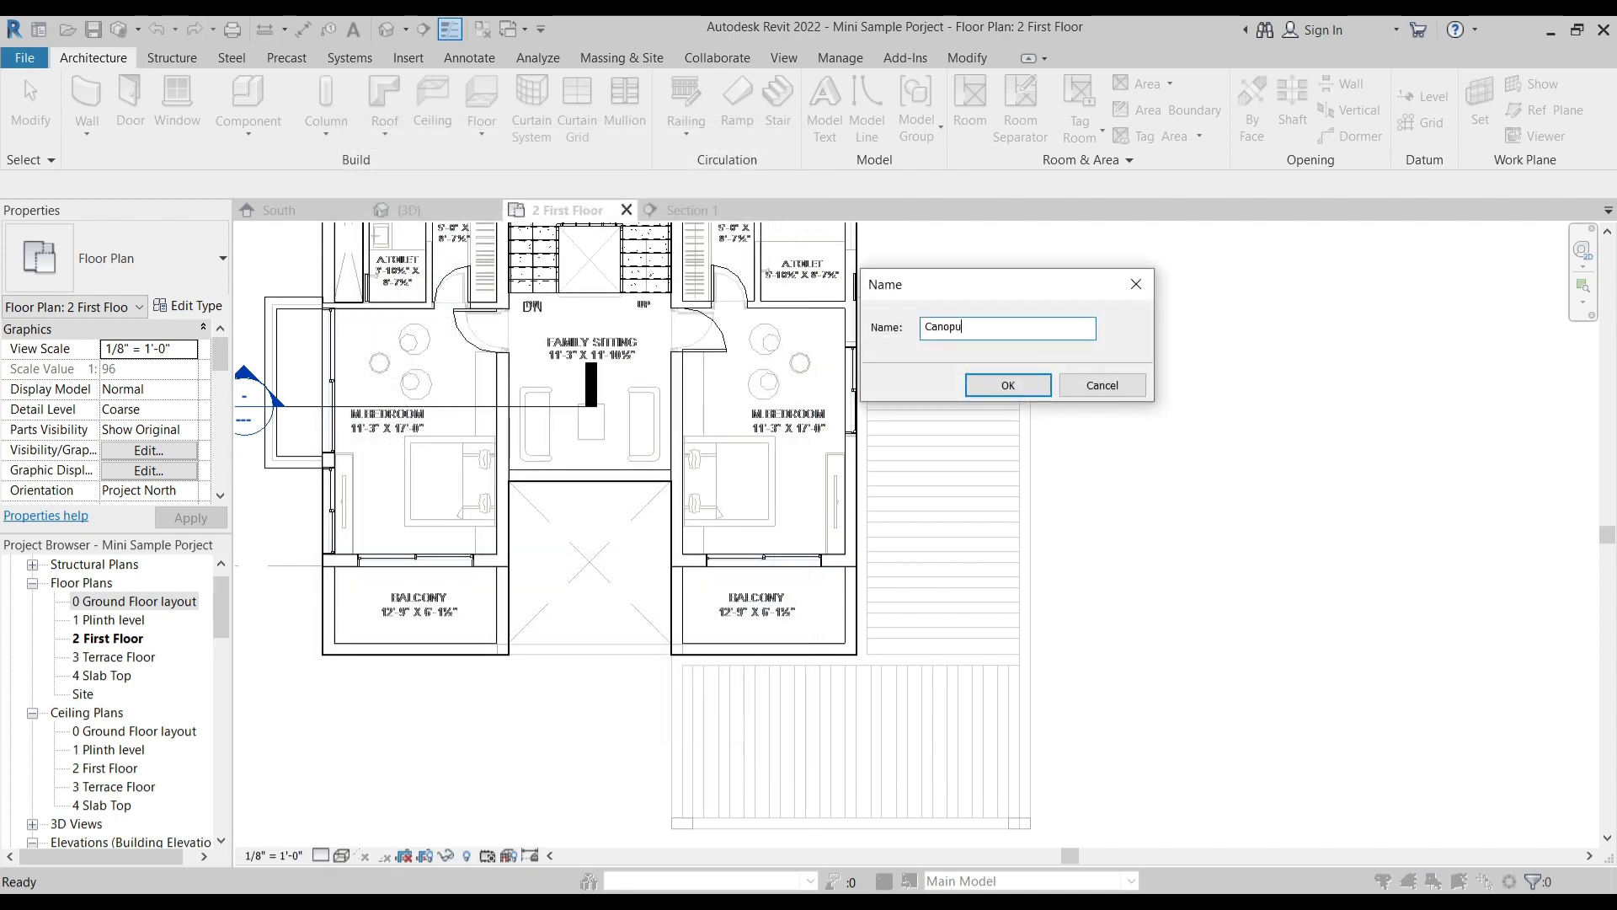
pyautogui.press('Return')
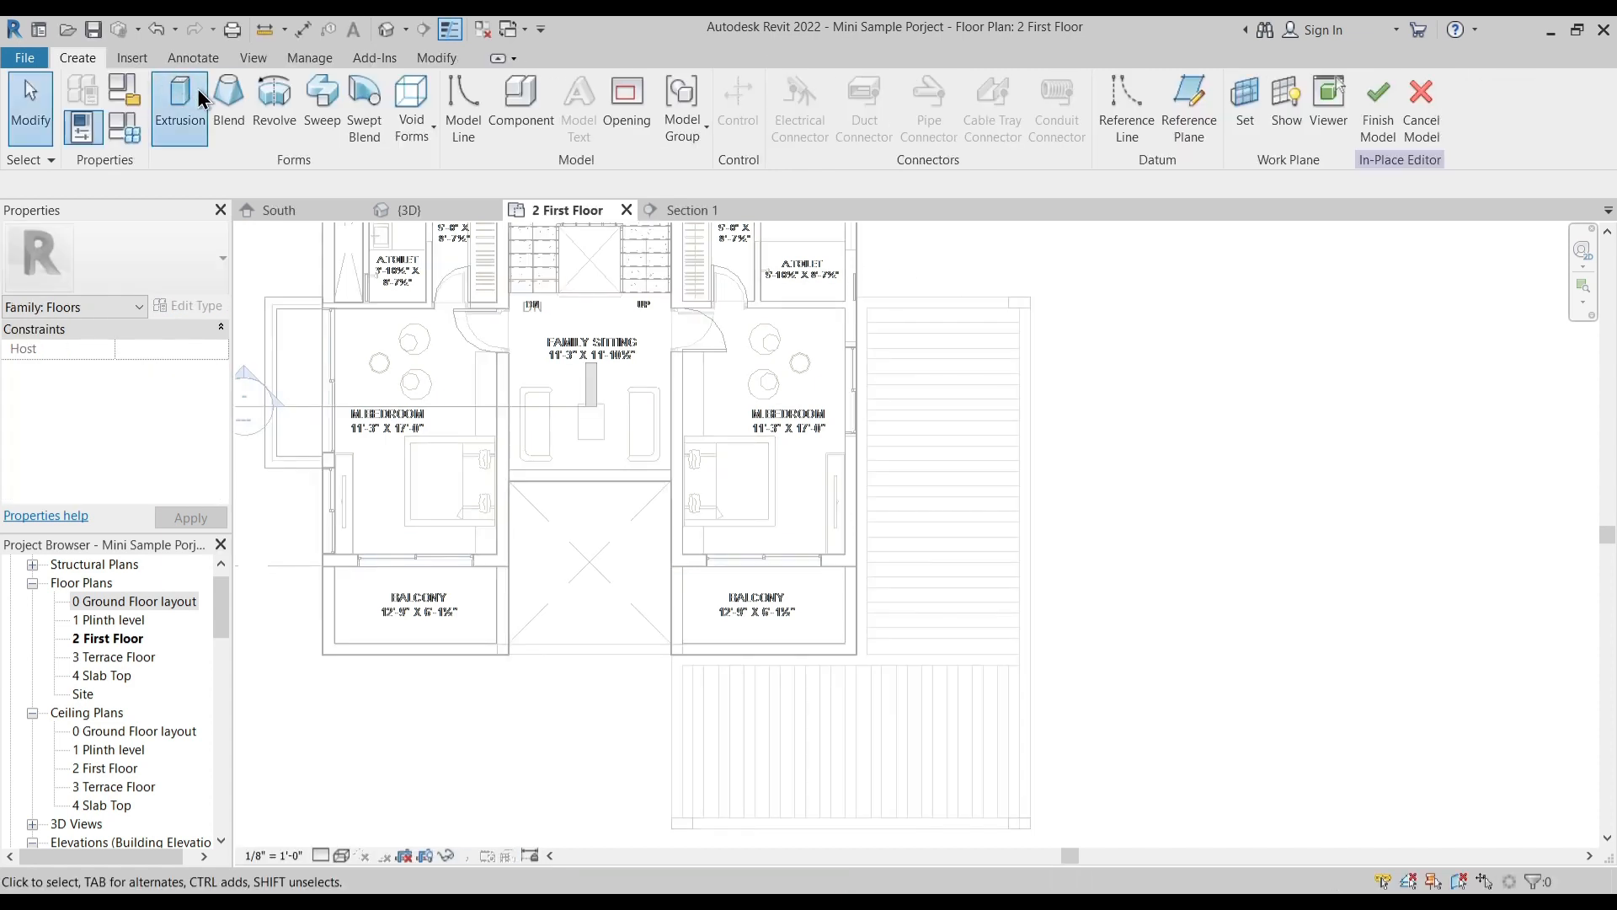
# - Start an extrusion and sketch two overlapping rectangles tracing the outer edges of the plan's striped side and front canopy areas
pyautogui.click(795, 88)
pyautogui.scroll(3, 868, 307)
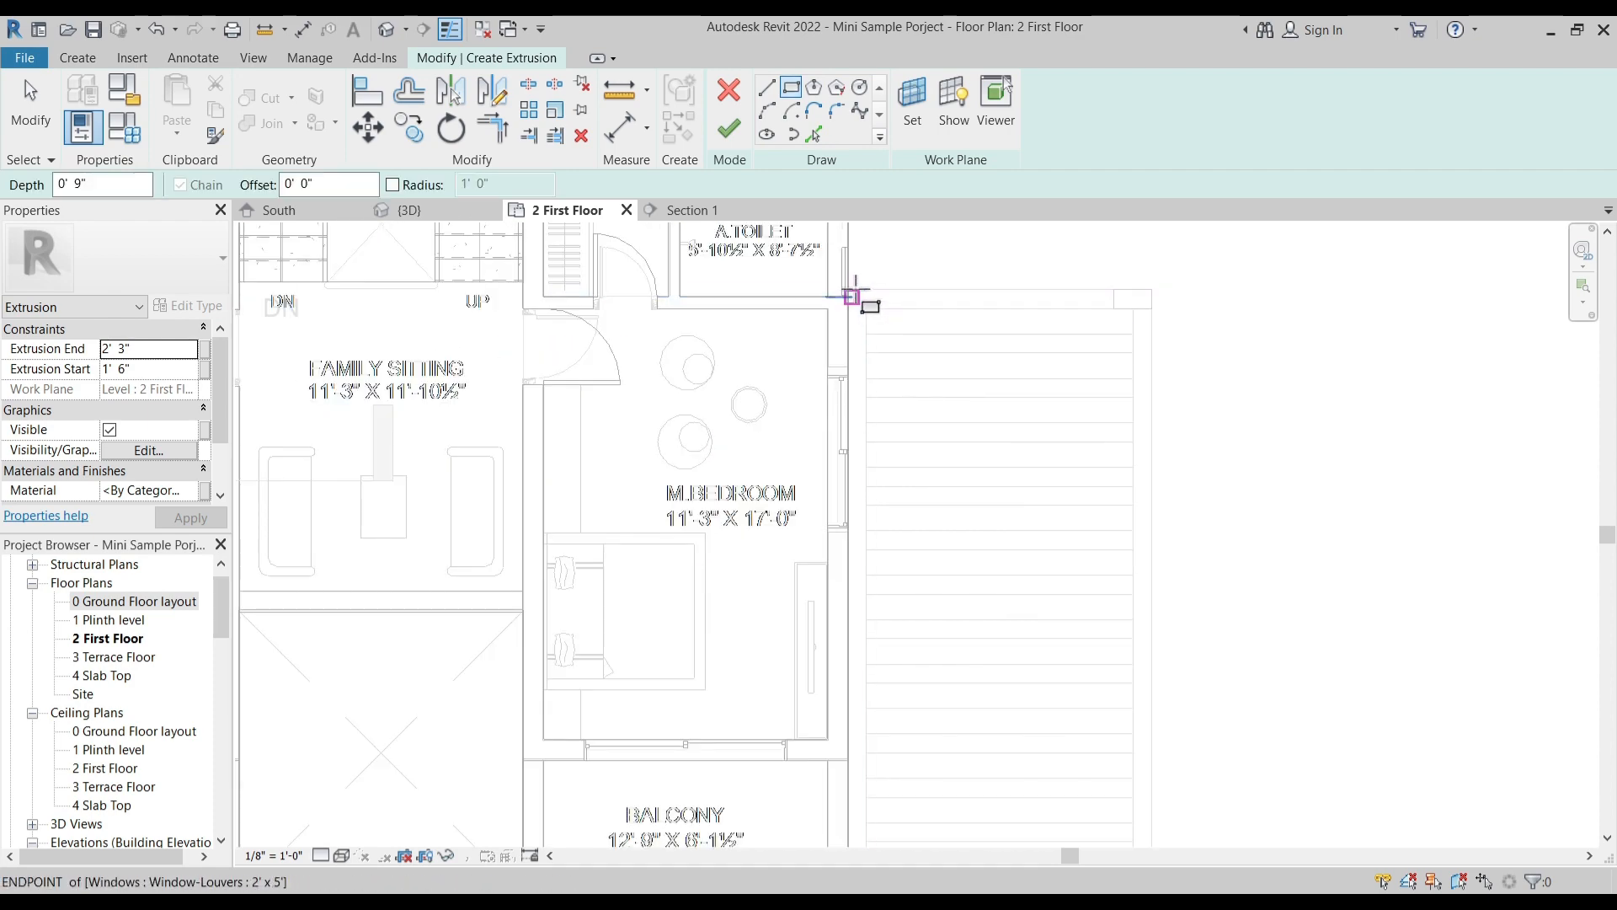
pyautogui.scroll(-3, 910, 295)
pyautogui.scroll(4, 891, 312)
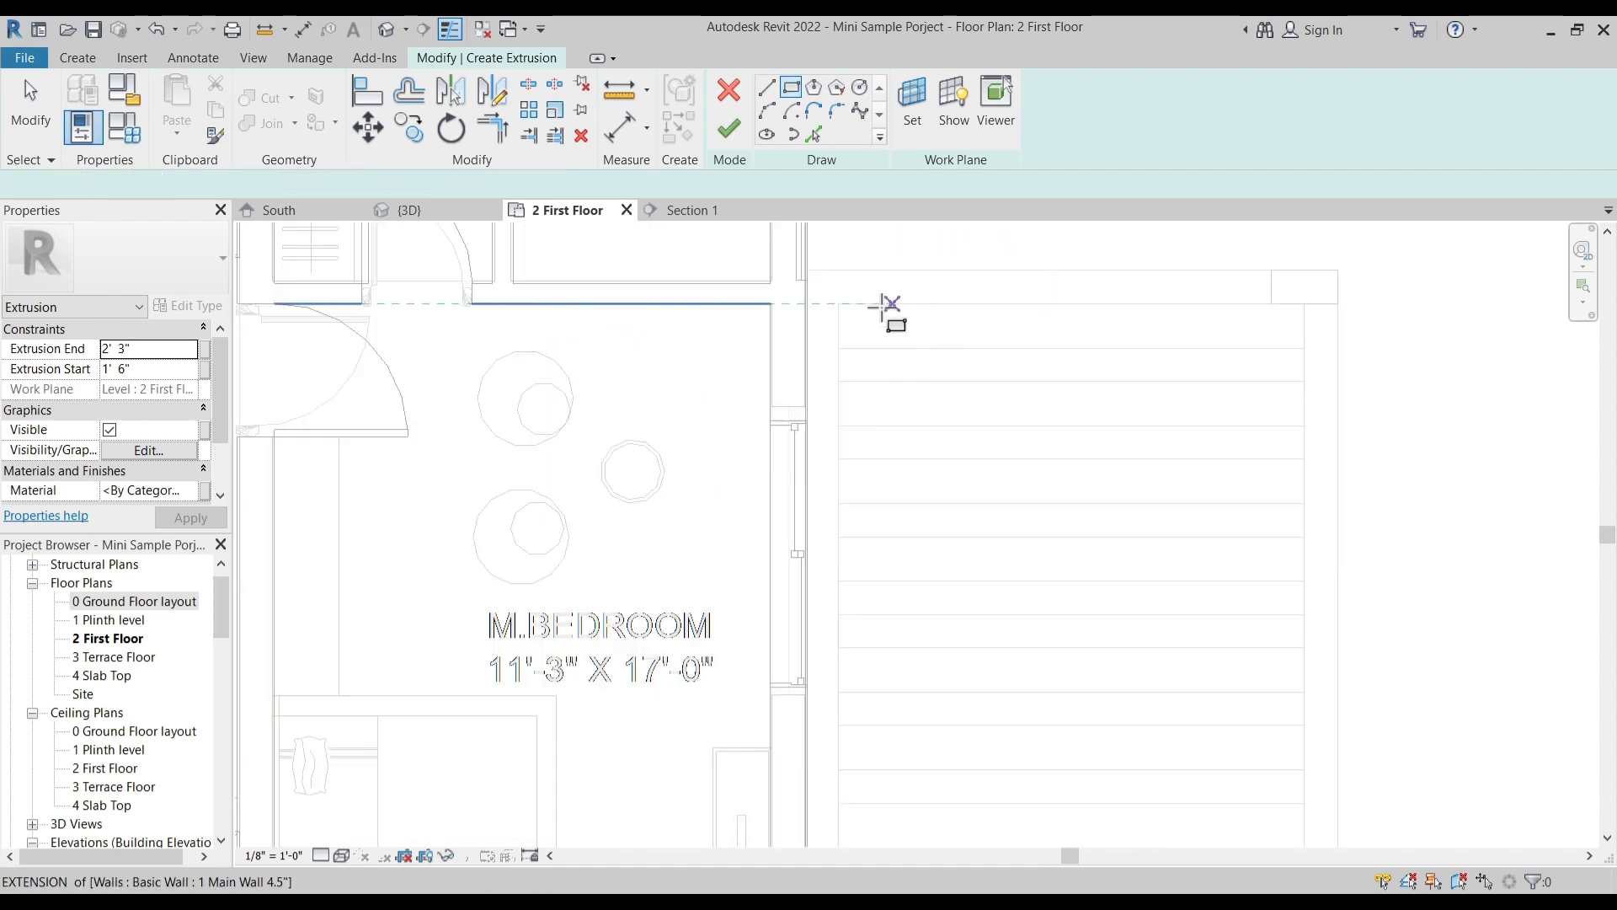
pyautogui.scroll(3, 817, 266)
pyautogui.click(785, 269)
pyautogui.scroll(-3, 938, 346)
pyautogui.moveTo(1226, 681); pyautogui.dragTo(1103, 313, button='middle')
pyautogui.scroll(-2, 1101, 314)
pyautogui.scroll(-3, 1129, 438)
pyautogui.scroll(3, 1196, 556)
pyautogui.click(1161, 670)
pyautogui.click(686, 669)
pyautogui.click(931, 440)
pyautogui.press('Escape')
# - Delete the overlapping inner sketch segments and trim the rectangles at the balcony corner into one L-shaped outline
pyautogui.moveTo(872, 400); pyautogui.dragTo(1013, 748)
pyautogui.press('Delete')
pyautogui.press('t')
pyautogui.press('r')
pyautogui.click(908, 440)
pyautogui.click(931, 424)
pyautogui.press('Escape')
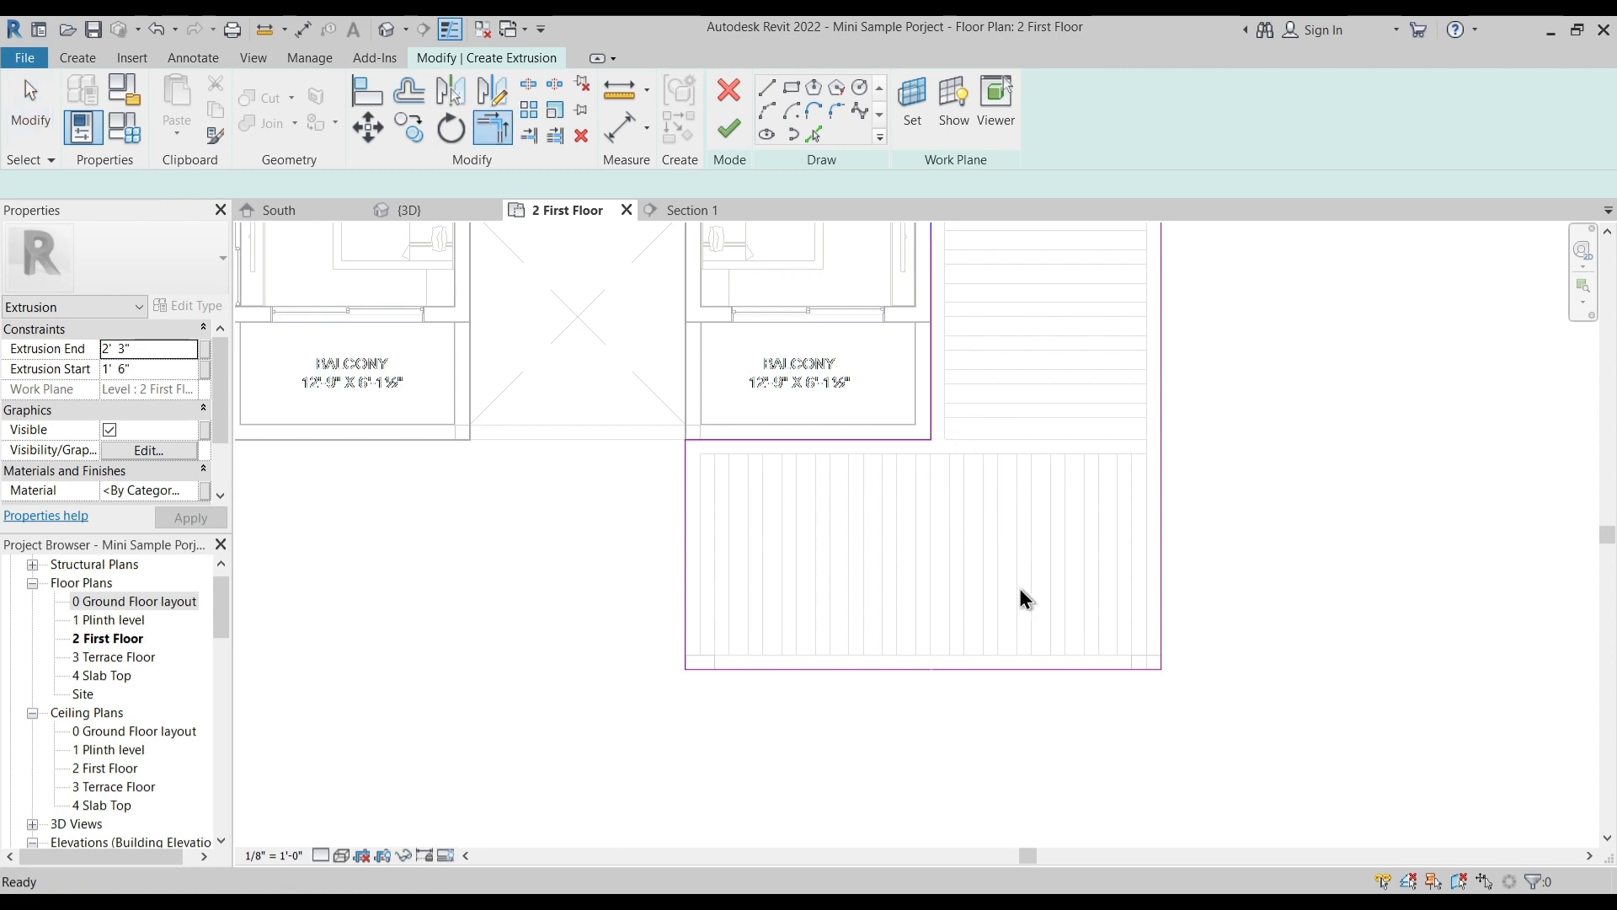
# - Pick the imported plan's inner canopy lines beside the right M.Bedroom for the side opening's far end and both long edges
pyautogui.scroll(-4, 870, 628)
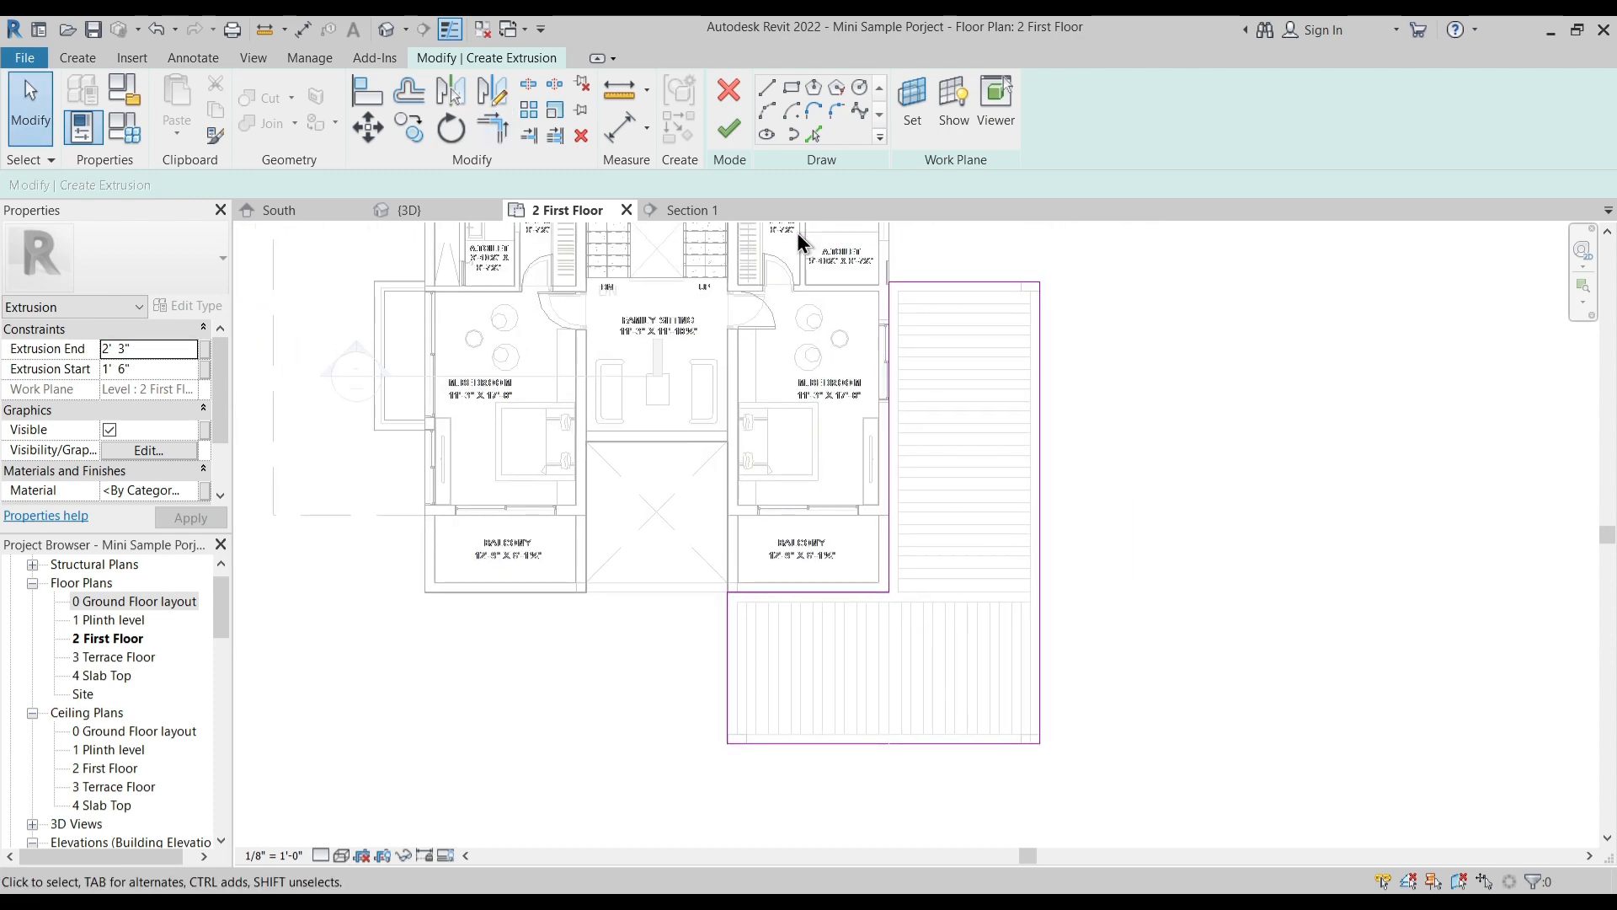
pyautogui.click(814, 133)
pyautogui.scroll(2, 1022, 347)
pyautogui.click(896, 249)
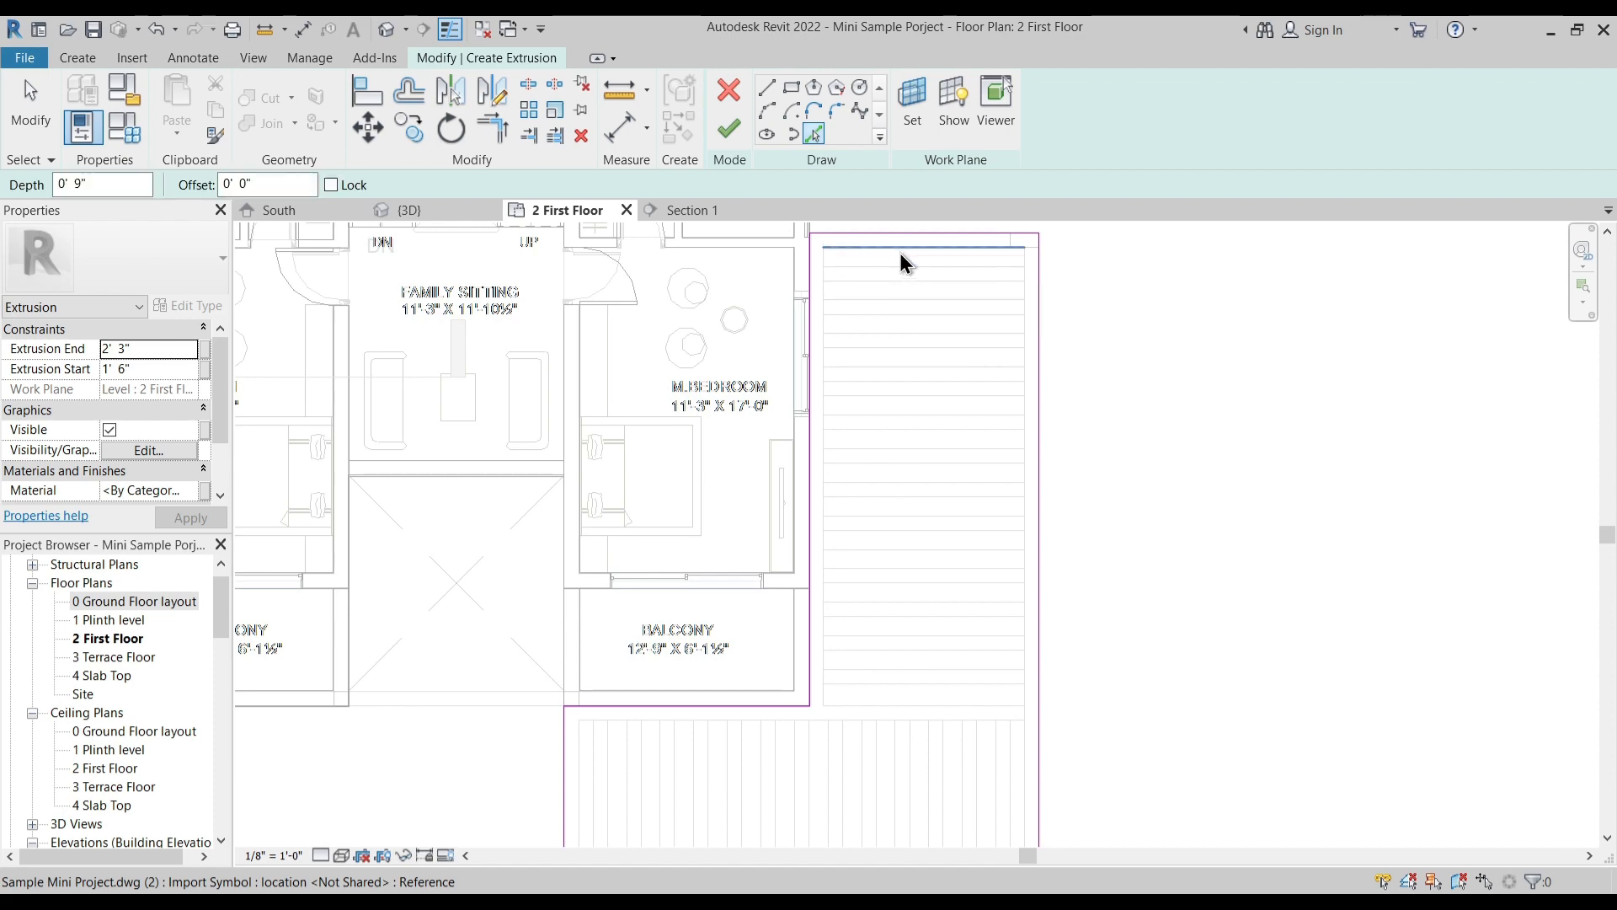
pyautogui.scroll(2, 825, 286)
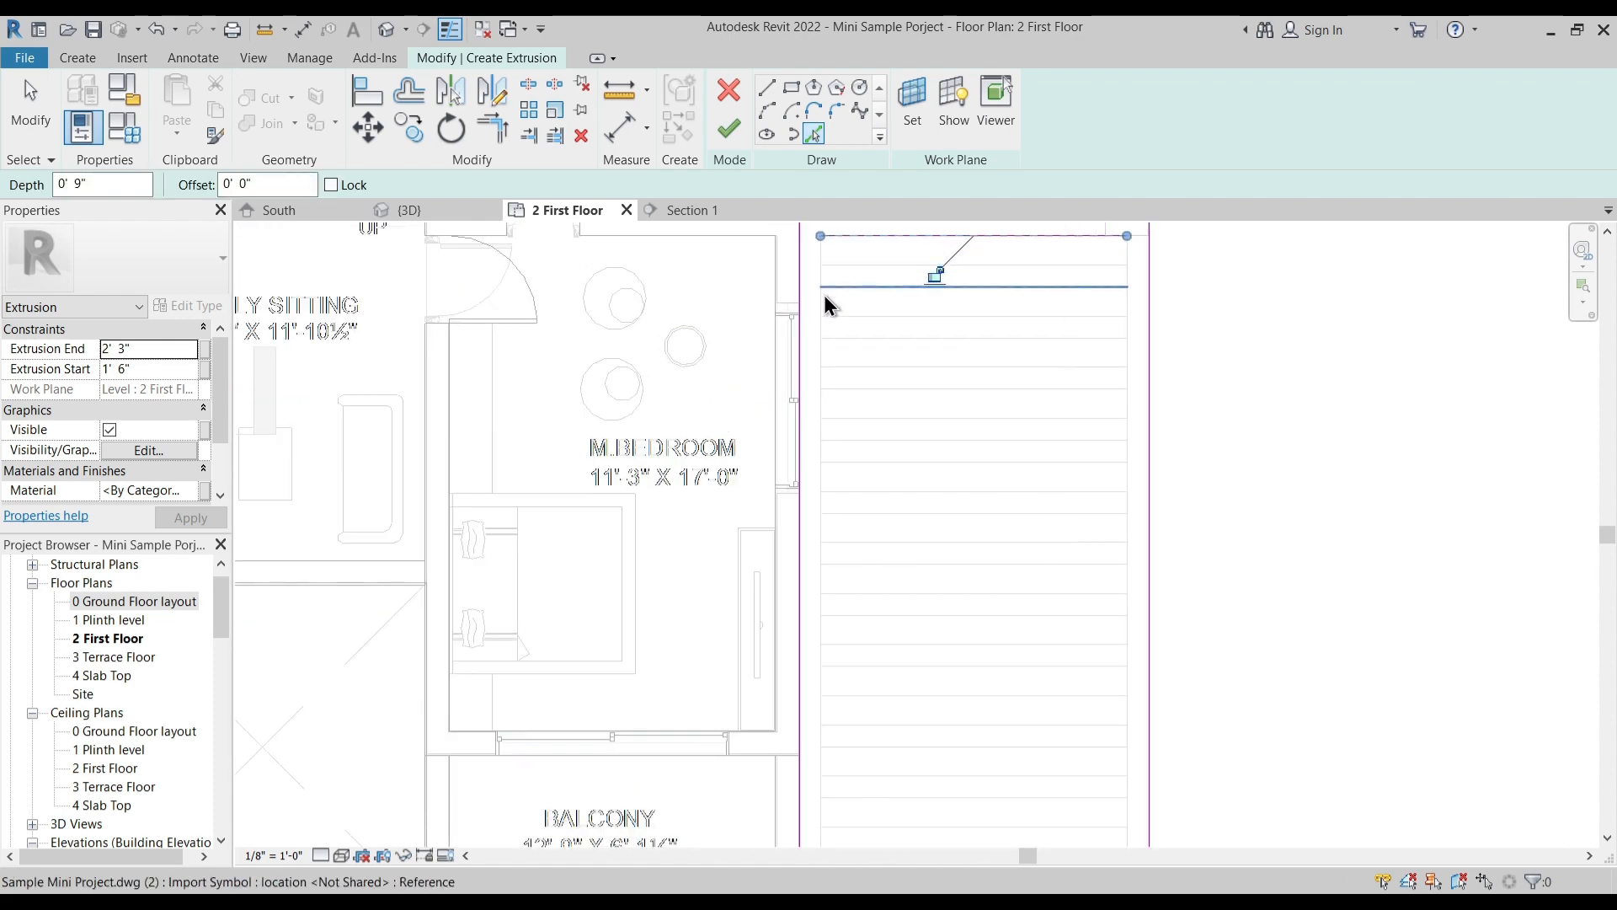
pyautogui.click(820, 312)
pyautogui.click(1128, 330)
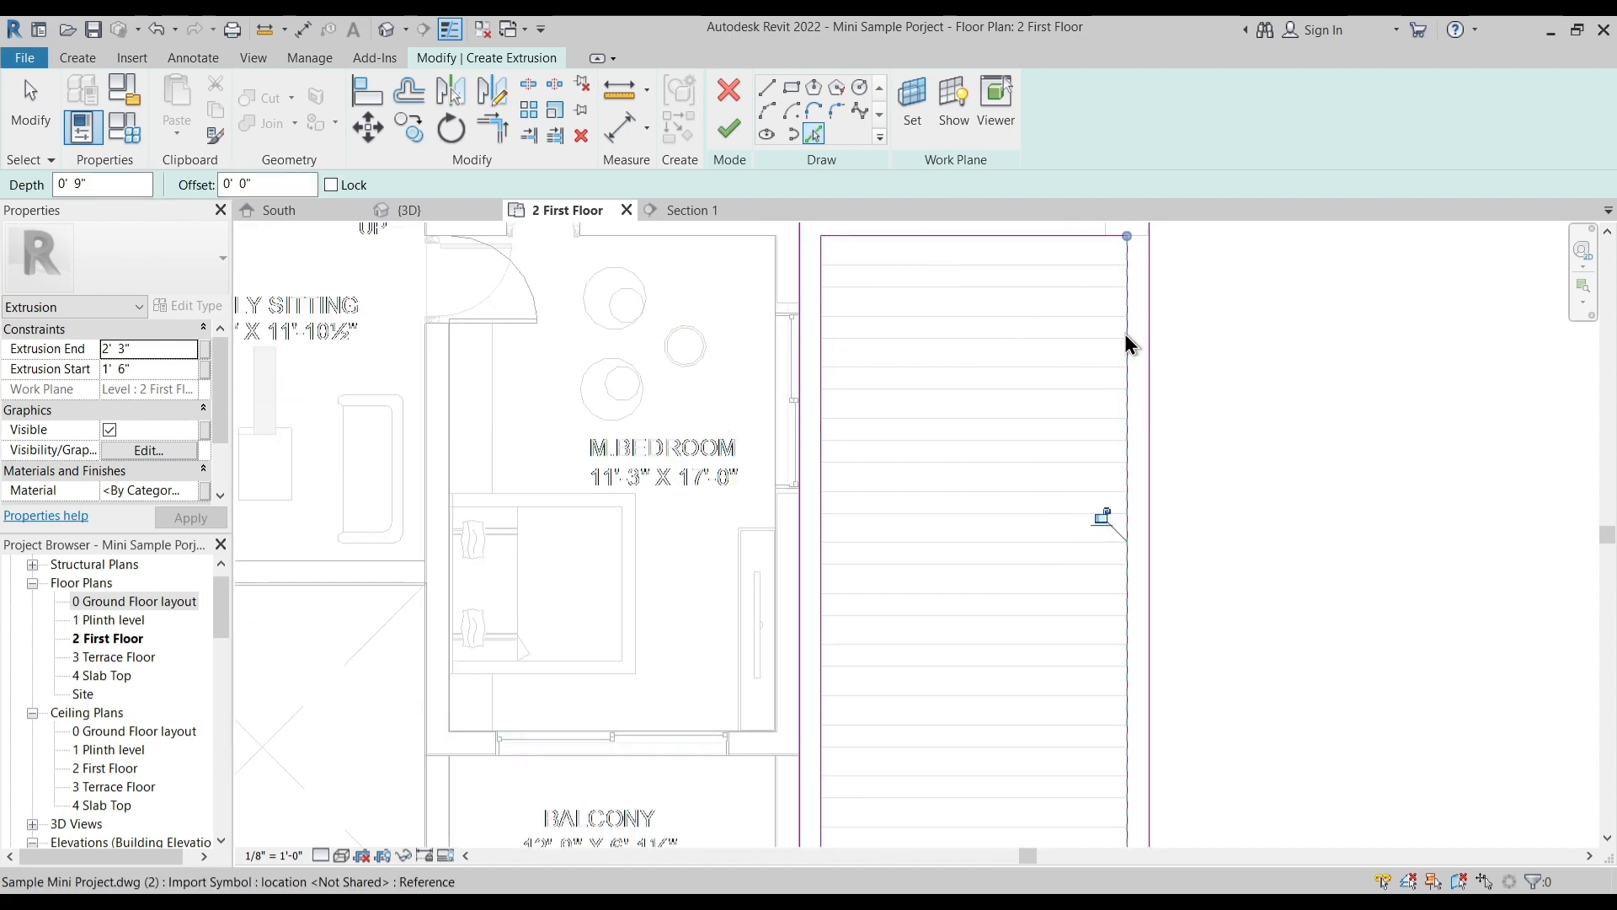
# - Pick the imported plan's inner canopy lines in front of the right balcony to outline the front opening
pyautogui.scroll(-2, 1083, 438)
pyautogui.scroll(-2, 1083, 438)
pyautogui.scroll(3, 926, 434)
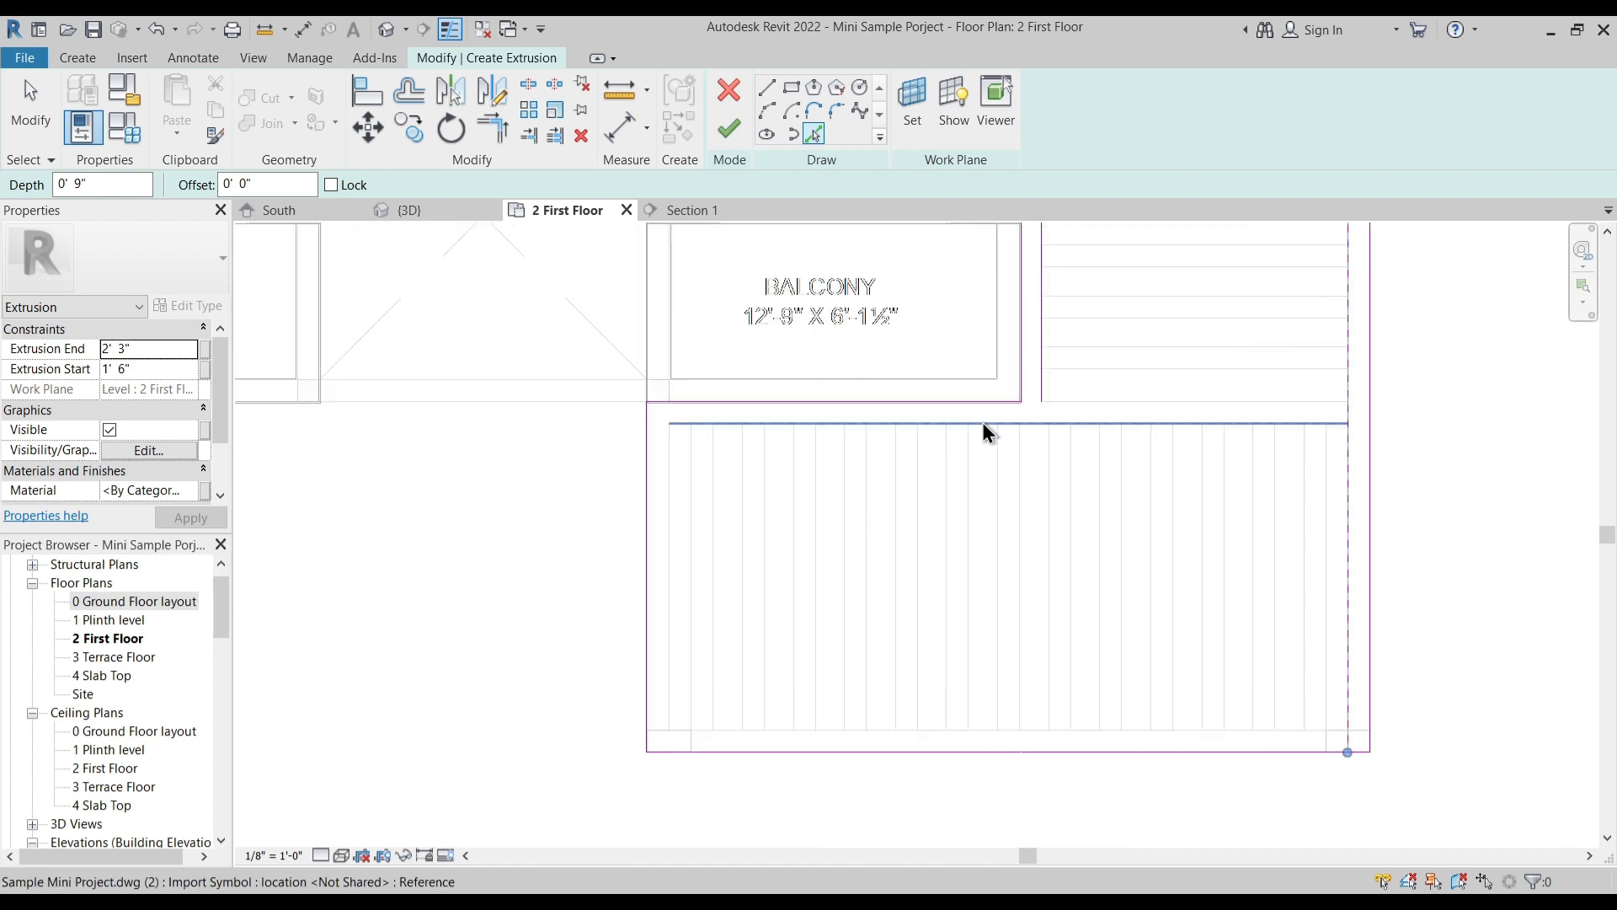
pyautogui.click(768, 423)
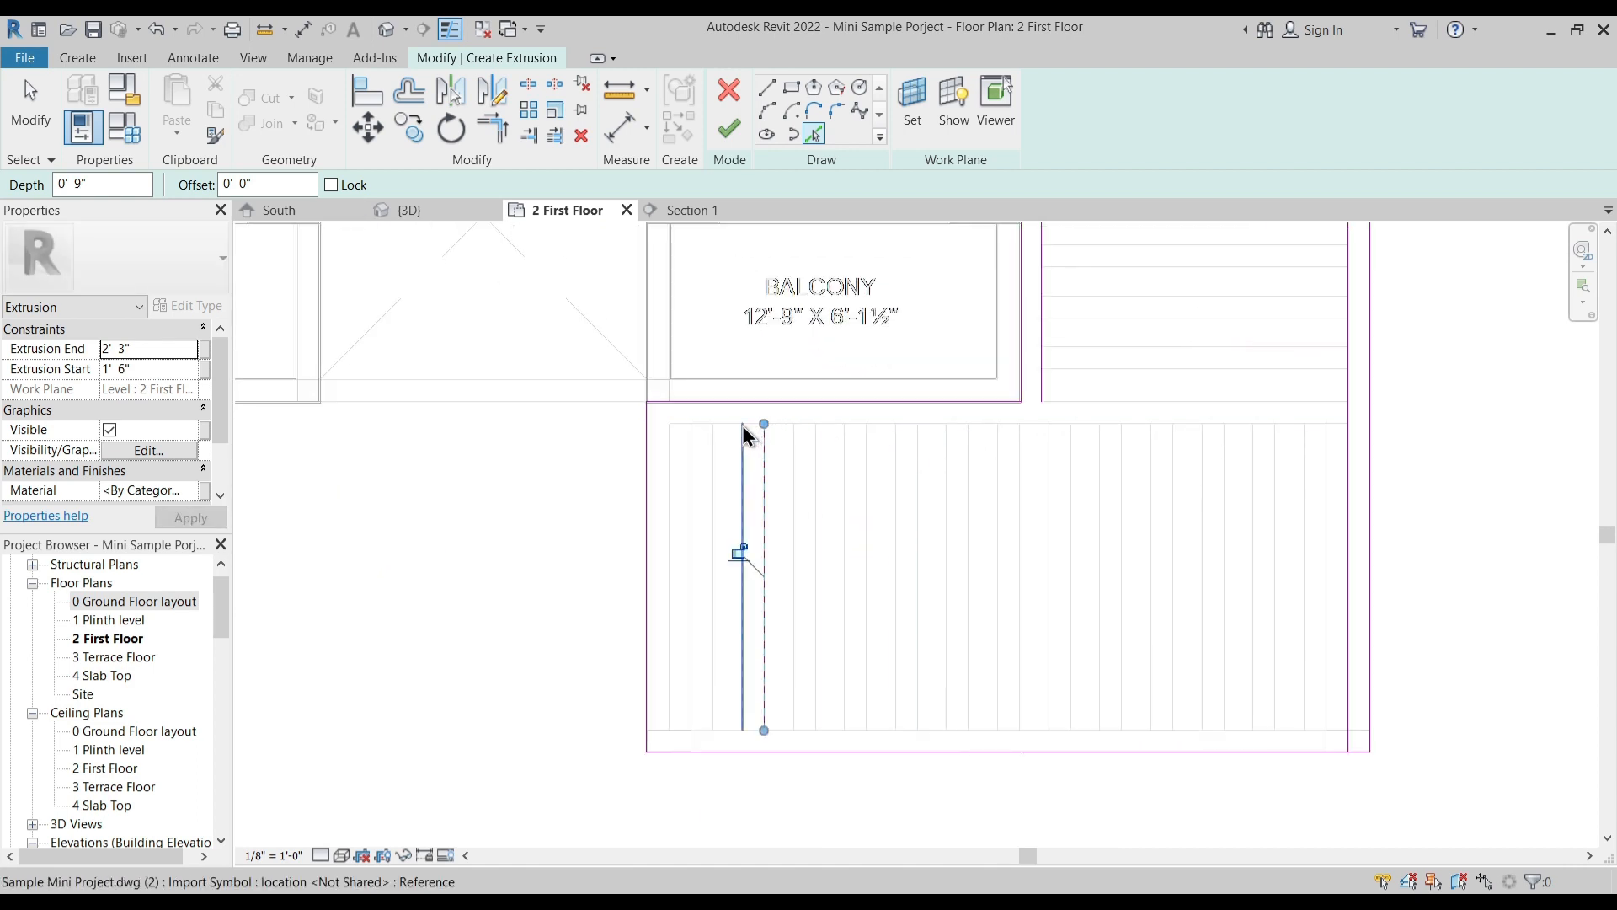
pyautogui.click(724, 422)
pyautogui.click(670, 530)
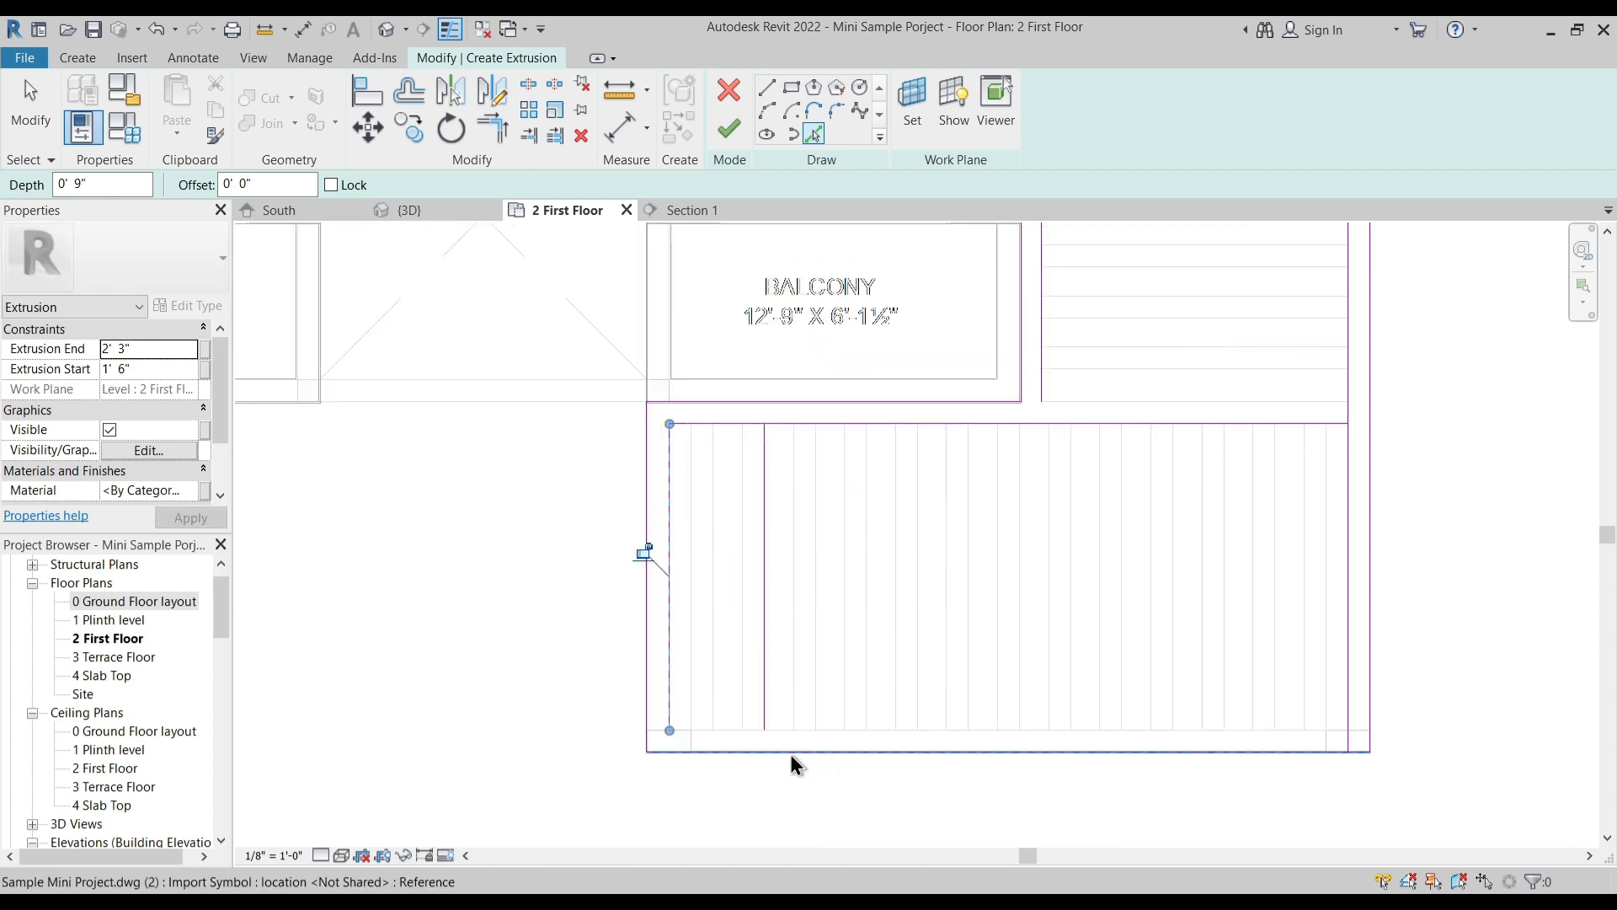
pyautogui.click(771, 736)
pyautogui.moveTo(1297, 560); pyautogui.dragTo(1166, 648, button='middle')
pyautogui.press('Escape')
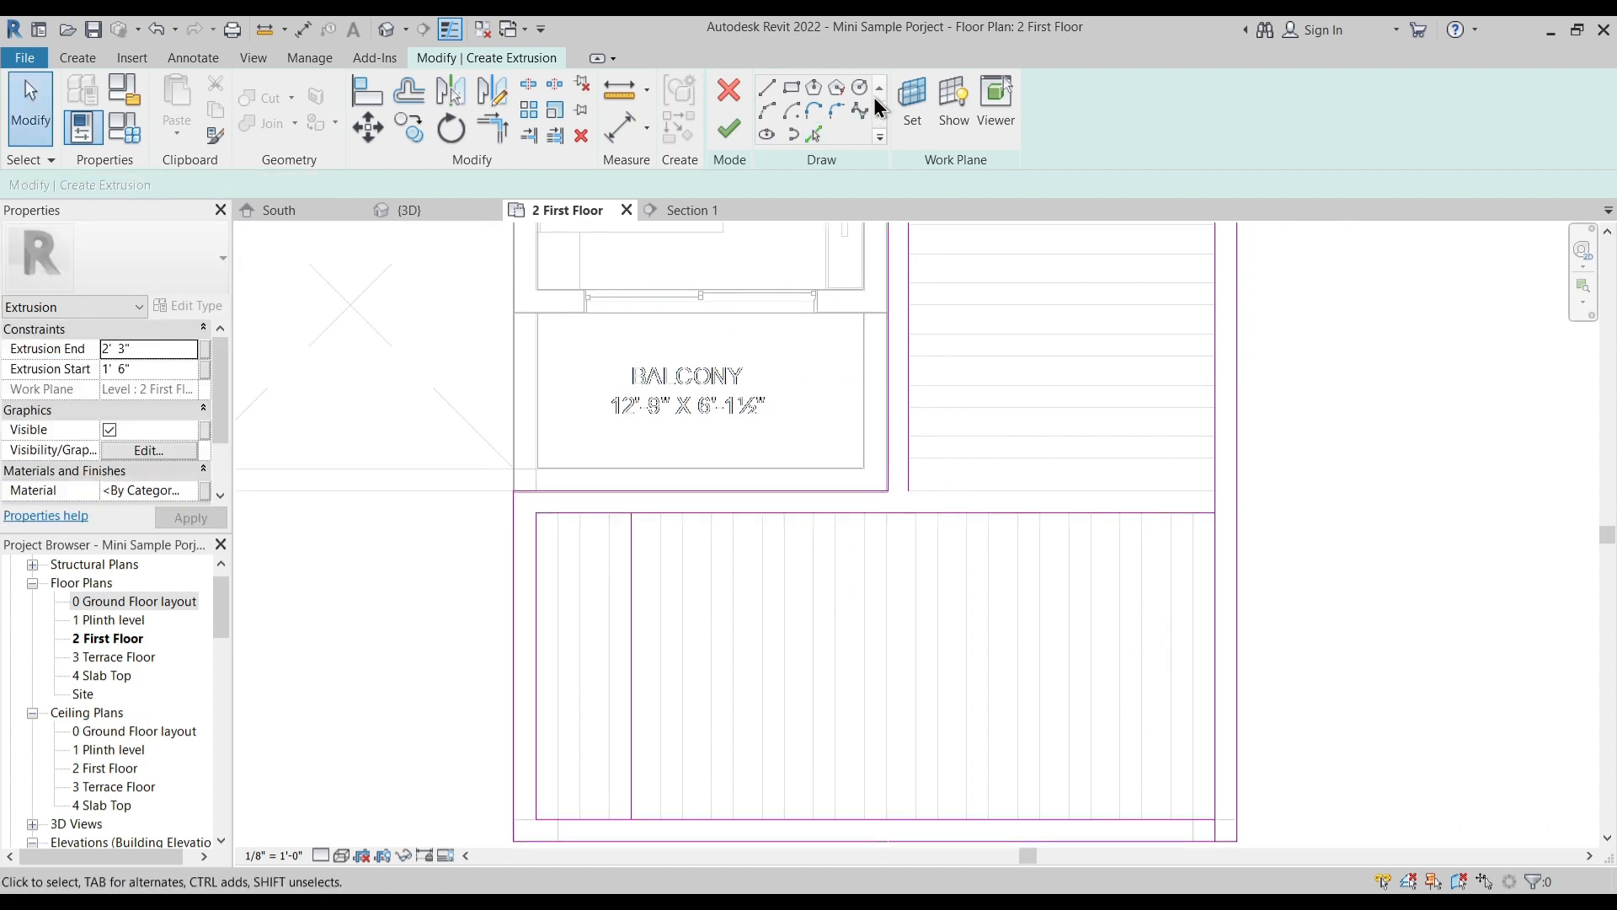
# - Pick the side opening's closing edge level with the balcony front and delete the stray line crossing the front opening
pyautogui.click(812, 141)
pyautogui.press('Escape')
pyautogui.click(633, 637)
pyautogui.press('Delete')
pyautogui.scroll(-3, 786, 623)
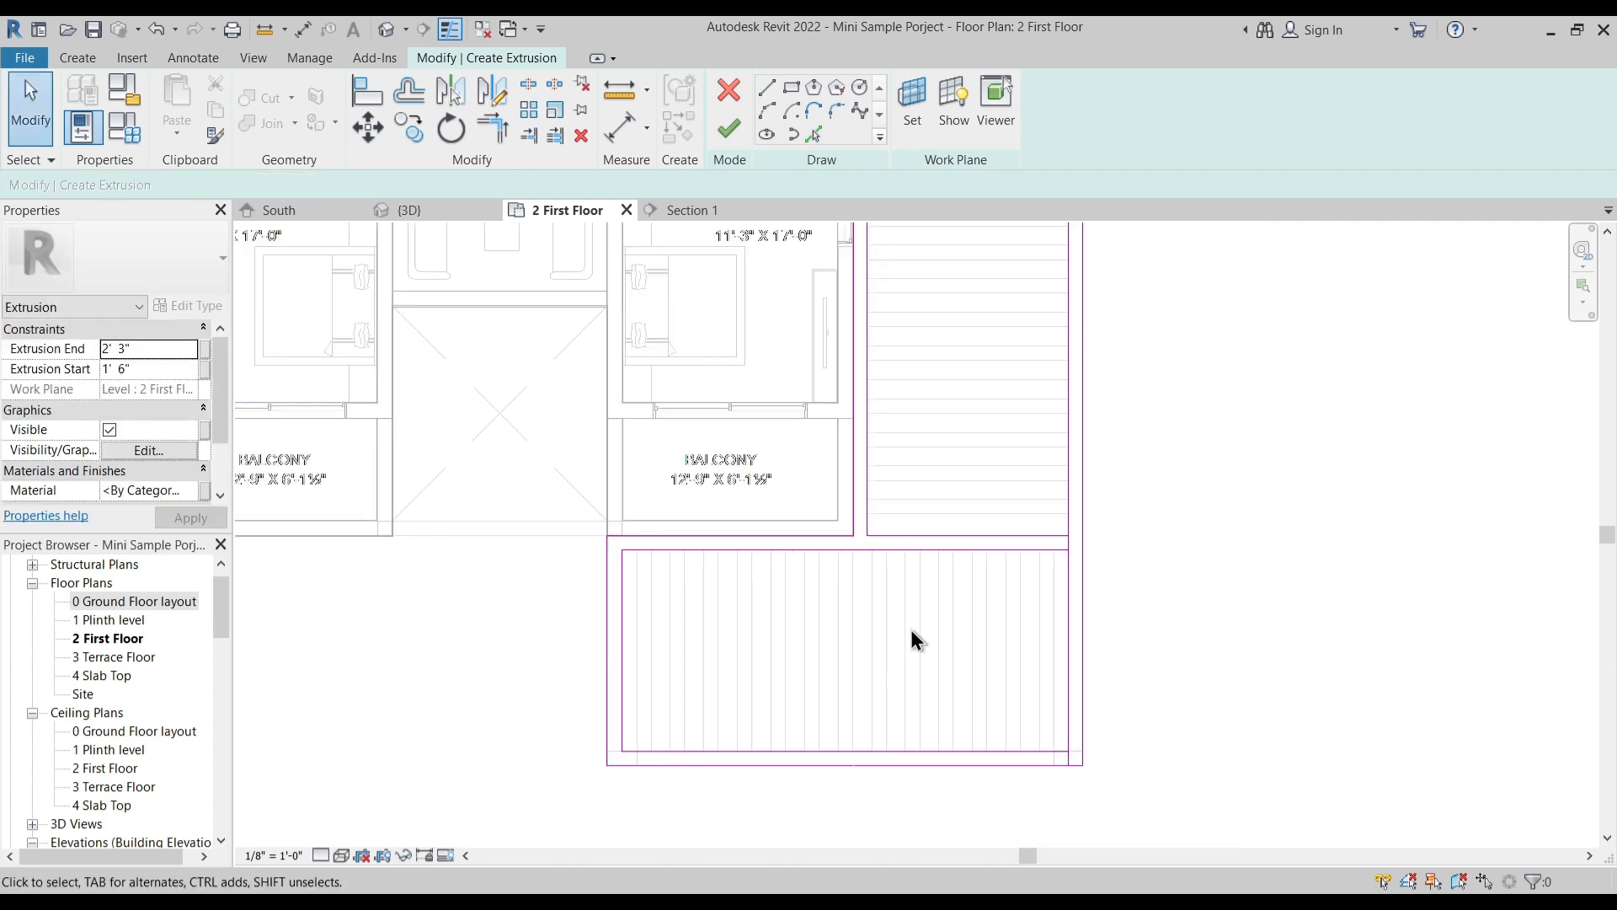
# - Set the canopy extrusion's start to 0' 0" and its end to -2' 0"
pyautogui.scroll(-3, 881, 498)
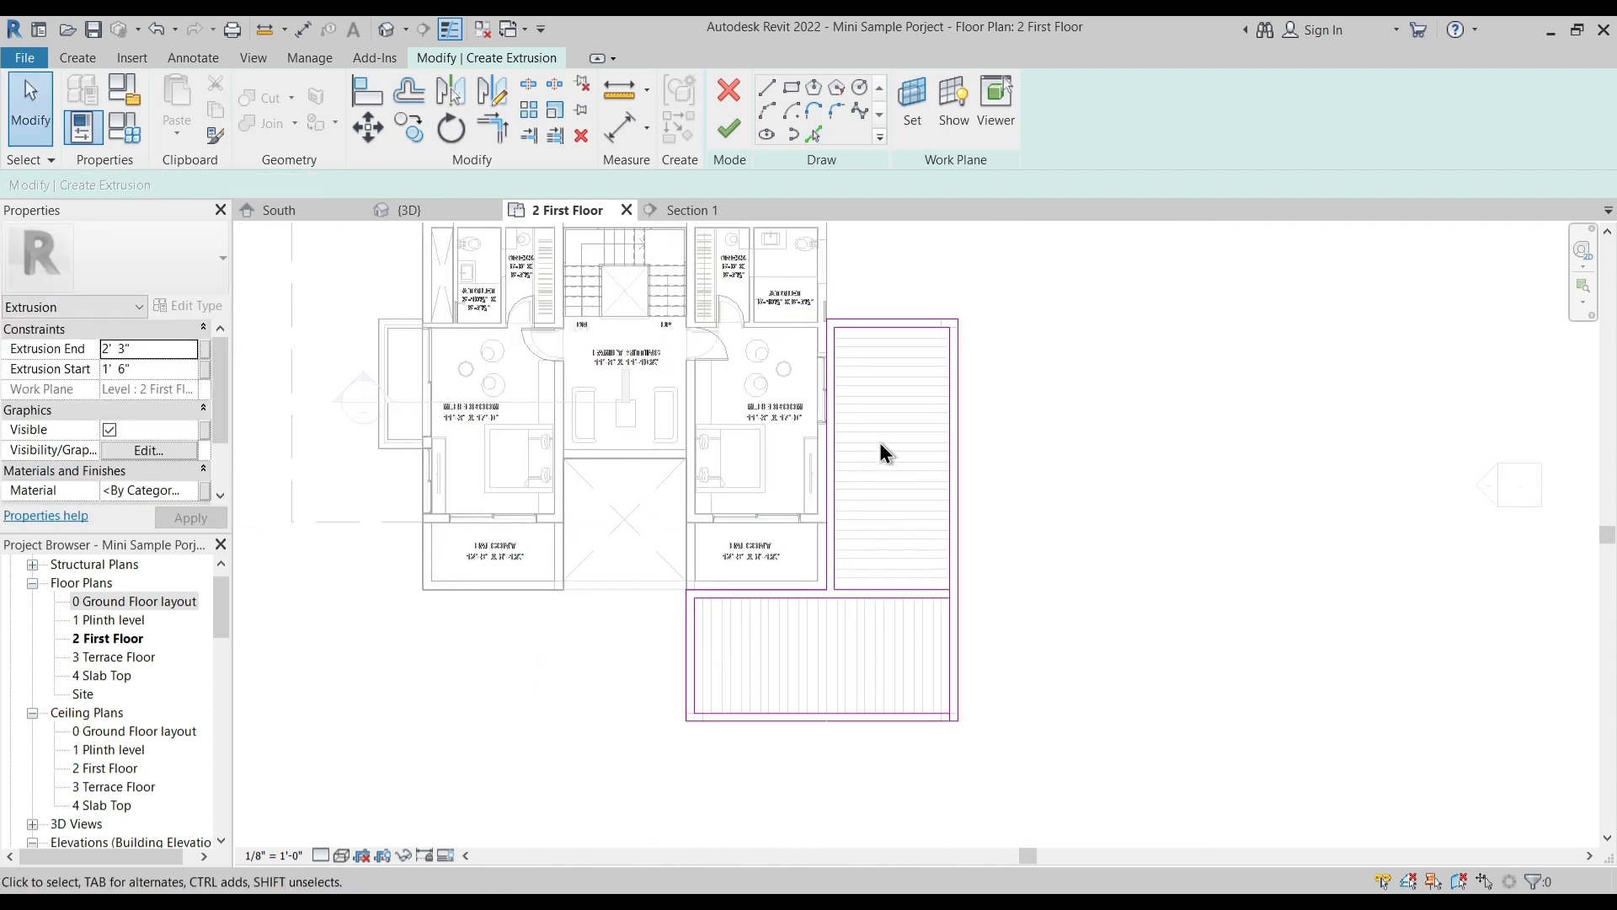
pyautogui.click(157, 369)
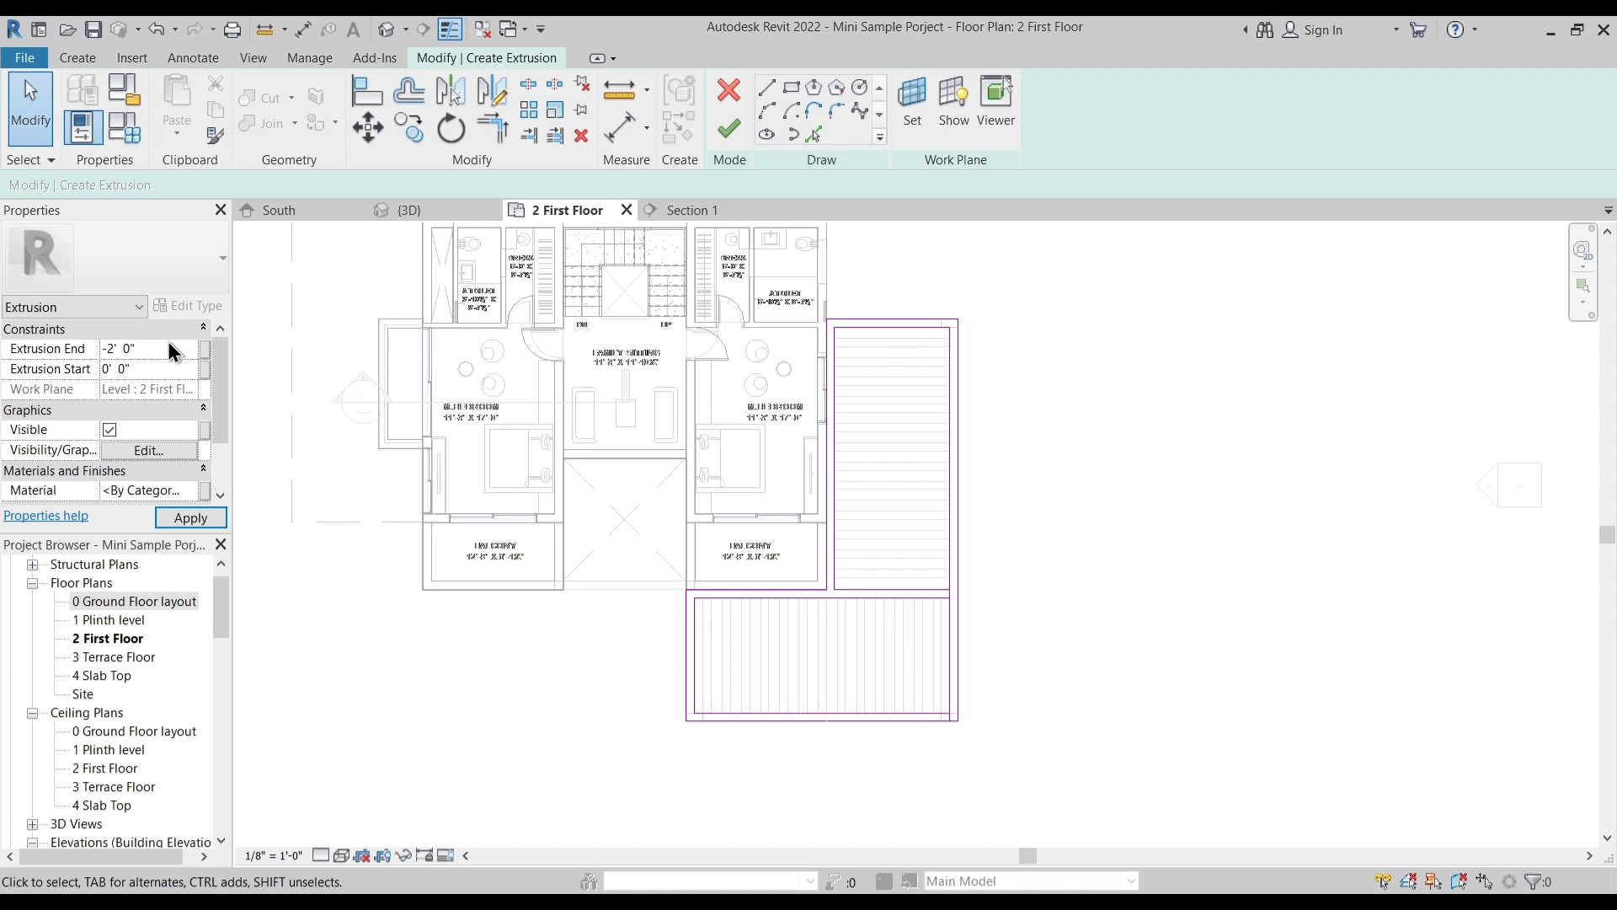
pyautogui.moveTo(846, 507); pyautogui.dragTo(823, 454, button='middle')
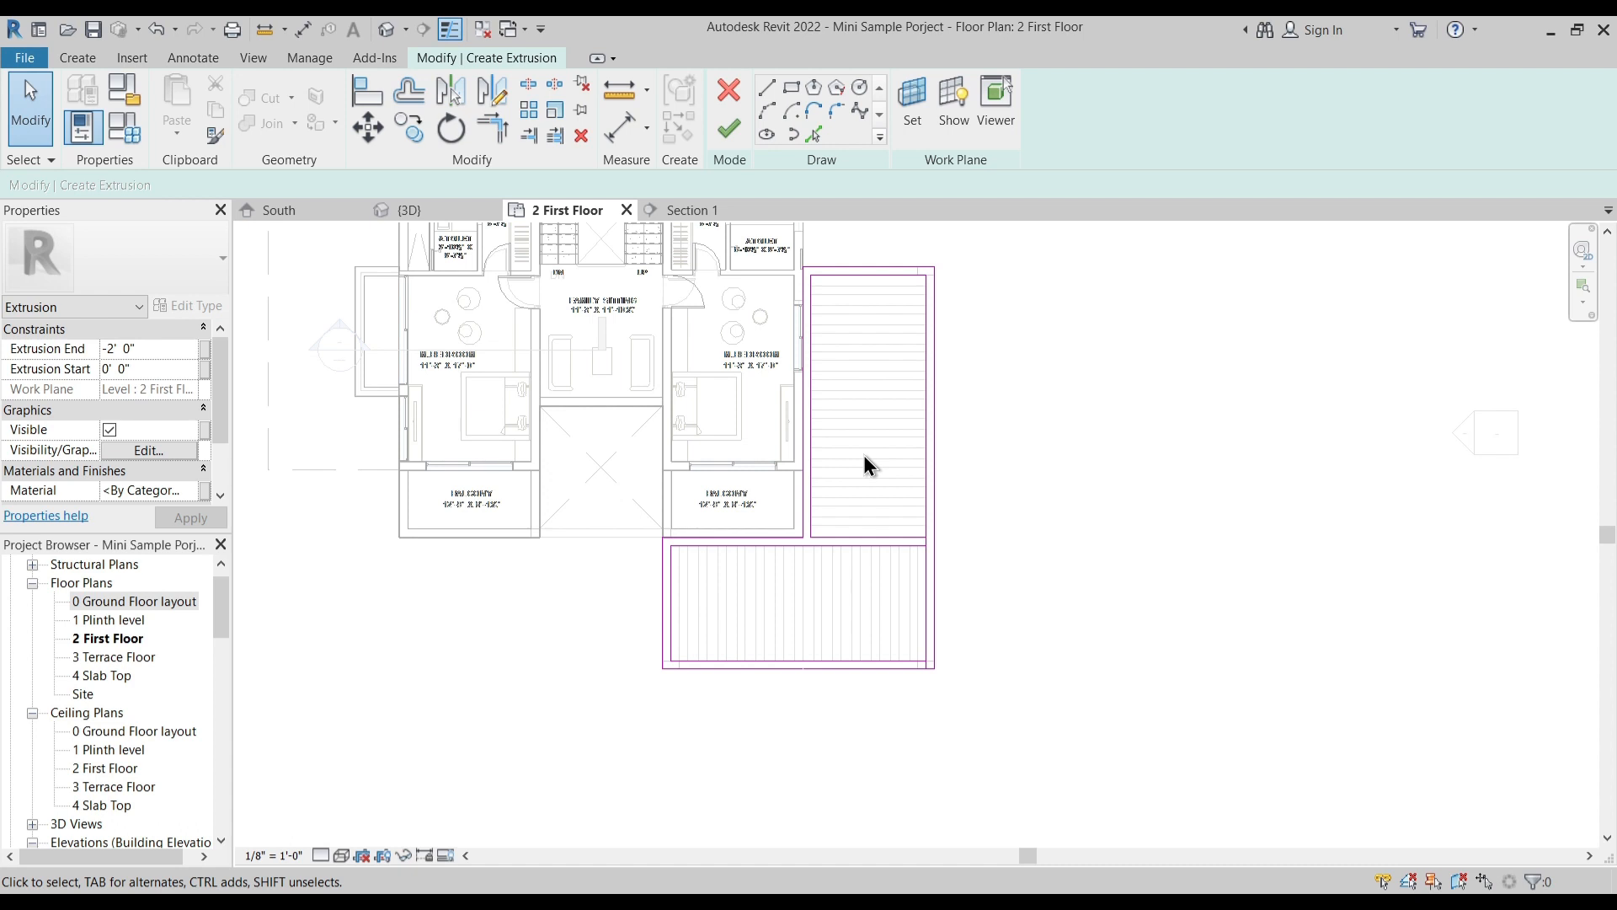
# - Split the canopy sketch's inner long line in the gap between the side and front openings
pyautogui.moveTo(866, 528); pyautogui.dragTo(865, 571, button='middle')
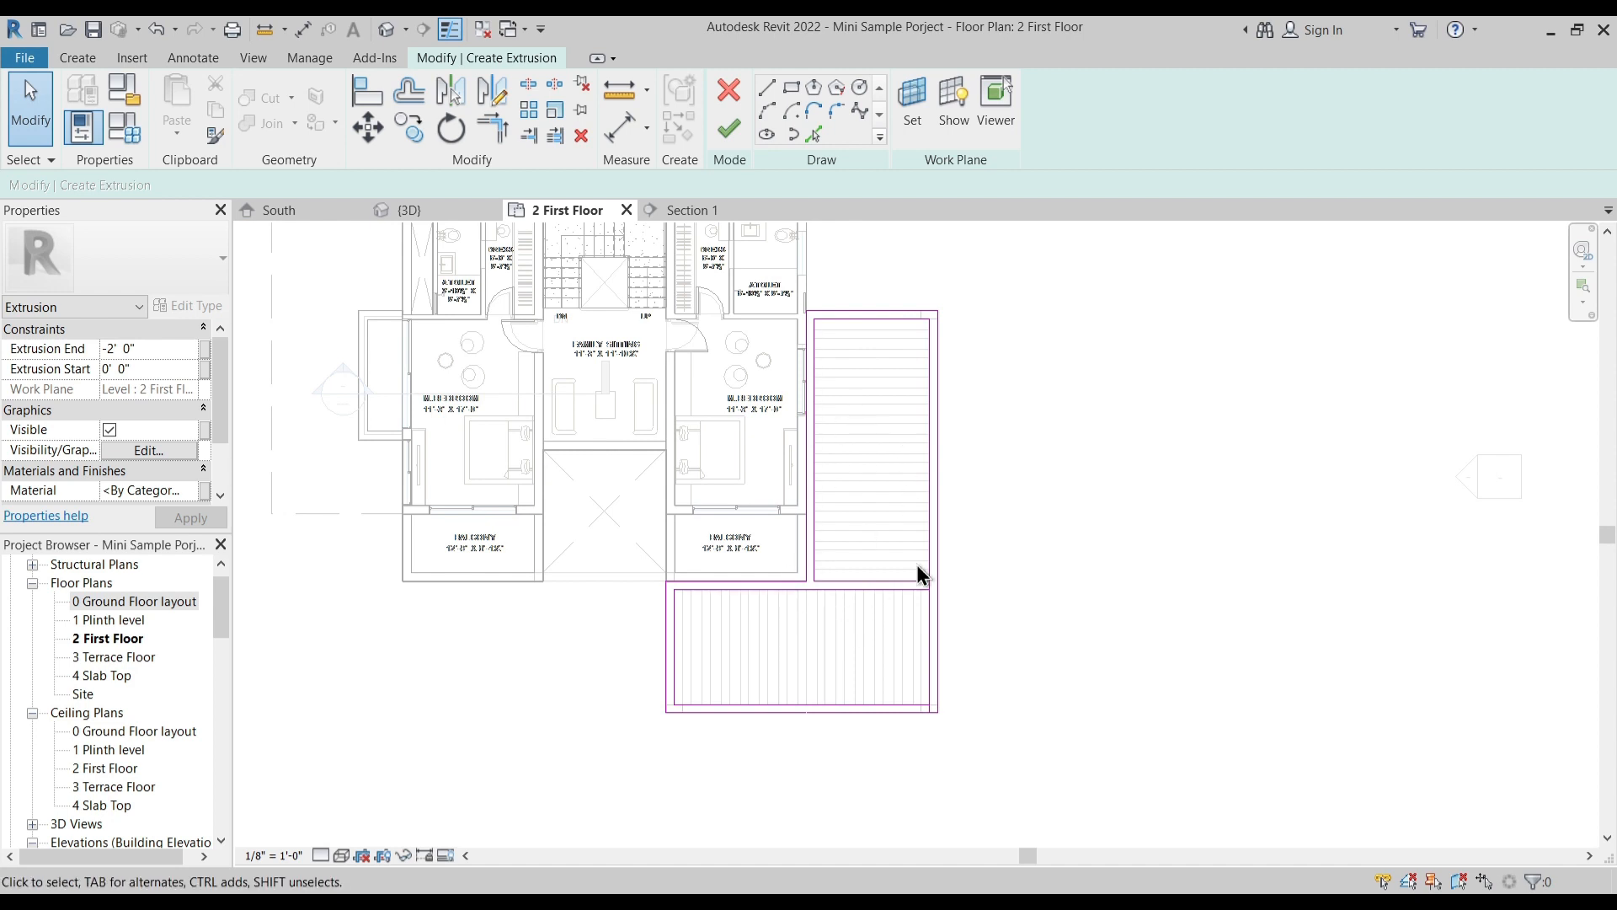
pyautogui.scroll(4, 928, 593)
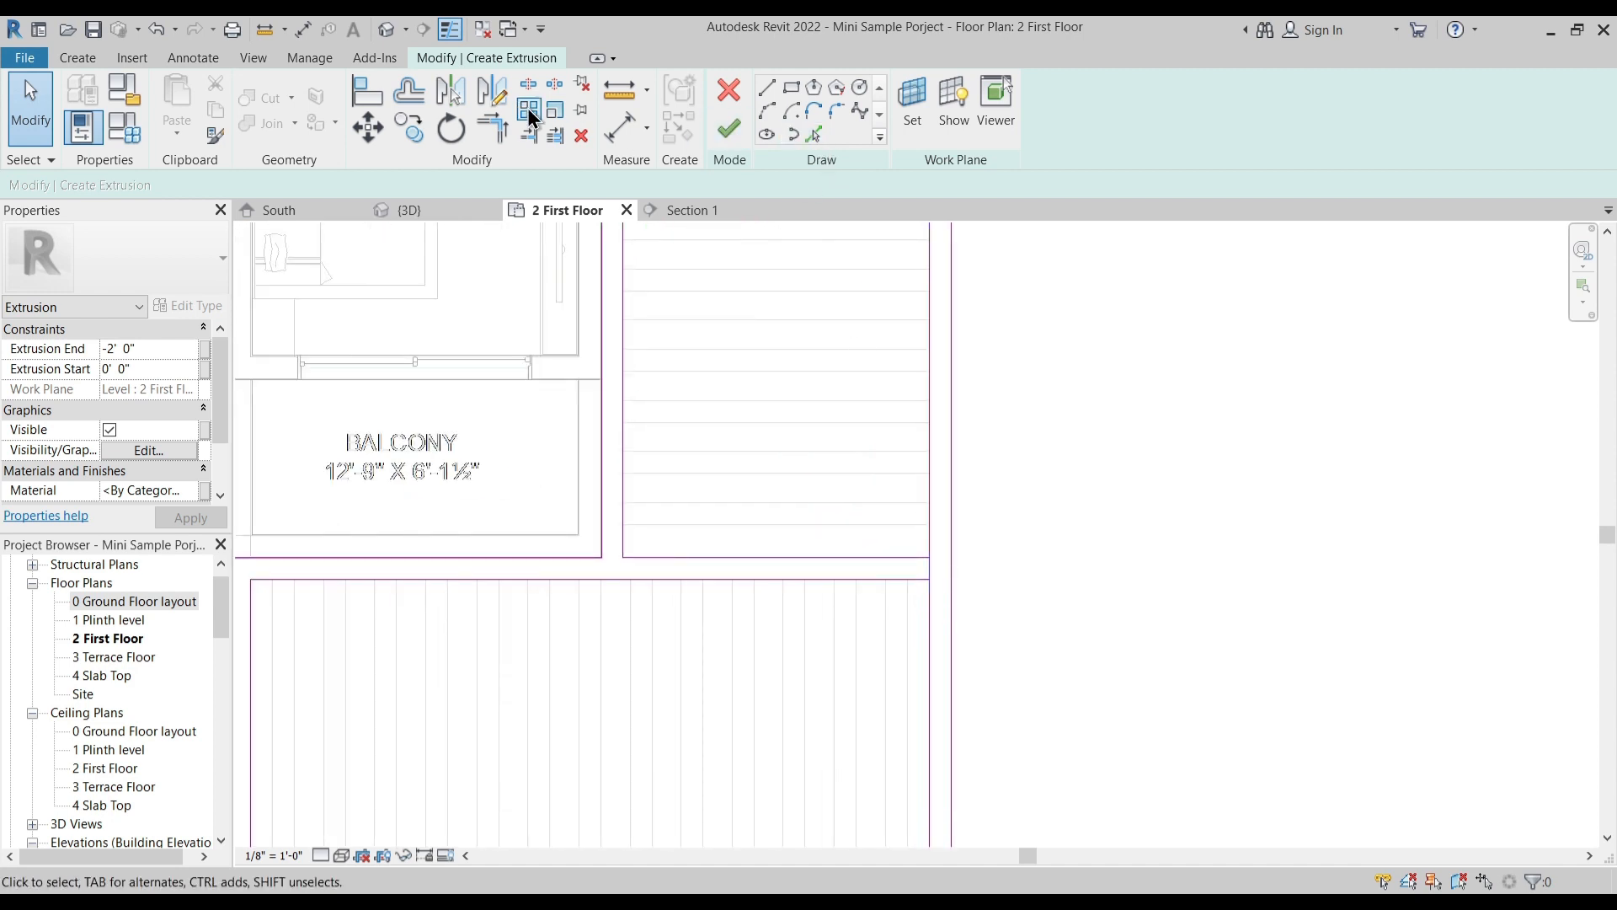
pyautogui.click(529, 86)
pyautogui.scroll(2, 925, 565)
pyautogui.click(932, 570)
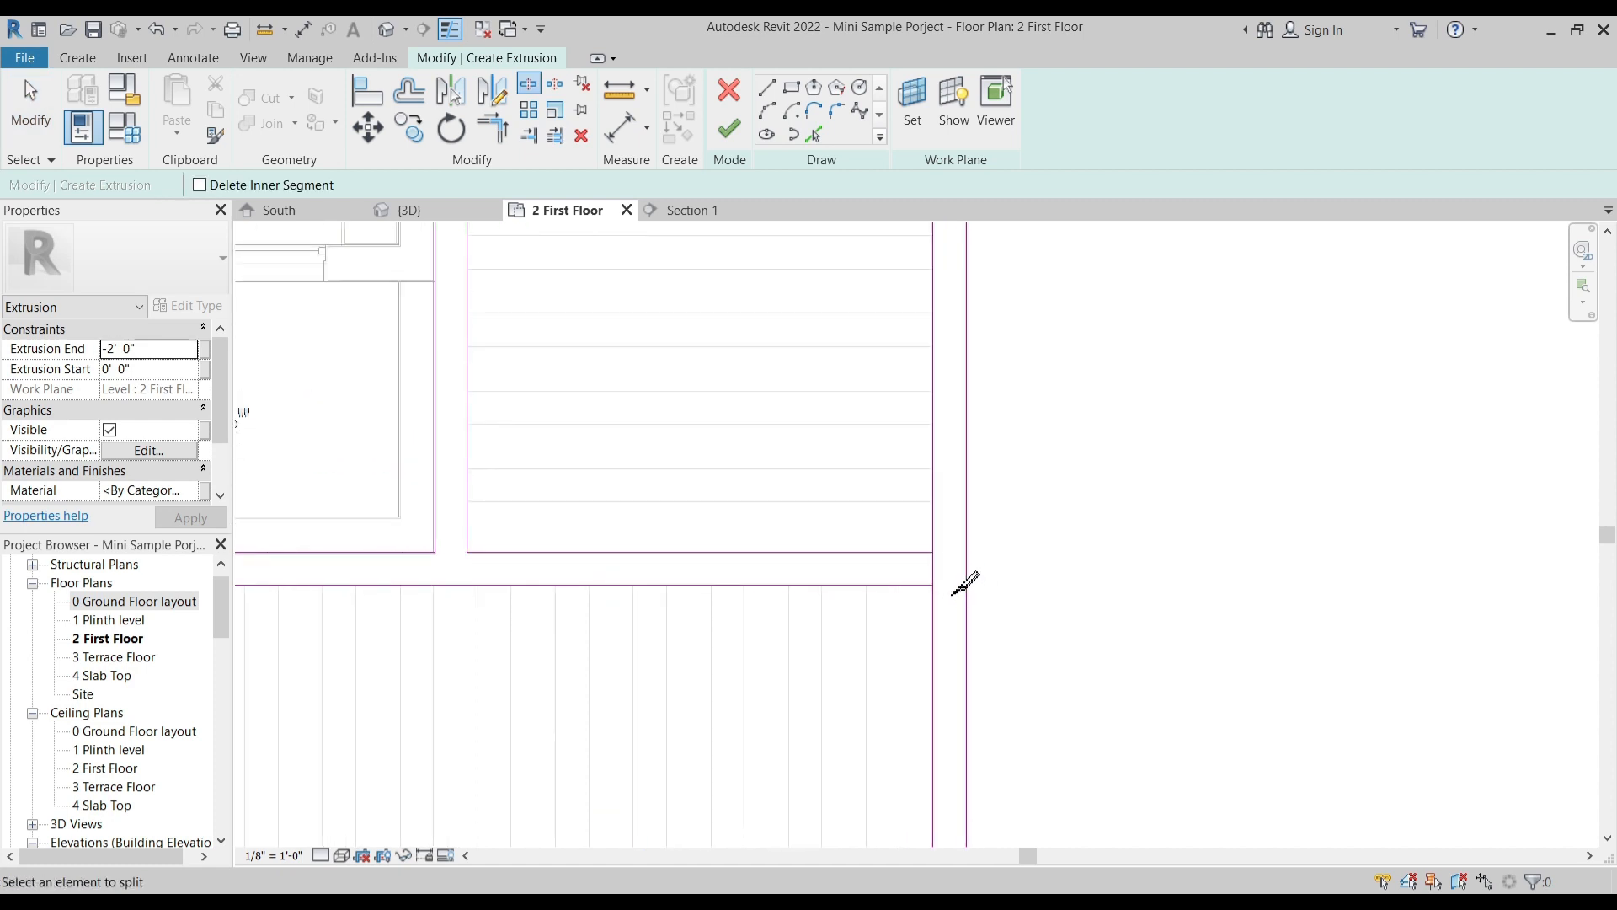
# - Trim the split line against the openings' edges so the side and front openings each close at their outer corners
pyautogui.press('Escape')
pyautogui.press('t')
pyautogui.press('r')
pyautogui.scroll(-2, 1036, 495)
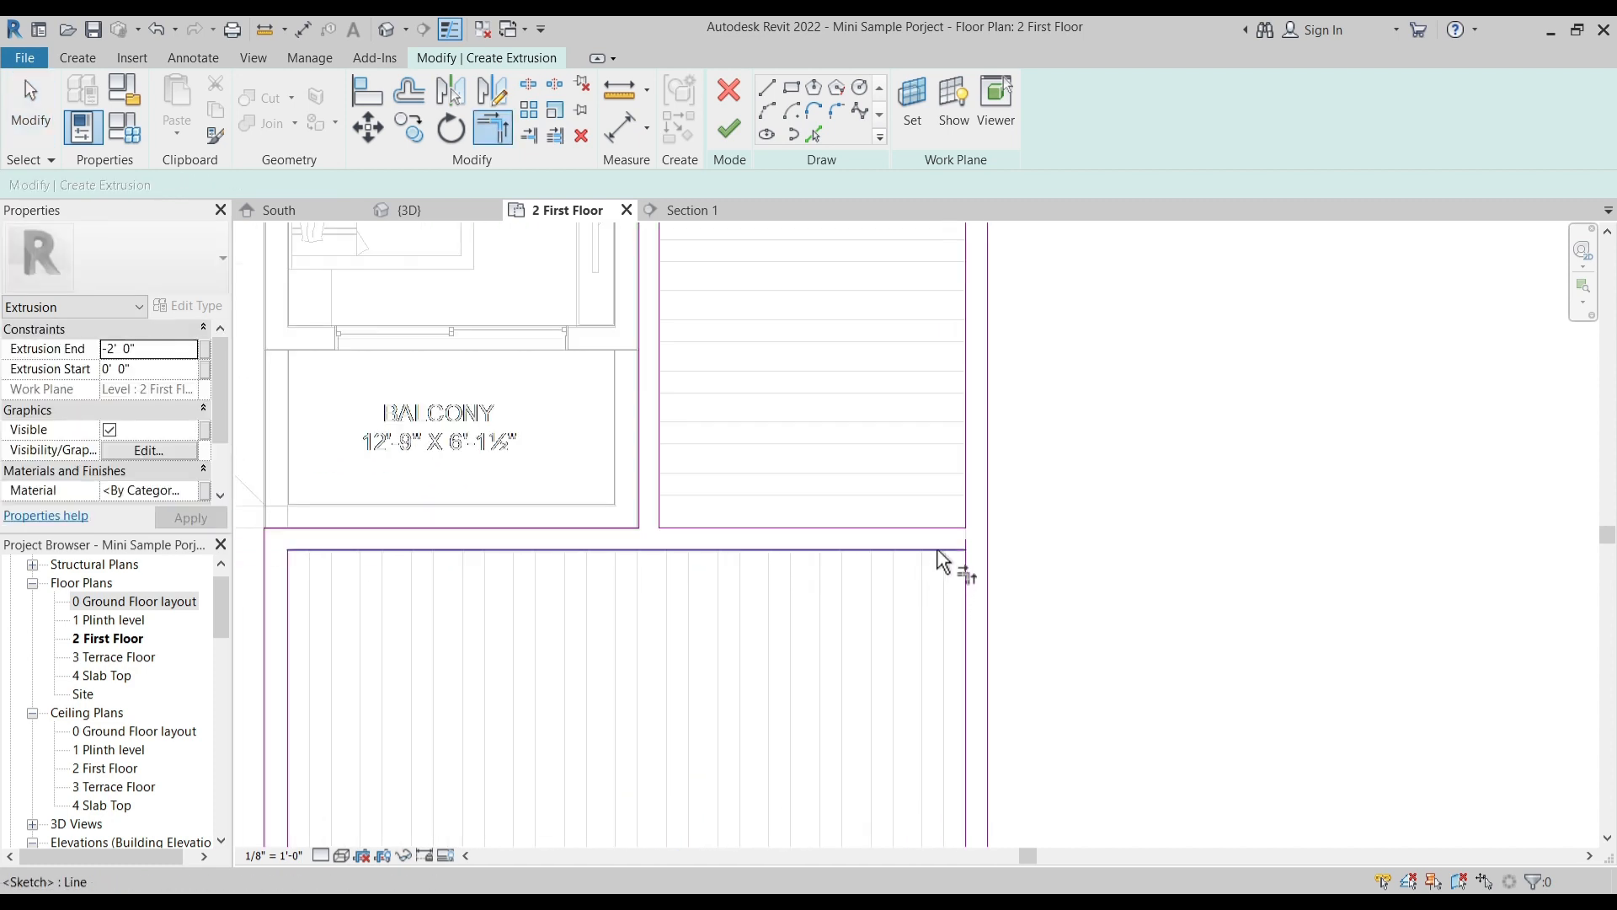
pyautogui.scroll(-3, 976, 600)
pyautogui.press('Escape')
pyautogui.scroll(2, 1011, 666)
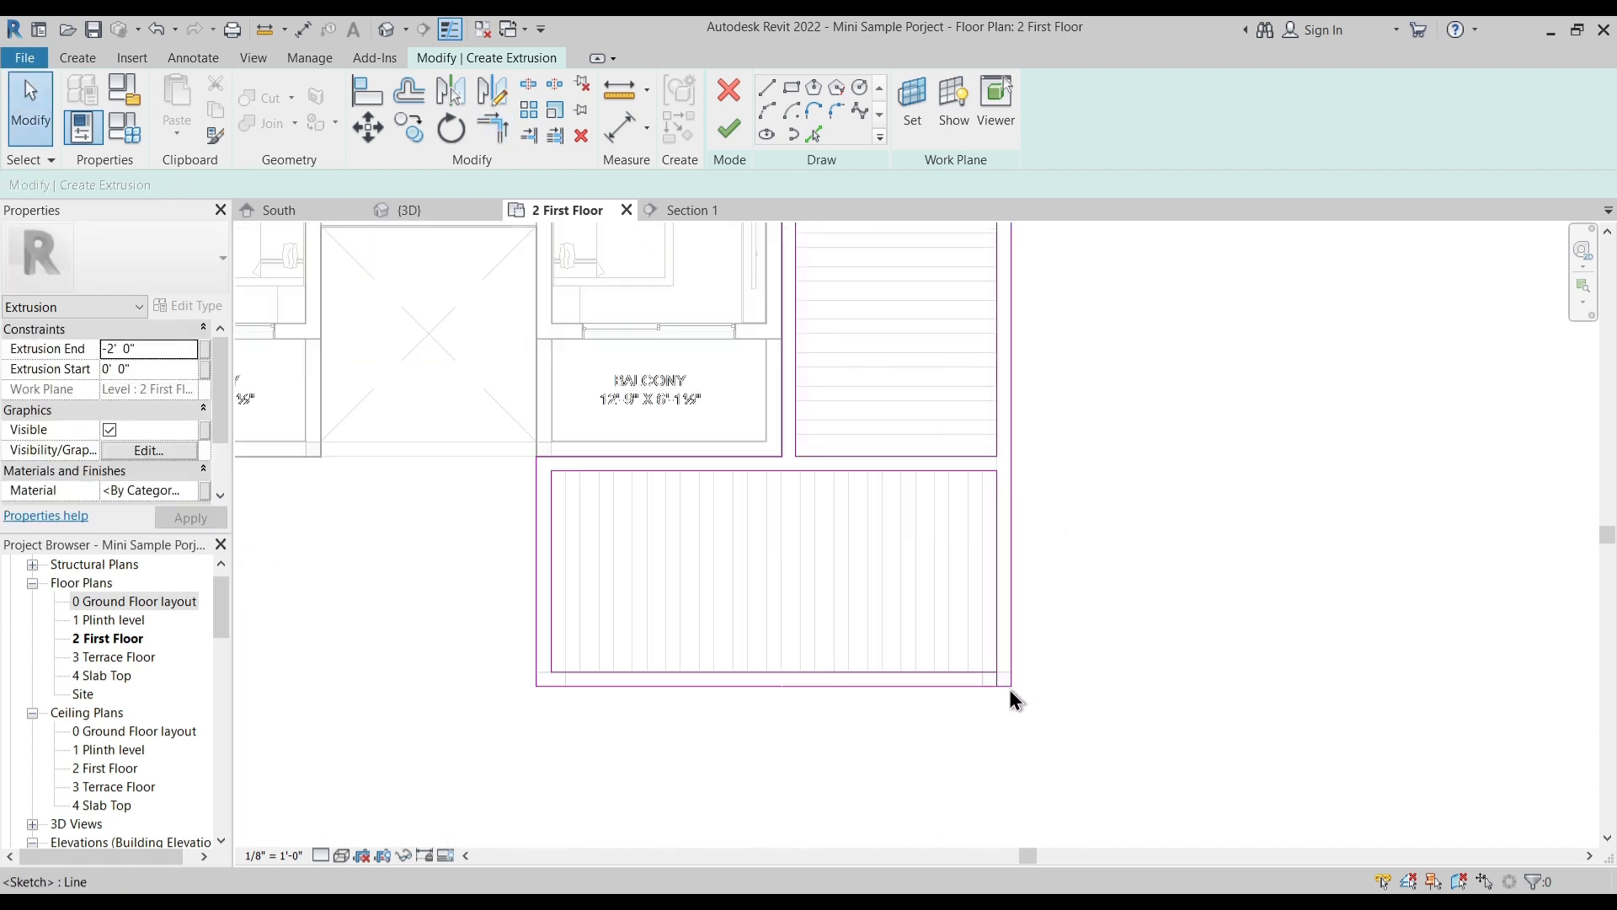
pyautogui.press('t')
pyautogui.press('r')
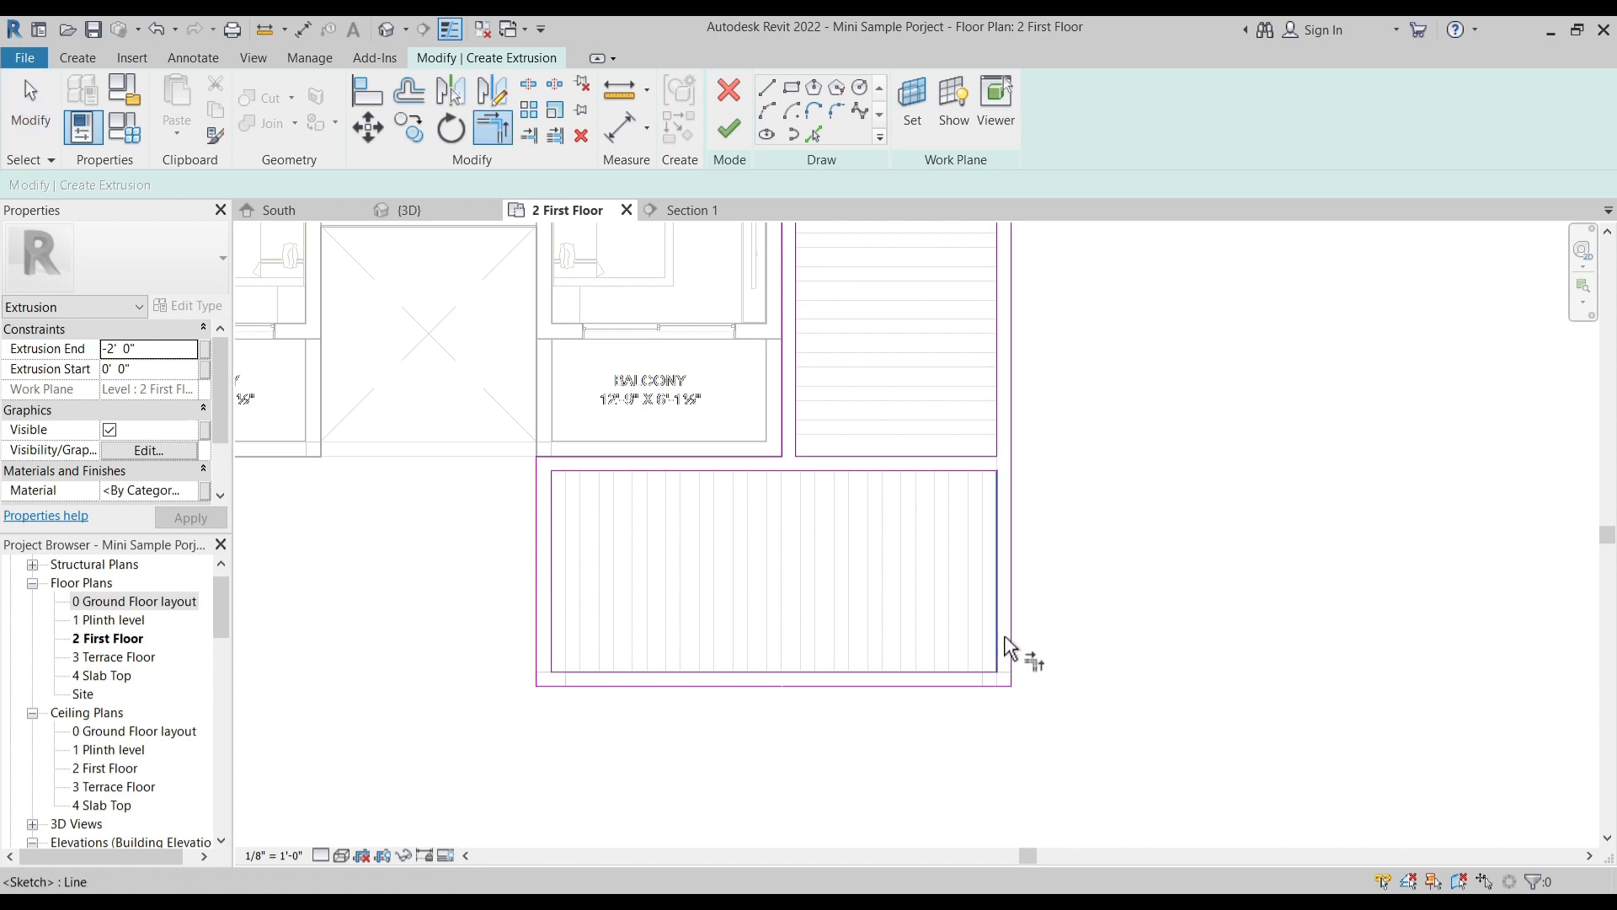
pyautogui.scroll(-3, 1038, 510)
pyautogui.press('Escape')
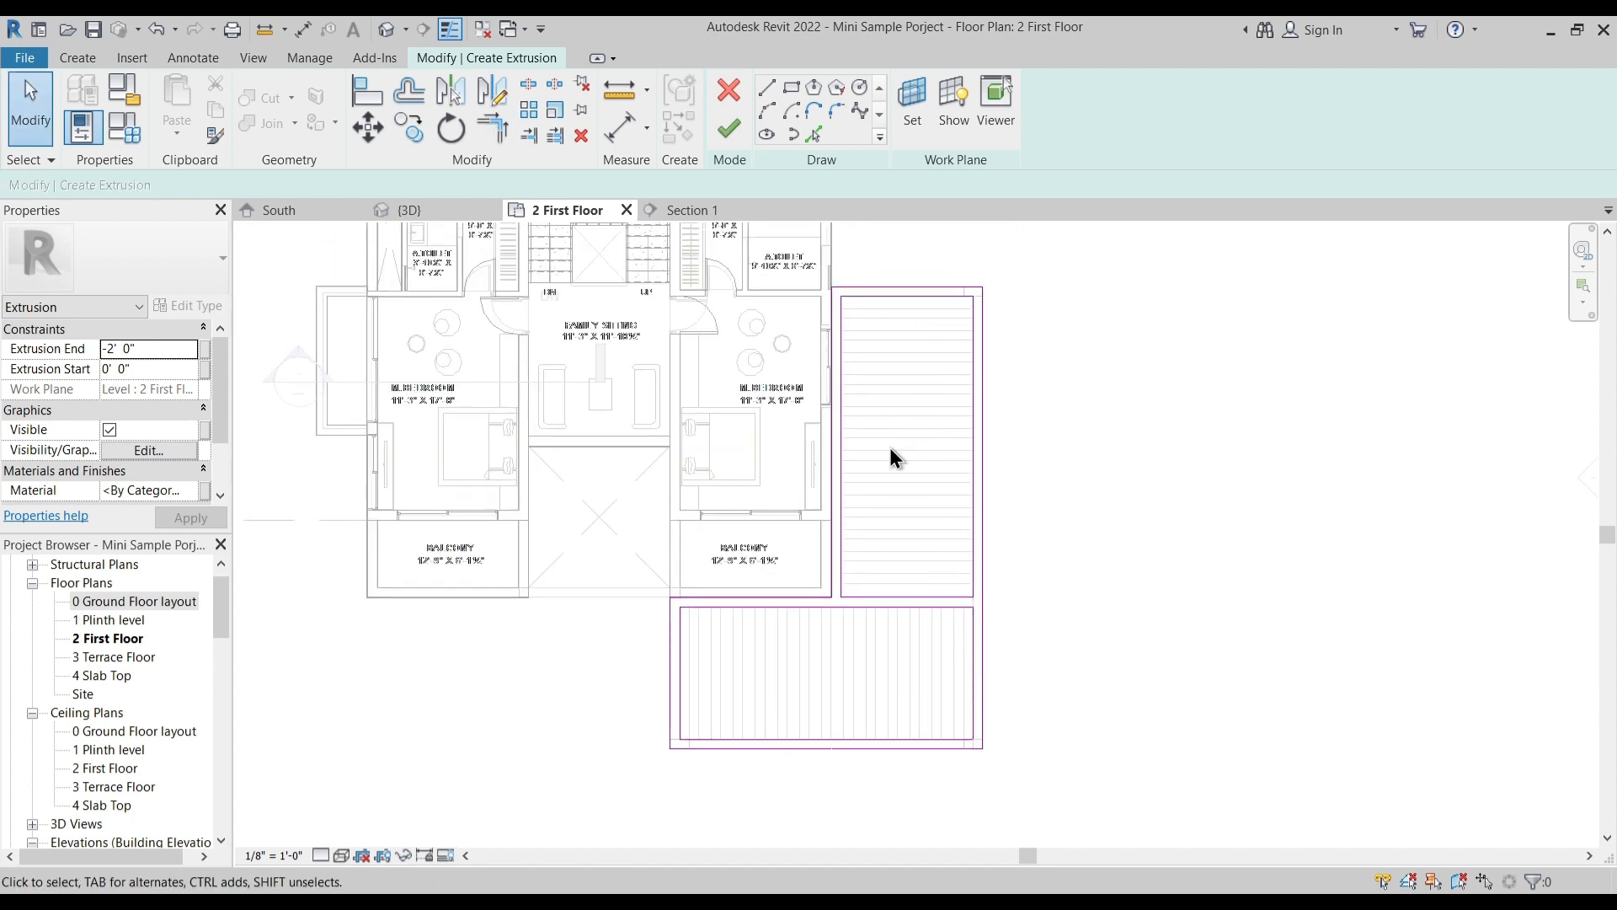
# - Finish the canopy frame extrusion and inspect it in the 3D view
pyautogui.click(730, 129)
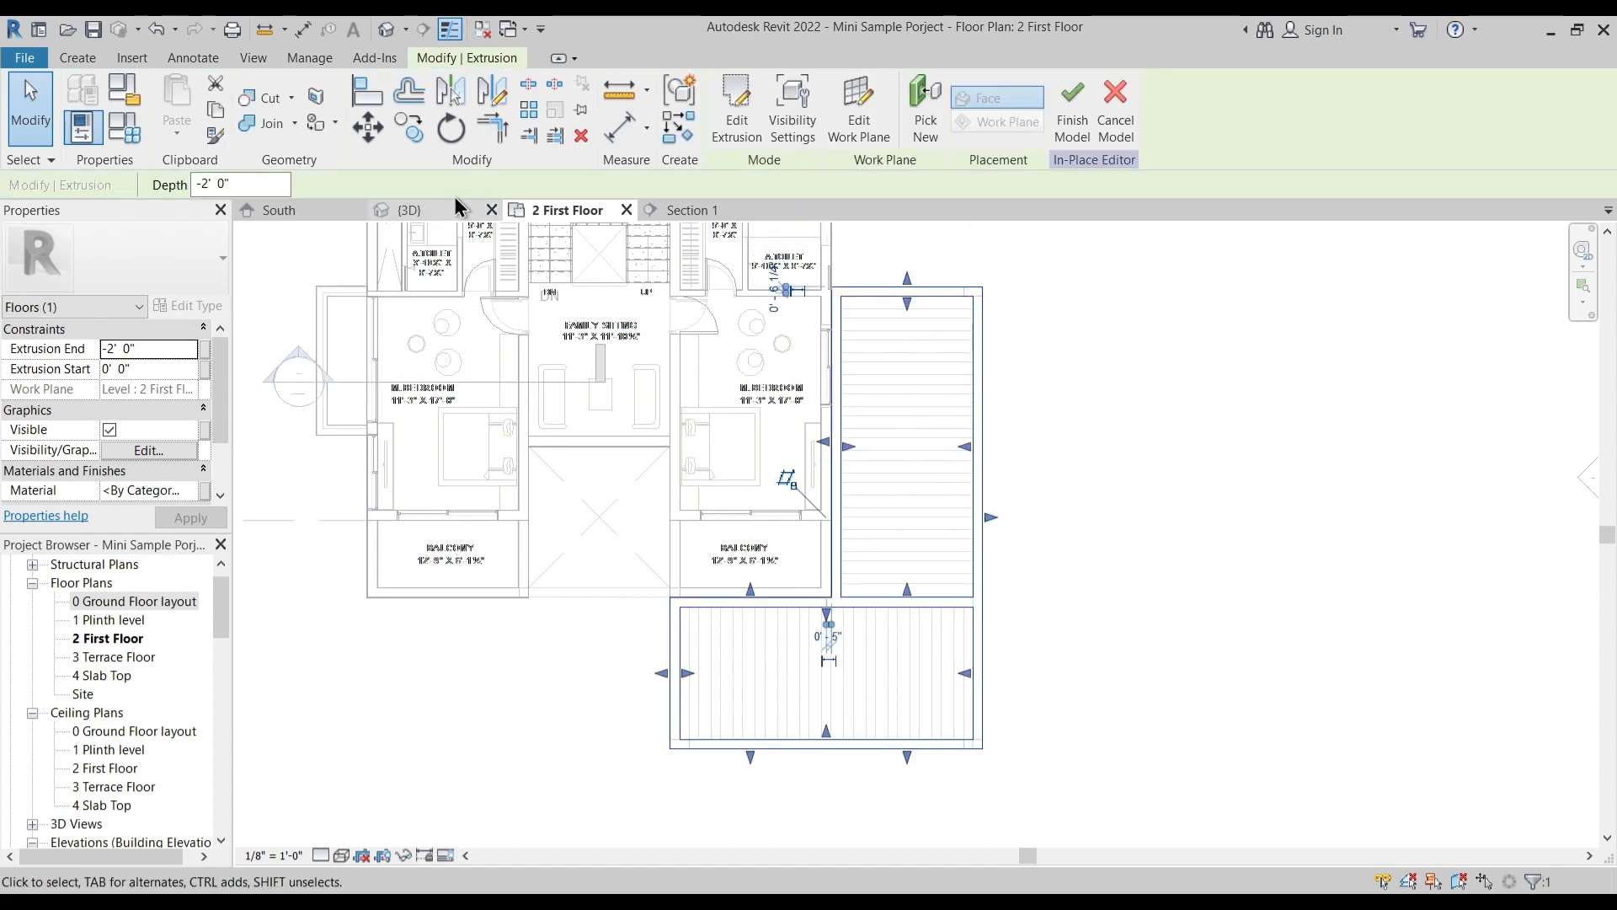
pyautogui.click(398, 212)
pyautogui.keyDown('shift'); pyautogui.moveTo(893, 624); pyautogui.dragTo(842, 598, button='middle'); pyautogui.keyUp('shift')
pyautogui.scroll(2, 978, 625)
pyautogui.keyDown('shift'); pyautogui.moveTo(980, 630); pyautogui.dragTo(1009, 572, button='middle'); pyautogui.keyUp('shift')
pyautogui.press('Escape')
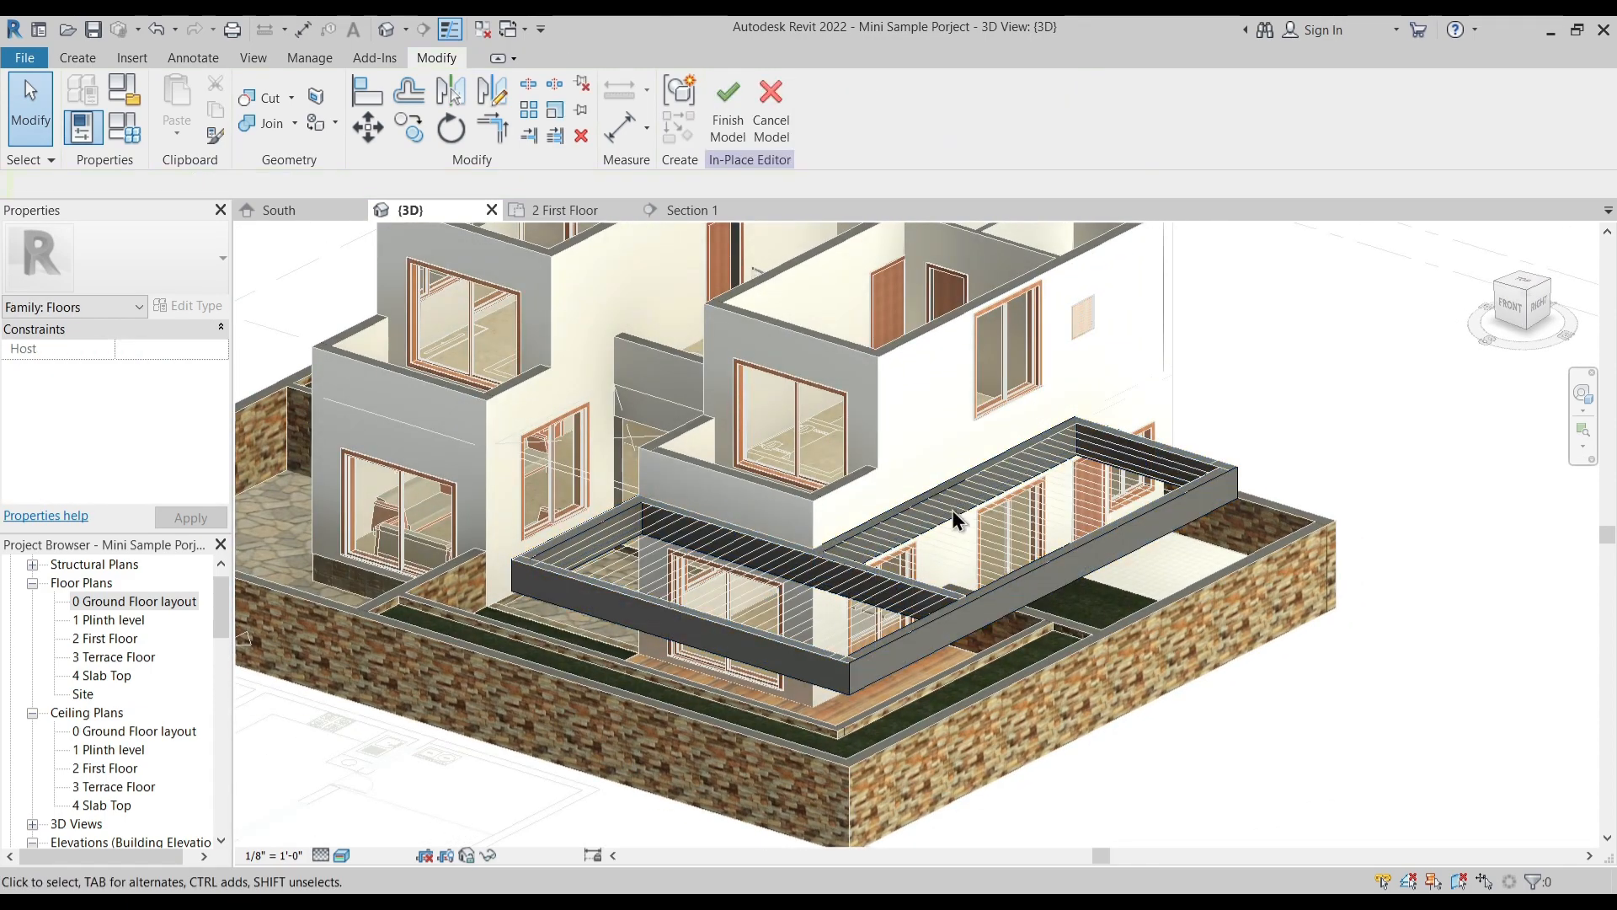
# - Start a new extrusion in the 2 First Floor plan and sketch a rectangular slat over the plan lines at the side opening's far end
pyautogui.click(562, 211)
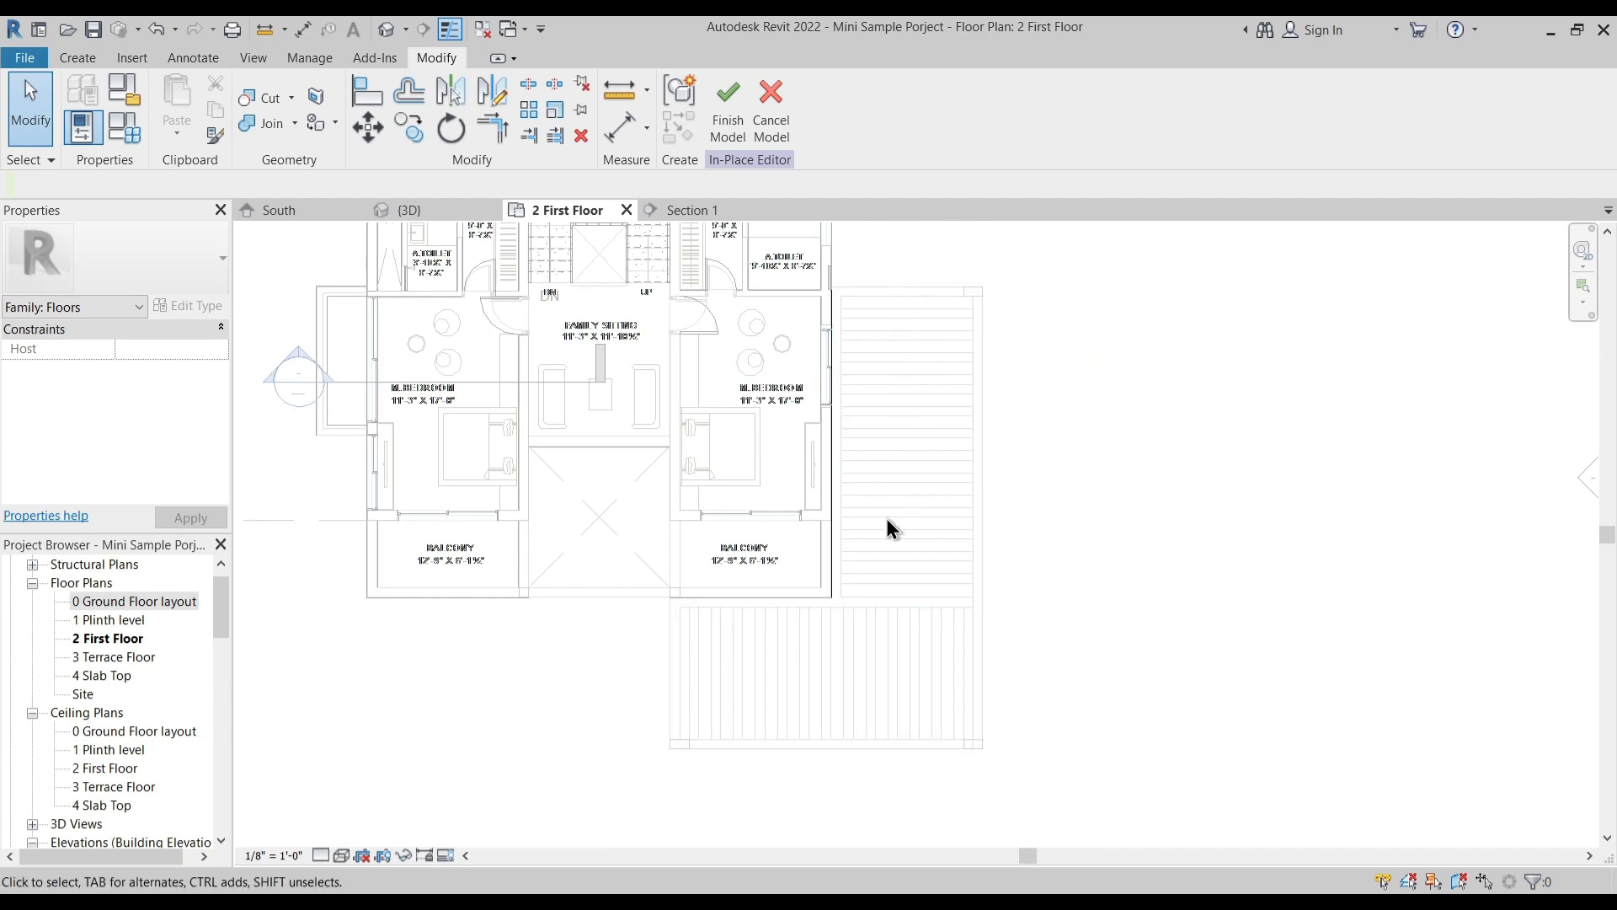
pyautogui.click(89, 64)
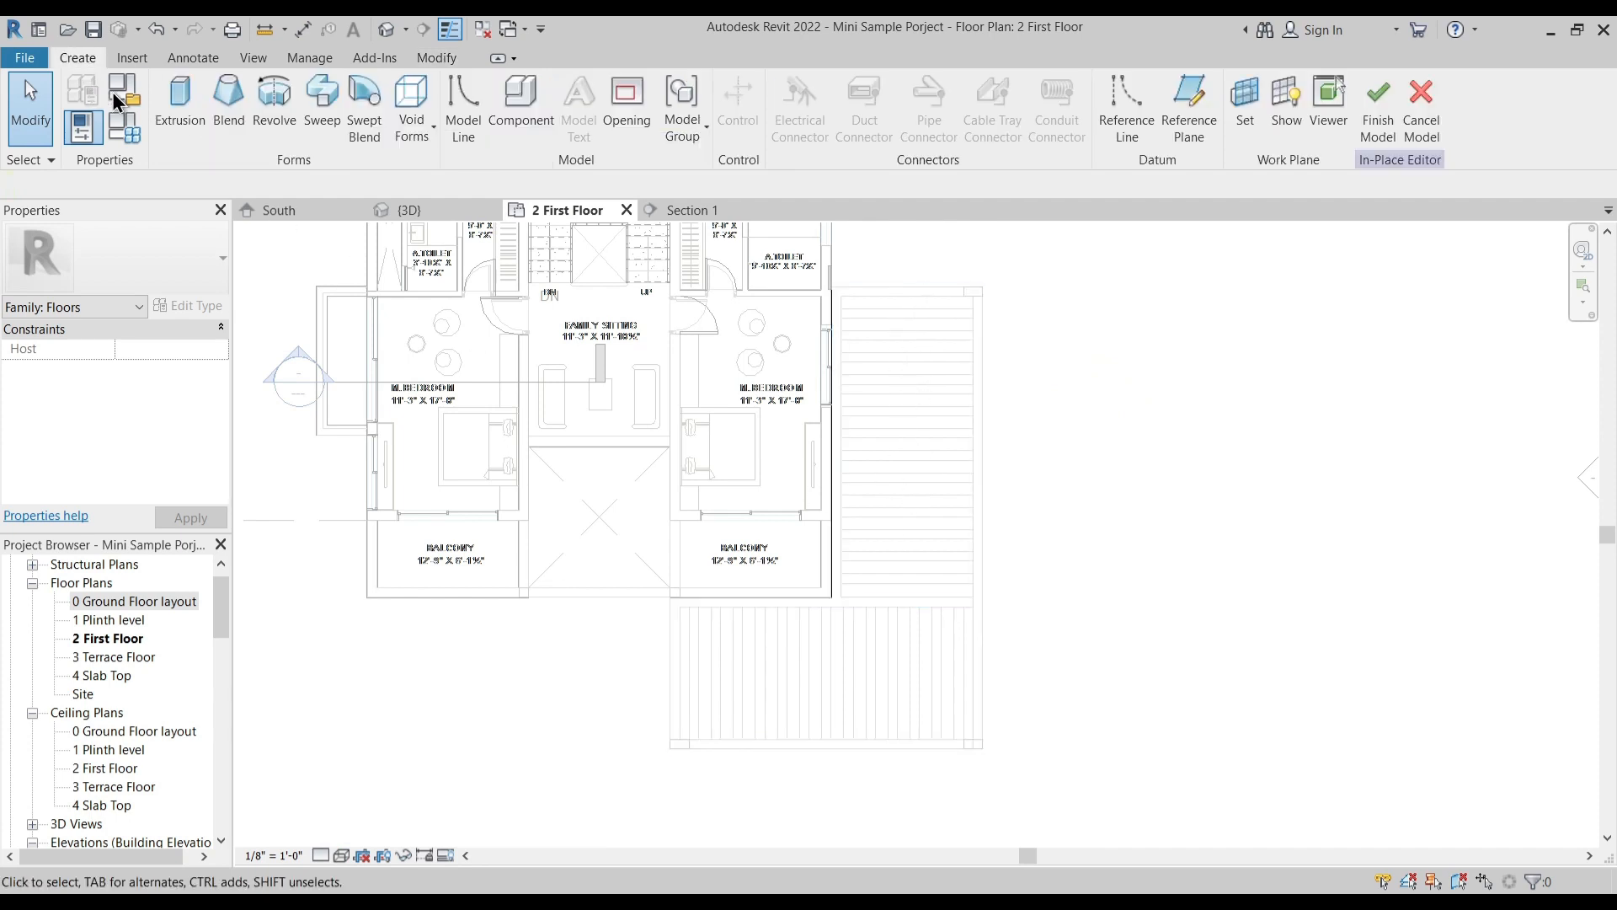
pyautogui.click(177, 109)
pyautogui.click(792, 87)
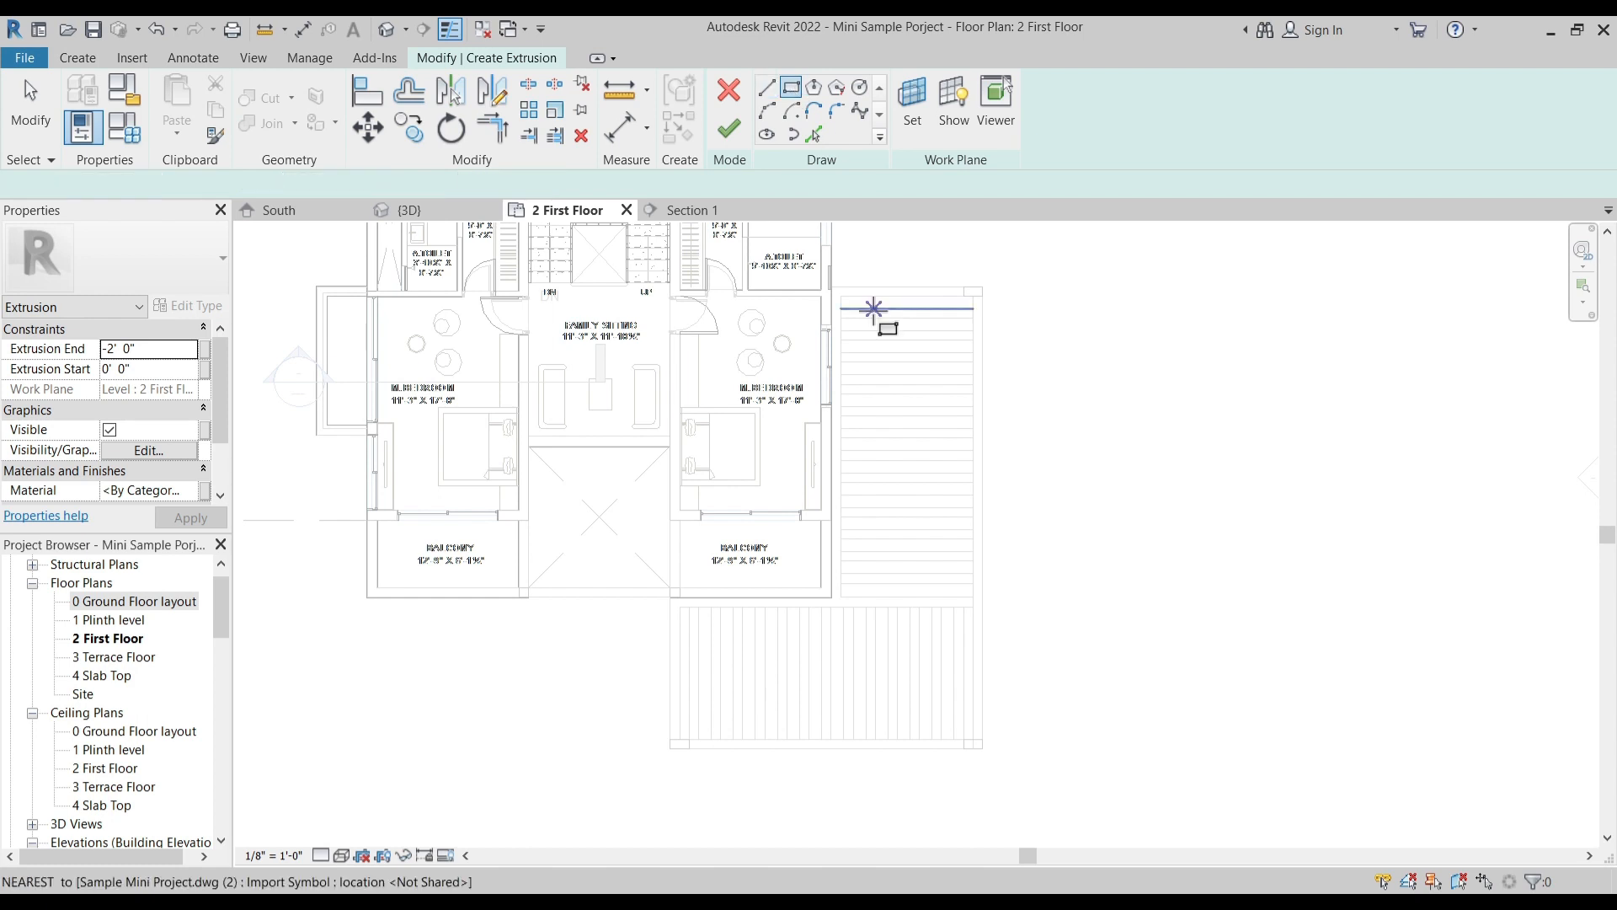
pyautogui.scroll(4, 870, 317)
pyautogui.click(773, 297)
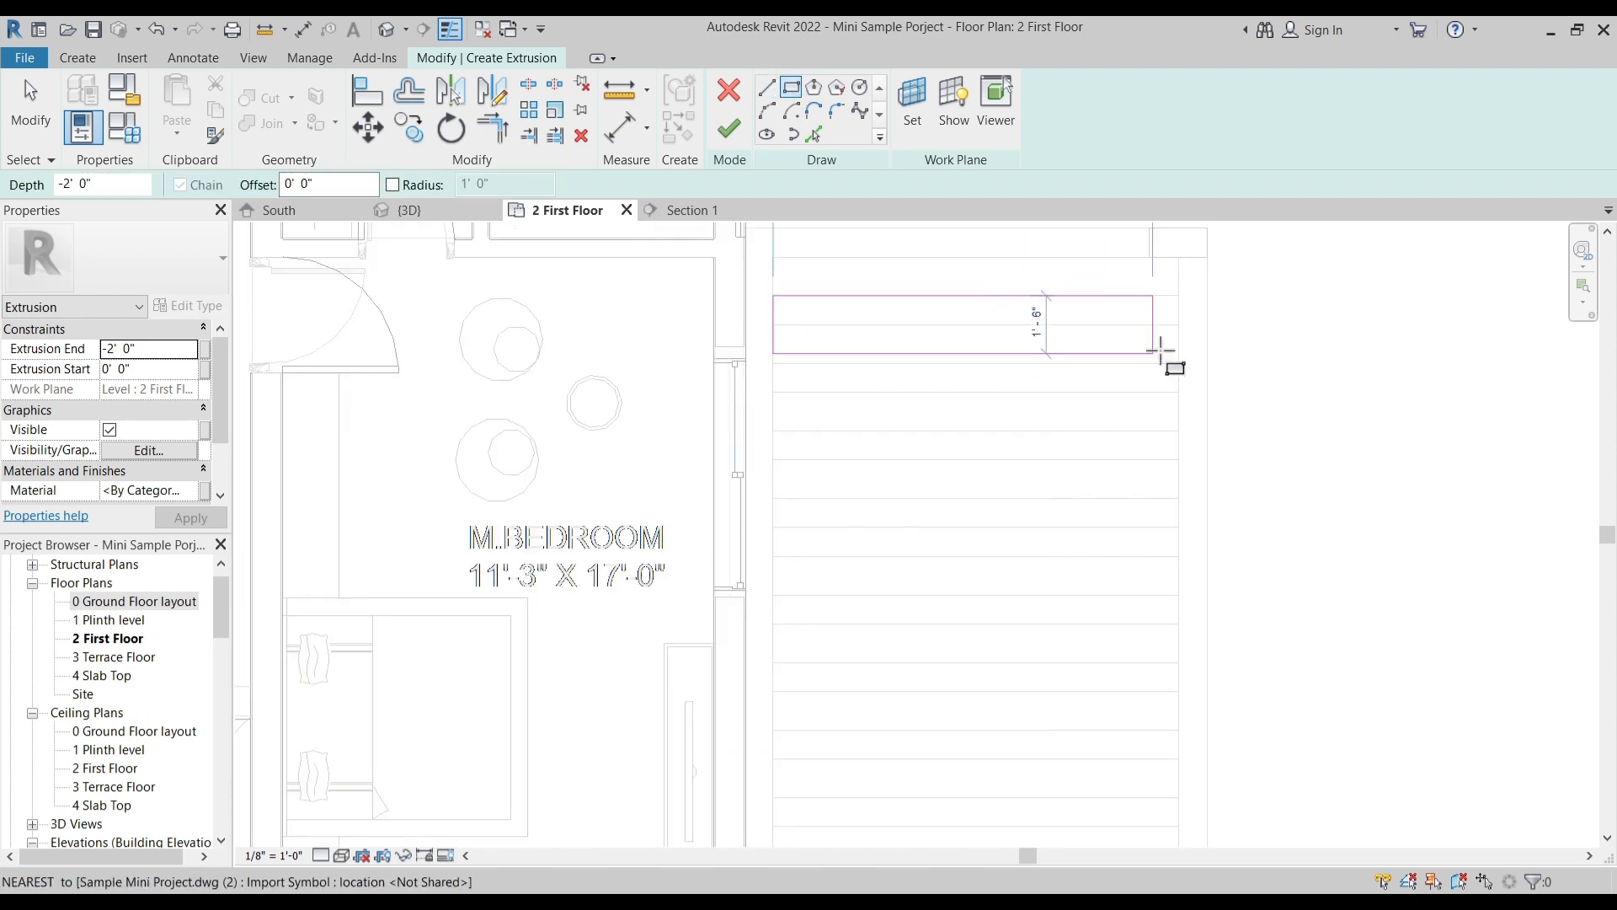
pyautogui.click(1179, 325)
pyautogui.press('Escape')
# - Copy the slat rectangle three times onto the following plan lines beside the right M.Bedroom
pyautogui.moveTo(758, 274)
pyautogui.mouseDown()
pyautogui.moveTo(1014, 339)
pyautogui.moveTo(1262, 358)
pyautogui.mouseUp()
pyautogui.press('c')
pyautogui.press('o')
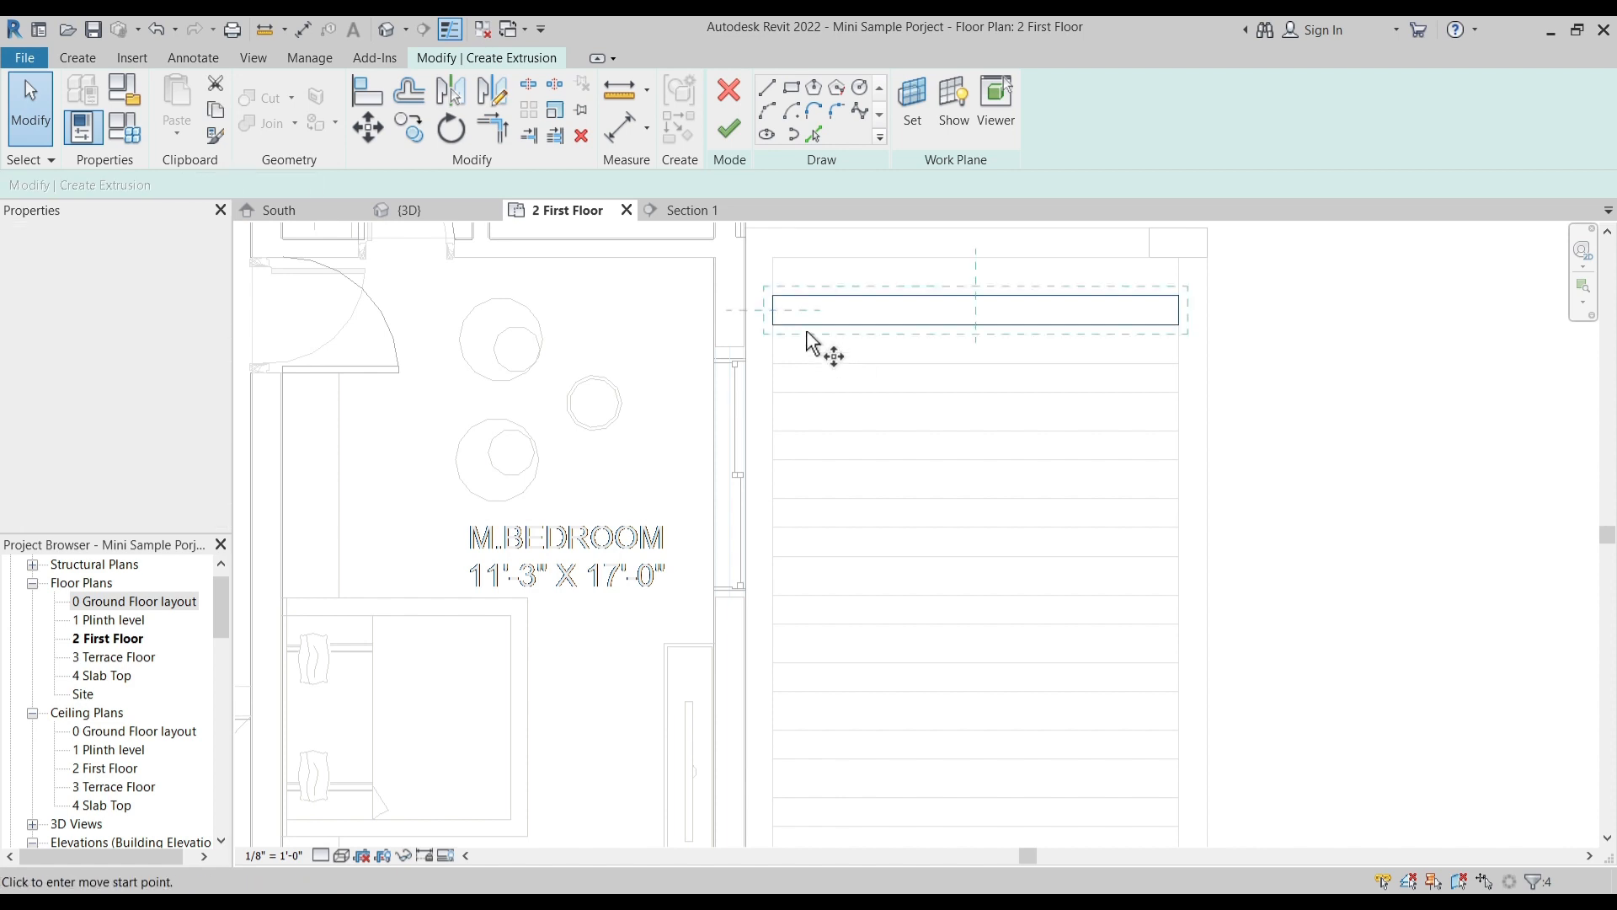
pyautogui.click(772, 296)
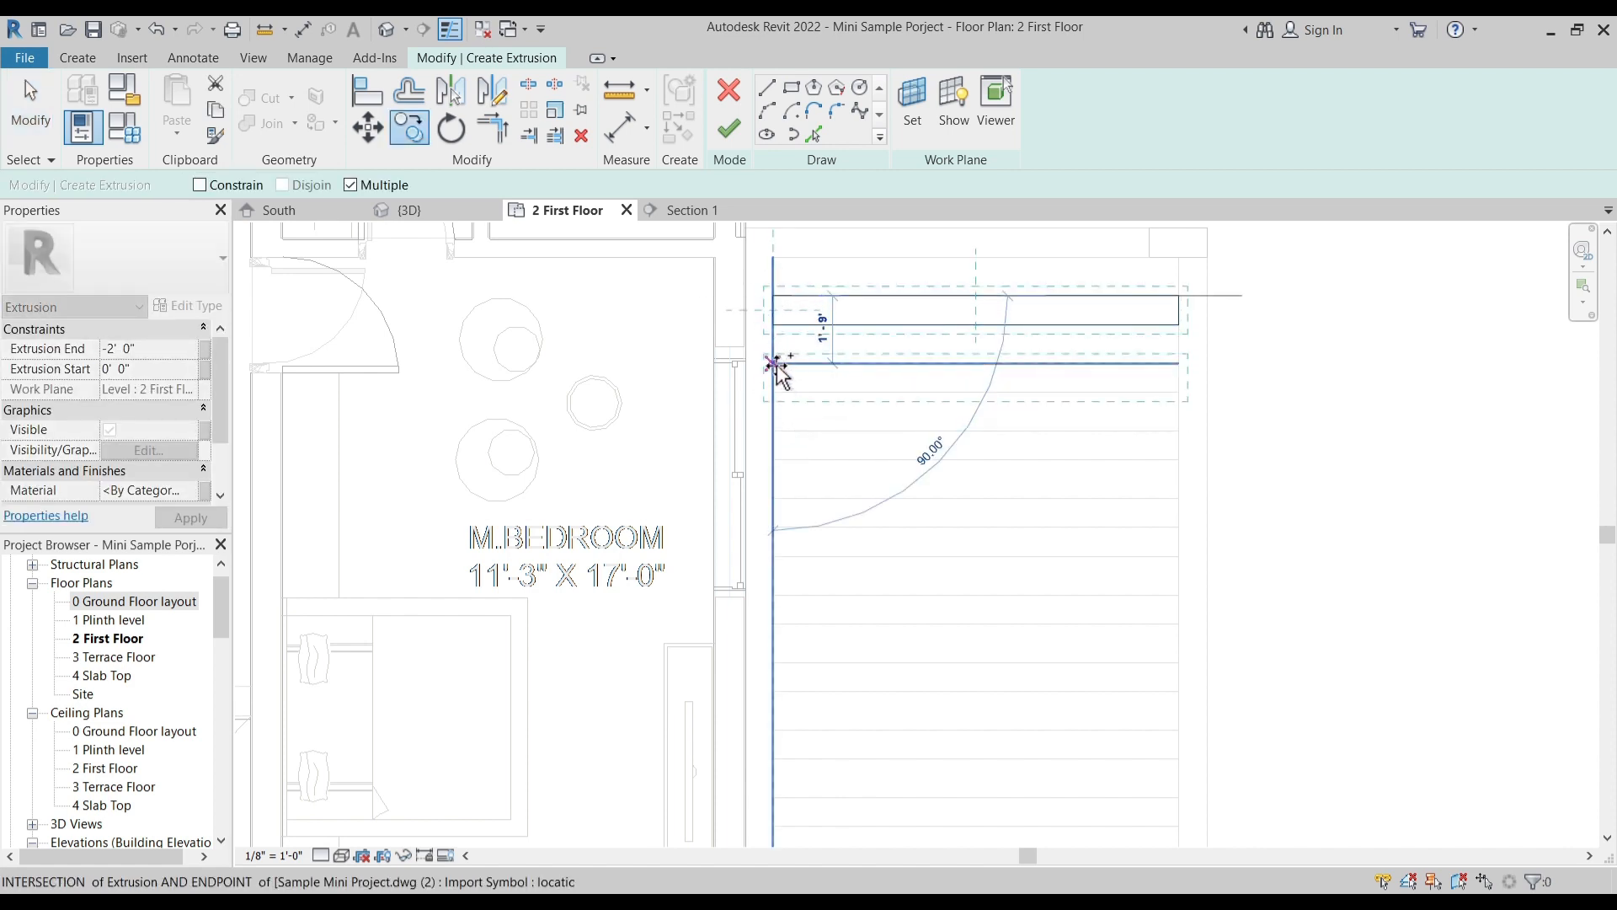
pyautogui.click(772, 363)
pyautogui.click(772, 431)
pyautogui.click(772, 498)
pyautogui.press('Escape')
pyautogui.scroll(-1, 809, 363)
pyautogui.press('Escape')
pyautogui.moveTo(774, 290); pyautogui.dragTo(1114, 552)
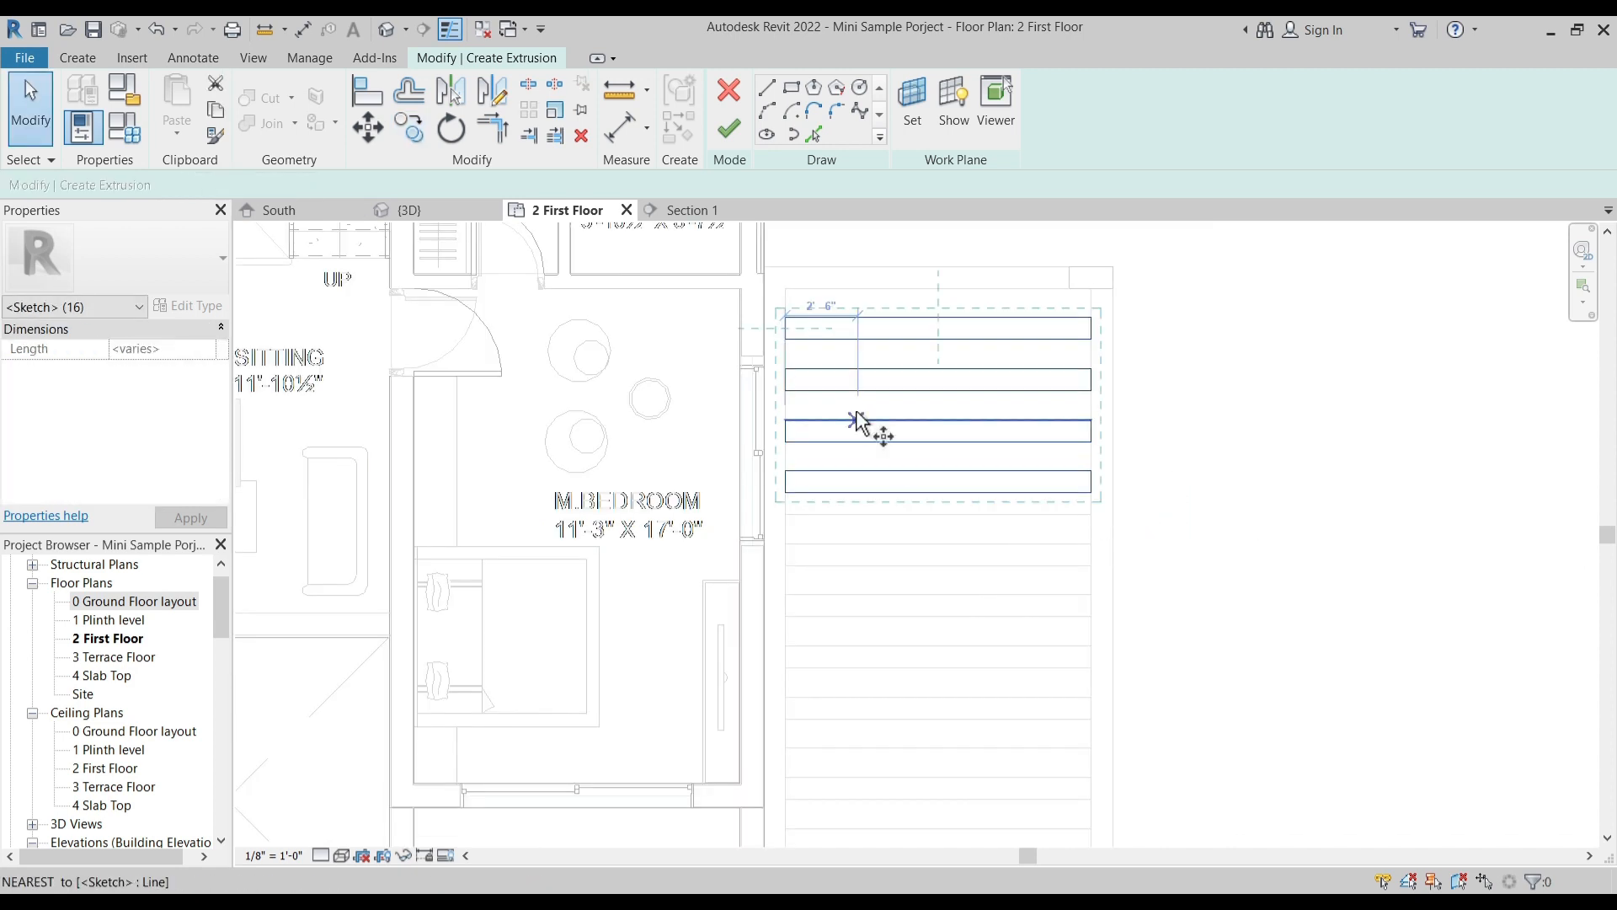
pyautogui.press('c')
pyautogui.press('o')
pyautogui.click(786, 320)
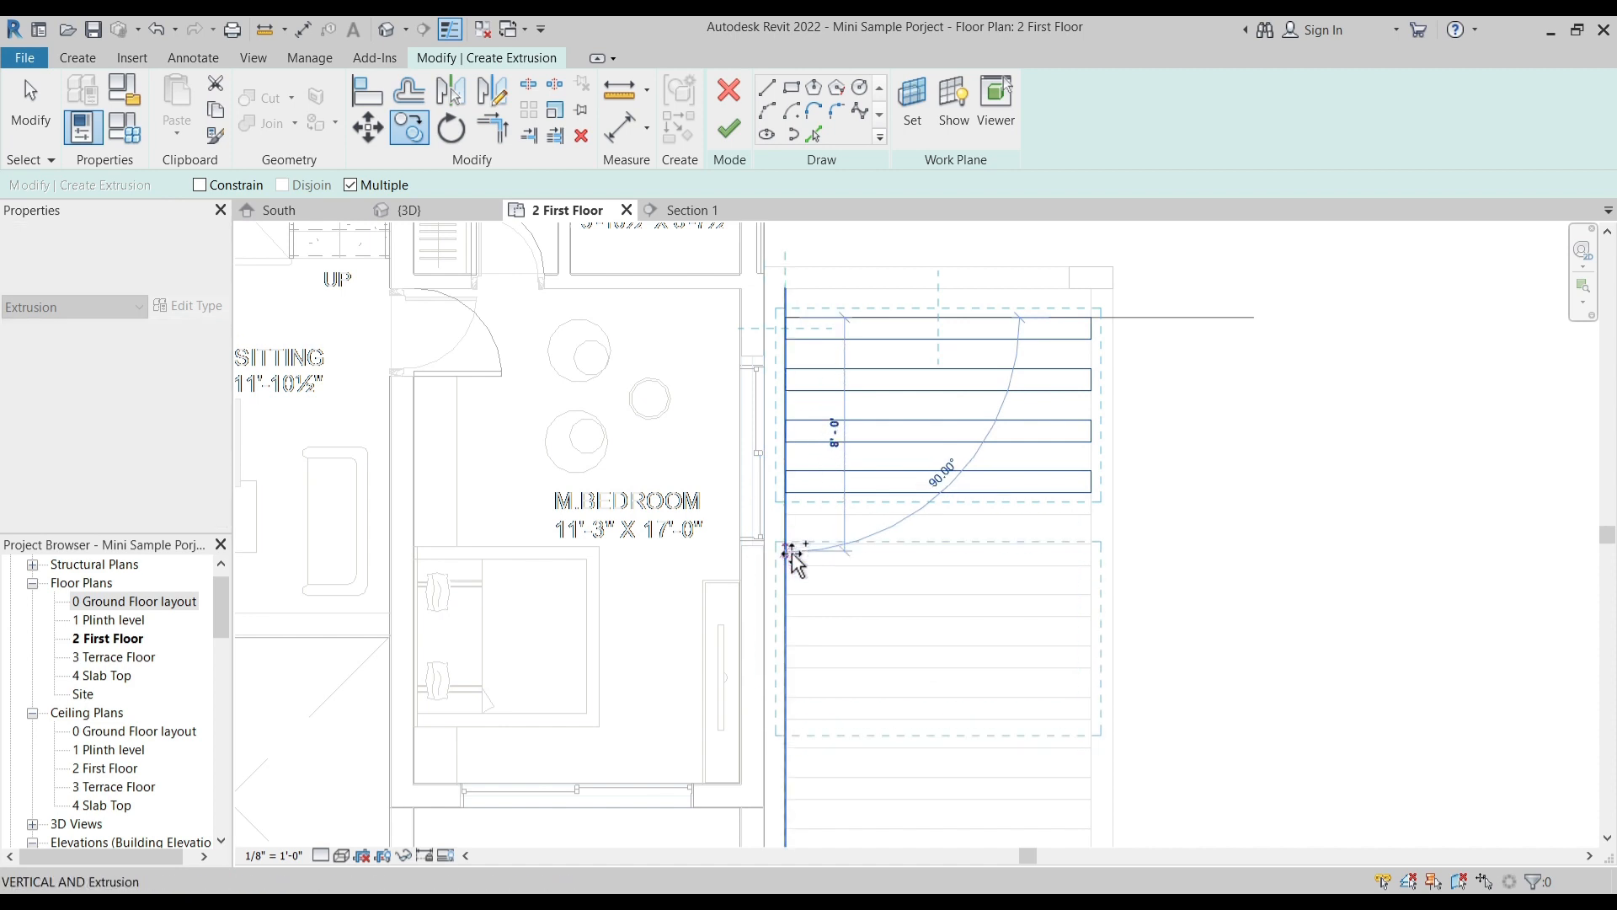
pyautogui.scroll(2, 859, 594)
pyautogui.scroll(1, 872, 596)
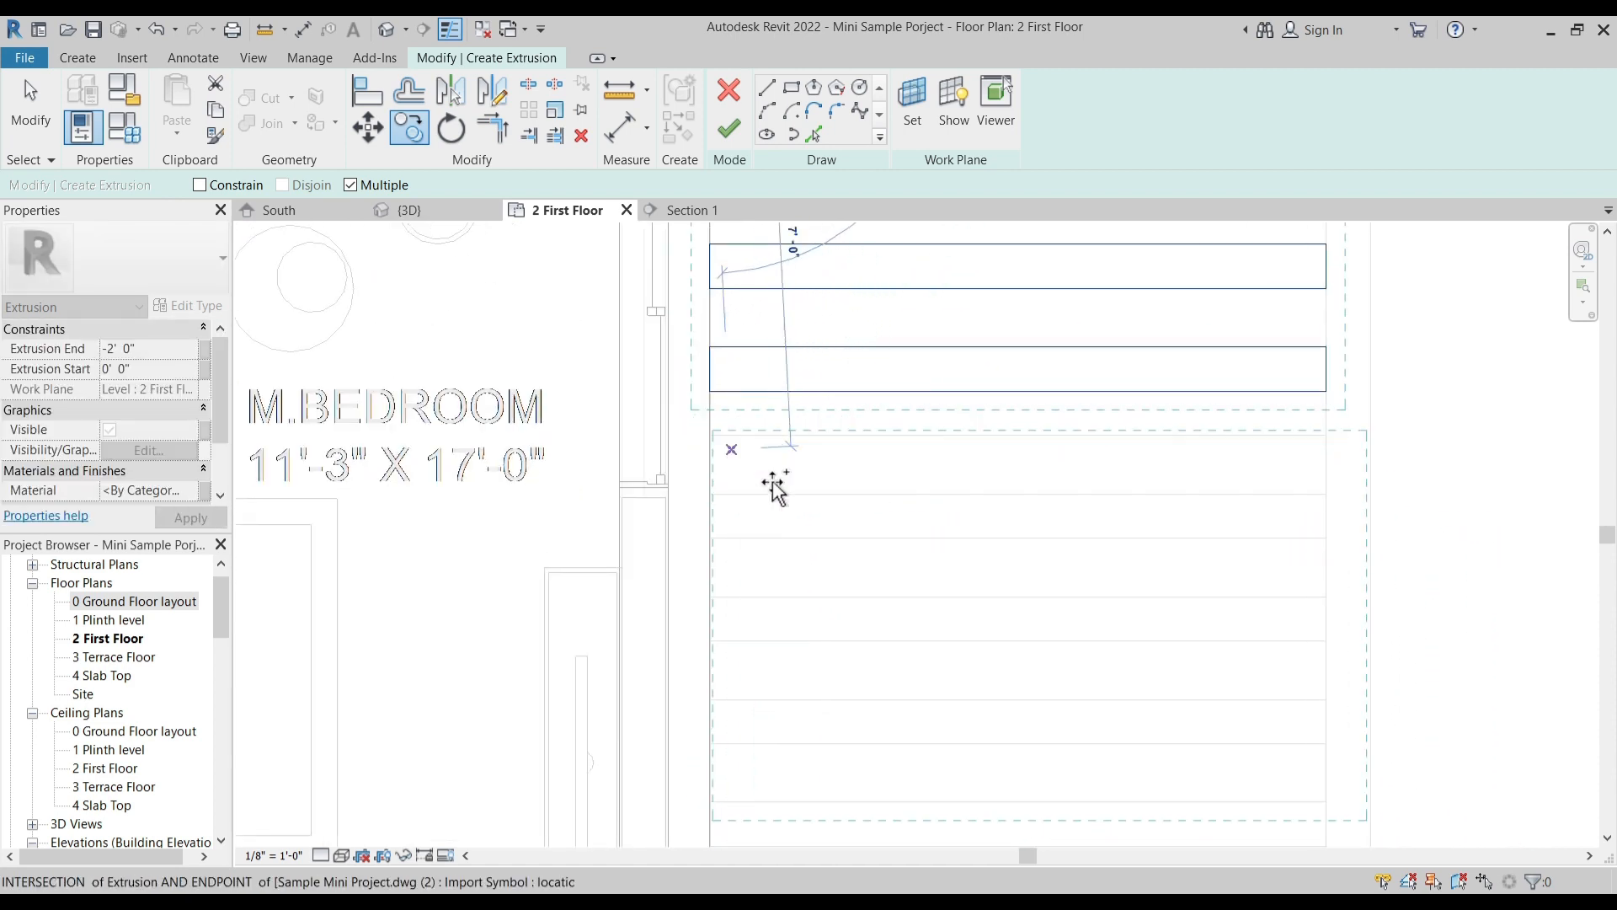
pyautogui.press('Escape')
pyautogui.press('Escape')
# - Delete the four slat rectangles from the side opening
pyautogui.scroll(-2, 952, 539)
pyautogui.moveTo(986, 525)
pyautogui.mouseDown(button='middle')
pyautogui.moveTo(941, 719)
pyautogui.moveTo(898, 607)
pyautogui.mouseUp(button='middle')
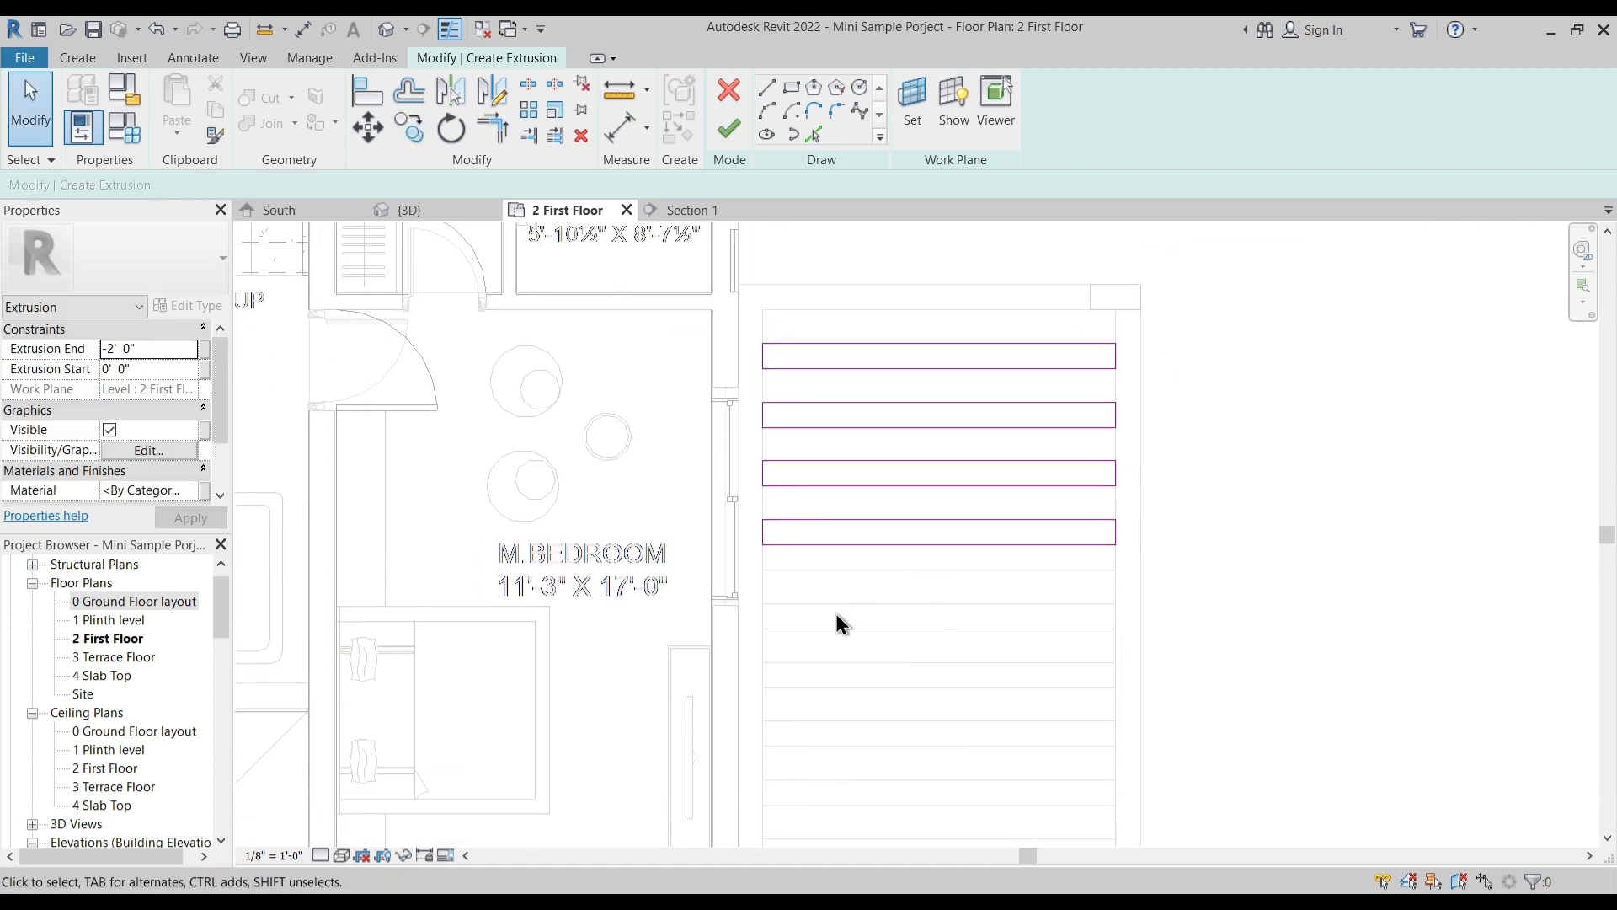
pyautogui.moveTo(743, 320)
pyautogui.mouseDown()
pyautogui.moveTo(877, 428)
pyautogui.moveTo(1235, 623)
pyautogui.mouseUp()
pyautogui.press('Delete')
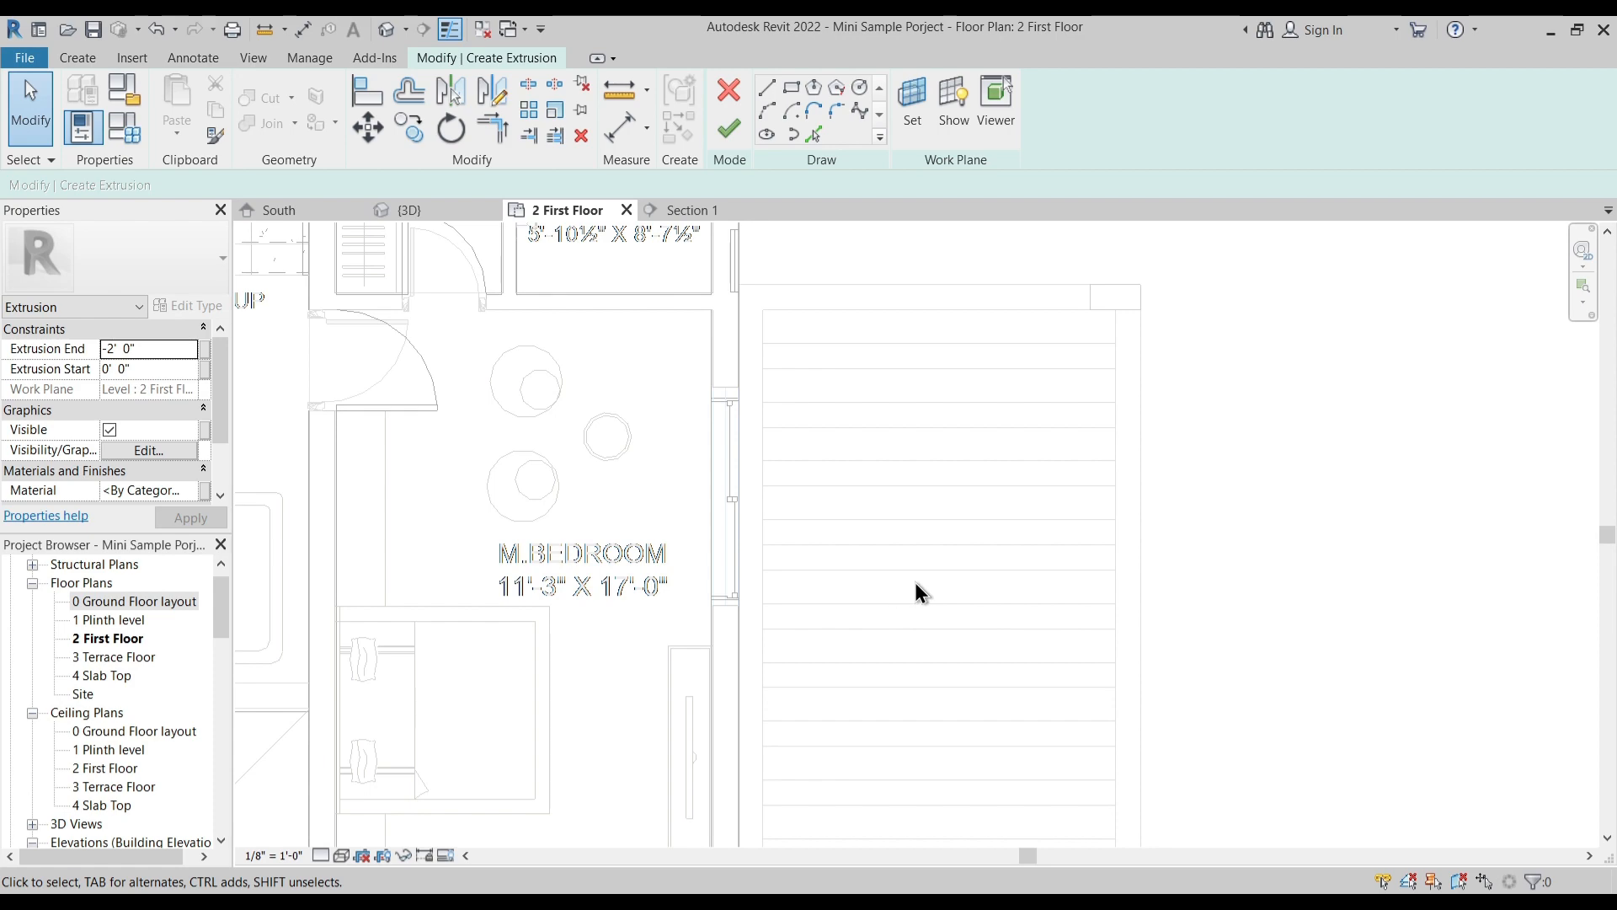
# - Sketch a rectangular slat over the plan lines at the side opening's end beside the balcony
pyautogui.scroll(-2, 957, 583)
pyautogui.moveTo(927, 628); pyautogui.dragTo(920, 425, button='middle')
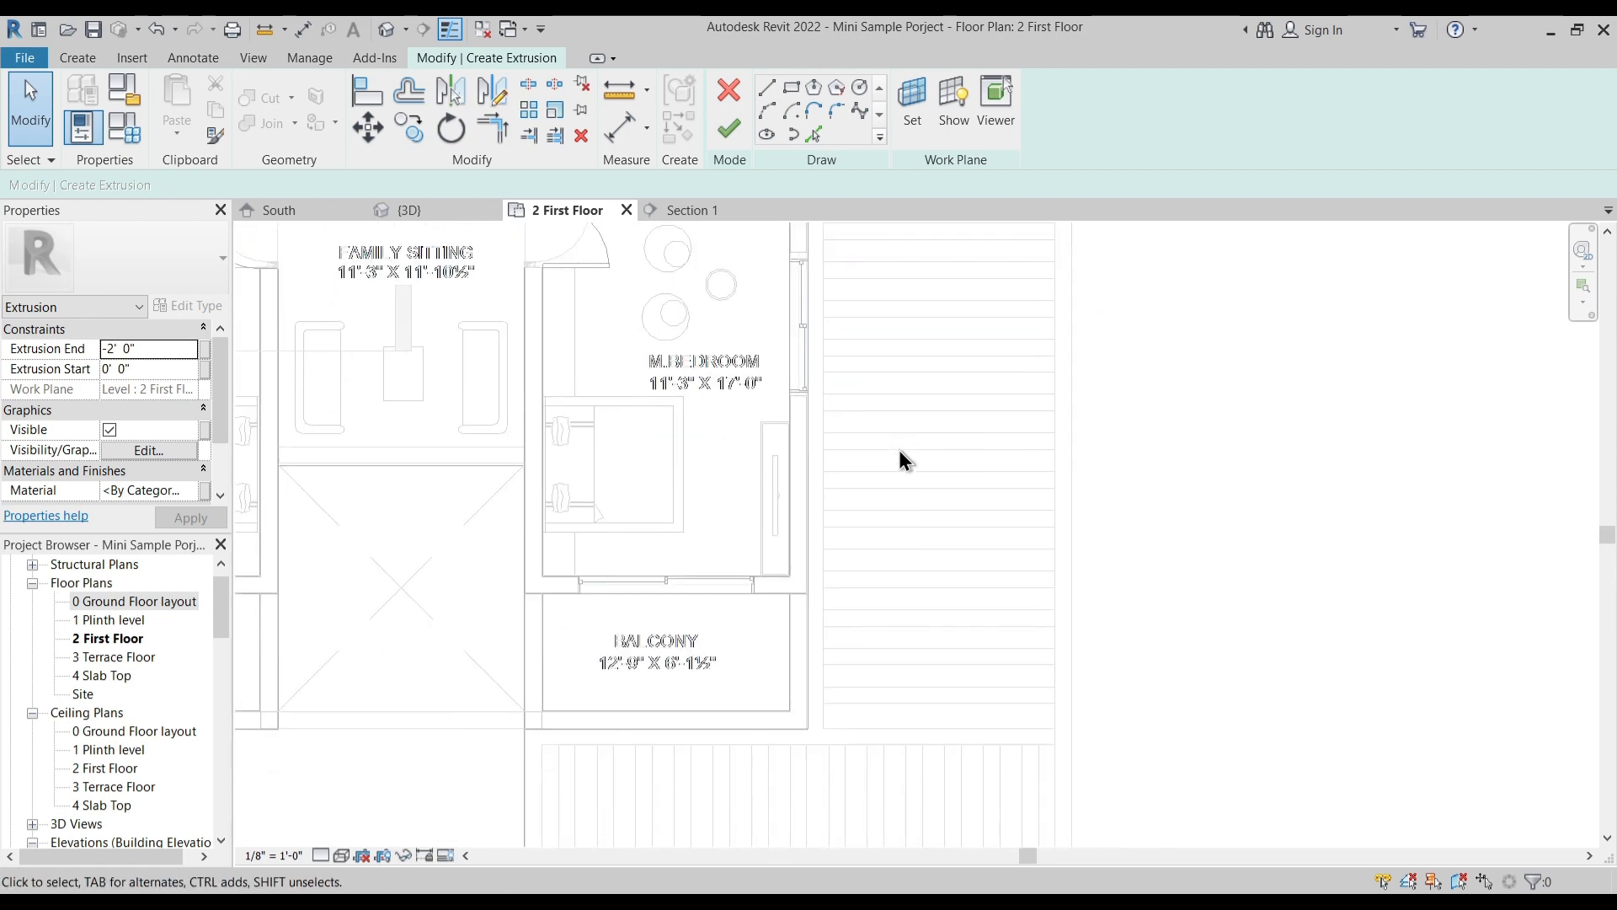
pyautogui.click(790, 88)
pyautogui.scroll(4, 812, 715)
pyautogui.click(893, 595)
pyautogui.click(1301, 566)
pyautogui.press('Escape')
pyautogui.press('Escape')
# - Copy the slat four times toward the side opening's far end, aligning each copy with the imported plan's slat lines
pyautogui.moveTo(748, 536)
pyautogui.mouseDown()
pyautogui.moveTo(1274, 667)
pyautogui.moveTo(1423, 674)
pyautogui.mouseUp()
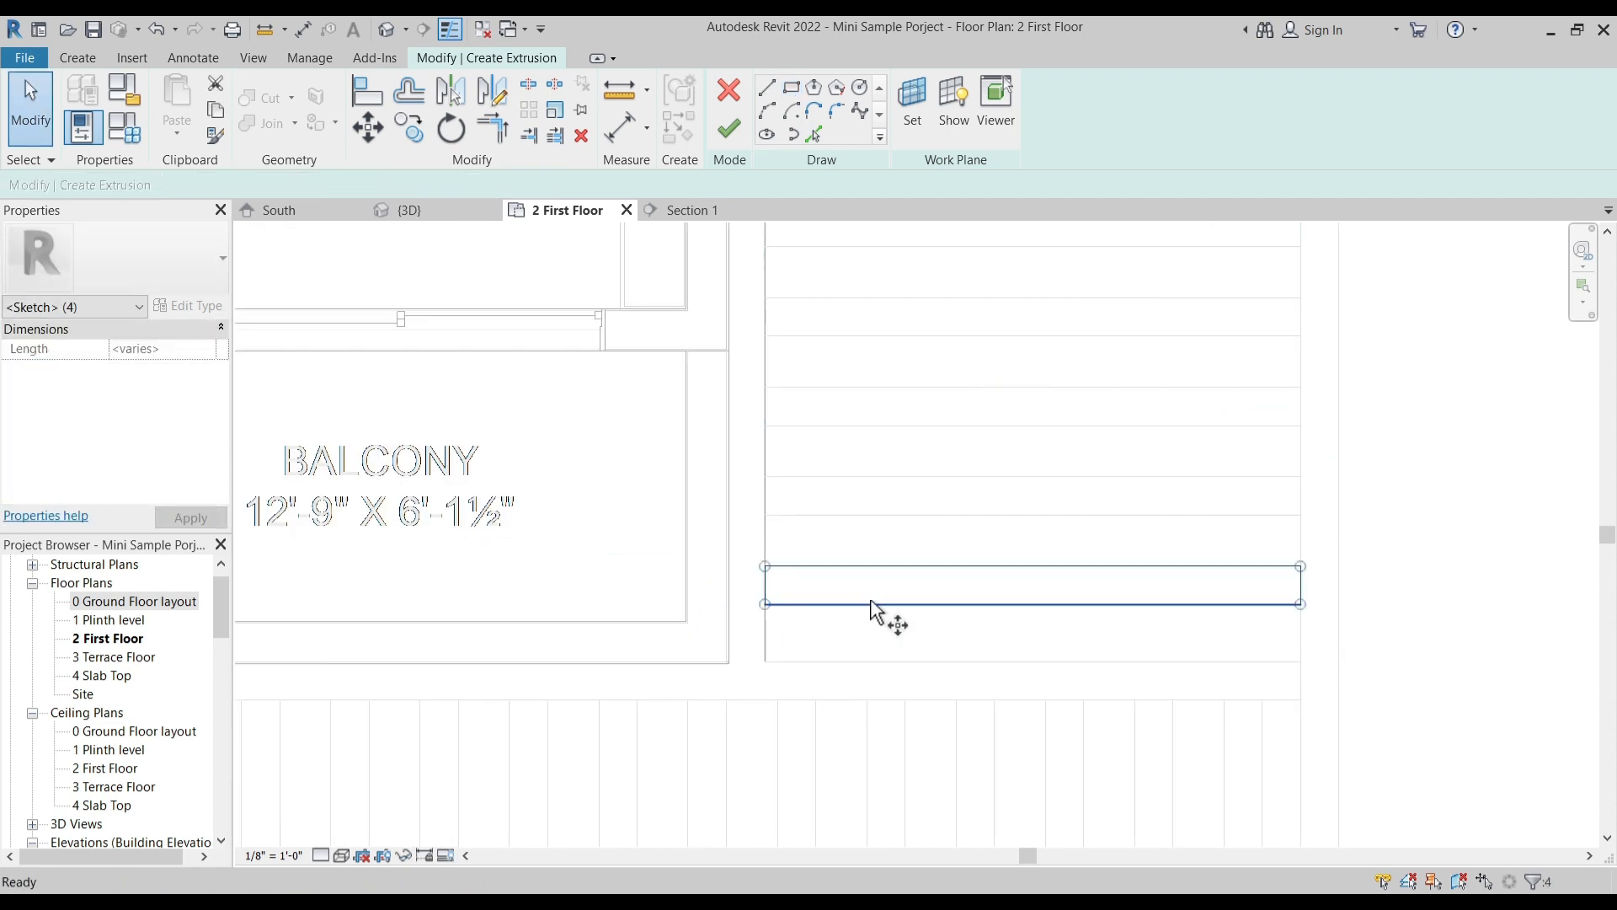
pyautogui.press('c')
pyautogui.click(765, 604)
pyautogui.click(767, 515)
pyautogui.click(767, 425)
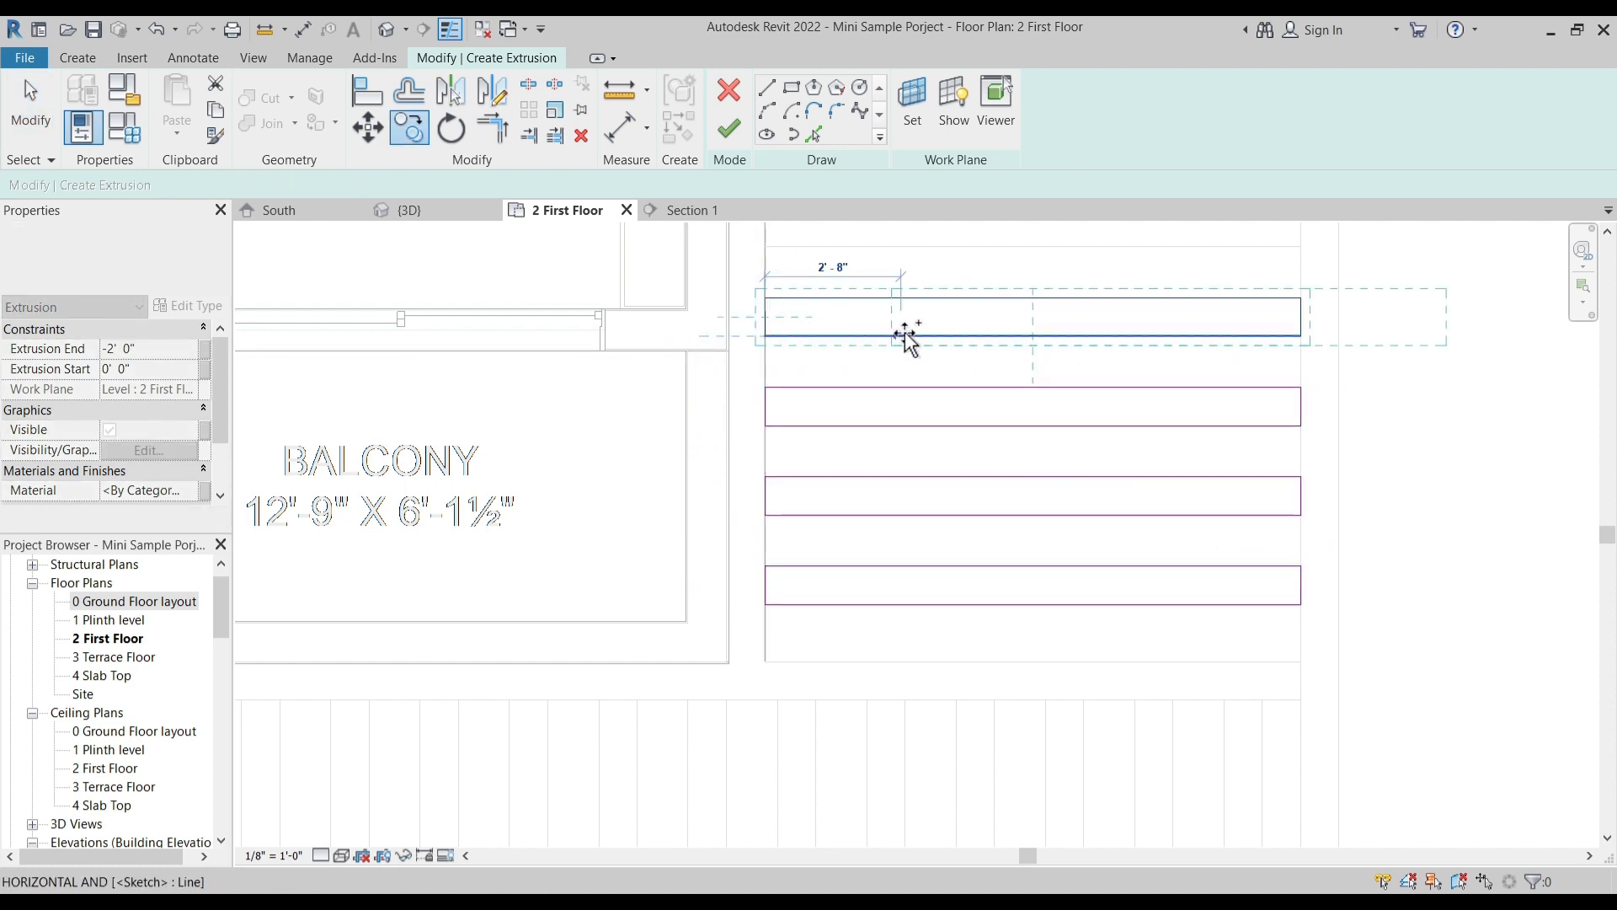
pyautogui.moveTo(902, 334); pyautogui.dragTo(837, 606, button='middle')
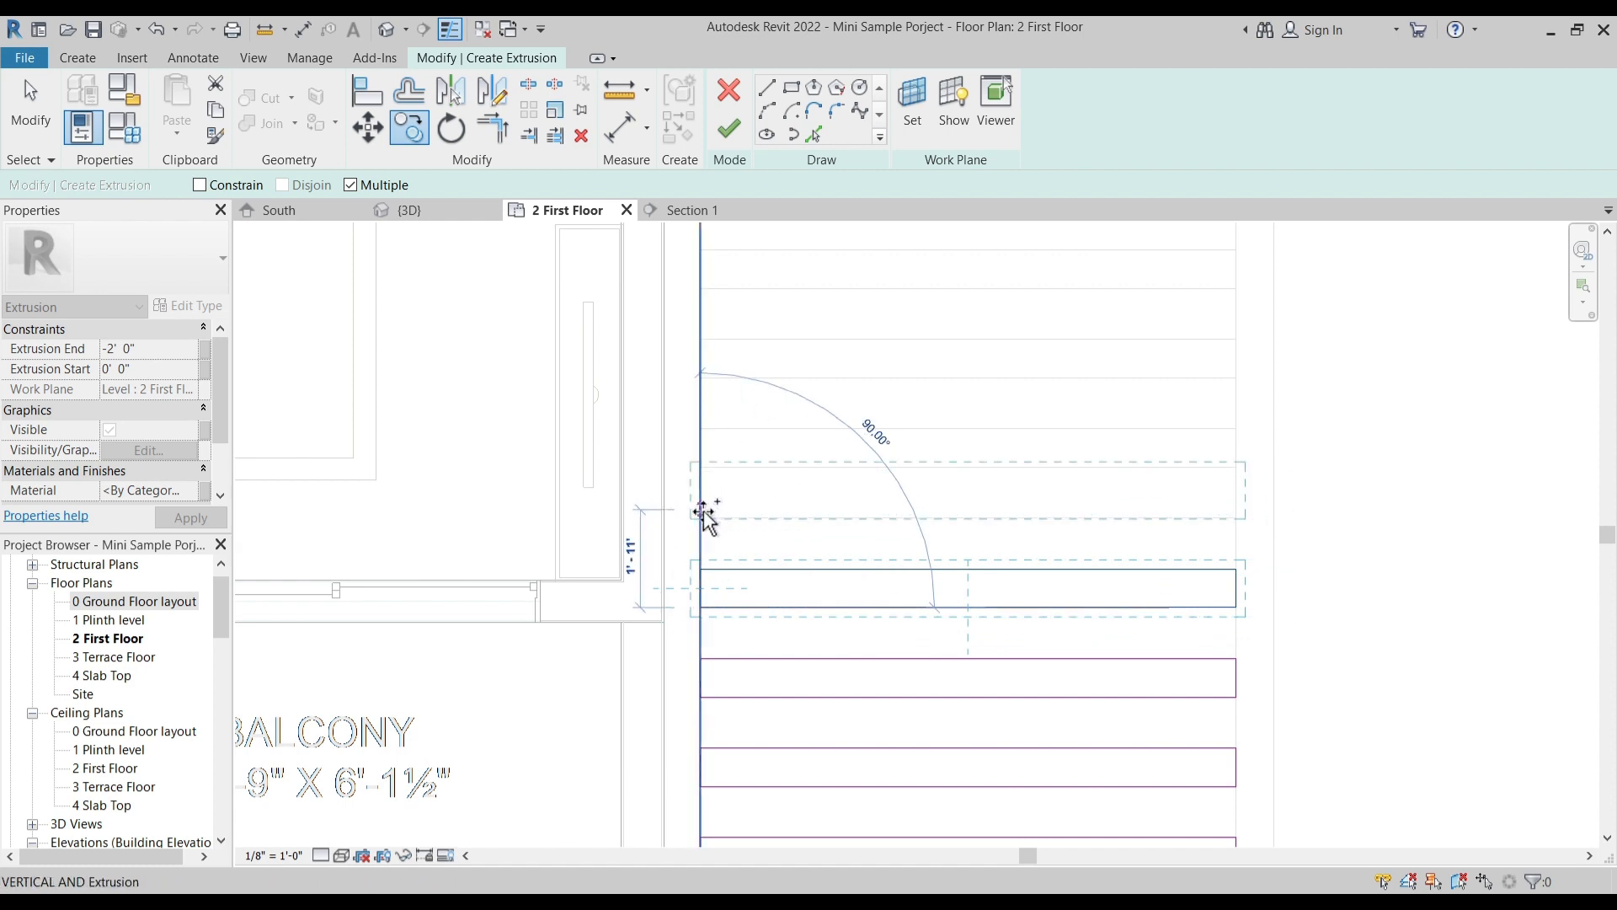
pyautogui.press('Escape')
# - Copy the five slats twice more along the side opening and delete the two slats at or beyond its far end
pyautogui.scroll(-2, 822, 463)
pyautogui.moveTo(729, 444); pyautogui.dragTo(1226, 786)
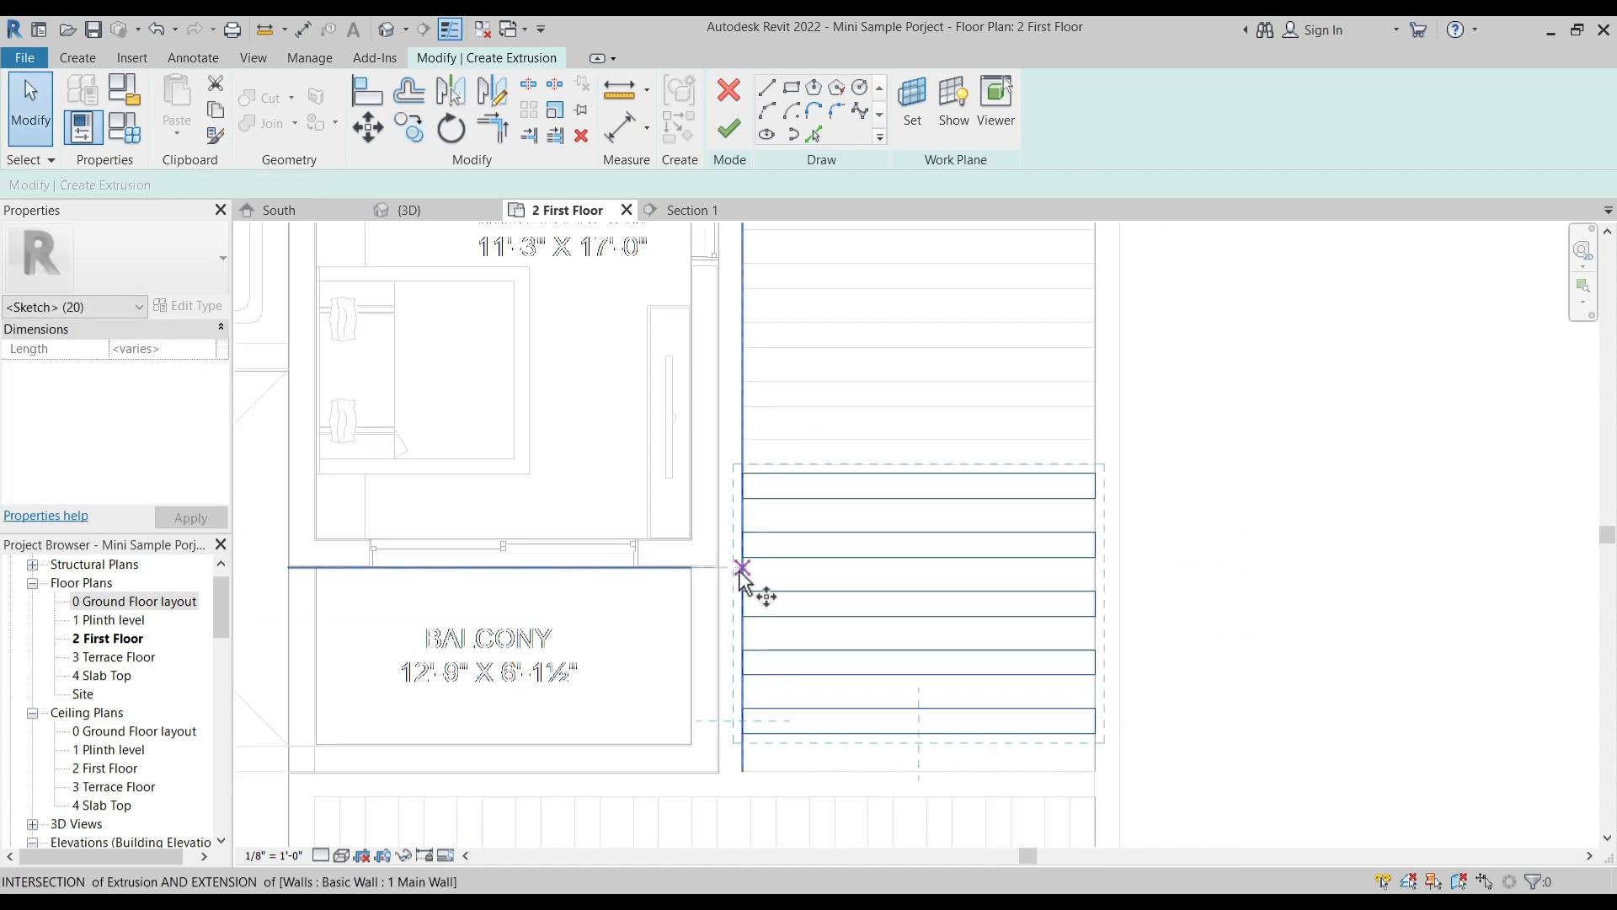
pyautogui.press('c')
pyautogui.press('o')
pyautogui.click(742, 770)
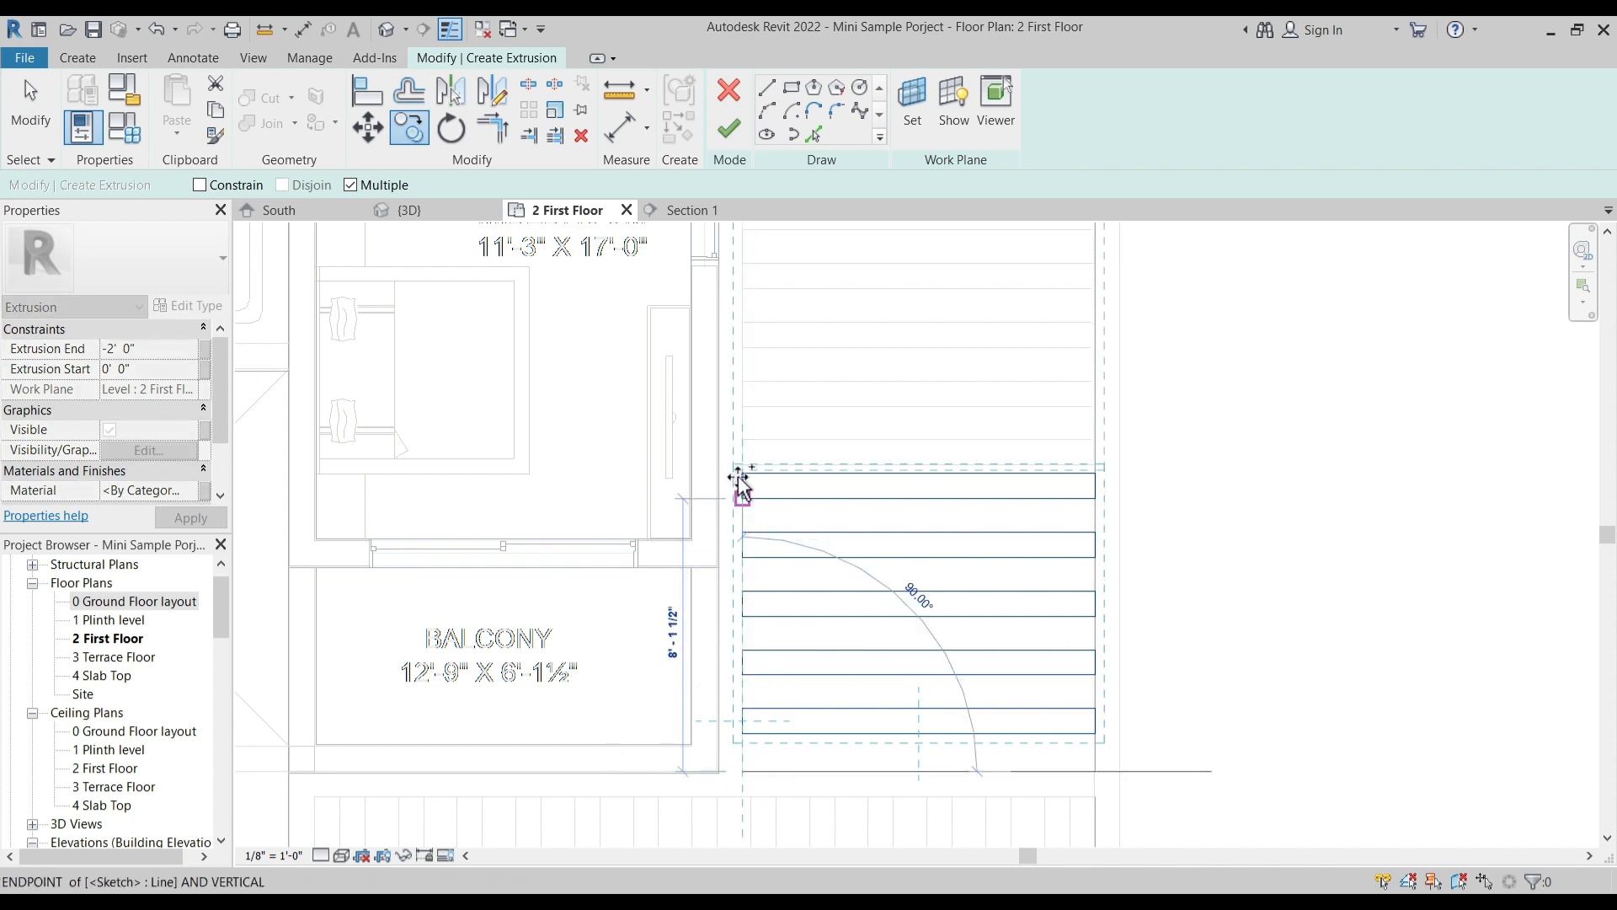
pyautogui.scroll(-2, 863, 459)
pyautogui.scroll(2, 824, 535)
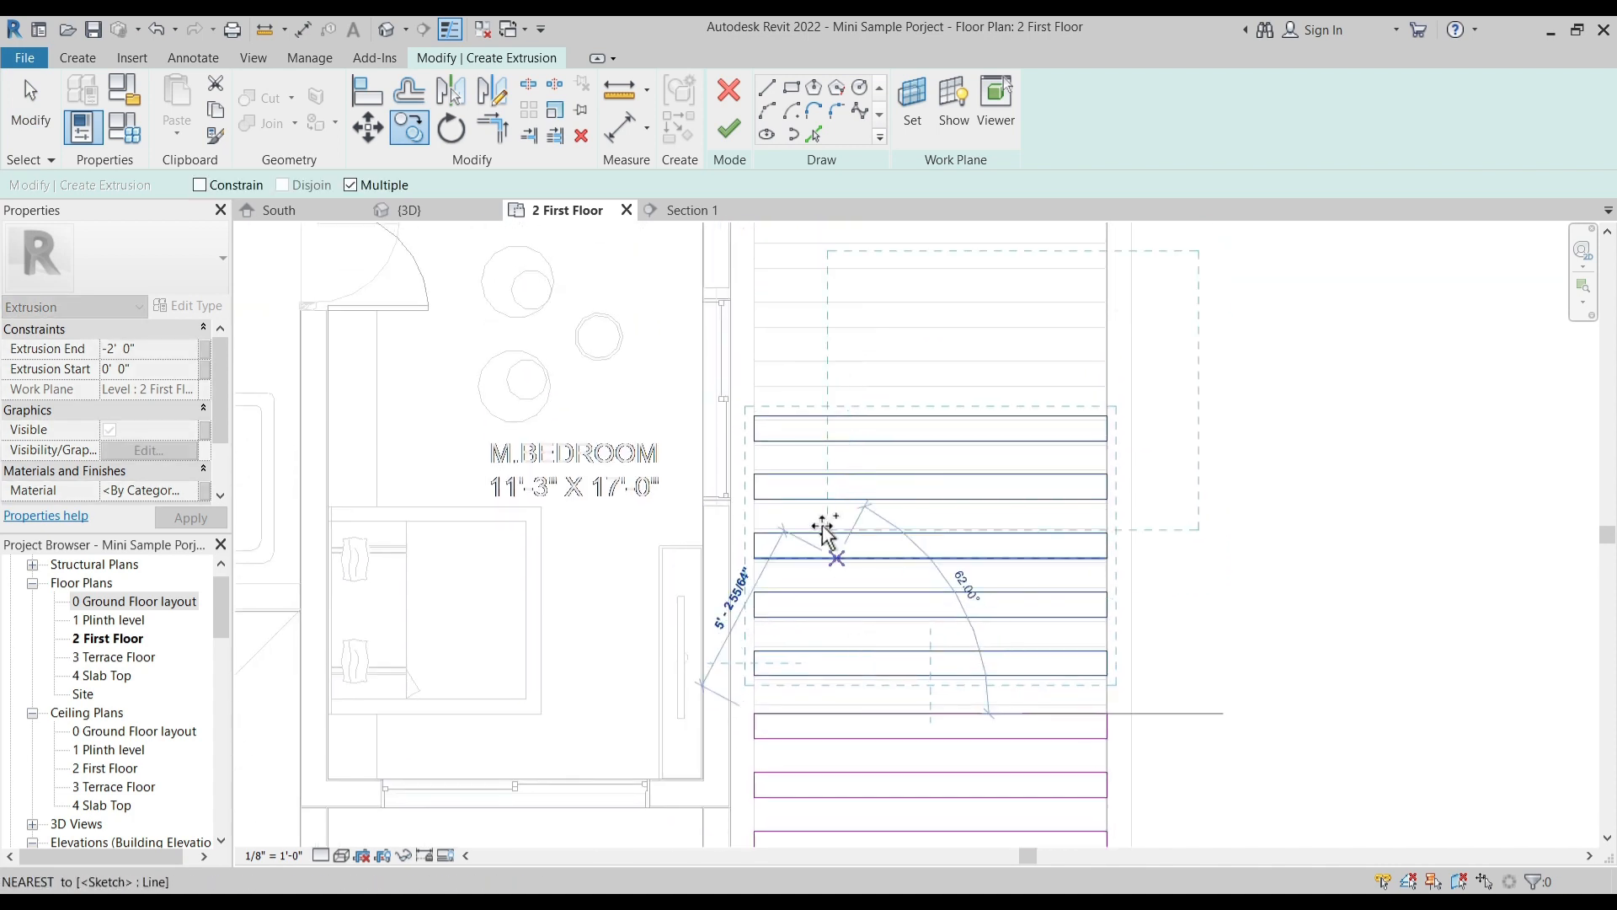
pyautogui.click(754, 415)
pyautogui.moveTo(859, 398); pyautogui.dragTo(861, 621, button='middle')
pyautogui.press('Escape')
pyautogui.press('Escape')
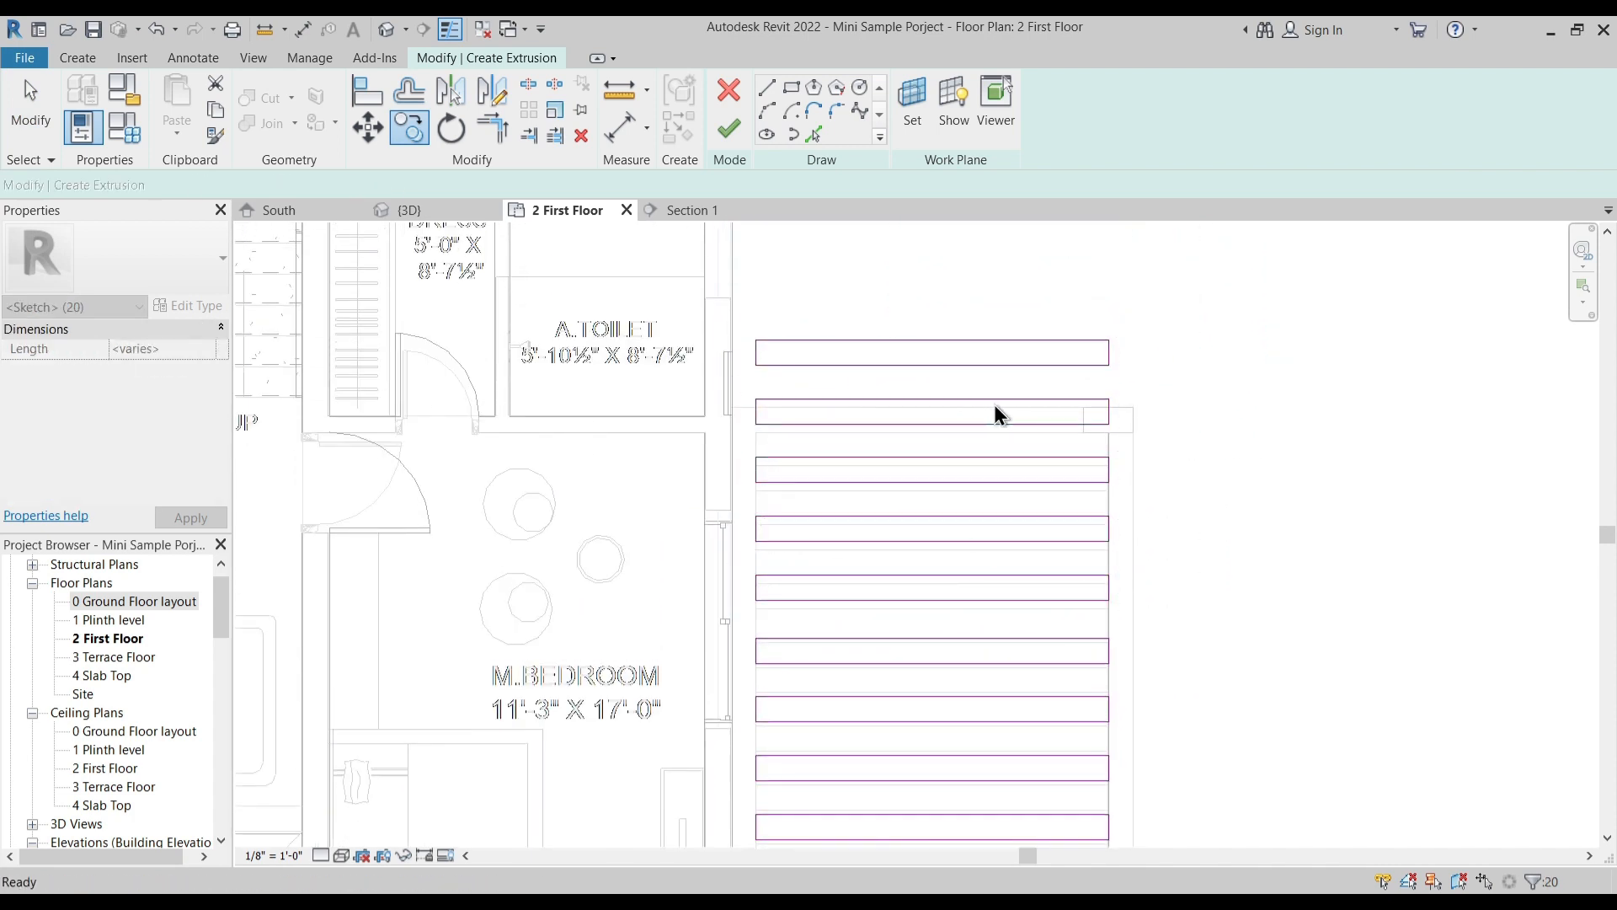
pyautogui.moveTo(737, 297); pyautogui.dragTo(1134, 449)
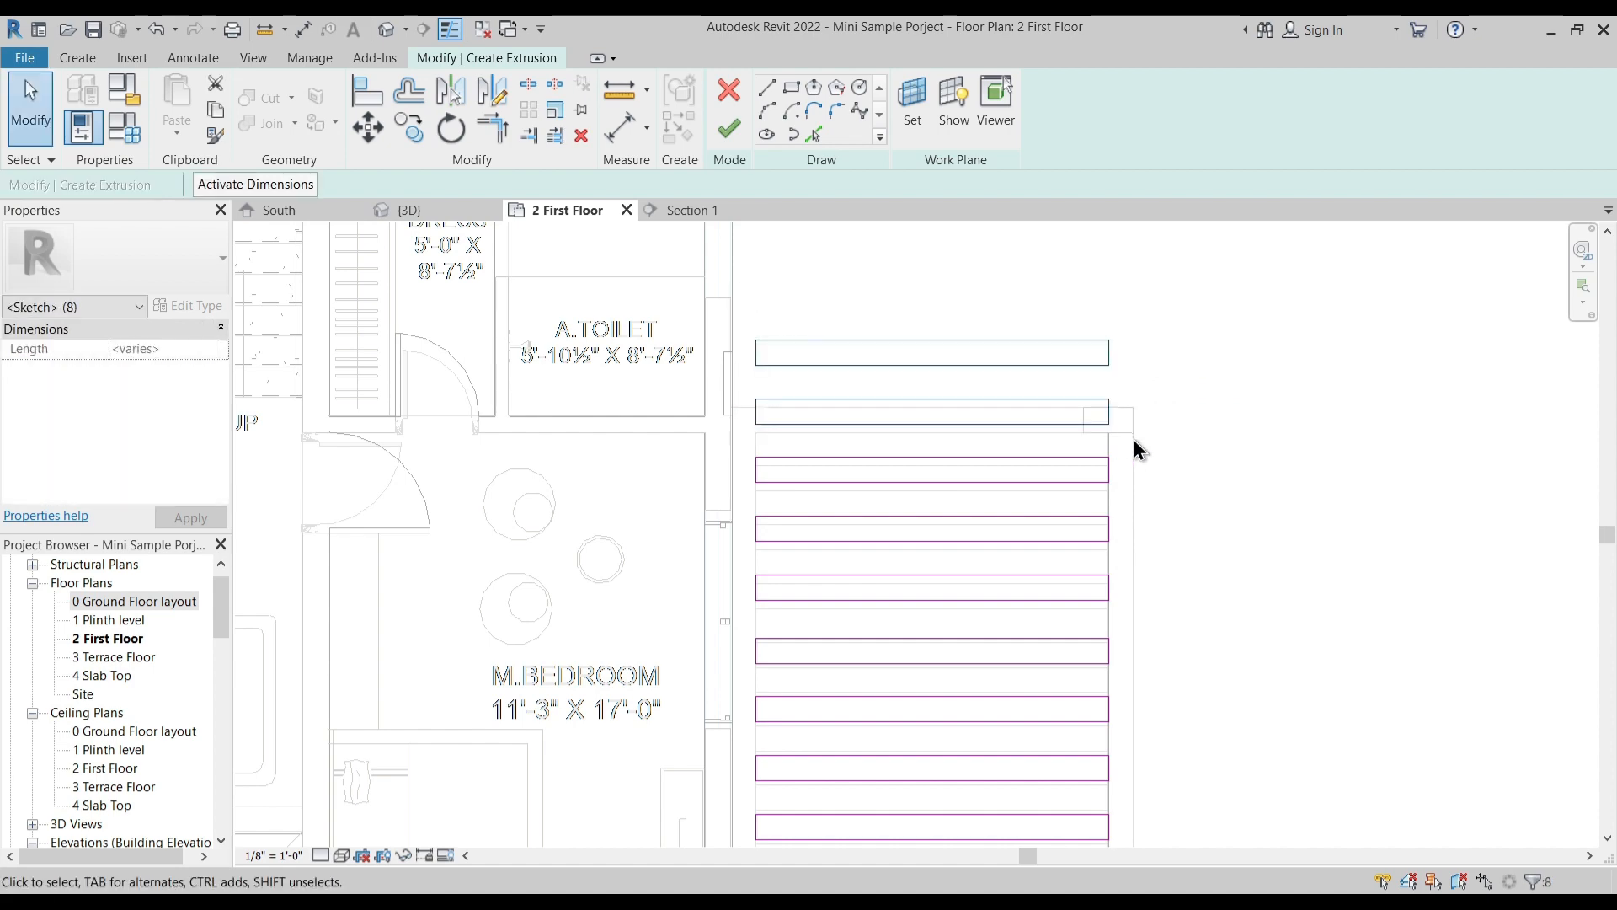
pyautogui.press('Delete')
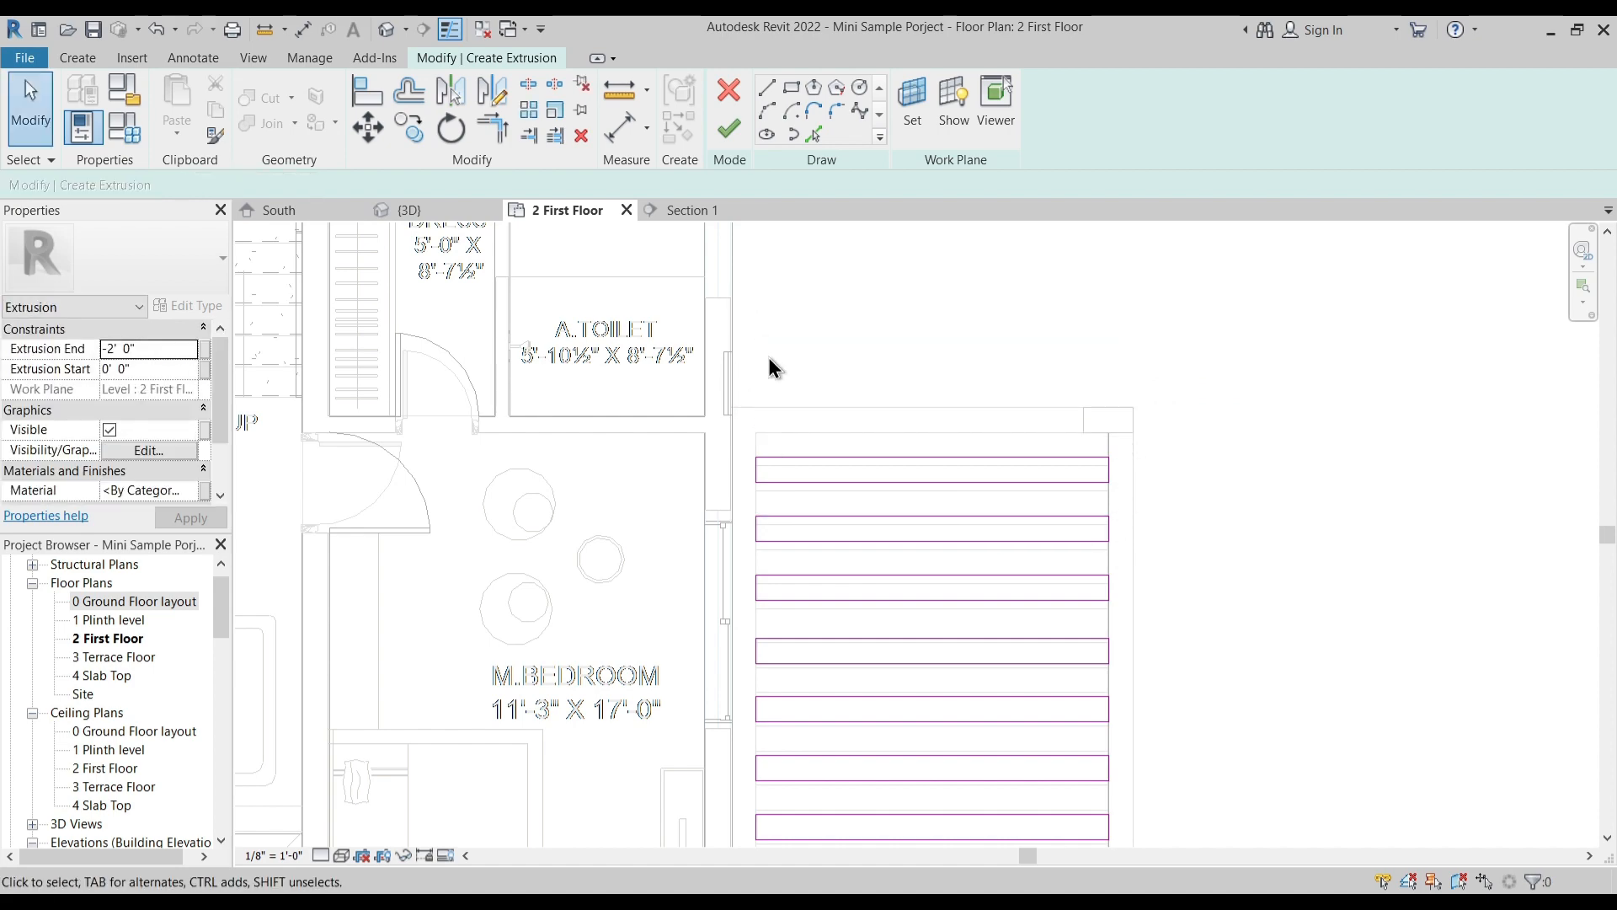
# - Sketch a rectangular slat across the depth of the front opening over the first pair of plan lines below the balcony's outer corner
pyautogui.scroll(-2, 768, 358)
pyautogui.moveTo(913, 599); pyautogui.dragTo(1022, 237, button='middle')
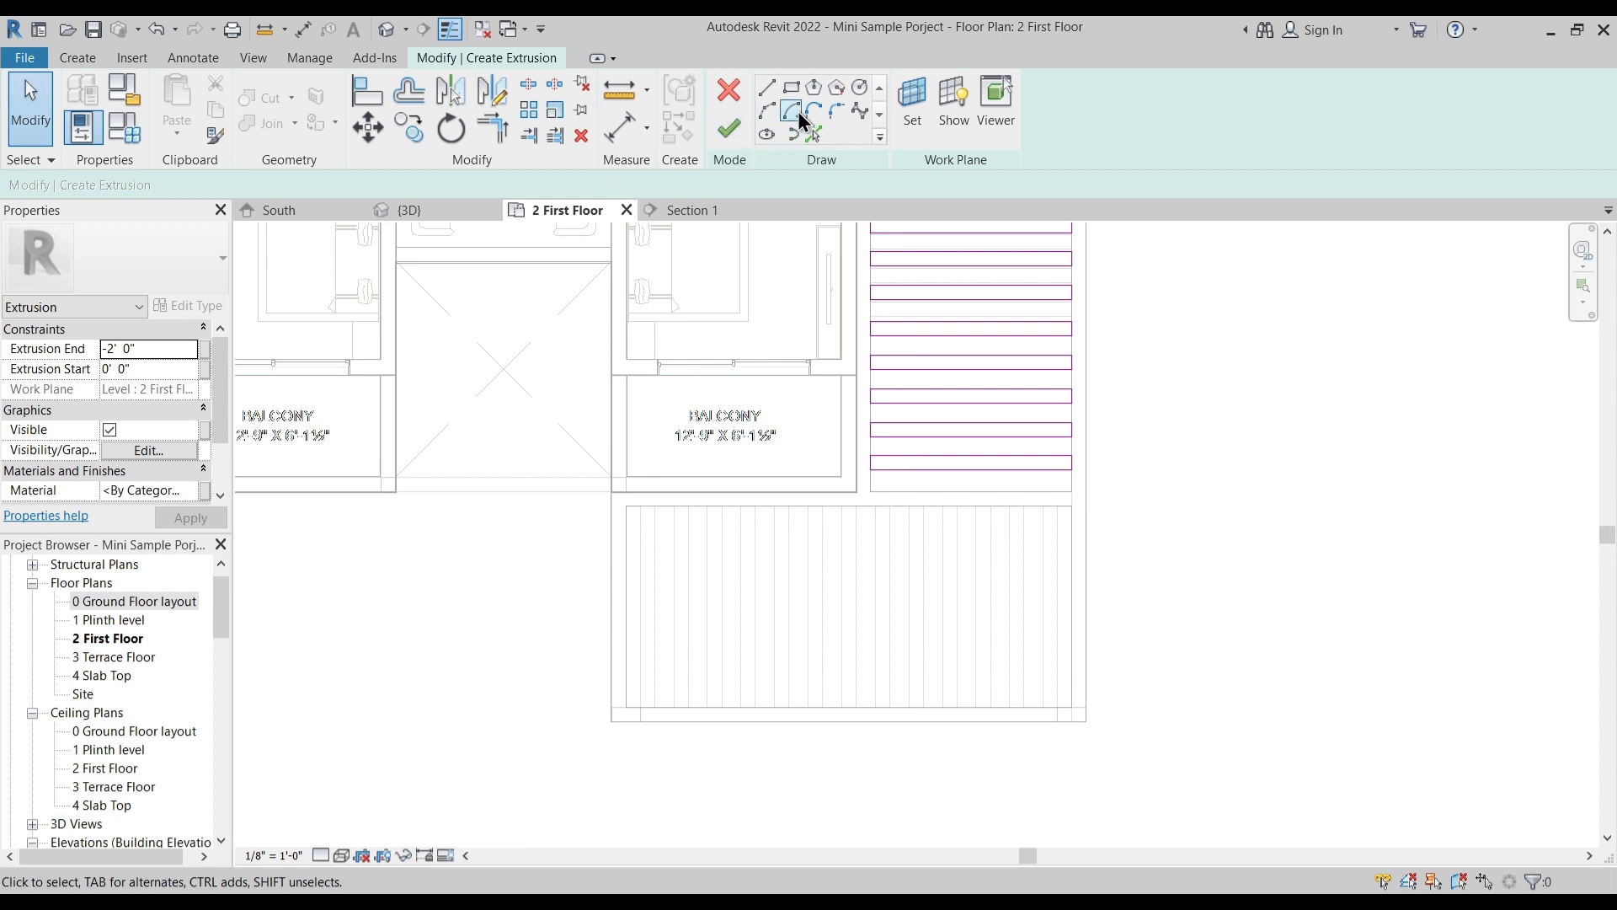
pyautogui.scroll(2, 644, 551)
pyautogui.click(633, 445)
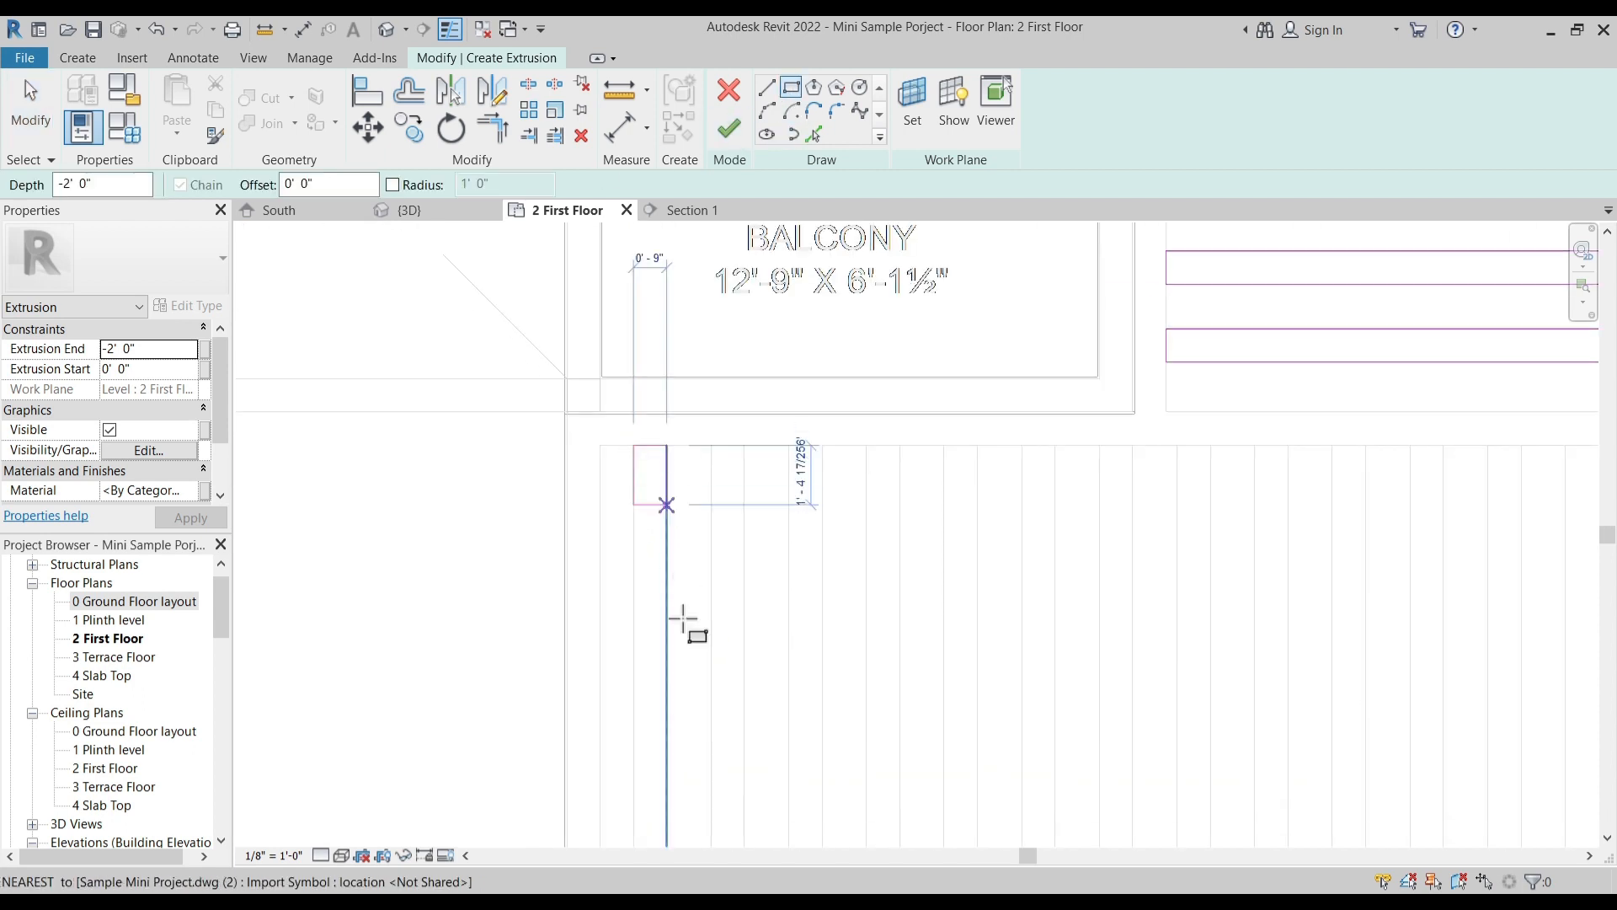
pyautogui.moveTo(695, 674); pyautogui.dragTo(680, 461, button='middle')
pyautogui.click(649, 697)
pyautogui.scroll(-3, 740, 668)
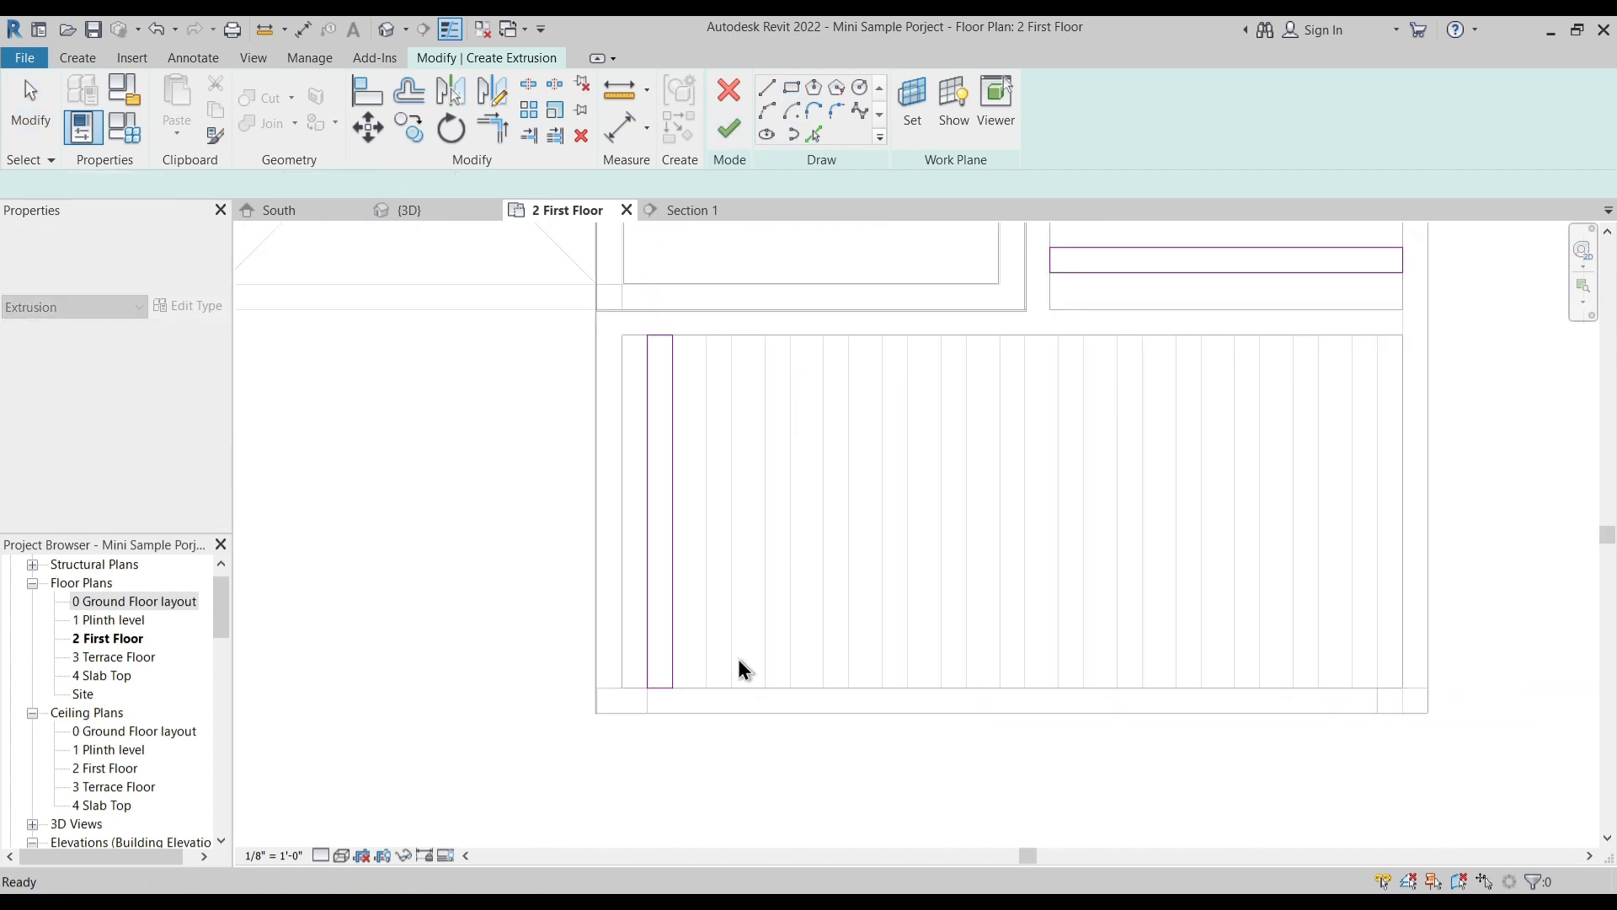
pyautogui.press('Escape')
# - Copy the front opening's slat five times onto the successive slat lines of the imported plan
pyautogui.moveTo(649, 316); pyautogui.dragTo(726, 718)
pyautogui.scroll(2, 688, 420)
pyautogui.press('c')
pyautogui.press('o')
pyautogui.click(642, 355)
pyautogui.click(720, 355)
pyautogui.click(798, 355)
pyautogui.click(876, 355)
pyautogui.click(953, 355)
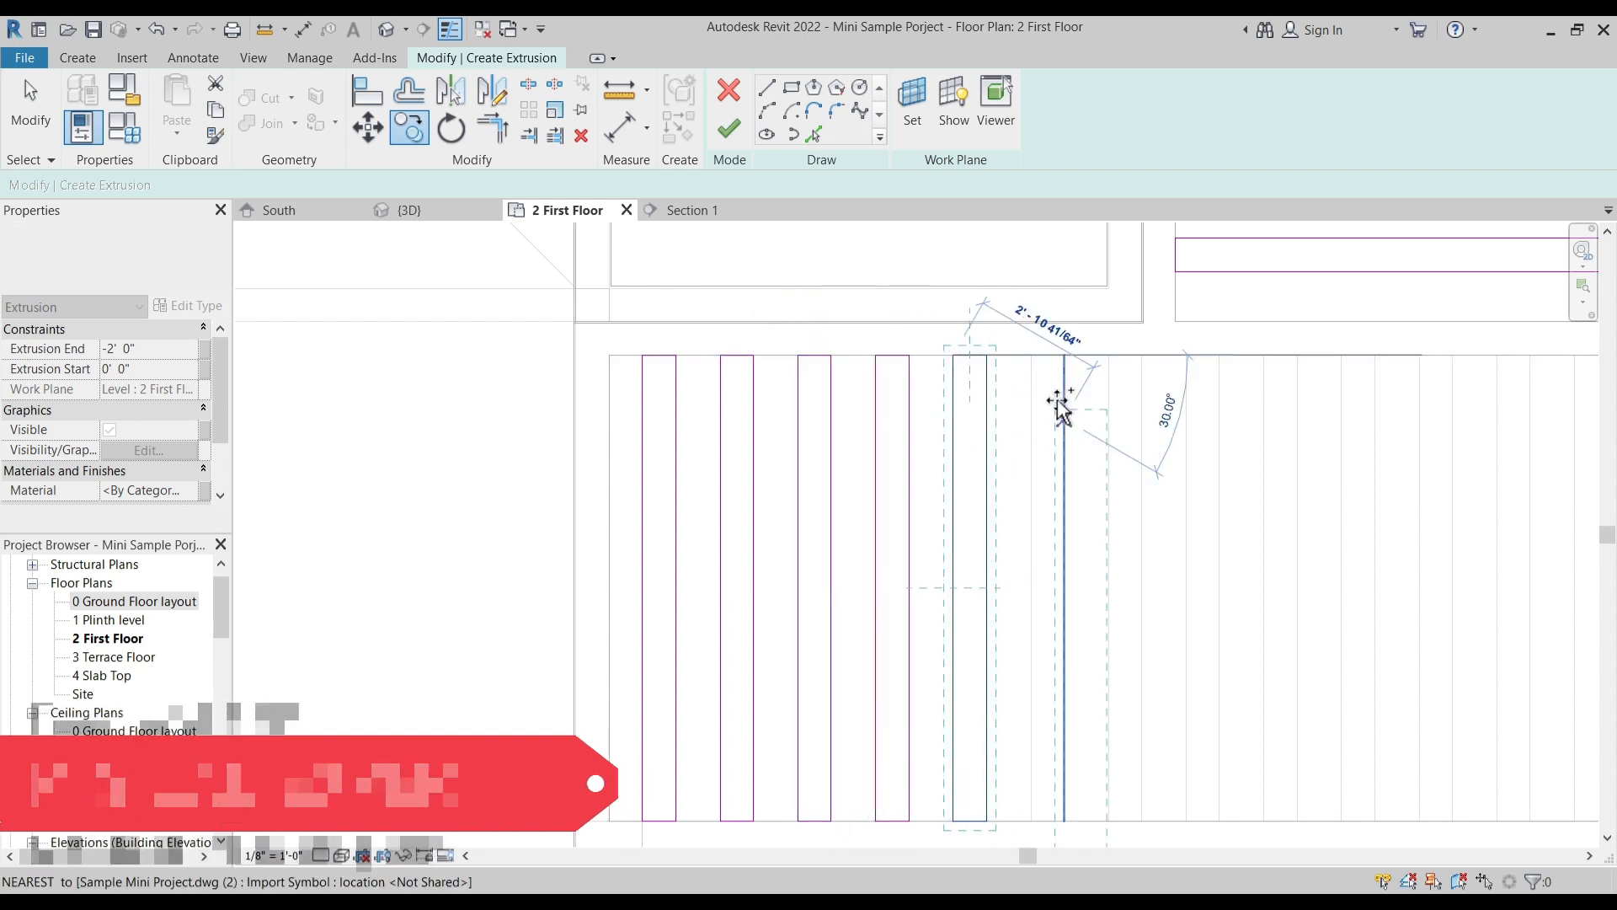
pyautogui.click(1031, 354)
pyautogui.press('Escape')
pyautogui.press('Escape')
# - Copy the six front slats together across the remaining half of the front opening, following the imported plan's slat lines
pyautogui.scroll(-2, 742, 347)
pyautogui.moveTo(678, 268); pyautogui.dragTo(1006, 740)
pyautogui.moveTo(665, 270)
pyautogui.mouseDown()
pyautogui.moveTo(801, 551)
pyautogui.moveTo(1019, 745)
pyautogui.mouseUp()
pyautogui.press('c')
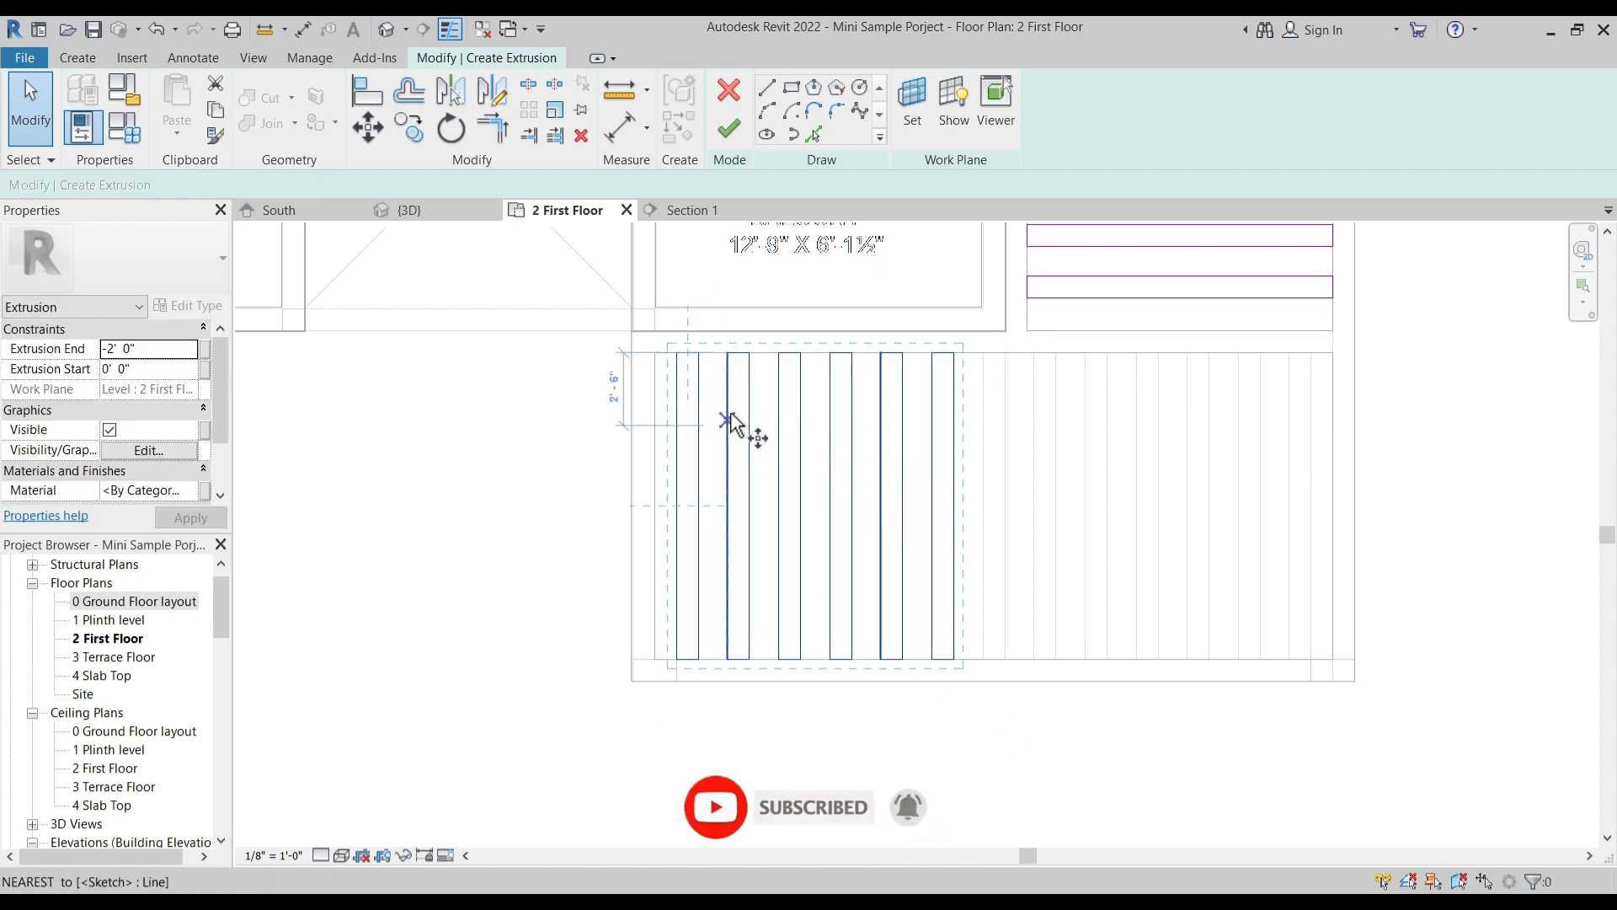
pyautogui.click(676, 353)
pyautogui.click(991, 353)
pyautogui.press('Escape')
pyautogui.press('Escape')
# - Copy the last front slat one spacing further so the slats reach the front opening's far end
pyautogui.moveTo(1184, 455); pyautogui.dragTo(907, 465, button='middle')
pyautogui.moveTo(943, 340); pyautogui.dragTo(1017, 750)
pyautogui.scroll(2, 990, 364)
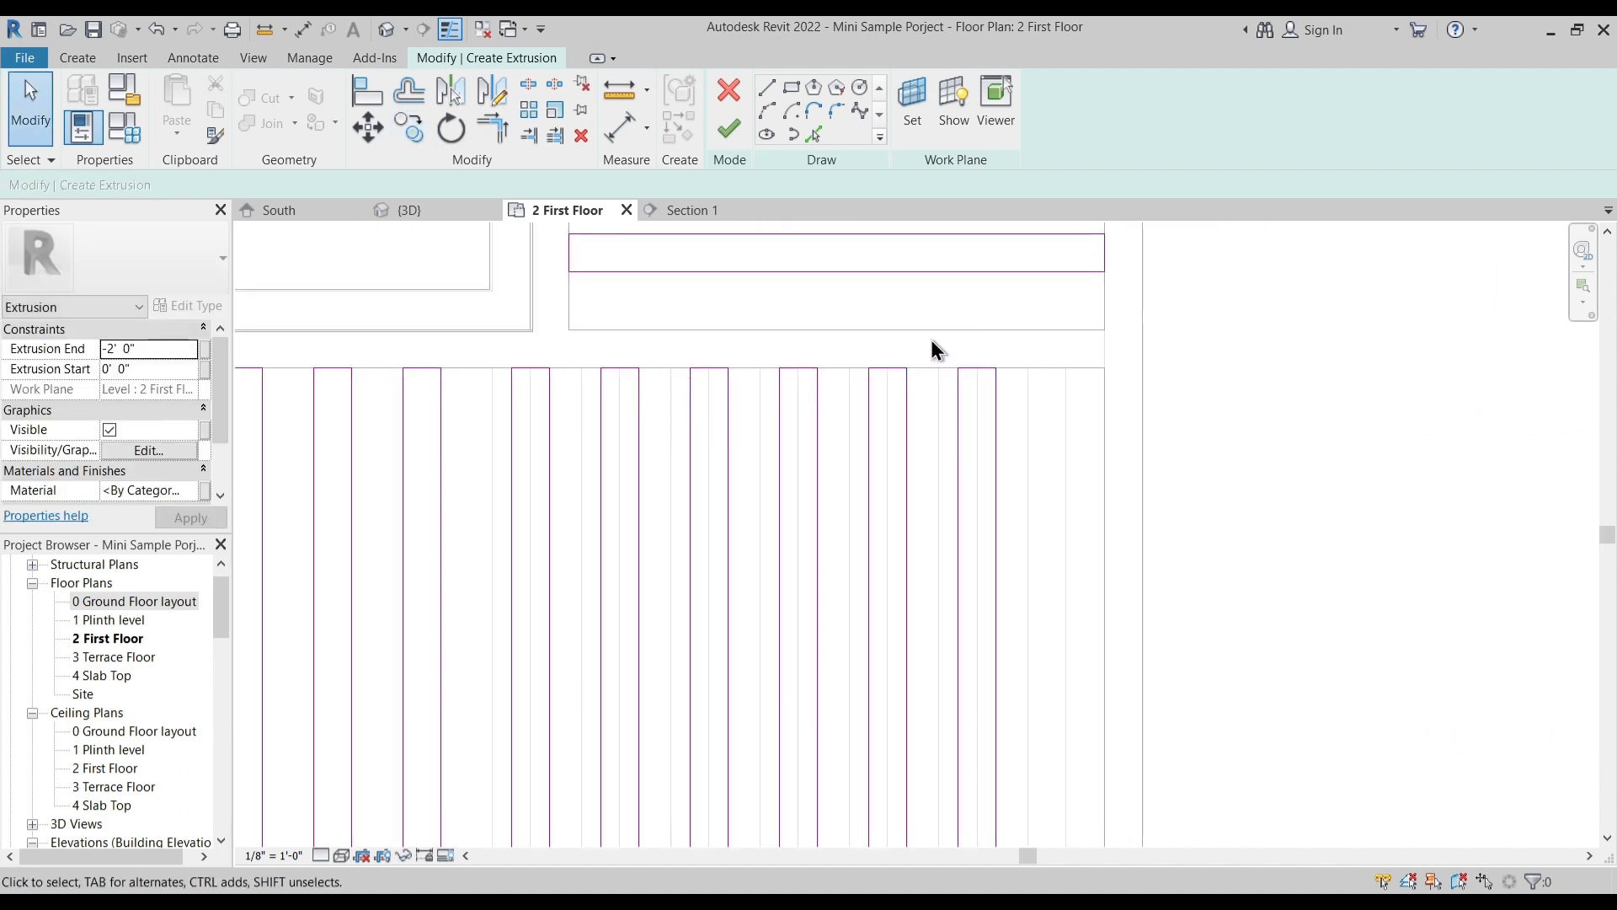
pyautogui.scroll(-2, 934, 348)
pyautogui.moveTo(935, 347); pyautogui.dragTo(1002, 800)
pyautogui.press('c')
pyautogui.press('c')
pyautogui.click(893, 362)
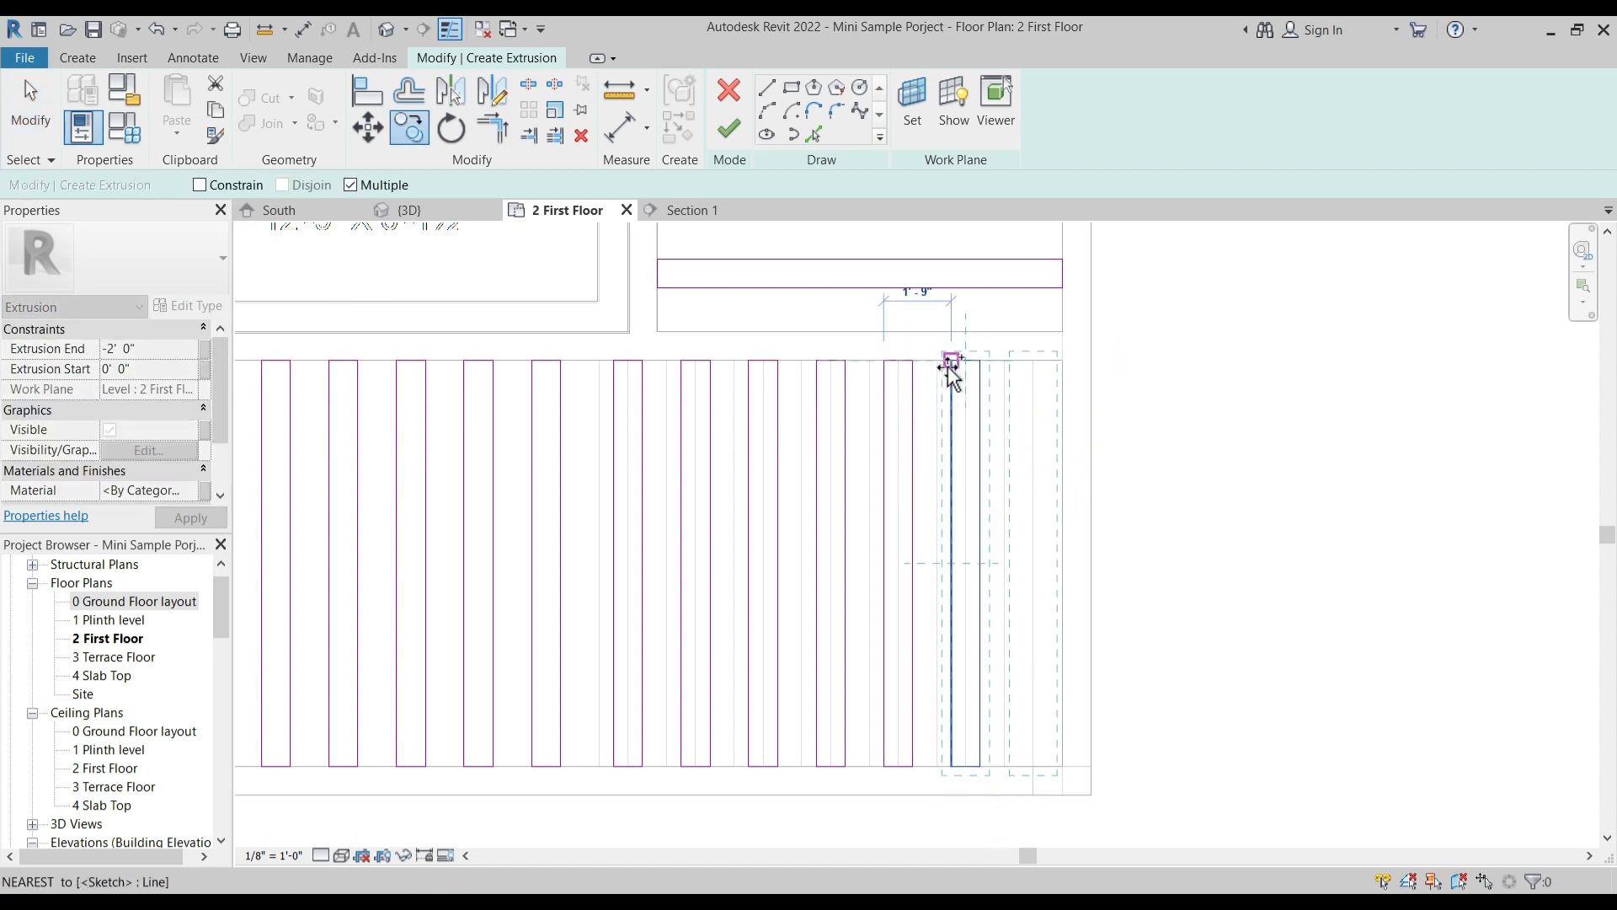
pyautogui.press('Escape')
pyautogui.scroll(-3, 1188, 471)
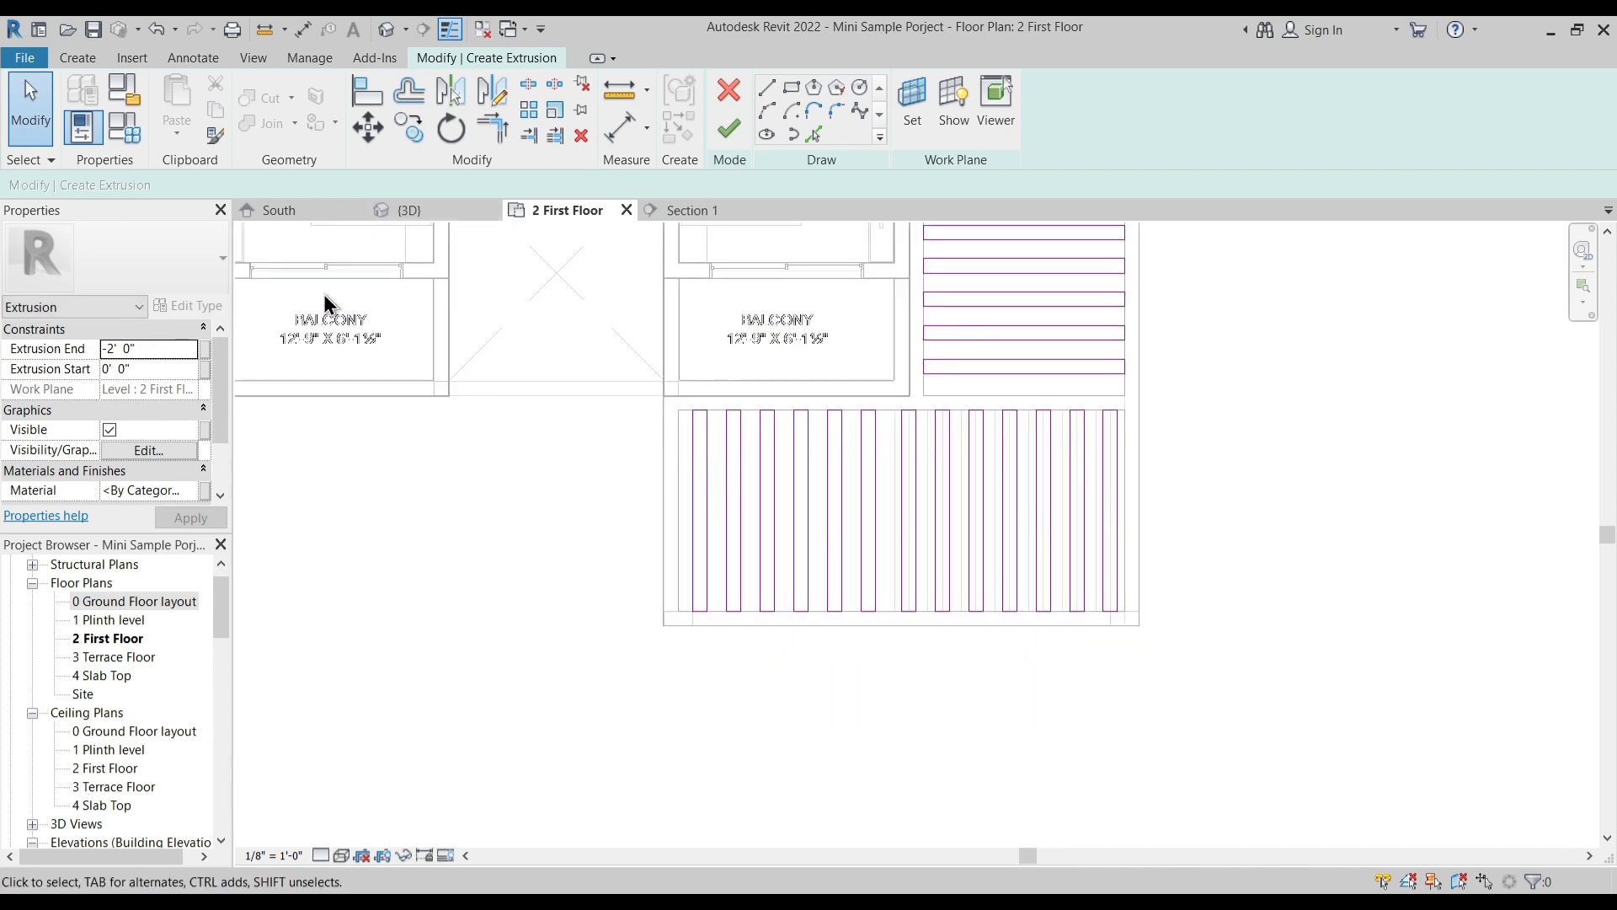
# - Set the slat extrusion's end to -1' 0" and finish the extrusion sketch
pyautogui.click(159, 348)
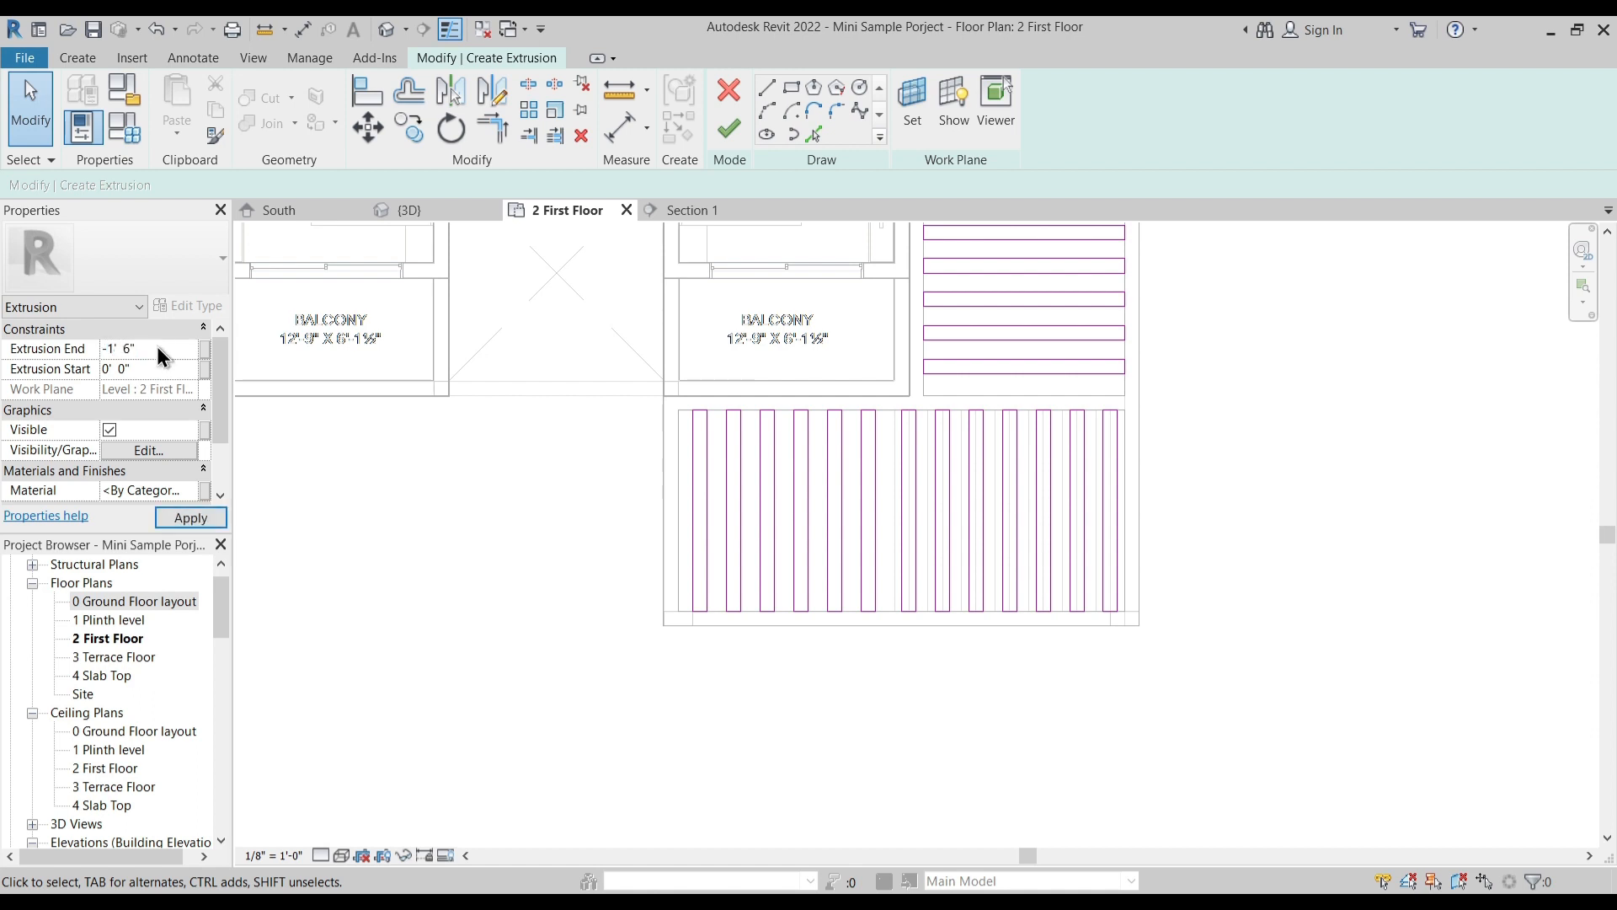
pyautogui.click(177, 347)
pyautogui.click(729, 135)
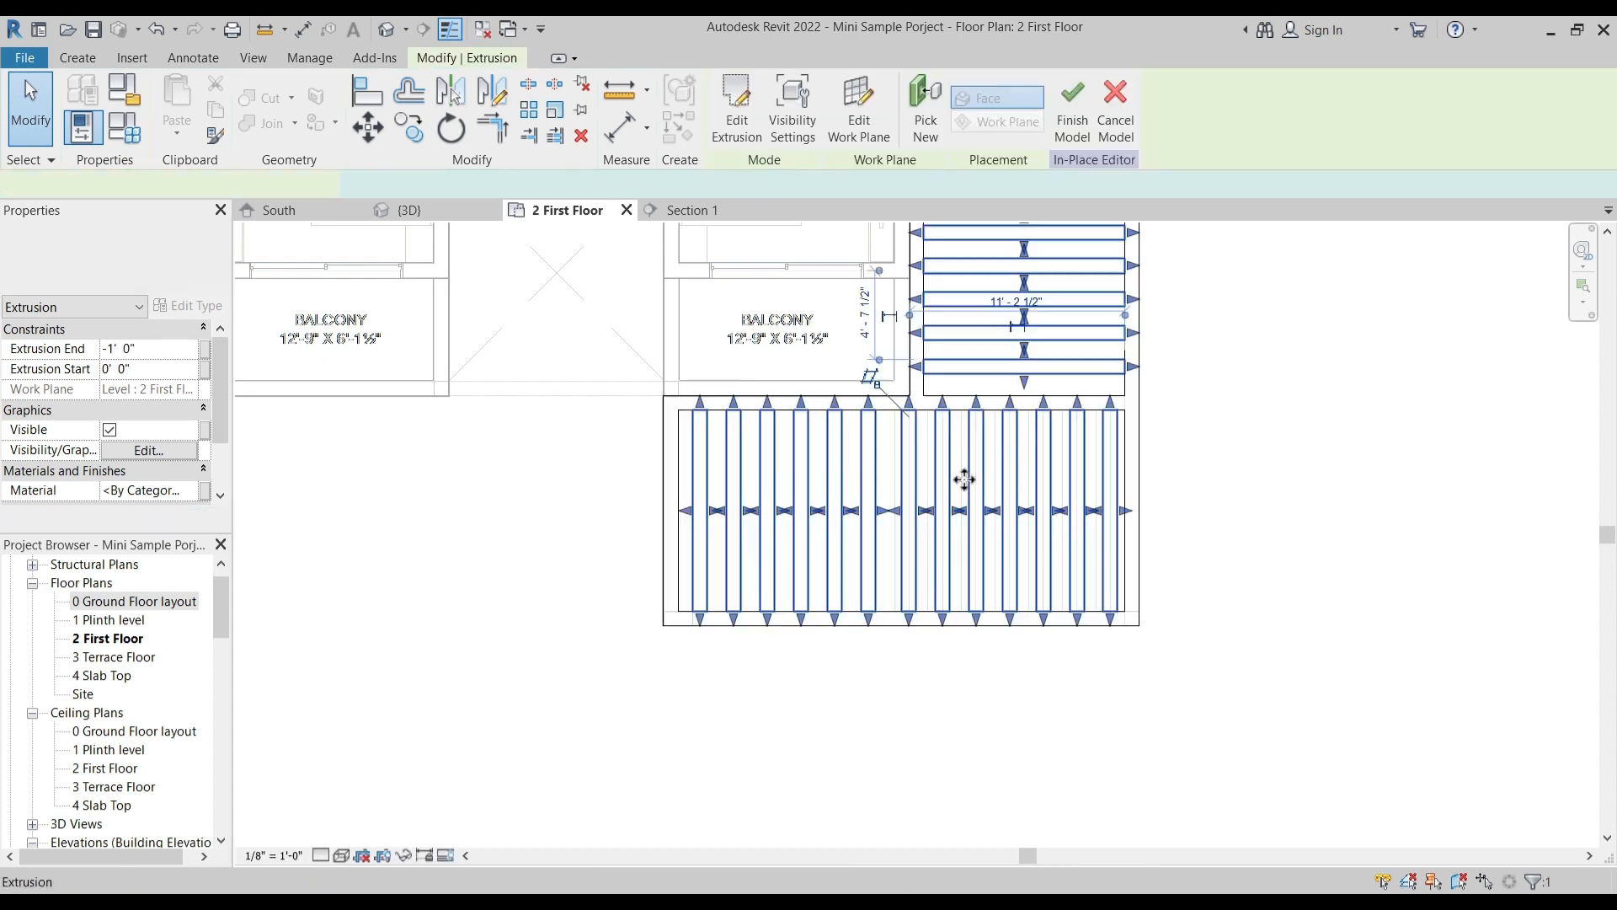
# - Set the canopy frame's extrusion end to -1' 6" and inspect the canopy in the 3D view
pyautogui.click(1151, 477)
pyautogui.click(1140, 515)
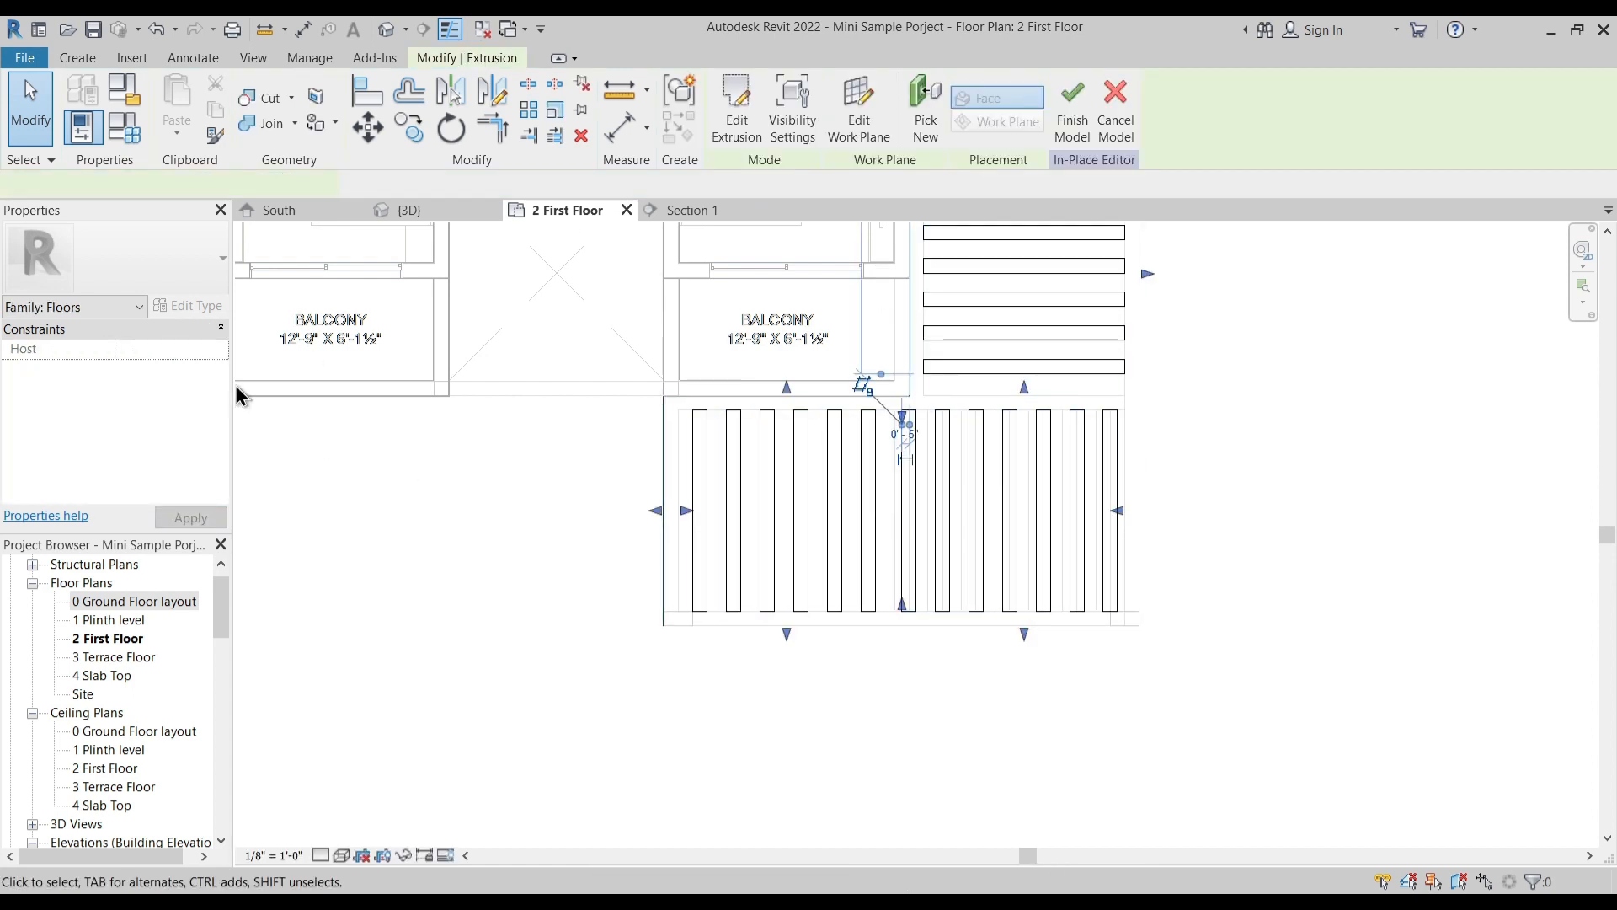
pyautogui.click(153, 349)
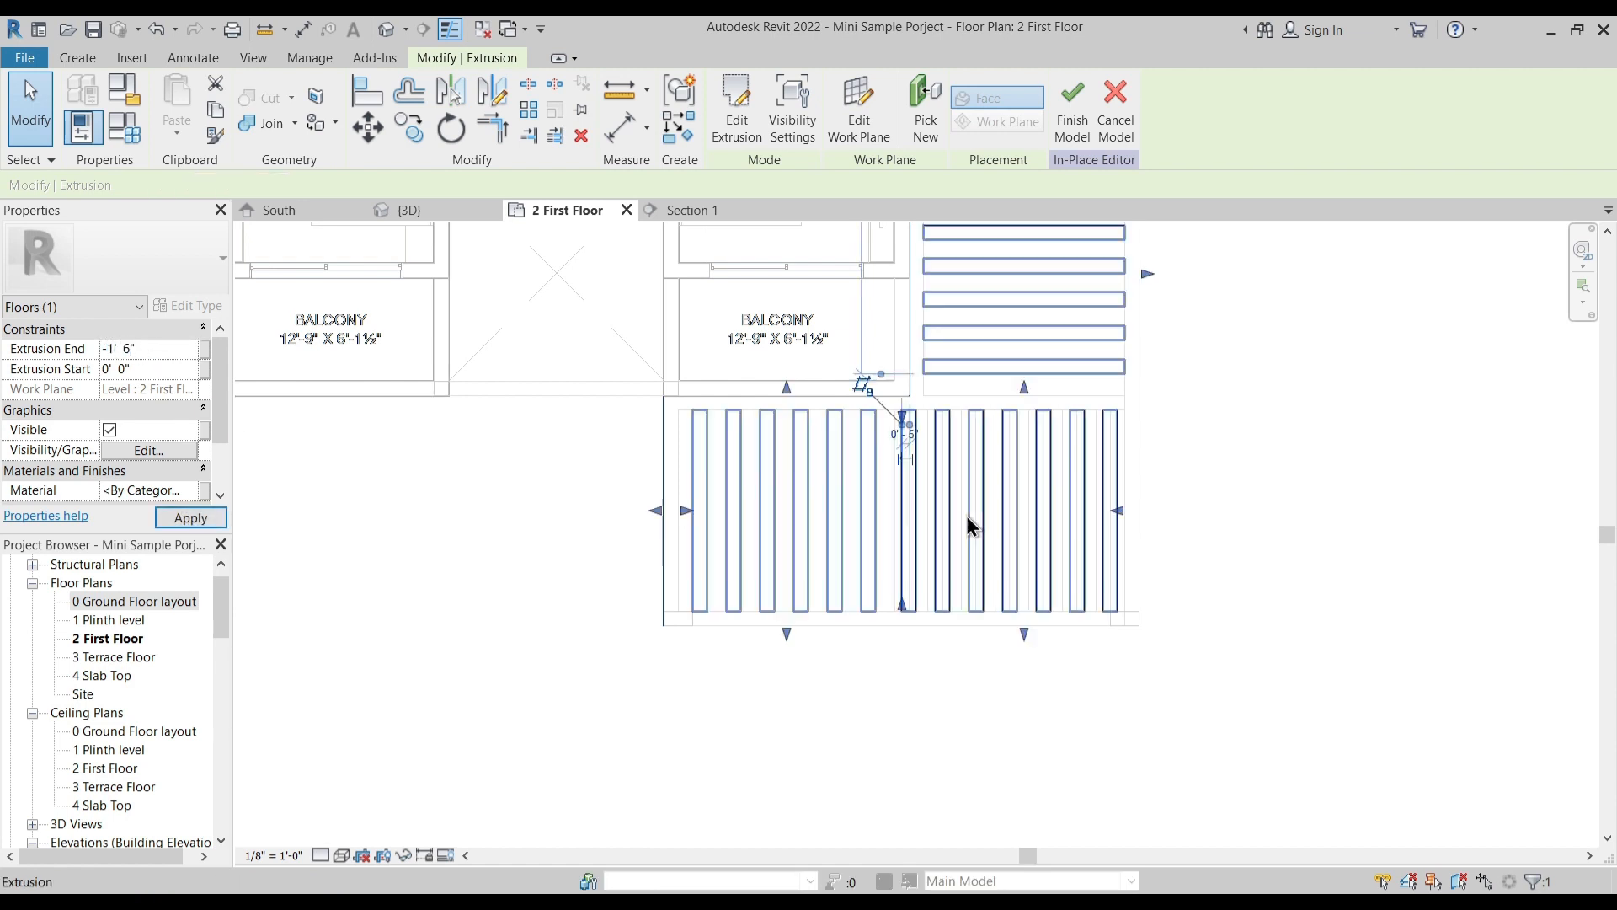
pyautogui.click(1196, 418)
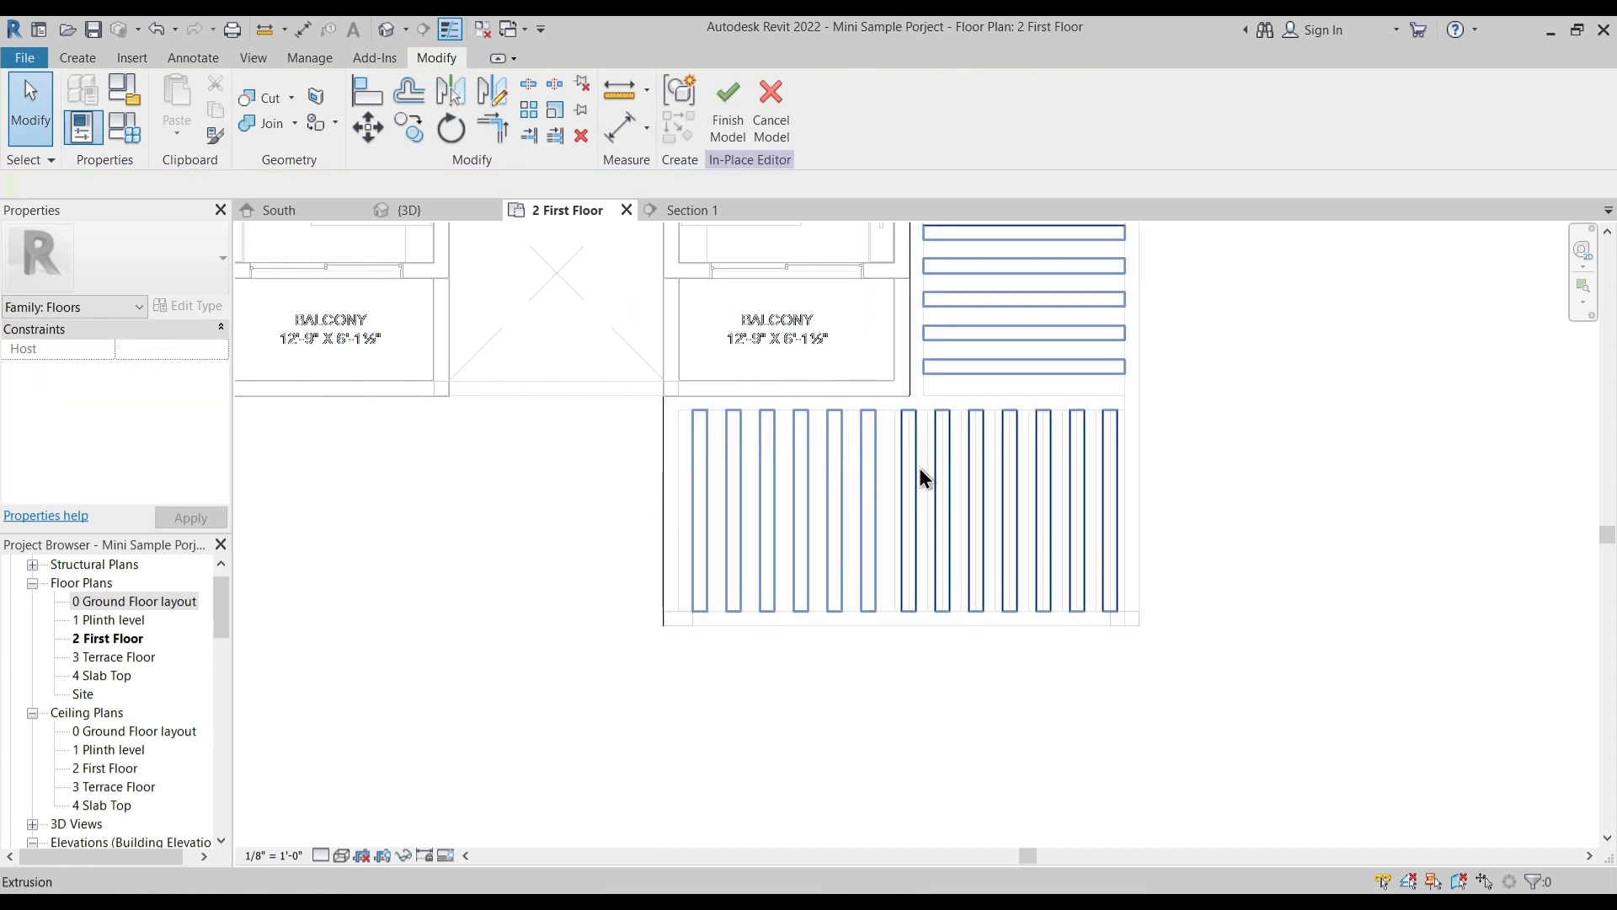
pyautogui.click(455, 218)
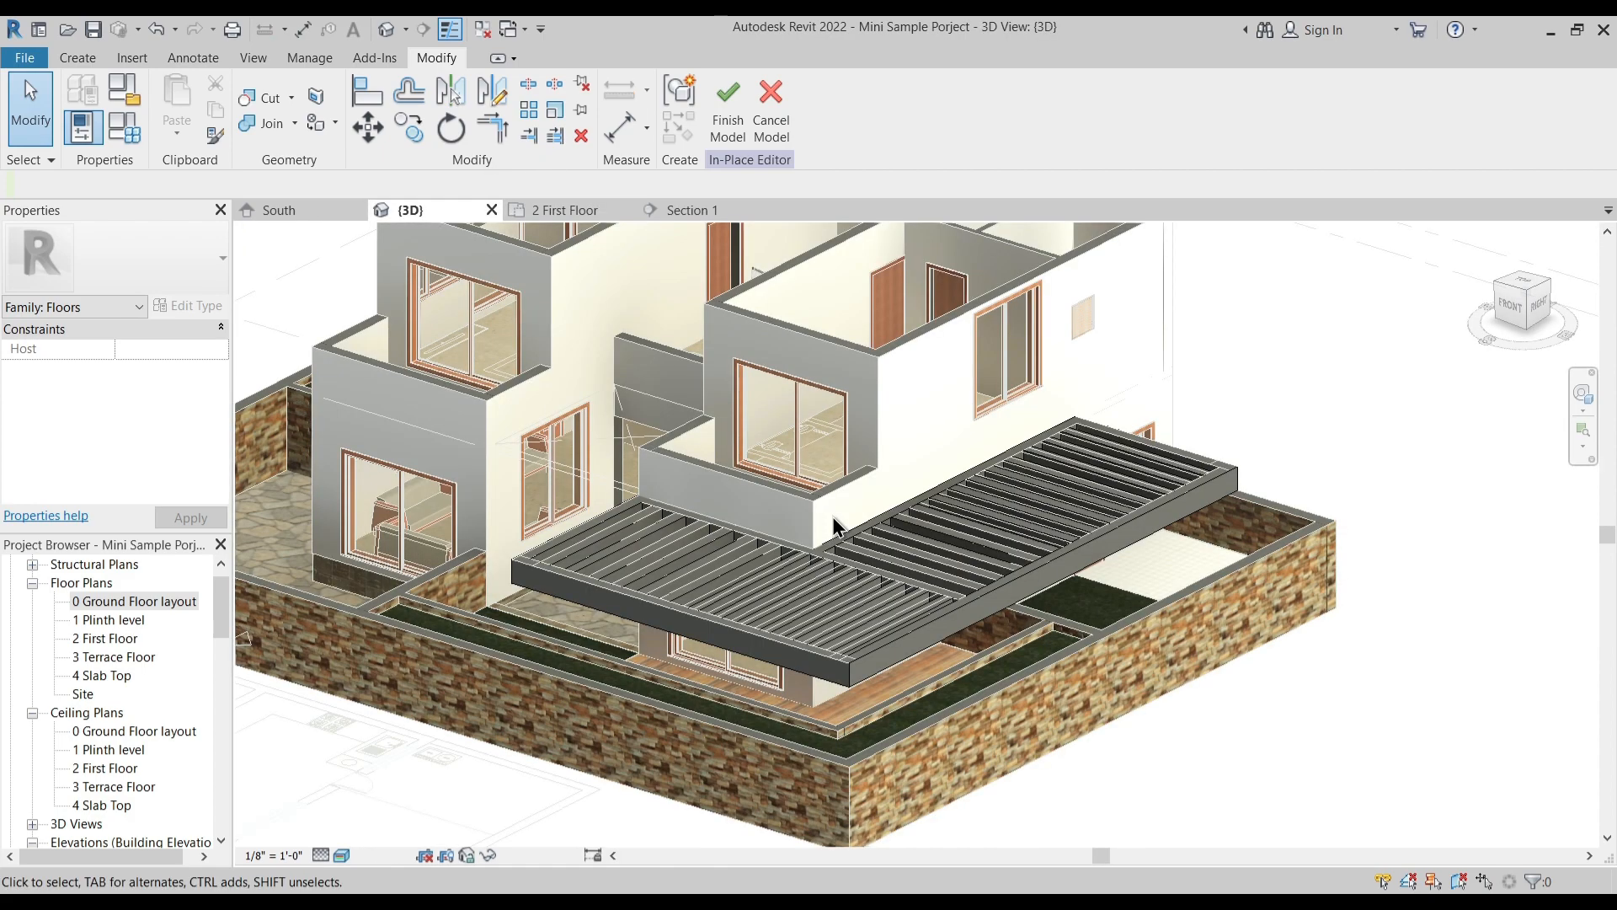
pyautogui.keyDown('shift'); pyautogui.moveTo(1043, 672); pyautogui.dragTo(952, 689, button='middle'); pyautogui.keyUp('shift')
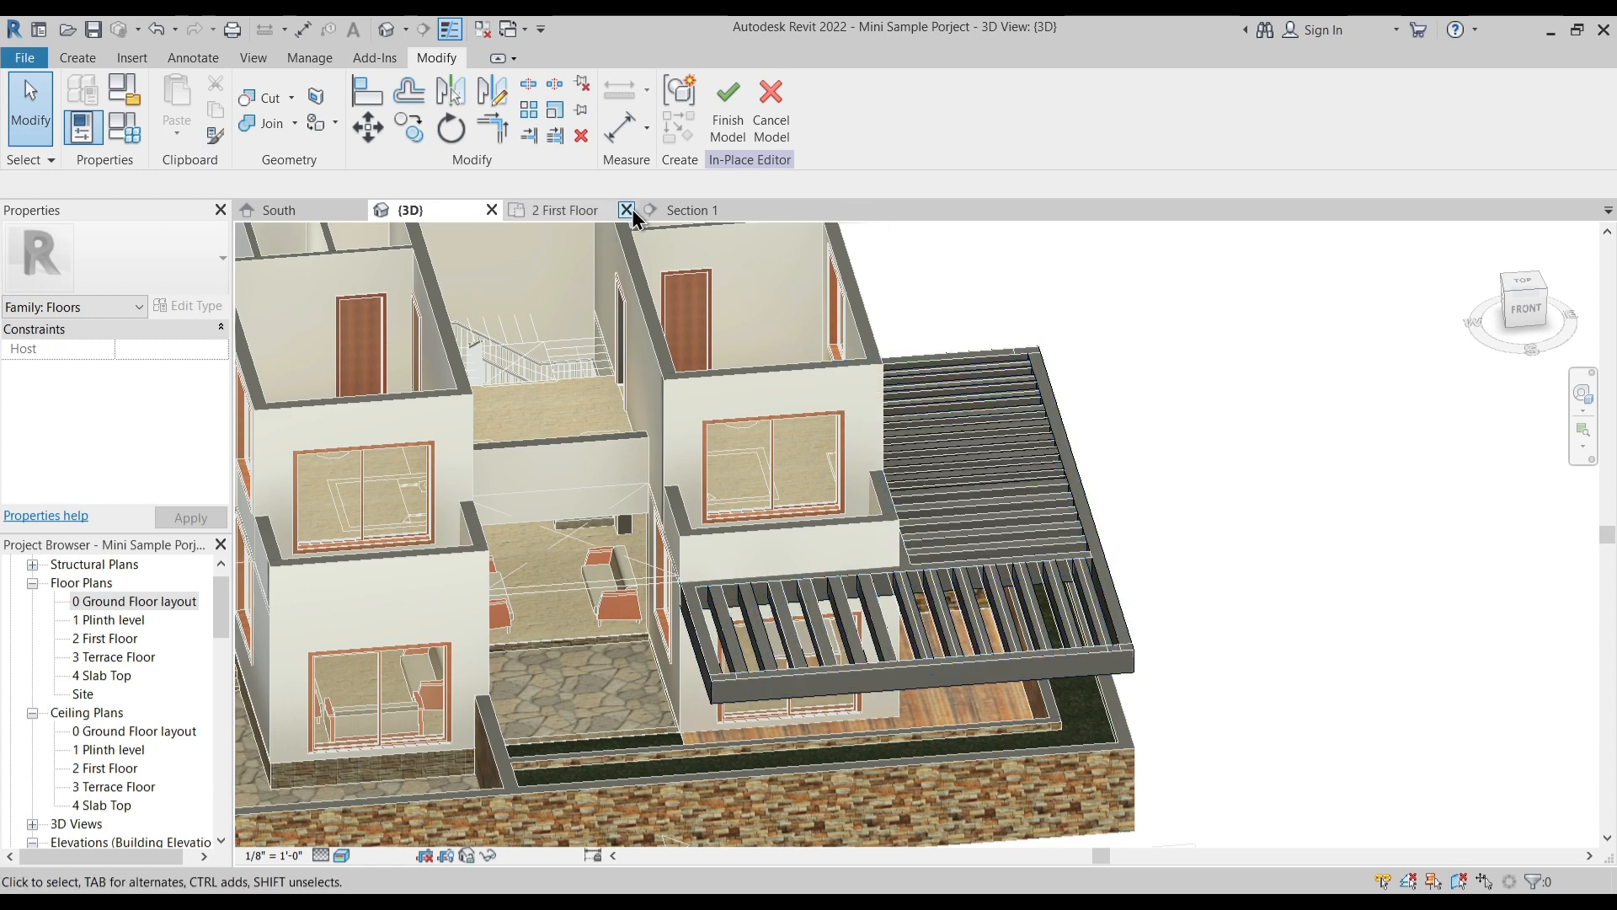
# - Start a new extrusion in the 2 First Floor plan and sketch a rectangular column about 1' 6 1/2" wide at the frame's front corner below the balcony
pyautogui.click(559, 214)
pyautogui.moveTo(498, 328); pyautogui.dragTo(608, 445, button='middle')
pyautogui.click(78, 57)
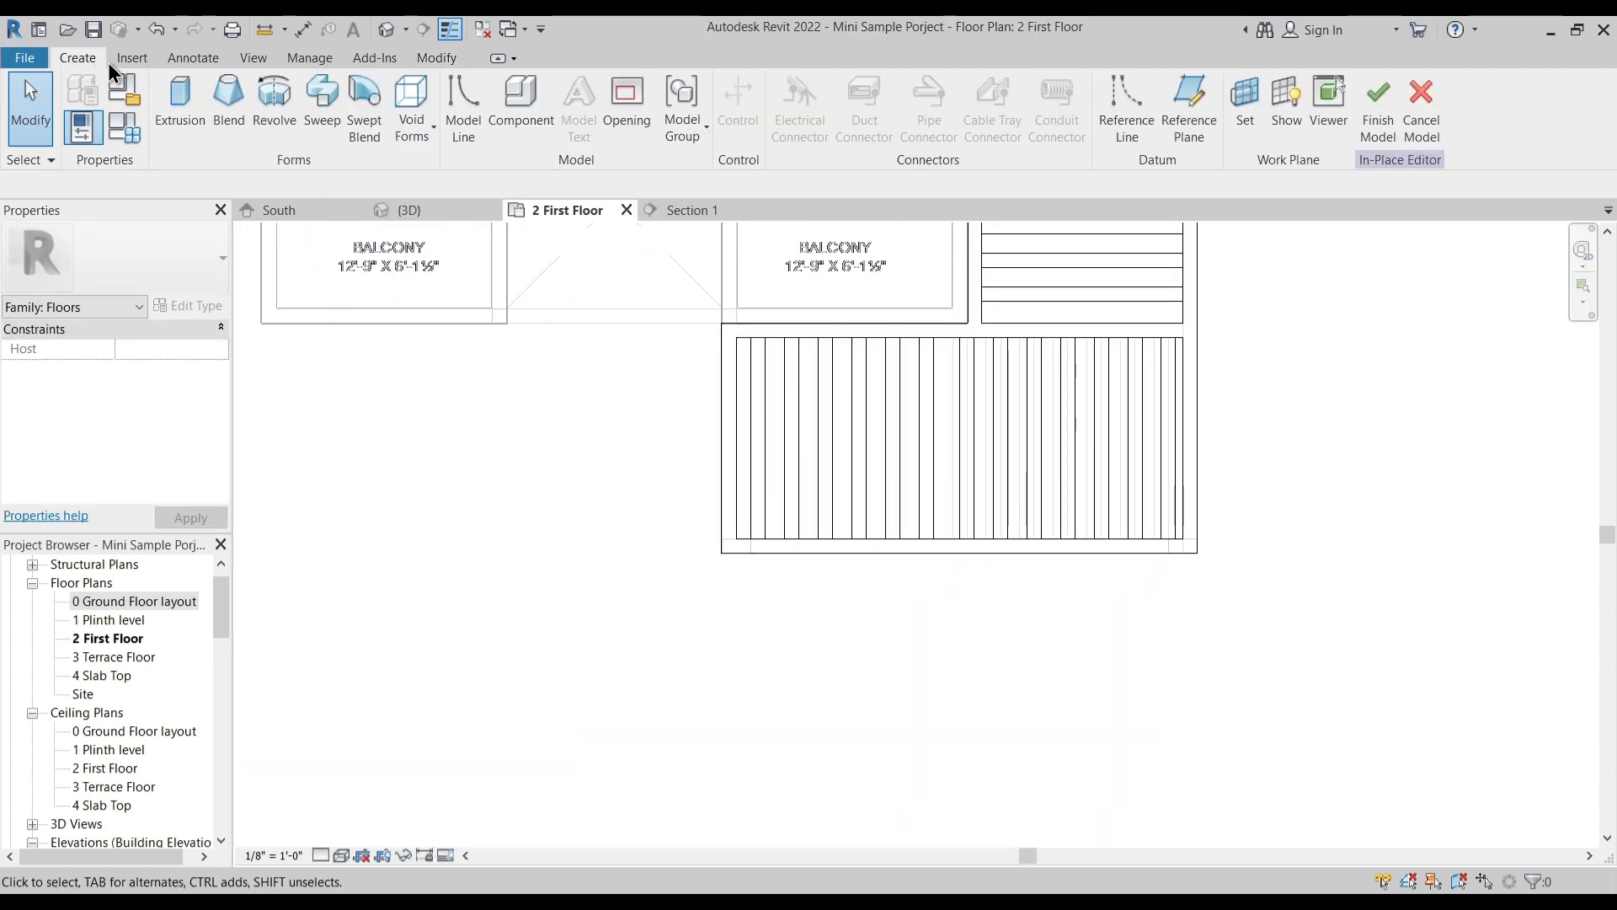
pyautogui.click(179, 105)
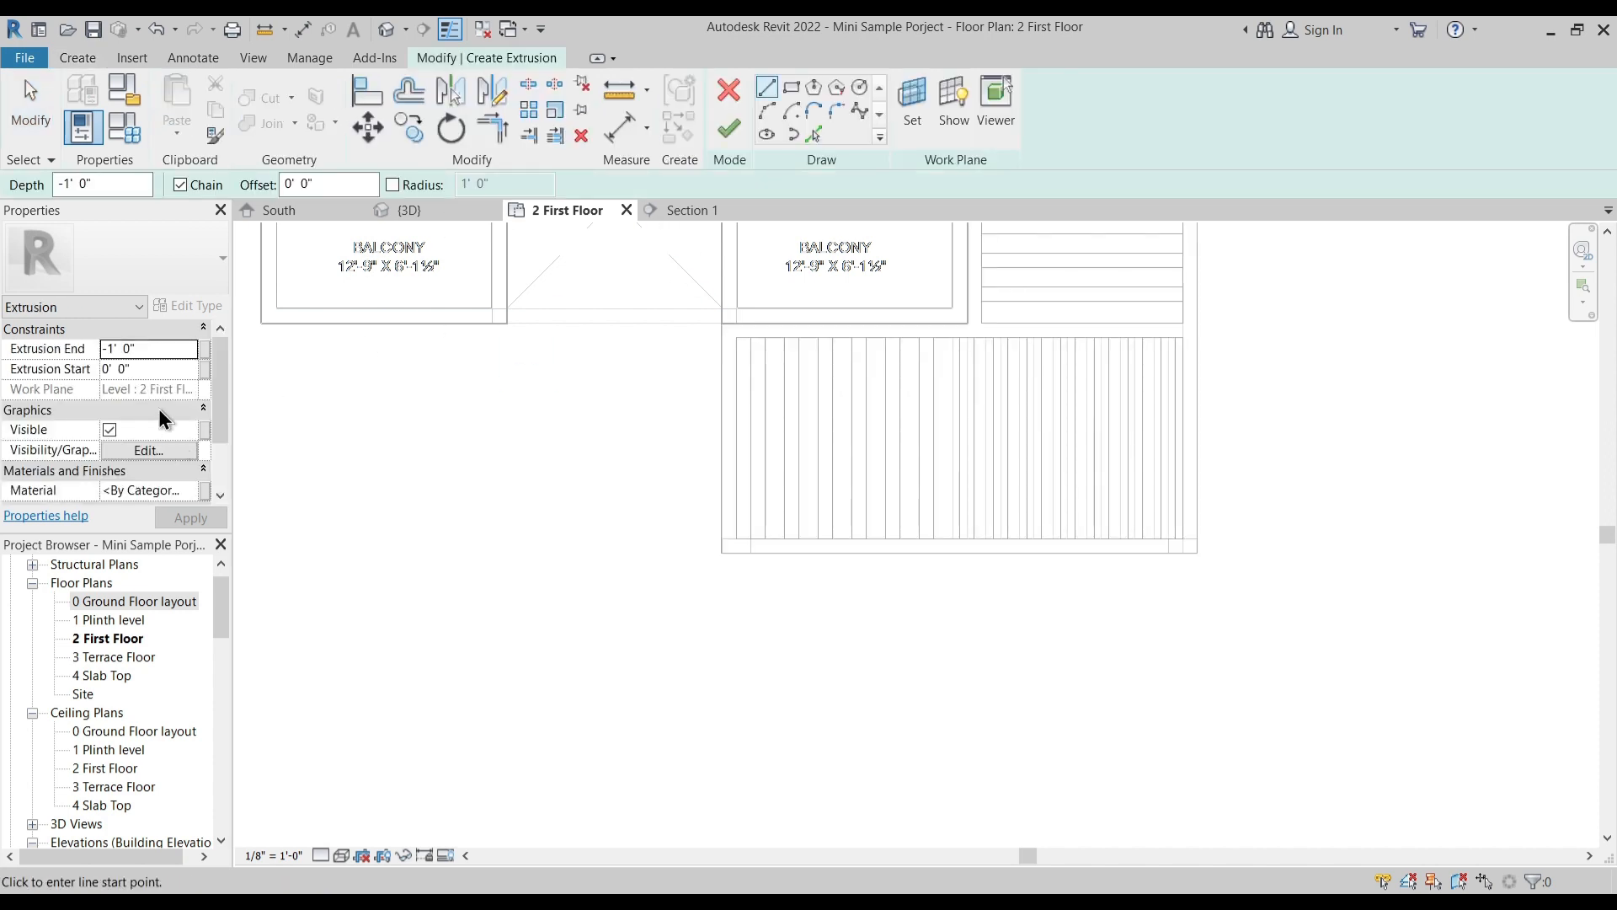
pyautogui.scroll(3, 722, 559)
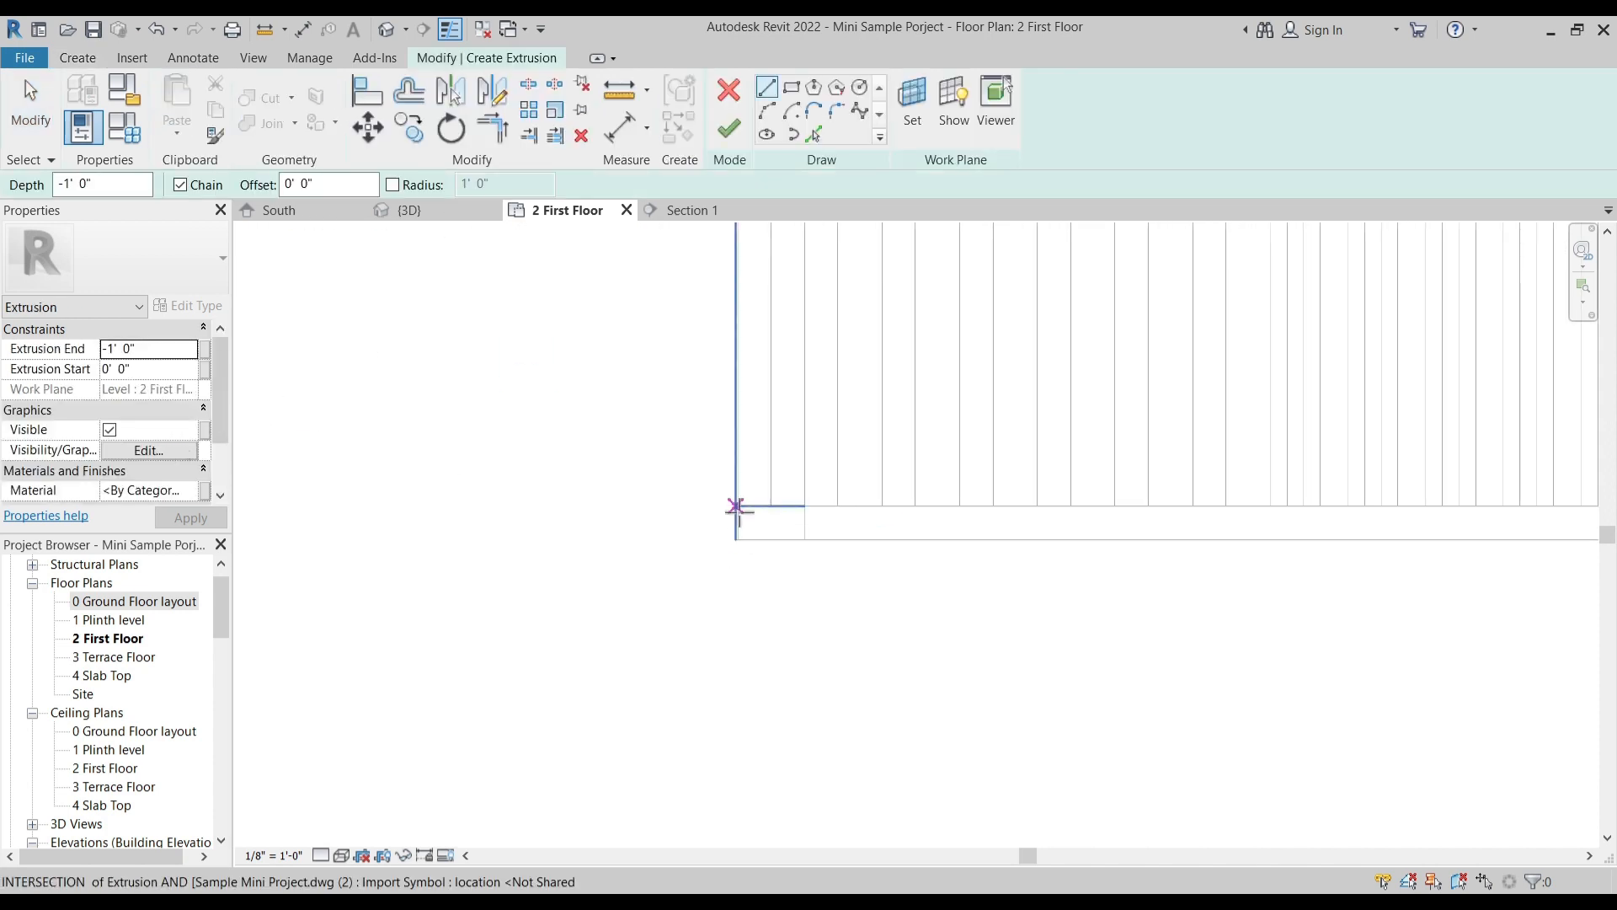
pyautogui.scroll(2, 735, 506)
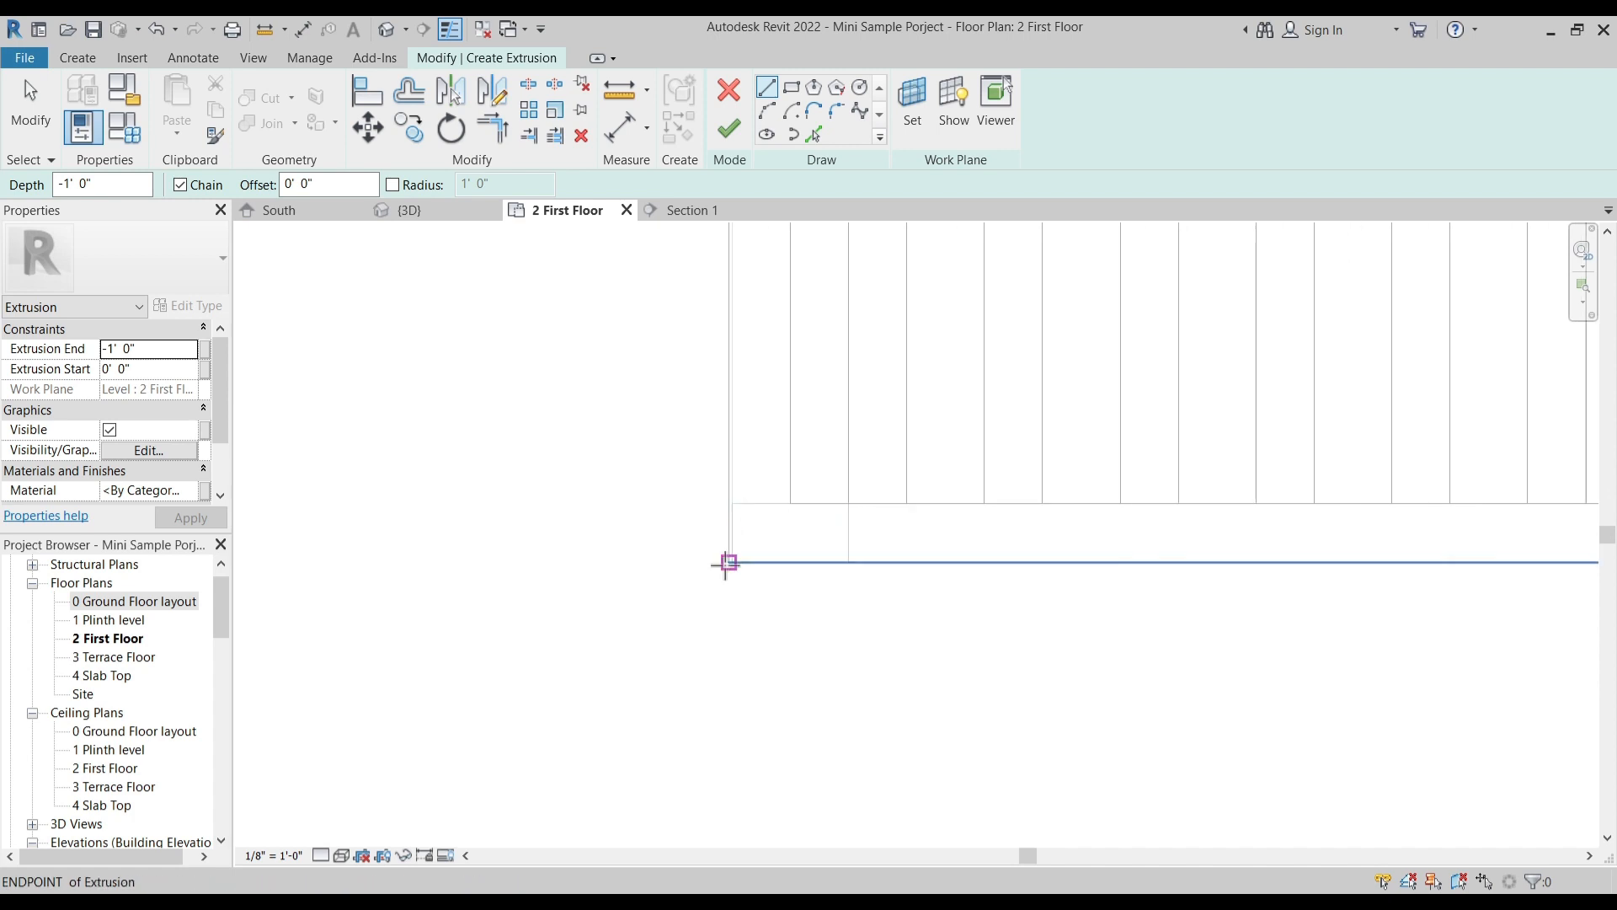
pyautogui.click(729, 562)
pyautogui.click(791, 87)
pyautogui.click(729, 561)
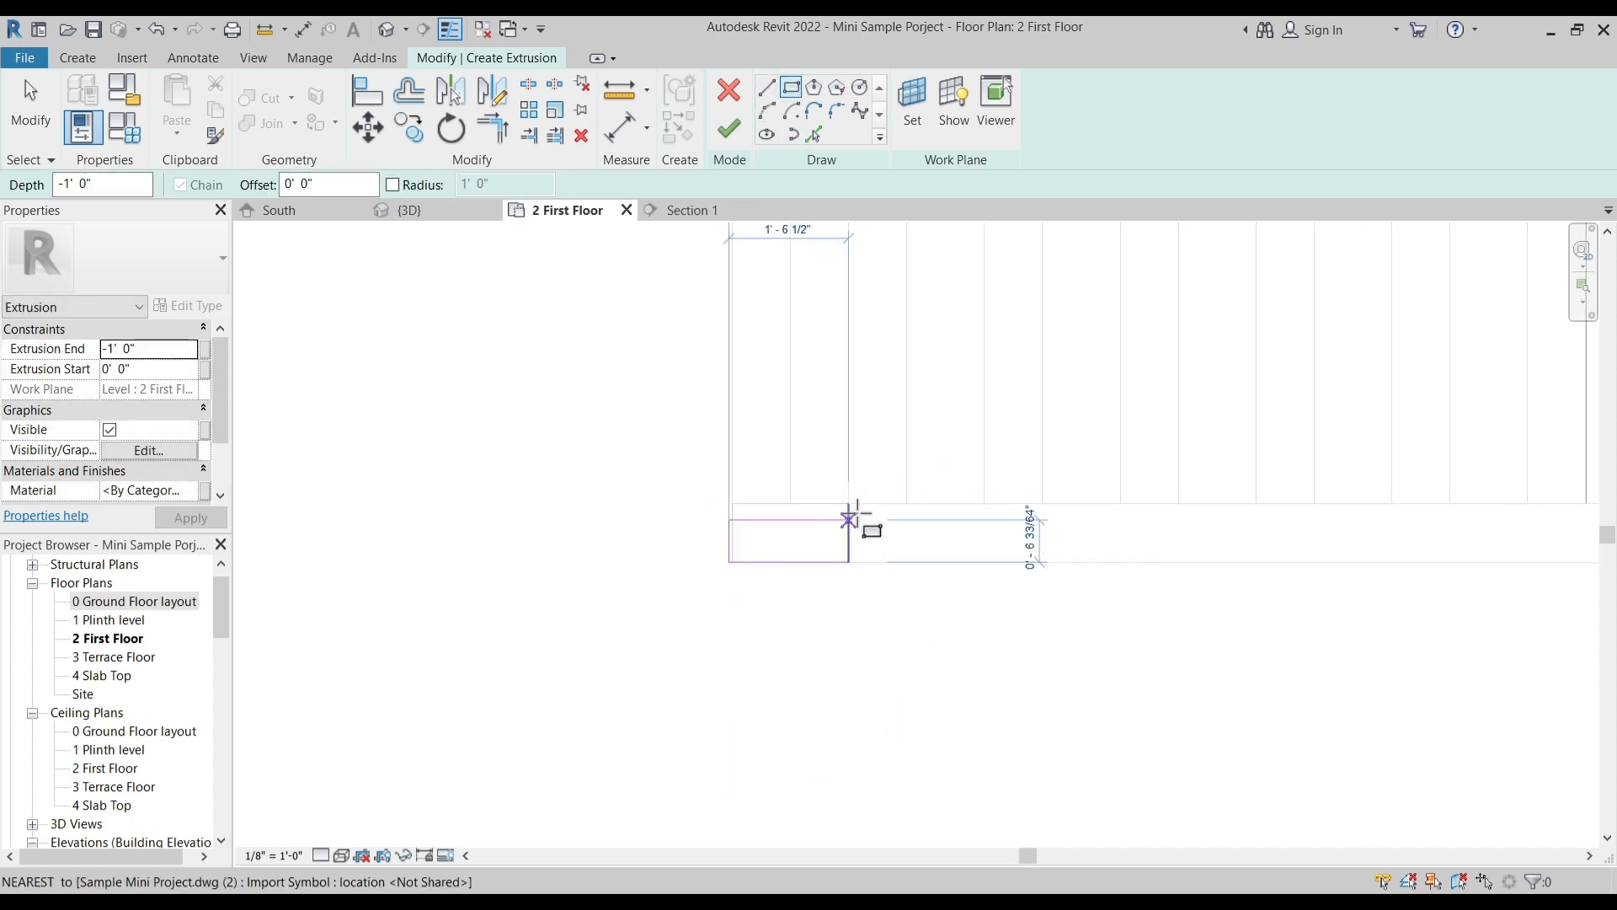
# - Sketch matching rectangular columns at the frame's outer front corner and at the outer rear corner of its side opening
pyautogui.scroll(-3, 724, 590)
pyautogui.scroll(4, 1163, 643)
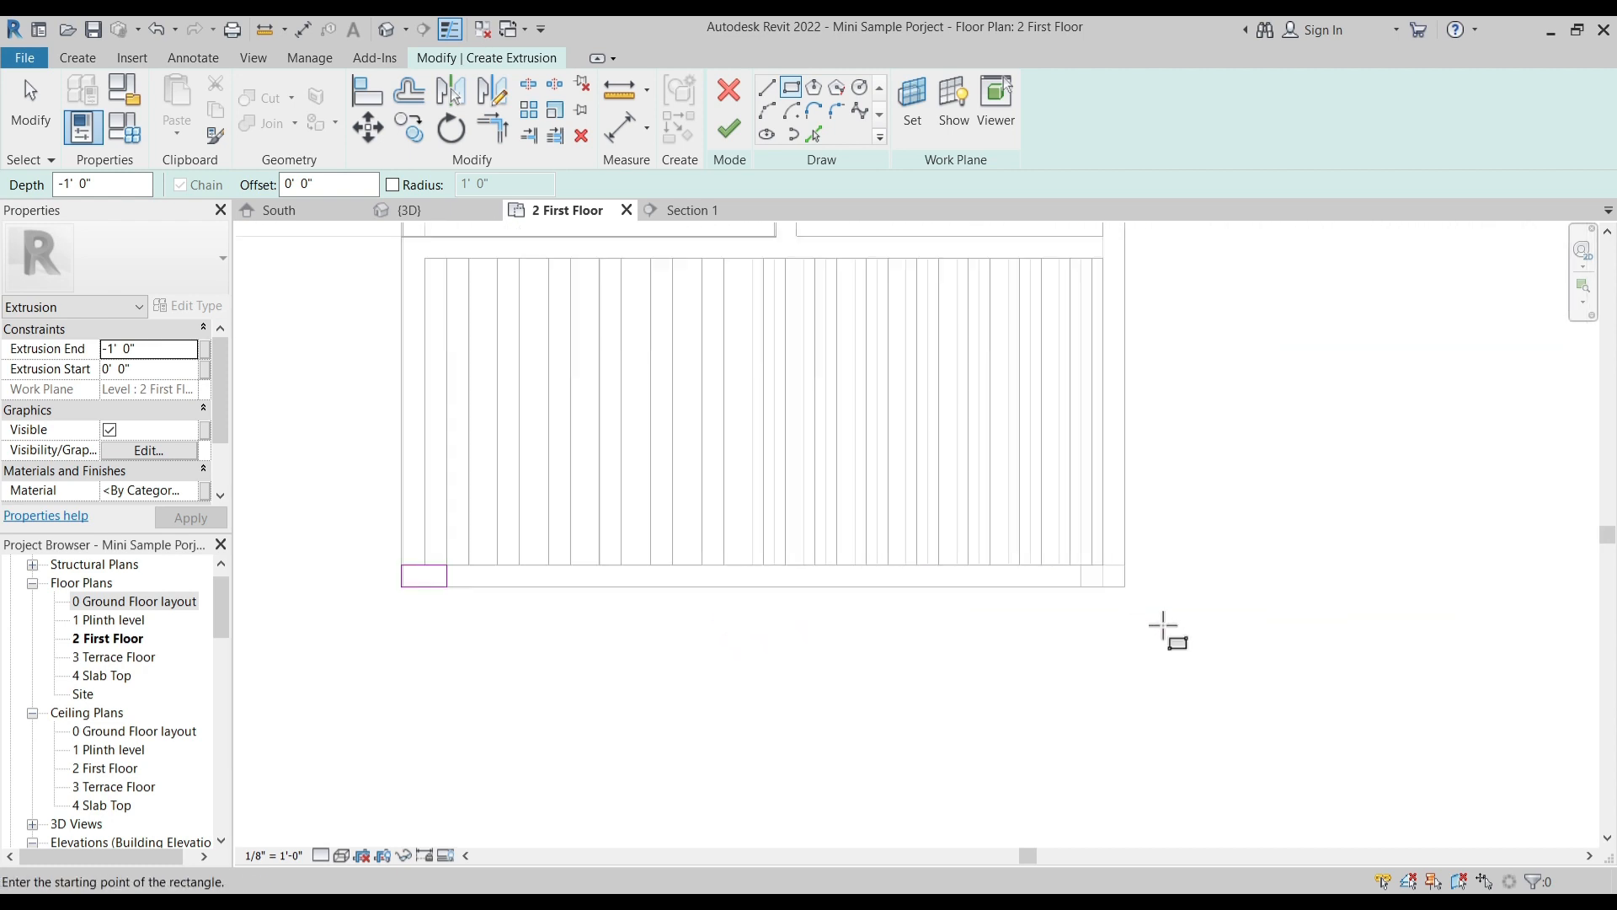
pyautogui.click(1015, 511)
pyautogui.scroll(-3, 950, 638)
pyautogui.moveTo(1034, 459); pyautogui.dragTo(1001, 701, button='middle')
pyautogui.moveTo(1014, 372); pyautogui.dragTo(979, 763, button='middle')
pyautogui.scroll(4, 941, 444)
pyautogui.click(923, 448)
pyautogui.click(832, 390)
pyautogui.scroll(-5, 946, 542)
pyautogui.moveTo(684, 596); pyautogui.dragTo(834, 371, button='middle')
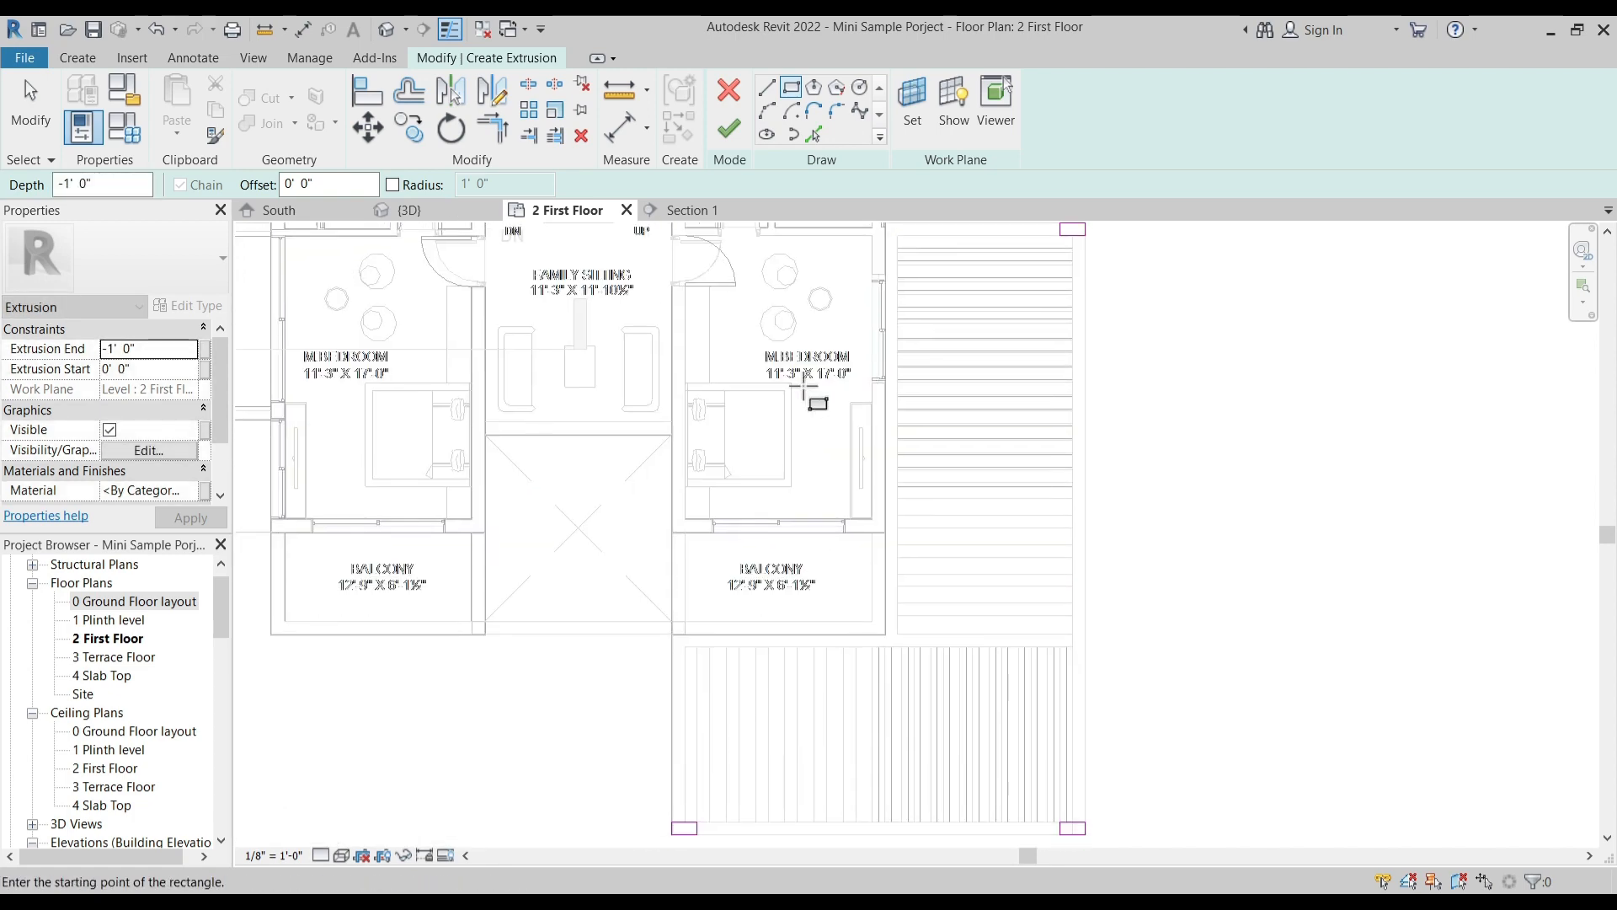
# - Set the column extrusion's end to -10' 0" and finish the sketch of the three columns
pyautogui.click(169, 348)
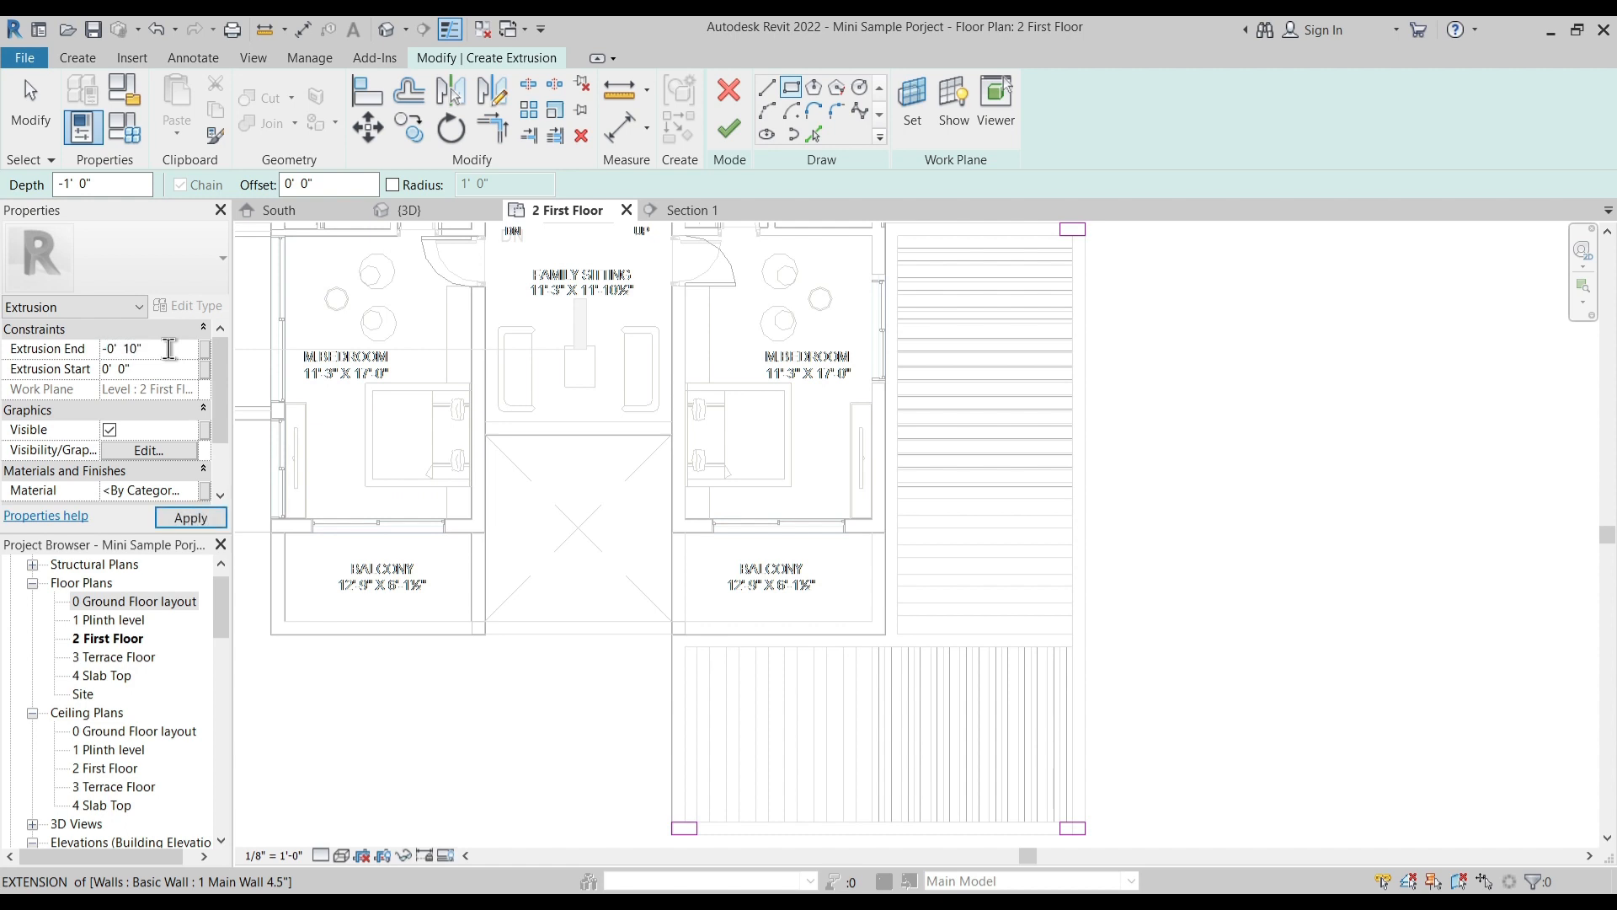
pyautogui.click(169, 351)
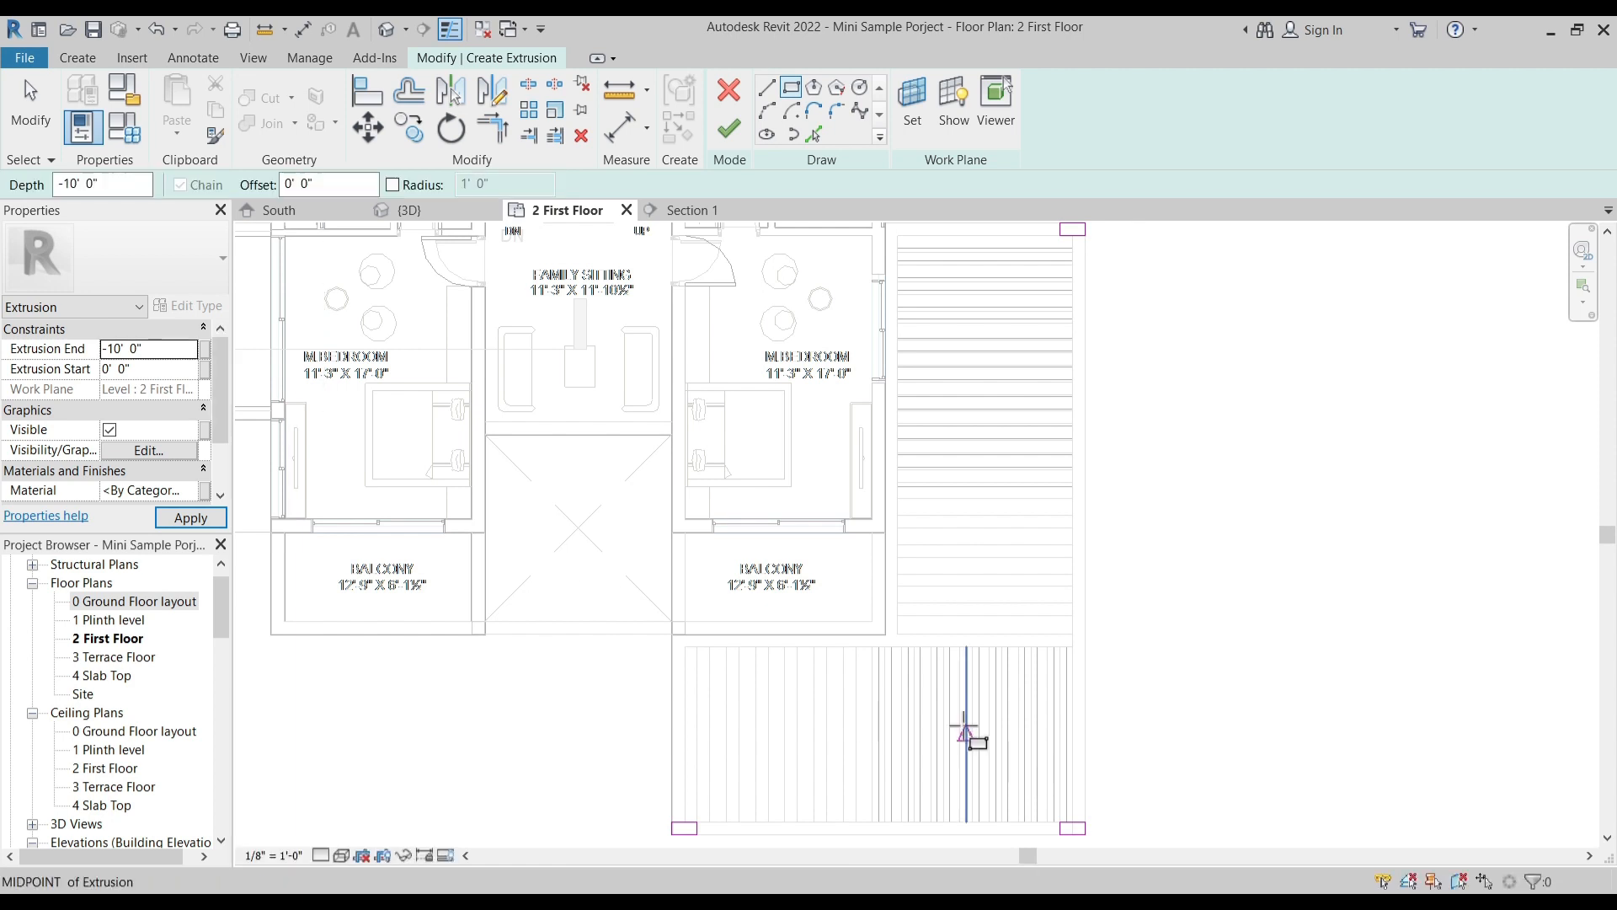
pyautogui.scroll(-2, 749, 642)
pyautogui.press('Escape')
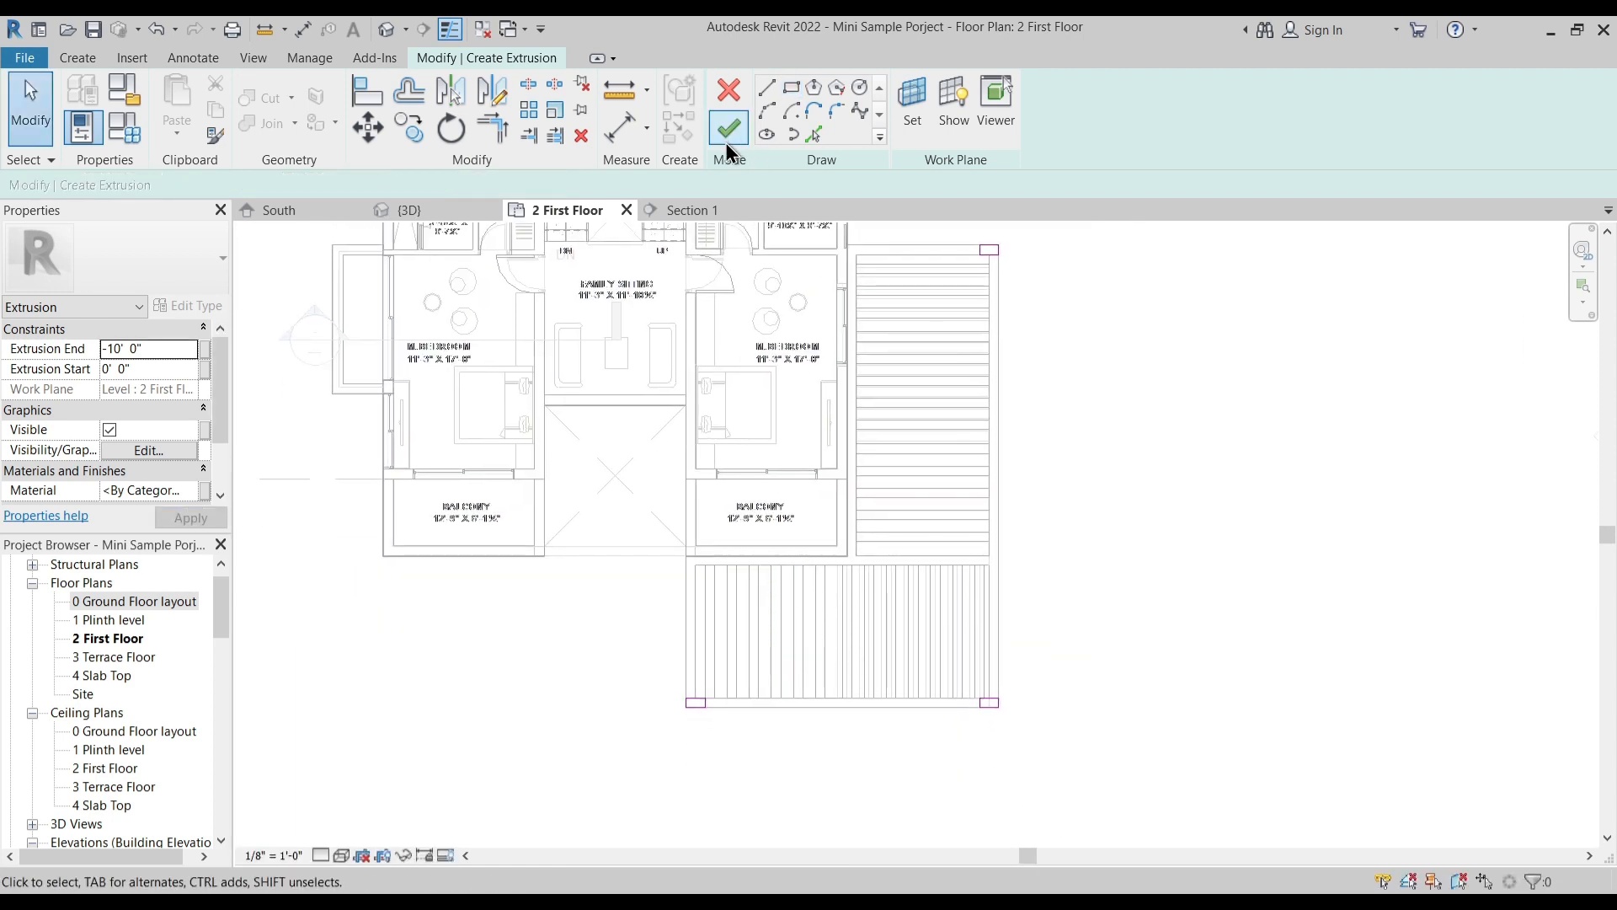
pyautogui.click(729, 133)
pyautogui.press('Escape')
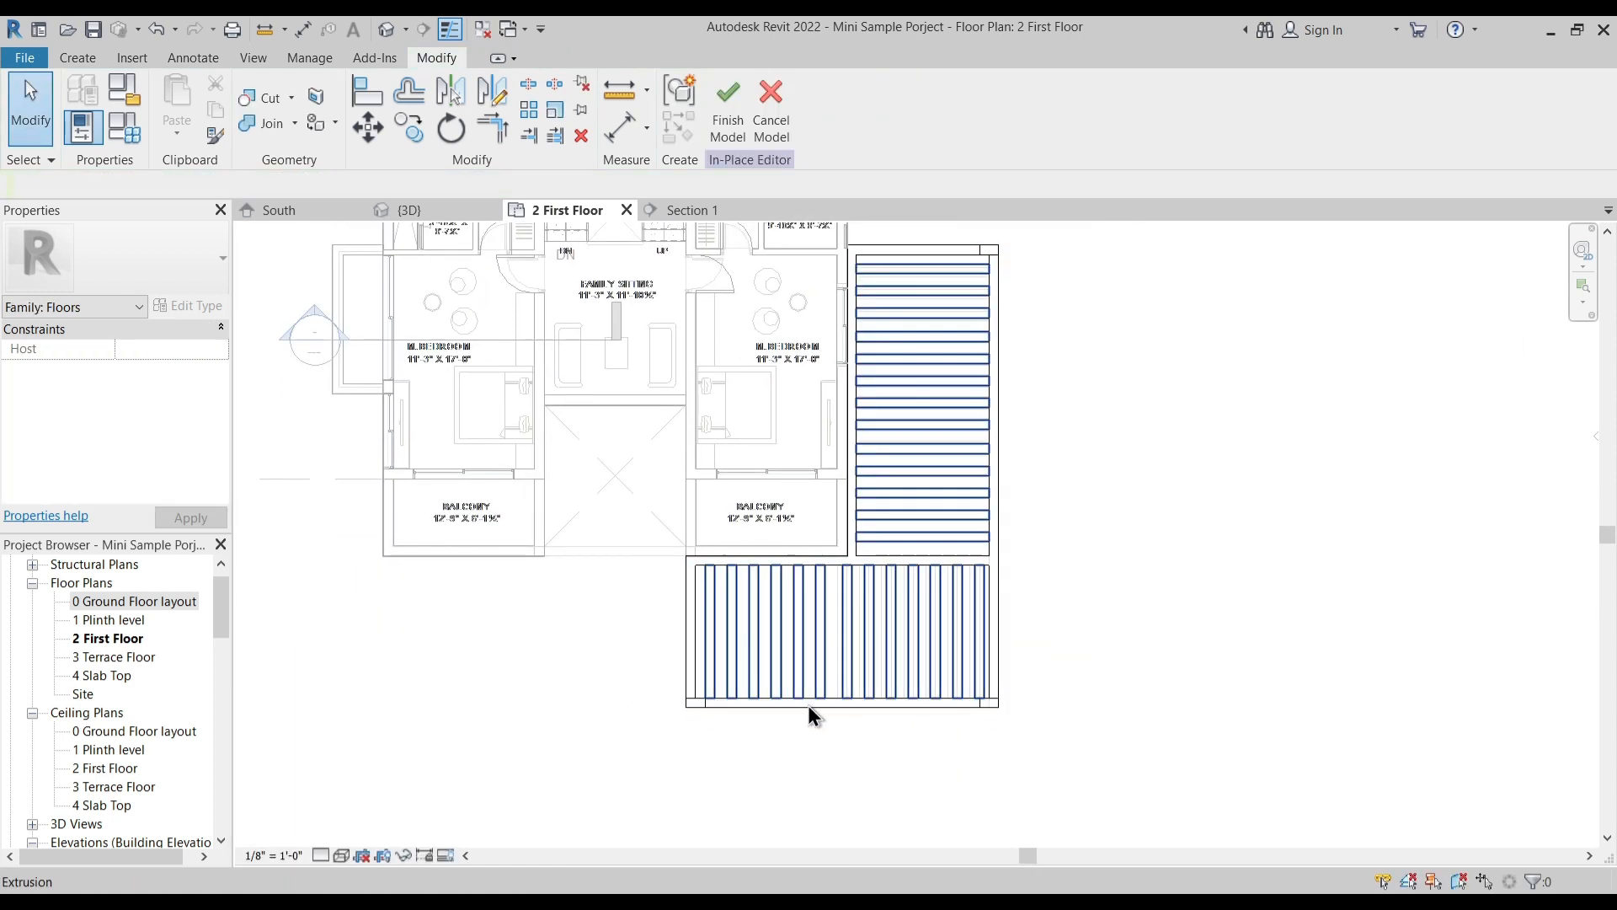
# - Try to join the columns with the canopy in plan, undo it and finish the column extrusion again
pyautogui.moveTo(652, 699); pyautogui.dragTo(609, 630, button='middle')
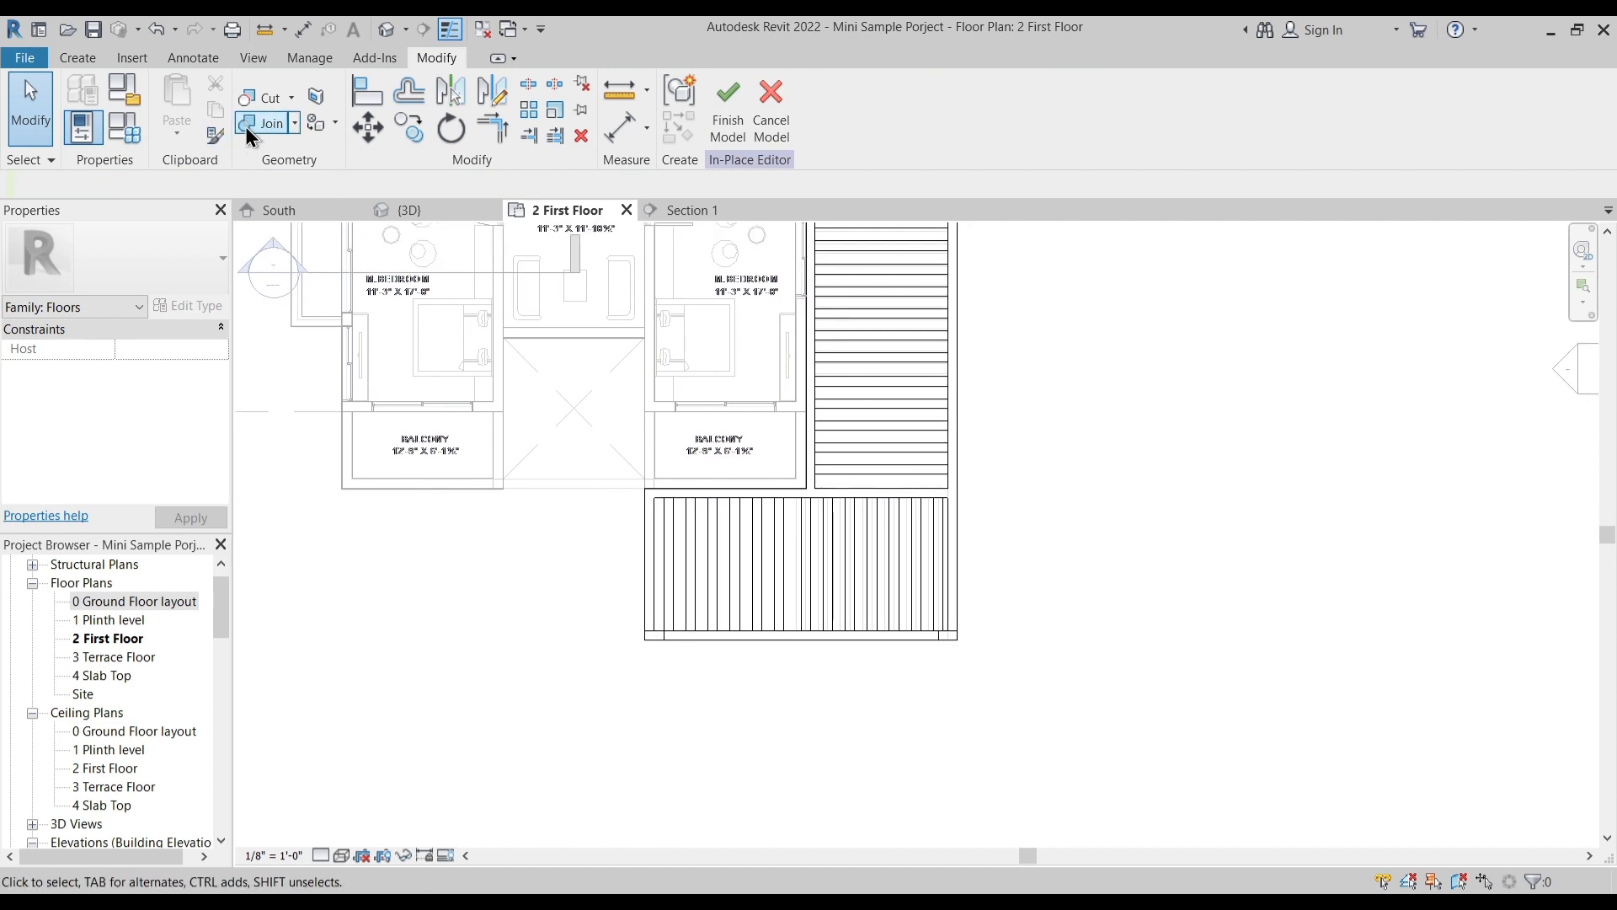
pyautogui.click(663, 637)
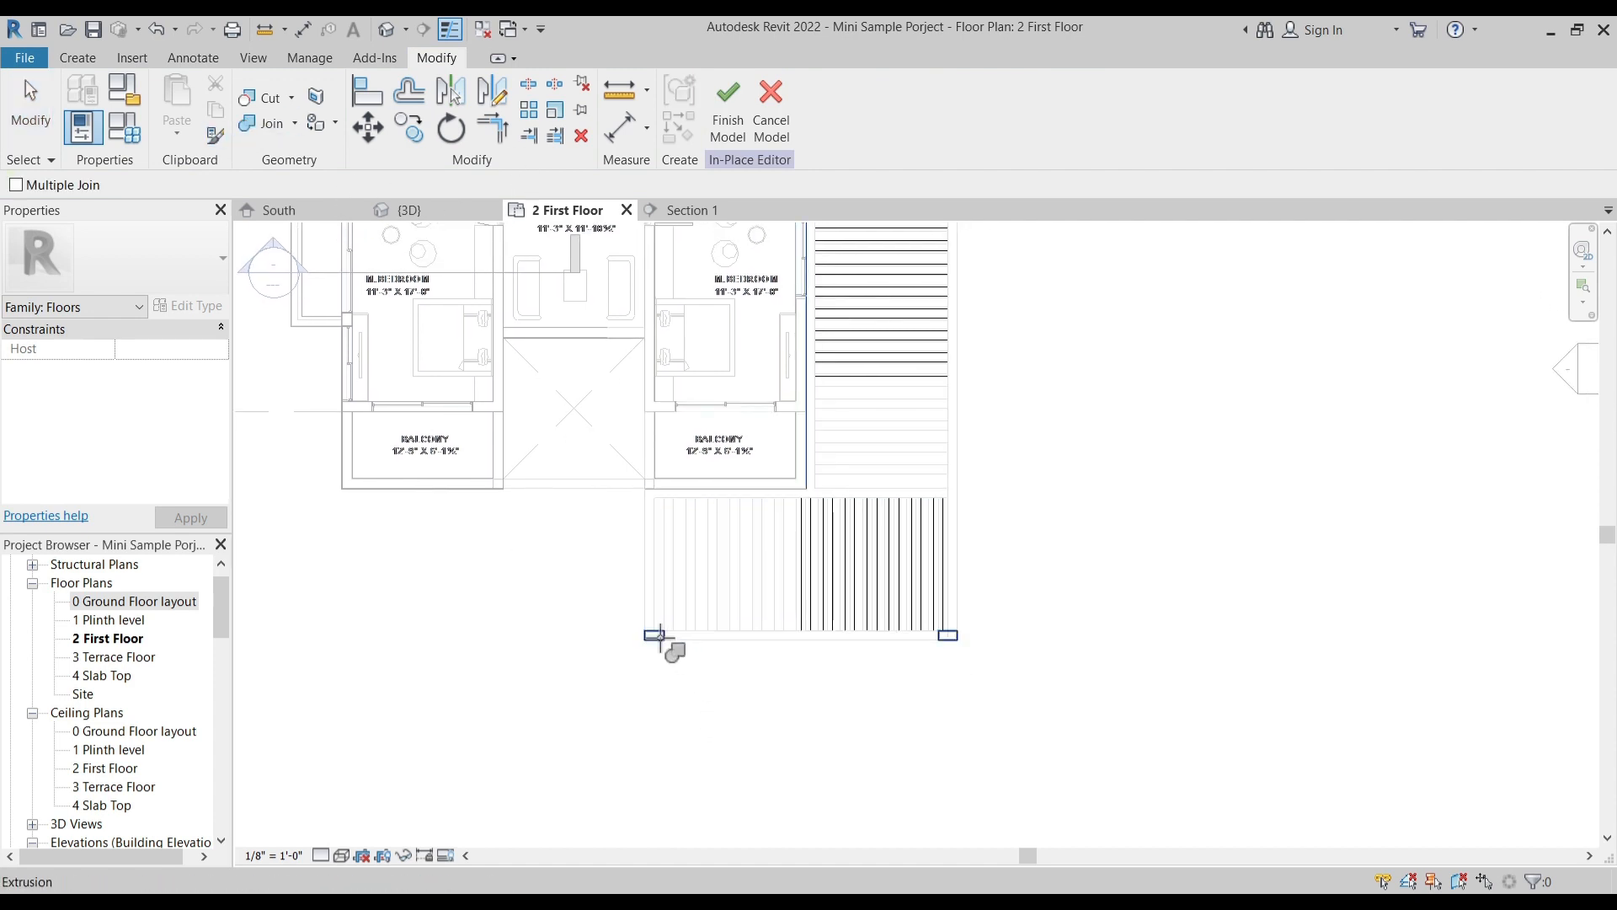
pyautogui.click(894, 617)
pyautogui.moveTo(989, 337); pyautogui.dragTo(973, 469, button='middle')
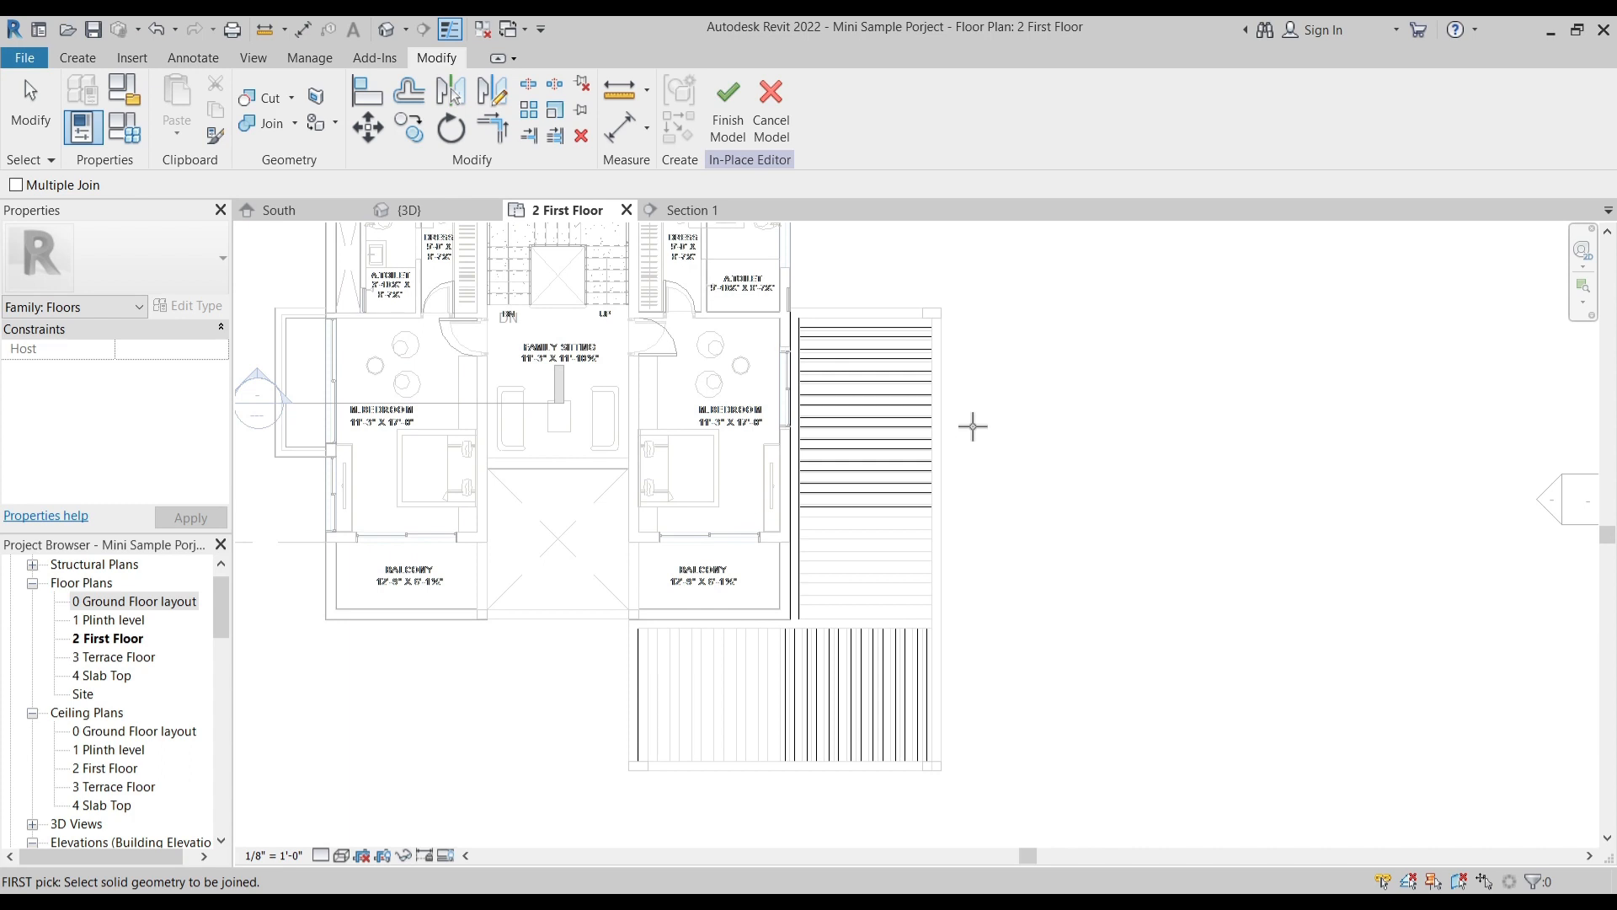
pyautogui.press('Escape')
pyautogui.hotkey('ctrl', 'z')
pyautogui.hotkey('ctrl', 'z')
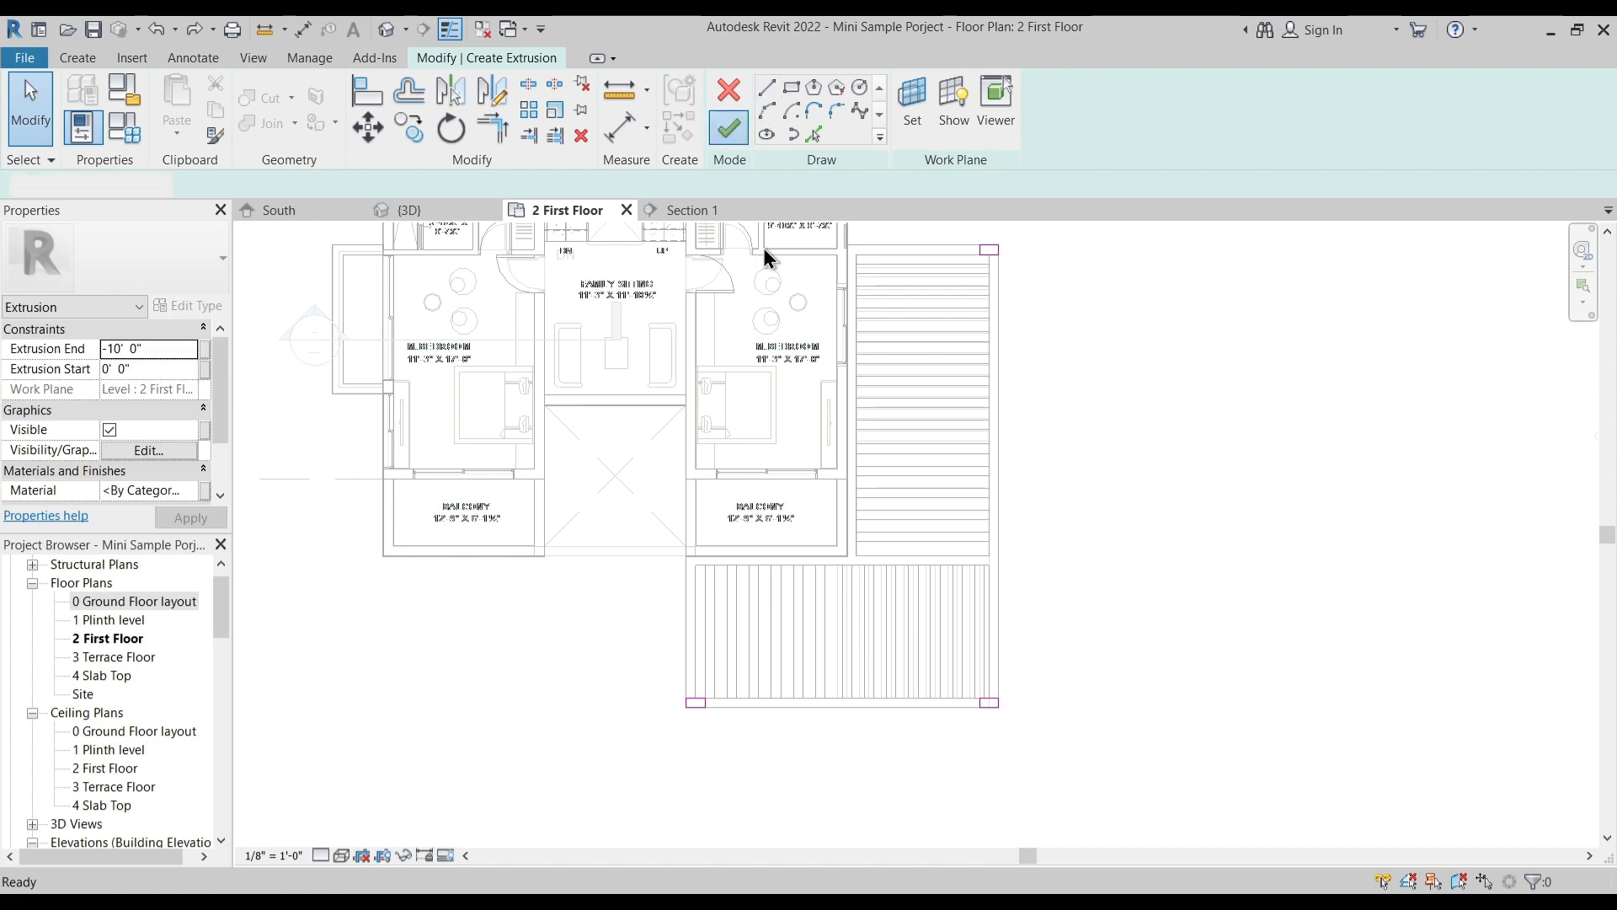
pyautogui.click(728, 128)
pyautogui.click(806, 733)
# - Join the column extrusion with the canopy frame in the 3D view
pyautogui.moveTo(790, 706); pyautogui.dragTo(770, 657, button='middle')
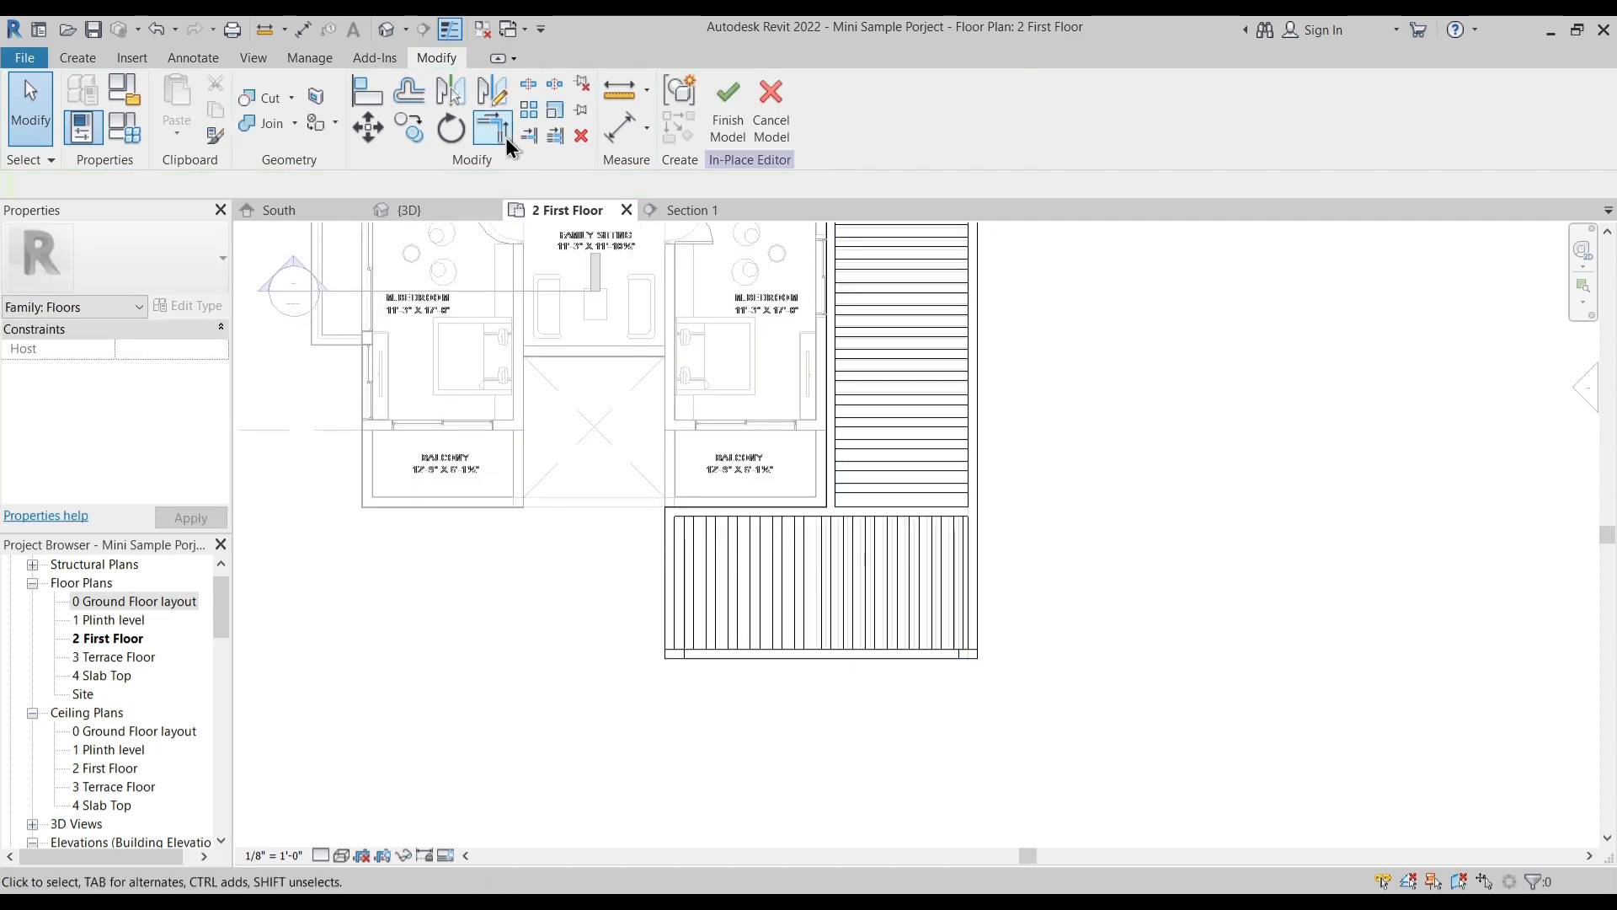
pyautogui.click(429, 207)
pyautogui.moveTo(894, 676)
pyautogui.keyDown('shift'); pyautogui.mouseDown(button='middle')
pyautogui.moveTo(927, 745)
pyautogui.moveTo(911, 663)
pyautogui.mouseUp(button='middle'); pyautogui.keyUp('shift')
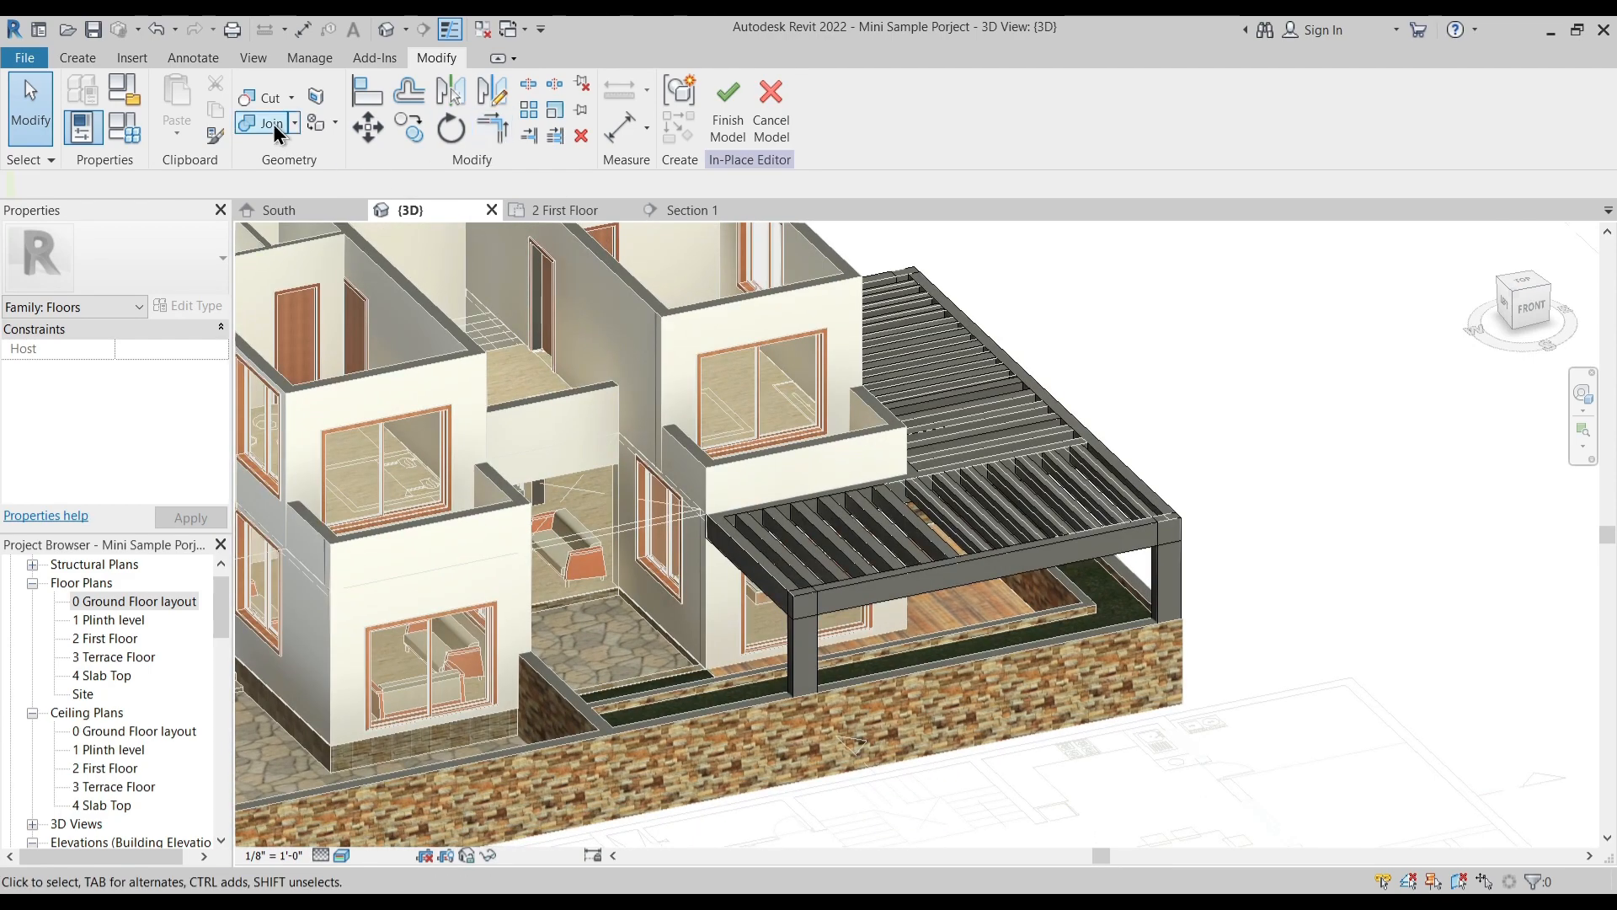
pyautogui.click(273, 127)
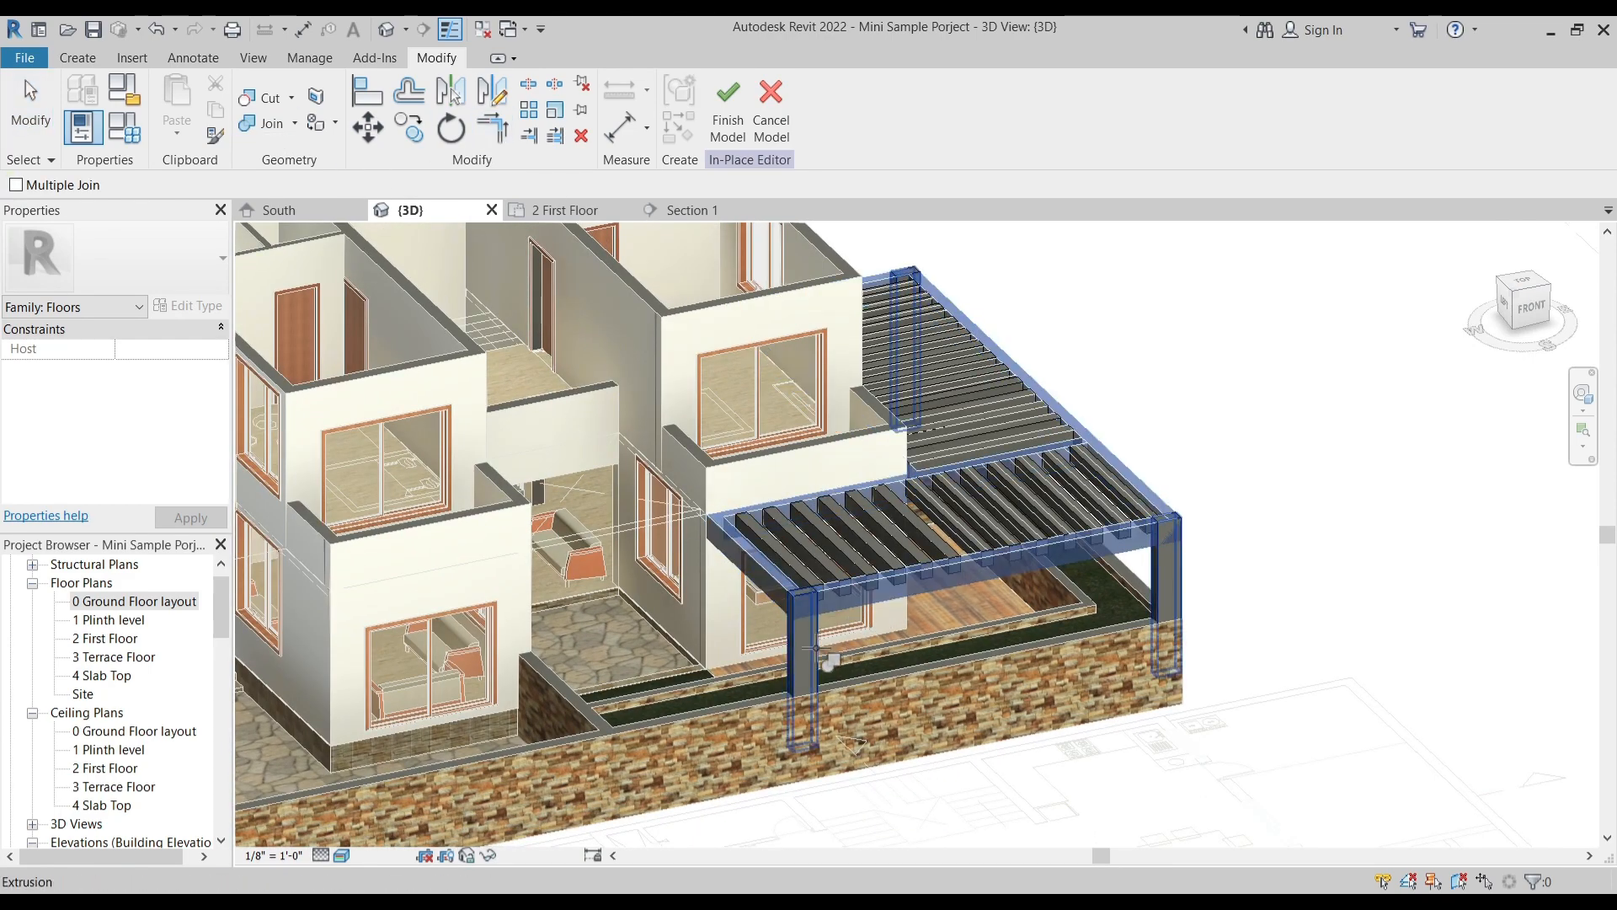
pyautogui.keyDown('shift'); pyautogui.moveTo(853, 745); pyautogui.dragTo(845, 643, button='middle'); pyautogui.keyUp('shift')
pyautogui.press('Escape')
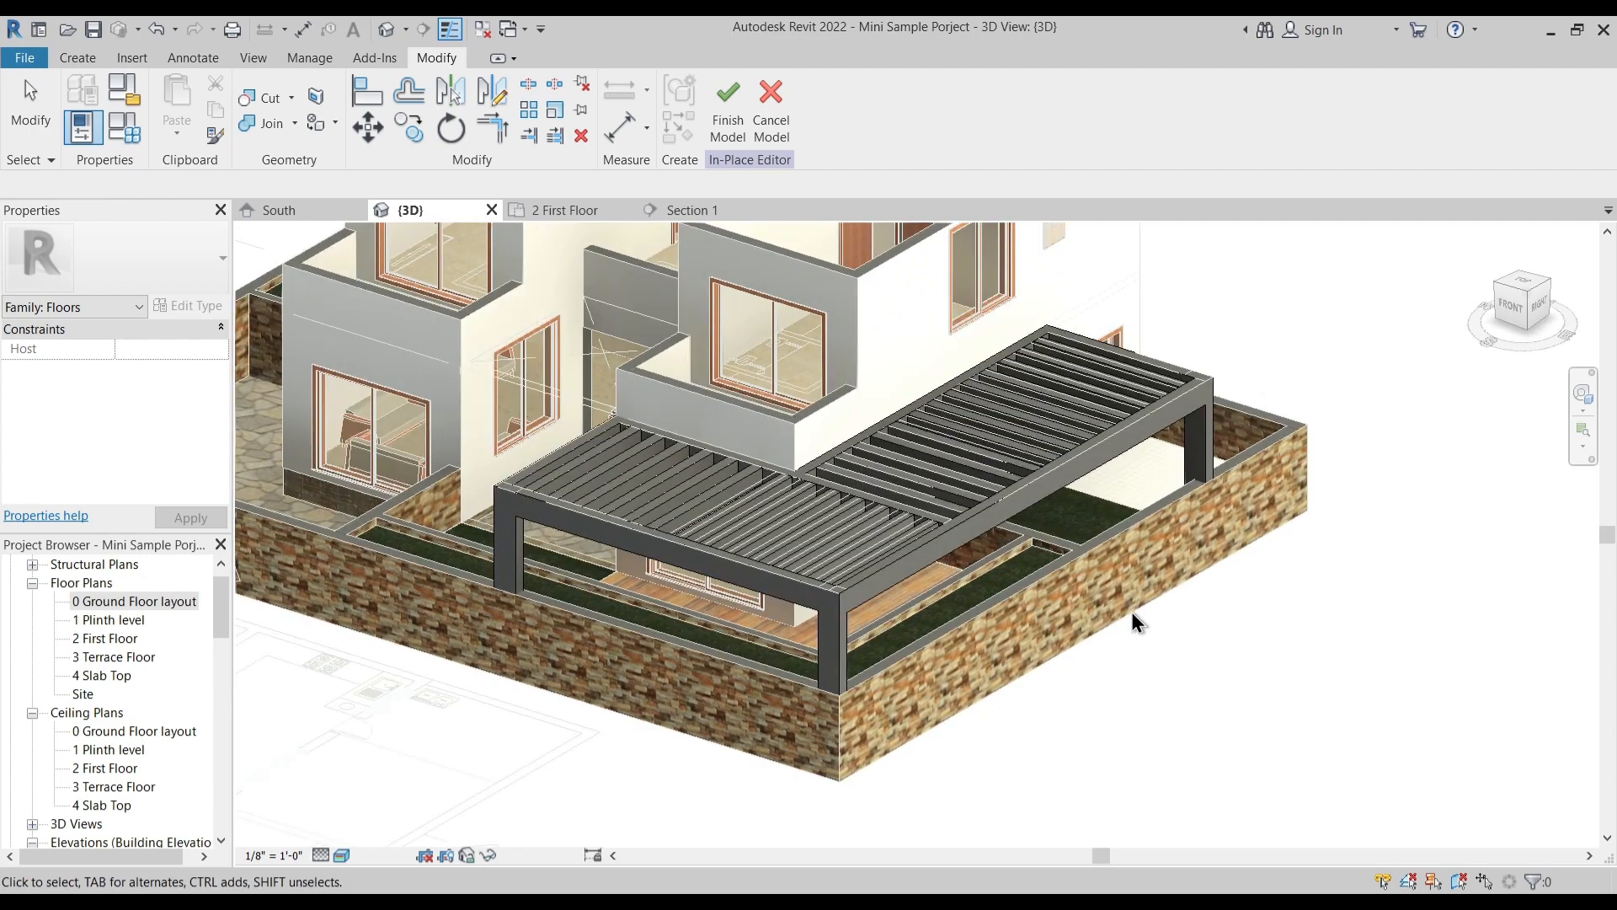
# - Search the materials for concrete, compare their appearances and assign Concrete, Precast to the joined canopy frame and columns
pyautogui.moveTo(913, 585)
pyautogui.keyDown('shift'); pyautogui.mouseDown(button='middle')
pyautogui.moveTo(892, 534)
pyautogui.moveTo(834, 614)
pyautogui.moveTo(933, 560)
pyautogui.mouseUp(button='middle'); pyautogui.keyUp('shift')
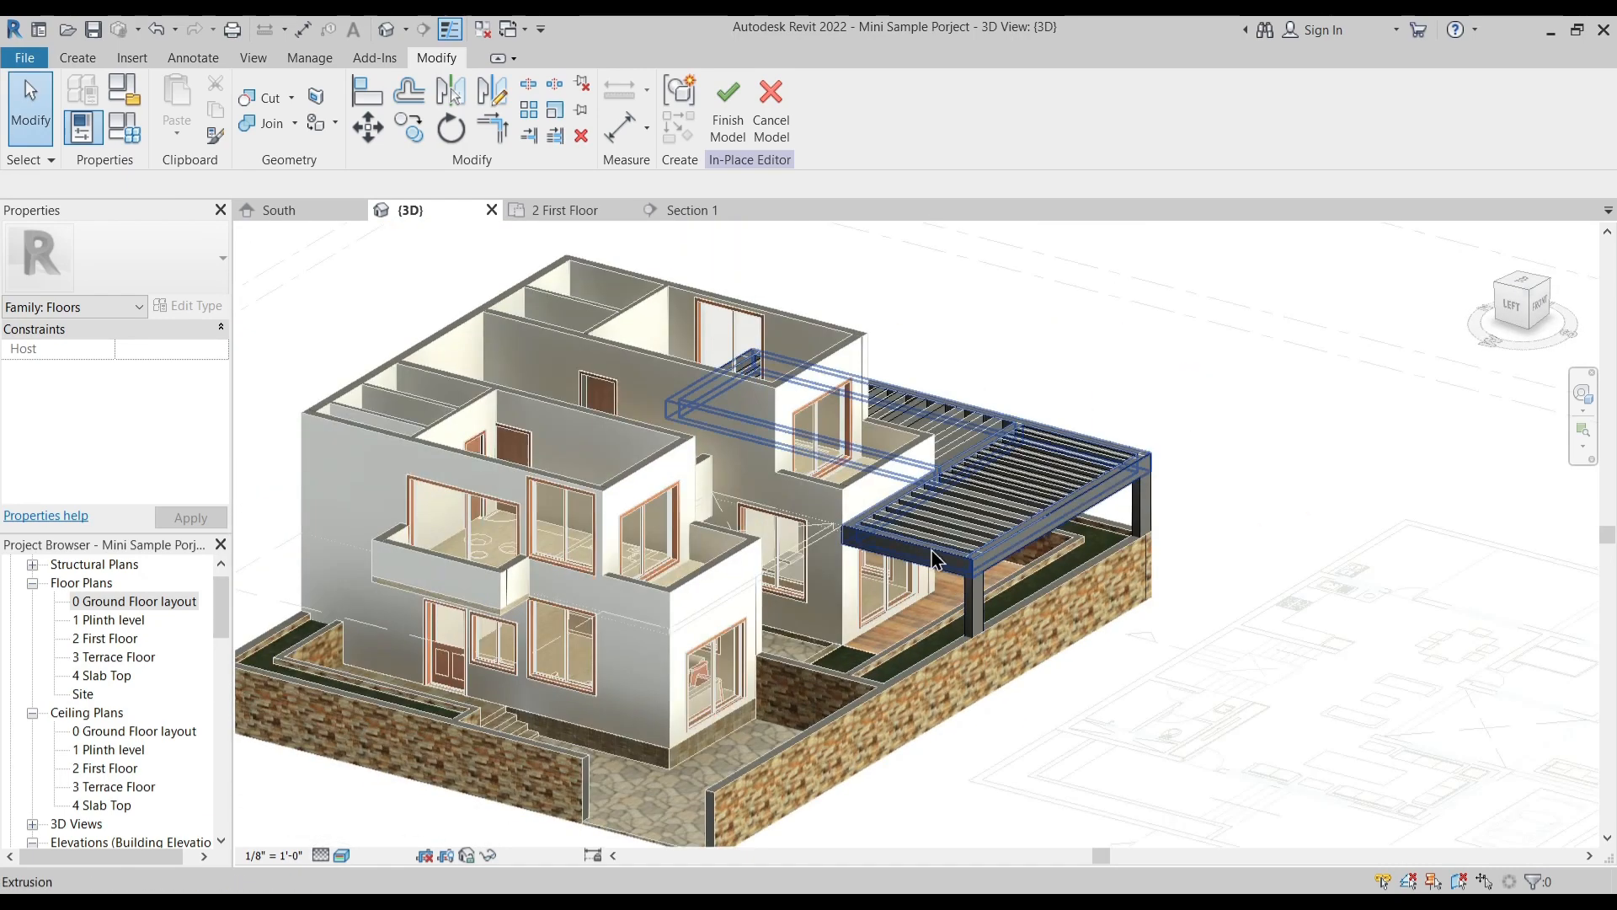
pyautogui.click(1050, 543)
pyautogui.click(207, 412)
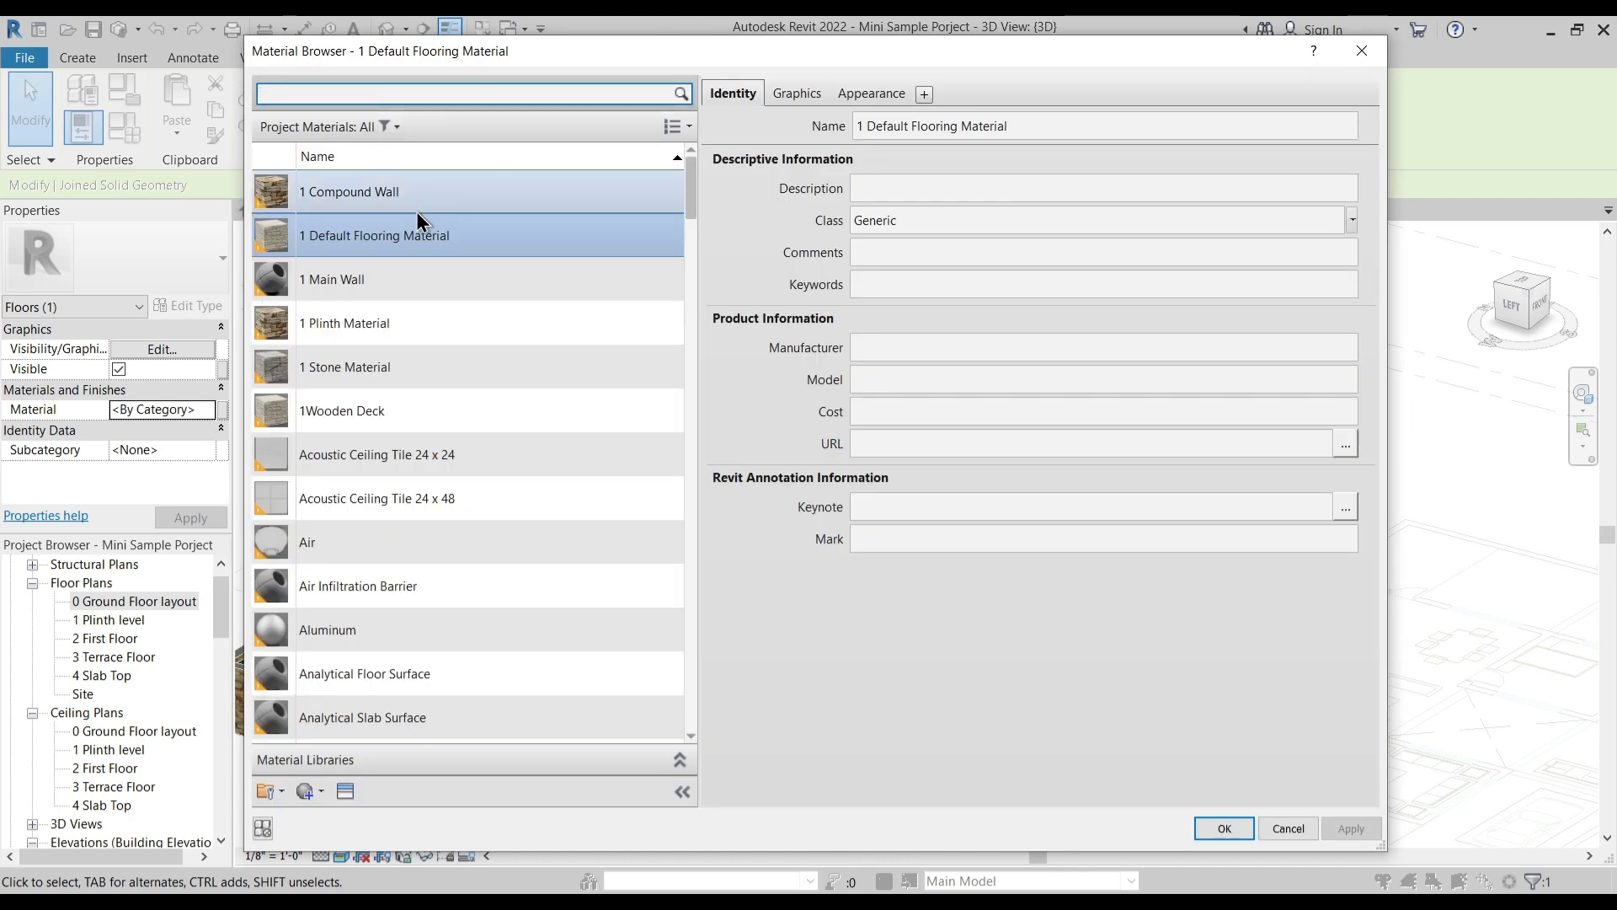
pyautogui.rightClick(357, 239)
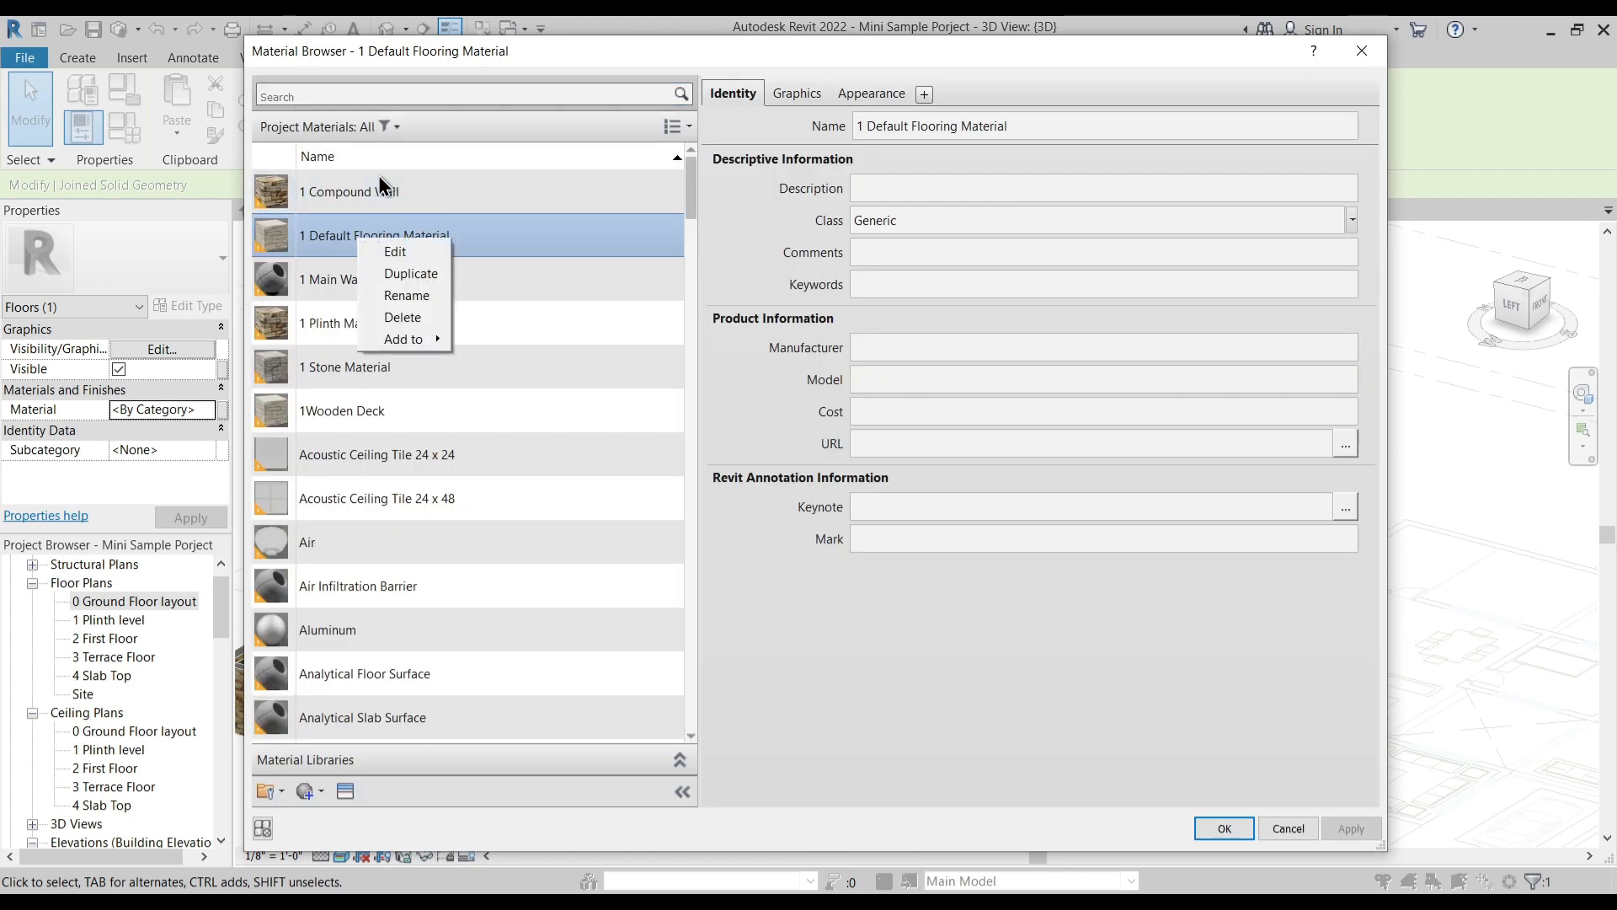
pyautogui.click(366, 89)
pyautogui.write('concrete')
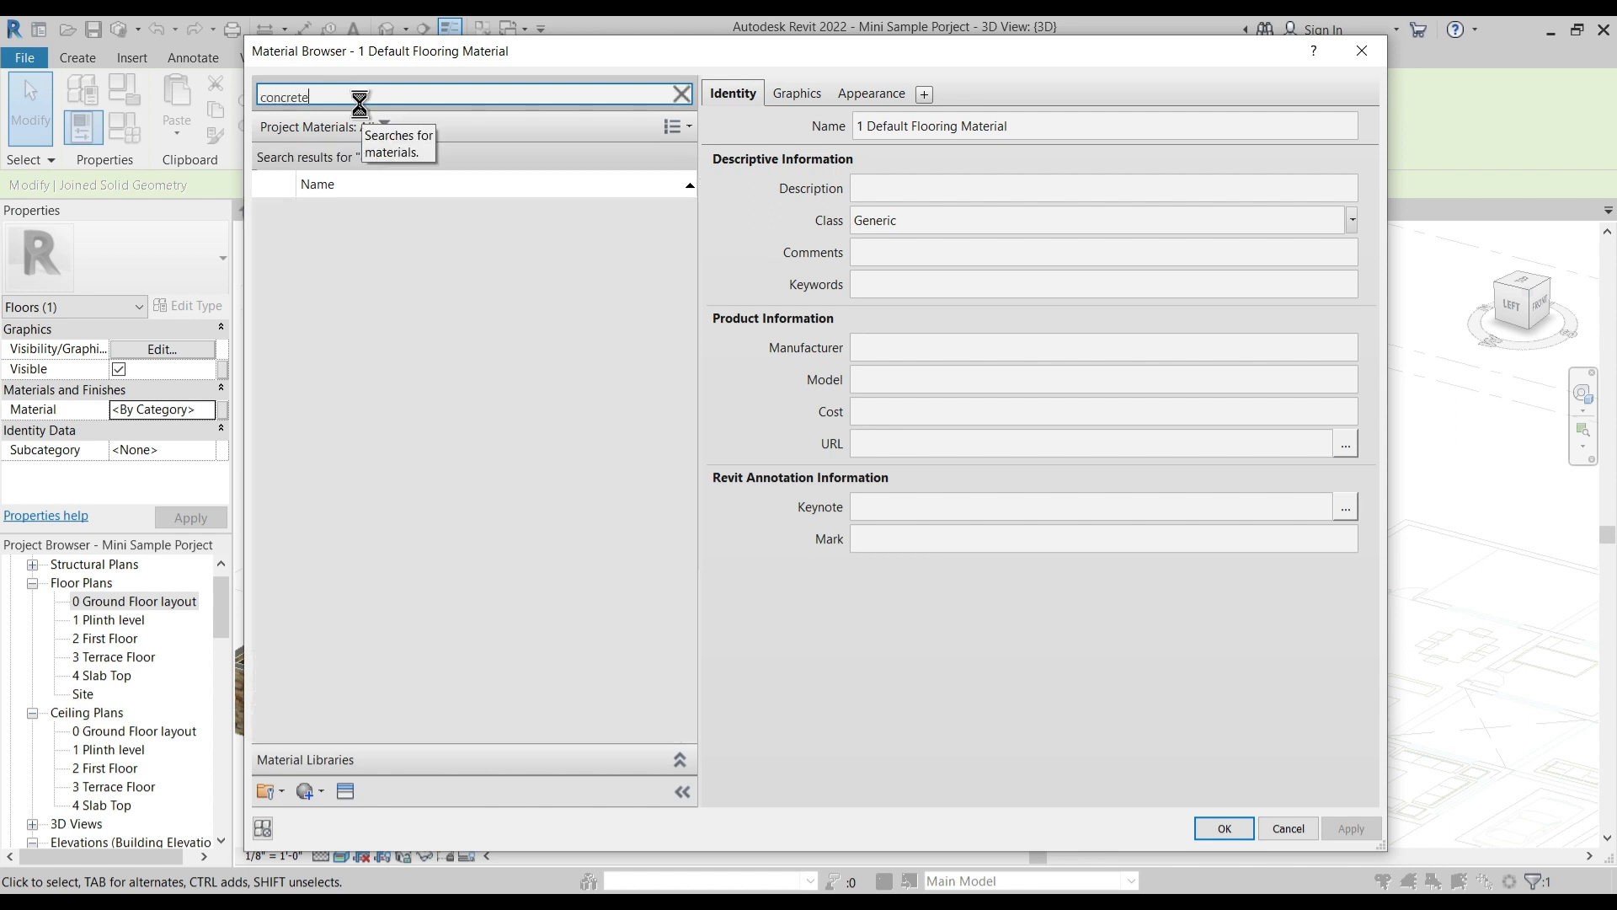
pyautogui.click(392, 217)
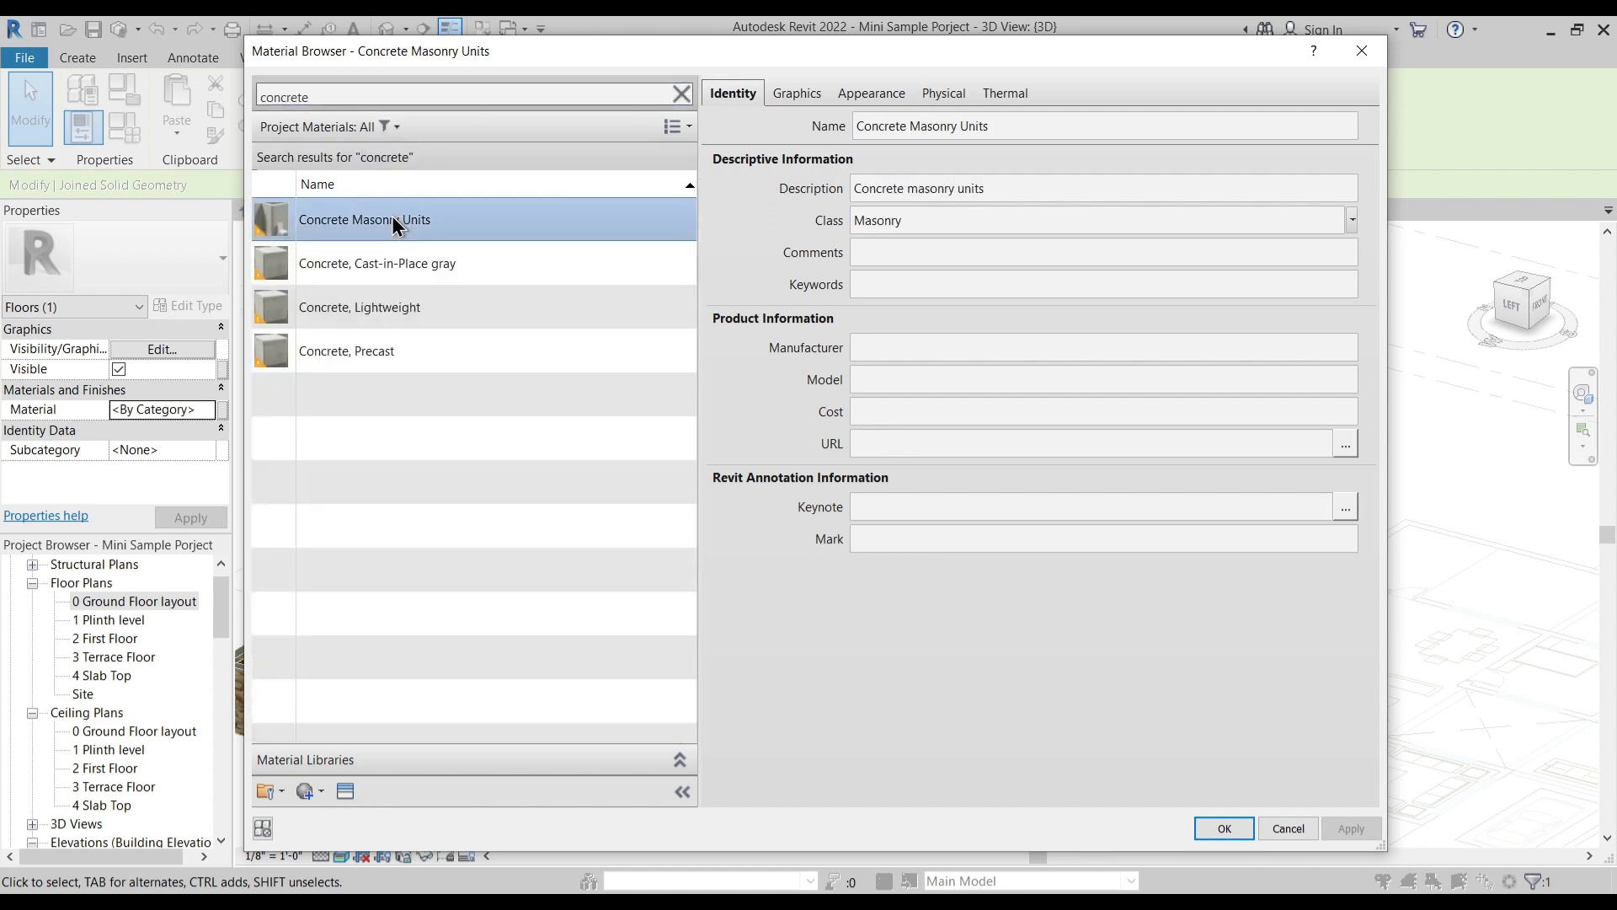
pyautogui.click(867, 94)
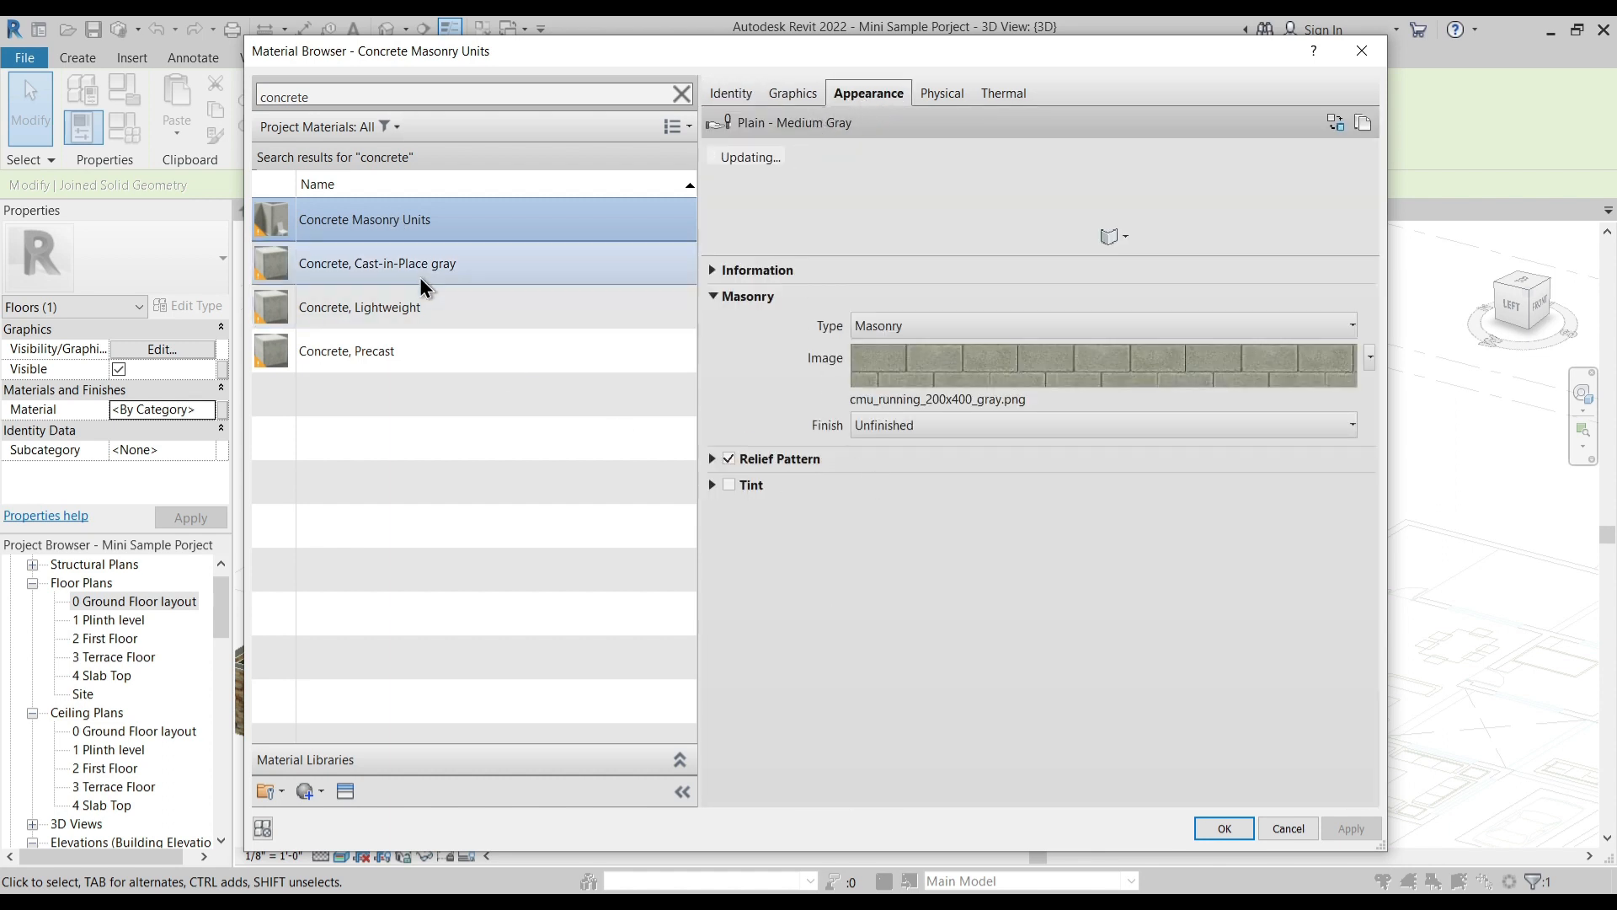
pyautogui.click(388, 261)
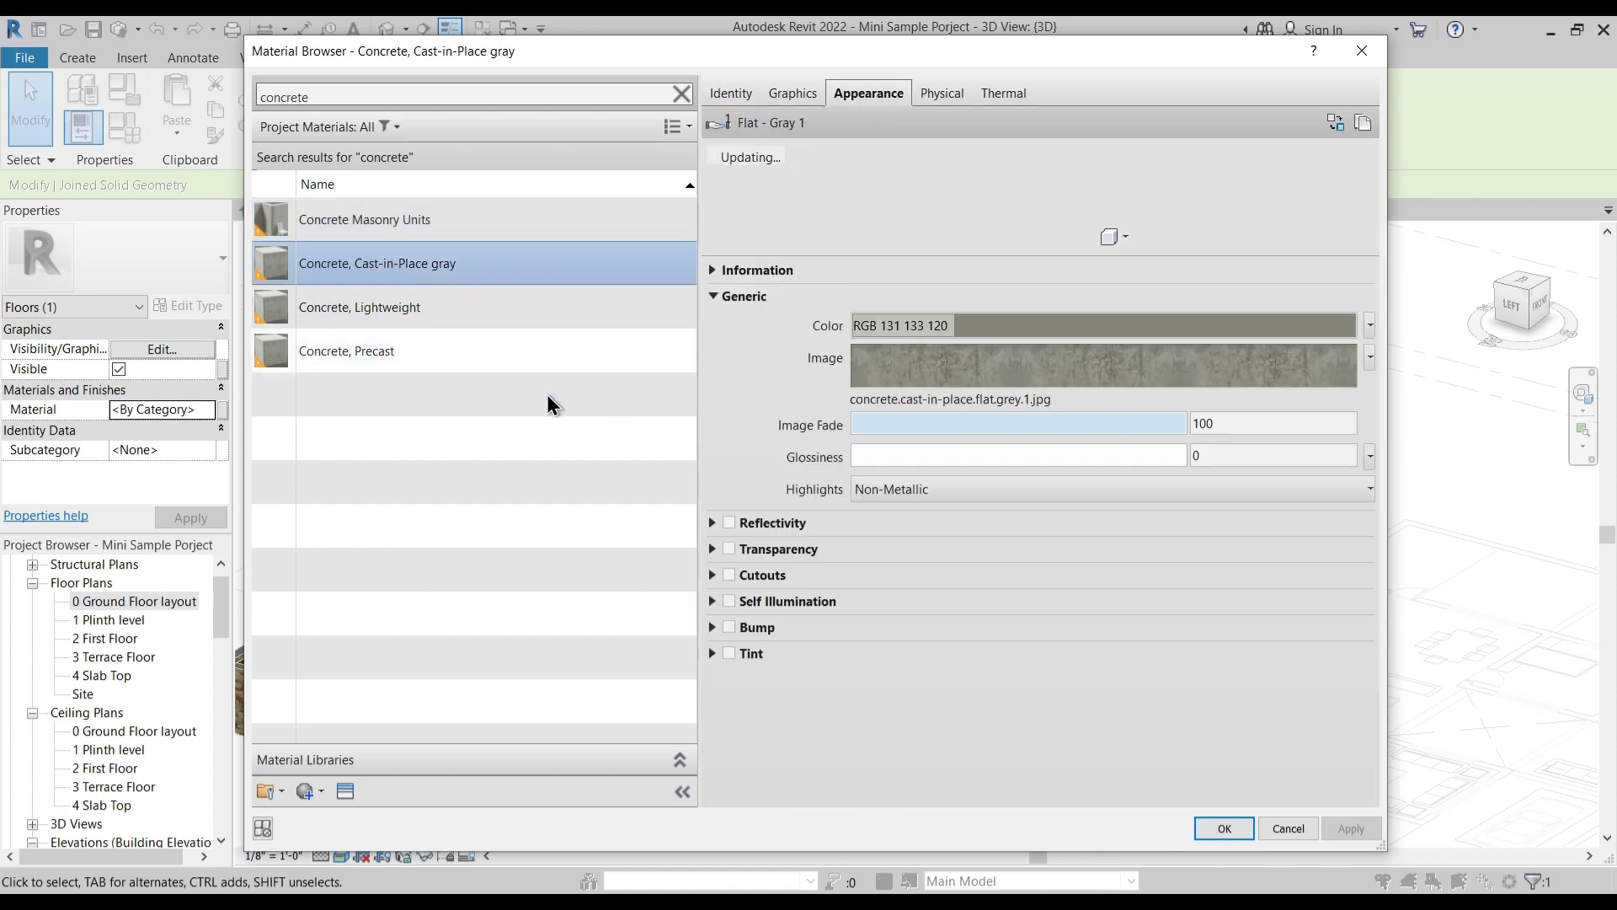
pyautogui.click(371, 315)
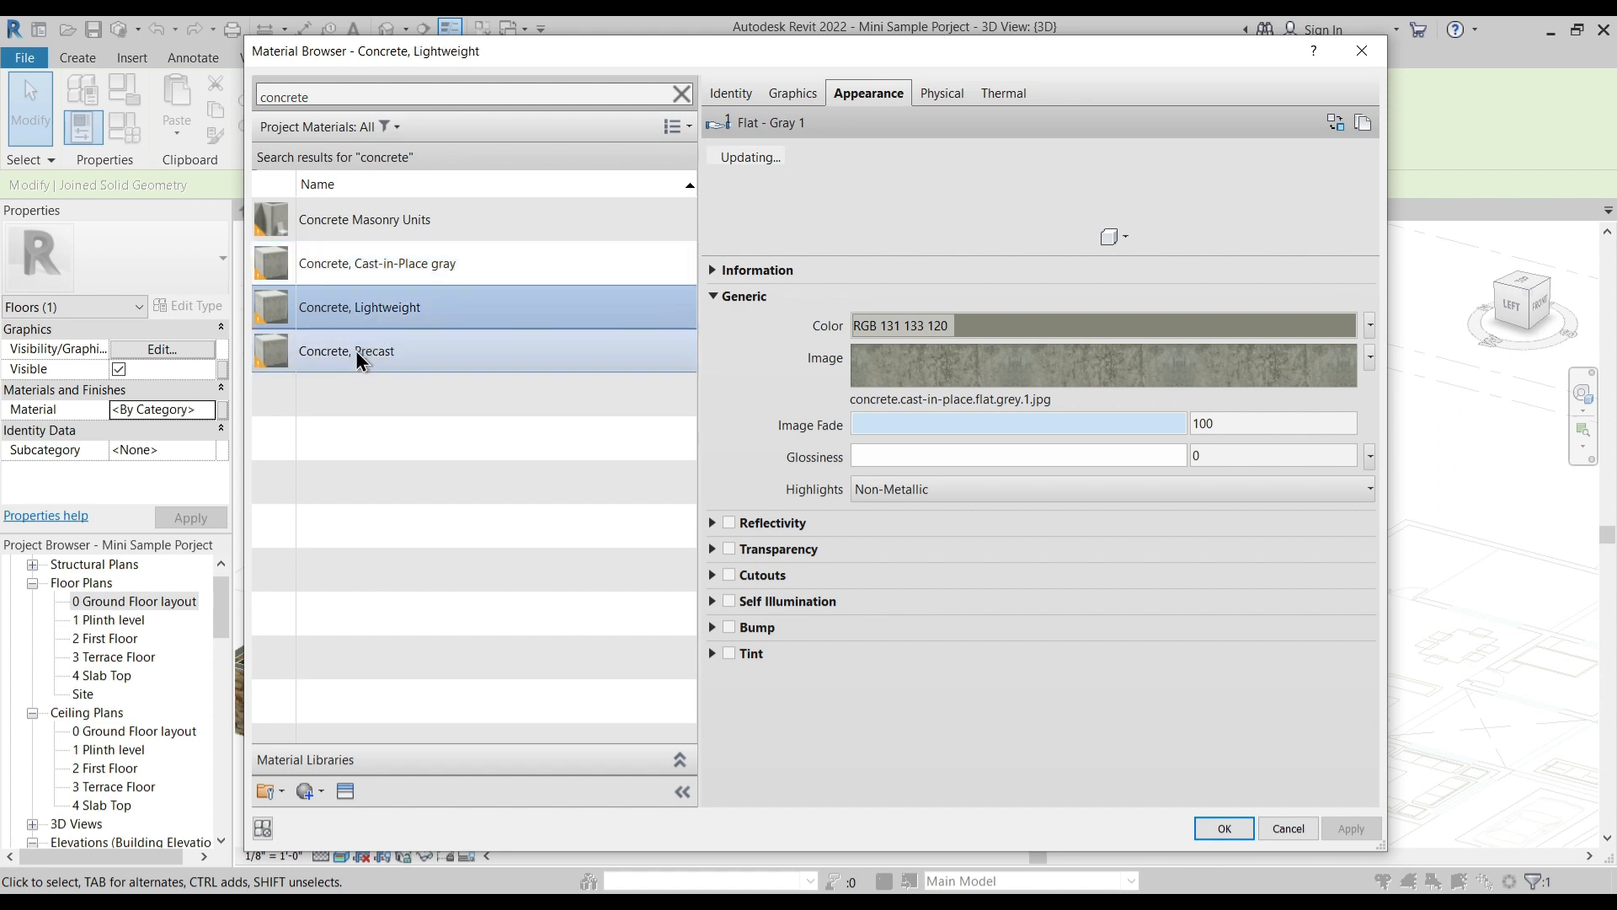
pyautogui.click(356, 350)
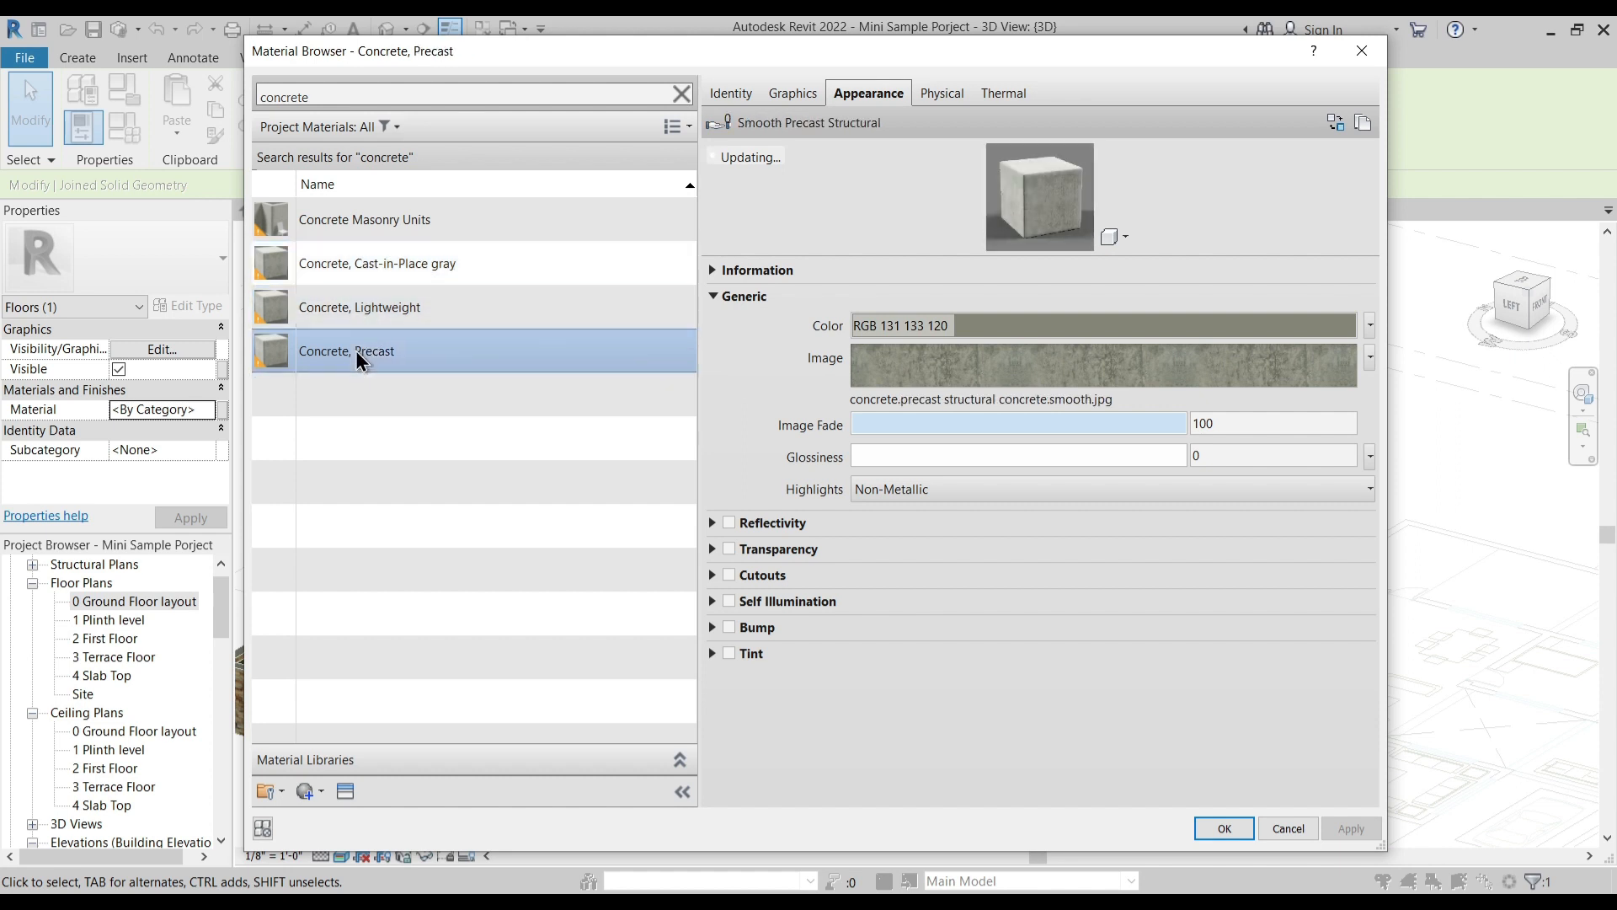
pyautogui.click(1231, 826)
# - Examine the canopy's concrete frame and slats in 3D and in the 2 First Floor plan
pyautogui.keyDown('shift'); pyautogui.moveTo(1120, 689); pyautogui.dragTo(1136, 772, button='middle'); pyautogui.keyUp('shift')
pyautogui.keyDown('shift'); pyautogui.moveTo(1081, 728); pyautogui.dragTo(888, 741, button='middle'); pyautogui.keyUp('shift')
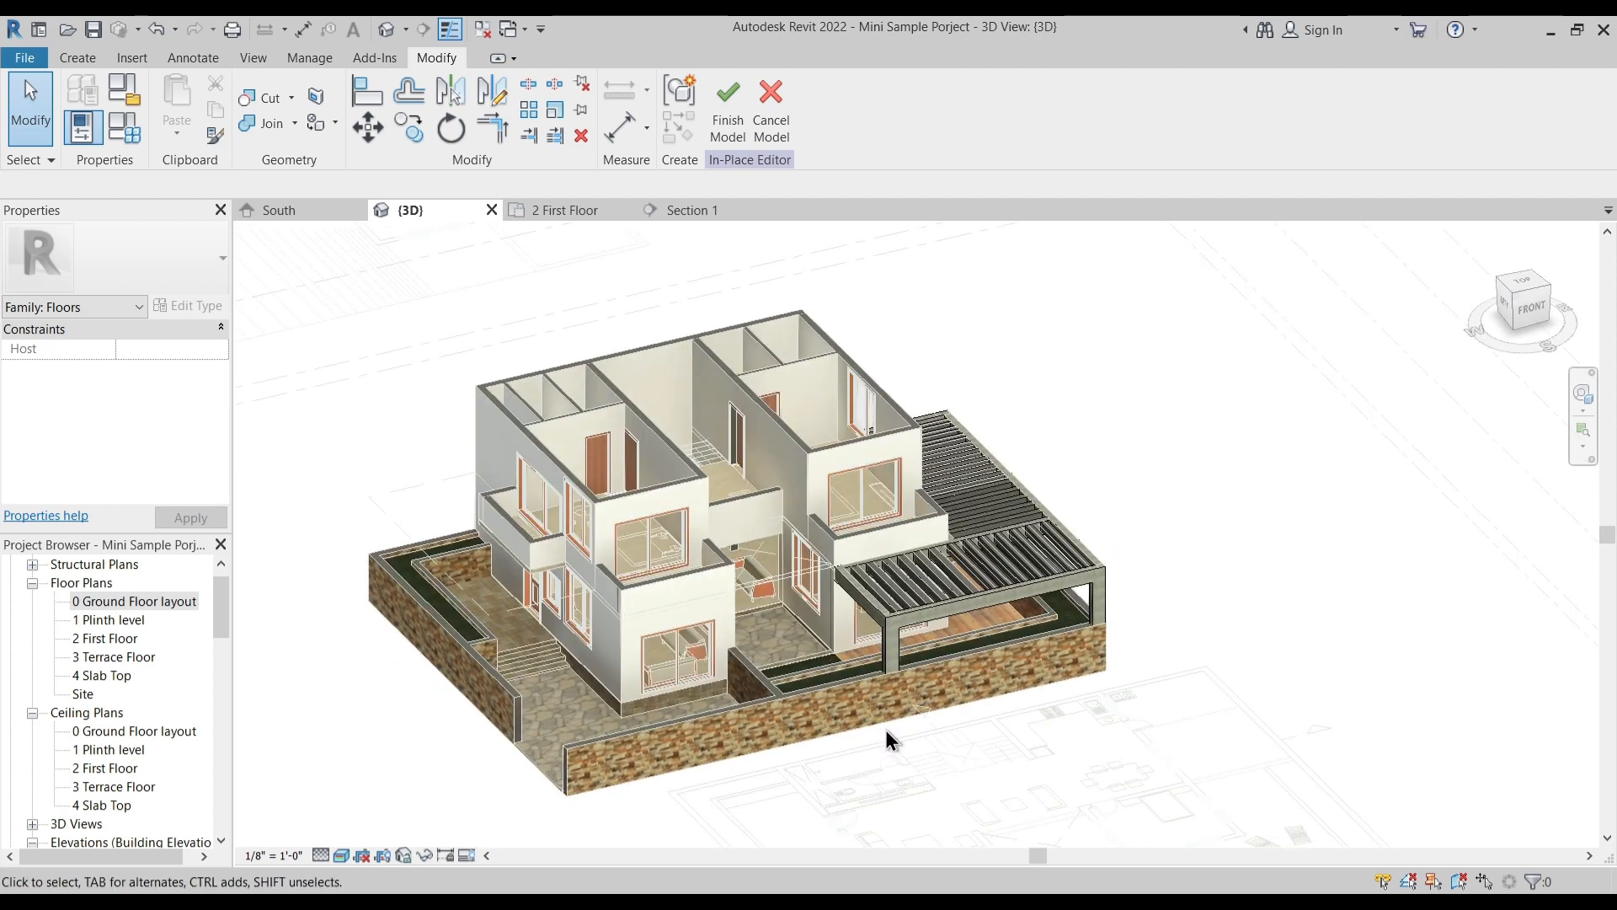
pyautogui.keyDown('shift'); pyautogui.moveTo(943, 573); pyautogui.dragTo(792, 603, button='middle'); pyautogui.keyUp('shift')
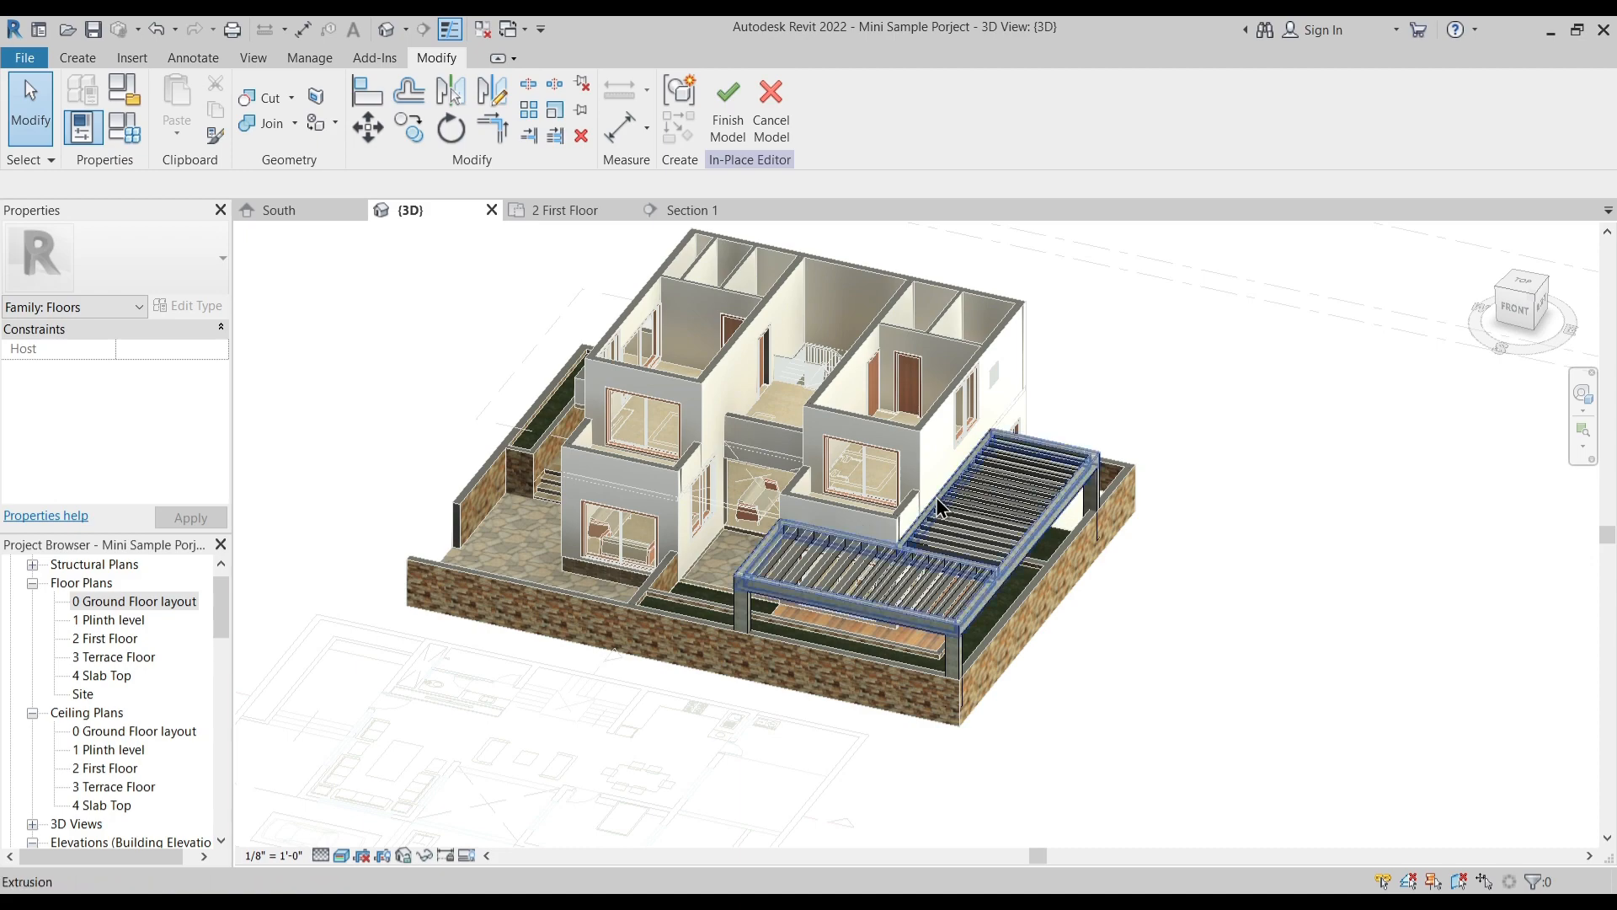
pyautogui.scroll(8, 913, 460)
pyautogui.keyDown('shift'); pyautogui.moveTo(890, 482); pyautogui.dragTo(992, 442, button='middle'); pyautogui.keyUp('shift')
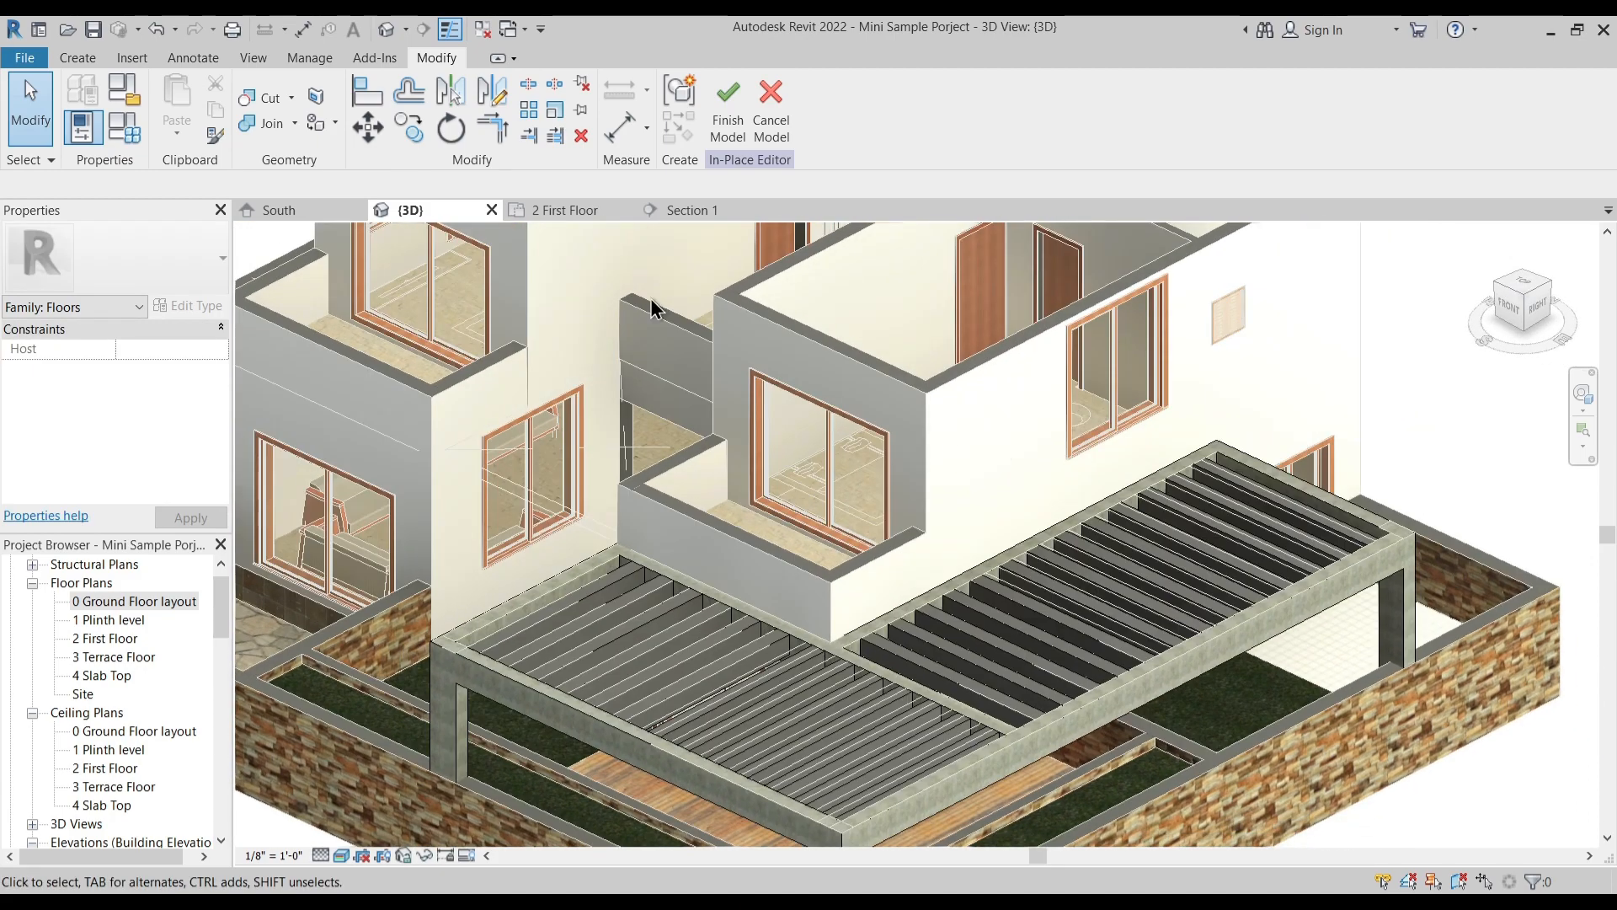
pyautogui.click(569, 209)
pyautogui.scroll(3, 865, 477)
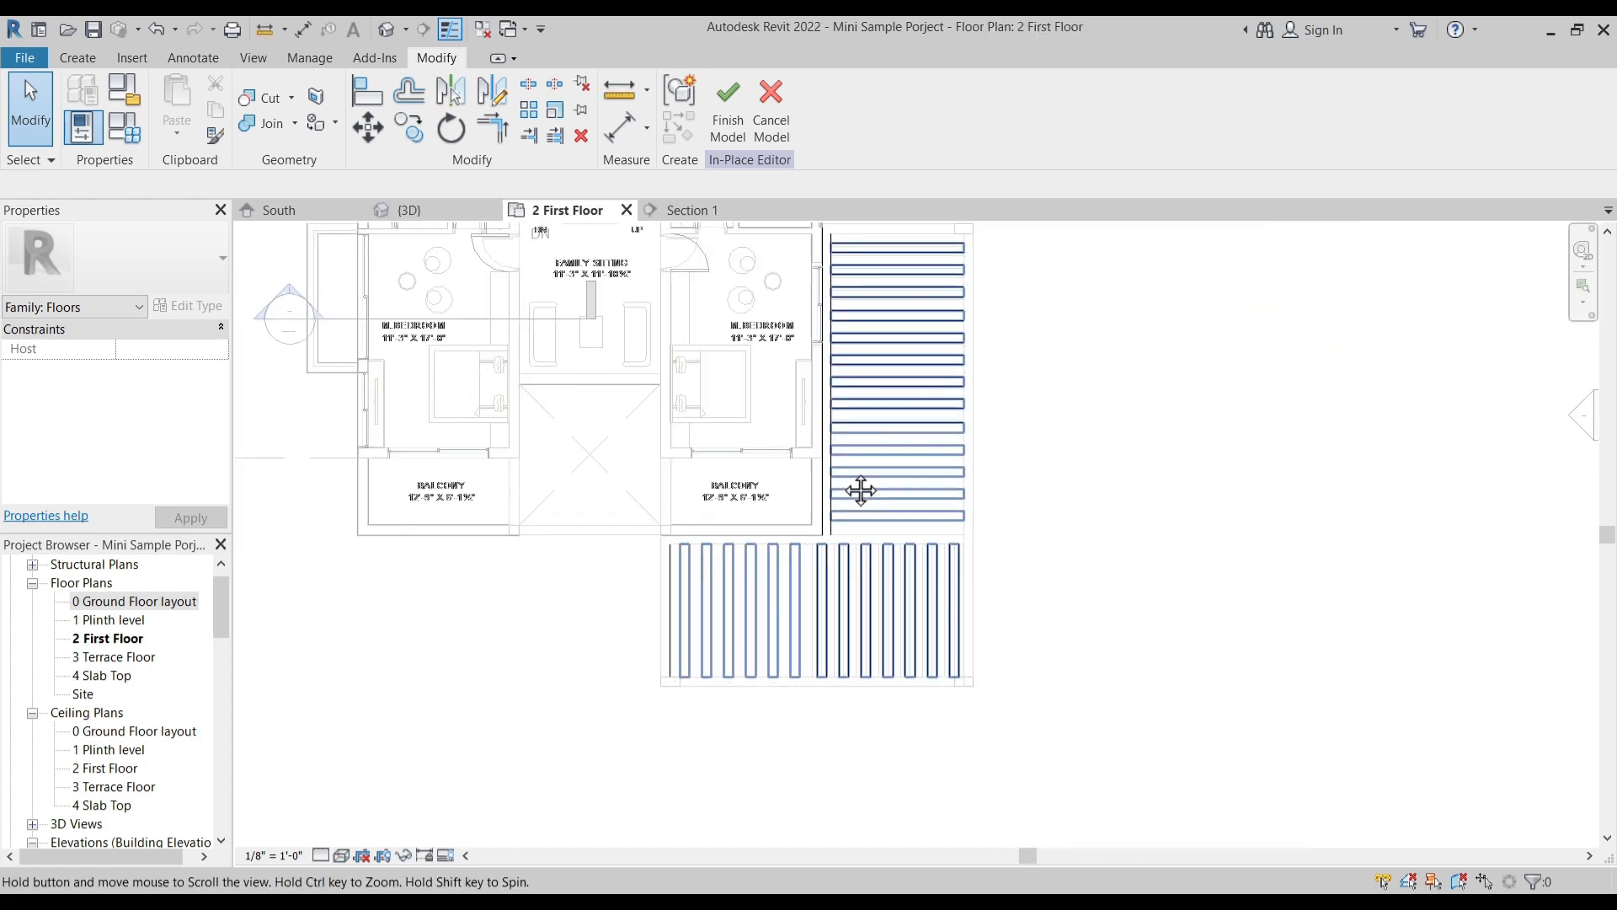
pyautogui.scroll(1, 774, 413)
pyautogui.scroll(-1, 773, 535)
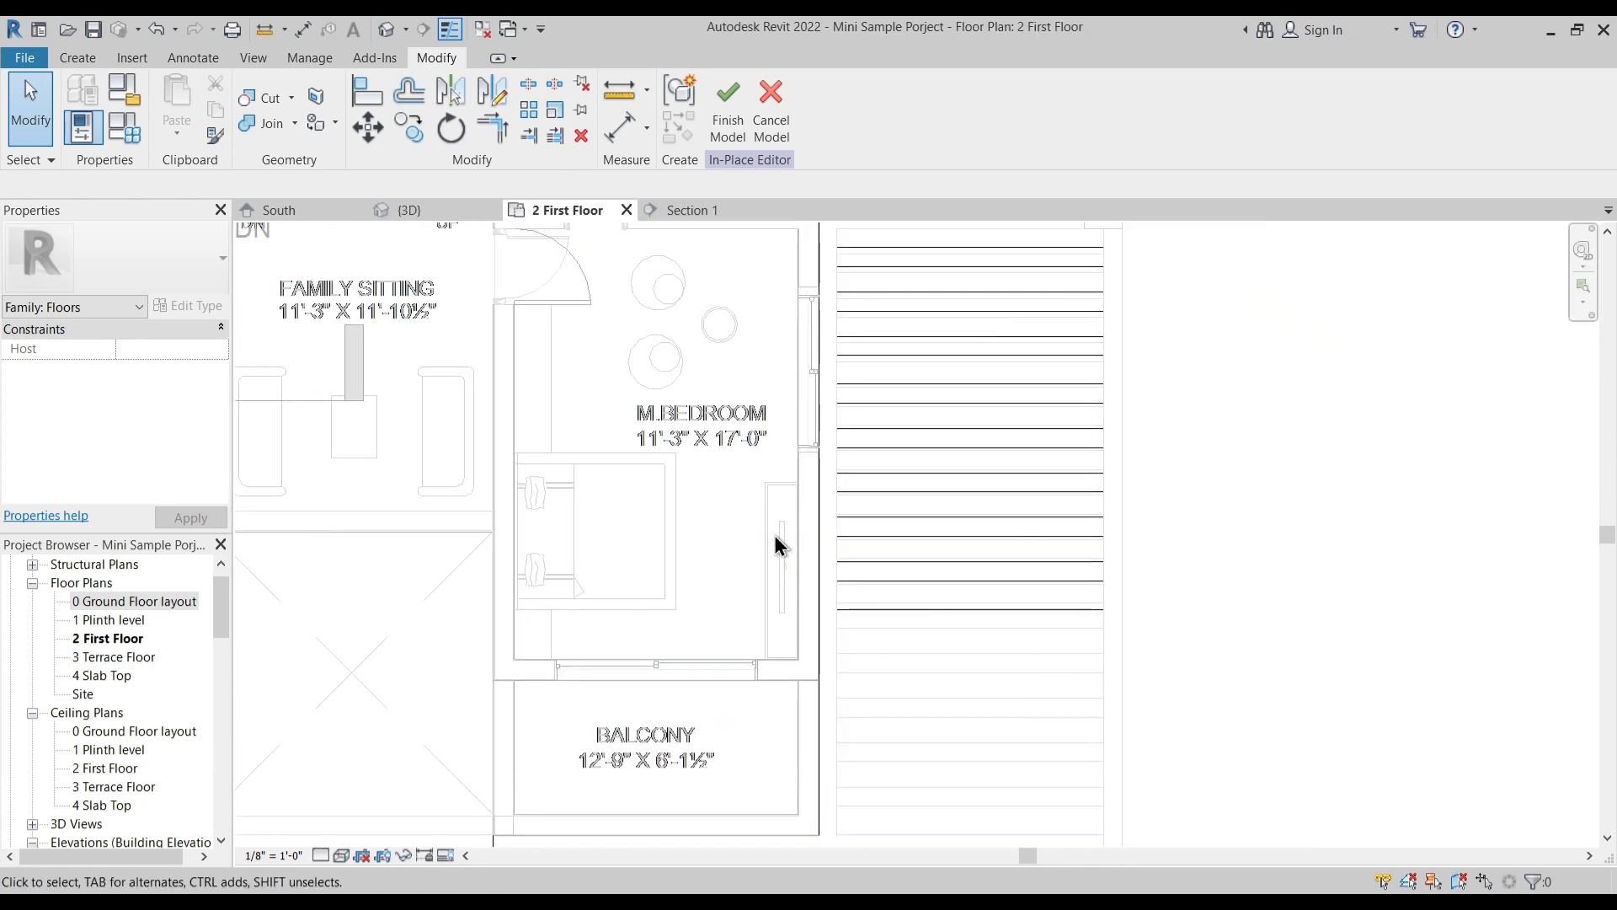
pyautogui.scroll(-2, 775, 533)
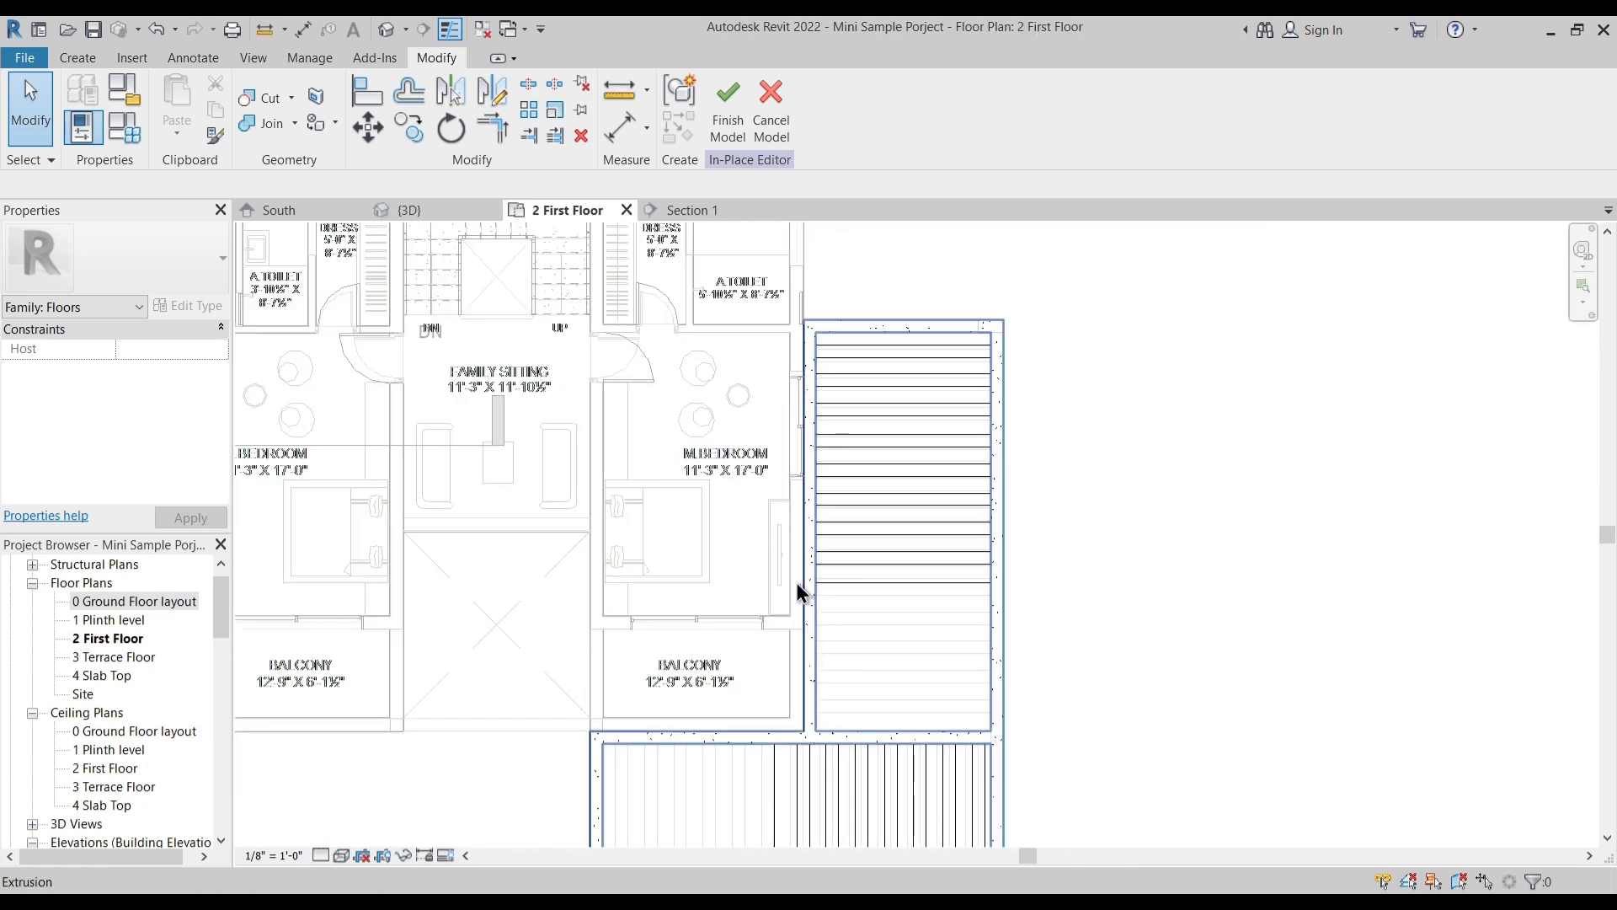
pyautogui.scroll(-2, 810, 556)
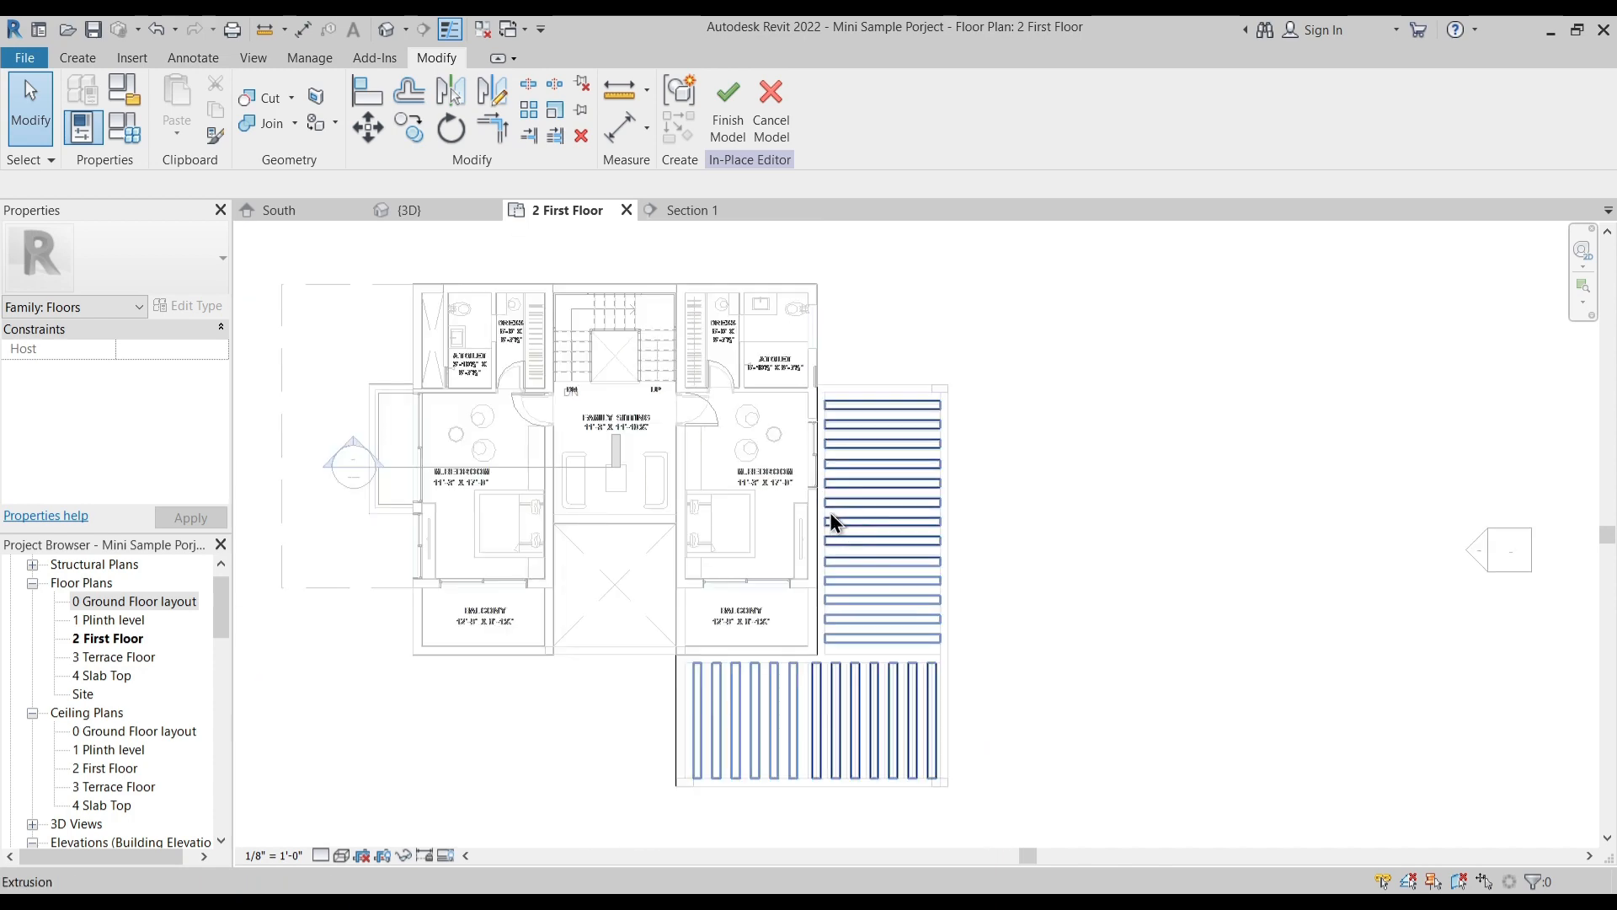
# - Return to the 3D view, finish the in-place canopy model and dismiss the save reminder
pyautogui.click(418, 207)
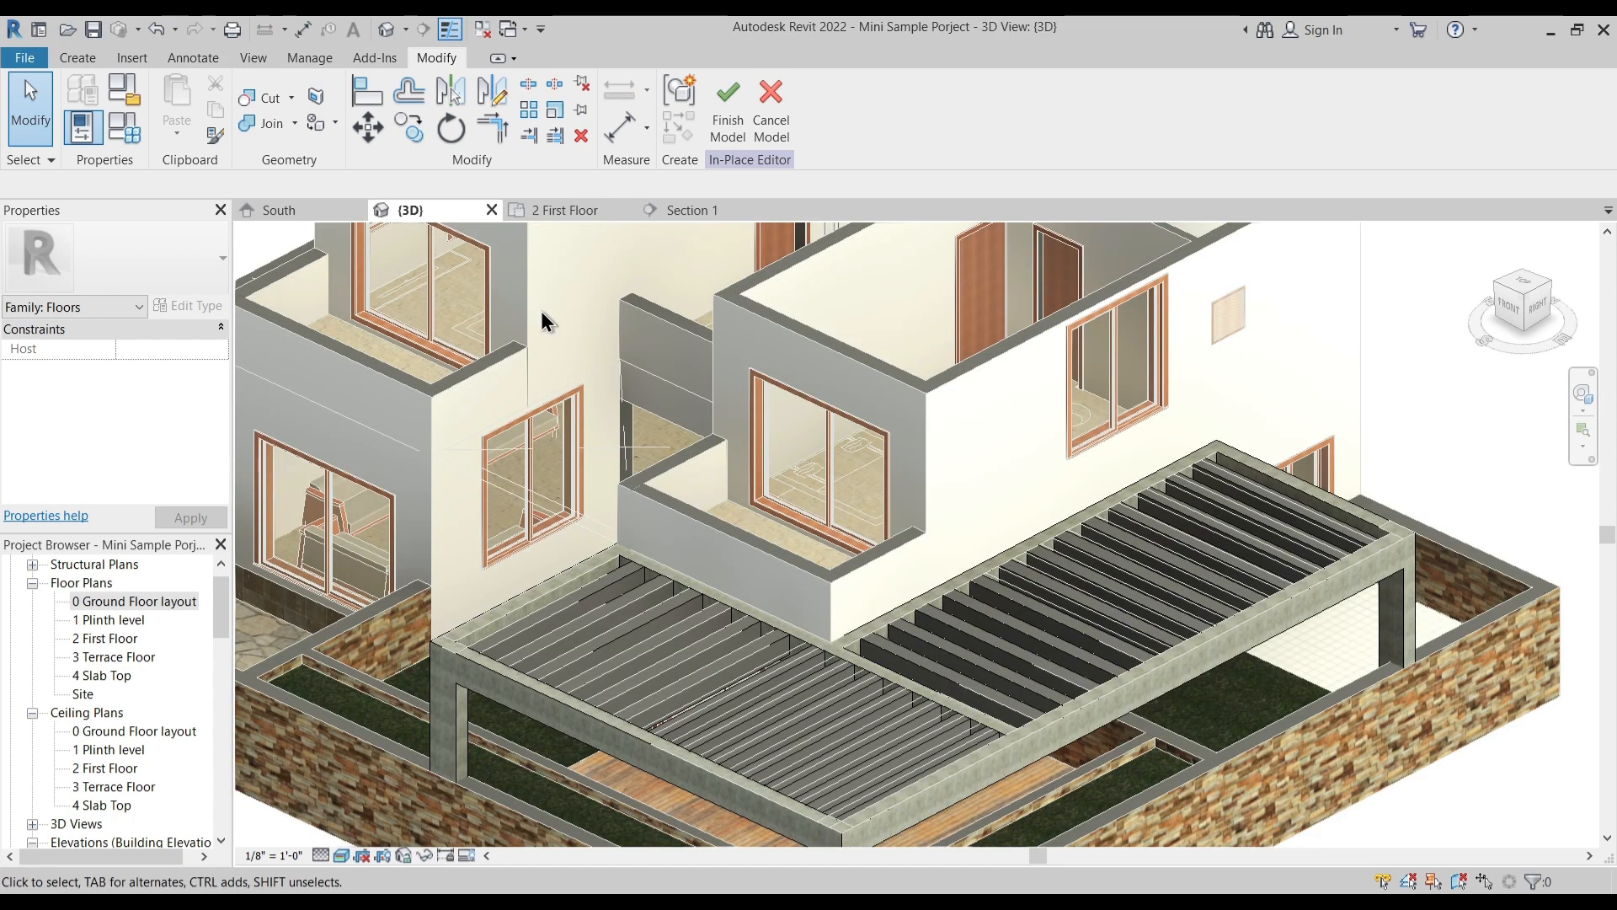
pyautogui.click(726, 127)
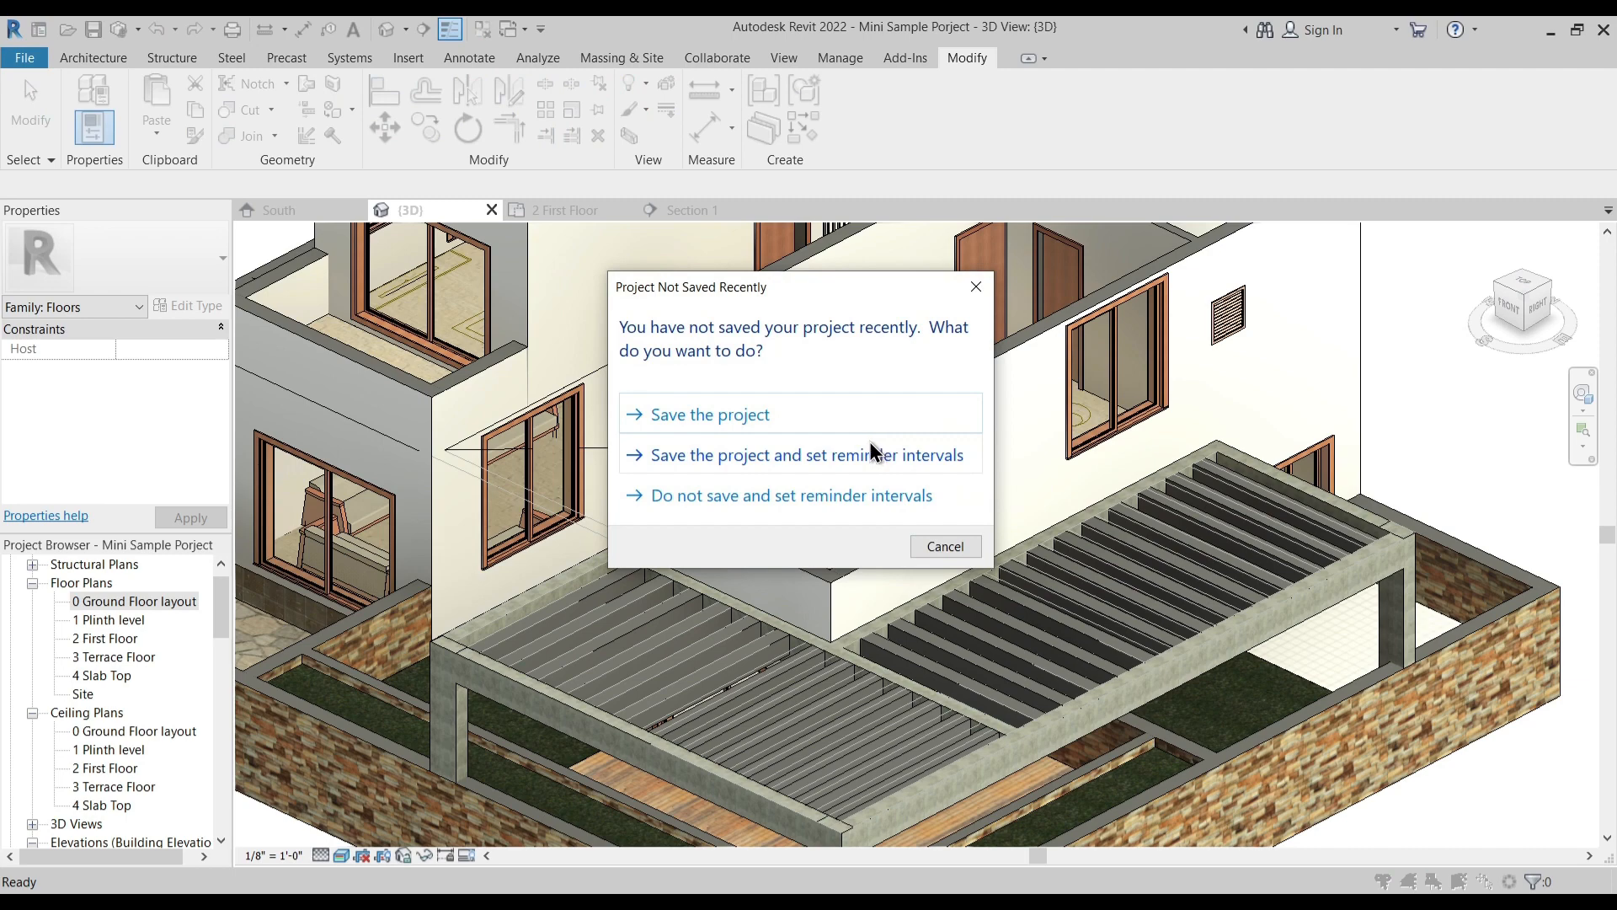
pyautogui.press('Escape')
# - Temporarily hide the imported Sample Mini Project.dwg plan in the 3D view
pyautogui.scroll(-2, 870, 447)
pyautogui.keyDown('shift'); pyautogui.moveTo(863, 476); pyautogui.dragTo(925, 474, button='middle'); pyautogui.keyUp('shift')
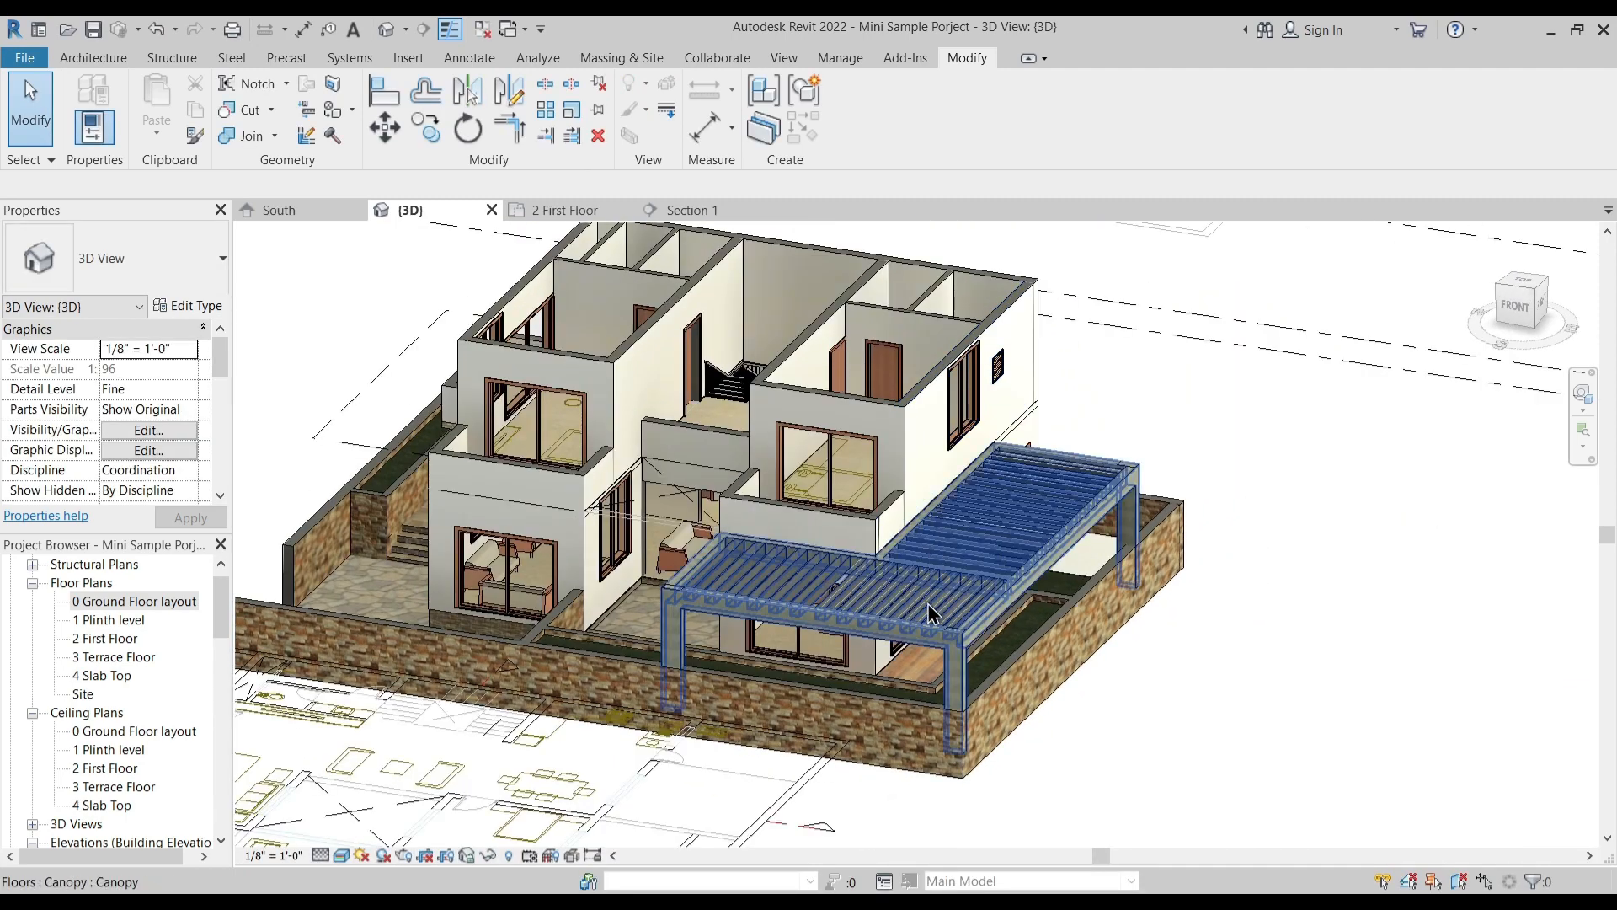
pyautogui.moveTo(673, 806); pyautogui.dragTo(690, 696, button='middle')
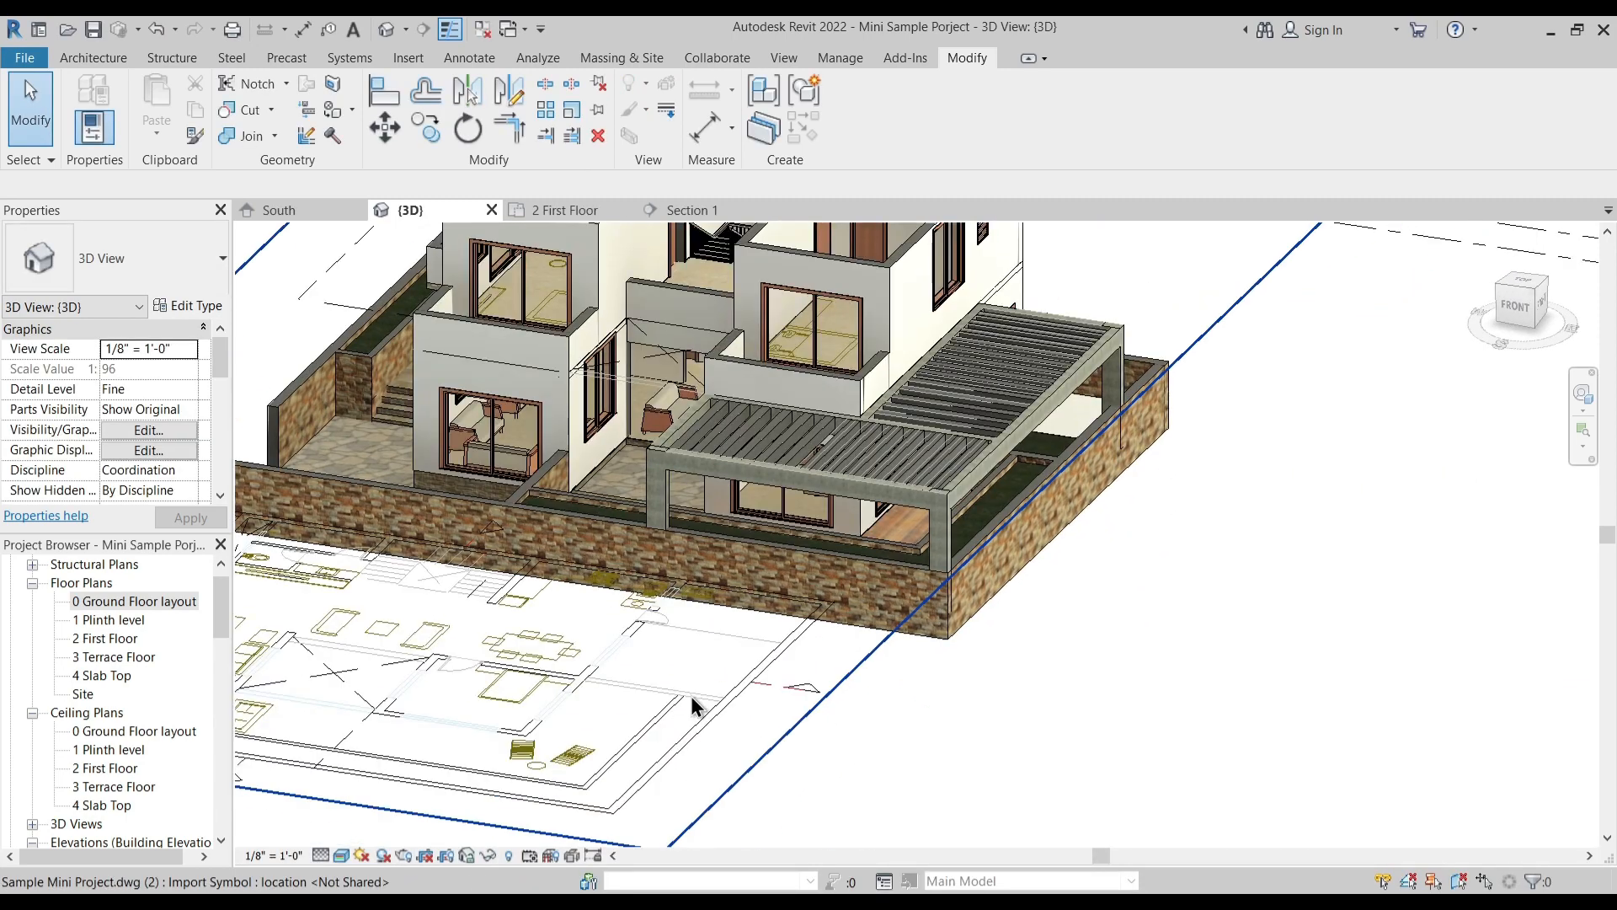
pyautogui.click(699, 739)
pyautogui.press('h')
pyautogui.press('h')
# - Examine the exposed floor slab edges, balconies and canopy around the house from several angles in 3D
pyautogui.keyDown('shift'); pyautogui.moveTo(699, 740); pyautogui.dragTo(765, 674, button='middle'); pyautogui.keyUp('shift')
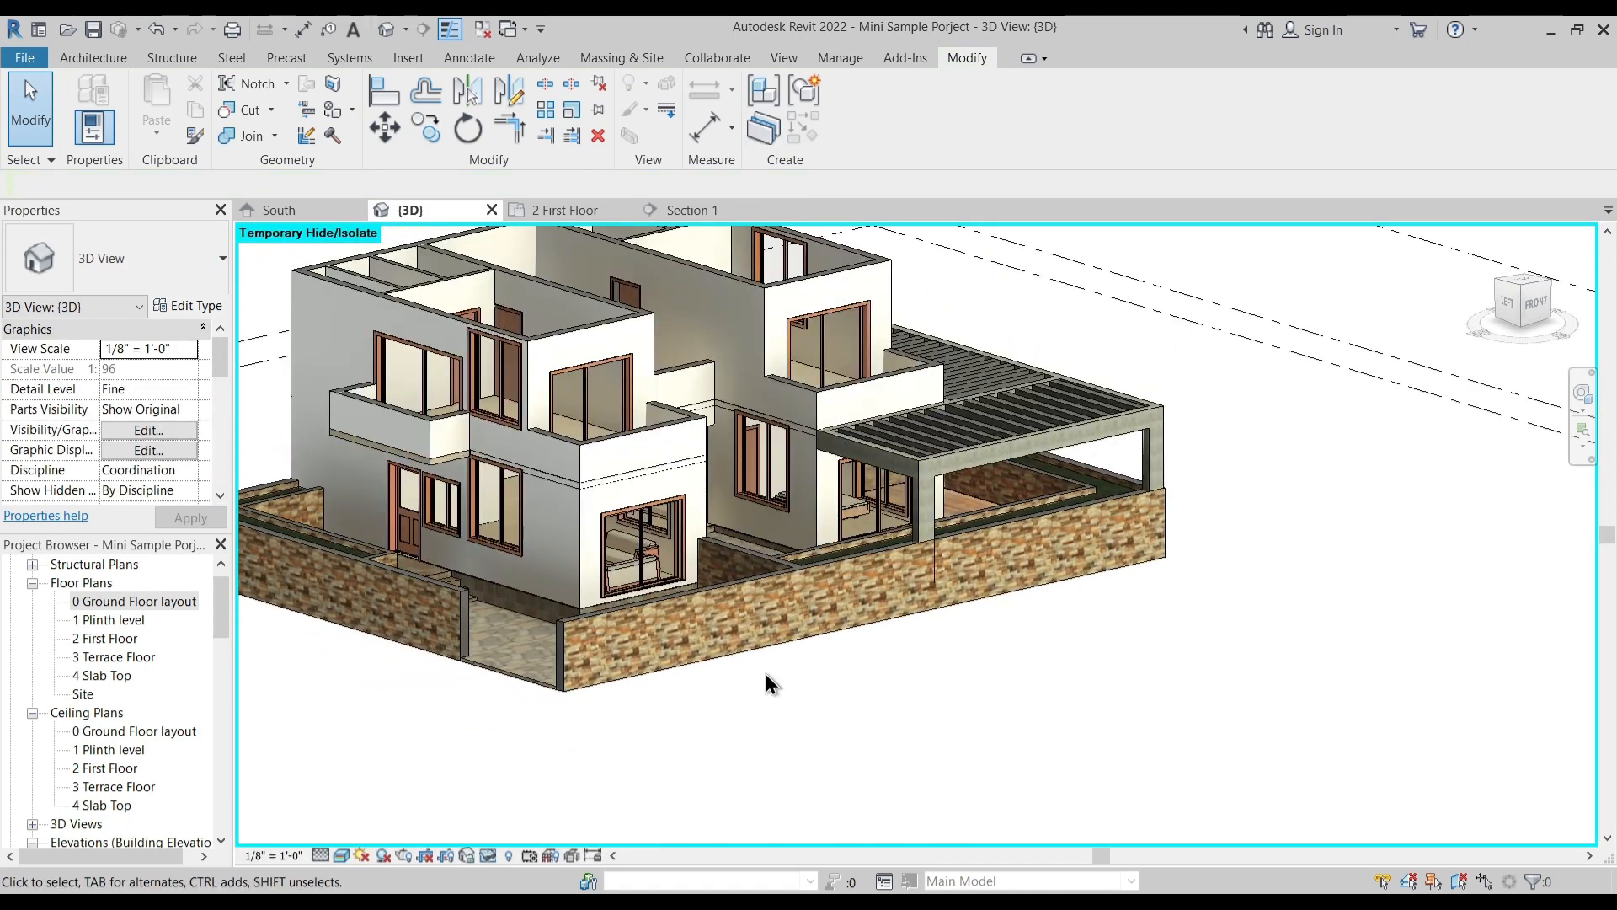
pyautogui.scroll(5, 525, 539)
pyautogui.scroll(3, 416, 524)
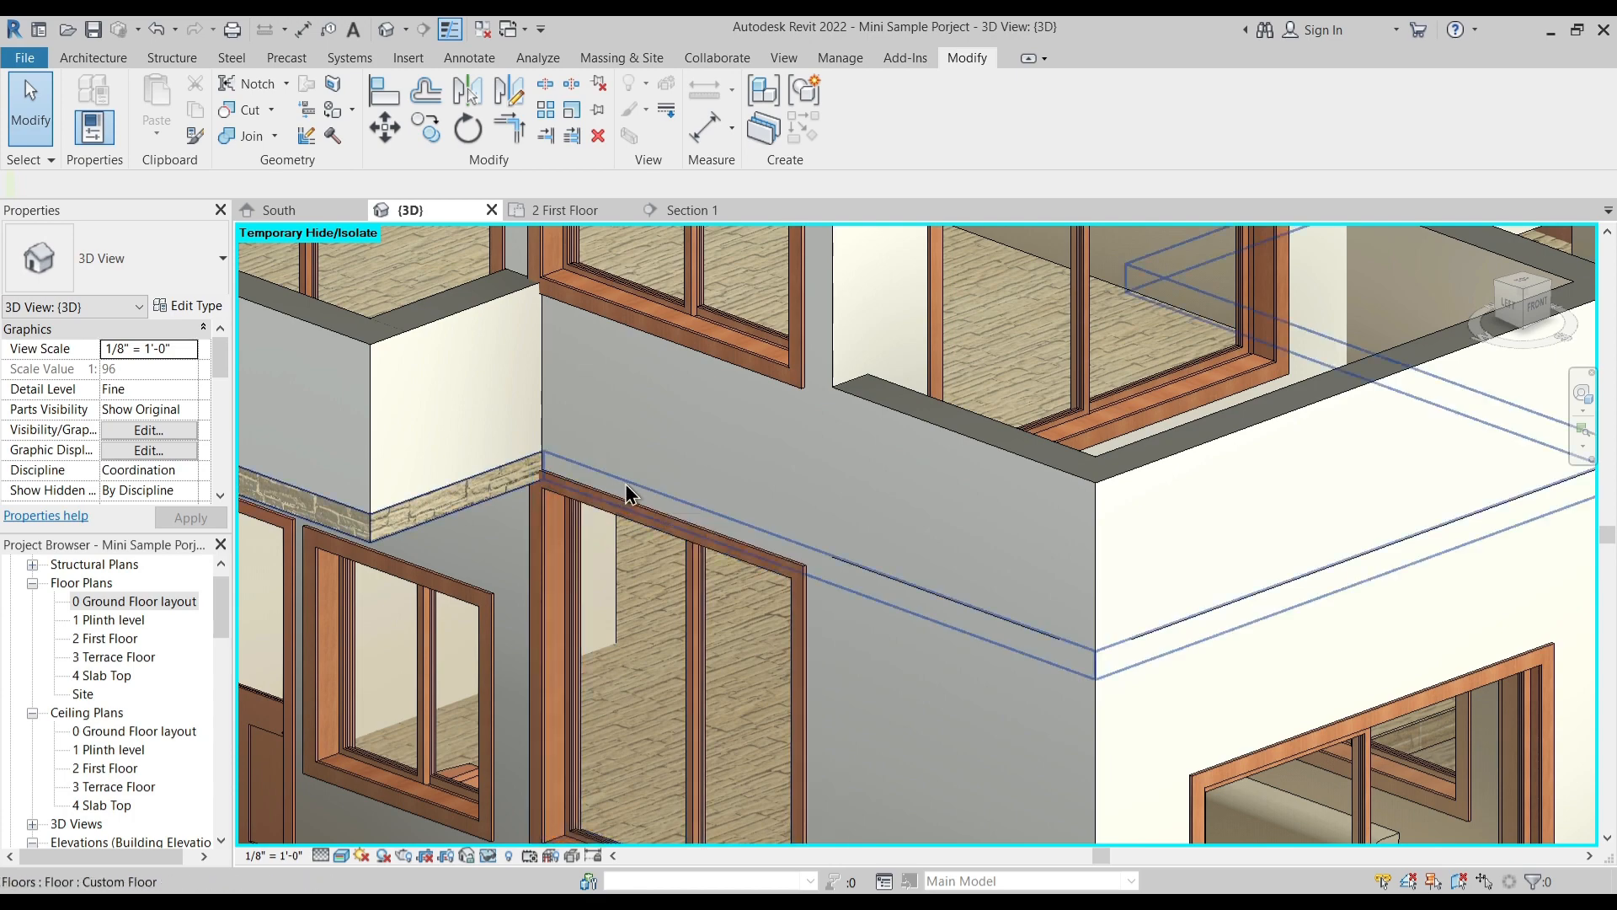
pyautogui.scroll(3, 888, 565)
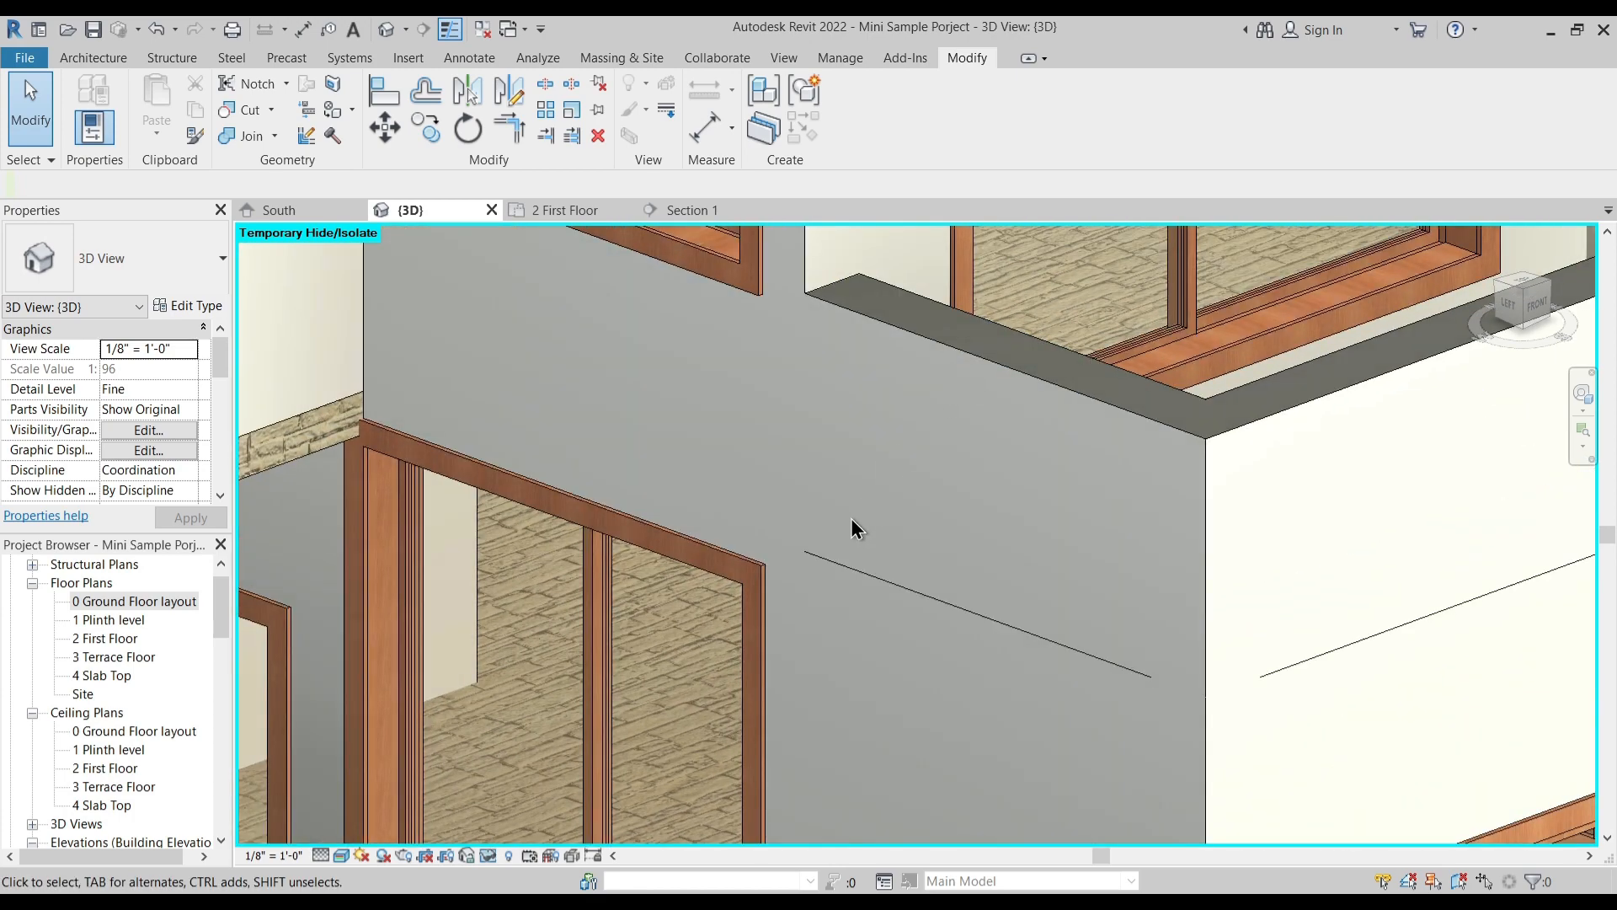
pyautogui.scroll(-2, 849, 519)
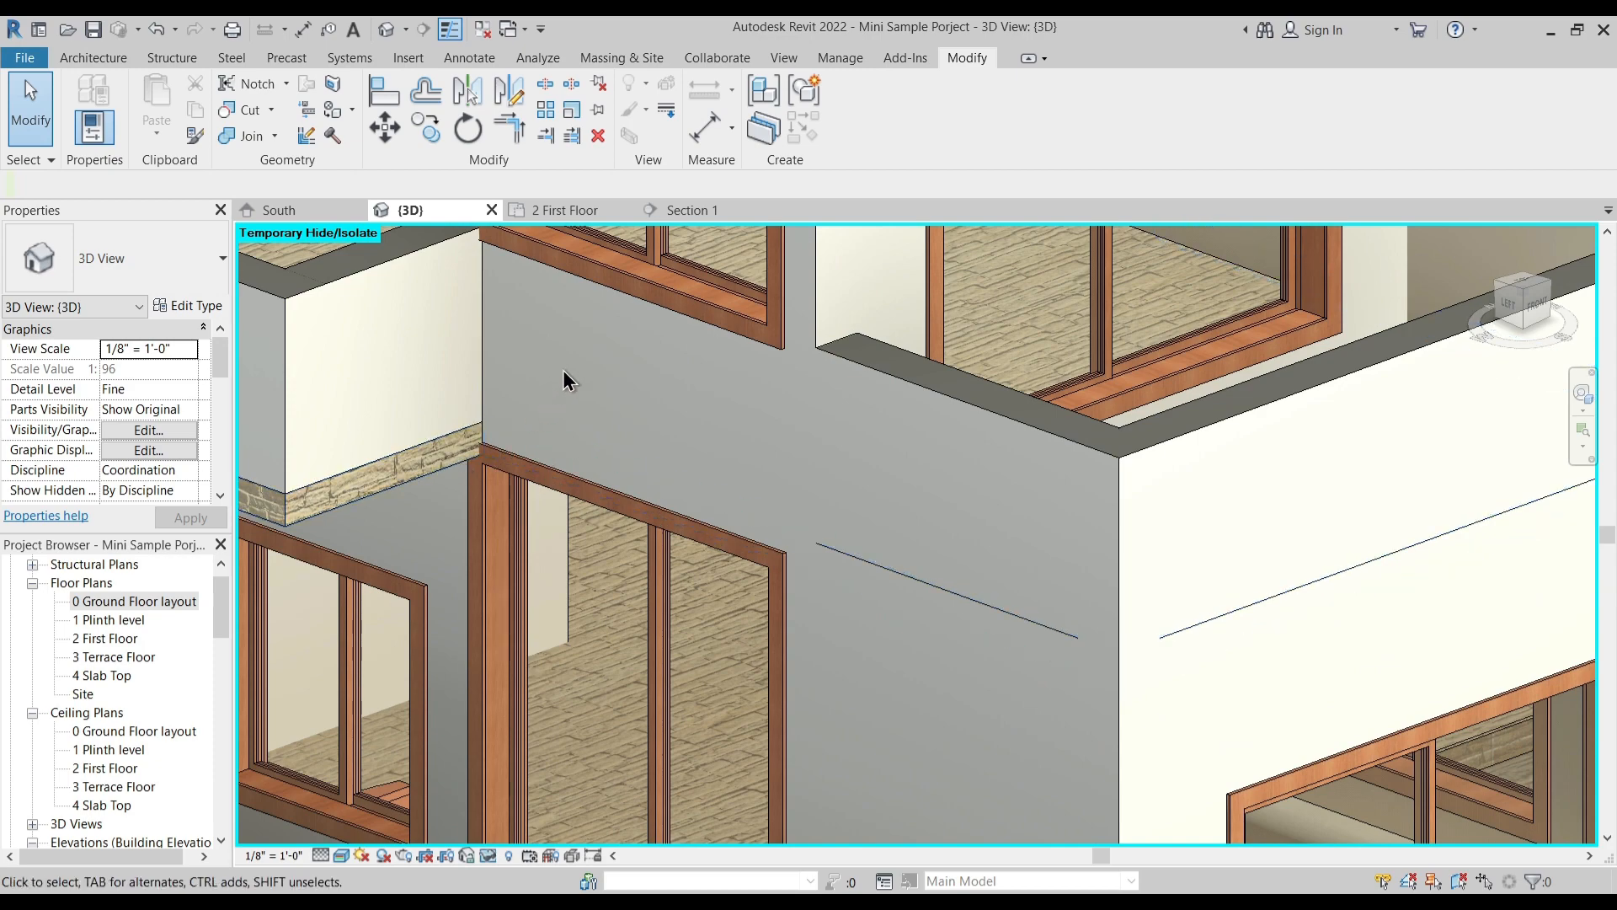
pyautogui.scroll(-4, 732, 417)
pyautogui.scroll(2, 653, 471)
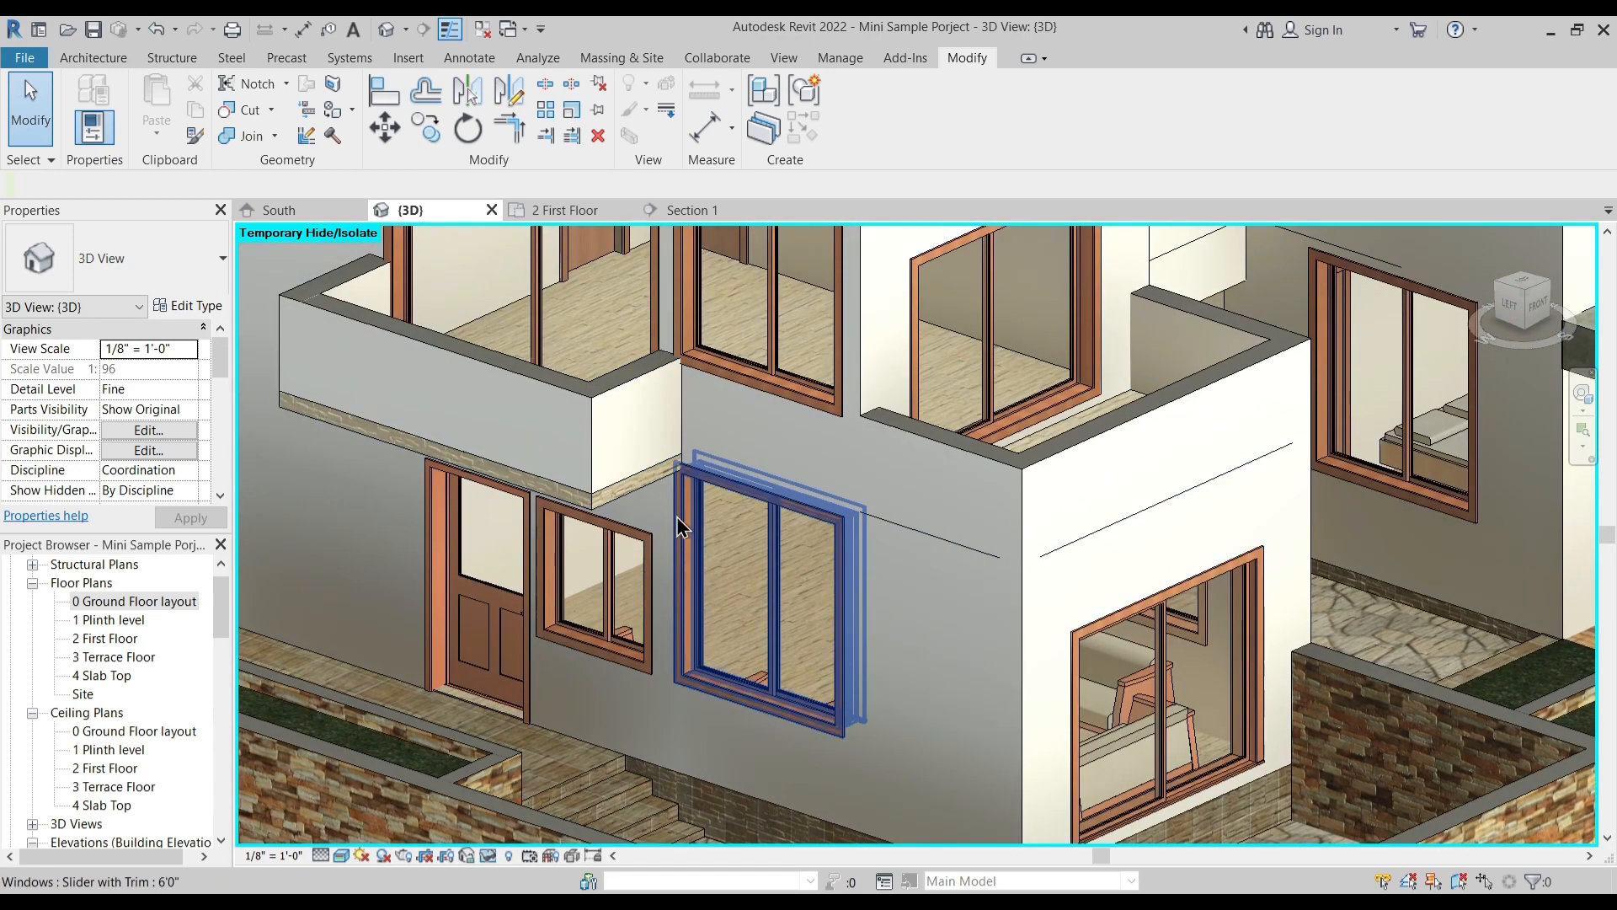
pyautogui.keyDown('shift'); pyautogui.moveTo(655, 511); pyautogui.dragTo(687, 392, button='middle'); pyautogui.keyUp('shift')
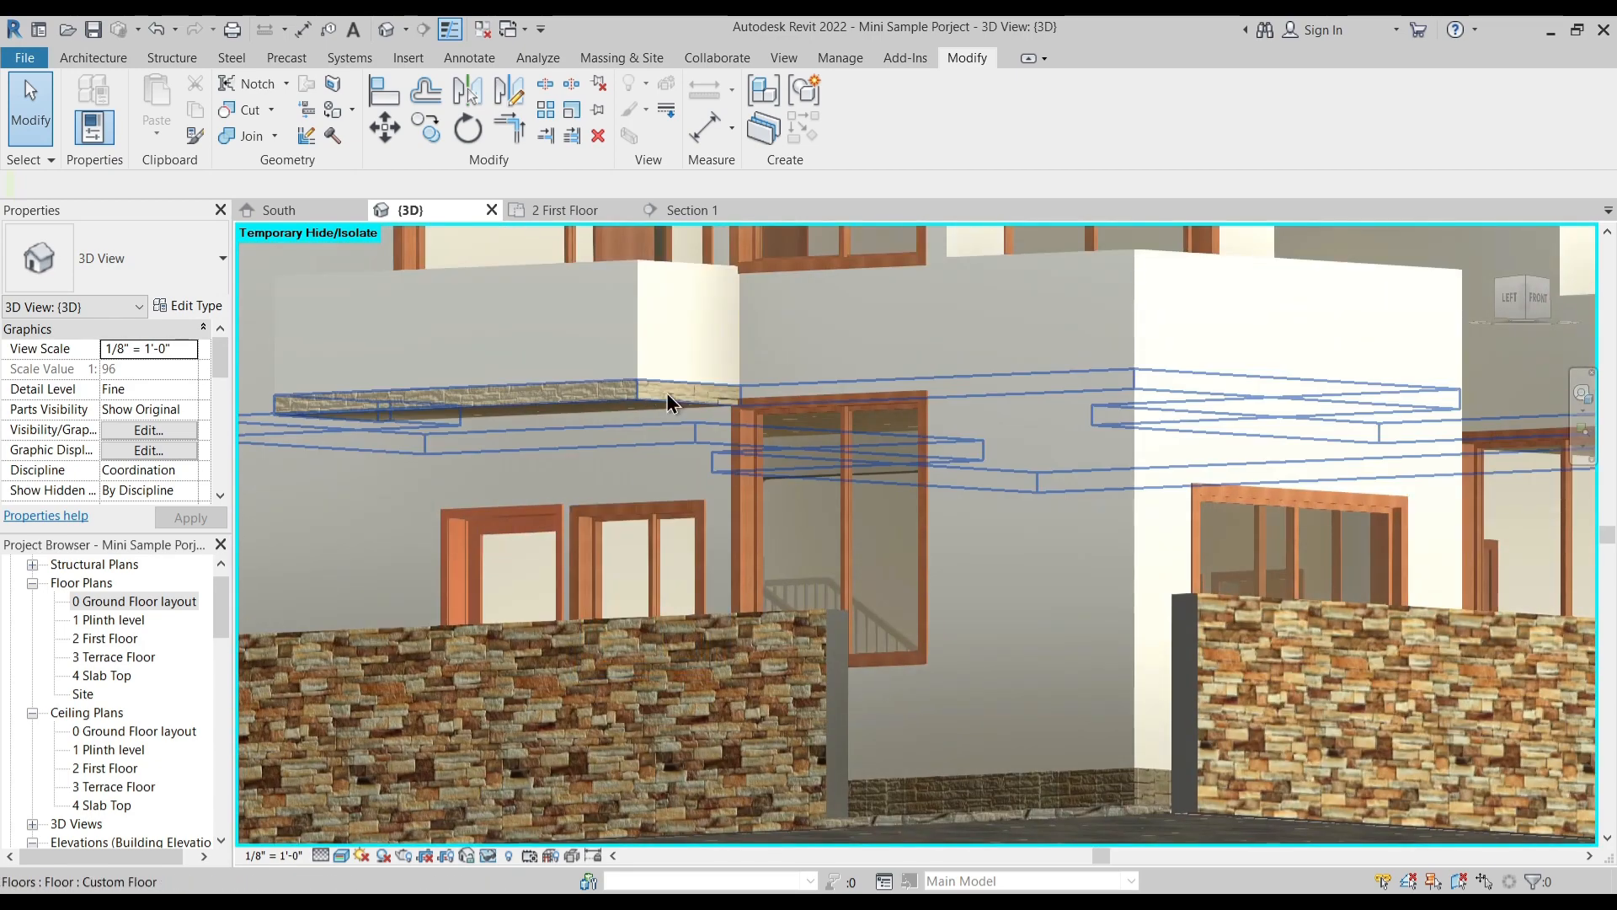
pyautogui.keyDown('shift'); pyautogui.moveTo(432, 458); pyautogui.dragTo(877, 696, button='middle'); pyautogui.keyUp('shift')
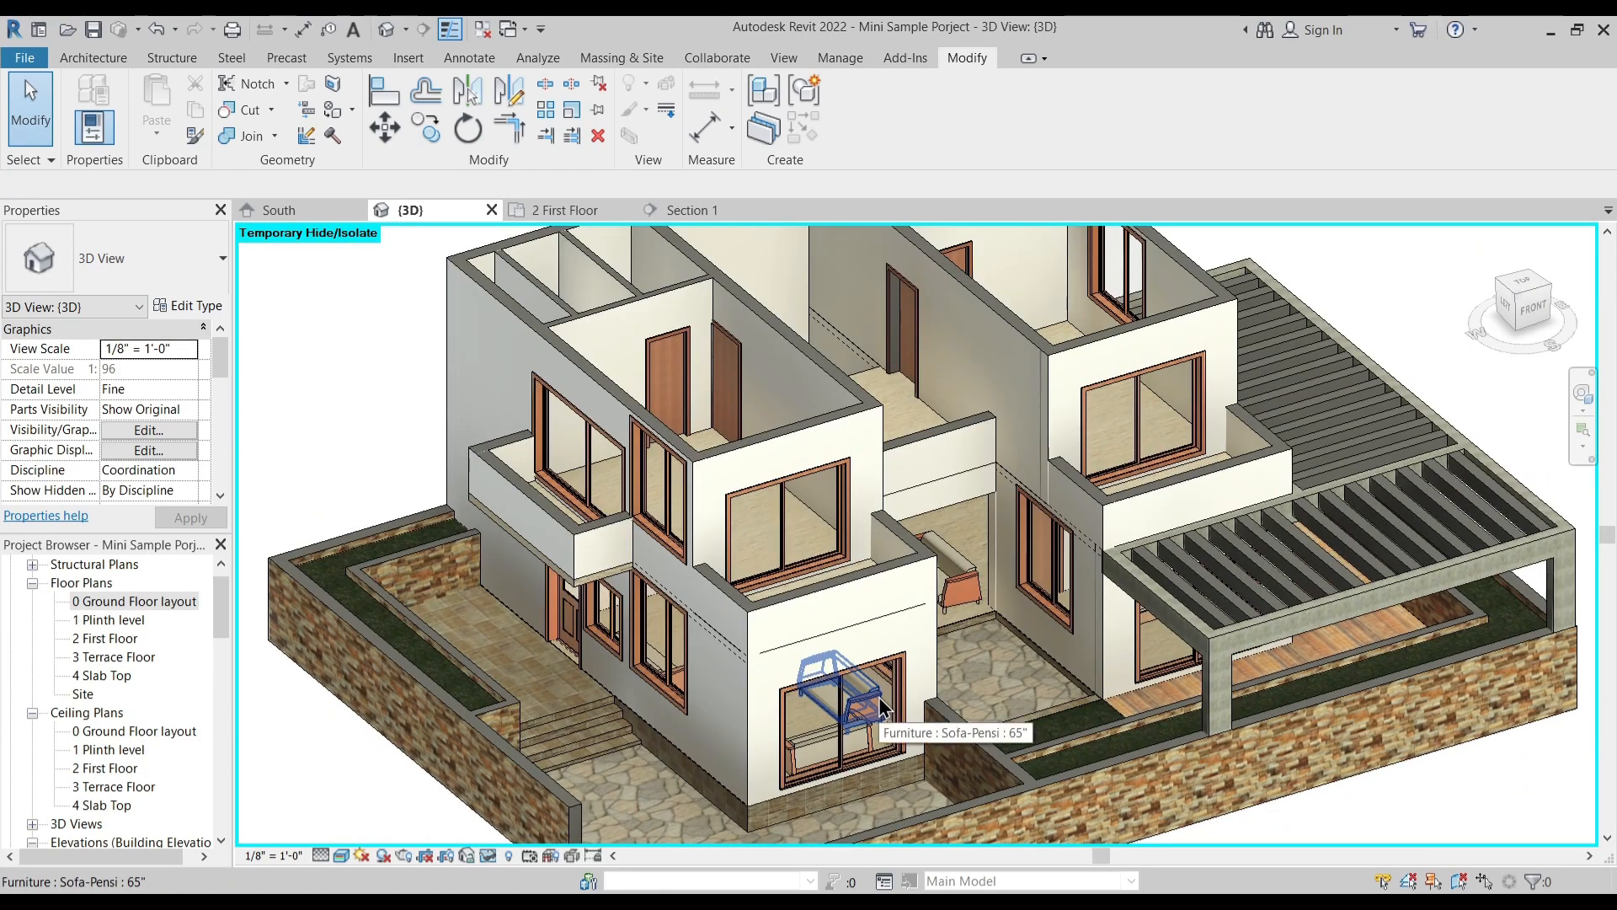
# - Try deleting the front and outer side parapet walls of the front balcony farthest from the canopy, and undo the deletions
pyautogui.click(829, 590)
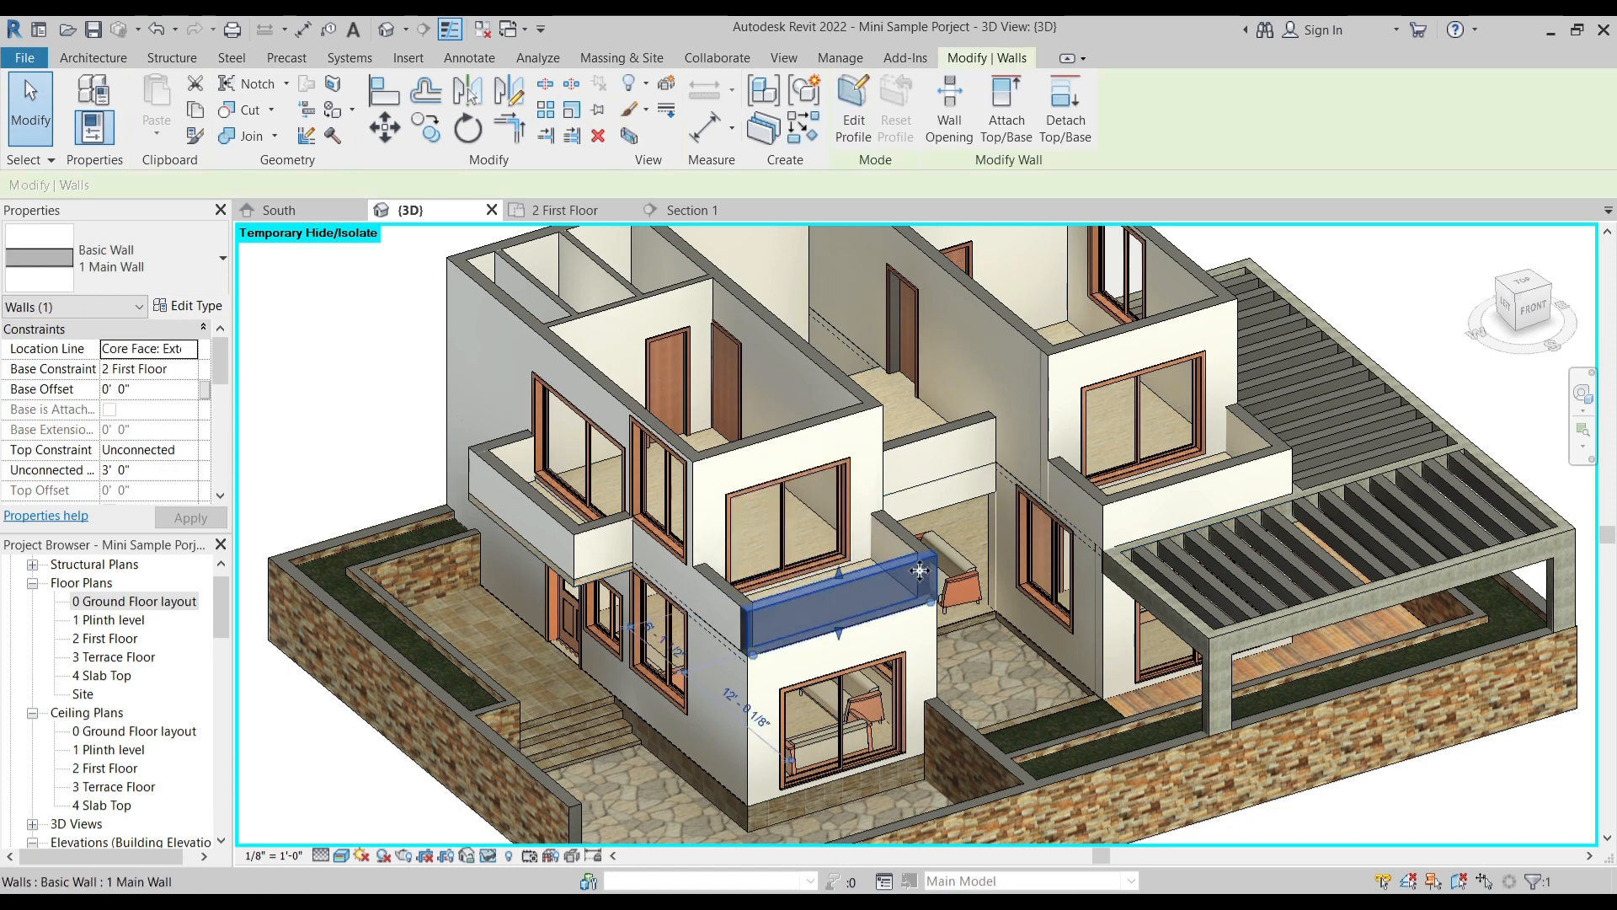
pyautogui.press('Delete')
pyautogui.click(749, 618)
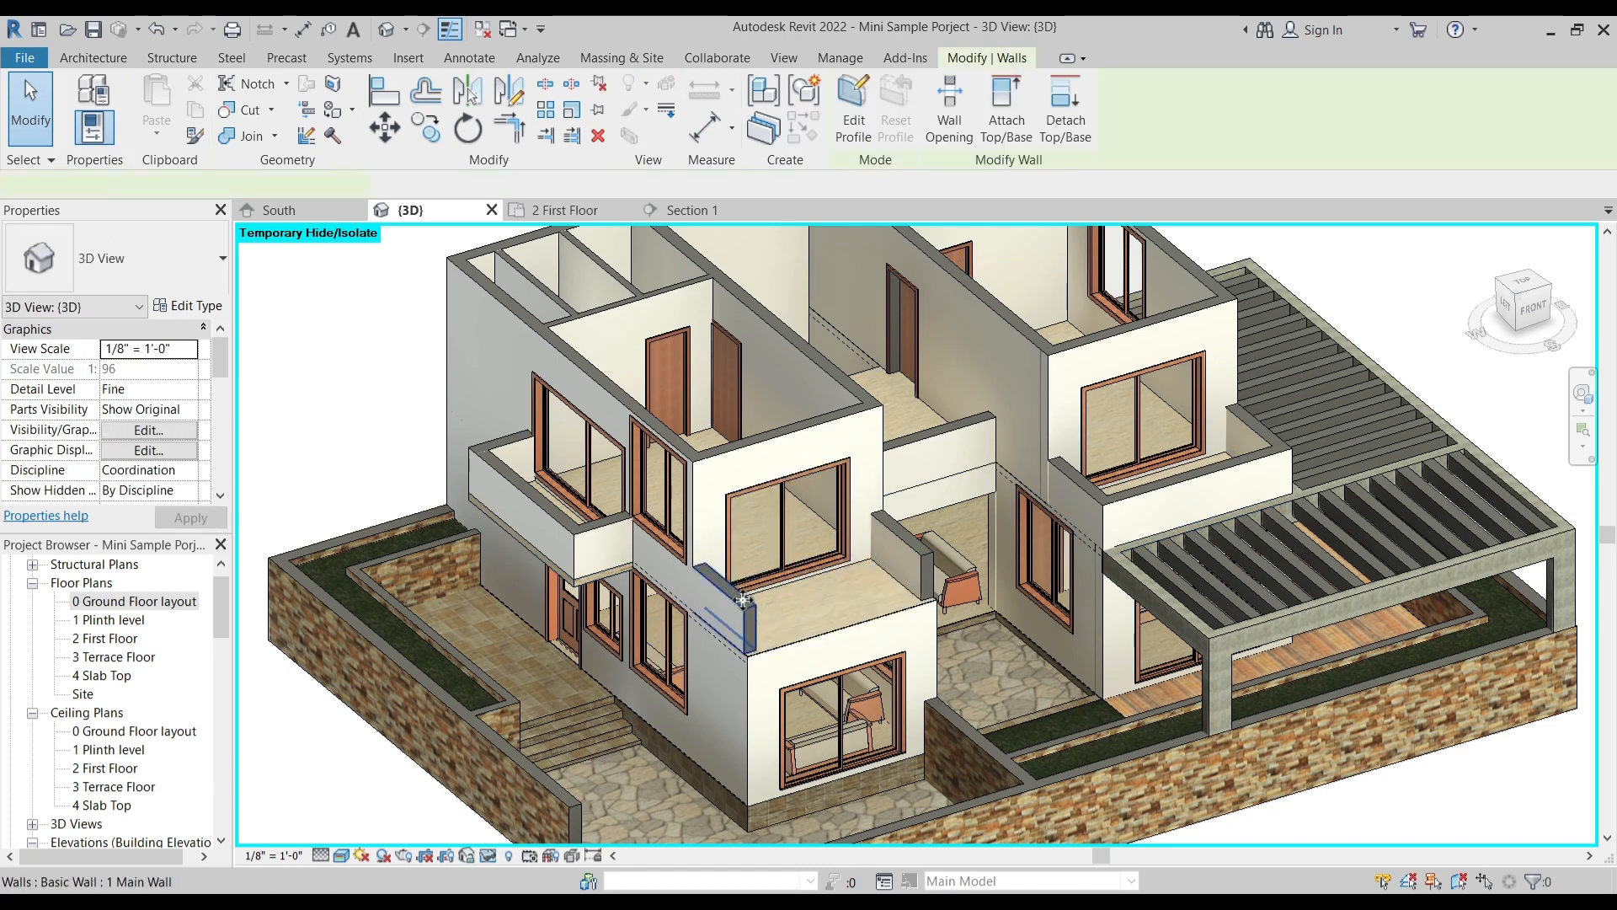
pyautogui.press('Delete')
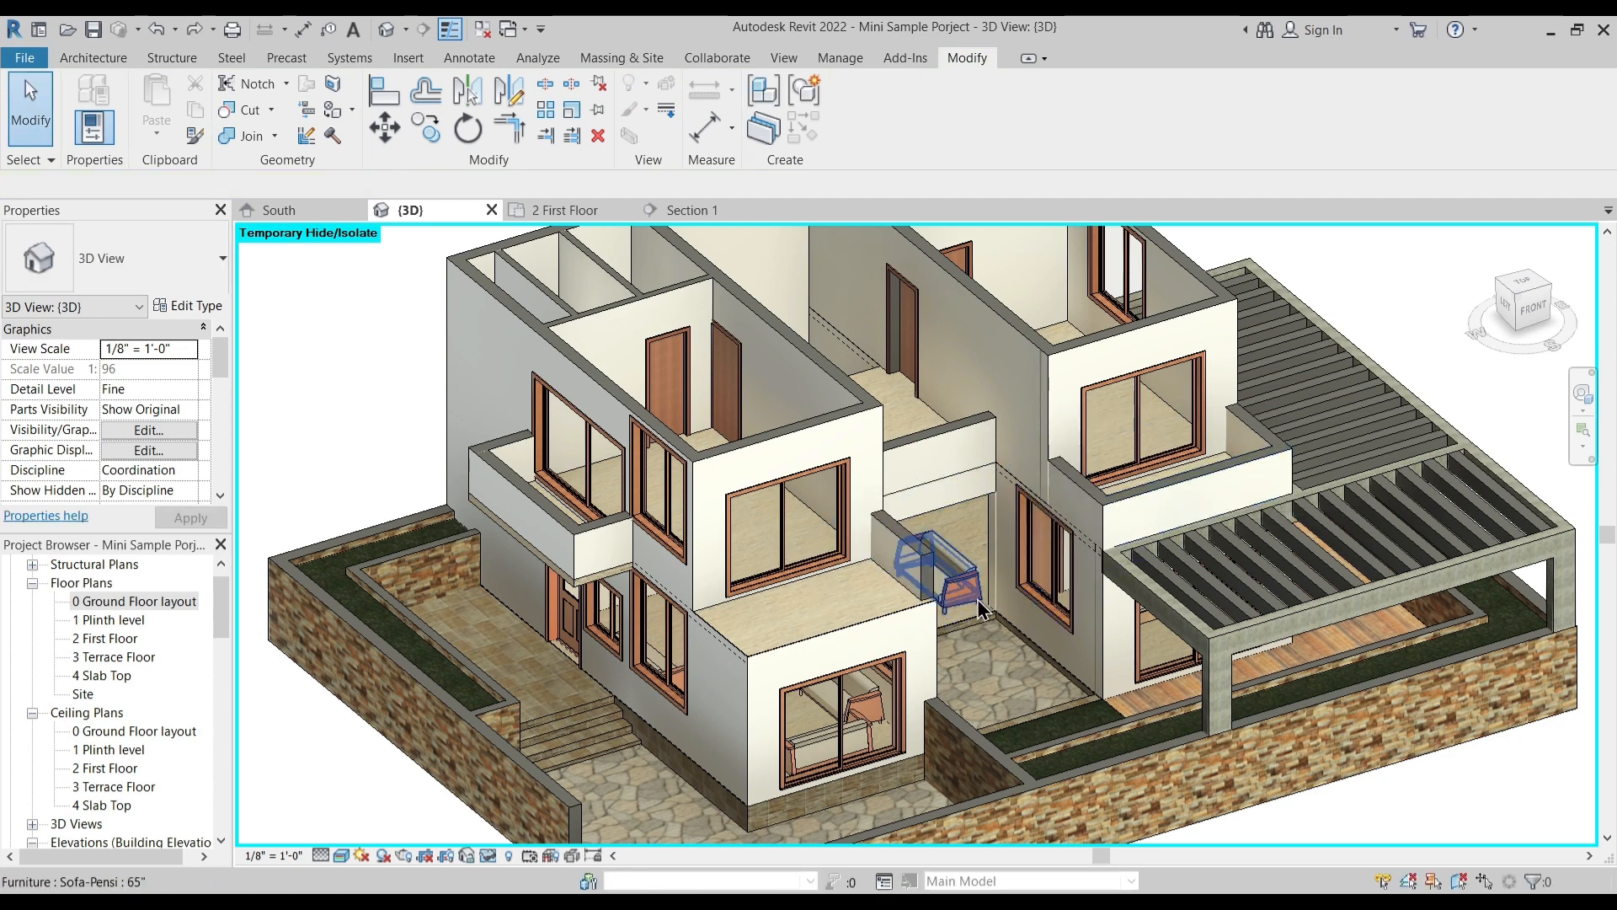
pyautogui.hotkey('ctrl', 'z')
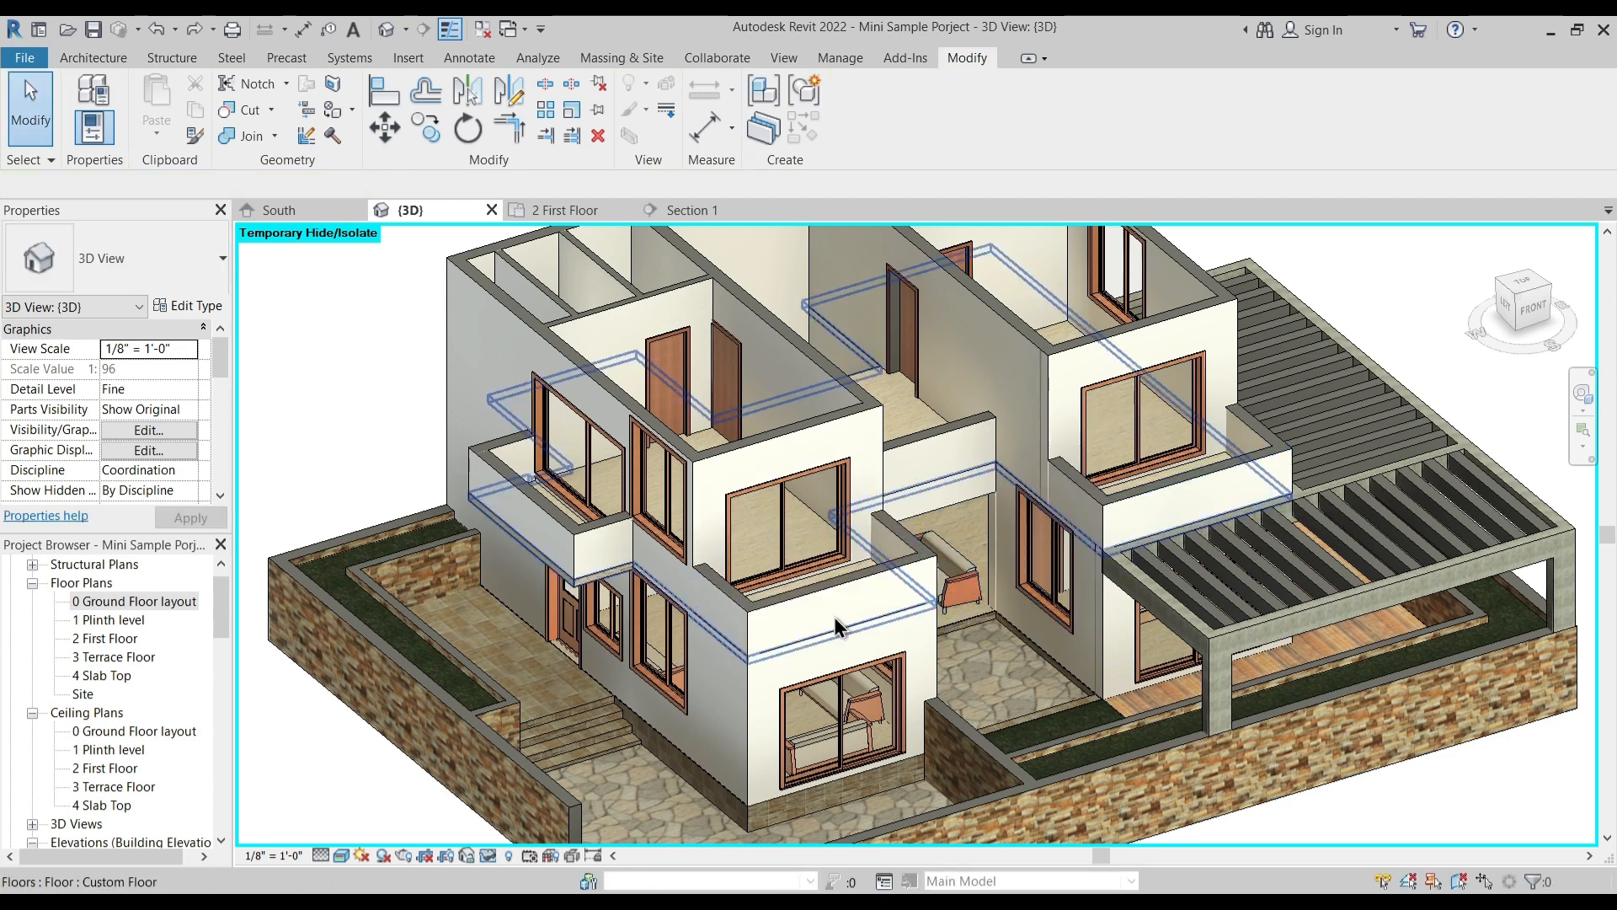
# - Select the six parapet walls around the two front balconies and set their unconnected height to 0' 6"
pyautogui.press('Tab')
pyautogui.click(729, 593)
pyautogui.press('Escape')
pyautogui.click(740, 598)
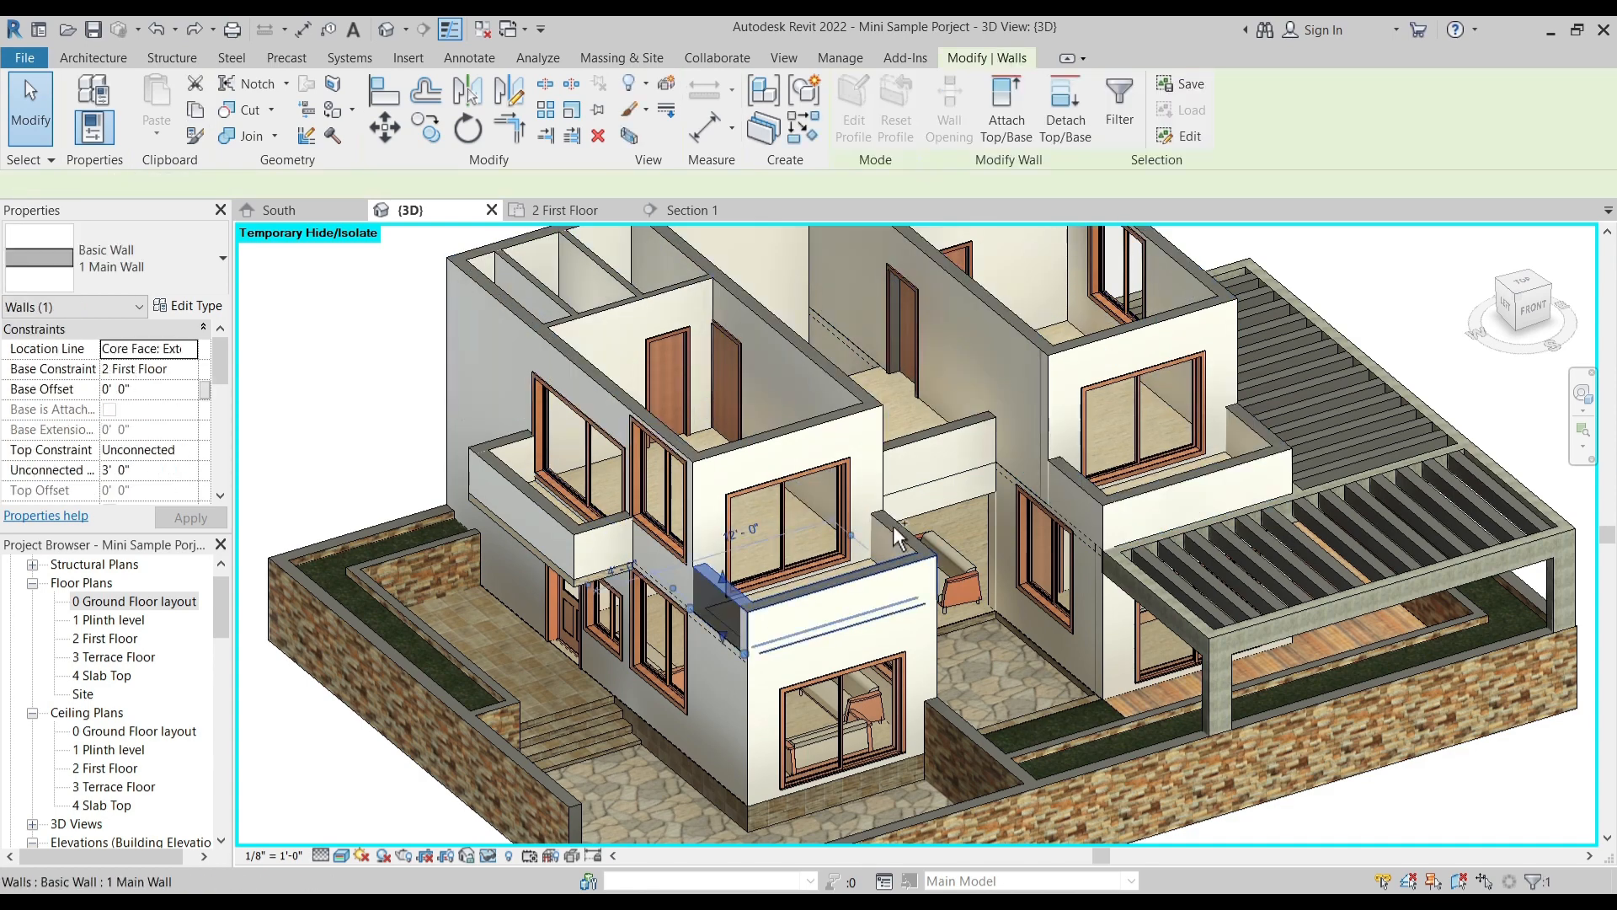
pyautogui.keyDown('ctrl'); pyautogui.click(1074, 506); pyautogui.keyUp('ctrl')
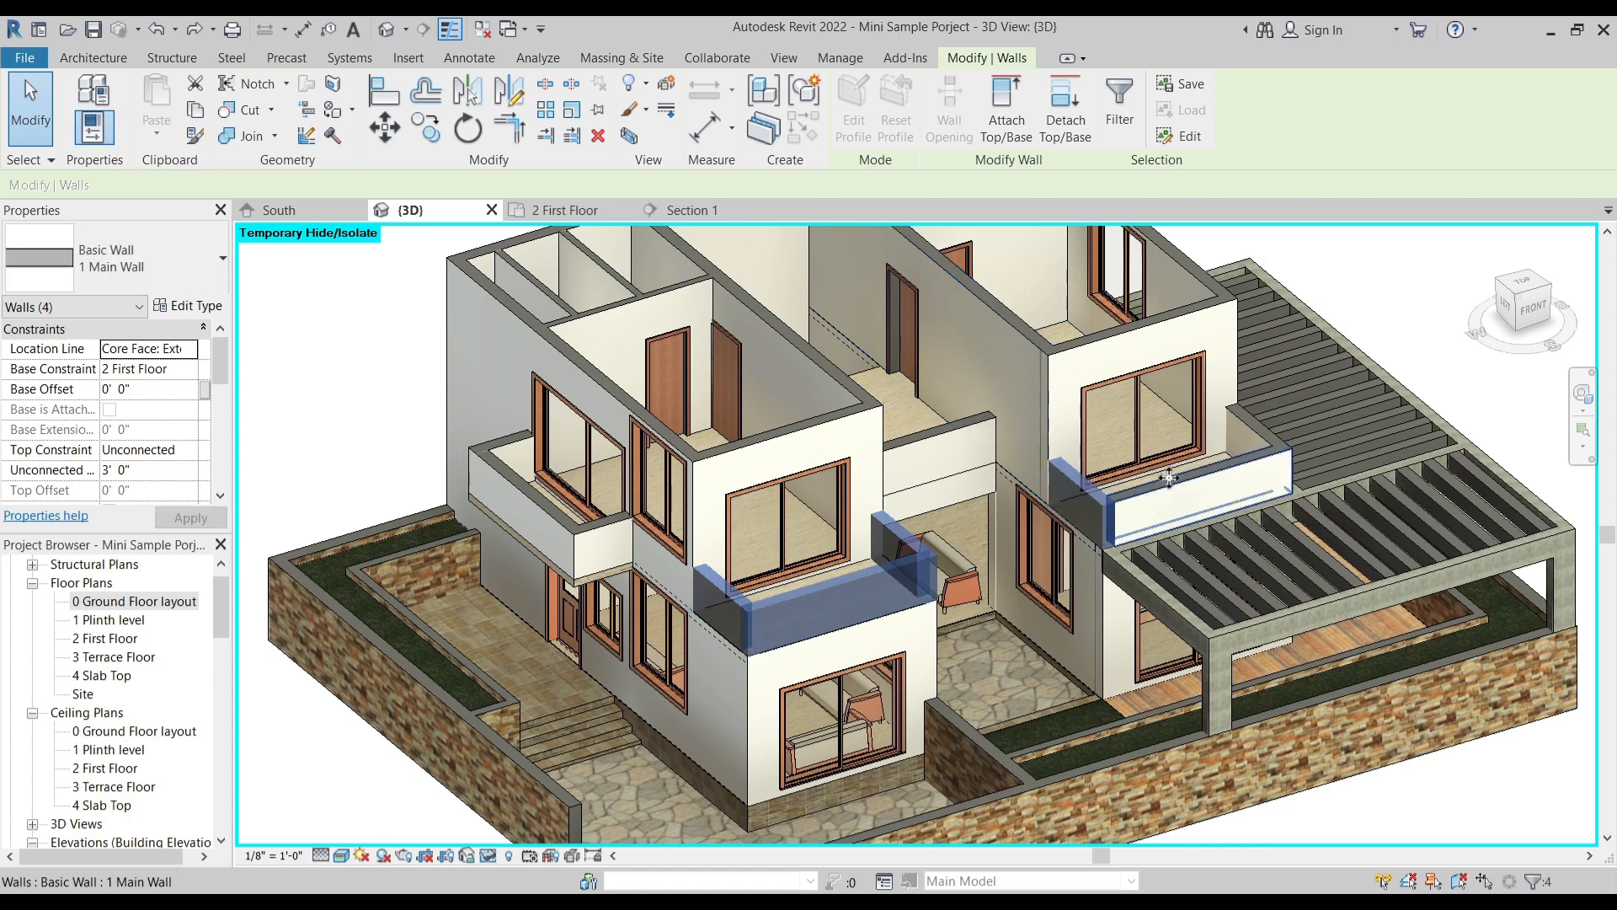
pyautogui.keyDown('ctrl'); pyautogui.click(1256, 417); pyautogui.keyUp('ctrl')
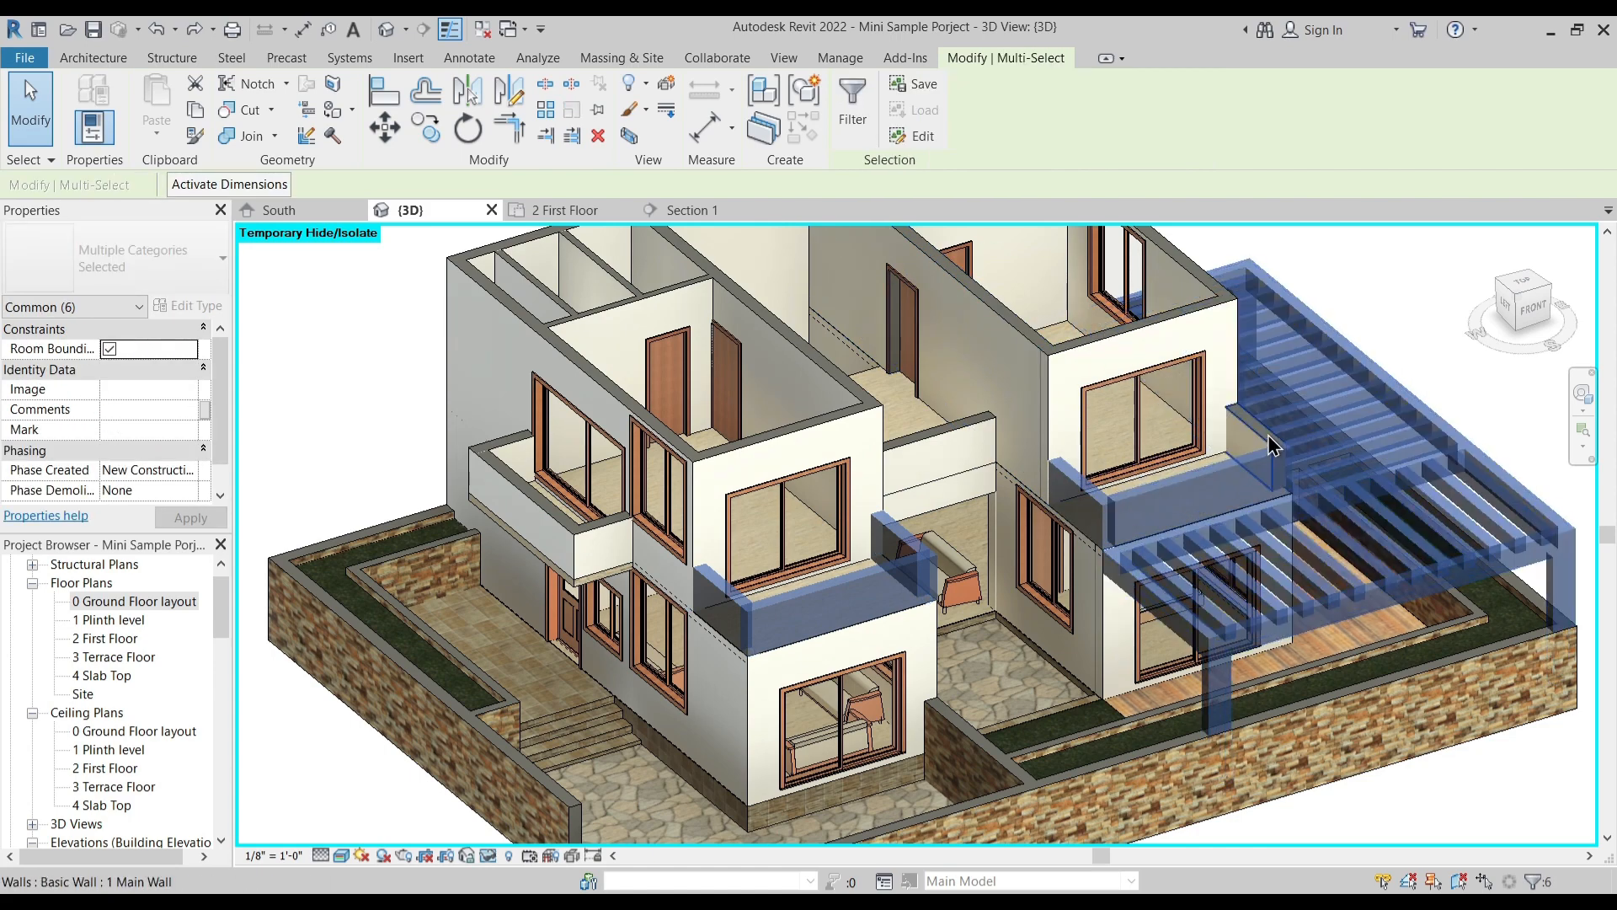
pyautogui.keyDown('shift'); pyautogui.click(1348, 386); pyautogui.keyUp('shift')
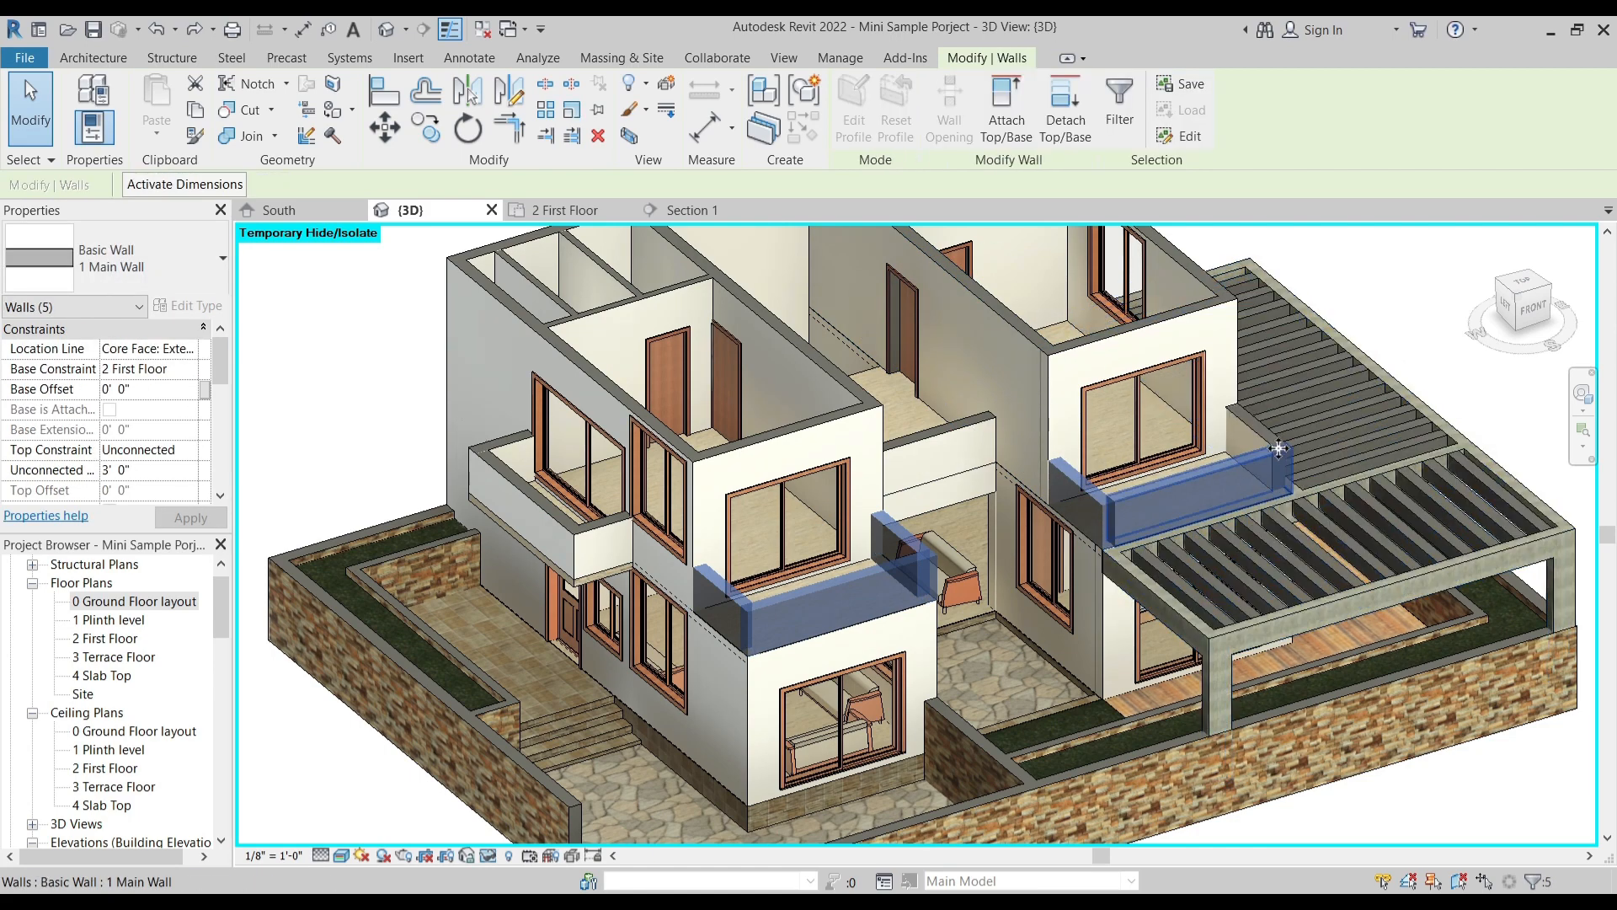
pyautogui.keyDown('shift'); pyautogui.moveTo(1224, 551); pyautogui.dragTo(1295, 472, button='middle'); pyautogui.keyUp('shift')
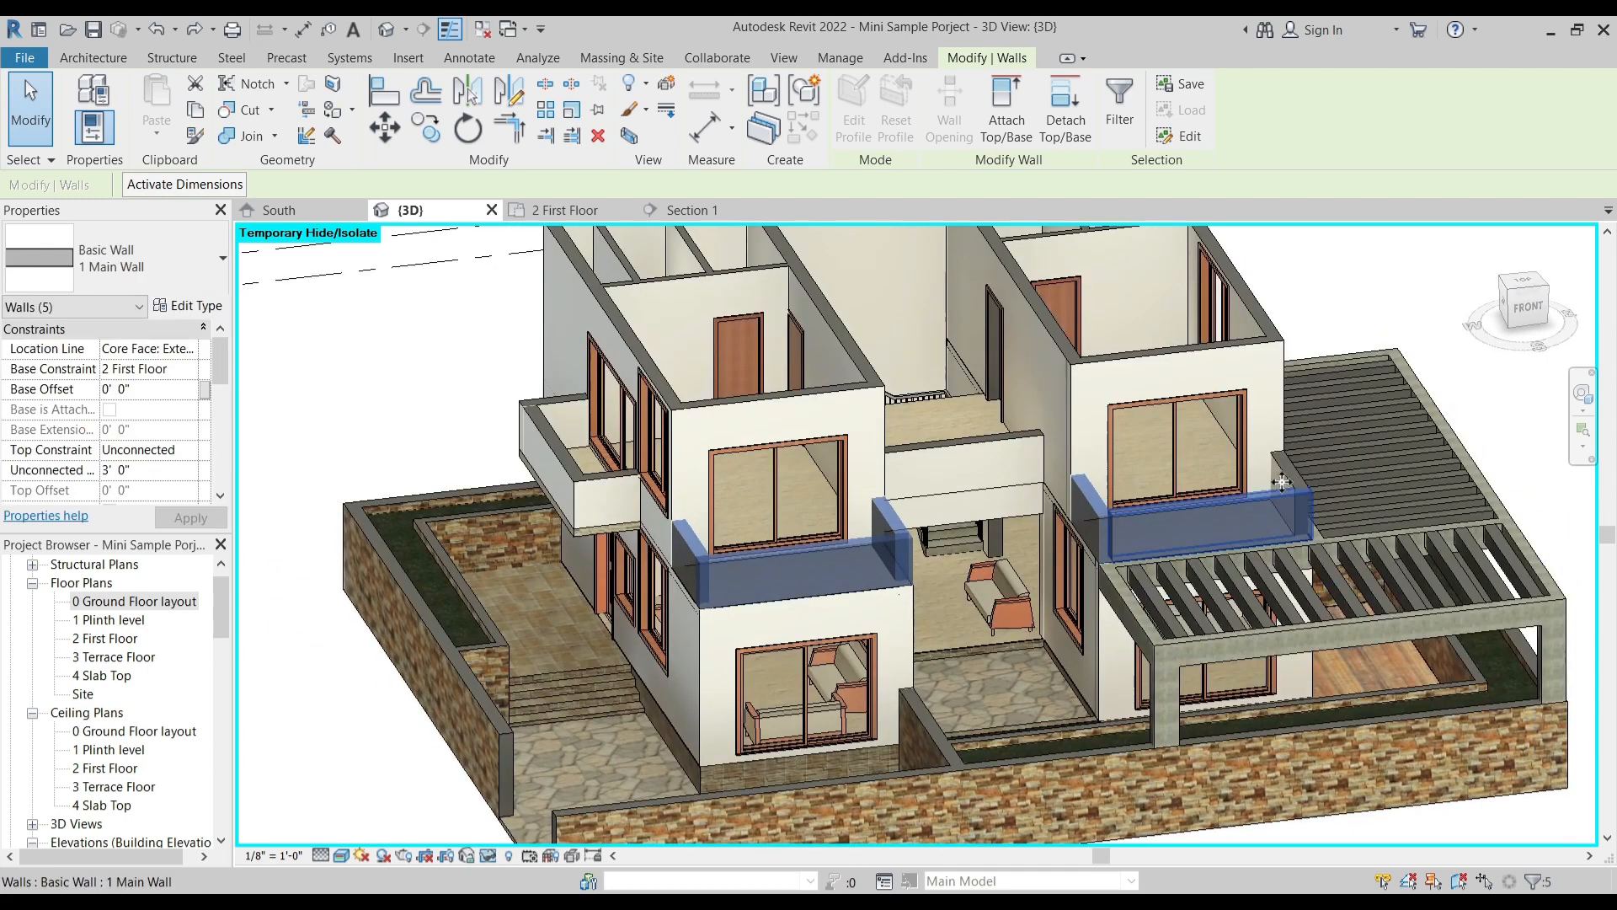
pyautogui.keyDown('ctrl'); pyautogui.click(1295, 470); pyautogui.keyUp('ctrl')
pyautogui.keyDown('shift'); pyautogui.moveTo(1128, 564); pyautogui.dragTo(383, 556, button='middle'); pyautogui.keyUp('shift')
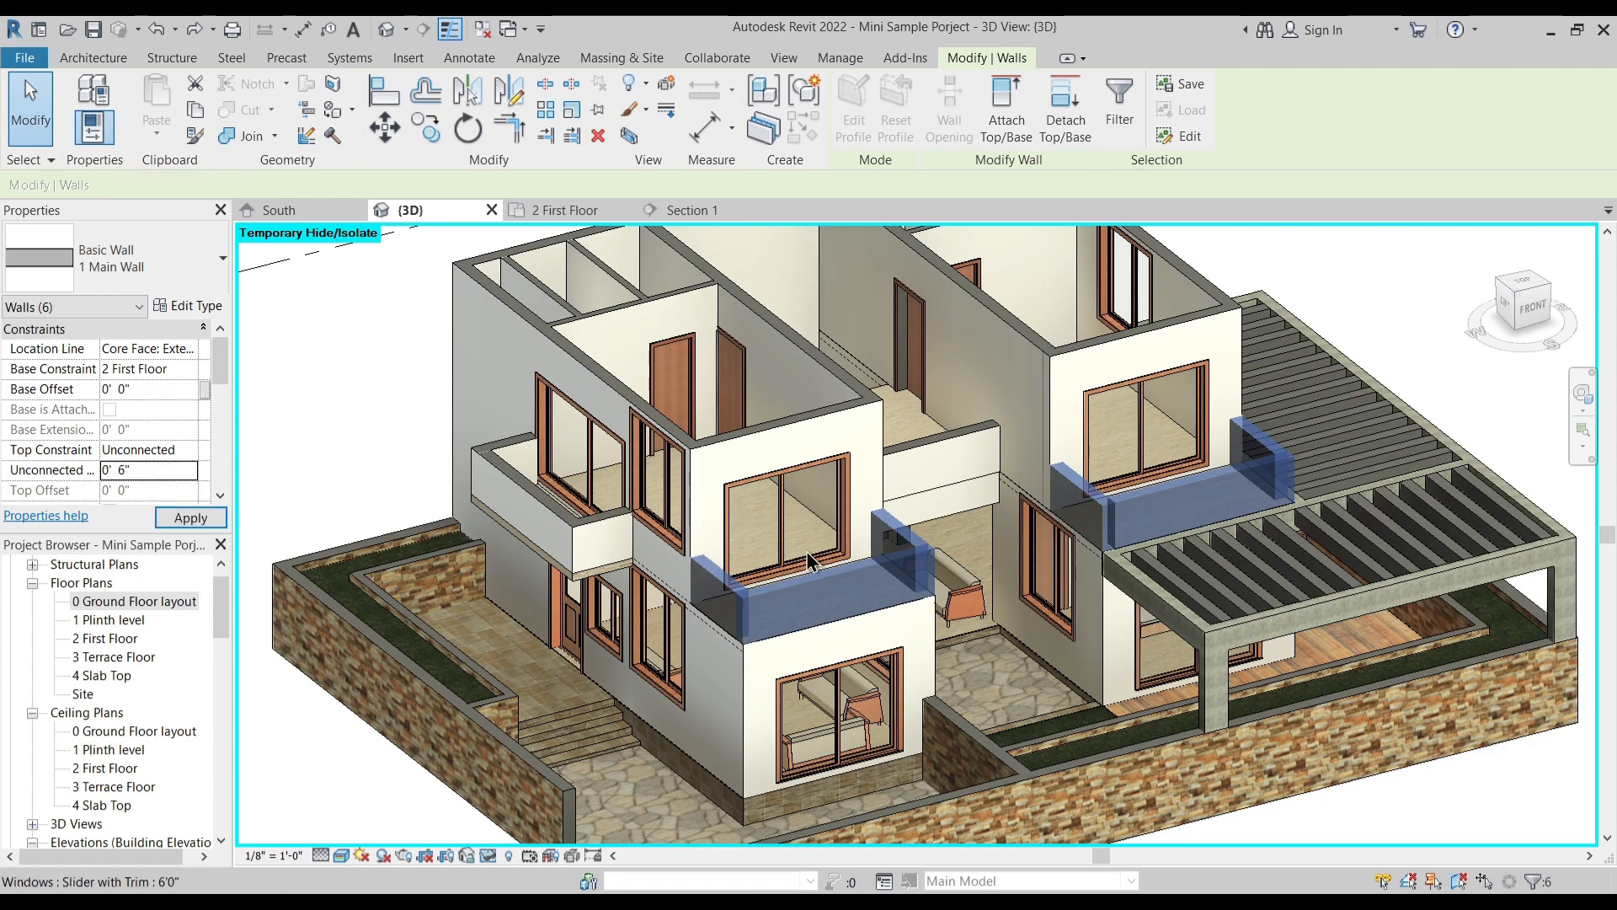
pyautogui.press('Escape')
pyautogui.scroll(3, 796, 674)
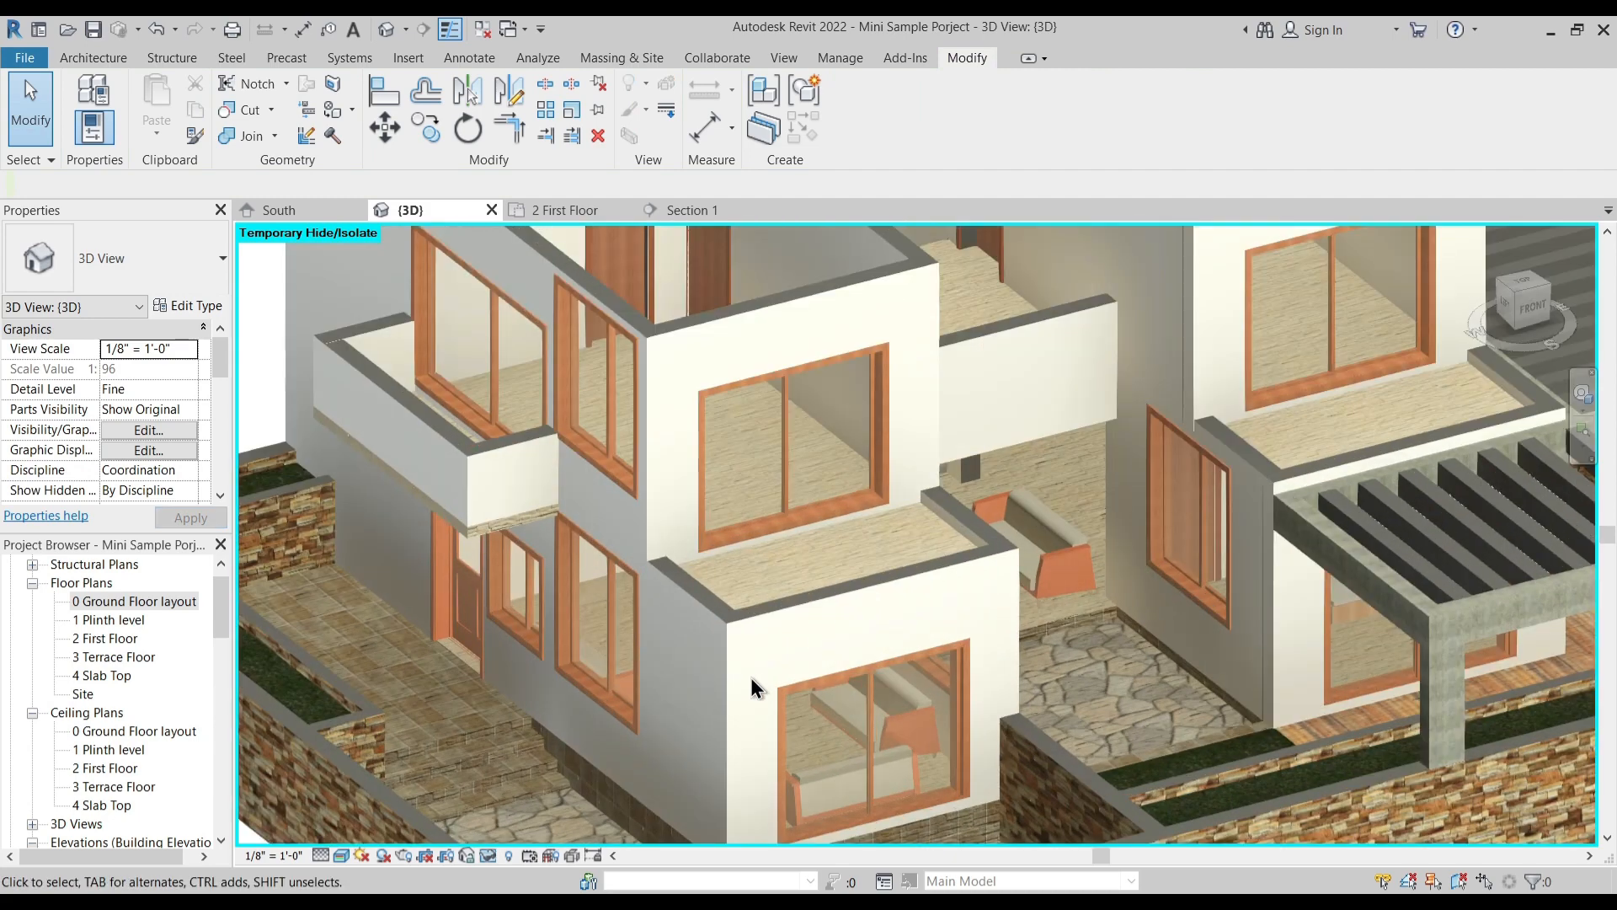
# - Start sketching a railing path in the 2 First Floor plan with the Glass Panel - Bottom Fill type
pyautogui.click(543, 208)
pyautogui.scroll(4, 608, 468)
pyautogui.scroll(3, 608, 468)
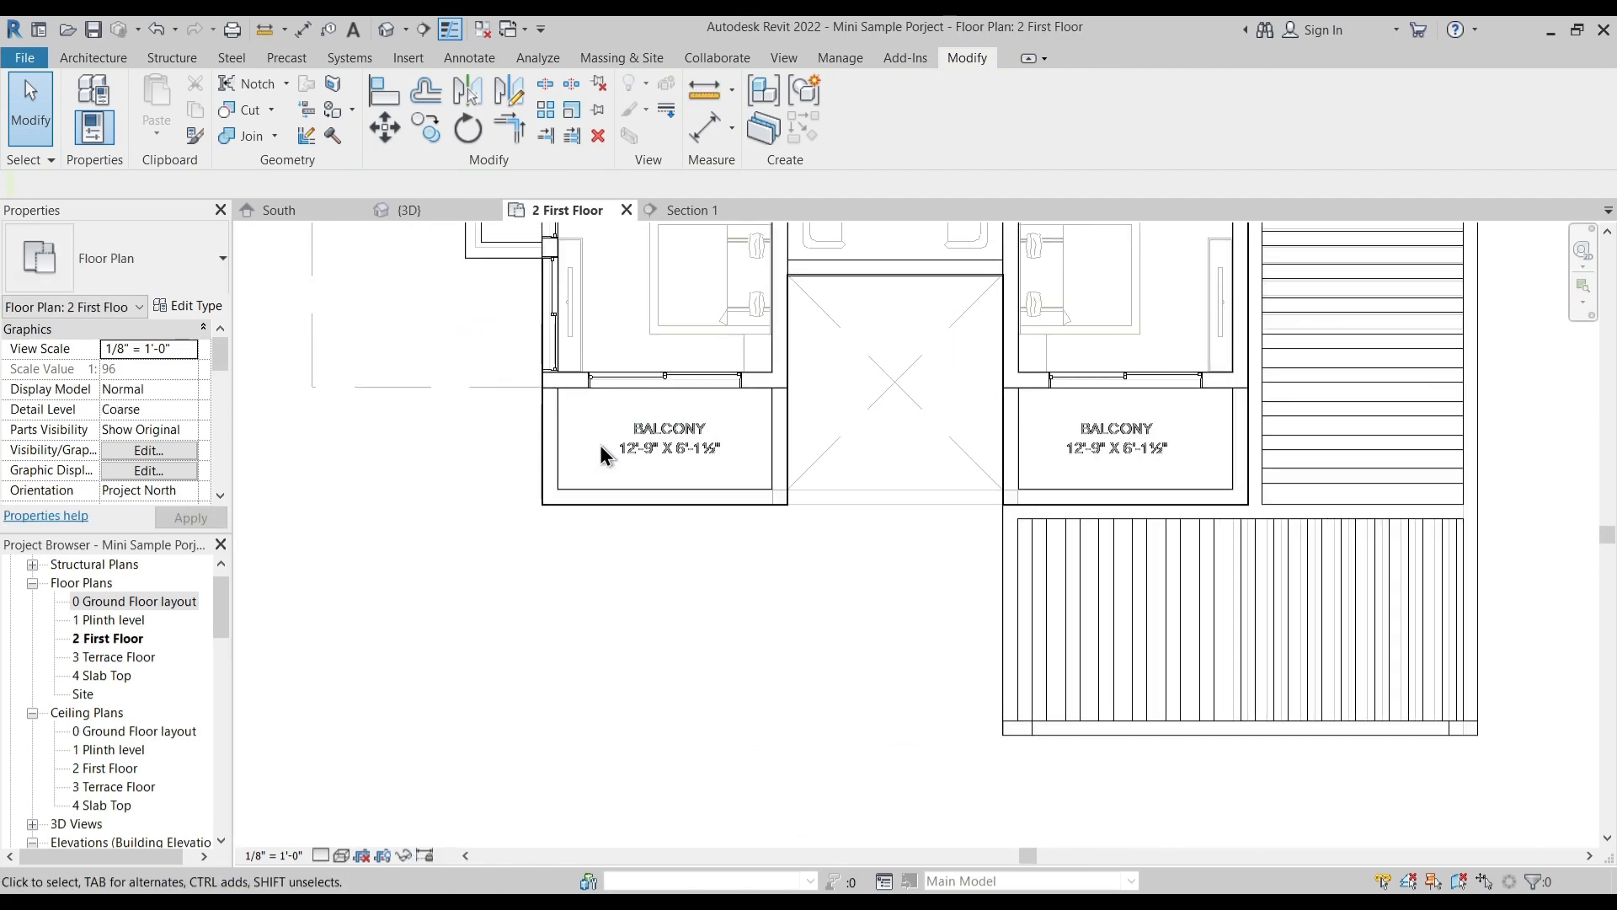
pyautogui.click(108, 59)
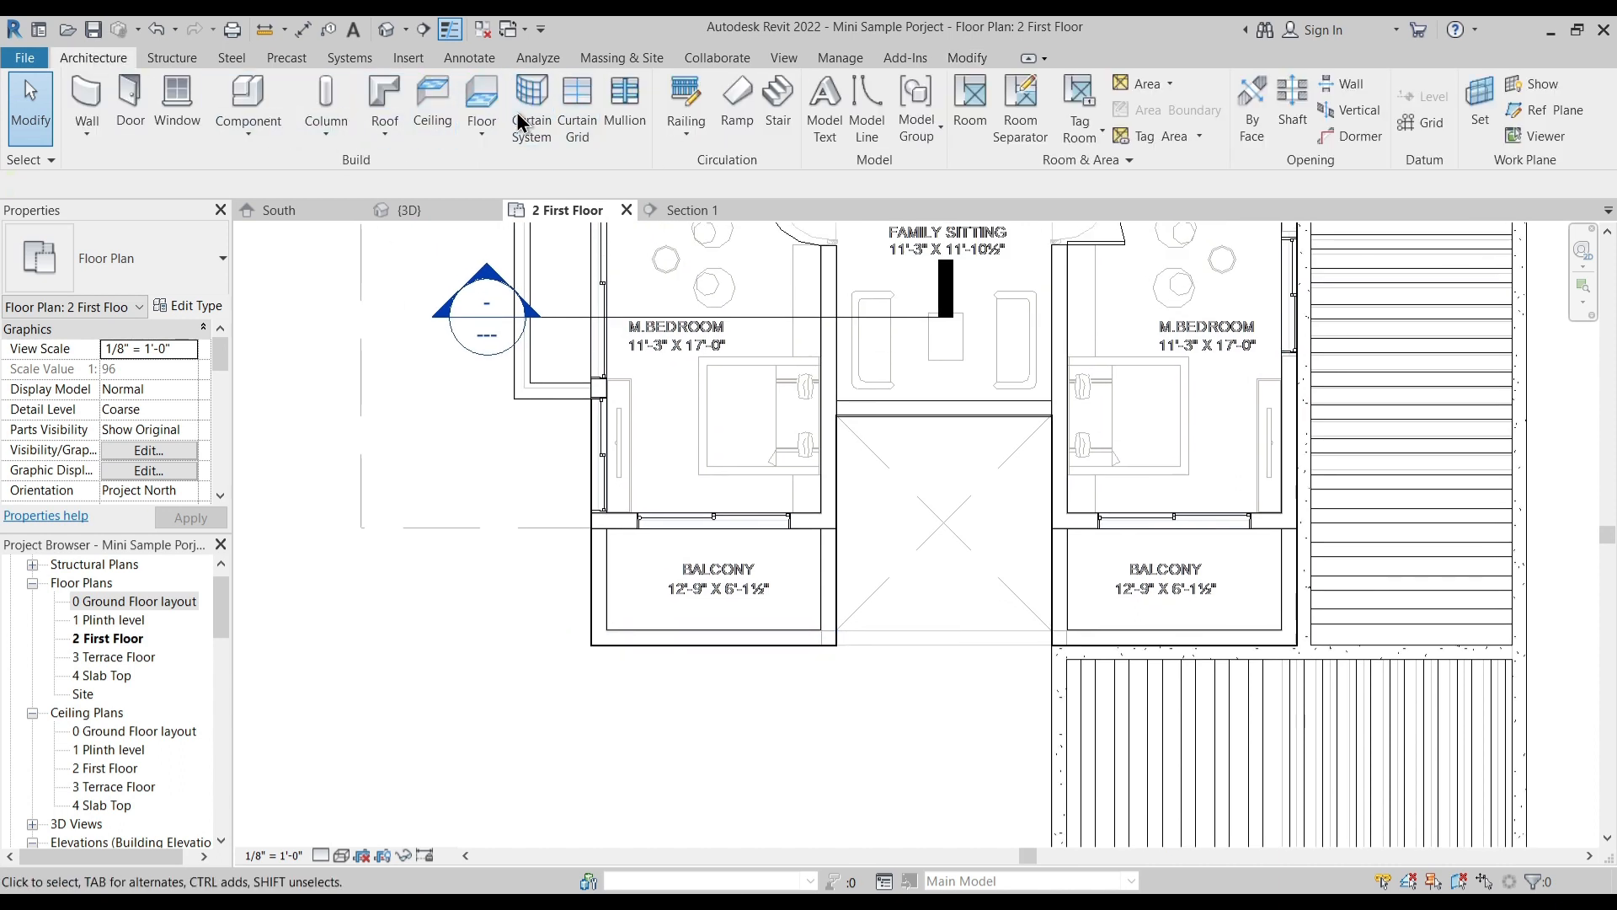
pyautogui.click(684, 136)
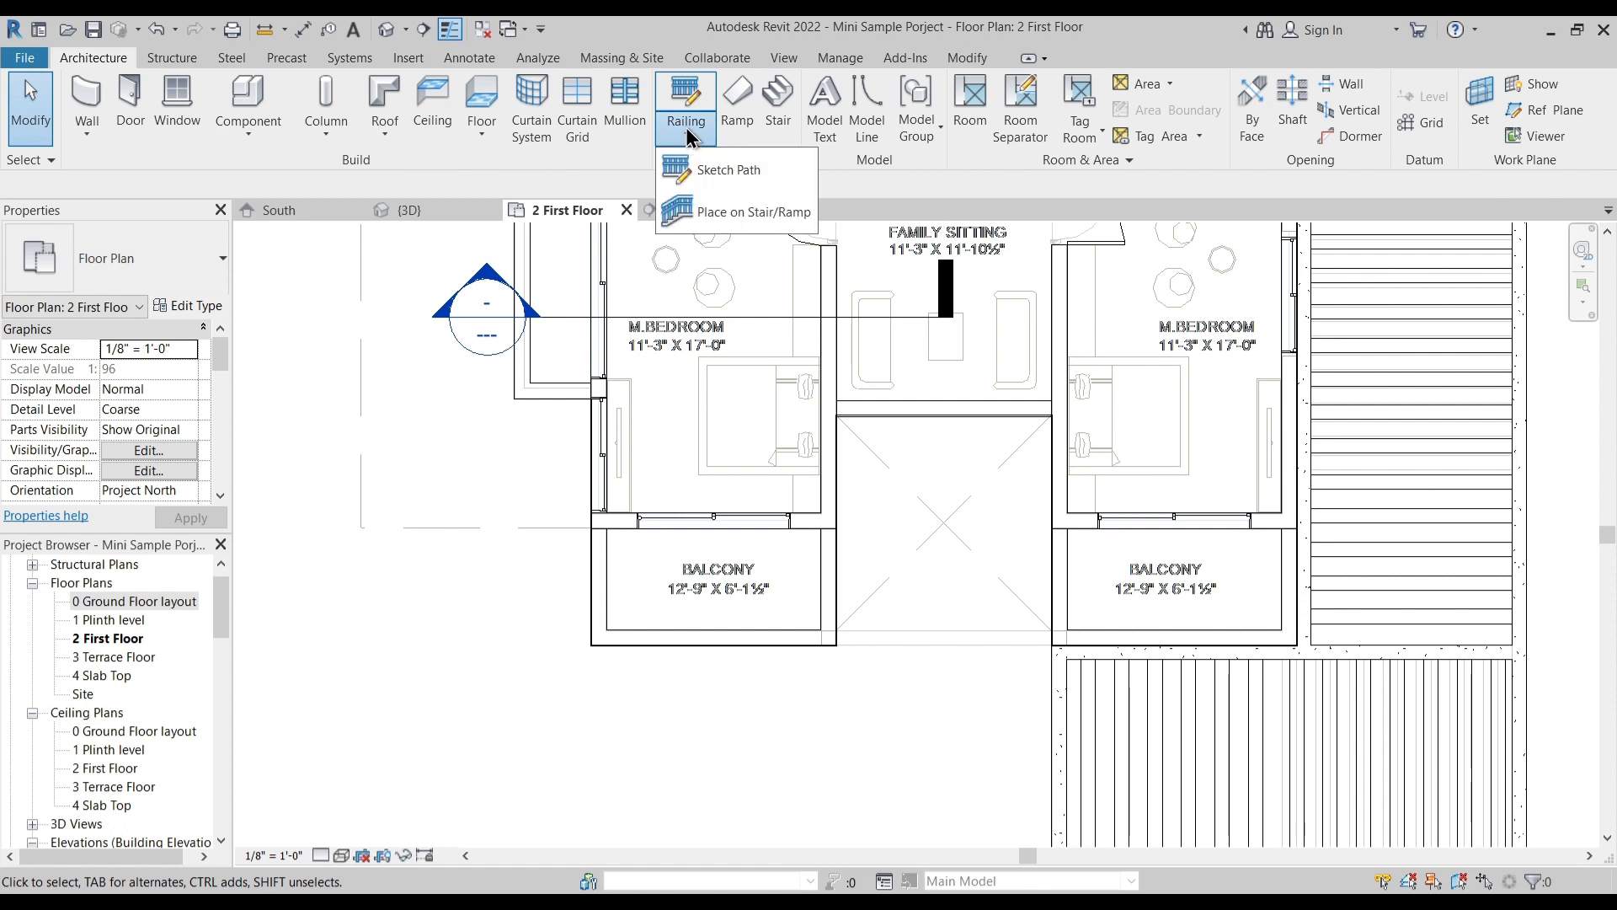
pyautogui.click(726, 173)
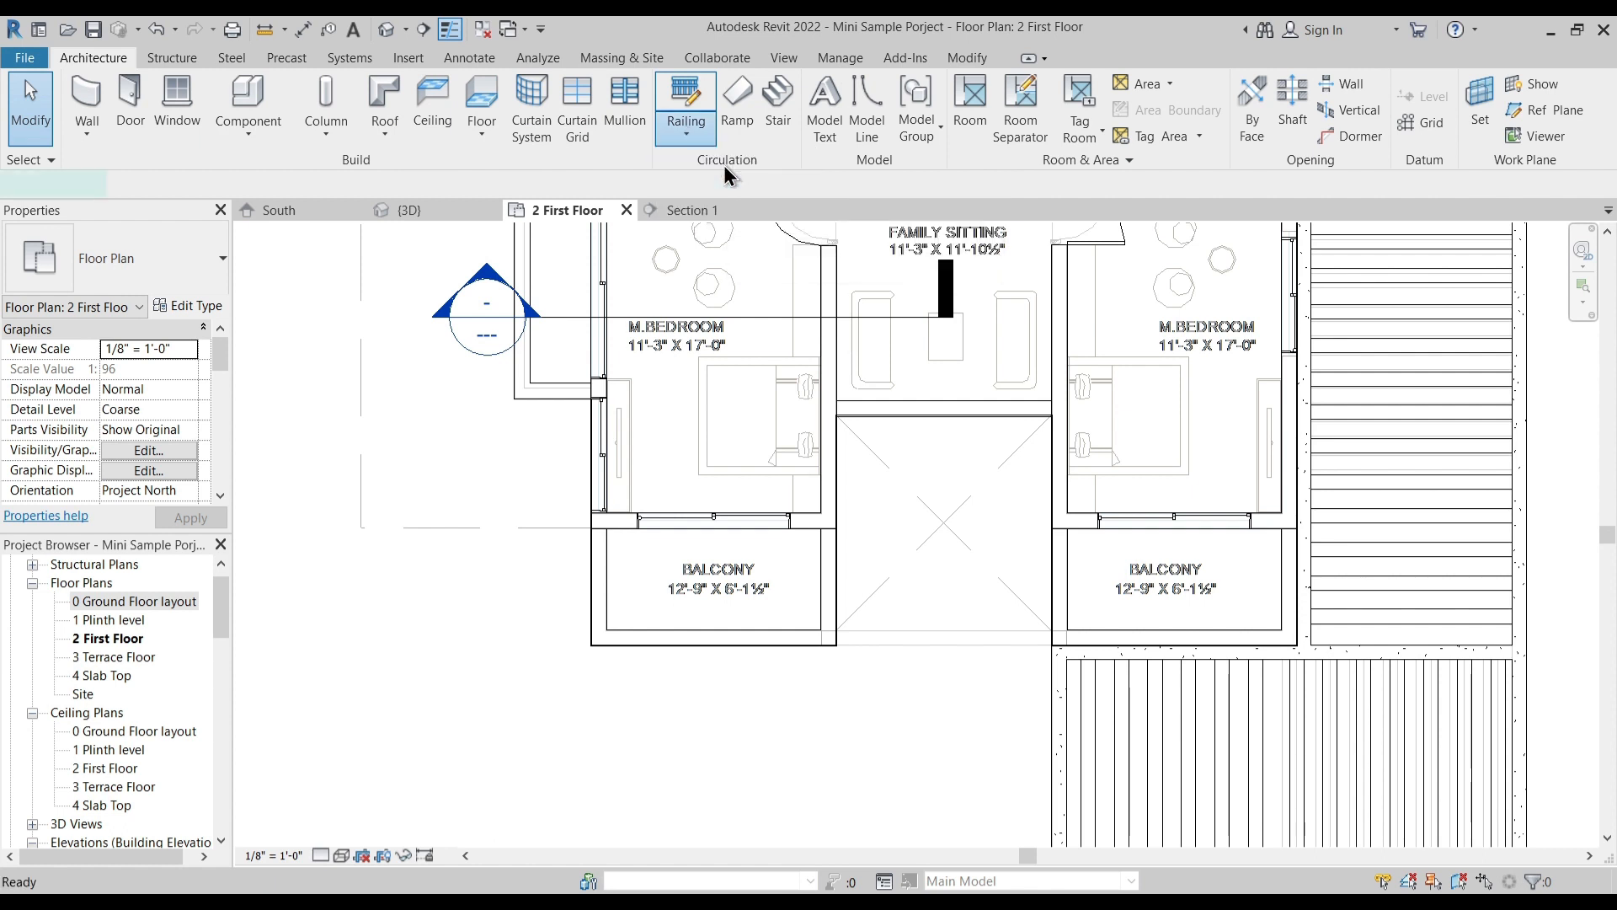
pyautogui.click(123, 263)
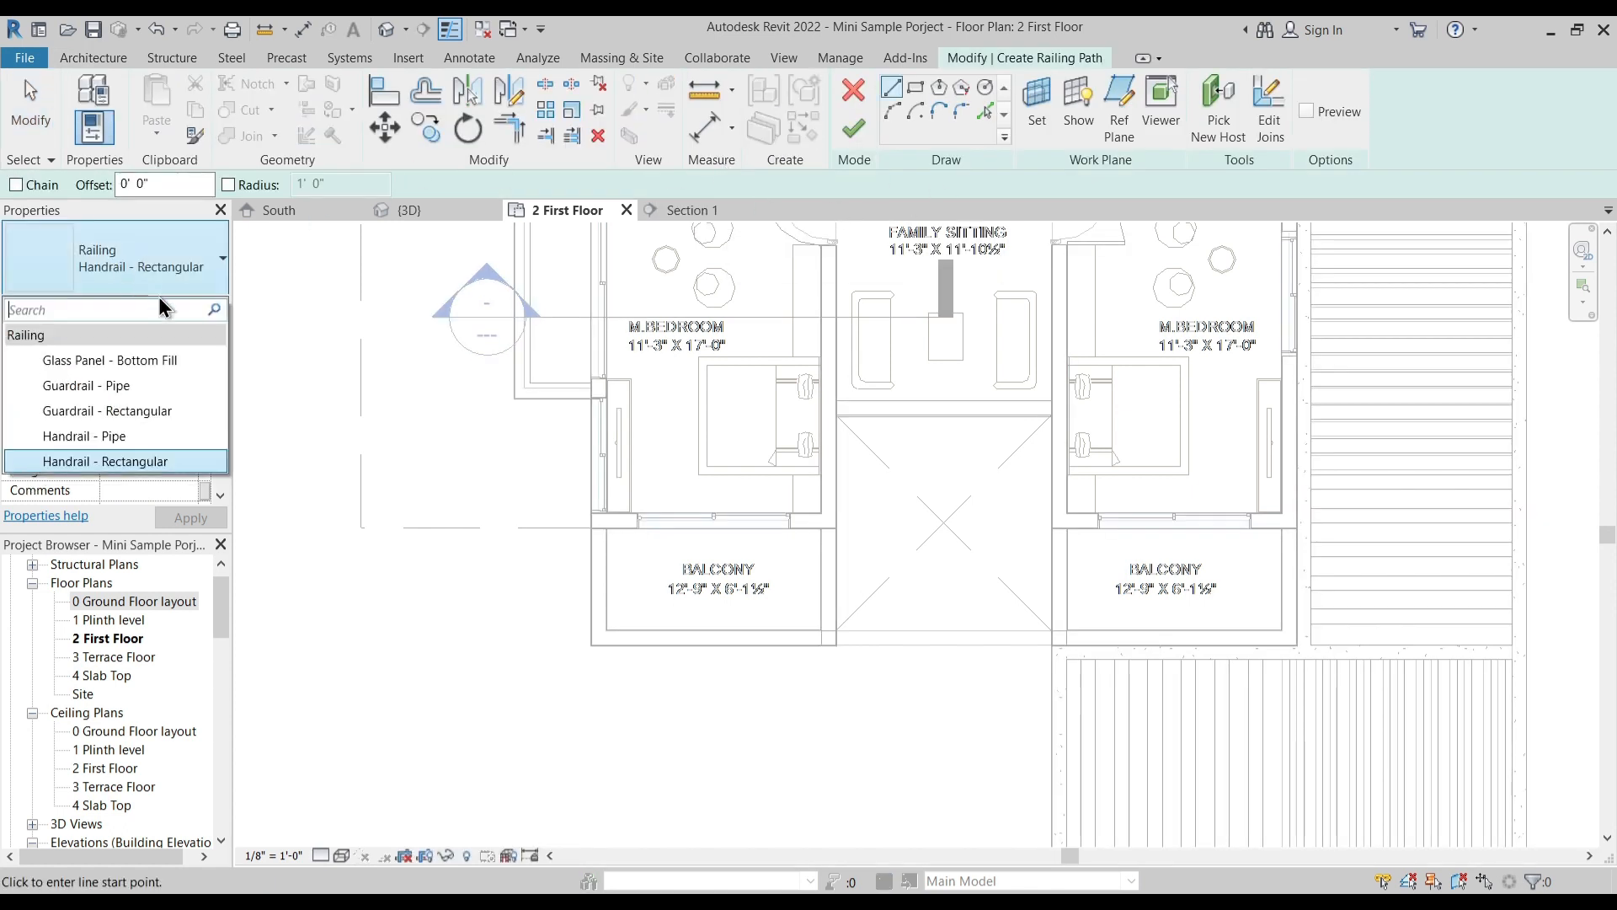
pyautogui.click(158, 361)
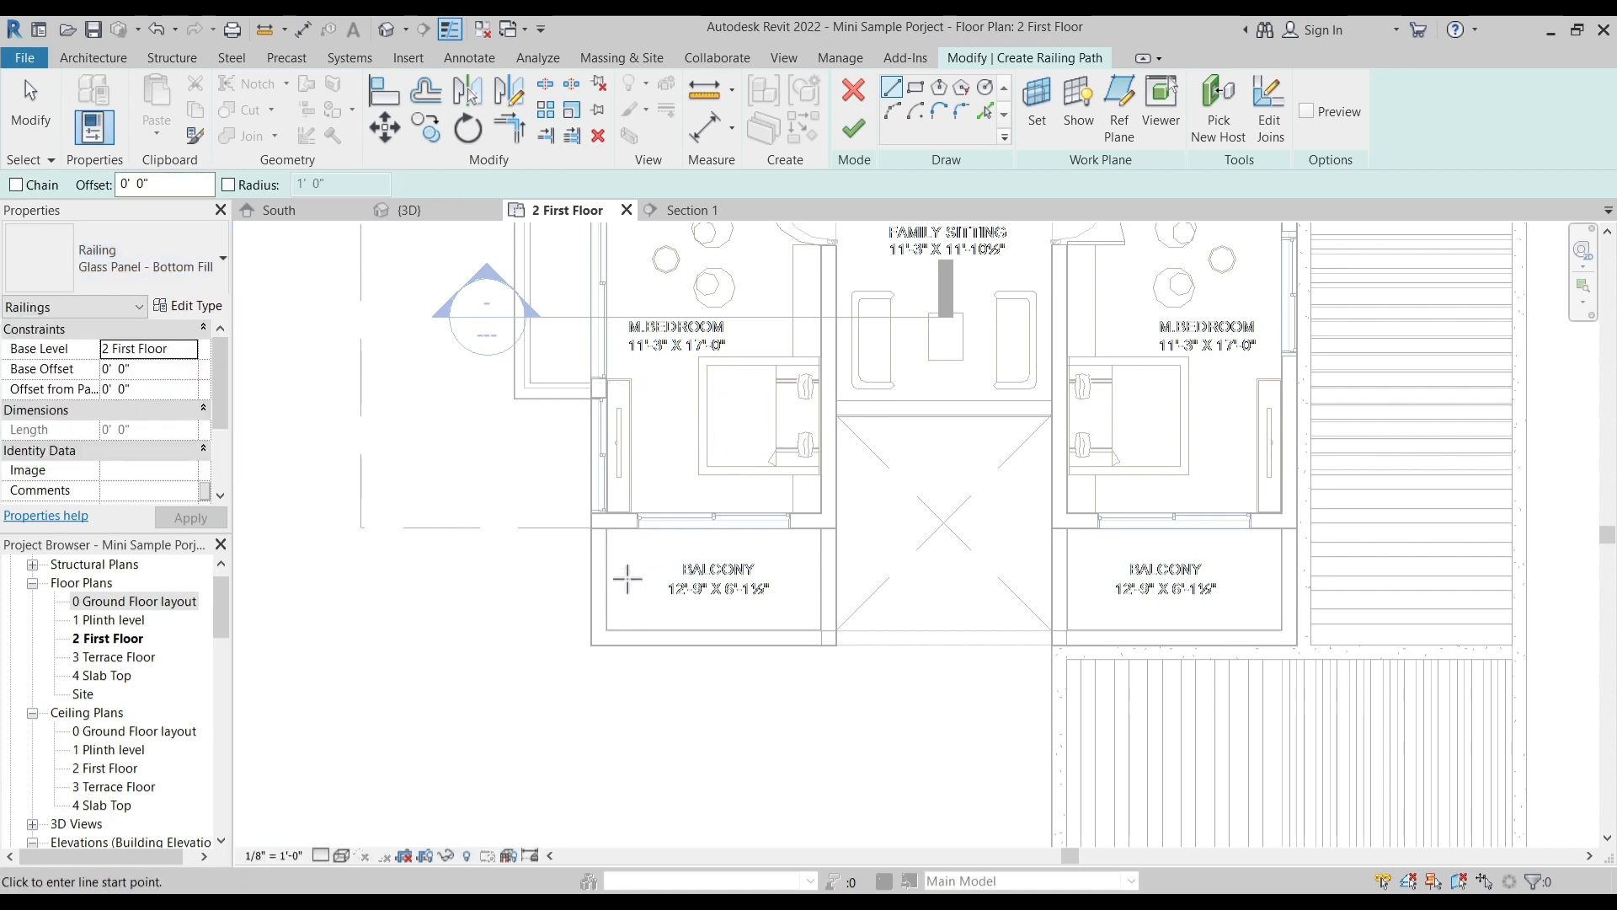
pyautogui.scroll(5, 592, 529)
# - Trace the railing path along the outer side, front and inner side edges of the front balcony farthest from the canopy
pyautogui.click(565, 453)
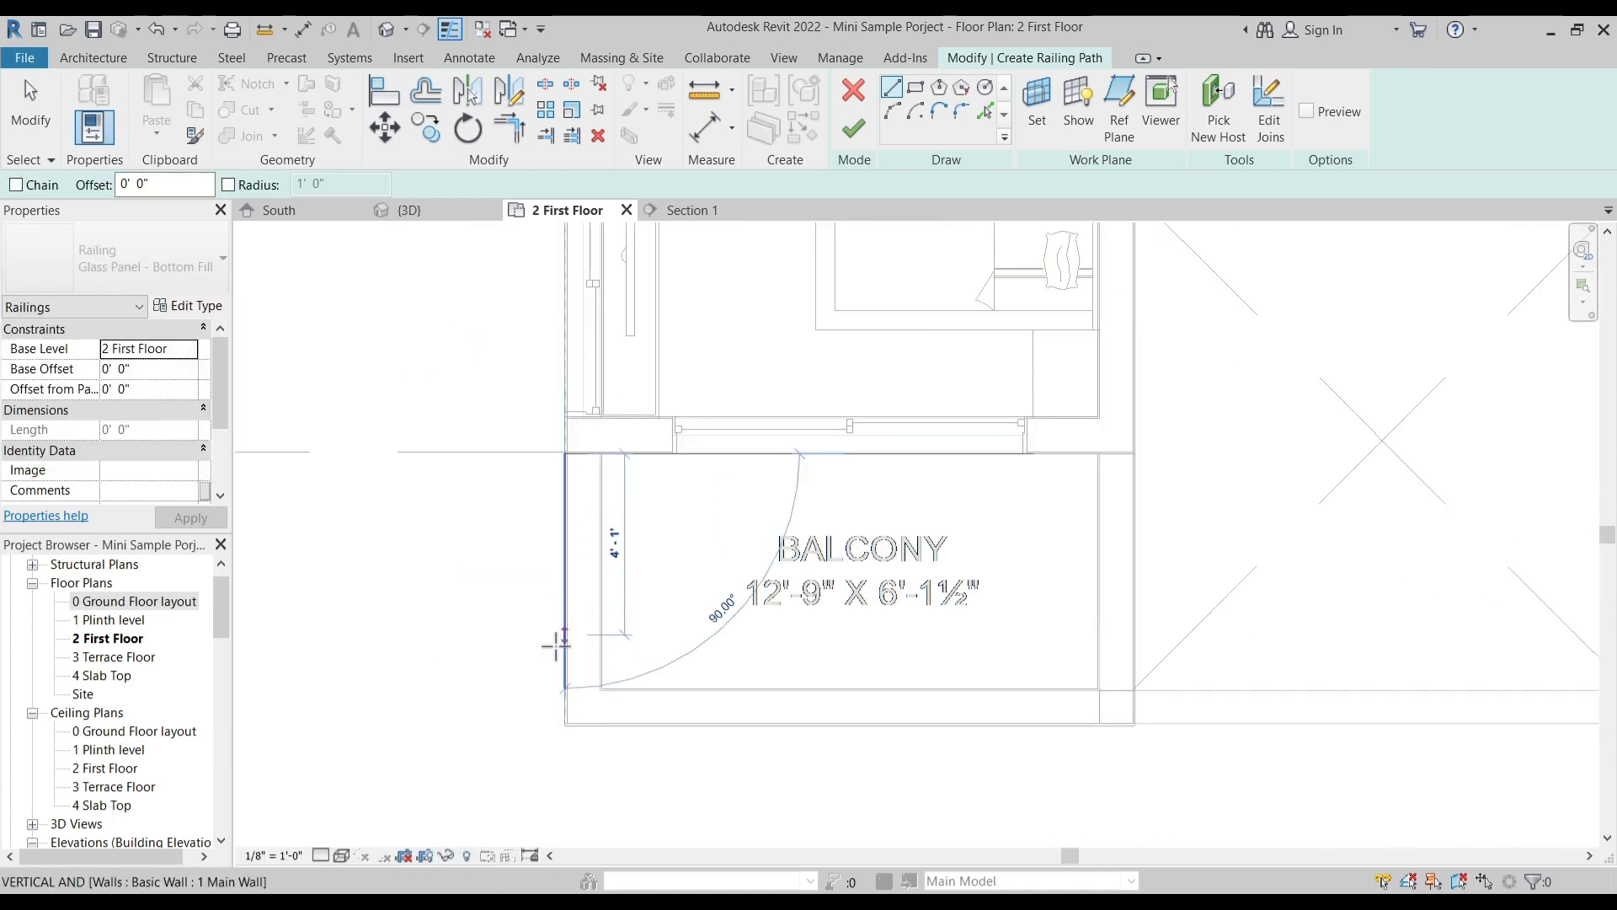
pyautogui.scroll(4, 556, 742)
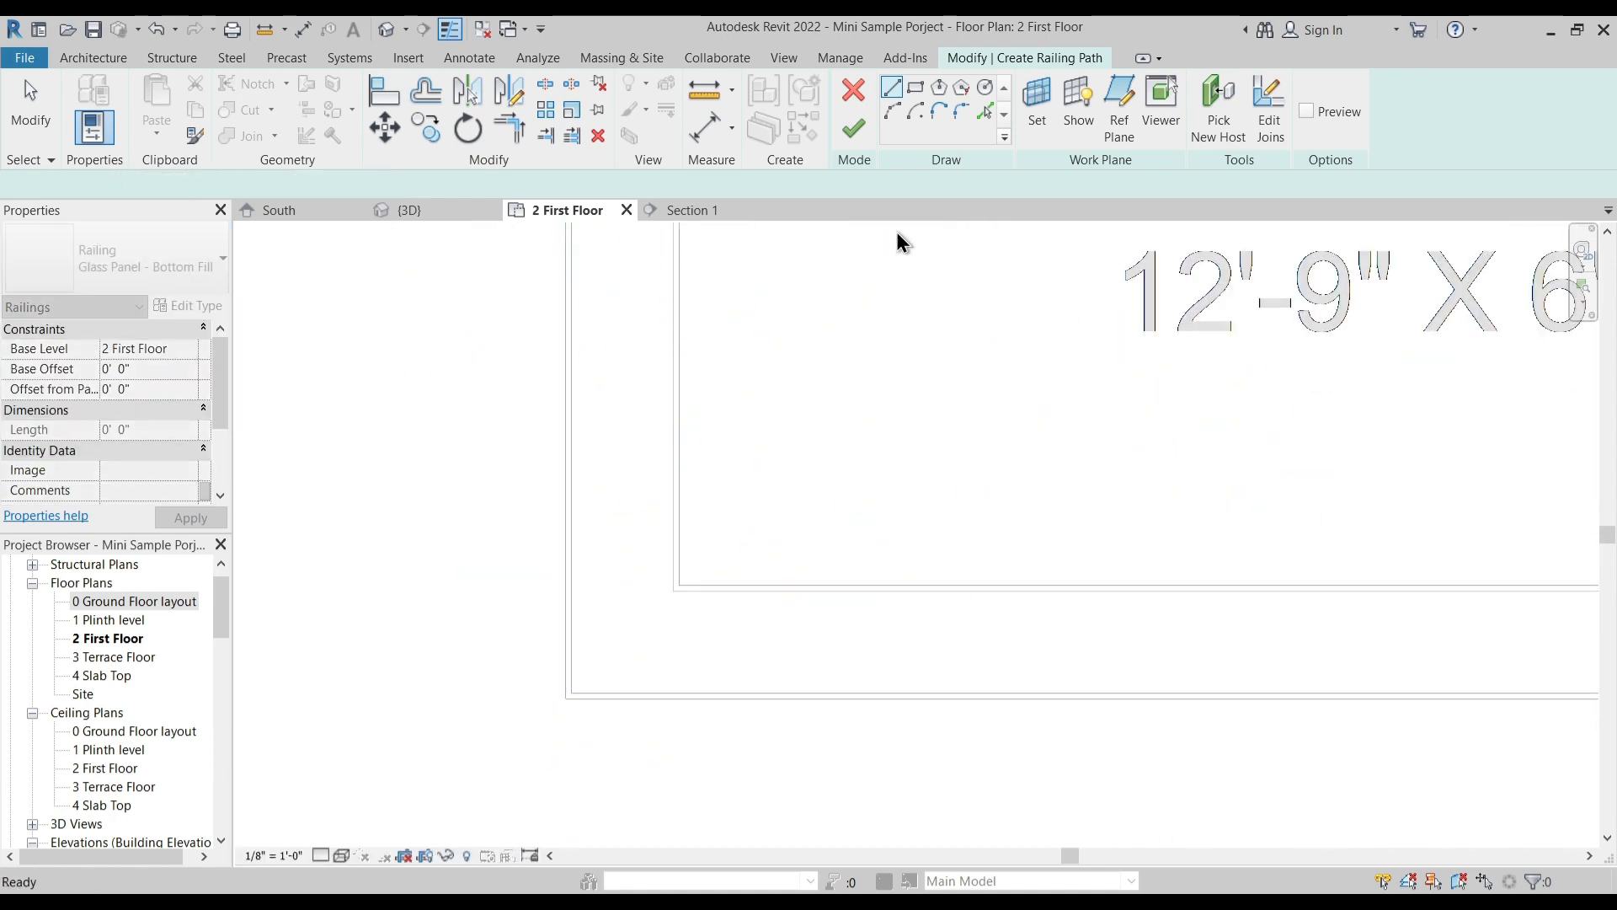
pyautogui.click(983, 114)
pyautogui.click(577, 465)
pyautogui.click(669, 695)
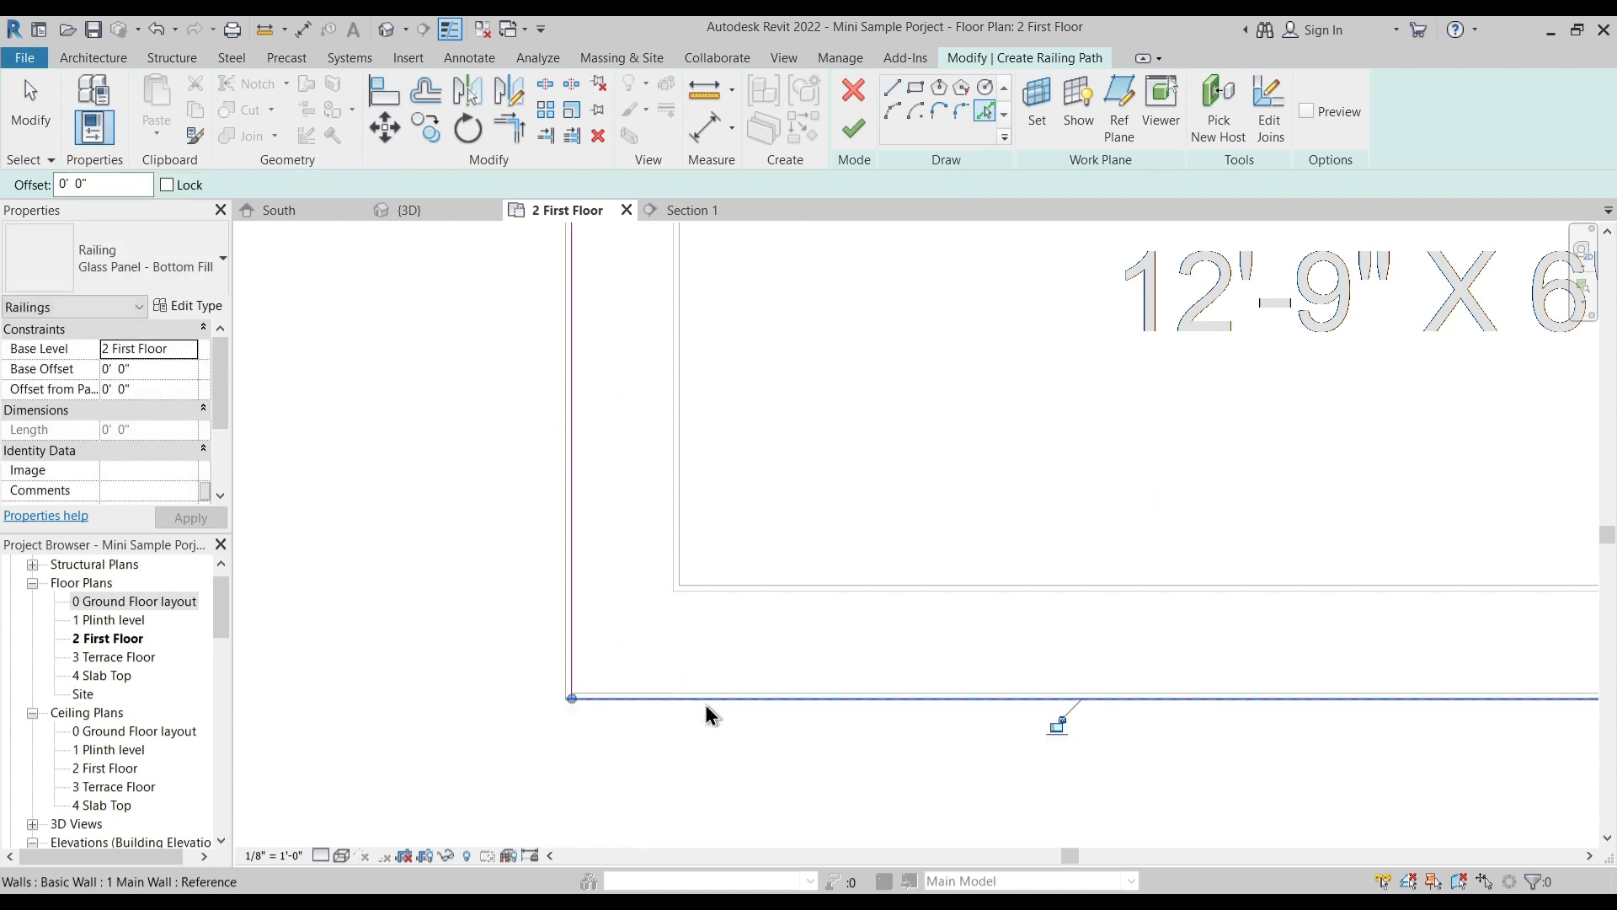
pyautogui.scroll(-3, 617, 603)
pyautogui.scroll(1, 1095, 487)
pyautogui.scroll(2, 1095, 487)
pyautogui.click(1110, 472)
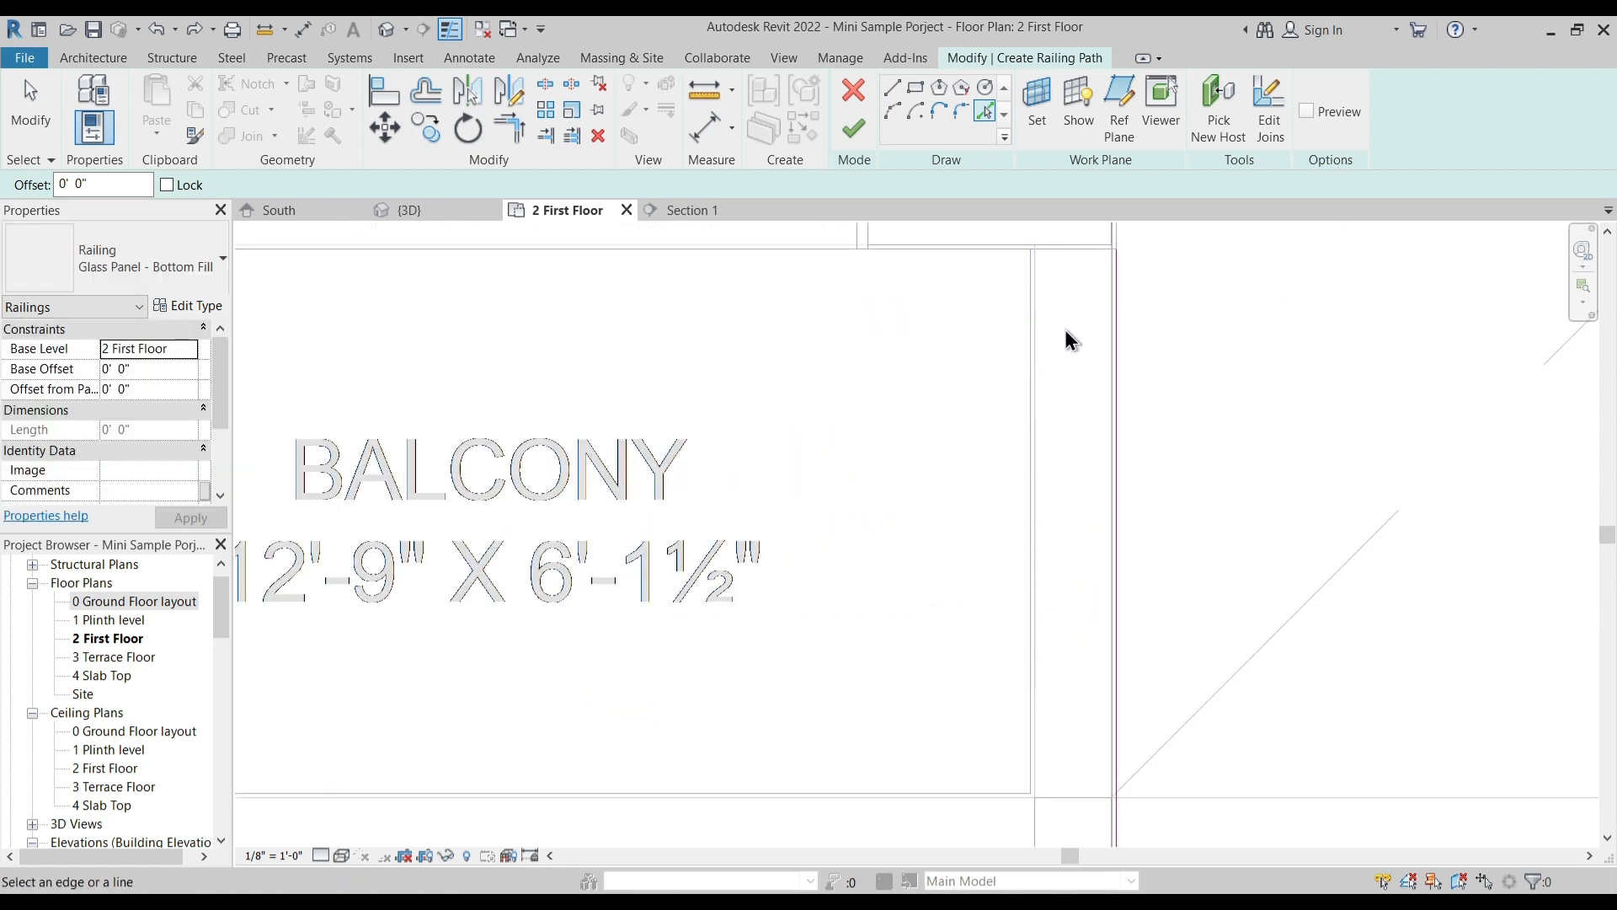
# - Shorten the inner side line of the railing path so it ends at the balcony's rear wall
pyautogui.press('Escape')
pyautogui.moveTo(1112, 294)
pyautogui.mouseDown()
pyautogui.moveTo(1027, 322)
pyautogui.moveTo(1105, 323)
pyautogui.moveTo(1087, 325)
pyautogui.mouseUp()
pyautogui.click(941, 373)
pyautogui.scroll(-6, 942, 384)
pyautogui.moveTo(815, 553); pyautogui.dragTo(772, 555, button='middle')
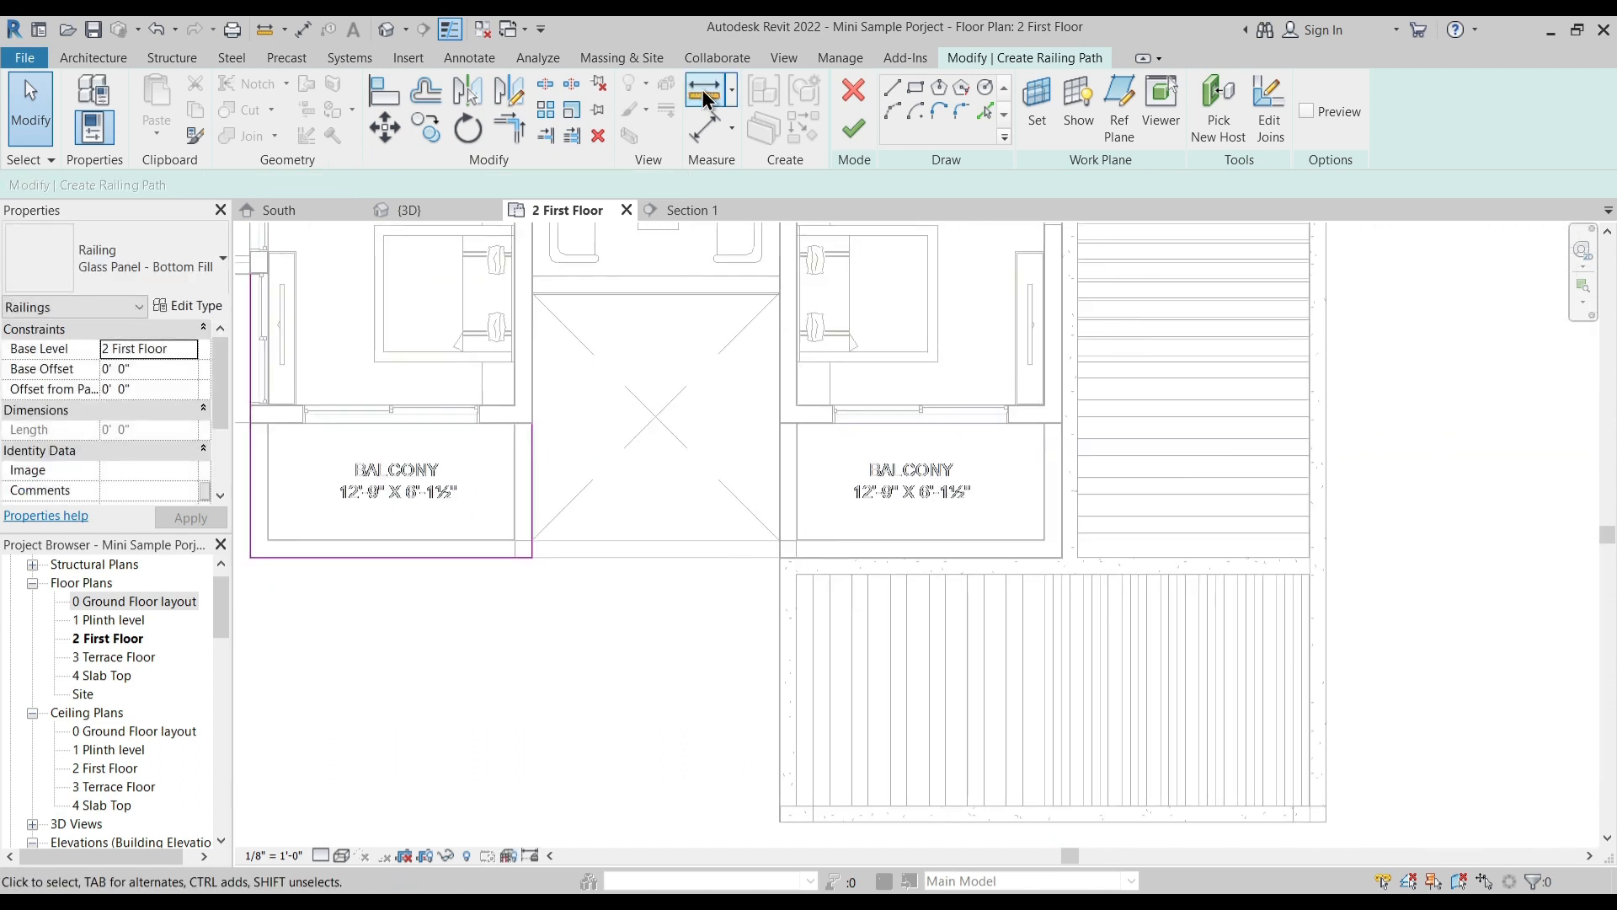
# - Try adding path lines along the two sides and front edge of the balcony beside the canopy to the same railing sketch
pyautogui.scroll(5, 824, 497)
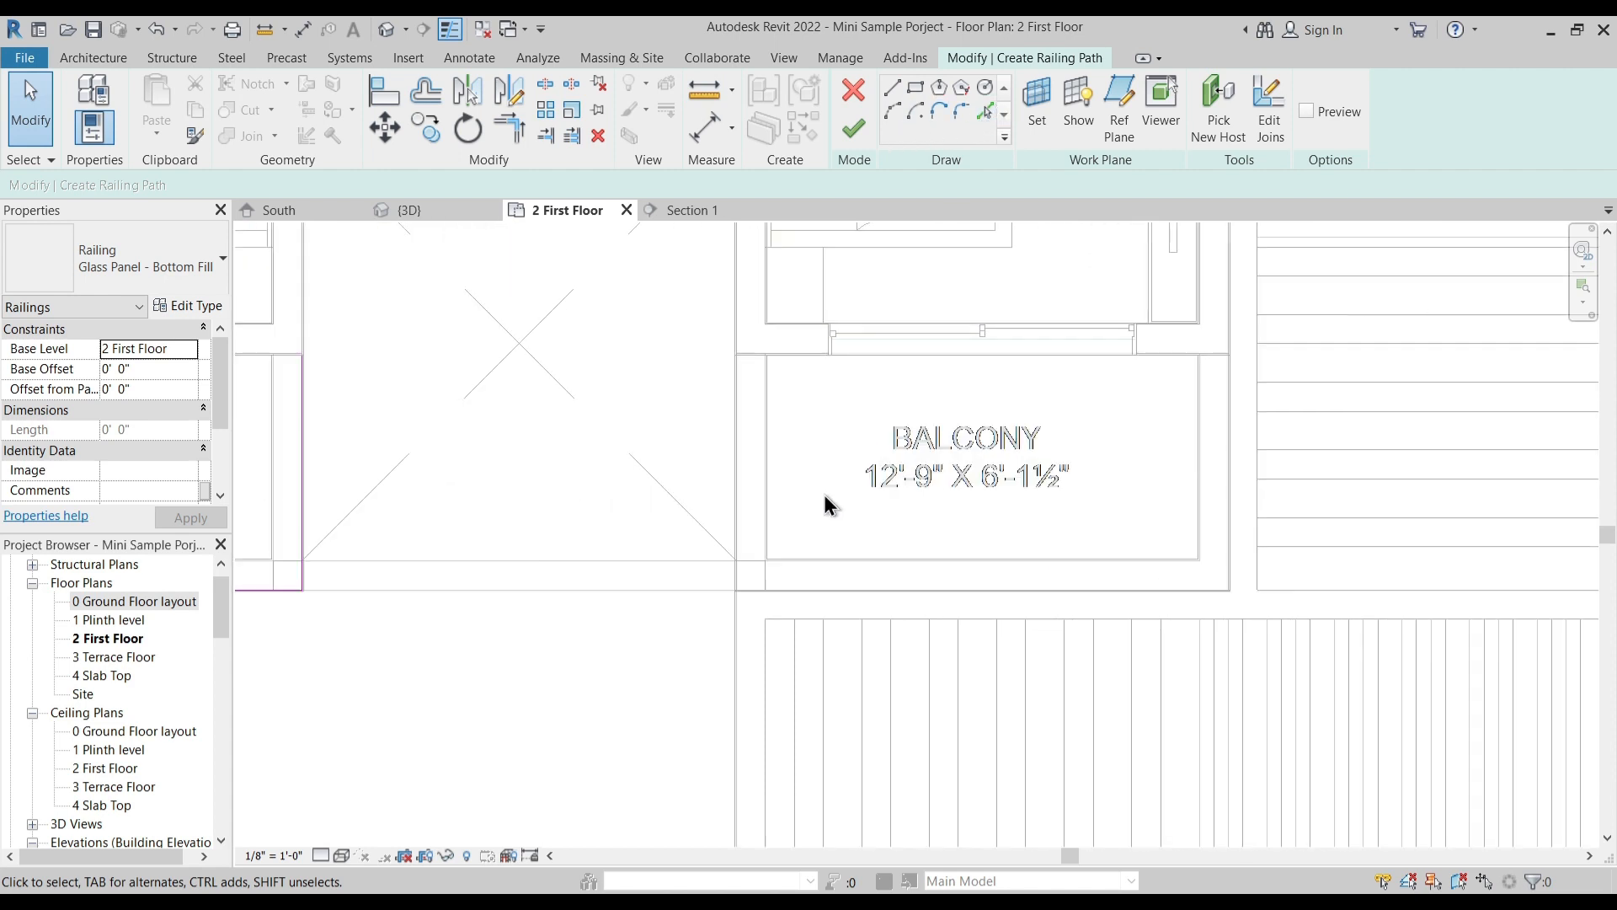
pyautogui.scroll(3, 692, 333)
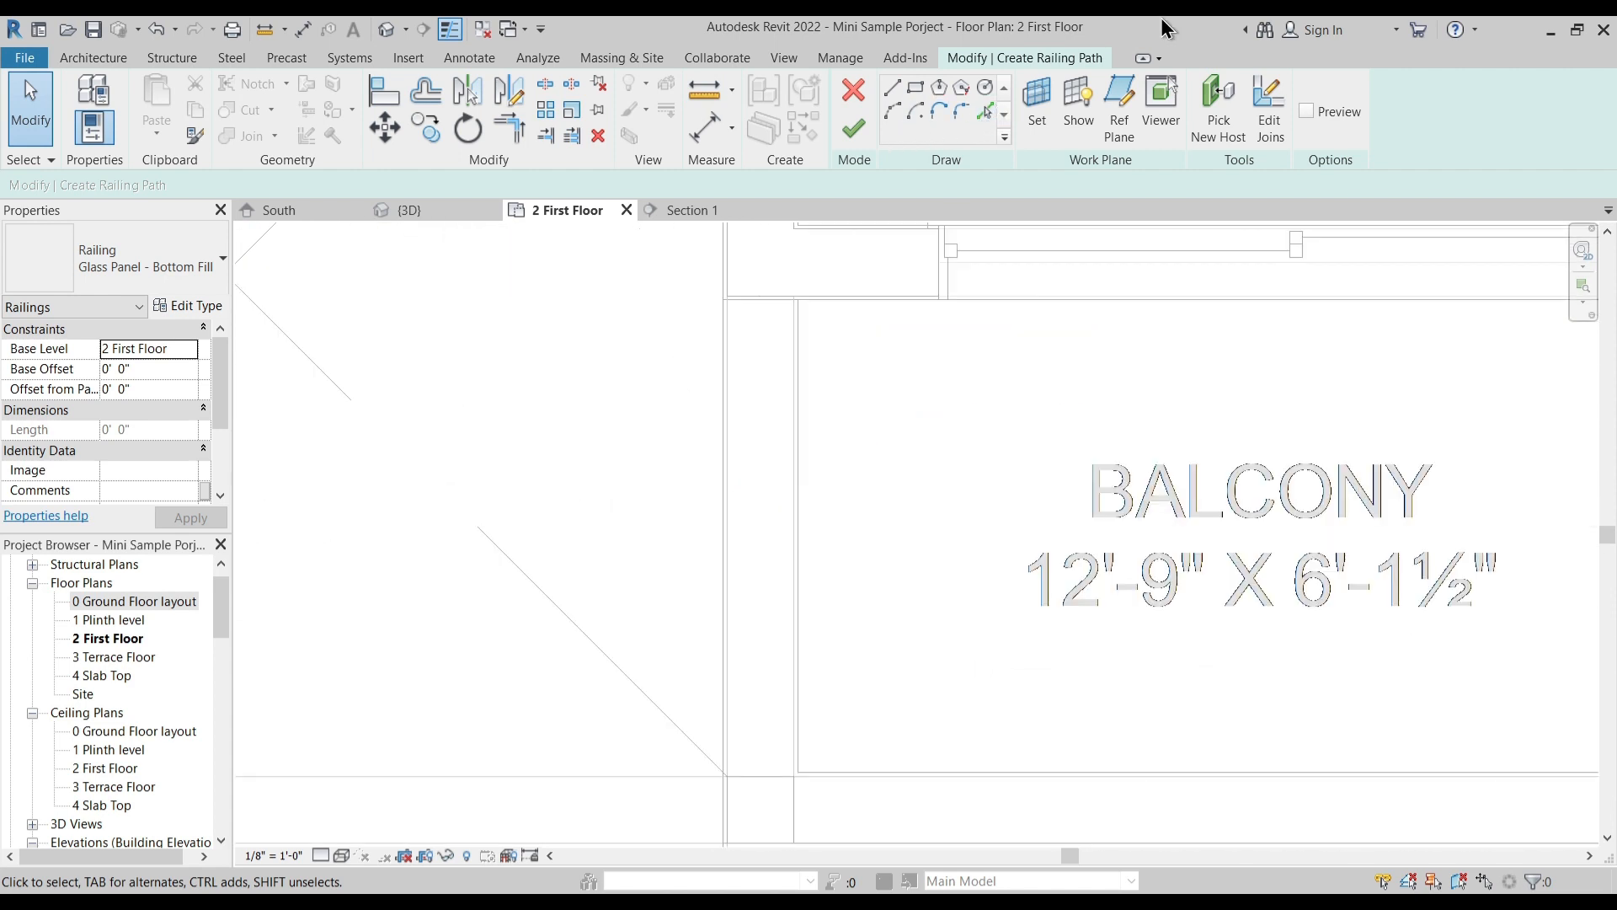
pyautogui.click(733, 412)
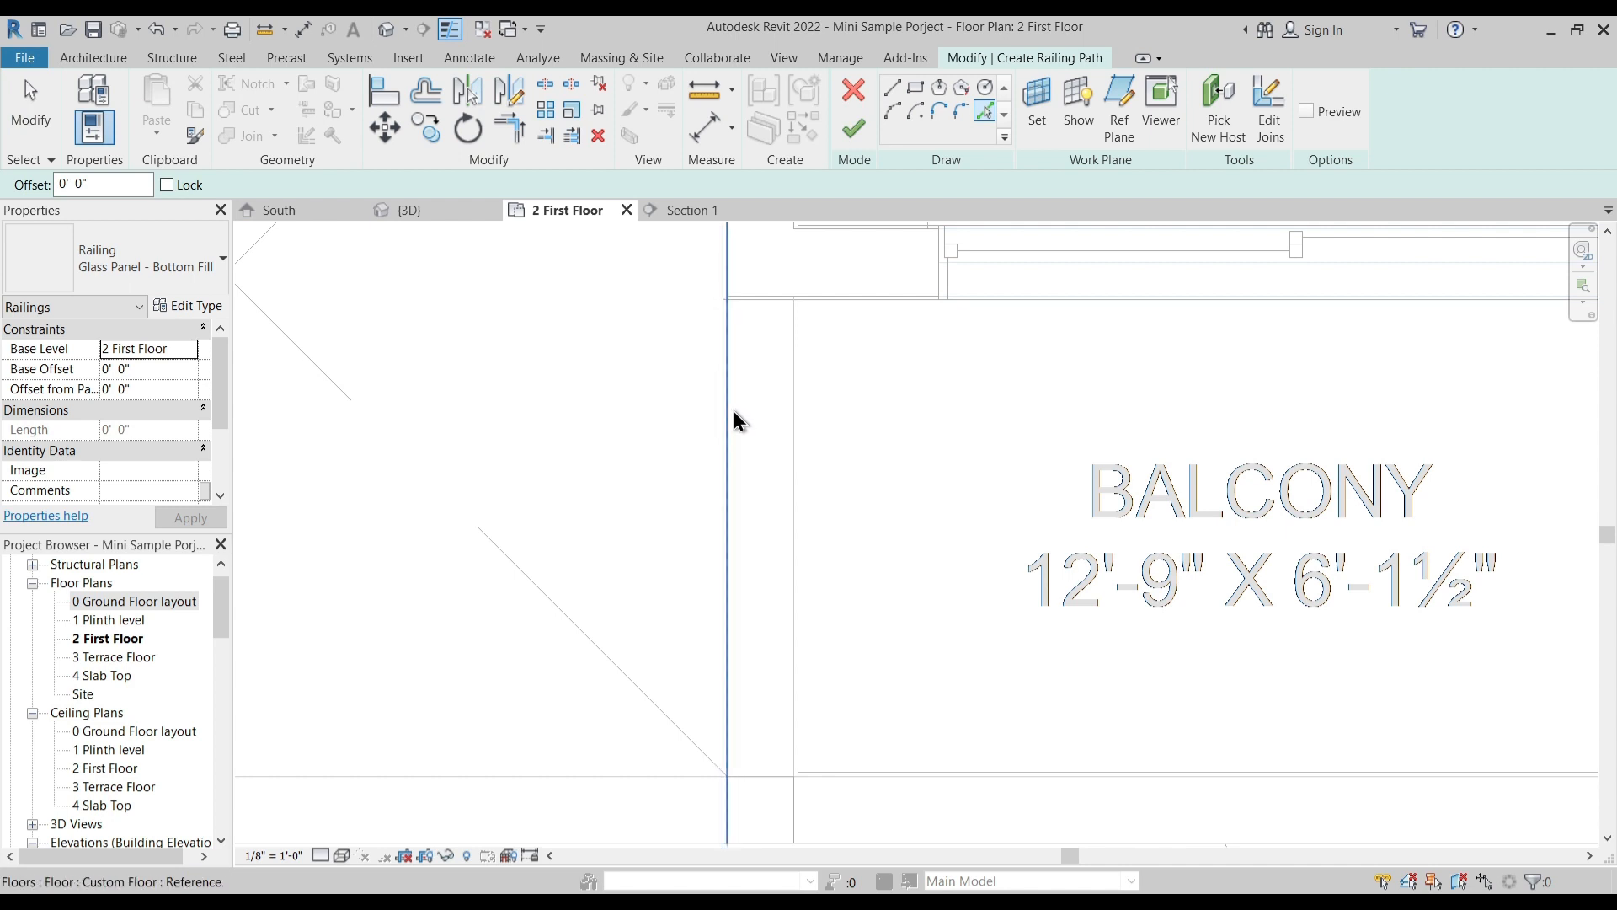
pyautogui.scroll(-3, 787, 382)
pyautogui.scroll(3, 876, 584)
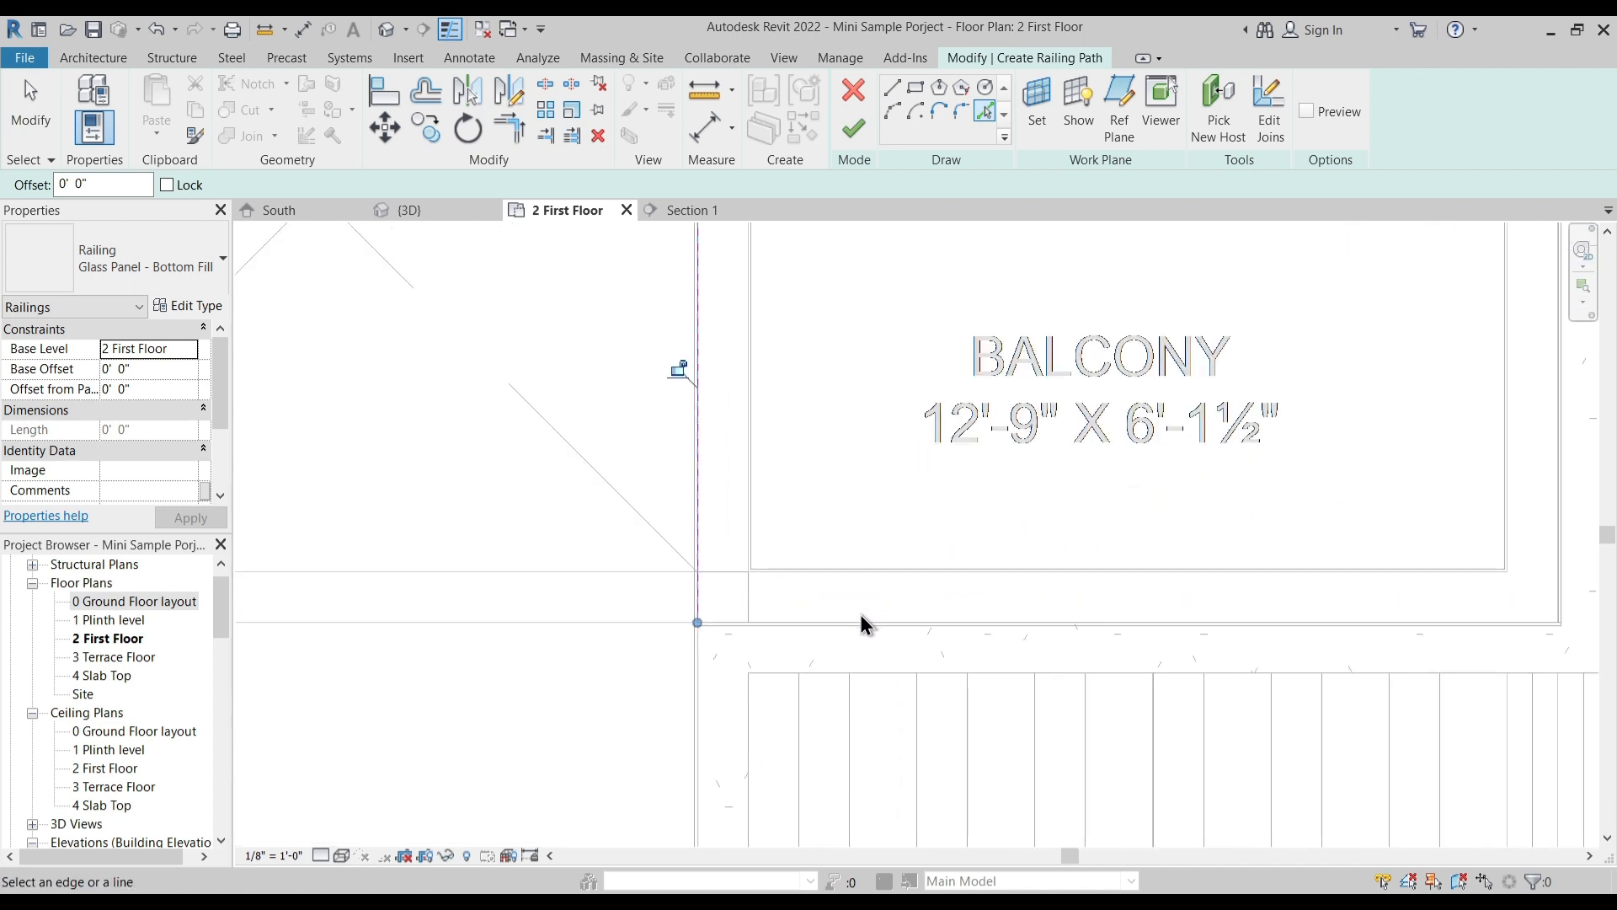
pyautogui.click(860, 618)
pyautogui.moveTo(1189, 582); pyautogui.dragTo(883, 726, button='middle')
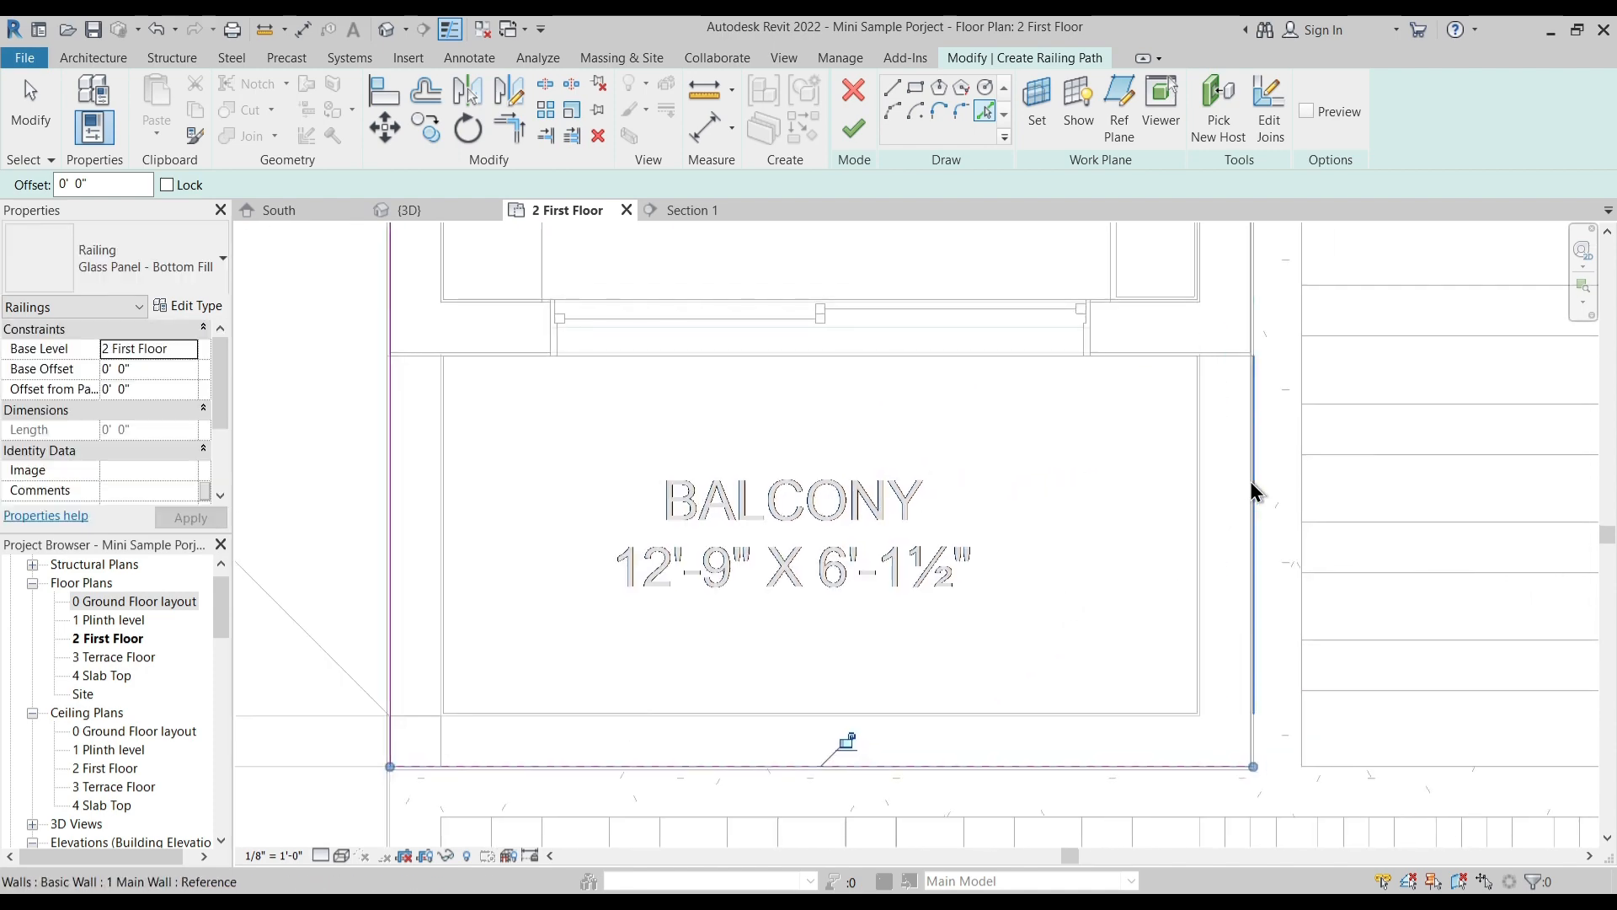
pyautogui.scroll(5, 1236, 304)
pyautogui.click(1277, 477)
pyautogui.scroll(-6, 1114, 430)
pyautogui.moveTo(770, 503); pyautogui.dragTo(1047, 509, button='middle')
pyautogui.press('Escape')
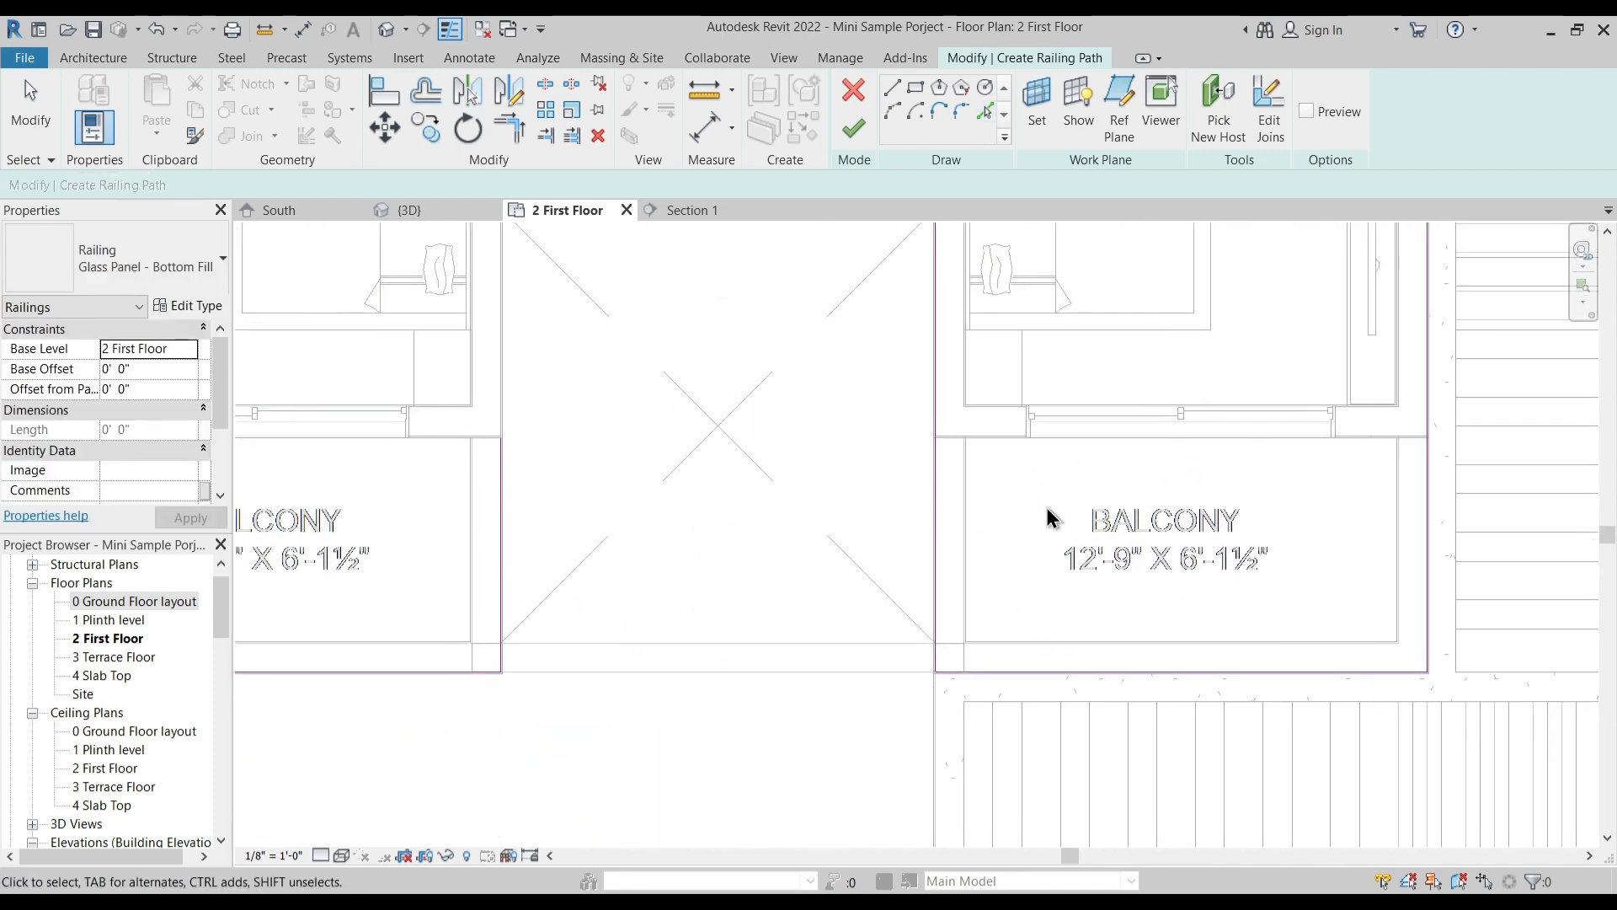
# - Shorten the inner side path line of the canopy-side balcony to end exactly at its rear wall corner
pyautogui.scroll(-2, 1047, 508)
pyautogui.moveTo(1016, 343); pyautogui.dragTo(865, 410, button='middle')
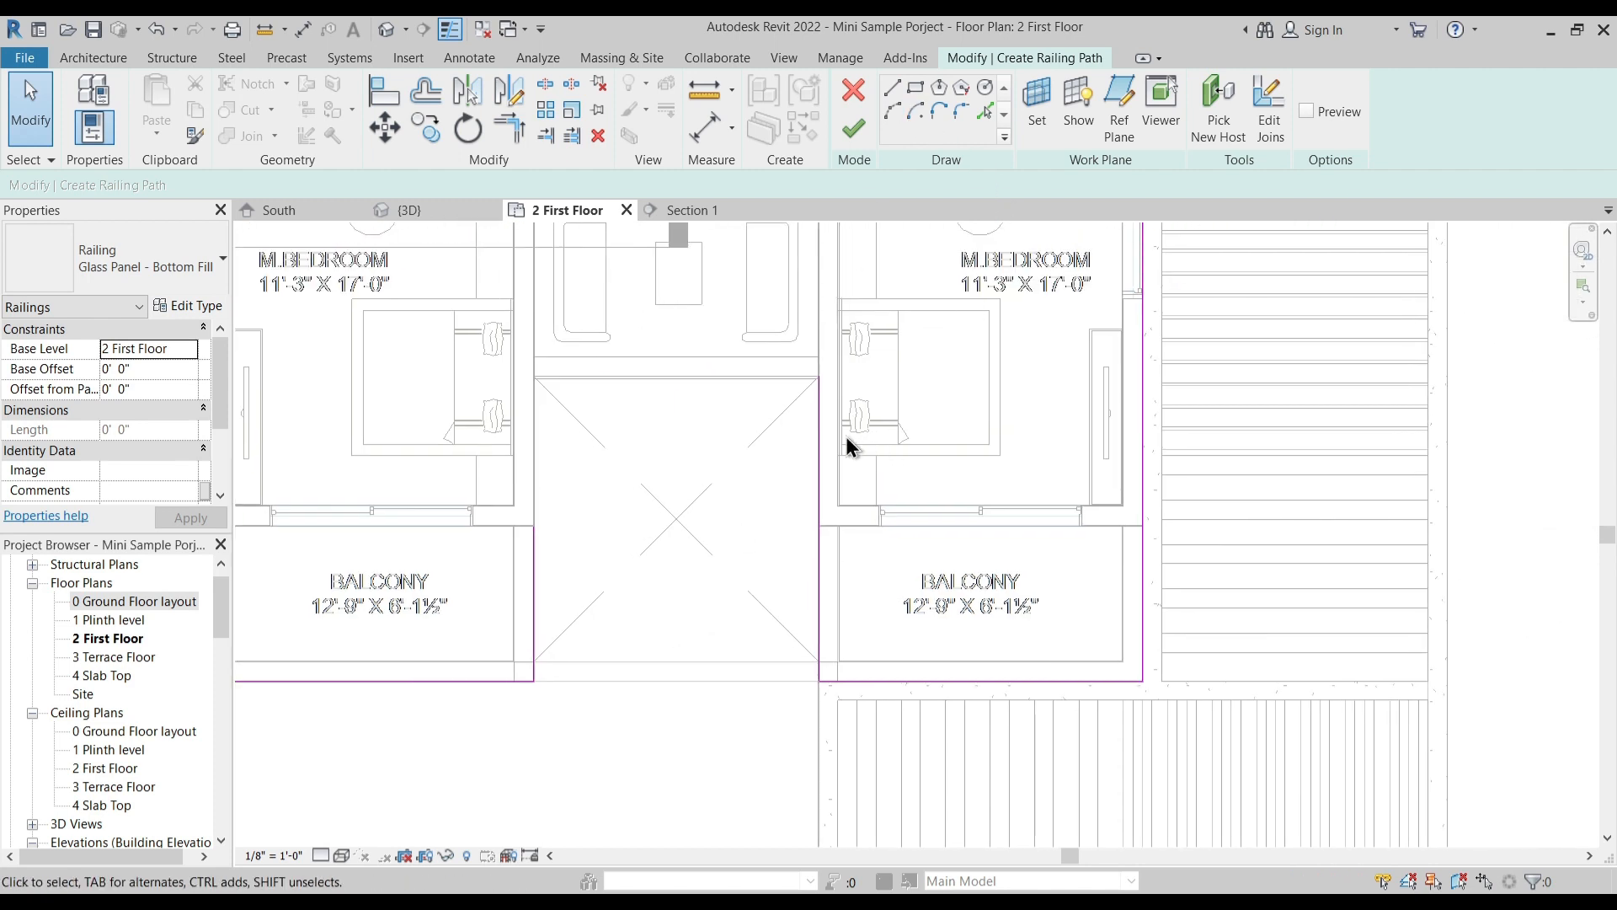
pyautogui.click(817, 443)
pyautogui.moveTo(819, 377); pyautogui.dragTo(823, 528)
pyautogui.click(862, 549)
pyautogui.scroll(5, 827, 540)
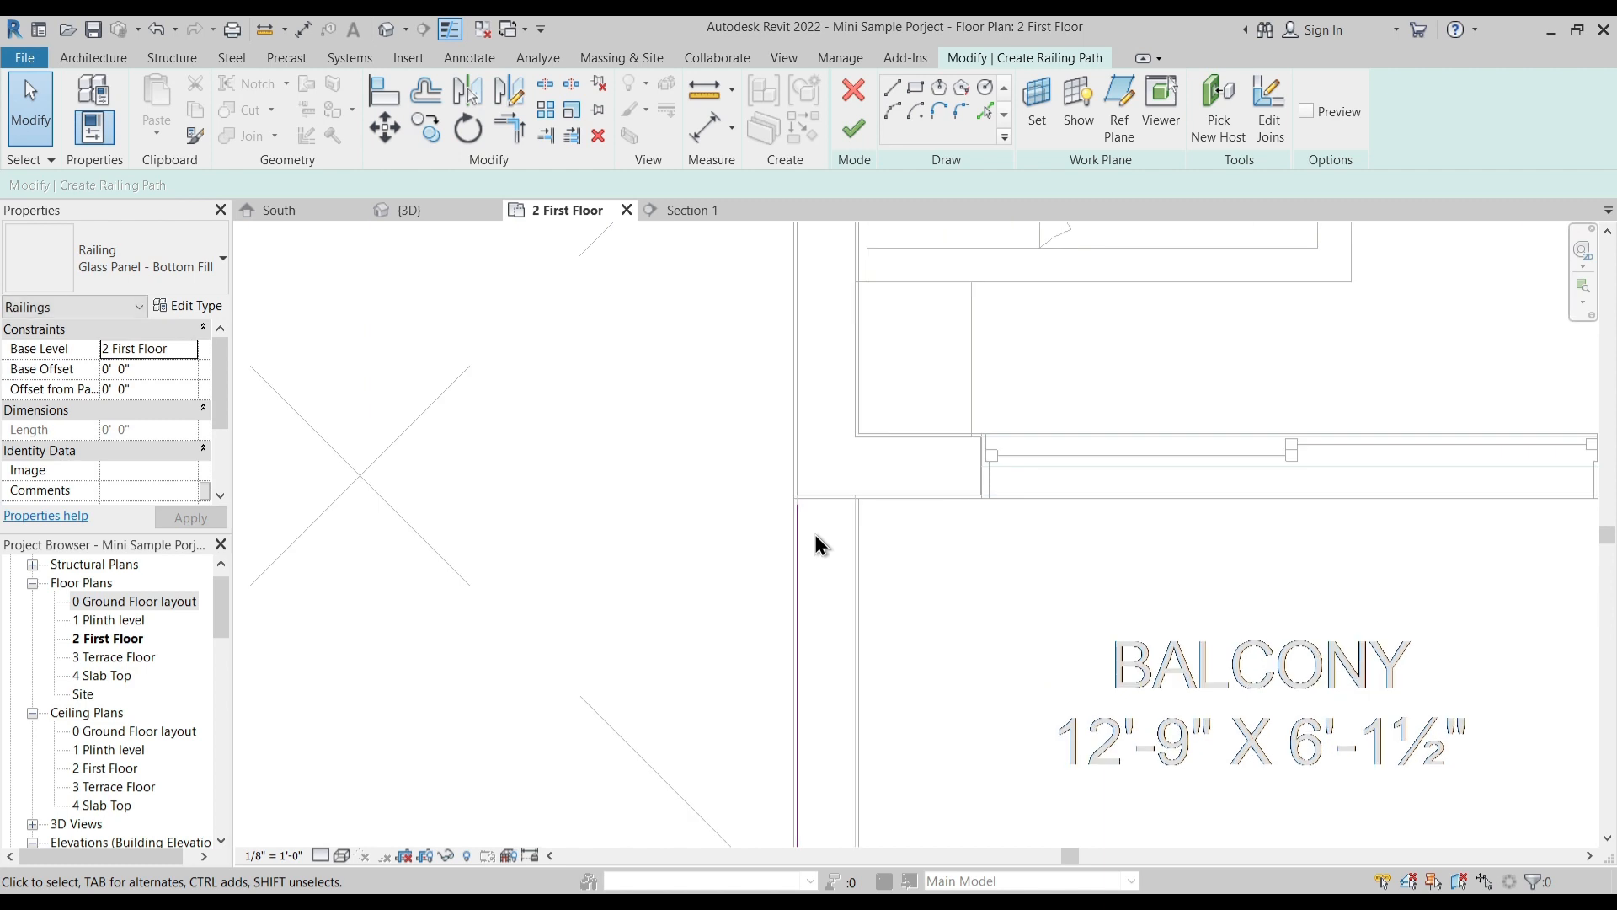
pyautogui.click(796, 528)
pyautogui.scroll(5, 793, 512)
pyautogui.moveTo(805, 490); pyautogui.dragTo(806, 467)
pyautogui.scroll(-4, 605, 474)
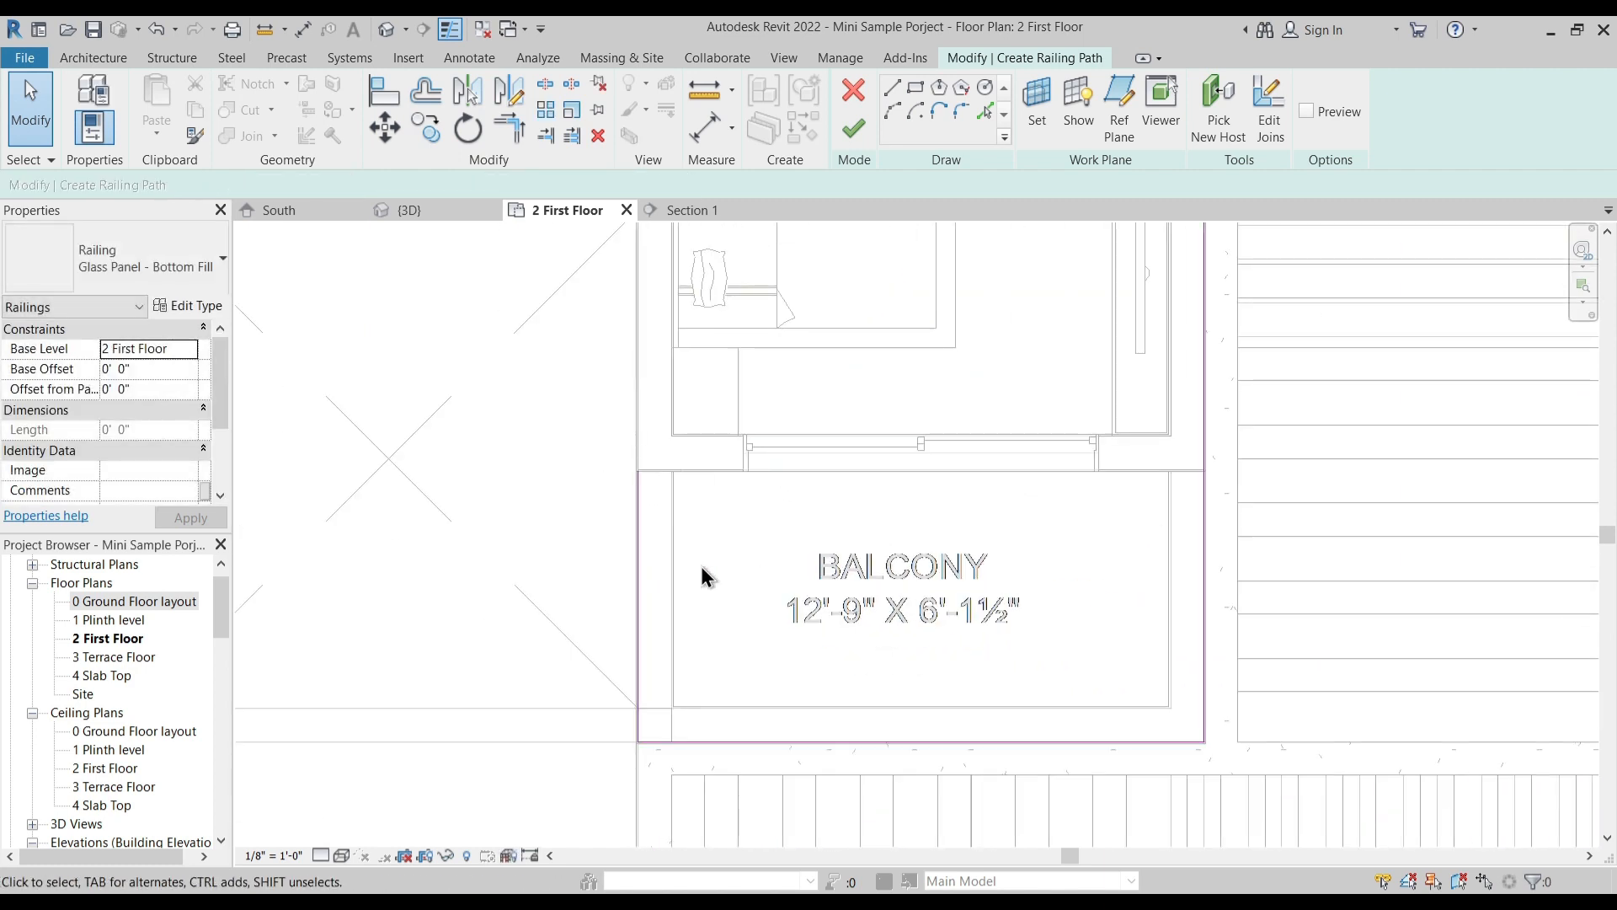
# - Trim the outer side path line of the canopy-side balcony to its rear wall using a temporary line across the back
pyautogui.click(892, 88)
pyautogui.click(635, 468)
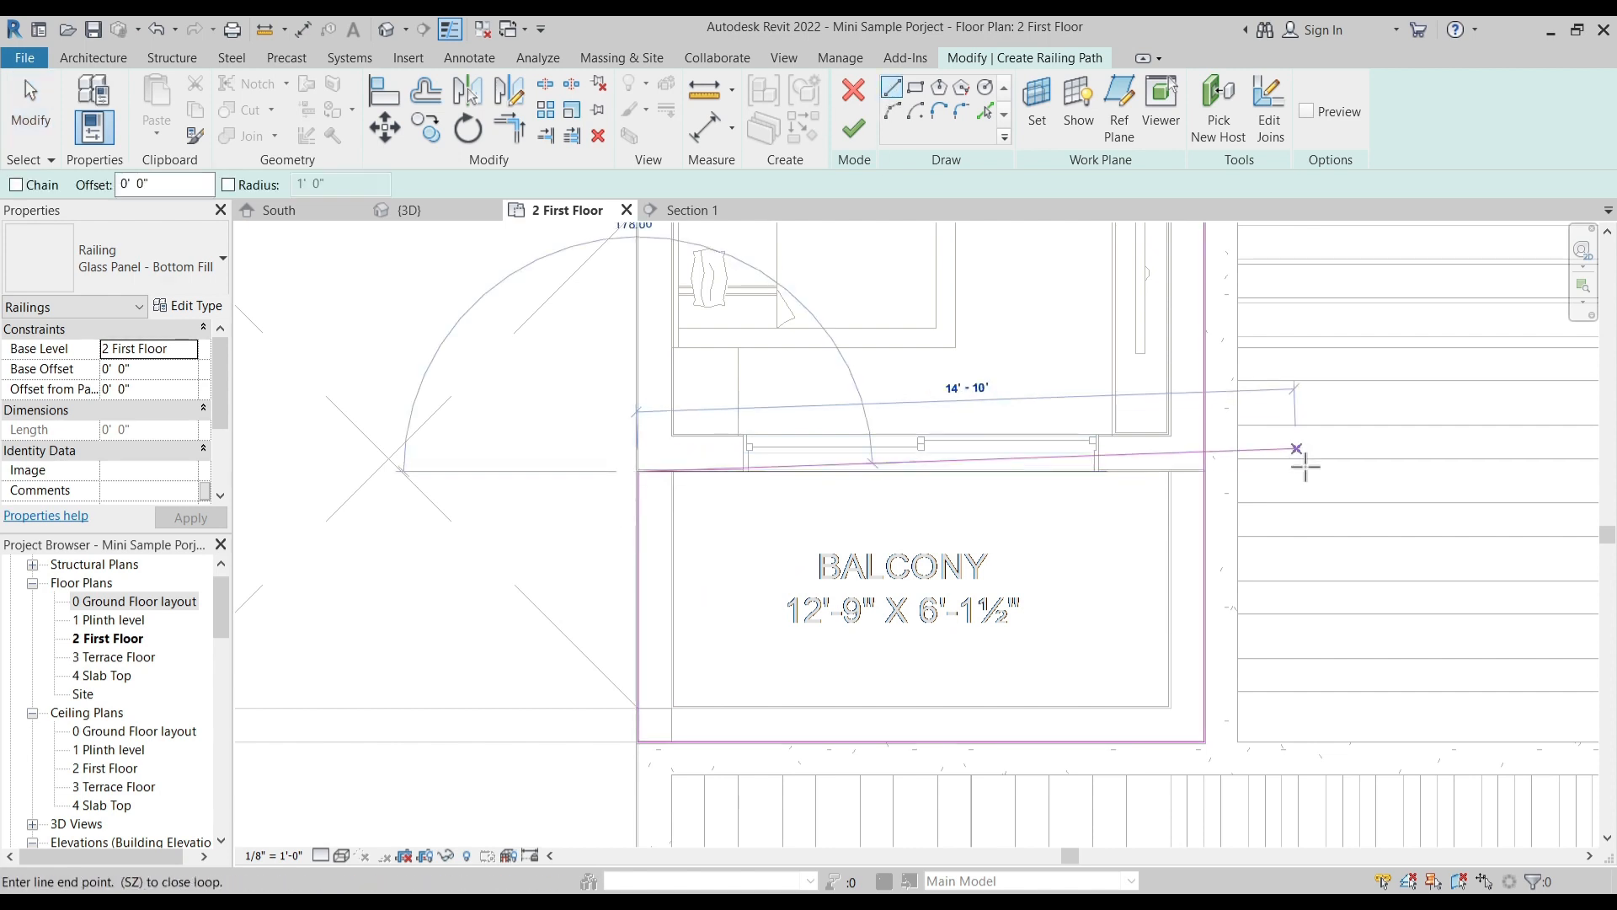
pyautogui.press('t')
pyautogui.press('r')
pyautogui.click(1195, 474)
pyautogui.click(1205, 487)
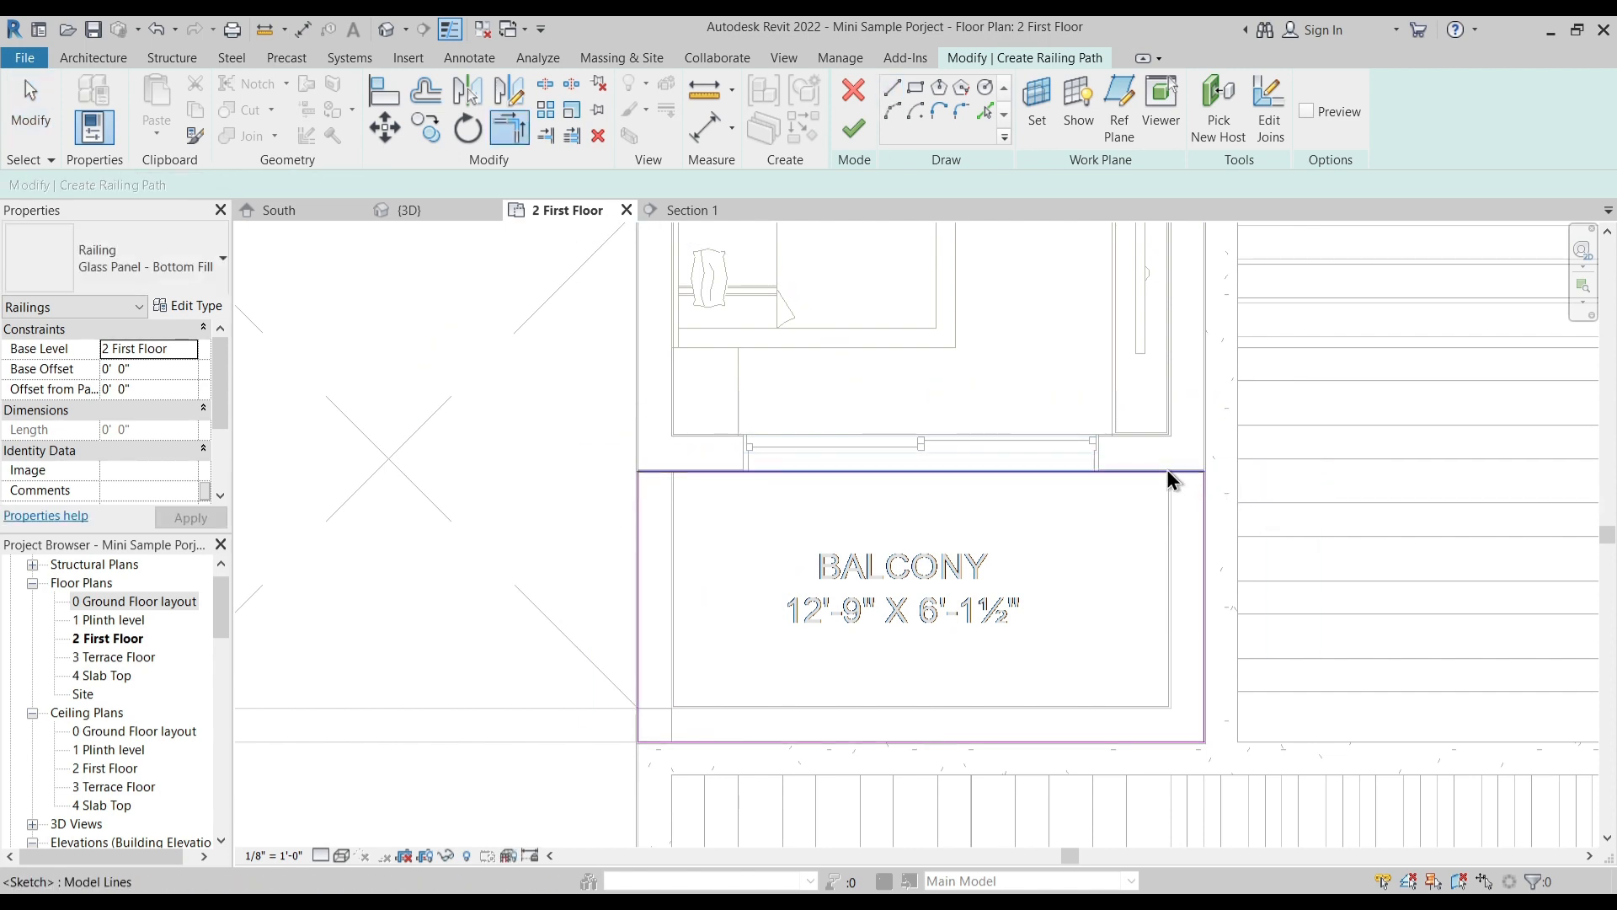
pyautogui.press('Escape')
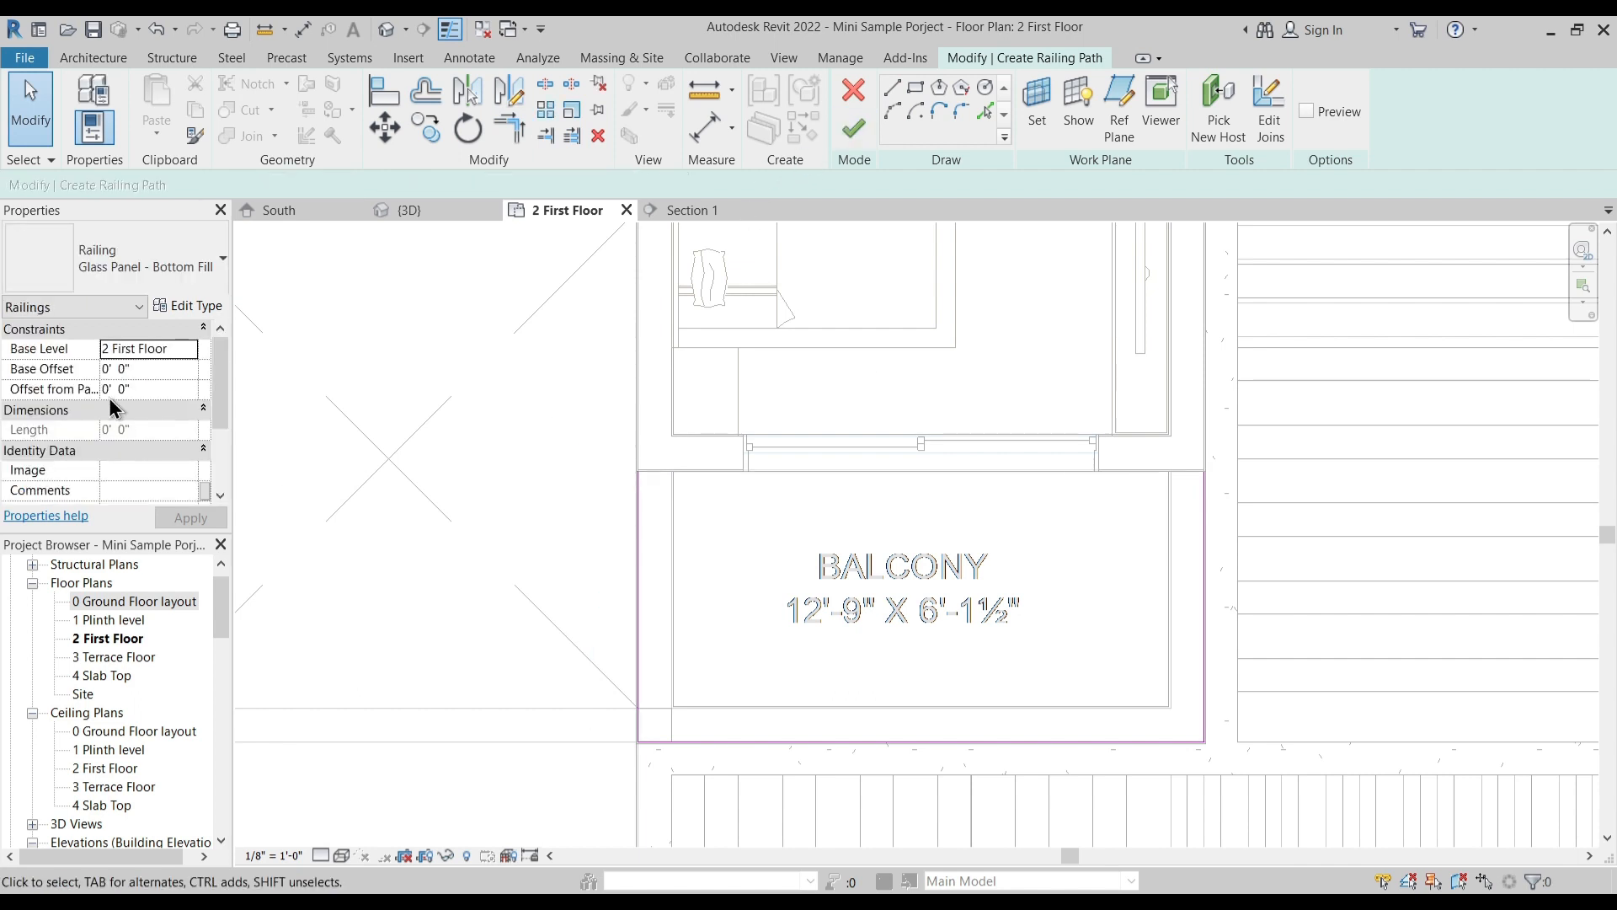
pyautogui.moveTo(222, 381)
pyautogui.mouseDown()
pyautogui.moveTo(224, 411)
pyautogui.moveTo(228, 383)
pyautogui.mouseUp()
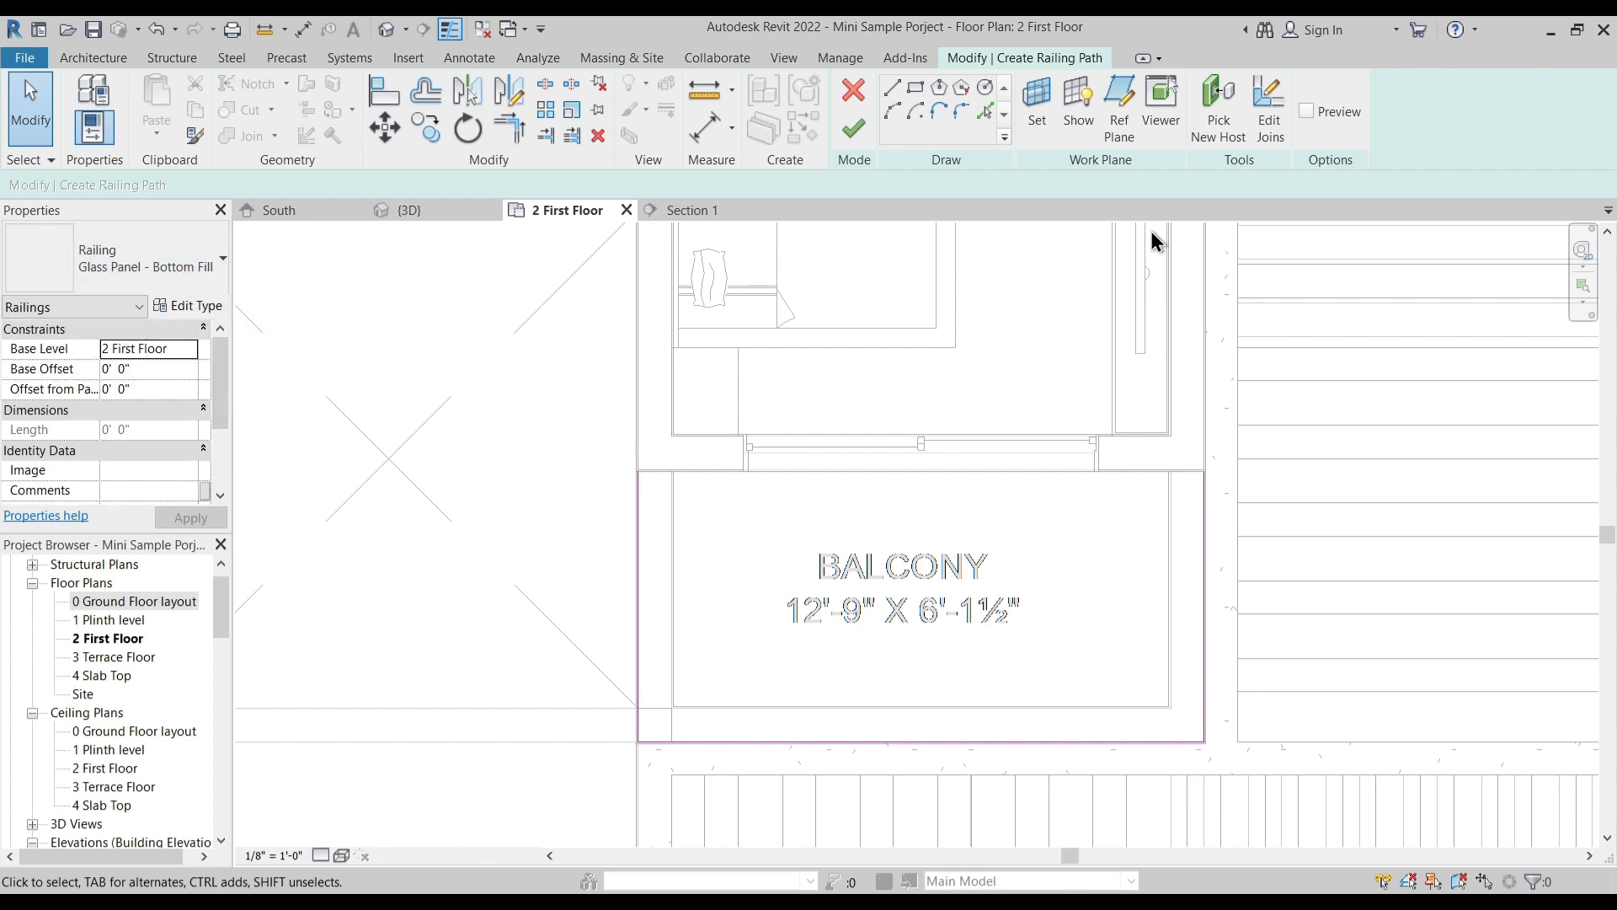
# - Delete the canopy-side balcony's lines from the railing sketch and finish the railing for the other front balcony
pyautogui.click(853, 130)
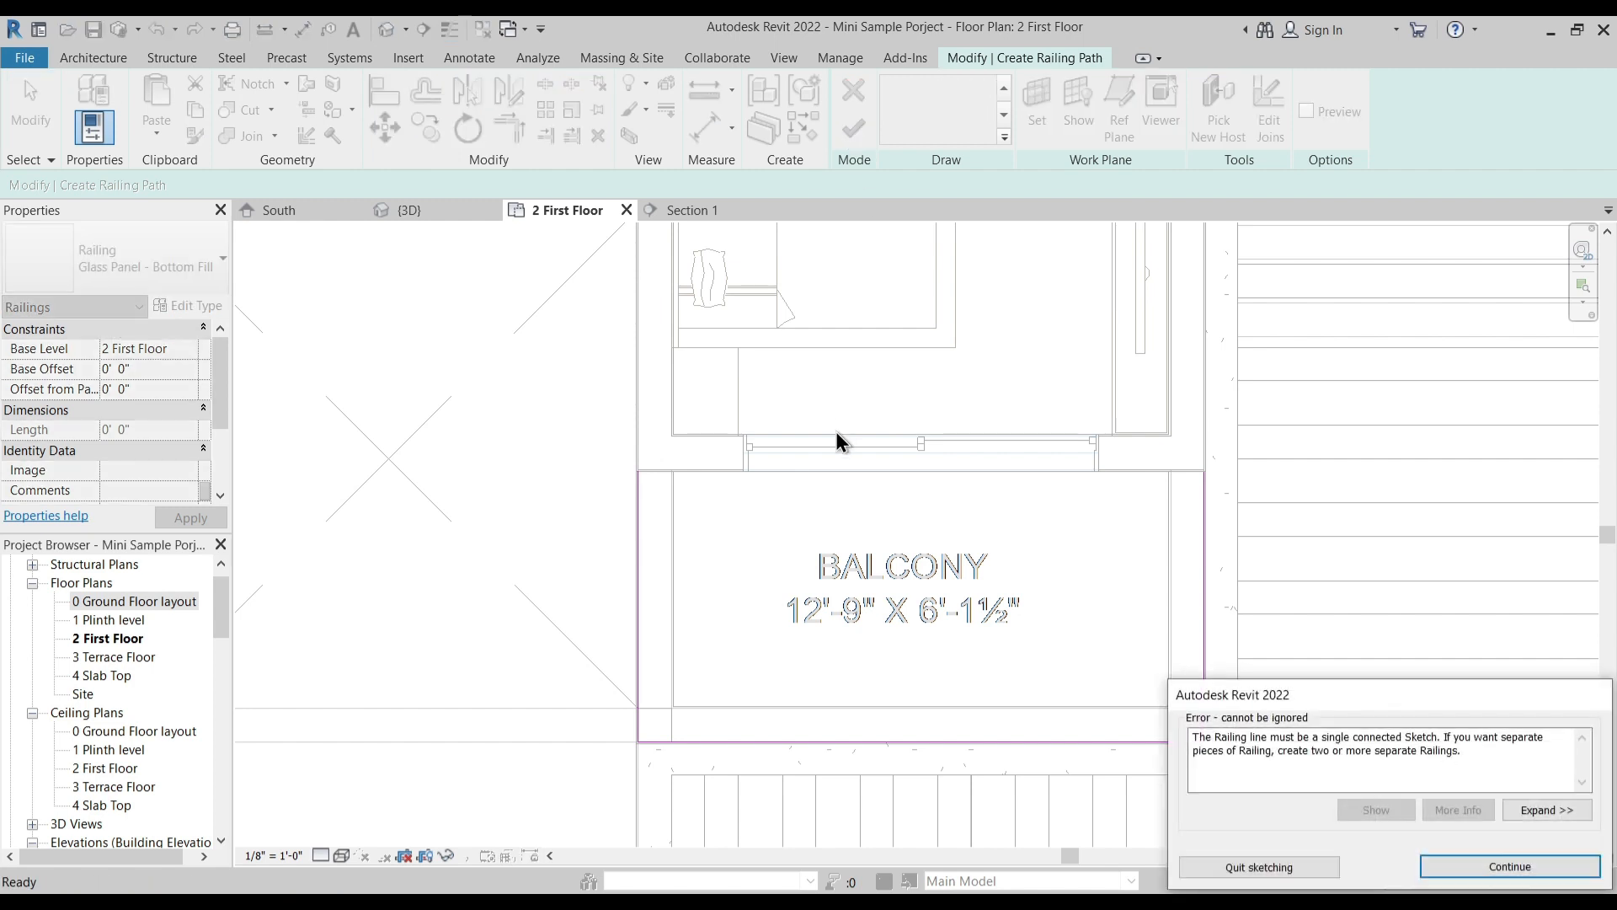
pyautogui.press('Return')
pyautogui.scroll(-3, 902, 534)
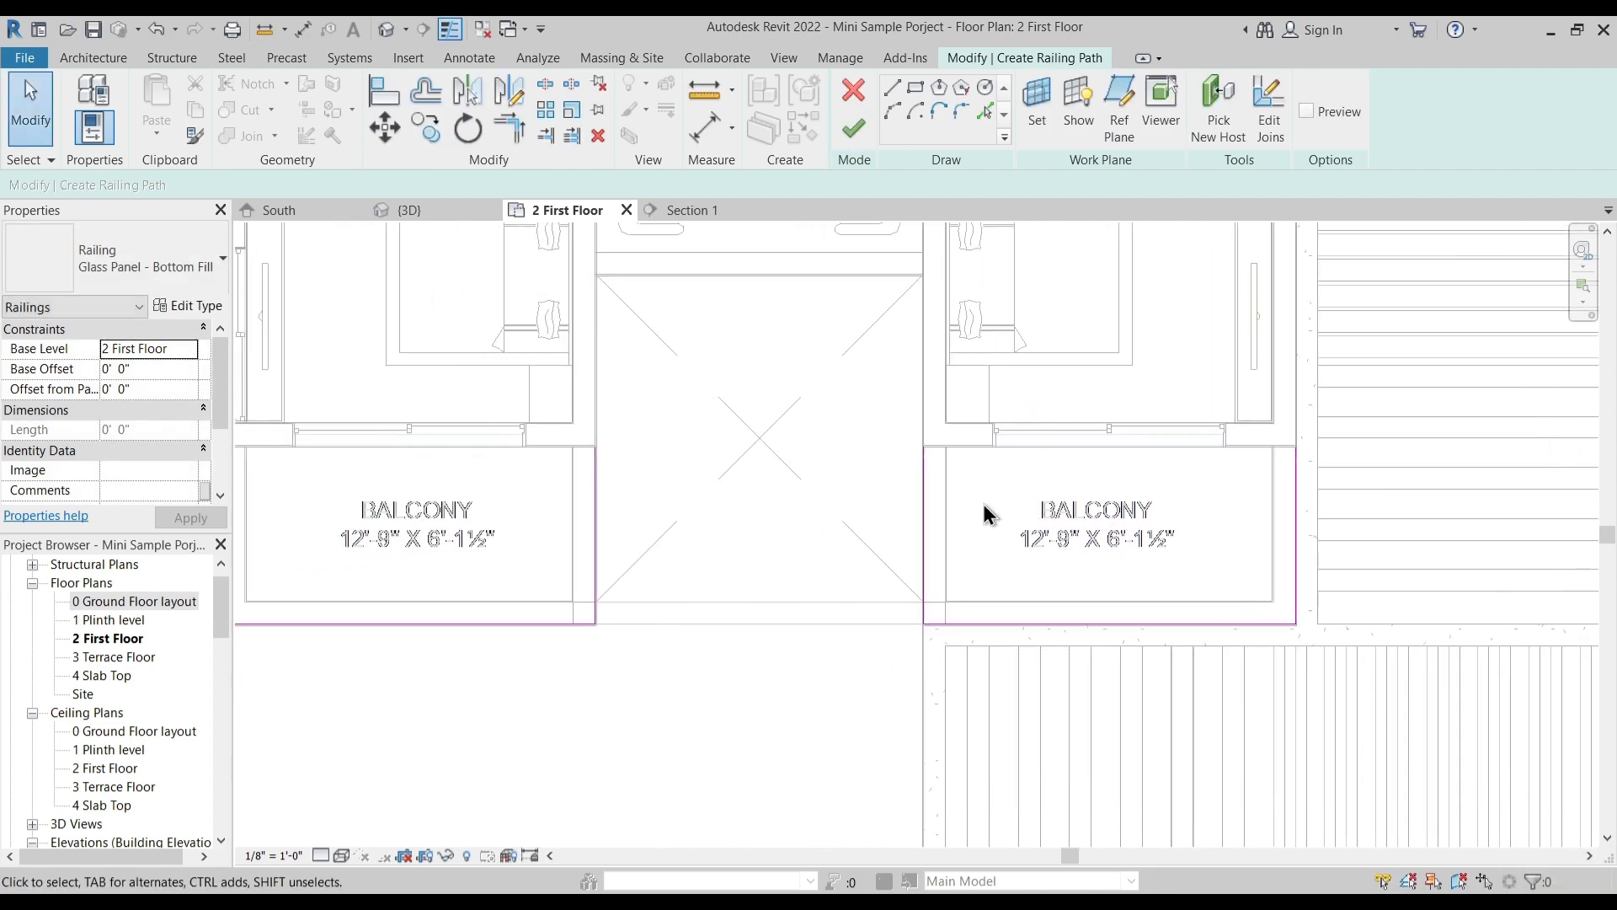
pyautogui.moveTo(831, 382); pyautogui.dragTo(1383, 659)
pyautogui.press('Delete')
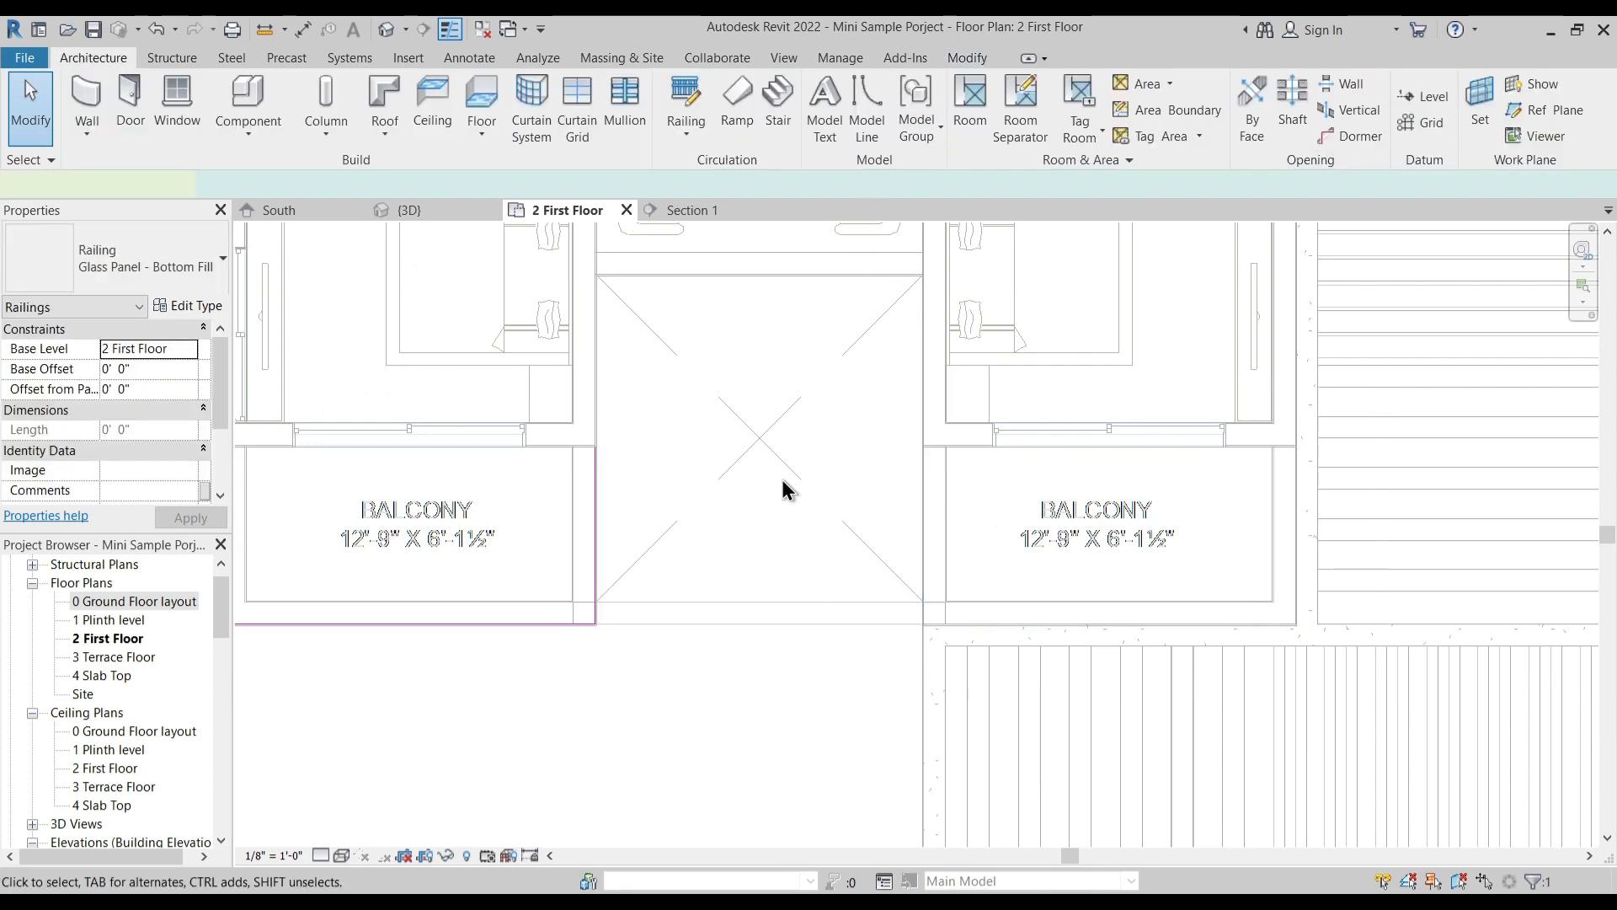
# - Reopen the front balcony railing's path and pull the outer side line's end back to the rear wall of the balcony
pyautogui.moveTo(700, 512); pyautogui.dragTo(793, 481, button='middle')
pyautogui.press('Escape')
pyautogui.click(690, 509)
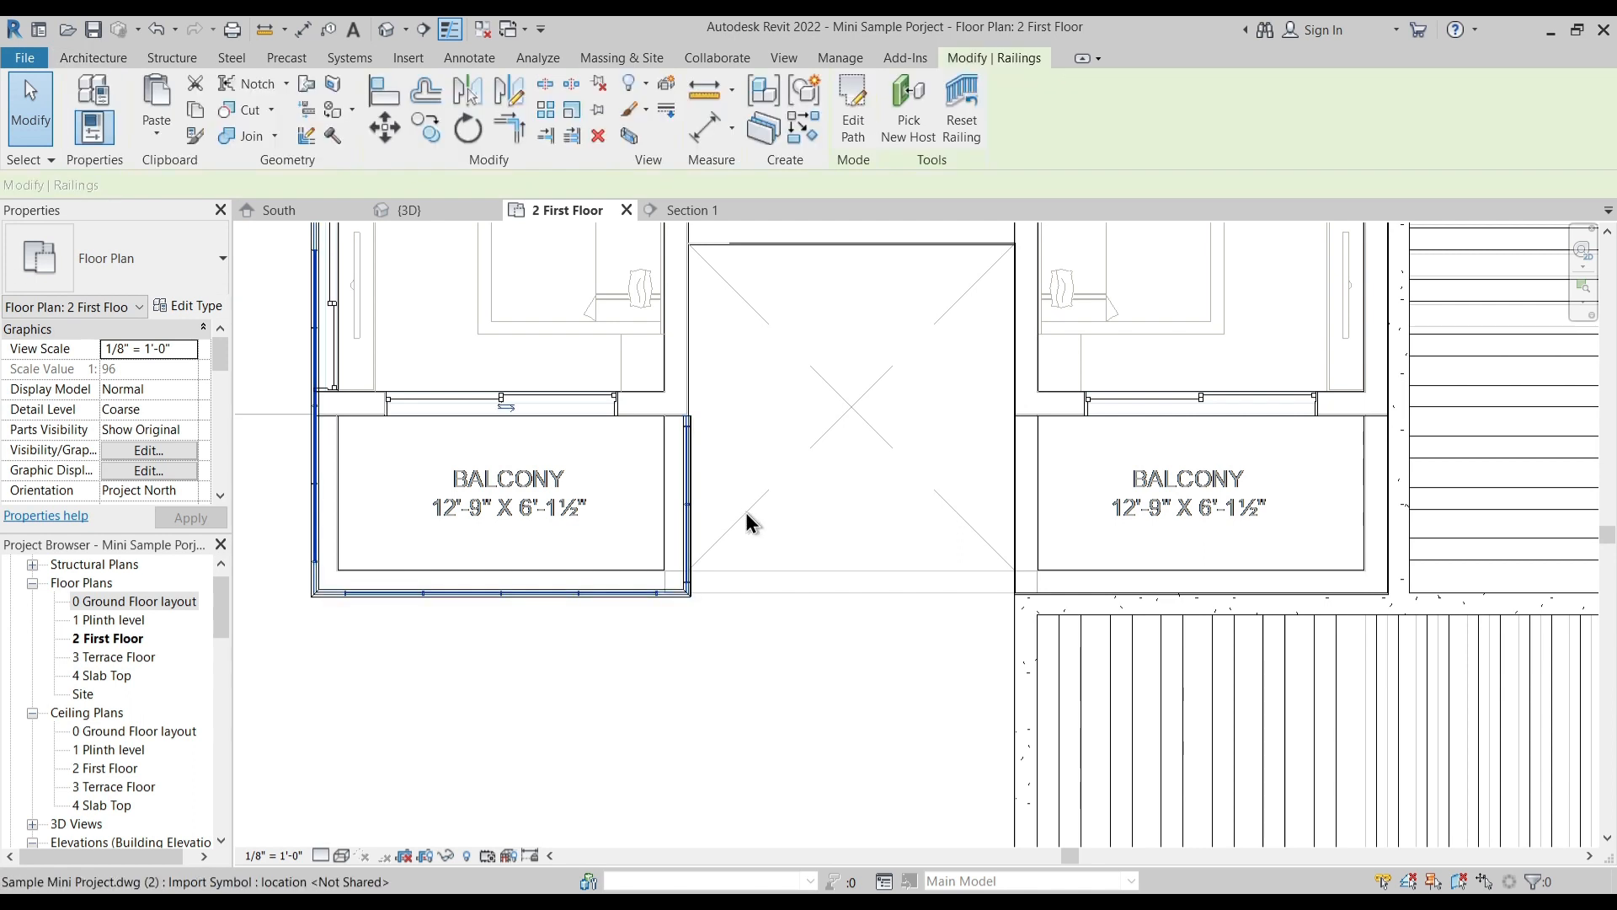
pyautogui.moveTo(415, 488); pyautogui.dragTo(665, 587, button='middle')
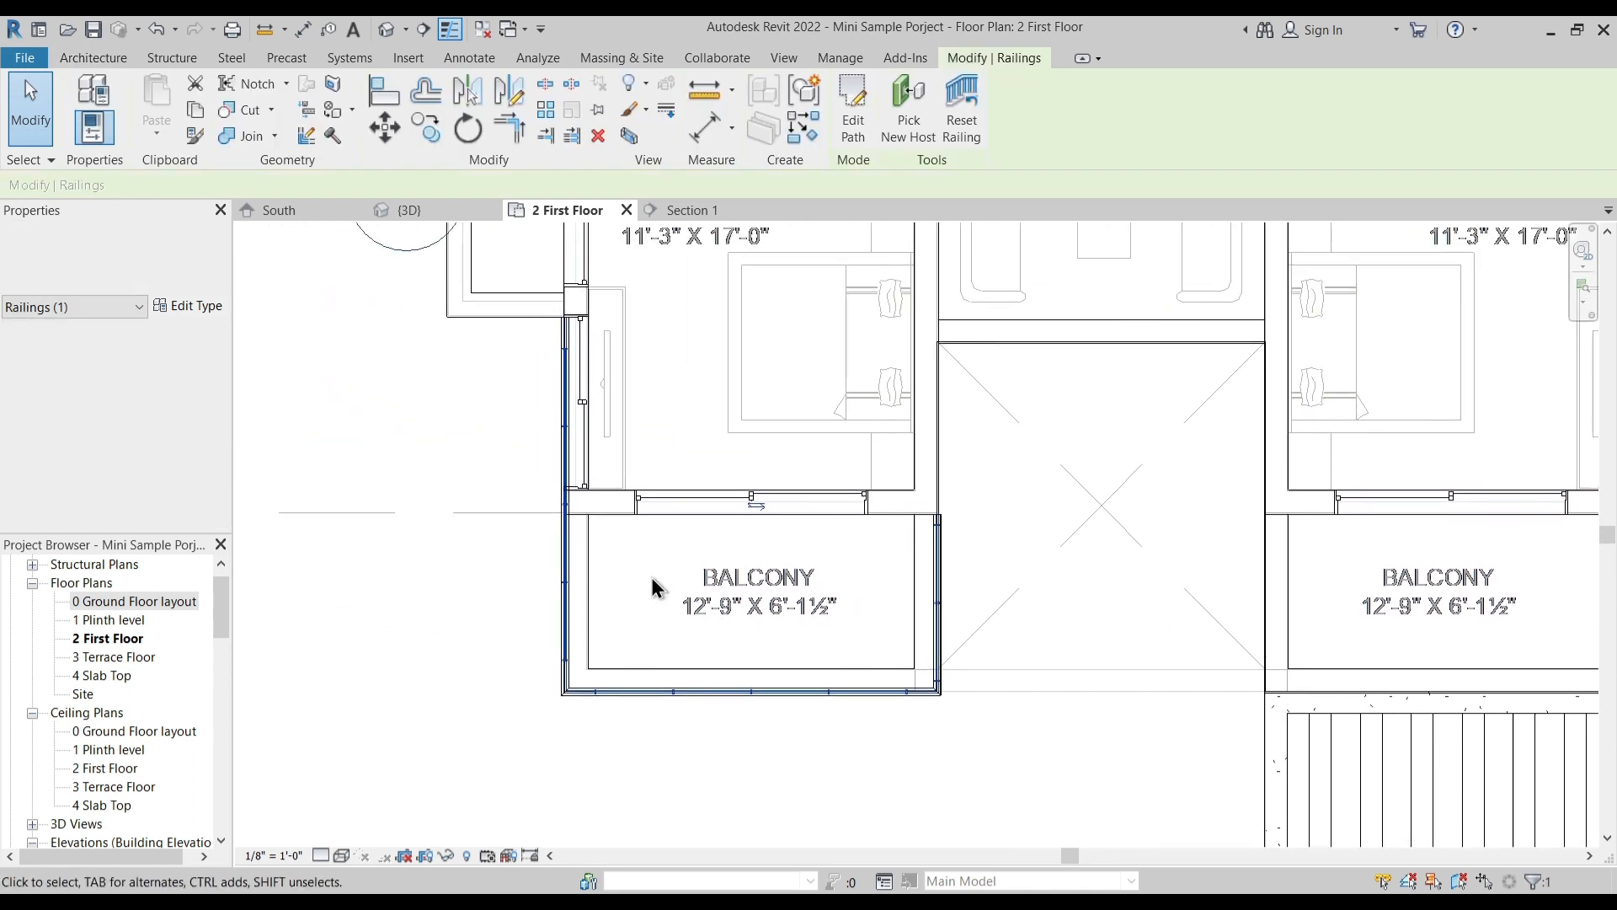
pyautogui.doubleClick(561, 578)
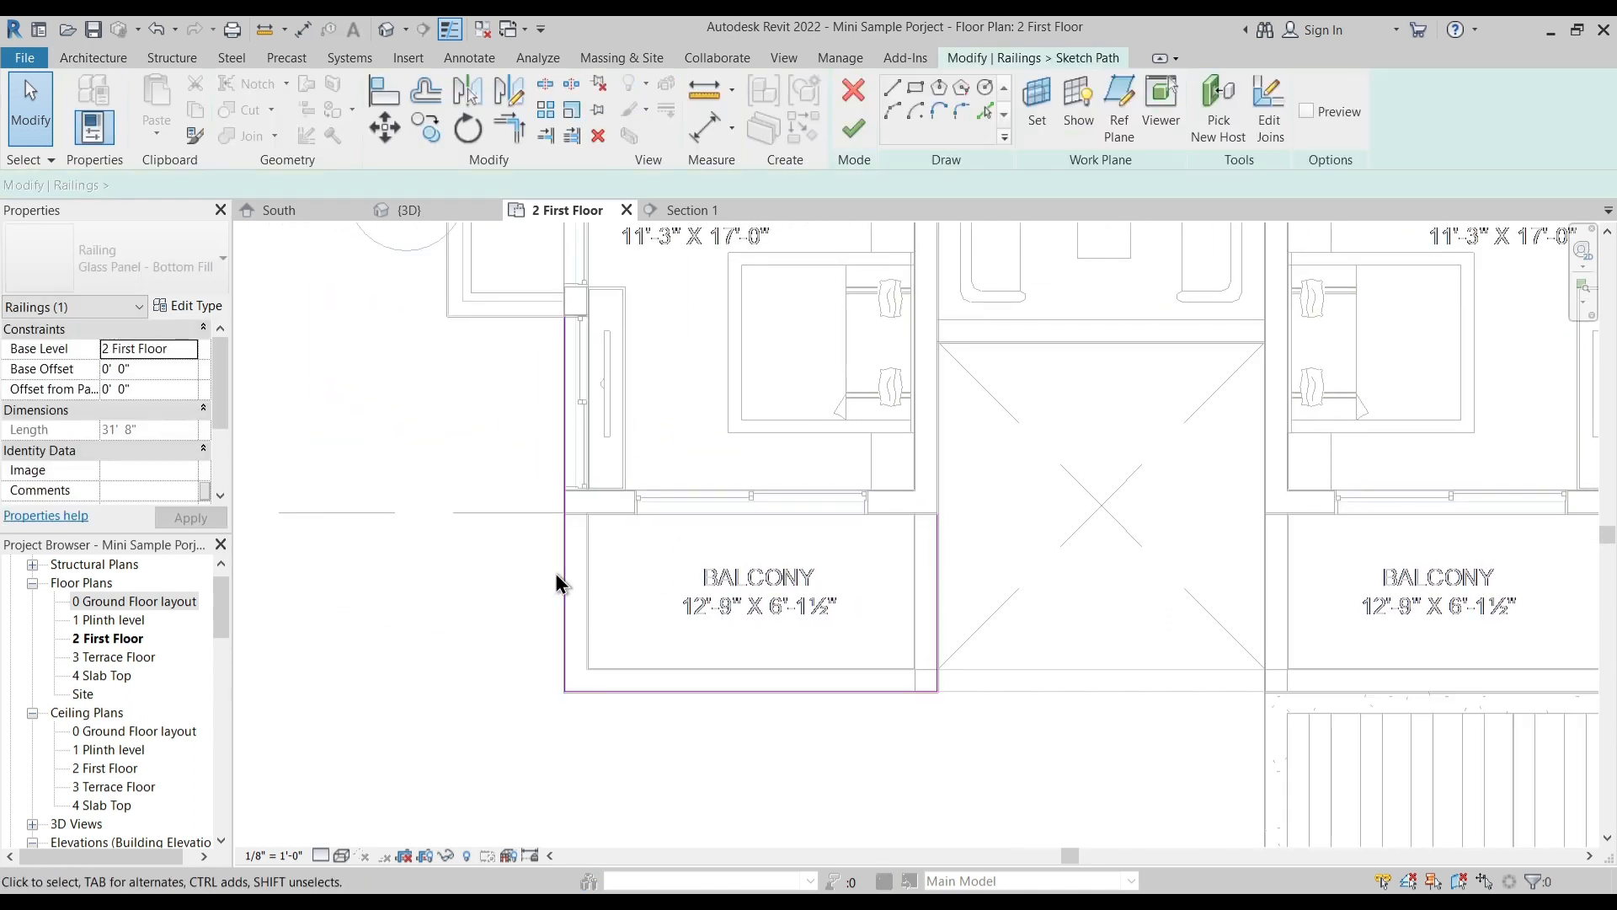
pyautogui.click(566, 328)
pyautogui.moveTo(565, 318); pyautogui.dragTo(566, 515)
pyautogui.click(552, 534)
# - Snap the end of the outer side path line exactly to the balcony's rear wall face and finish the railing sketch
pyautogui.scroll(2, 553, 534)
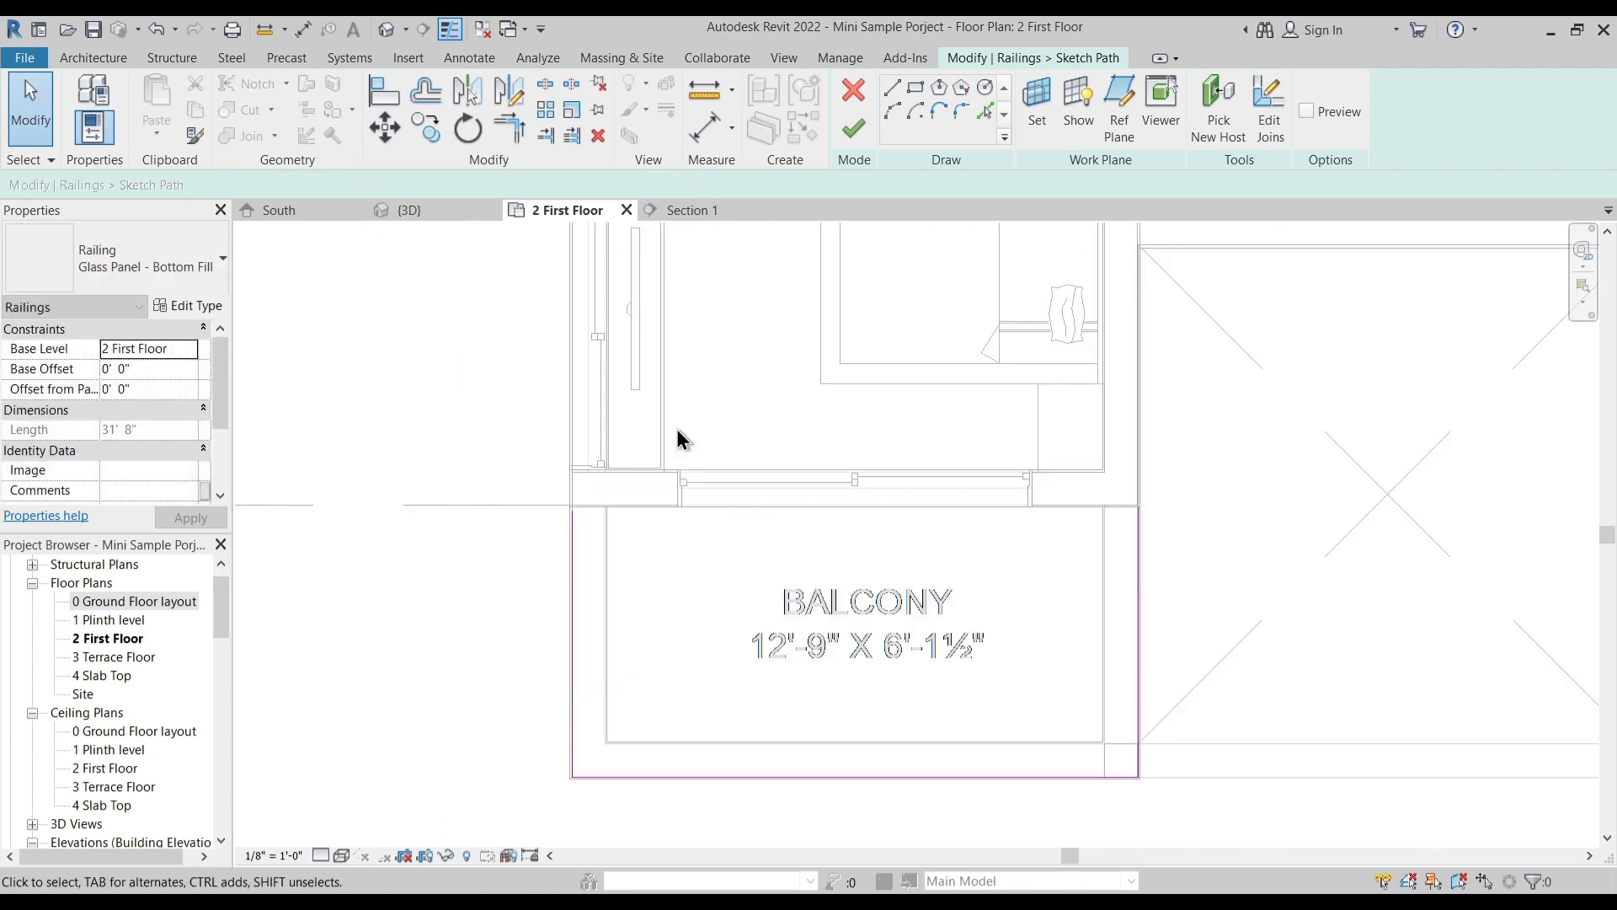
pyautogui.scroll(4, 572, 514)
pyautogui.click(554, 459)
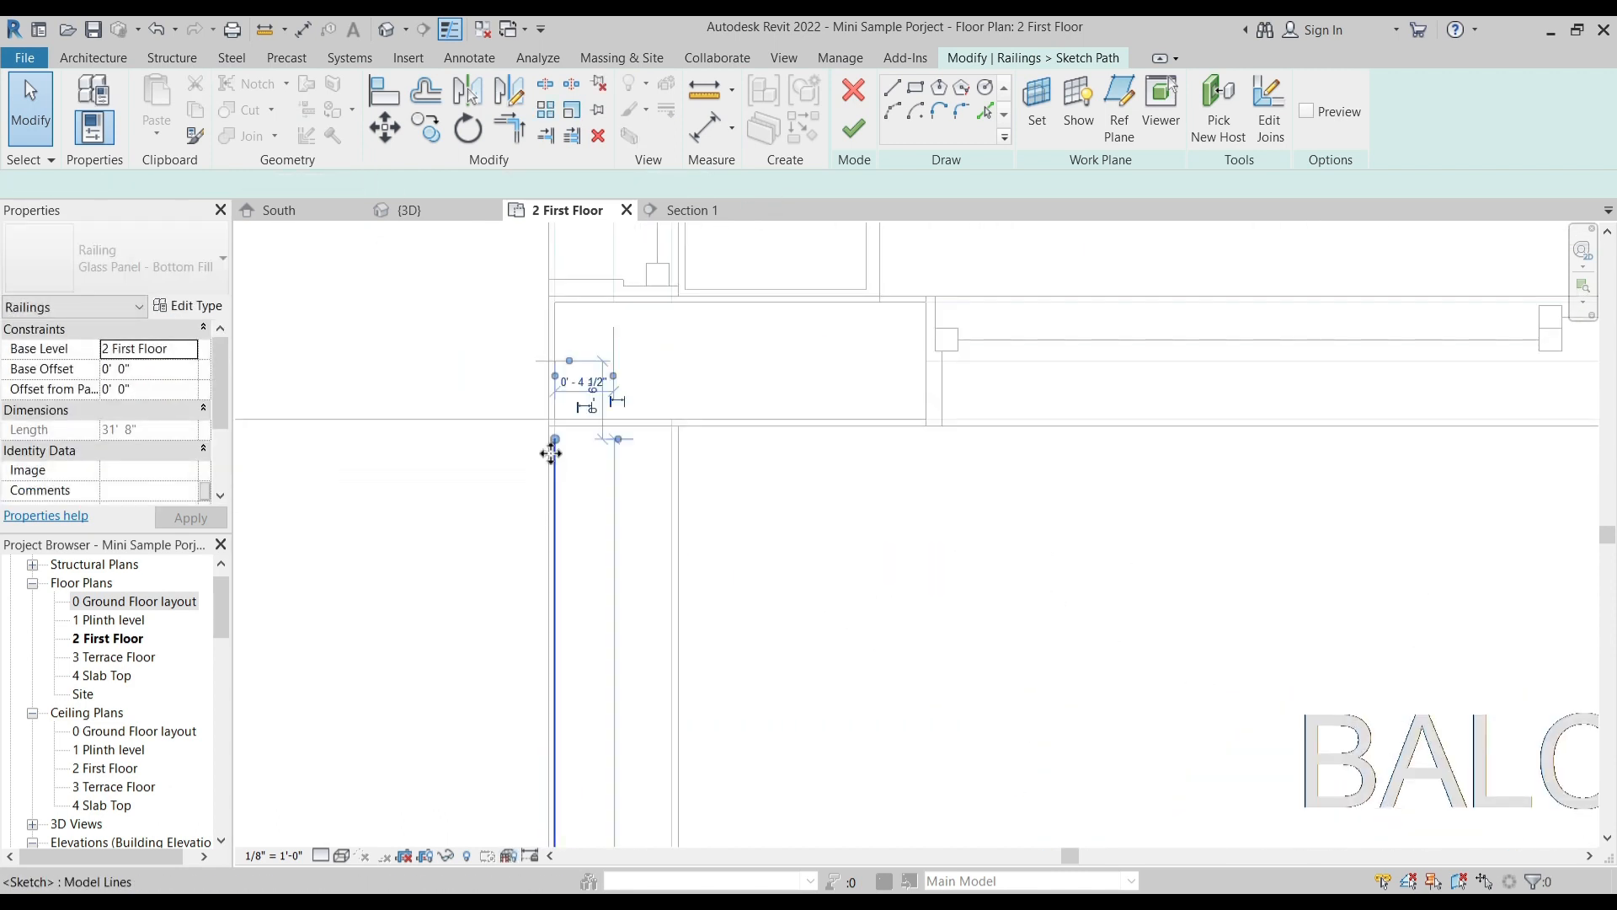
pyautogui.moveTo(554, 440); pyautogui.dragTo(554, 426)
pyautogui.click(581, 476)
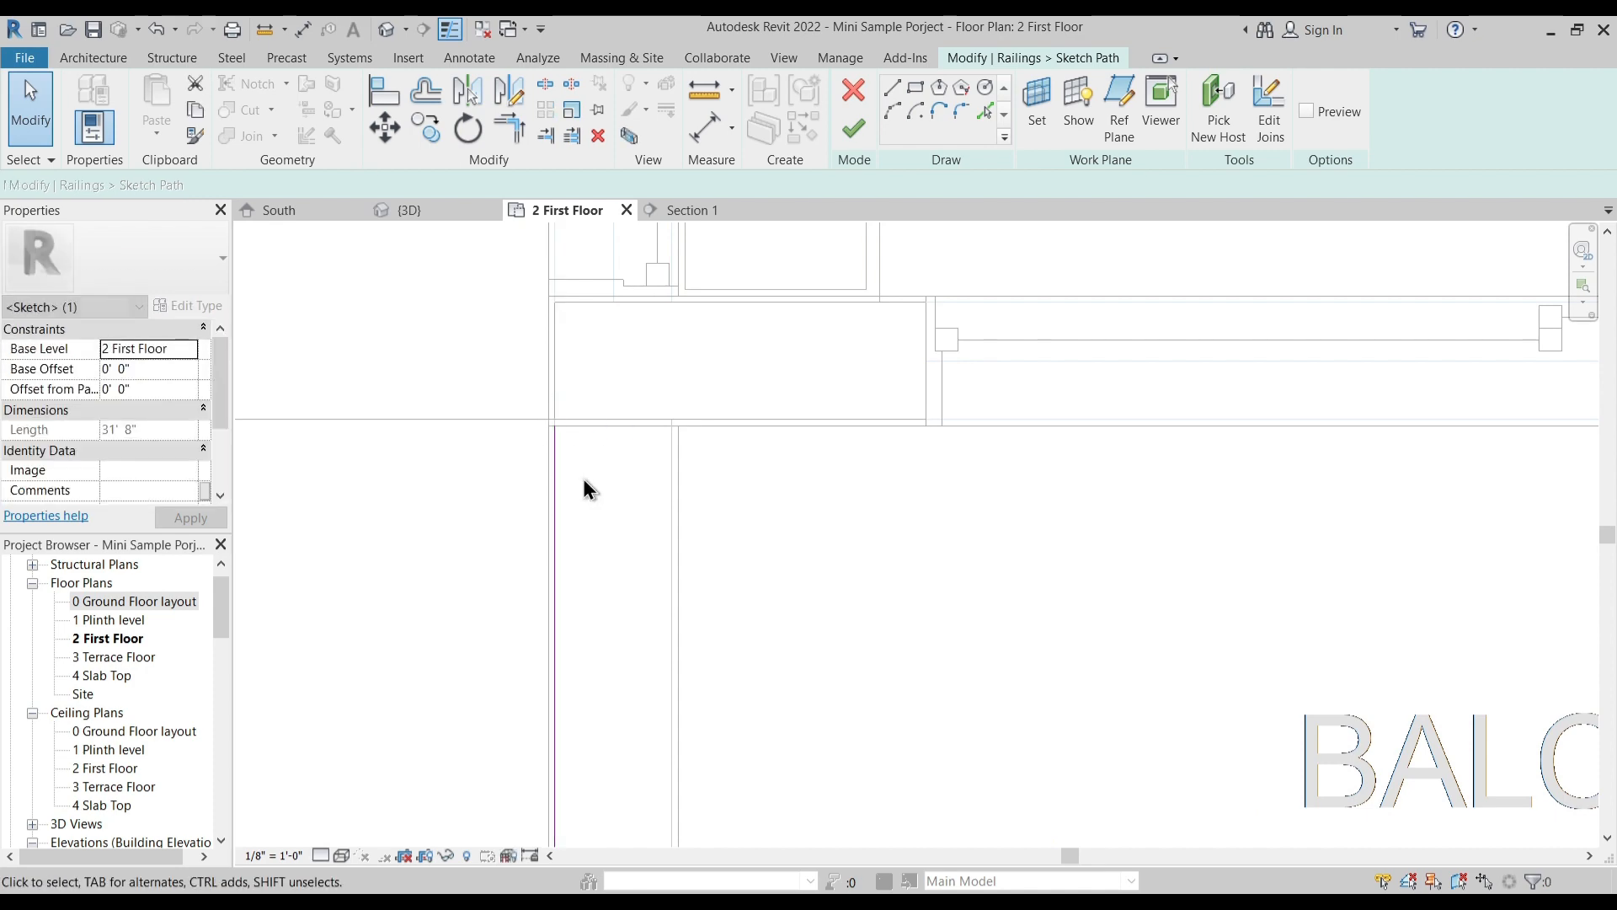
pyautogui.scroll(-4, 585, 481)
pyautogui.scroll(-3, 592, 508)
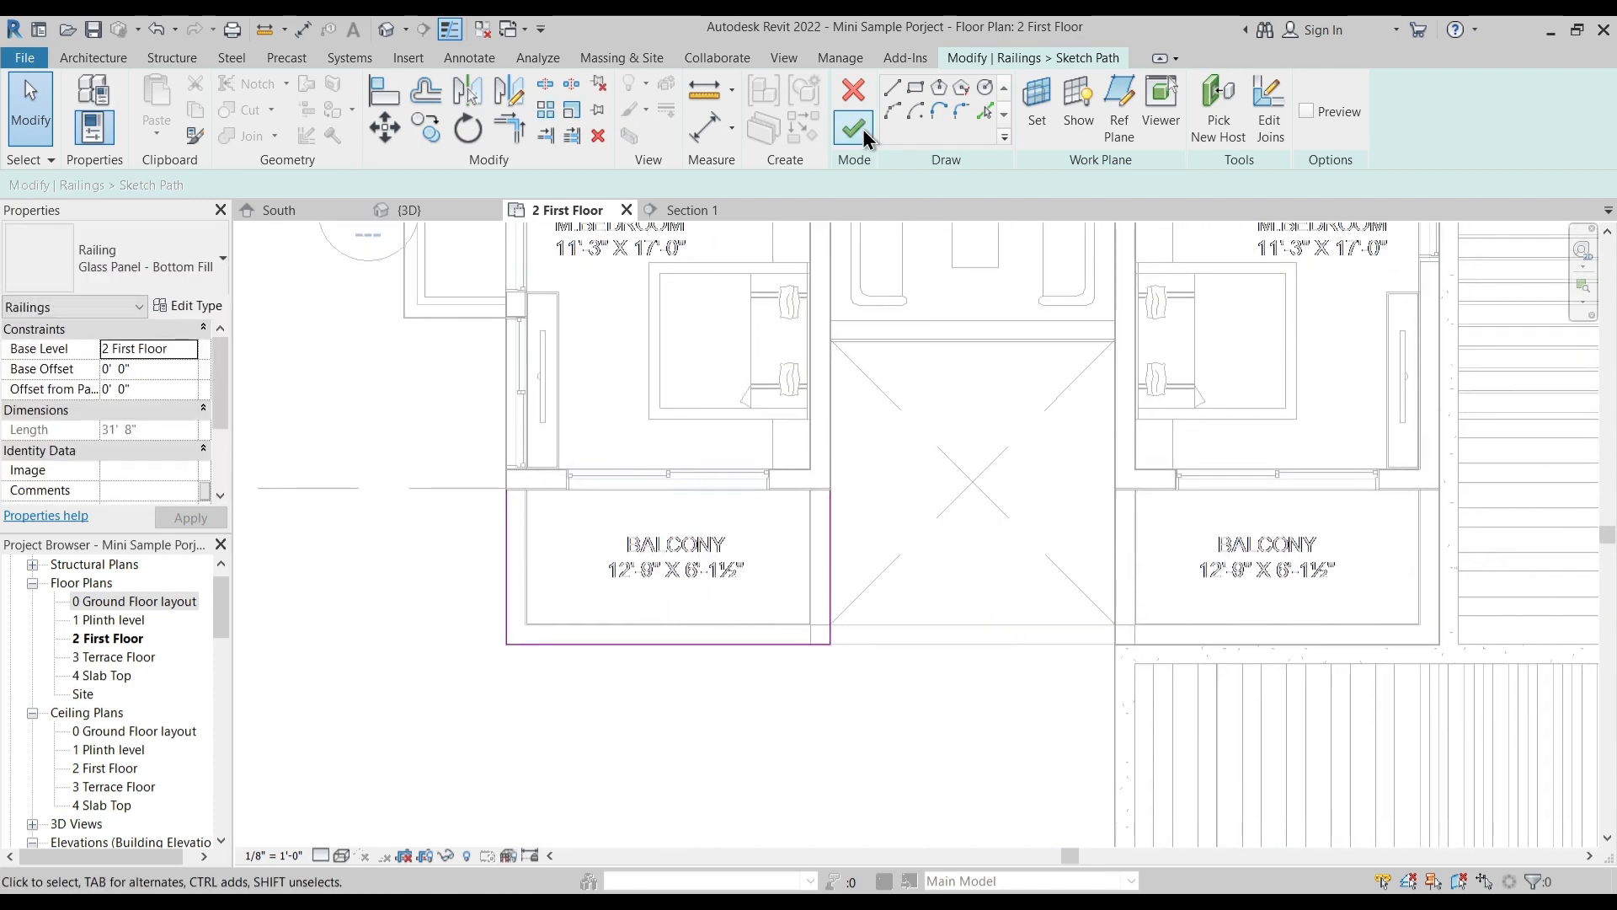
pyautogui.click(854, 128)
pyautogui.click(866, 563)
# - Mirror a copy of the balcony railing to the canopy-side balcony about a vertical axis through the centre of the double-height space
pyautogui.moveTo(436, 435); pyautogui.dragTo(902, 675)
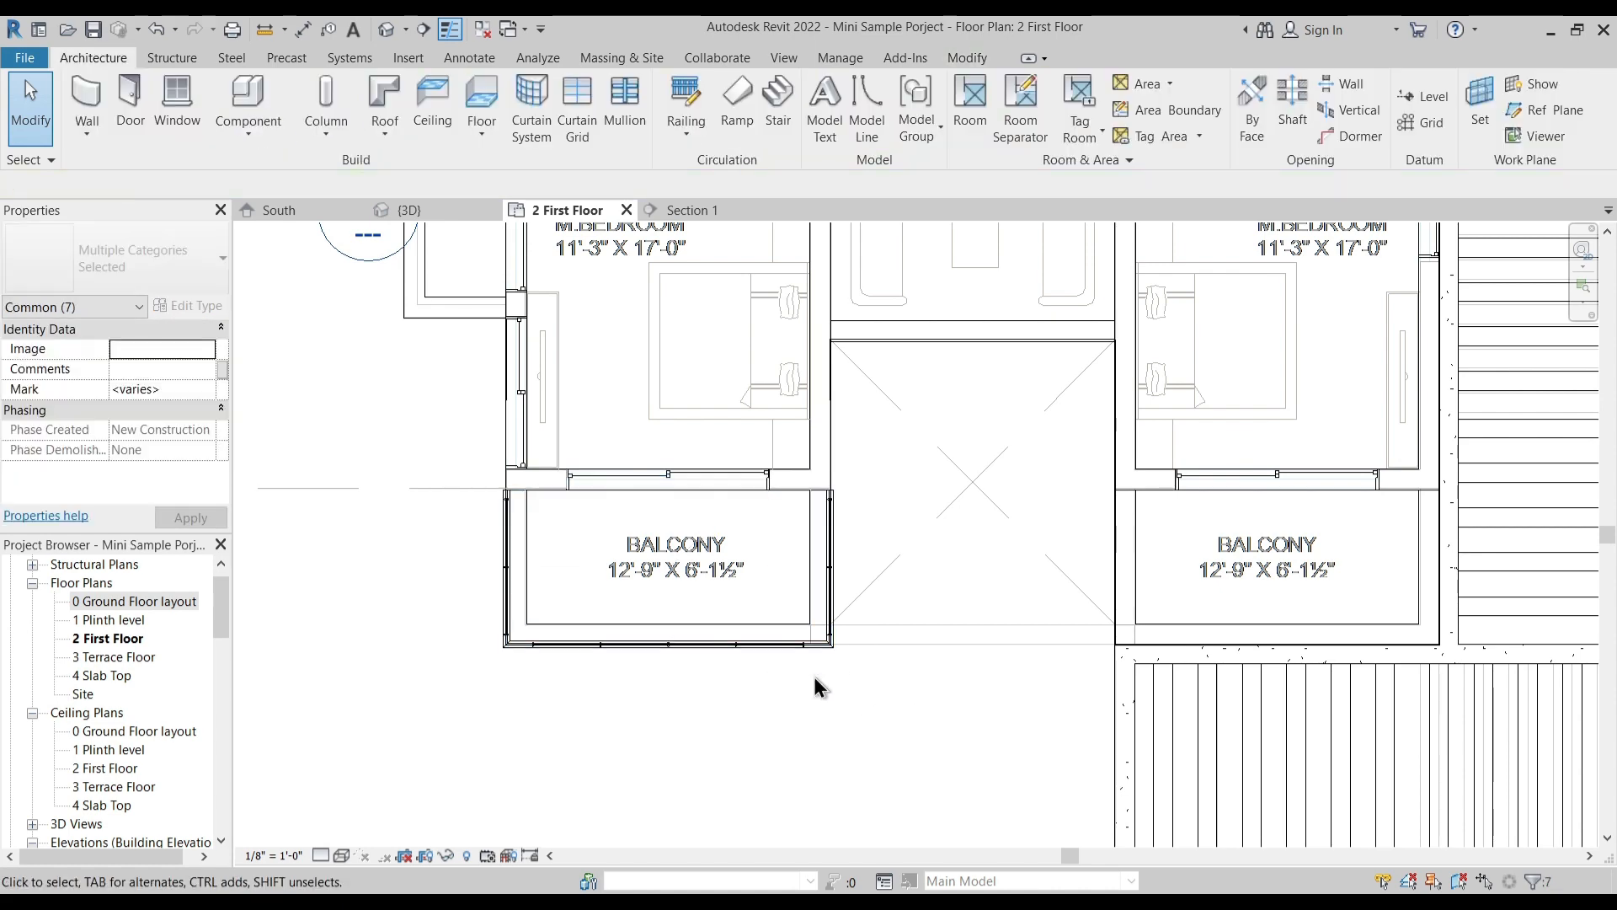
pyautogui.click(752, 656)
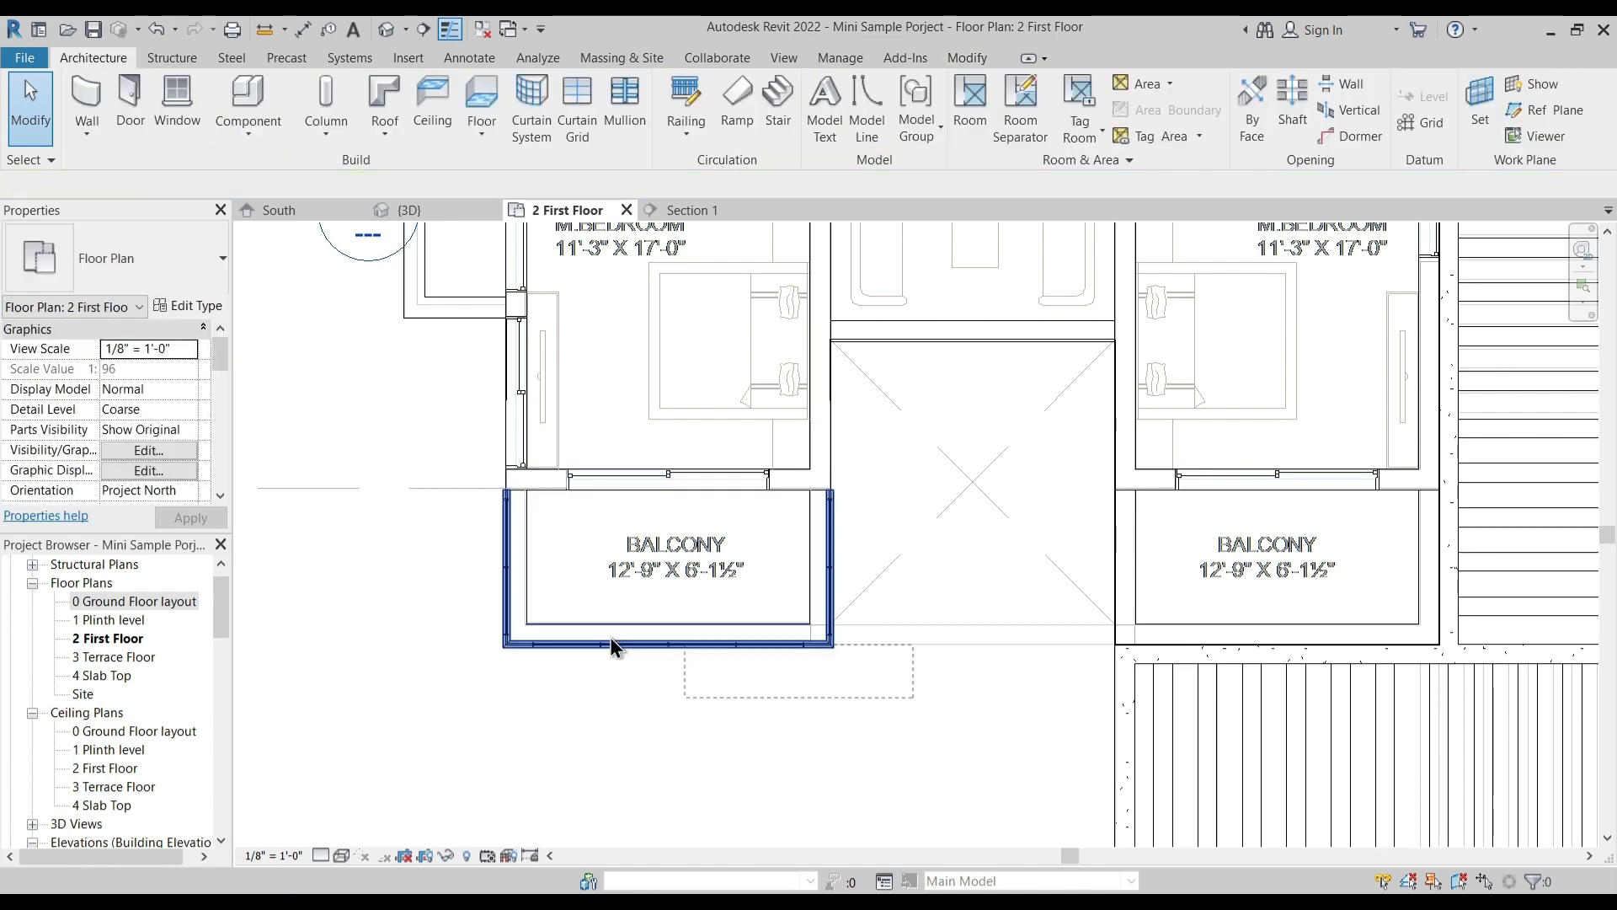
pyautogui.click(506, 592)
pyautogui.press('m')
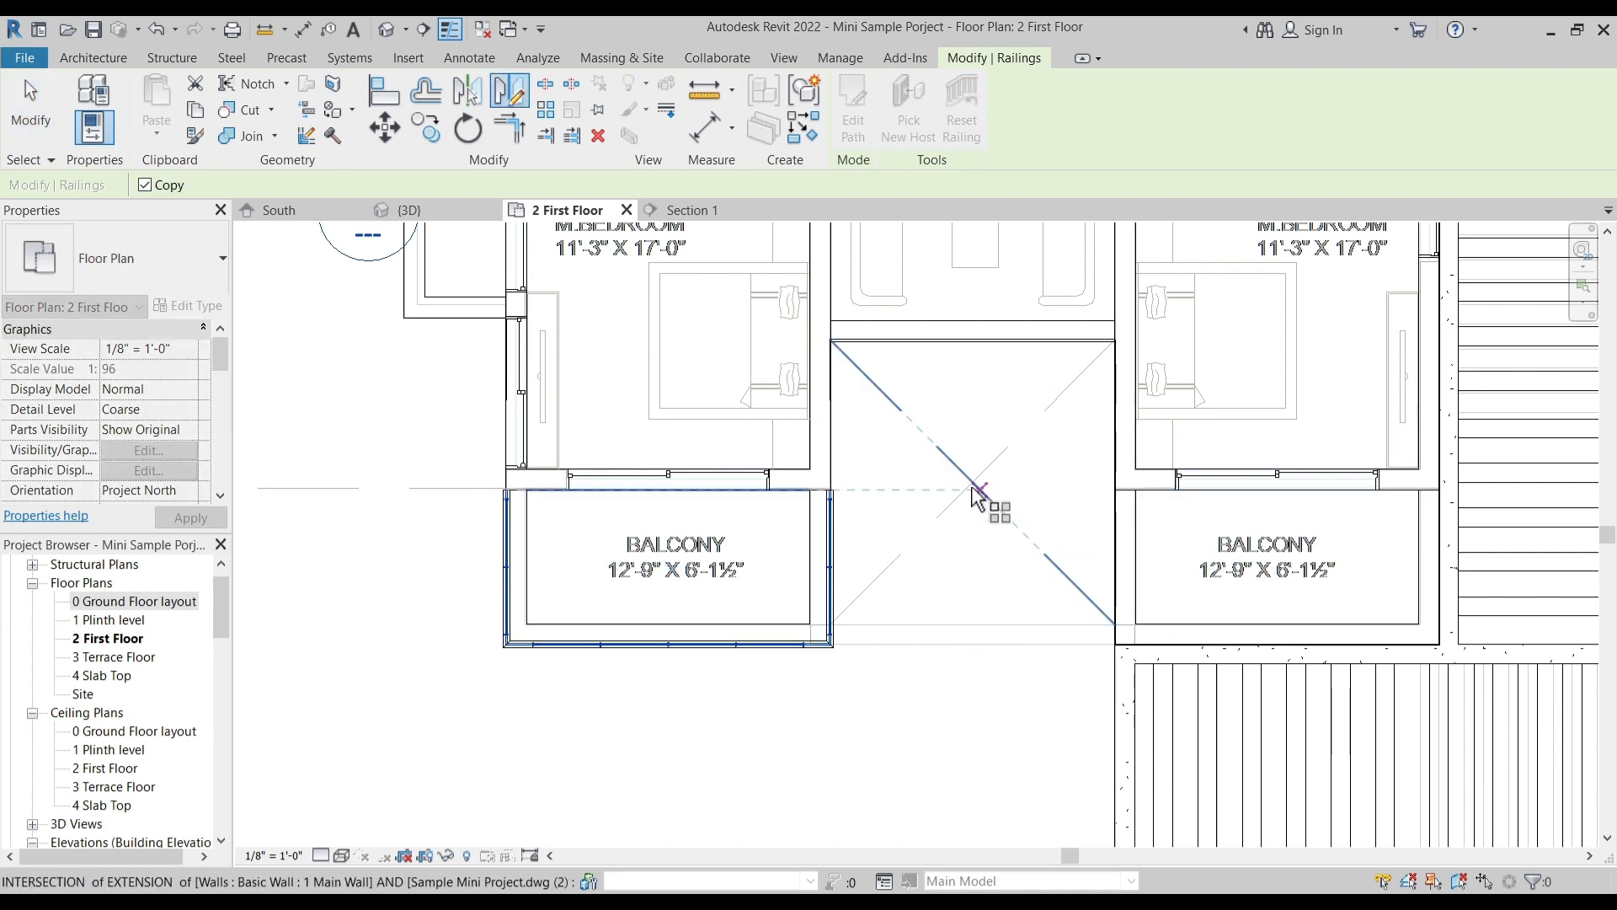
pyautogui.click(971, 342)
pyautogui.click(980, 580)
pyautogui.click(982, 582)
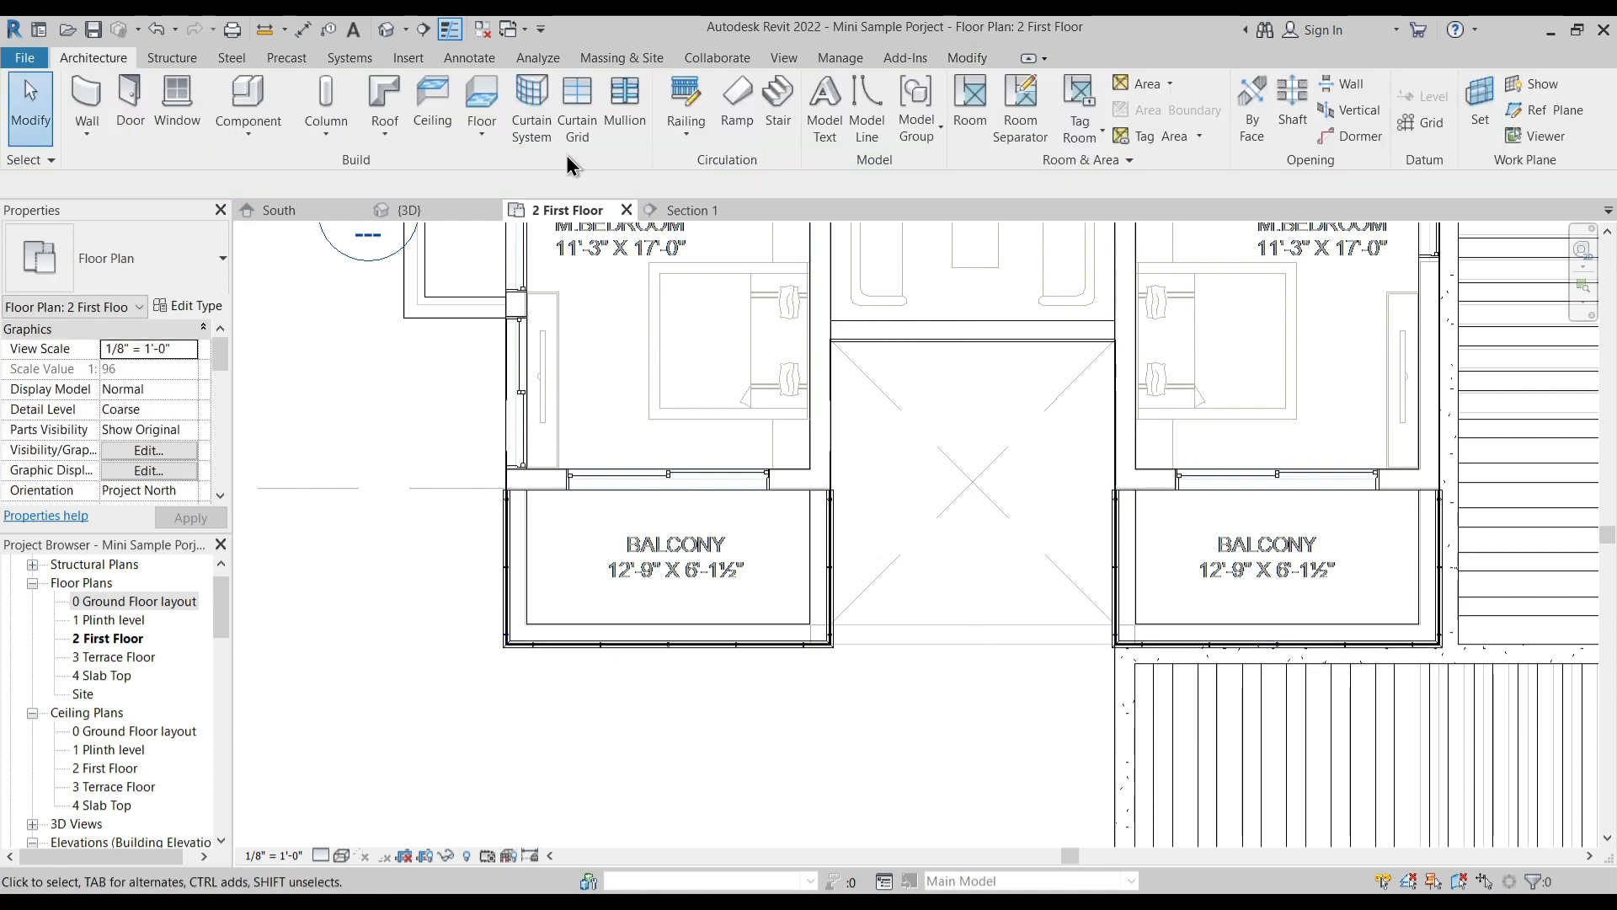
# - Set the base offset of the glass railings on both front balconies to 0' 6" in the 3D view
pyautogui.click(387, 31)
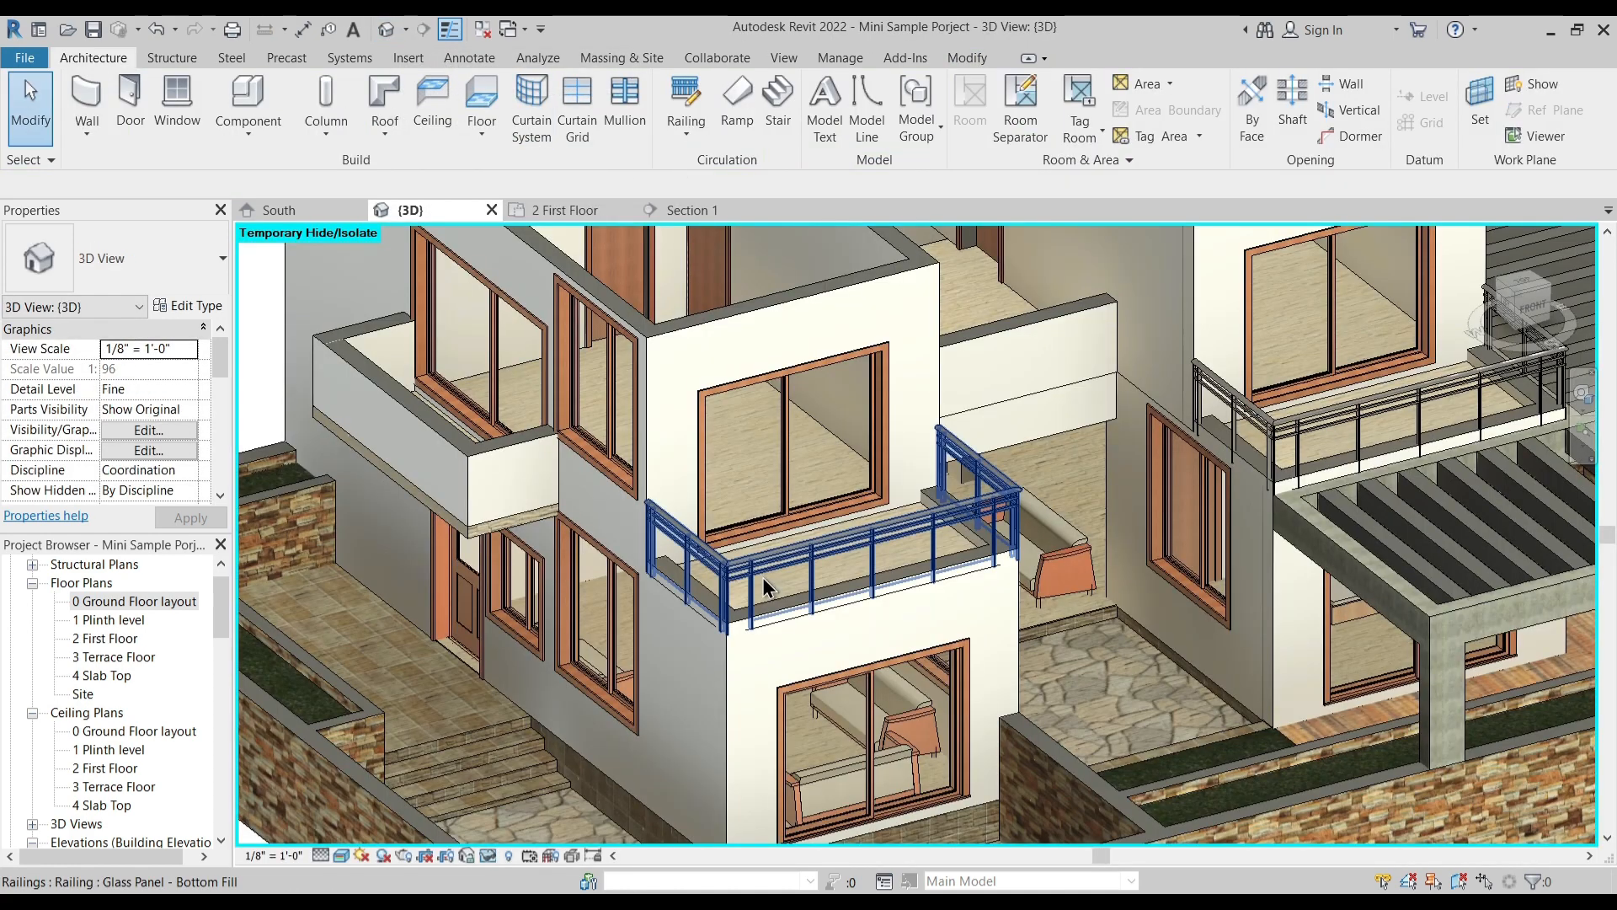
pyautogui.scroll(2, 931, 709)
pyautogui.moveTo(881, 642); pyautogui.dragTo(721, 730, button='middle')
pyautogui.click(814, 594)
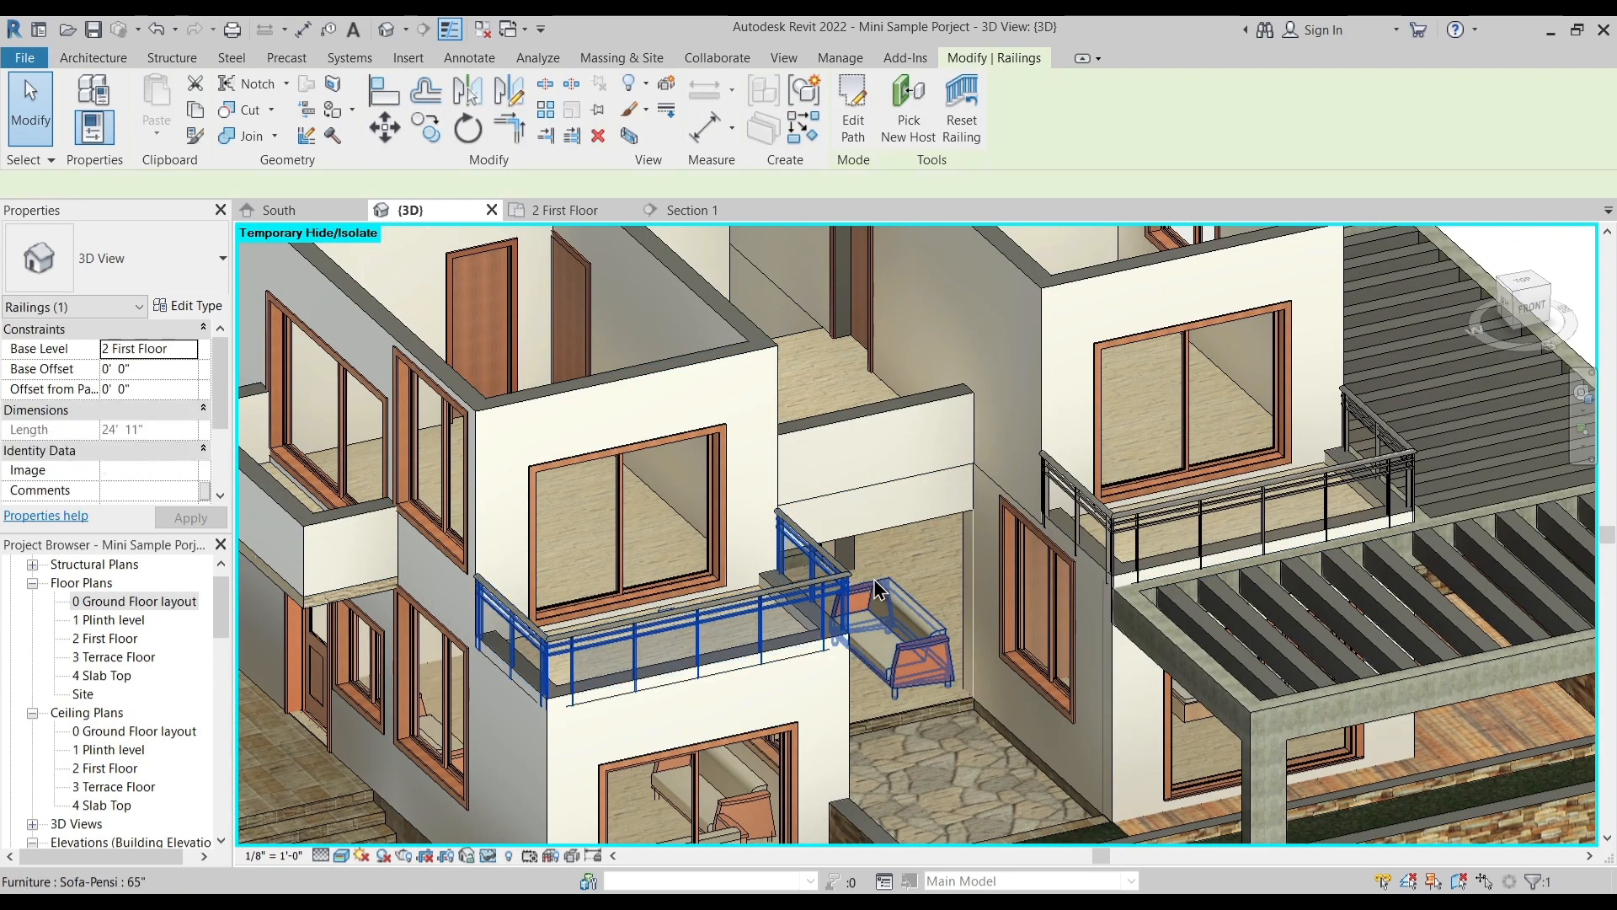
pyautogui.click(167, 365)
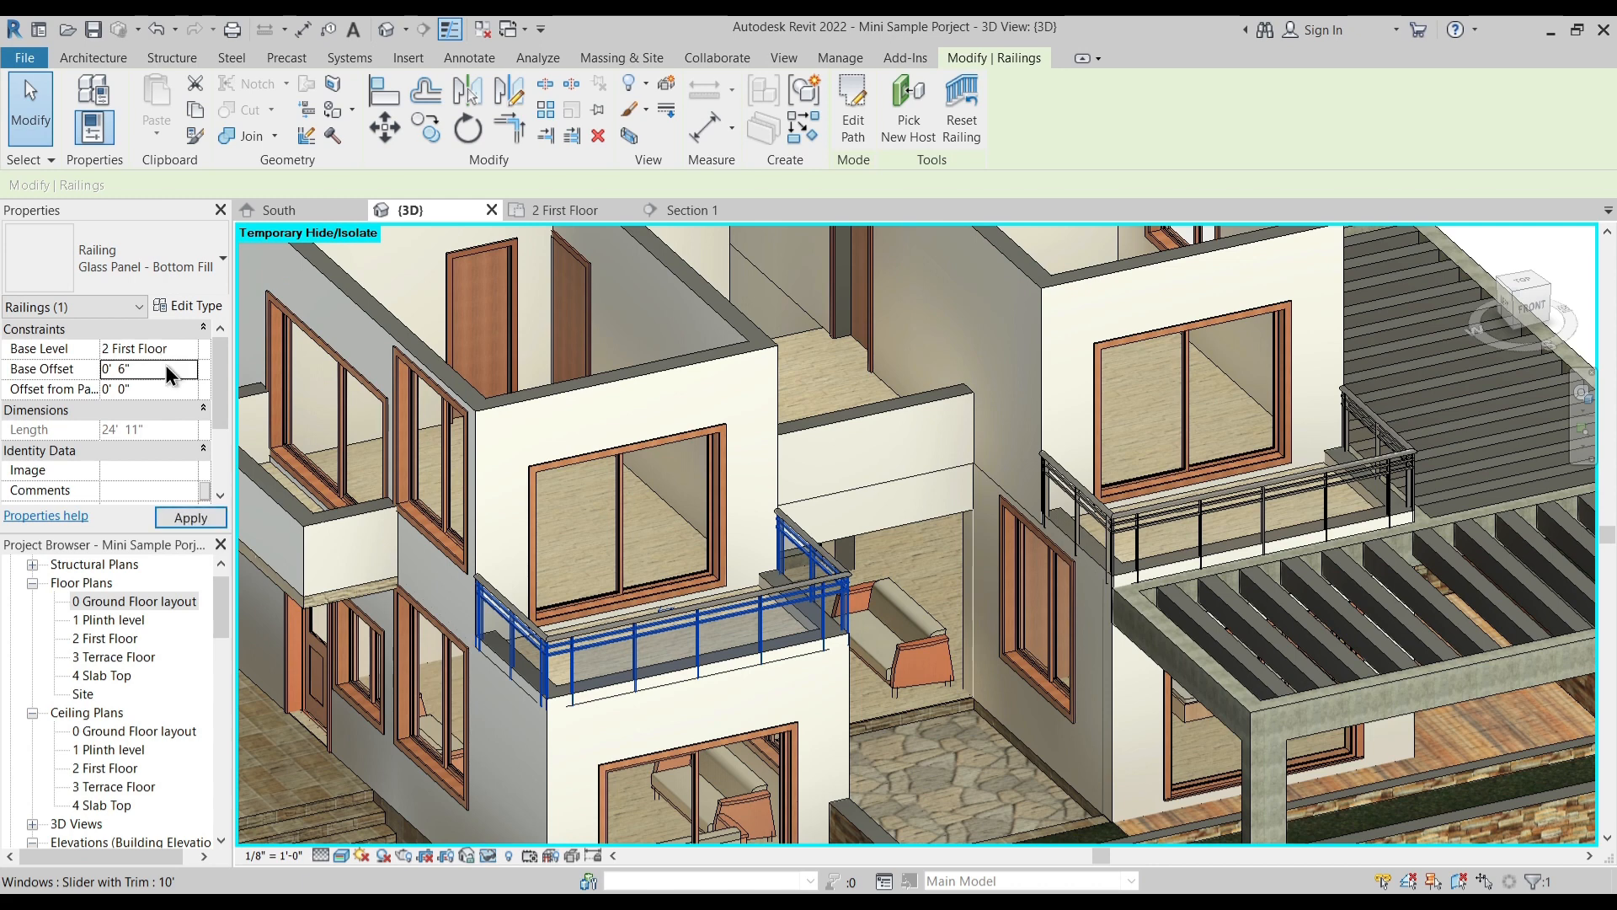
pyautogui.click(1150, 510)
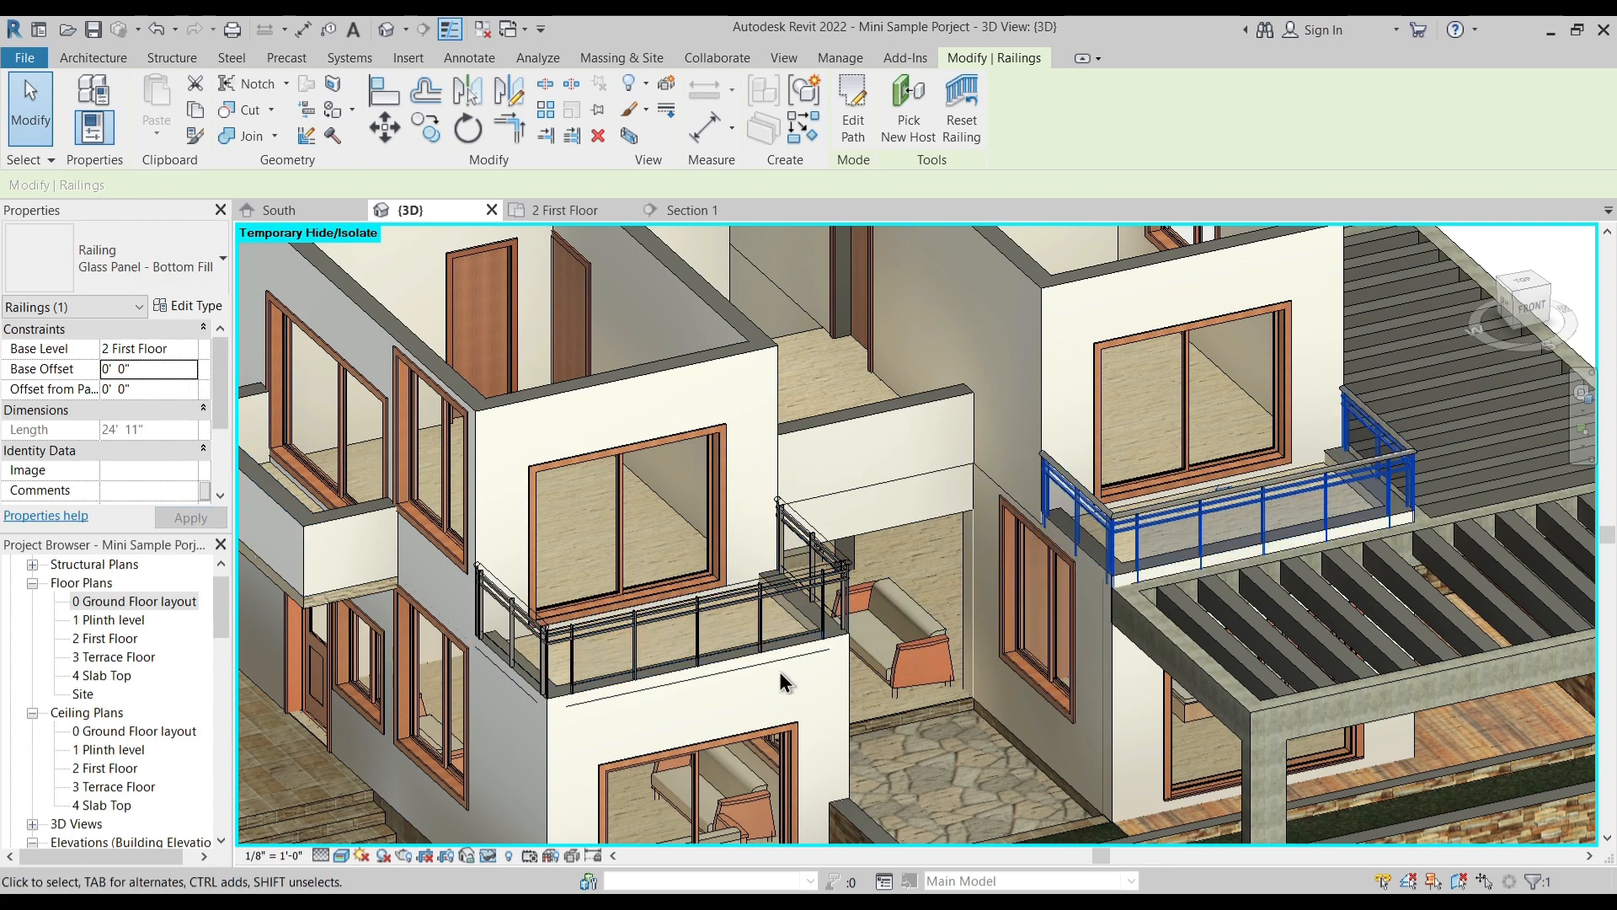
pyautogui.click(158, 369)
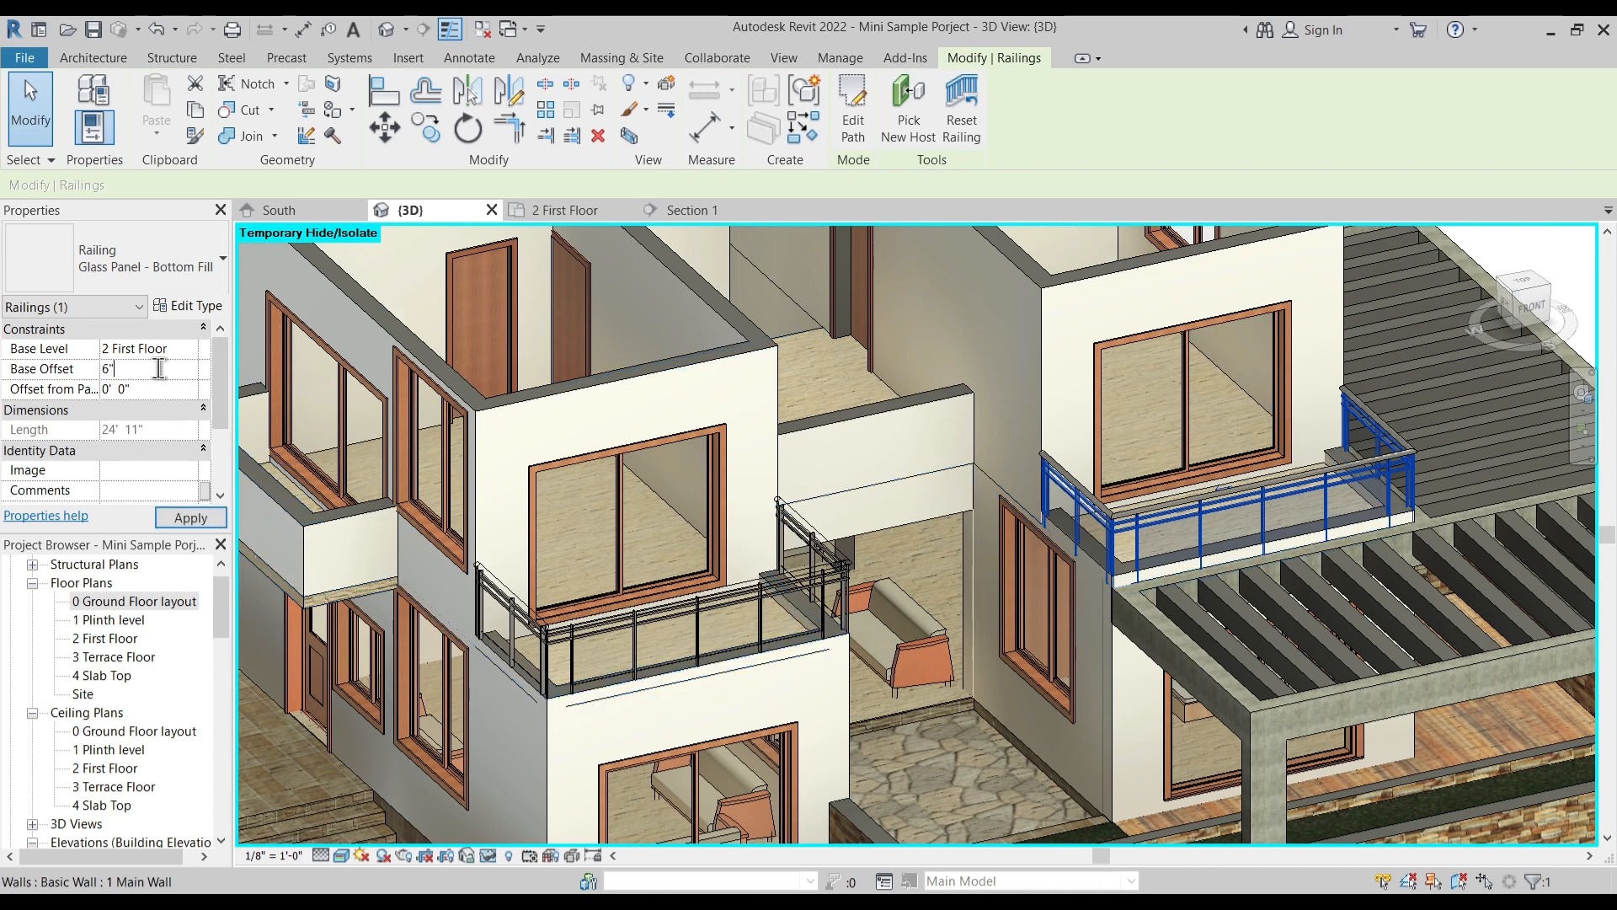
pyautogui.press('Escape')
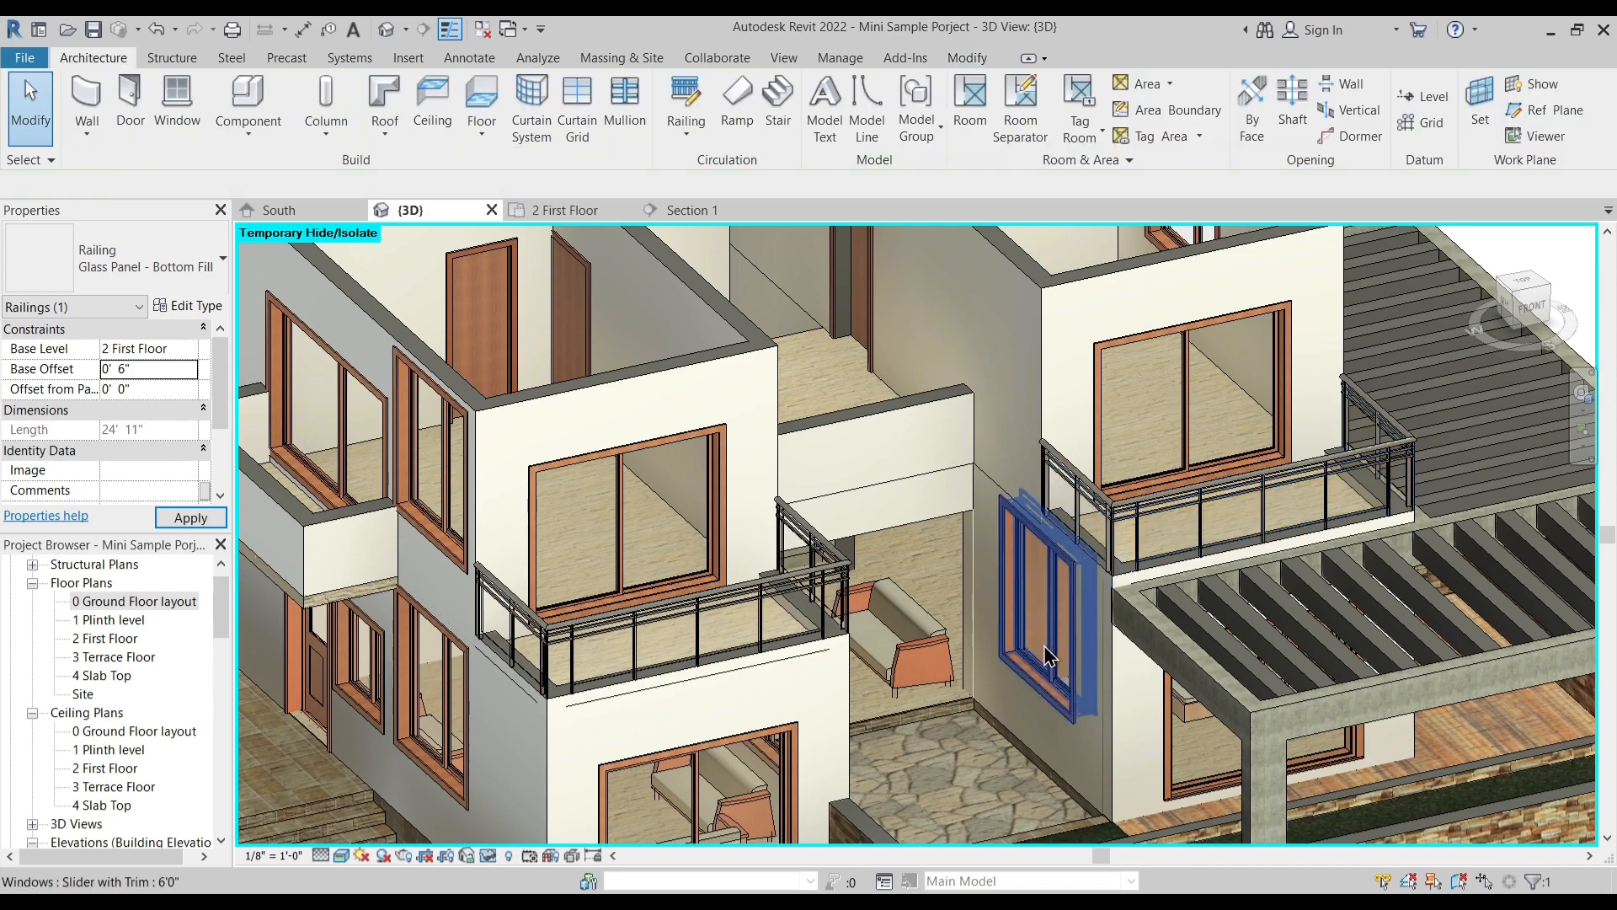
# - Reset the temporary hide/isolate in the 3D view so the imported plans are shown again
pyautogui.scroll(-1, 1043, 645)
pyautogui.keyDown('shift'); pyautogui.moveTo(1046, 673); pyautogui.dragTo(969, 779, button='middle'); pyautogui.keyUp('shift')
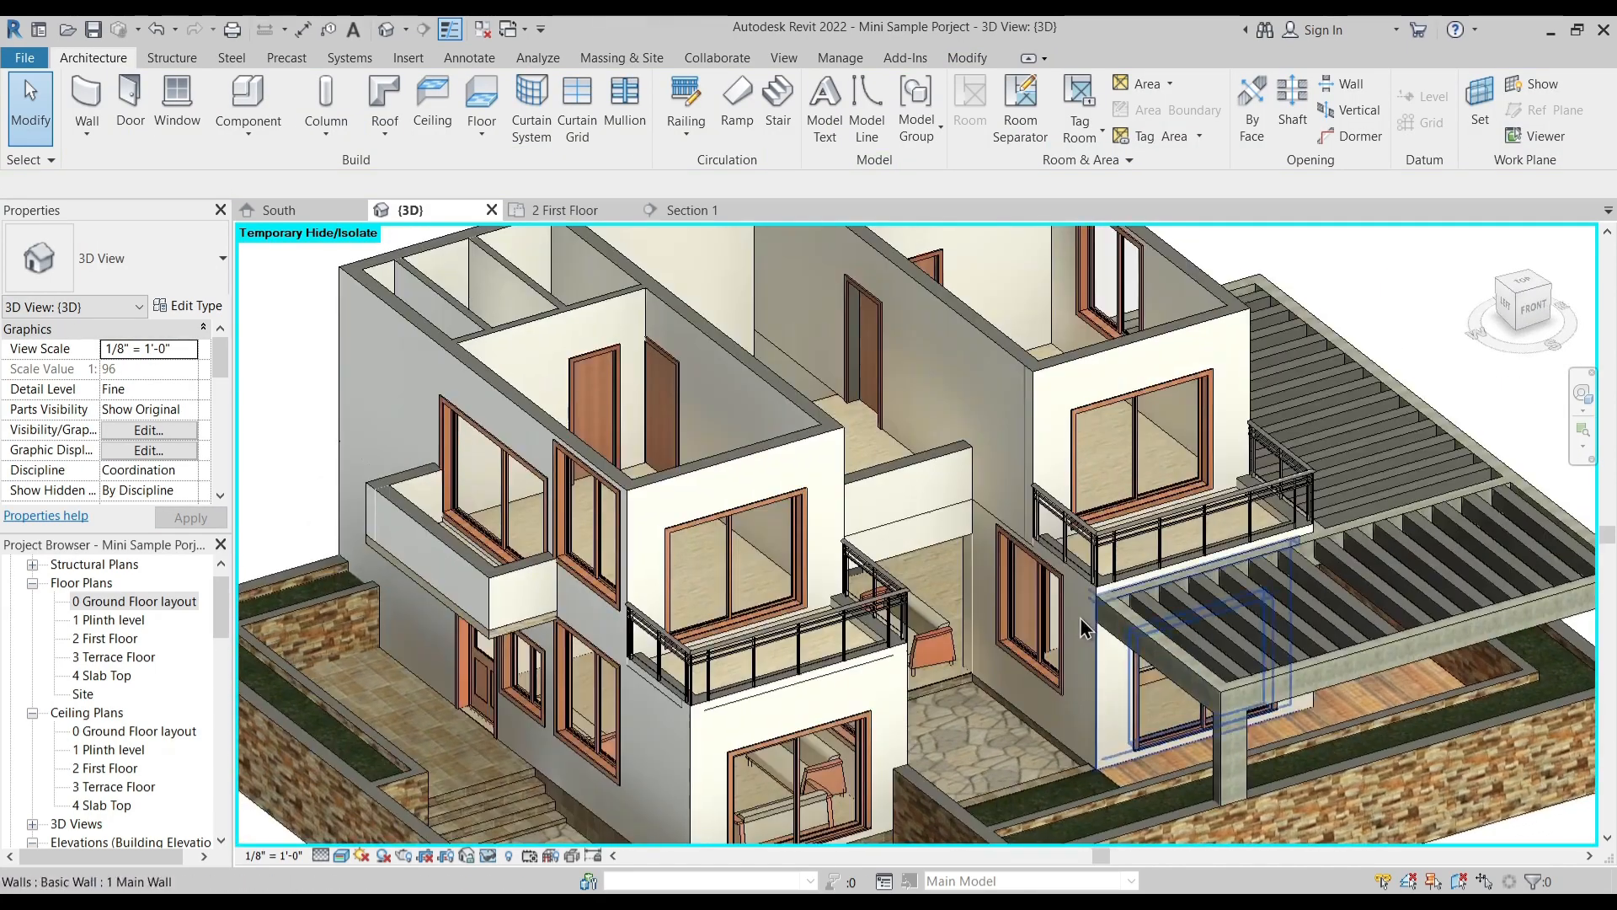
pyautogui.scroll(2, 1074, 562)
pyautogui.scroll(-5, 978, 583)
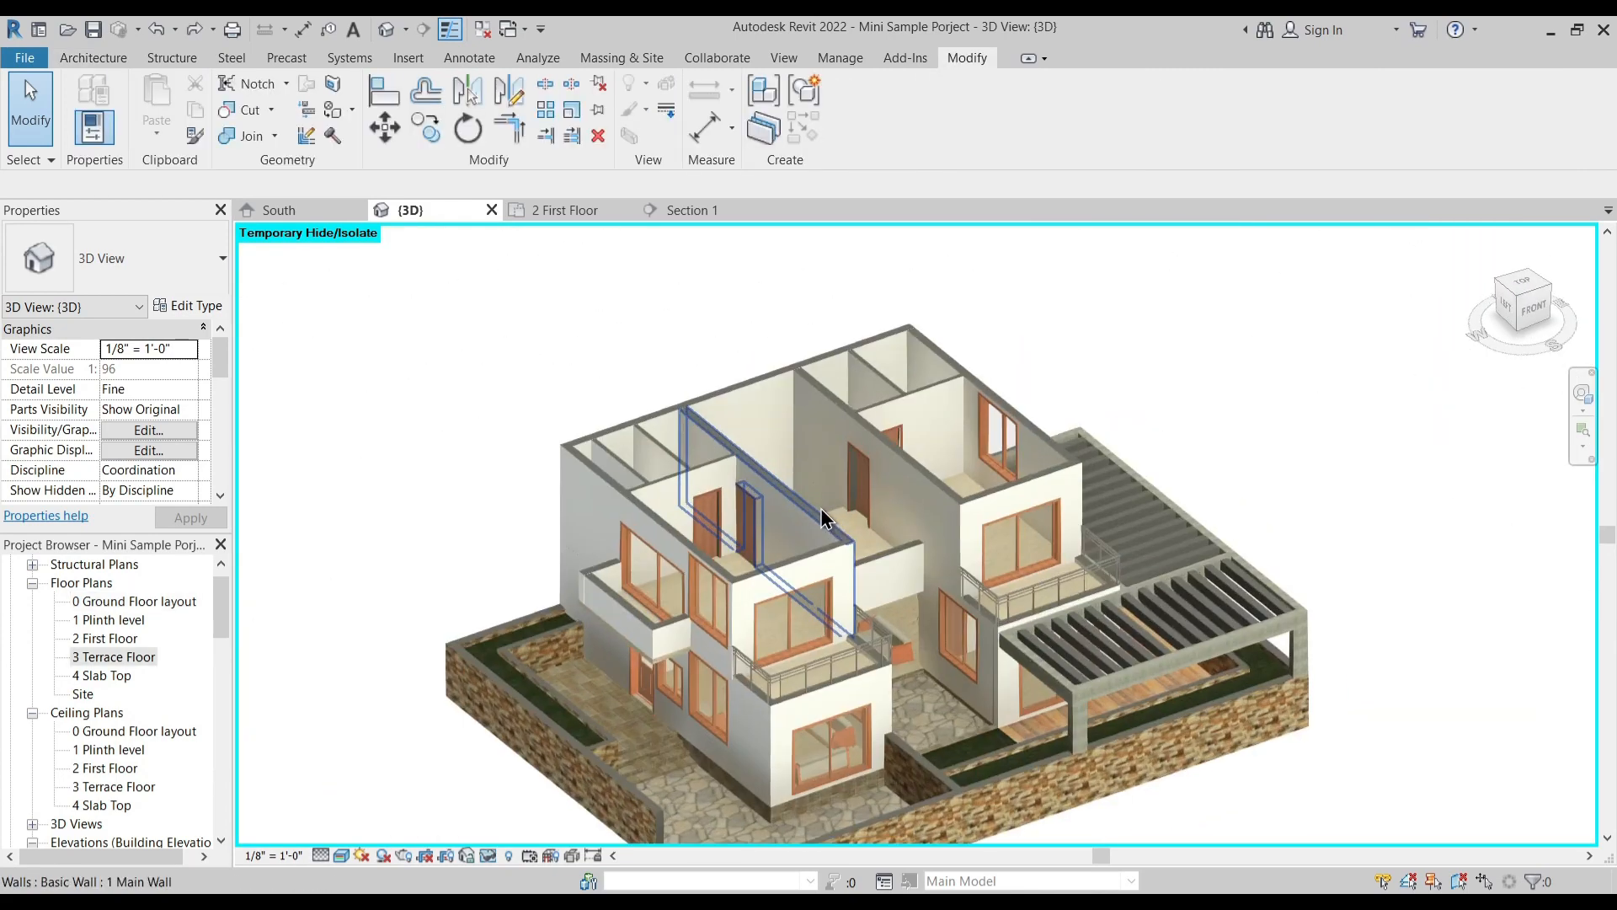
pyautogui.moveTo(897, 531); pyautogui.dragTo(894, 495, button='middle')
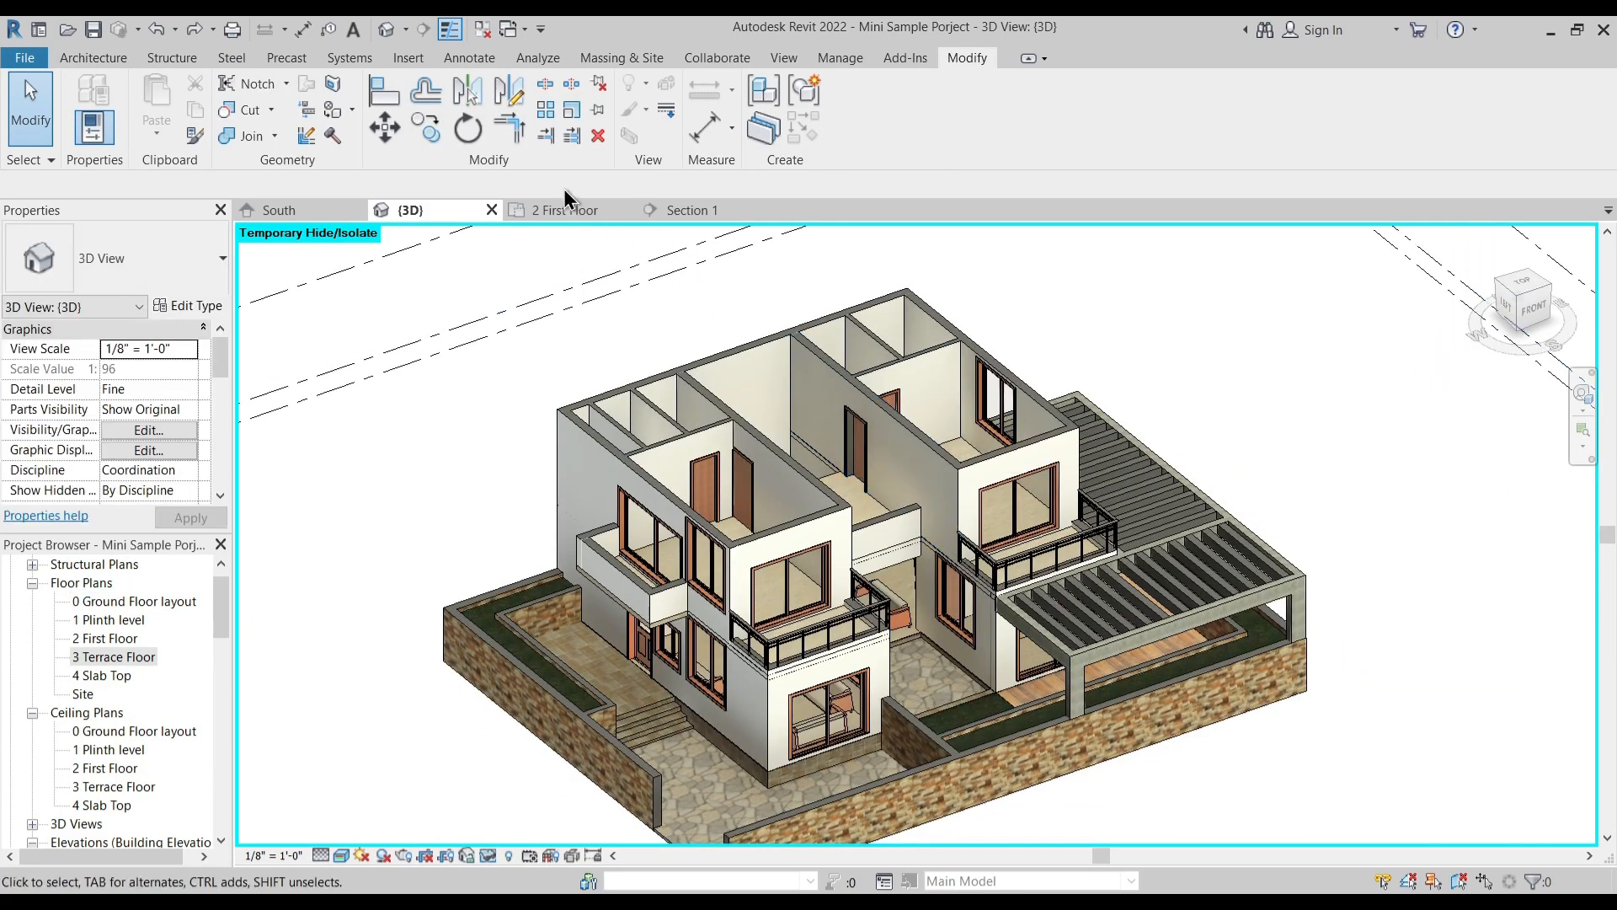
pyautogui.scroll(-5, 640, 370)
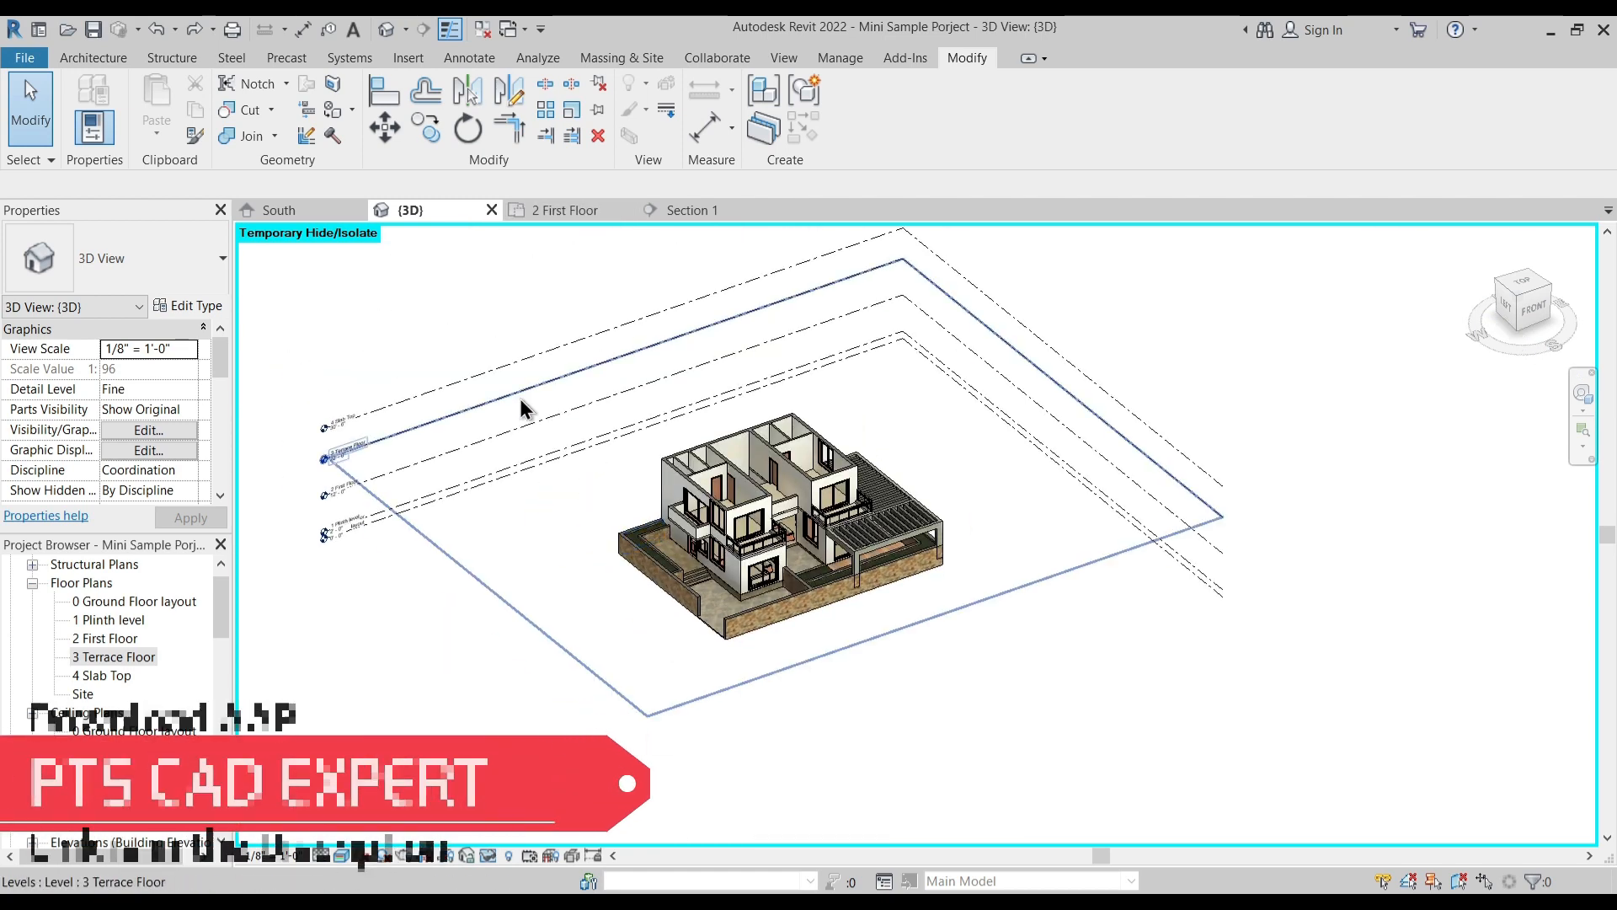
pyautogui.press('h')
pyautogui.press('r')
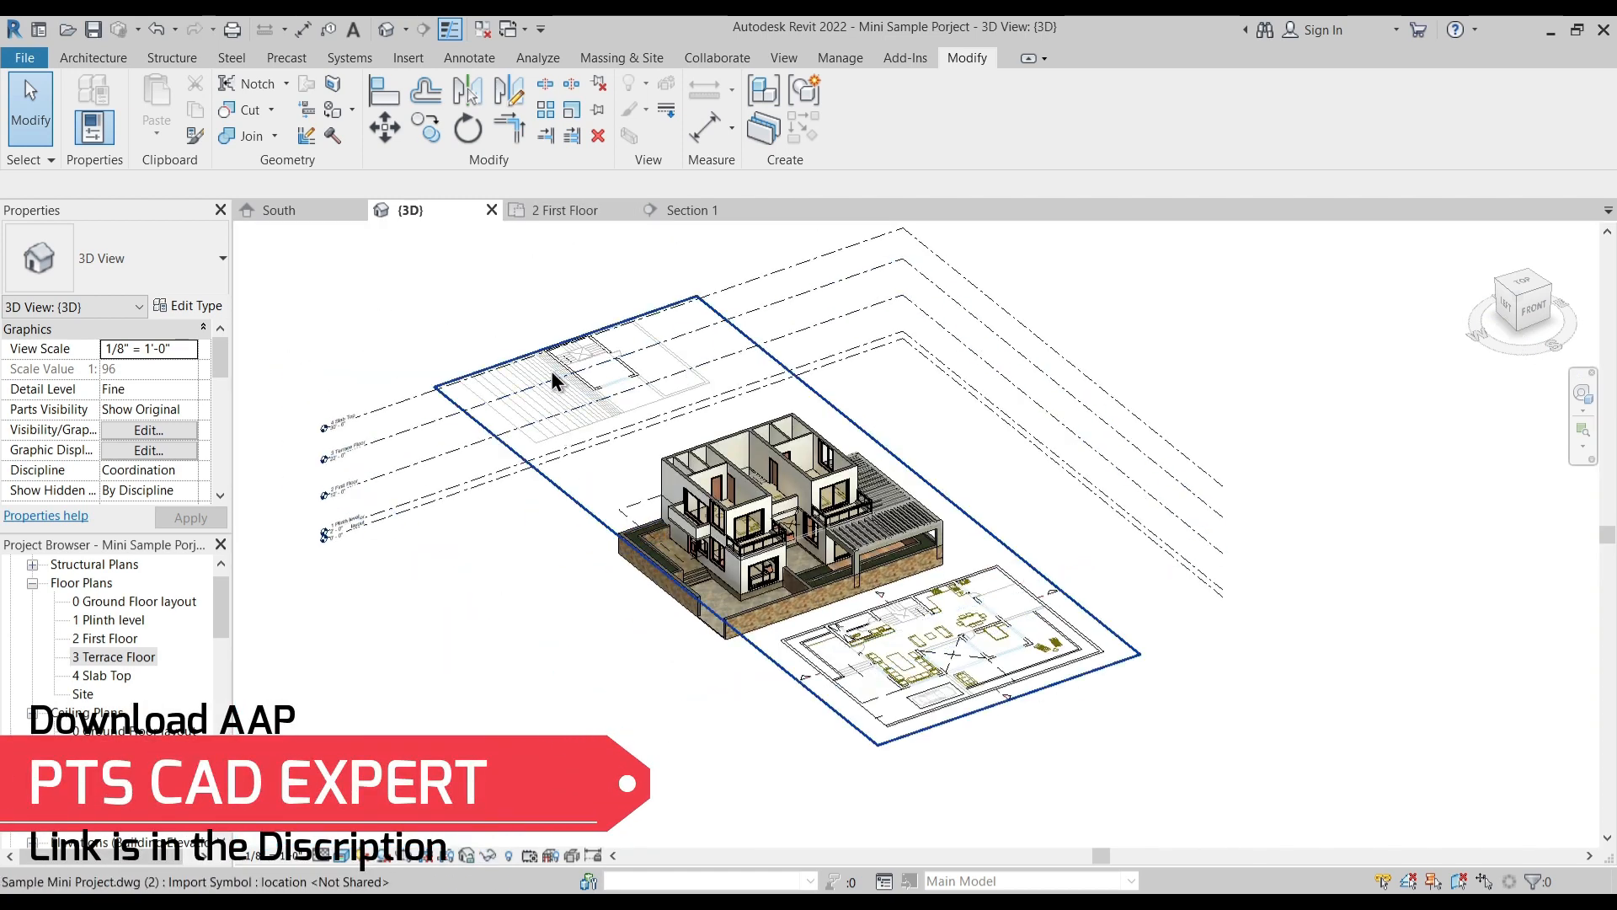
# - Change the base level of the imported Sample Mini Project.dwg to 3 Terrace Floor
pyautogui.click(584, 381)
pyautogui.press('Escape')
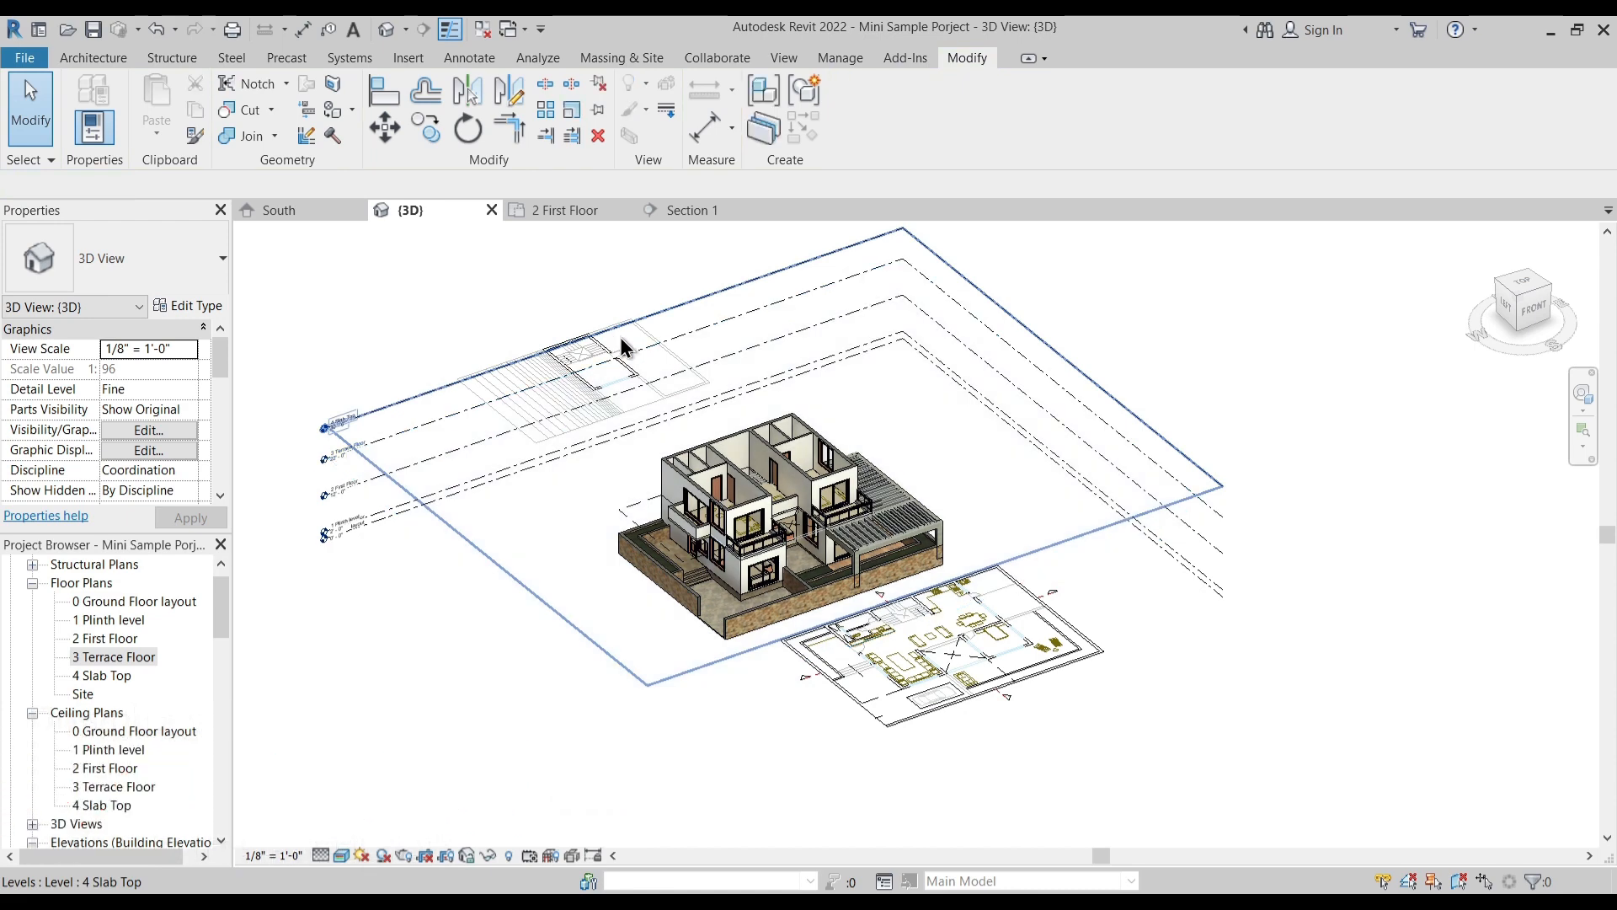
pyautogui.click(1034, 664)
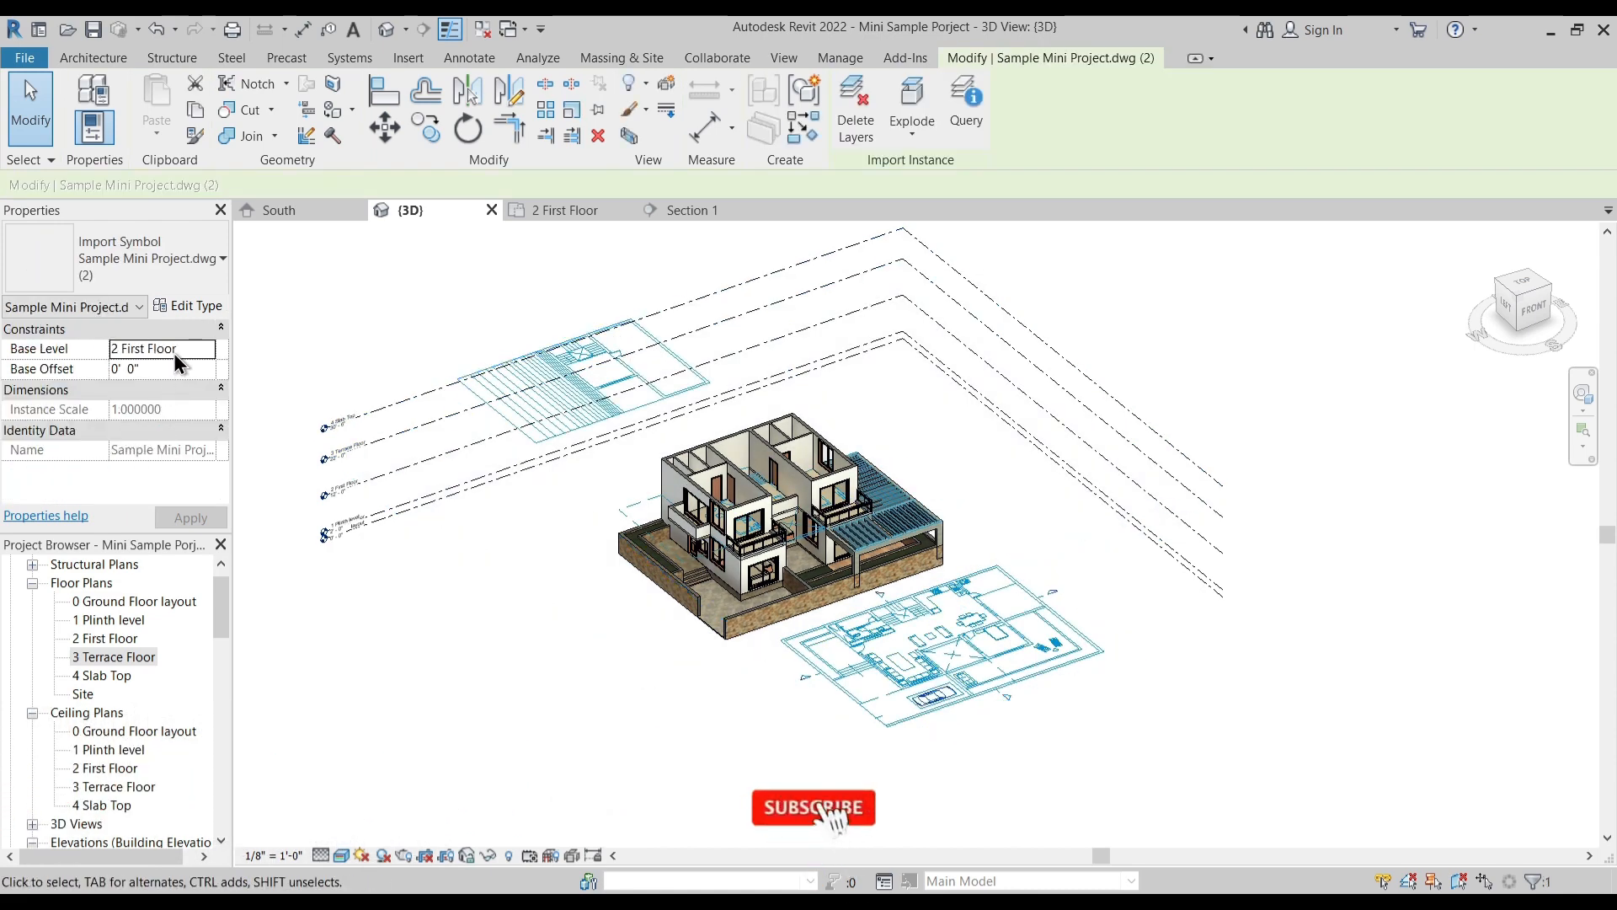
pyautogui.click(200, 350)
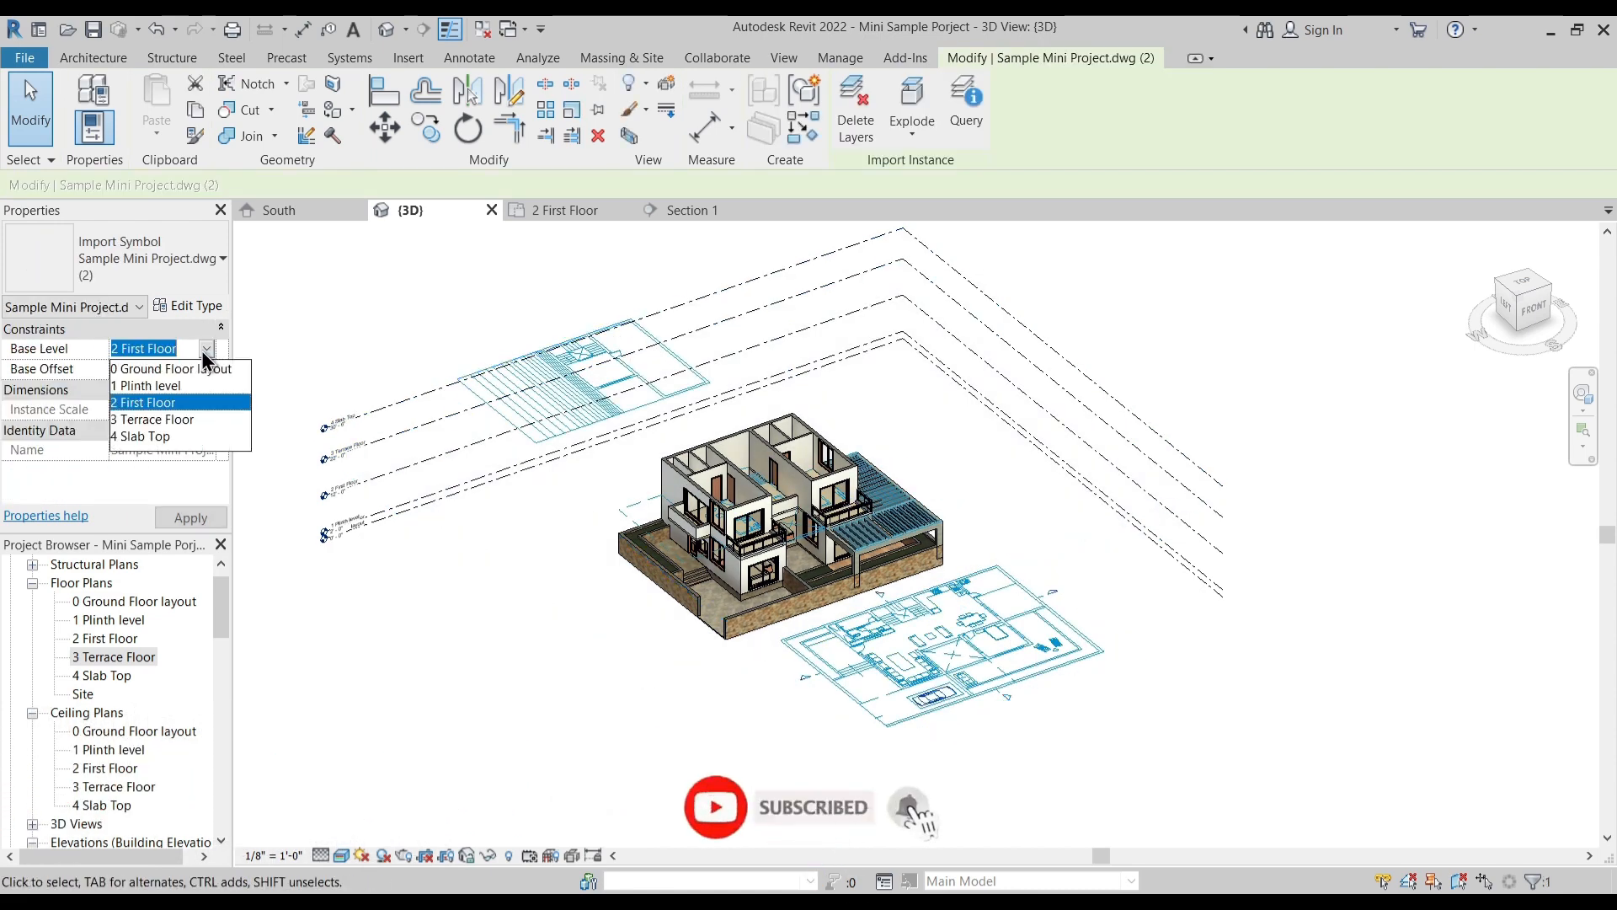
pyautogui.click(160, 417)
# - Open the 3 Terrace Floor plan and set both imported categories to halftone in its visibility/graphic overrides
pyautogui.doubleClick(129, 655)
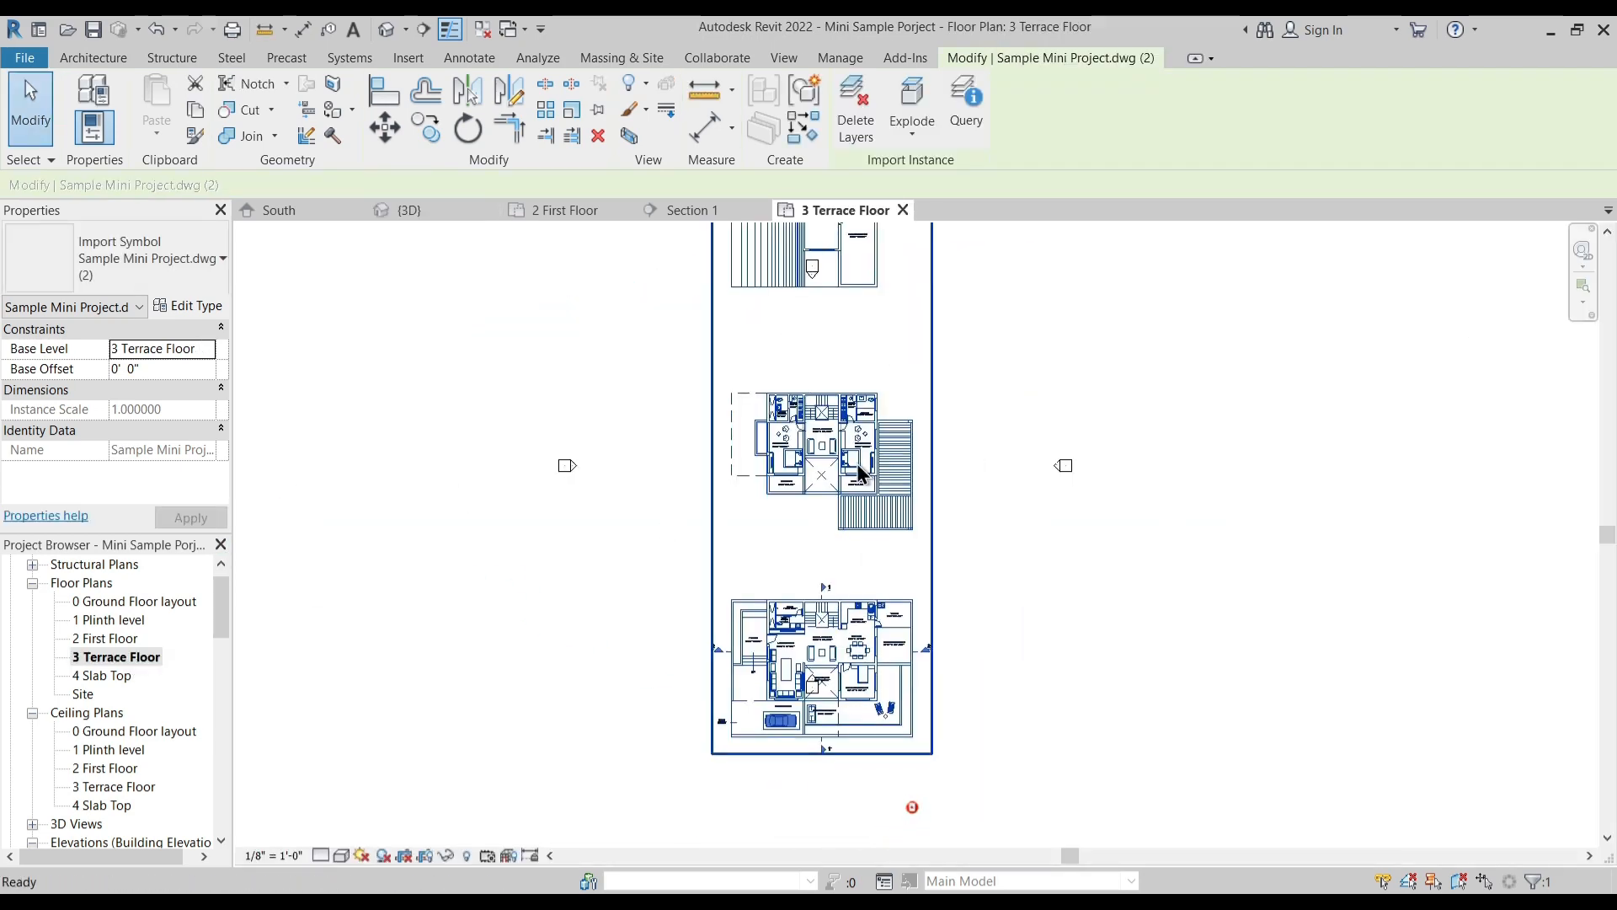
pyautogui.press('Escape')
pyautogui.press('v')
pyautogui.press('v')
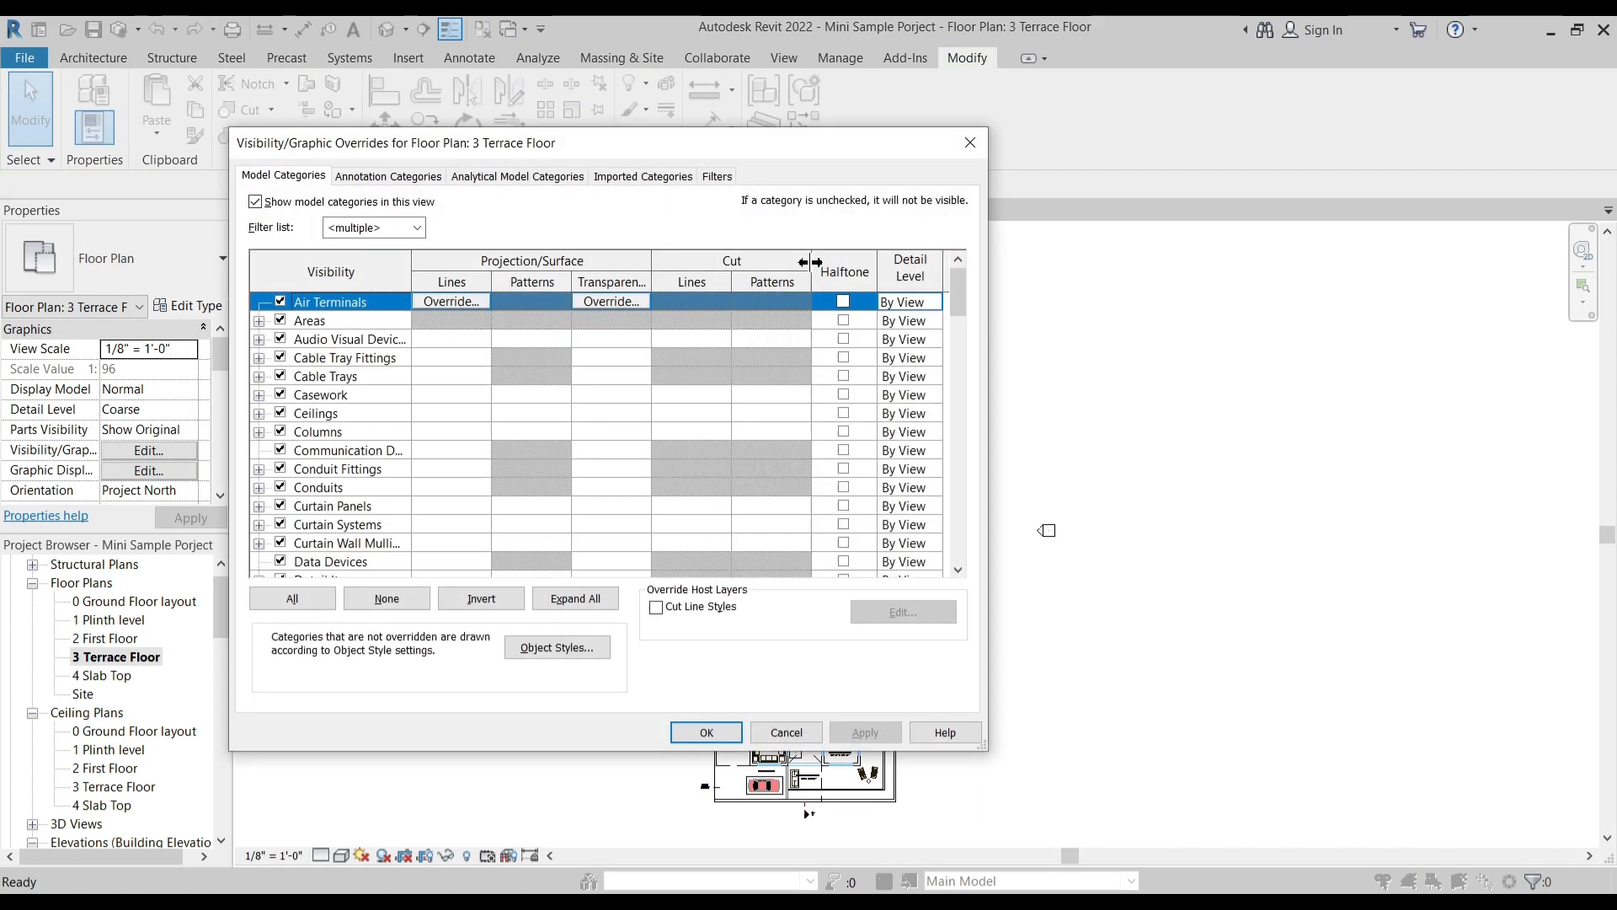
pyautogui.click(667, 173)
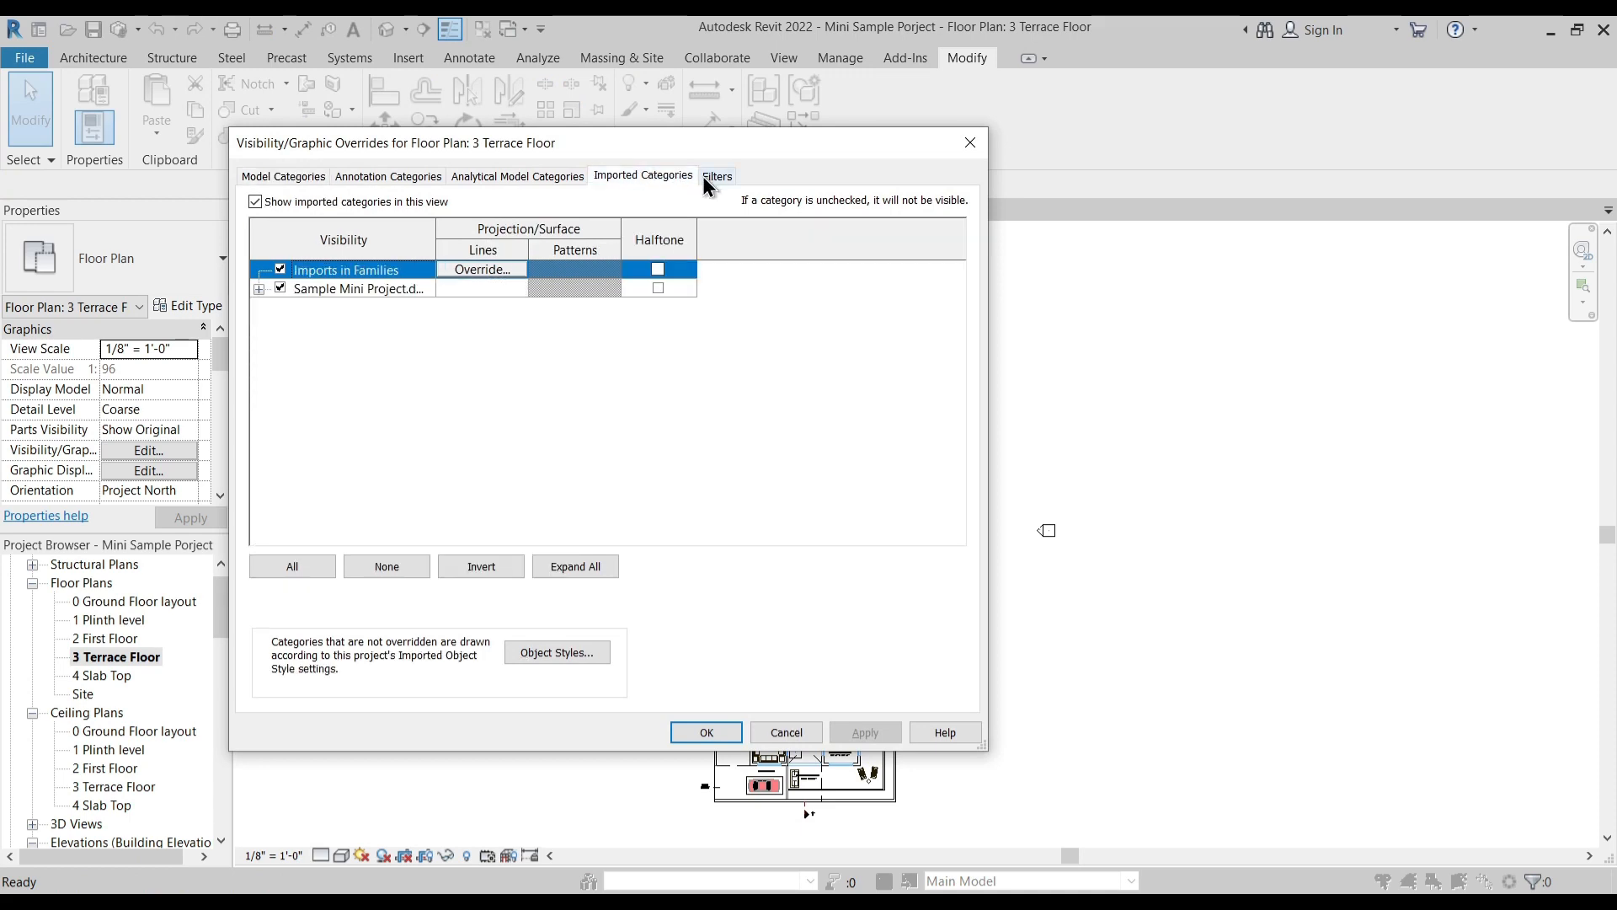
pyautogui.click(658, 270)
pyautogui.click(658, 287)
pyautogui.click(865, 733)
pyautogui.click(729, 731)
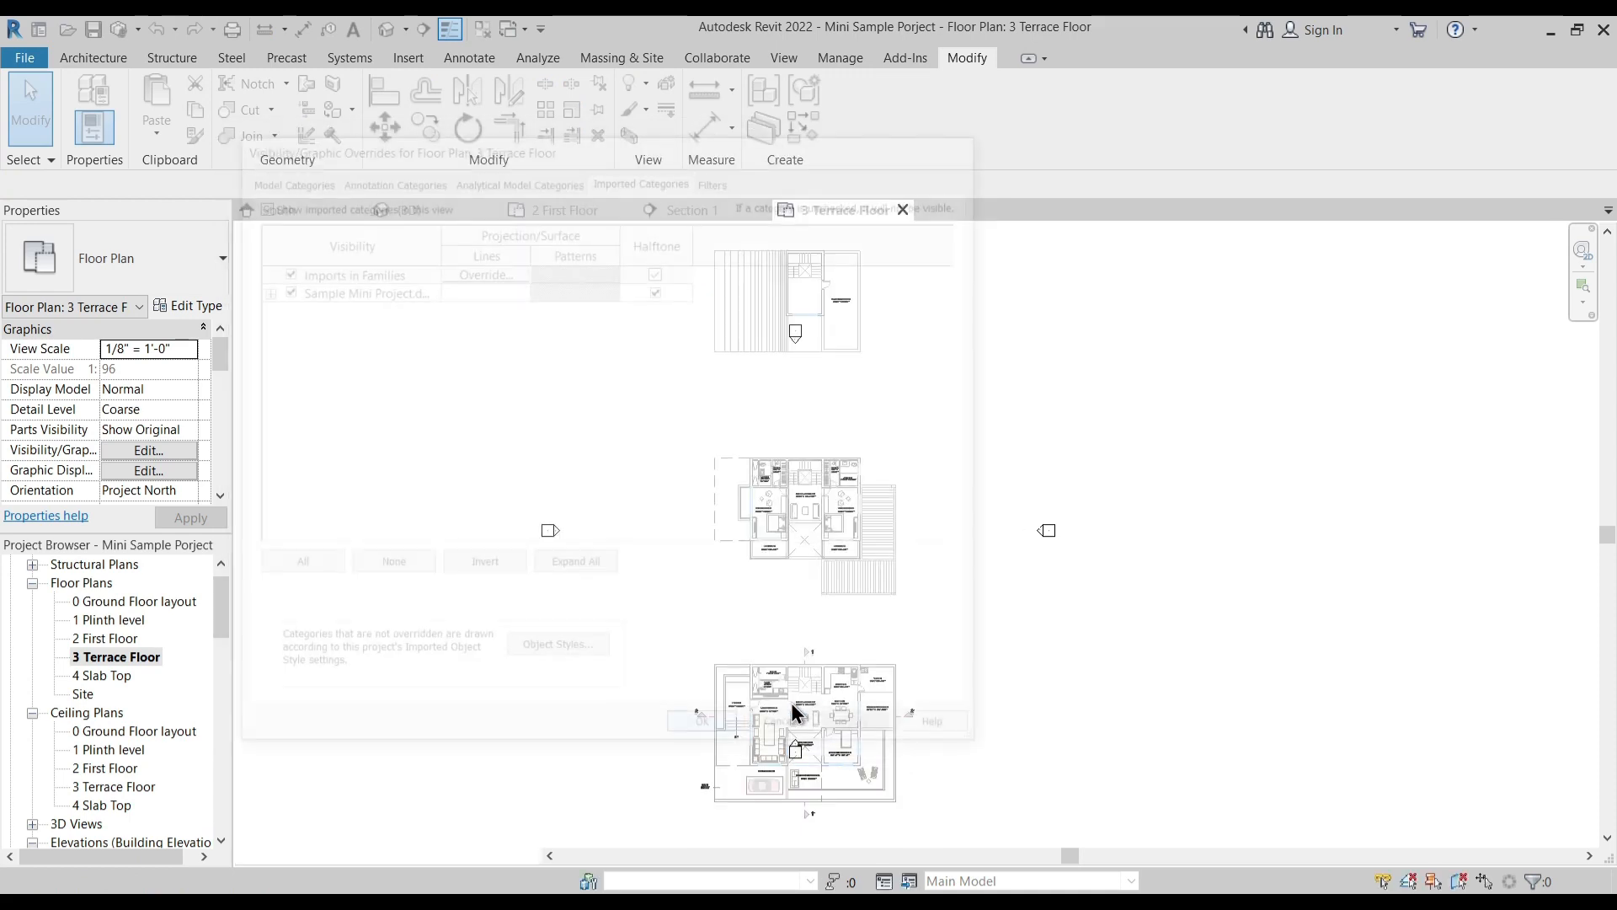
# - Draw a horizontal model line outward from the first-floor plan's rear outer corner on the canopy side as an alignment reference
pyautogui.scroll(6, 870, 495)
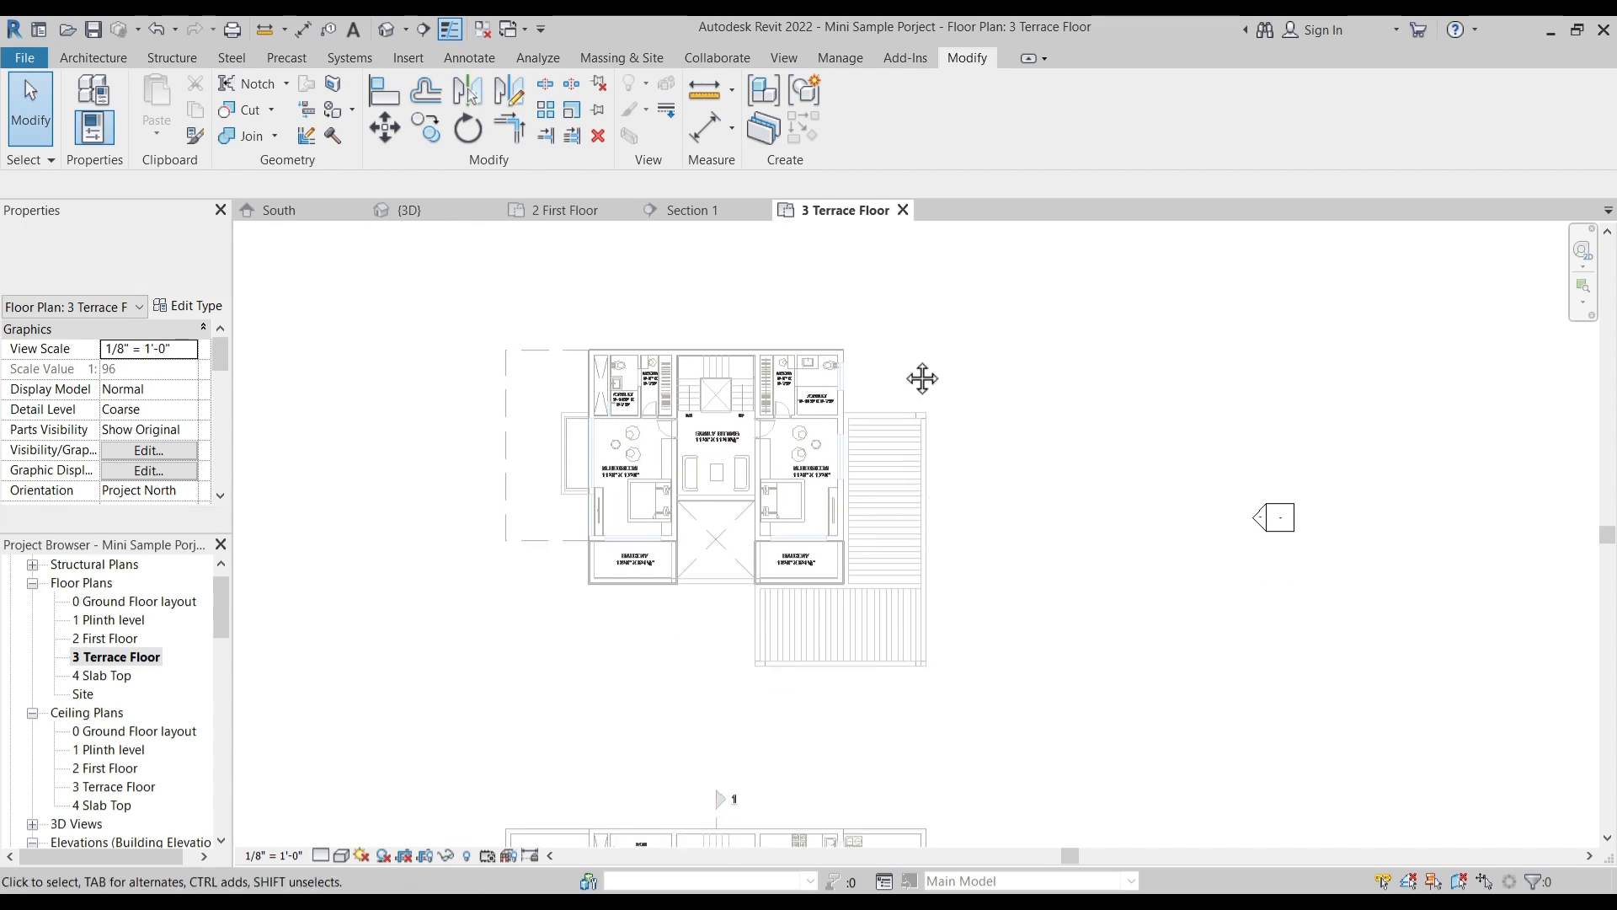
pyautogui.scroll(5, 885, 489)
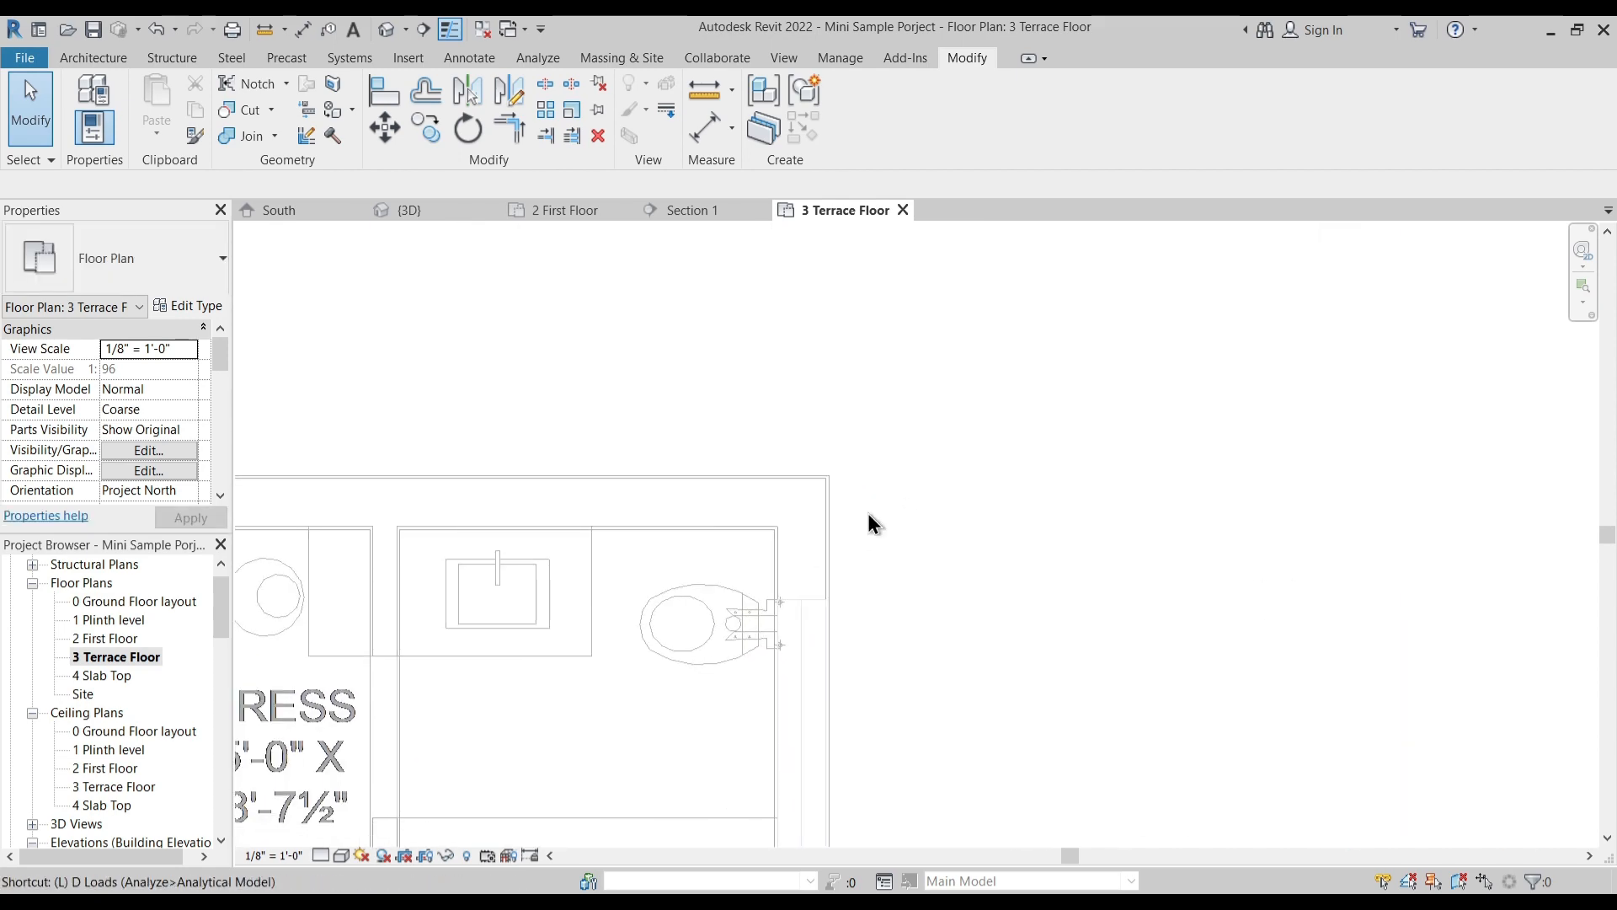
pyautogui.moveTo(737, 599); pyautogui.dragTo(787, 589)
pyautogui.click(821, 416)
pyautogui.scroll(2, 841, 508)
pyautogui.scroll(3, 841, 508)
pyautogui.press('l')
pyautogui.press('i')
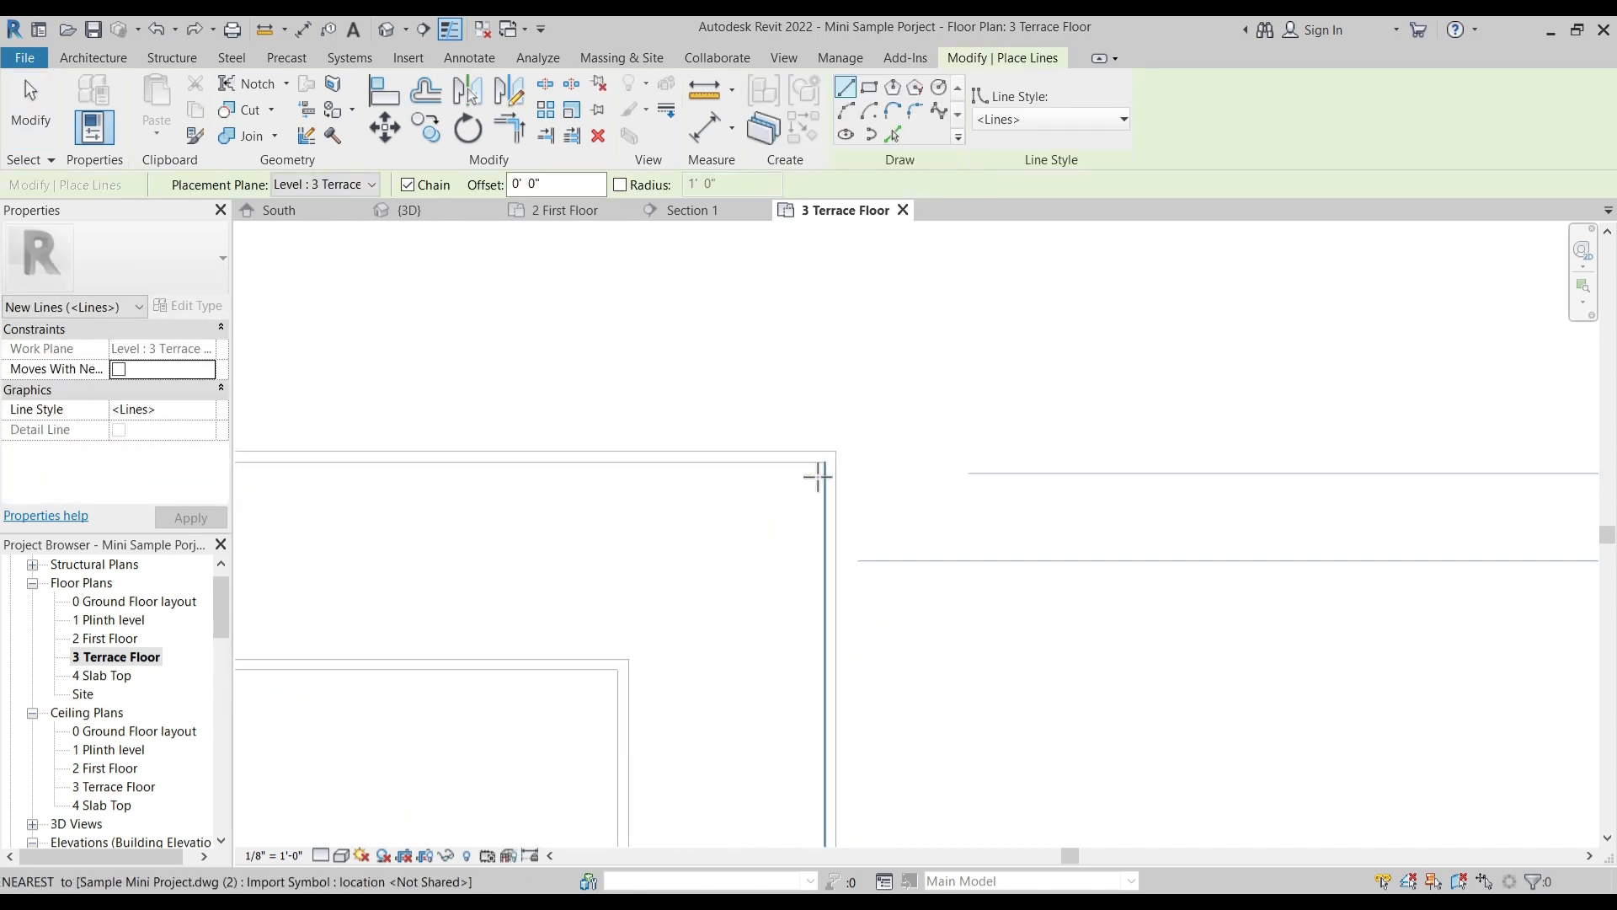
pyautogui.click(823, 460)
pyautogui.scroll(-4, 1173, 455)
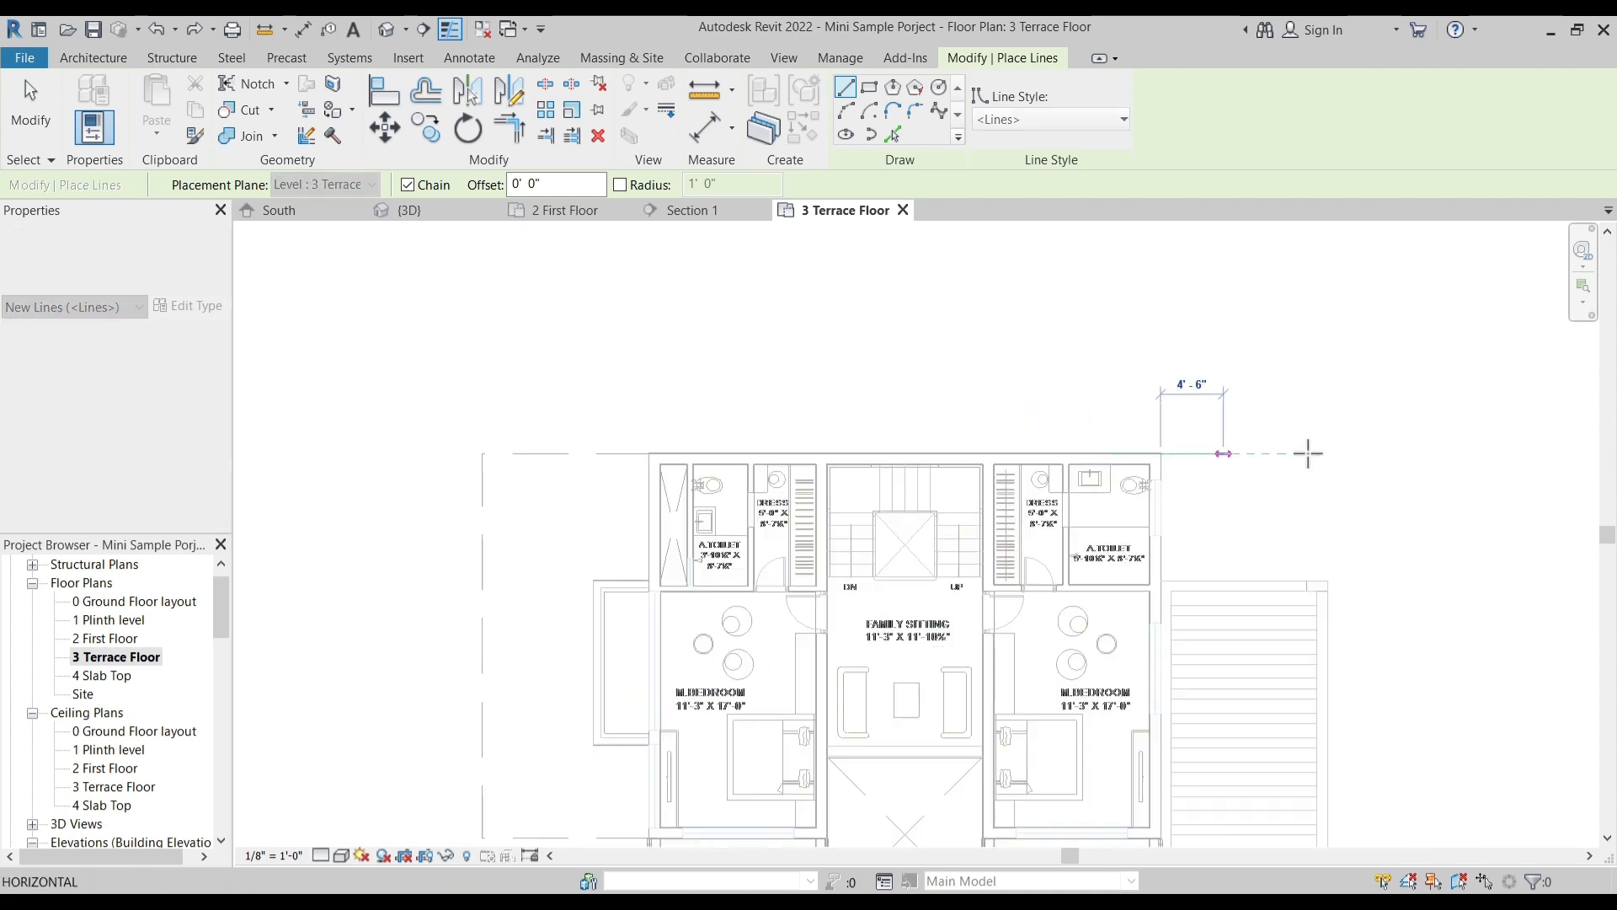
pyautogui.click(1347, 452)
pyautogui.press('Escape')
pyautogui.press('Escape')
# - Align the imported terrace plan's rear edge with the horizontal reference line, and remove that model line
pyautogui.scroll(-3, 782, 530)
pyautogui.scroll(-2, 782, 531)
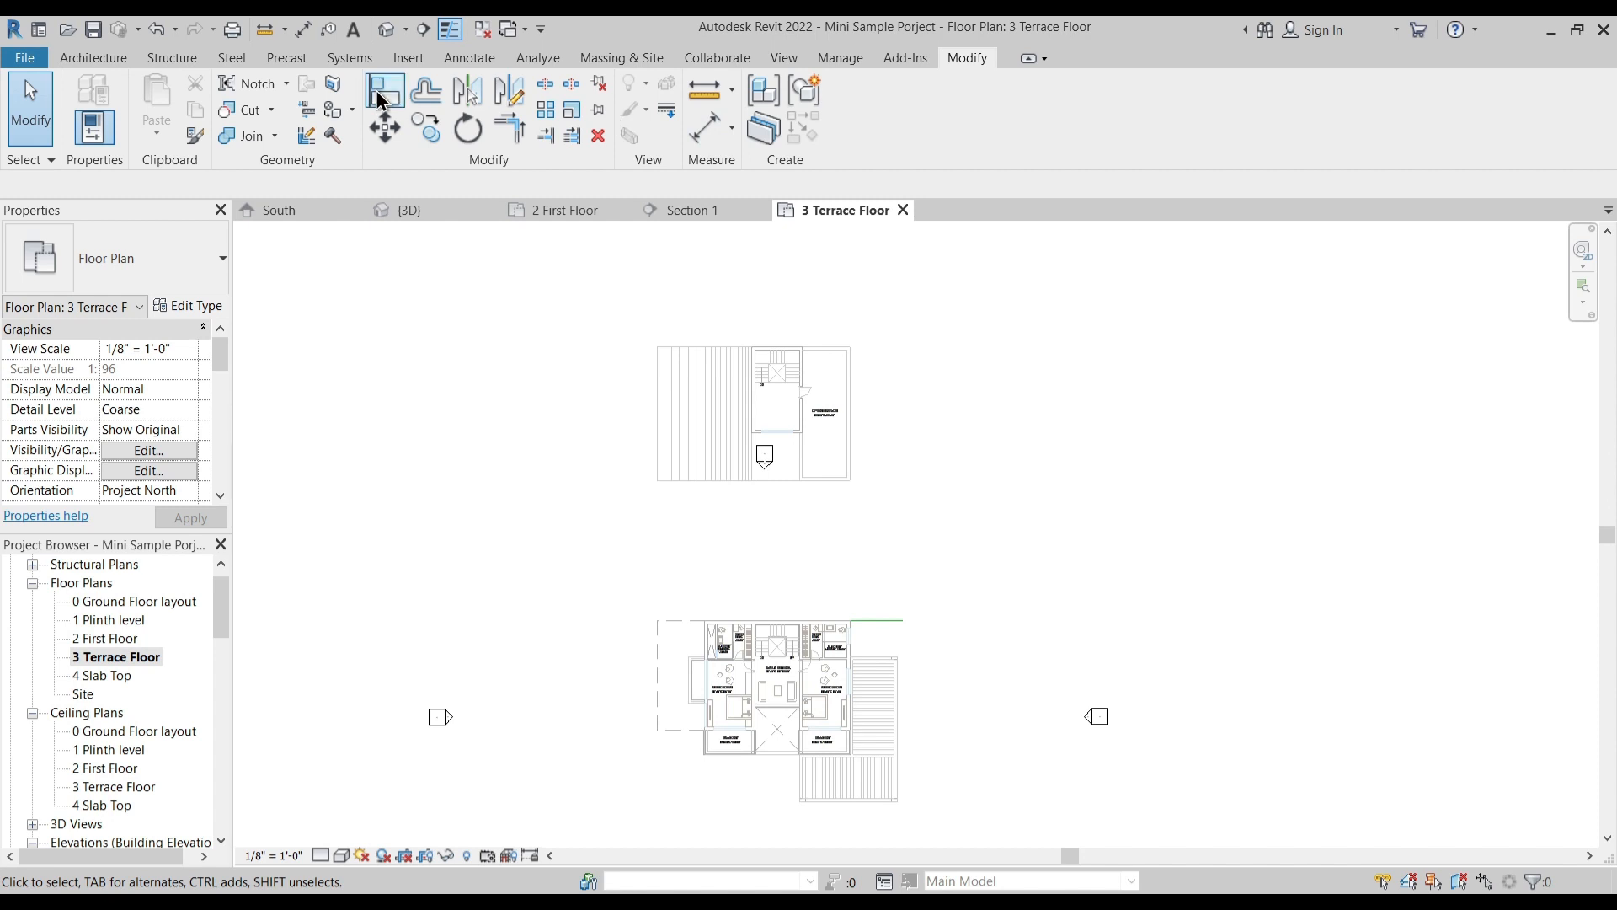
pyautogui.click(898, 621)
pyautogui.scroll(4, 841, 354)
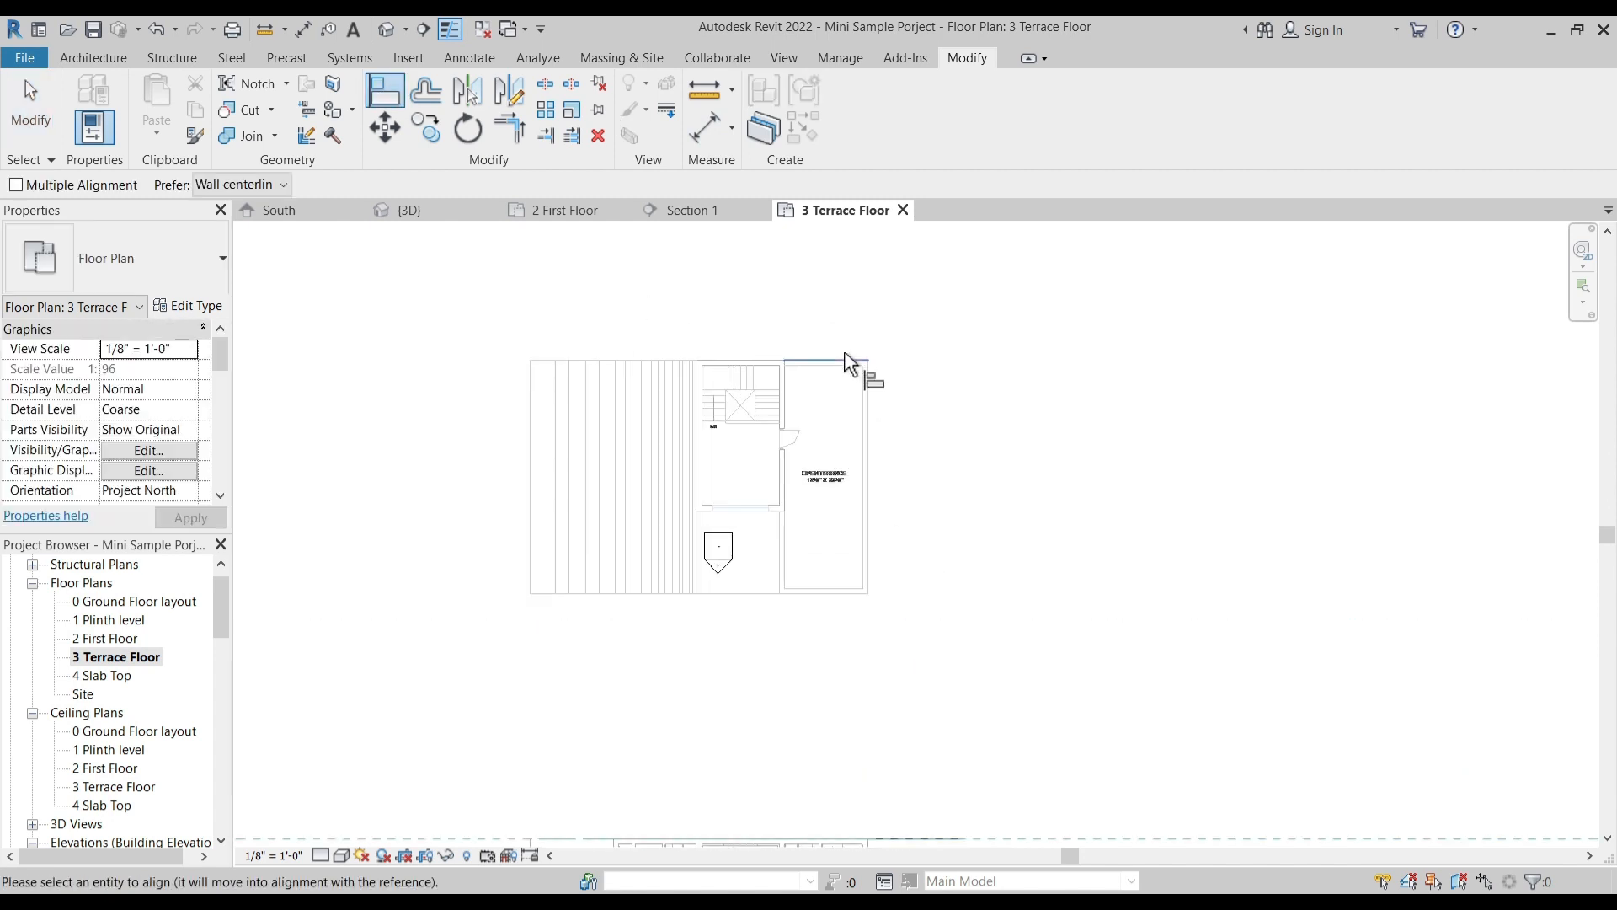
pyautogui.scroll(-4, 890, 589)
pyautogui.scroll(3, 889, 589)
pyautogui.press('Escape')
pyautogui.press('Escape')
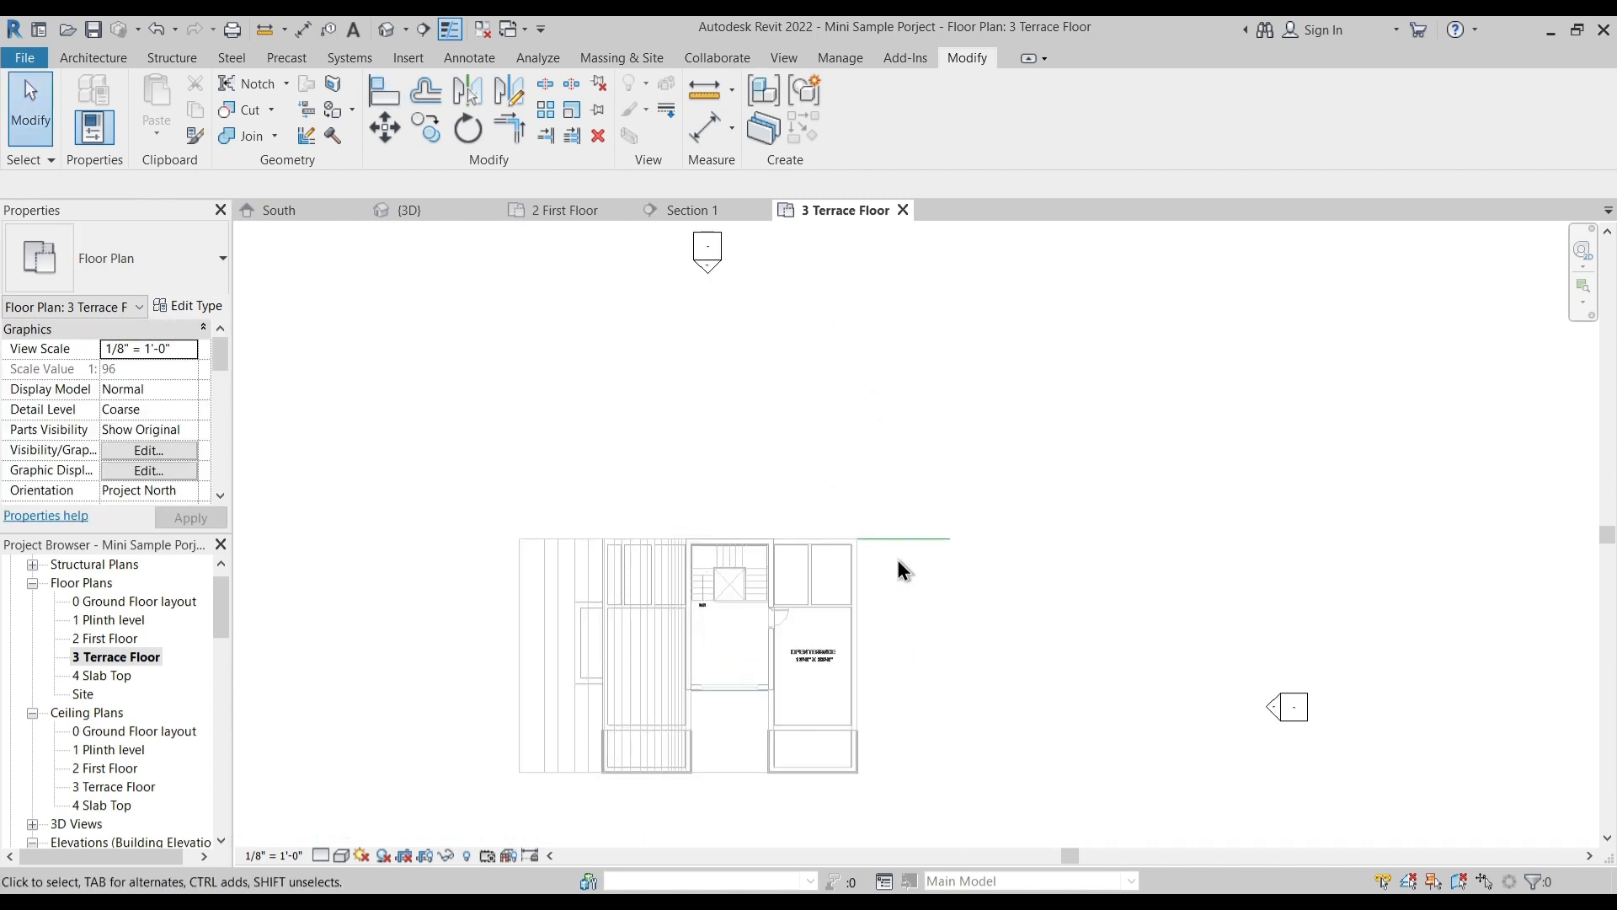
pyautogui.click(907, 548)
pyautogui.press('Escape')
# - Check how the imported terrace plan lines up with the modelled walls at the front wall of the stair hall
pyautogui.scroll(4, 730, 649)
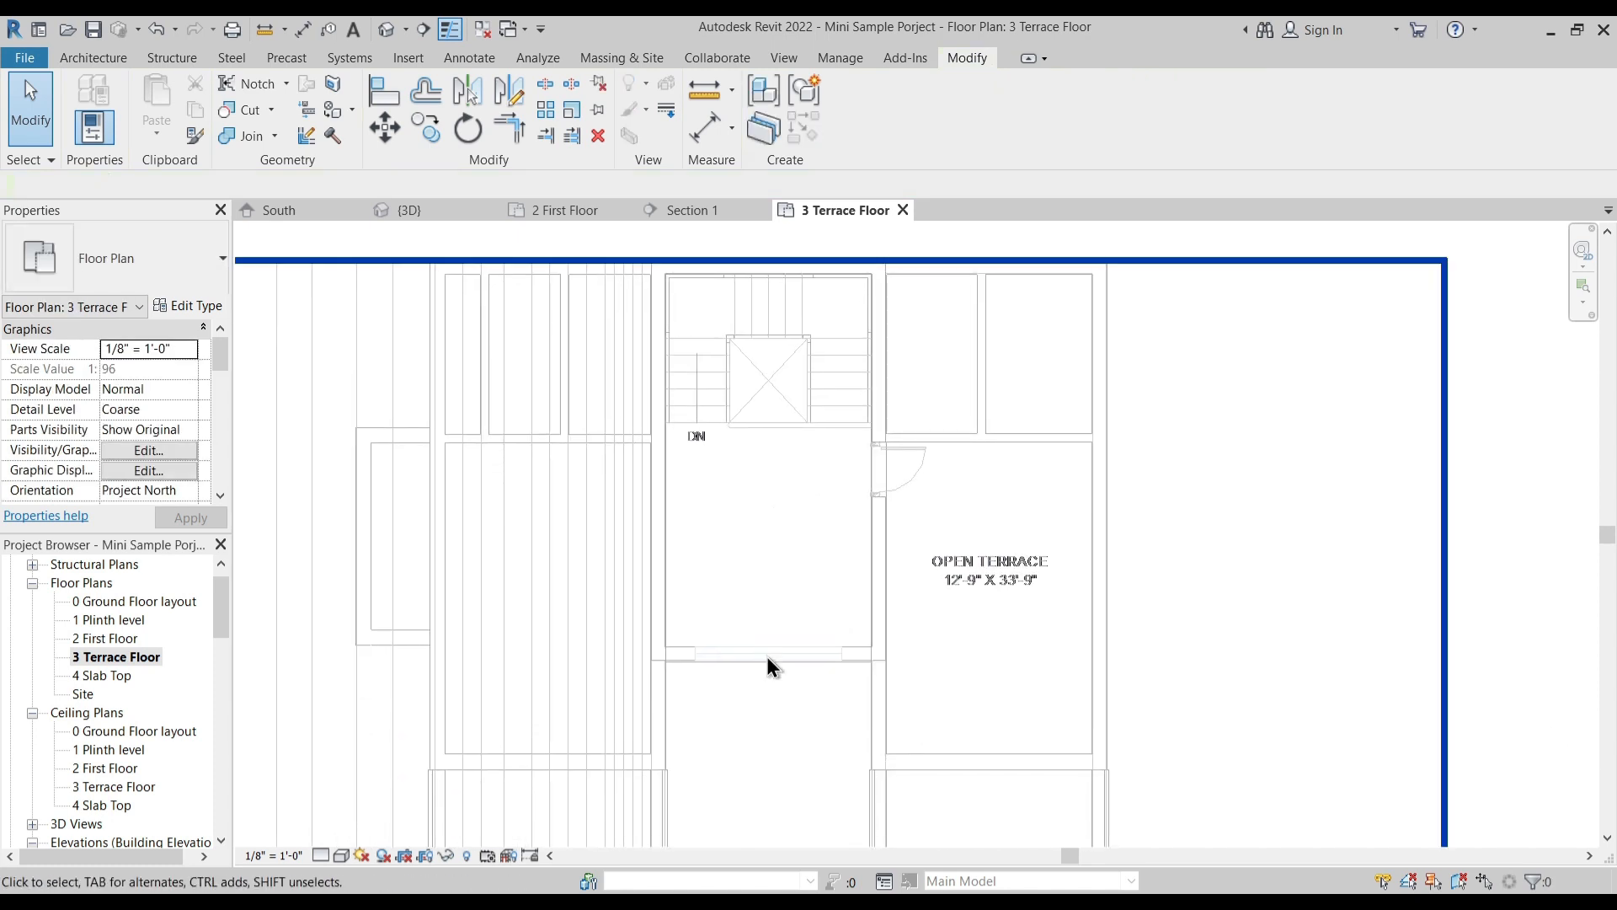
pyautogui.scroll(4, 772, 647)
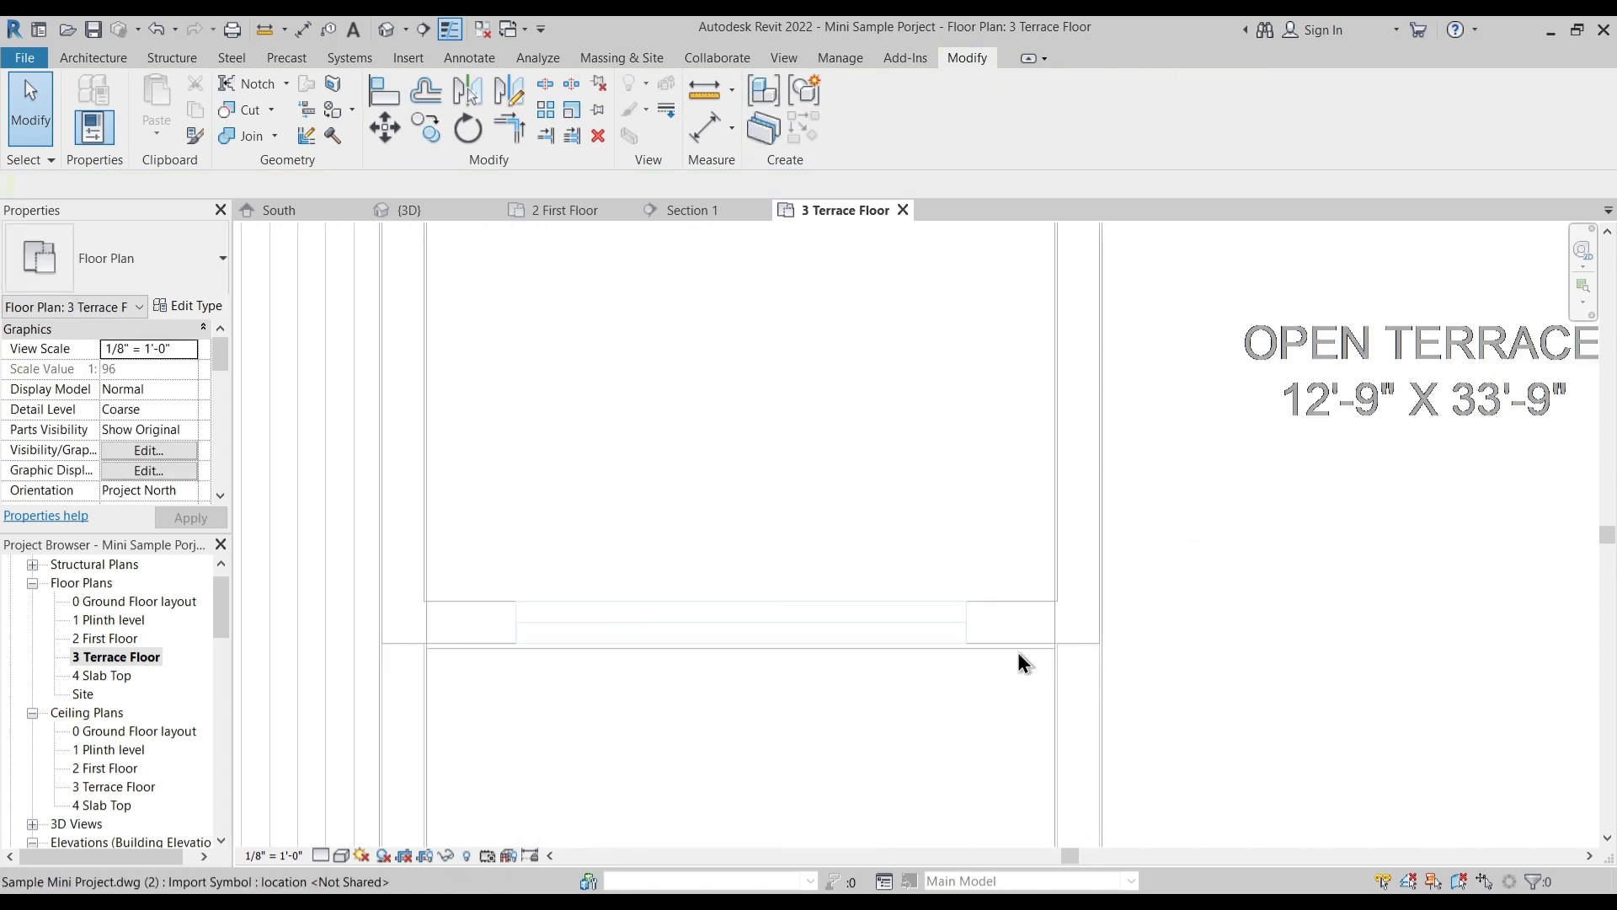
pyautogui.scroll(3, 1015, 649)
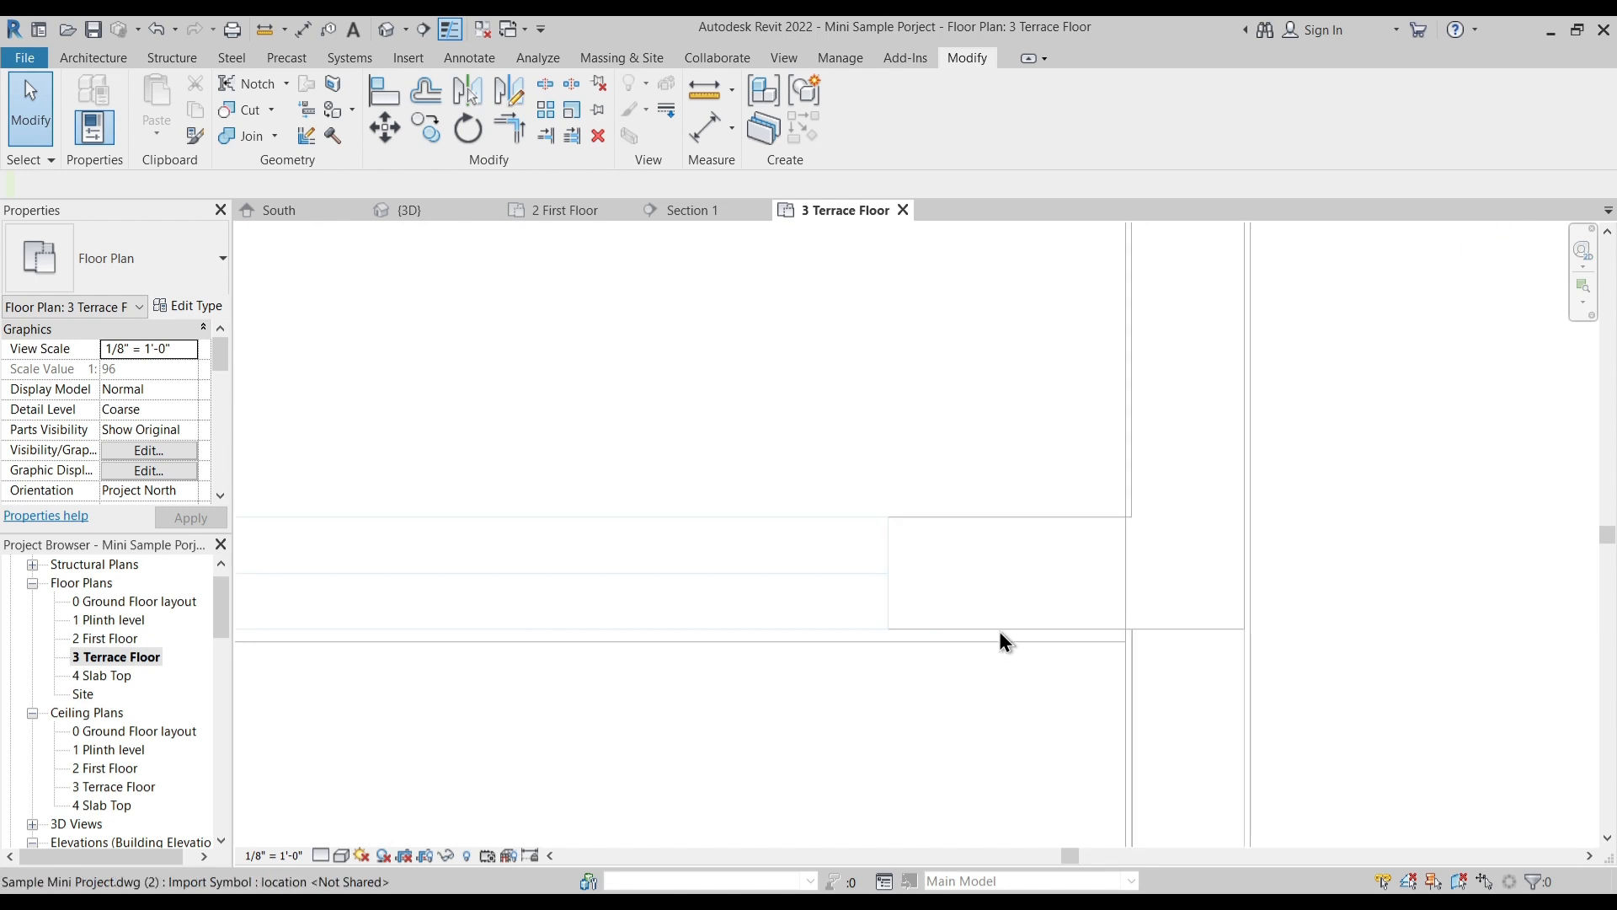
pyautogui.click(697, 118)
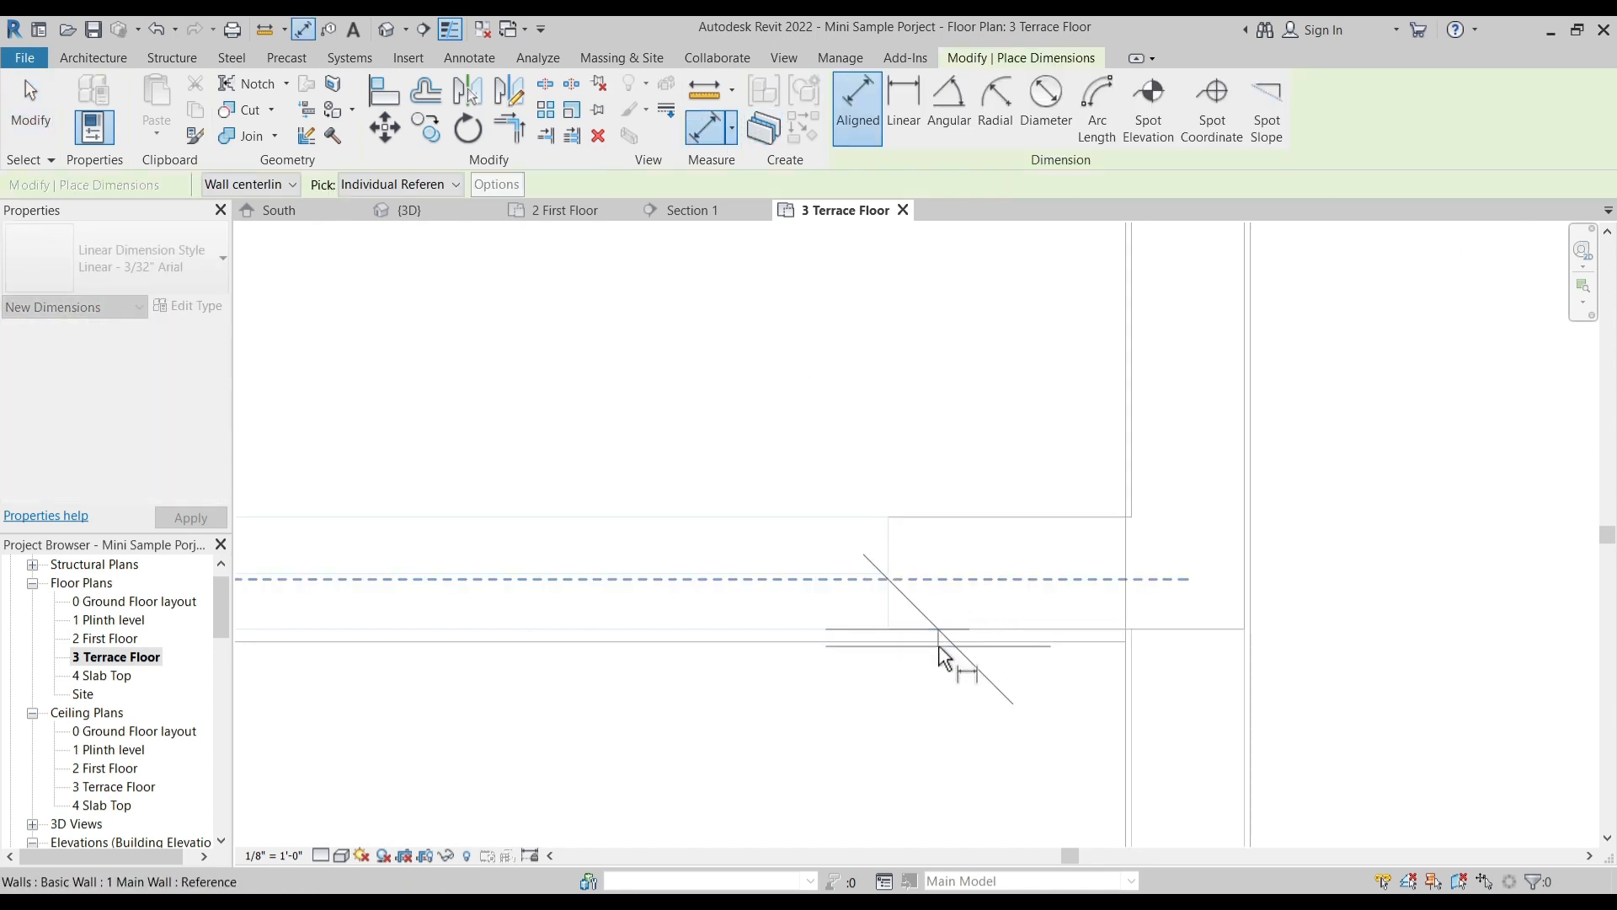
pyautogui.click(945, 643)
pyautogui.press('Escape')
pyautogui.press('Escape')
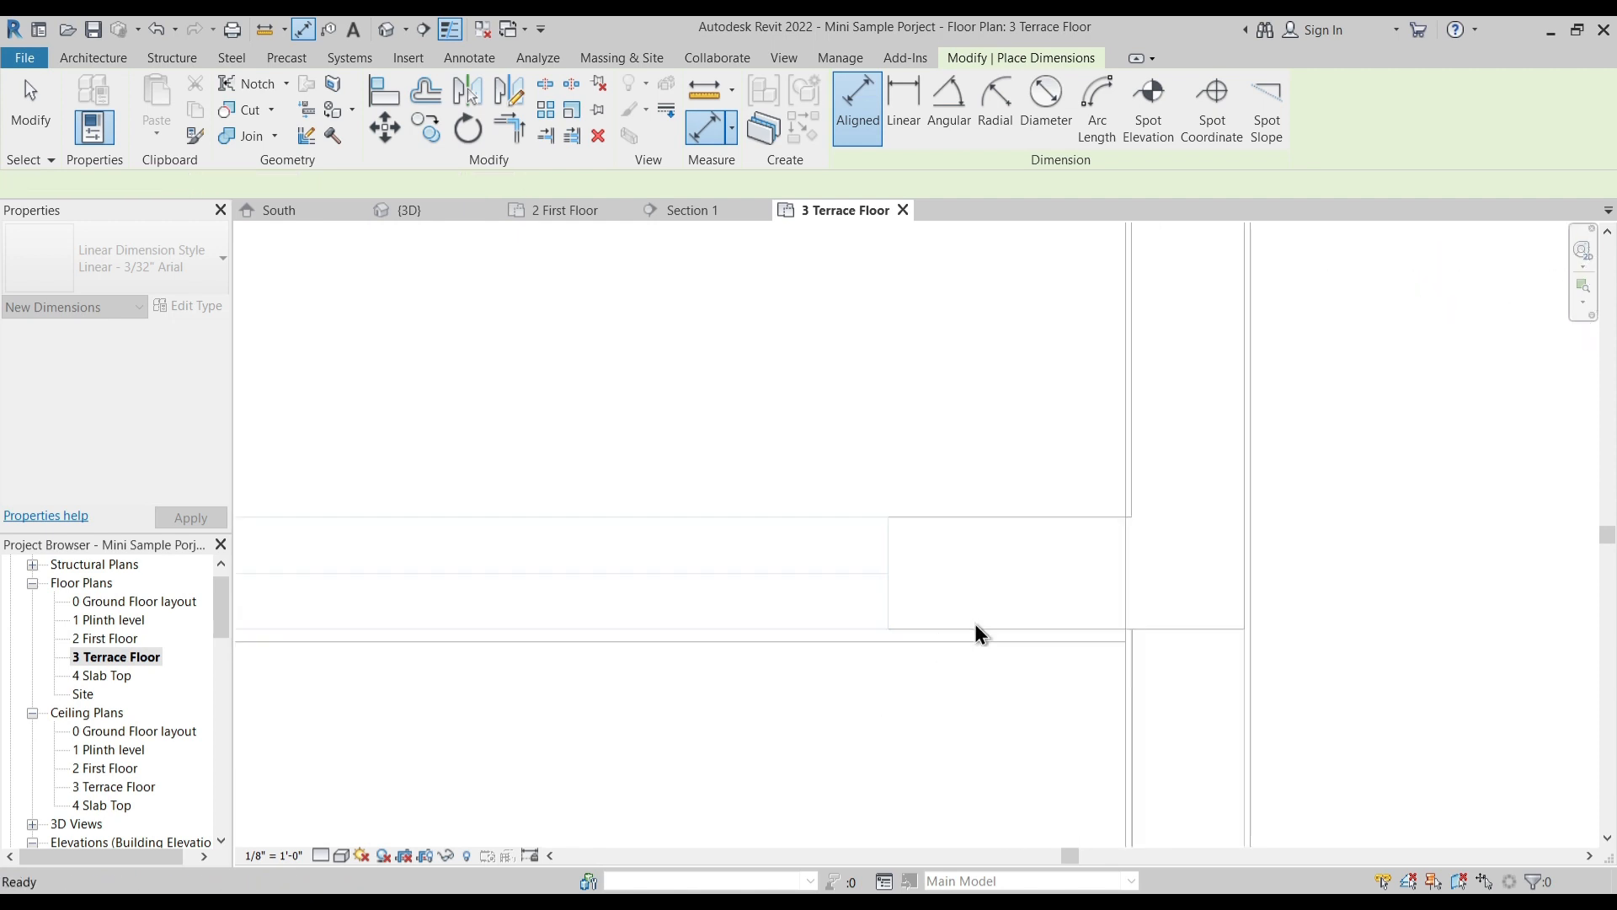
# - Check the imported plan's alignment against the rear main wall near the staircase with the Aligned dimension tool
pyautogui.scroll(-2, 975, 624)
pyautogui.scroll(-3, 974, 624)
pyautogui.moveTo(888, 502); pyautogui.dragTo(846, 758, button='middle')
pyautogui.scroll(4, 681, 412)
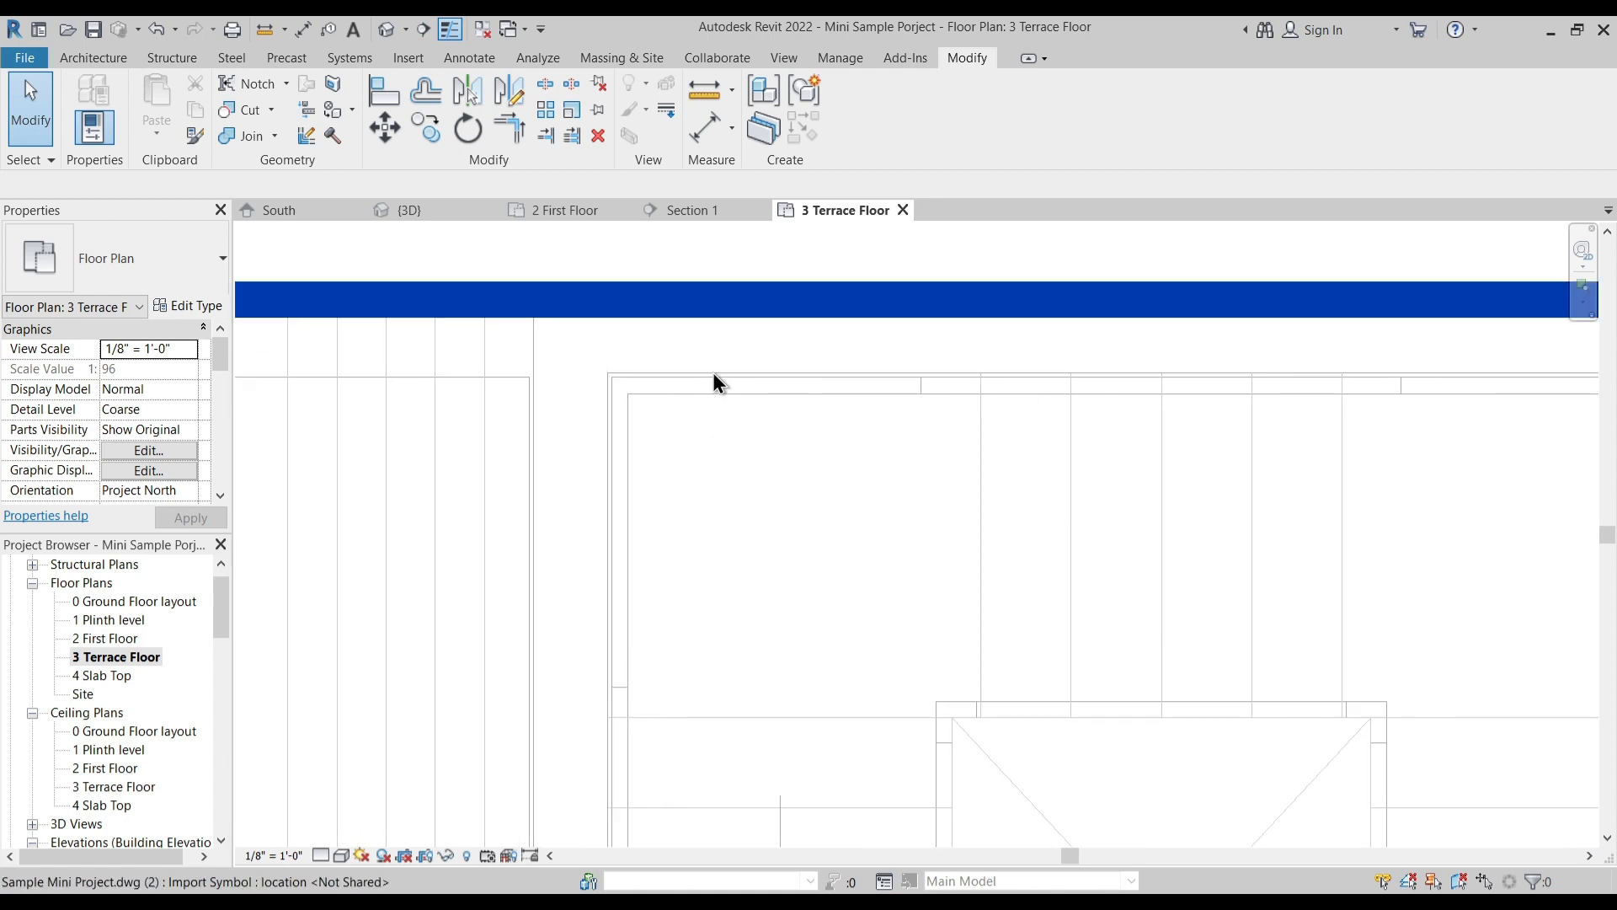
pyautogui.click(706, 134)
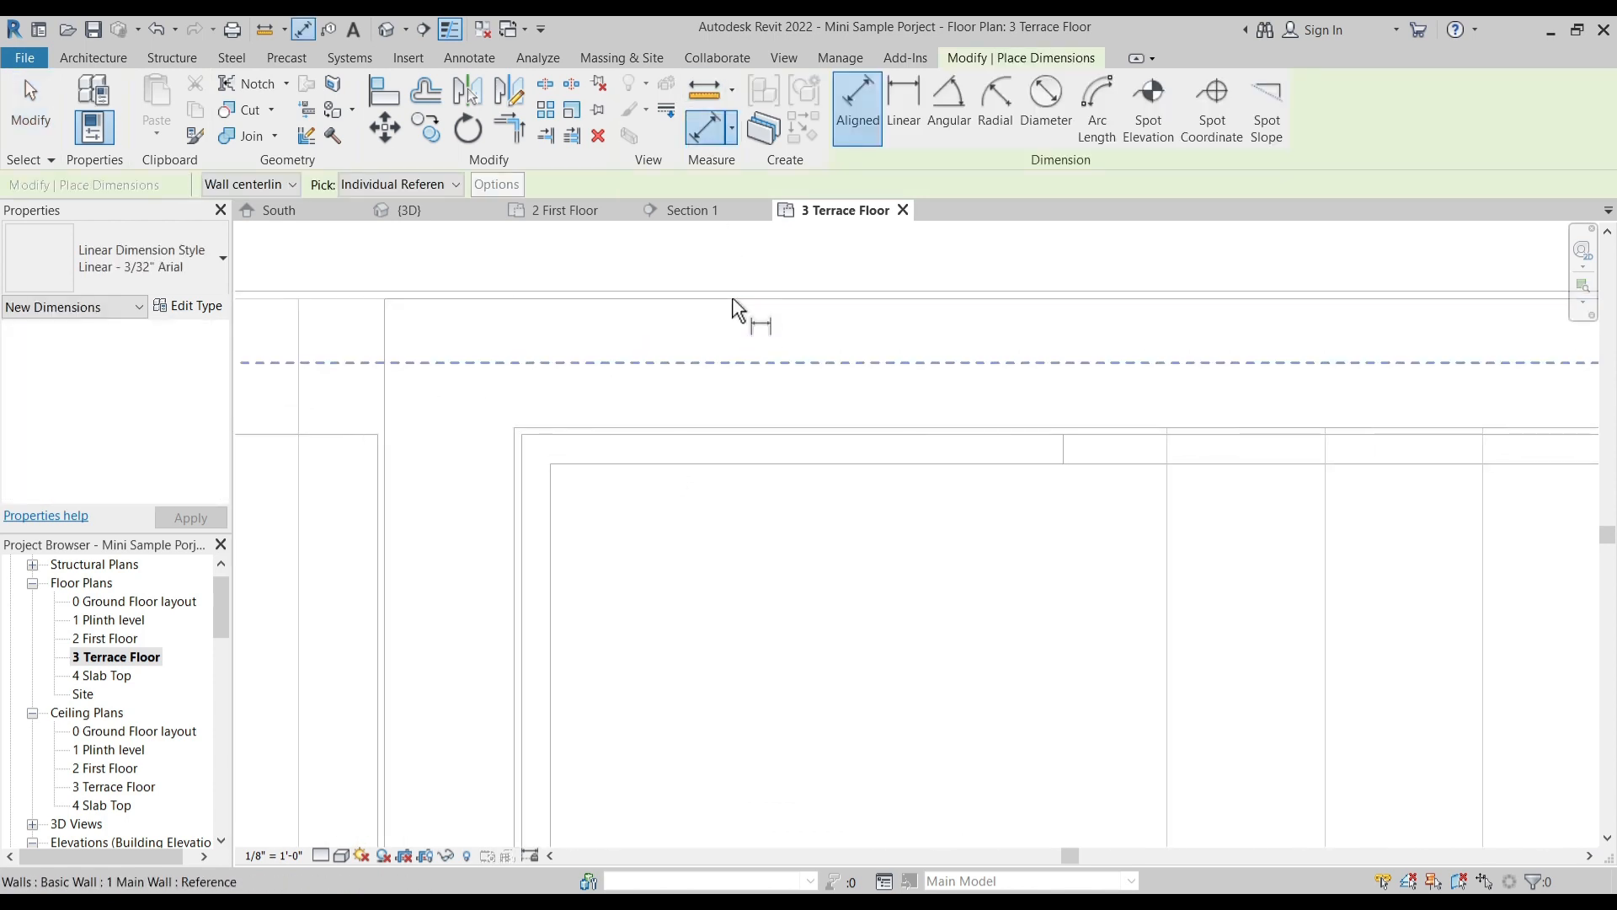
pyautogui.click(745, 310)
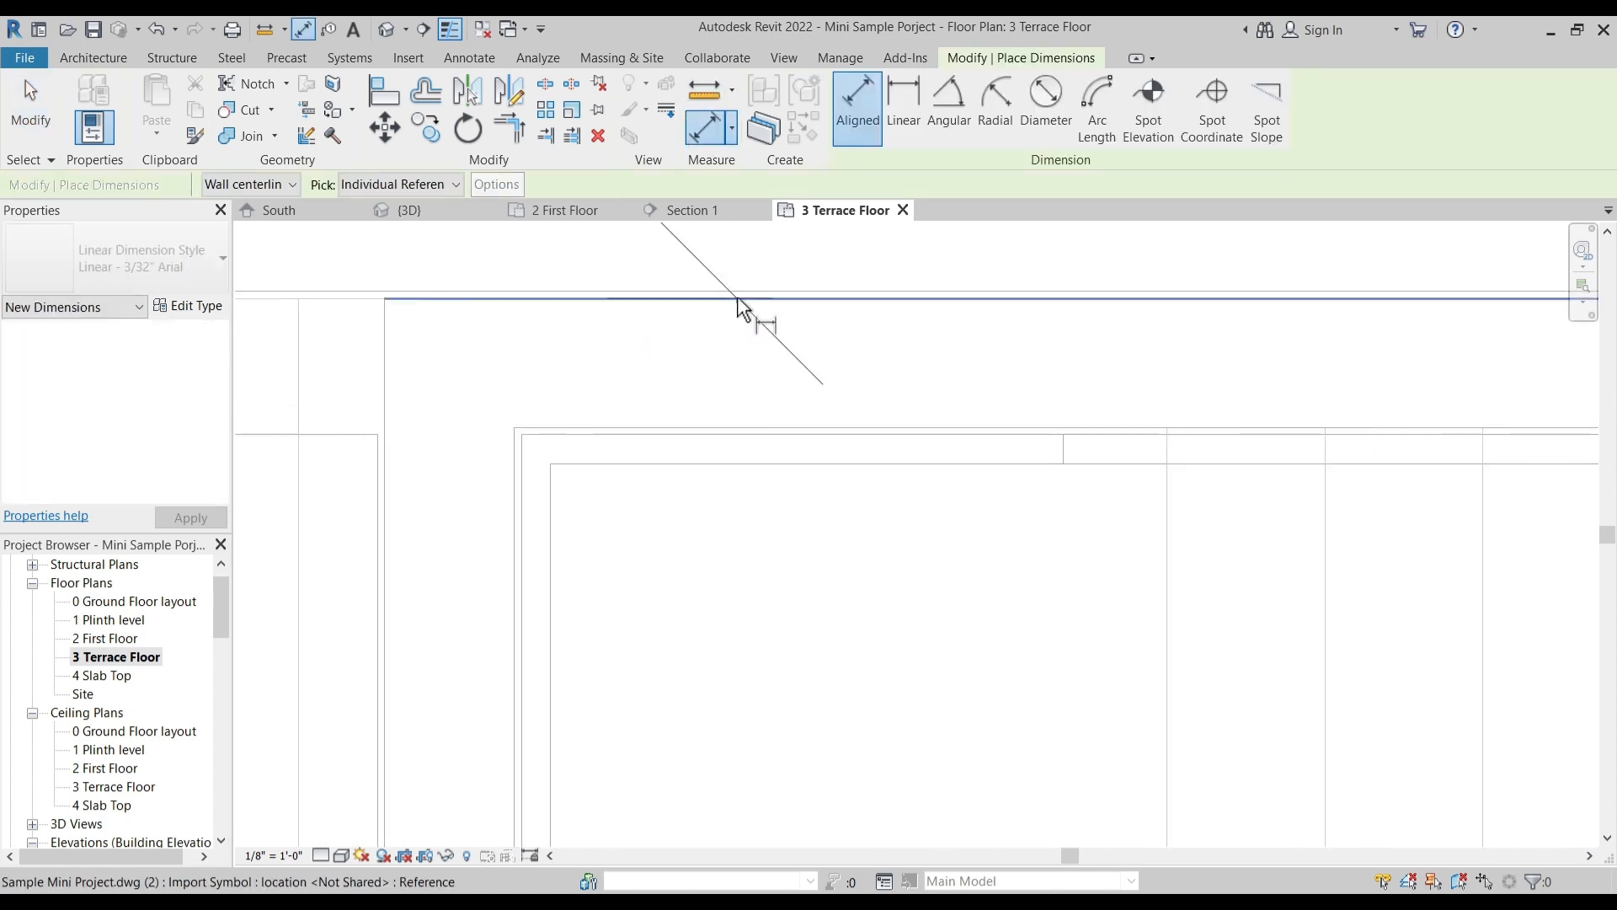
pyautogui.scroll(4, 755, 307)
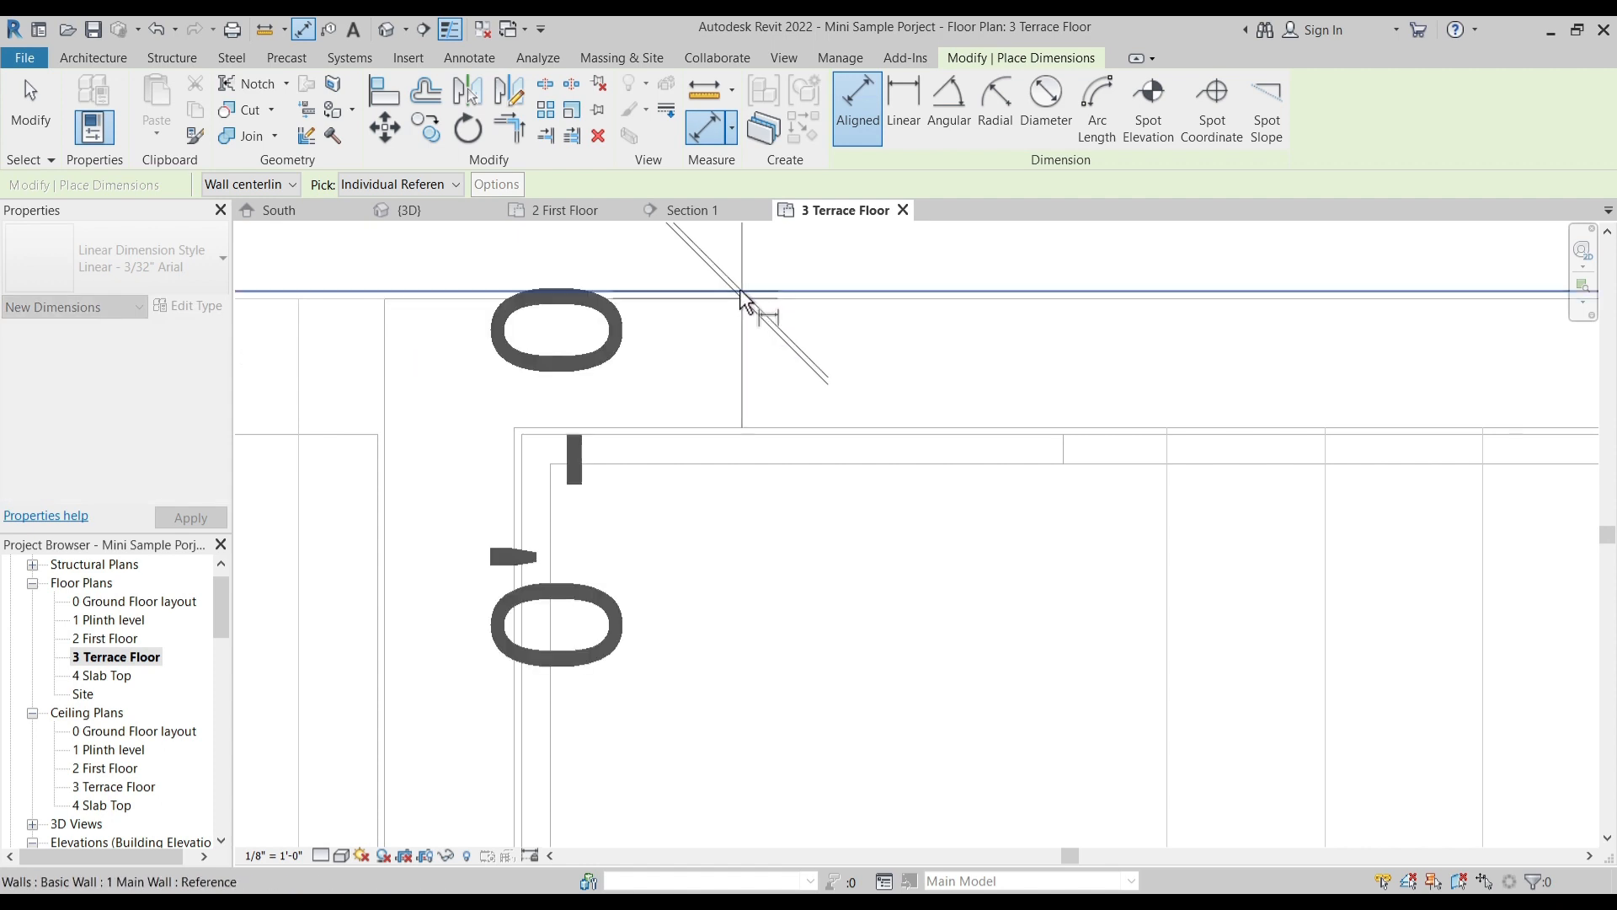
pyautogui.scroll(-2, 769, 337)
pyautogui.scroll(6, 768, 339)
pyautogui.press('Escape')
pyautogui.press('Escape')
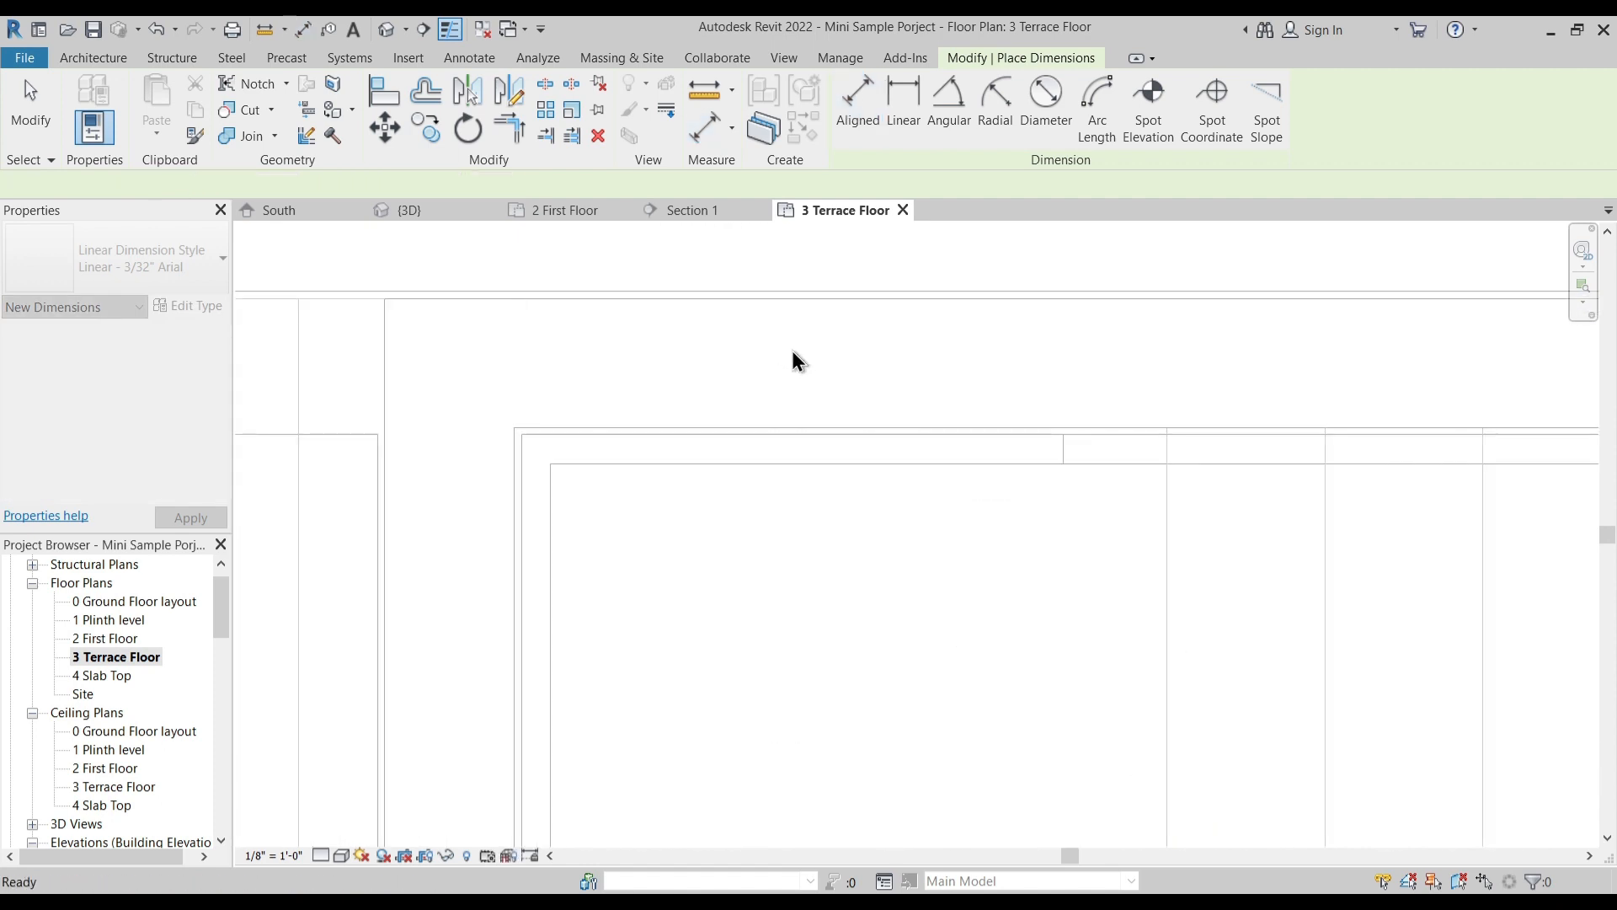
# - On the 2 First Floor plan, draw a 1 Main Wall across the family sitting's front opening, base offset 8' 6", up to level 3 Terrace Floor
pyautogui.scroll(-7, 829, 389)
pyautogui.moveTo(821, 427); pyautogui.dragTo(770, 515, button='middle')
pyautogui.scroll(-3, 837, 578)
pyautogui.scroll(2, 811, 532)
pyautogui.scroll(-2, 792, 553)
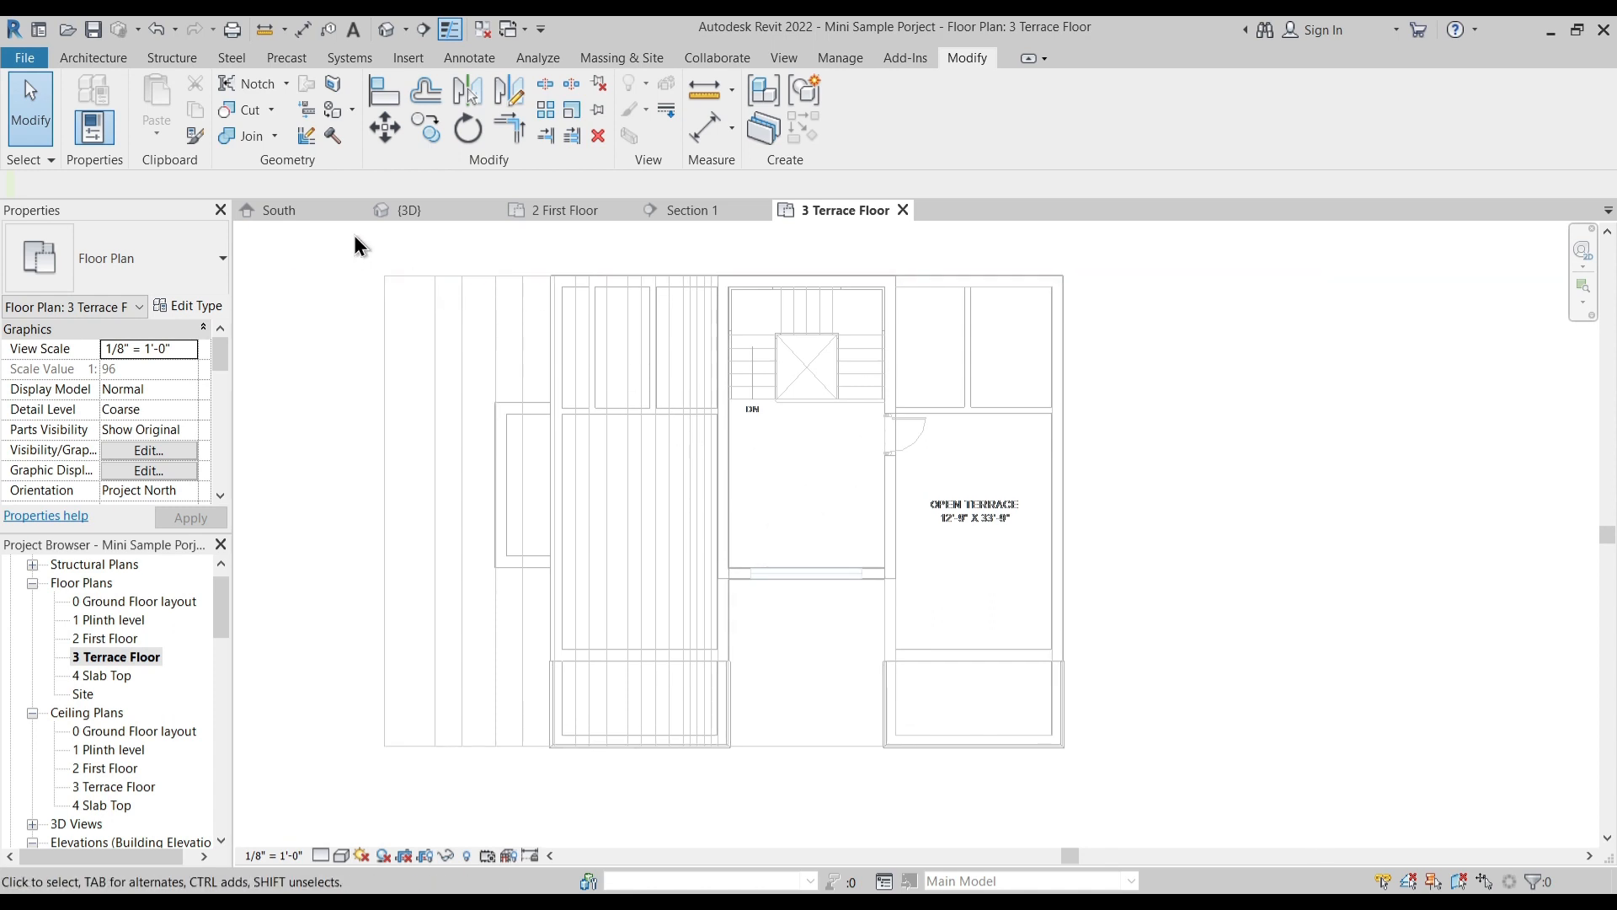
pyautogui.click(572, 213)
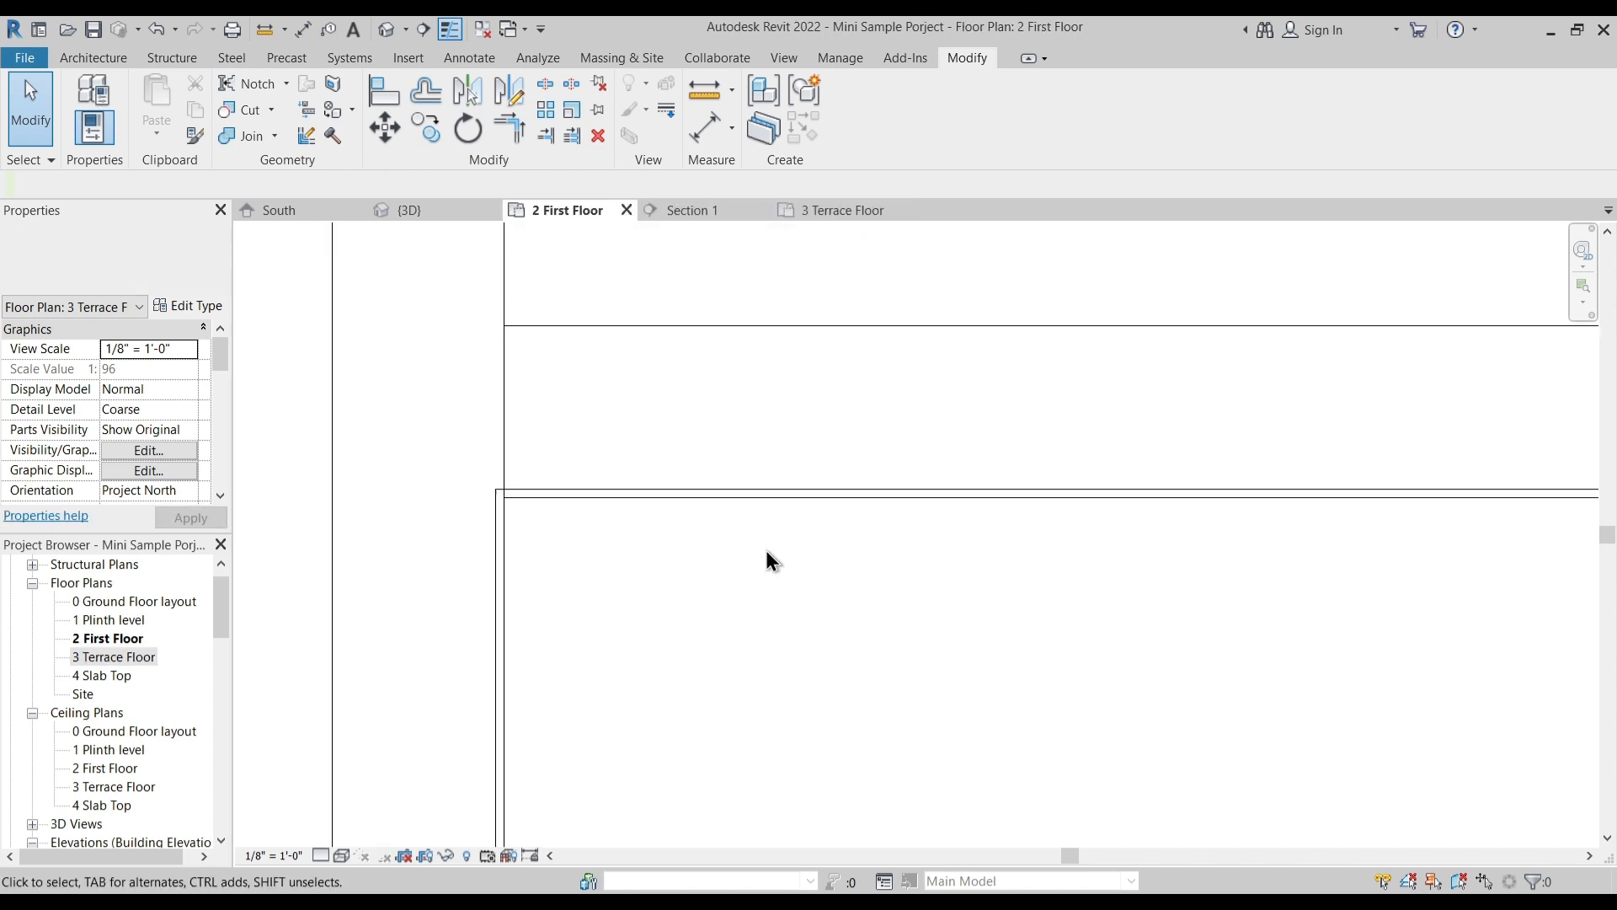
pyautogui.click(118, 58)
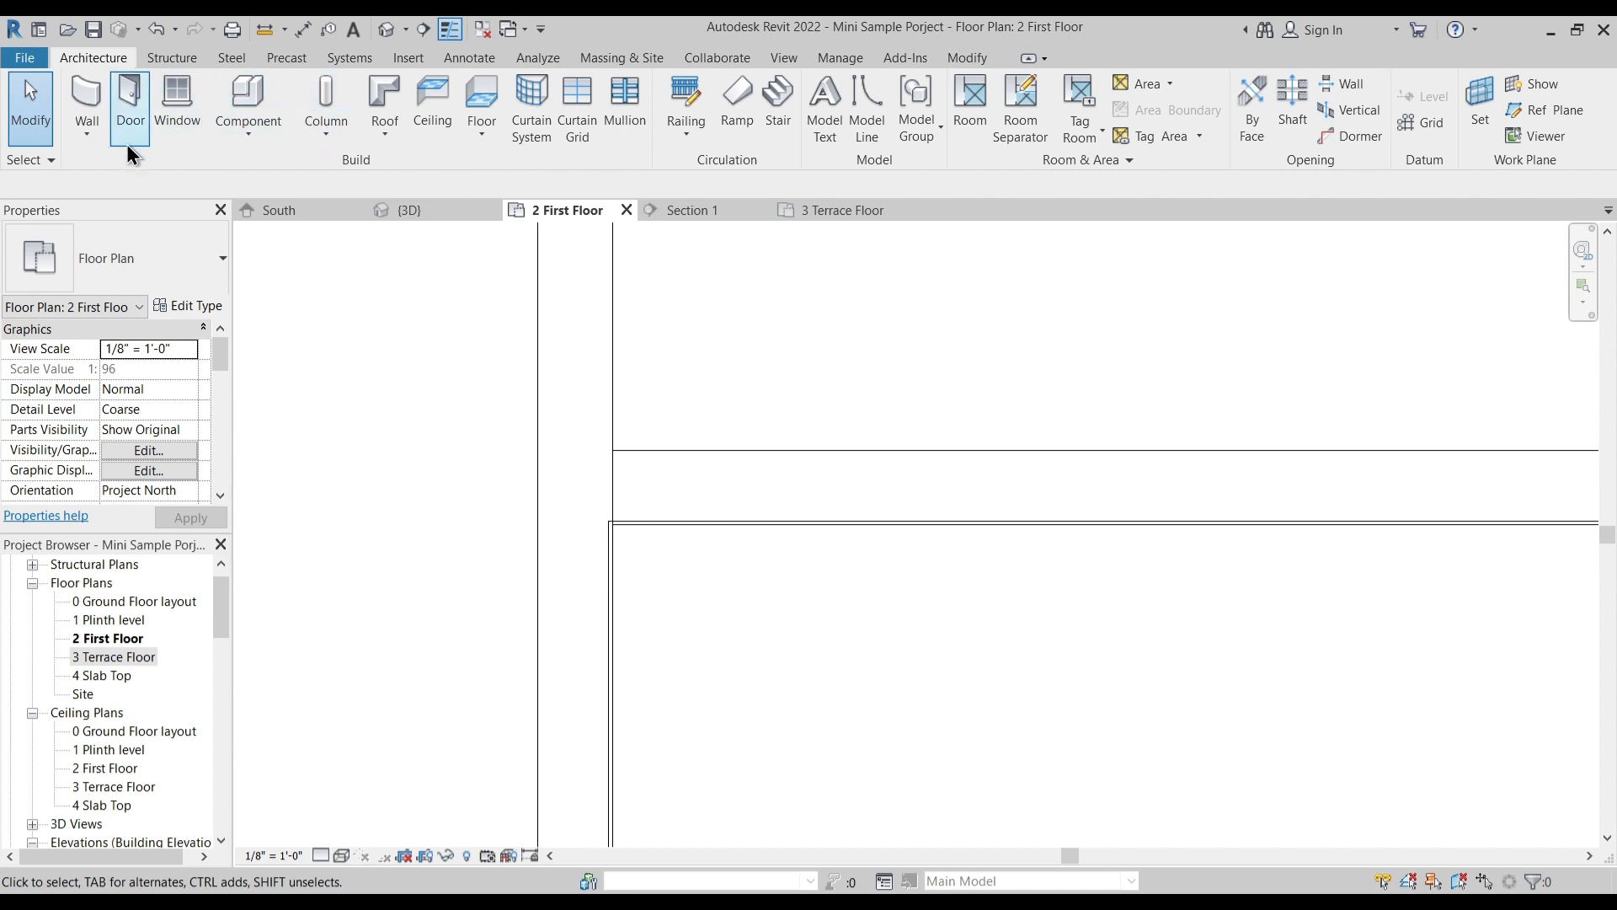
pyautogui.press('w')
pyautogui.press('a')
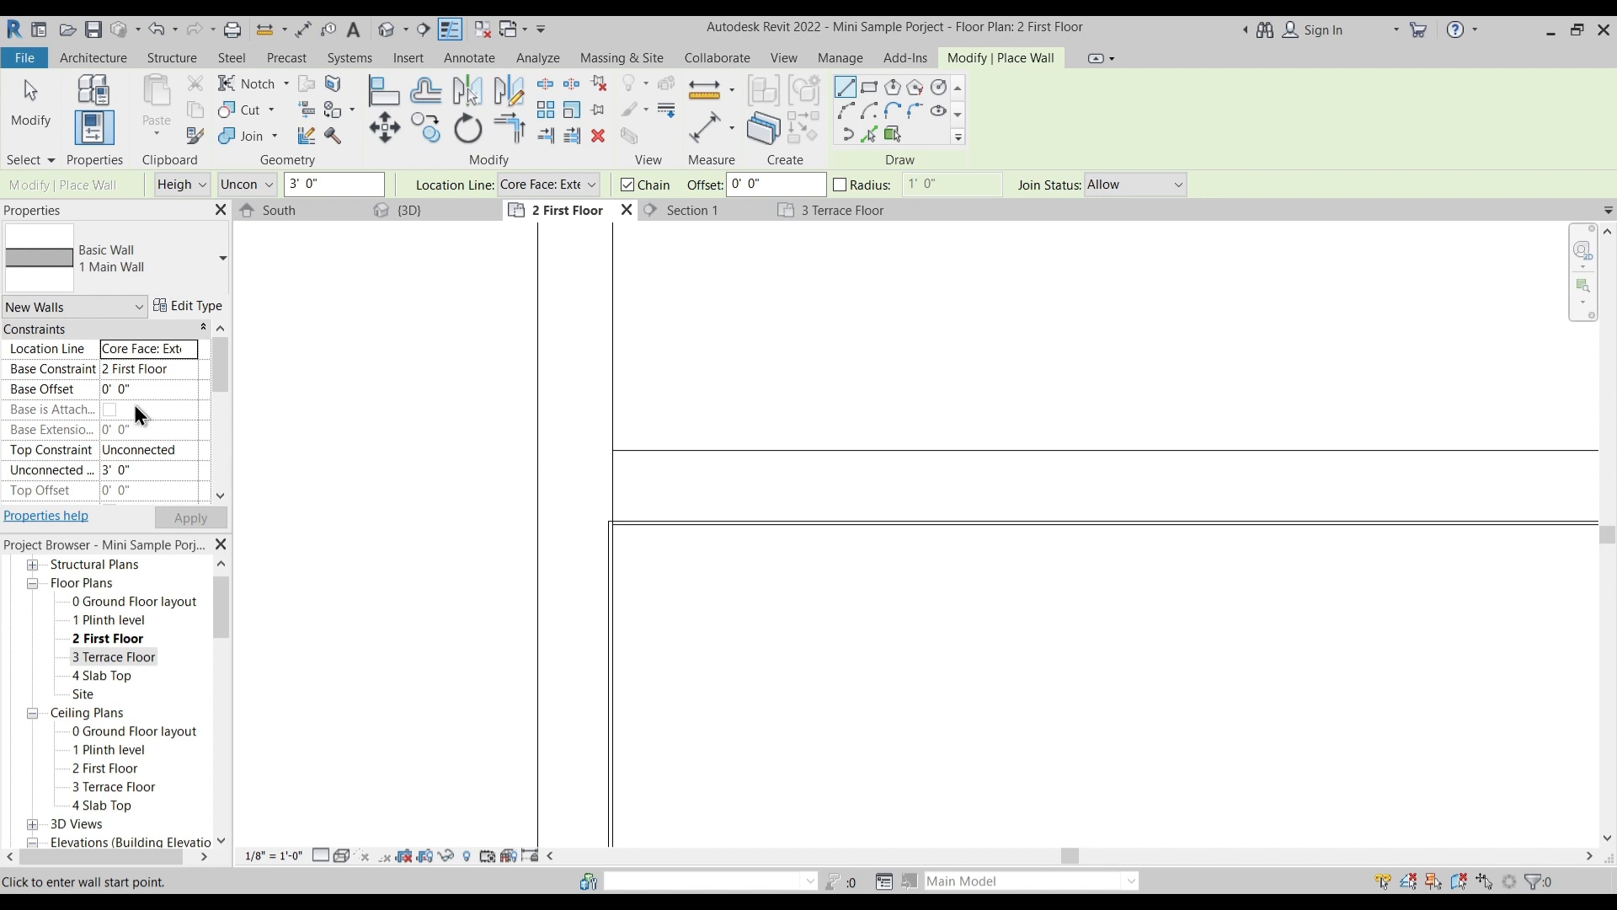
pyautogui.click(160, 387)
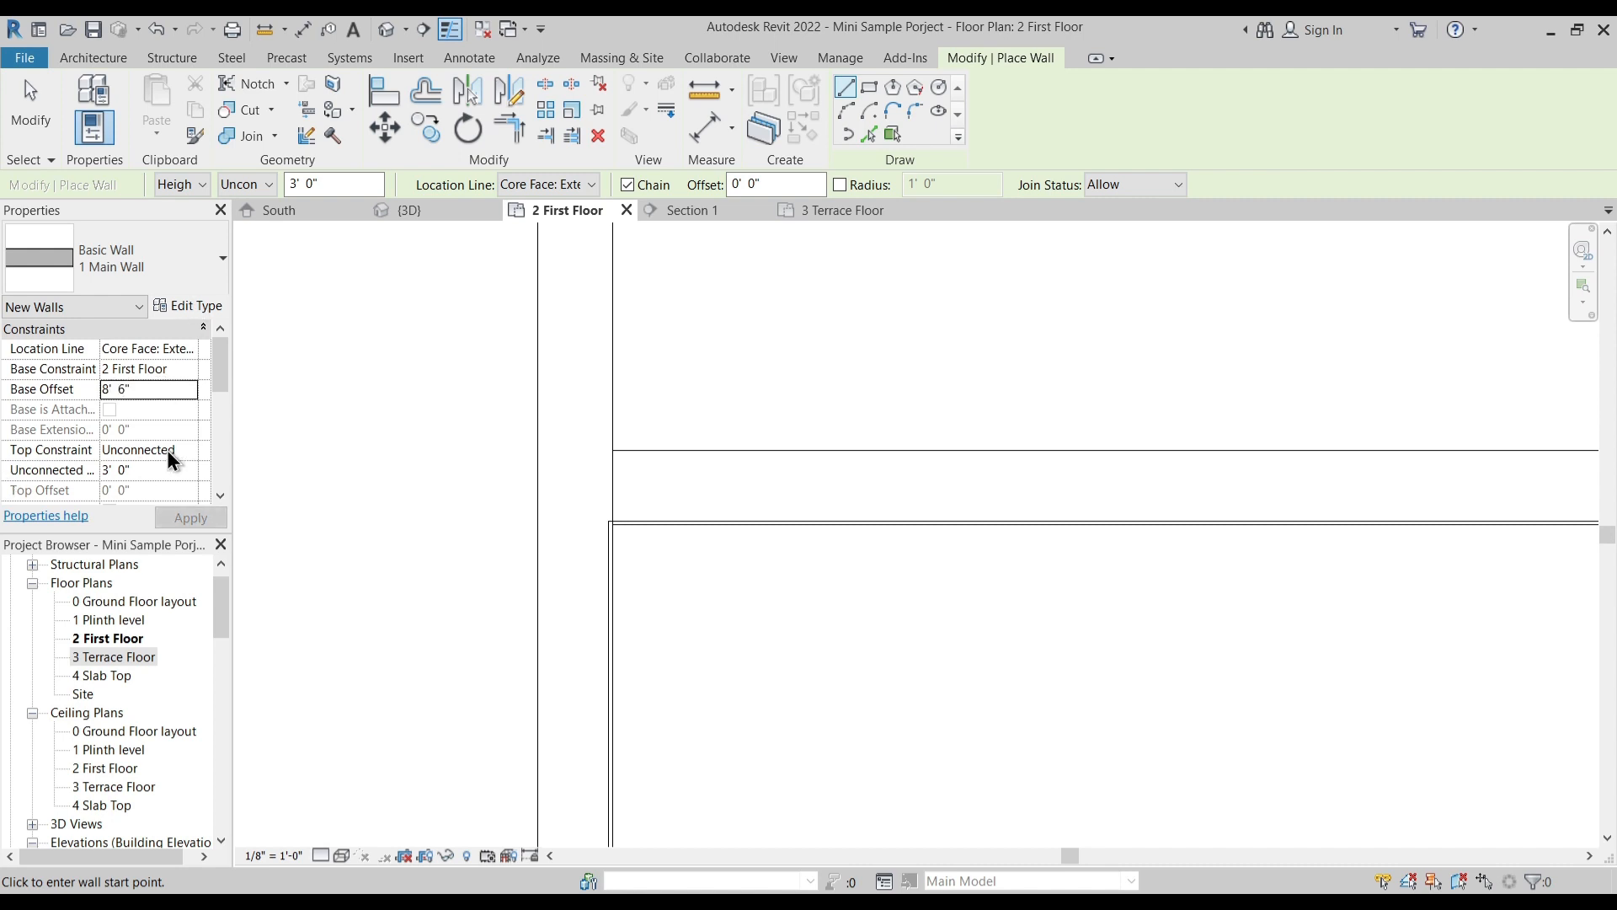
pyautogui.click(192, 451)
pyautogui.click(178, 539)
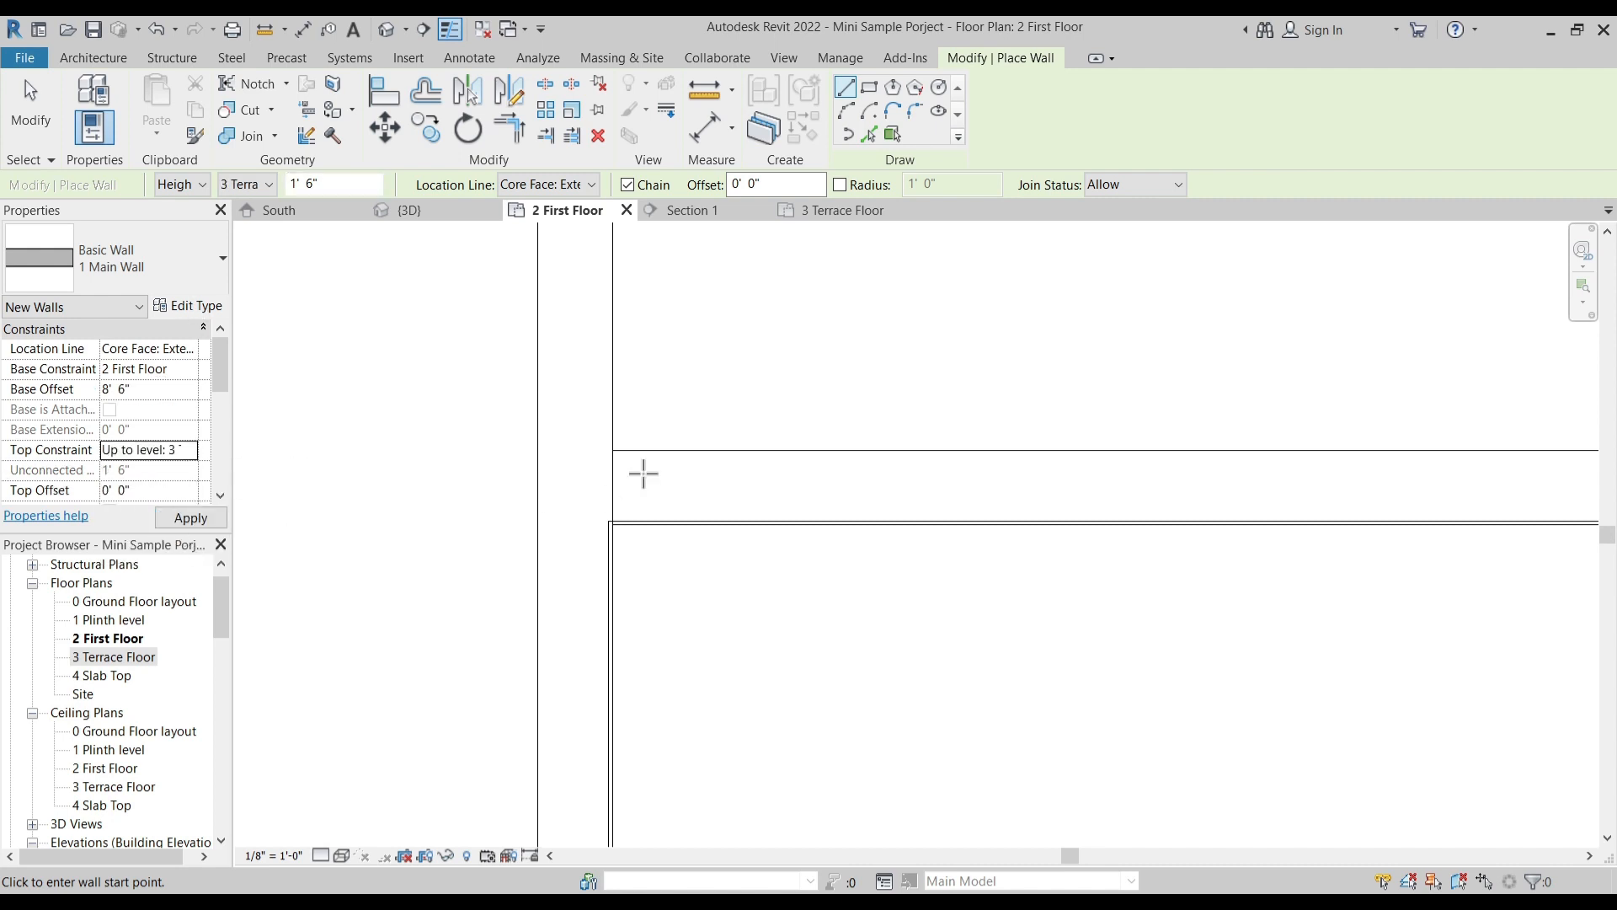
pyautogui.click(614, 450)
pyautogui.scroll(-2, 773, 473)
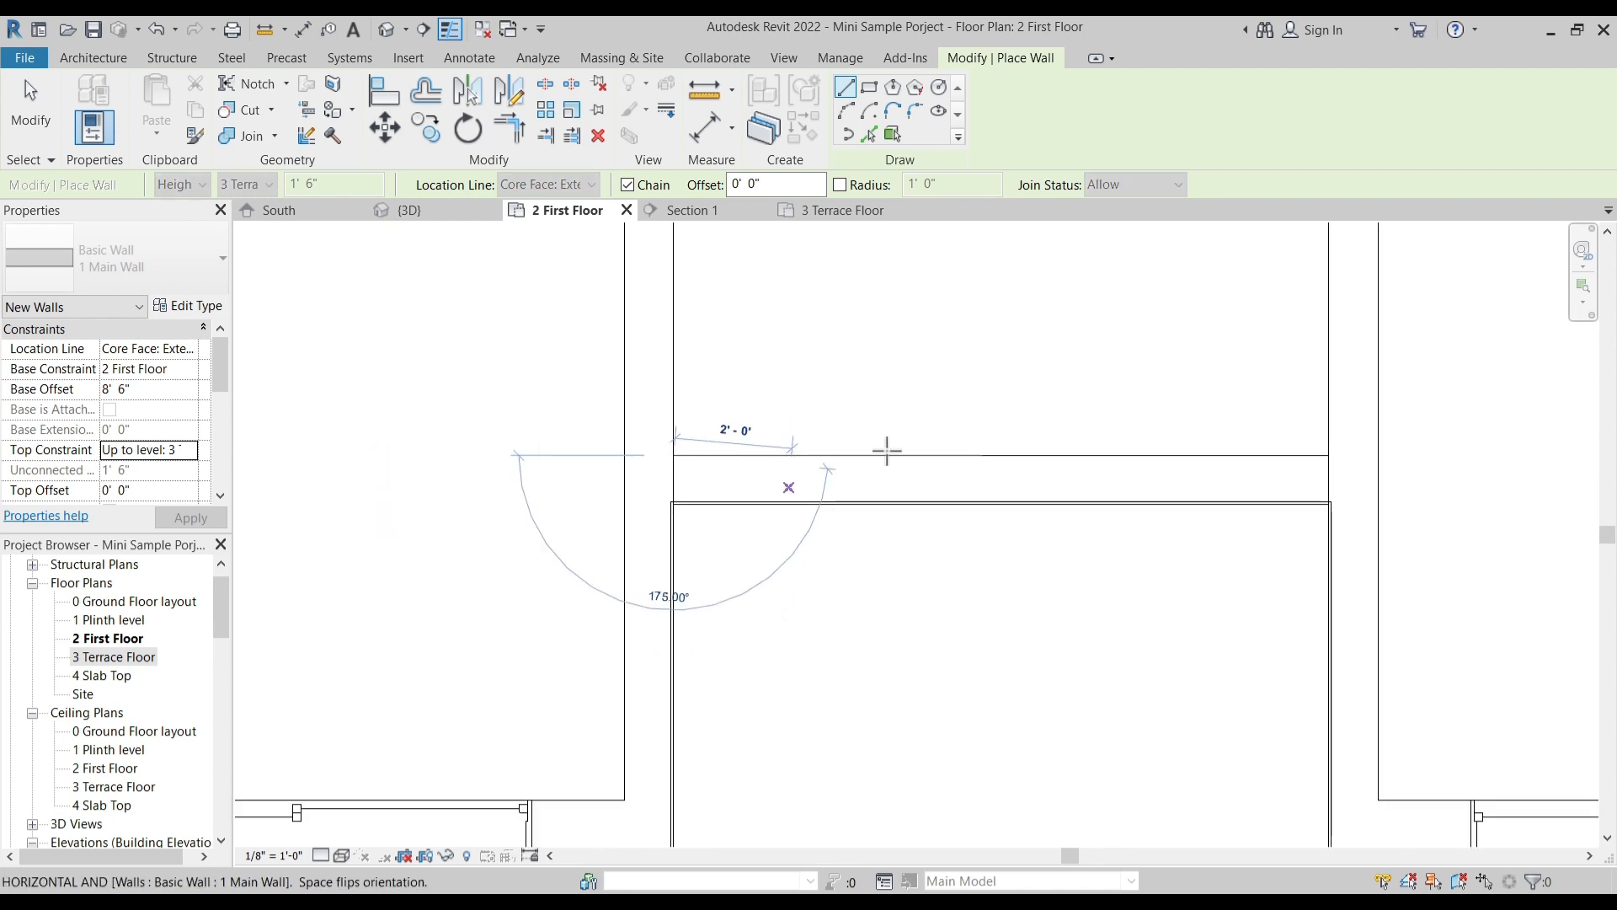
pyautogui.click(1328, 455)
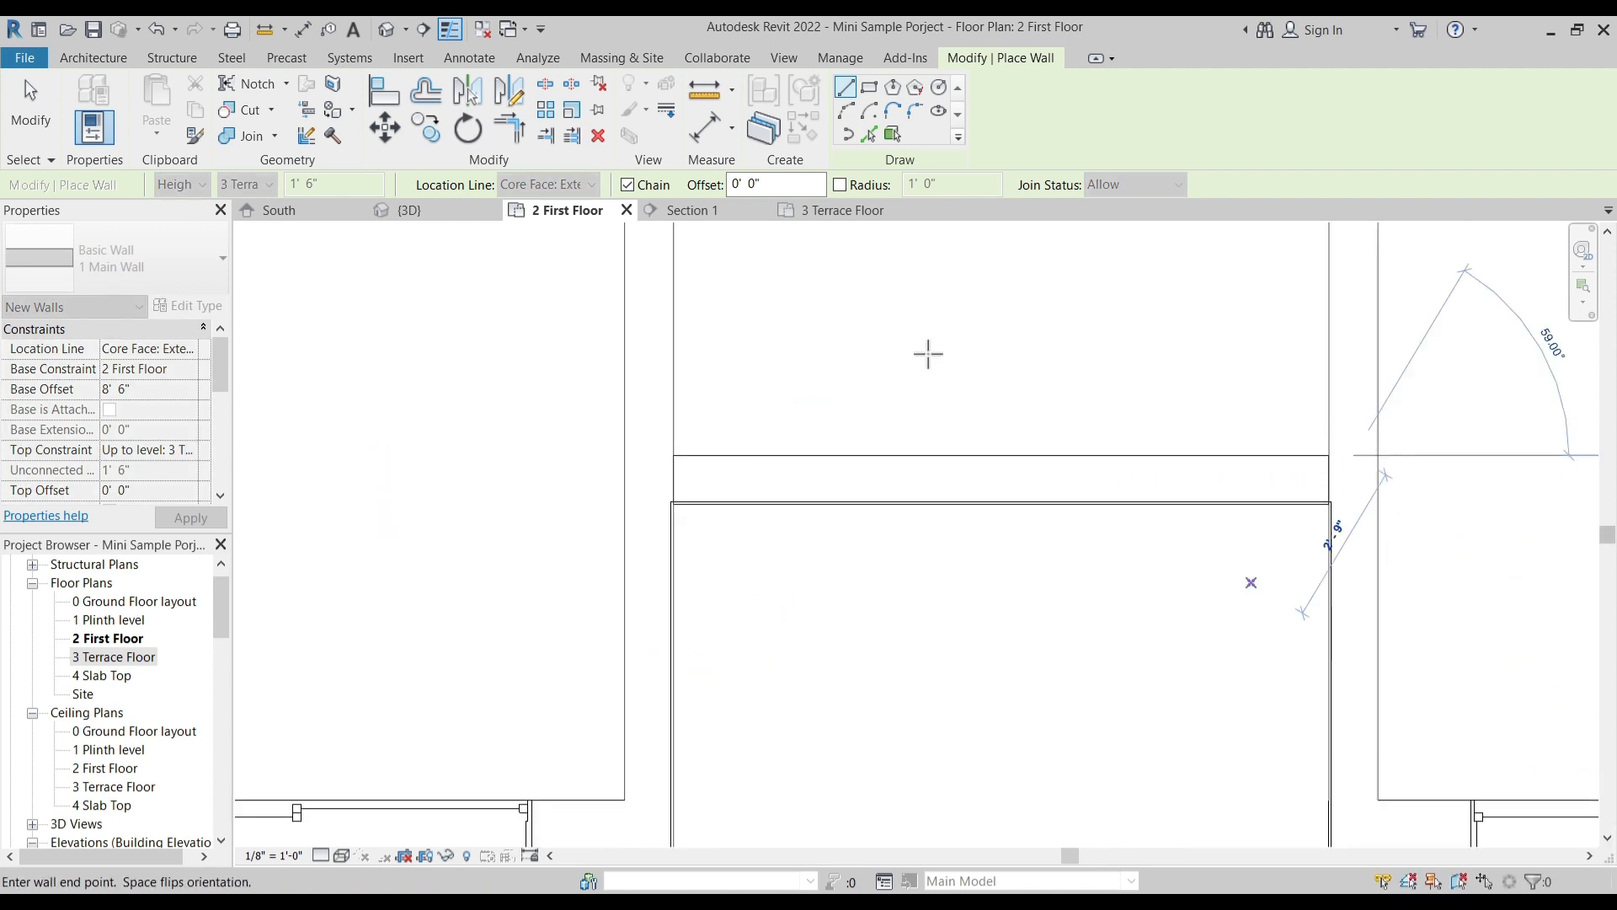
pyautogui.press('Escape')
pyautogui.press('Escape')
# - Inspect the new beam-like wall across the central opening in the 3D view
pyautogui.click(447, 211)
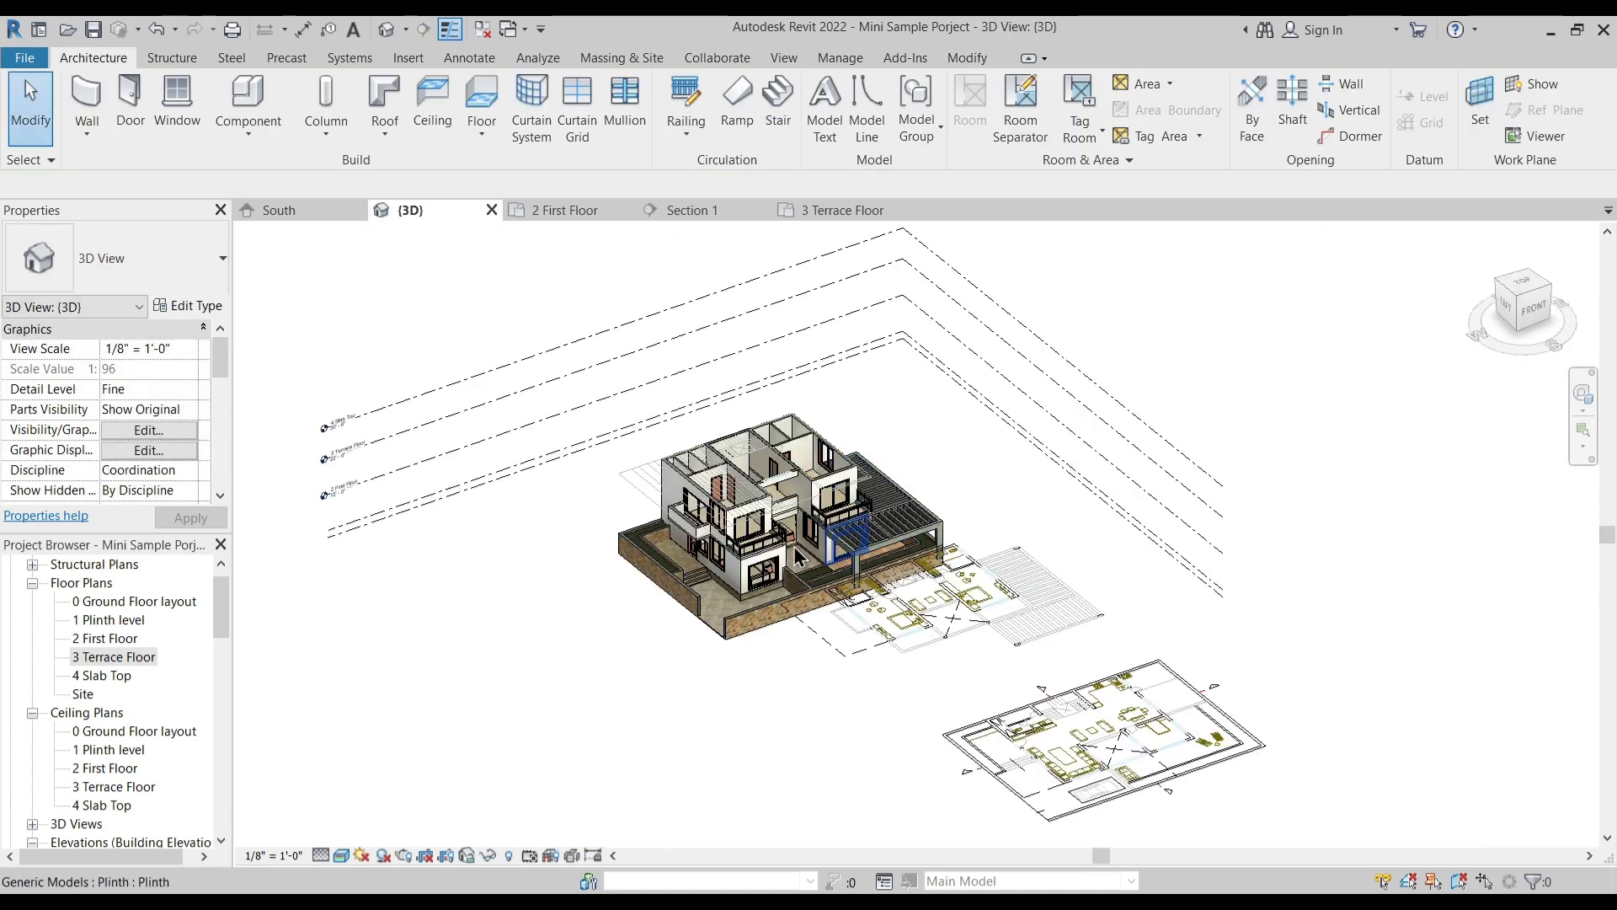
pyautogui.scroll(6, 787, 478)
pyautogui.keyDown('shift'); pyautogui.moveTo(874, 581); pyautogui.dragTo(819, 437, button='middle'); pyautogui.keyUp('shift')
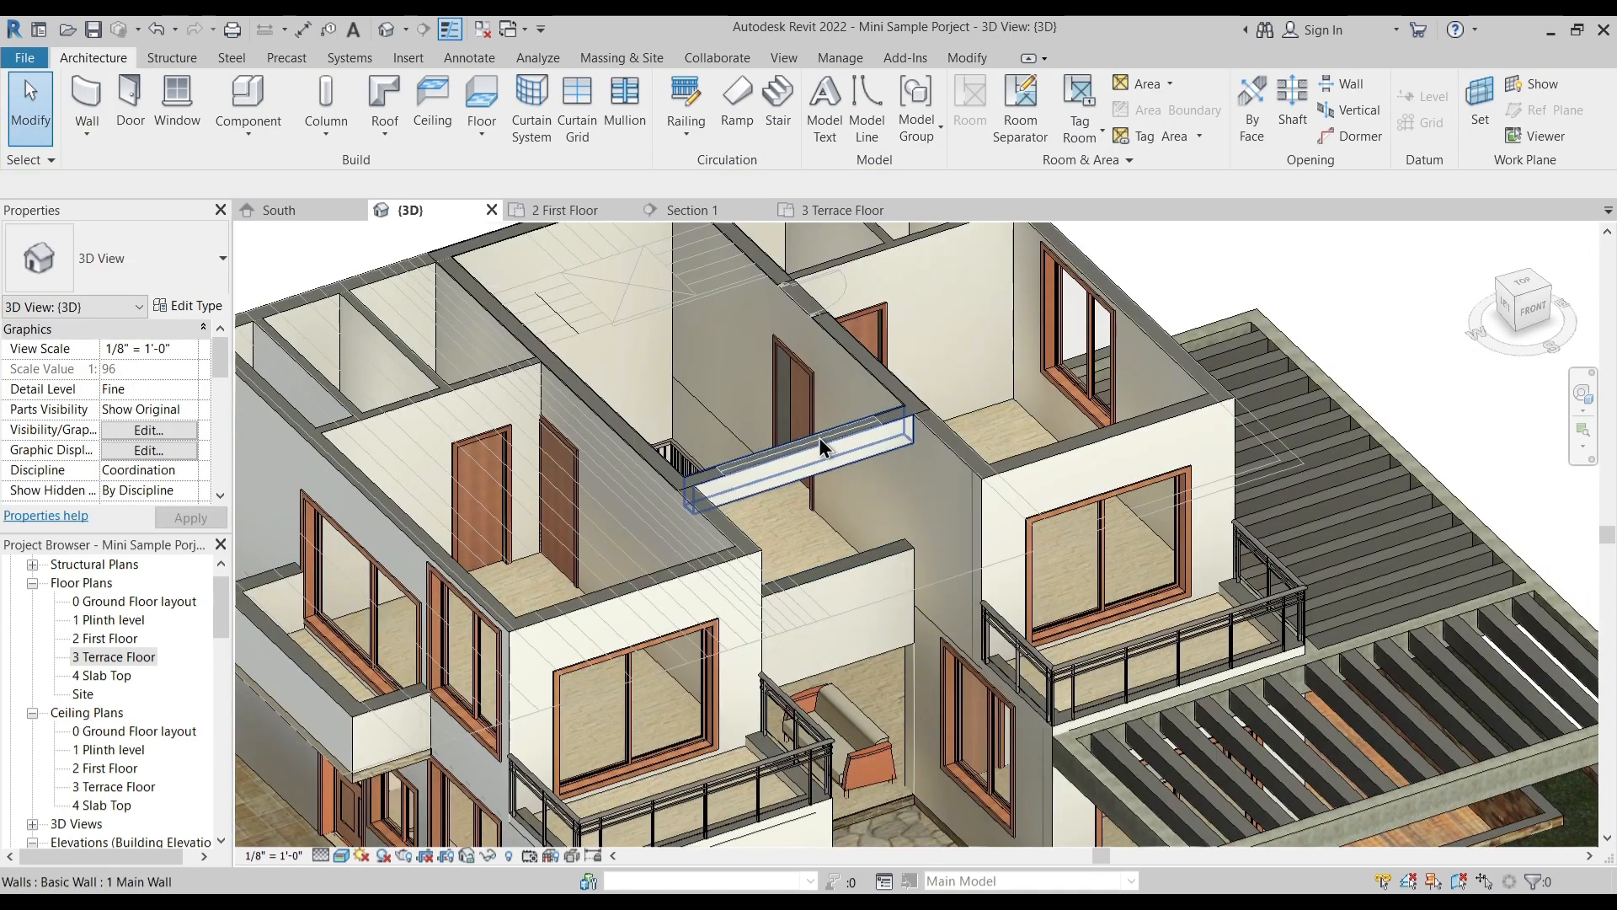
# - On 3 Terrace Floor, begin an architectural Custom Floor and pick the walls around the stair hall and open terrace as its boundary
pyautogui.click(847, 211)
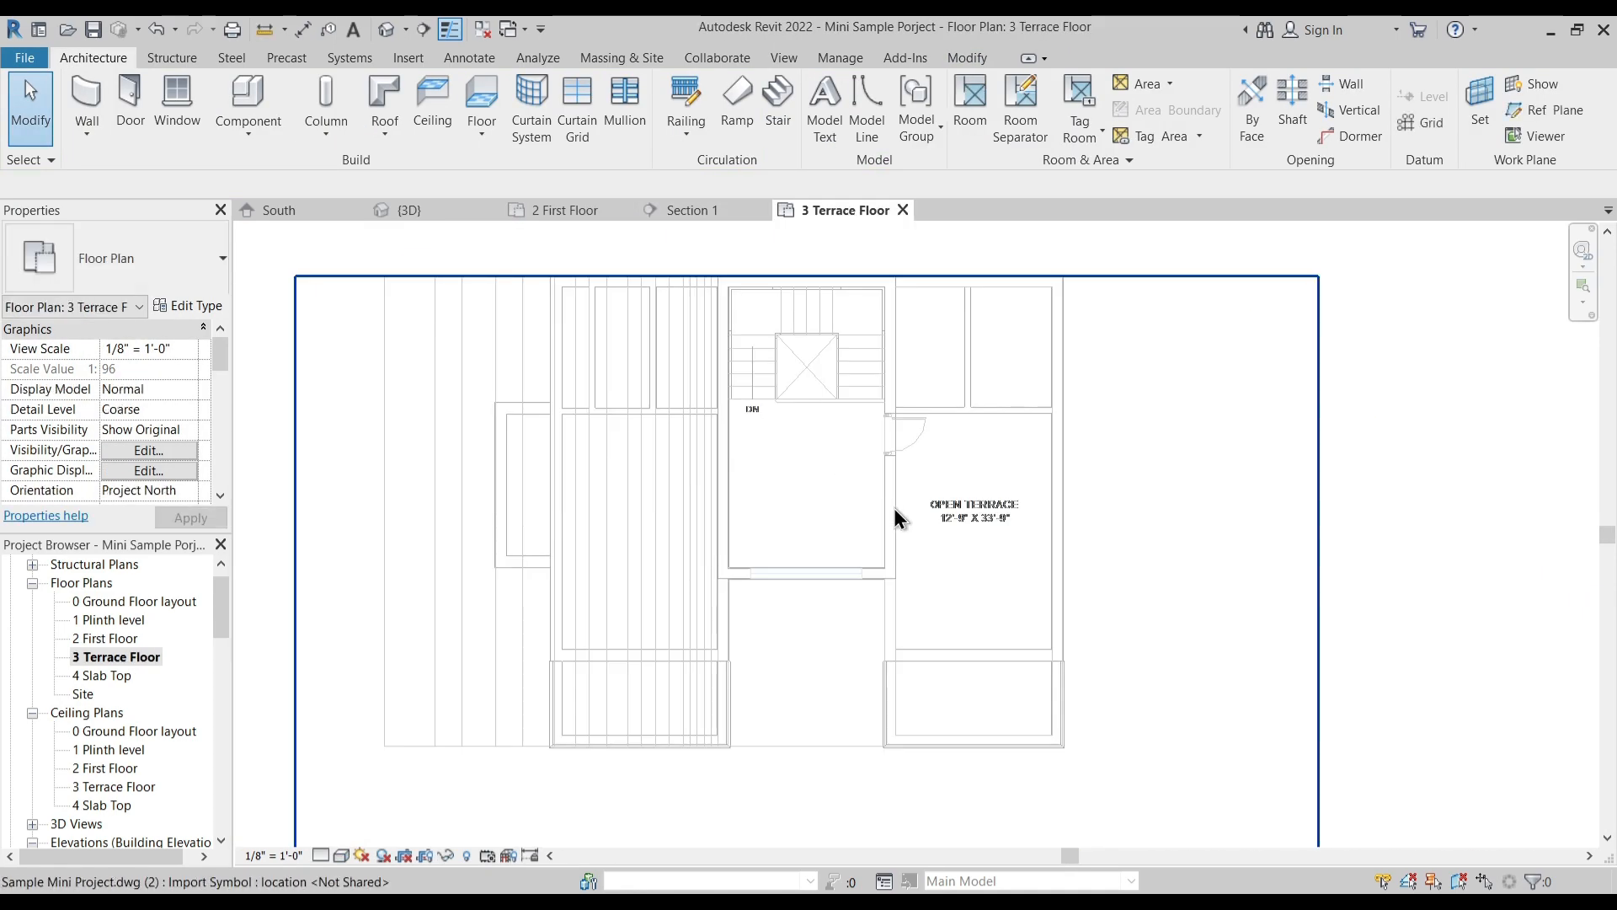
pyautogui.scroll(5, 711, 634)
pyautogui.scroll(-5, 755, 539)
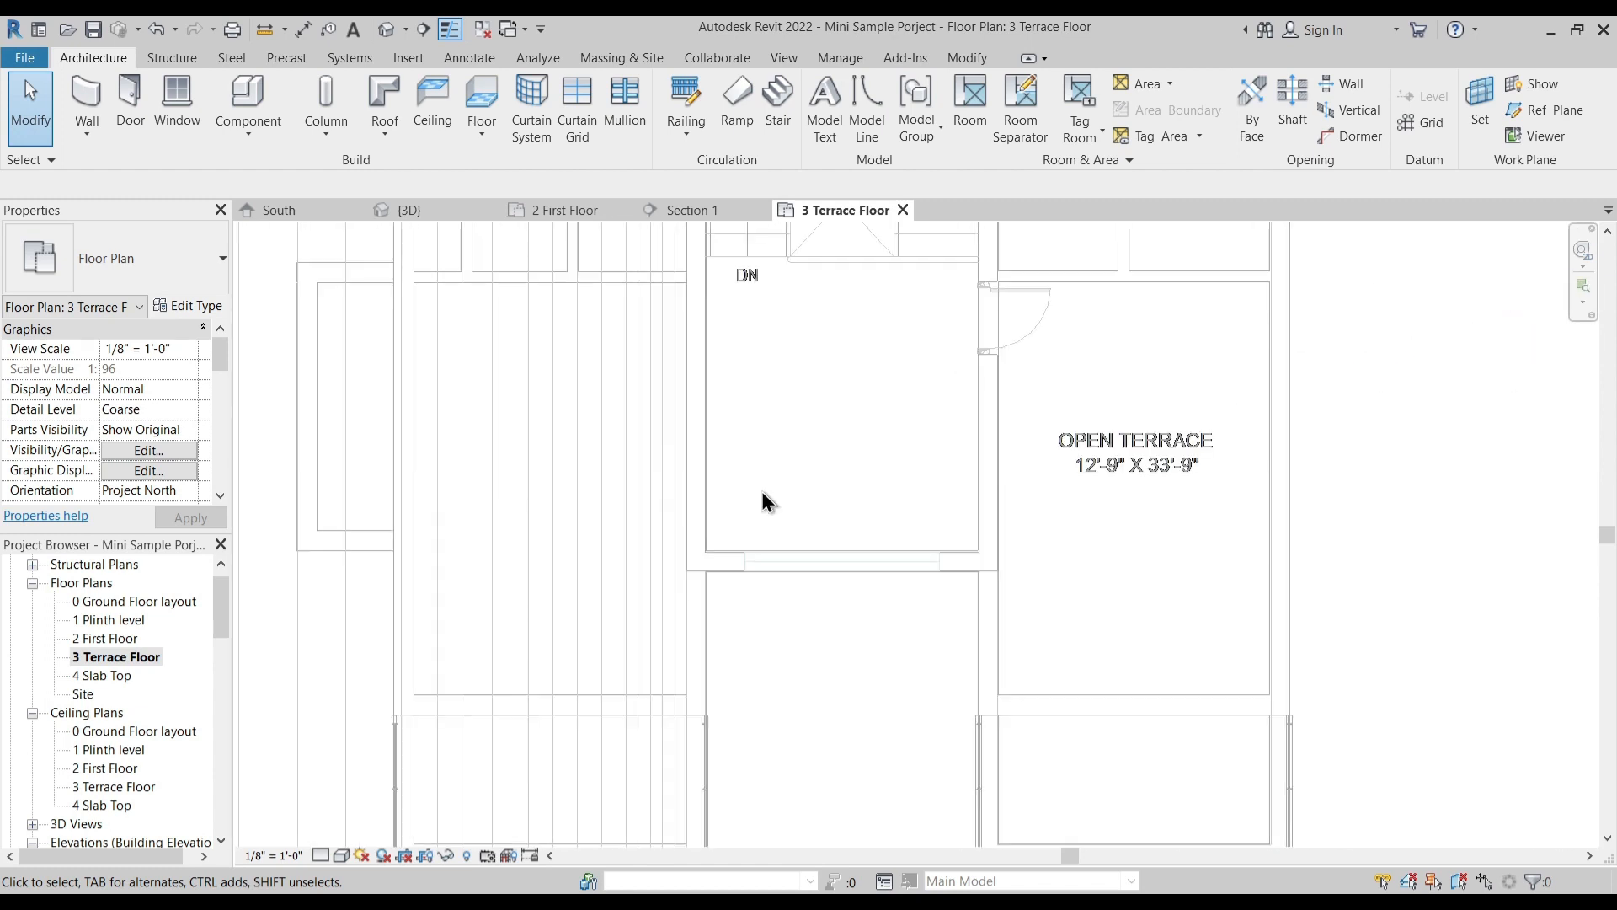
pyautogui.scroll(-2, 800, 509)
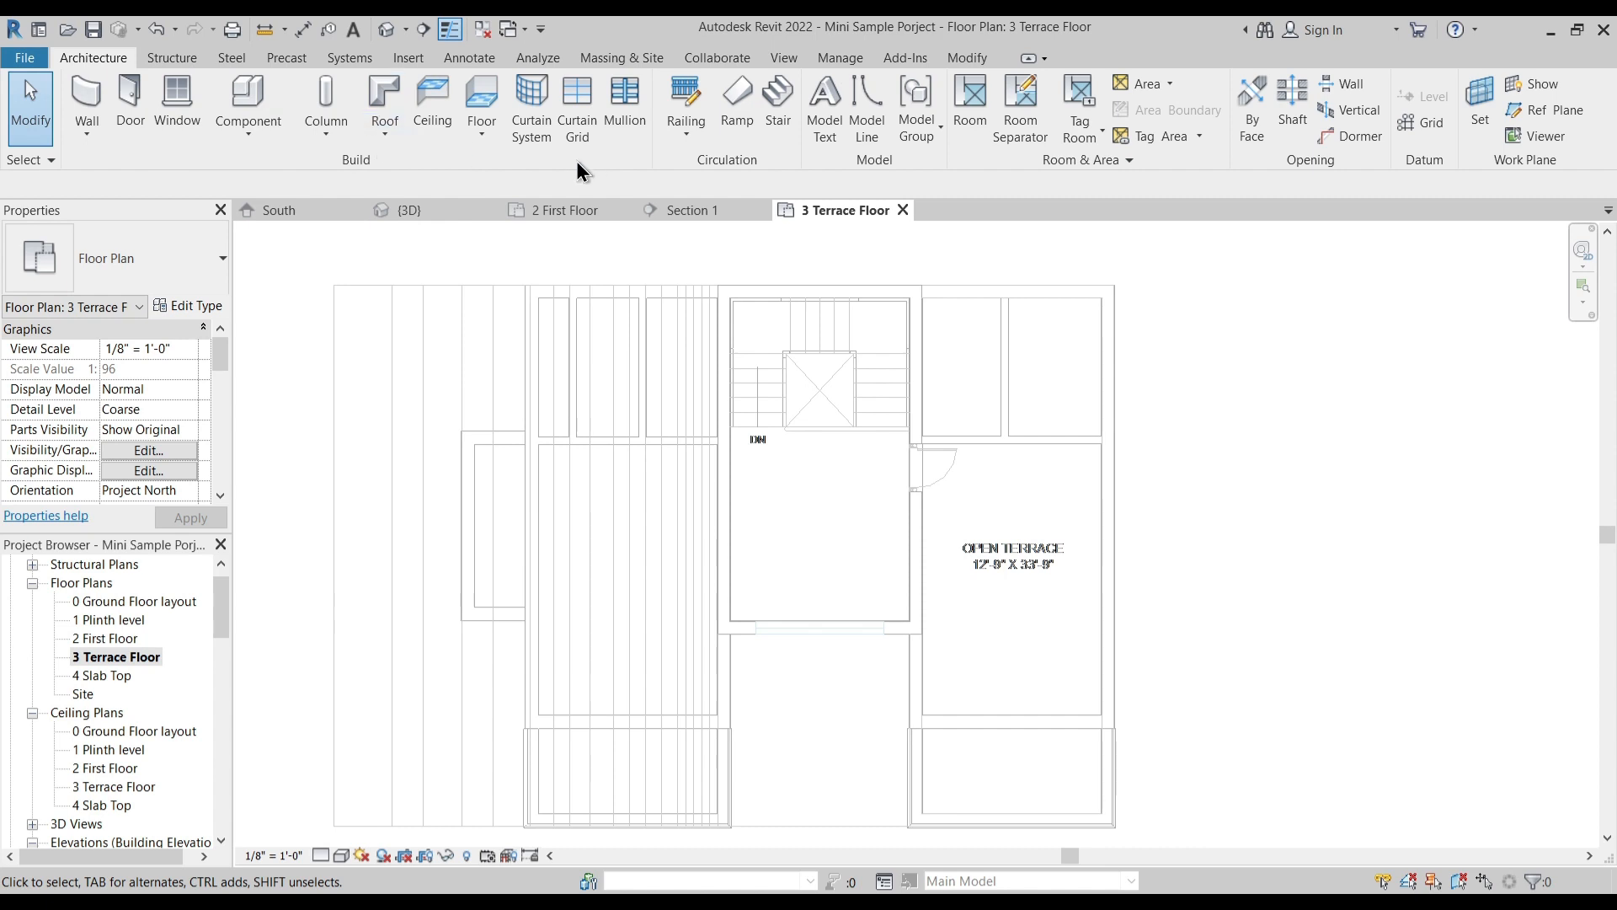
pyautogui.click(485, 135)
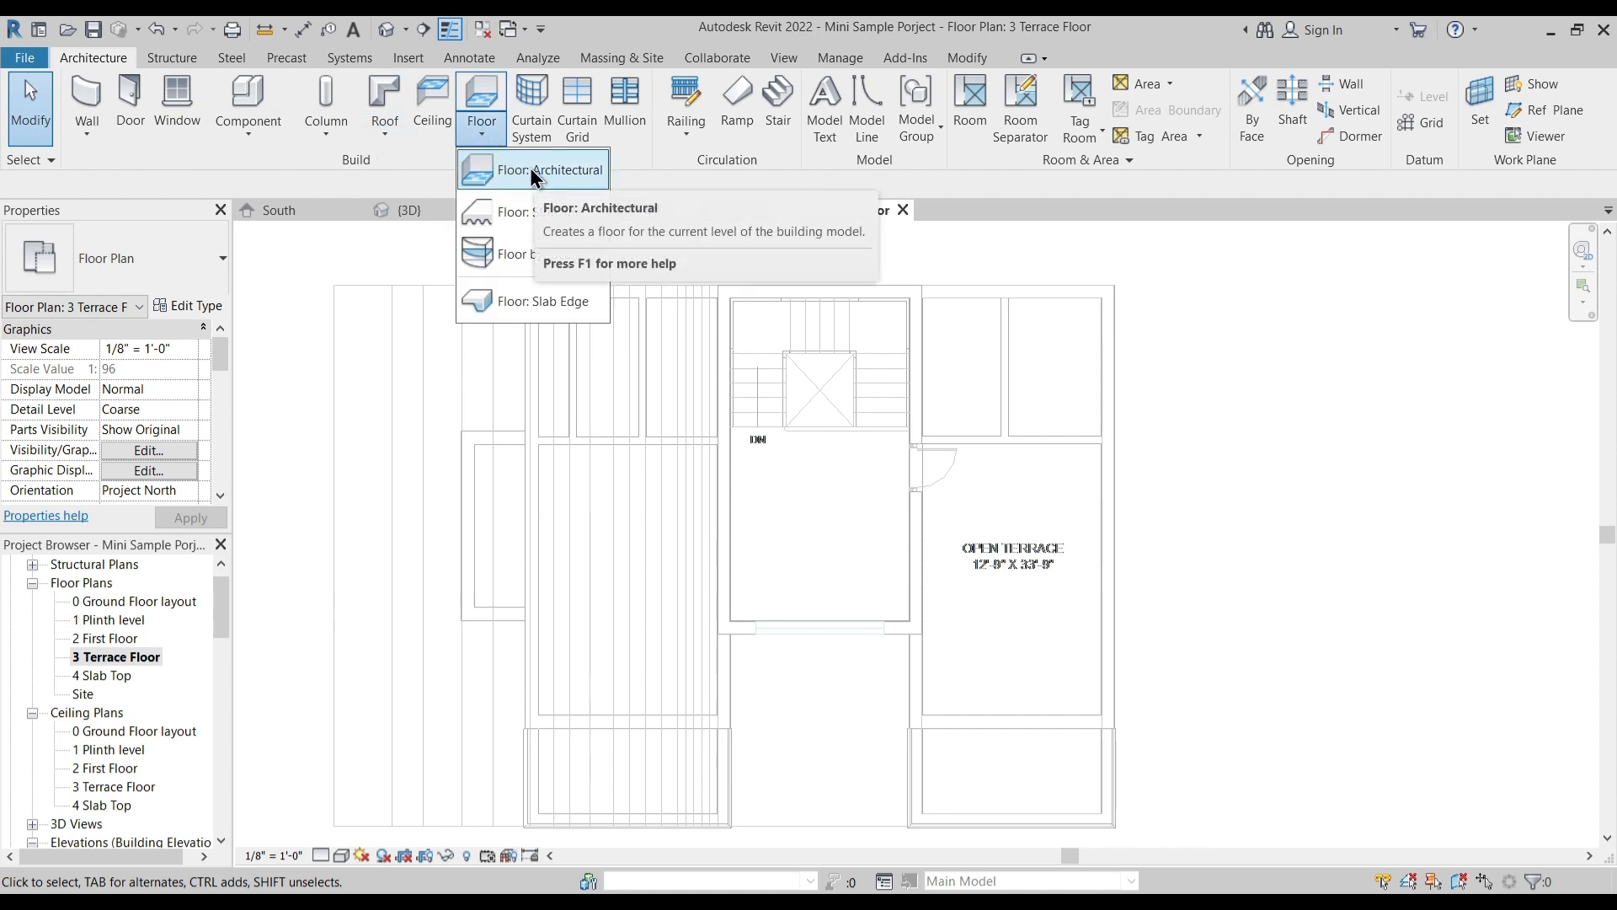
pyautogui.click(539, 170)
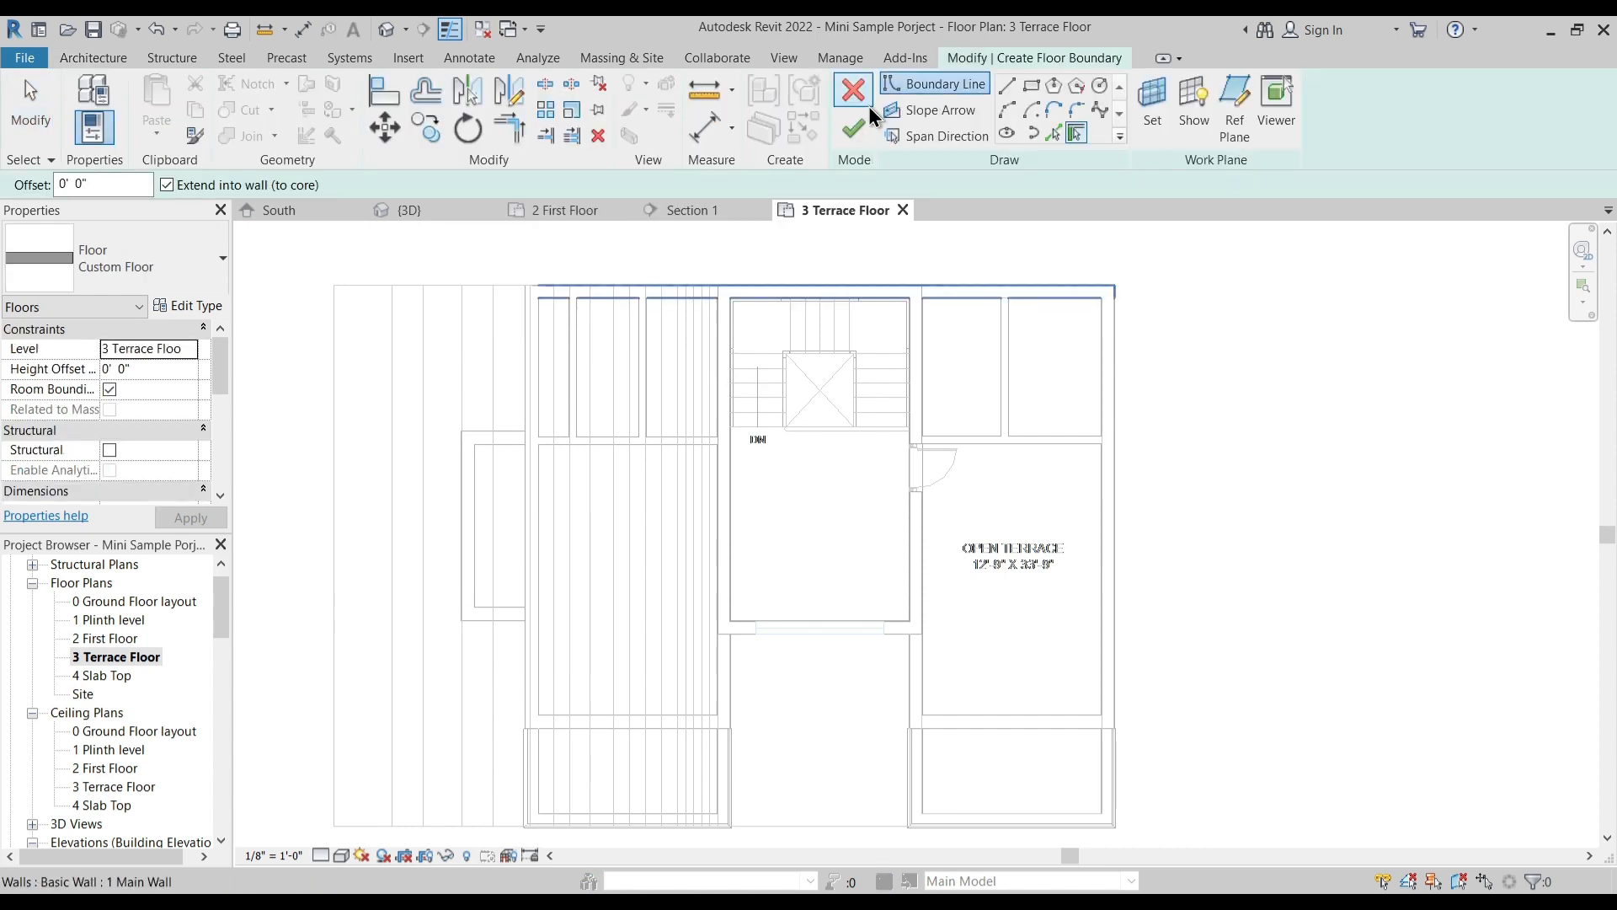
pyautogui.click(720, 546)
pyautogui.click(787, 293)
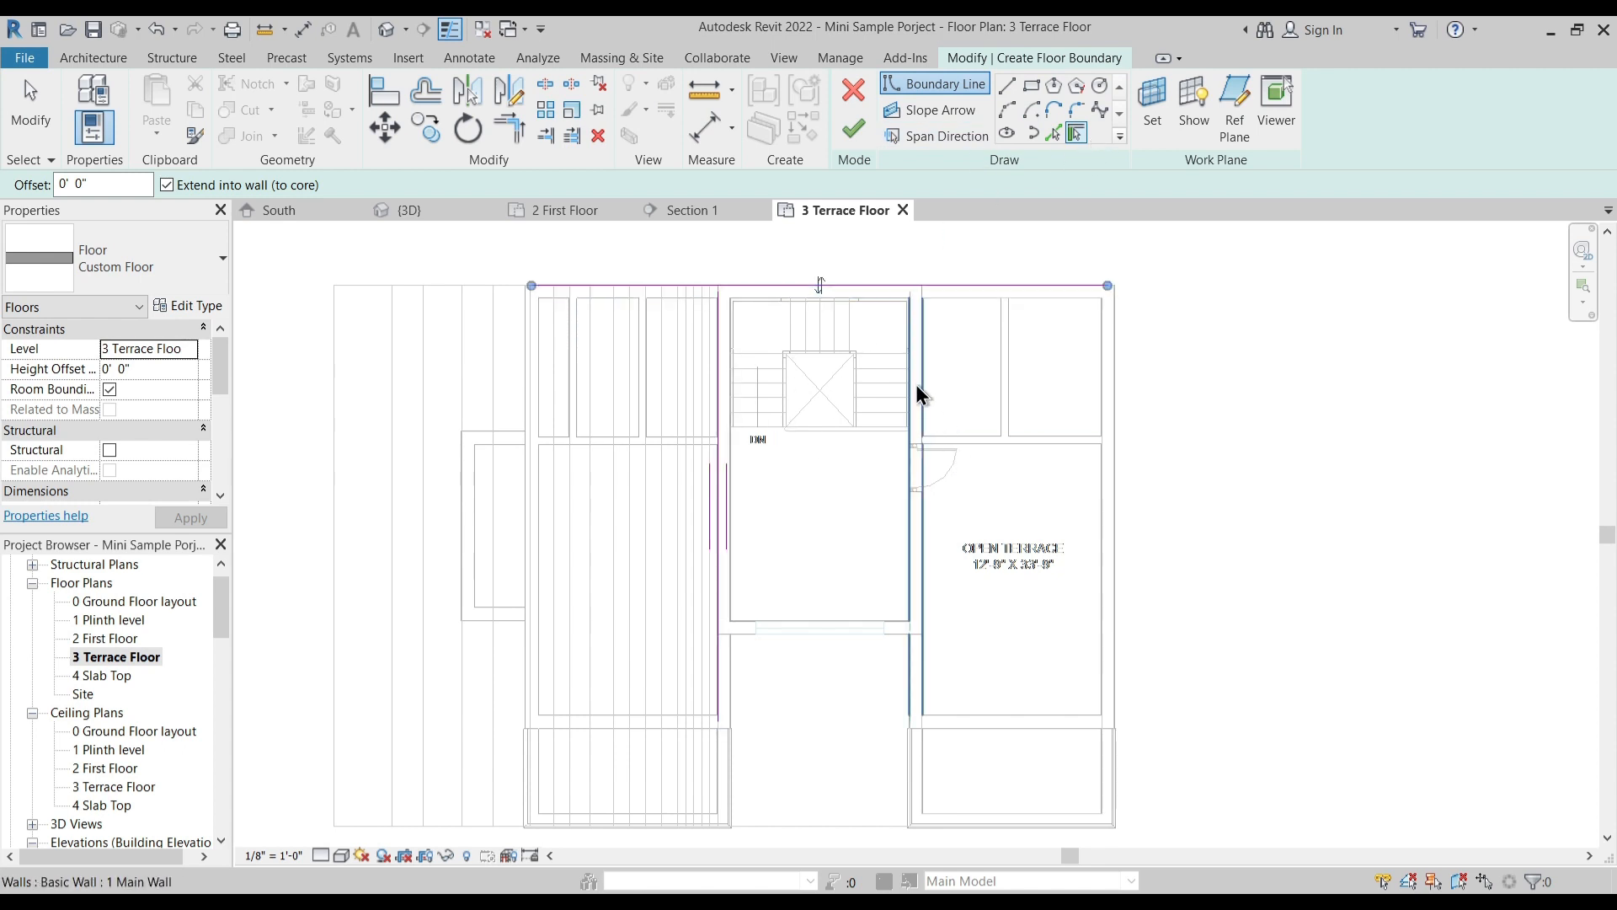
pyautogui.click(871, 630)
pyautogui.click(910, 670)
pyautogui.click(1014, 721)
pyautogui.click(1112, 544)
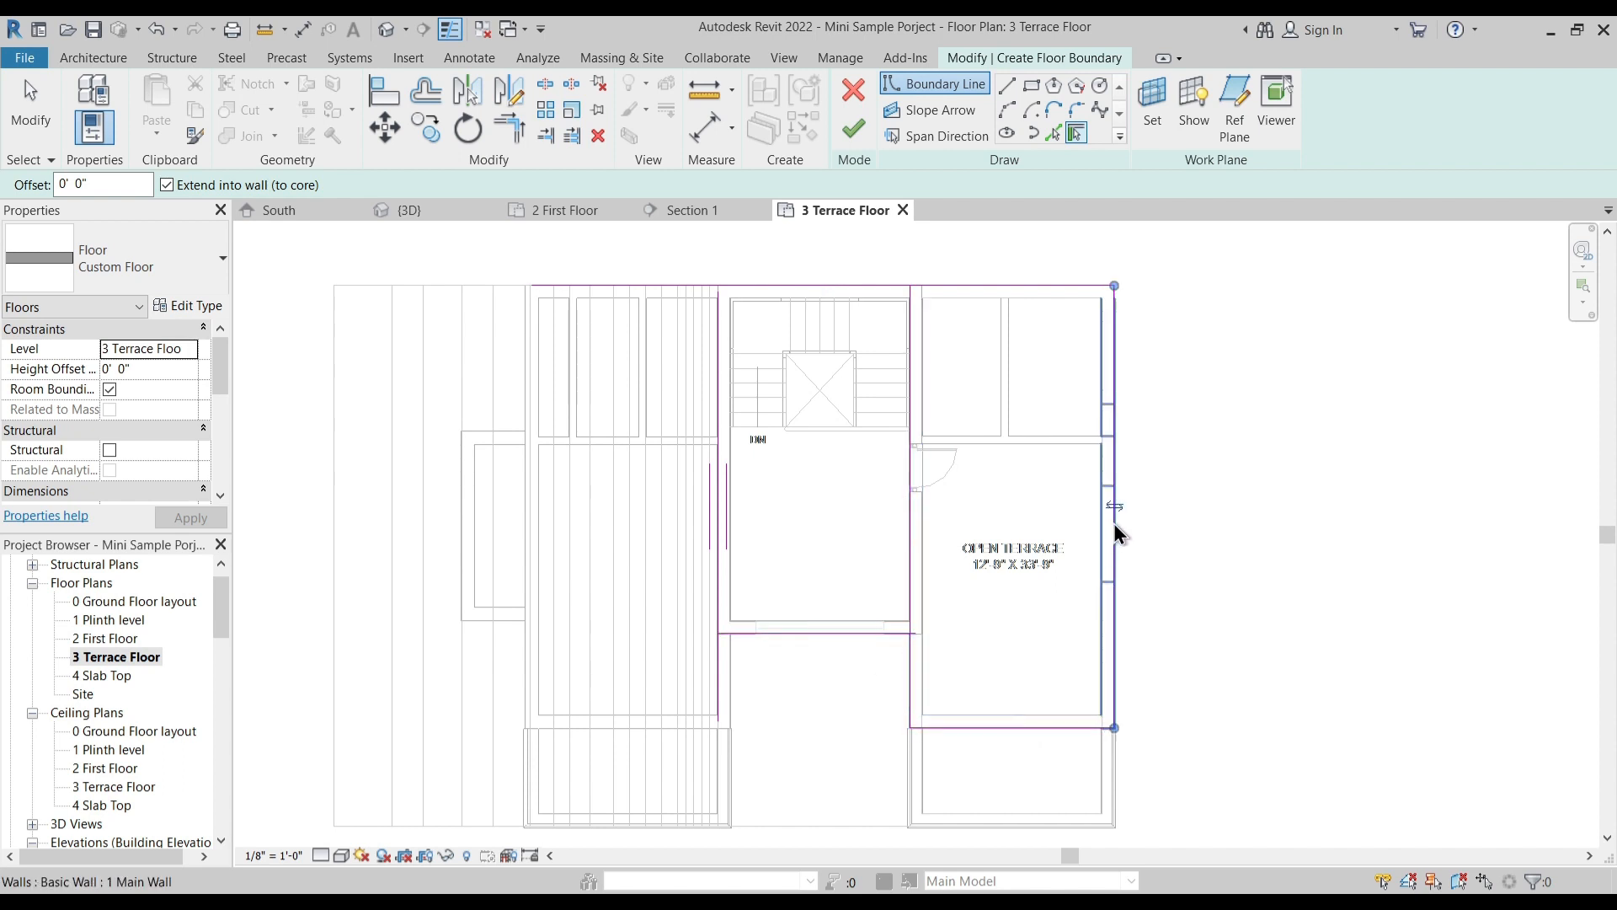
# - Trim the floor boundary lines to corners at the stair hall's outer rear and front corners and at the junction with the open terrace
pyautogui.press('t')
pyautogui.press('r')
pyautogui.click(718, 345)
pyautogui.click(758, 287)
pyautogui.click(724, 593)
pyautogui.click(783, 633)
pyautogui.click(875, 633)
pyautogui.click(909, 649)
pyautogui.press('Escape')
pyautogui.scroll(4, 912, 668)
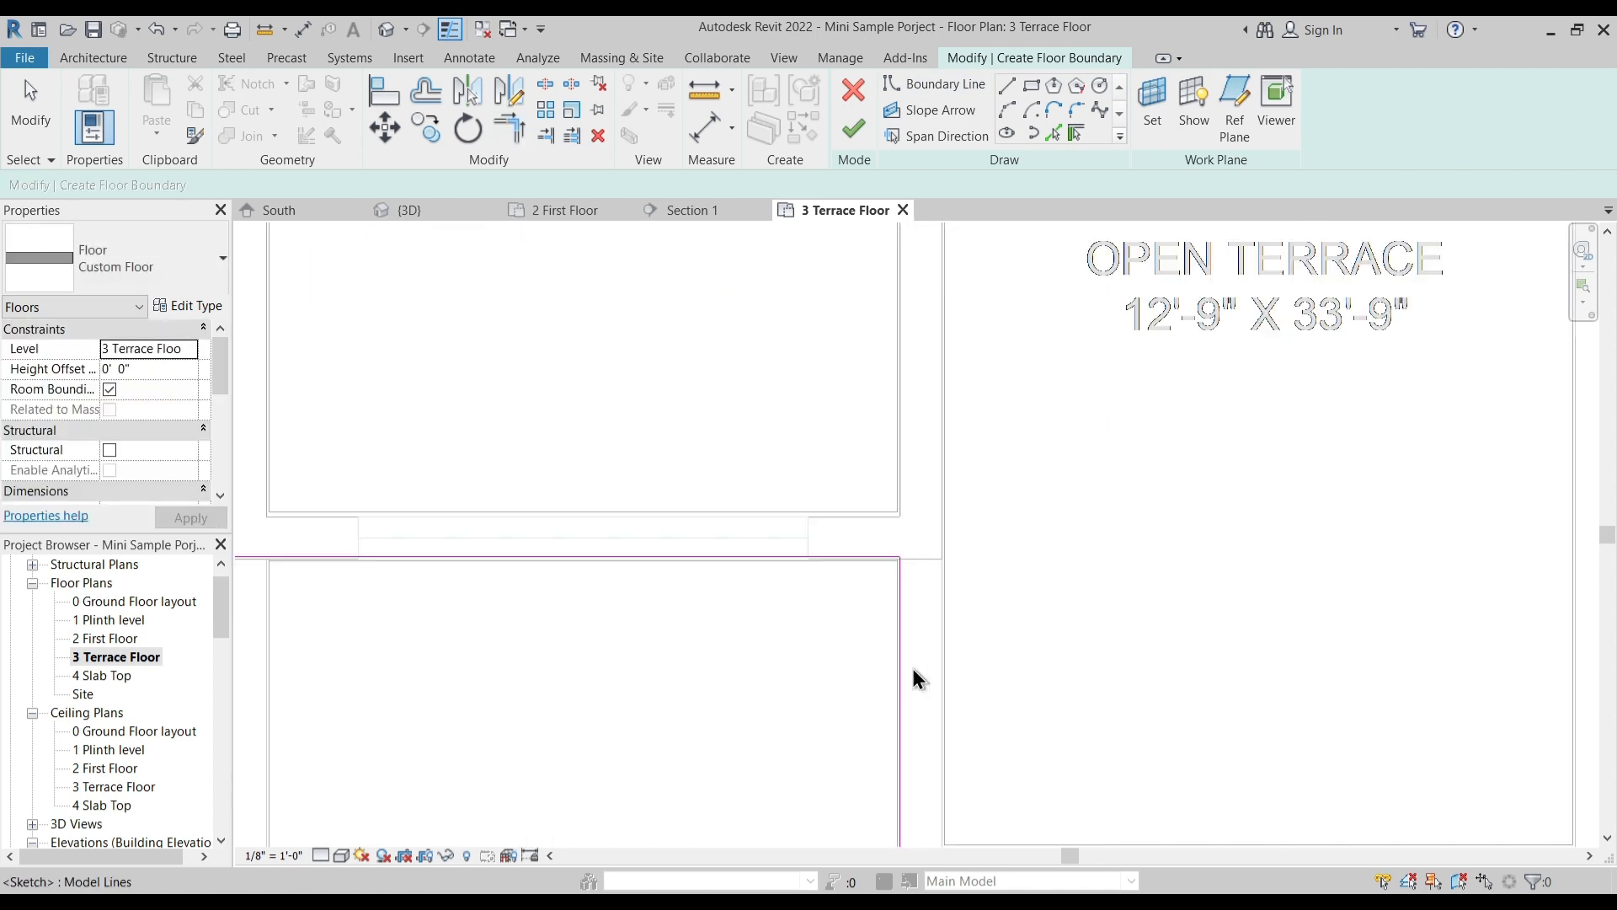
# - Sketch a rectangular opening in the floor boundary around the staircase, from the hall's inner rear corner to the stair's front edge
pyautogui.scroll(-2, 694, 522)
pyautogui.moveTo(696, 530); pyautogui.dragTo(706, 657, button='middle')
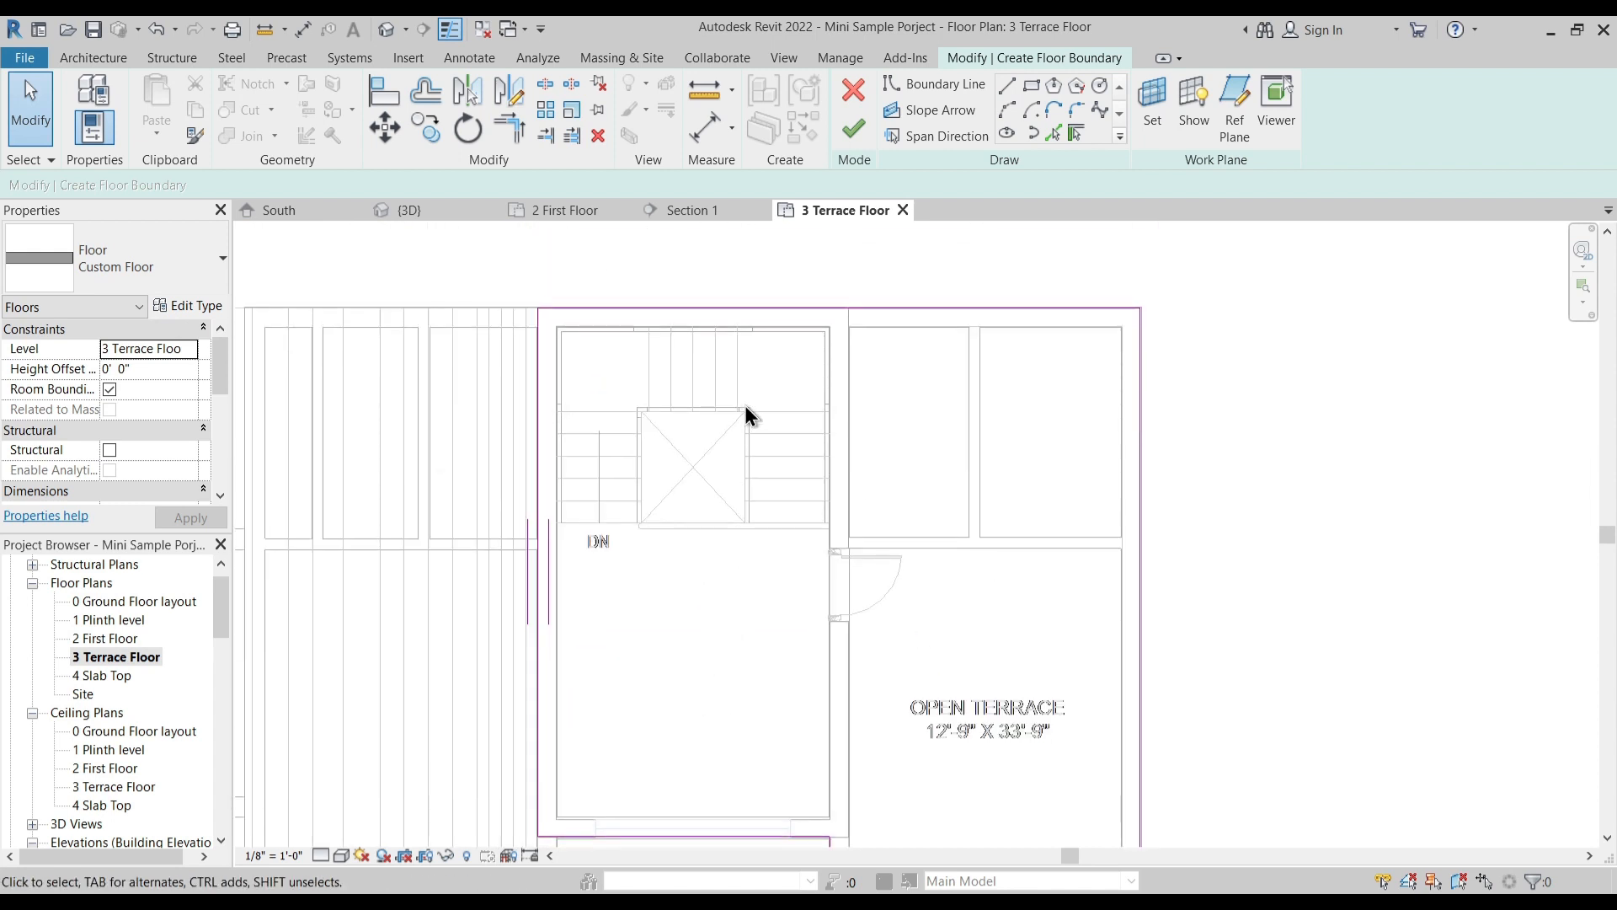
pyautogui.click(1029, 82)
pyautogui.scroll(3, 581, 379)
pyautogui.scroll(2, 560, 265)
pyautogui.scroll(1, 556, 259)
pyautogui.scroll(1, 560, 263)
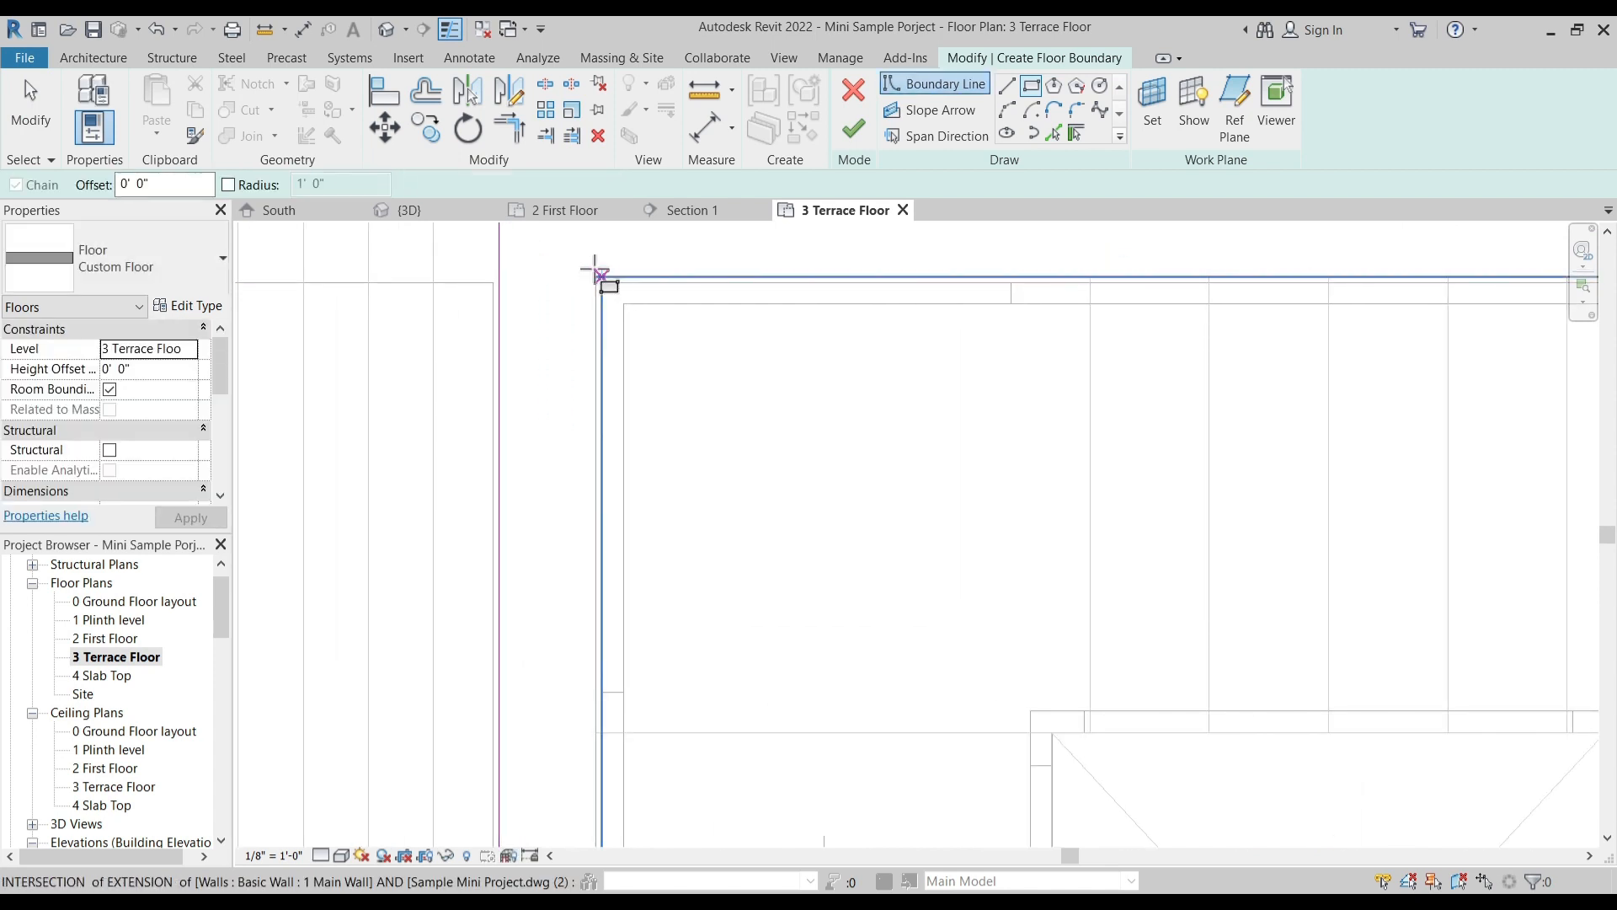
pyautogui.scroll(2, 598, 274)
pyautogui.click(608, 295)
pyautogui.scroll(-3, 732, 387)
pyautogui.scroll(4, 1047, 621)
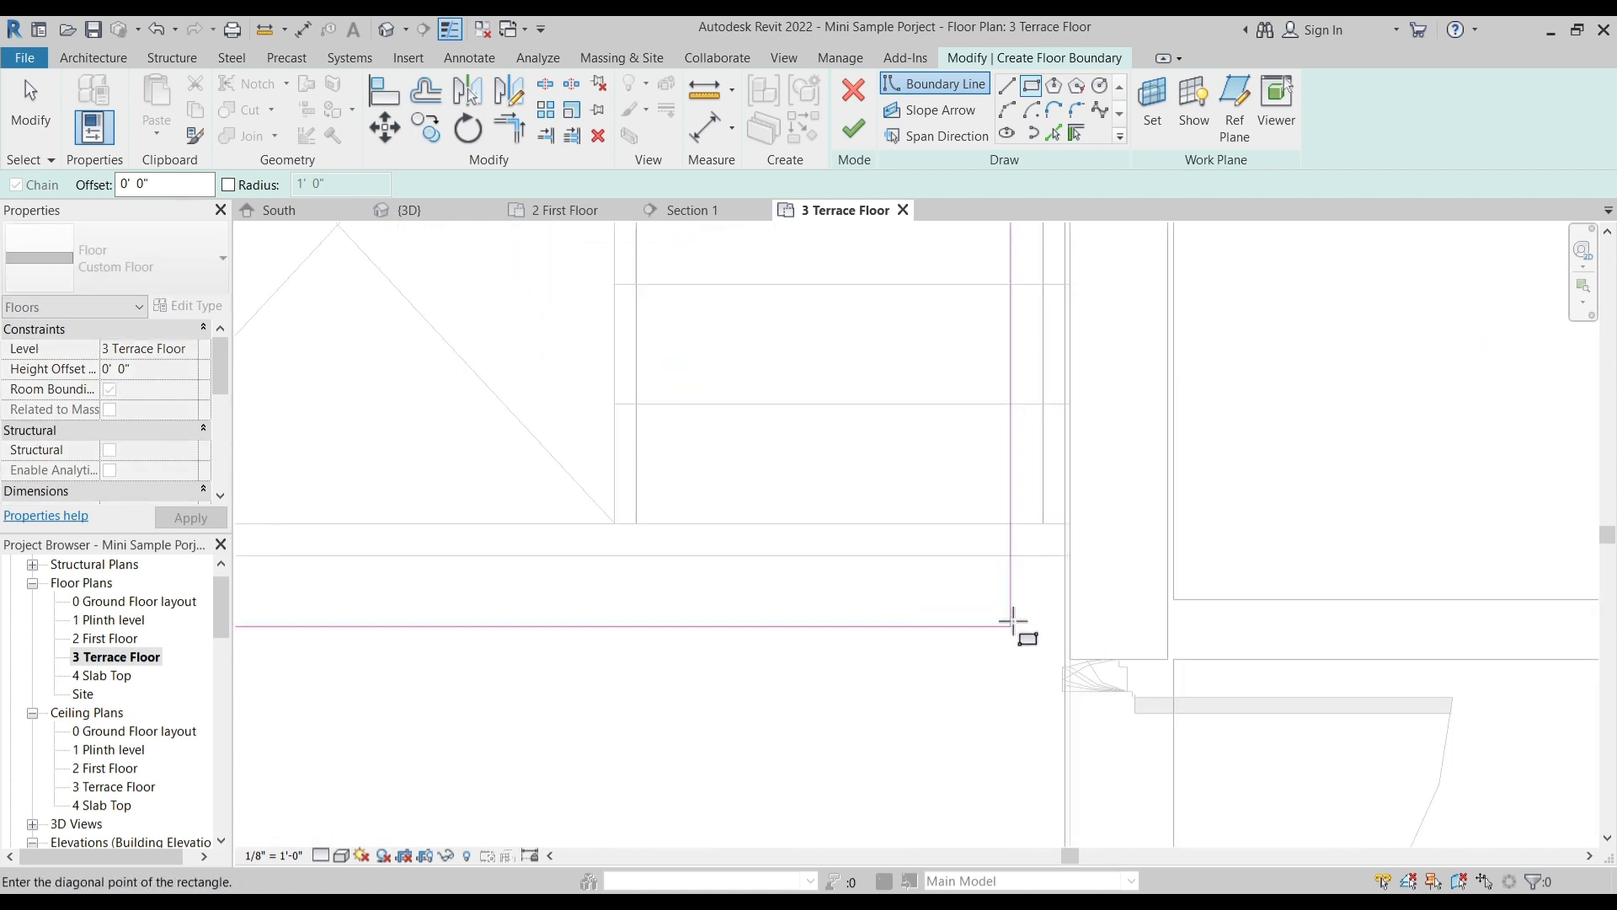
pyautogui.click(1068, 556)
pyautogui.scroll(-4, 866, 523)
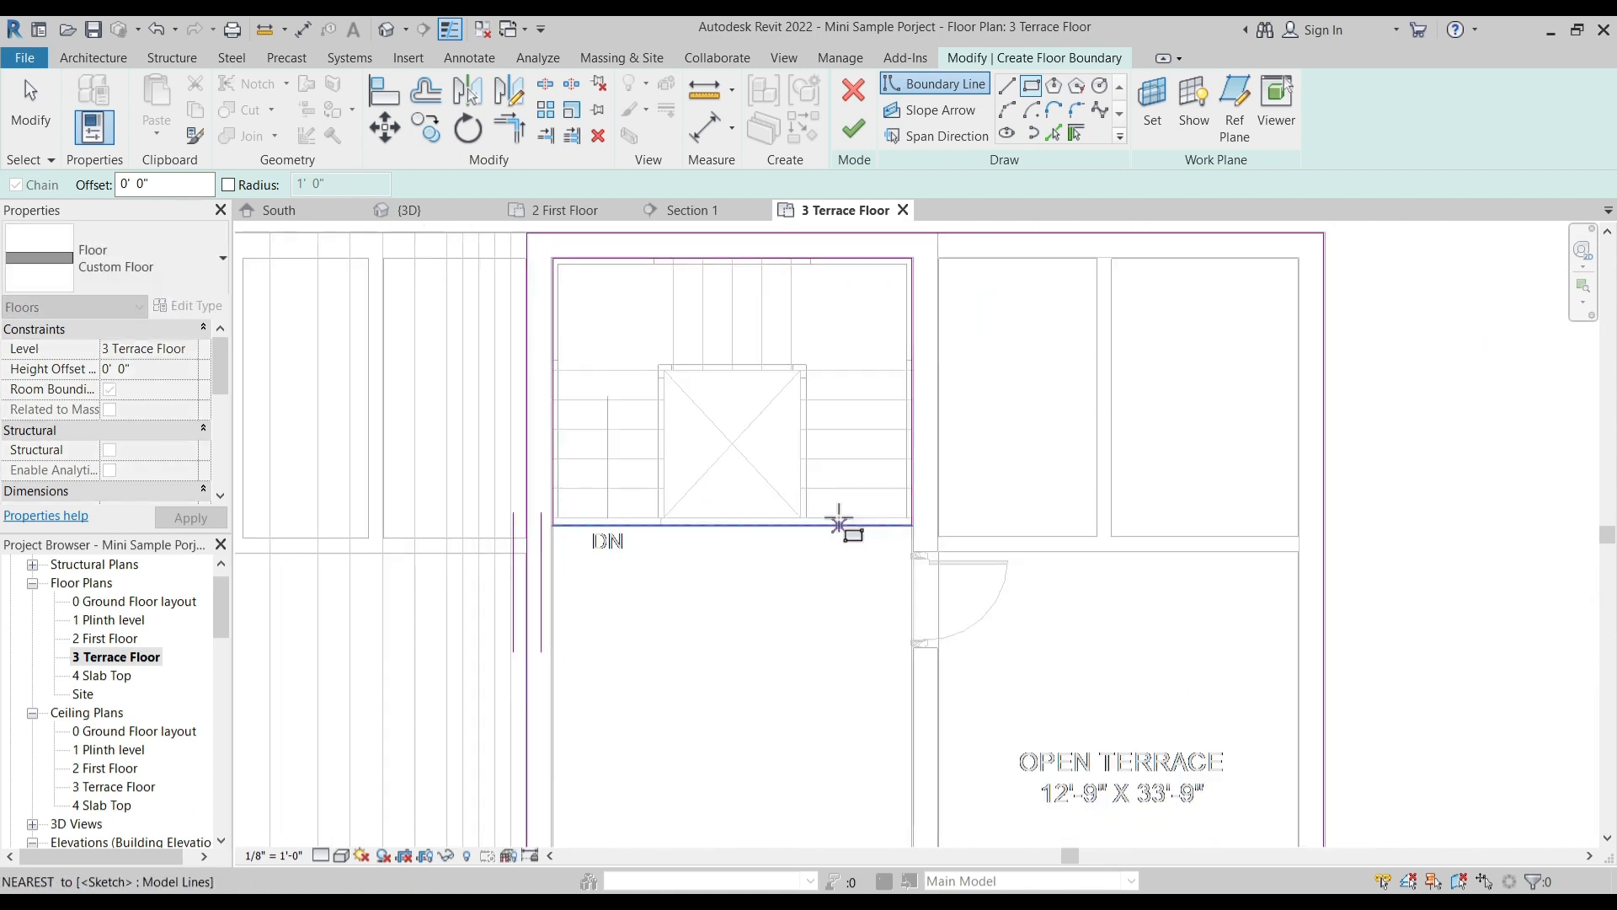
# - Trim the floor boundary to corners where the opening's front edge meets the hall's outer side line and its inner side meets the rear line
pyautogui.scroll(-4, 839, 524)
pyautogui.press('Escape')
pyautogui.scroll(3, 738, 379)
pyautogui.moveTo(610, 296); pyautogui.dragTo(1049, 486)
pyautogui.click(937, 326)
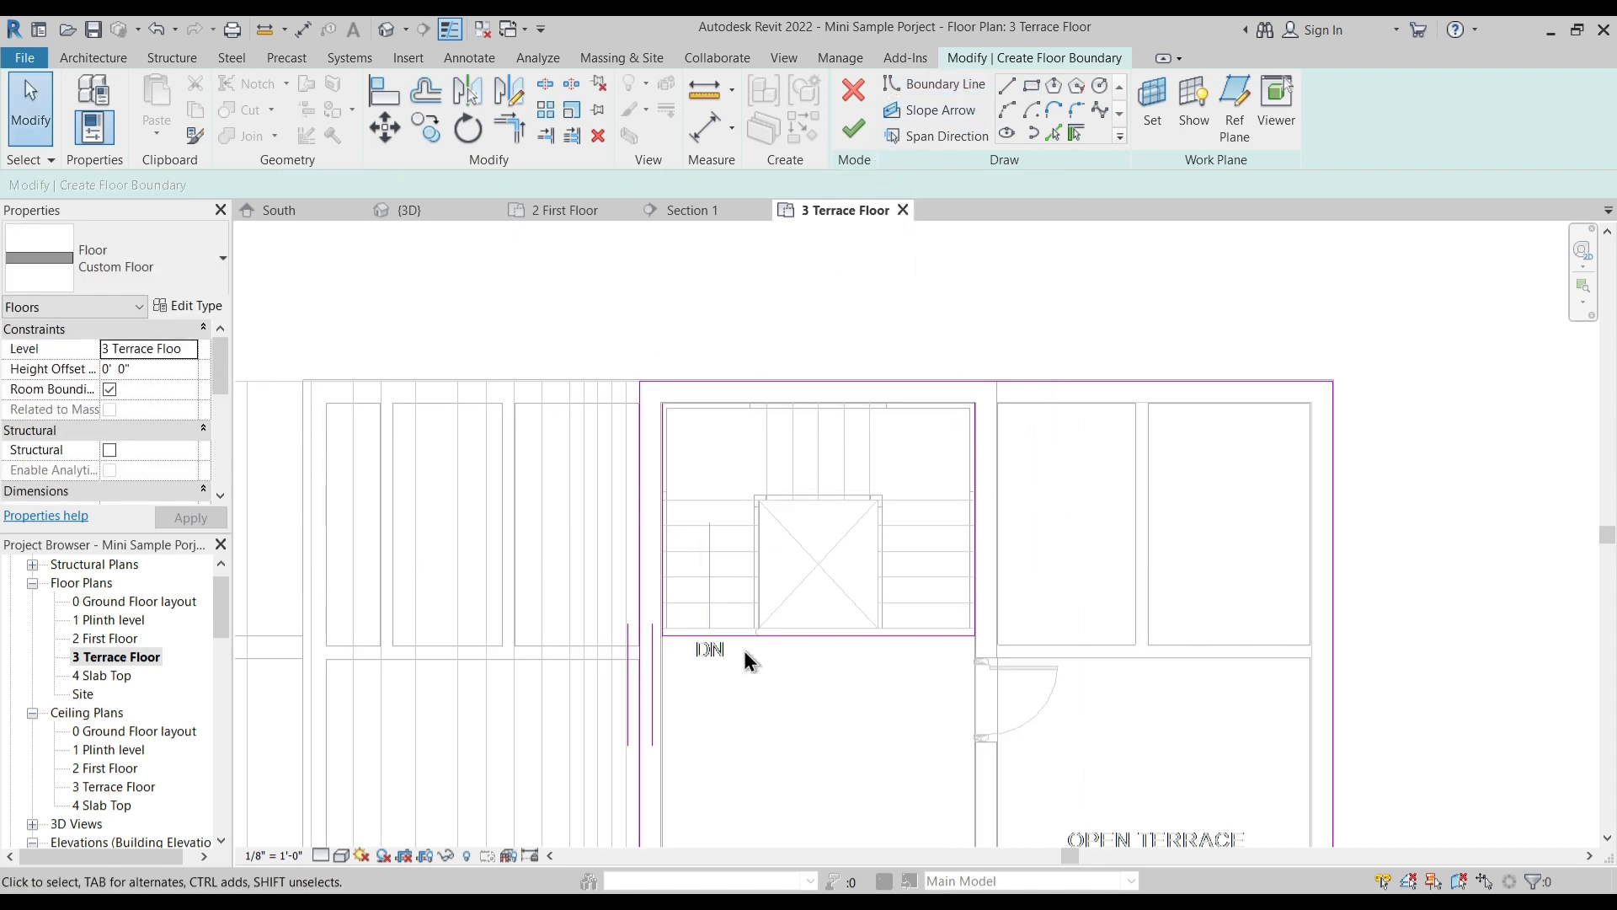
pyautogui.press('t')
pyautogui.press('r')
pyautogui.click(640, 686)
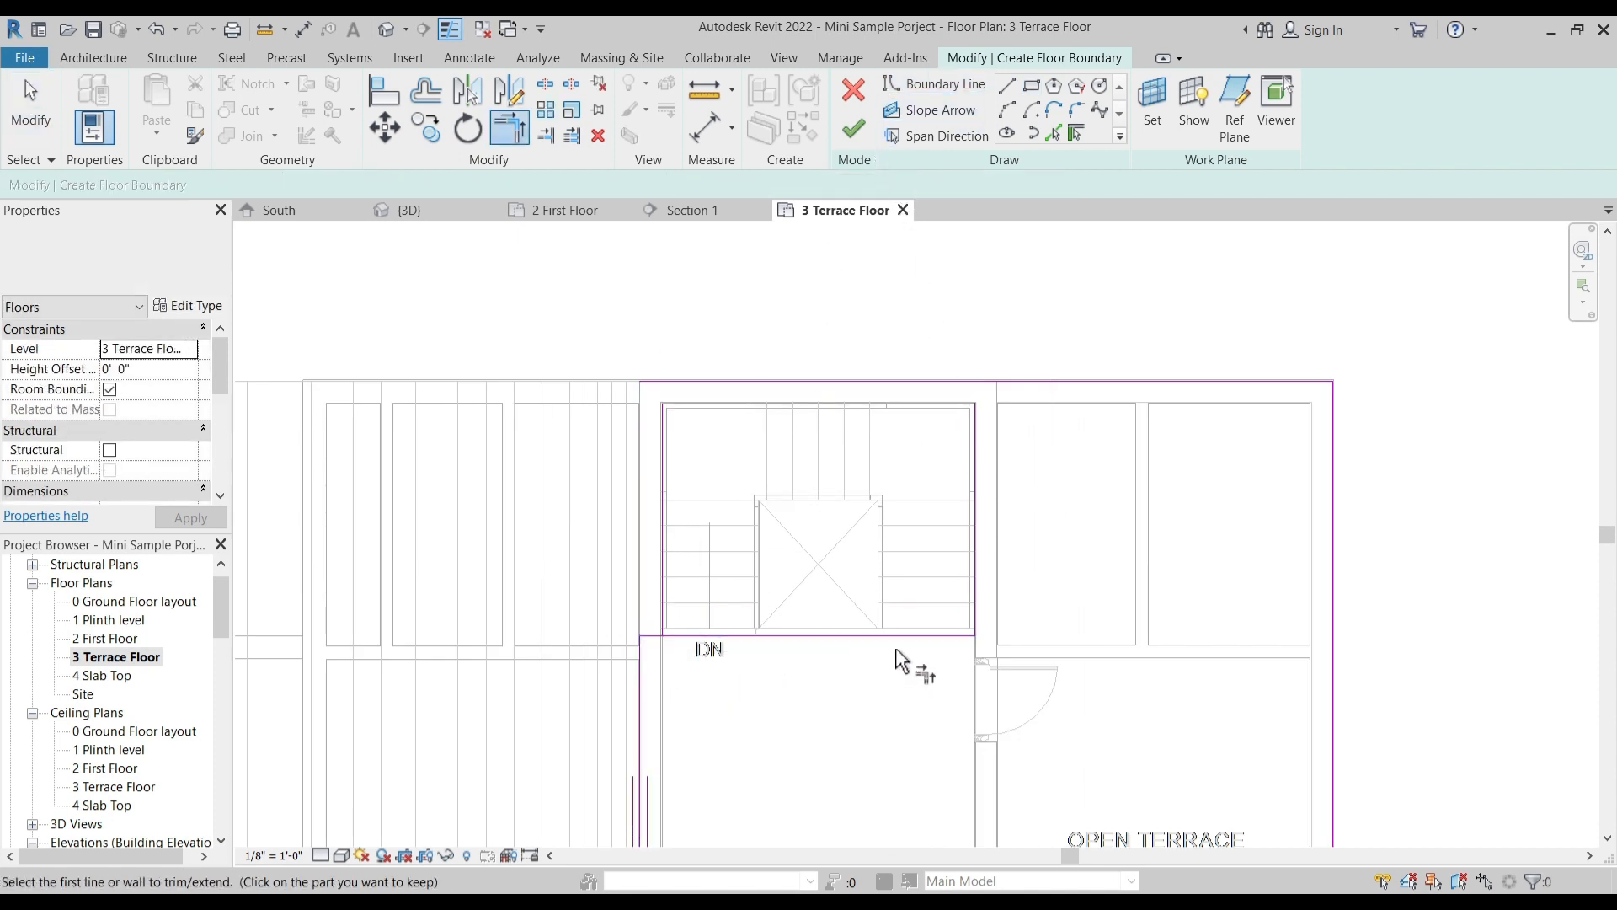
pyautogui.click(975, 451)
pyautogui.click(975, 452)
pyautogui.press('Escape')
pyautogui.scroll(-2, 779, 450)
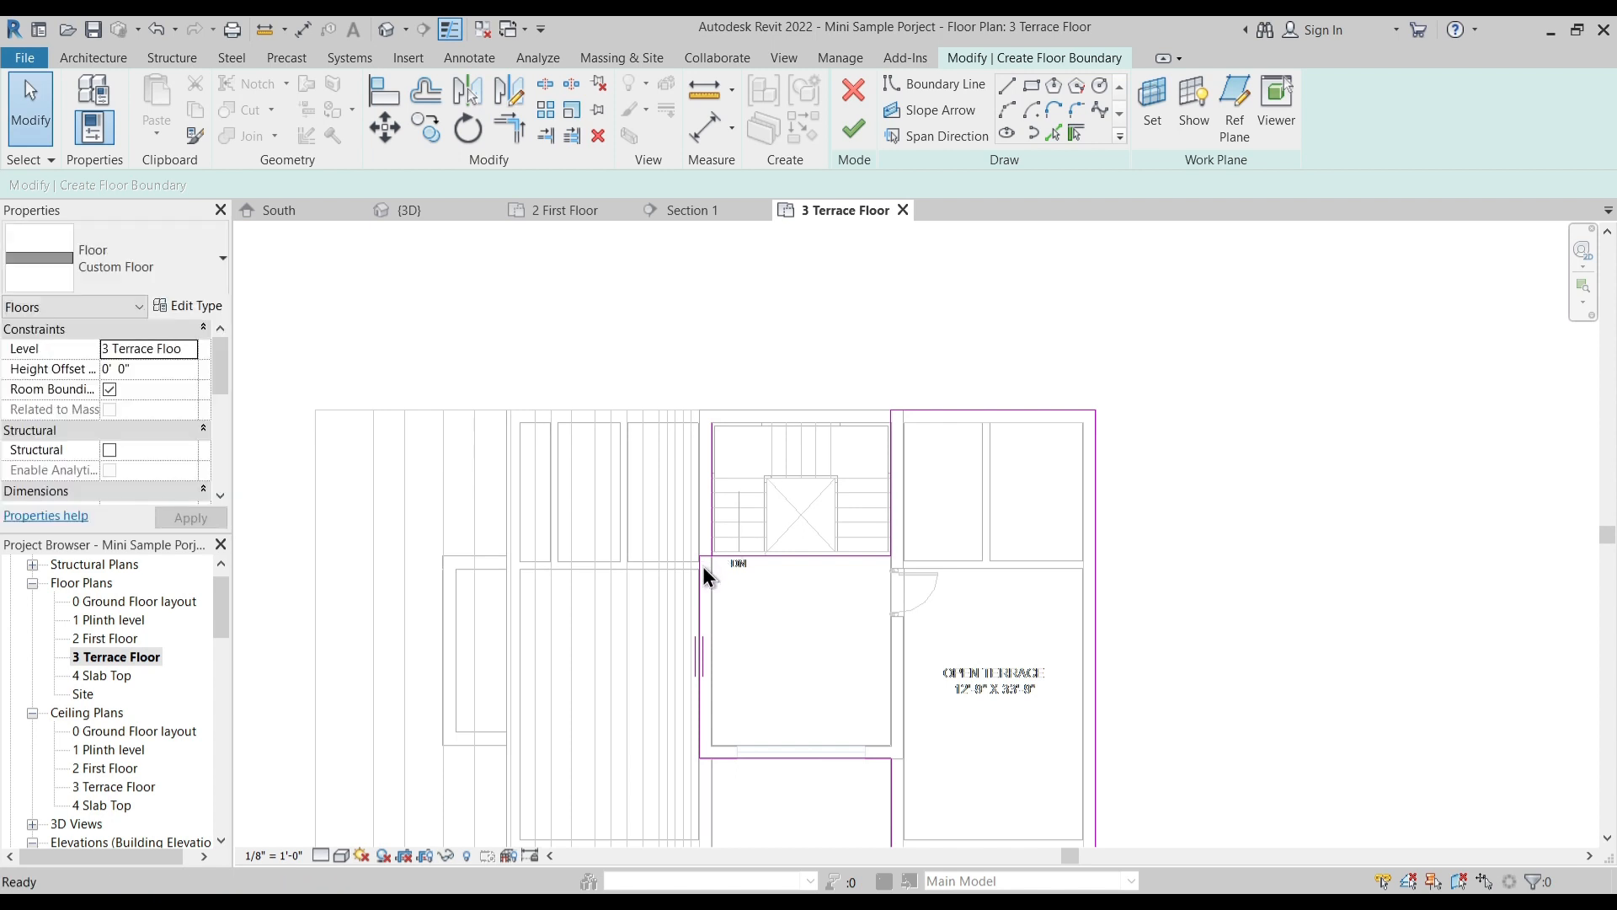
# - Delete the leftover boundary line on the outer side of the staircase so the floor outline forms a single loop
pyautogui.scroll(2, 706, 576)
pyautogui.press('t')
pyautogui.press('r')
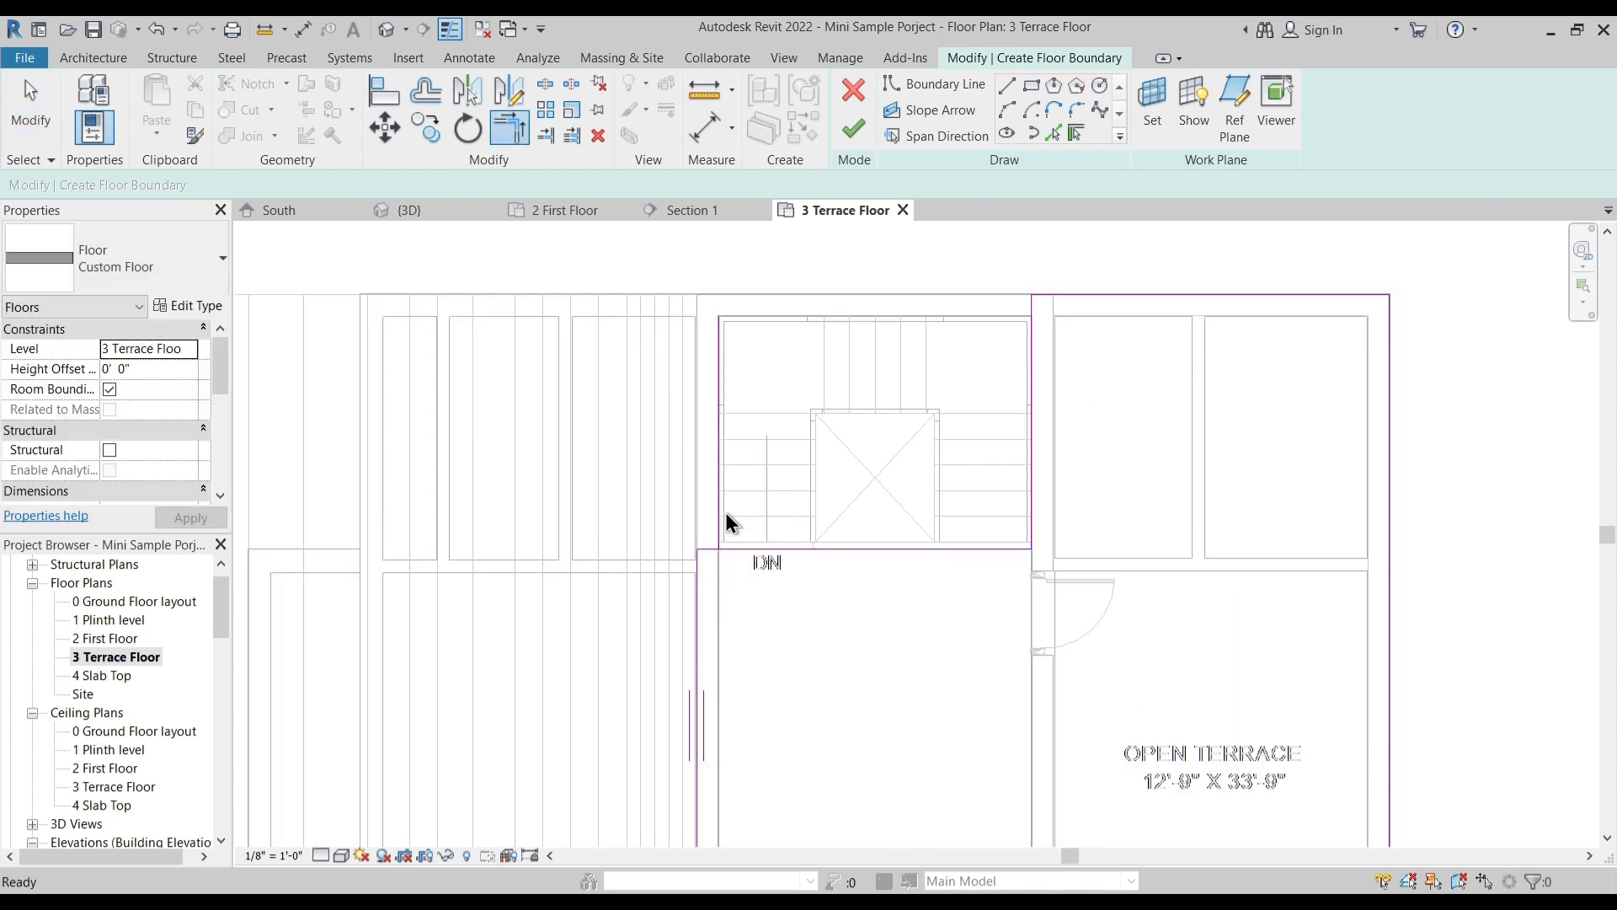
pyautogui.press('Escape')
pyautogui.click(721, 494)
pyautogui.press('Delete')
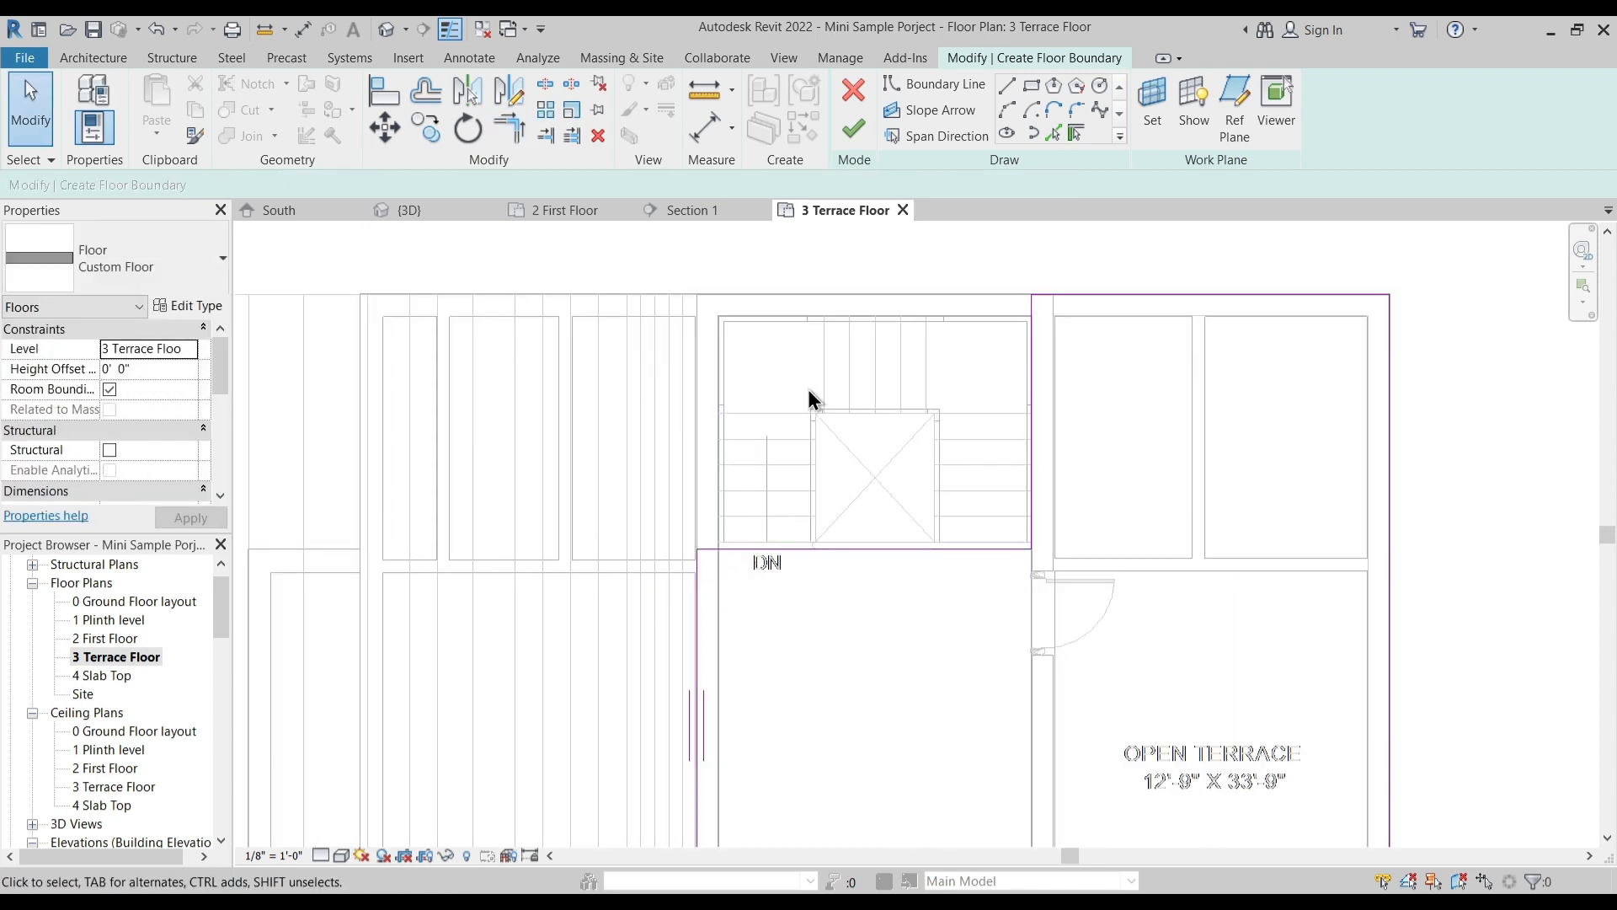
pyautogui.scroll(-3, 809, 396)
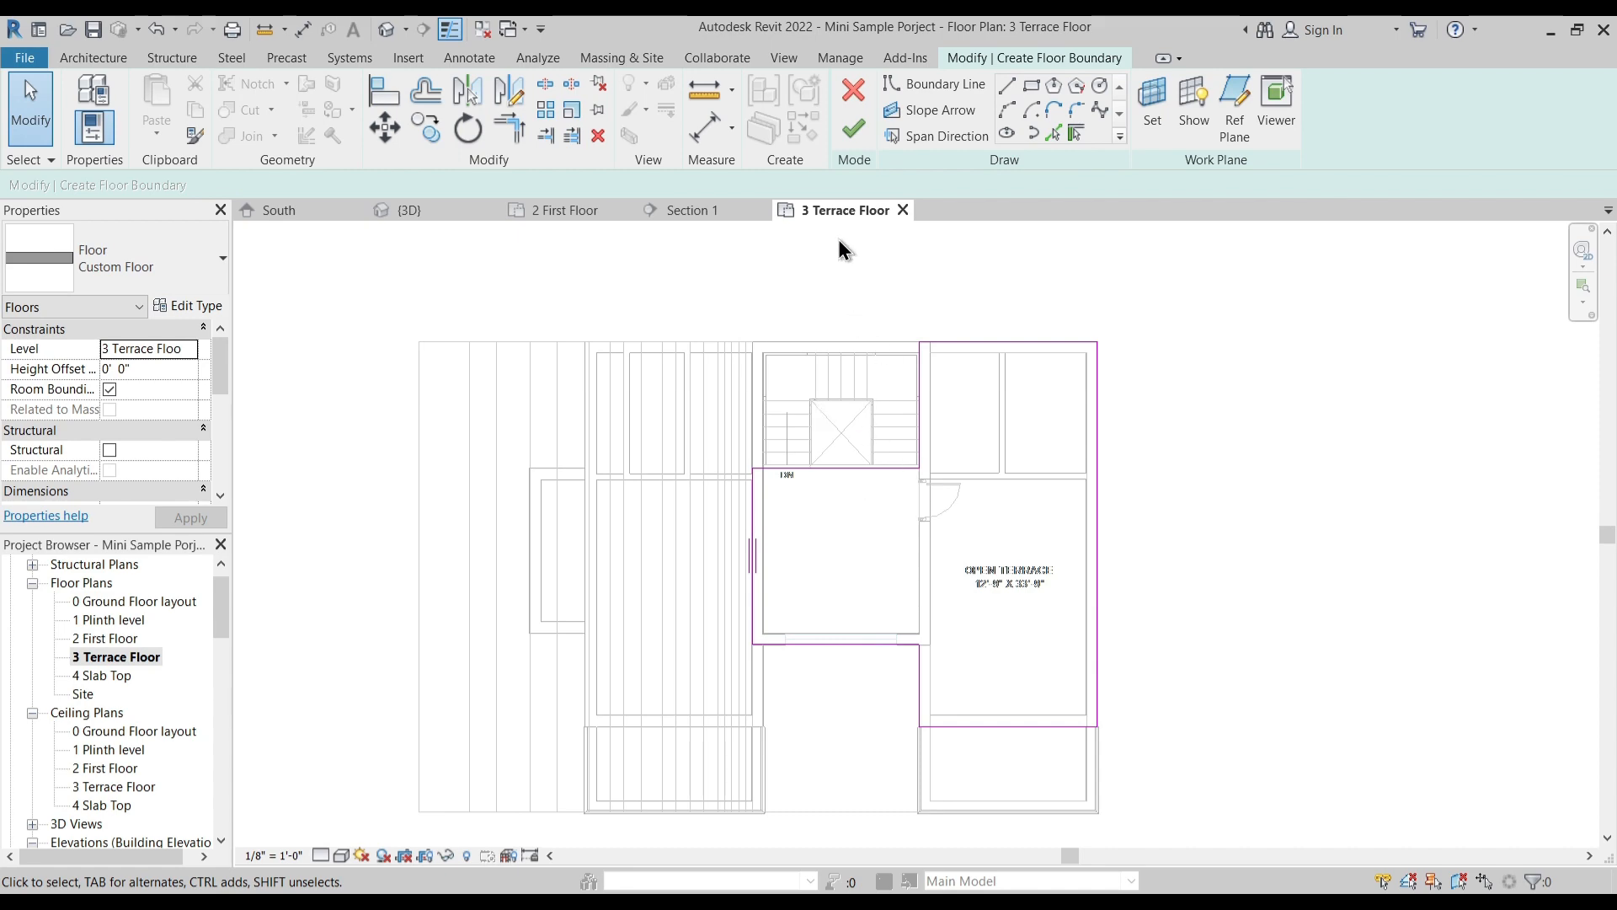
# - Finish the terrace floor sketch without attaching the walls below to its bottom
pyautogui.click(854, 133)
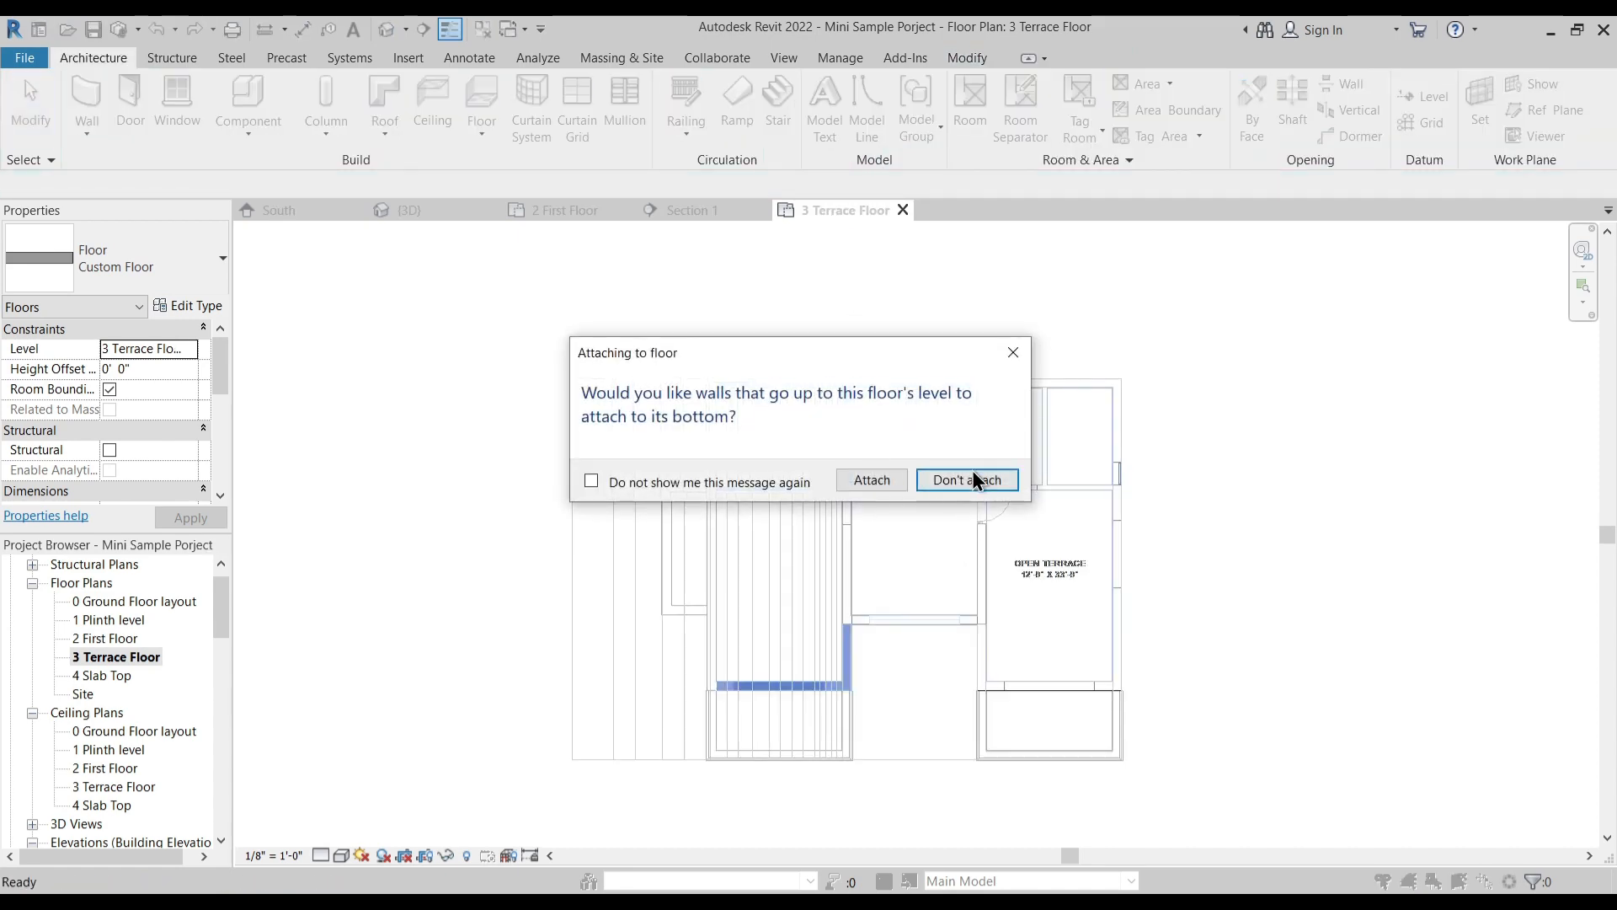
pyautogui.click(969, 477)
pyautogui.click(950, 490)
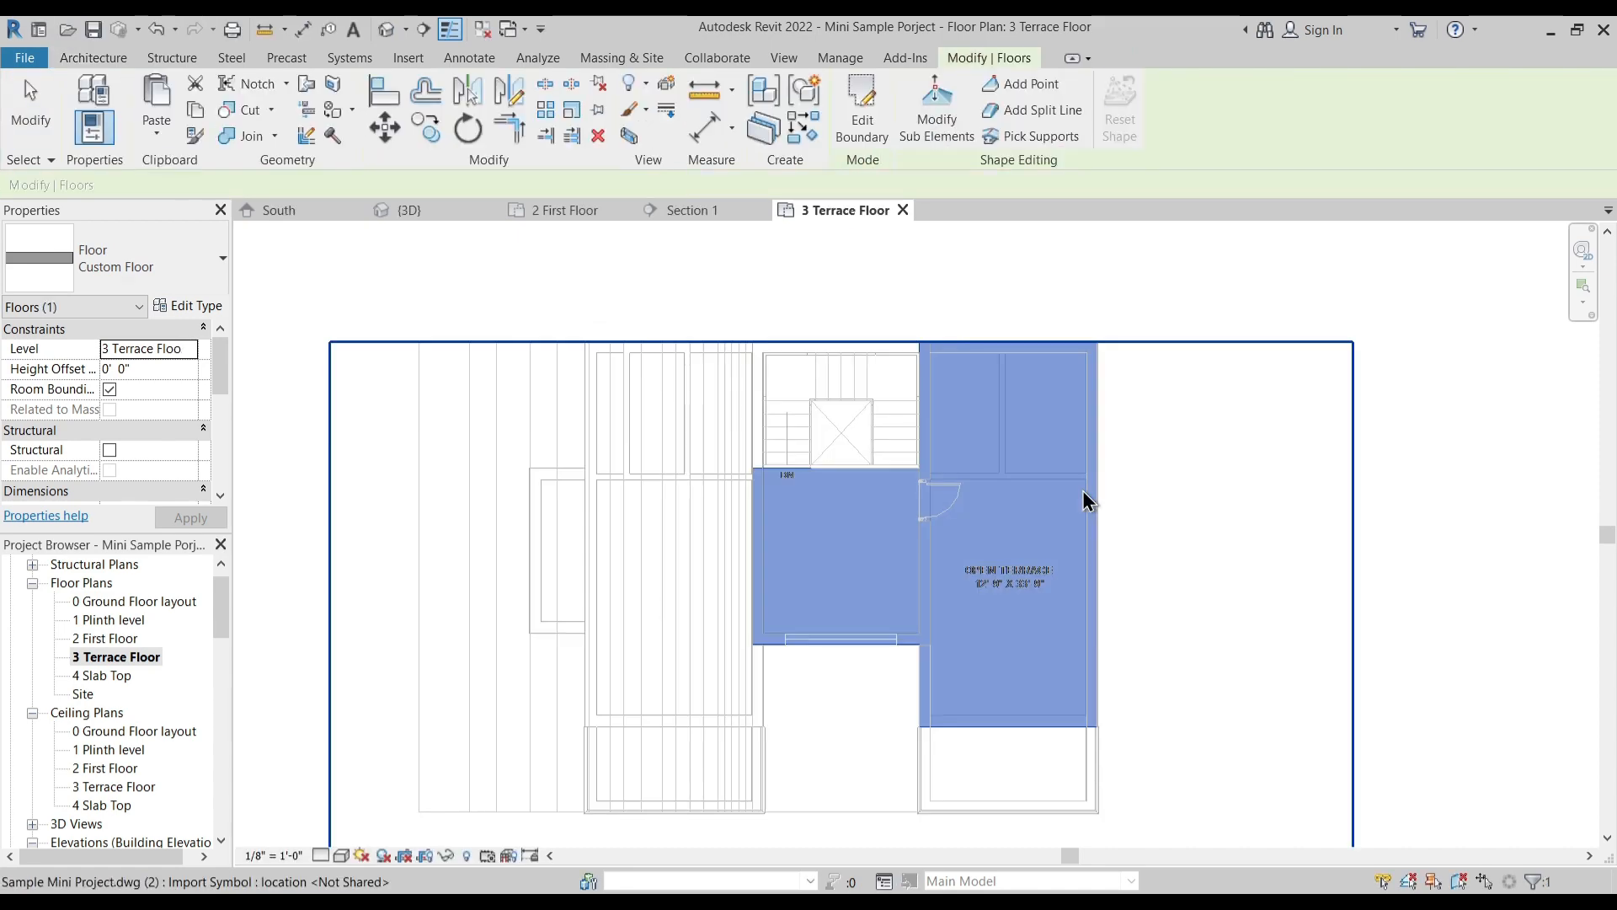
pyautogui.press('Escape')
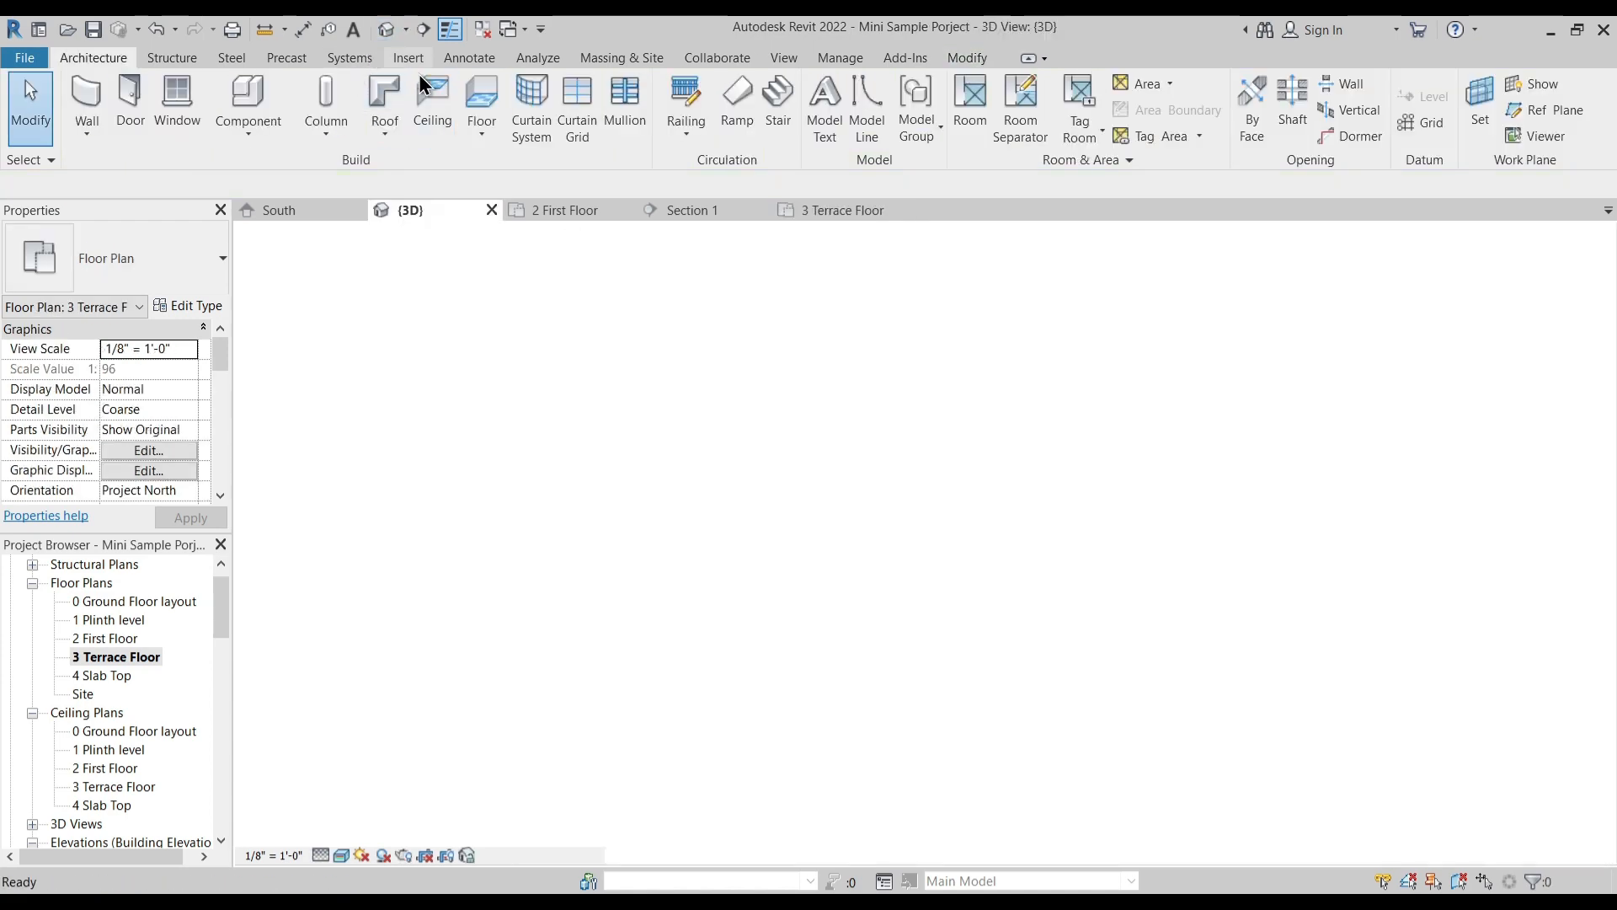
# - In the 3D view, join the new terrace slab with the beam-like wall and the central wall beneath it
pyautogui.click(386, 31)
pyautogui.scroll(-2, 814, 529)
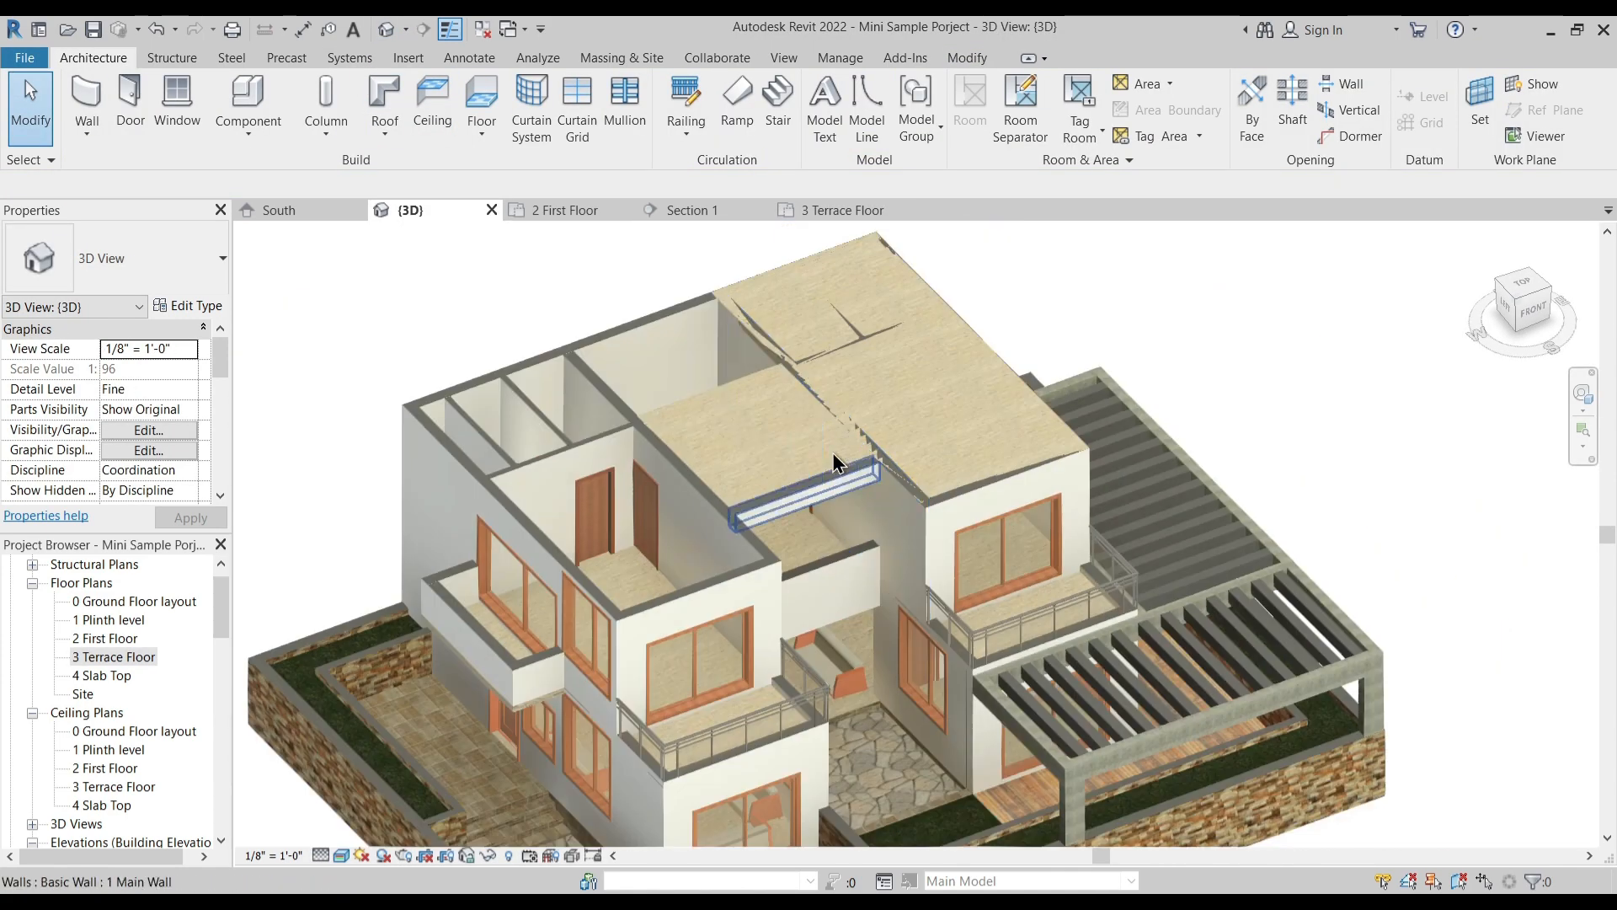
pyautogui.moveTo(754, 435); pyautogui.dragTo(757, 490, button='middle')
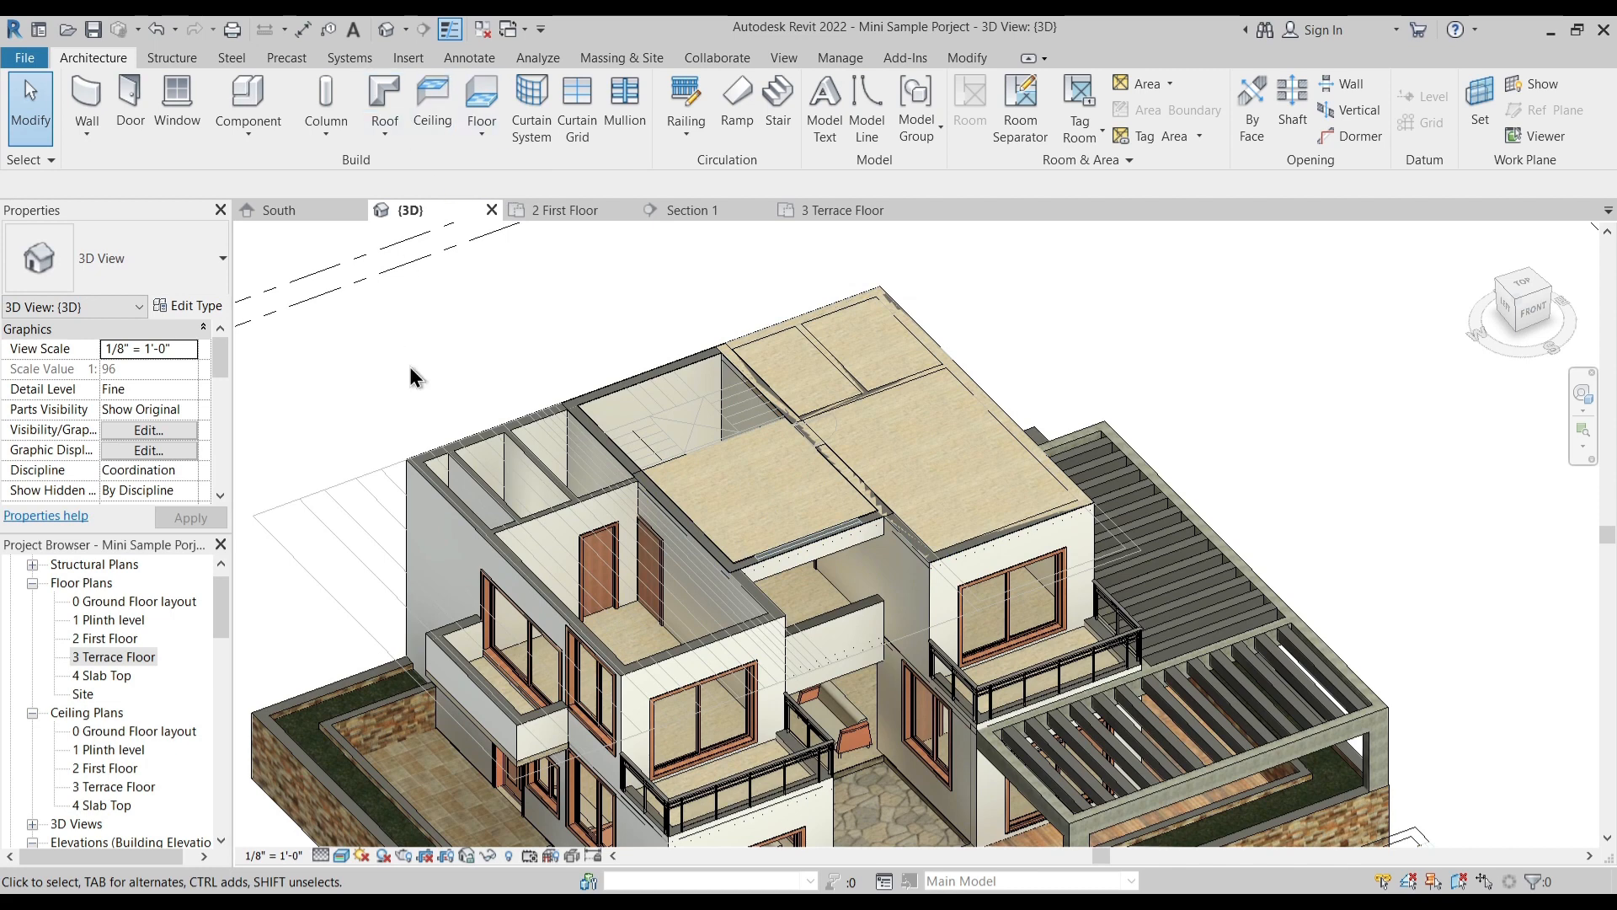
pyautogui.click(726, 447)
pyautogui.press('Escape')
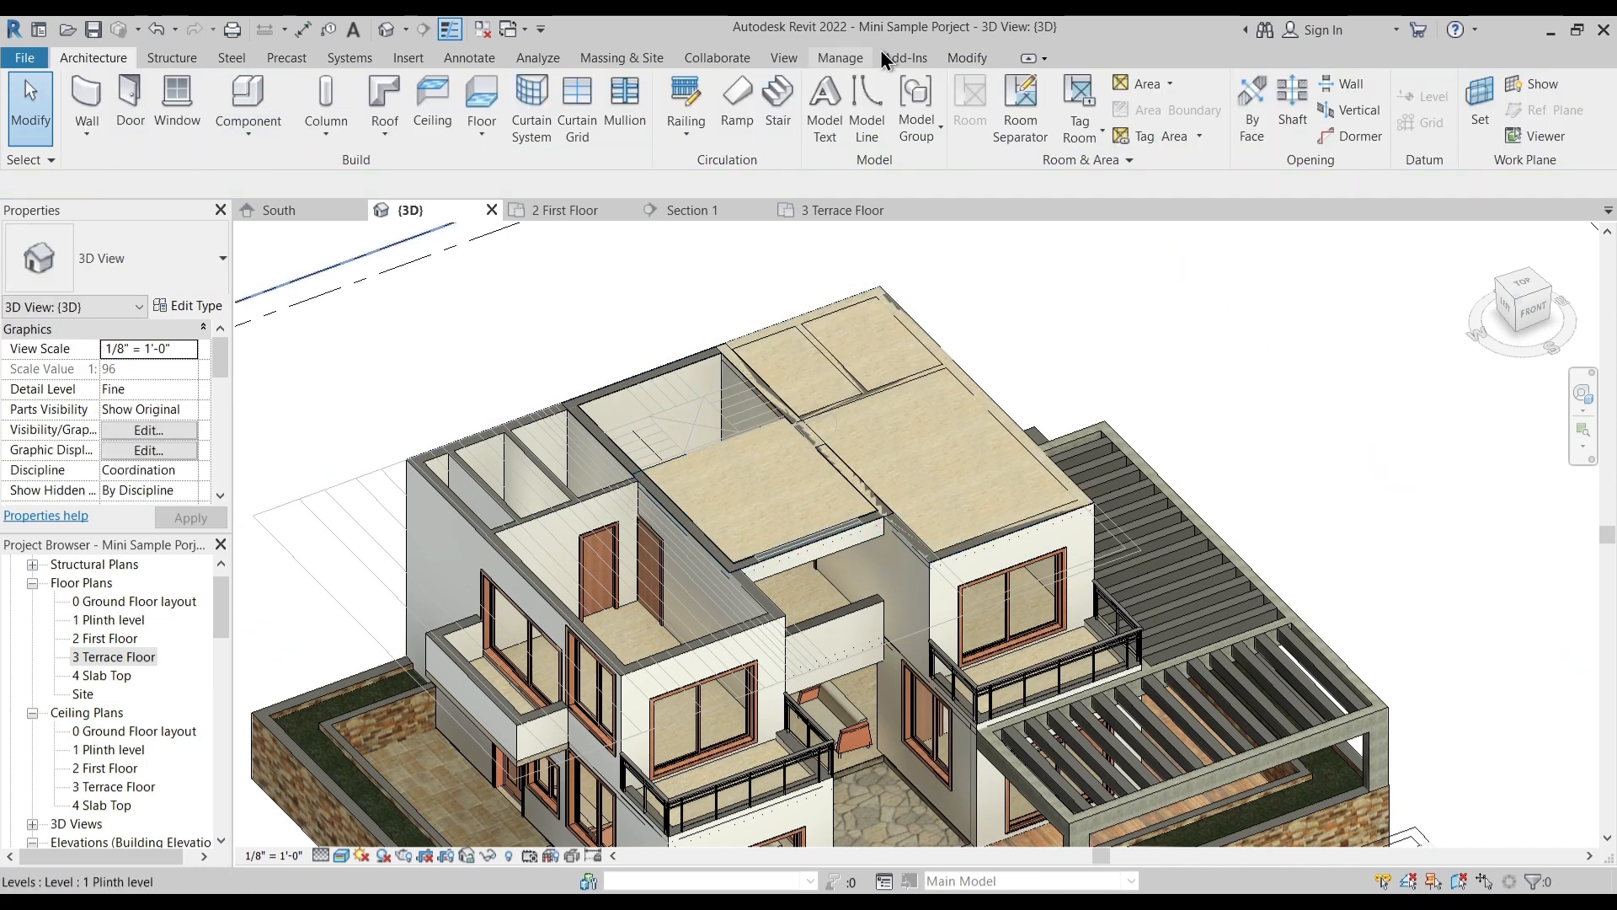
pyautogui.click(967, 59)
pyautogui.click(241, 137)
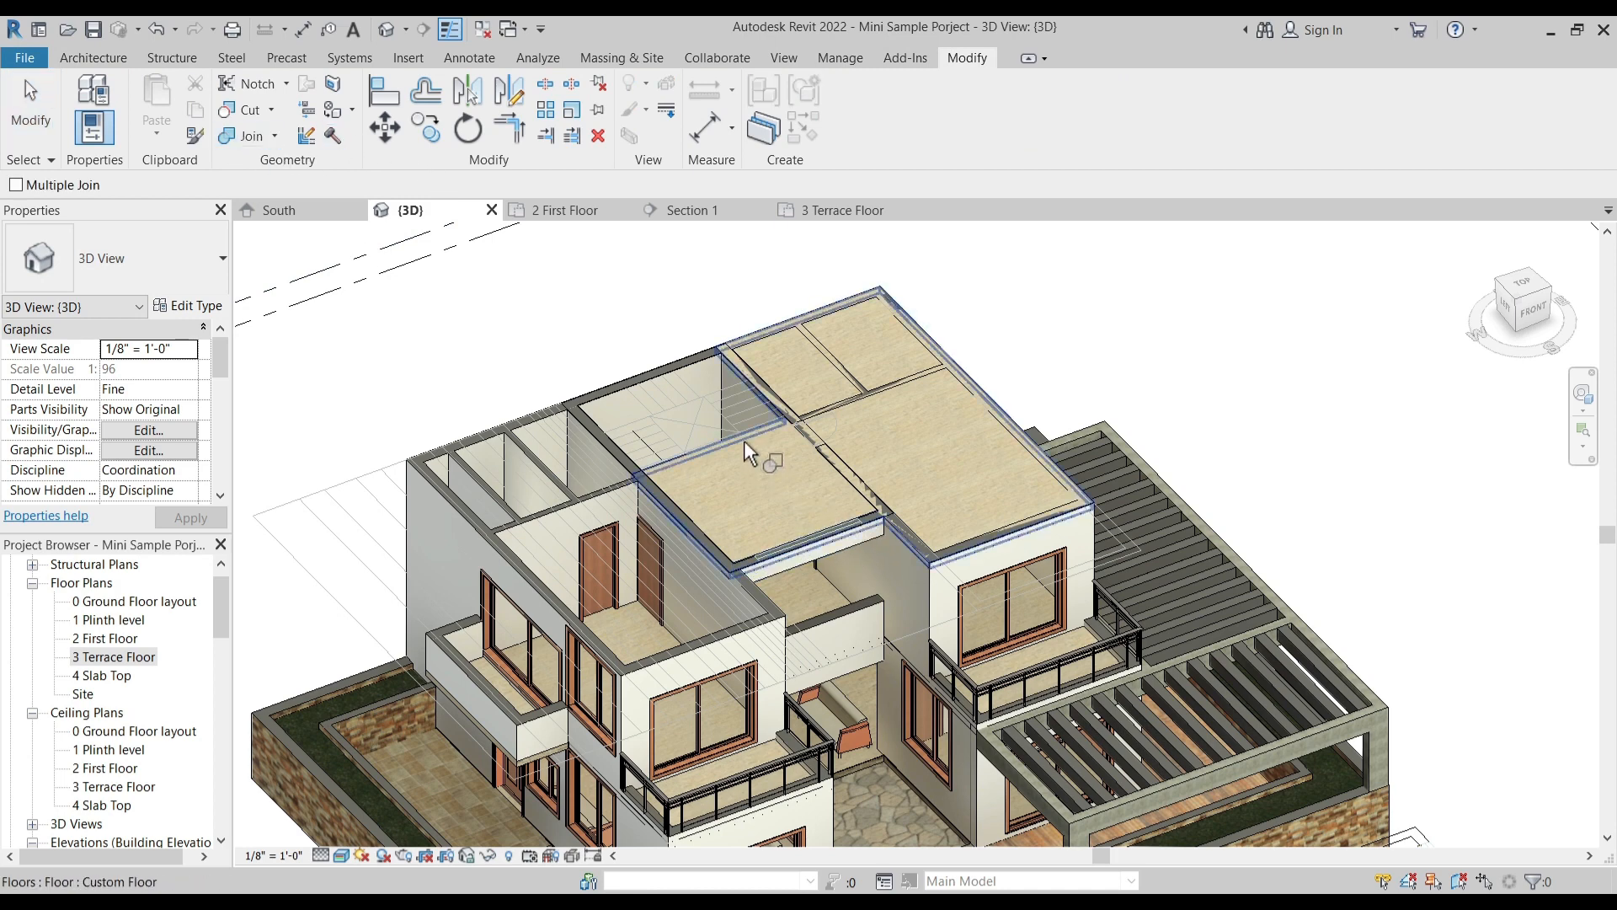
pyautogui.click(745, 443)
pyautogui.click(829, 548)
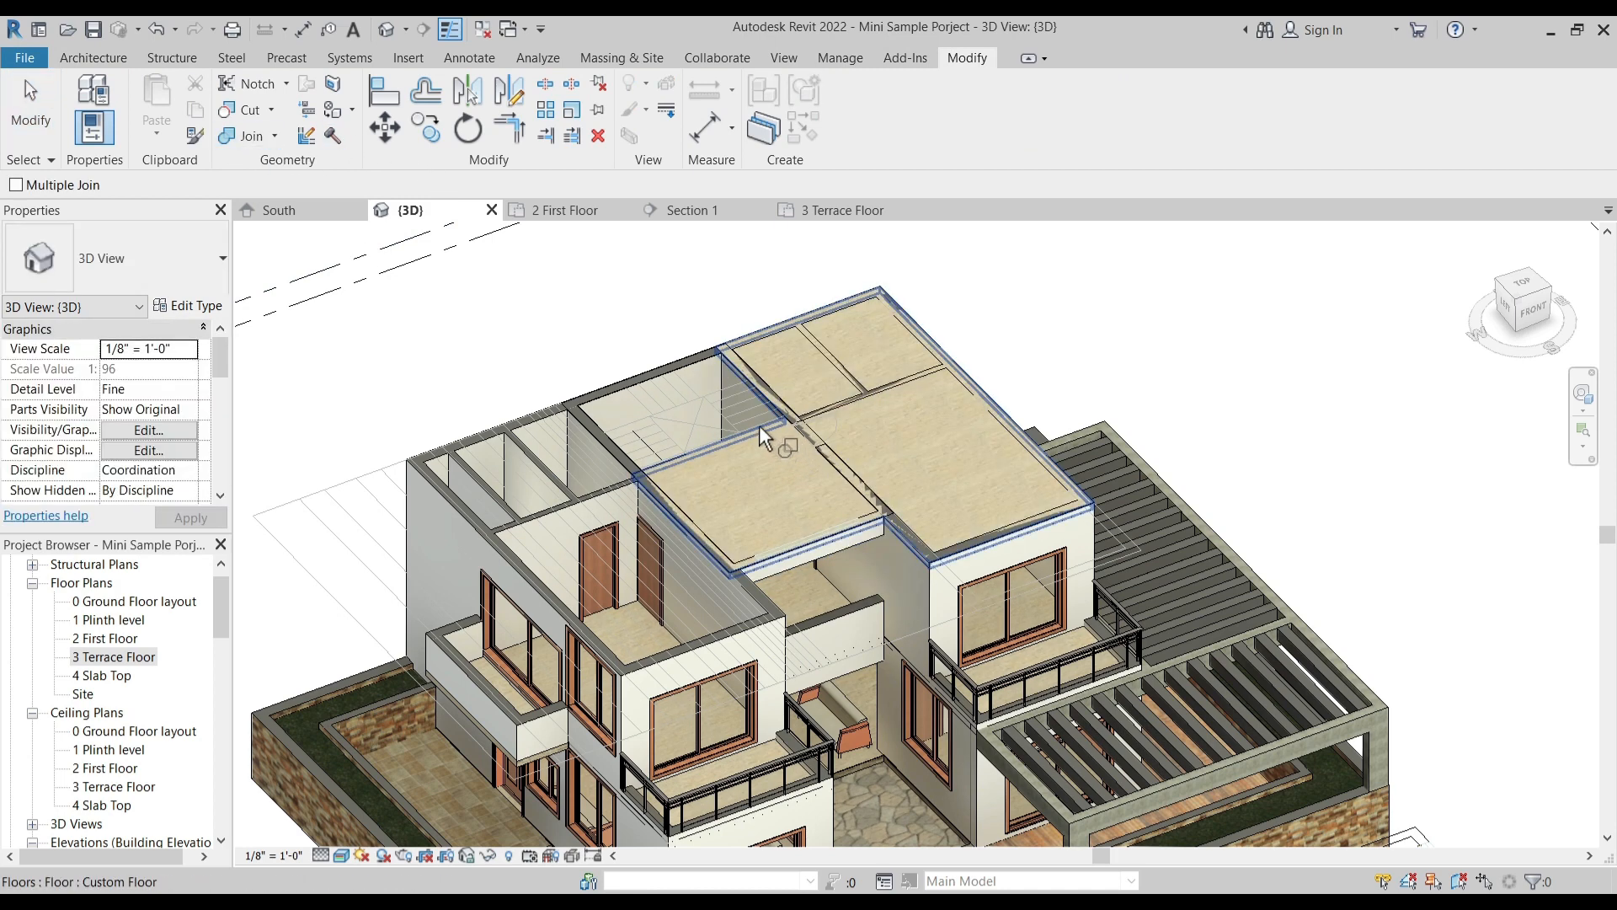
pyautogui.click(765, 424)
pyautogui.click(787, 402)
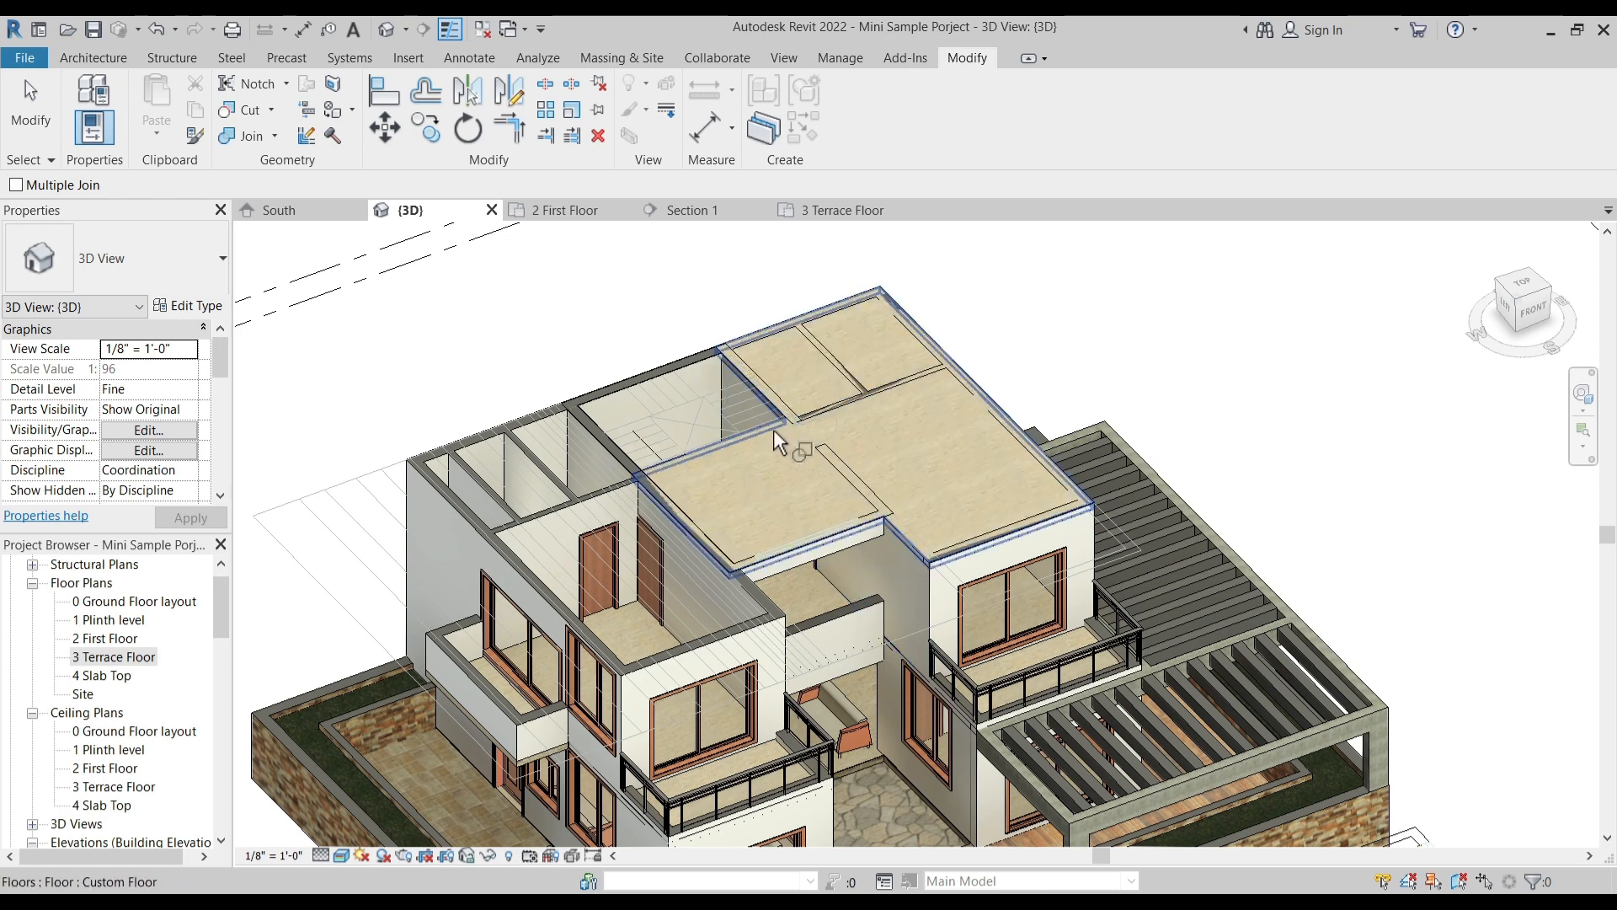
# - Join the terrace slab with the interior partition walls and the rear outer wall beneath it
pyautogui.click(765, 424)
pyautogui.click(839, 401)
pyautogui.click(763, 431)
pyautogui.click(771, 396)
pyautogui.click(765, 431)
pyautogui.click(778, 391)
pyautogui.click(763, 431)
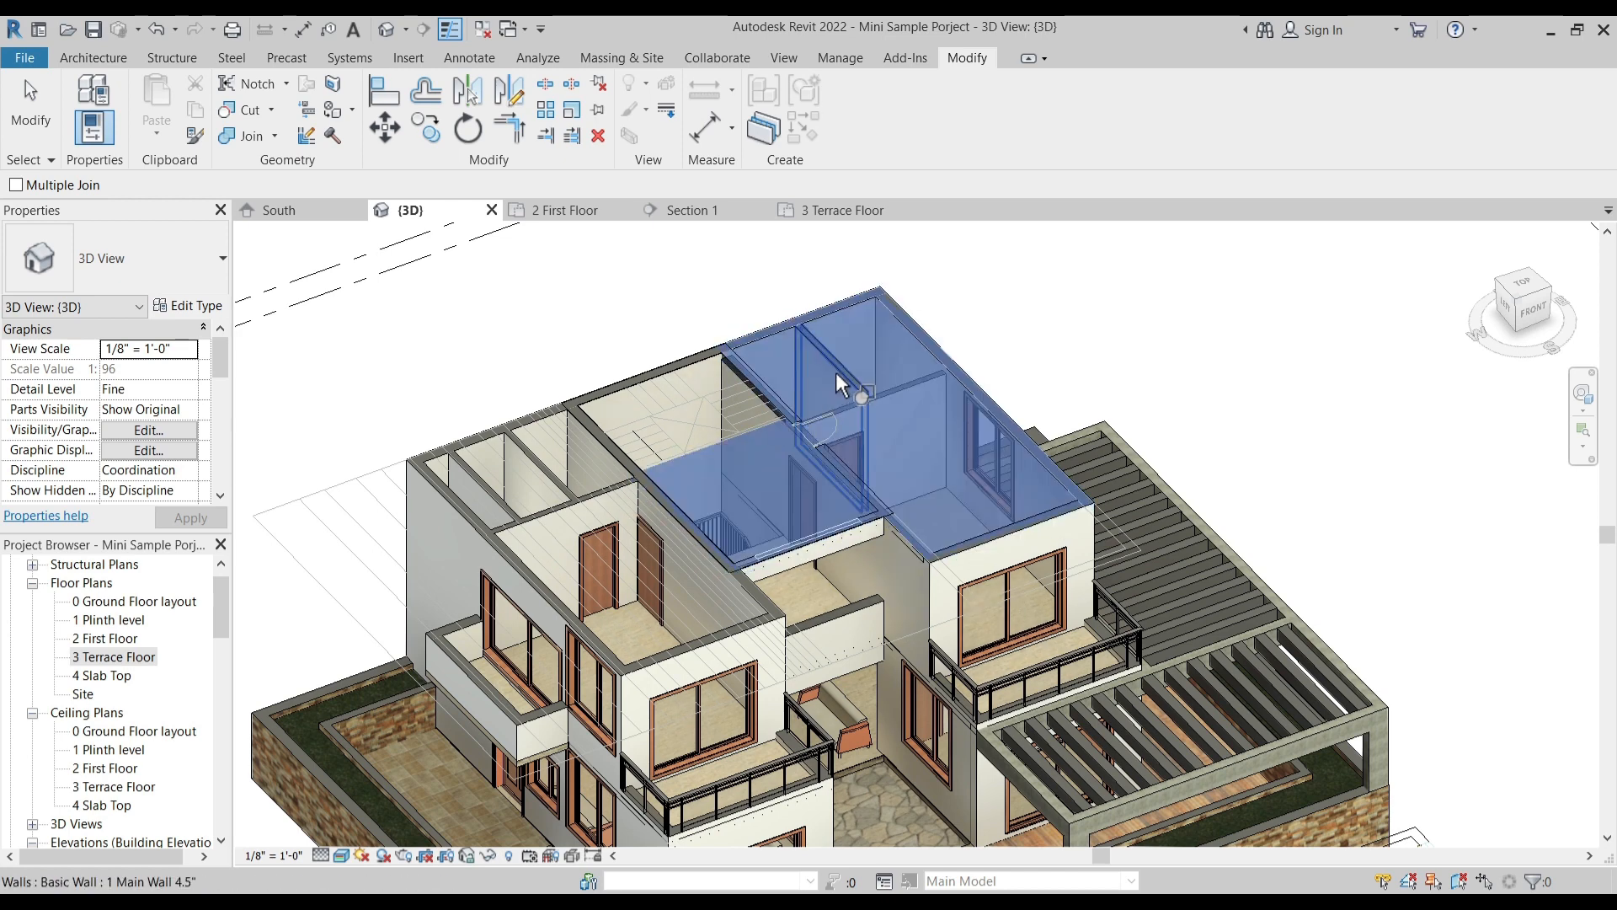
pyautogui.click(839, 367)
pyautogui.click(757, 432)
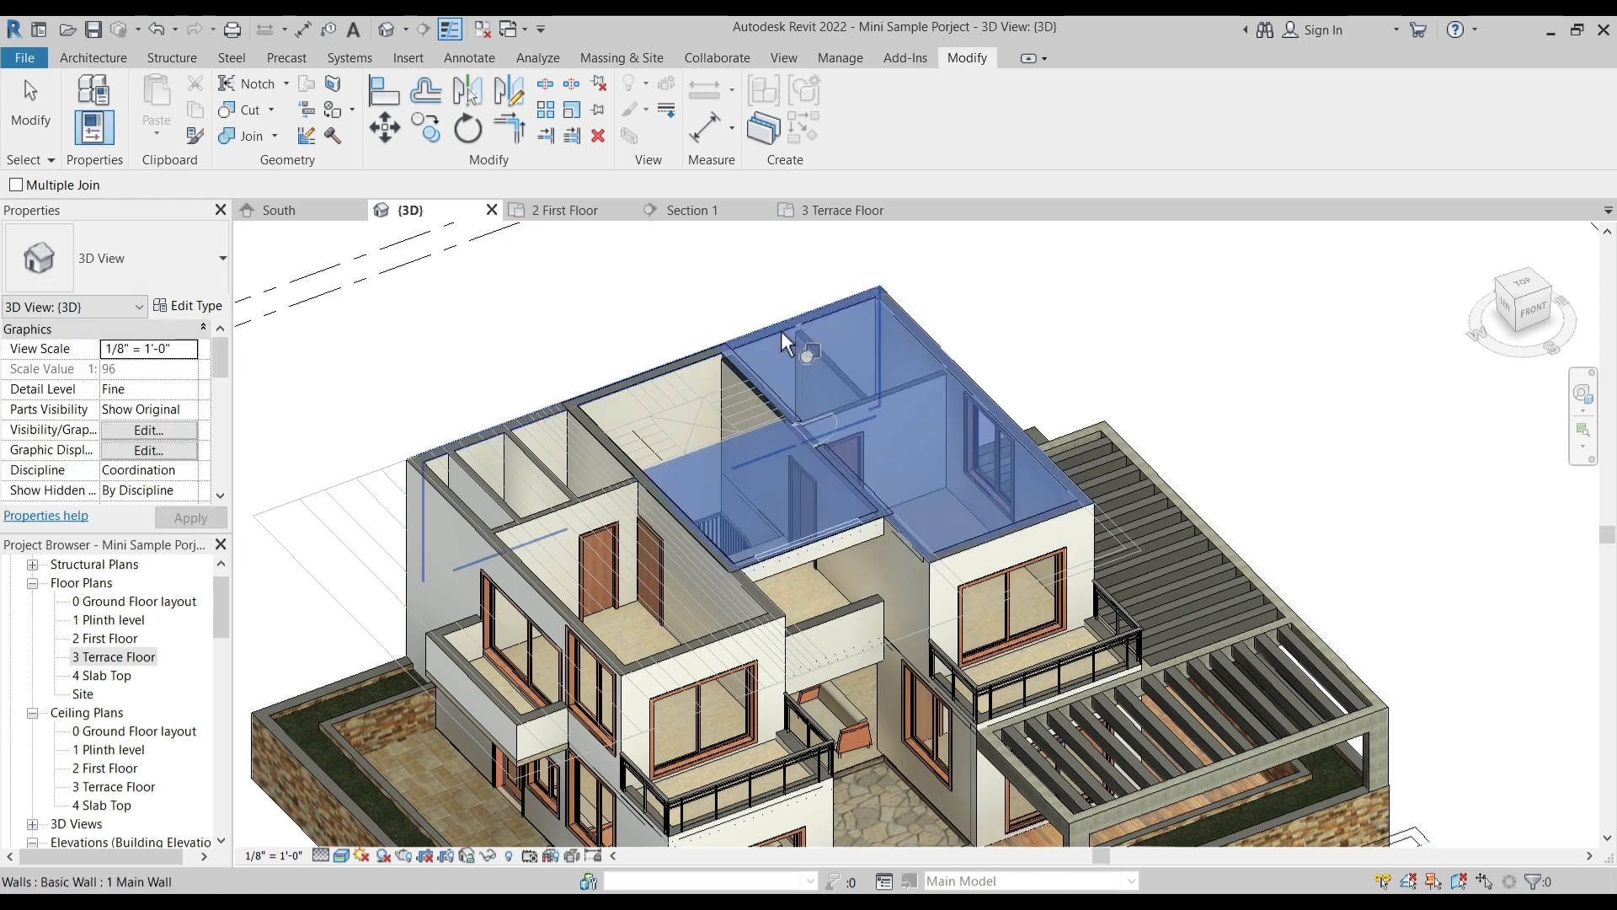
pyautogui.click(787, 328)
pyautogui.click(780, 428)
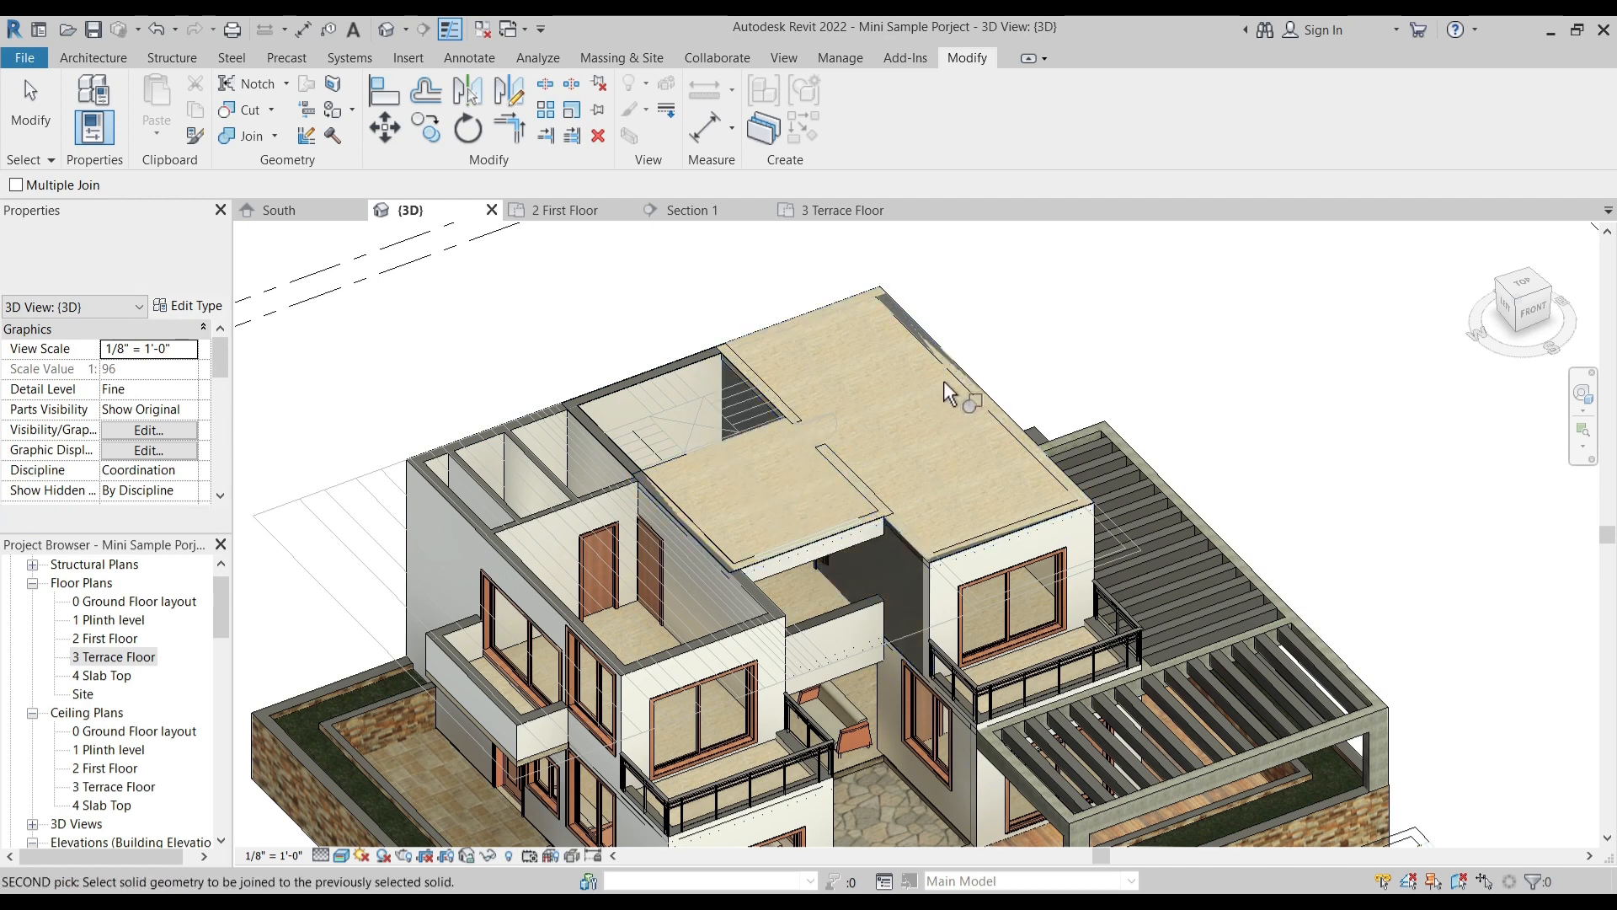
pyautogui.click(957, 371)
# - Join the walls along the terrace slab's front edge with the slab
pyautogui.click(1463, 866)
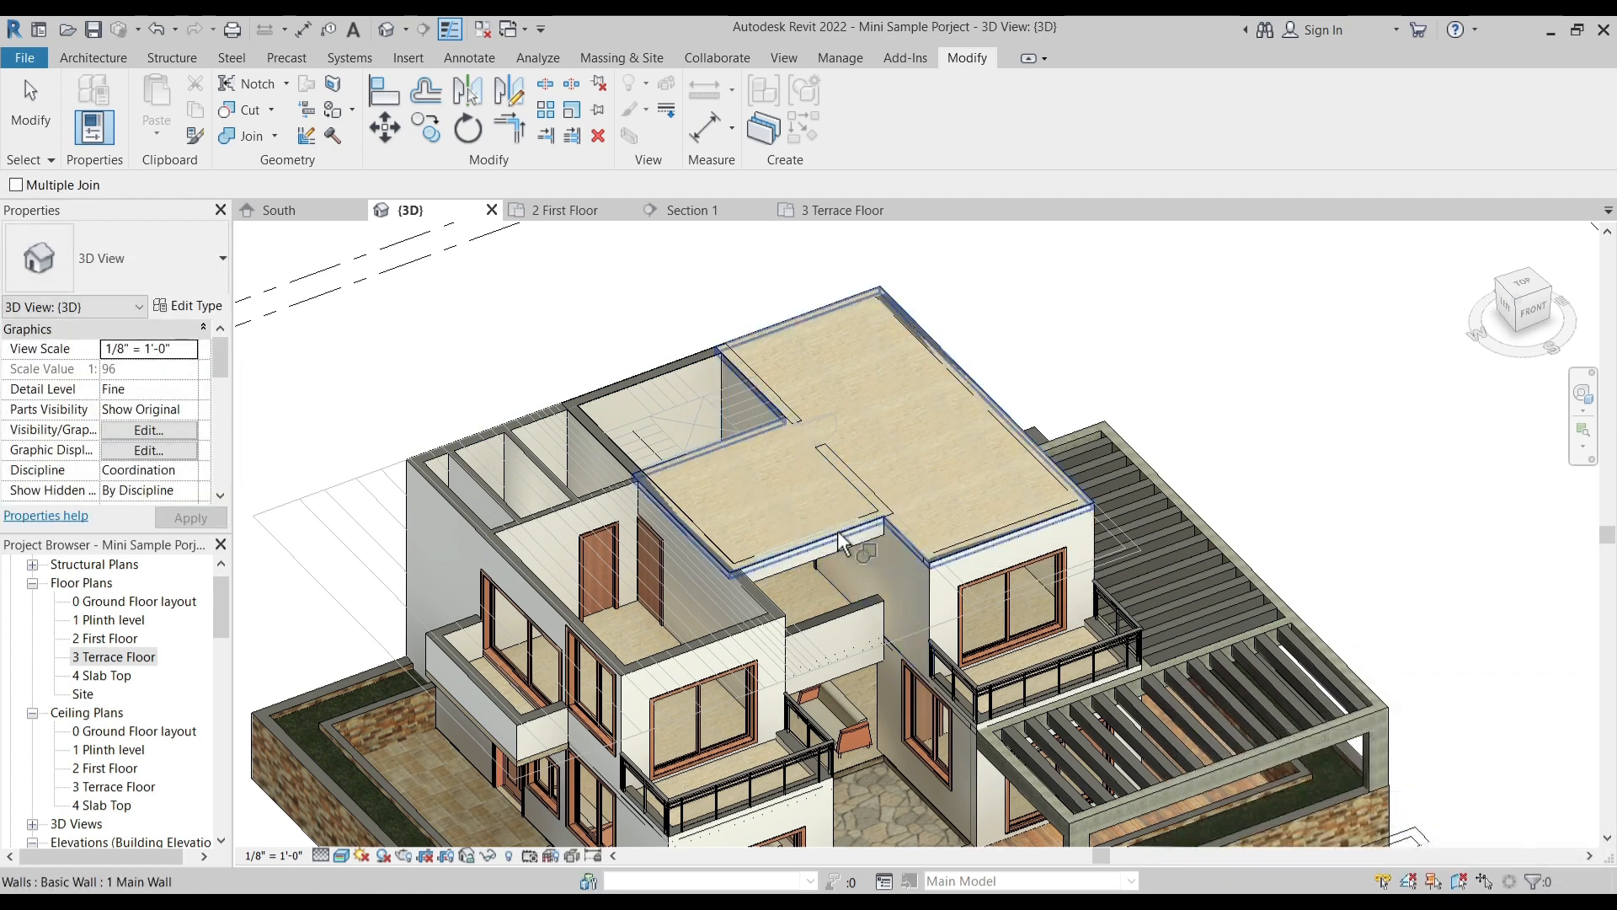
pyautogui.click(837, 533)
pyautogui.click(949, 558)
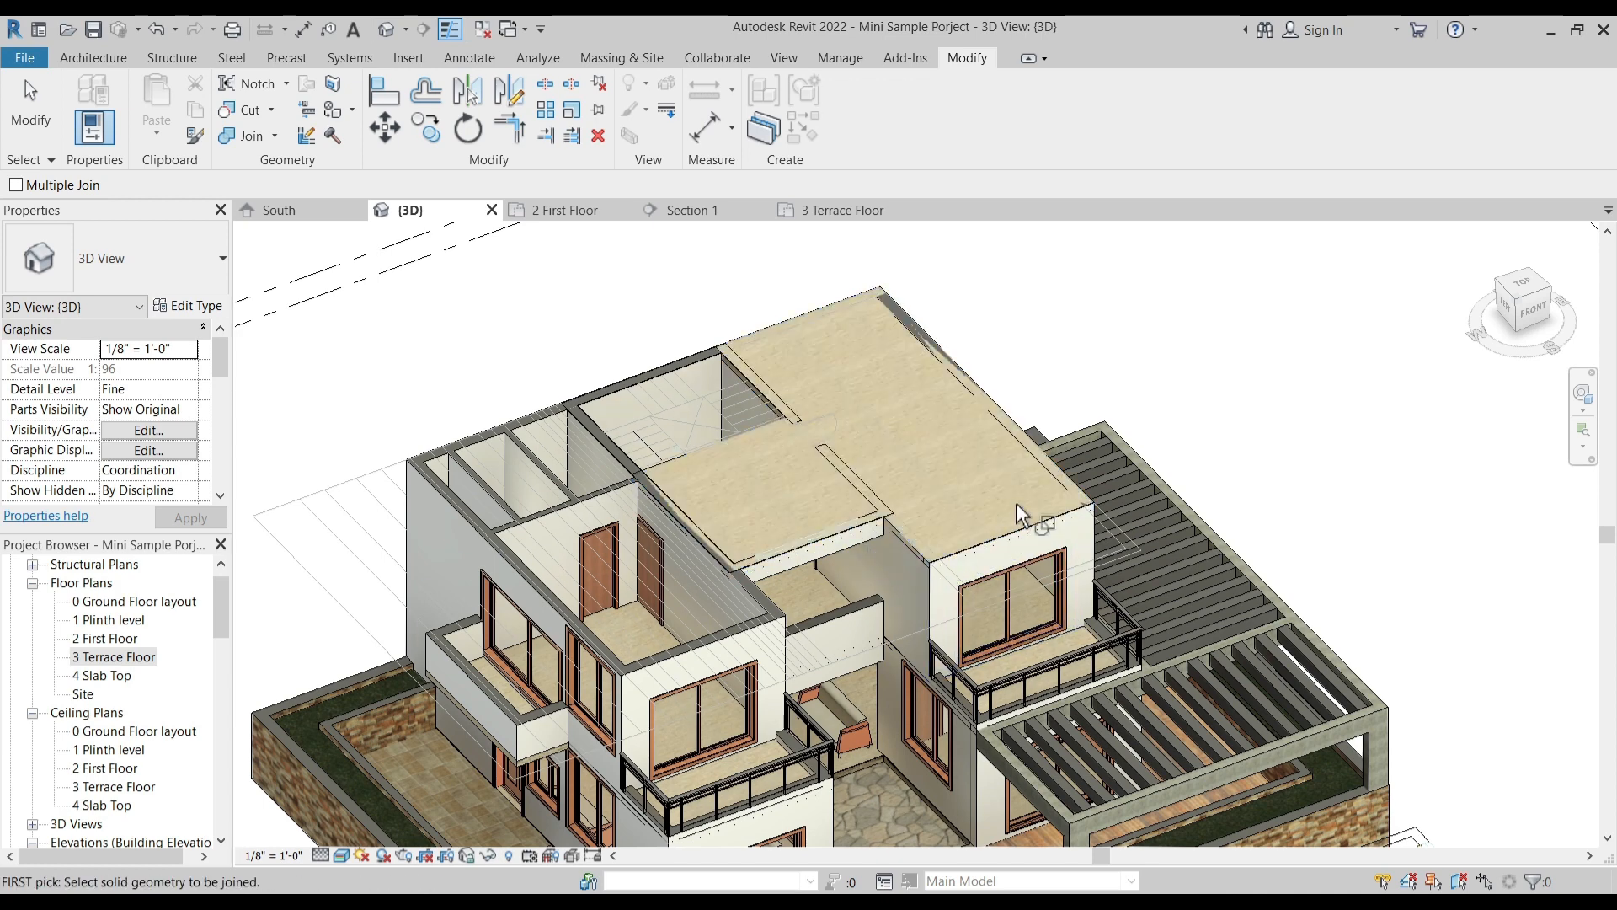
pyautogui.click(843, 533)
pyautogui.click(876, 488)
pyautogui.click(836, 530)
pyautogui.click(873, 477)
pyautogui.press('Escape')
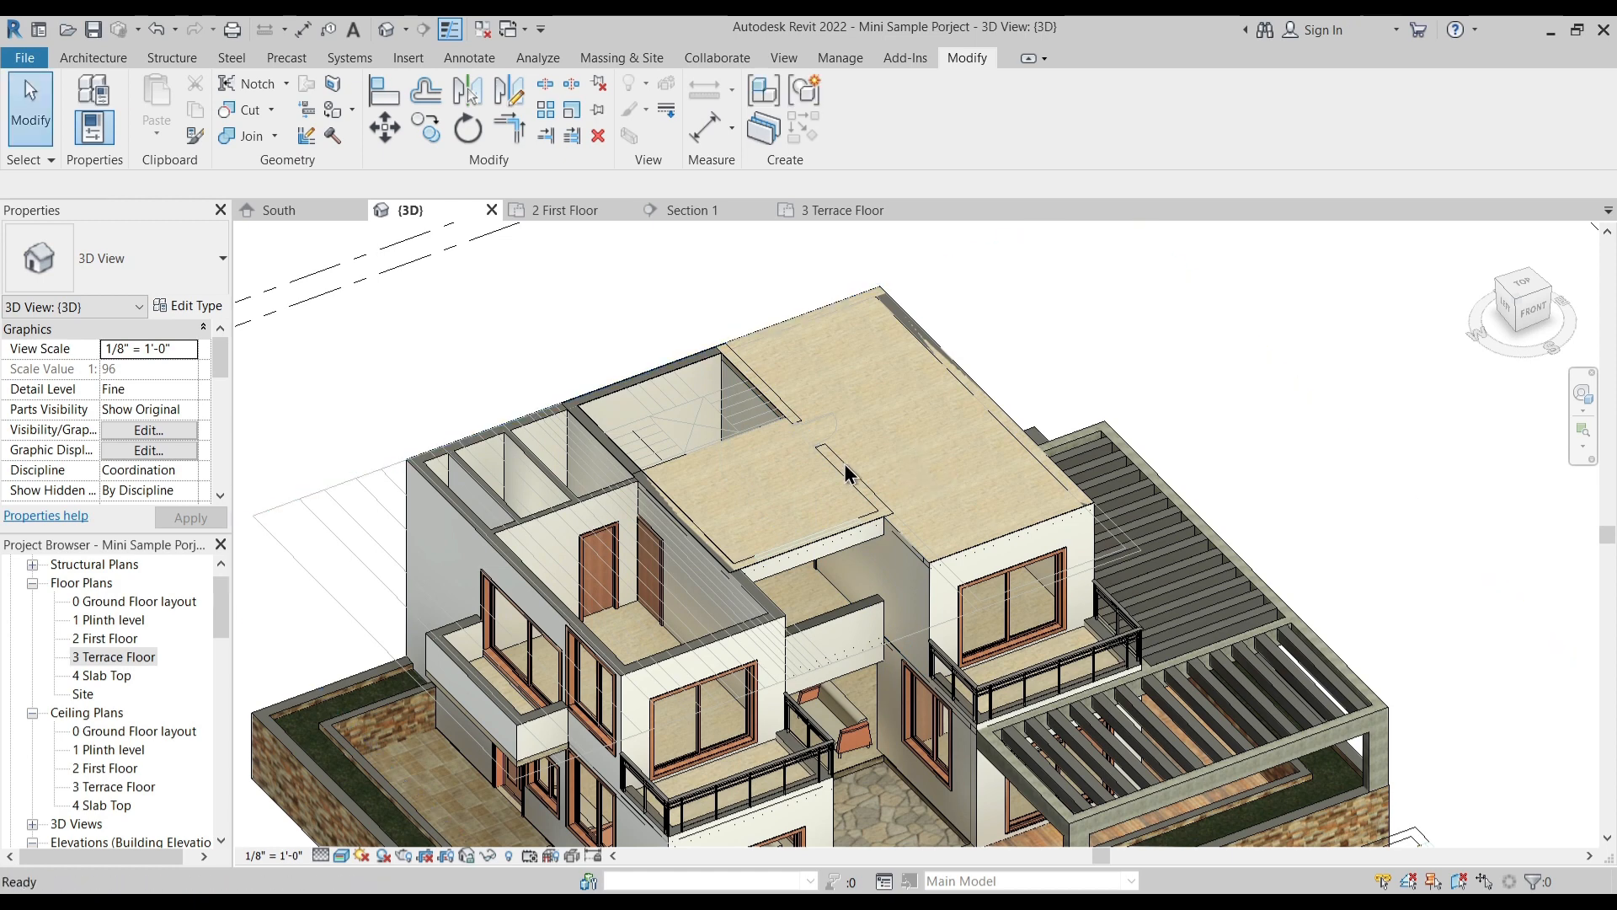
# - Temporarily hide the imported terrace plan in the 3D view and join the slab with the wall over the central opening
pyautogui.click(883, 436)
pyautogui.press('h')
pyautogui.press('h')
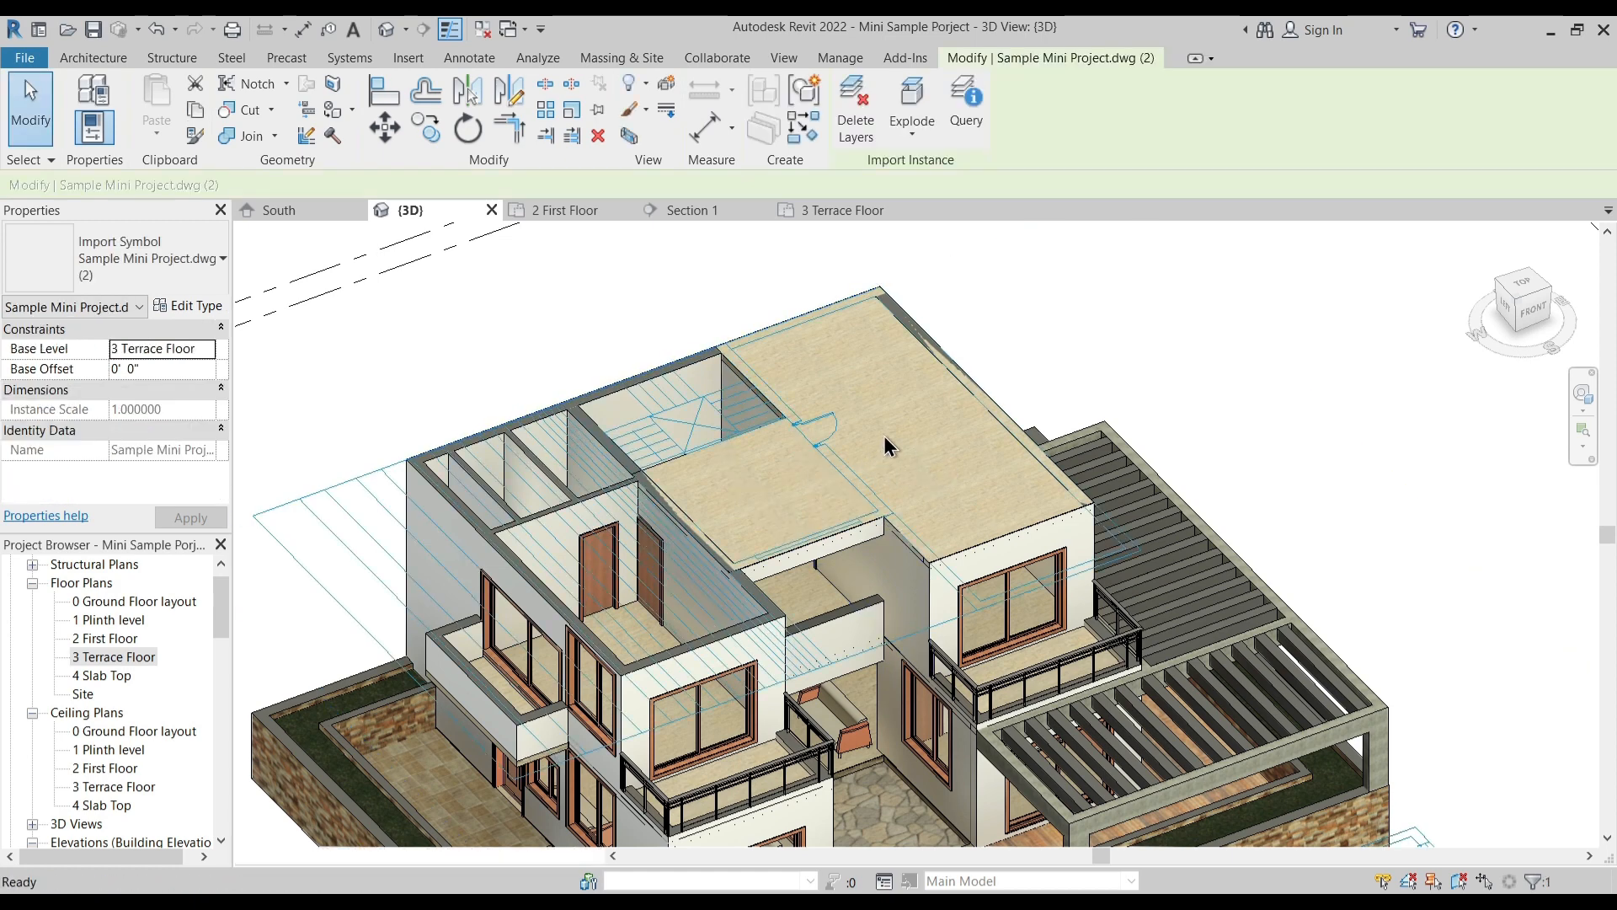
pyautogui.click(241, 135)
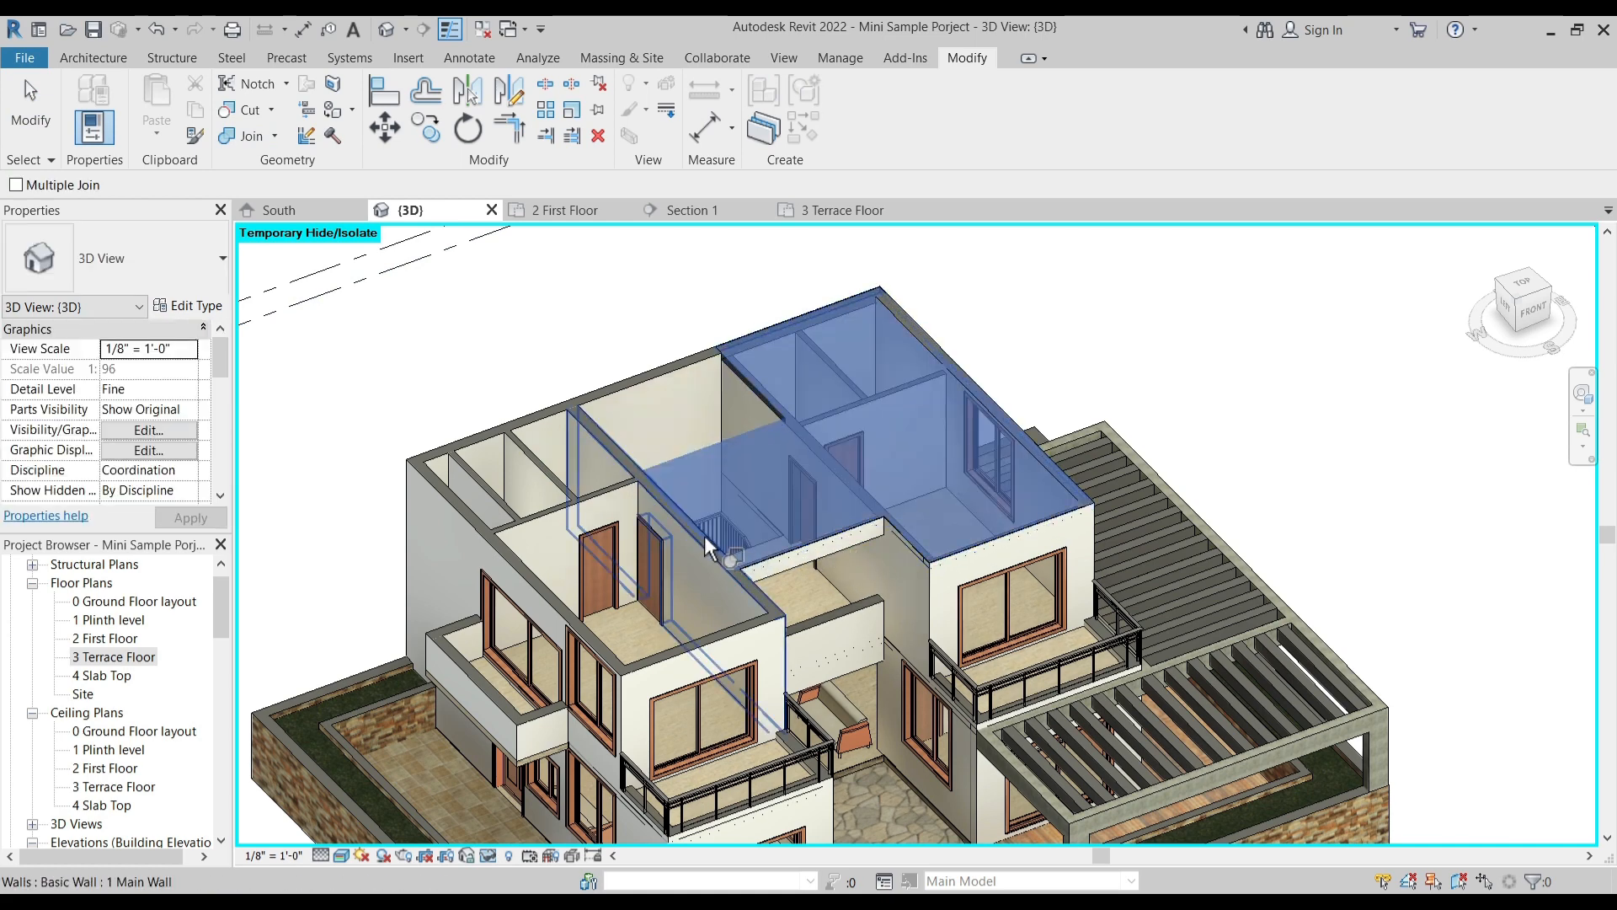
pyautogui.click(738, 531)
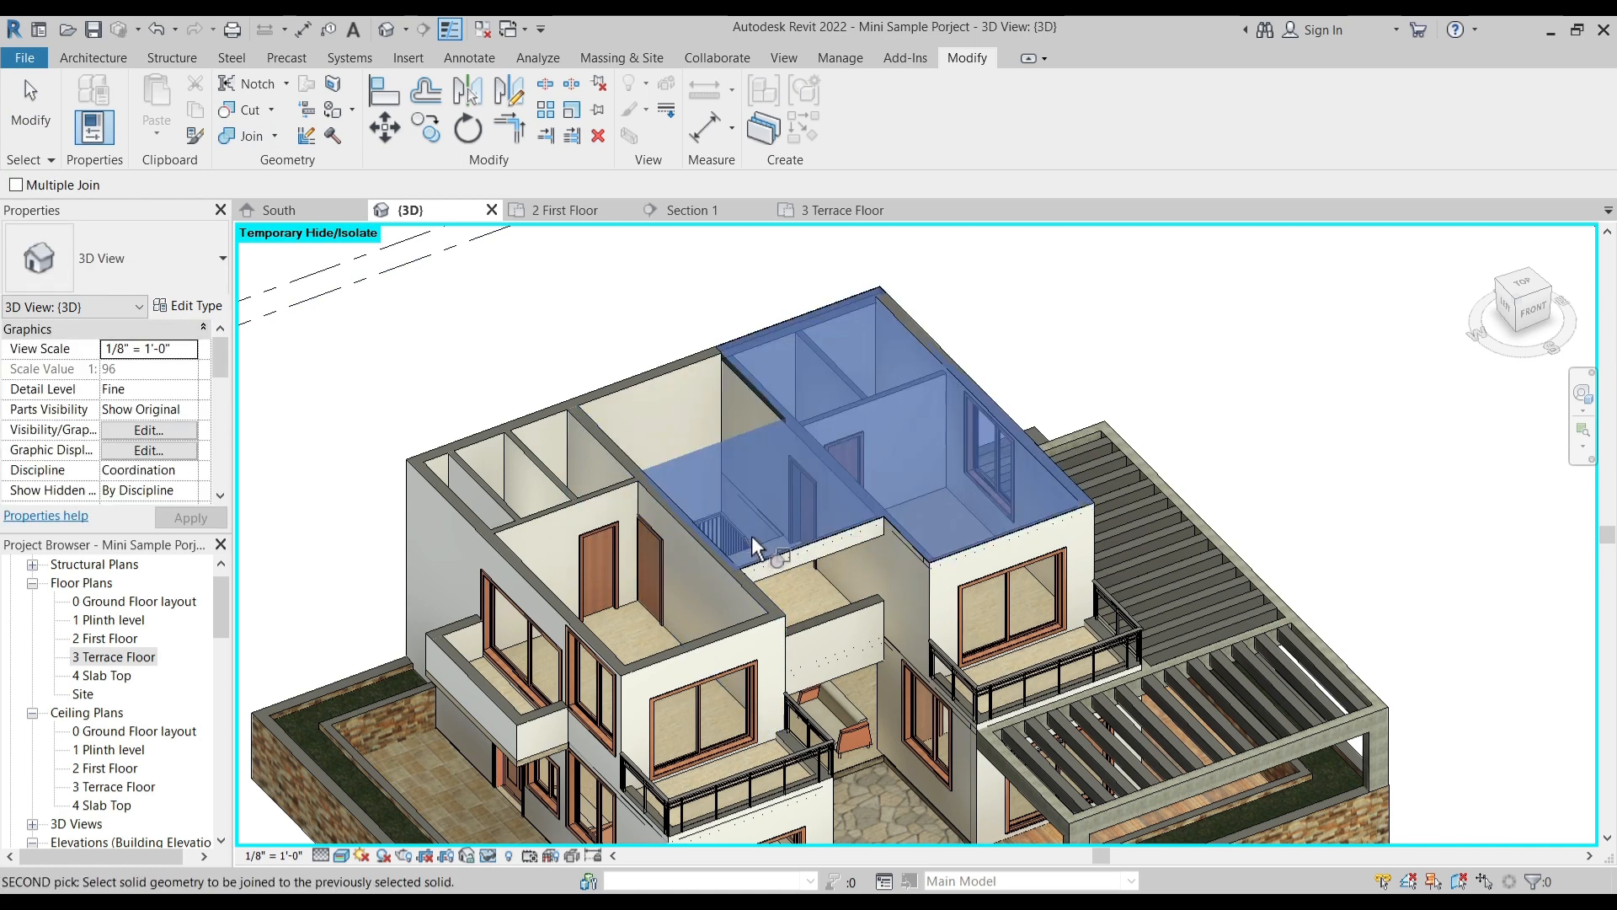
pyautogui.click(815, 539)
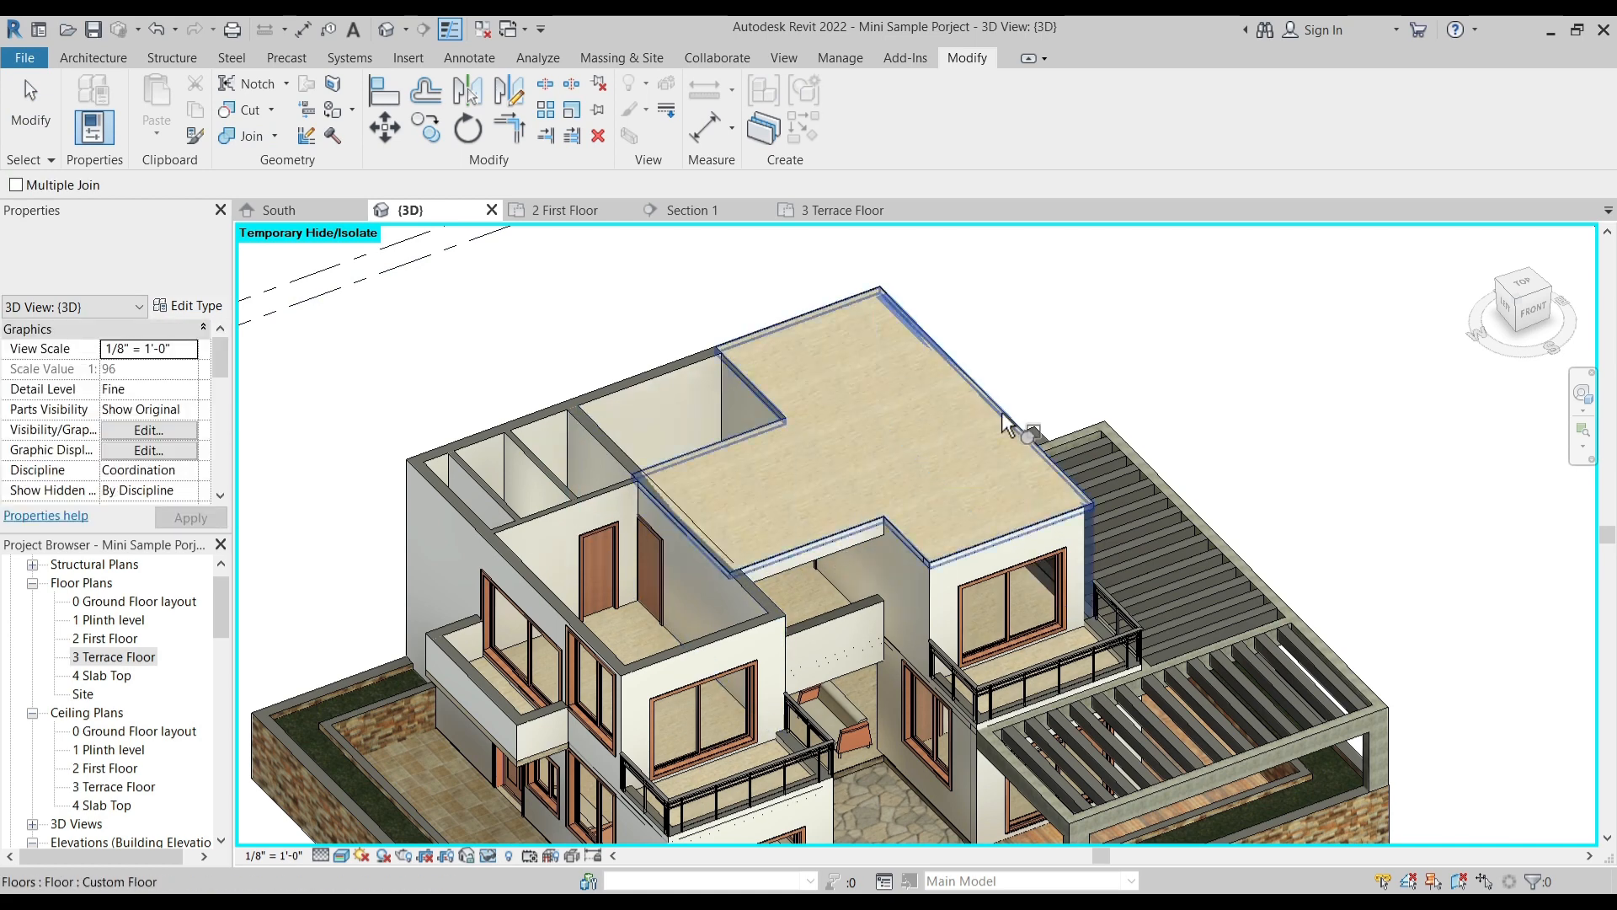
pyautogui.press('Escape')
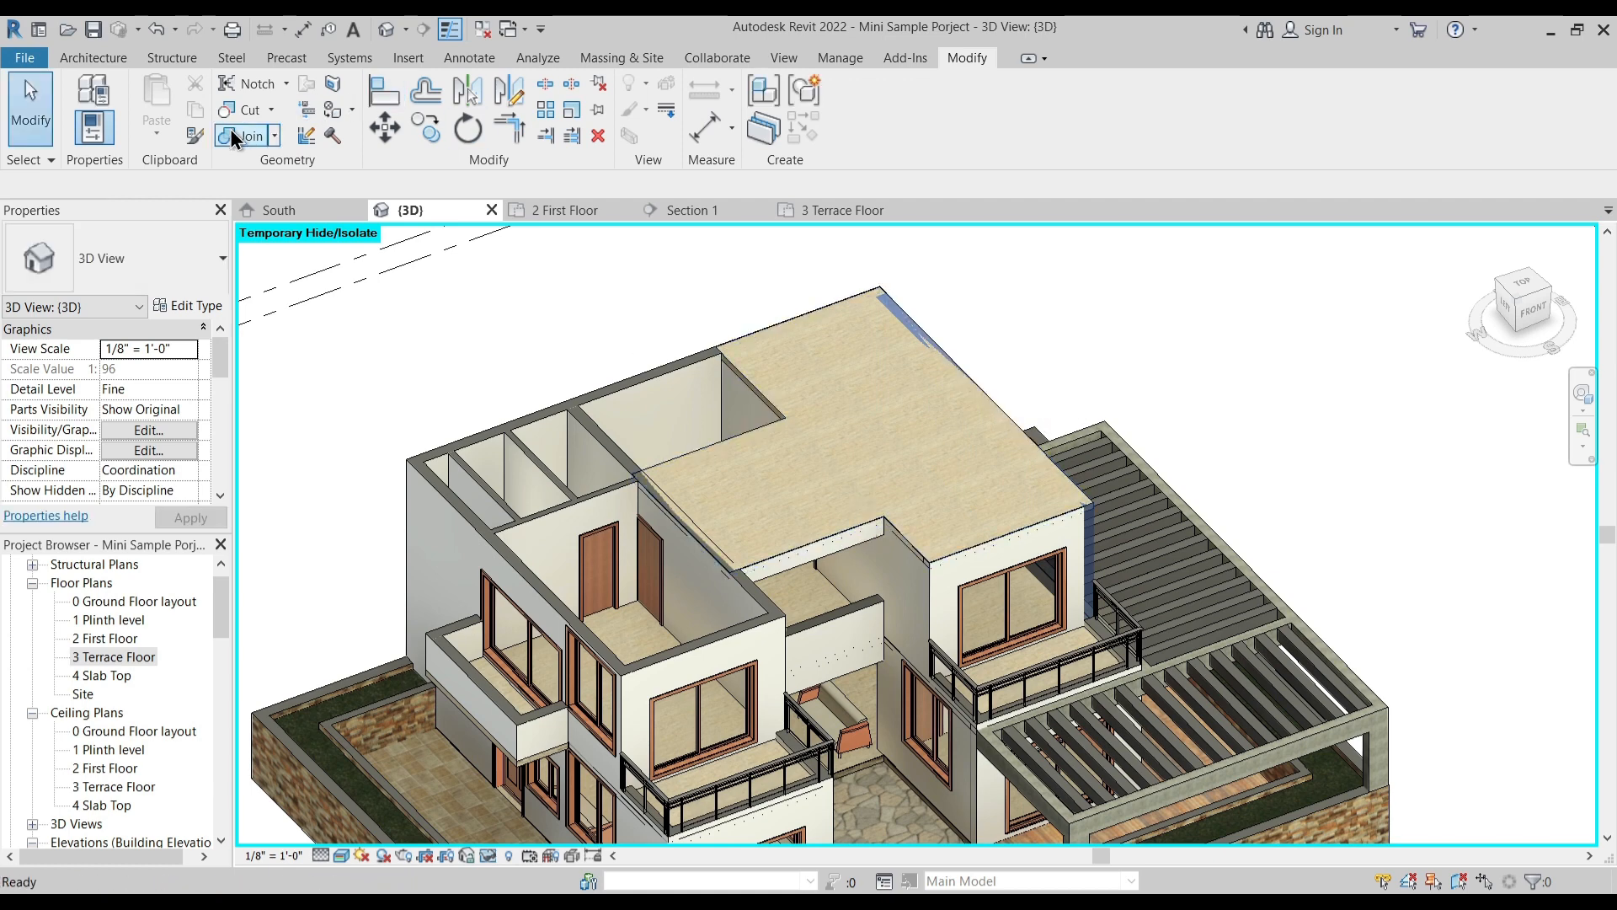
# - Join the terrace slab with the outer side wall above the pergola and check the slab's edges from several angles
pyautogui.click(251, 135)
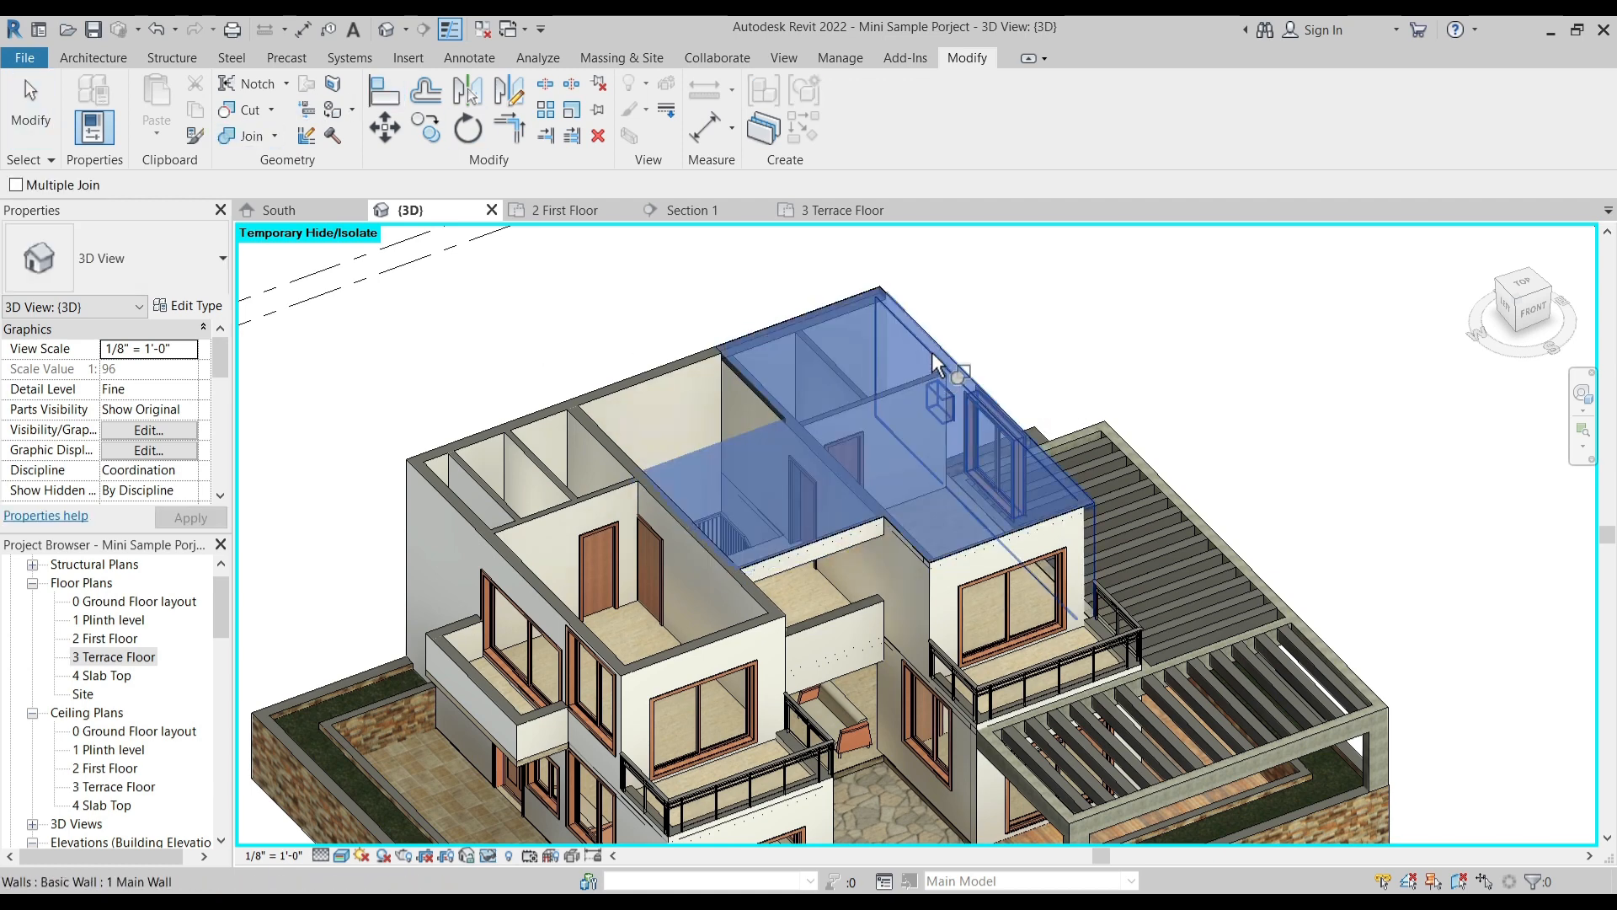
pyautogui.press('Escape')
pyautogui.keyDown('shift'); pyautogui.moveTo(960, 548); pyautogui.dragTo(859, 448, button='middle'); pyautogui.keyUp('shift')
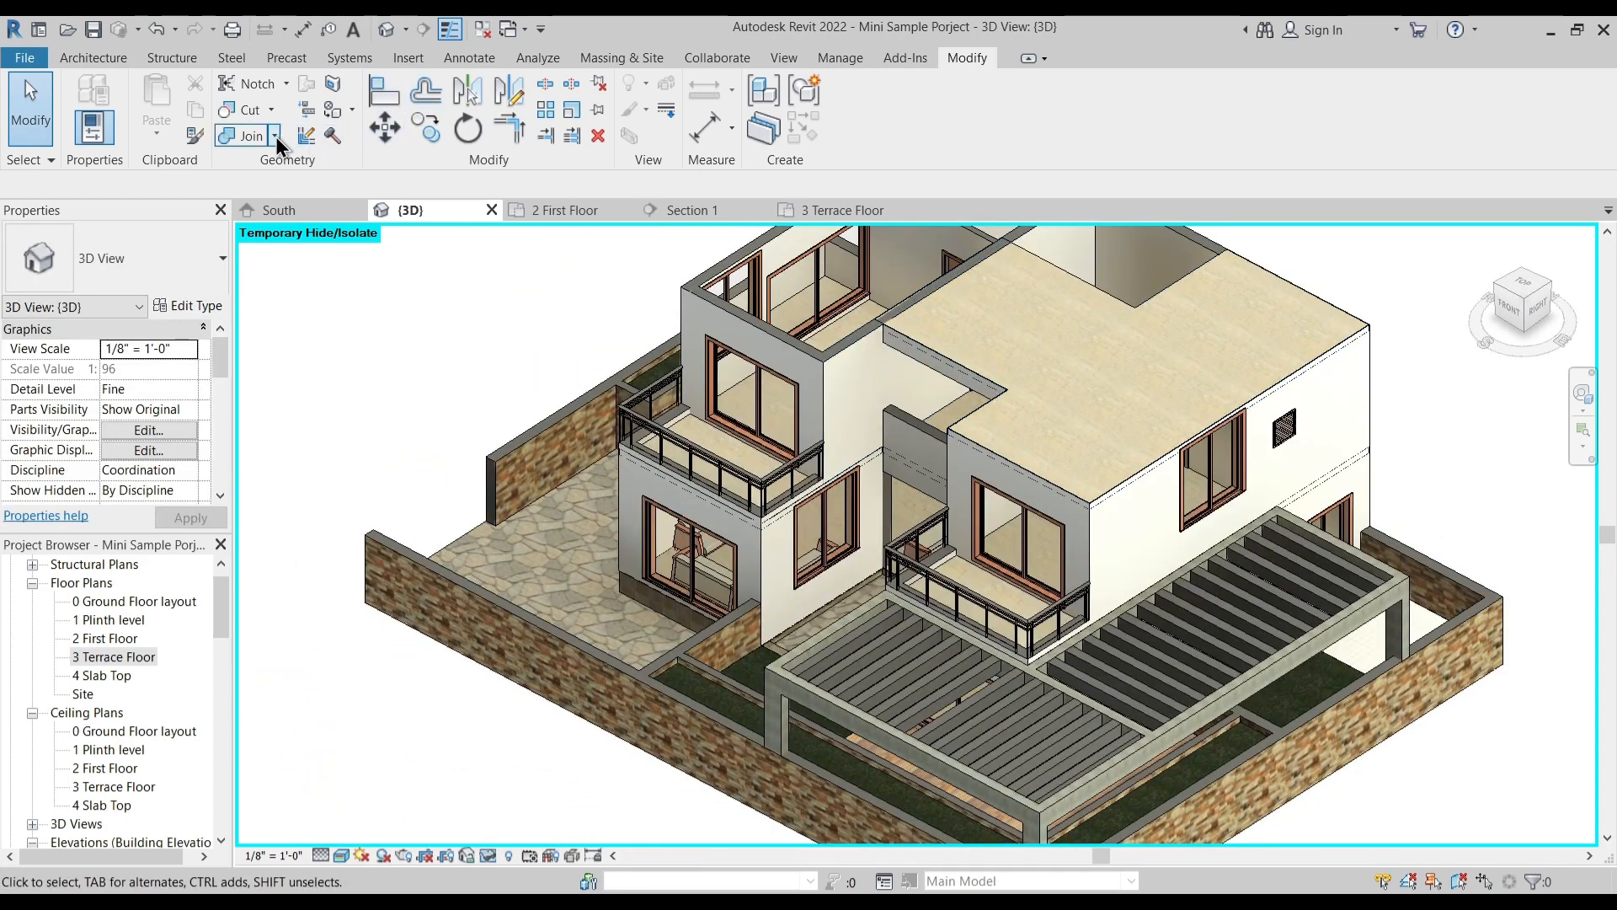
pyautogui.click(955, 352)
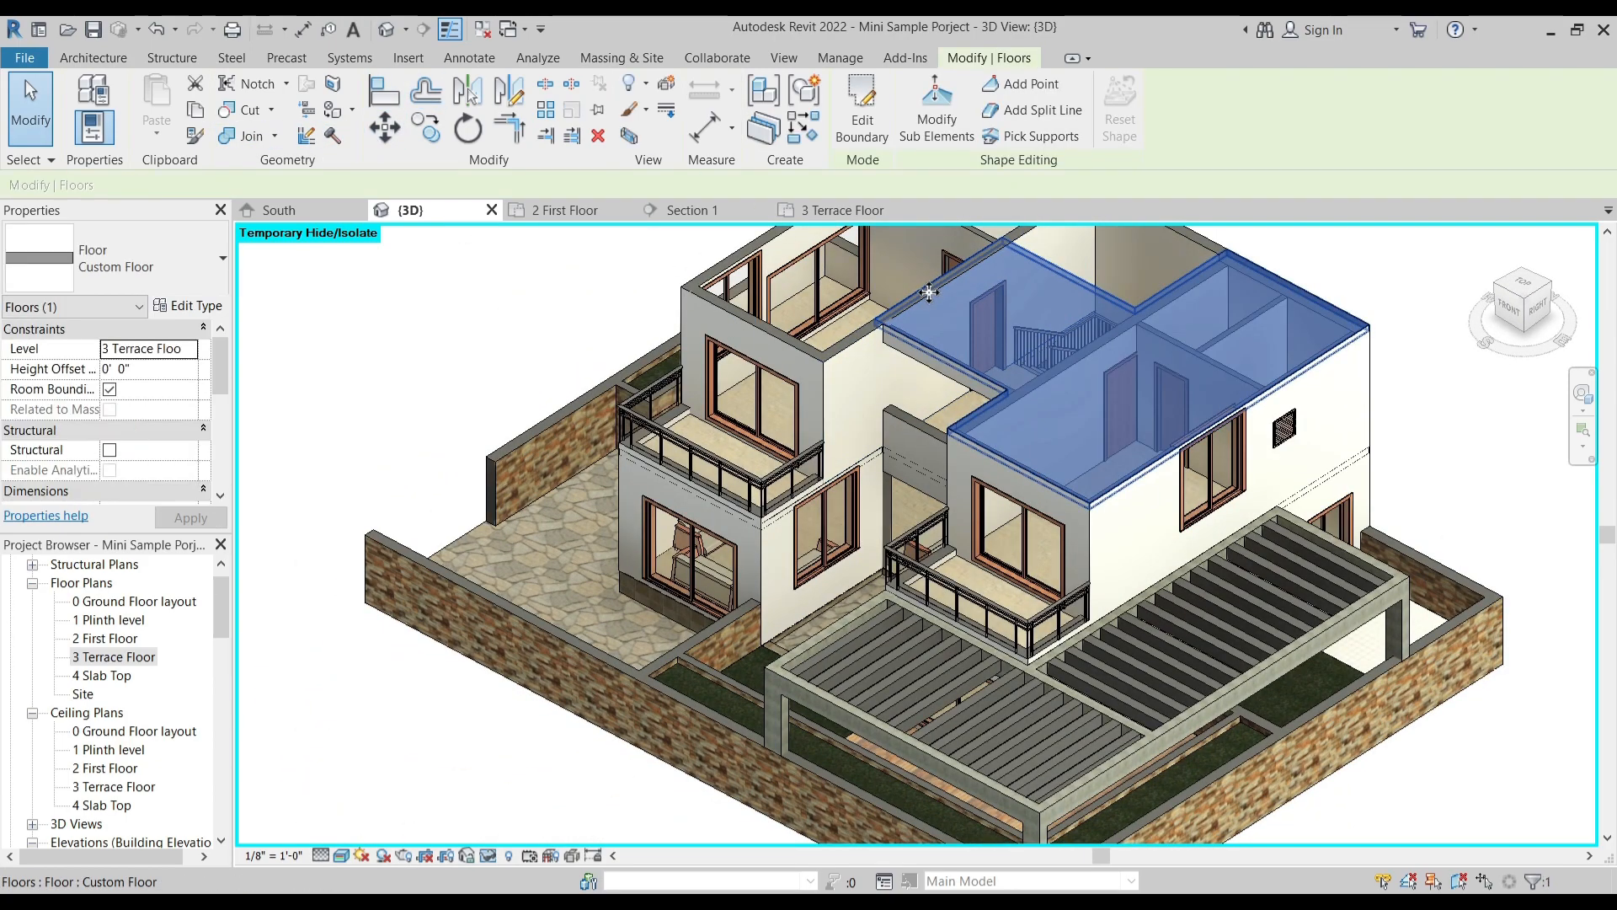
pyautogui.press('Escape')
pyautogui.click(251, 136)
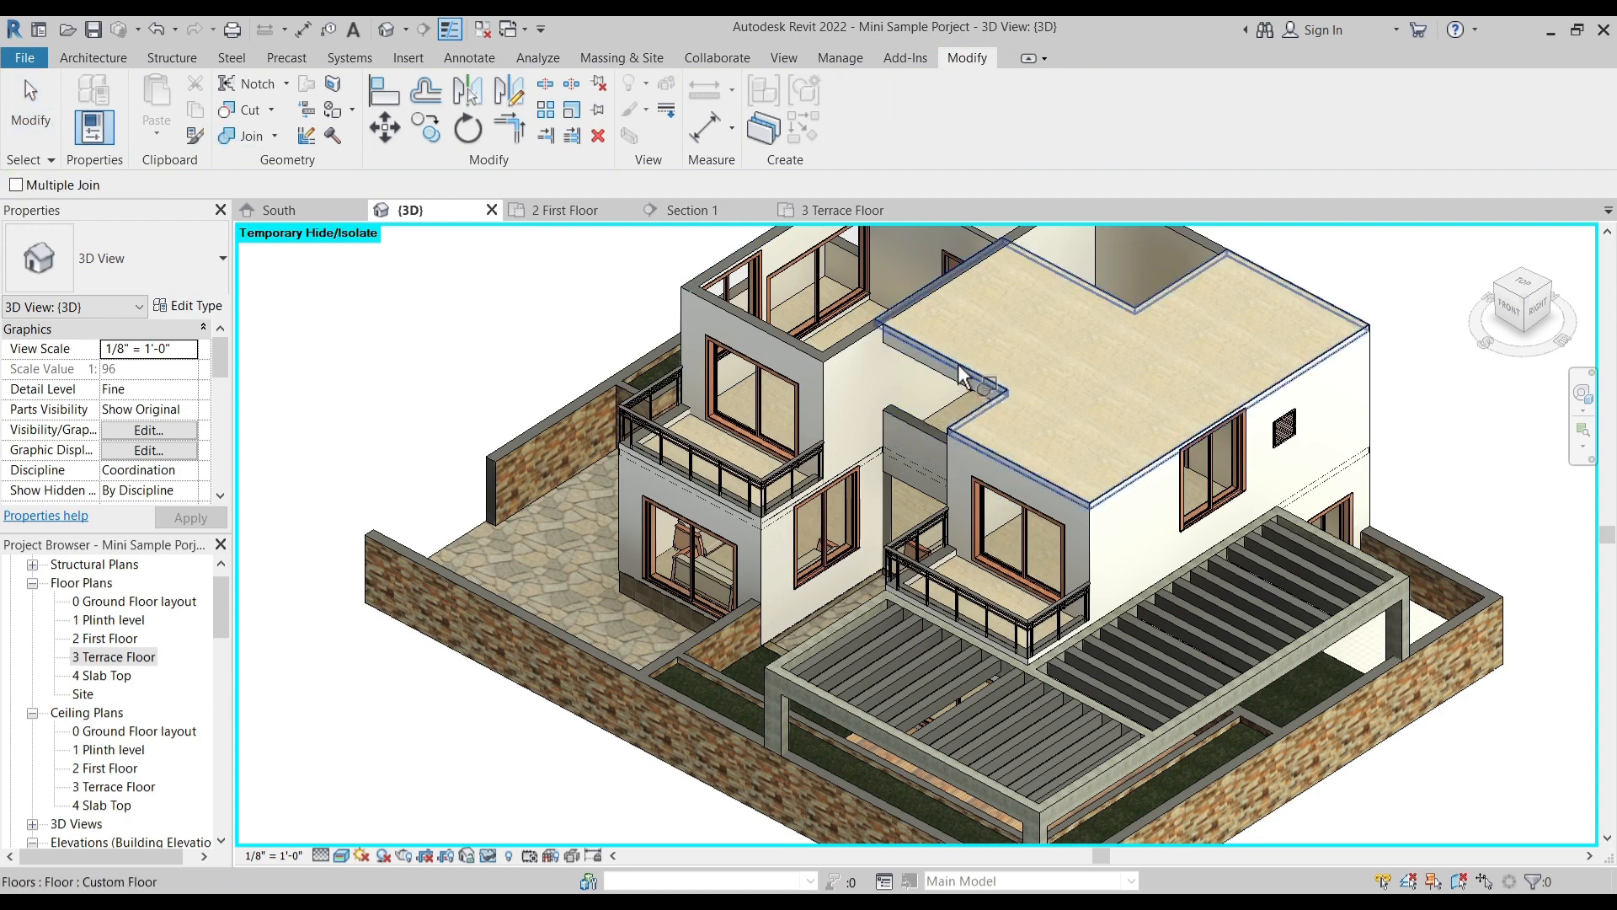
pyautogui.press('Escape')
pyautogui.keyDown('shift'); pyautogui.moveTo(1013, 360); pyautogui.dragTo(1088, 580, button='middle'); pyautogui.keyUp('shift')
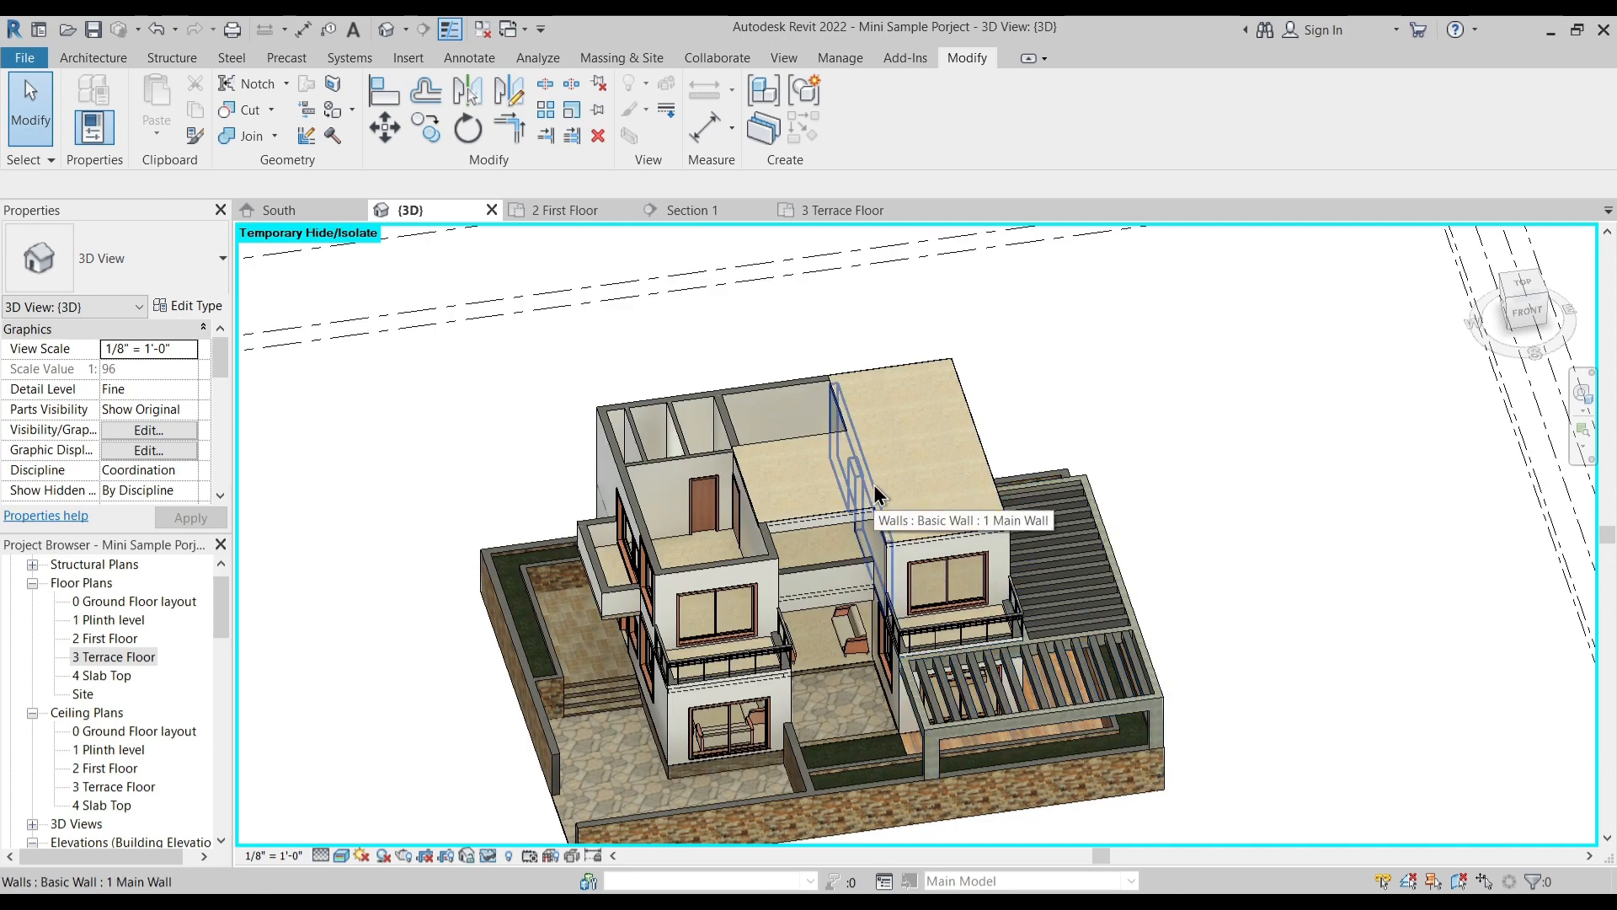
# - Return to the 3 Terrace Floor plan and start a 1 Main Wall, keeping its top constraint at level 4 Slab Top
pyautogui.click(832, 211)
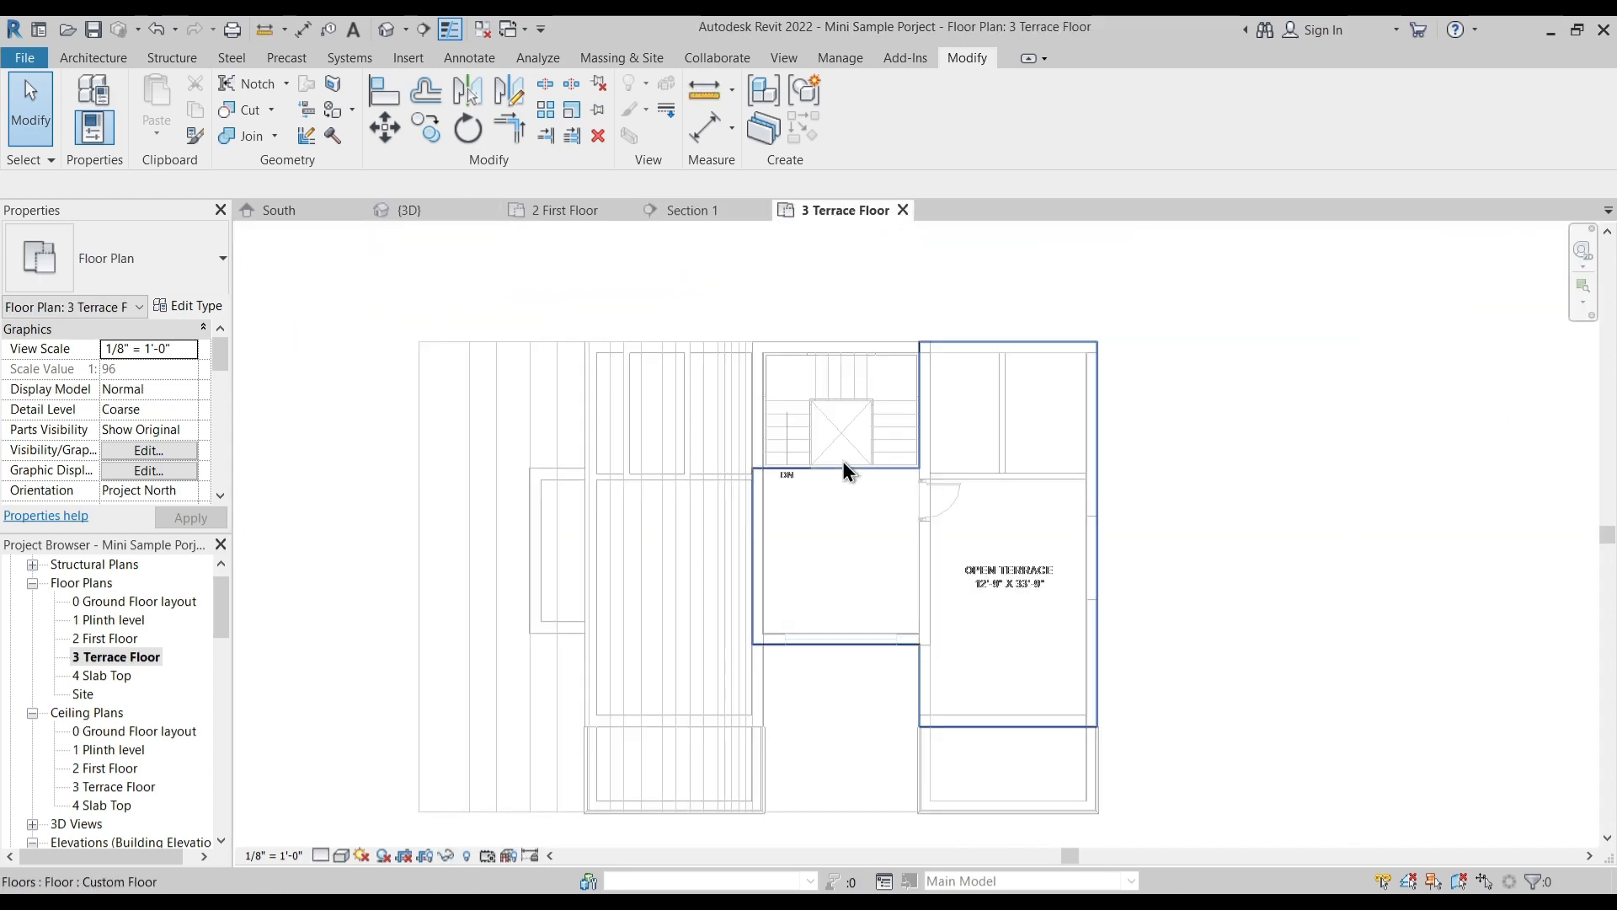
pyautogui.scroll(2, 815, 508)
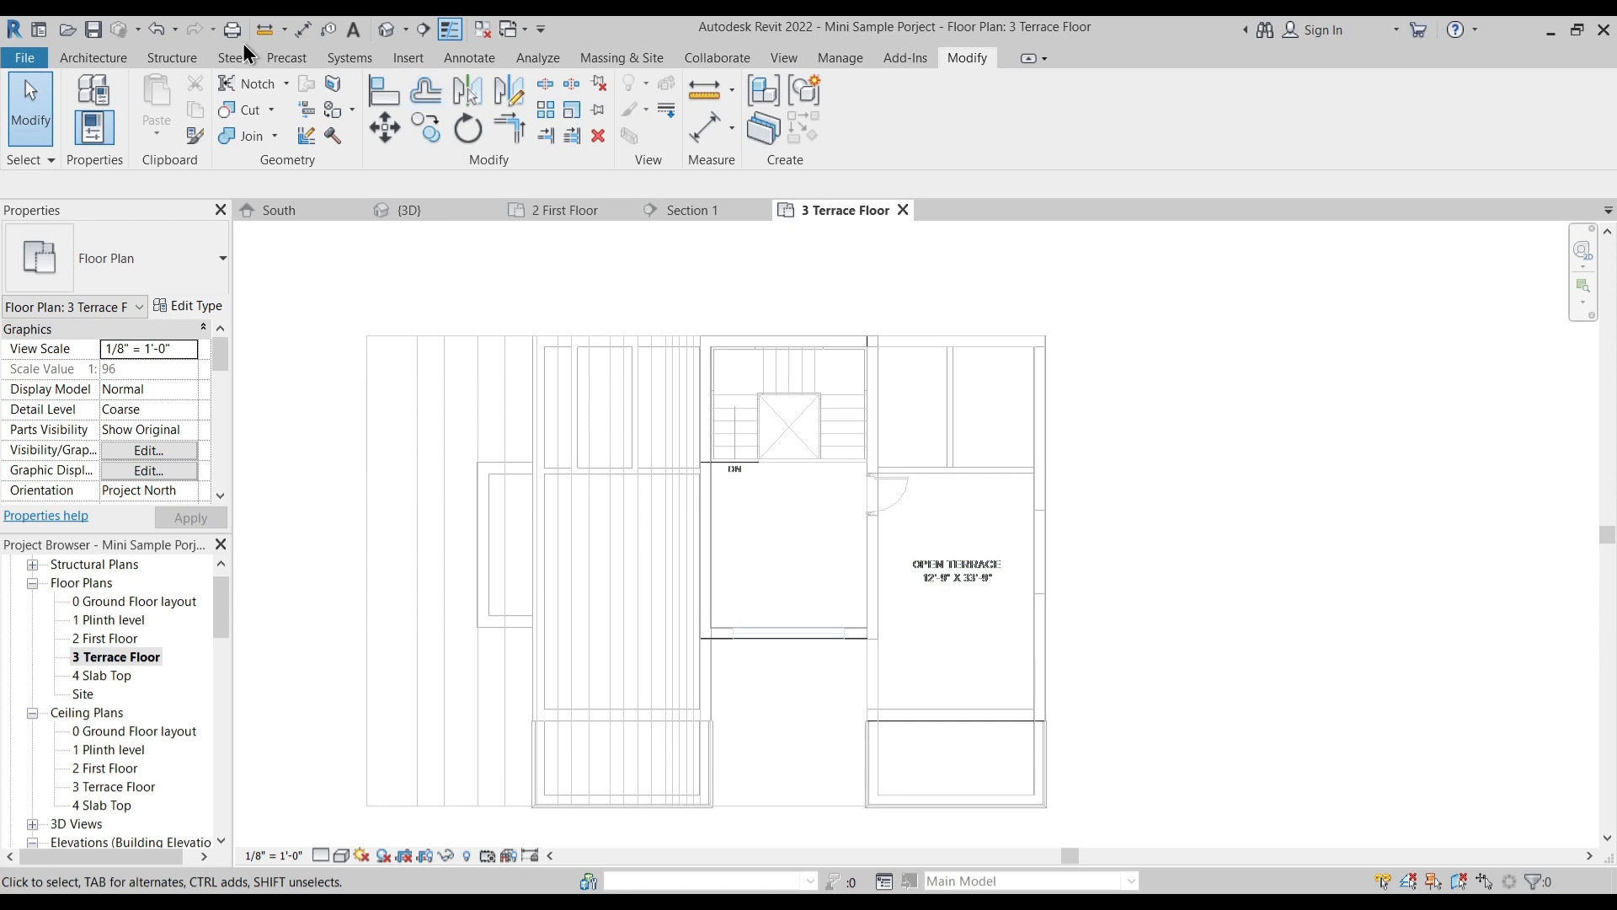
pyautogui.click(110, 61)
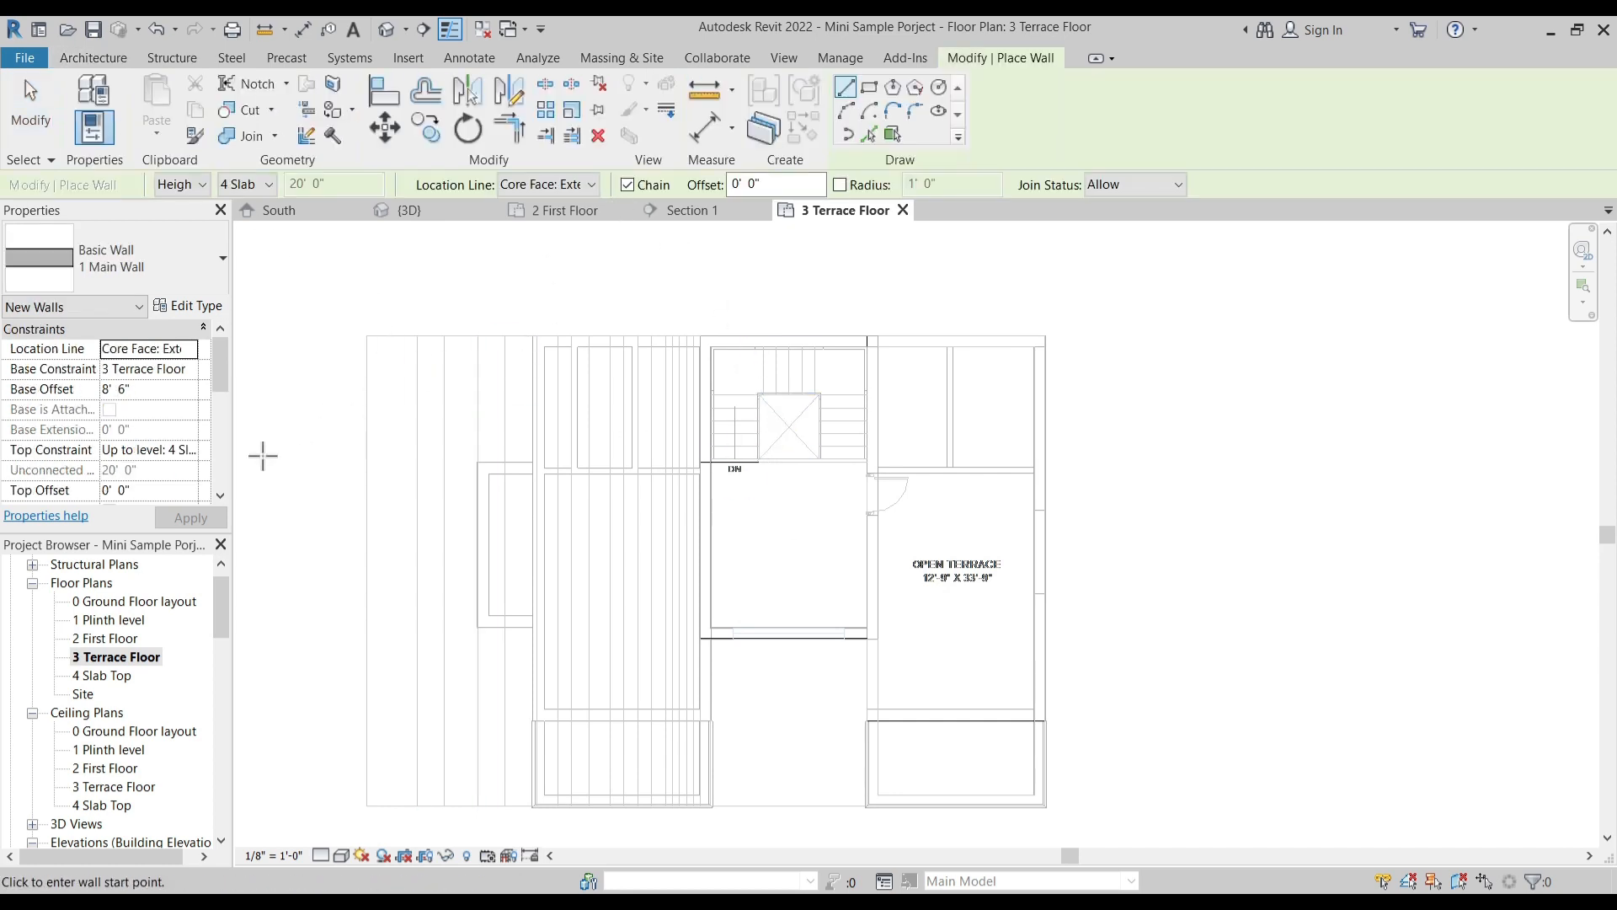
pyautogui.click(190, 448)
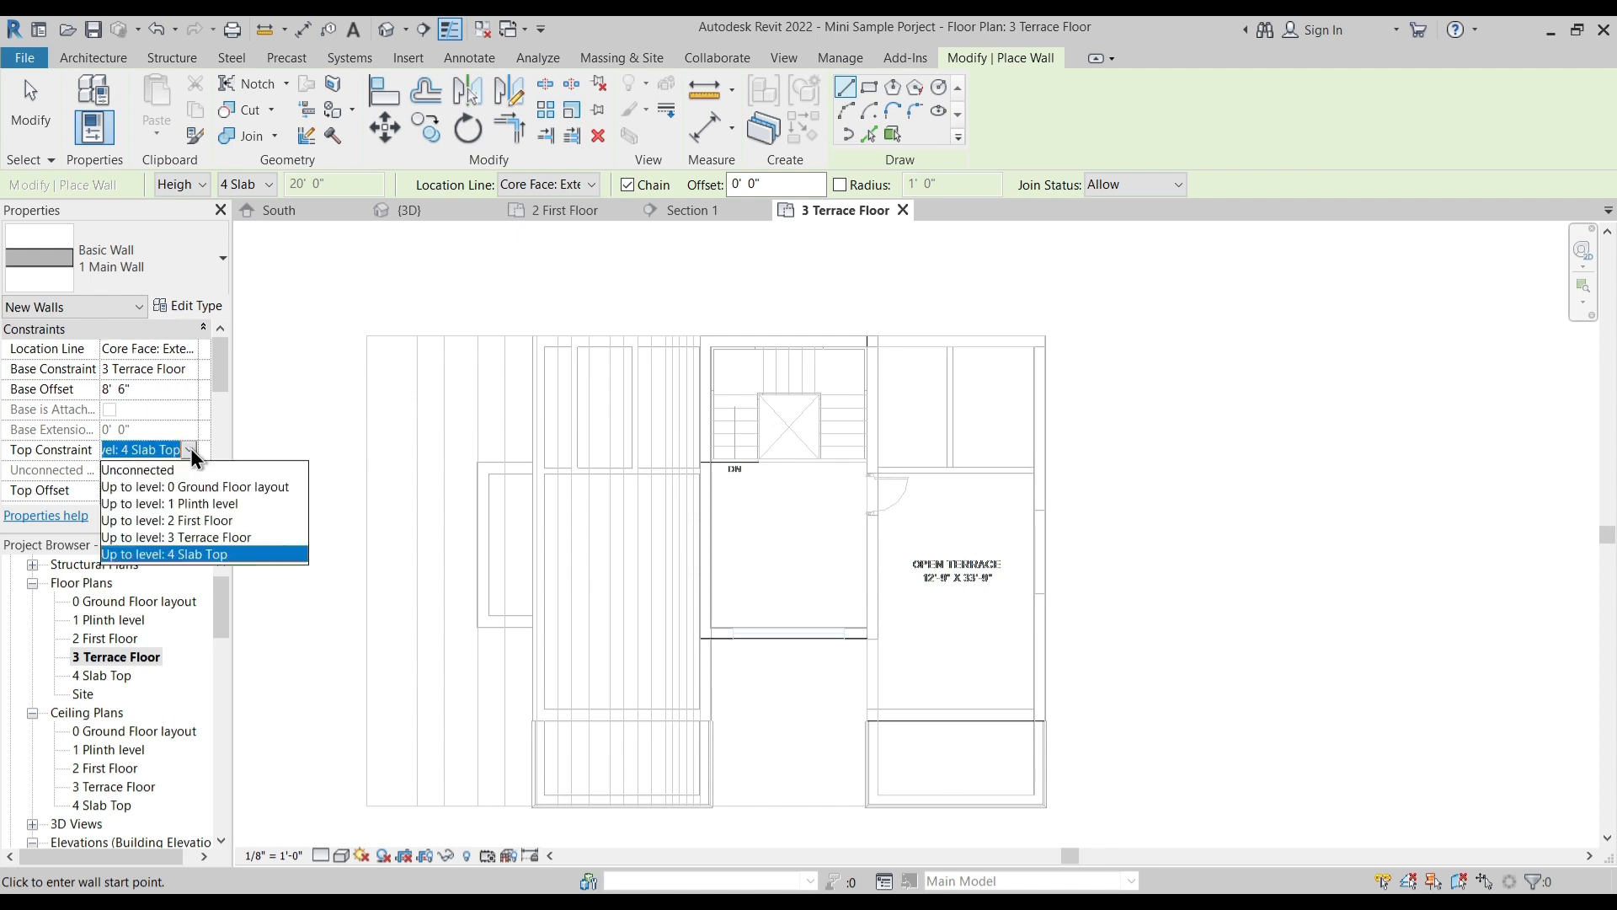
pyautogui.click(750, 415)
pyautogui.press('Escape')
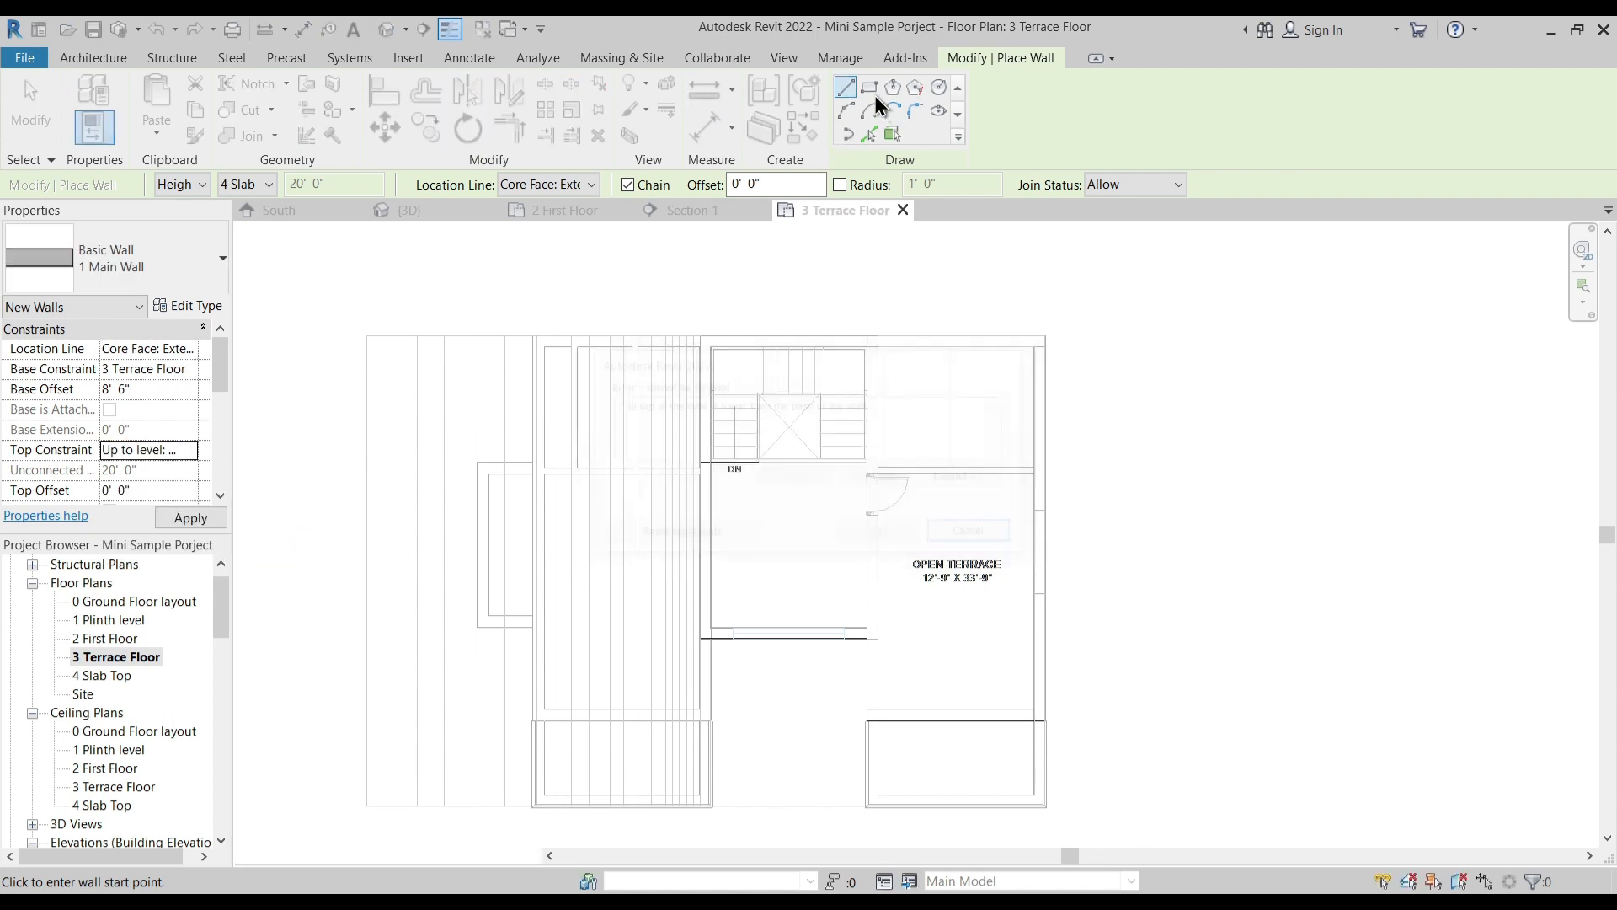
# - Try to draw the staircase block's walls as a rectangle from its front corner, and set the new walls' base offset to 0' 0"
pyautogui.click(872, 93)
pyautogui.scroll(3, 699, 378)
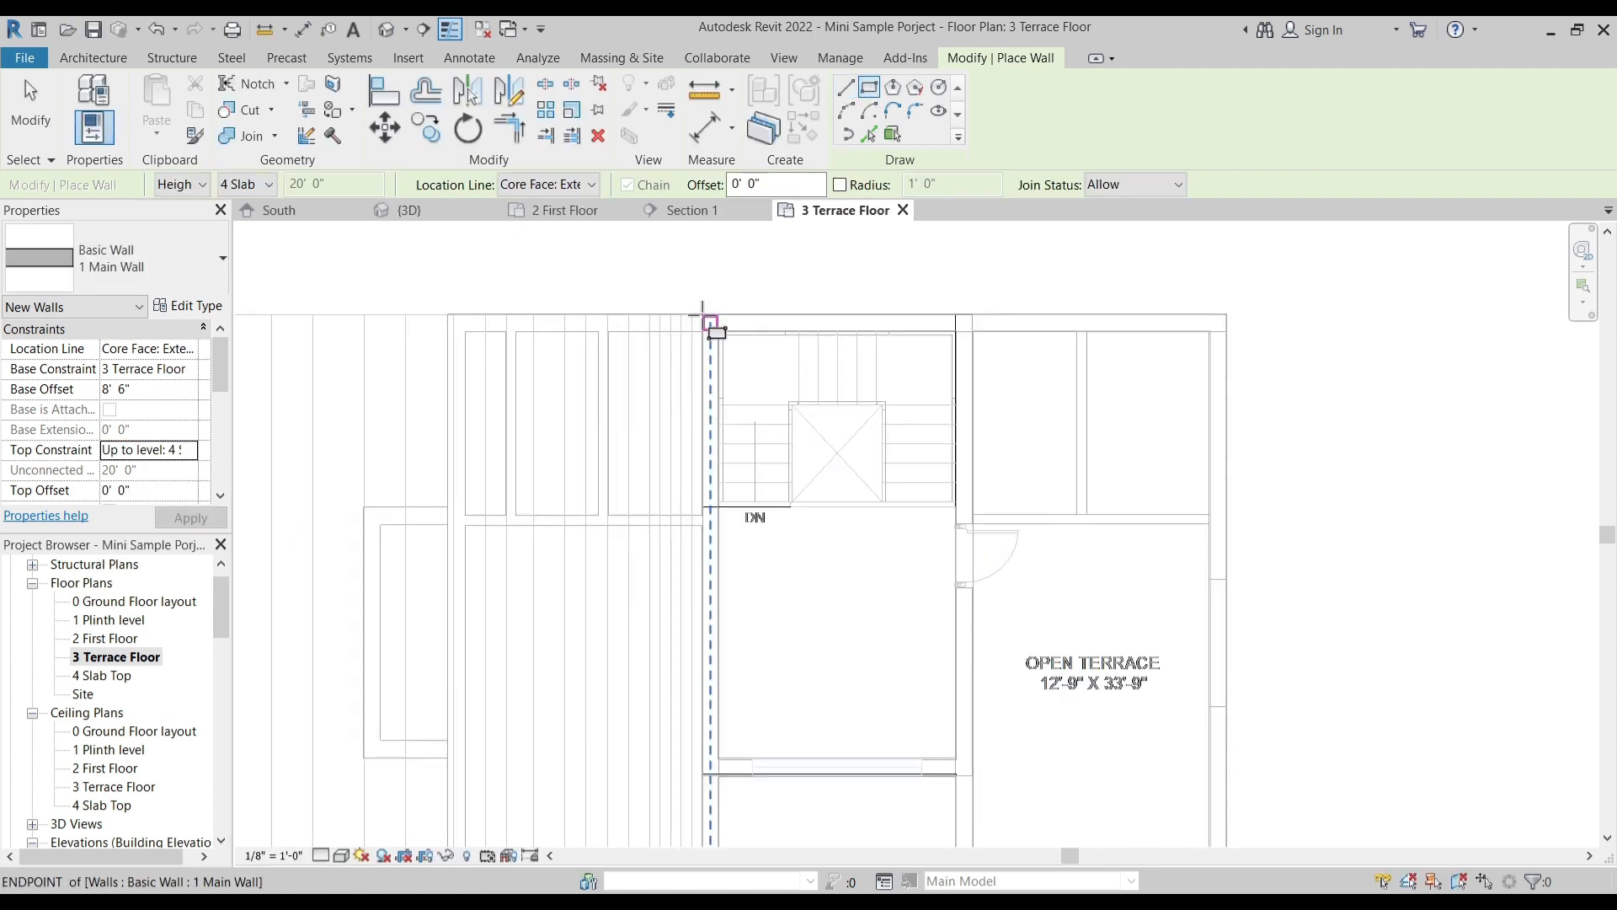
pyautogui.scroll(2, 708, 320)
pyautogui.click(706, 317)
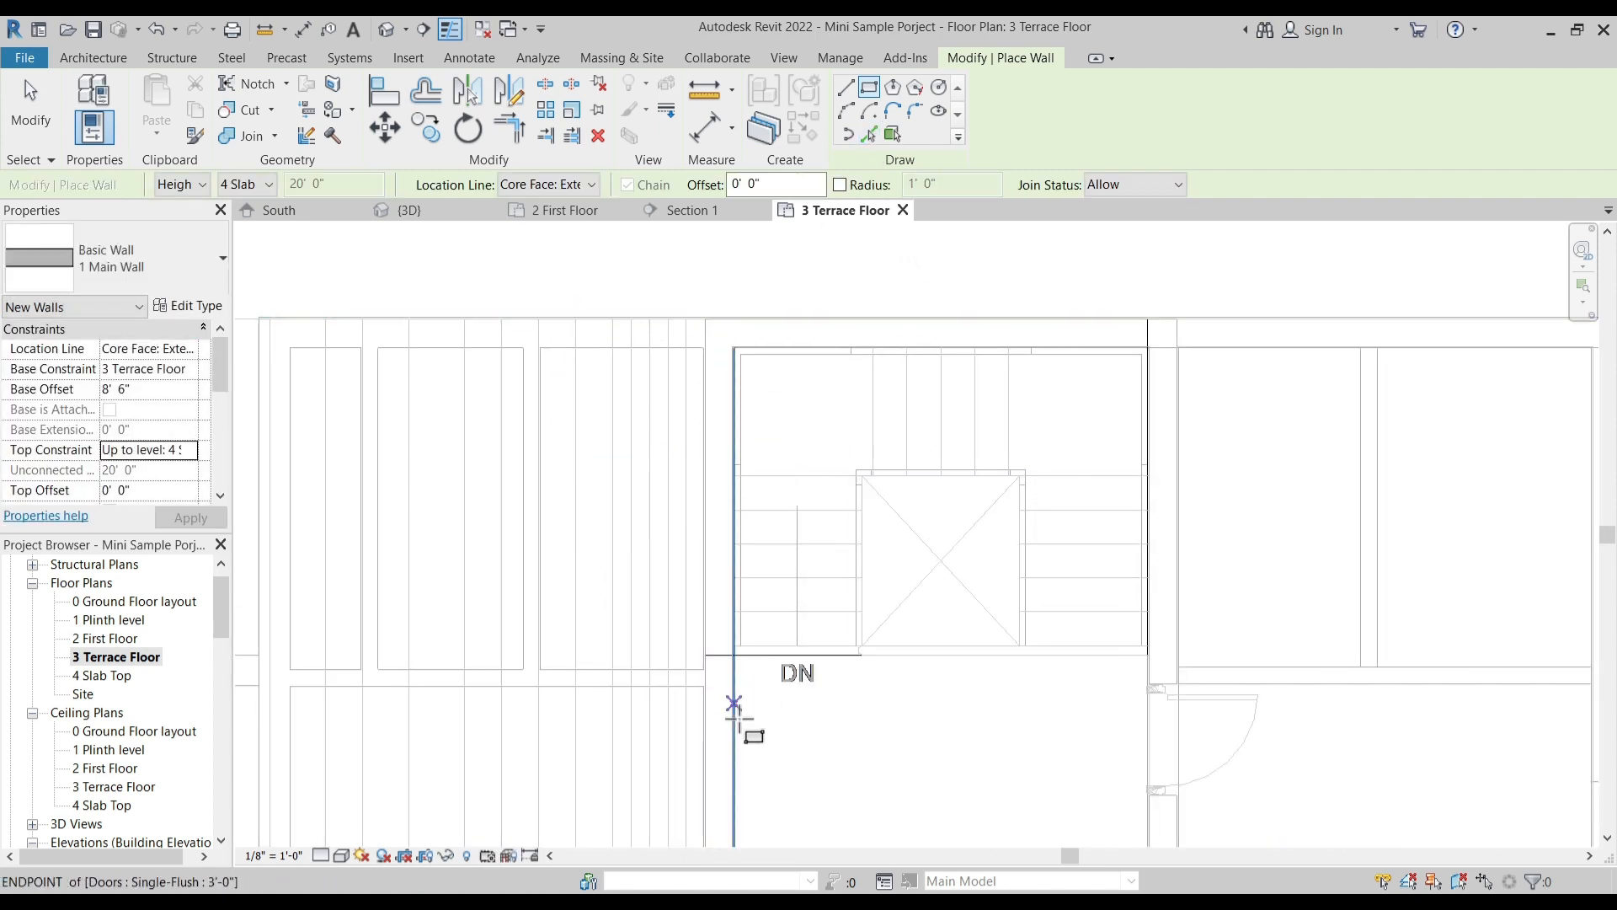
pyautogui.moveTo(740, 686); pyautogui.dragTo(732, 379, button='middle')
pyautogui.scroll(3, 696, 711)
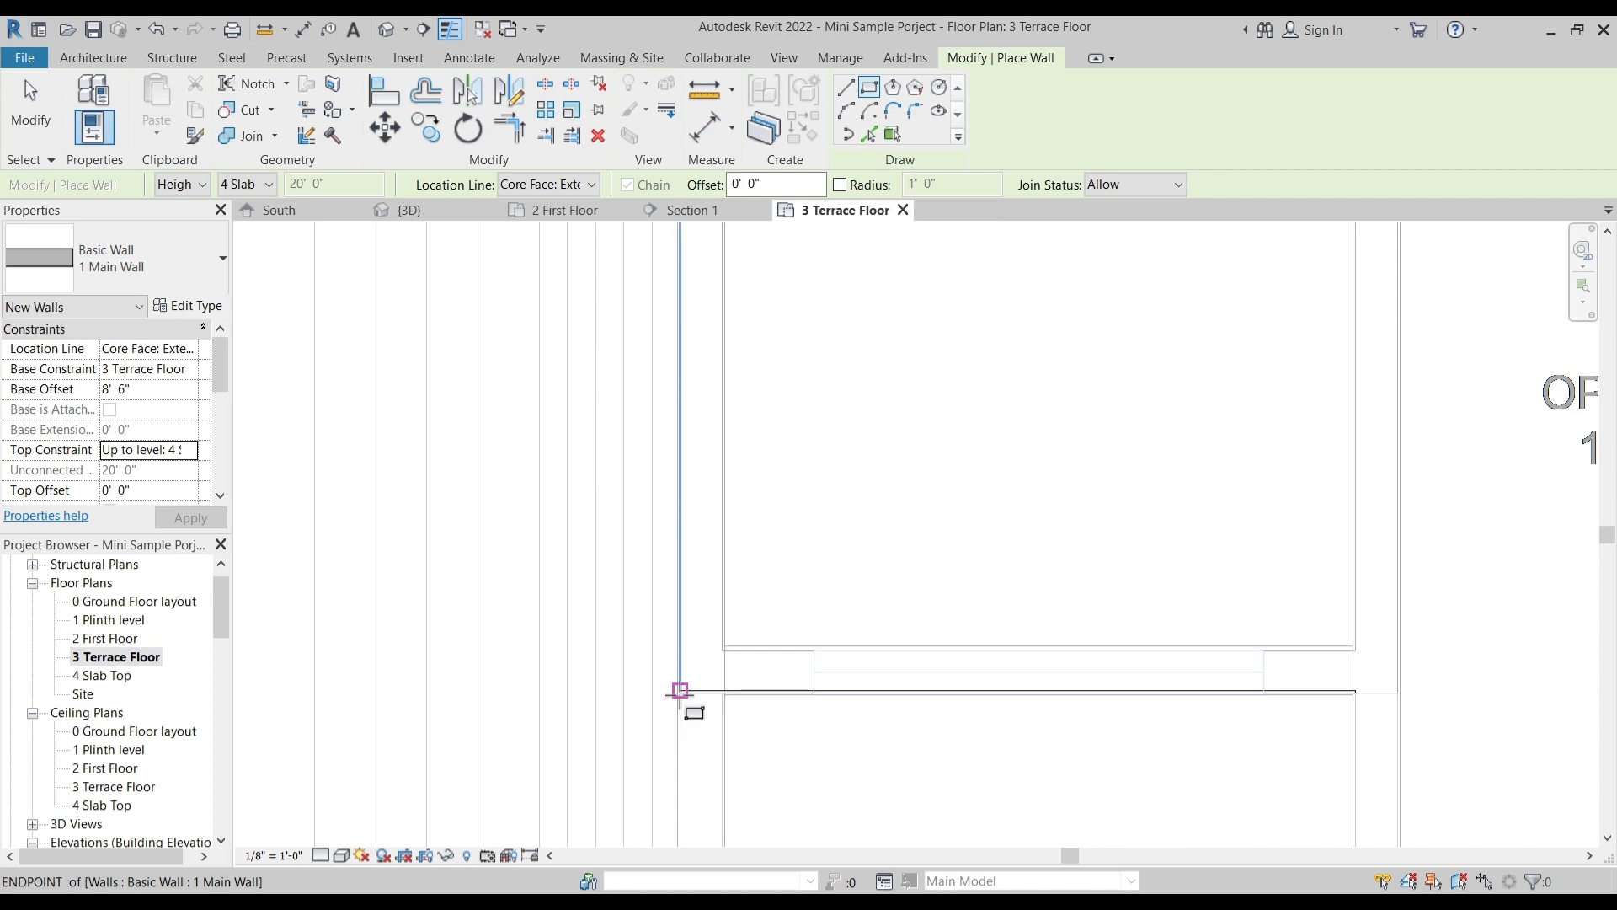
pyautogui.press('Escape')
pyautogui.scroll(4, 668, 719)
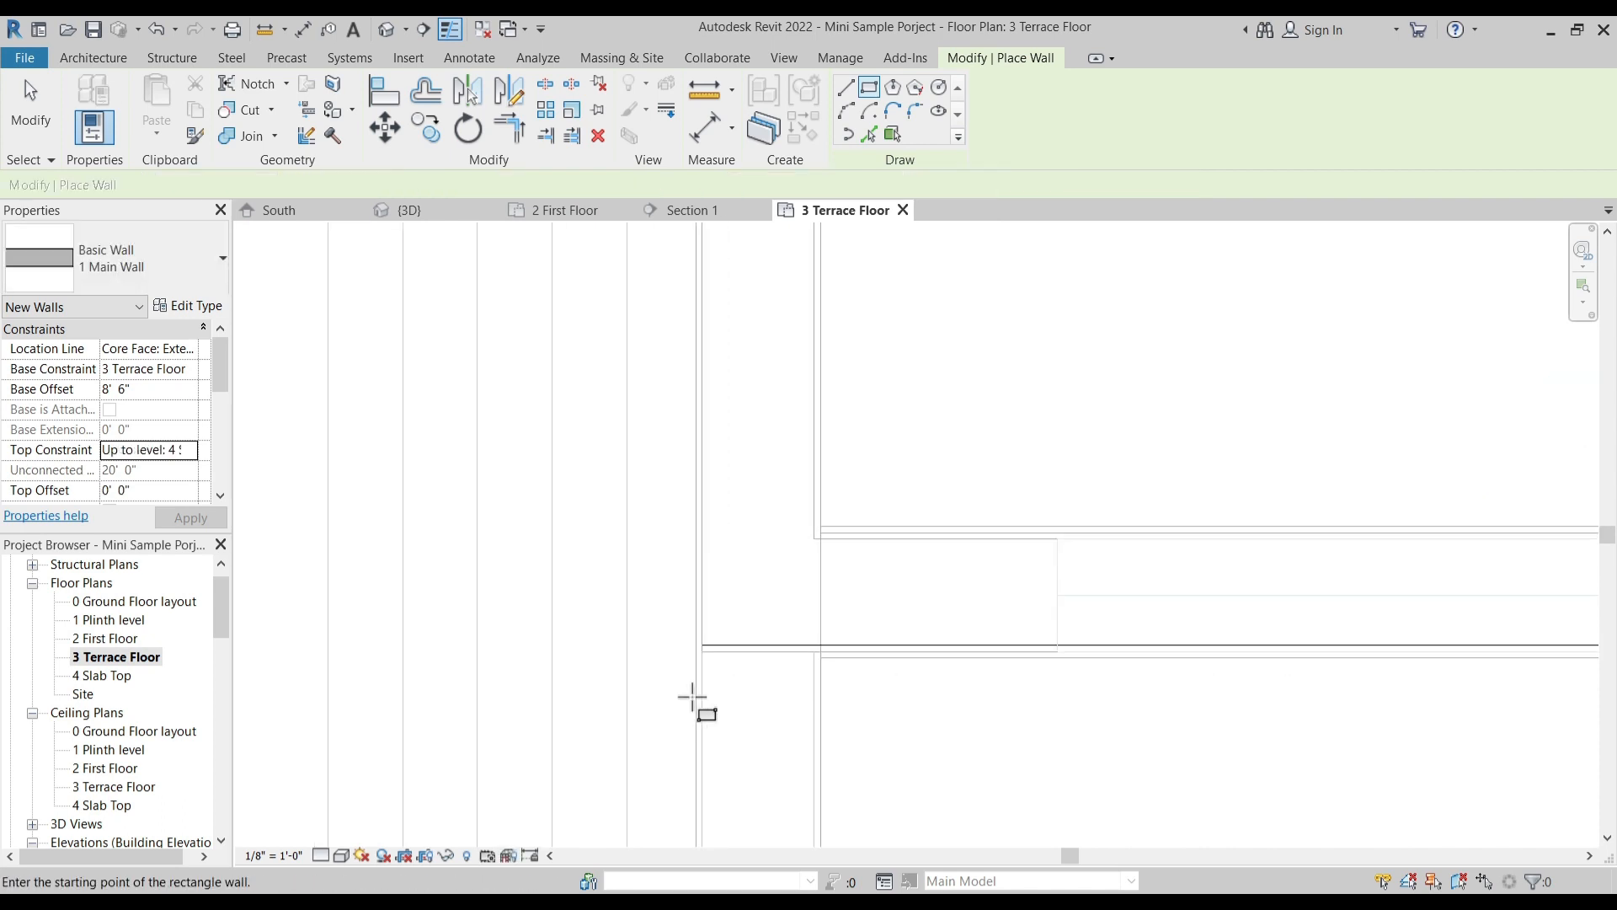
pyautogui.click(705, 631)
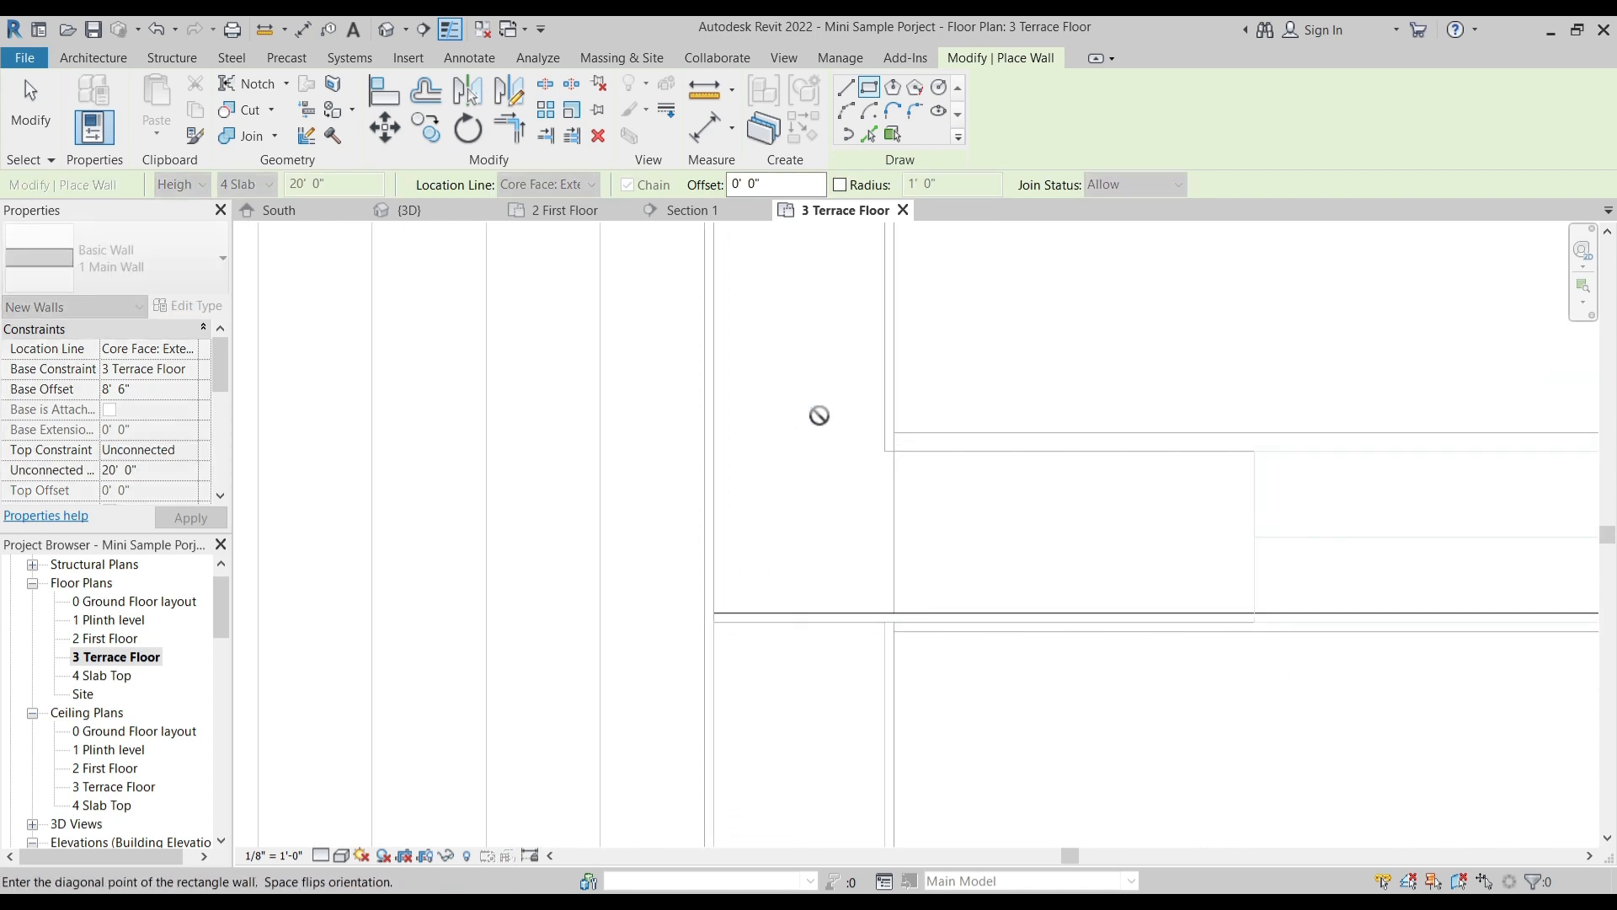
pyautogui.press('Escape')
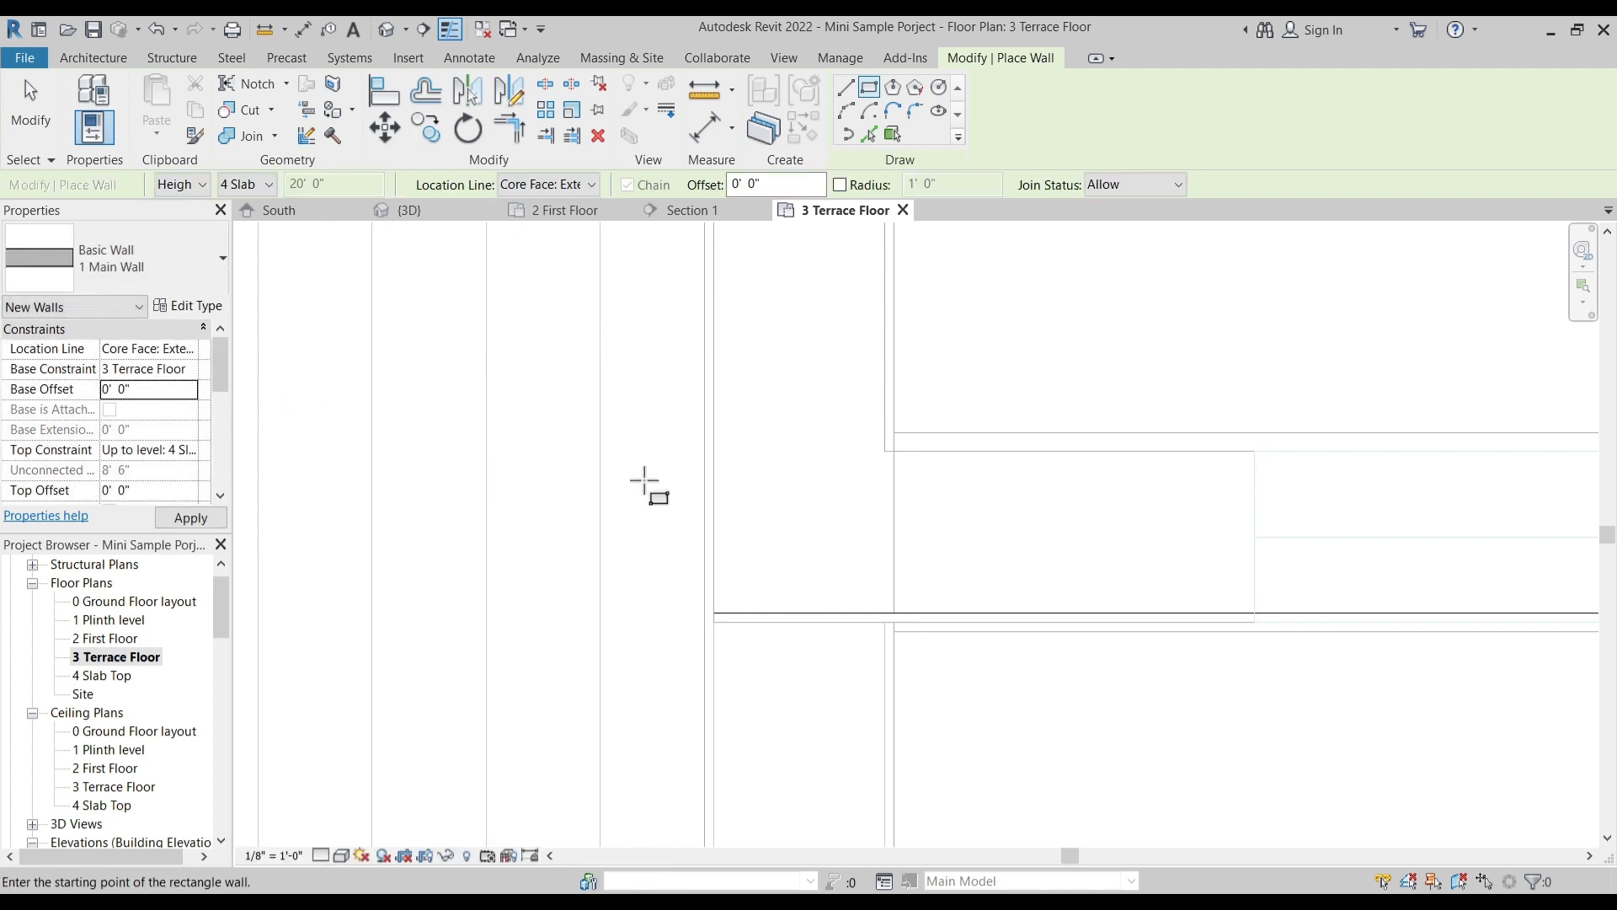
pyautogui.click(712, 622)
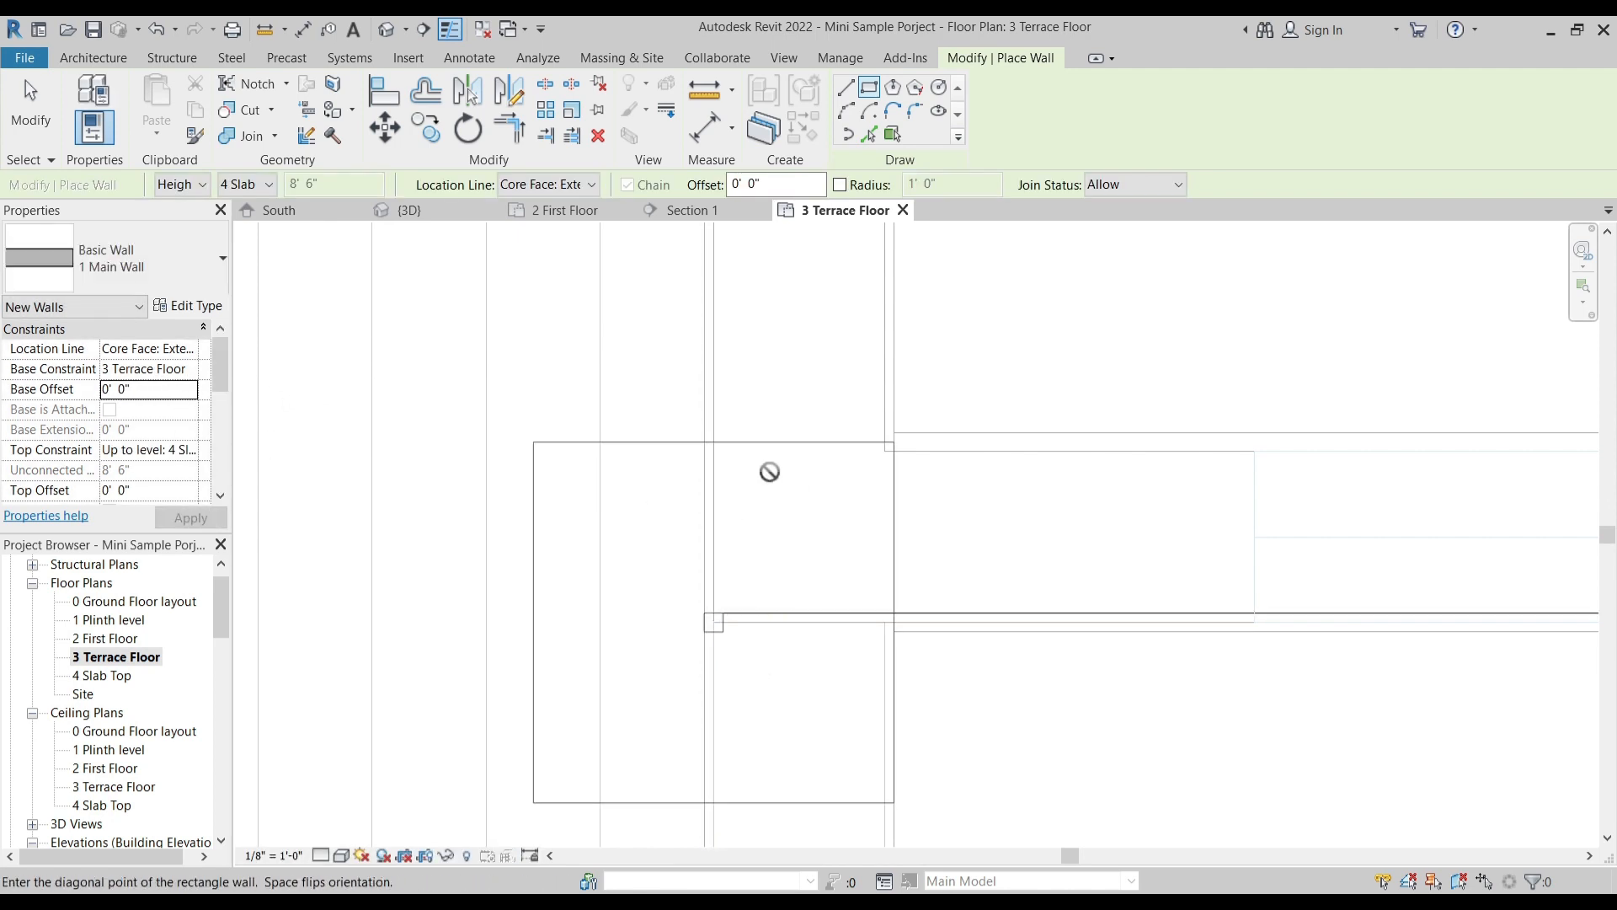
pyautogui.press('Escape')
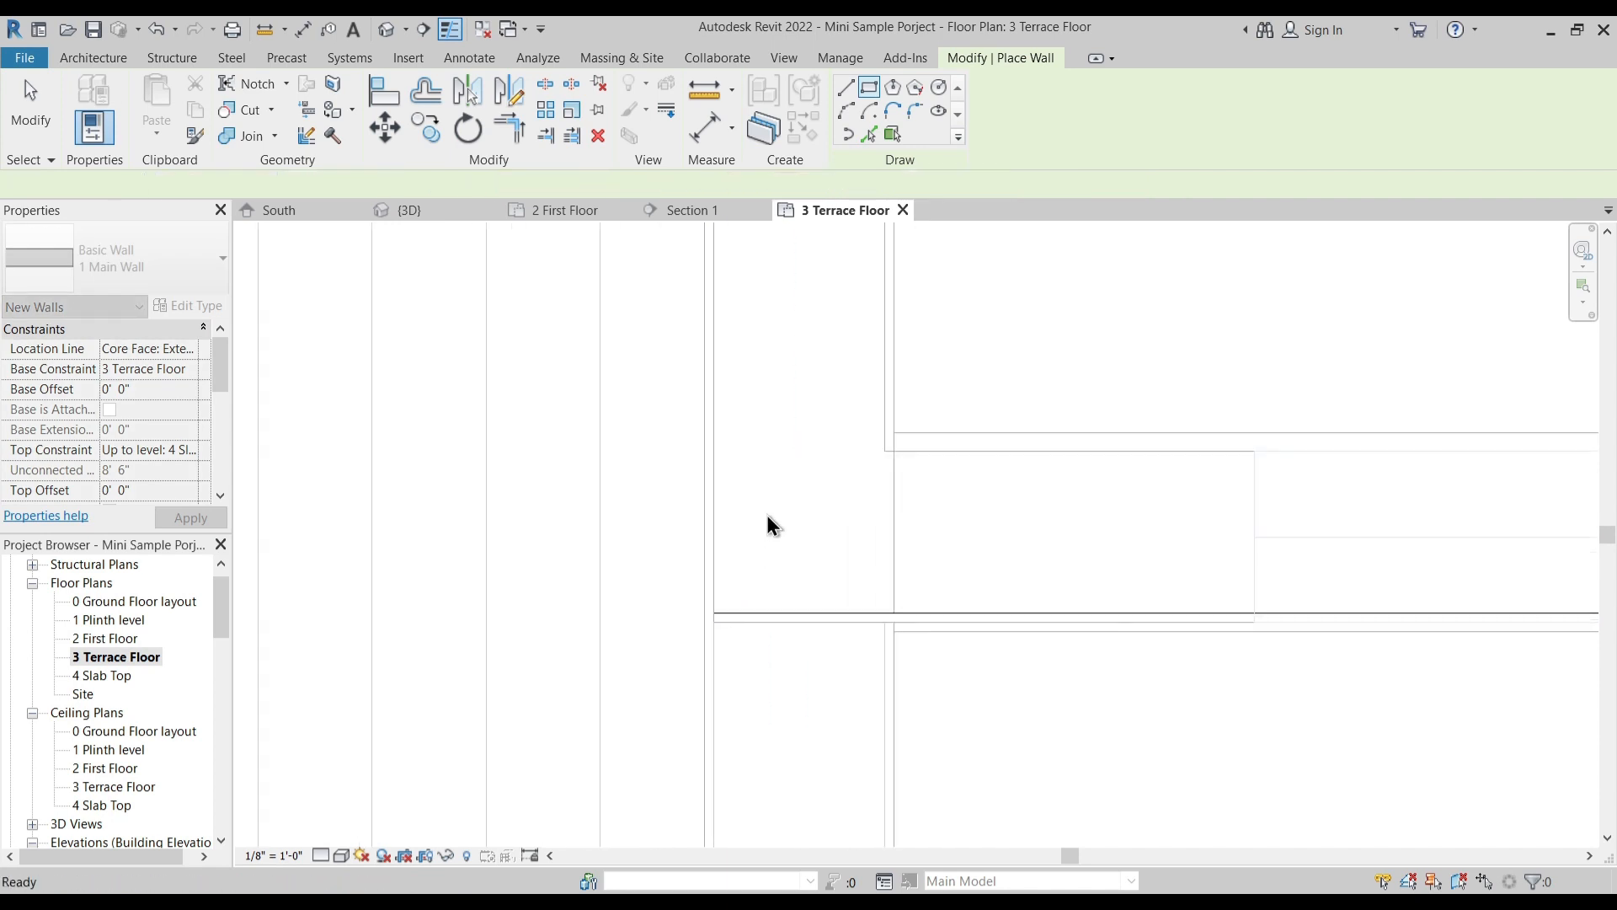
pyautogui.click(123, 62)
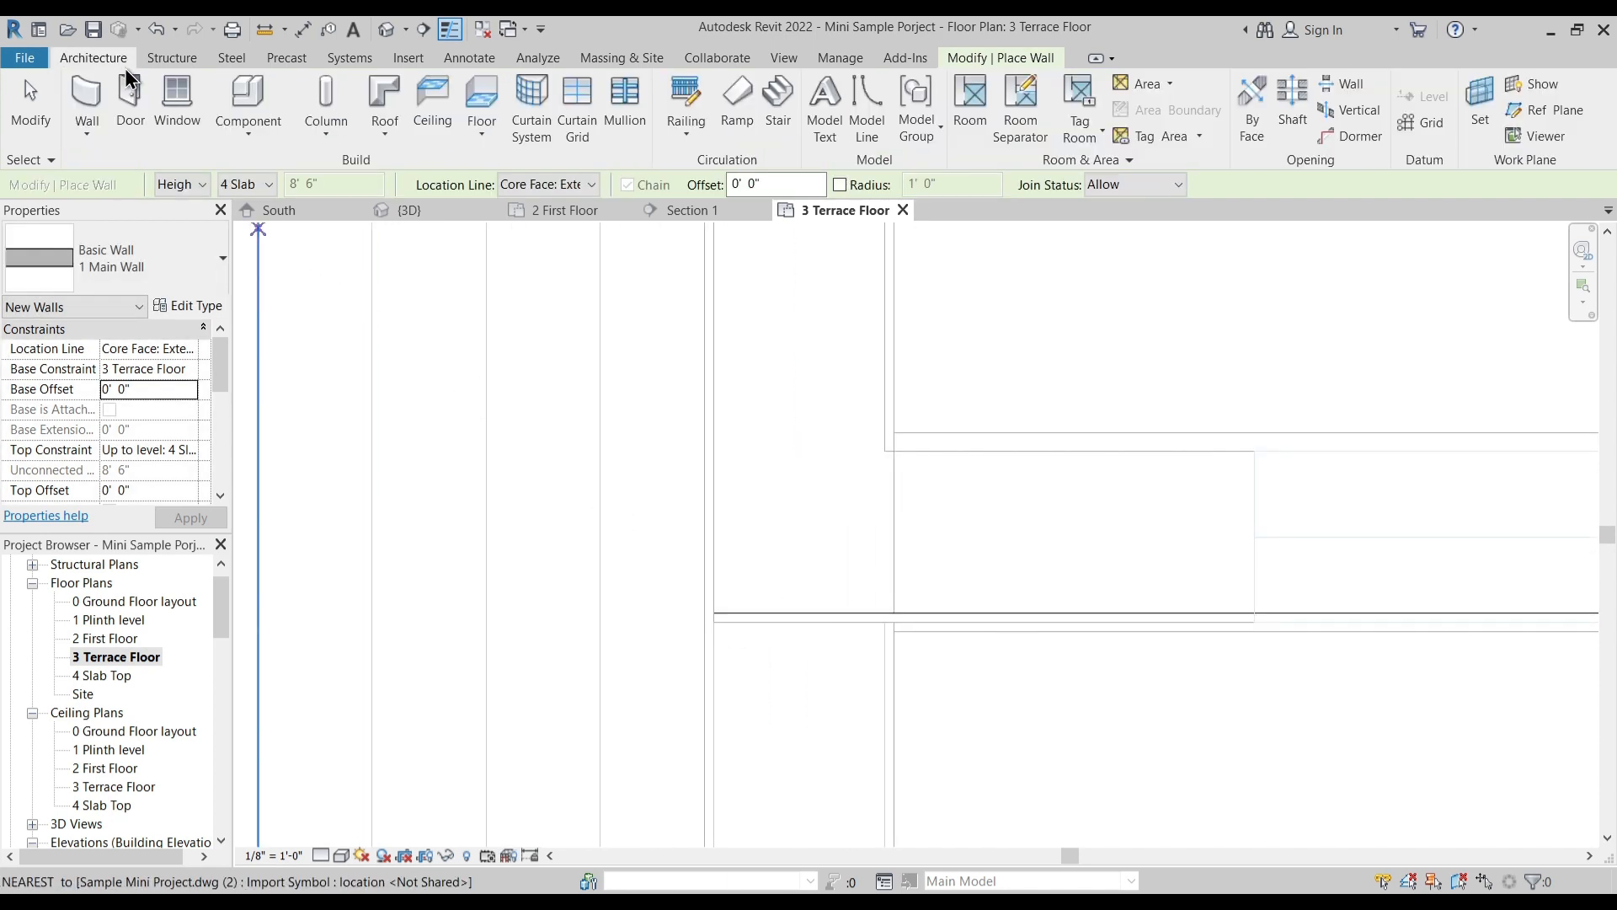
pyautogui.click(713, 622)
pyautogui.press('Escape')
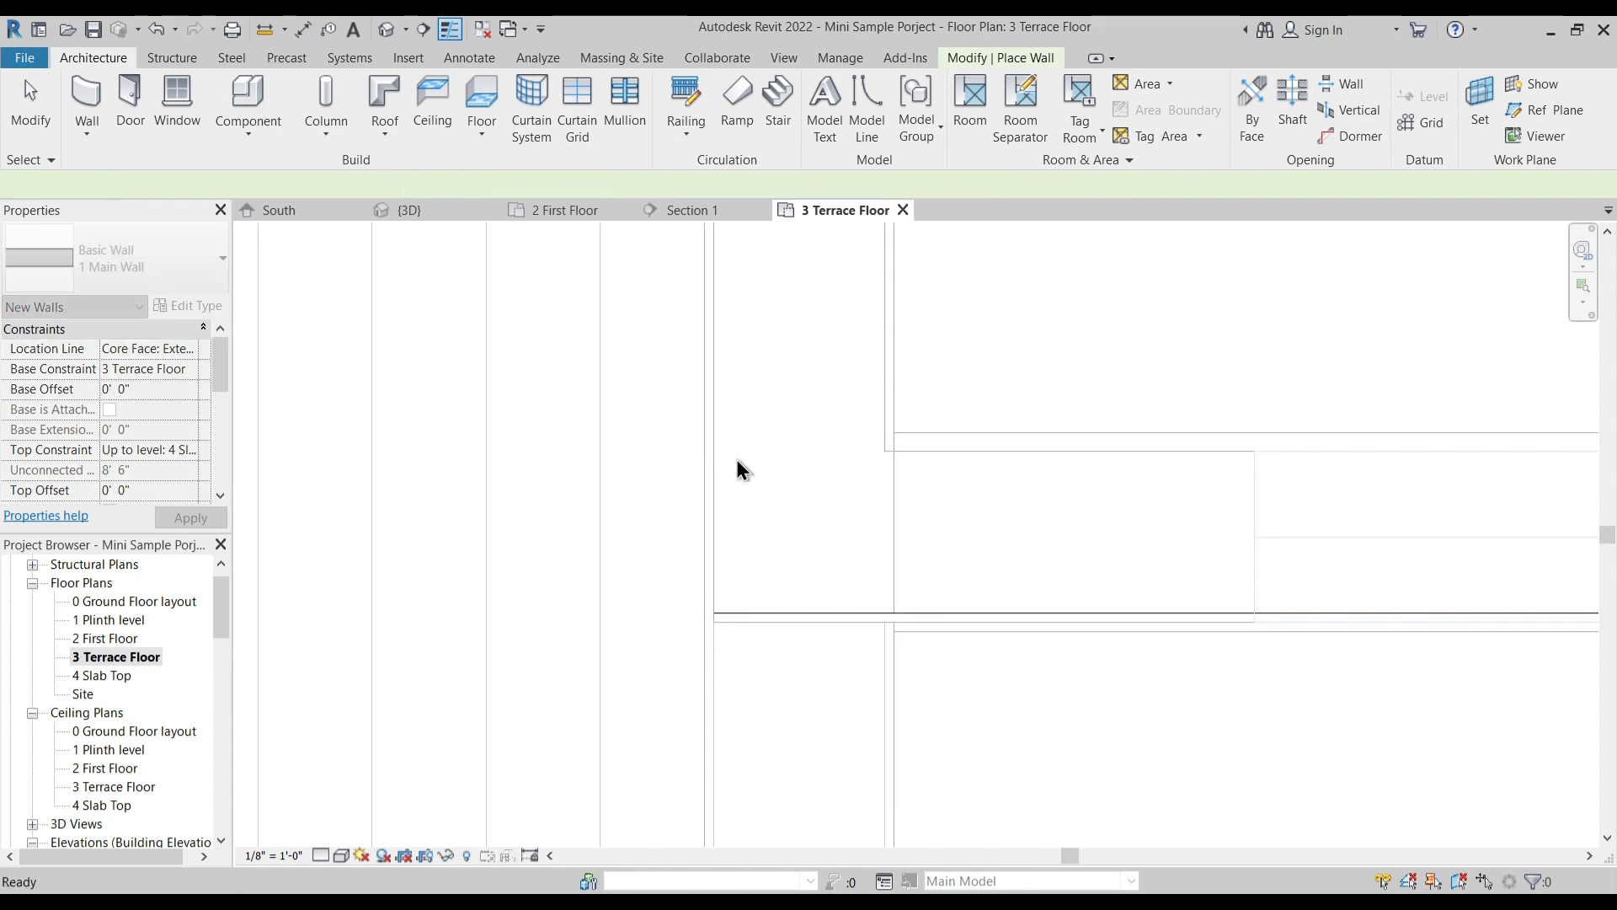
pyautogui.press('Escape')
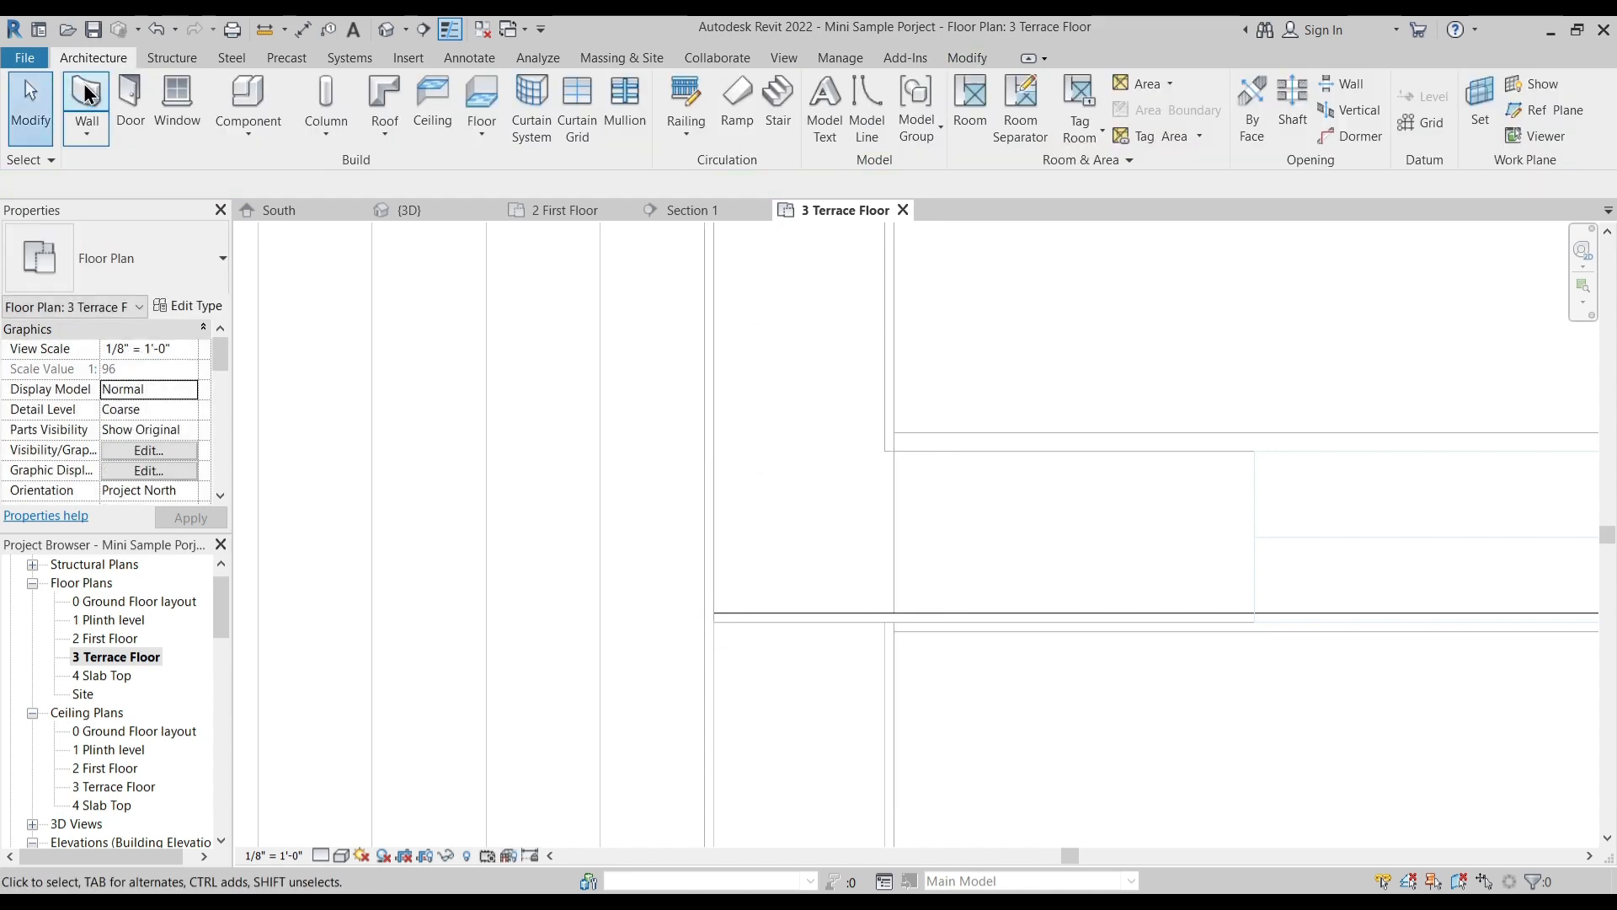
# - Draw a 1 Main Wall about 21' 9 1/2" long up the staircase block's side away from the open terrace, and continue it along the rear edge
pyautogui.click(88, 99)
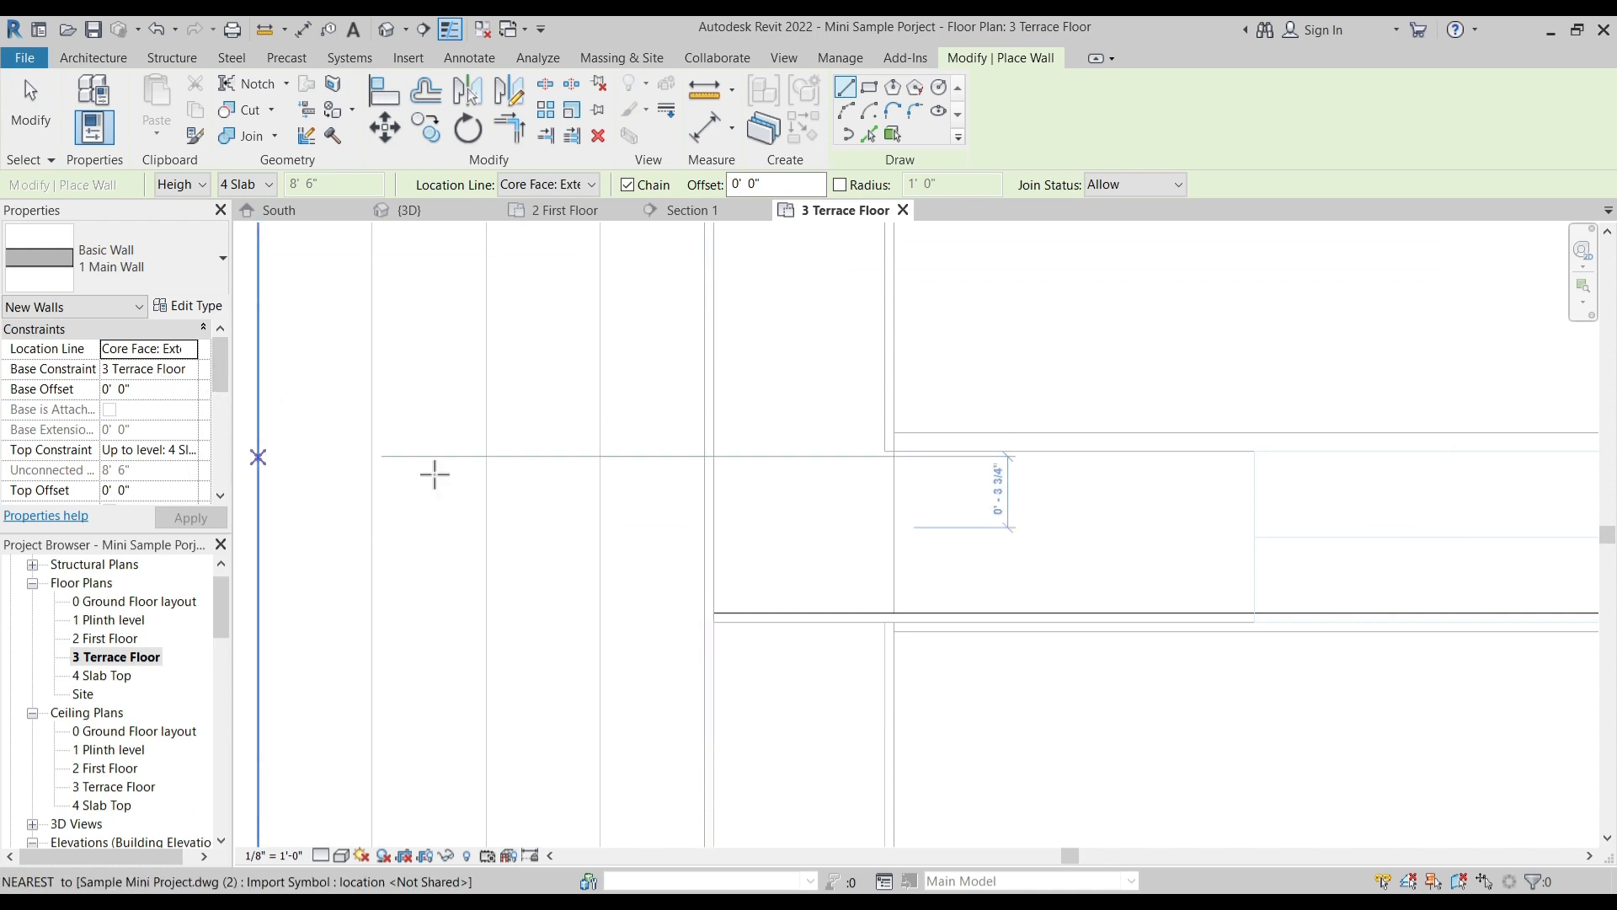
pyautogui.click(712, 622)
pyautogui.scroll(-6, 775, 480)
pyautogui.moveTo(815, 364); pyautogui.dragTo(733, 758, button='middle')
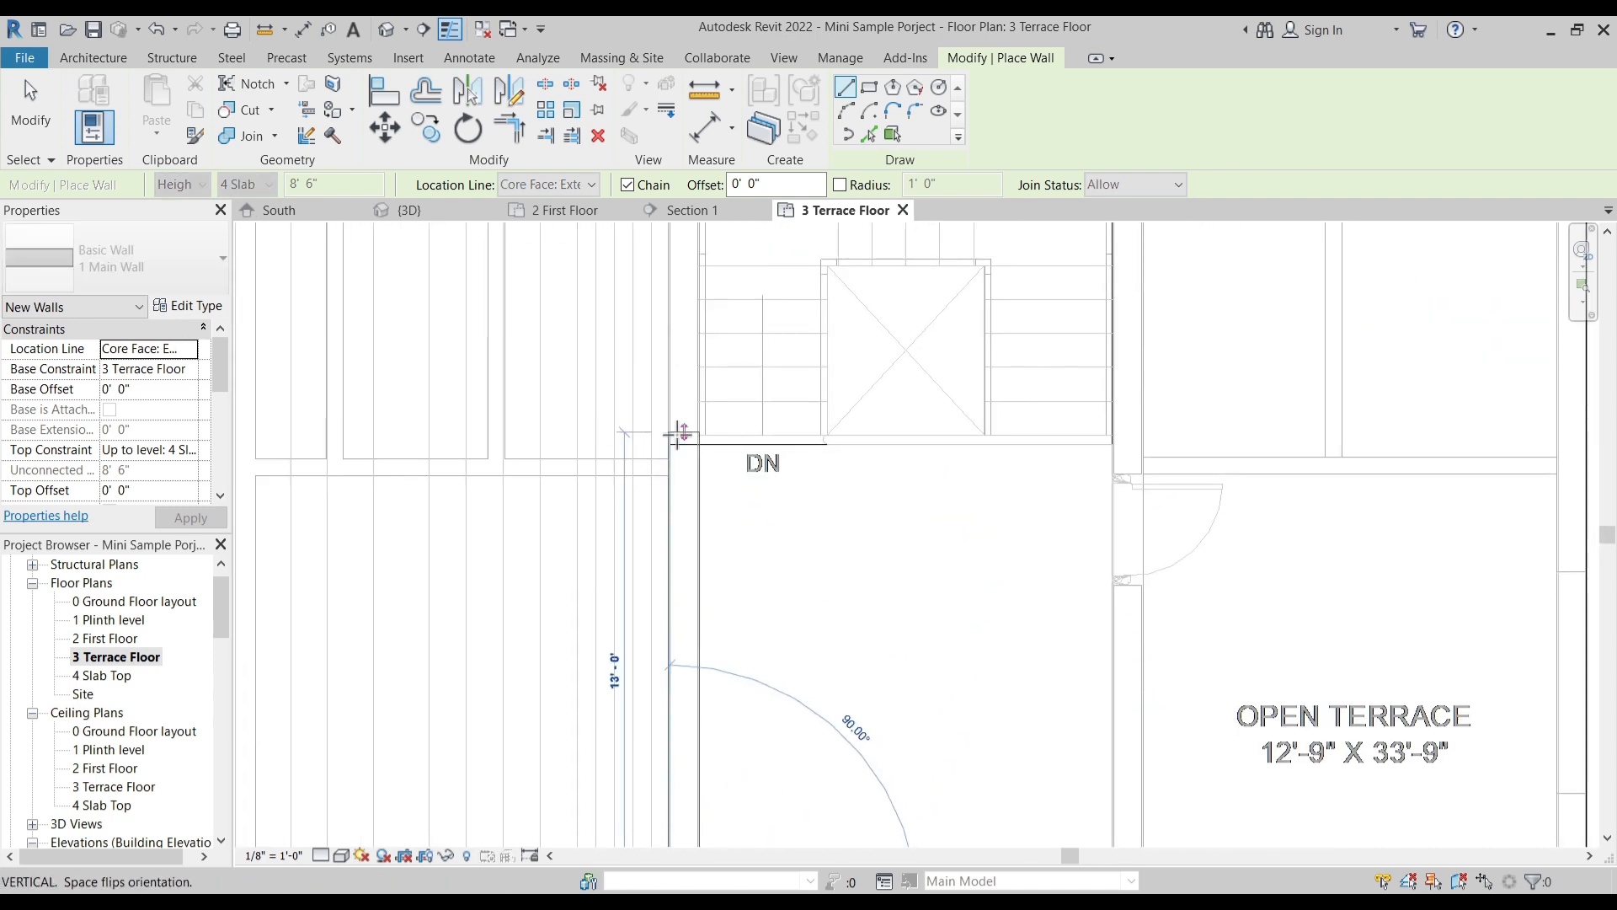
pyautogui.moveTo(680, 433); pyautogui.dragTo(650, 650, button='middle')
pyautogui.click(667, 379)
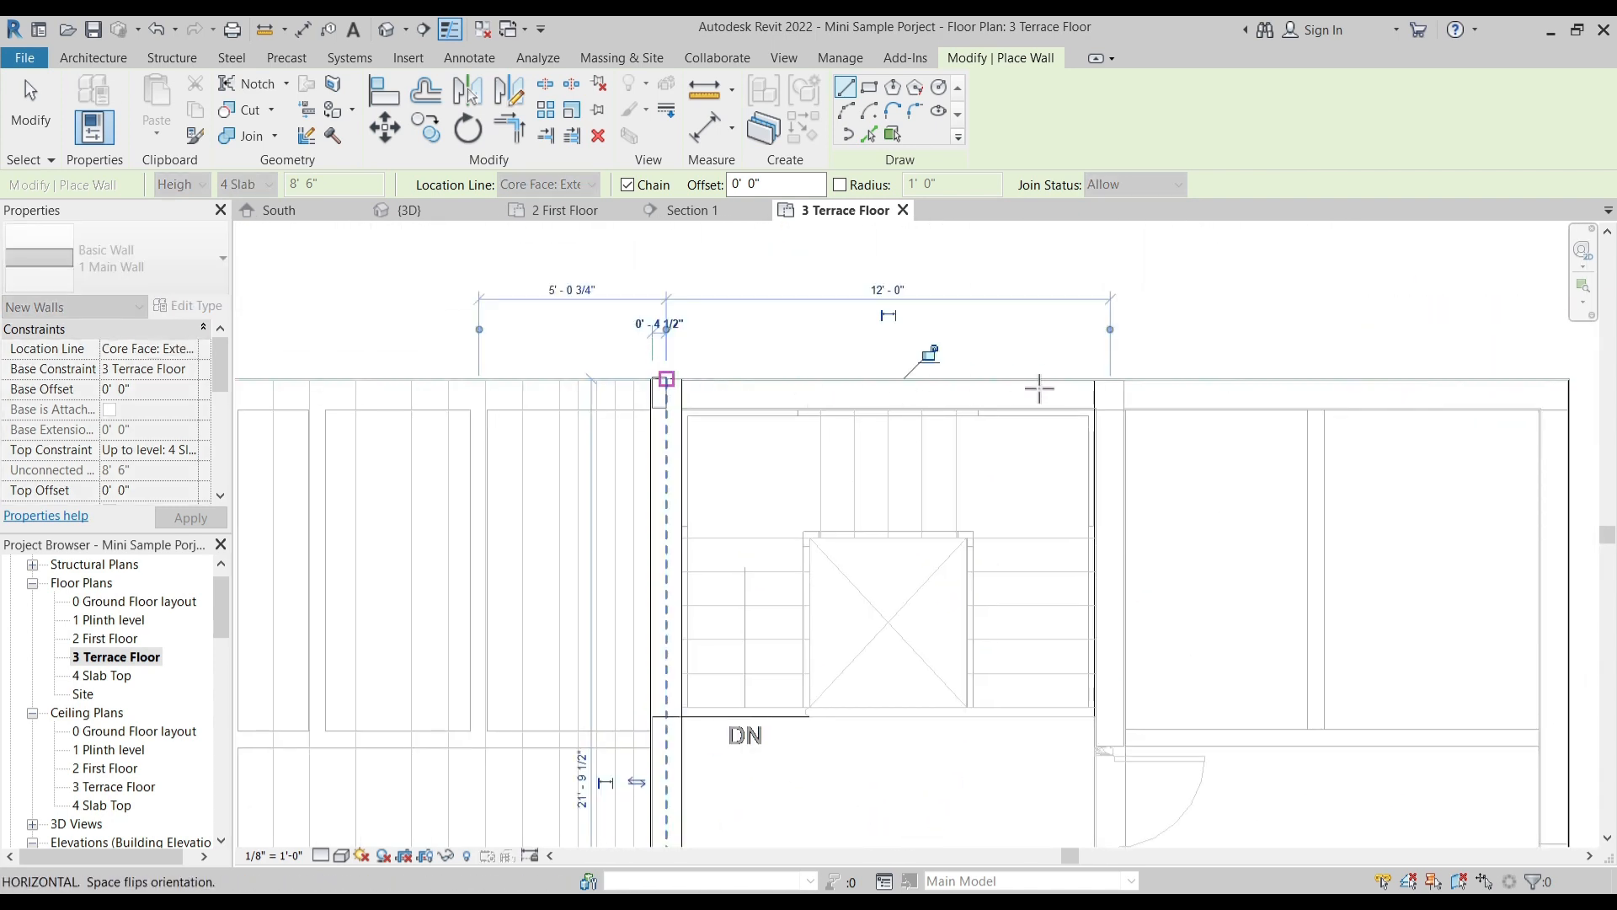
pyautogui.click(1097, 380)
# - Continue the 1 Main Wall down the side facing the open terrace and back along the front edge to close the staircase block
pyautogui.moveTo(1110, 793); pyautogui.dragTo(1041, 333, button='middle')
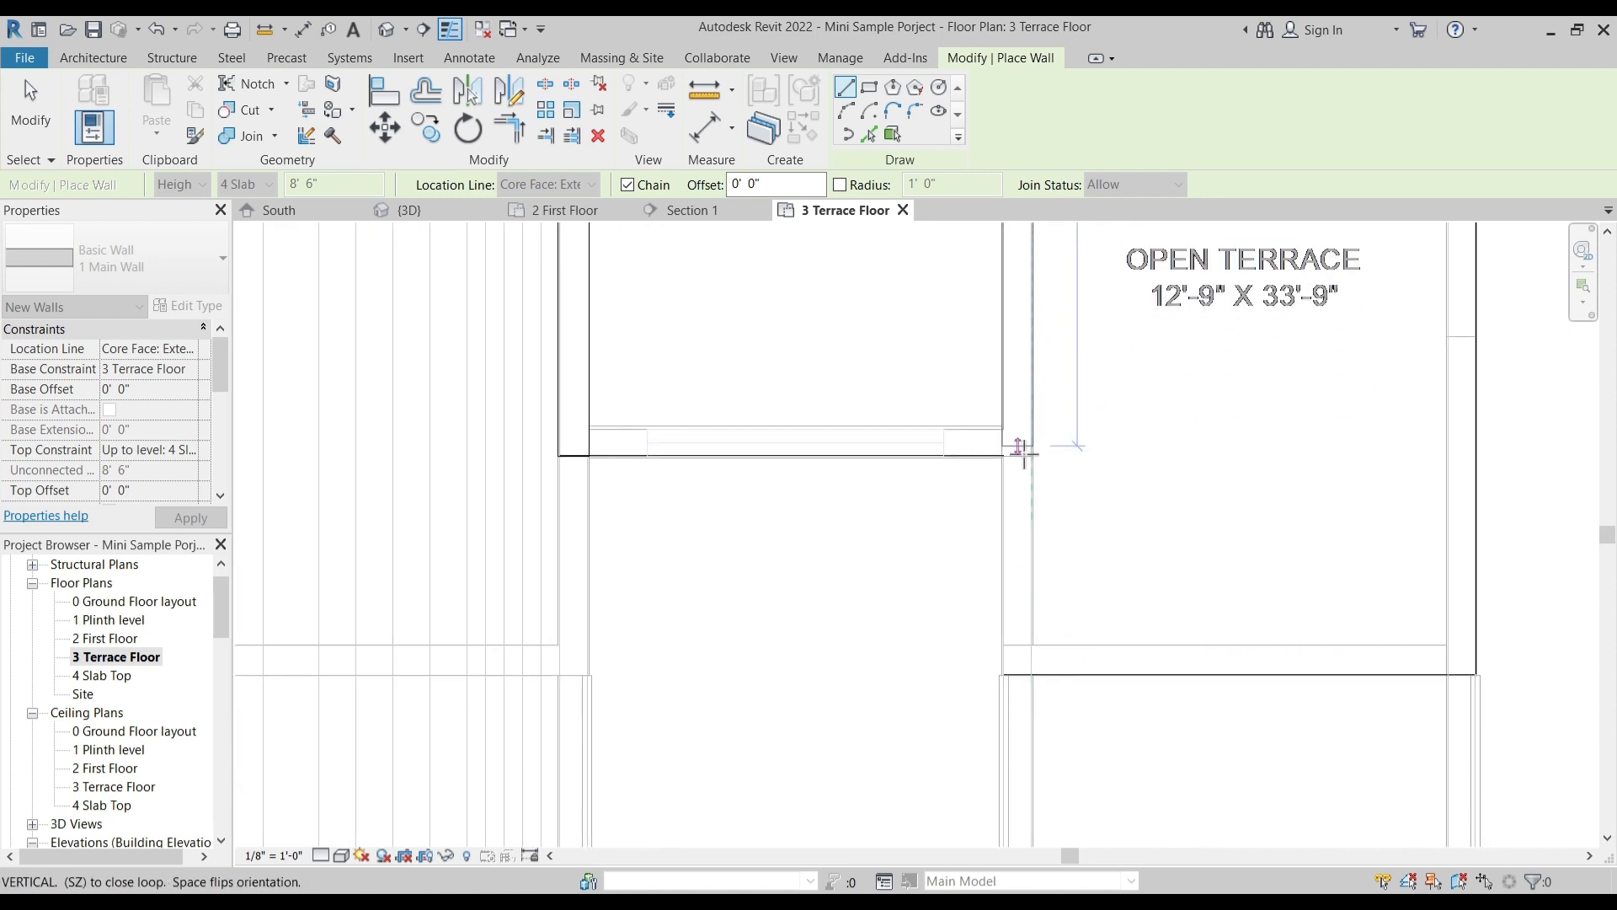
pyautogui.scroll(2, 1023, 451)
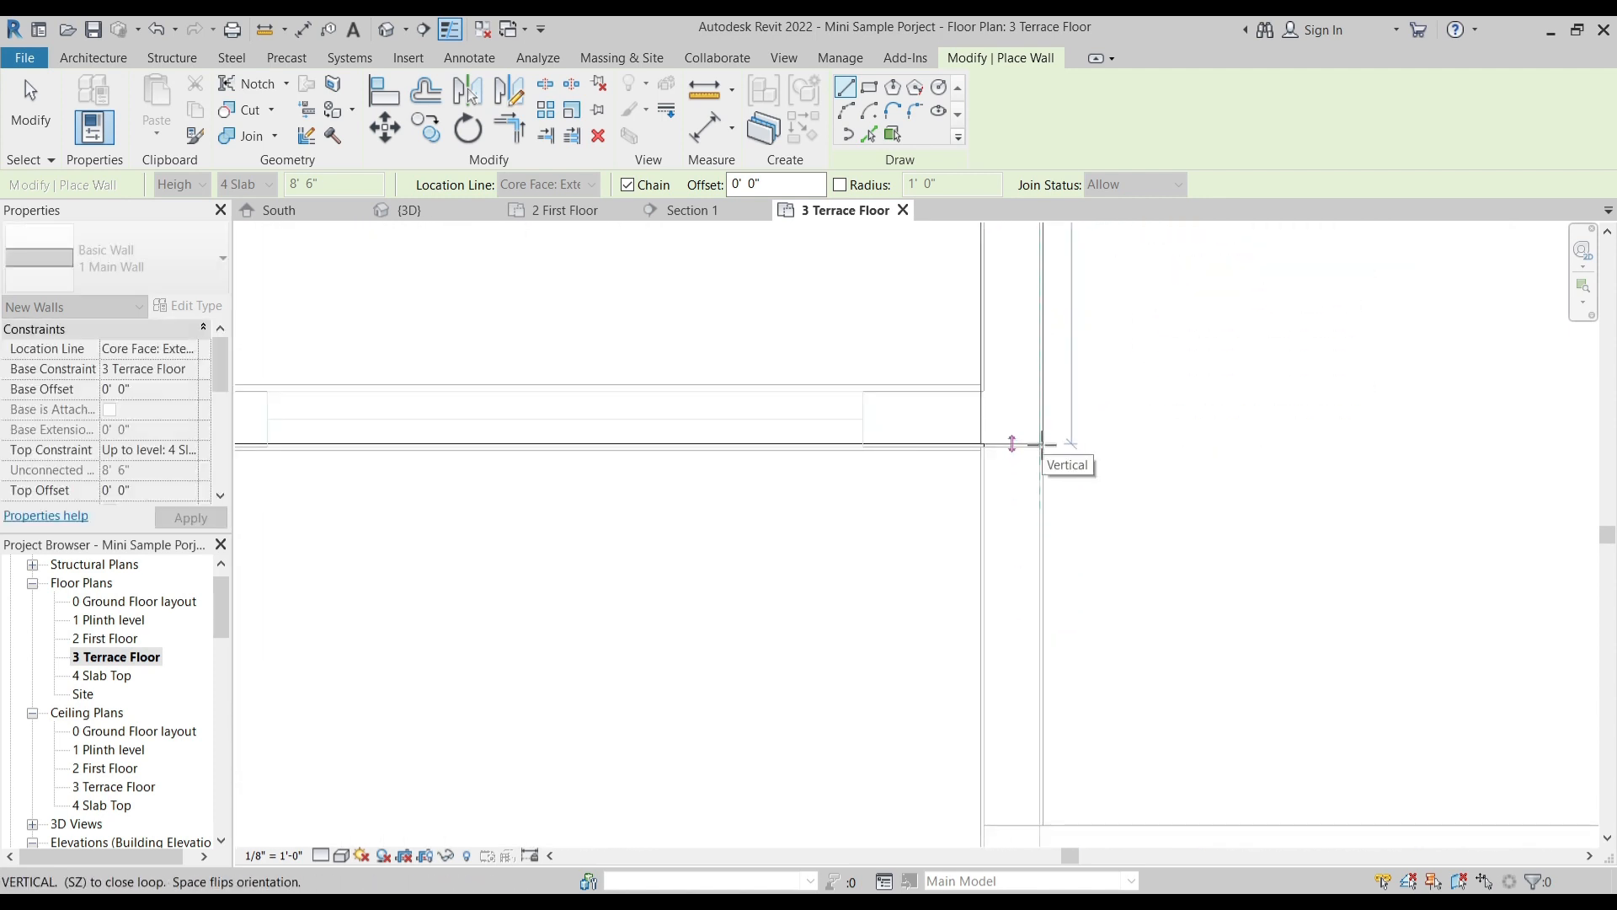
pyautogui.click(1041, 451)
pyautogui.moveTo(884, 487); pyautogui.dragTo(1170, 489, button='middle')
pyautogui.click(552, 451)
pyautogui.press('Escape')
# - Trim the staircase block's front wall and the side wall away from the open terrace into a corner
pyautogui.press('Escape')
pyautogui.click(578, 399)
pyautogui.click(439, 334)
pyautogui.press('Escape')
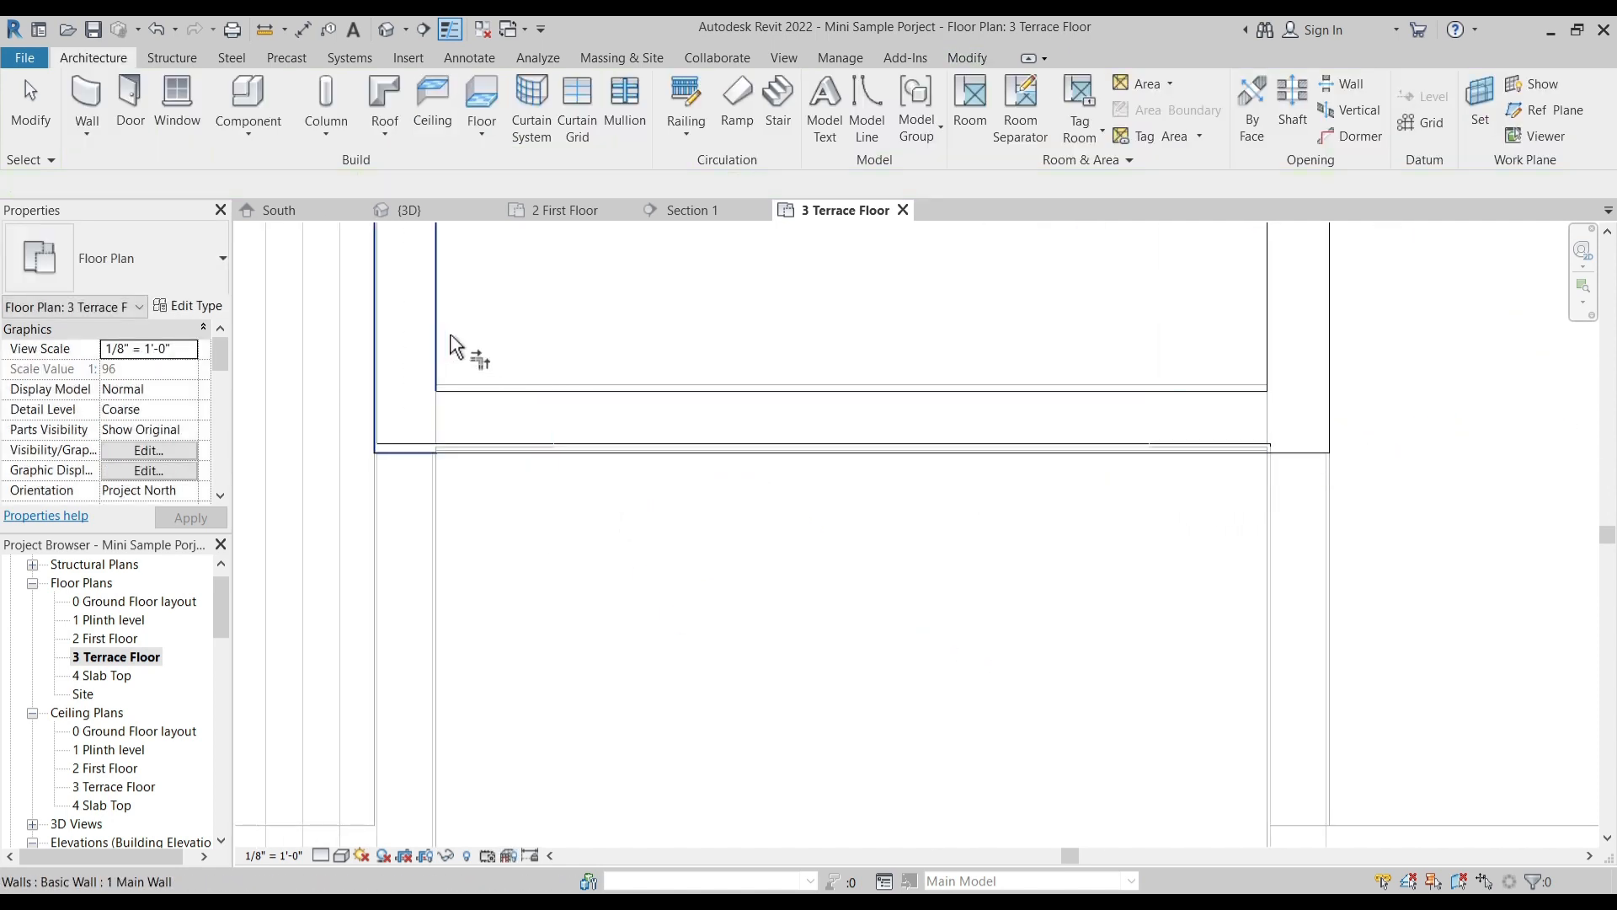
# - Move the staircase block's front wall slightly so that its outer face aligns with the imported plan line
pyautogui.scroll(3, 407, 453)
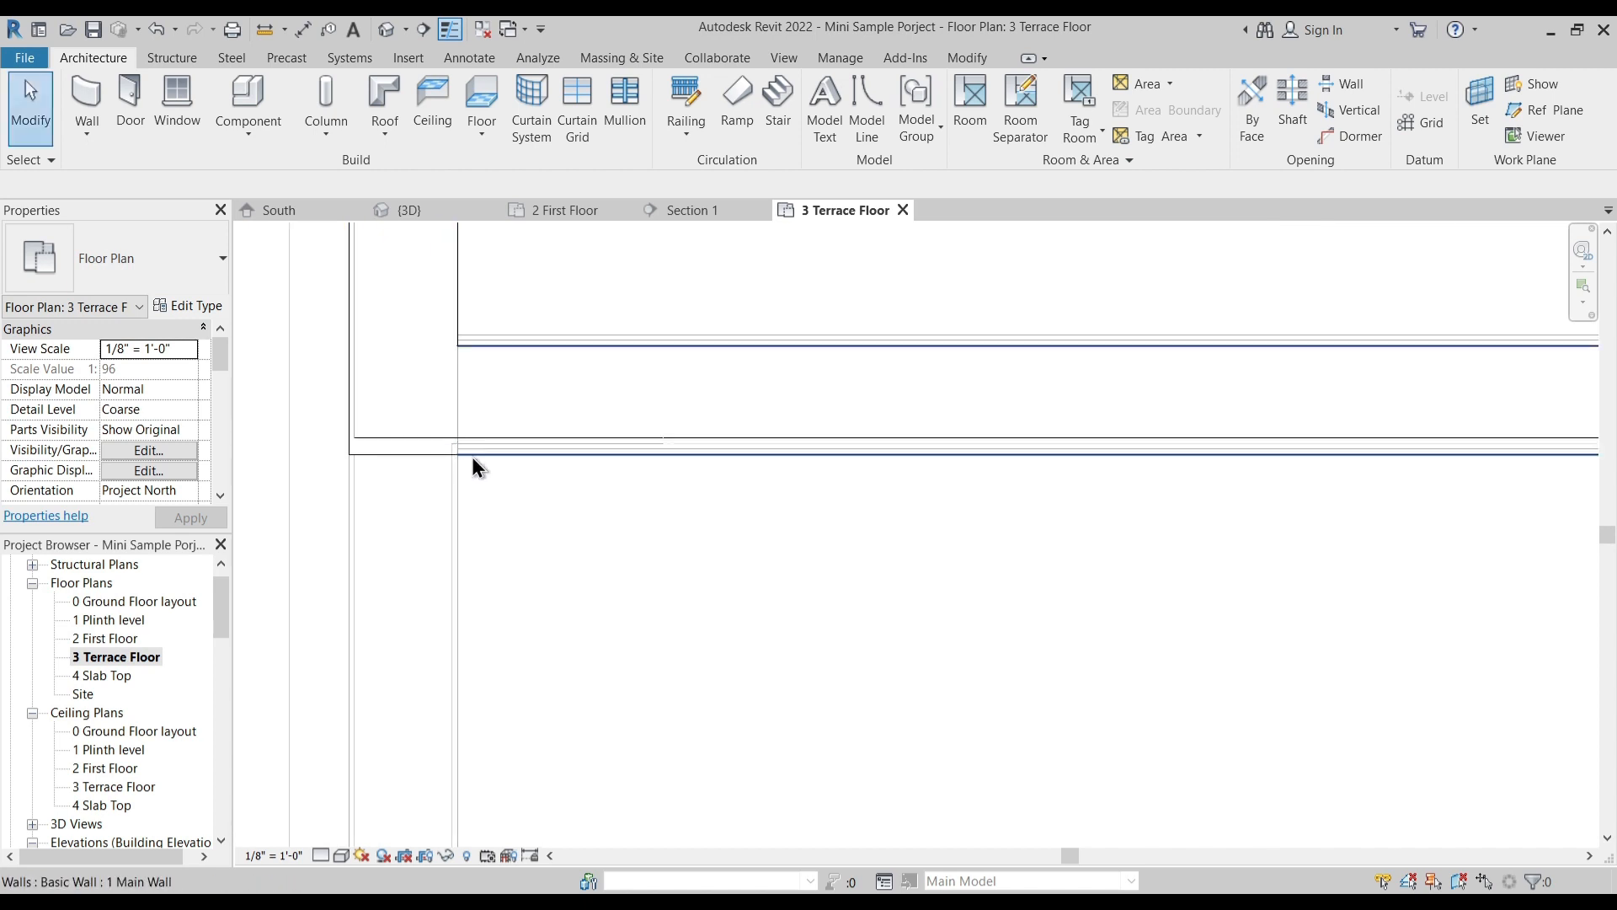
pyautogui.click(482, 442)
pyautogui.moveTo(488, 427); pyautogui.dragTo(486, 432)
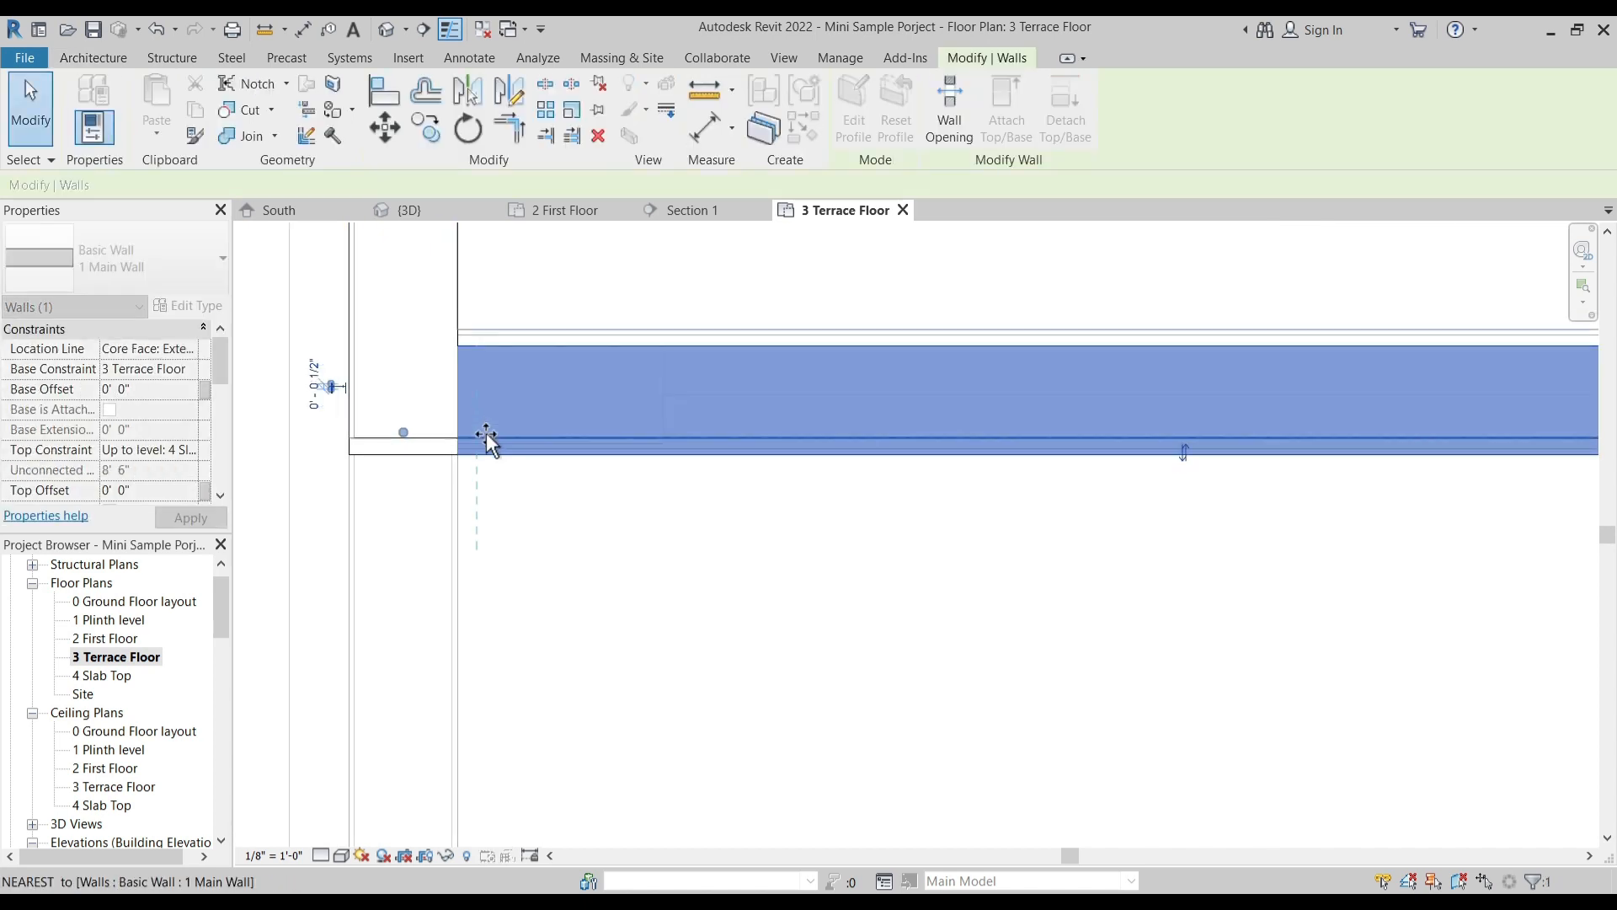
pyautogui.click(629, 557)
pyautogui.scroll(3, 391, 424)
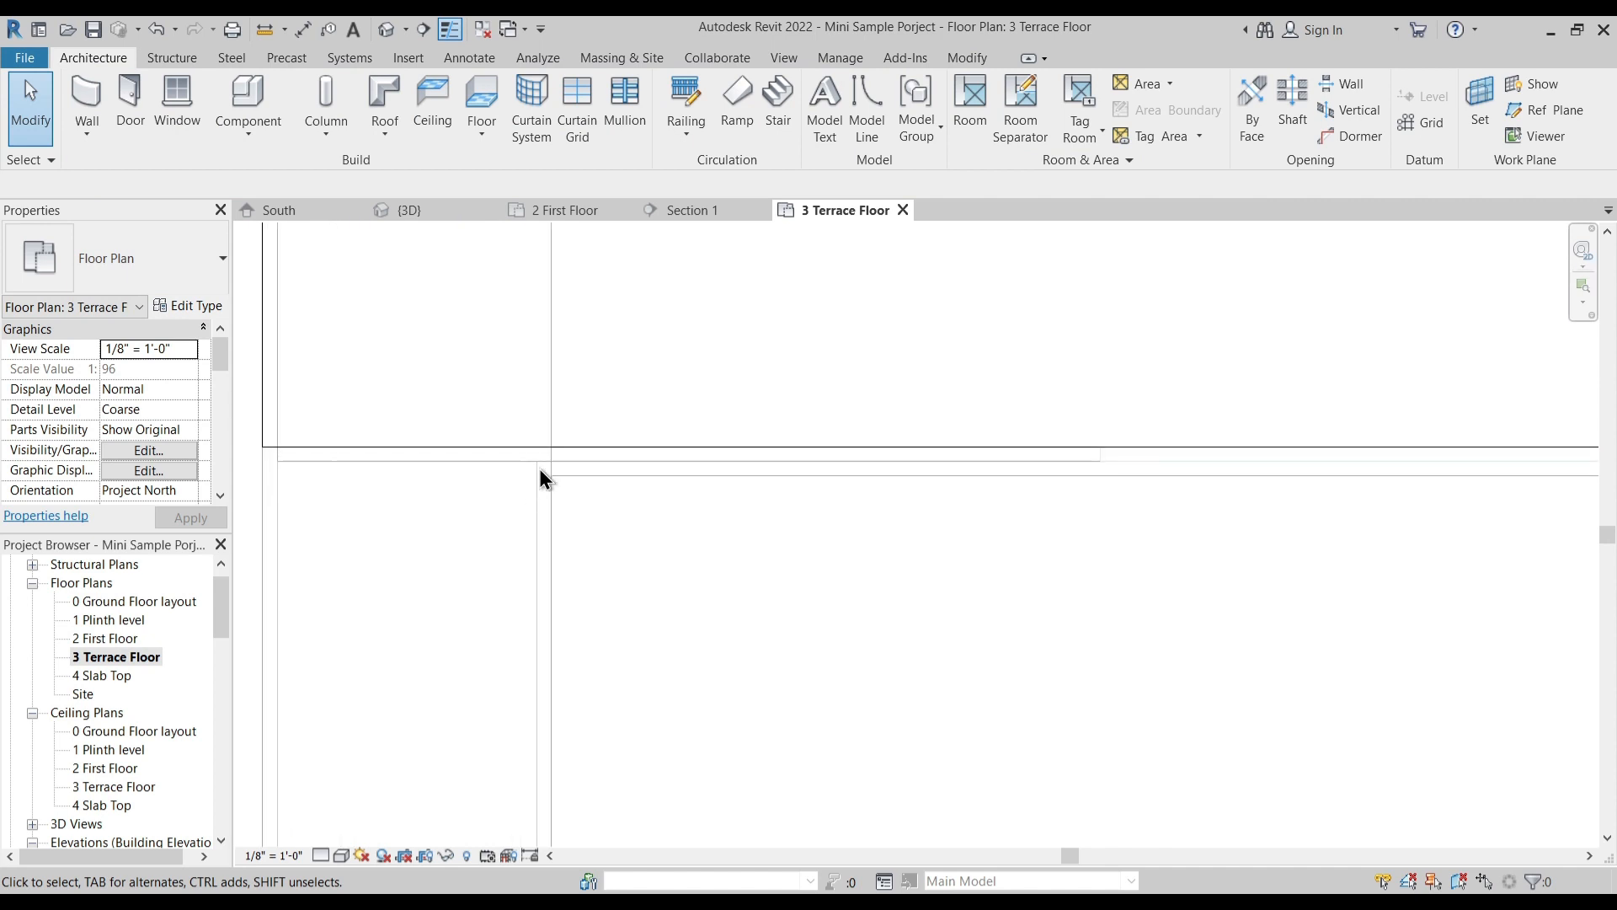
pyautogui.moveTo(579, 444); pyautogui.dragTo(583, 459)
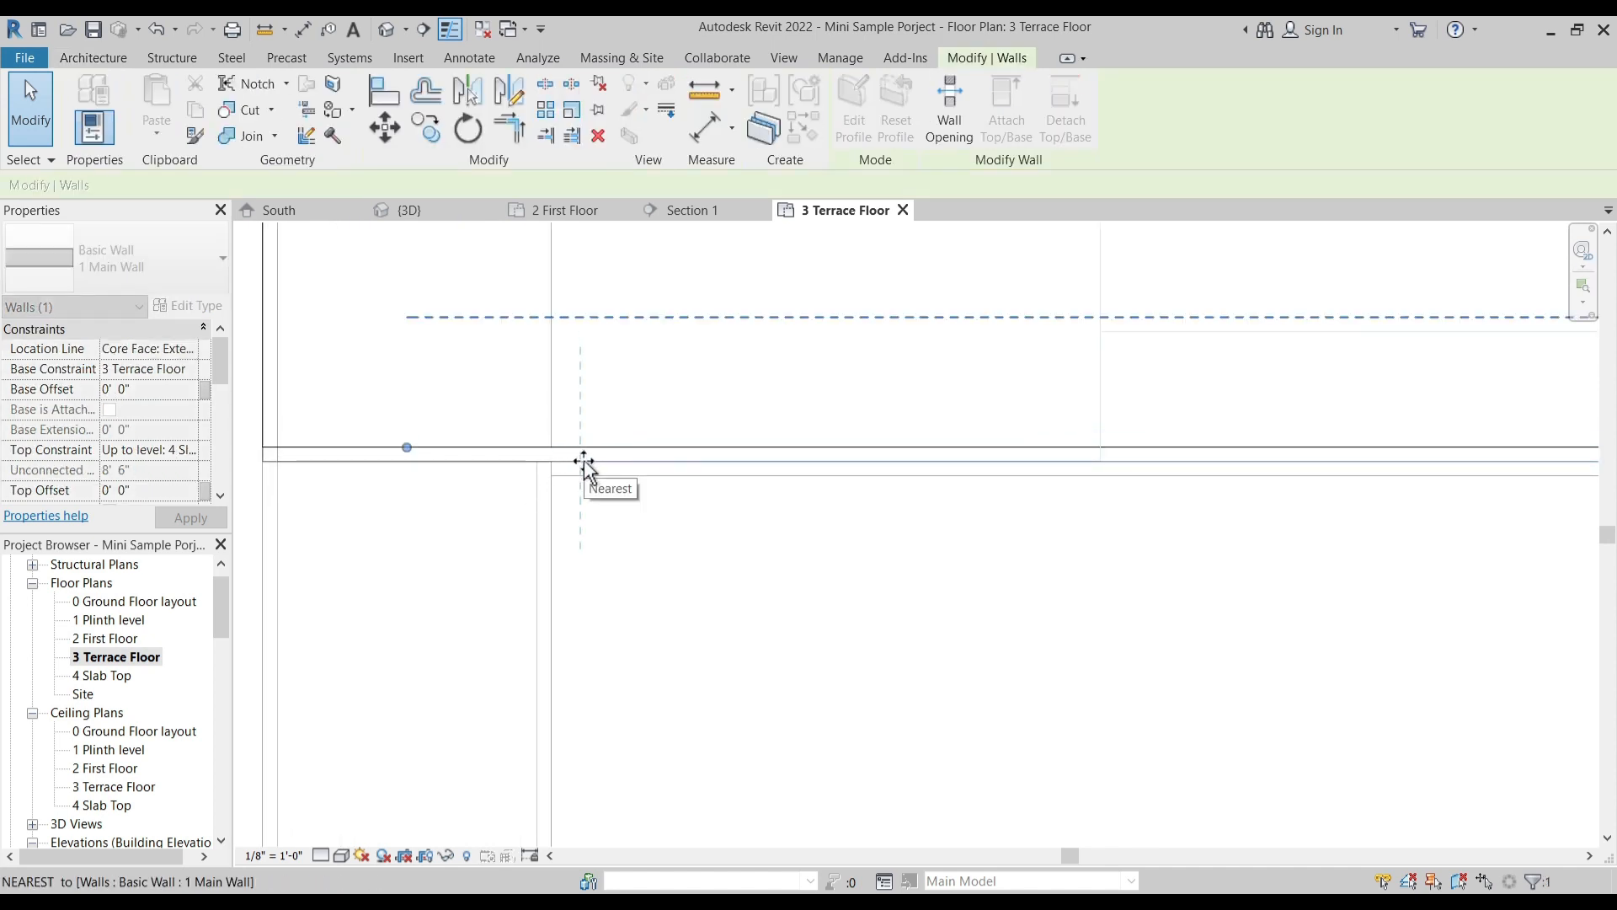
pyautogui.click(786, 610)
# - Place a Single-Flush 2'-6" door in the staircase block's wall at the open terrace entrance
pyautogui.scroll(-3, 659, 618)
pyautogui.scroll(-6, 659, 620)
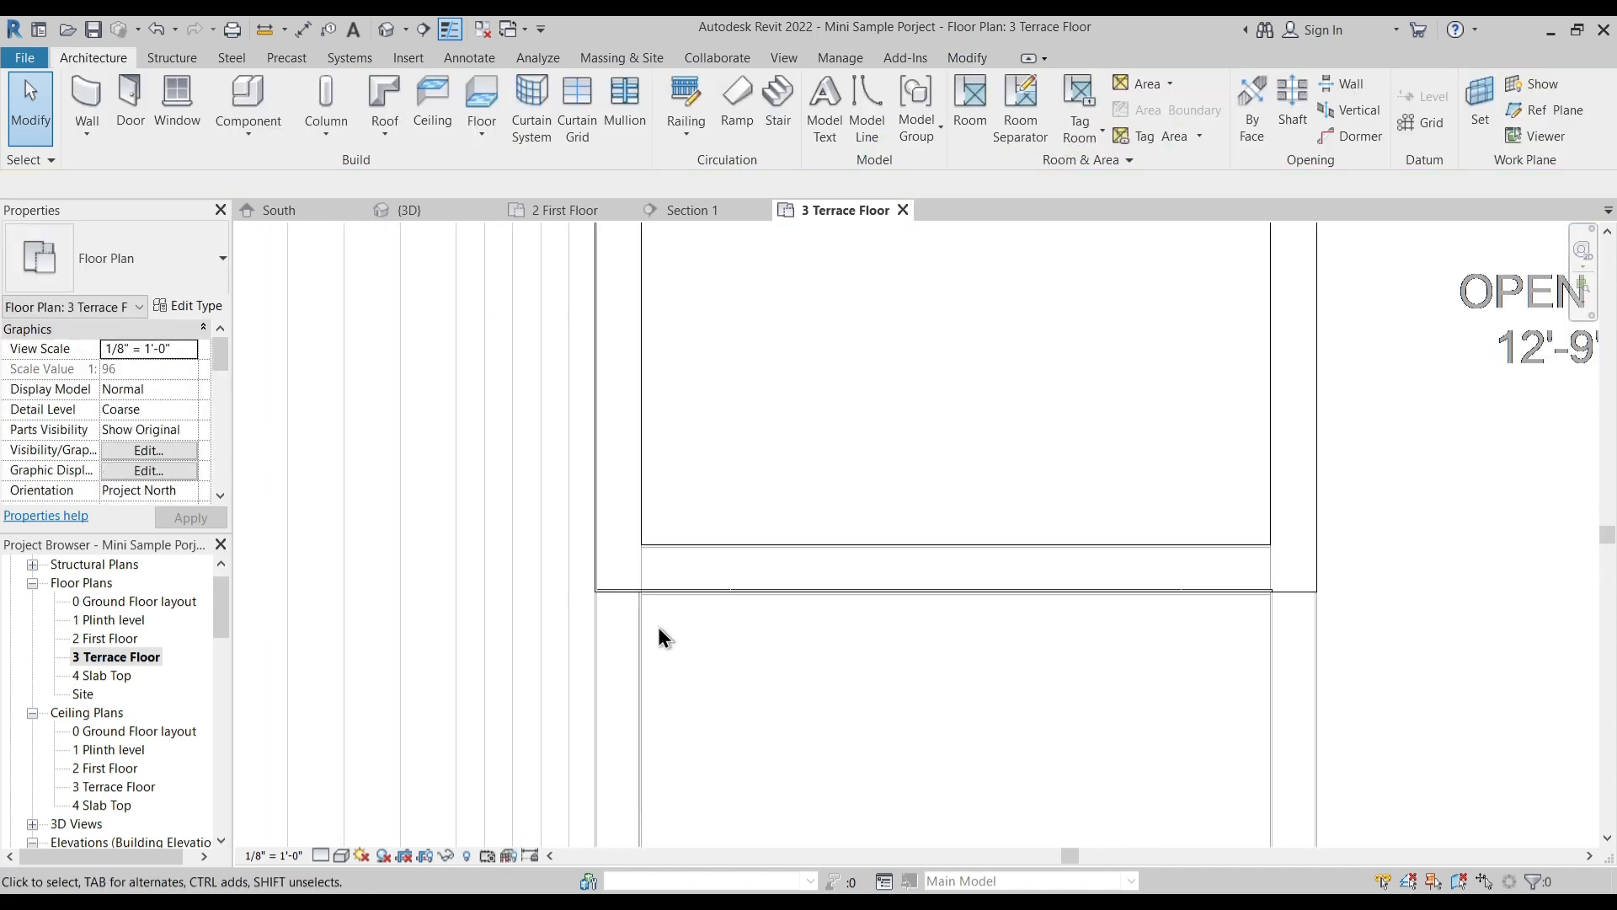
pyautogui.moveTo(782, 473); pyautogui.dragTo(706, 524, button='middle')
pyautogui.scroll(2, 786, 485)
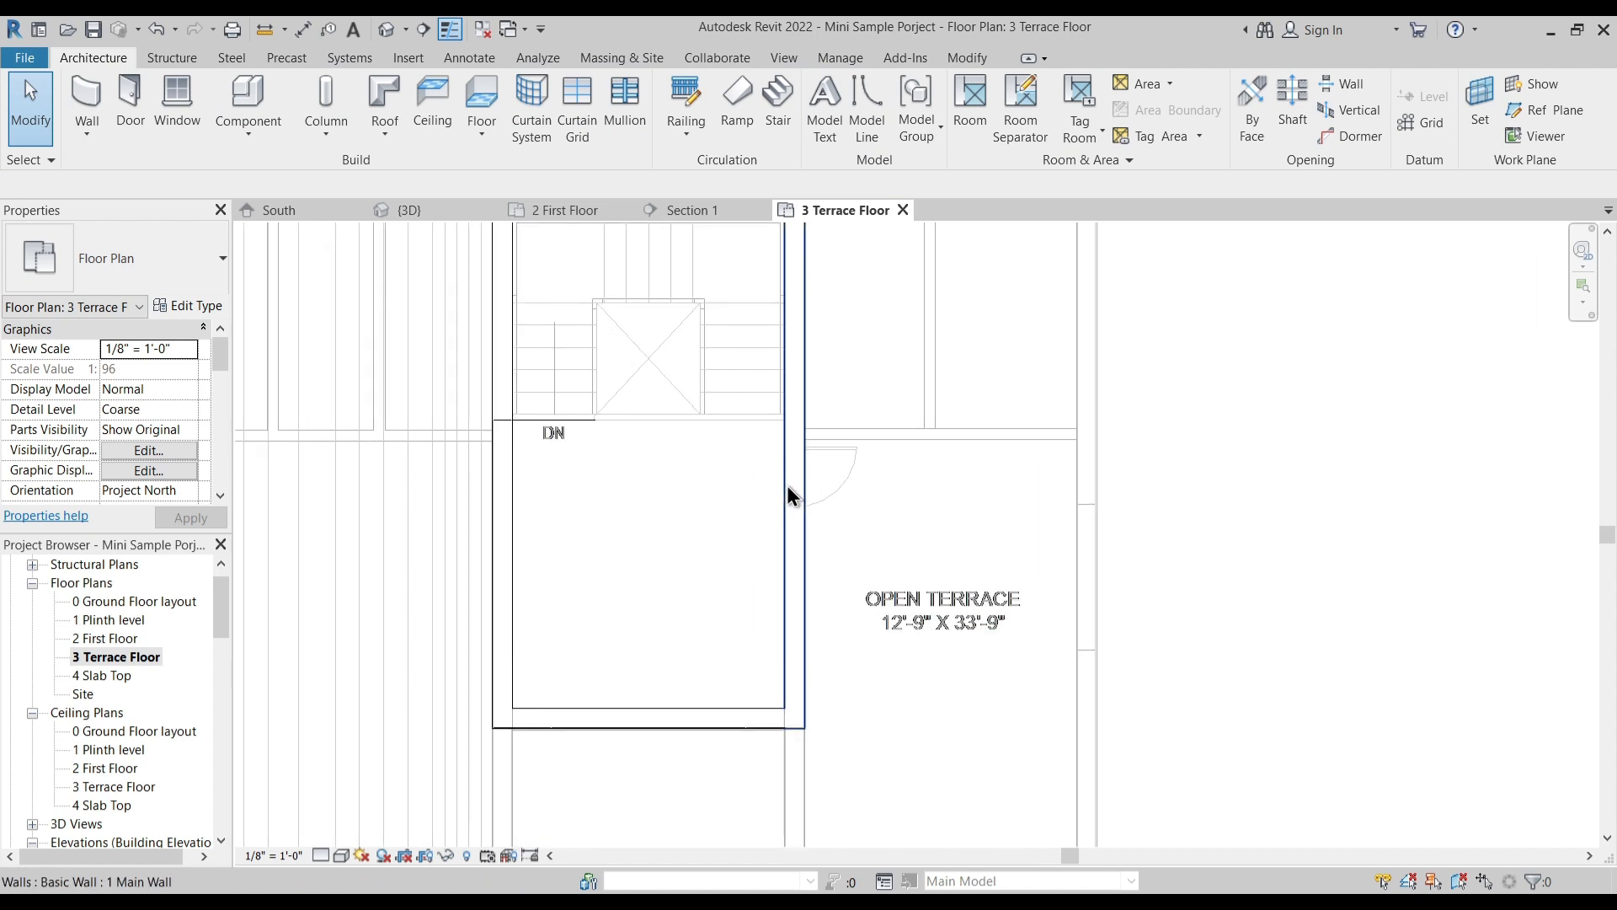
pyautogui.click(134, 95)
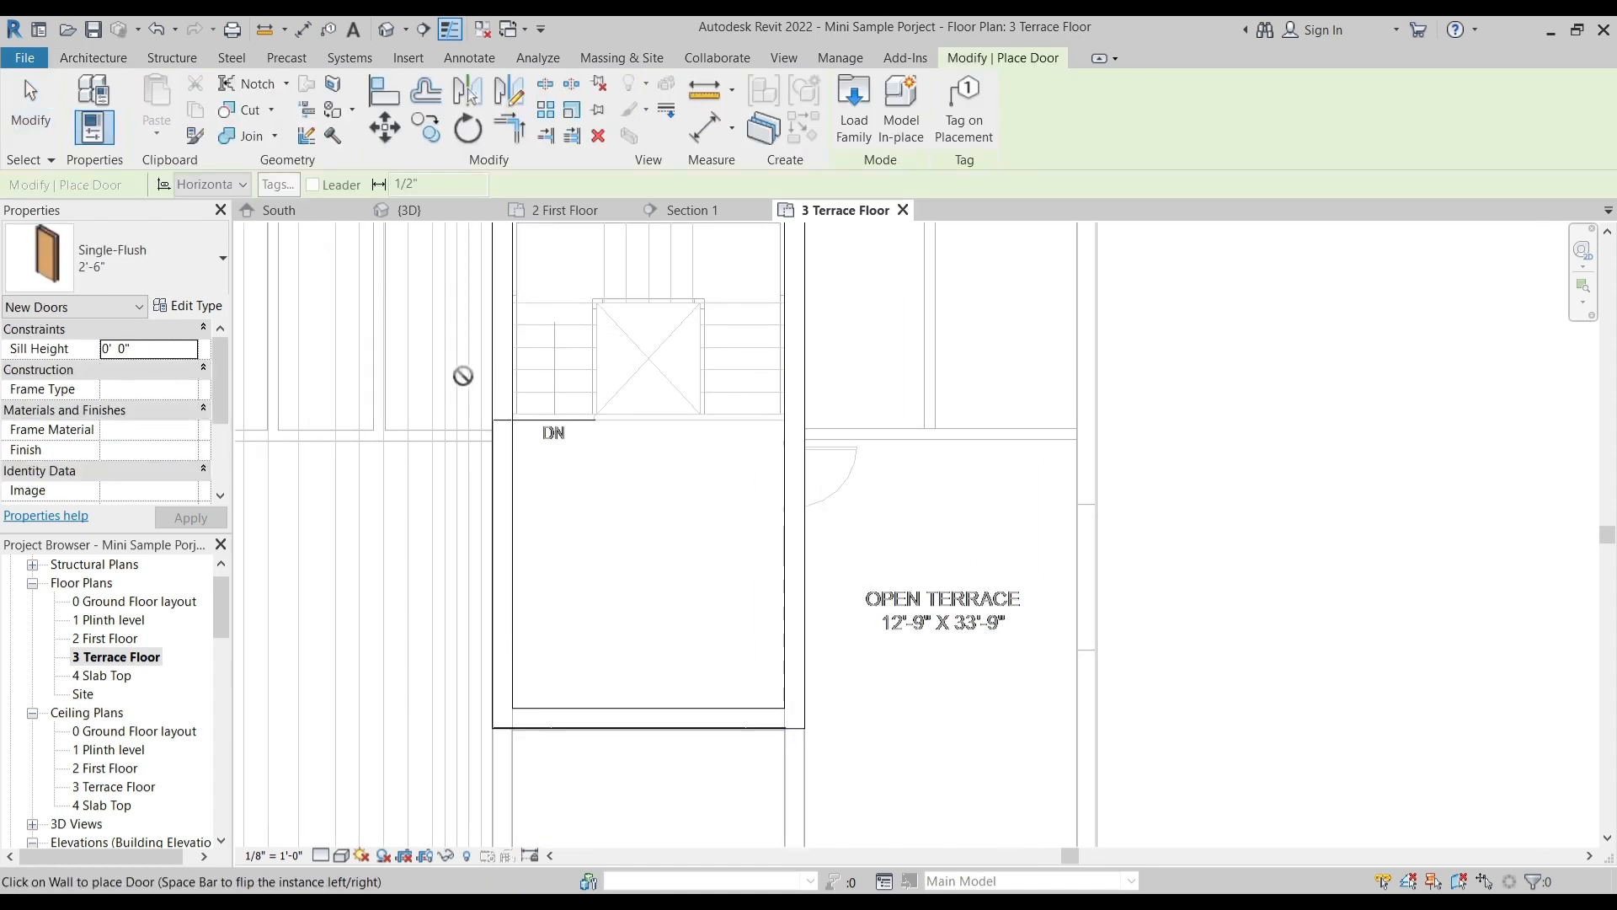
pyautogui.click(804, 489)
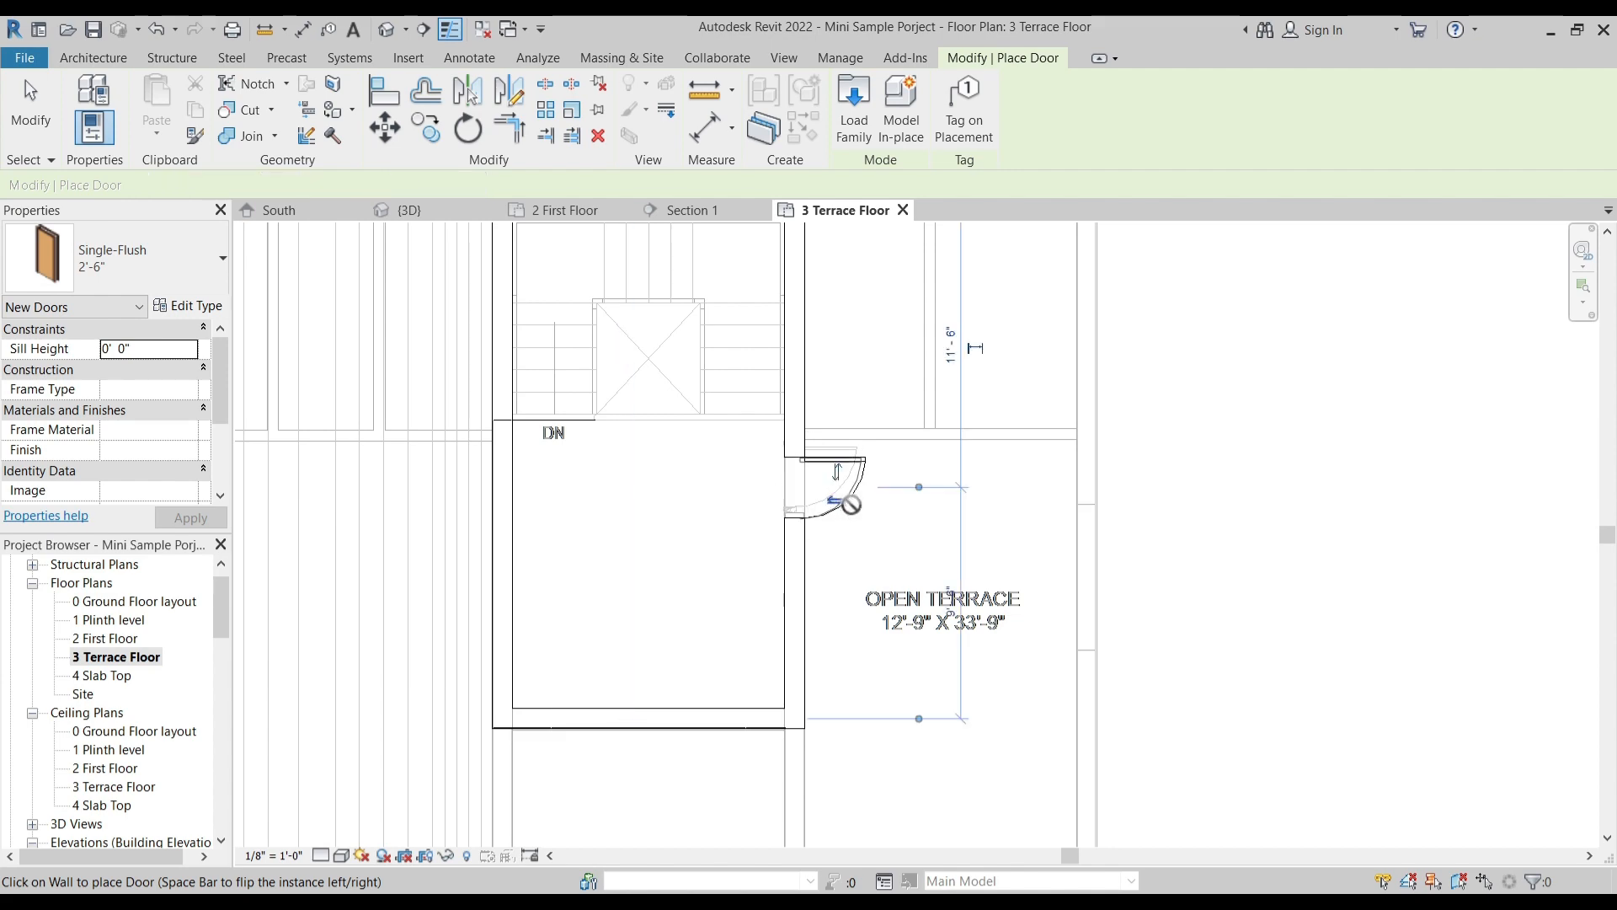
pyautogui.press('Escape')
pyautogui.press('Escape')
# - Move the terrace door along its wall to match the door position in the imported plan
pyautogui.scroll(3, 805, 468)
pyautogui.click(838, 452)
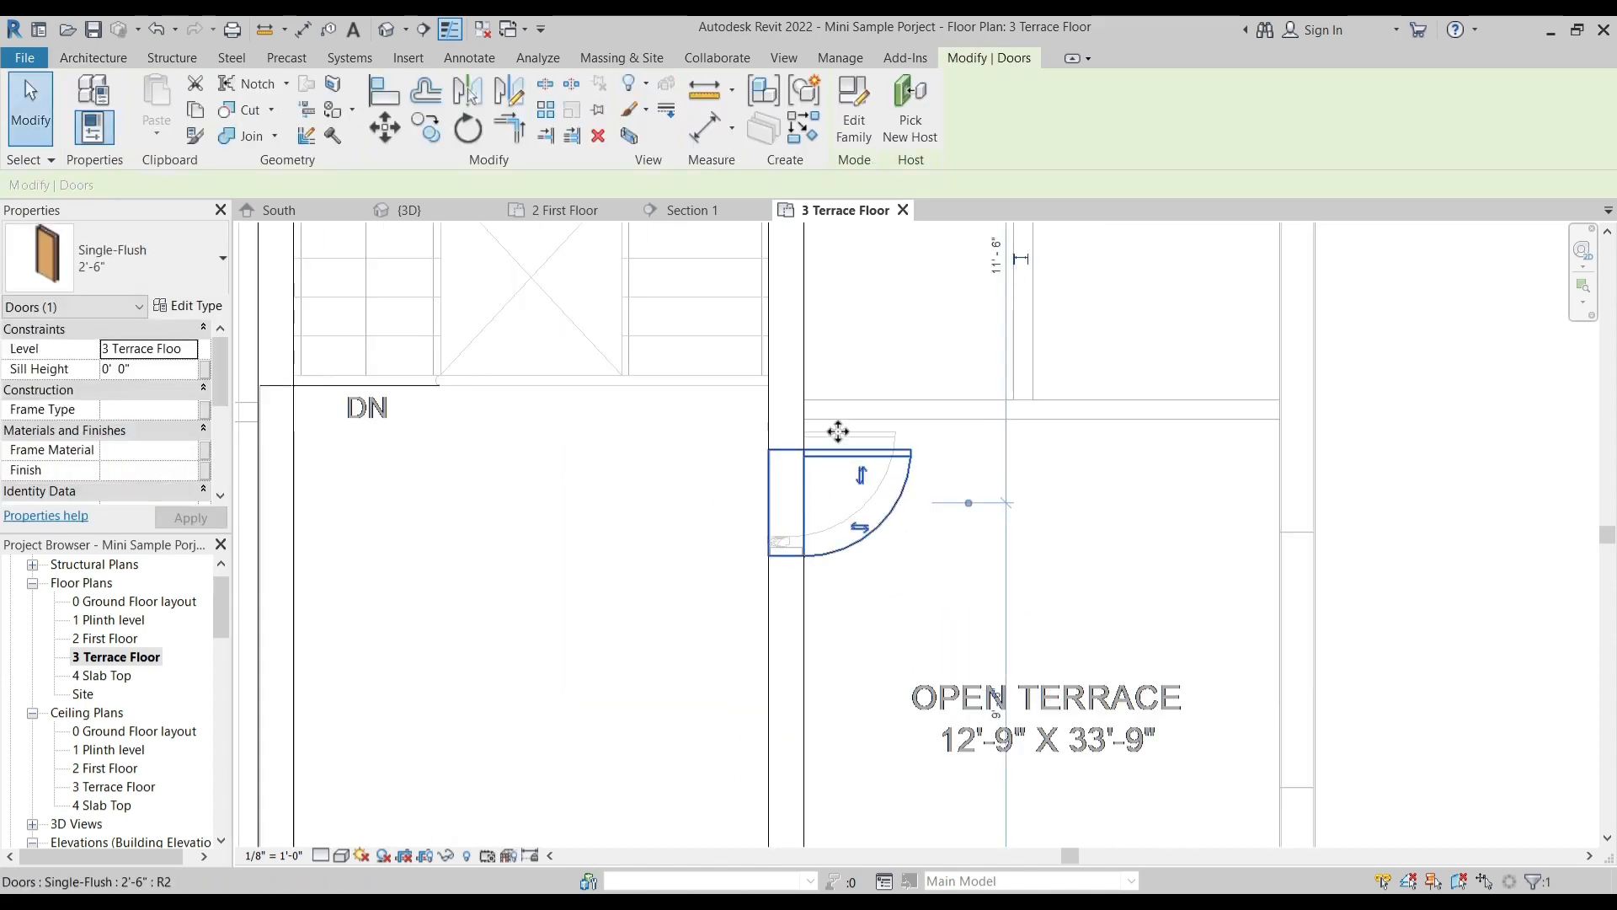
pyautogui.moveTo(839, 433); pyautogui.dragTo(840, 436)
pyautogui.click(846, 548)
# - Draw a 3' 0" high unconnected 1 Main Wall parapet from the staircase block's front corner, forward and along the open terrace's front edge
pyautogui.scroll(-4, 845, 557)
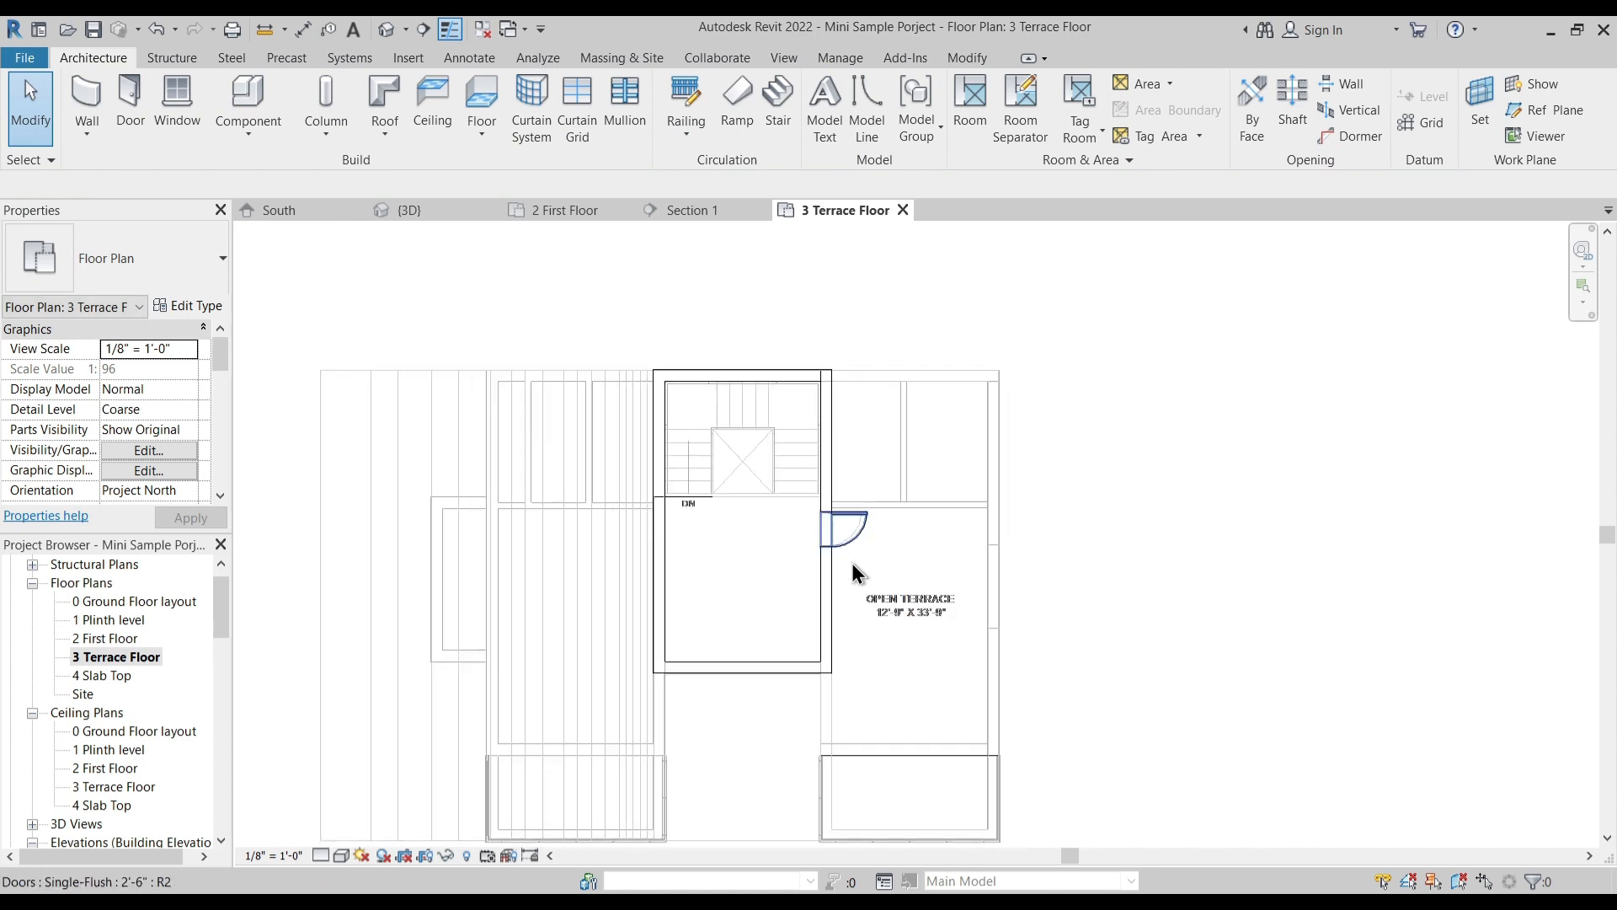
pyautogui.moveTo(846, 558); pyautogui.dragTo(758, 368, button='middle')
pyautogui.moveTo(792, 528); pyautogui.dragTo(755, 612, button='middle')
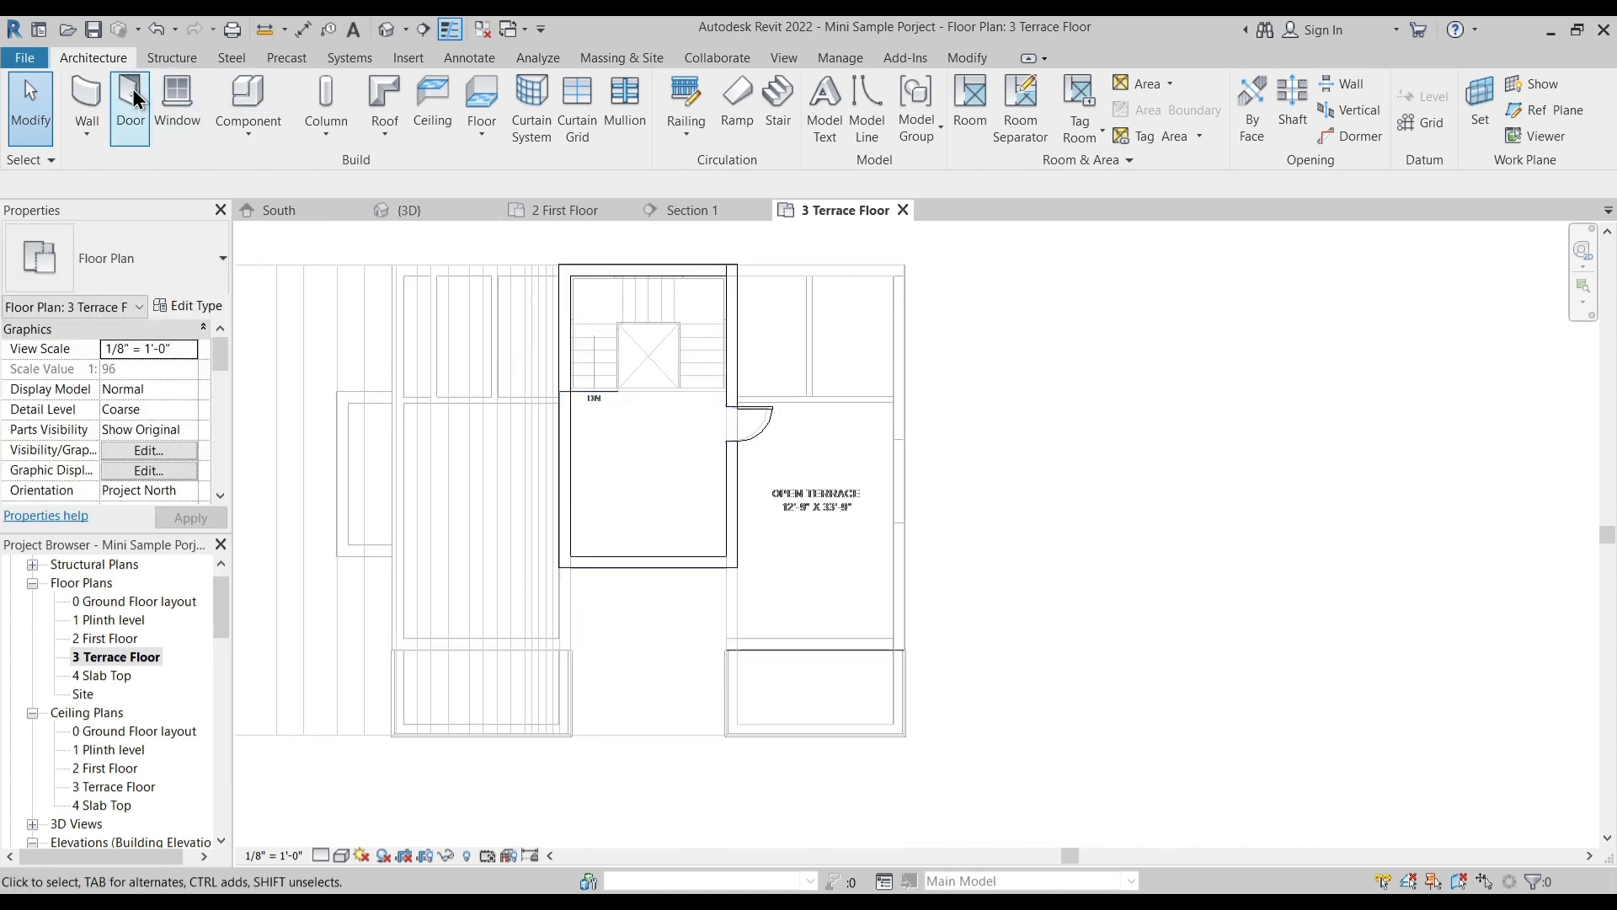
pyautogui.press('w')
pyautogui.press('a')
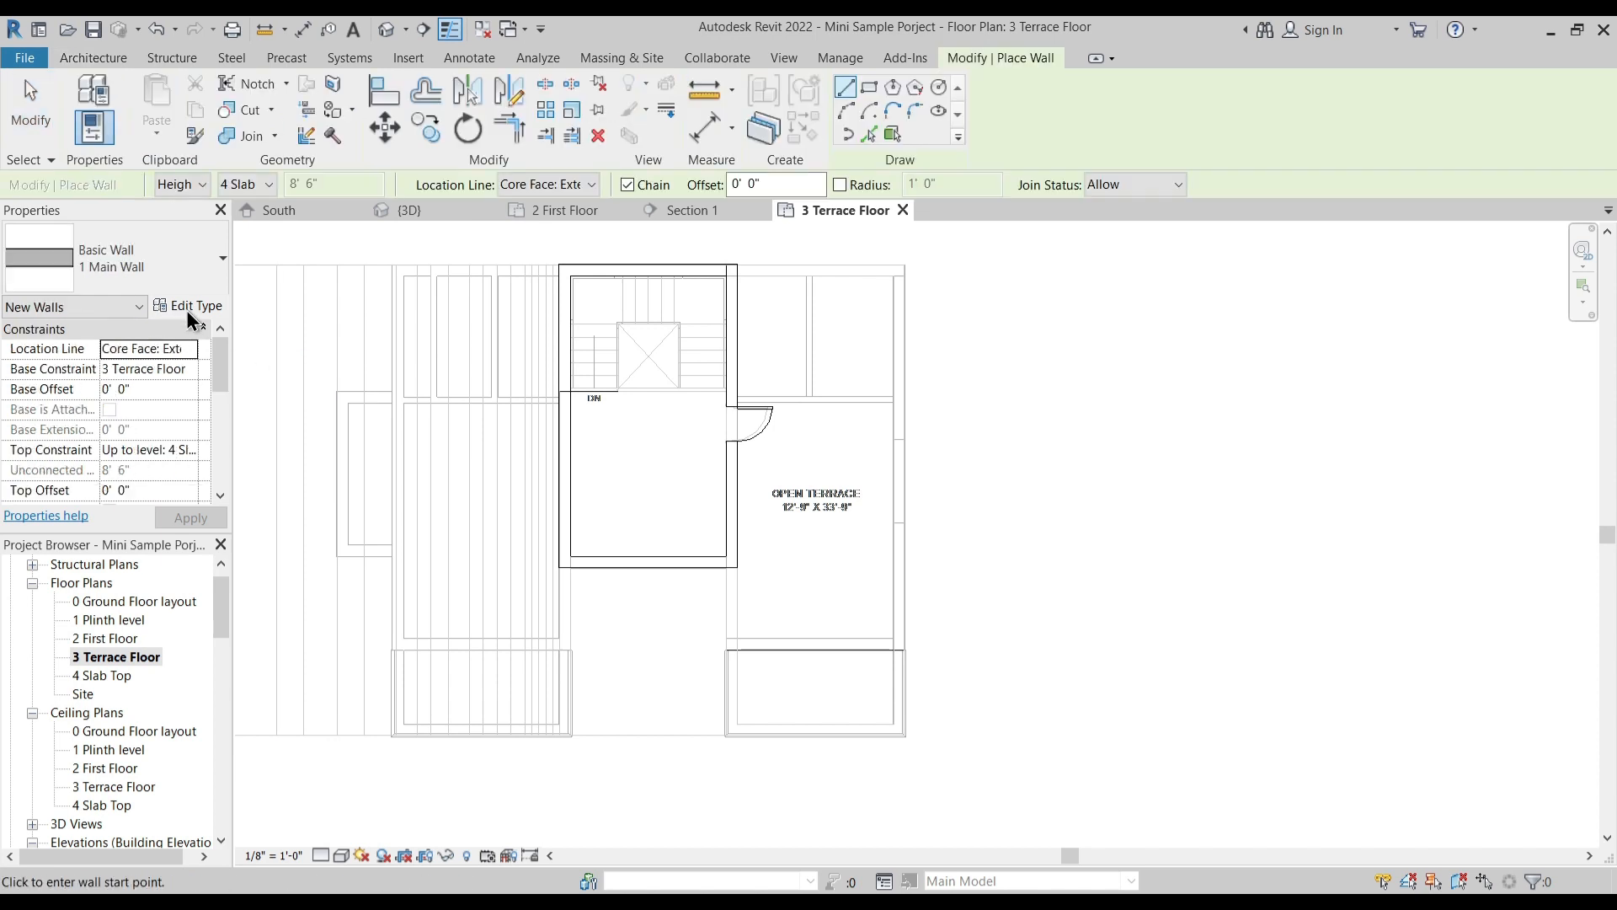
pyautogui.click(193, 455)
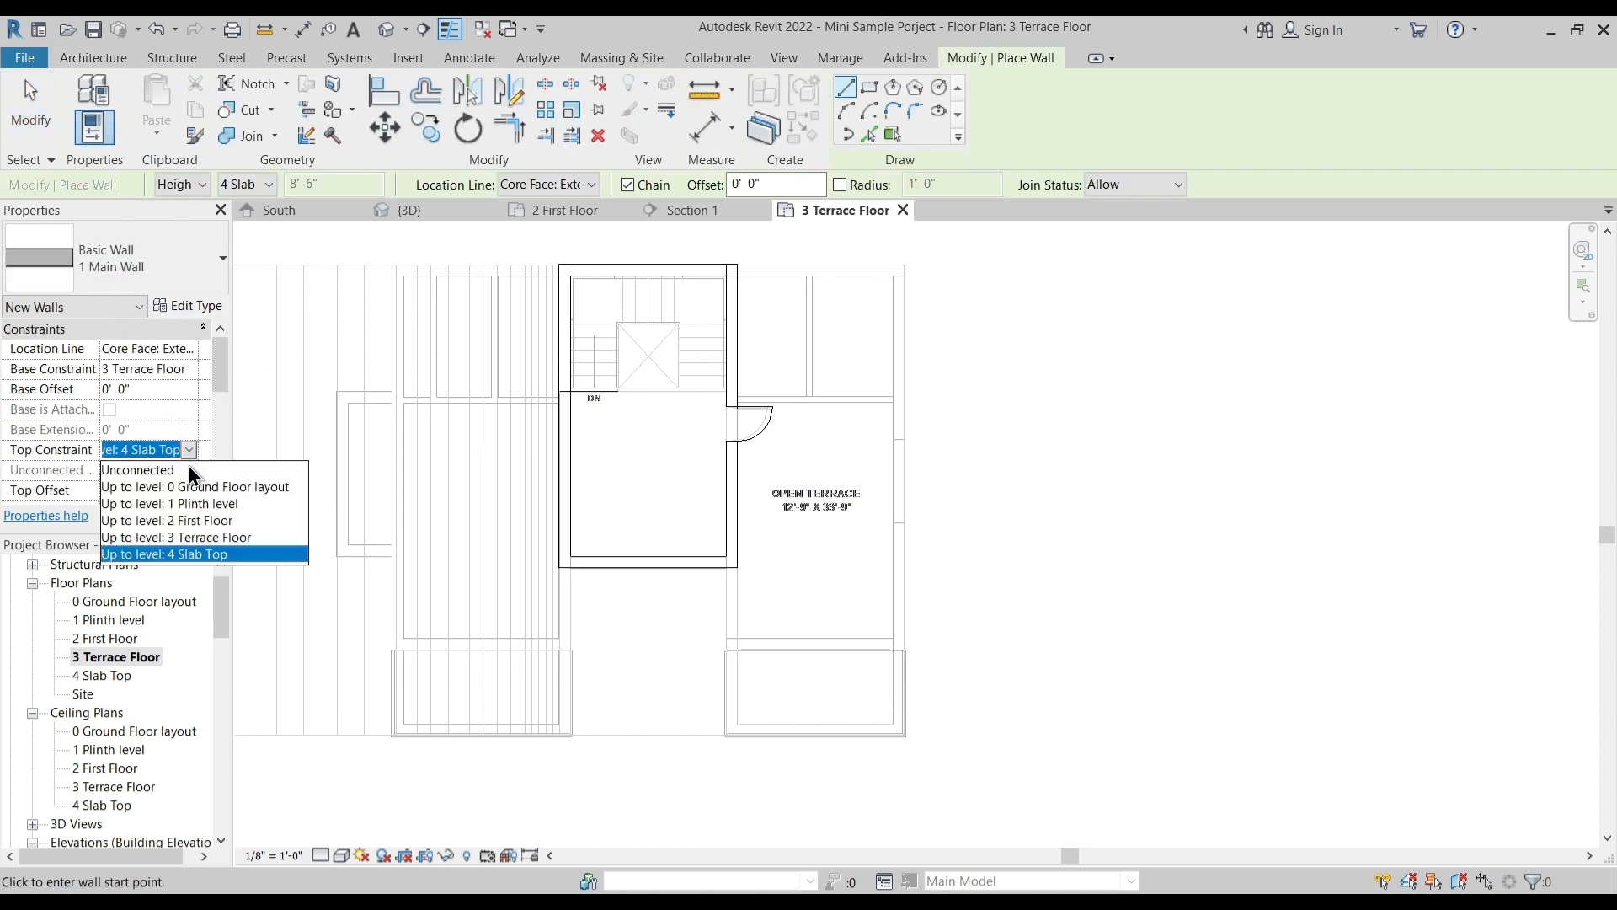
pyautogui.click(159, 470)
pyautogui.click(155, 470)
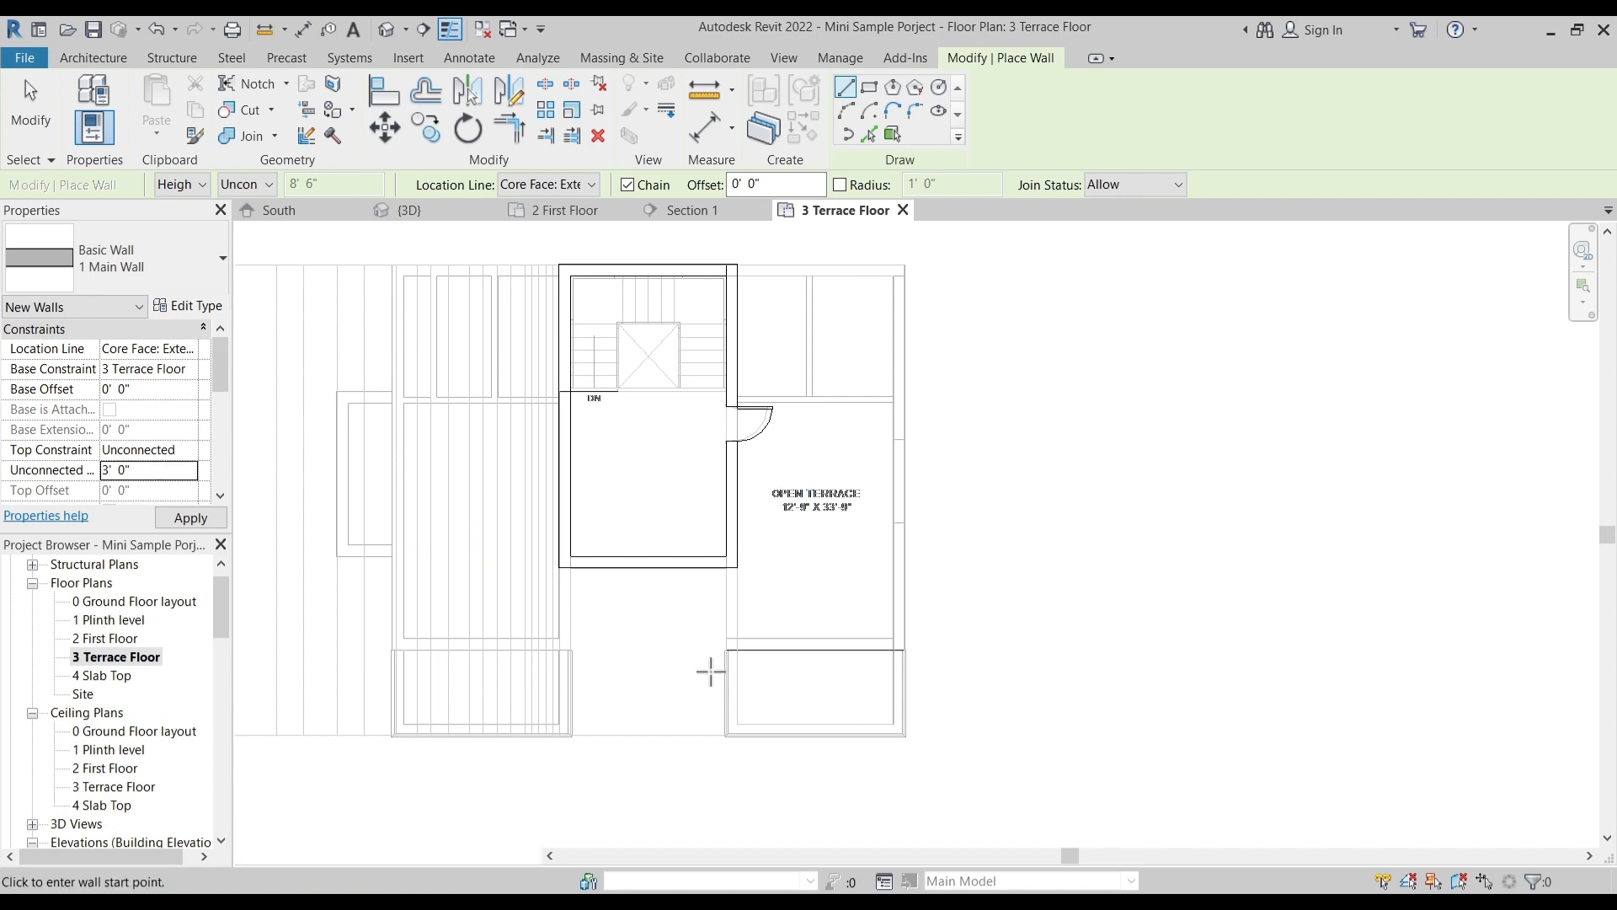
pyautogui.scroll(5, 745, 622)
pyautogui.click(682, 485)
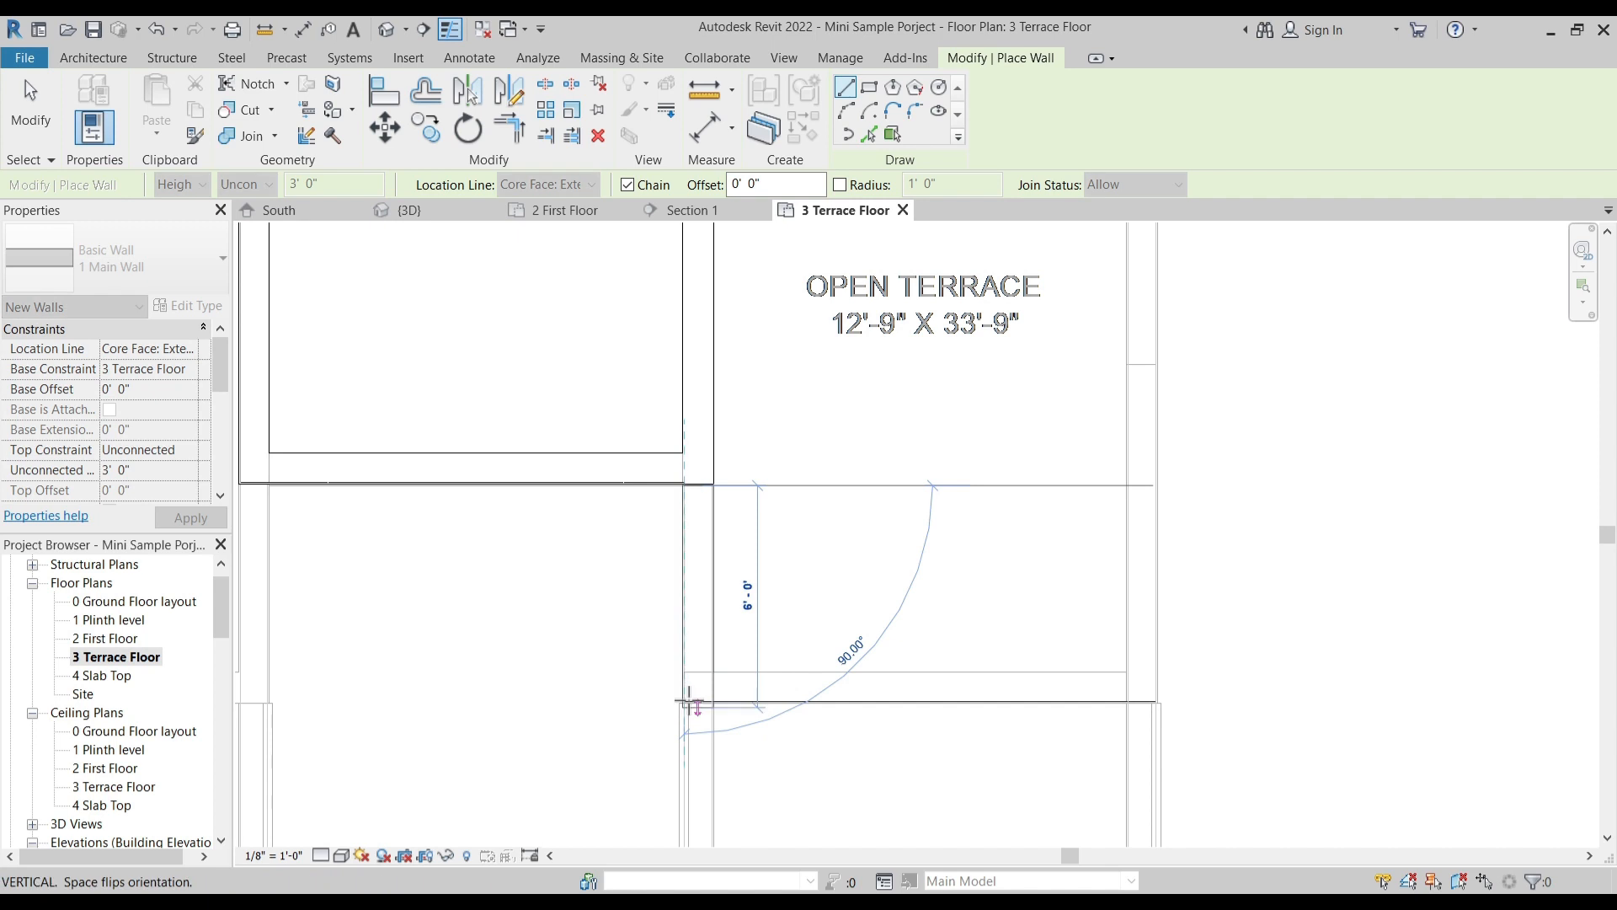
pyautogui.scroll(3, 689, 706)
pyautogui.click(781, 729)
pyautogui.scroll(-3, 812, 716)
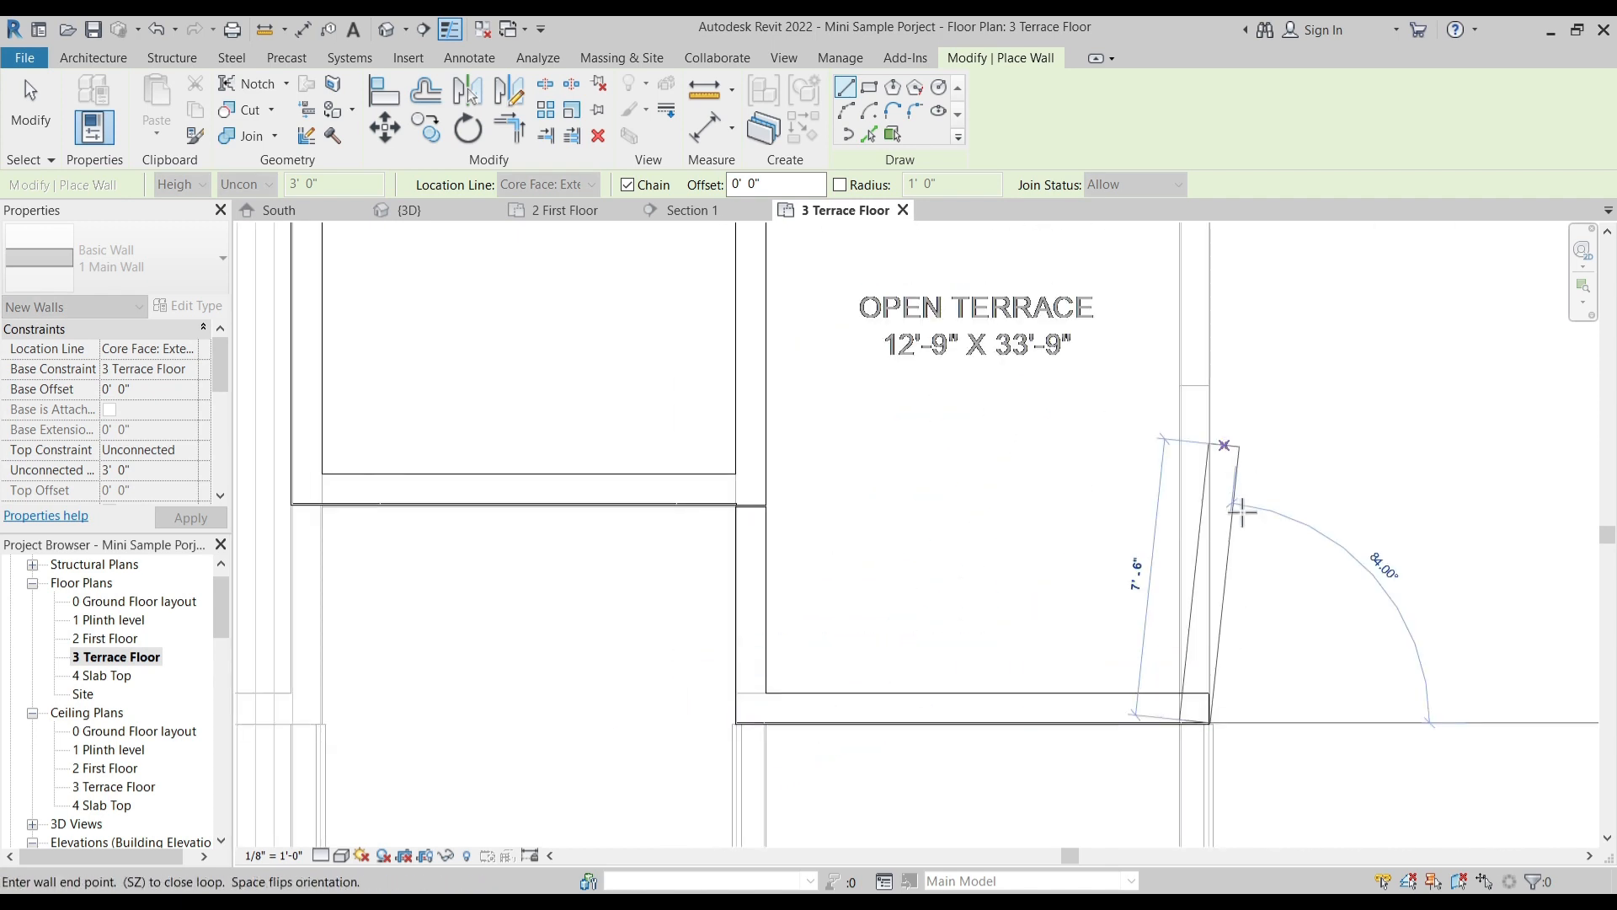
# - Continue the parapet along the open terrace's outer side and rear edge back to the staircase block, and finish the wall
pyautogui.moveTo(1221, 292); pyautogui.dragTo(1210, 559, button='middle')
pyautogui.scroll(-2, 1210, 556)
pyautogui.moveTo(1207, 243); pyautogui.dragTo(1182, 483, button='middle')
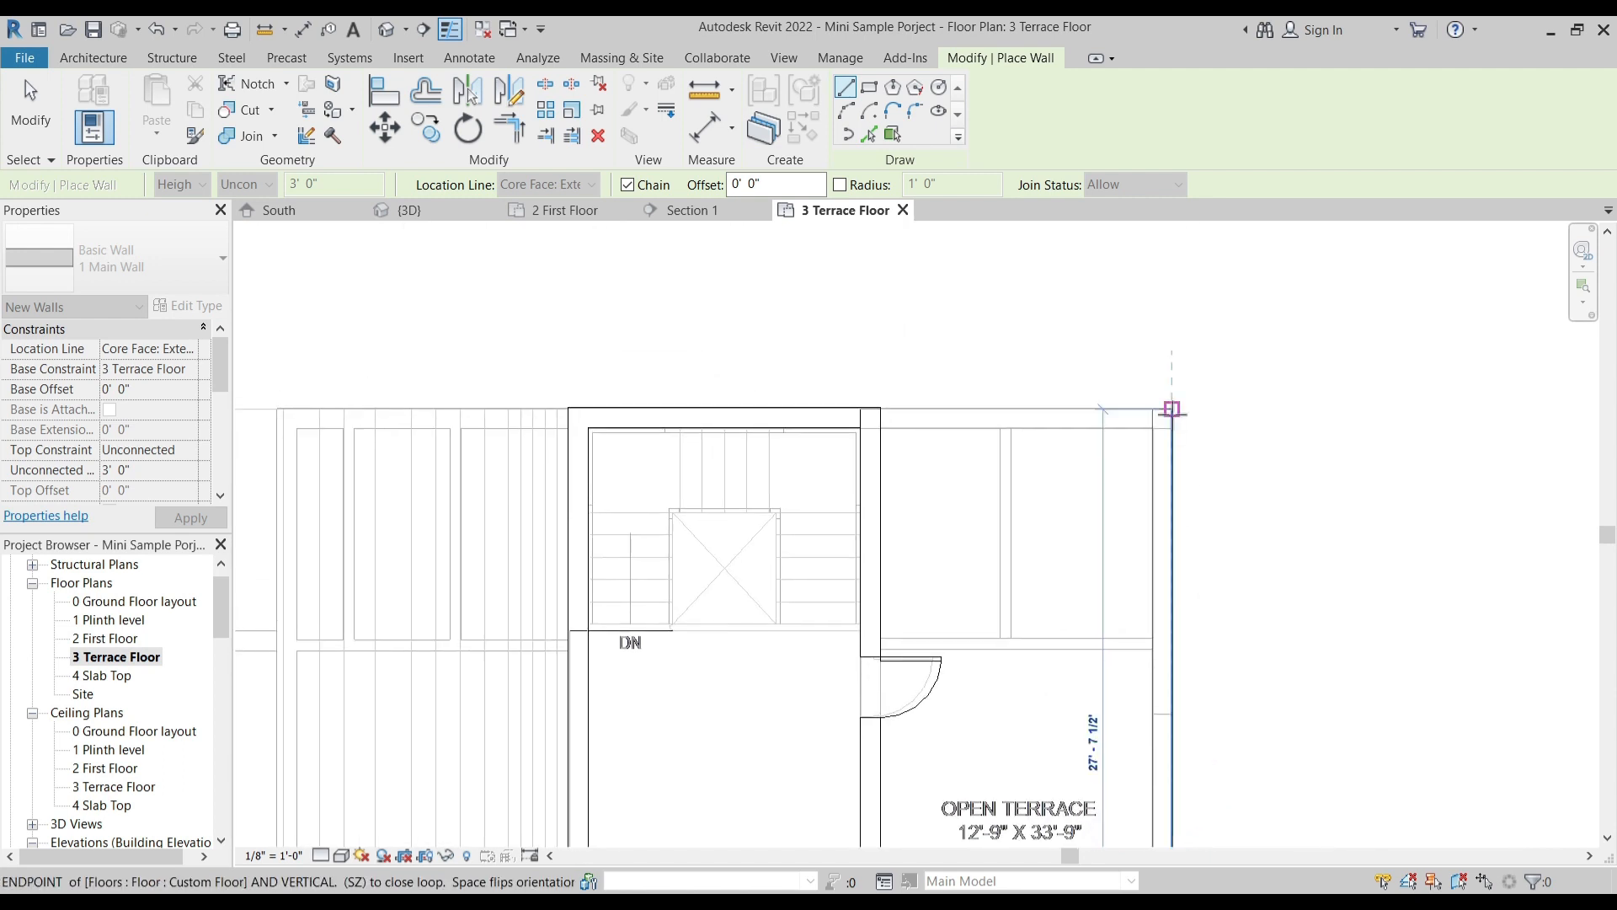
pyautogui.click(1173, 410)
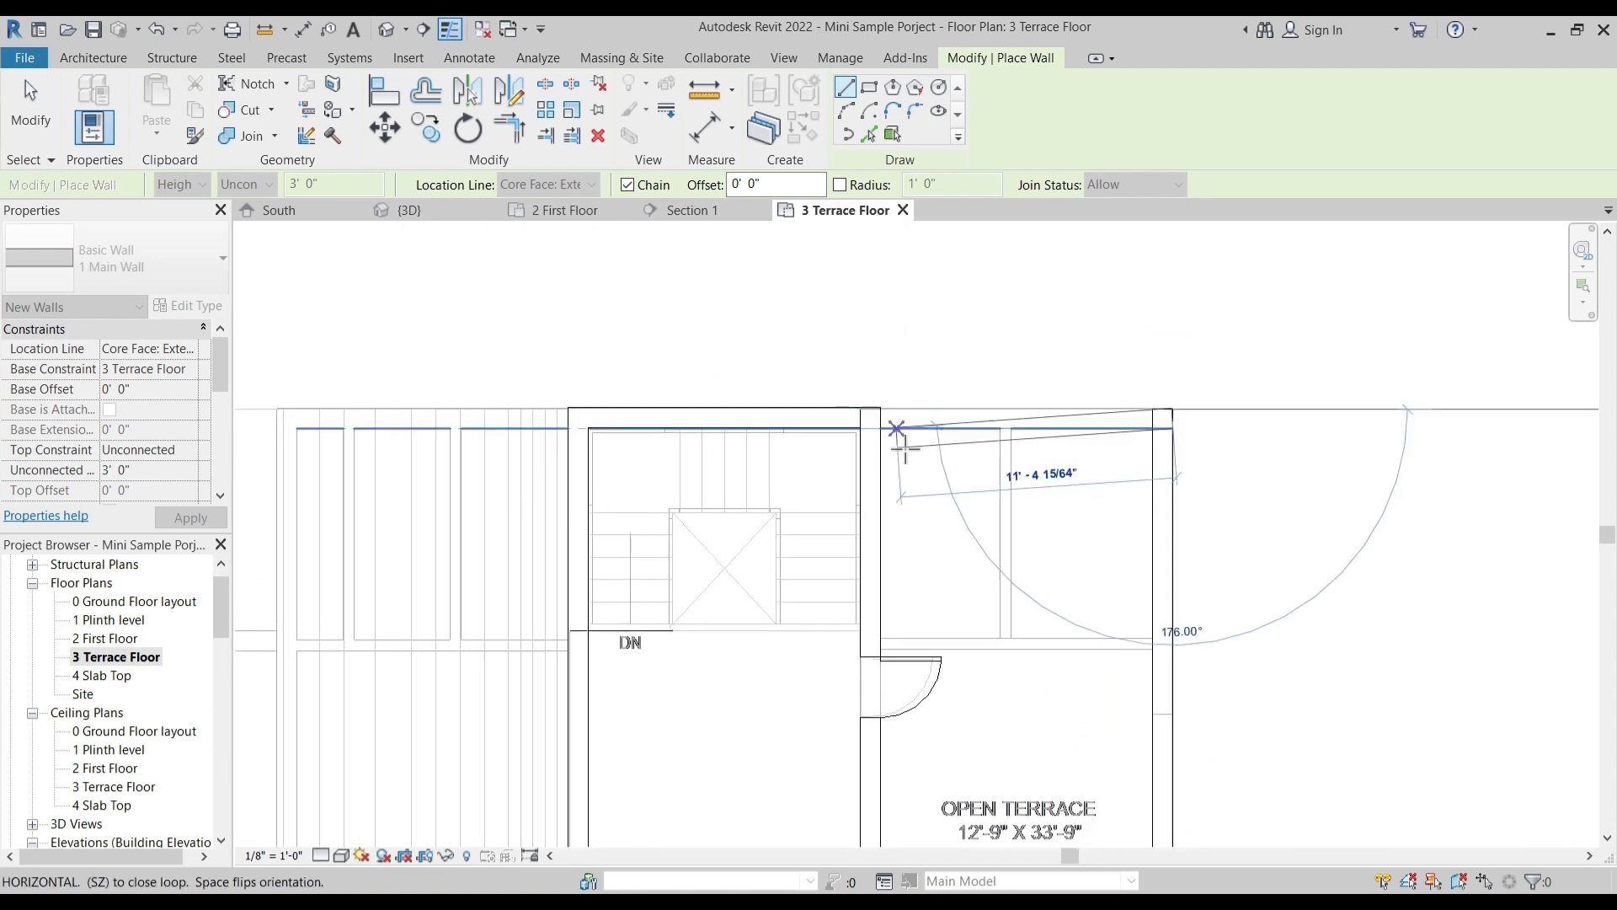
pyautogui.click(872, 406)
pyautogui.press('Escape')
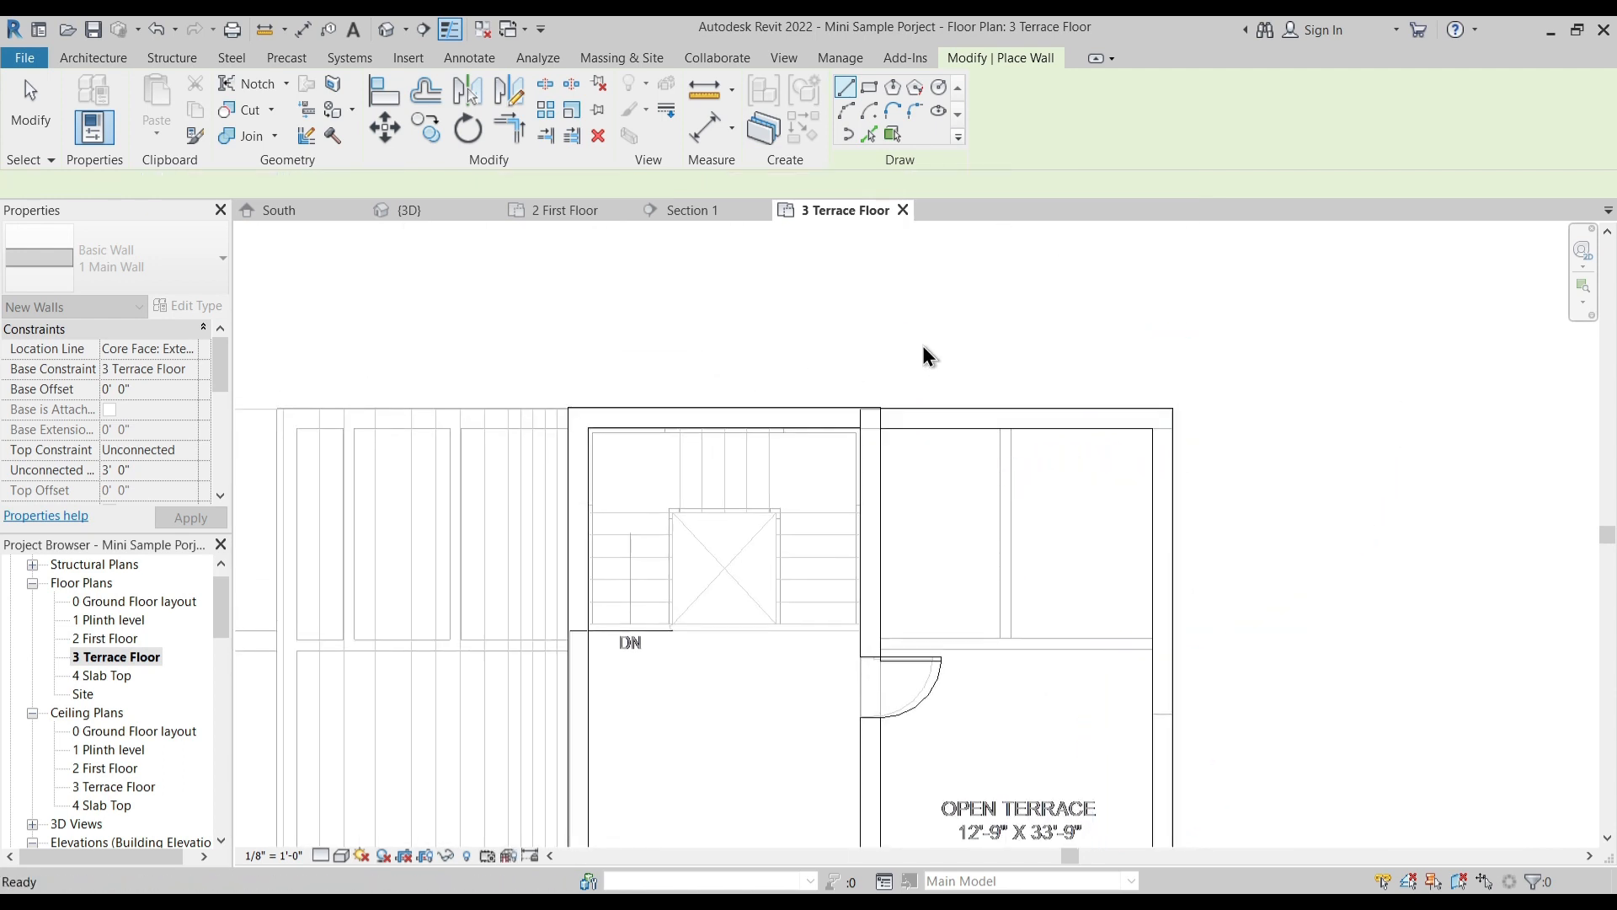
pyautogui.press('Escape')
# - Examine the terrace parapets, the staircase block and the short wall beneath its front wall in the 3D view
pyautogui.scroll(-1, 793, 516)
pyautogui.moveTo(793, 516); pyautogui.dragTo(866, 422, button='middle')
pyautogui.click(387, 32)
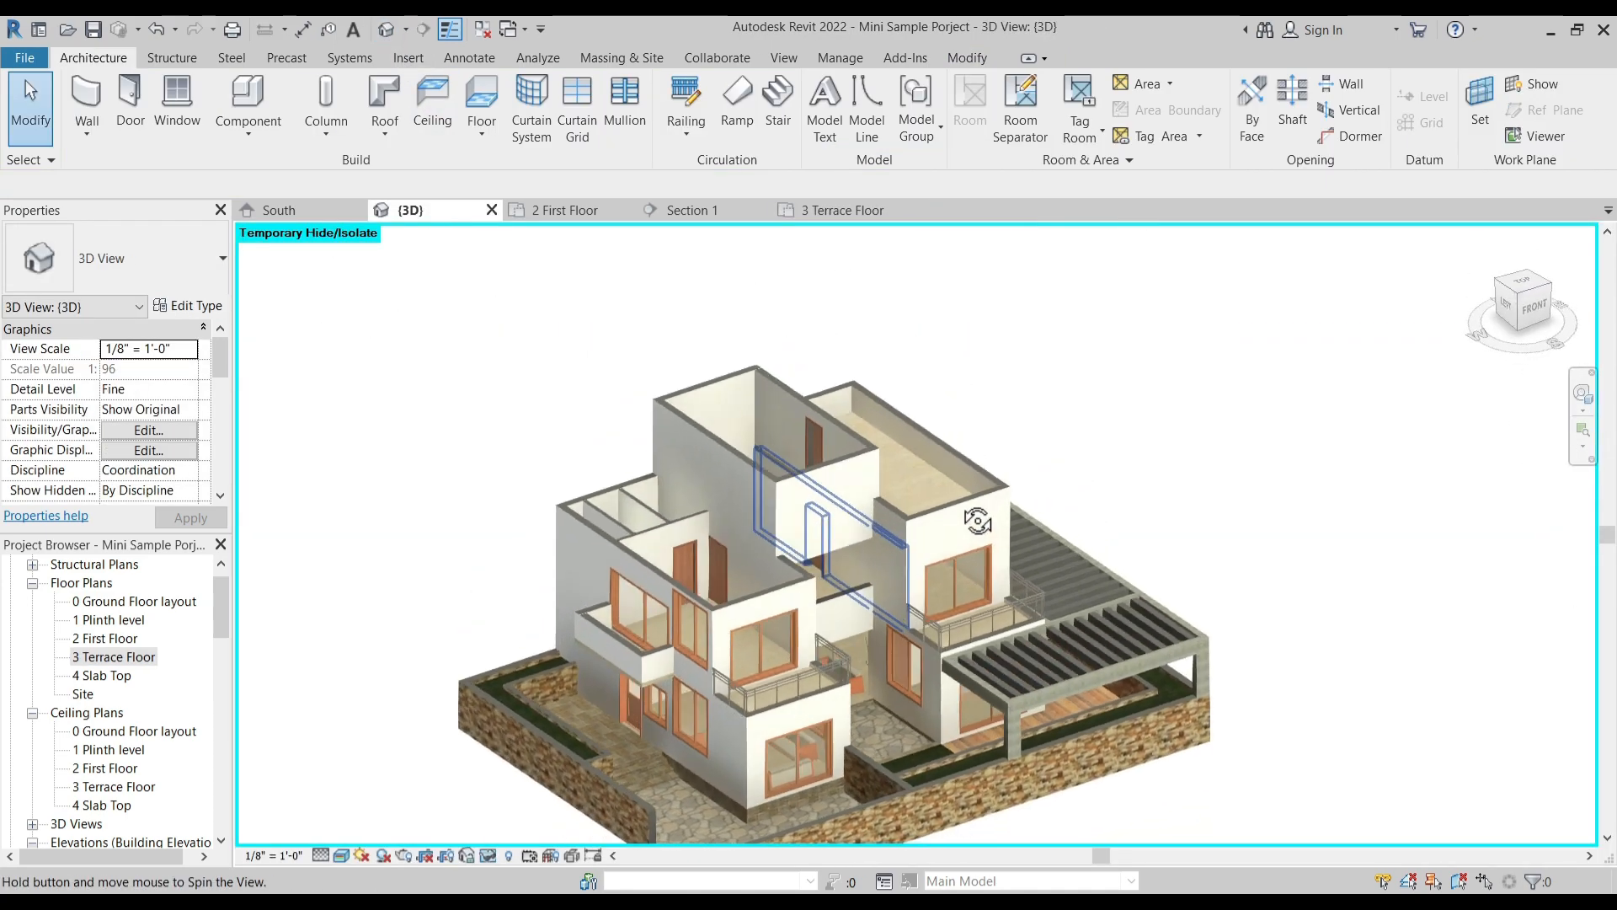
pyautogui.keyDown('shift'); pyautogui.moveTo(976, 521); pyautogui.dragTo(745, 630, button='middle'); pyautogui.keyUp('shift')
pyautogui.scroll(10, 815, 478)
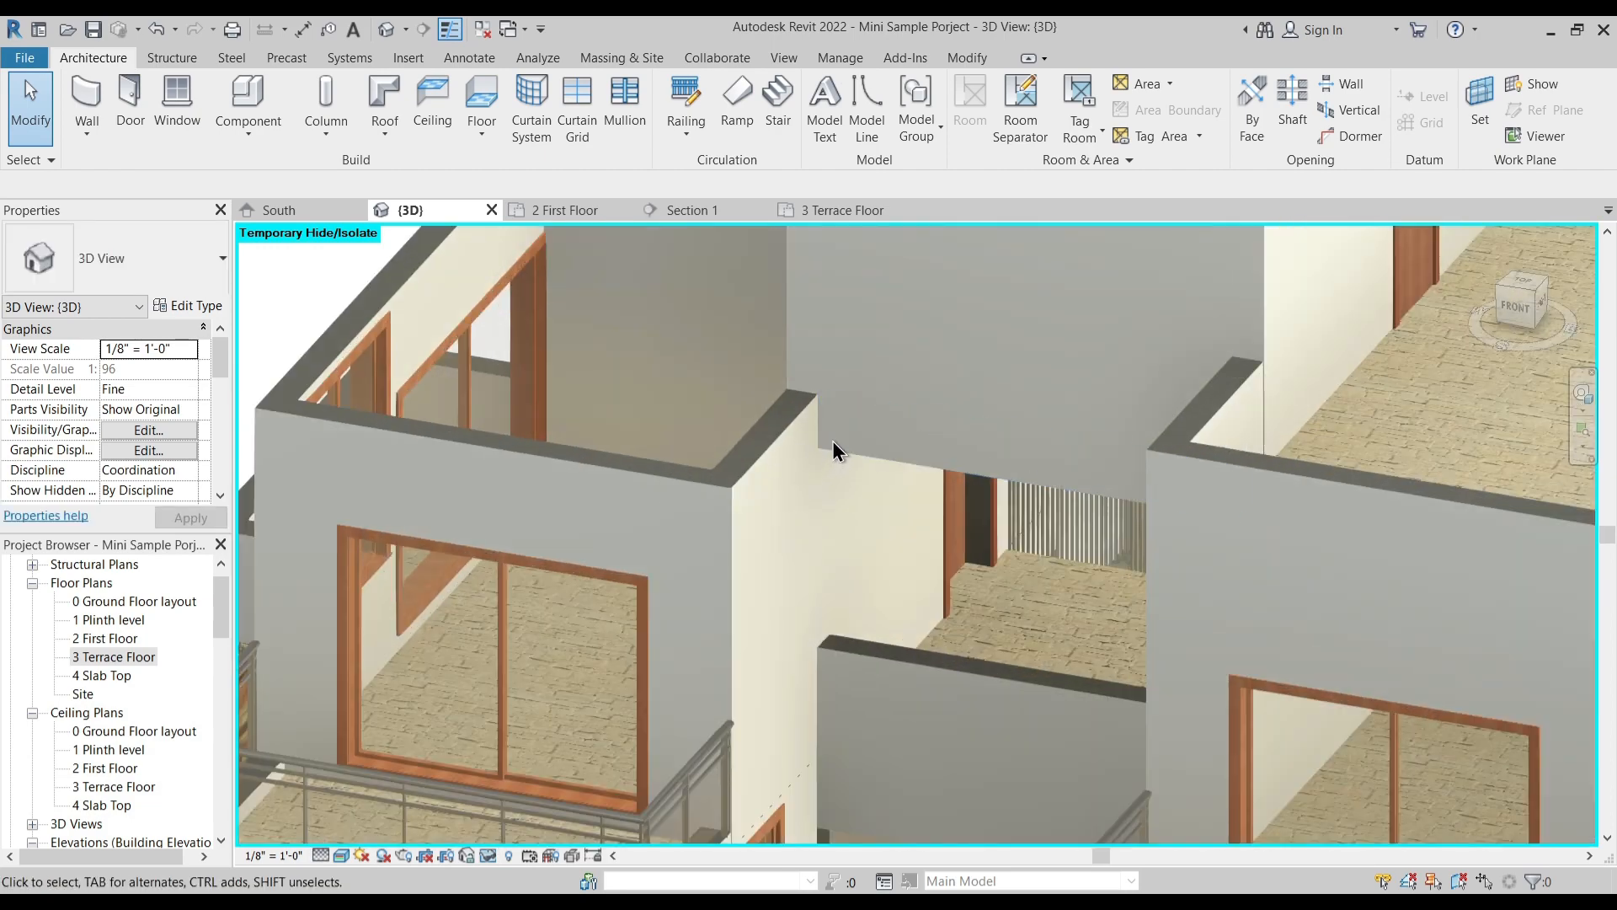
pyautogui.click(832, 454)
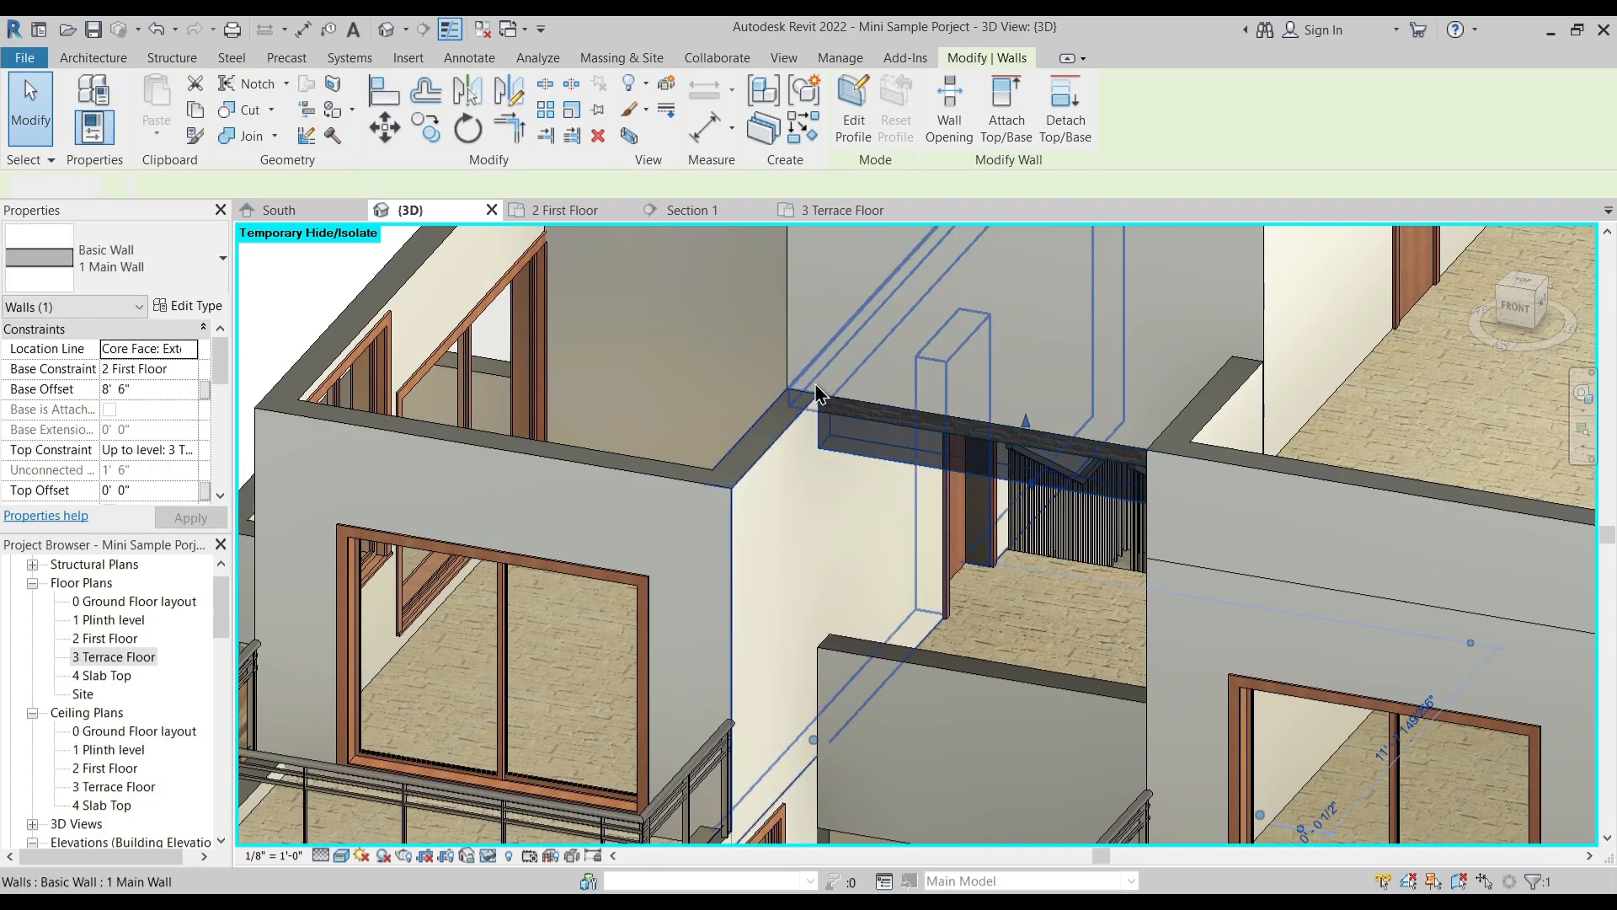
pyautogui.keyDown('shift'); pyautogui.moveTo(854, 492); pyautogui.dragTo(867, 336, button='middle'); pyautogui.keyUp('shift')
pyautogui.press('Escape')
pyautogui.moveTo(750, 329); pyautogui.dragTo(771, 528, button='middle')
pyautogui.scroll(3, 754, 491)
pyautogui.scroll(4, 754, 492)
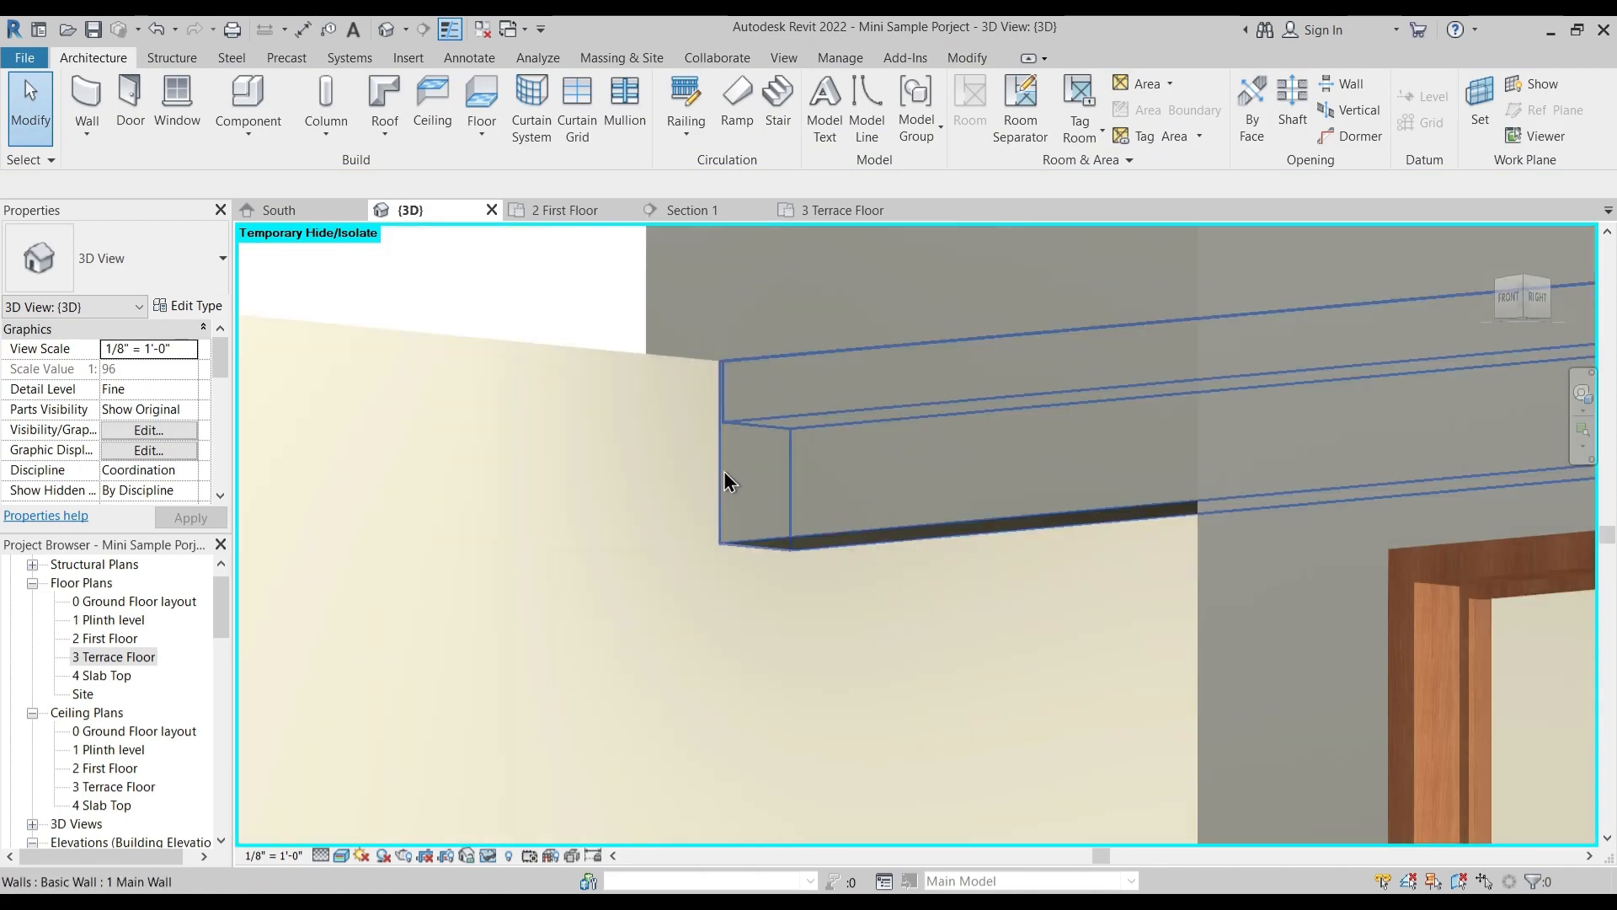
pyautogui.scroll(-1, 759, 497)
pyautogui.scroll(-6, 760, 504)
pyautogui.keyDown('shift'); pyautogui.moveTo(766, 567); pyautogui.dragTo(997, 782, button='middle'); pyautogui.keyUp('shift')
pyautogui.moveTo(1238, 522); pyautogui.dragTo(1005, 552, button='middle')
pyautogui.scroll(-2, 926, 563)
pyautogui.keyDown('shift'); pyautogui.moveTo(844, 589); pyautogui.dragTo(892, 513, button='middle'); pyautogui.keyUp('shift')
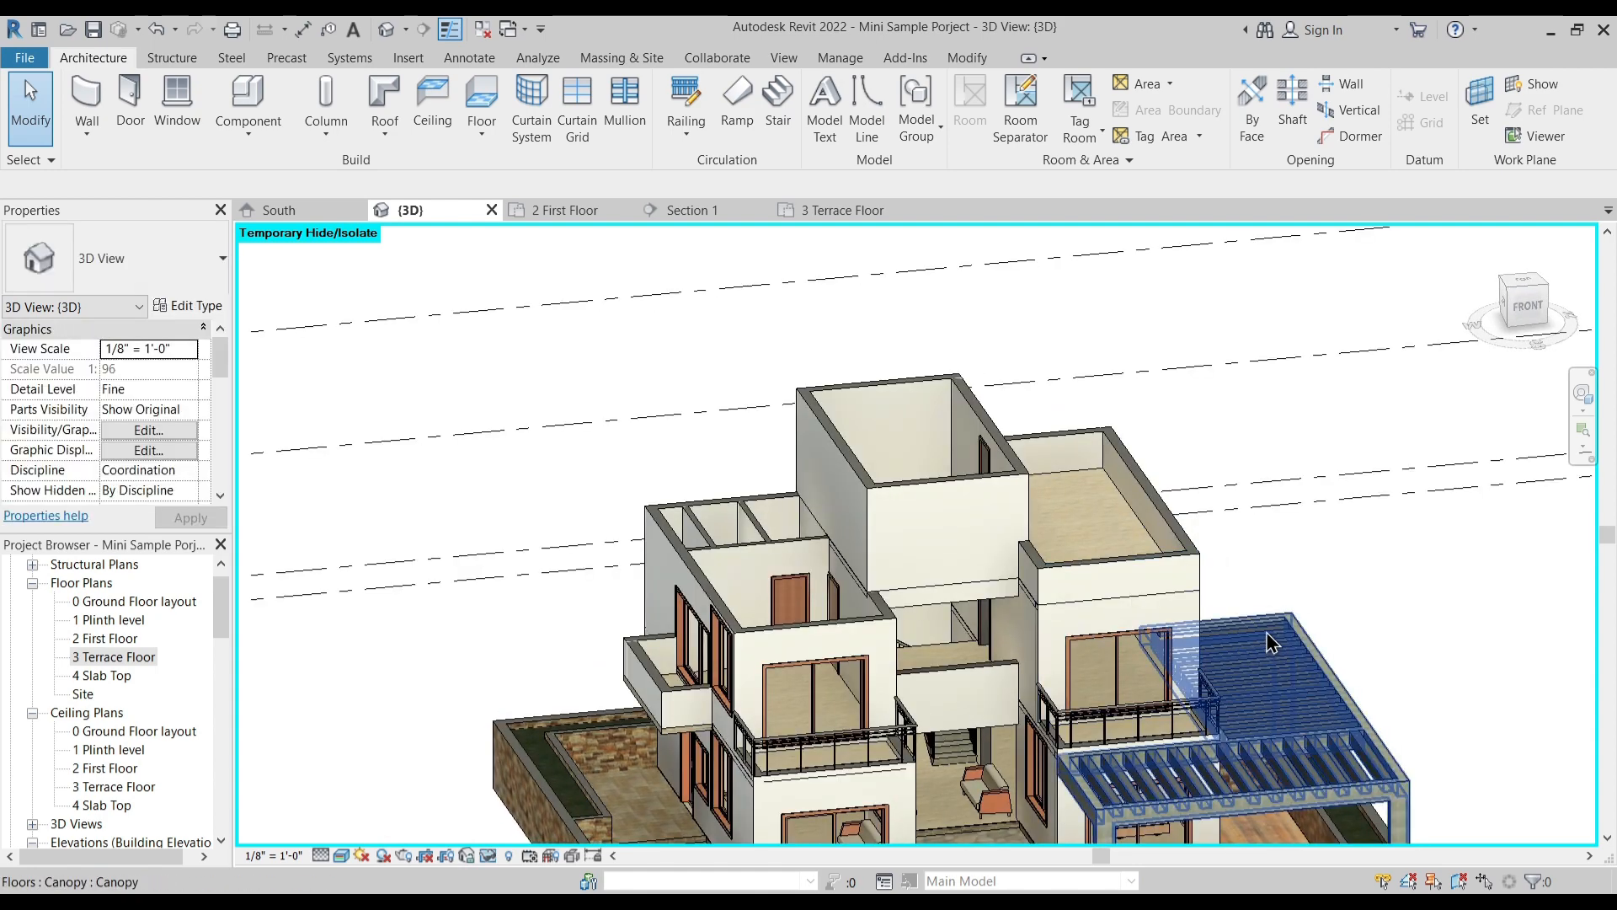
pyautogui.scroll(3, 1050, 627)
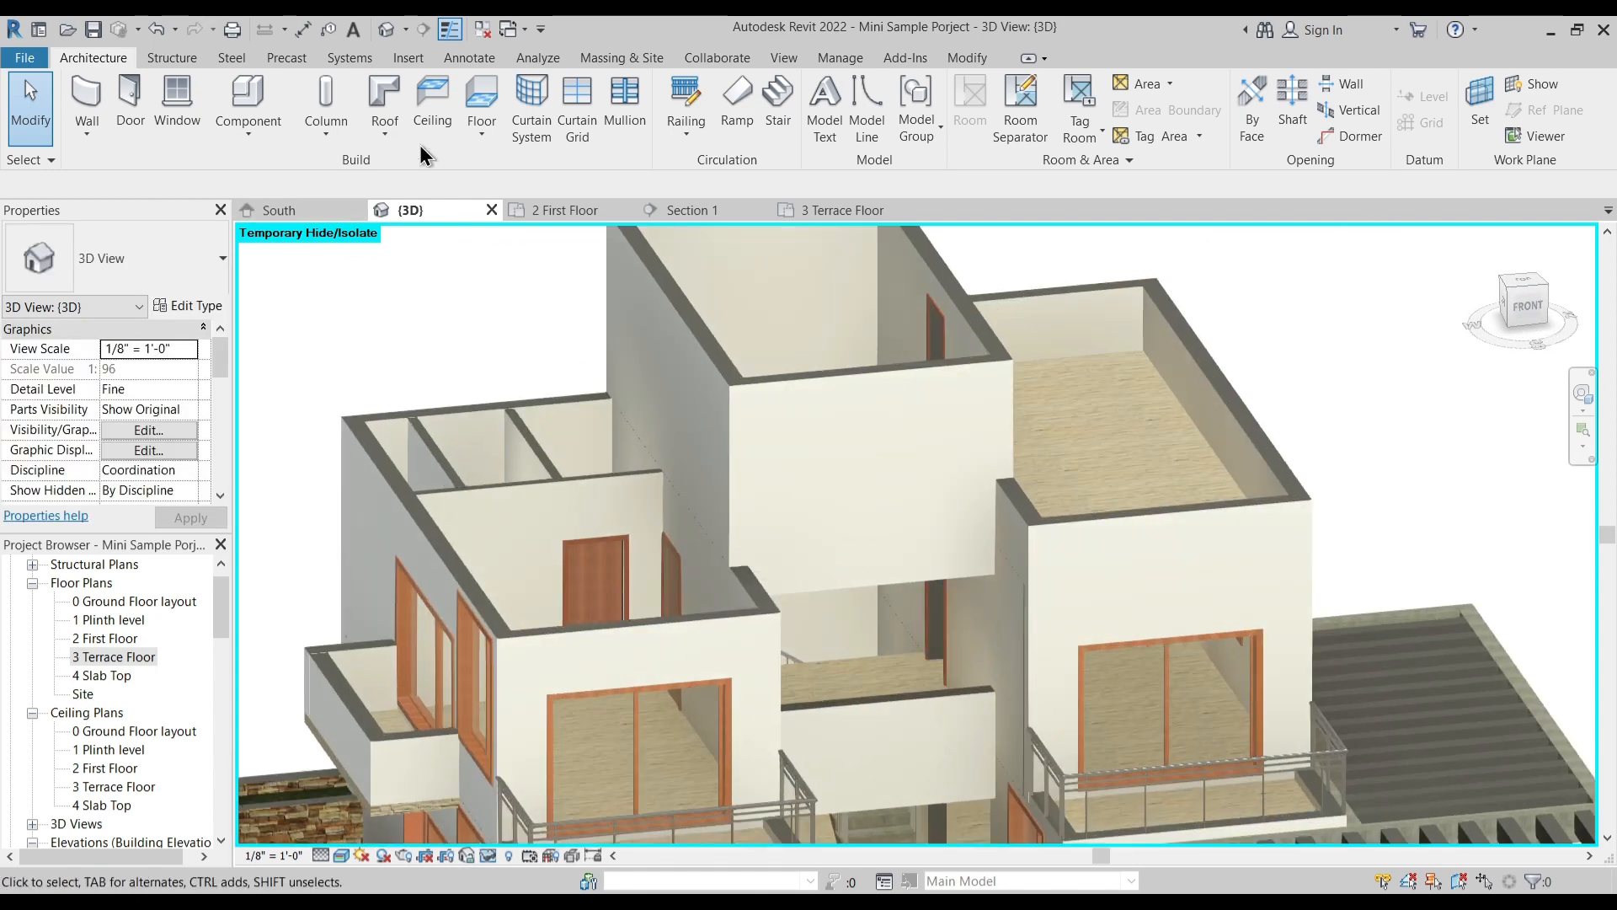
# - Join the terrace's front parapet and the staircase block's front wall with the walls directly below them
pyautogui.click(969, 58)
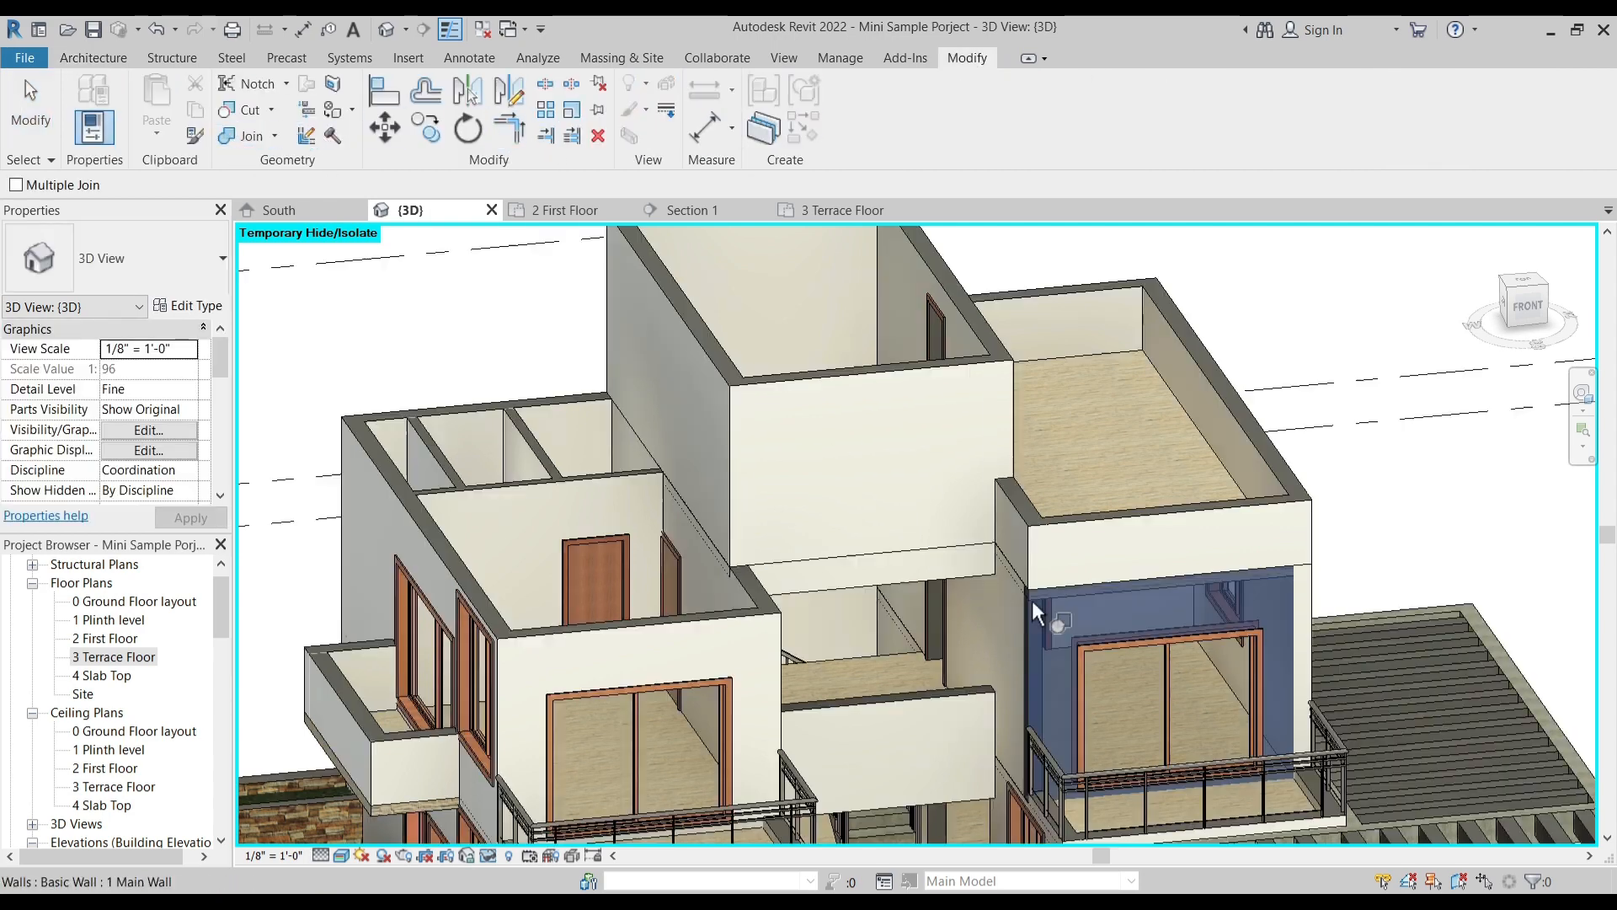
pyautogui.press('Escape')
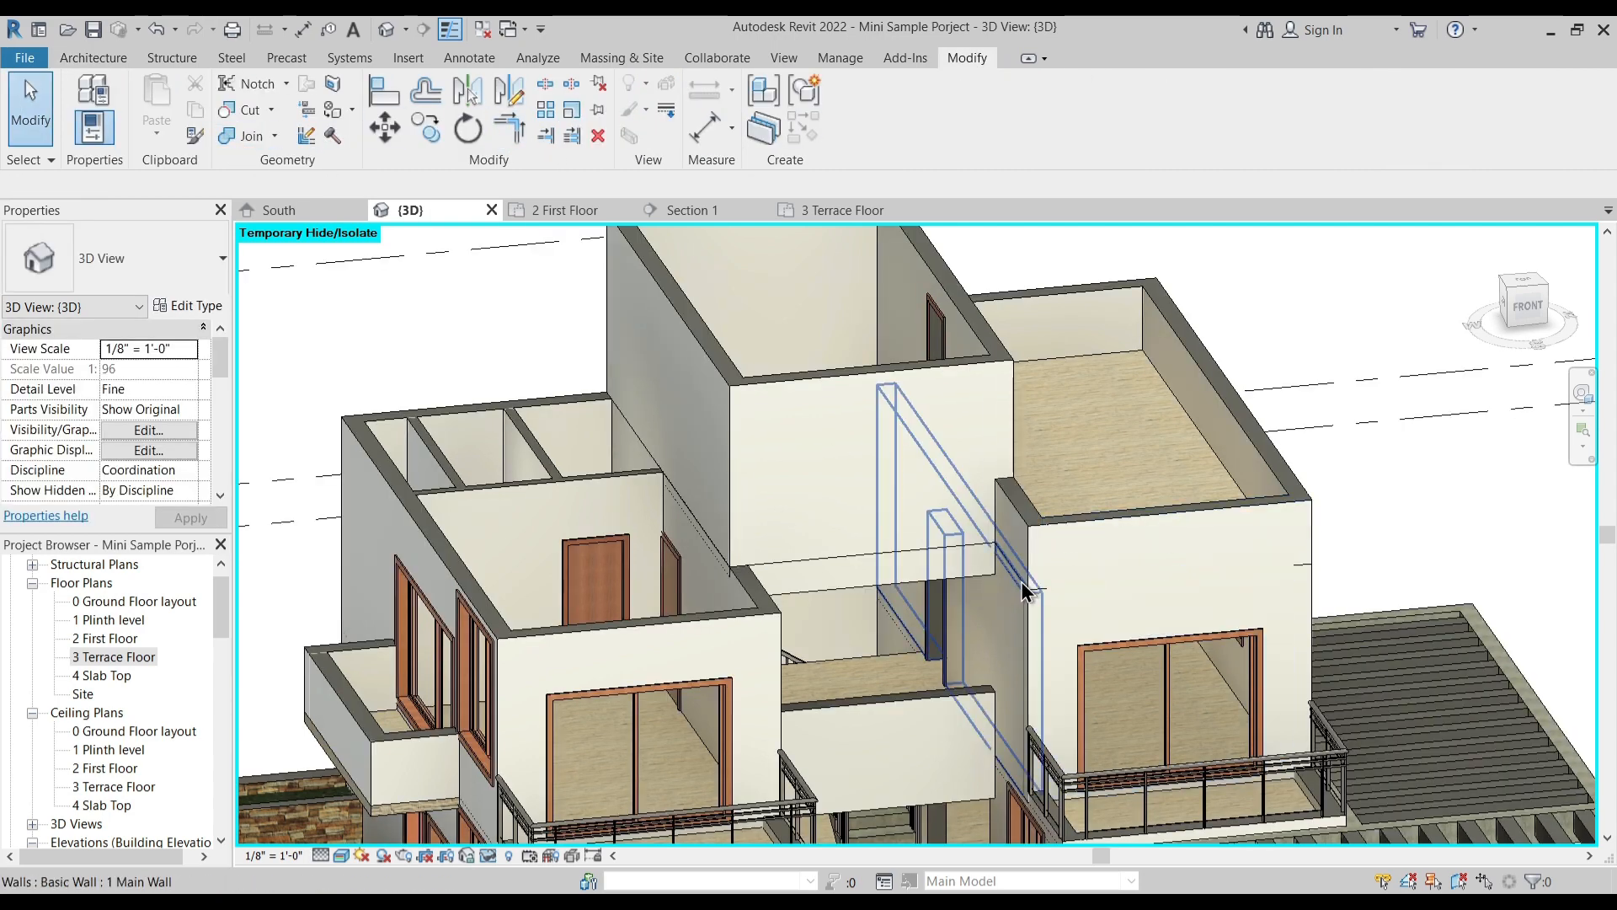
pyautogui.click(248, 138)
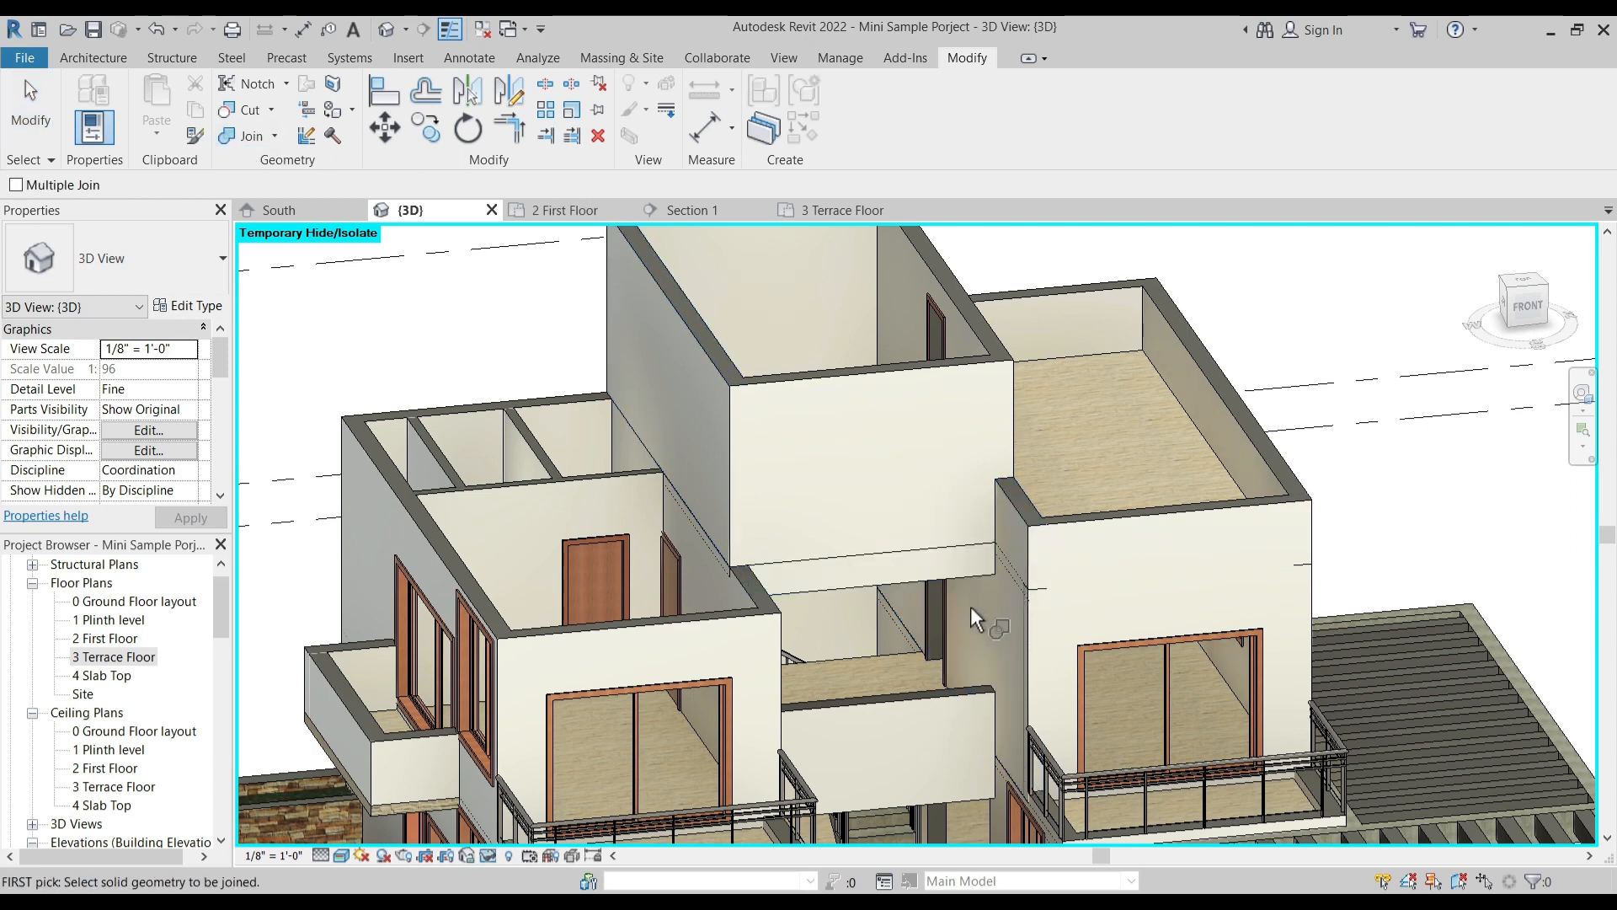
pyautogui.click(984, 581)
pyautogui.click(952, 383)
pyautogui.press('Escape')
# - Join the staircase block's side wall away from the open terrace with the first-floor wall beneath it
pyautogui.keyDown('shift'); pyautogui.moveTo(846, 627); pyautogui.dragTo(465, 352, button='middle'); pyautogui.keyUp('shift')
pyautogui.click(242, 136)
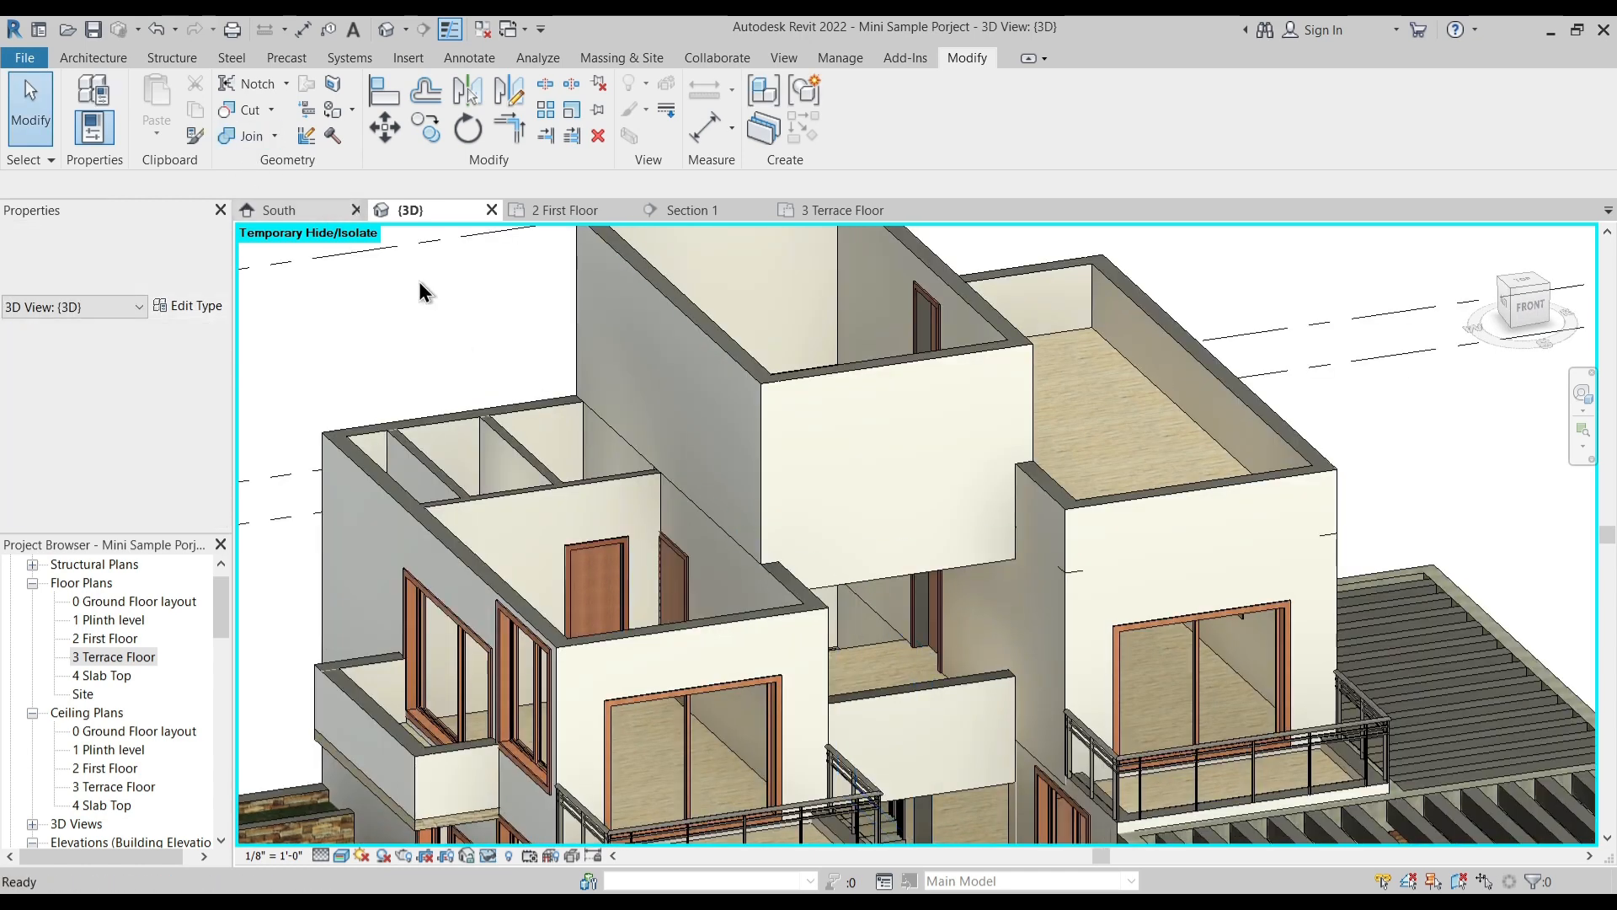
pyautogui.click(719, 535)
pyautogui.click(749, 380)
# - Try to join the short parapet beside the staircase block with the block's door wall, and unjoin the two elements
pyautogui.keyDown('shift'); pyautogui.moveTo(877, 469); pyautogui.dragTo(860, 507, button='middle'); pyautogui.keyUp('shift')
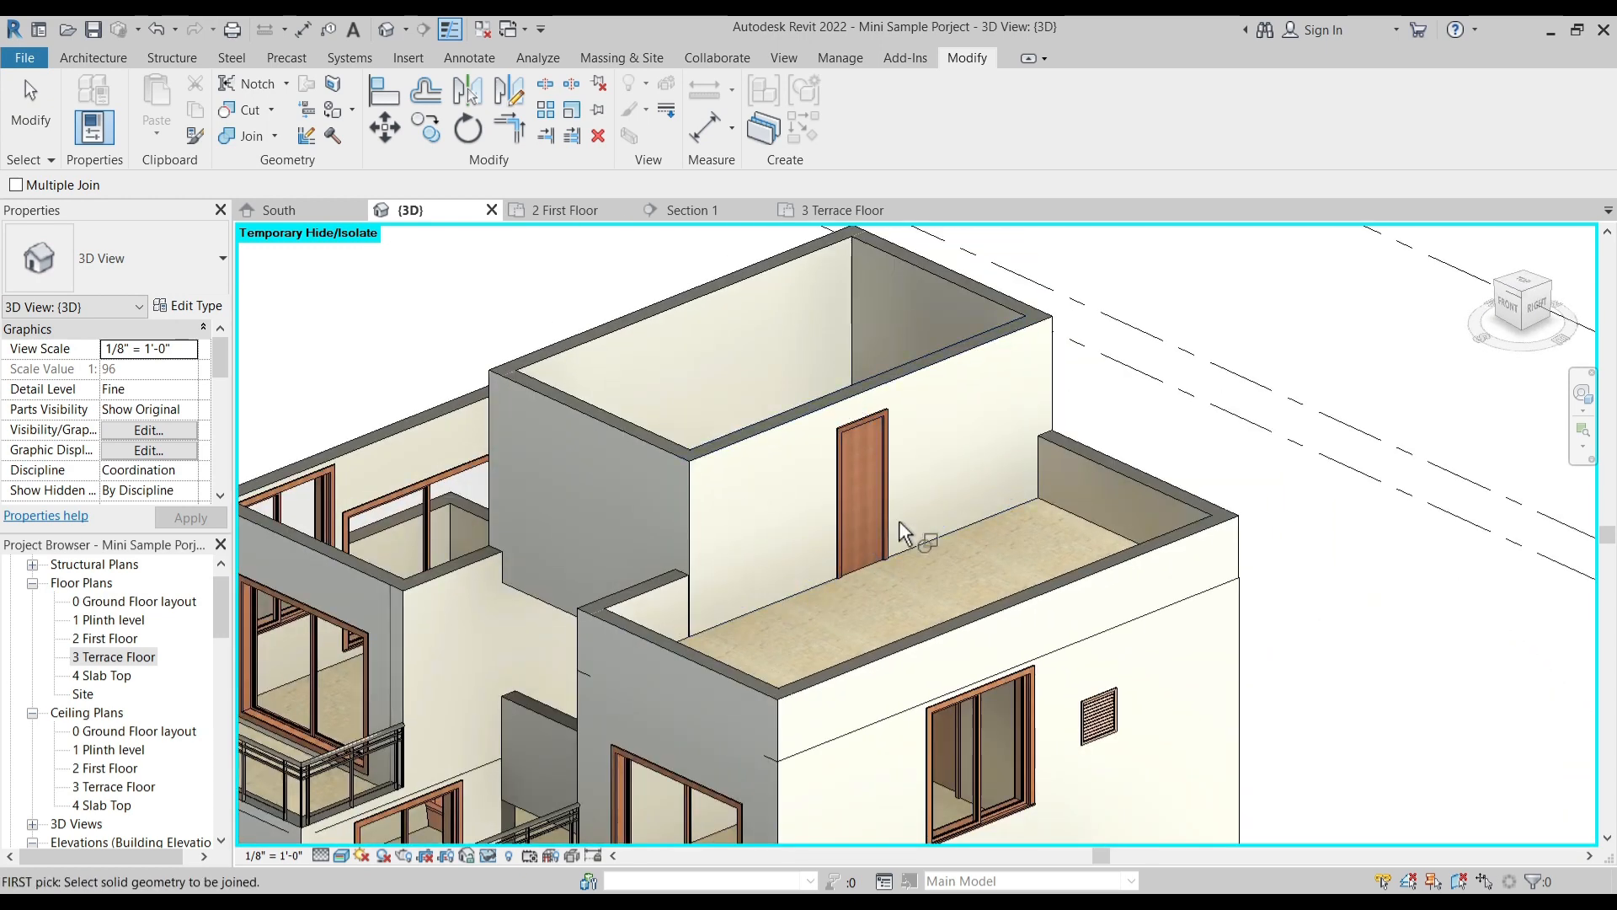
pyautogui.click(686, 578)
pyautogui.click(694, 552)
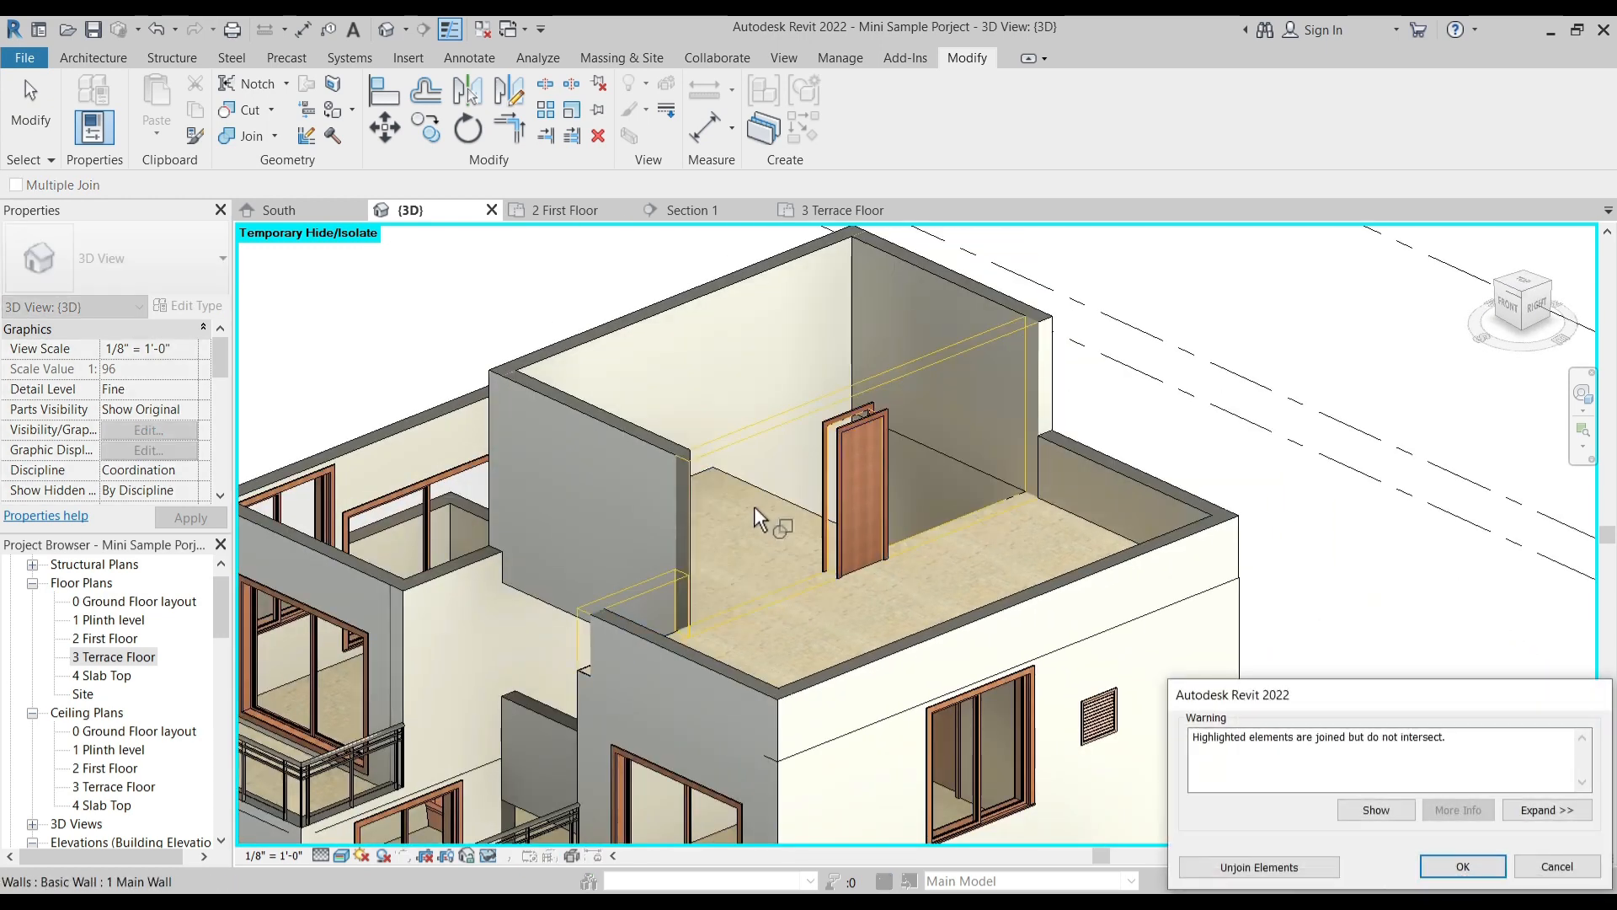
pyautogui.click(1319, 866)
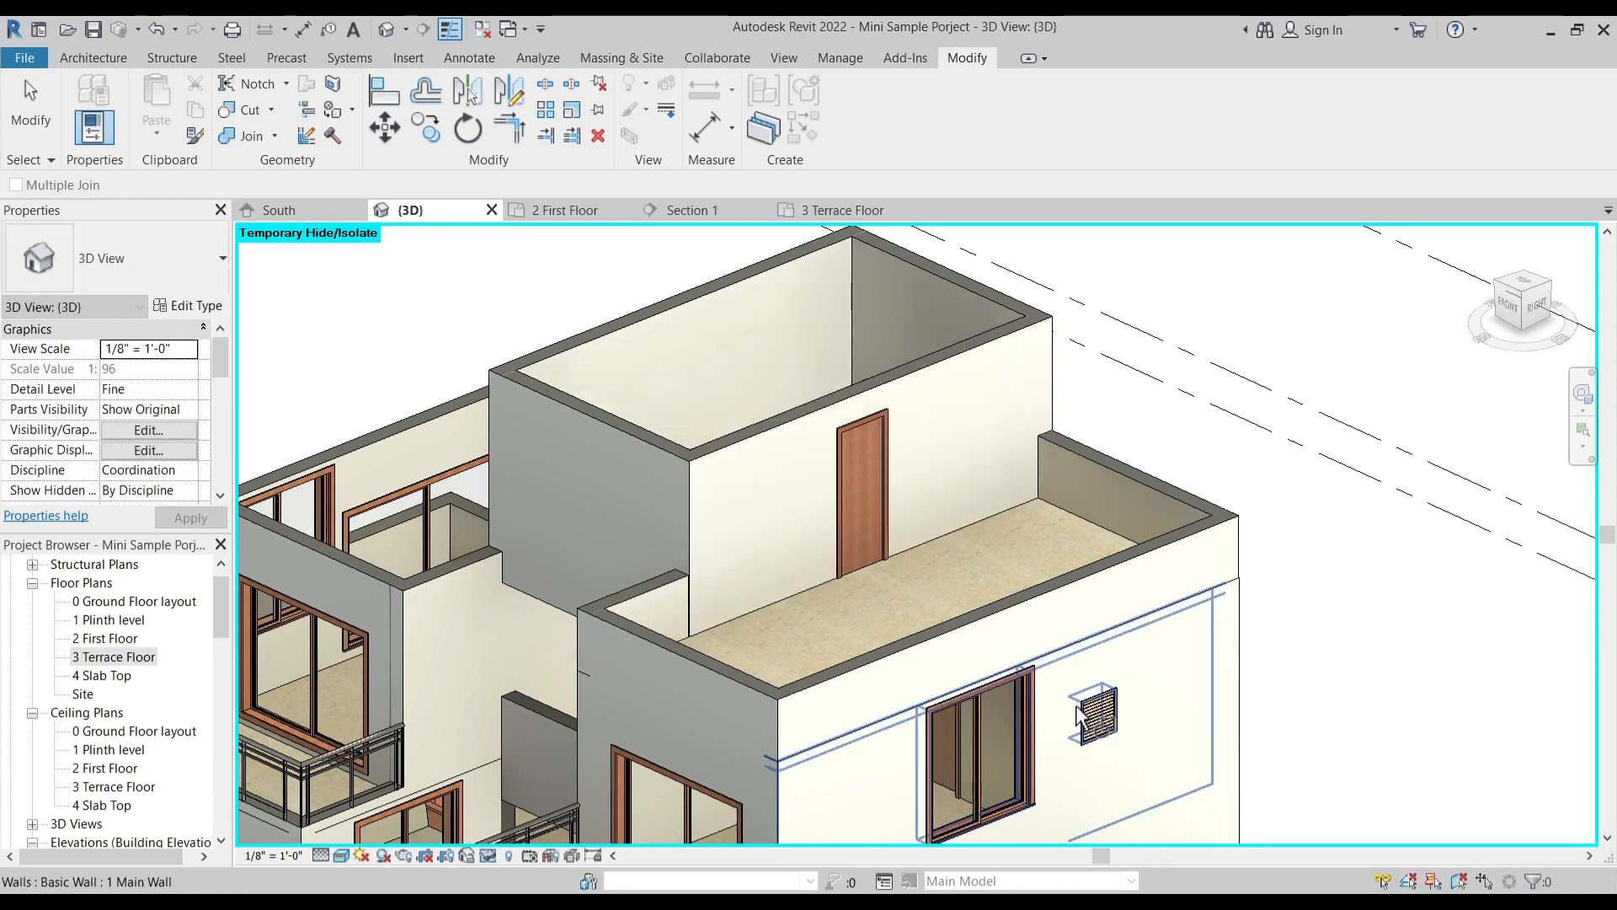
pyautogui.press('Escape')
# - Extend the end of the short parapet in the 3 Terrace Floor plan so that it meets the staircase block's front corner
pyautogui.scroll(5, 655, 611)
pyautogui.click(693, 575)
pyautogui.press('Escape')
pyautogui.scroll(-3, 771, 623)
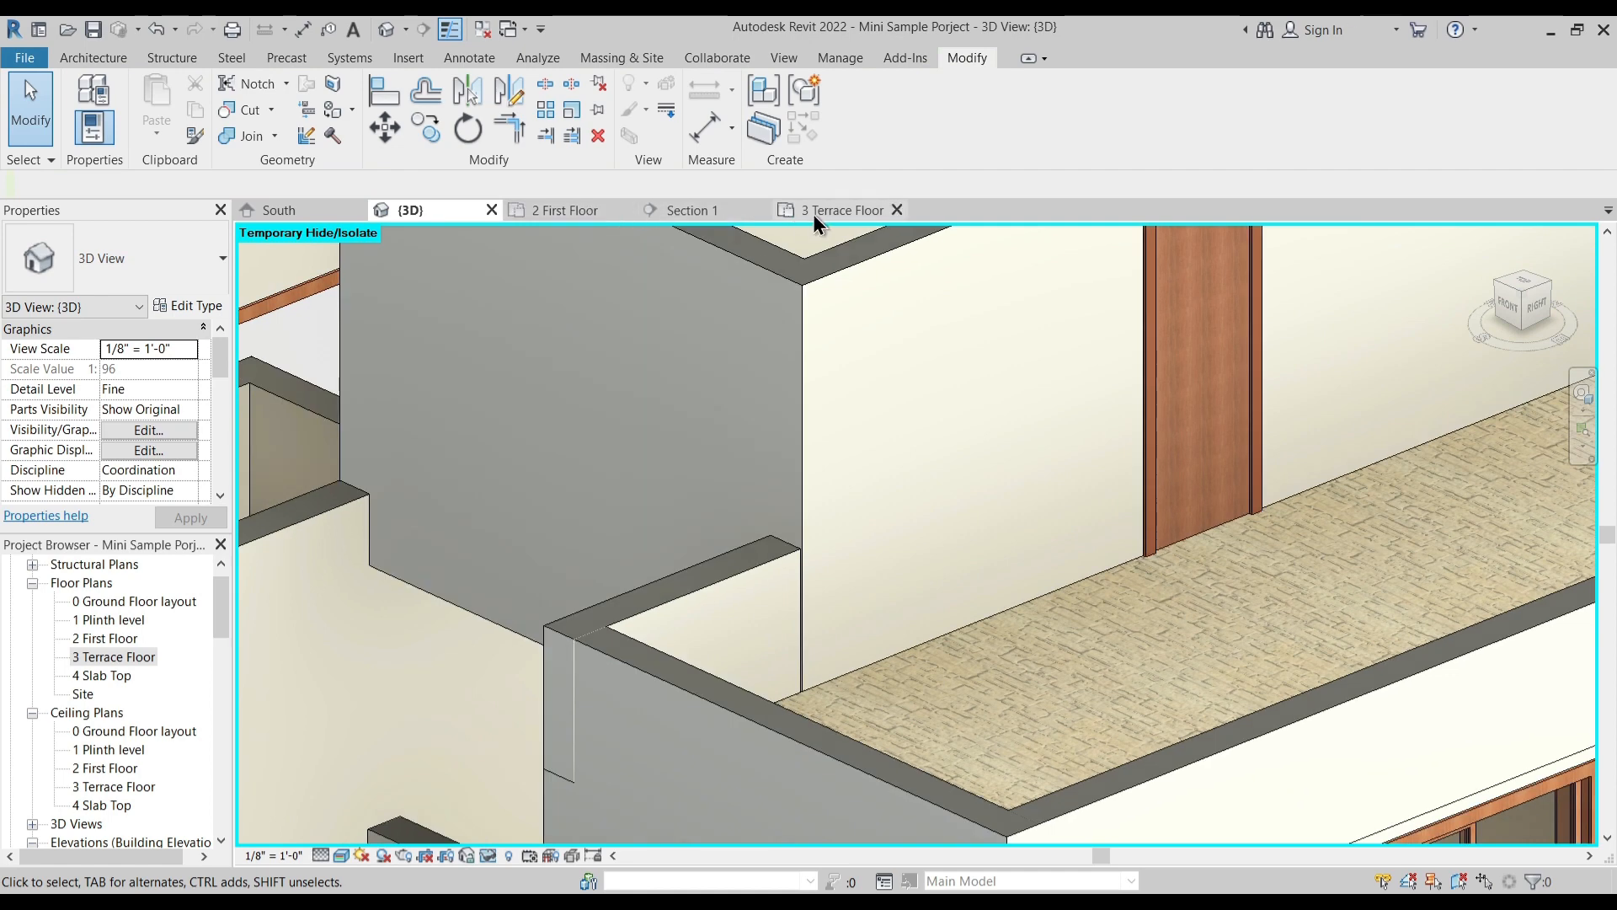
pyautogui.click(821, 211)
pyautogui.scroll(3, 977, 787)
pyautogui.scroll(3, 906, 596)
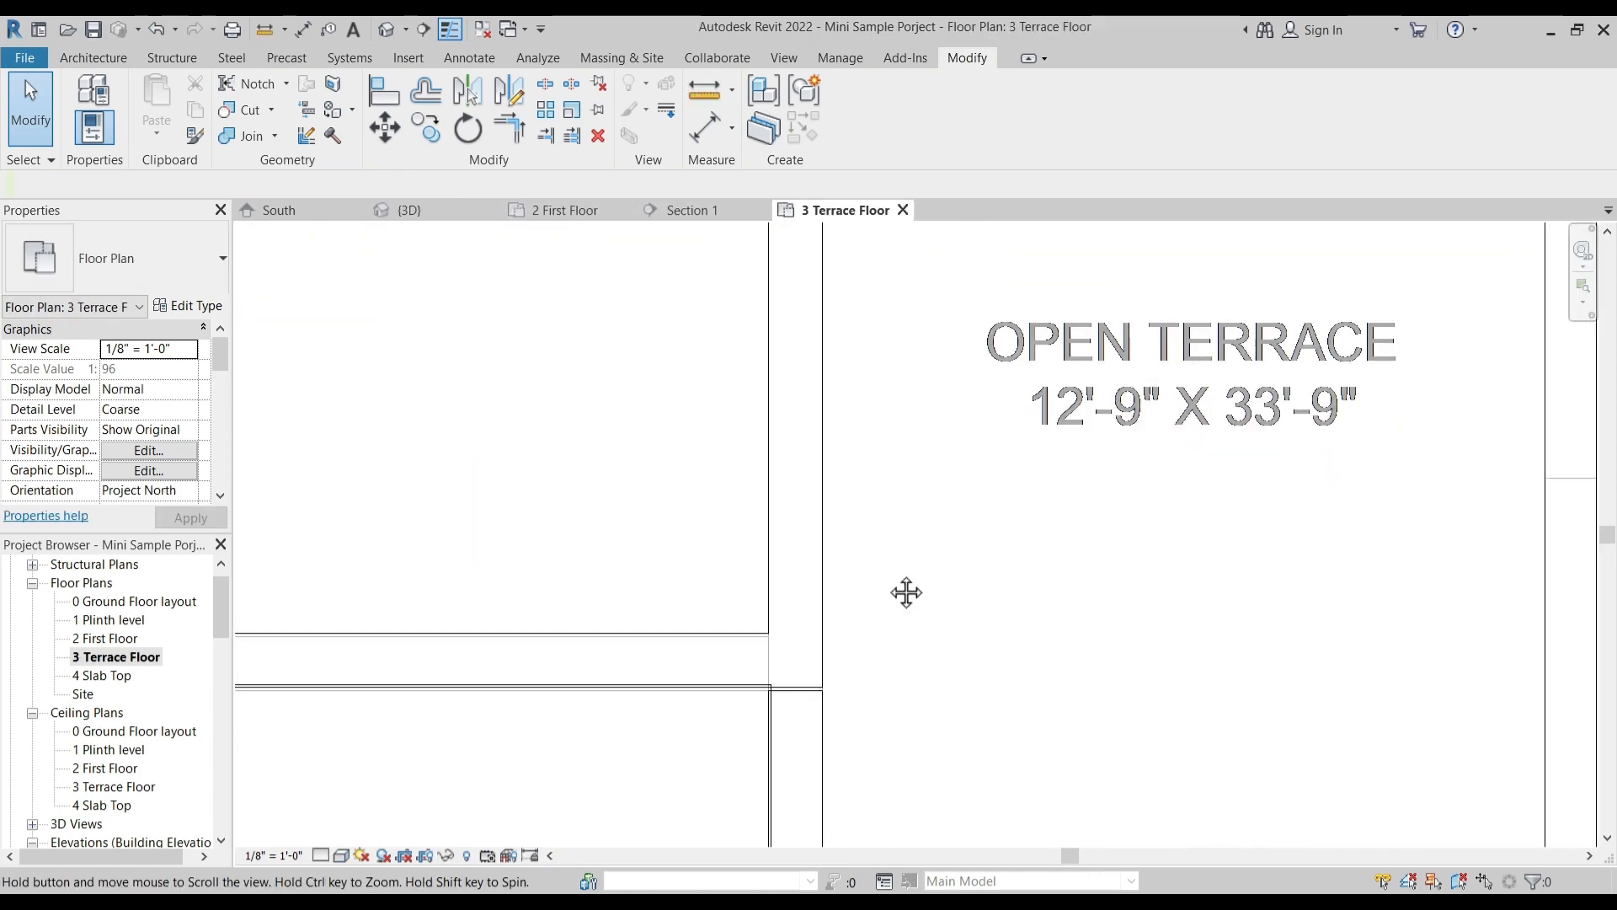
pyautogui.scroll(3, 791, 643)
pyautogui.click(798, 629)
pyautogui.press('Escape')
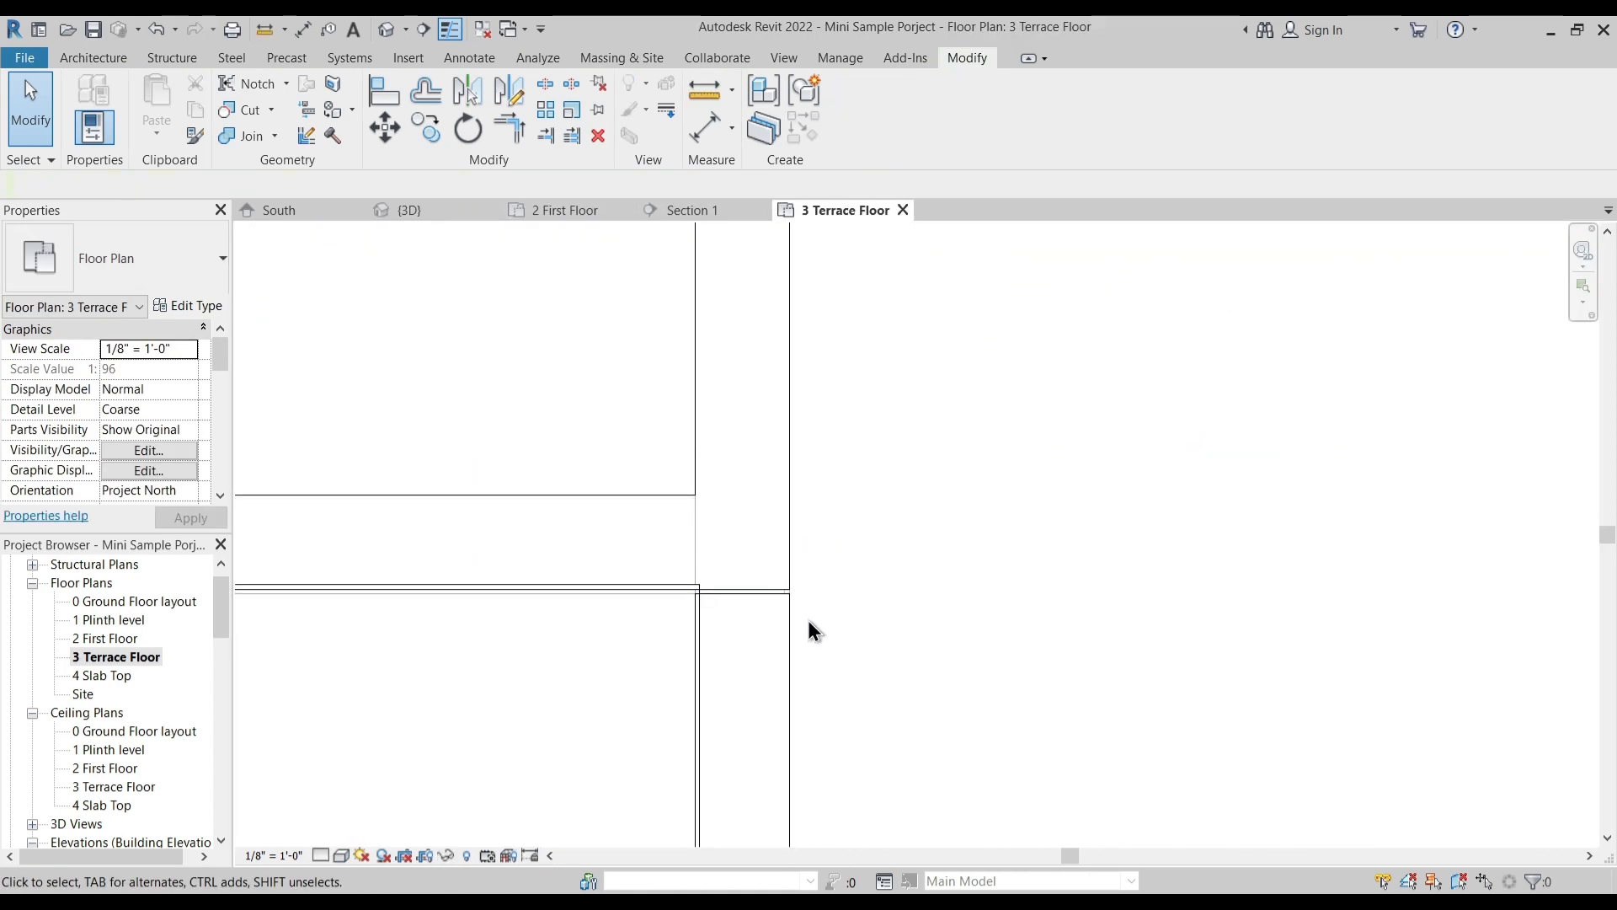
pyautogui.click(796, 621)
pyautogui.moveTo(705, 592); pyautogui.dragTo(701, 587)
pyautogui.press('Escape')
# - Check in the 3D view how the parapet meets the staircase block at its front and rear corners
pyautogui.click(431, 210)
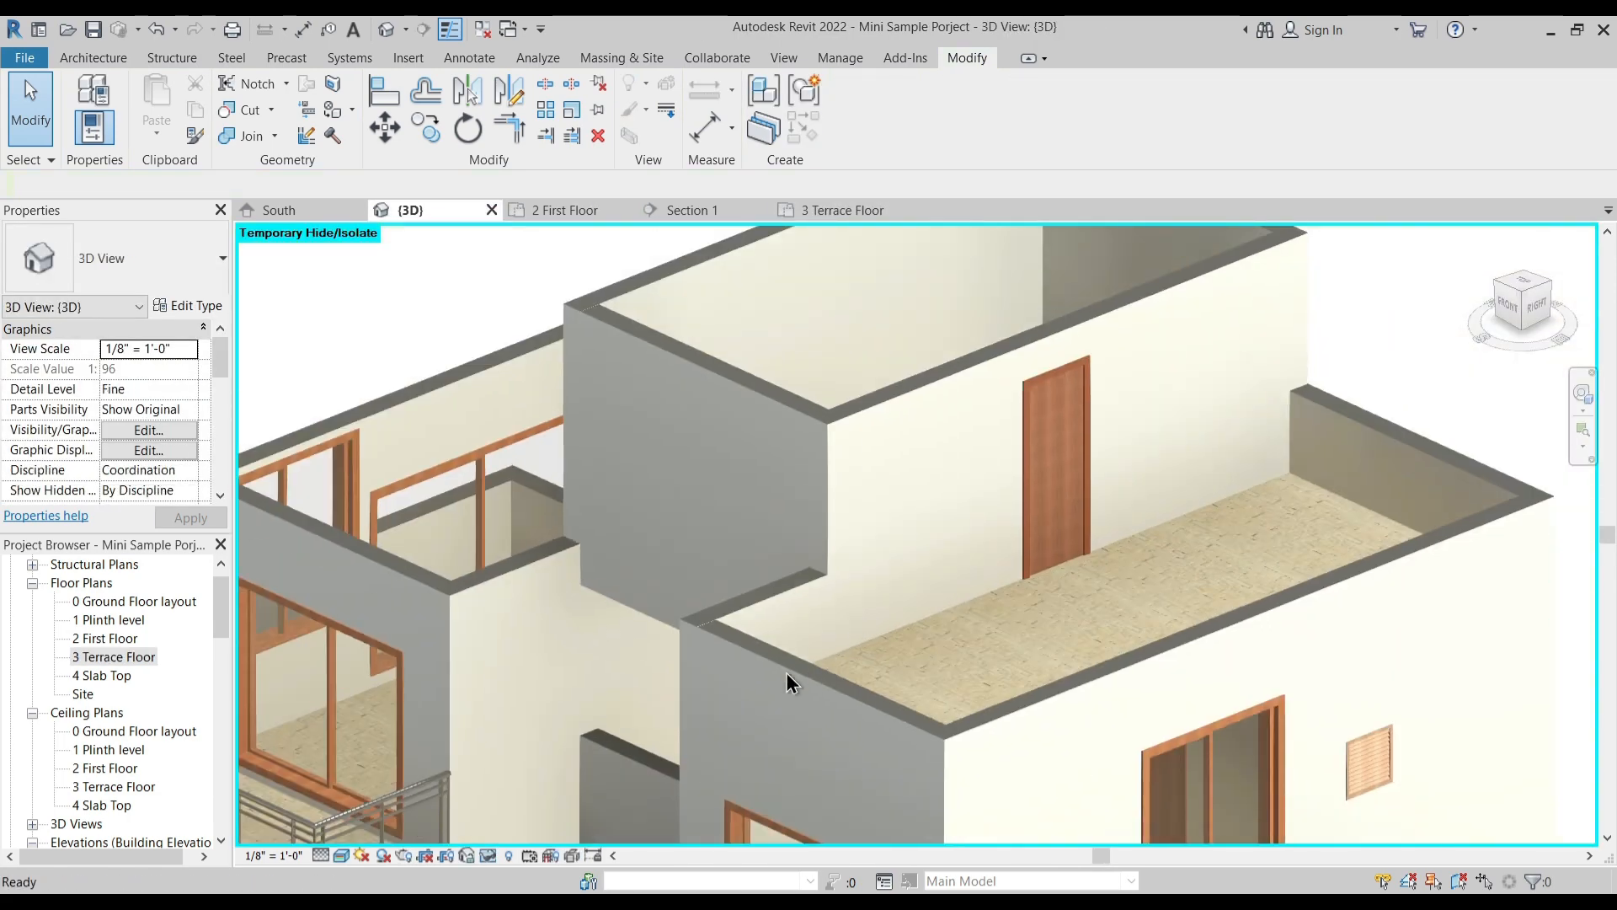
pyautogui.scroll(-5, 802, 674)
pyautogui.keyDown('shift'); pyautogui.moveTo(769, 747); pyautogui.dragTo(702, 619, button='middle'); pyautogui.keyUp('shift')
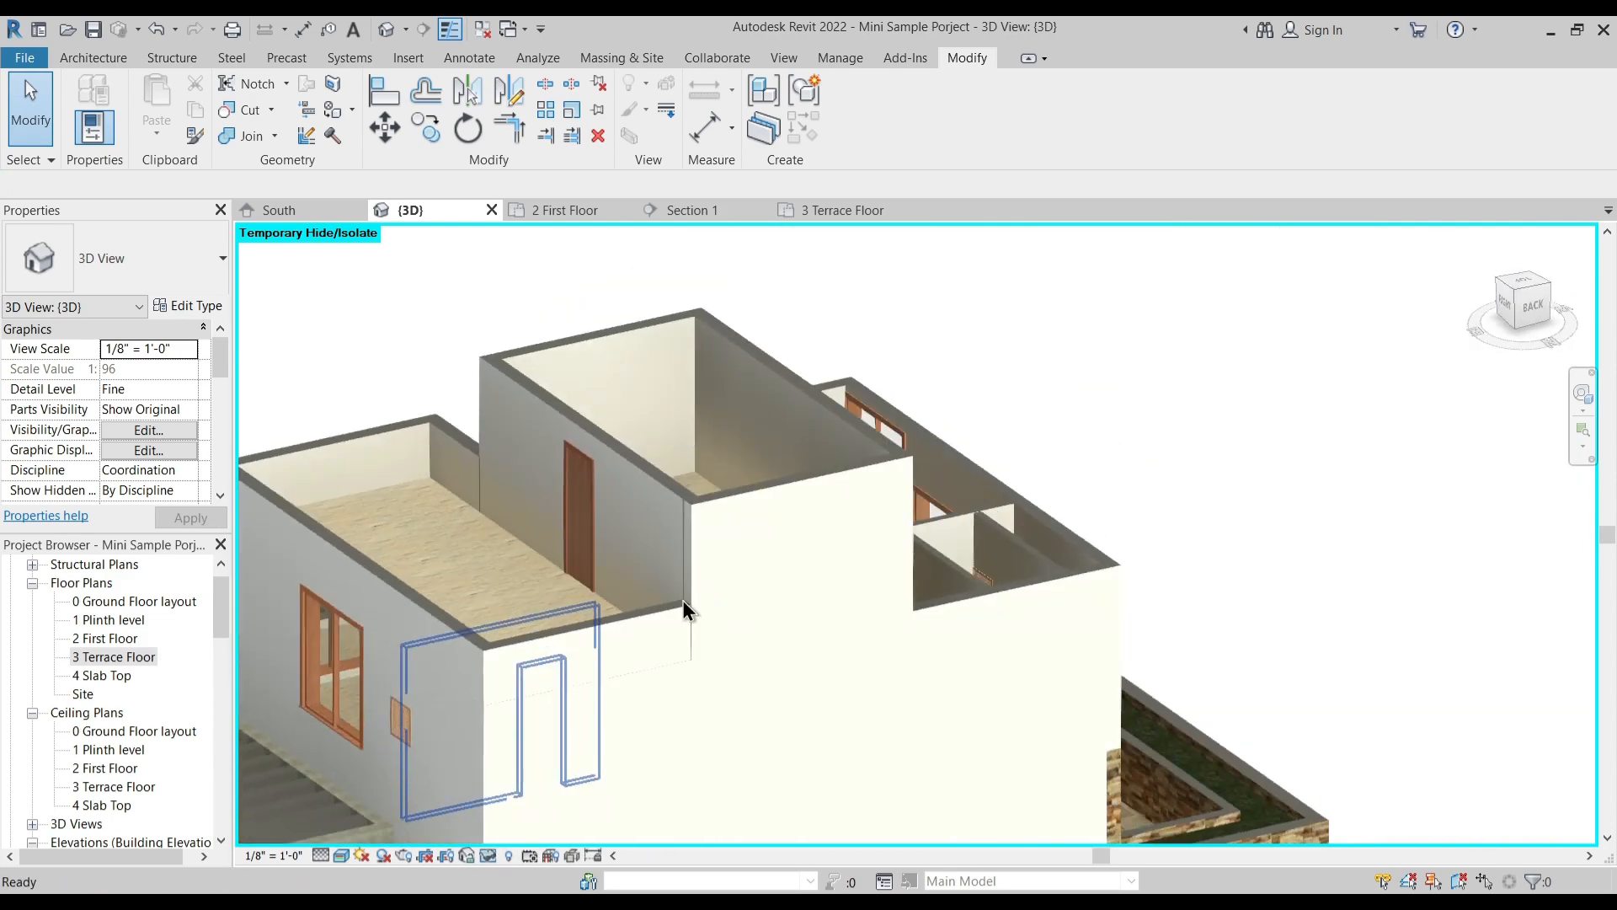
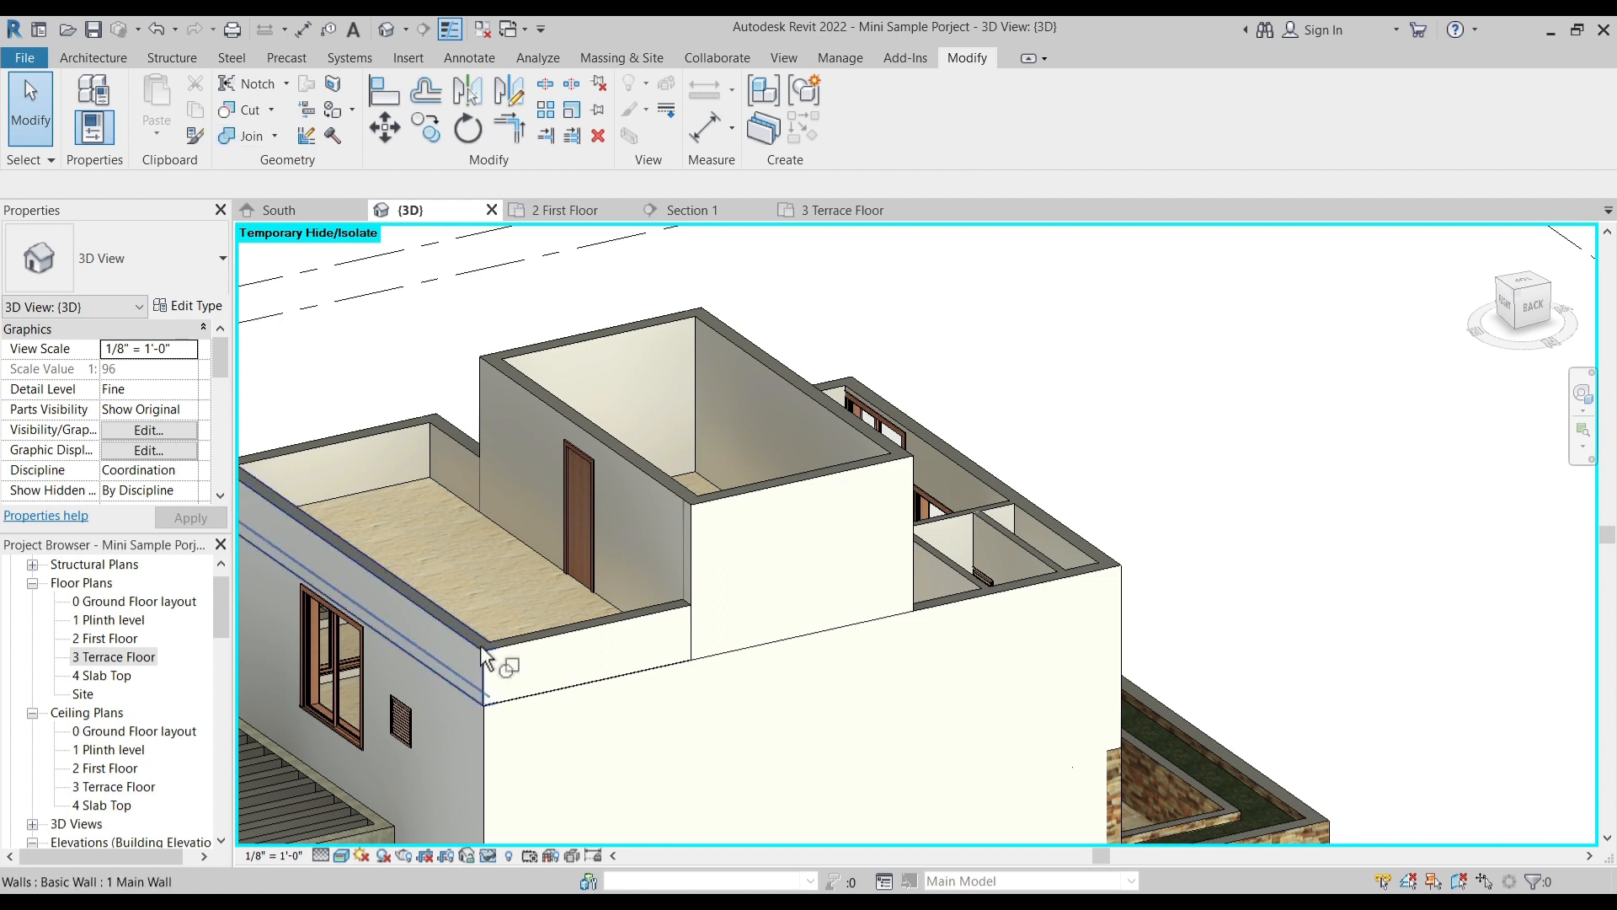
# - Try to join the terrace's long side parapet with the first-floor wall beneath it, and undo the attempt
pyautogui.press('j')
pyautogui.press('g')
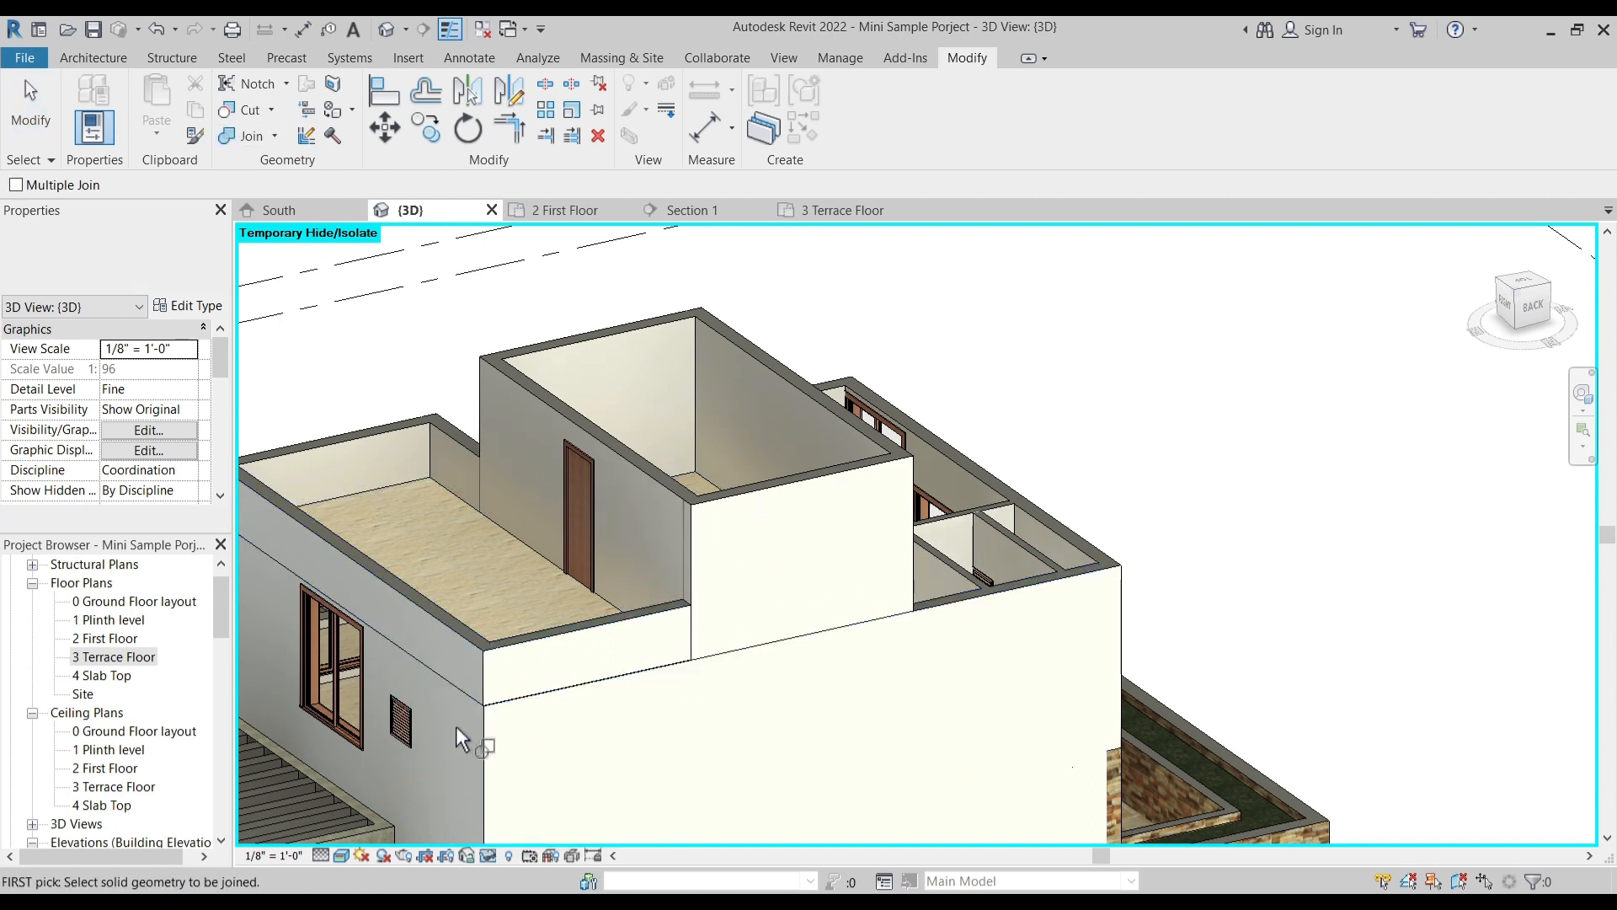
pyautogui.click(442, 623)
pyautogui.hotkey('ctrl', 'z')
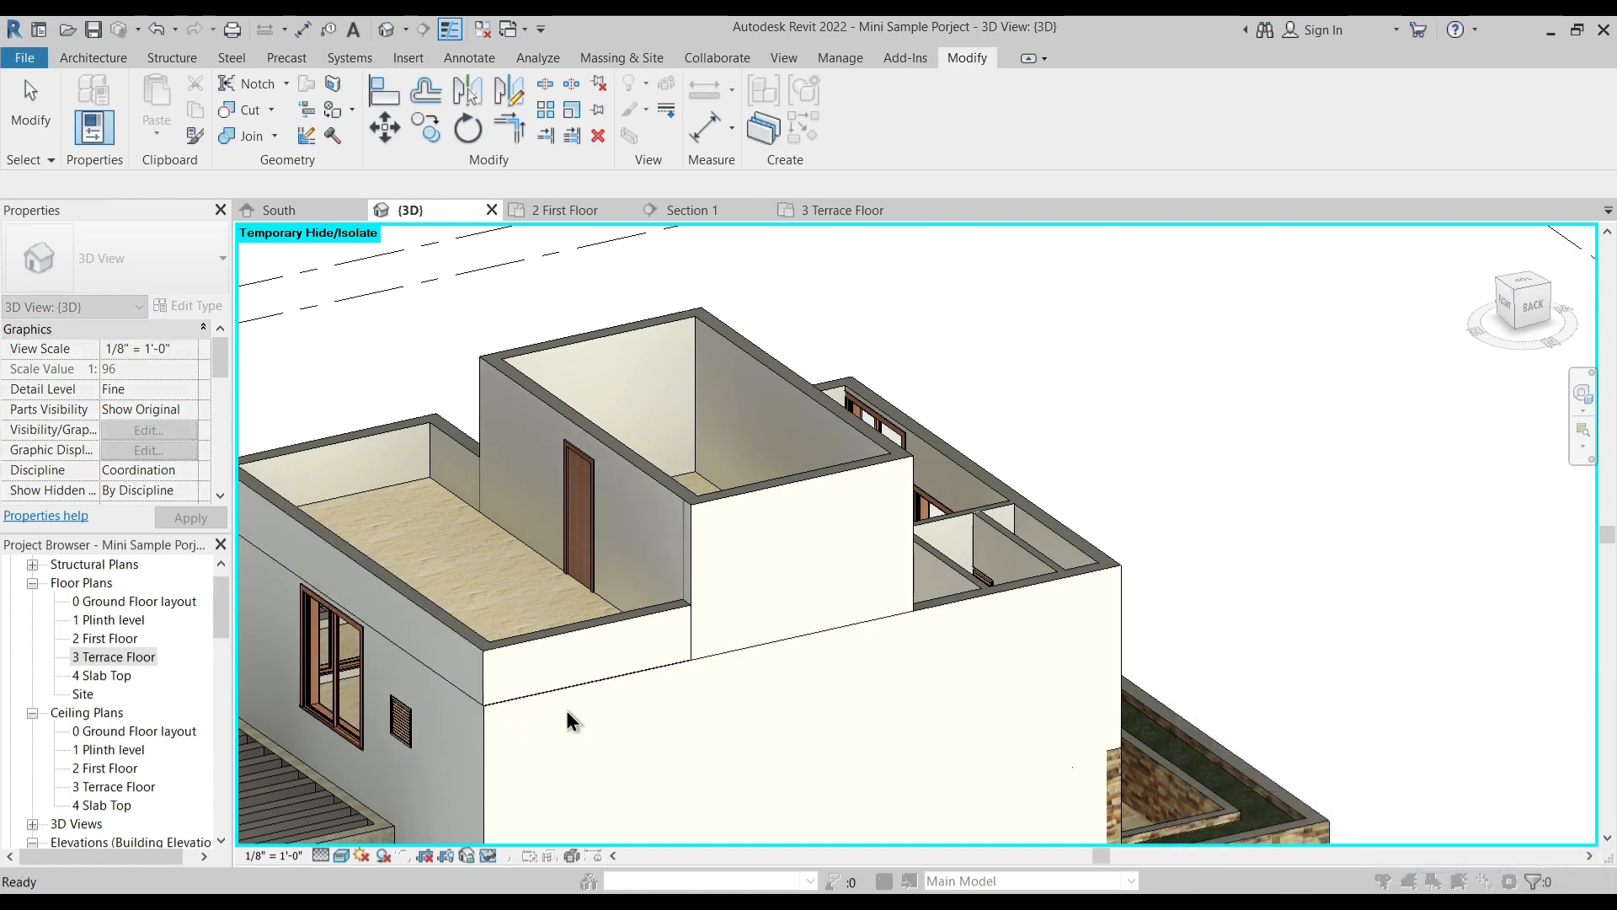
pyautogui.scroll(3, 505, 670)
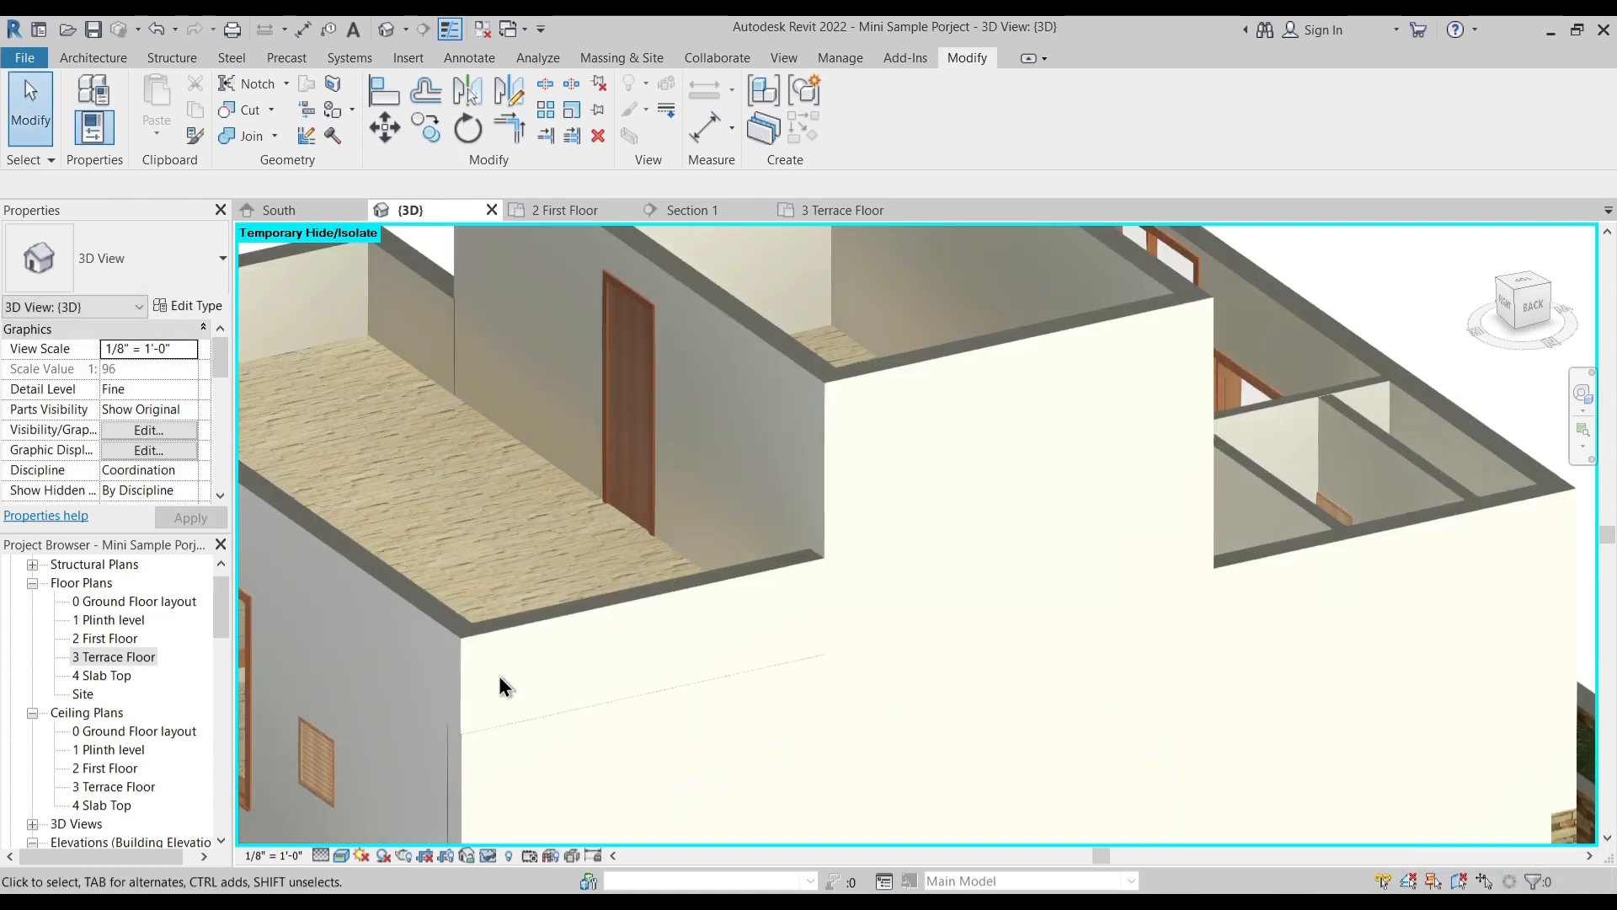
pyautogui.moveTo(519, 709); pyautogui.dragTo(912, 642, button='middle')
pyautogui.scroll(-3, 724, 714)
pyautogui.scroll(4, 783, 758)
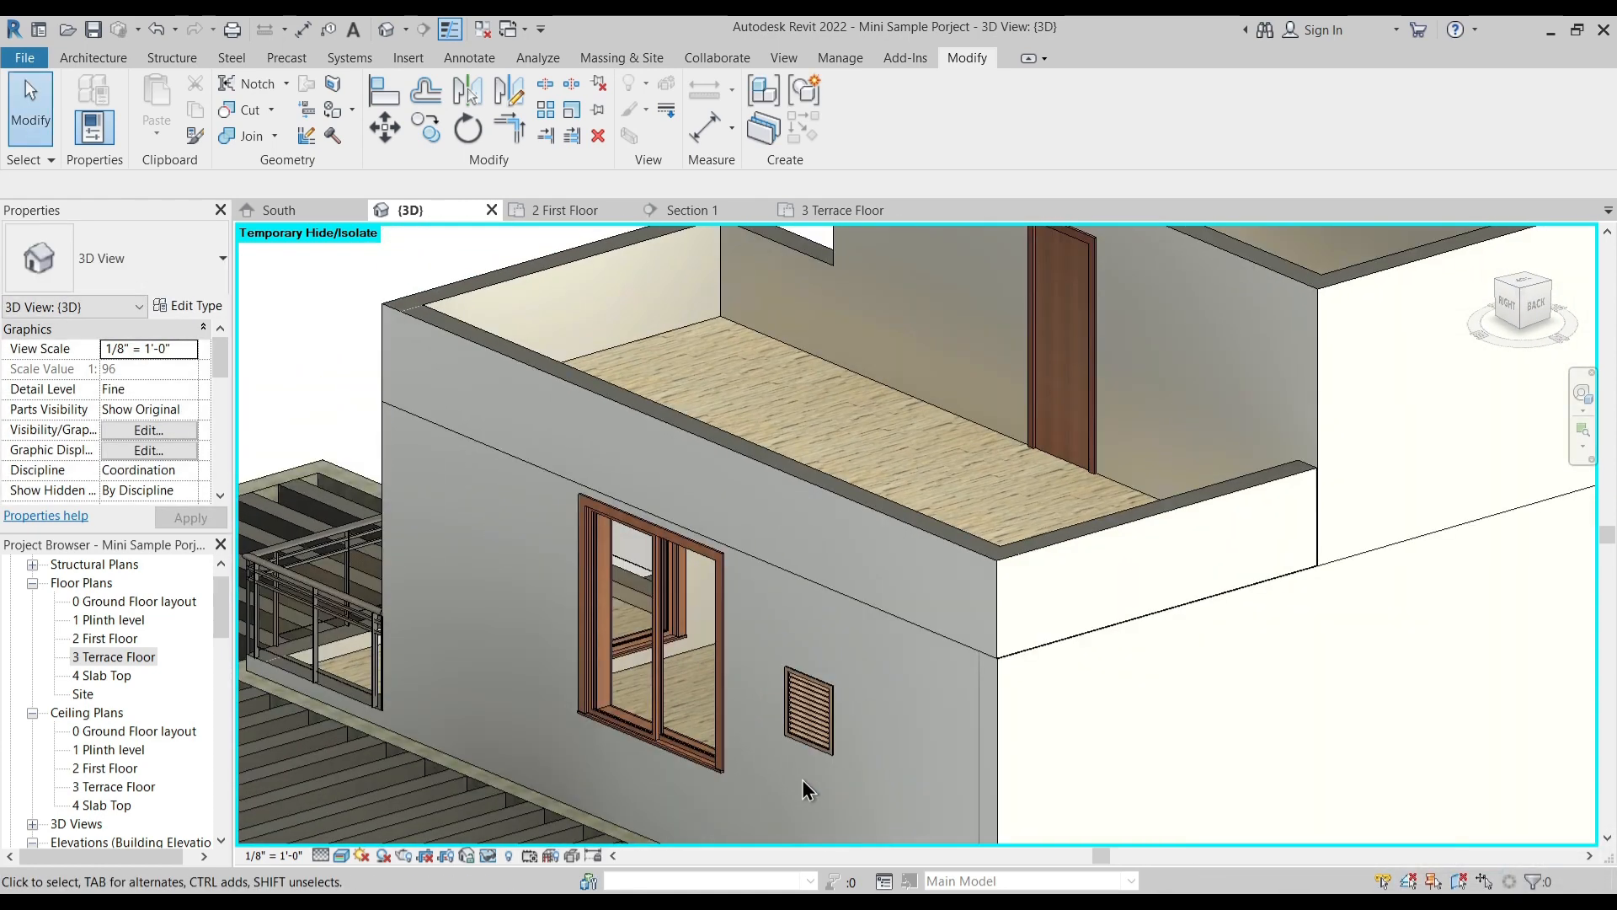
pyautogui.click(254, 137)
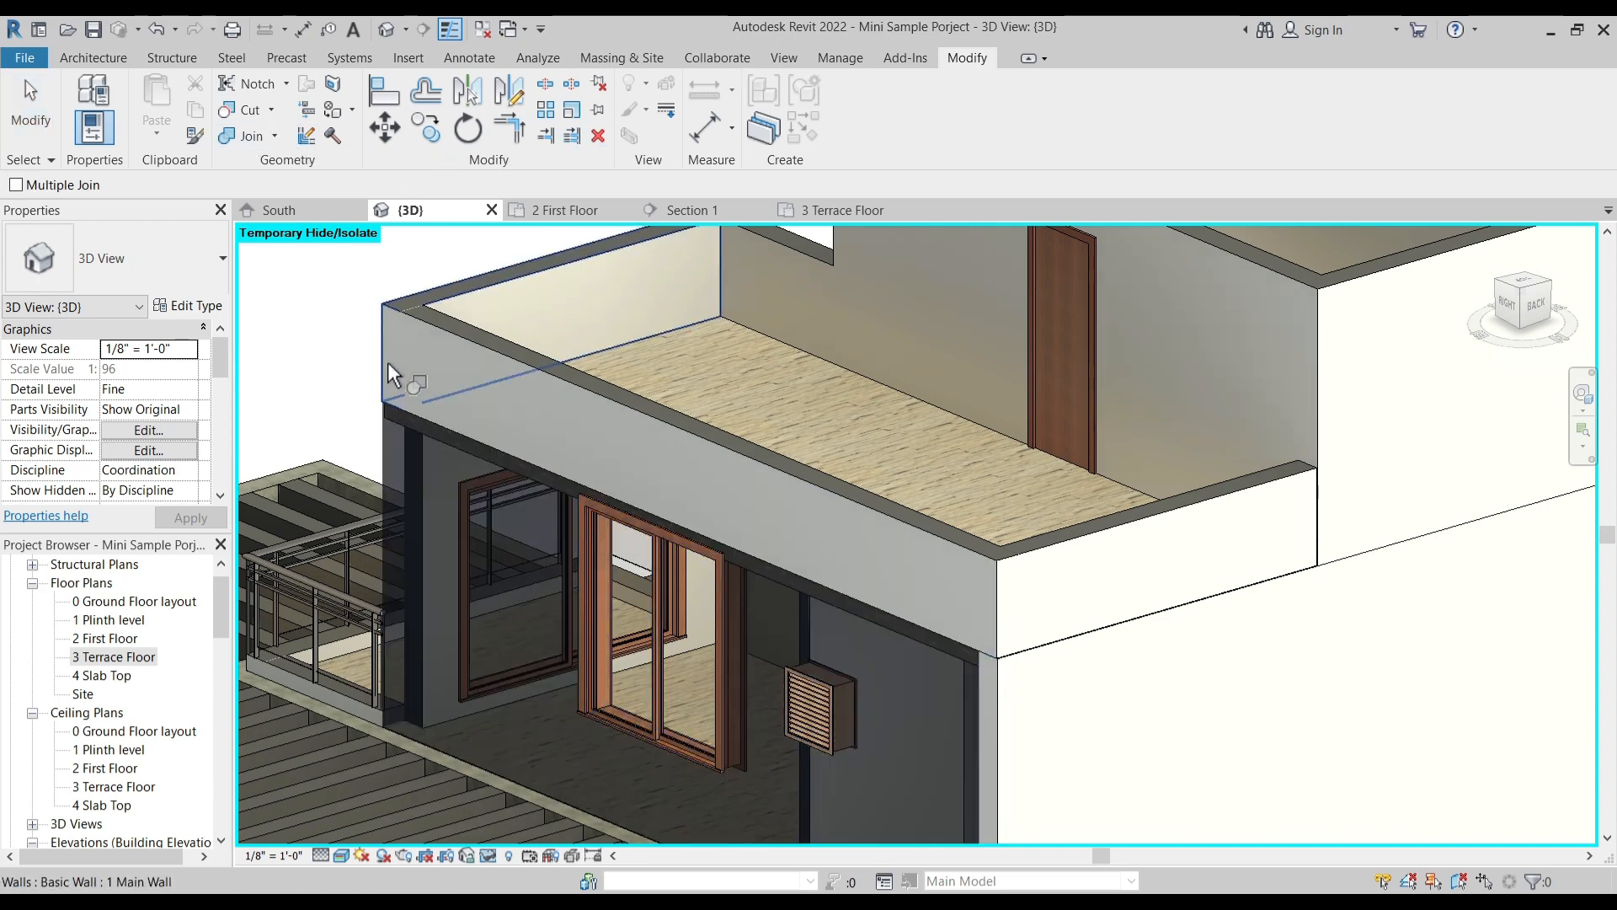
pyautogui.scroll(-4, 527, 399)
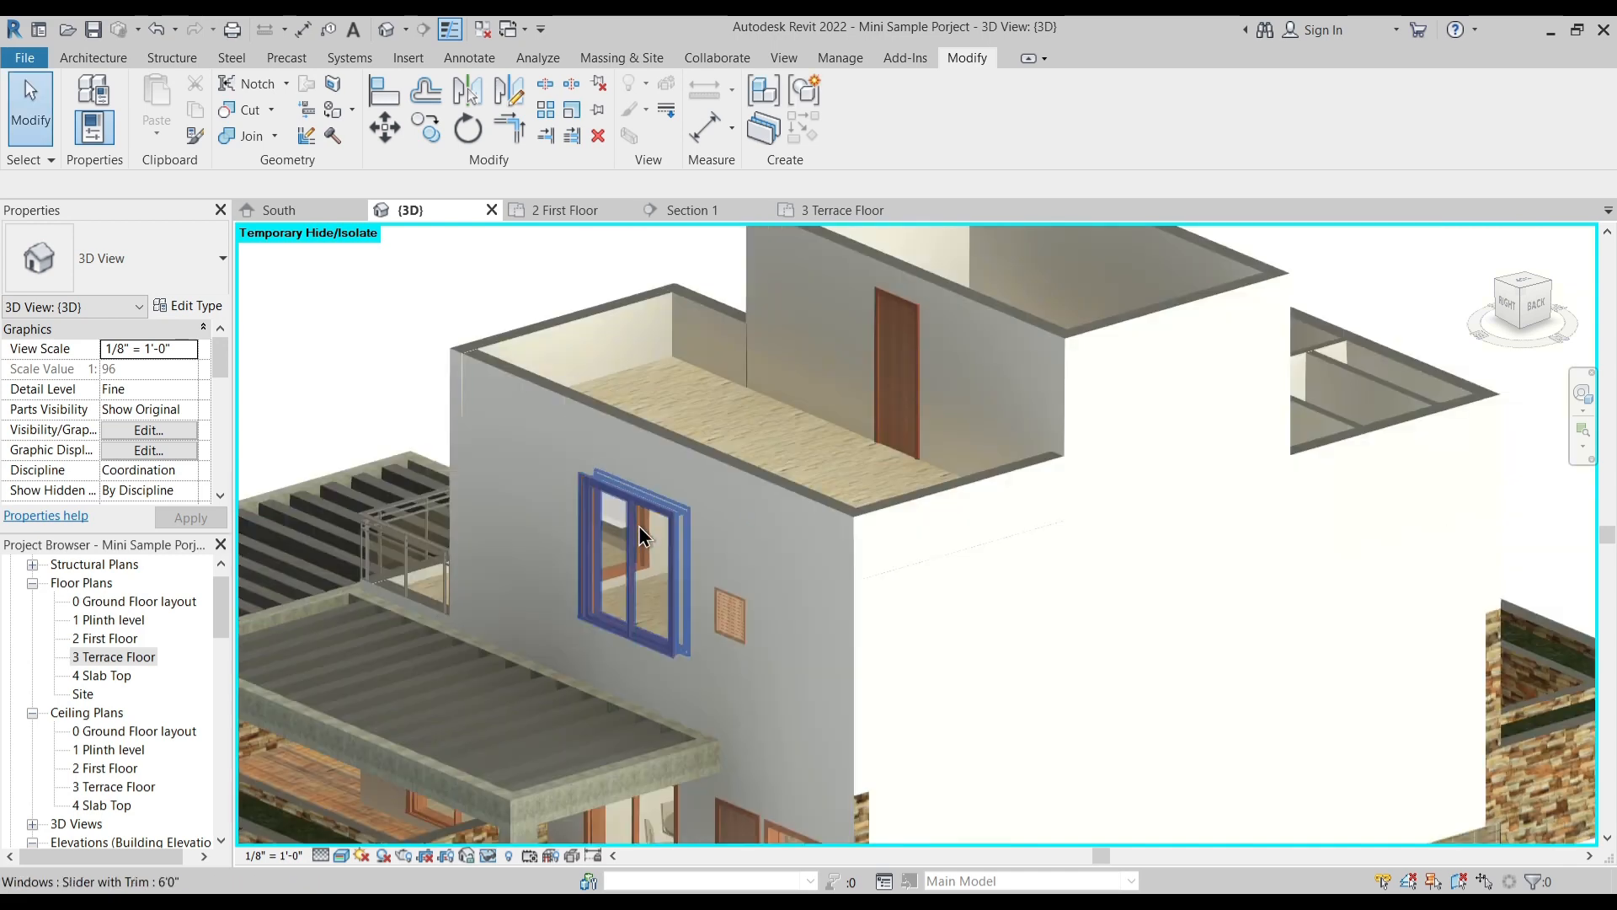
pyautogui.scroll(5, 635, 520)
pyautogui.scroll(2, 855, 588)
pyautogui.scroll(-1, 782, 622)
pyautogui.keyDown('shift'); pyautogui.moveTo(972, 704); pyautogui.dragTo(664, 575, button='middle'); pyautogui.keyUp('shift')
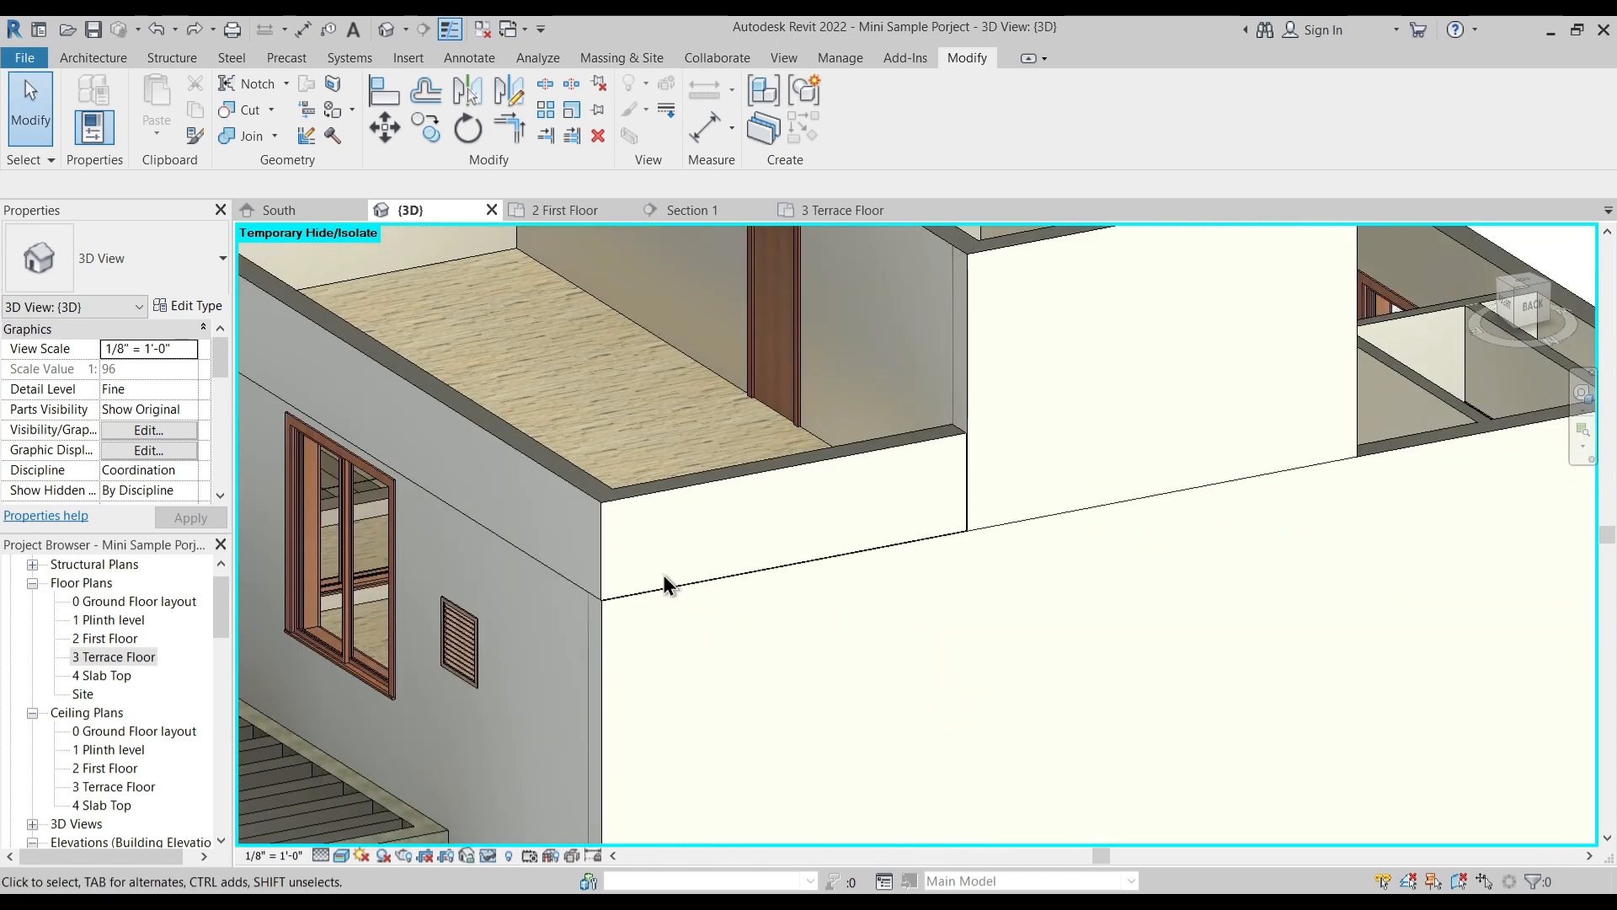
# - Delete the short rear parapet between the terrace's outer corner and the staircase block
pyautogui.click(753, 479)
pyautogui.press('Delete')
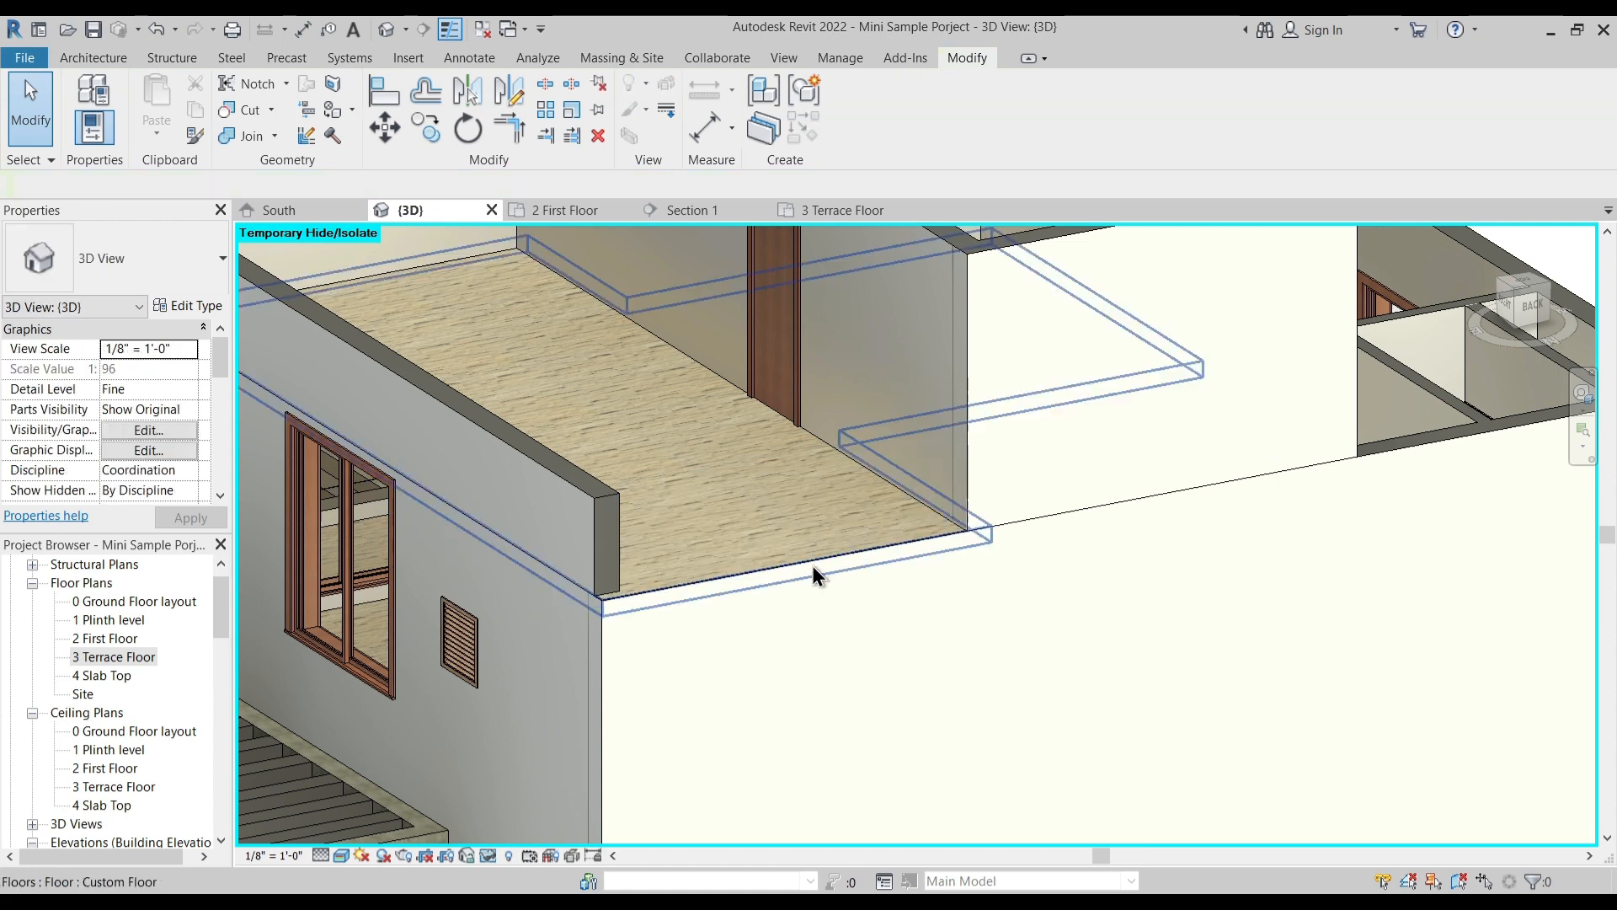
pyautogui.scroll(4, 562, 589)
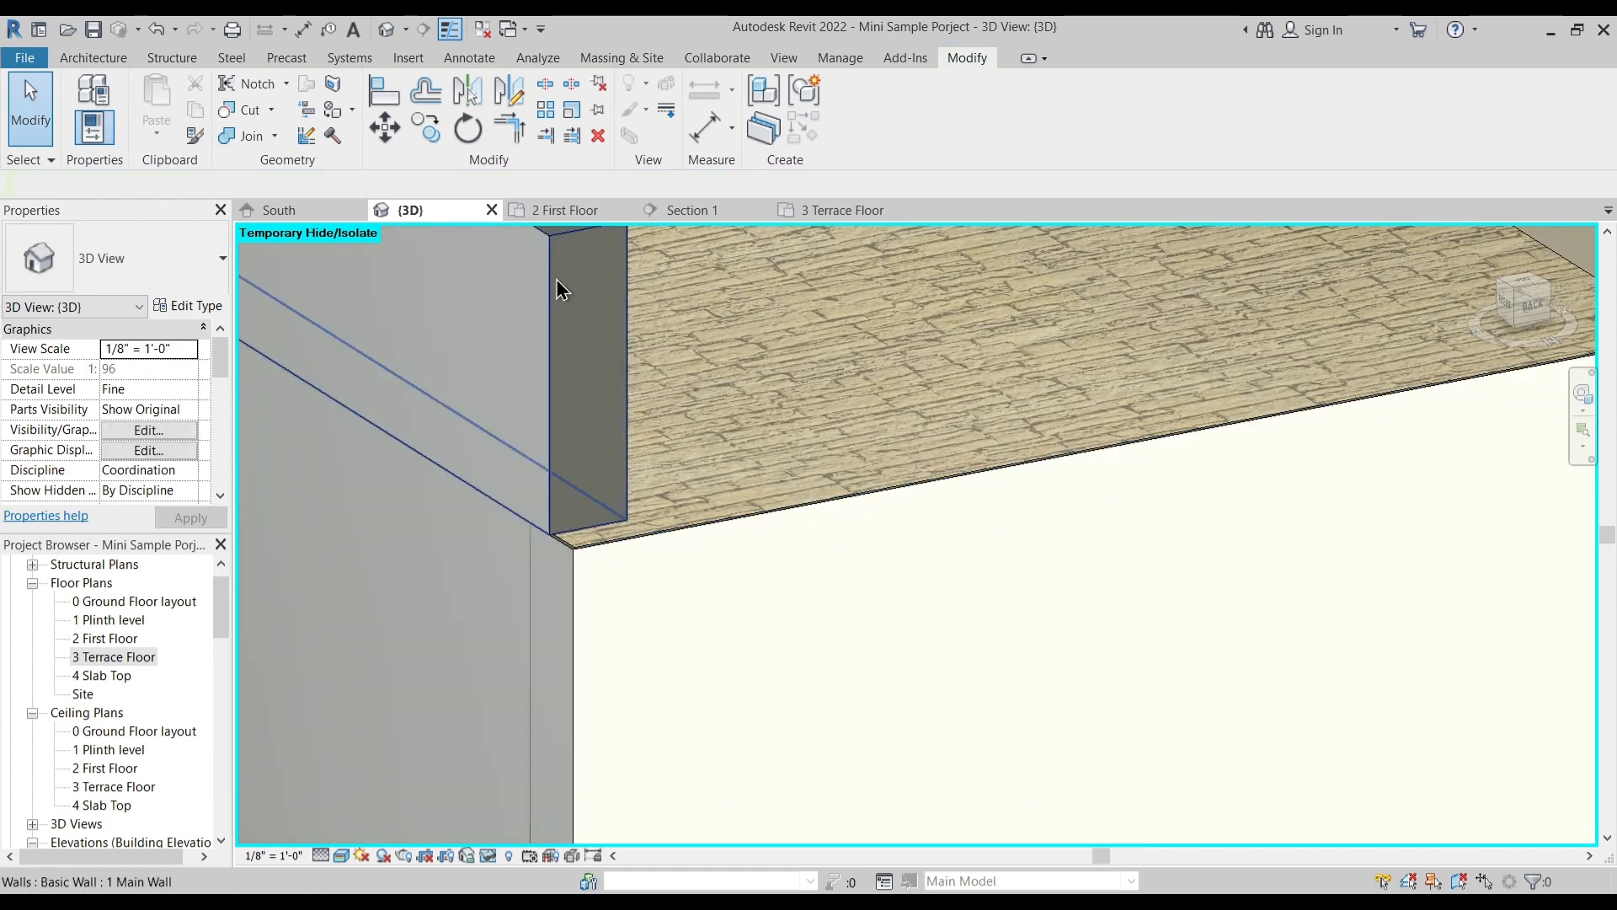
# - Examine in the 3 Terrace Floor plan how the slab edge lines up with the staircase block's rear corner
pyautogui.click(834, 209)
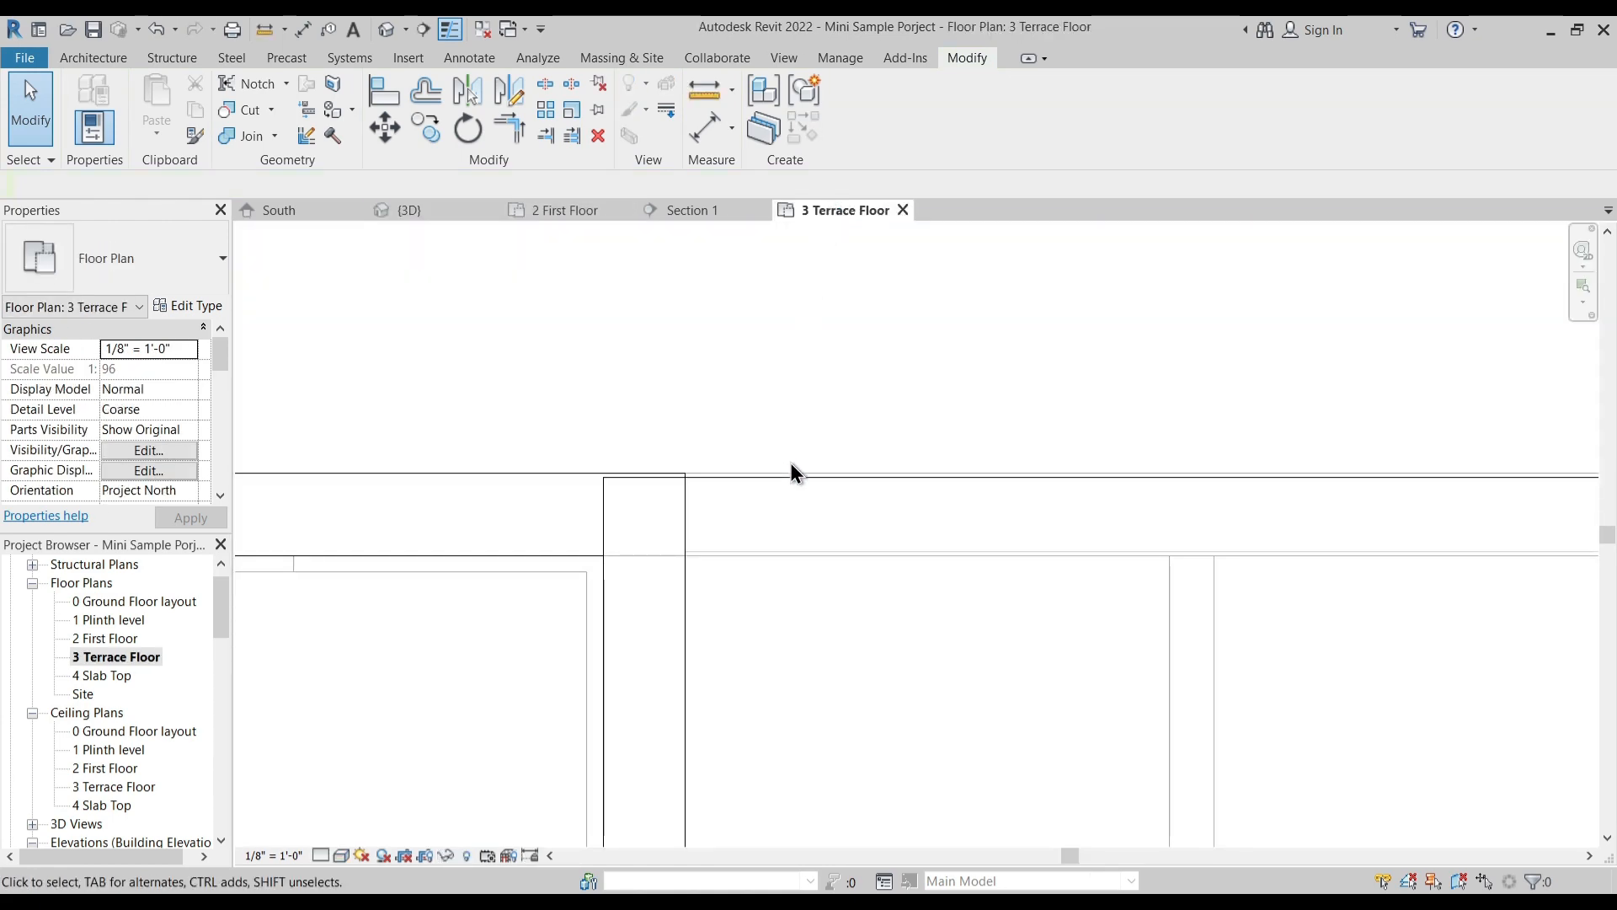
pyautogui.click(746, 484)
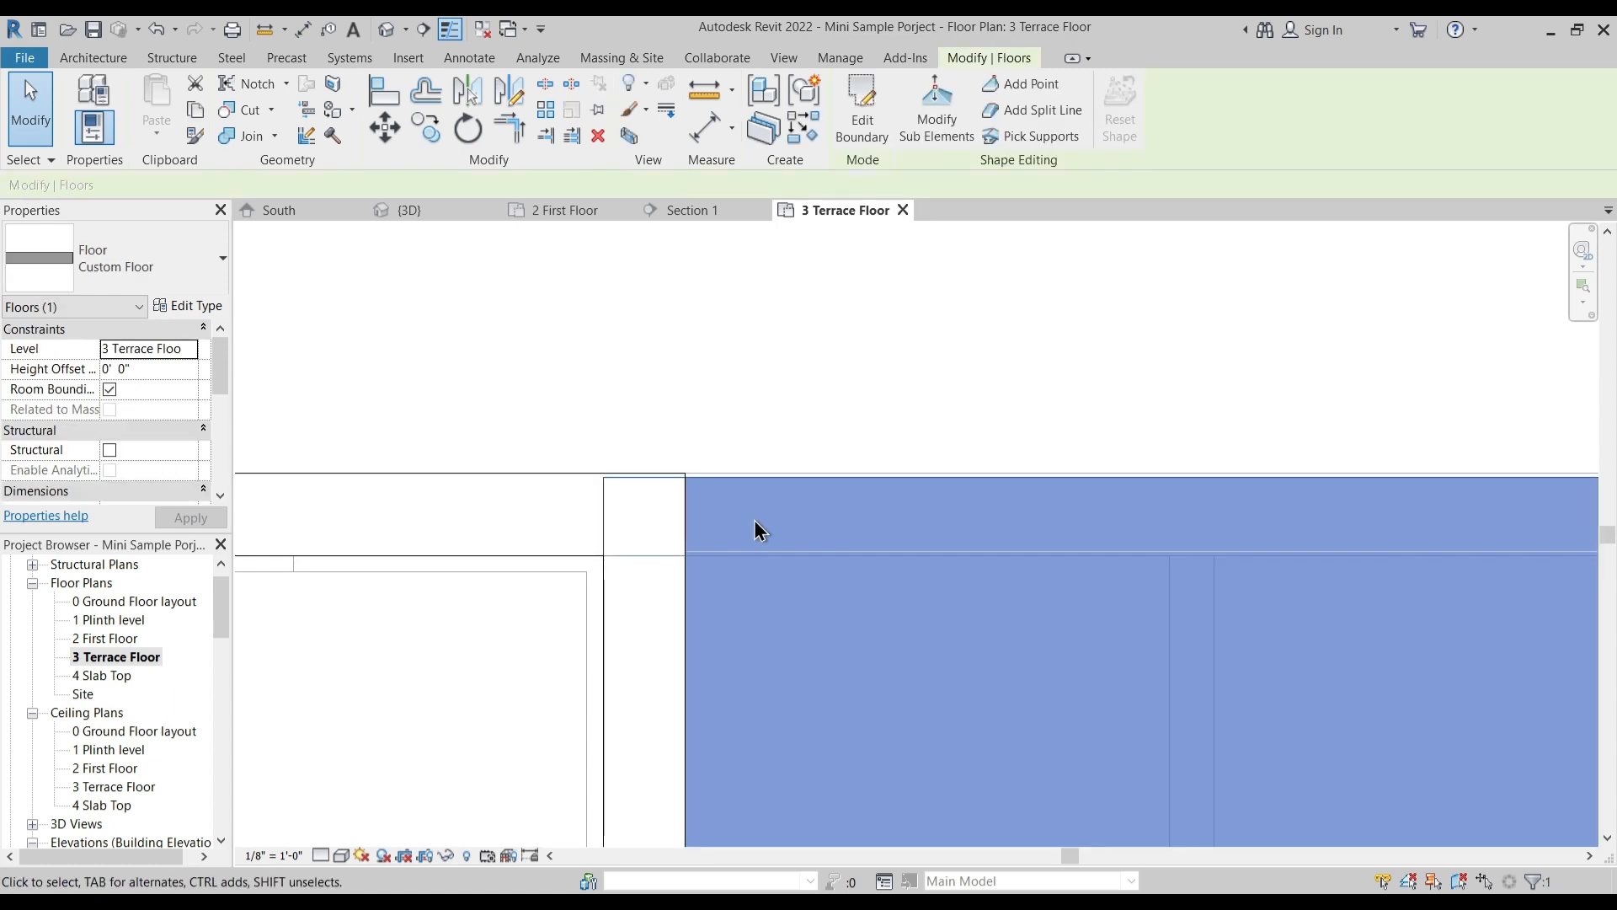
pyautogui.press('Escape')
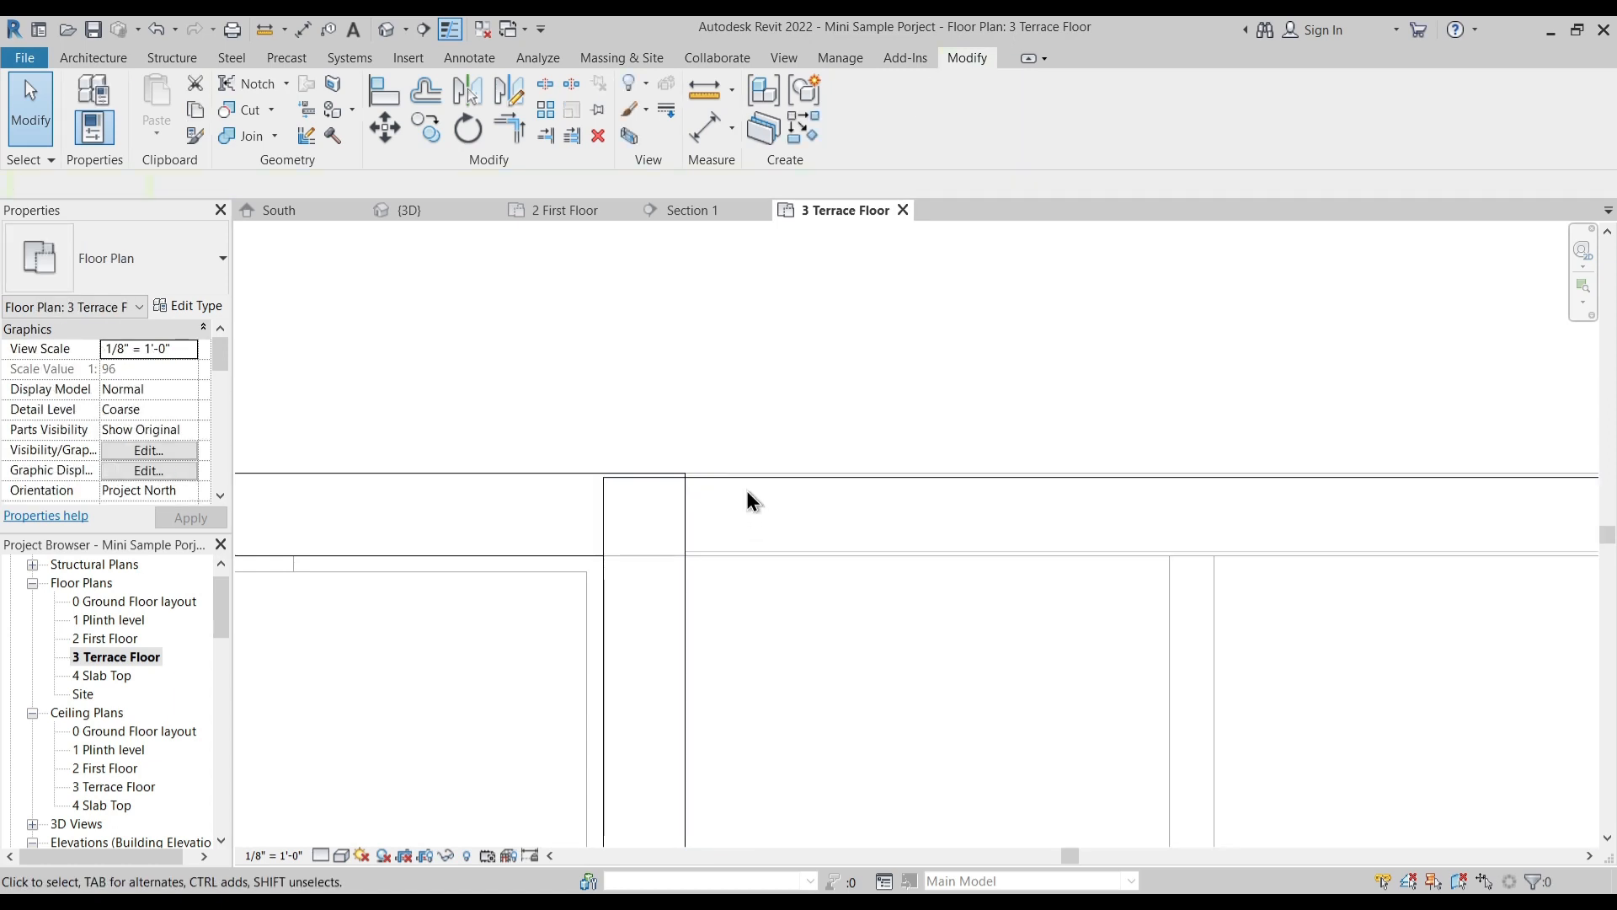
pyautogui.scroll(4, 745, 466)
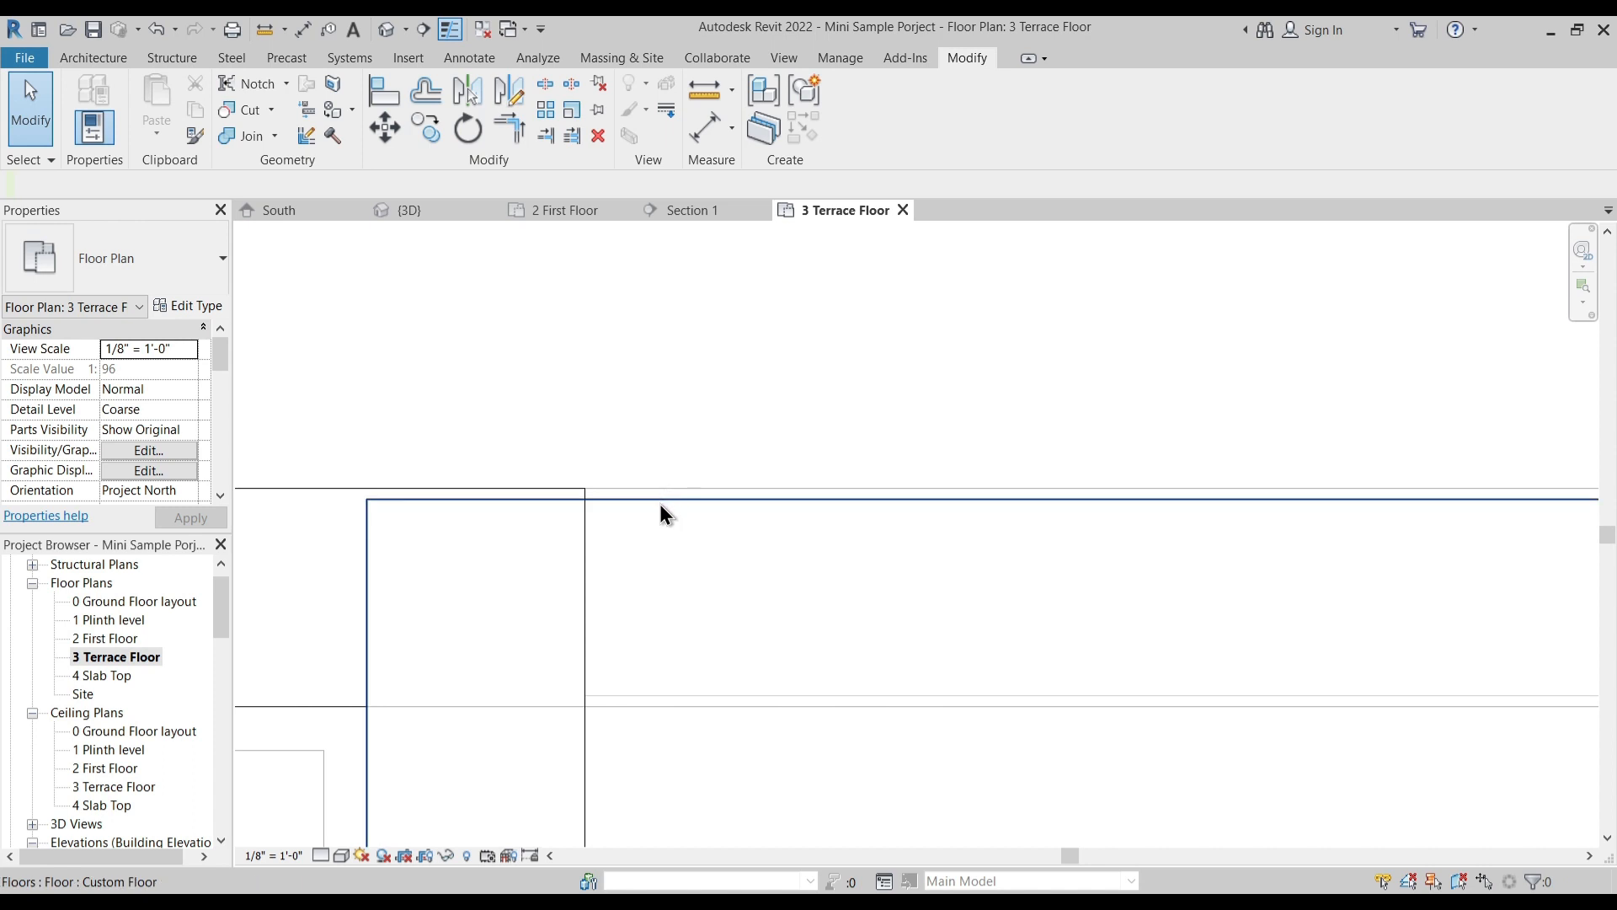
pyautogui.click(735, 484)
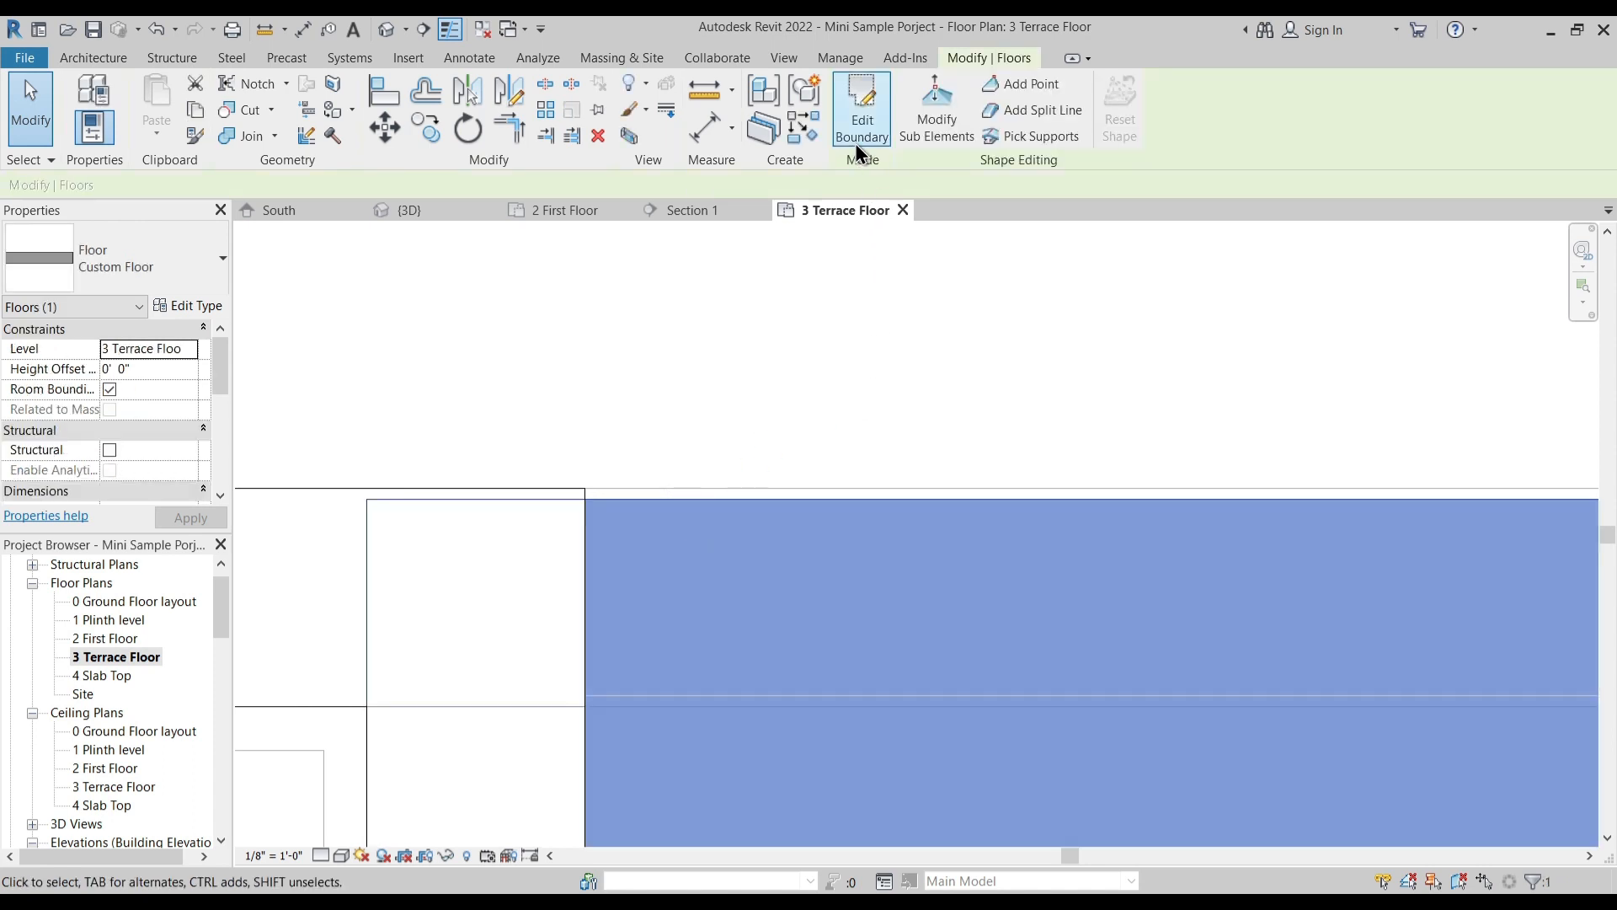
pyautogui.press('Escape')
pyautogui.click(729, 498)
pyautogui.click(756, 243)
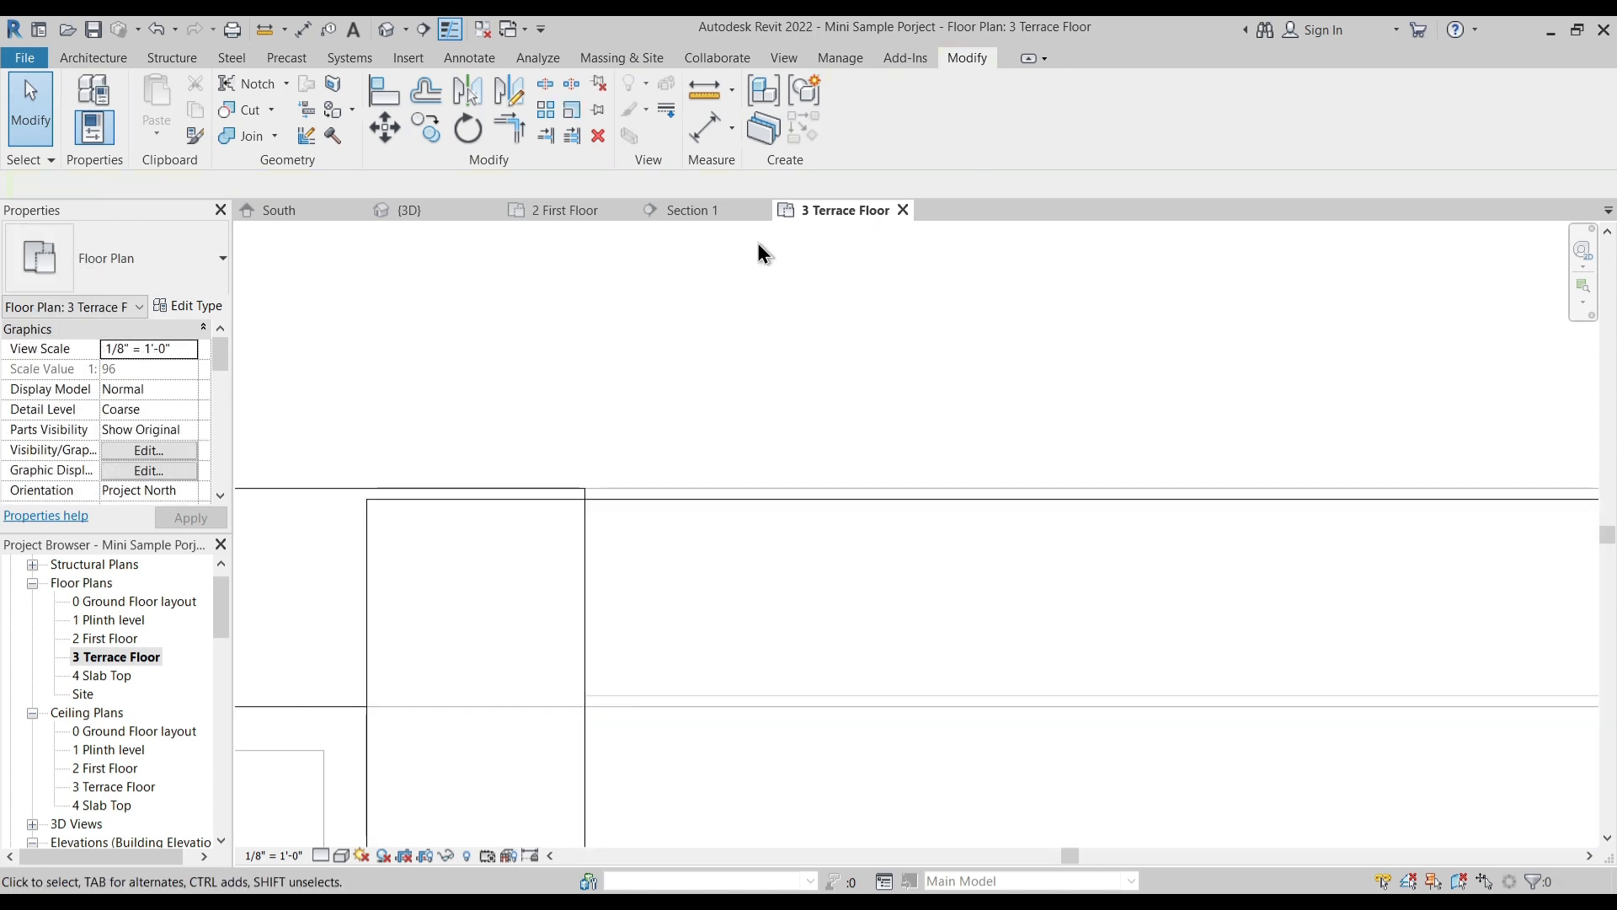
pyautogui.click(554, 488)
pyautogui.click(611, 412)
# - Draw a 3' high 1 Main Wall parapet about 12'-11" long from the staircase block's rear corner past the terrace's outer corner
pyautogui.click(94, 56)
pyautogui.click(80, 106)
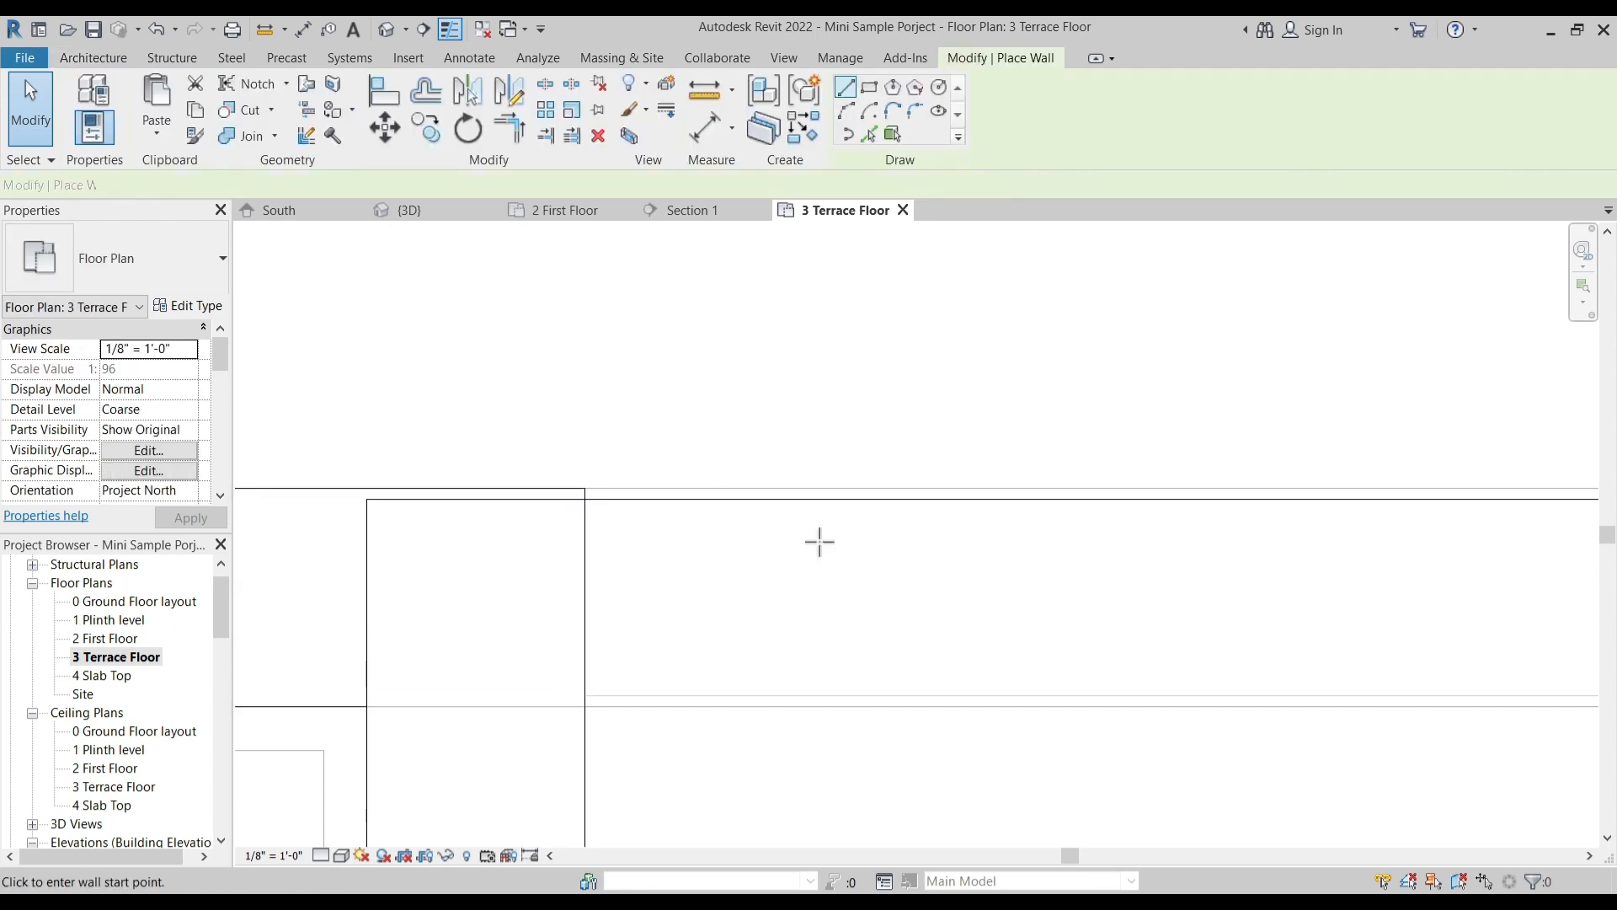
pyautogui.click(588, 487)
pyautogui.scroll(-2, 777, 486)
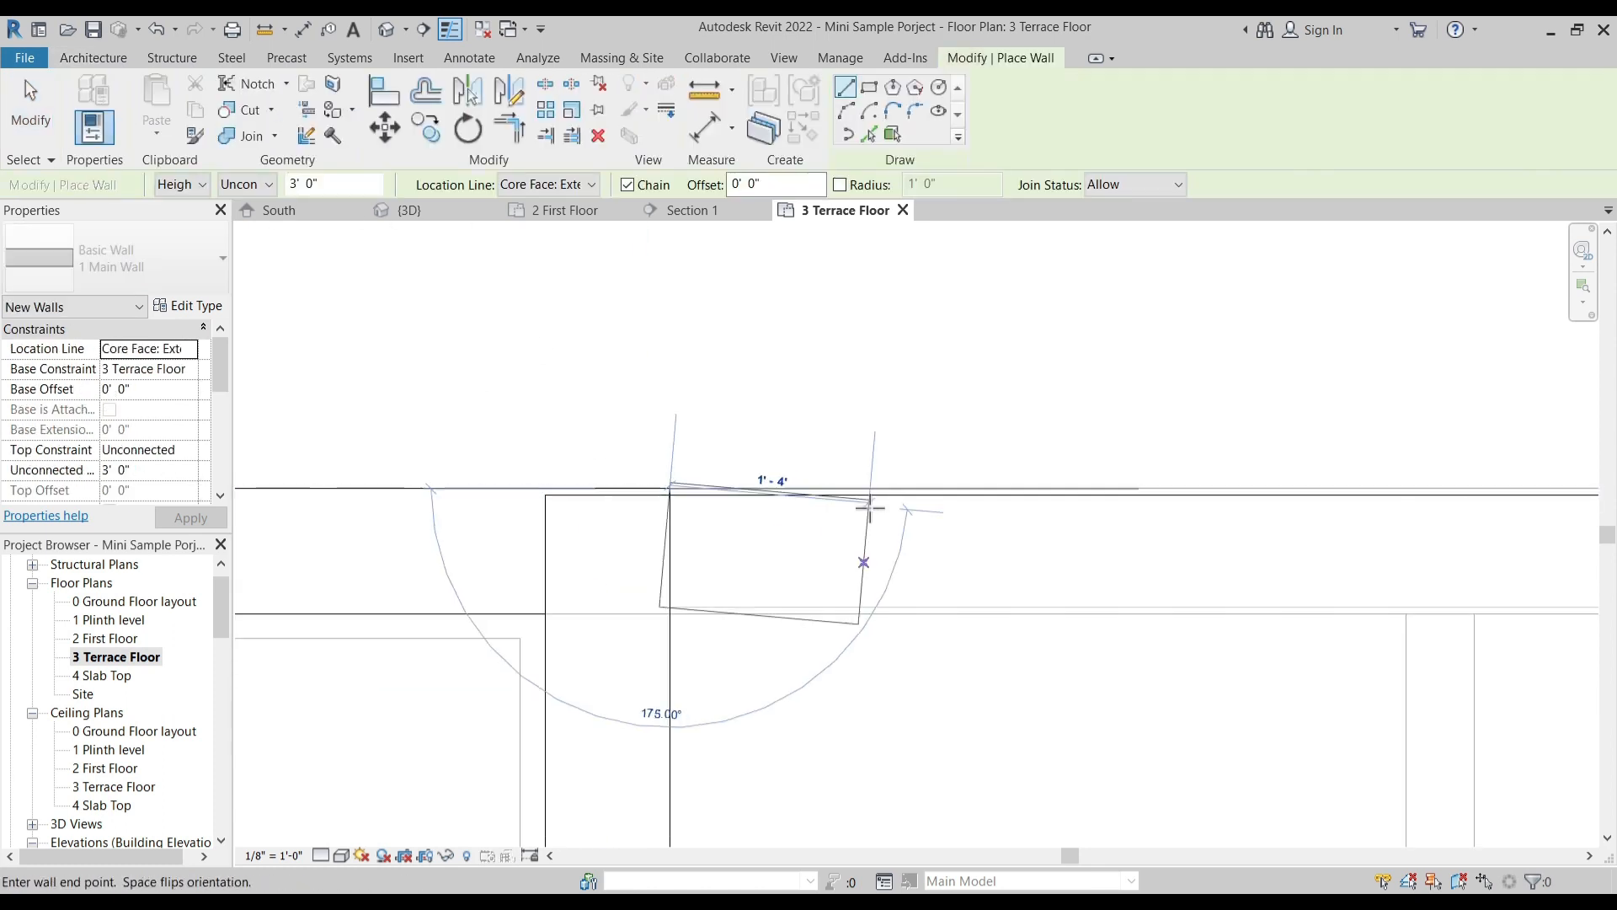
pyautogui.press('Escape')
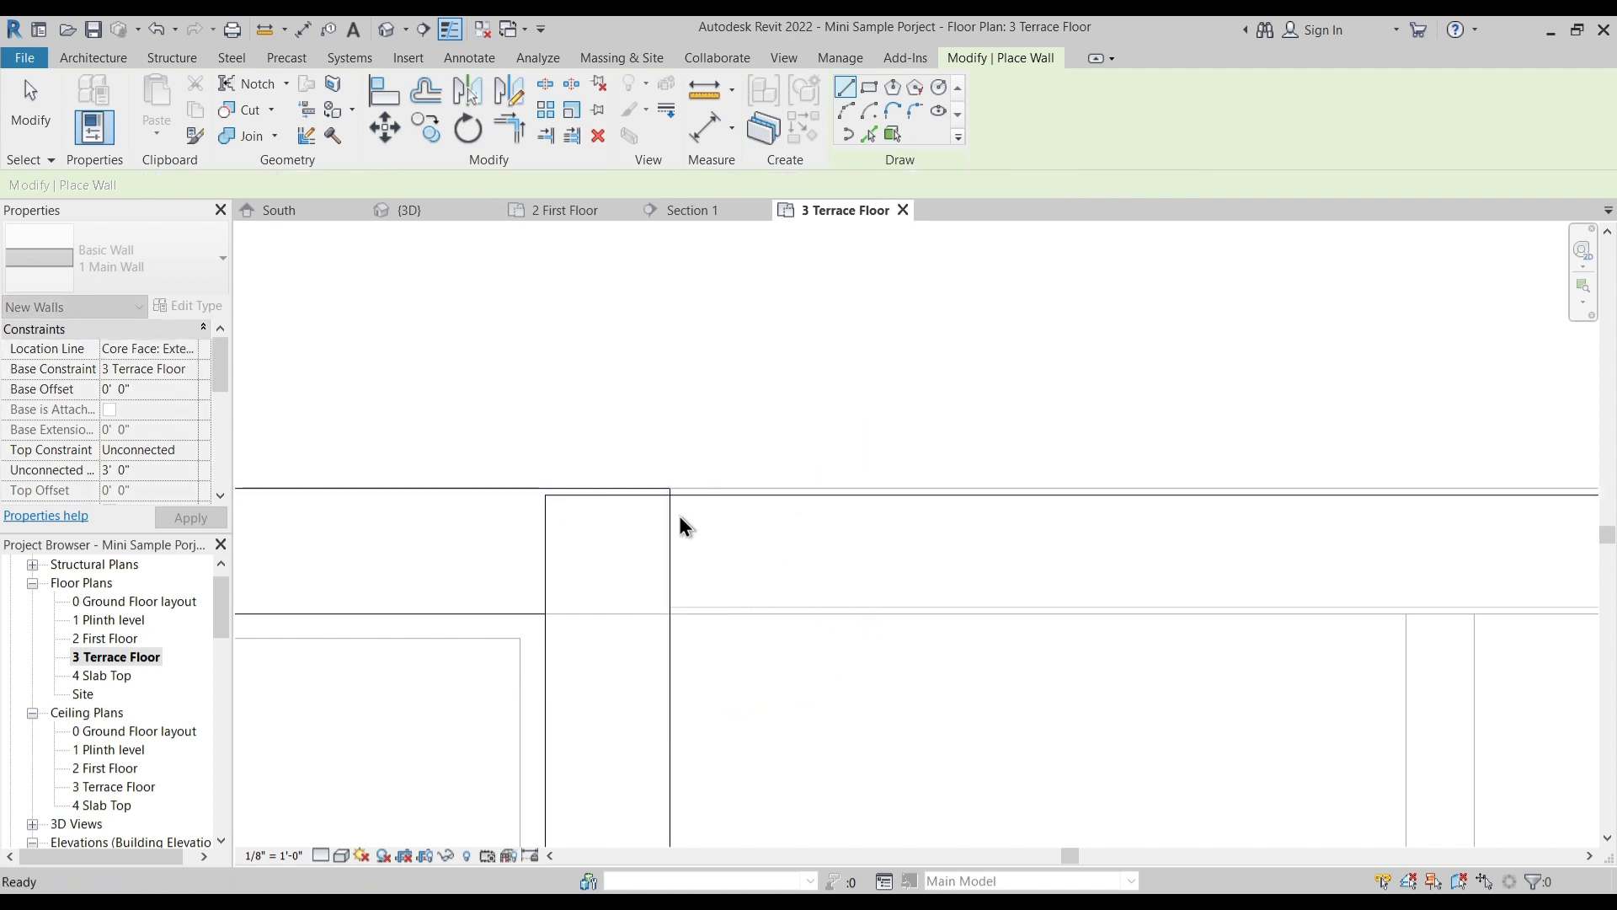
pyautogui.scroll(-2, 901, 507)
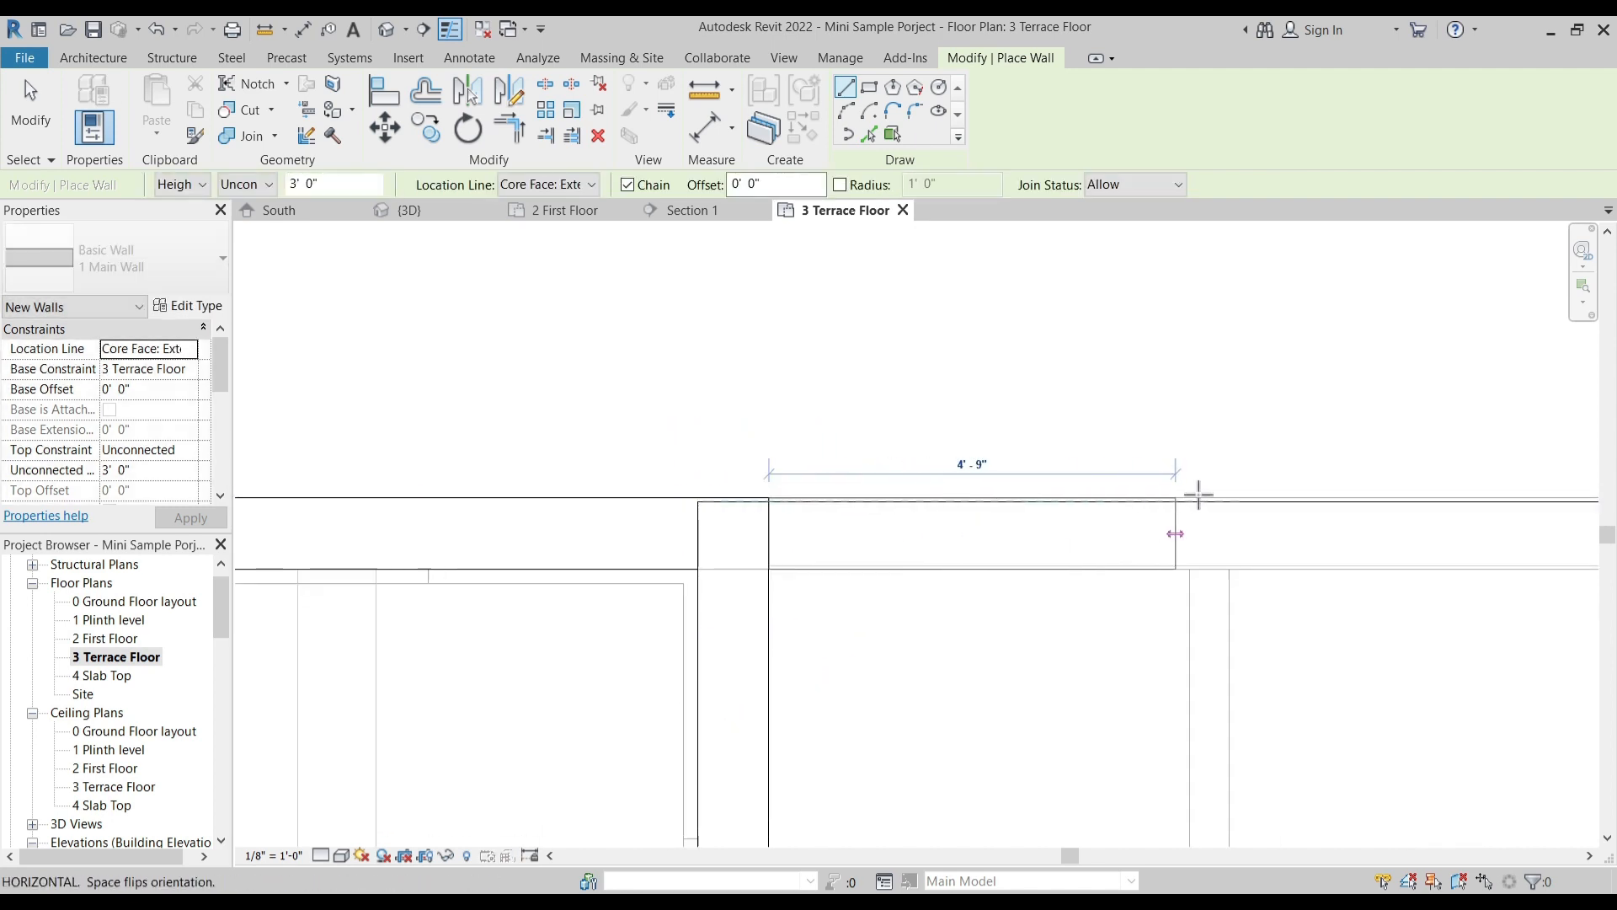
pyautogui.moveTo(1424, 513); pyautogui.dragTo(908, 517, button='middle')
pyautogui.click(1318, 505)
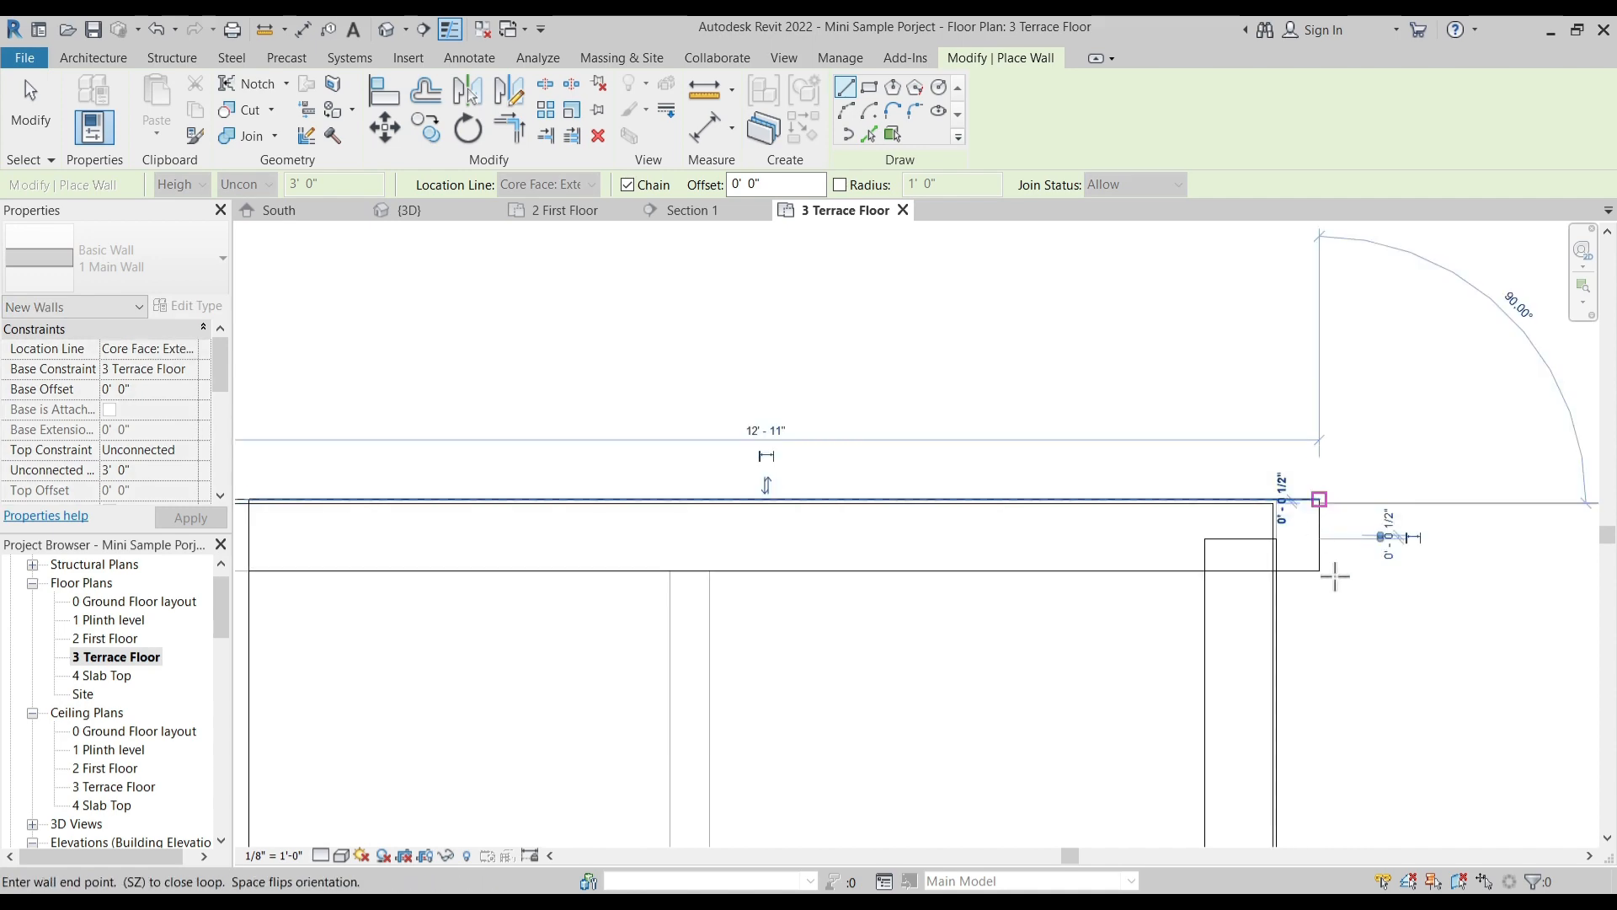
# - Trim the new rear parapet and the long side parapet to a clean corner
pyautogui.press('Escape')
pyautogui.press('Escape')
pyautogui.click(1164, 575)
pyautogui.click(1202, 609)
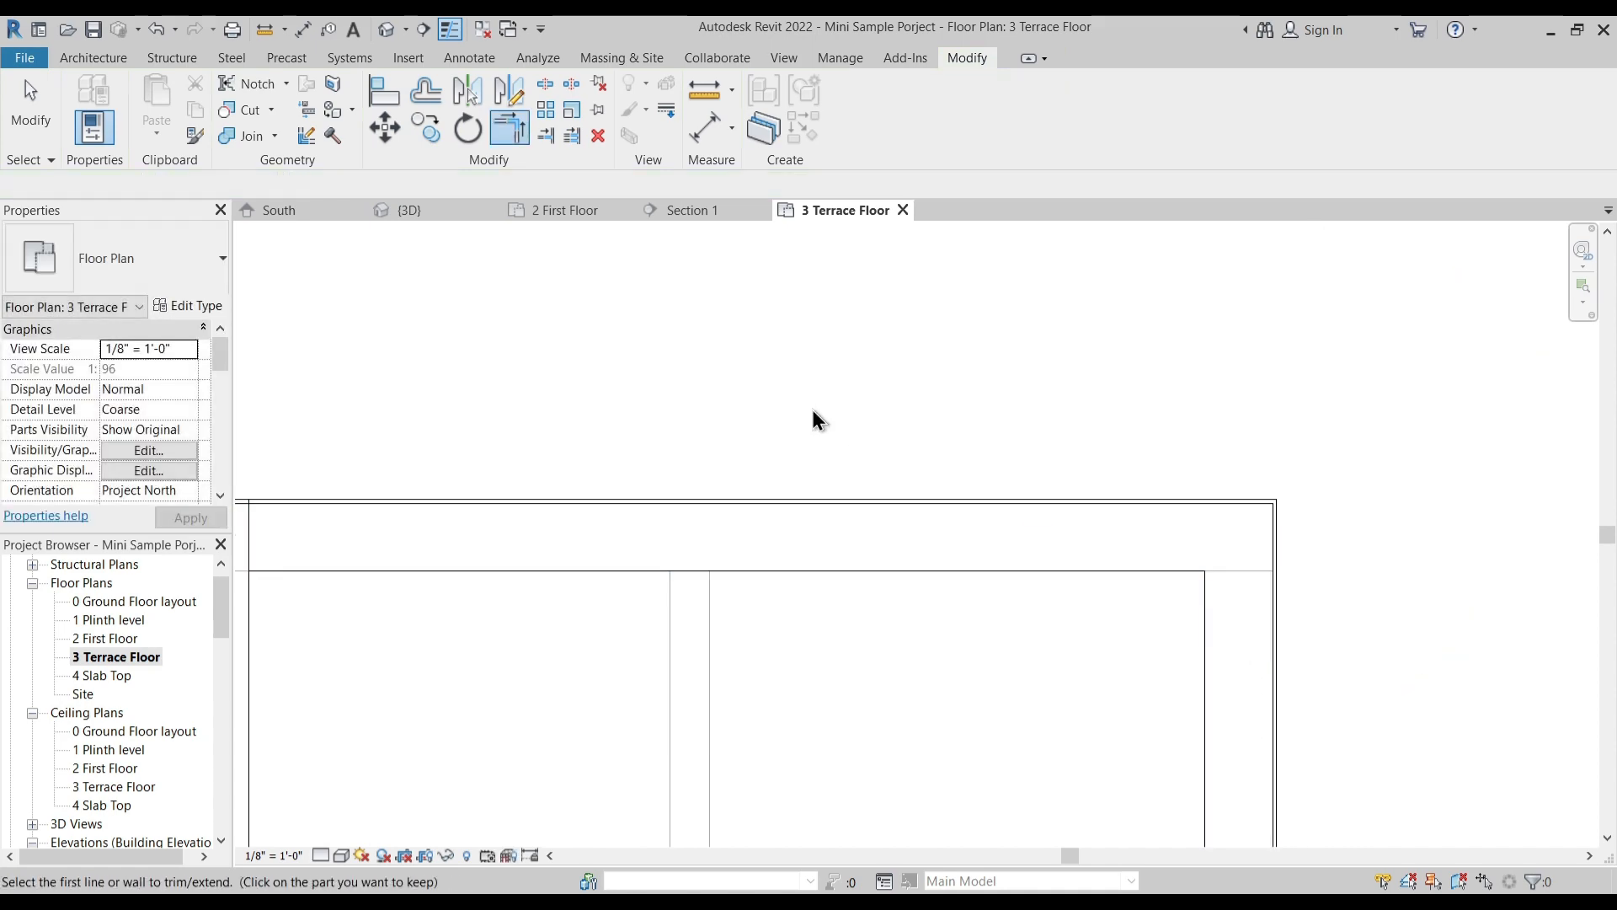
pyautogui.press('Escape')
# - Join the new rear parapet with the first-floor rear wall beneath it in the 3D view
pyautogui.click(435, 216)
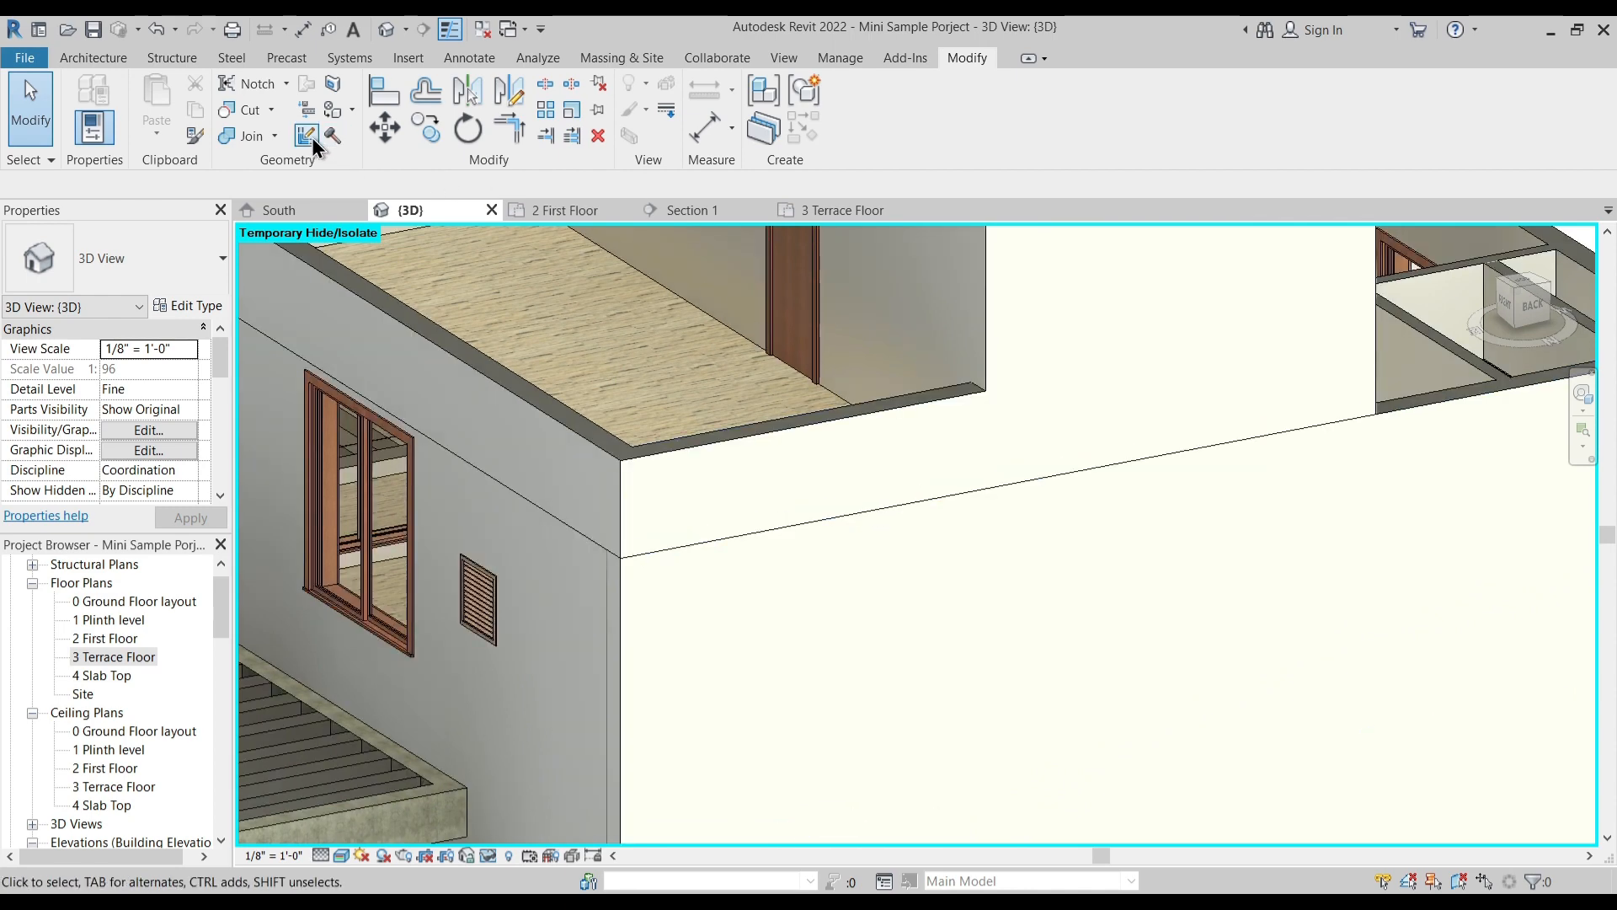
pyautogui.click(246, 138)
pyautogui.click(618, 594)
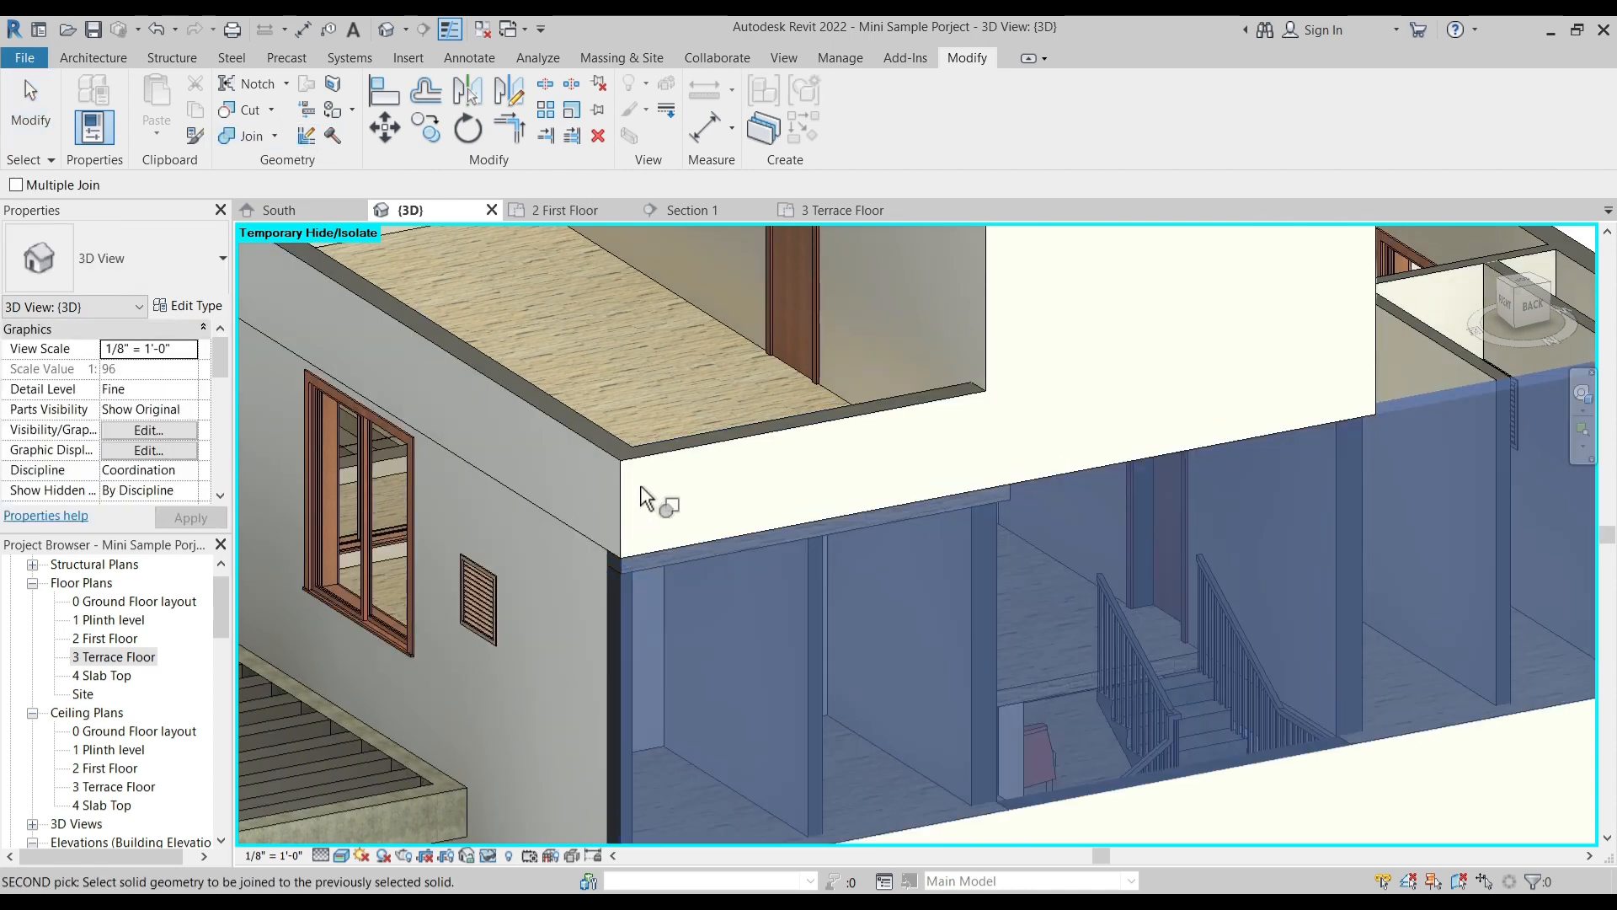
pyautogui.click(644, 468)
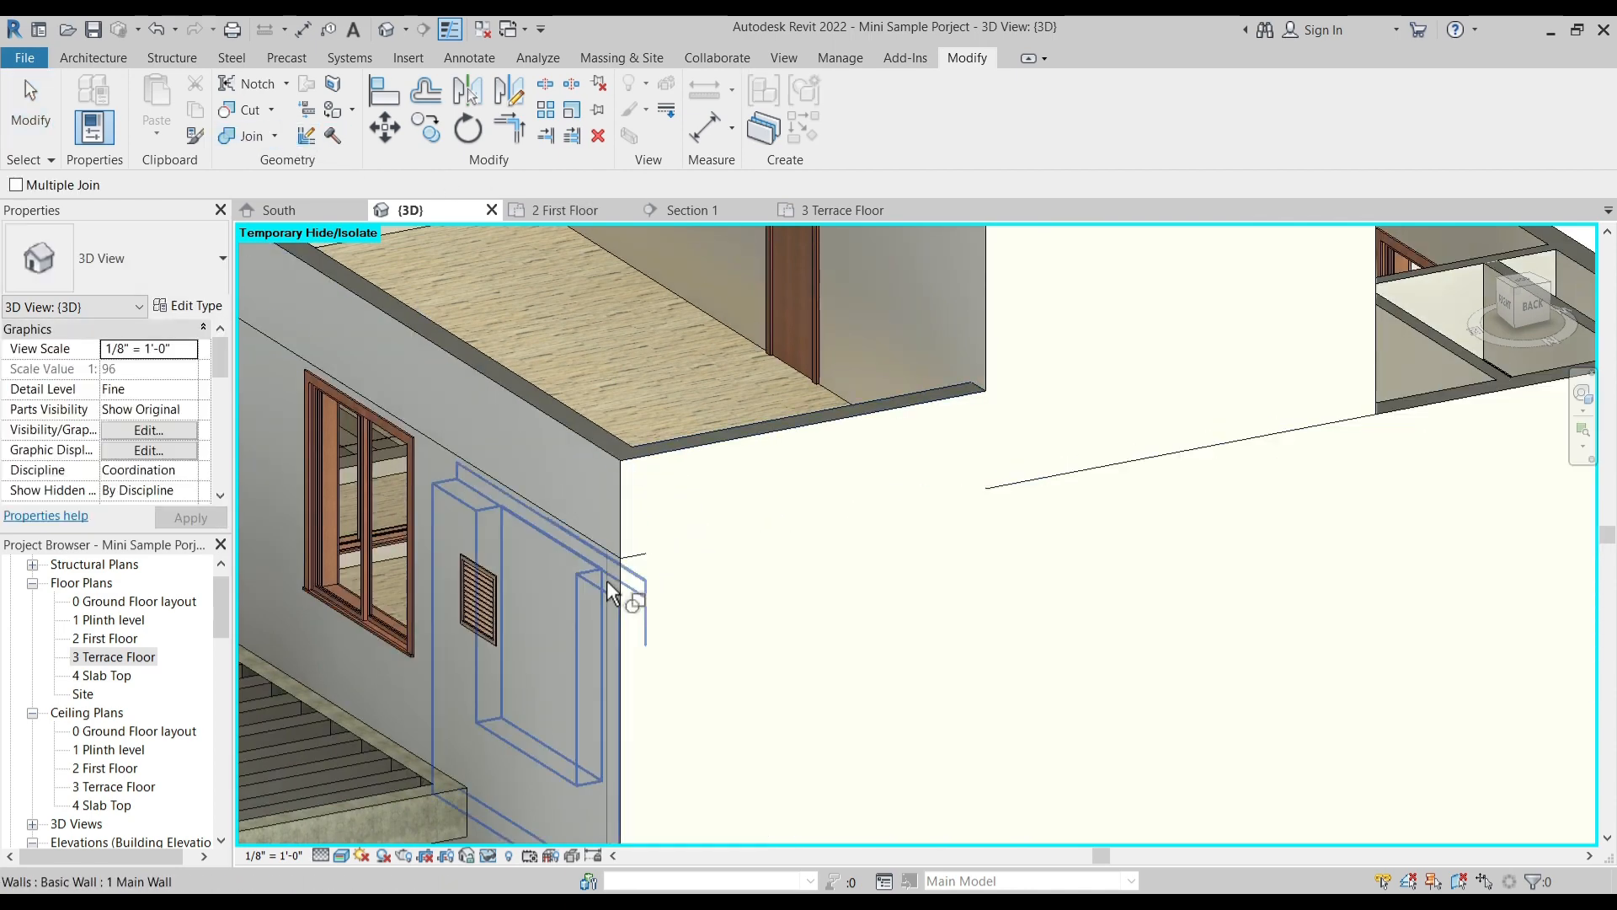
# - Join the terrace's long side parapet with the first-floor side wall beneath it
pyautogui.click(591, 451)
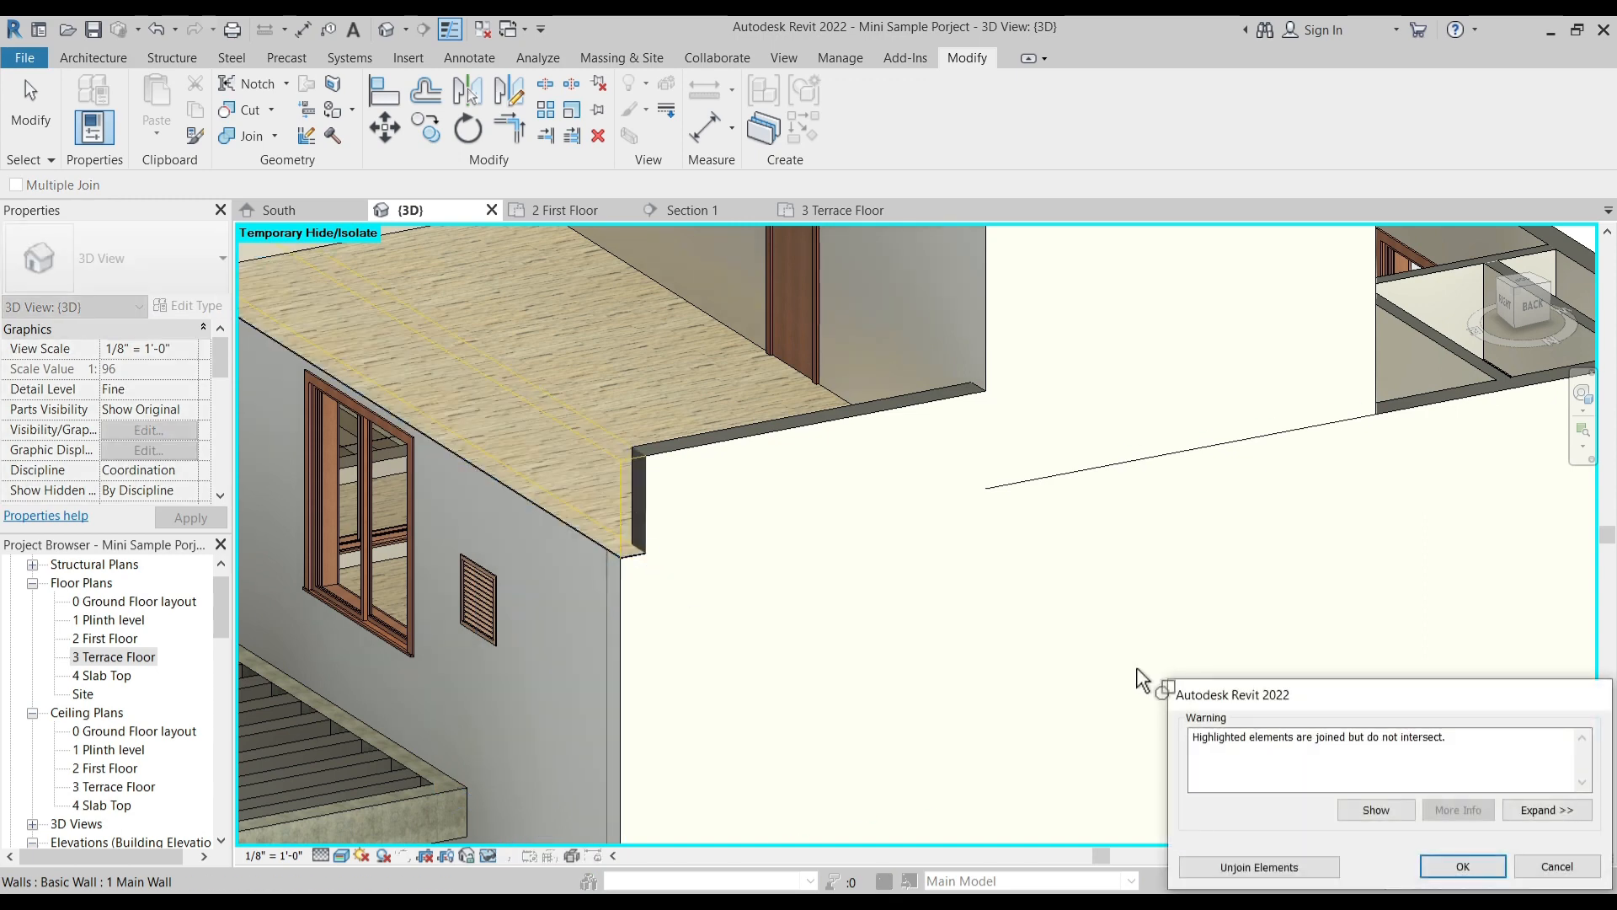
pyautogui.press('Escape')
pyautogui.moveTo(544, 558); pyautogui.dragTo(910, 650, button='middle')
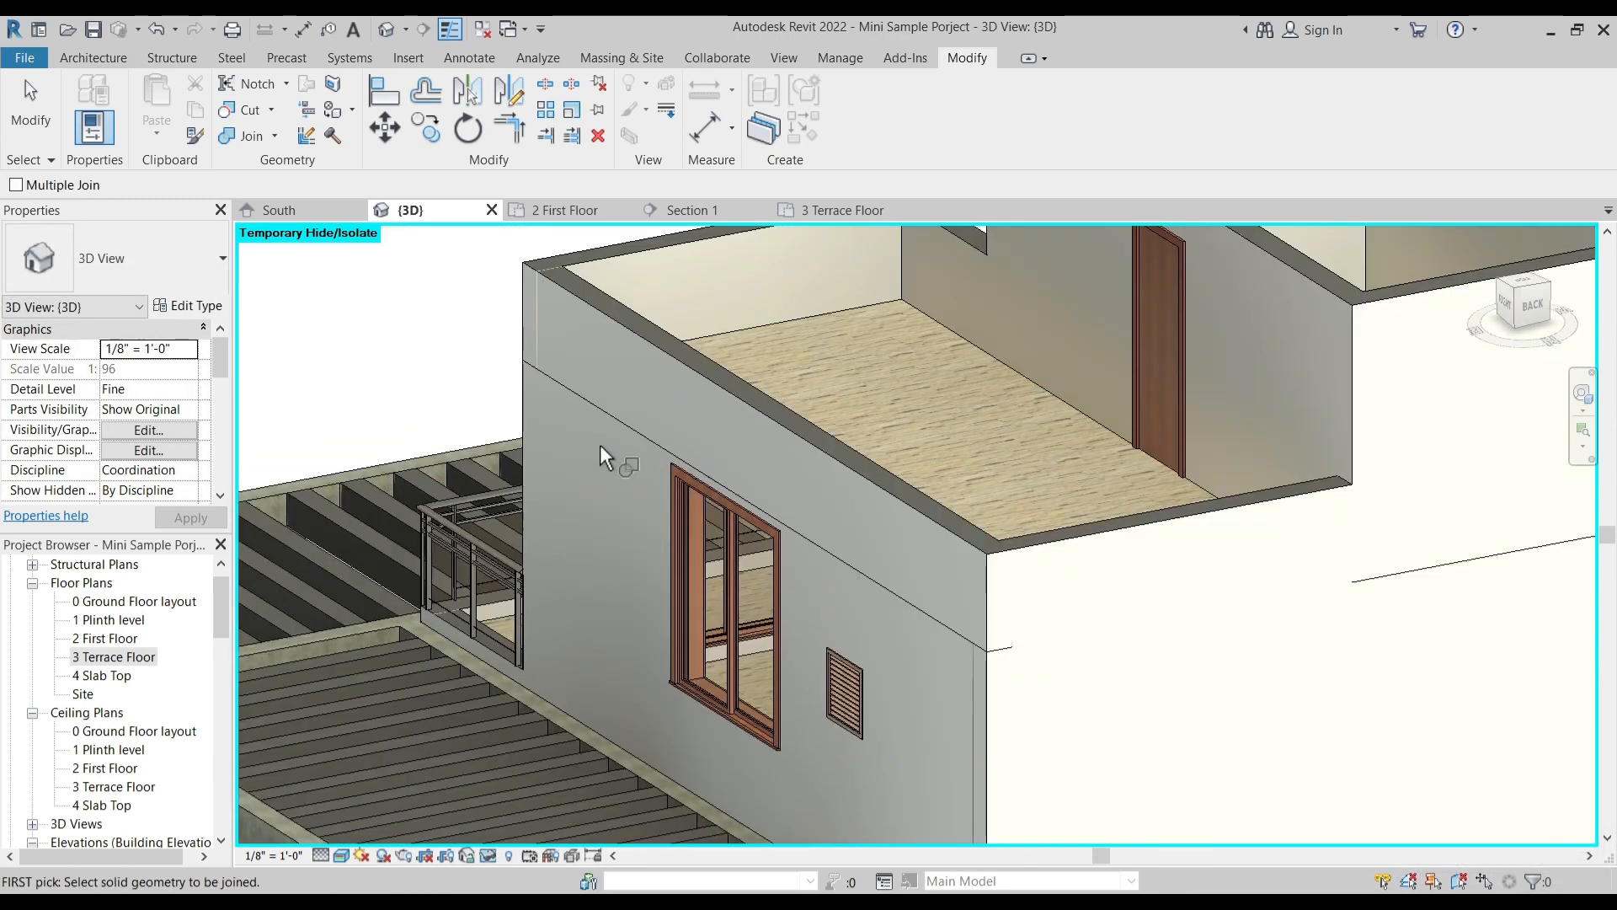
pyautogui.click(562, 396)
pyautogui.click(589, 312)
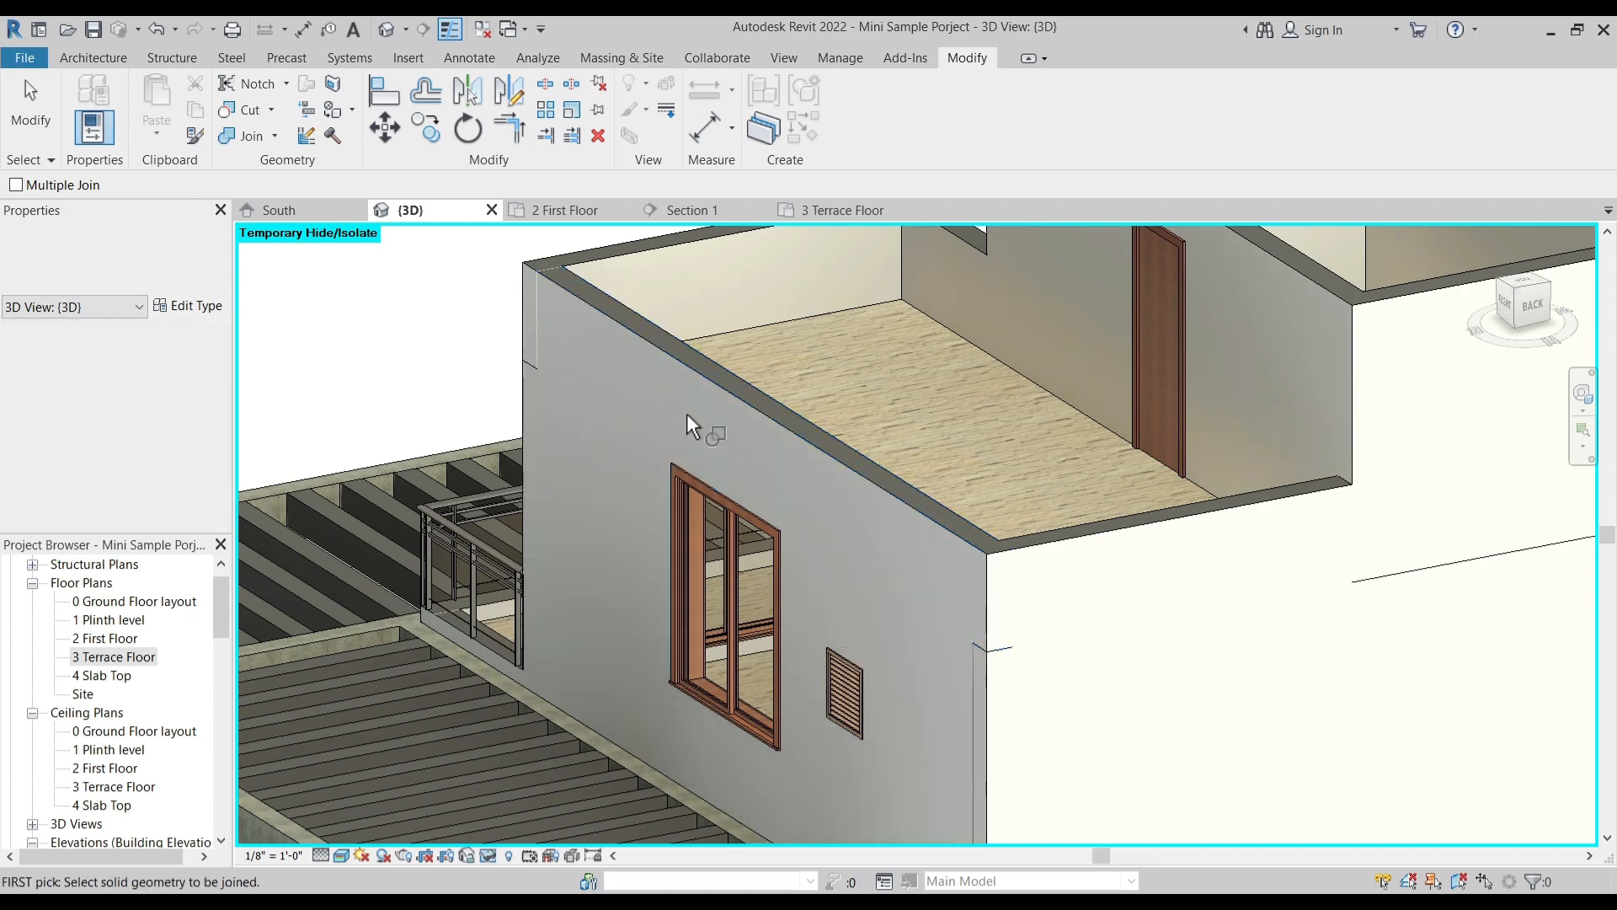
pyautogui.press('Escape')
# - Examine the joined parapets, the staircase block and the whole house from the rear and the front in the 3D view
pyautogui.scroll(-2, 867, 618)
pyautogui.keyDown('shift'); pyautogui.moveTo(897, 644); pyautogui.dragTo(929, 666, button='middle'); pyautogui.keyUp('shift')
pyautogui.scroll(3, 982, 704)
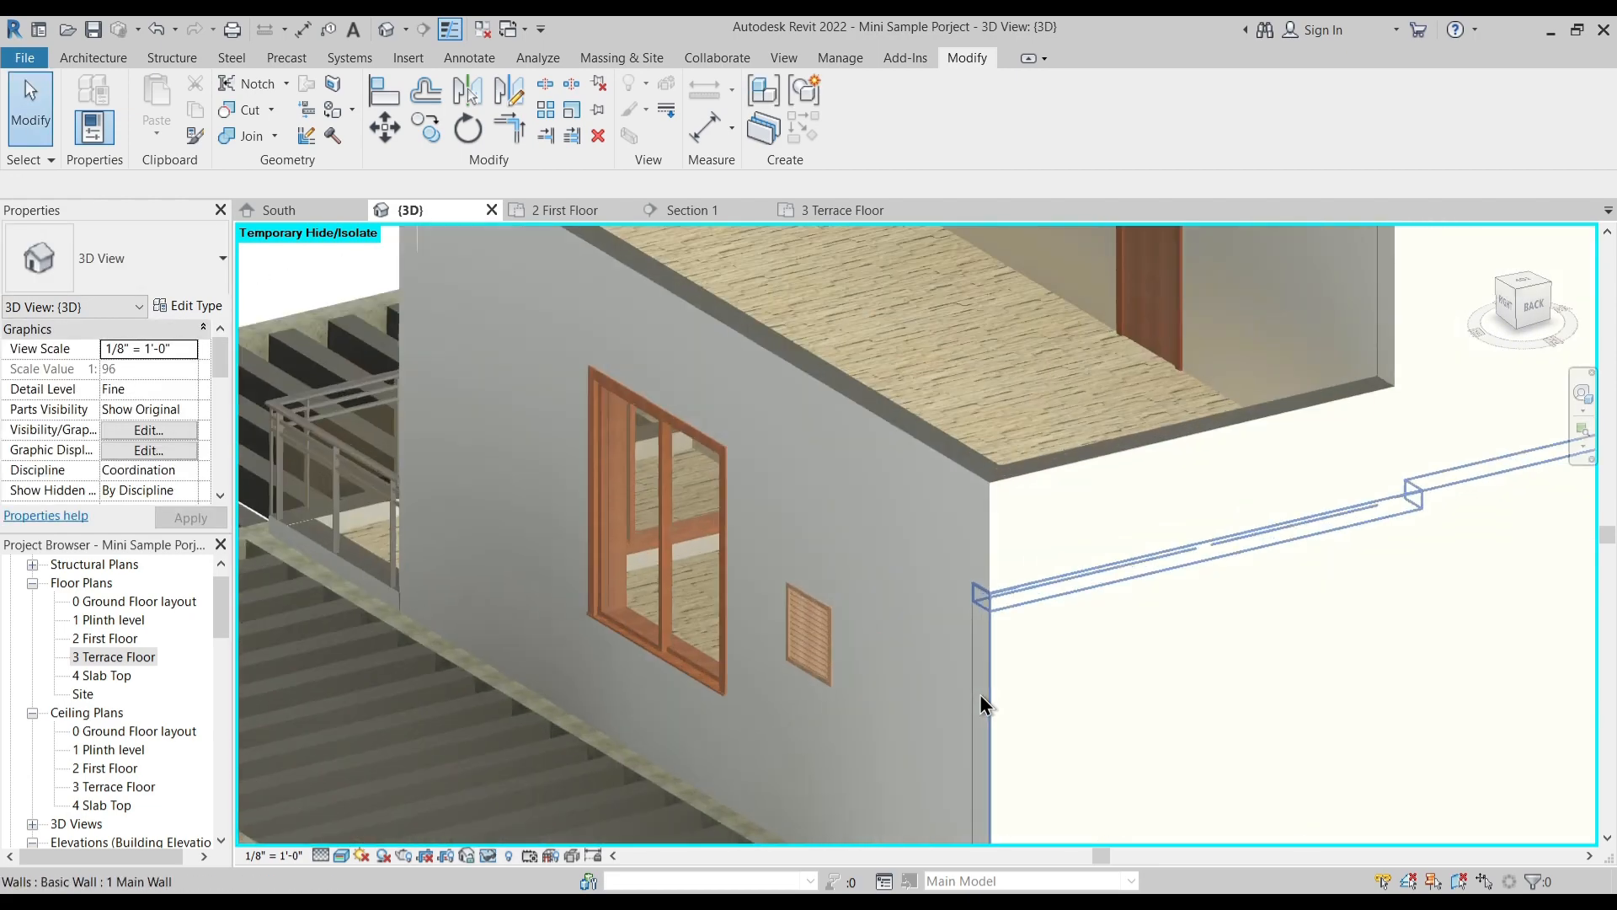
pyautogui.scroll(-5, 930, 512)
pyautogui.keyDown('shift'); pyautogui.moveTo(1002, 672); pyautogui.dragTo(1268, 621, button='middle'); pyautogui.keyUp('shift')
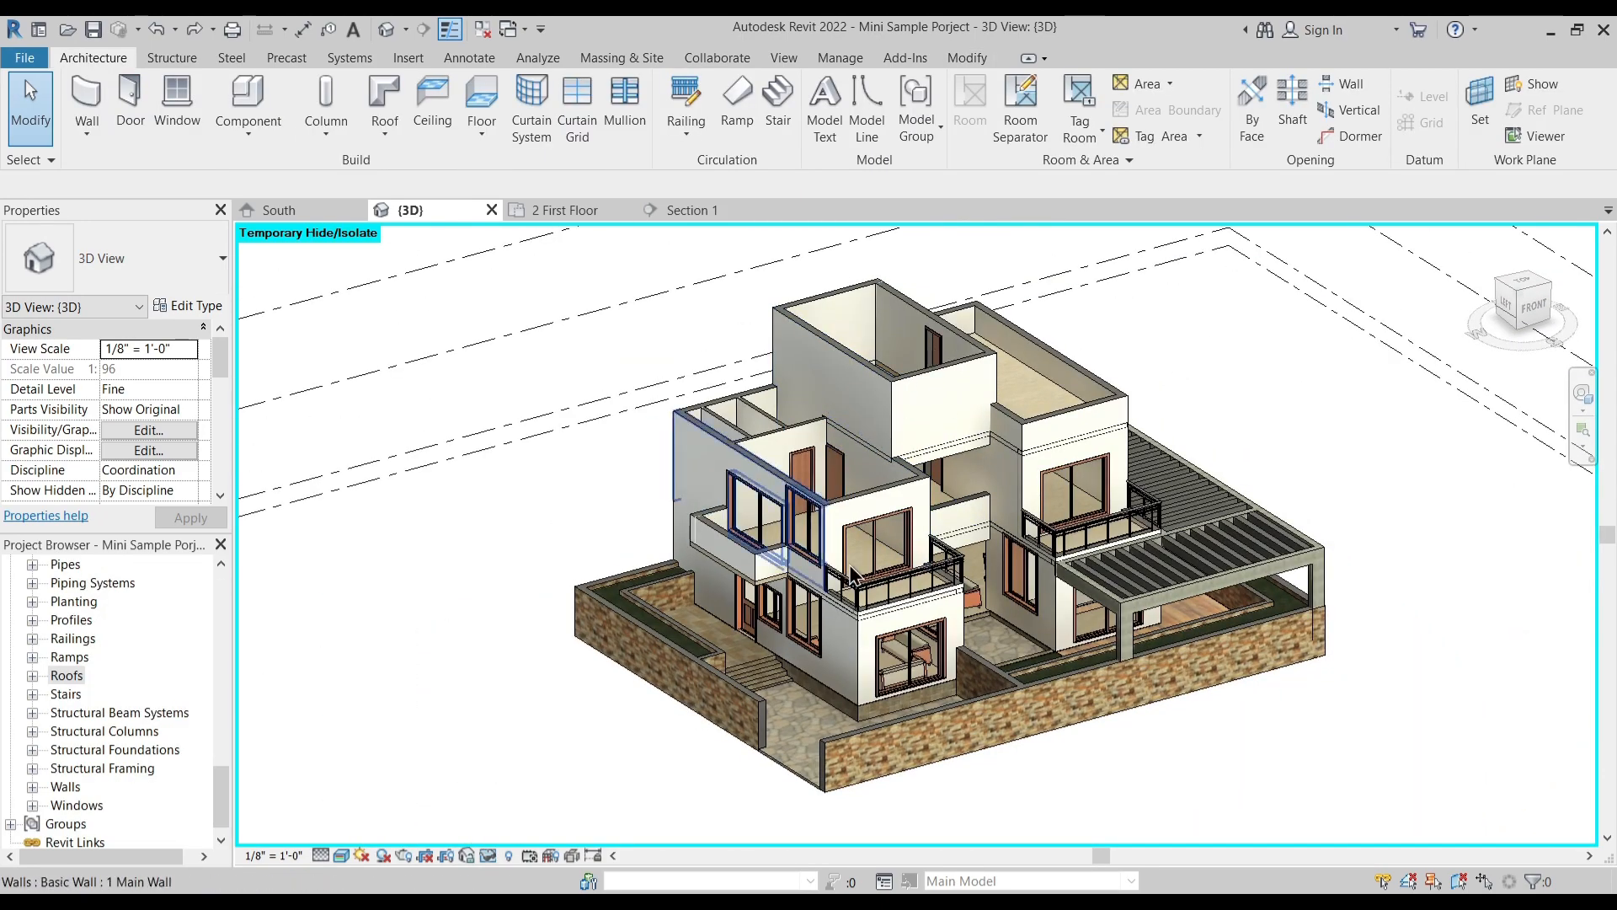
pyautogui.keyDown('shift'); pyautogui.moveTo(972, 478); pyautogui.dragTo(966, 446, button='middle'); pyautogui.keyUp('shift')
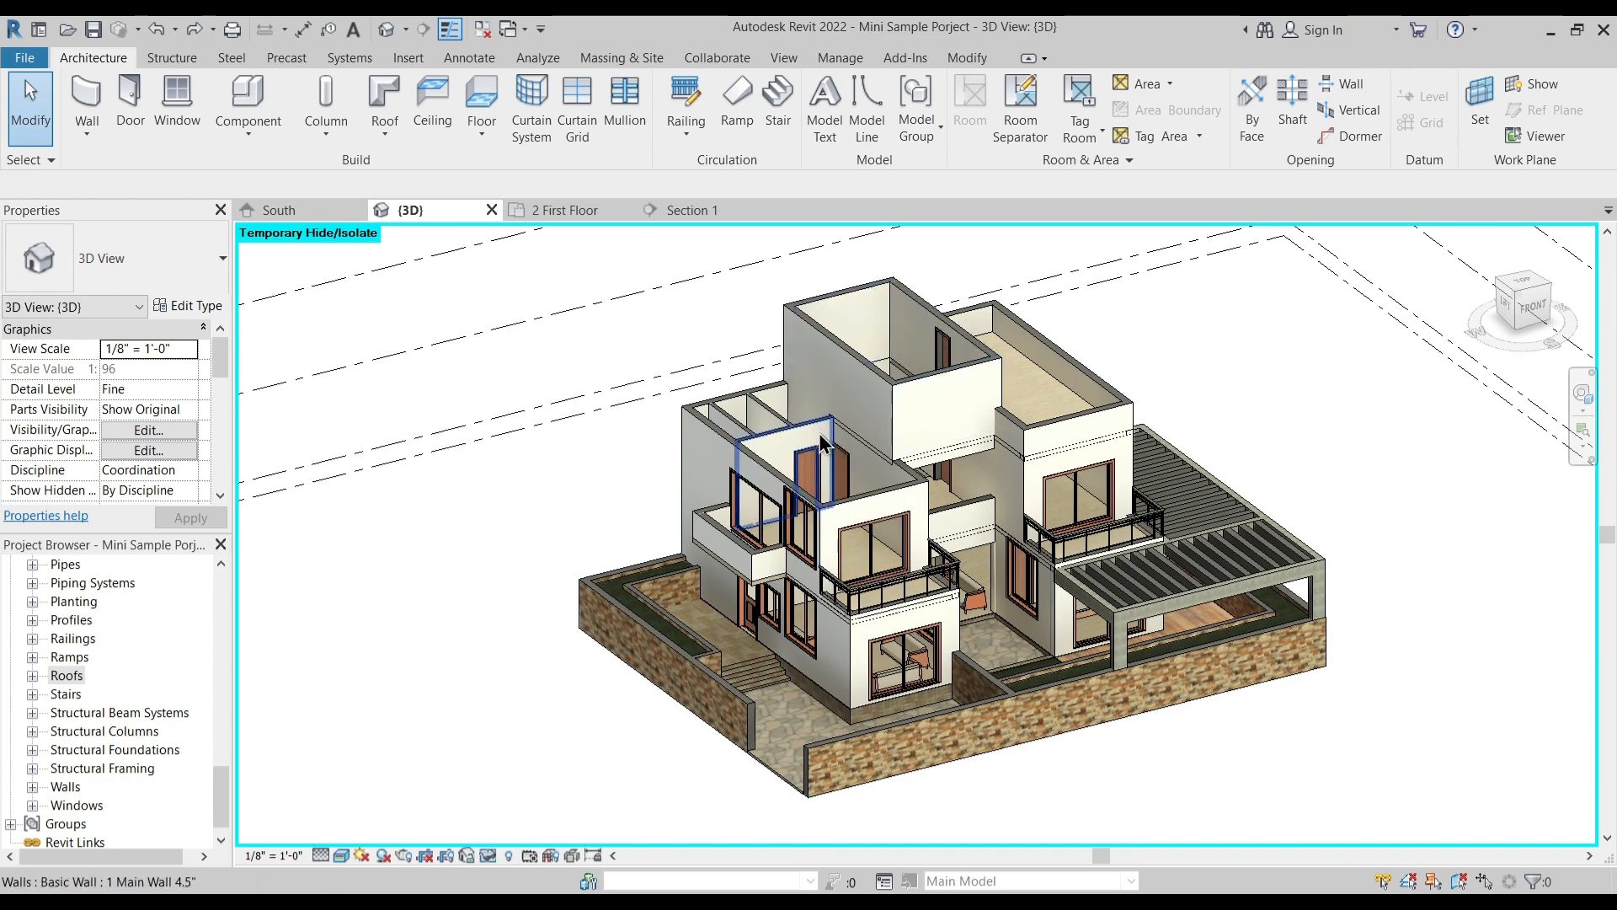
pyautogui.keyDown('shift'); pyautogui.moveTo(813, 447); pyautogui.dragTo(813, 453, button='middle'); pyautogui.keyUp('shift')
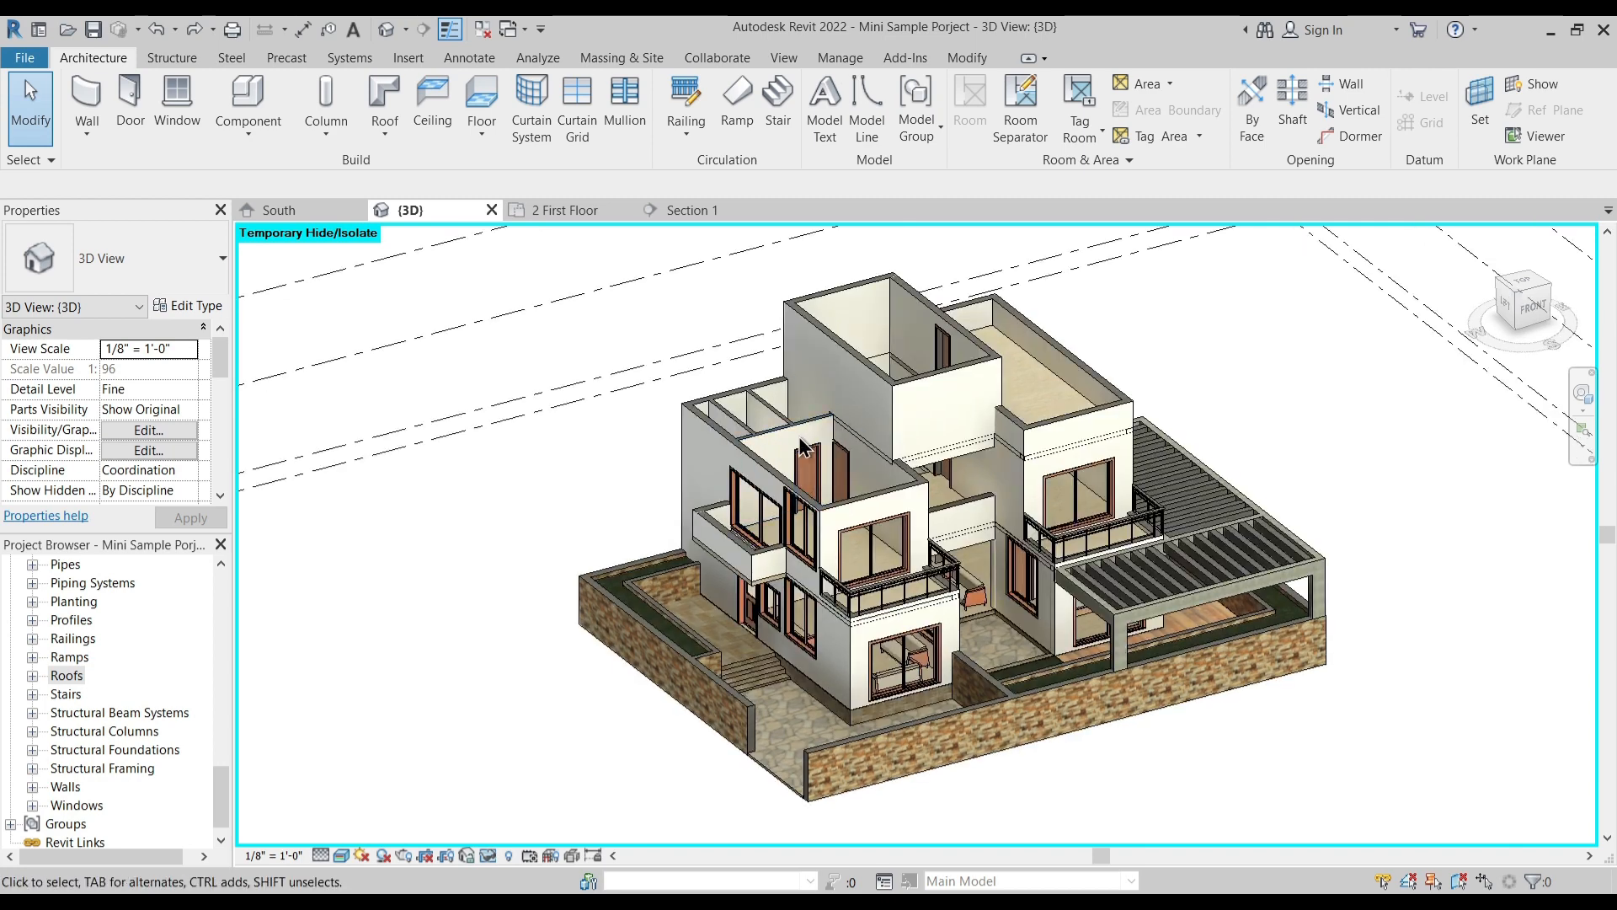
pyautogui.scroll(3, 809, 430)
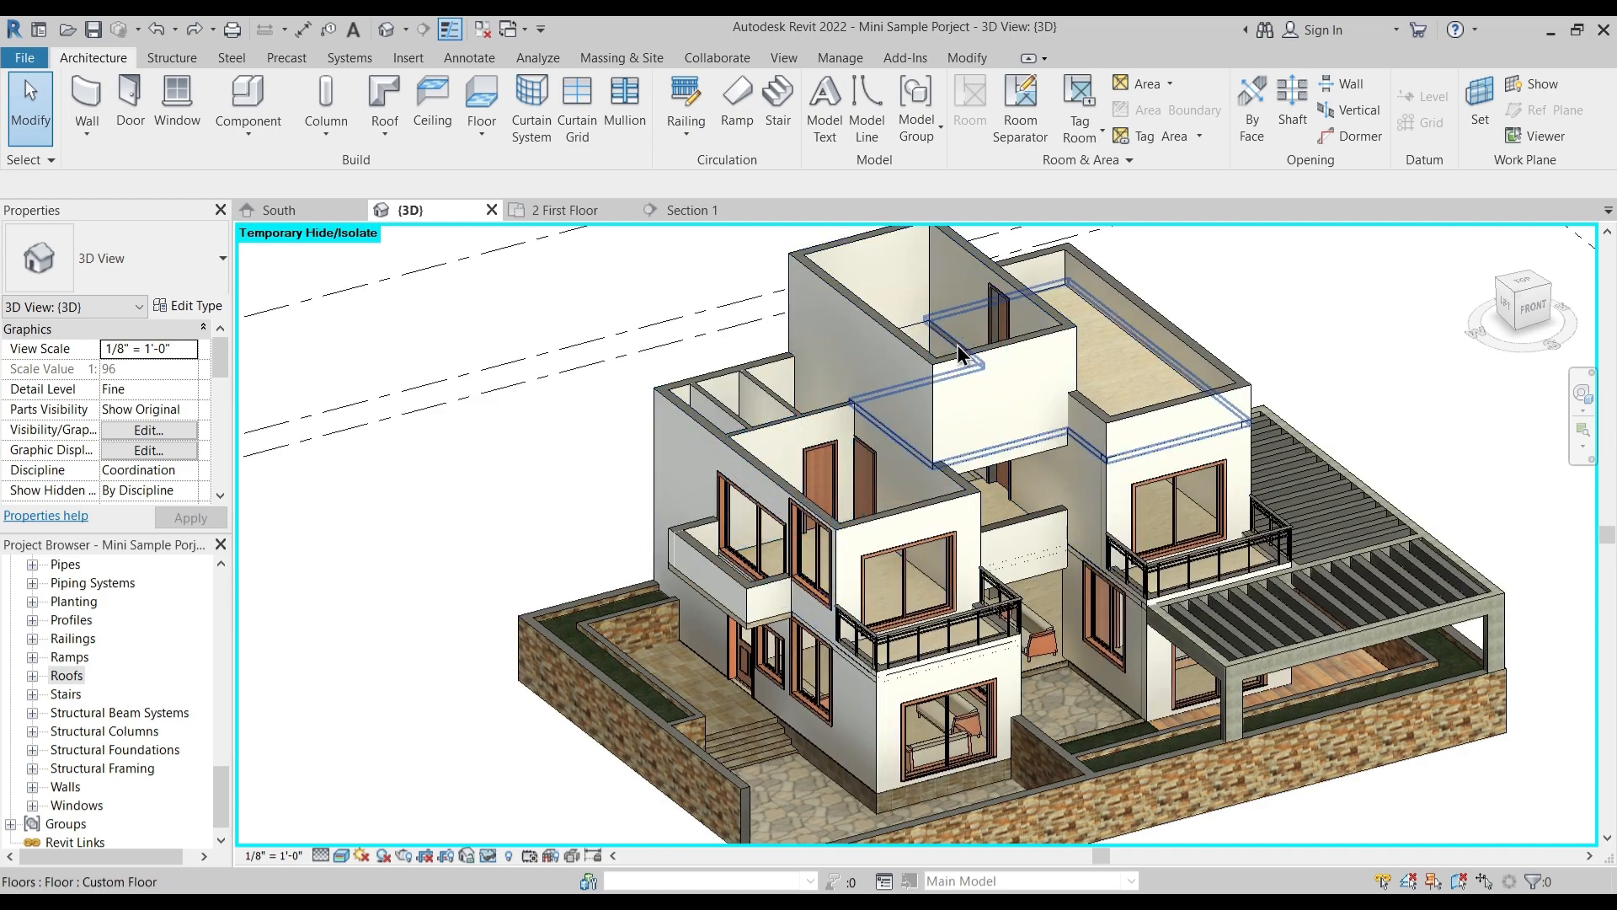
pyautogui.keyDown('shift'); pyautogui.moveTo(891, 521); pyautogui.dragTo(901, 528, button='middle'); pyautogui.keyUp('shift')
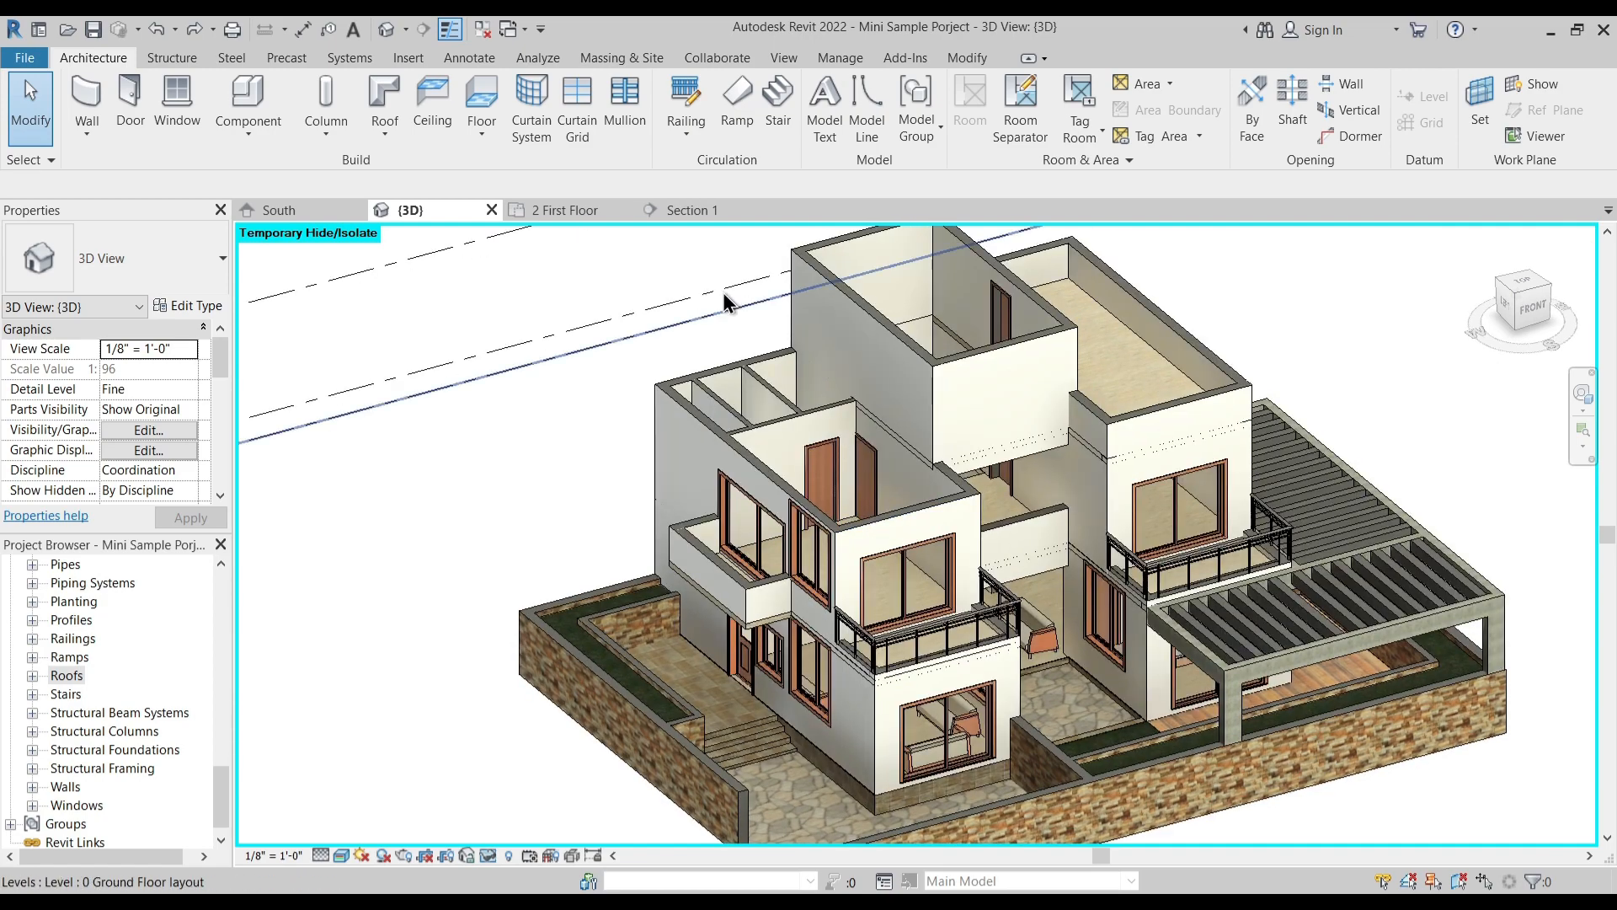
# - Open the 3 Terrace Floor plan and start a roof by footprint
pyautogui.moveTo(214, 785); pyautogui.dragTo(199, 593)
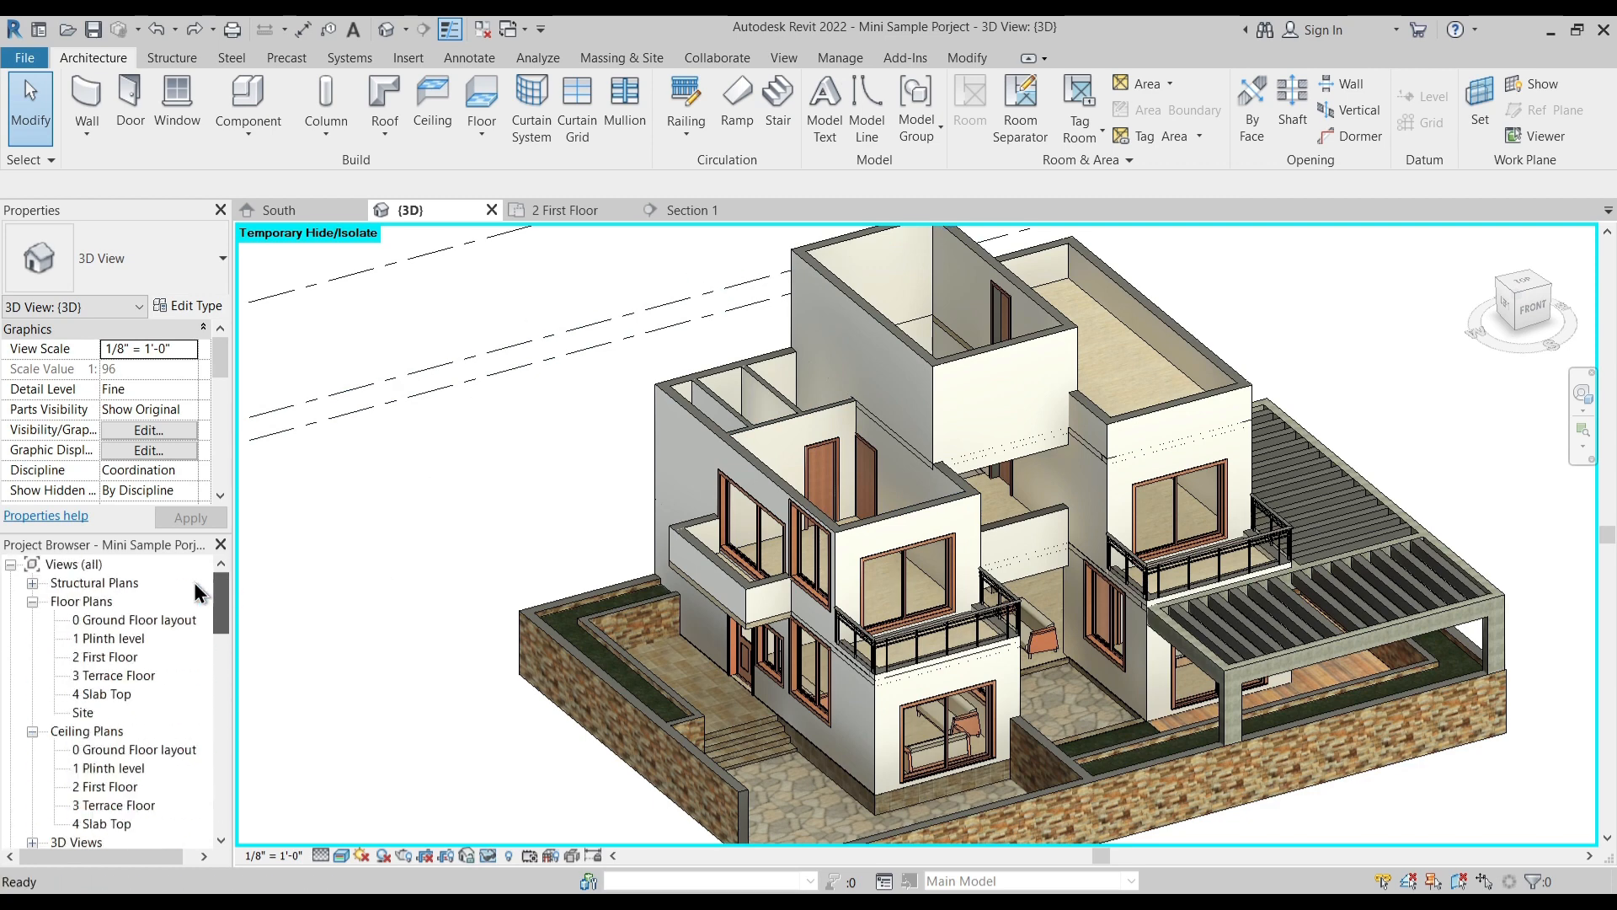
pyautogui.doubleClick(110, 675)
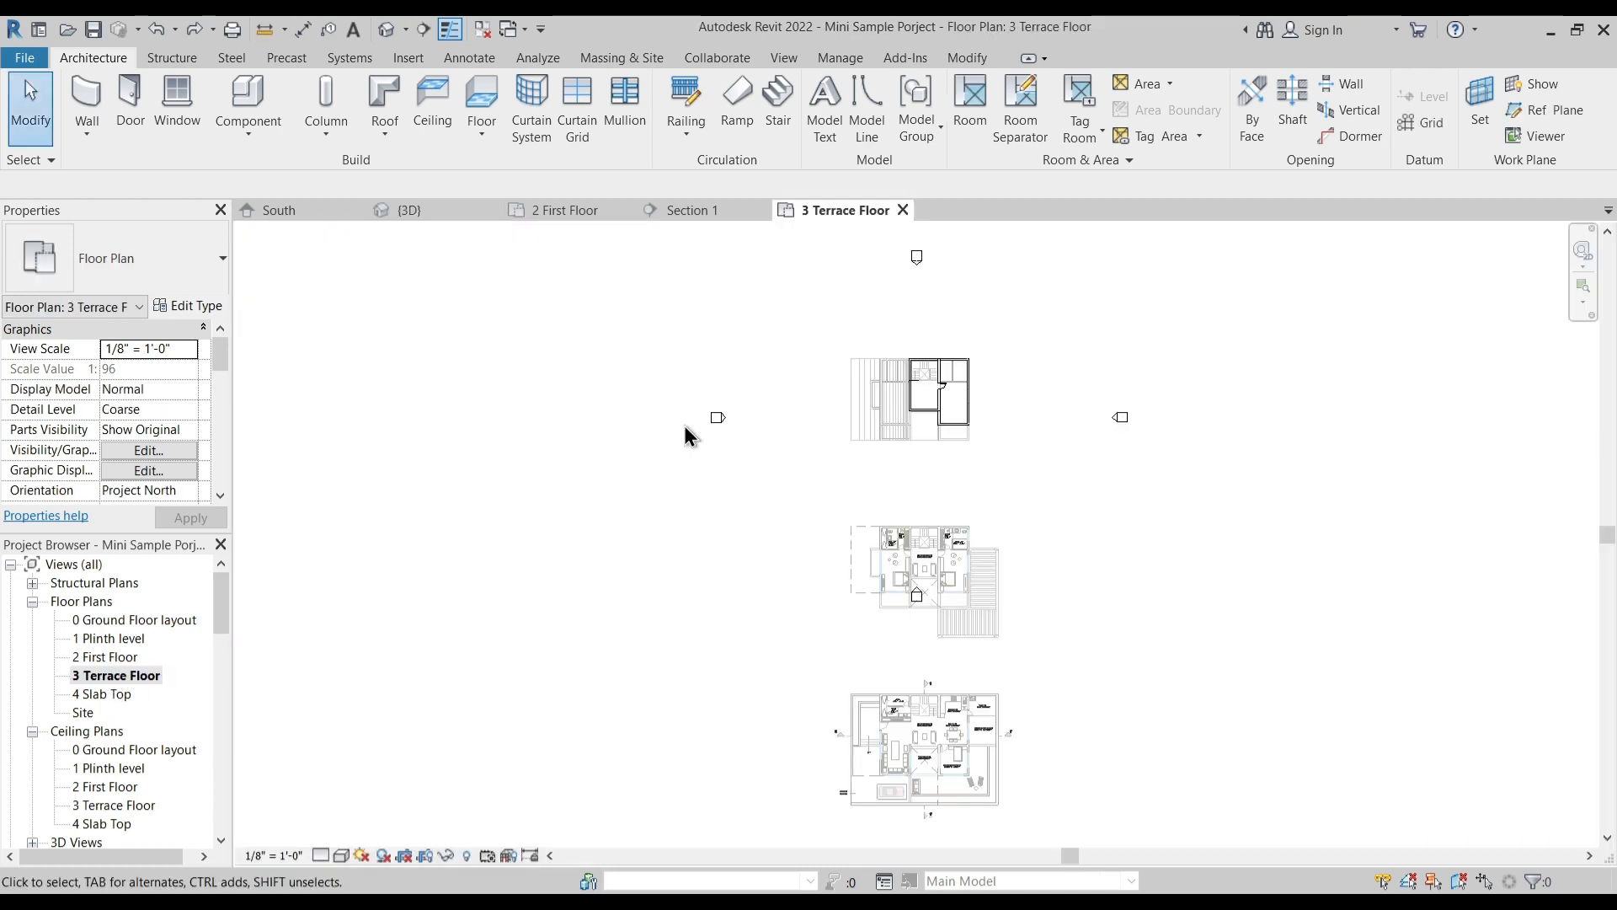
pyautogui.scroll(6, 960, 743)
pyautogui.moveTo(841, 615); pyautogui.dragTo(865, 771, button='middle')
pyautogui.scroll(-2, 875, 480)
pyautogui.scroll(-2, 800, 534)
pyautogui.moveTo(785, 603); pyautogui.dragTo(781, 795, button='middle')
pyautogui.moveTo(825, 248); pyautogui.dragTo(909, 402, button='middle')
pyautogui.scroll(5, 884, 335)
pyautogui.scroll(-1, 841, 315)
pyautogui.moveTo(840, 315); pyautogui.dragTo(827, 363, button='middle')
pyautogui.click(380, 124)
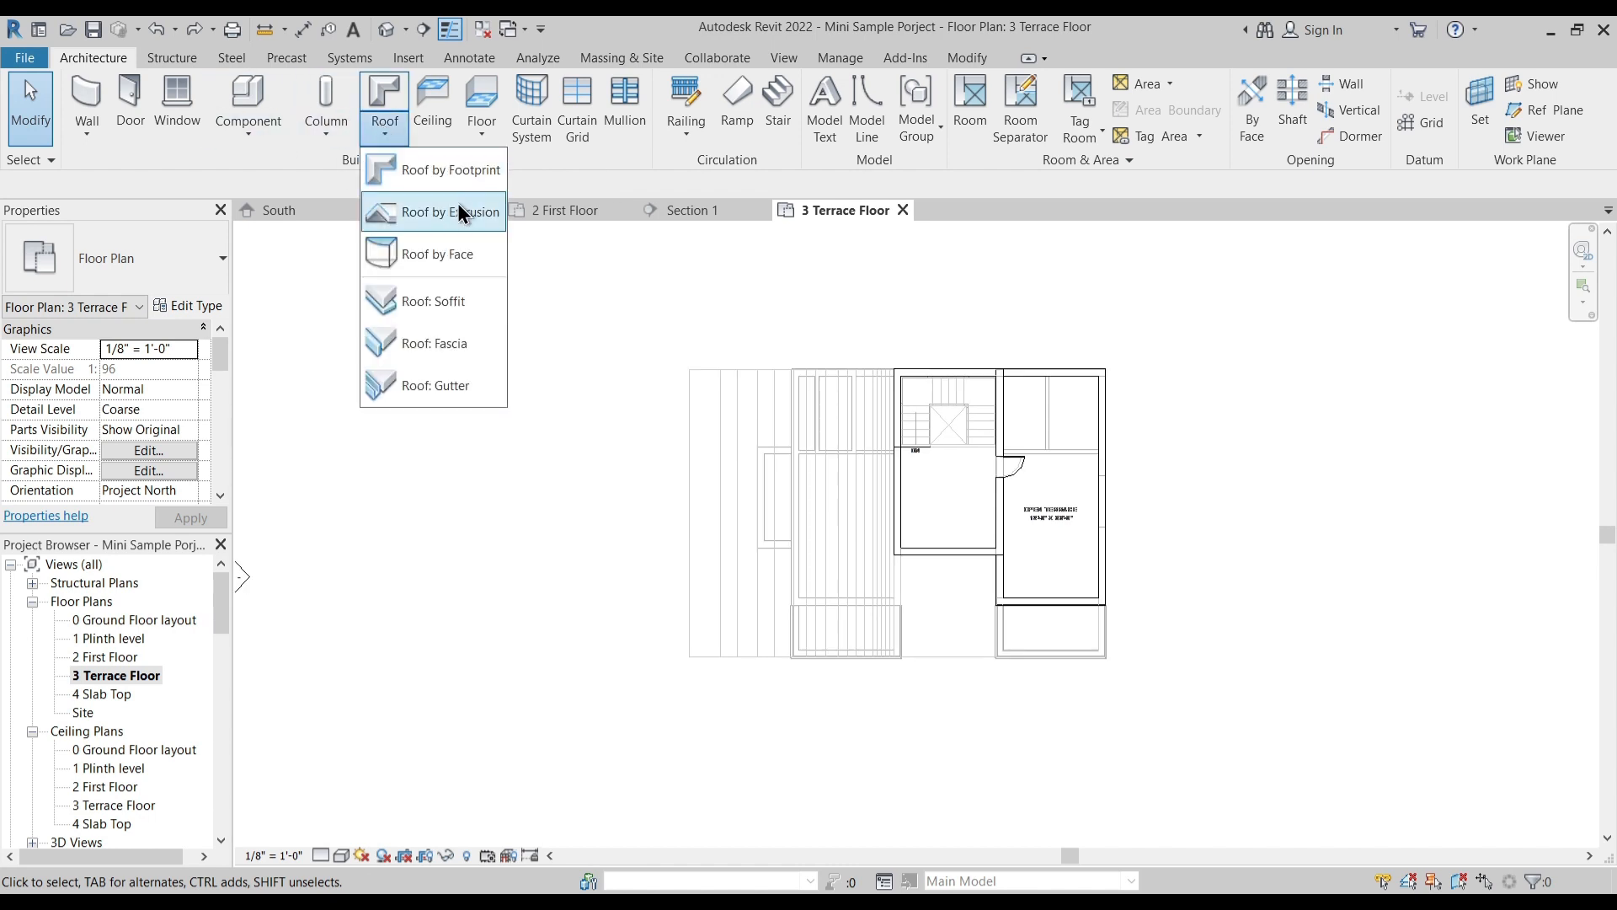
pyautogui.click(461, 172)
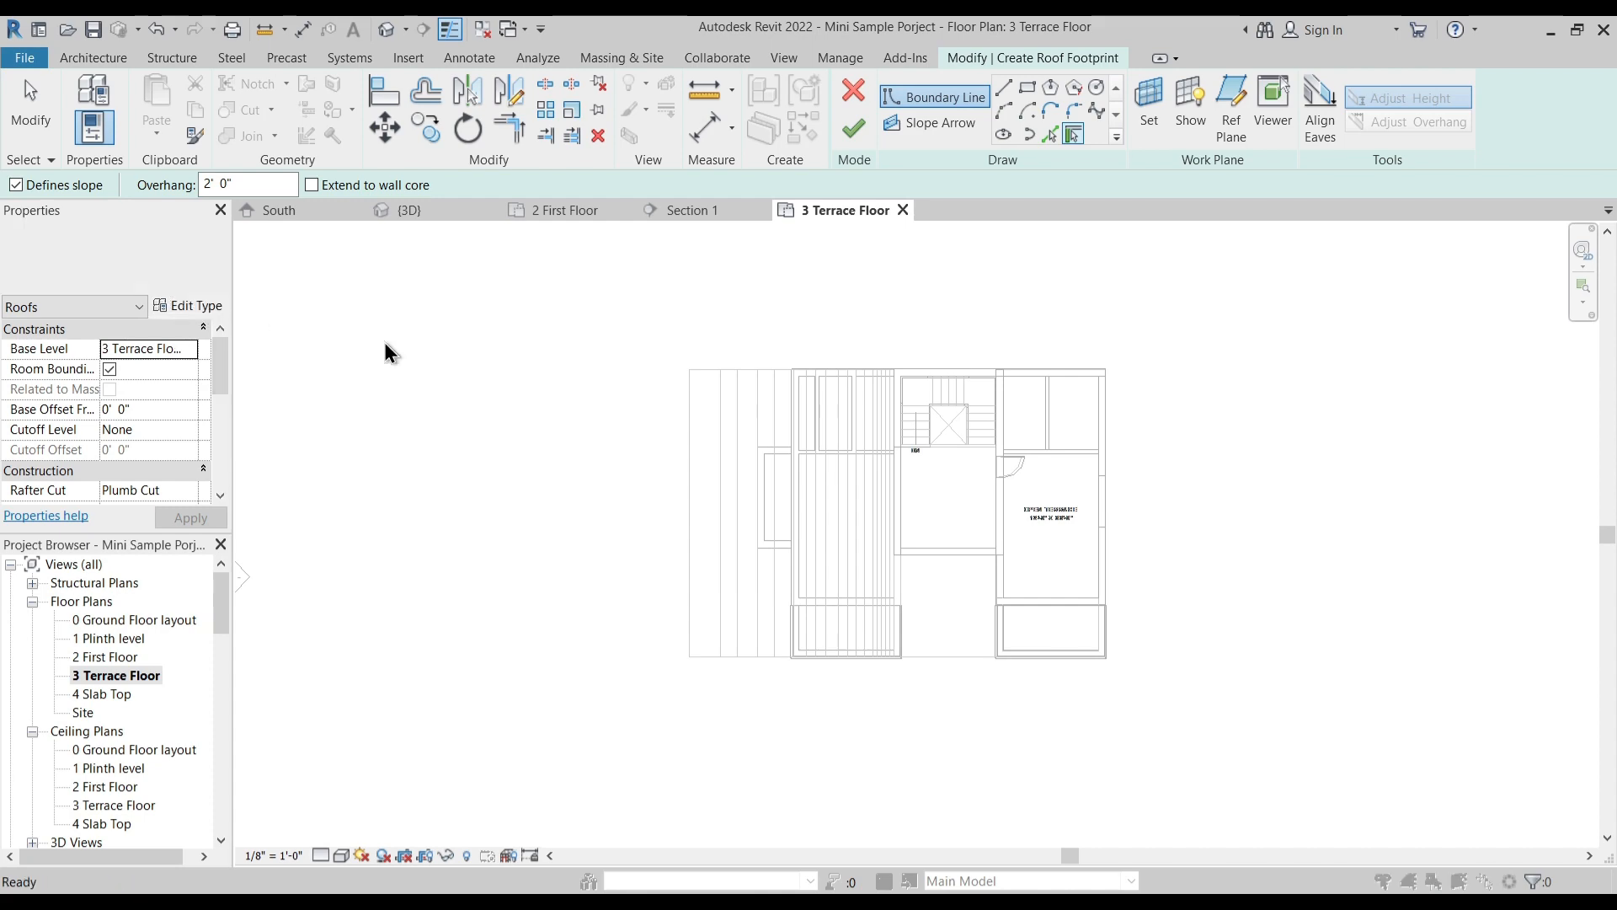
# - Duplicate the Generic - 12" roof type as Custom Roof and set its structure layer thickness to 6"
pyautogui.click(1260, 272)
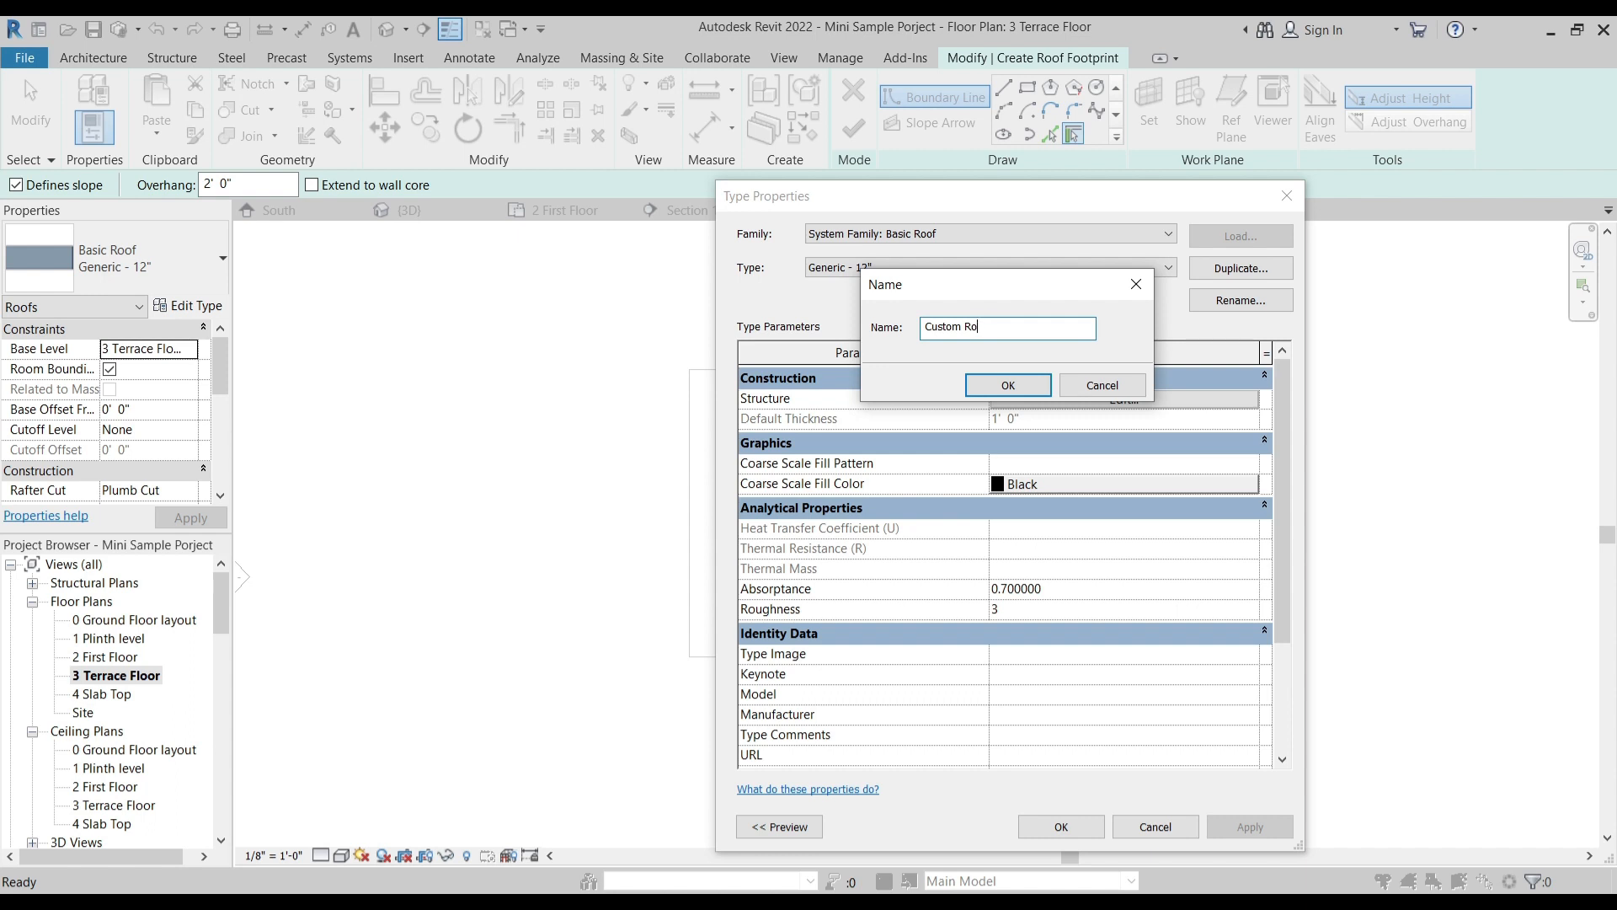
pyautogui.press('Return')
pyautogui.click(1125, 403)
pyautogui.click(1060, 394)
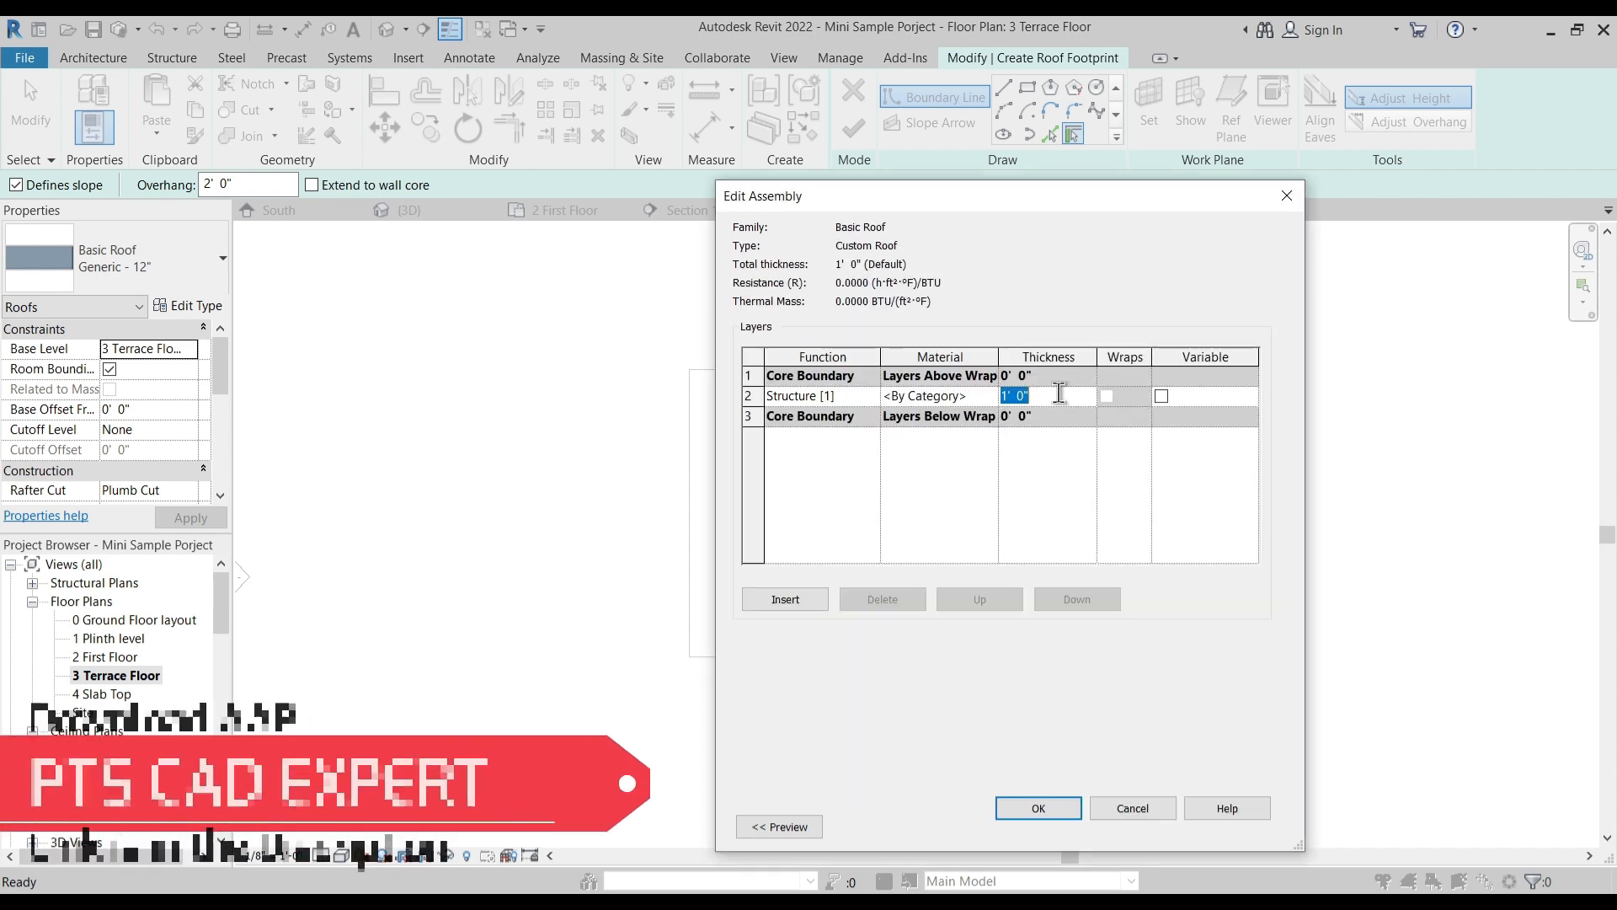
# - Create a material named 1 Roof Material for the roof's structure layer by duplicating 1 Compound Wall
pyautogui.click(989, 391)
pyautogui.click(989, 392)
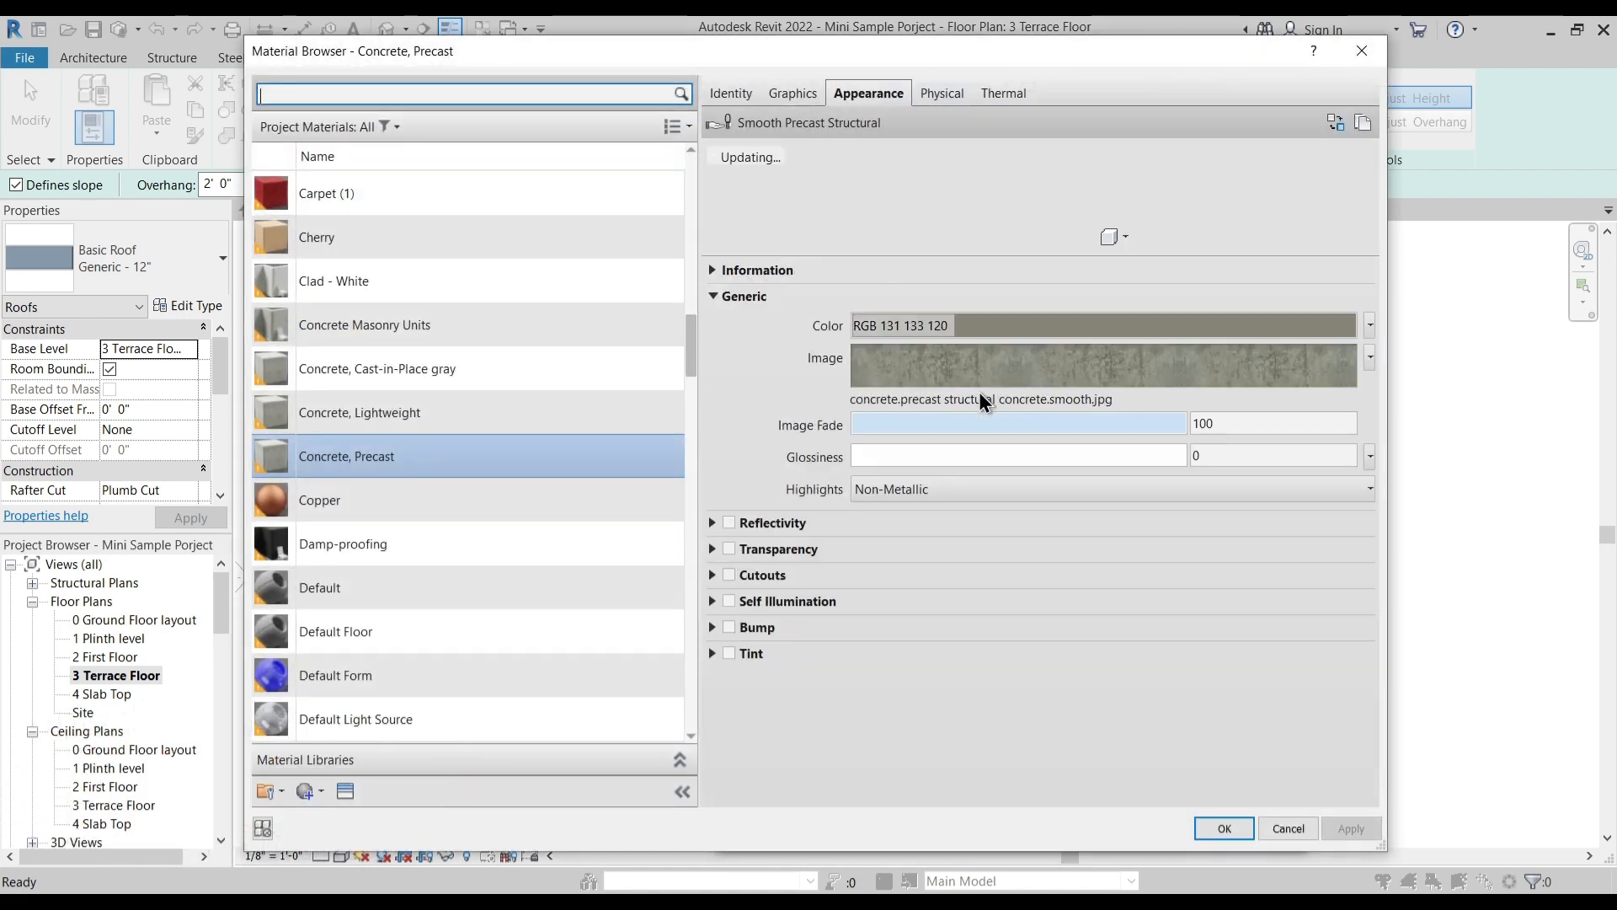
pyautogui.scroll(5, 370, 506)
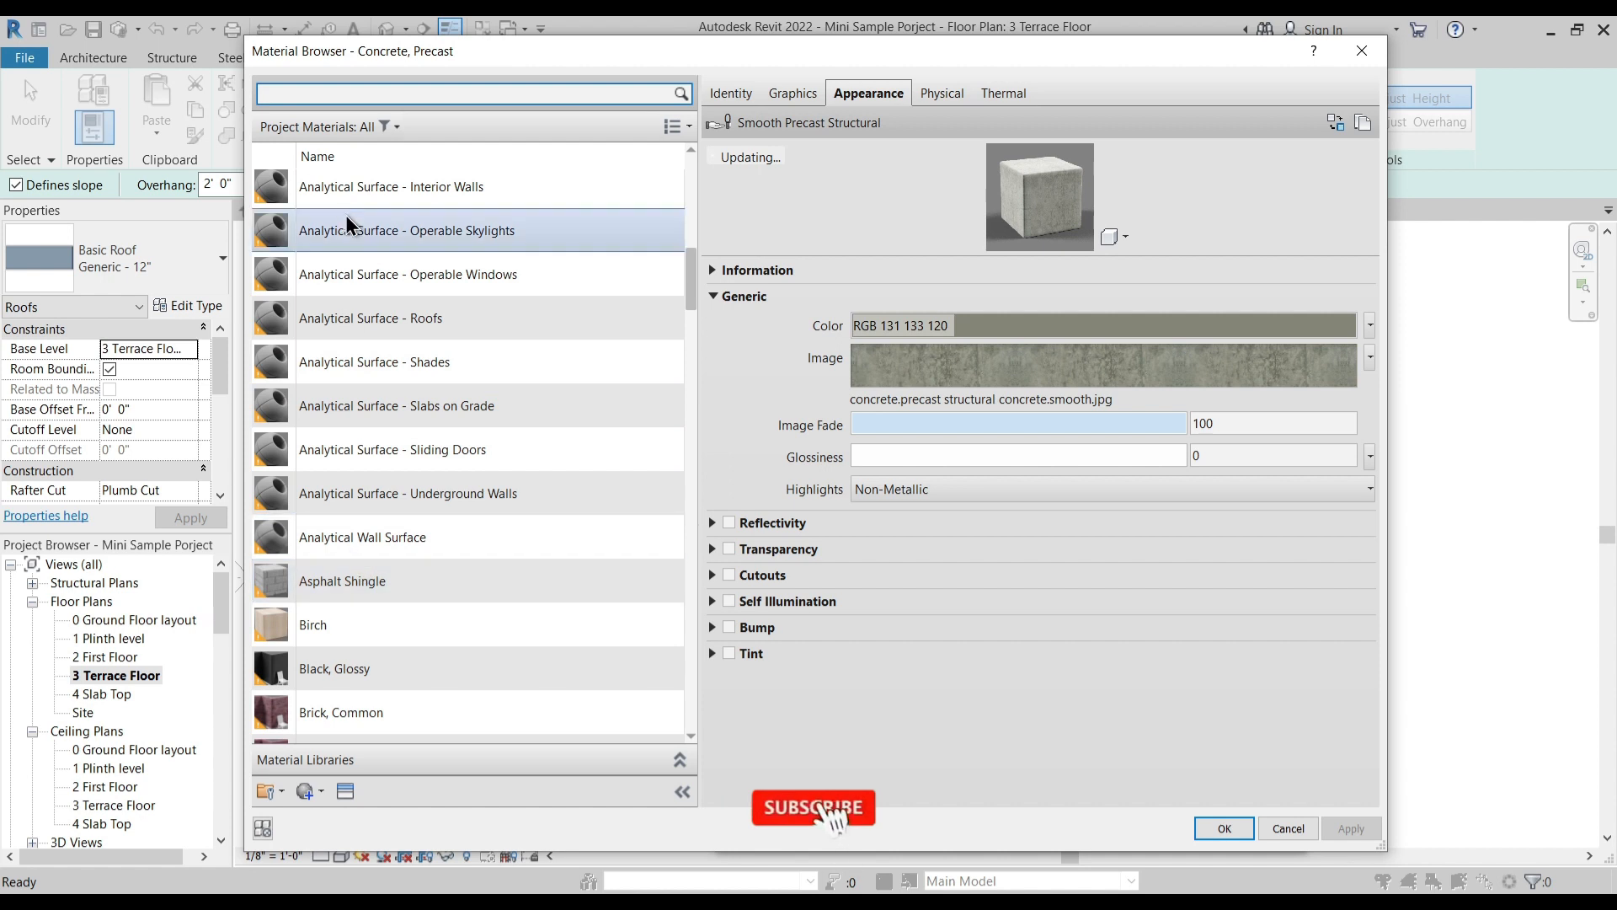
pyautogui.scroll(6, 345, 215)
pyautogui.click(322, 194)
pyautogui.rightClick(325, 195)
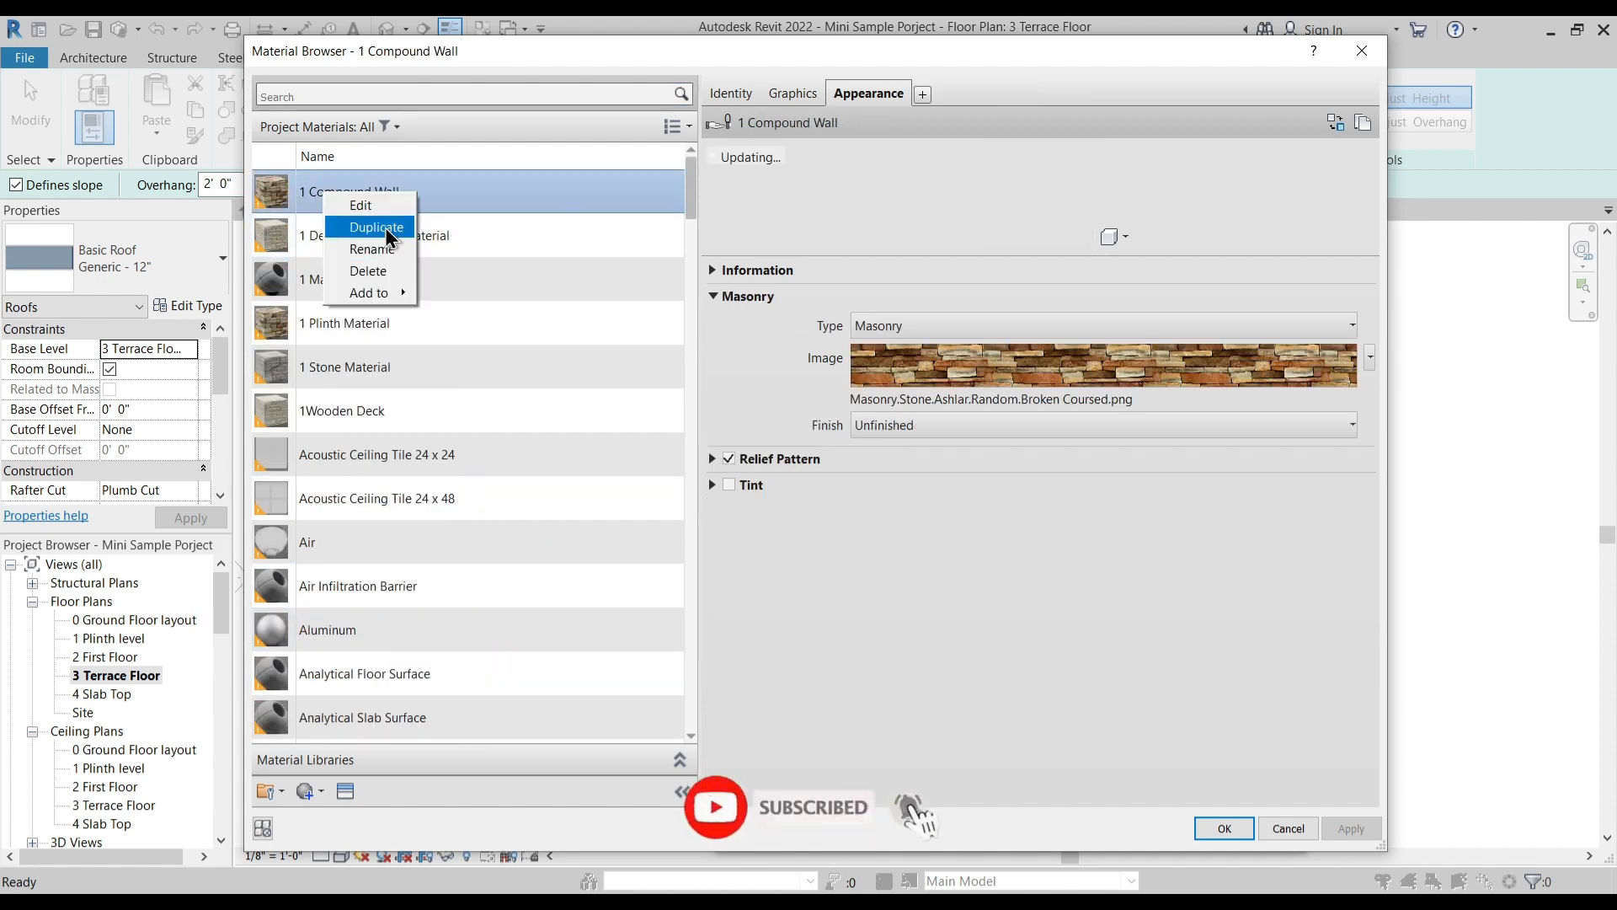
pyautogui.click(376, 228)
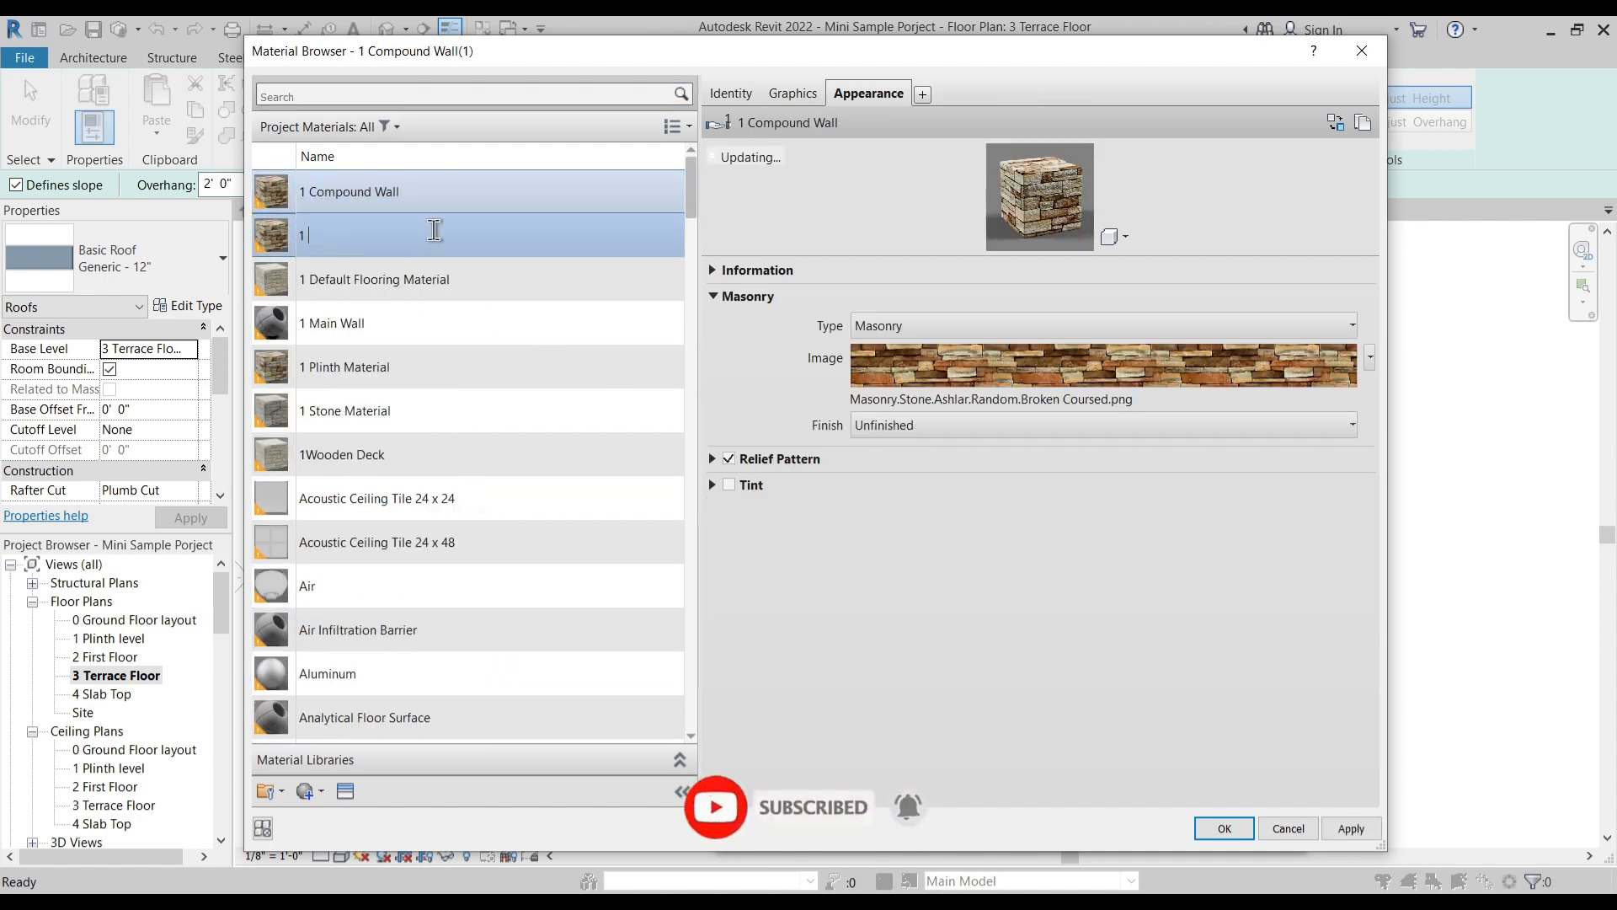
pyautogui.write('1 Roof Ma')
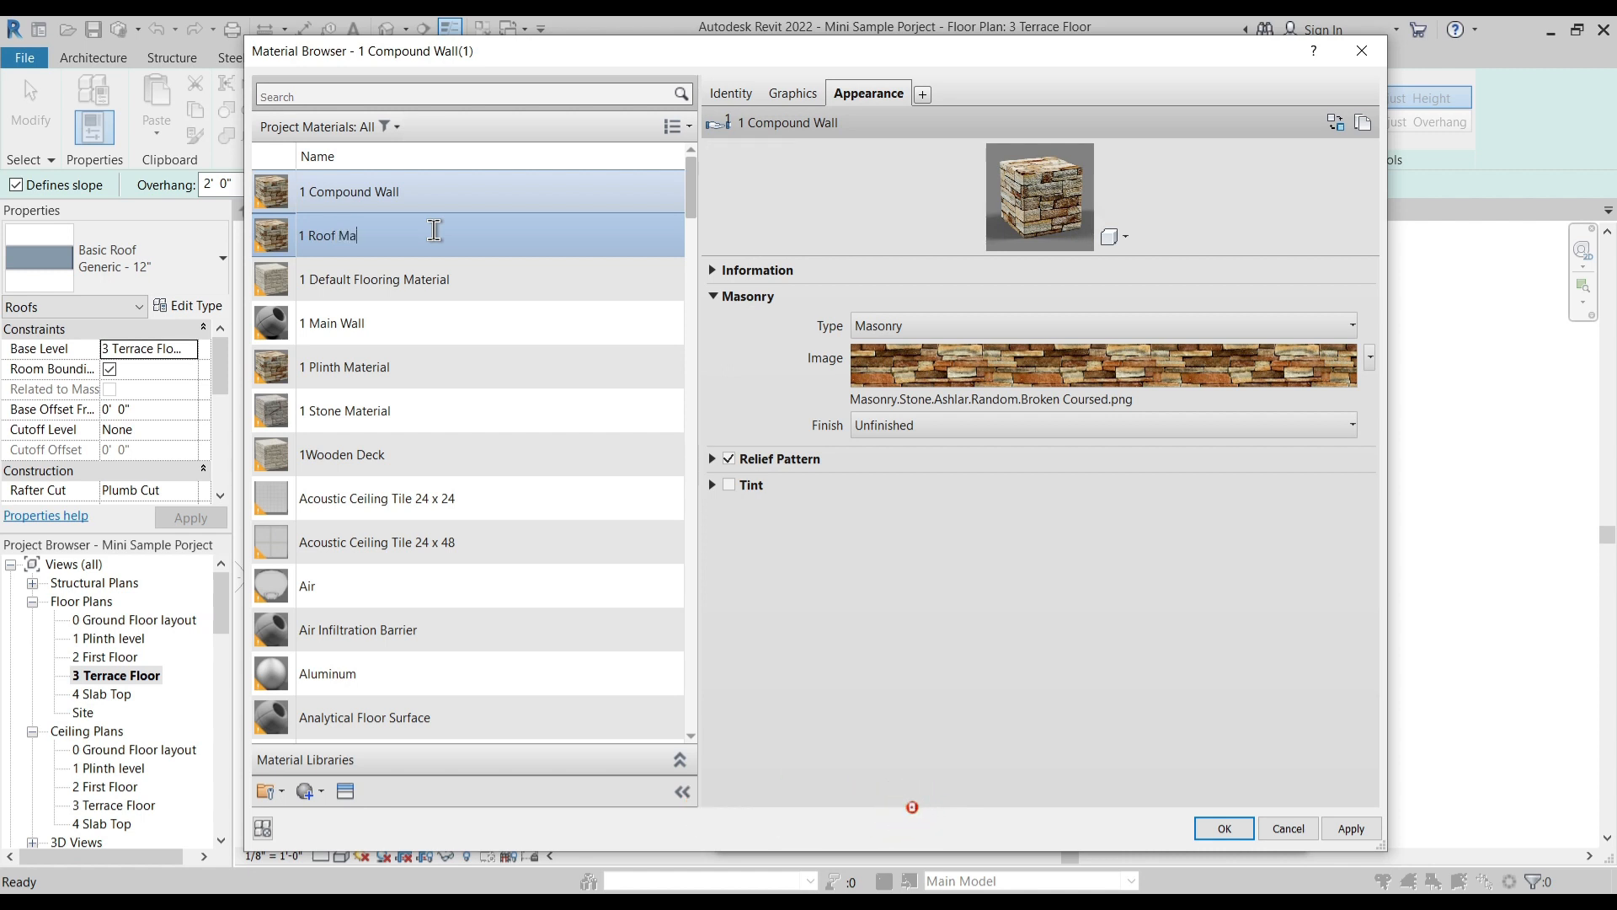
pyautogui.write('l')
pyautogui.press('Return')
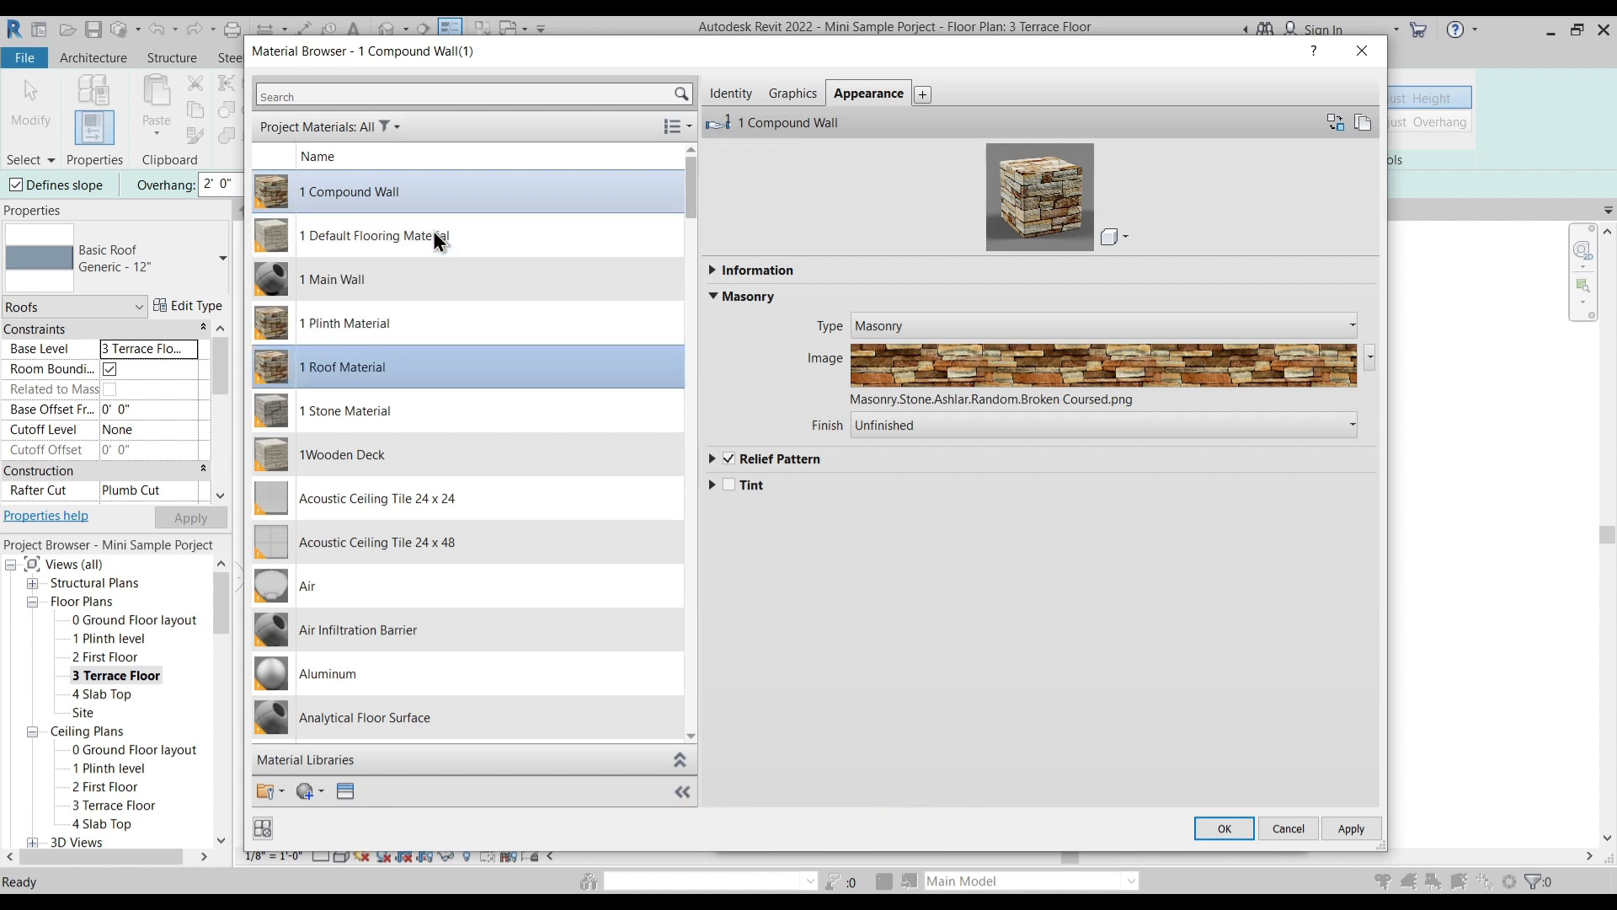
# - Give the new roof material its own duplicated appearance asset and name that asset 1 Roof Material
pyautogui.rightClick(372, 374)
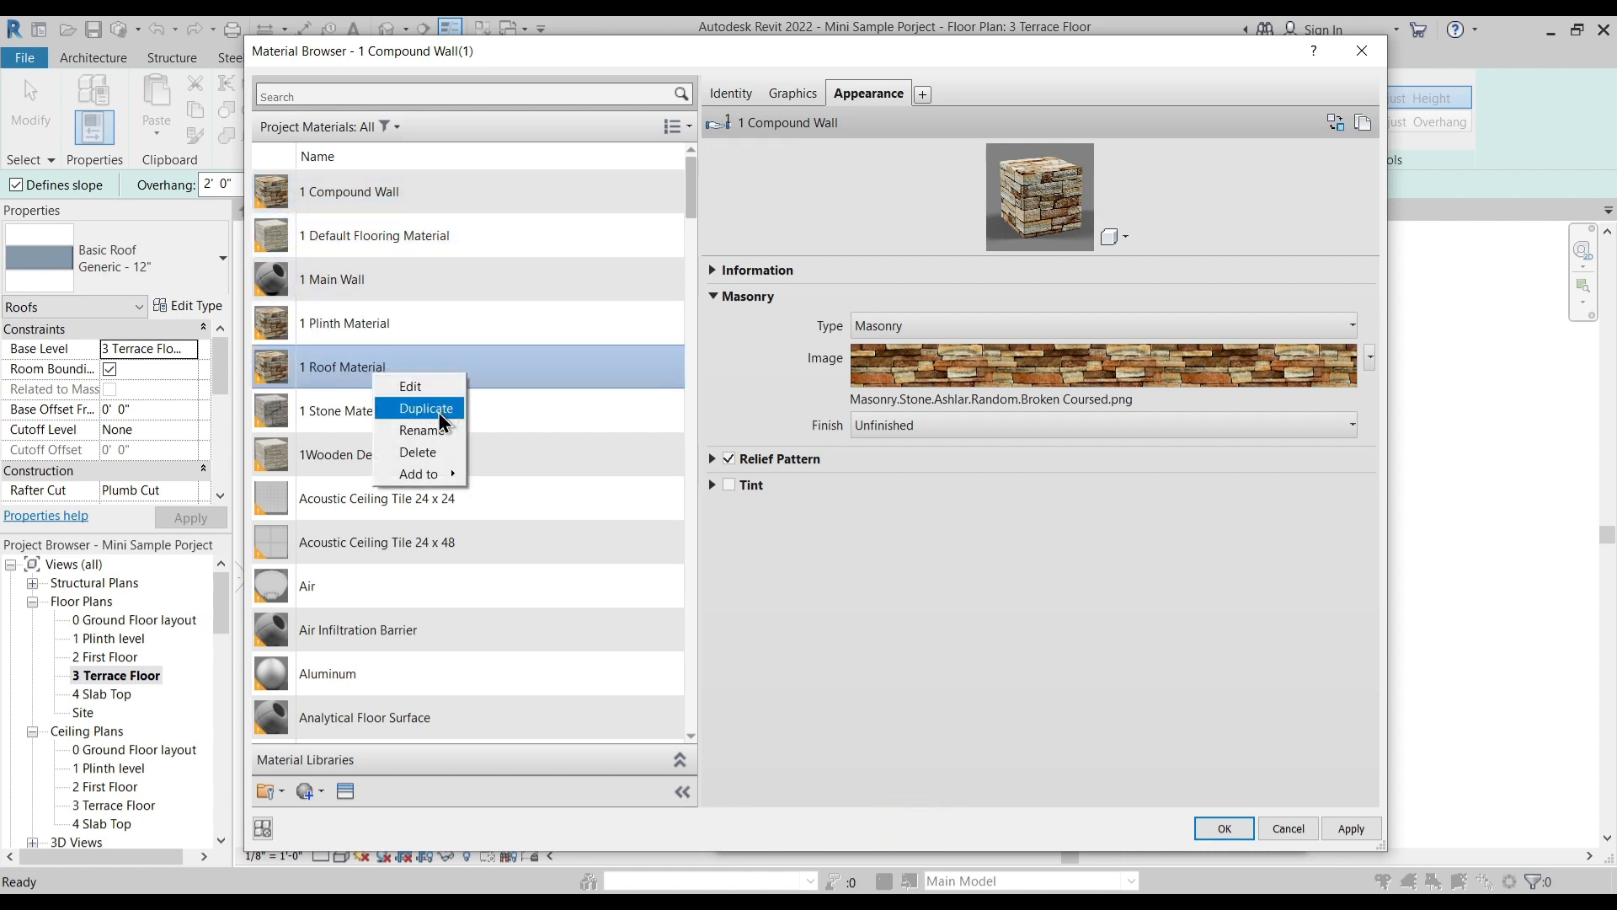
pyautogui.click(425, 429)
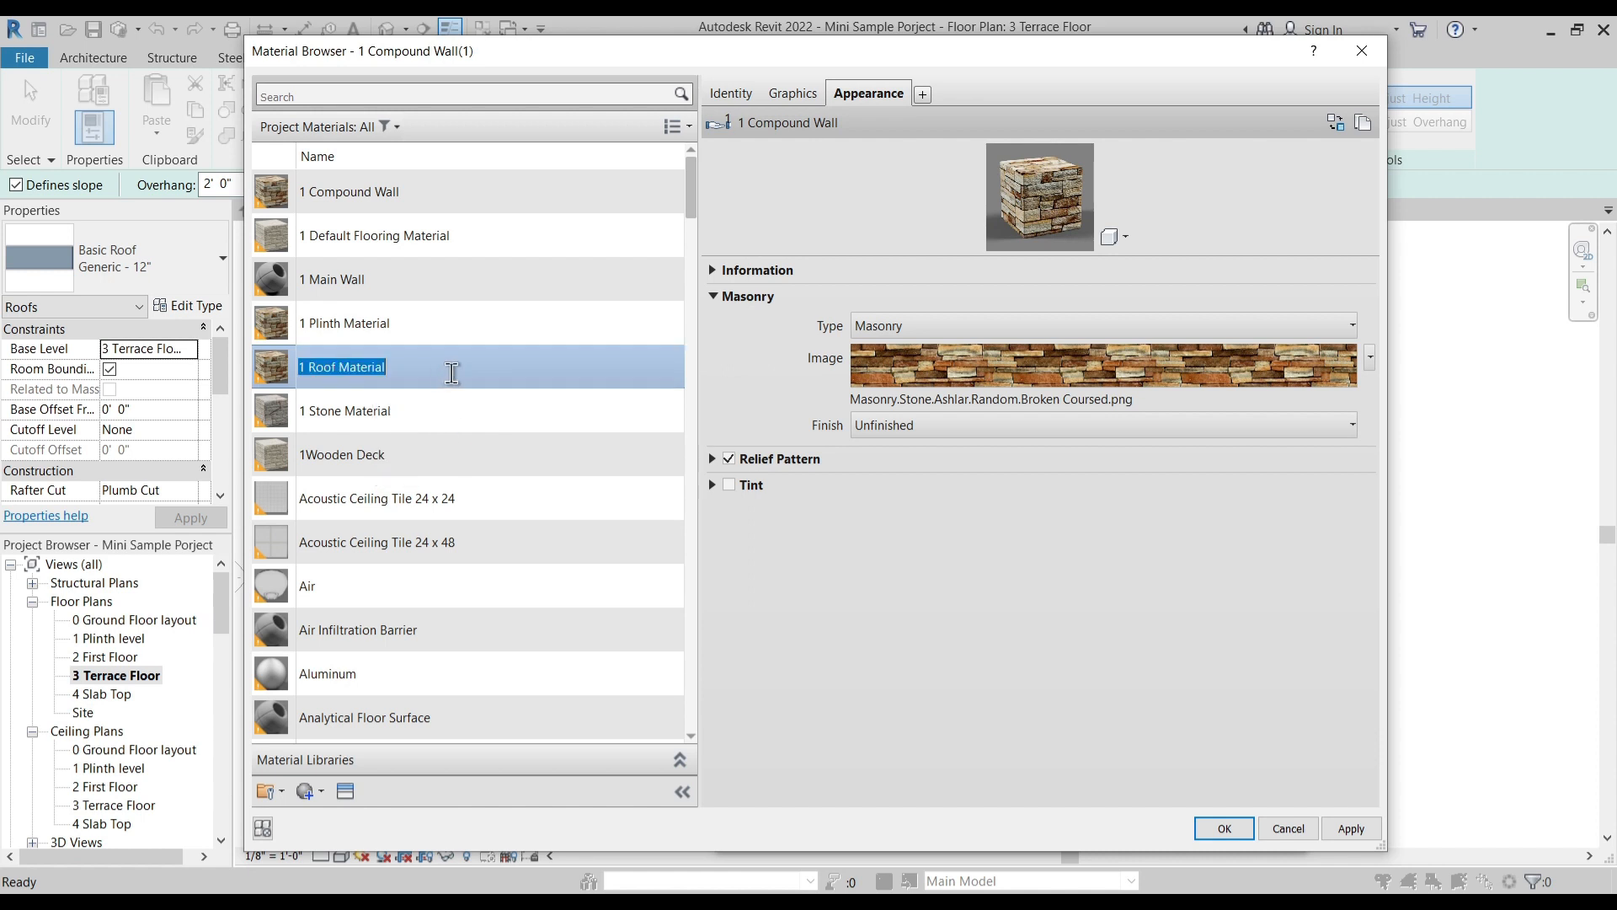
pyautogui.rightClick(869, 93)
pyautogui.click(901, 98)
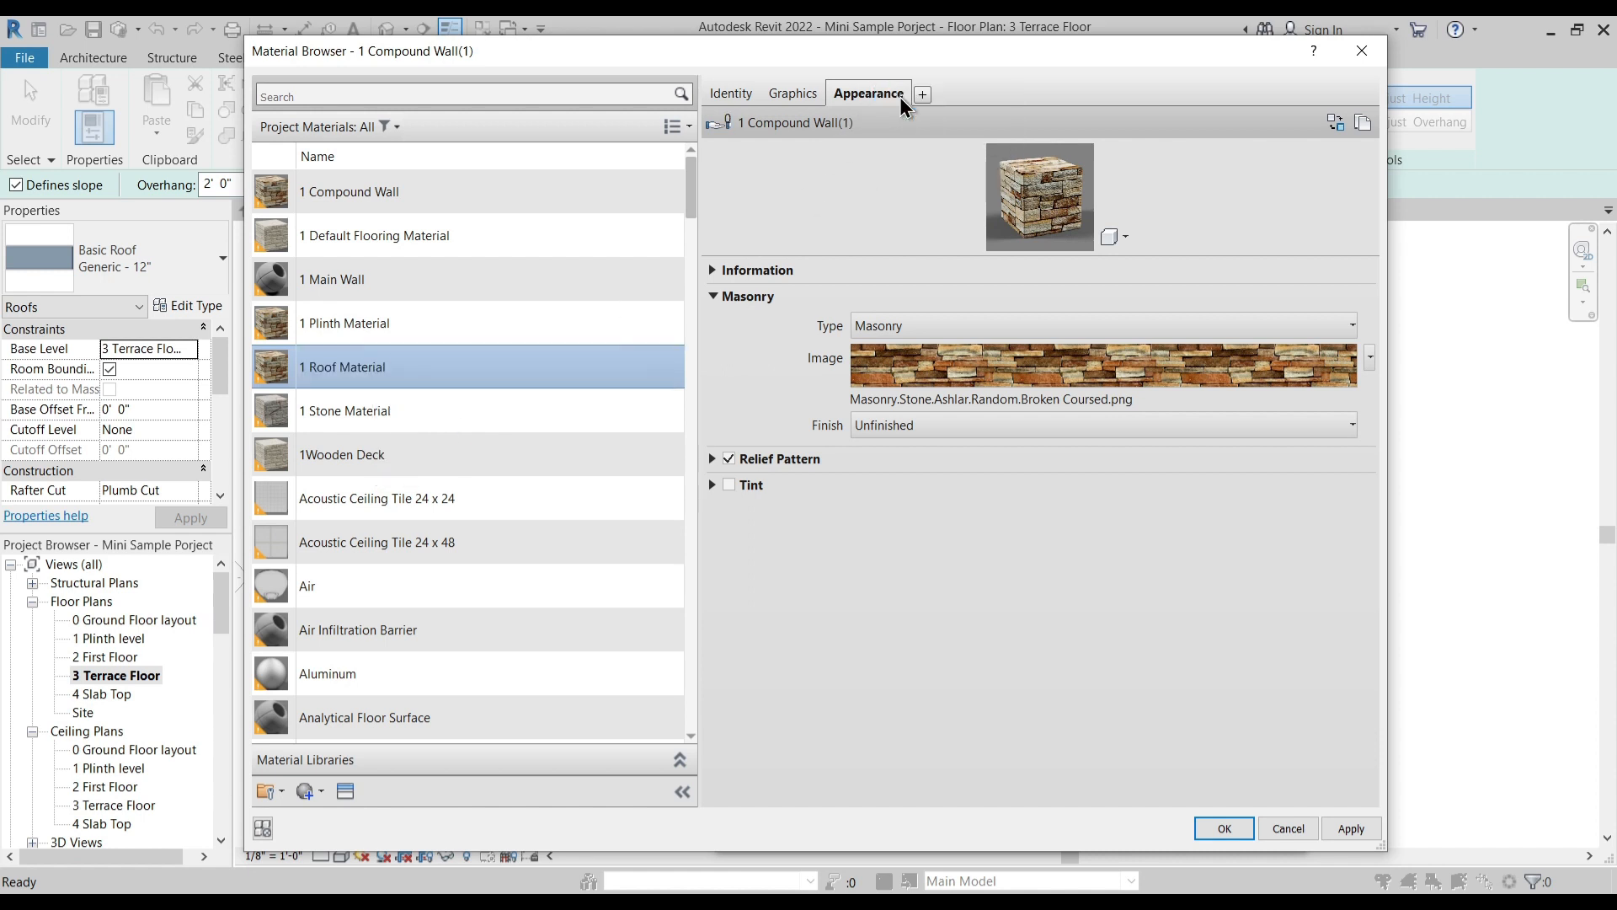
pyautogui.click(730, 272)
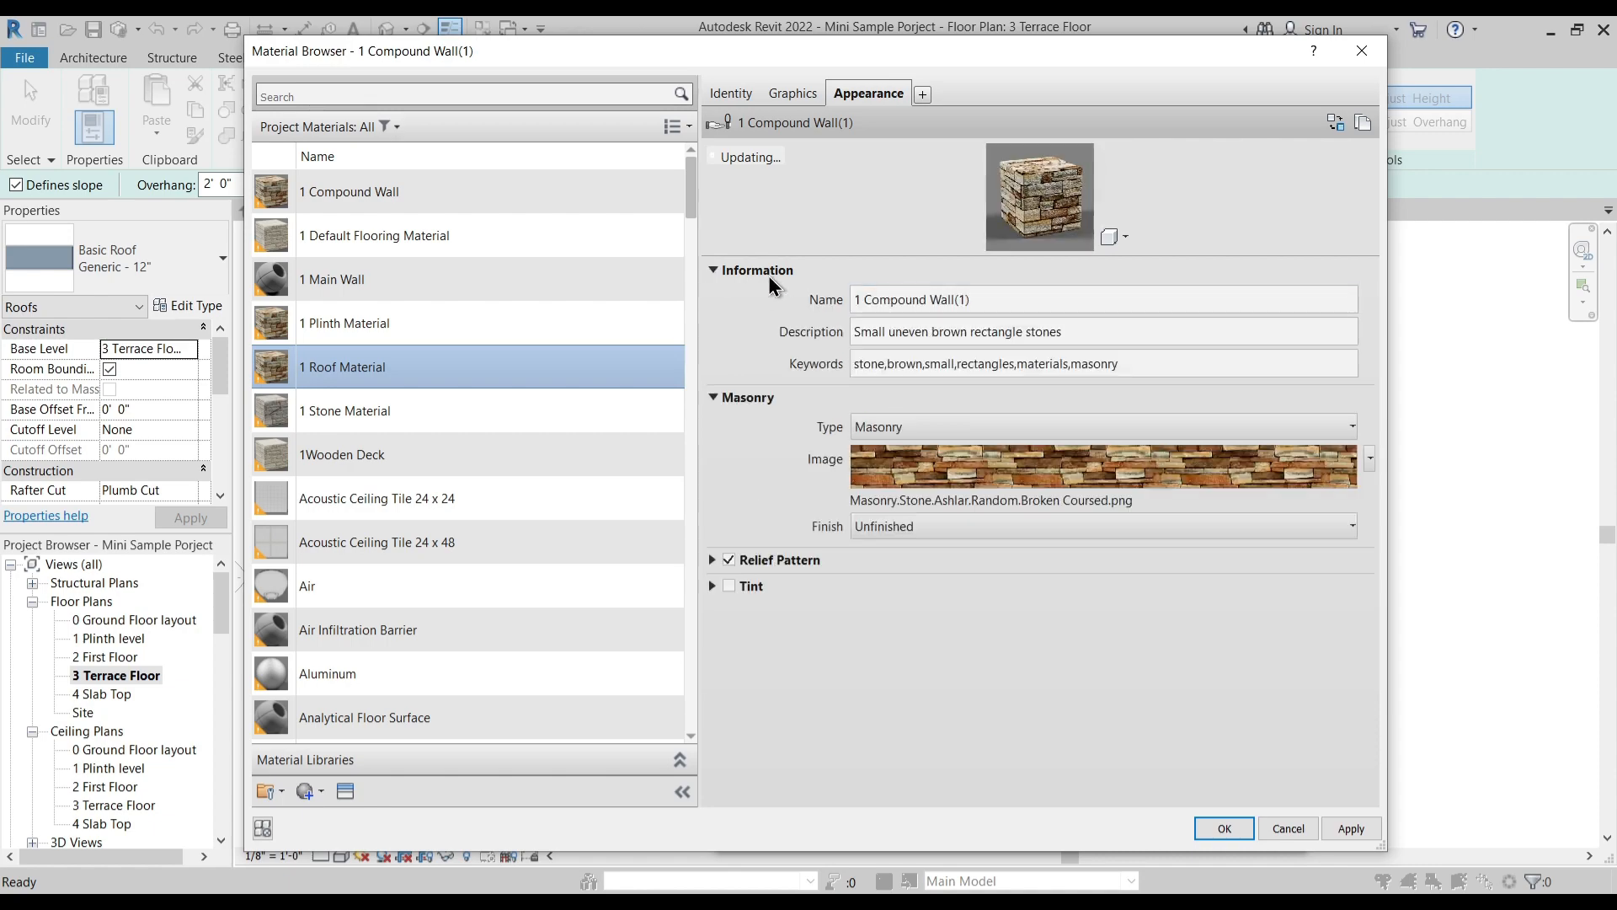
# - Replace the roof material's appearance image with Thermal - Moisture.Roofing - Siding Panels.Wood.Horizontal.Cedar.jpg from the Mats folder
pyautogui.click(968, 502)
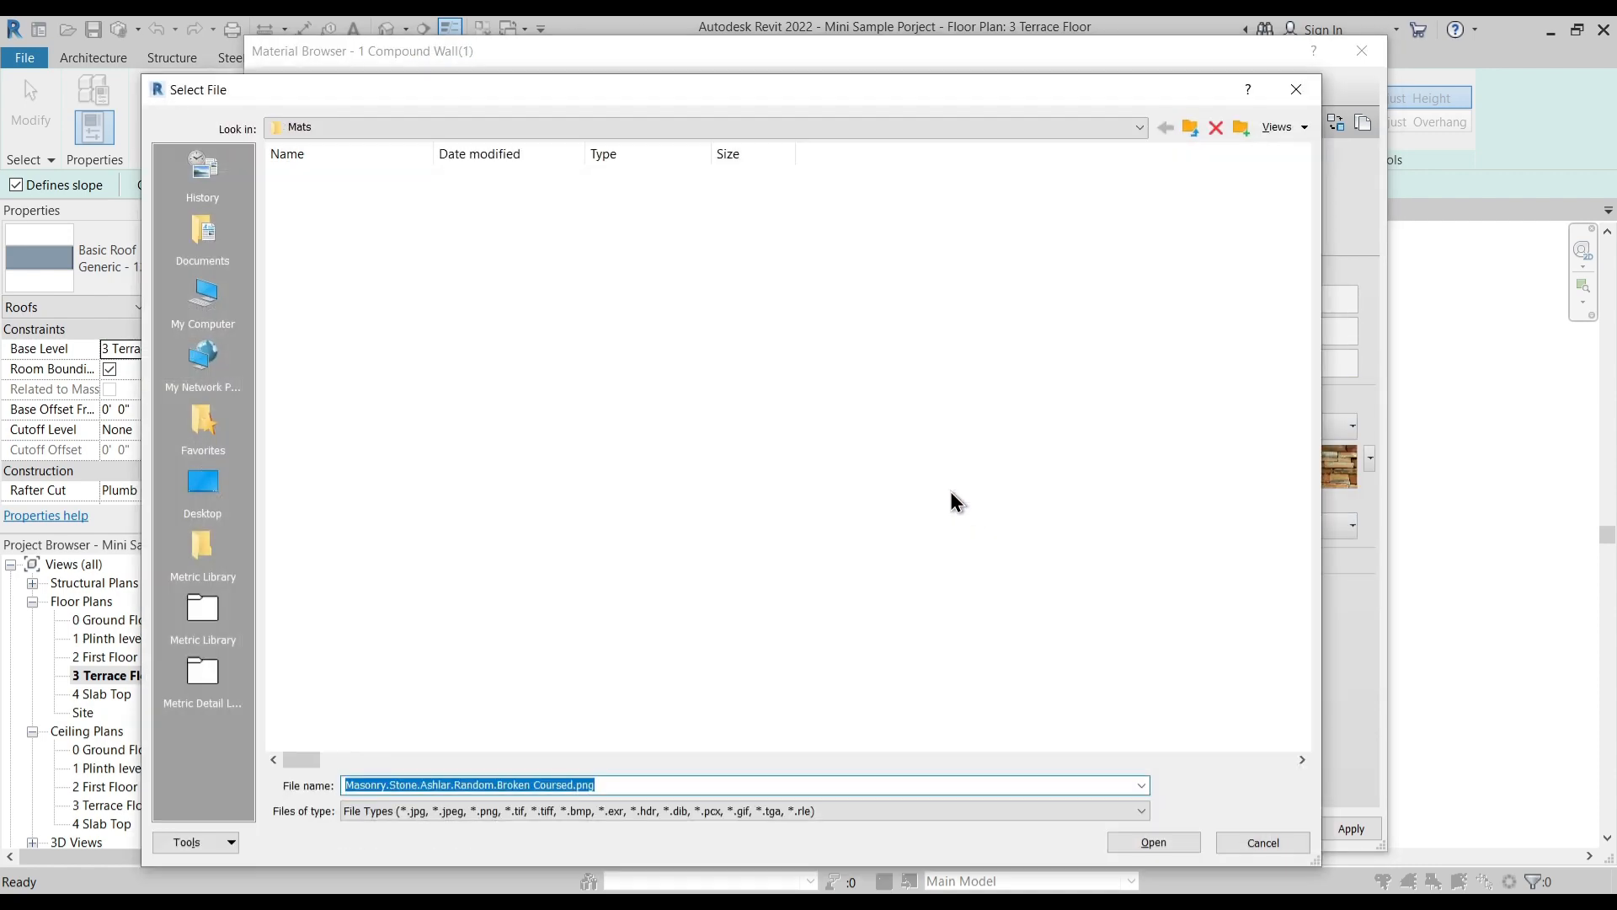
pyautogui.click(1297, 127)
pyautogui.click(1312, 191)
pyautogui.click(904, 472)
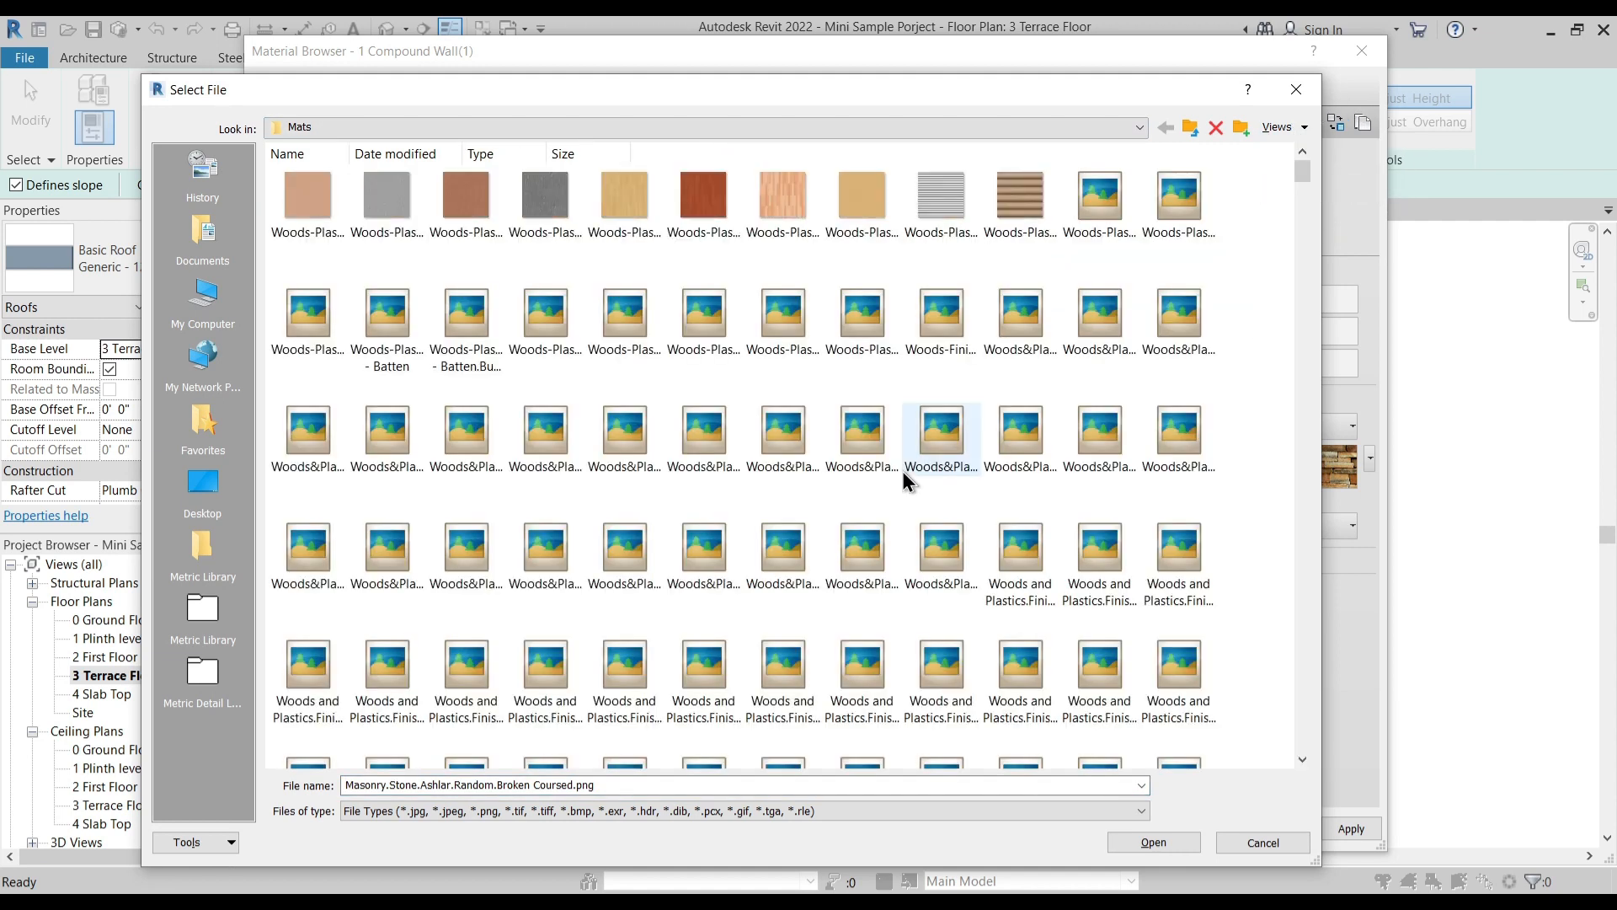
pyautogui.press('t')
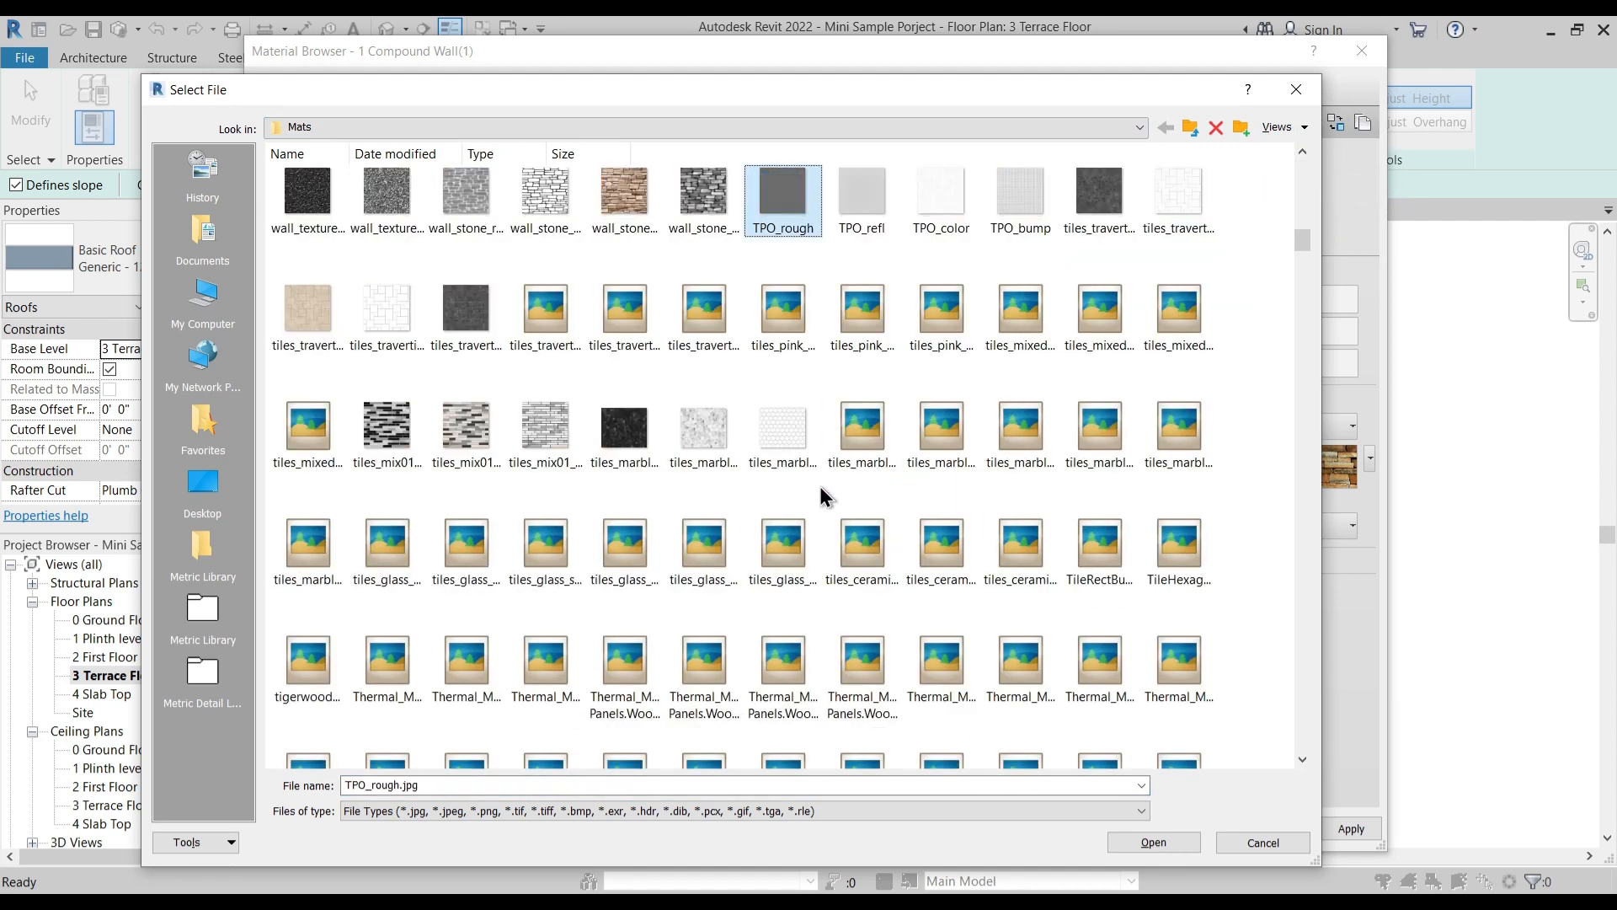
pyautogui.scroll(-2, 818, 487)
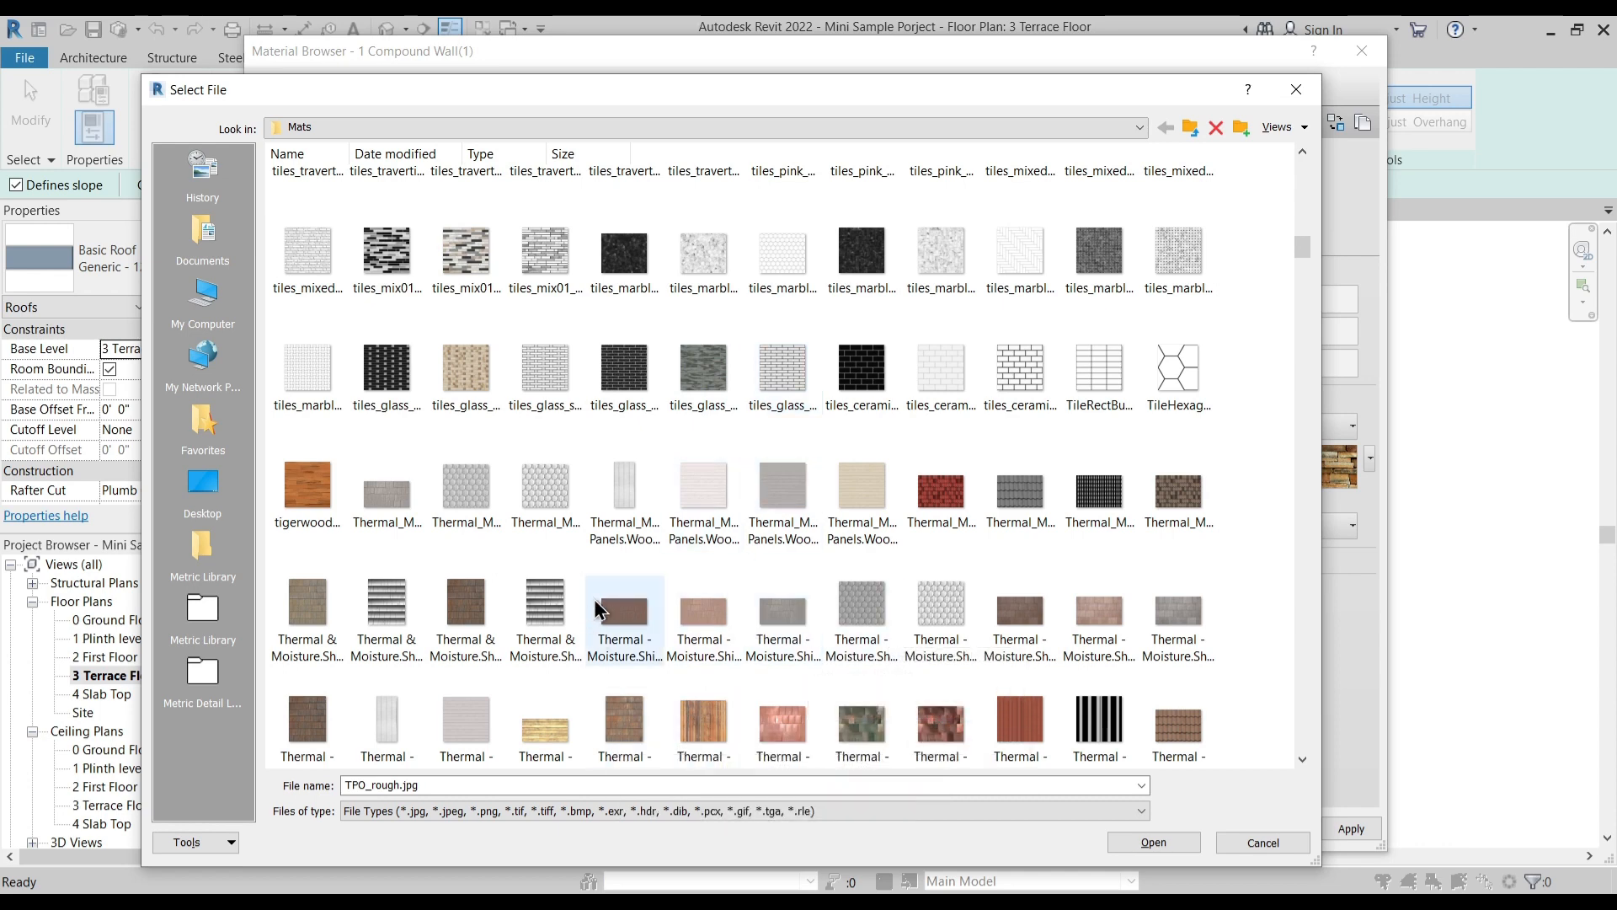
pyautogui.scroll(-2, 613, 729)
pyautogui.click(624, 551)
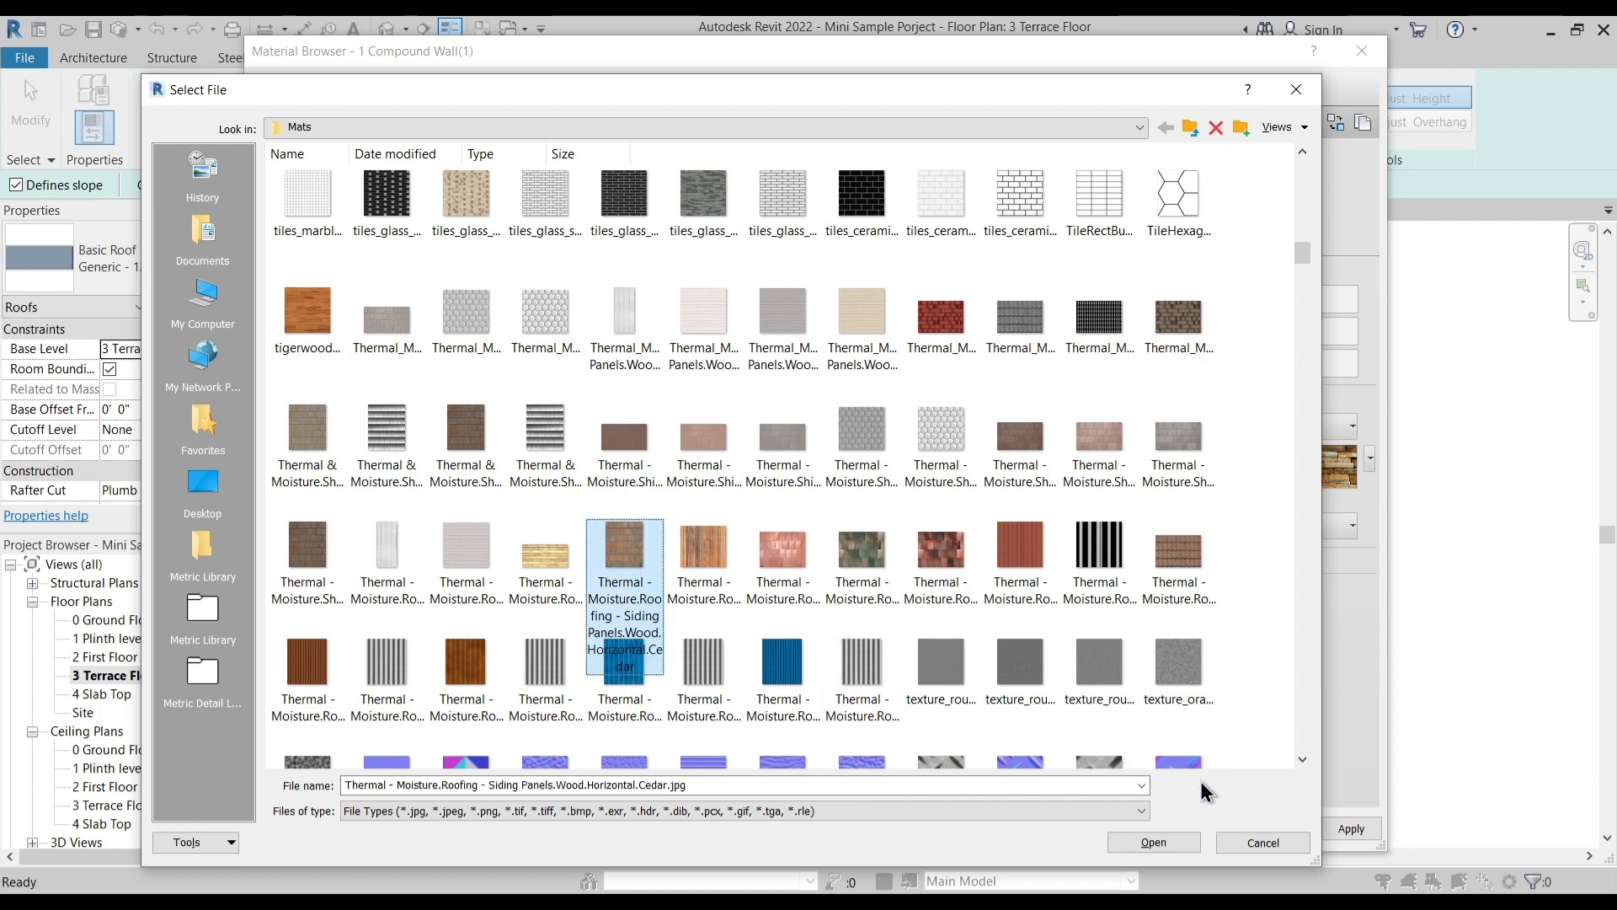
pyautogui.click(1151, 844)
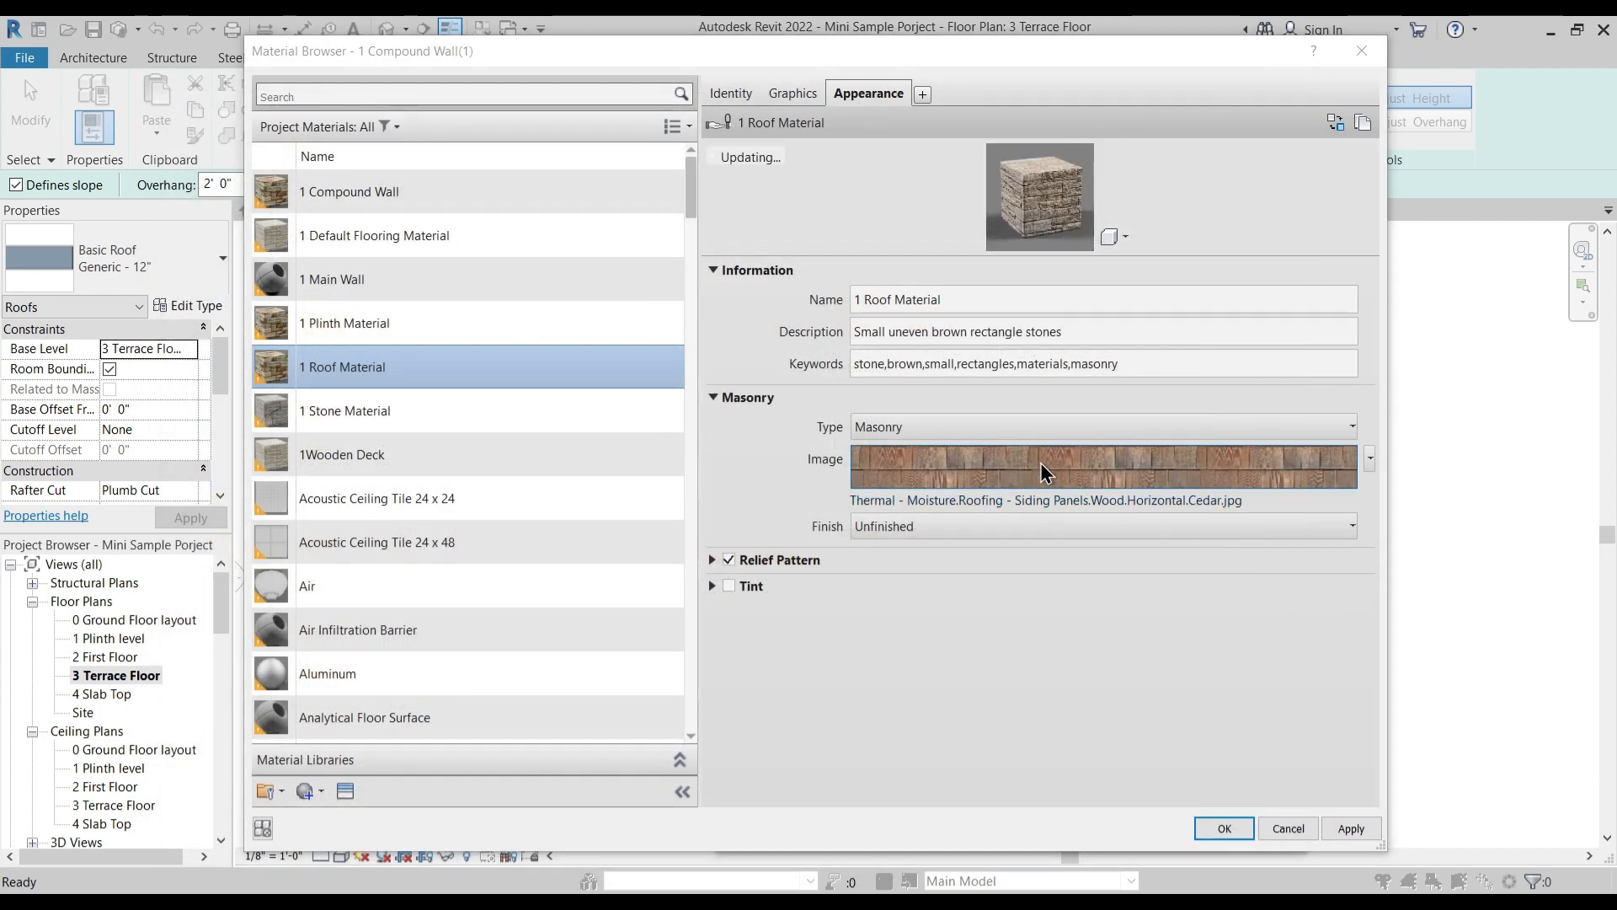
# - Check the cedar texture's settings, apply 1 Roof Material to the structure layer and accept the Custom Roof type
pyautogui.click(1039, 463)
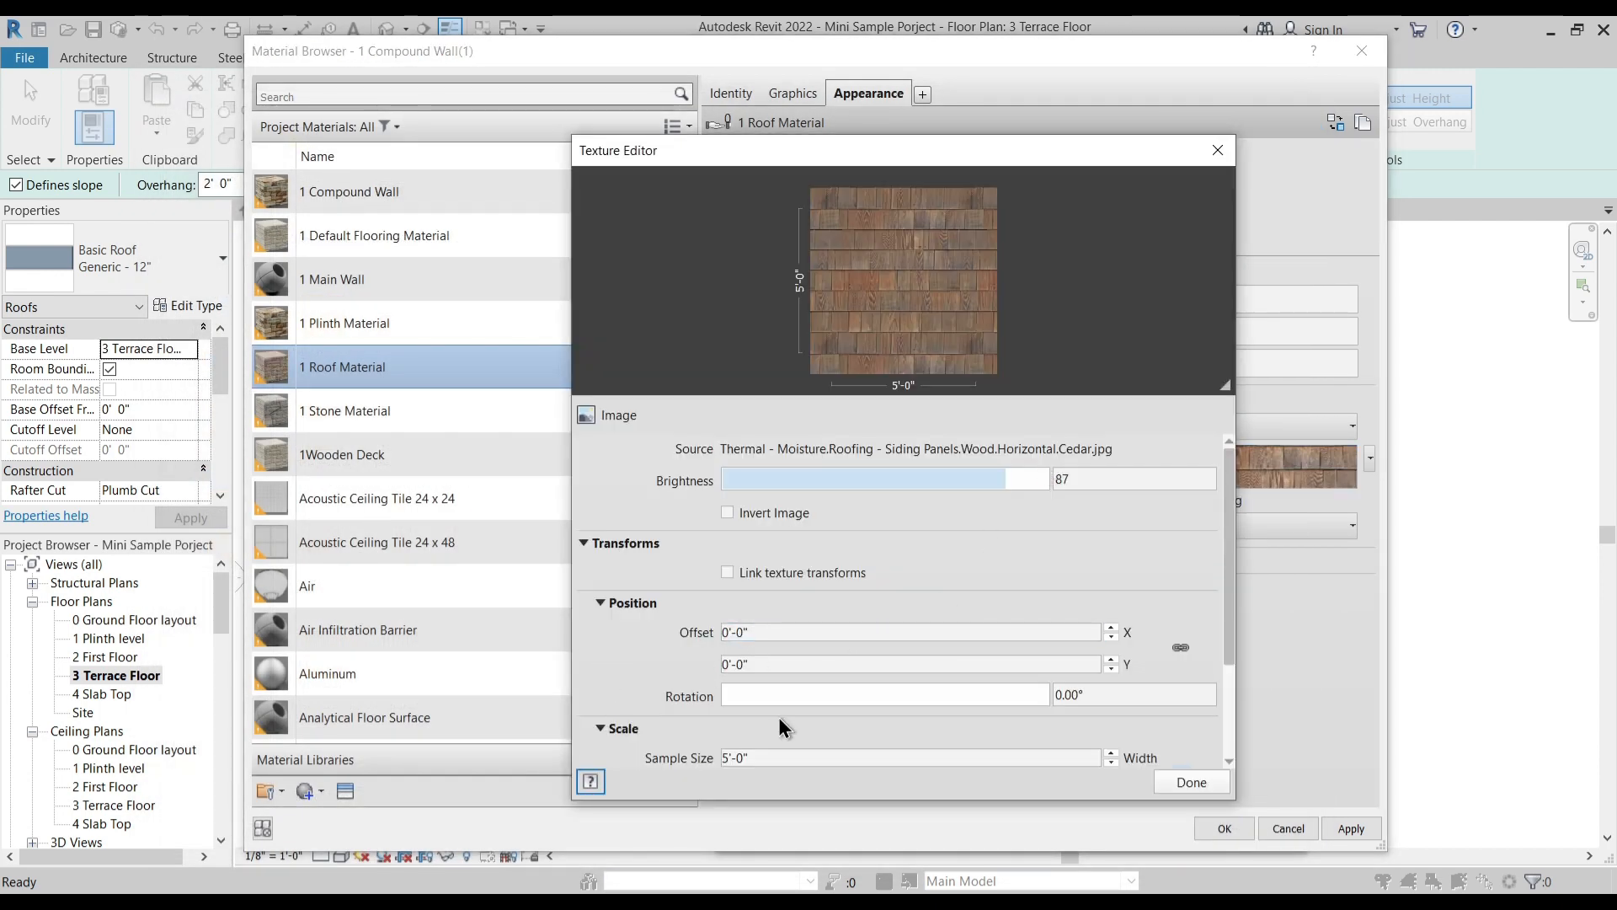
pyautogui.click(1225, 788)
pyautogui.click(1353, 828)
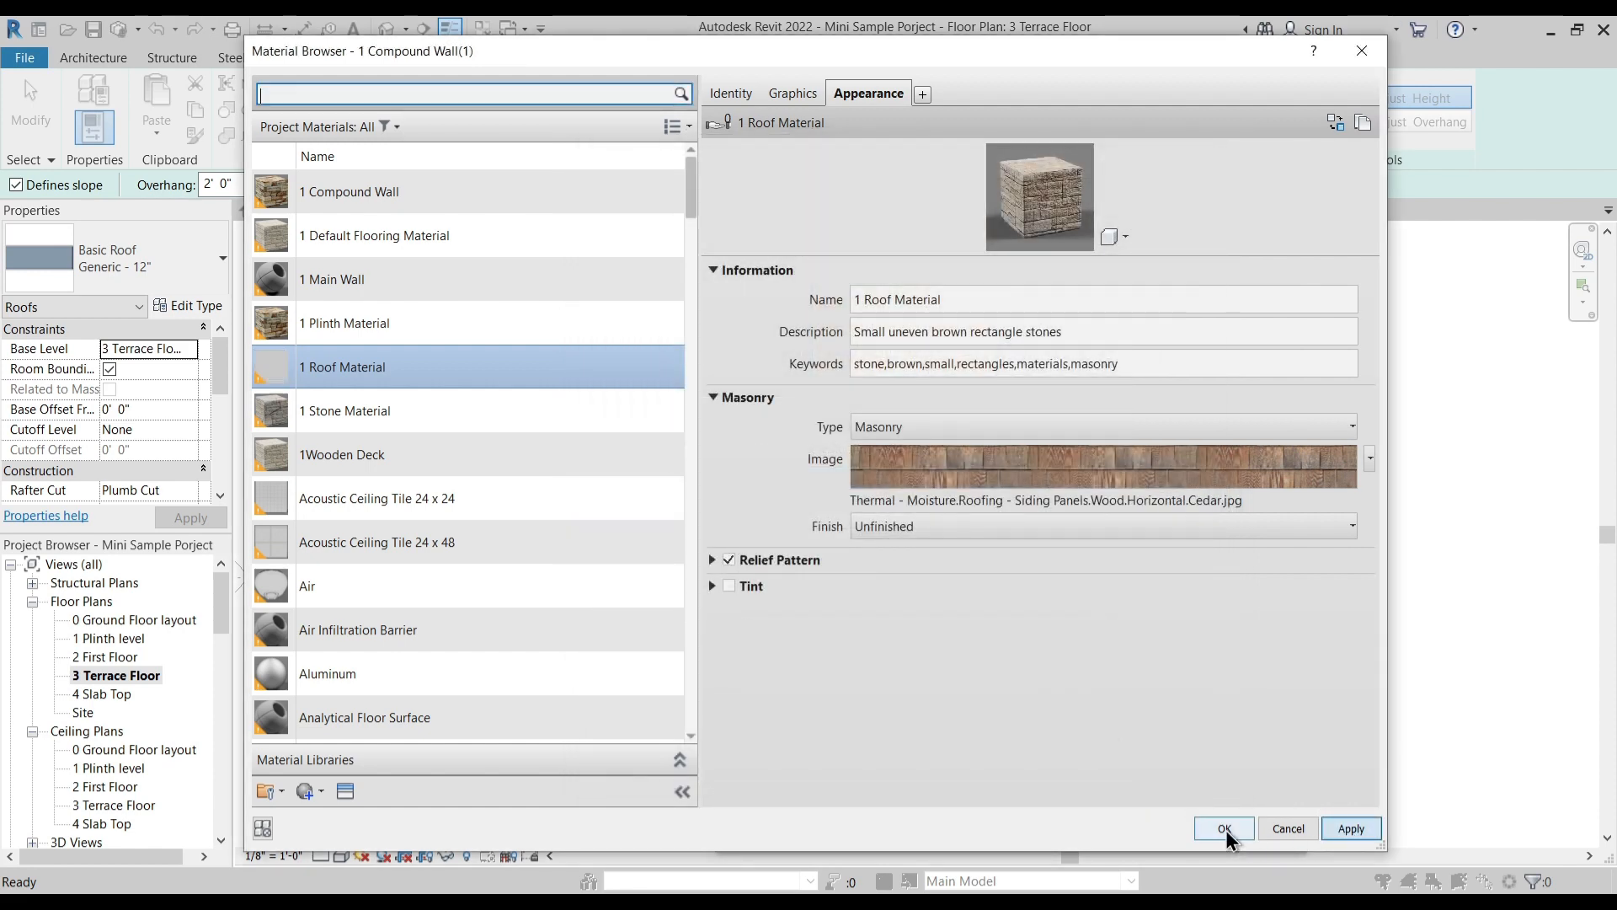
pyautogui.click(1225, 829)
pyautogui.click(1061, 807)
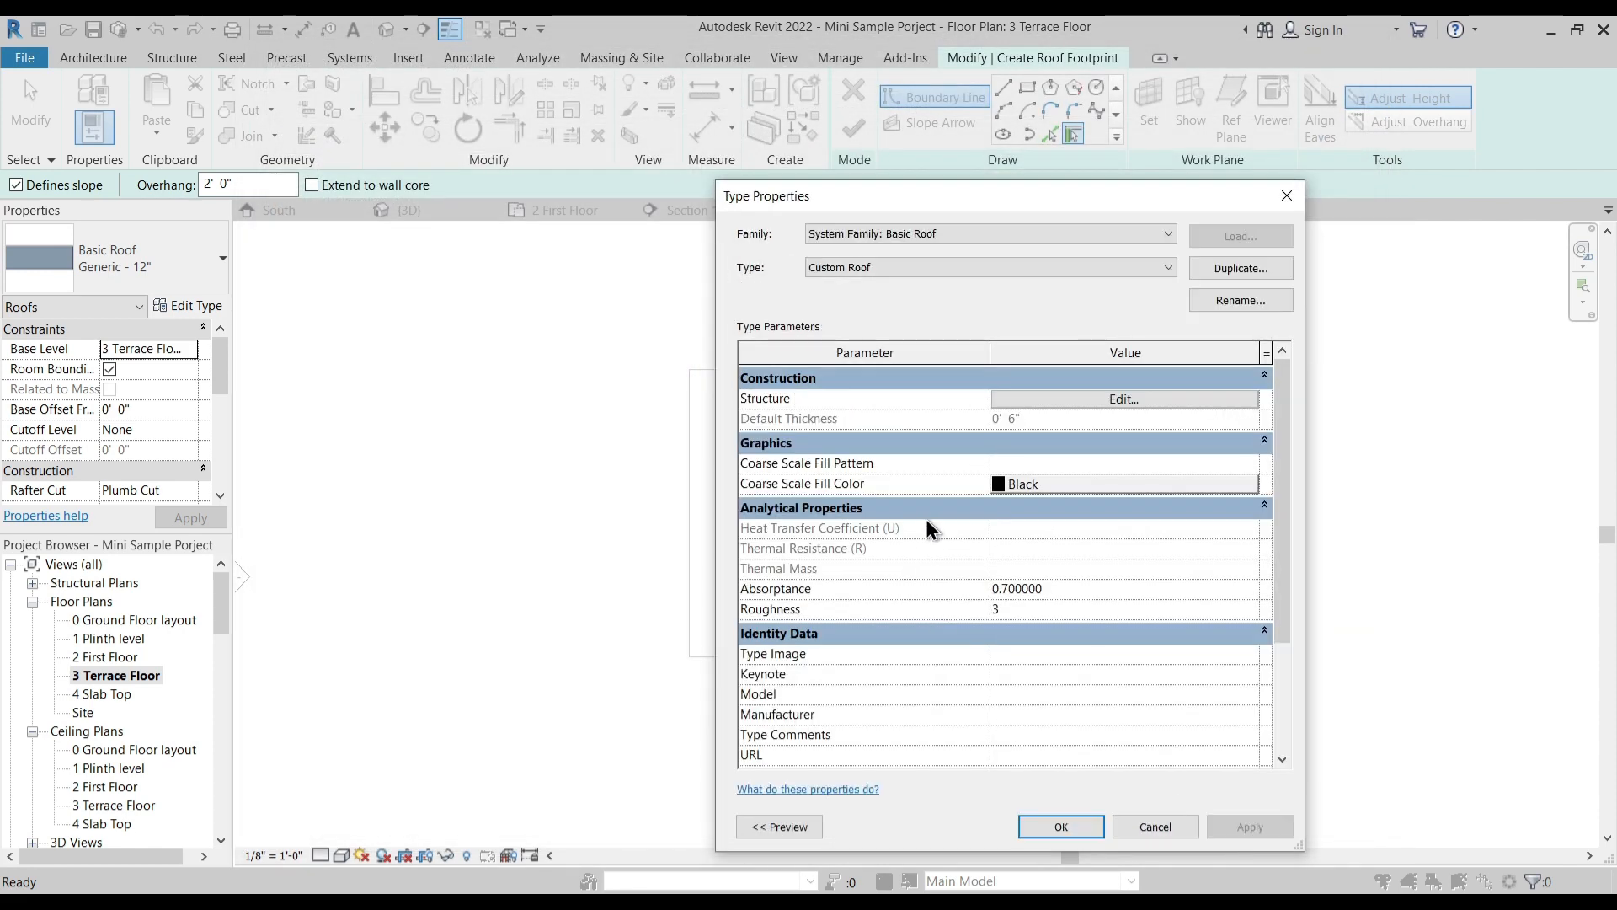
pyautogui.click(1060, 825)
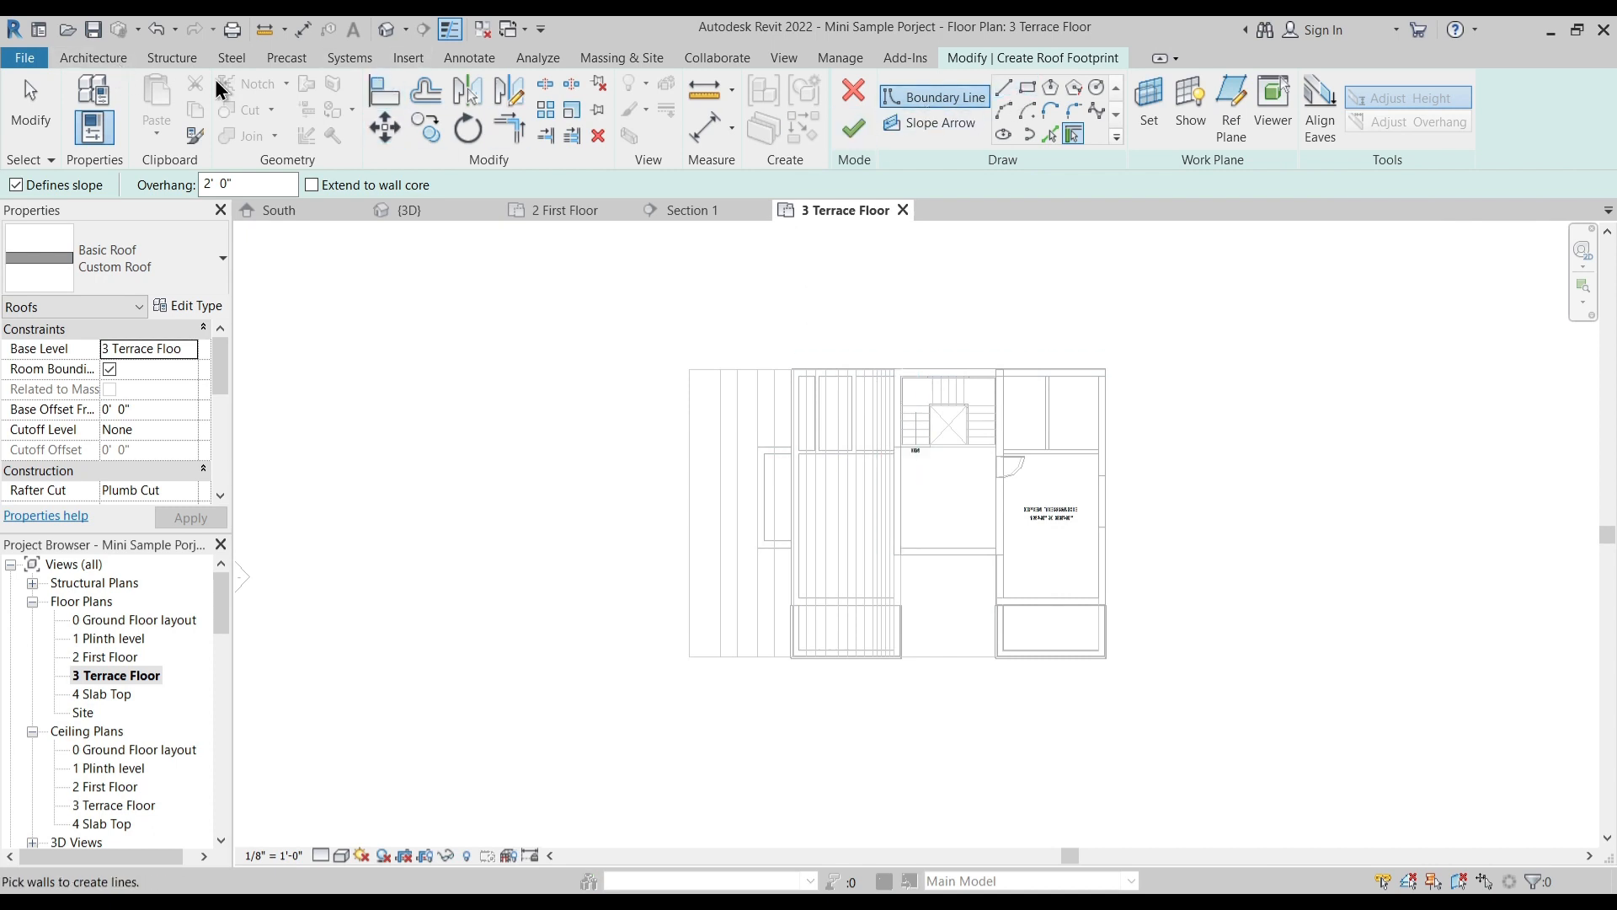
# - Sketch a rectangular roof footprint over the hatched roof area, from beside the staircase block to the outer corner of the imported plan
pyautogui.click(1027, 87)
pyautogui.scroll(2, 770, 433)
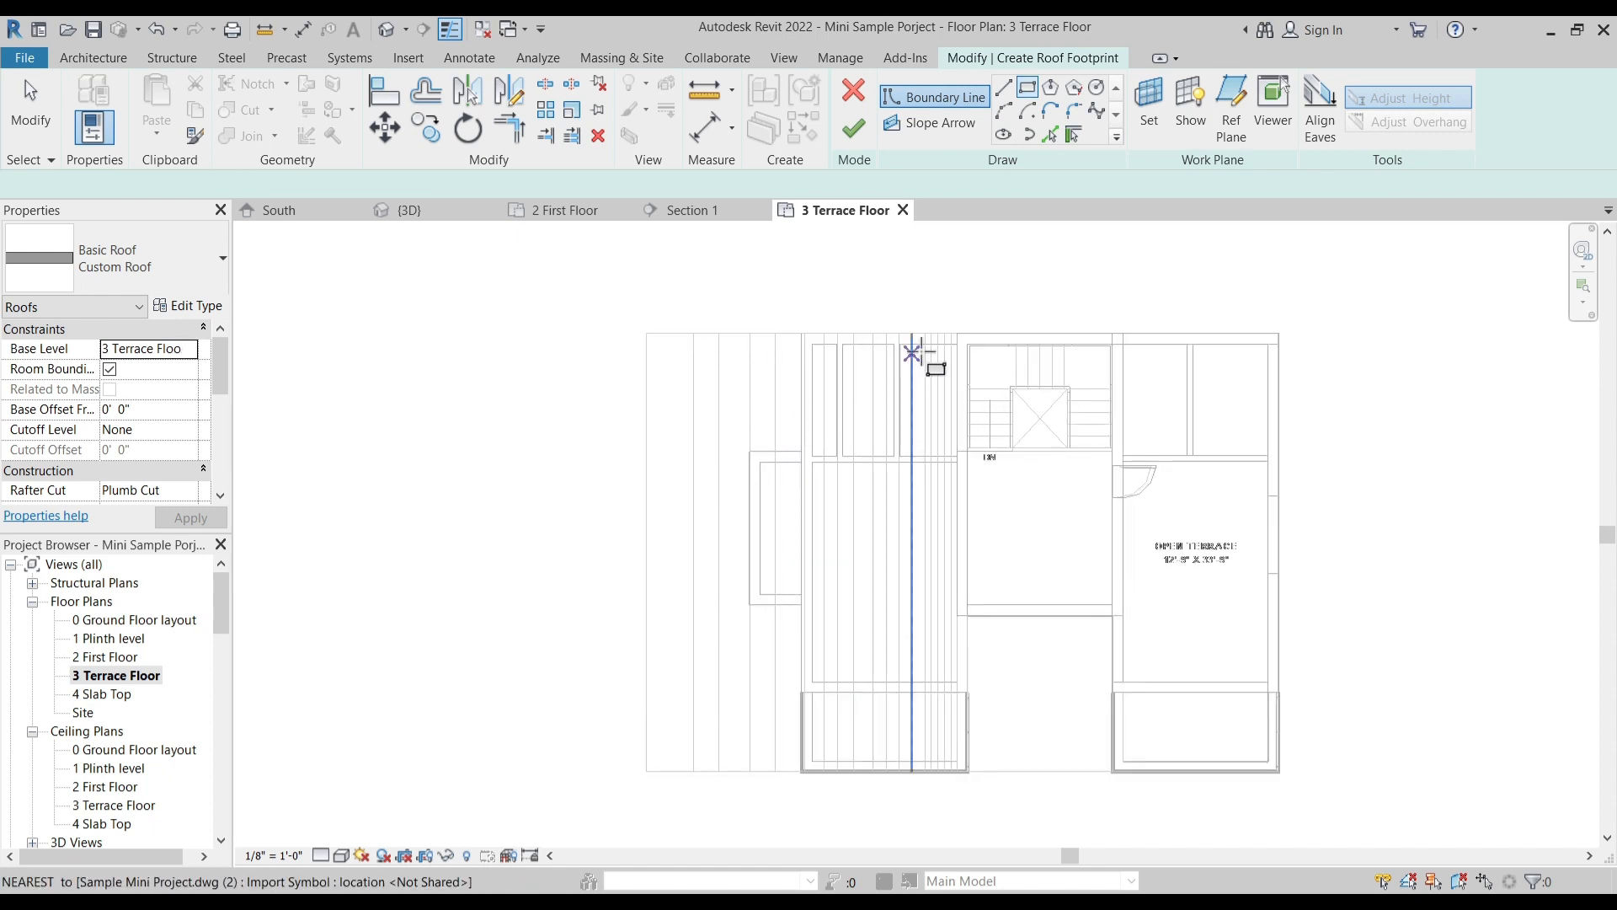
pyautogui.click(957, 333)
pyautogui.click(729, 793)
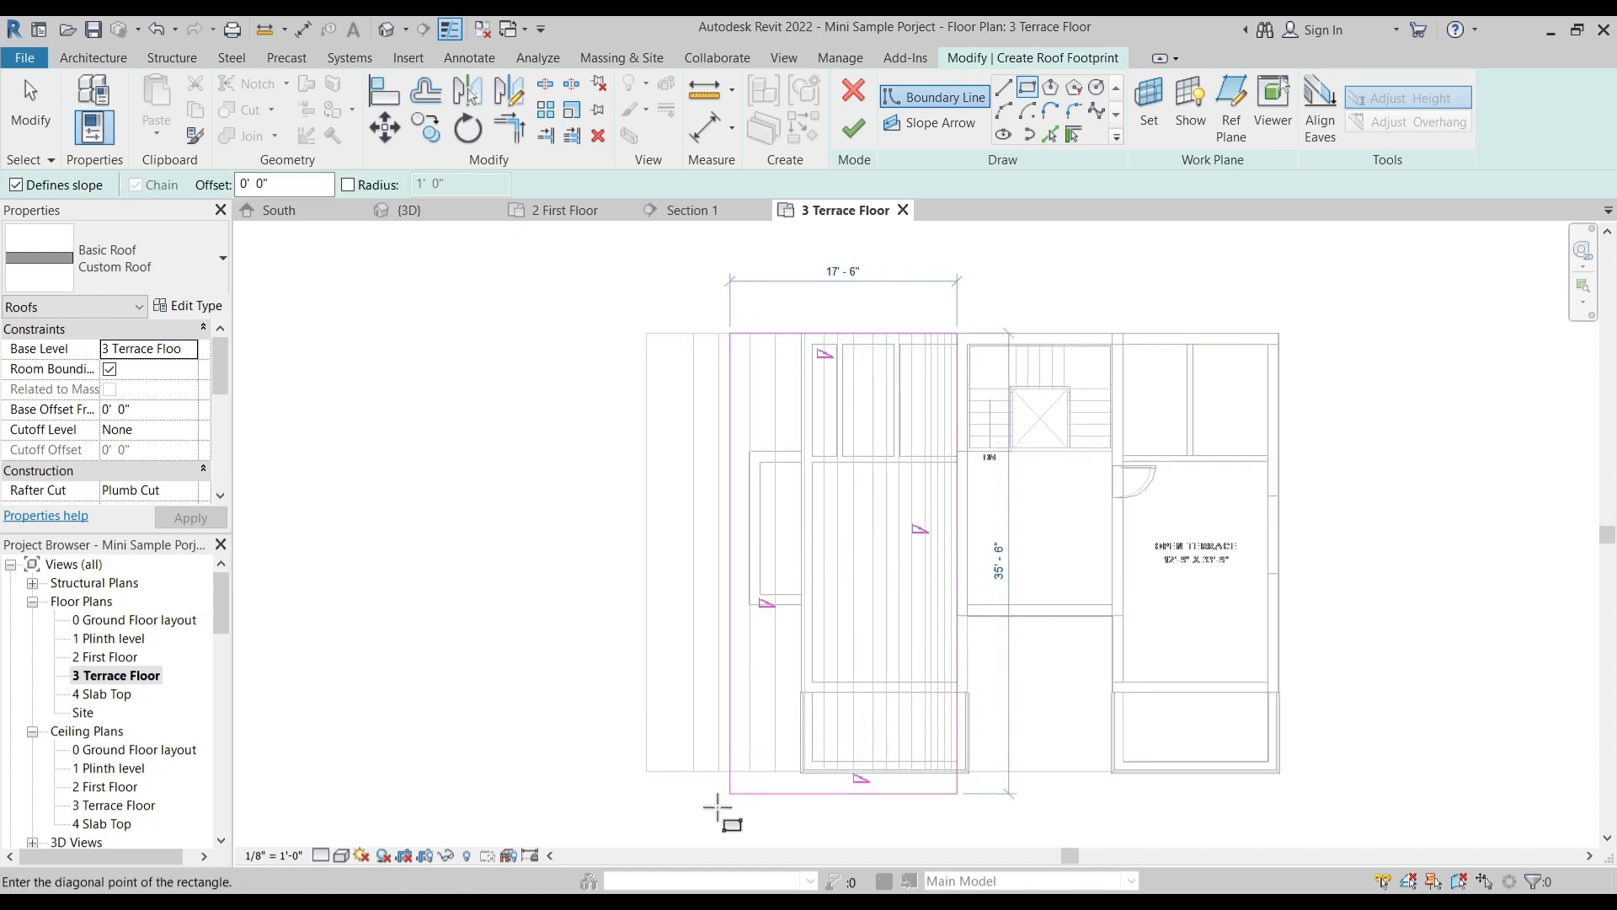
pyautogui.click(646, 771)
pyautogui.press('Escape')
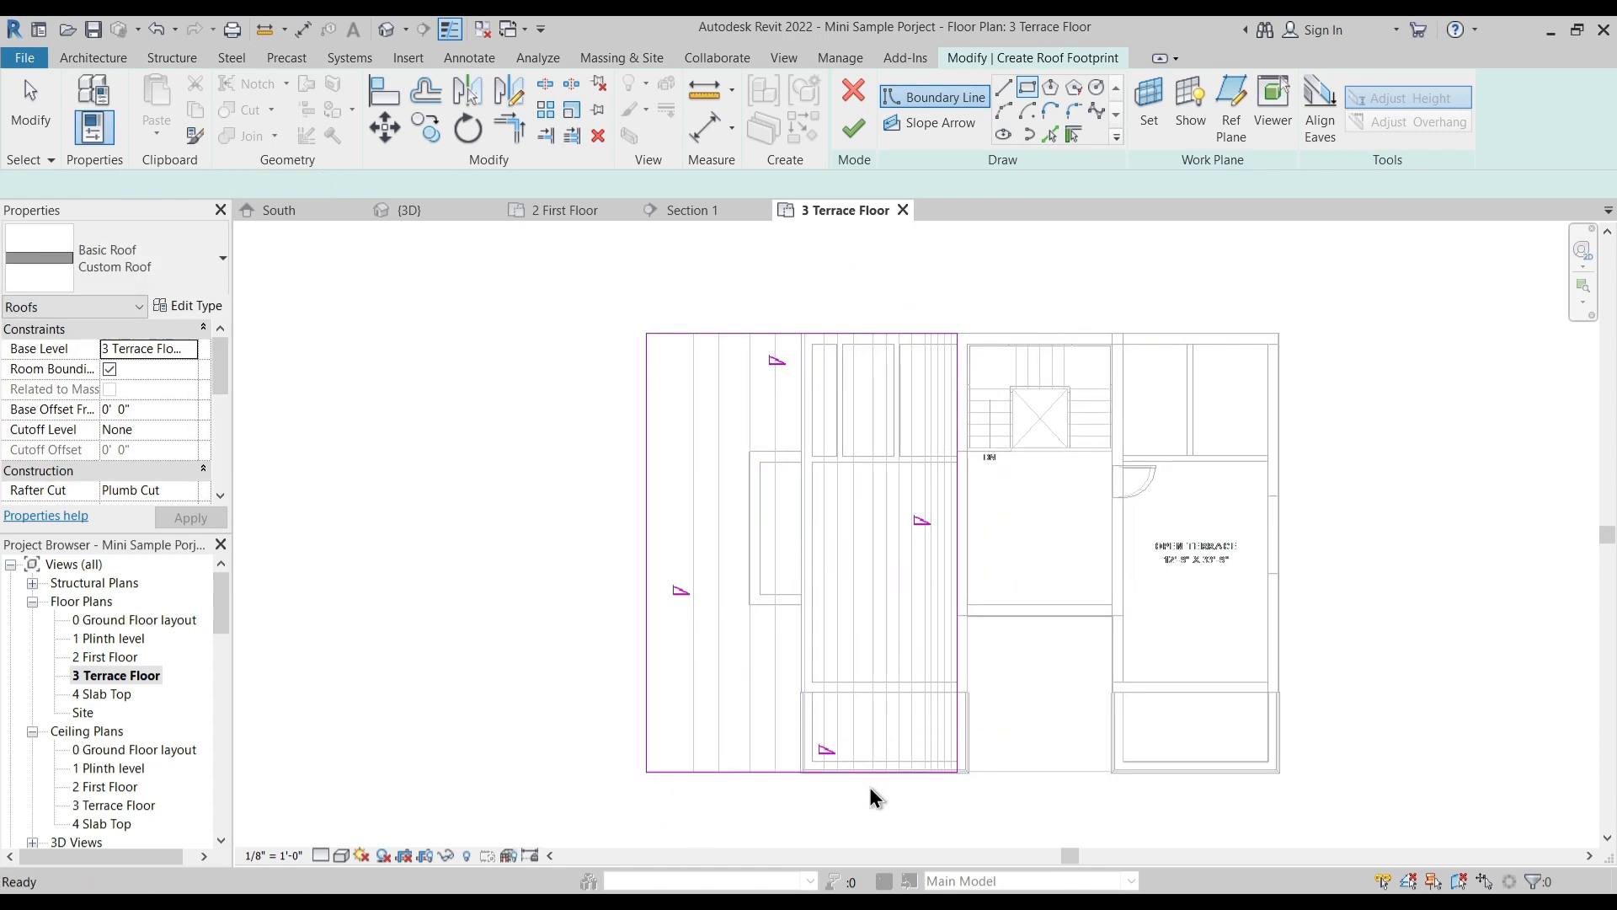
pyautogui.press('Escape')
# - Remove the slope definition from three footprint edges, keeping it only on the outer long edge away from the staircase
pyautogui.keyDown('ctrl'); pyautogui.moveTo(1053, 584); pyautogui.dragTo(899, 487); pyautogui.keyUp('ctrl')
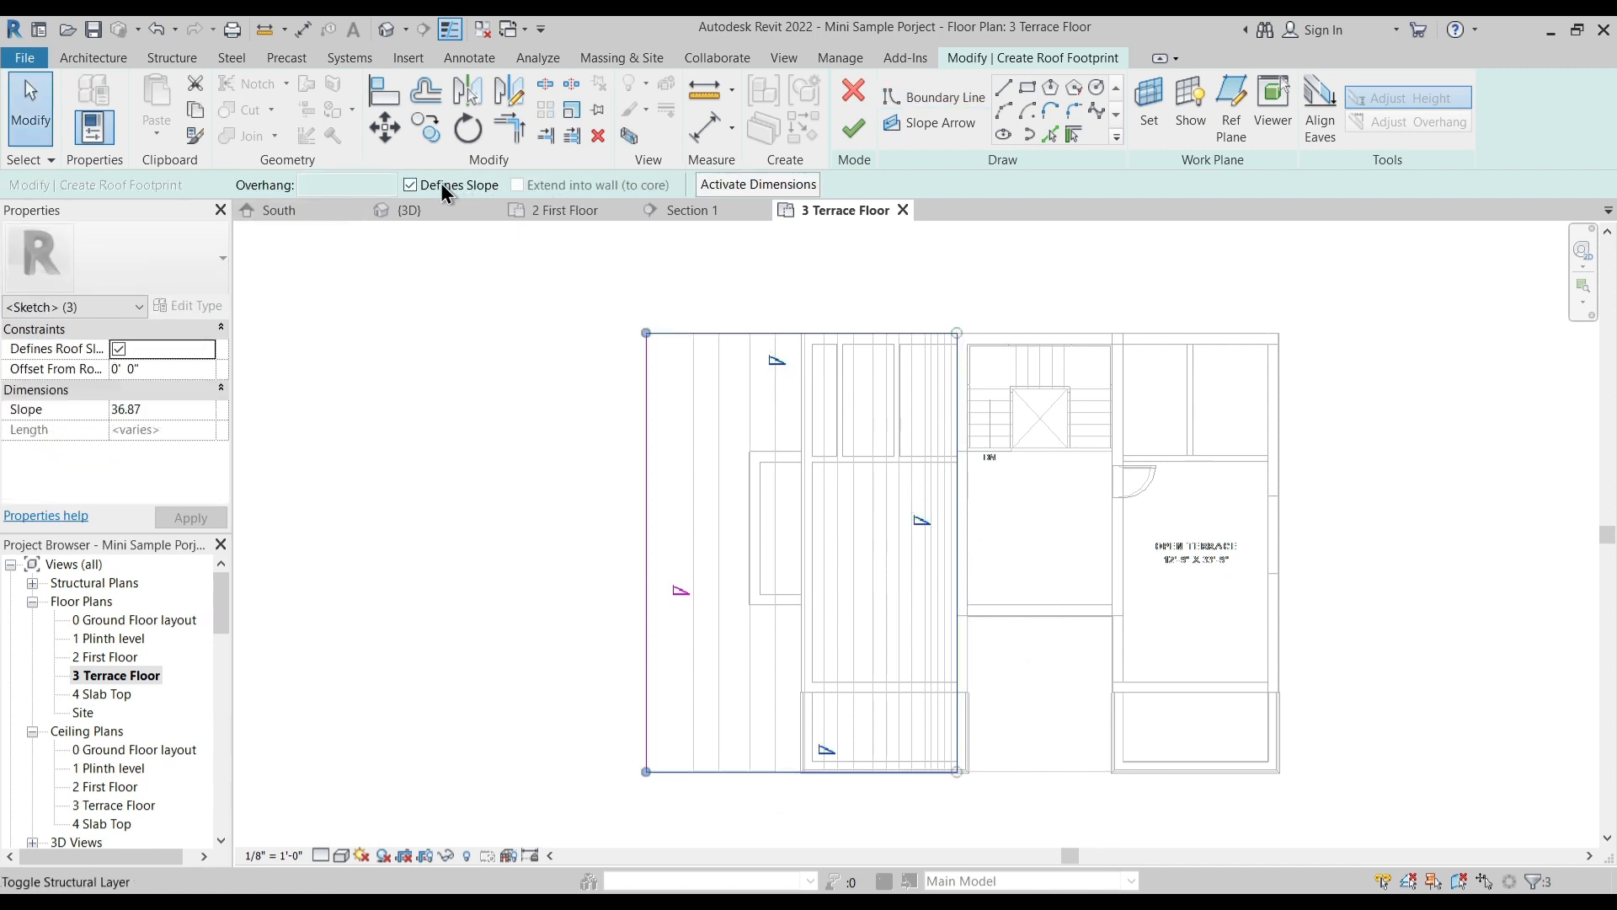
pyautogui.click(411, 186)
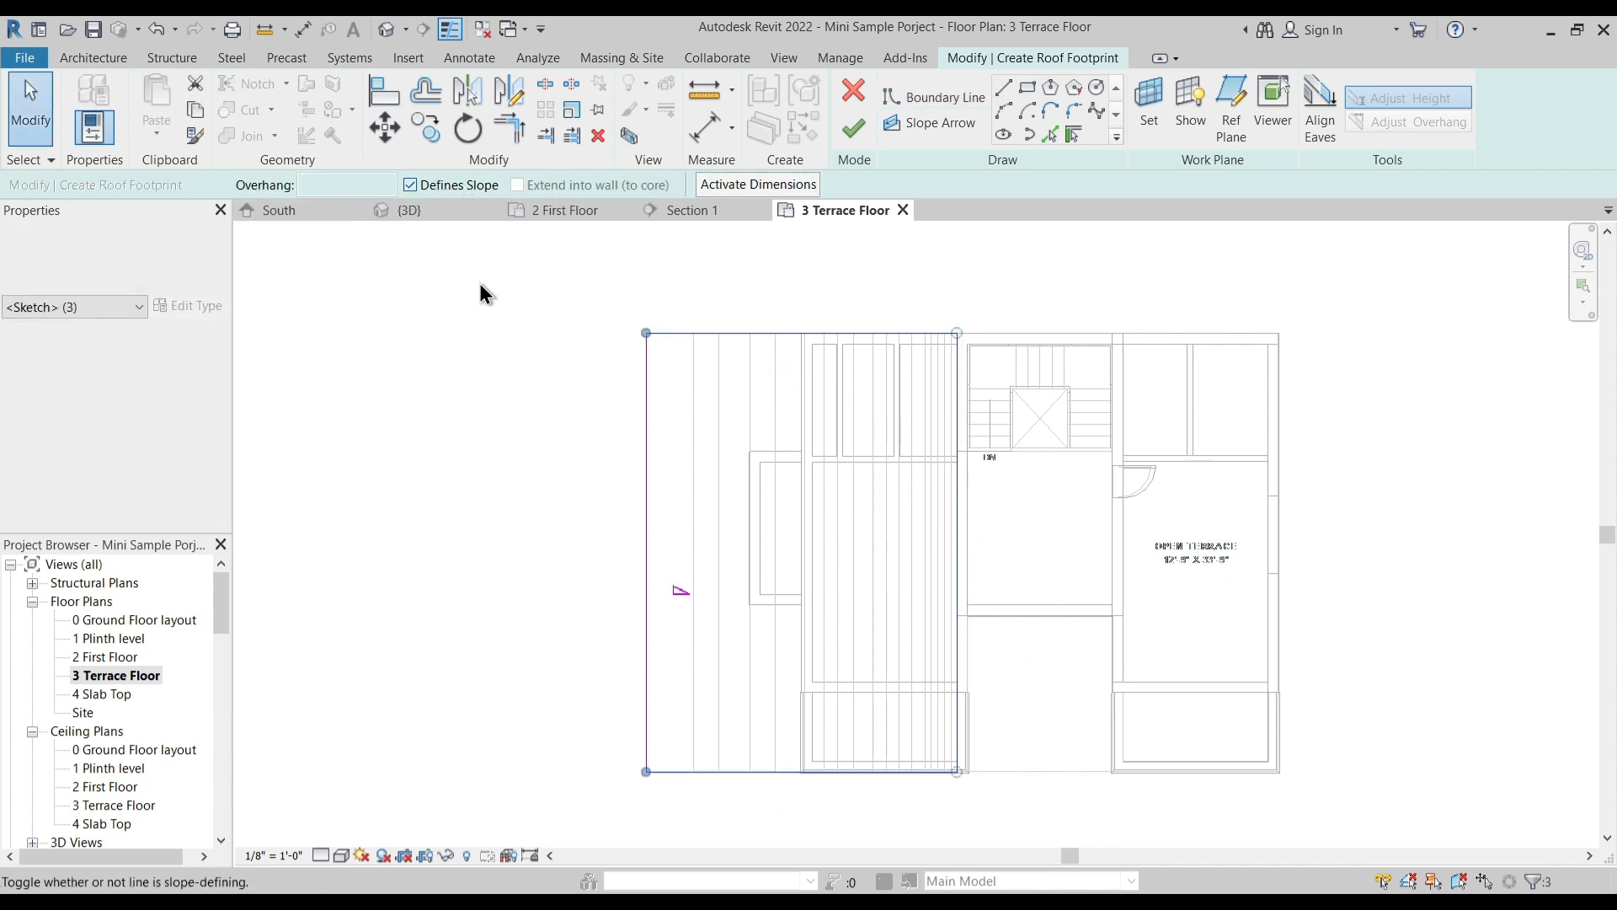
pyautogui.click(275, 536)
# - Set the roof slope to 15 degrees and finish the footprint
pyautogui.scroll(-3, 226, 395)
pyautogui.click(178, 430)
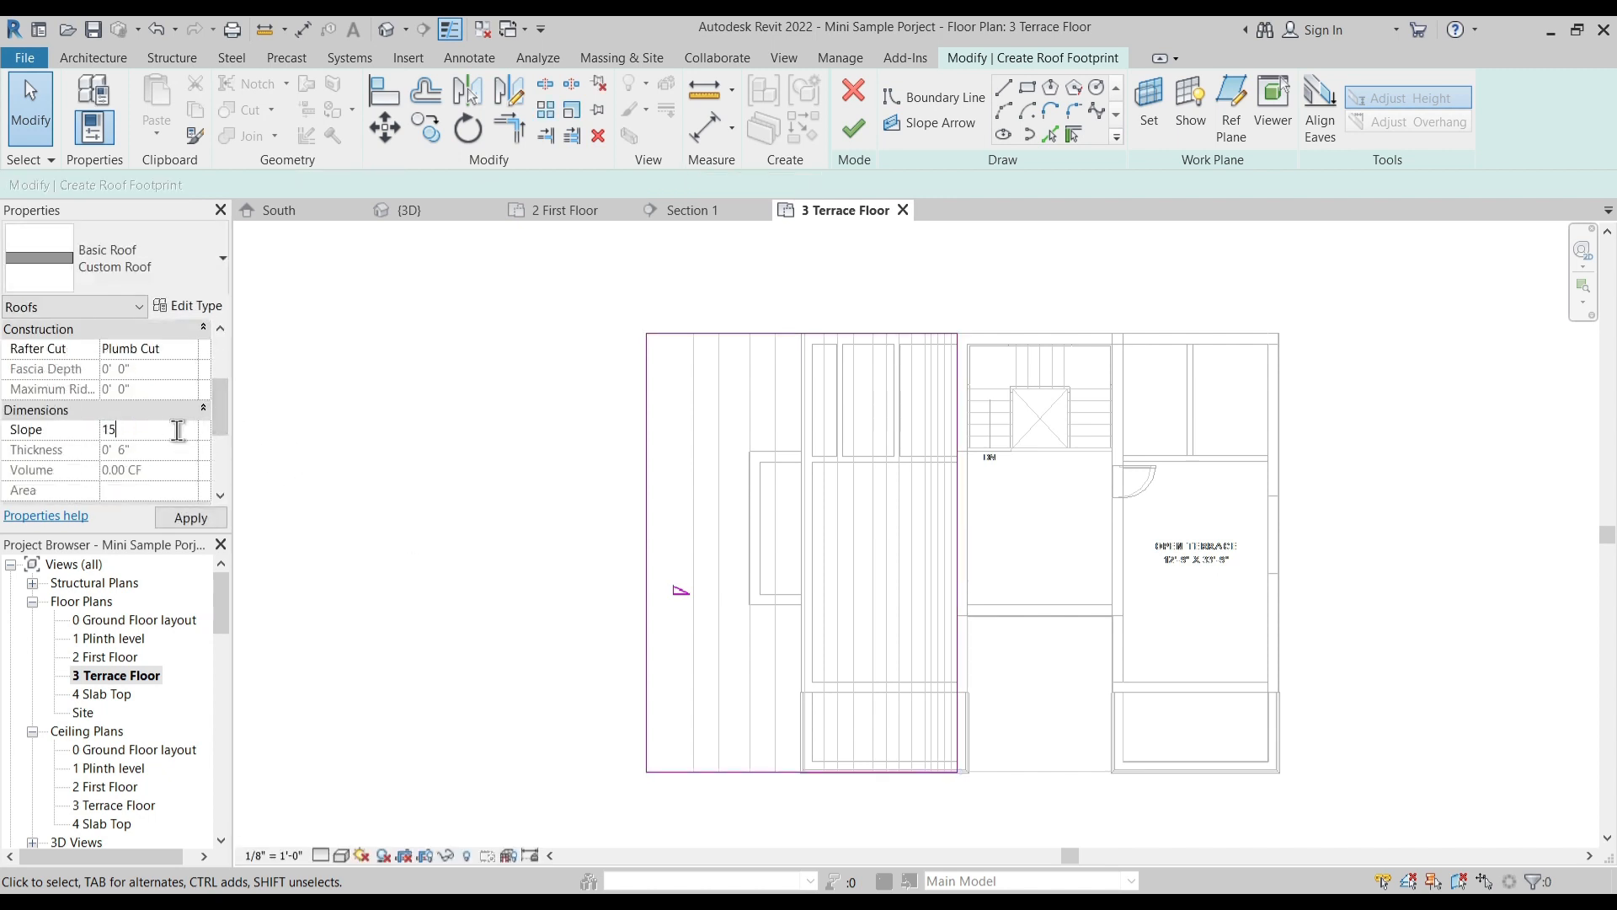
pyautogui.click(854, 132)
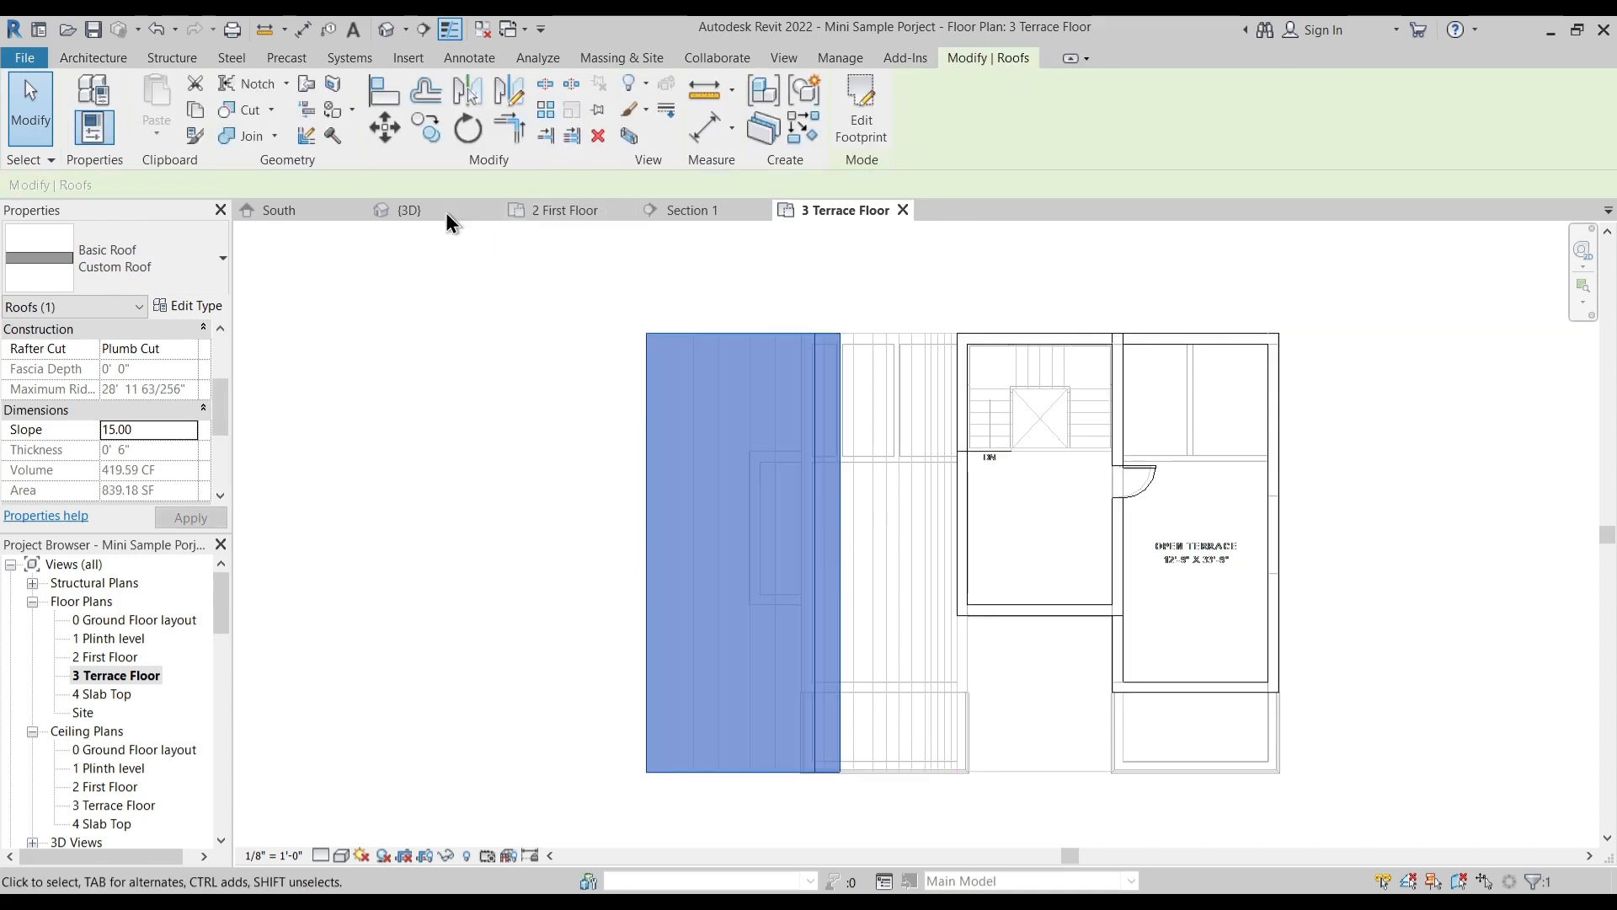
# - In the 3D view, lower the sloped Custom Roof by setting its base offset from the terrace level to -5' 0"
pyautogui.click(460, 215)
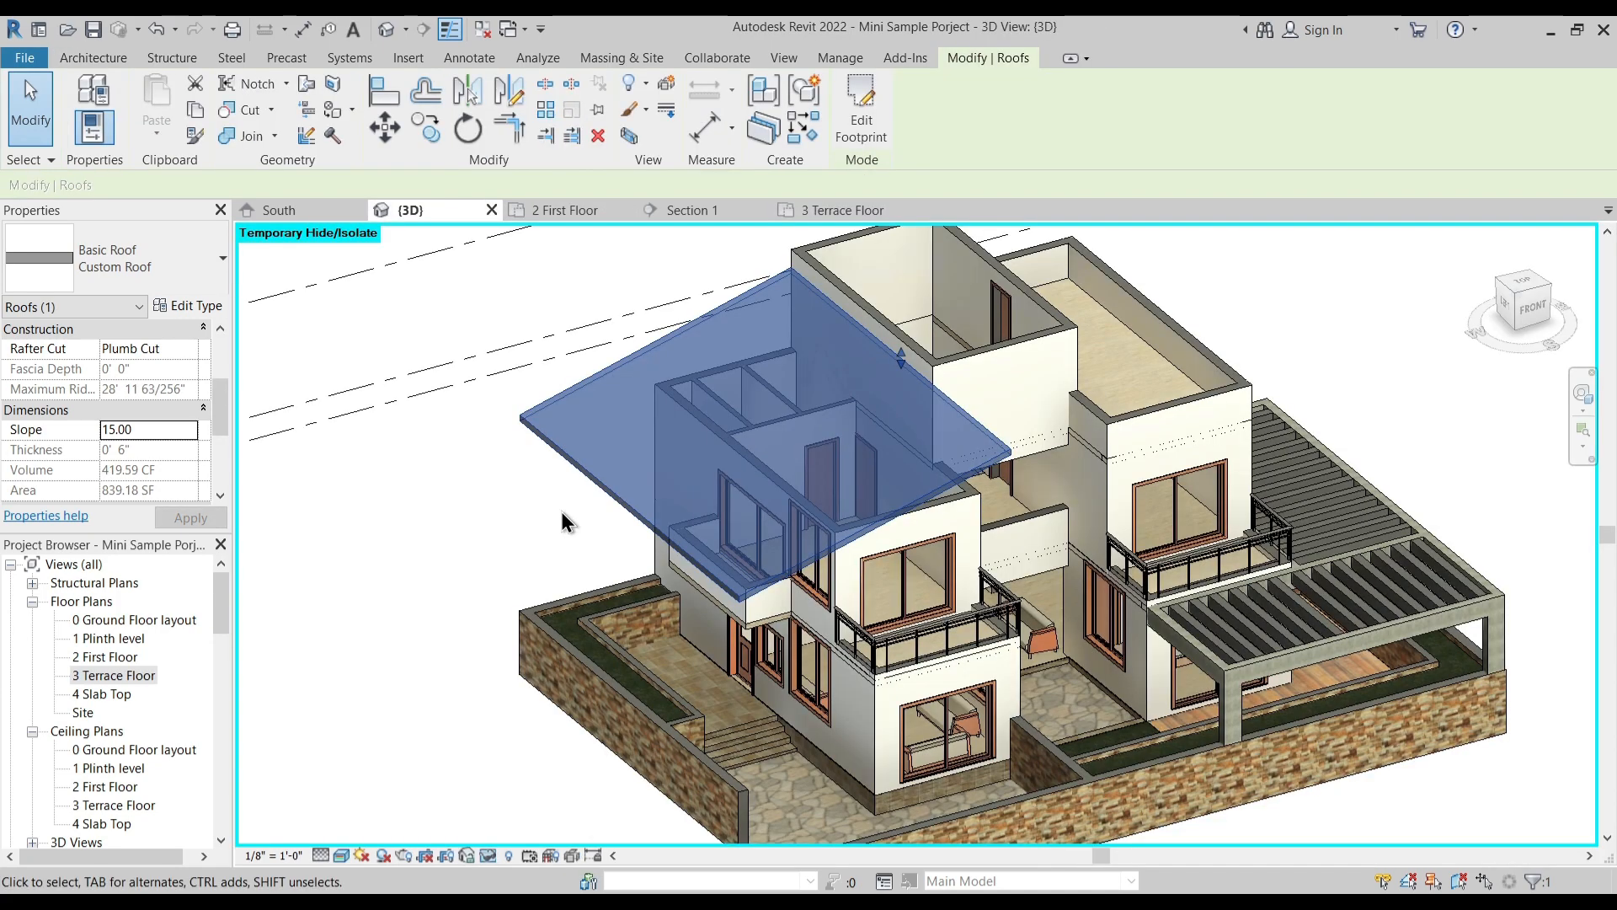
pyautogui.keyDown('shift'); pyautogui.moveTo(580, 558); pyautogui.dragTo(566, 491, button='middle'); pyautogui.keyUp('shift')
pyautogui.click(479, 444)
pyautogui.scroll(3, 922, 491)
pyautogui.keyDown('shift'); pyautogui.moveTo(923, 491); pyautogui.dragTo(882, 499, button='middle'); pyautogui.keyUp('shift')
pyautogui.click(855, 434)
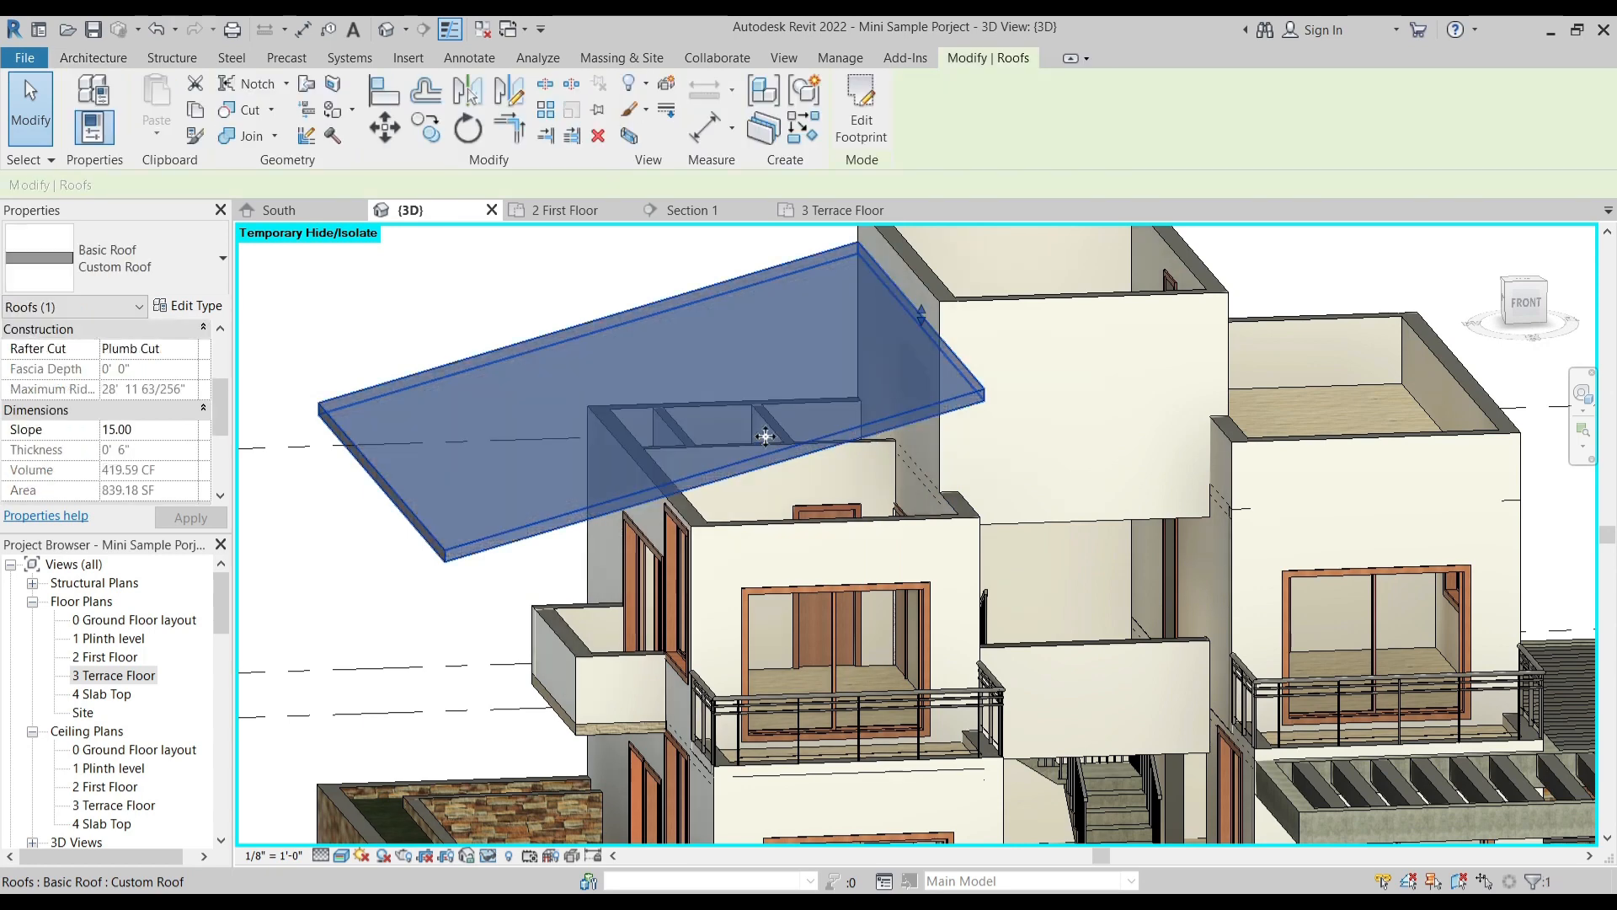
pyautogui.scroll(3, 224, 375)
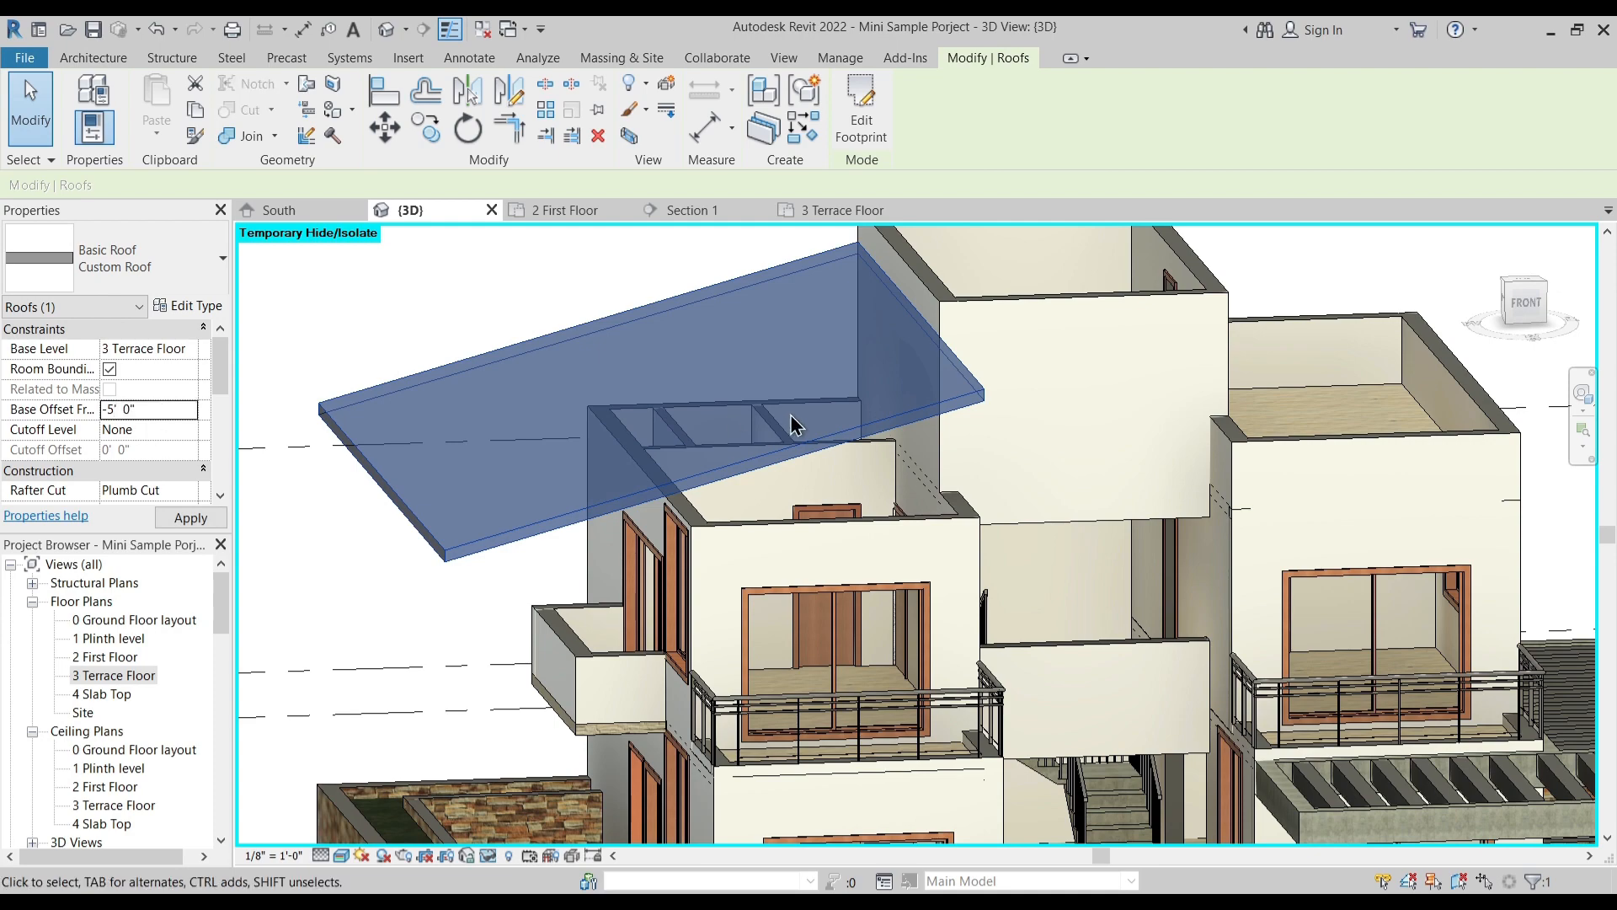
pyautogui.keyDown('shift'); pyautogui.moveTo(711, 473); pyautogui.dragTo(904, 586, button='middle'); pyautogui.keyUp('shift')
pyautogui.press('Escape')
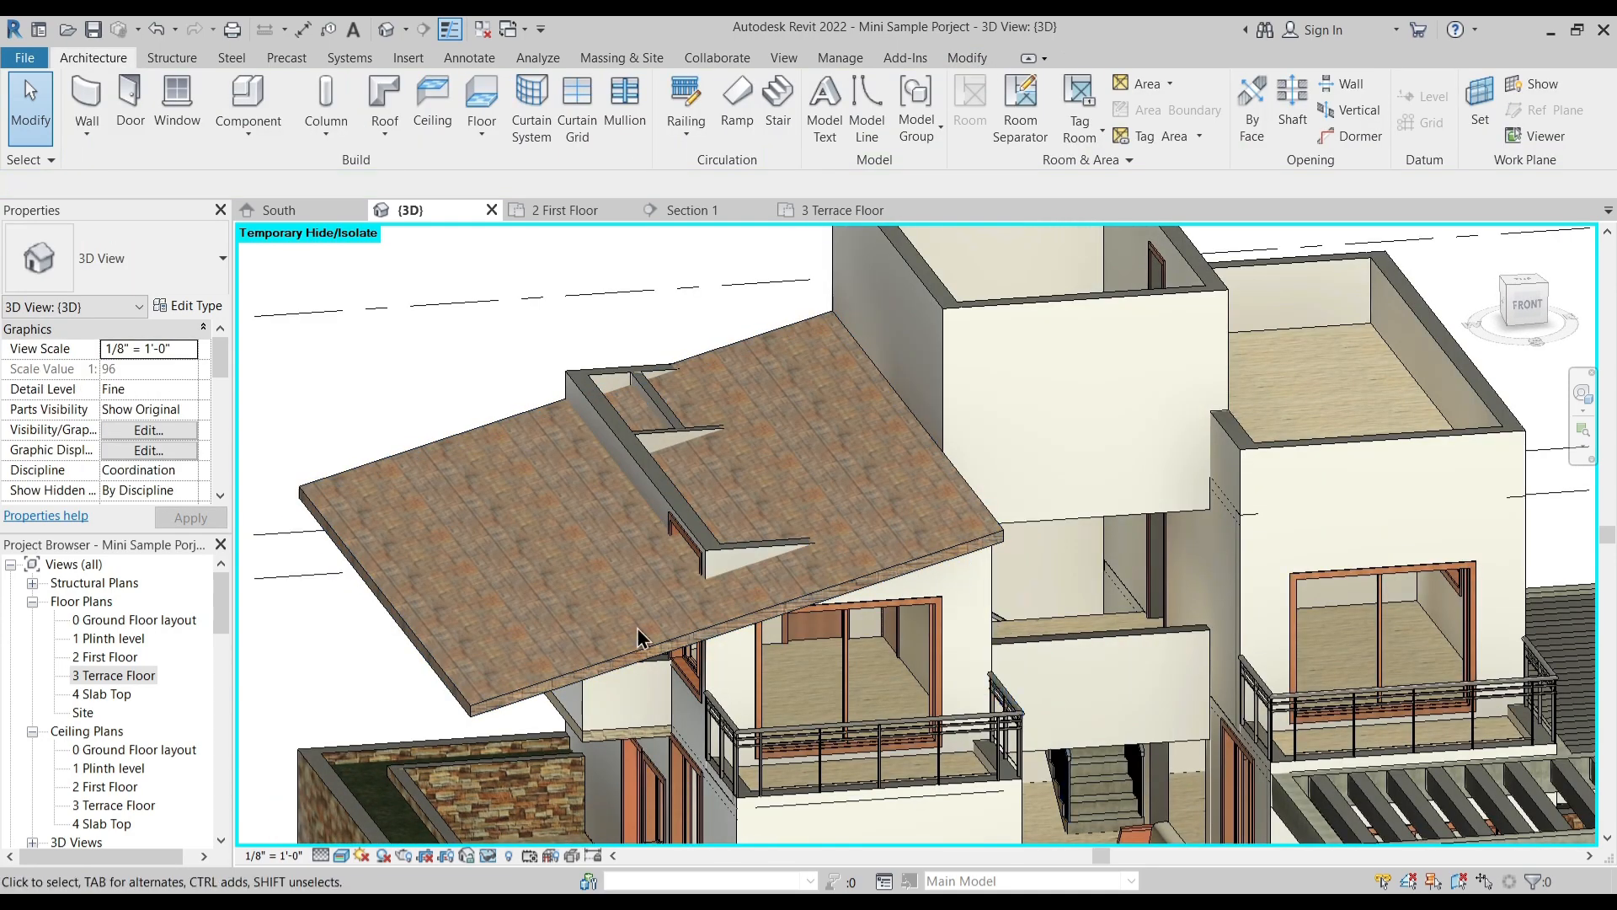
# - Set the sill height of the first-floor side window beneath the roof, next to the balcony, to 0' 6", accepting the joined-wall conflict
pyautogui.moveTo(594, 708); pyautogui.dragTo(749, 625, button='middle')
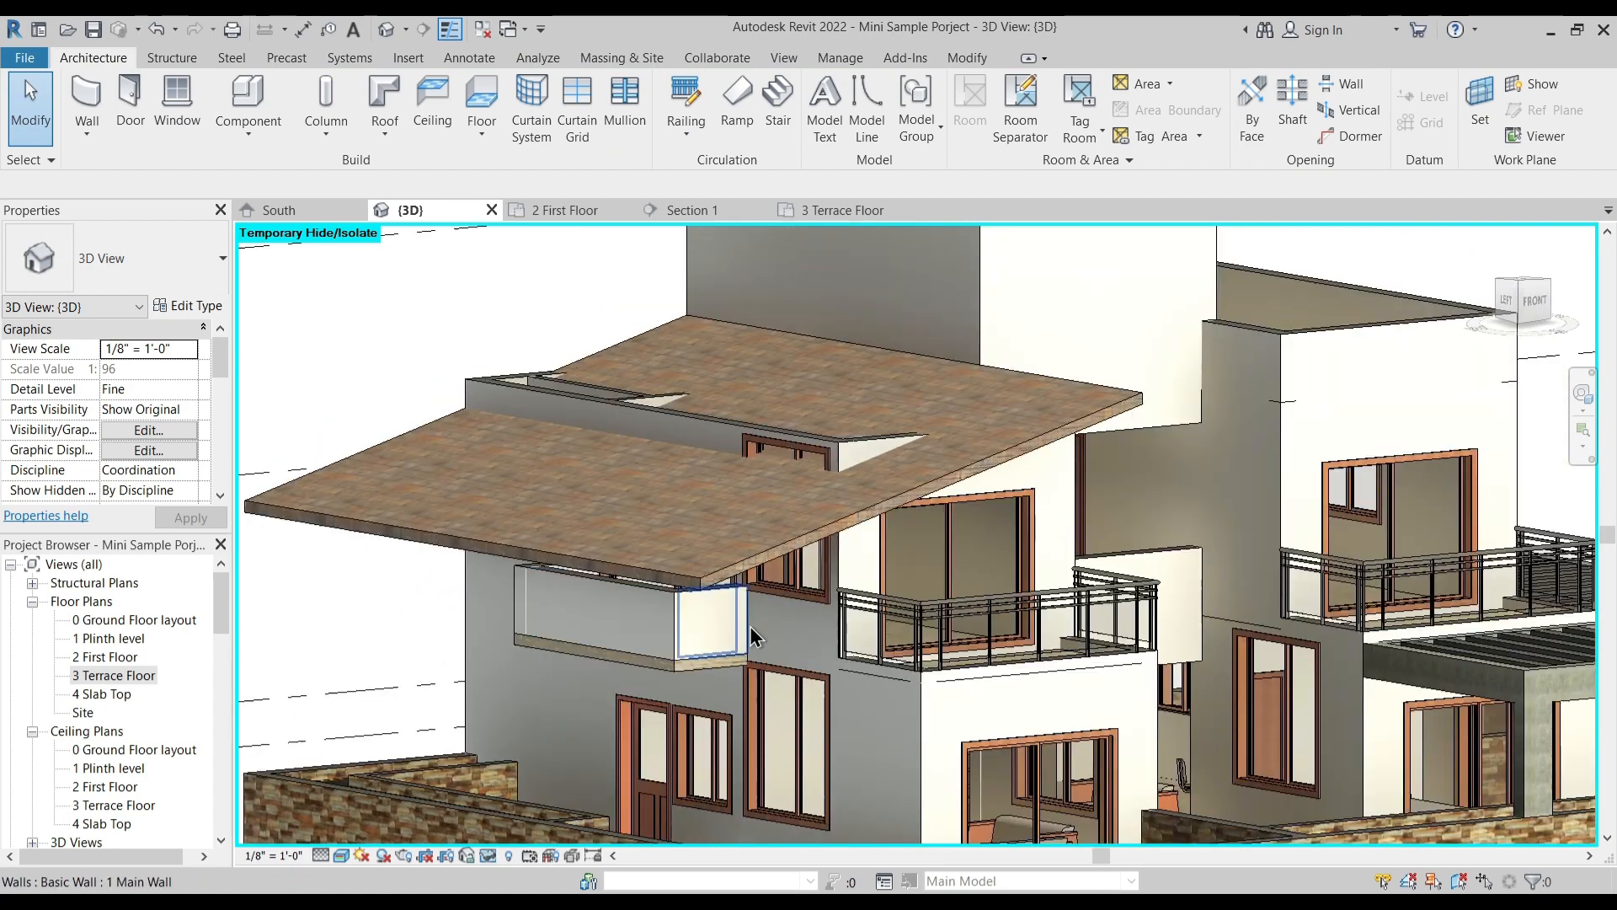
pyautogui.click(804, 590)
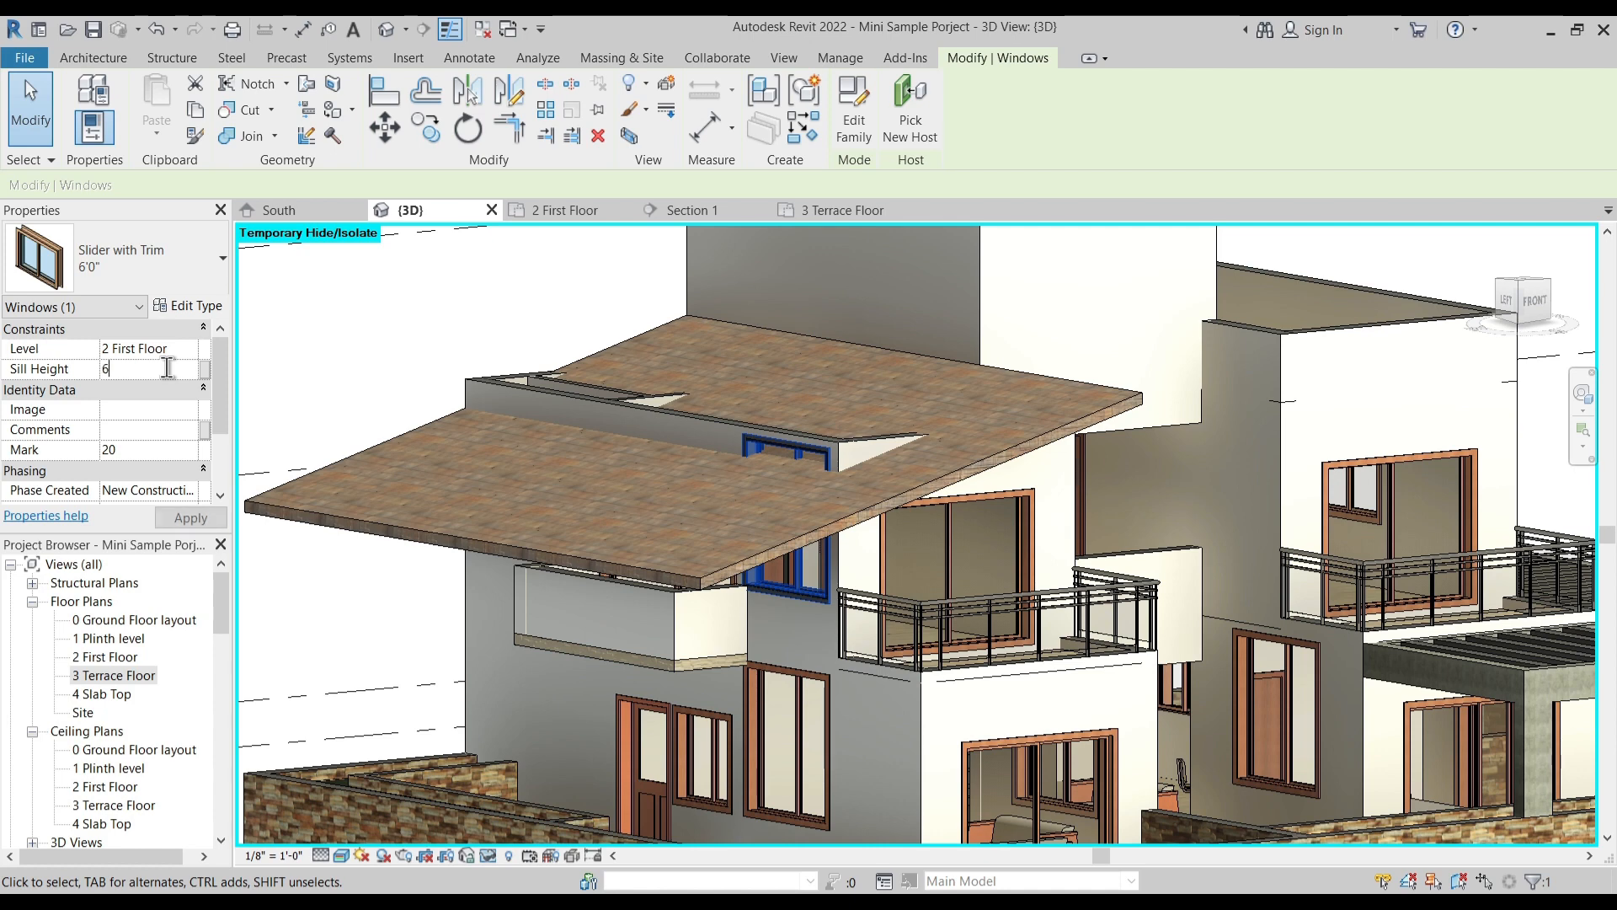
pyautogui.press('Return')
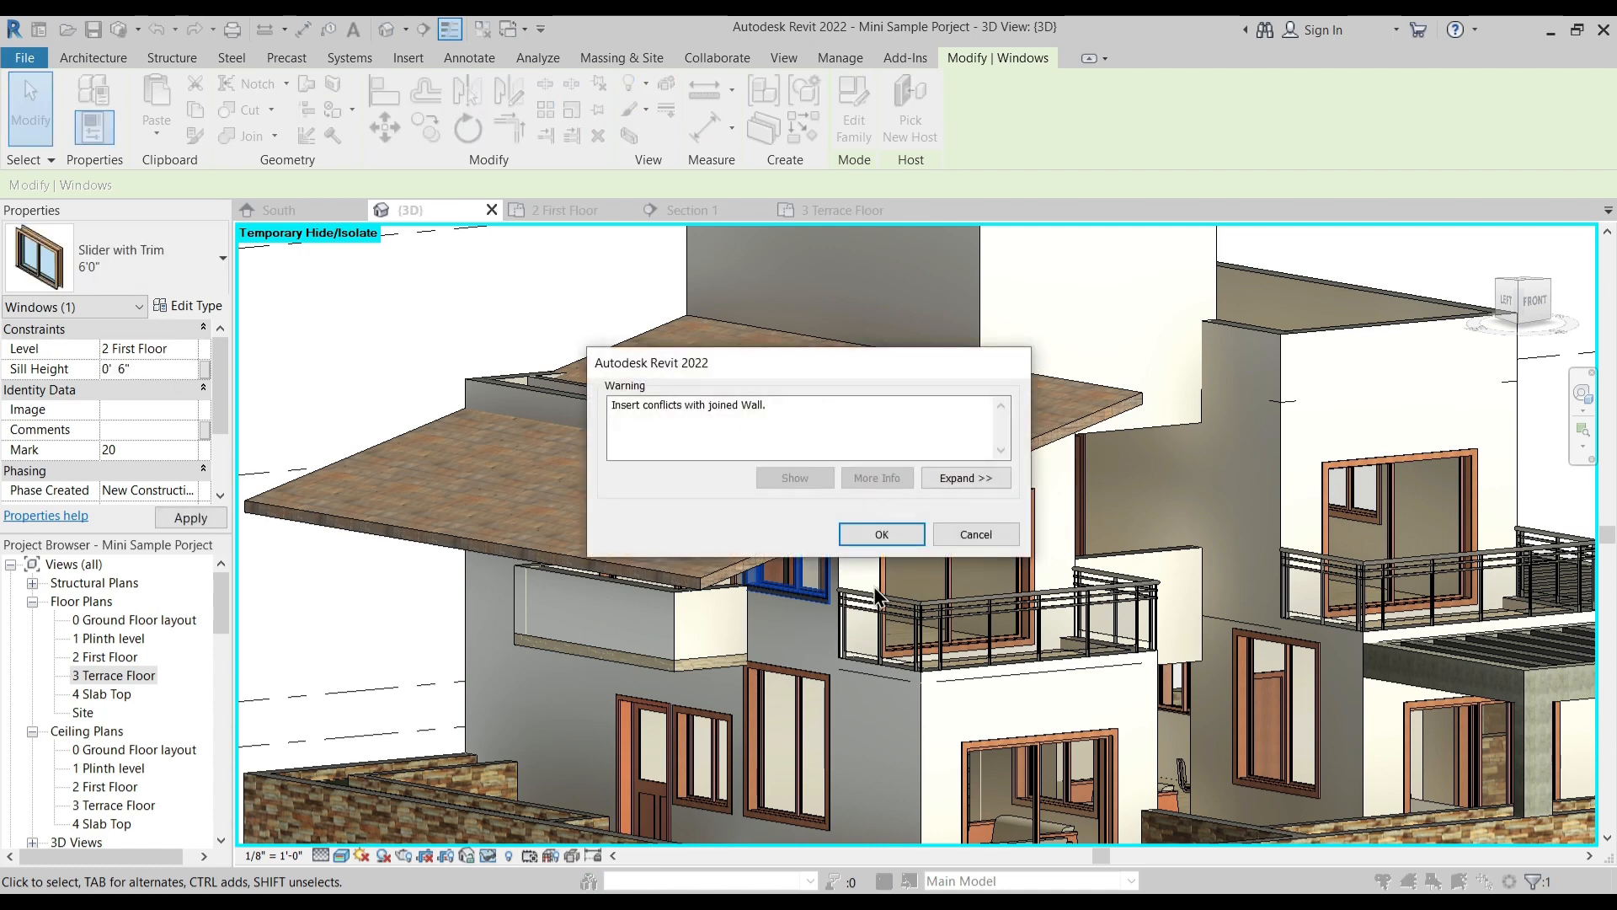
pyautogui.press('Return')
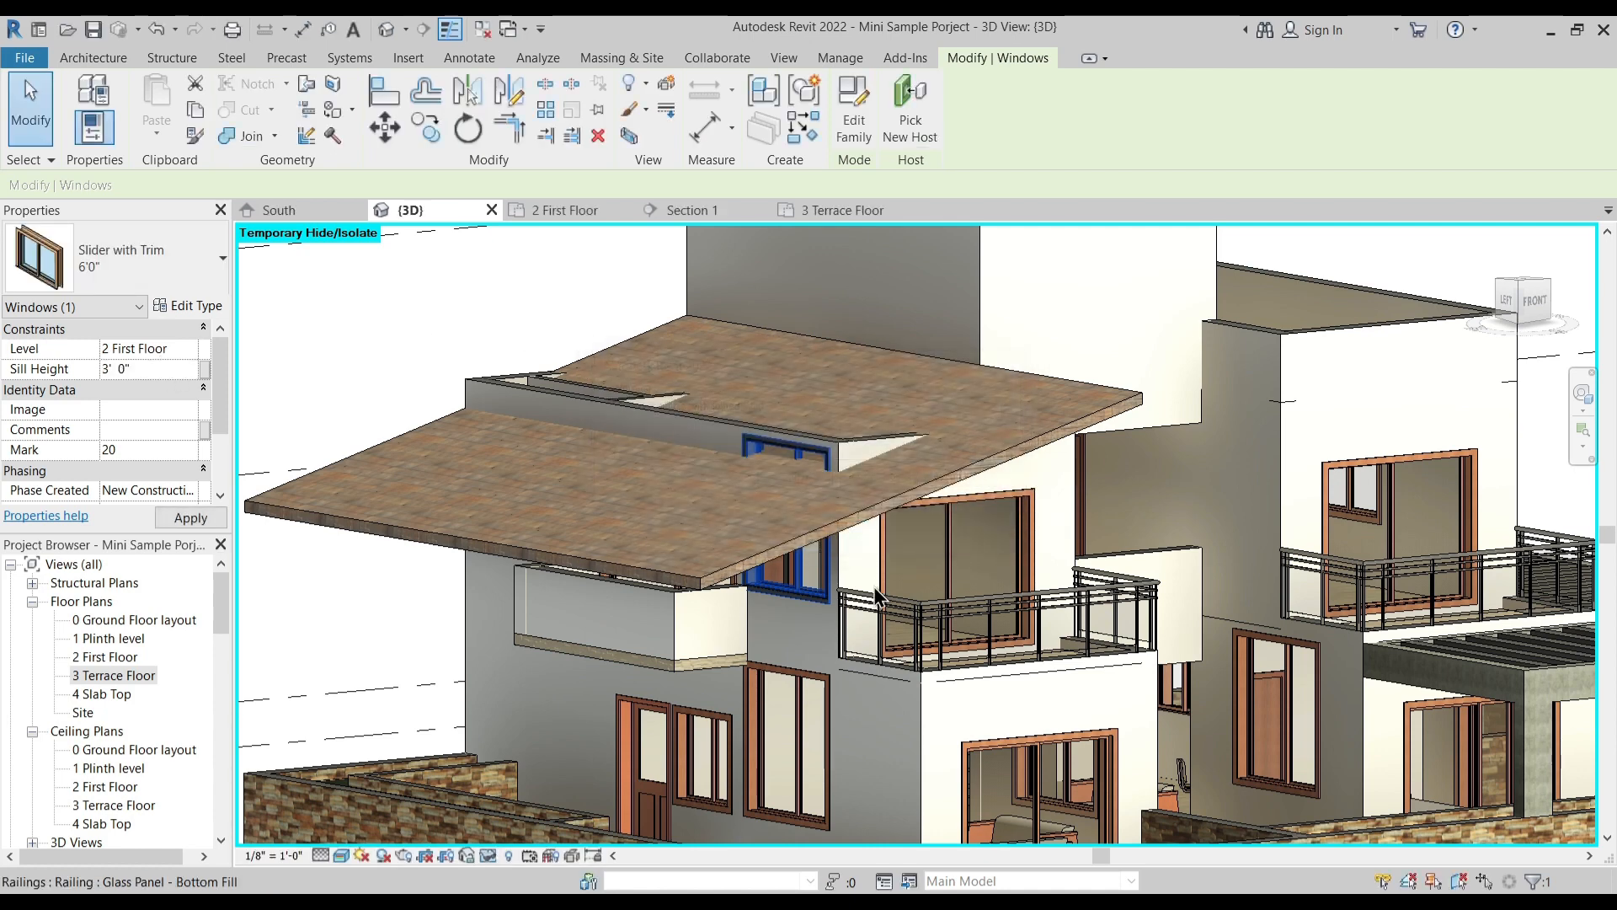
pyautogui.click(162, 365)
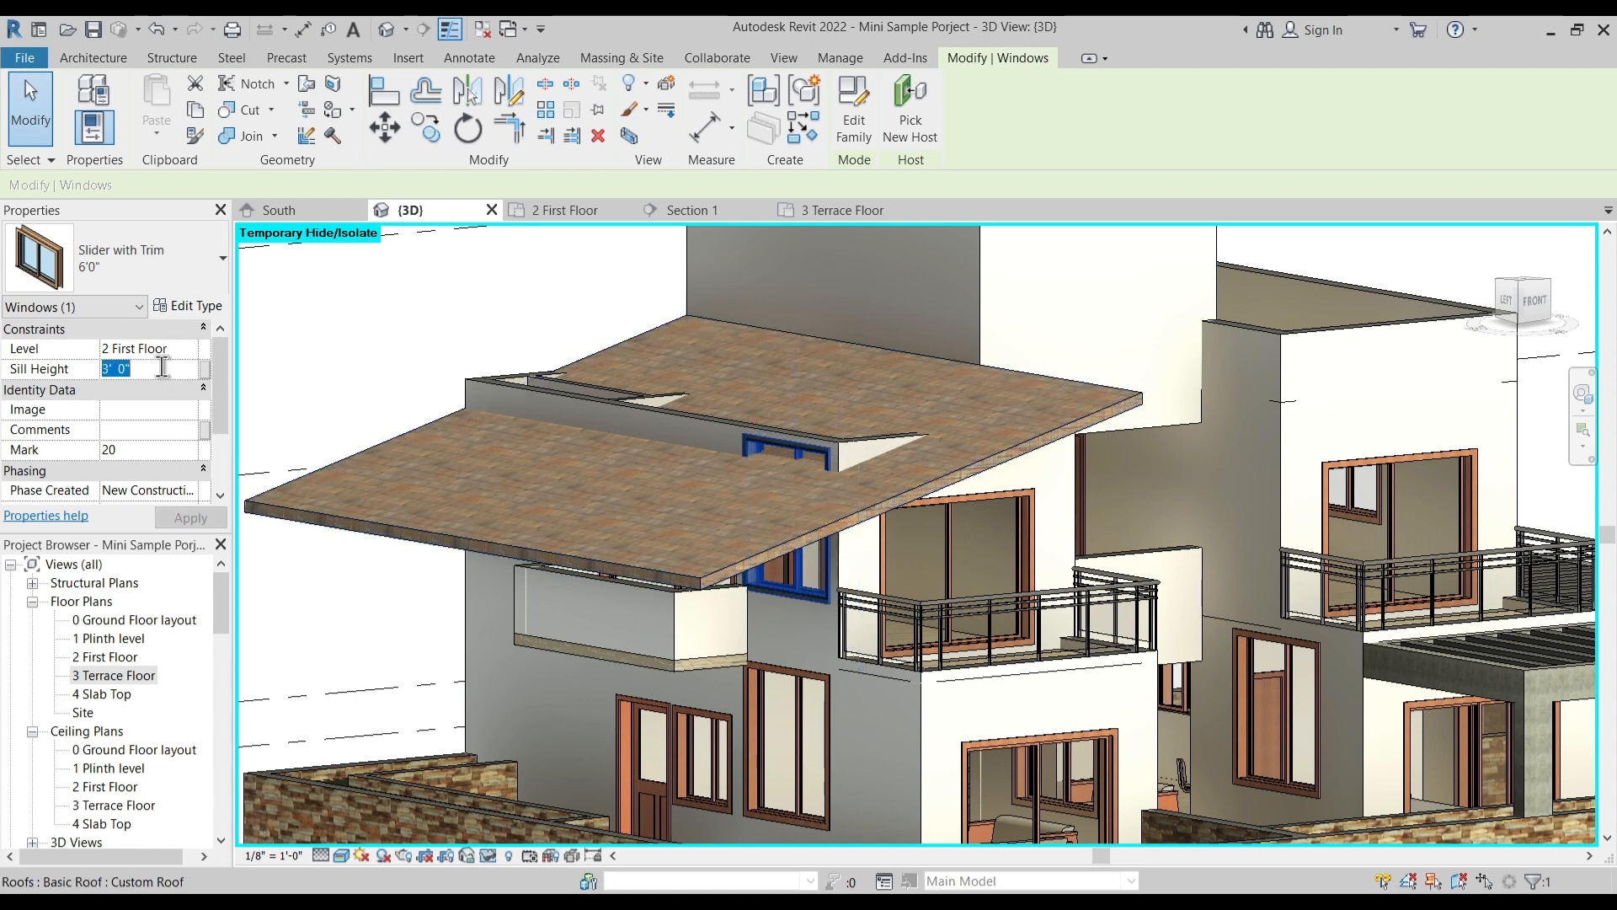
pyautogui.write('6"')
pyautogui.press('Return')
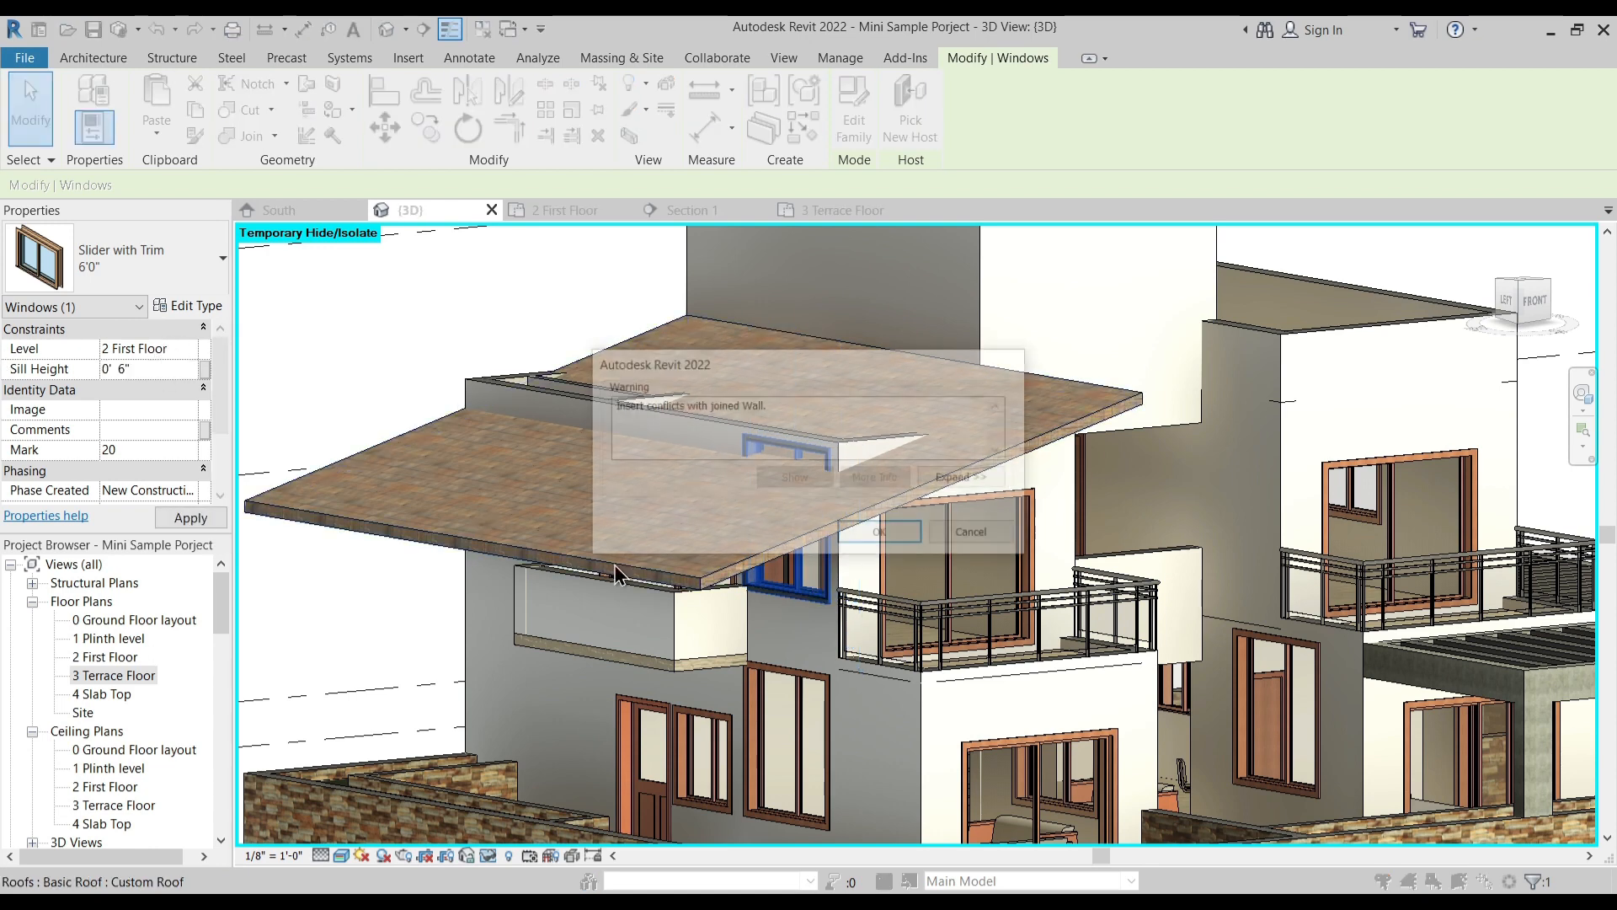
pyautogui.click(898, 534)
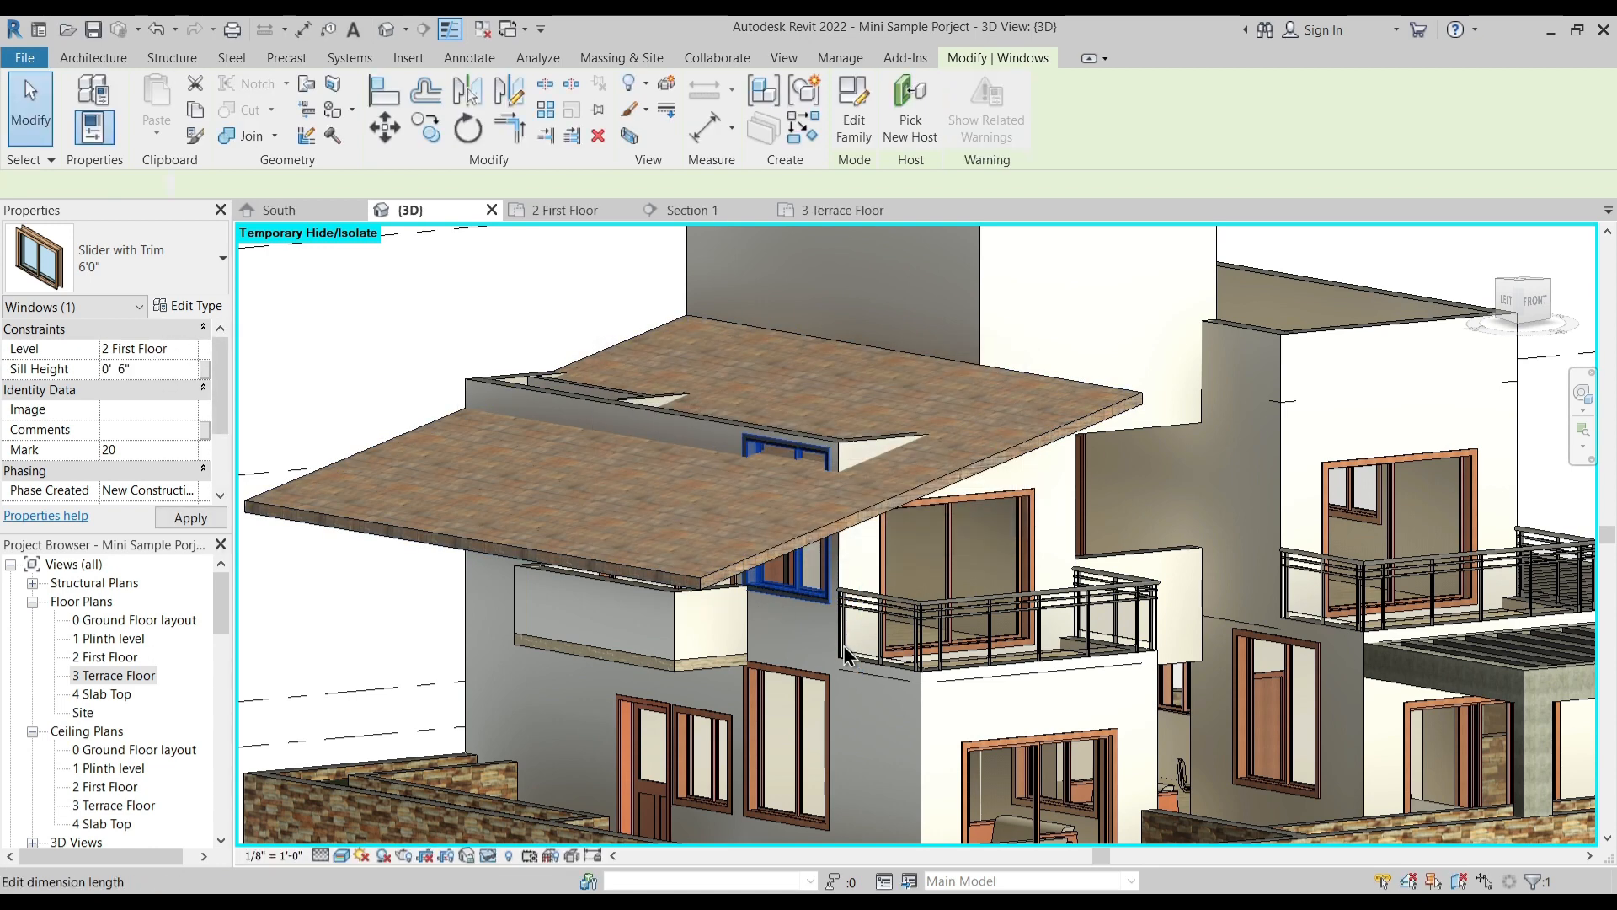
pyautogui.press('Escape')
# - Attach the tops of the five first-floor walls that poke through the sloped roof to the Custom Roof
pyautogui.keyDown('shift'); pyautogui.moveTo(783, 744); pyautogui.dragTo(754, 783, button='middle'); pyautogui.keyUp('shift')
pyautogui.keyDown('shift'); pyautogui.moveTo(791, 689); pyautogui.dragTo(878, 554, button='middle'); pyautogui.keyUp('shift')
pyautogui.keyDown('shift'); pyautogui.moveTo(952, 620); pyautogui.dragTo(1054, 522, button='middle'); pyautogui.keyUp('shift')
pyautogui.press('Tab')
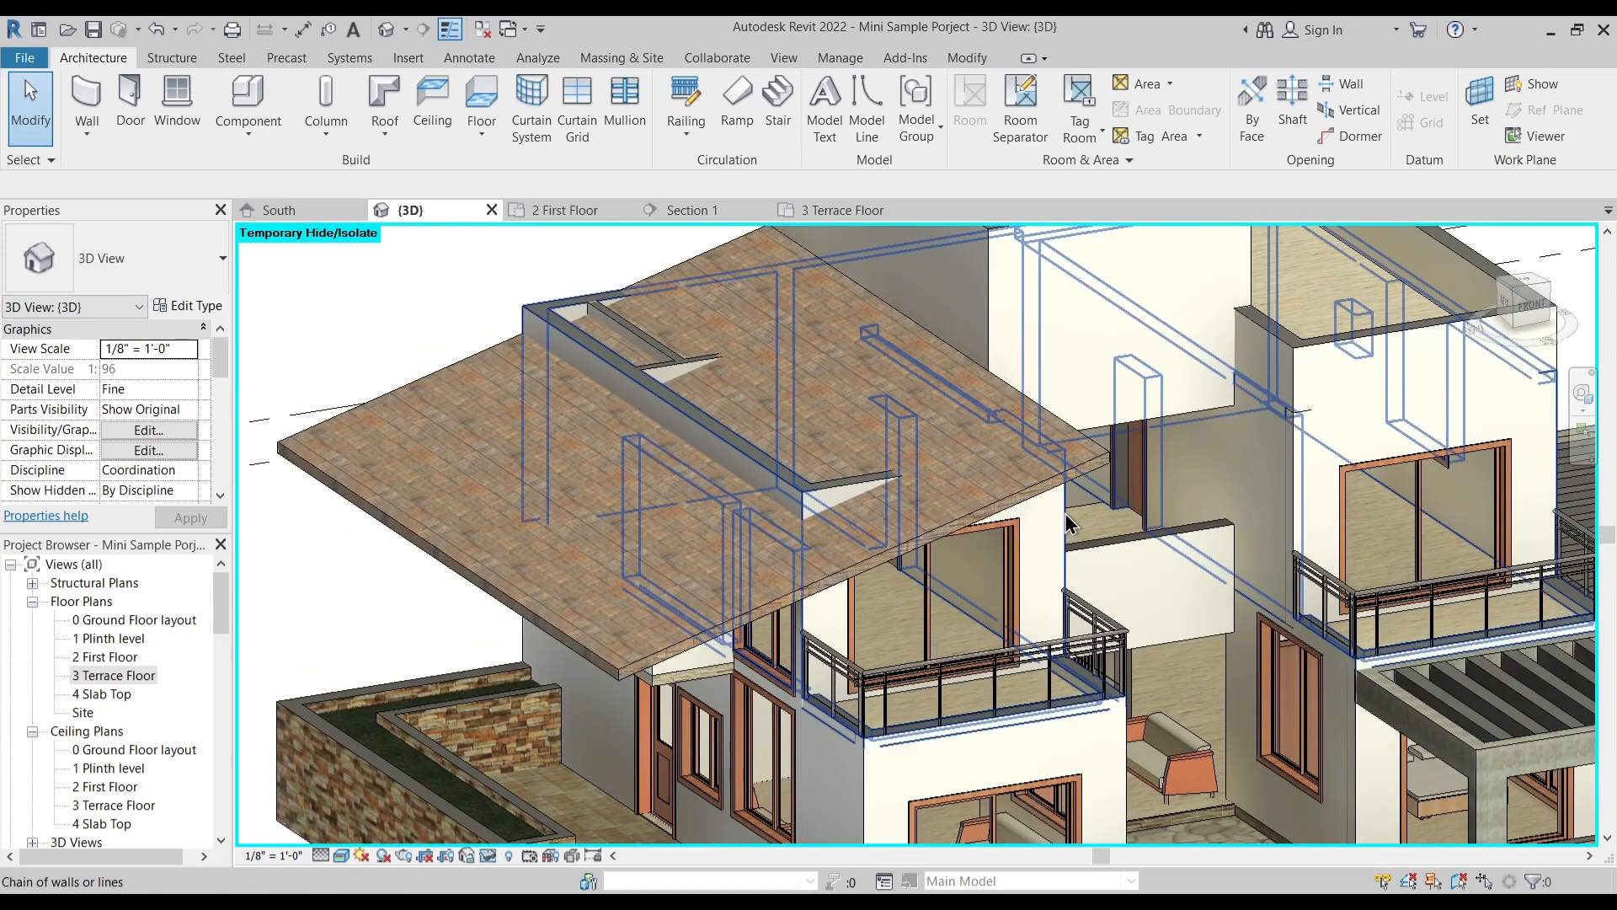
pyautogui.keyDown('shift'); pyautogui.moveTo(627, 385); pyautogui.dragTo(472, 405, button='middle'); pyautogui.keyUp('shift')
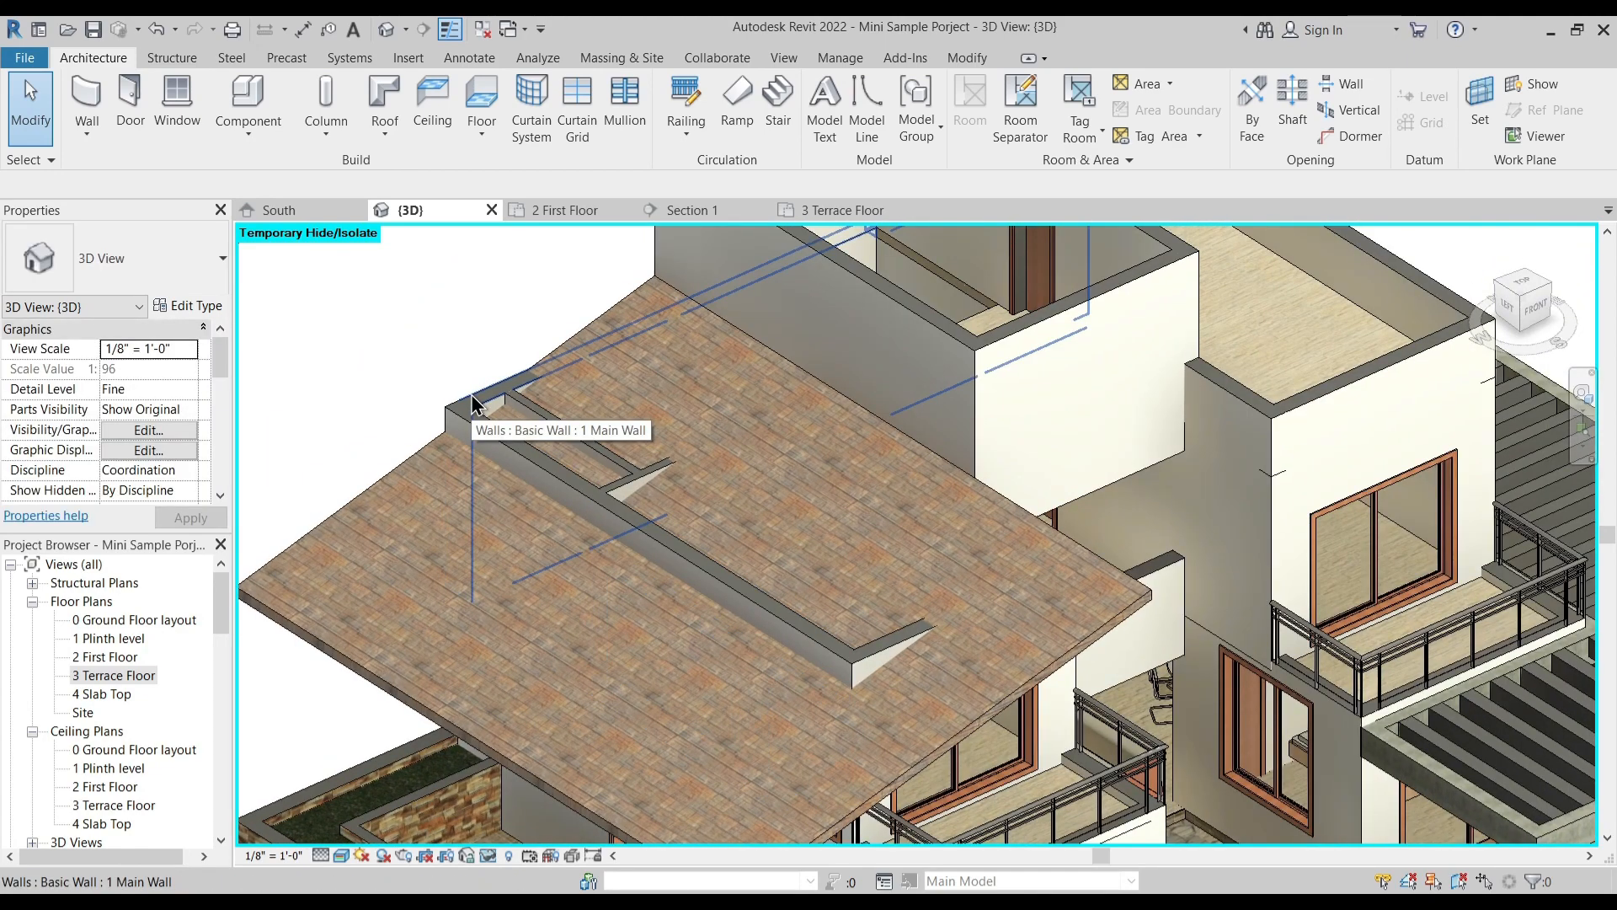
pyautogui.click(472, 404)
pyautogui.keyDown('ctrl'); pyautogui.click(528, 462); pyautogui.keyUp('ctrl')
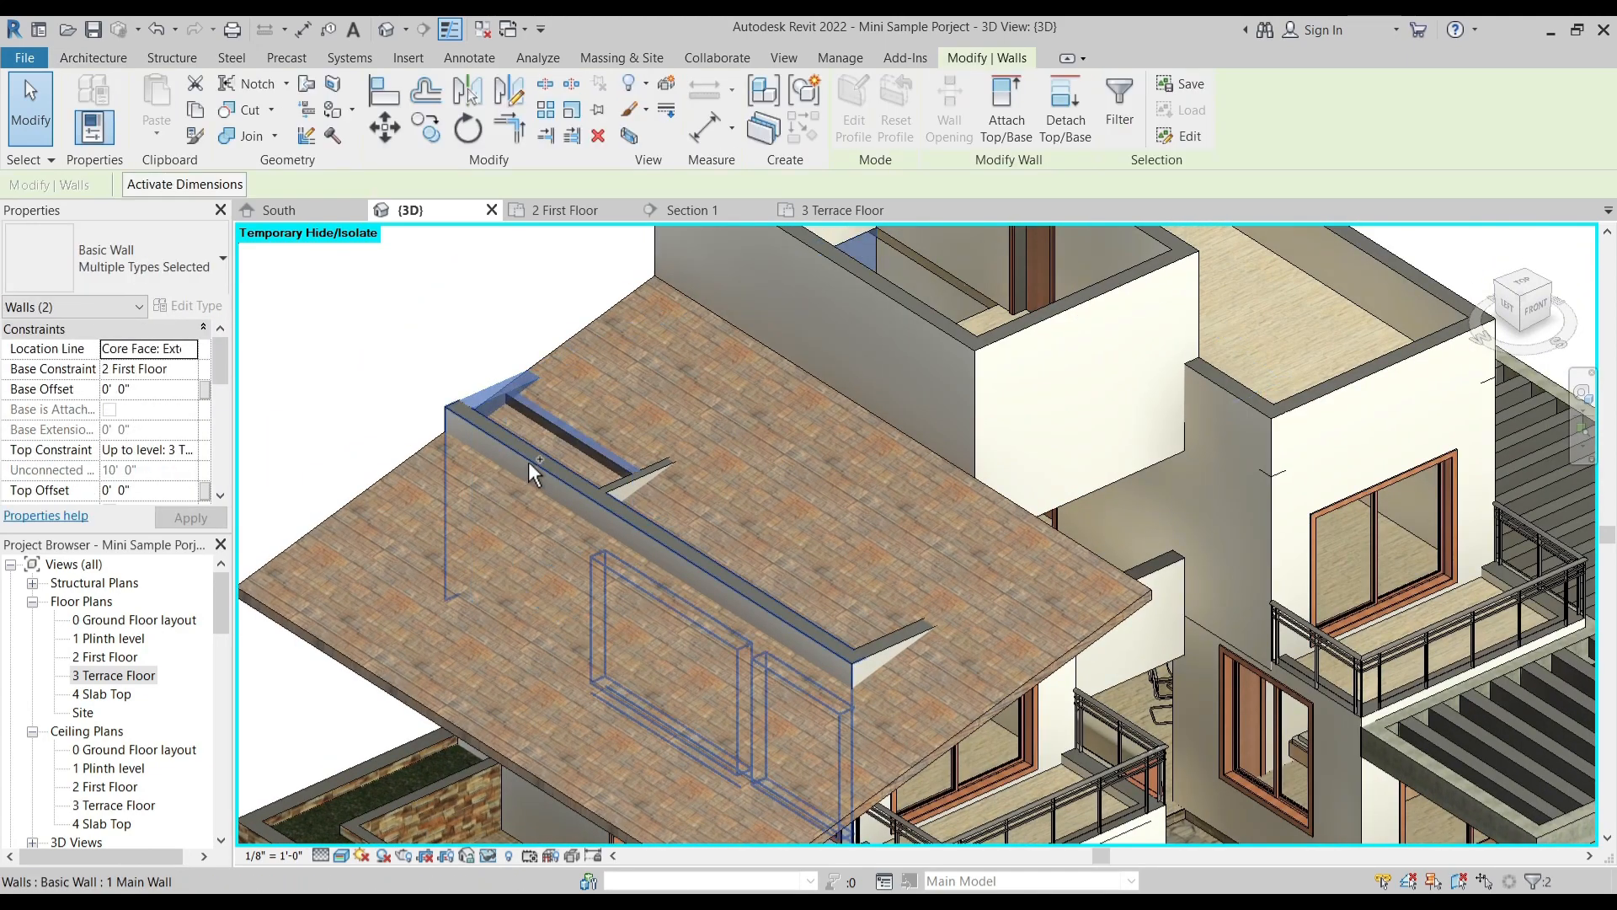
pyautogui.keyDown('ctrl'); pyautogui.click(528, 462); pyautogui.keyUp('ctrl')
pyautogui.keyDown('ctrl'); pyautogui.click(619, 484); pyautogui.keyUp('ctrl')
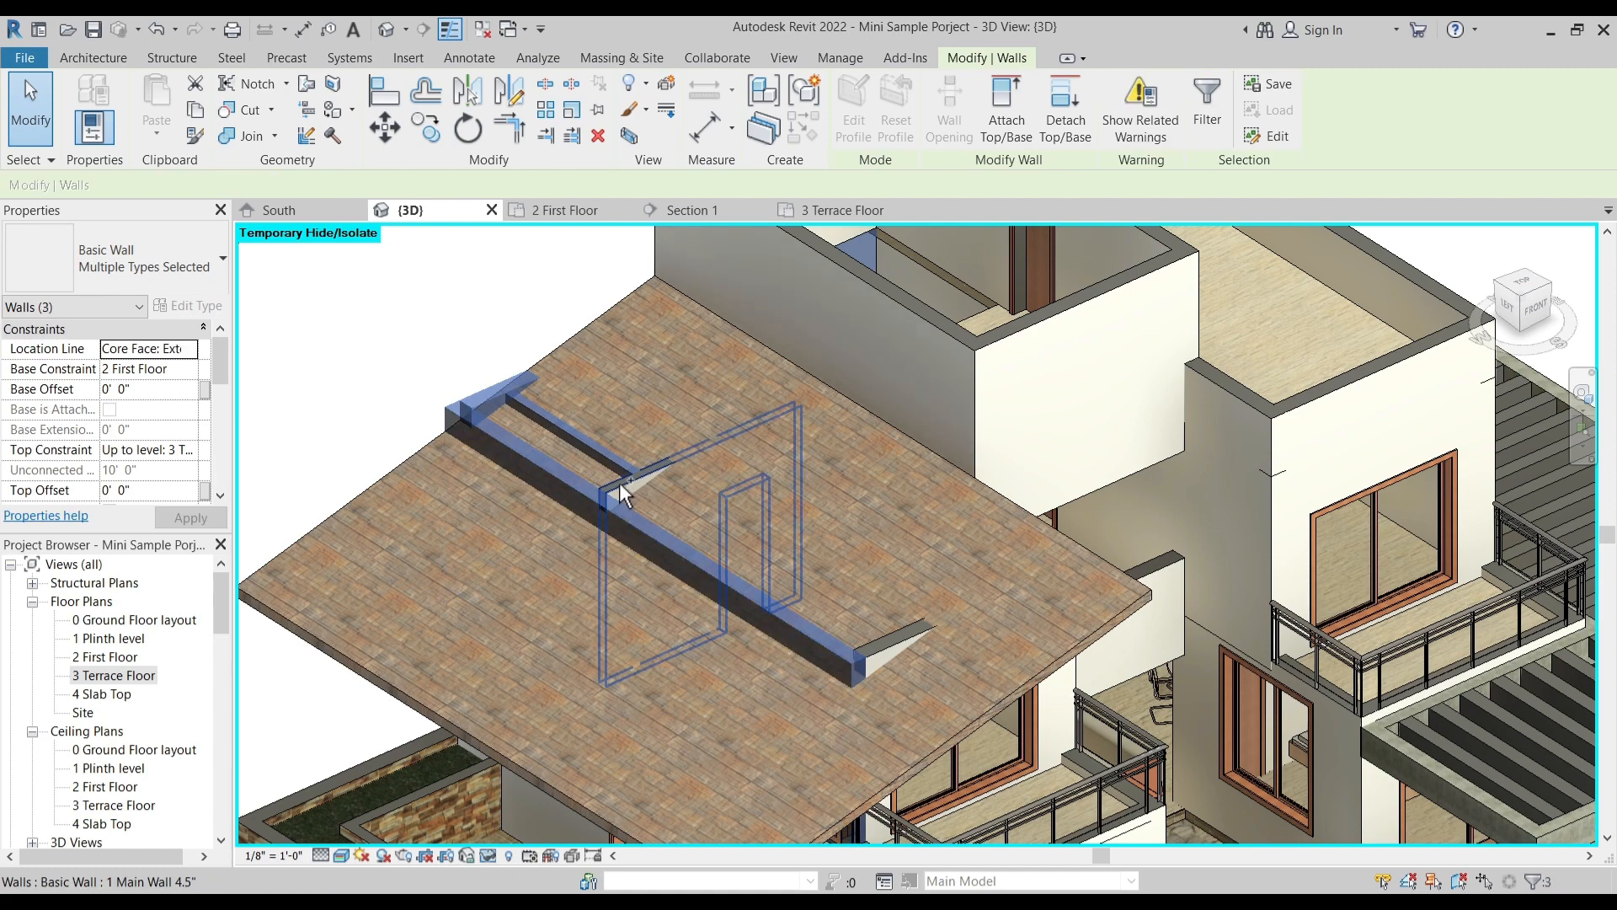
pyautogui.keyDown('ctrl'); pyautogui.click(895, 657); pyautogui.keyUp('ctrl')
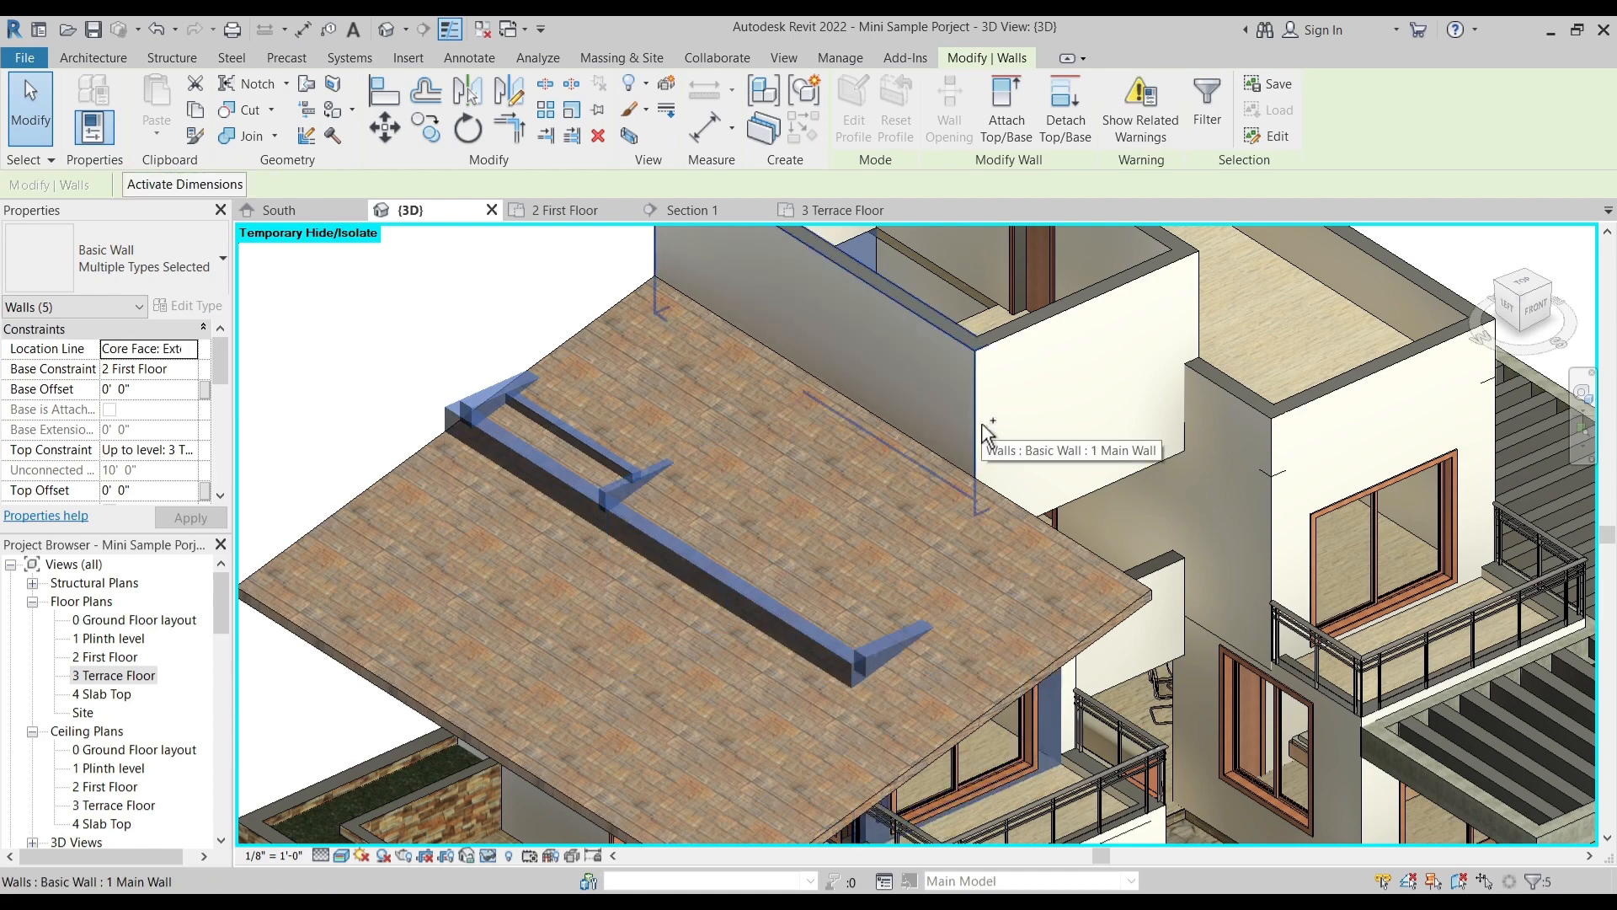
pyautogui.click(1003, 133)
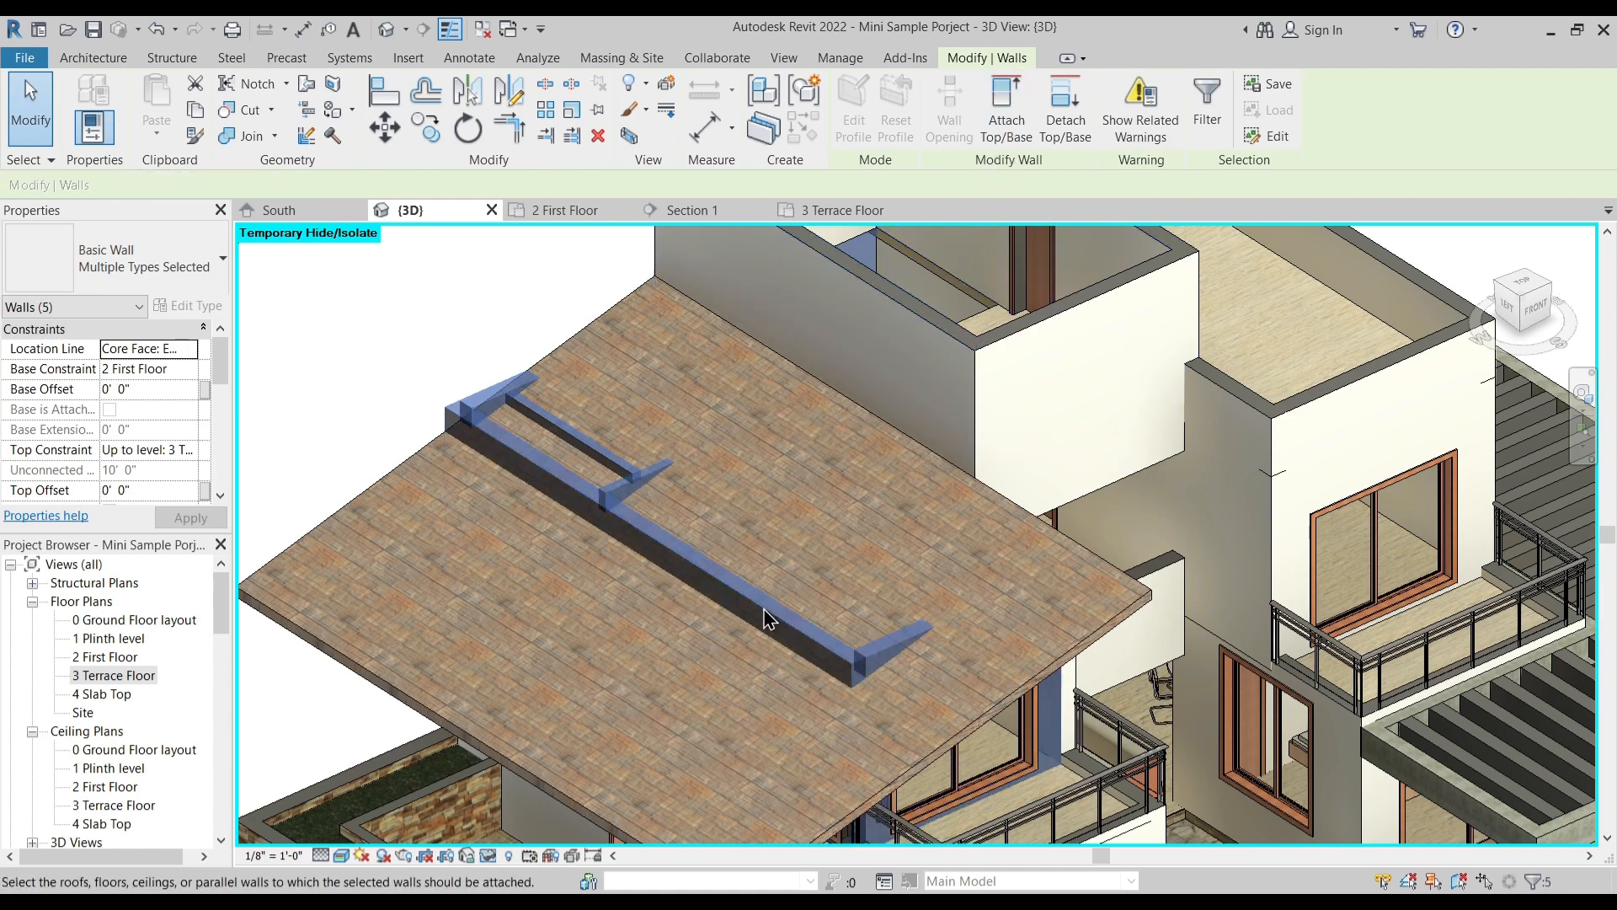
pyautogui.click(657, 554)
pyautogui.press('Escape')
pyautogui.press('Escape')
# - Examine the sloped roof, the walls beneath it and the two front balconies from several angles
pyautogui.keyDown('shift'); pyautogui.moveTo(657, 553); pyautogui.dragTo(765, 607, button='middle'); pyautogui.keyUp('shift')
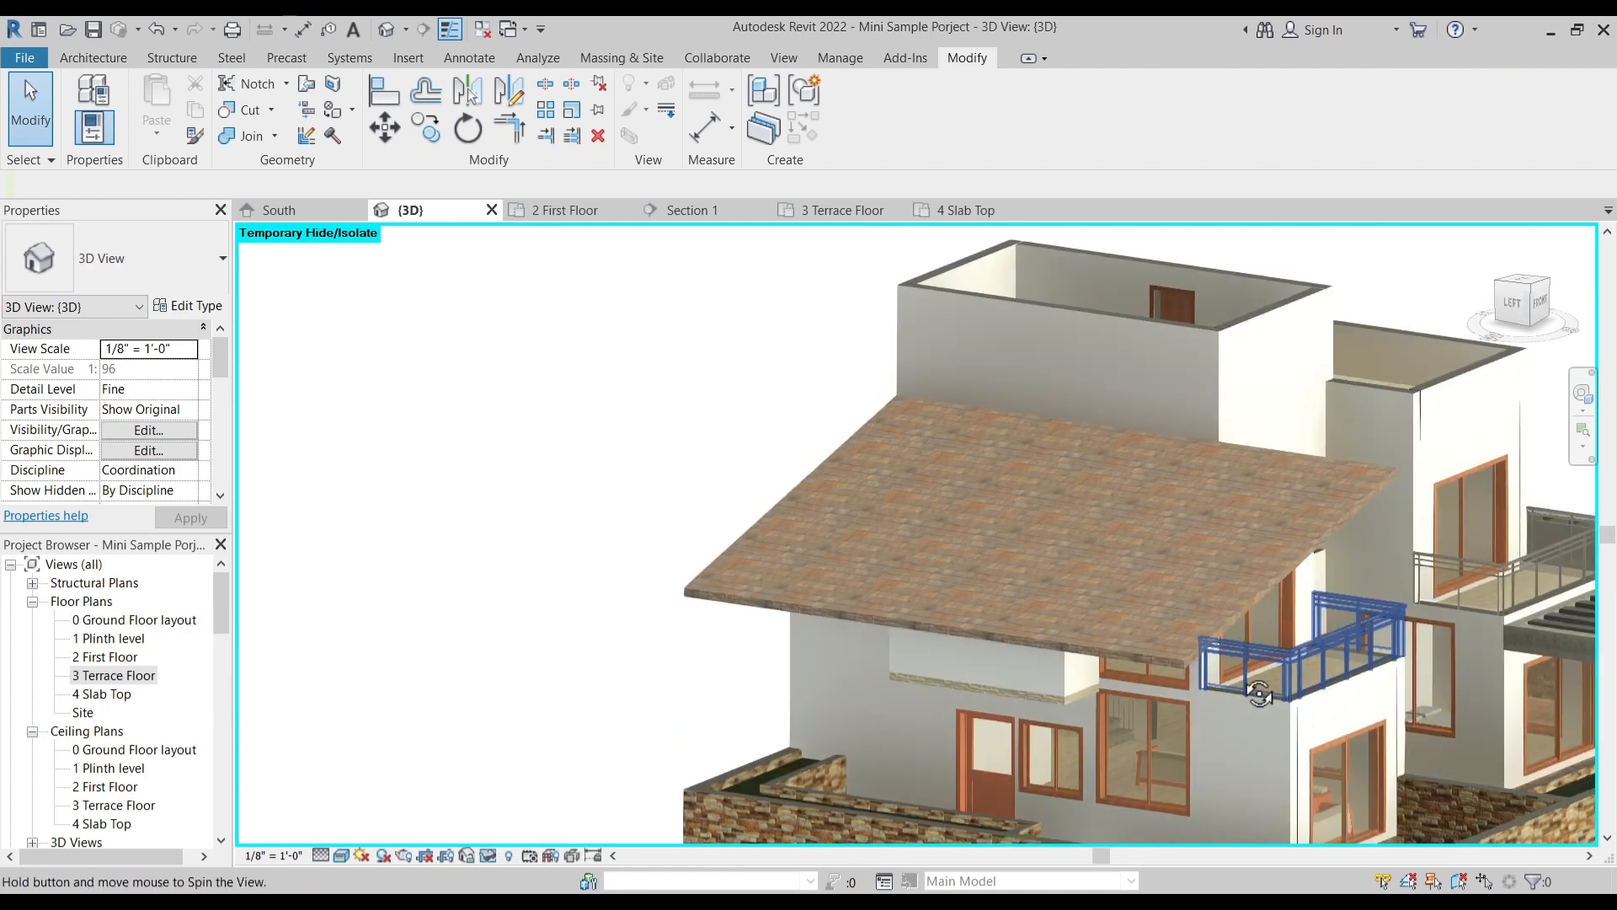
pyautogui.scroll(2, 1041, 700)
pyautogui.keyDown('shift'); pyautogui.moveTo(1041, 701); pyautogui.dragTo(960, 704, button='middle'); pyautogui.keyUp('shift')
pyautogui.keyDown('shift'); pyautogui.moveTo(906, 548); pyautogui.dragTo(957, 532, button='middle'); pyautogui.keyUp('shift')
pyautogui.scroll(2, 984, 467)
pyautogui.scroll(-1, 927, 511)
pyautogui.keyDown('shift'); pyautogui.moveTo(927, 595); pyautogui.dragTo(1322, 532, button='middle'); pyautogui.keyUp('shift')
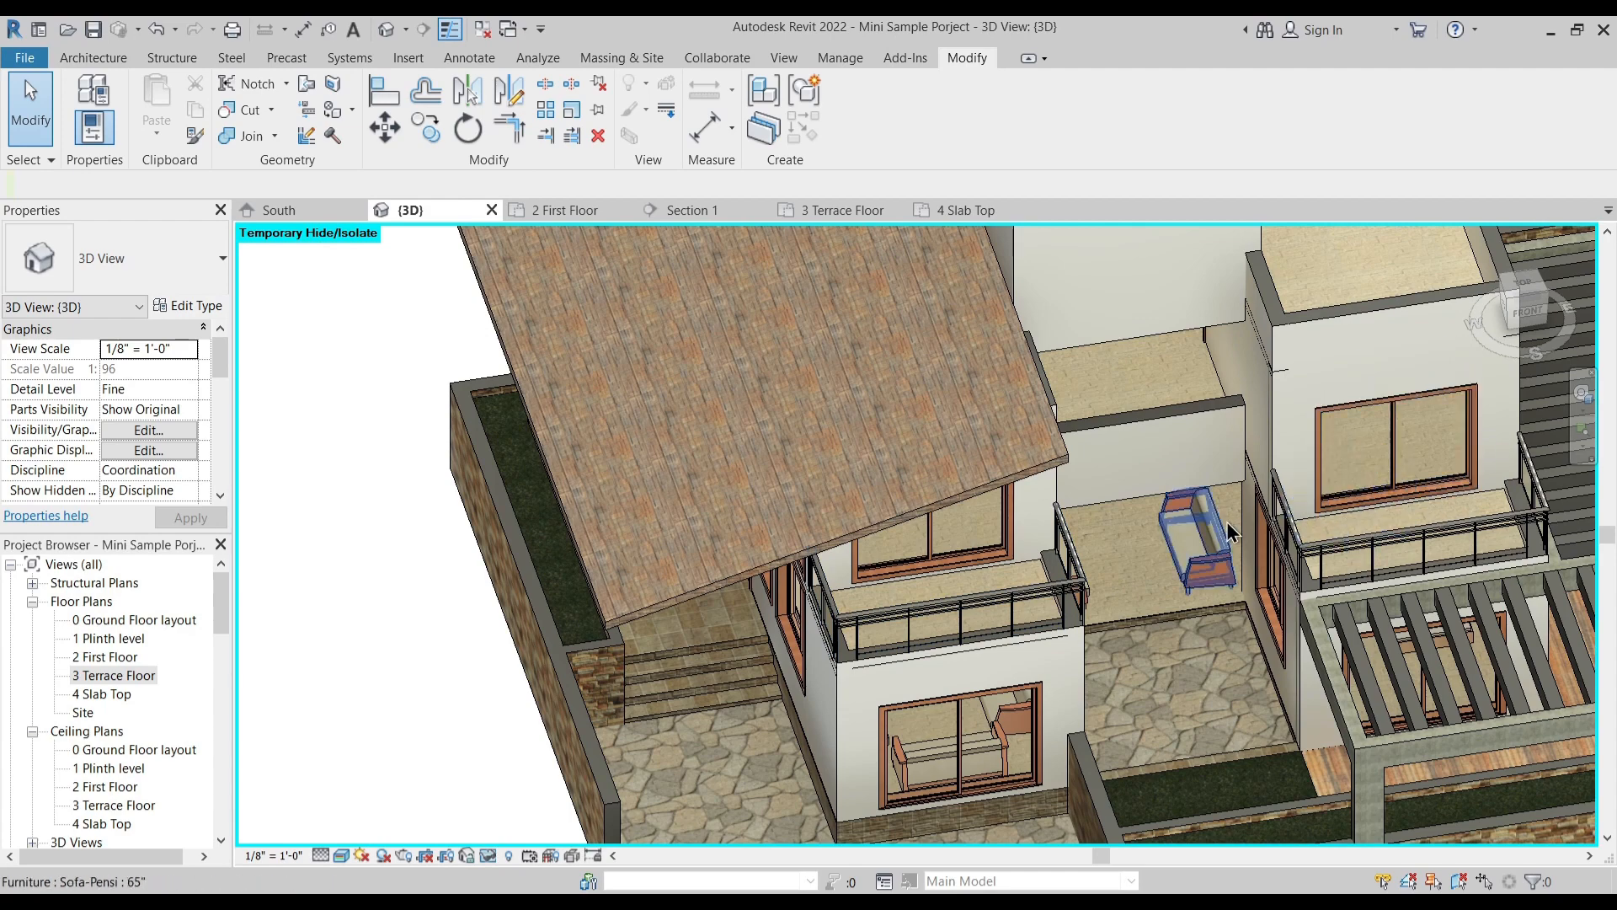
pyautogui.keyDown('shift'); pyautogui.moveTo(1218, 692); pyautogui.dragTo(1151, 724, button='middle'); pyautogui.keyUp('shift')
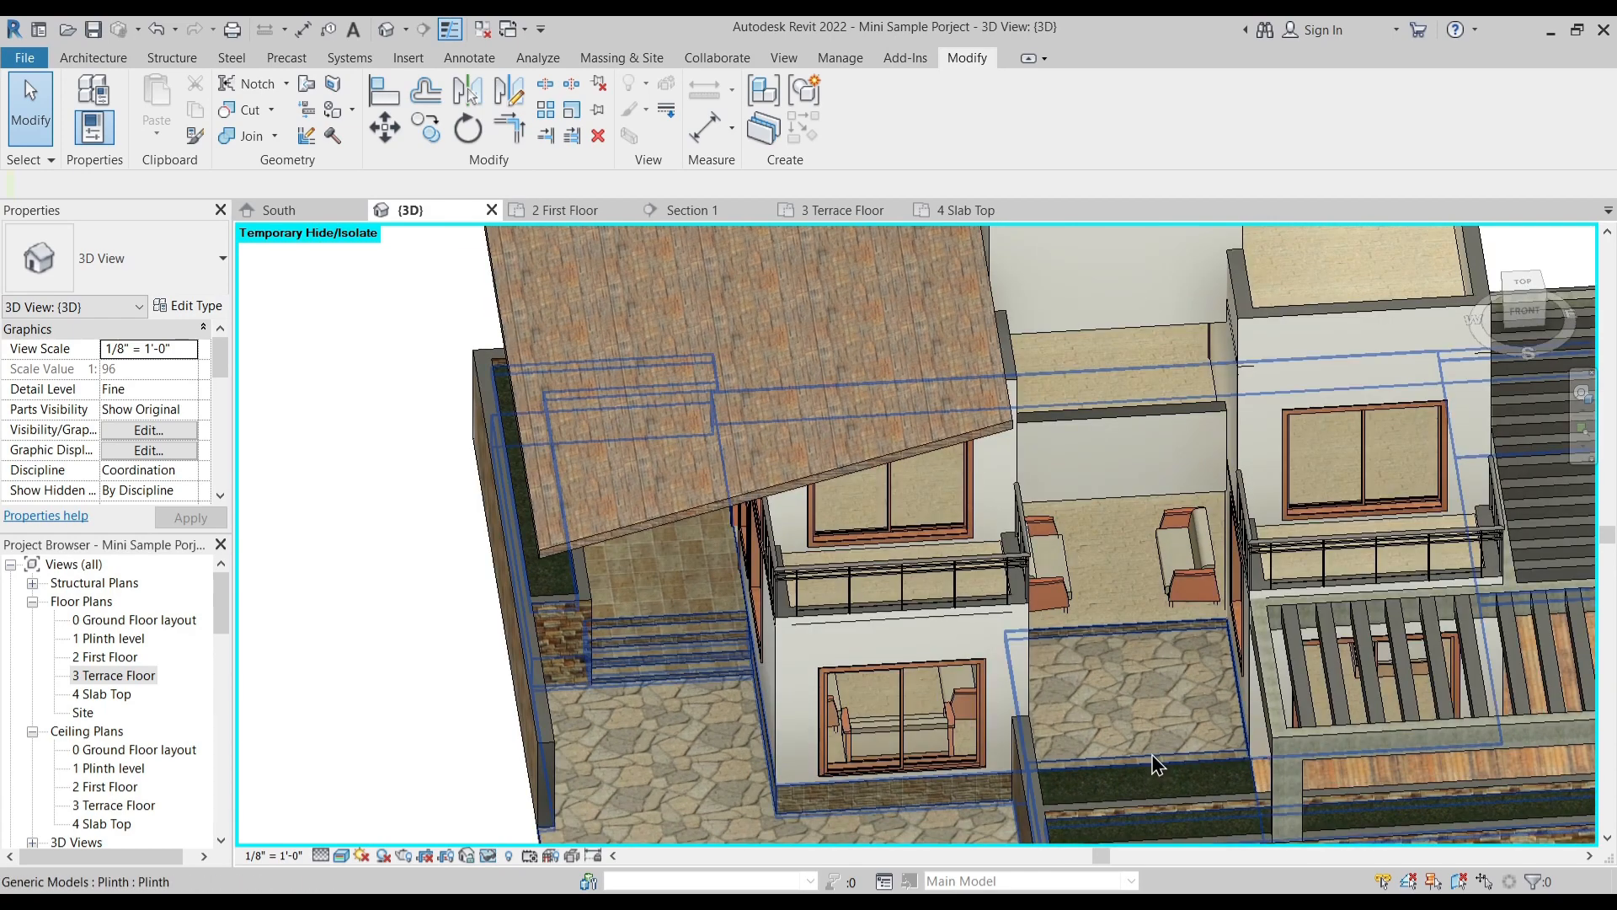
pyautogui.keyDown('shift'); pyautogui.moveTo(1145, 524); pyautogui.dragTo(1024, 556, button='middle'); pyautogui.keyUp('shift')
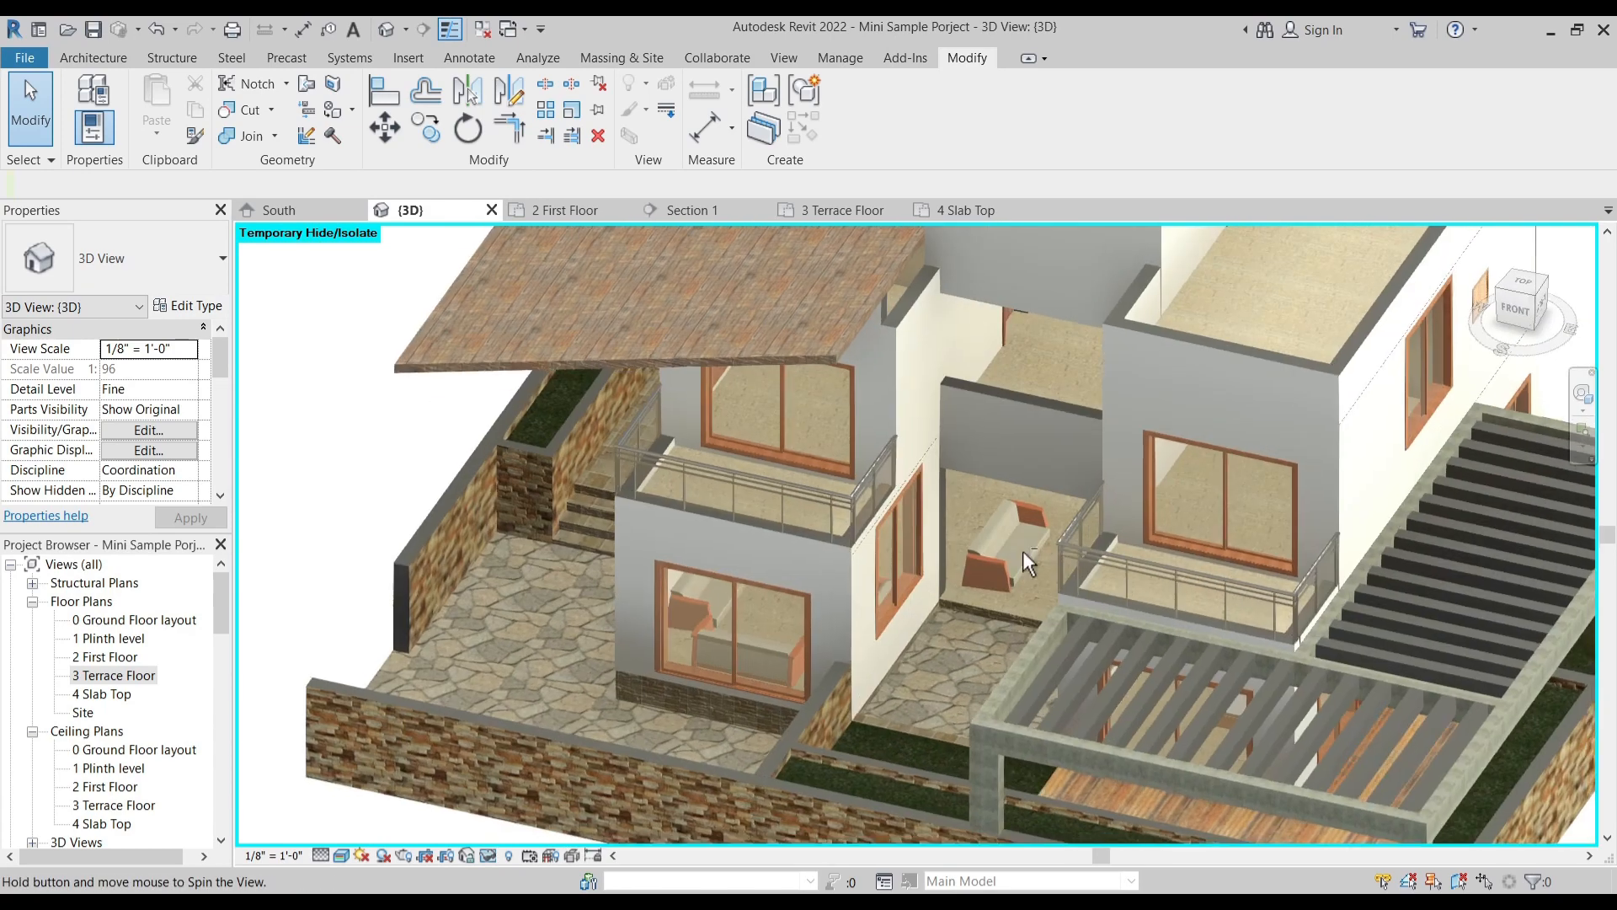
pyautogui.keyDown('shift'); pyautogui.moveTo(935, 469); pyautogui.dragTo(872, 372, button='middle'); pyautogui.keyUp('shift')
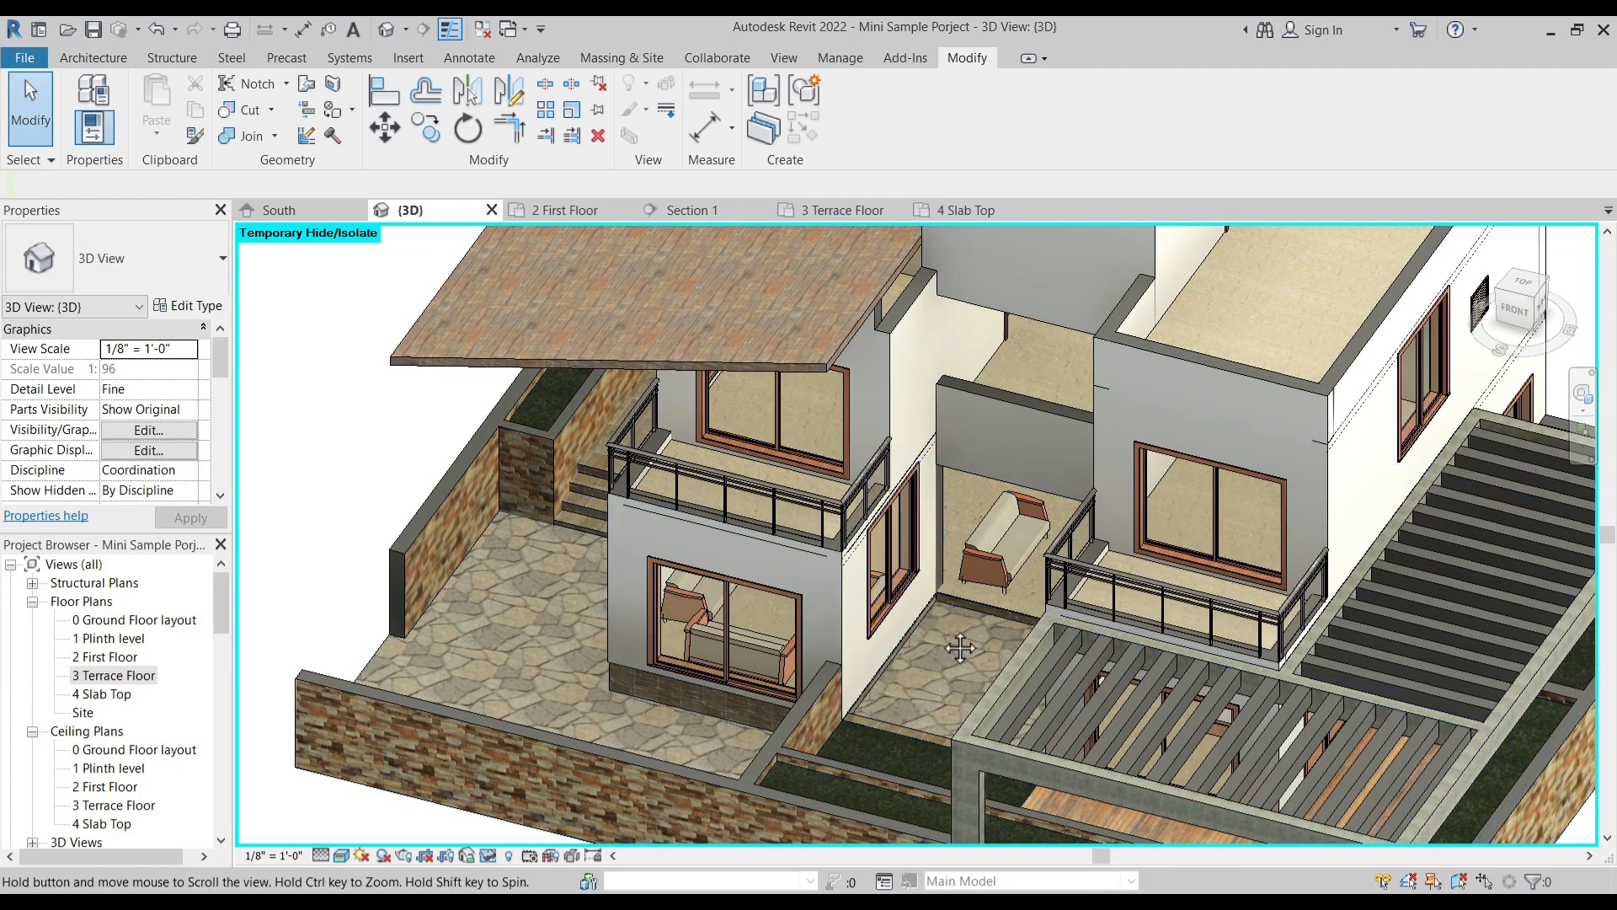
pyautogui.keyDown('shift'); pyautogui.moveTo(960, 648); pyautogui.dragTo(932, 527, button='middle'); pyautogui.keyUp('shift')
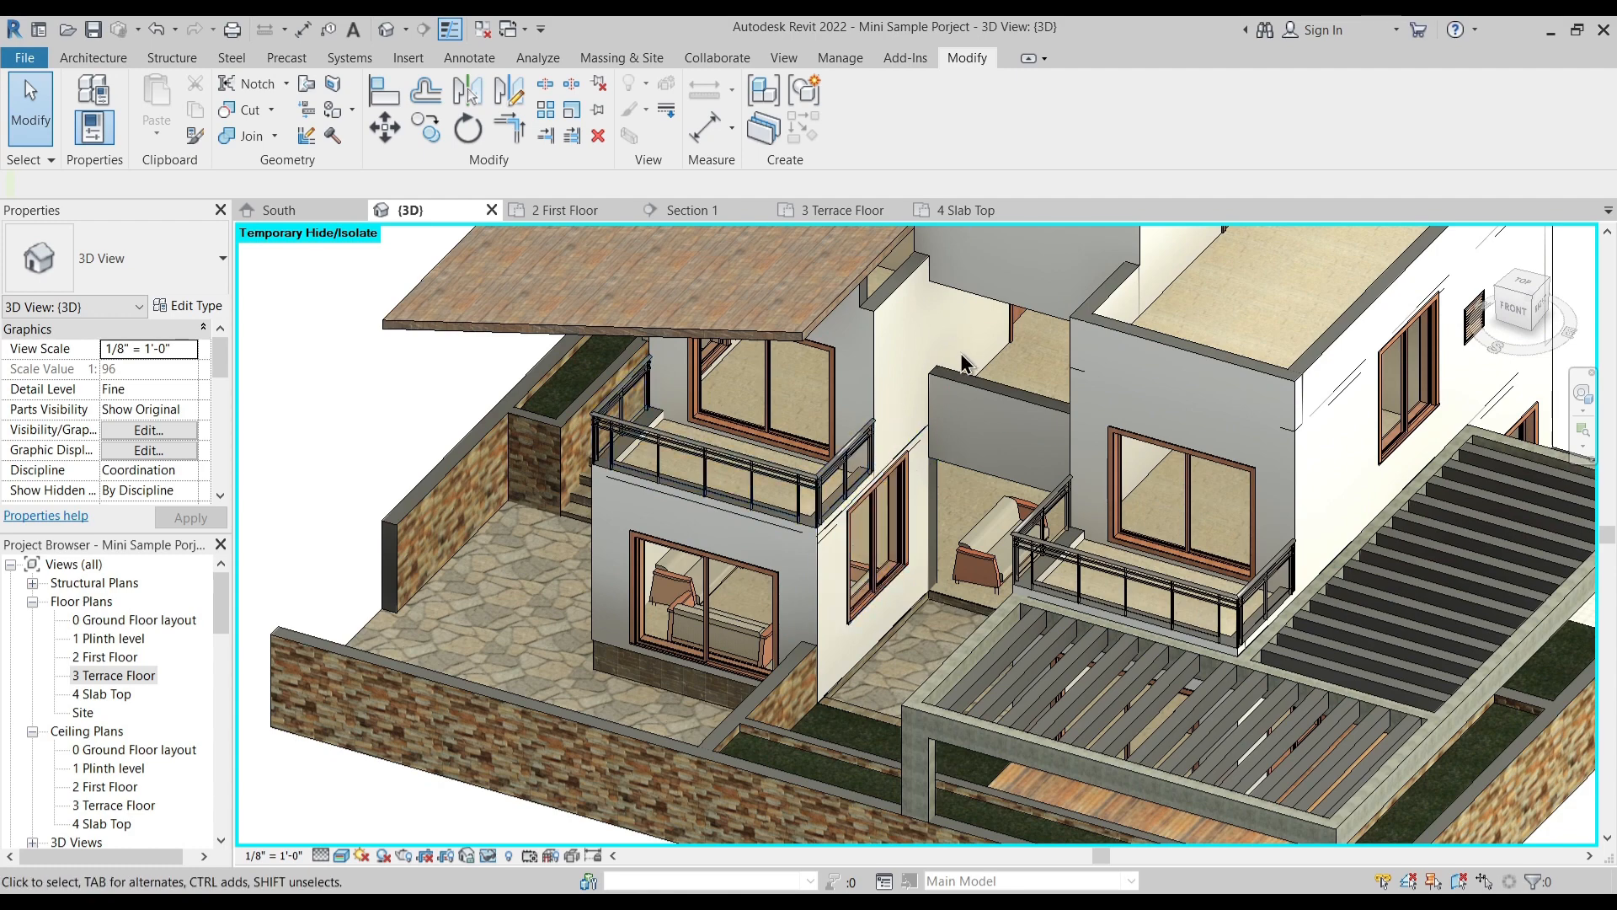
pyautogui.keyDown('shift'); pyautogui.moveTo(983, 353); pyautogui.dragTo(990, 308, button='middle'); pyautogui.keyUp('shift')
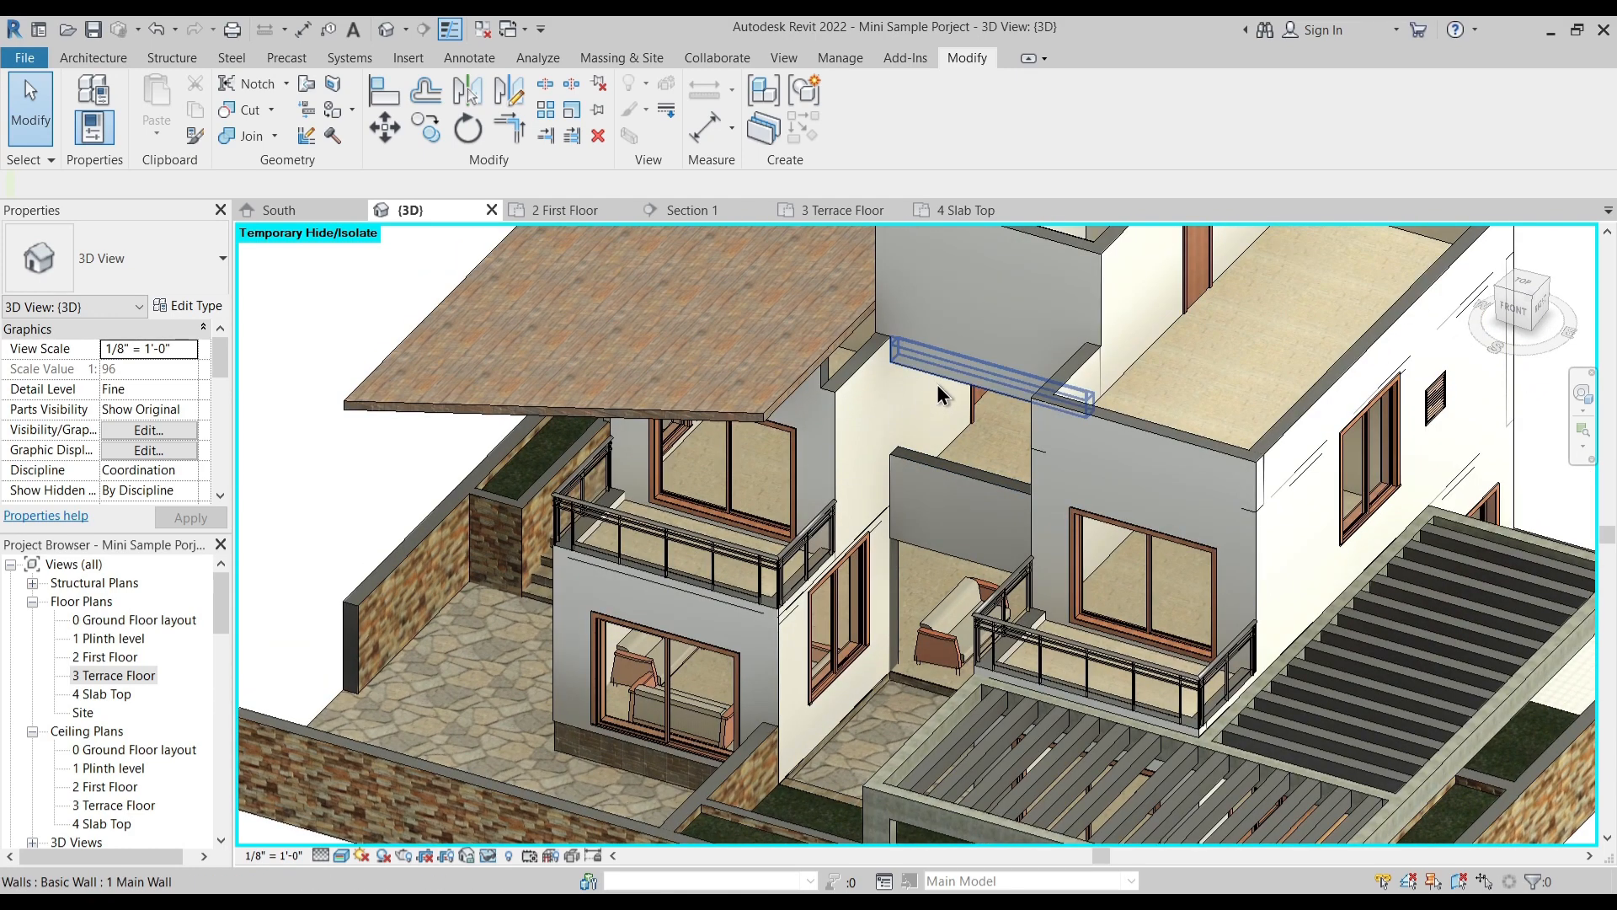
# - Delete the path segment facing the central entrance from the railing of the balcony beneath the sloped roof, and finish the sketch
pyautogui.click(811, 551)
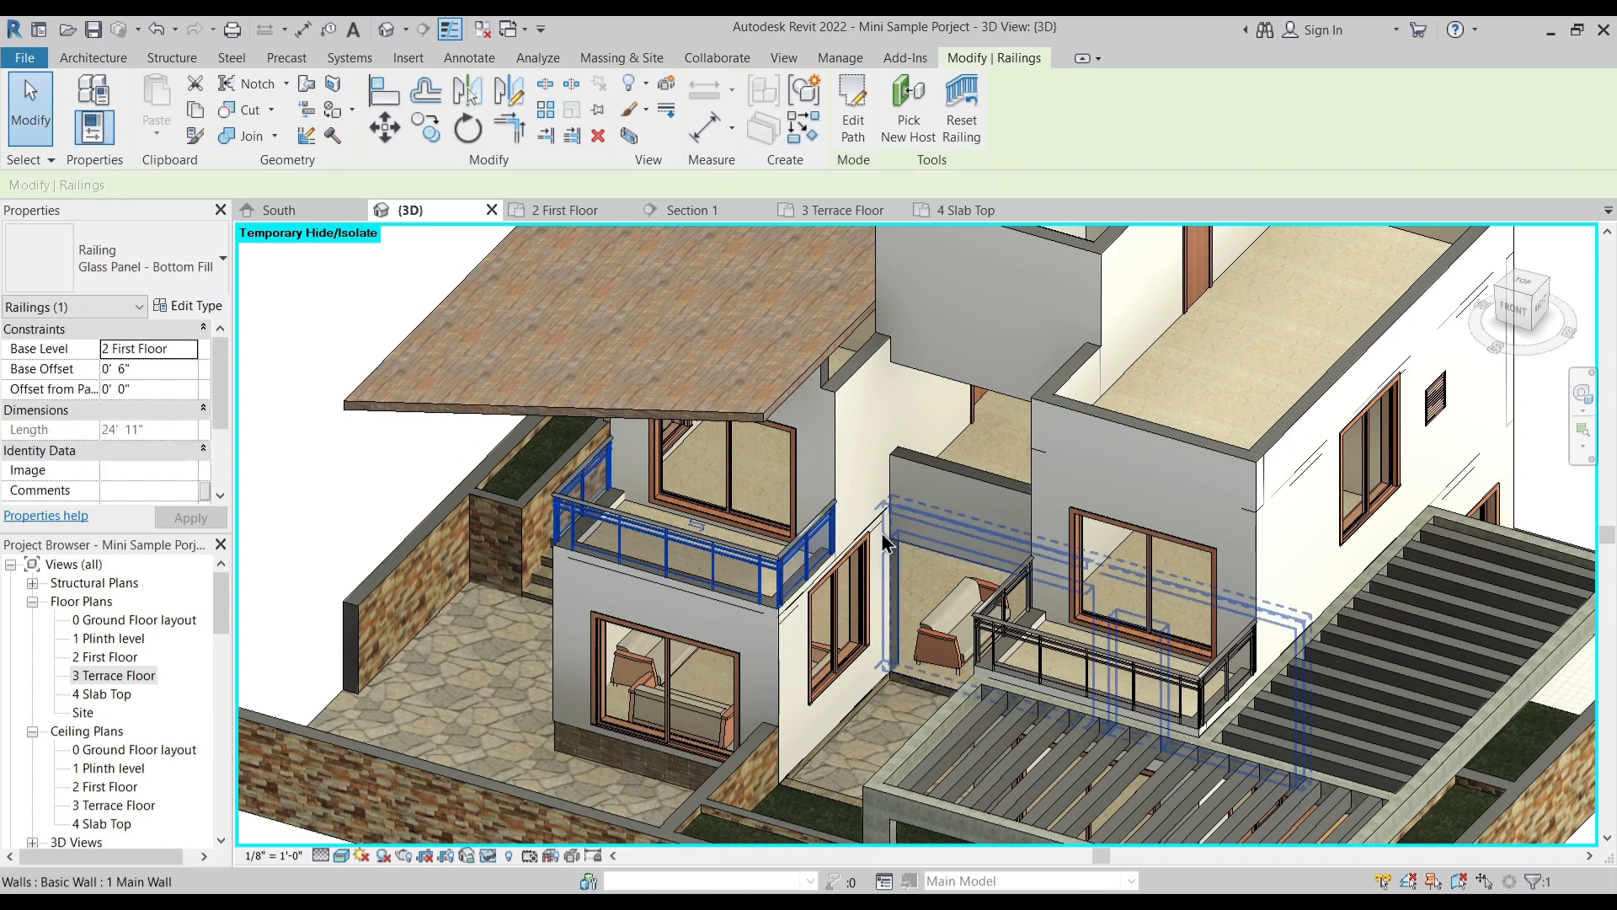
pyautogui.click(853, 109)
pyautogui.scroll(3, 755, 604)
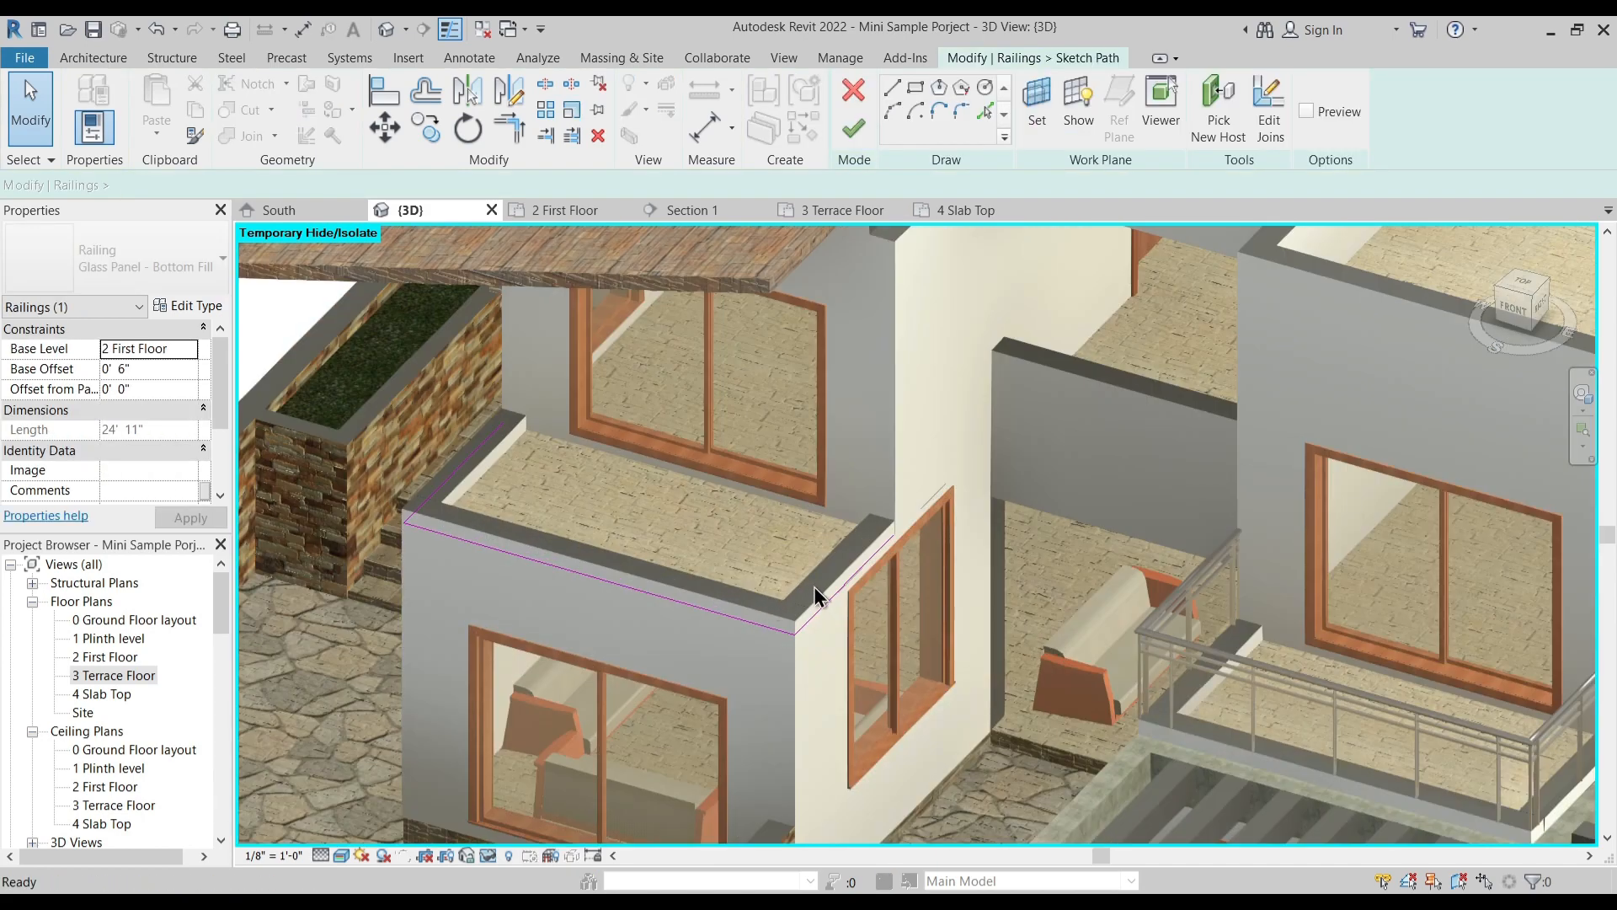
pyautogui.click(834, 598)
pyautogui.press('Delete')
pyautogui.moveTo(1000, 666); pyautogui.dragTo(910, 565, button='middle')
pyautogui.click(853, 129)
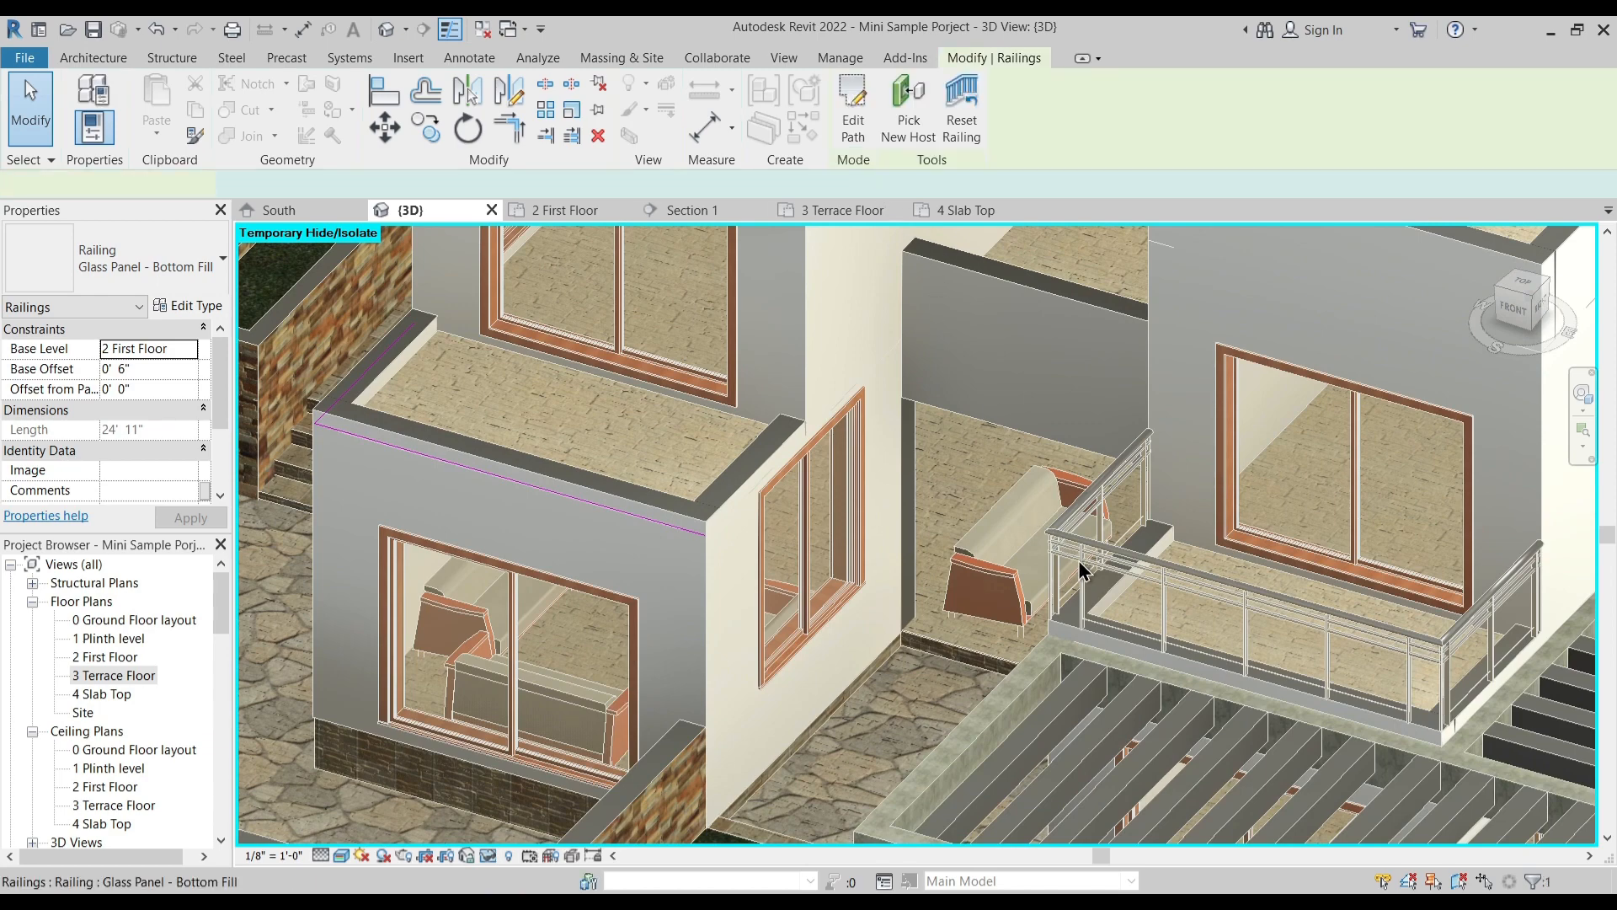
# - Remove the path segment facing the central entrance from the railing of the balcony above the pergola, and finish the sketch
pyautogui.click(1092, 505)
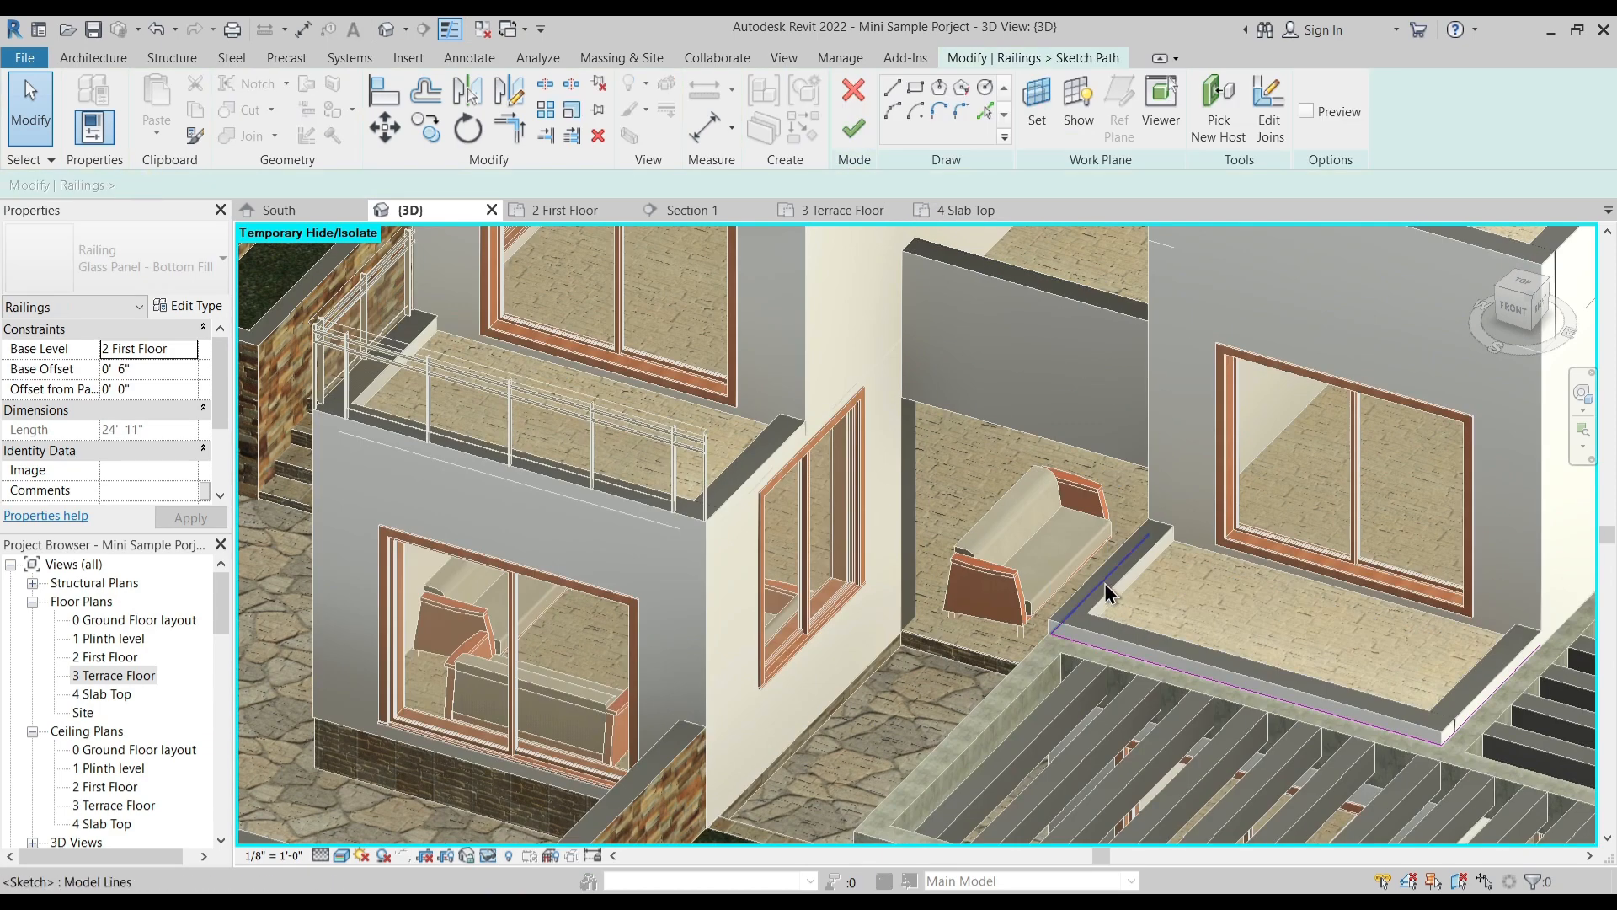
pyautogui.click(1104, 579)
pyautogui.press('Escape')
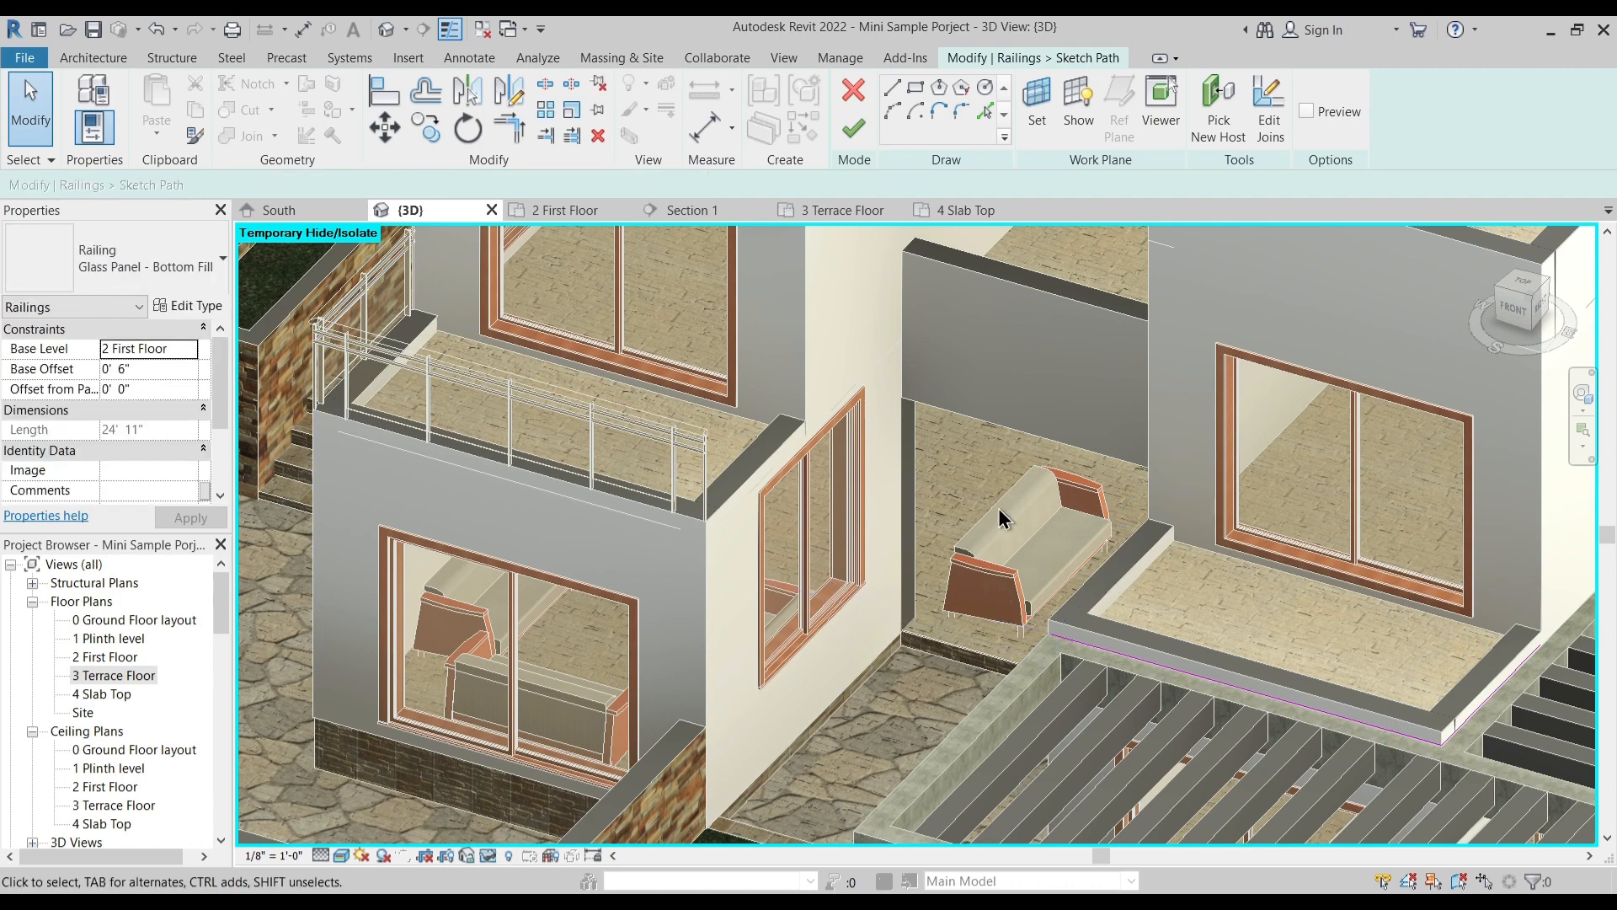
pyautogui.click(854, 128)
pyautogui.press('Escape')
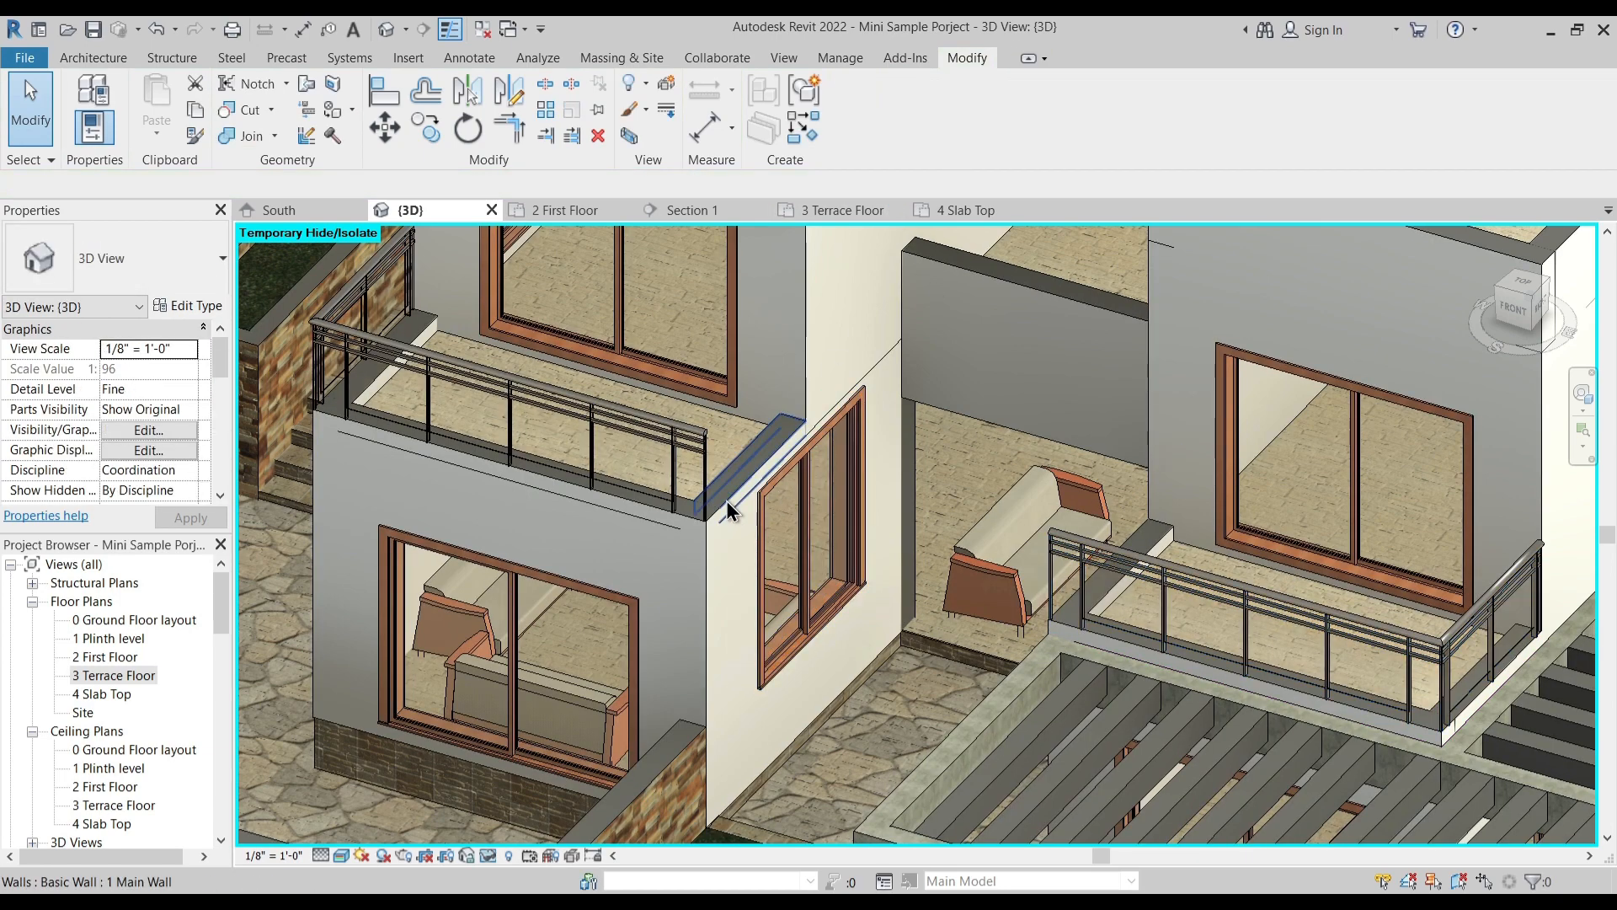
# - Try to constrain the top of the low side wall on the balcony beneath the sloped roof to level 2 First Floor
pyautogui.click(745, 493)
pyautogui.scroll(2, 758, 522)
pyautogui.moveTo(768, 533); pyautogui.dragTo(761, 587, button='middle')
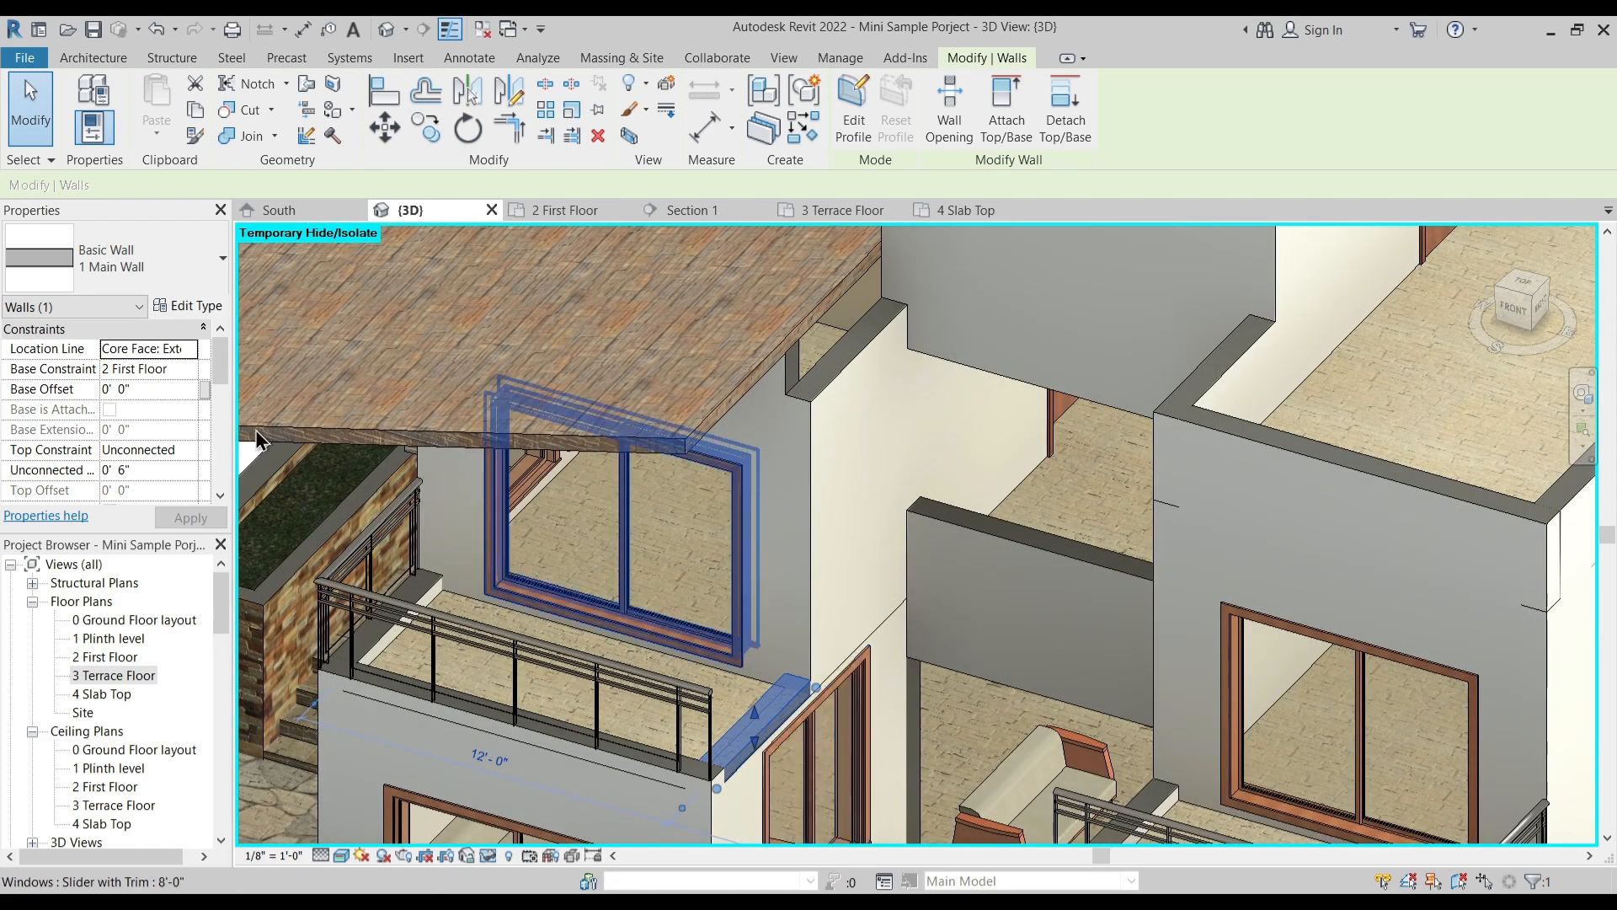
pyautogui.click(190, 450)
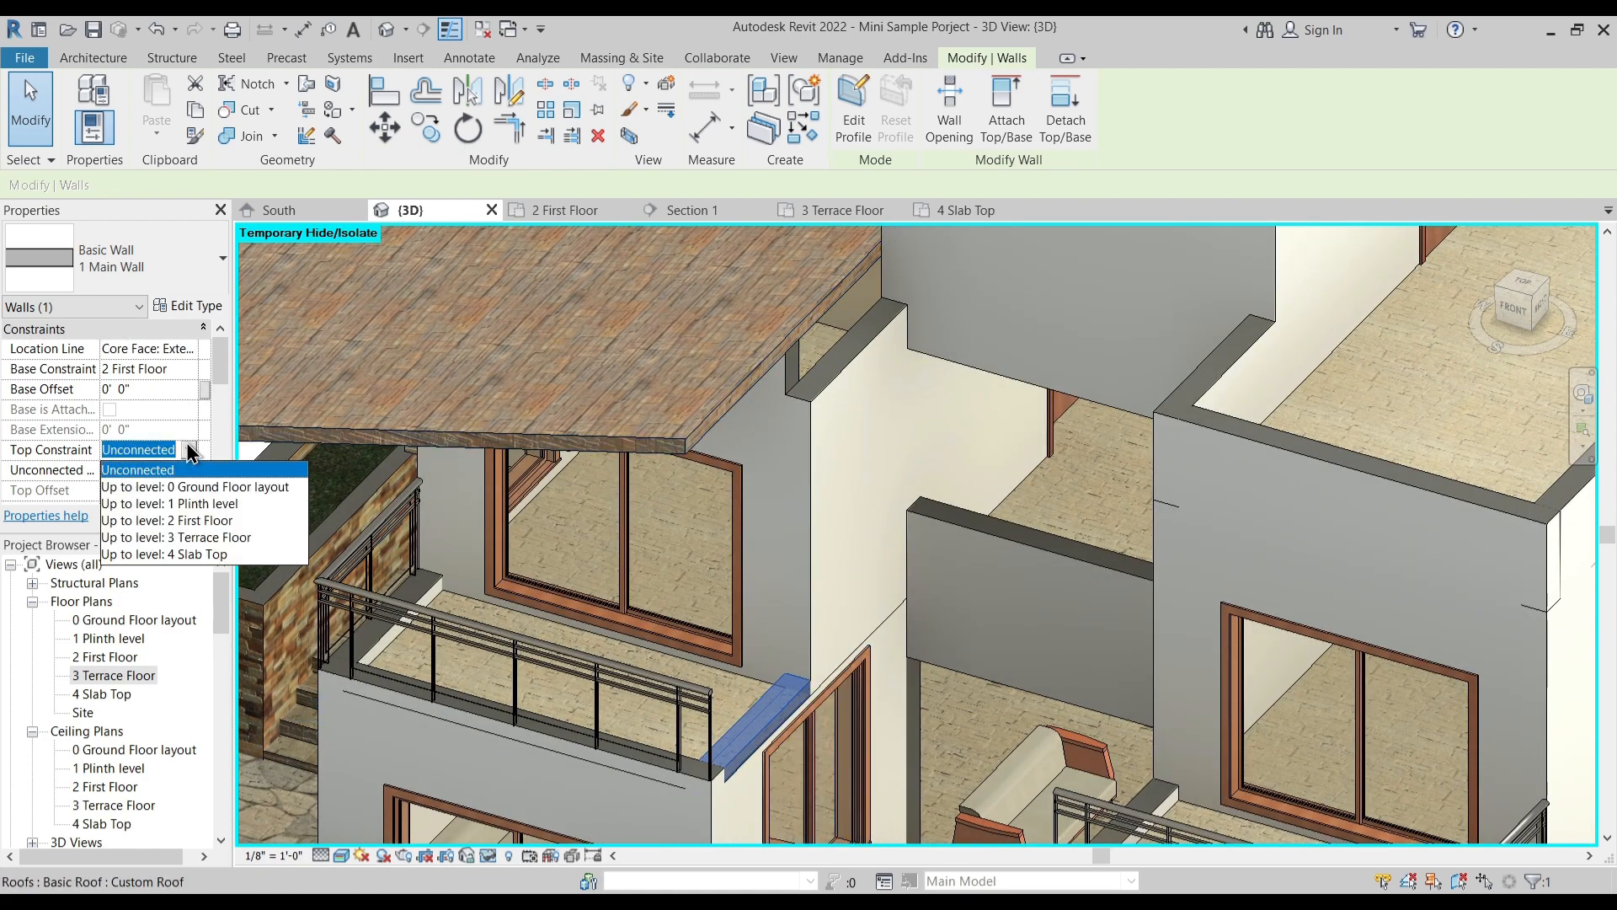
pyautogui.click(204, 519)
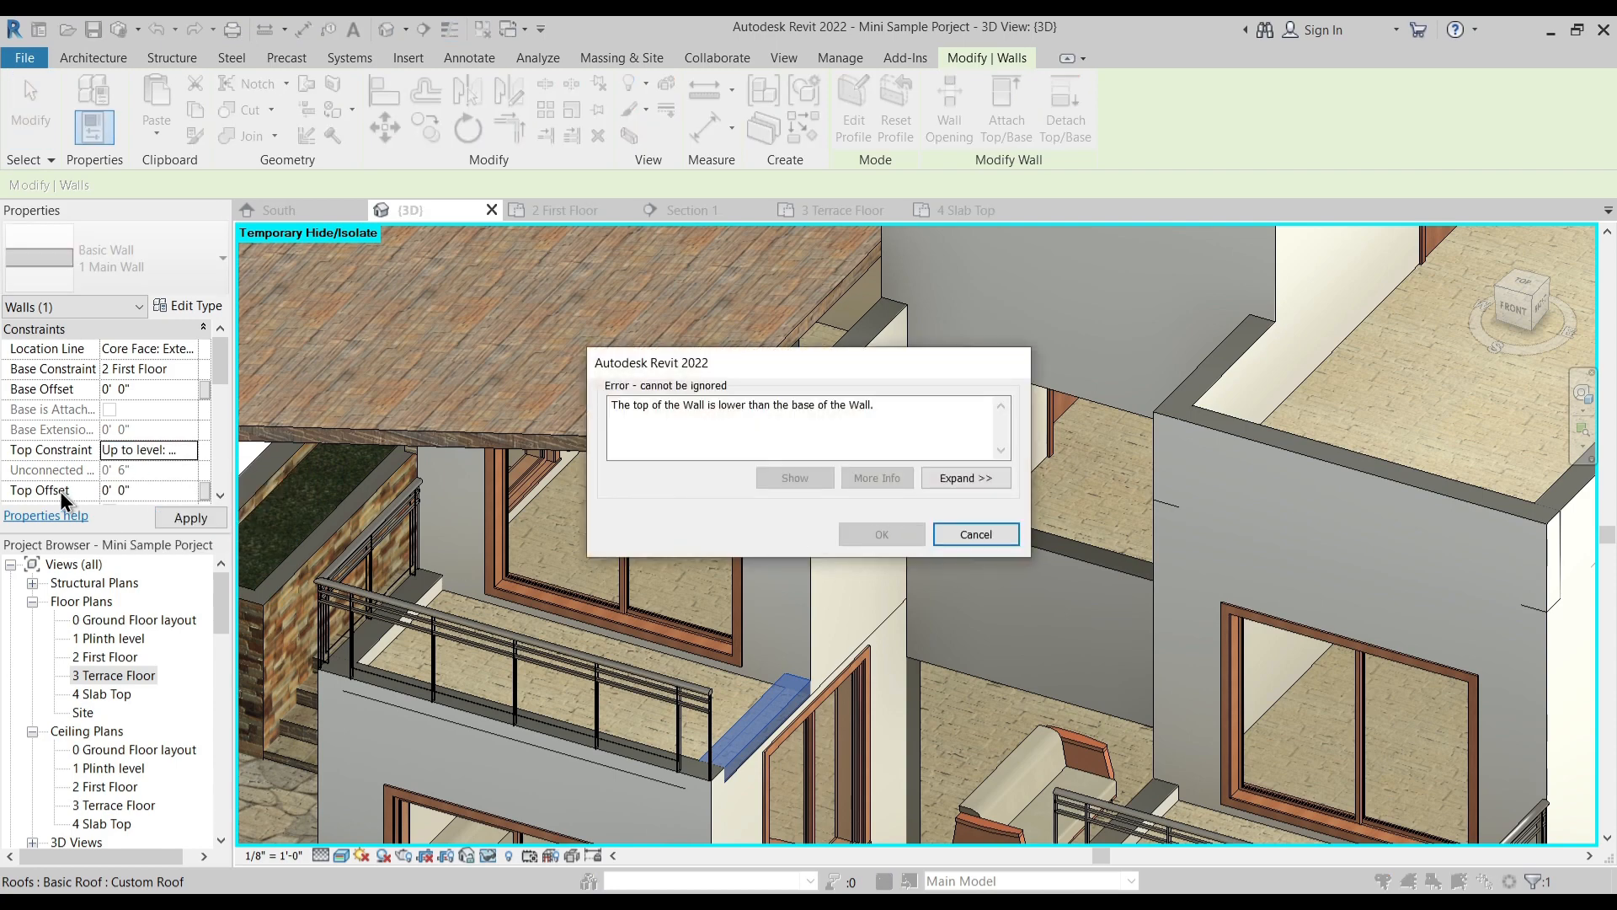
pyautogui.press('Escape')
pyautogui.click(153, 470)
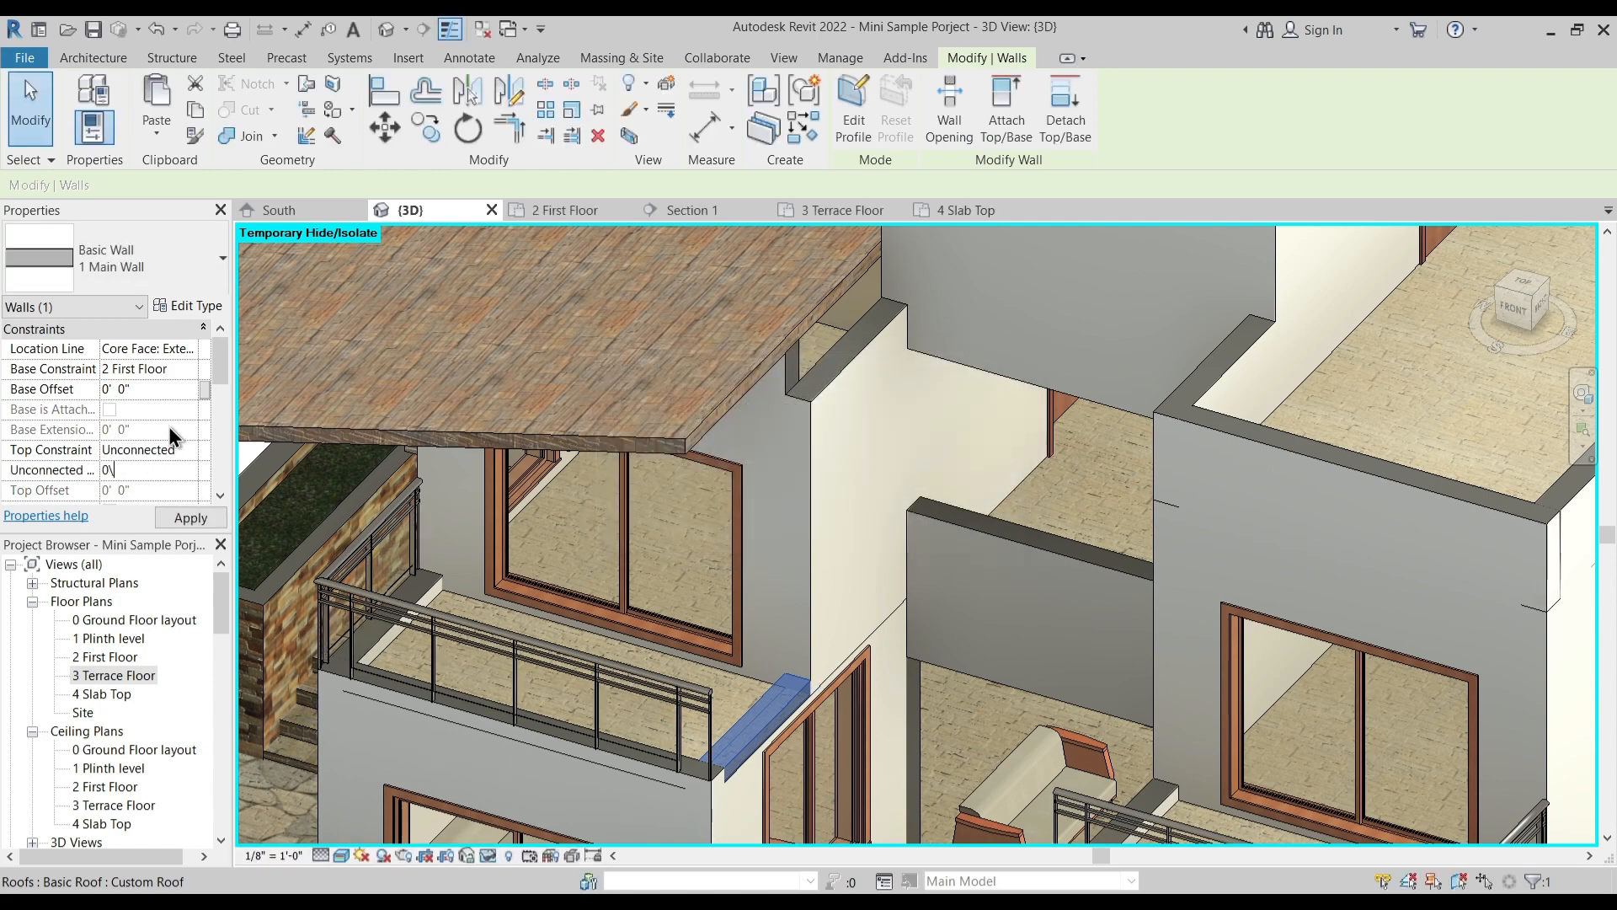
pyautogui.write('0\\')
pyautogui.press('Return')
pyautogui.press('Return')
# - Set the top constraint of the selected balcony side wall to level 3 Terrace Floor
pyautogui.click(190, 449)
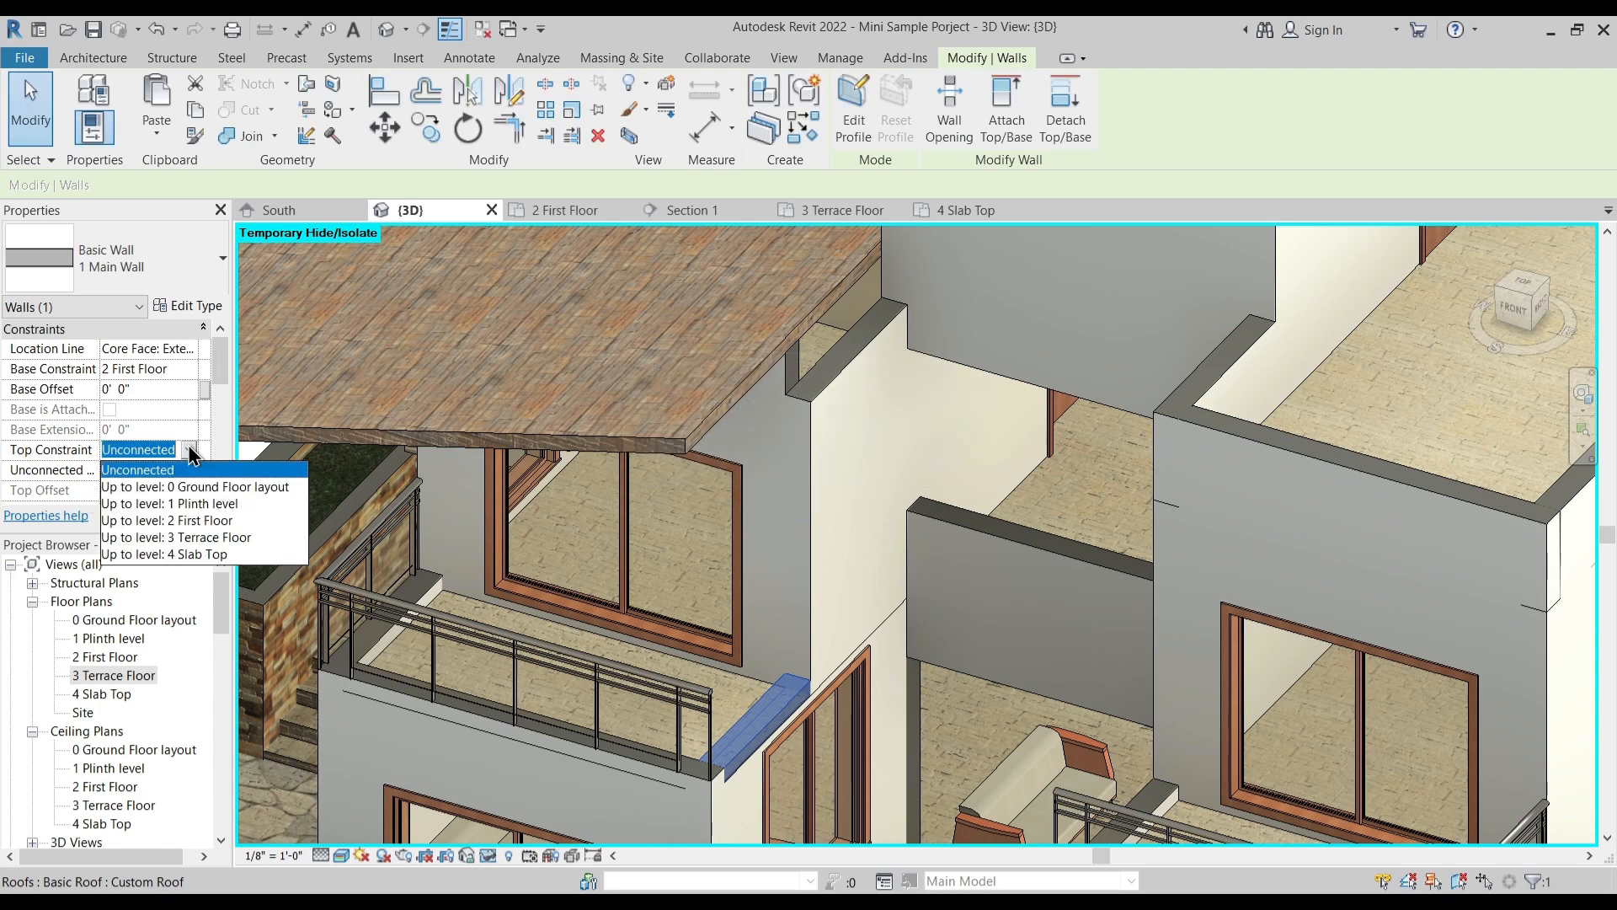
pyautogui.click(207, 538)
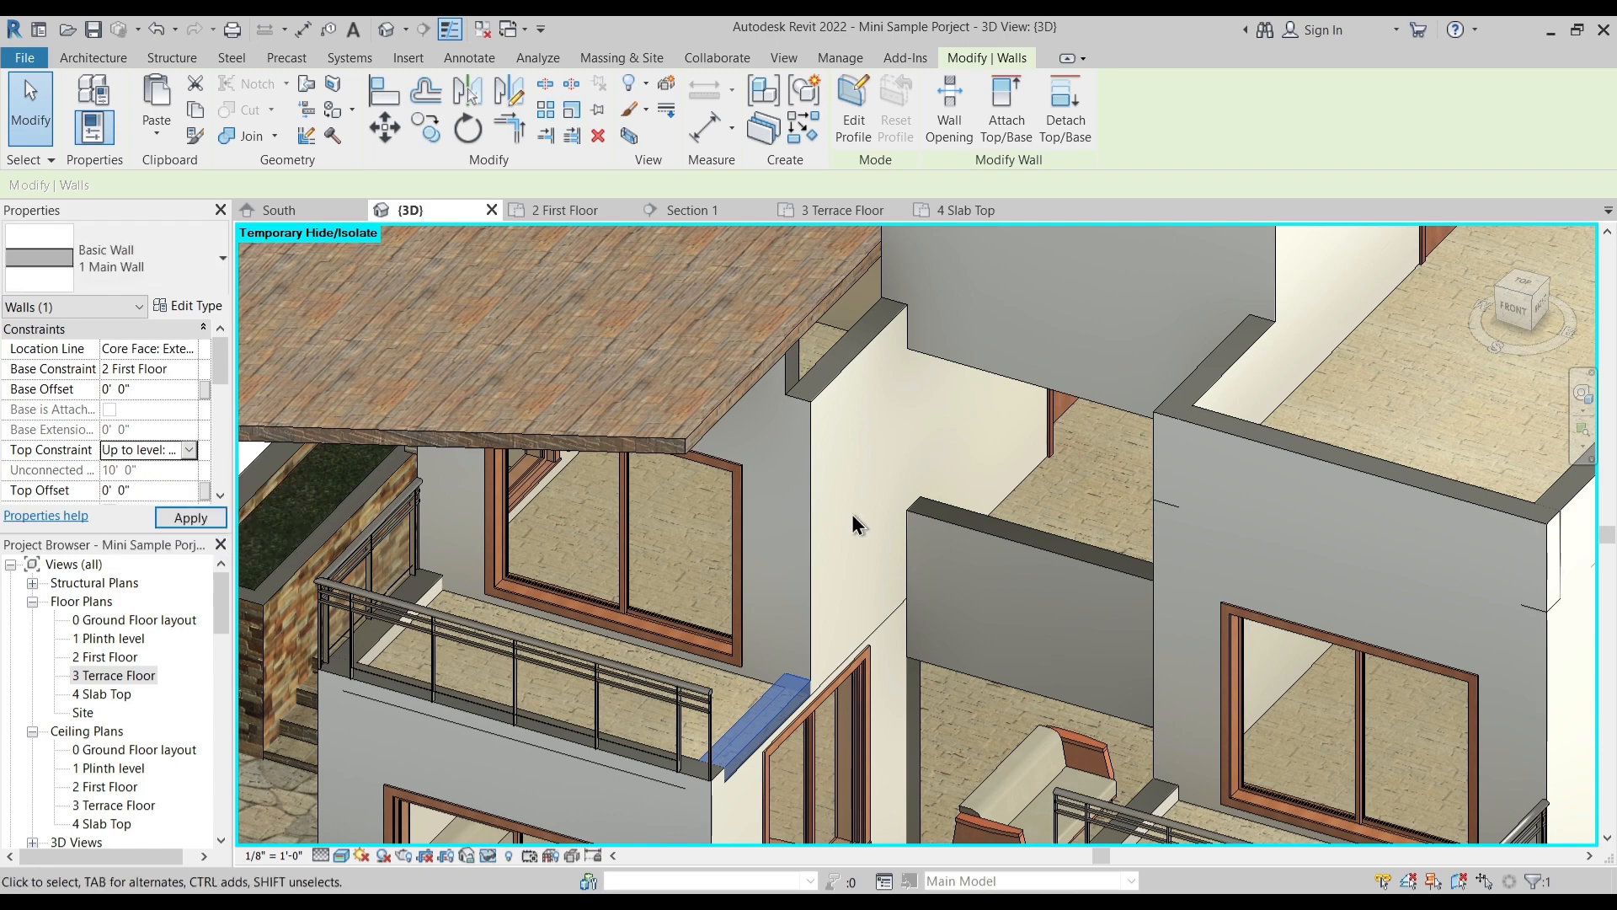
pyautogui.press('Escape')
pyautogui.scroll(-2, 816, 494)
pyautogui.keyDown('shift'); pyautogui.moveTo(815, 497); pyautogui.dragTo(1368, 697, button='middle'); pyautogui.keyUp('shift')
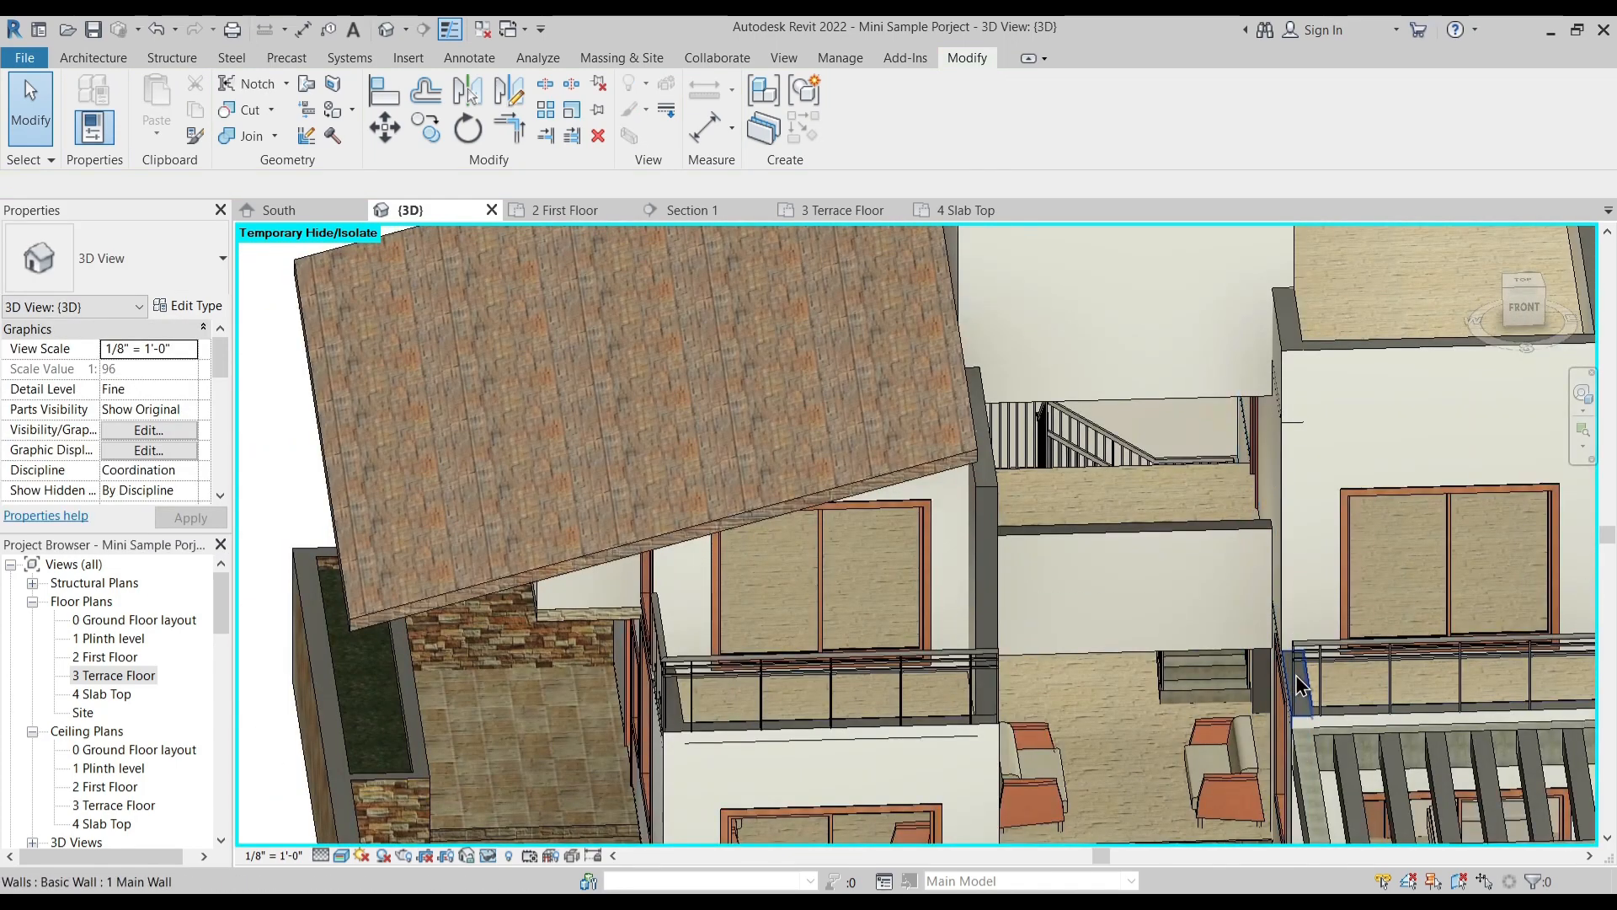
# - Set the top constraint of the low side wall on the balcony above the pergola to level 3 Terrace Floor
pyautogui.keyDown('shift'); pyautogui.moveTo(1229, 741); pyautogui.dragTo(1432, 653, button='middle'); pyautogui.keyUp('shift')
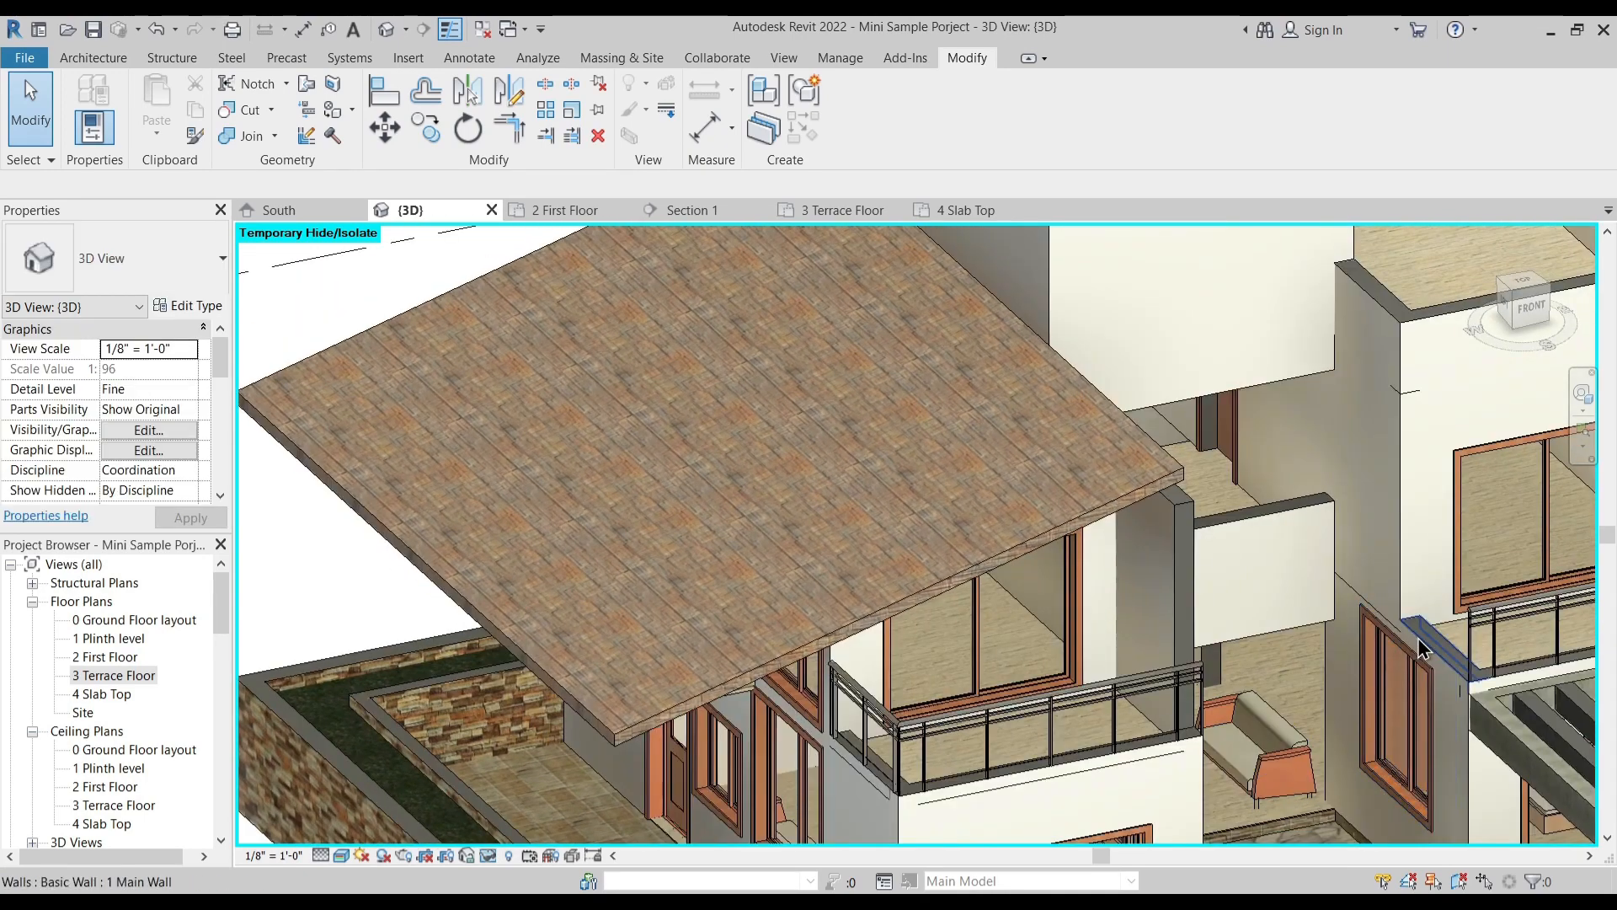
pyautogui.click(1440, 654)
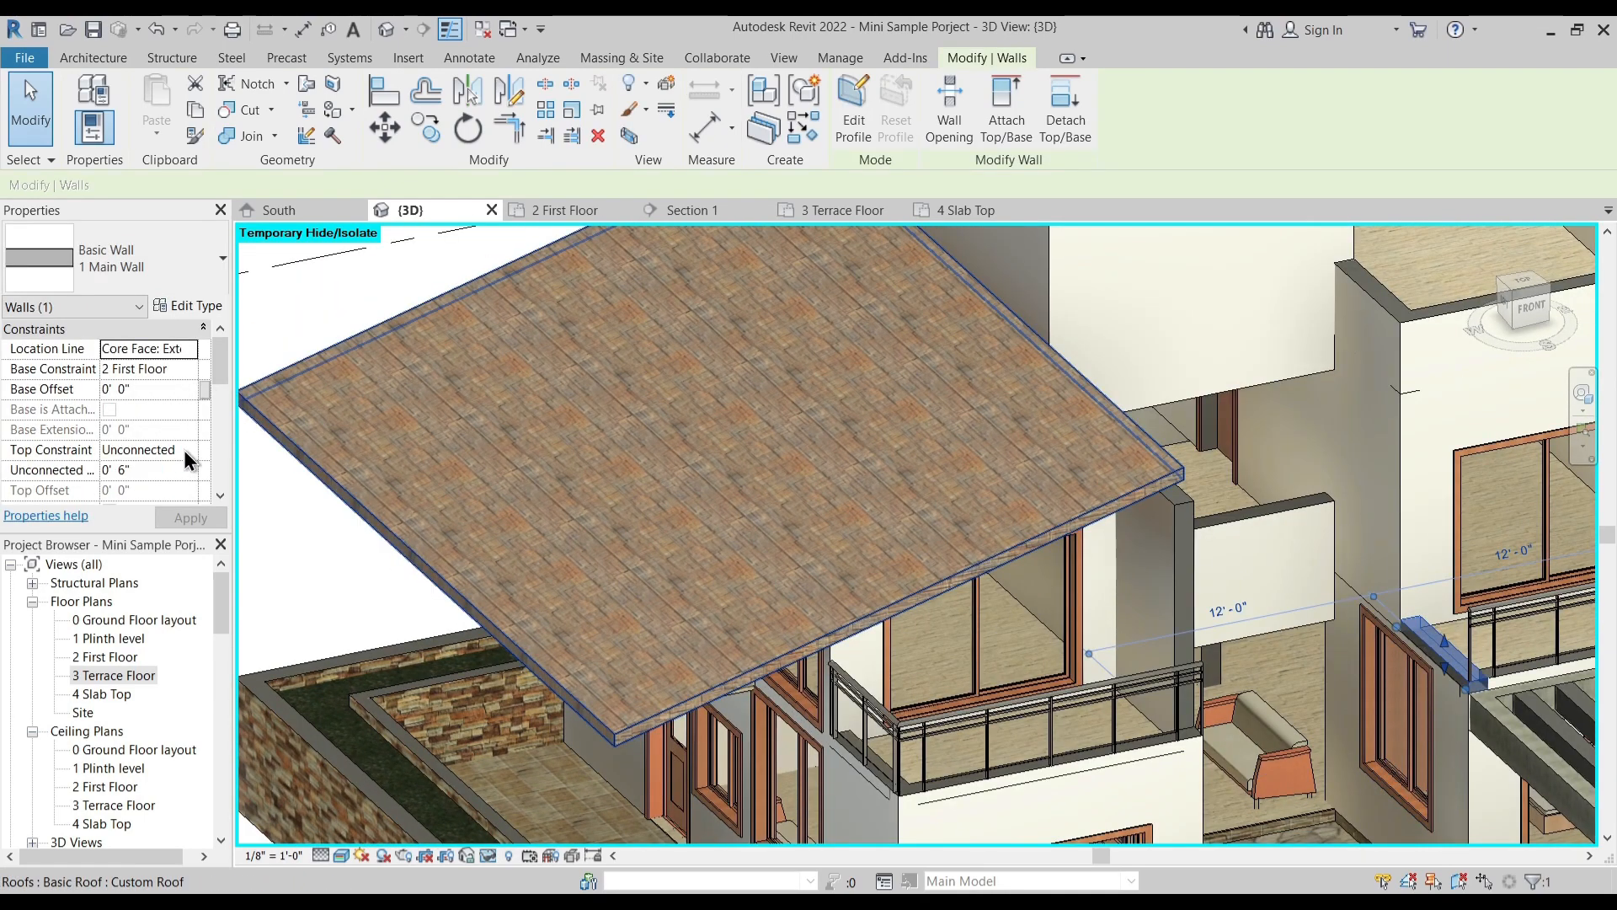
pyautogui.click(189, 452)
pyautogui.click(205, 543)
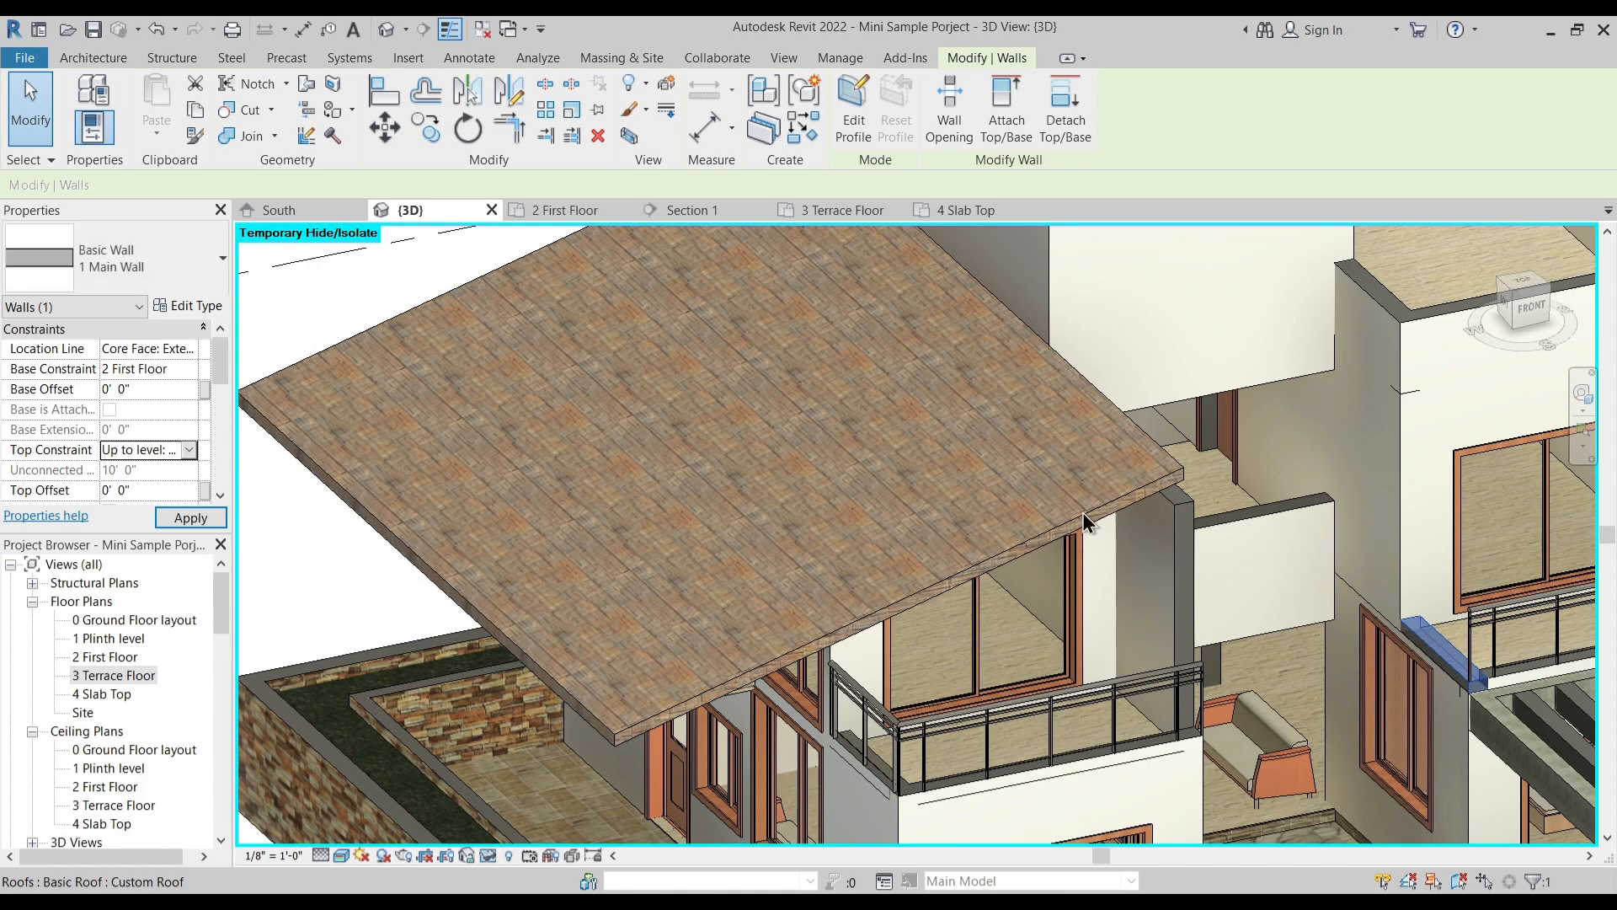
pyautogui.keyDown('shift'); pyautogui.moveTo(1432, 674); pyautogui.dragTo(1204, 669, button='middle'); pyautogui.keyUp('shift')
pyautogui.press('Escape')
# - Give the side wall of the balcony above the pergola a top offset of 3' 0"
pyautogui.keyDown('shift'); pyautogui.moveTo(1321, 554); pyautogui.dragTo(928, 423, button='middle'); pyautogui.keyUp('shift')
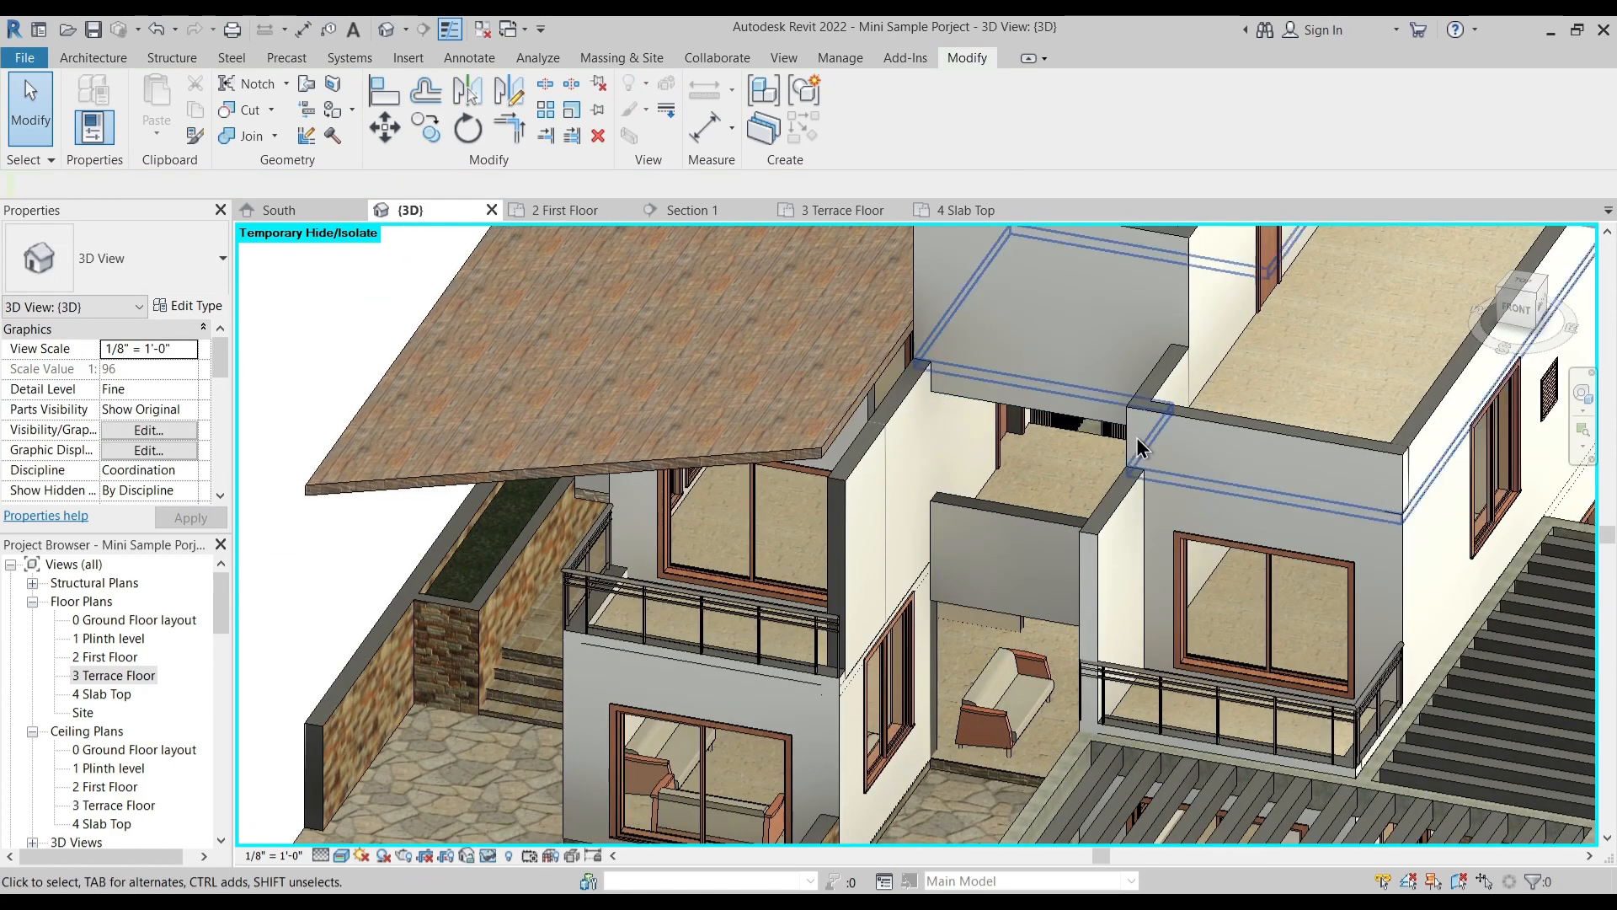
pyautogui.keyDown('shift'); pyautogui.moveTo(1038, 490); pyautogui.dragTo(1039, 489, button='middle'); pyautogui.keyUp('shift')
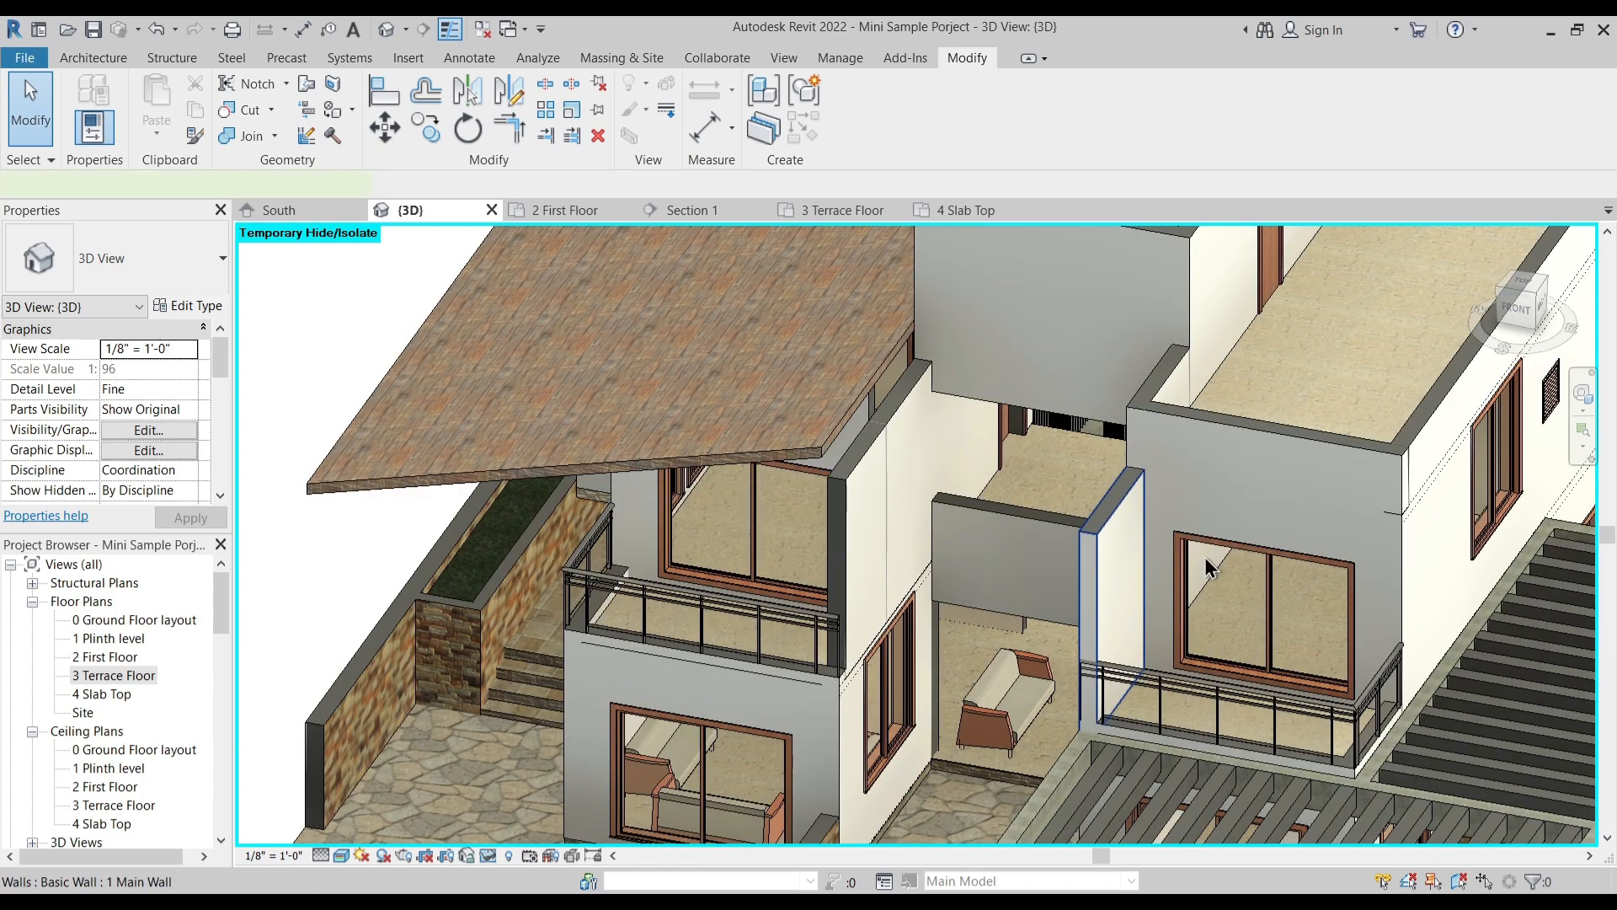
pyautogui.click(1175, 554)
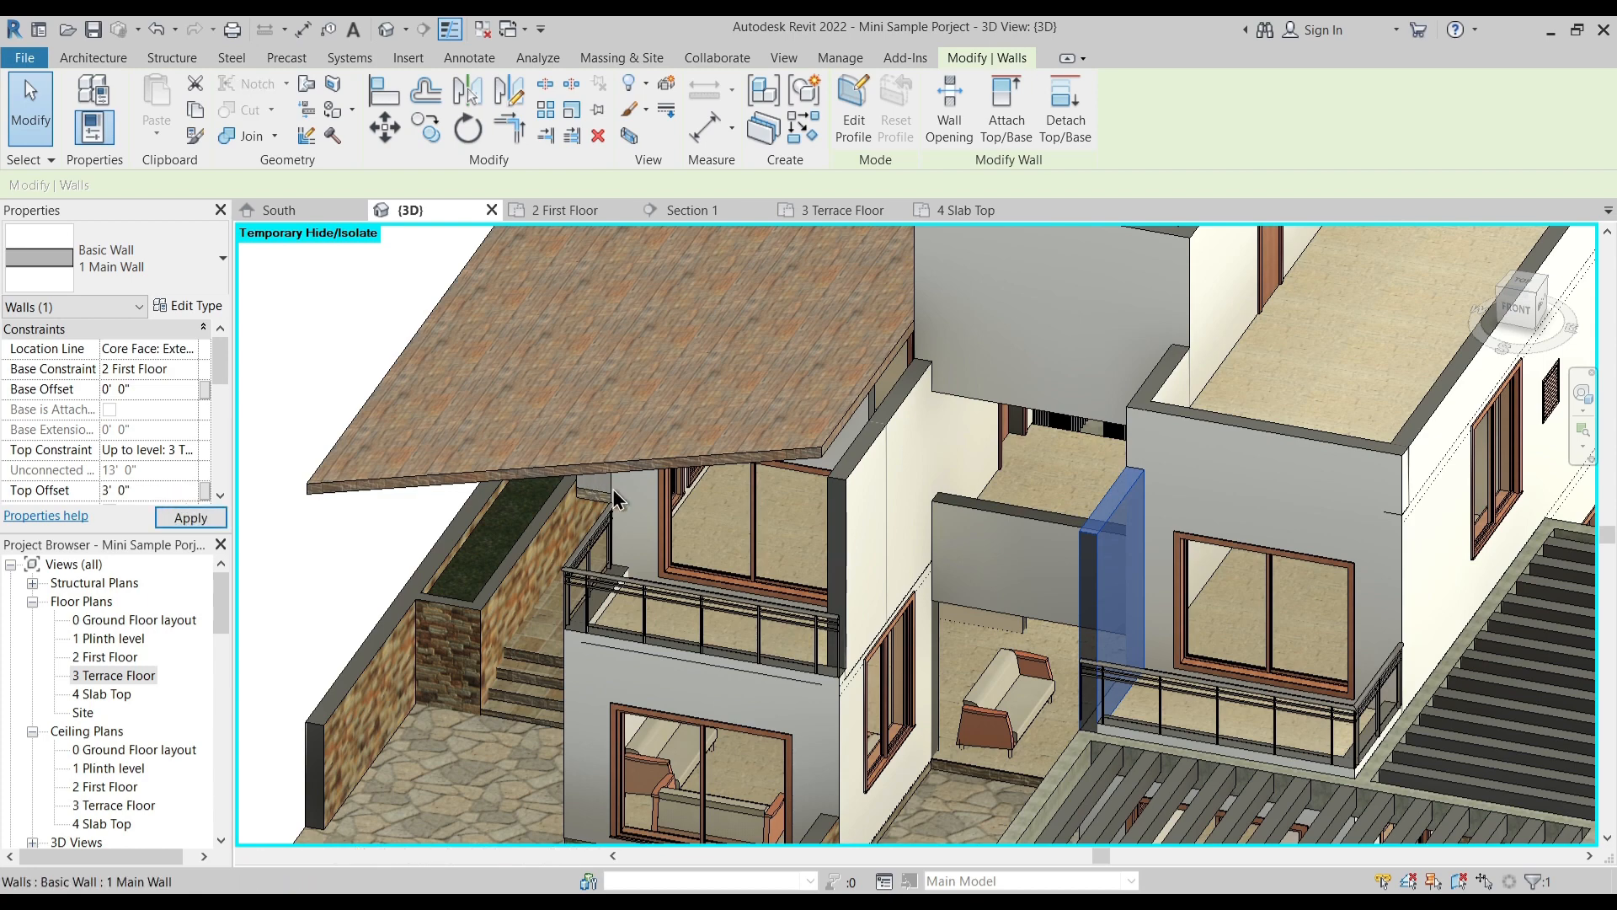
pyautogui.press('Escape')
# - Try to set the base offset of the side wall on the balcony beneath the sloped roof to 3' 0"
pyautogui.keyDown('shift'); pyautogui.moveTo(882, 499); pyautogui.dragTo(840, 466, button='middle'); pyautogui.keyUp('shift')
pyautogui.click(861, 451)
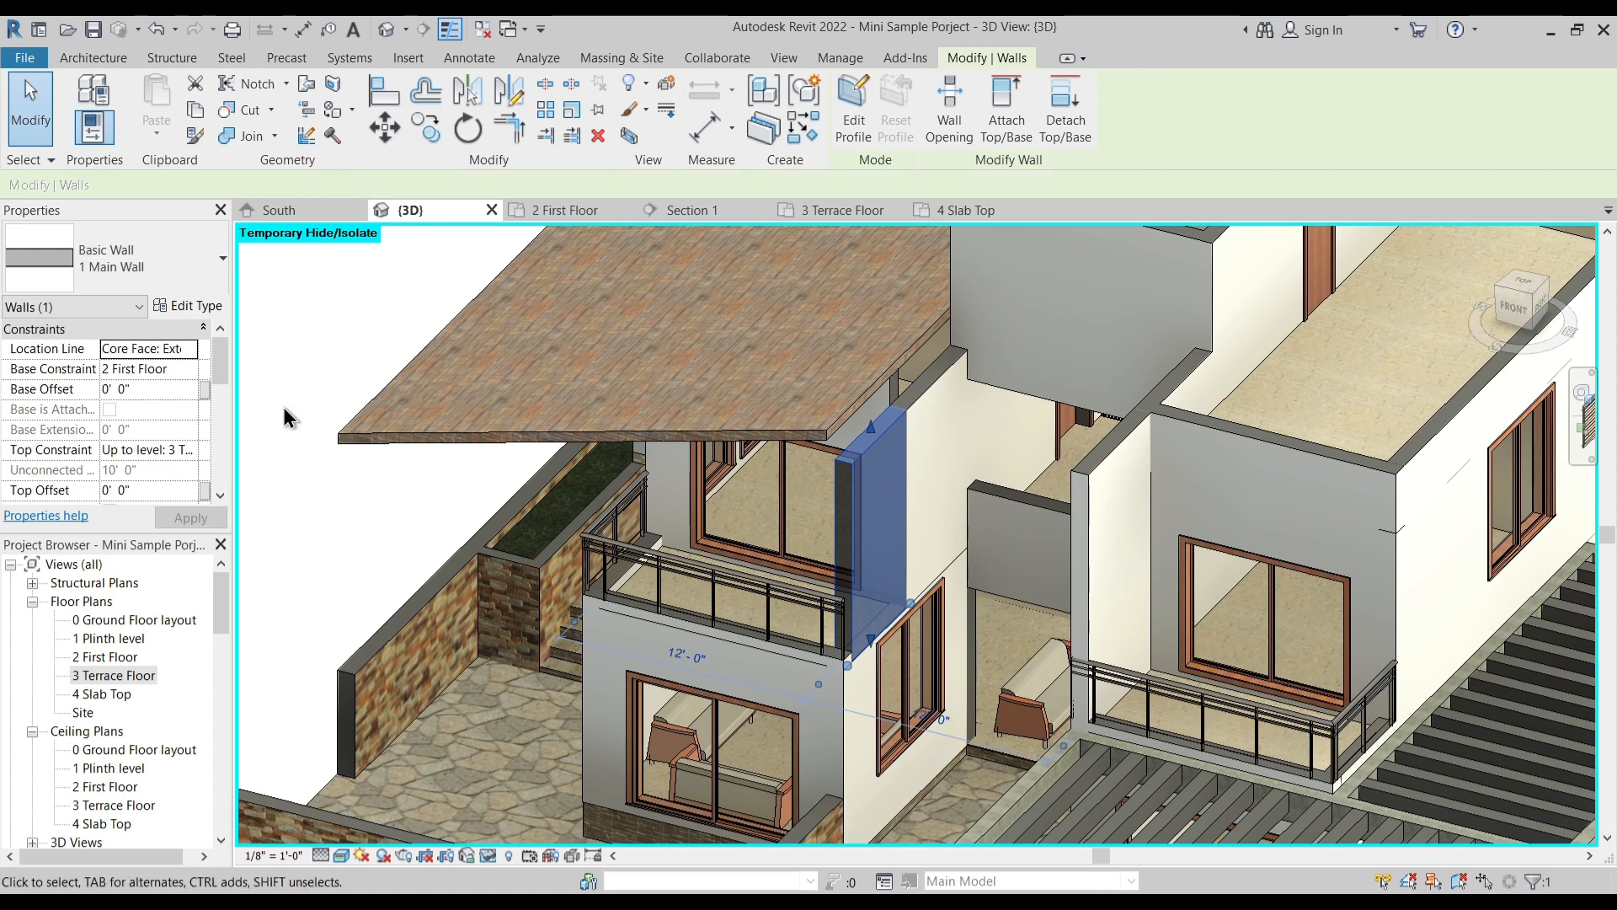
pyautogui.click(167, 389)
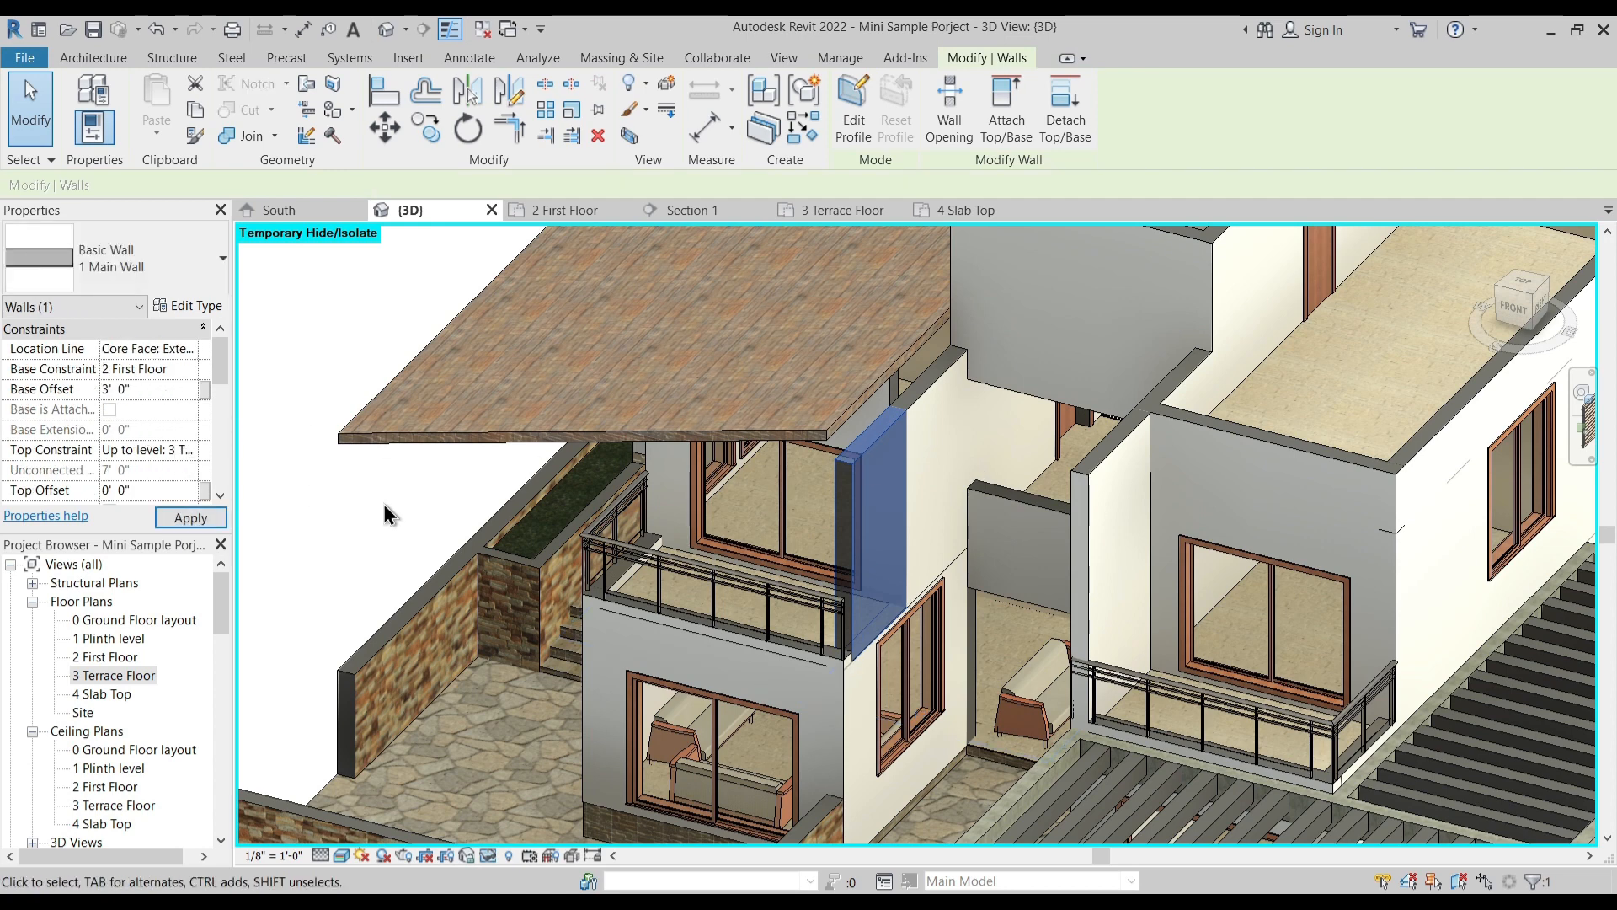
pyautogui.press('Escape')
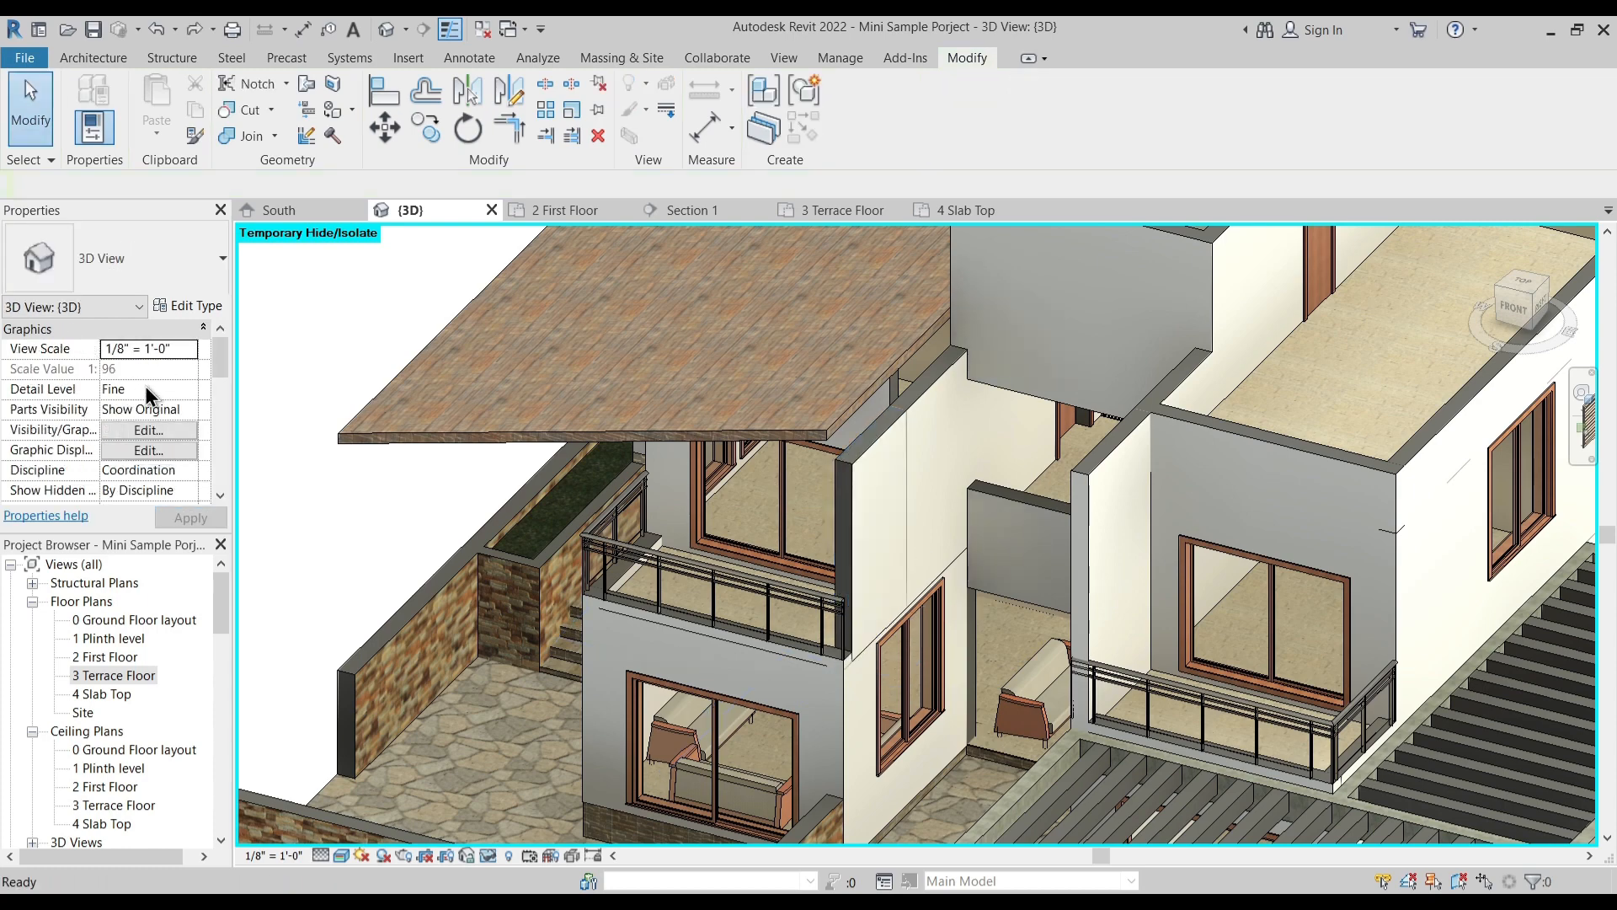
# - Set the top offset of the side wall on the balcony beneath the sloped roof to 3' 0"
pyautogui.click(871, 459)
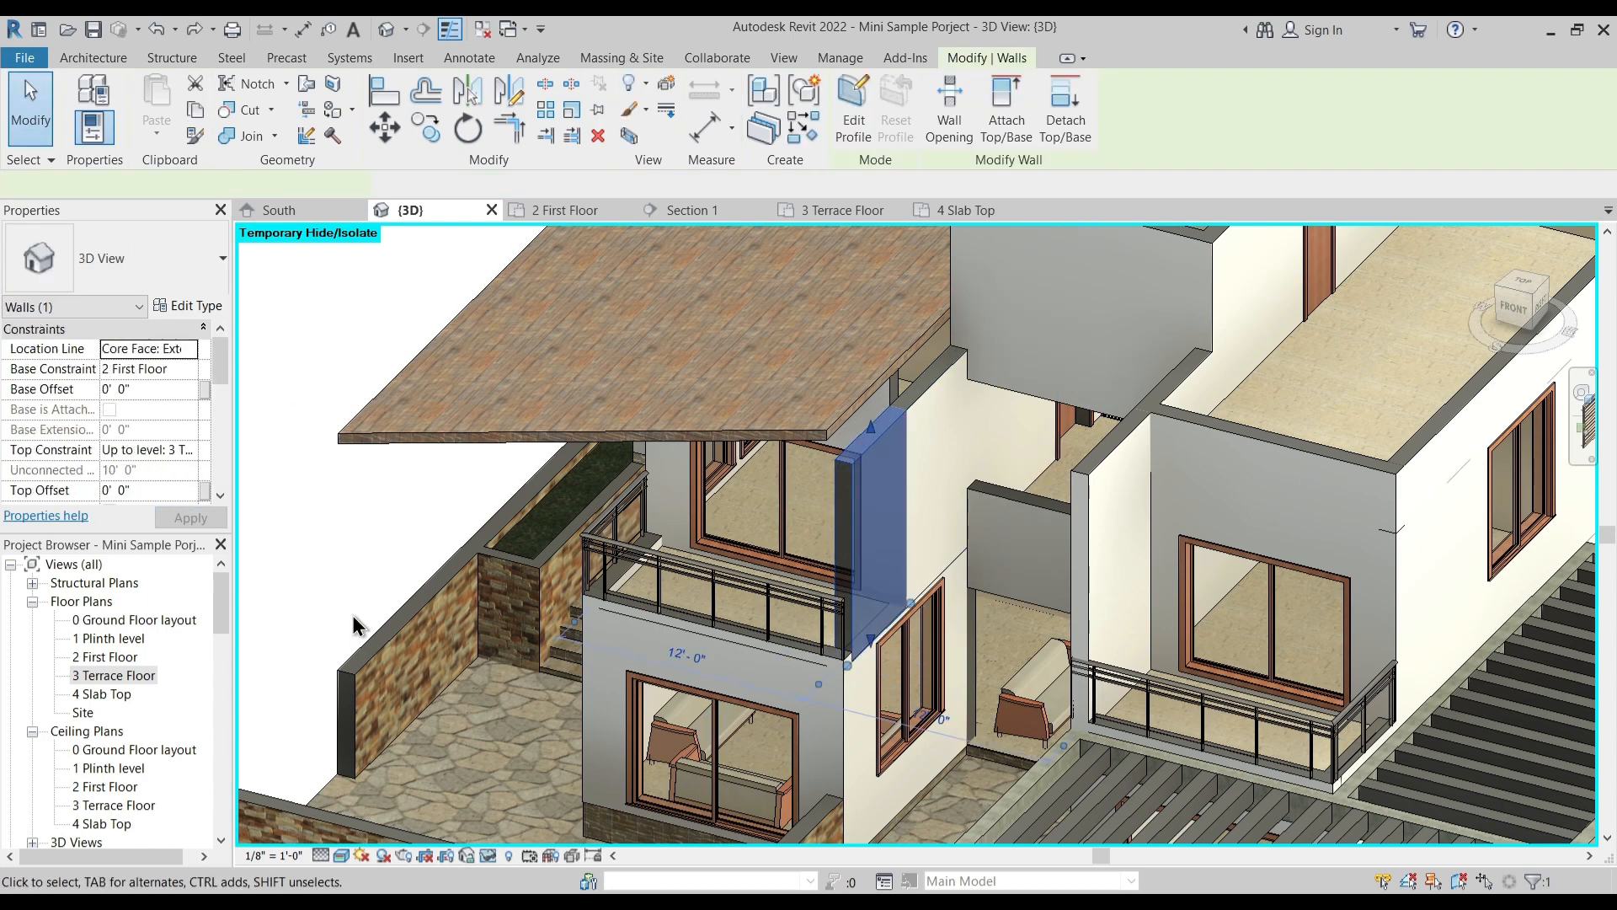
pyautogui.click(152, 489)
pyautogui.write('3')
pyautogui.press('Return')
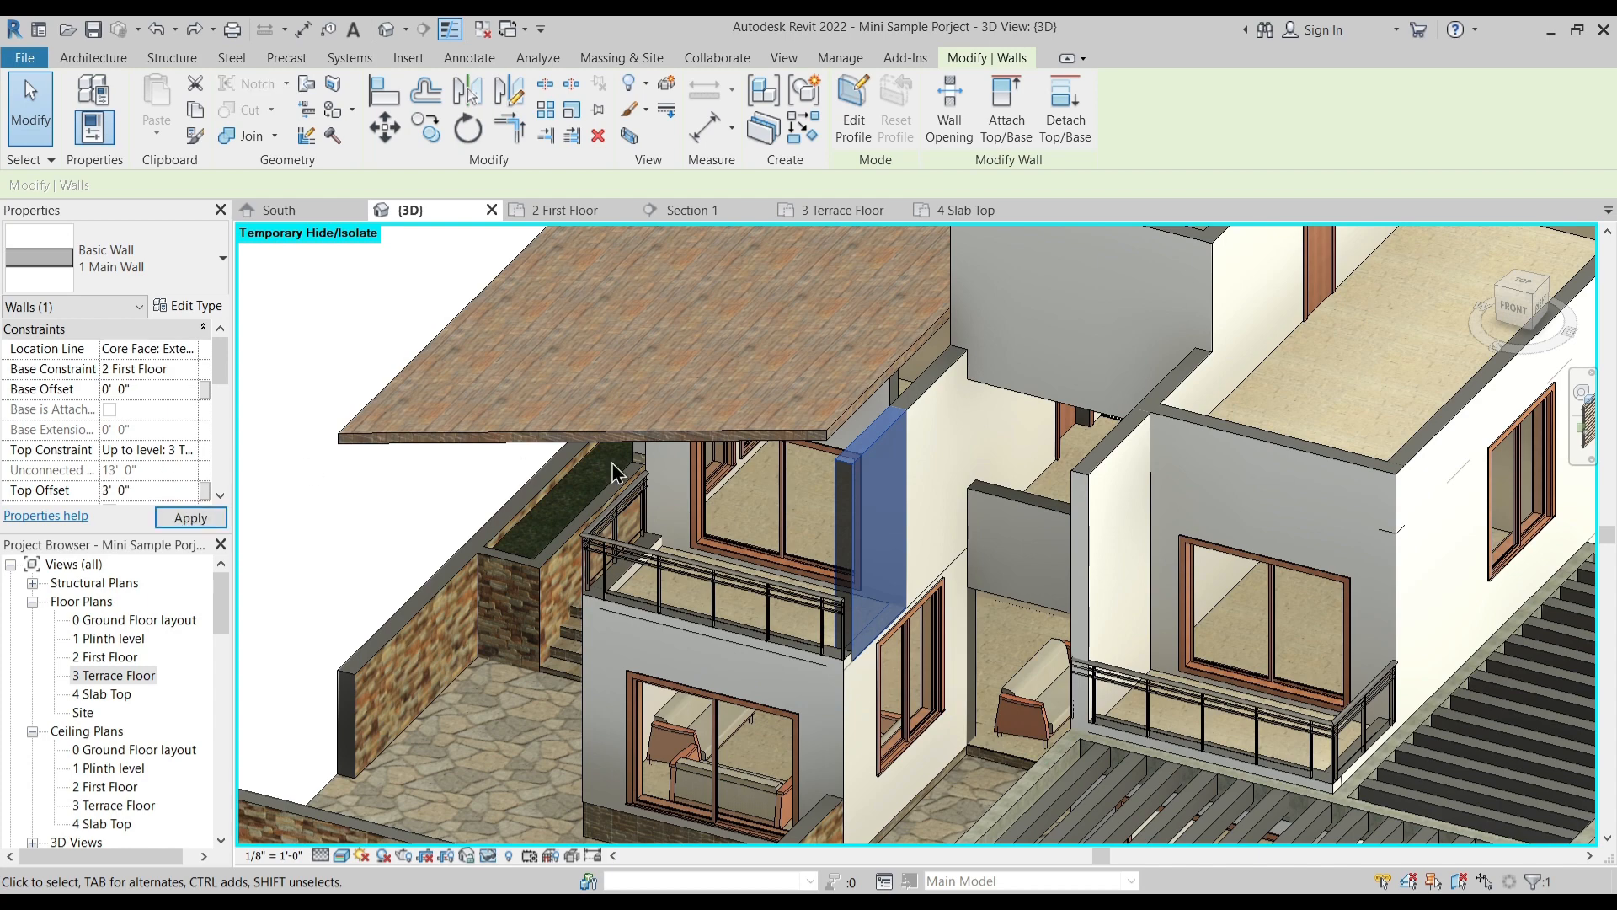
pyautogui.press('Escape')
# - In the 3 Terrace Floor plan, mirror the short parapet wall beside the open terrace about a drawn axis midway across the 12' 0" entrance bay
pyautogui.keyDown('shift'); pyautogui.moveTo(820, 489); pyautogui.dragTo(1130, 383, button='middle'); pyautogui.keyUp('shift')
pyautogui.click(1129, 374)
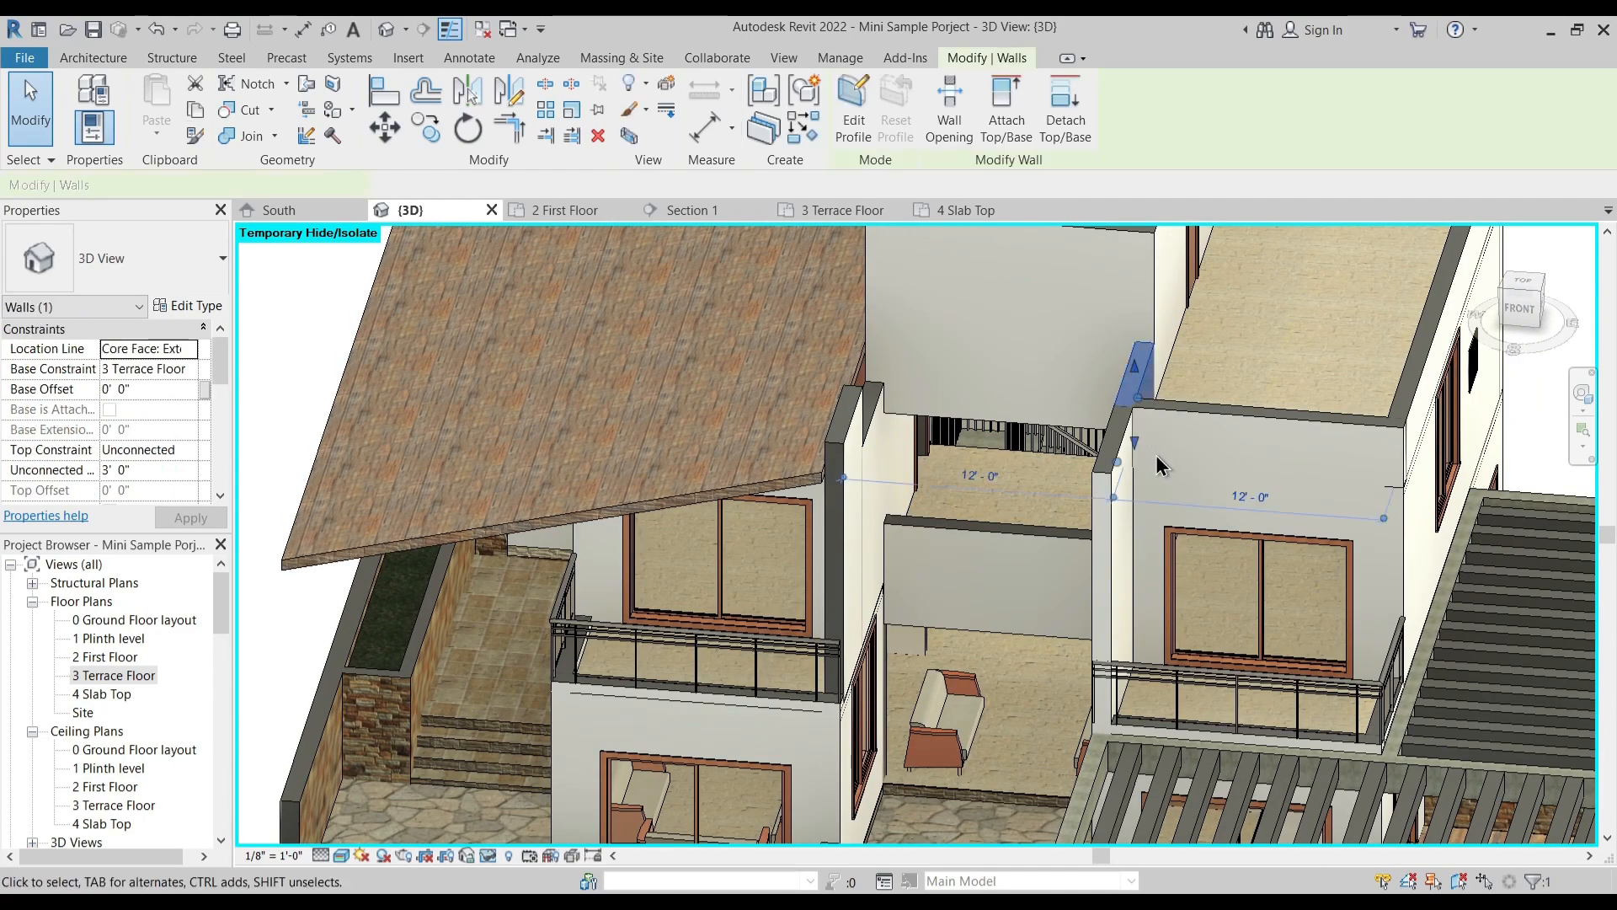
pyautogui.click(846, 212)
pyautogui.scroll(-2, 930, 472)
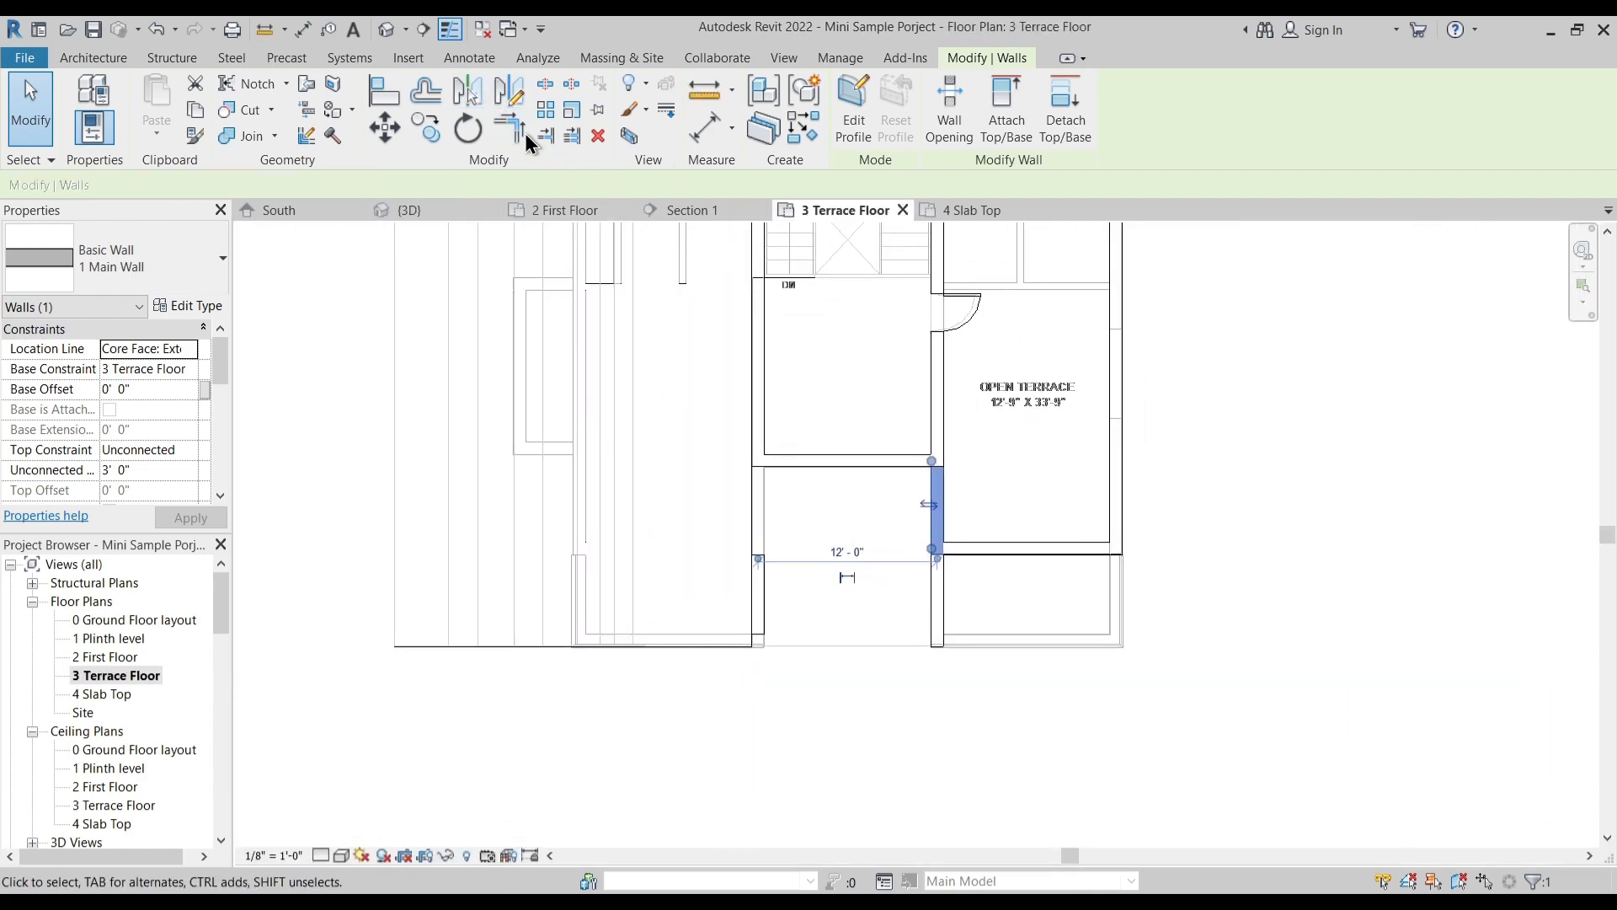
pyautogui.click(517, 108)
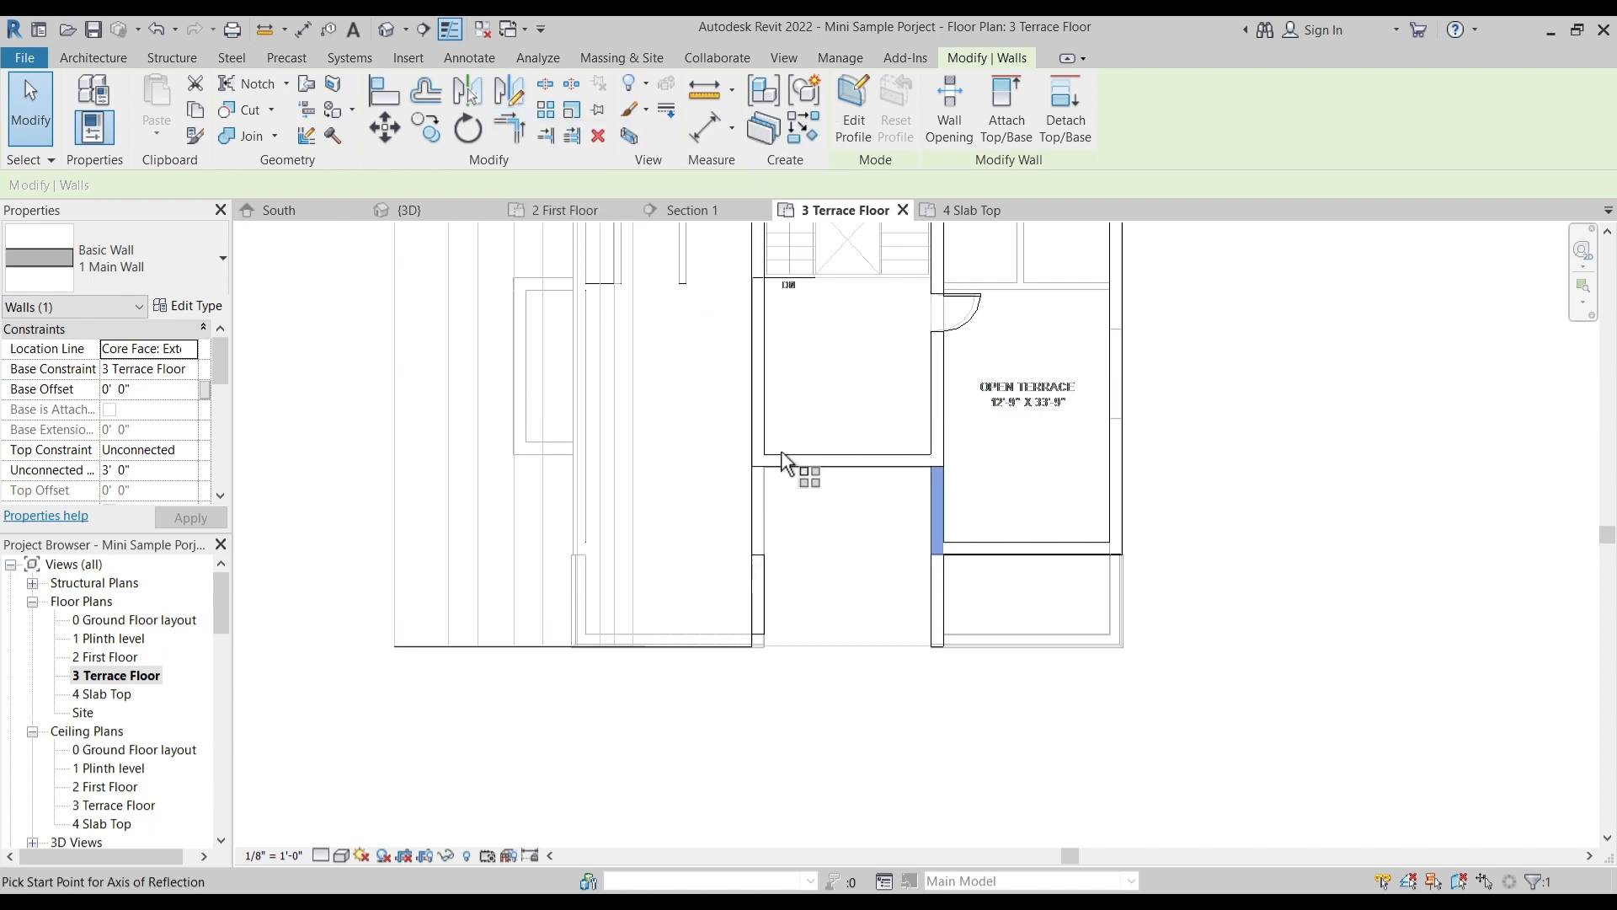
pyautogui.click(846, 476)
pyautogui.click(856, 571)
pyautogui.click(901, 584)
# - Extend the front end of the mirrored parapet wall until it meets the balcony side wall
pyautogui.scroll(5, 763, 539)
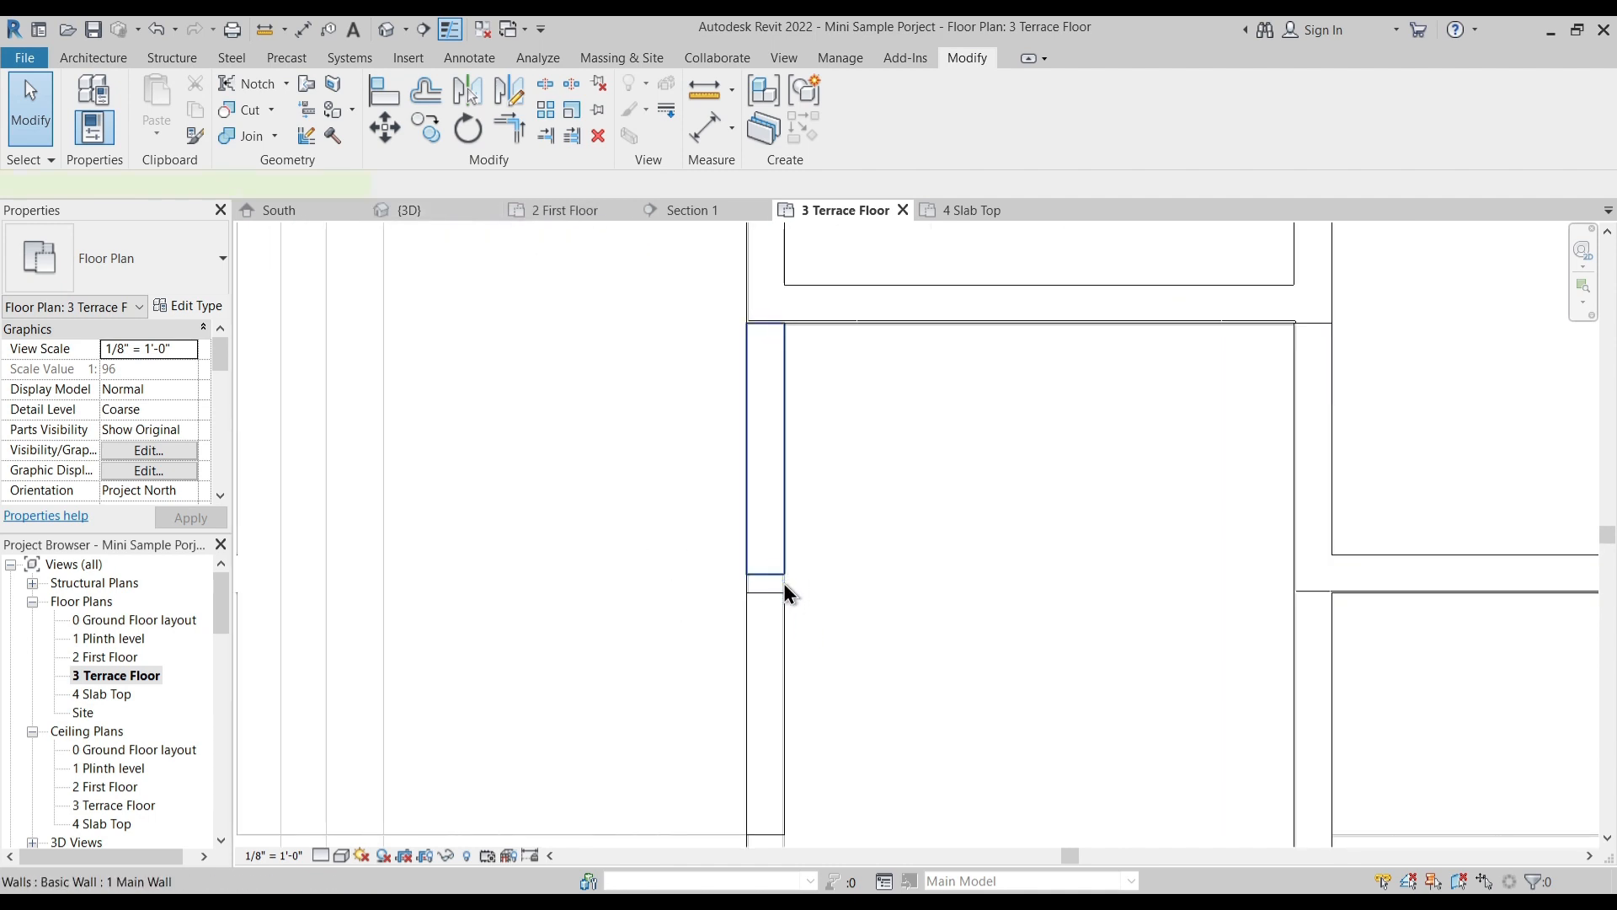
pyautogui.click(783, 577)
pyautogui.moveTo(784, 575); pyautogui.dragTo(783, 596)
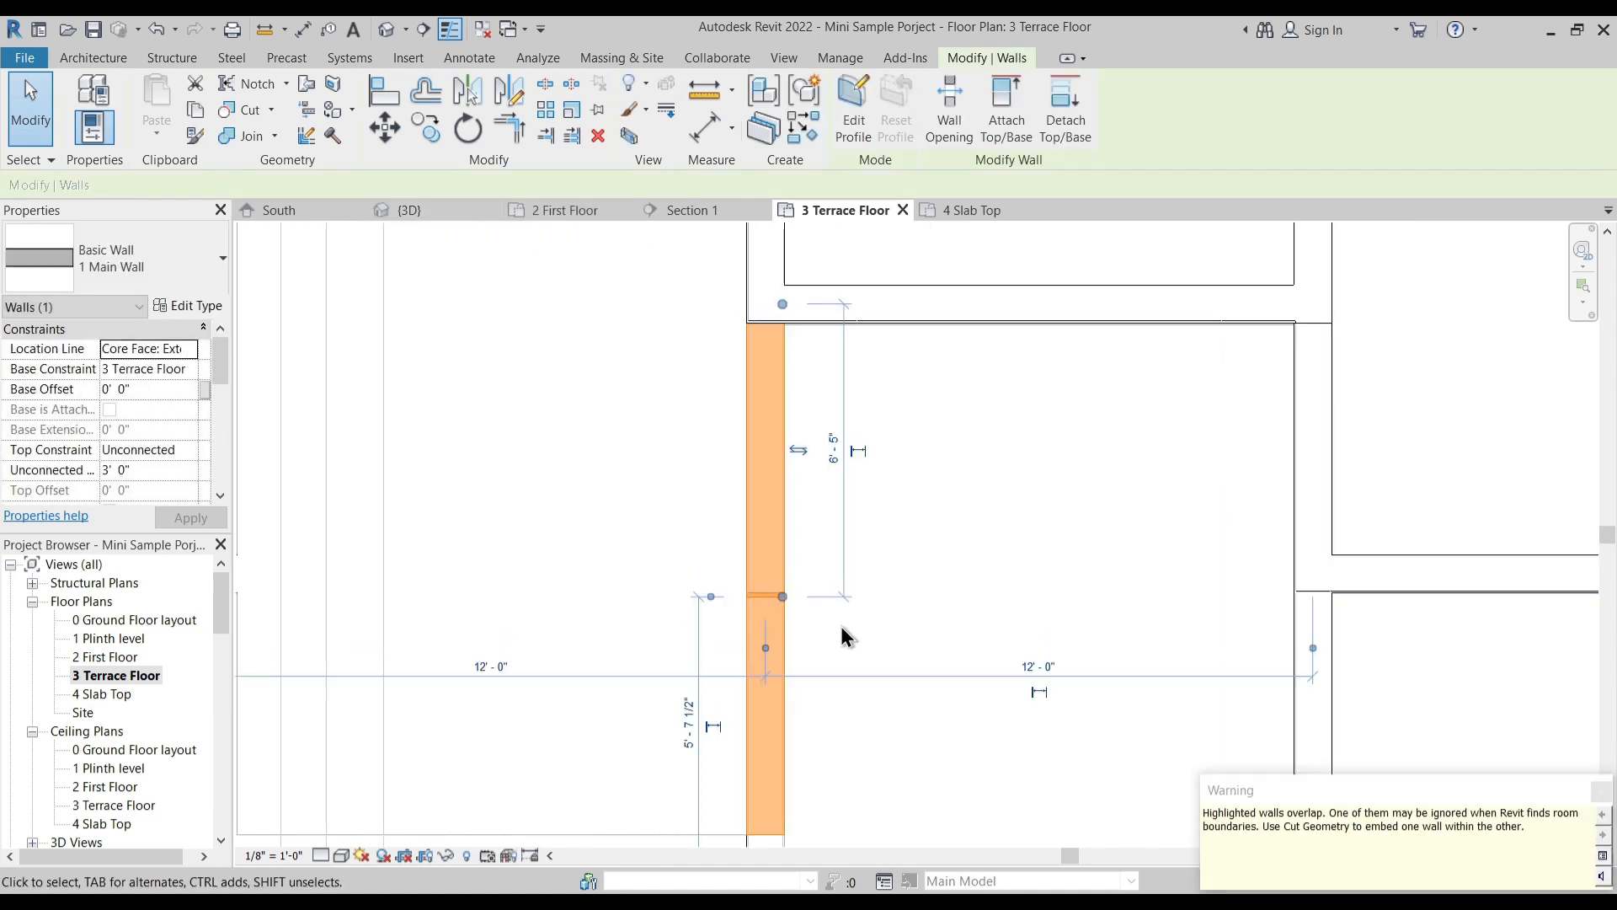
pyautogui.click(1601, 793)
pyautogui.click(949, 527)
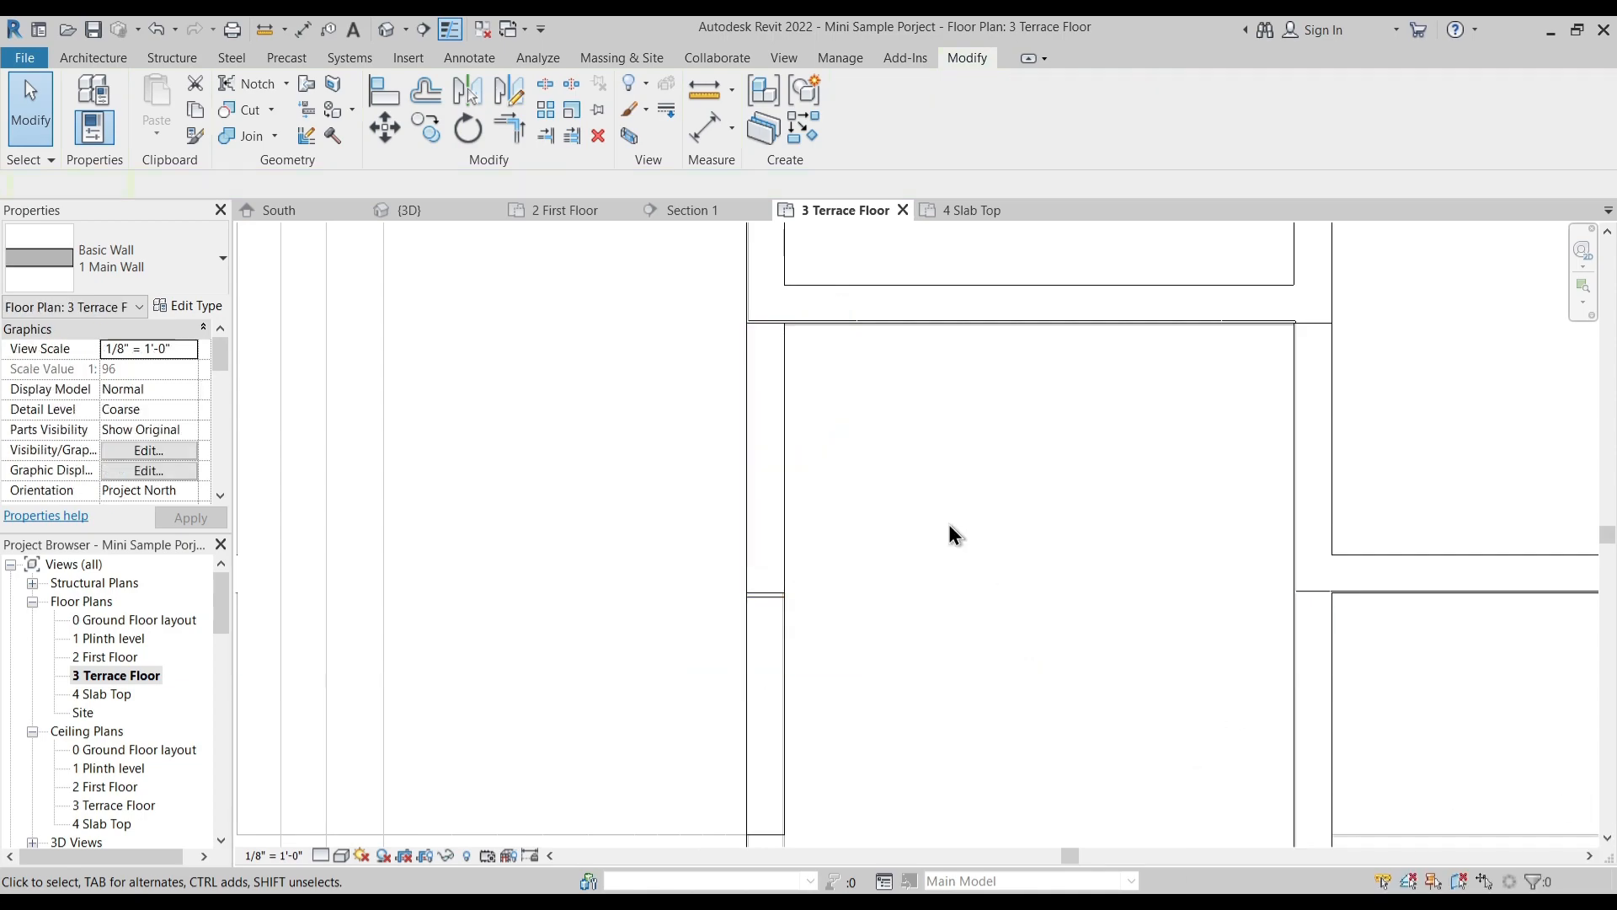
# - In the 3D view, join the geometry of the mirrored parapet wall with the adjoining balcony side wall
pyautogui.click(410, 210)
pyautogui.keyDown('shift'); pyautogui.moveTo(831, 528); pyautogui.dragTo(939, 406, button='middle'); pyautogui.keyUp('shift')
pyautogui.scroll(6, 969, 394)
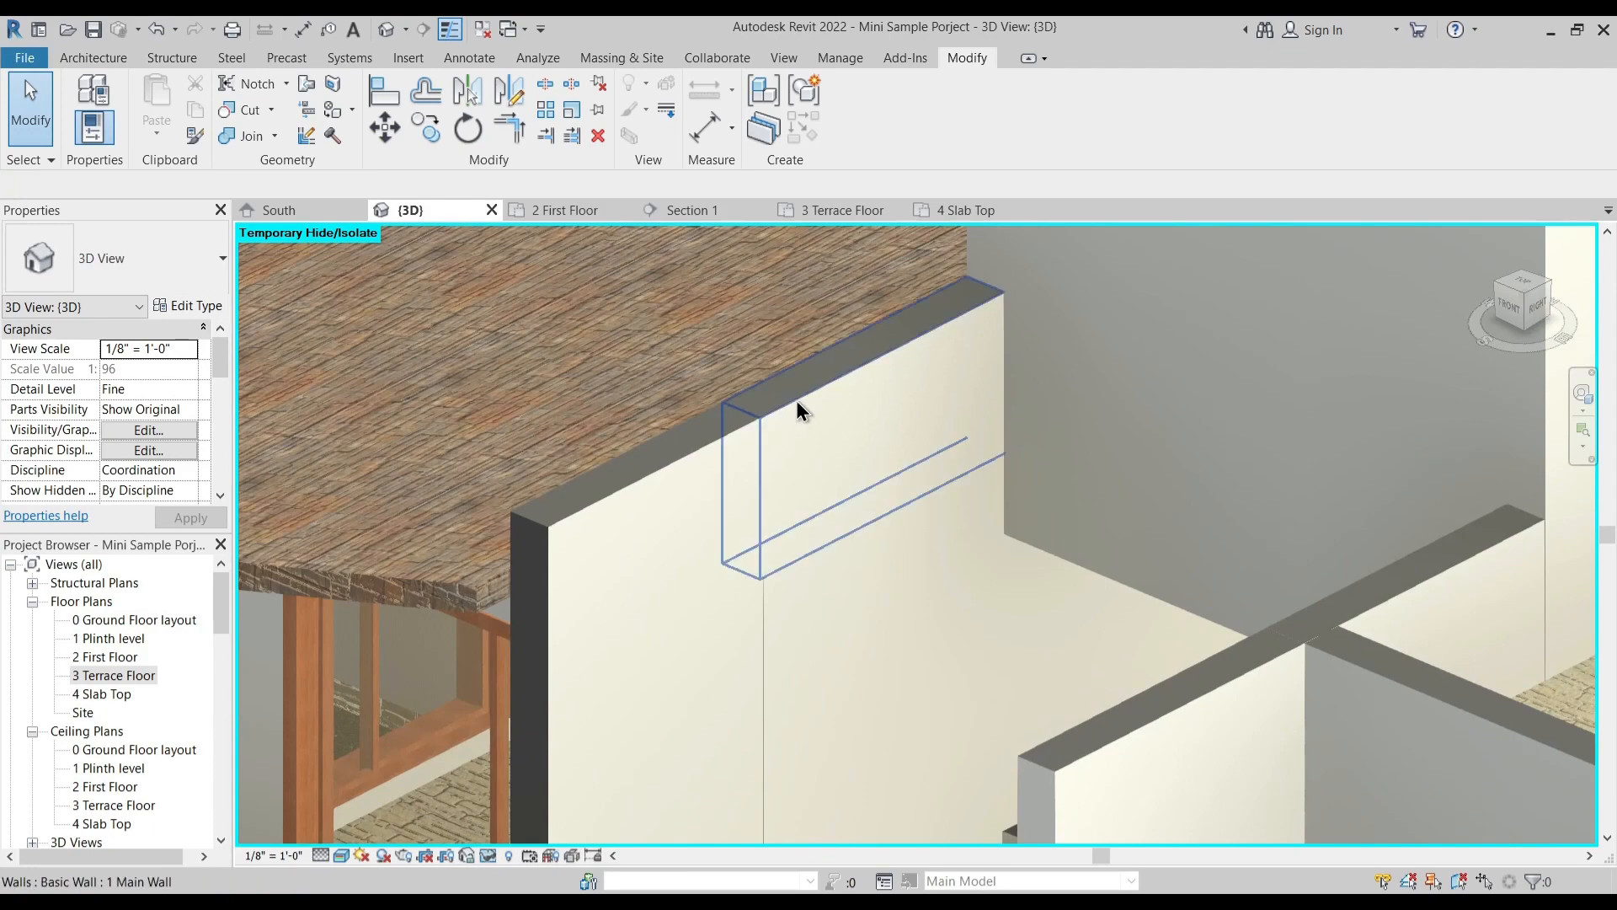
pyautogui.click(773, 452)
pyautogui.press('Escape')
pyautogui.scroll(3, 765, 436)
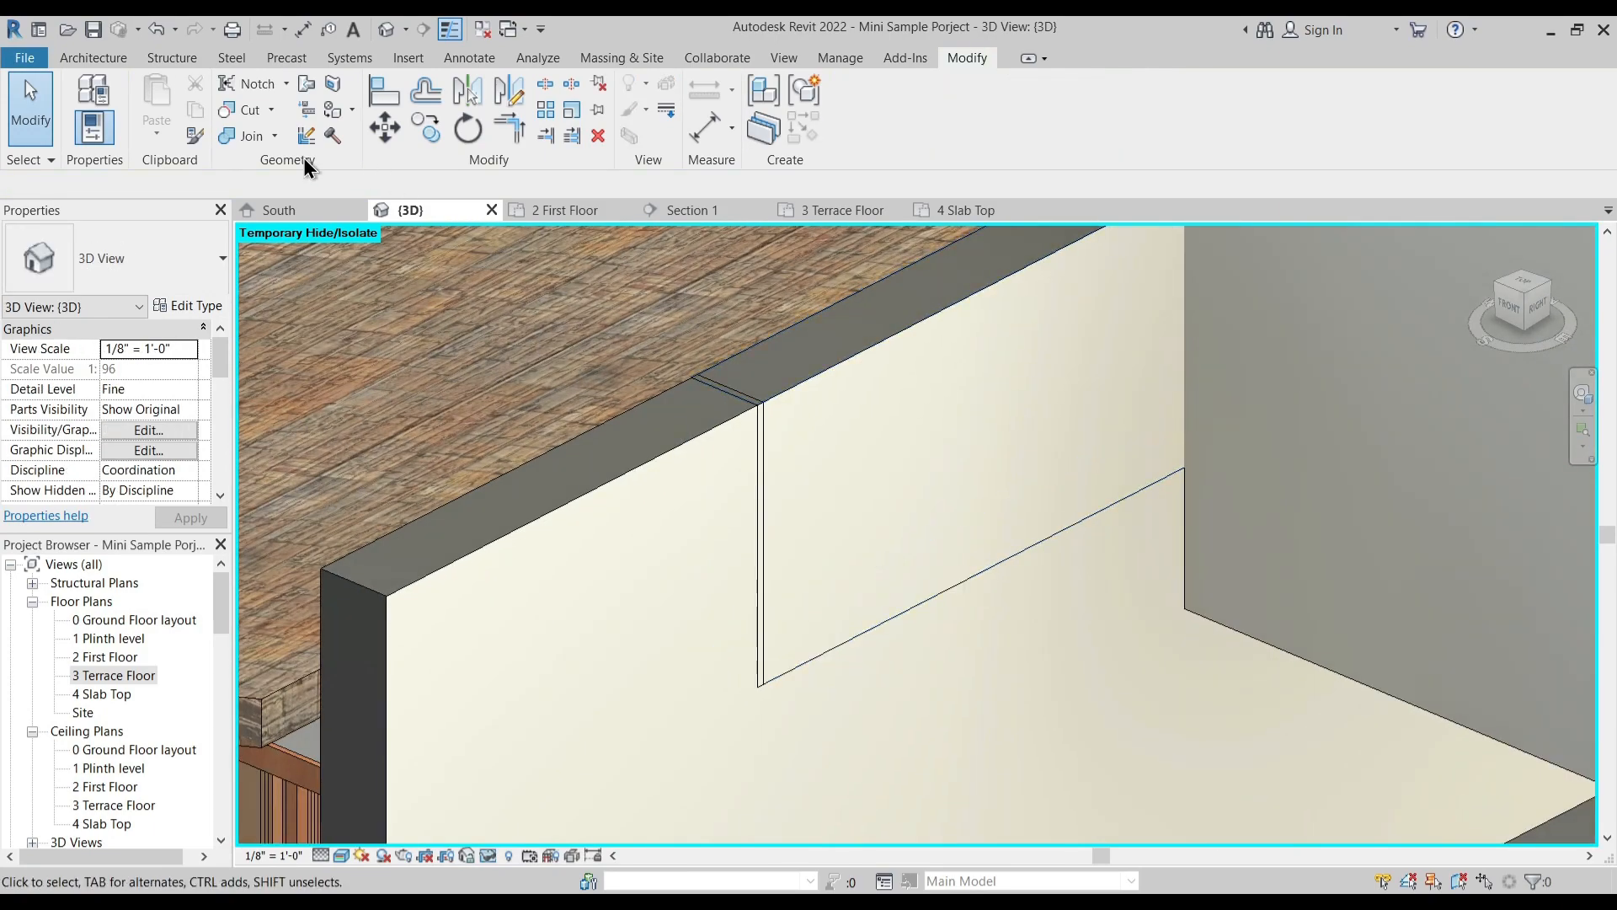
pyautogui.click(733, 443)
pyautogui.click(834, 417)
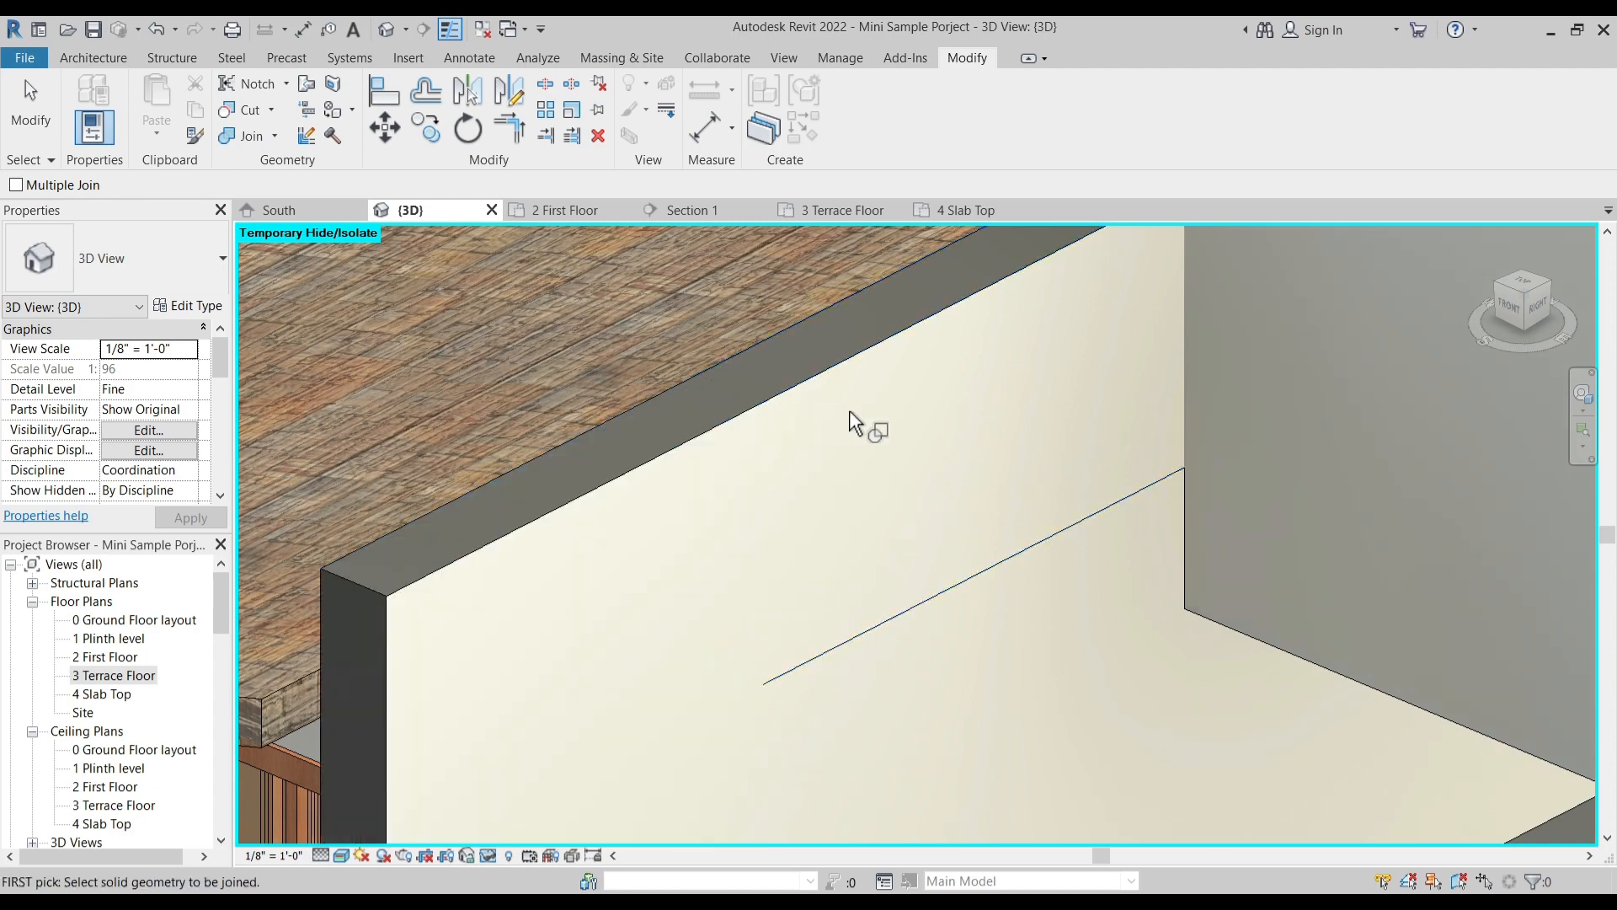
pyautogui.press('Escape')
# - Start a footprint Custom Roof in the 4 Slab Top plan with a base offset of -1' 0" from the level
pyautogui.scroll(-5, 909, 480)
pyautogui.keyDown('shift'); pyautogui.moveTo(933, 618); pyautogui.dragTo(1093, 655, button='middle'); pyautogui.keyUp('shift')
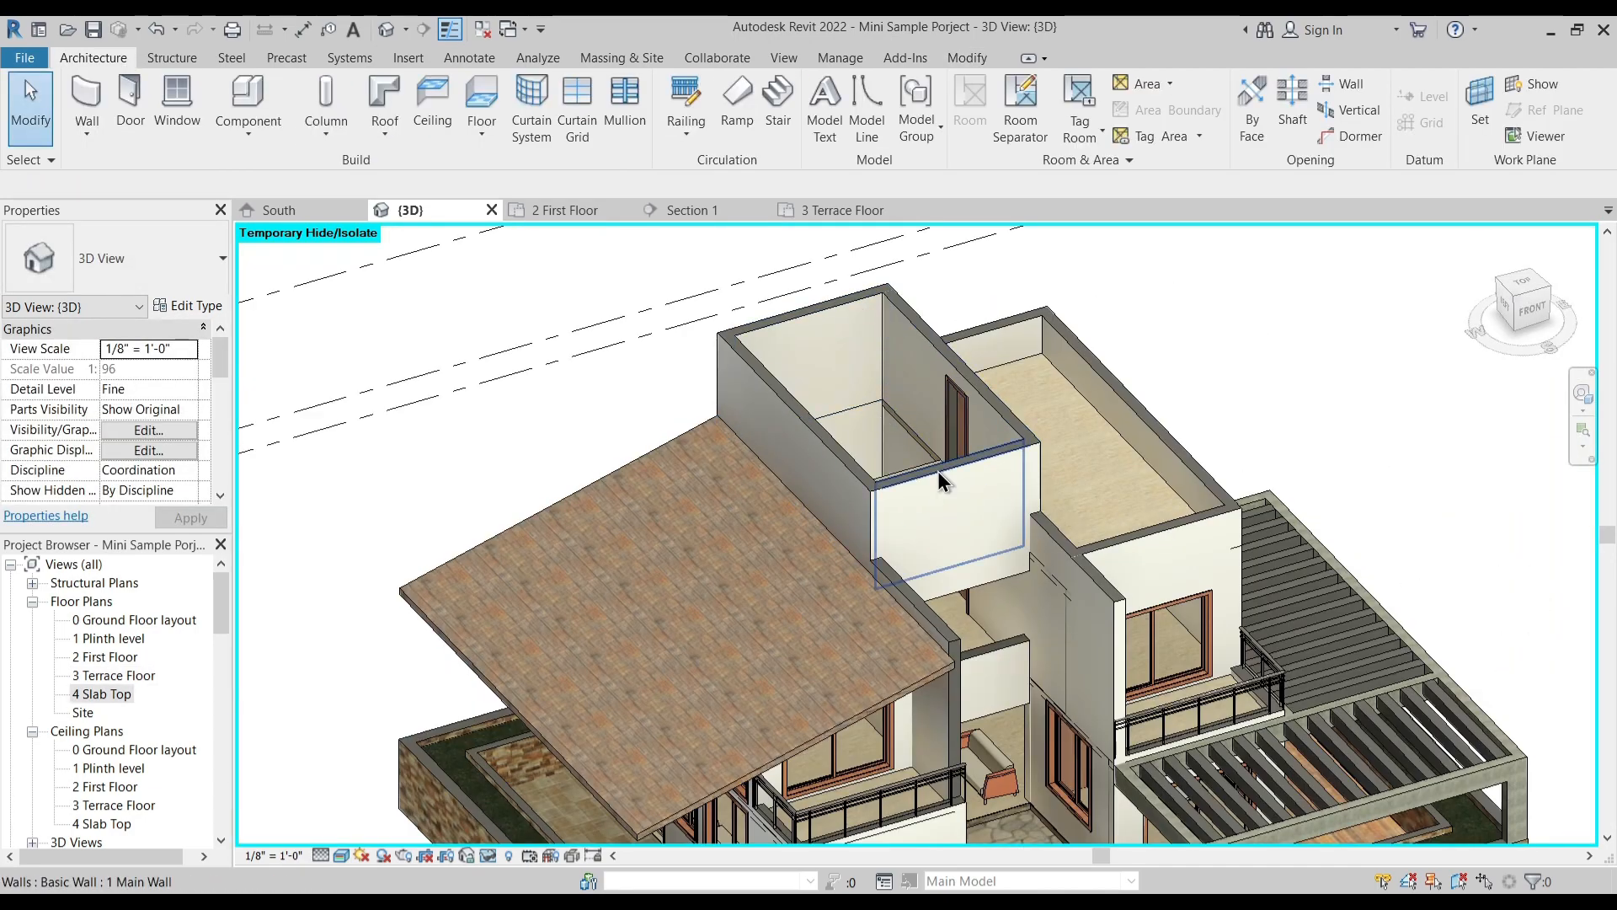
pyautogui.keyDown('shift'); pyautogui.moveTo(903, 477); pyautogui.dragTo(901, 473, button='middle'); pyautogui.keyUp('shift')
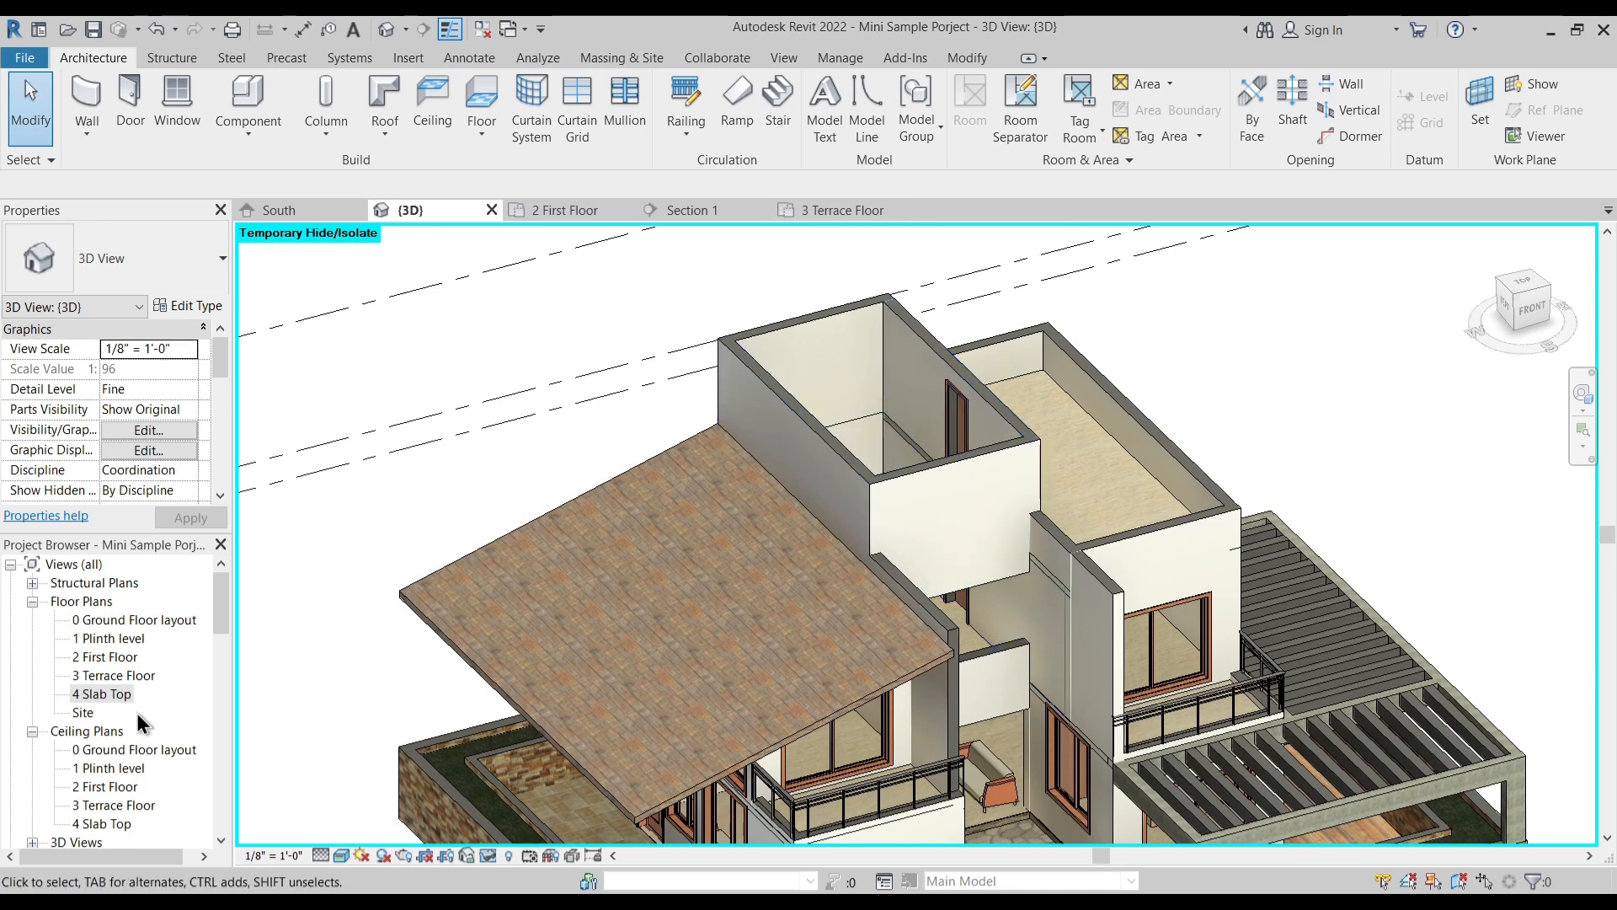
pyautogui.doubleClick(118, 693)
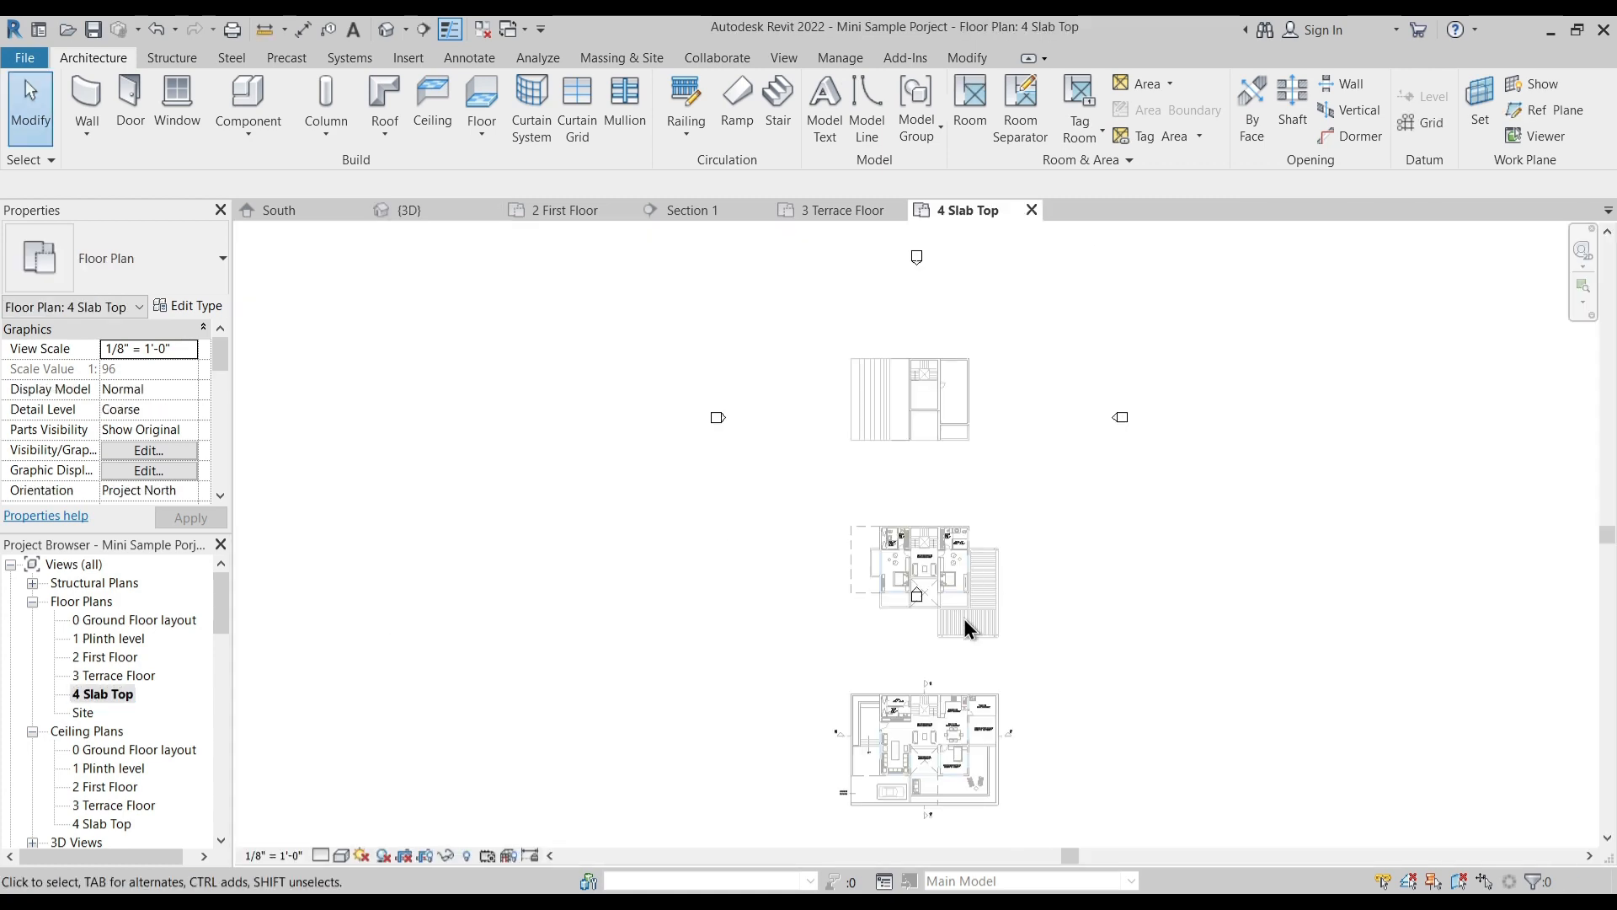
pyautogui.scroll(5, 925, 642)
pyautogui.moveTo(932, 553); pyautogui.dragTo(854, 710, button='middle')
pyautogui.moveTo(829, 342); pyautogui.dragTo(801, 408, button='middle')
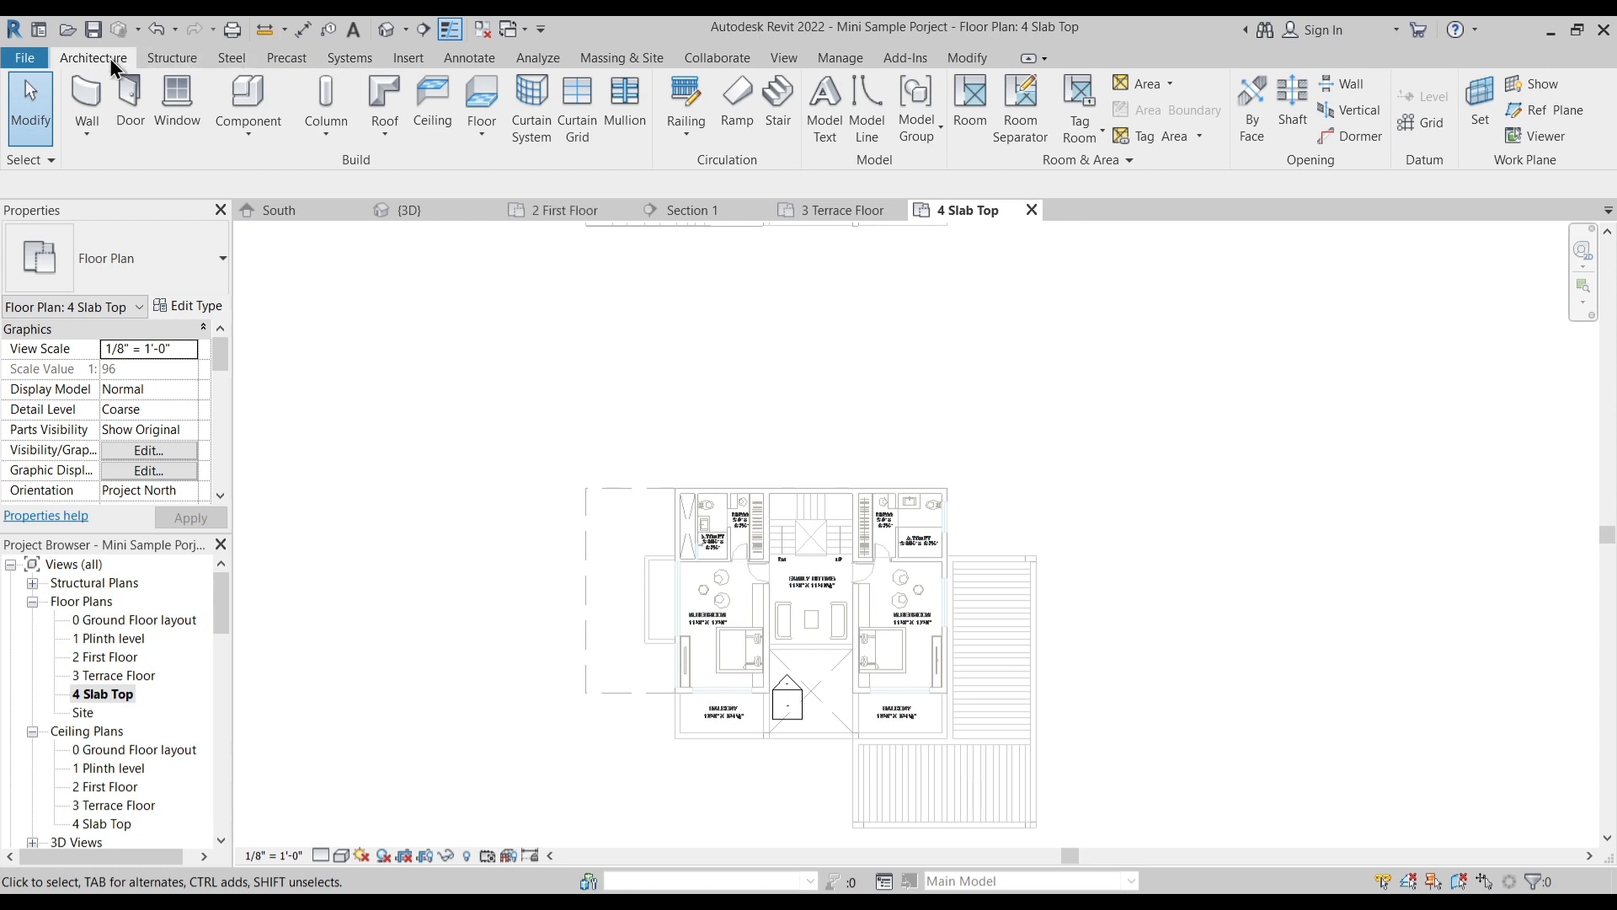
pyautogui.click(385, 95)
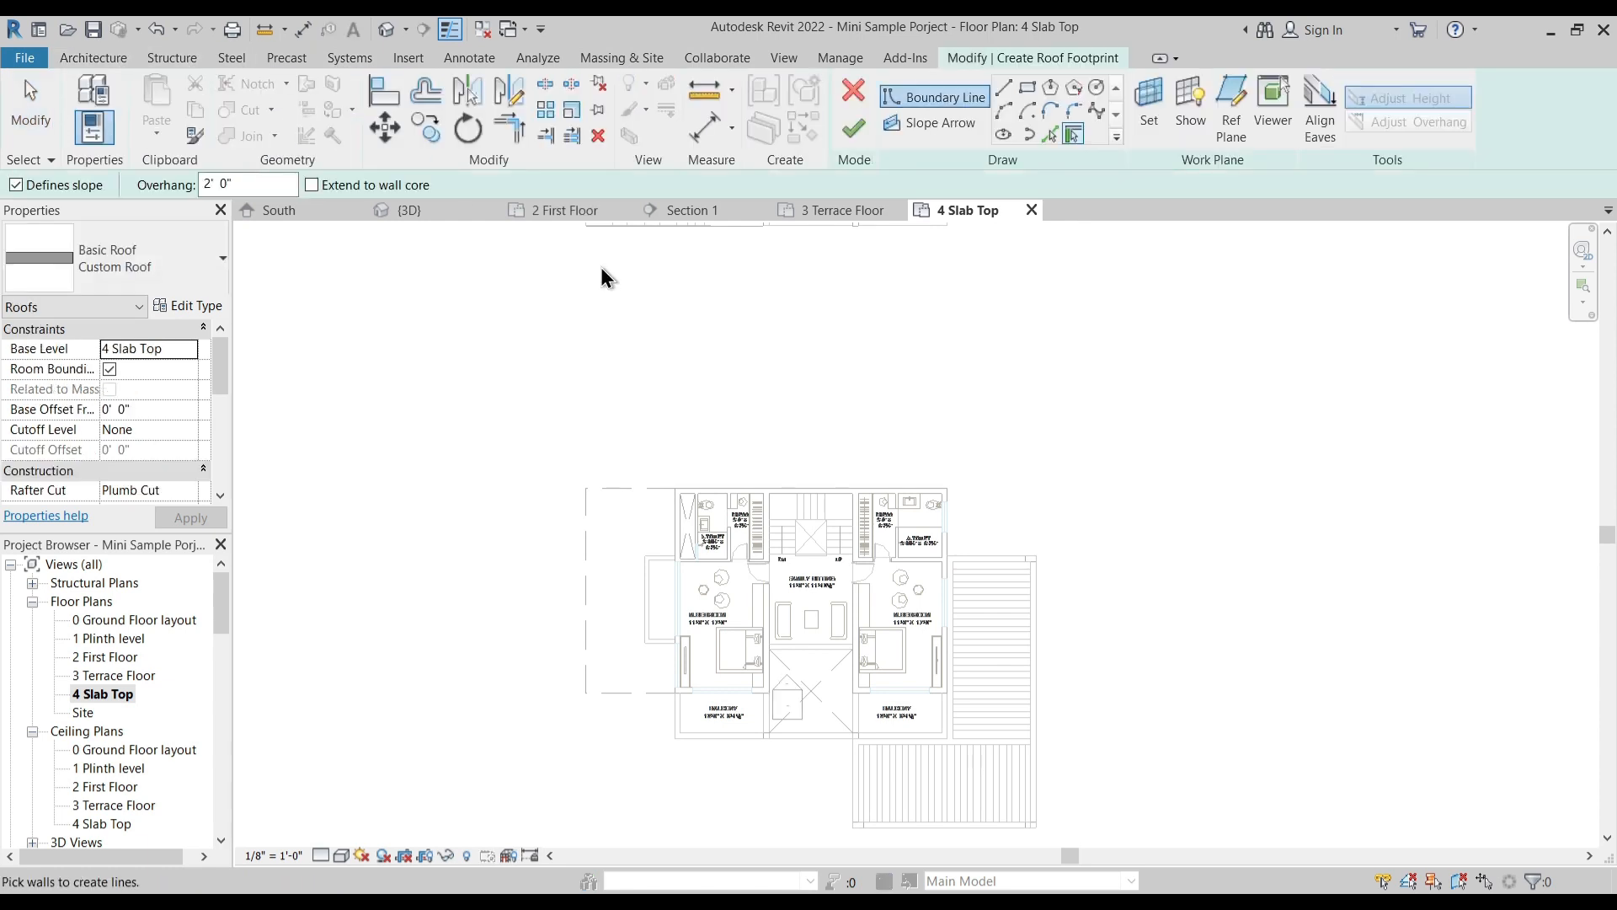
pyautogui.click(157, 407)
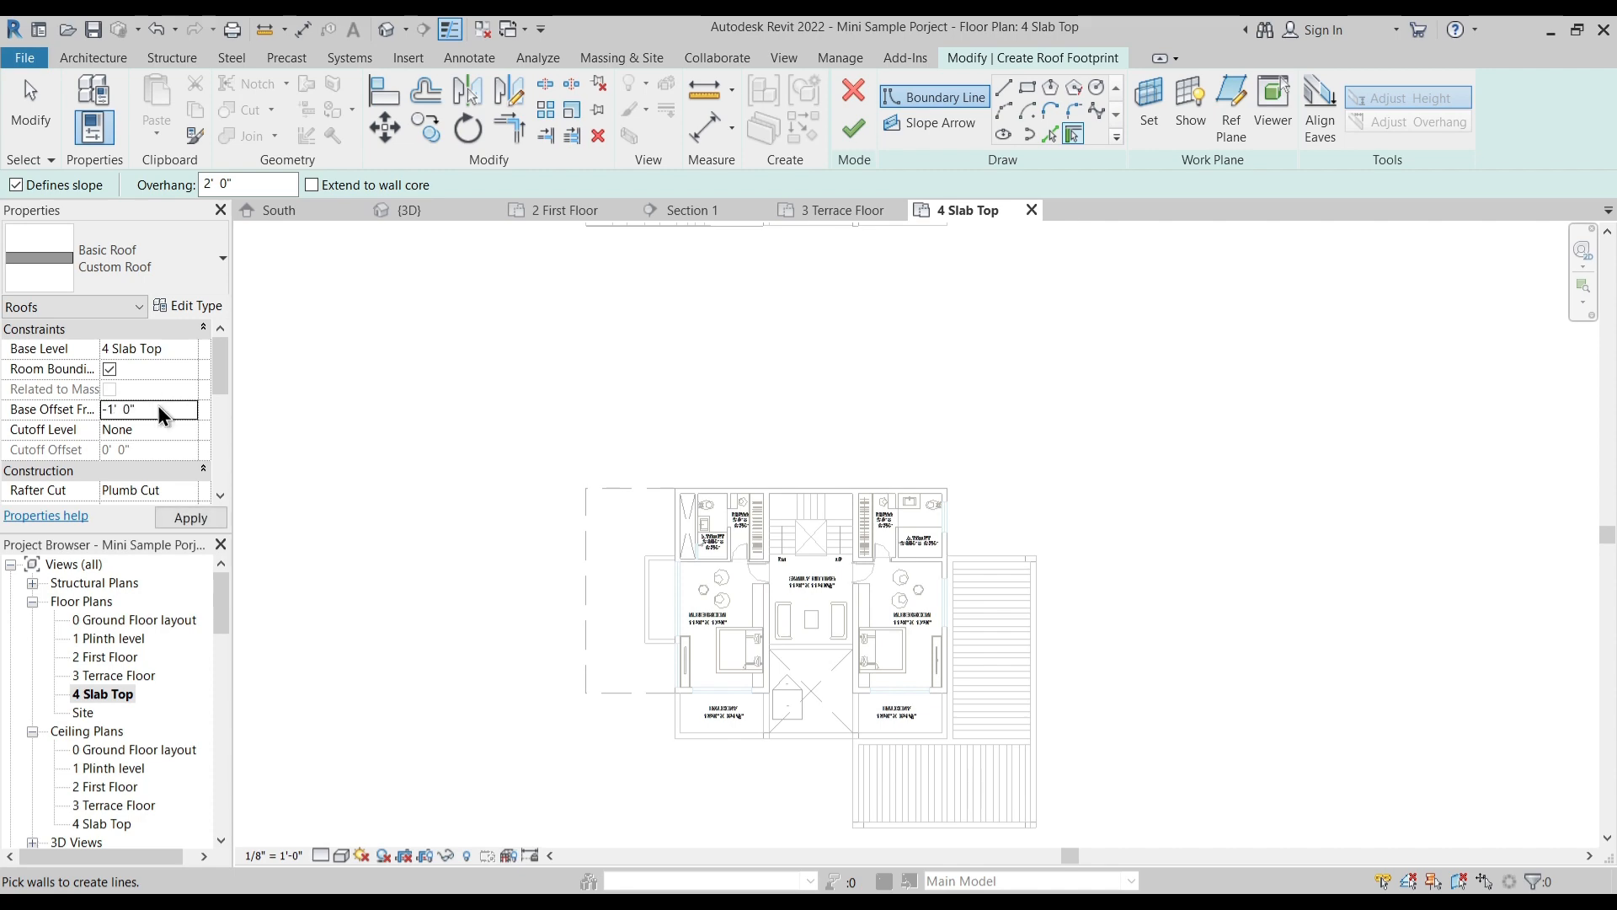
# - Set the overhang for the roof's picked boundary walls to 0' 0"
pyautogui.scroll(4, 800, 554)
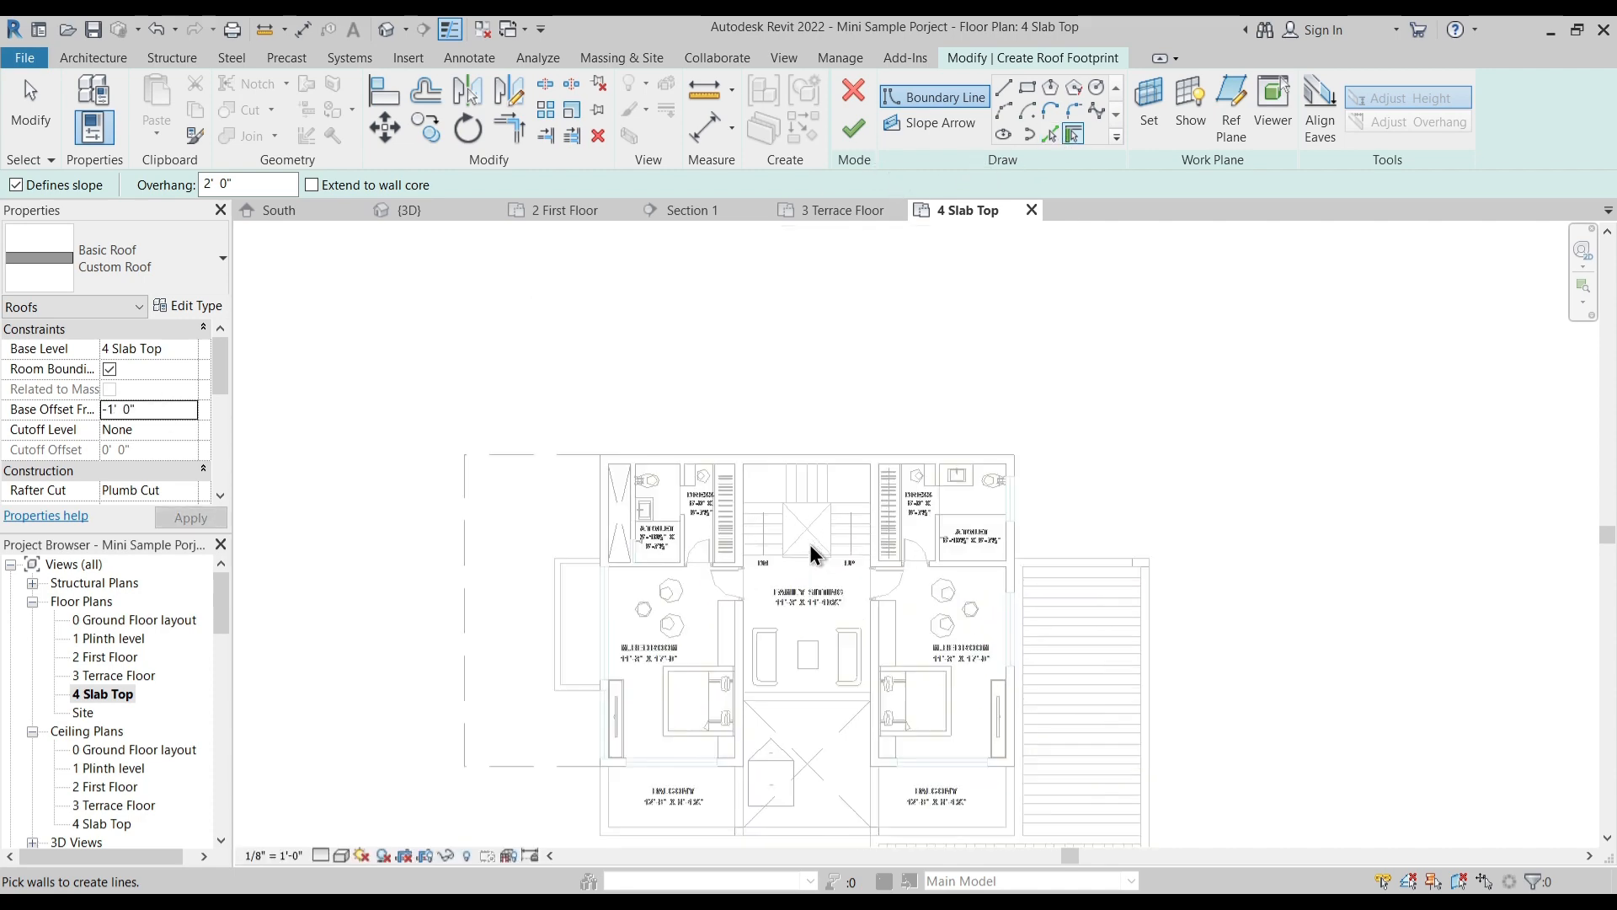
pyautogui.scroll(-5, 817, 539)
pyautogui.moveTo(825, 557); pyautogui.dragTo(856, 635, button='middle')
pyautogui.scroll(5, 801, 466)
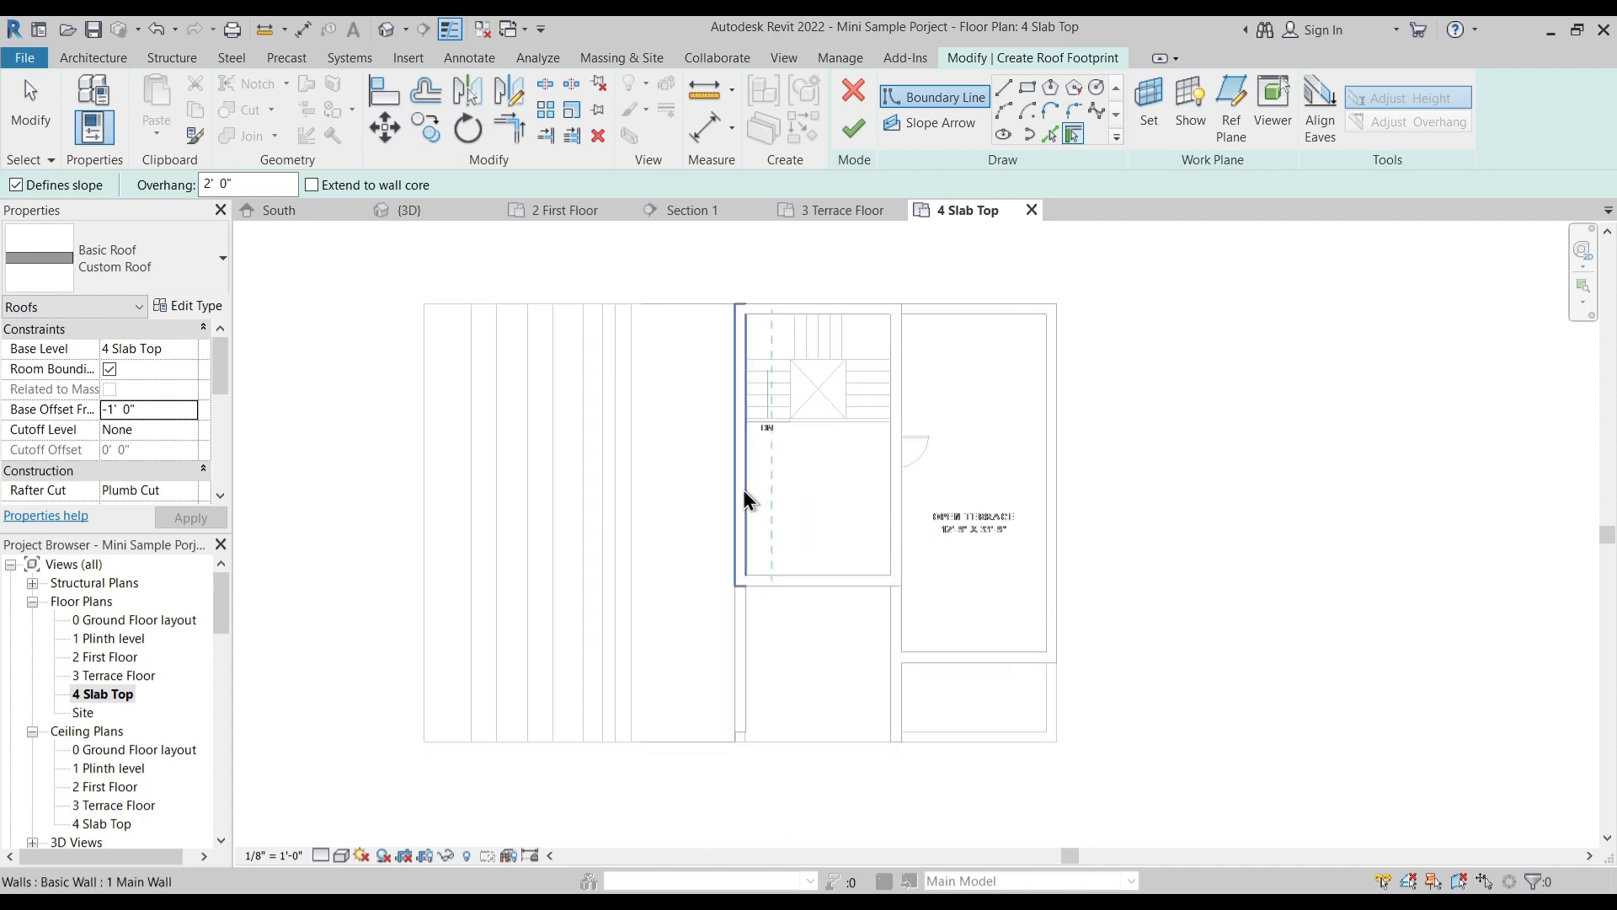
pyautogui.moveTo(251, 185); pyautogui.dragTo(152, 185)
pyautogui.write('1')
pyautogui.press('Return')
pyautogui.click(238, 186)
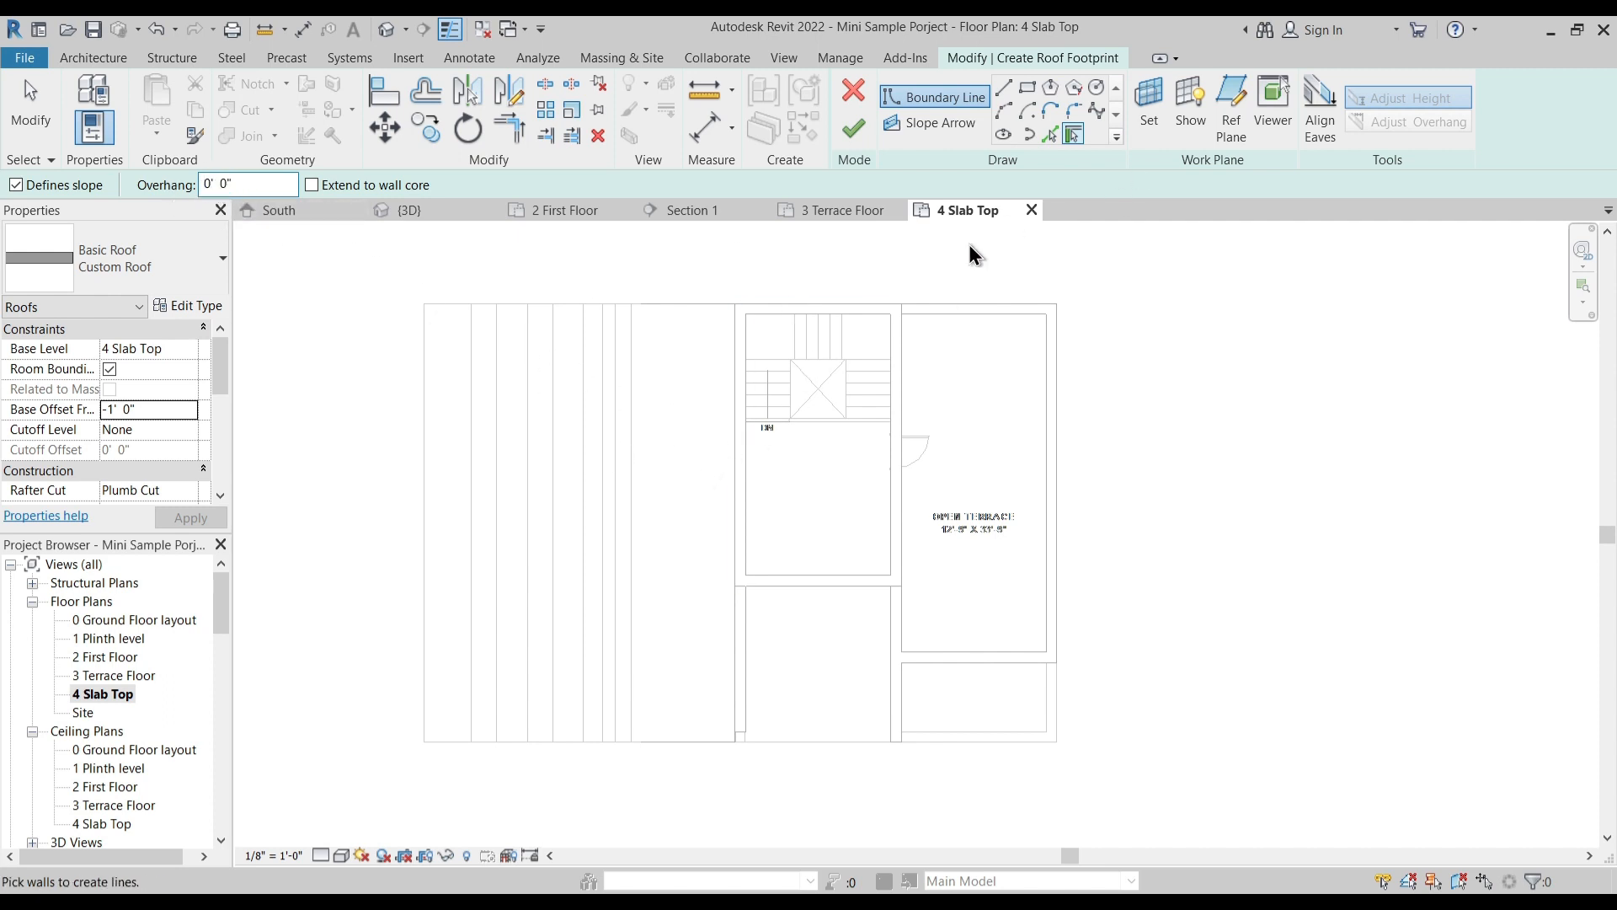
# - Pick the inner faces of the four walls around the staircase block as the roof boundary
pyautogui.click(743, 481)
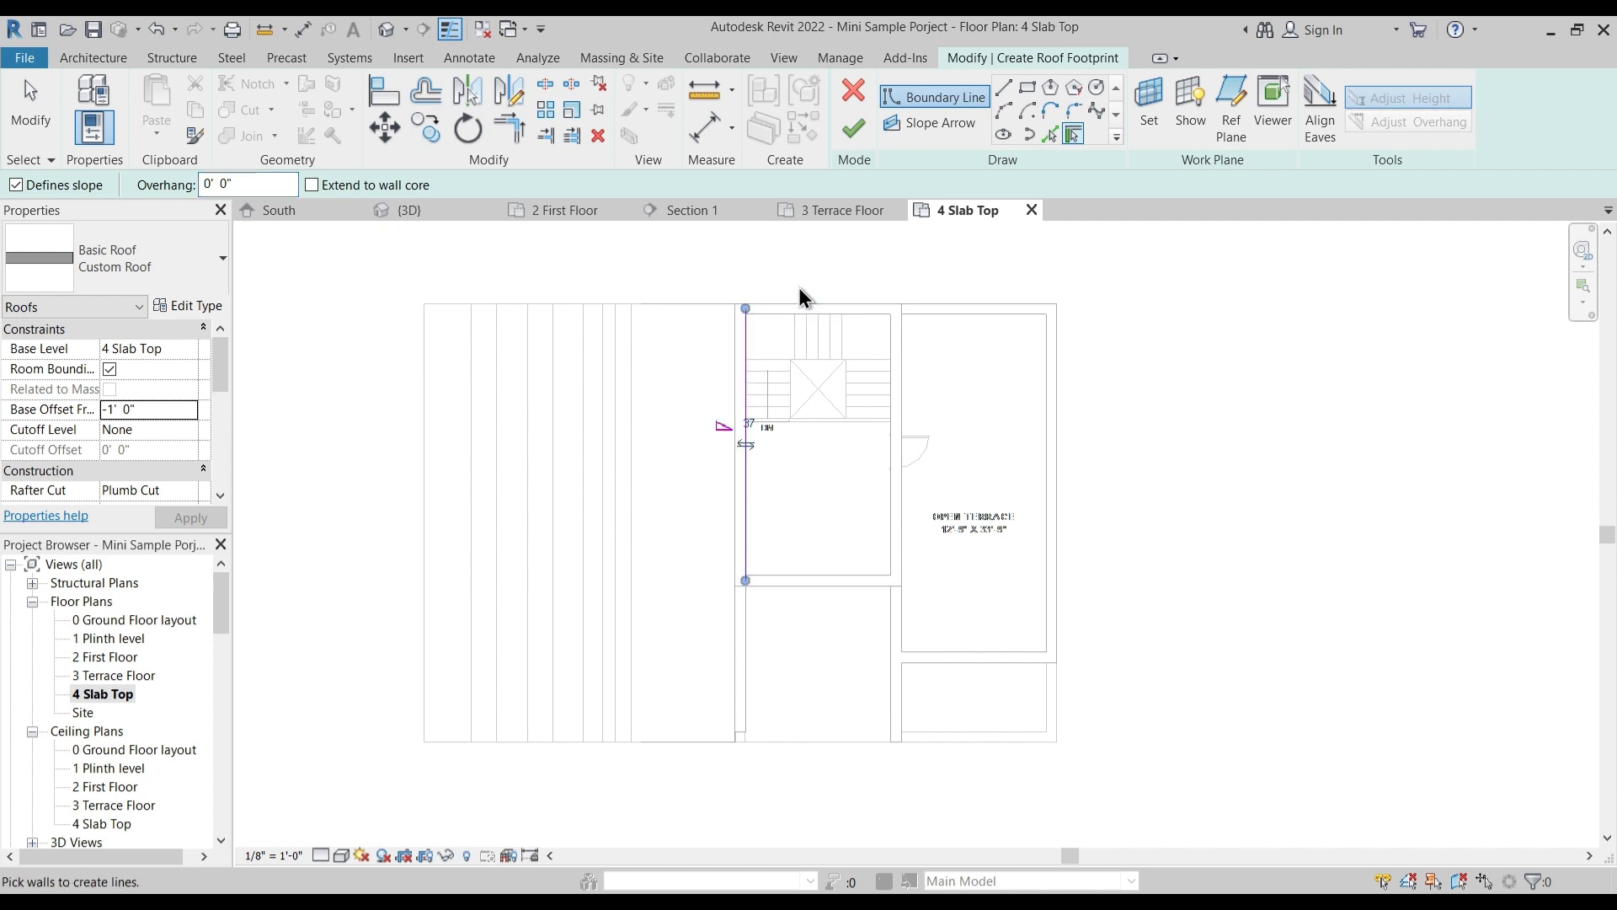
pyautogui.scroll(3, 798, 286)
pyautogui.click(797, 327)
pyautogui.click(958, 514)
pyautogui.moveTo(866, 772); pyautogui.dragTo(857, 690, button='middle')
pyautogui.click(848, 709)
pyautogui.press('Escape')
pyautogui.press('Escape')
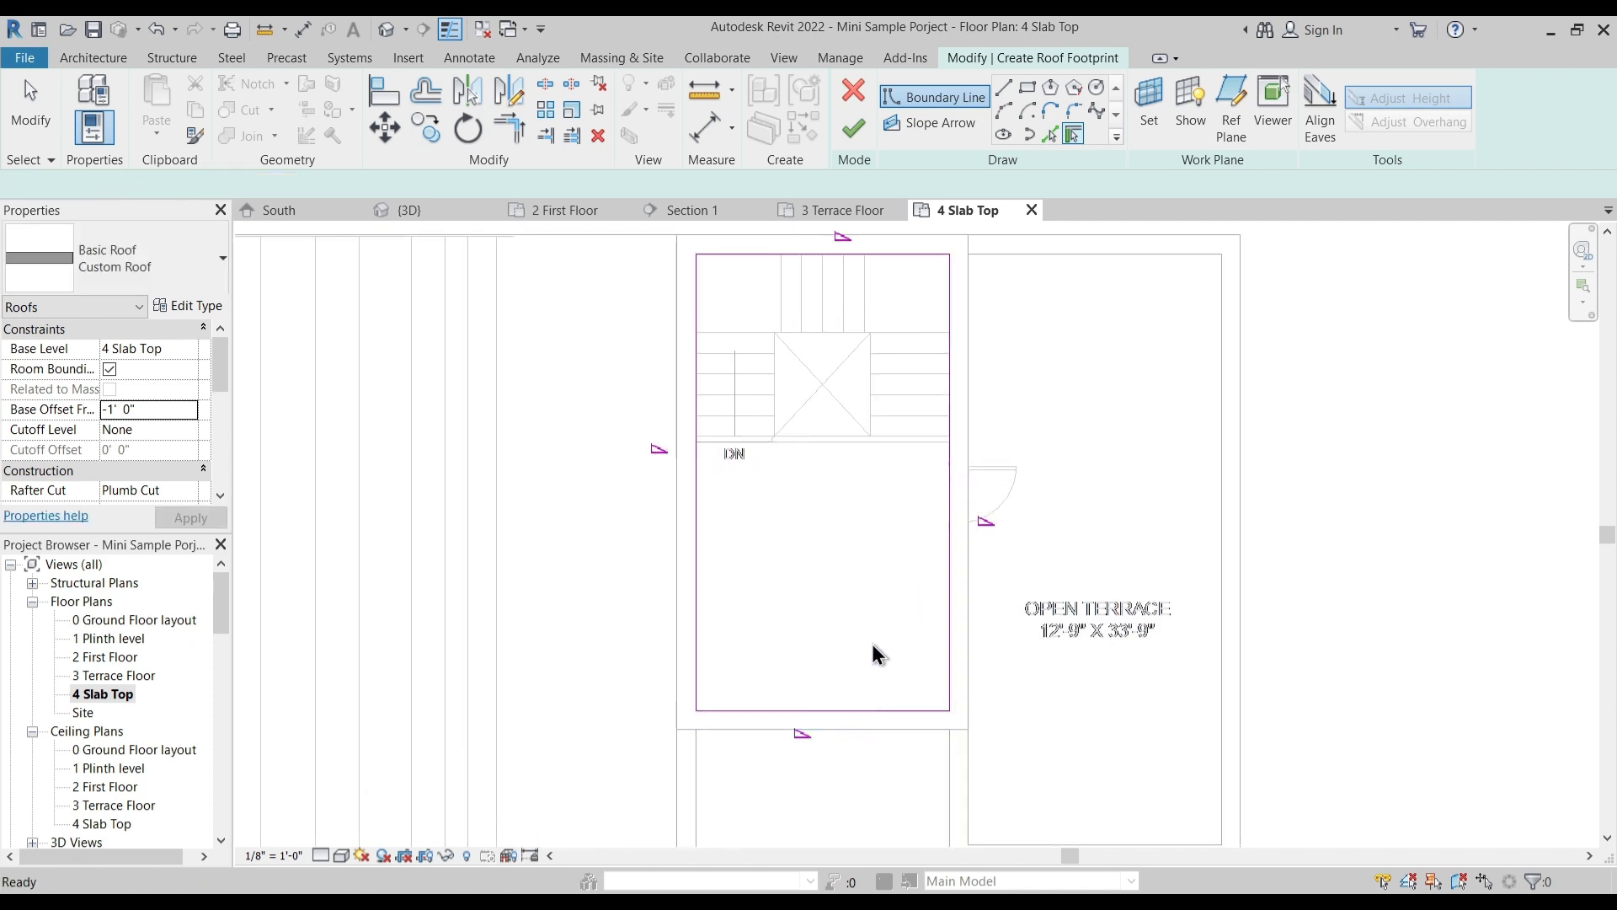
# - Remove the slope from all four roof boundary lines, finish the flat roof, and inspect it in the 3D view
pyautogui.scroll(-1, 873, 643)
pyautogui.moveTo(648, 267); pyautogui.dragTo(1005, 716)
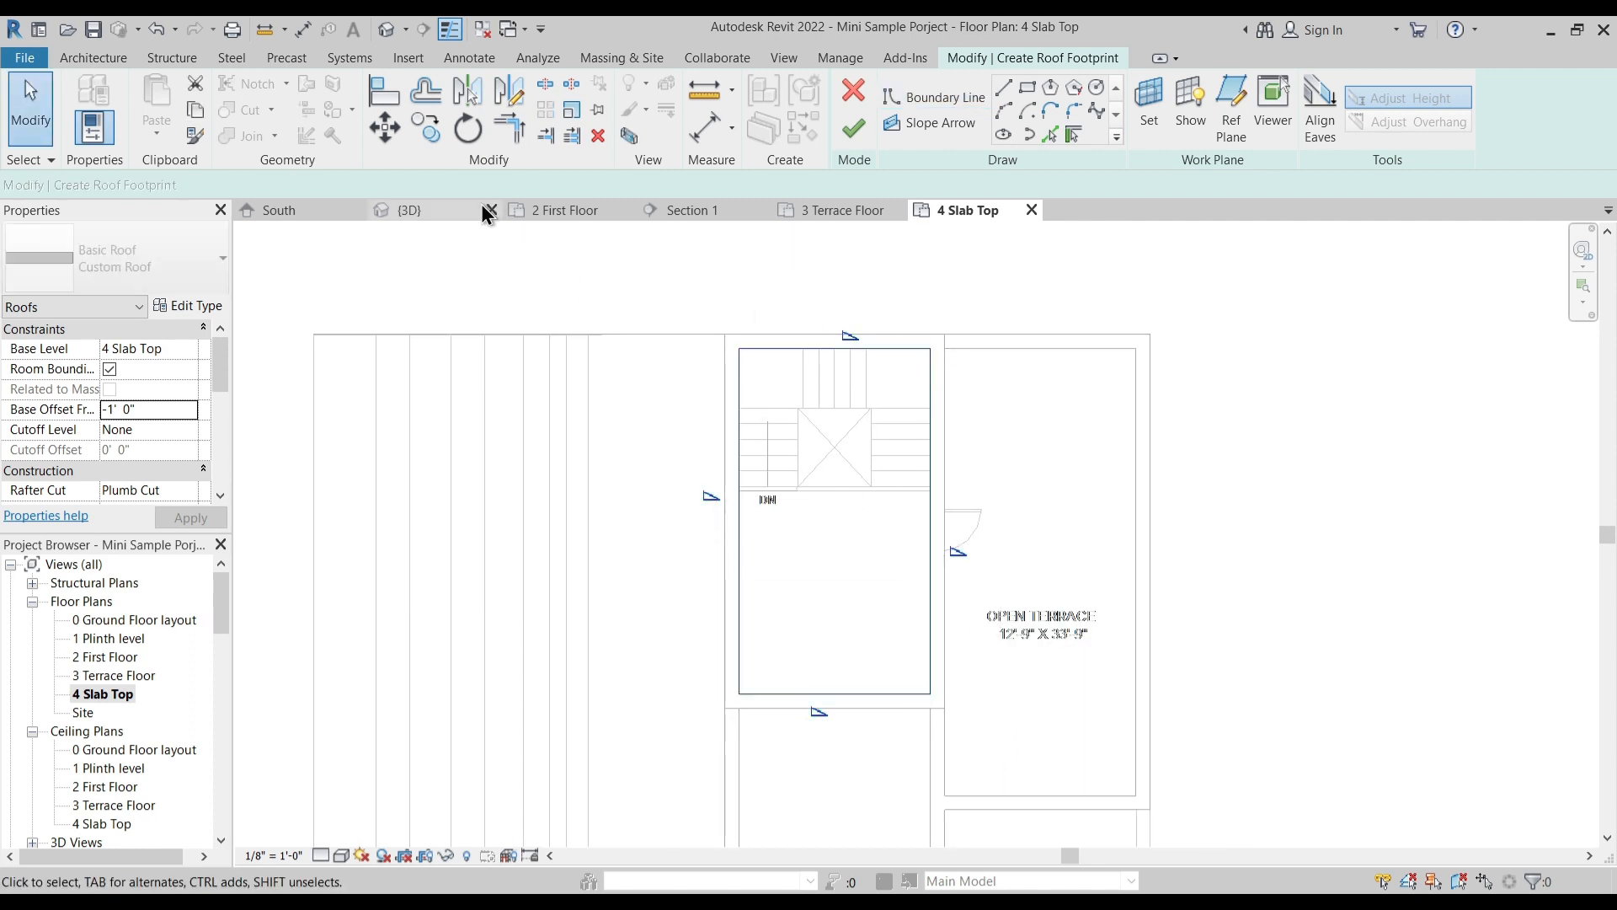
pyautogui.click(852, 132)
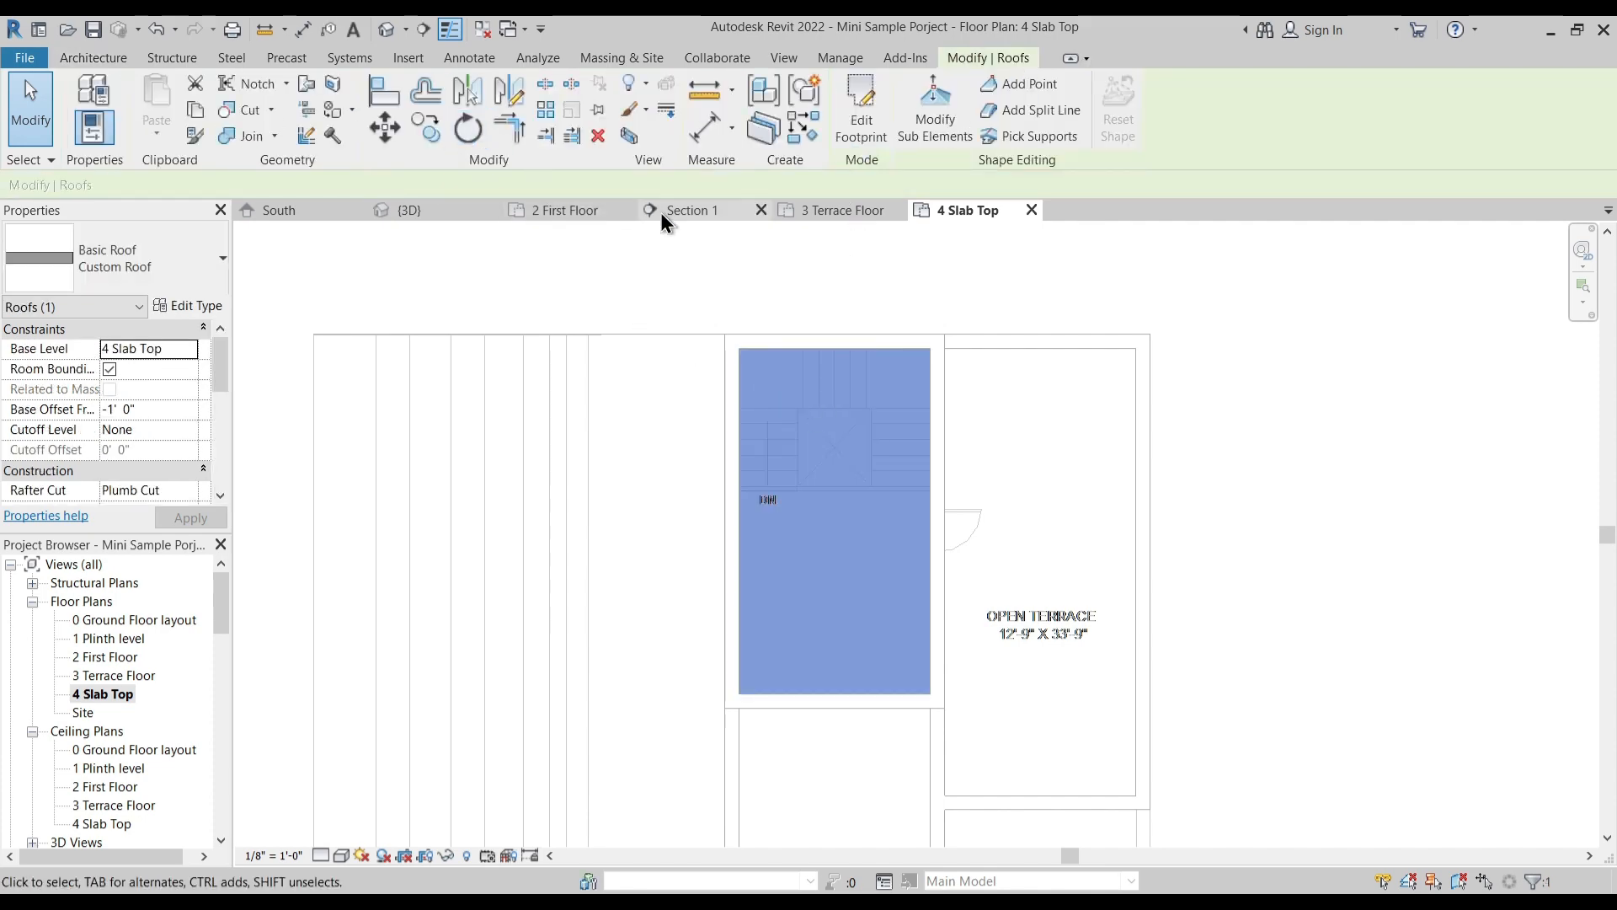
pyautogui.click(478, 215)
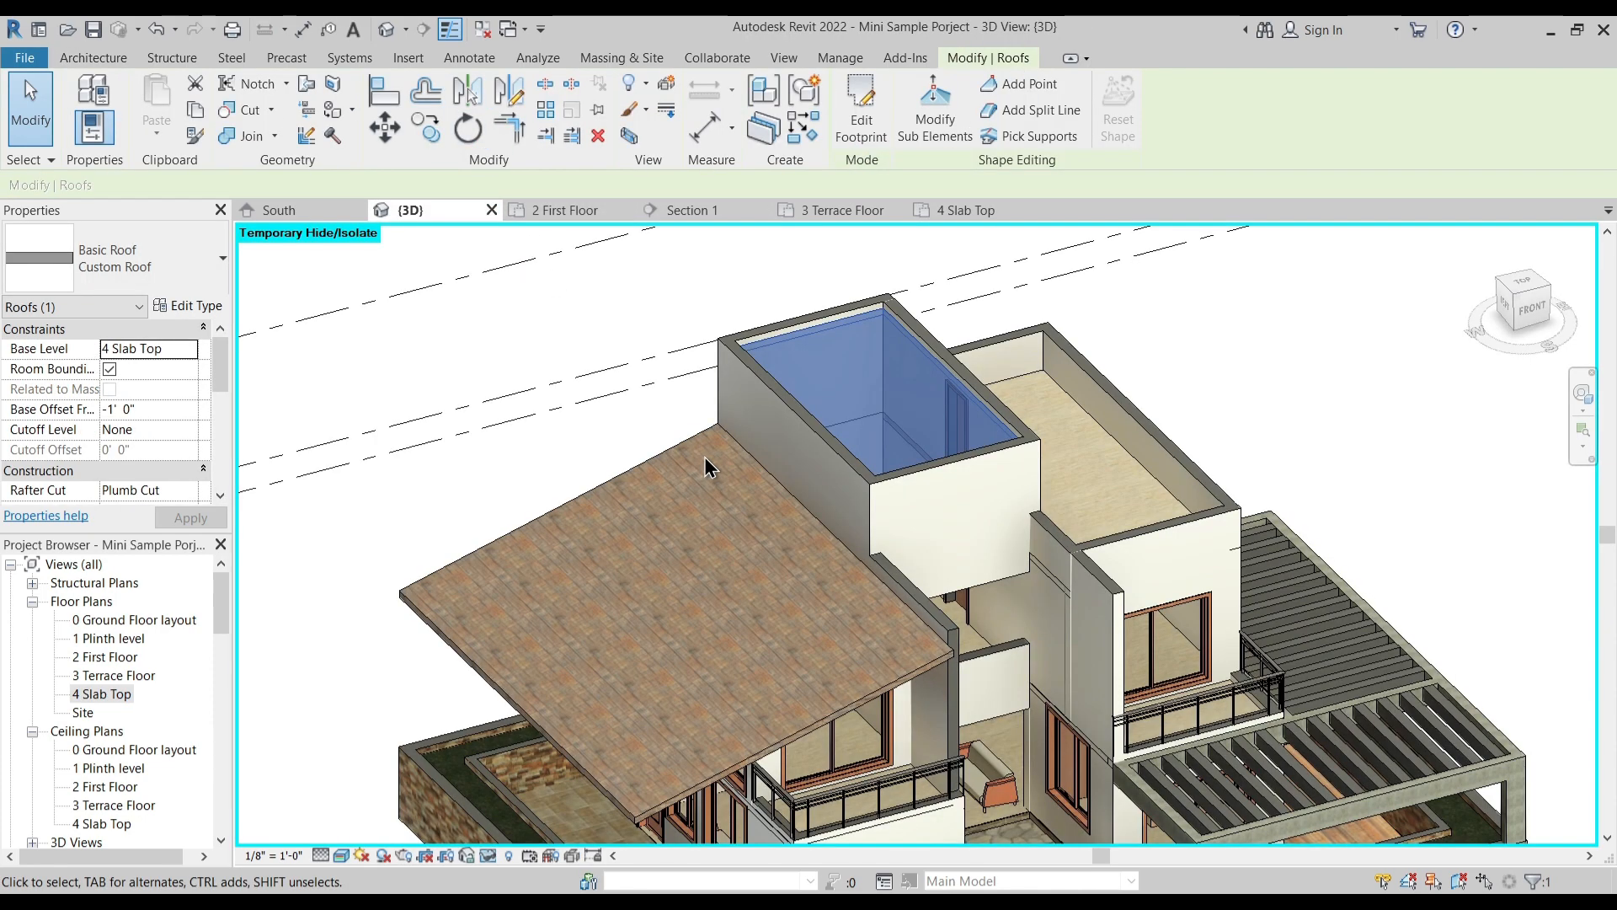
pyautogui.click(590, 388)
pyautogui.keyDown('shift'); pyautogui.moveTo(590, 389); pyautogui.dragTo(821, 566, button='middle'); pyautogui.keyUp('shift')
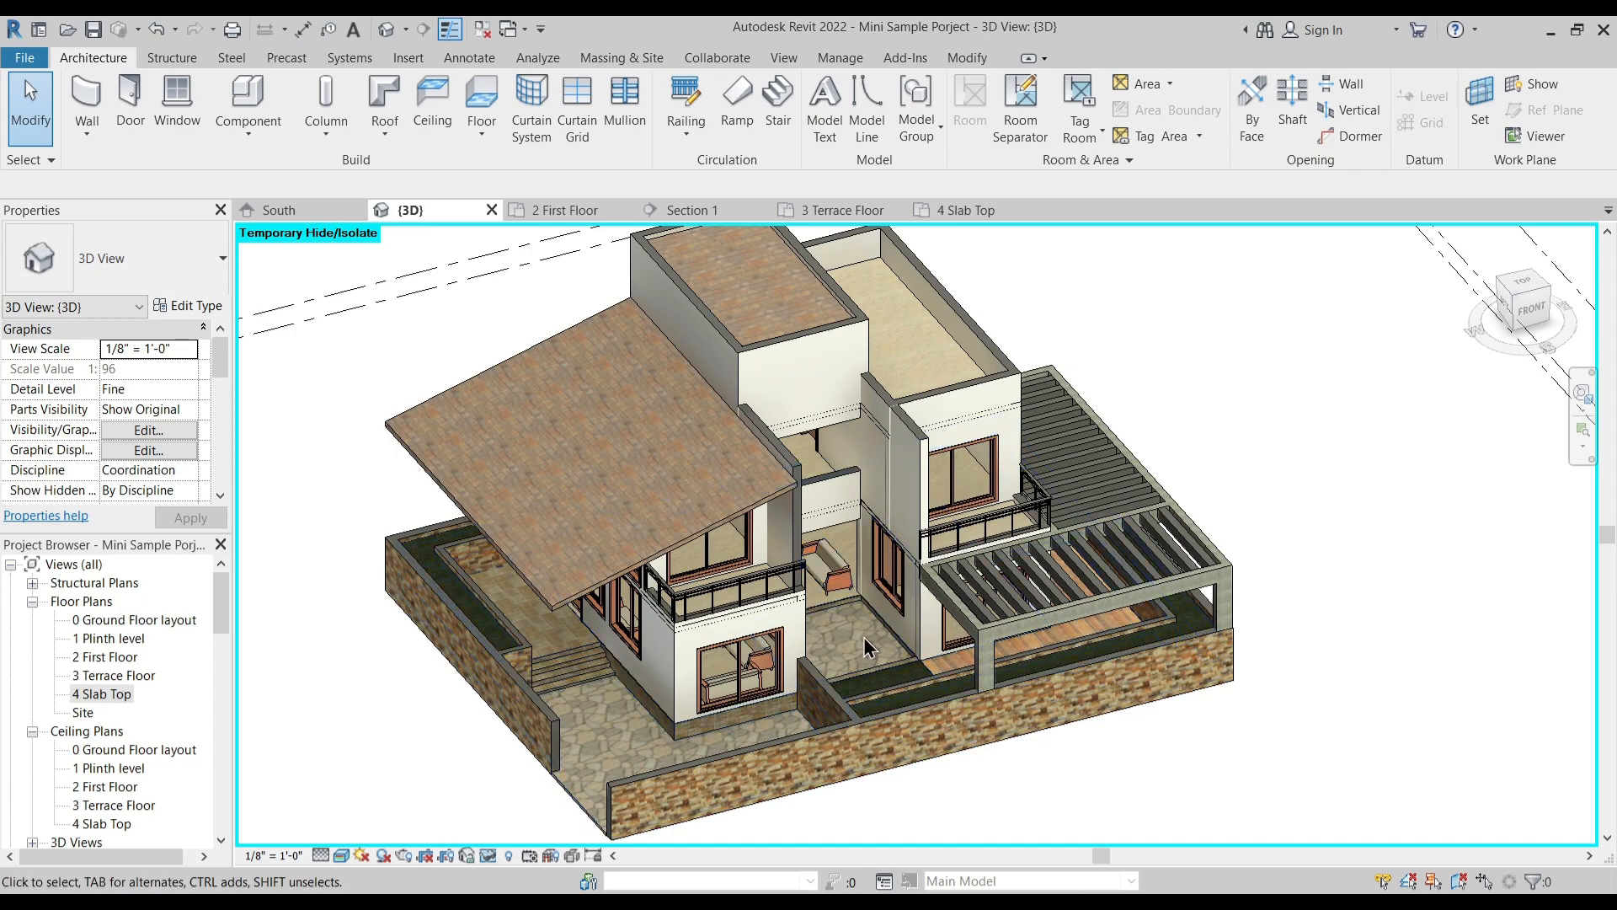
pyautogui.scroll(3, 884, 522)
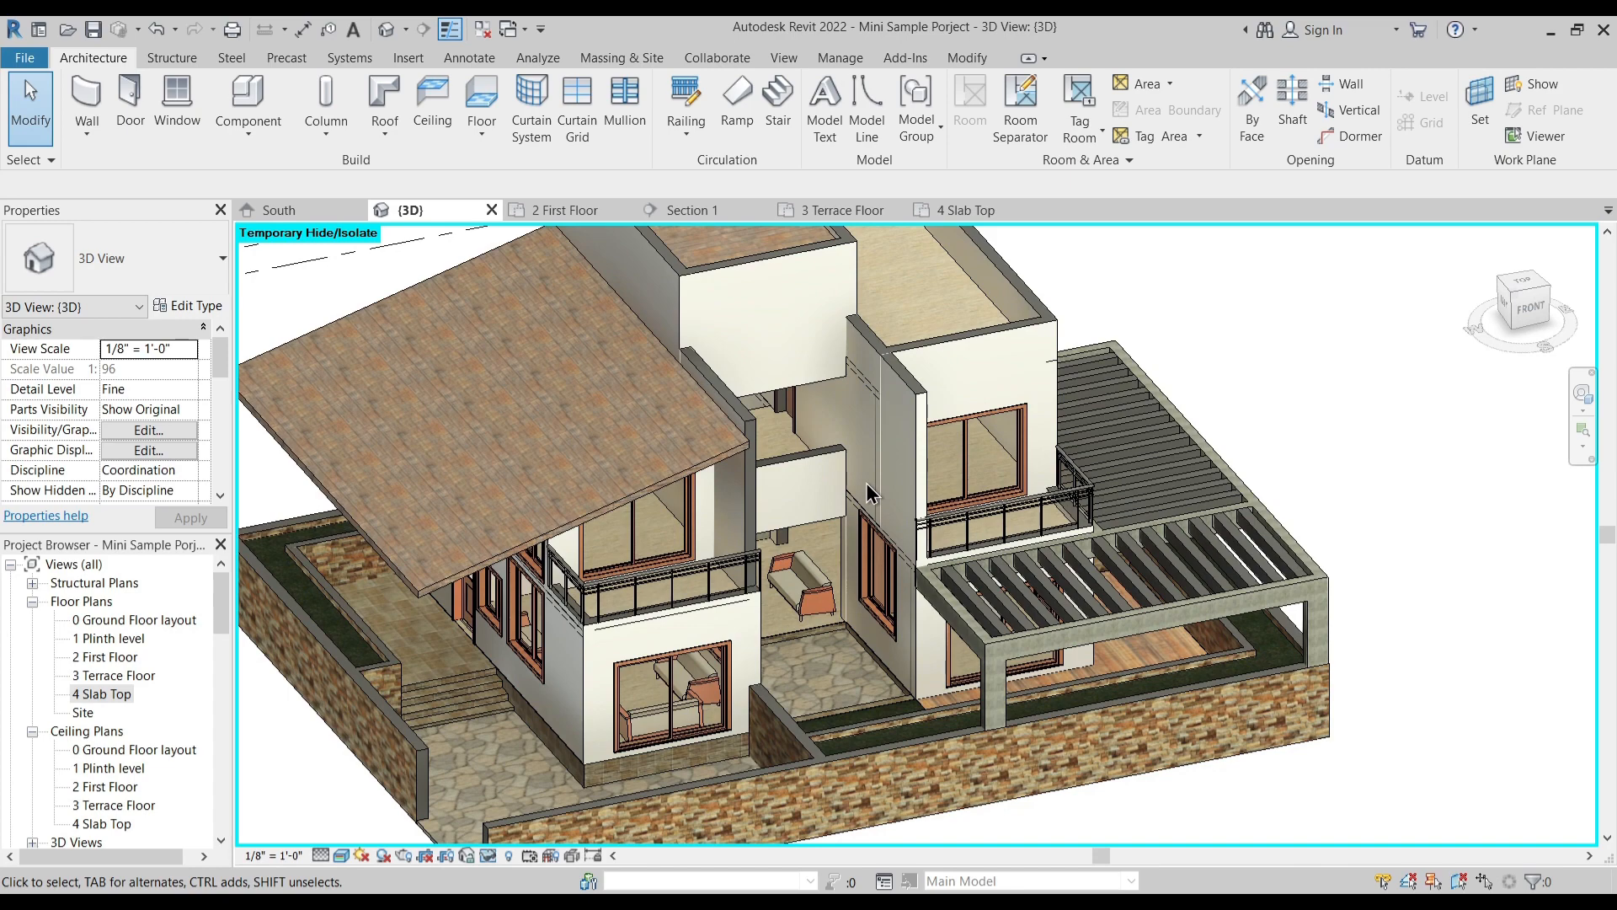
# - In the 1 Plinth level plan, start a new wall using the Storefront curtain wall type
pyautogui.keyDown('shift'); pyautogui.moveTo(867, 492); pyautogui.dragTo(744, 482, button='middle'); pyautogui.keyUp('shift')
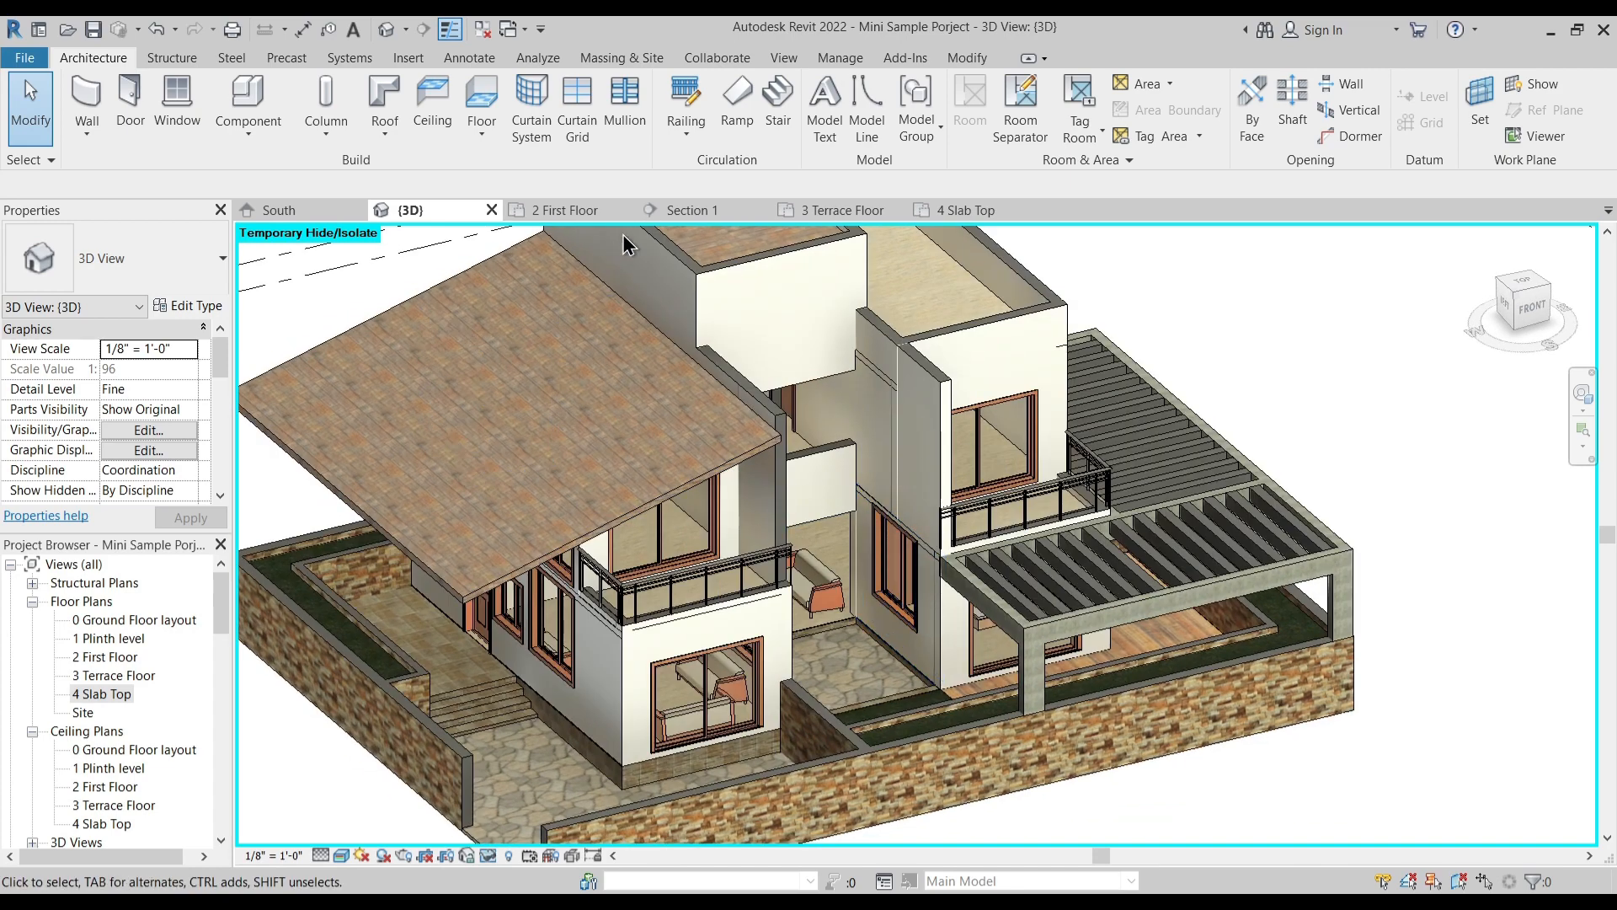
pyautogui.doubleClick(110, 639)
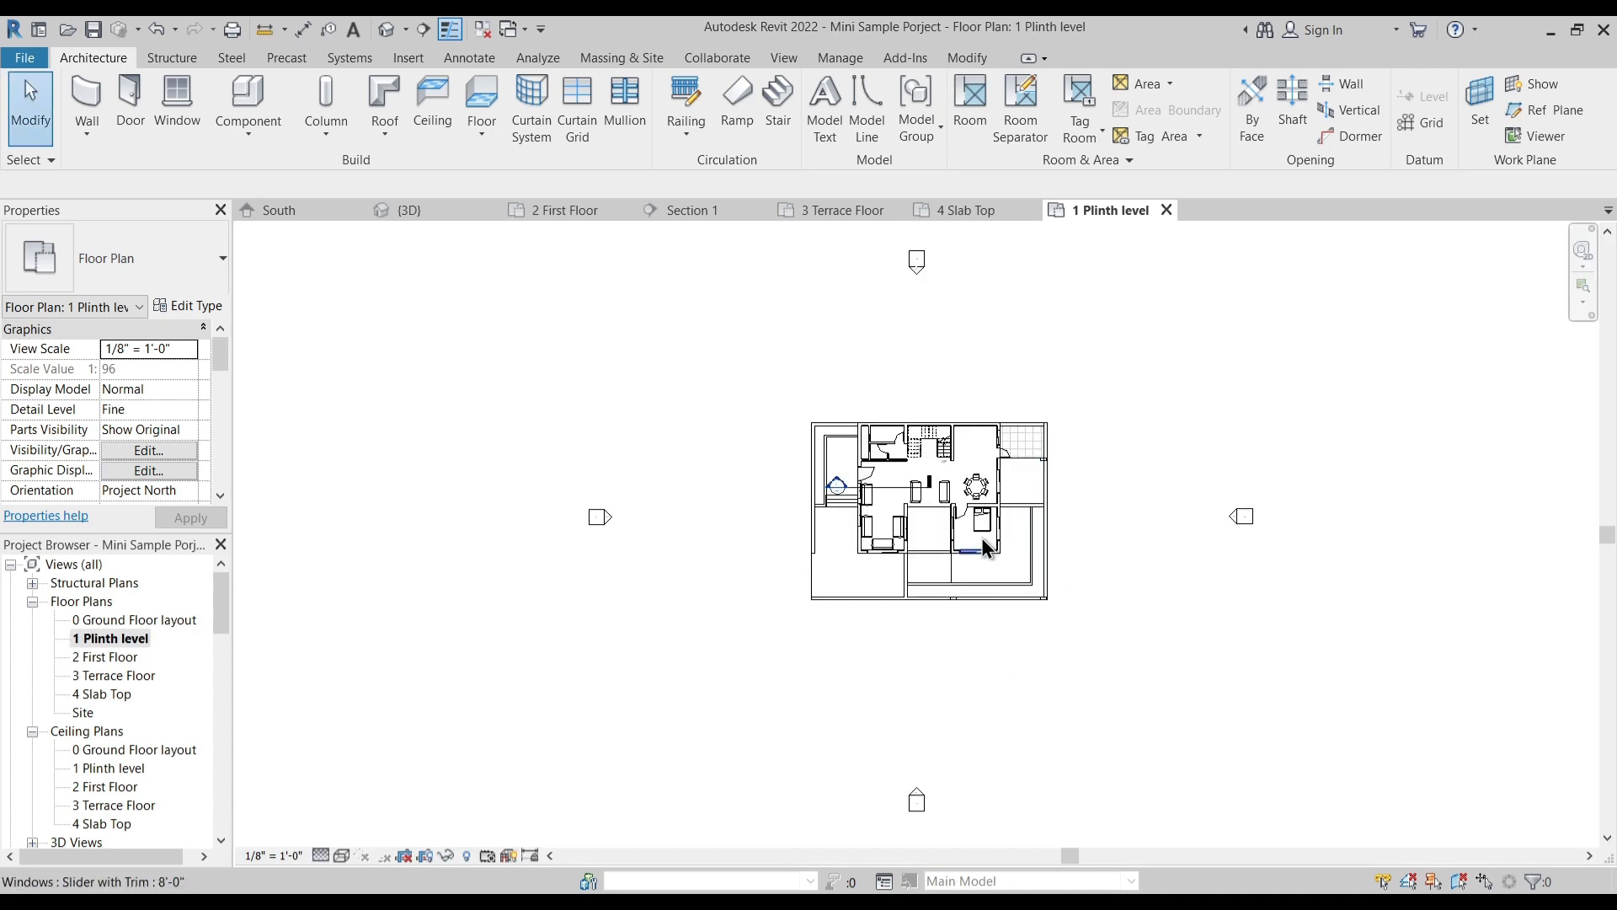
pyautogui.scroll(6, 983, 539)
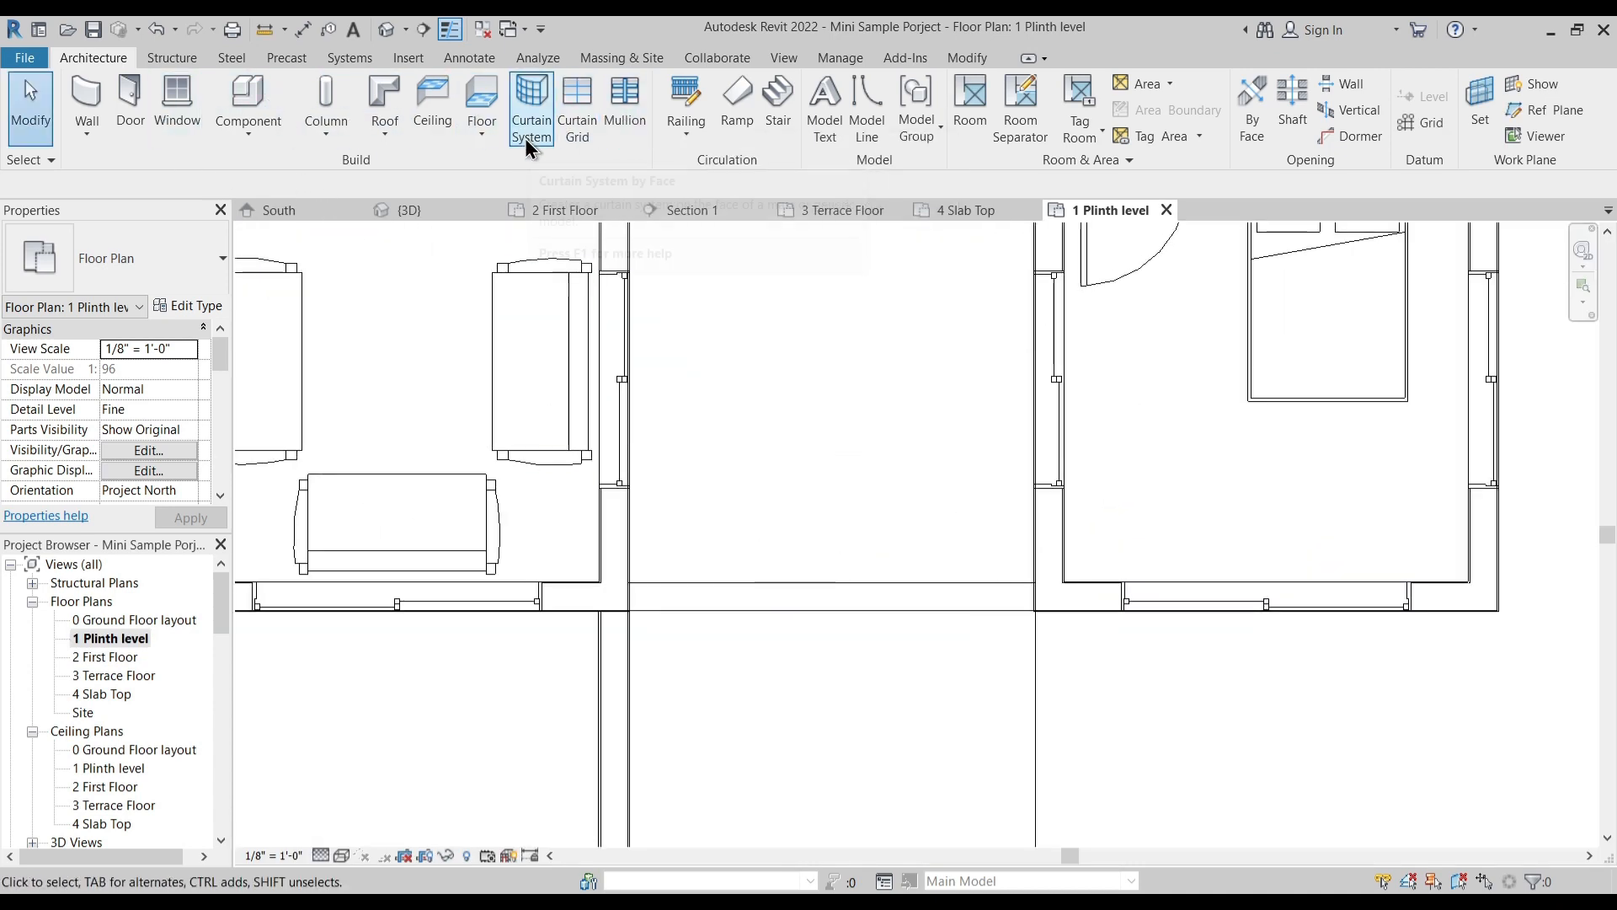
pyautogui.click(85, 94)
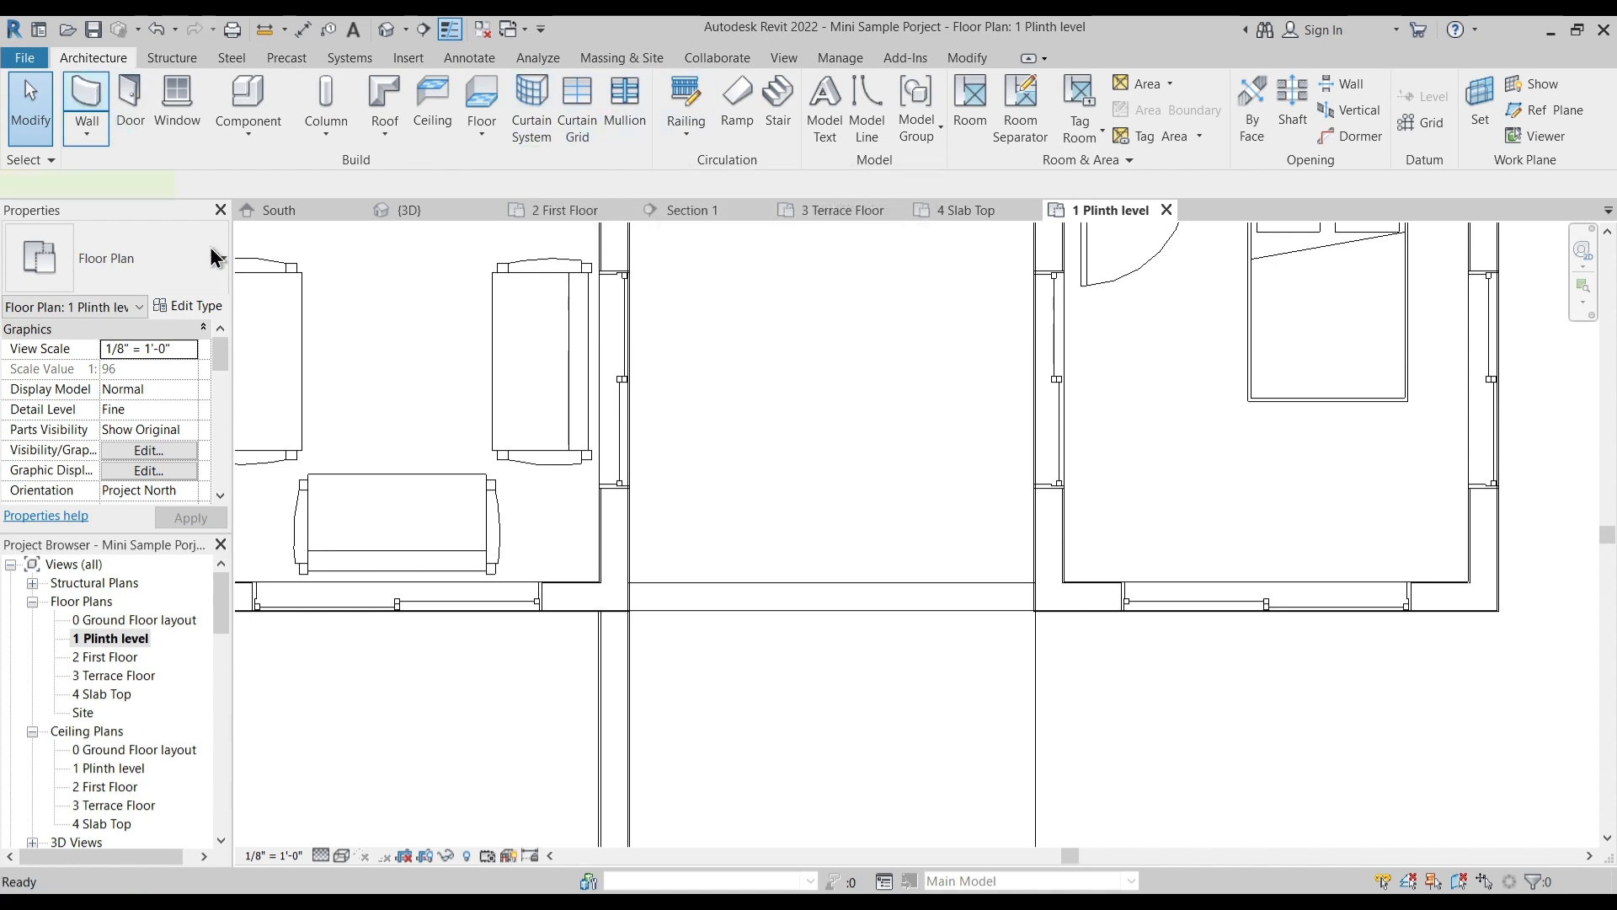
pyautogui.click(215, 256)
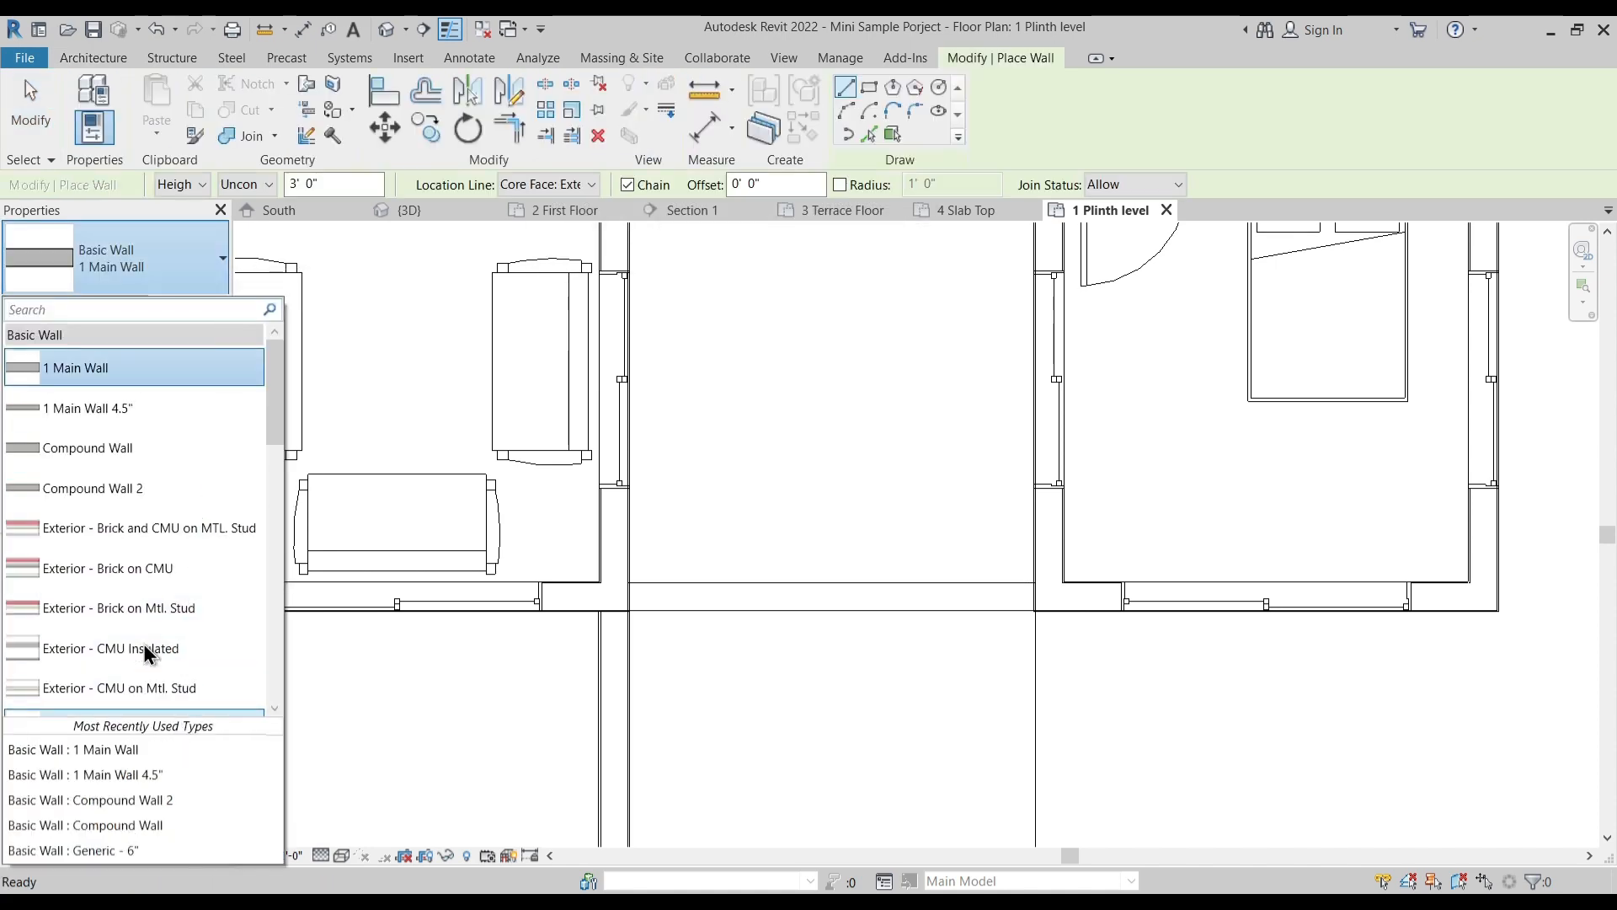
pyautogui.scroll(-3, 144, 527)
pyautogui.scroll(-5, 144, 608)
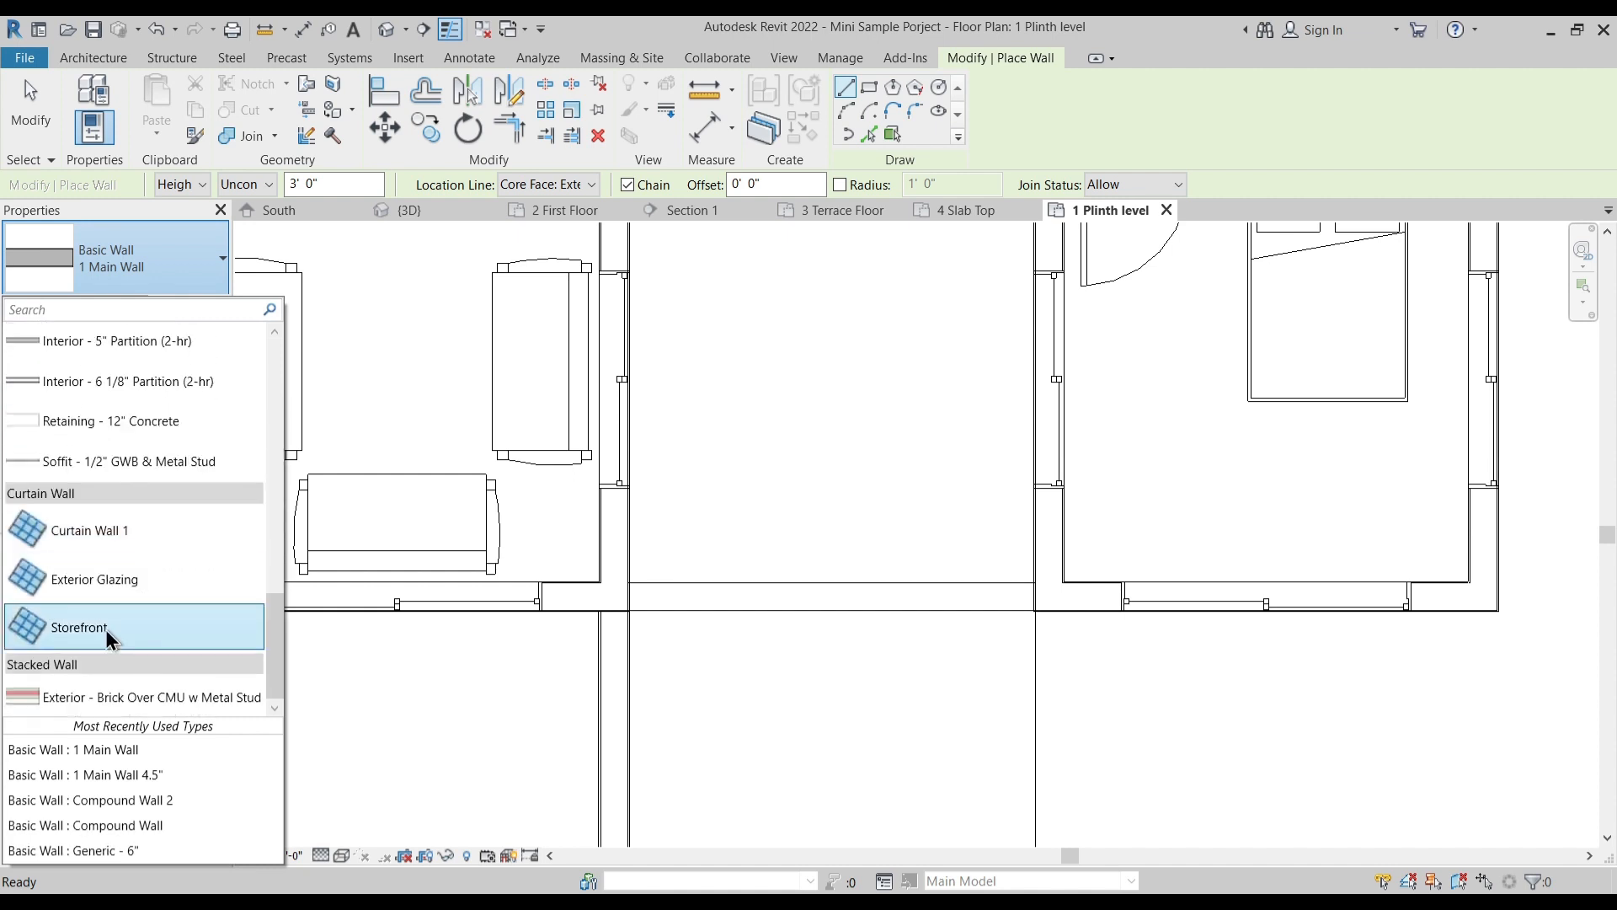
pyautogui.click(104, 629)
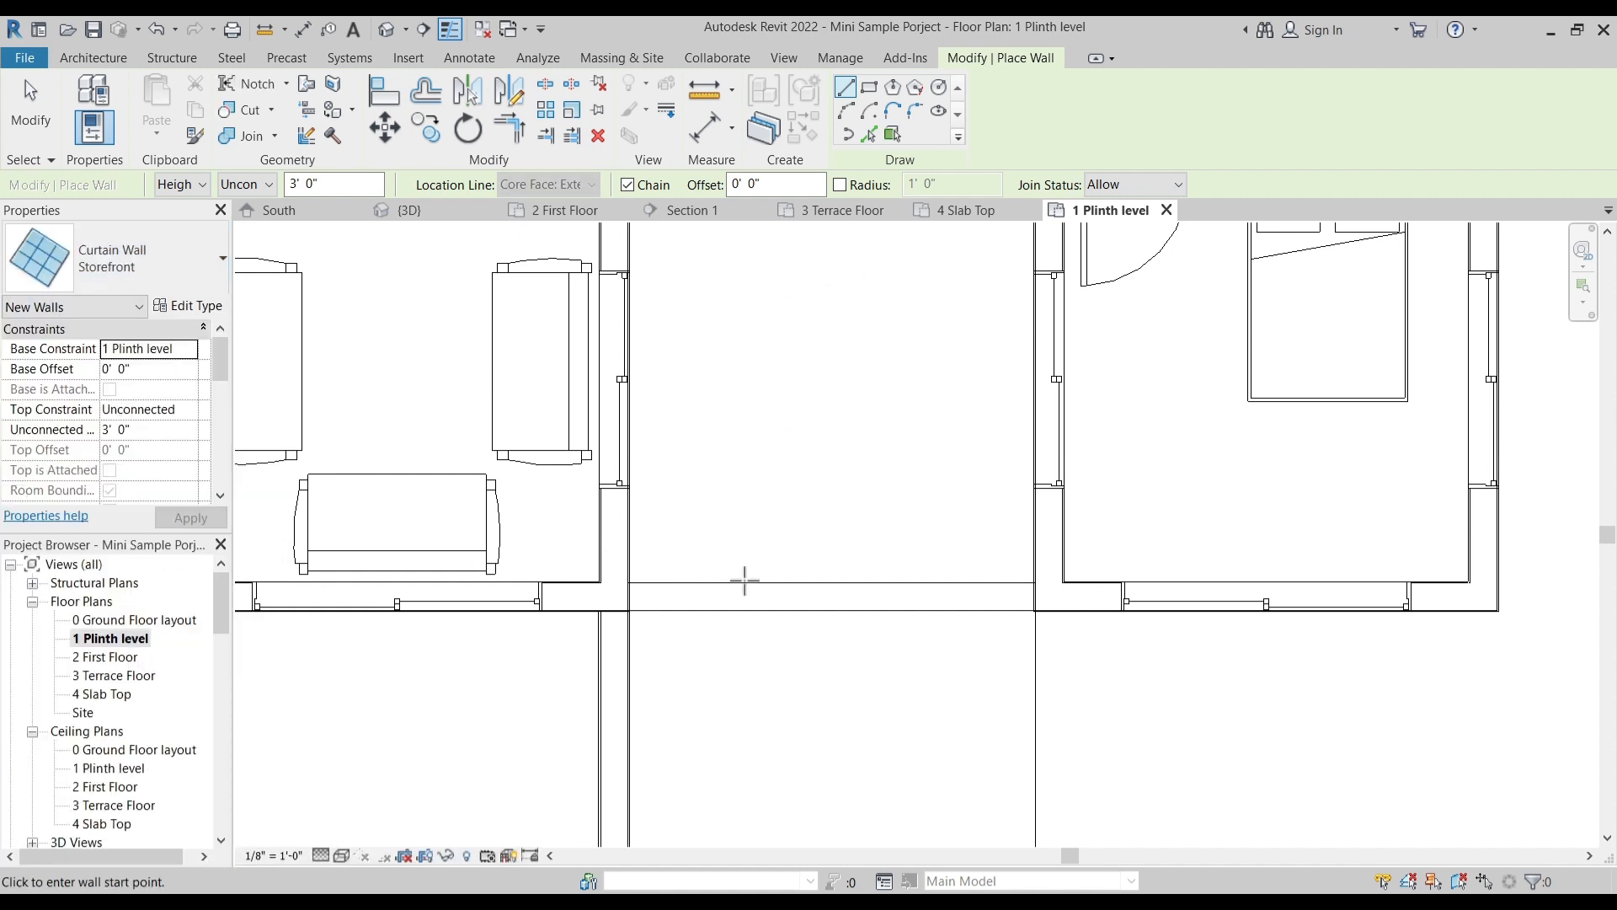
# - Draw the Storefront curtain wall, about 11' 3" long, across the front opening between the living room and bedroom walls
pyautogui.click(629, 595)
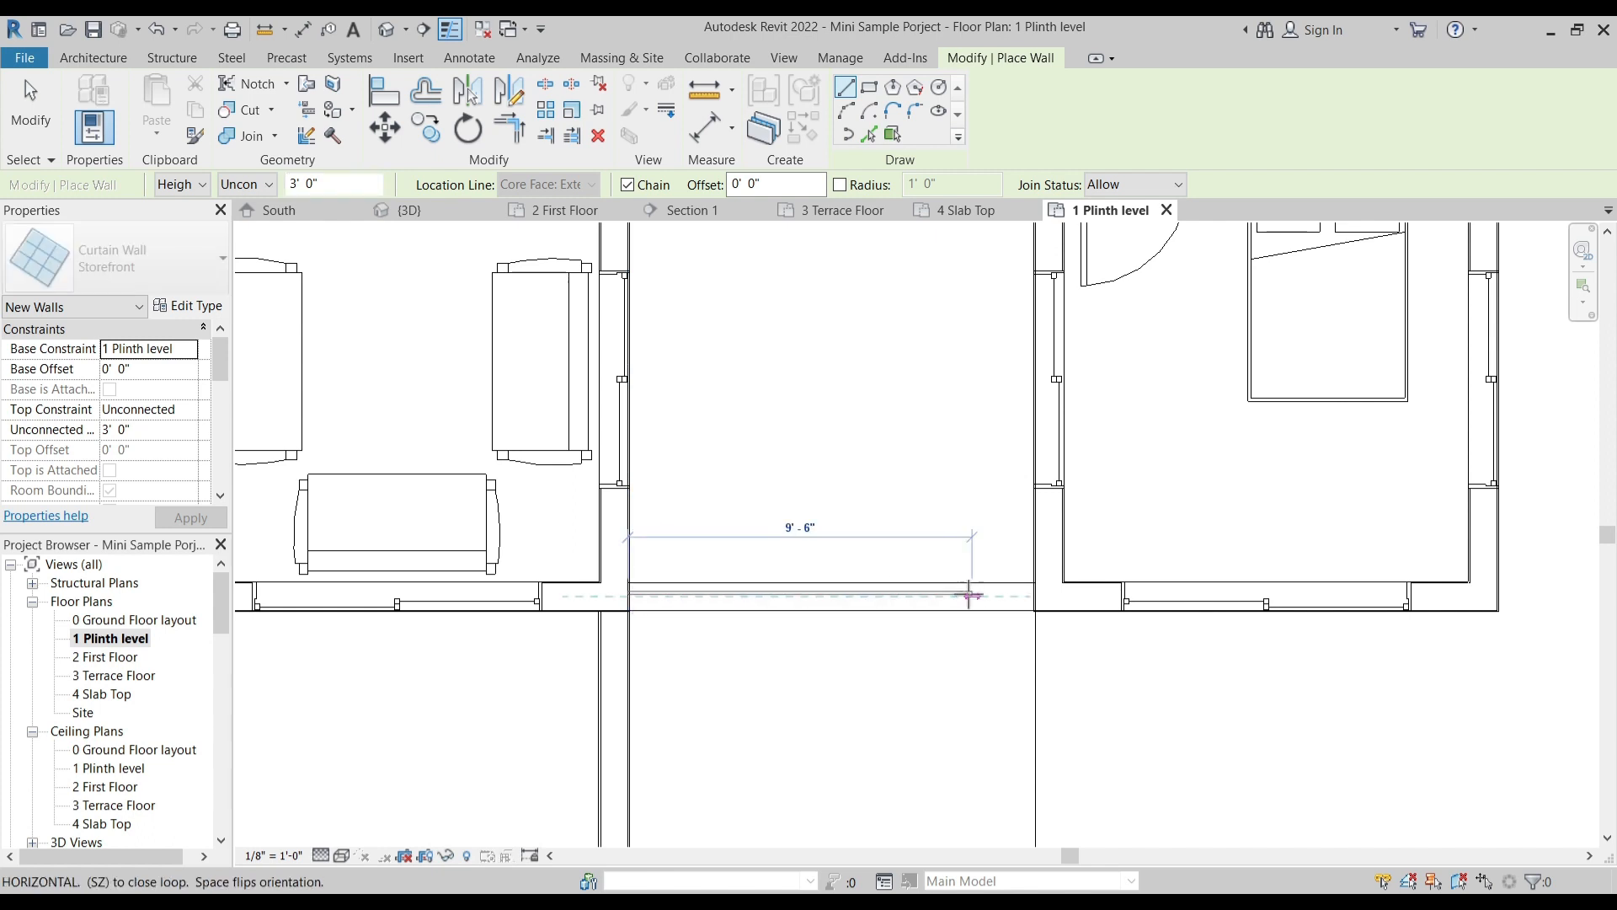
pyautogui.click(1036, 595)
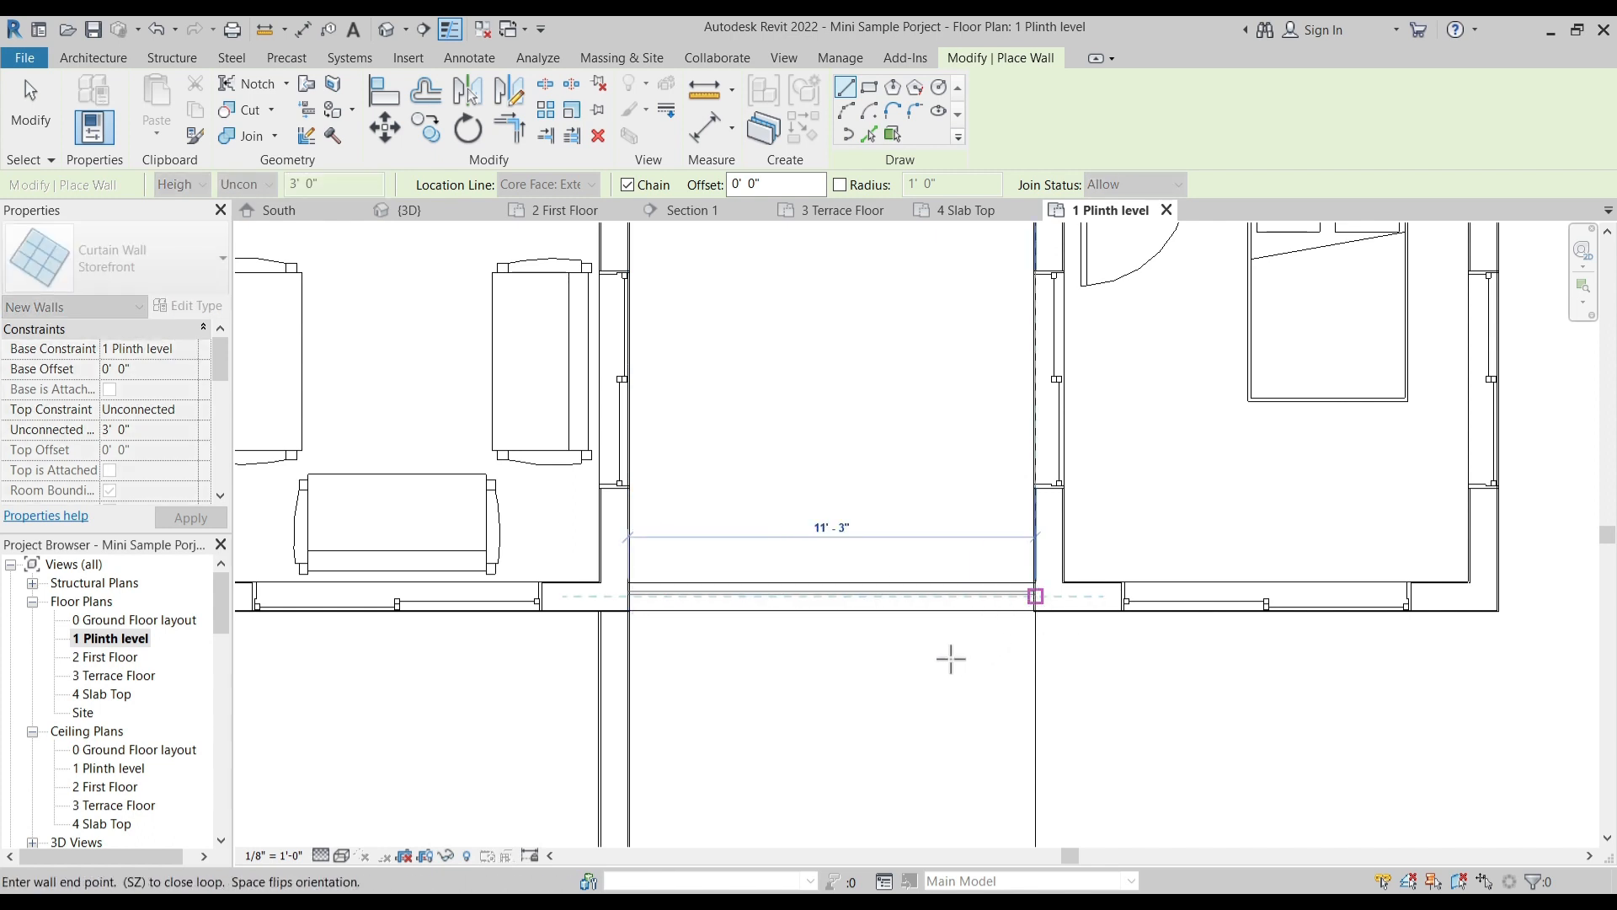
pyautogui.press('Escape')
pyautogui.press('Escape')
pyautogui.click(826, 595)
pyautogui.press('Escape')
pyautogui.click(608, 562)
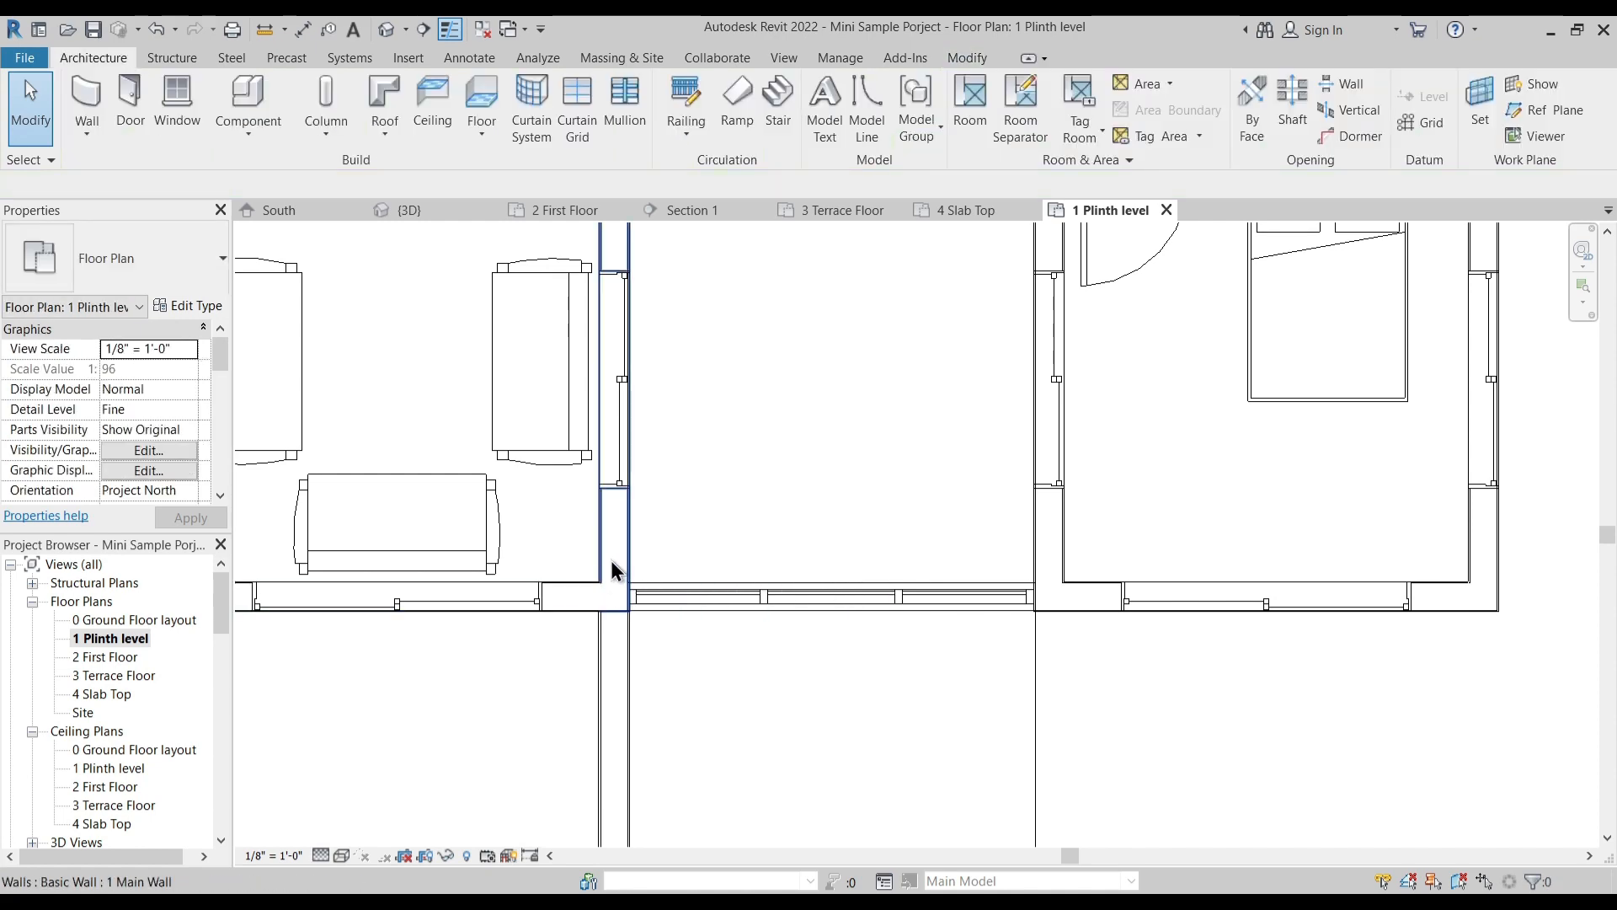
pyautogui.moveTo(956, 650); pyautogui.dragTo(957, 650)
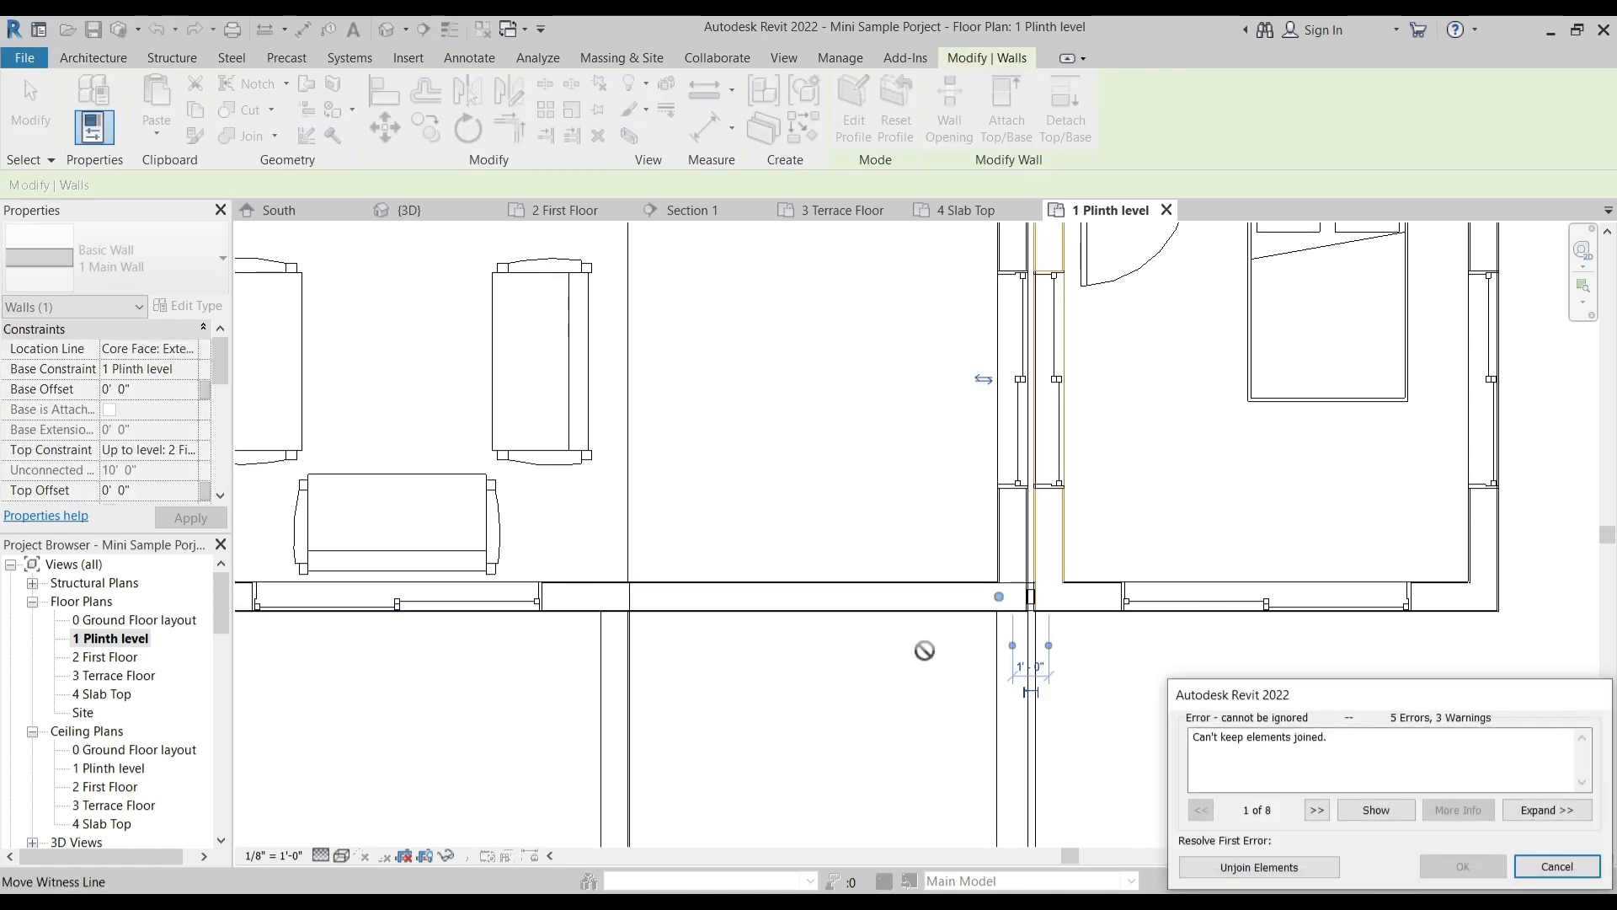
pyautogui.press('Escape')
# - Set the curtain wall's top constraint to Up to level: 3 Terrace Floor and inspect it in the 3D view
pyautogui.click(741, 595)
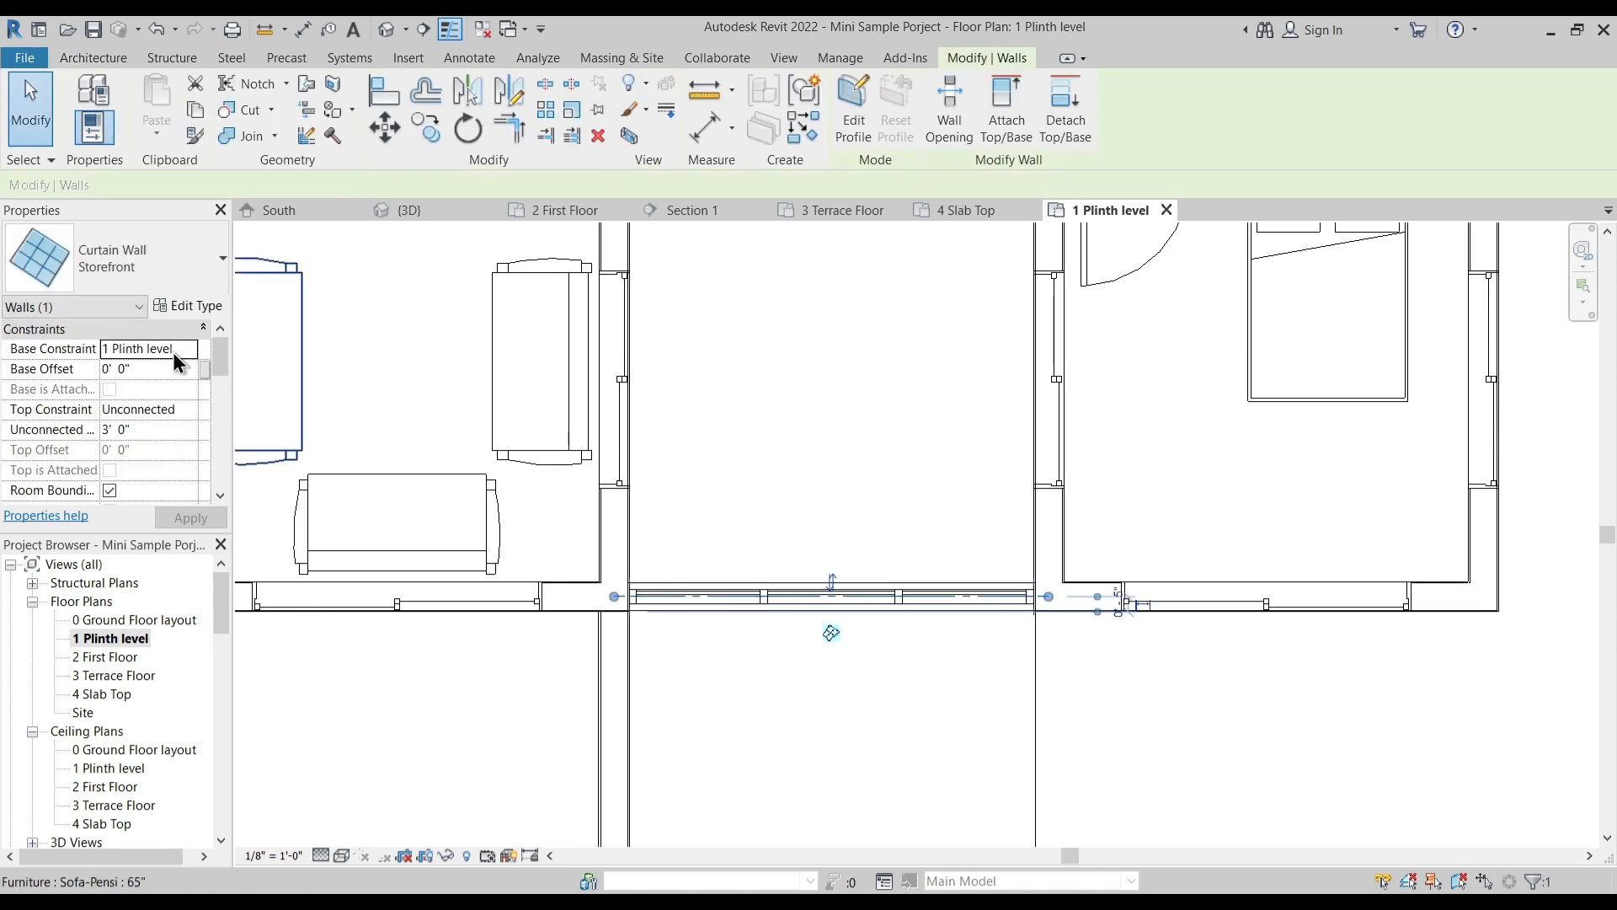
pyautogui.click(187, 410)
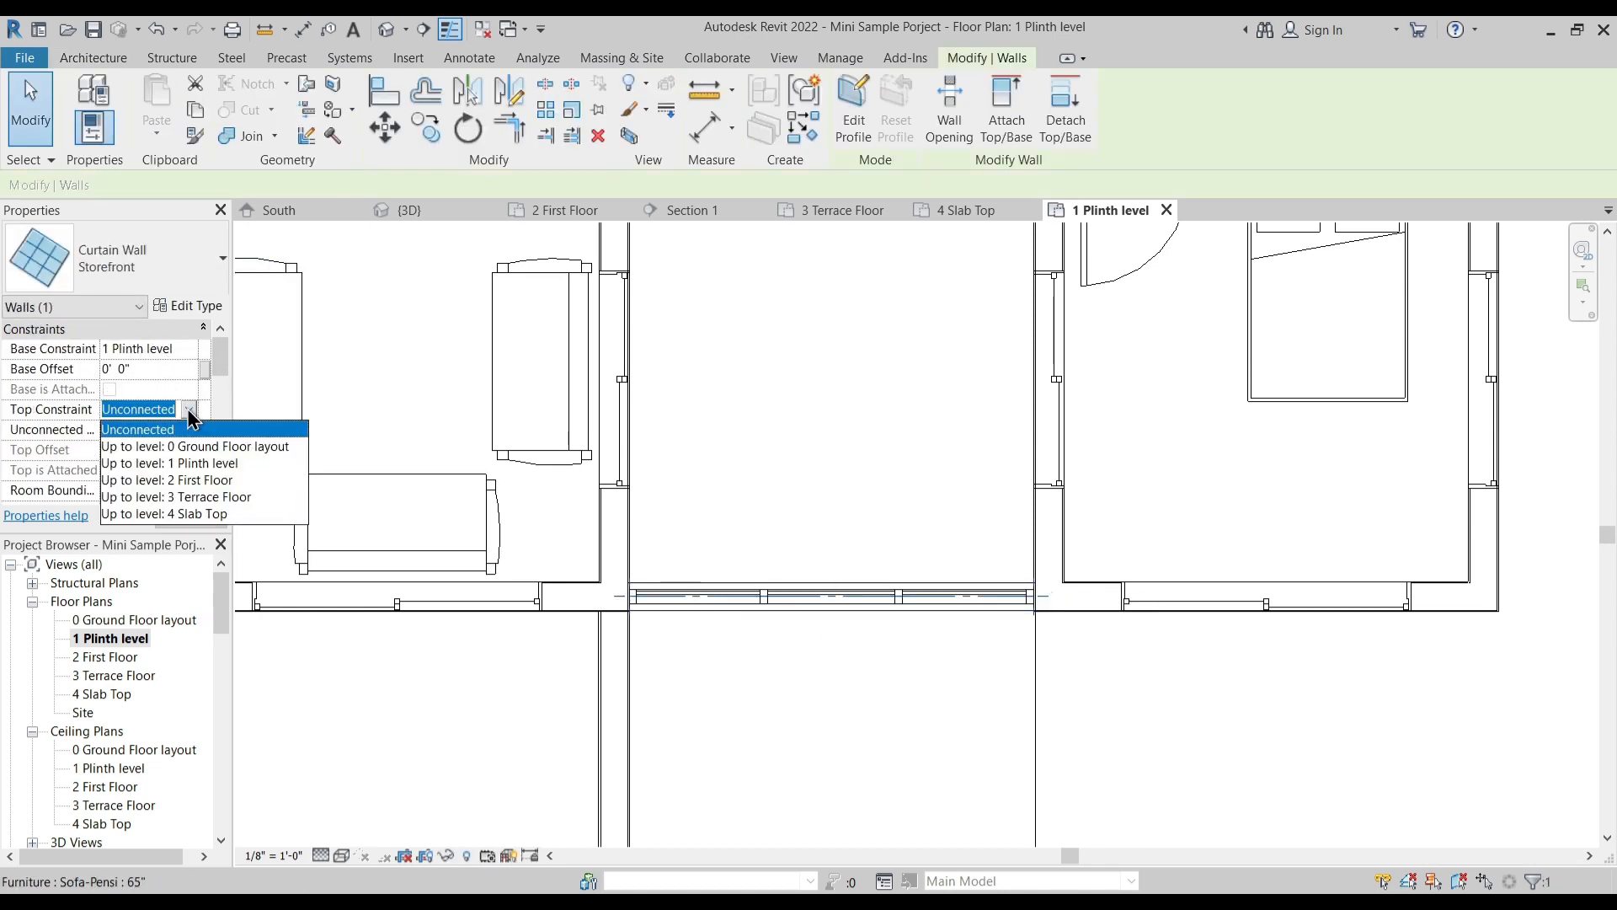
pyautogui.click(204, 495)
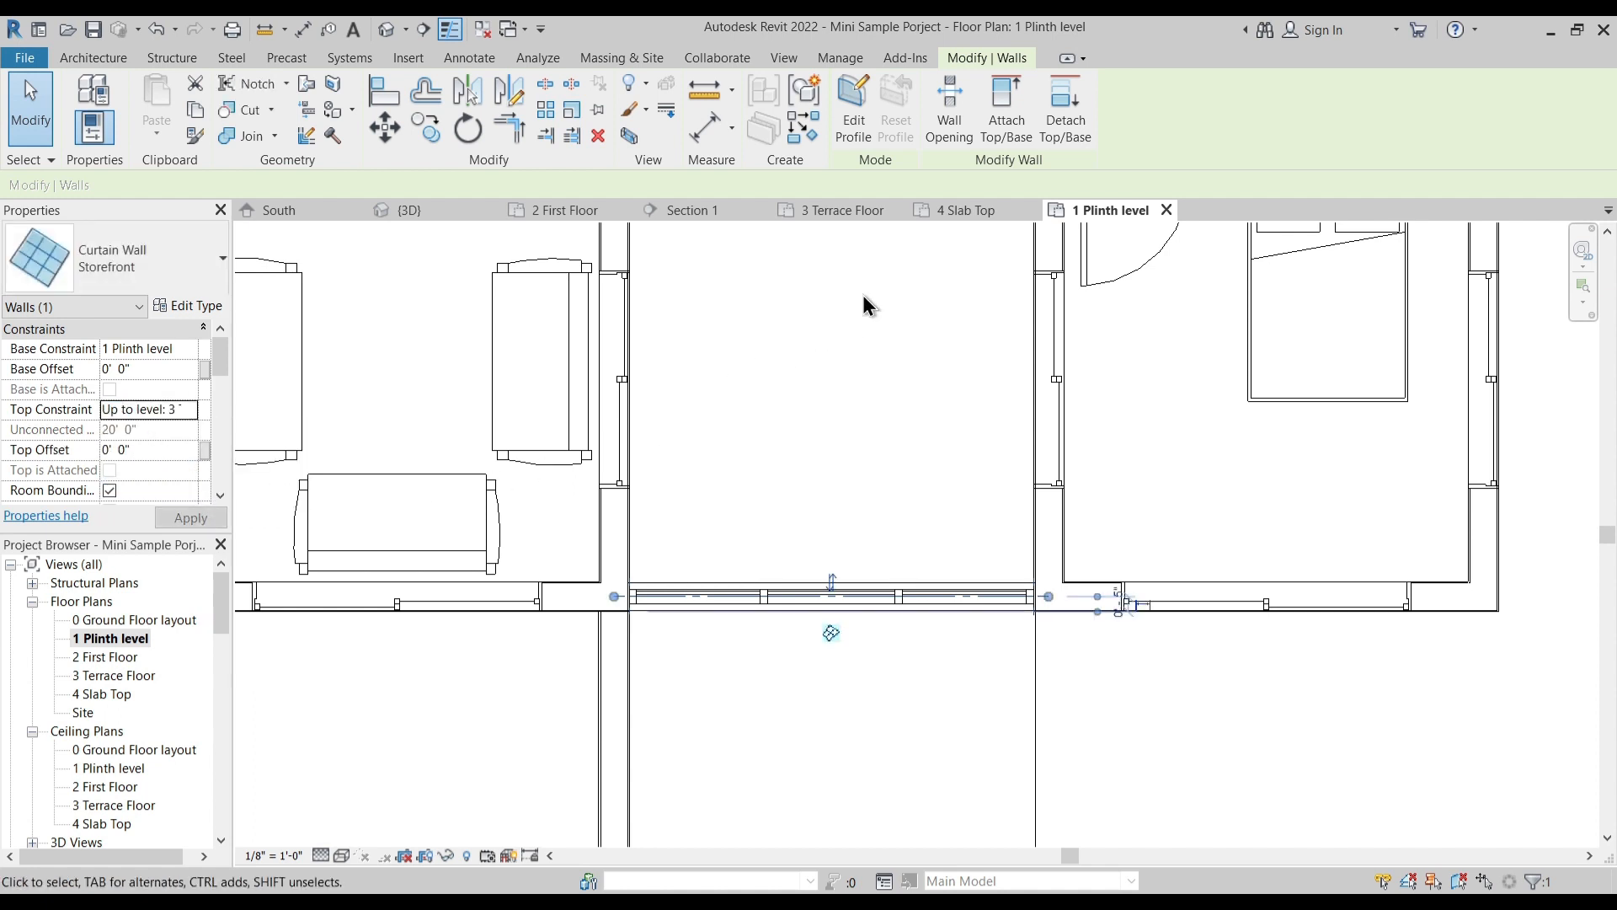
pyautogui.click(463, 211)
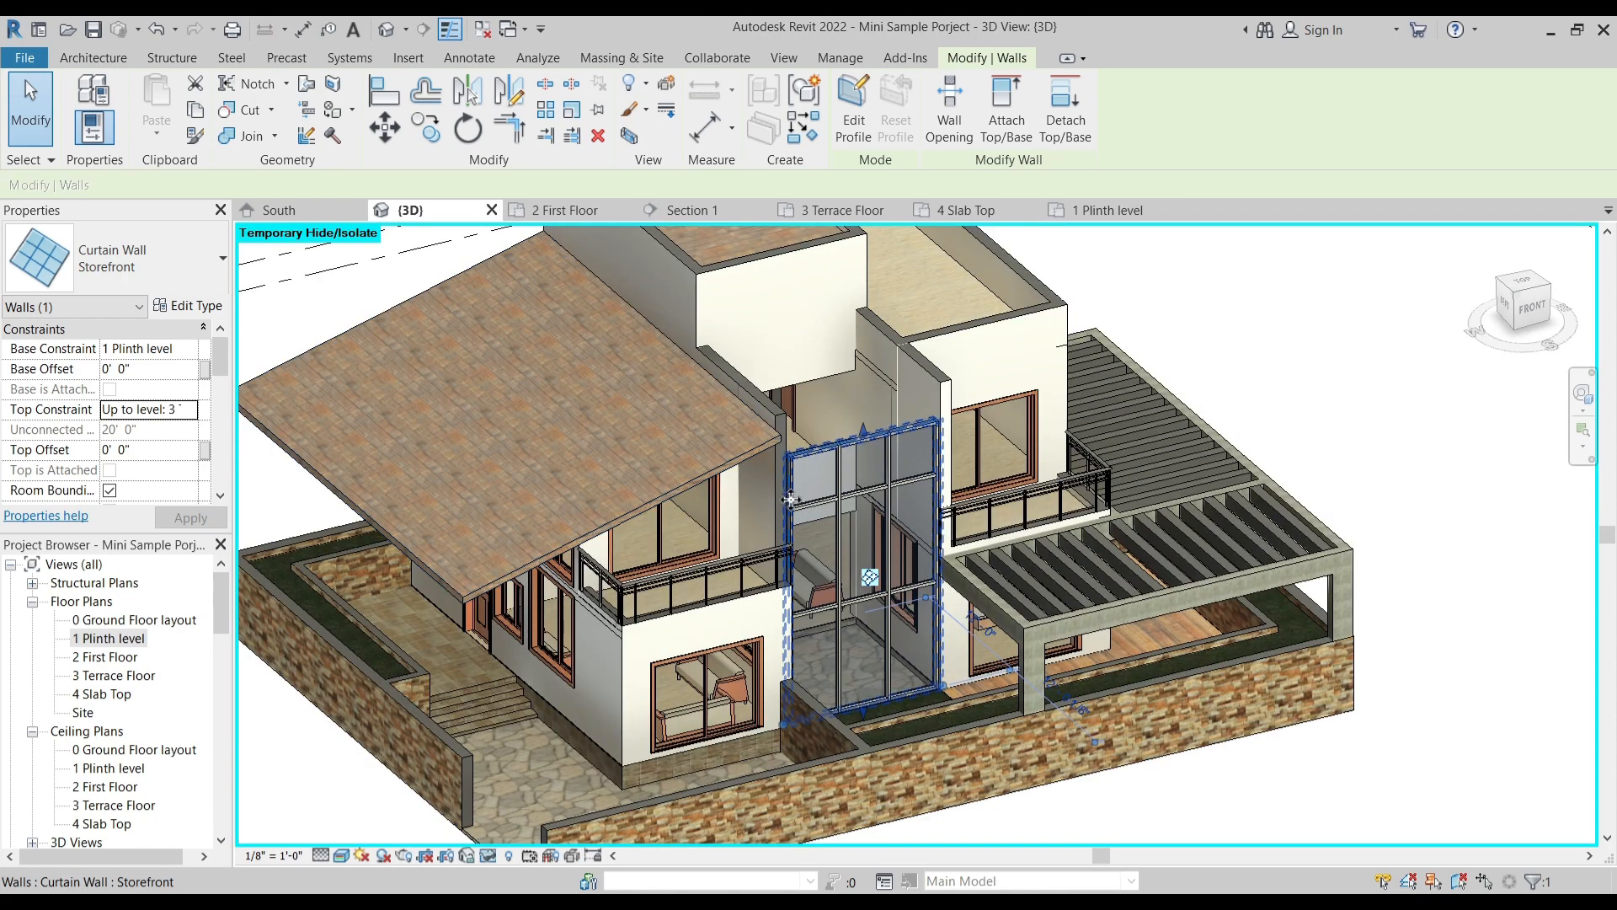
pyautogui.moveTo(791, 499)
pyautogui.keyDown('shift'); pyautogui.mouseDown(button='middle')
pyautogui.moveTo(801, 535)
pyautogui.moveTo(804, 520)
pyautogui.mouseUp(button='middle'); pyautogui.keyUp('shift')
pyautogui.scroll(2, 824, 430)
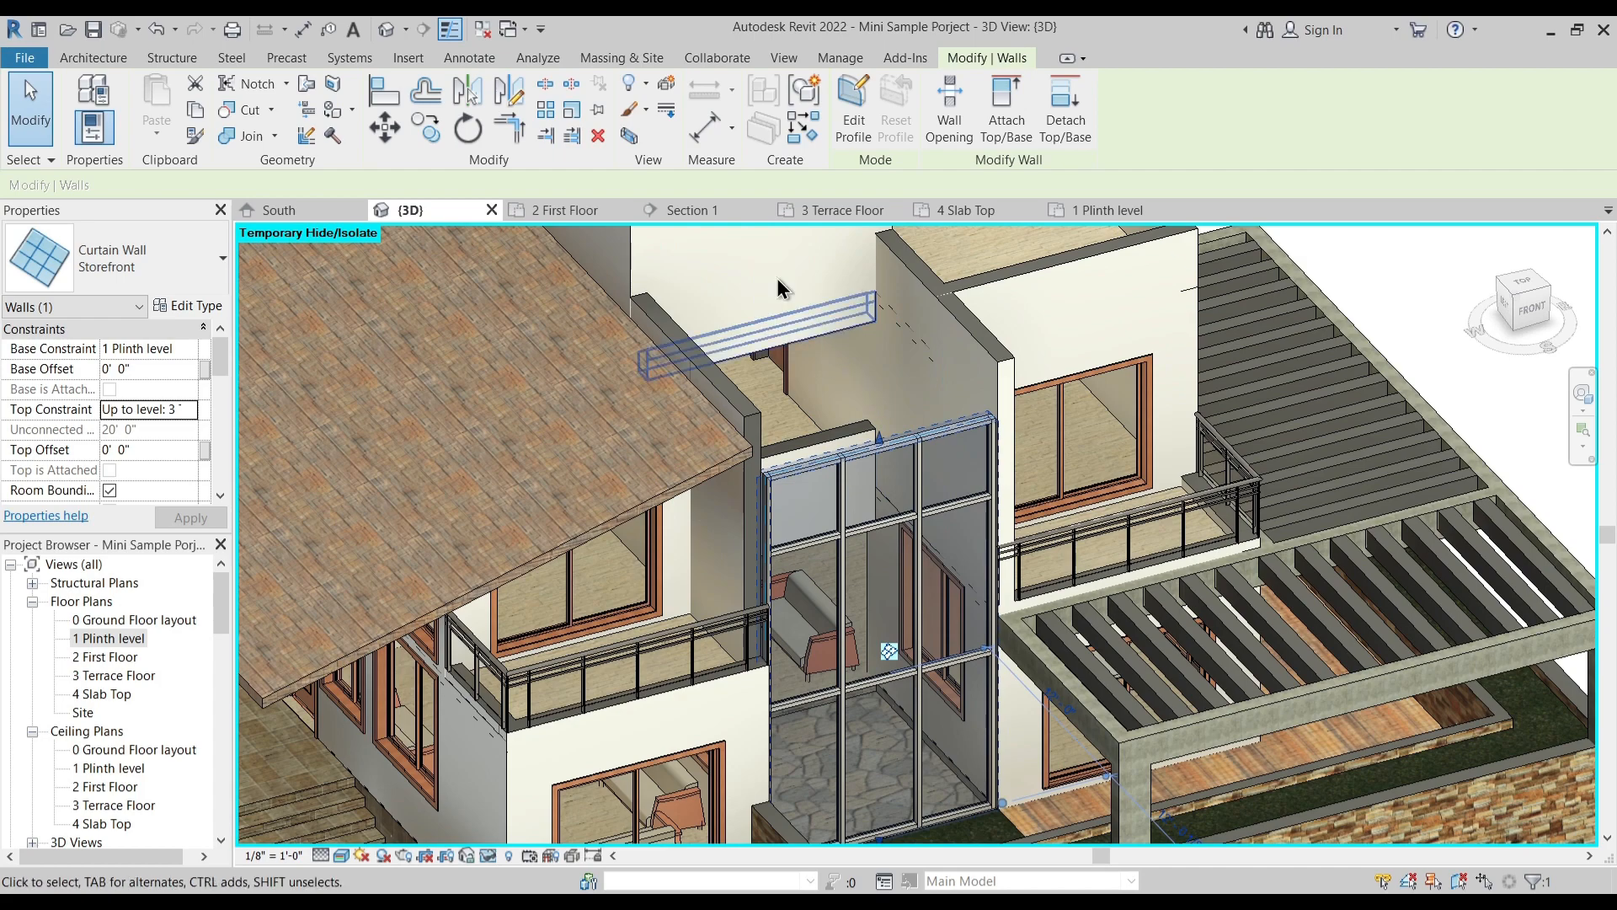
pyautogui.keyDown('shift'); pyautogui.moveTo(808, 471); pyautogui.dragTo(1028, 537, button='middle'); pyautogui.keyUp('shift')
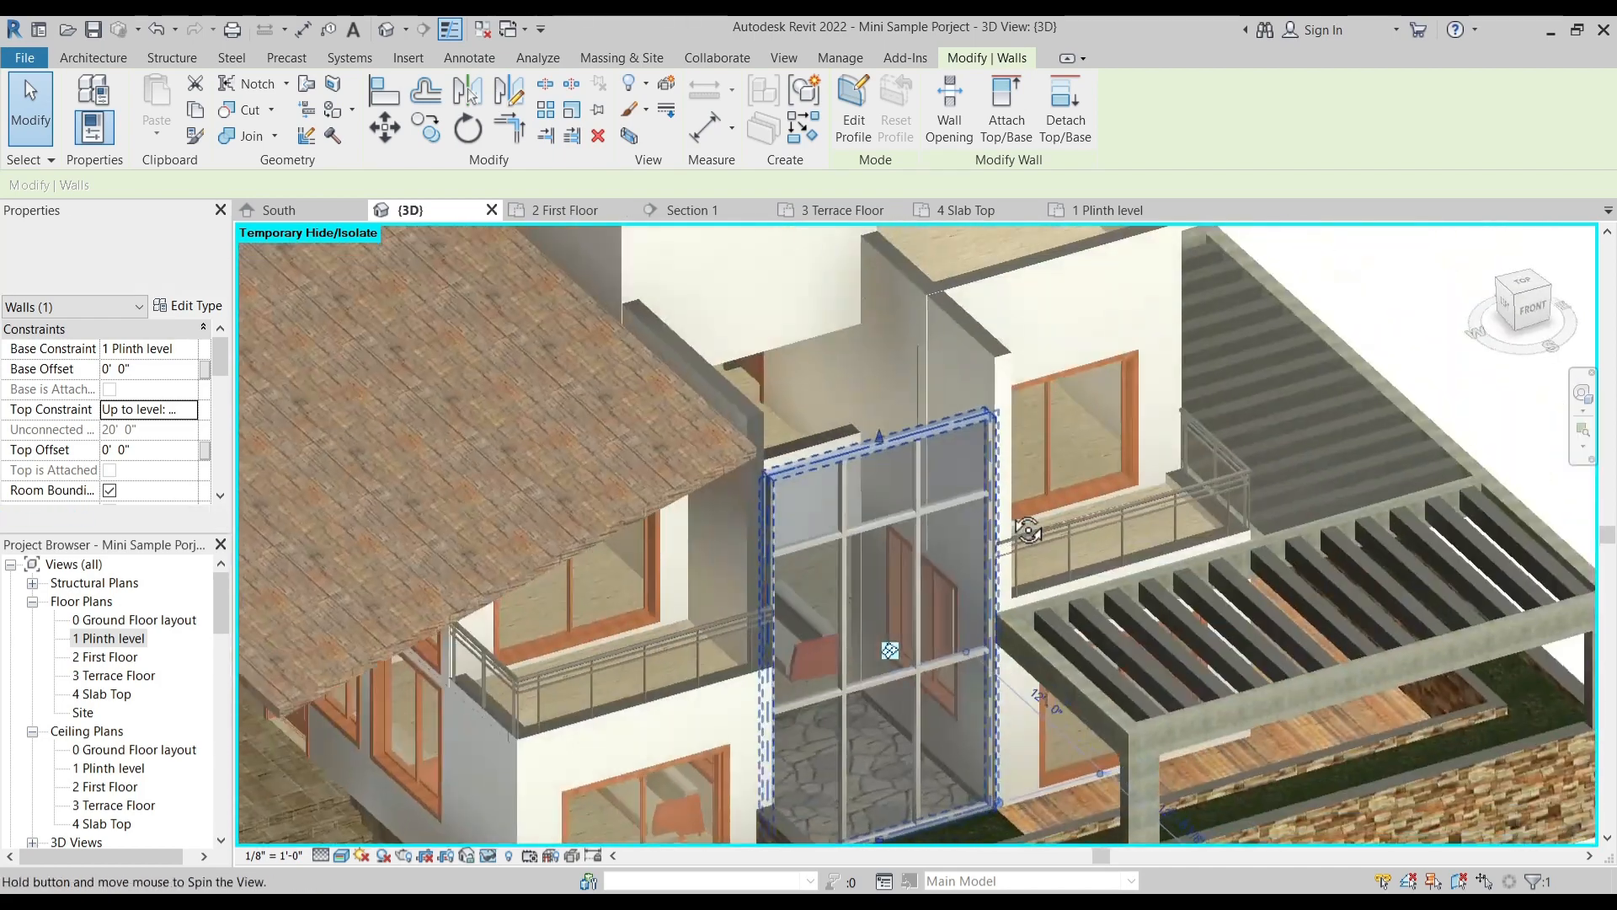
pyautogui.press('Escape')
pyautogui.moveTo(923, 627)
pyautogui.mouseDown(button='middle')
pyautogui.moveTo(922, 530)
pyautogui.moveTo(910, 618)
pyautogui.mouseUp(button='middle')
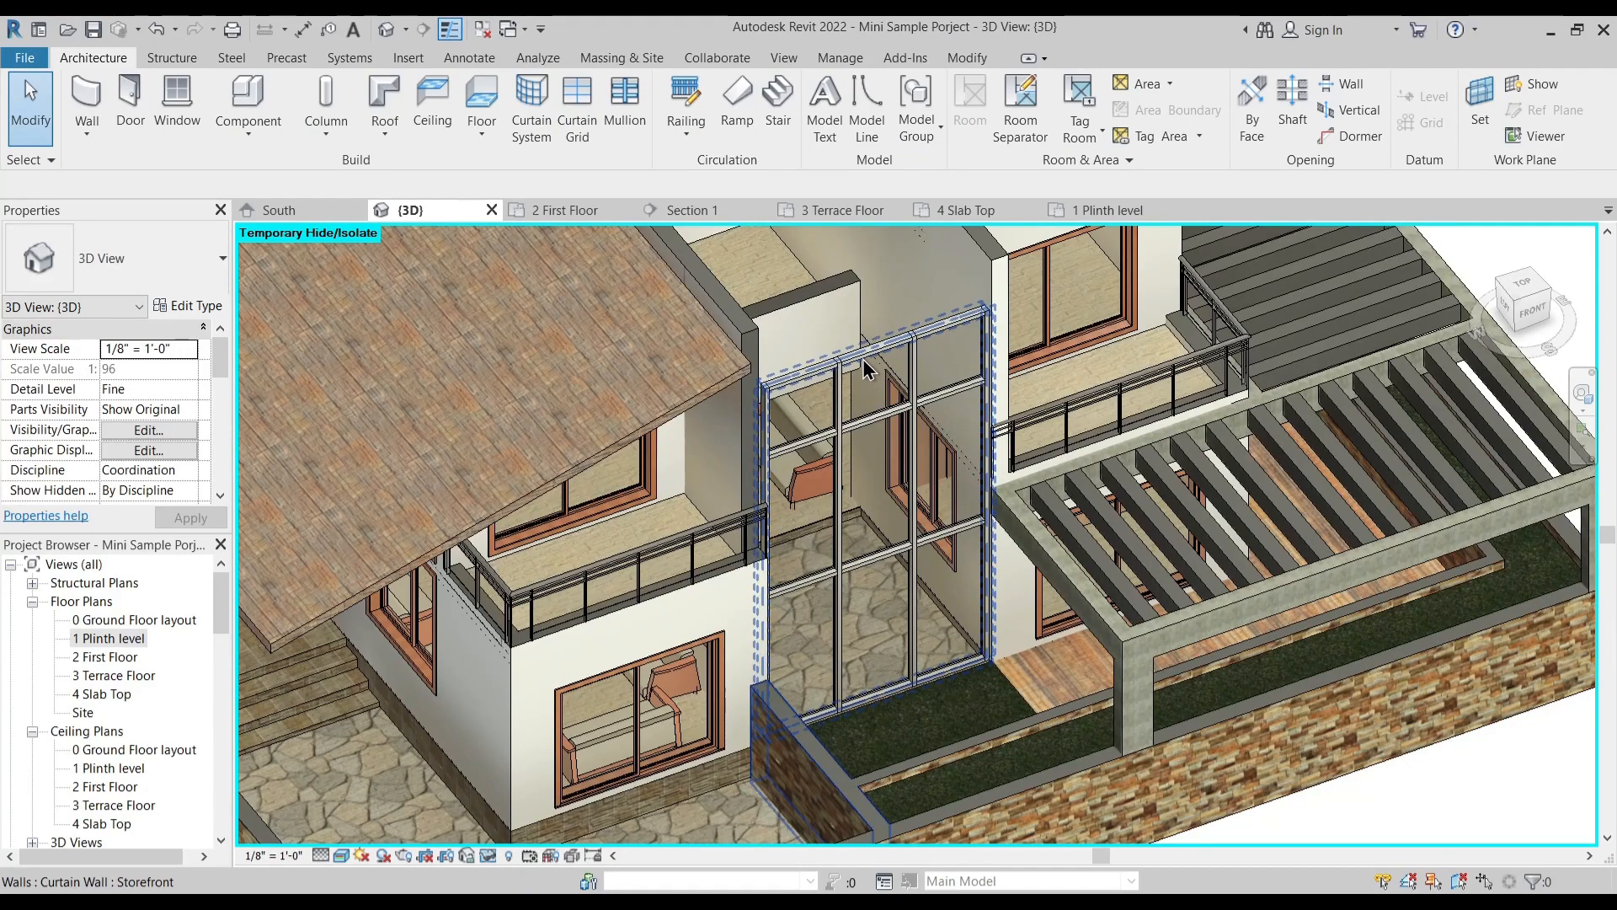
# - Start a Sloped Glazing footprint roof in the 3 Terrace Floor plan with a base offset of 0' 0" from the level
pyautogui.click(842, 210)
pyautogui.click(406, 130)
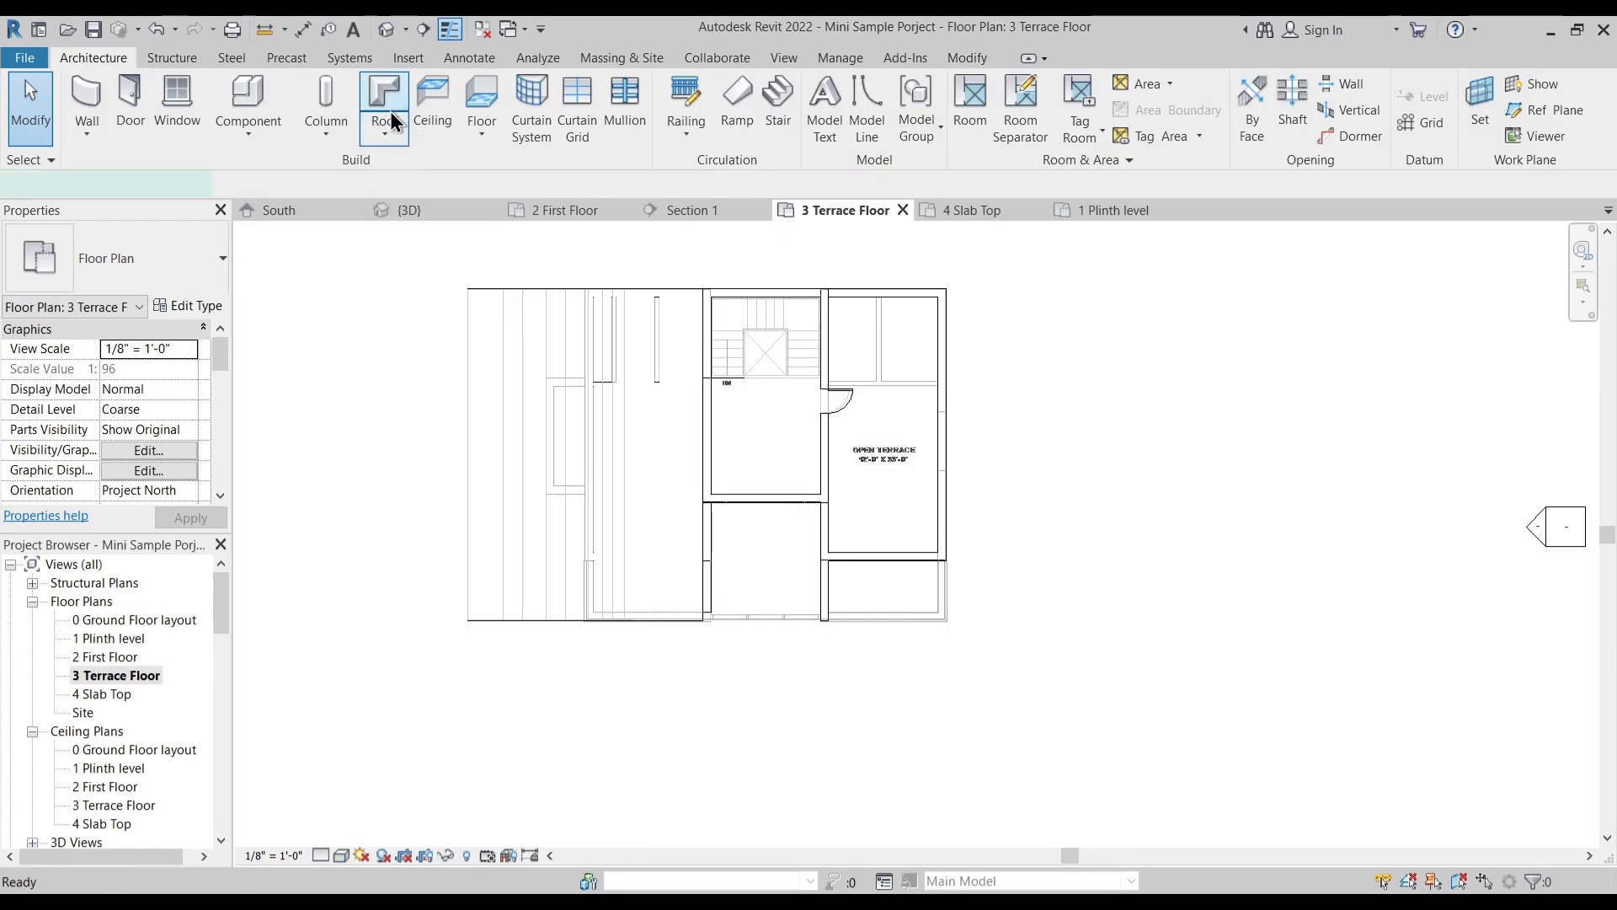
pyautogui.click(147, 259)
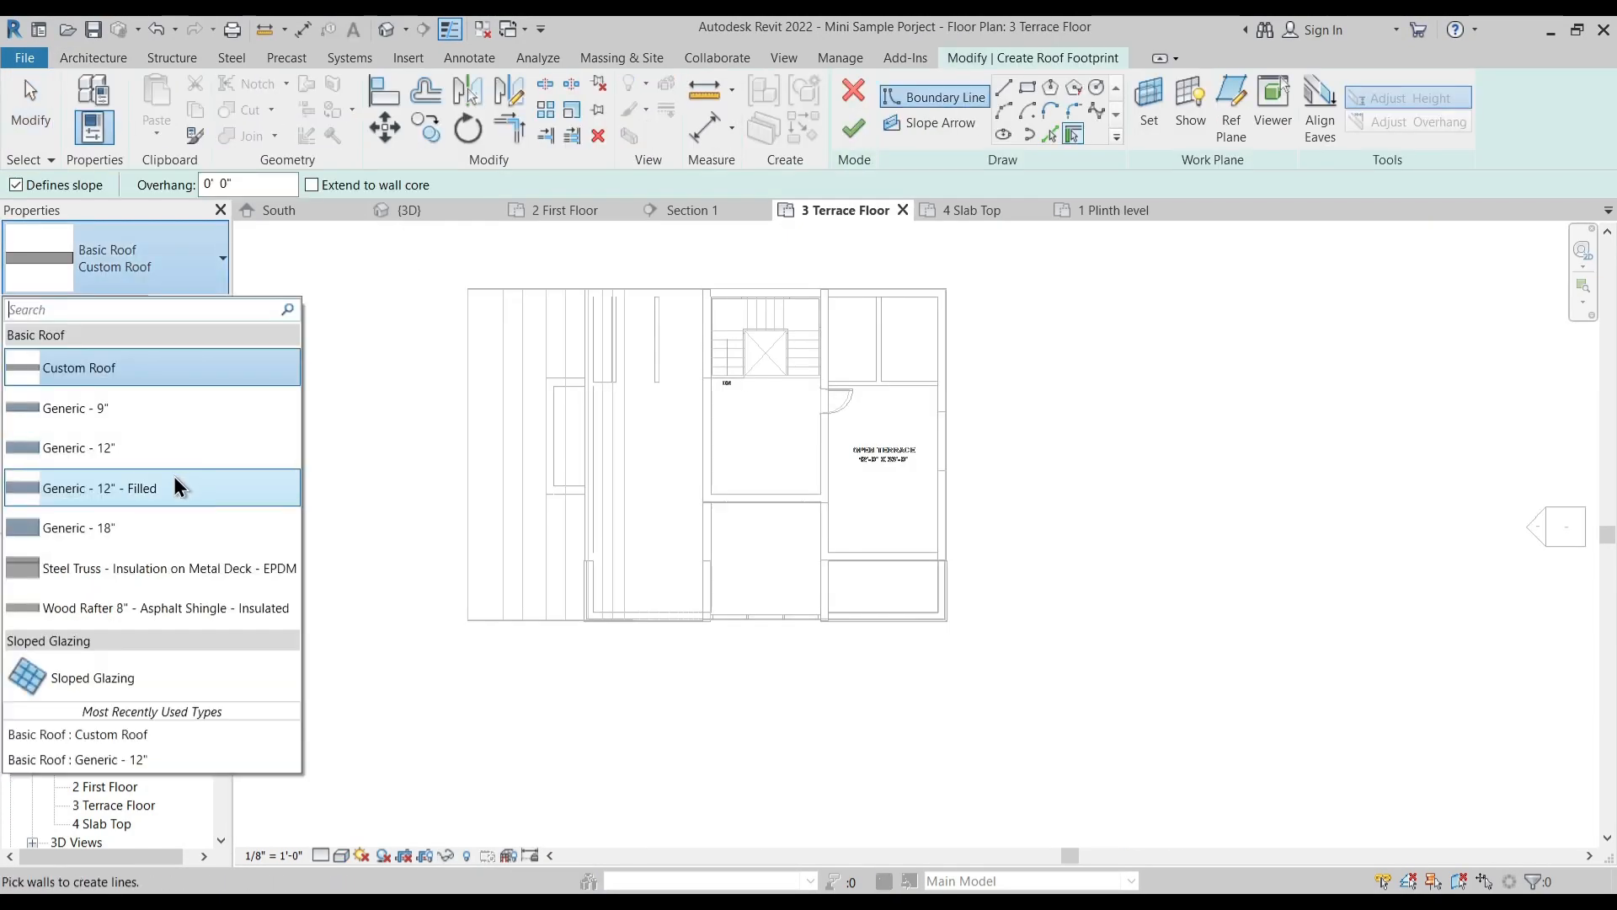
pyautogui.click(150, 683)
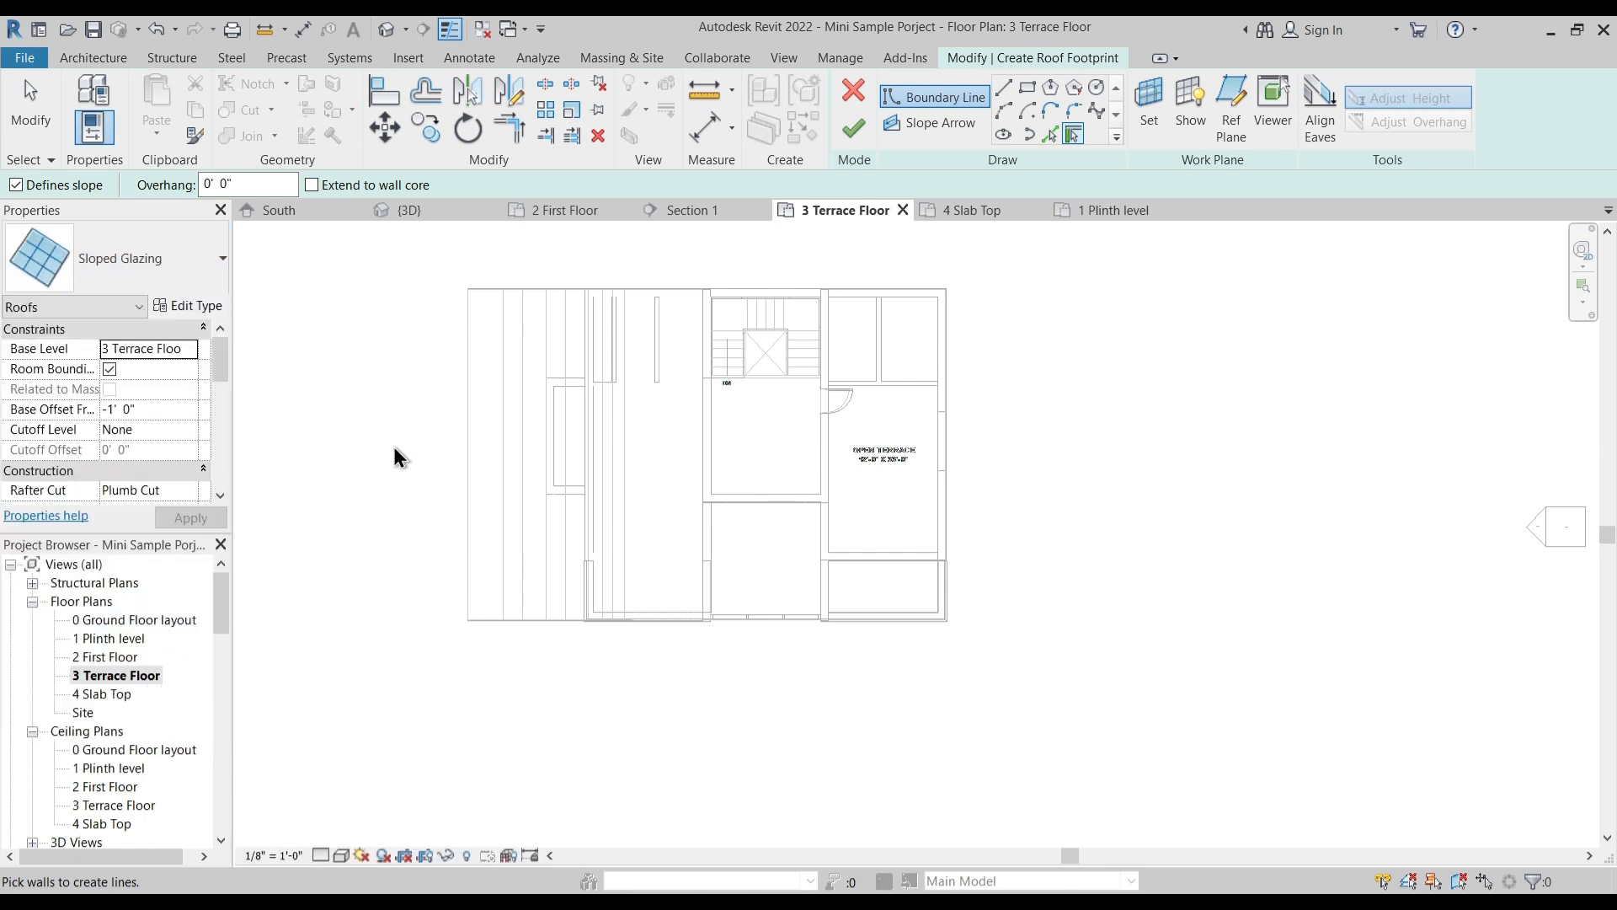
pyautogui.scroll(2, 640, 425)
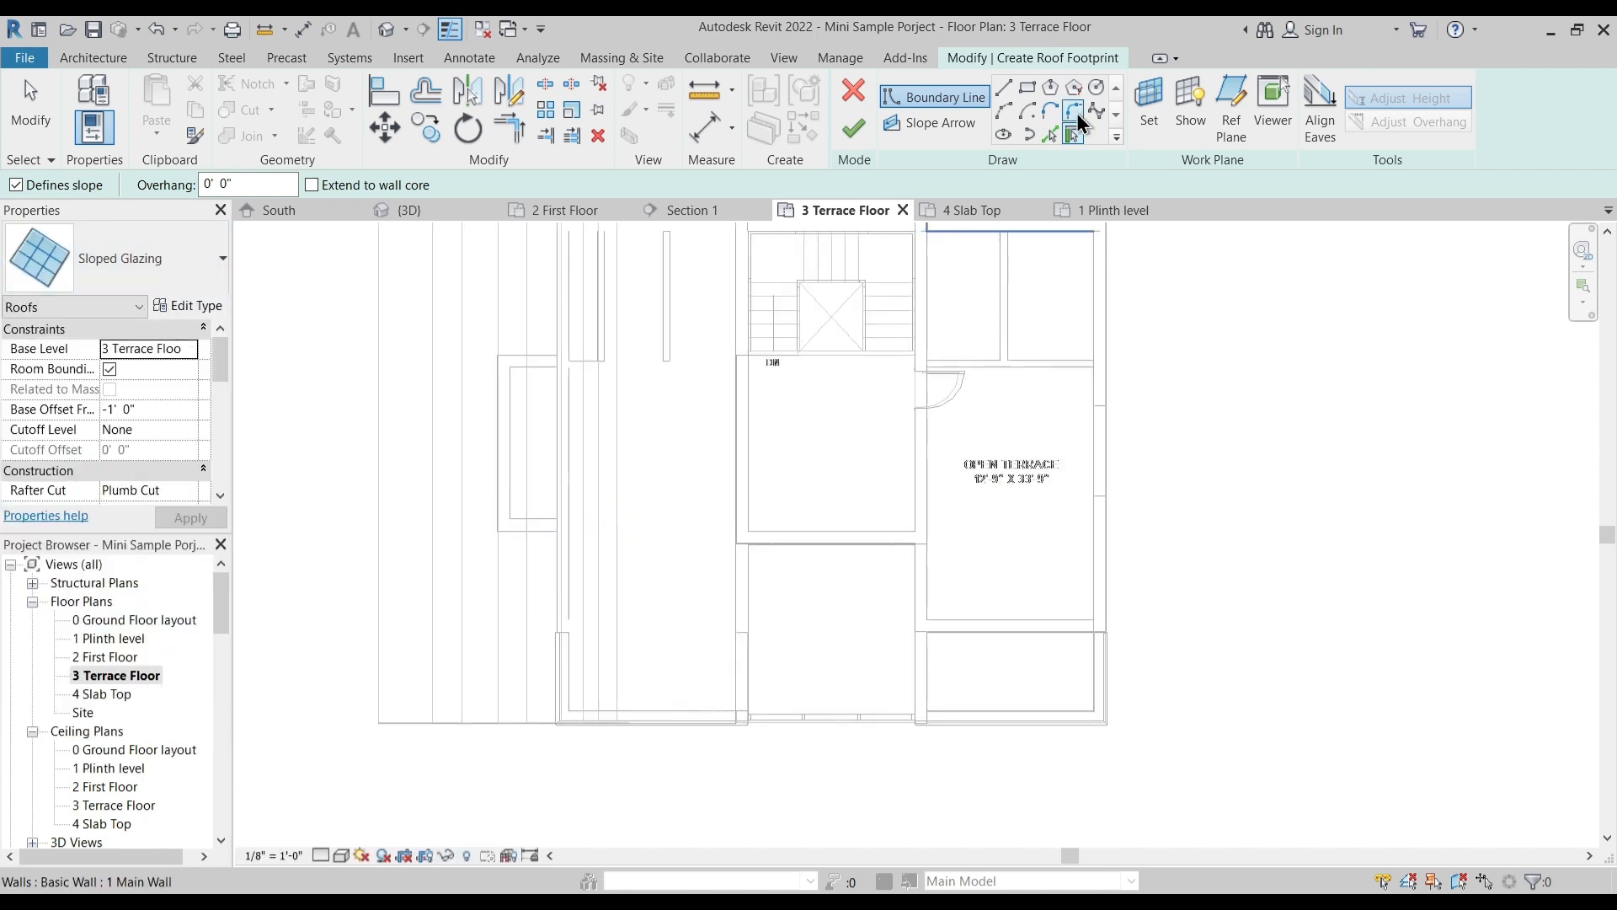
pyautogui.click(1027, 87)
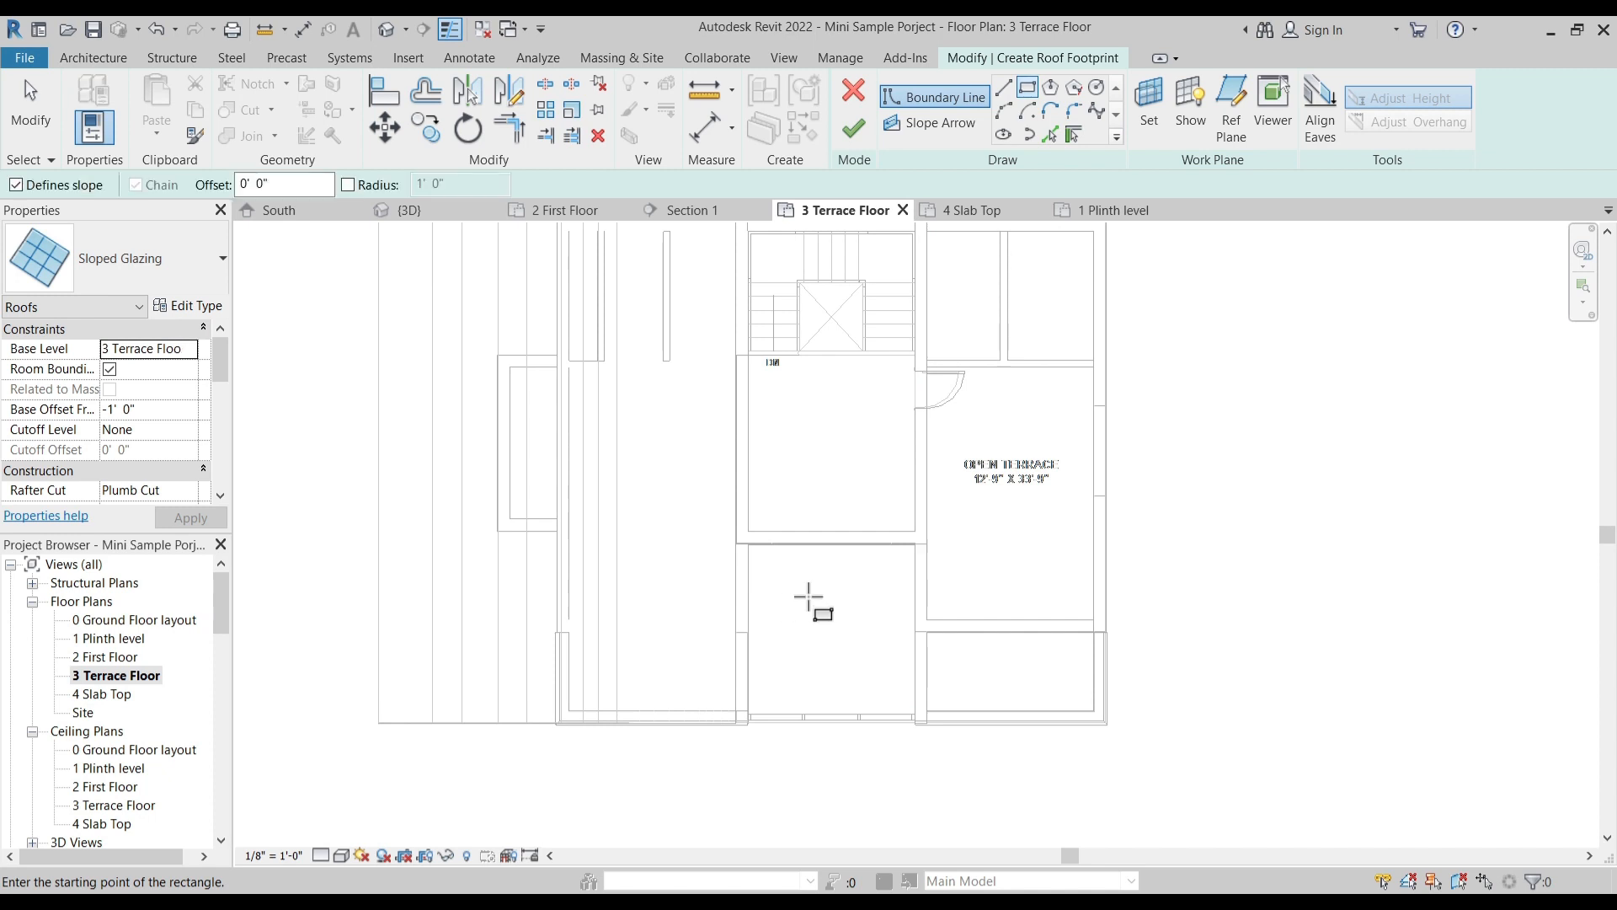
pyautogui.moveTo(809, 600); pyautogui.dragTo(756, 501, button='middle')
pyautogui.scroll(4, 756, 502)
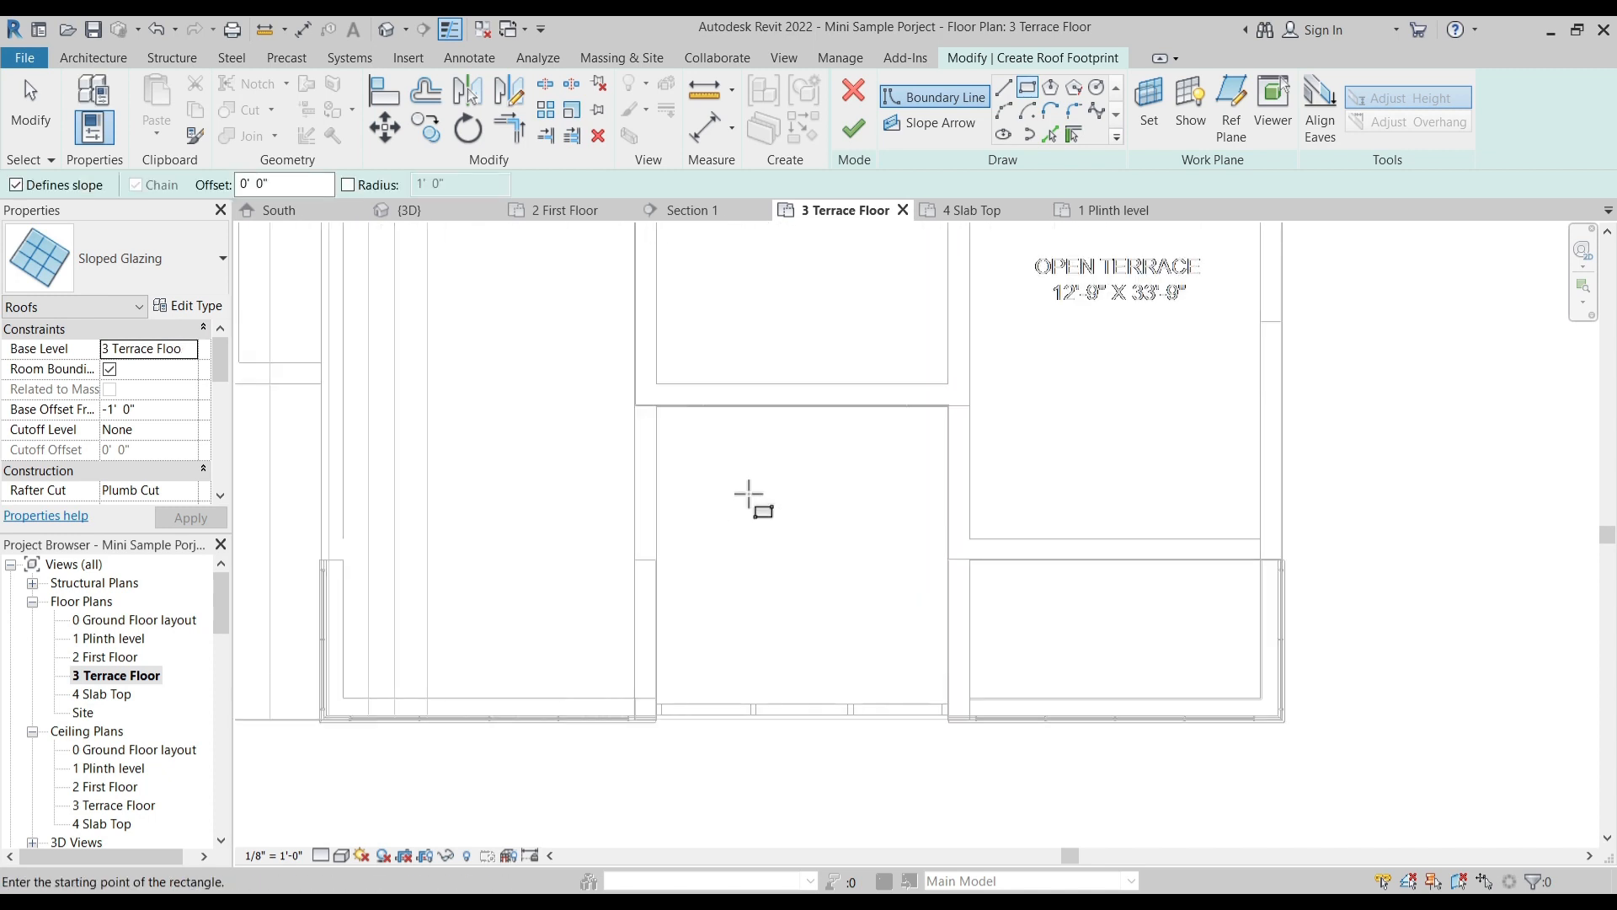
pyautogui.click(162, 414)
pyautogui.write('0')
pyautogui.press('Return')
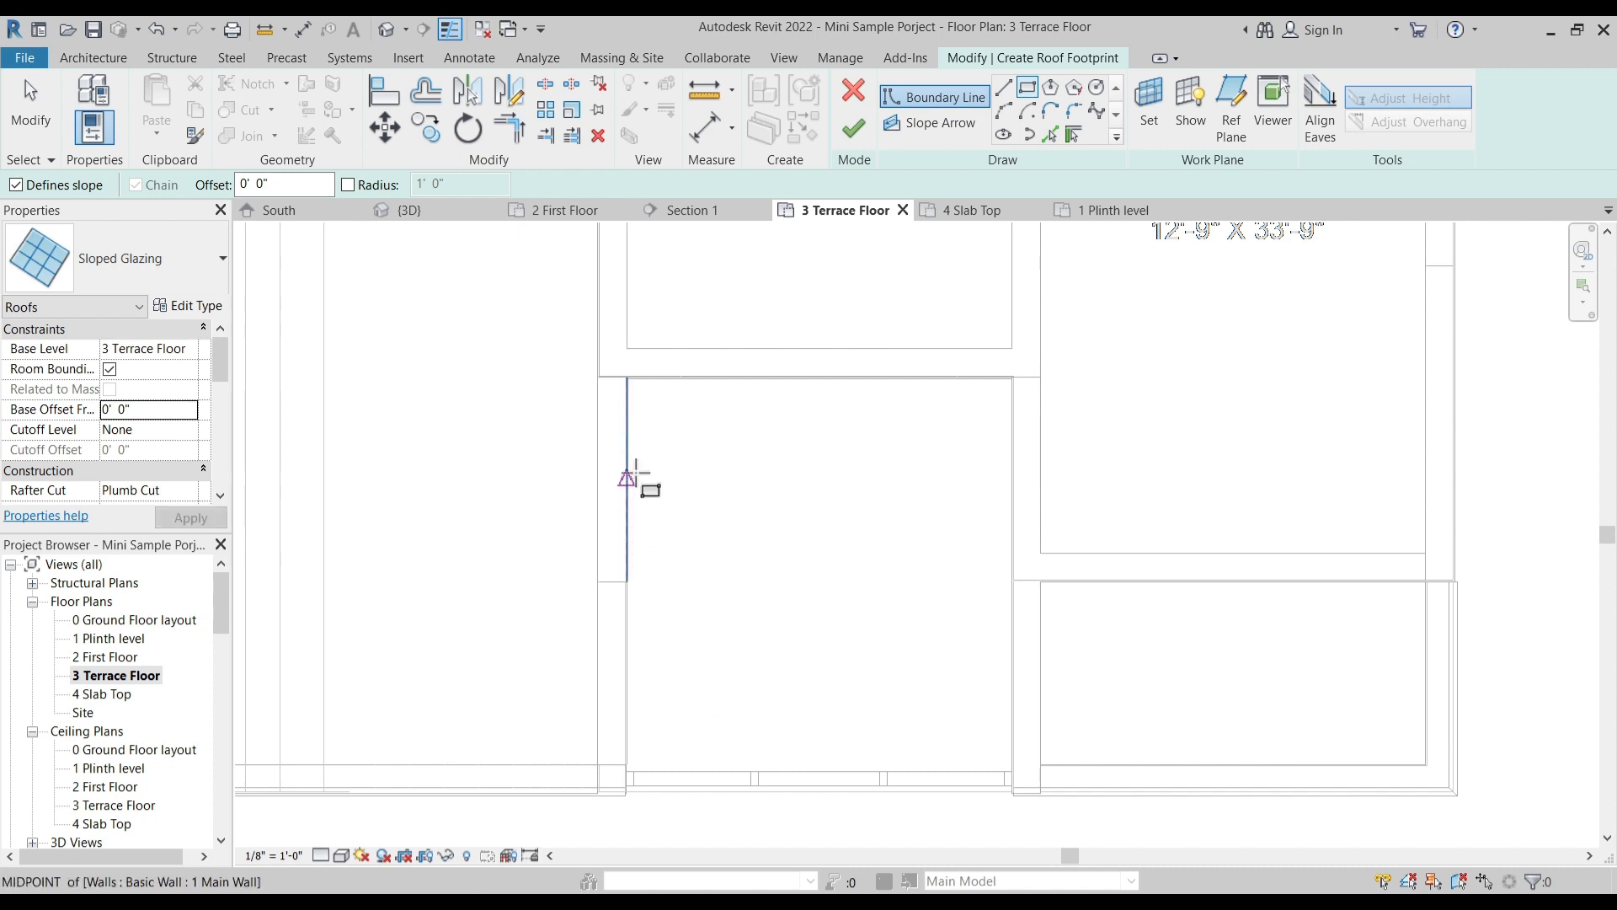
# - Sketch a rectangular roof boundary, about 11' 2" by 11' 4 1/2", over the space between the side walls behind the curtain wall
pyautogui.click(626, 379)
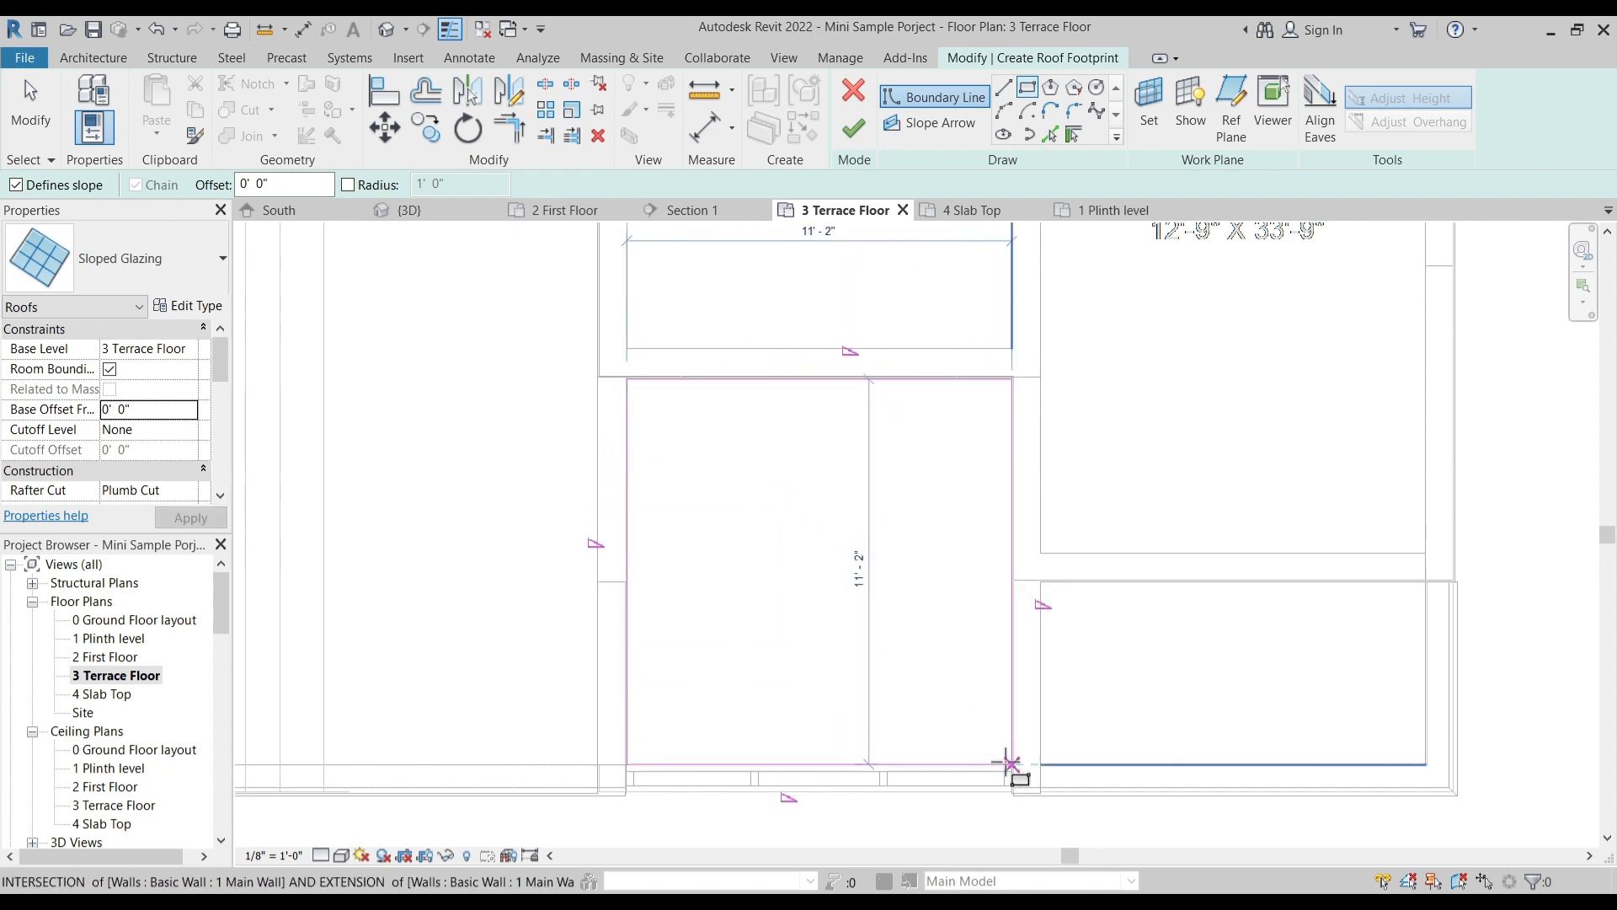
pyautogui.click(1012, 771)
pyautogui.press('Escape')
# - Remove the slope from the rear and both side boundary lines of the glazed roof
pyautogui.moveTo(506, 316)
pyautogui.mouseDown()
pyautogui.moveTo(654, 365)
pyautogui.moveTo(1097, 443)
pyautogui.moveTo(1104, 697)
pyautogui.mouseUp()
pyautogui.press('Escape')
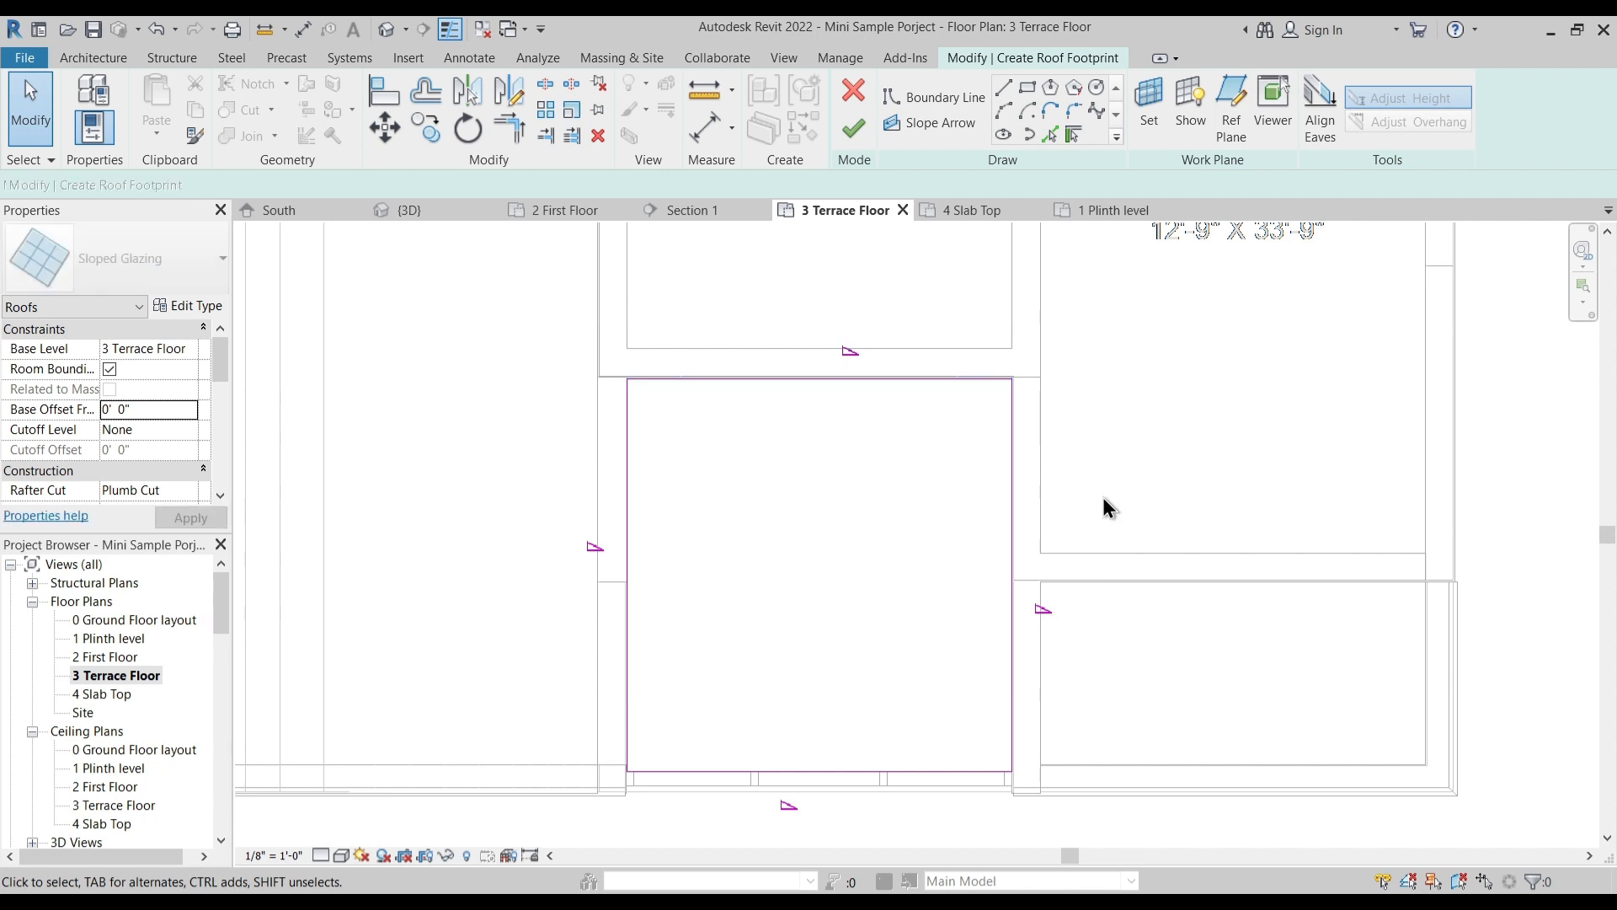
pyautogui.moveTo(1088, 488); pyautogui.dragTo(699, 352)
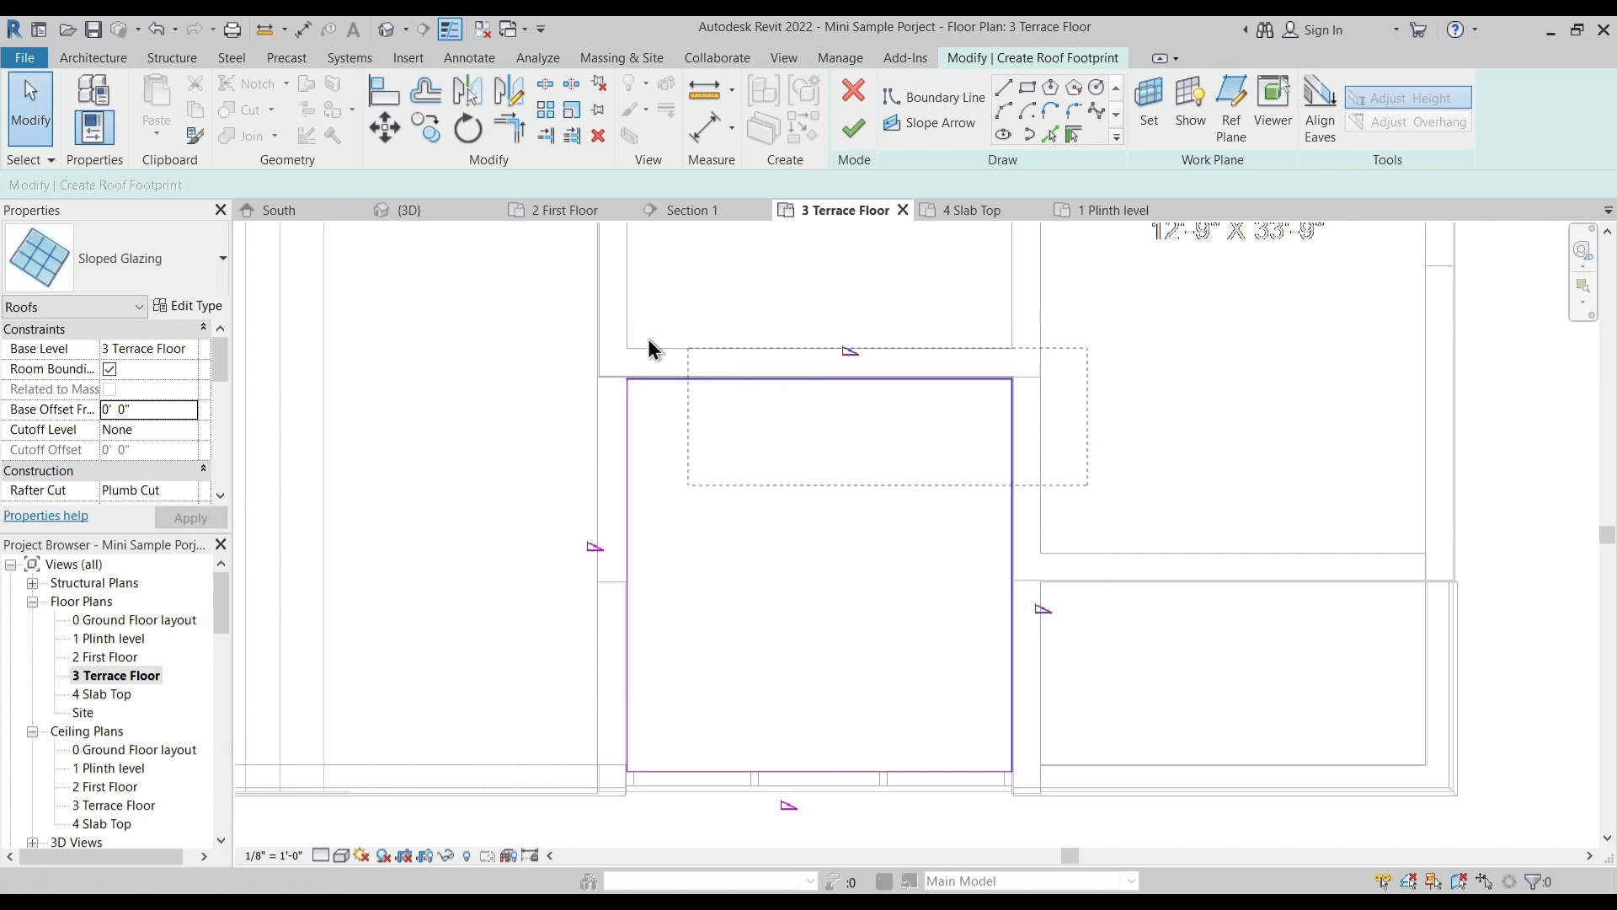
pyautogui.moveTo(532, 327); pyautogui.dragTo(532, 327)
pyautogui.click(410, 185)
pyautogui.click(684, 686)
pyautogui.moveTo(684, 685); pyautogui.dragTo(691, 627, button='middle')
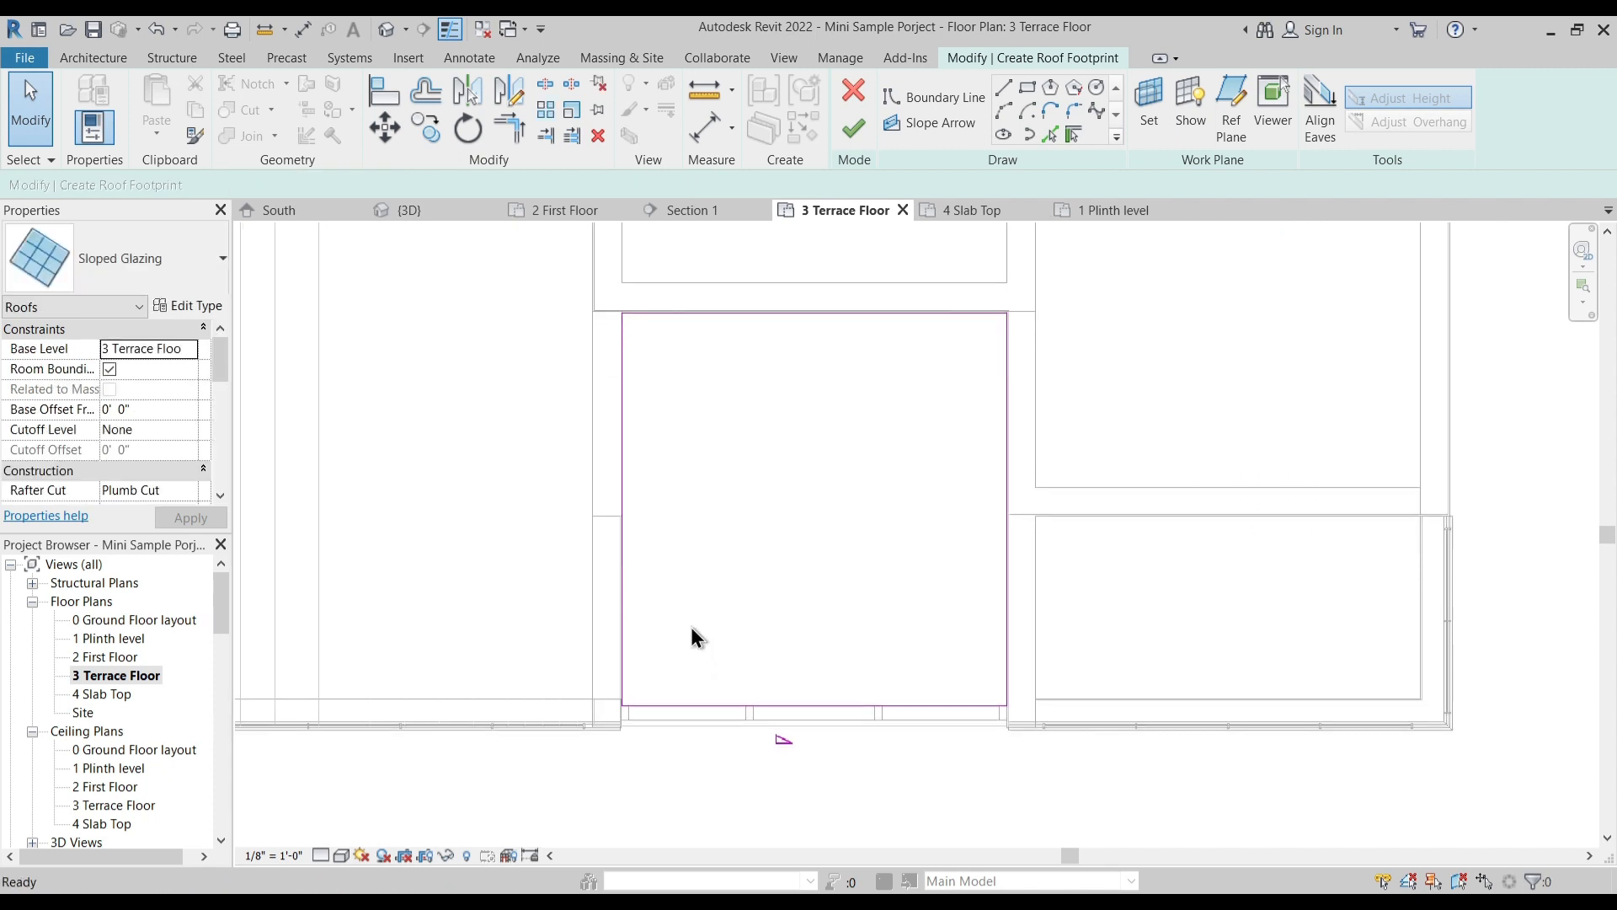
# - Set the slope of the boundary line along the curtain wall to 15, finish the glazed roof, and inspect it in the 3D view
pyautogui.click(710, 707)
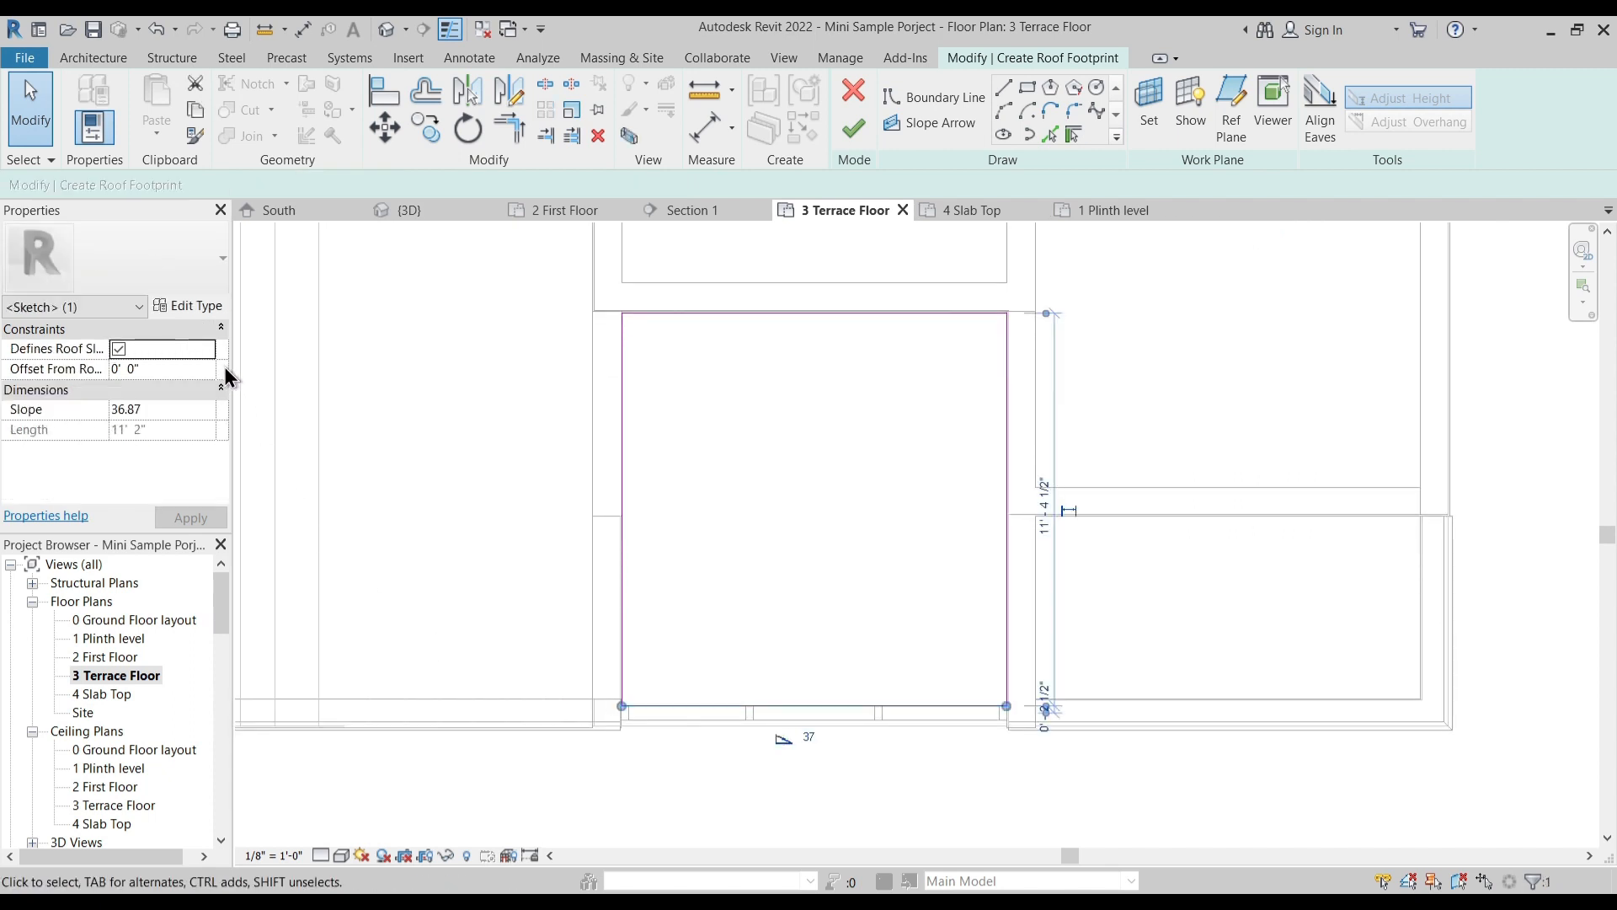
pyautogui.click(172, 408)
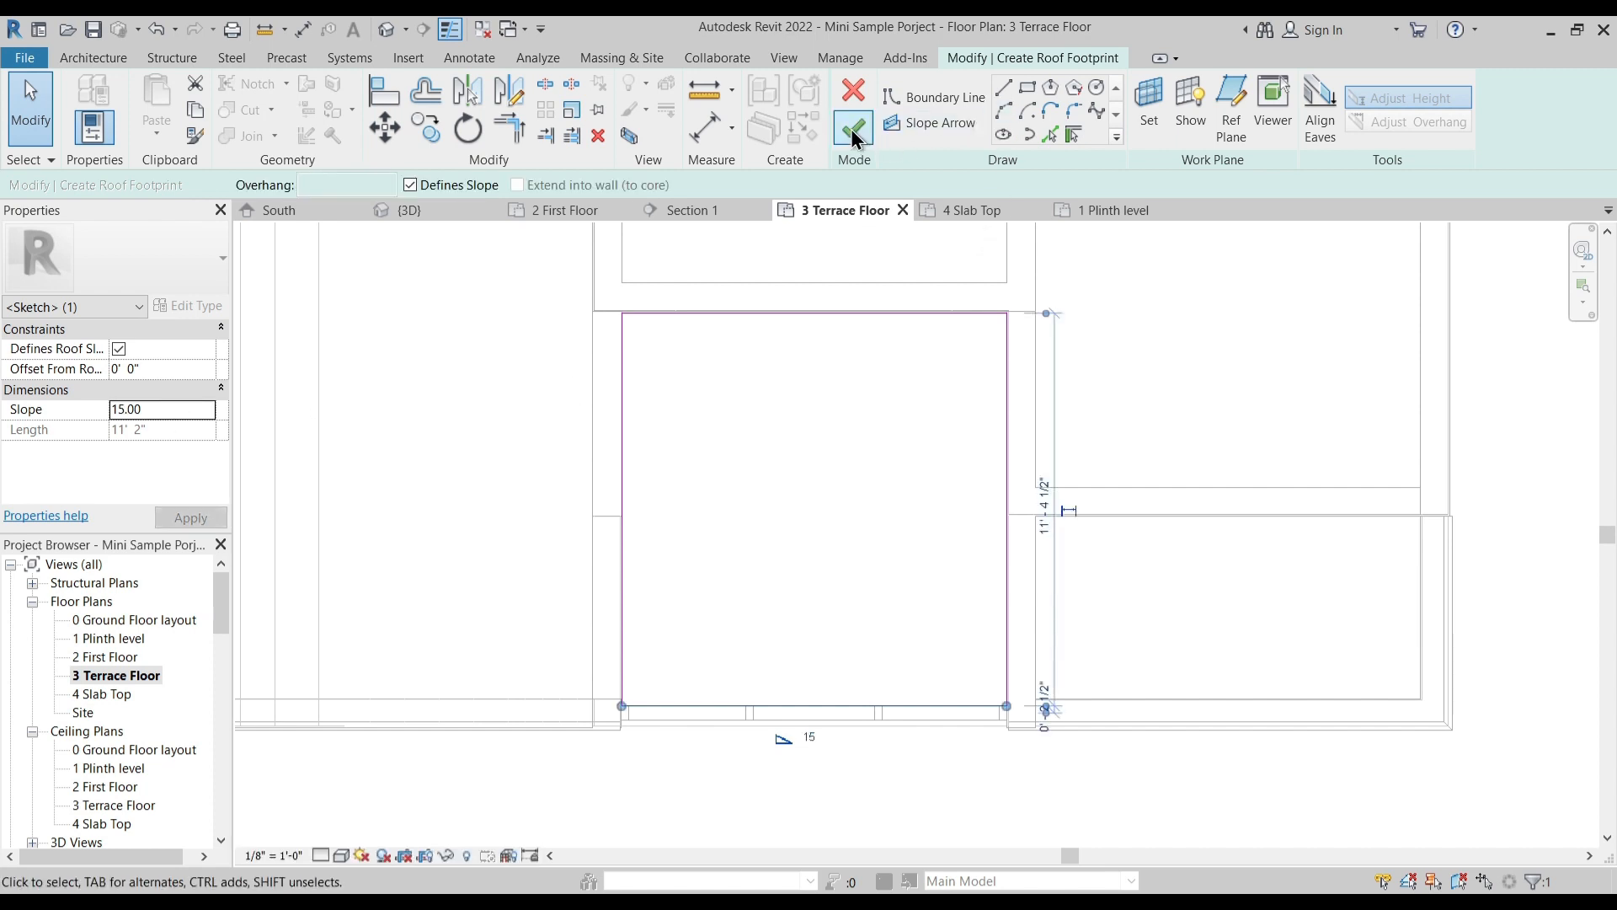
pyautogui.click(701, 720)
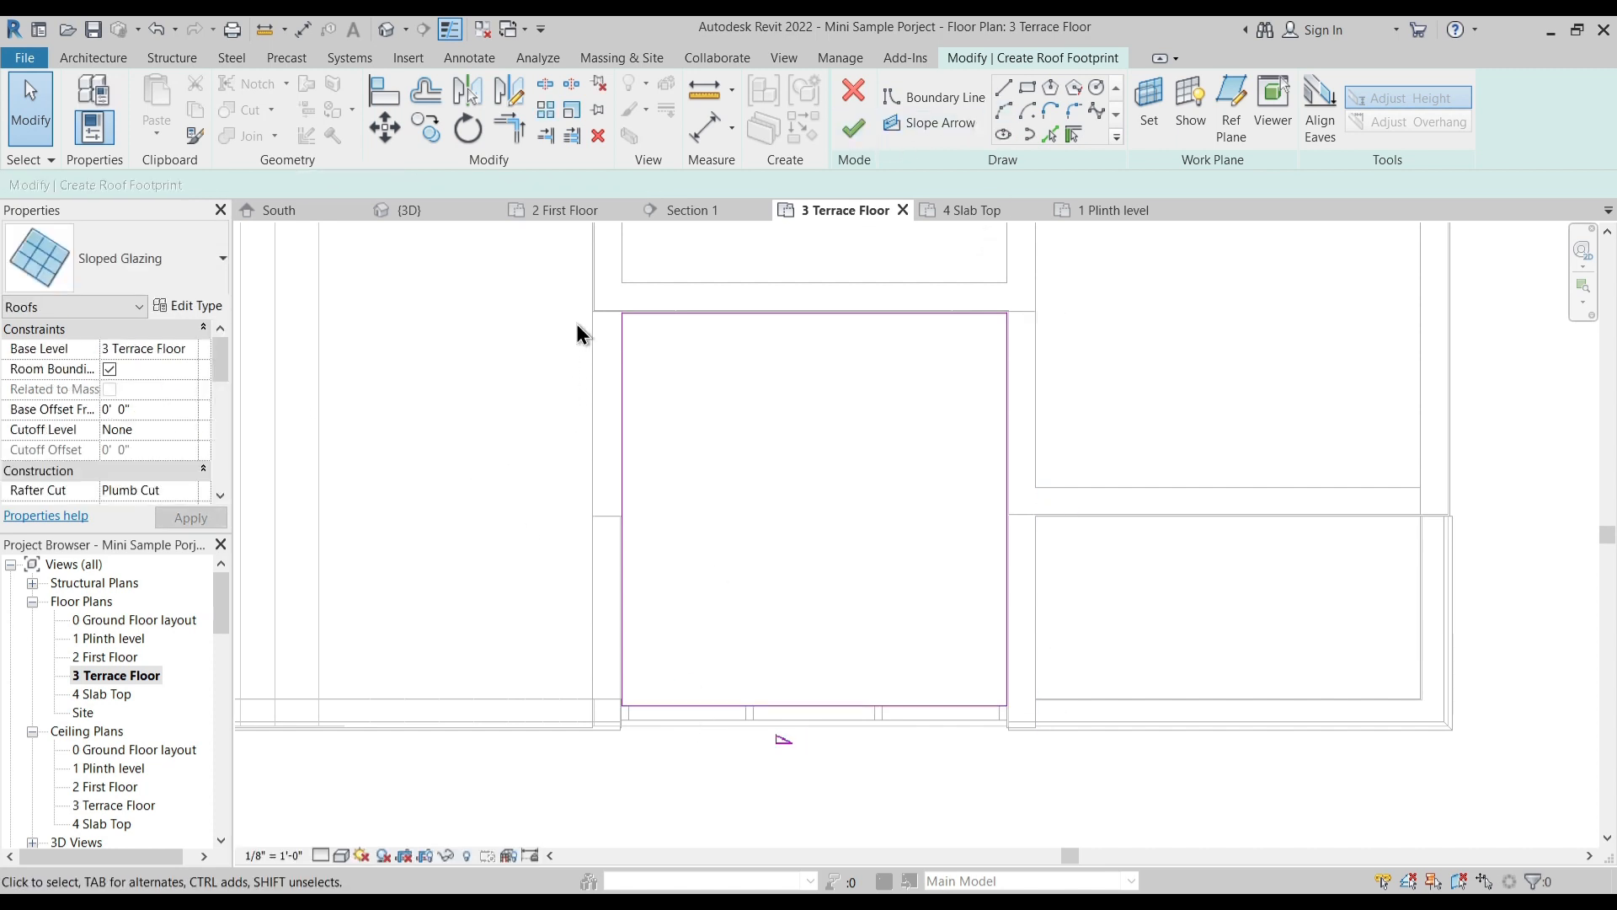
pyautogui.moveTo(551, 283)
pyautogui.mouseDown()
pyautogui.moveTo(1067, 630)
pyautogui.moveTo(1104, 733)
pyautogui.mouseUp()
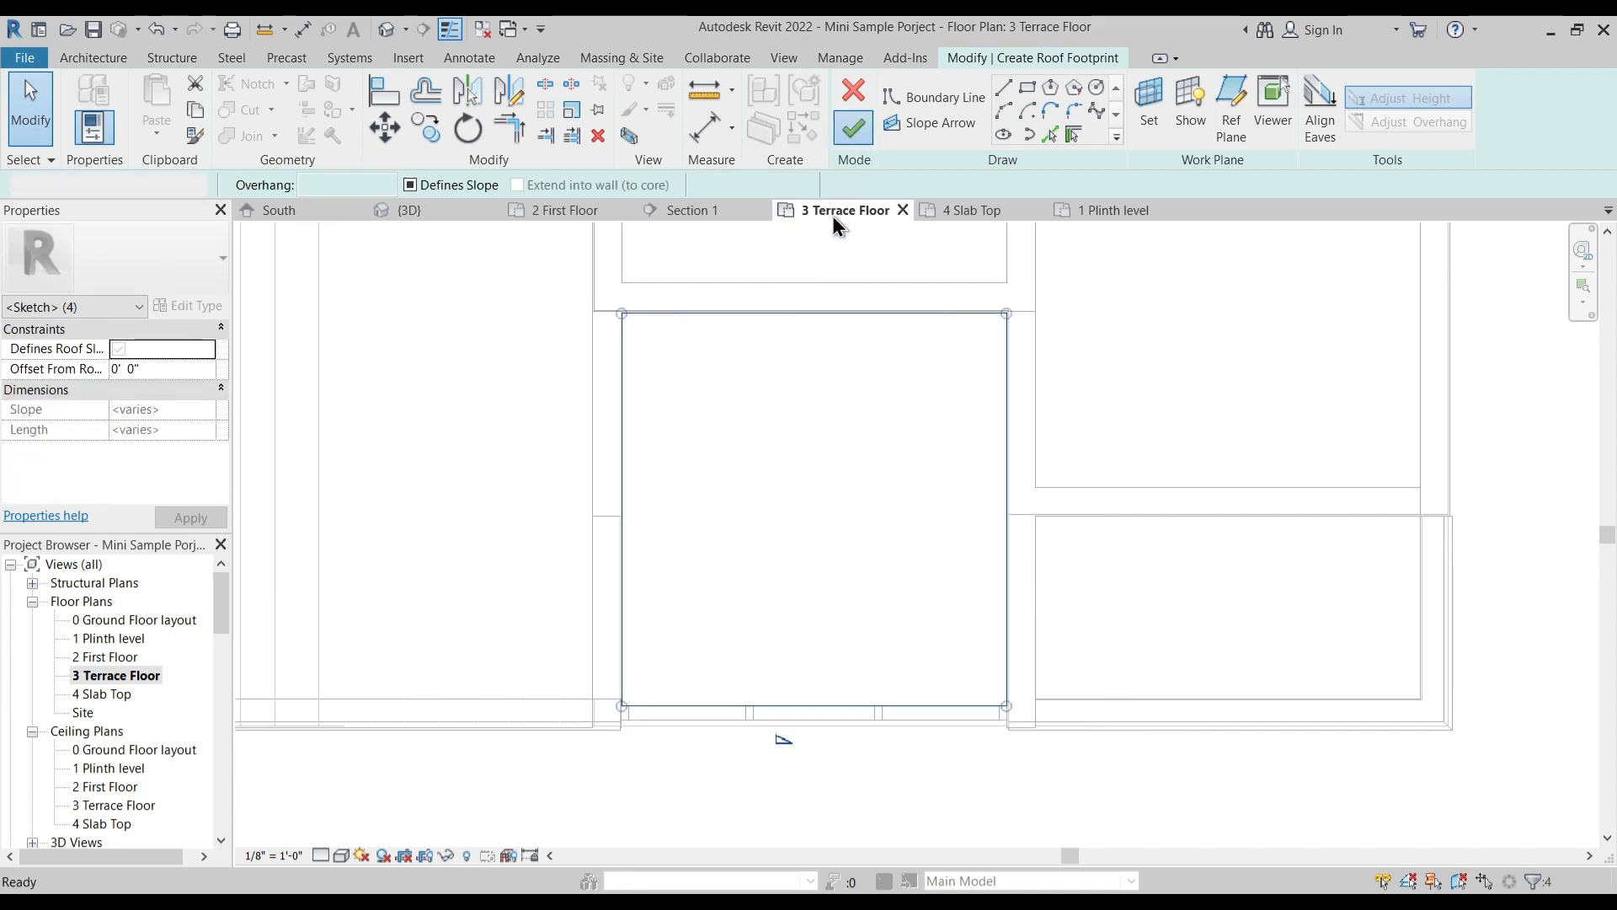
pyautogui.click(387, 30)
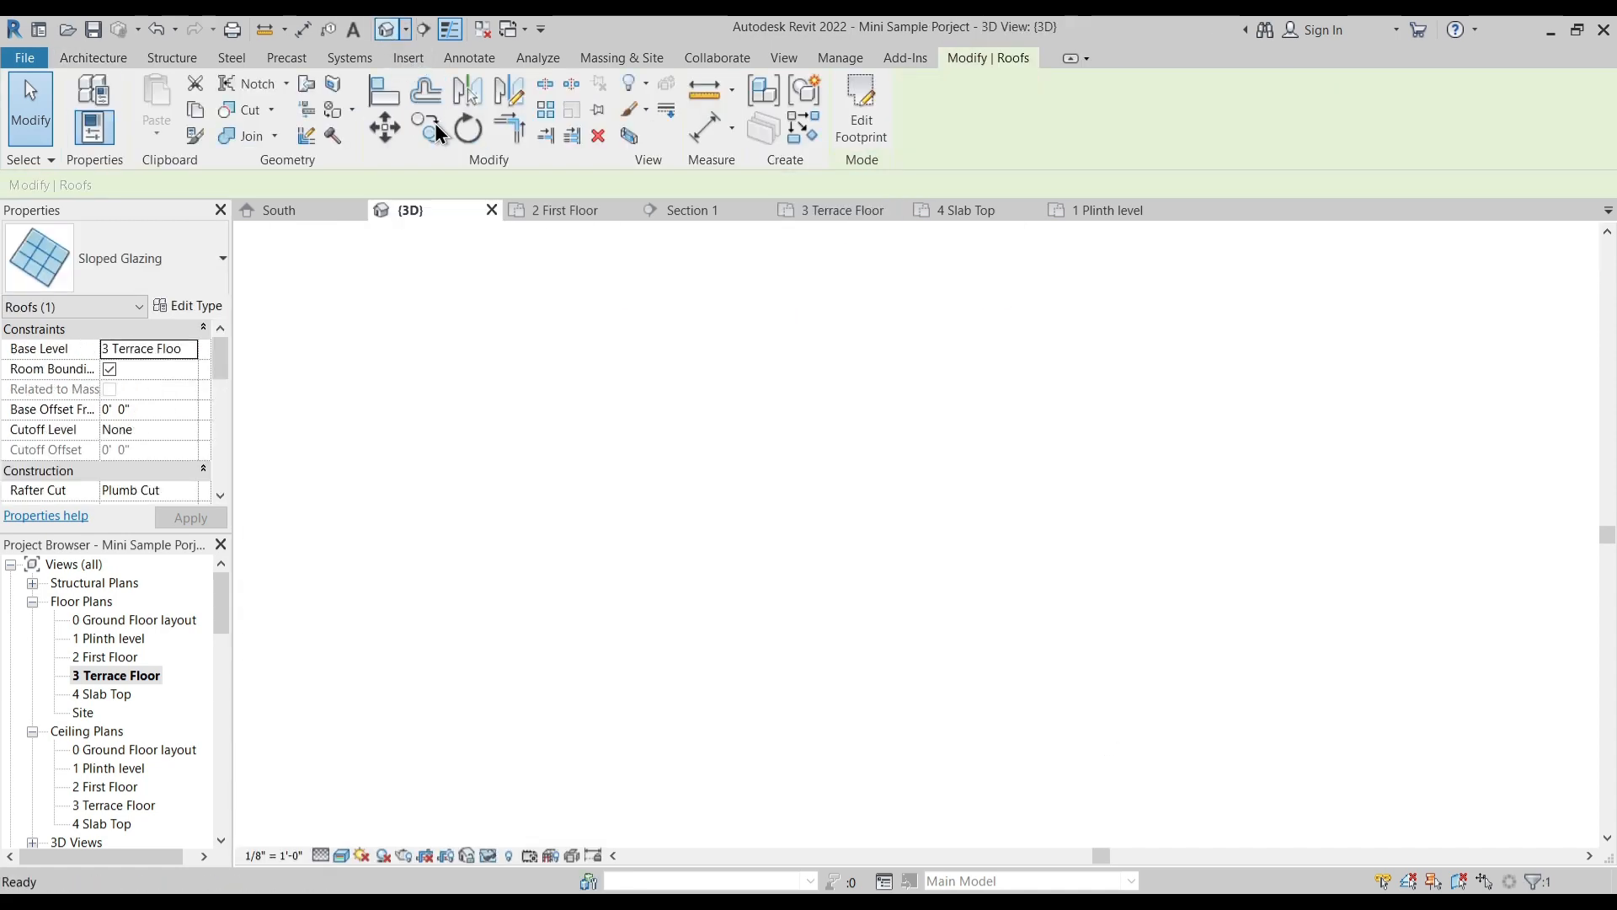
pyautogui.click(710, 474)
pyautogui.keyDown('shift'); pyautogui.moveTo(716, 589); pyautogui.dragTo(1020, 487, button='middle'); pyautogui.keyUp('shift')
pyautogui.keyDown('shift'); pyautogui.moveTo(864, 367); pyautogui.dragTo(942, 401, button='middle'); pyautogui.keyUp('shift')
pyautogui.click(943, 460)
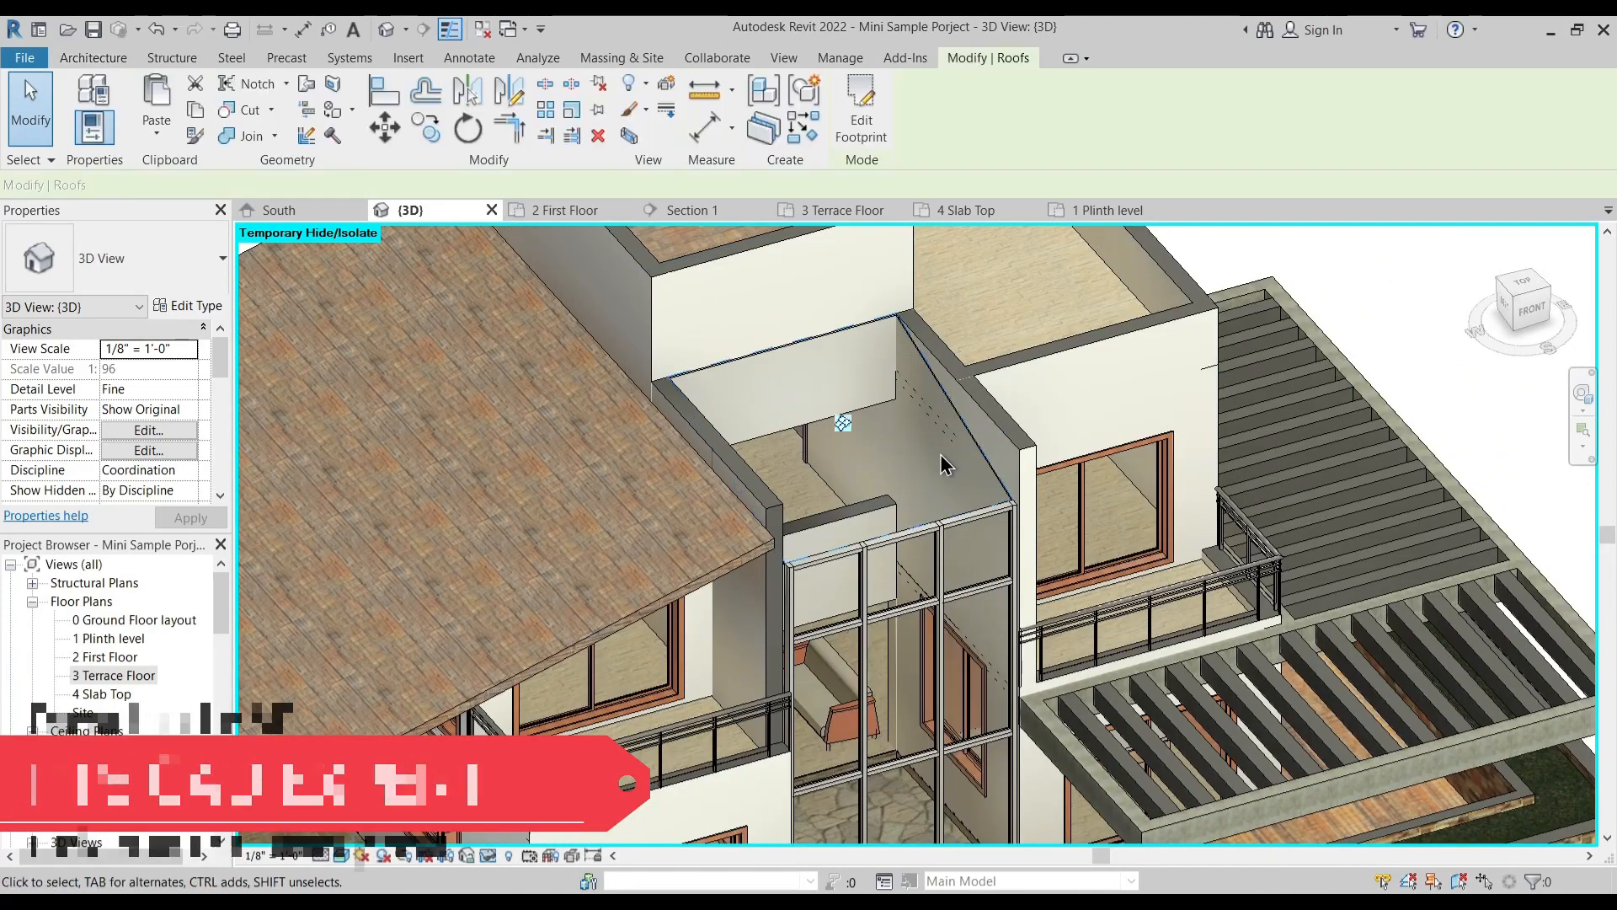
# - Isolate the sloped glazing roof in the 3D view to inspect it, and restore the hidden elements
pyautogui.keyDown('shift'); pyautogui.moveTo(944, 470); pyautogui.dragTo(877, 494, button='middle'); pyautogui.keyUp('shift')
pyautogui.press('h')
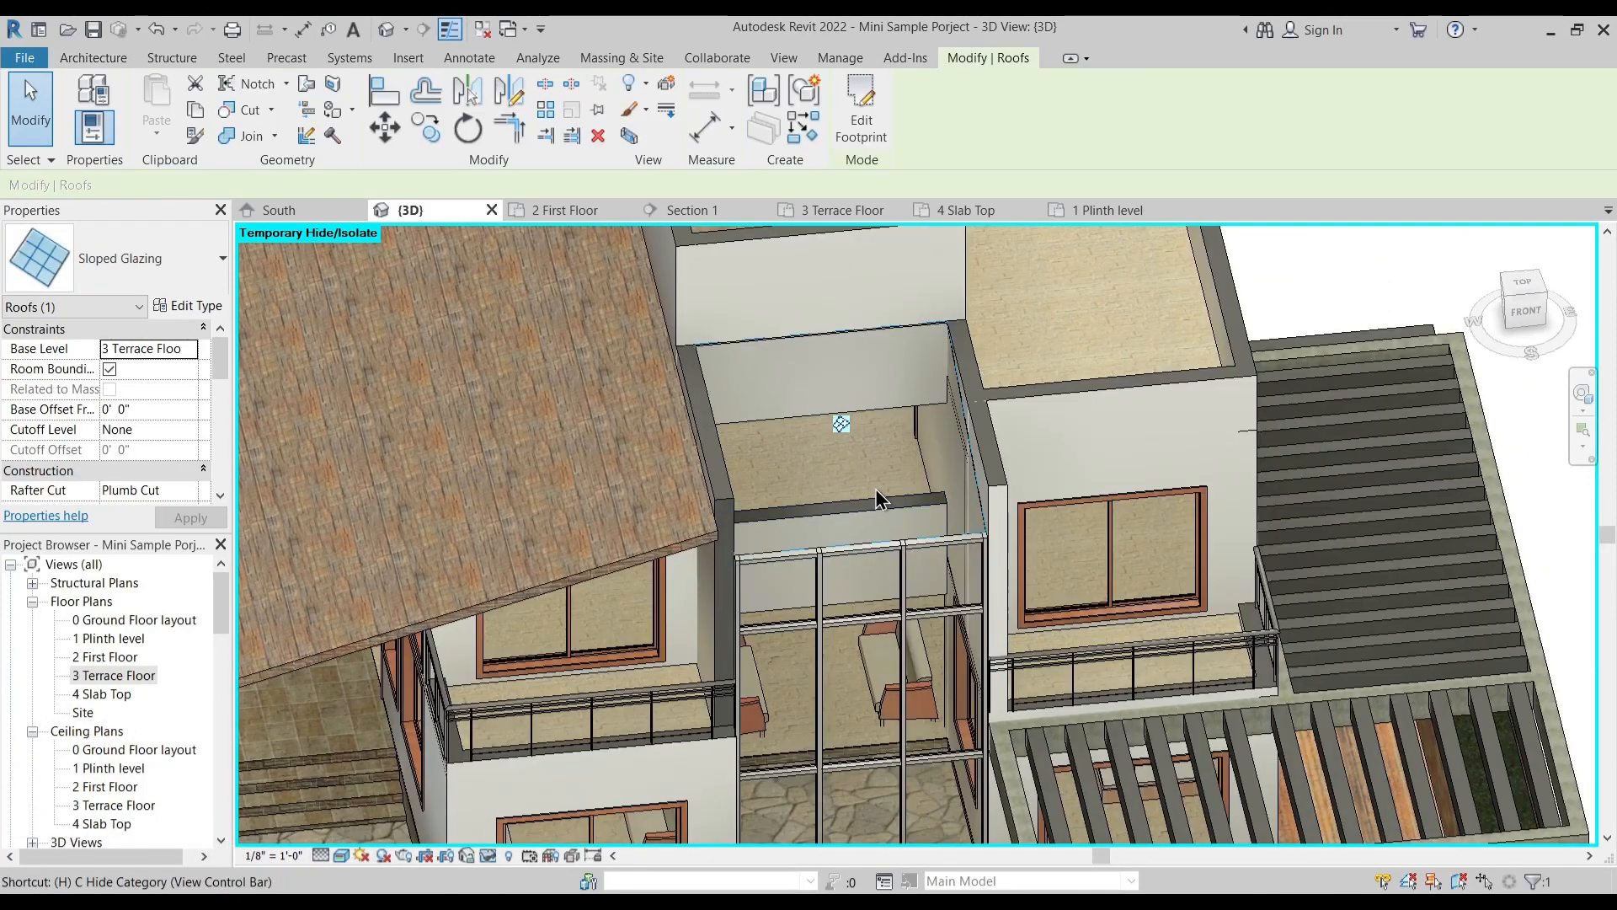
pyautogui.press('i')
pyautogui.click(635, 321)
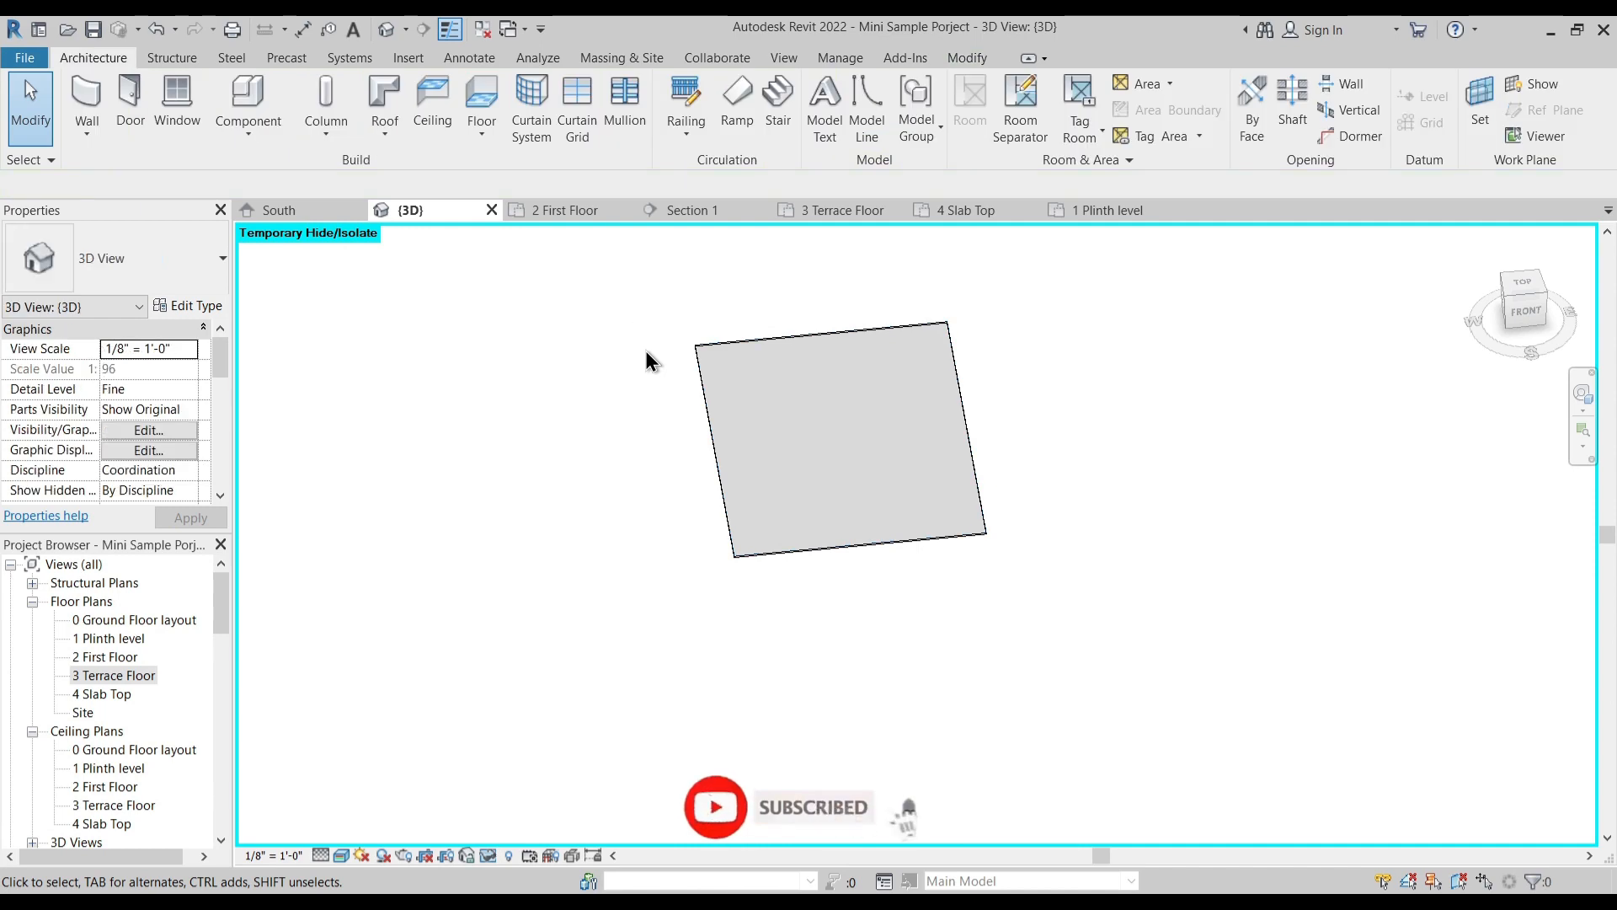
pyautogui.press('h')
pyautogui.press('r')
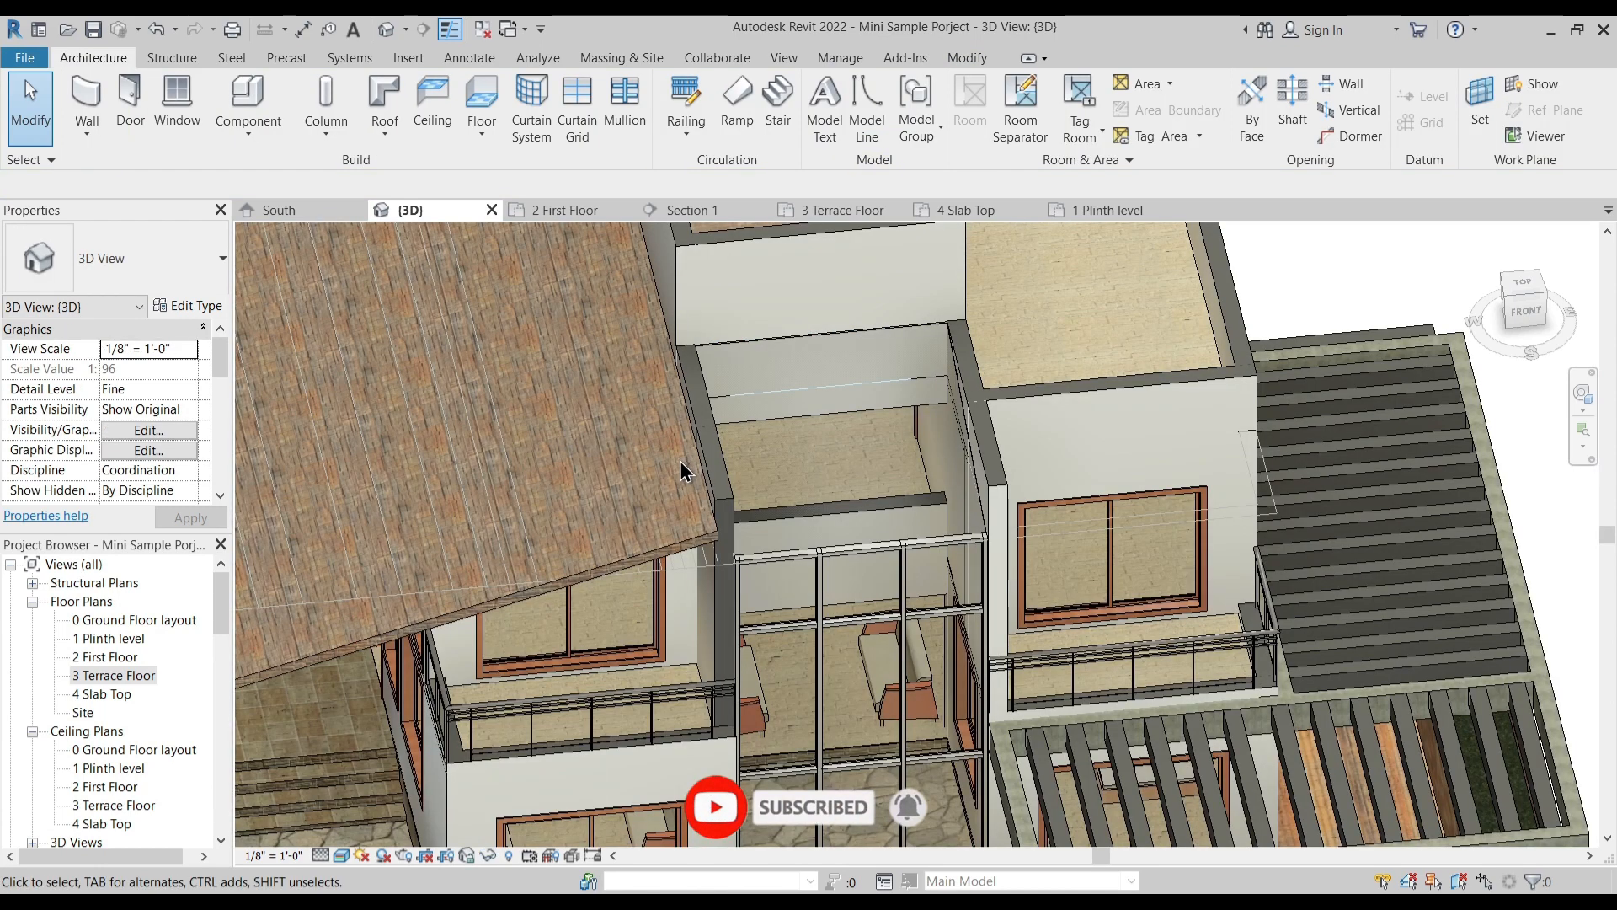
# - Set the Storefront curtain wall type's vertical grid spacing to 2' 6" and its horizontal grid spacing to 4' 0"
pyautogui.keyDown('shift'); pyautogui.moveTo(816, 571); pyautogui.dragTo(883, 653, button='middle'); pyautogui.keyUp('shift')
pyautogui.scroll(2, 939, 588)
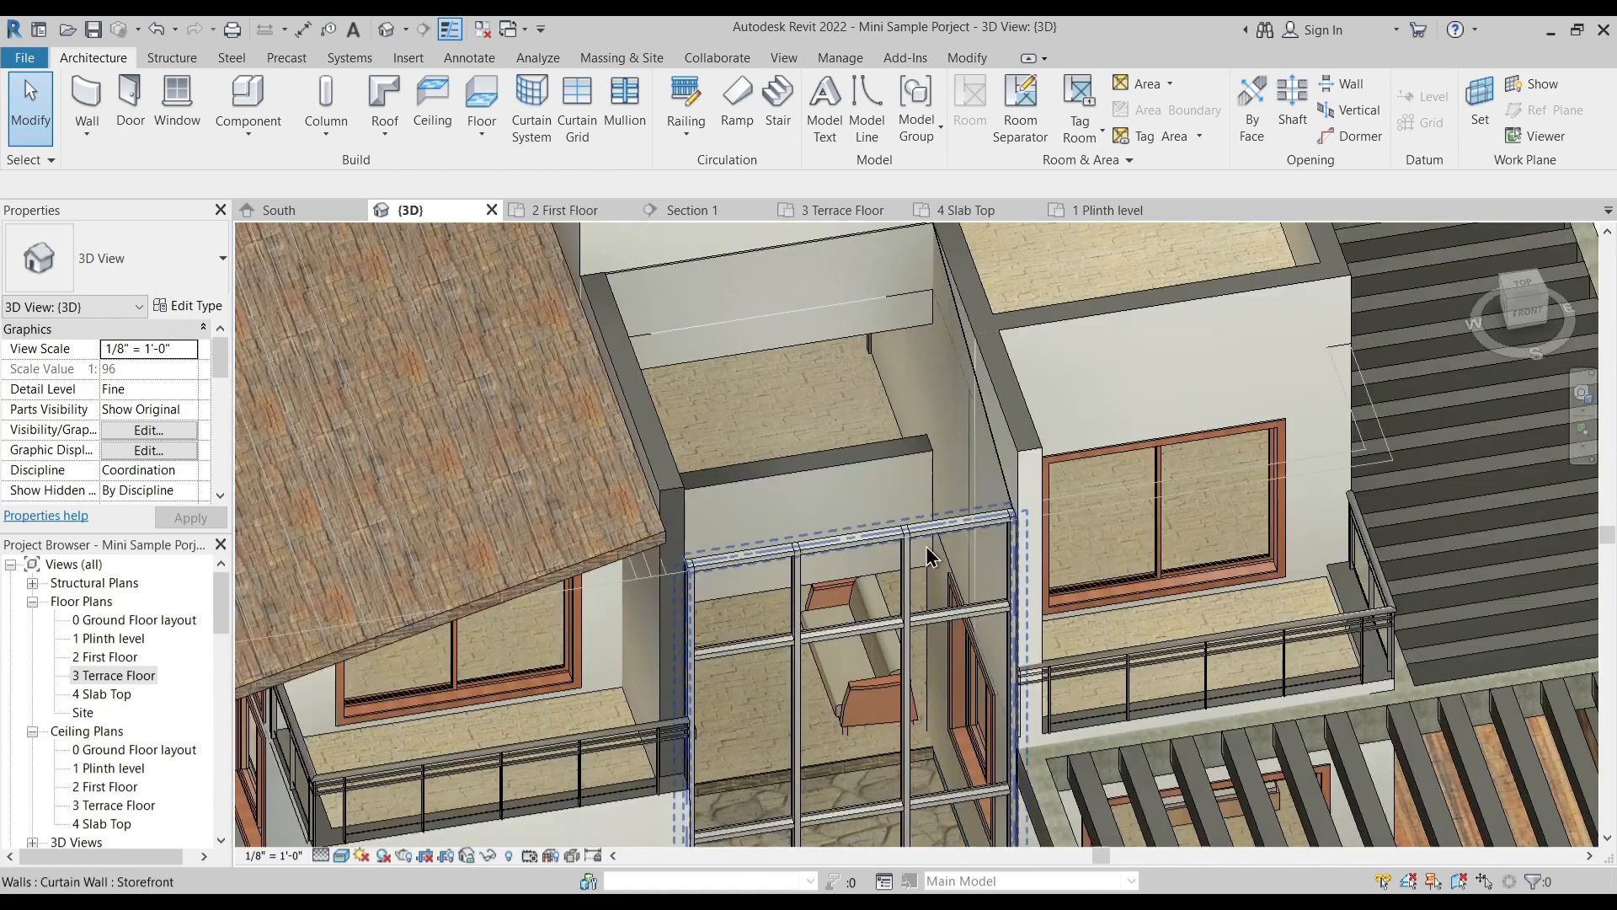
pyautogui.press('Tab')
pyautogui.click(927, 532)
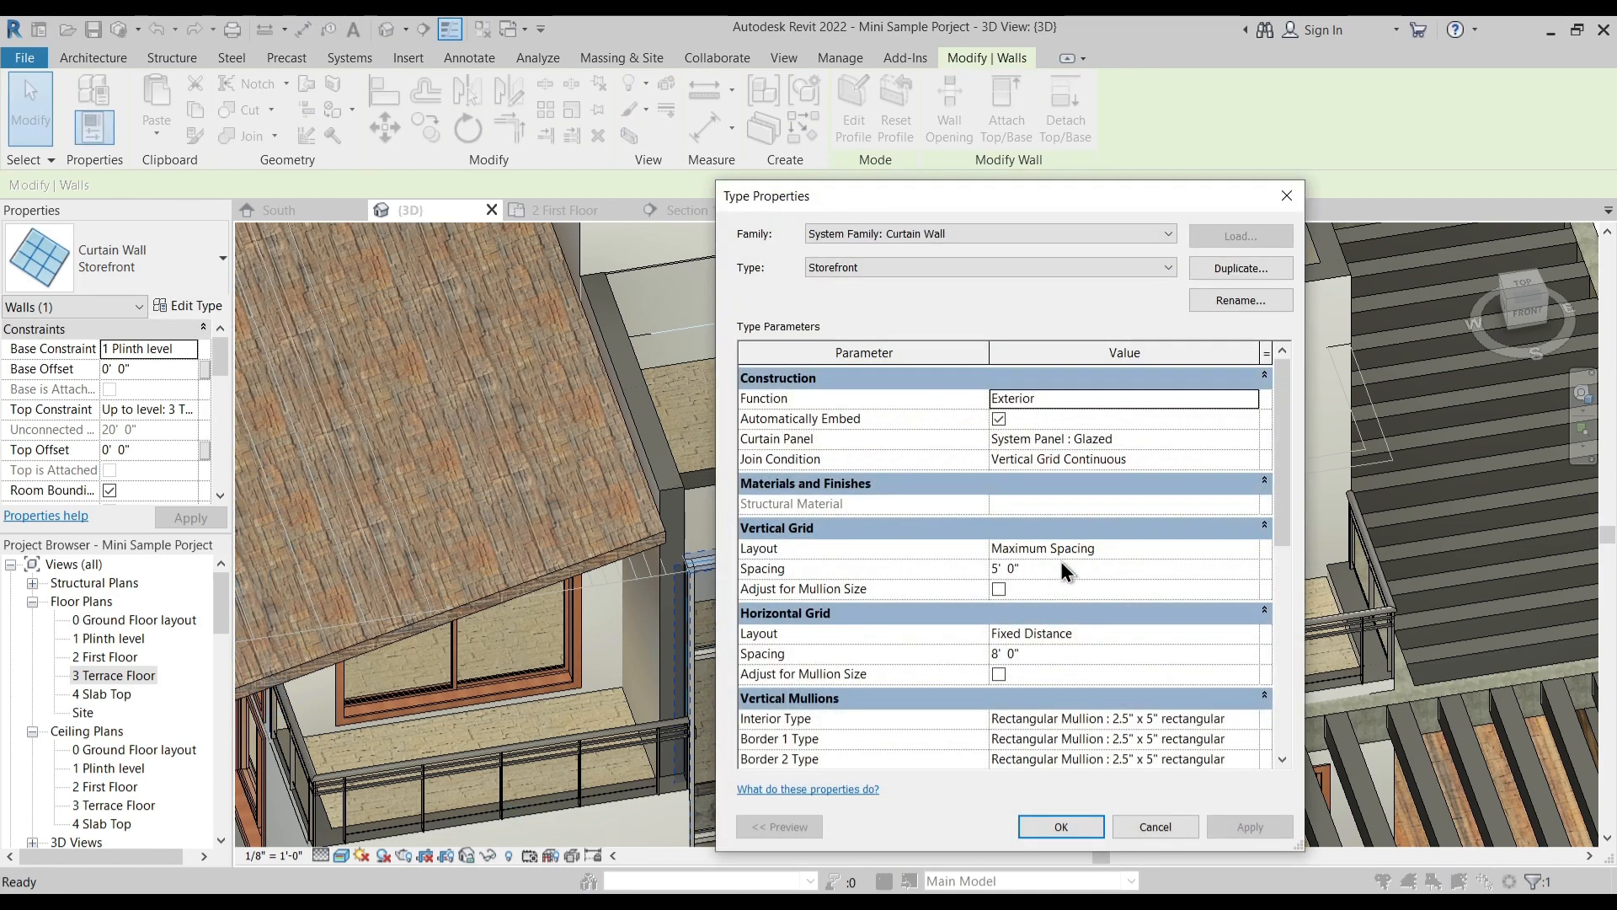
pyautogui.click(1028, 569)
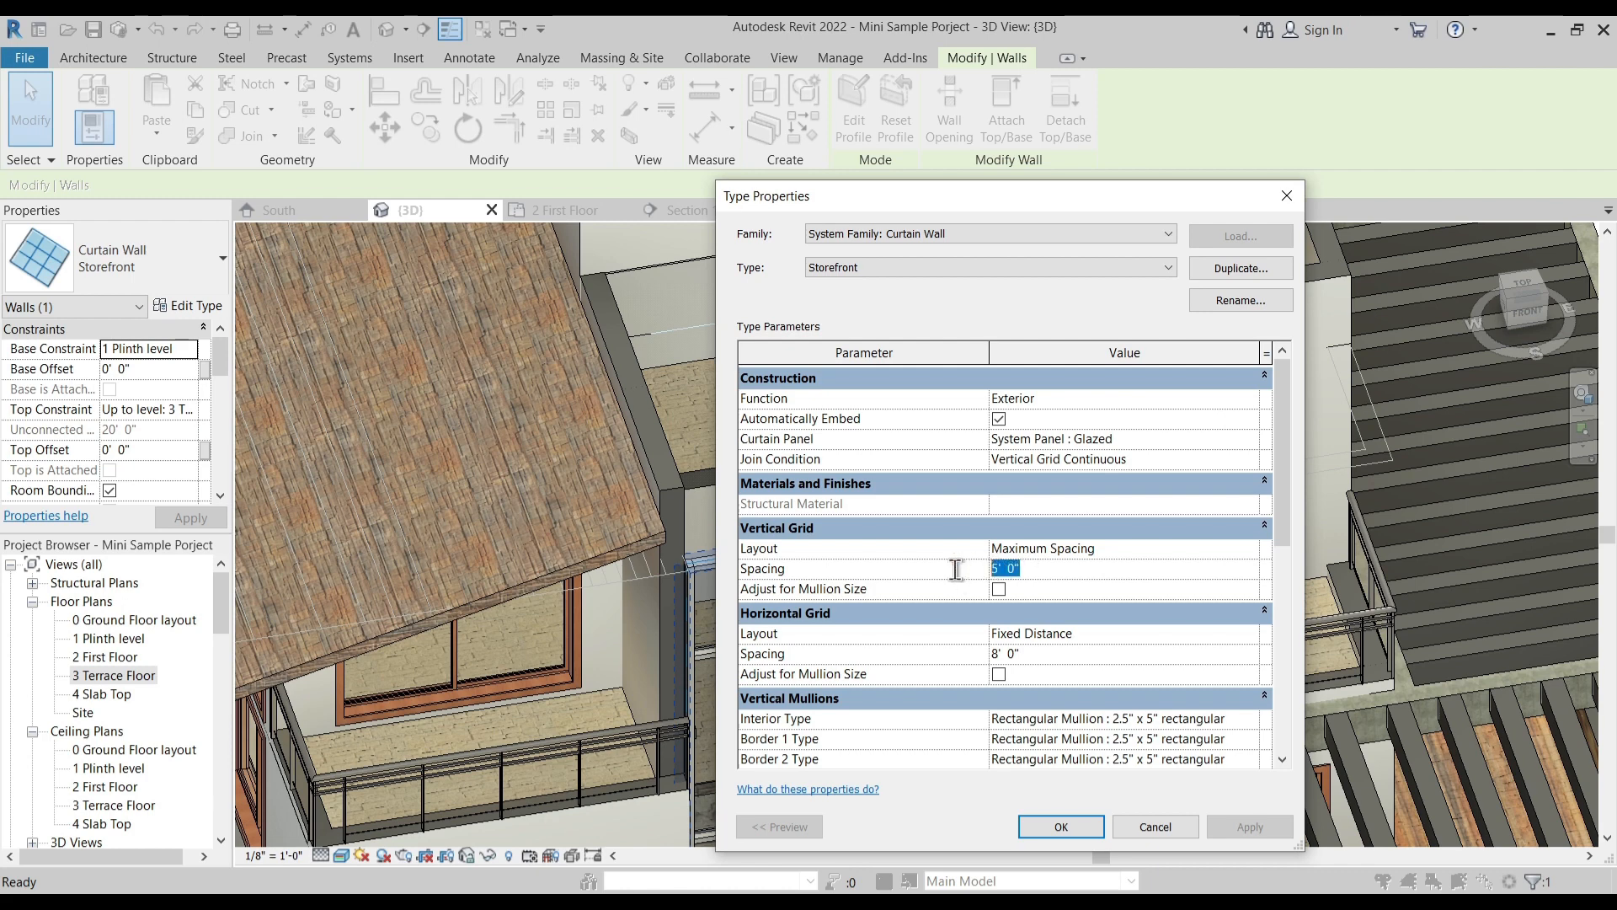
pyautogui.write("2'")
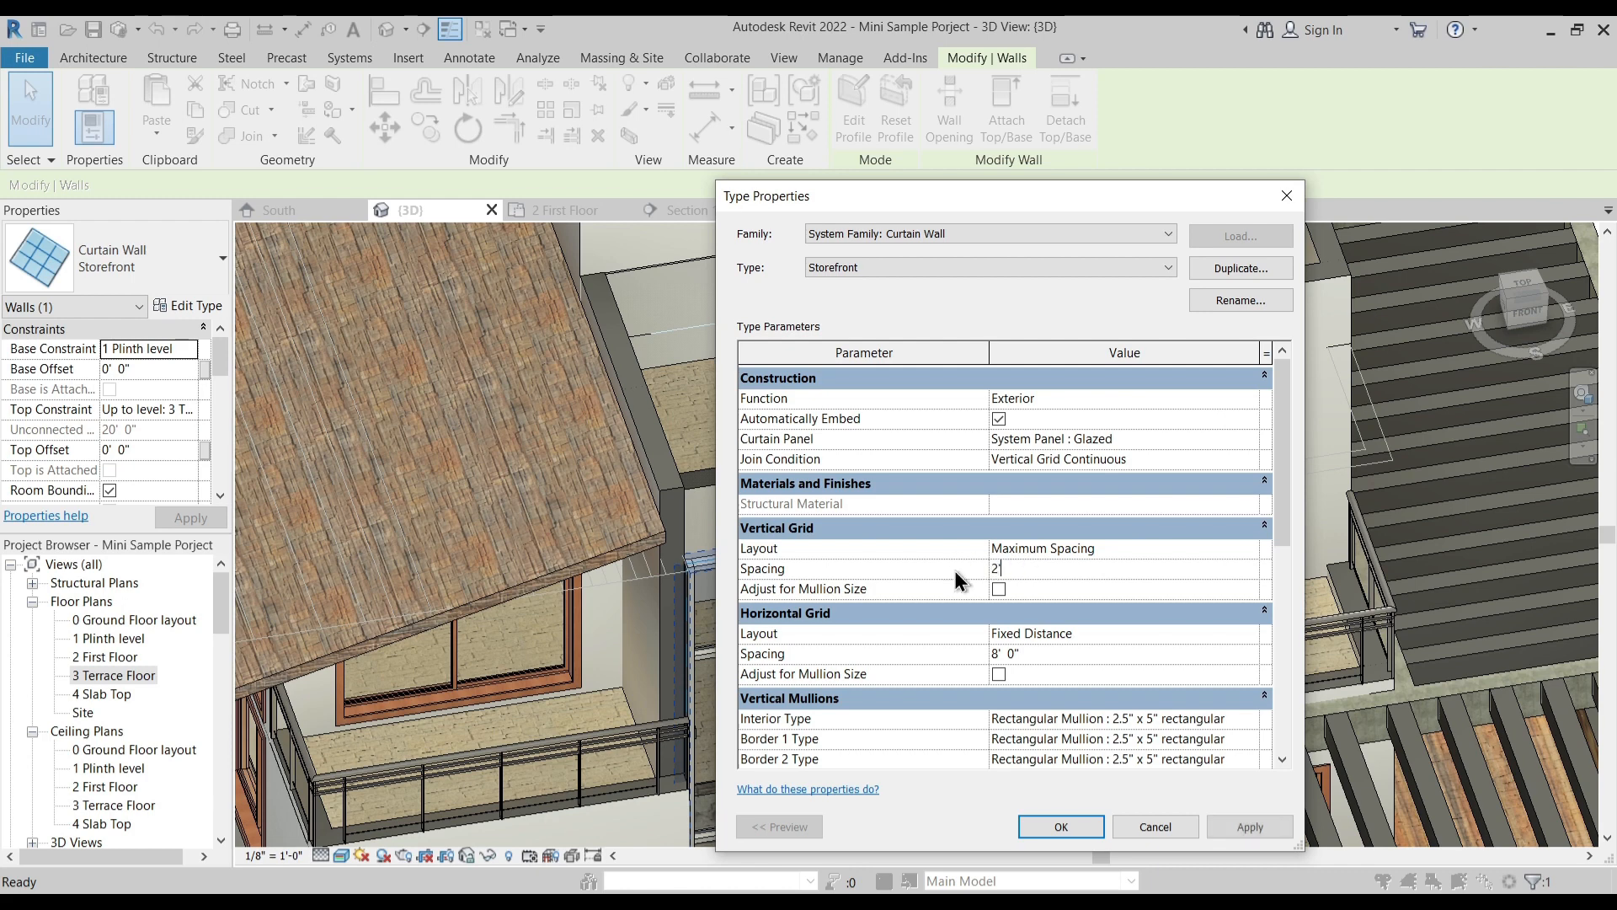
pyautogui.write('  6')
pyautogui.press('Return')
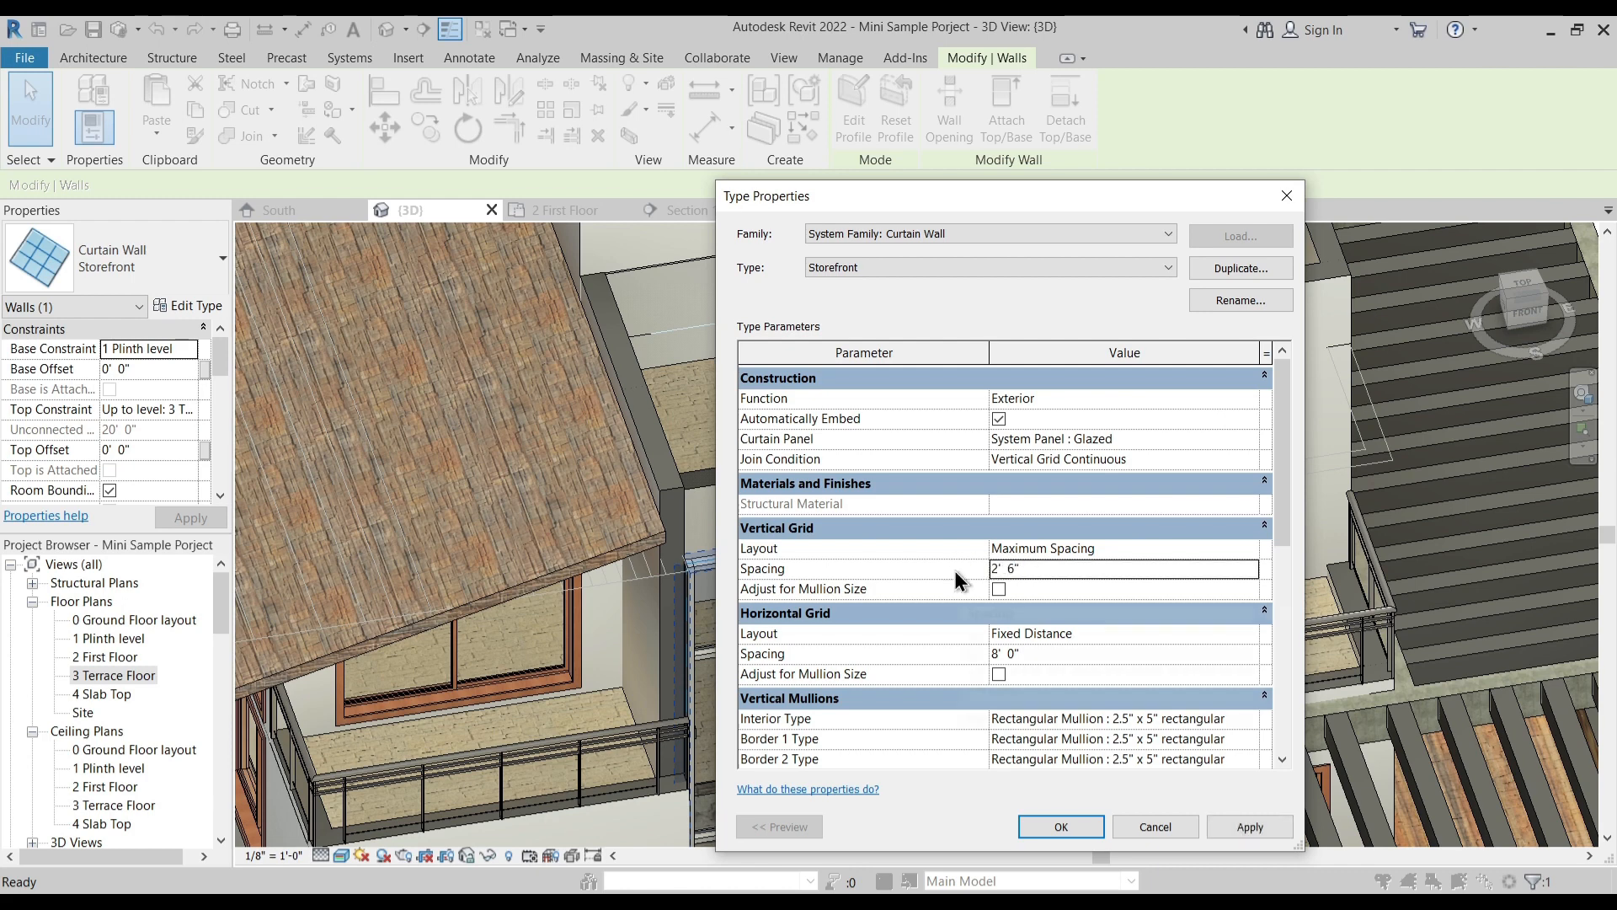
pyautogui.click(1044, 654)
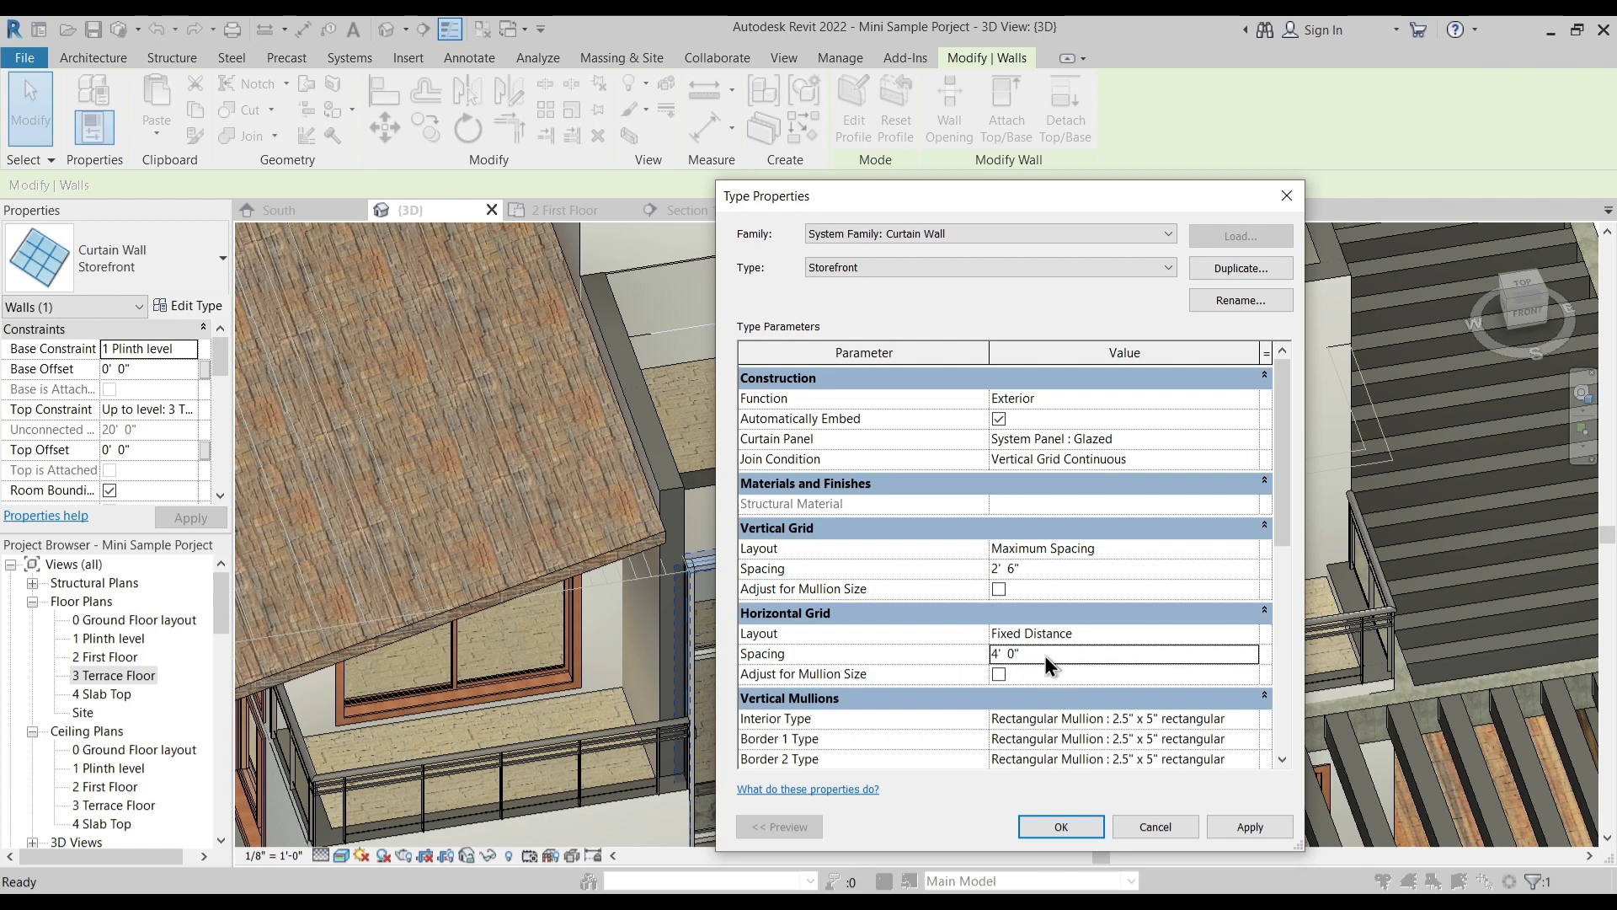
# - Set the Storefront type's vertical grid spacing to 4' 0" and accept the type properties
pyautogui.click(1040, 567)
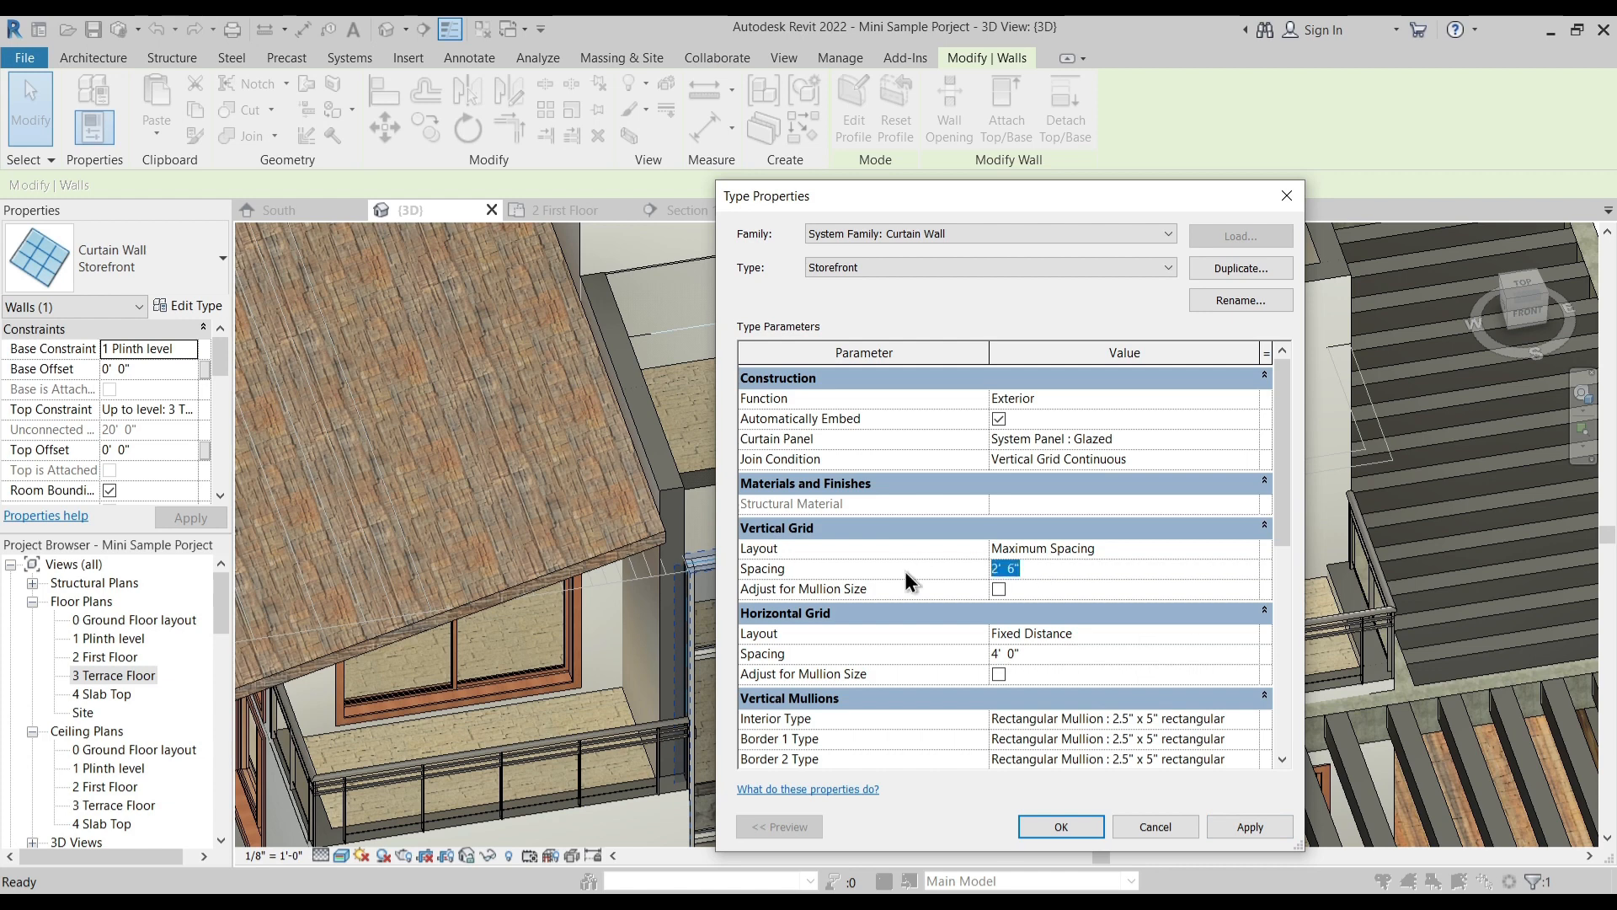
pyautogui.write('4')
pyautogui.press('Return')
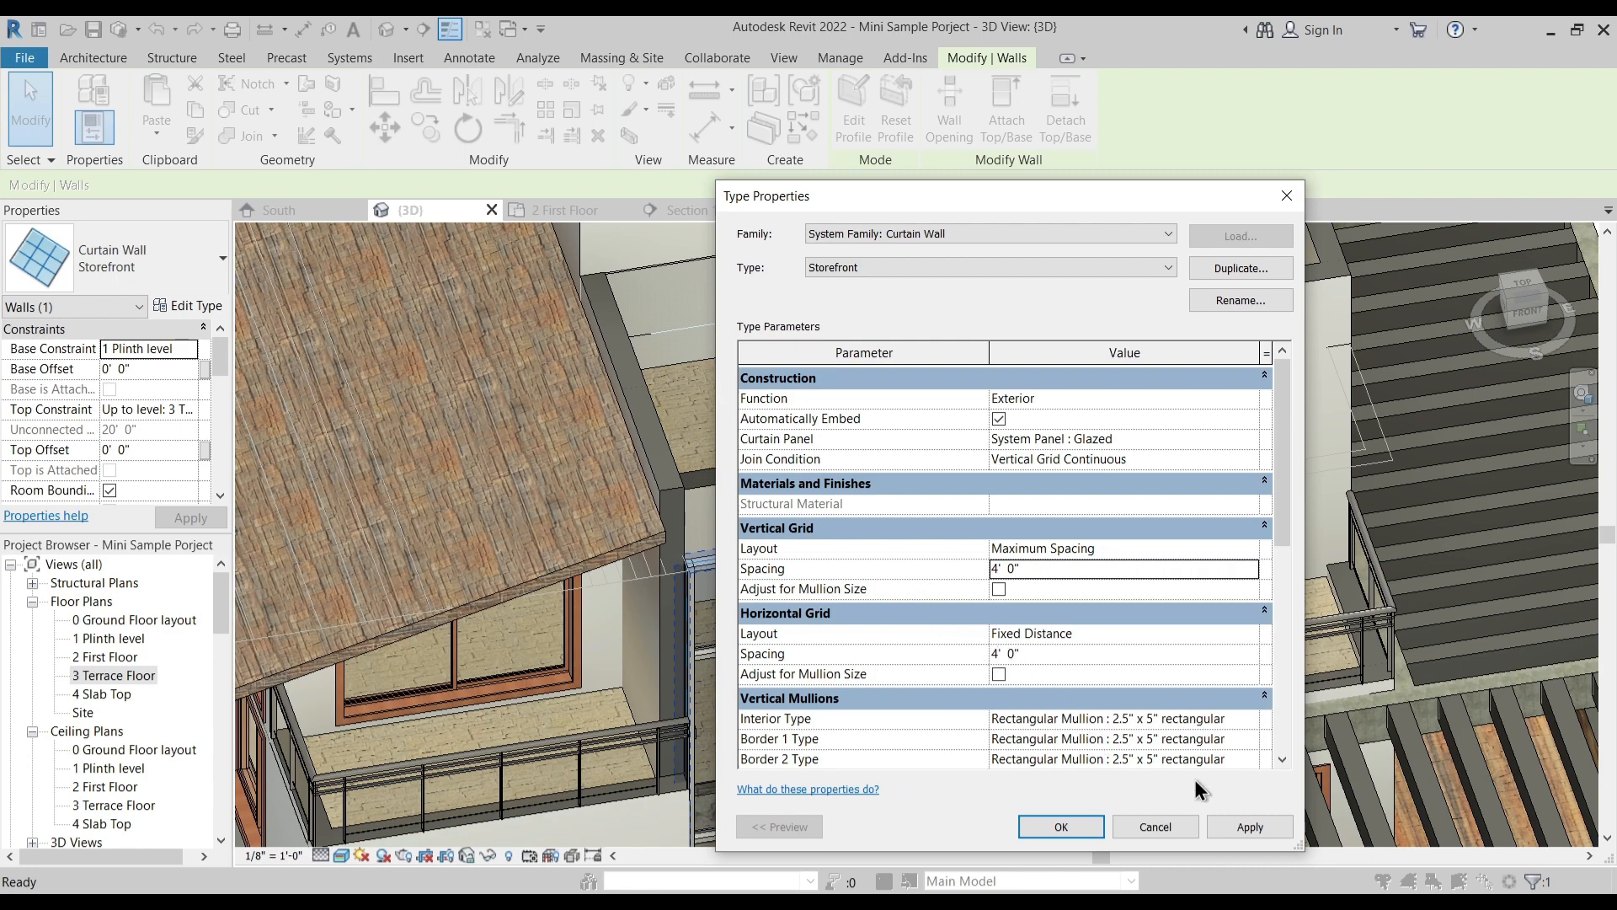
pyautogui.click(1063, 824)
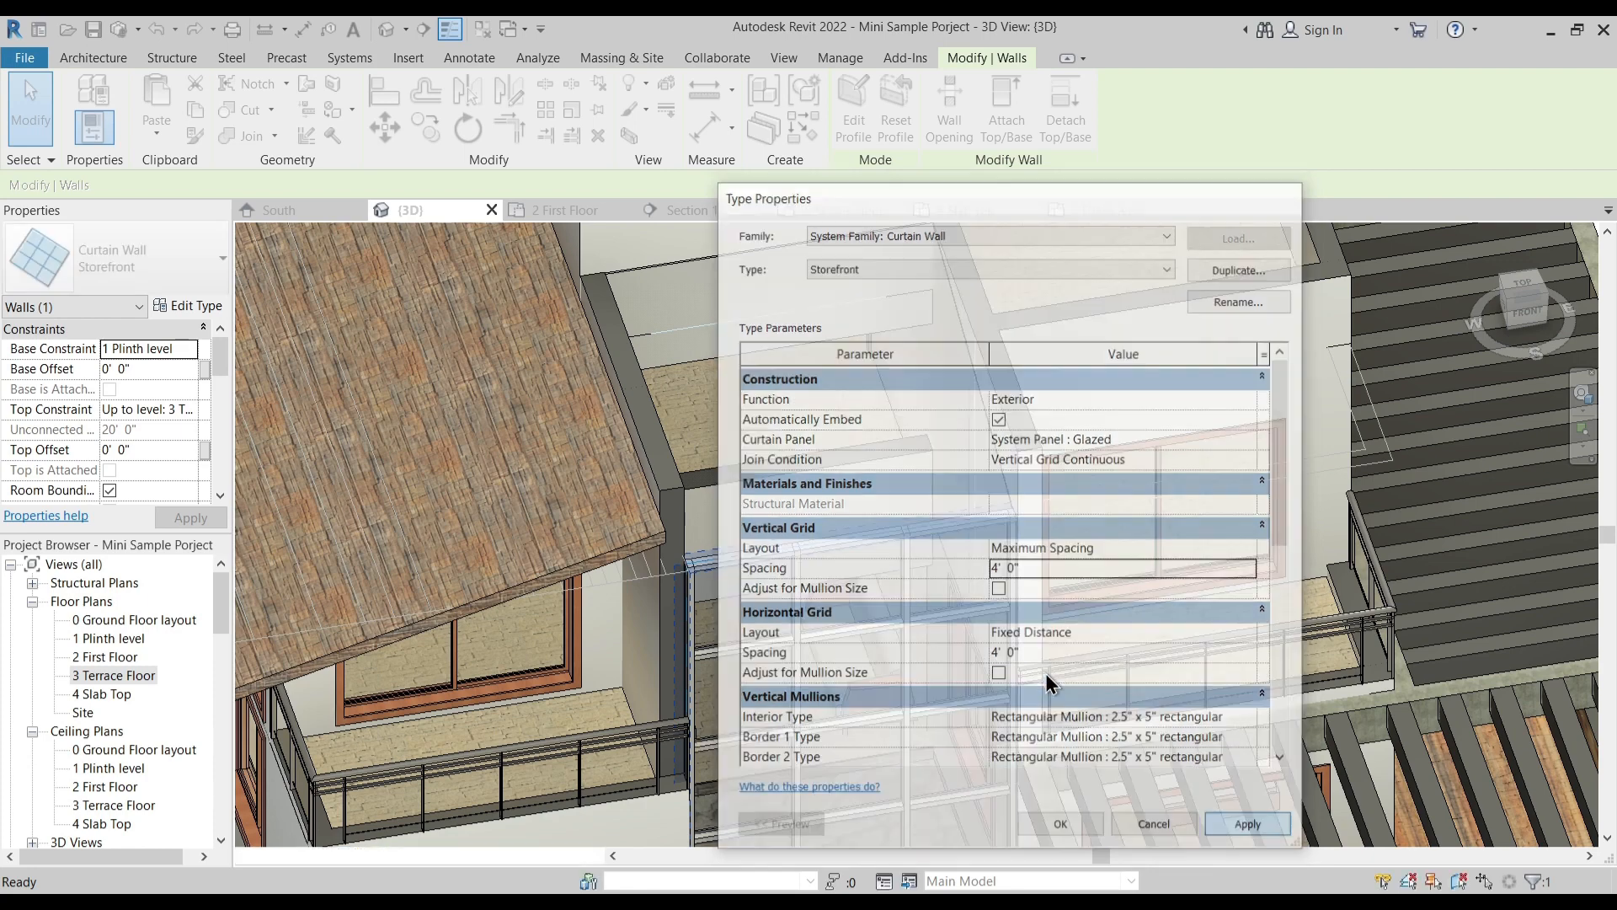
pyautogui.press('Escape')
# - Place two curtain grid lines running down the slope of the glazed roof, dividing its width into thirds
pyautogui.moveTo(886, 573); pyautogui.dragTo(873, 363, button='middle')
pyautogui.keyDown('shift'); pyautogui.moveTo(821, 538); pyautogui.dragTo(864, 604, button='middle'); pyautogui.keyUp('shift')
pyautogui.moveTo(881, 299); pyautogui.dragTo(893, 415, button='middle')
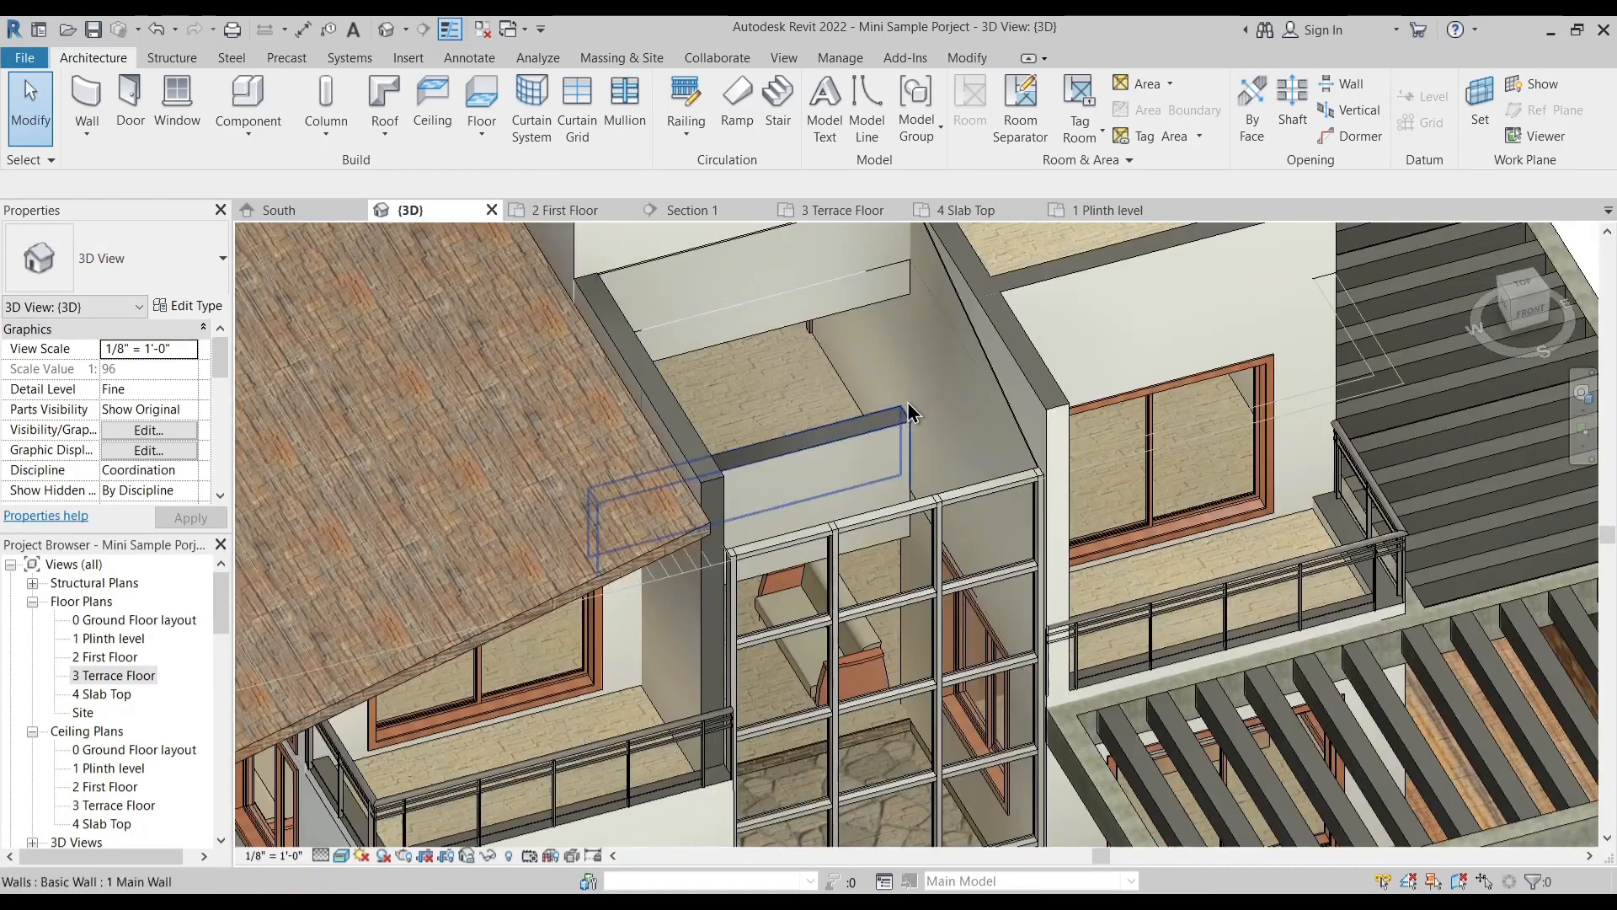
pyautogui.click(984, 363)
pyautogui.keyDown('shift'); pyautogui.moveTo(918, 487); pyautogui.dragTo(741, 498, button='middle'); pyautogui.keyUp('shift')
pyautogui.keyDown('shift'); pyautogui.moveTo(686, 328); pyautogui.dragTo(747, 331, button='middle'); pyautogui.keyUp('shift')
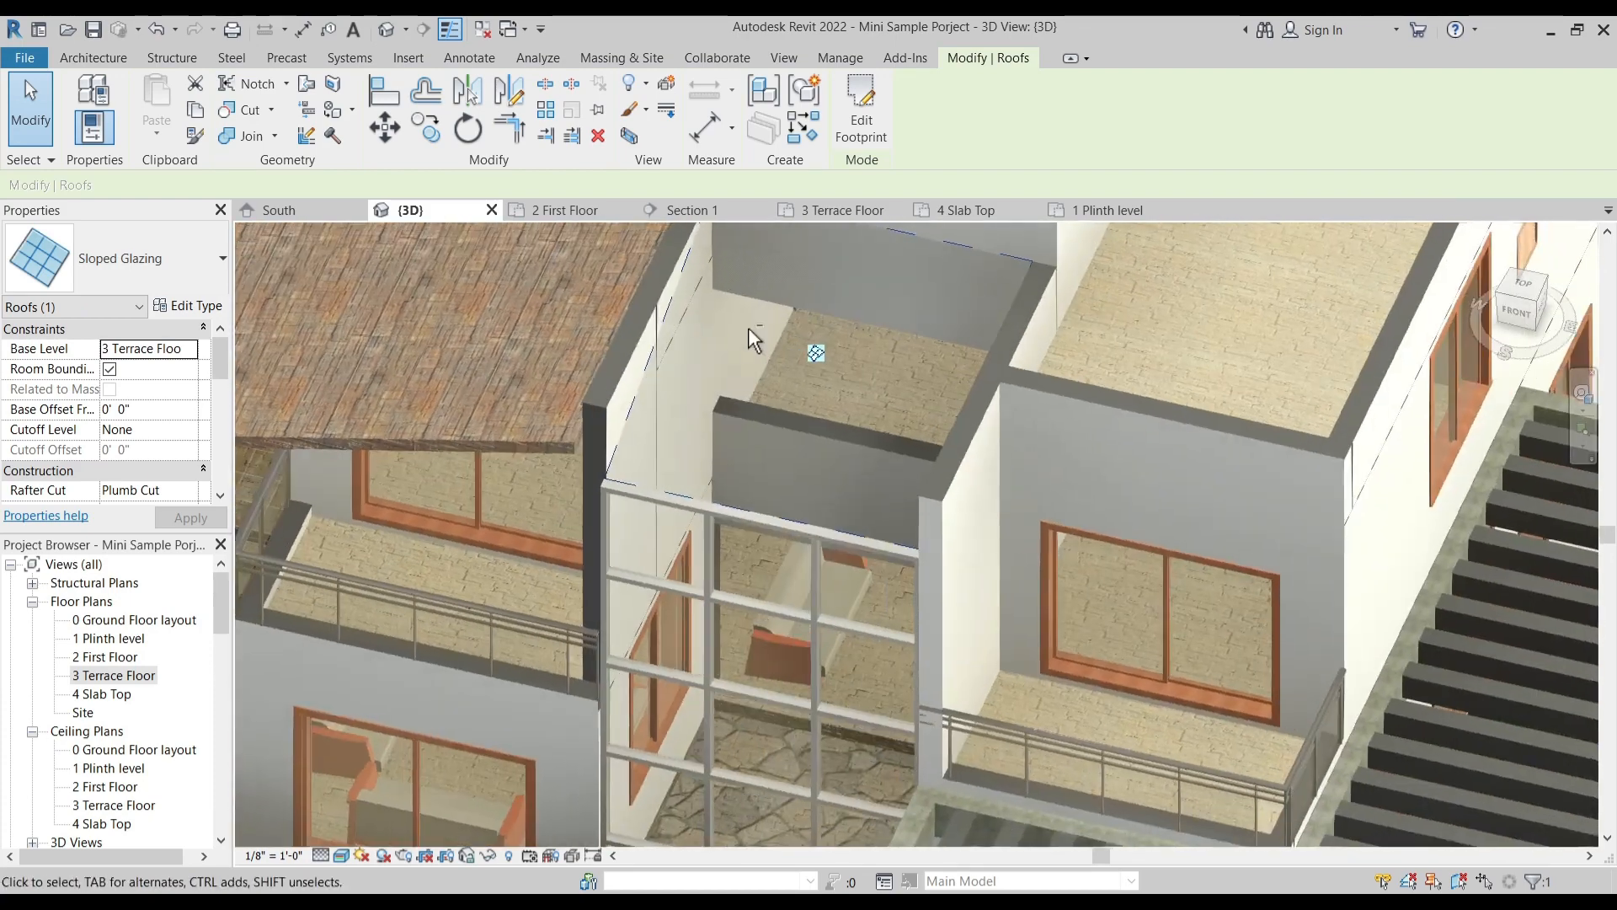
pyautogui.press('Escape')
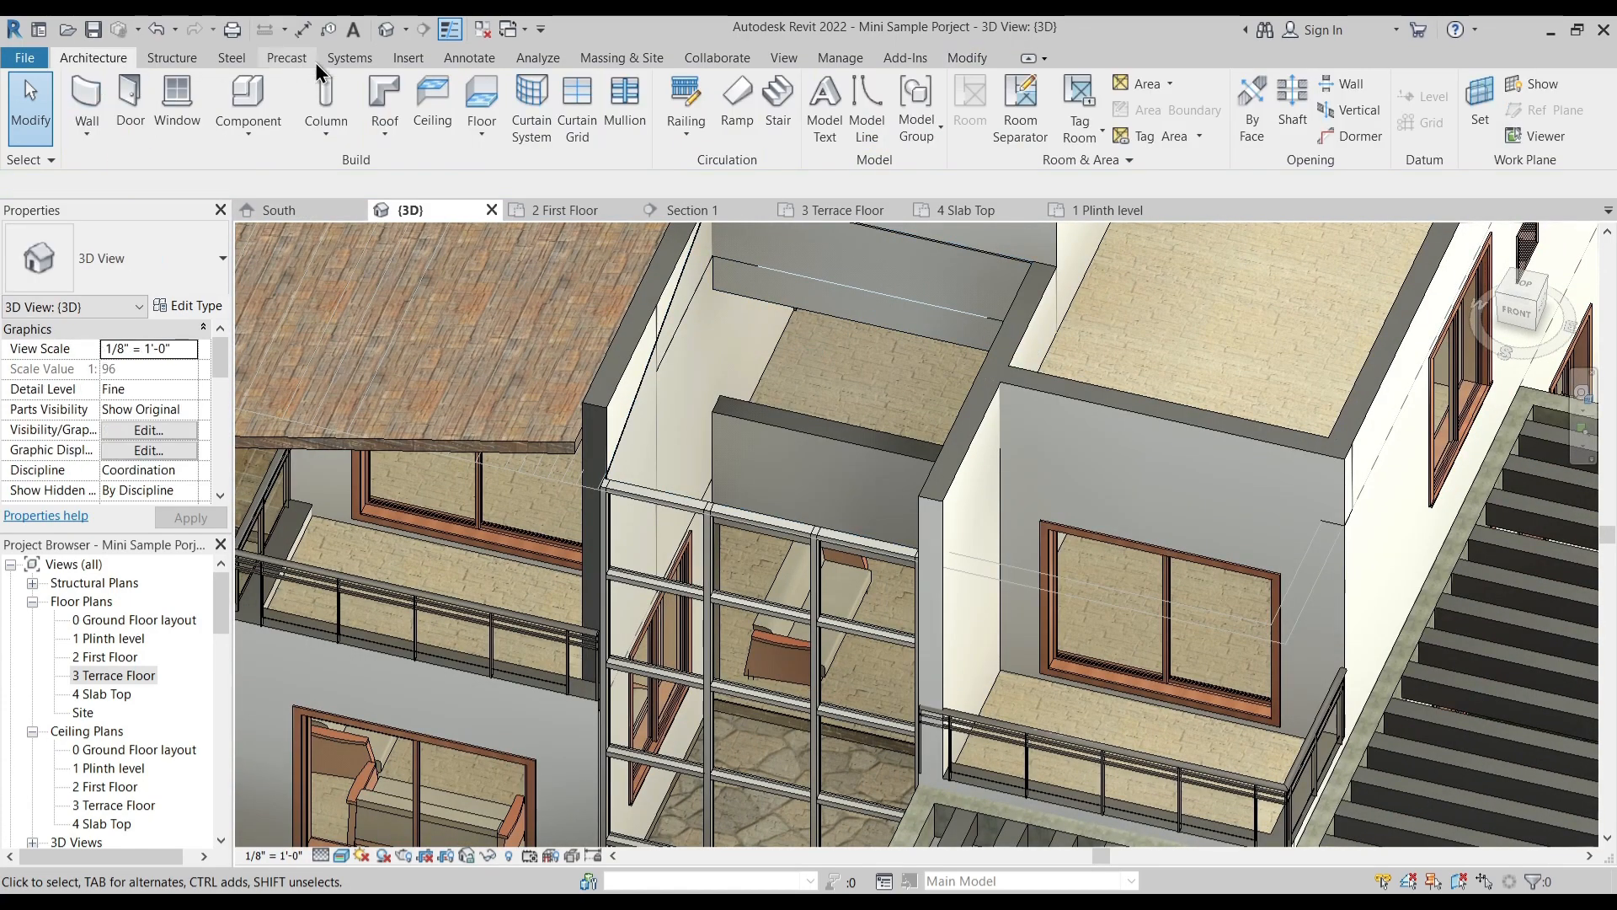
pyautogui.click(587, 118)
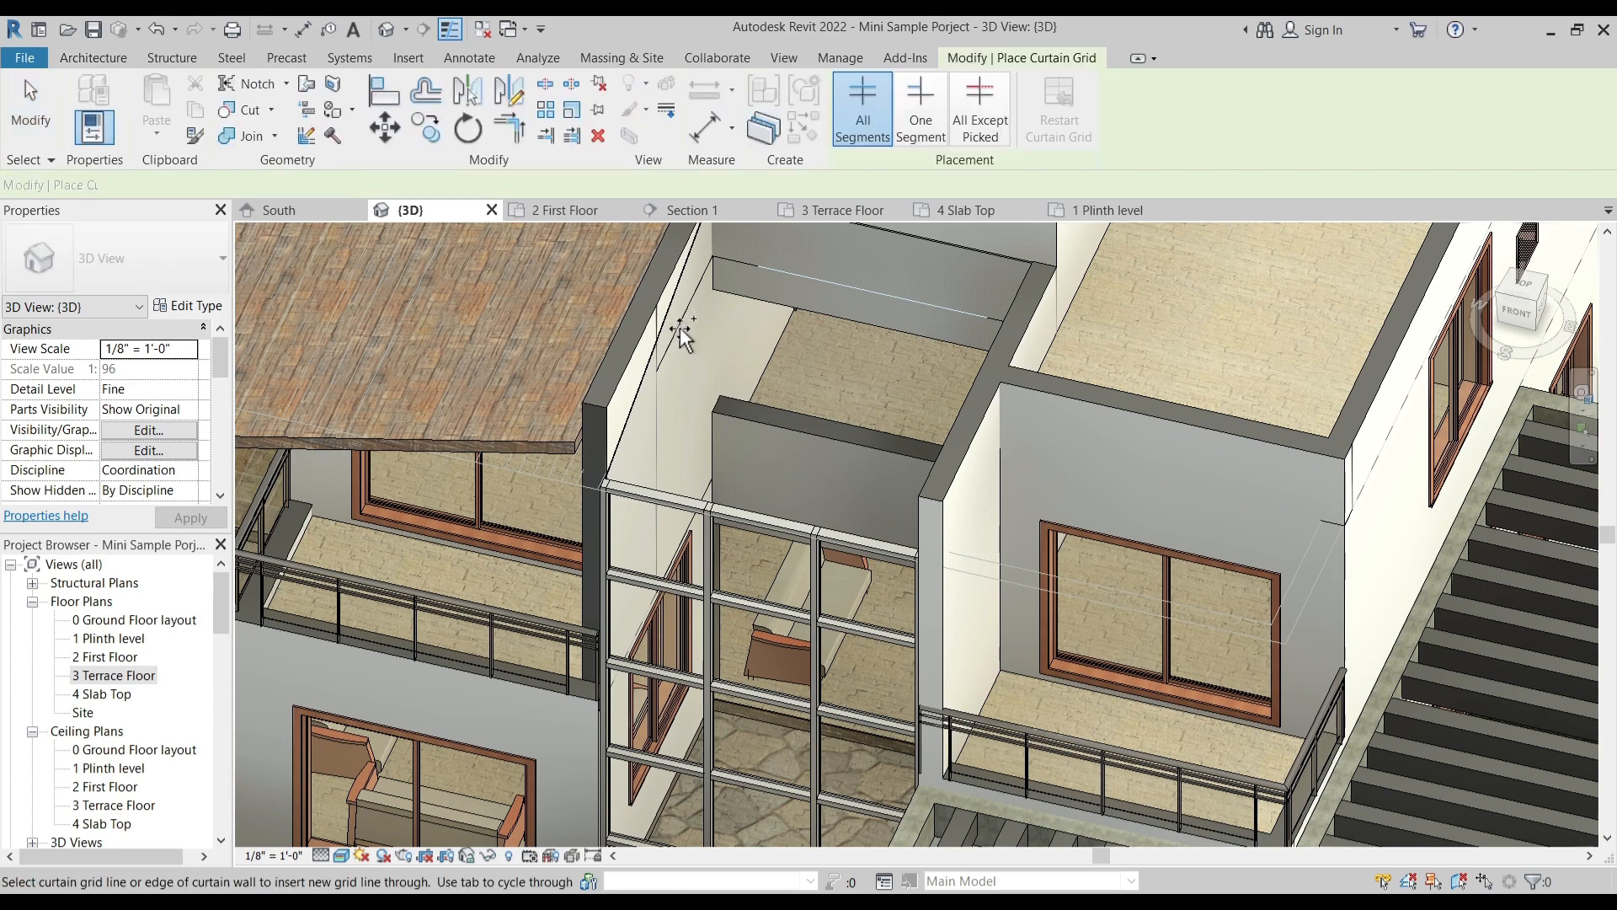
pyautogui.keyDown('shift'); pyautogui.moveTo(779, 502); pyautogui.dragTo(770, 366, button='middle'); pyautogui.keyUp('shift')
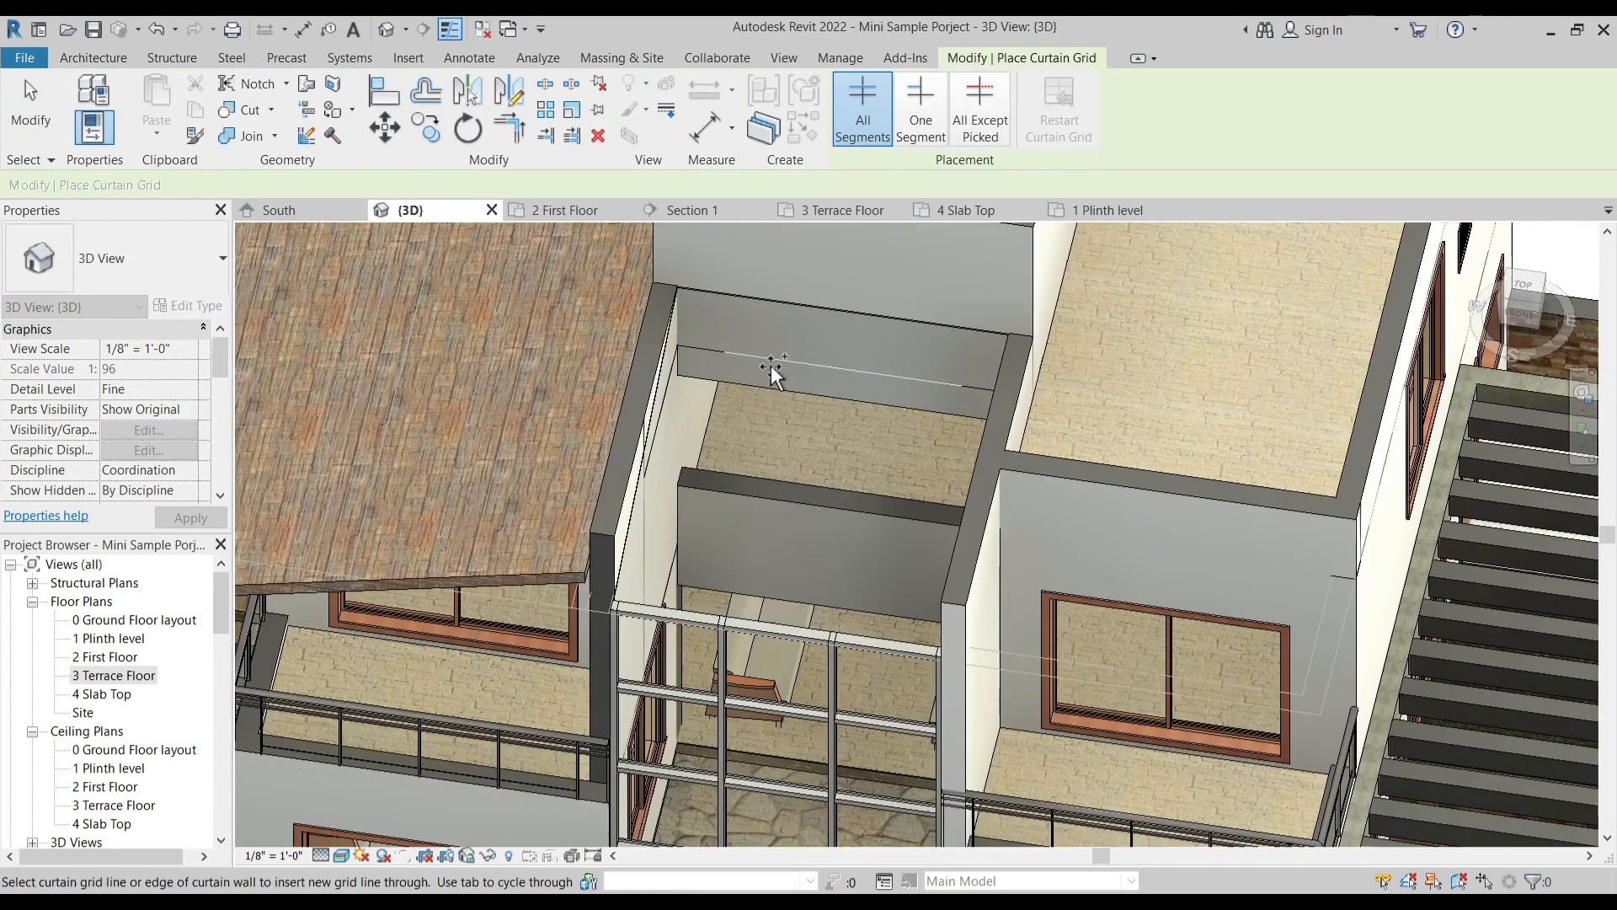
pyautogui.click(775, 302)
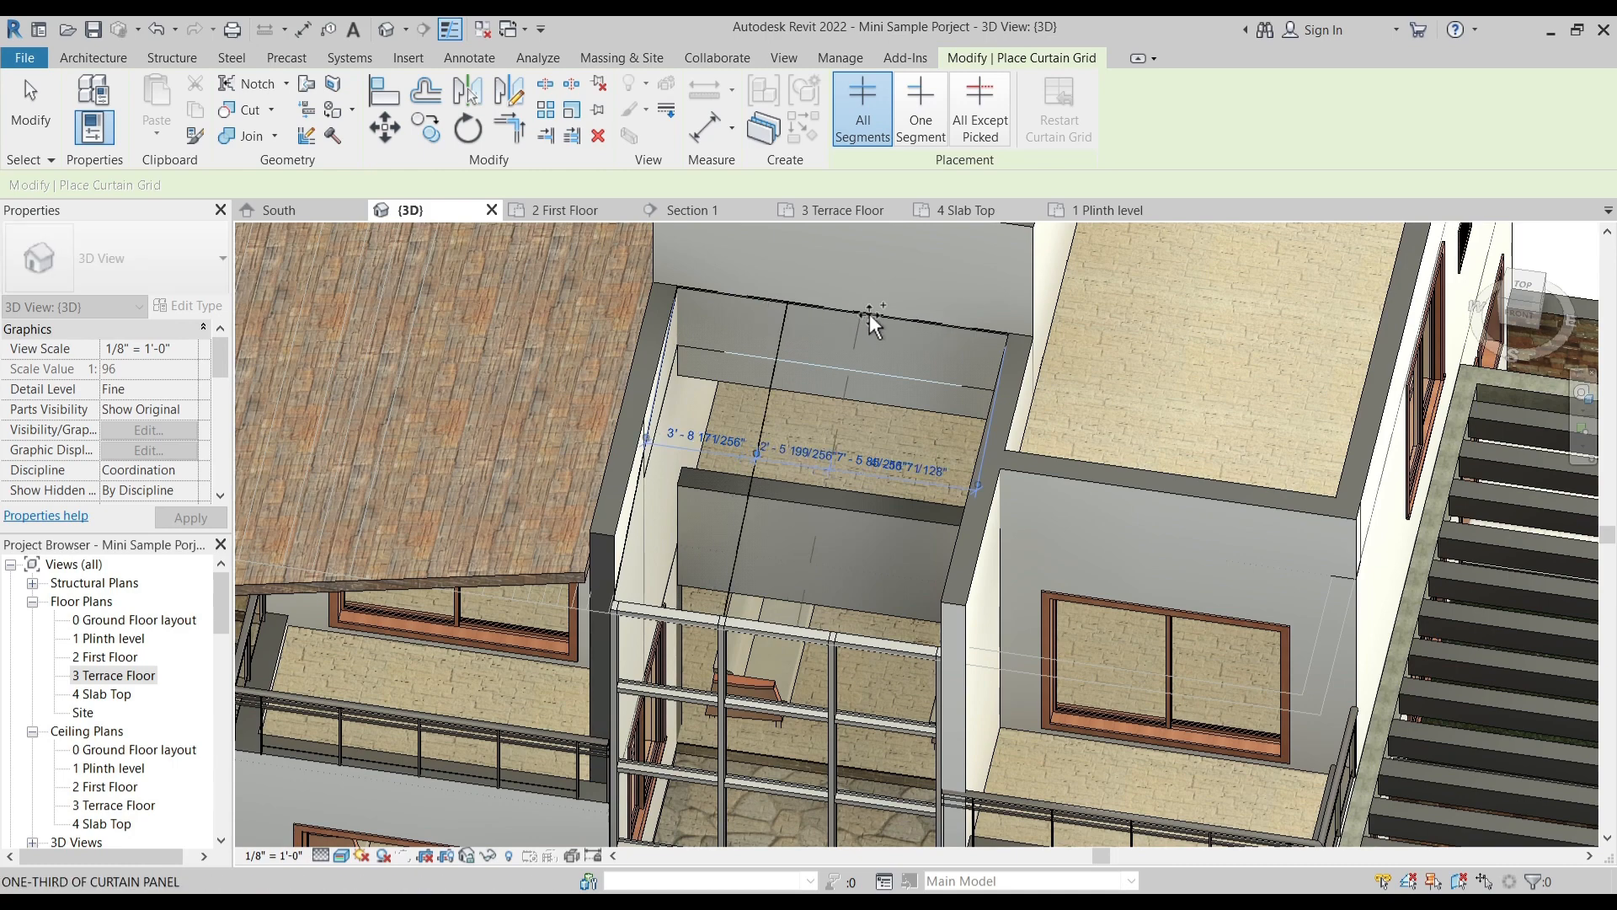
pyautogui.click(896, 316)
# - Place two cross grid lines on the glazed roof, one 2' 6" from the rear edge and one at the midpoint of the remaining panel
pyautogui.keyDown('shift'); pyautogui.moveTo(859, 484); pyautogui.dragTo(816, 558, button='middle'); pyautogui.keyUp('shift')
pyautogui.click(633, 414)
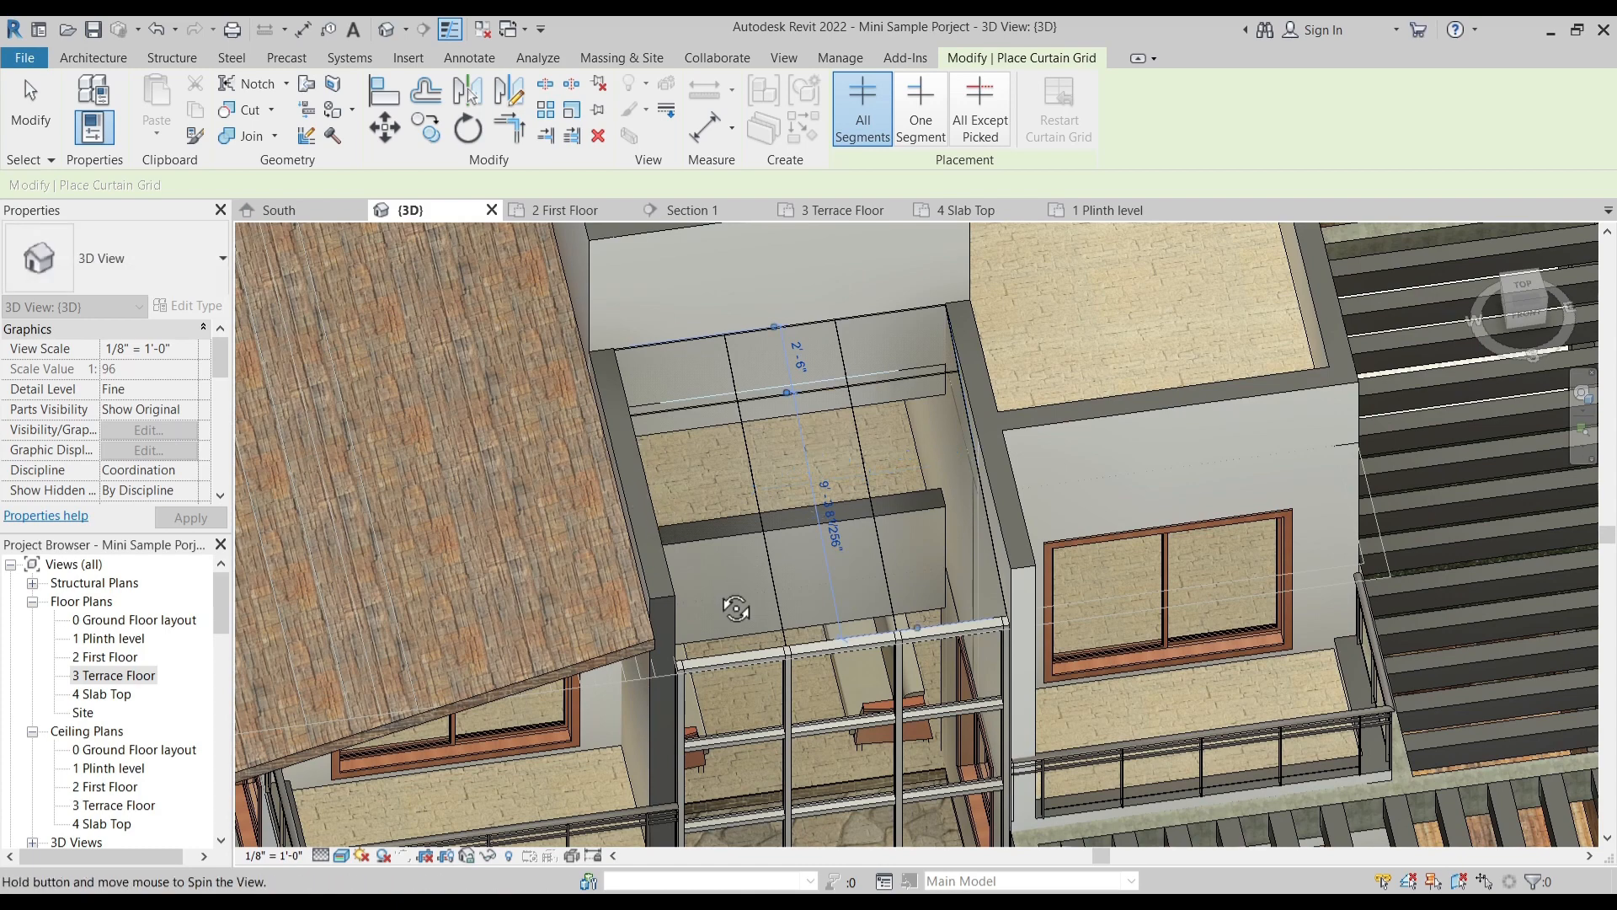
pyautogui.keyDown('shift'); pyautogui.moveTo(660, 519); pyautogui.dragTo(615, 516, button='middle'); pyautogui.keyUp('shift')
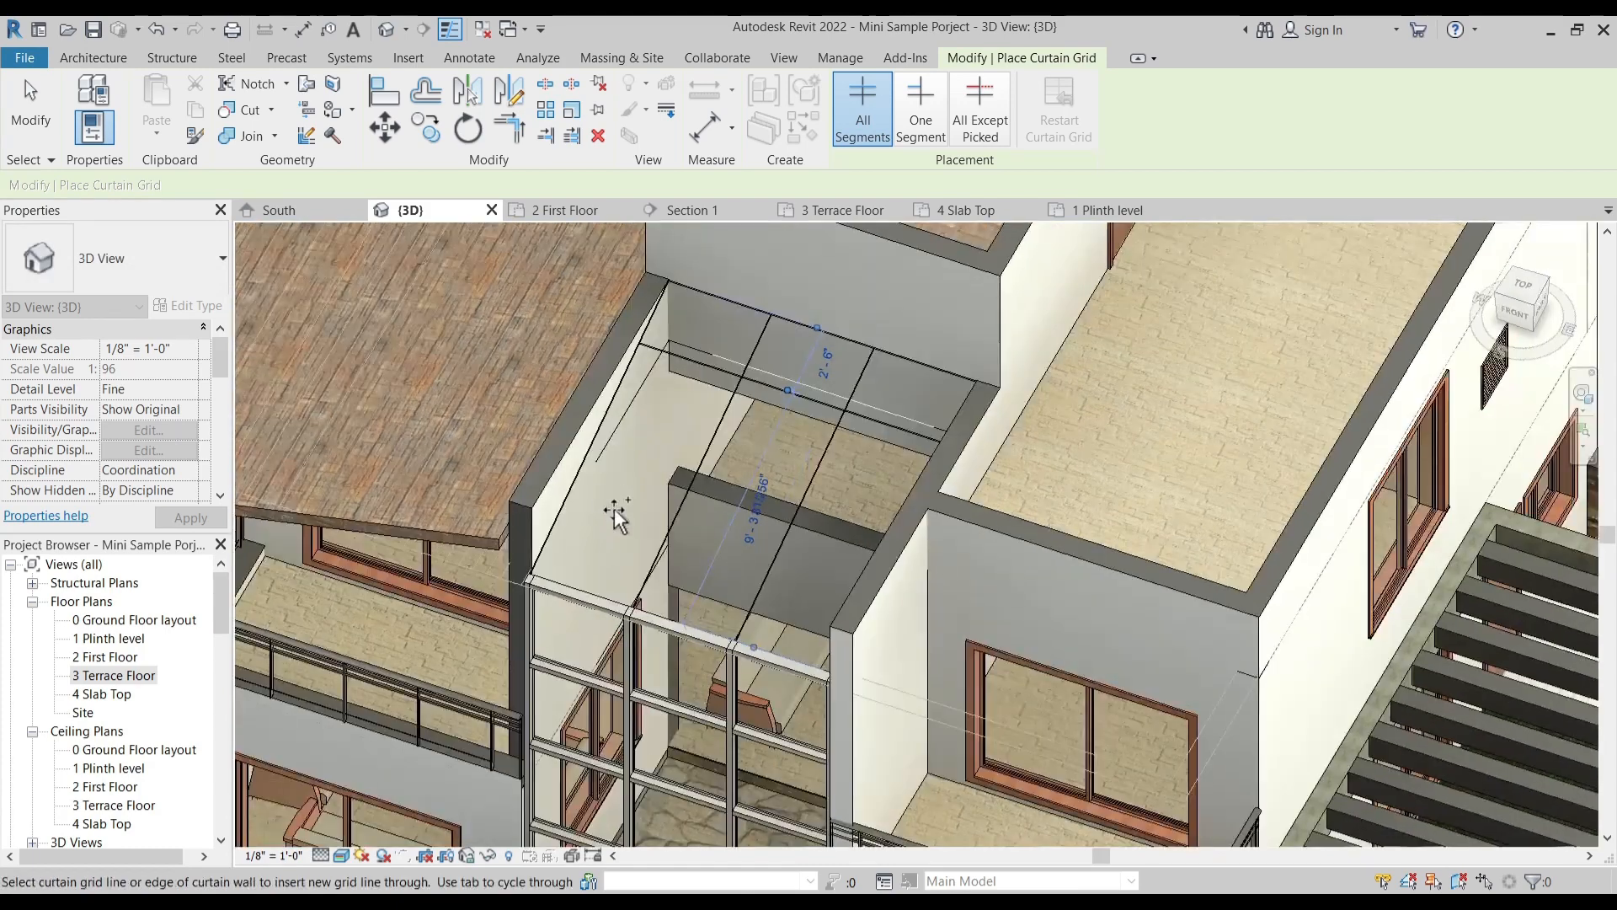
pyautogui.click(589, 461)
pyautogui.press('Escape')
pyautogui.press('Escape')
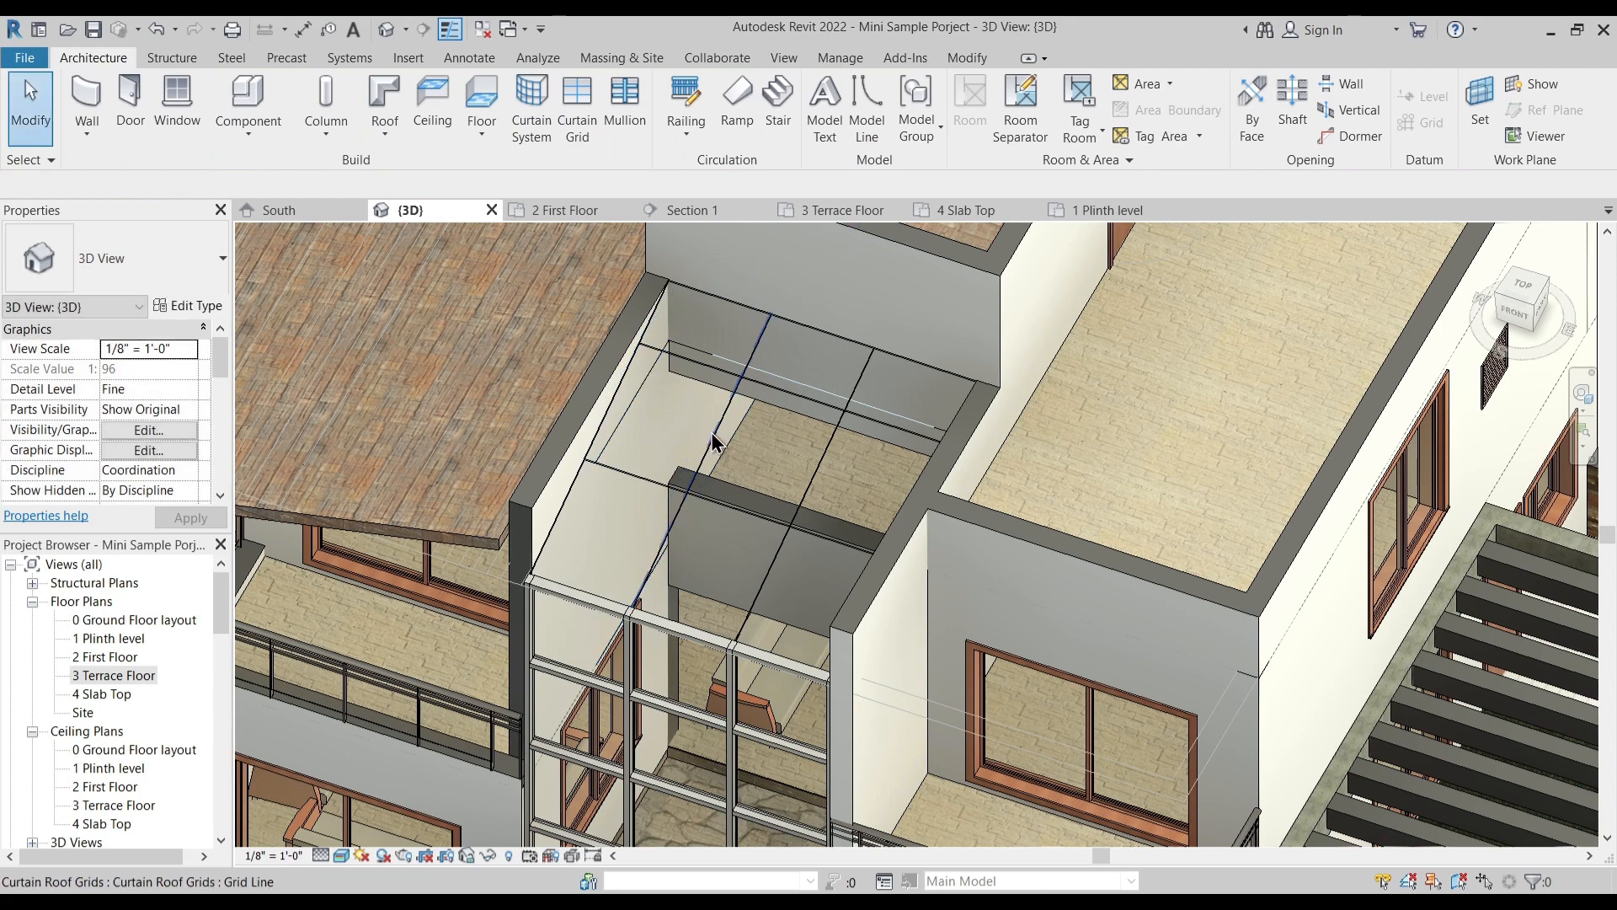
# - Place 2.5" x 5" rectangular mullions along one side edge and the two lengthwise grid lines of the glazed roof
pyautogui.click(731, 433)
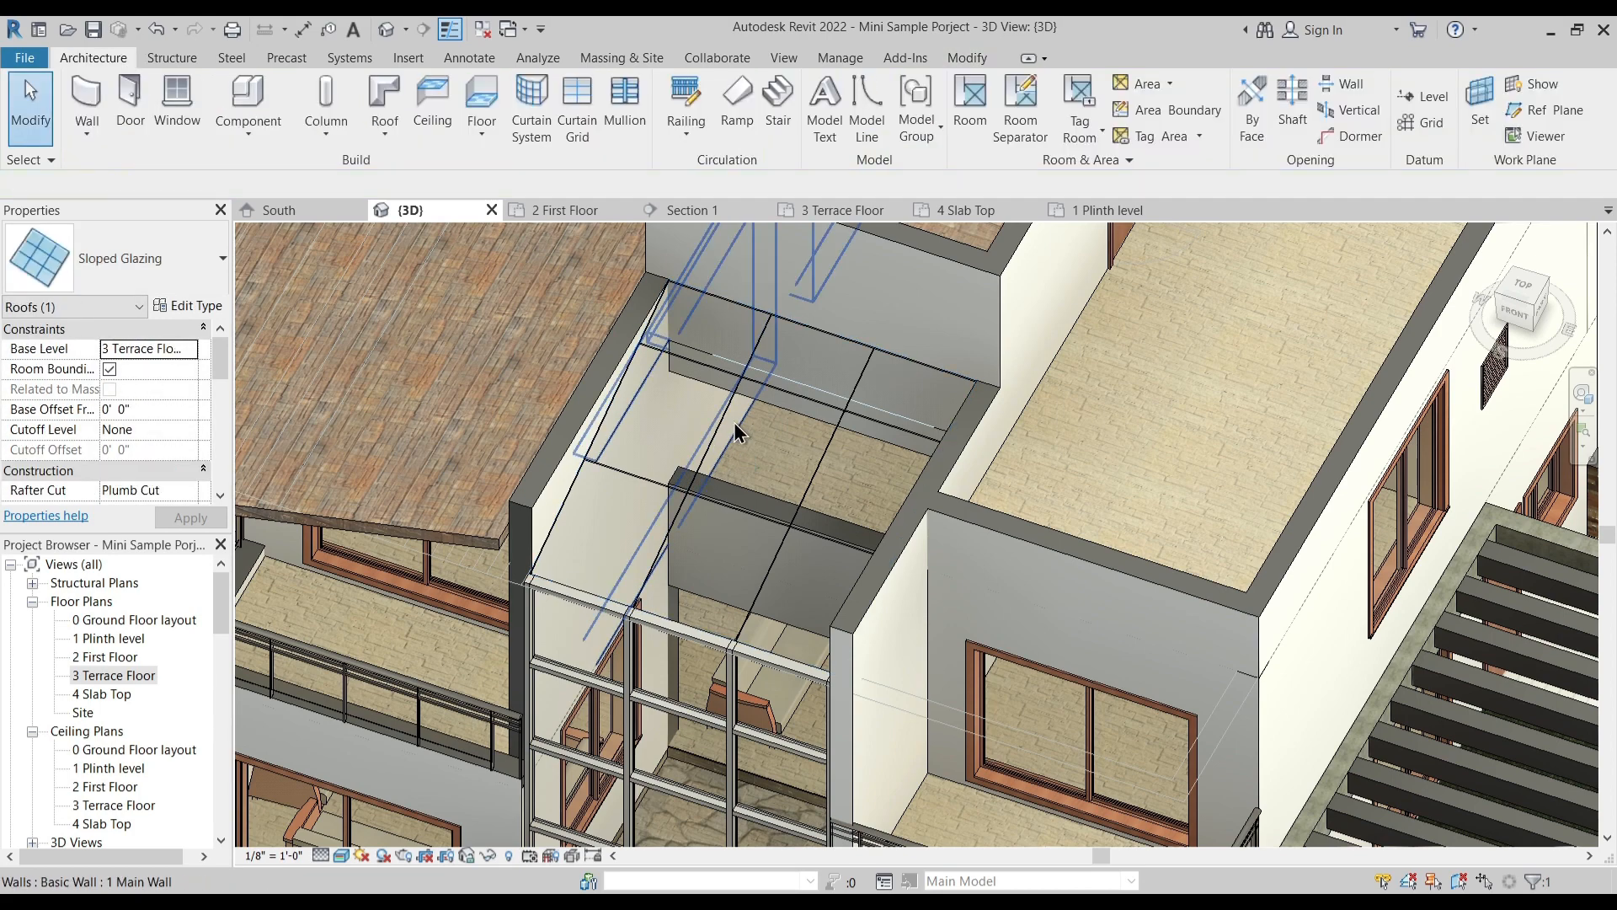
pyautogui.press('Escape')
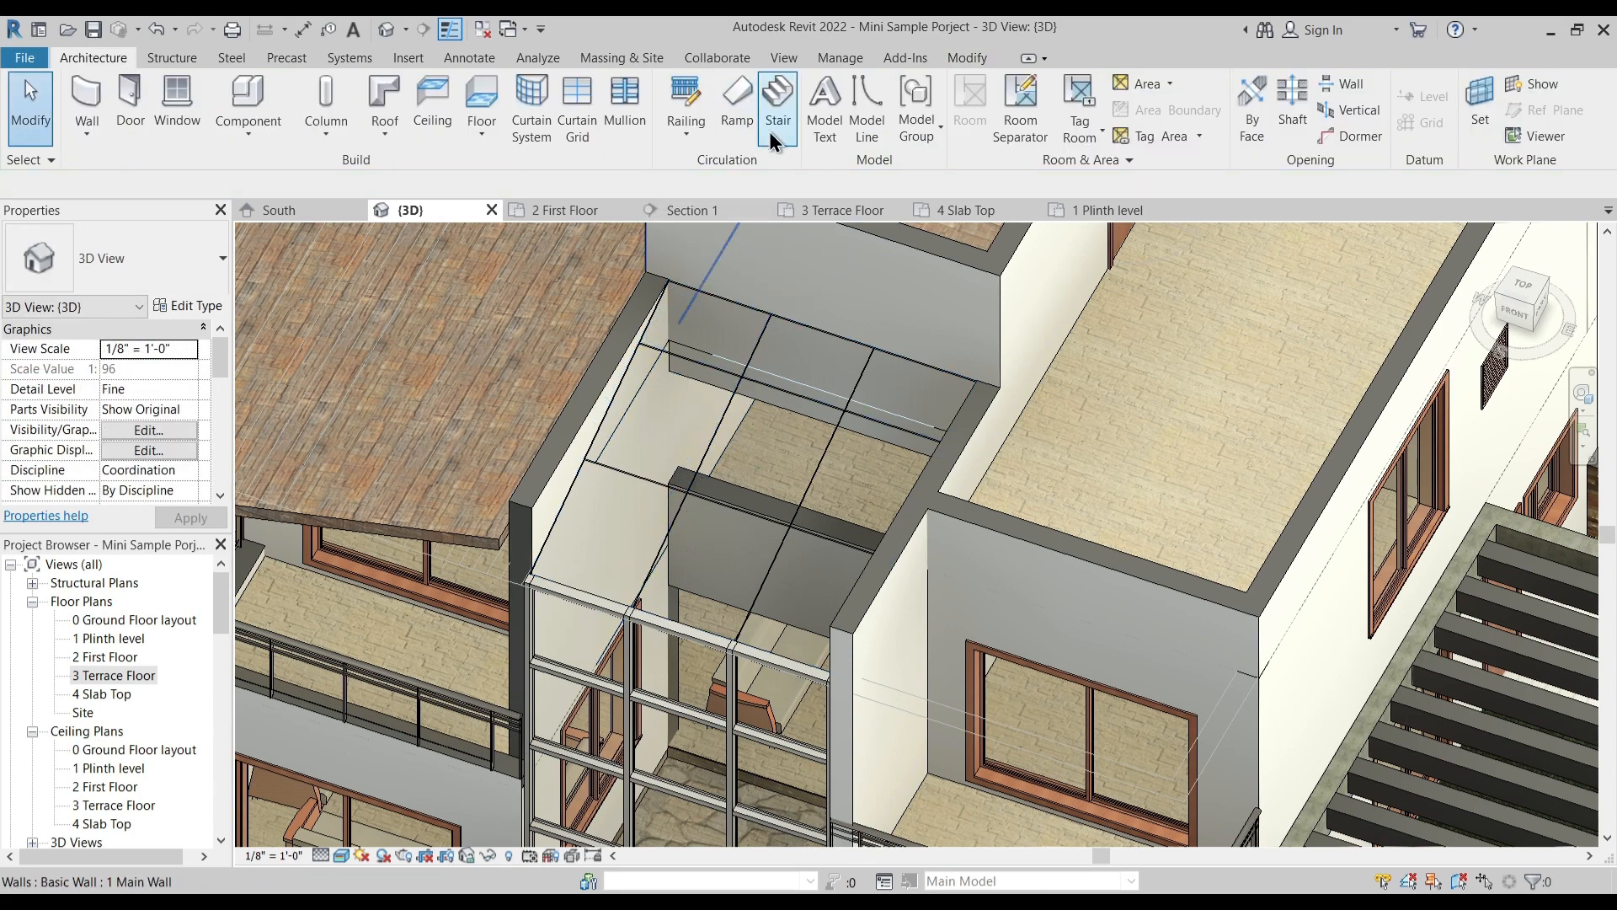
pyautogui.click(628, 105)
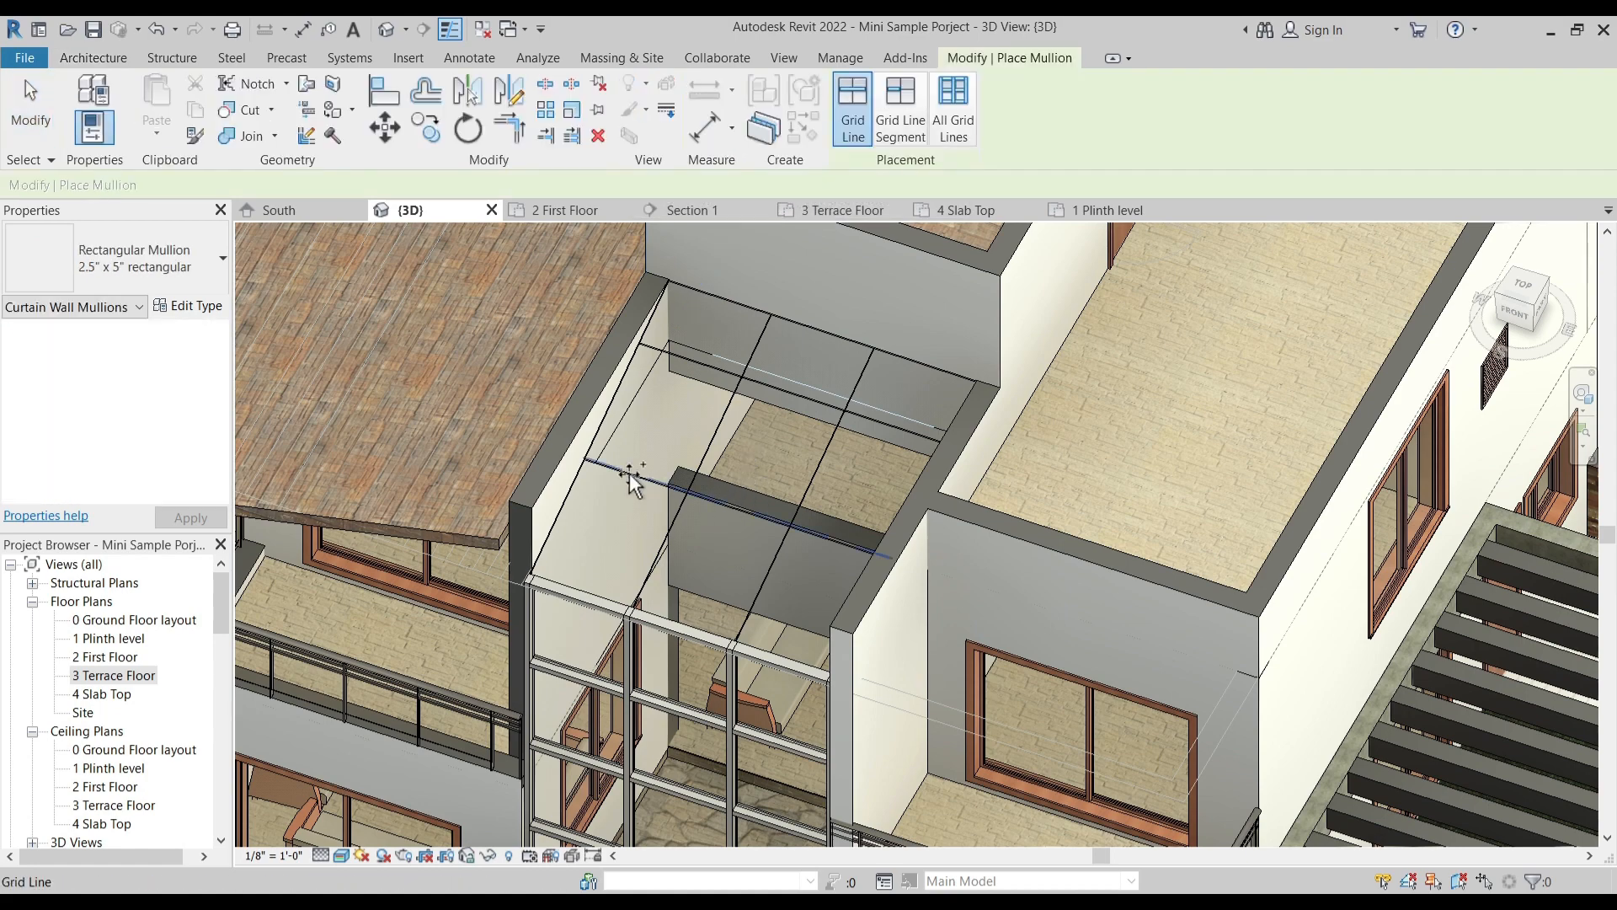
pyautogui.click(572, 478)
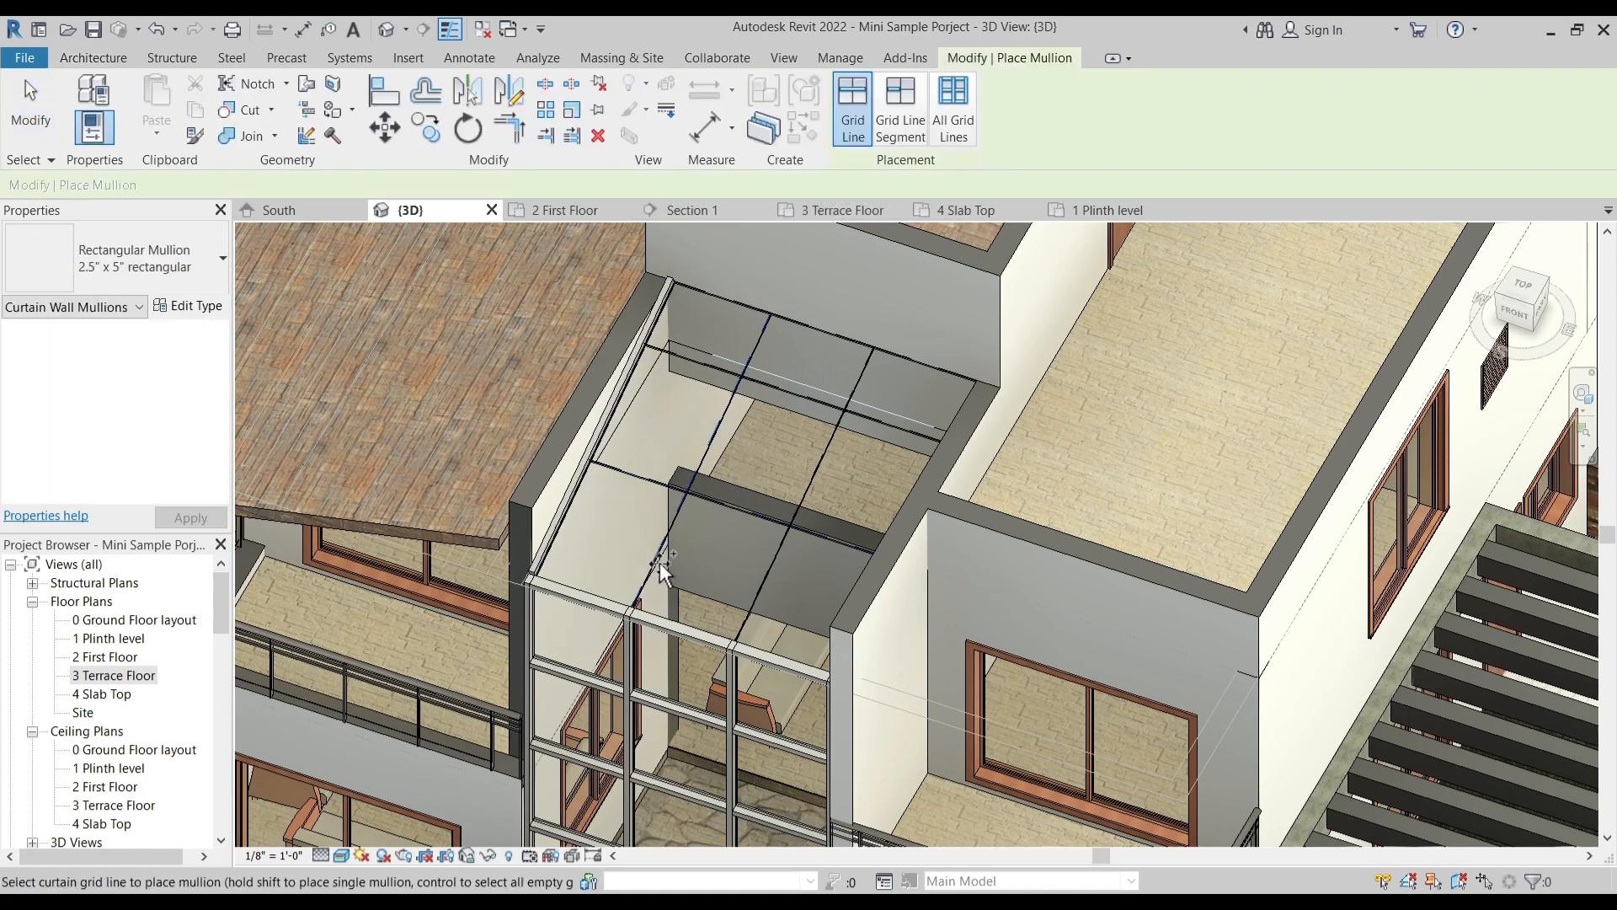
pyautogui.click(649, 558)
pyautogui.click(759, 582)
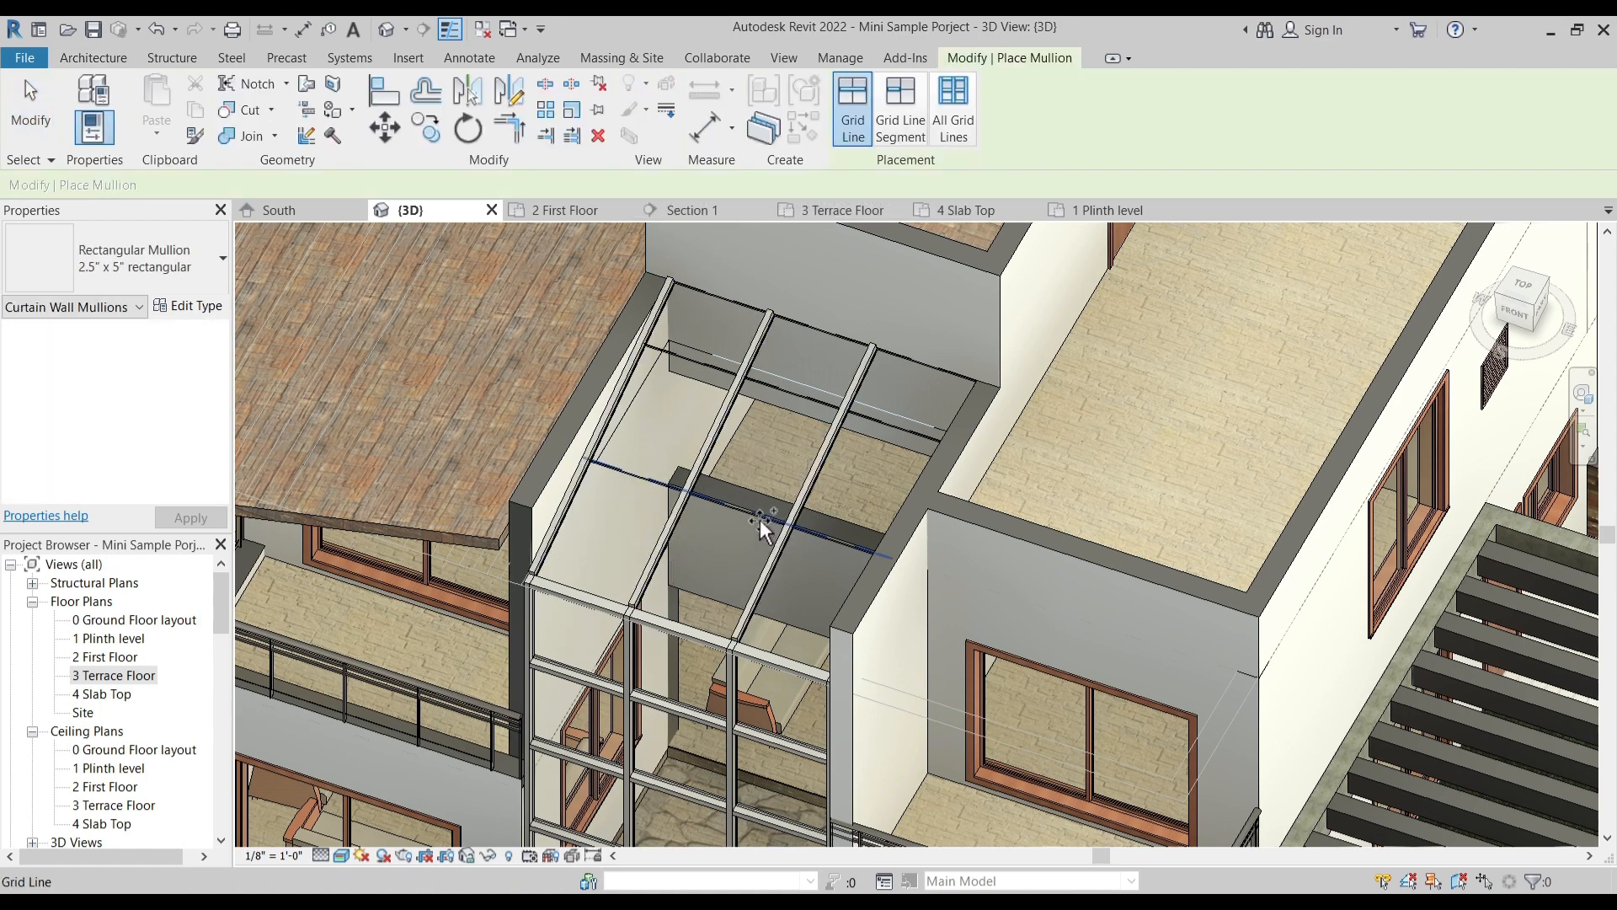
# - Place 2.5" x 5" rectangular mullions on the glazed roof's two cross grid lines, rear edge and other side edge
pyautogui.click(759, 517)
pyautogui.click(786, 391)
pyautogui.click(923, 362)
pyautogui.keyDown('shift'); pyautogui.moveTo(775, 476); pyautogui.dragTo(926, 632, button='middle'); pyautogui.keyUp('shift')
pyautogui.press('Escape')
pyautogui.press('Escape')
# - Examine how the glazed roof's mullions meet the top of the Storefront curtain wall, and review the overall front of the house
pyautogui.scroll(4, 933, 634)
pyautogui.scroll(4, 685, 374)
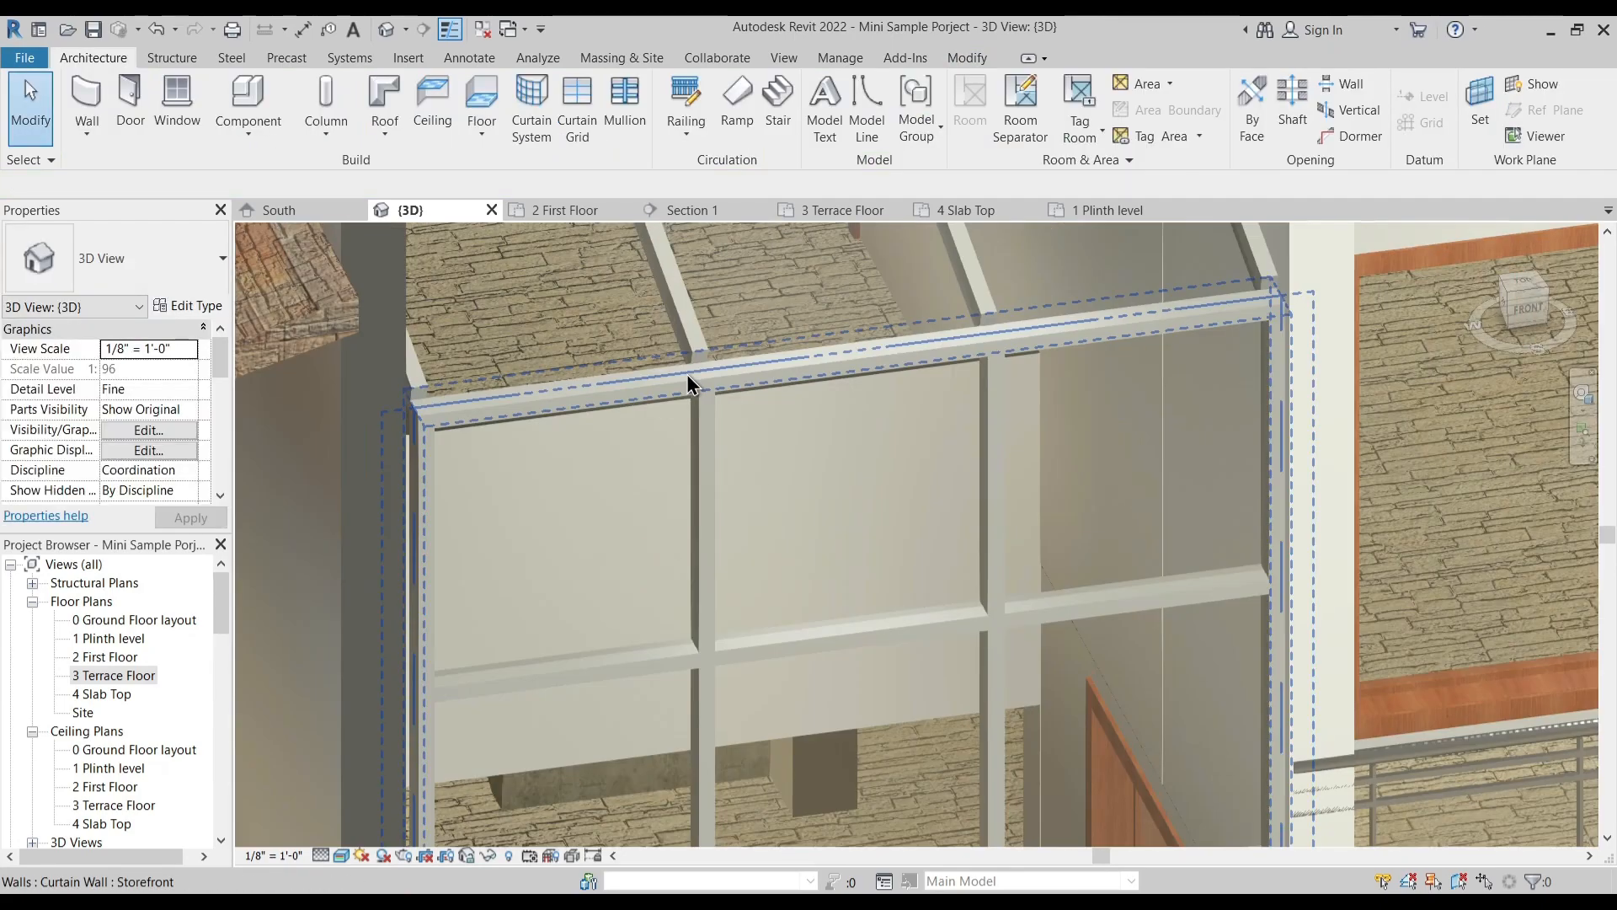
pyautogui.keyDown('shift'); pyautogui.moveTo(693, 350); pyautogui.dragTo(718, 422, button='middle'); pyautogui.keyUp('shift')
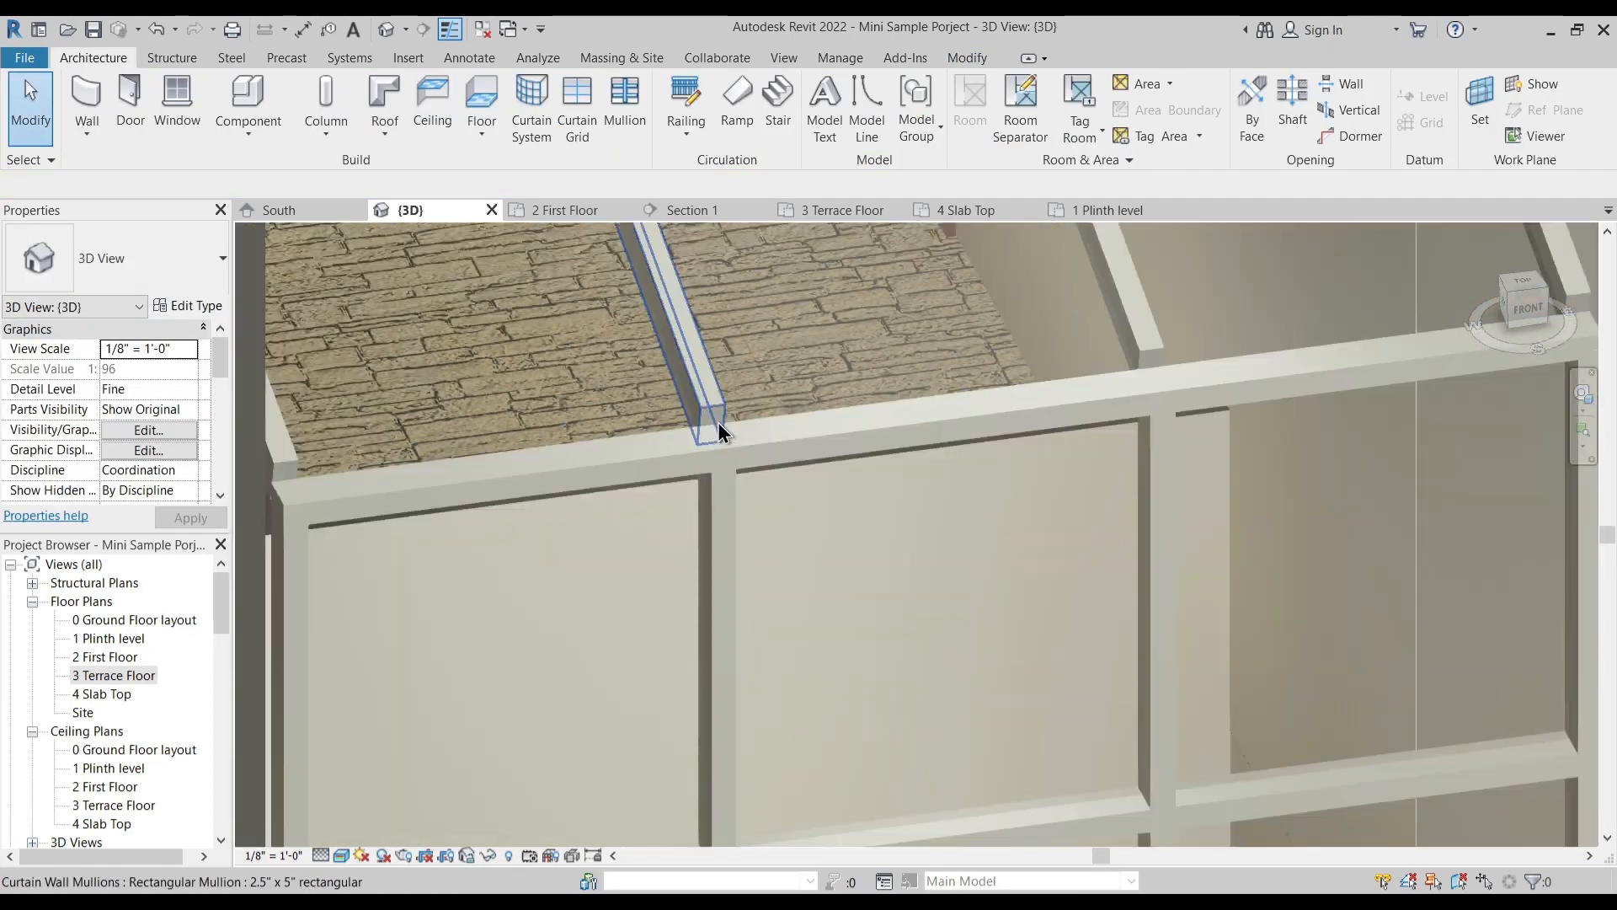
pyautogui.scroll(-5, 918, 463)
pyautogui.keyDown('shift'); pyautogui.moveTo(908, 519); pyautogui.dragTo(885, 534, button='middle'); pyautogui.keyUp('shift')
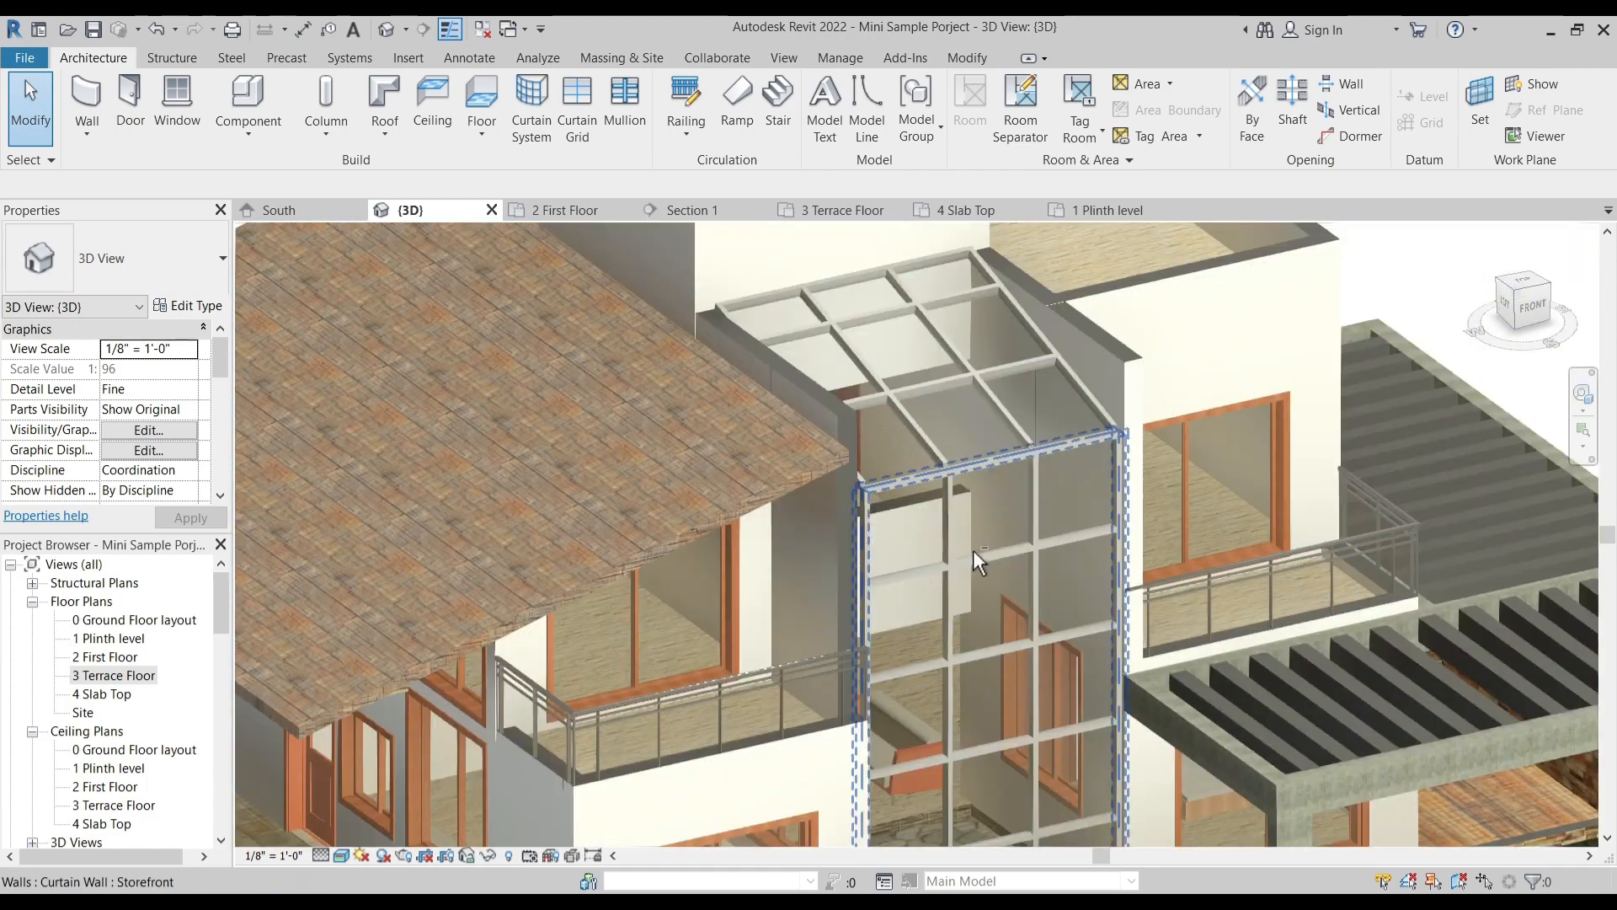
pyautogui.scroll(-5, 938, 603)
pyautogui.moveTo(953, 645)
pyautogui.keyDown('shift'); pyautogui.mouseDown(button='middle')
pyautogui.moveTo(974, 778)
pyautogui.moveTo(942, 661)
pyautogui.mouseUp(button='middle'); pyautogui.keyUp('shift')
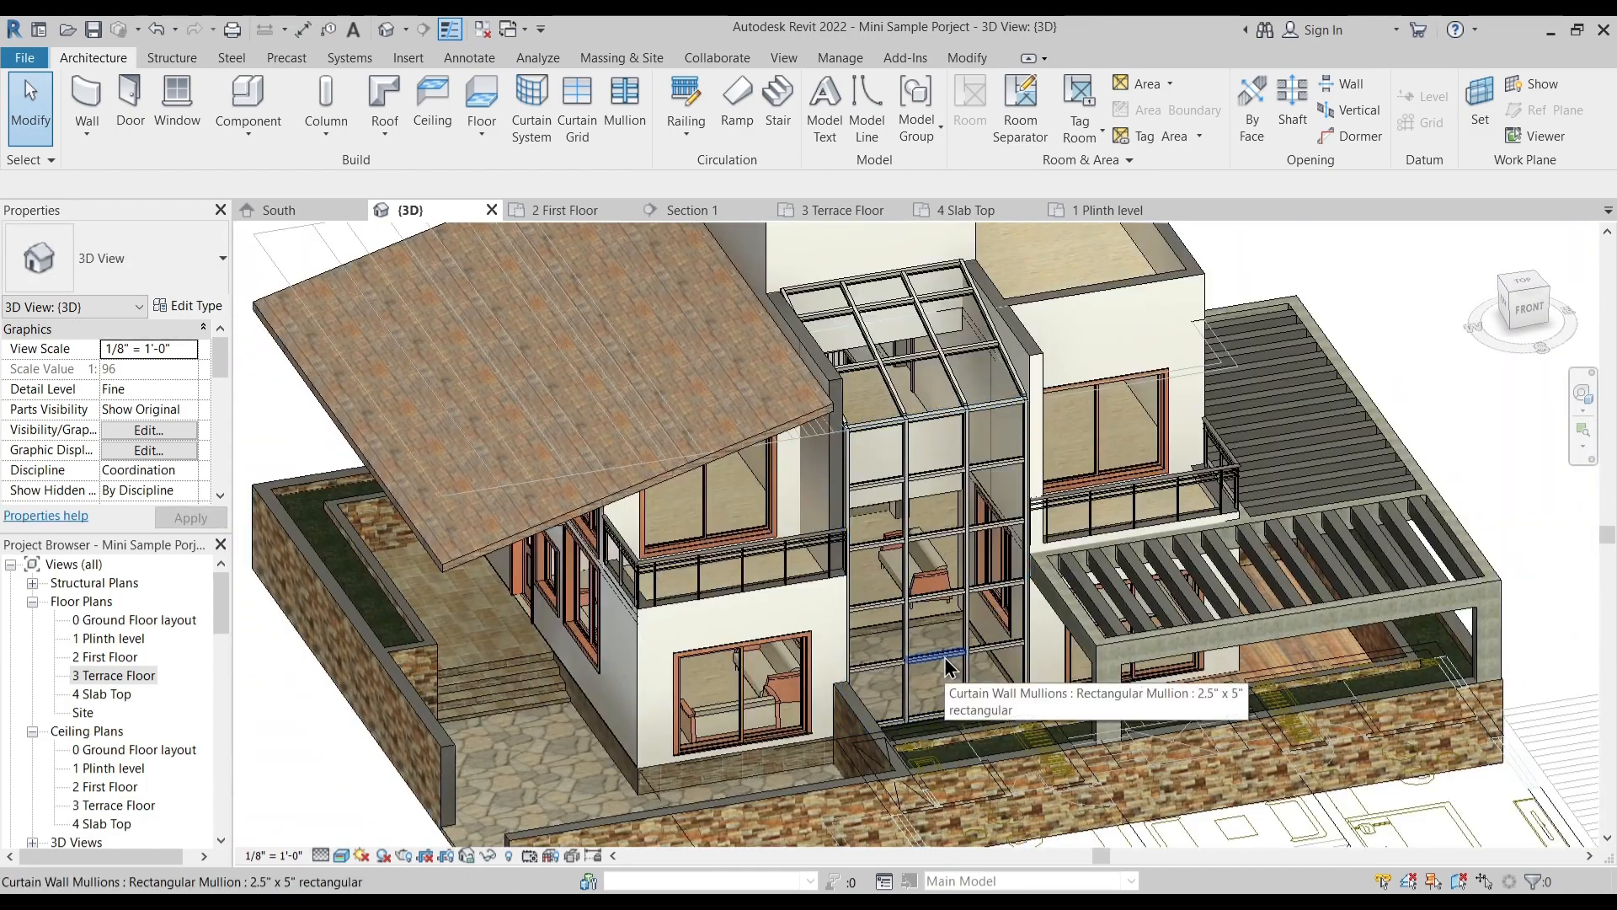
# - Remove the lowest horizontal mullion in the curtain wall's middle bay, and remove the grid segment at the same place
pyautogui.click(943, 657)
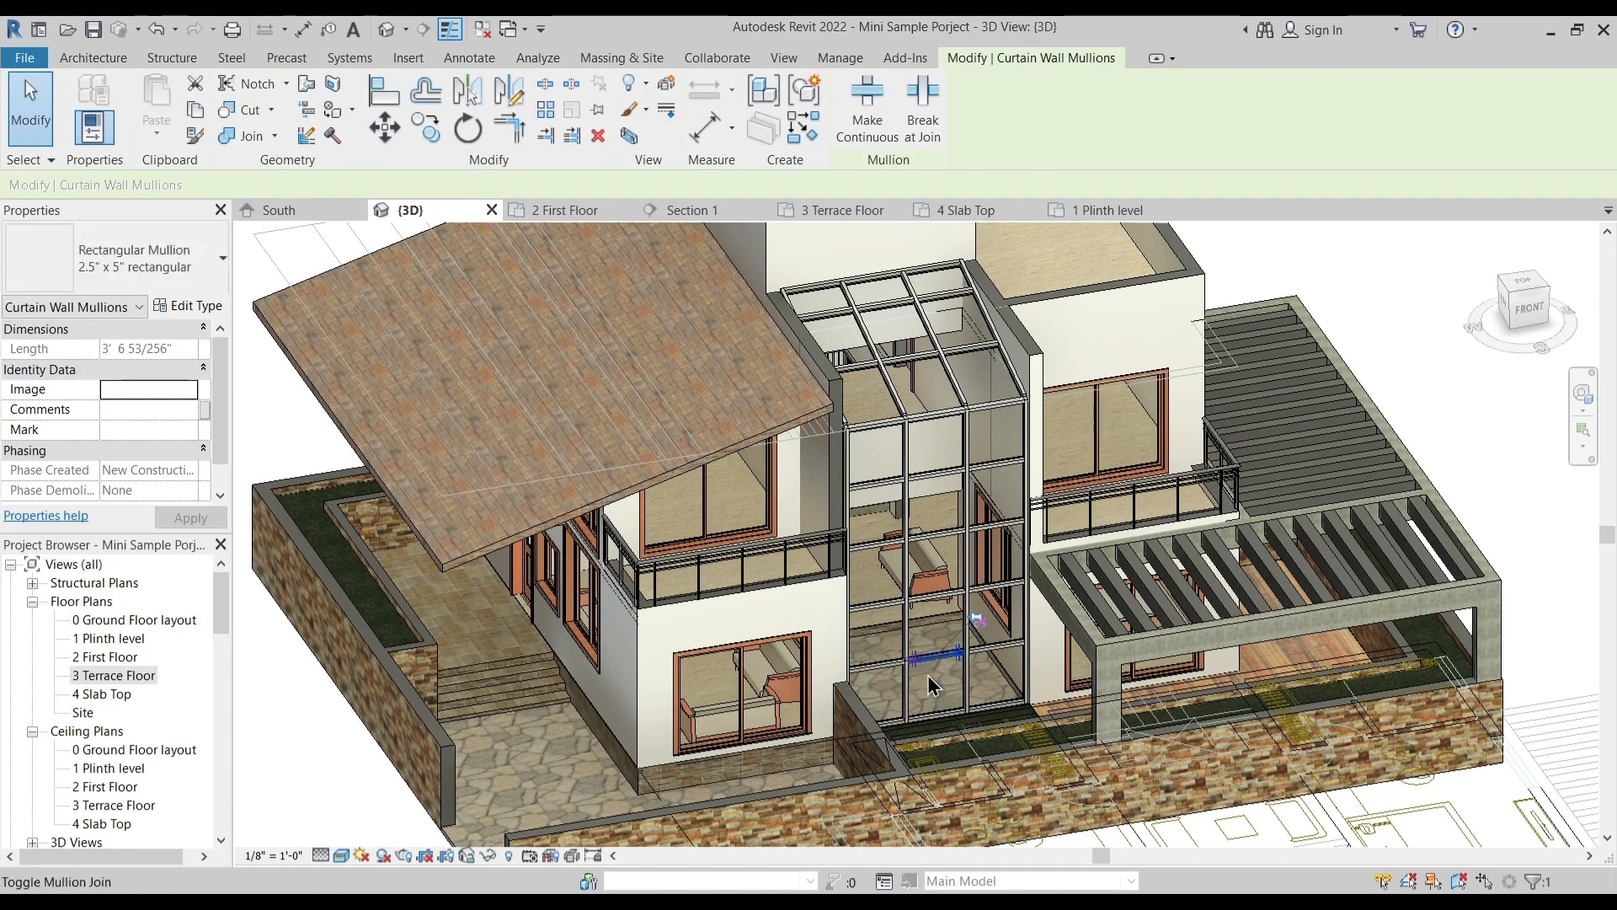
pyautogui.press('Escape')
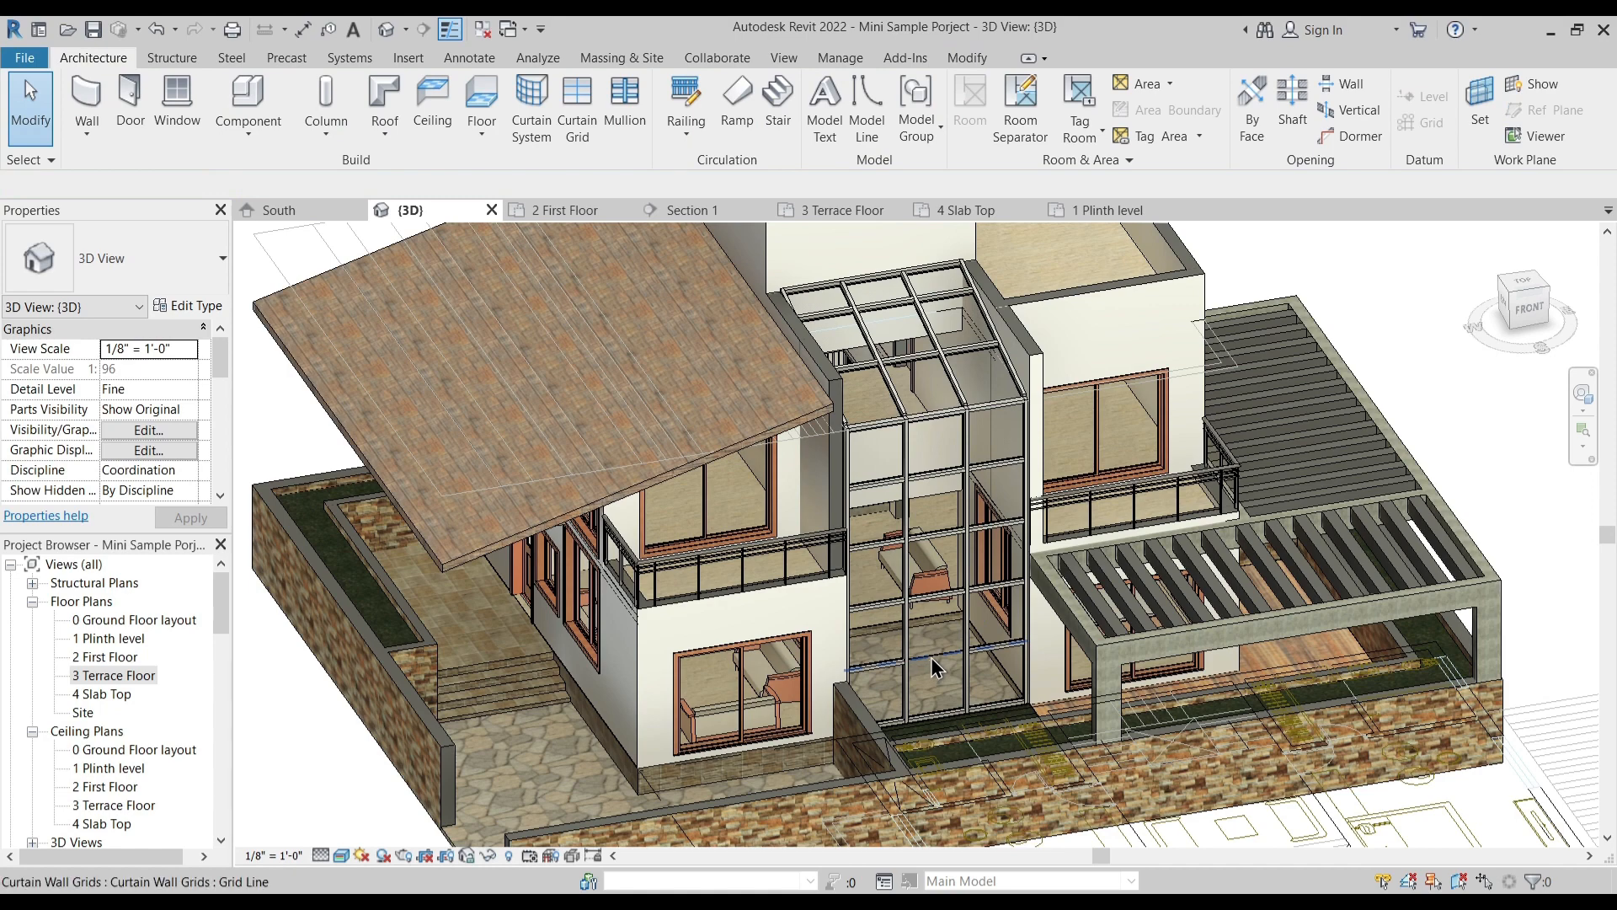
pyautogui.scroll(2, 930, 659)
pyautogui.click(932, 656)
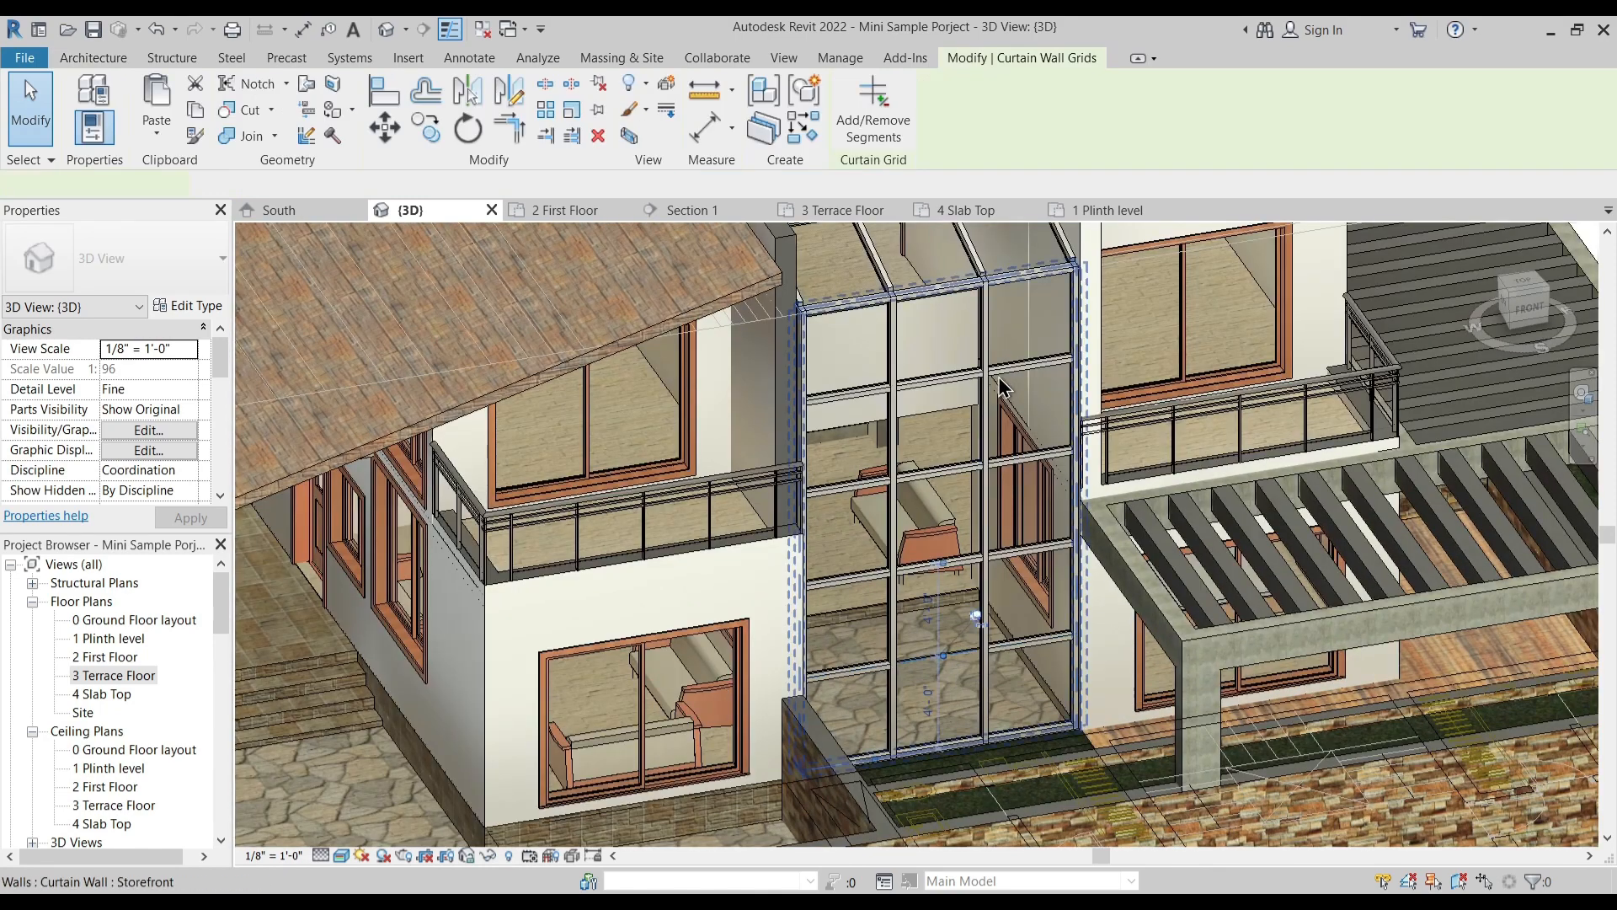
pyautogui.click(875, 135)
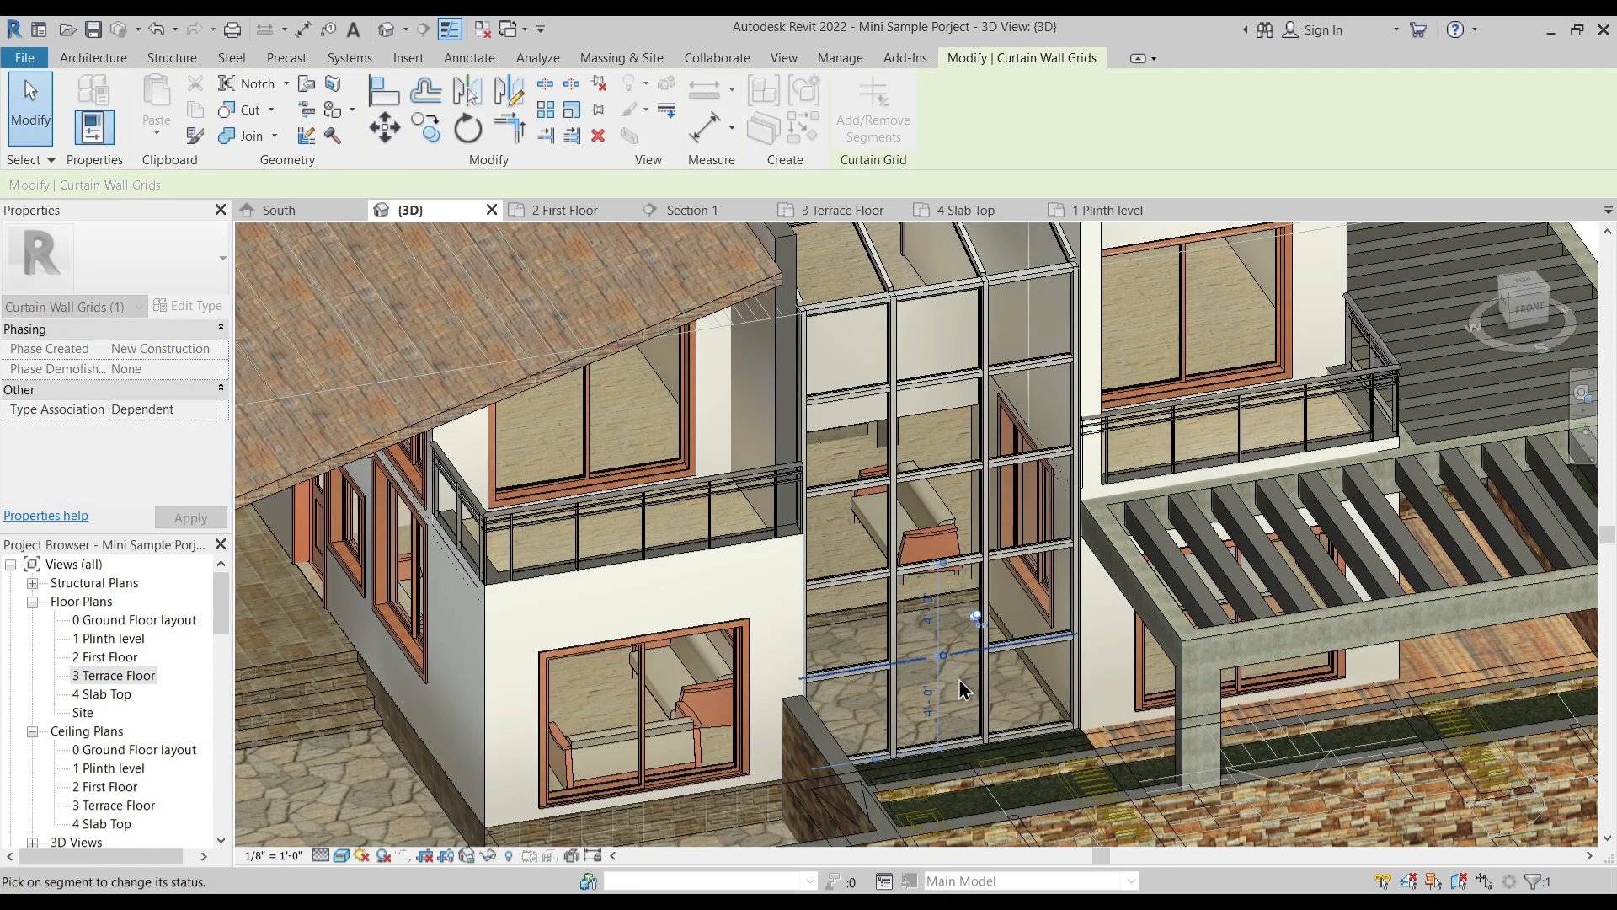
pyautogui.press('Escape')
pyautogui.press('Escape')
pyautogui.scroll(-3, 946, 692)
pyautogui.scroll(4, 941, 731)
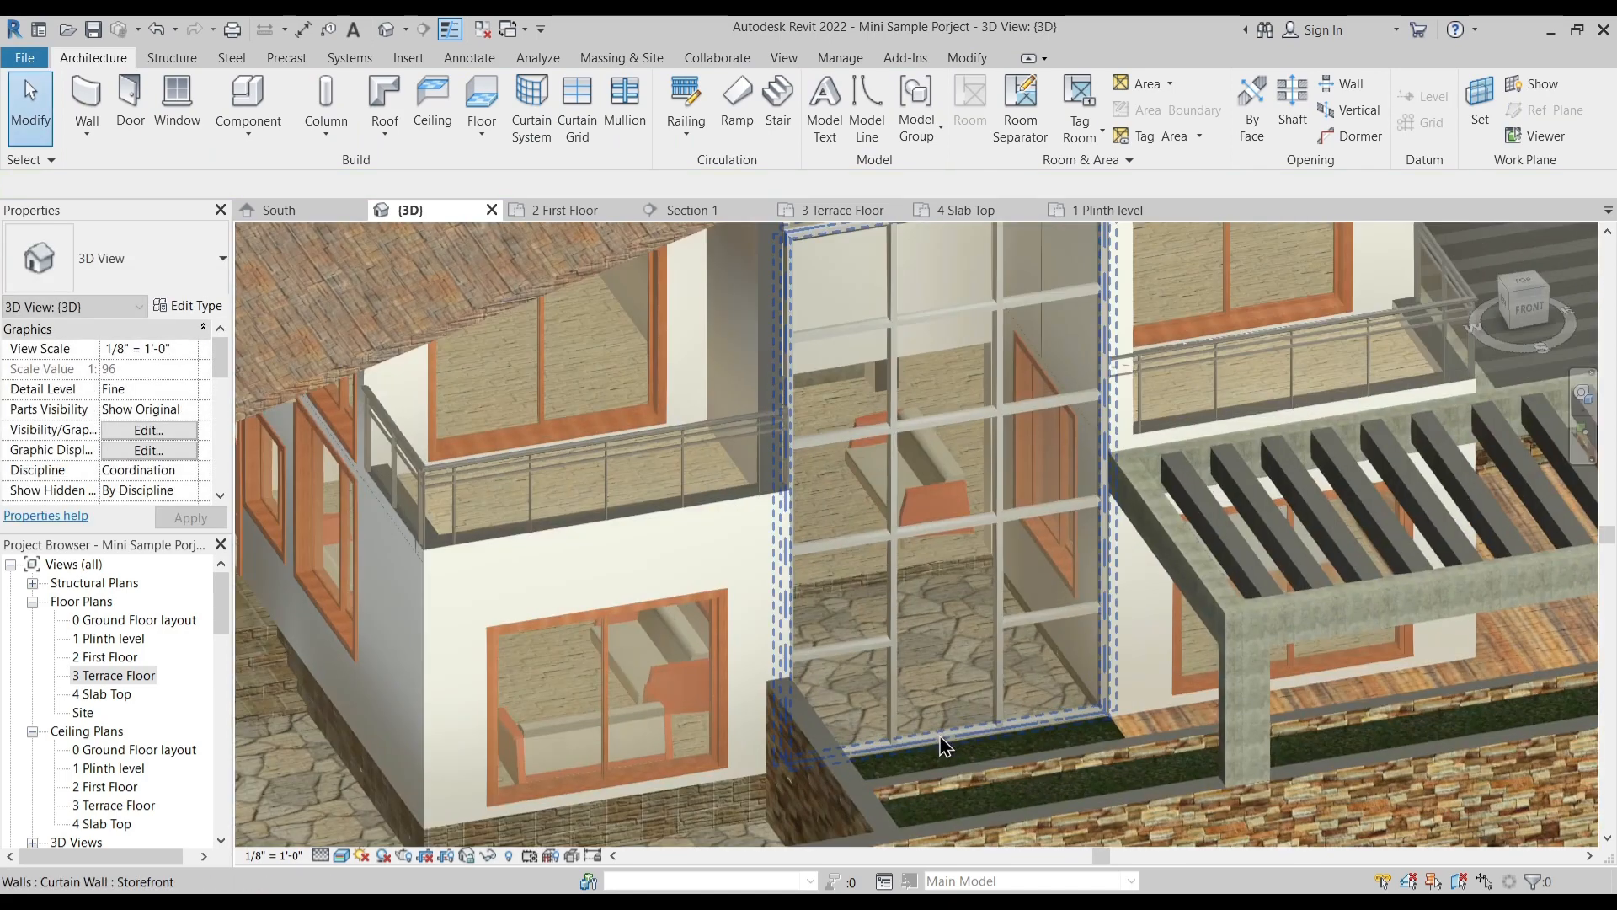
# - Remove the pinned bottom mullion beneath the tall glazed panel in the Storefront curtain wall's middle bay
pyautogui.press('Tab')
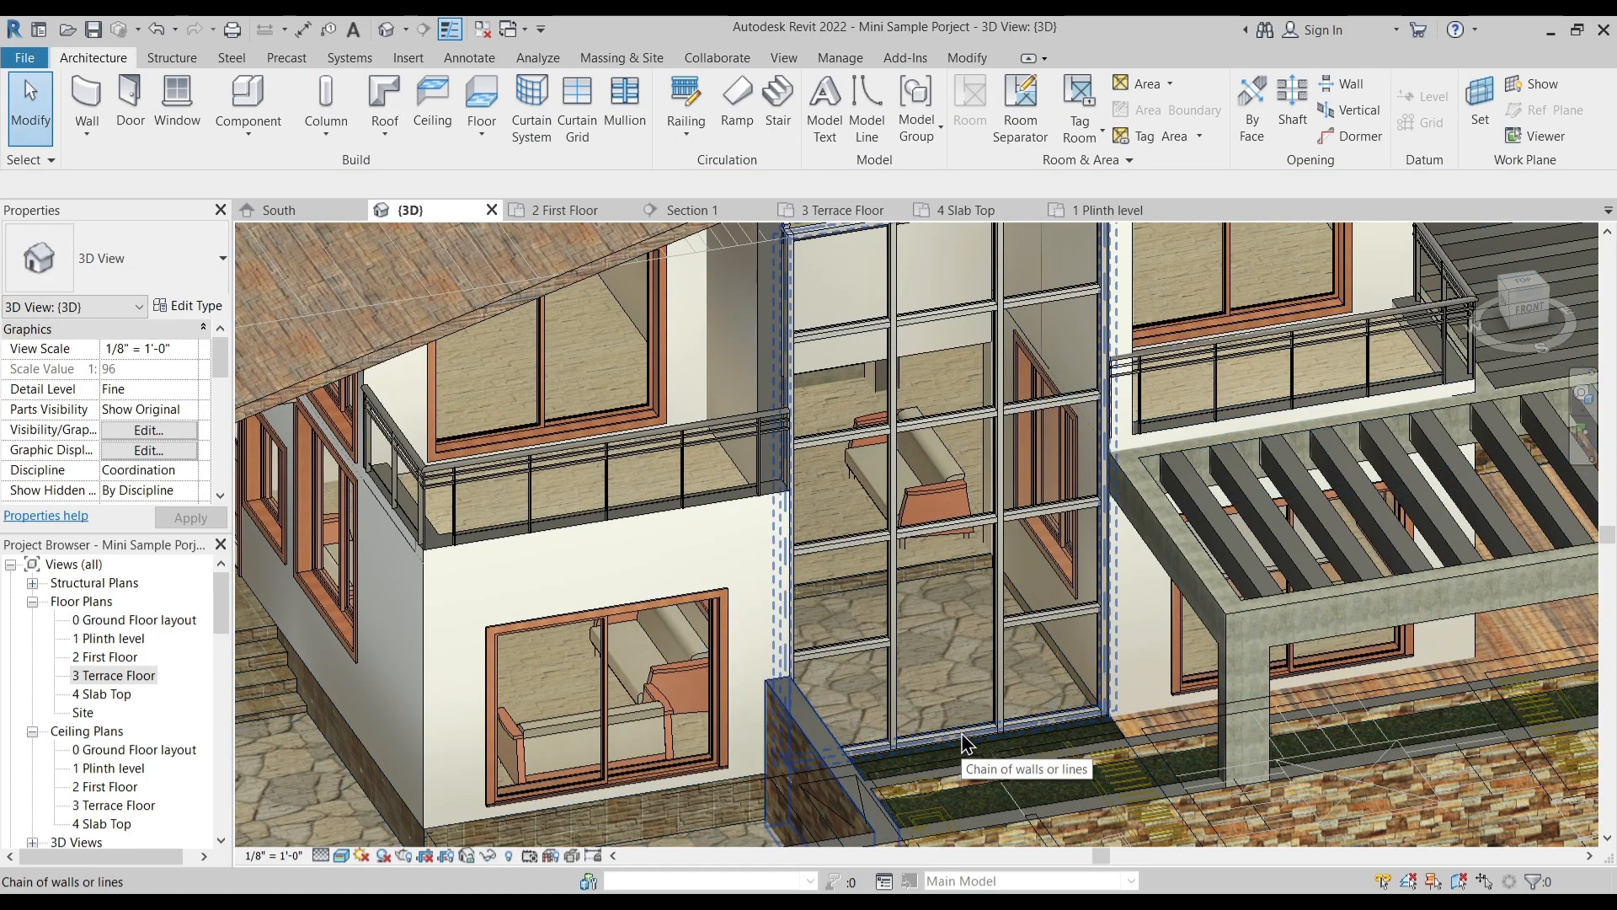
pyautogui.click(942, 749)
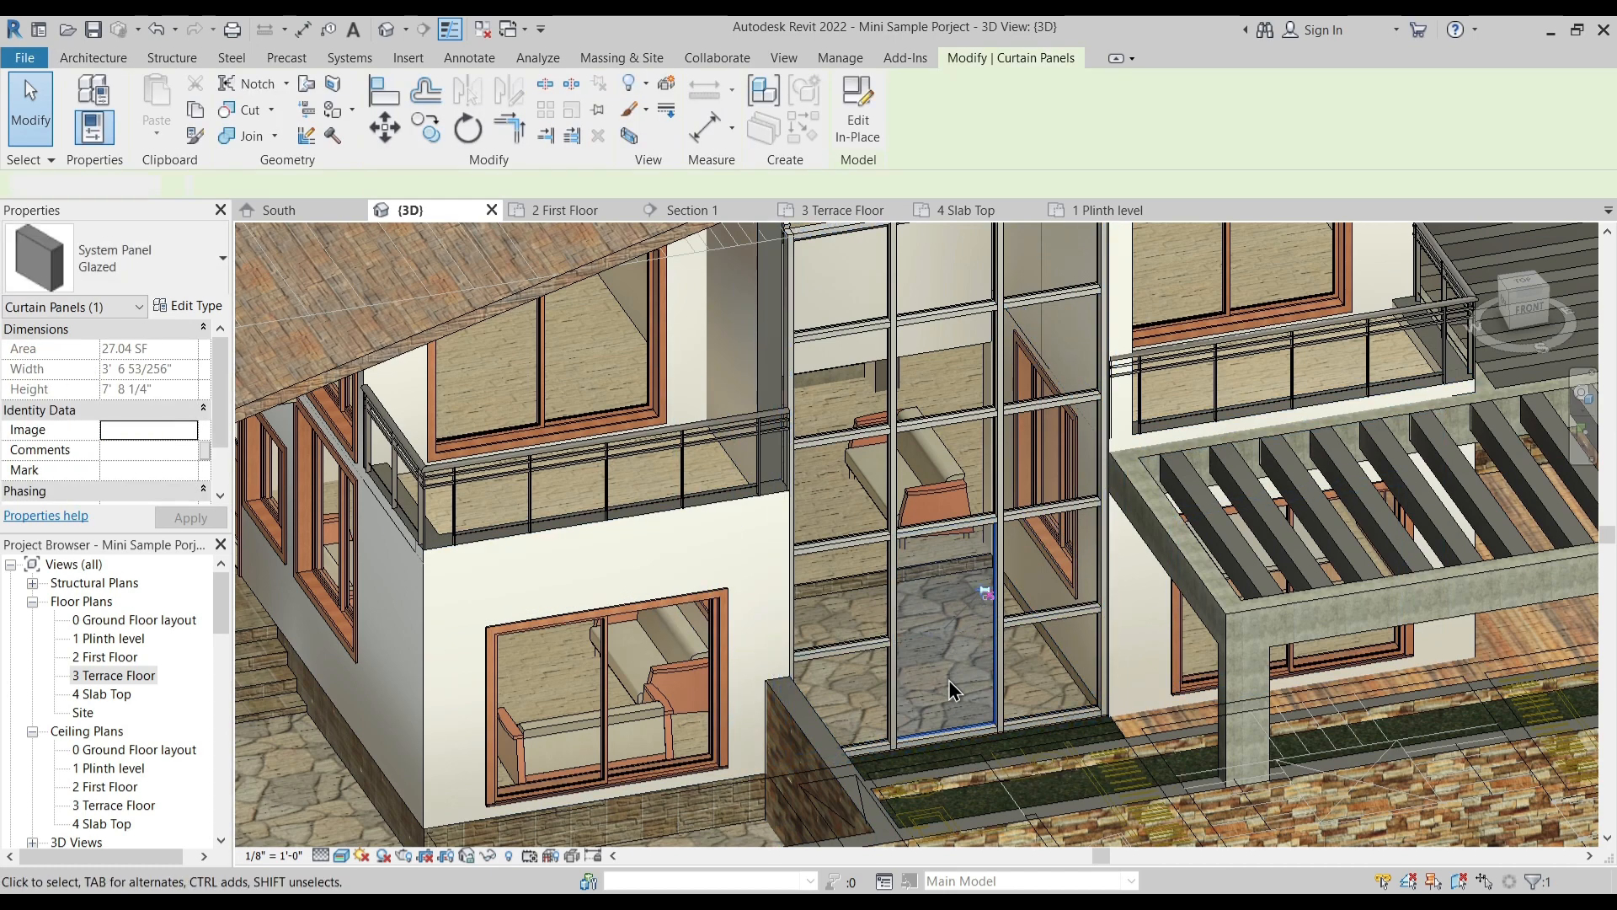
pyautogui.press('Escape')
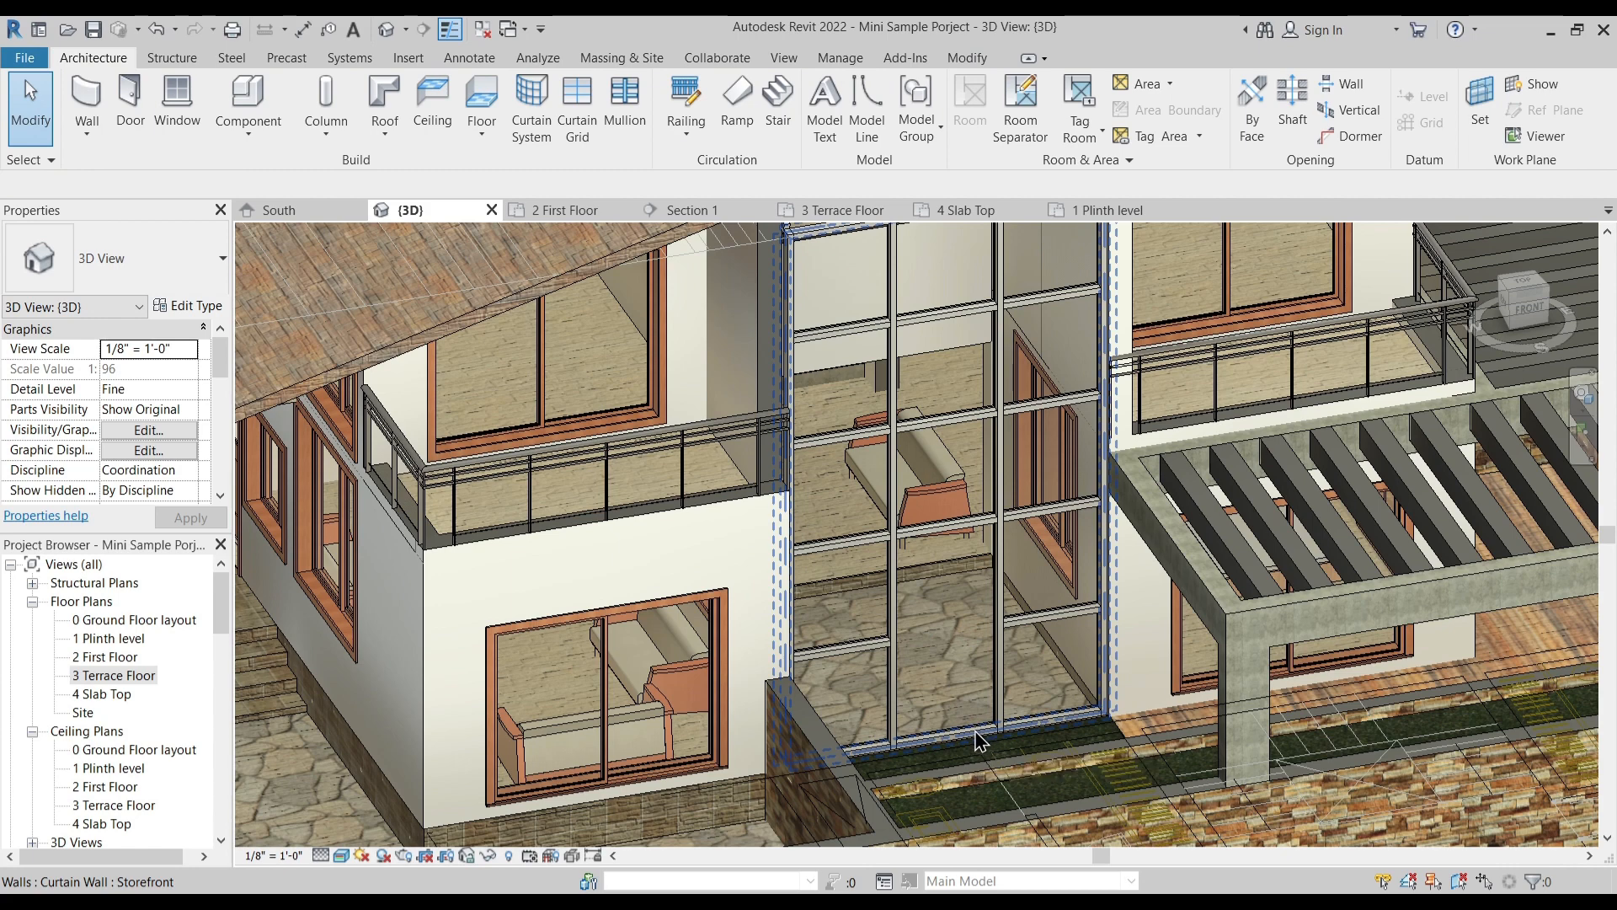
pyautogui.click(977, 741)
pyautogui.scroll(3, 965, 753)
pyautogui.press('Escape')
pyautogui.click(954, 731)
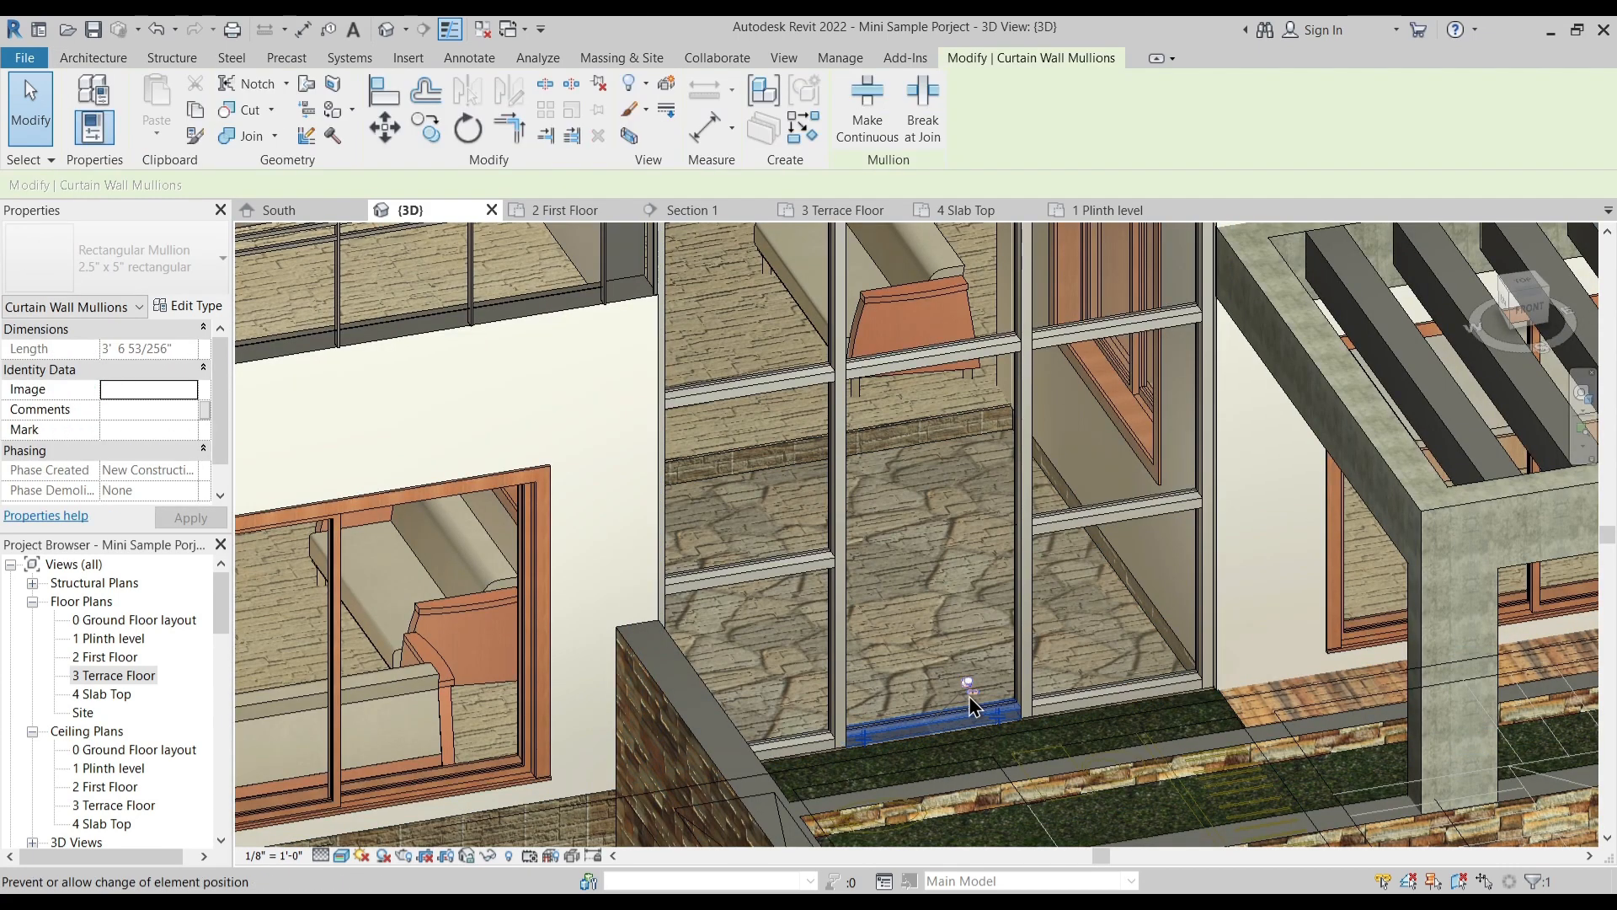
pyautogui.press('Escape')
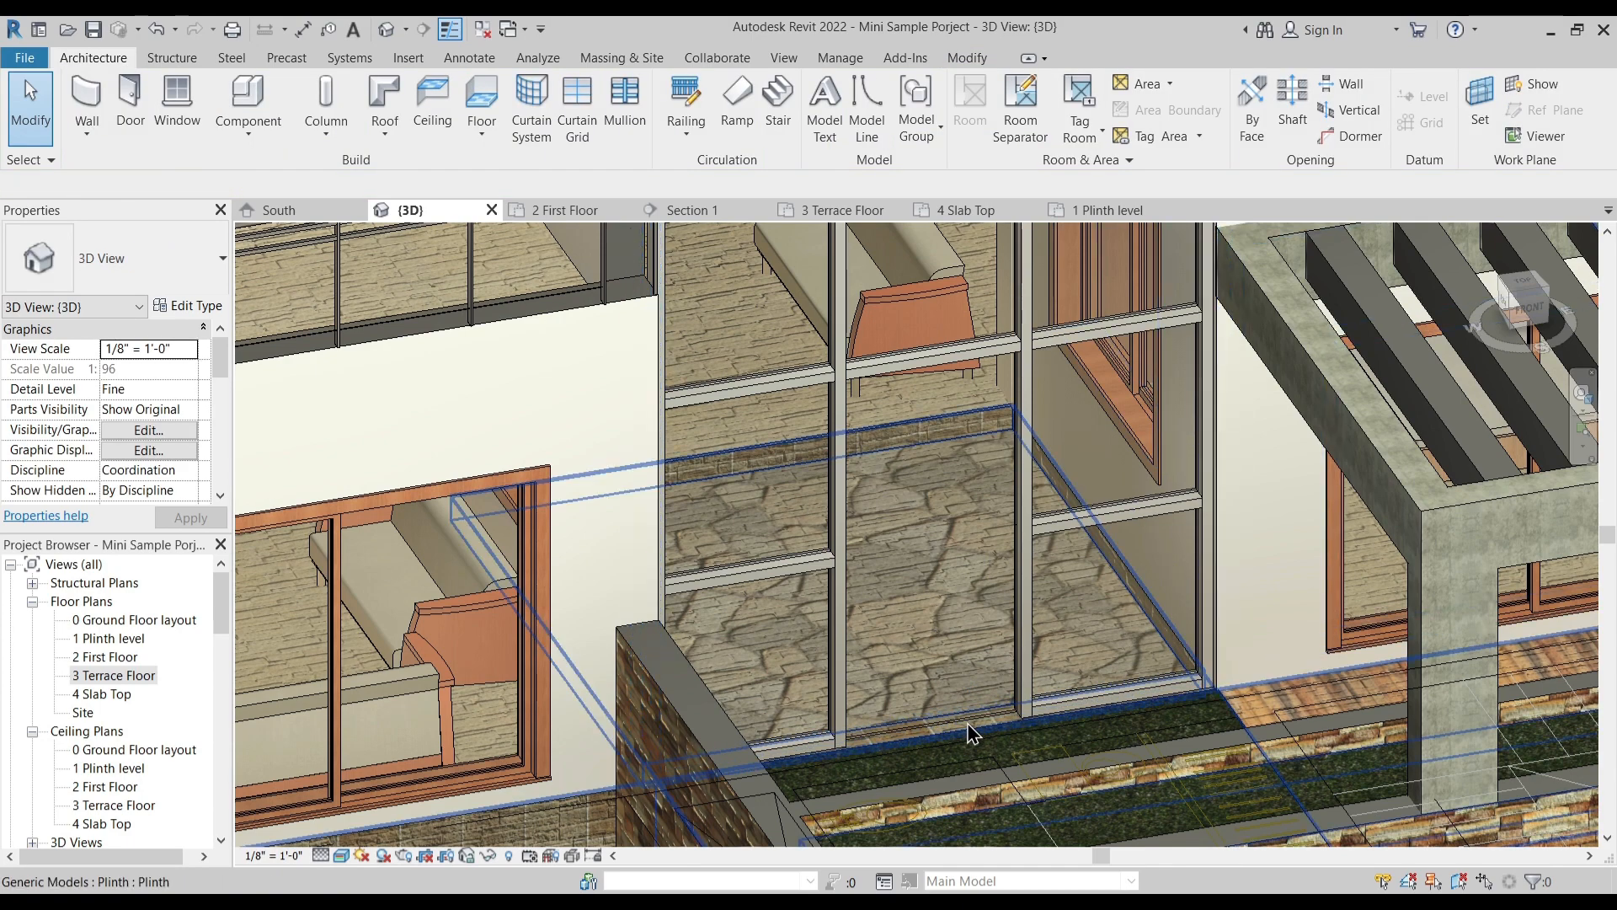
# - Check which panel types are available for the lowest glazed panel in the curtain wall's middle bay
pyautogui.scroll(-2, 952, 661)
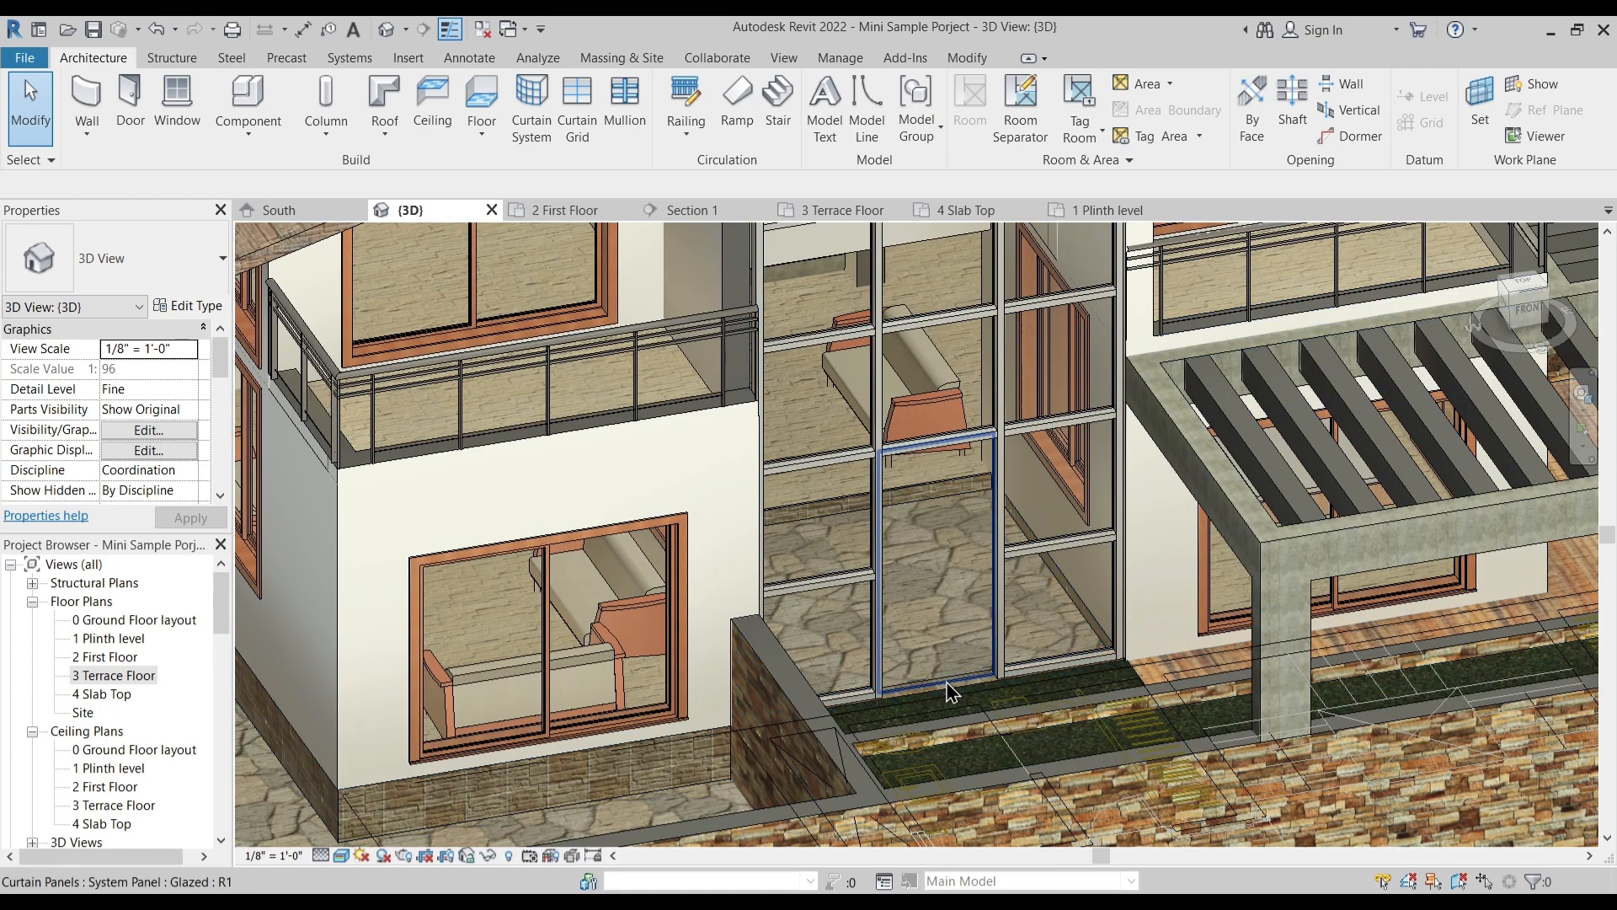
pyautogui.click(949, 692)
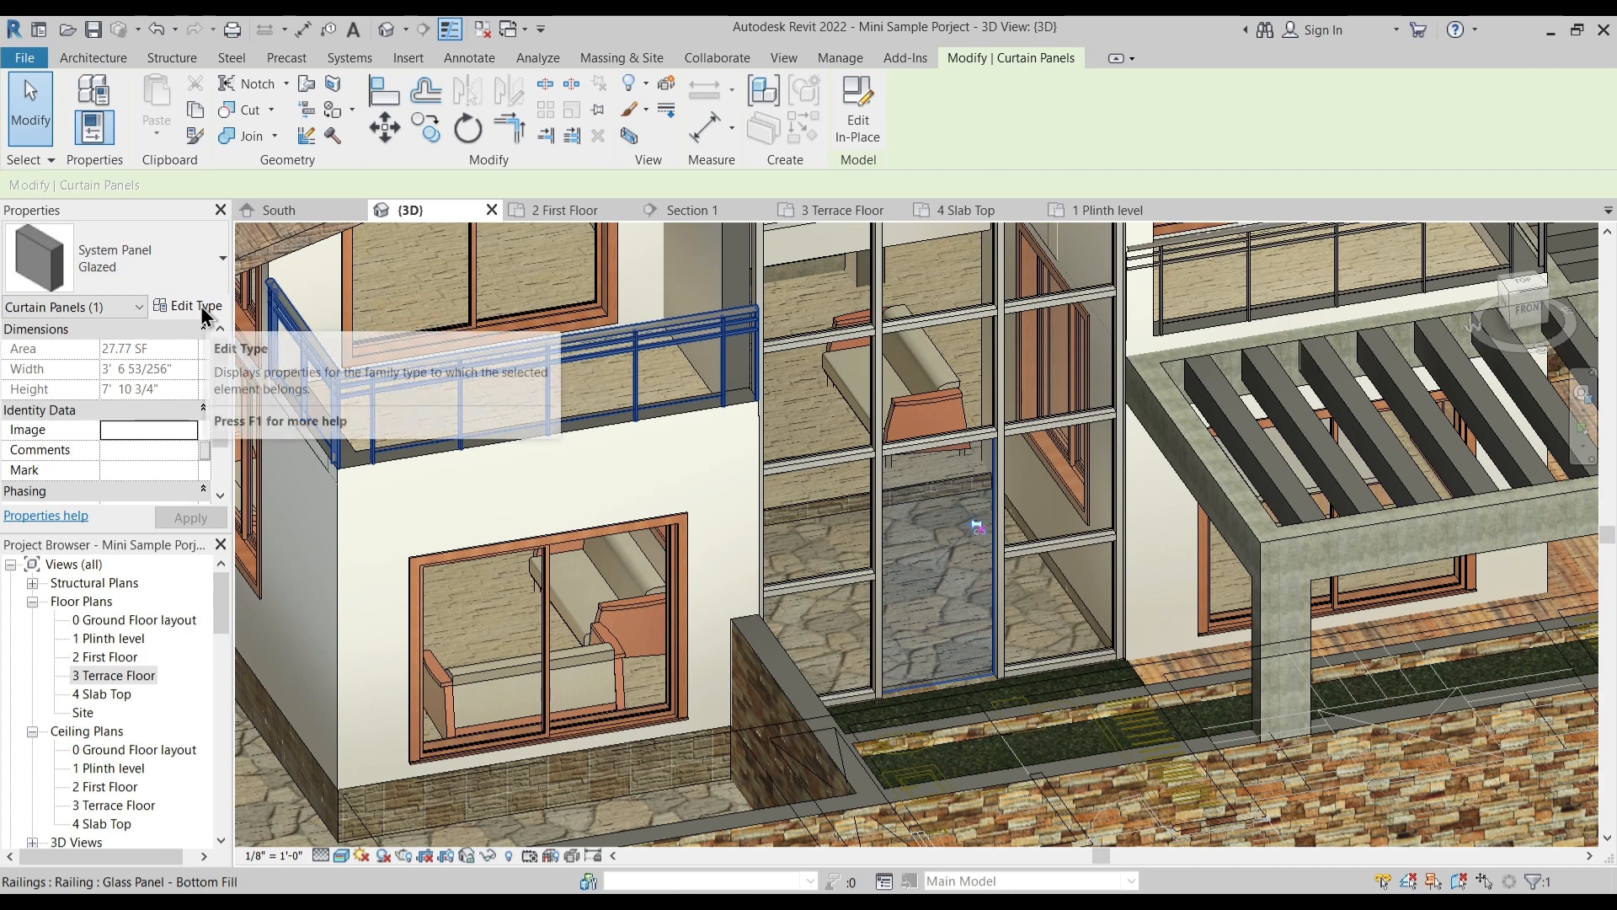
pyautogui.click(173, 278)
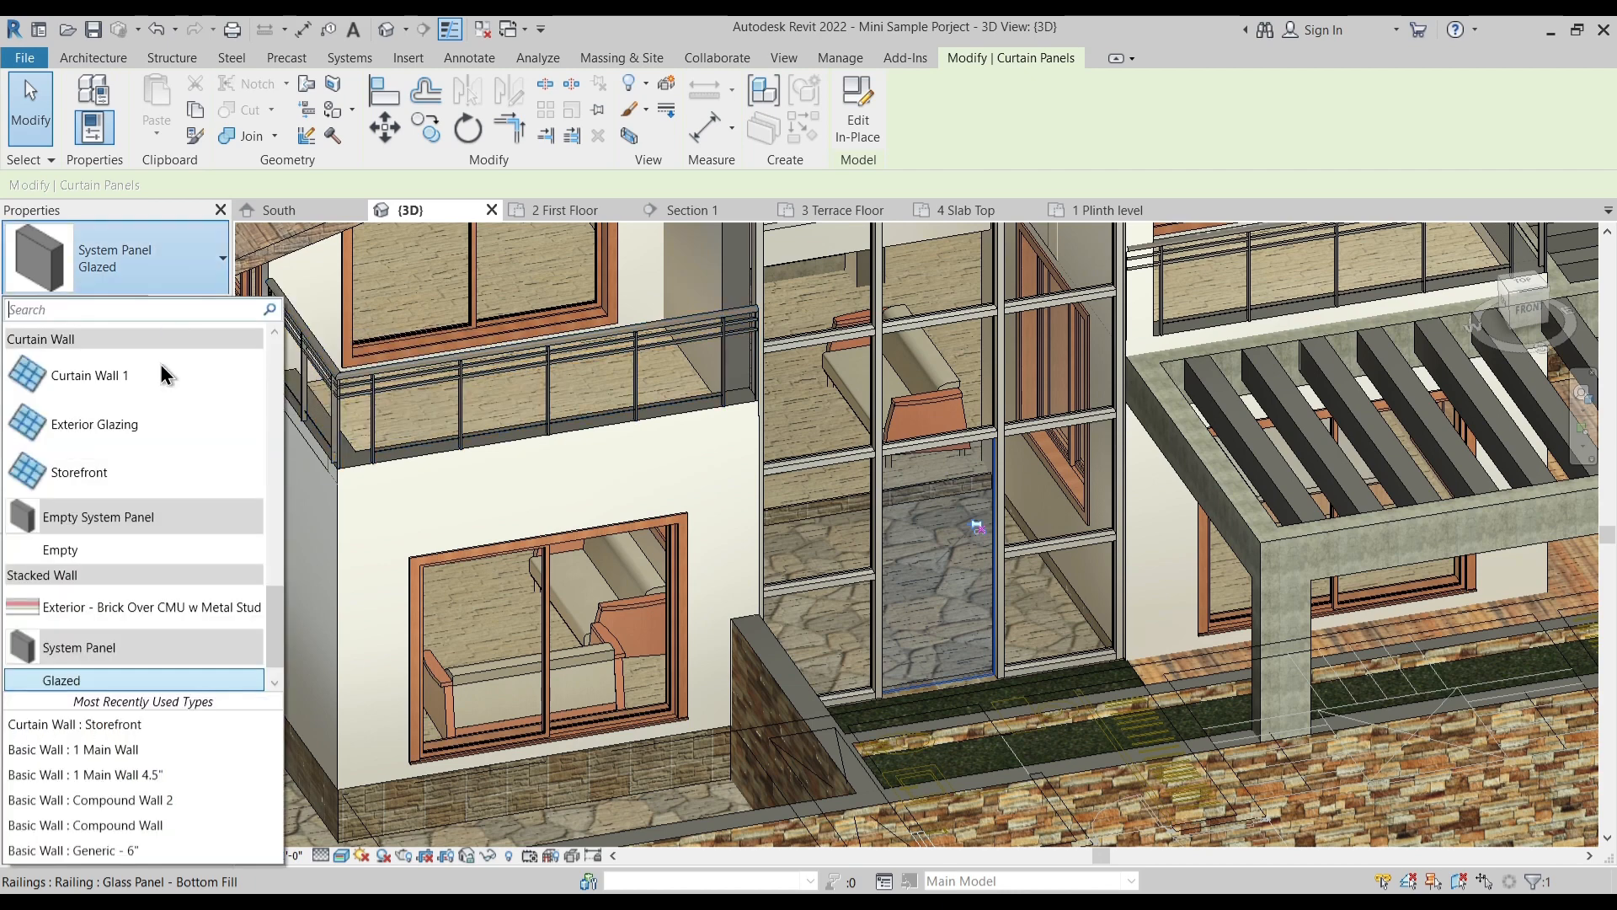
pyautogui.click(975, 560)
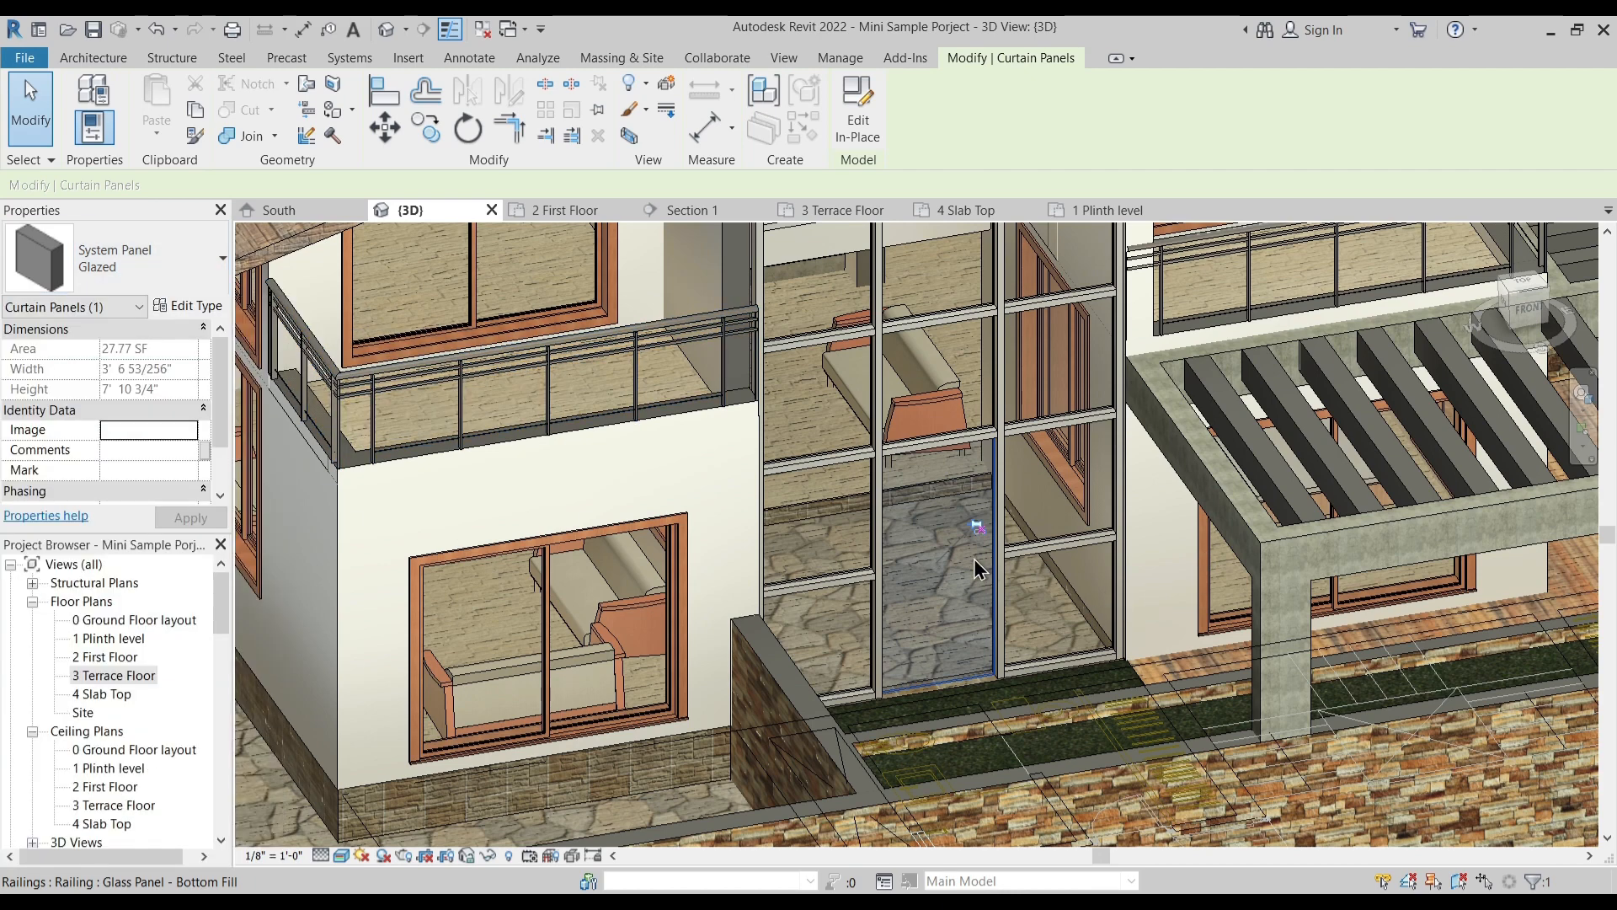
pyautogui.press('Escape')
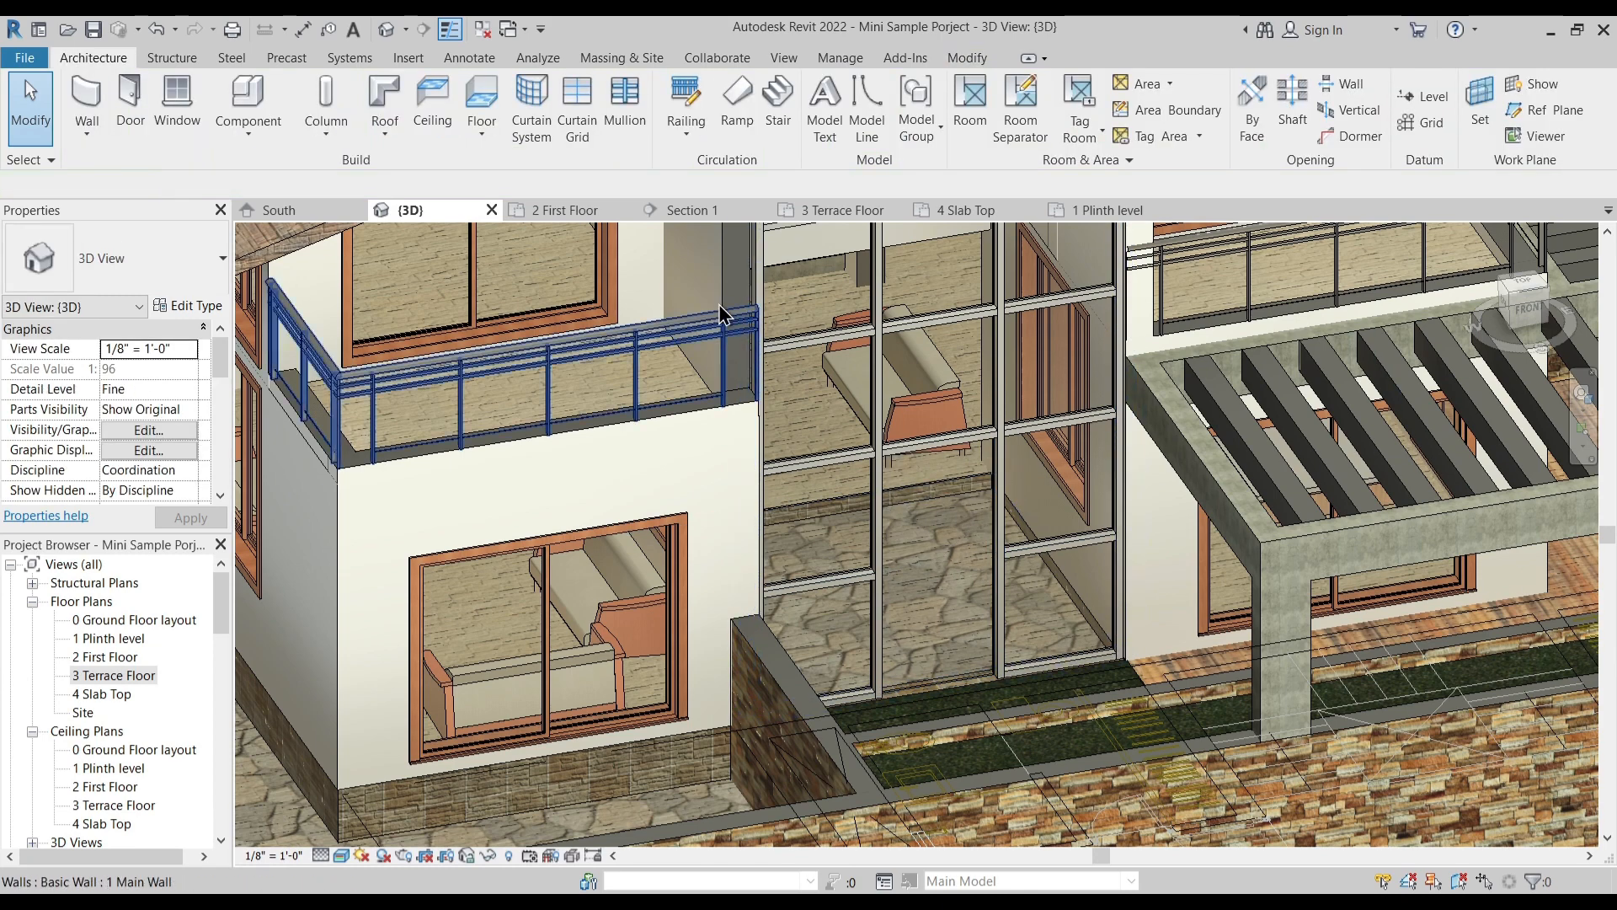
# - Start loading a family and go to the Doors folder of the English-Imperial library
pyautogui.click(411, 58)
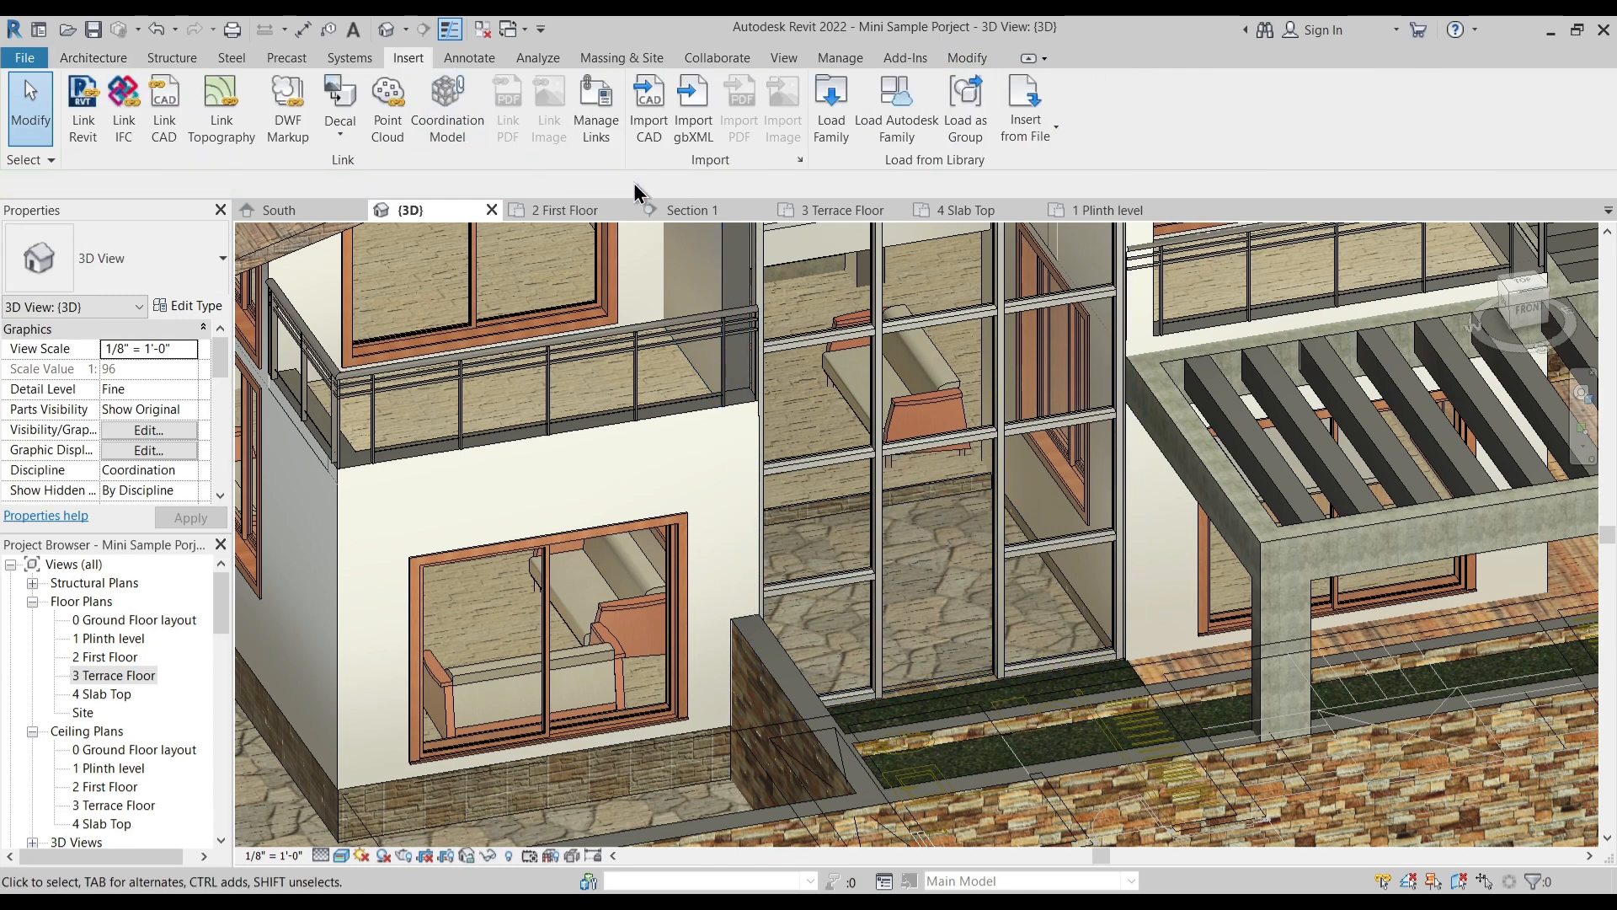
pyautogui.click(831, 105)
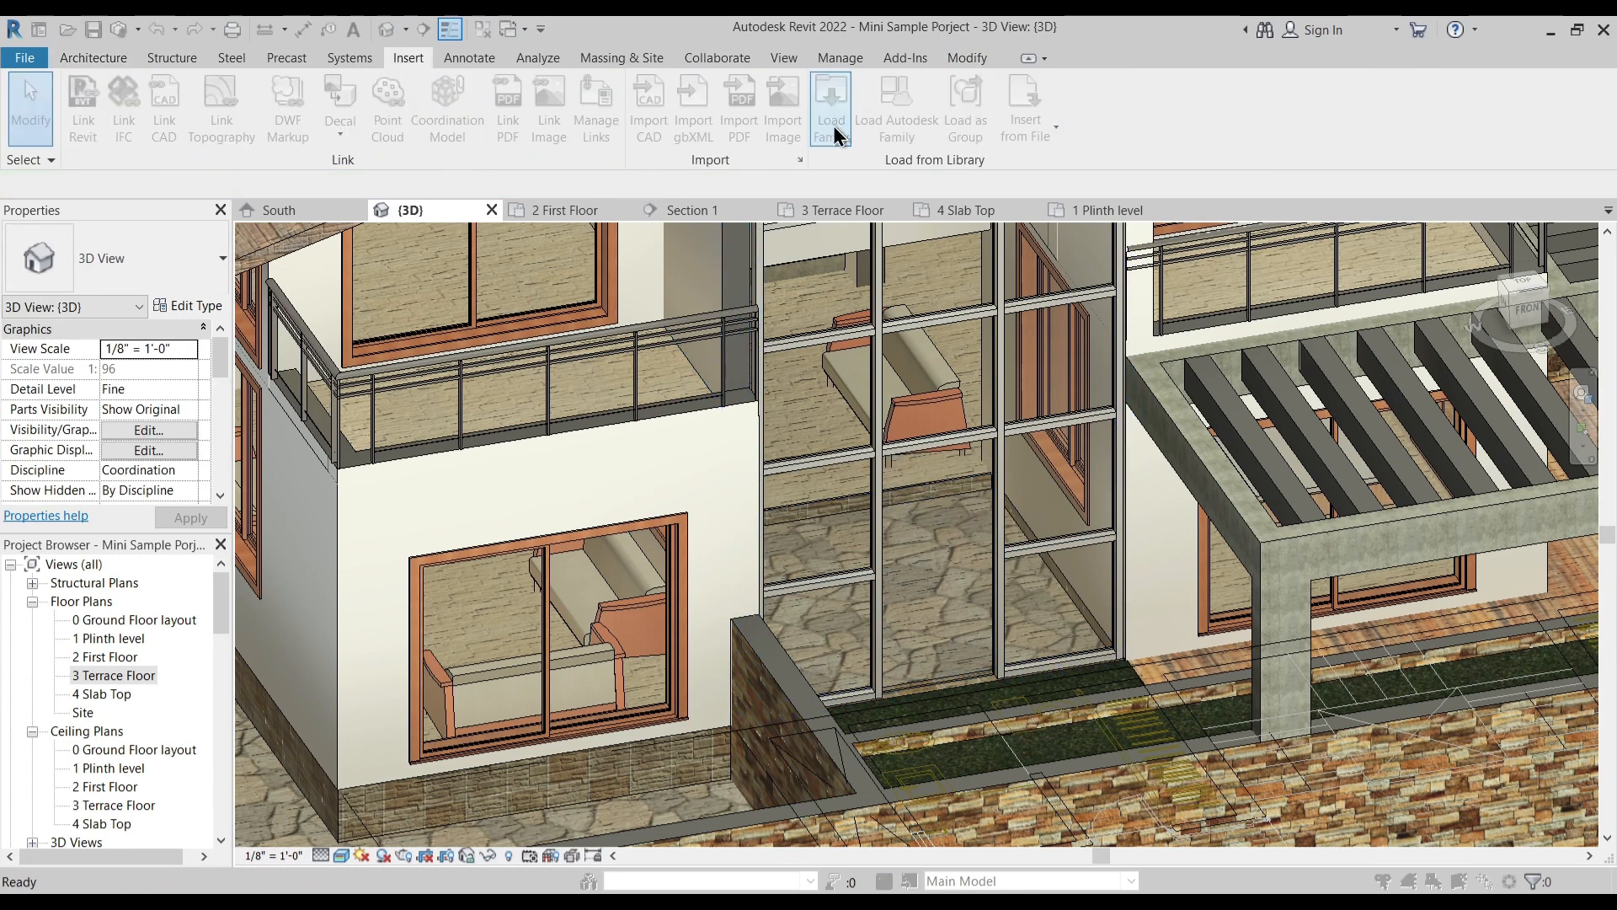
pyautogui.click(635, 243)
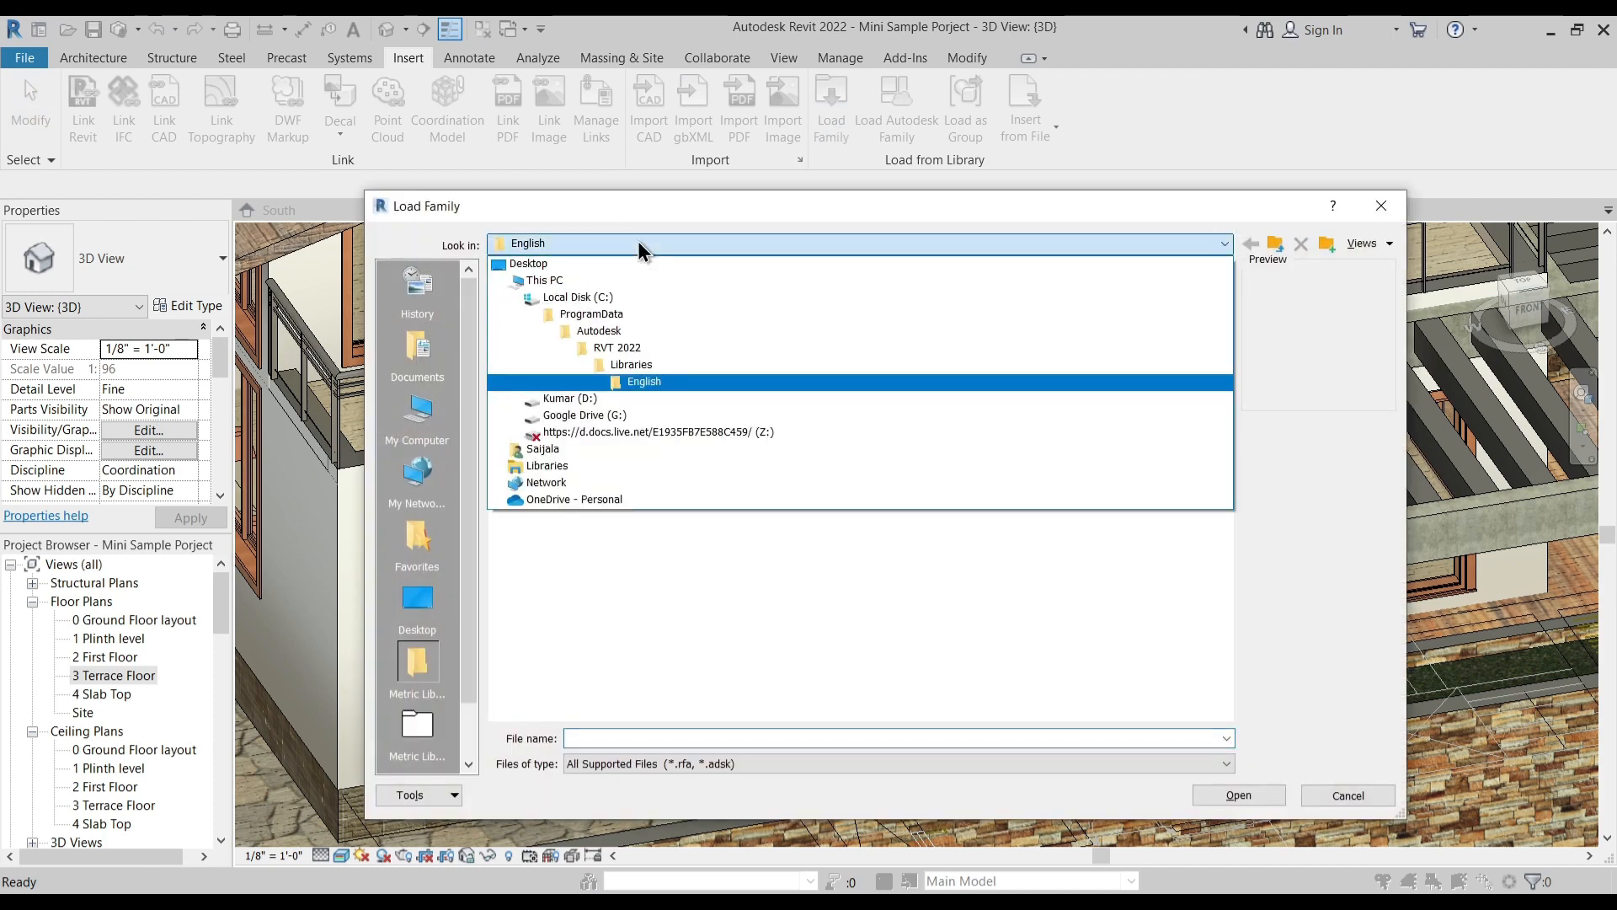
pyautogui.click(644, 367)
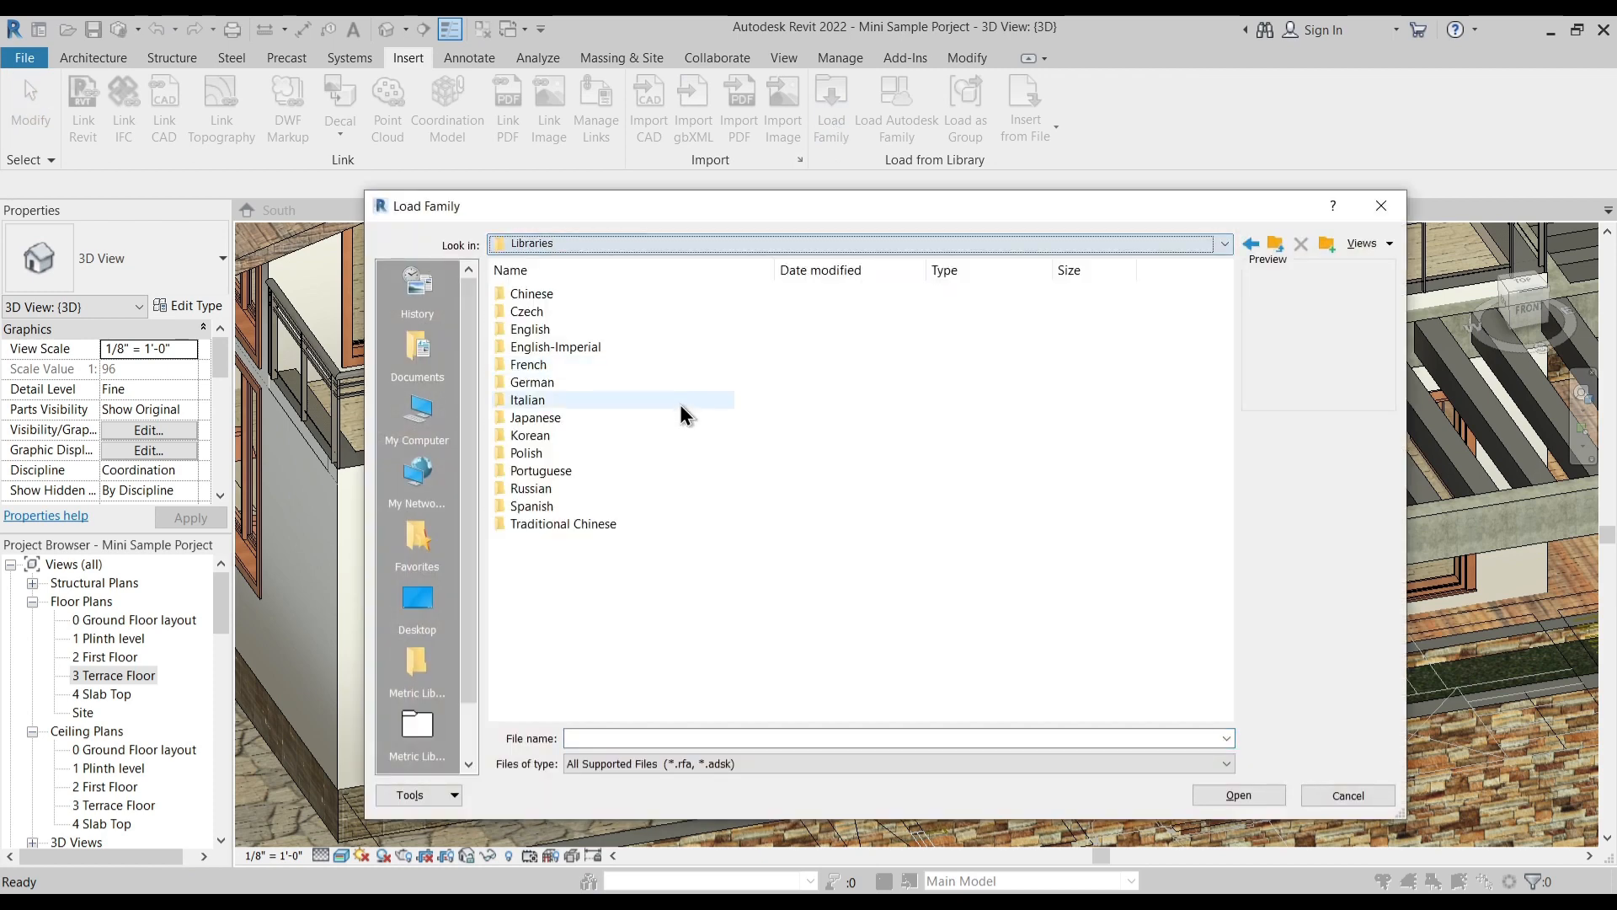
pyautogui.doubleClick(582, 348)
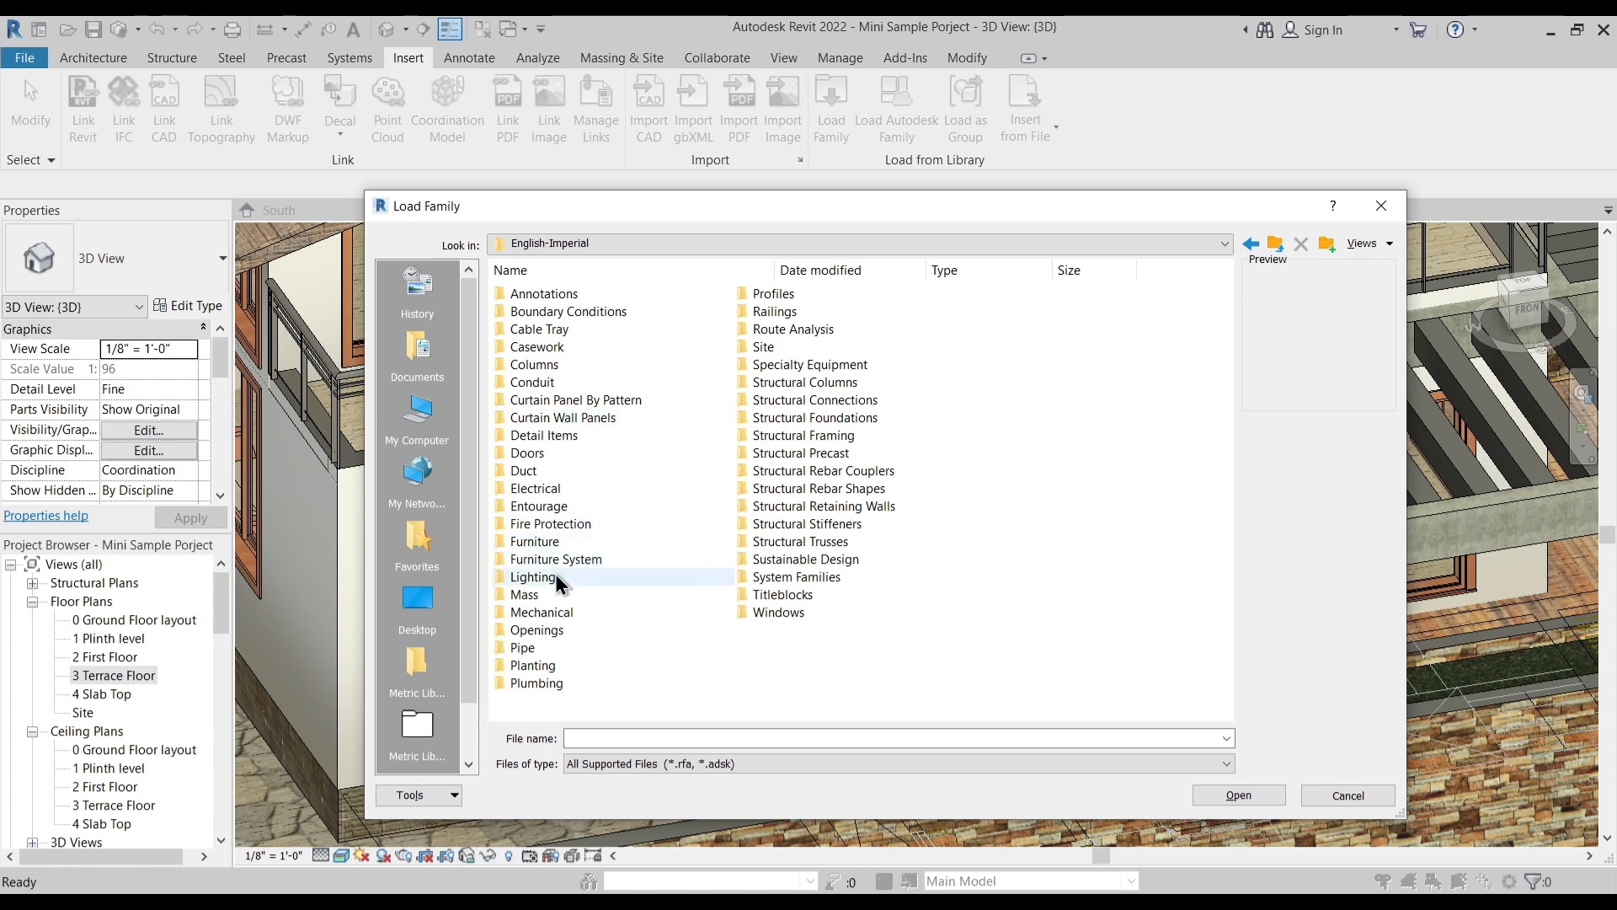
pyautogui.press('d')
pyautogui.doubleClick(546, 456)
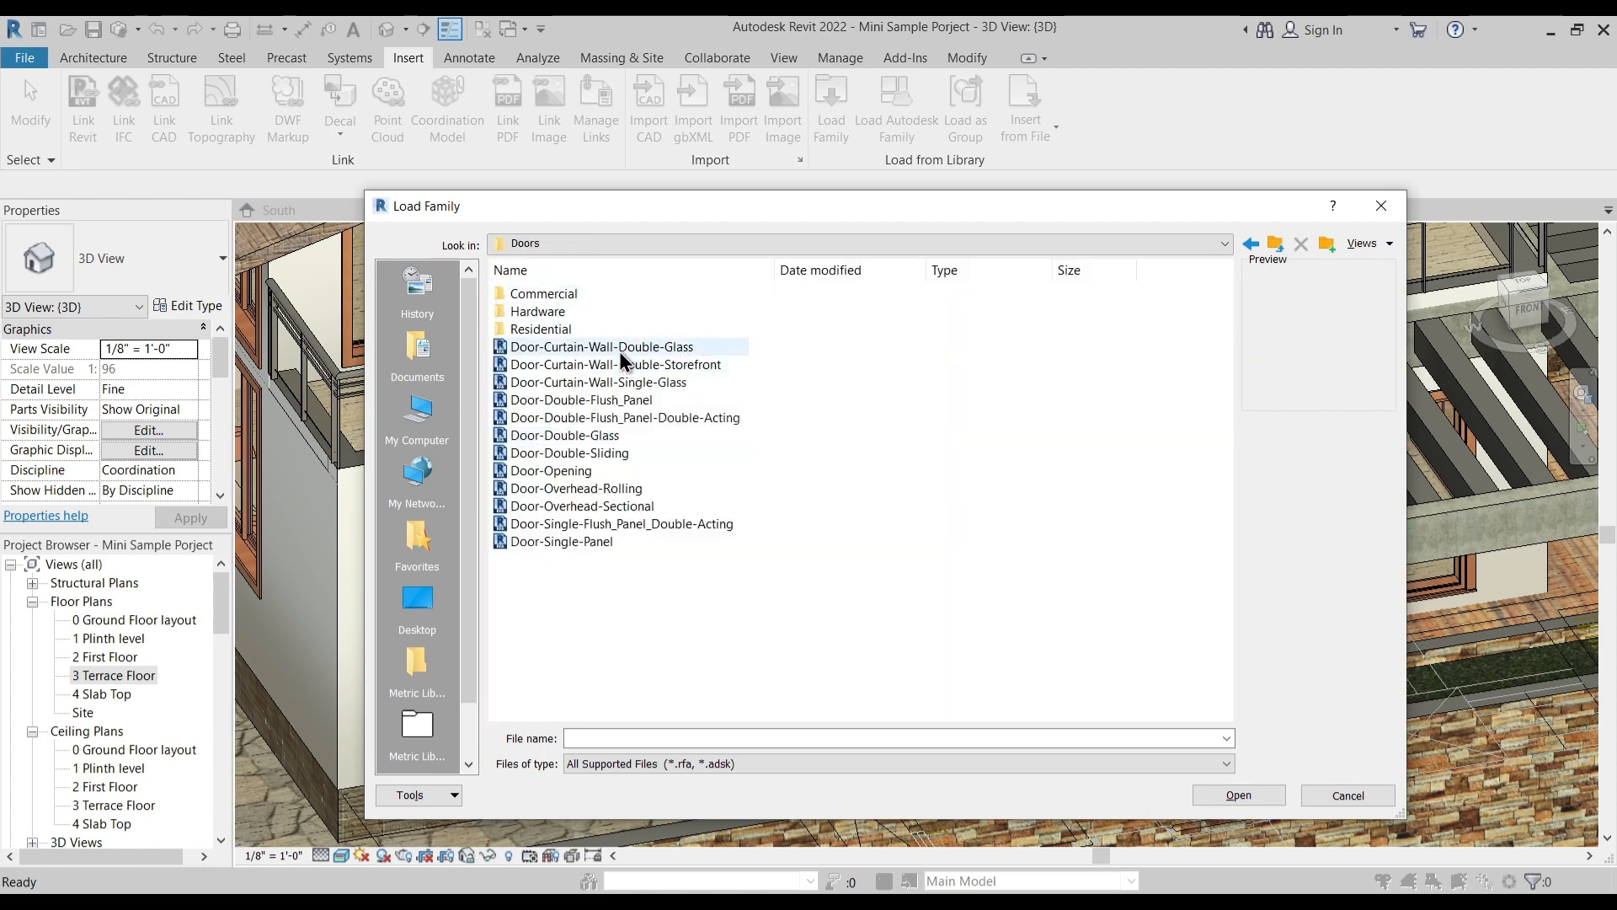
# - Compare the previews of the curtain wall door families and load Door-Curtain-Wall-Double-Storefront
pyautogui.click(617, 364)
pyautogui.click(617, 400)
pyautogui.click(630, 366)
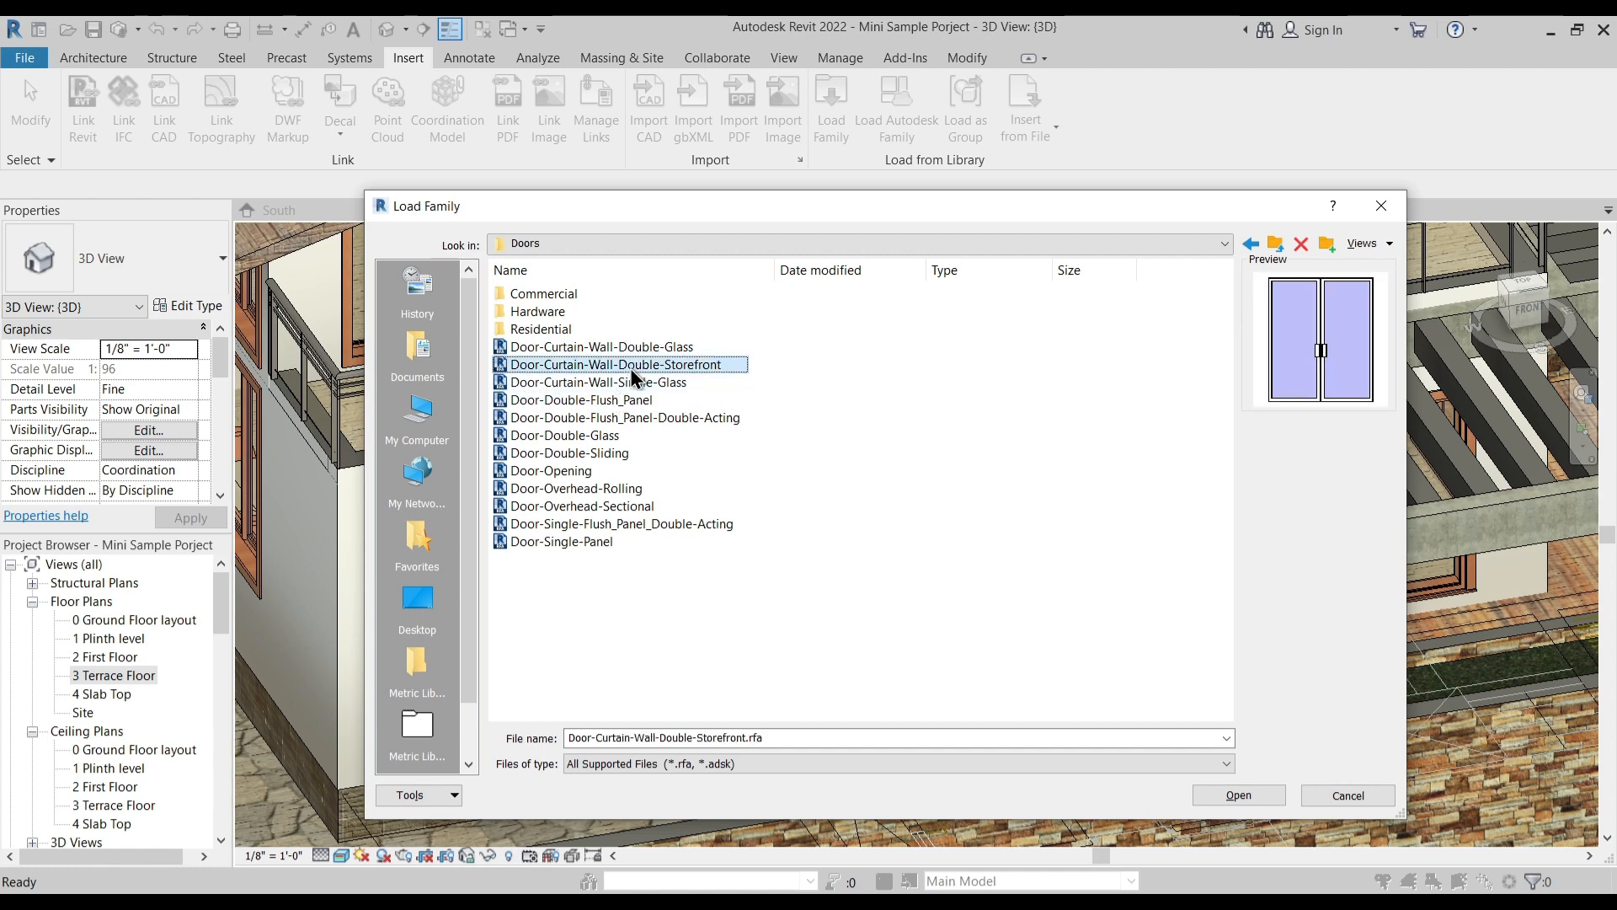
pyautogui.click(644, 348)
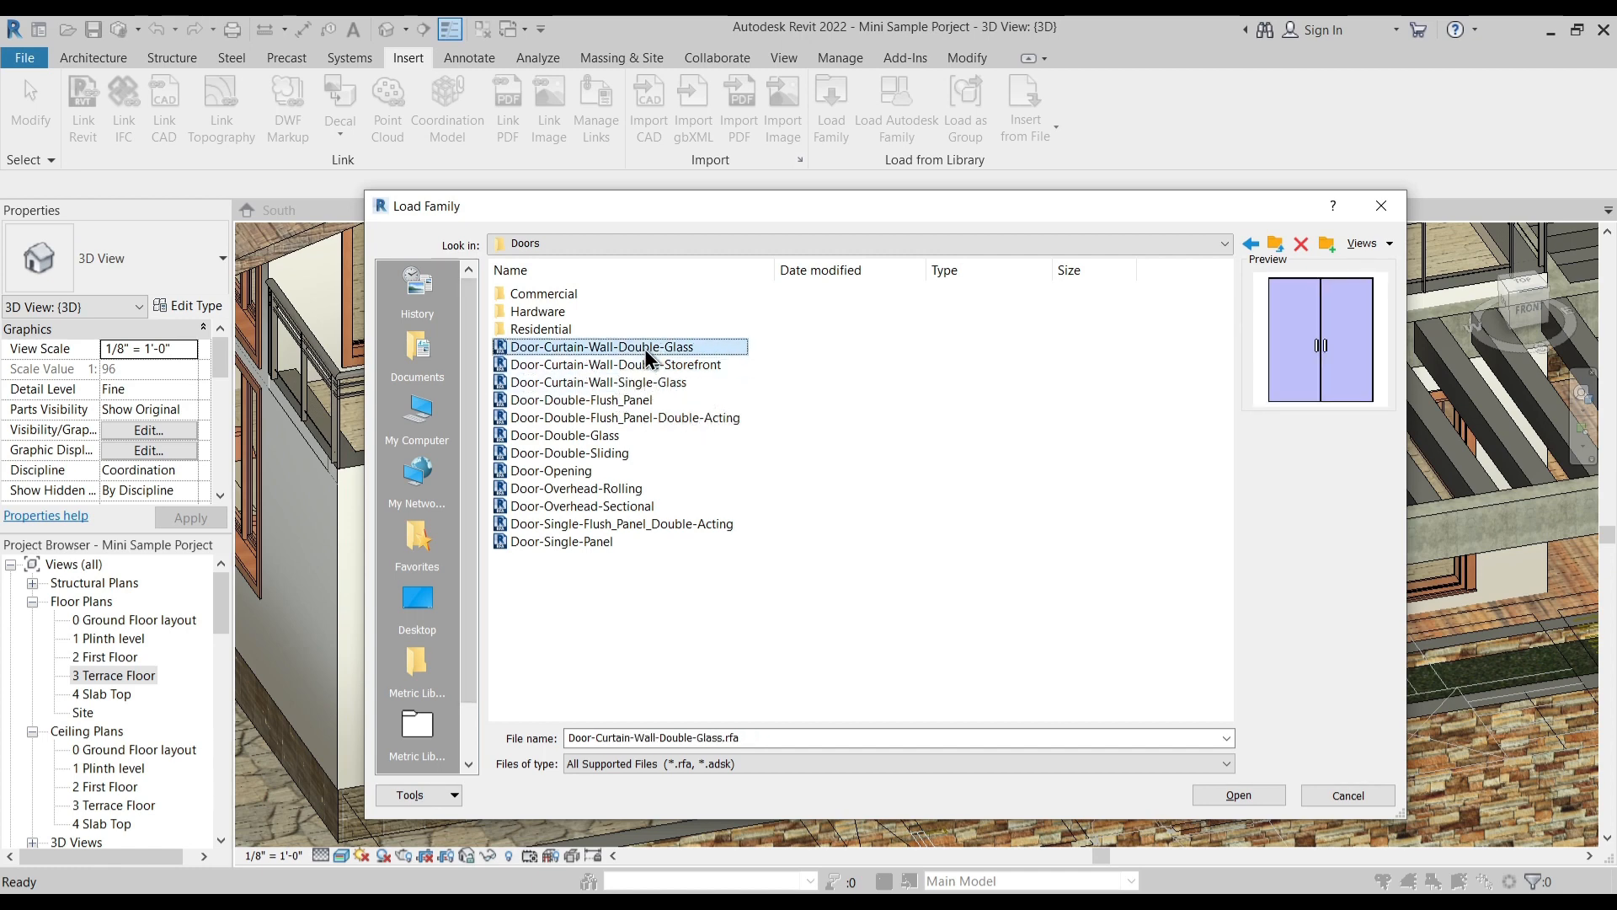
pyautogui.click(643, 367)
pyautogui.click(643, 384)
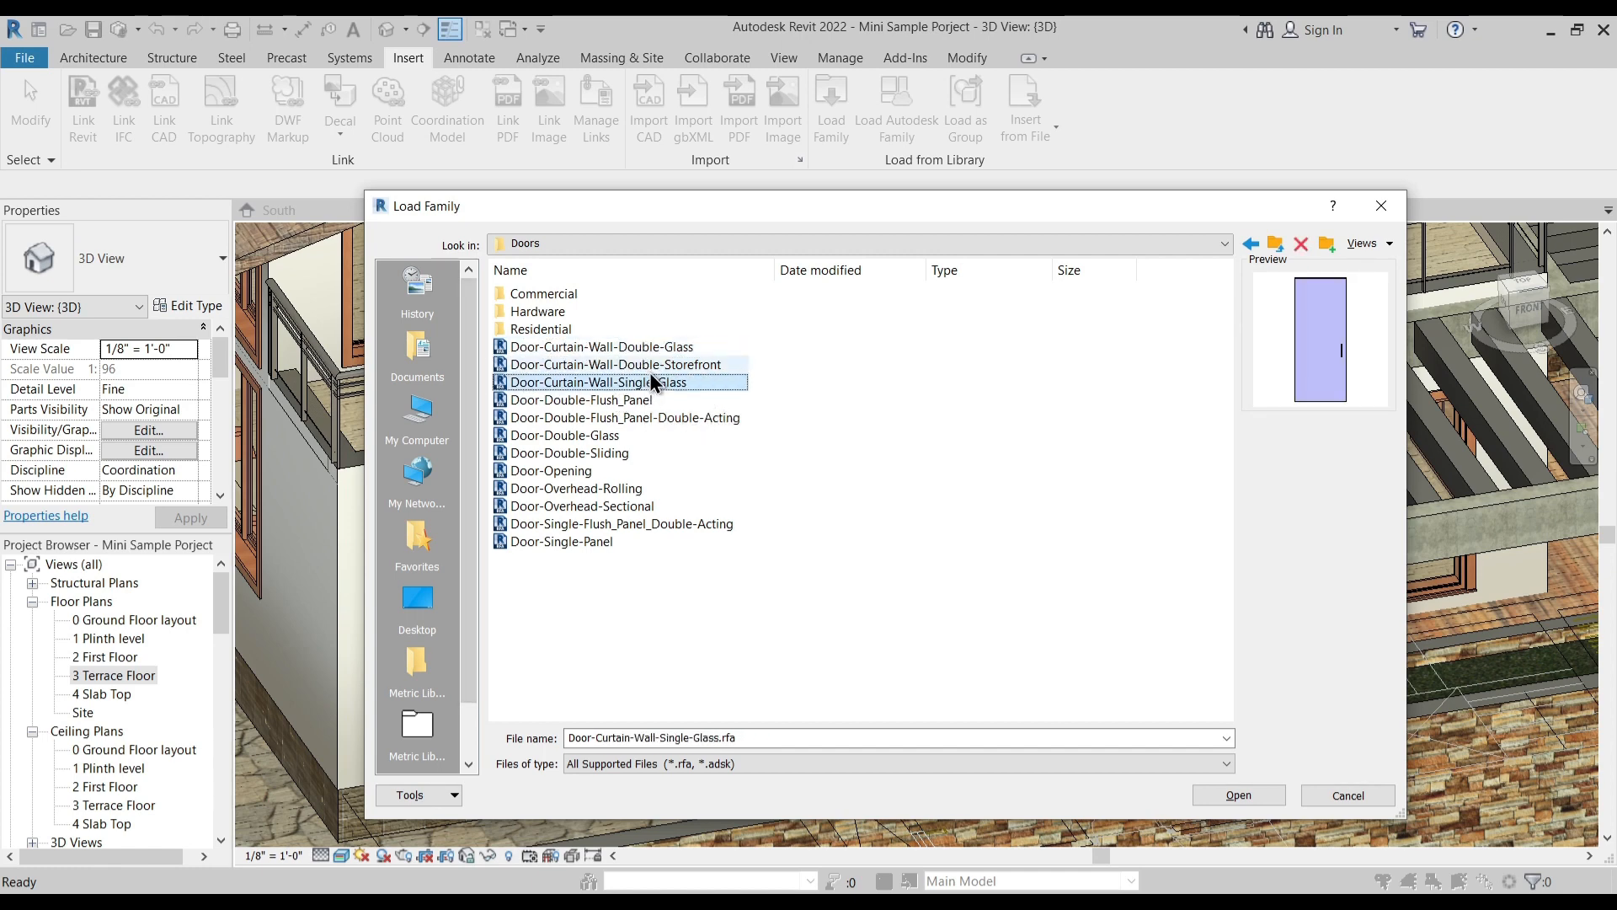
pyautogui.click(655, 367)
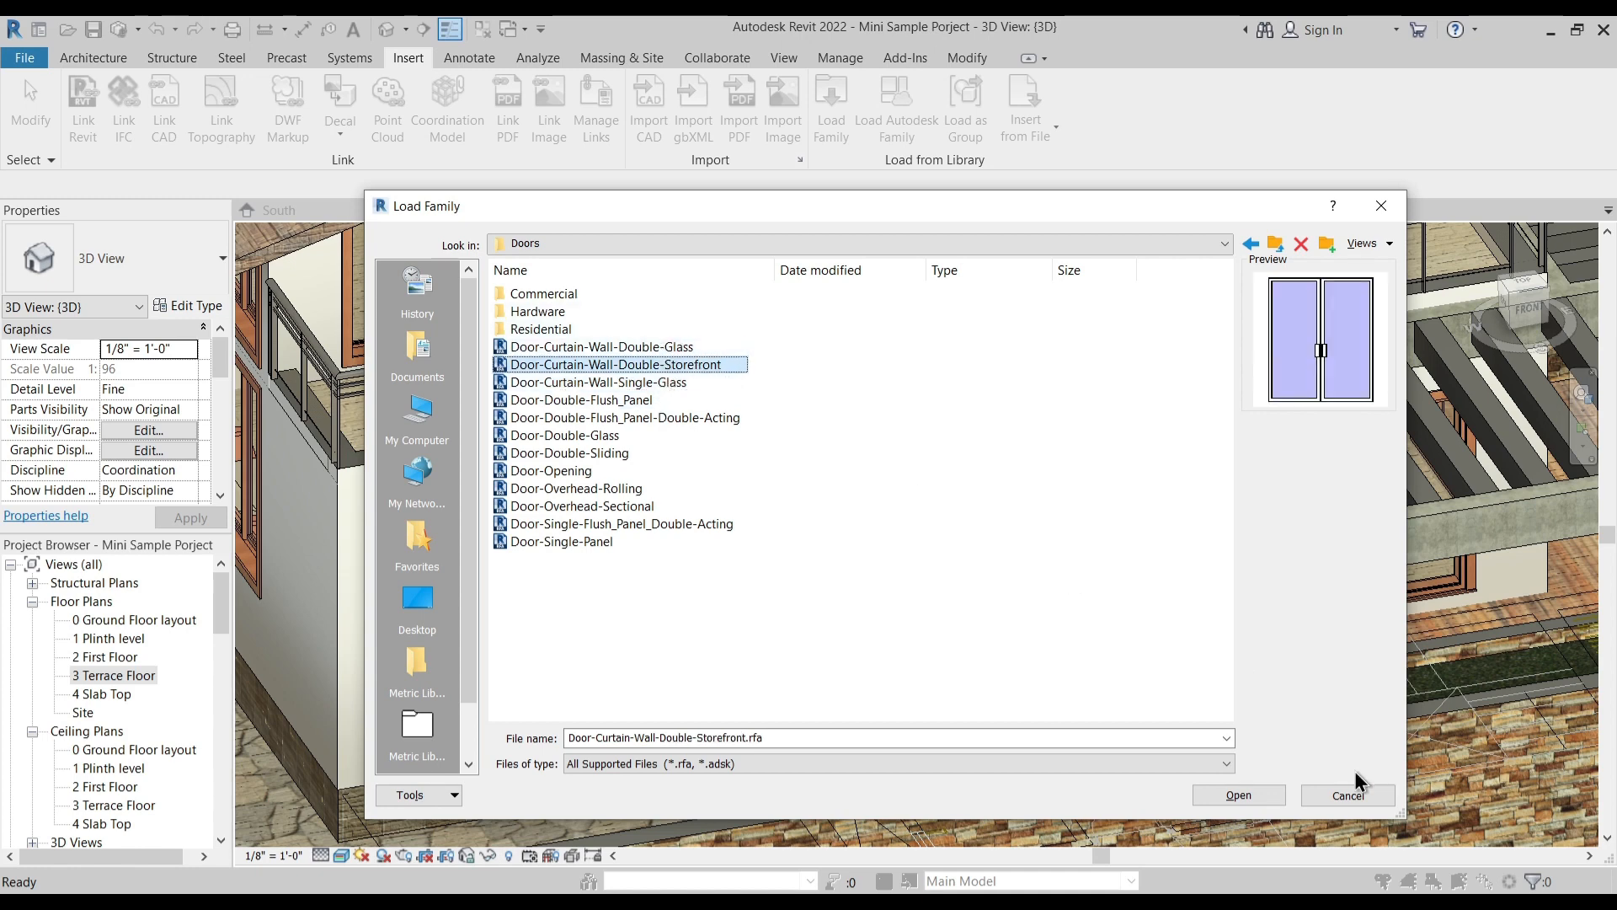
pyautogui.click(1238, 796)
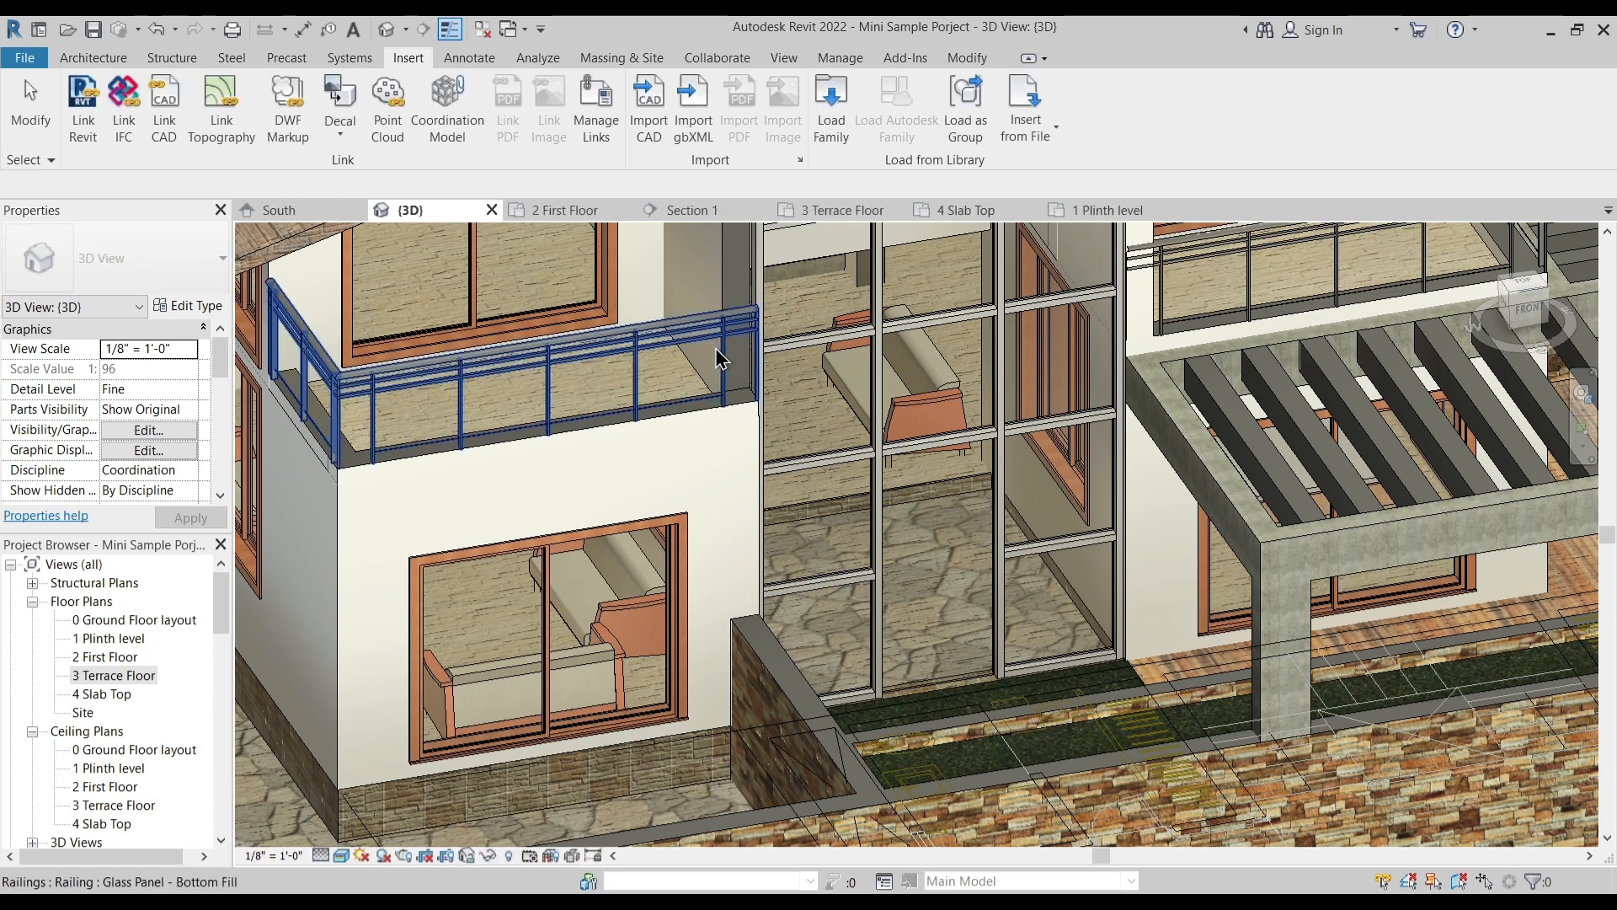
# - Change the lowest glazed panel in the curtain wall's middle bay to the Door-Curtain-Wall-Double-Storefront type
pyautogui.click(93, 57)
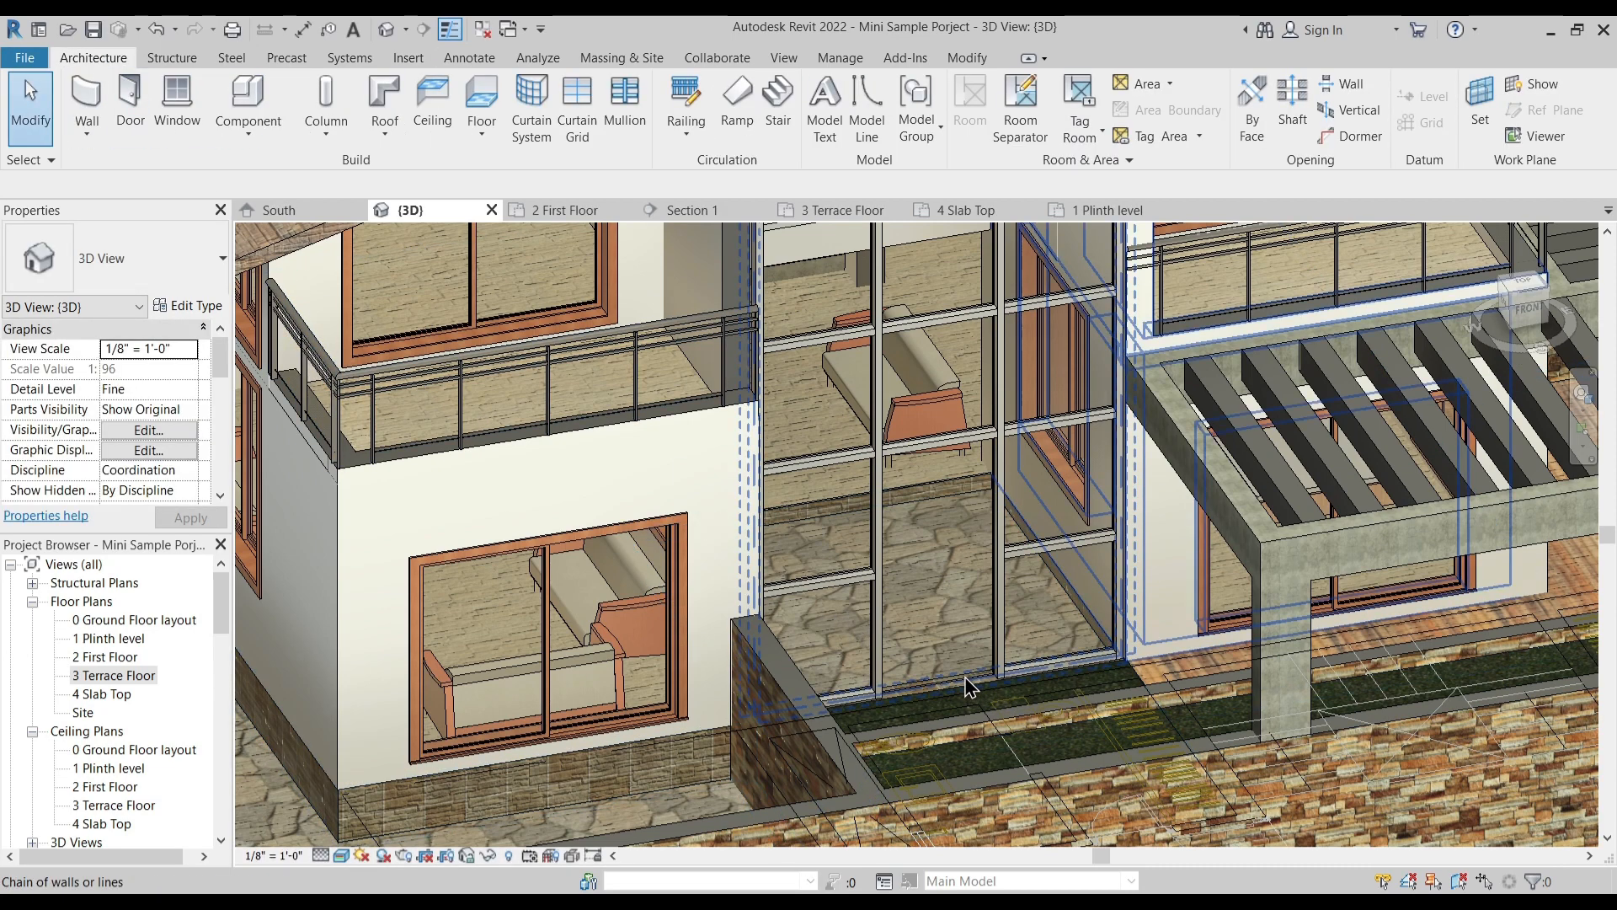
pyautogui.click(943, 484)
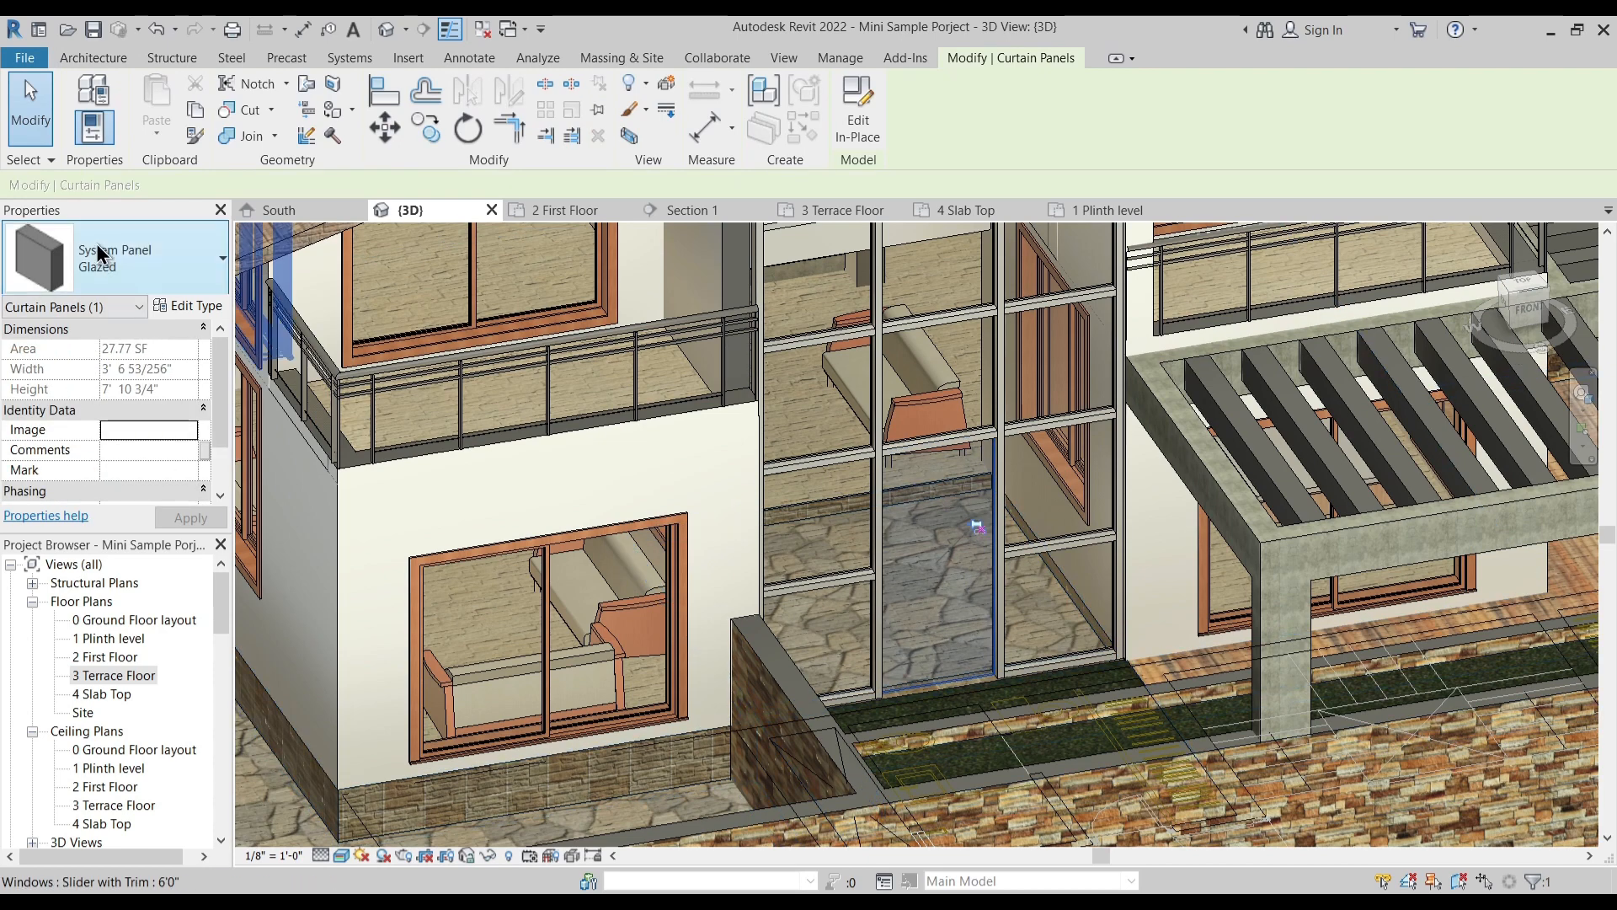
pyautogui.click(96, 244)
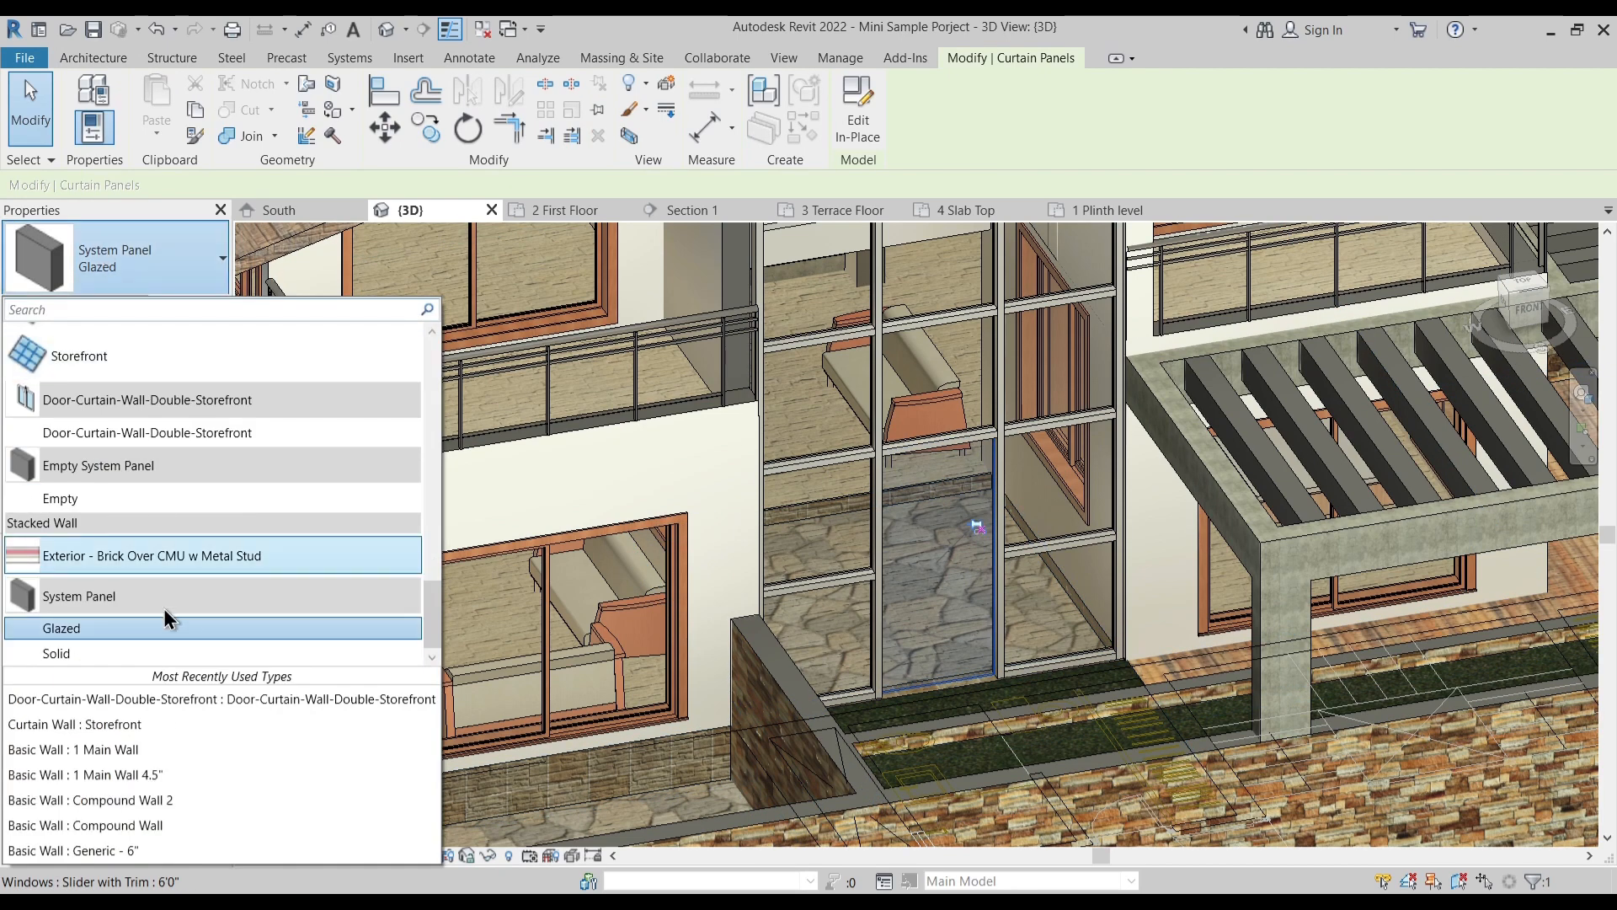
pyautogui.click(195, 430)
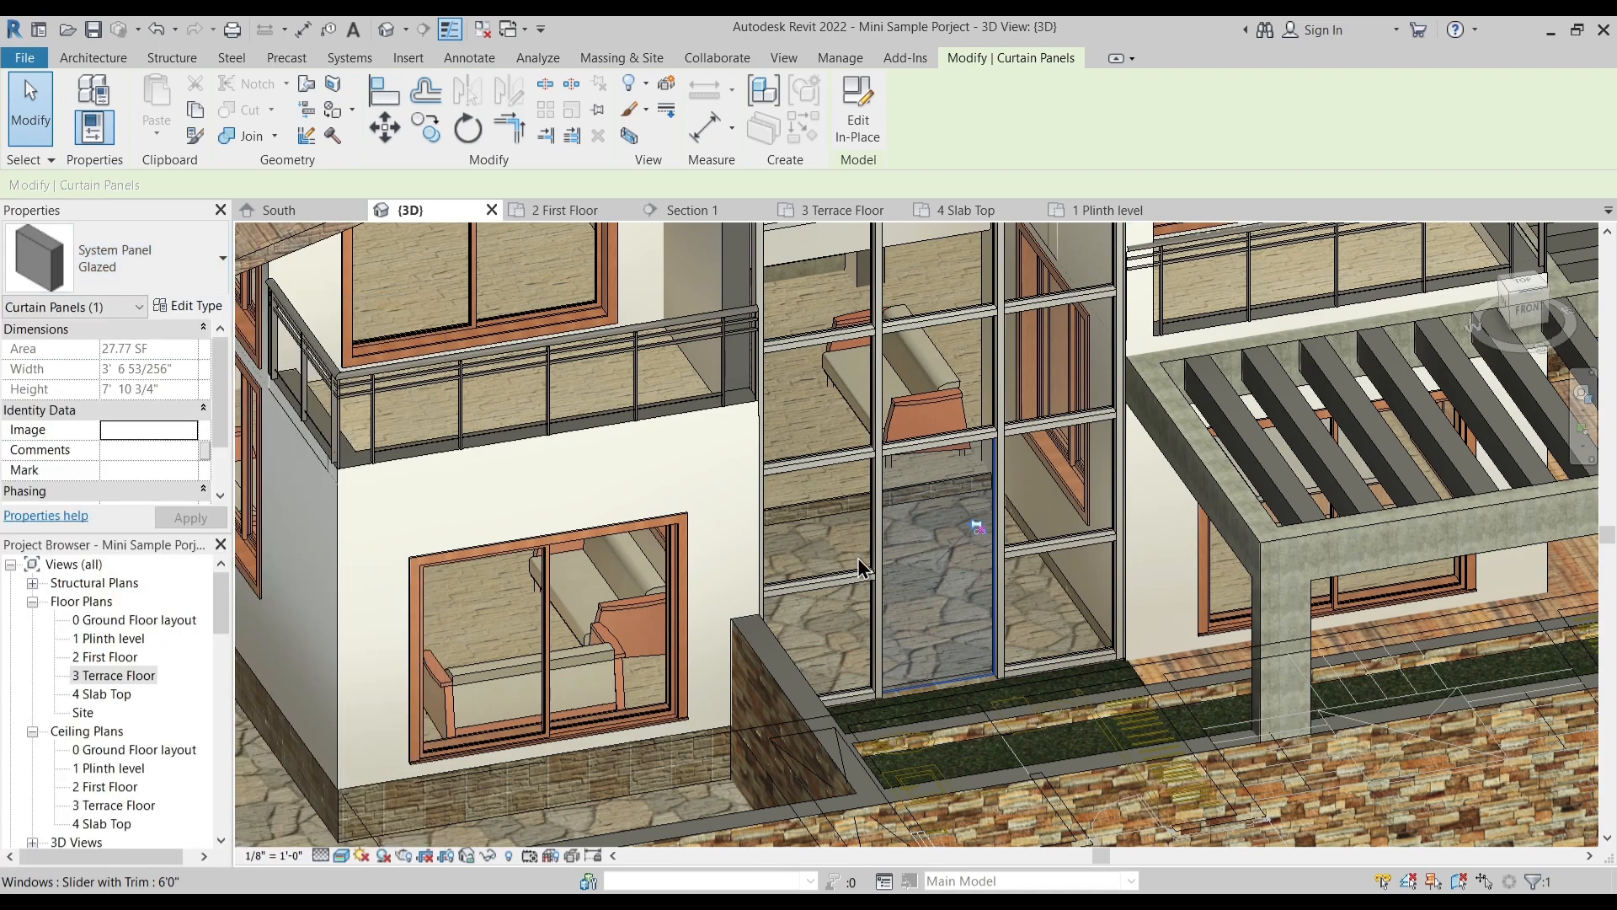
# - Review the curtain wall's new double door and the whole house from several angles
pyautogui.keyDown('shift'); pyautogui.moveTo(967, 599); pyautogui.dragTo(886, 730, button='middle'); pyautogui.keyUp('shift')
pyautogui.keyDown('shift'); pyautogui.moveTo(701, 575); pyautogui.dragTo(909, 624, button='middle'); pyautogui.keyUp('shift')
pyautogui.scroll(-2, 954, 599)
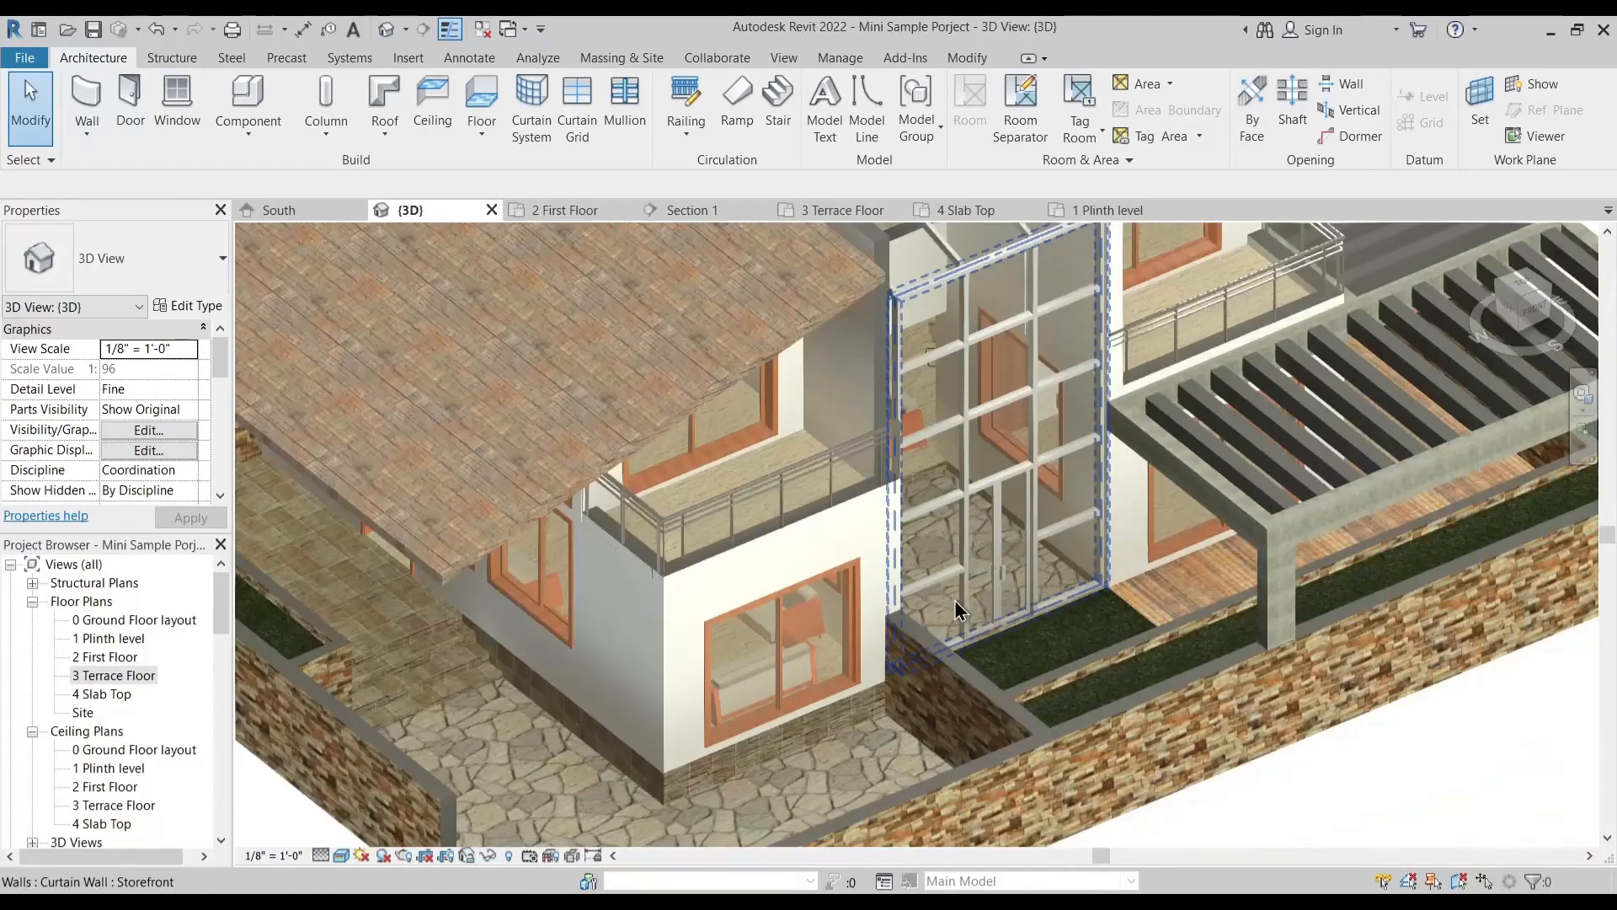
pyautogui.scroll(-4, 954, 599)
pyautogui.keyDown('shift'); pyautogui.moveTo(882, 684); pyautogui.dragTo(770, 663, button='middle'); pyautogui.keyUp('shift')
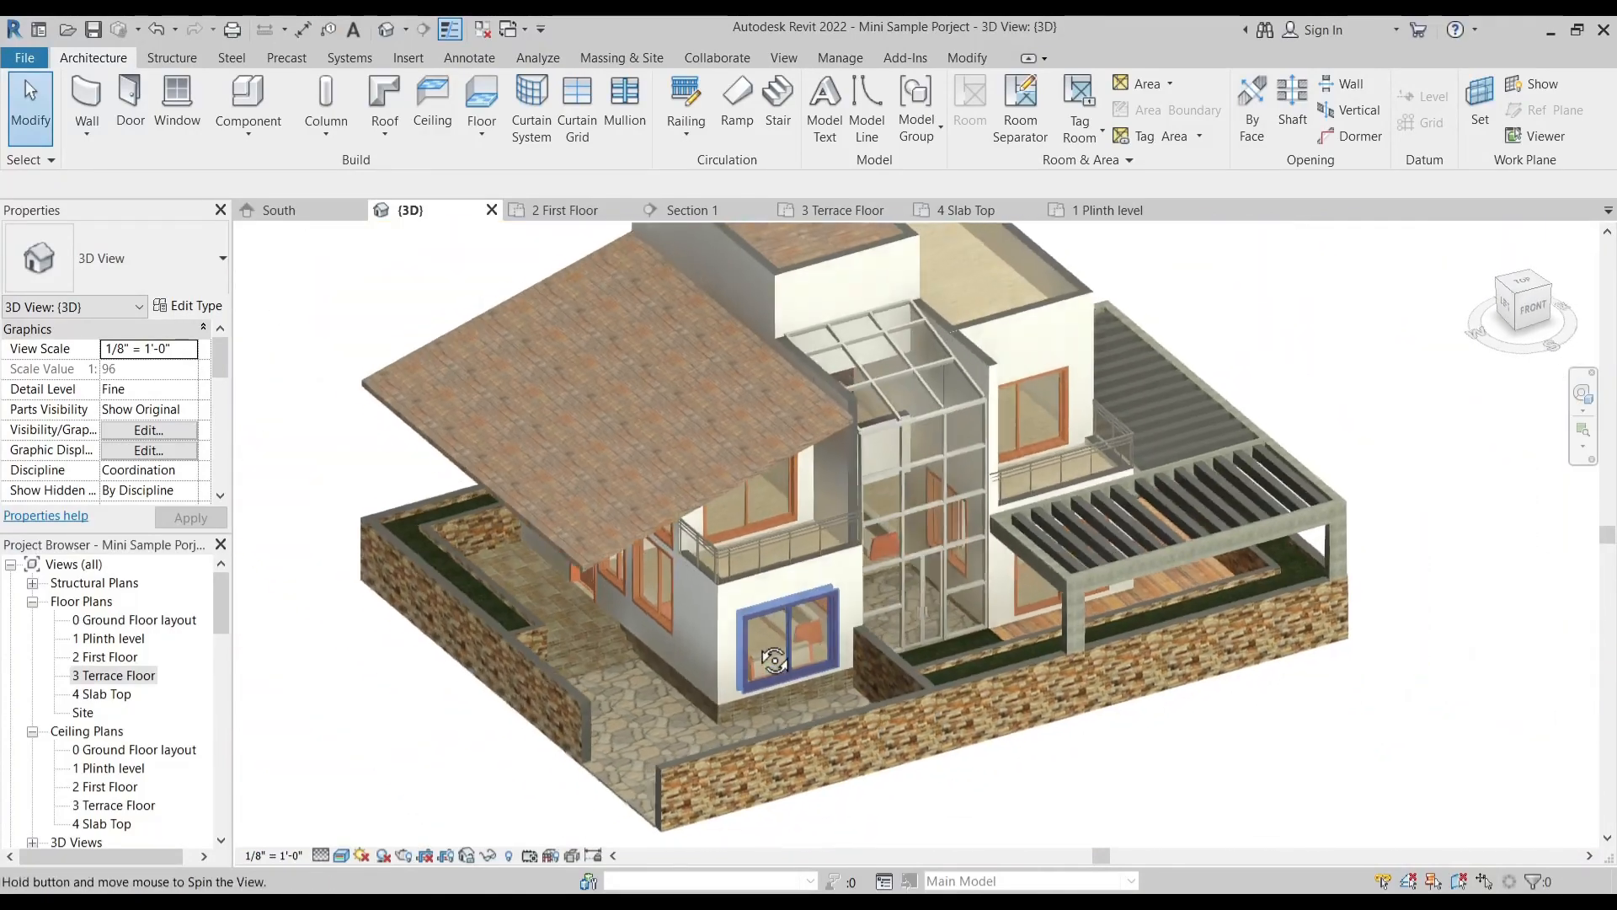
pyautogui.scroll(-2, 774, 631)
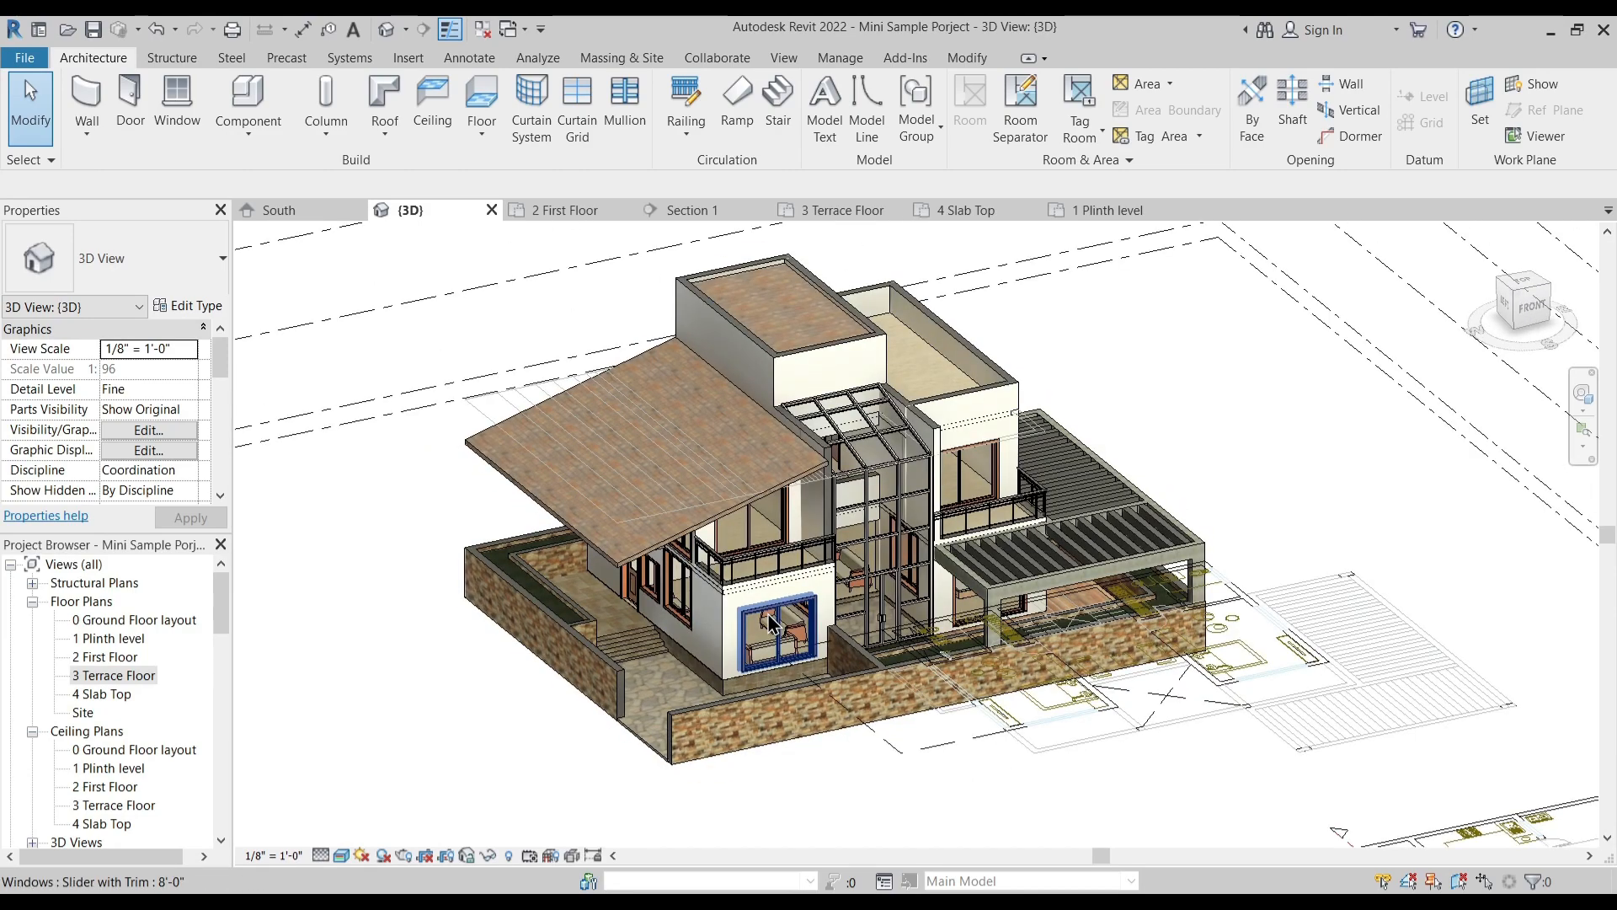
pyautogui.scroll(2, 585, 455)
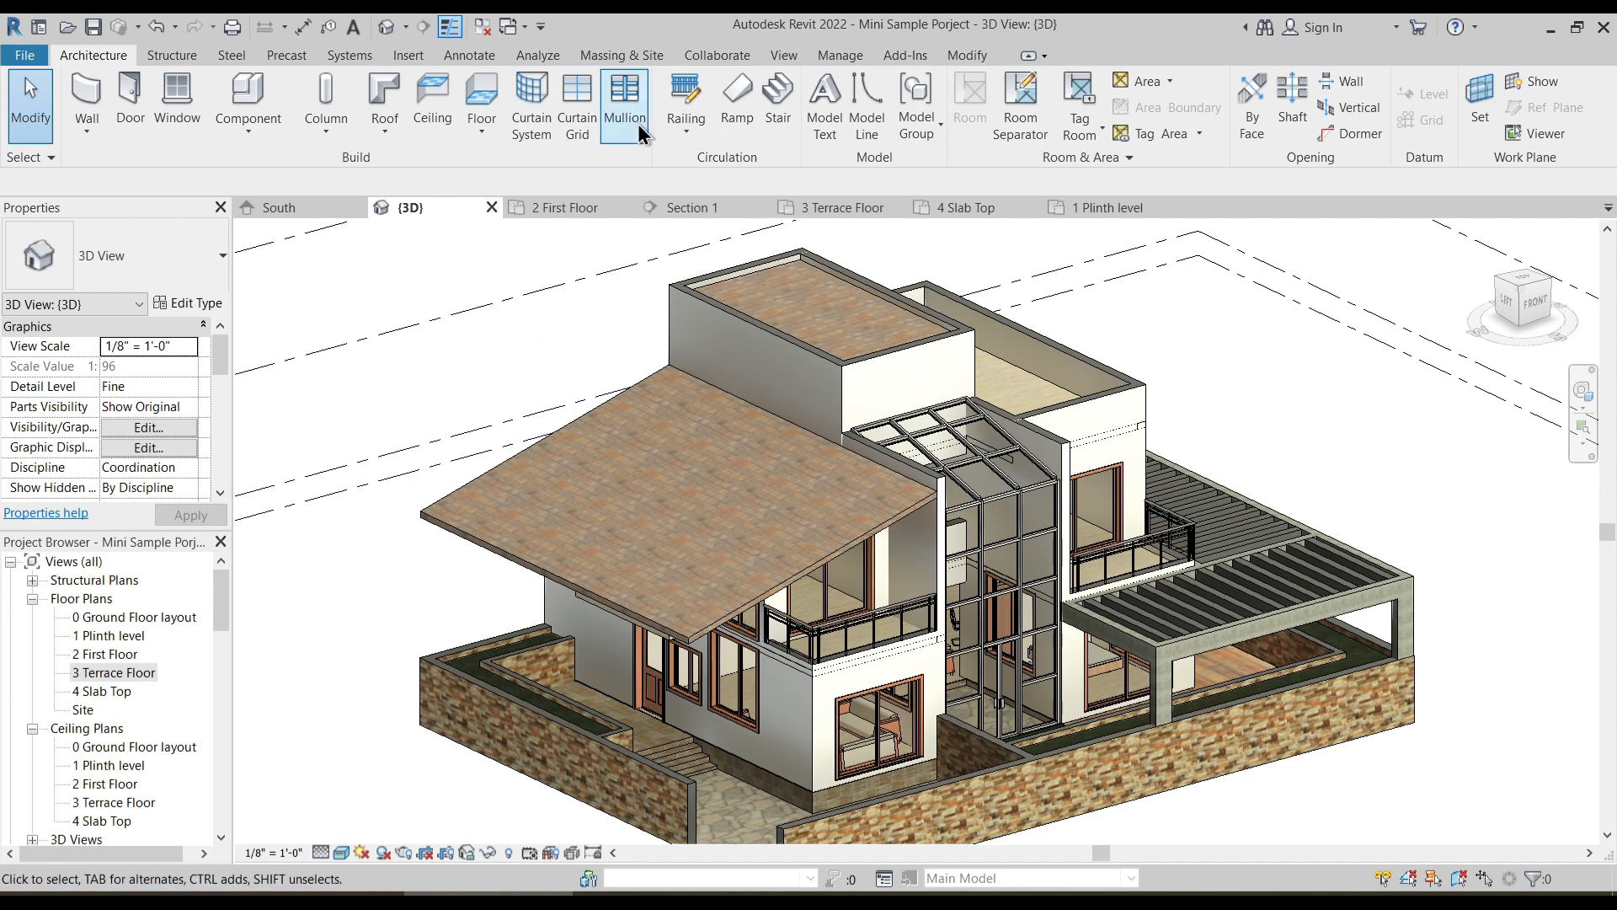
# - Start placing a window and browse to the Windows folder of the English-Imperial library to load a family
pyautogui.click(172, 99)
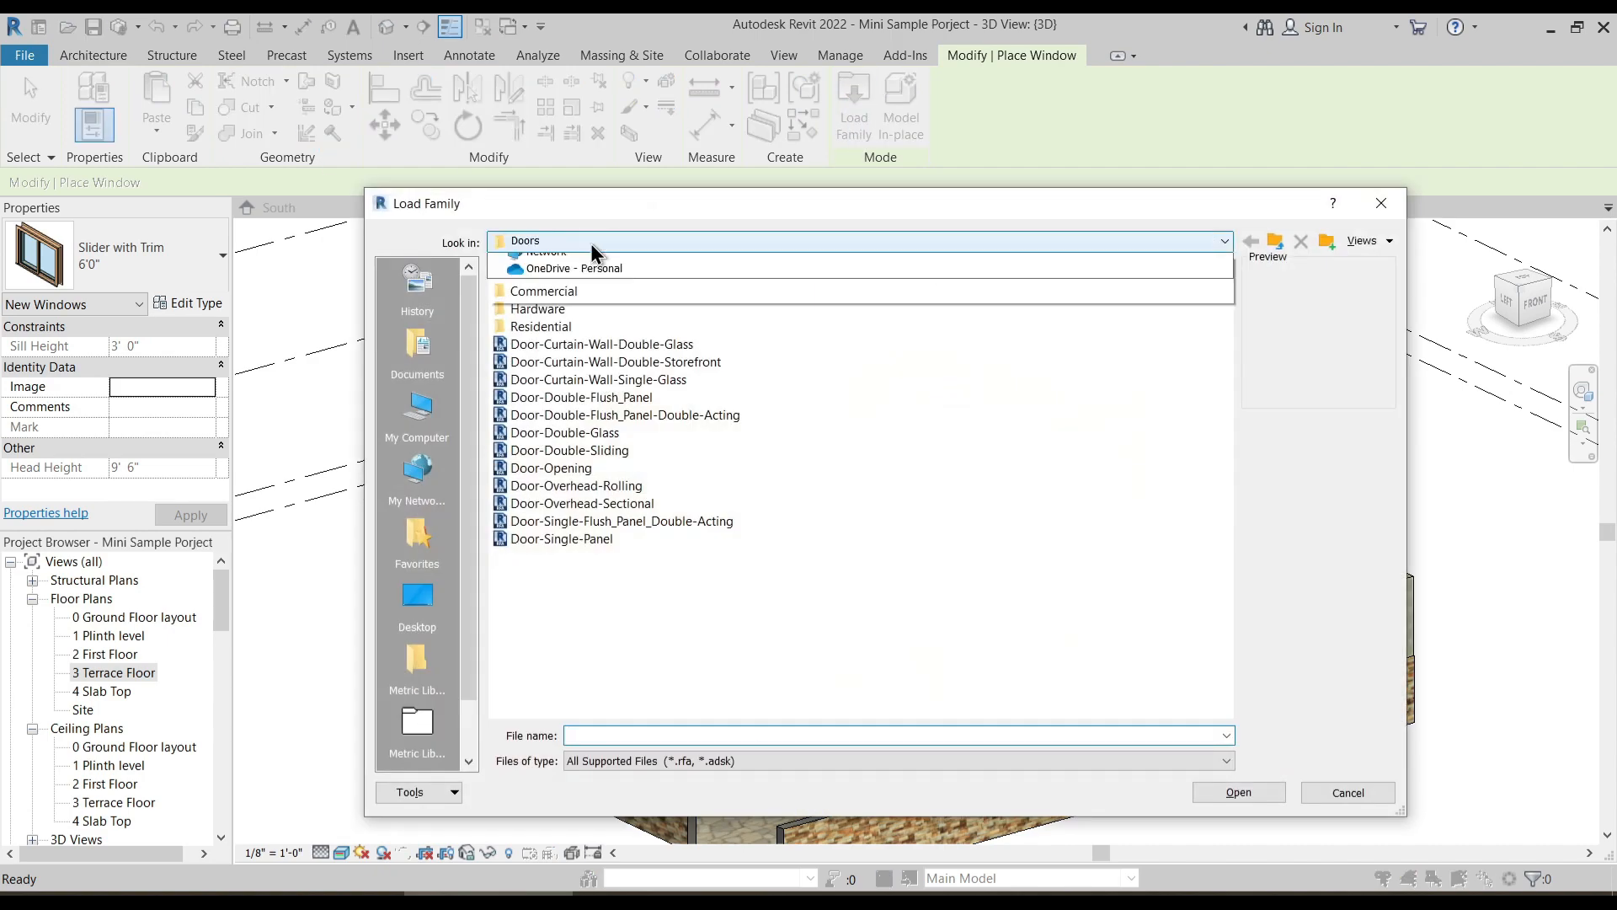
pyautogui.click(593, 241)
pyautogui.click(659, 381)
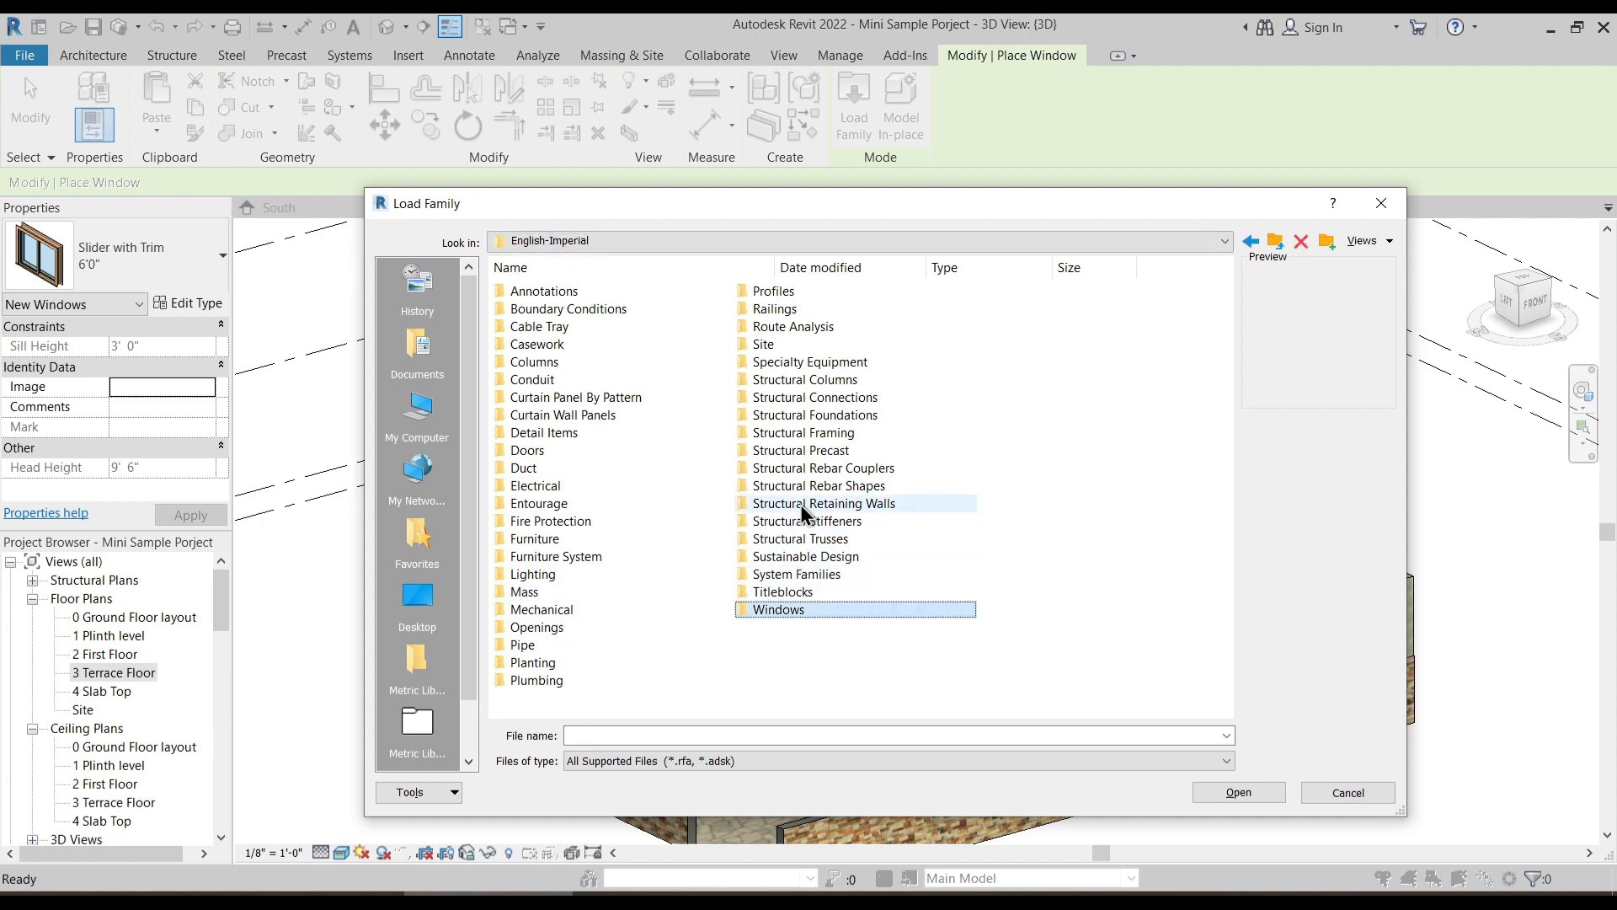
pyautogui.doubleClick(786, 612)
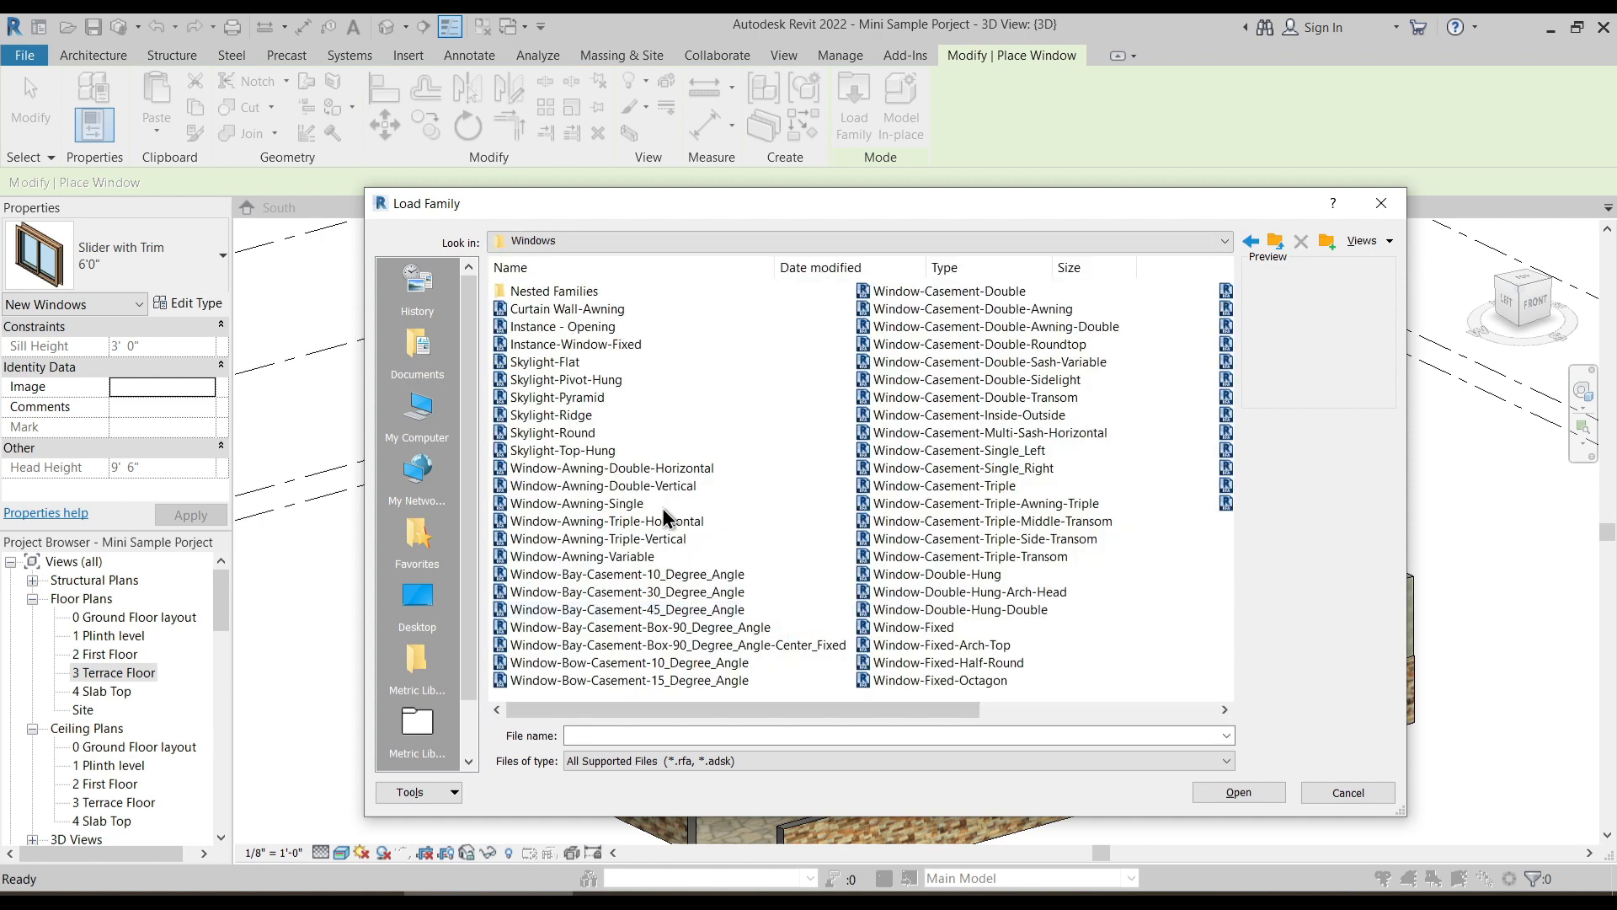
# - Compare the previews of the skylight families and load Skylight-Pyramid for placing on the sloped roof
pyautogui.click(564, 379)
pyautogui.click(564, 397)
pyautogui.click(563, 422)
pyautogui.click(574, 434)
pyautogui.click(575, 413)
pyautogui.click(576, 399)
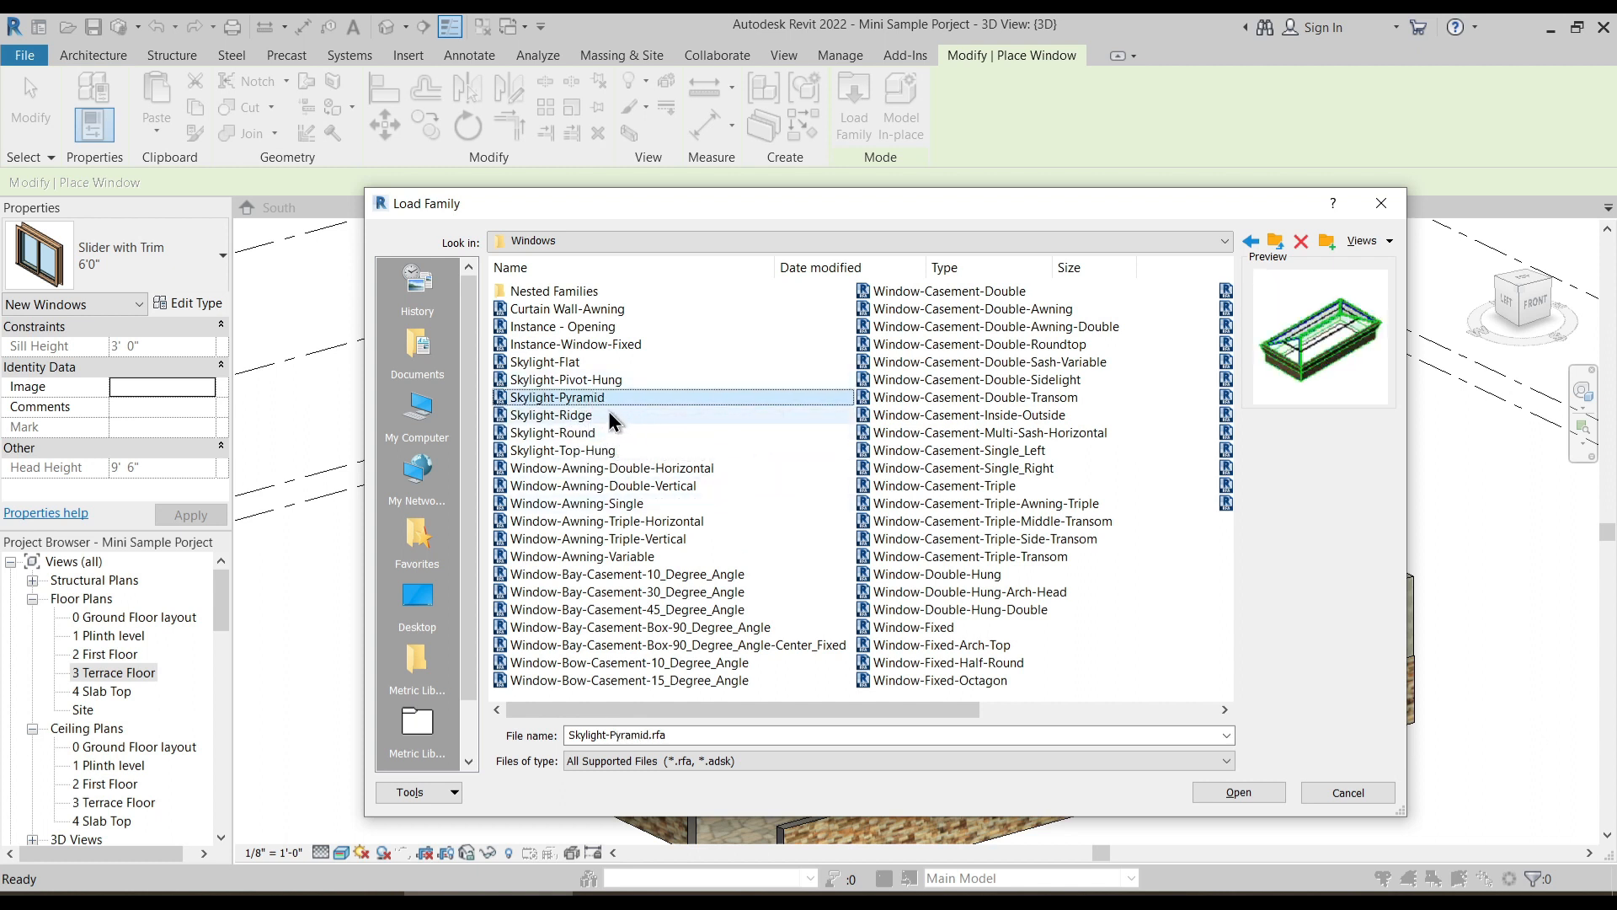
pyautogui.click(1238, 792)
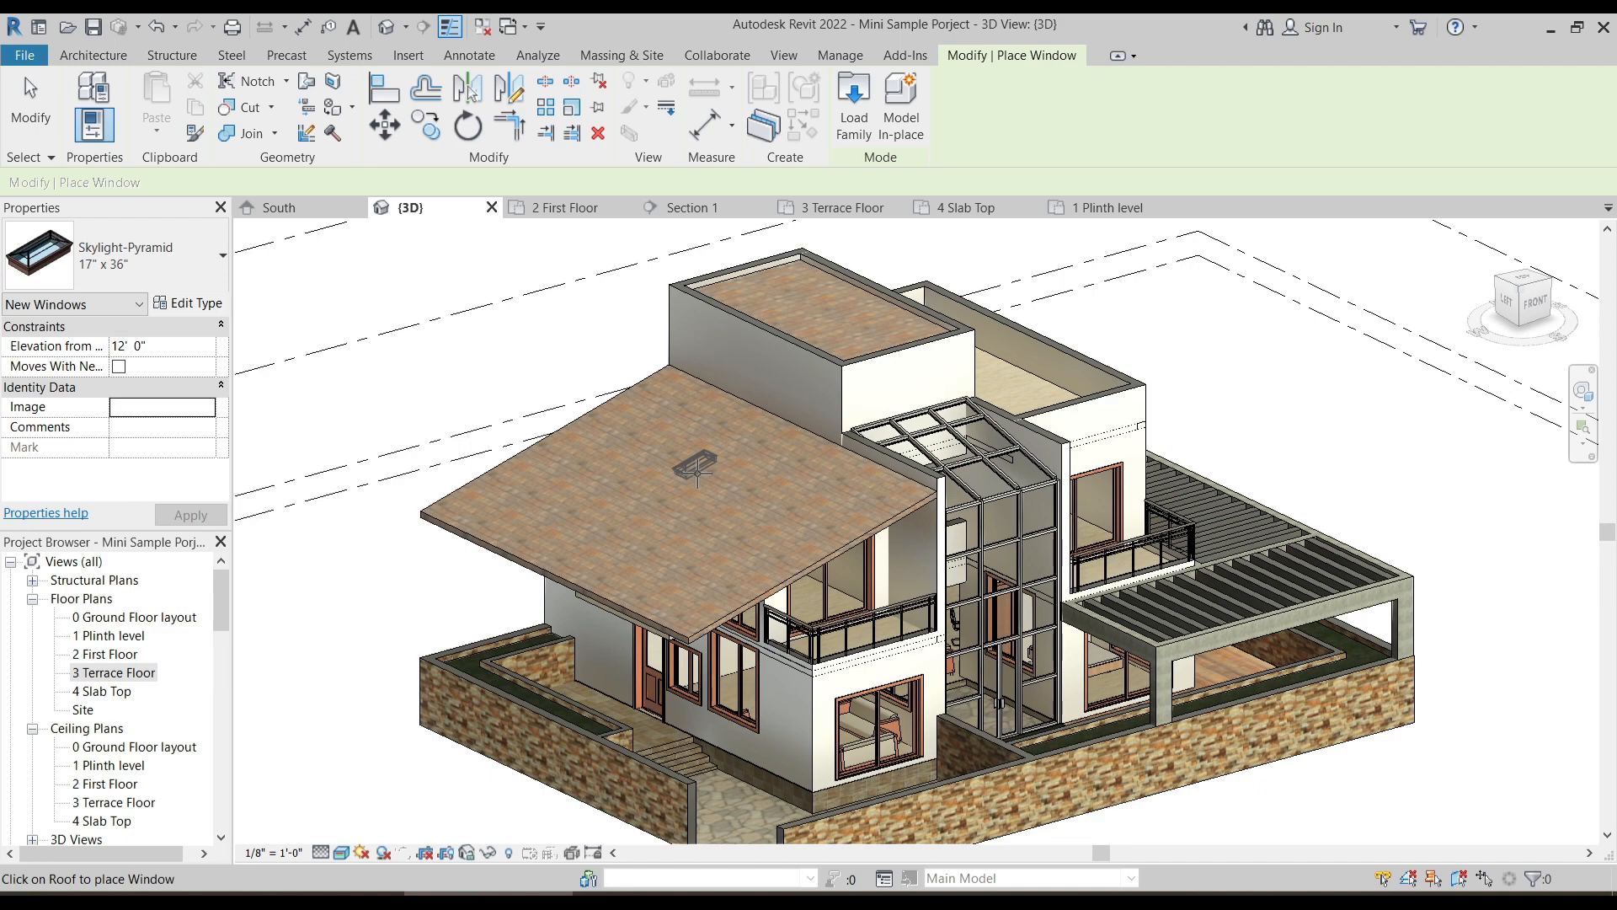
pyautogui.scroll(2, 697, 469)
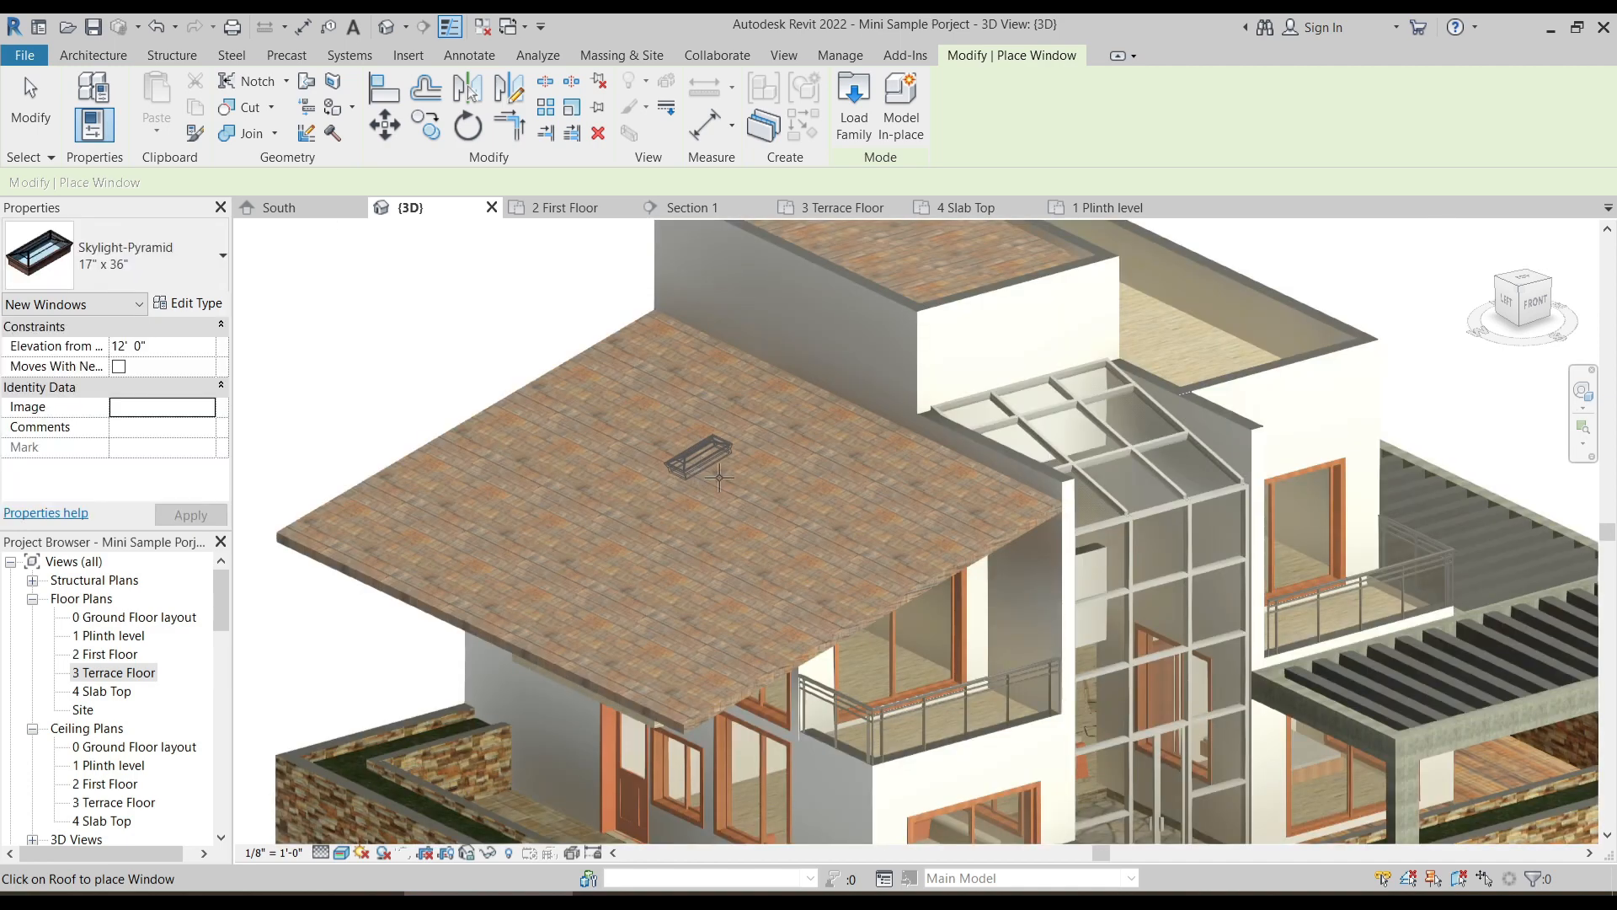
# - Place a 17" x 36" Skylight-Pyramid near the middle of the sloped roof and rotate it a quarter turn
pyautogui.click(701, 477)
pyautogui.press('Escape')
pyautogui.scroll(3, 699, 480)
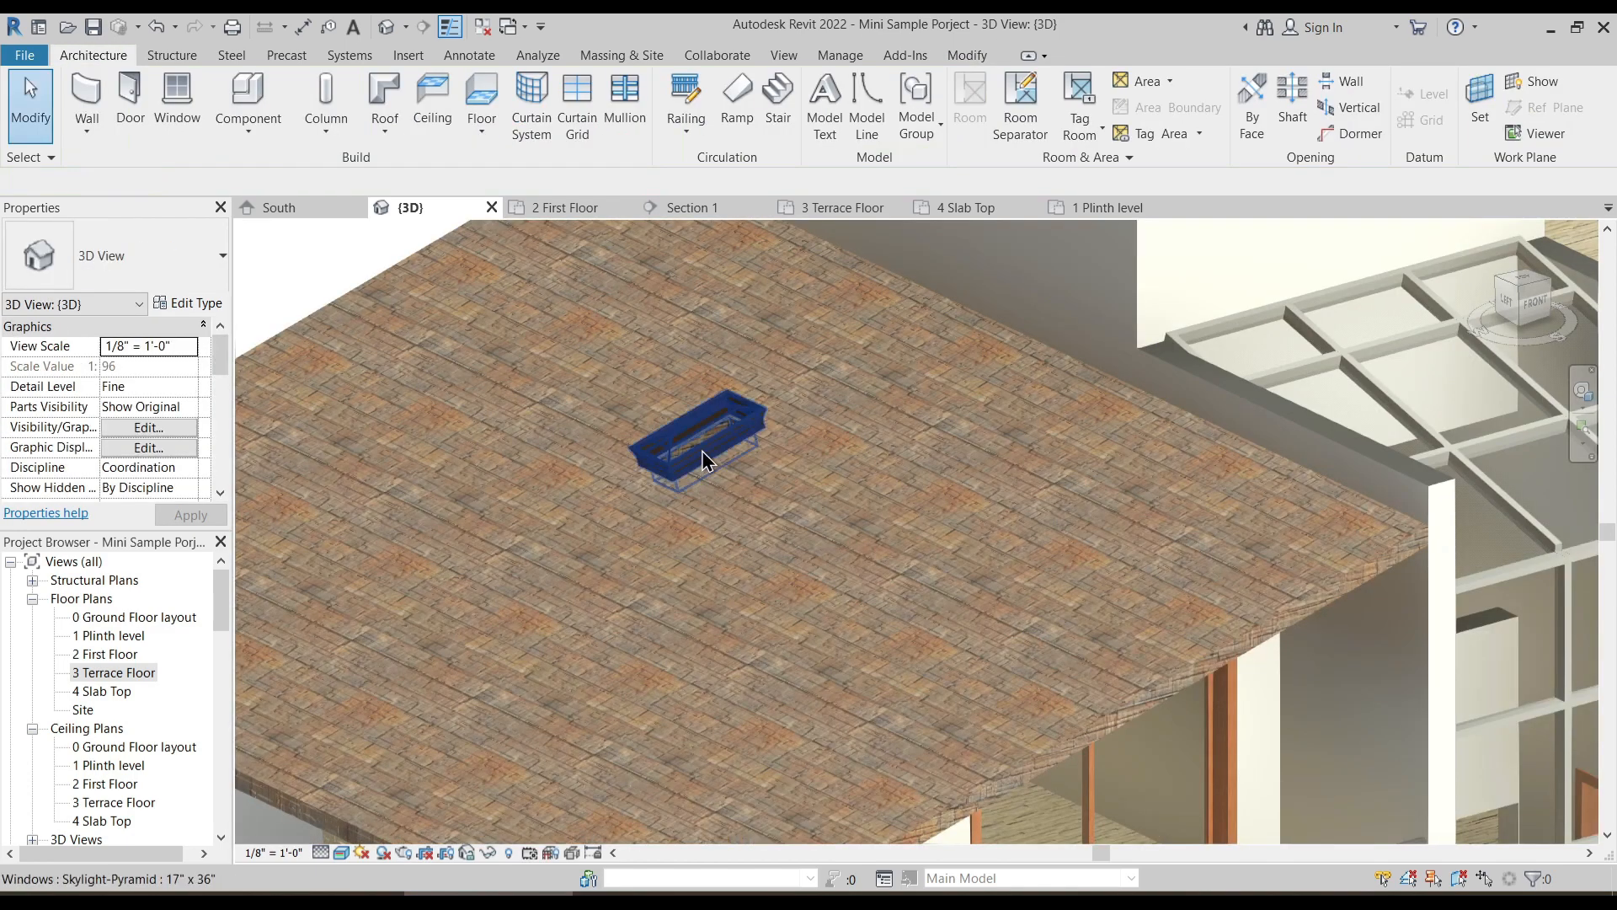
pyautogui.click(702, 450)
pyautogui.press('space')
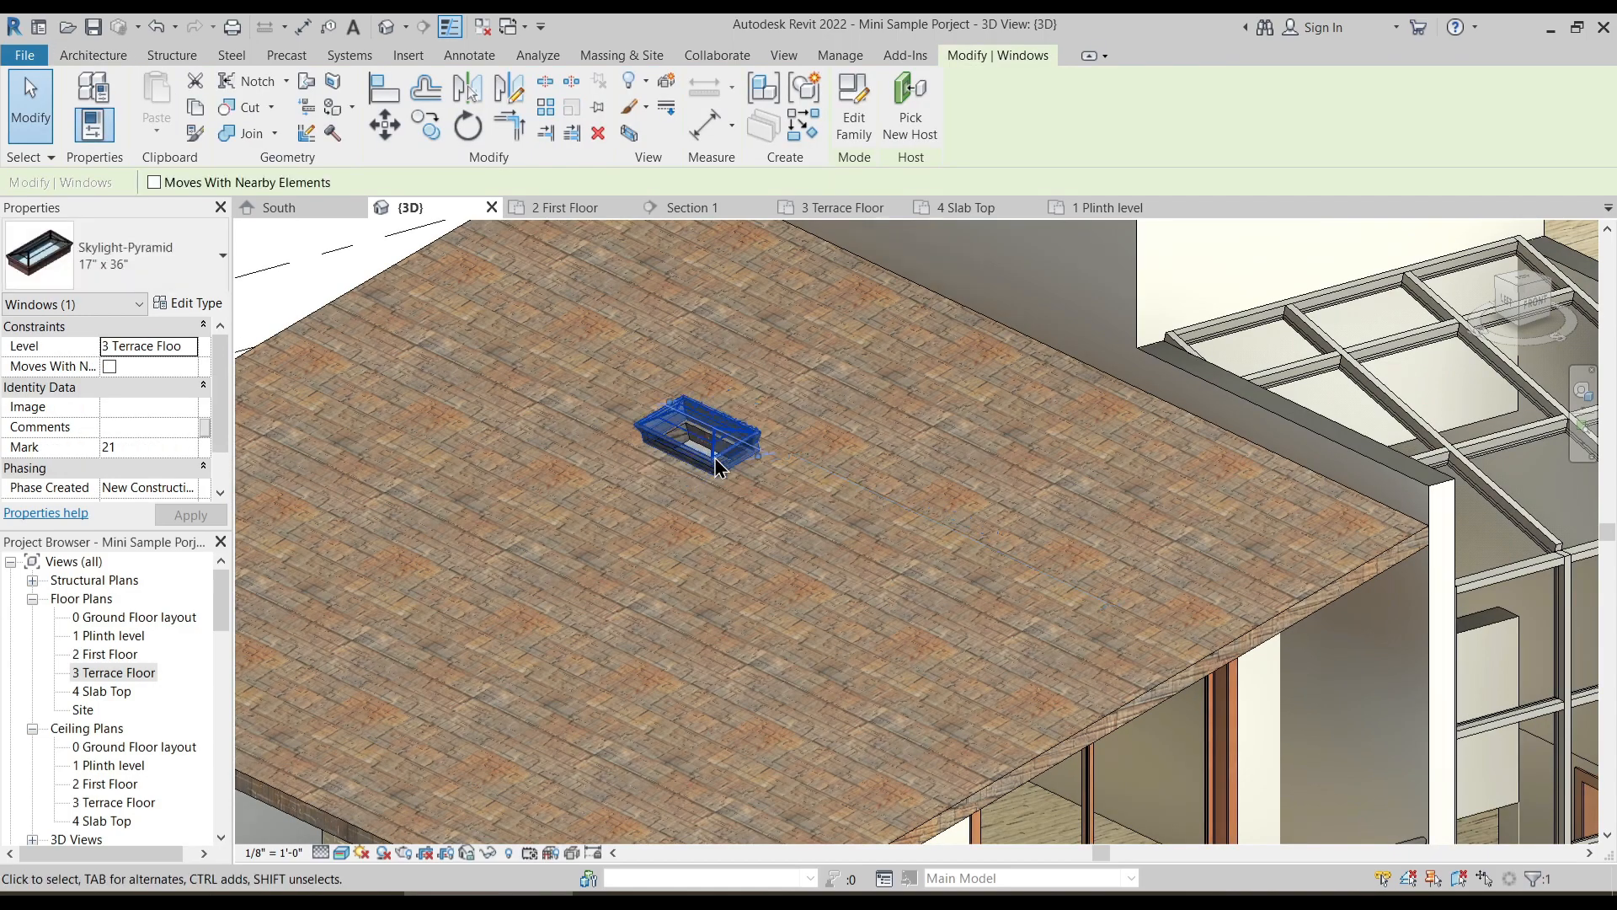
pyautogui.click(667, 464)
pyautogui.scroll(1, 668, 463)
pyautogui.scroll(2, 667, 463)
pyautogui.scroll(-5, 762, 551)
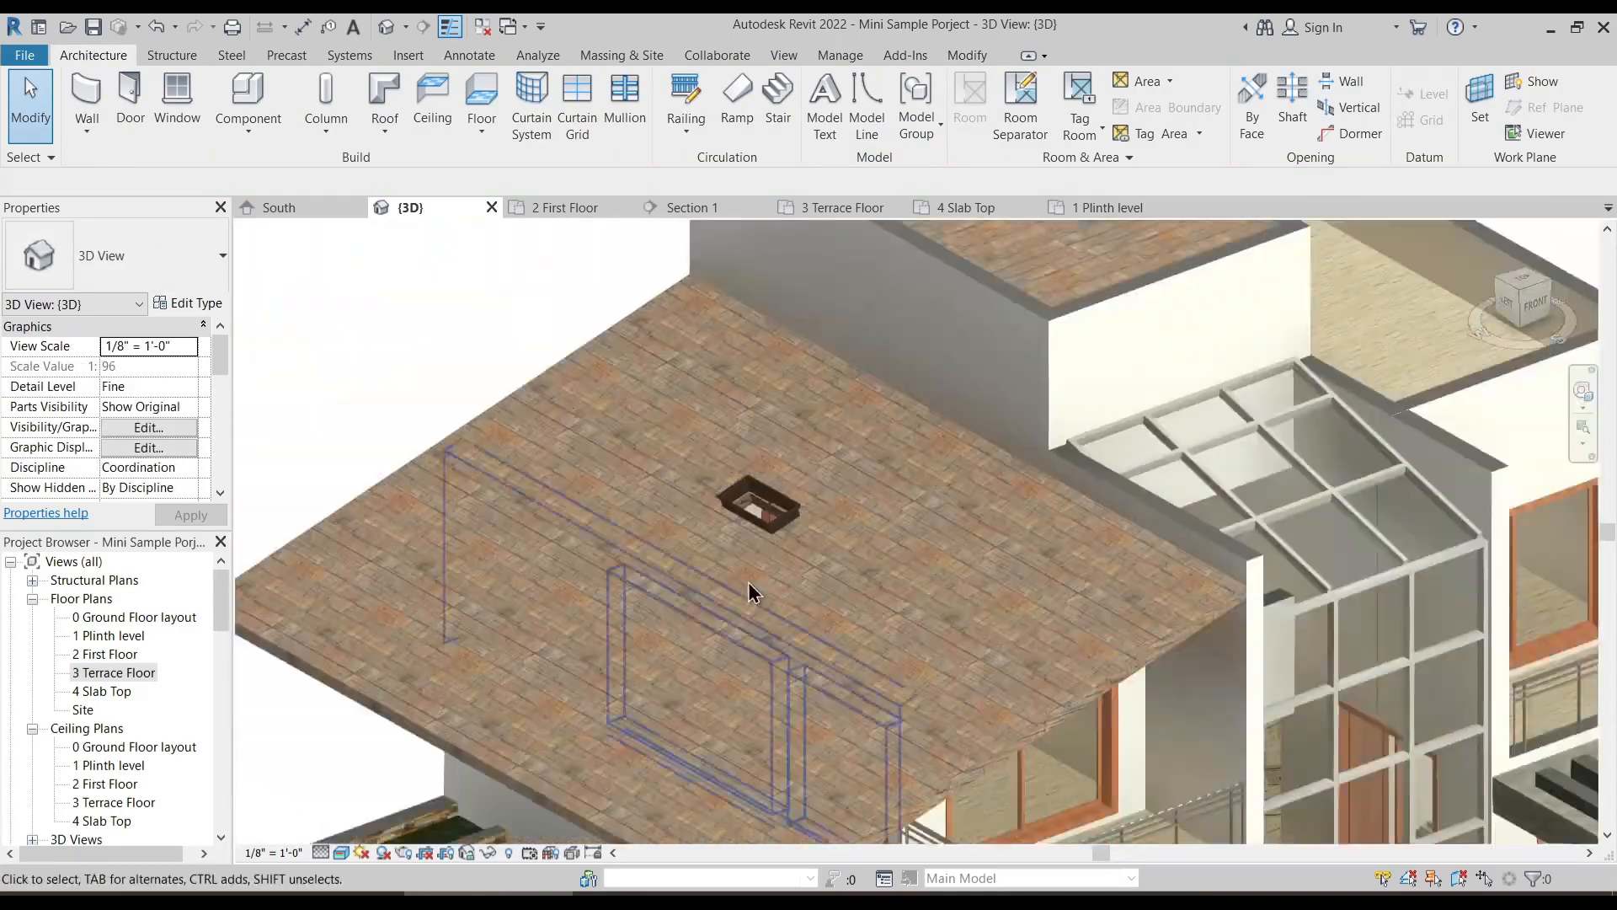
# - Change the skylight on the sloped roof to the 24" x 60" type
pyautogui.click(769, 515)
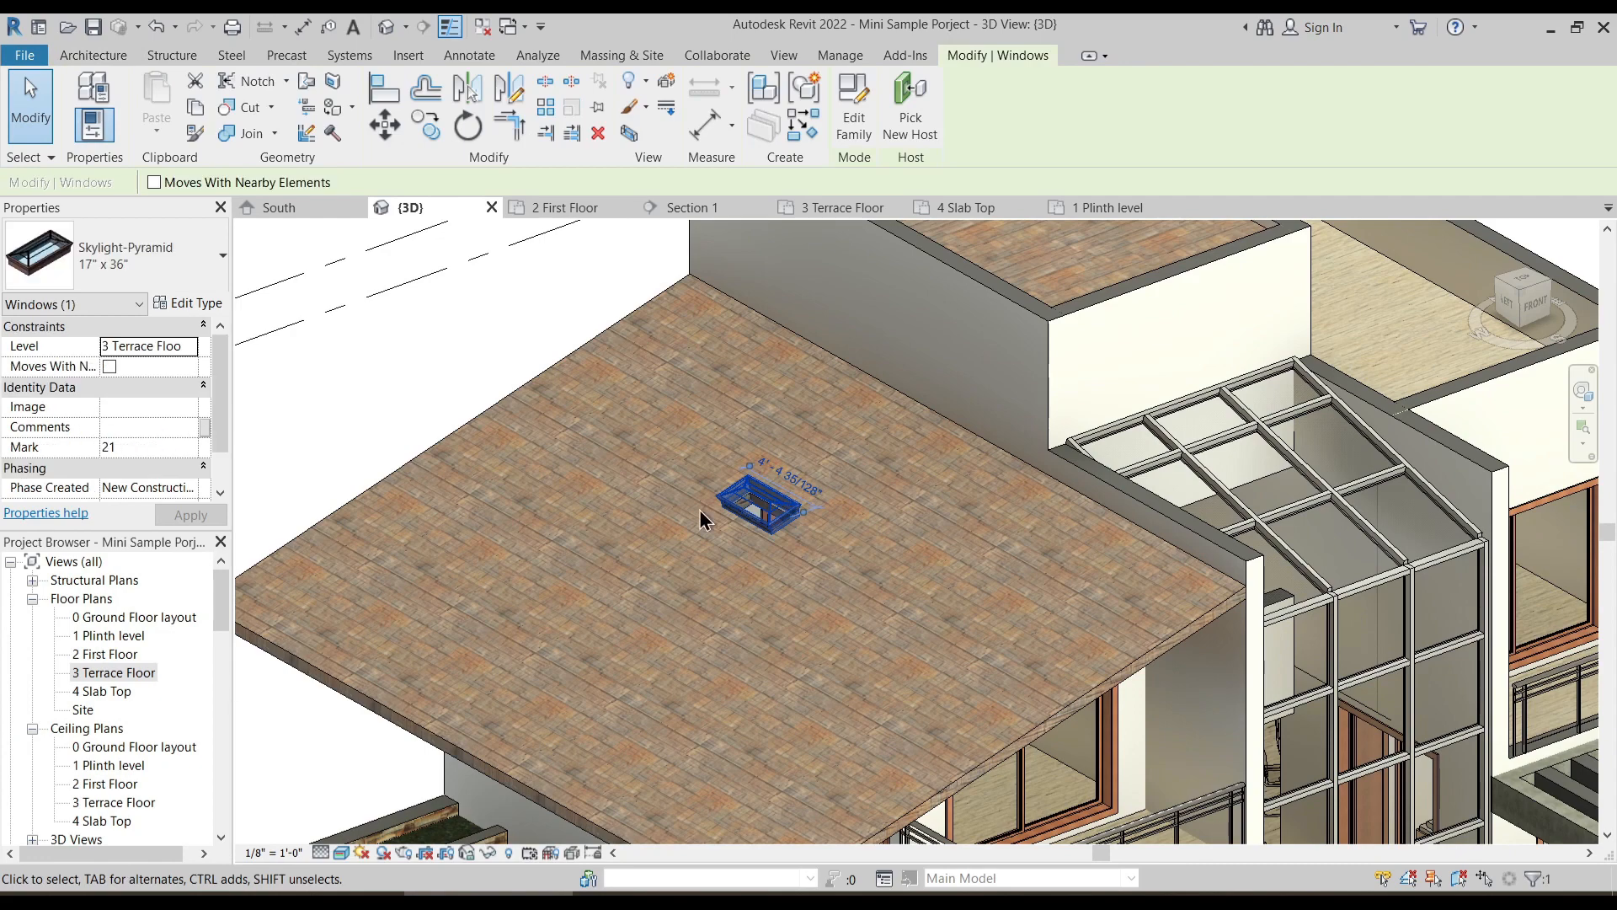
pyautogui.click(189, 266)
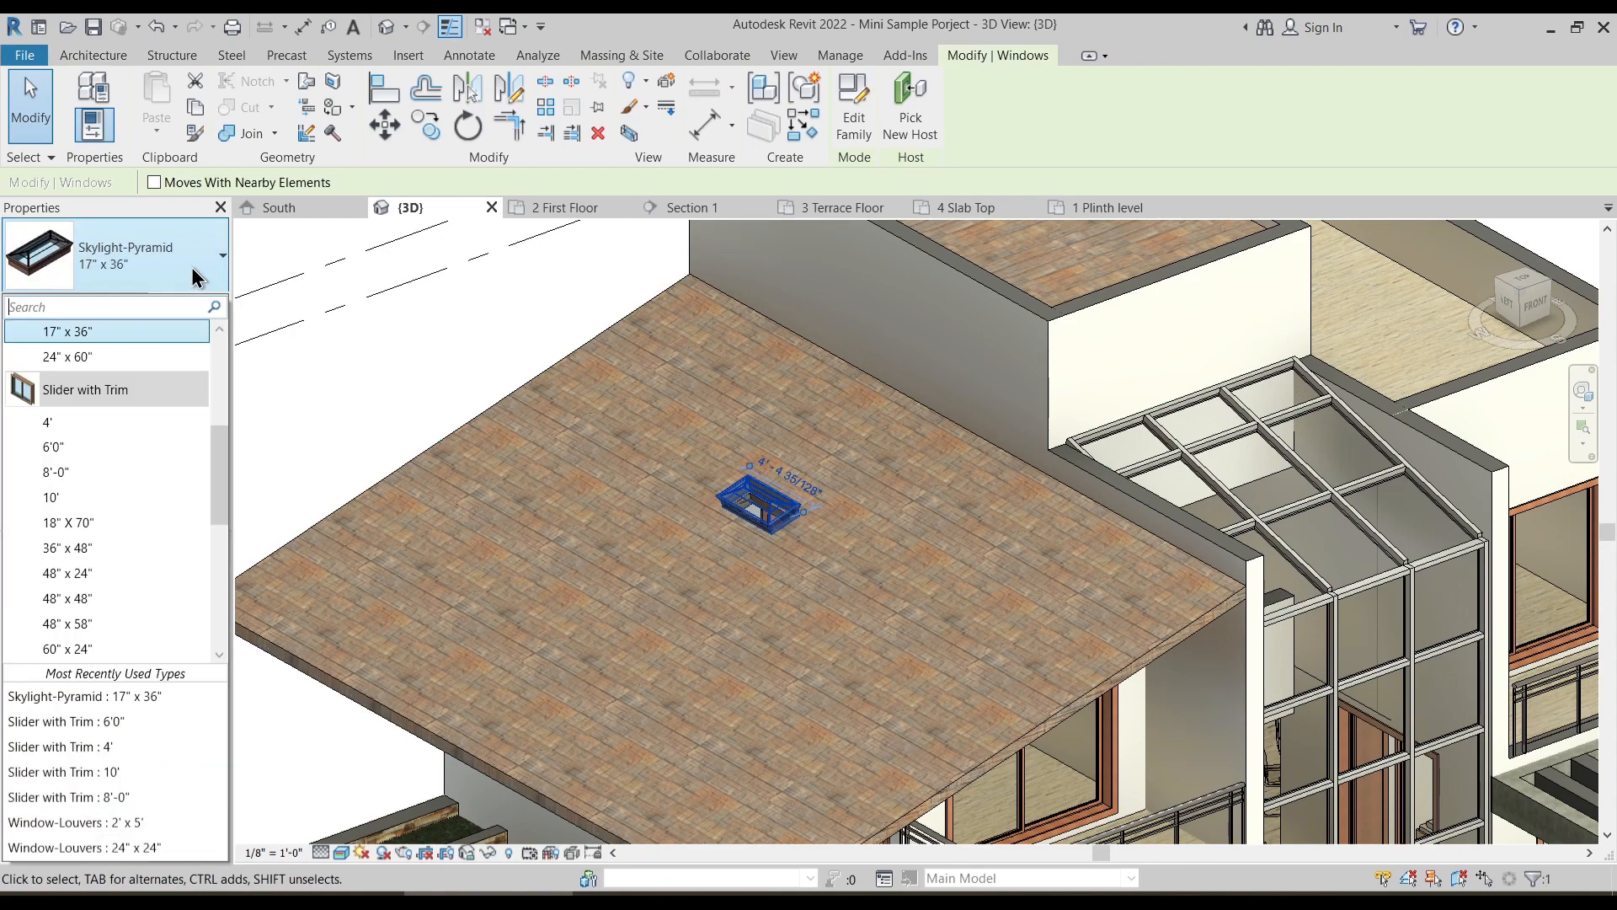
pyautogui.click(157, 357)
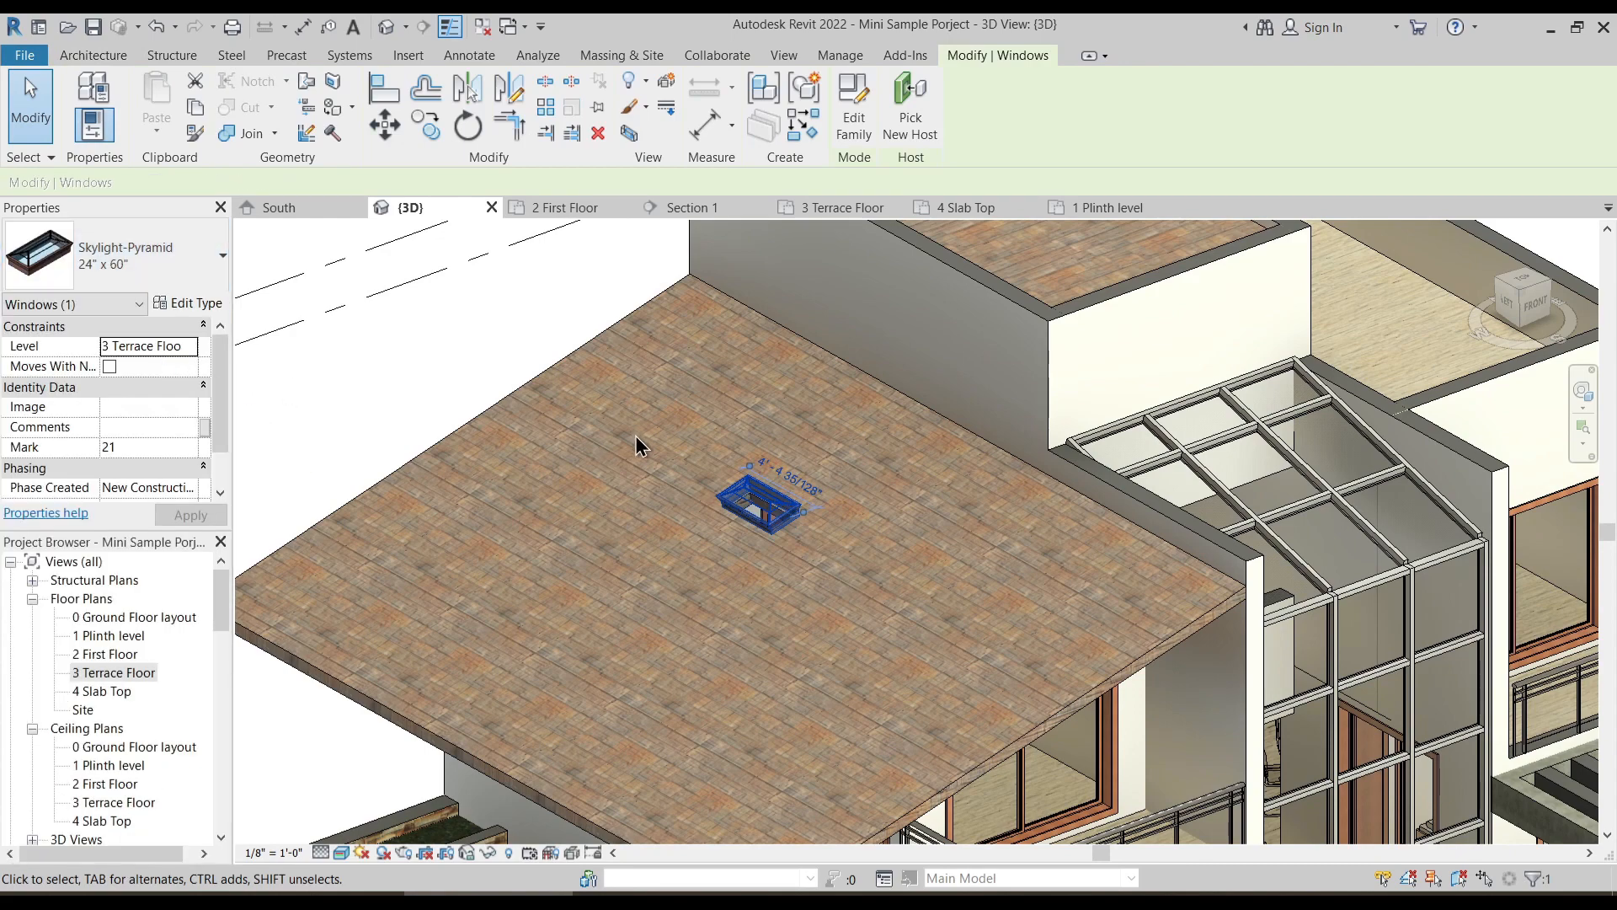
pyautogui.press('Escape')
# - Move the skylight a short way across the sloped roof, closer to the wall of the taller block
pyautogui.keyDown('shift'); pyautogui.moveTo(822, 625); pyautogui.dragTo(838, 680, button='middle'); pyautogui.keyUp('shift')
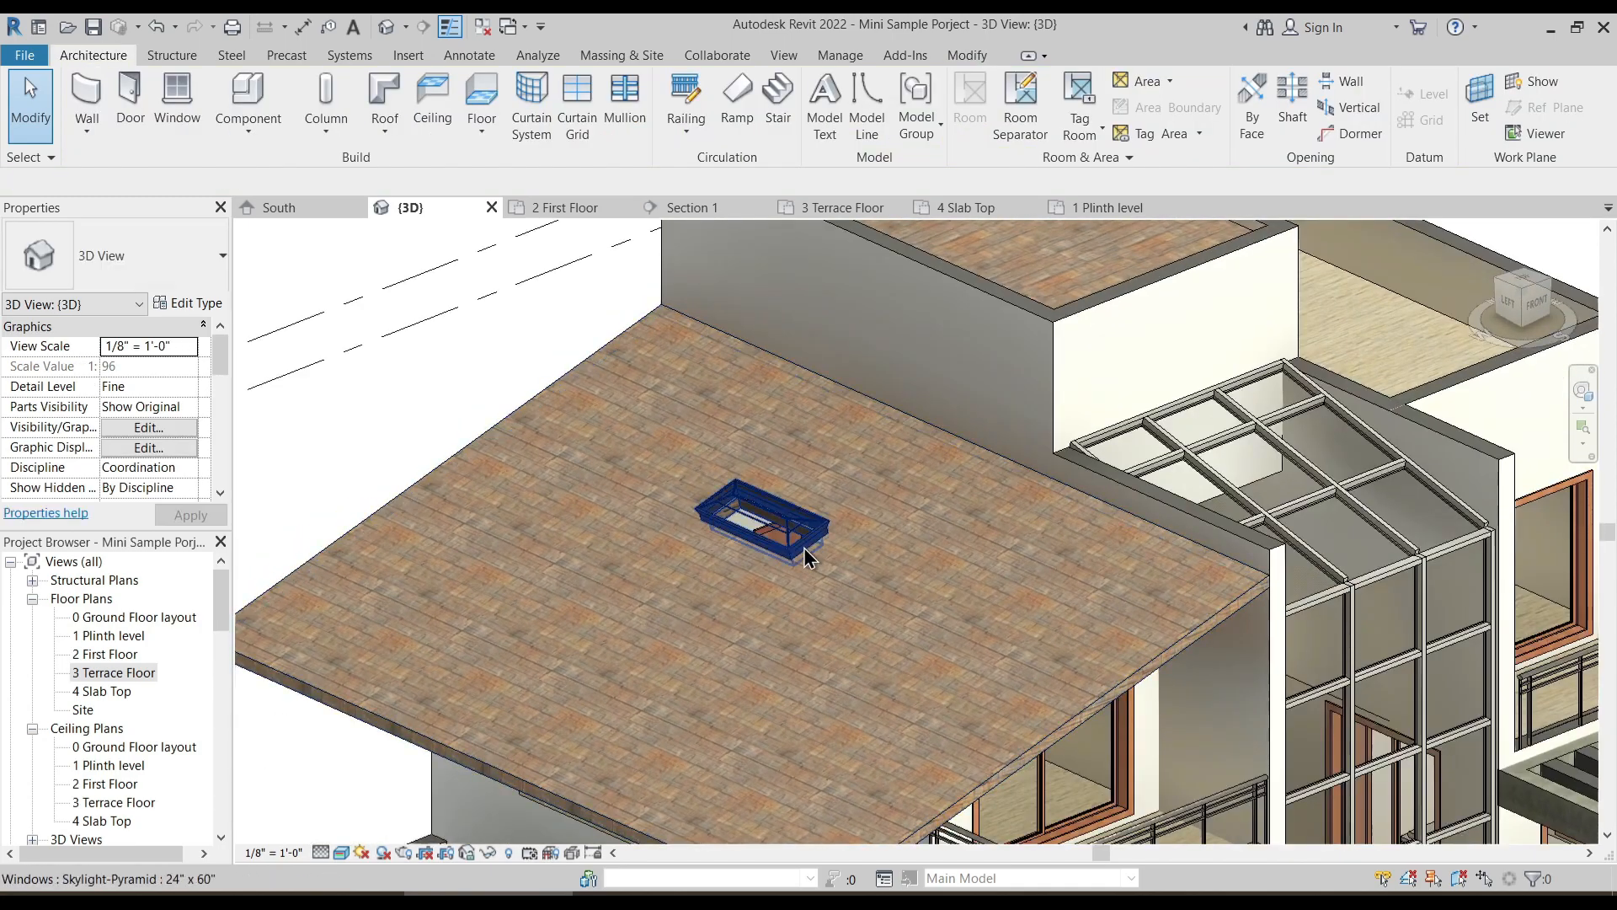
pyautogui.keyDown('shift'); pyautogui.moveTo(823, 571); pyautogui.dragTo(808, 539, button='middle'); pyautogui.keyUp('shift')
pyautogui.click(852, 542)
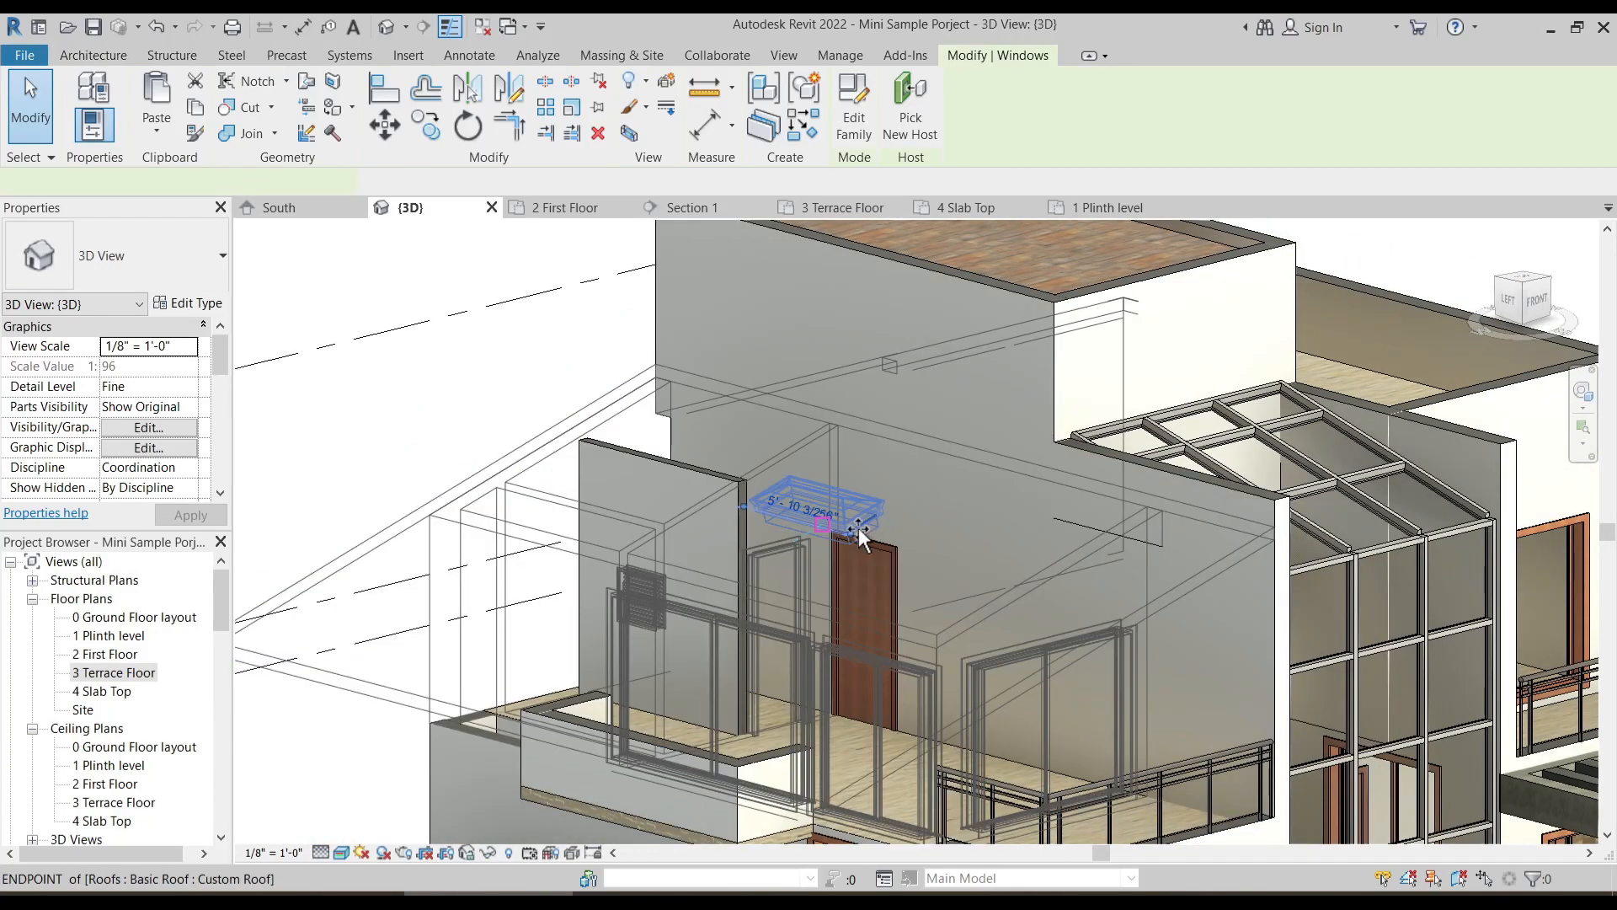
pyautogui.moveTo(858, 527); pyautogui.dragTo(871, 527)
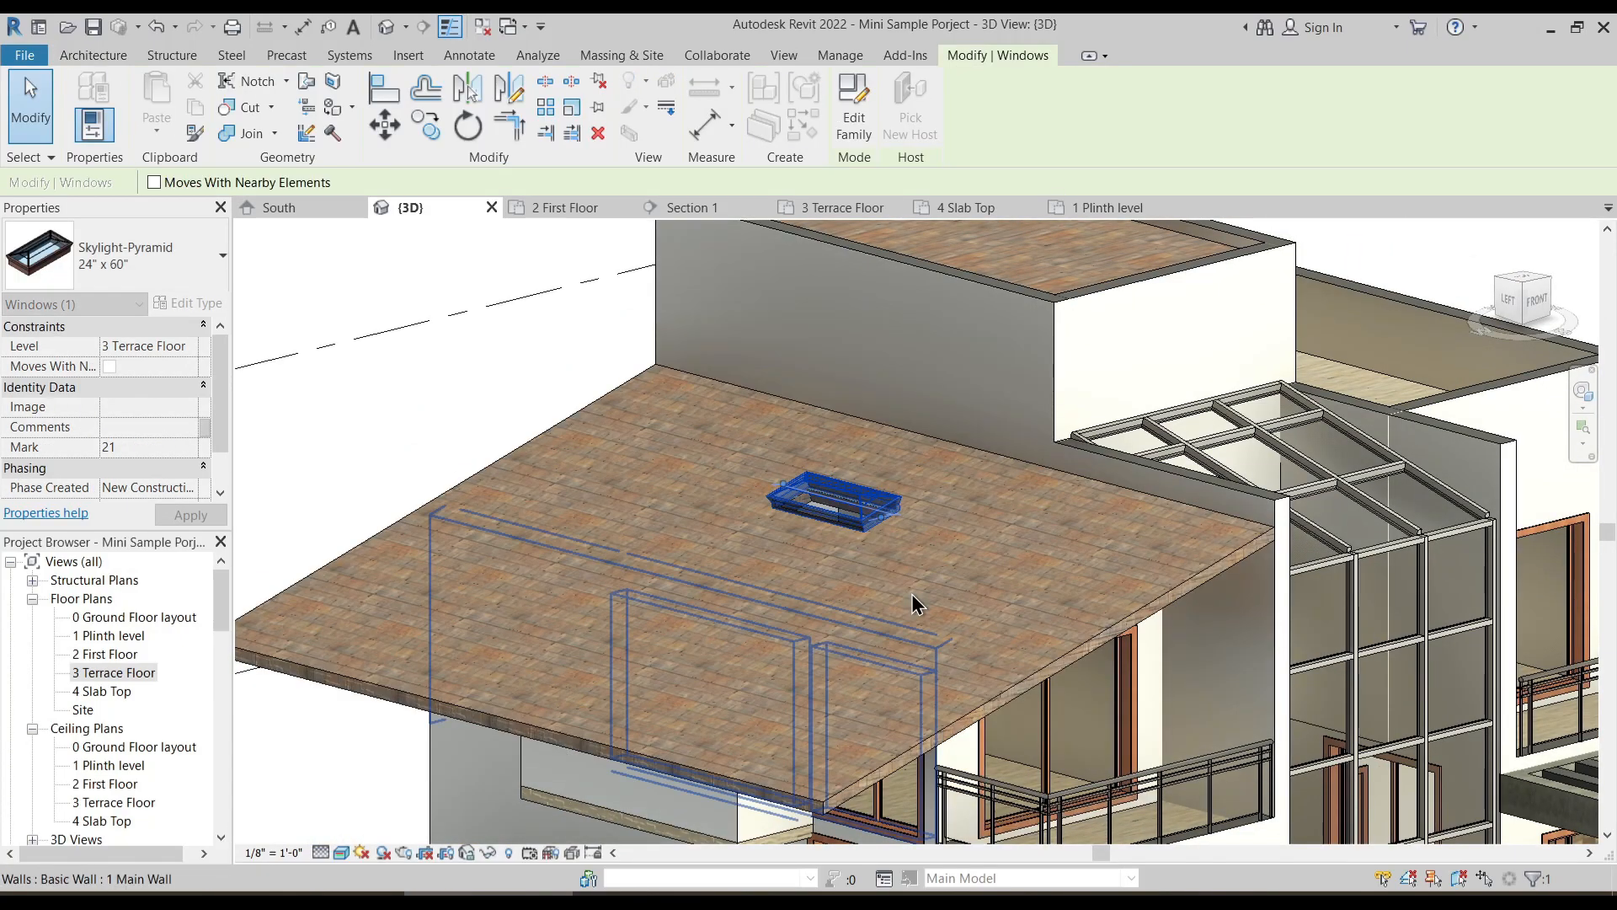
pyautogui.press('Escape')
# - Set the Width of the skylight's 24" x 60" type to 6' 0" and check the enlarged skylight on the roof
pyautogui.click(853, 520)
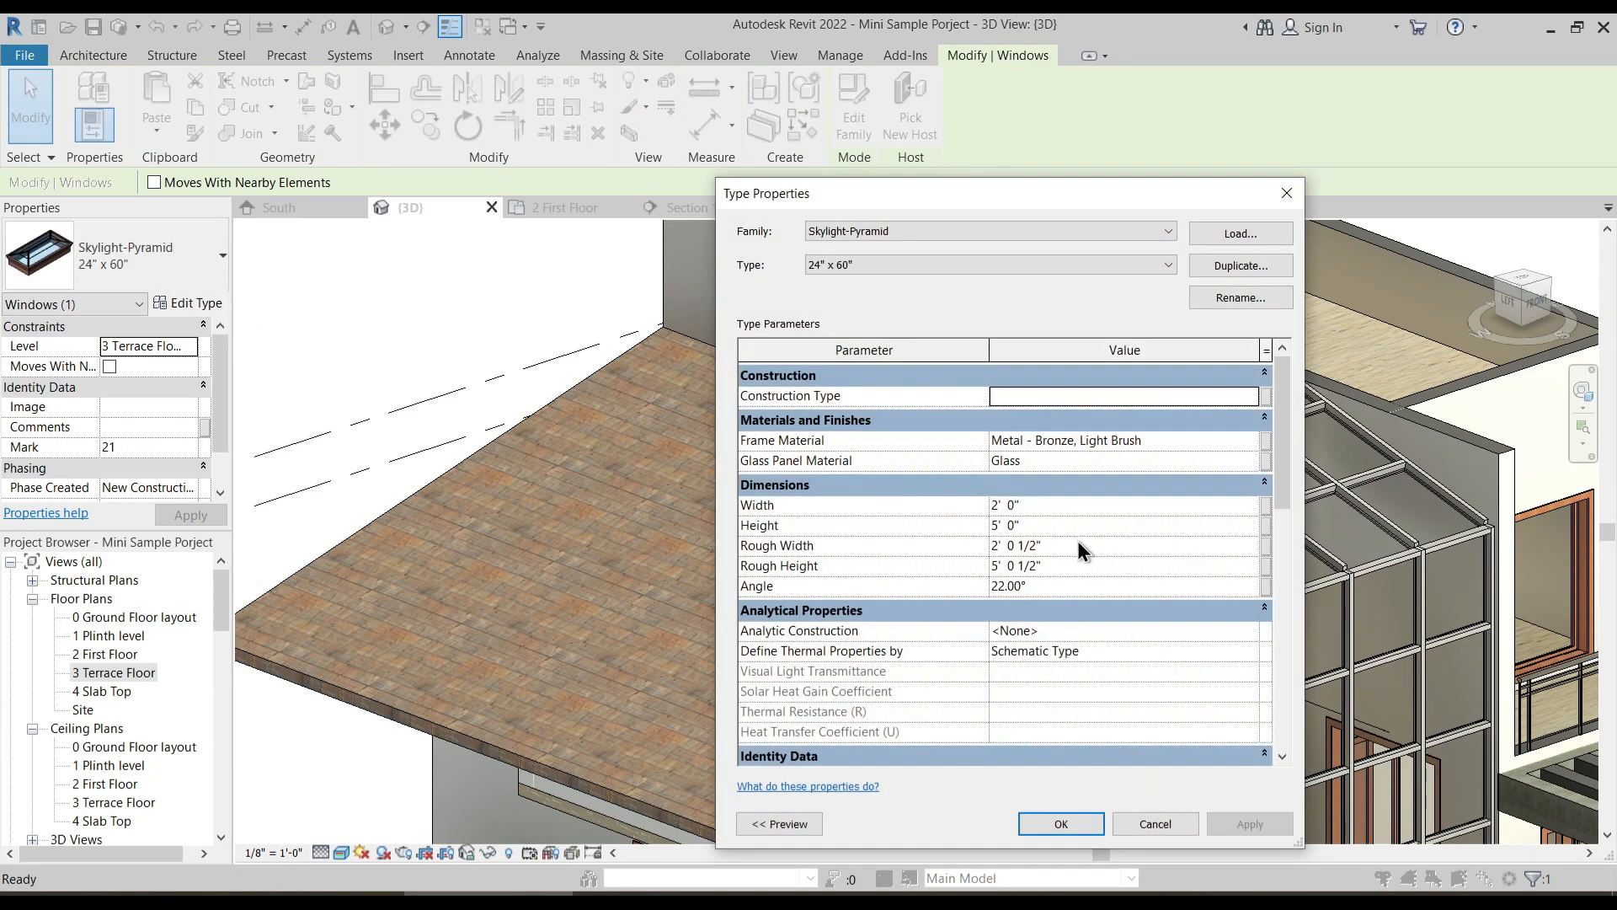
pyautogui.click(1037, 503)
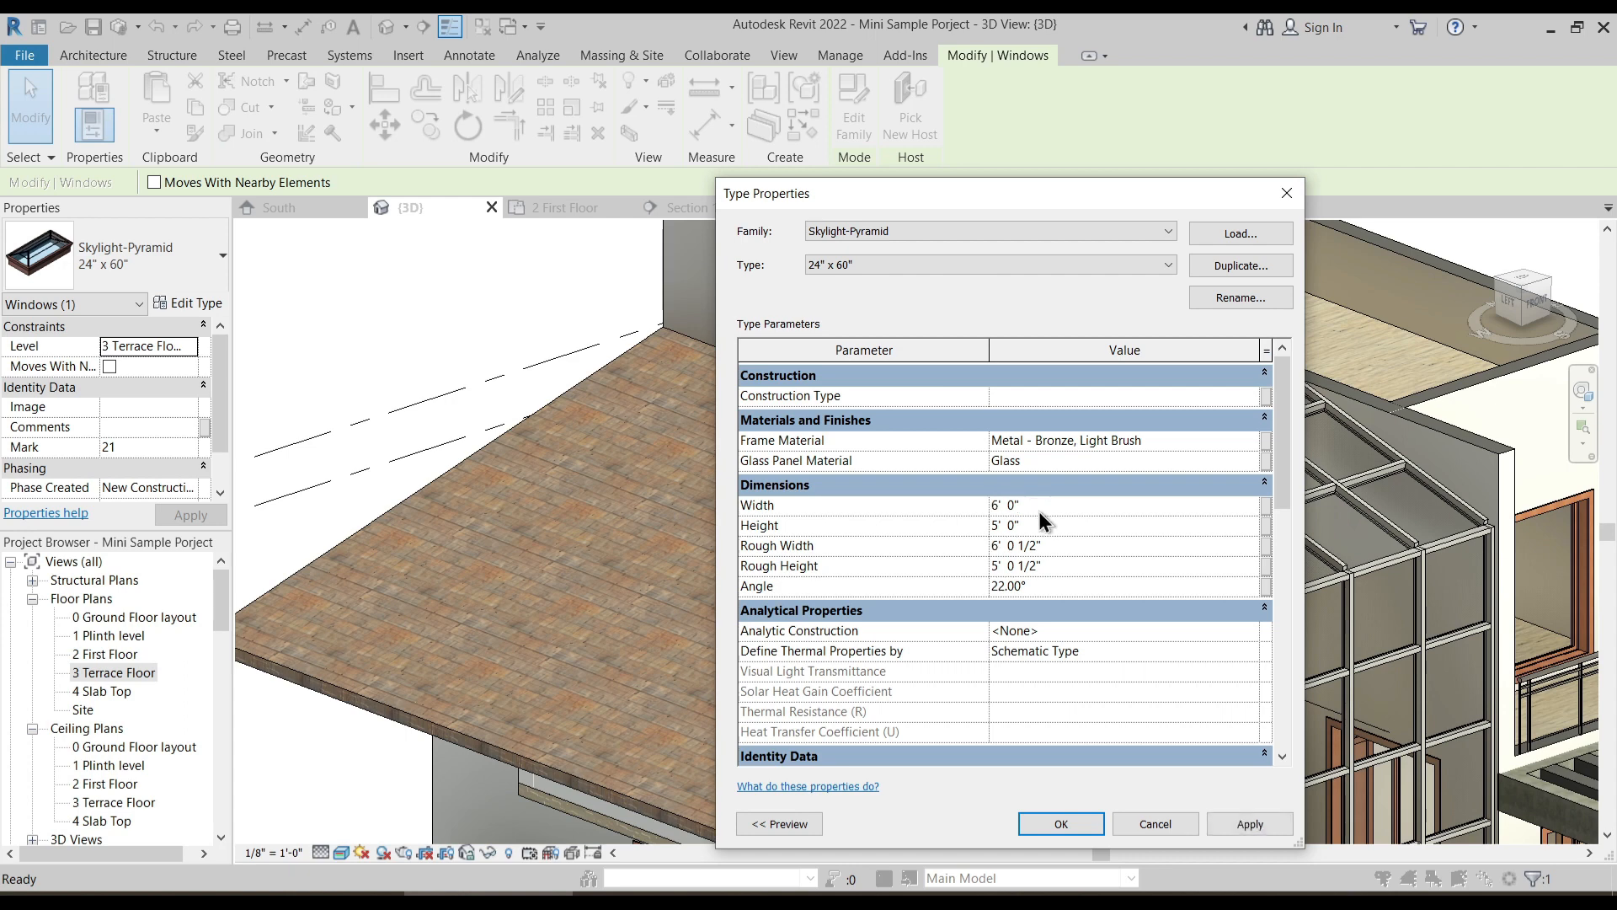
pyautogui.click(1257, 825)
pyautogui.click(1062, 823)
pyautogui.press('Escape')
pyautogui.keyDown('shift'); pyautogui.moveTo(920, 623); pyautogui.dragTo(842, 588, button='middle'); pyautogui.keyUp('shift')
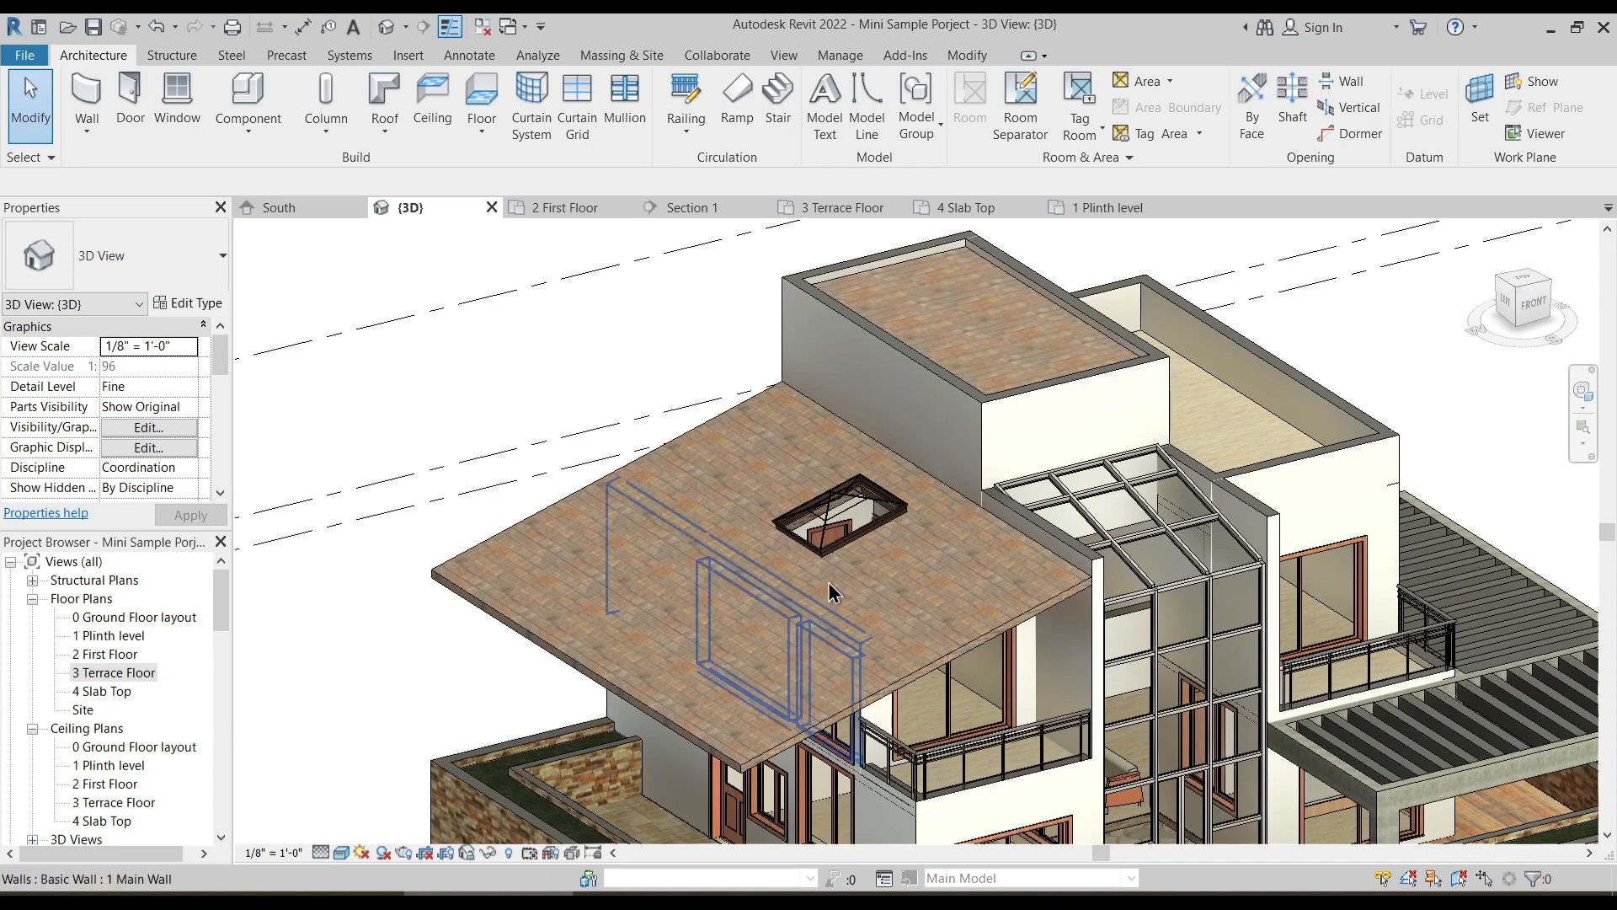
pyautogui.scroll(4, 829, 589)
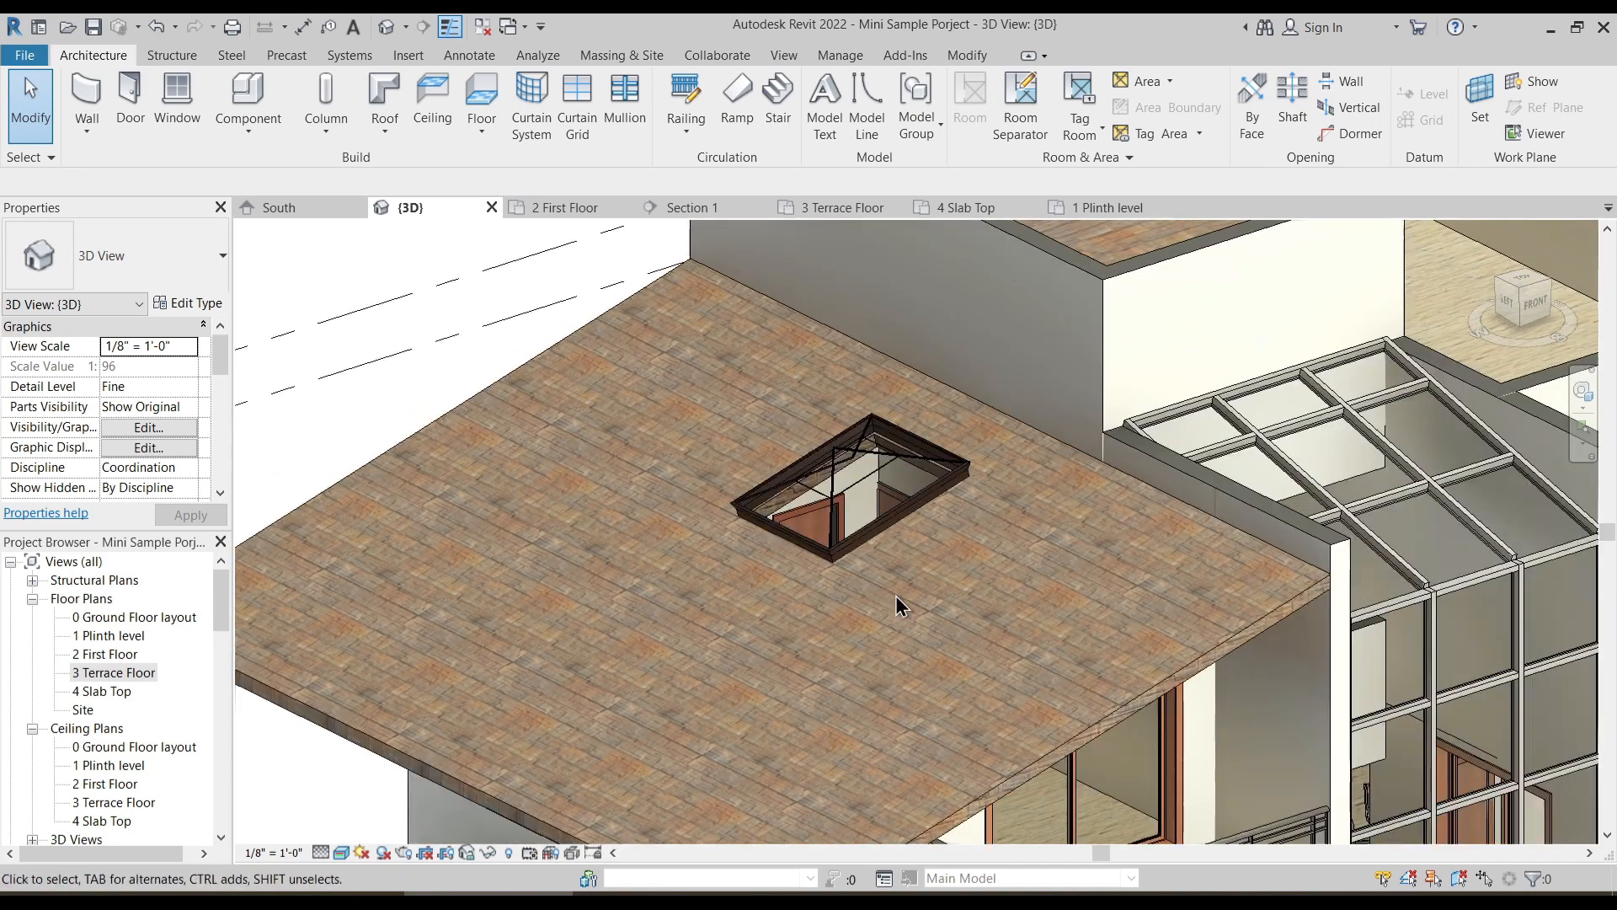
pyautogui.scroll(-5, 896, 595)
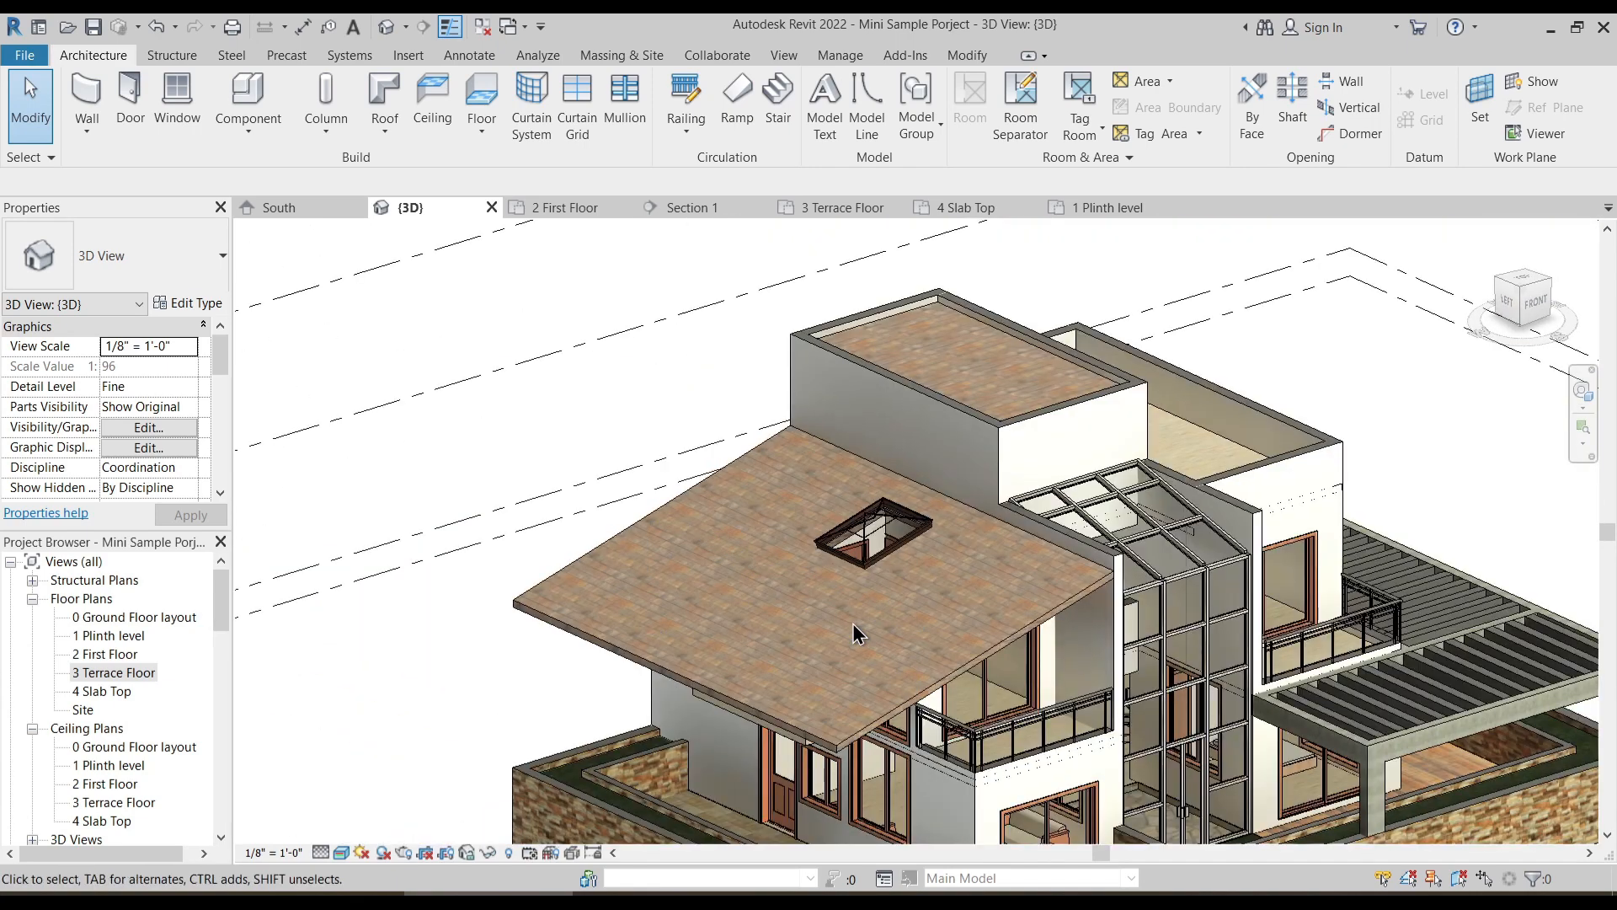
pyautogui.keyDown('shift'); pyautogui.moveTo(843, 623); pyautogui.dragTo(573, 543, button='middle'); pyautogui.keyUp('shift')
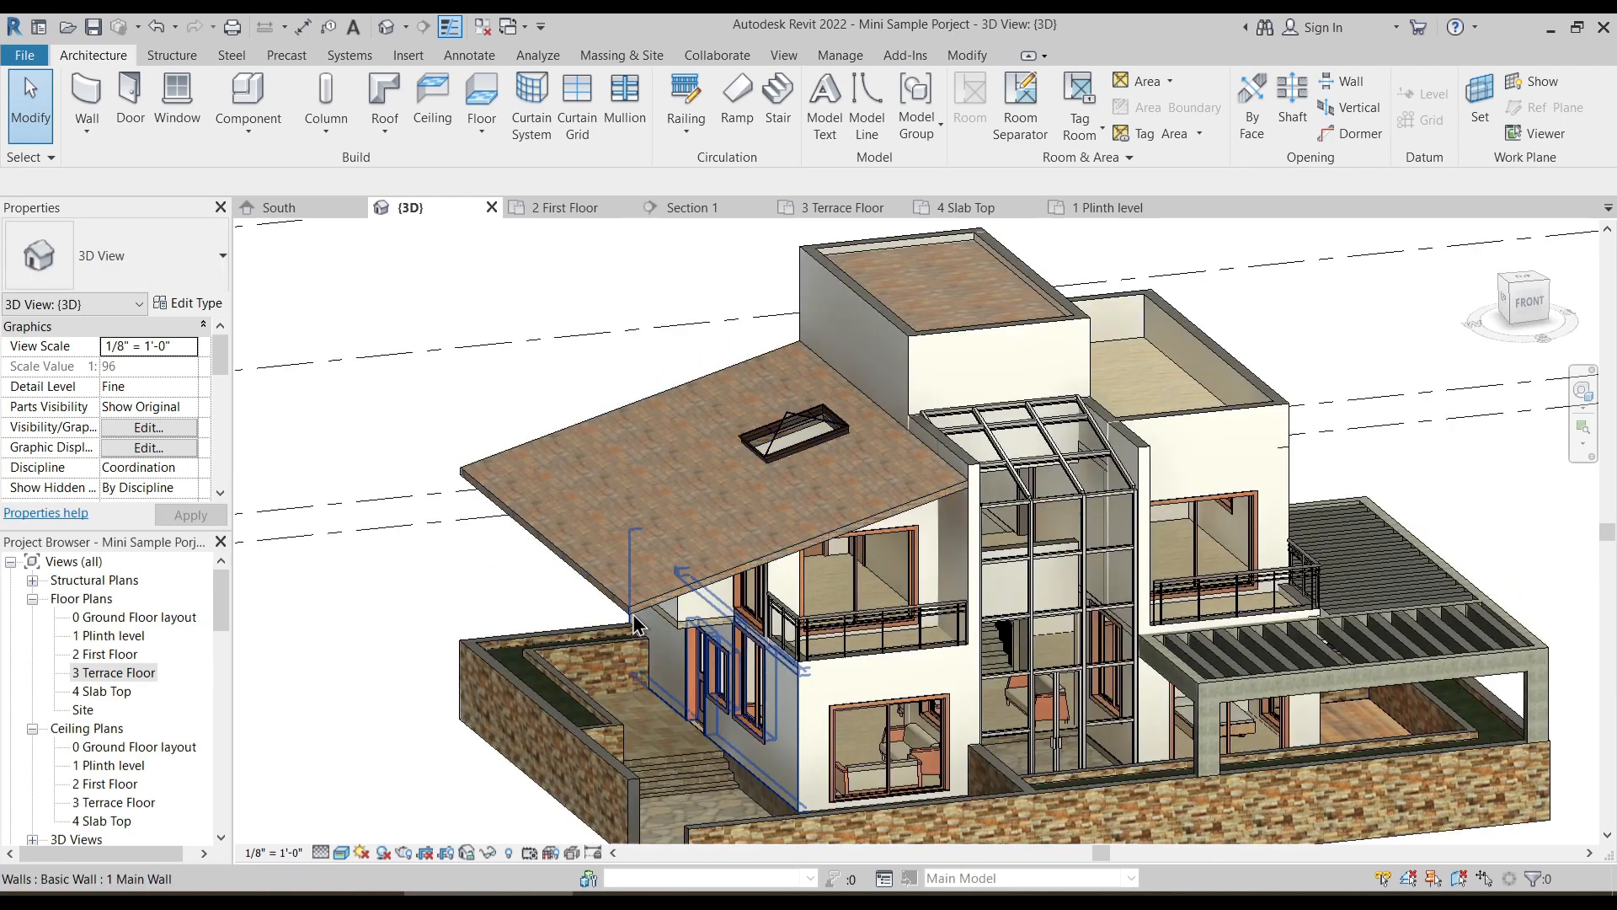
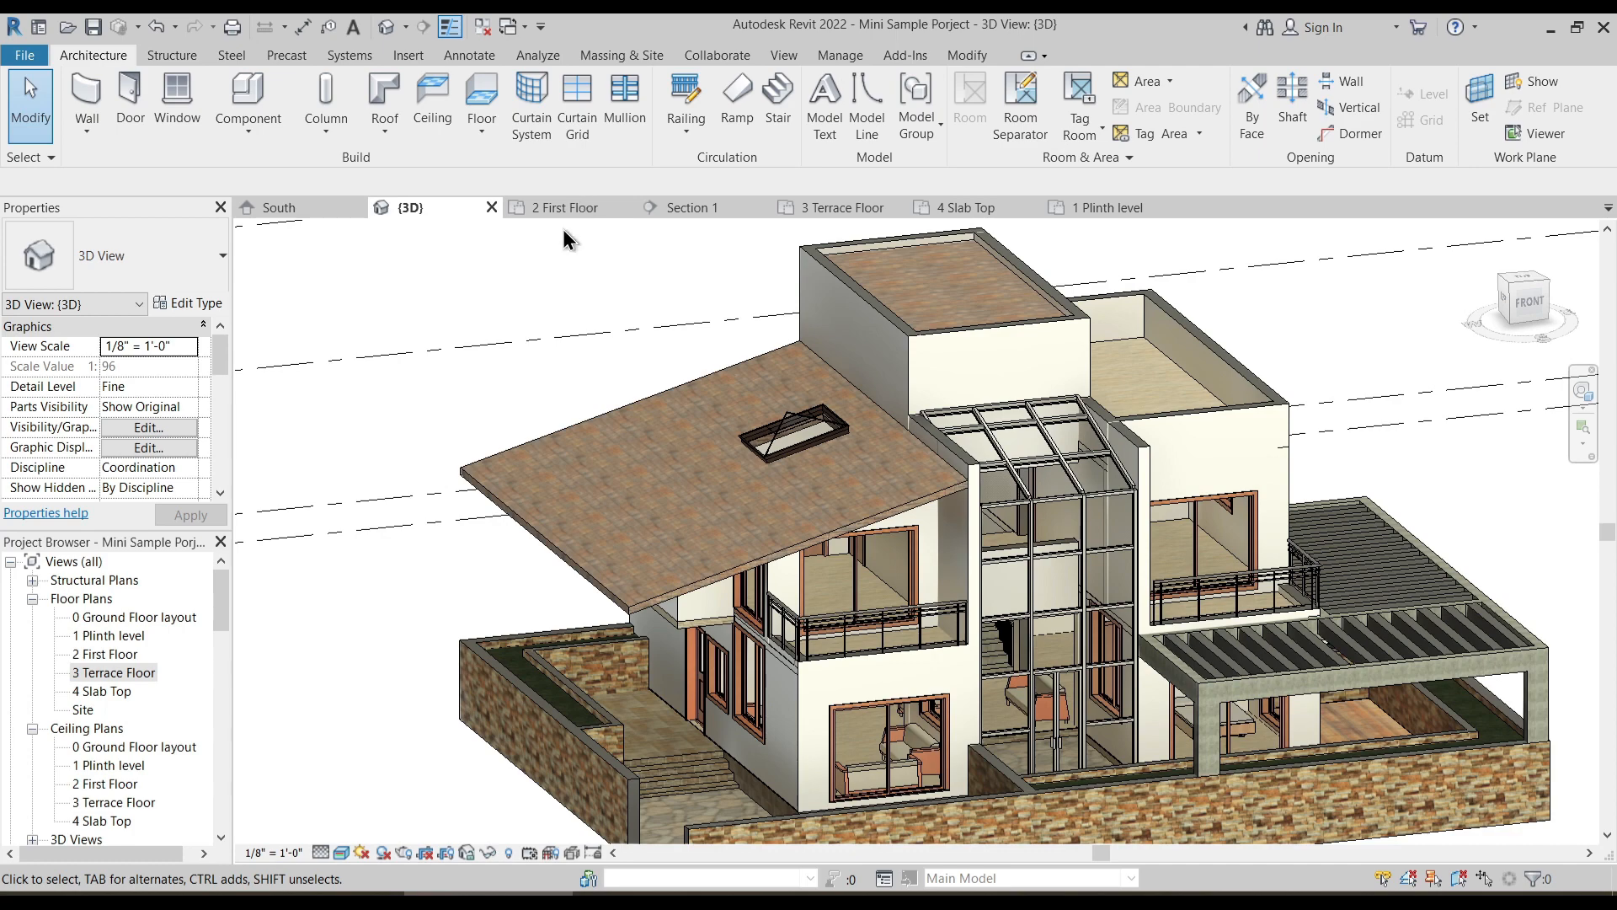
# - Browse to the Columns folder of the English-Imperial library to load a family from it
pyautogui.keyDown('shift'); pyautogui.moveTo(654, 385); pyautogui.dragTo(699, 250, button='middle'); pyautogui.keyUp('shift')
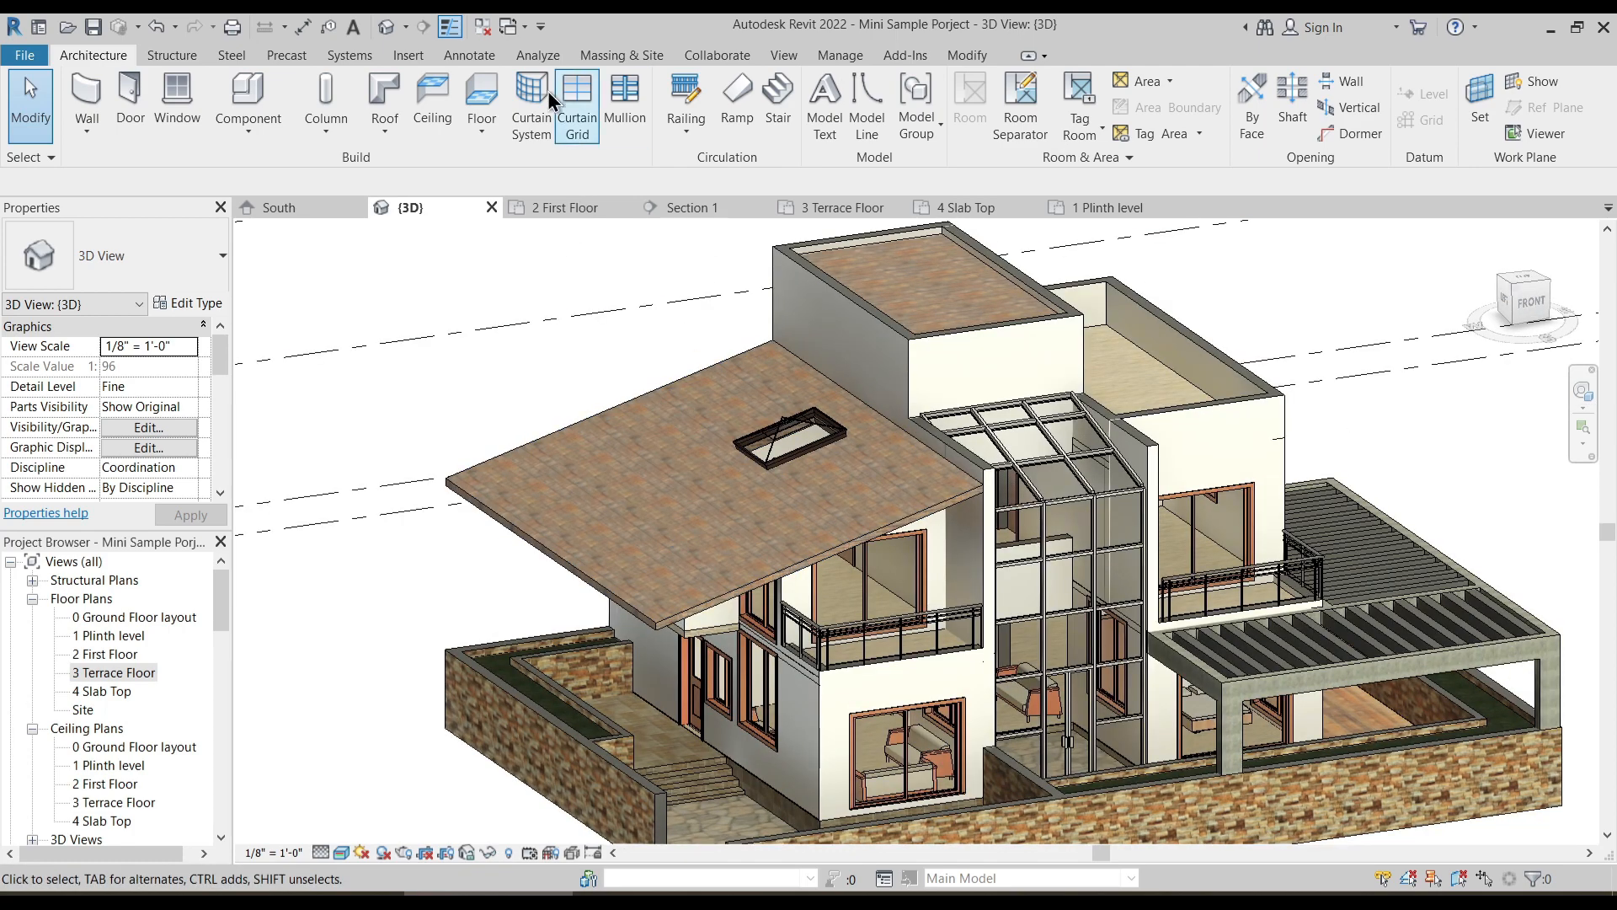
pyautogui.click(413, 55)
pyautogui.click(831, 126)
pyautogui.click(614, 241)
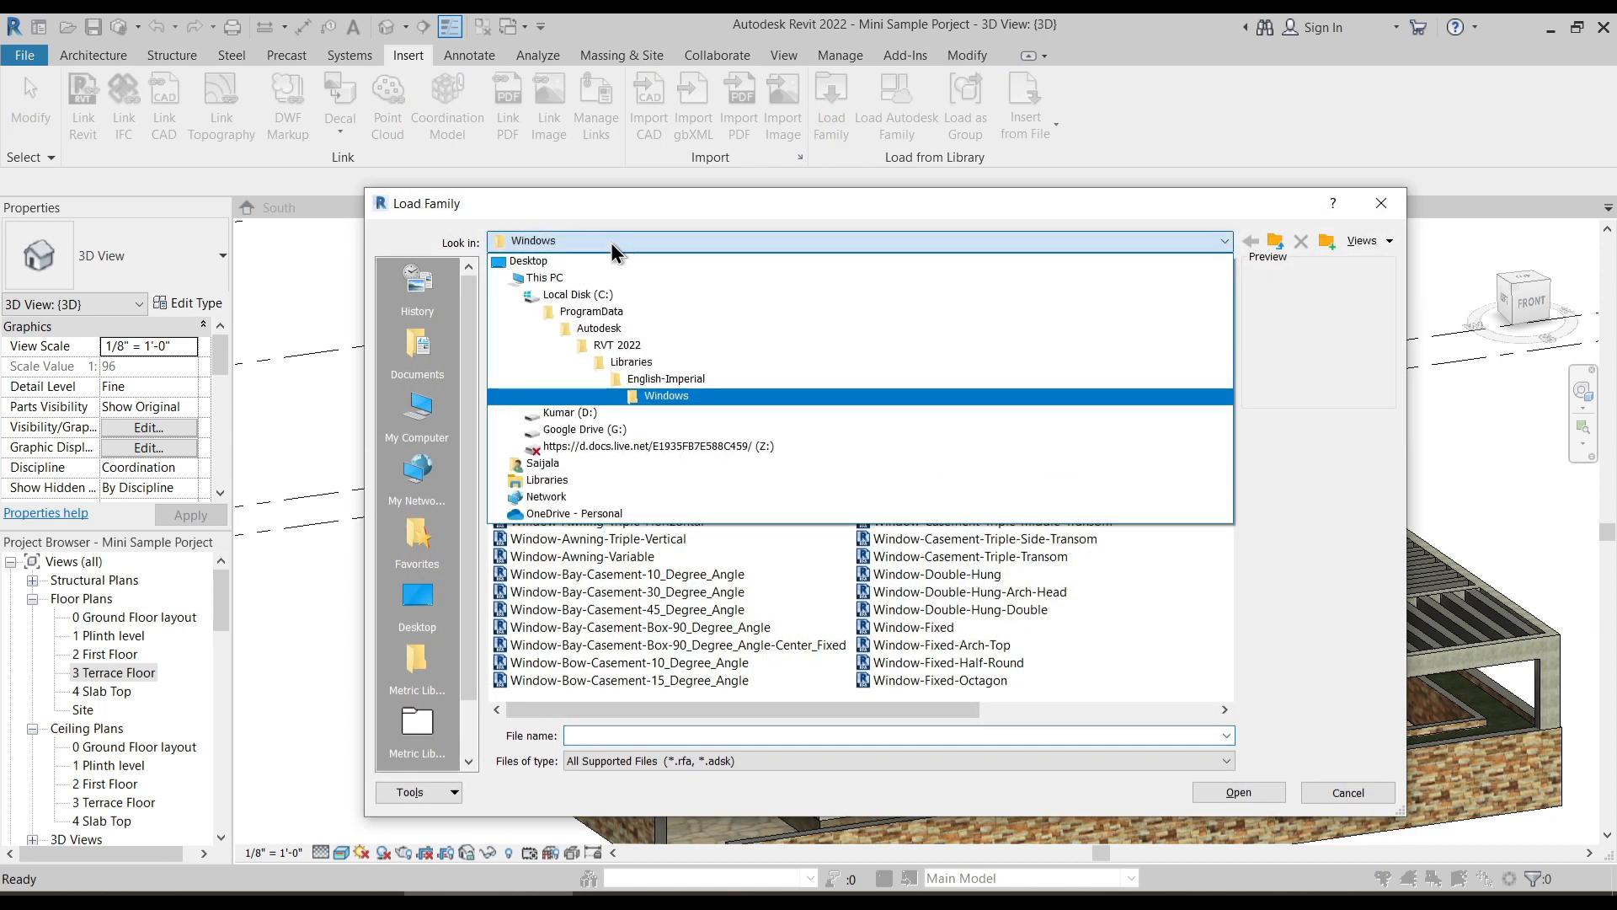
pyautogui.click(657, 381)
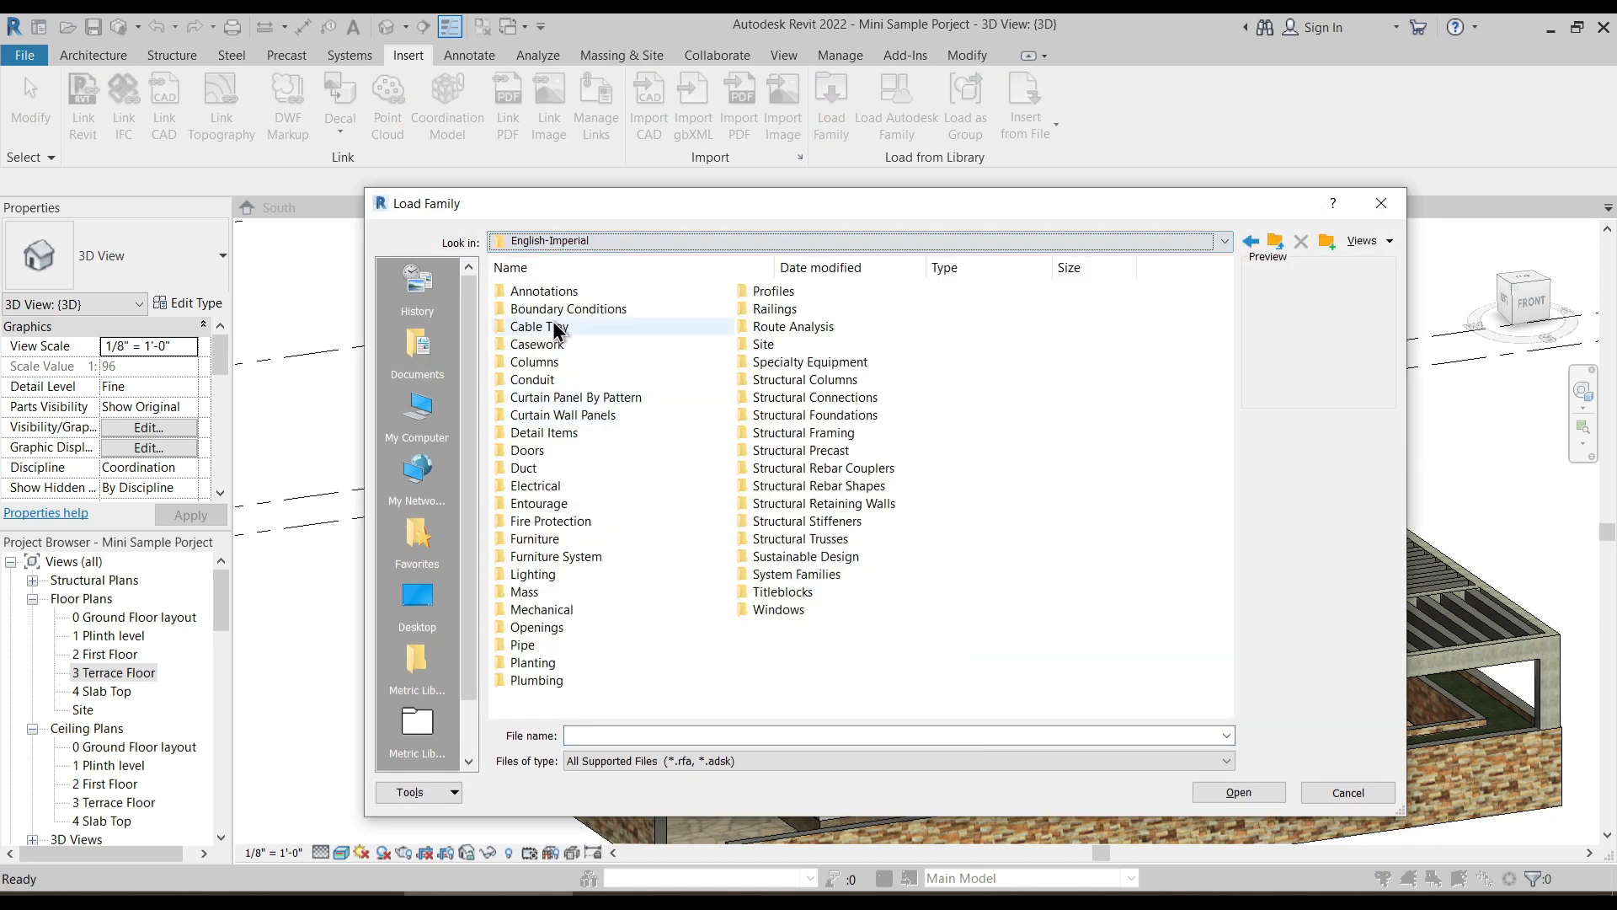
pyautogui.doubleClick(543, 362)
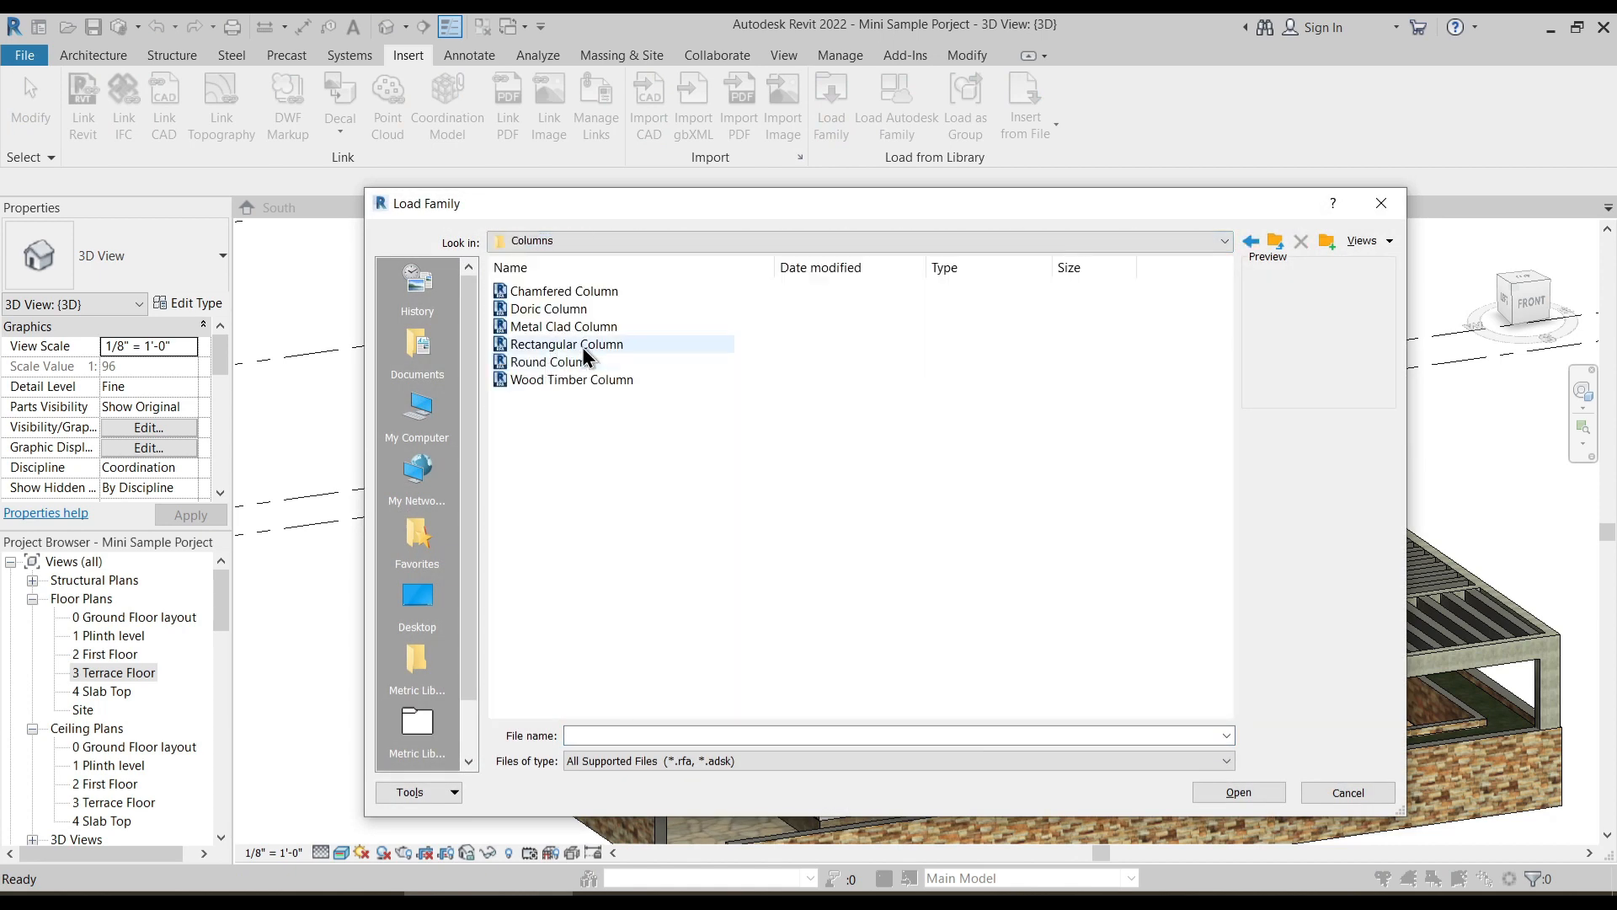
# - Compare the previews of the column families and load Doric Column.rfa into the project
pyautogui.click(572, 309)
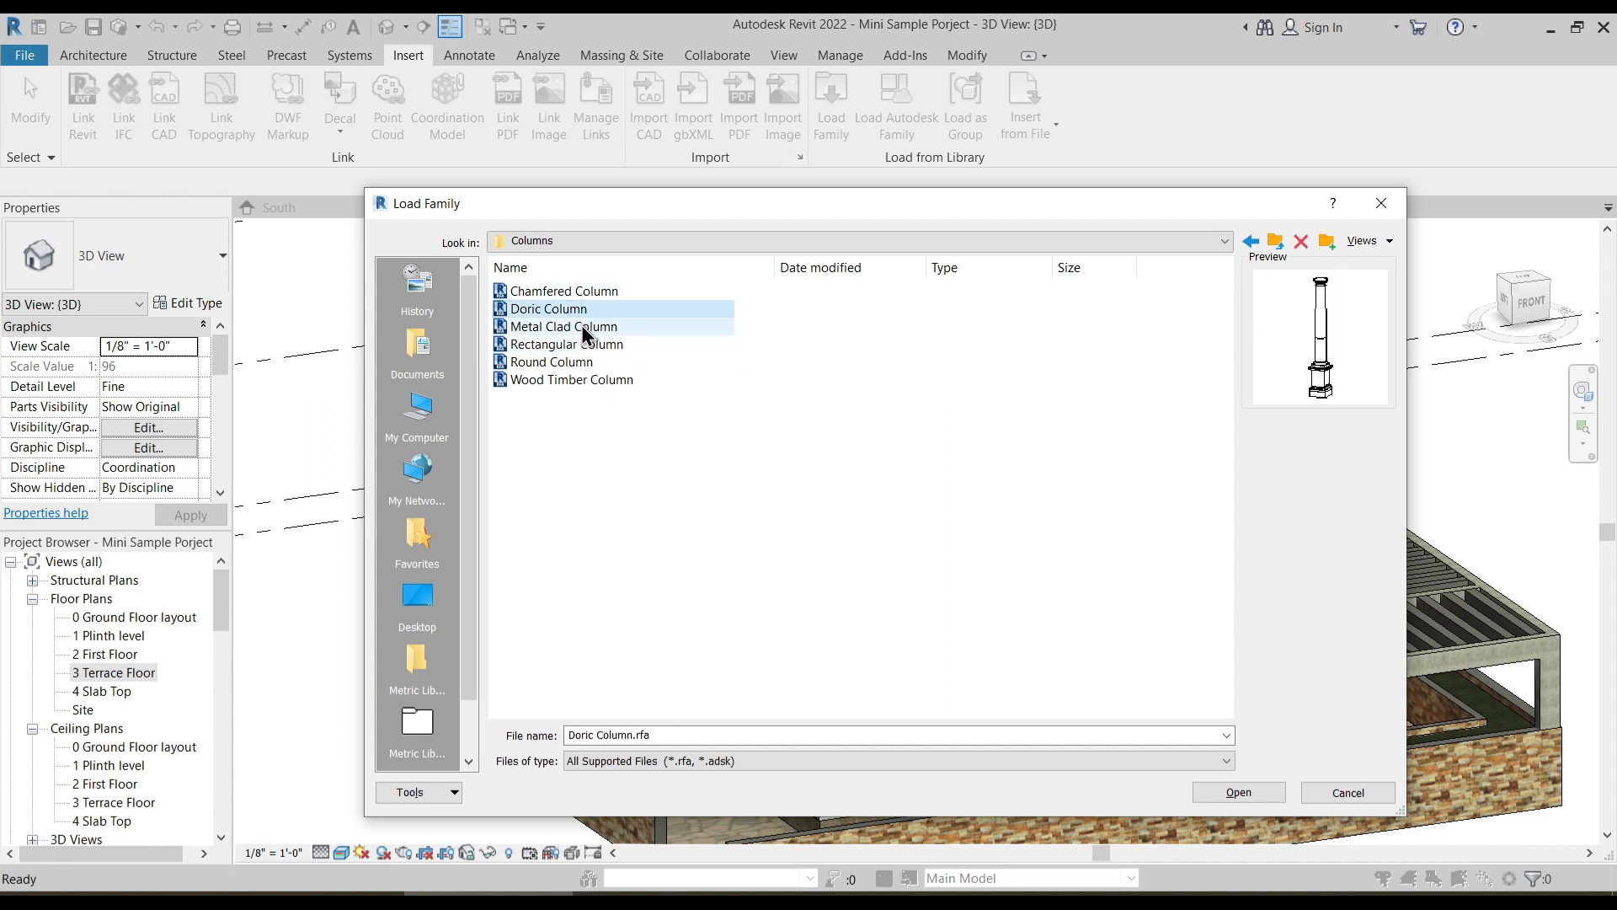
pyautogui.click(573, 326)
pyautogui.click(573, 344)
pyautogui.click(570, 362)
pyautogui.click(568, 345)
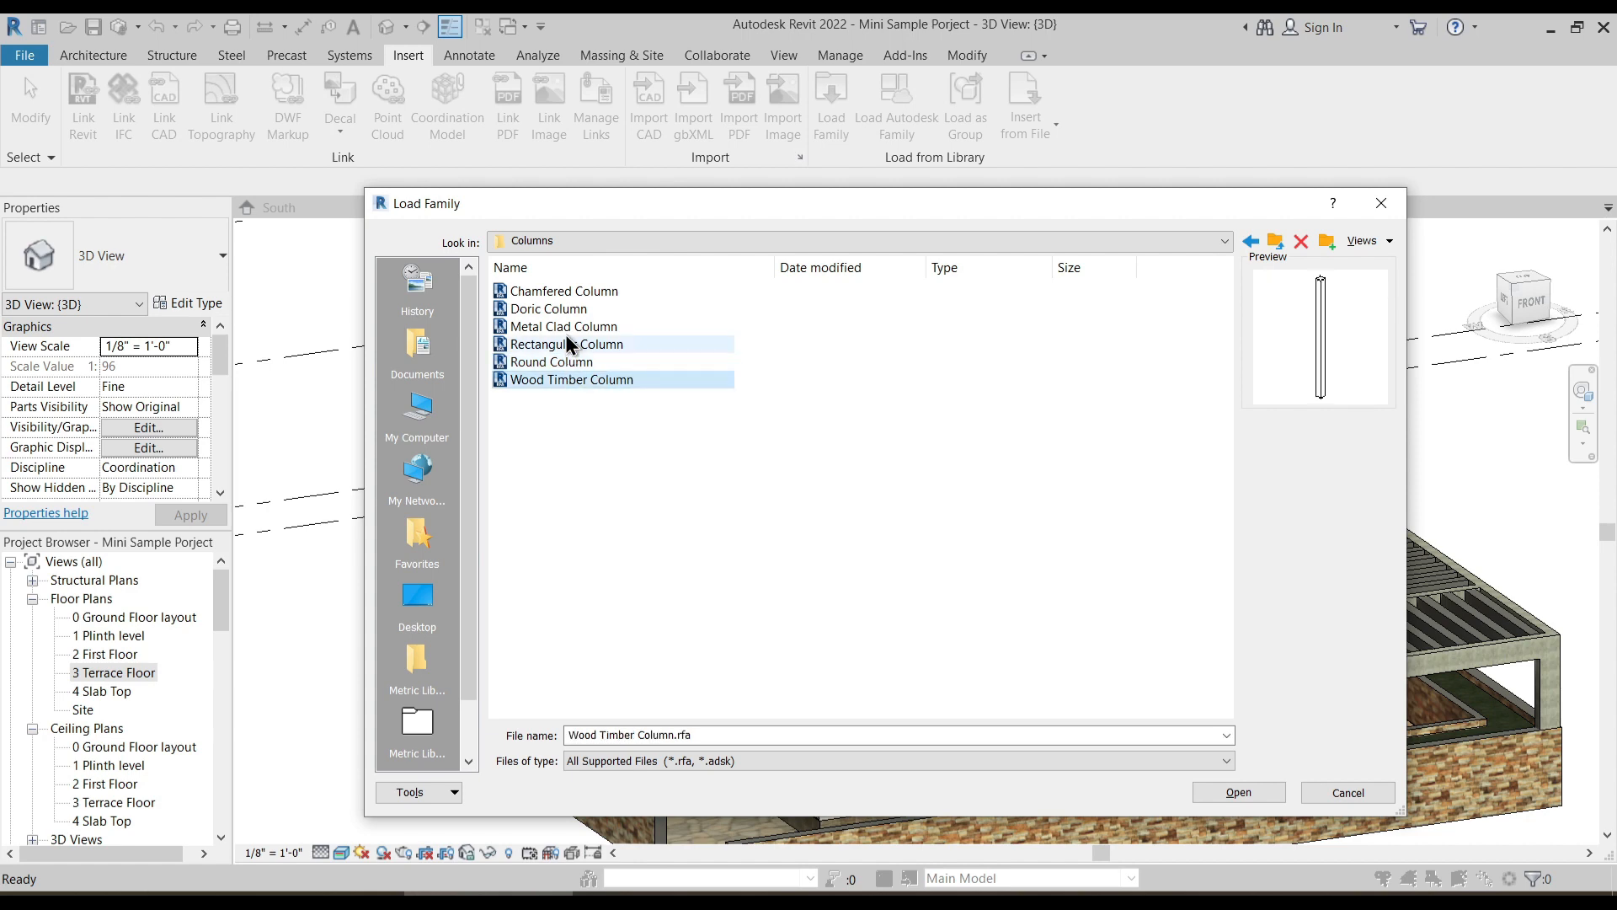
pyautogui.click(566, 327)
pyautogui.click(569, 310)
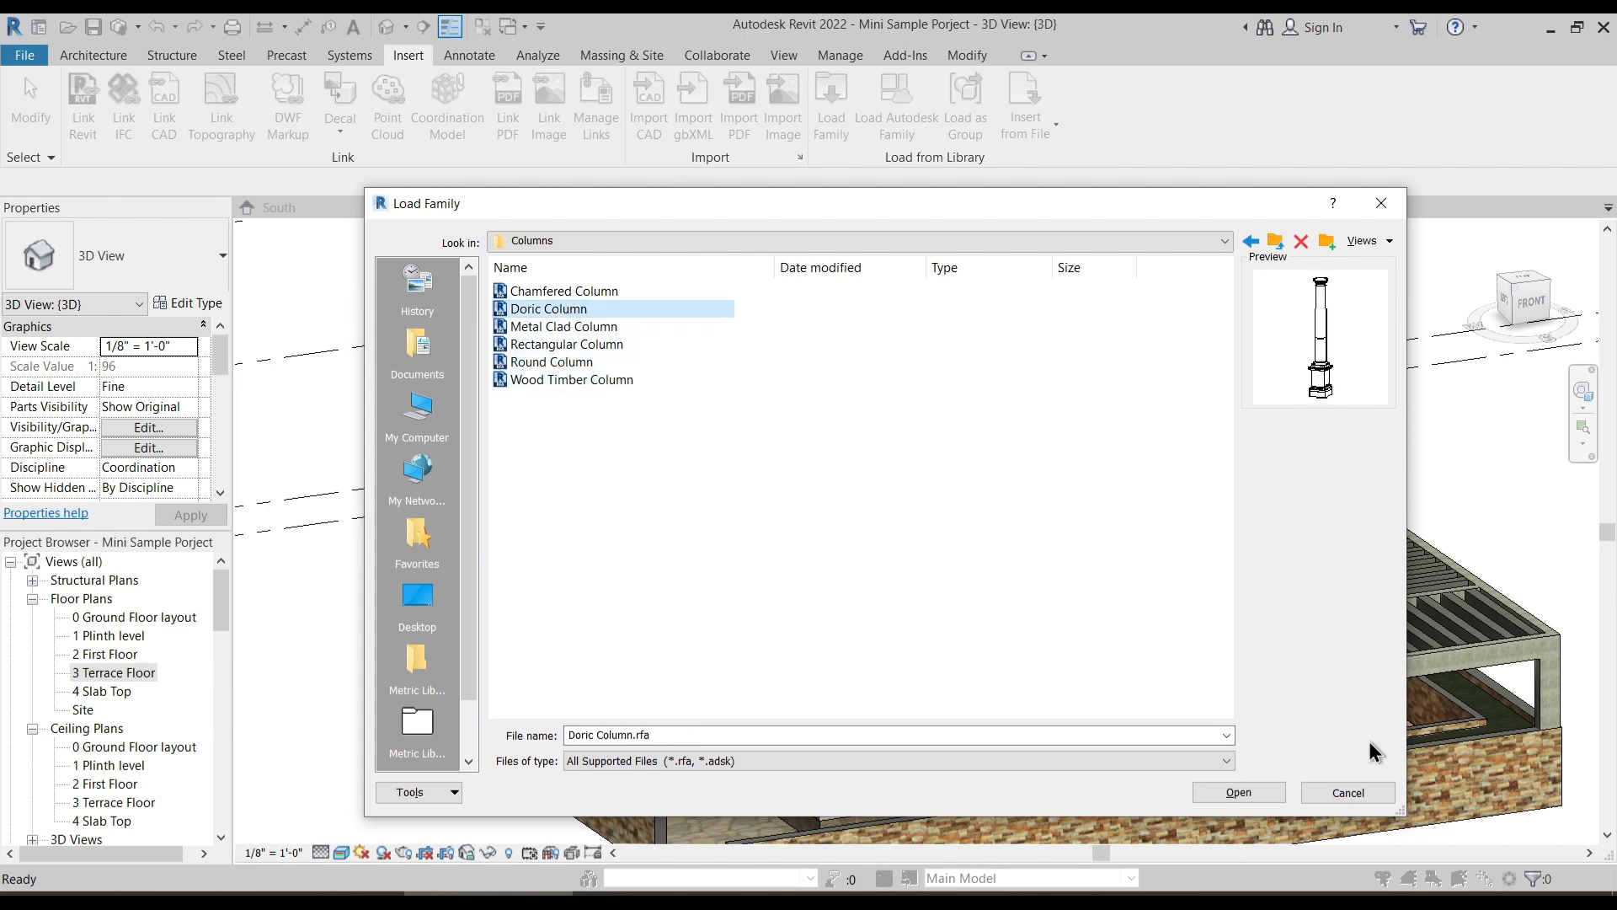
pyautogui.click(1245, 794)
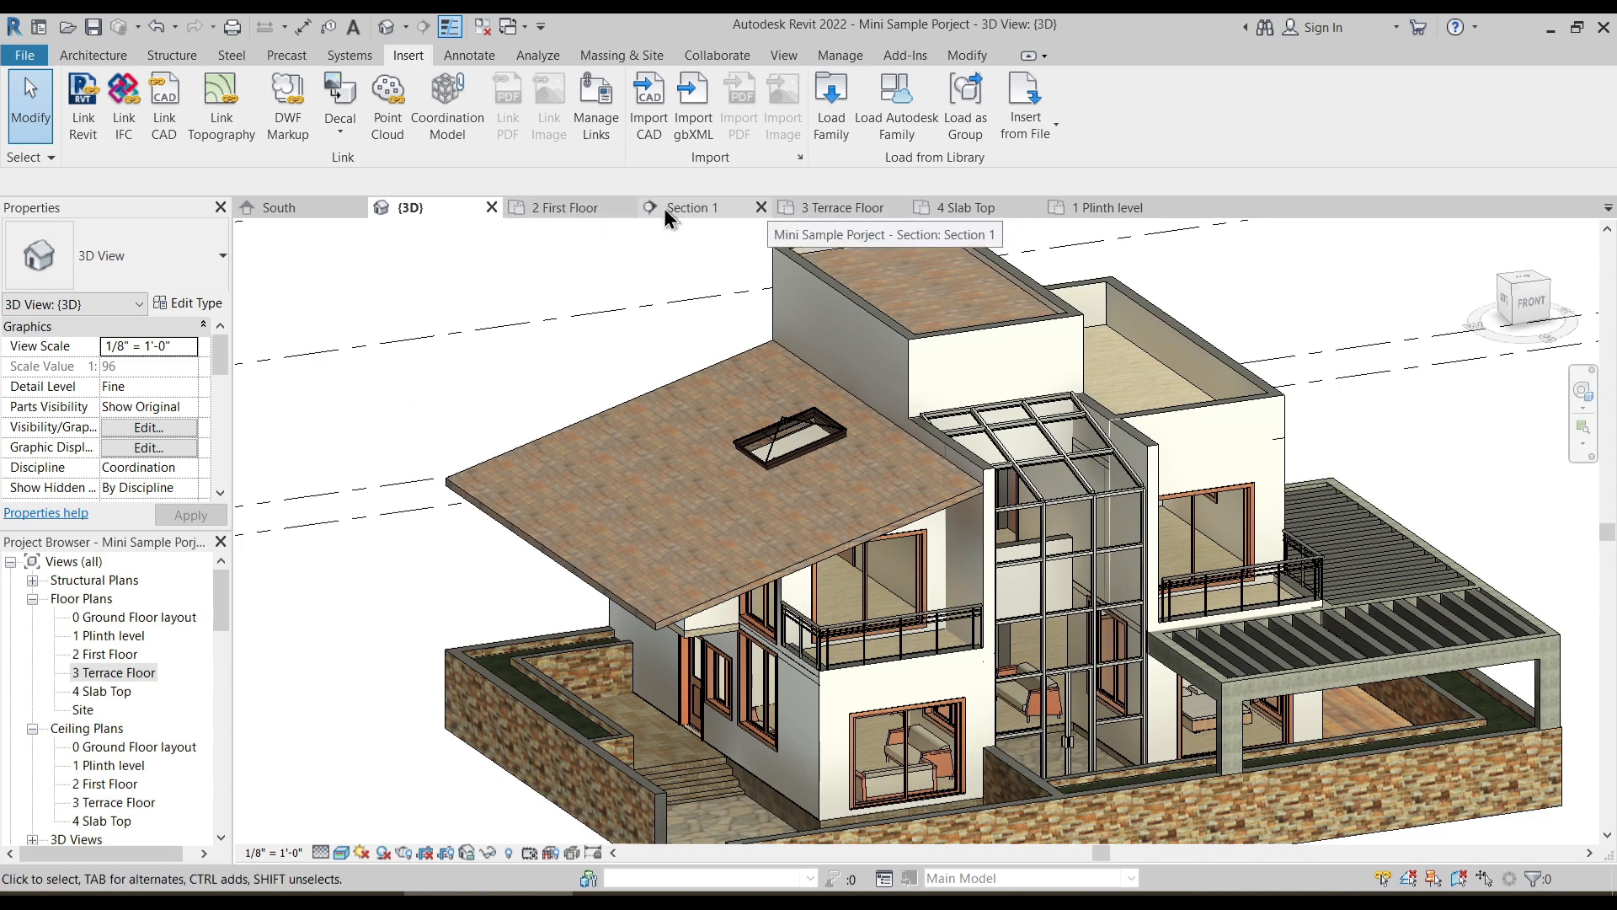
# - Open the 1 Plinth level floor plan and show the whole house layout
pyautogui.click(1095, 208)
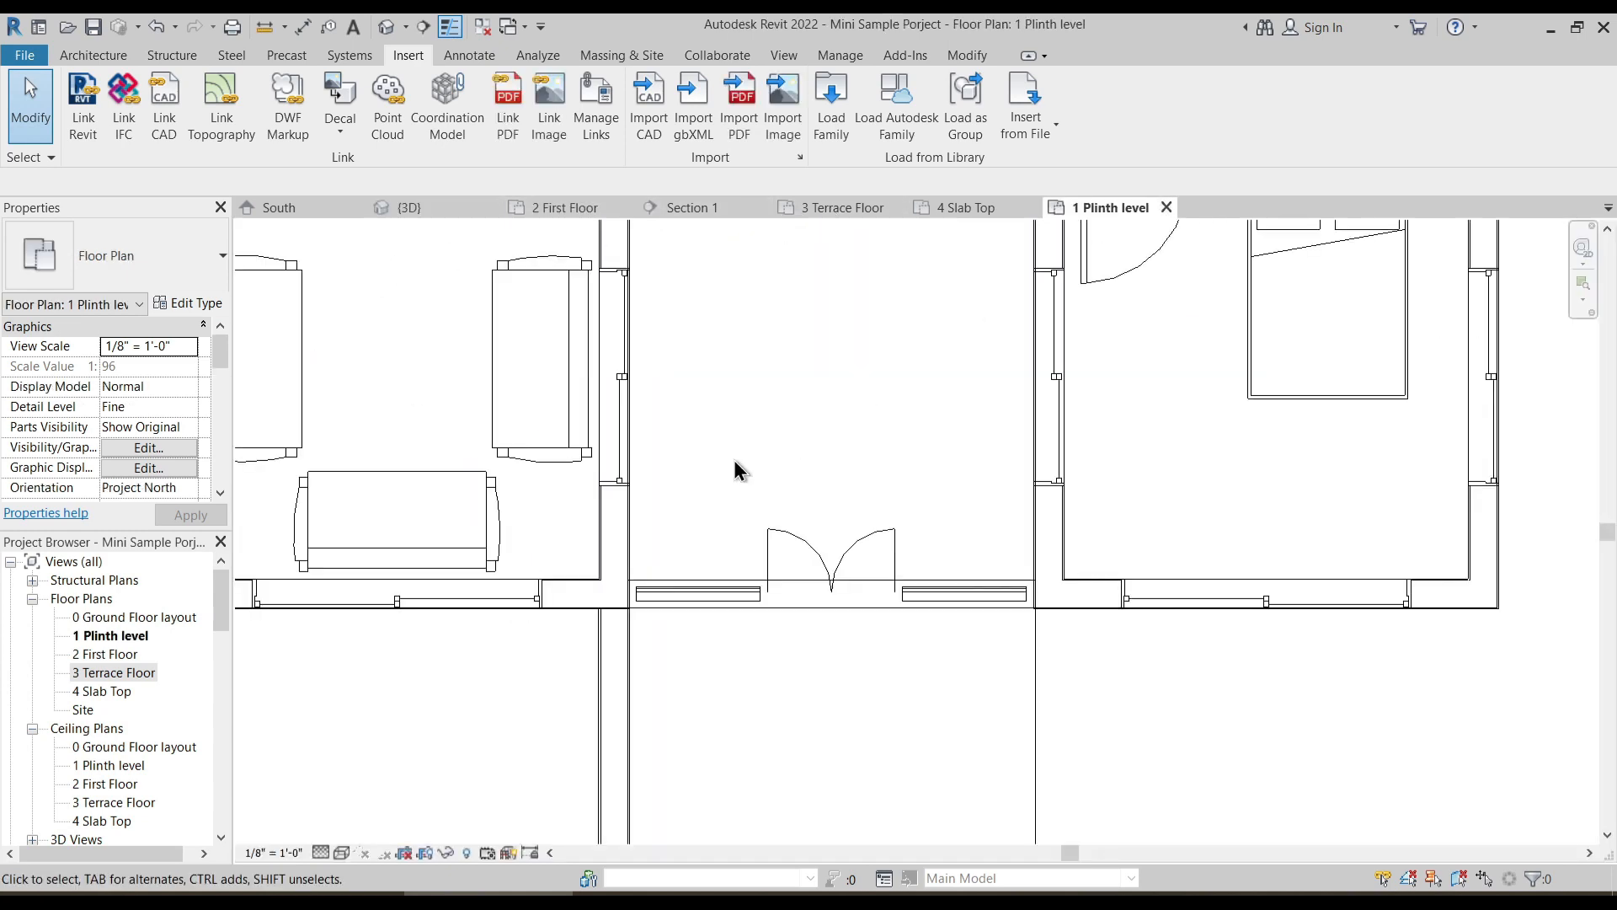
pyautogui.moveTo(745, 505); pyautogui.dragTo(971, 636, button='middle')
pyautogui.scroll(-2, 674, 561)
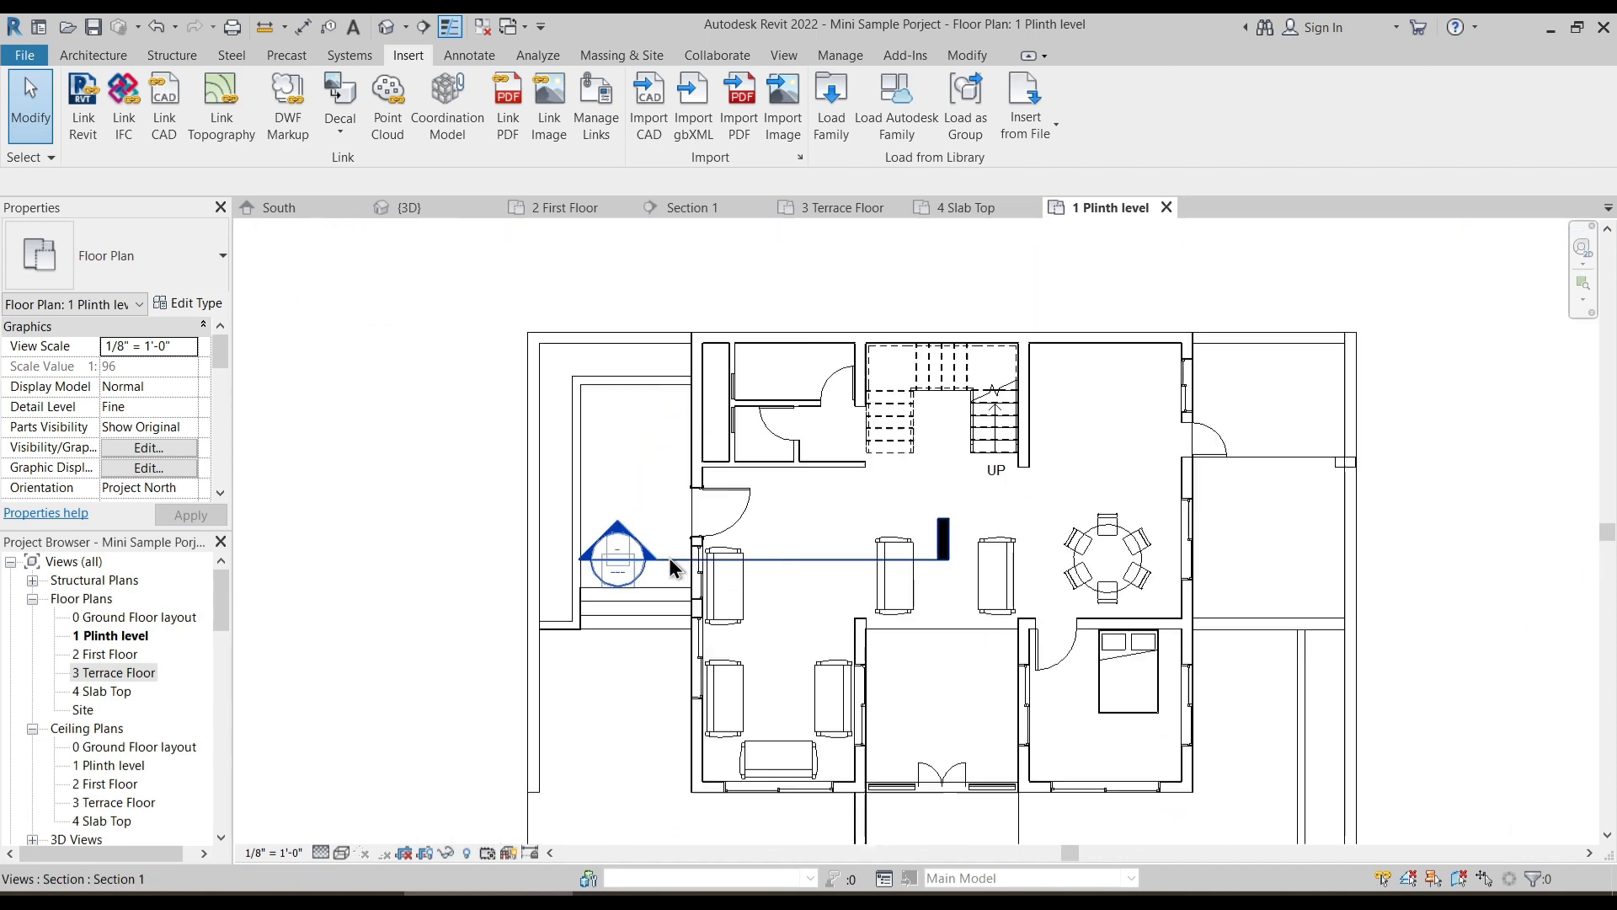
pyautogui.click(106, 59)
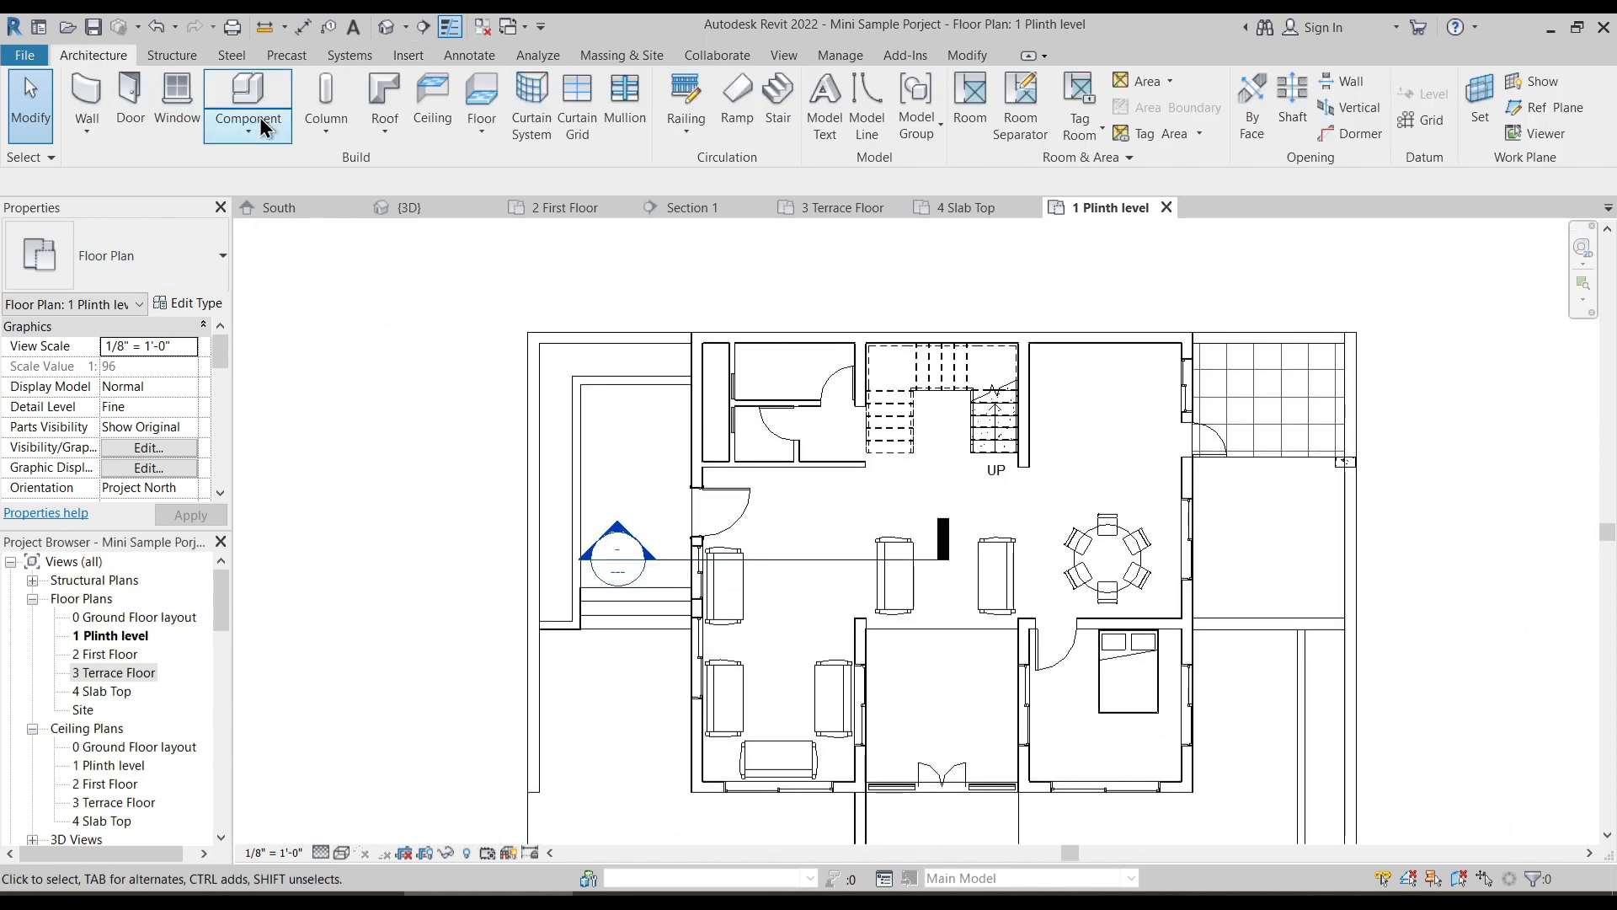
pyautogui.click(248, 93)
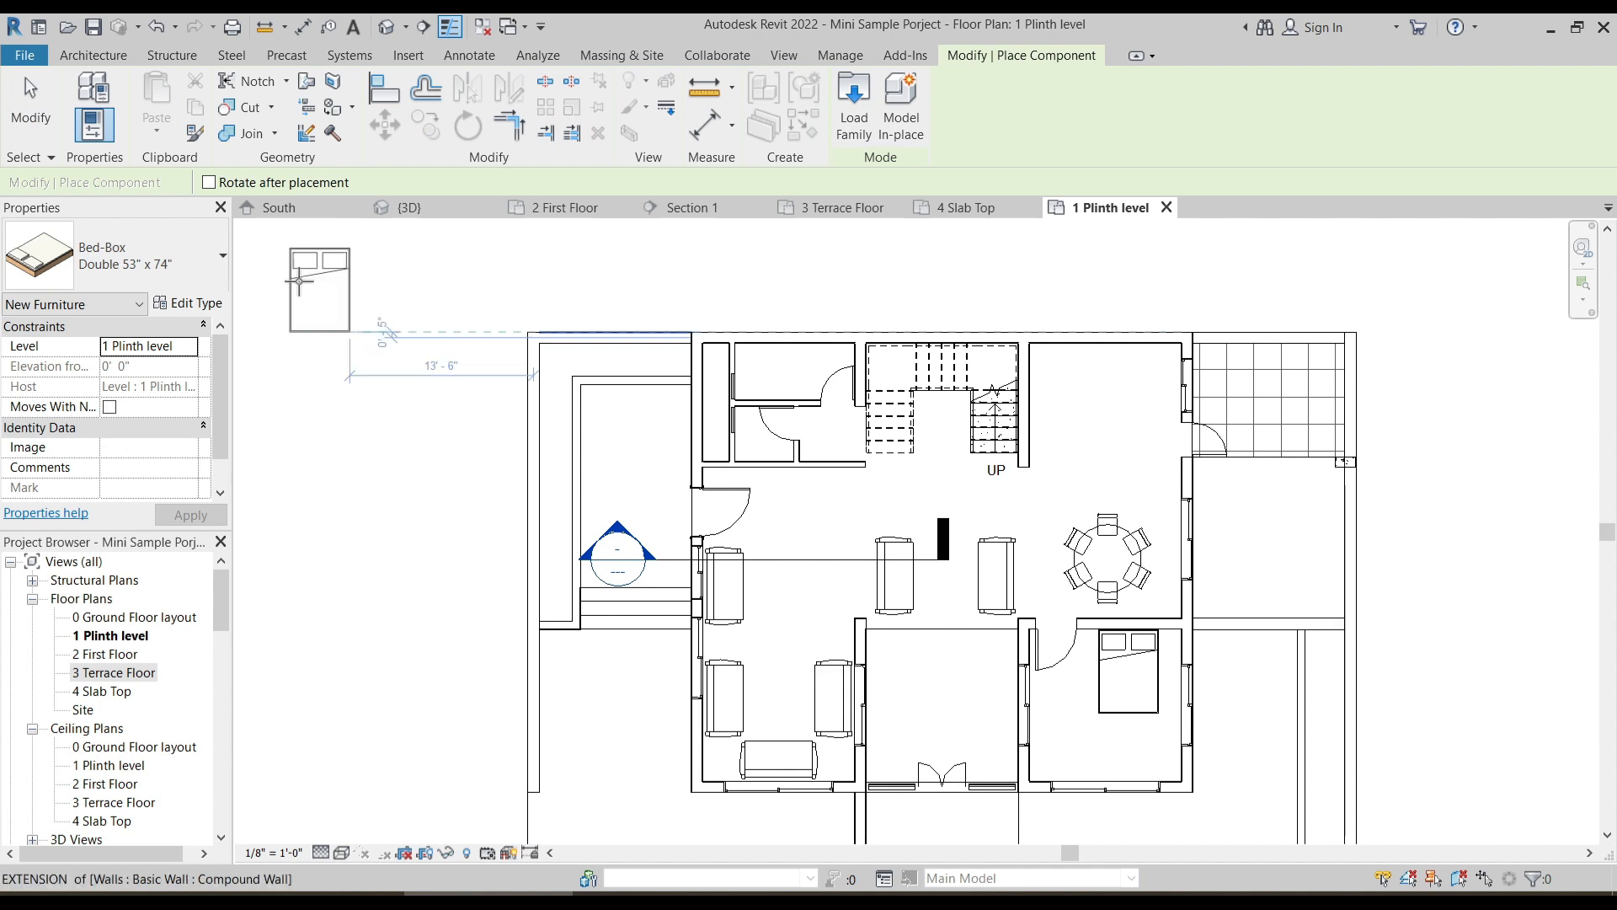
pyautogui.click(104, 259)
pyautogui.scroll(-5, 136, 564)
pyautogui.scroll(-10, 138, 579)
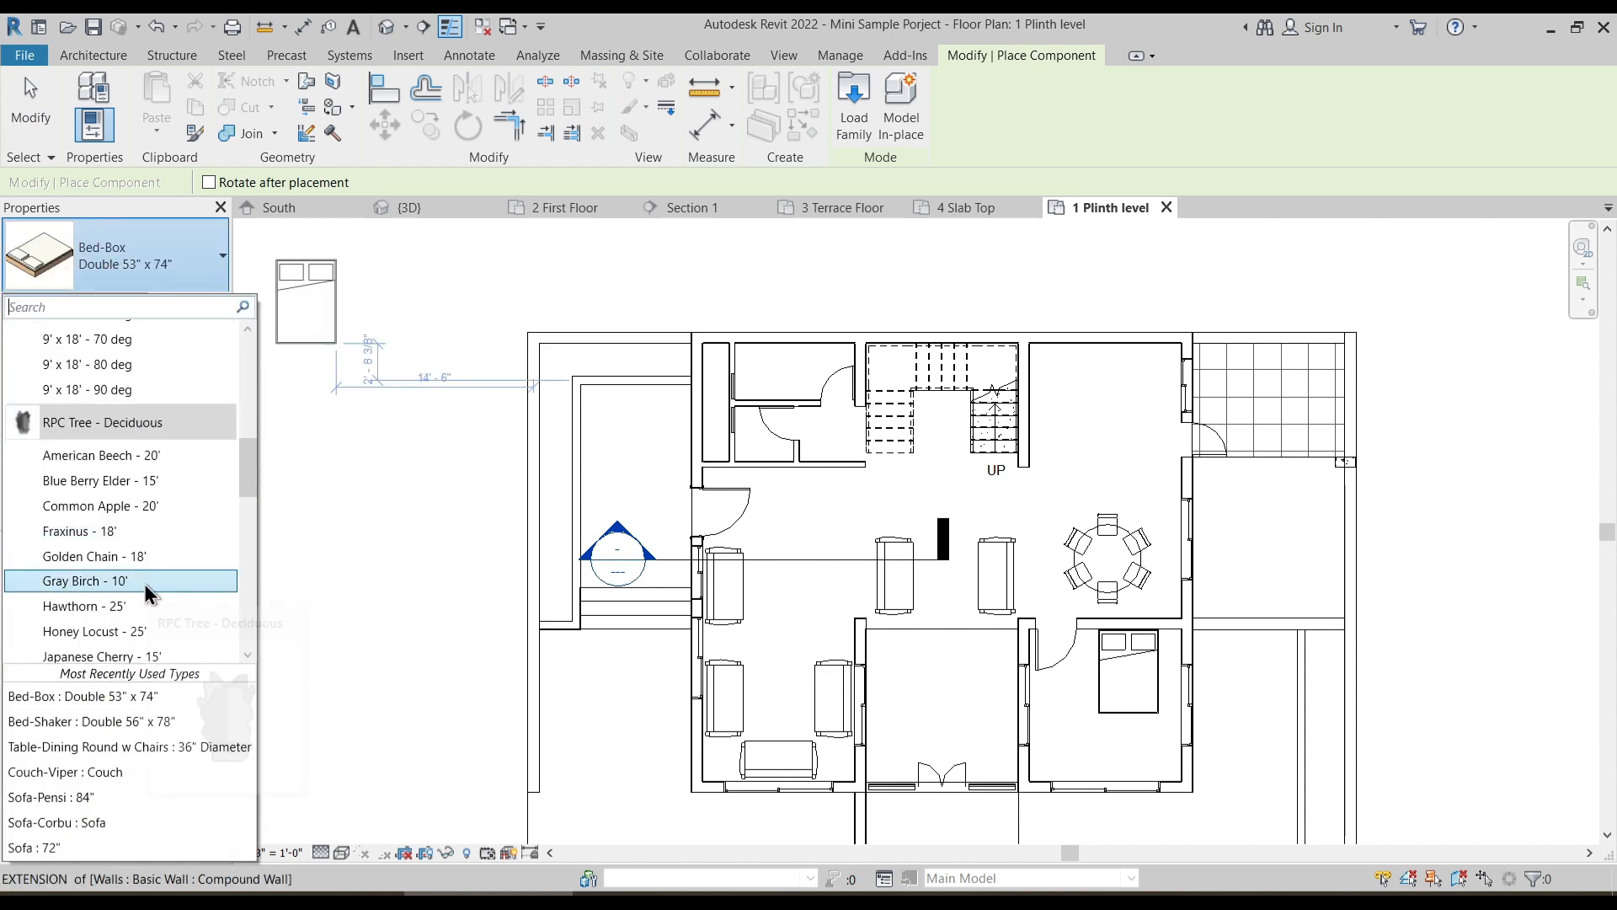
pyautogui.moveTo(255, 549); pyautogui.dragTo(238, 364)
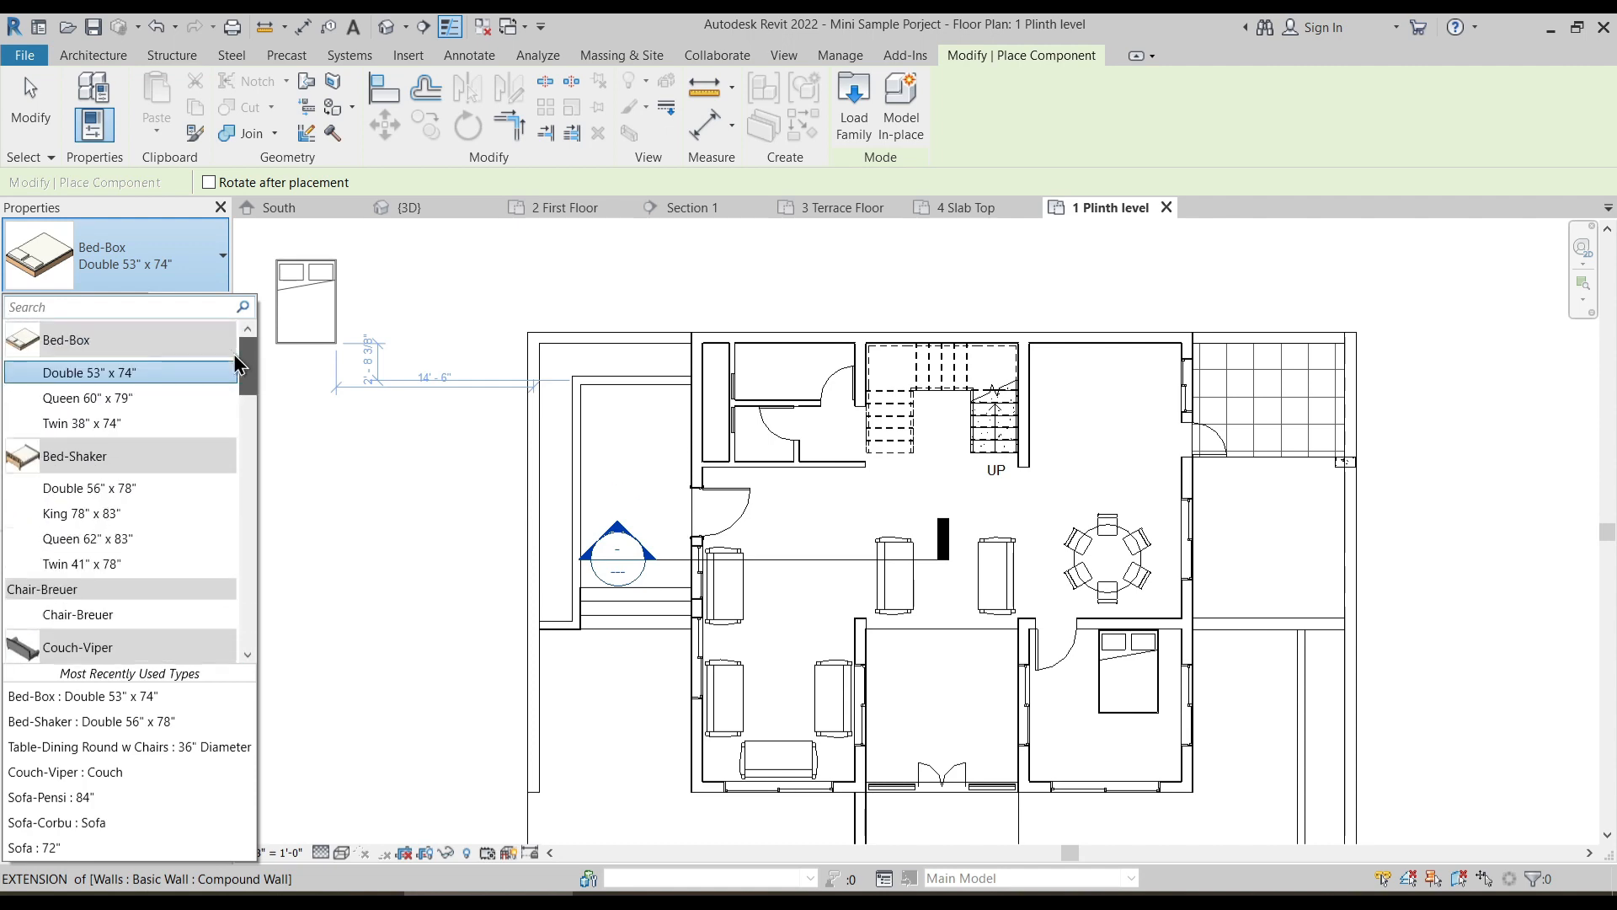
pyautogui.click(116, 61)
pyautogui.click(326, 99)
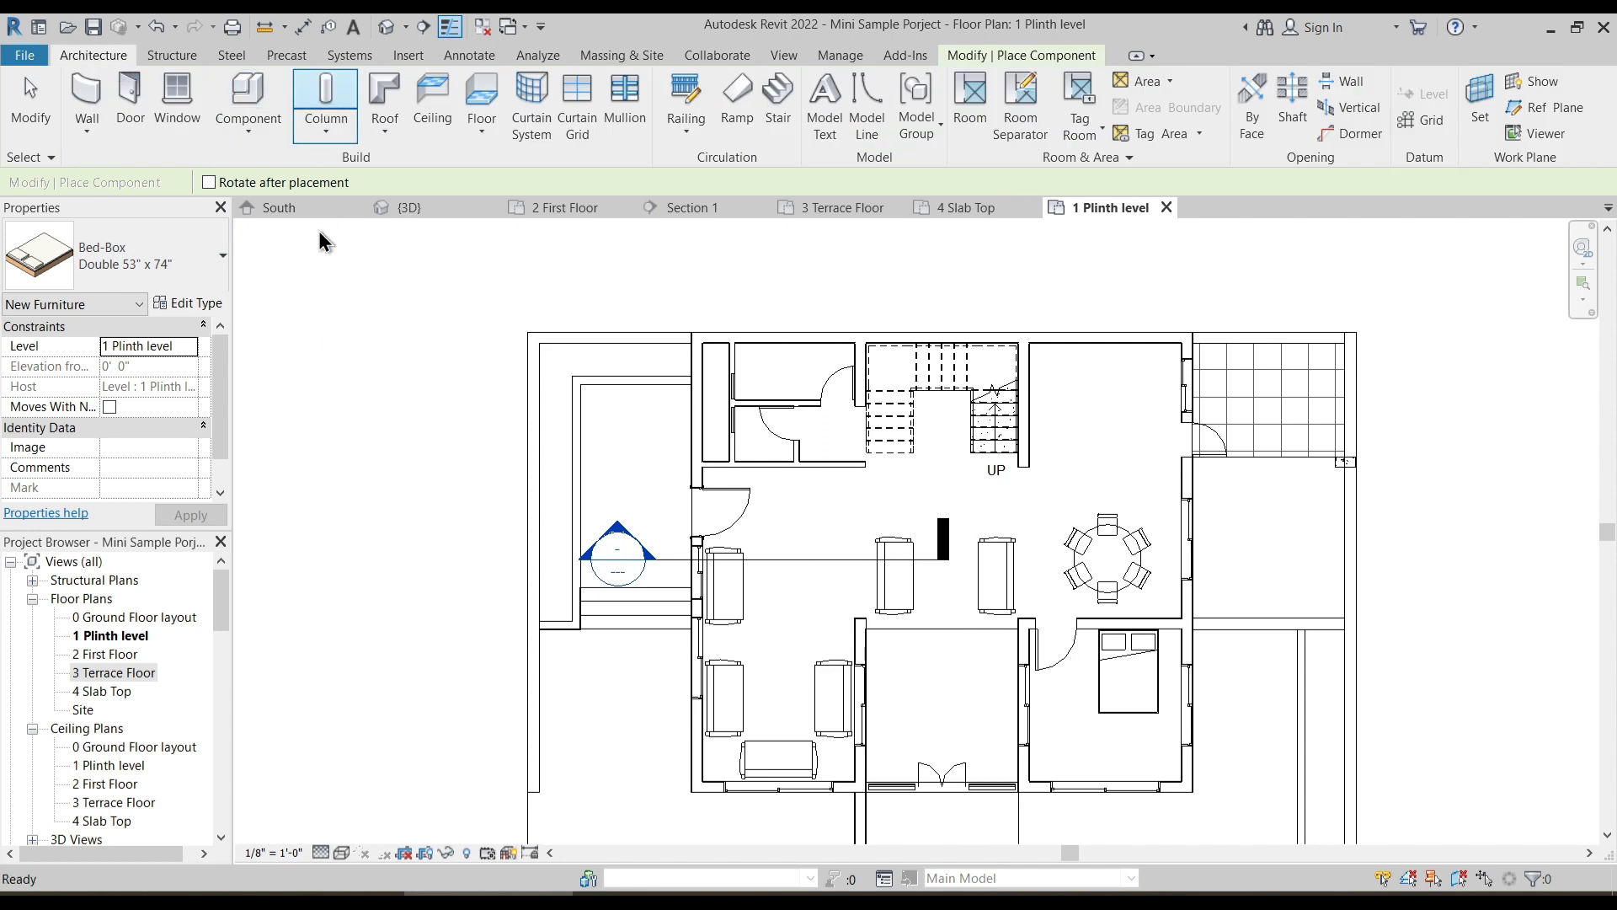
pyautogui.click(165, 266)
pyautogui.click(207, 252)
# - Place an architectural Doric Column, type 16' Height (10 2/3 x Dia.), at the north-west corner of the compound wall
pyautogui.click(108, 54)
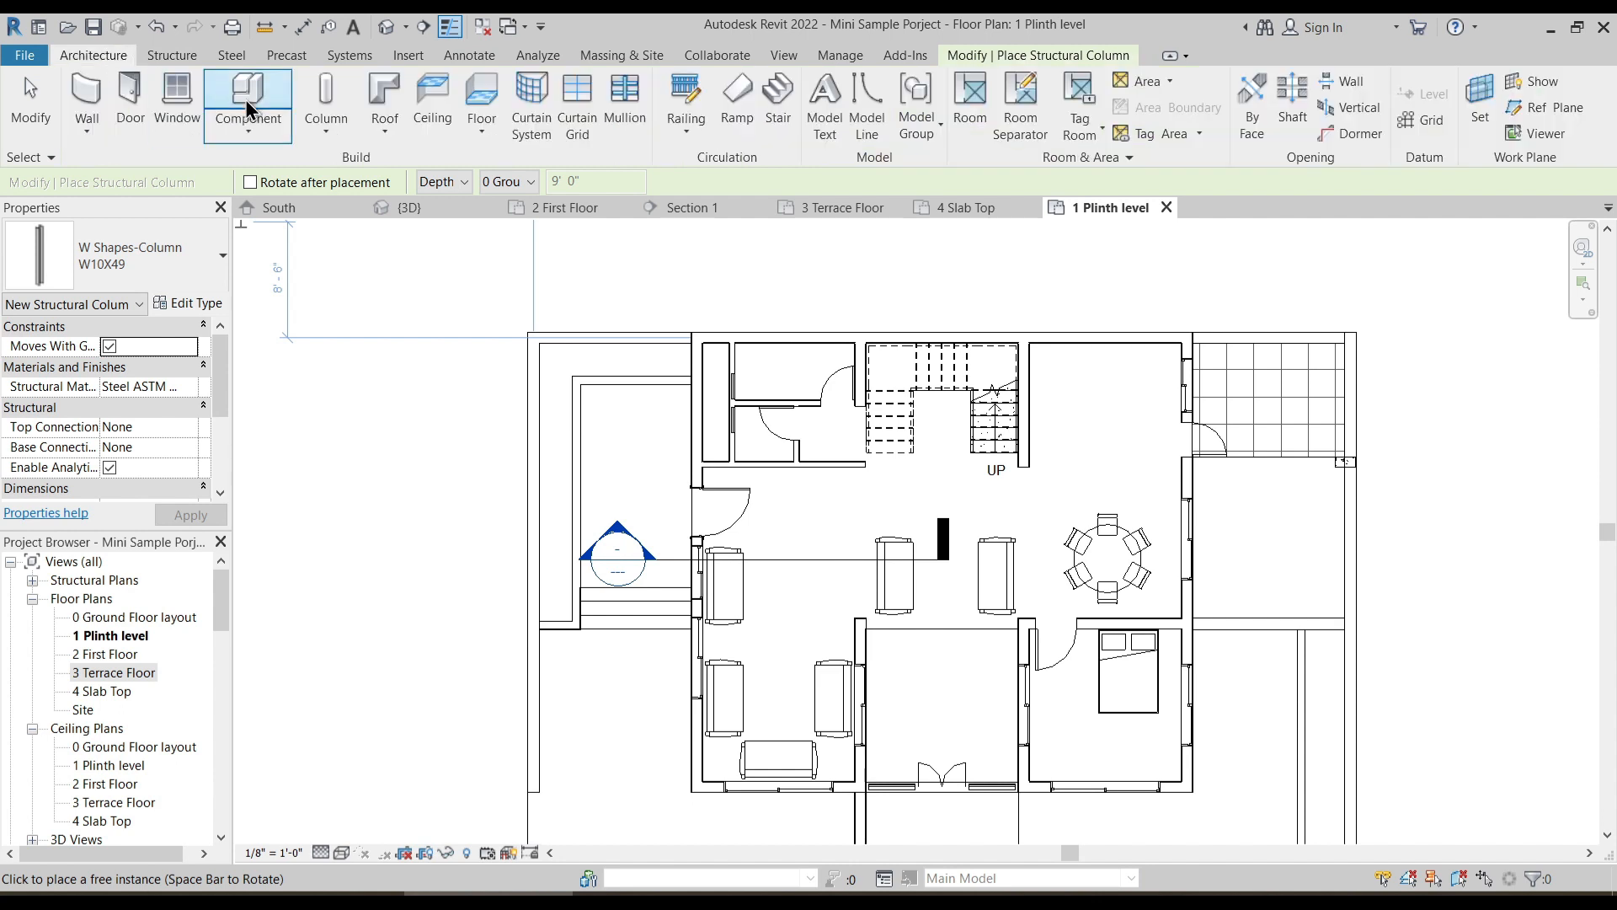
pyautogui.click(316, 132)
pyautogui.click(369, 208)
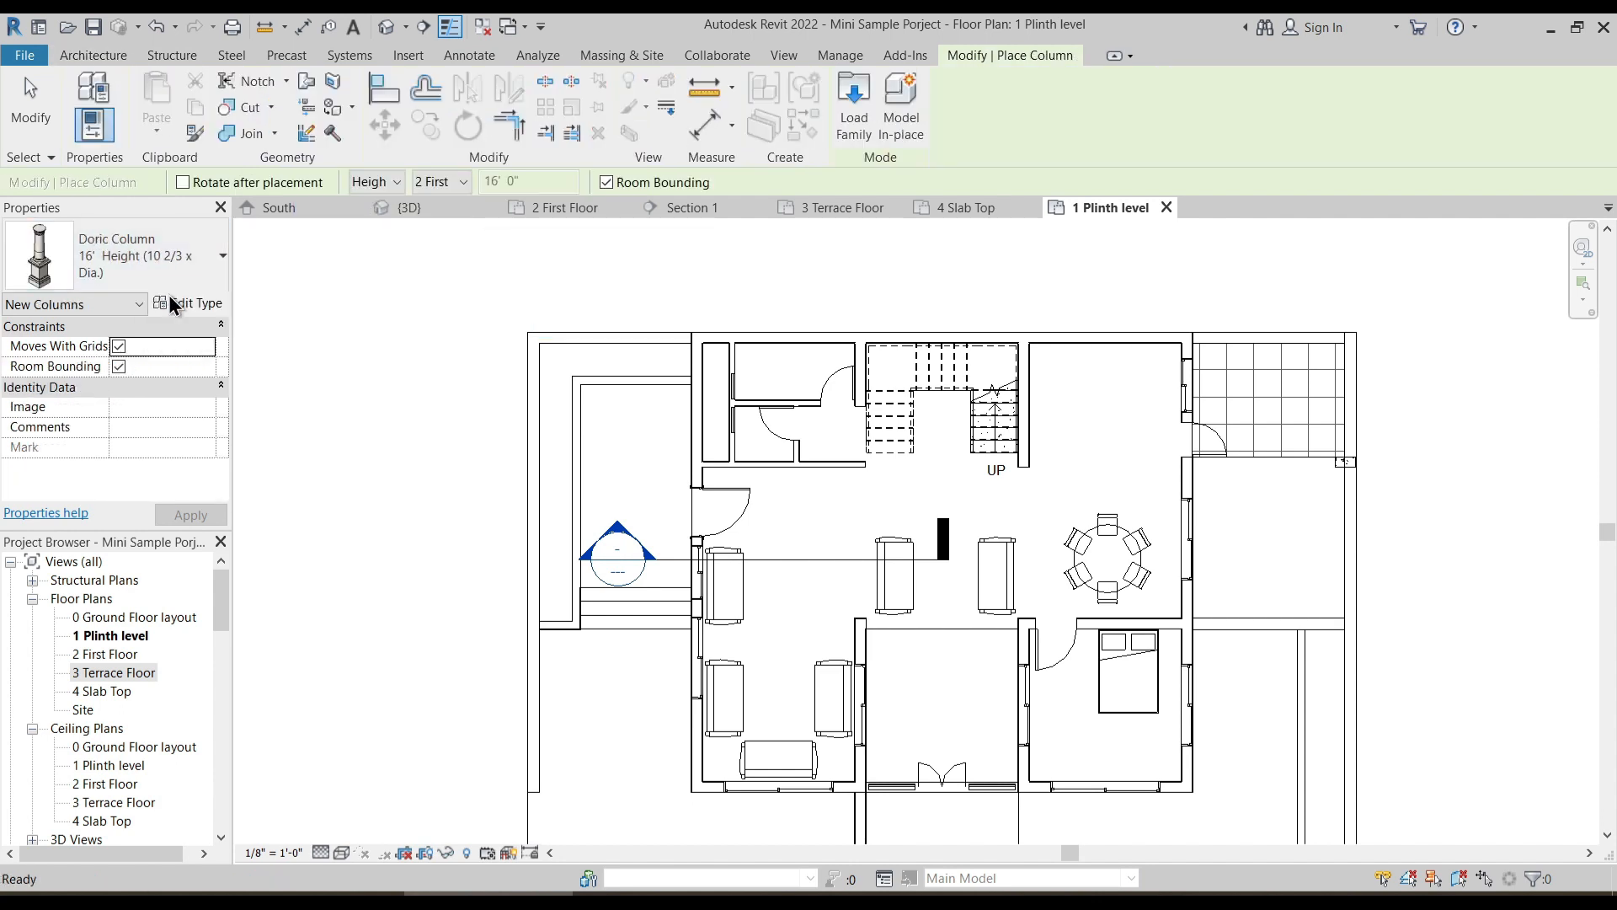
pyautogui.scroll(4, 556, 358)
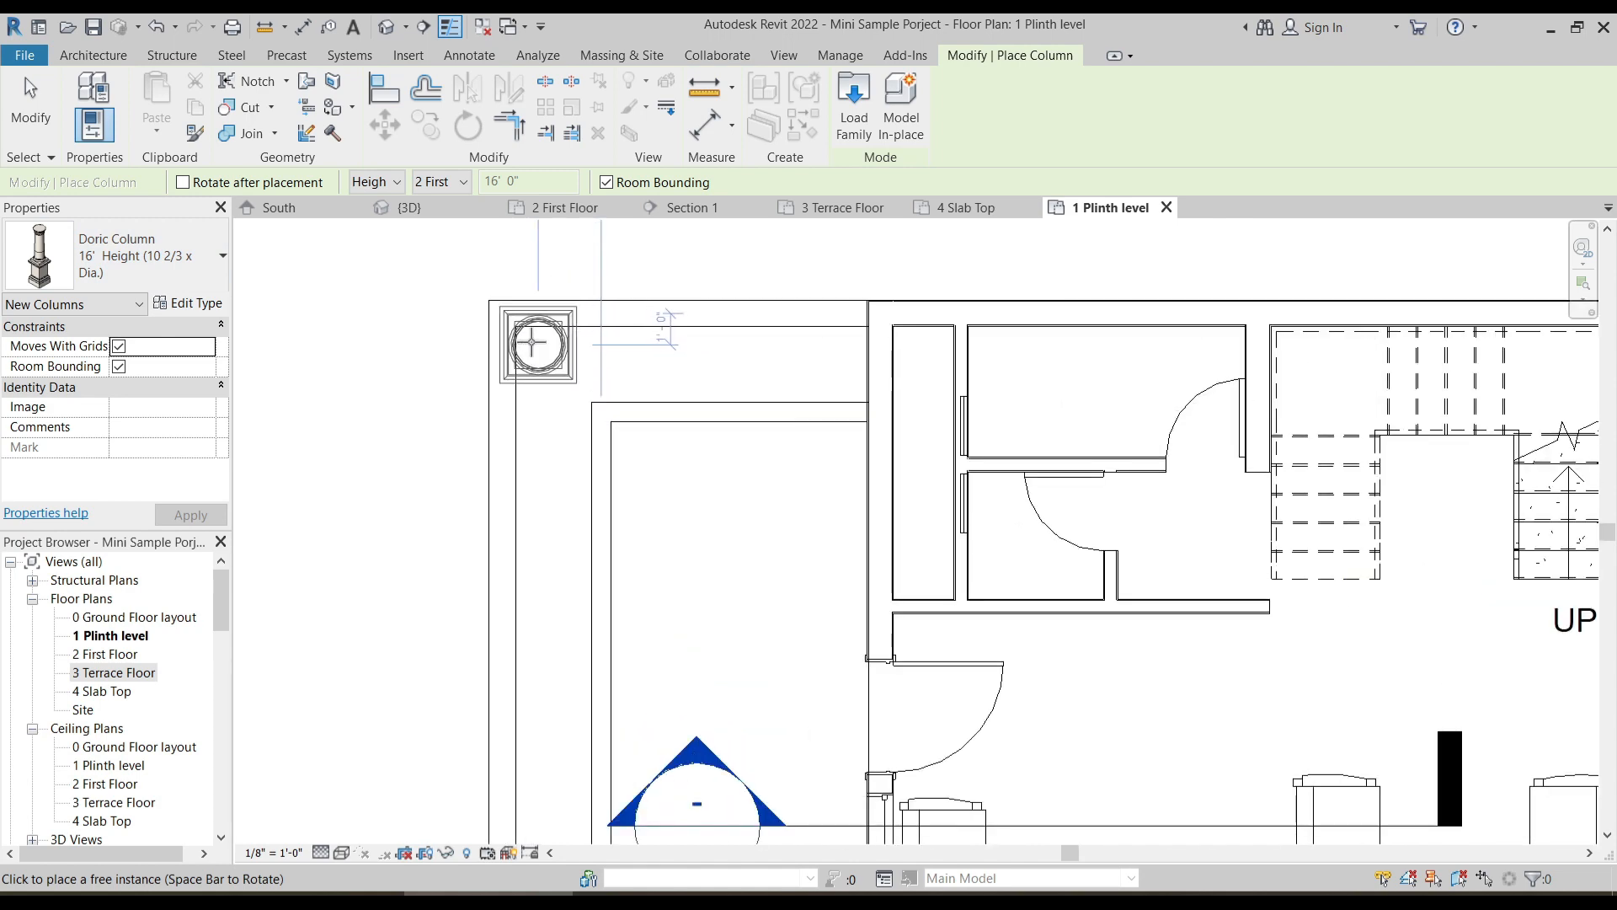
pyautogui.click(172, 266)
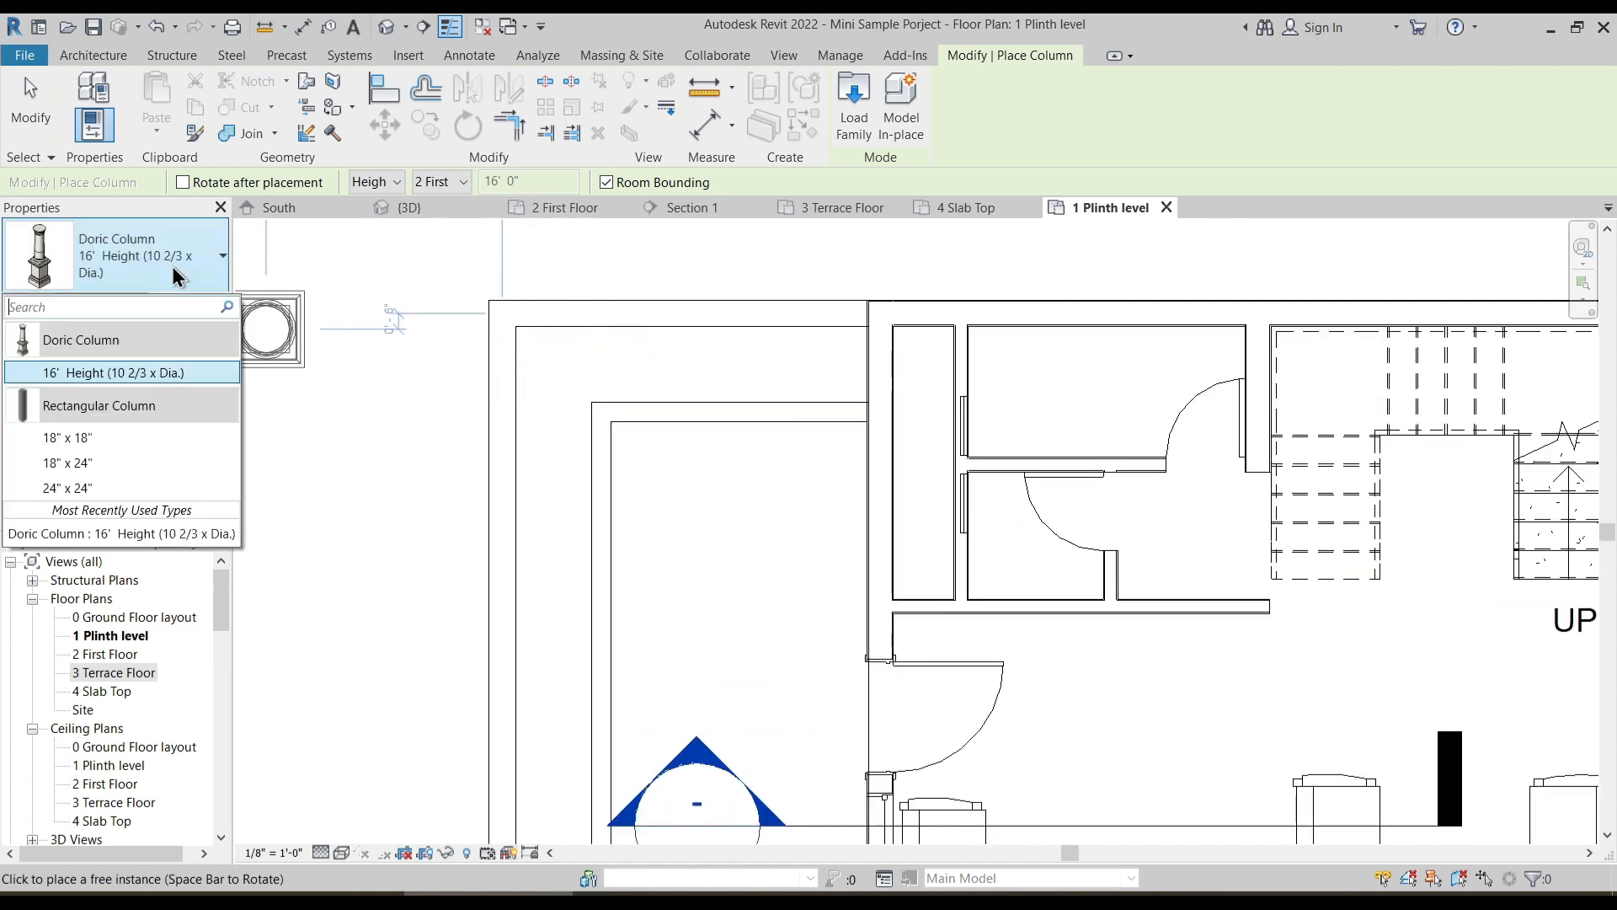
pyautogui.click(113, 373)
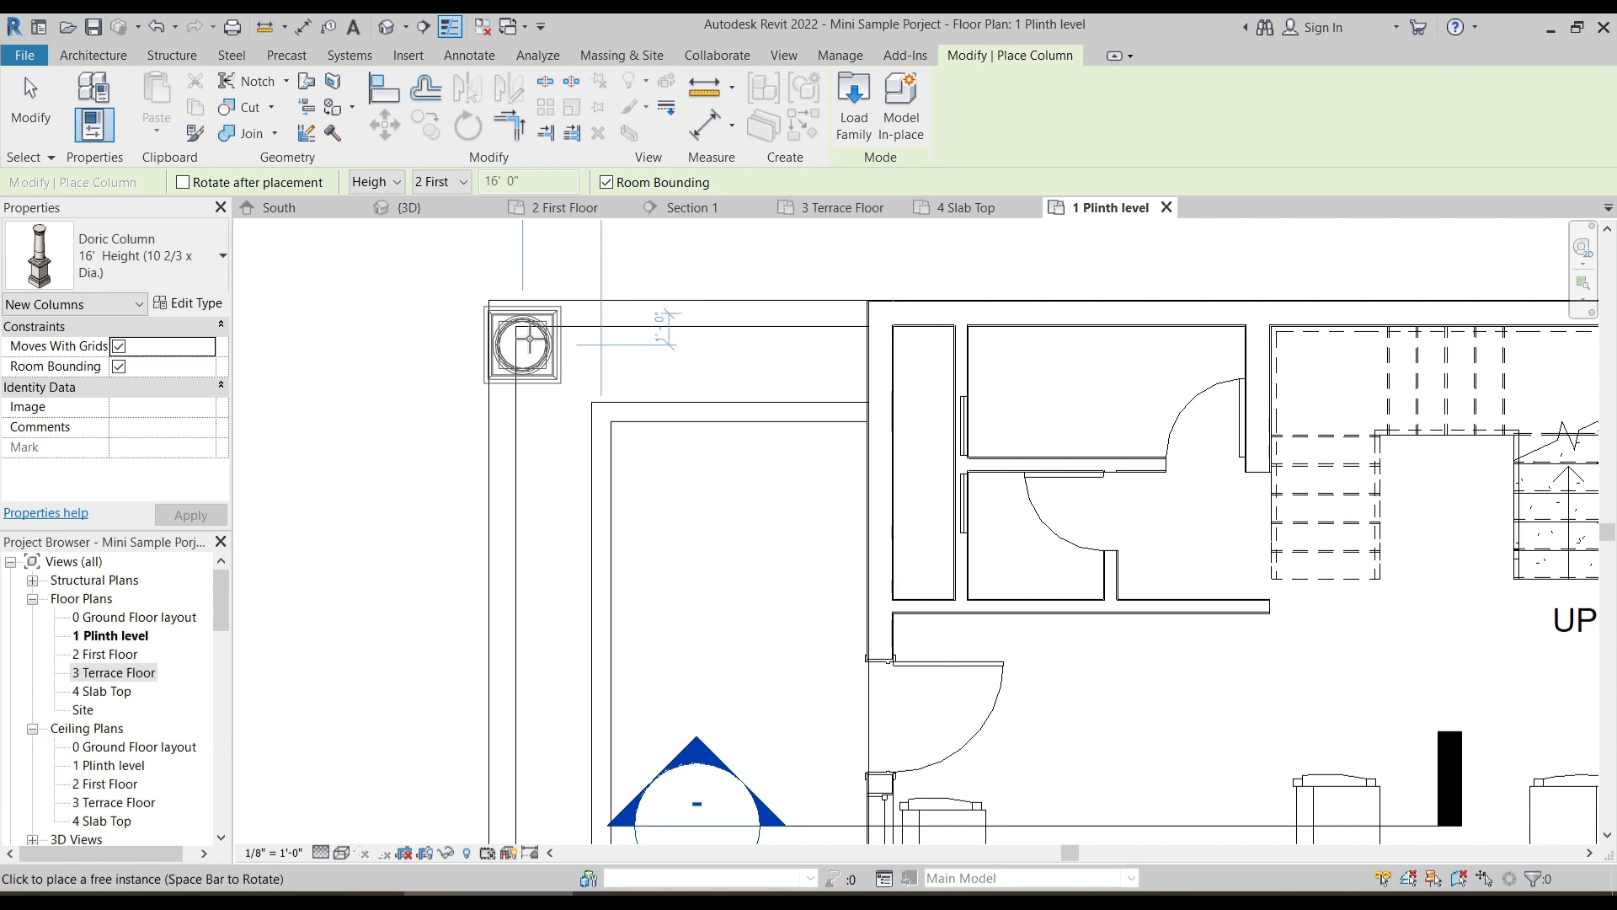
pyautogui.click(530, 340)
# - Place a second Doric Column on the west compound wall, roughly in line with the house's south wall, and end placement
pyautogui.scroll(-3, 547, 385)
pyautogui.moveTo(584, 541); pyautogui.dragTo(566, 359, button='middle')
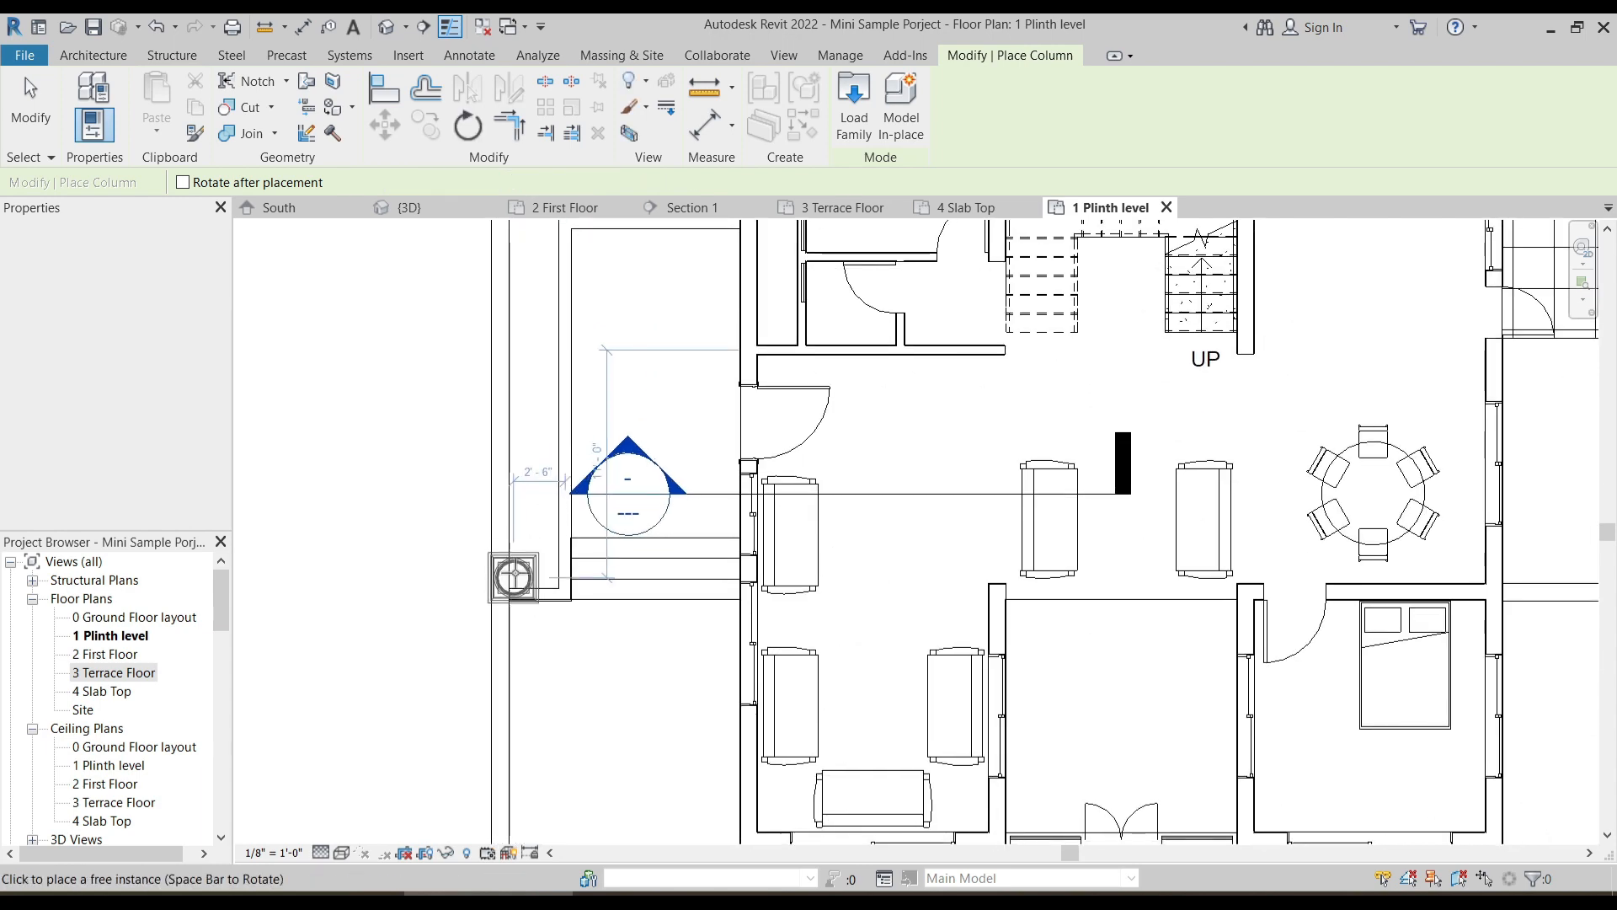
pyautogui.scroll(-3, 518, 590)
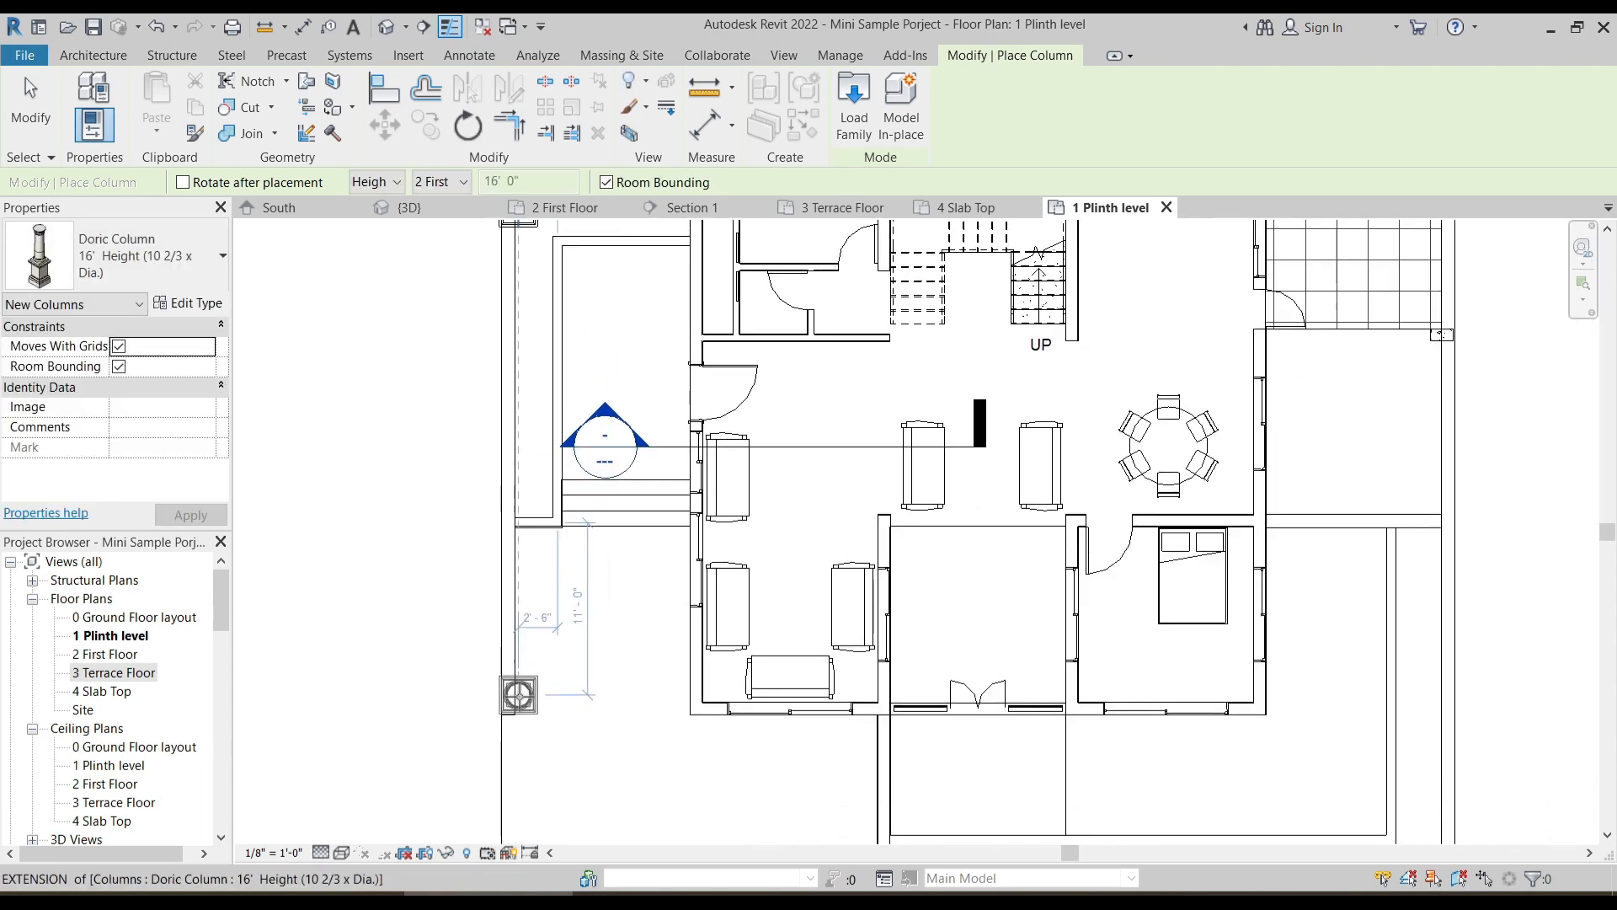
pyautogui.click(518, 694)
pyautogui.press('Escape')
pyautogui.press('Escape')
# - Set the top level of the north-west corner Doric Column to 3 Terrace Floor
pyautogui.scroll(-1, 410, 440)
pyautogui.moveTo(410, 440); pyautogui.dragTo(460, 556, button='middle')
pyautogui.scroll(2, 525, 374)
pyautogui.click(562, 390)
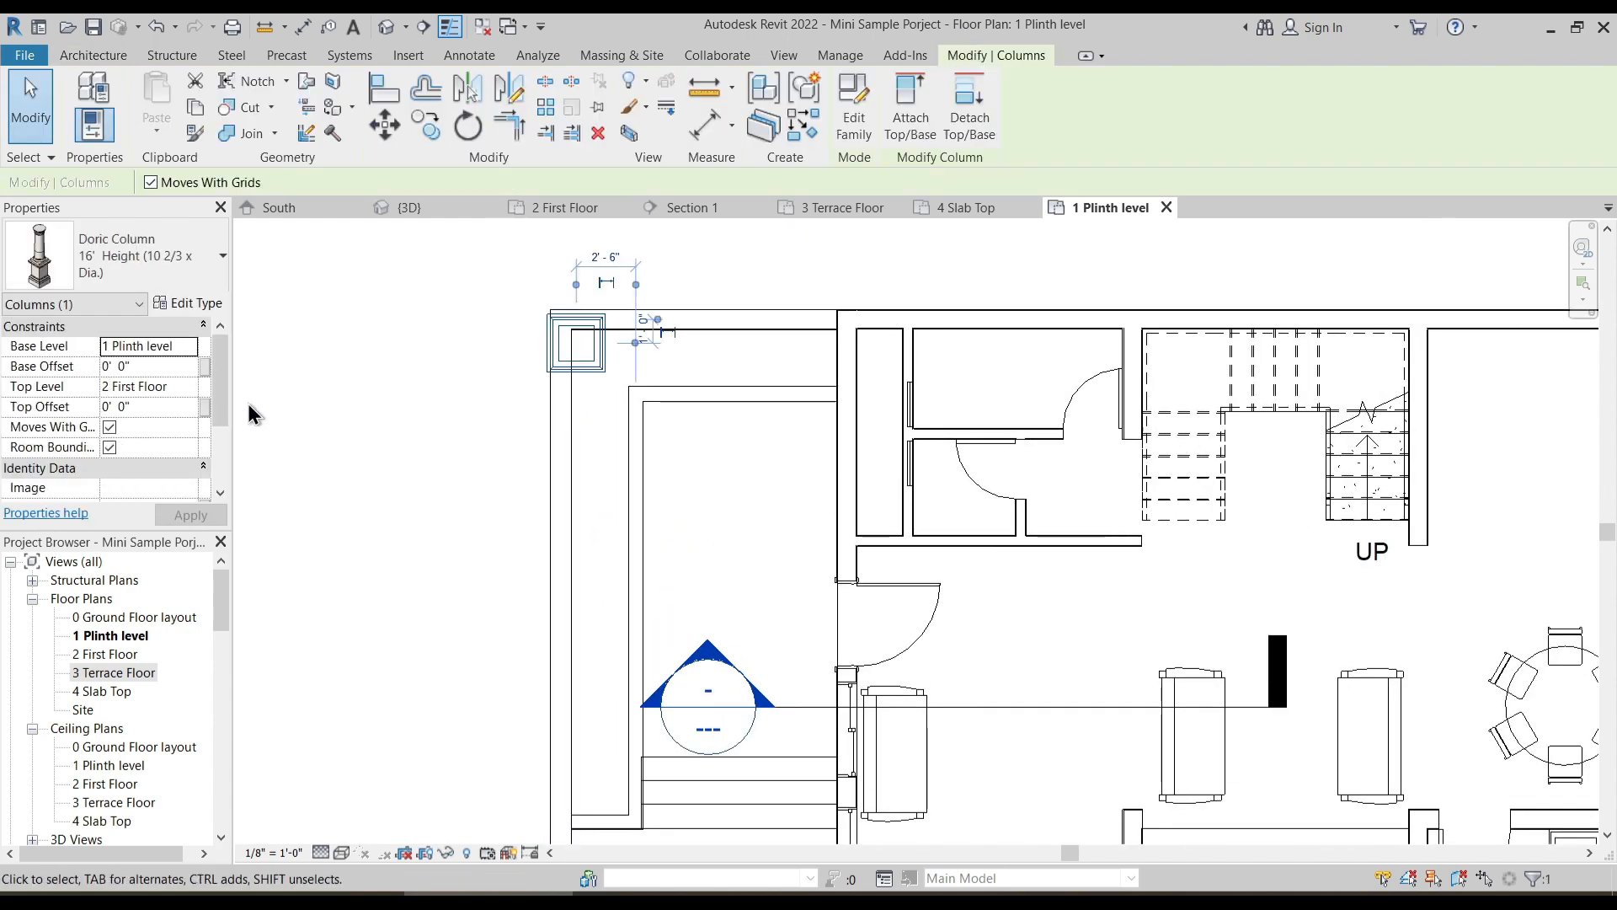
pyautogui.click(188, 386)
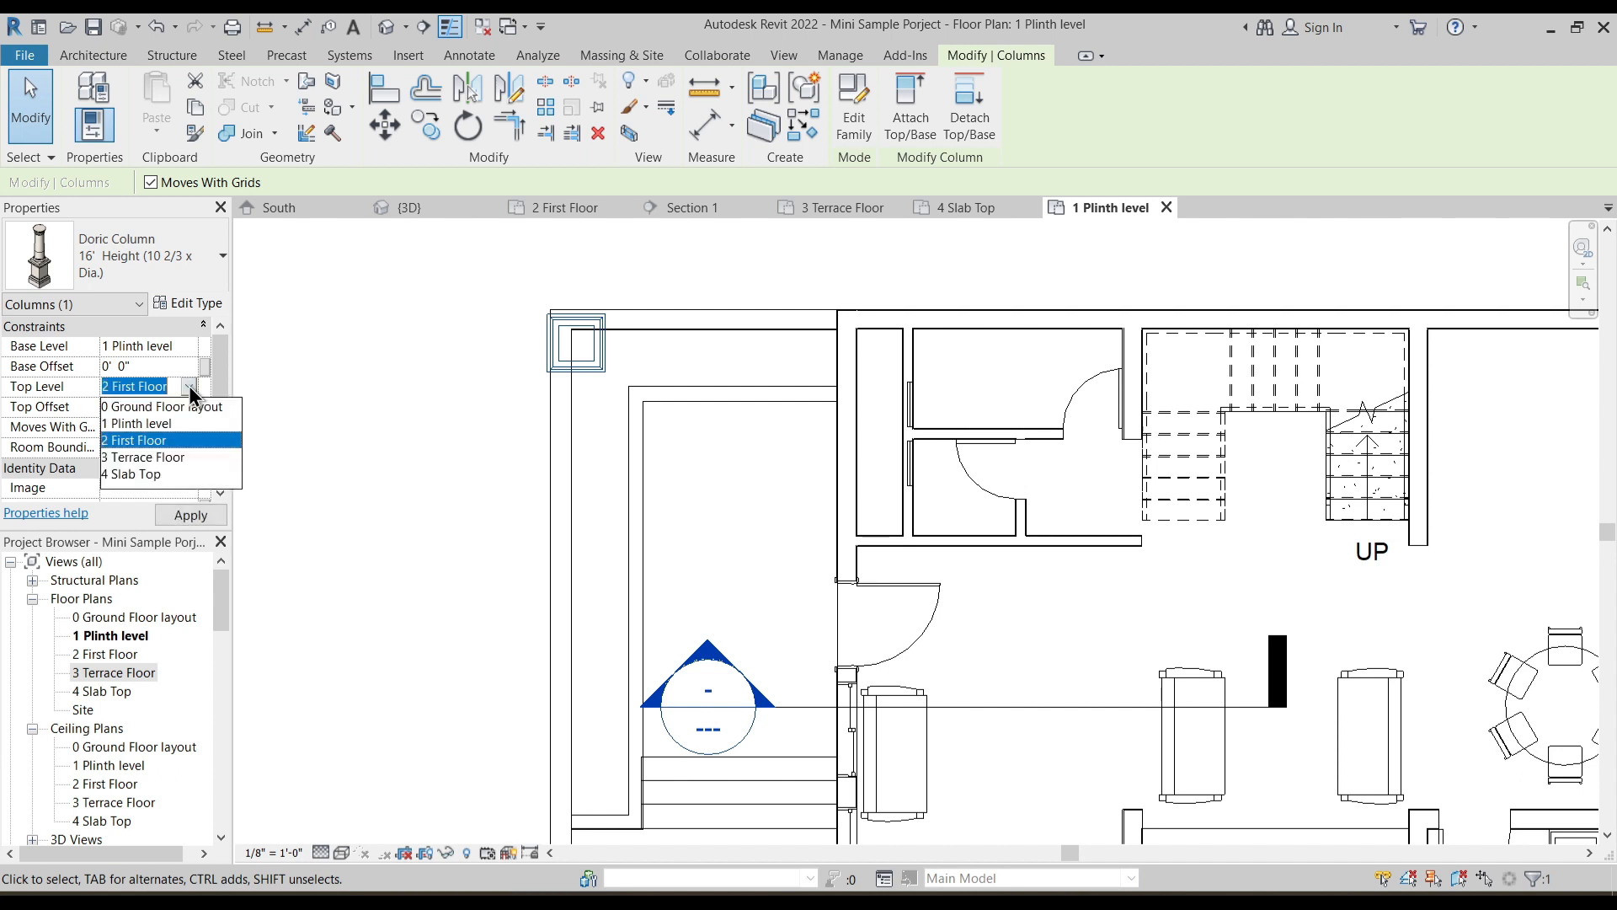
pyautogui.click(160, 458)
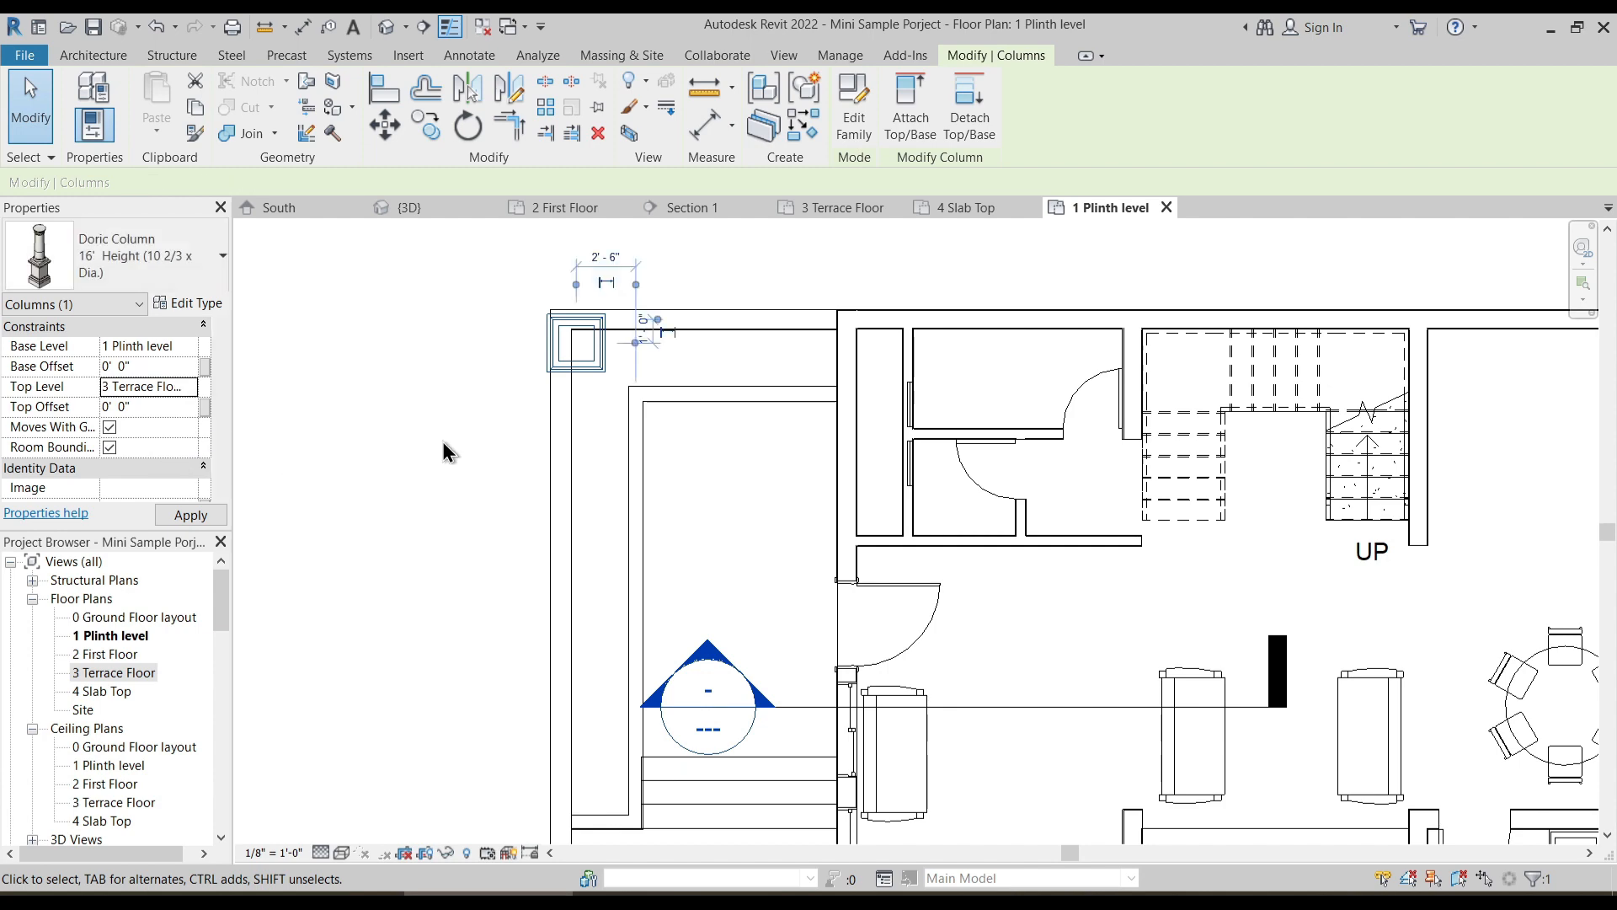
# - Set the top level of the southern Doric Column on the west compound wall to 3 Terrace Floor
pyautogui.keyDown('ctrl'); pyautogui.scroll(-3, 523, 599); pyautogui.keyUp('ctrl')
pyautogui.scroll(-2, 528, 504)
pyautogui.press('Escape')
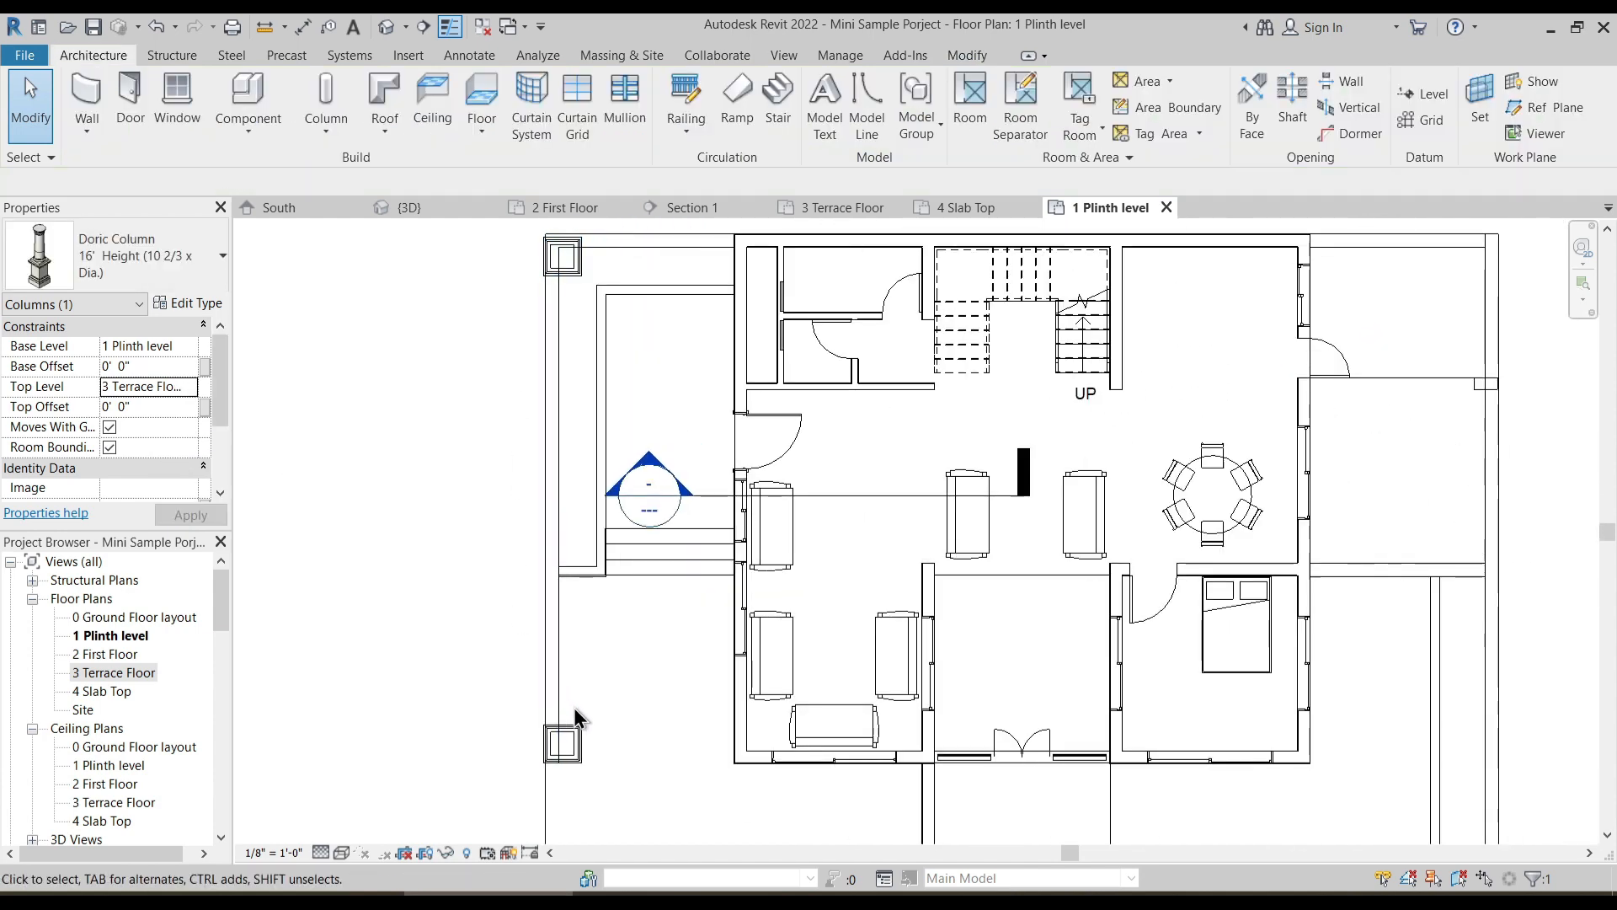
pyautogui.click(576, 739)
pyautogui.click(190, 388)
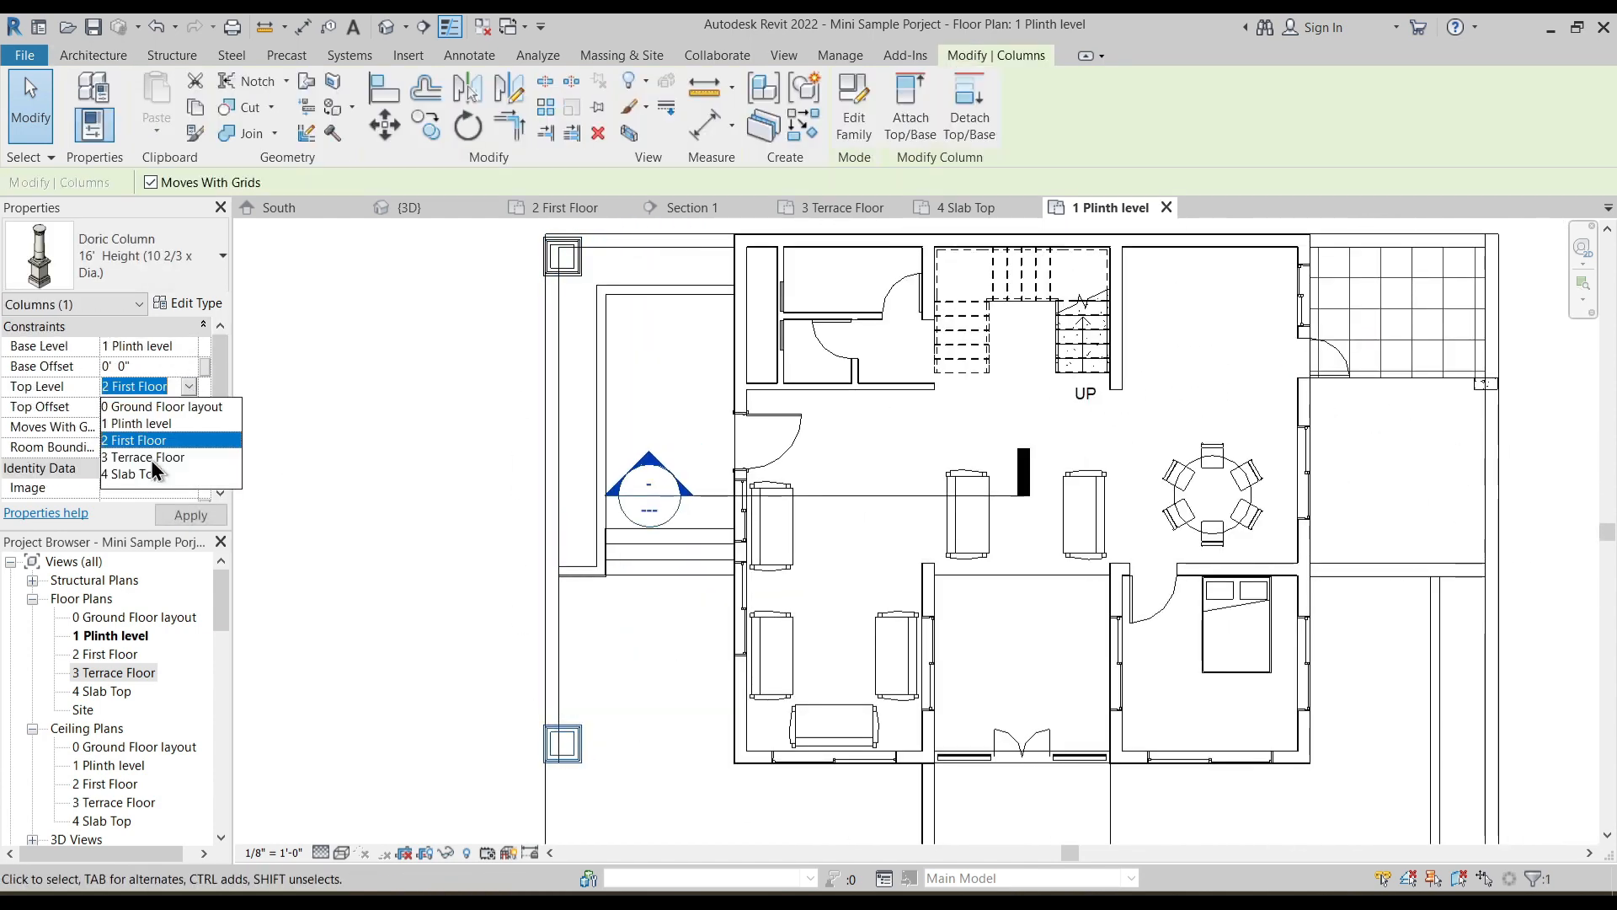
pyautogui.click(159, 473)
pyautogui.click(426, 367)
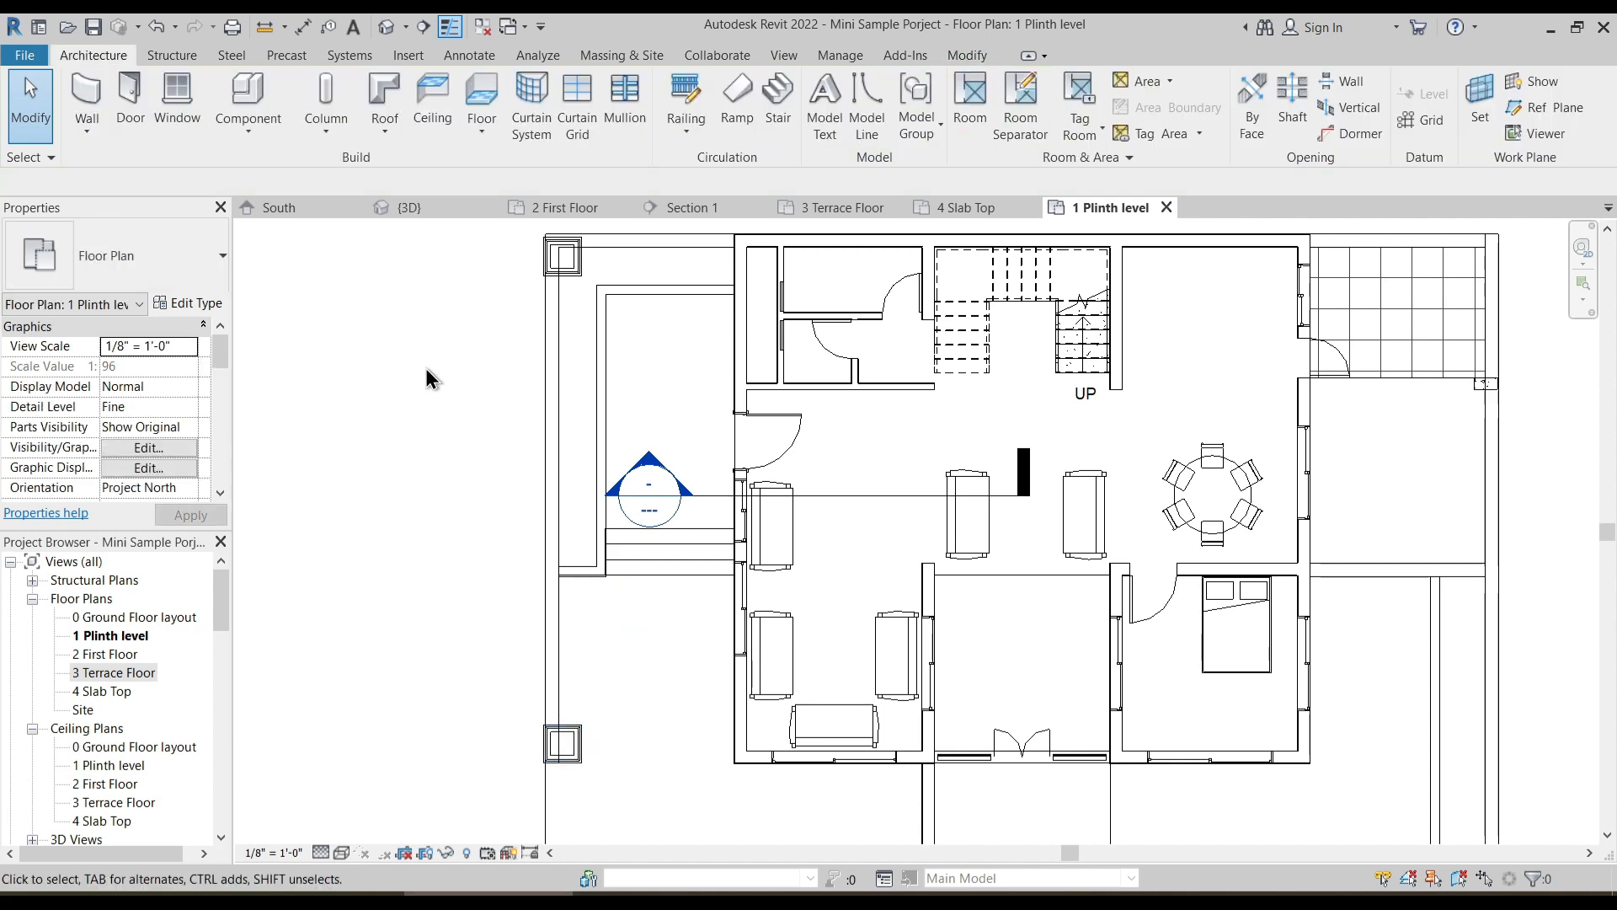
# - In the default 3D view, attach the top of the front Doric Column to the sloping roof
pyautogui.click(389, 32)
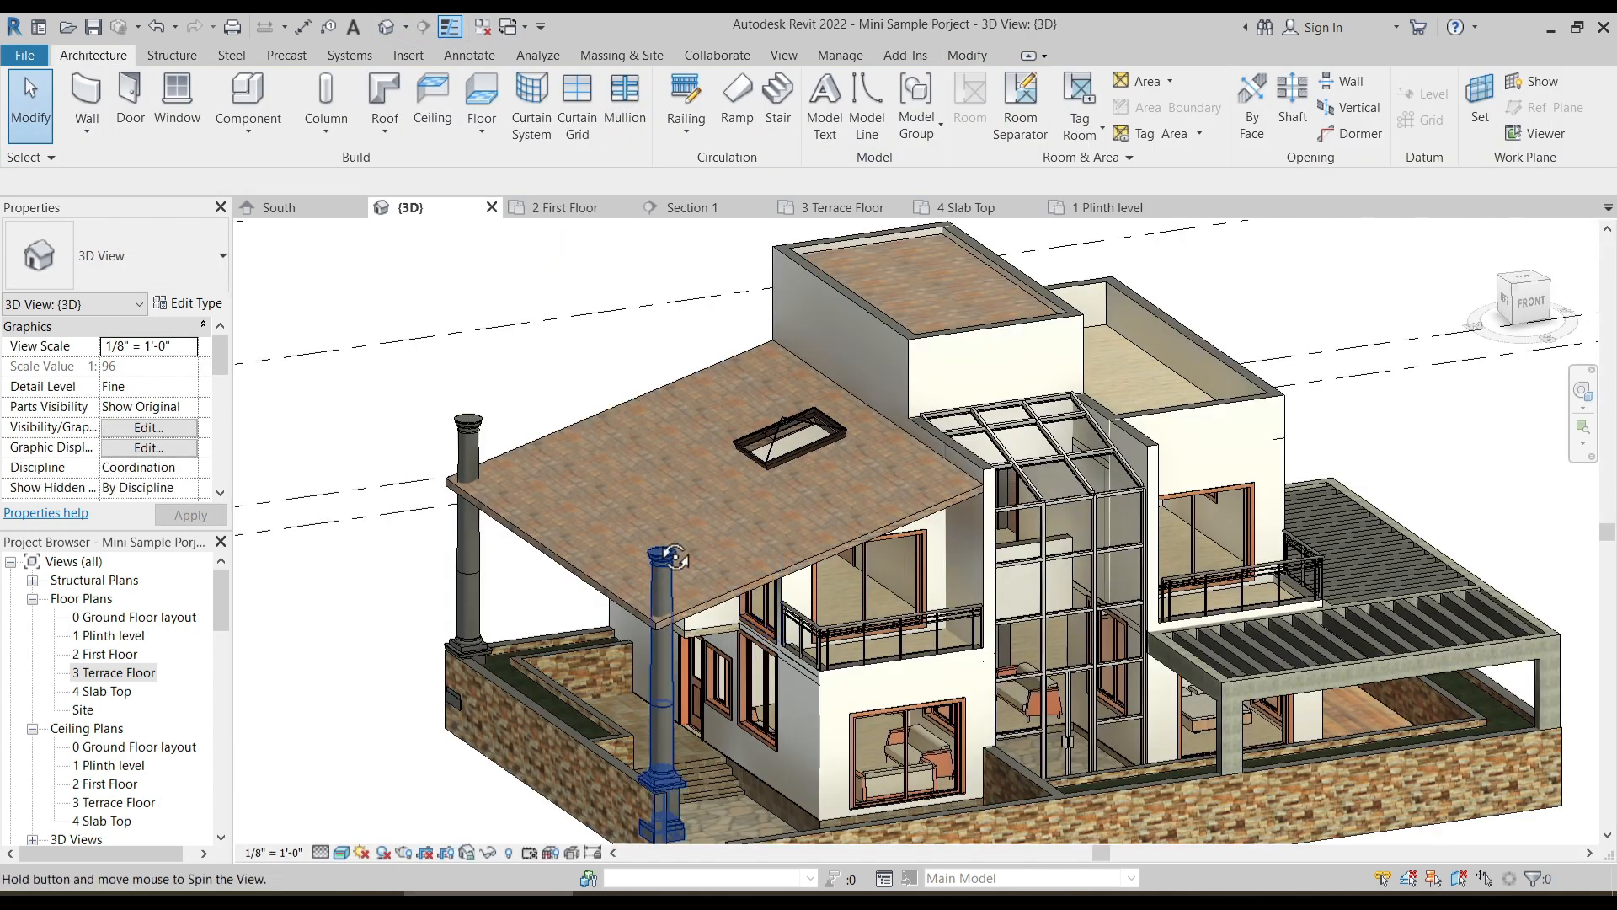
pyautogui.keyDown('shift'); pyautogui.moveTo(675, 557); pyautogui.dragTo(660, 524, button='middle'); pyautogui.keyUp('shift')
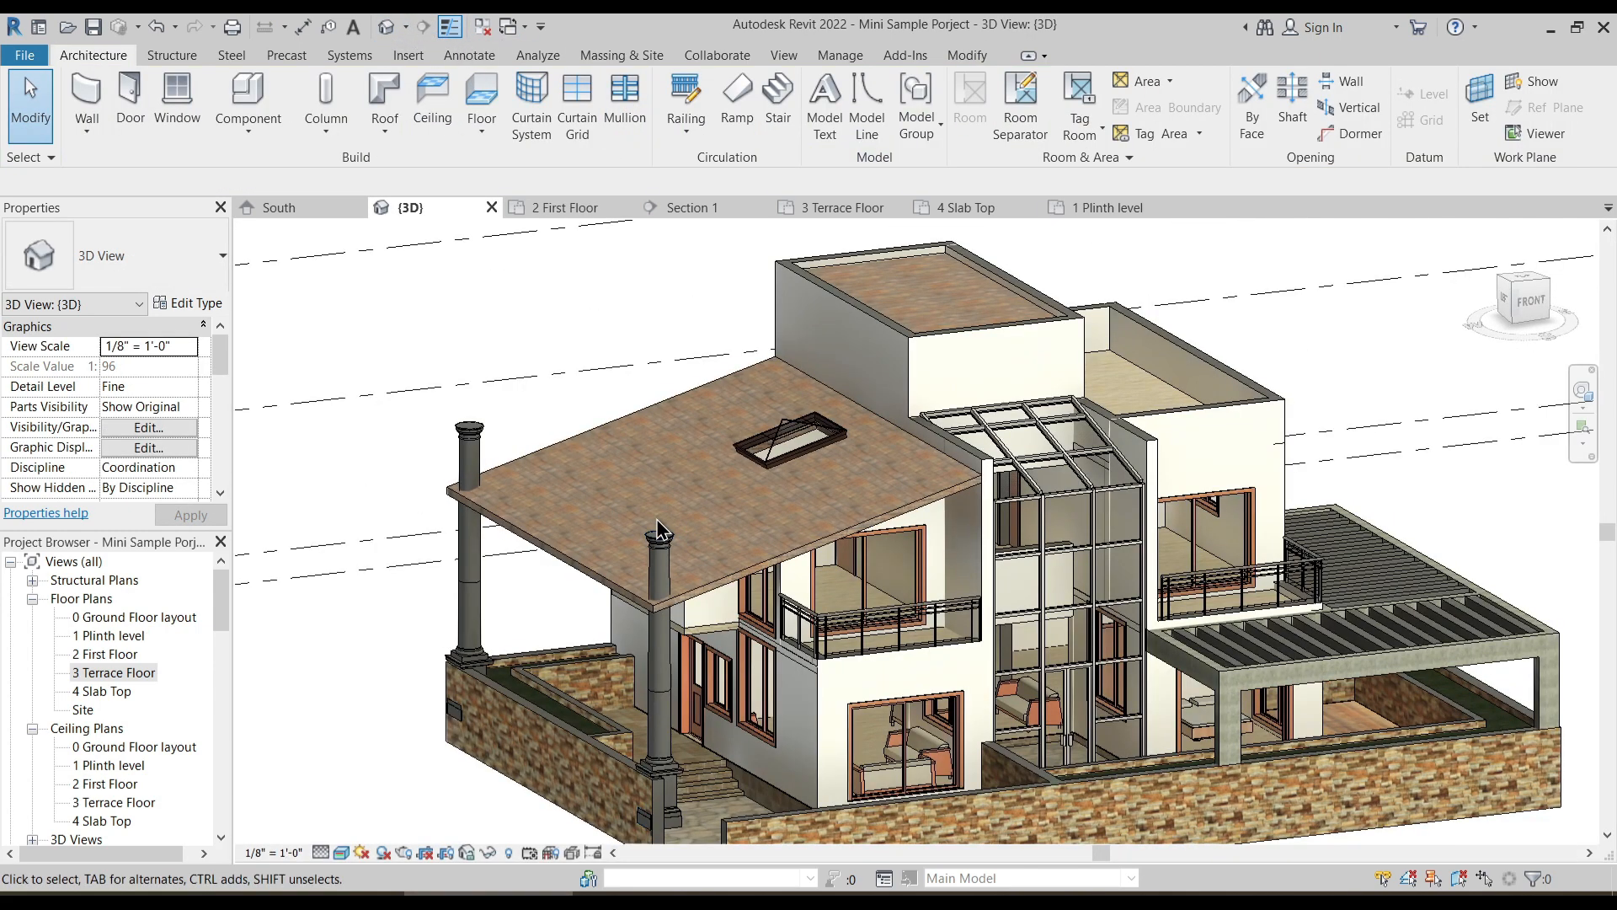
pyautogui.moveTo(721, 606); pyautogui.dragTo(699, 432, button='middle')
pyautogui.keyDown('shift'); pyautogui.moveTo(710, 720); pyautogui.dragTo(660, 486, button='middle'); pyautogui.keyUp('shift')
pyautogui.click(683, 465)
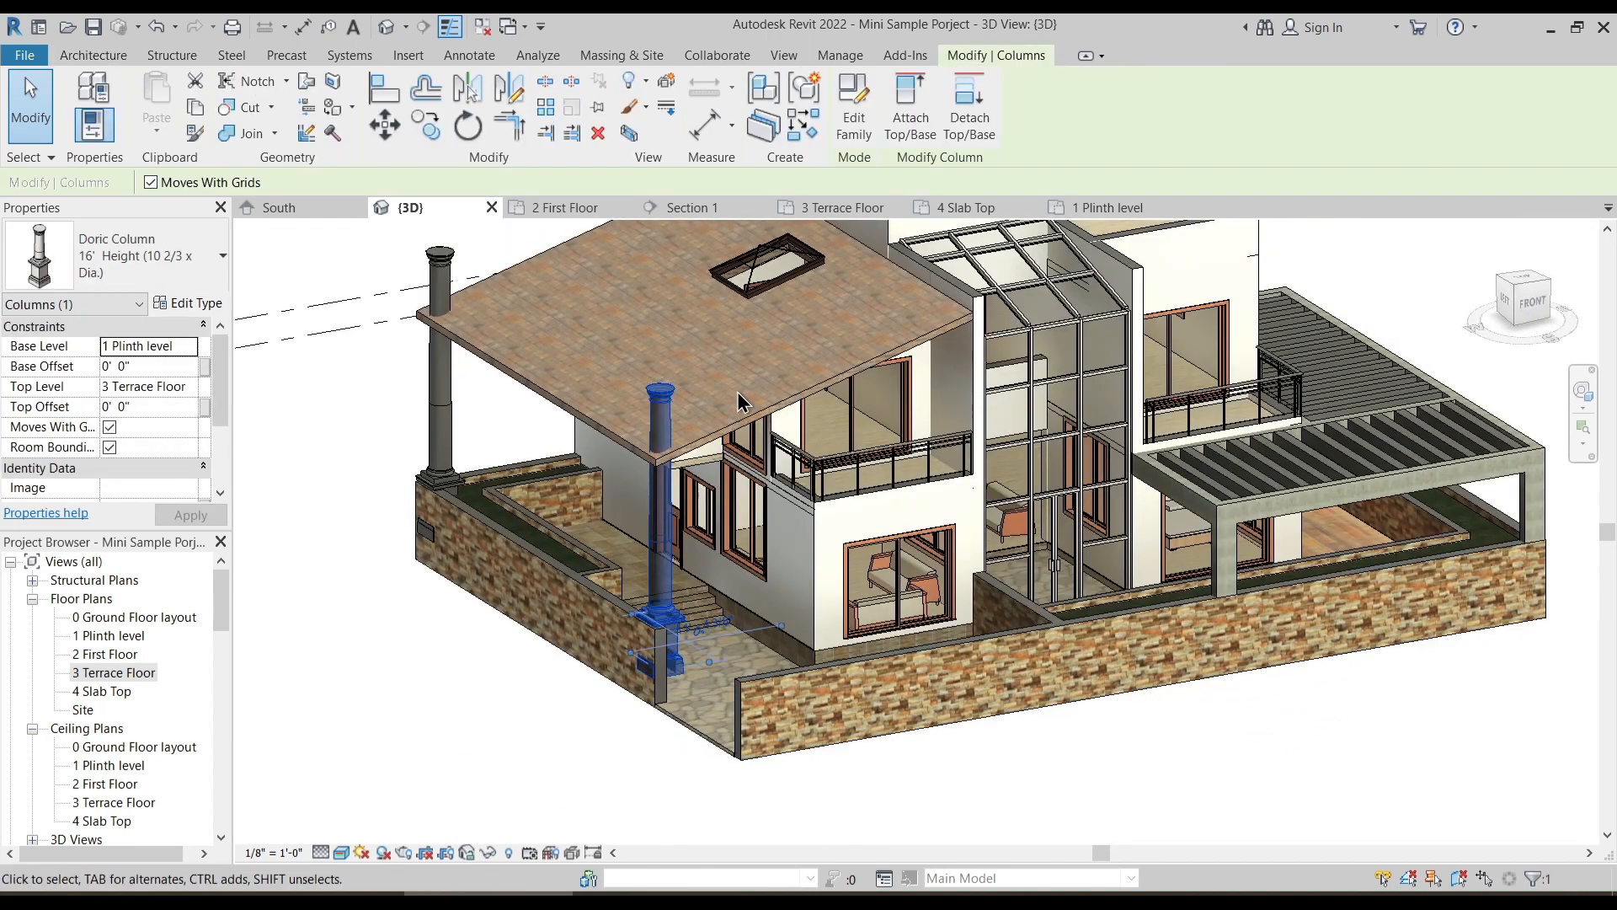
pyautogui.click(909, 126)
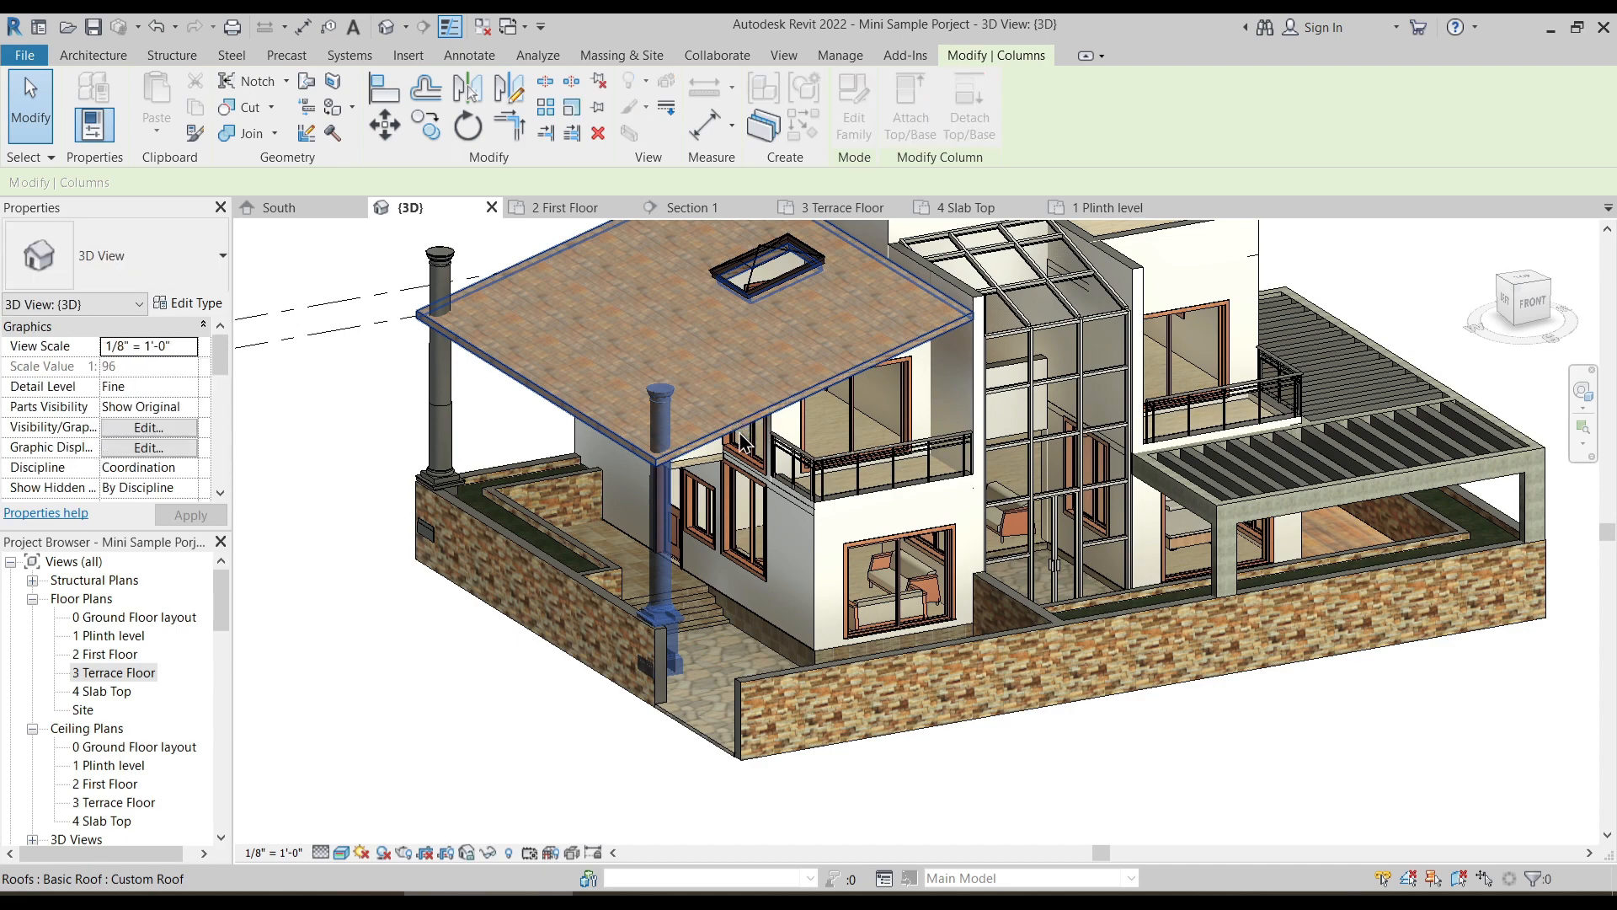
pyautogui.click(726, 473)
pyautogui.press('Escape')
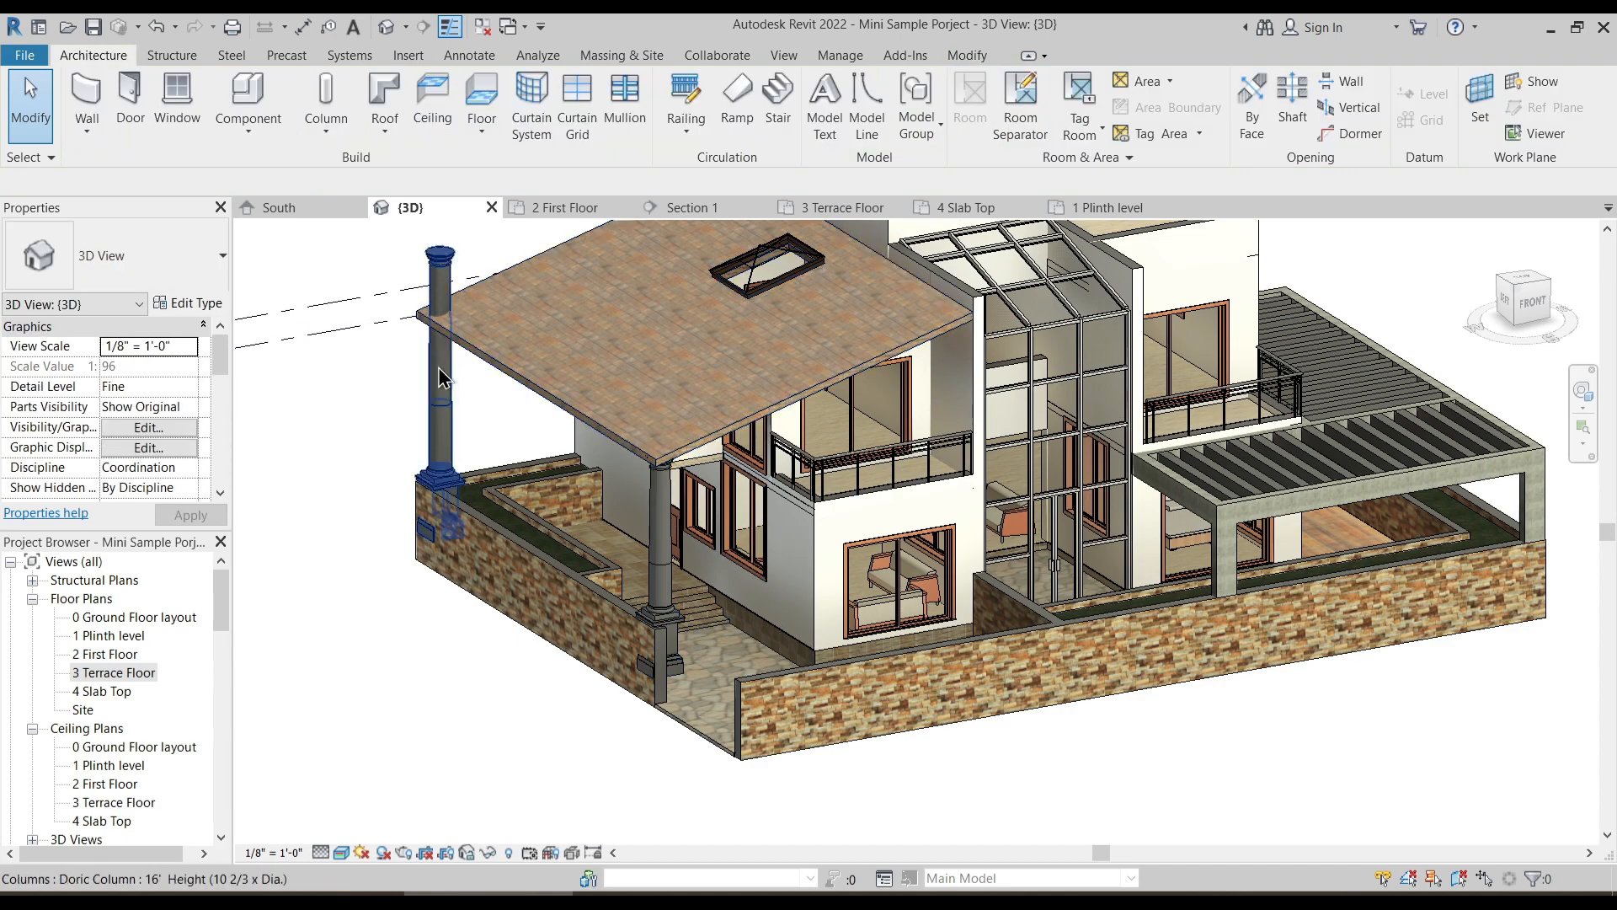
# - Attach the top of the rear corner Doric Column to the same sloping roof
pyautogui.click(439, 376)
pyautogui.scroll(3, 459, 539)
pyautogui.keyDown('shift'); pyautogui.moveTo(459, 539); pyautogui.dragTo(502, 653, button='middle'); pyautogui.keyUp('shift')
pyautogui.scroll(-2, 581, 544)
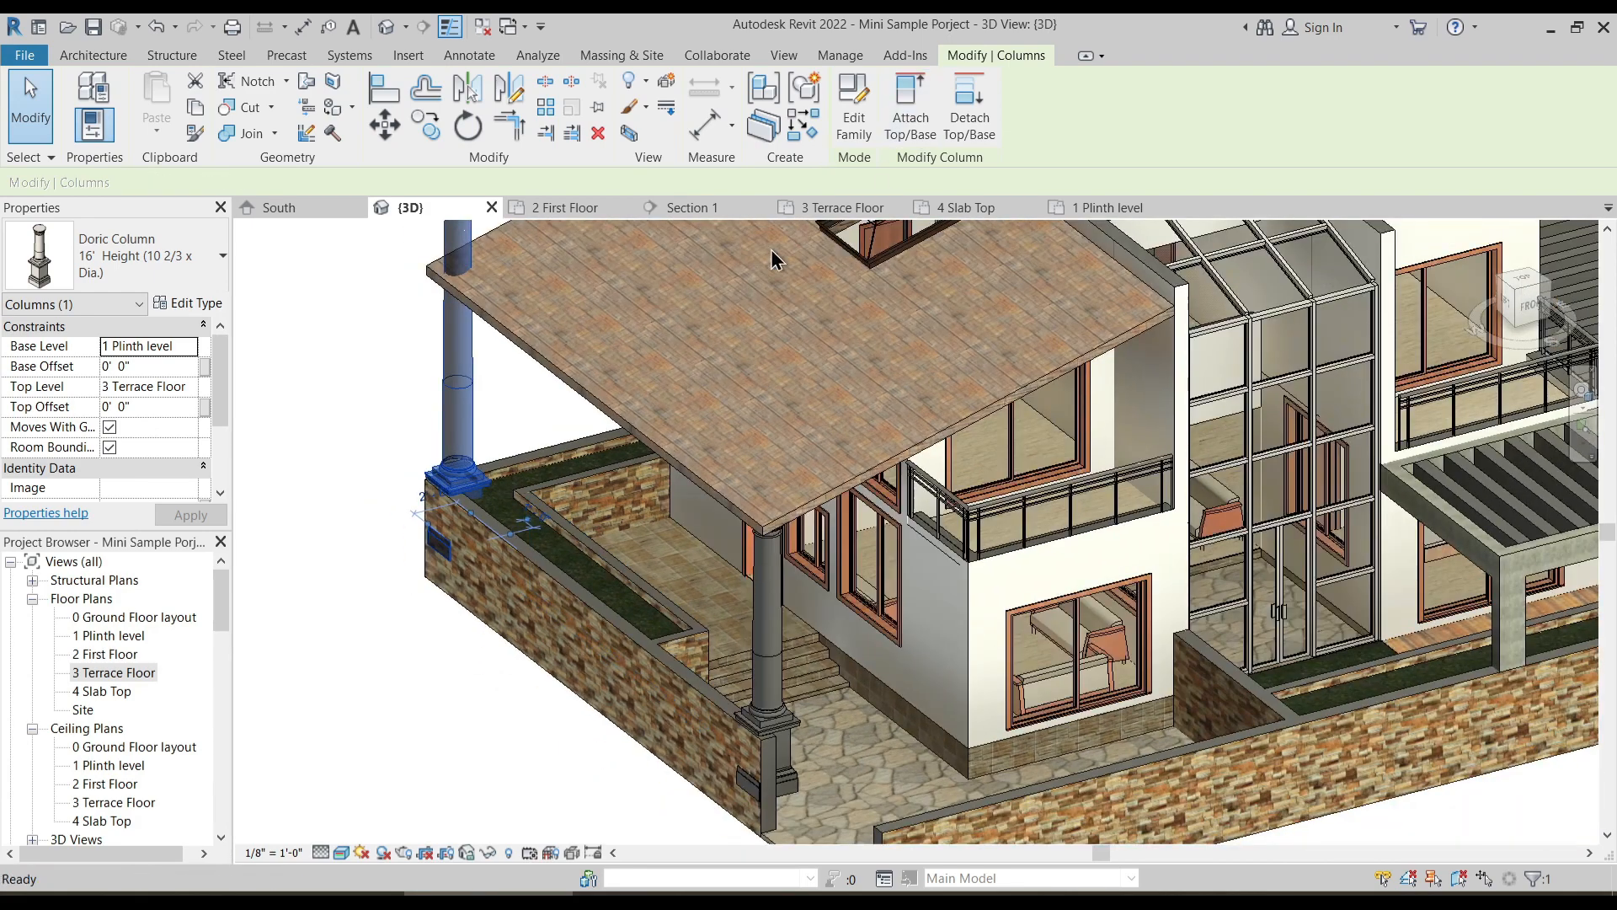
pyautogui.scroll(-2, 524, 322)
pyautogui.click(626, 356)
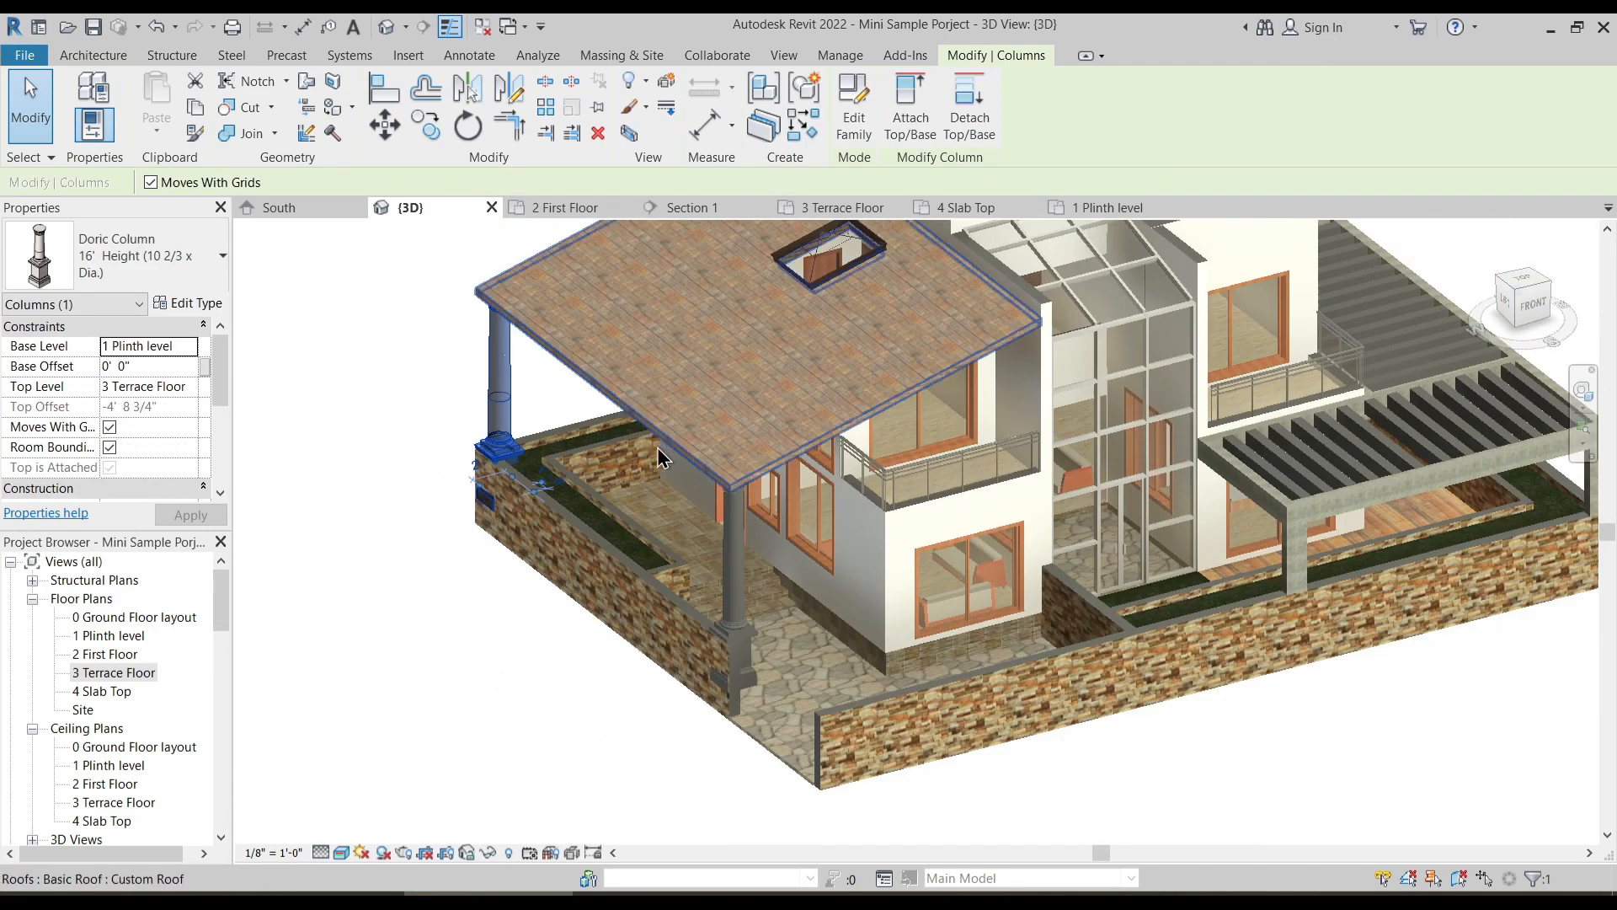
# - Examine the type properties of the front Doric Column, including its material, and leave them unedited
pyautogui.press('Escape')
pyautogui.keyDown('shift'); pyautogui.moveTo(685, 630); pyautogui.dragTo(660, 500, button='middle'); pyautogui.keyUp('shift')
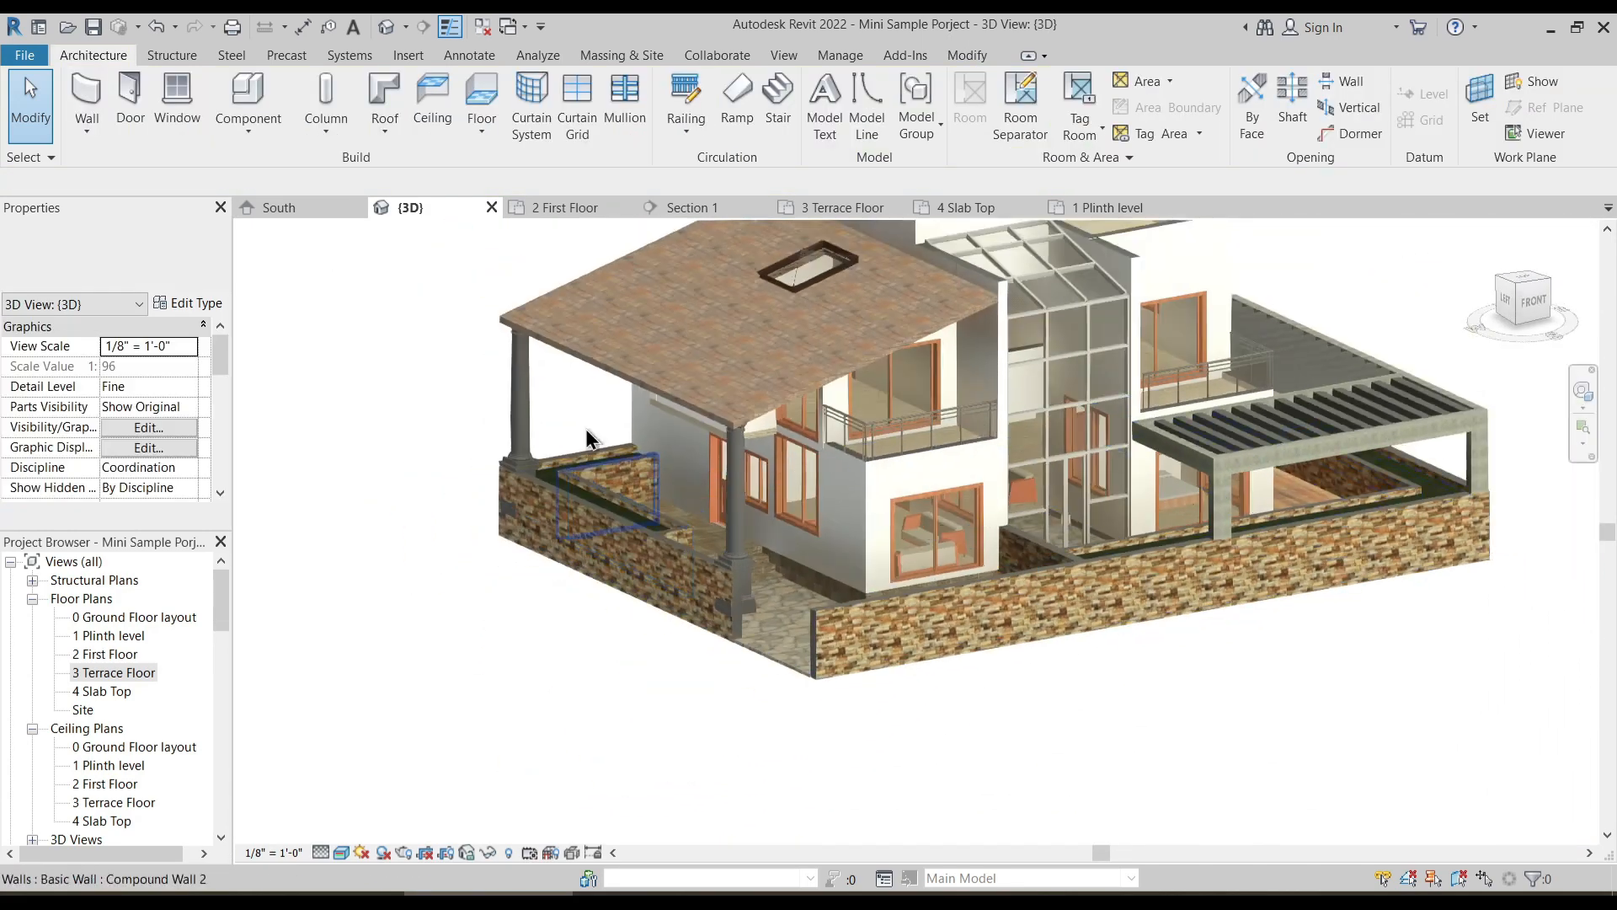
pyautogui.scroll(-1, 729, 529)
pyautogui.keyDown('shift'); pyautogui.moveTo(755, 539); pyautogui.dragTo(783, 655, button='middle'); pyautogui.keyUp('shift')
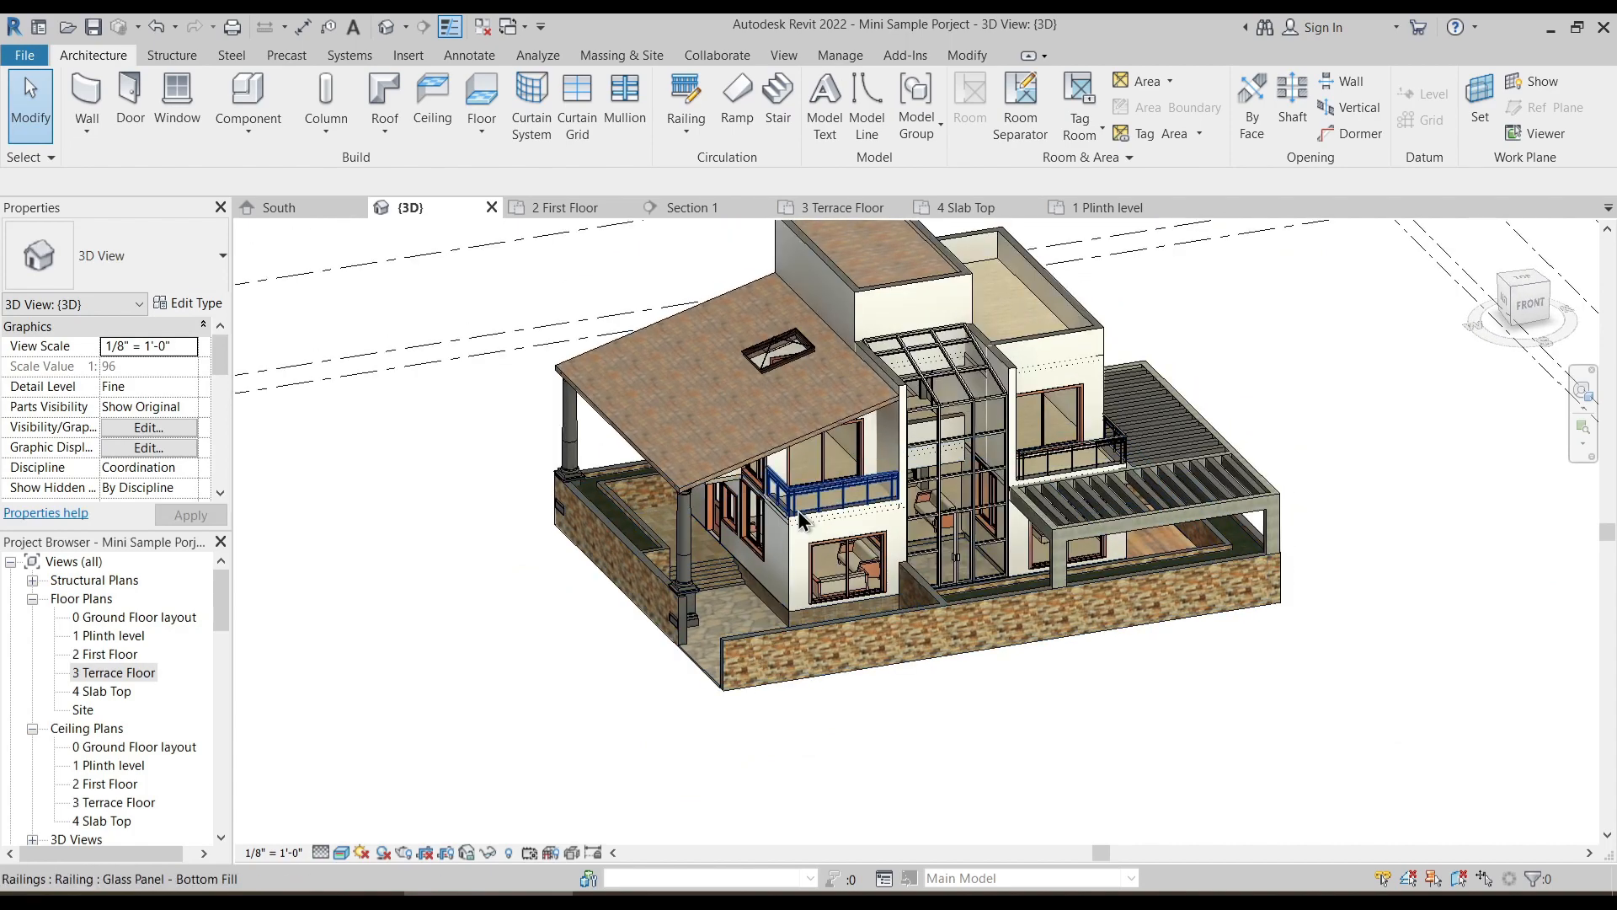
pyautogui.scroll(3, 712, 530)
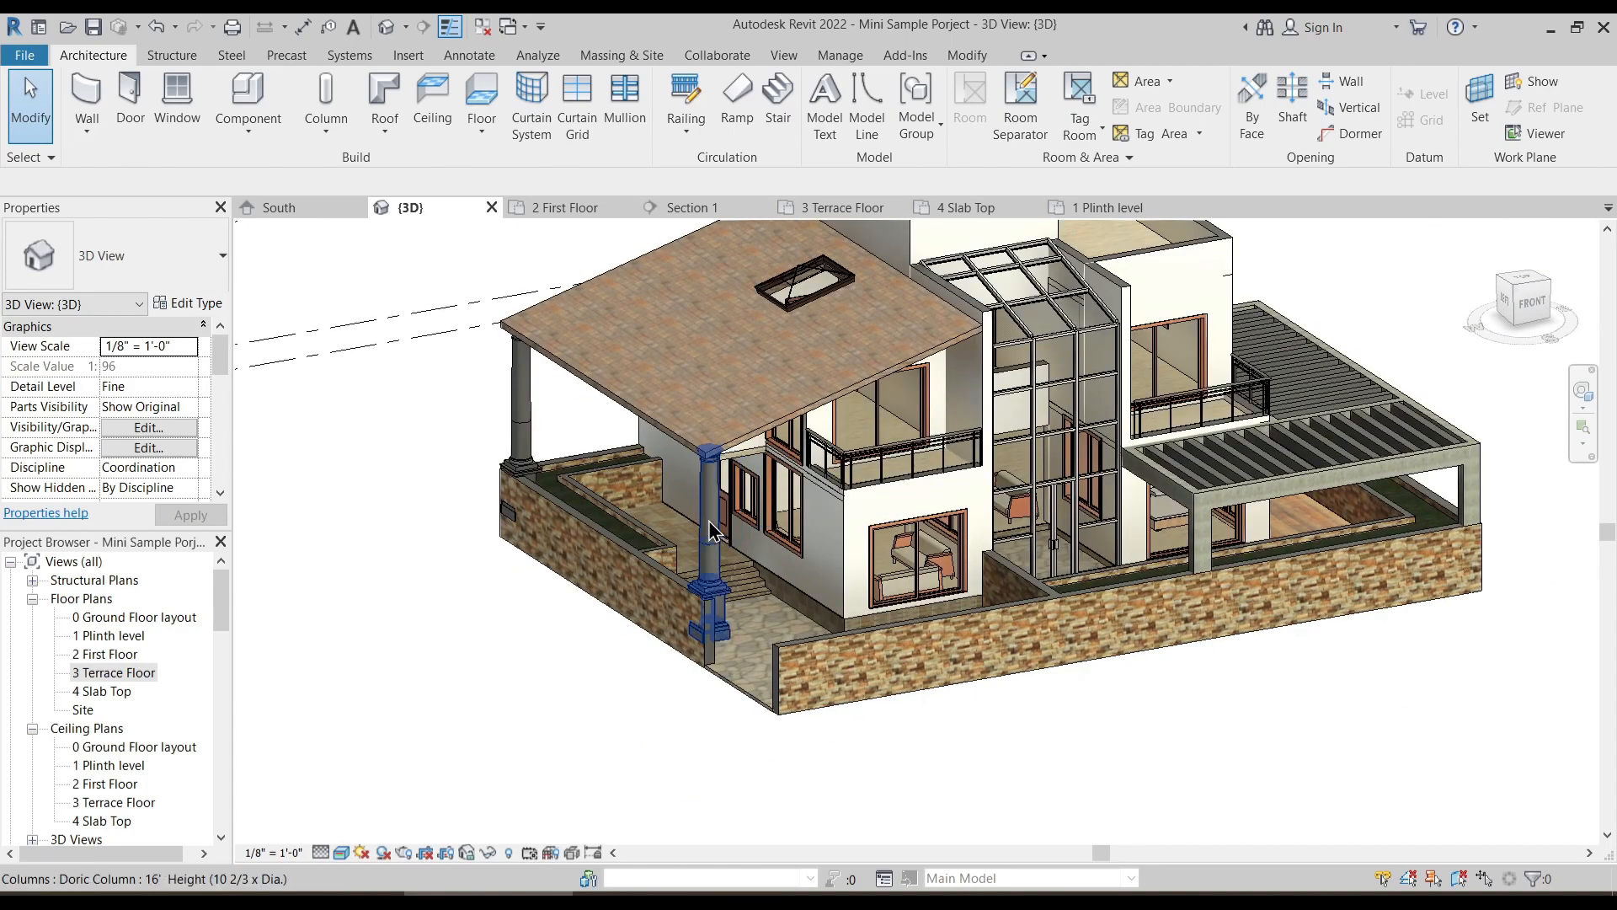
pyautogui.click(712, 531)
pyautogui.click(206, 305)
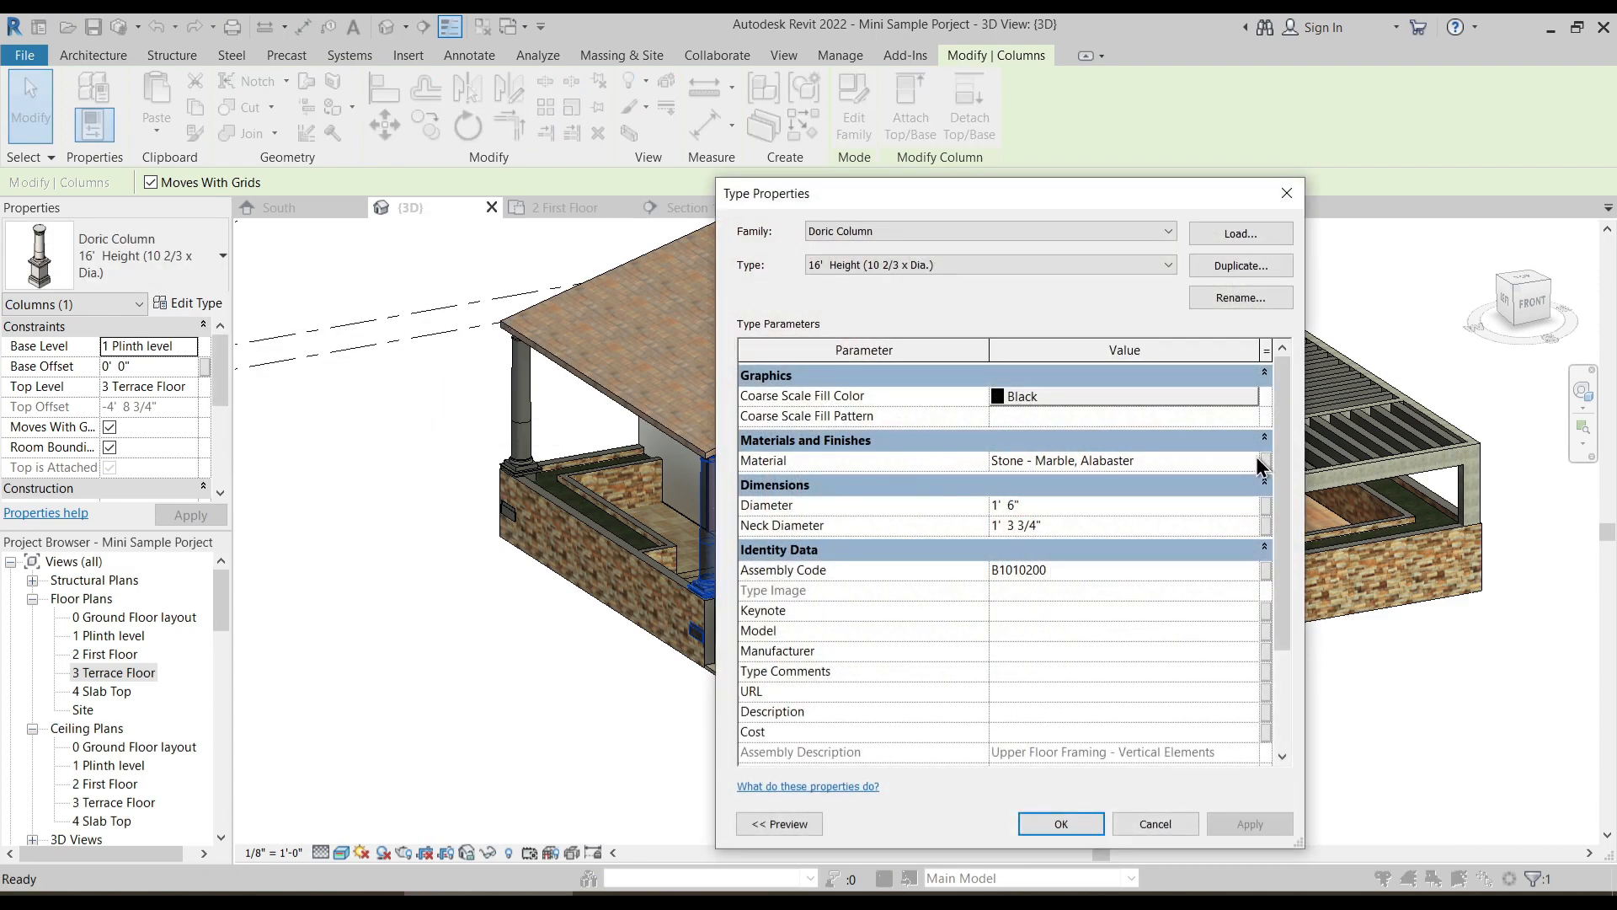
pyautogui.press('Escape')
pyautogui.press('Escape')
# - Move the pyramid skylight on the sloping roof slightly toward the roof's front edge
pyautogui.scroll(5, 722, 559)
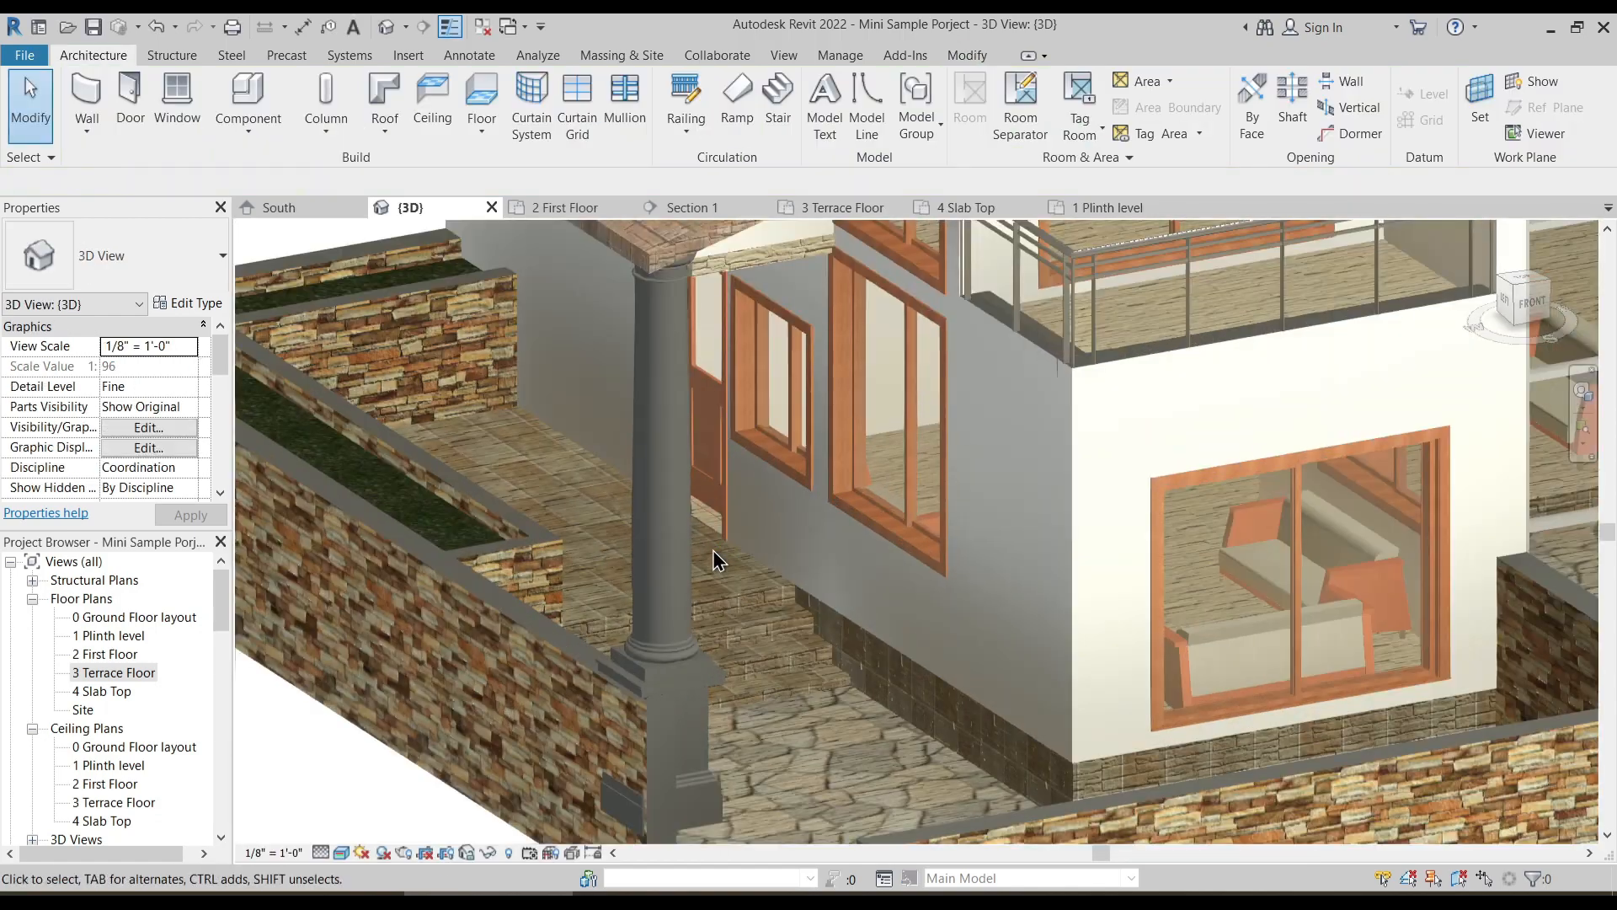
pyautogui.scroll(-2, 716, 559)
pyautogui.scroll(-3, 754, 640)
pyautogui.keyDown('shift'); pyautogui.moveTo(754, 653); pyautogui.dragTo(419, 644, button='middle'); pyautogui.keyUp('shift')
pyautogui.scroll(-2, 421, 637)
pyautogui.keyDown('shift'); pyautogui.moveTo(539, 592); pyautogui.dragTo(473, 607, button='middle'); pyautogui.keyUp('shift')
pyautogui.moveTo(737, 498); pyautogui.dragTo(564, 538, button='middle')
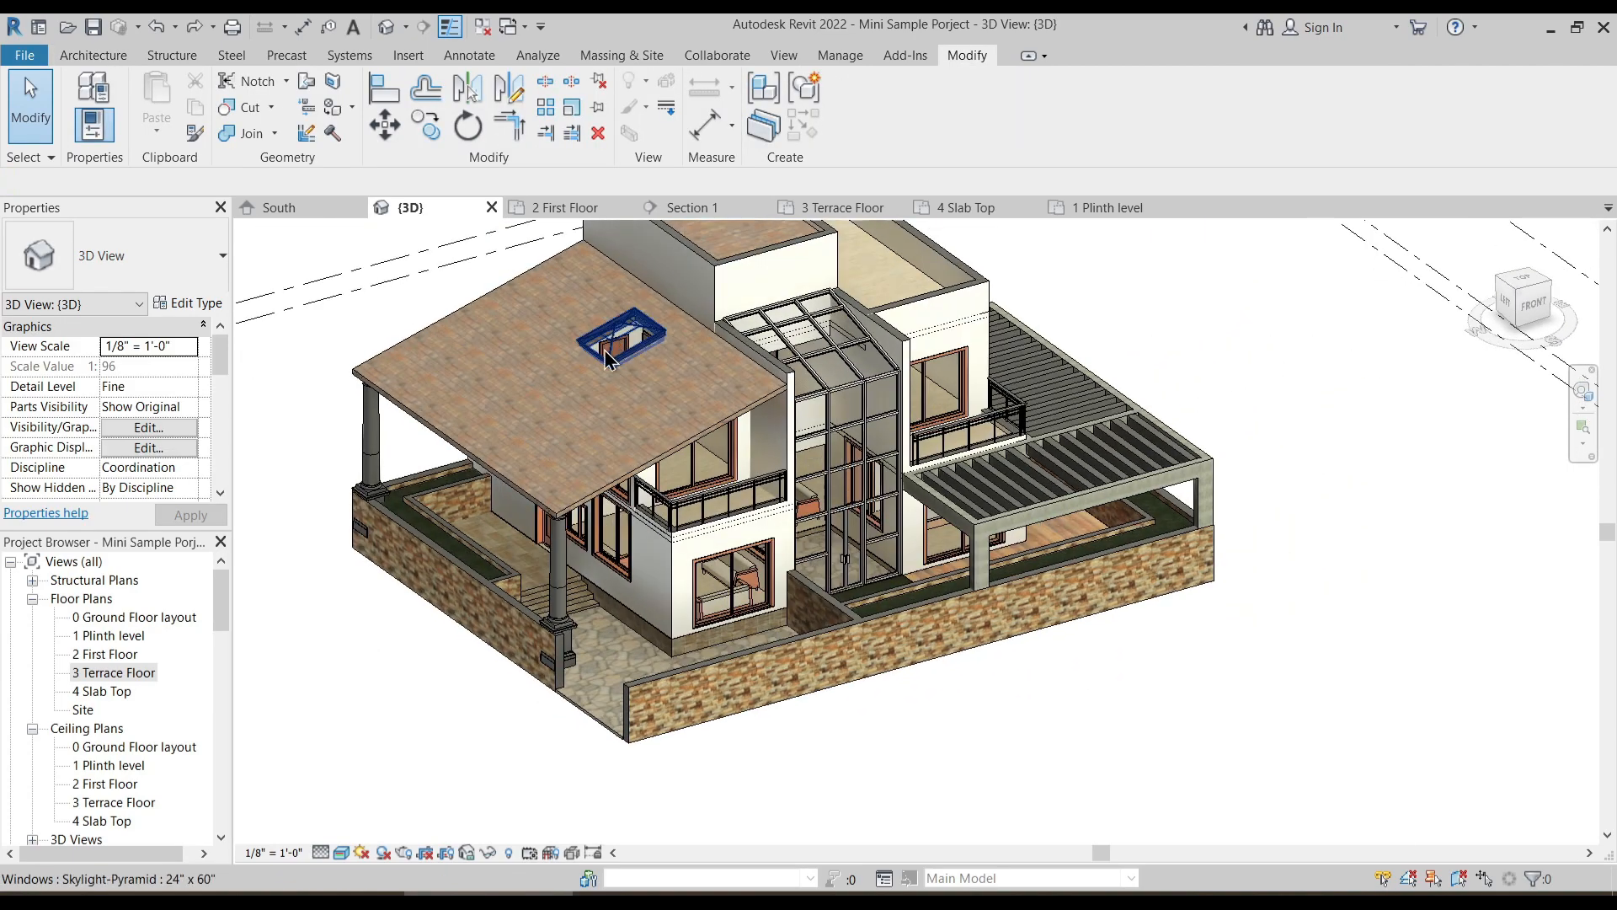
pyautogui.scroll(3, 623, 347)
pyautogui.click(628, 347)
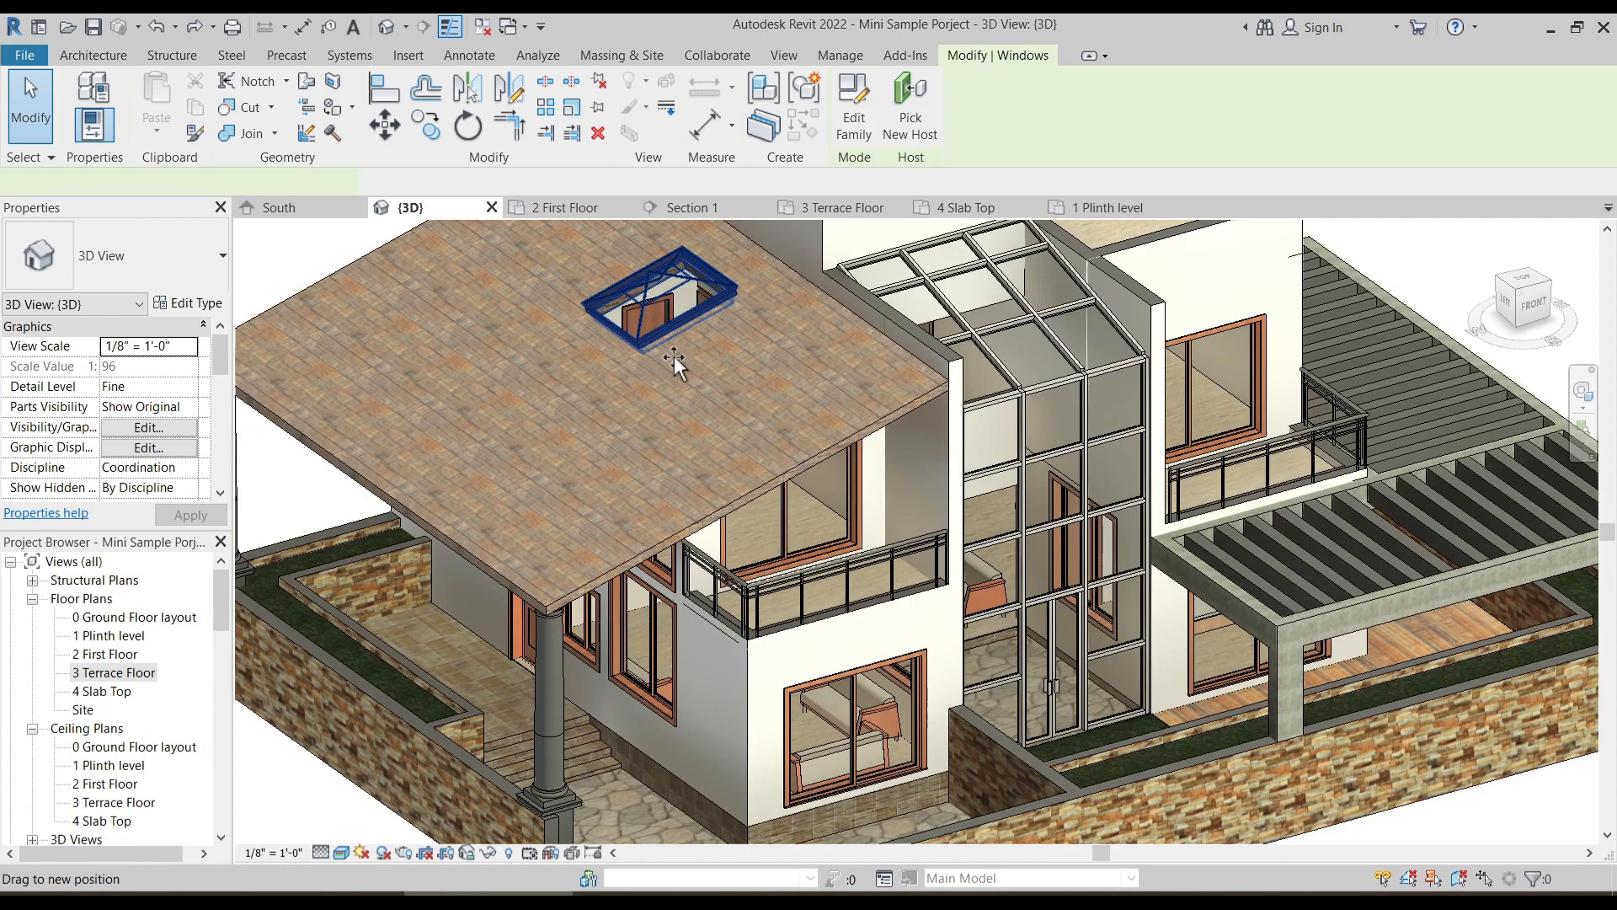
pyautogui.moveTo(678, 370); pyautogui.dragTo(668, 381)
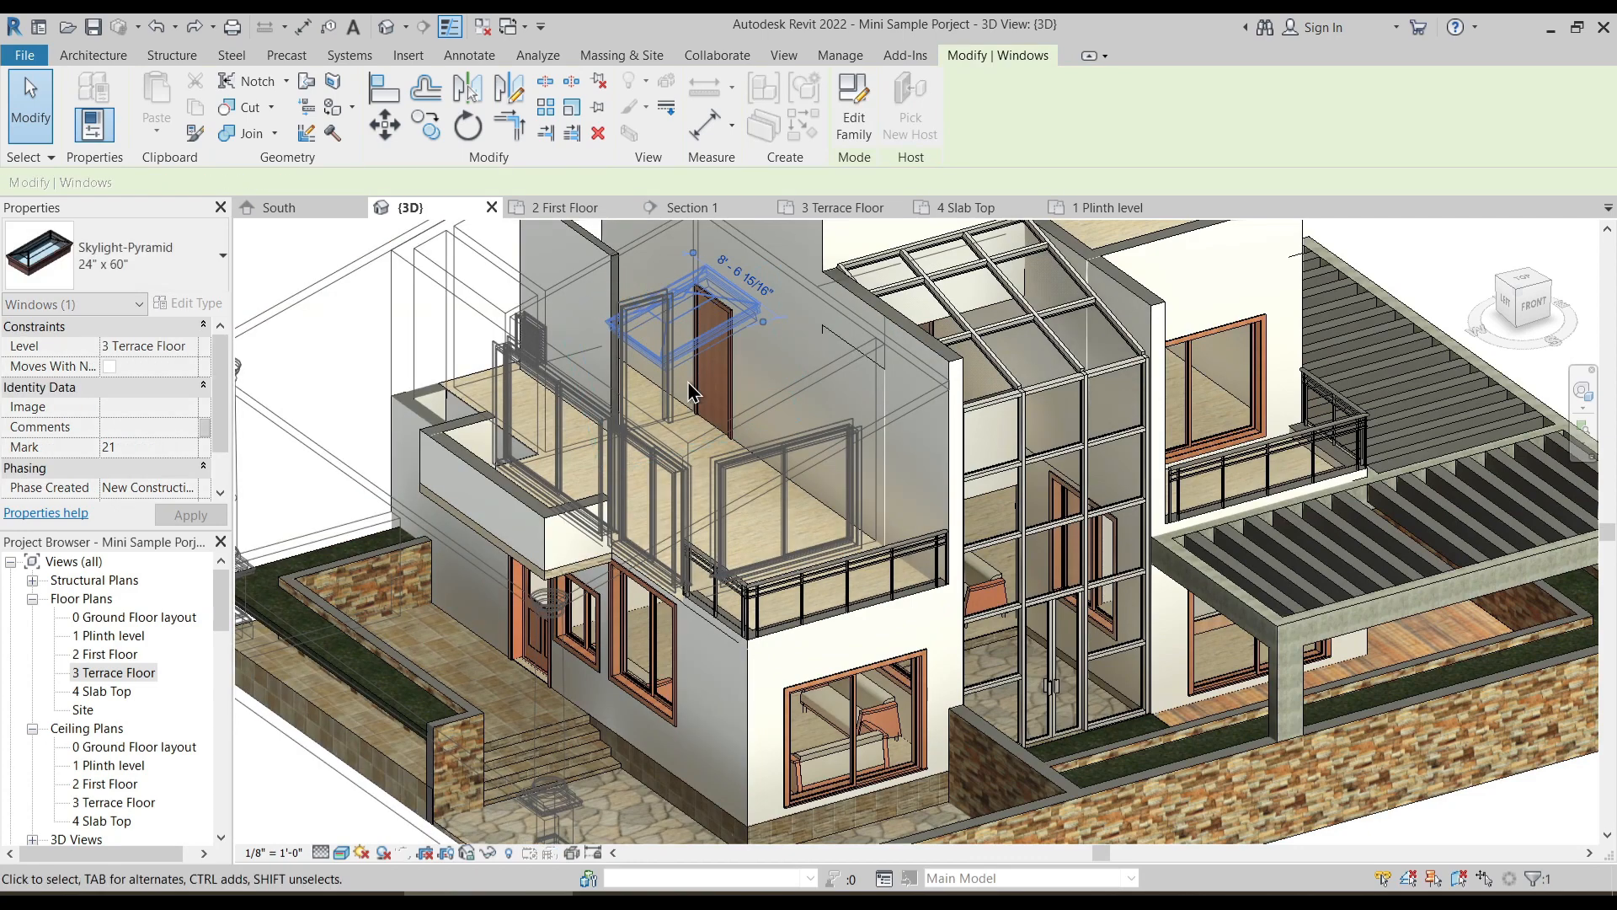
pyautogui.press('Escape')
pyautogui.keyDown('shift'); pyautogui.moveTo(726, 376); pyautogui.dragTo(655, 356, button='middle'); pyautogui.keyUp('shift')
pyautogui.scroll(-2, 674, 387)
pyautogui.keyDown('shift'); pyautogui.moveTo(738, 495); pyautogui.dragTo(691, 534, button='middle'); pyautogui.keyUp('shift')
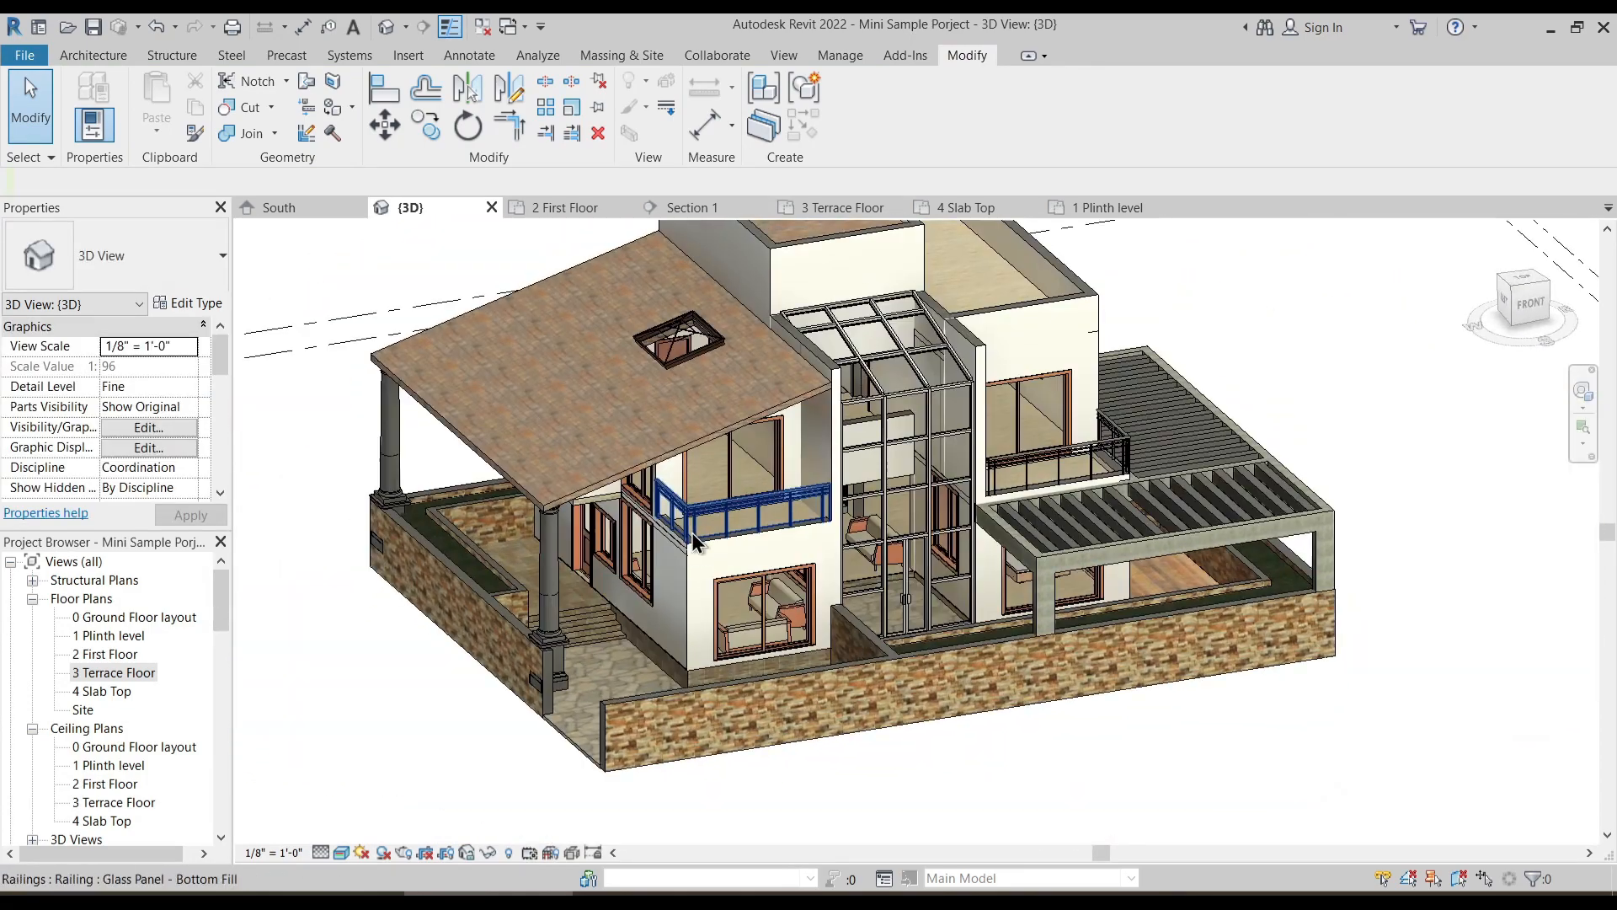
pyautogui.scroll(-1, 690, 548)
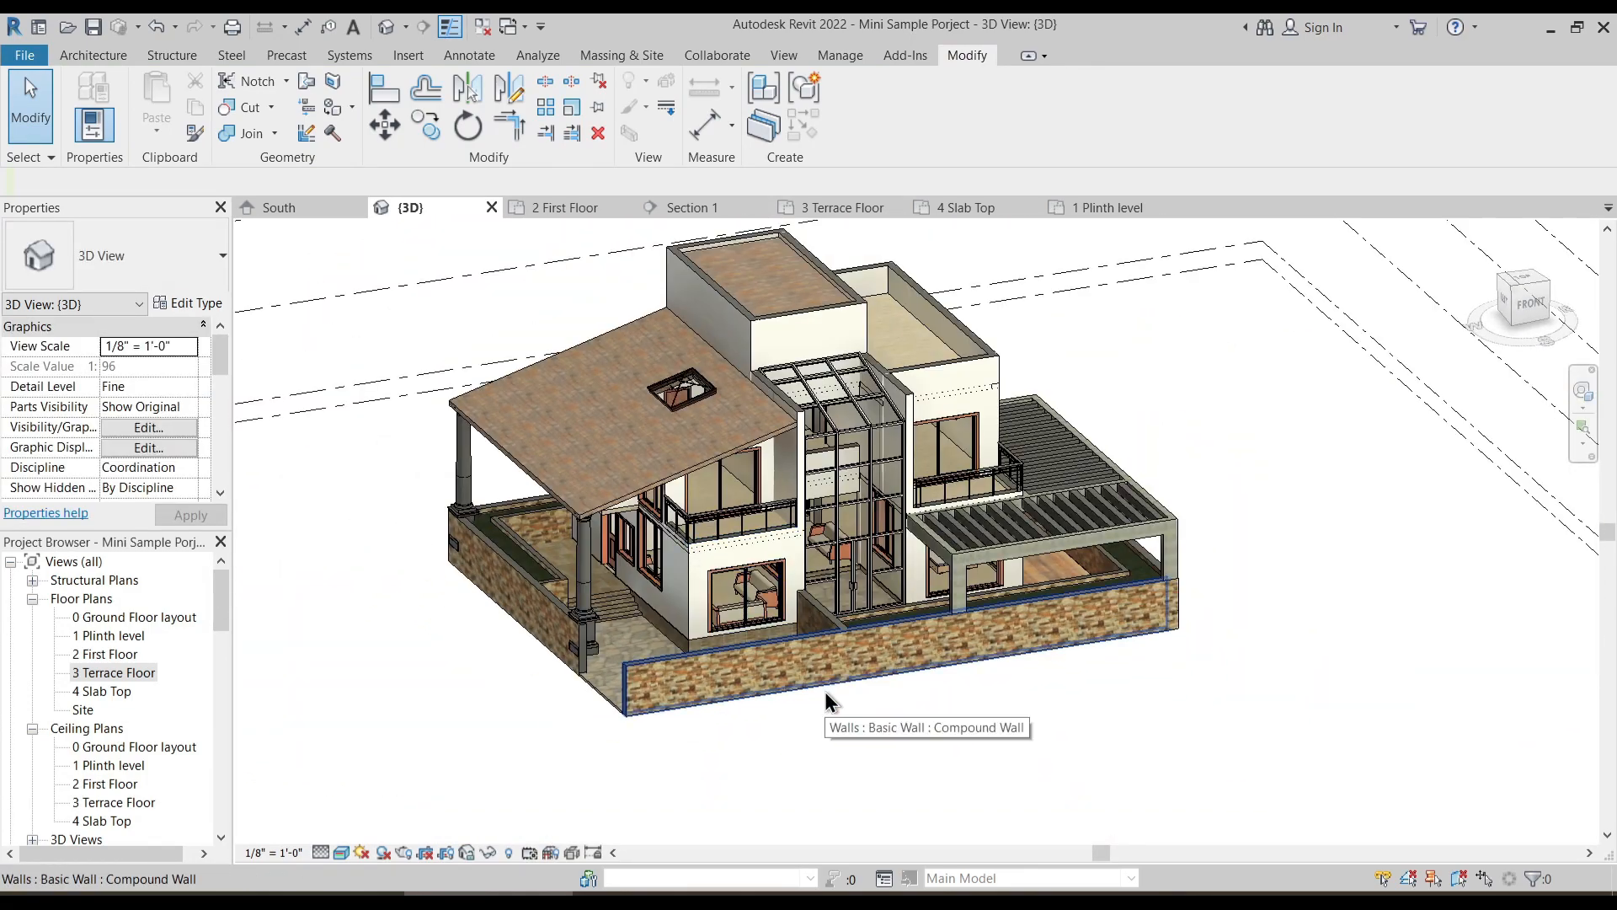
pyautogui.keyDown('shift'); pyautogui.moveTo(756, 719); pyautogui.dragTo(765, 770, button='middle'); pyautogui.keyUp('shift')
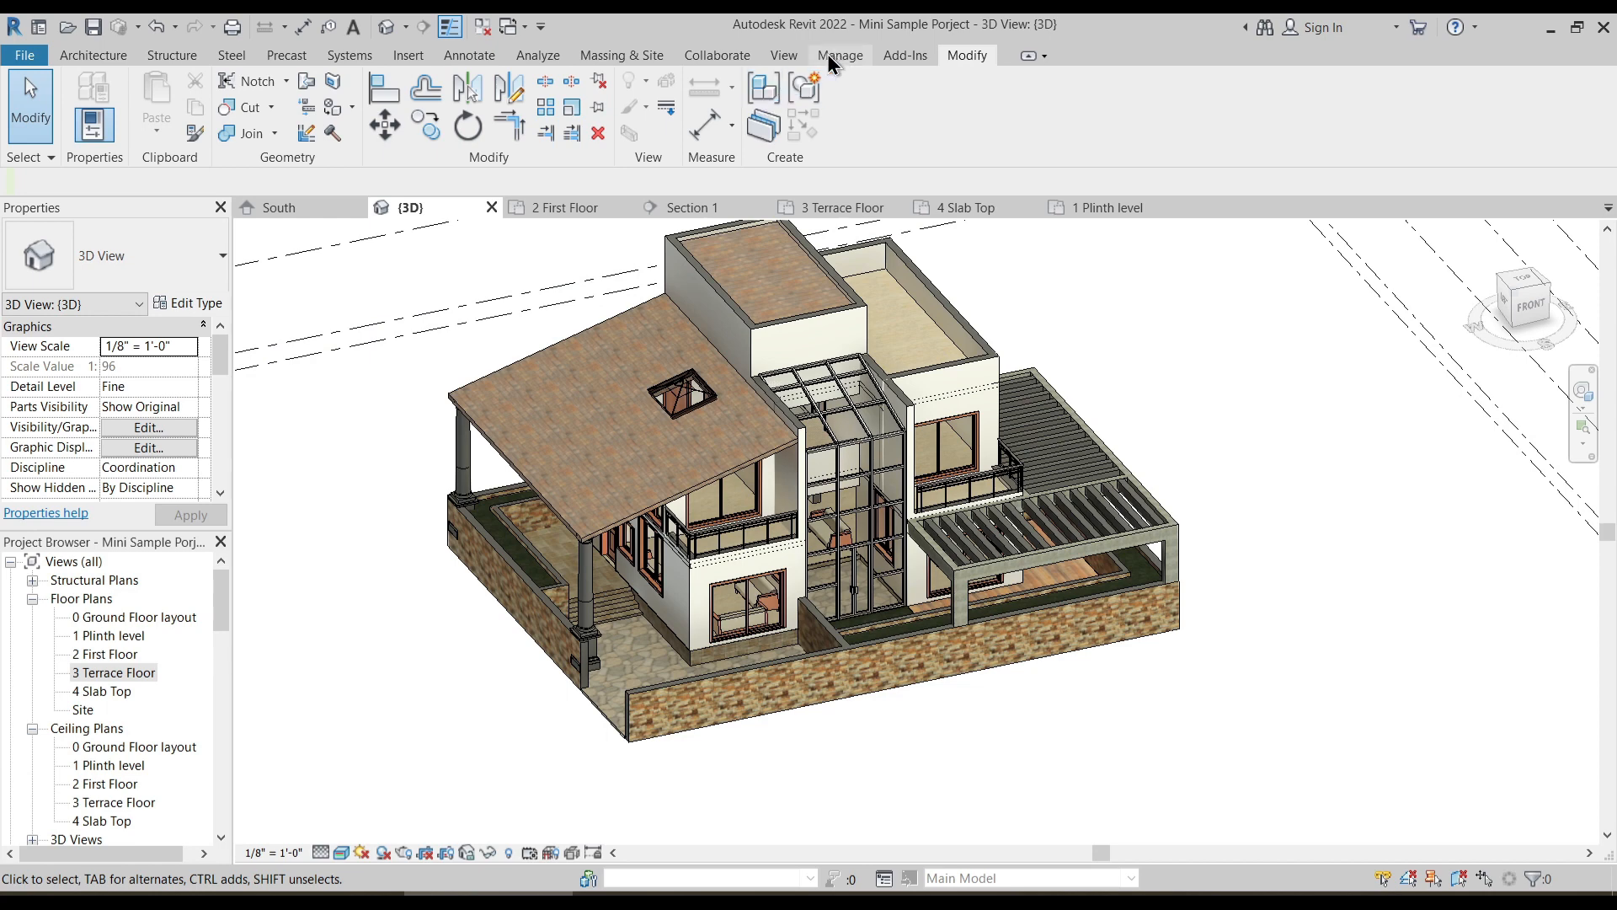
# - Load the RPC Beetle, RPC Female and RPC Male families from the English-Imperial Entourage library folder
pyautogui.click(409, 56)
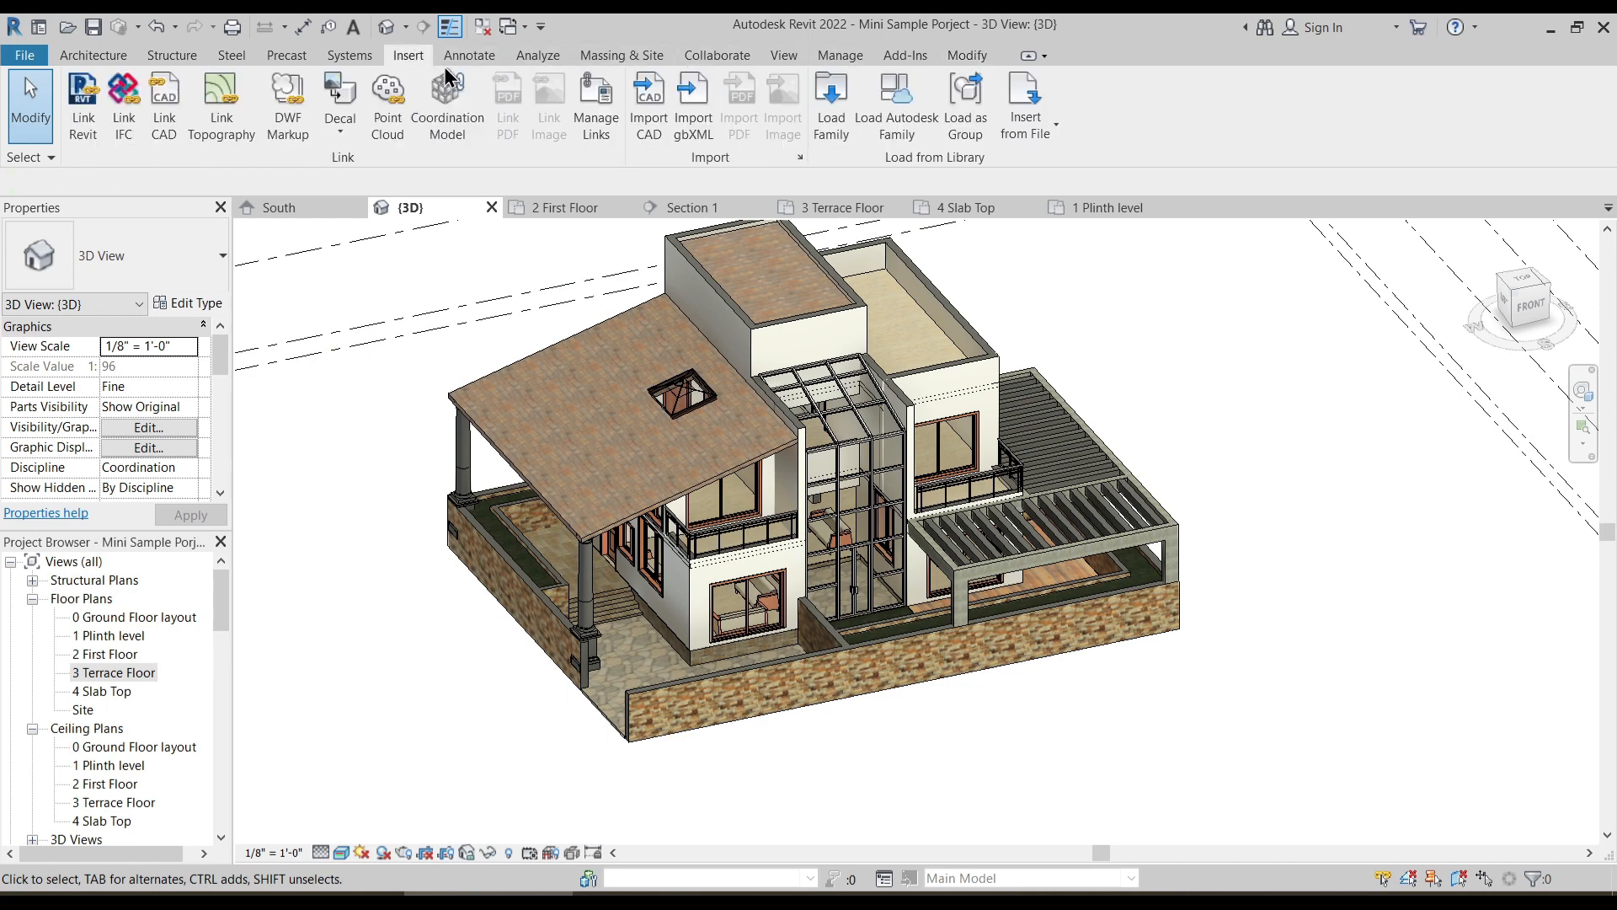
pyautogui.click(820, 139)
pyautogui.click(592, 241)
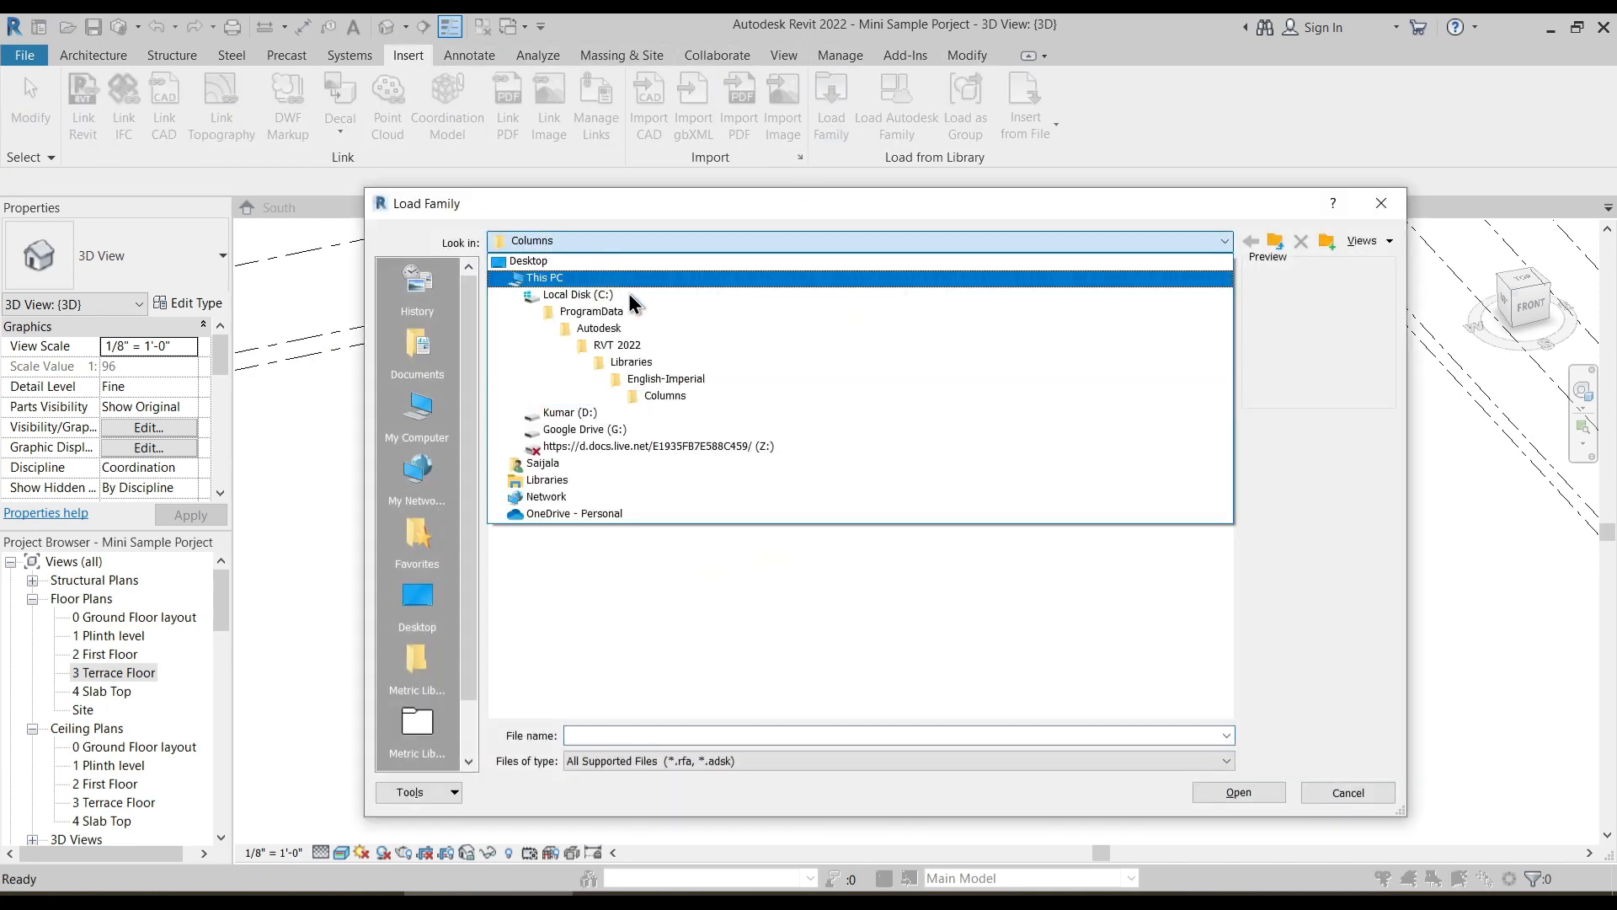
pyautogui.click(650, 376)
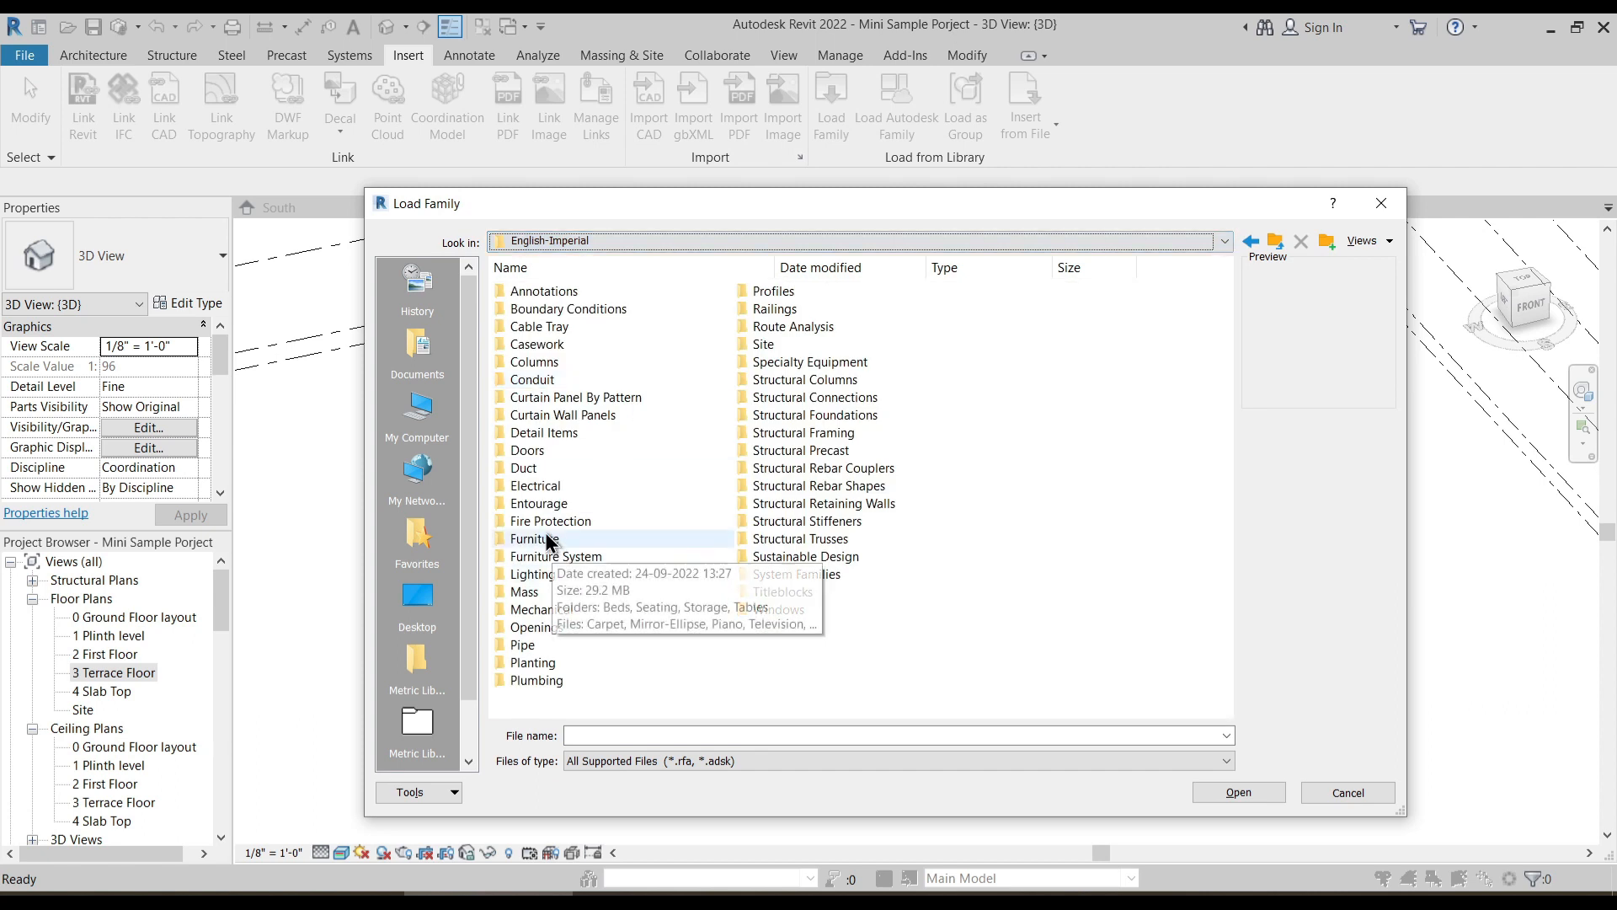
pyautogui.doubleClick(546, 504)
pyautogui.click(537, 290)
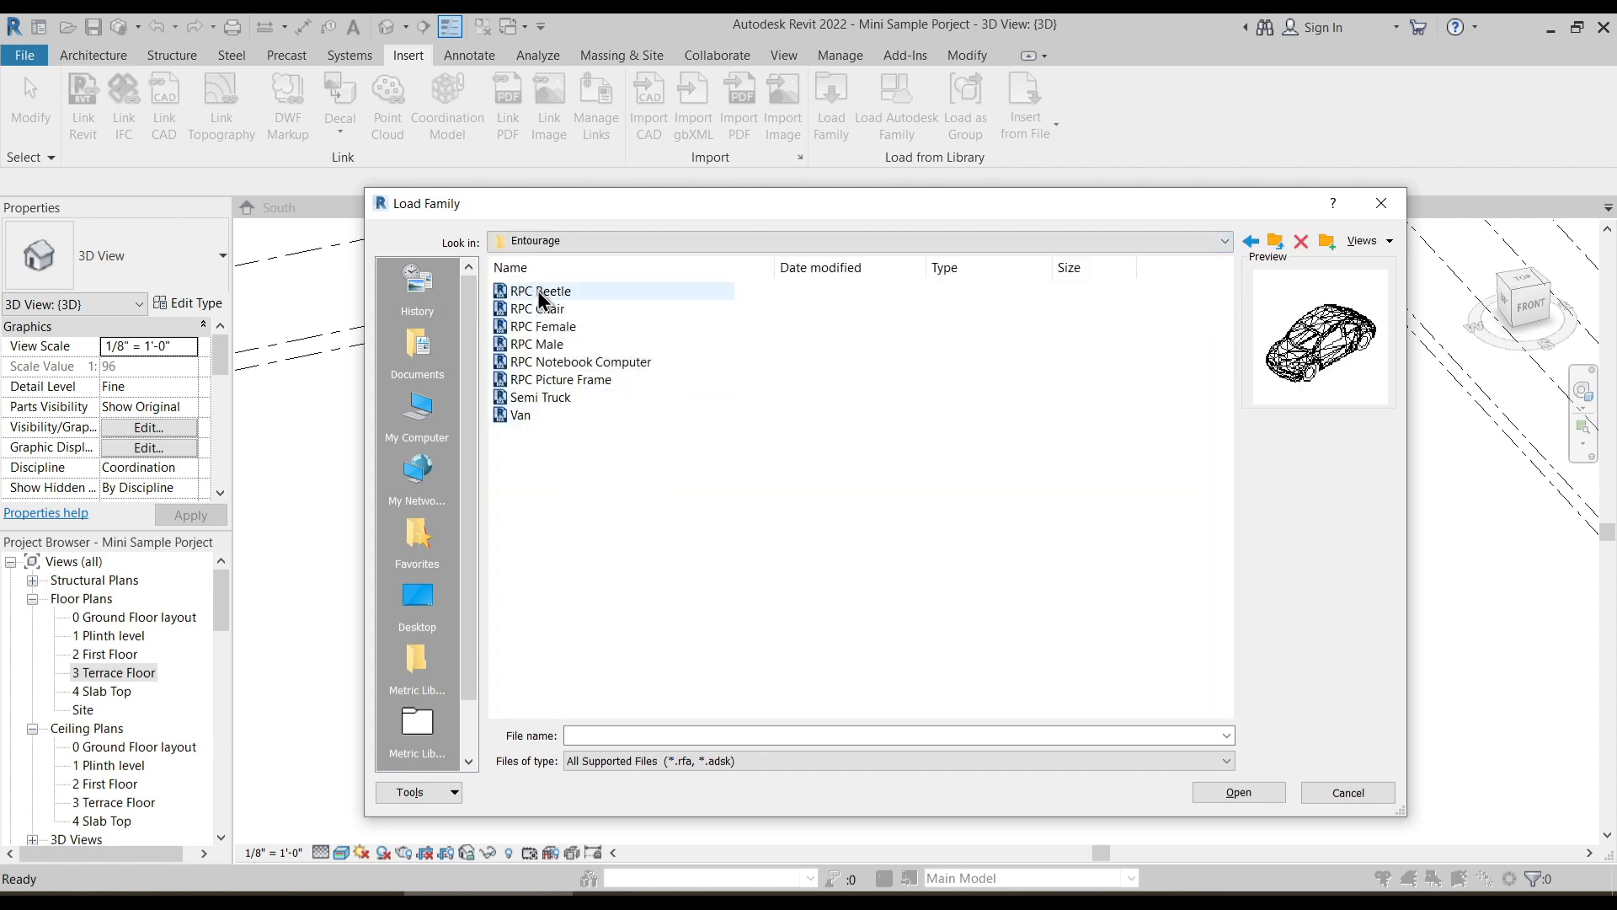
pyautogui.keyDown('ctrl'); pyautogui.click(553, 328); pyautogui.keyUp('ctrl')
pyautogui.keyDown('ctrl'); pyautogui.click(549, 346); pyautogui.keyUp('ctrl')
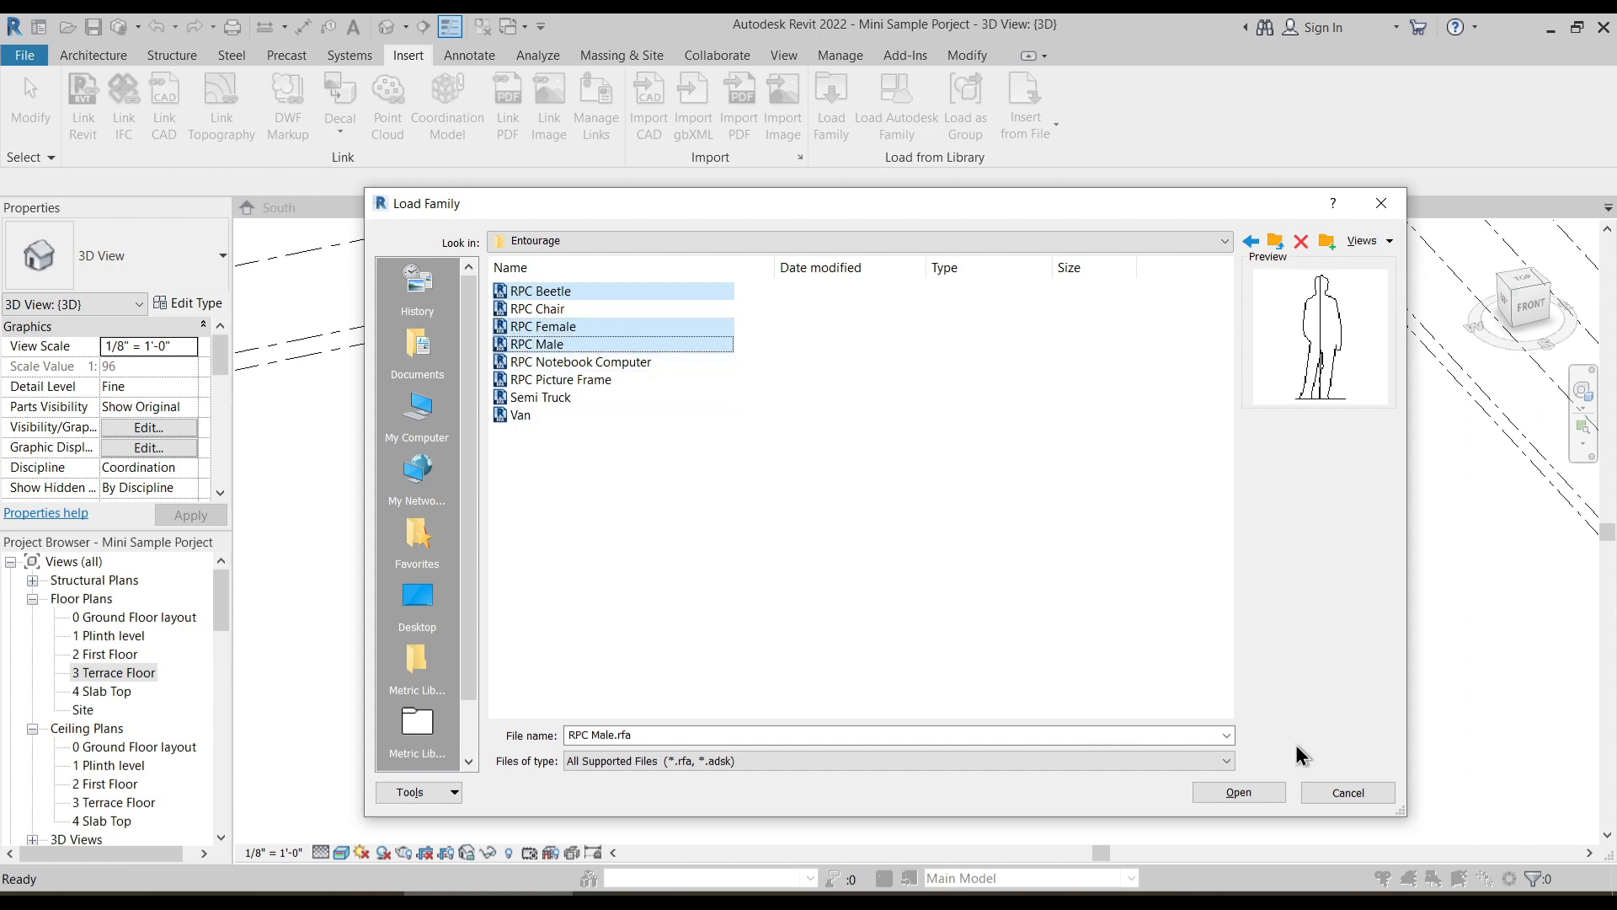
pyautogui.click(1242, 793)
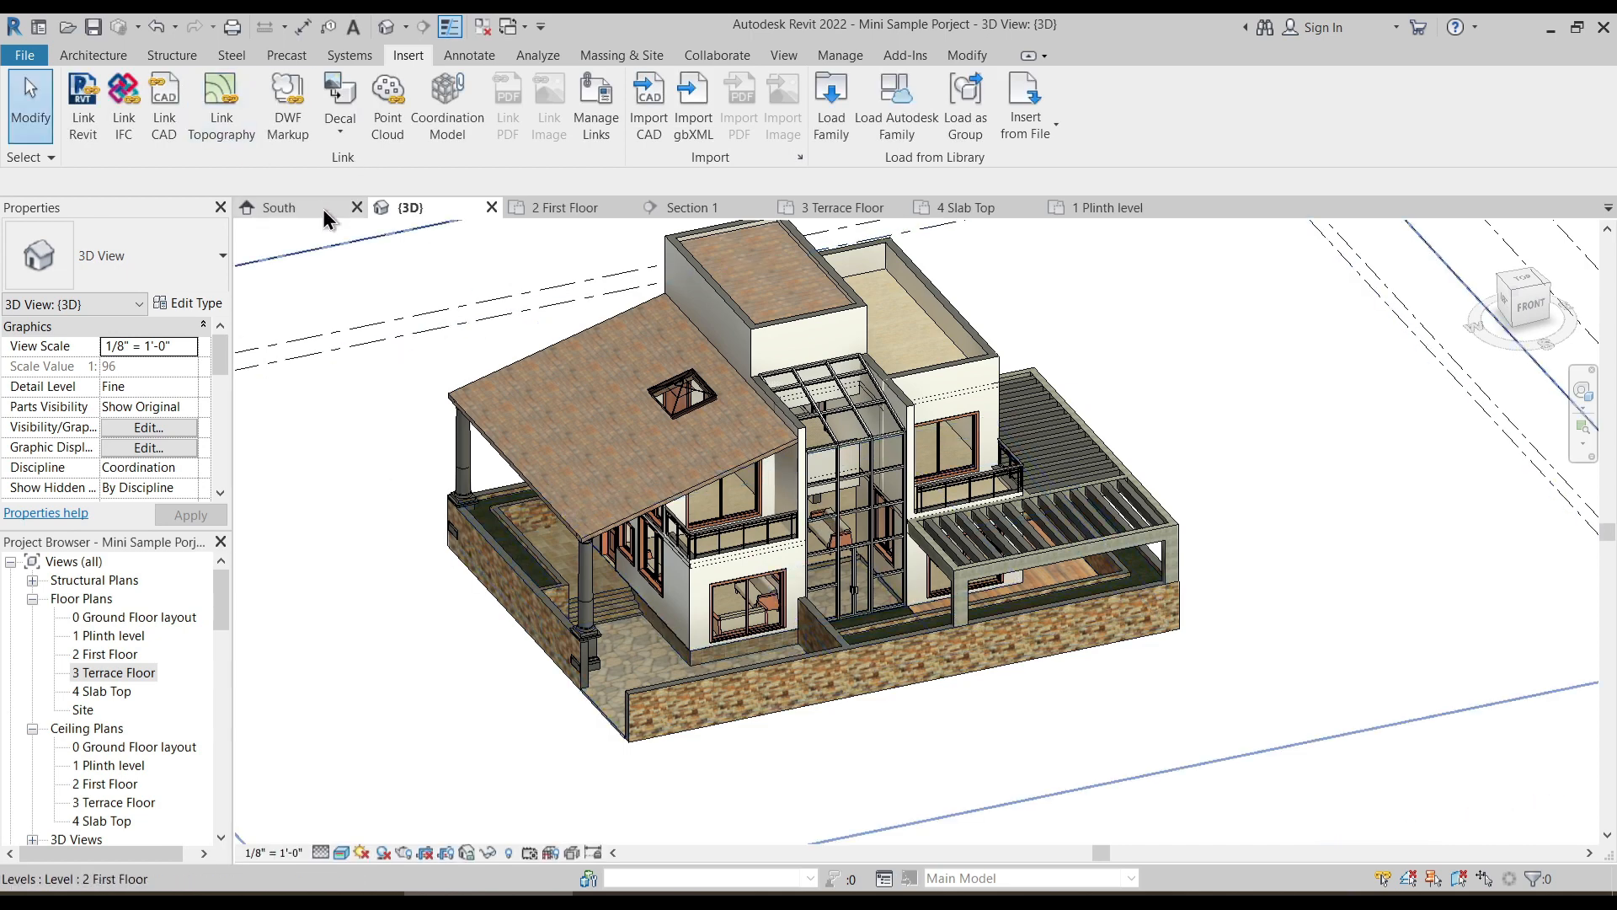
# - Choose the RPC Beetle as the component type, try positioning it in the 3D view, and leave the placement command
pyautogui.click(110, 54)
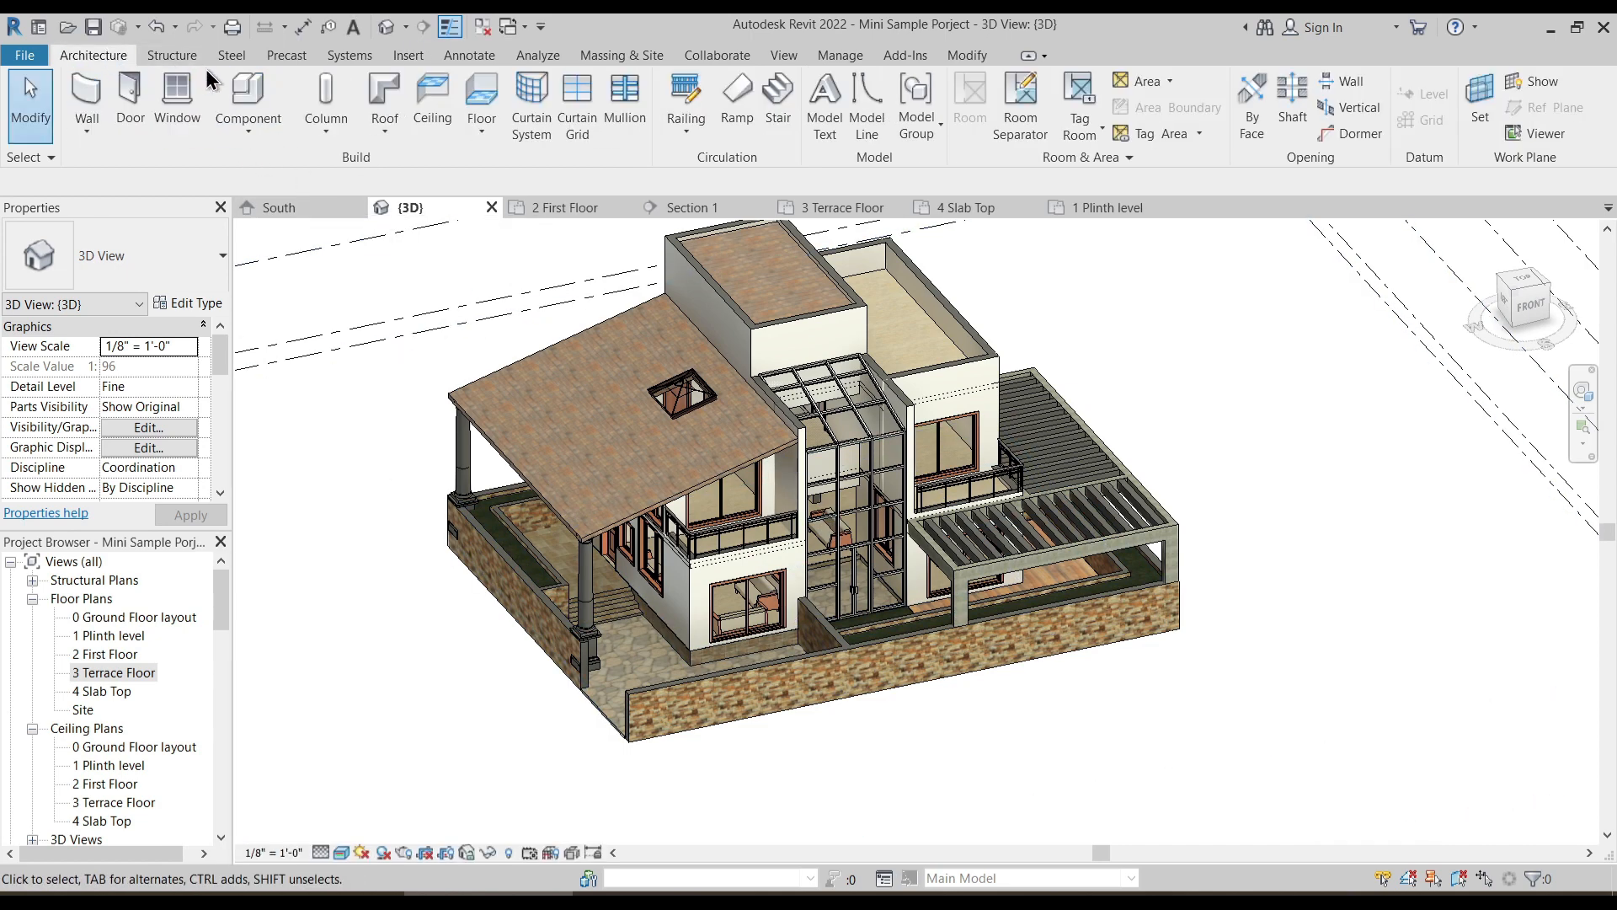
pyautogui.click(252, 121)
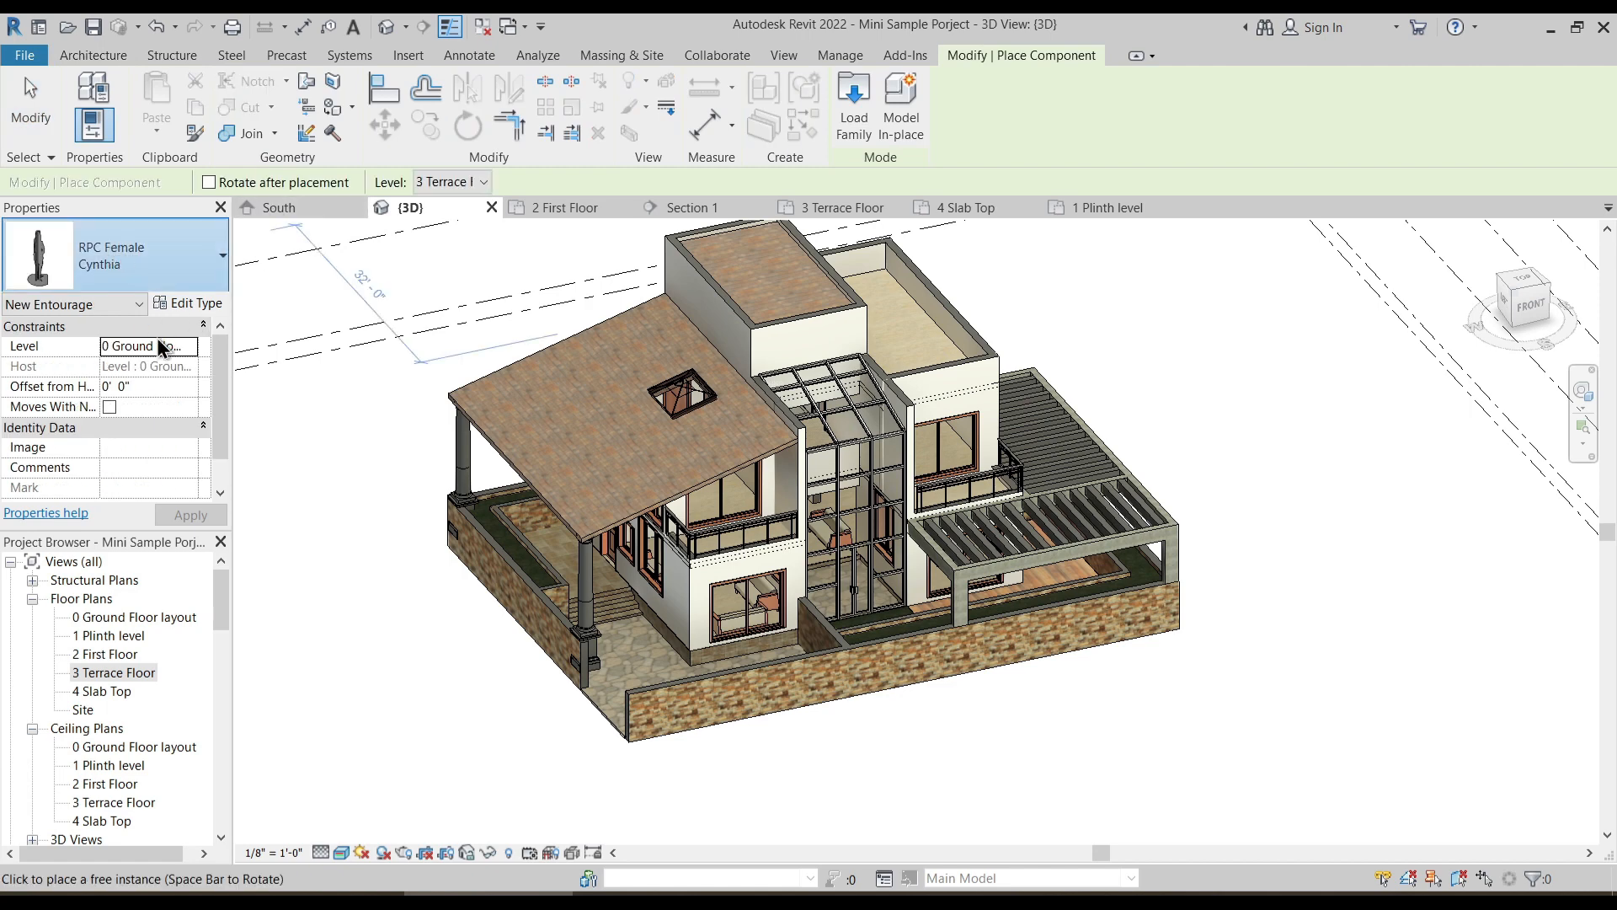
pyautogui.click(135, 257)
pyautogui.scroll(2, 108, 442)
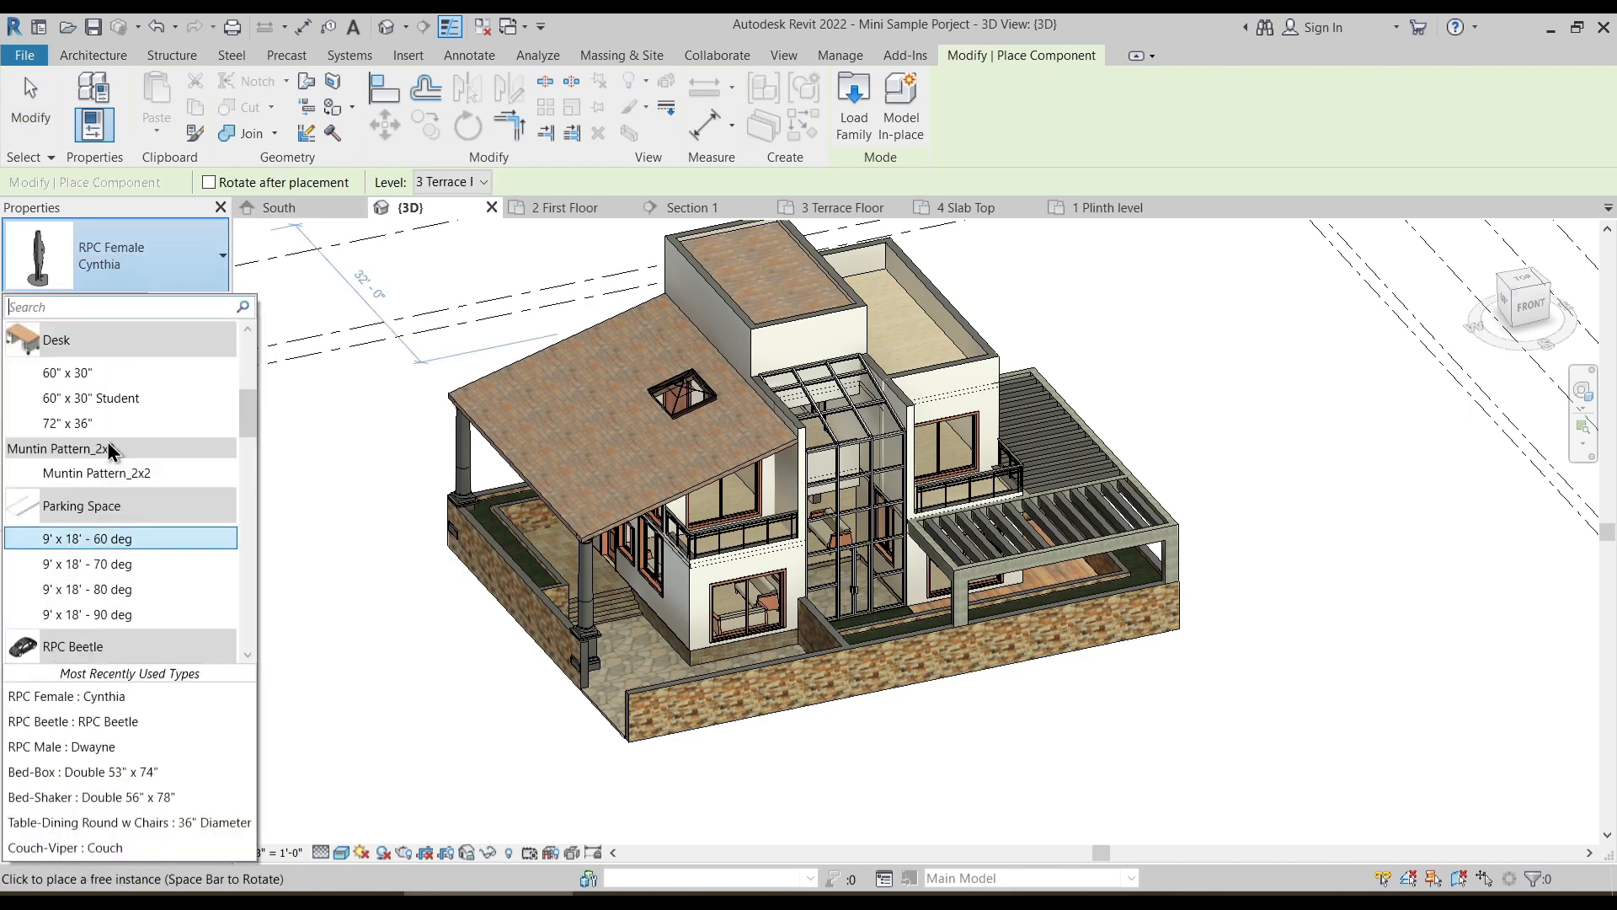
pyautogui.scroll(5, 134, 523)
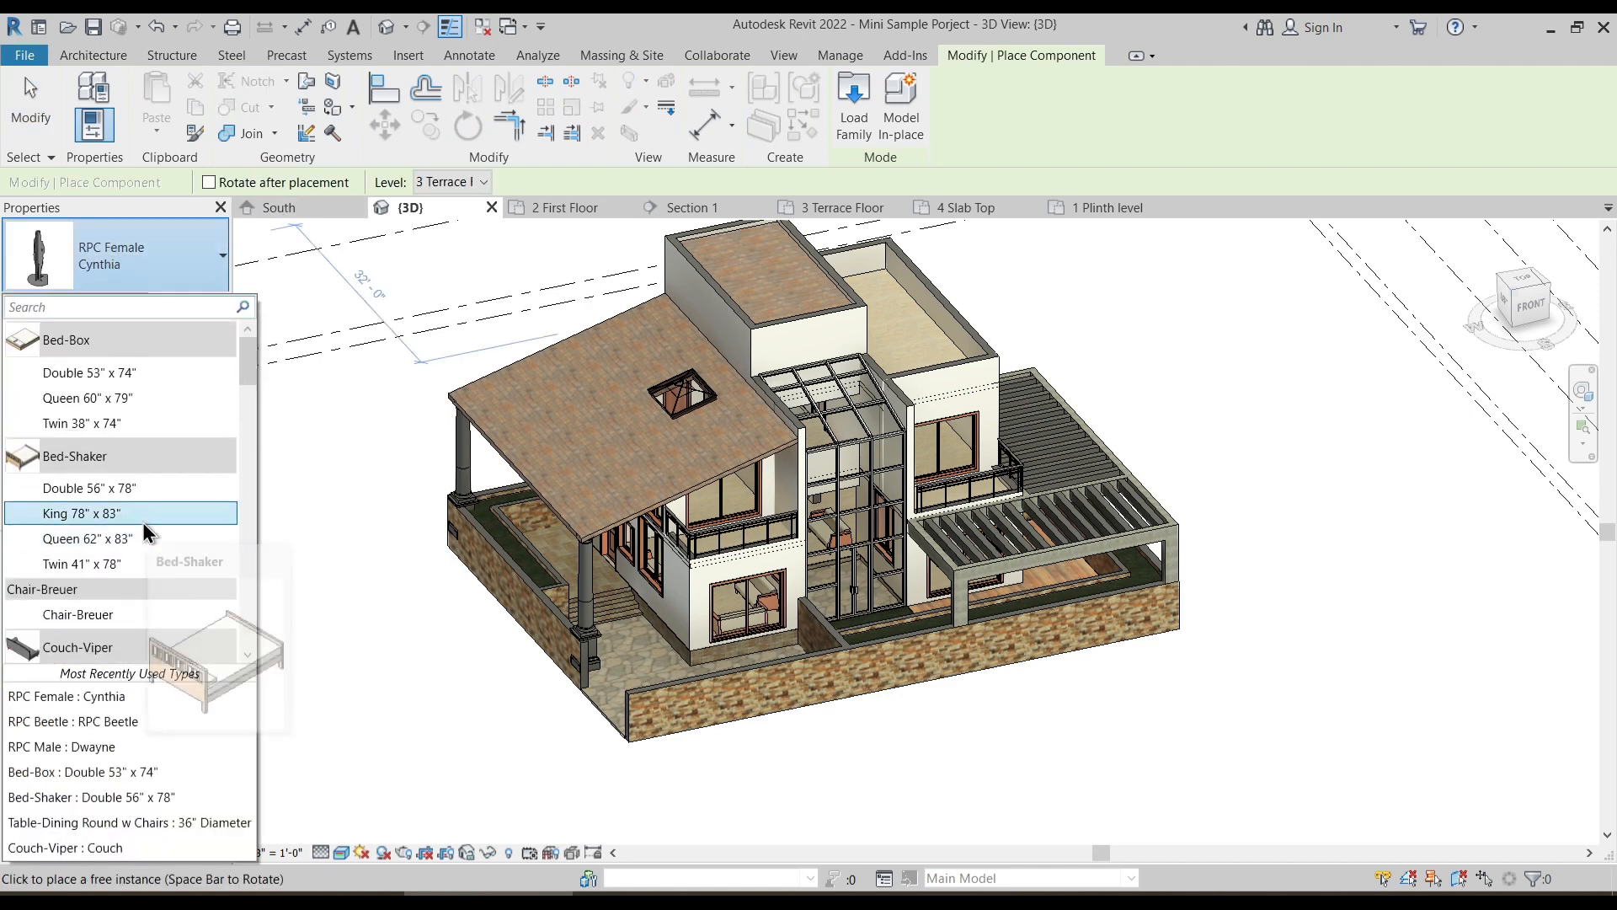
pyautogui.scroll(-2, 143, 522)
pyautogui.scroll(-10, 162, 552)
pyautogui.scroll(4, 162, 554)
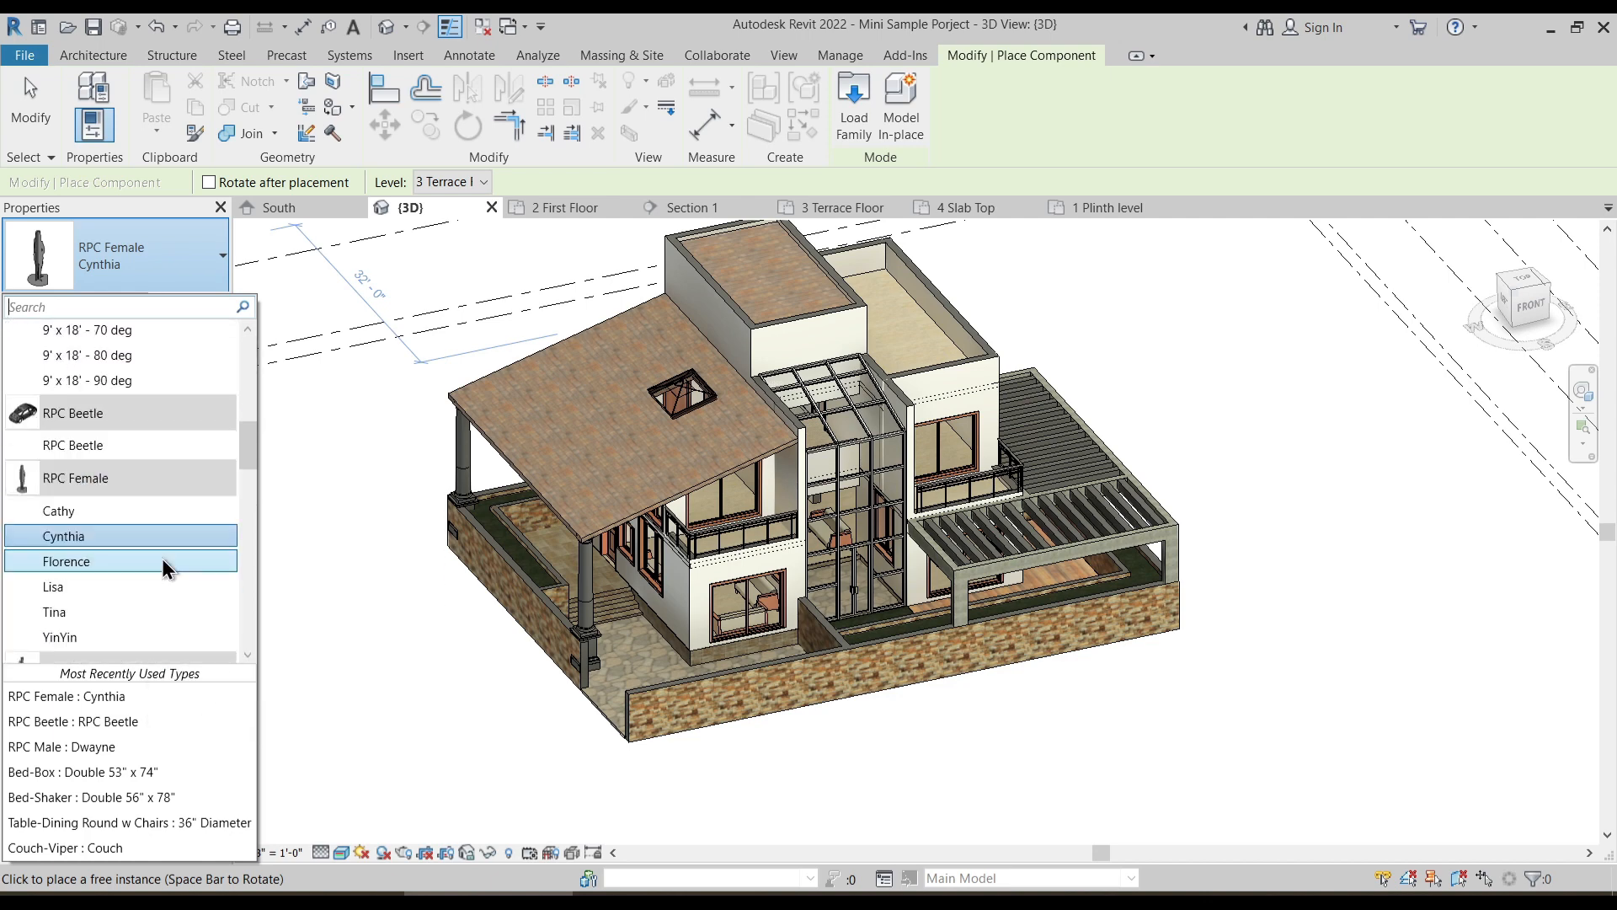
pyautogui.click(116, 445)
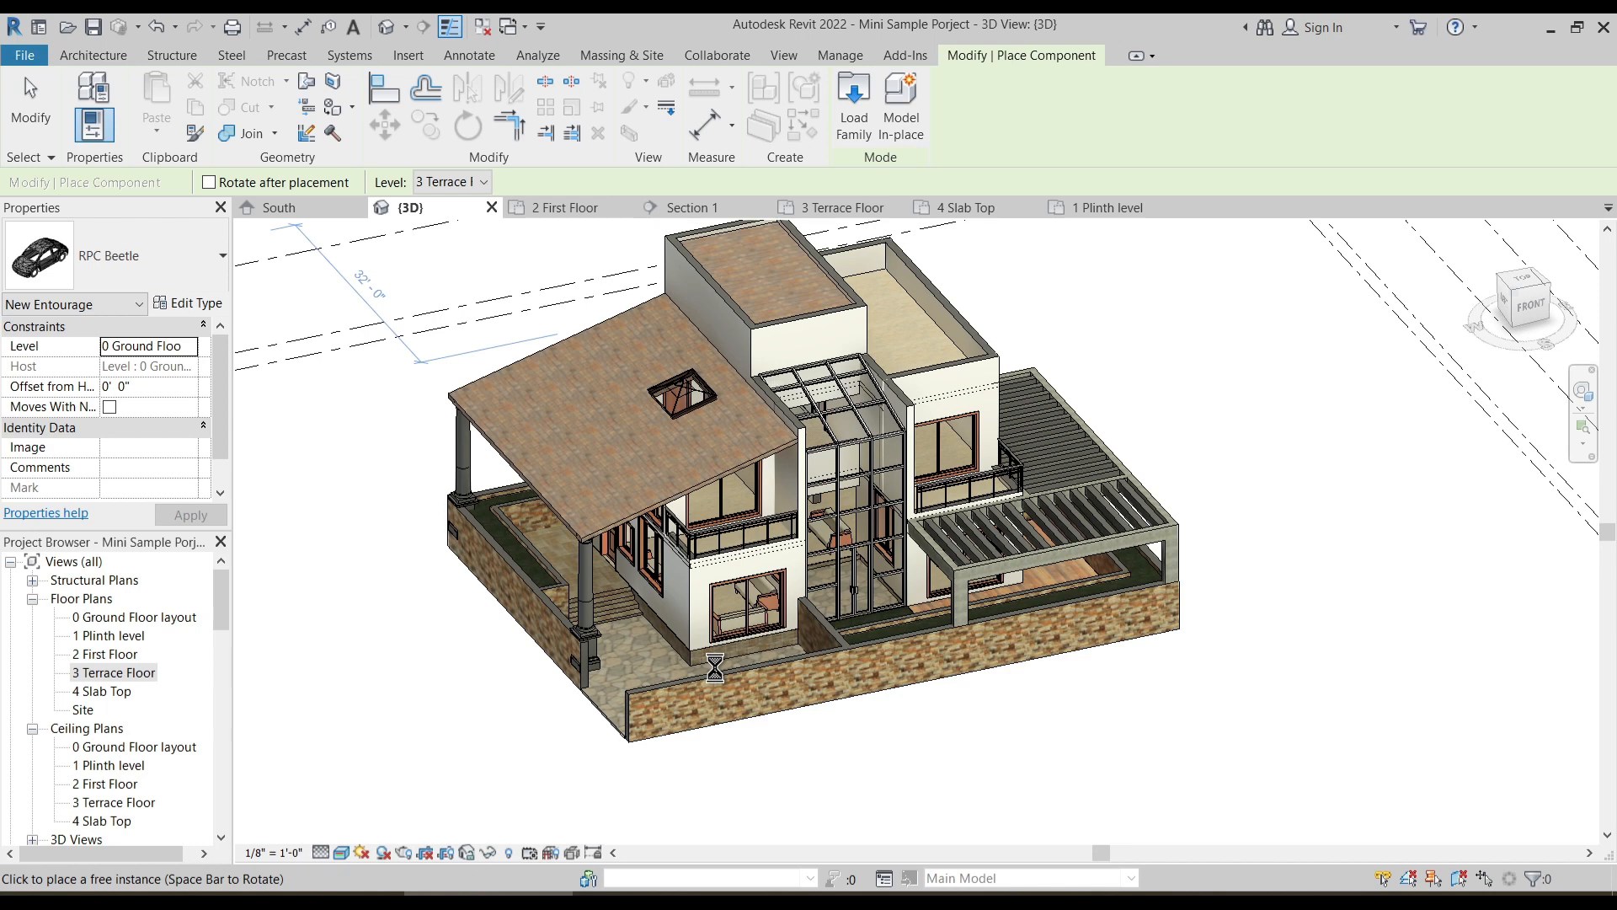
pyautogui.scroll(3, 715, 670)
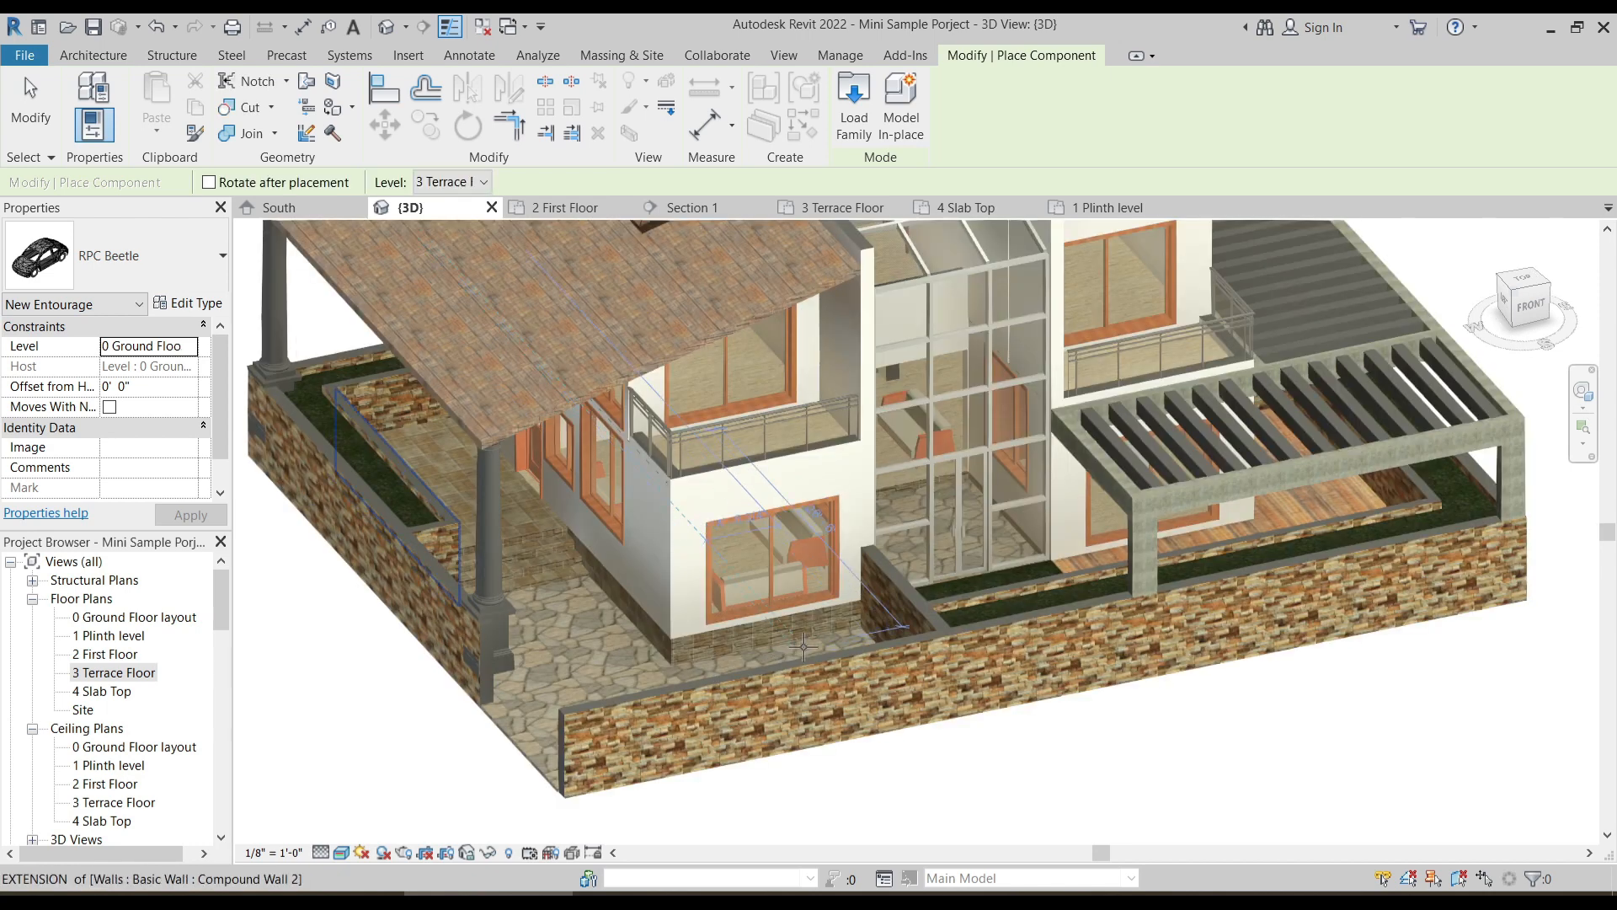
pyautogui.keyDown('shift'); pyautogui.moveTo(767, 673); pyautogui.dragTo(937, 711, button='middle'); pyautogui.keyUp('shift')
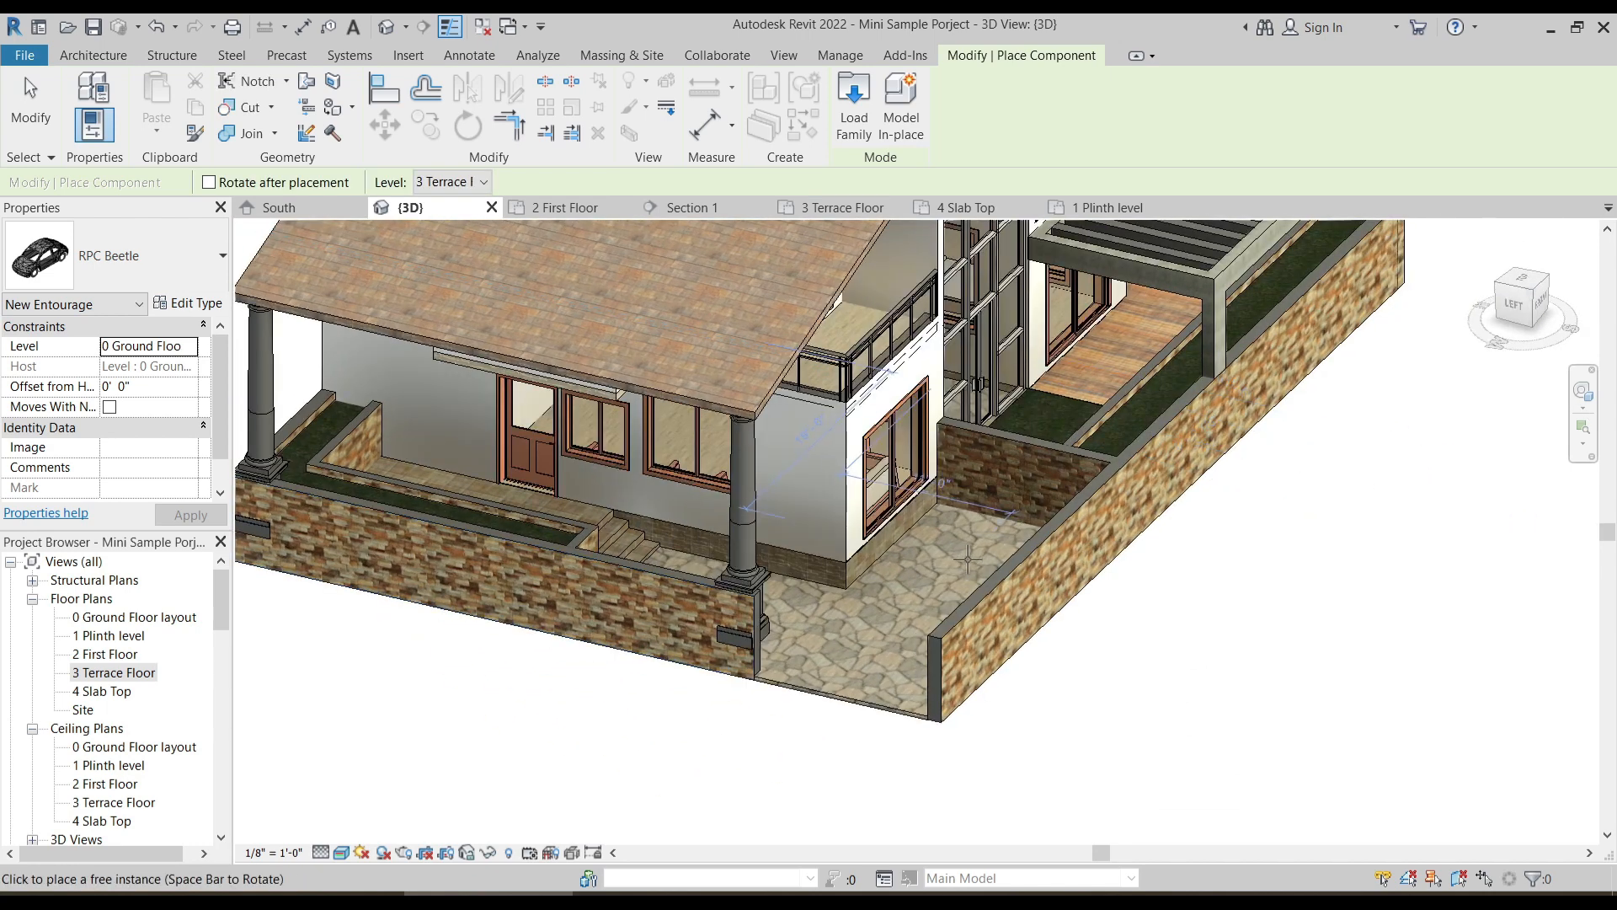
pyautogui.press('Escape')
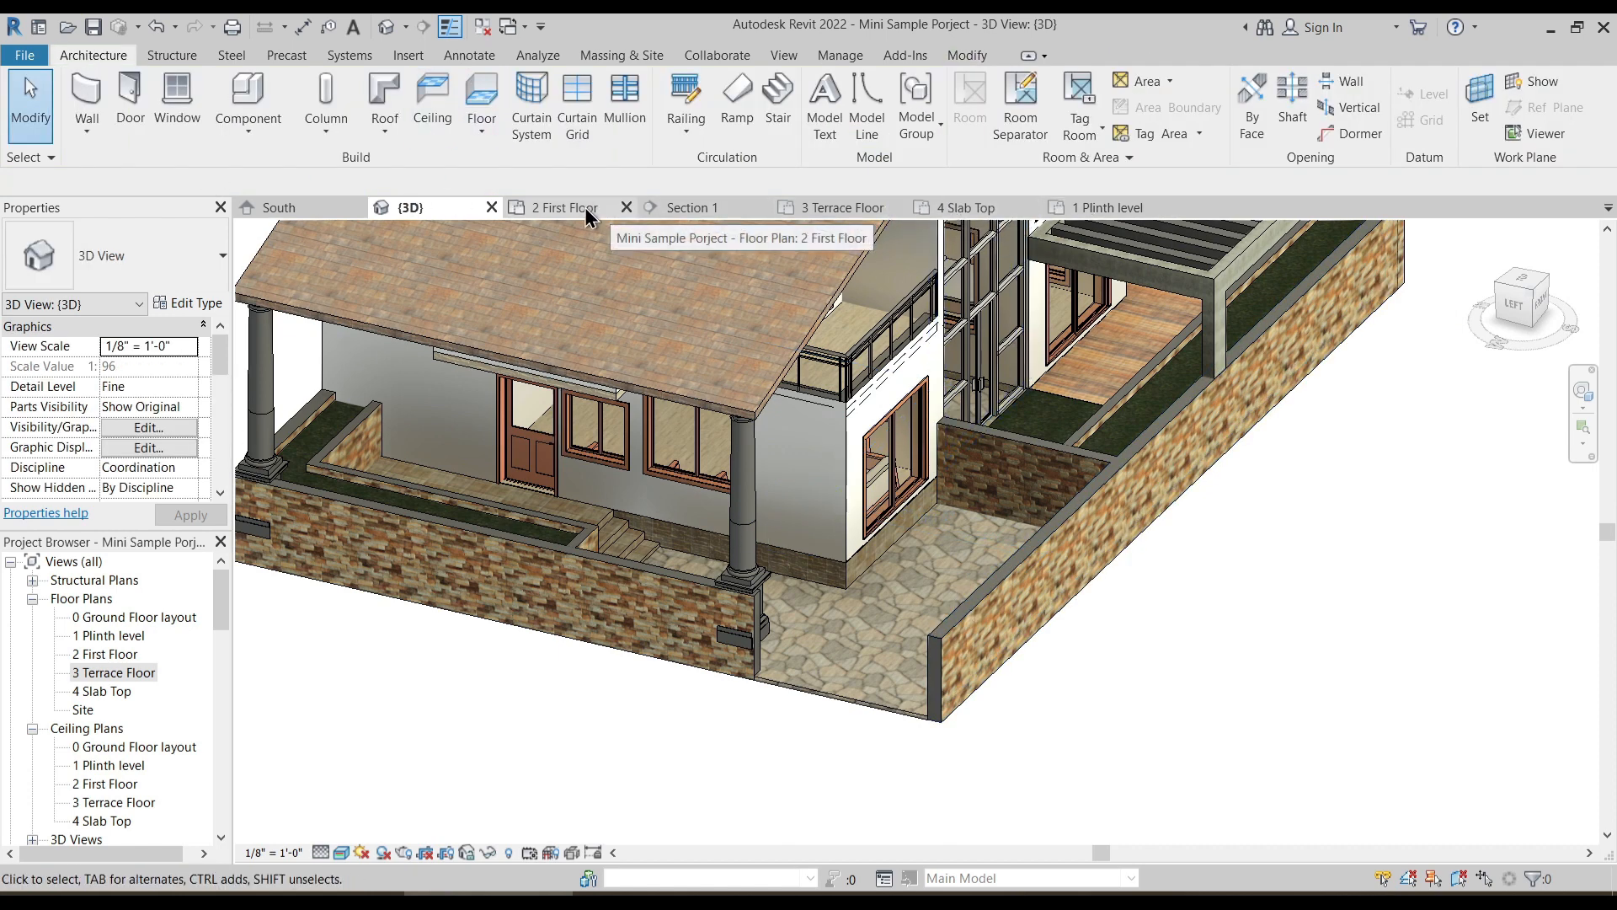
# - In the 0 Ground Floor layout plan, rotate the RPC Beetle to face east and place it in the yard's south-west corner
pyautogui.click(1117, 212)
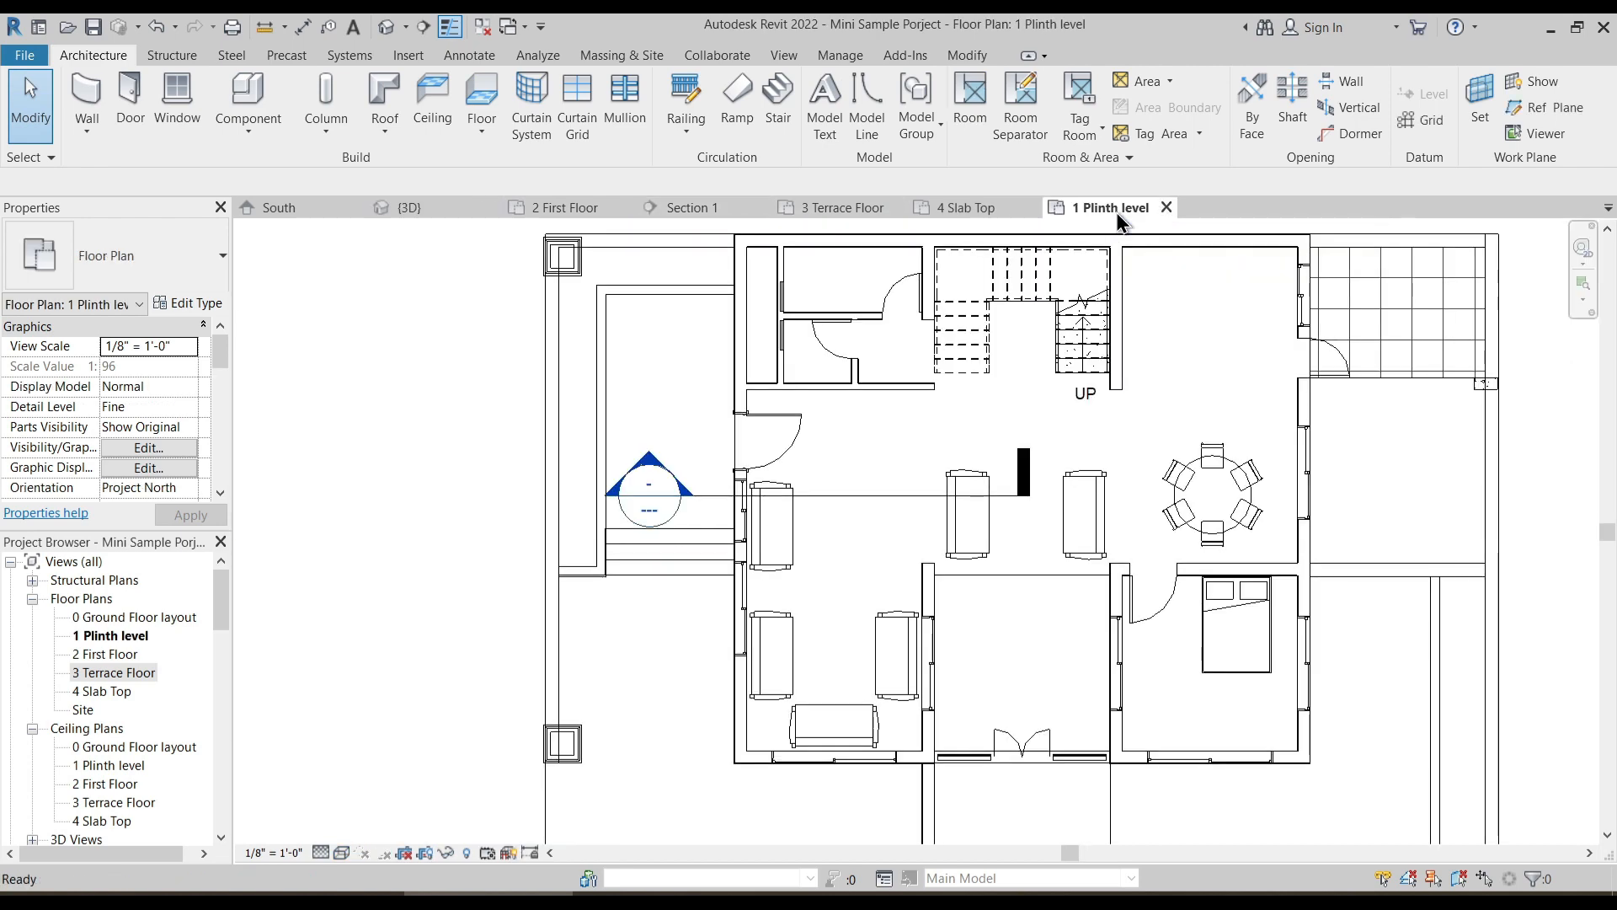
pyautogui.doubleClick(118, 619)
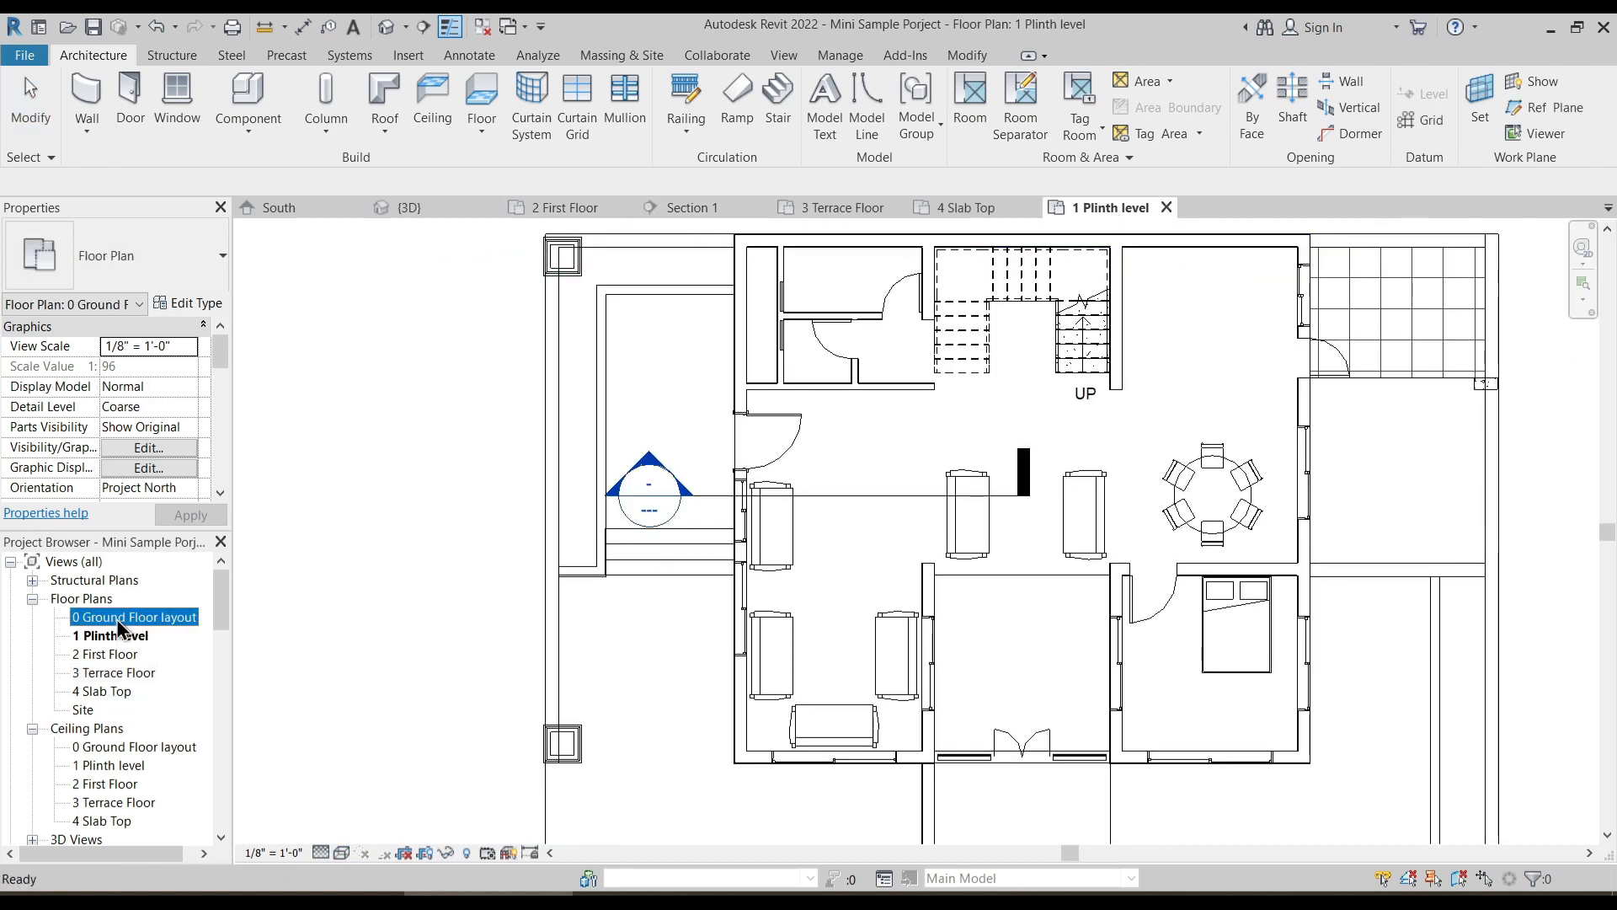
pyautogui.moveTo(526, 604); pyautogui.dragTo(560, 411, button='middle')
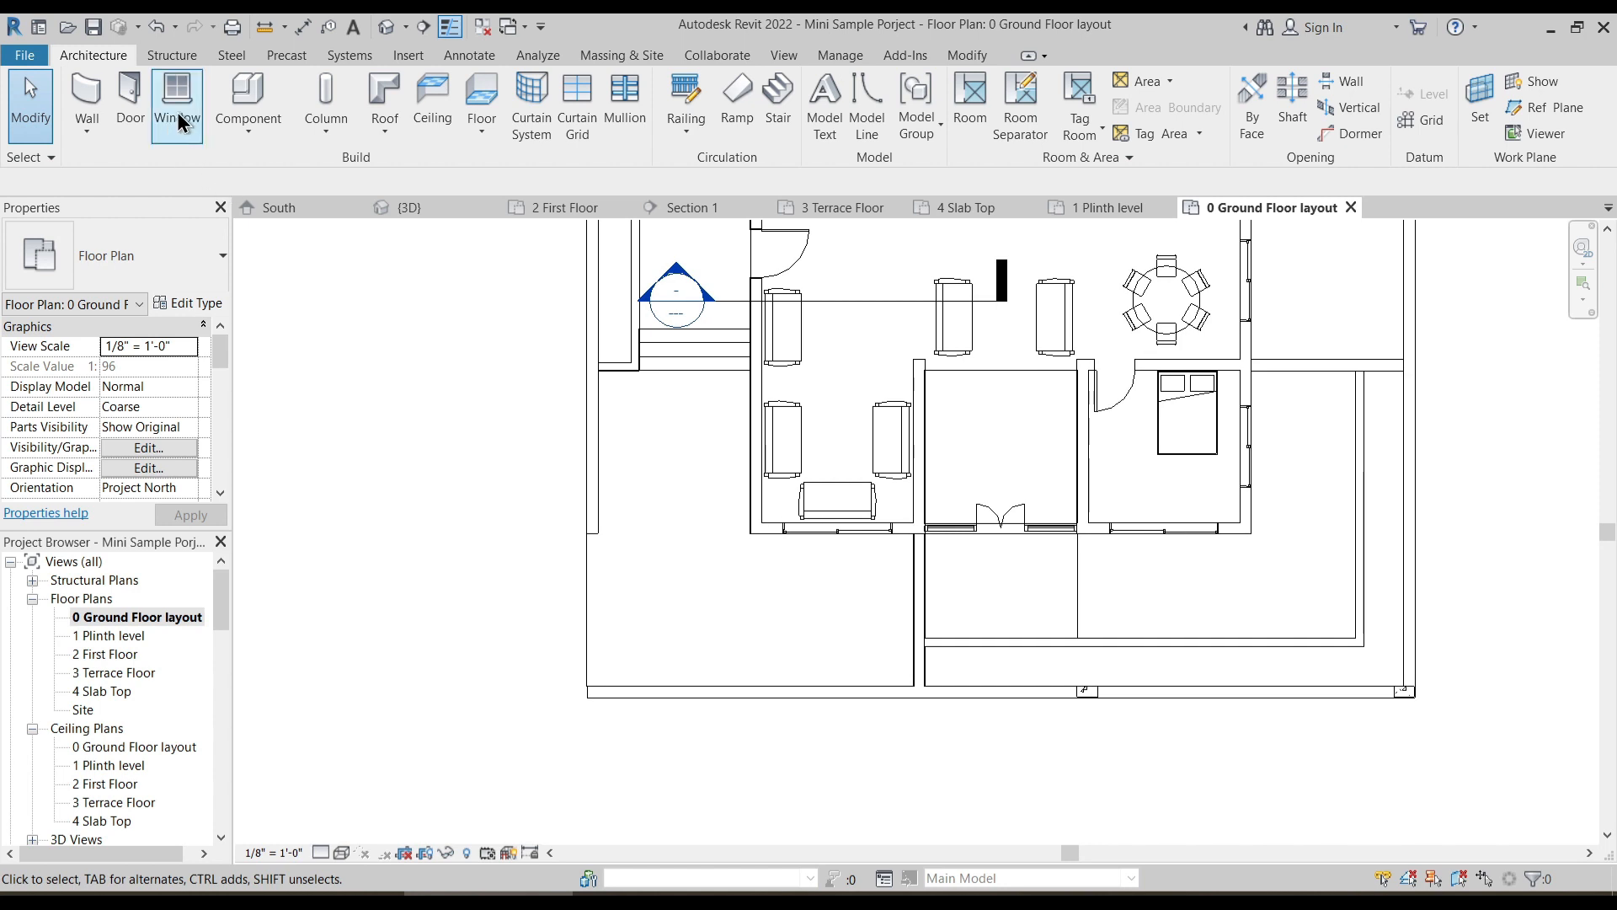
pyautogui.click(244, 93)
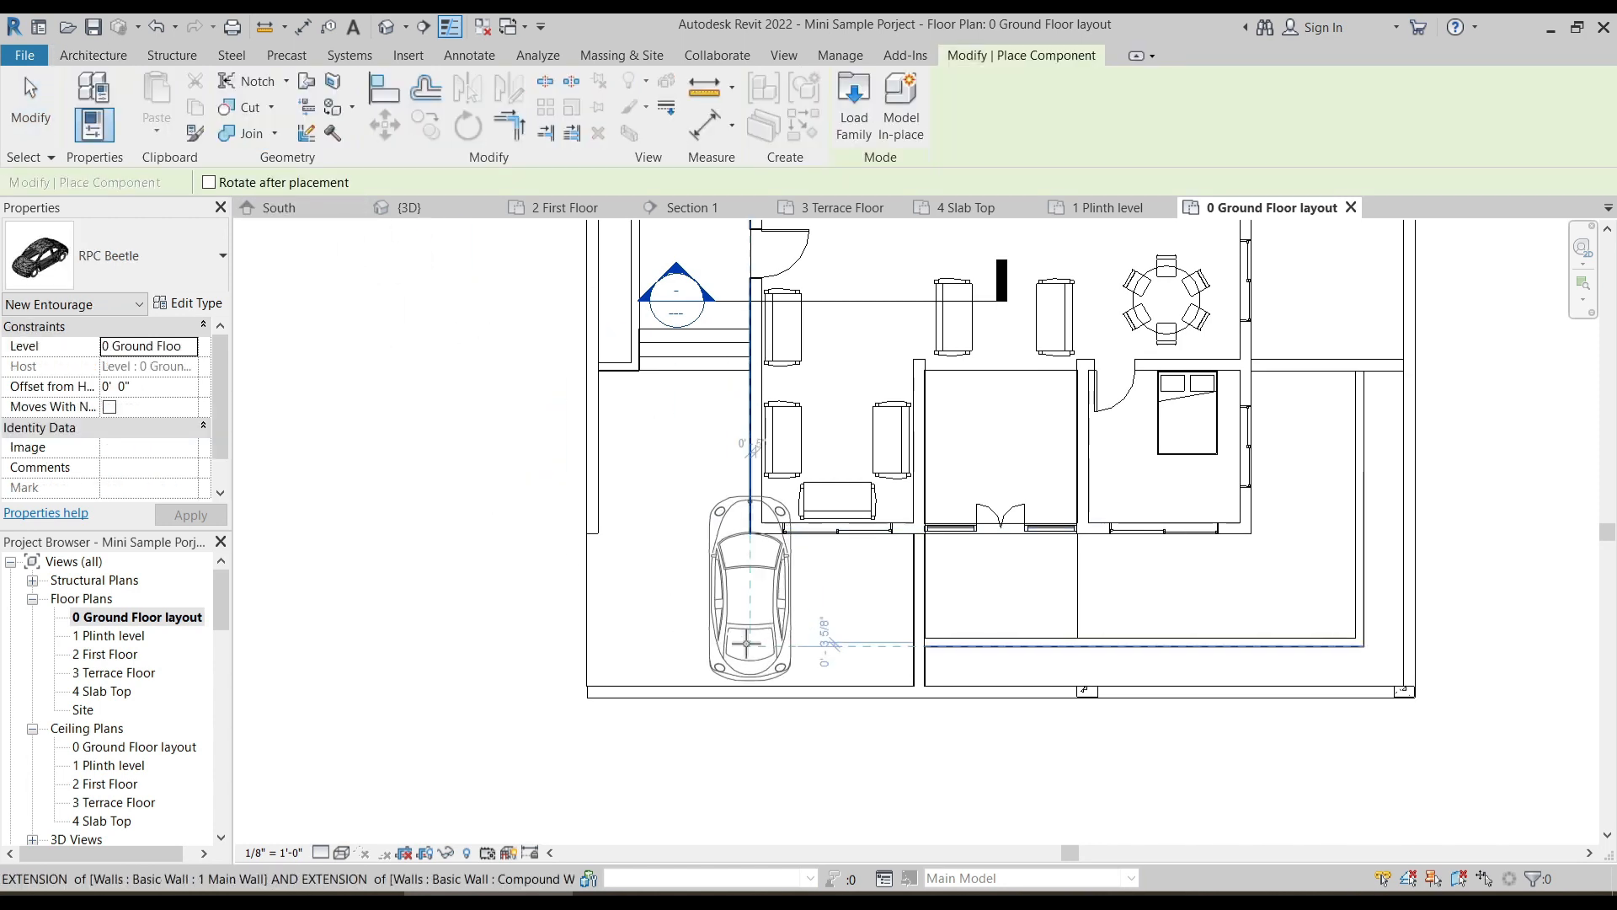
pyautogui.press('space')
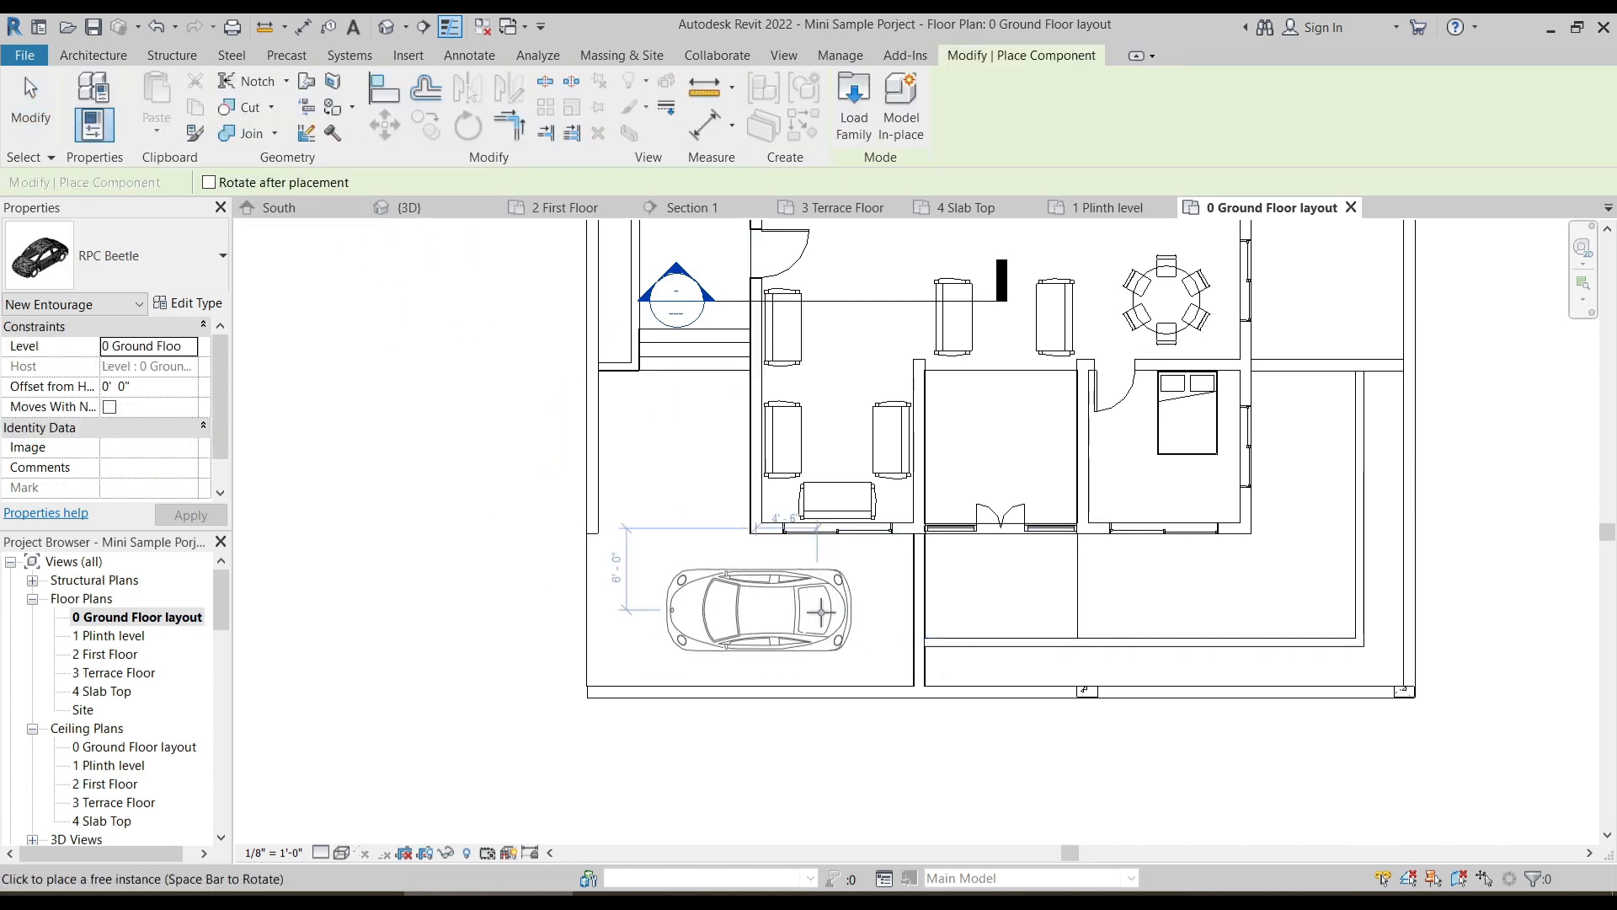
pyautogui.scroll(3, 809, 617)
pyautogui.press('space')
pyautogui.press('space')
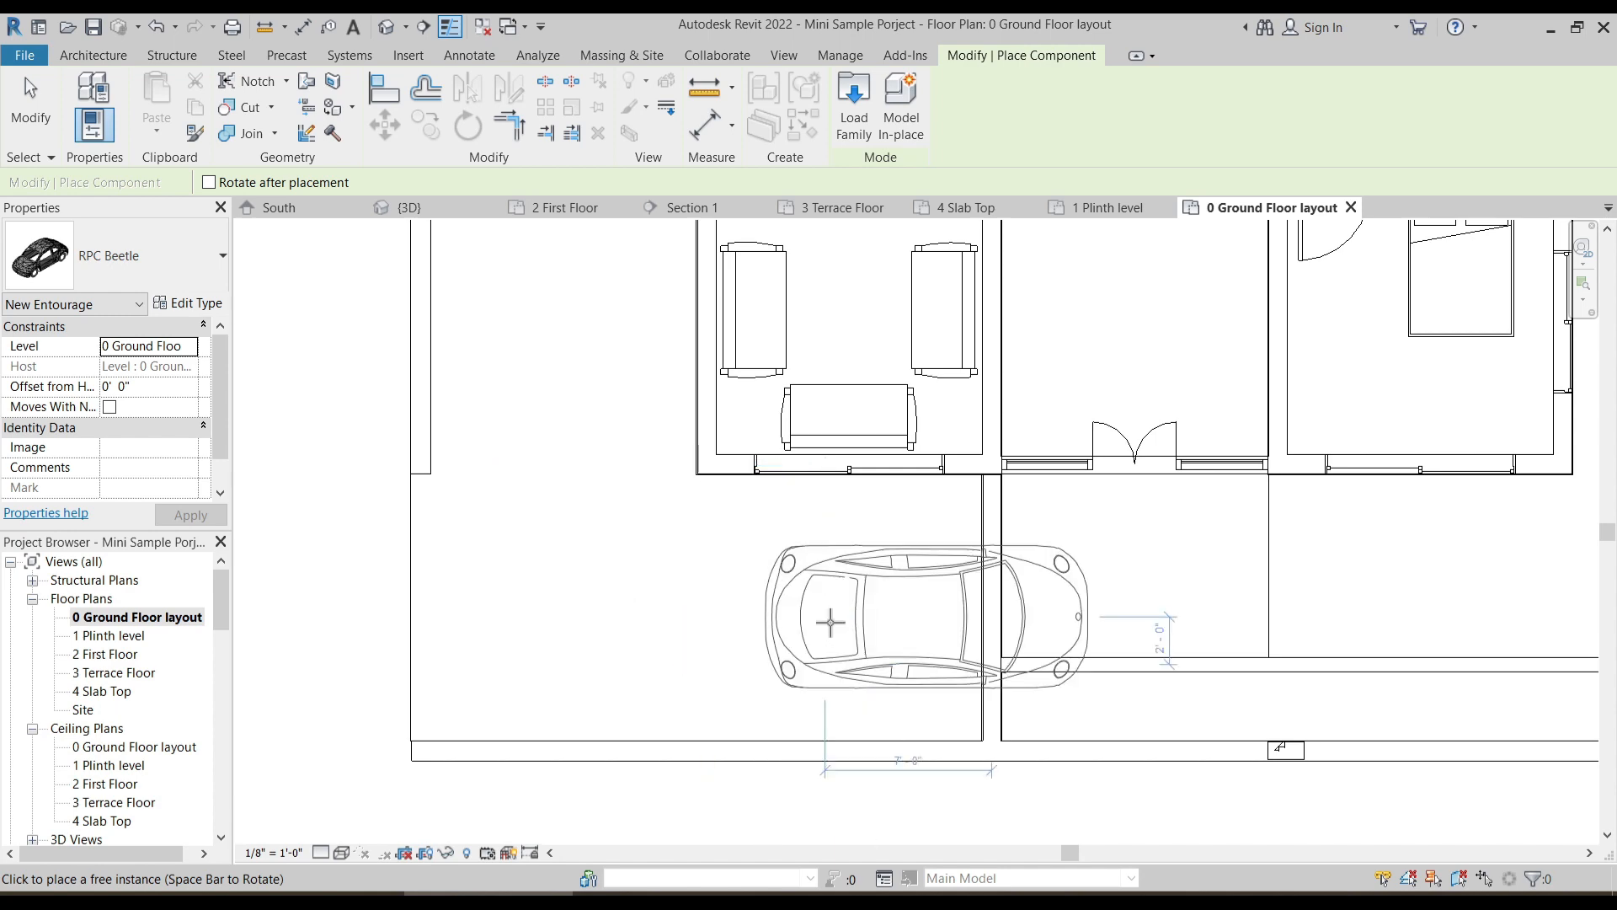
pyautogui.click(662, 622)
pyautogui.press('Escape')
# - In the 1 Plinth level plan, place two RPC Female Florence figures in the front patio, outside the double door and beyond the bedroom
pyautogui.scroll(-2, 679, 595)
pyautogui.moveTo(812, 604); pyautogui.dragTo(692, 632, button='middle')
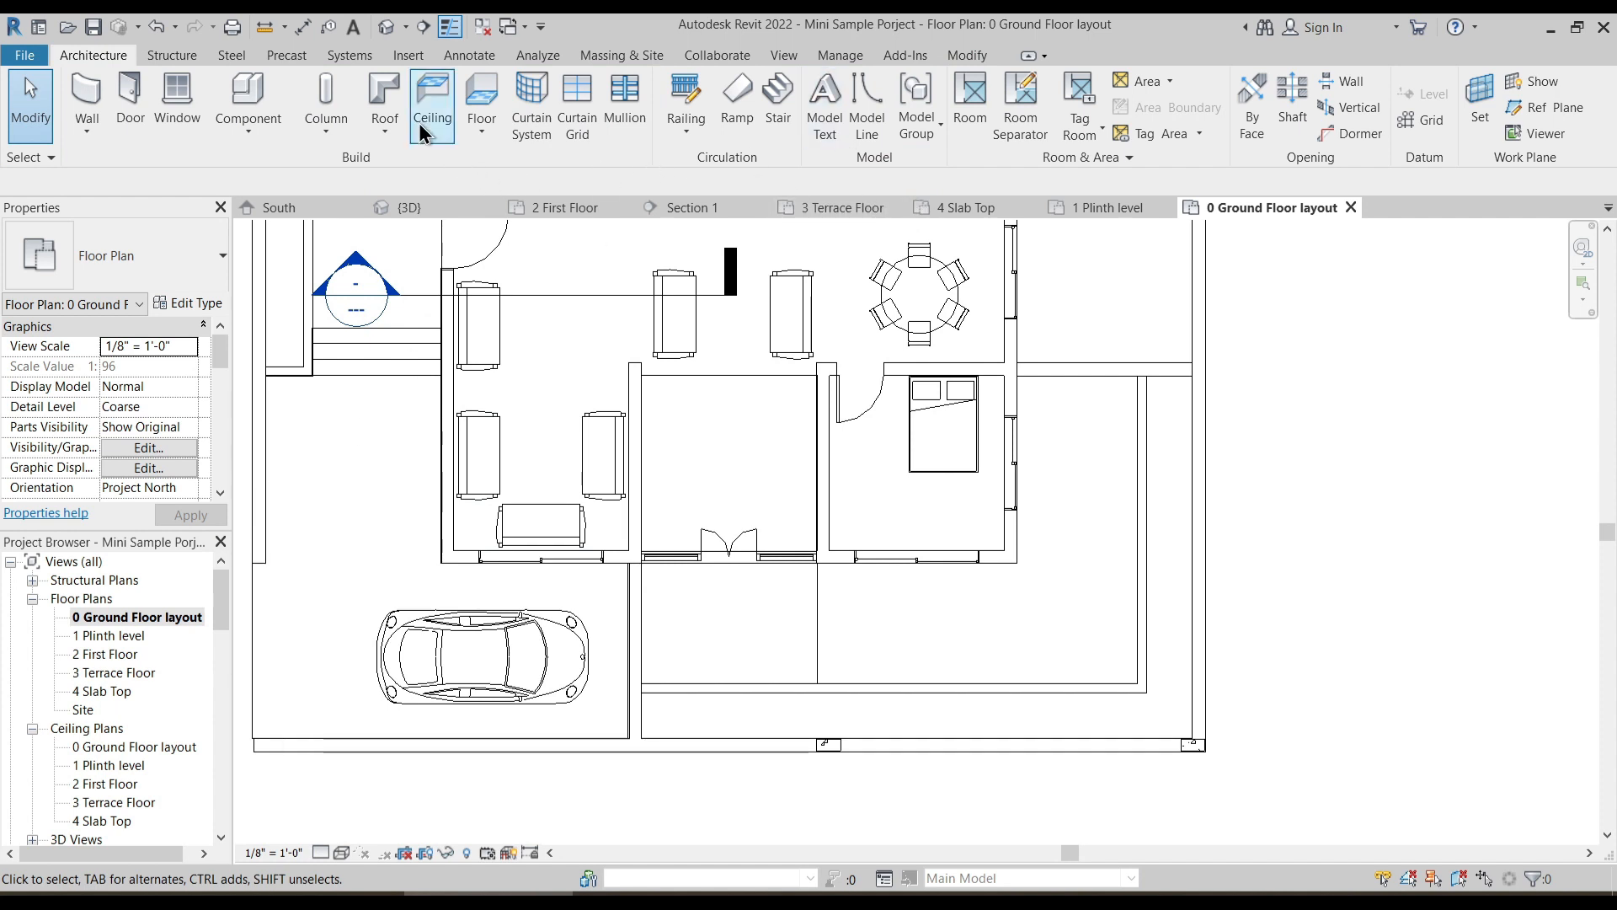
pyautogui.doubleClick(118, 635)
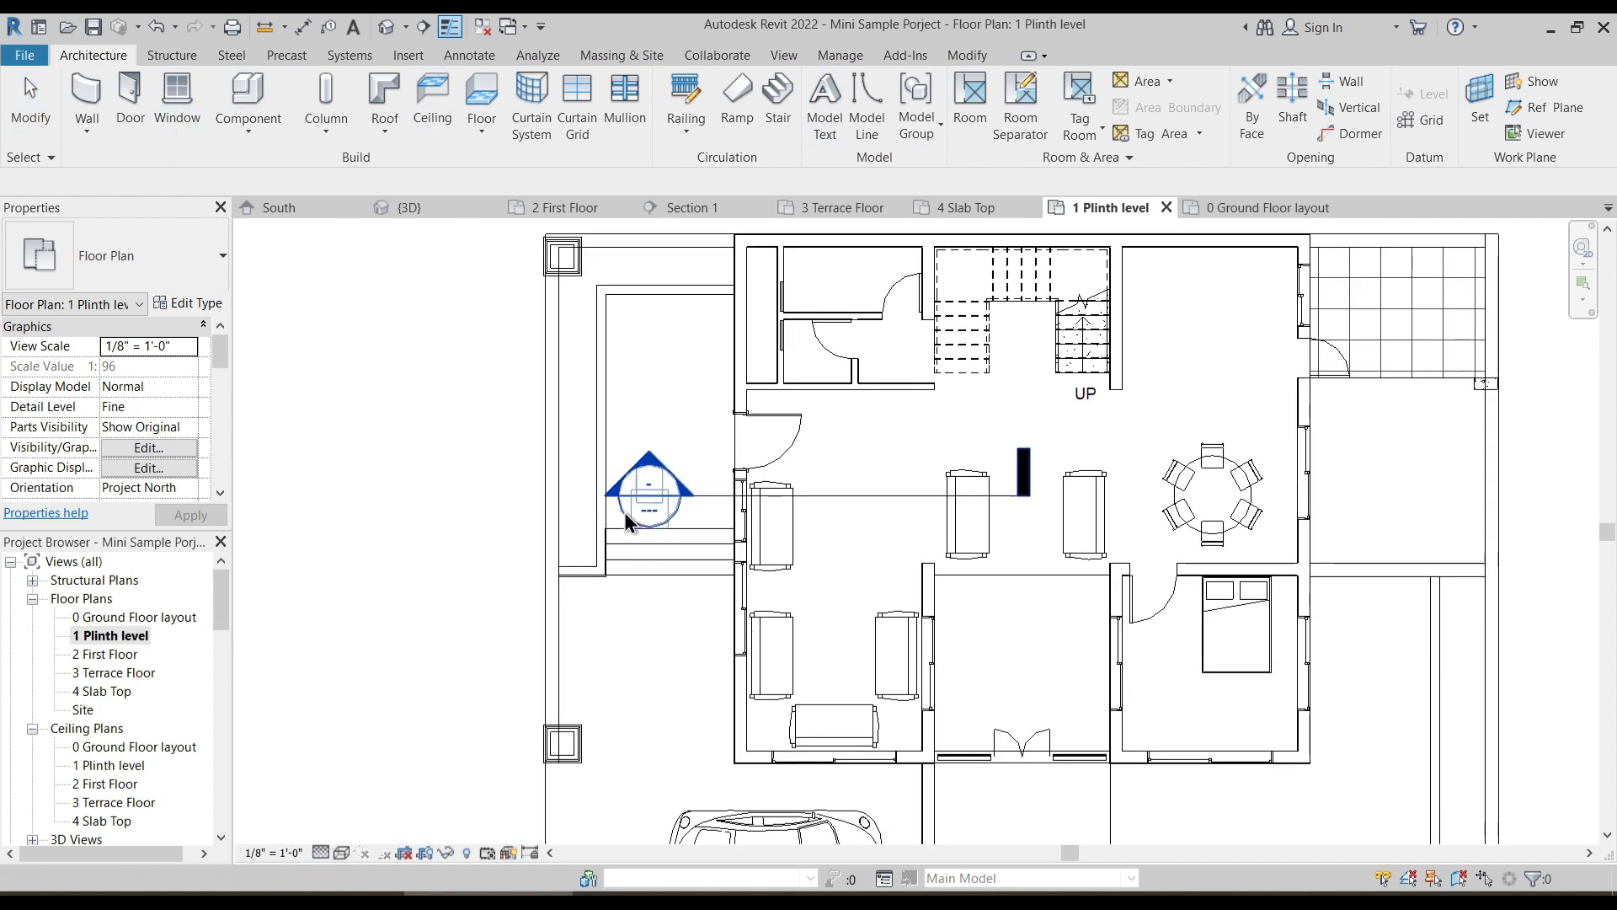
pyautogui.moveTo(633, 529); pyautogui.dragTo(558, 425, button='middle')
pyautogui.click(247, 93)
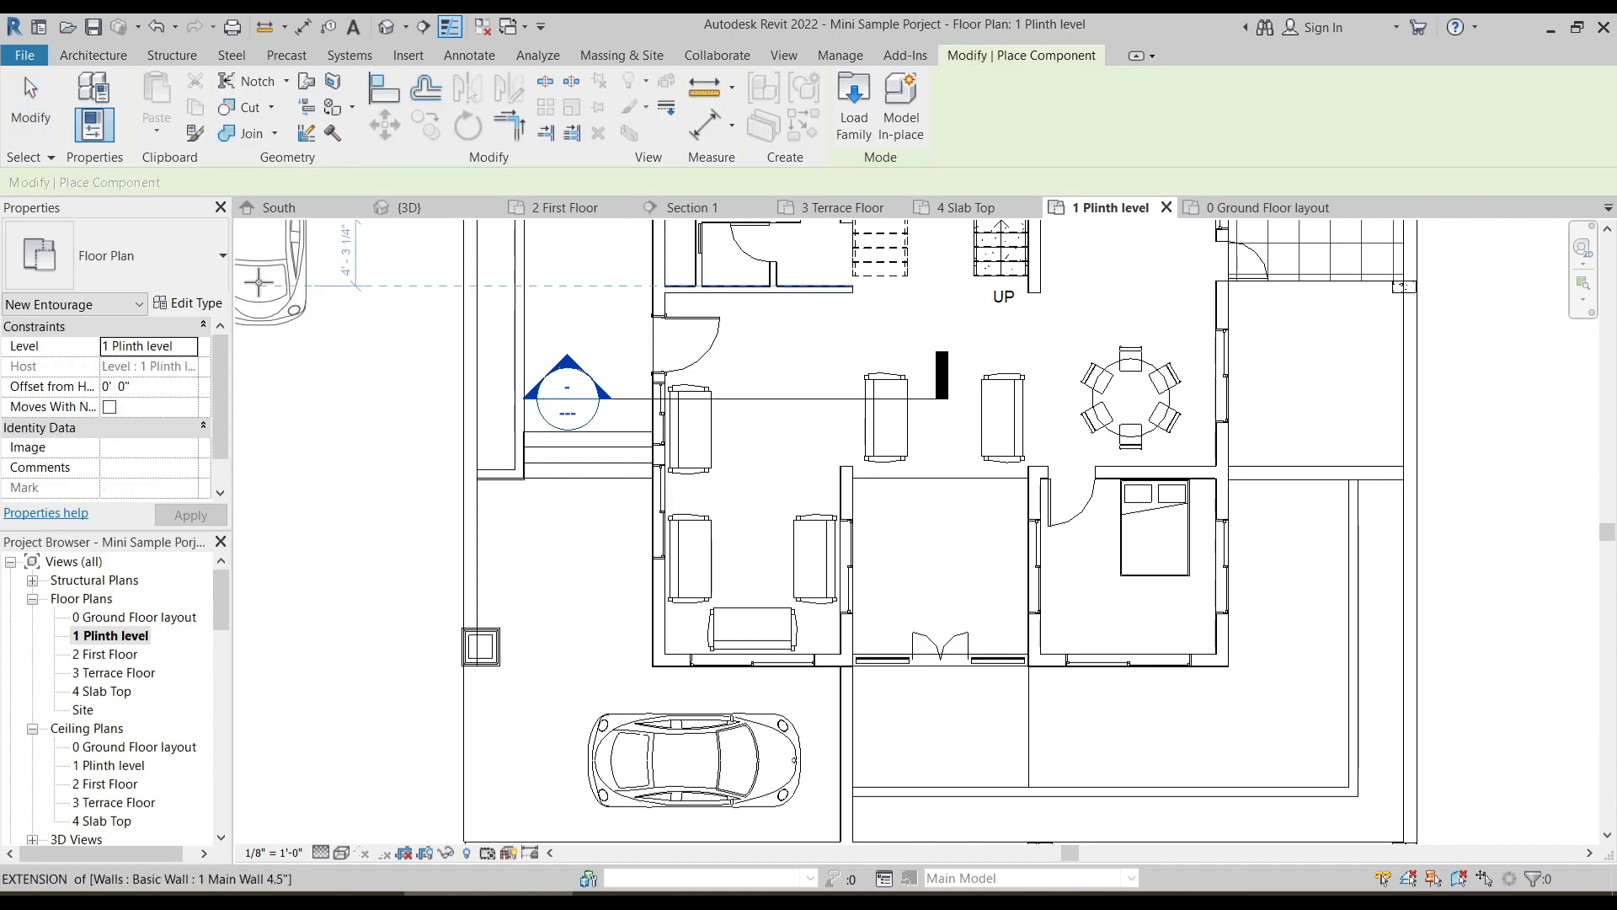
pyautogui.click(154, 278)
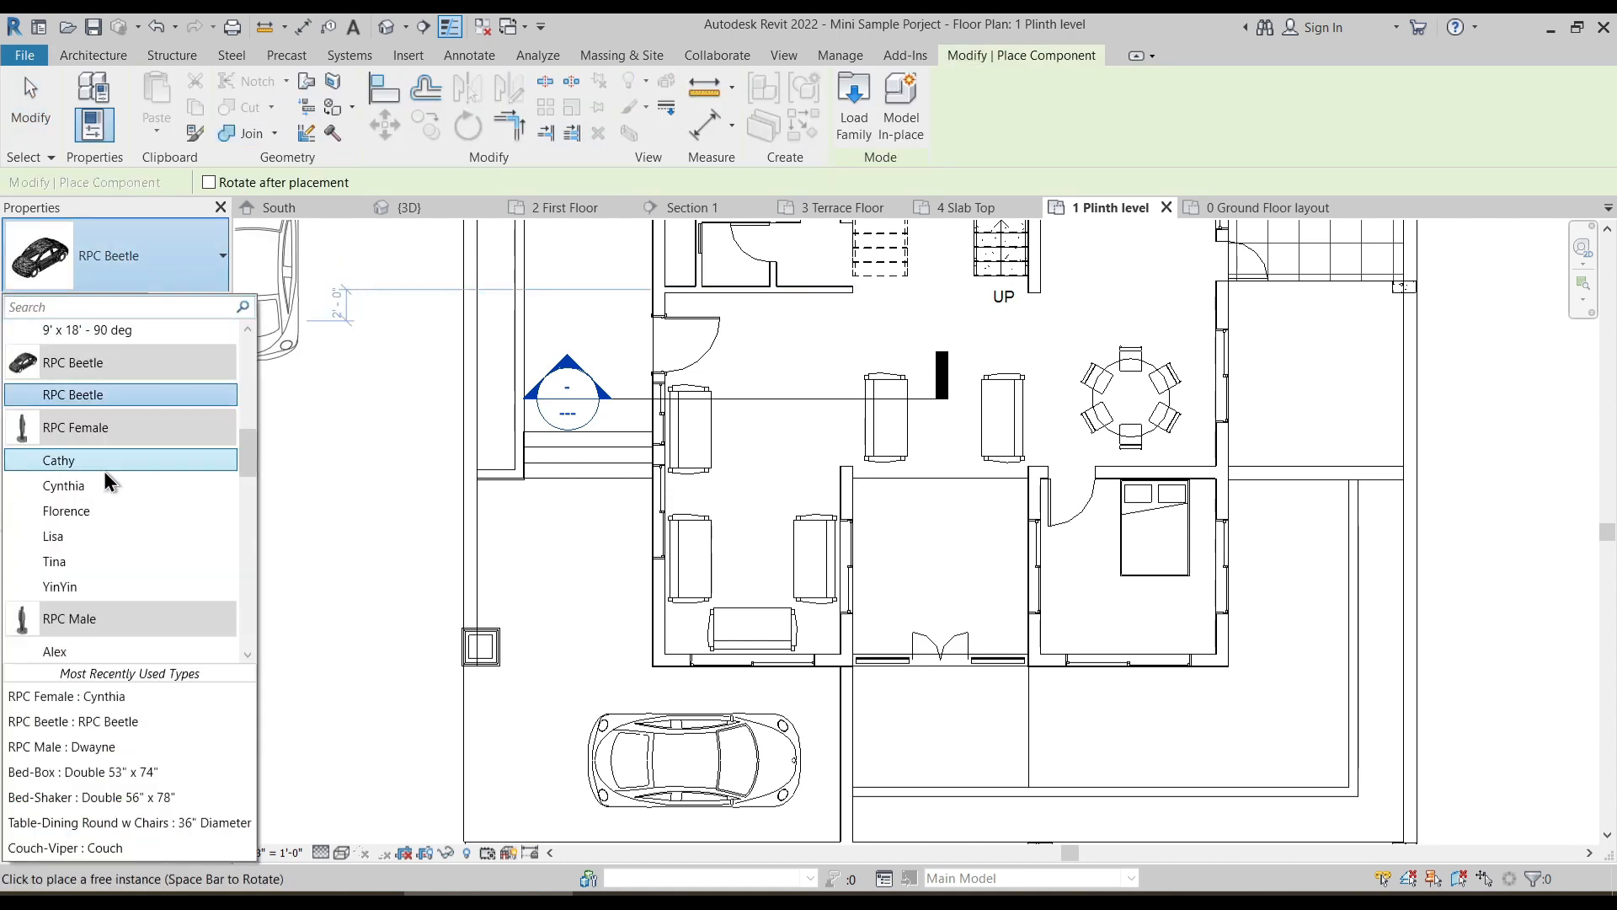
pyautogui.click(108, 514)
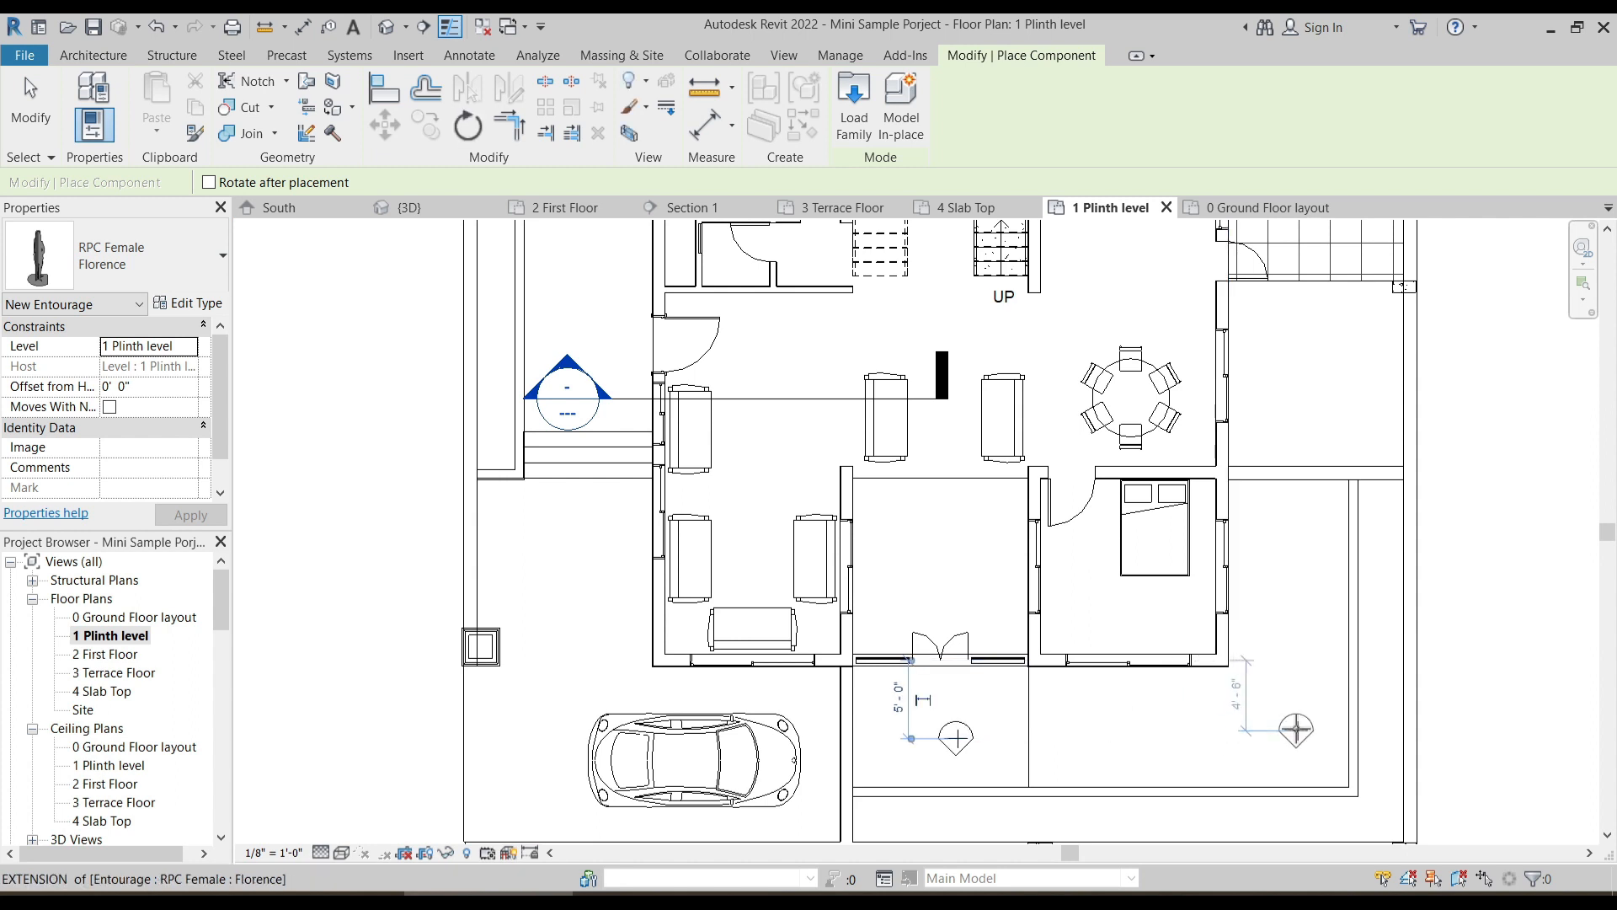
# - Place an RPC Male Dwayne figure on the west porch, north of the section marker
pyautogui.click(154, 261)
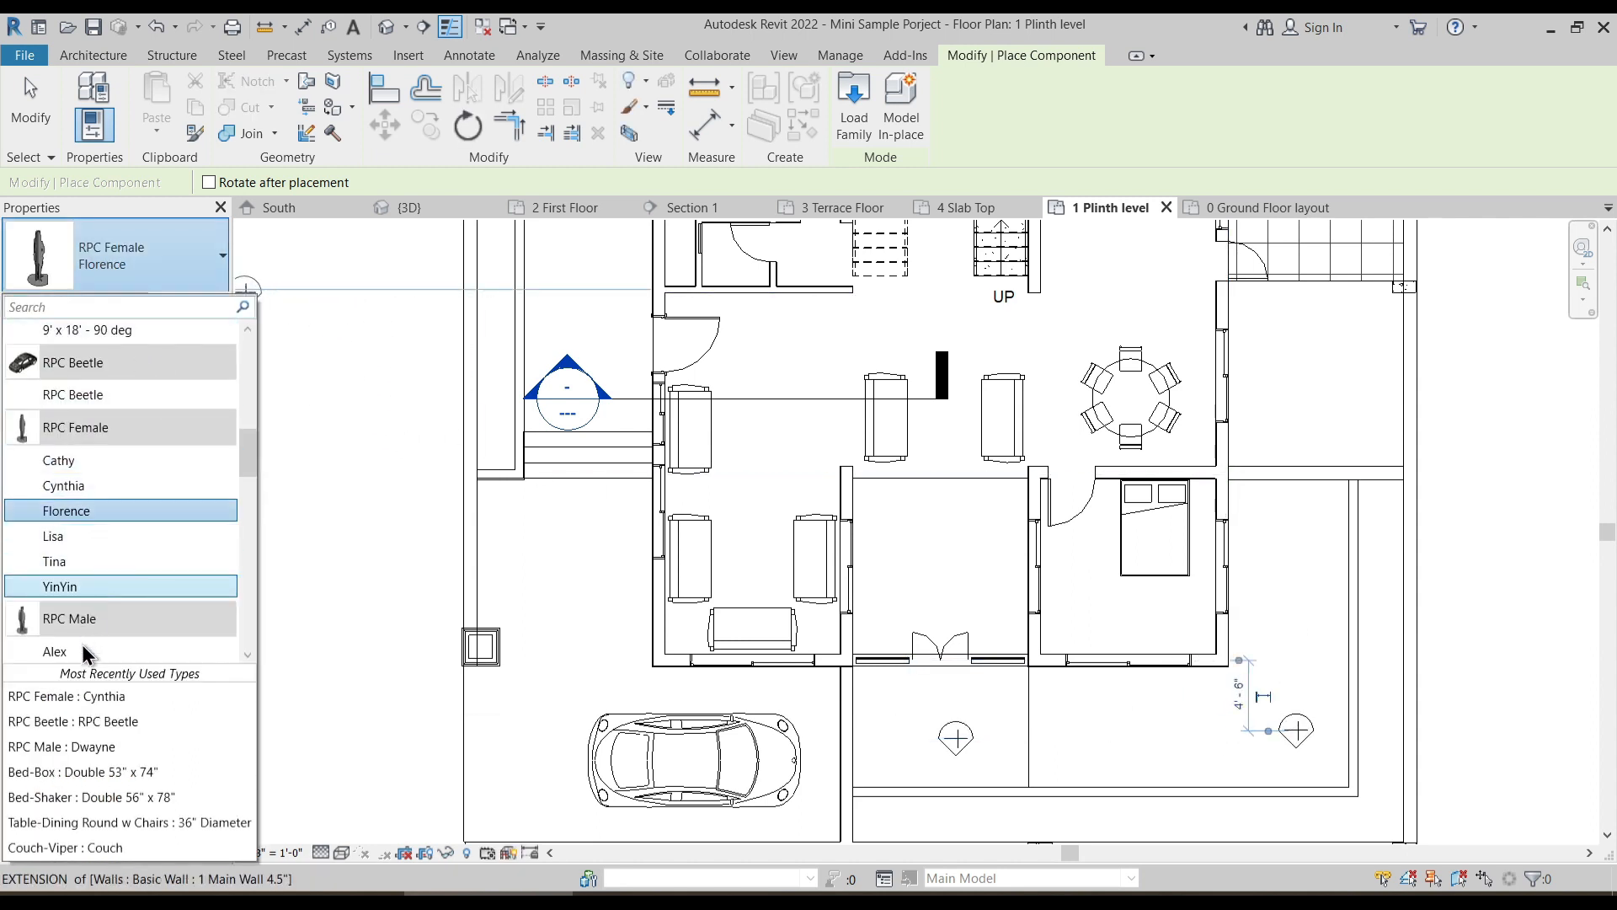
pyautogui.scroll(-2, 90, 653)
pyautogui.click(90, 577)
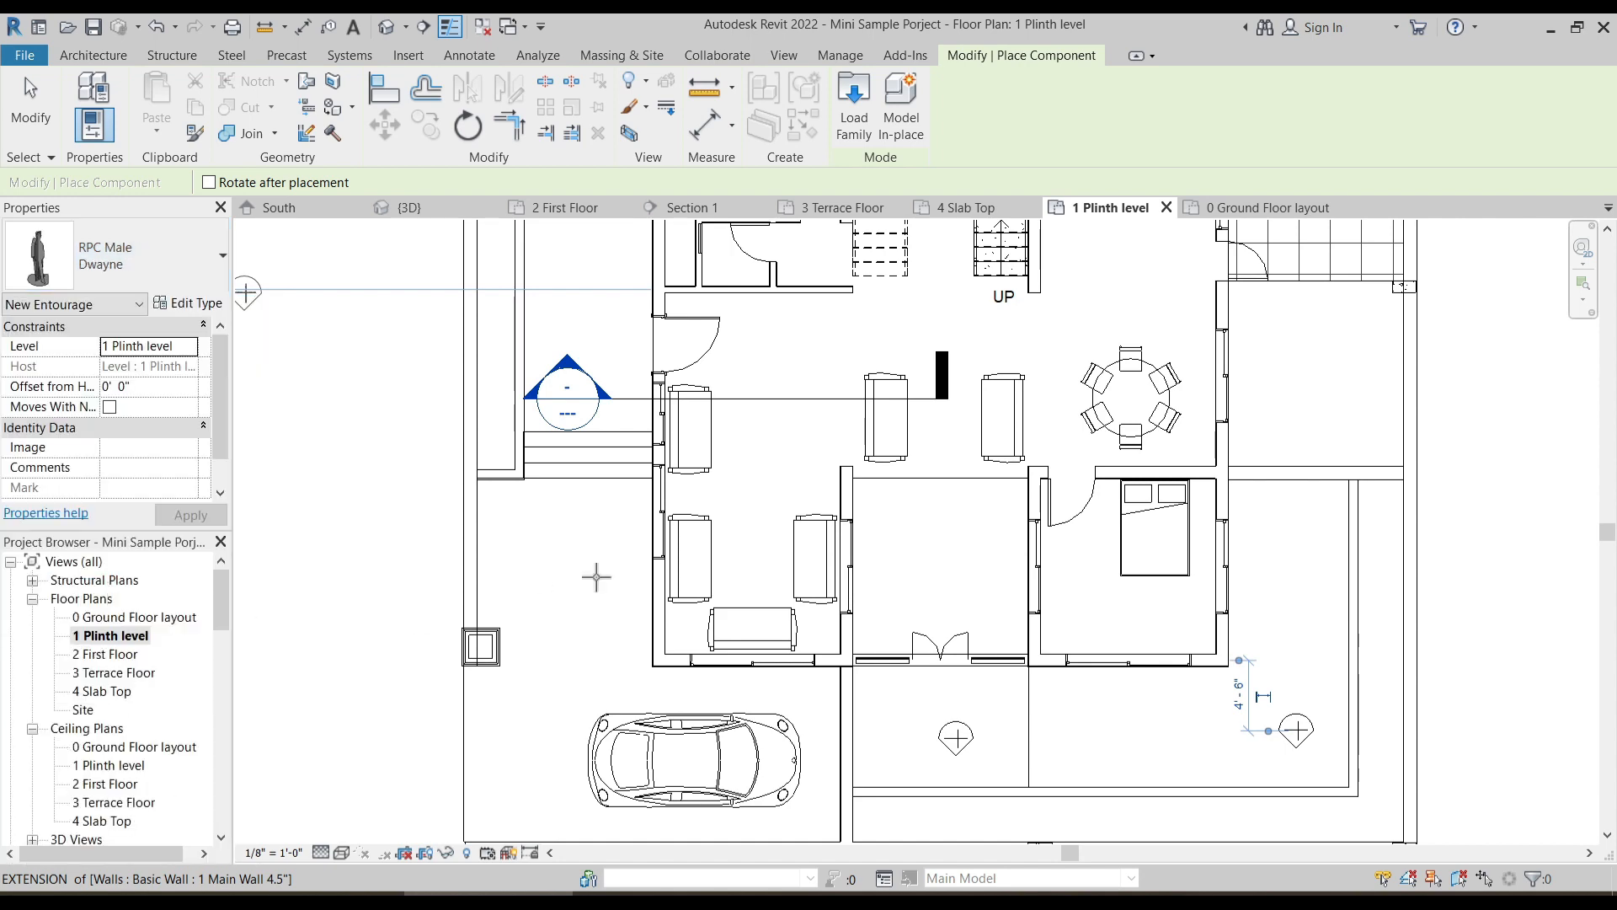
pyautogui.moveTo(572, 320); pyautogui.dragTo(573, 480, button='middle')
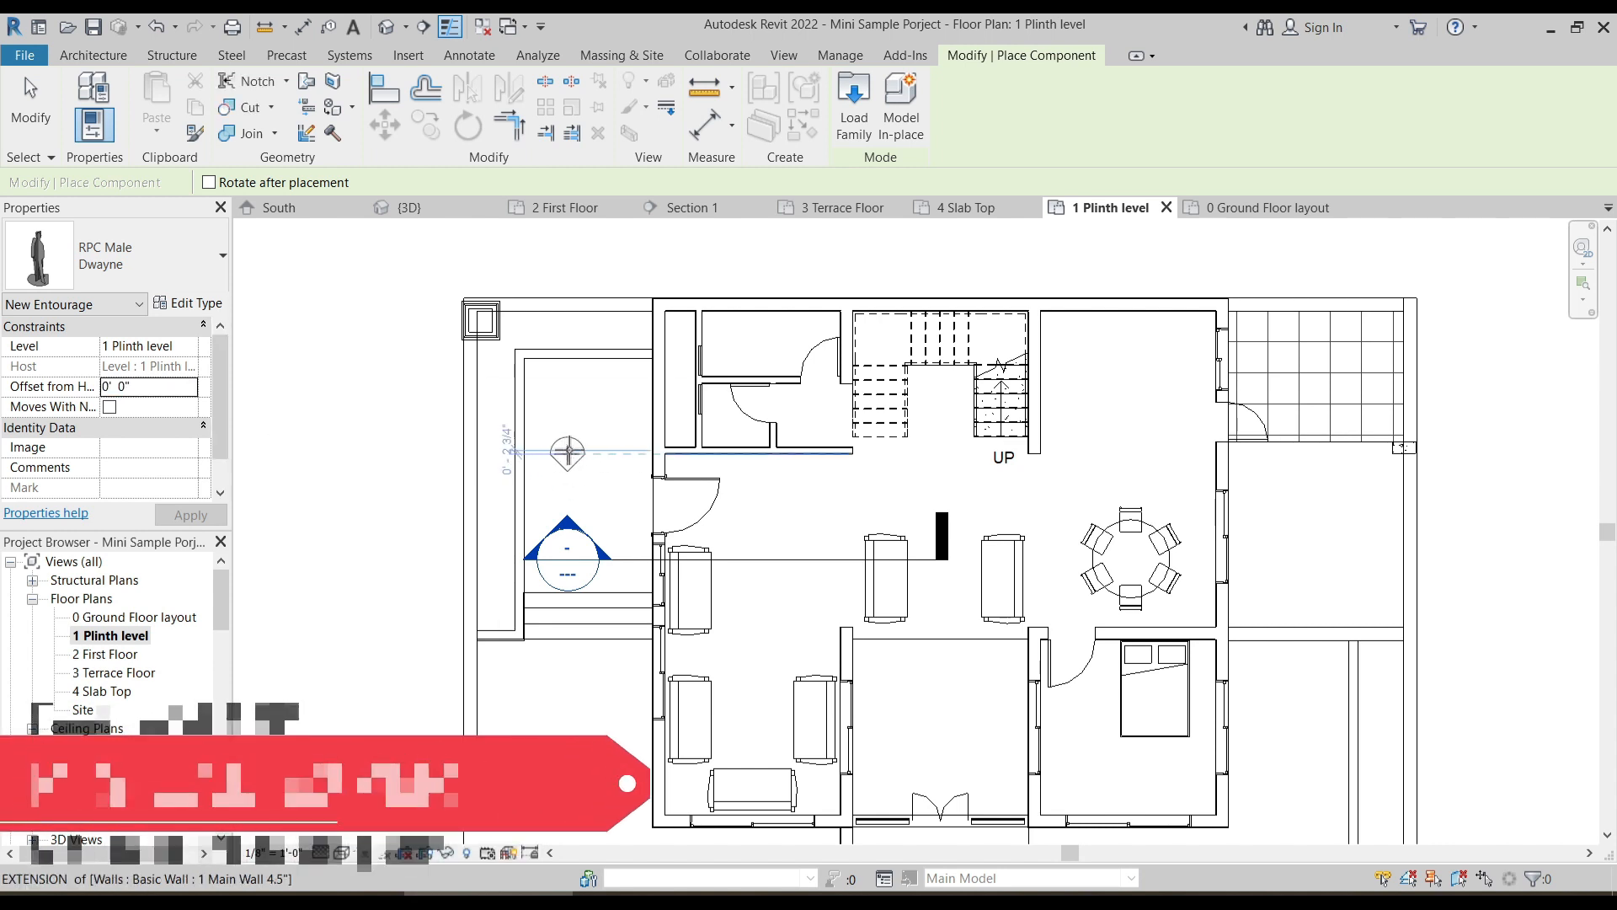
pyautogui.scroll(-1, 653, 480)
pyautogui.moveTo(1095, 488); pyautogui.dragTo(980, 398, button='middle')
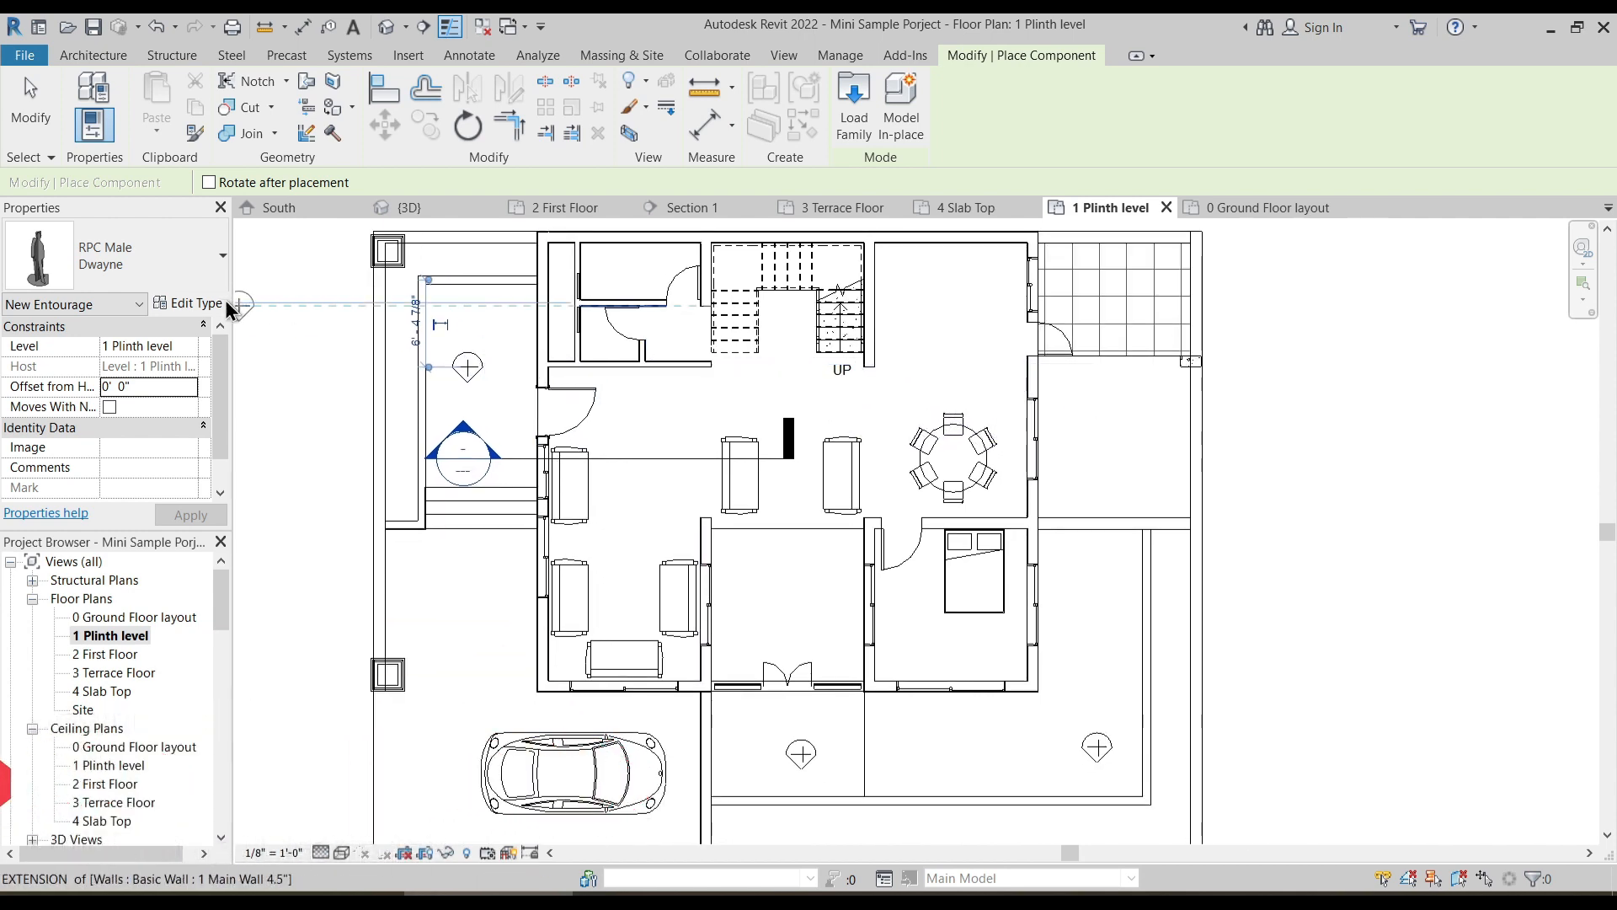
# - Place two RPC Tree - Deciduous American Beech - 20' trees at the two columns along the west boundary wall
pyautogui.click(152, 261)
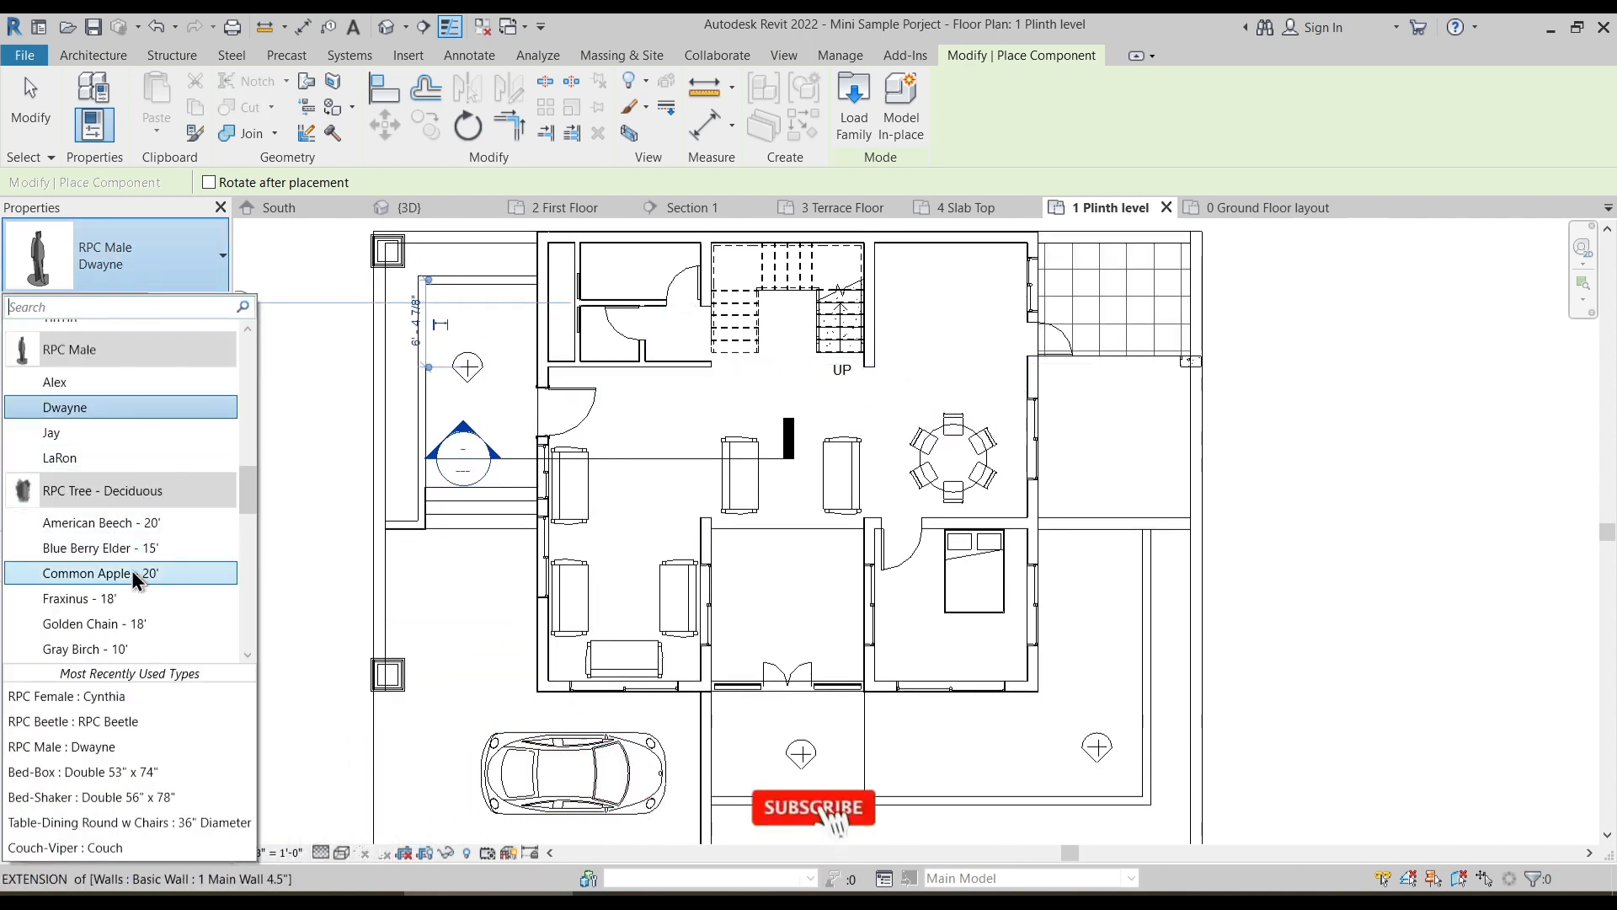
pyautogui.click(147, 541)
pyautogui.scroll(-2, 561, 533)
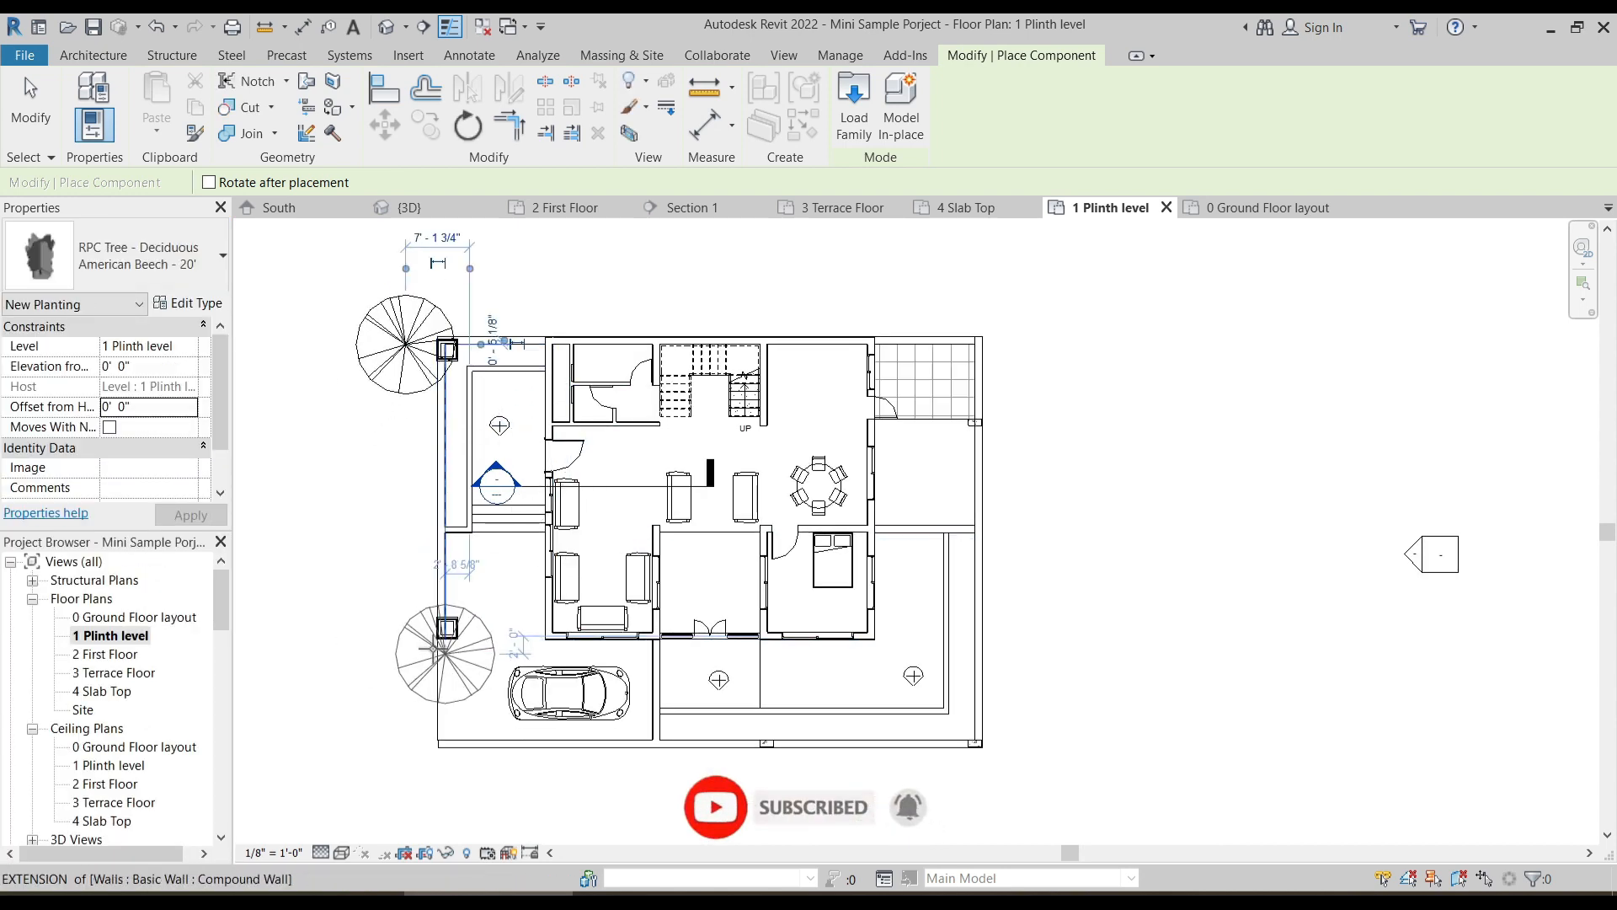
pyautogui.click(437, 638)
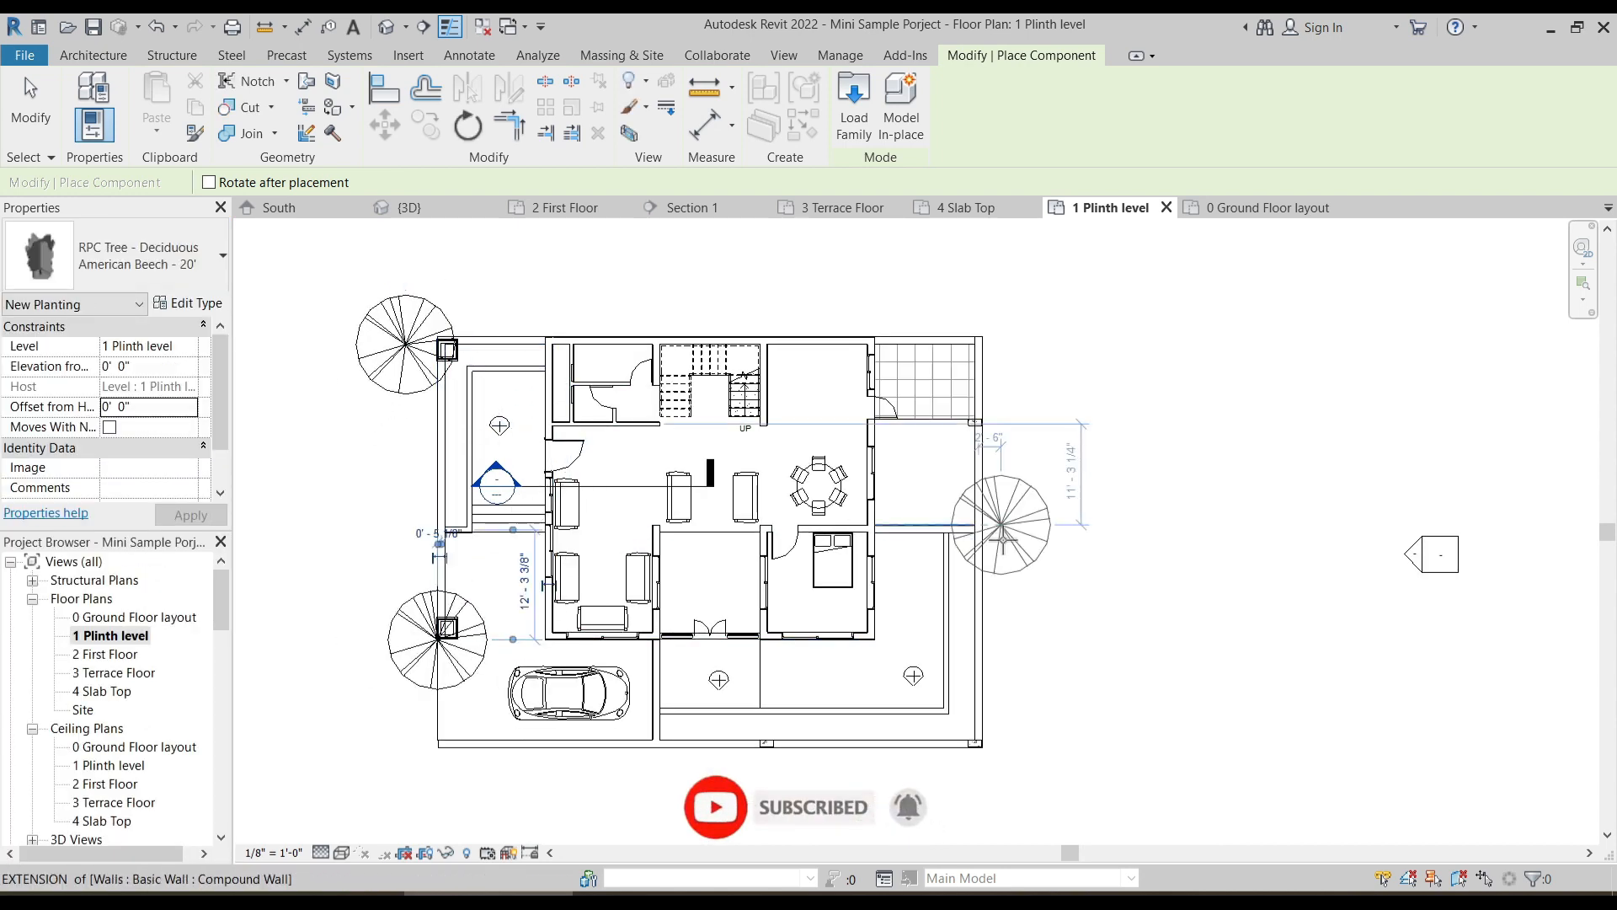
# - Place two Fraxinus - 18' trees on the east boundary, one near the tiled terrace and one at the south-east corner
pyautogui.click(169, 257)
pyautogui.click(80, 598)
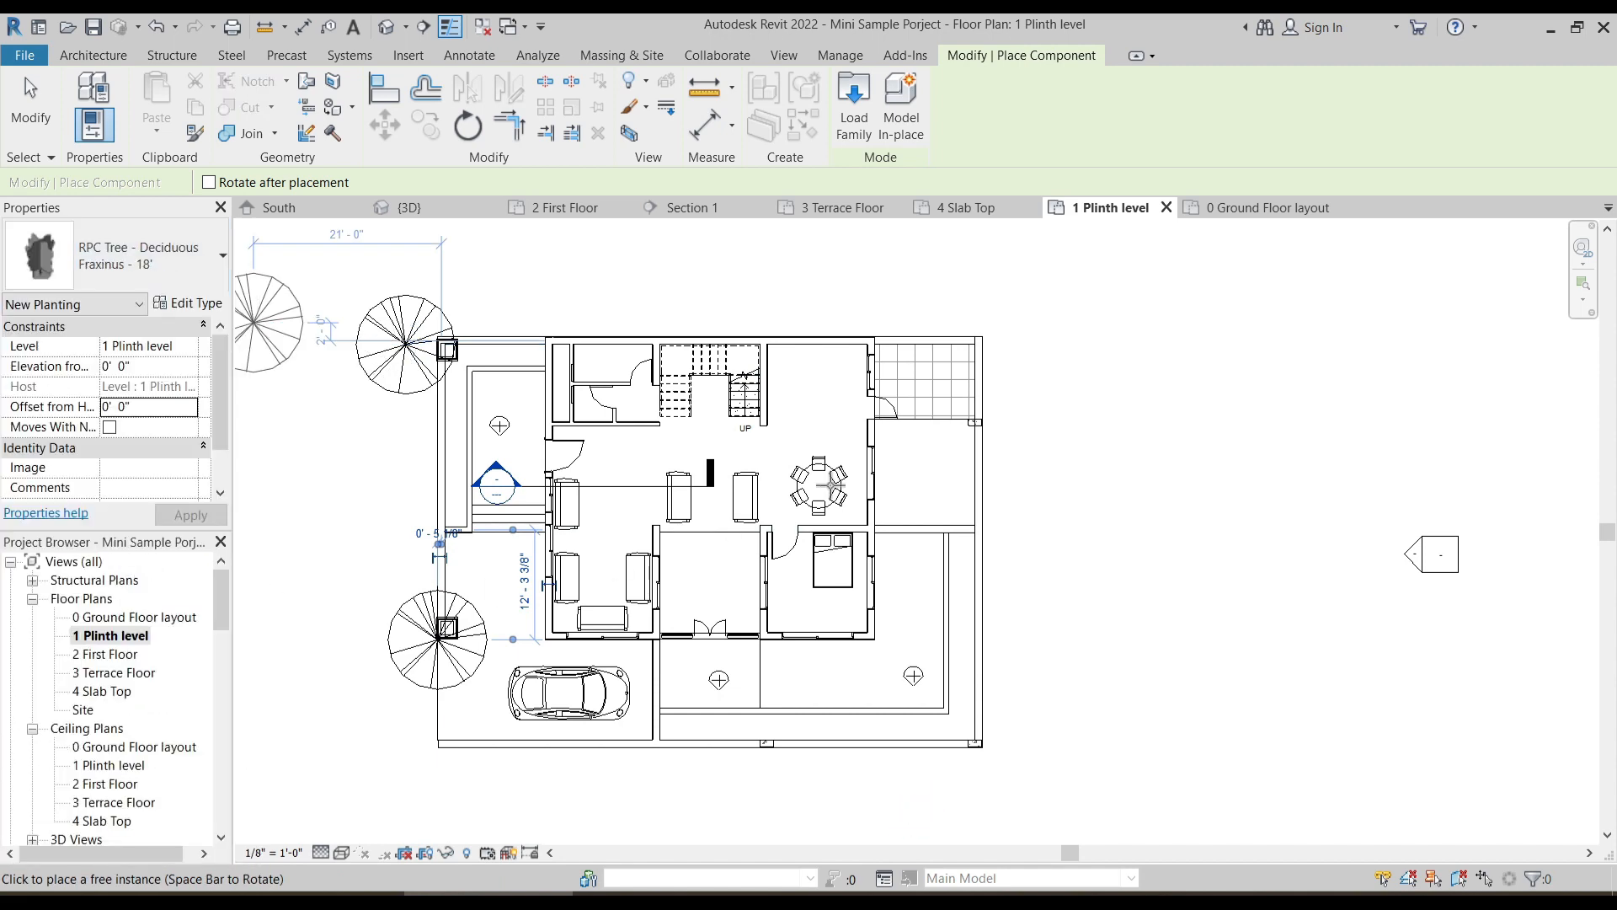
pyautogui.click(981, 440)
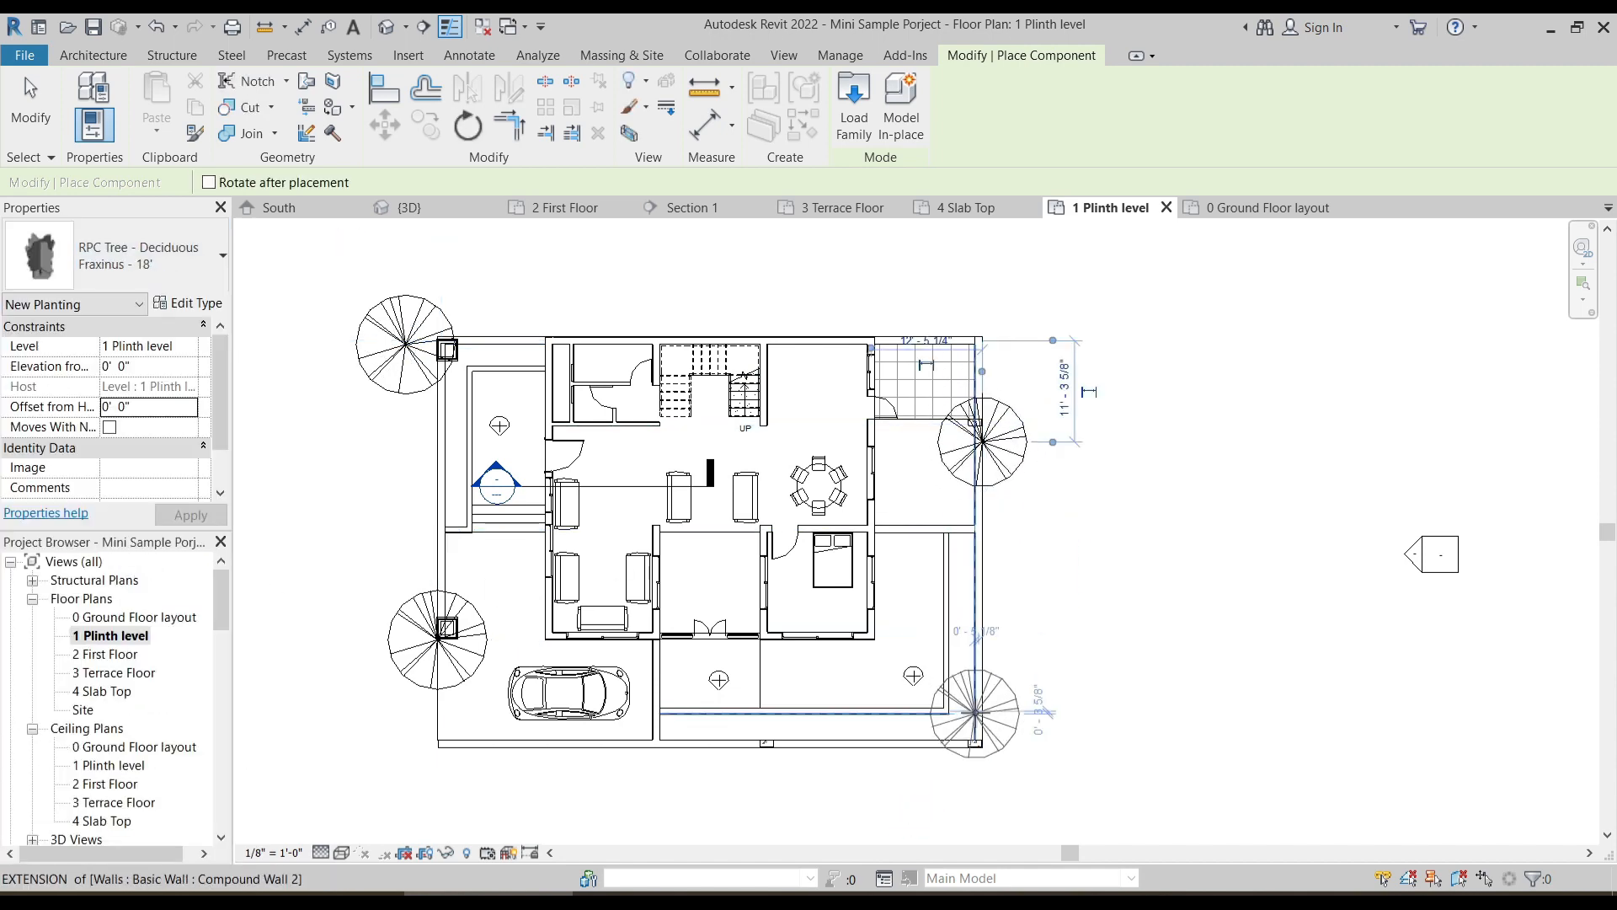
pyautogui.click(992, 747)
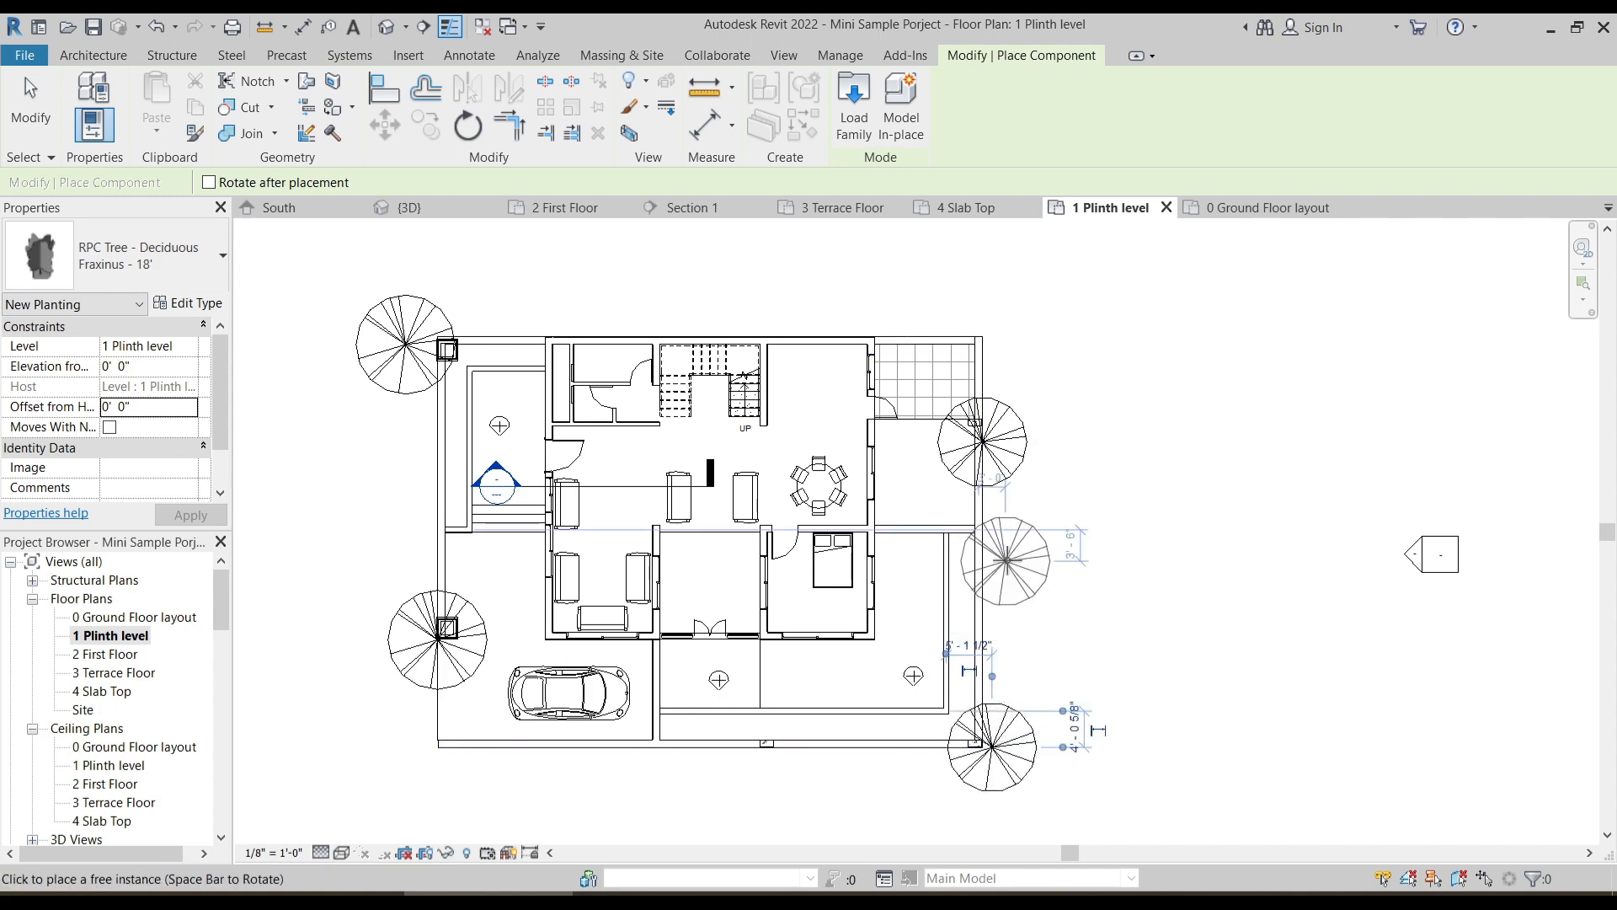
pyautogui.press('Escape')
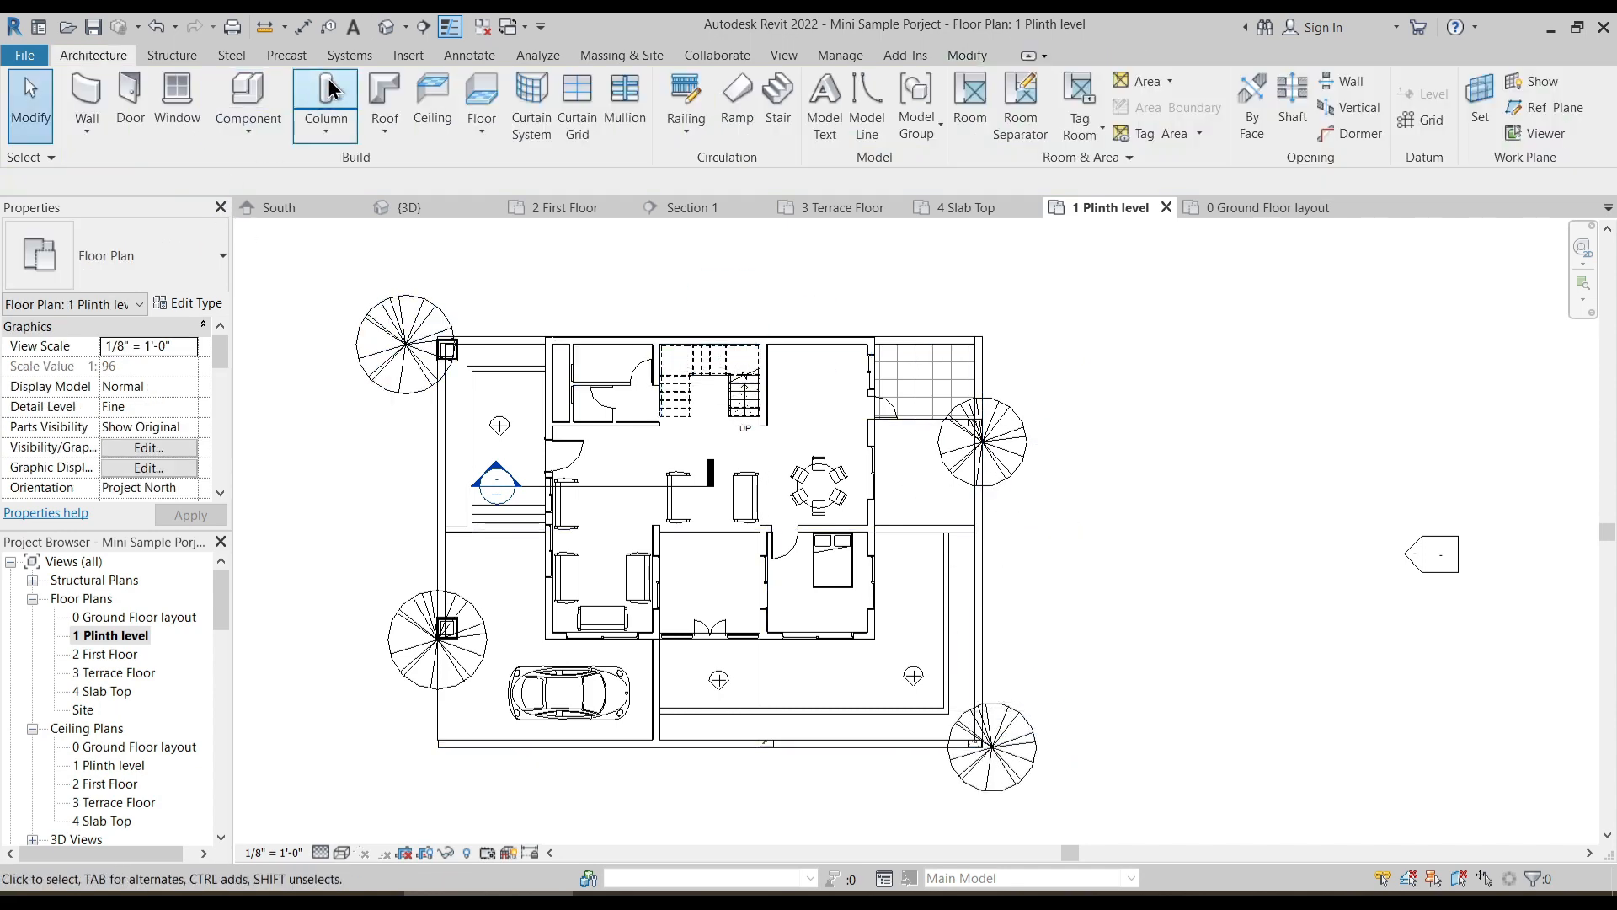
# - In the 3D view, set the level of the front American Beech and both Fraxinus trees to 0 Ground Floor layout
pyautogui.click(385, 28)
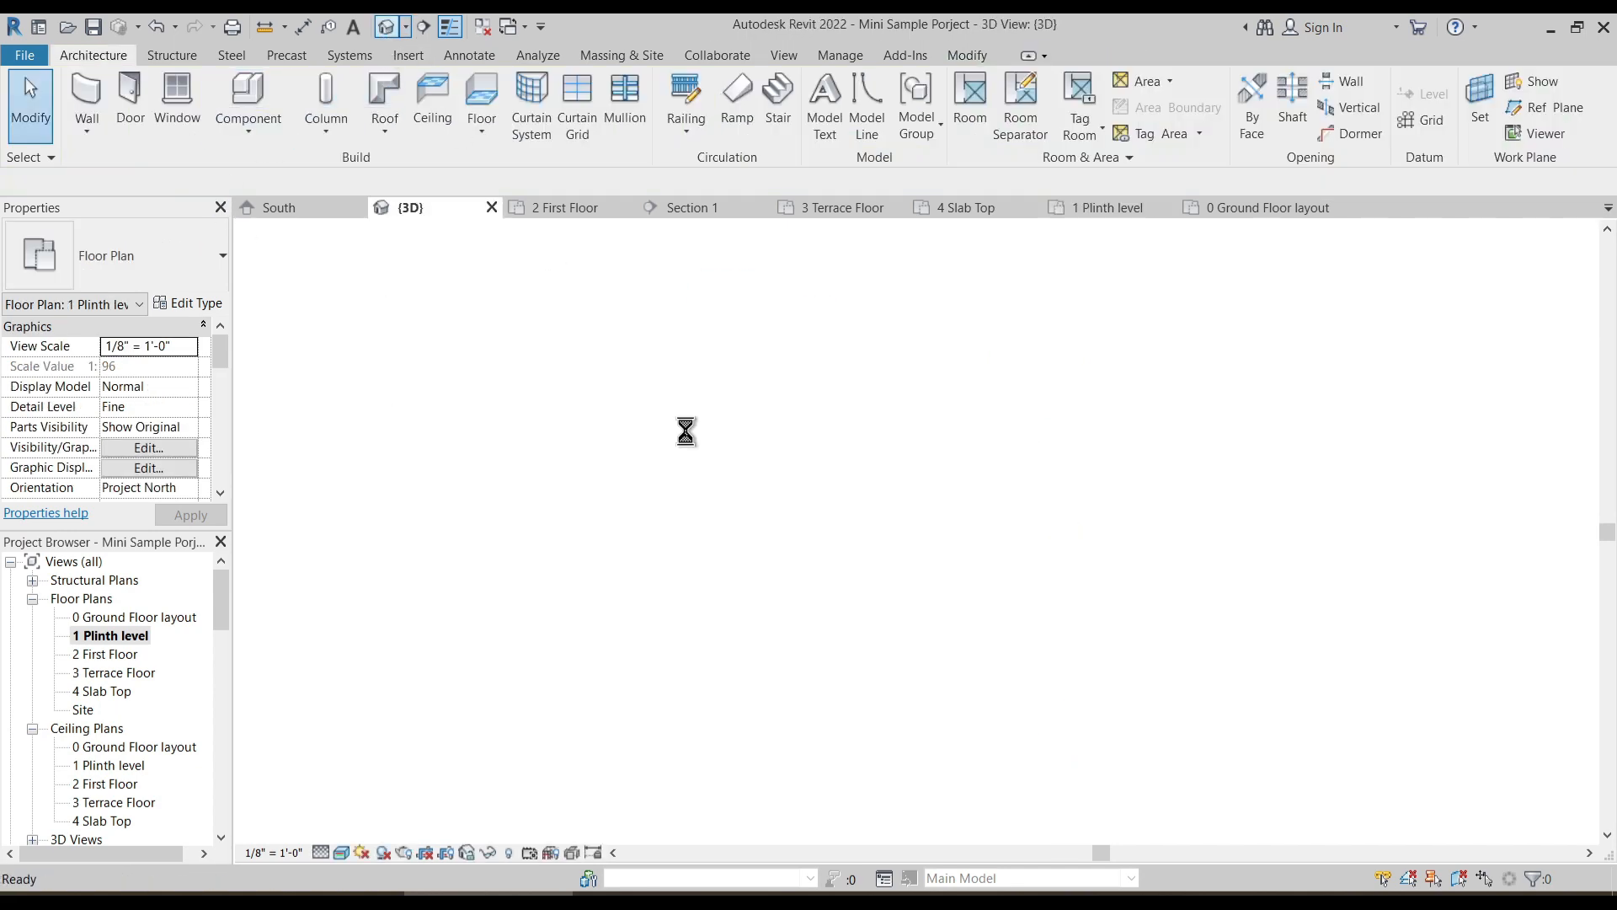
pyautogui.keyDown('shift'); pyautogui.moveTo(586, 544); pyautogui.dragTo(430, 608, button='middle'); pyautogui.keyUp('shift')
pyautogui.scroll(-1, 609, 561)
pyautogui.keyDown('shift'); pyautogui.moveTo(736, 634); pyautogui.dragTo(605, 543, button='middle'); pyautogui.keyUp('shift')
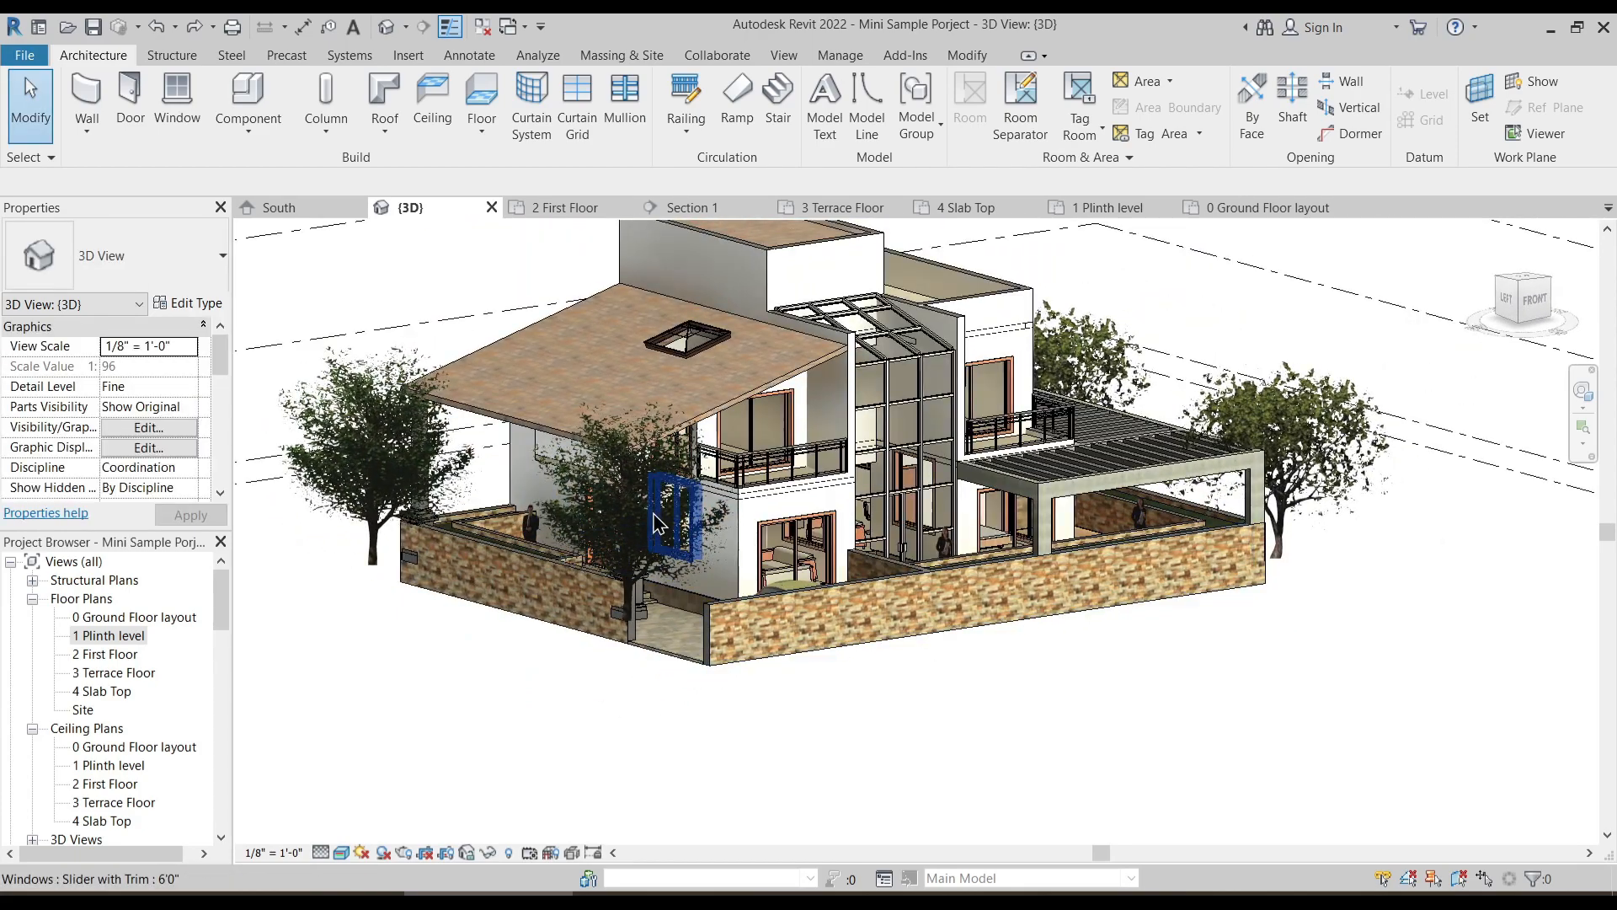
pyautogui.click(654, 451)
pyautogui.press('Escape')
pyautogui.keyDown('shift'); pyautogui.moveTo(605, 495); pyautogui.dragTo(541, 498, button='middle'); pyautogui.keyUp('shift')
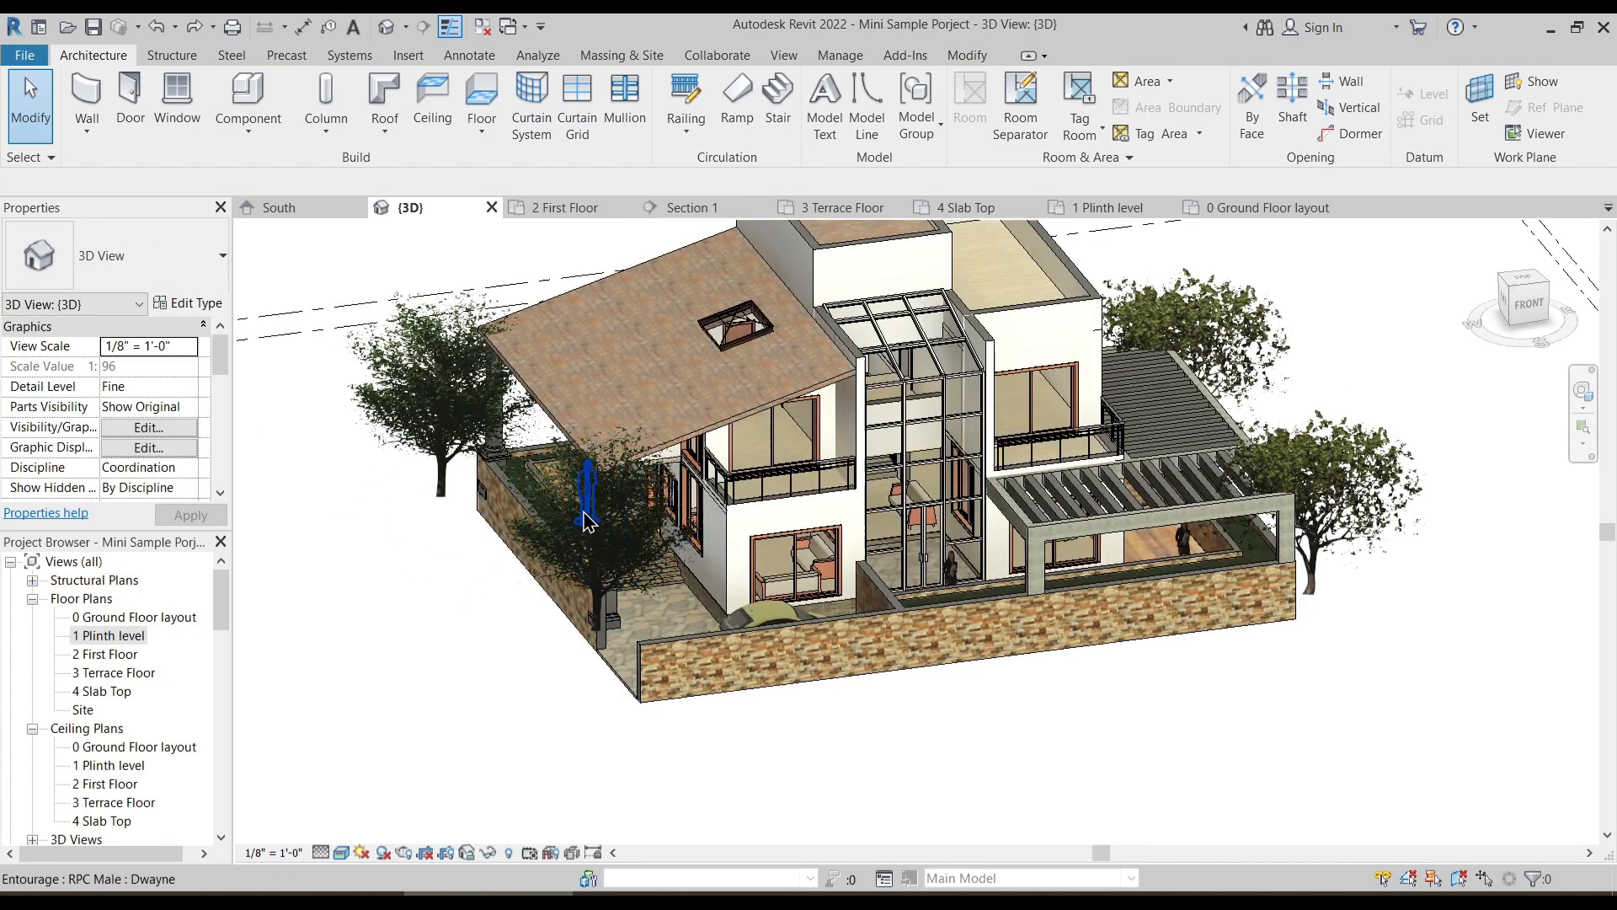
pyautogui.click(544, 546)
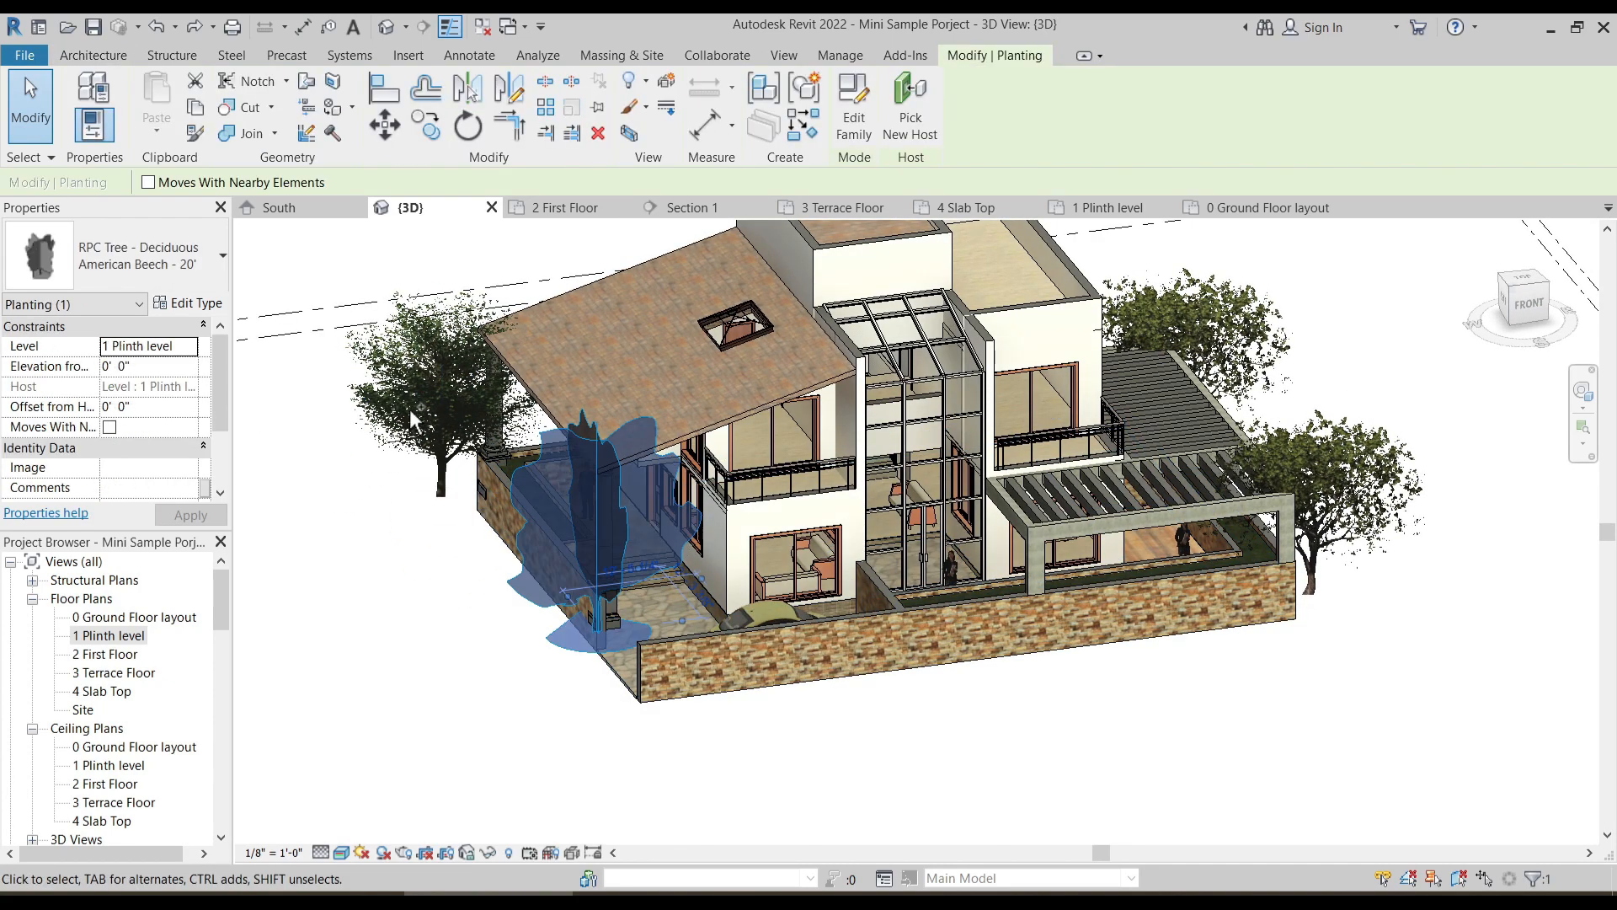
pyautogui.keyDown('ctrl'); pyautogui.click(1252, 343); pyautogui.keyUp('ctrl')
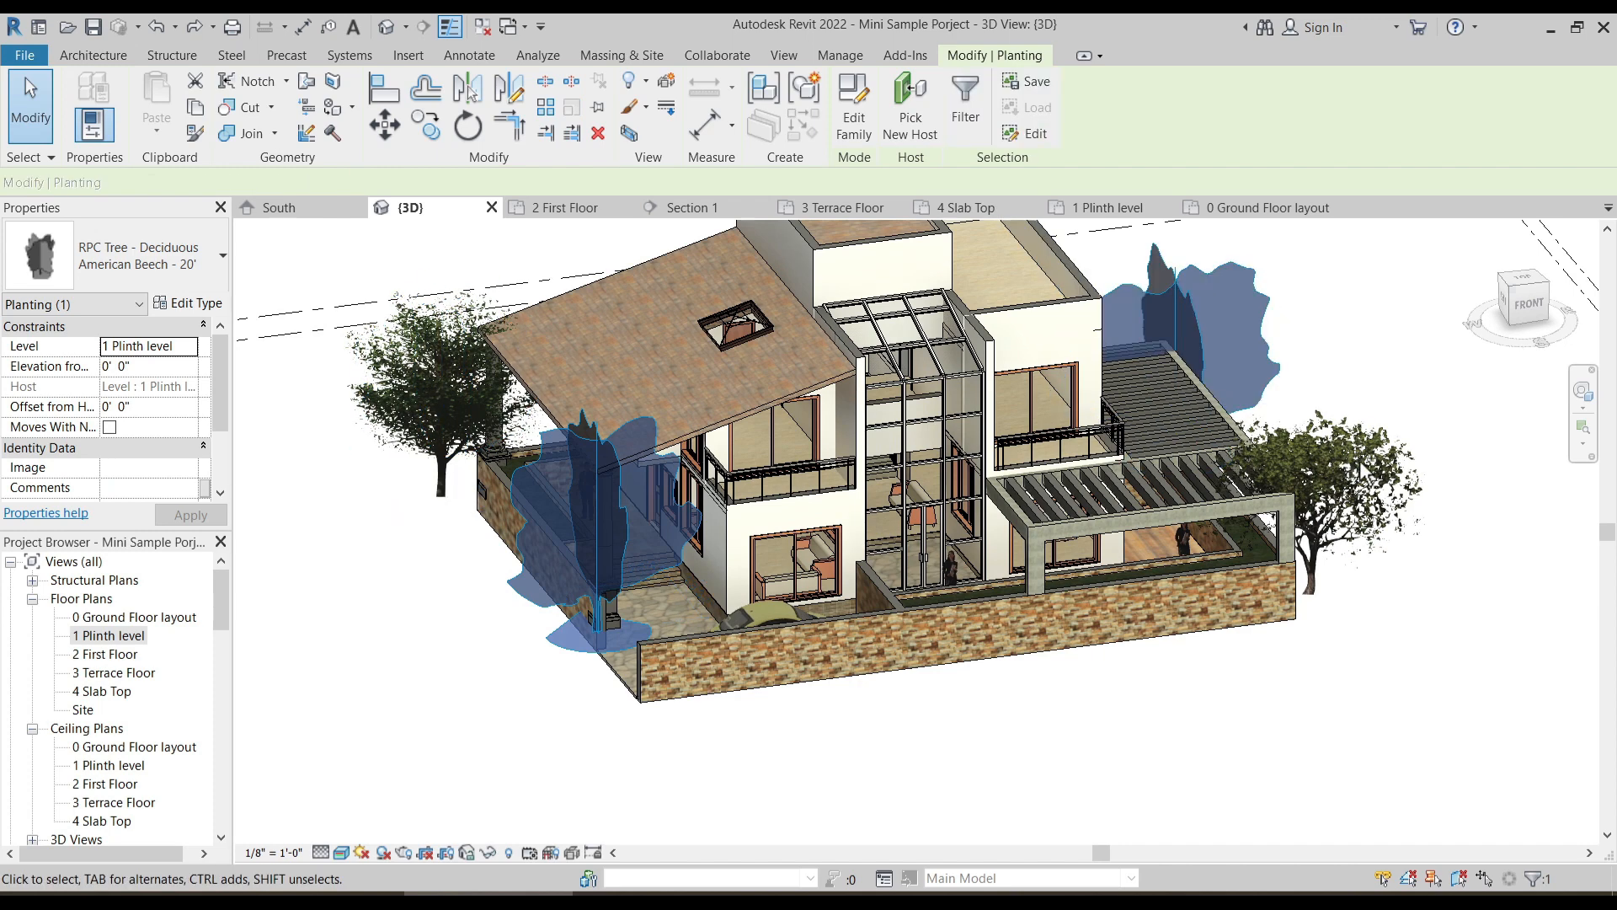
pyautogui.keyDown('ctrl'); pyautogui.click(1360, 566); pyautogui.keyUp('ctrl')
pyautogui.click(184, 346)
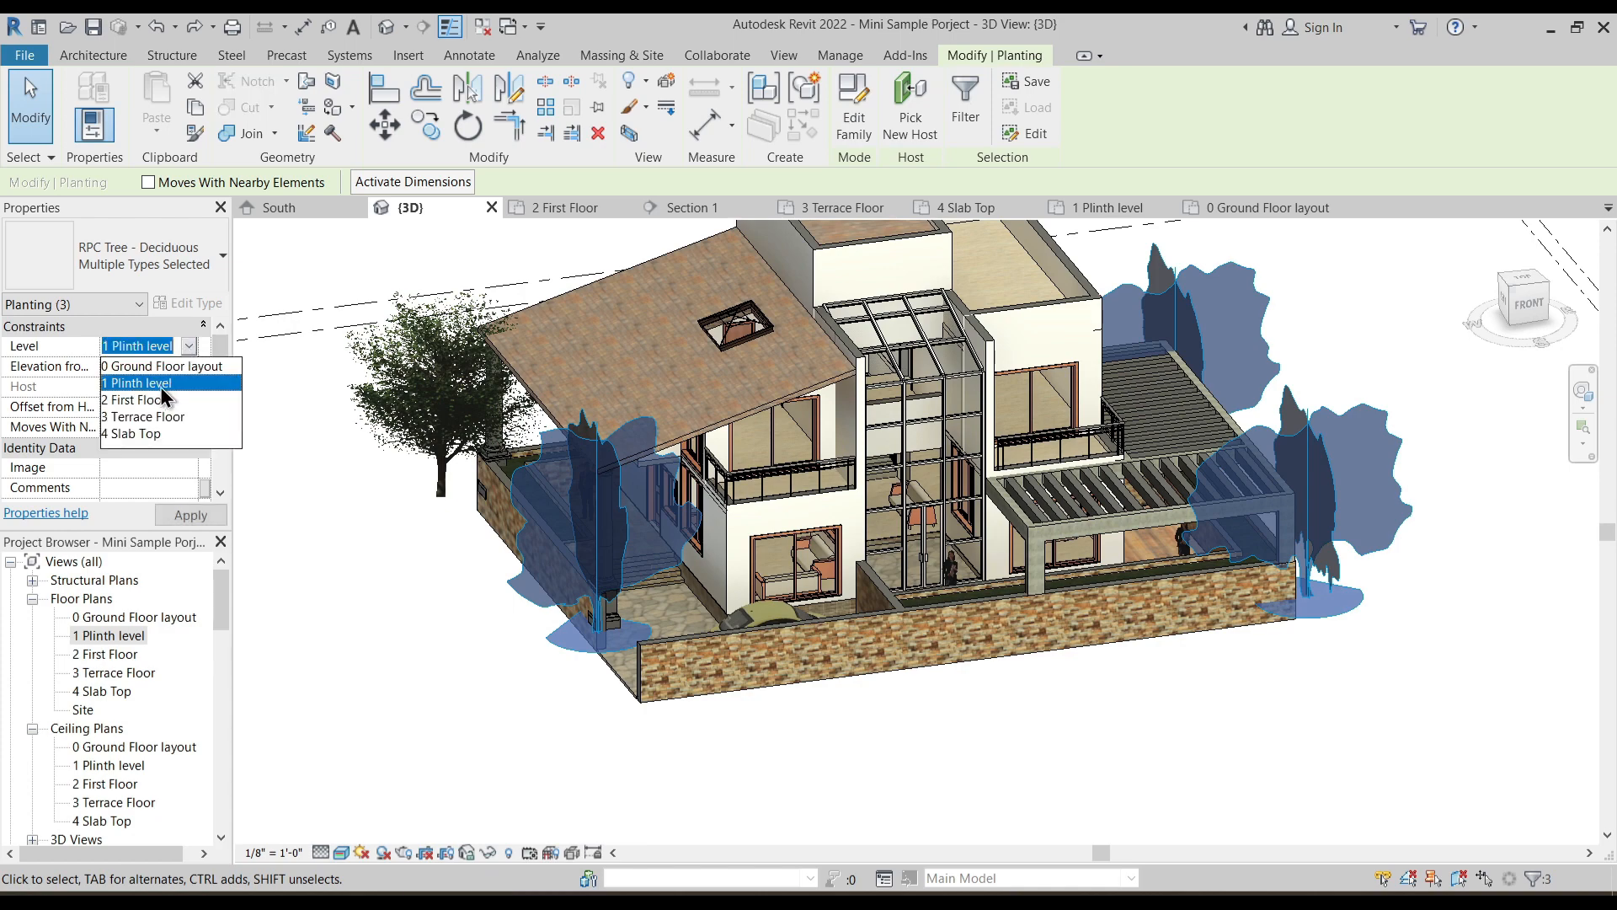
pyautogui.click(160, 367)
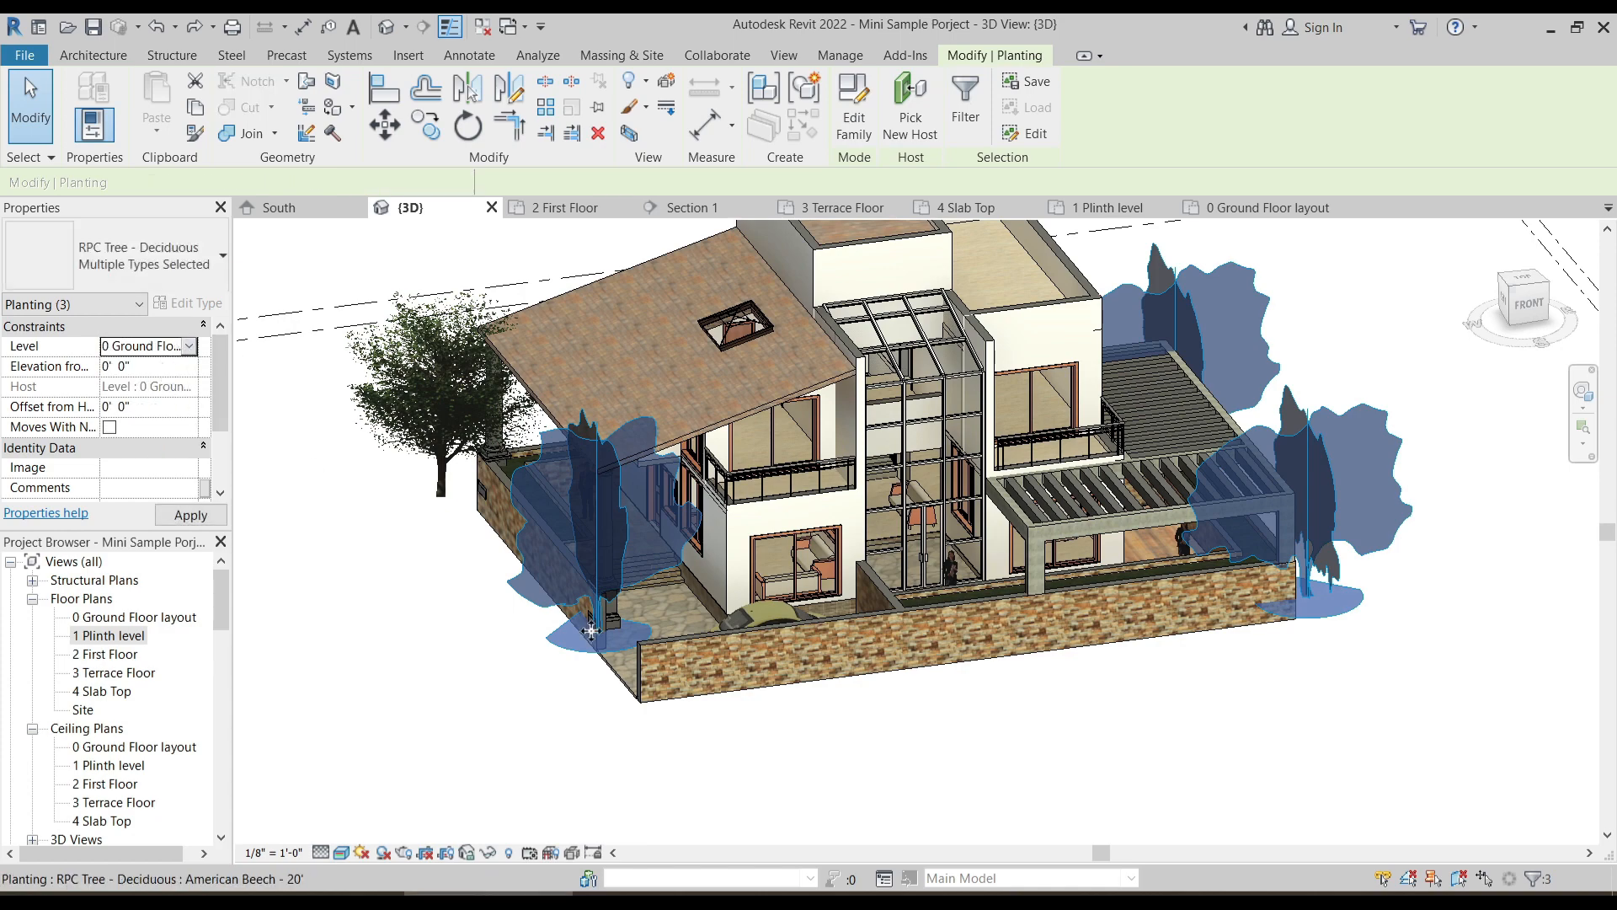
pyautogui.click(512, 701)
# - Move the rear American Beech outside the north boundary wall and the front American Beech along the west wall away from the corner column
pyautogui.keyDown('shift'); pyautogui.moveTo(512, 700); pyautogui.dragTo(520, 623, button='middle'); pyautogui.keyUp('shift')
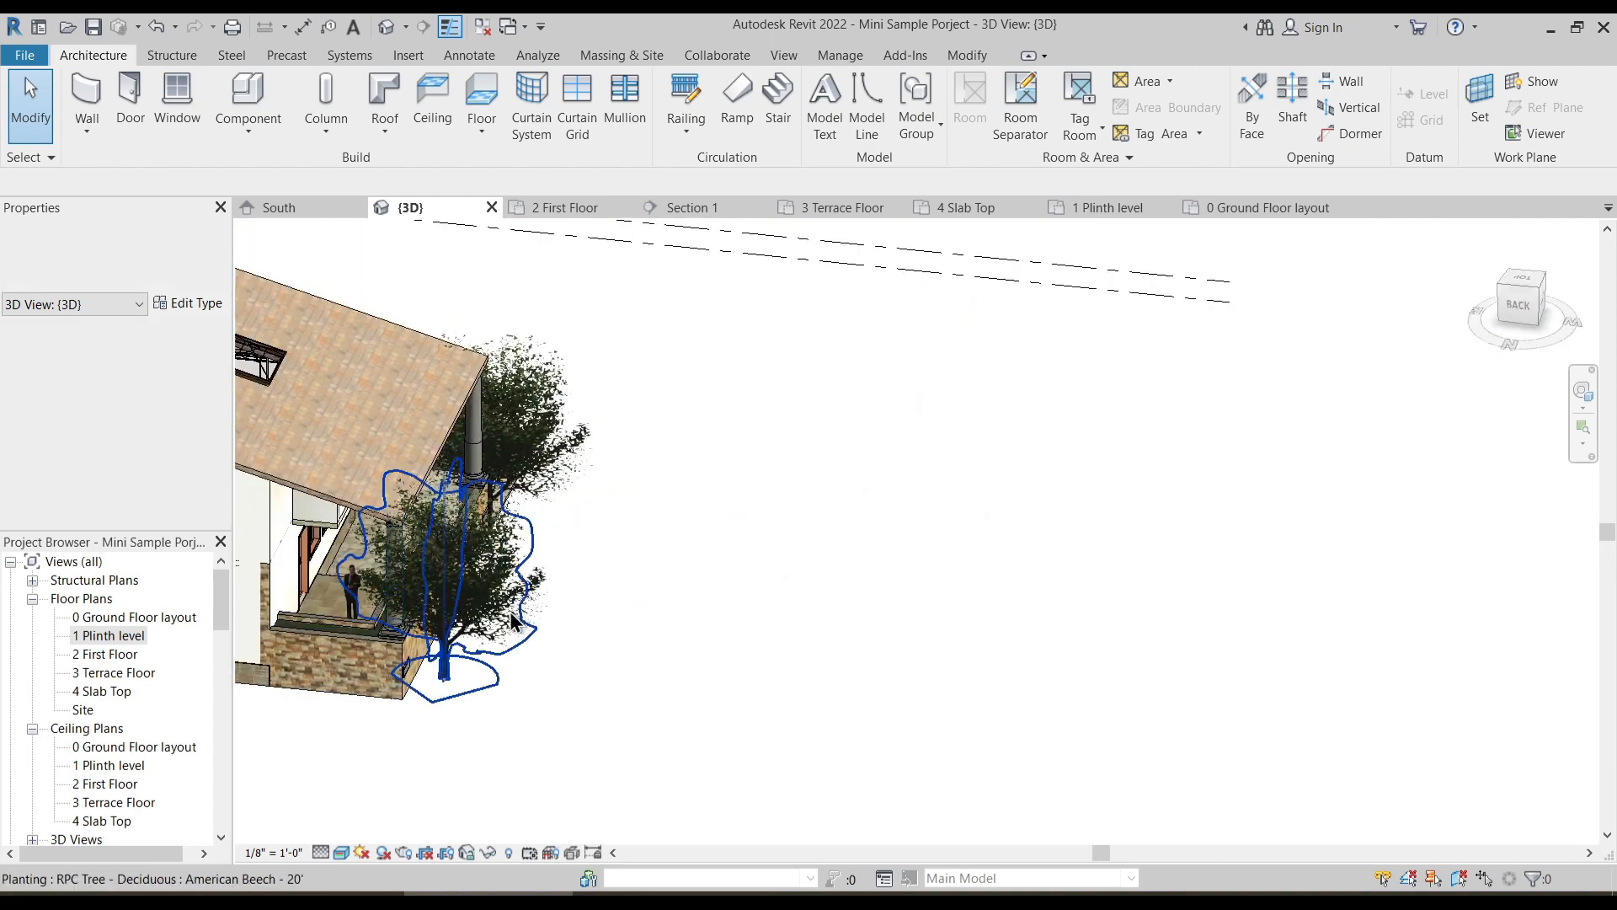
pyautogui.moveTo(449, 620); pyautogui.dragTo(312, 632)
pyautogui.keyDown('shift'); pyautogui.moveTo(539, 630); pyautogui.dragTo(425, 653, button='middle'); pyautogui.keyUp('shift')
pyautogui.moveTo(517, 591); pyautogui.dragTo(383, 564)
pyautogui.keyDown('shift'); pyautogui.moveTo(494, 696); pyautogui.dragTo(375, 590, button='middle'); pyautogui.keyUp('shift')
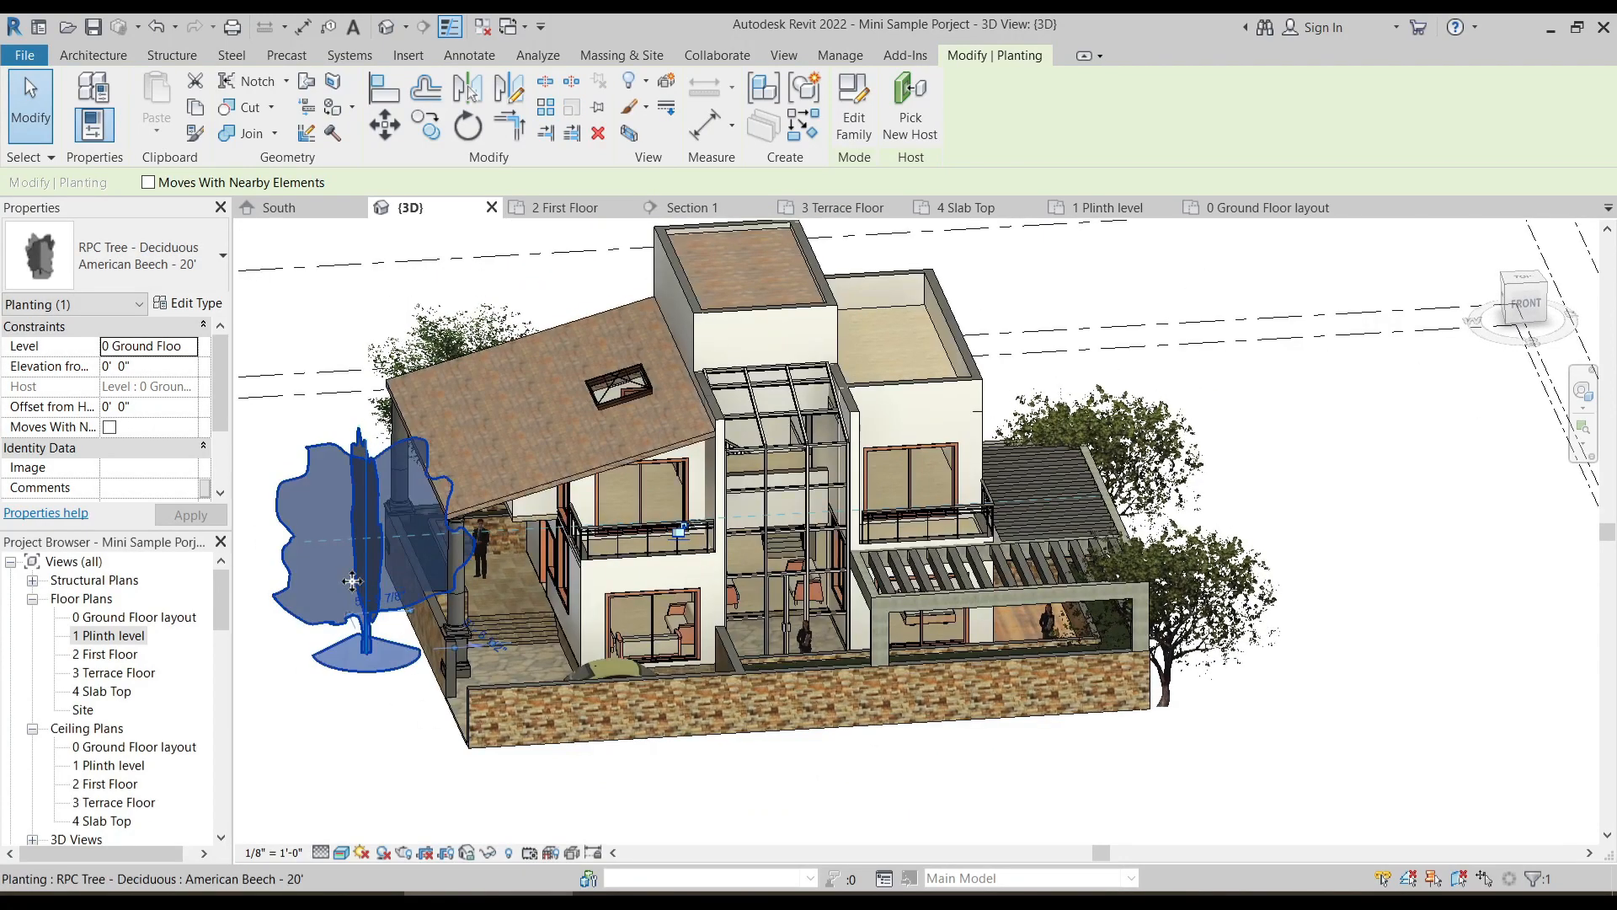
pyautogui.moveTo(375, 578); pyautogui.dragTo(396, 574)
pyautogui.moveTo(390, 582); pyautogui.dragTo(391, 583)
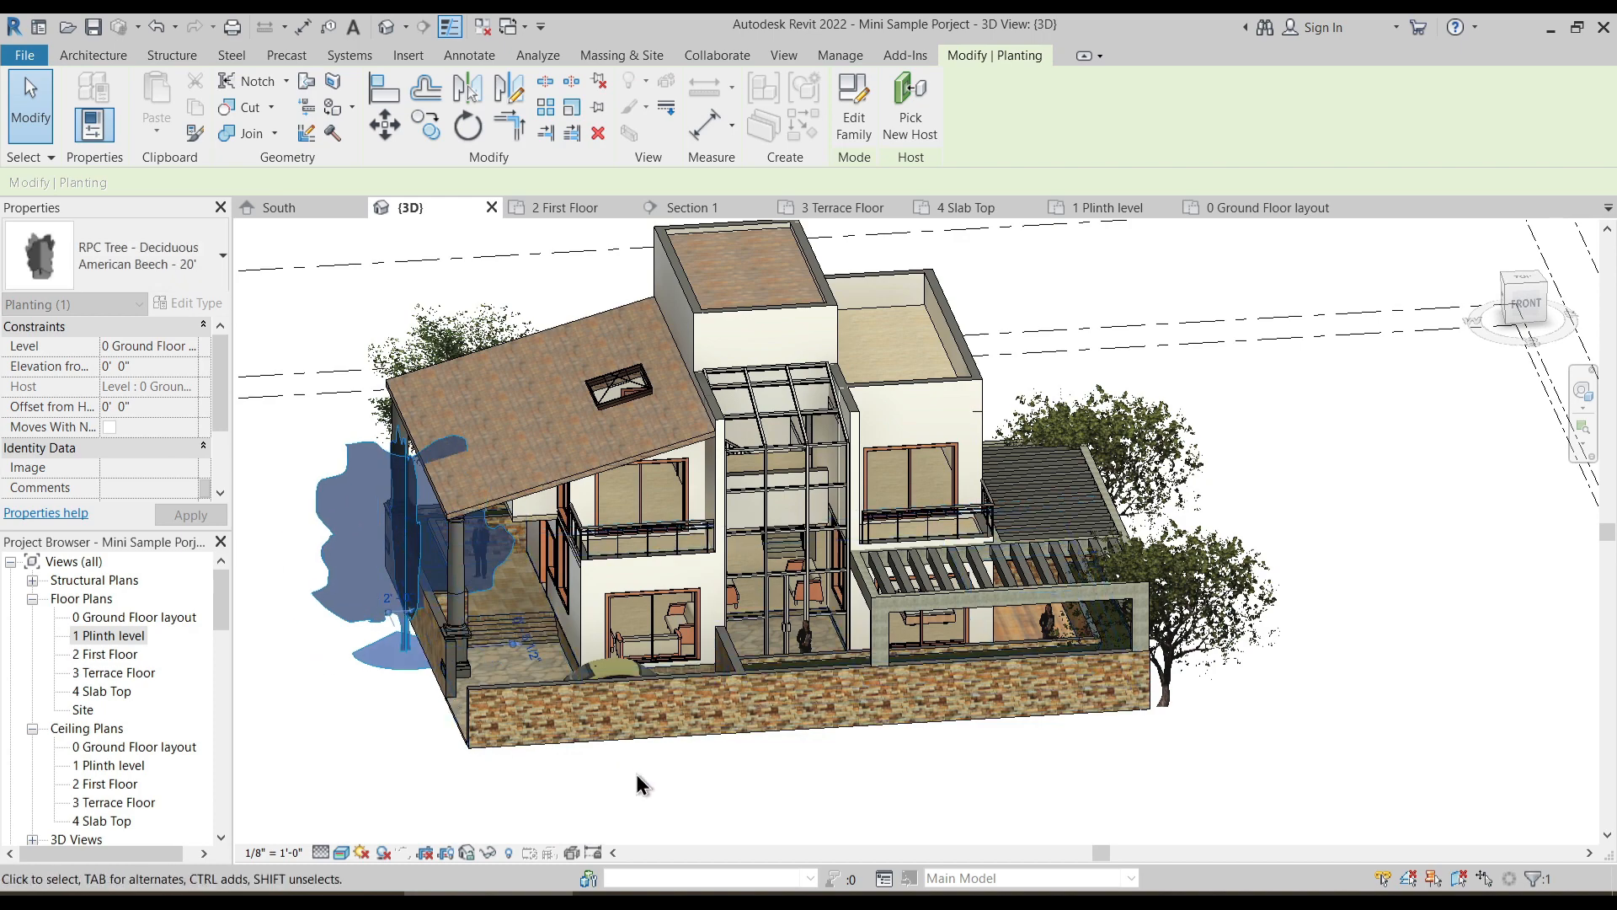
pyautogui.moveTo(738, 805)
pyautogui.keyDown('shift'); pyautogui.mouseDown(button='middle')
pyautogui.moveTo(761, 813)
pyautogui.moveTo(755, 779)
pyautogui.mouseUp(button='middle'); pyautogui.keyUp('shift')
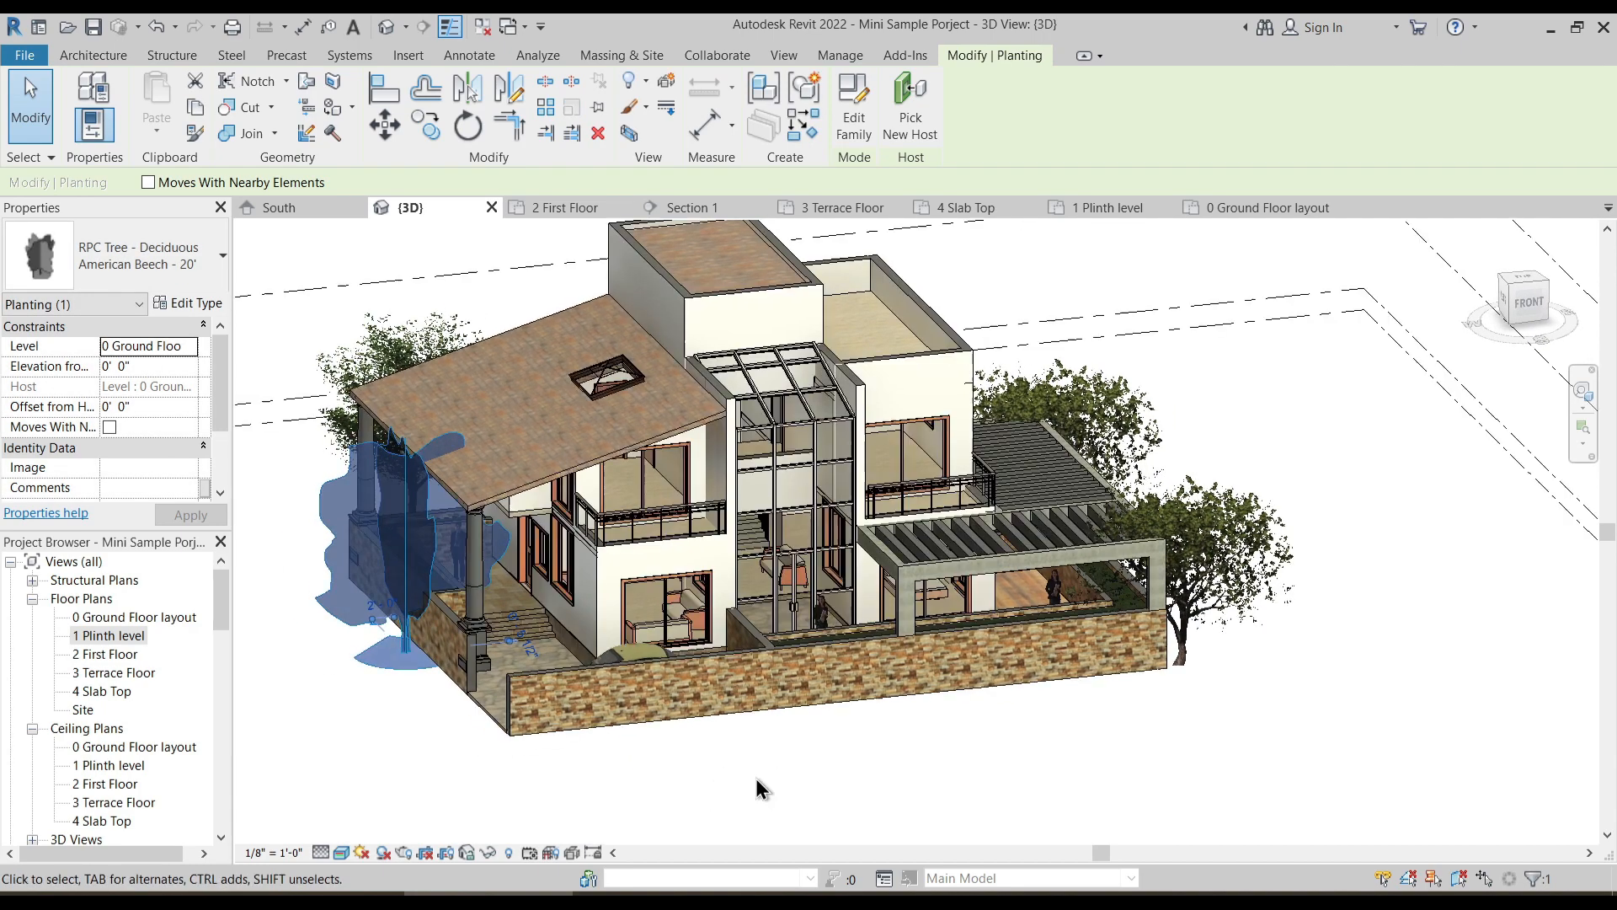
pyautogui.click(1018, 743)
# - Change the Florence figure under the pergola to the RPC Male Dwayne type
pyautogui.keyDown('shift'); pyautogui.moveTo(886, 751); pyautogui.dragTo(752, 712, button='middle'); pyautogui.keyUp('shift')
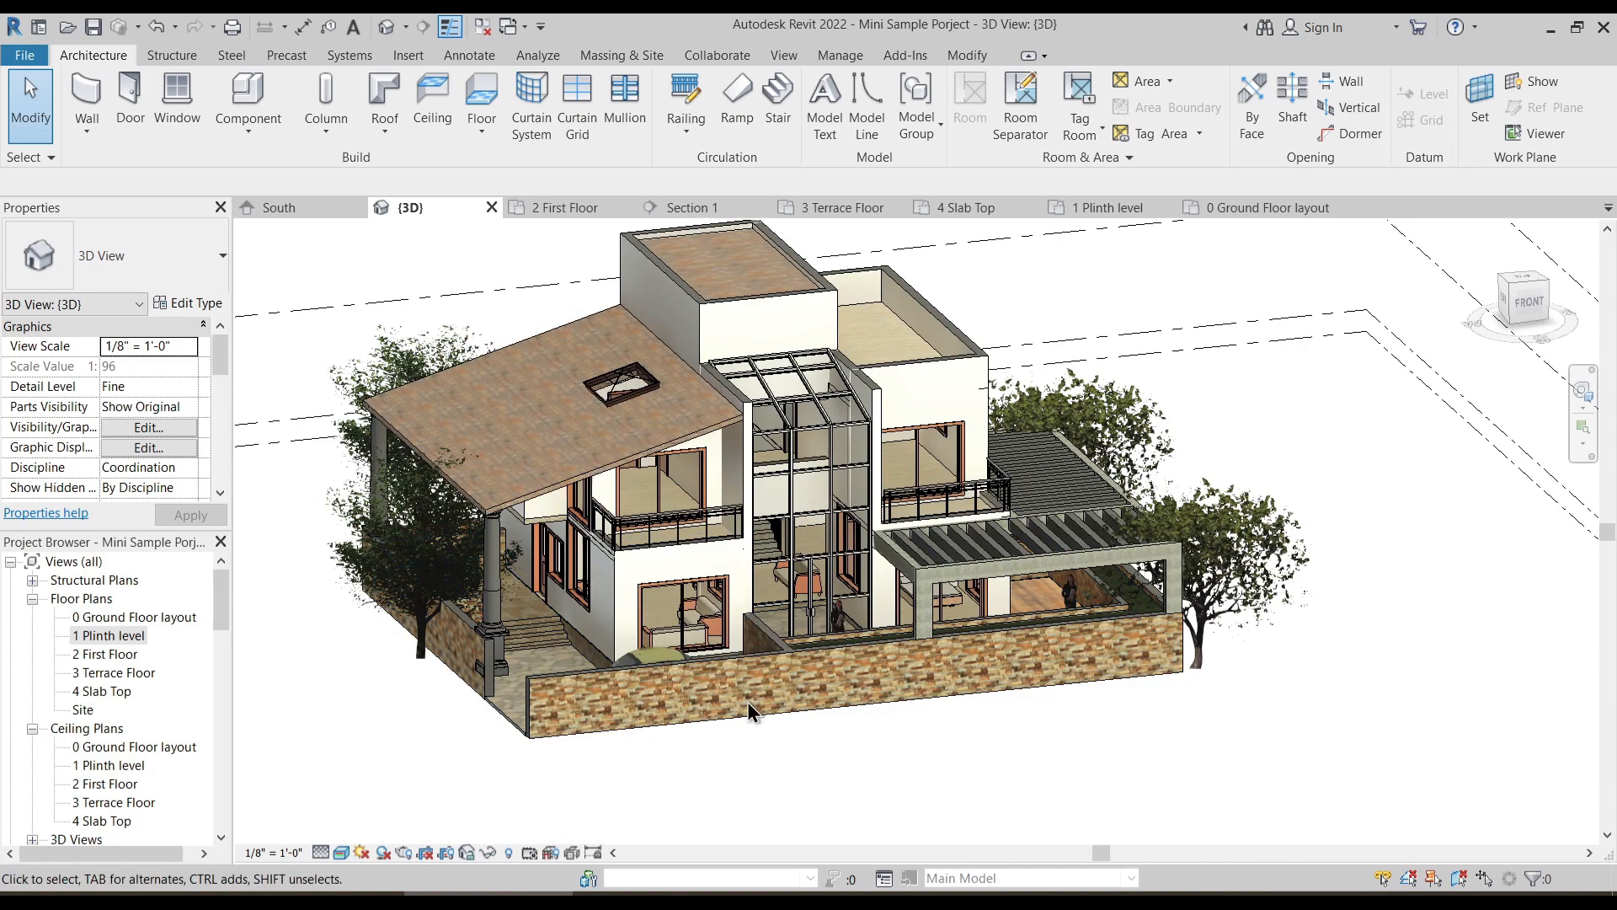
pyautogui.scroll(3, 1095, 590)
pyautogui.click(1070, 573)
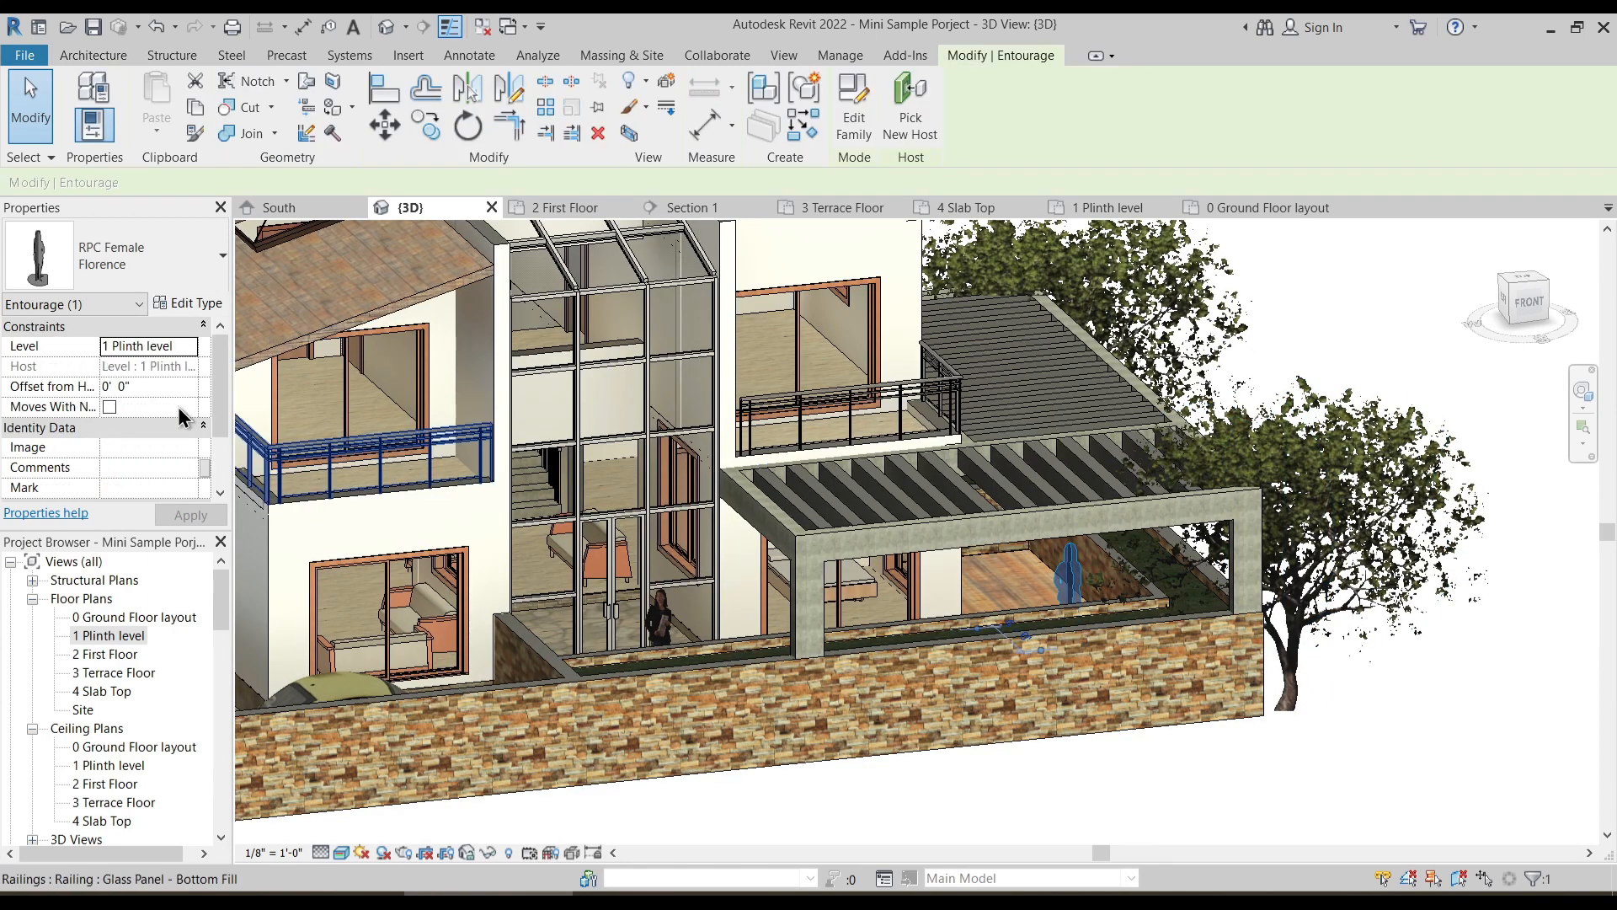
pyautogui.click(153, 270)
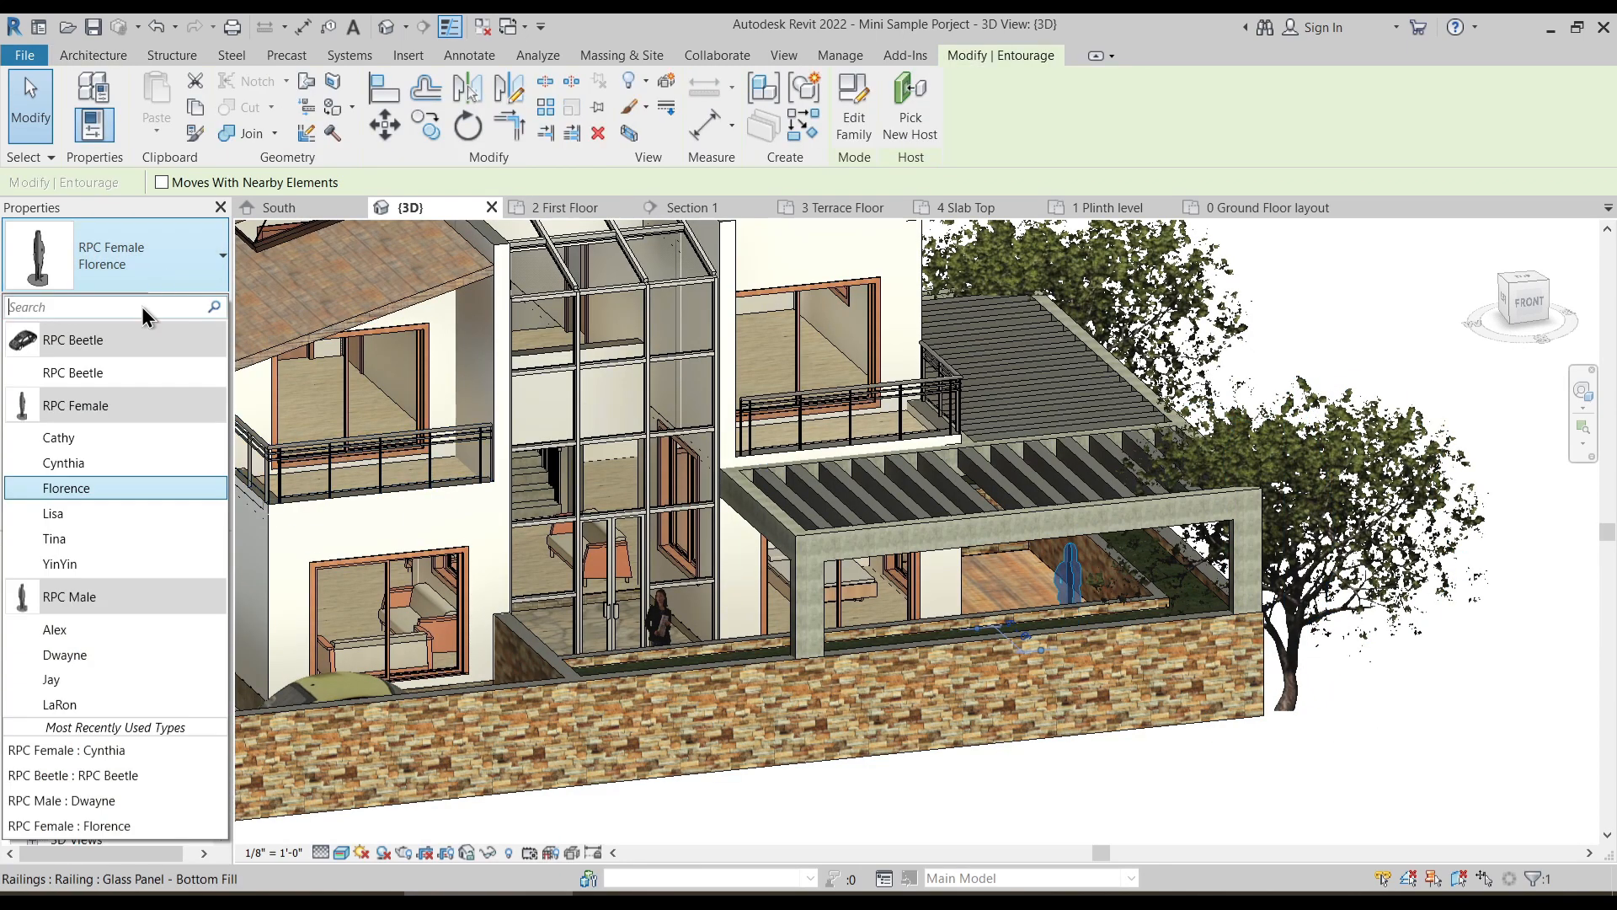
pyautogui.click(75, 655)
pyautogui.press('Escape')
# - On the 0 Ground Floor layout plan, start an in-place component in the Generic Models category with the default name
pyautogui.scroll(-3, 1083, 770)
pyautogui.keyDown('shift'); pyautogui.moveTo(1085, 770); pyautogui.dragTo(874, 687, button='middle'); pyautogui.keyUp('shift')
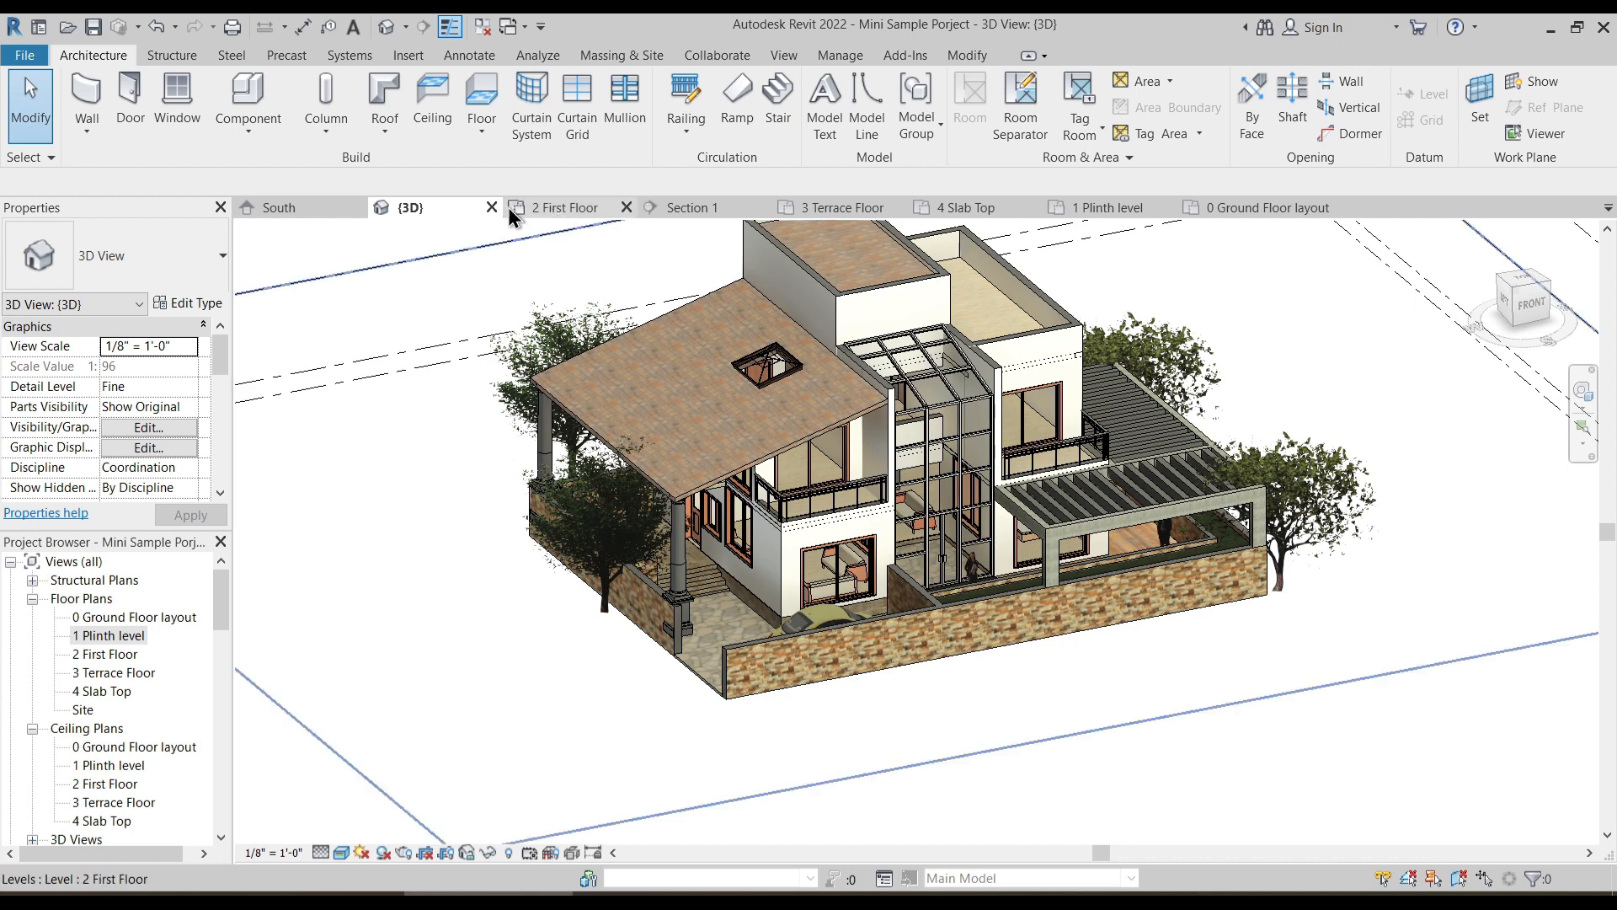
pyautogui.click(1218, 212)
pyautogui.scroll(-3, 578, 452)
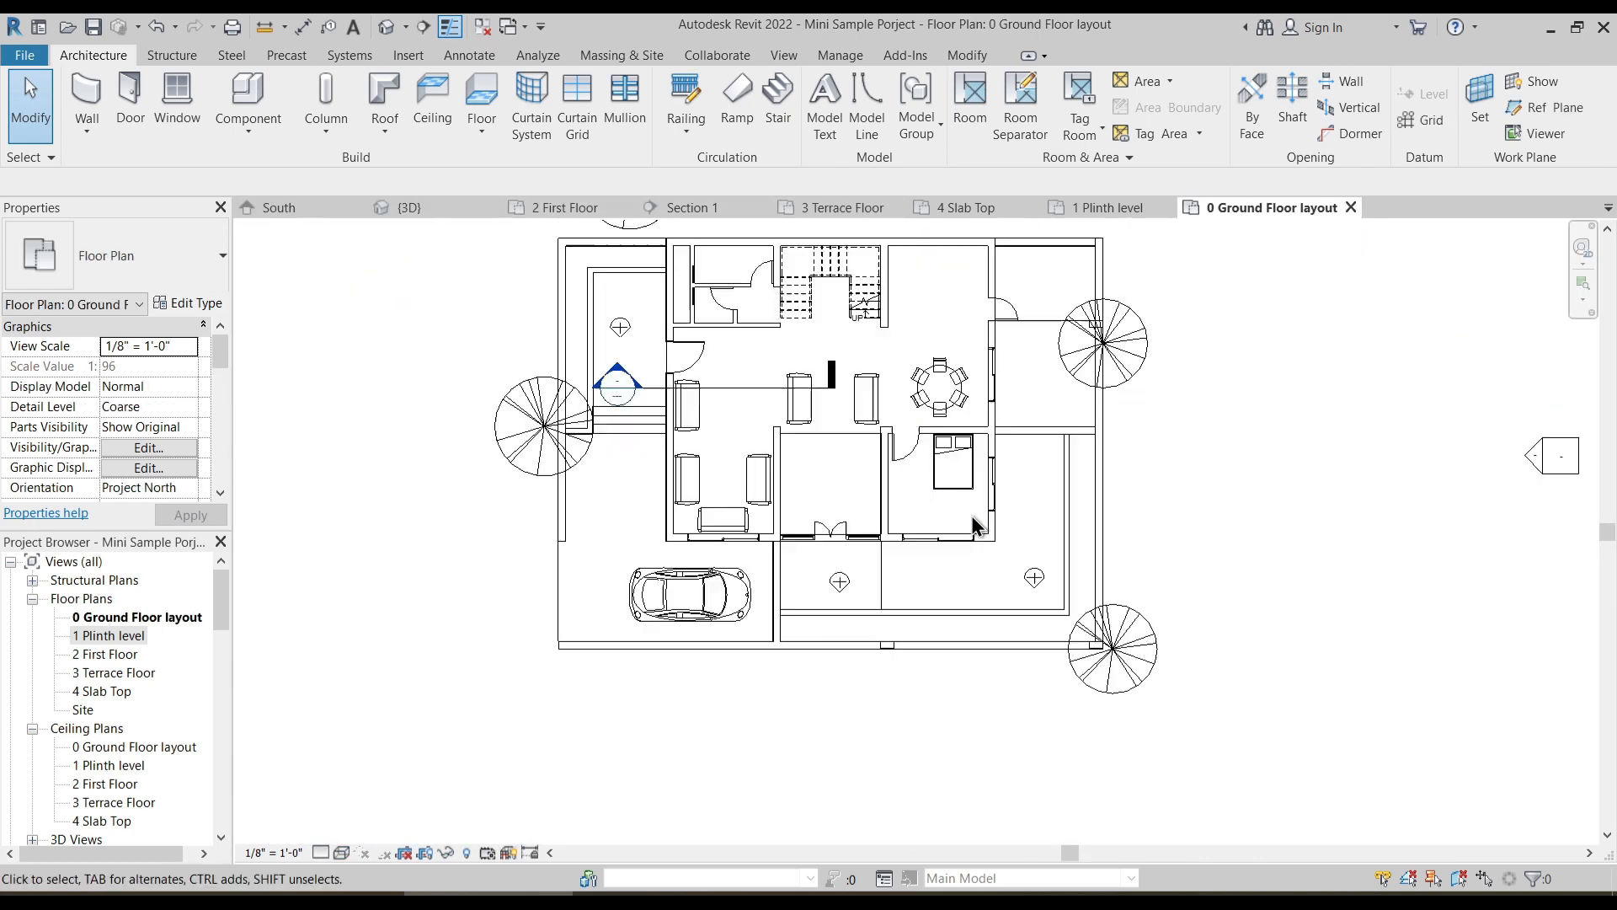
pyautogui.scroll(1, 678, 396)
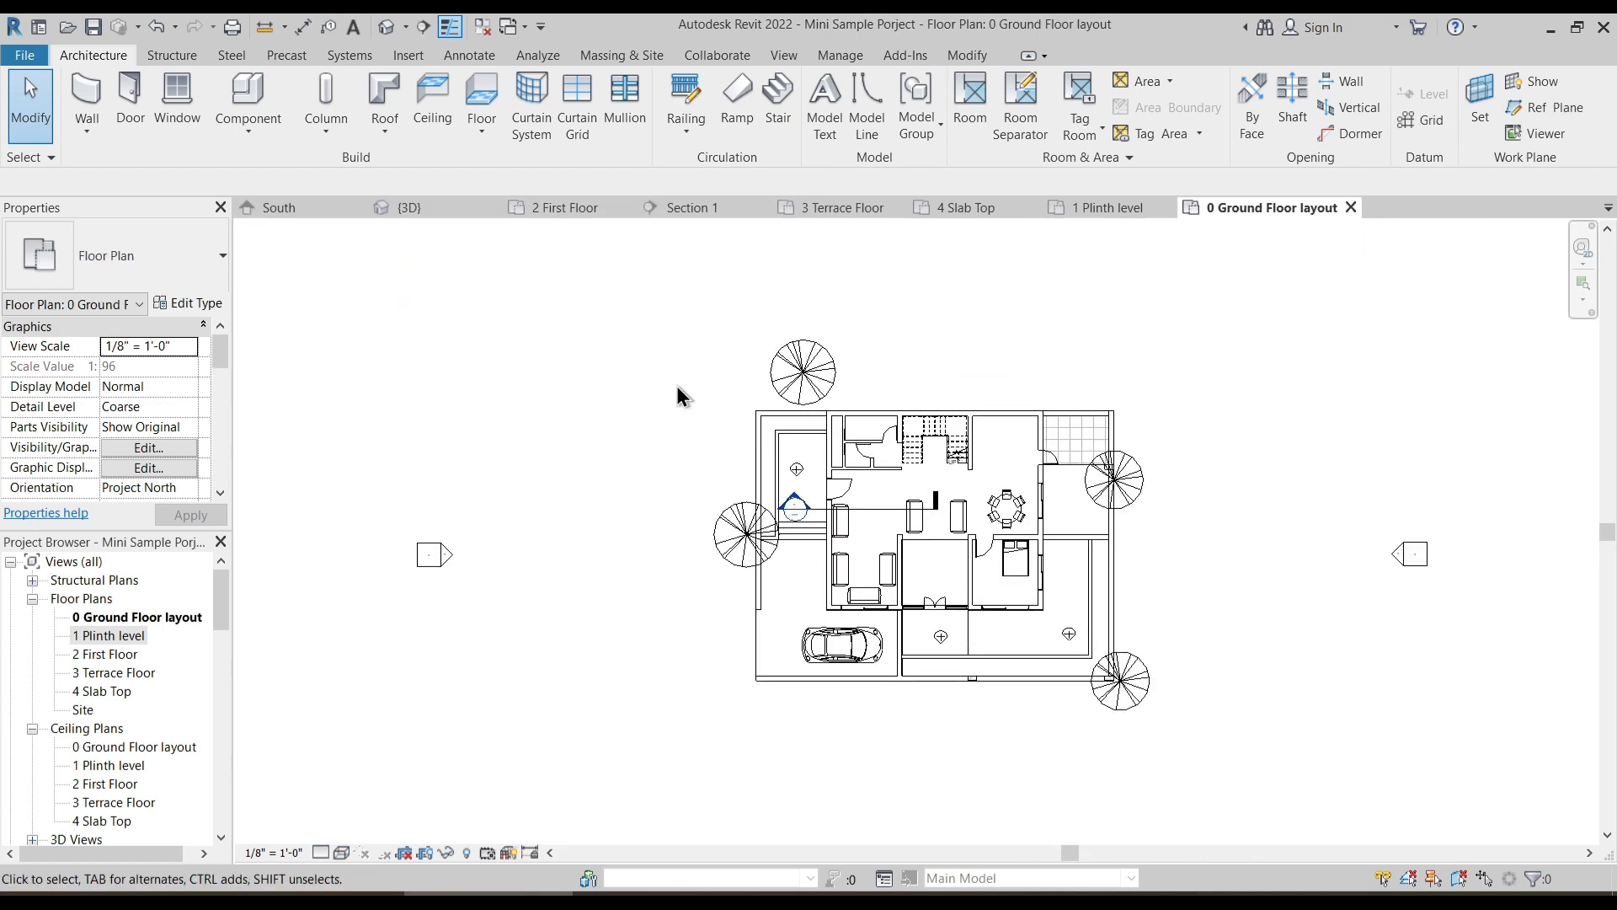
pyautogui.click(247, 126)
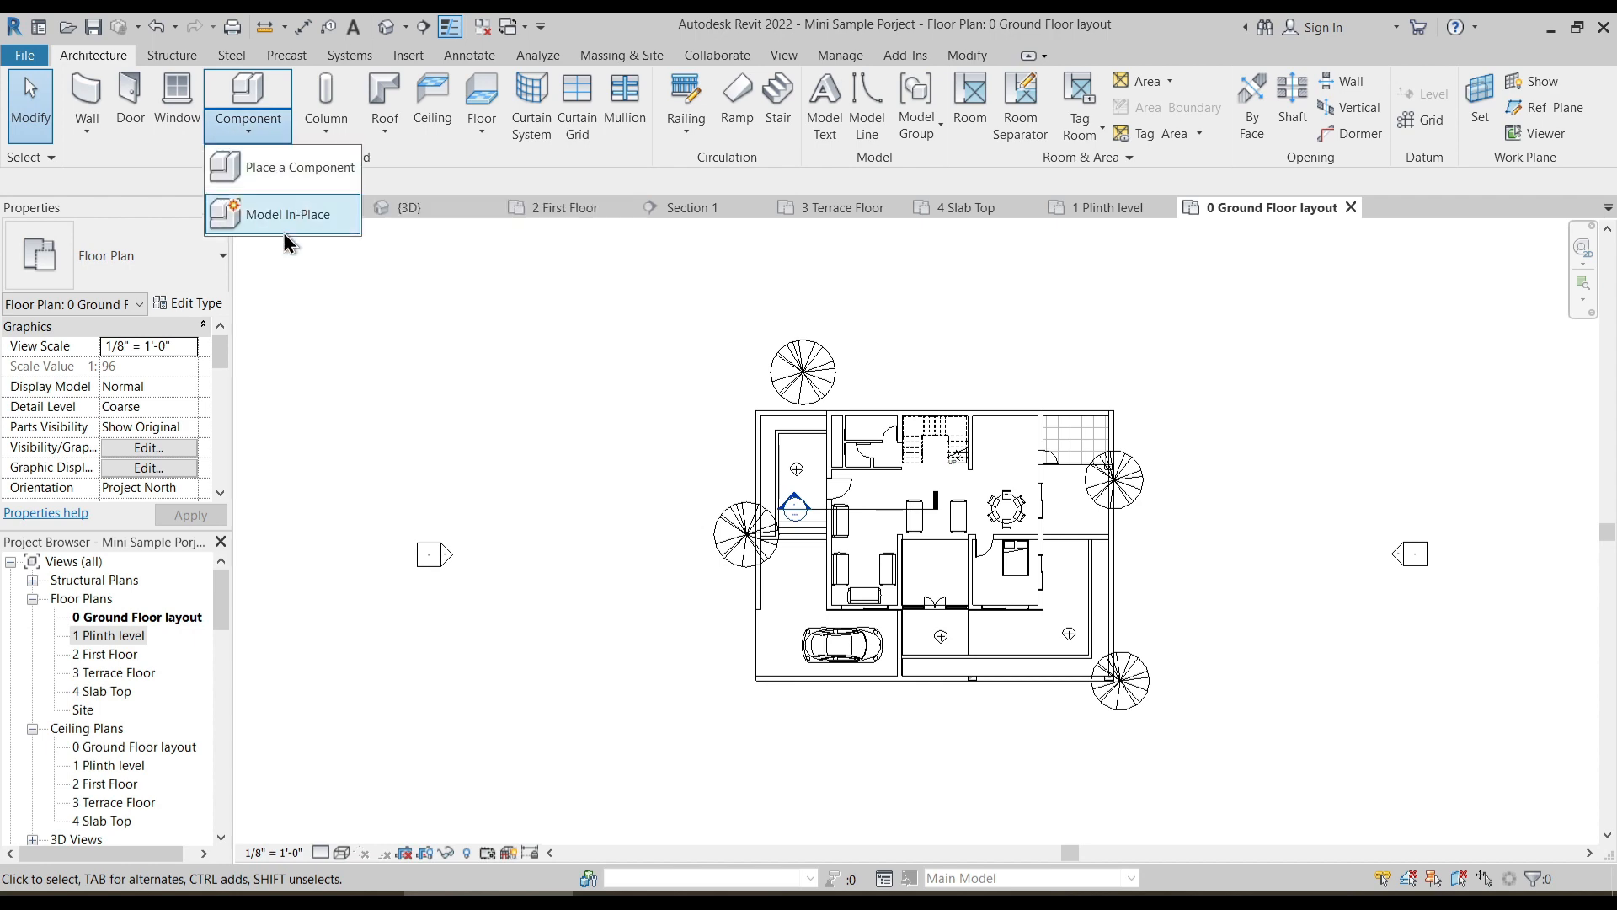
pyautogui.click(283, 227)
pyautogui.click(440, 386)
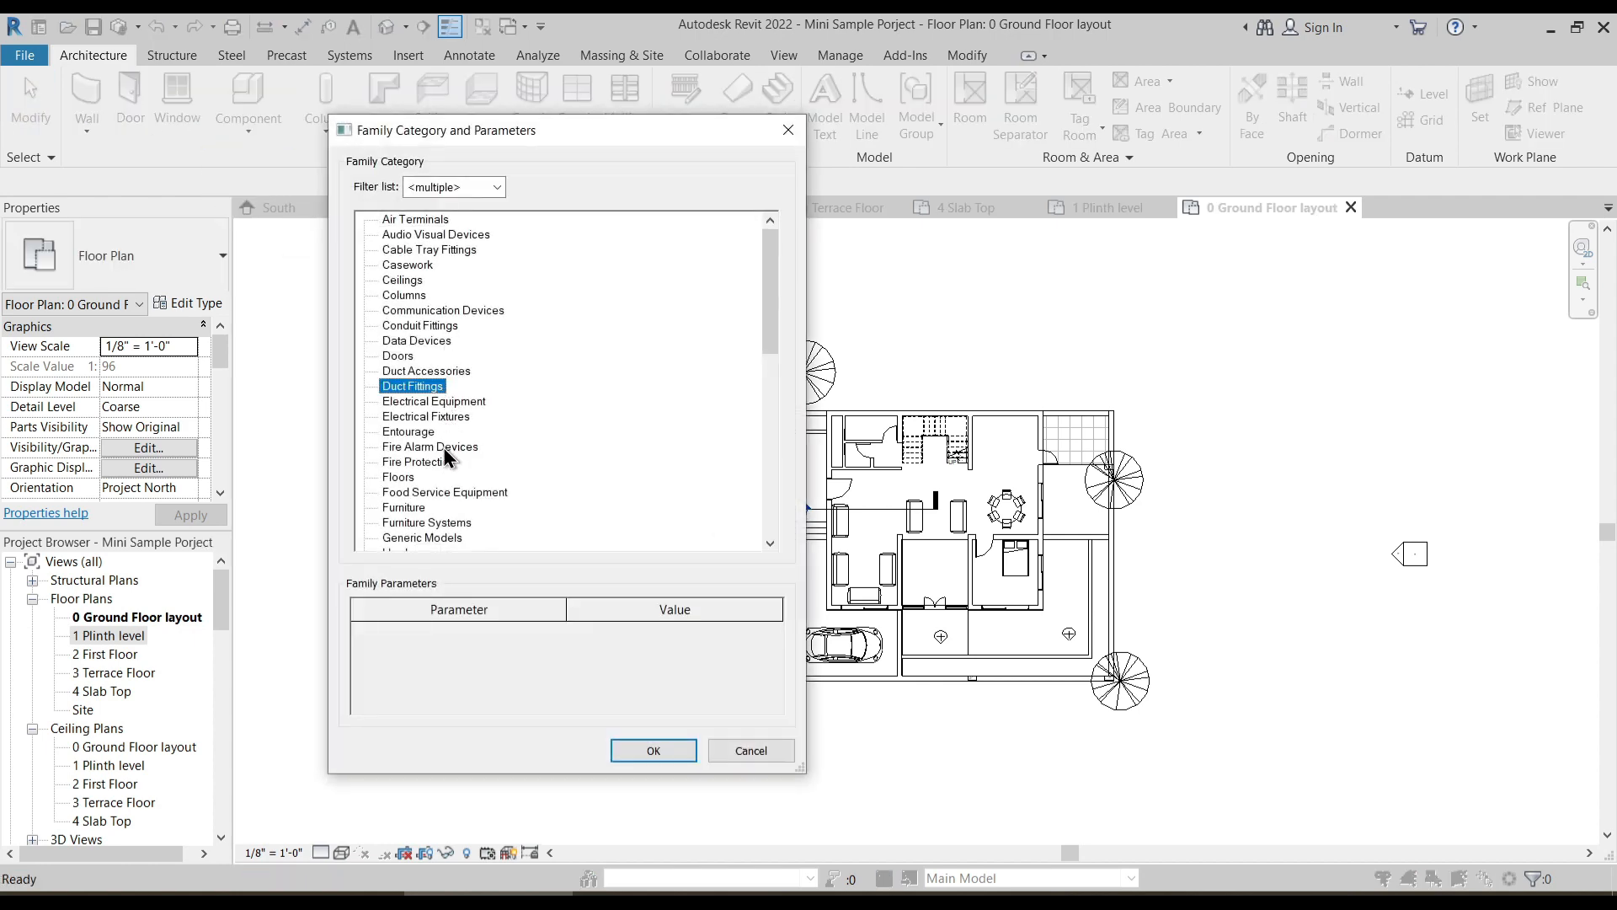
pyautogui.press('g')
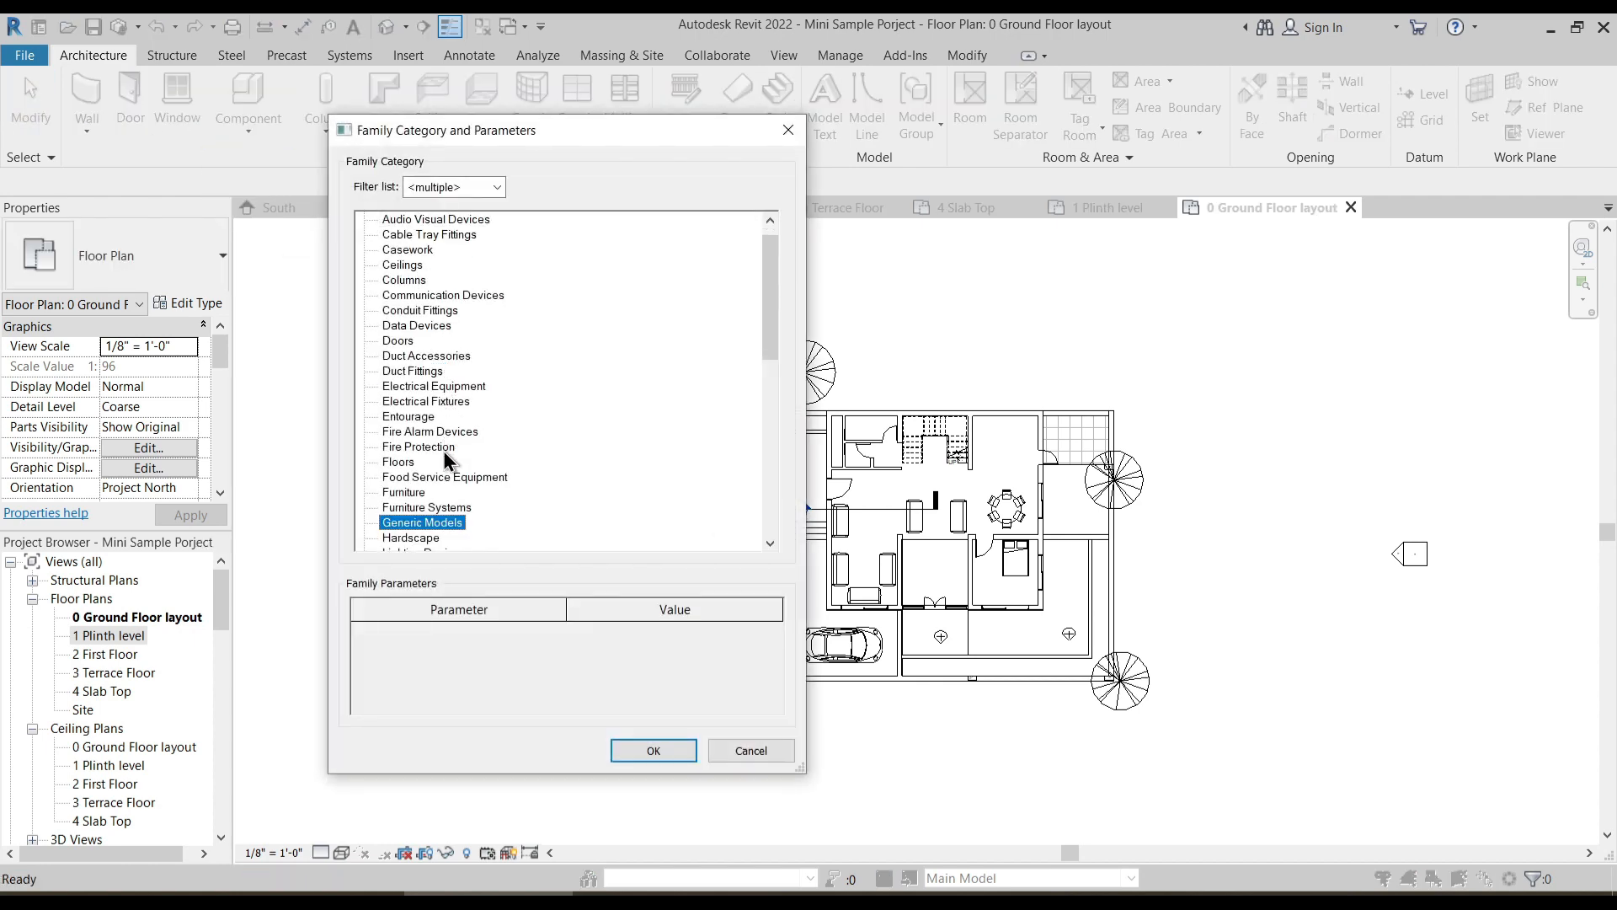
pyautogui.click(650, 750)
pyautogui.click(1021, 385)
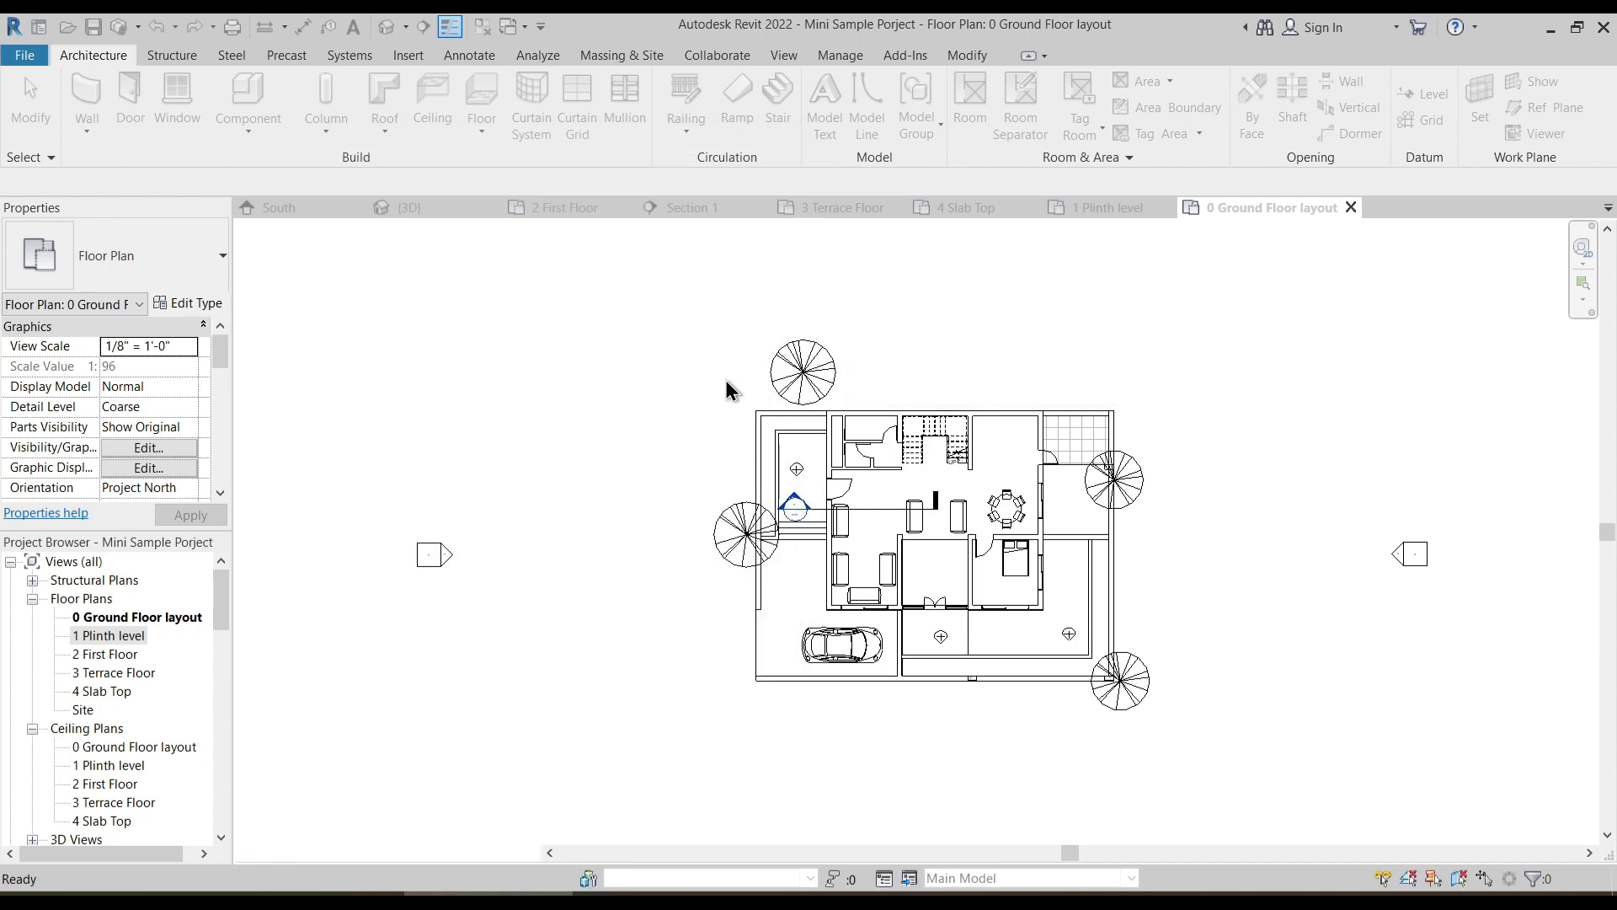
# - Start an extrusion and sketch a long rectangle along the outside of the west boundary, extending past the plot's north and south ends
pyautogui.click(184, 93)
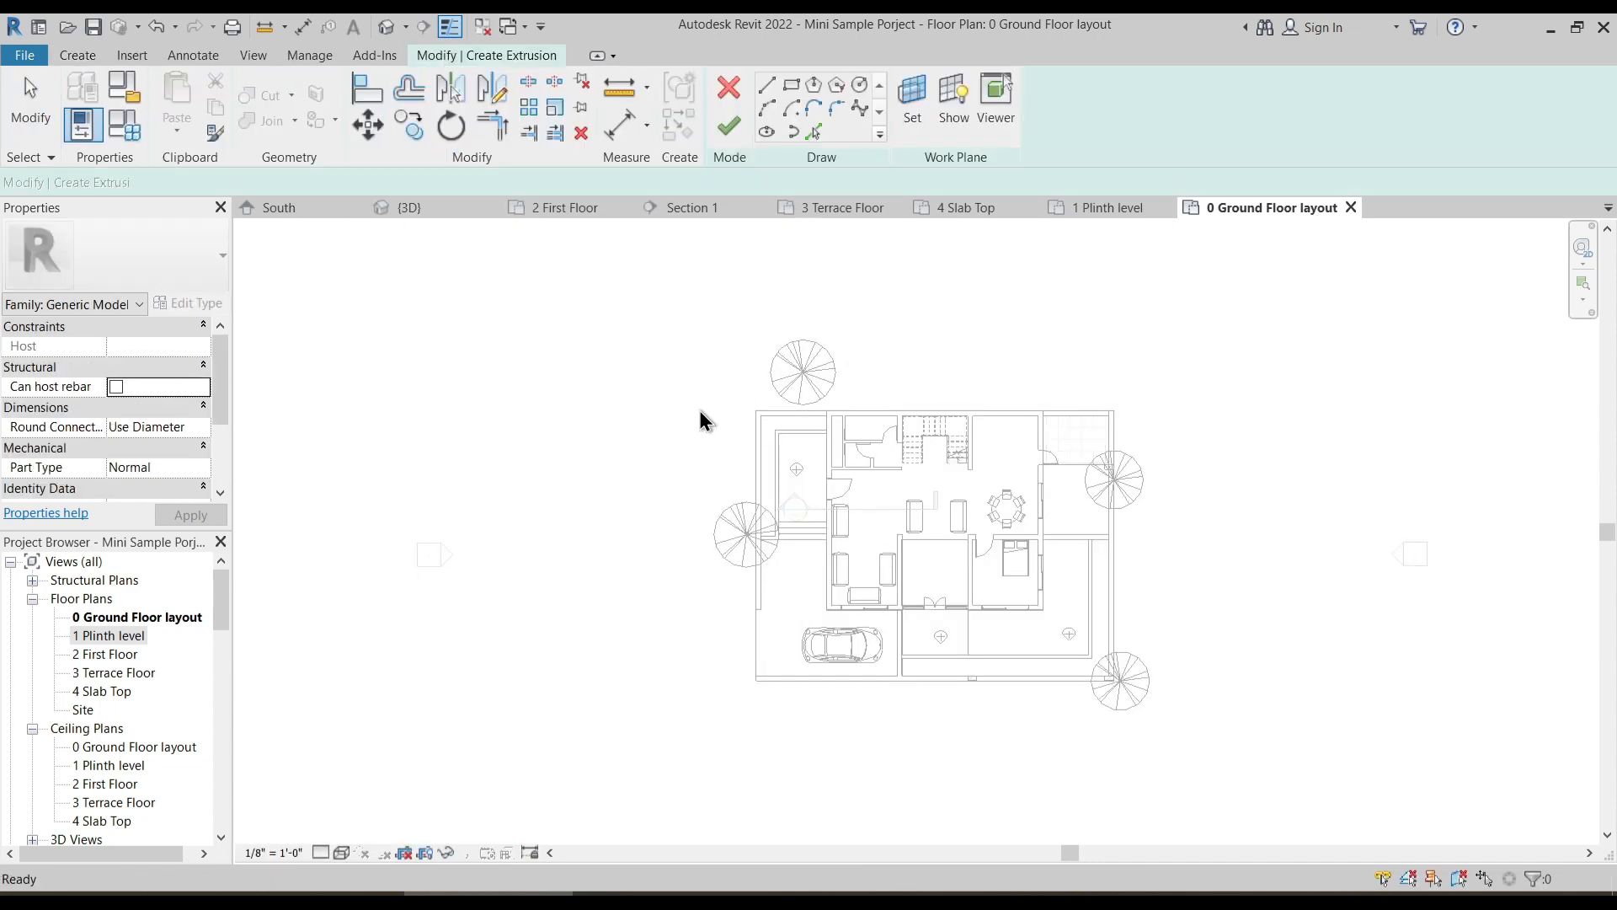
pyautogui.click(755, 411)
pyautogui.click(790, 84)
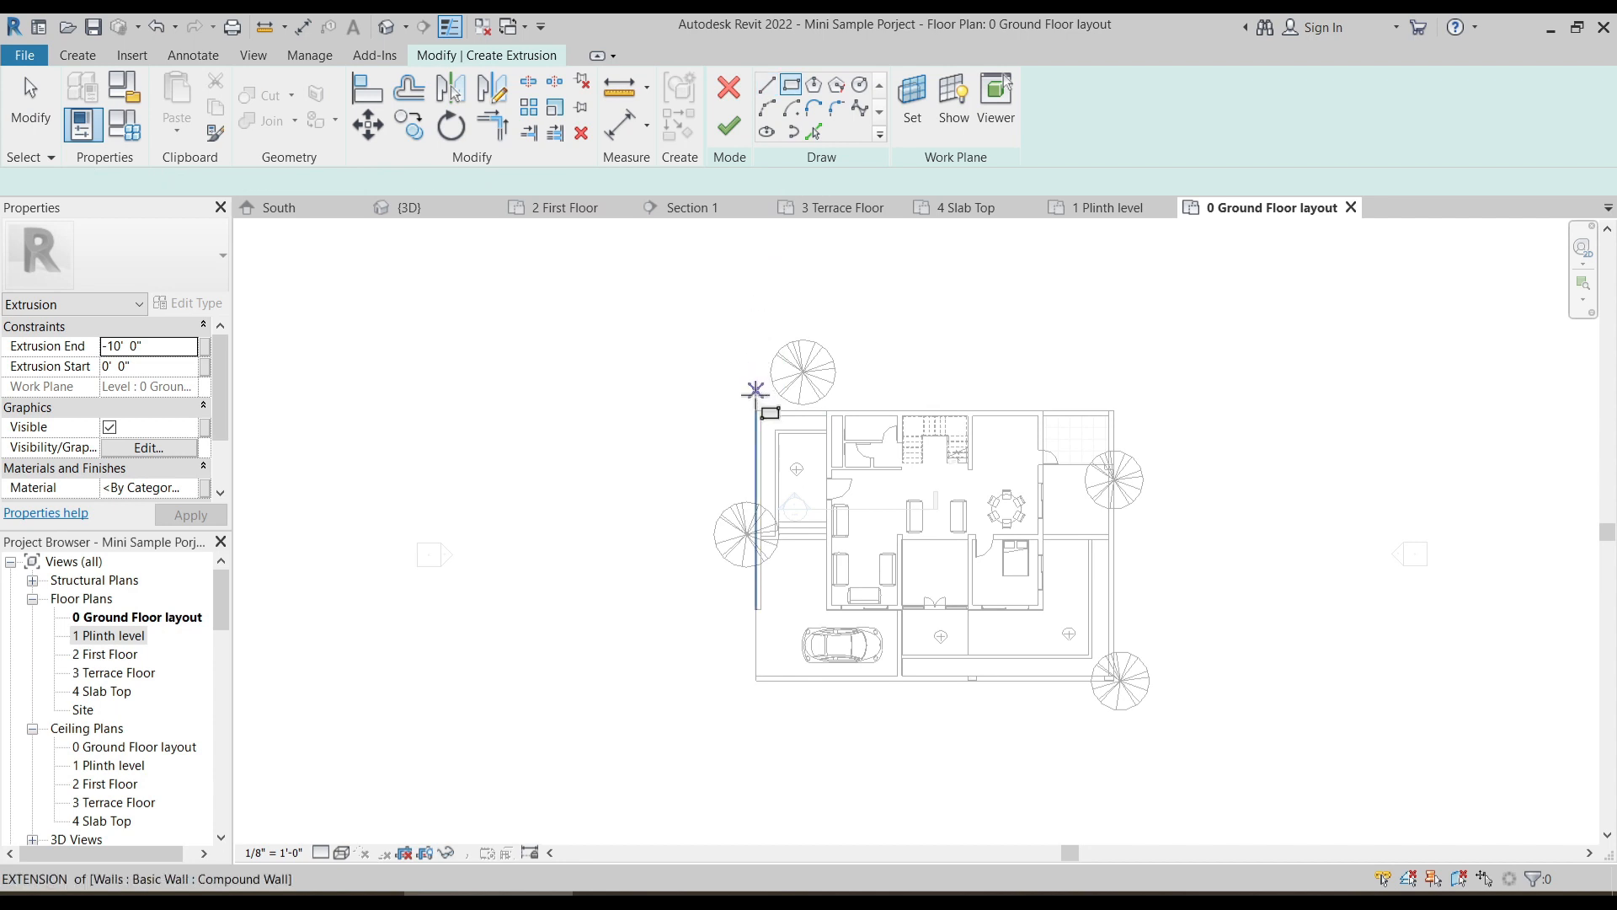
pyautogui.click(755, 411)
pyautogui.click(621, 267)
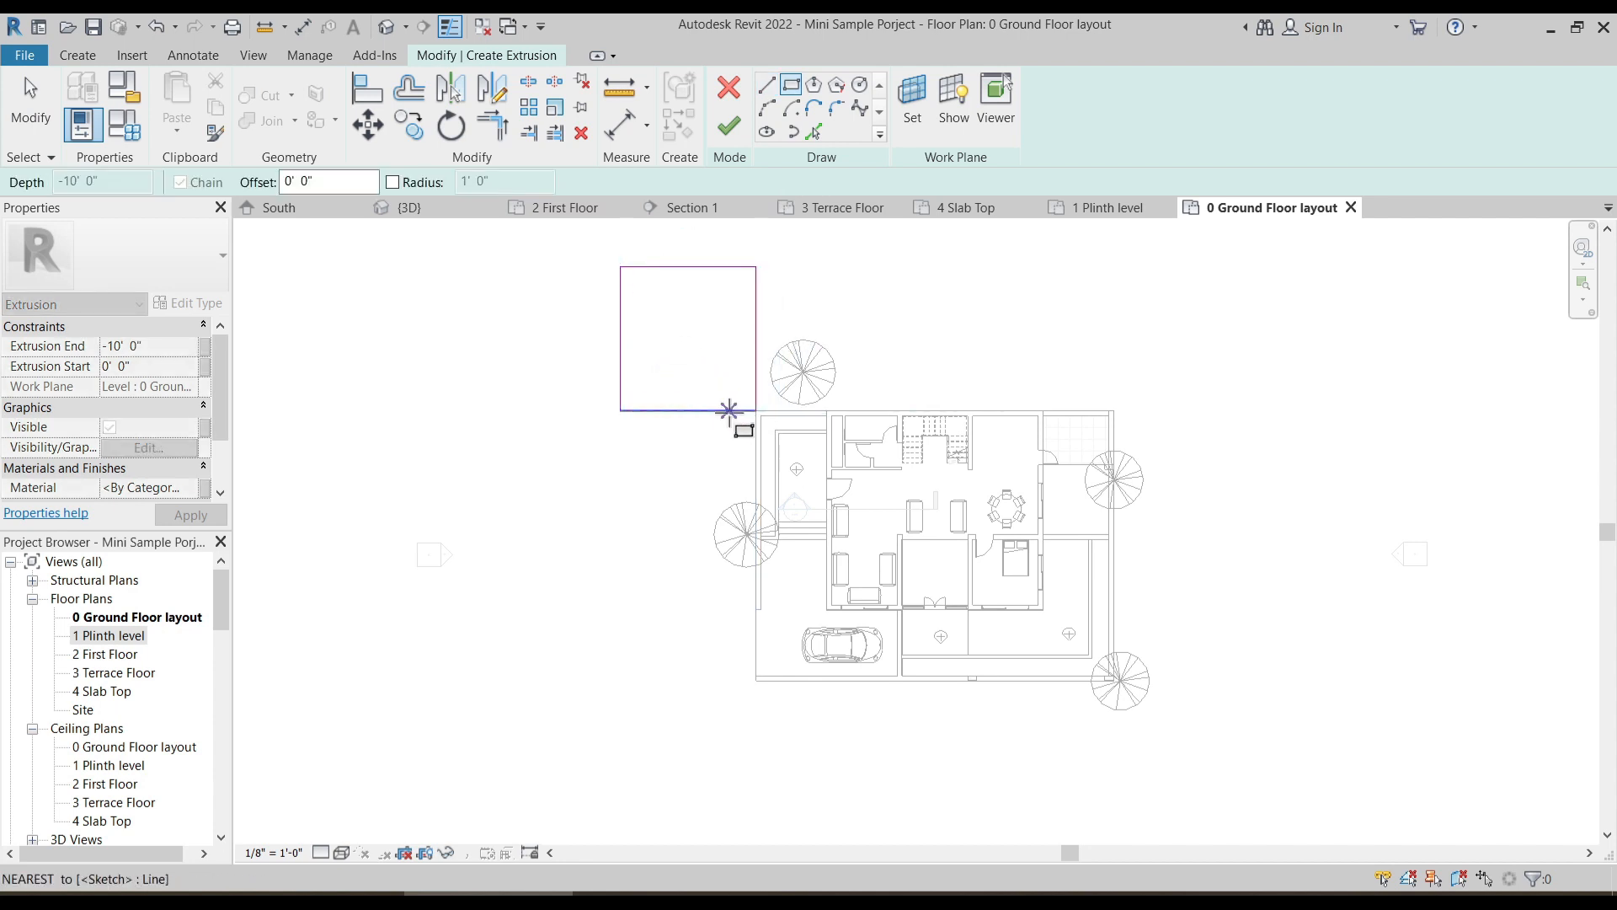
pyautogui.press('Escape')
pyautogui.press('Escape')
pyautogui.scroll(2, 726, 415)
pyautogui.scroll(-4, 714, 412)
pyautogui.moveTo(707, 543); pyautogui.dragTo(704, 758)
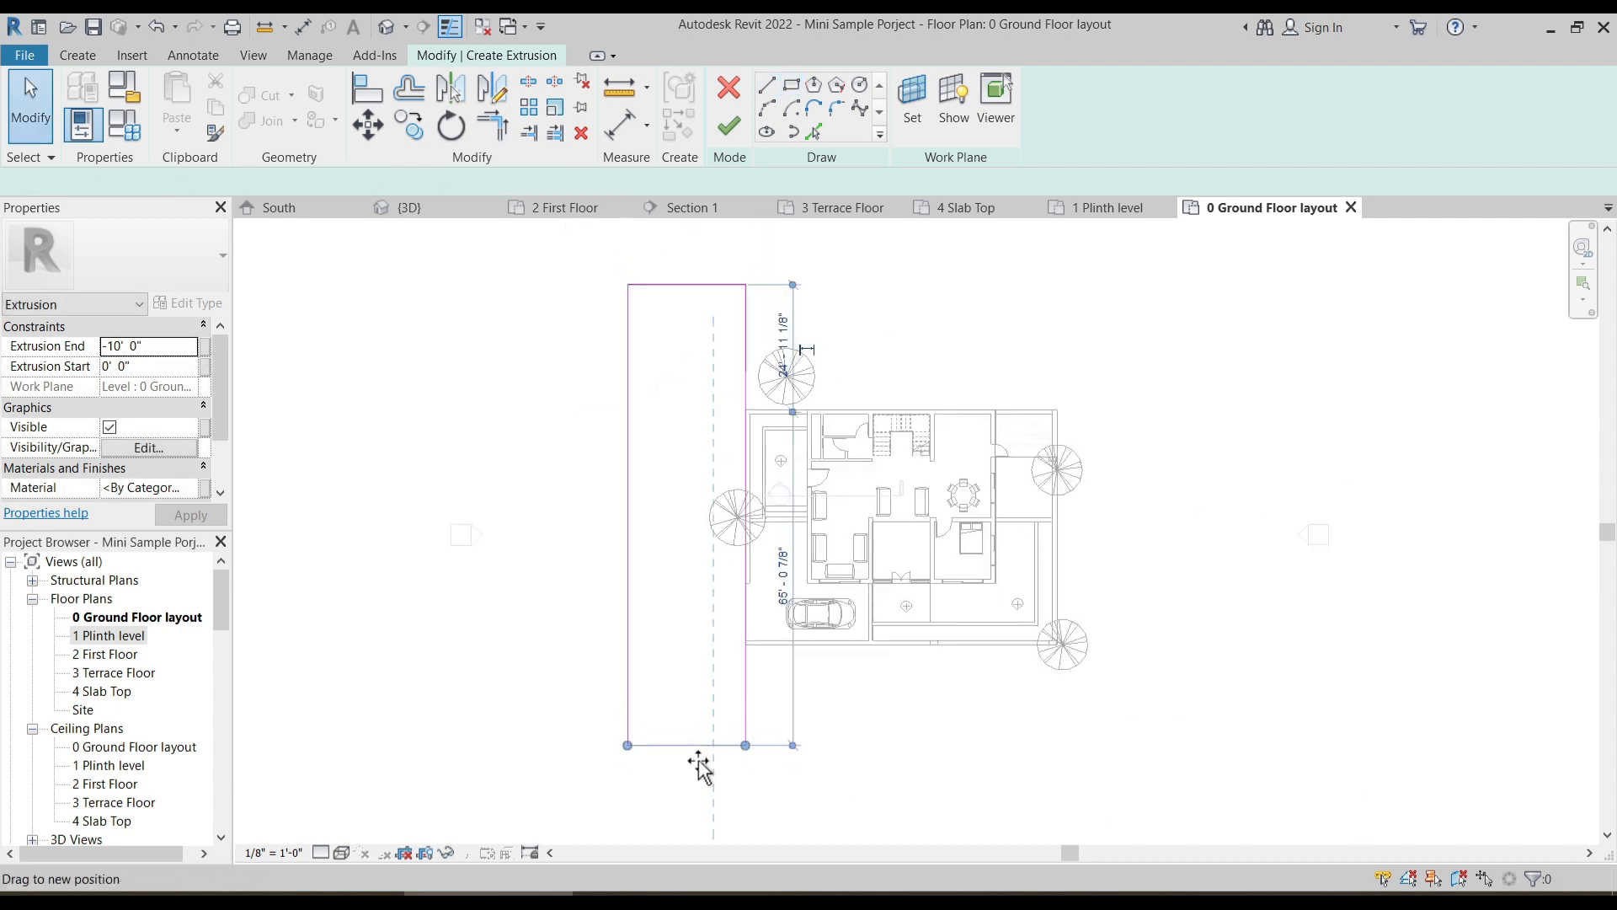
pyautogui.moveTo(790, 644); pyautogui.dragTo(730, 559, button='middle')
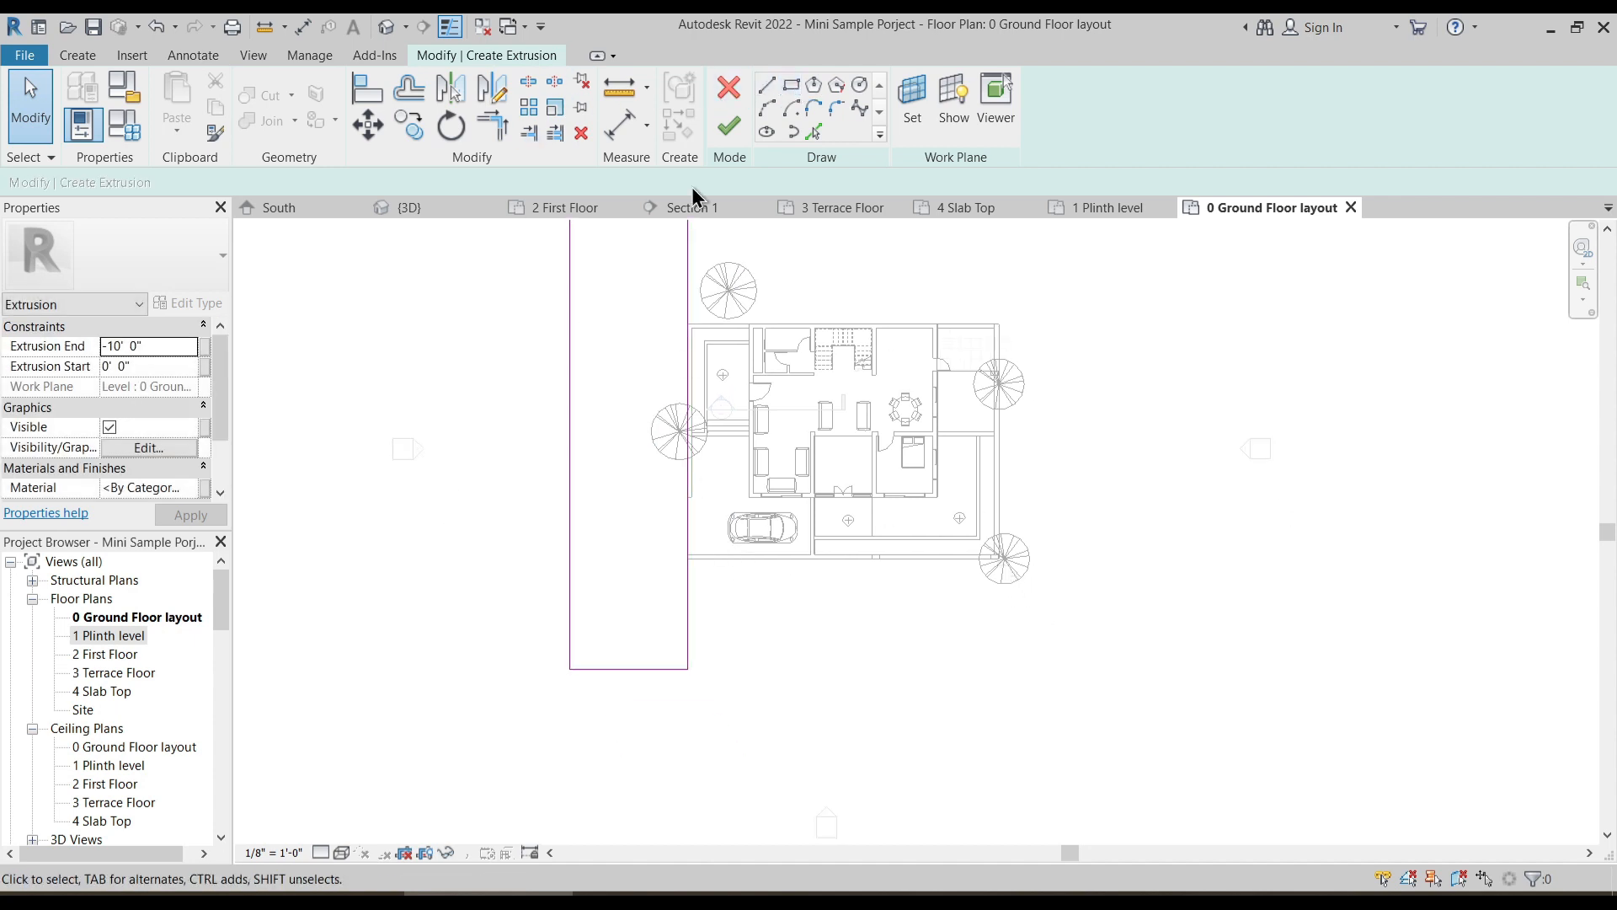
# - Sketch a second rectangle about 88' 8" by 21' 8" along the outside of the south boundary, starting at the west strip's lower corner
pyautogui.click(793, 84)
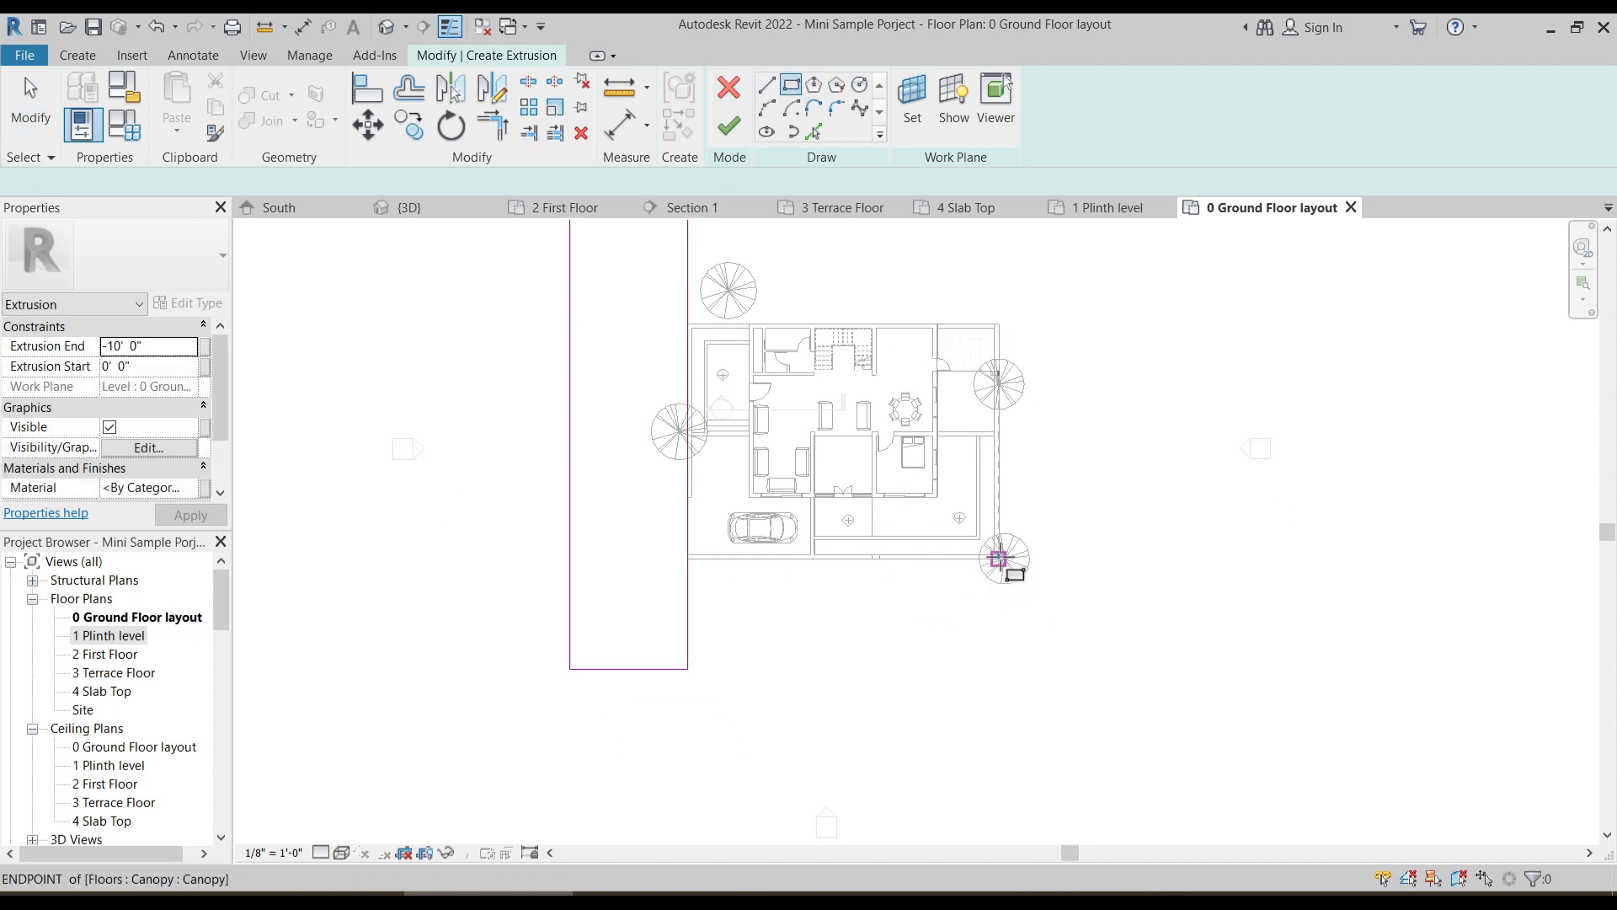
pyautogui.click(688, 670)
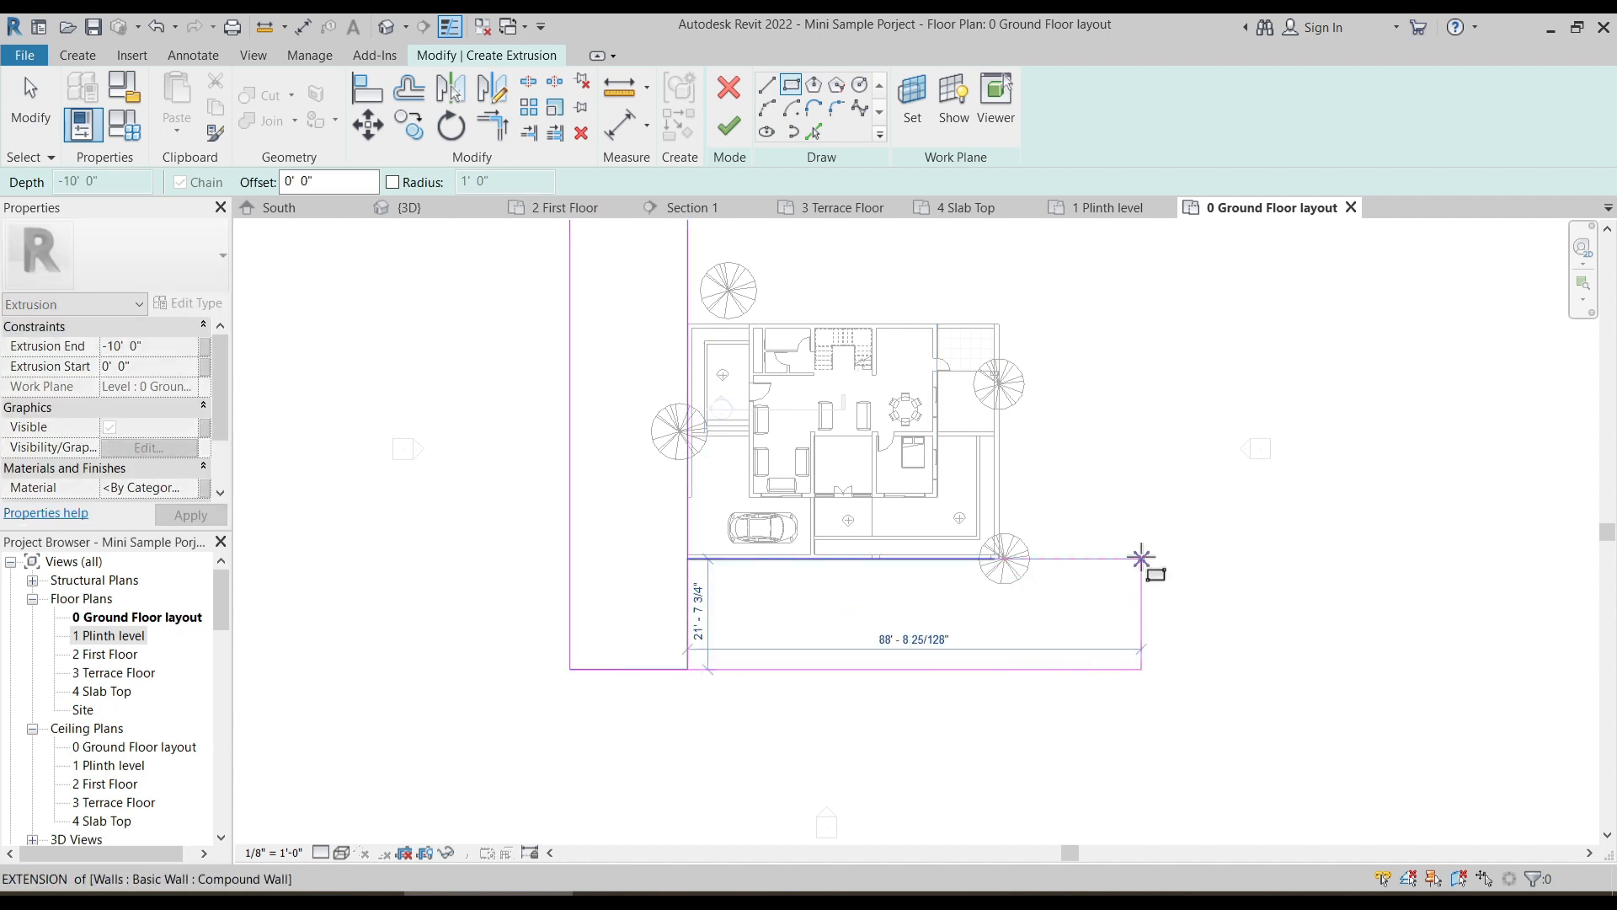
pyautogui.click(1142, 558)
pyautogui.press('Escape')
pyautogui.press('Escape')
# - Trim the west strip's inner line and the south strip's upper line into an inner corner at the plot's south-west corner
pyautogui.click(689, 611)
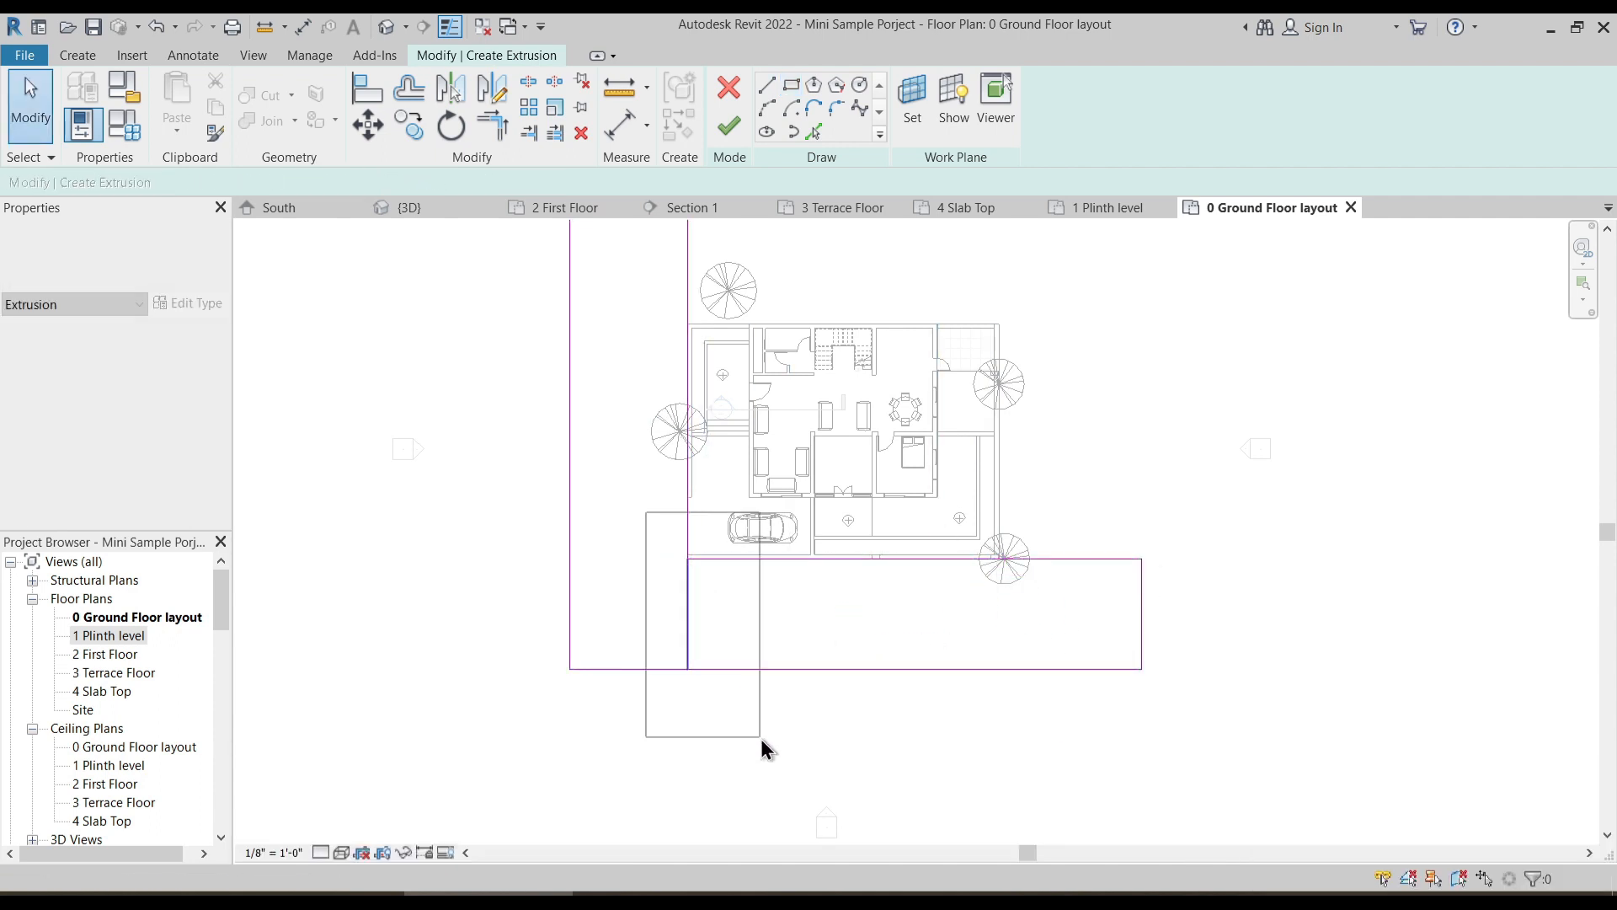
pyautogui.click(748, 702)
pyautogui.press('t')
pyautogui.press('r')
pyautogui.click(688, 537)
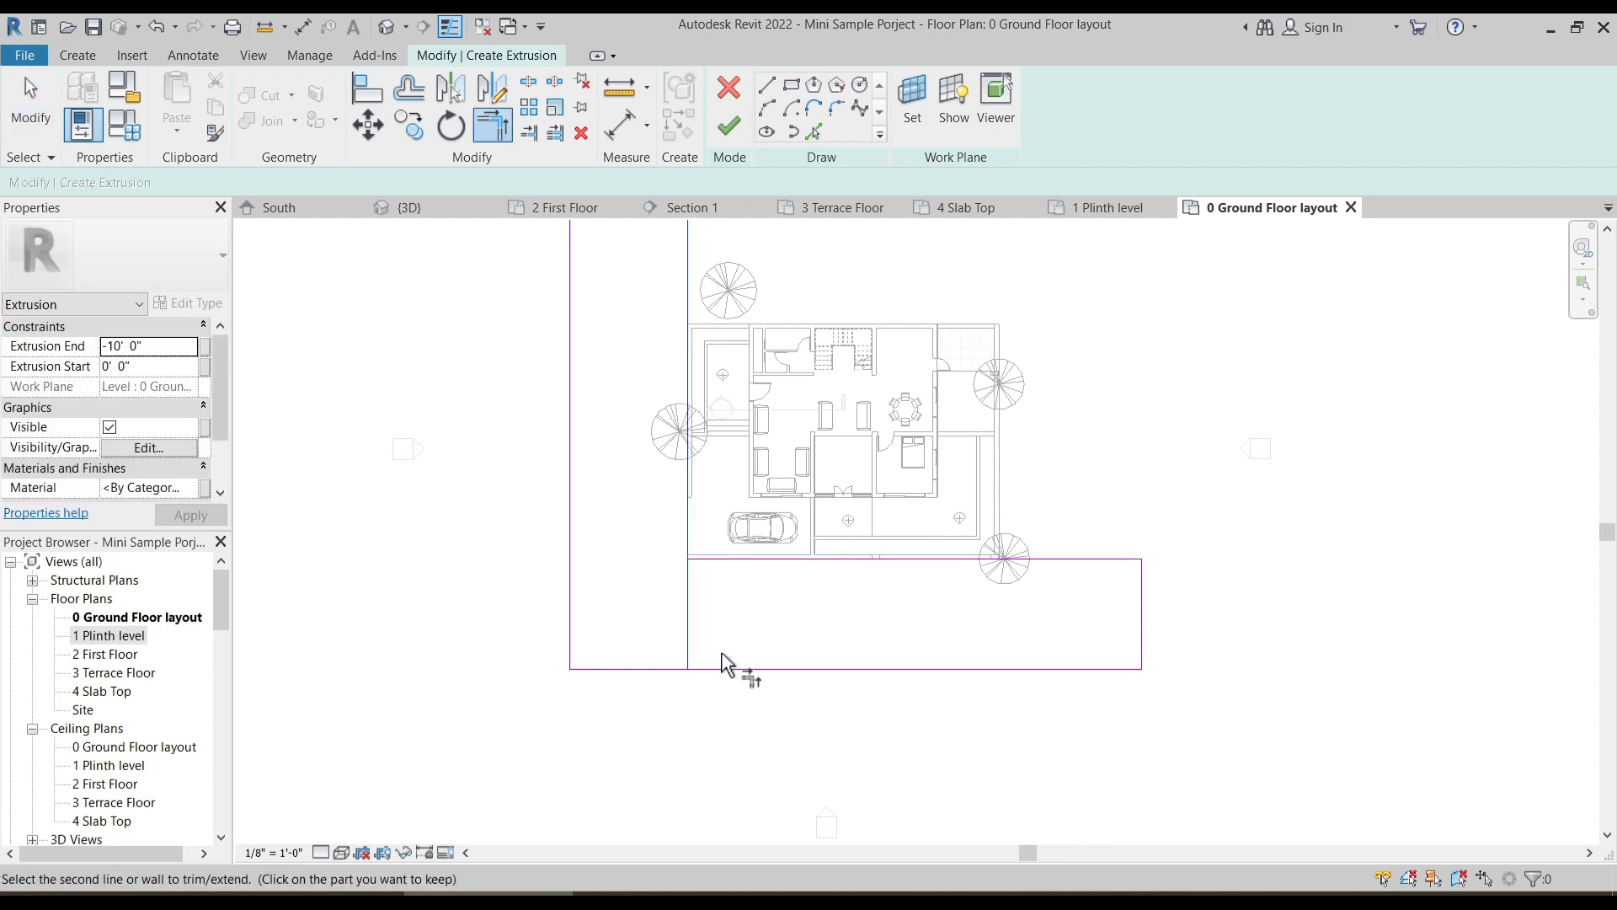
pyautogui.click(722, 560)
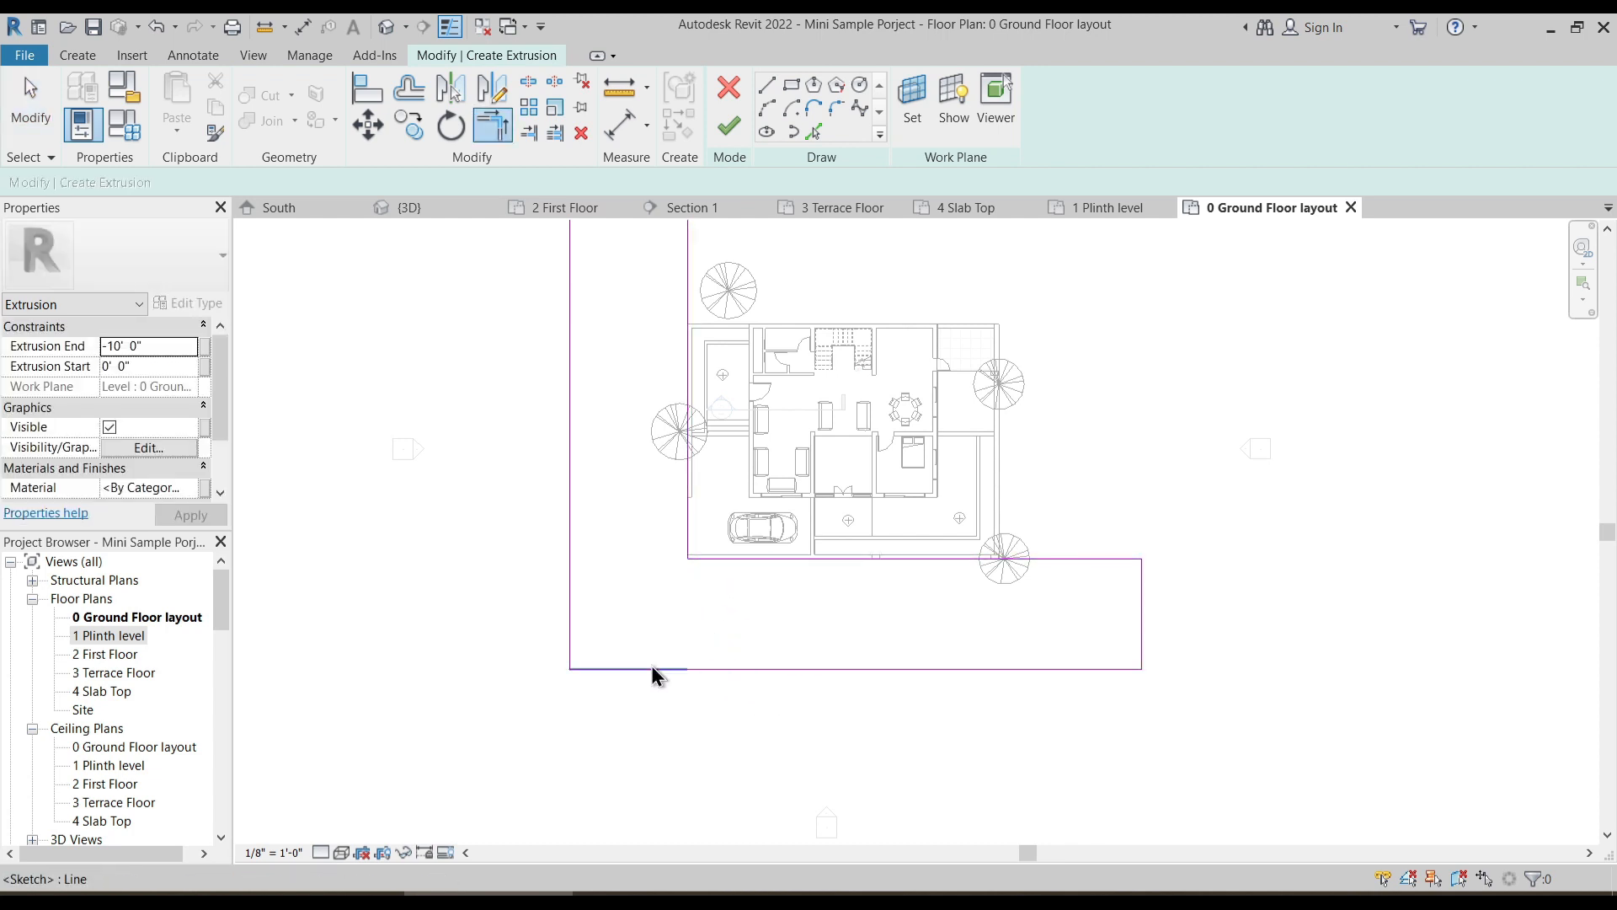
pyautogui.press('Escape')
# - Delete the west strip's short bottom line, trim the outer west and south lines into a corner, and set the extrusion end to 0' 1"
pyautogui.click(650, 665)
pyautogui.press('Delete')
pyautogui.press('t')
pyautogui.press('r')
pyautogui.click(732, 669)
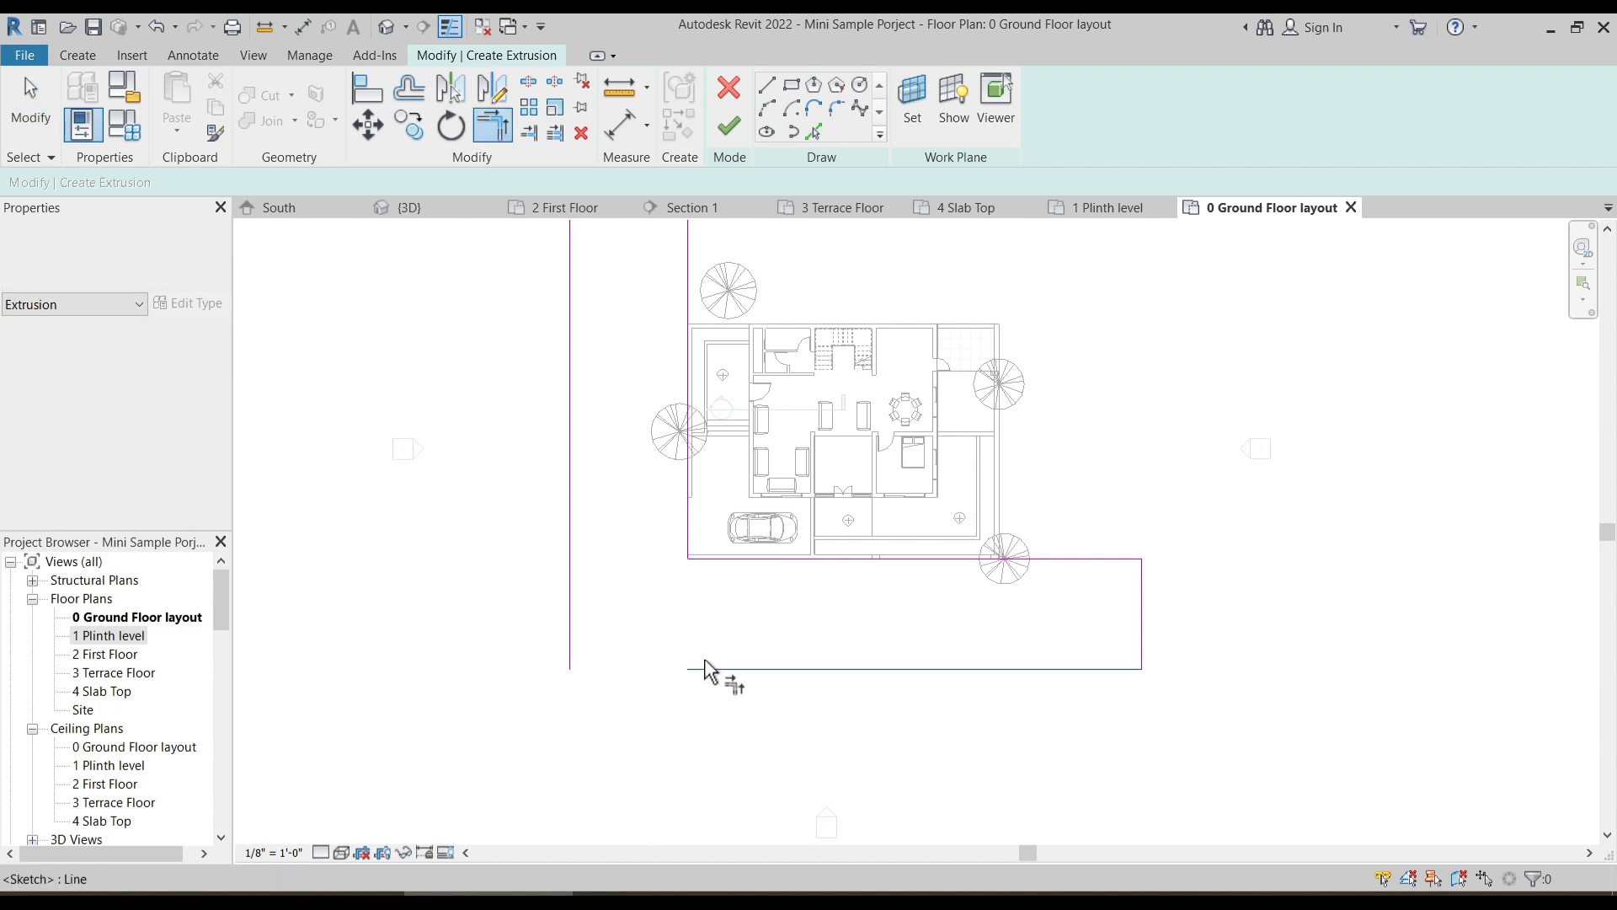
pyautogui.click(572, 590)
pyautogui.scroll(-2, 721, 633)
pyautogui.press('Escape')
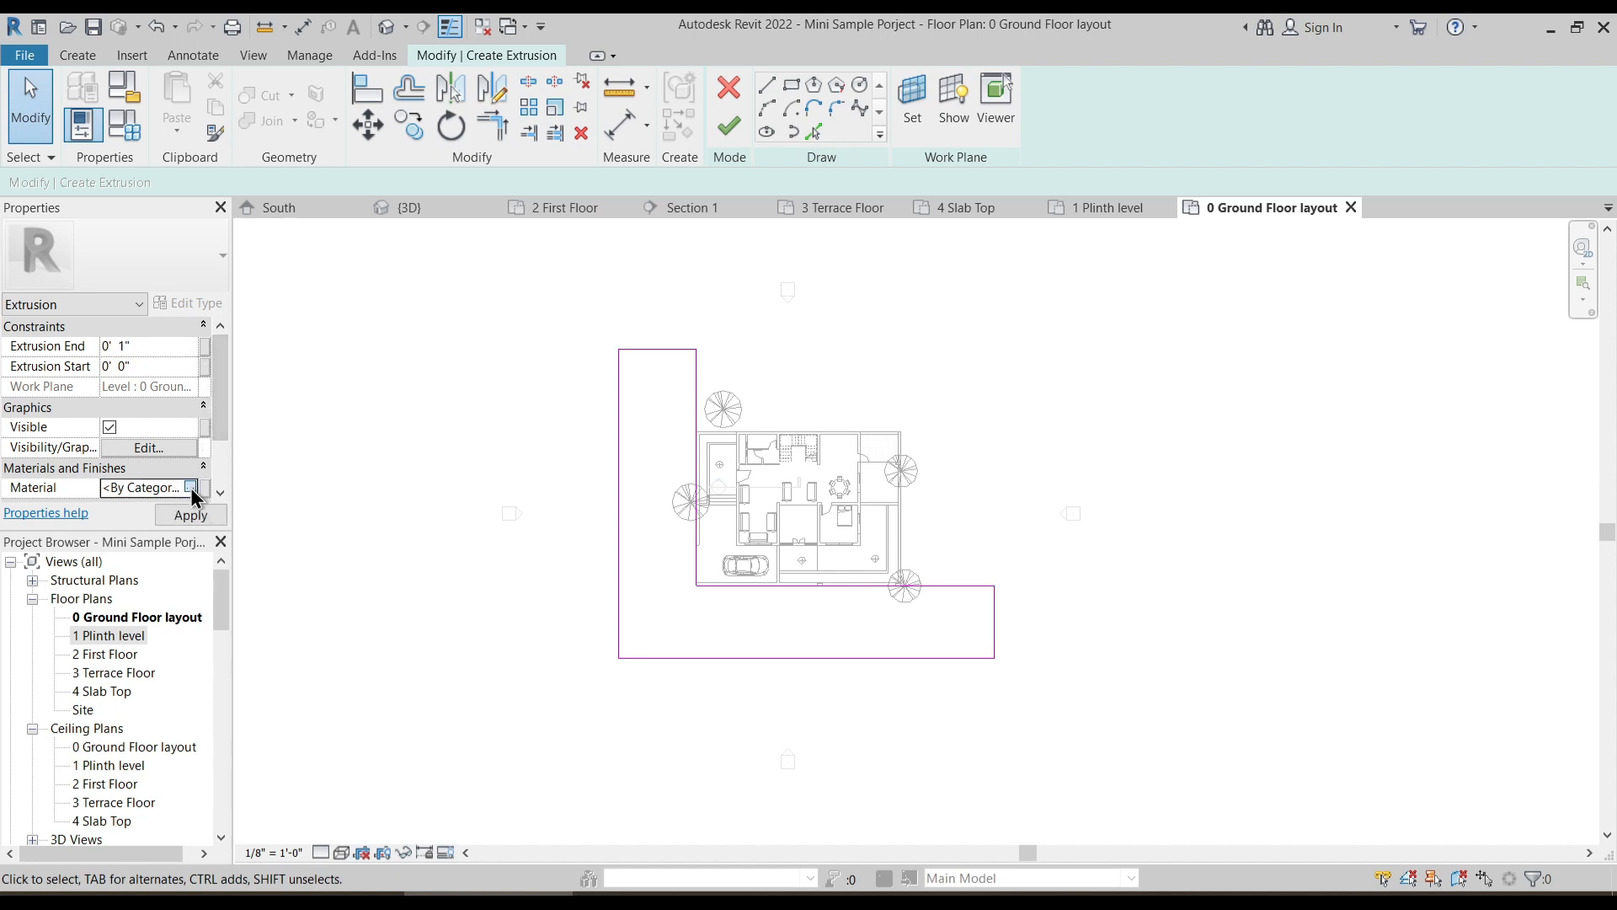
# - For the extrusion's material, create a new project material, duplicate it and name the copy 1 Road
pyautogui.click(191, 488)
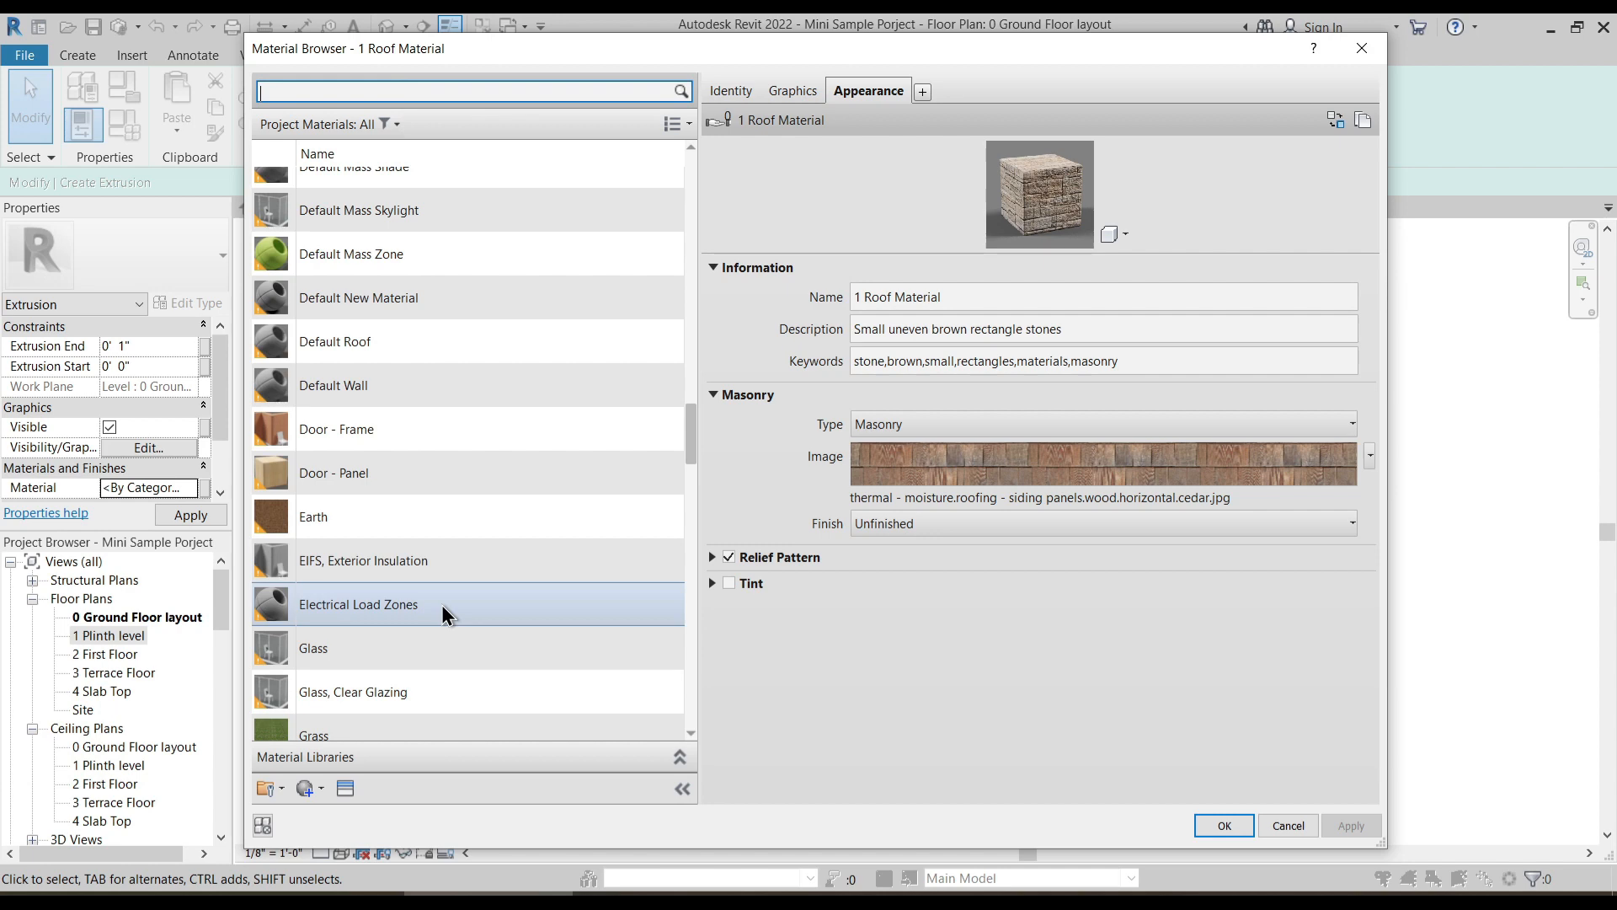
pyautogui.scroll(-12, 442, 605)
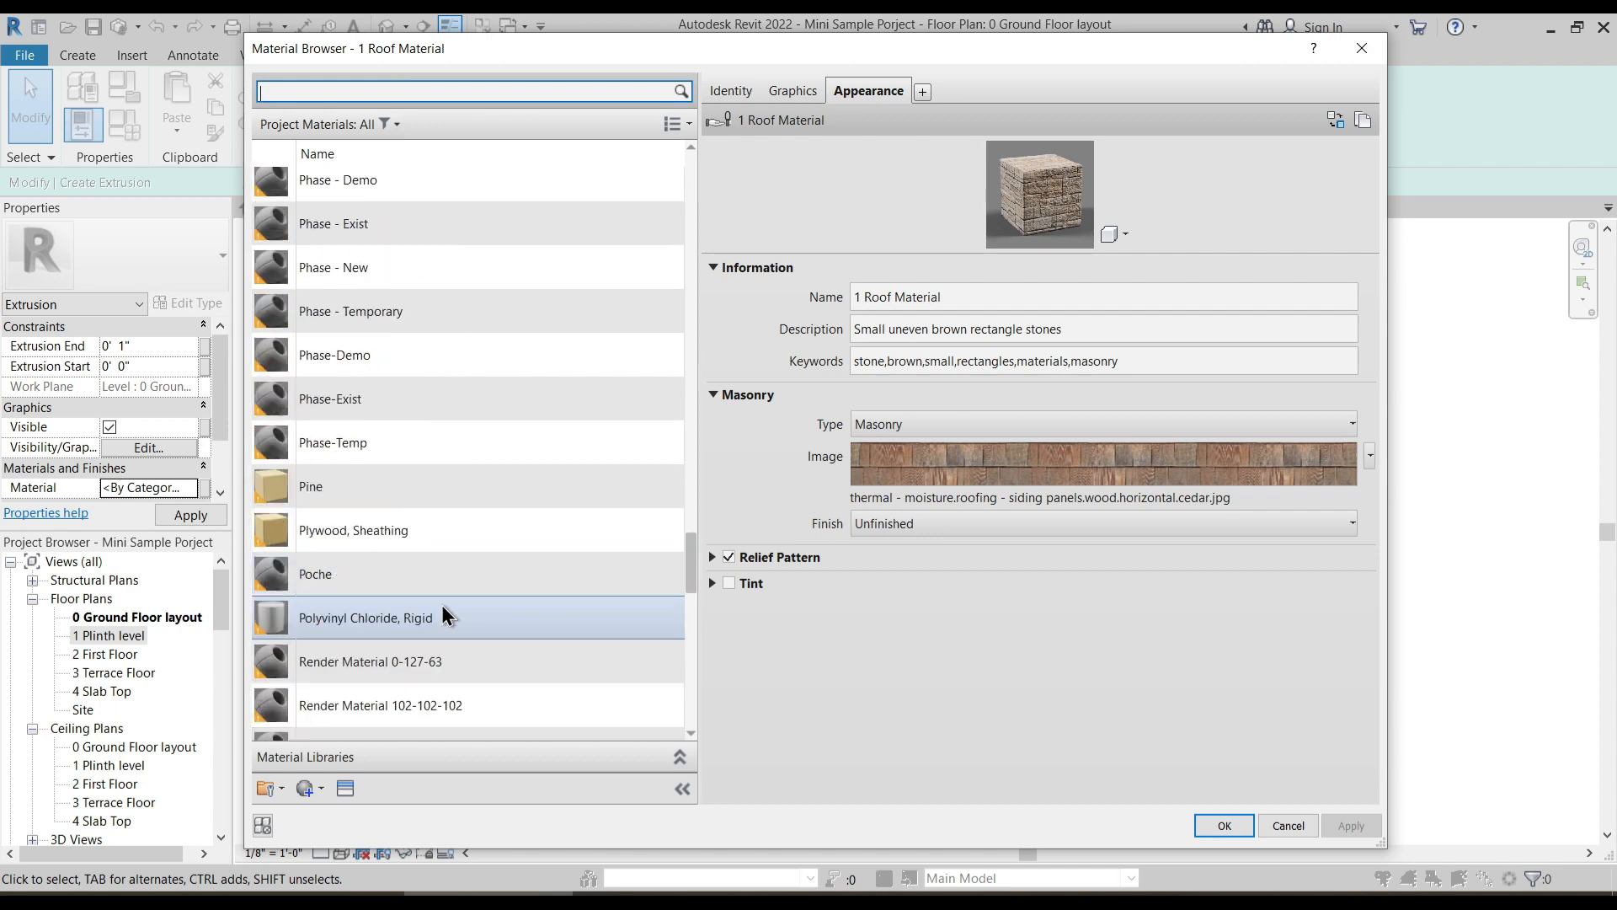
pyautogui.scroll(-10, 441, 605)
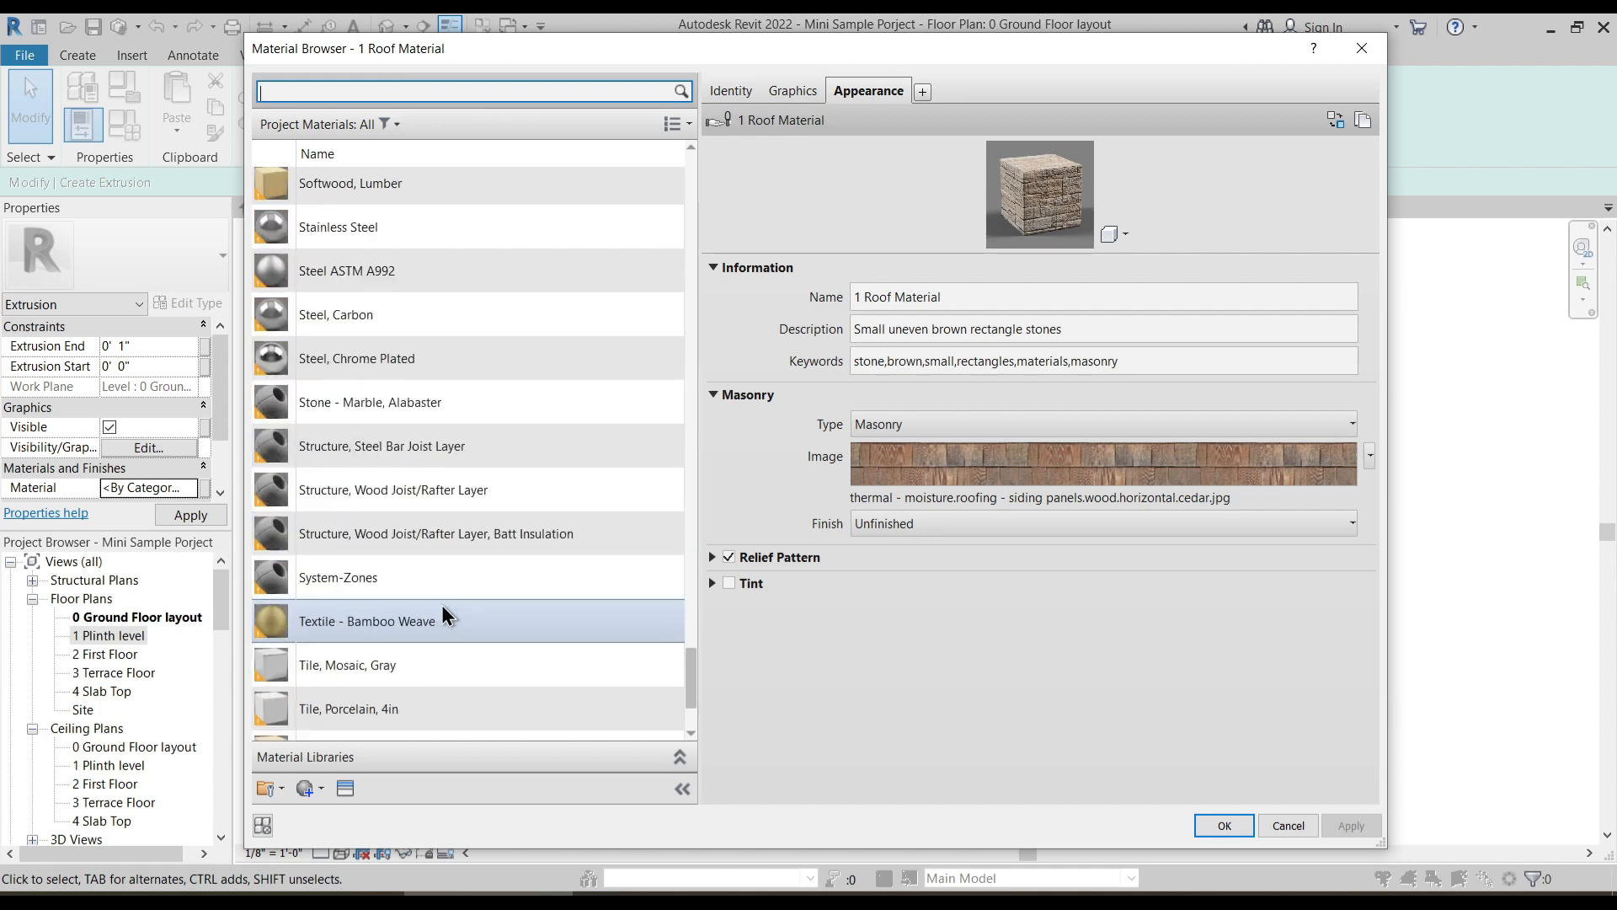
pyautogui.scroll(3, 441, 605)
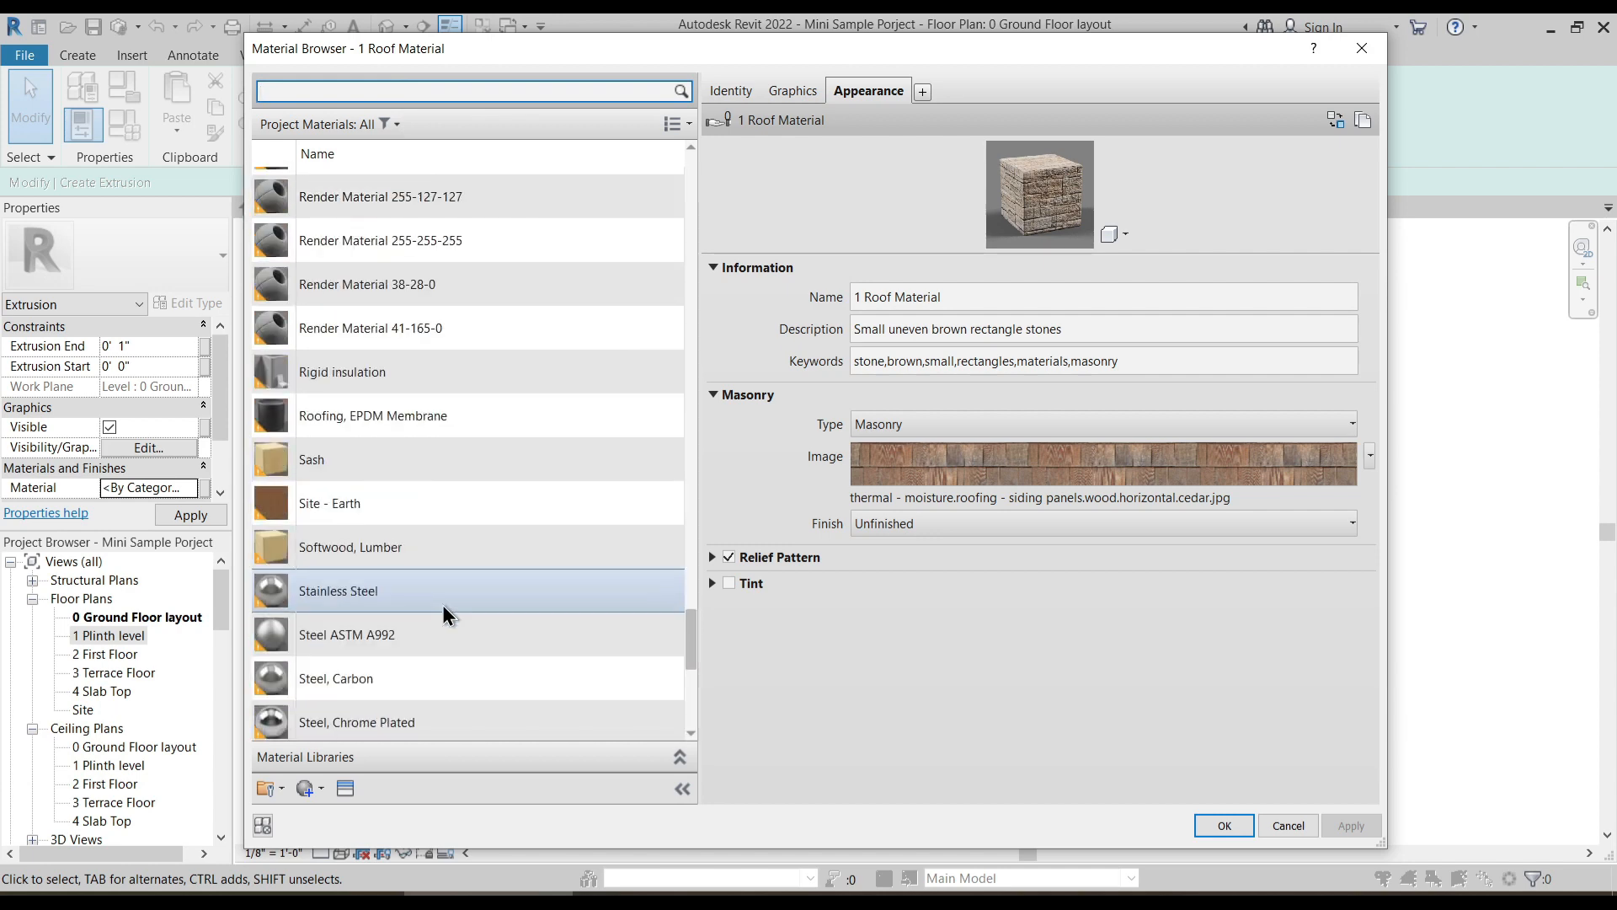
pyautogui.scroll(-4, 443, 605)
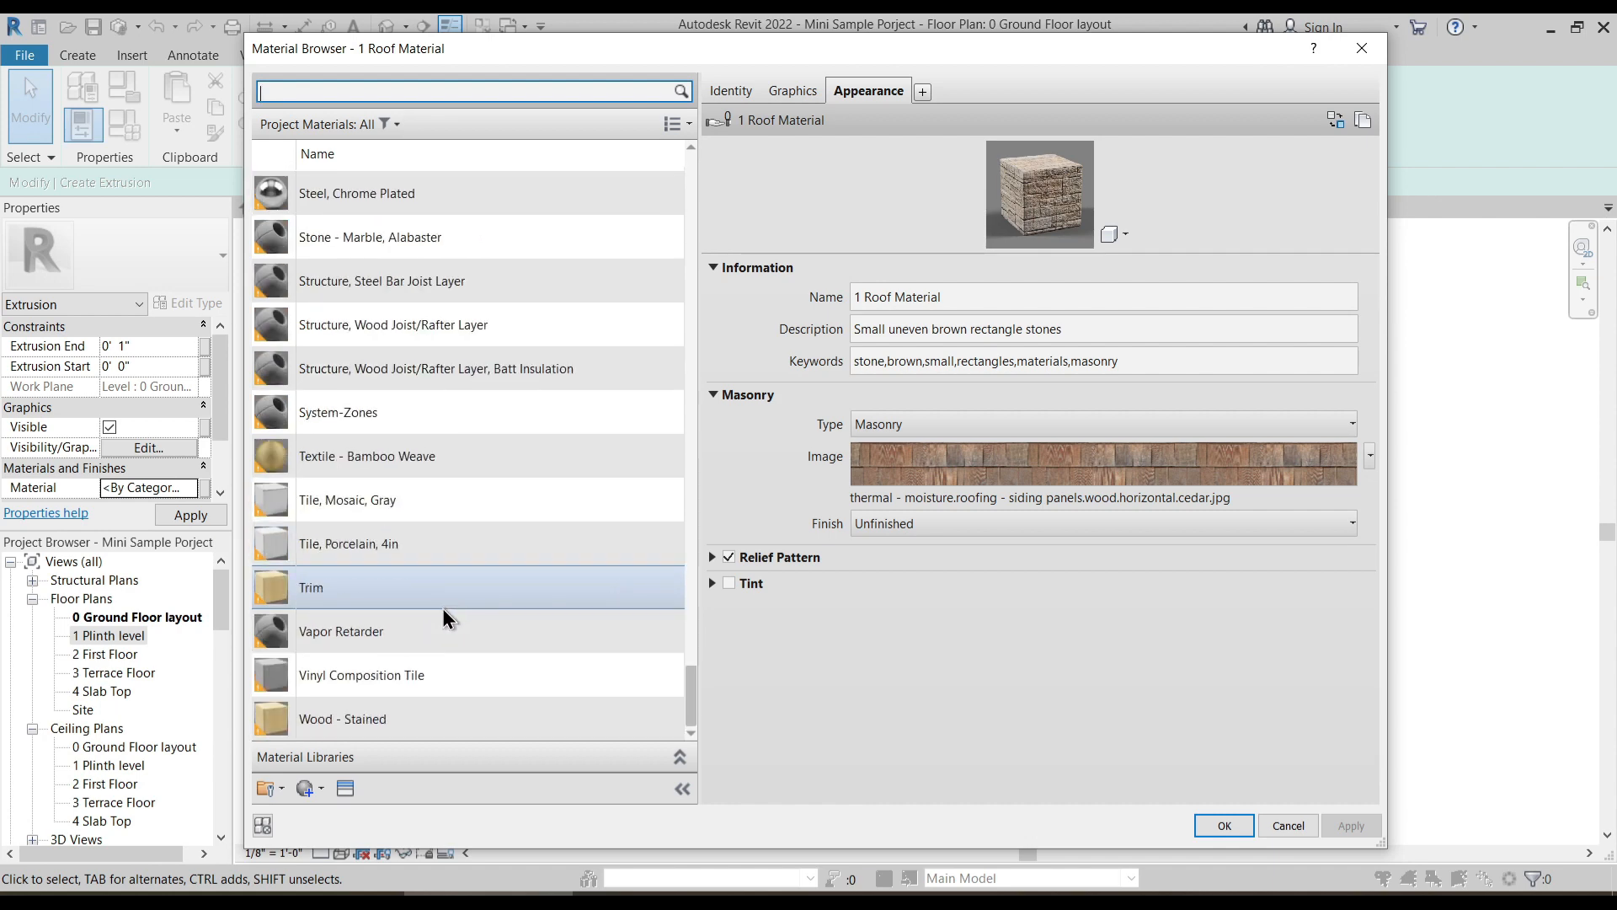
pyautogui.click(315, 791)
pyautogui.click(346, 817)
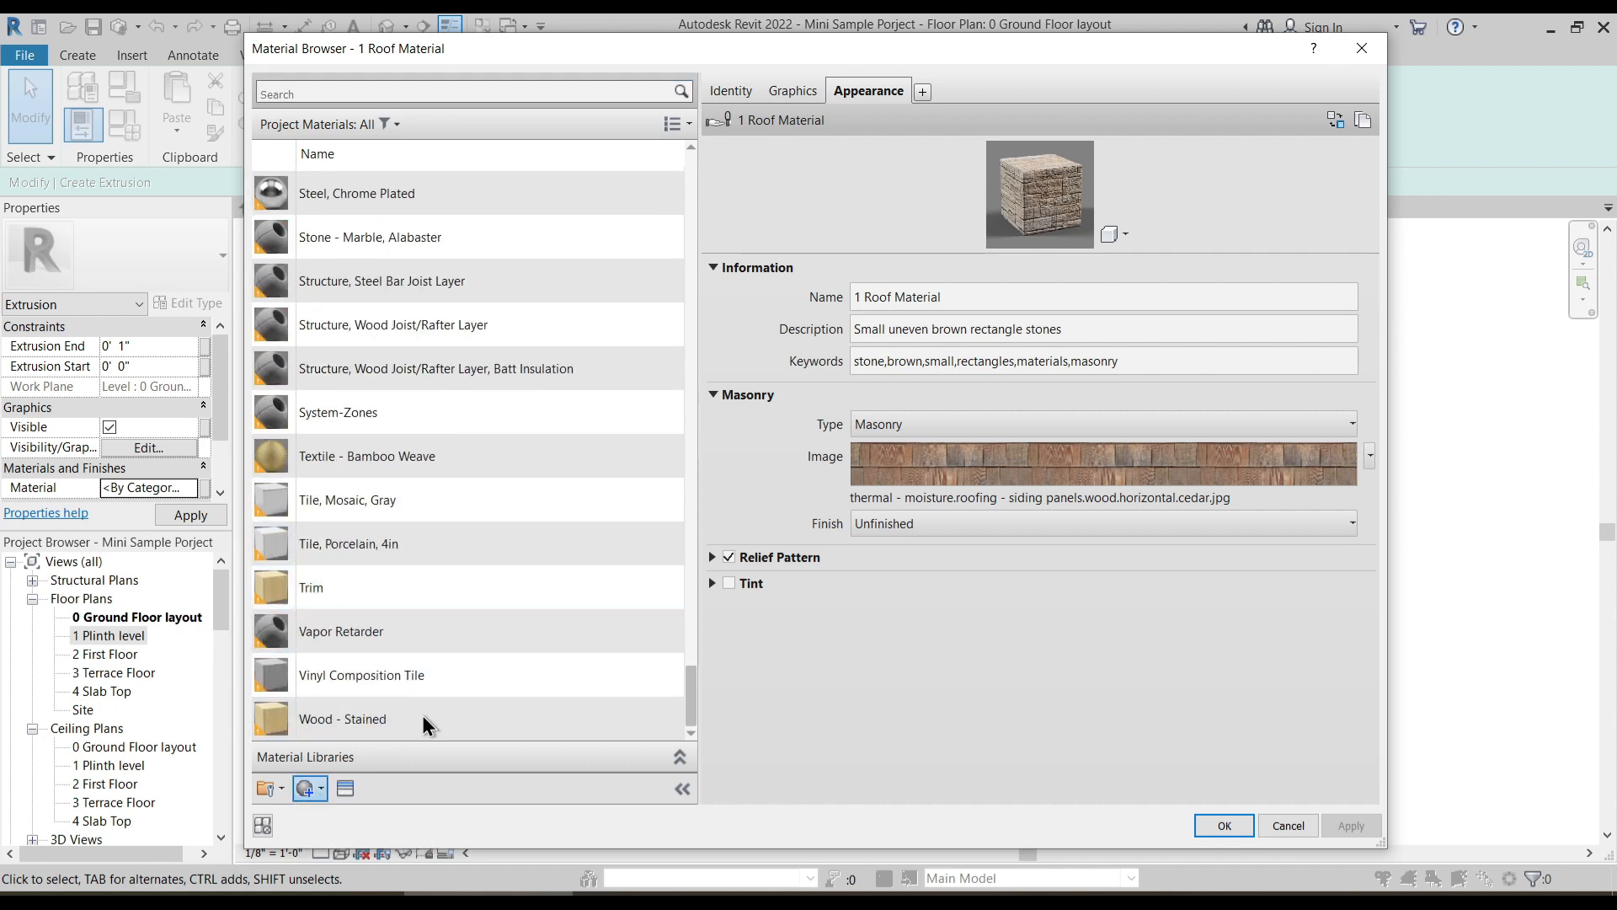
pyautogui.rightClick(416, 456)
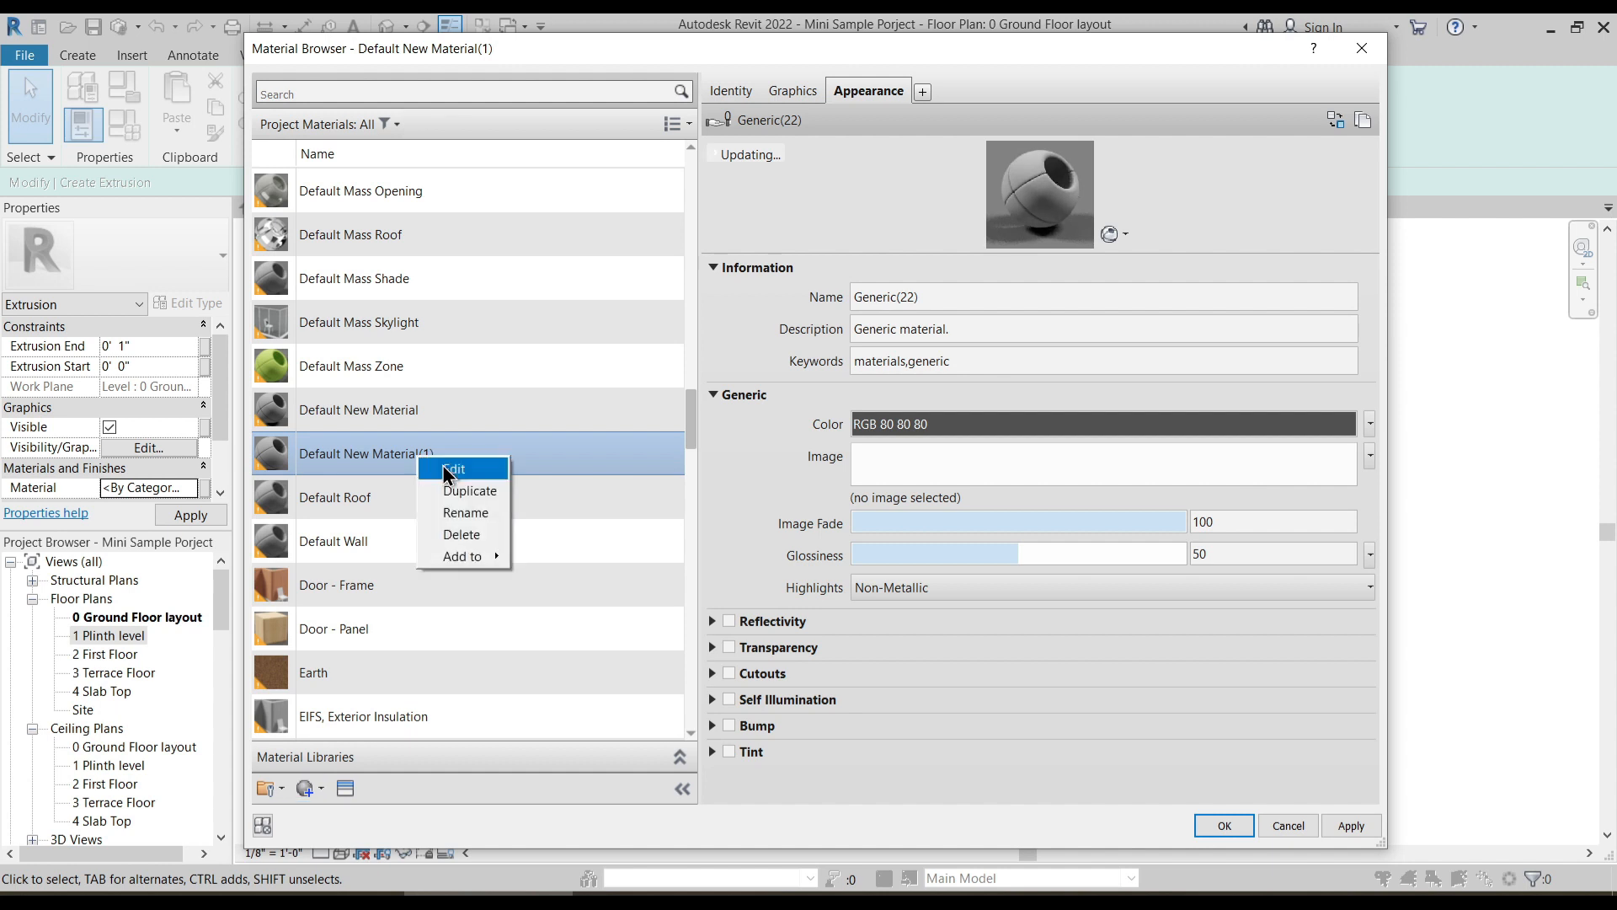
pyautogui.click(468, 494)
pyautogui.write('1 Road')
pyautogui.press('Return')
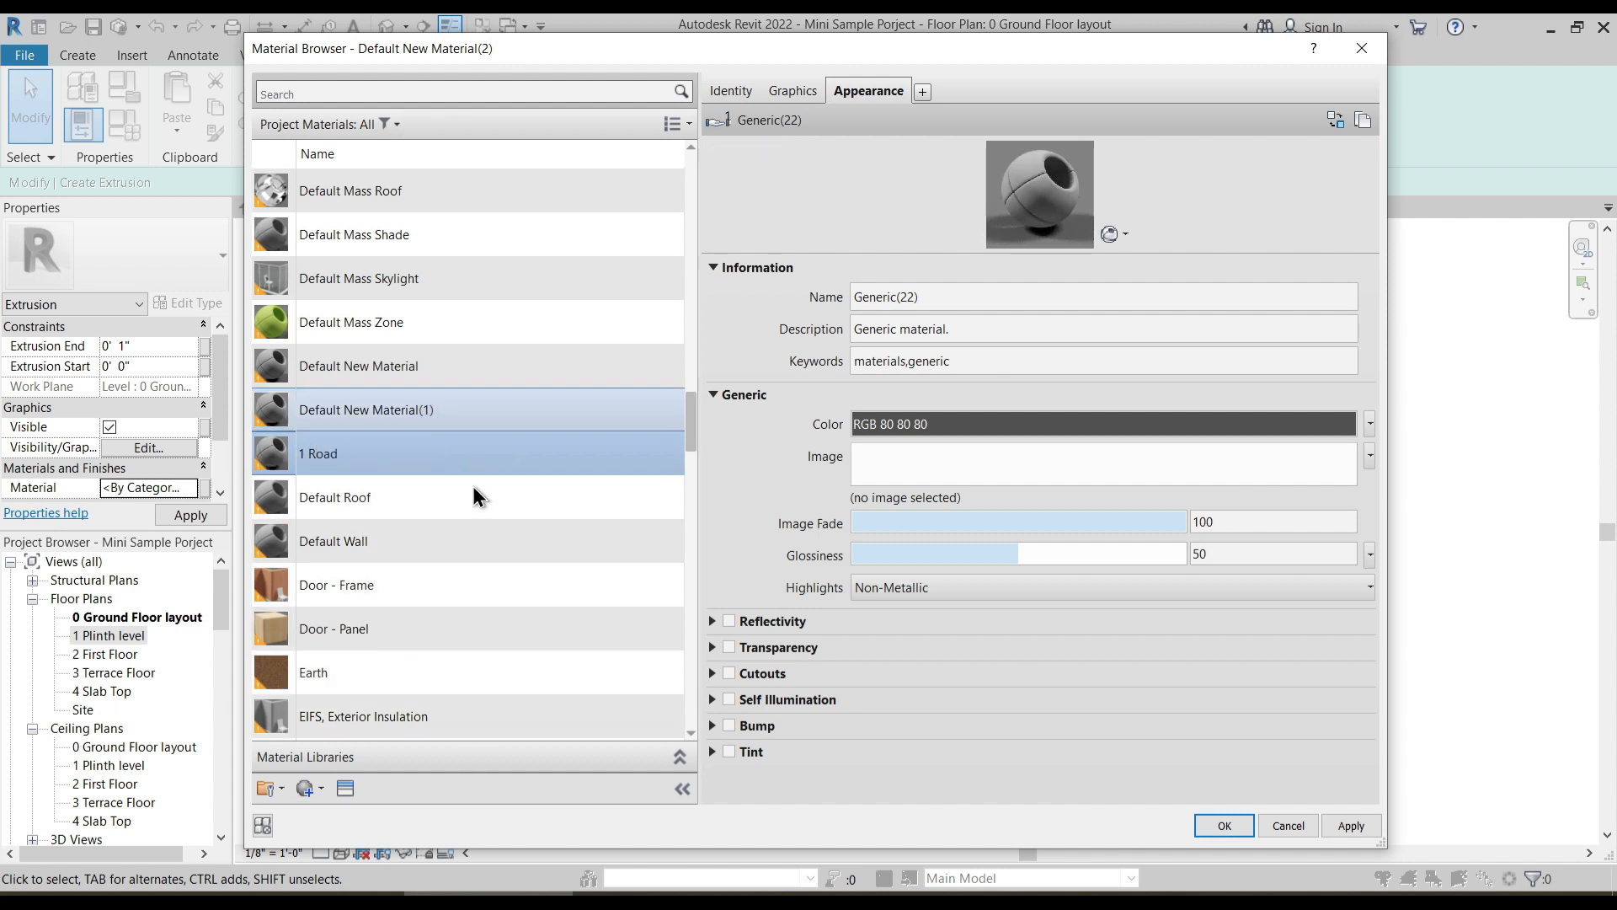
# - Duplicate the new material's appearance asset and name it 1 Road
pyautogui.rightClick(861, 87)
pyautogui.click(912, 99)
pyautogui.click(940, 299)
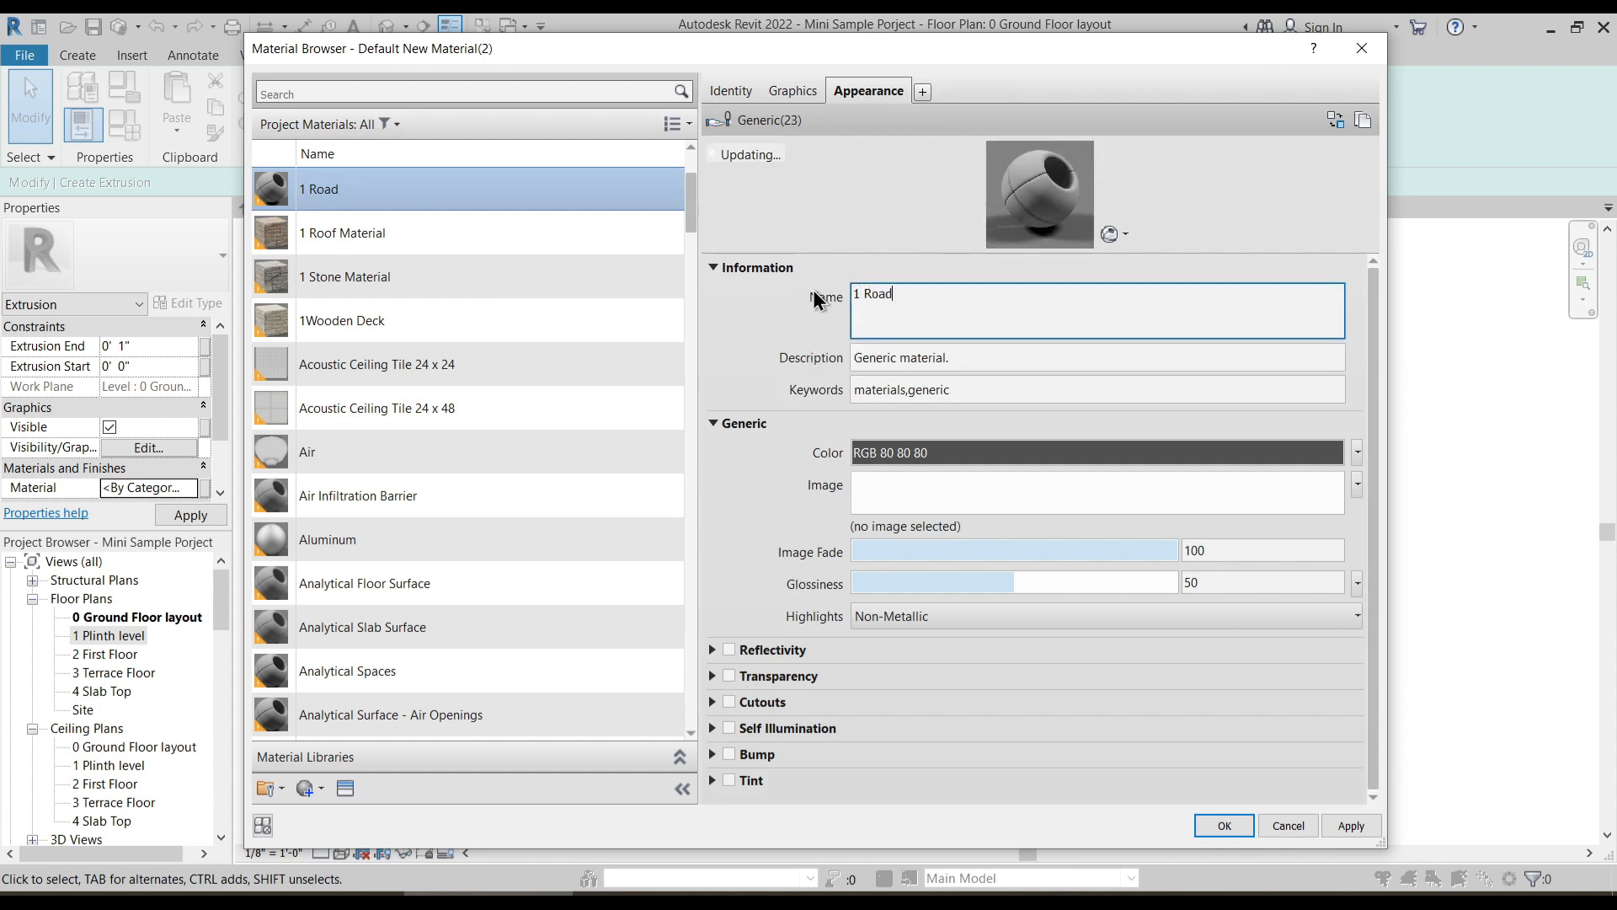
pyautogui.click(788, 315)
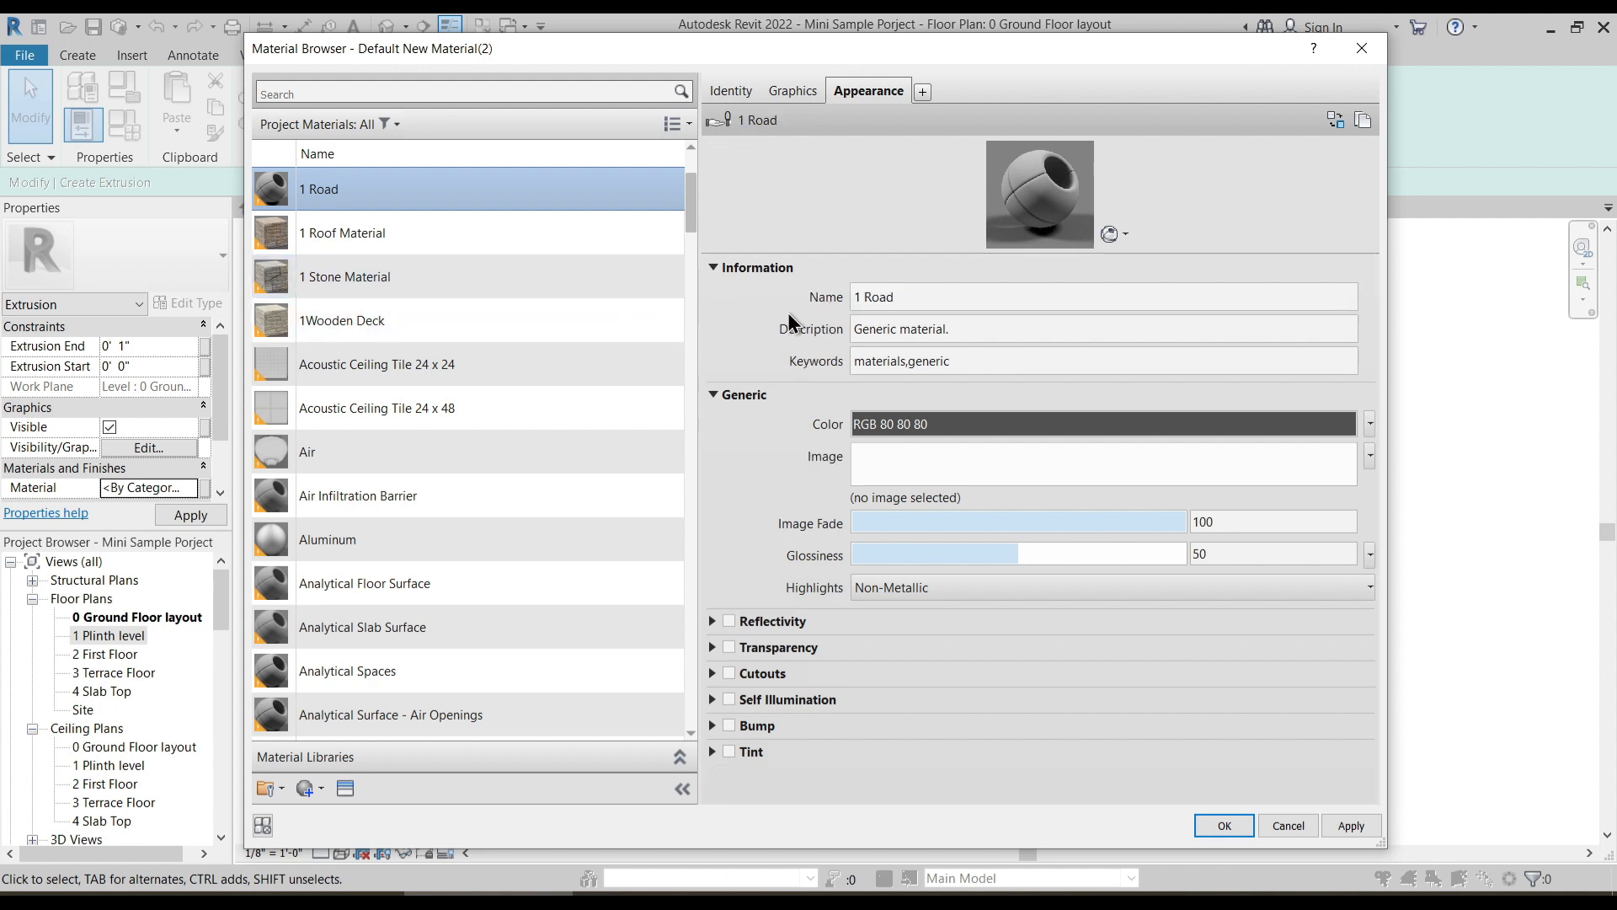
# - Set the 1 Road appearance color to RGB 155 155 155 and assign the material to the extrusion
pyautogui.click(1002, 425)
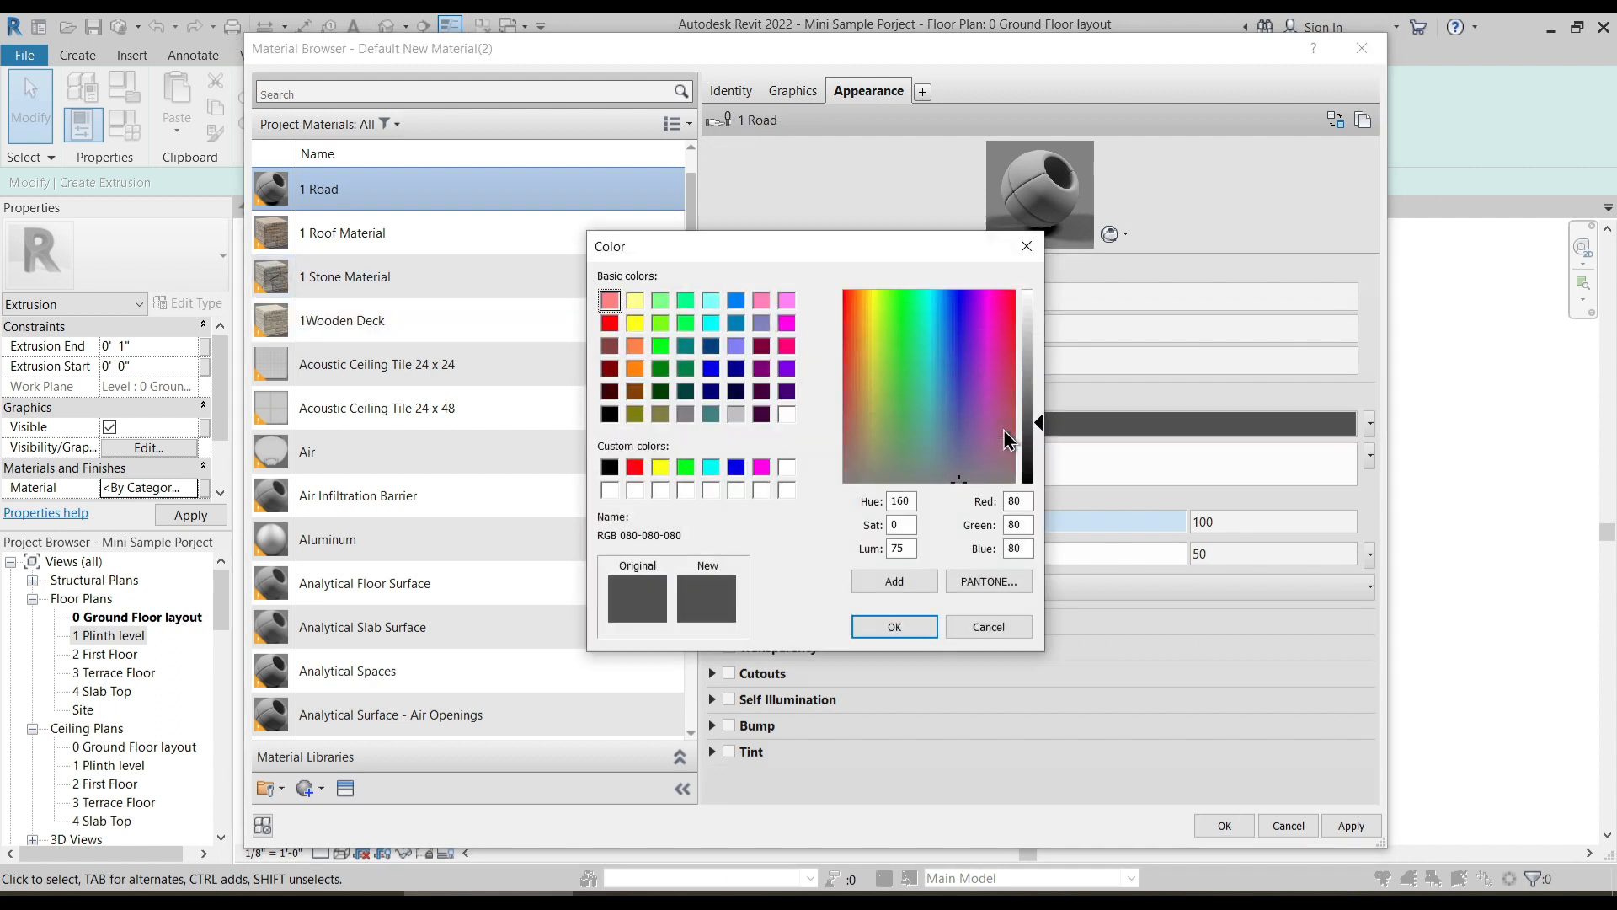
pyautogui.moveTo(1033, 408); pyautogui.dragTo(1039, 366)
pyautogui.click(918, 630)
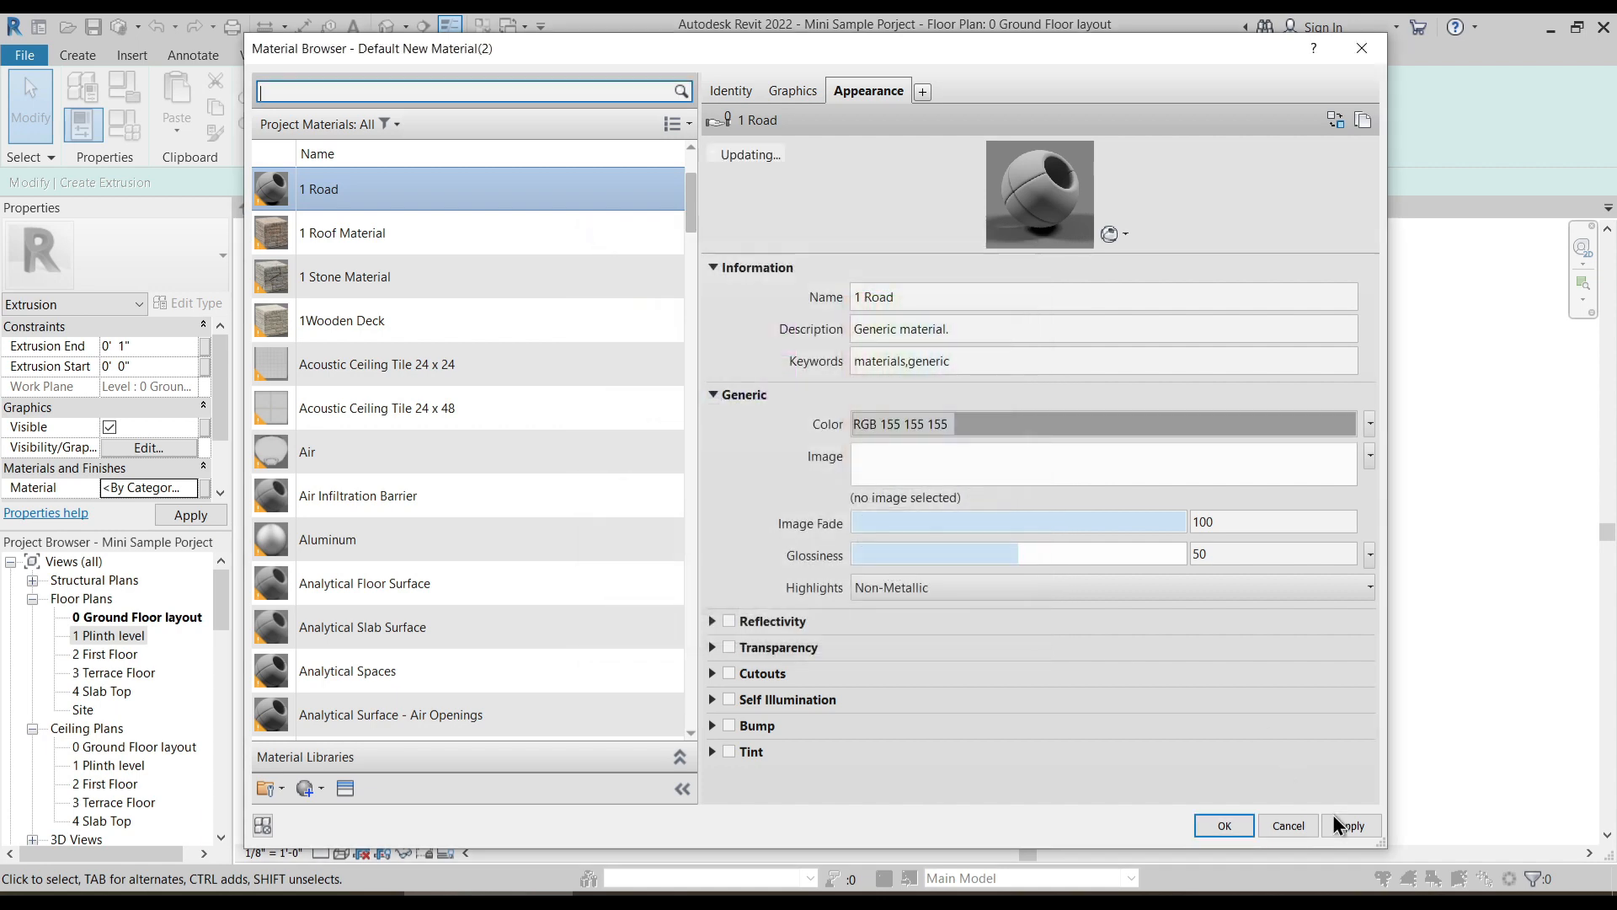
pyautogui.click(1348, 821)
pyautogui.click(1224, 826)
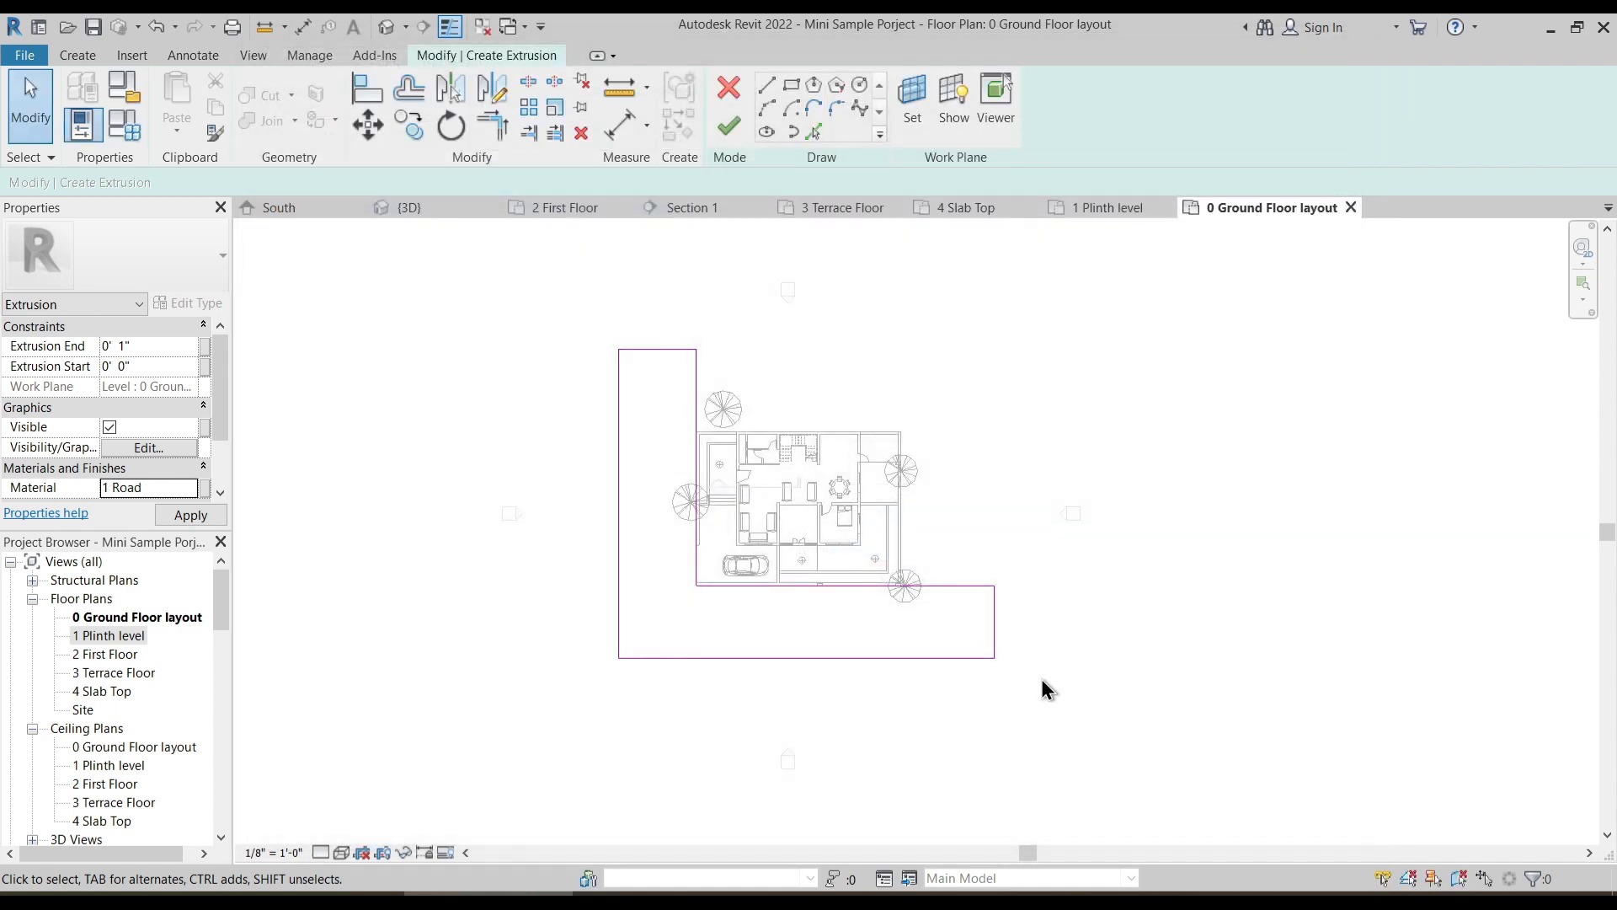
# - Finish the road extrusion and the in-place model, and show the result in the 3D view
pyautogui.click(722, 126)
pyautogui.click(532, 402)
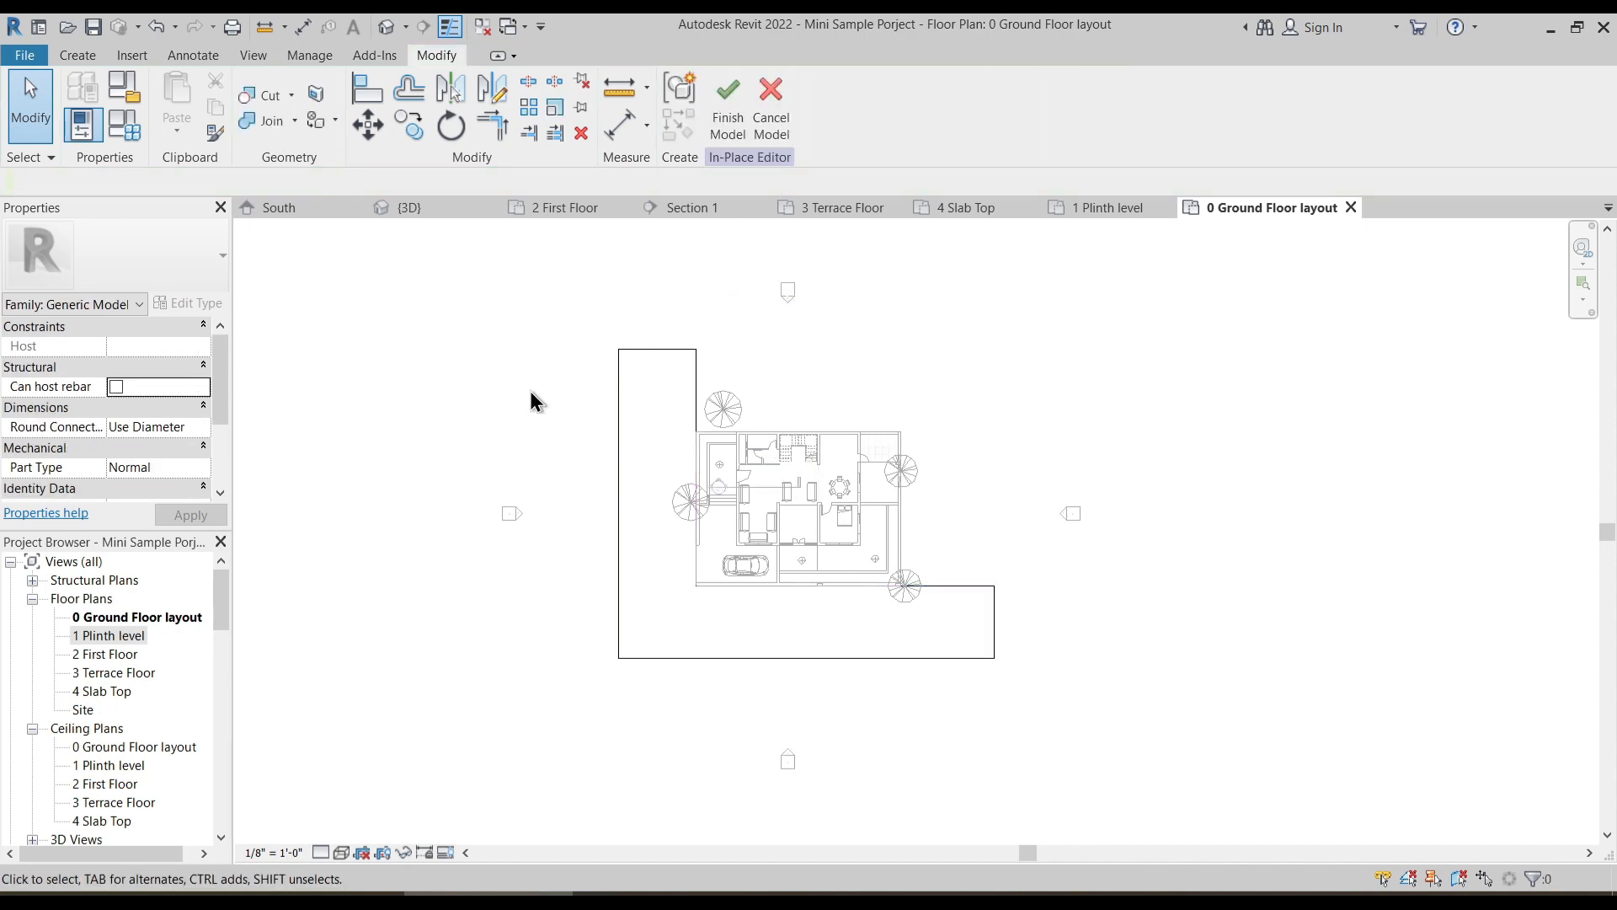
pyautogui.click(729, 122)
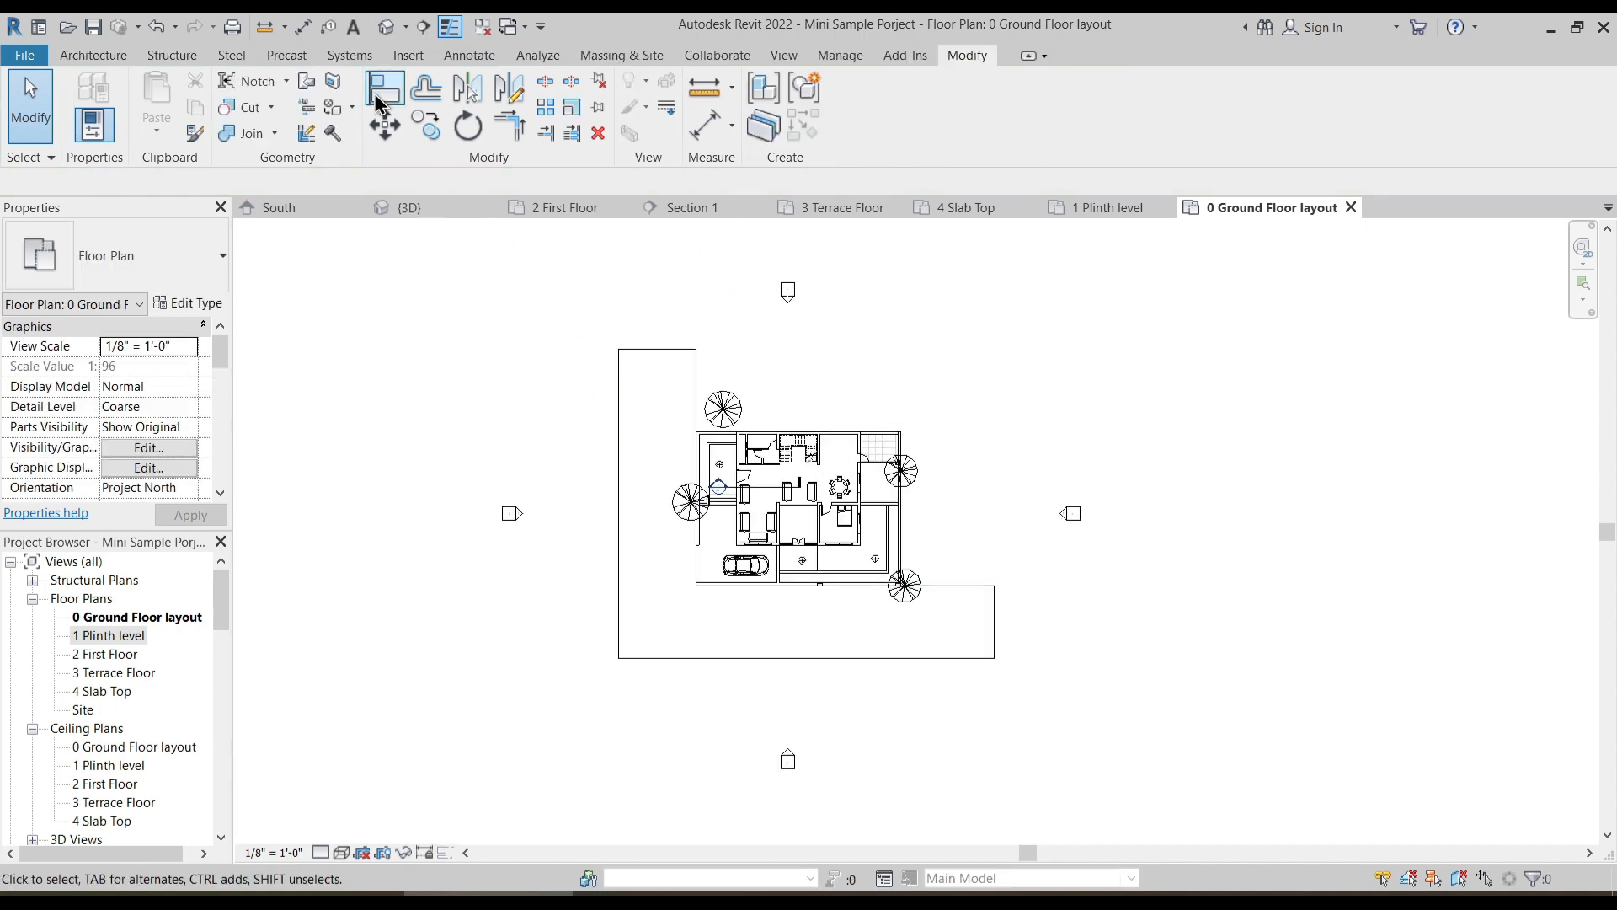
pyautogui.click(385, 30)
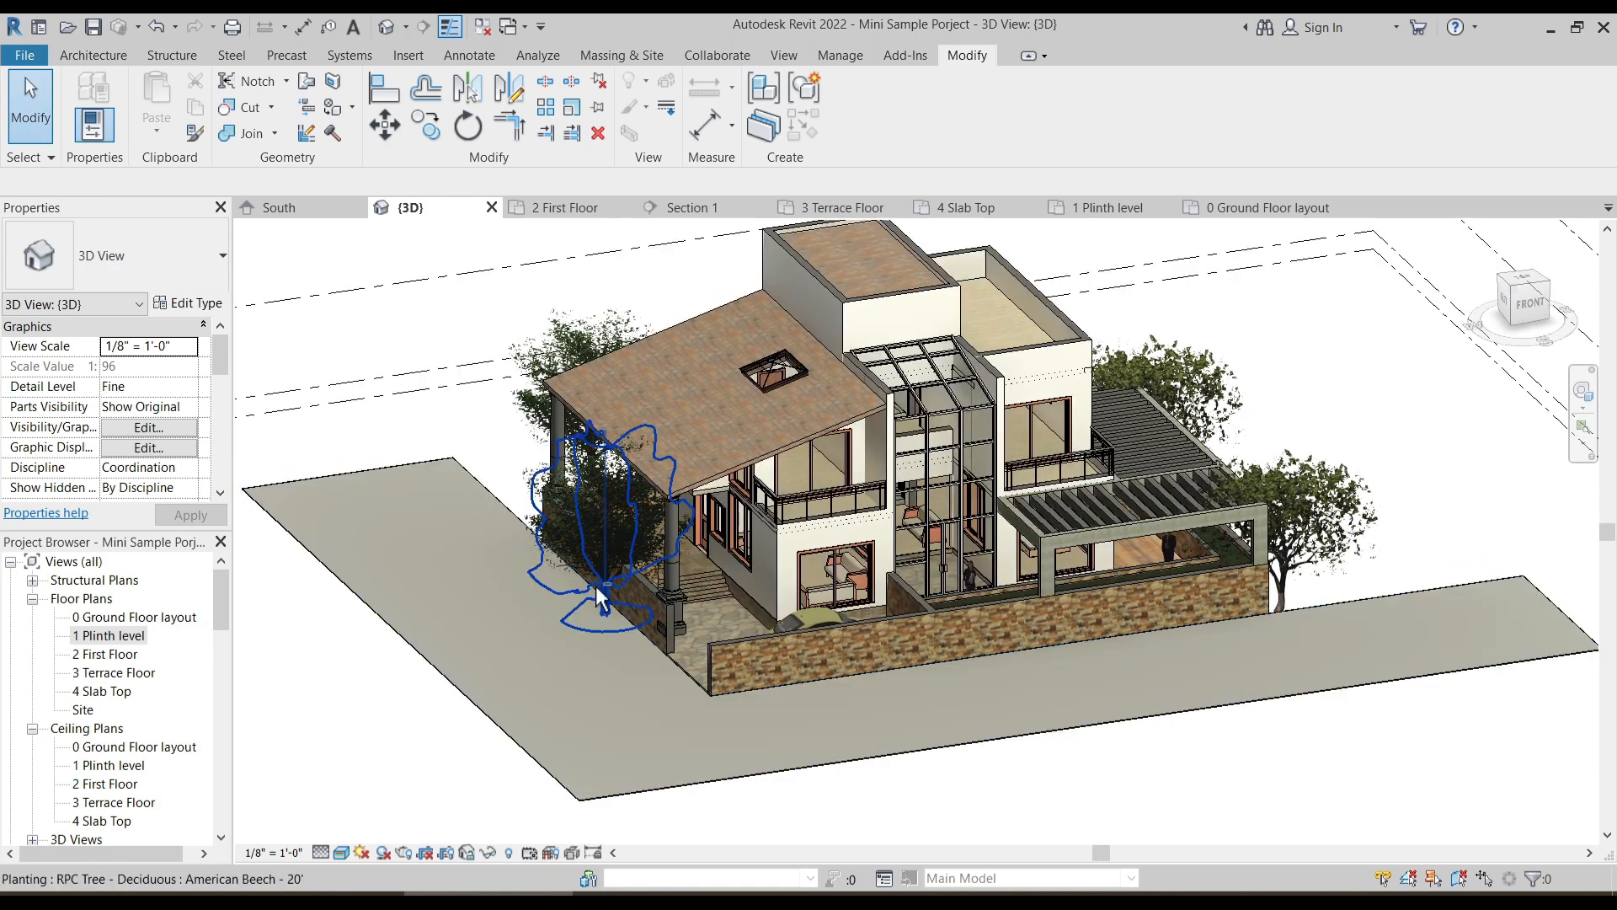
# - Open the L-shaped road for in-place editing and set its 1 Road material's appearance color to RGB 91 91 91
pyautogui.click(570, 791)
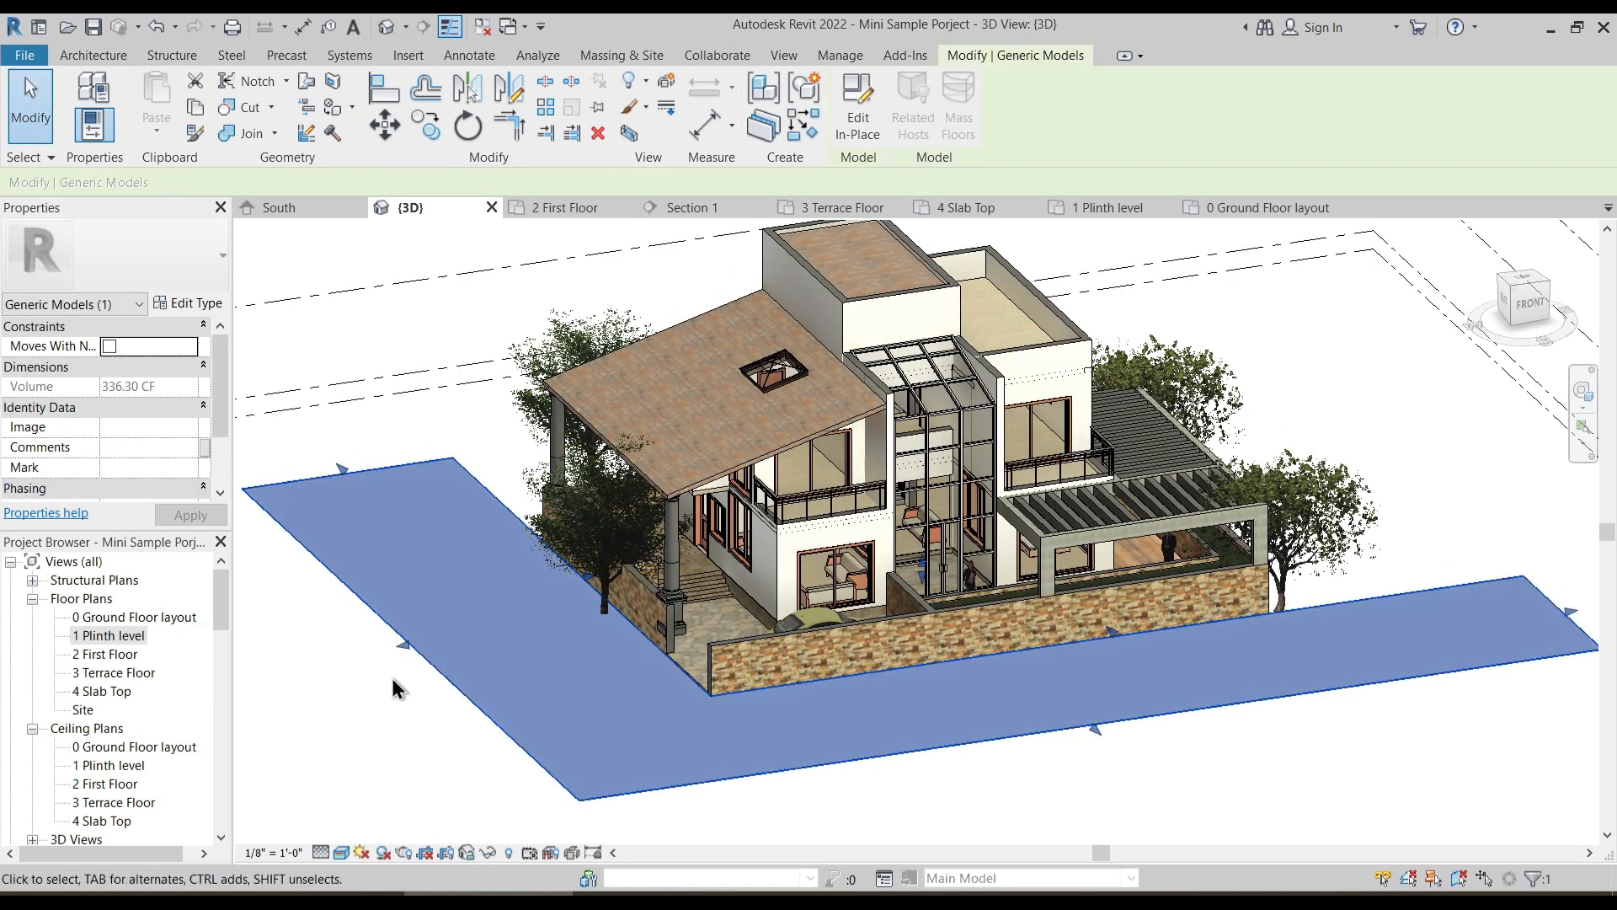
pyautogui.click(857, 105)
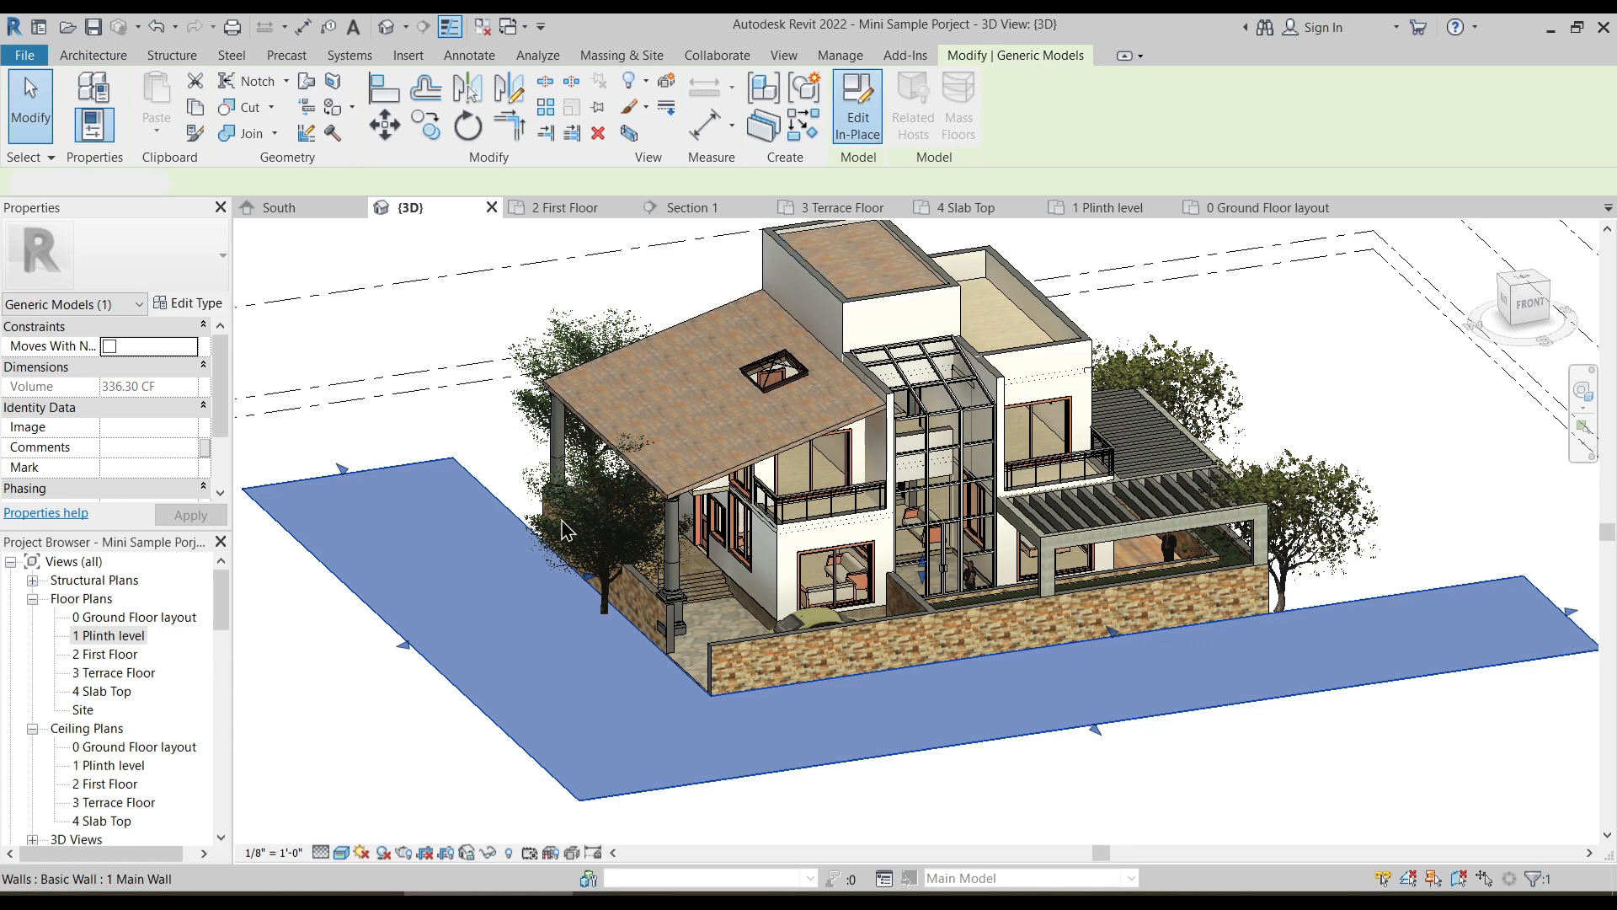
pyautogui.click(529, 563)
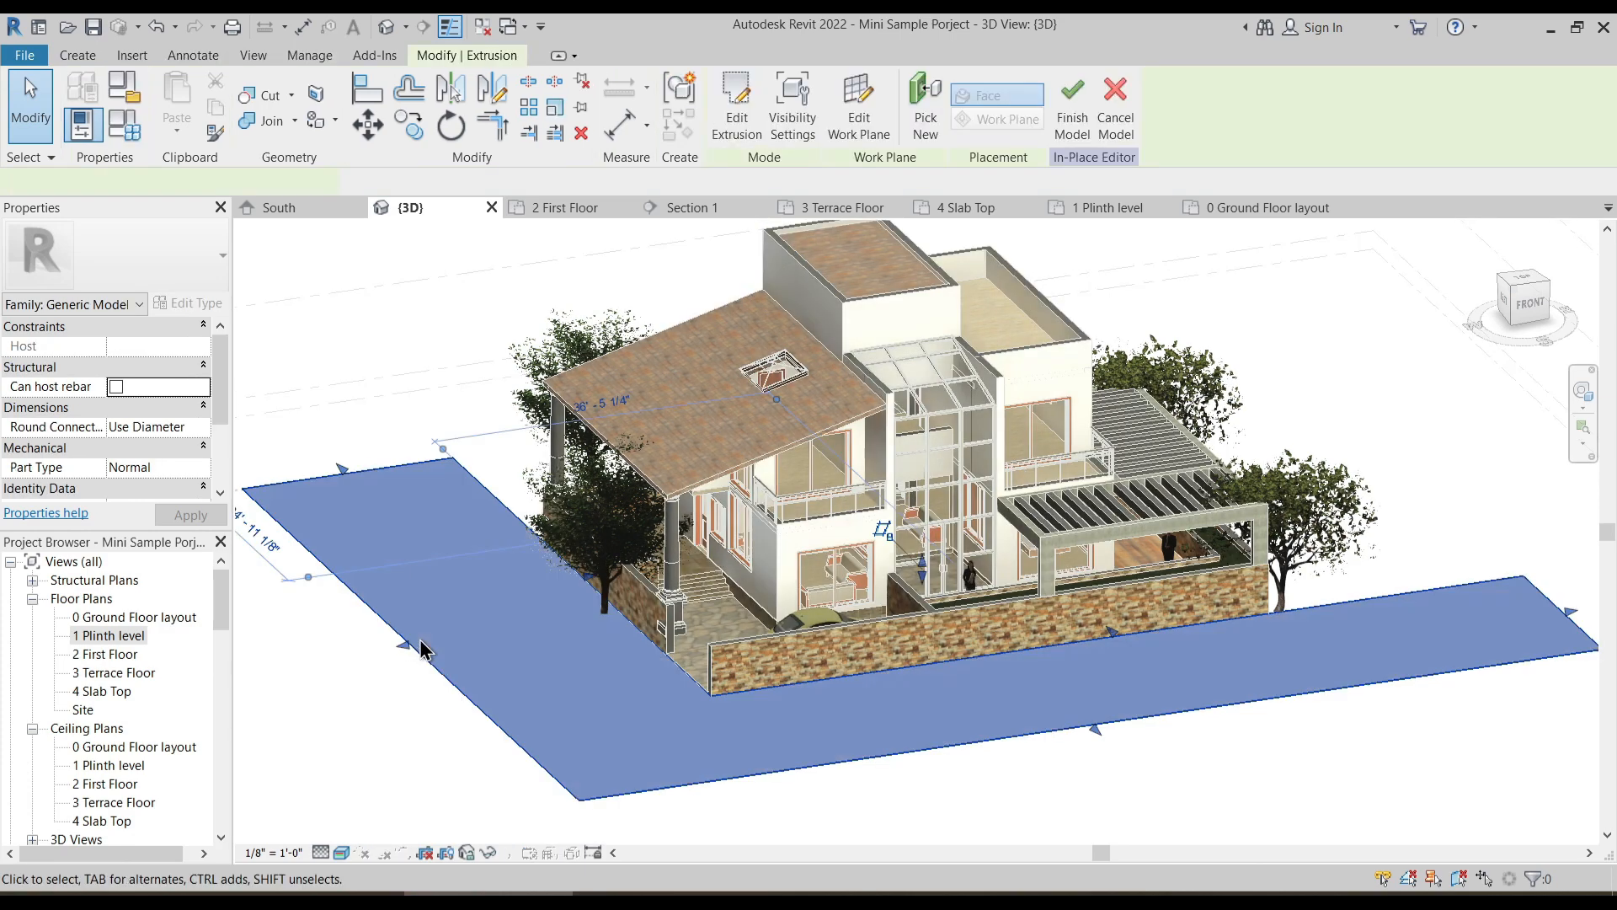
pyautogui.click(187, 487)
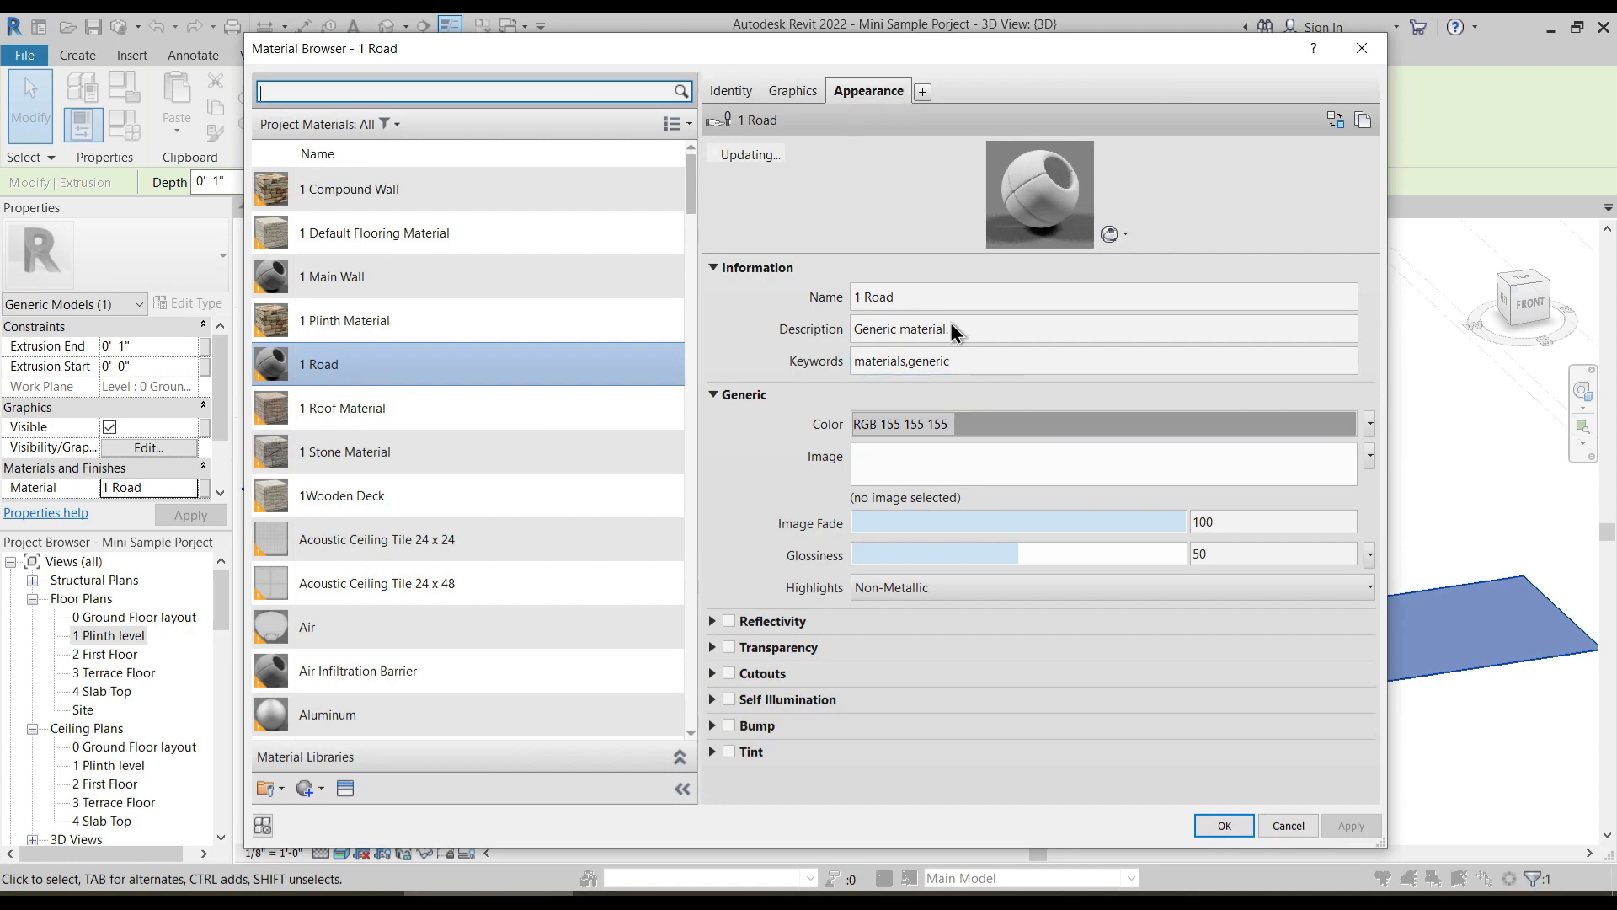
pyautogui.click(1005, 428)
pyautogui.moveTo(1038, 365); pyautogui.dragTo(1032, 420)
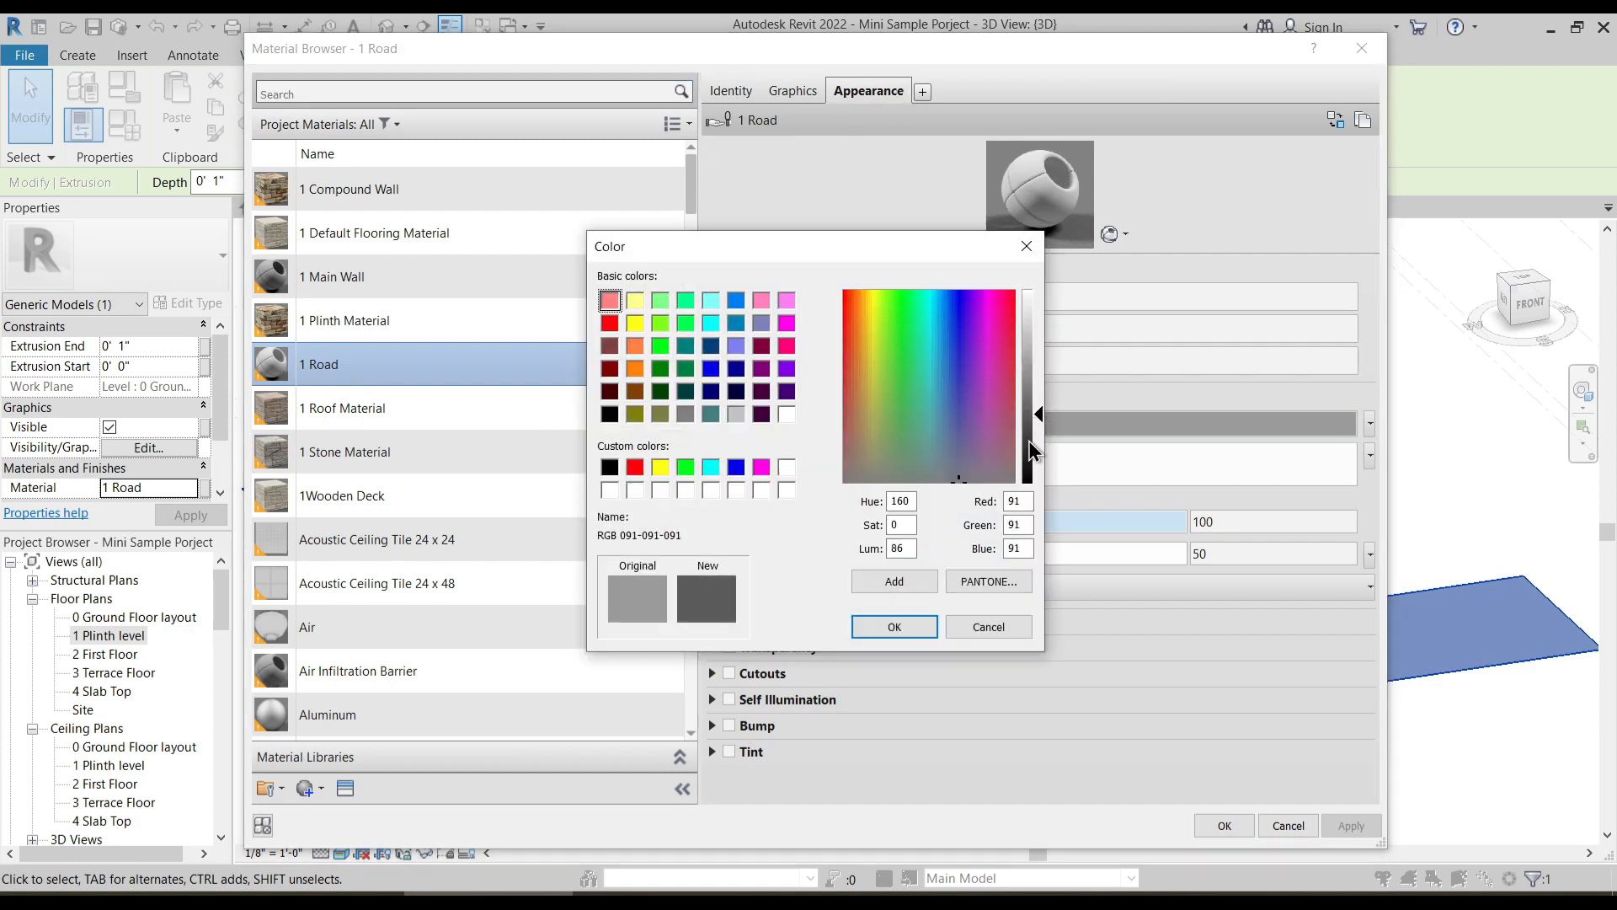
pyautogui.click(895, 626)
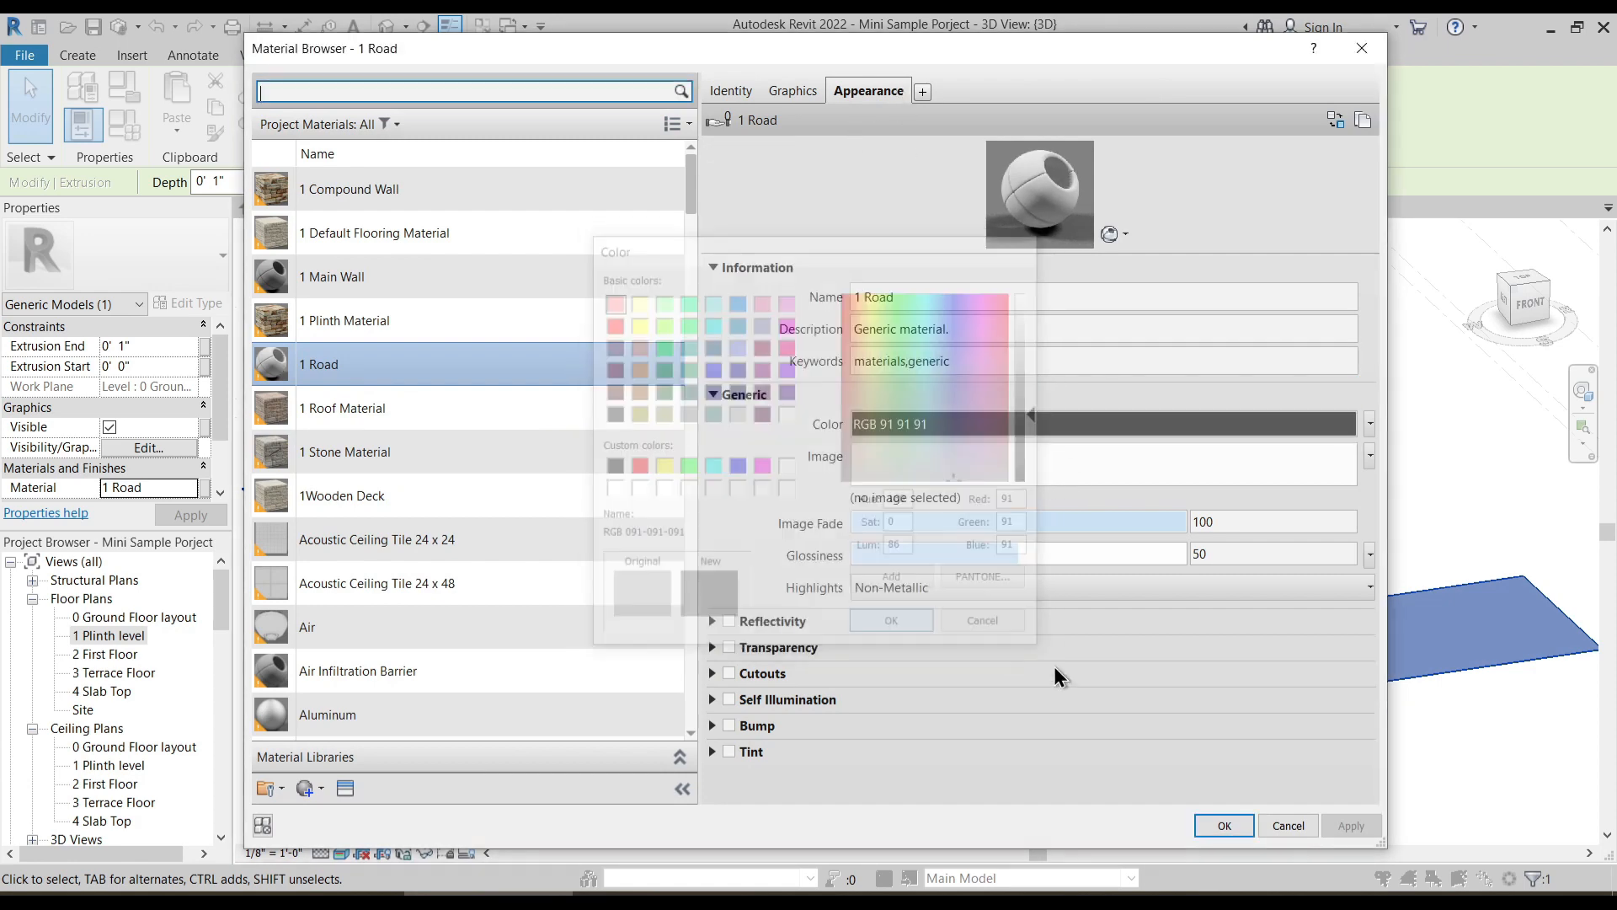
pyautogui.click(1225, 827)
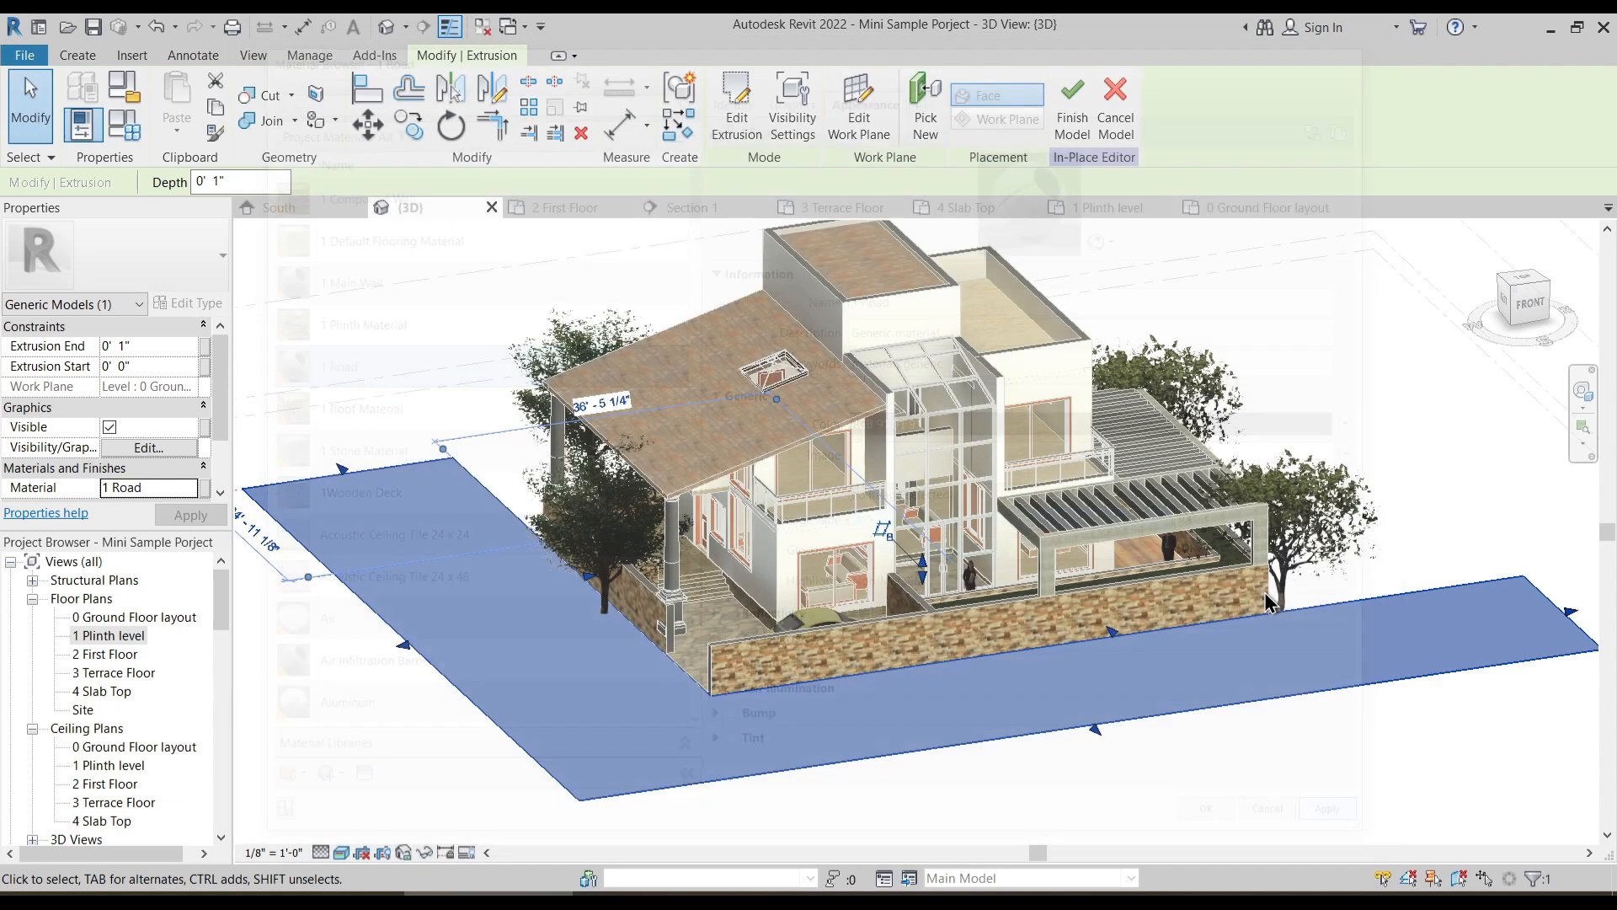
# - Finish the in-place road model and inspect the house and its surroundings from several sides in 3D
pyautogui.click(1424, 431)
pyautogui.keyDown('shift'); pyautogui.moveTo(1365, 455); pyautogui.dragTo(1038, 417, button='middle'); pyautogui.keyUp('shift')
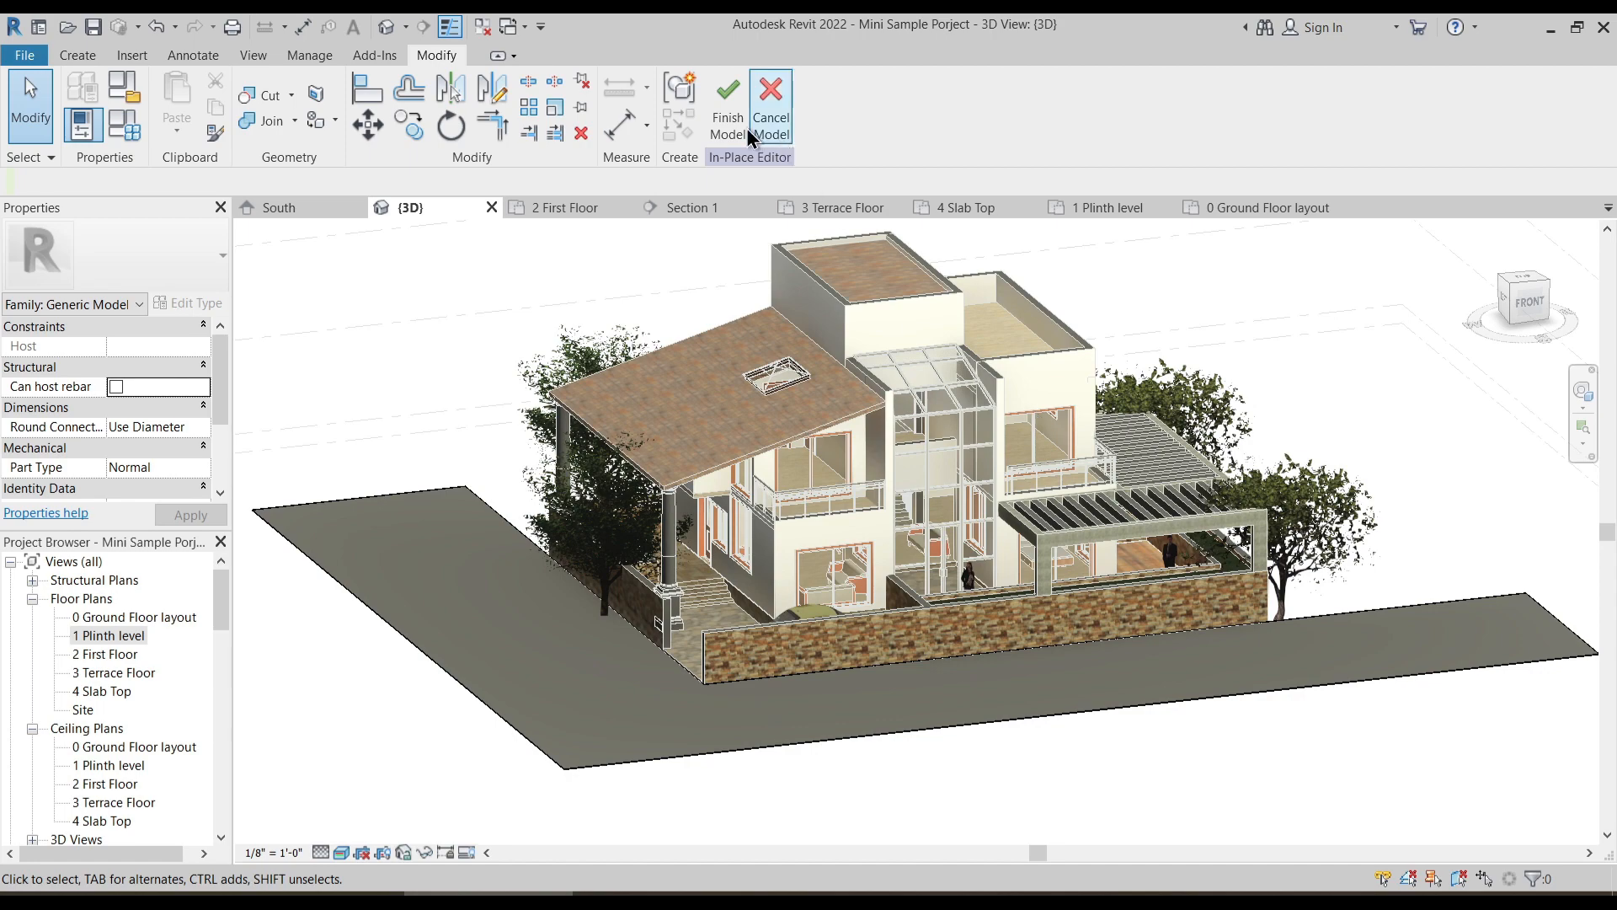
pyautogui.keyDown('shift'); pyautogui.moveTo(1109, 744); pyautogui.dragTo(1114, 796, button='middle'); pyautogui.keyUp('shift')
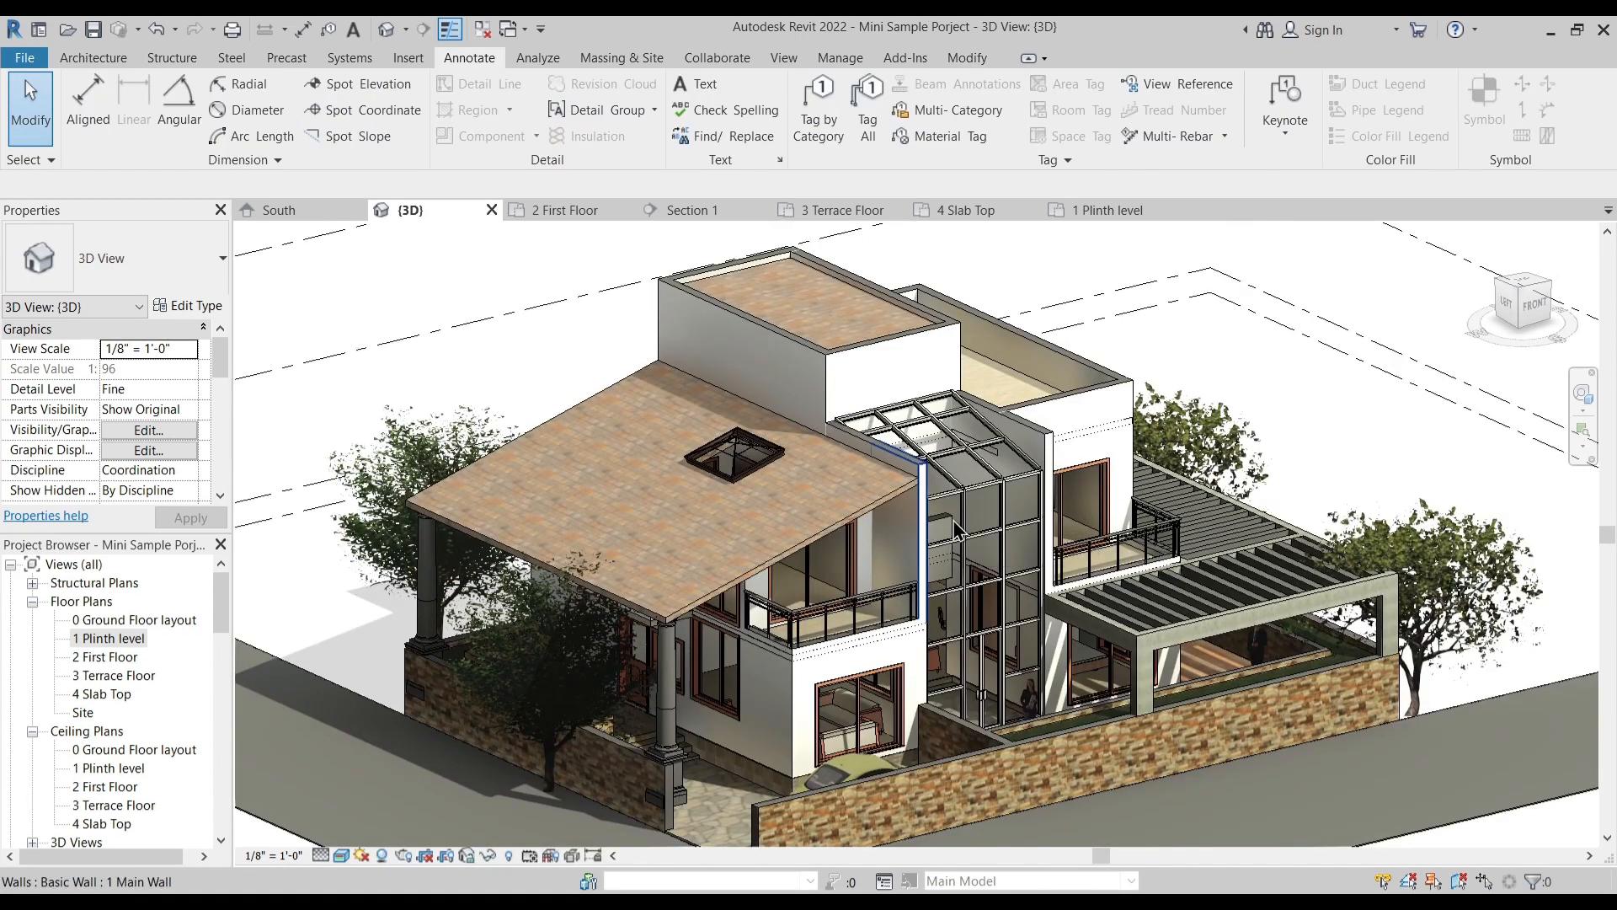
pyautogui.moveTo(854, 560); pyautogui.dragTo(871, 503, button='middle')
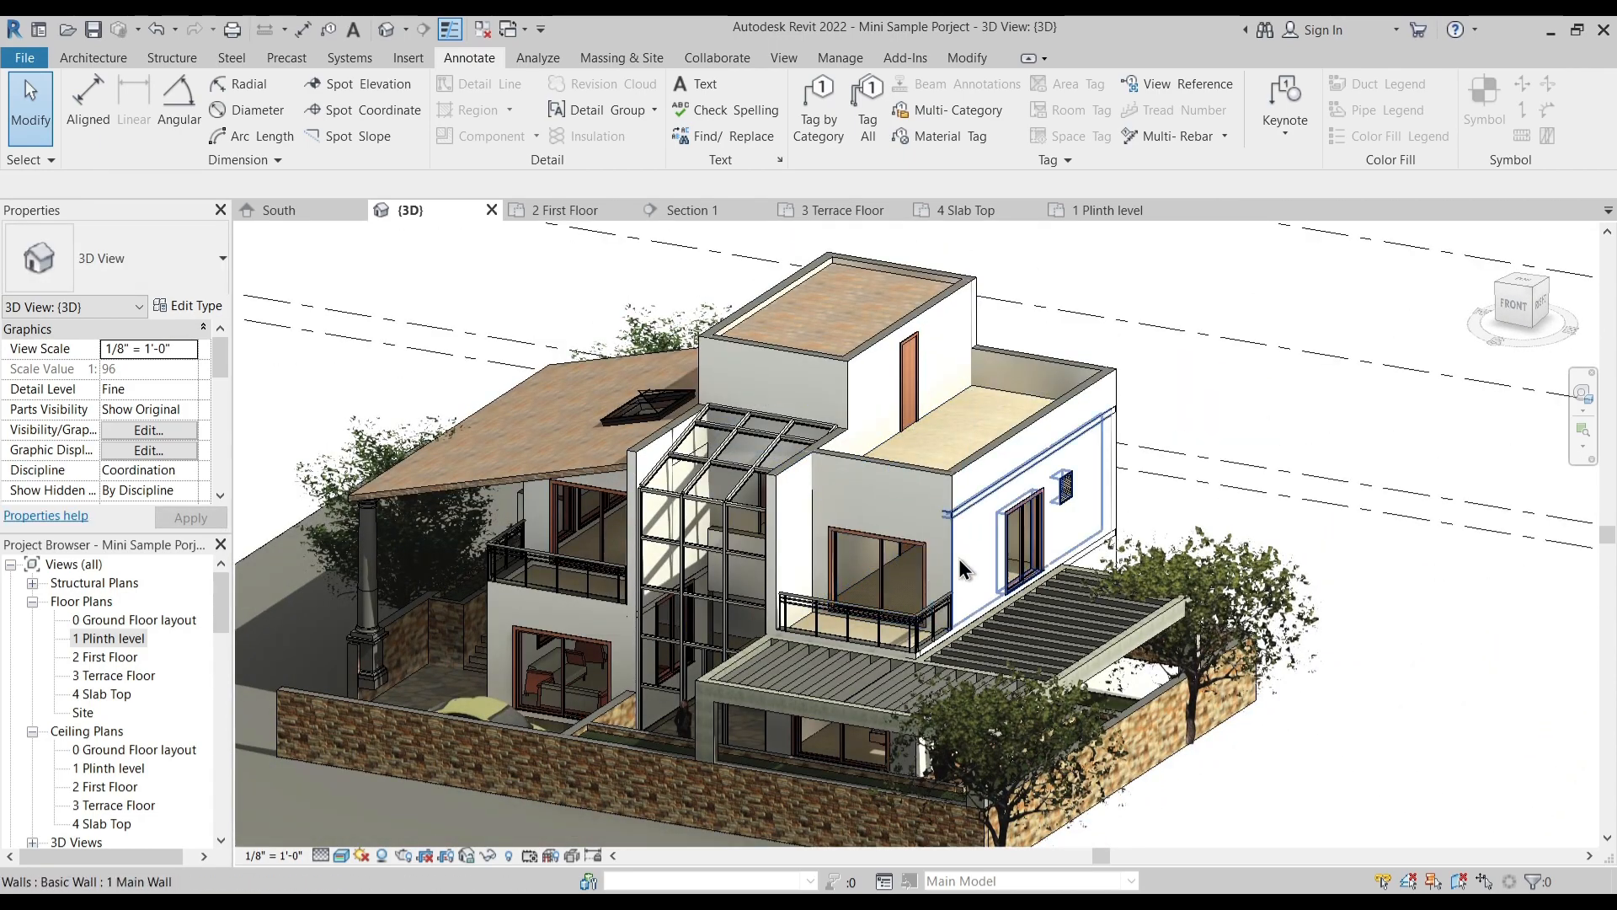
pyautogui.moveTo(876, 573)
pyautogui.keyDown('shift'); pyautogui.mouseDown(button='middle')
pyautogui.moveTo(836, 572)
pyautogui.moveTo(851, 566)
pyautogui.moveTo(830, 539)
pyautogui.moveTo(532, 359)
pyautogui.moveTo(557, 370)
pyautogui.moveTo(588, 341)
pyautogui.moveTo(577, 334)
pyautogui.mouseUp(button='middle'); pyautogui.keyUp('shift')
# - Open the 0 Ground Floor layout plan and examine the house, trees and surrounding road along with the available annotation tools
pyautogui.click(103, 59)
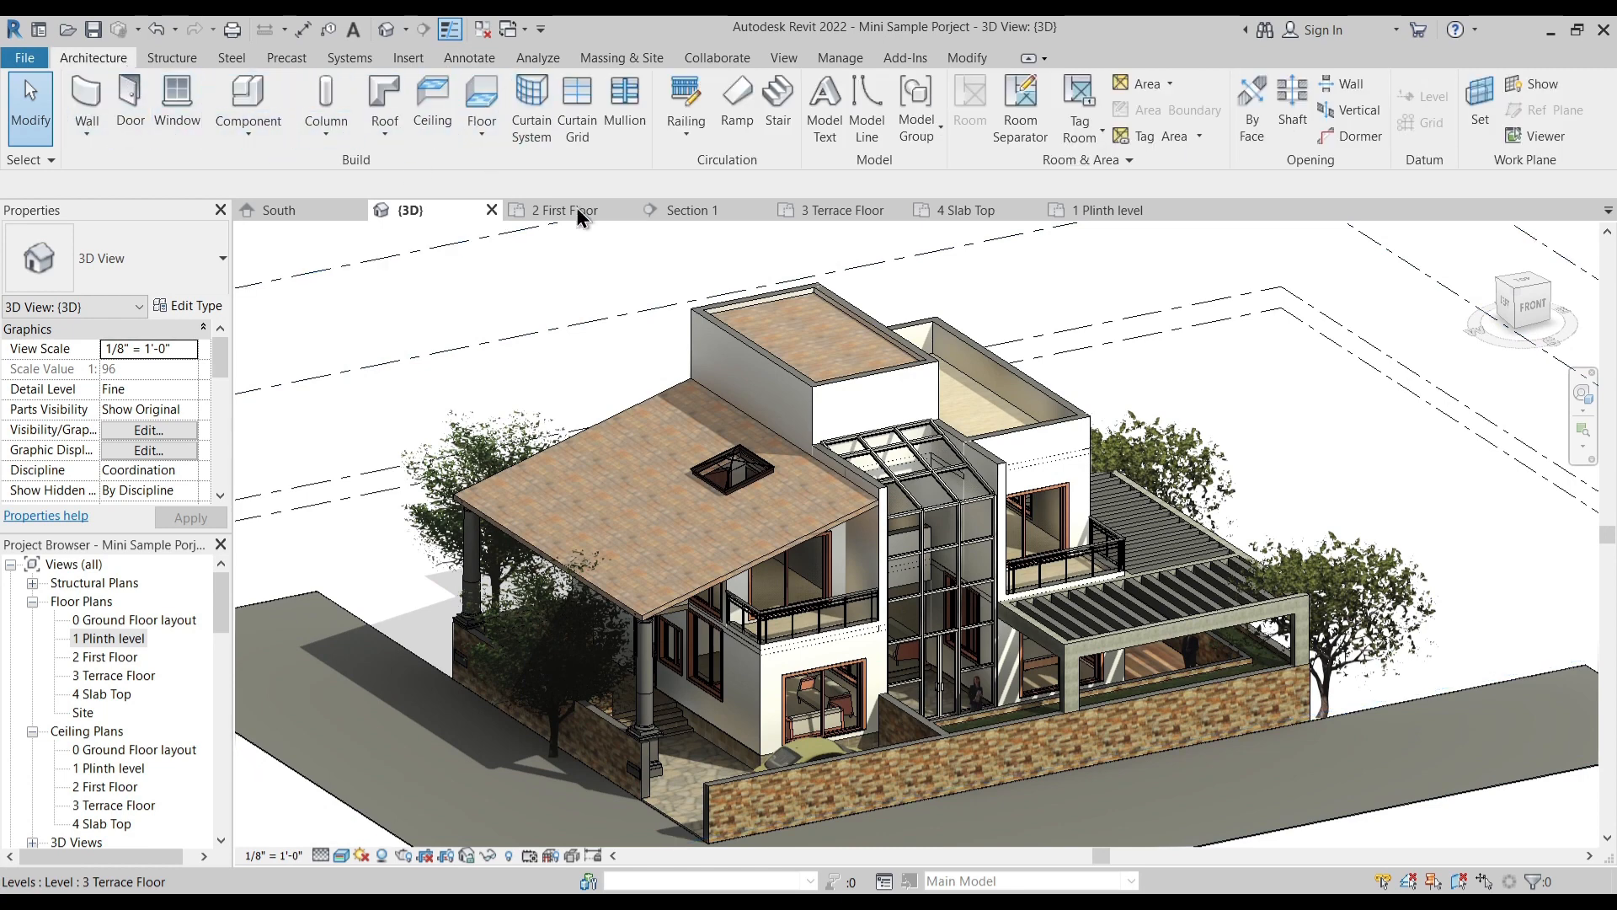
pyautogui.doubleClick(148, 619)
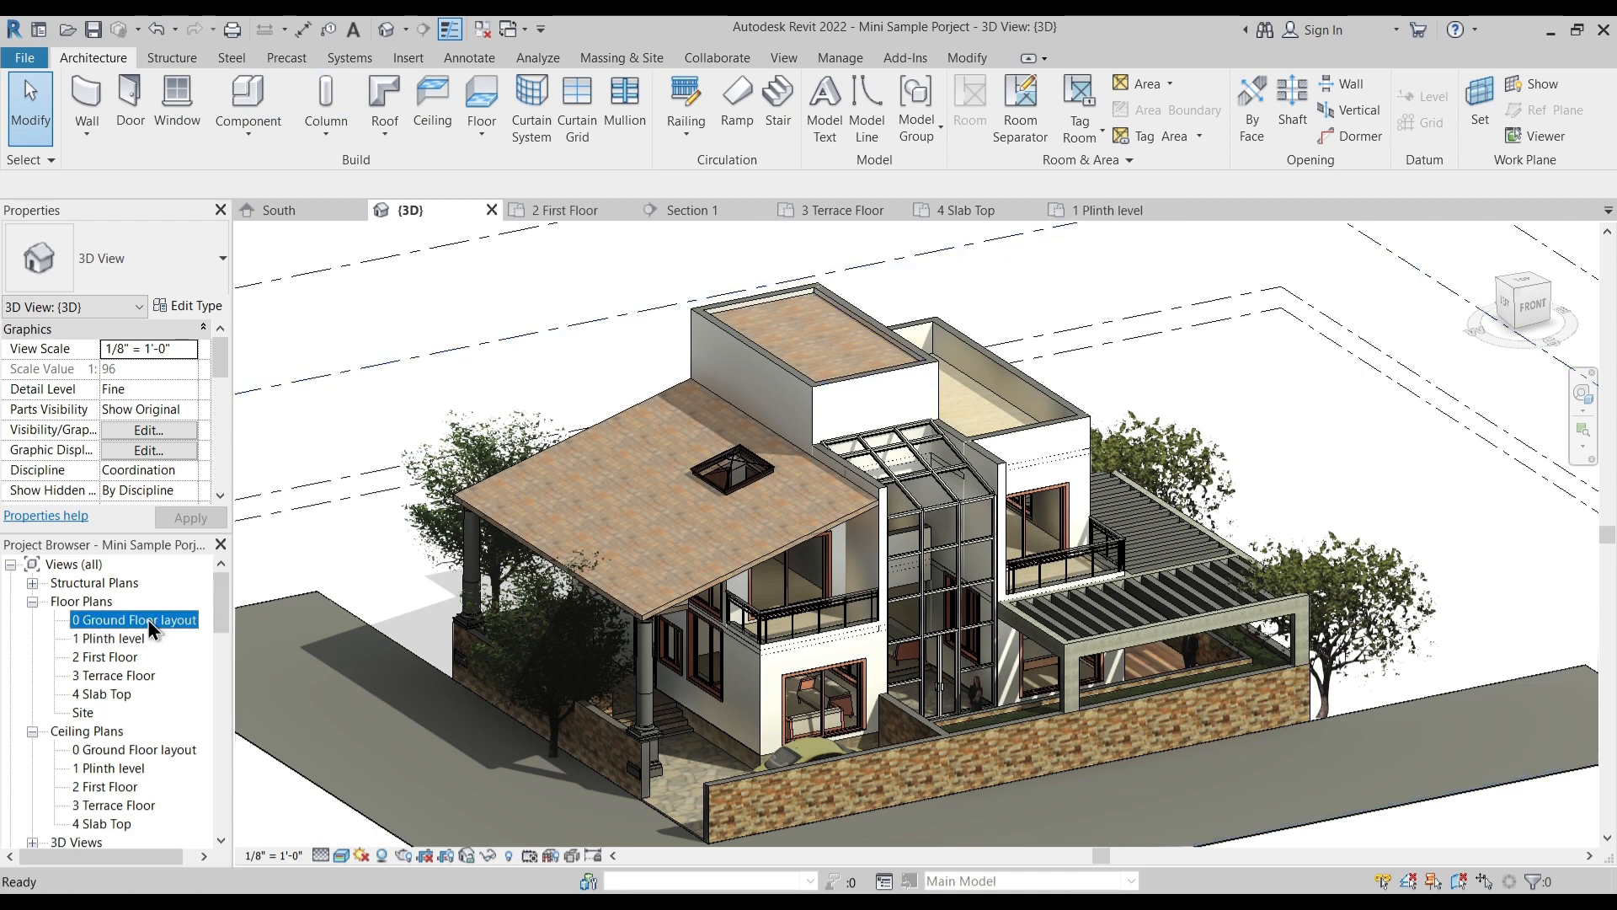
pyautogui.scroll(2, 1040, 472)
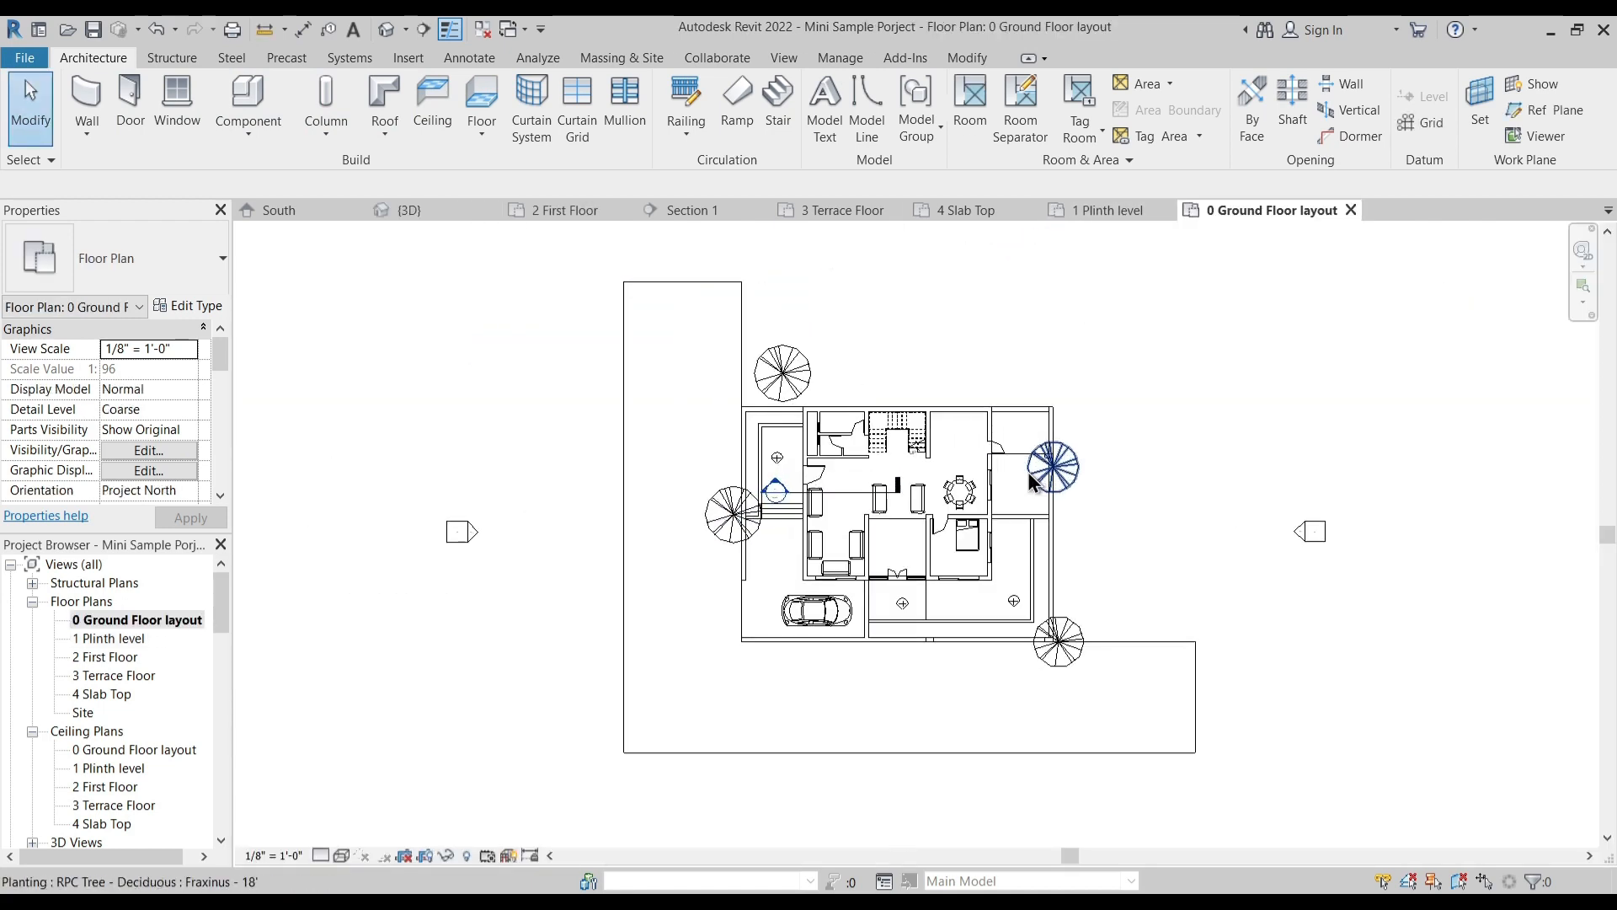
pyautogui.click(468, 59)
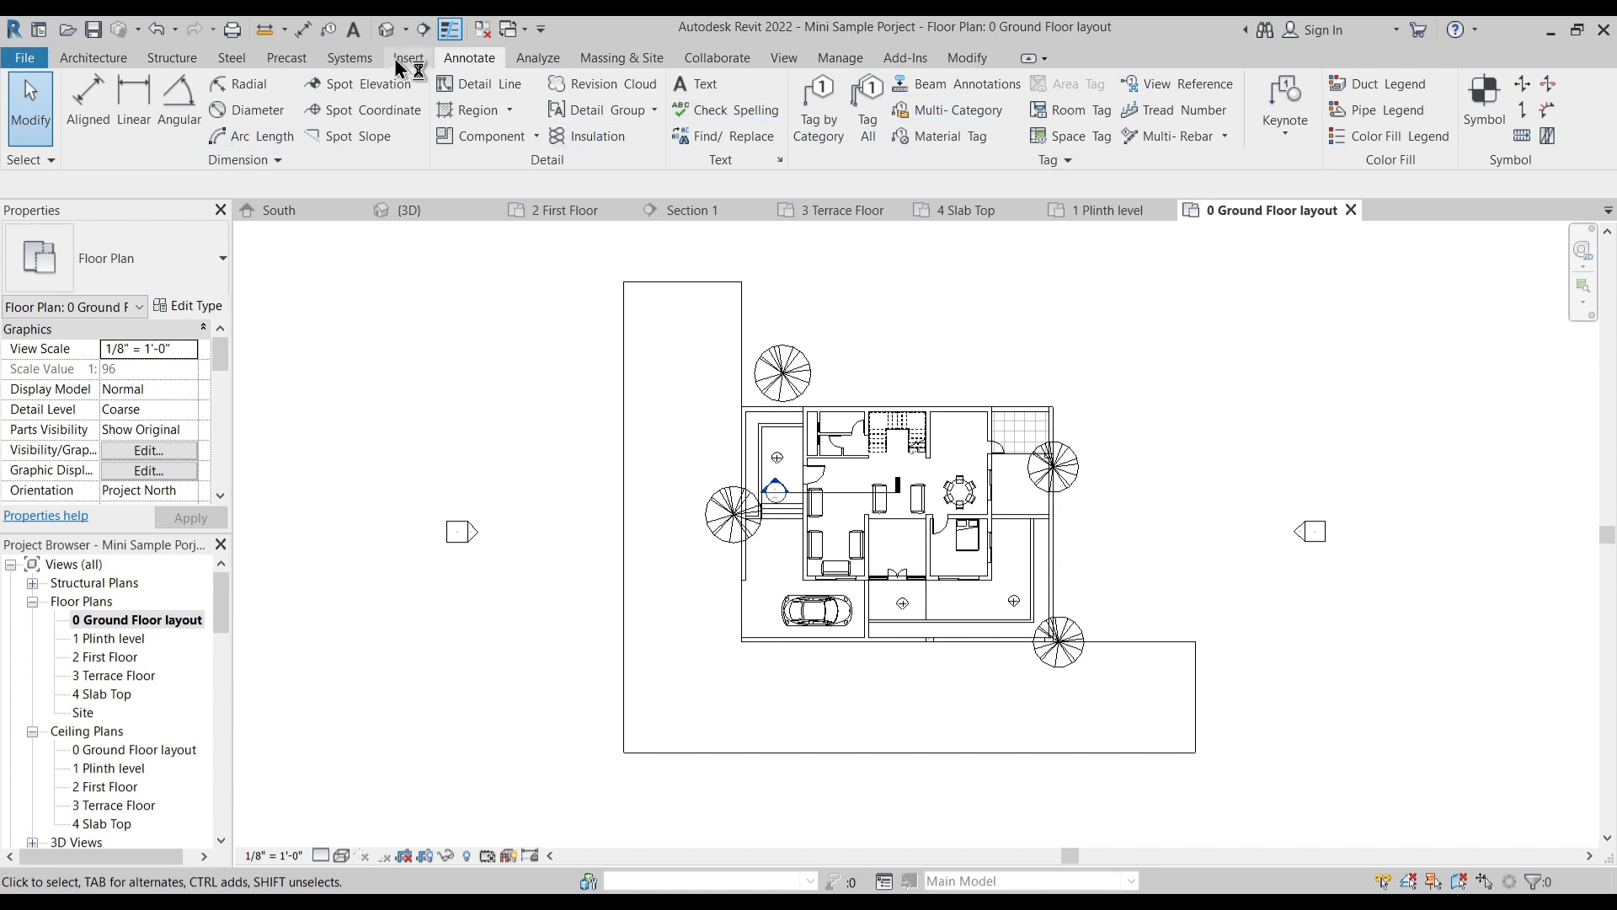
pyautogui.scroll(3, 1018, 467)
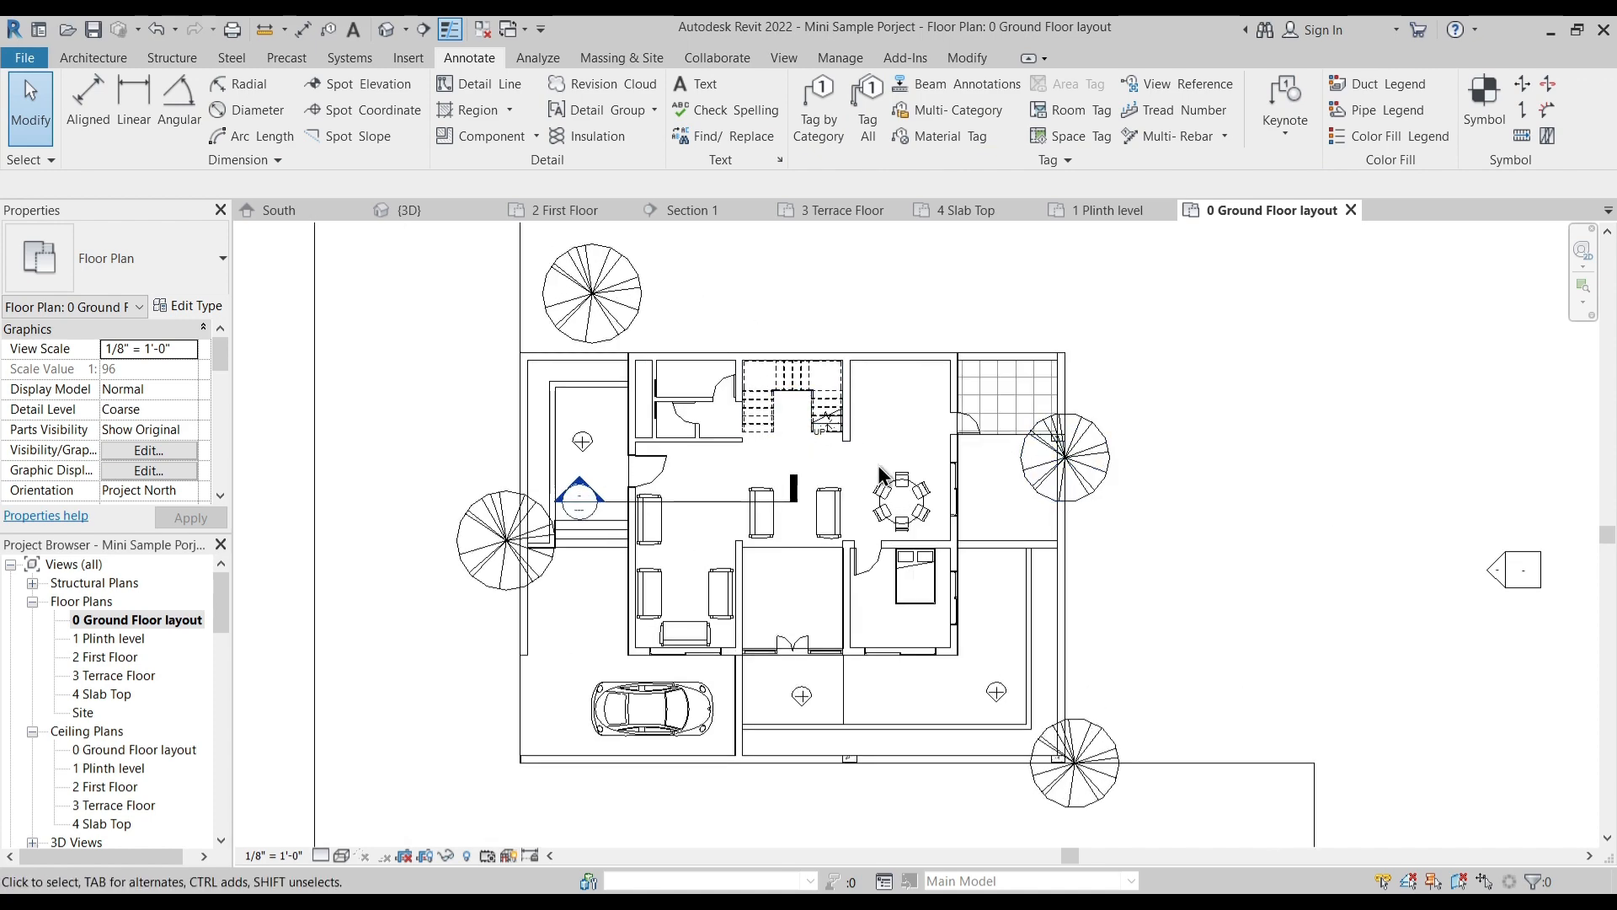
pyautogui.scroll(-1, 884, 465)
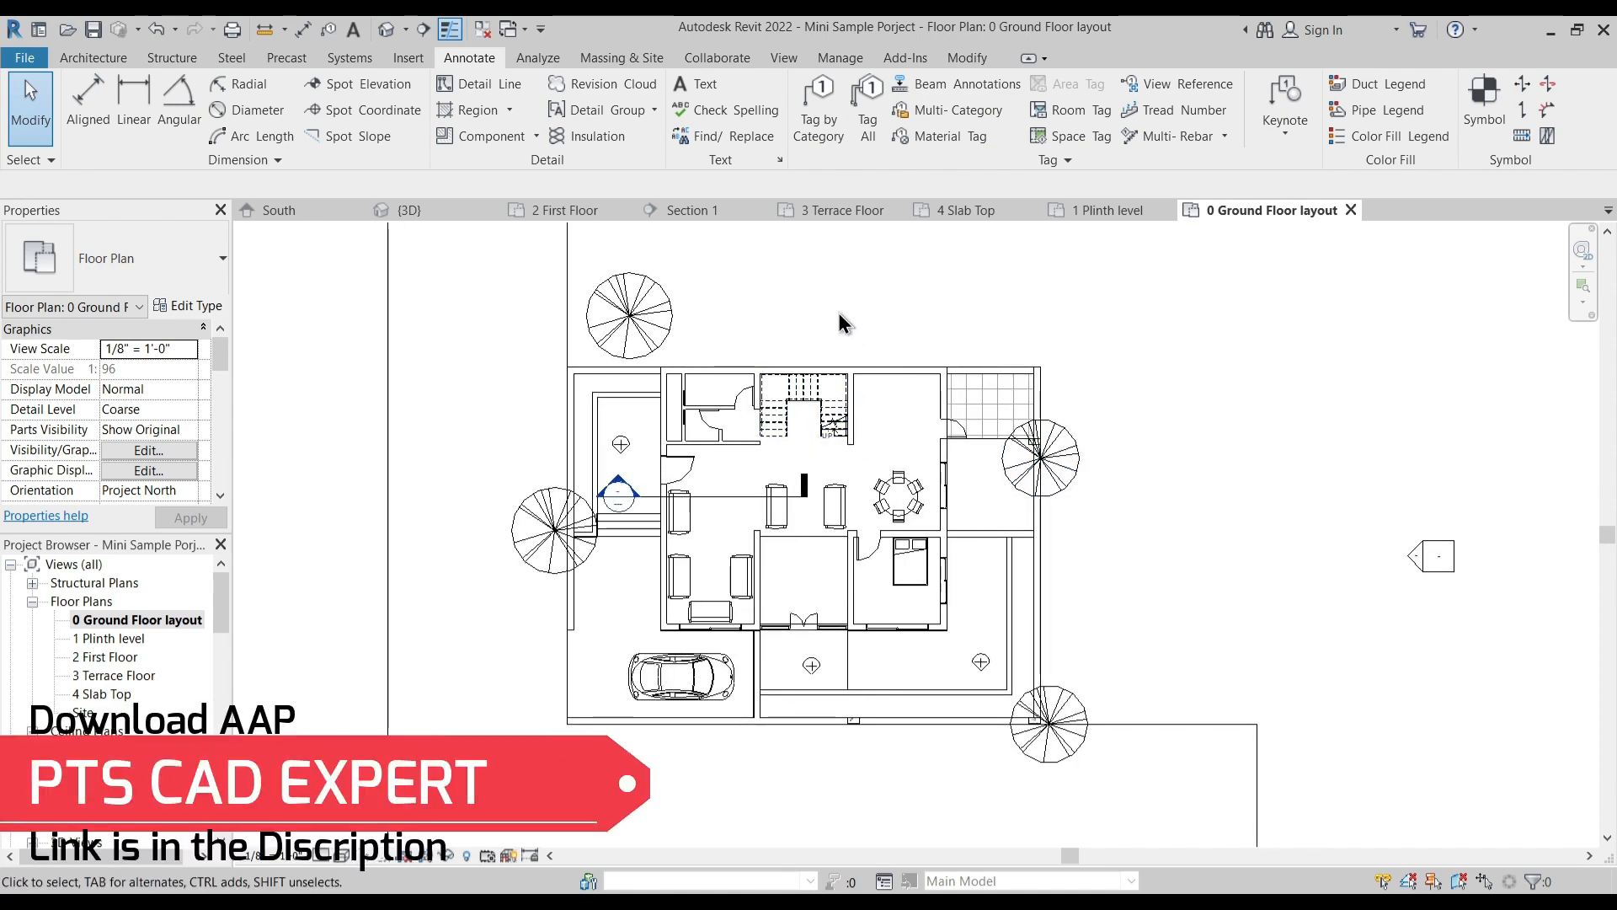
pyautogui.moveTo(792, 310); pyautogui.dragTo(815, 328, button='middle')
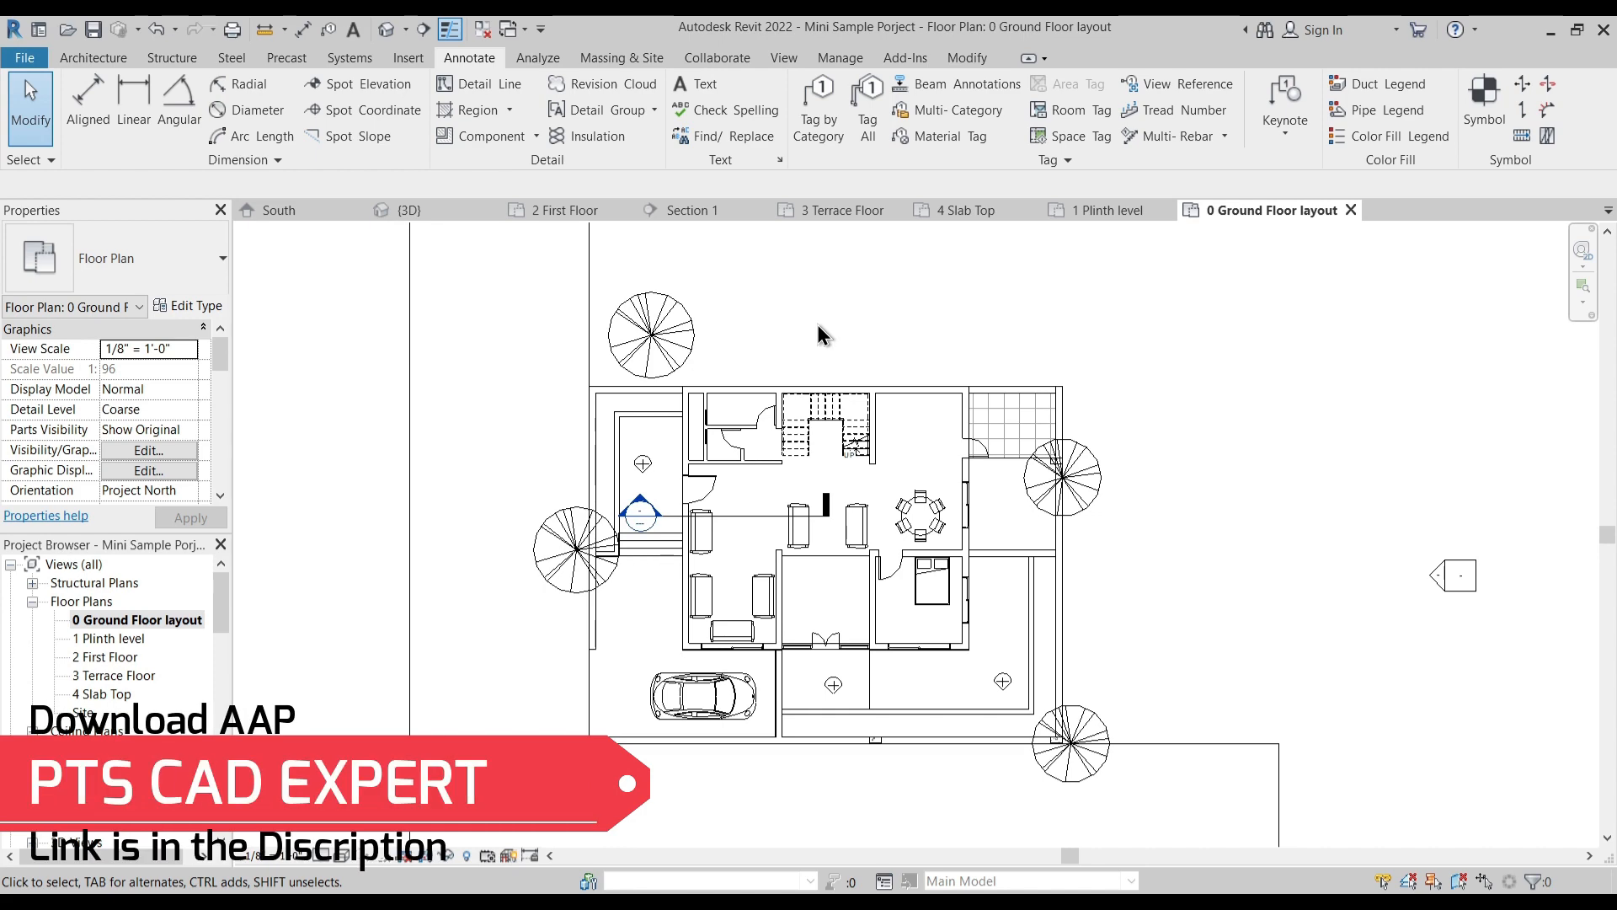
pyautogui.scroll(-3, 817, 325)
pyautogui.scroll(2, 864, 321)
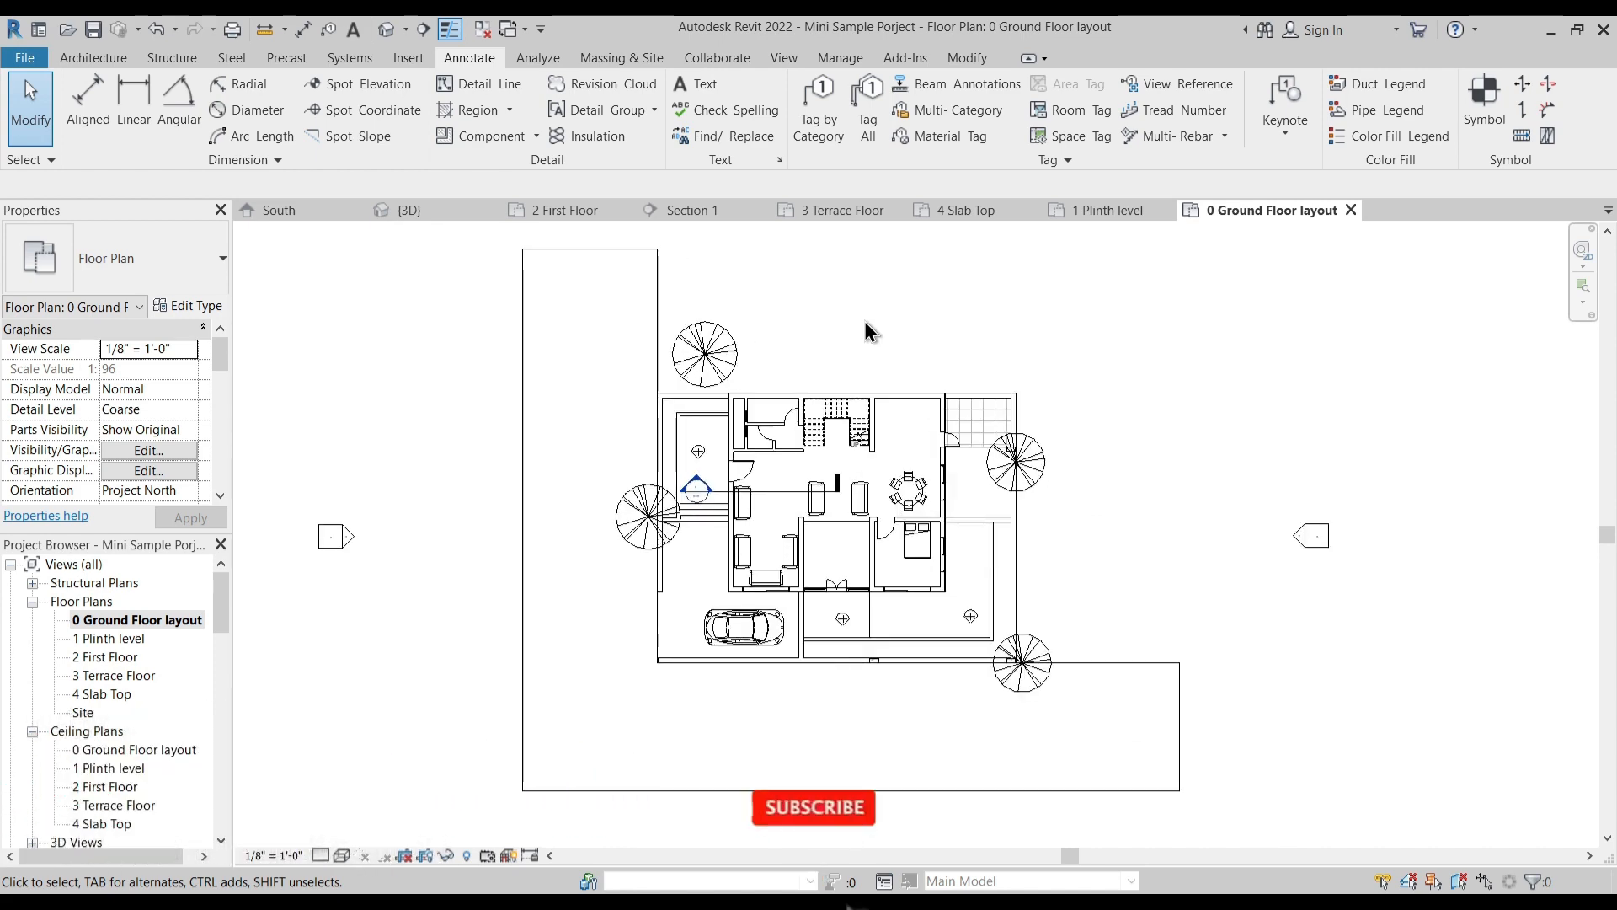
# - Return to the 3D view and examine the completed house from the front corner
pyautogui.click(438, 211)
pyautogui.moveTo(575, 354)
pyautogui.mouseDown(button='middle')
pyautogui.moveTo(620, 357)
pyautogui.moveTo(578, 350)
pyautogui.mouseUp(button='middle')
pyautogui.scroll(1, 598, 349)
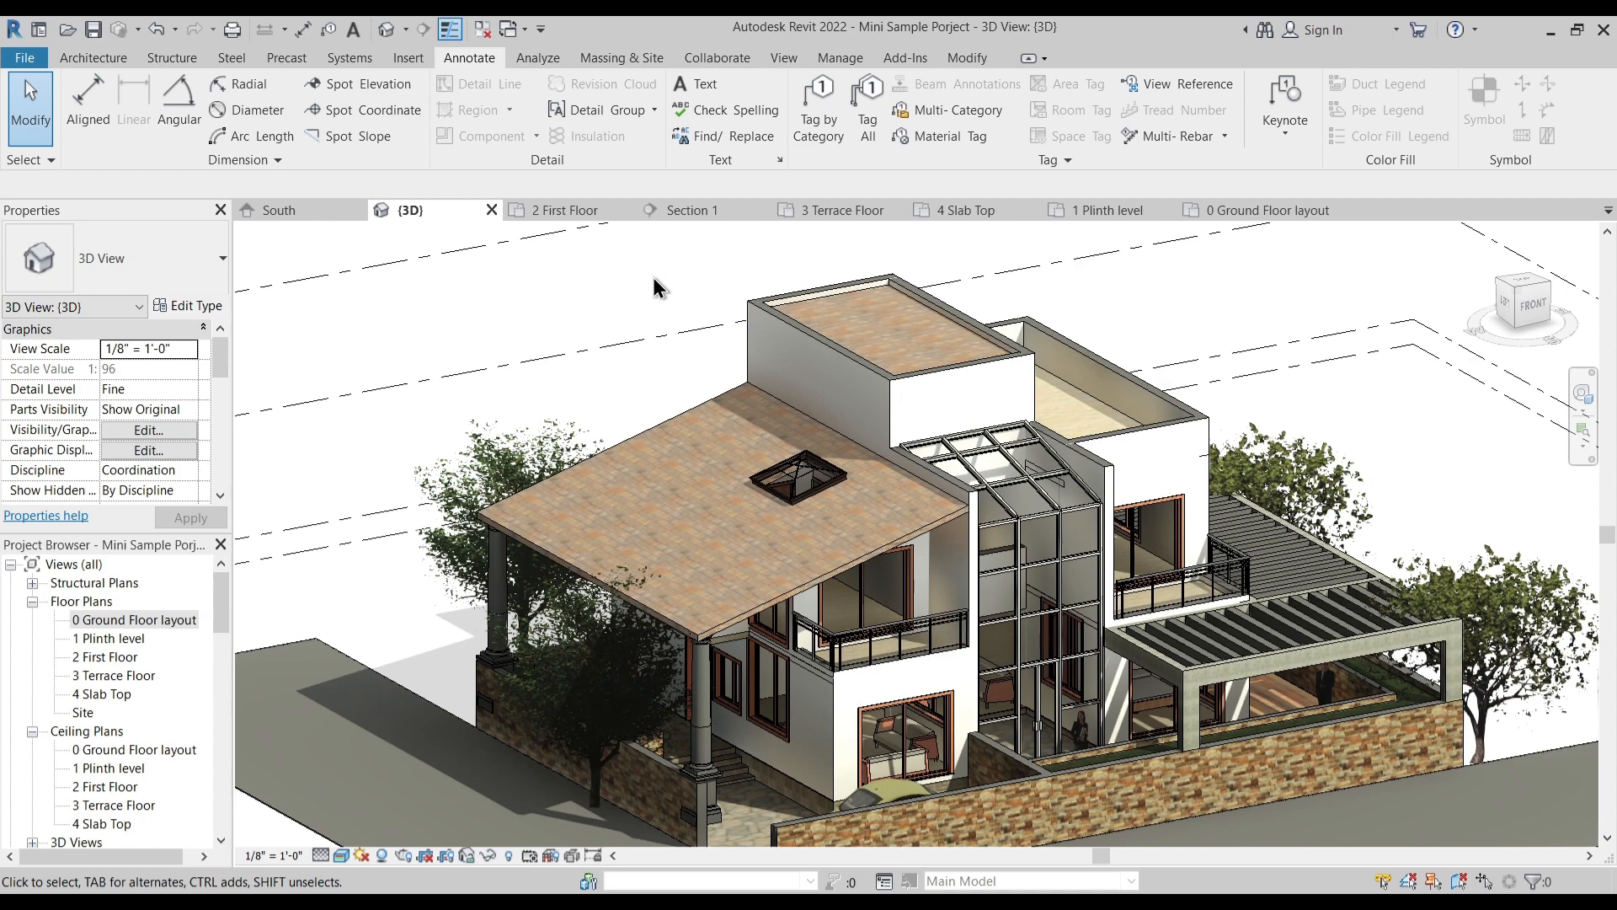
pyautogui.keyDown('shift'); pyautogui.moveTo(647, 334); pyautogui.dragTo(647, 378, button='middle'); pyautogui.keyUp('shift')
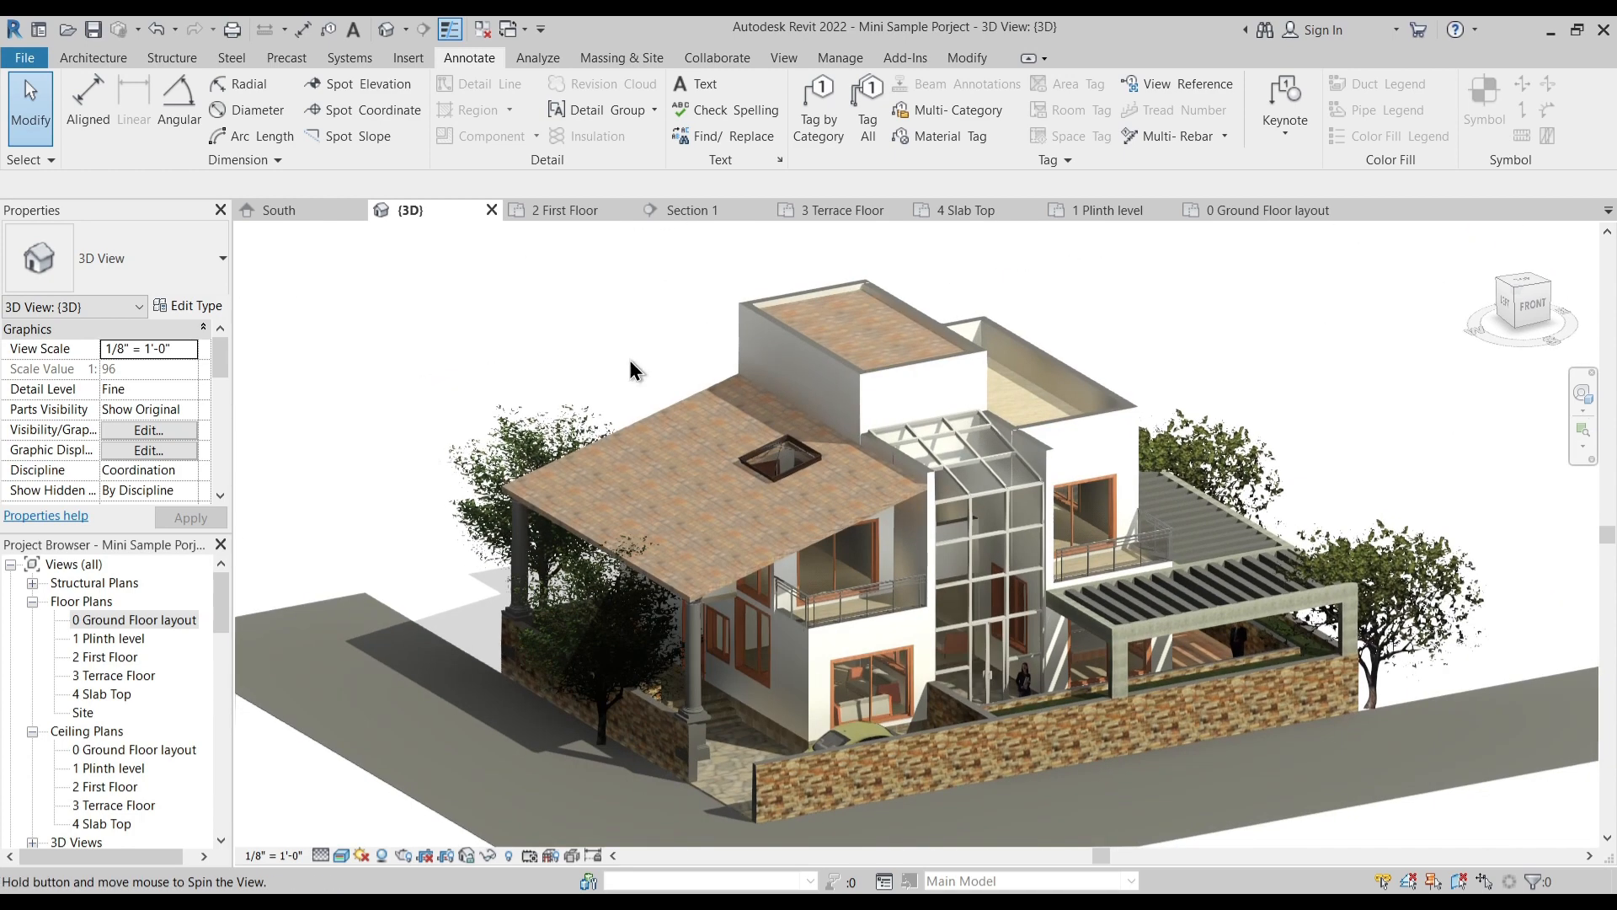